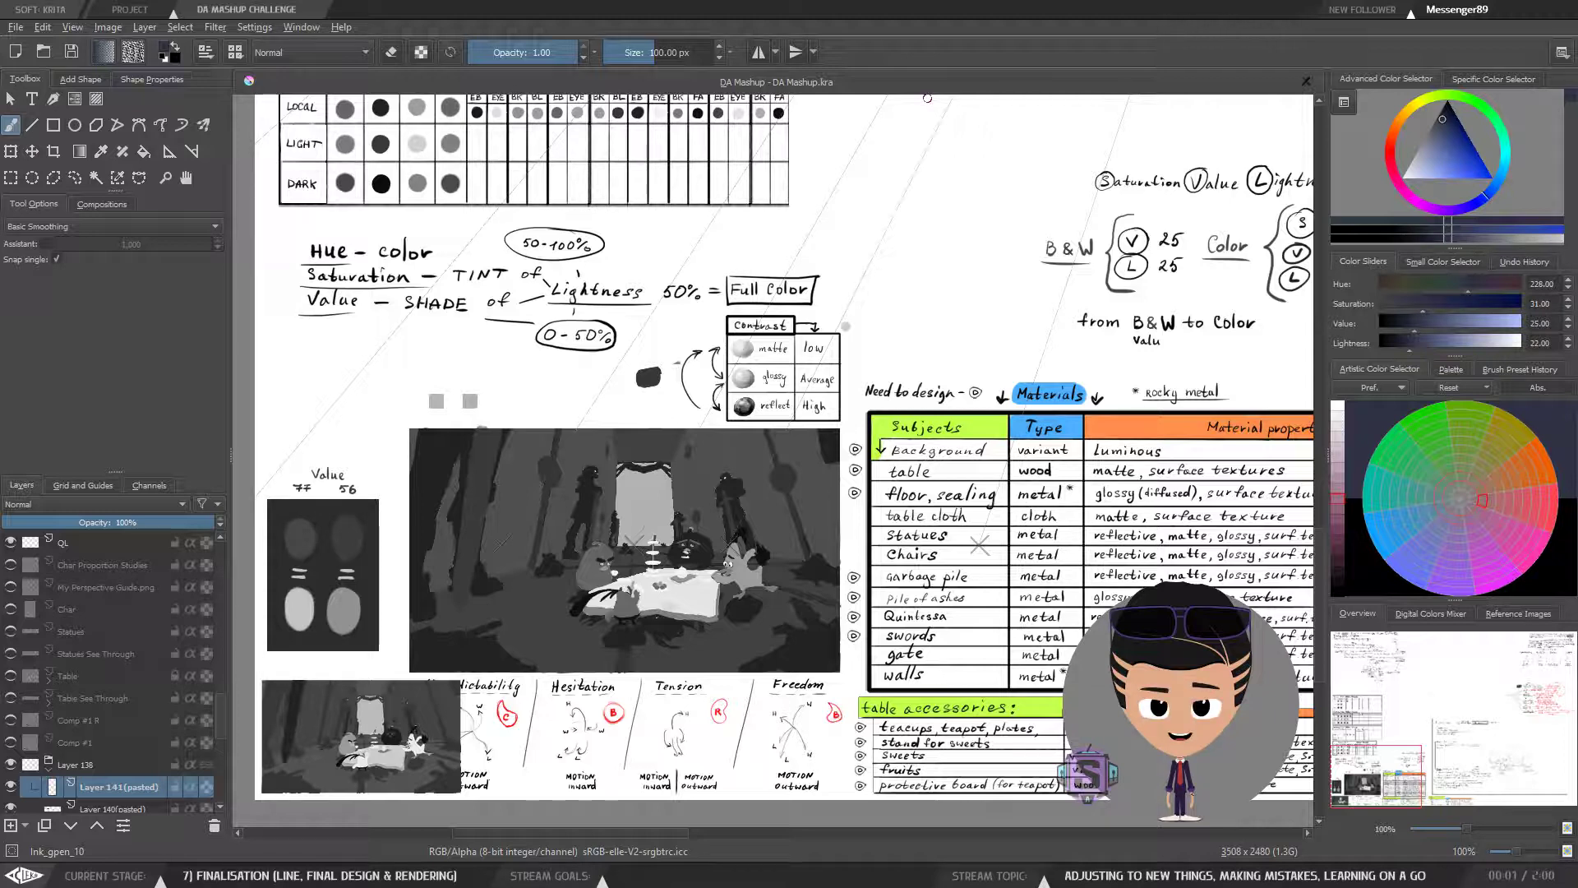
# Step: Switch to the image viewer and compare the Final Color Sketch, Final Sketch, Final Value Sketch, Final Local Colors and Final Local Values images
pyautogui.hotkey('alt', 'Tab')
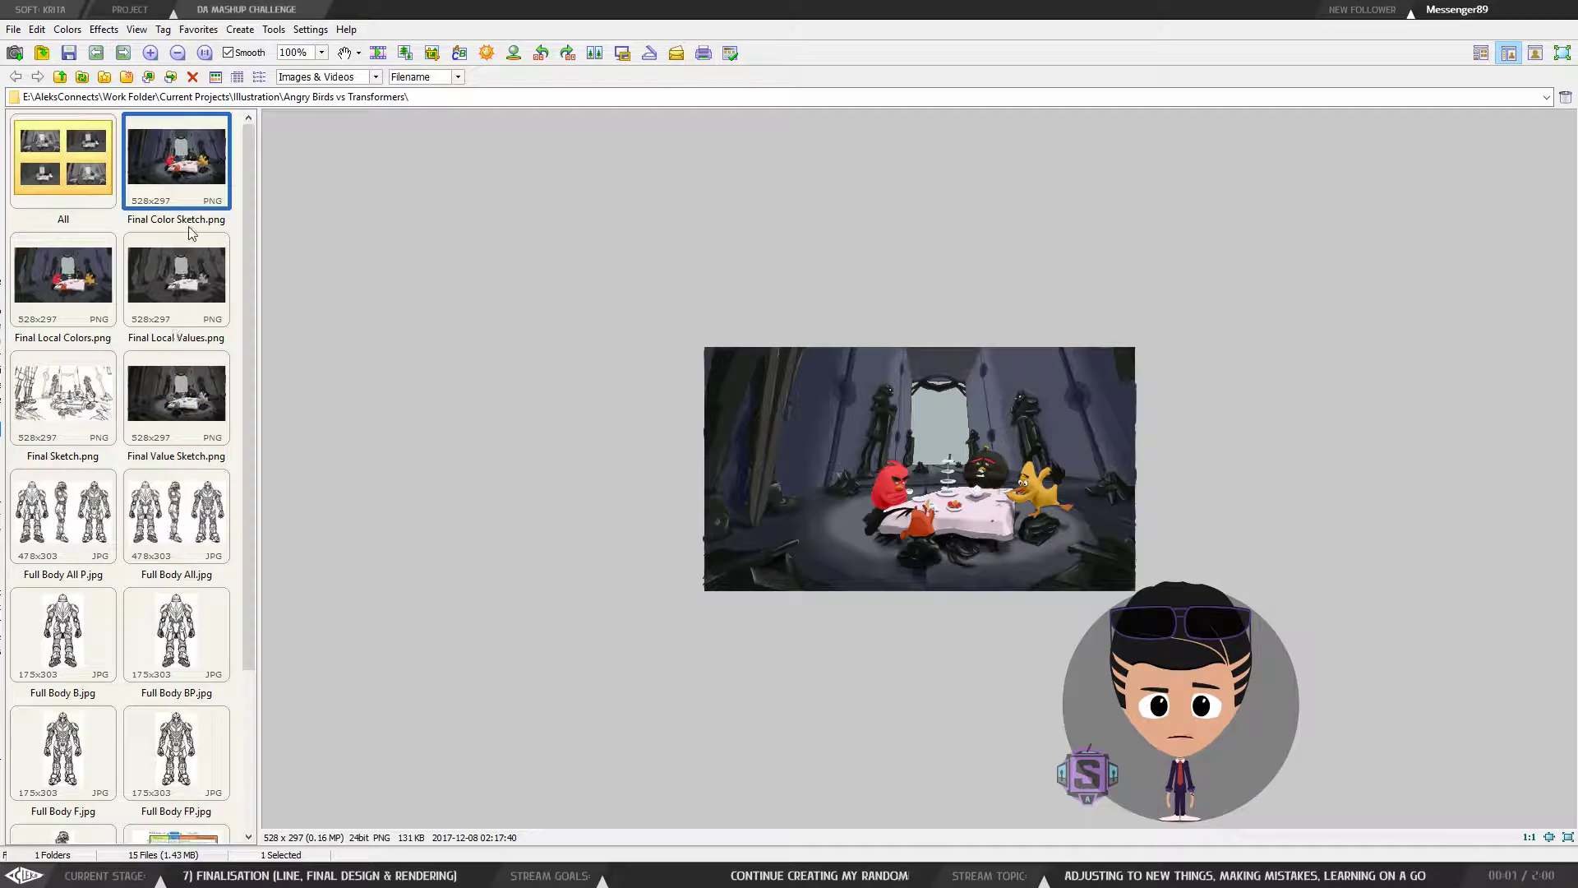
pyautogui.click(63, 422)
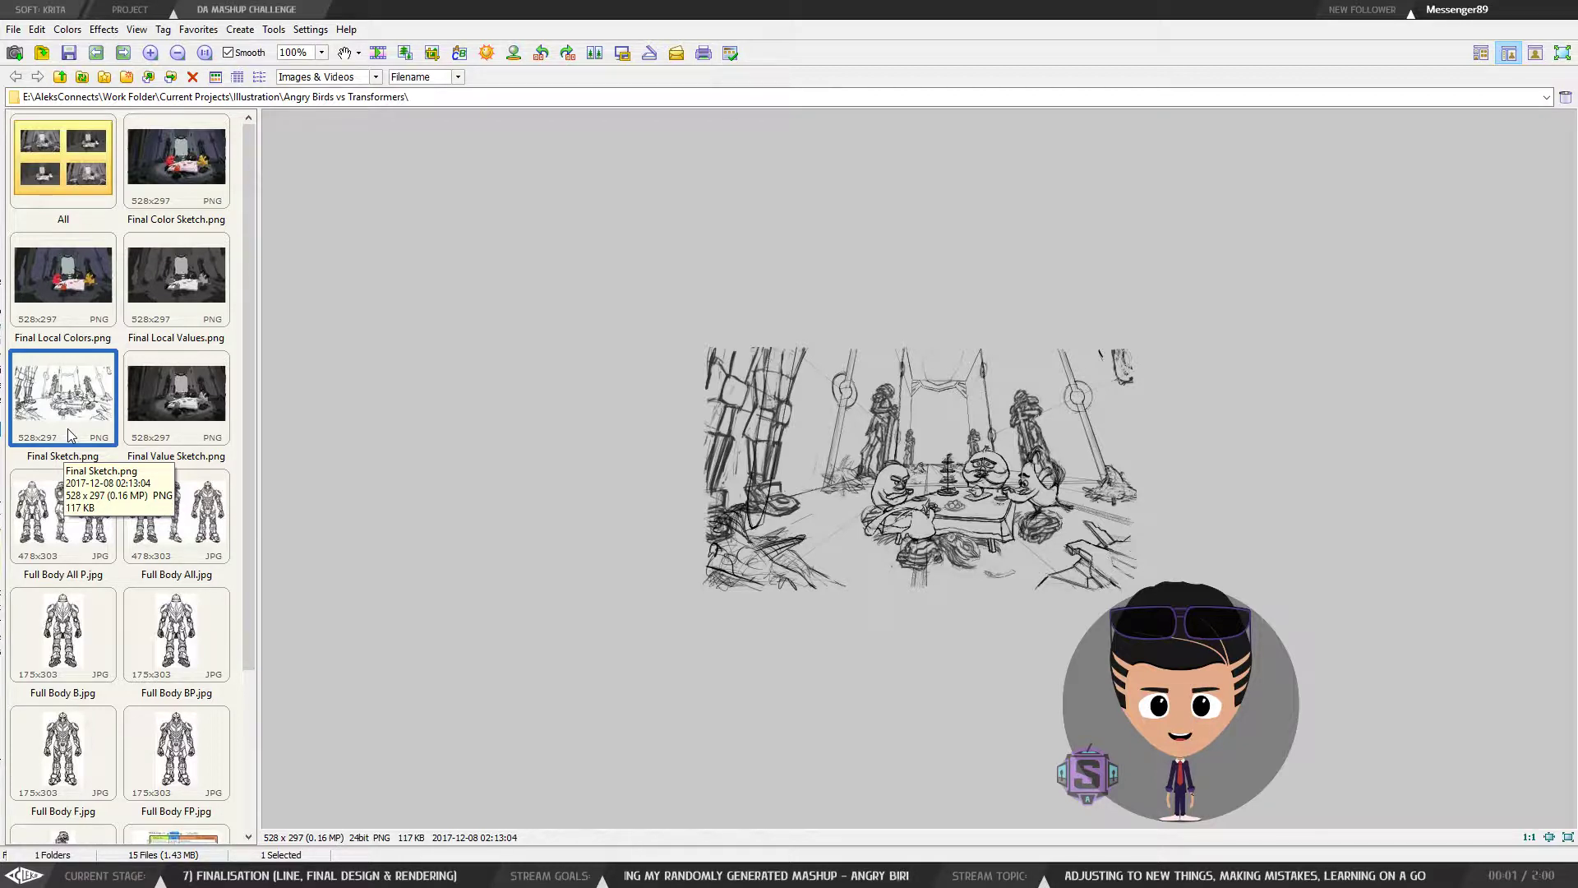
pyautogui.click(156, 415)
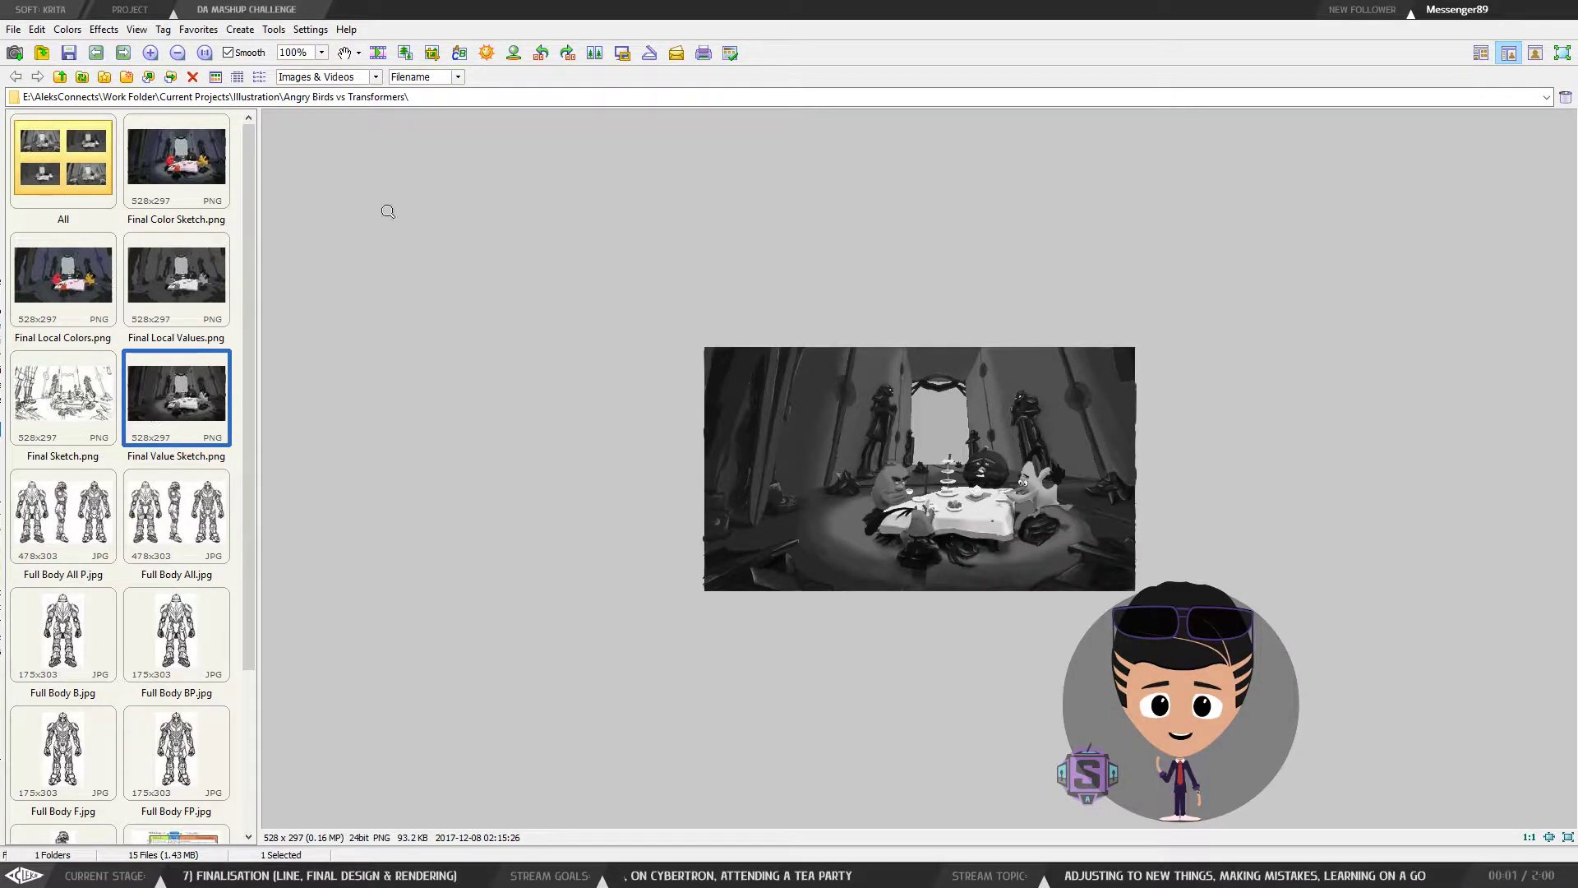
pyautogui.click(148, 169)
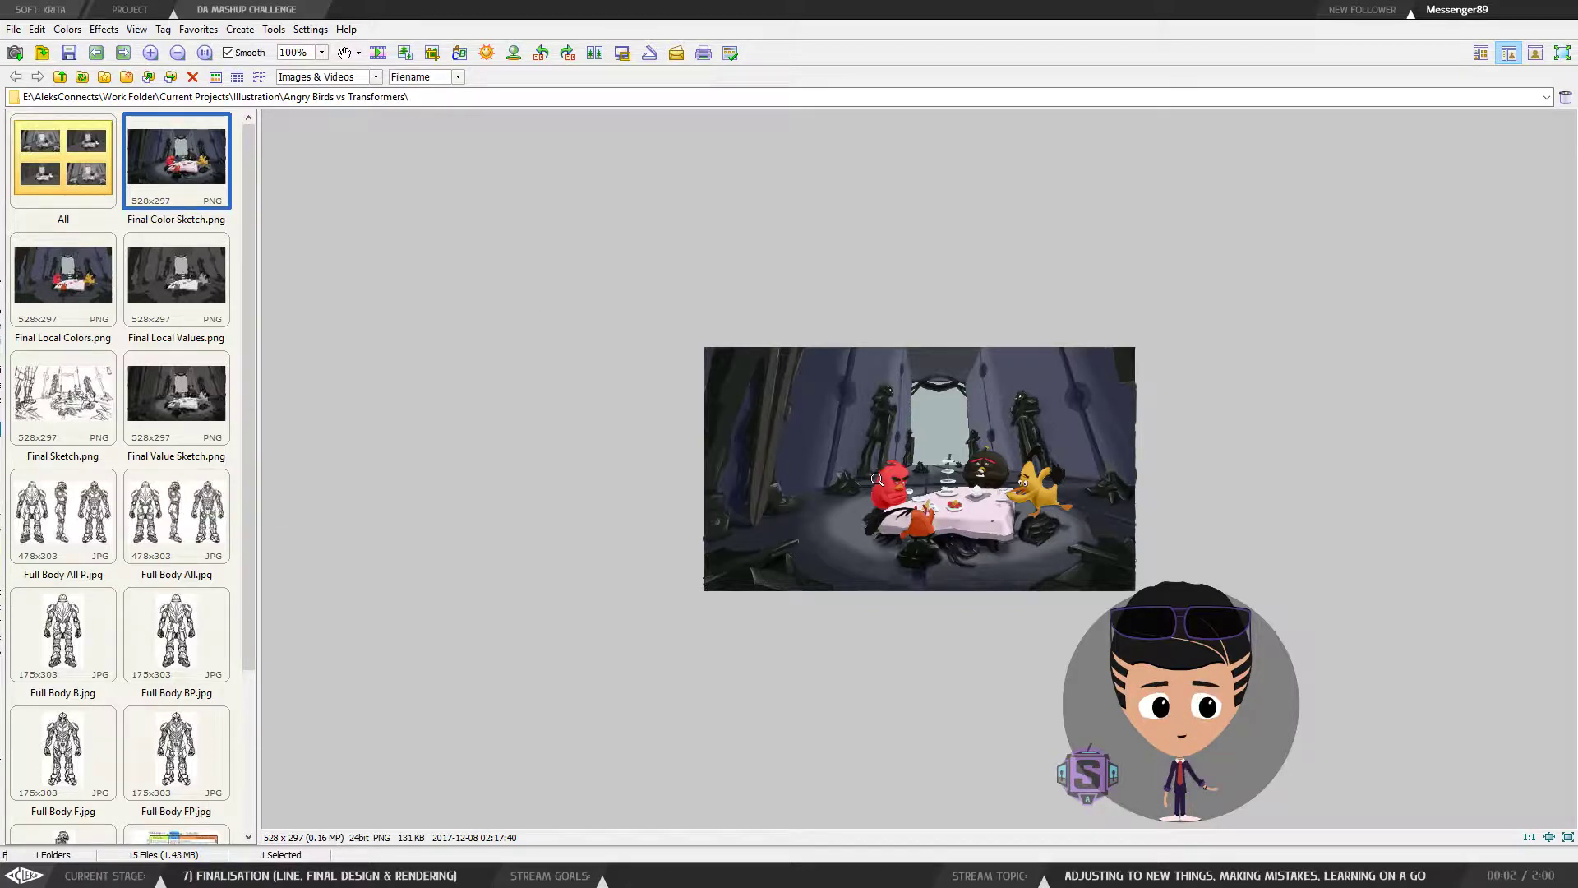
pyautogui.click(173, 417)
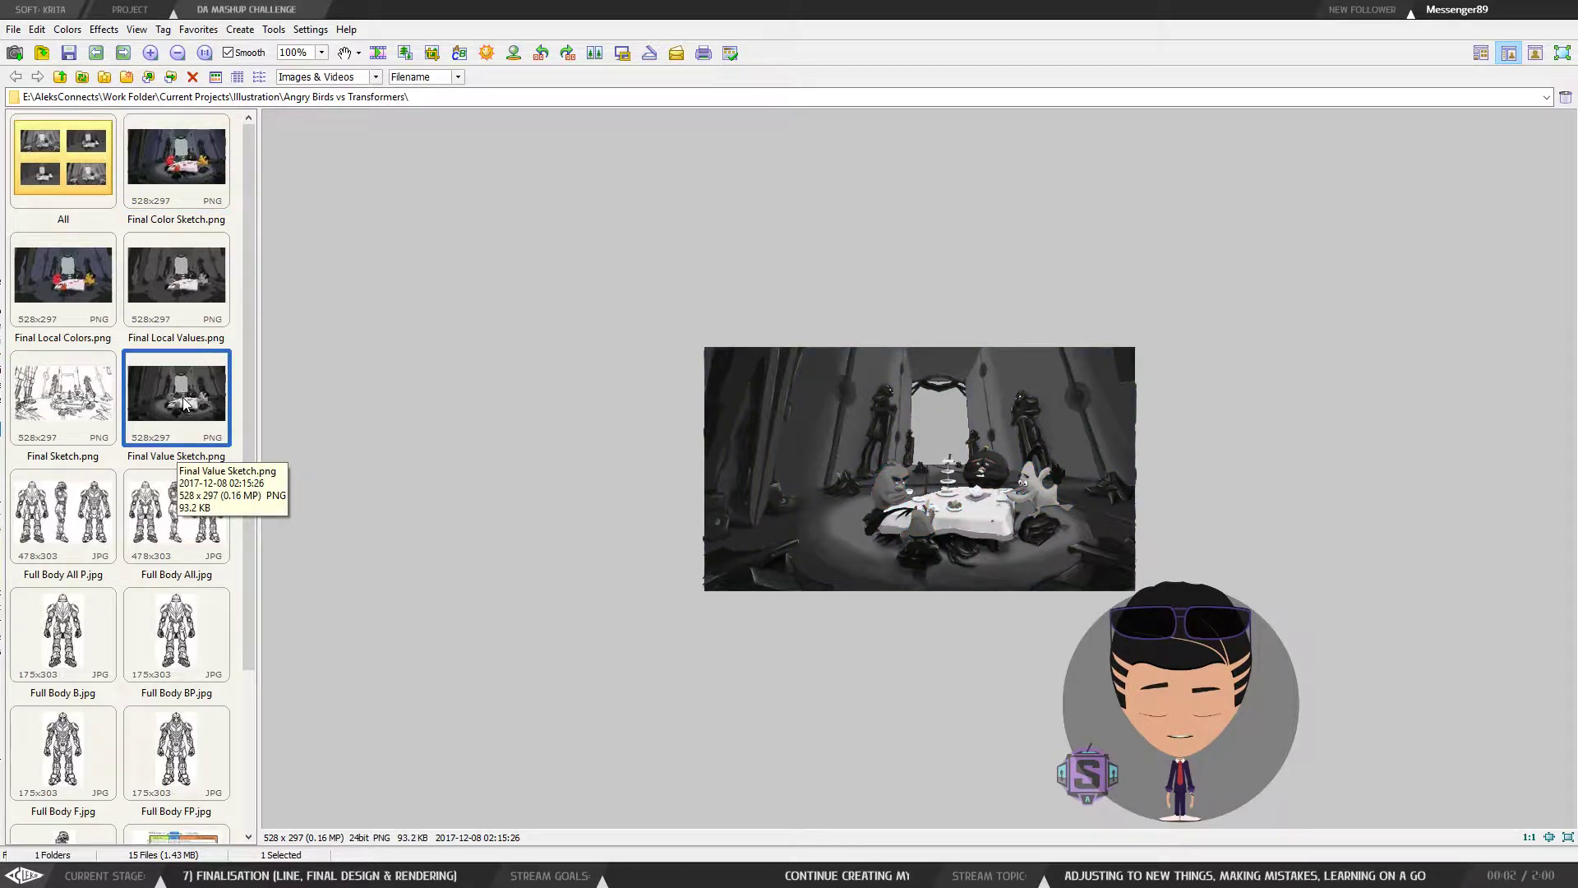
pyautogui.click(195, 170)
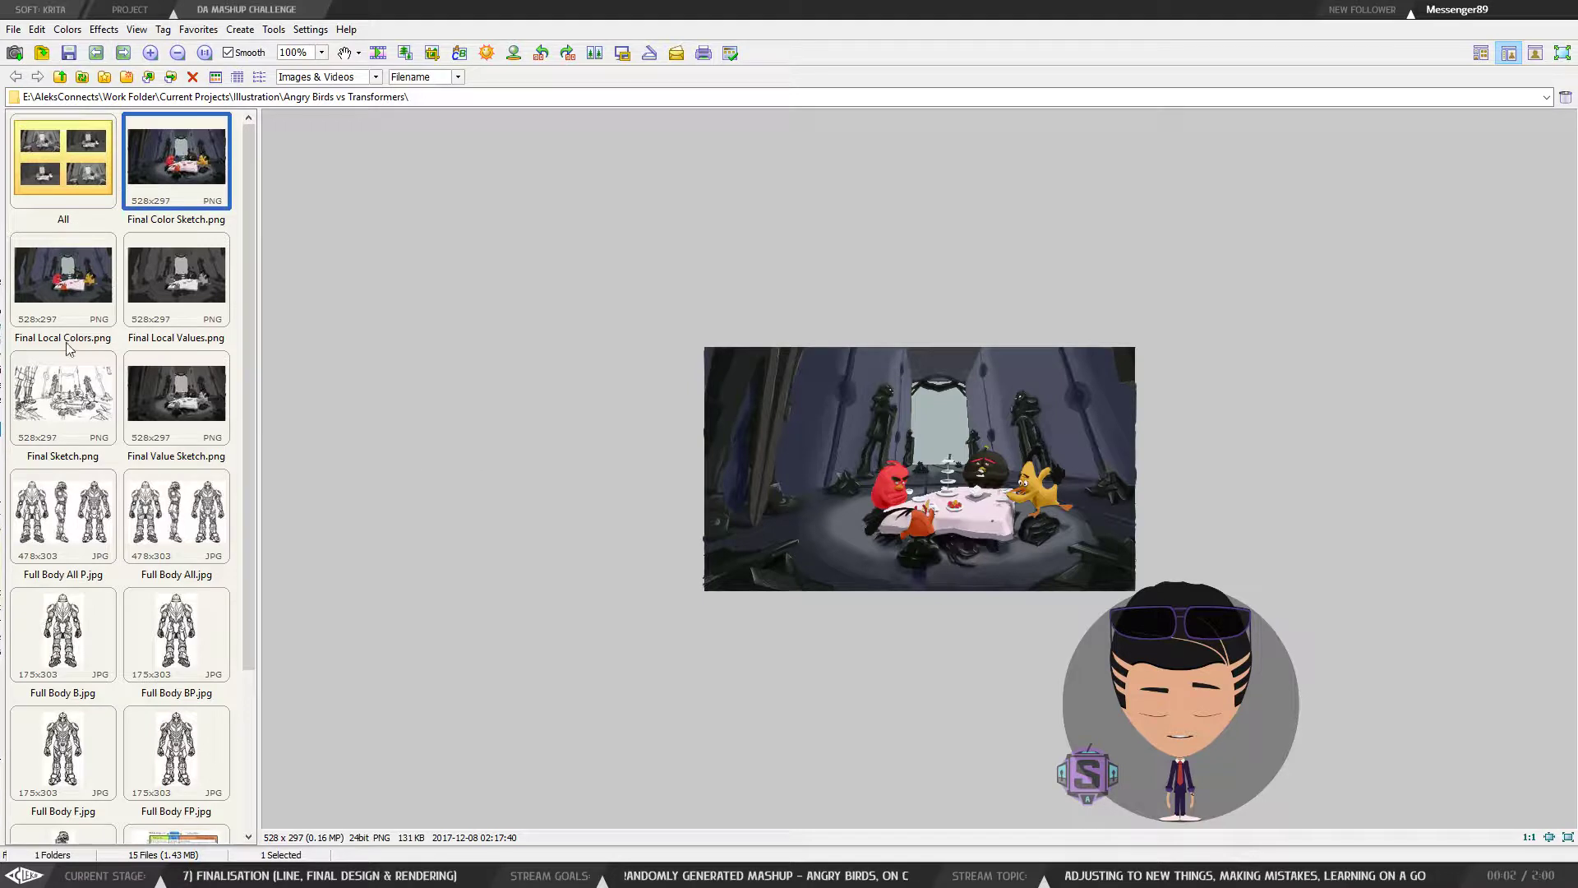
pyautogui.click(91, 314)
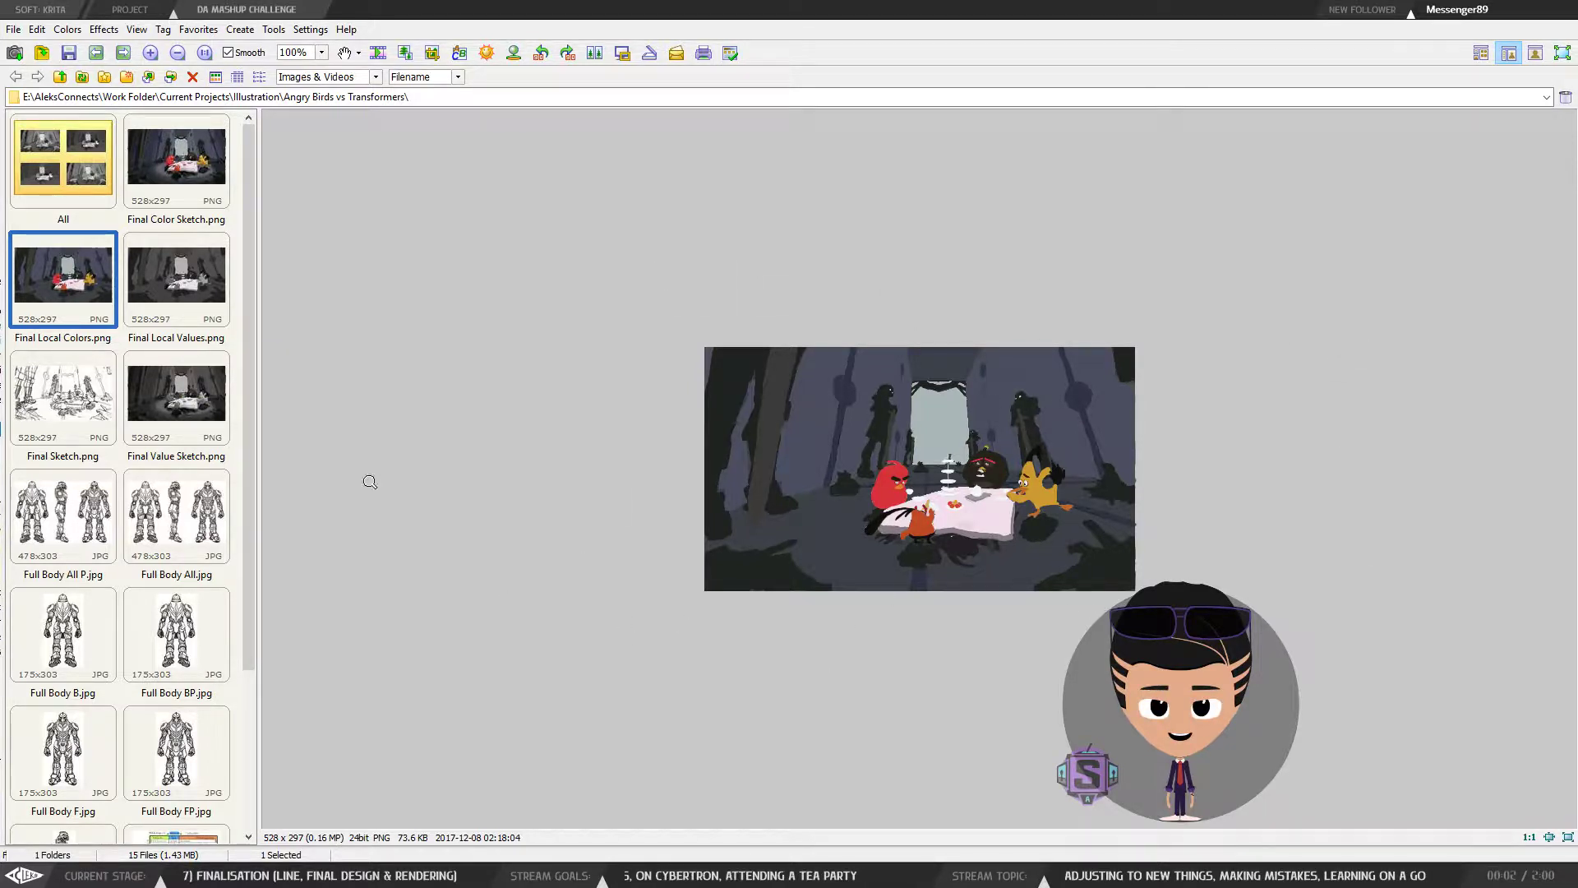
pyautogui.click(187, 308)
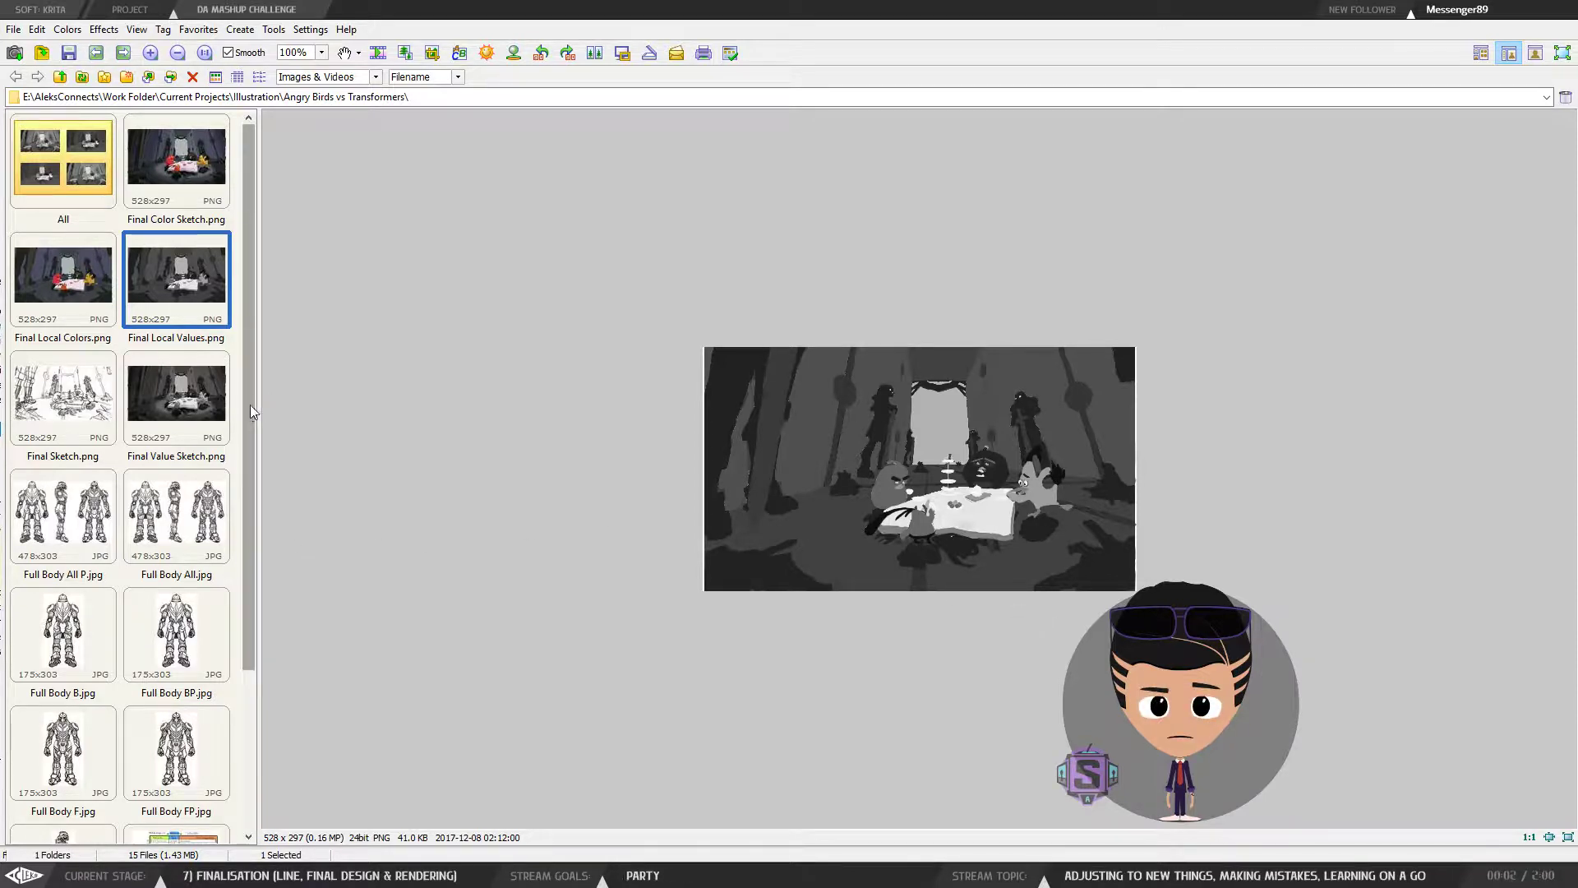
# Step: Enlarge the Final Value Sketch image to inspect the birds seated around the tea table
pyautogui.moveTo(250, 405); pyautogui.dragTo(240, 619)
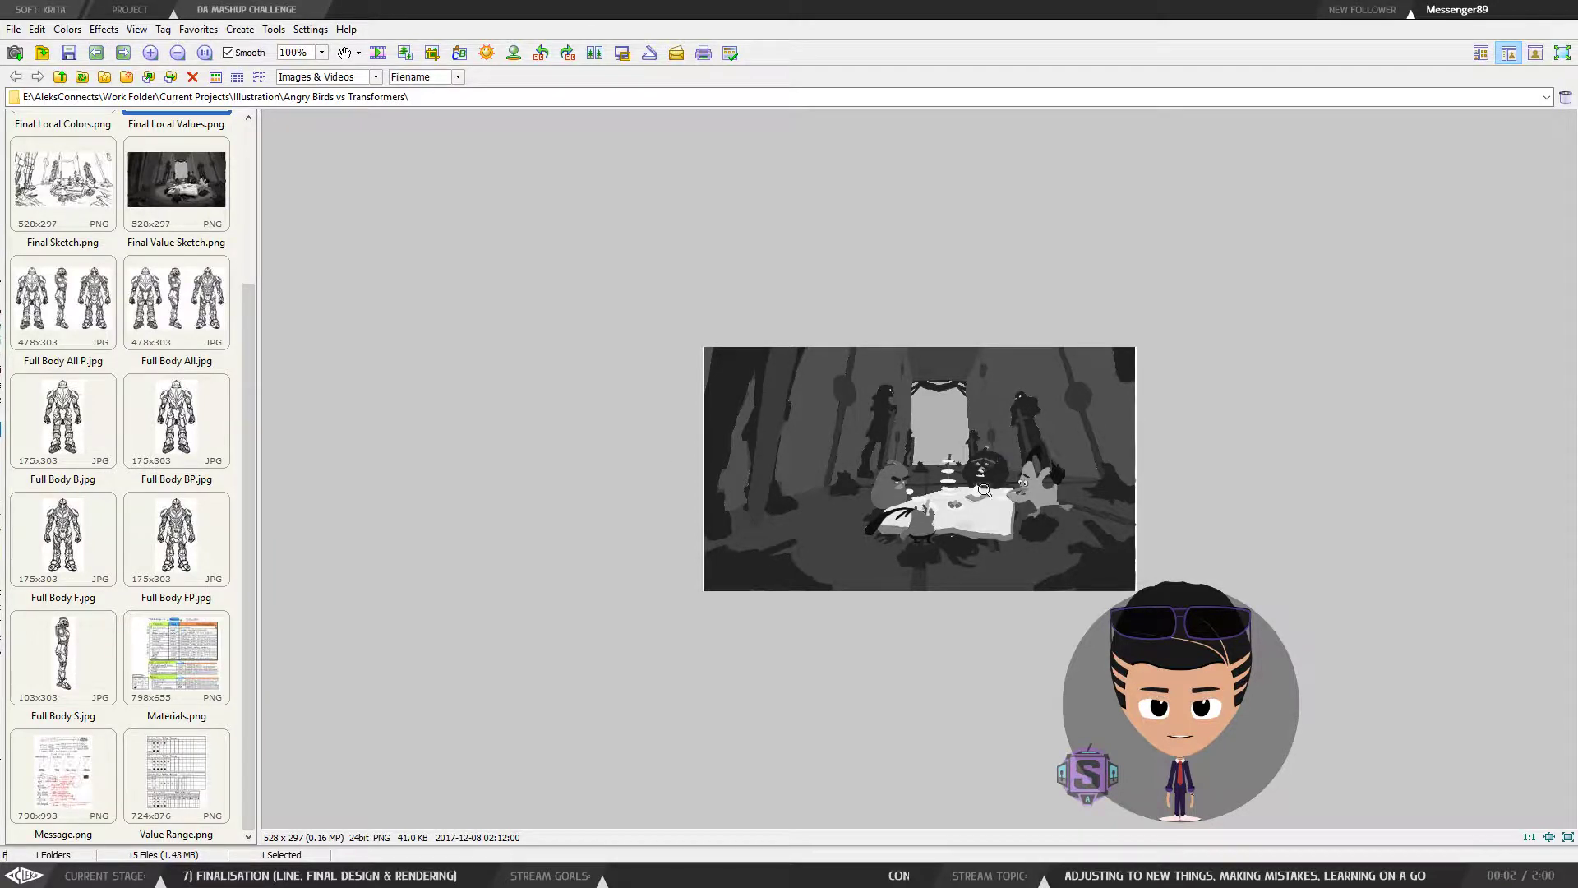
pyautogui.scroll(2, 984, 490)
pyautogui.scroll(-4, 985, 489)
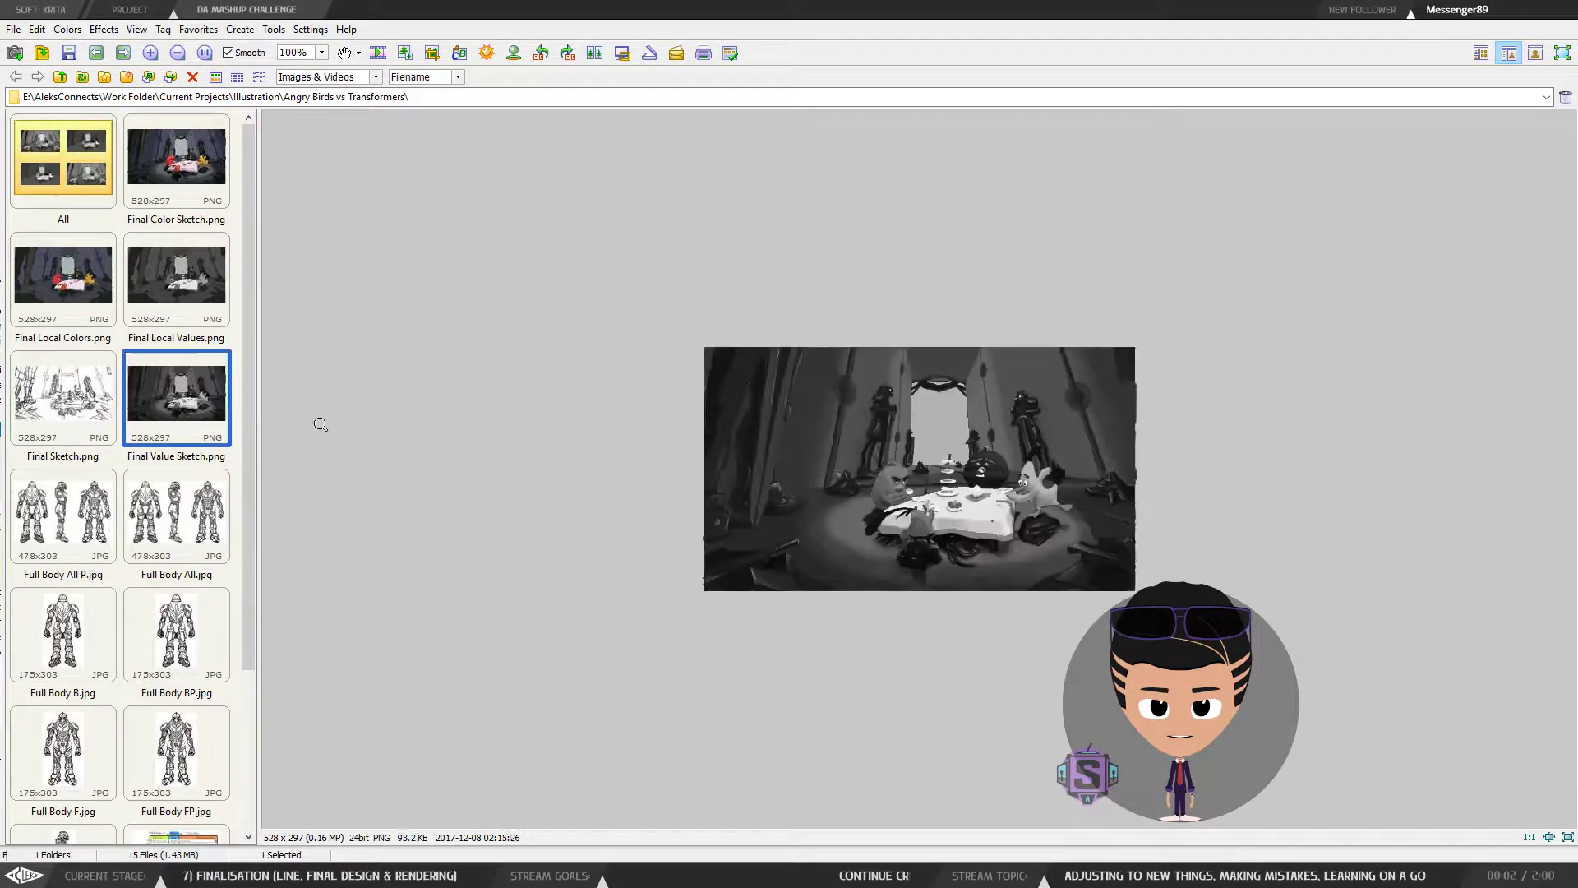
pyautogui.click(952, 518)
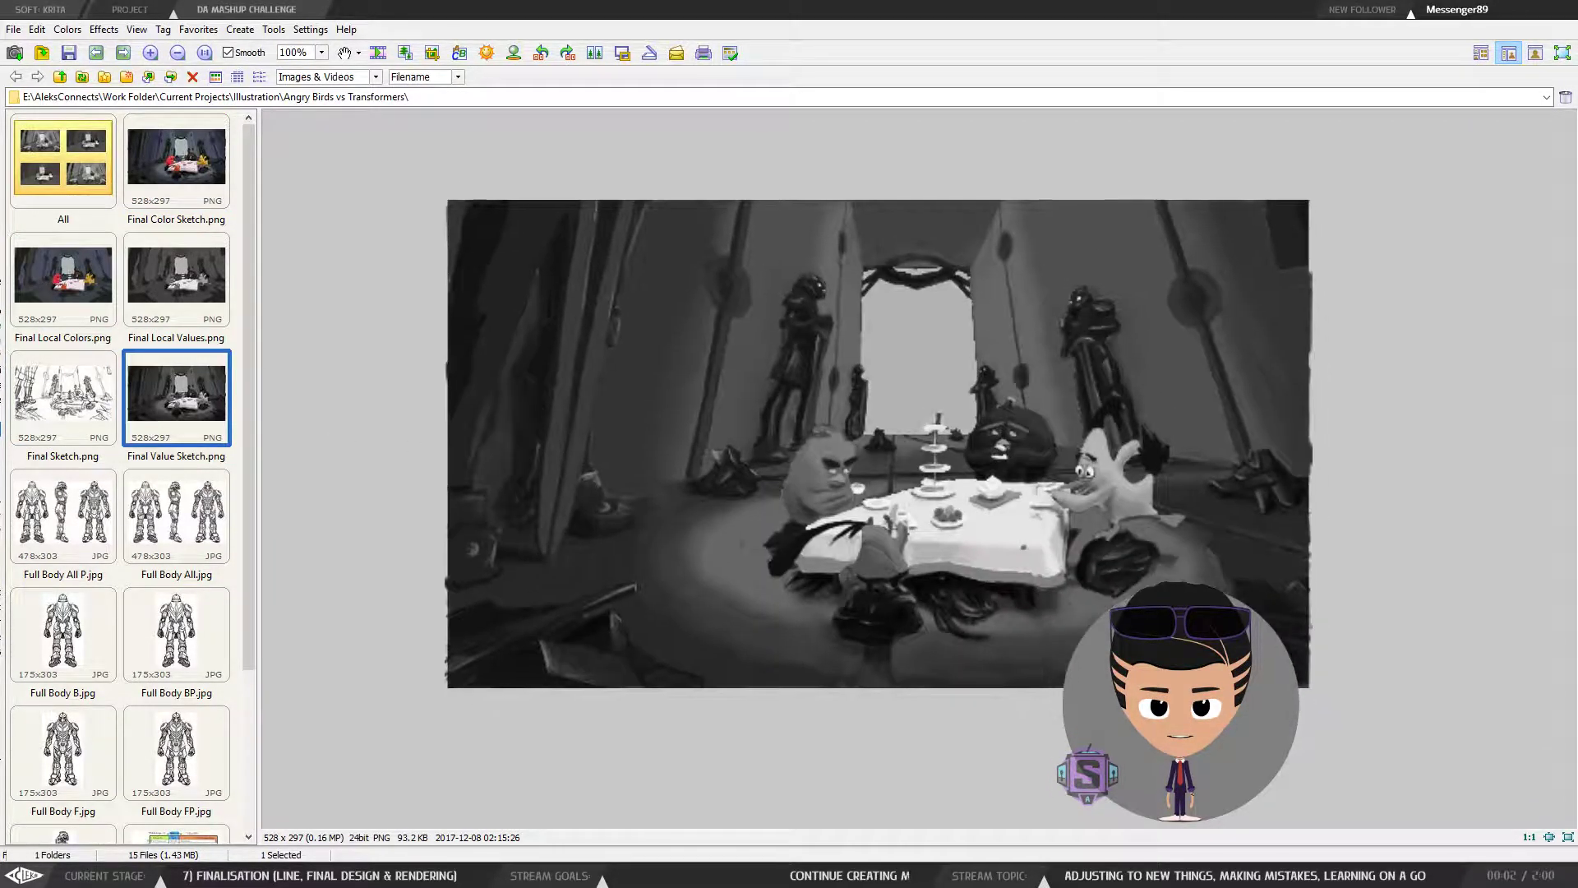
pyautogui.moveTo(958, 492)
pyautogui.mouseDown()
pyautogui.moveTo(990, 455)
pyautogui.moveTo(970, 489)
pyautogui.mouseUp()
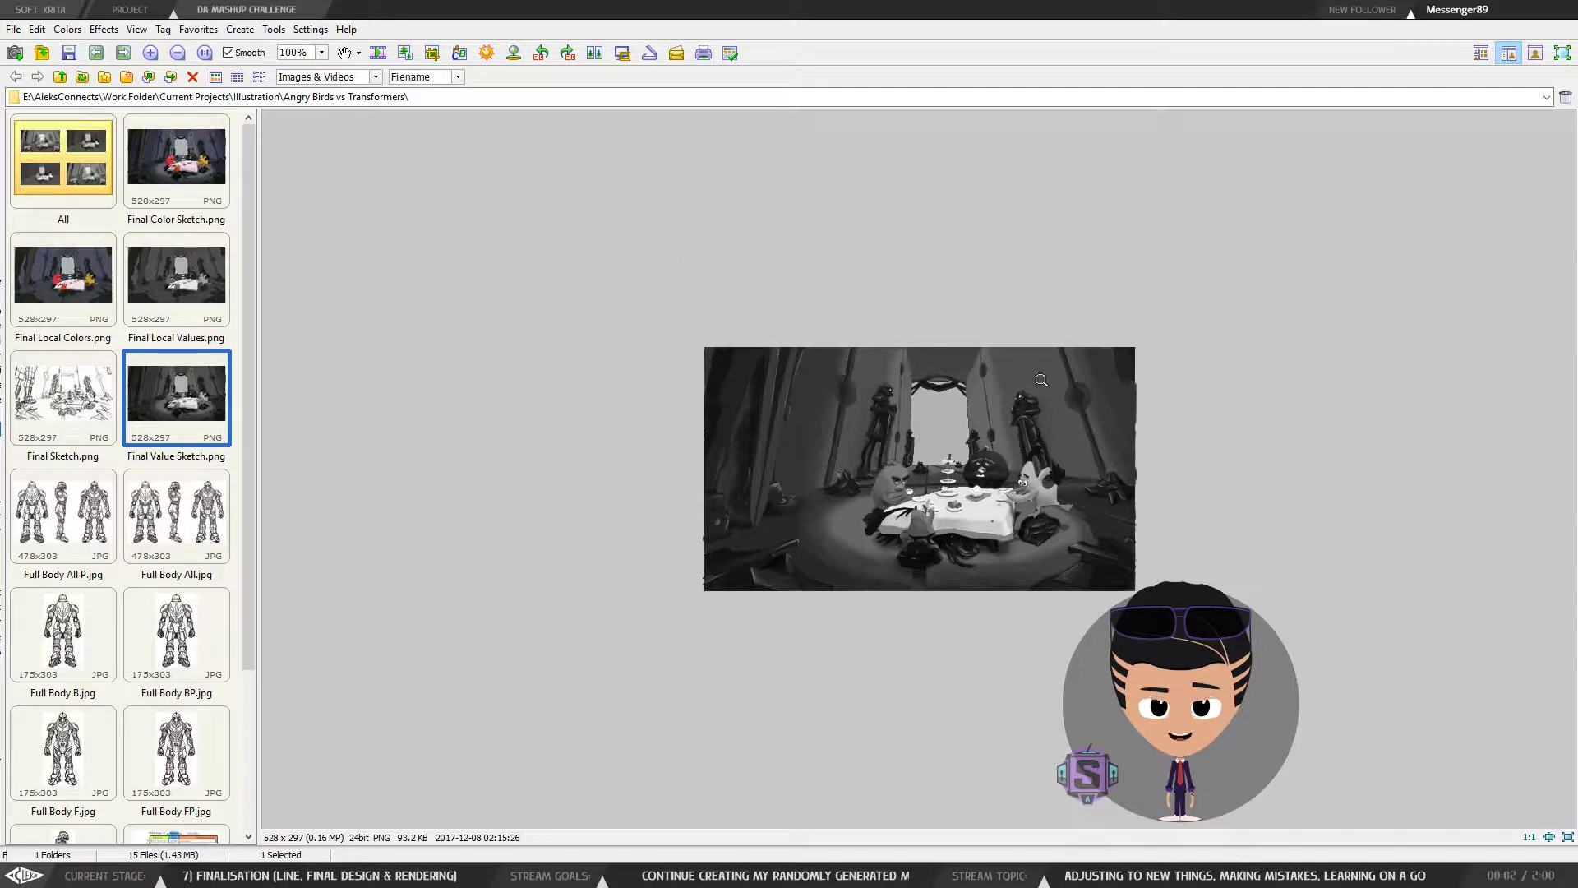
# Step: Review the planning notes in the Value Range, Message and Materials images
pyautogui.scroll(-3, 248, 509)
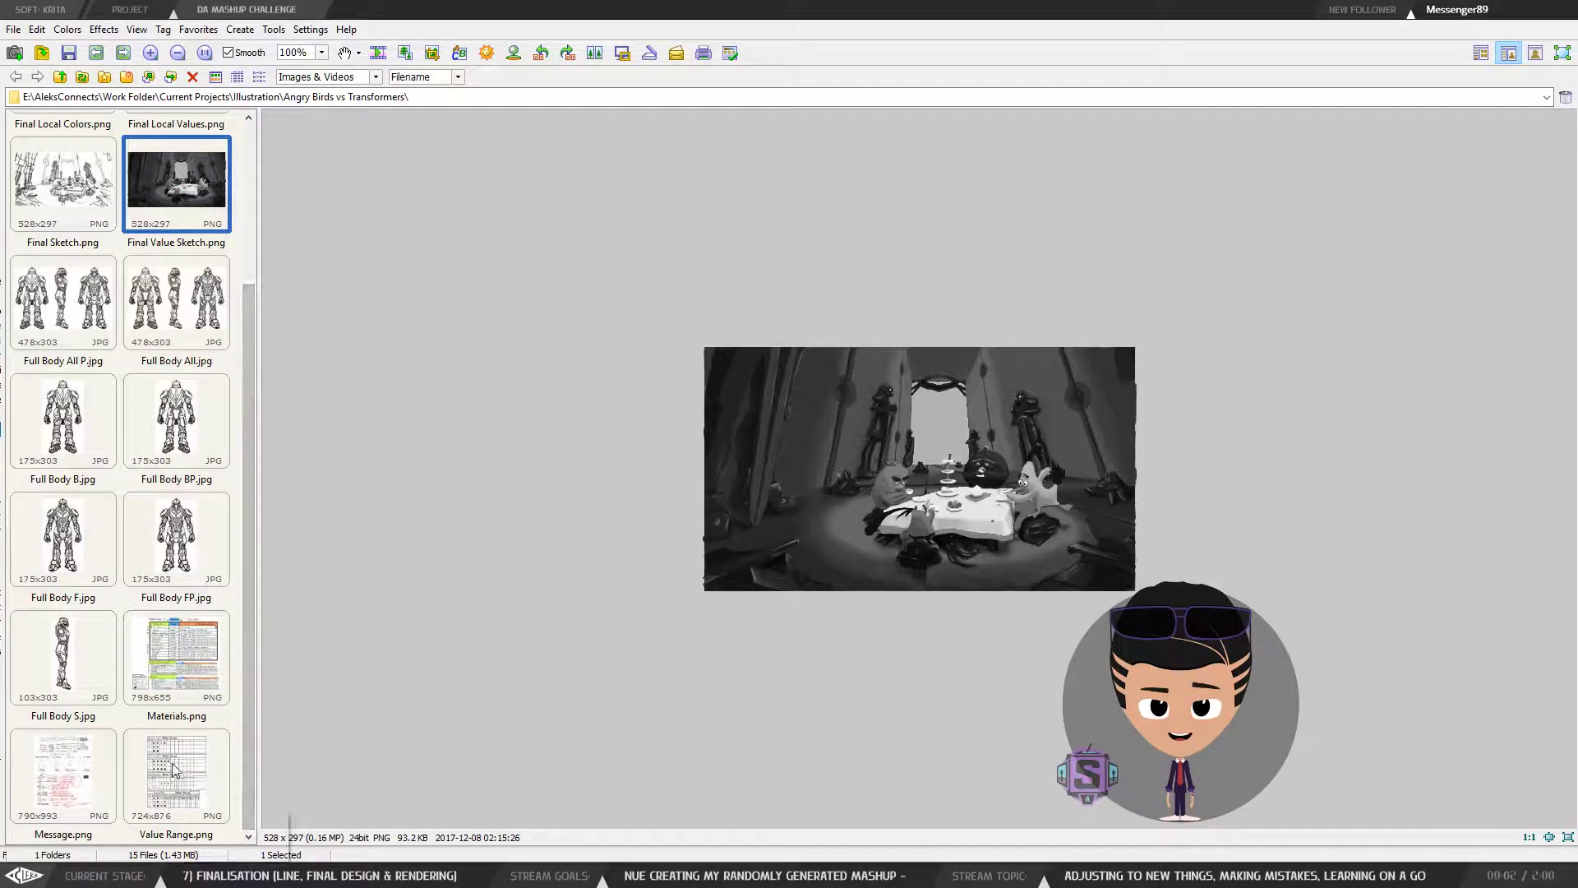
pyautogui.click(189, 762)
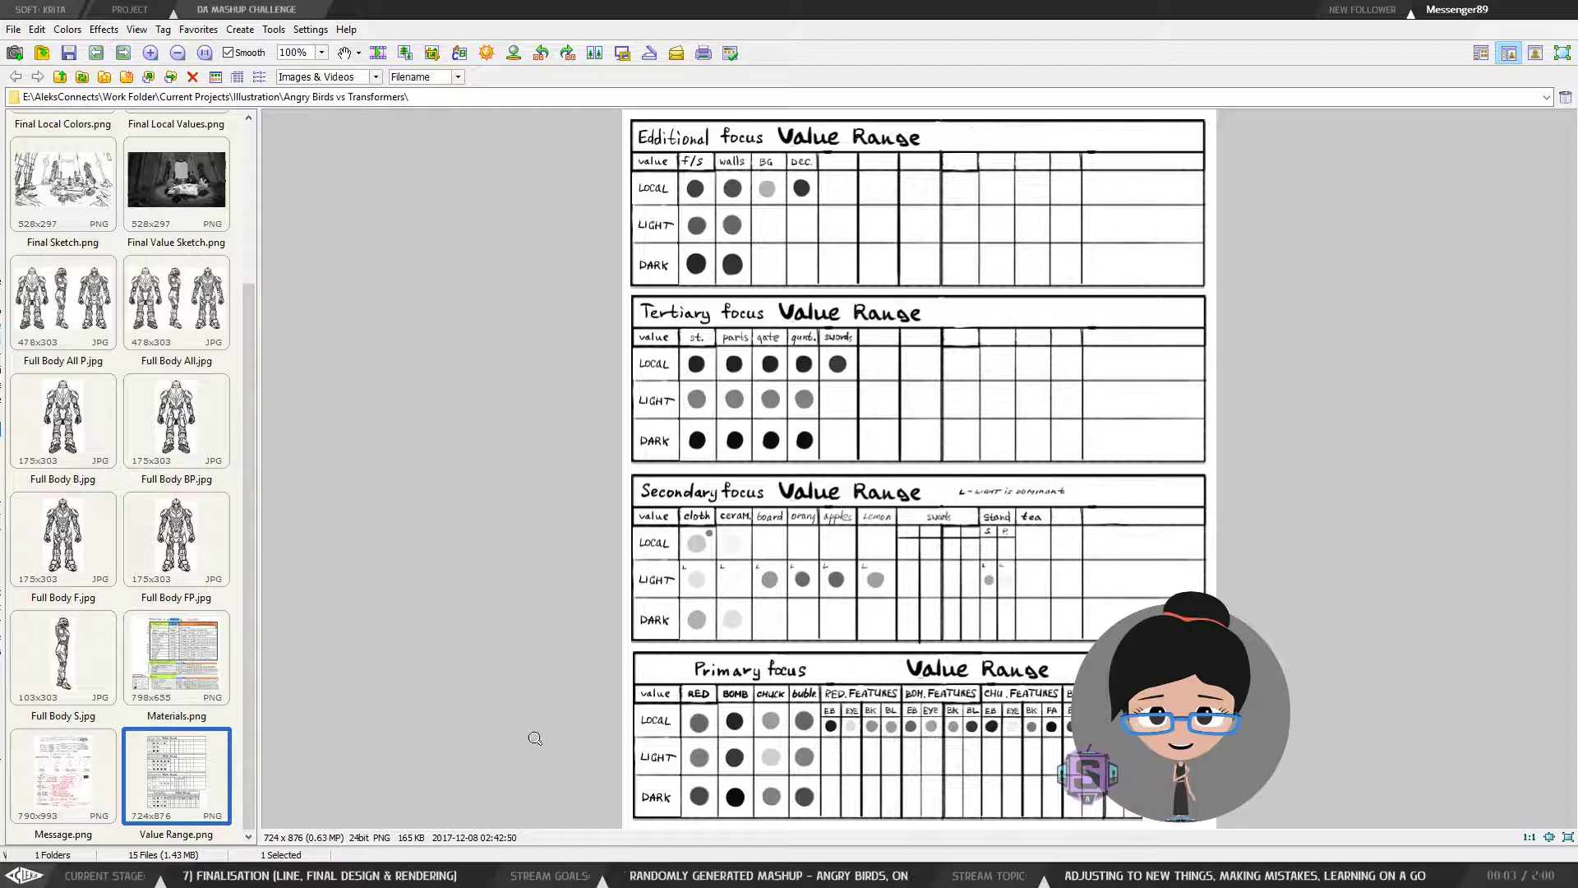
pyautogui.click(50, 783)
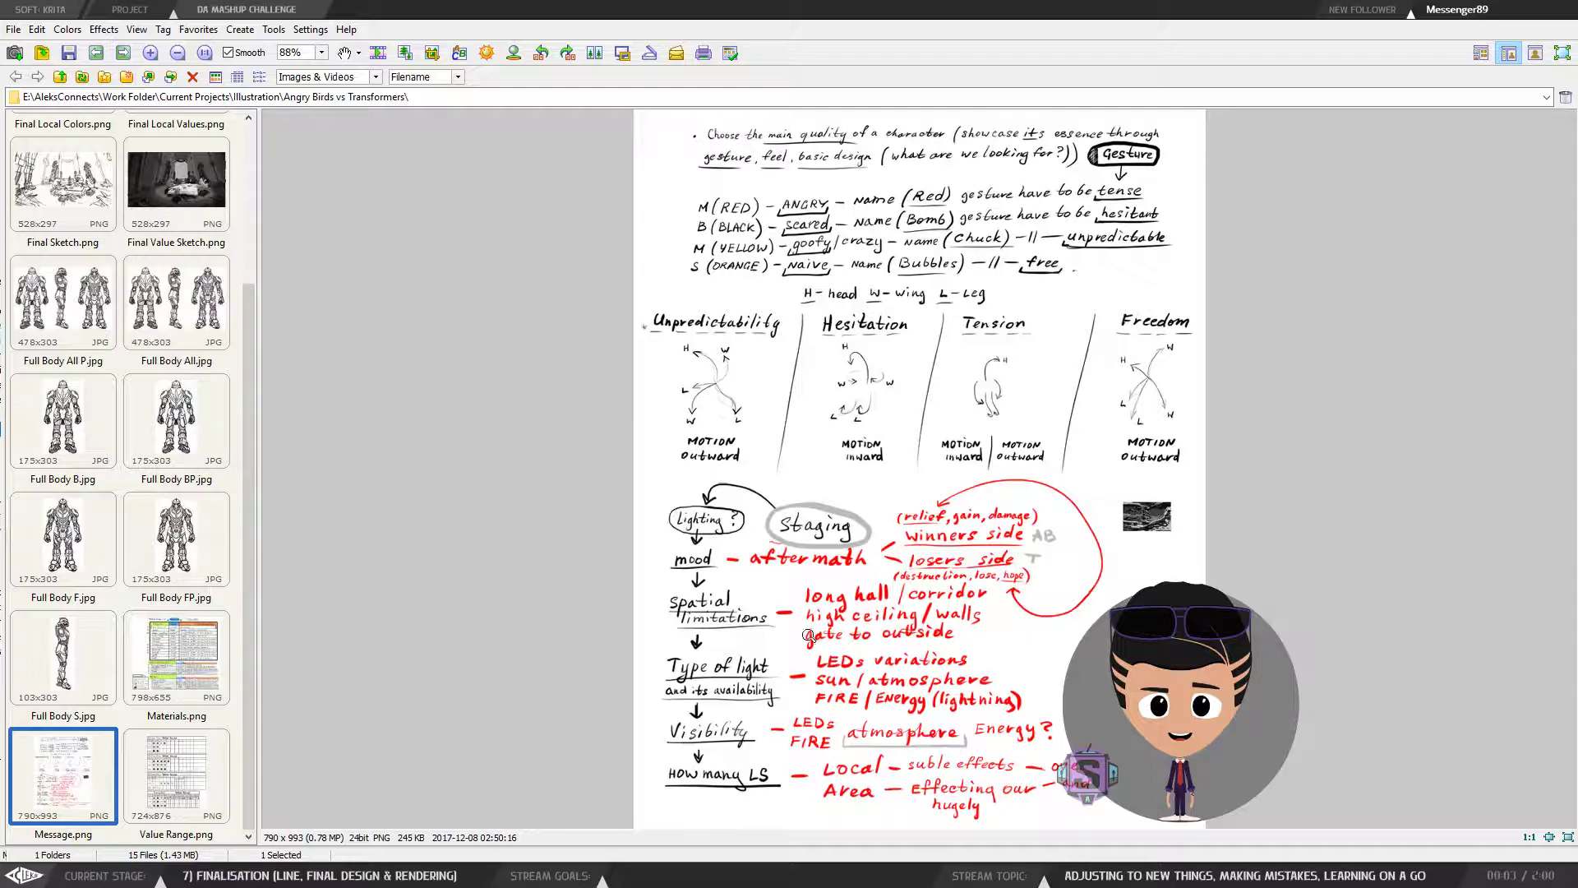
pyautogui.click(197, 682)
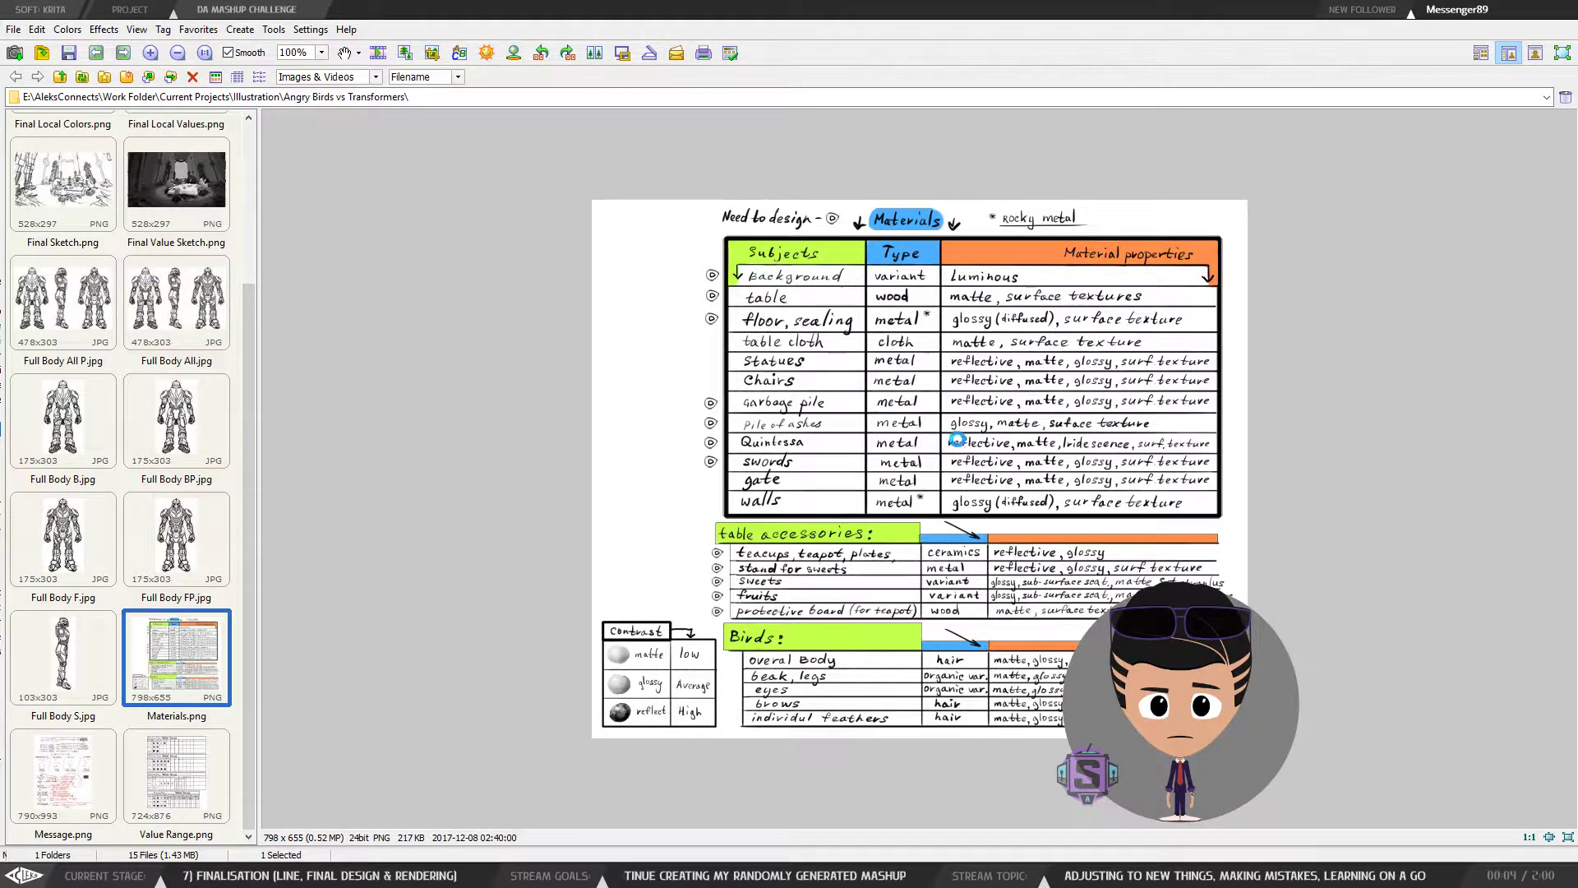
pyautogui.moveTo(953, 437); pyautogui.dragTo(1246, 539)
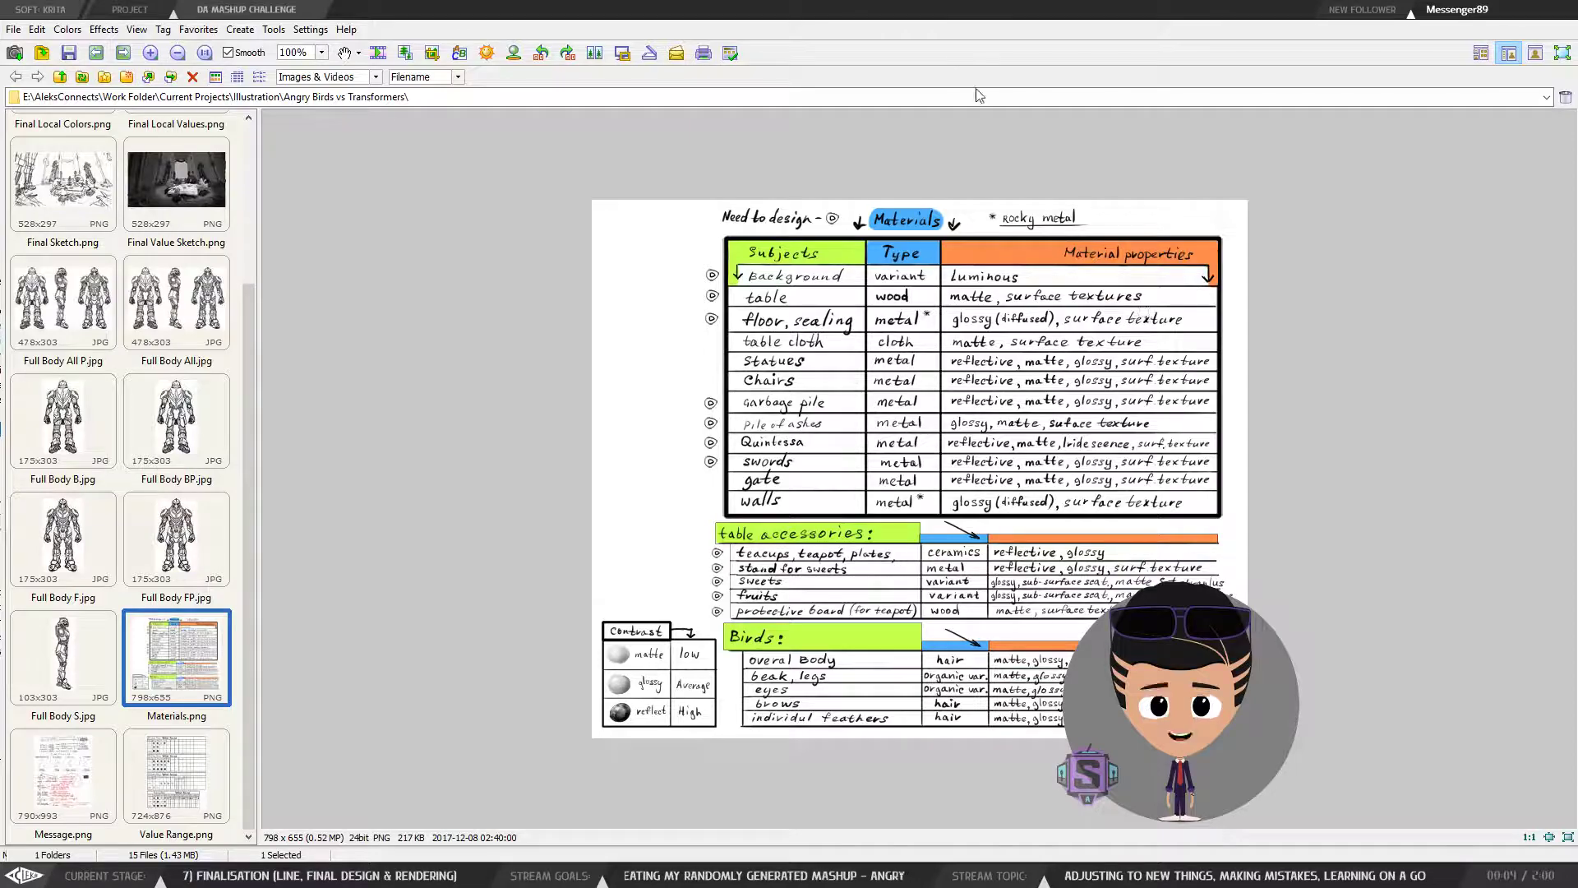
# Step: Snap the image viewer beside the Krita window and look through the Full Body robot reference drawings
pyautogui.moveTo(935, 18); pyautogui.dragTo(1, 107)
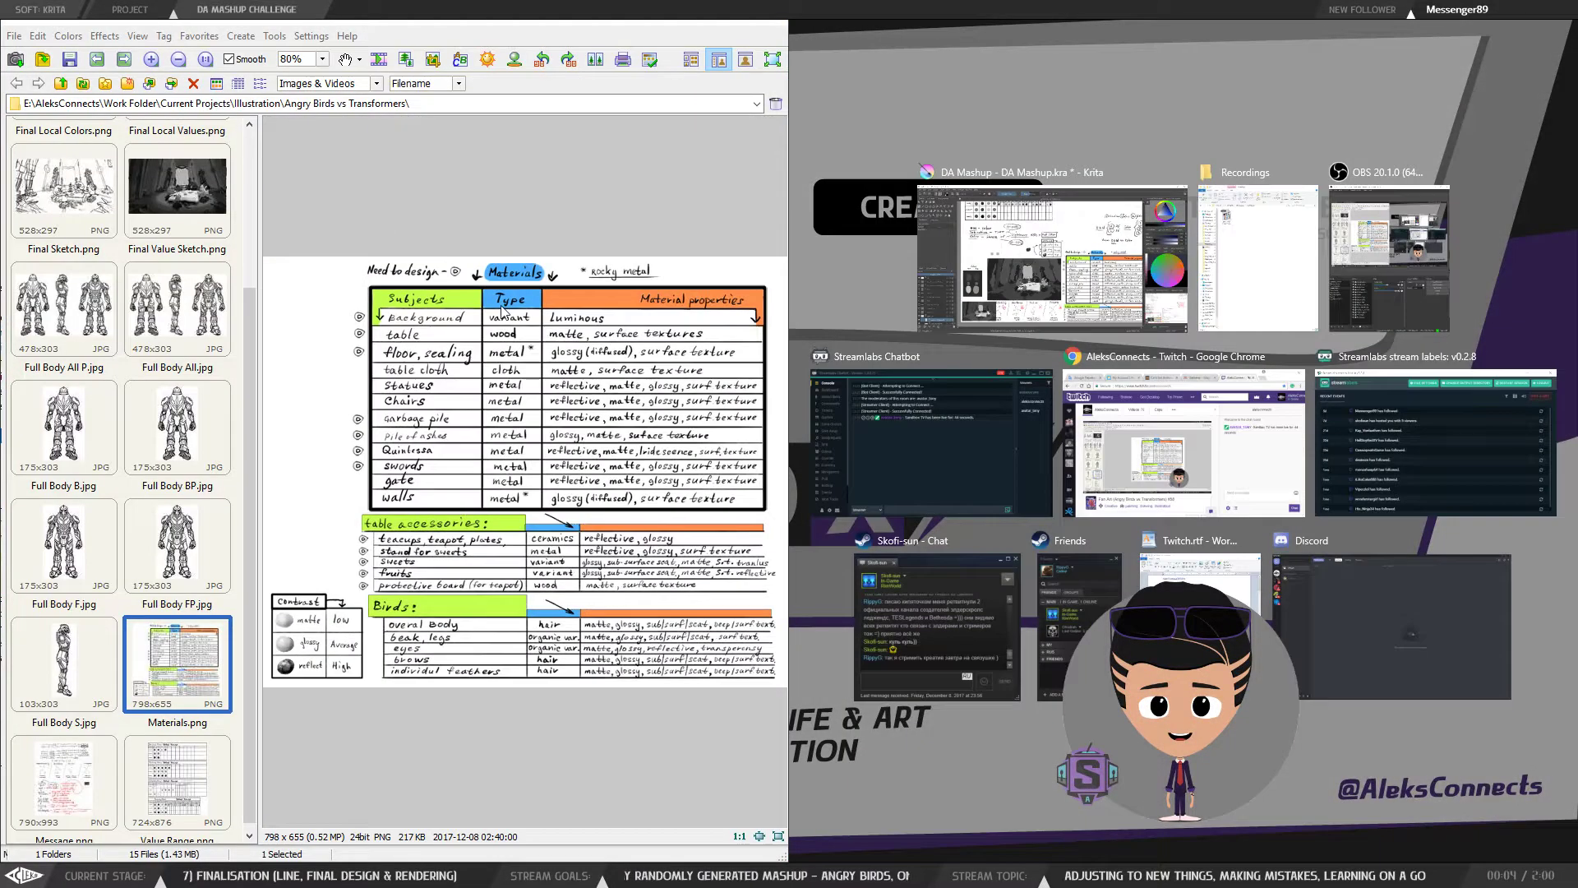
pyautogui.click(553, 327)
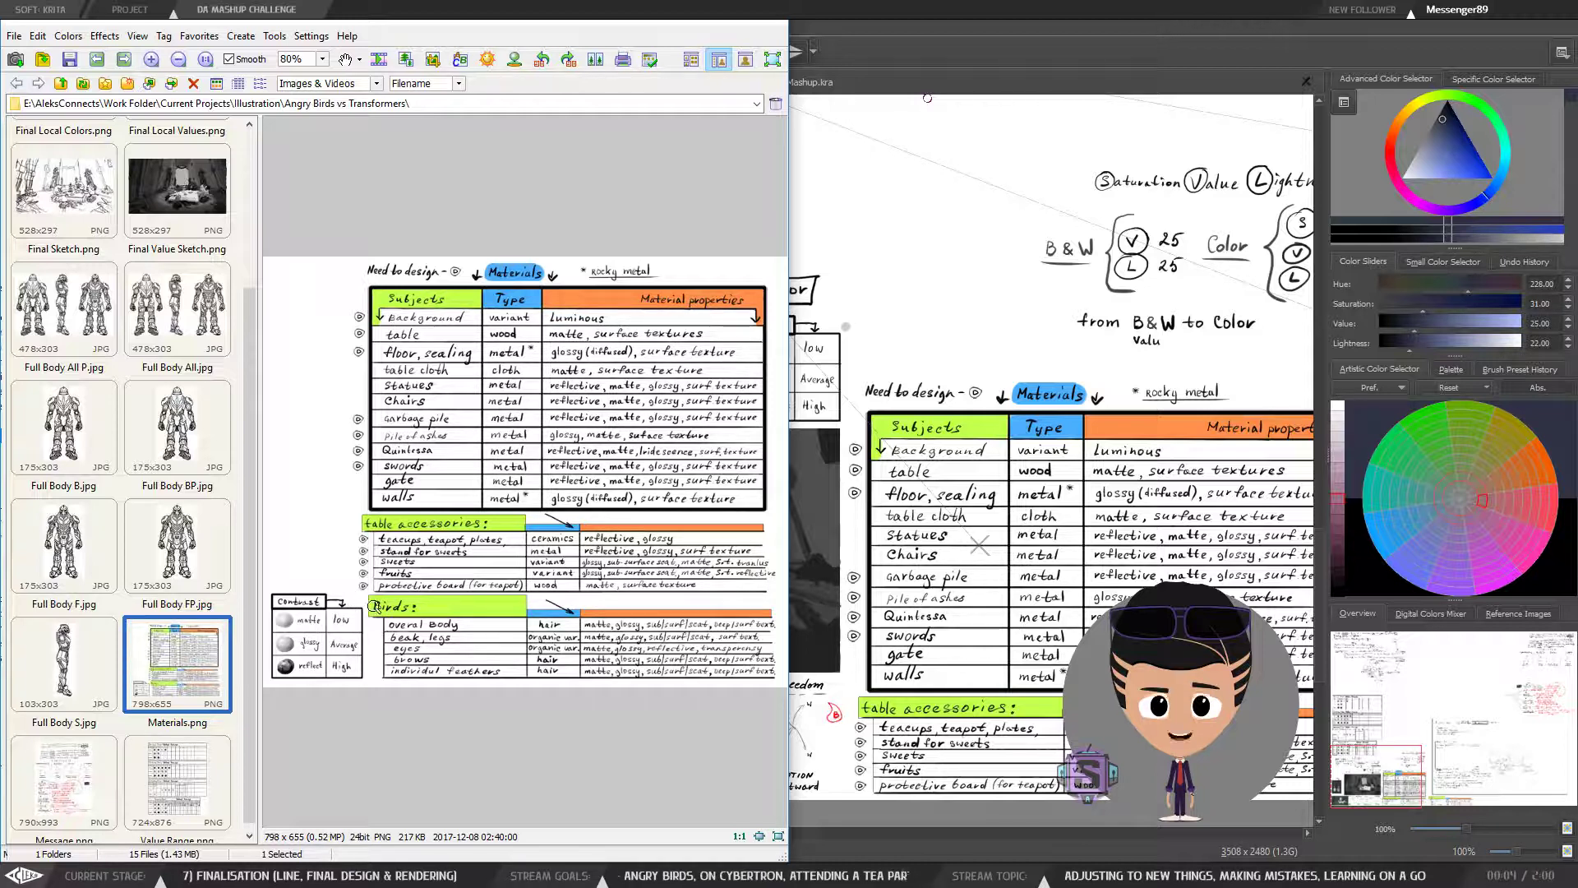
pyautogui.click(174, 551)
pyautogui.click(89, 559)
pyautogui.click(164, 440)
pyautogui.click(69, 436)
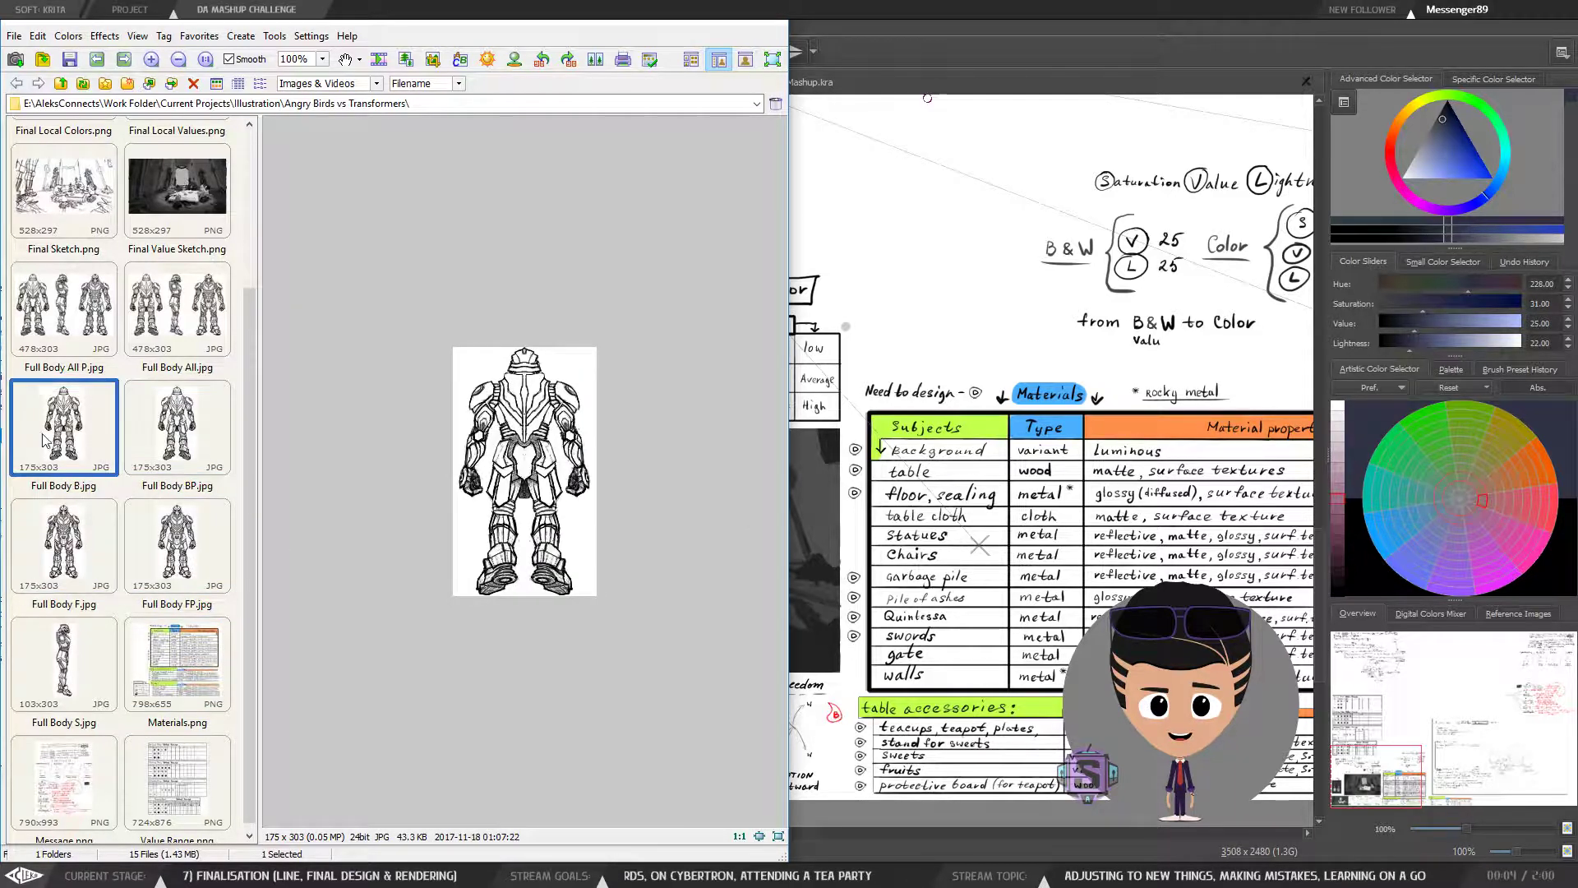
pyautogui.click(160, 324)
pyautogui.click(43, 332)
pyautogui.scroll(3, 46, 333)
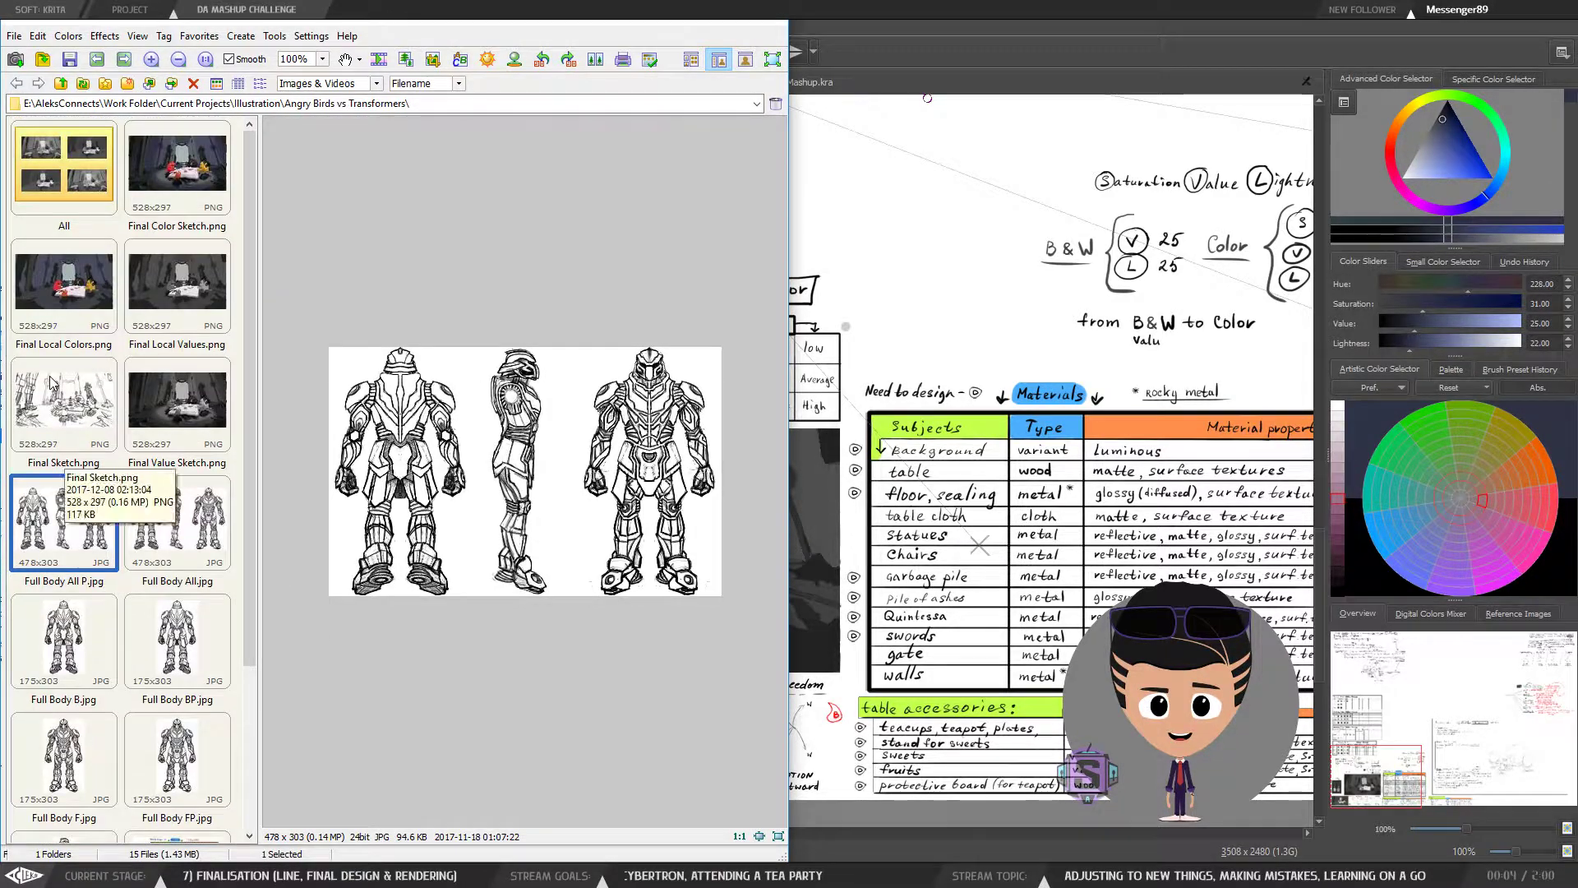
# Step: View the Final Sketch and Final Color Sketch images, and return to the full Krita window
pyautogui.click(63, 403)
pyautogui.click(137, 210)
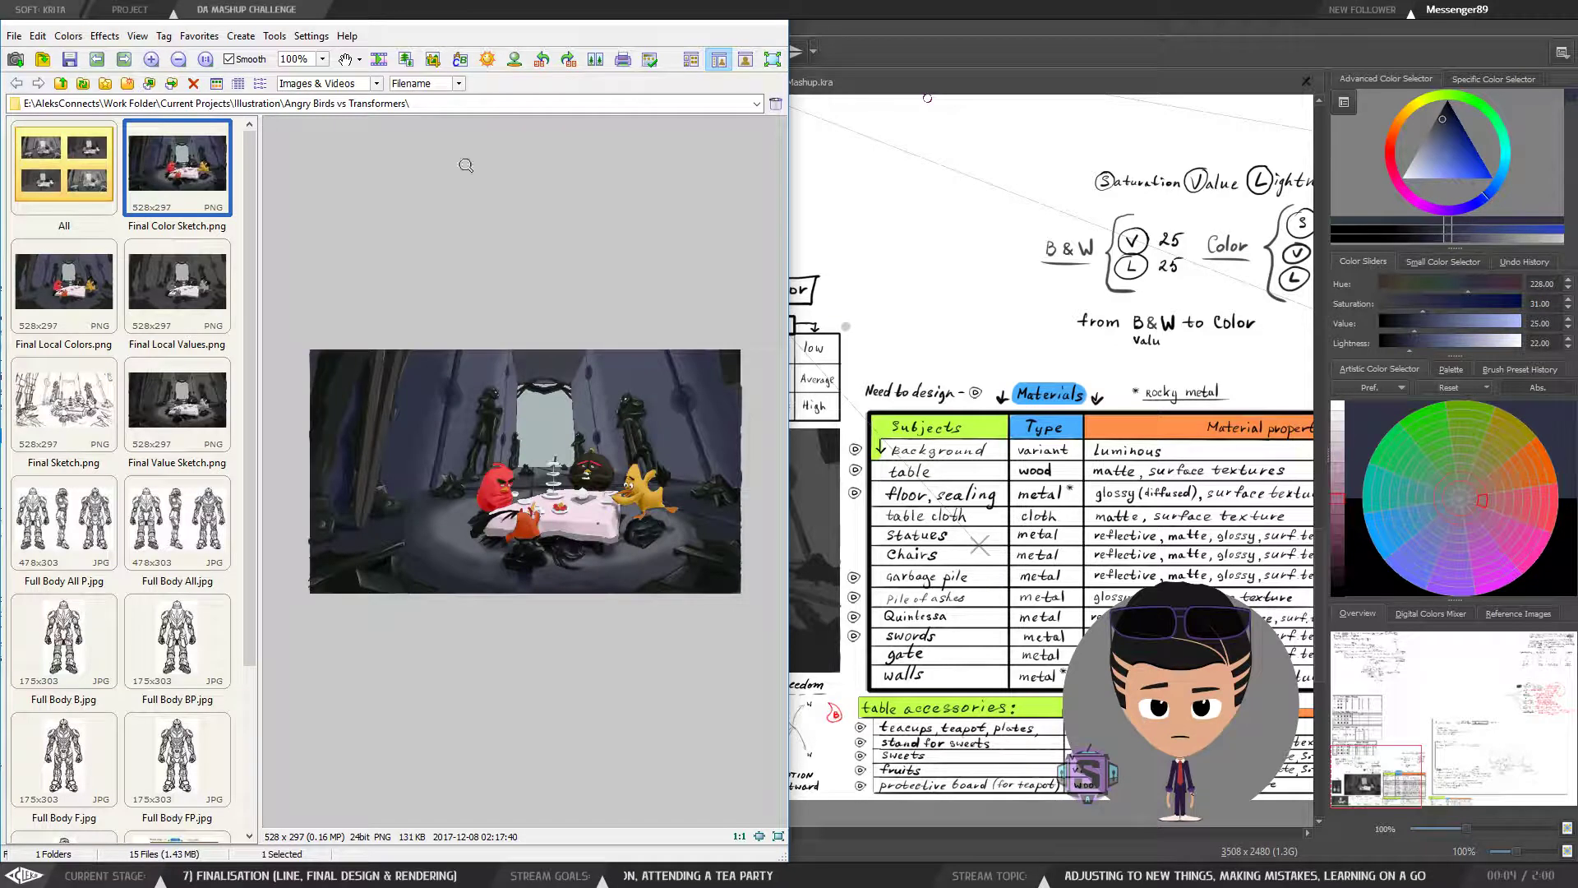
pyautogui.click(714, 25)
pyautogui.click(1479, 9)
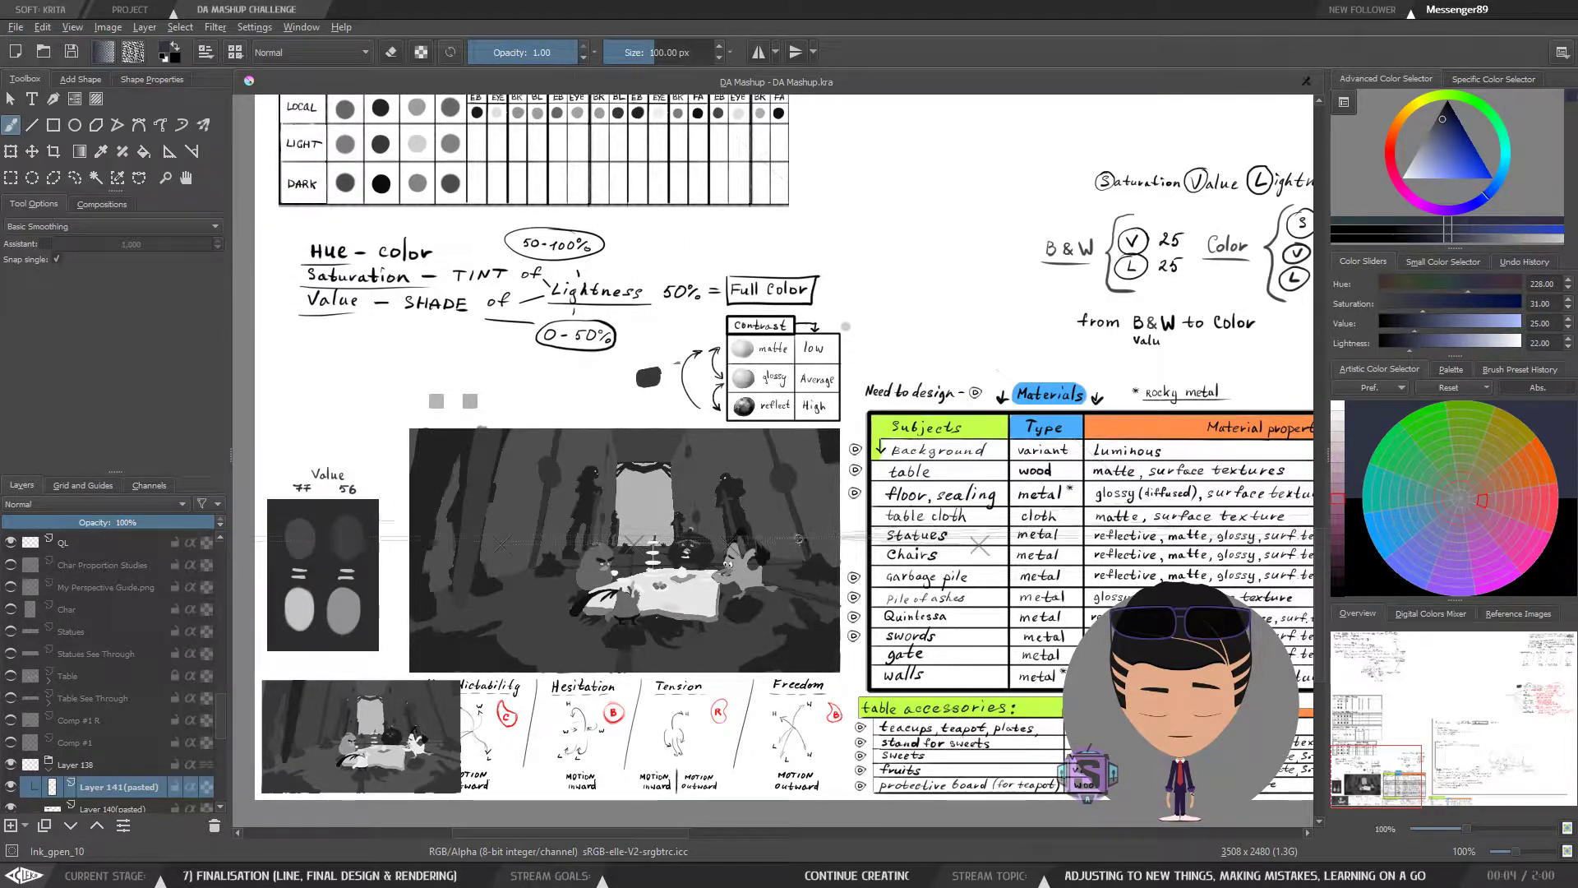
# Step: Activate the Assistant Tool on the DA Mashup canvas to reveal the handles of the painting assistants
pyautogui.scroll(-3, 769, 535)
pyautogui.scroll(2, 571, 574)
pyautogui.scroll(3, 785, 573)
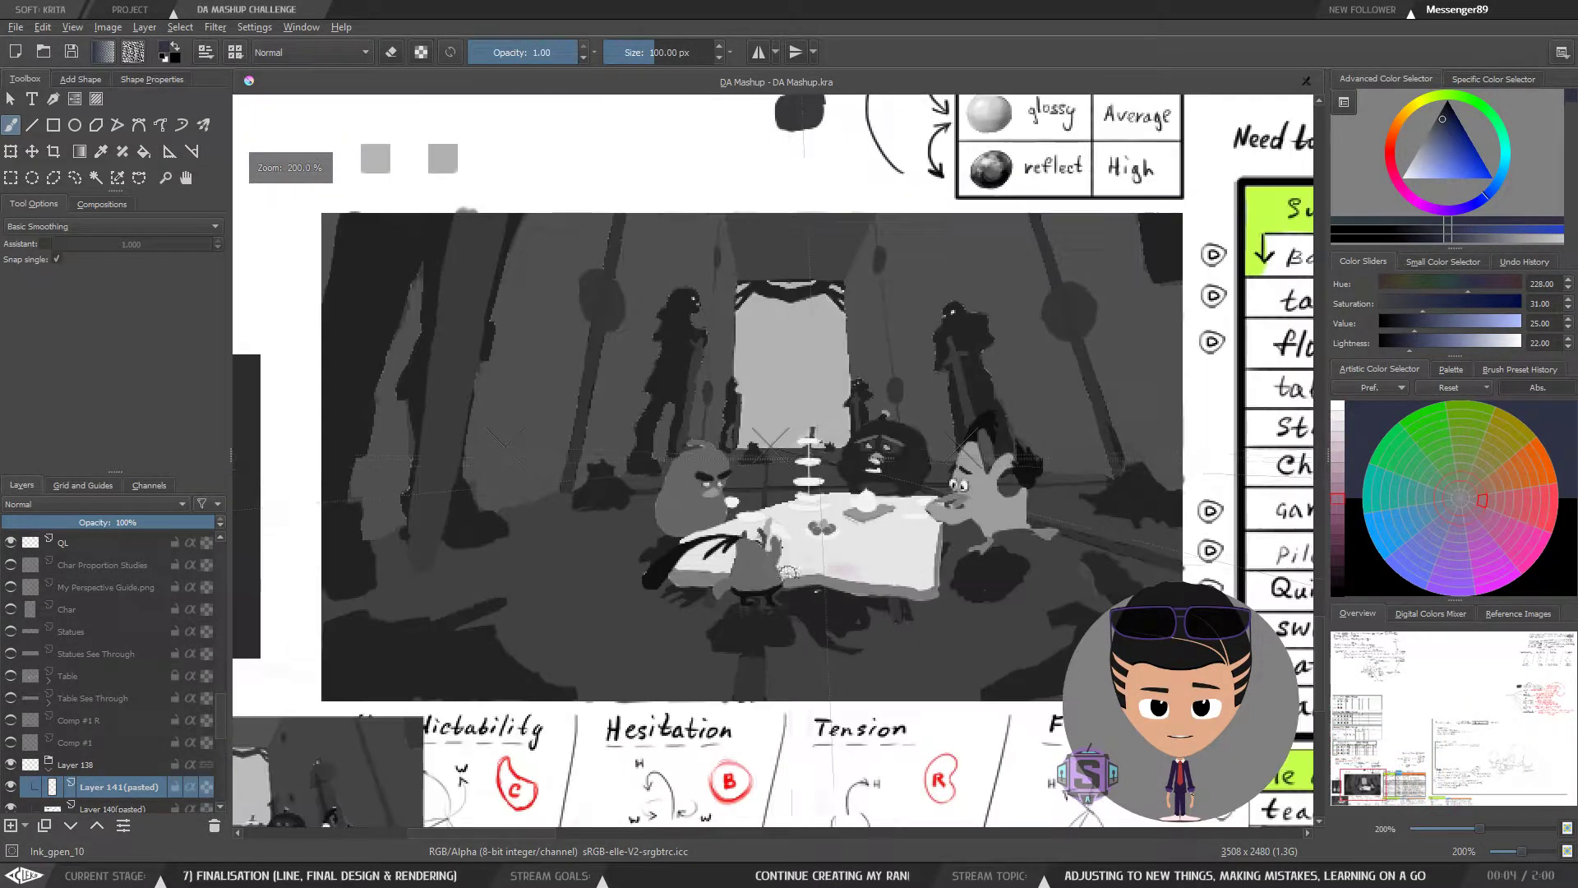
pyautogui.scroll(-3, 871, 458)
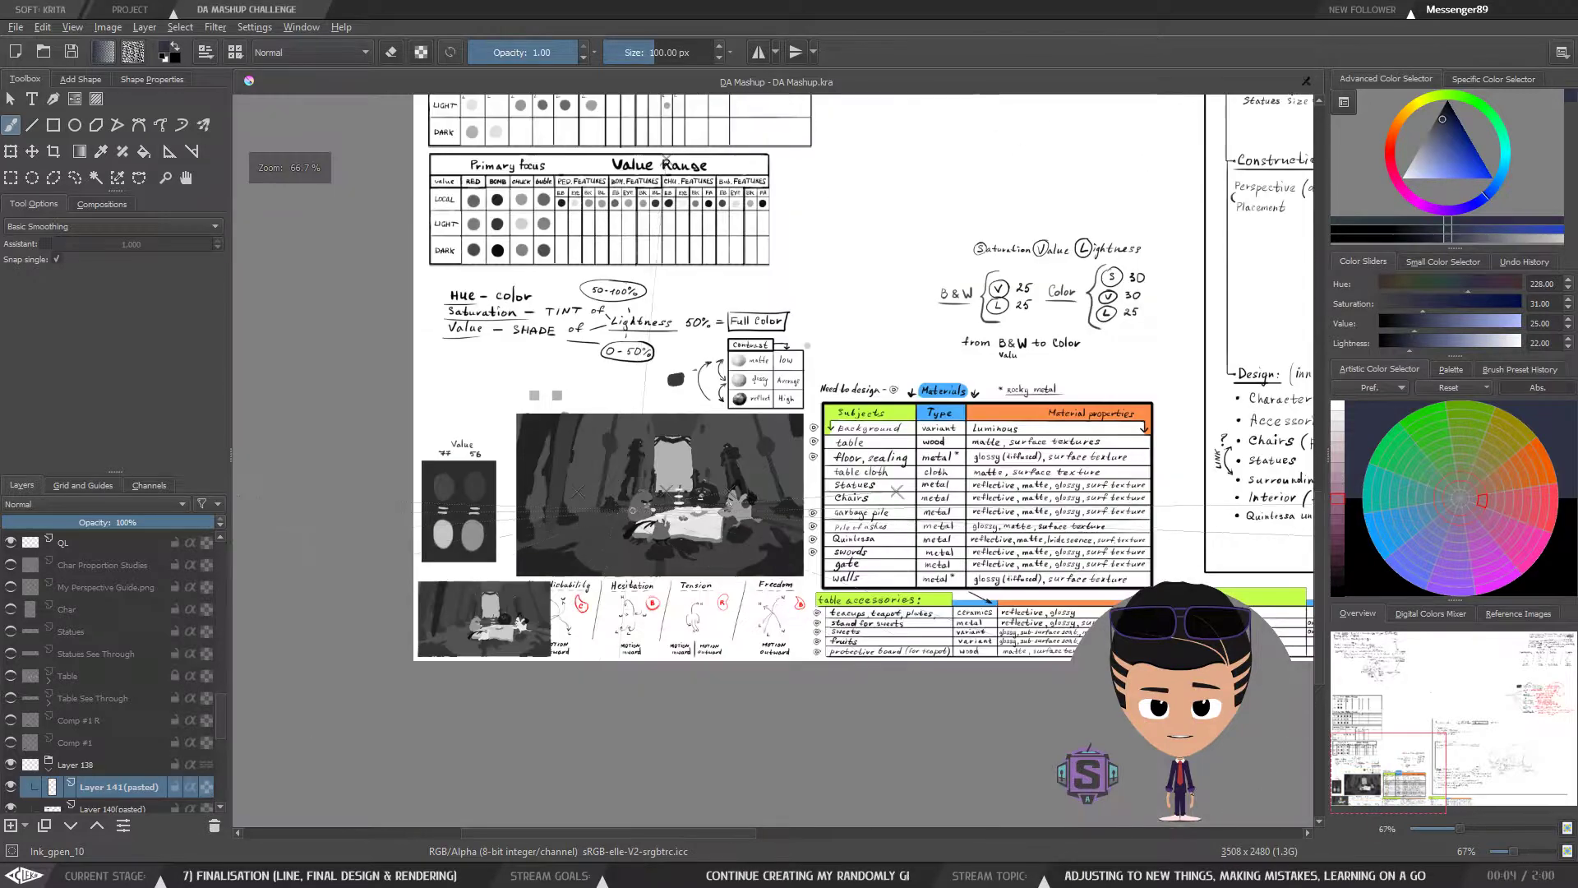
pyautogui.click(62, 29)
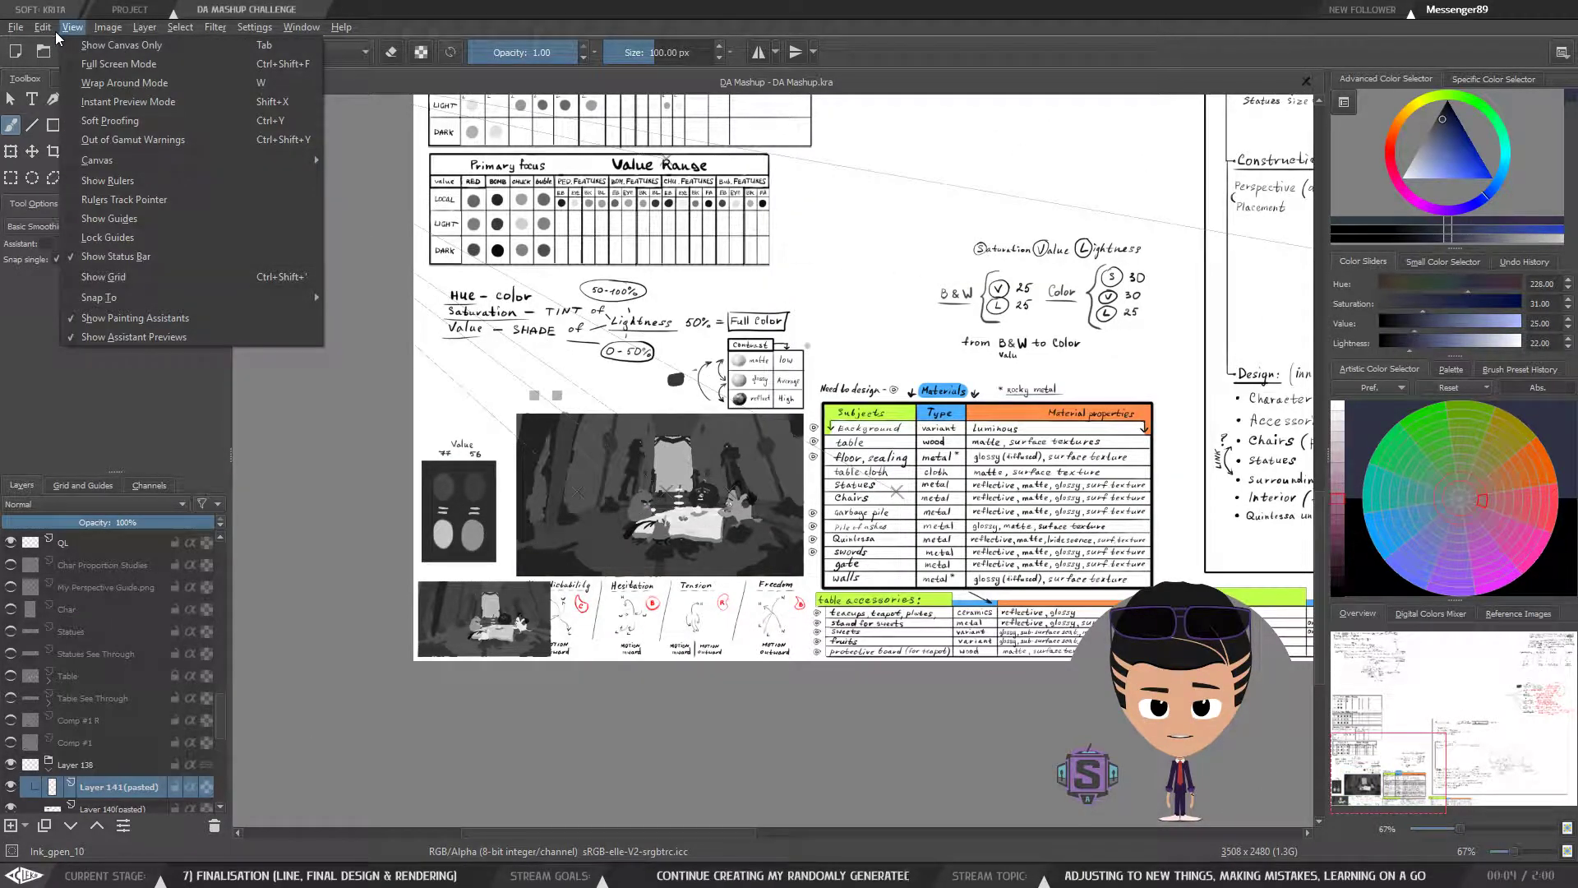
pyautogui.click(53, 27)
pyautogui.click(169, 151)
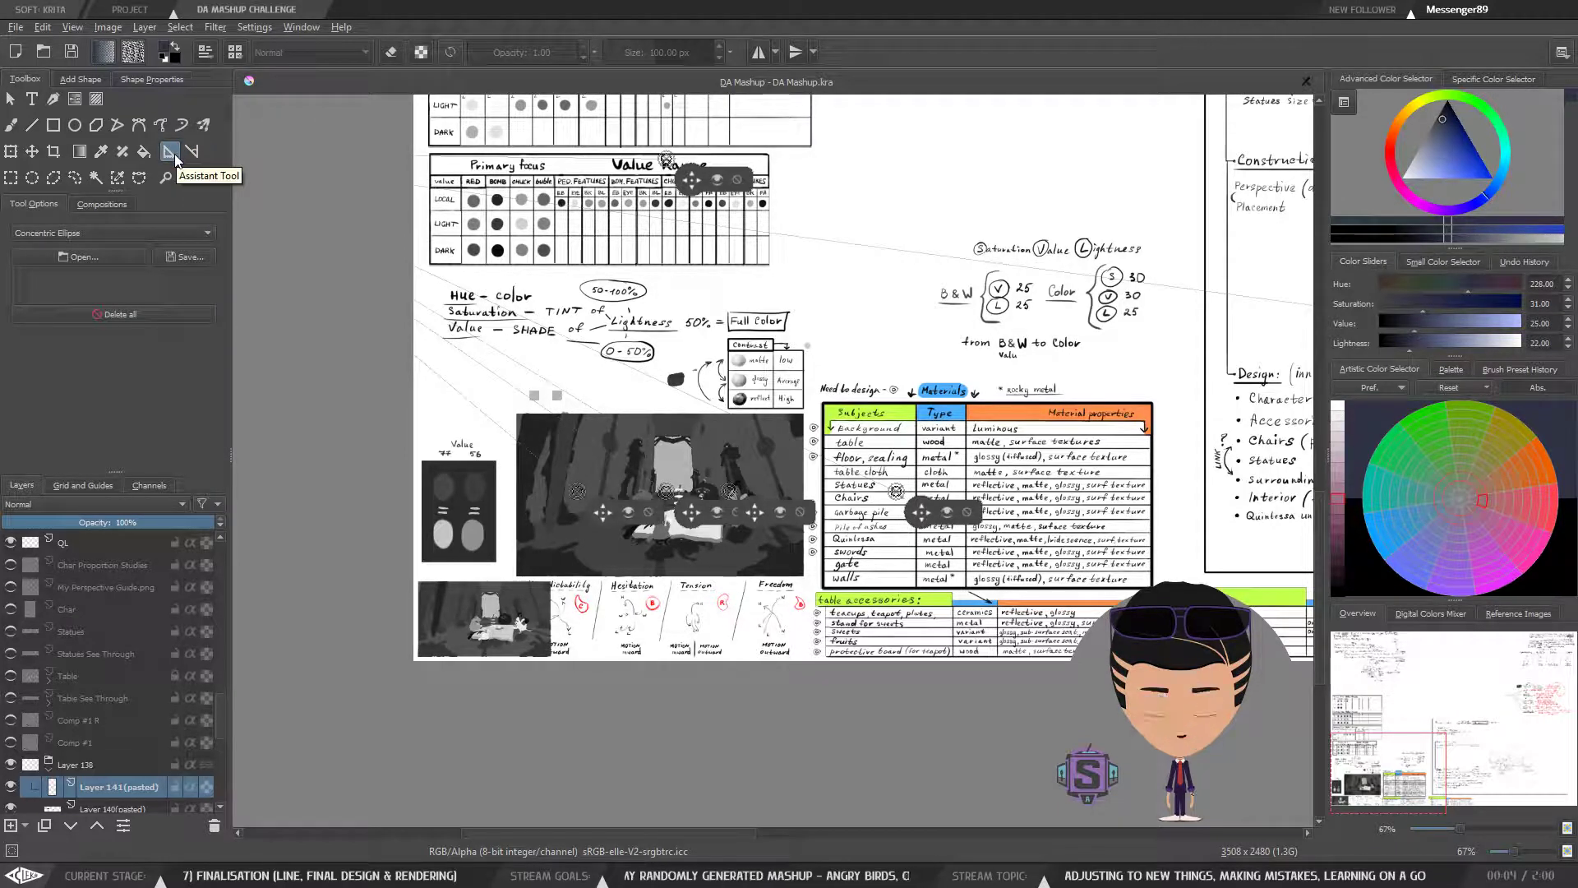
# Step: Examine the perspective assistants' guide lines across the canvas, out to the vanishing point near the egg-shaped character table sketch
pyautogui.moveTo(665, 592); pyautogui.dragTo(858, 623)
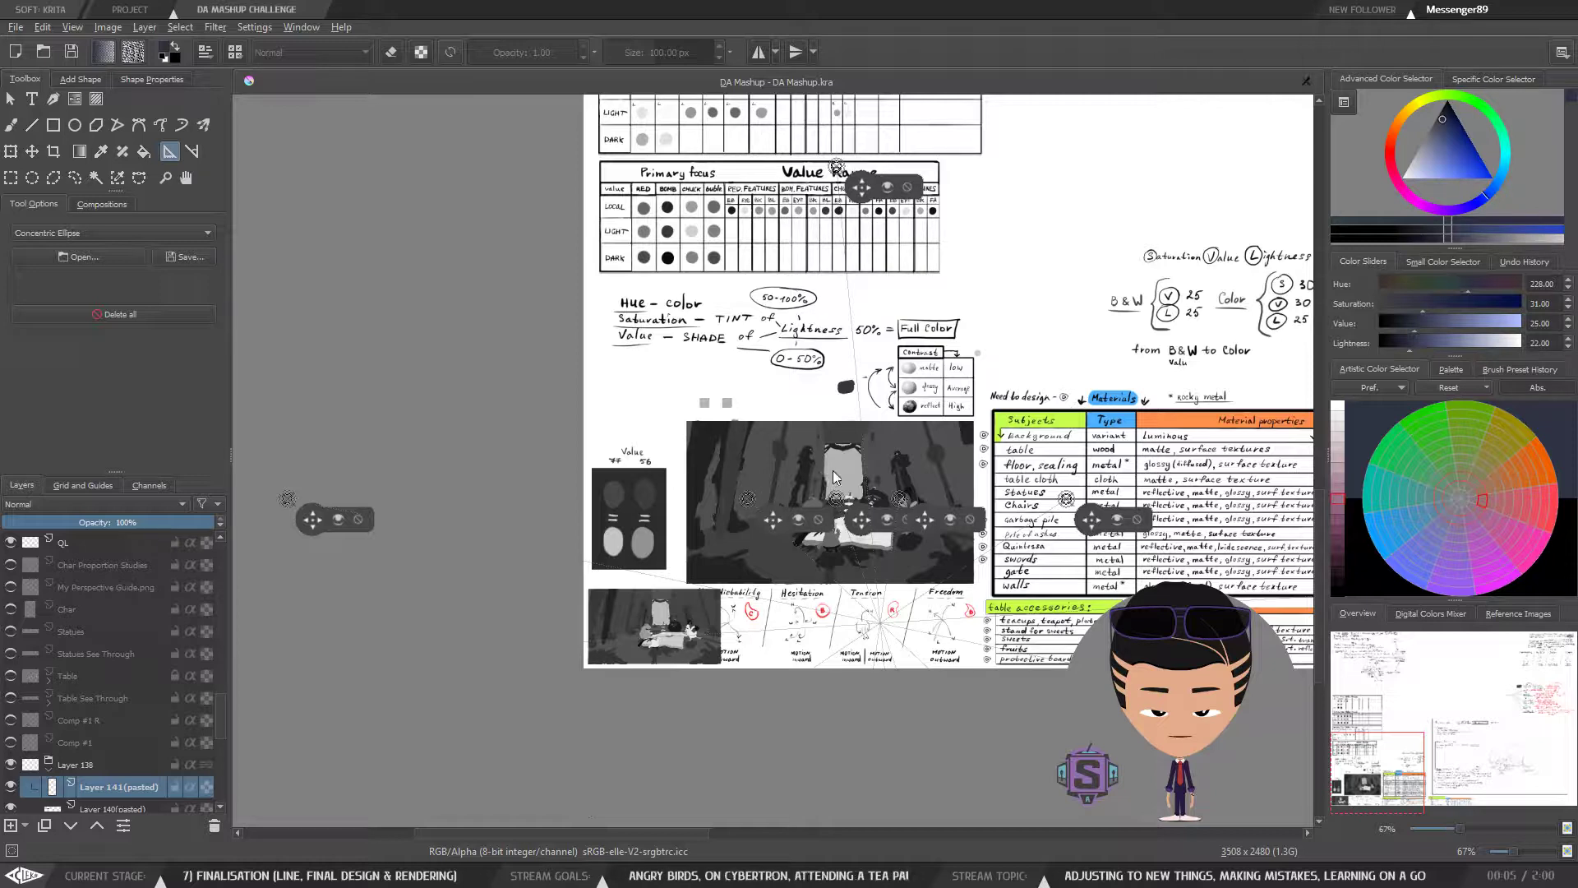
pyautogui.moveTo(991, 605)
pyautogui.mouseDown()
pyautogui.moveTo(302, 598)
pyautogui.moveTo(720, 603)
pyautogui.moveTo(352, 565)
pyautogui.mouseUp()
pyautogui.moveTo(1088, 506)
pyautogui.mouseDown()
pyautogui.moveTo(527, 473)
pyautogui.moveTo(993, 481)
pyautogui.mouseUp()
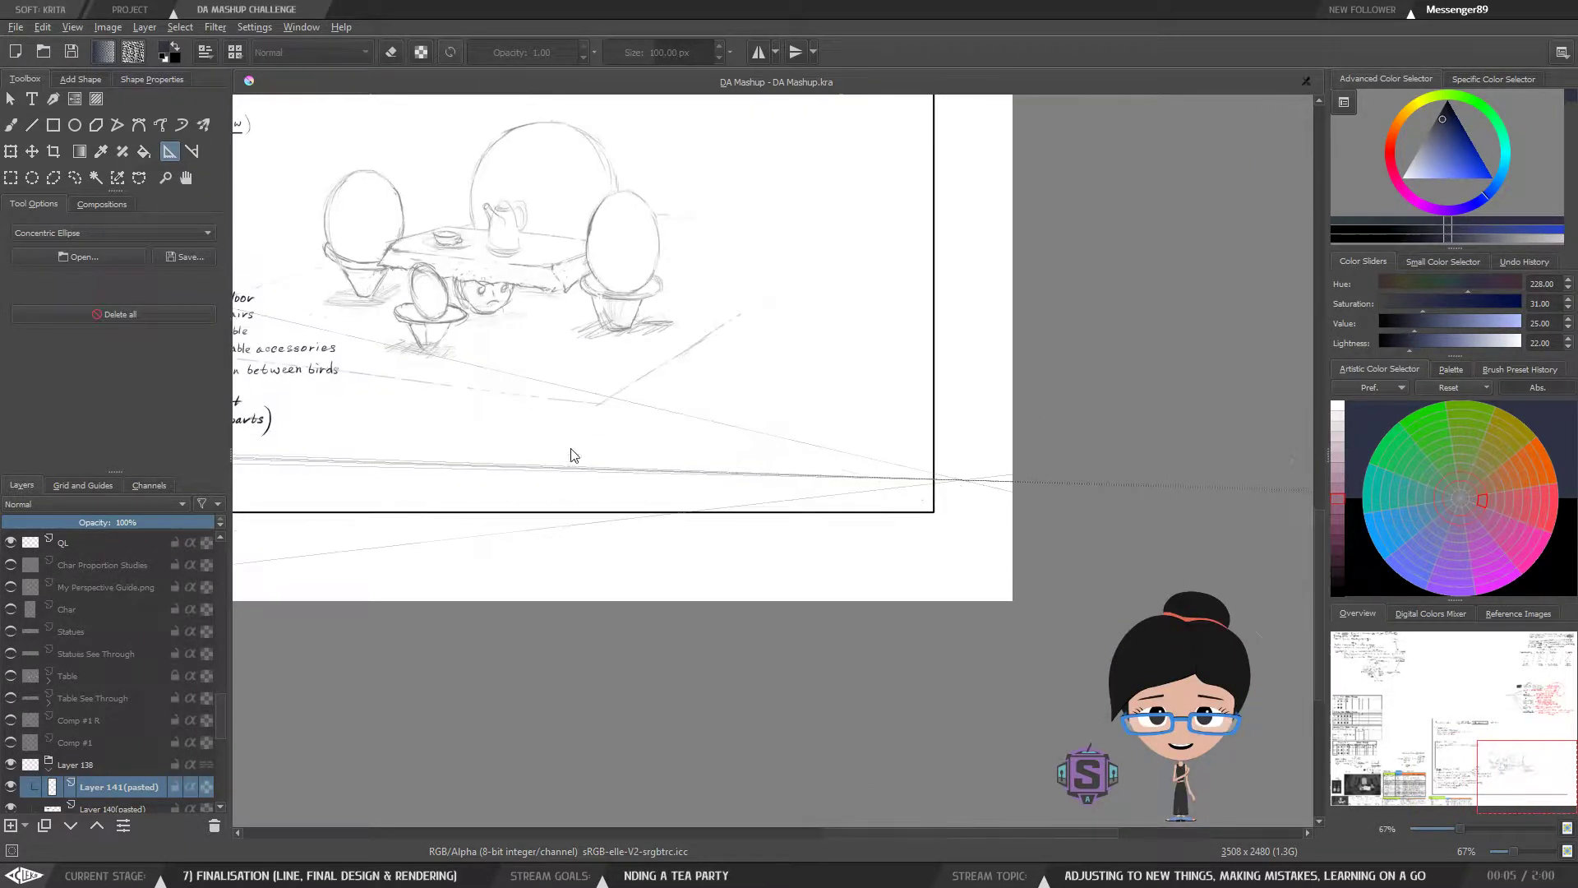
pyautogui.moveTo(575, 454); pyautogui.dragTo(1033, 496)
pyautogui.moveTo(660, 447); pyautogui.dragTo(1248, 486)
pyautogui.moveTo(638, 347); pyautogui.dragTo(881, 492)
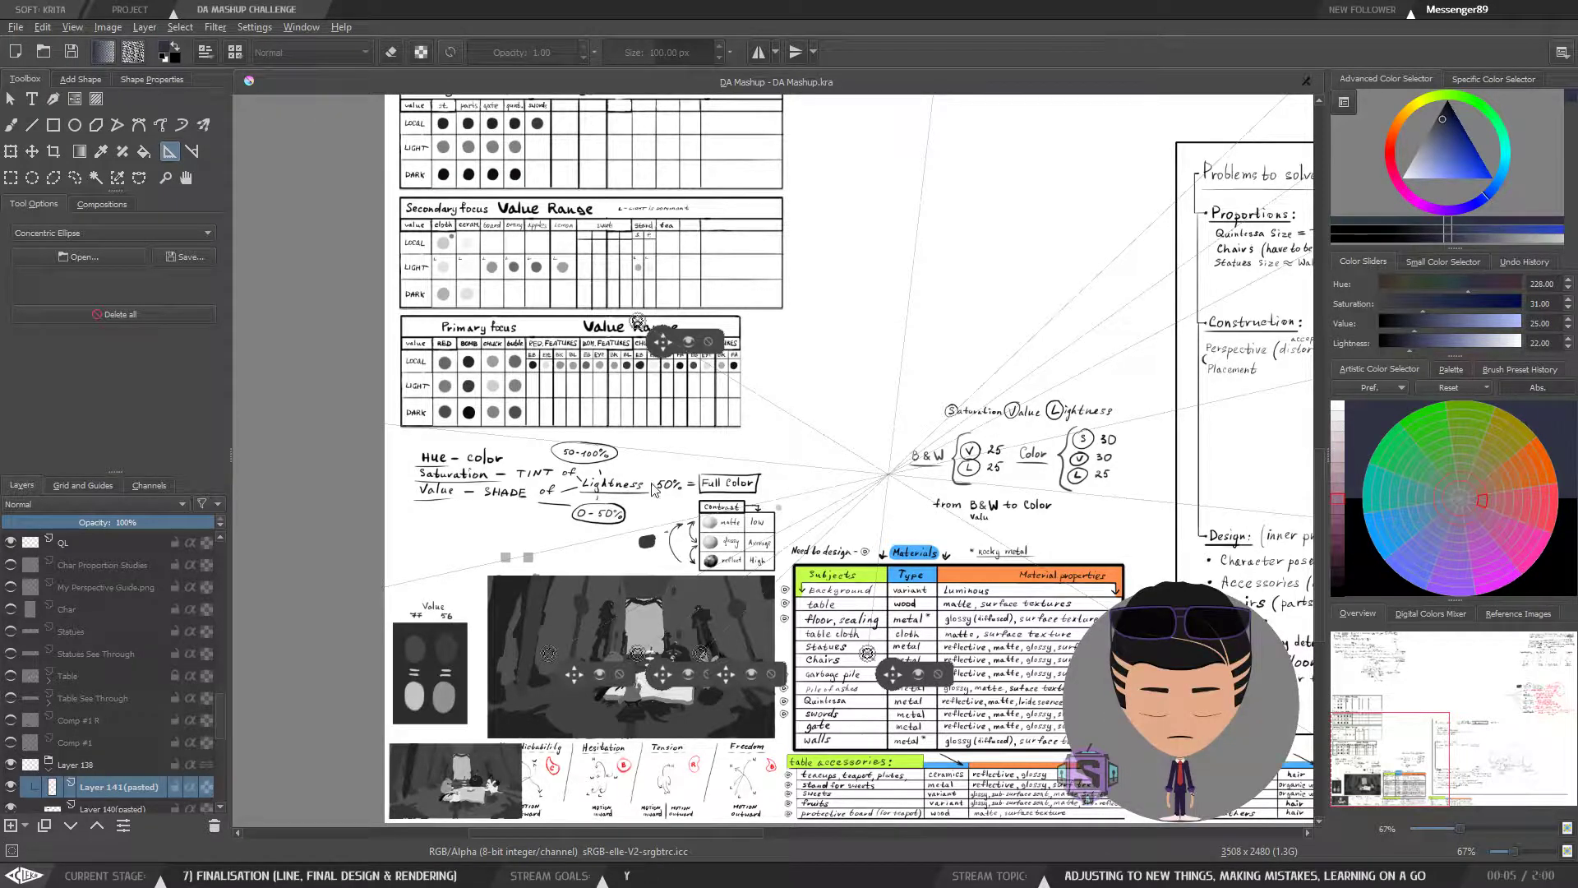
# Step: Examine the assistant handles and guide lines around the tea-party value sketch, and switch back to the freehand brush
pyautogui.moveTo(667, 435); pyautogui.dragTo(676, 403)
pyautogui.scroll(1, 628, 456)
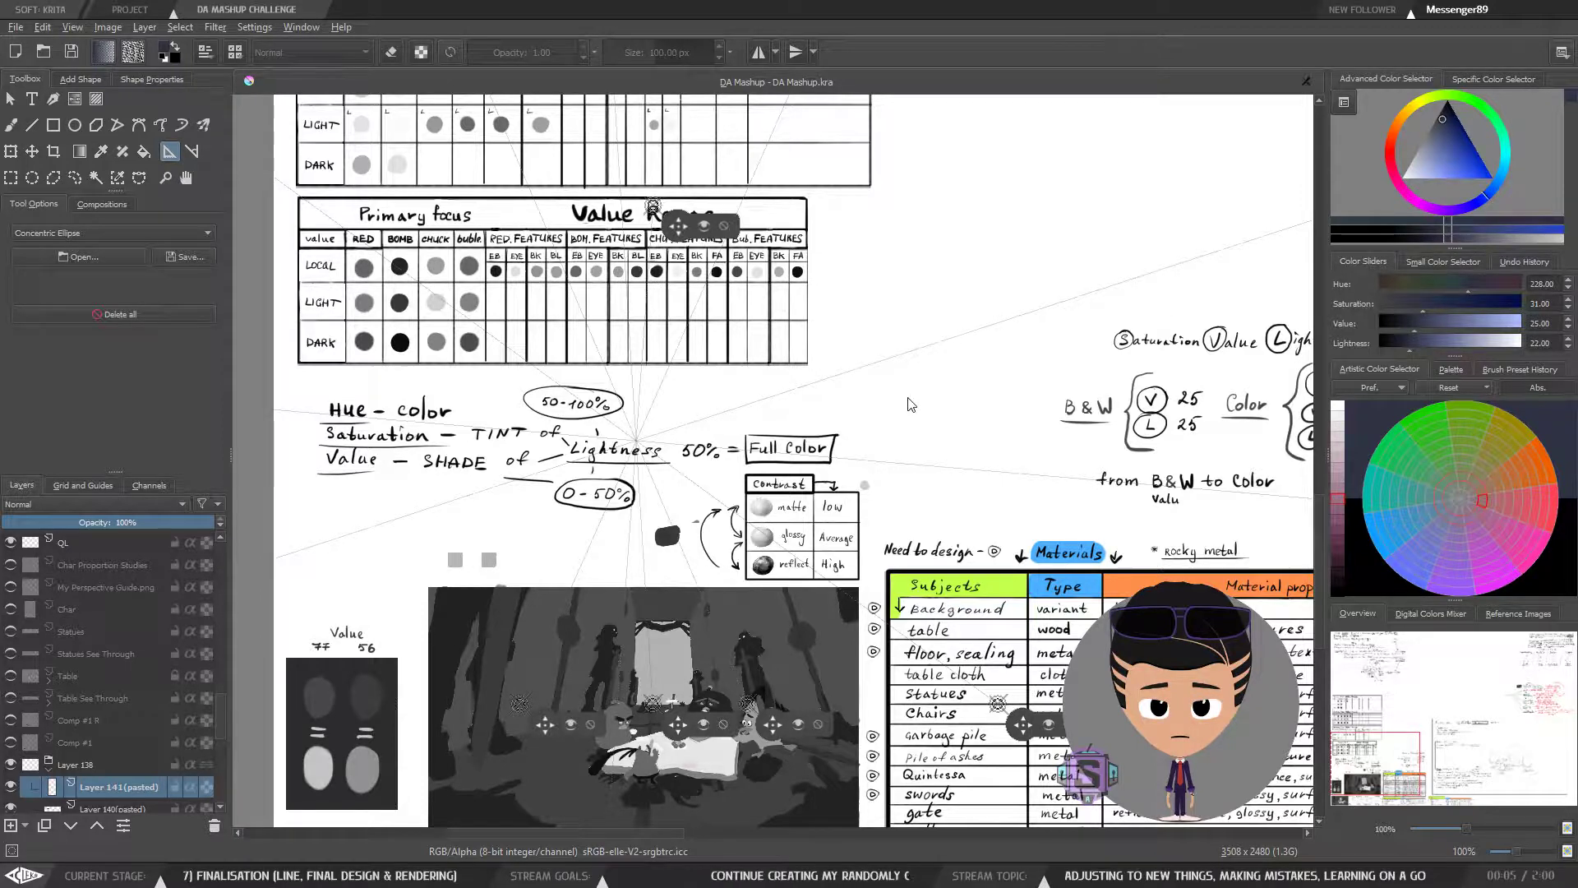
pyautogui.moveTo(911, 390); pyautogui.dragTo(931, 330)
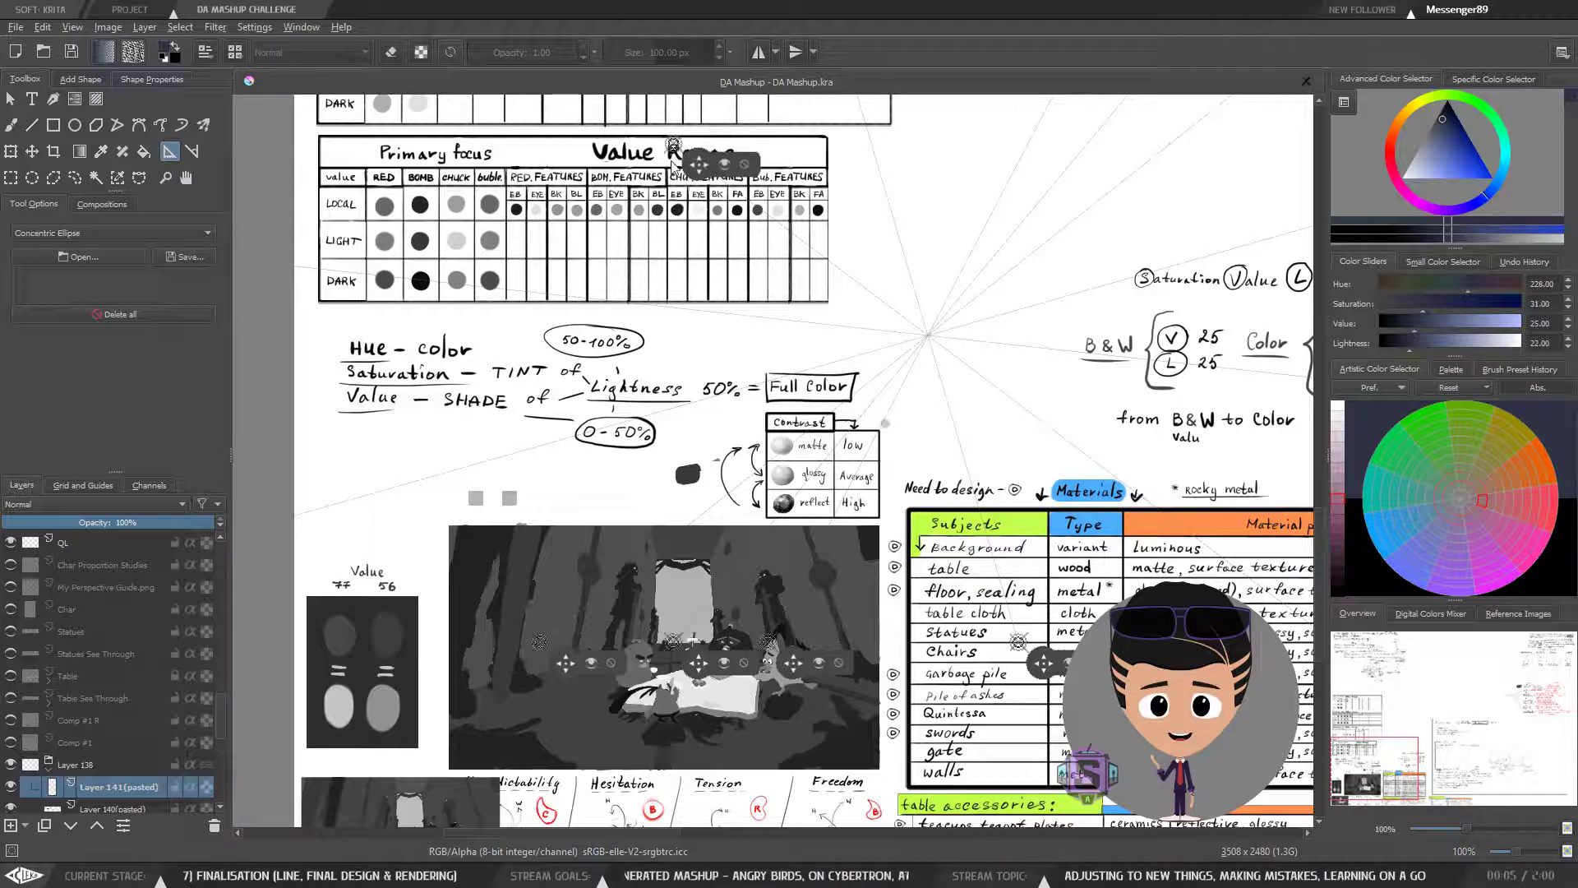
pyautogui.moveTo(786, 354); pyautogui.dragTo(845, 308)
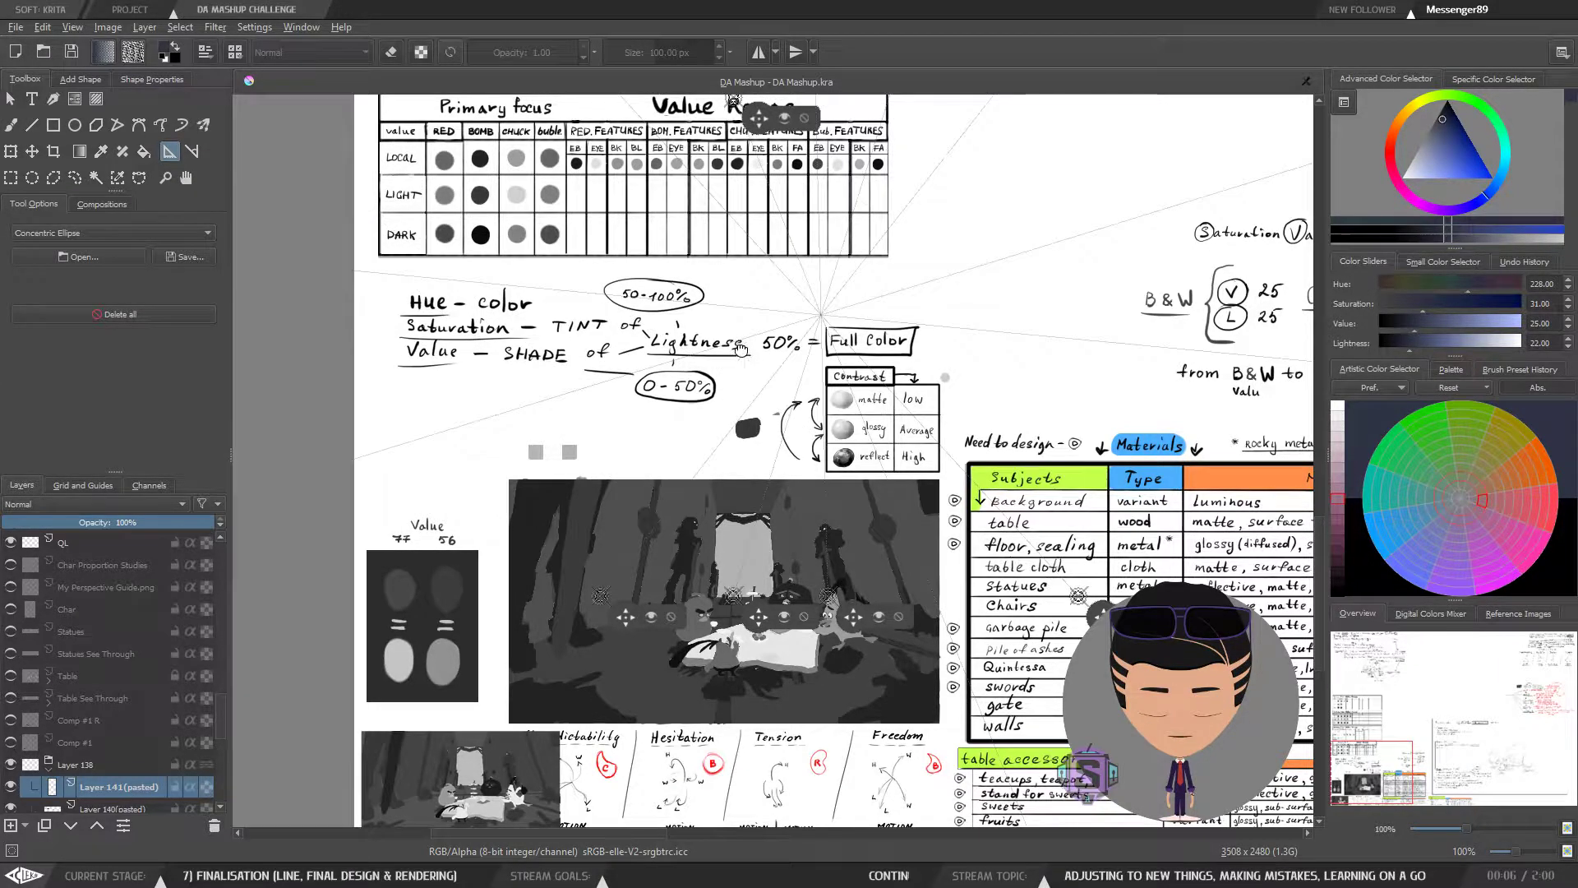
pyautogui.moveTo(740, 349); pyautogui.dragTo(723, 339)
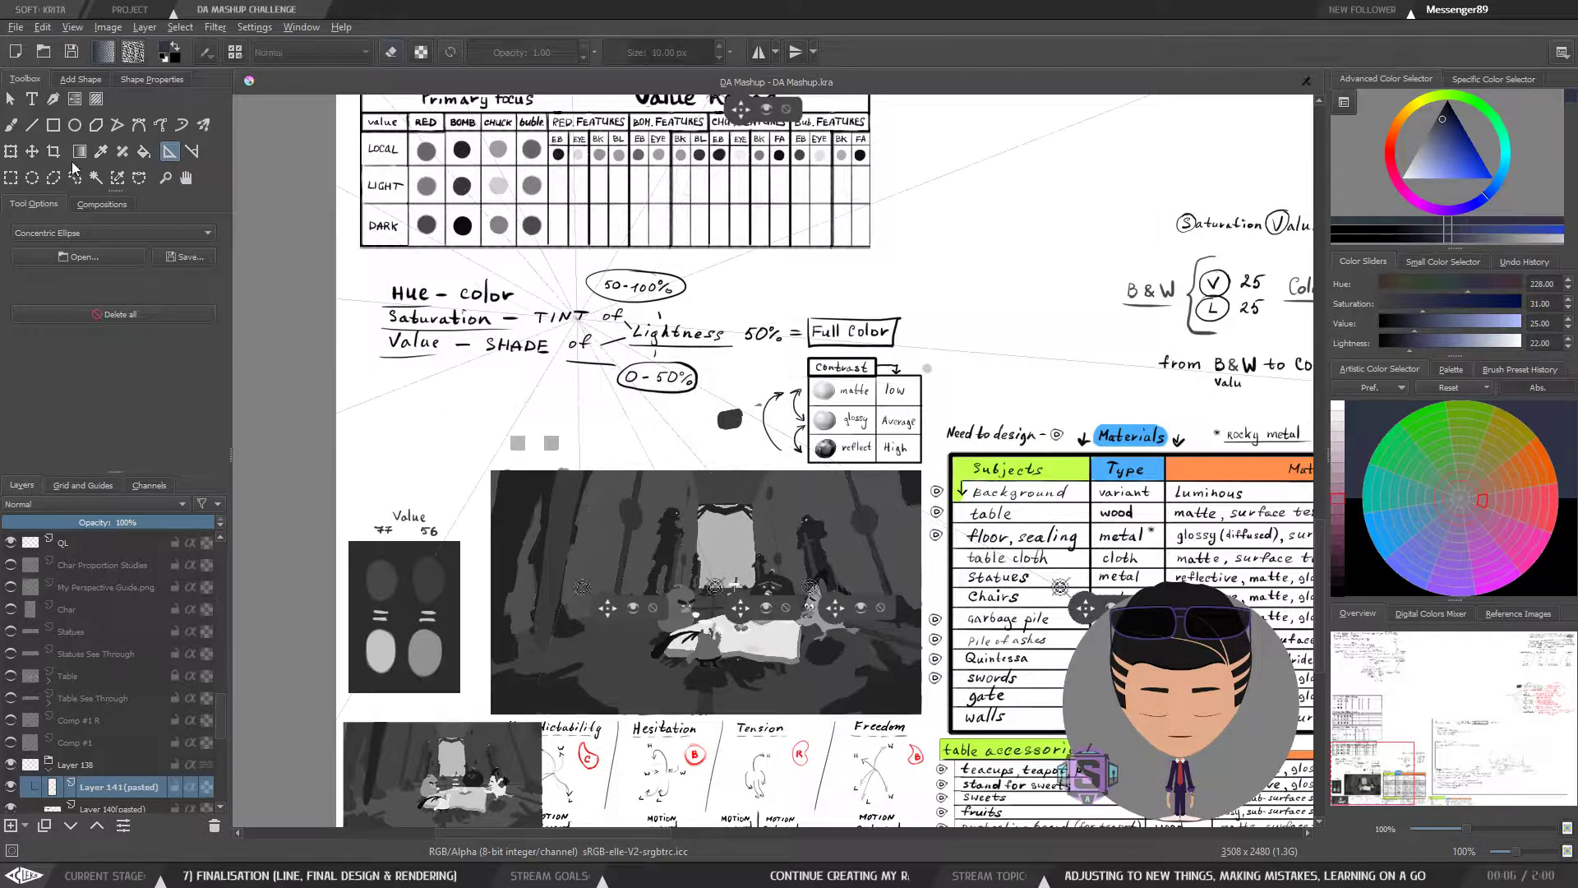
pyautogui.click(11, 124)
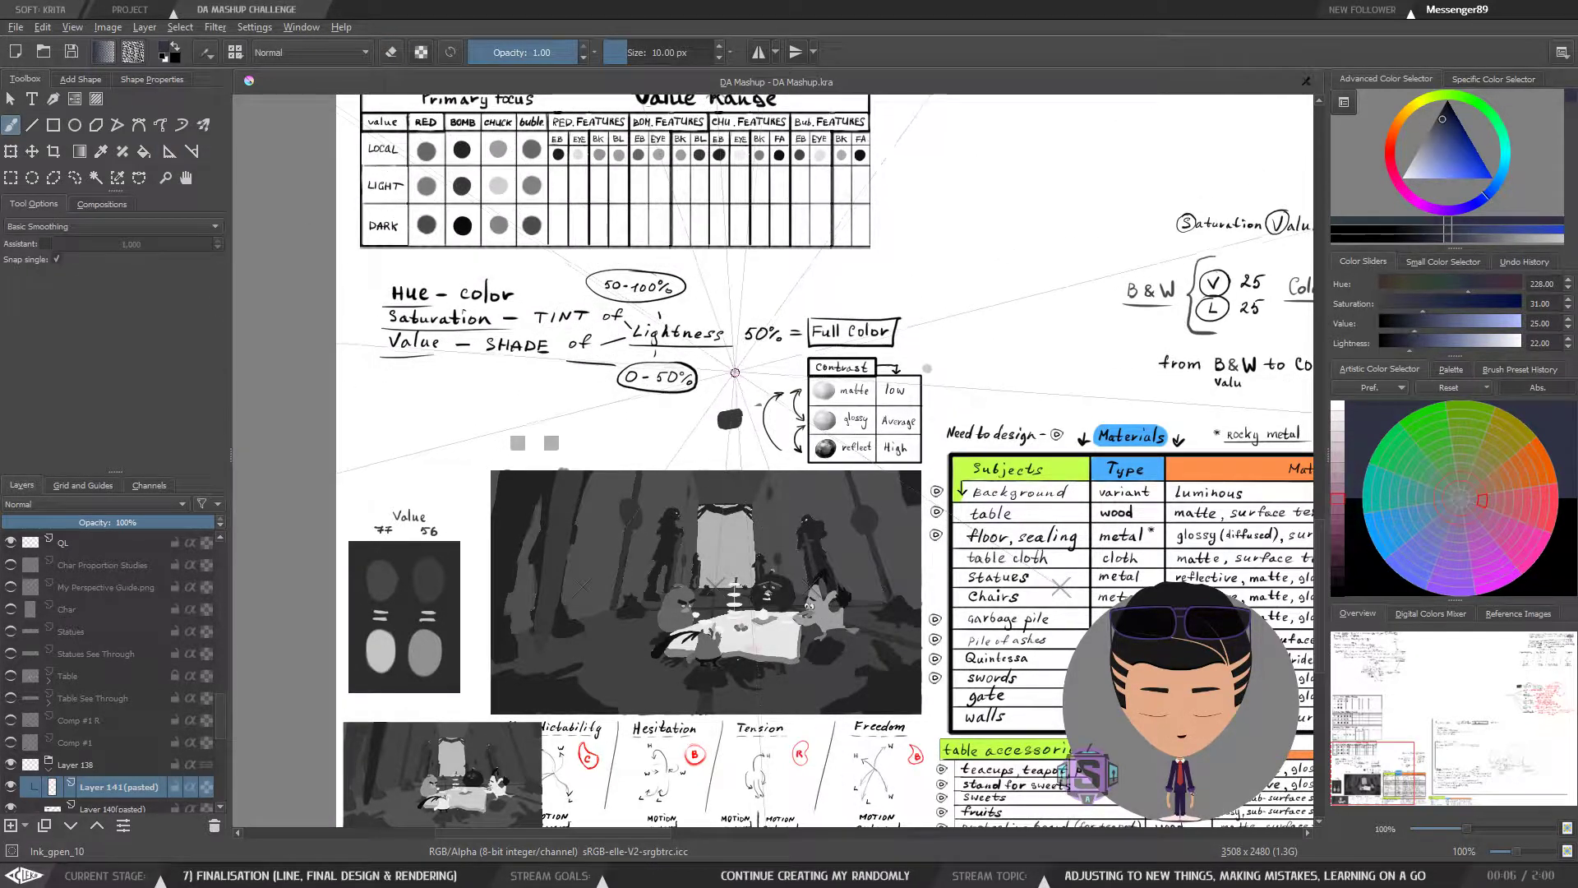
# Step: Examine the hue, saturation and value notes and the perspective guide lines meeting near the Full Color box
pyautogui.scroll(2, 735, 372)
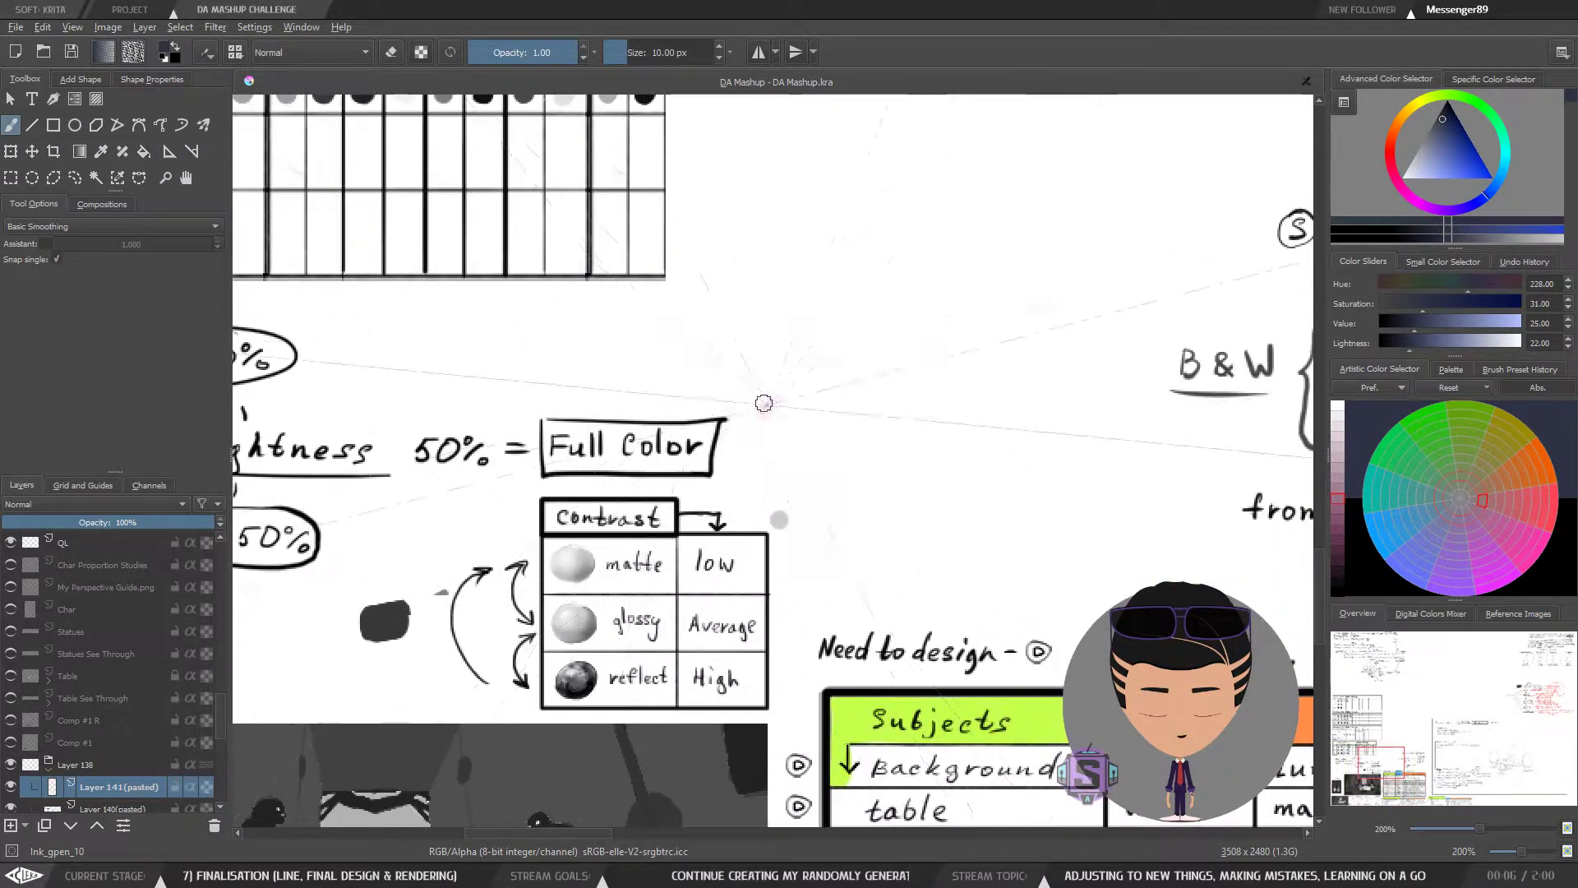
pyautogui.moveTo(415, 519); pyautogui.dragTo(1031, 383)
pyautogui.moveTo(746, 479); pyautogui.dragTo(959, 405)
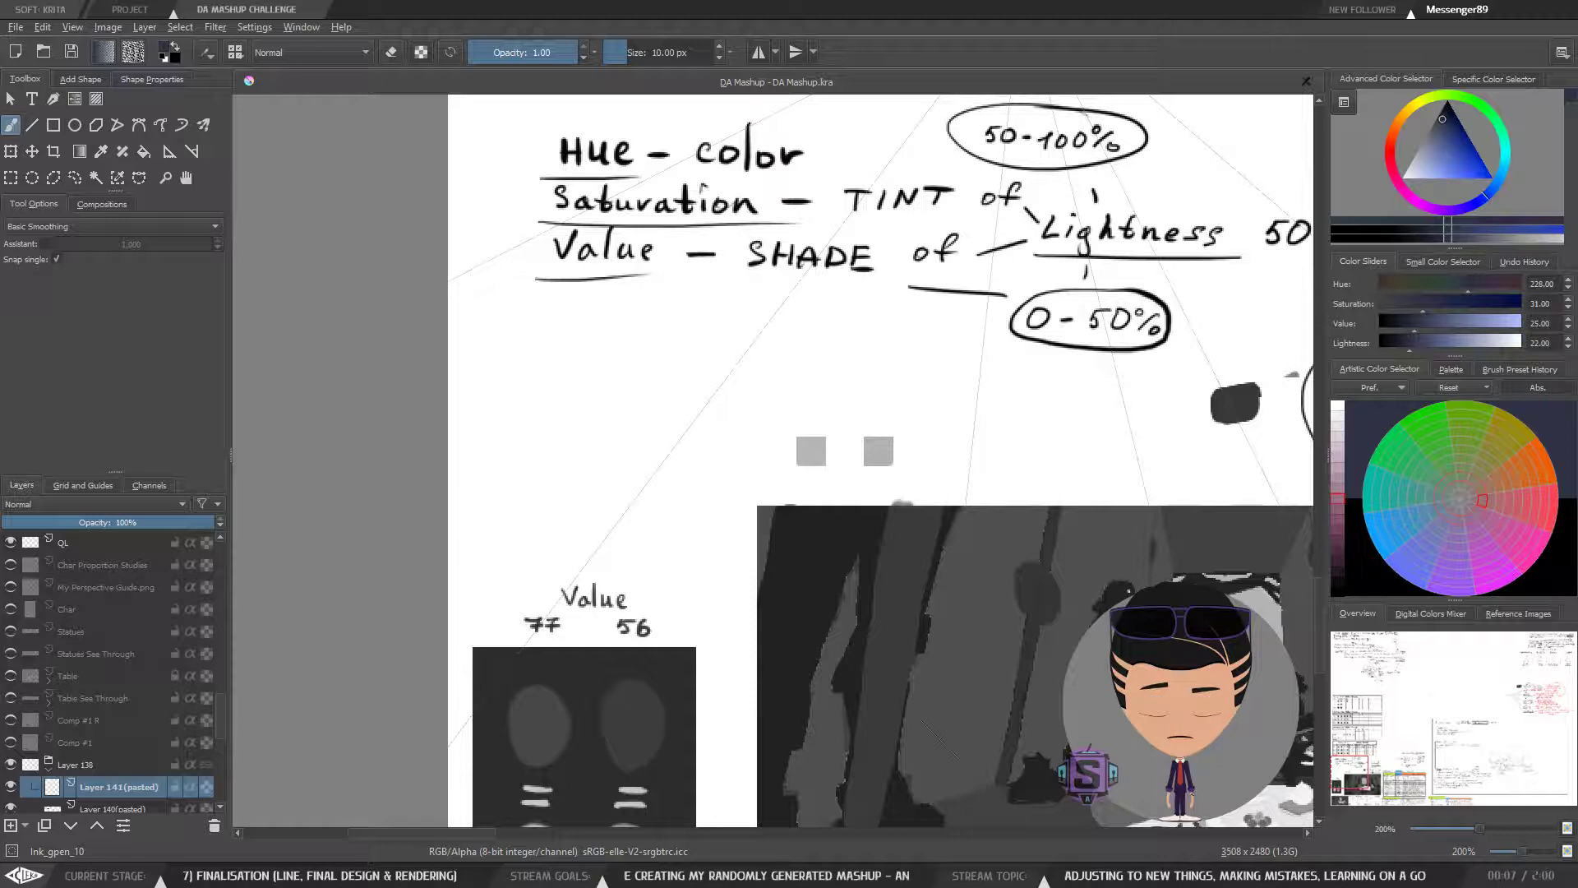
pyautogui.scroll(-4, 703, 263)
pyautogui.moveTo(417, 382); pyautogui.dragTo(302, 505)
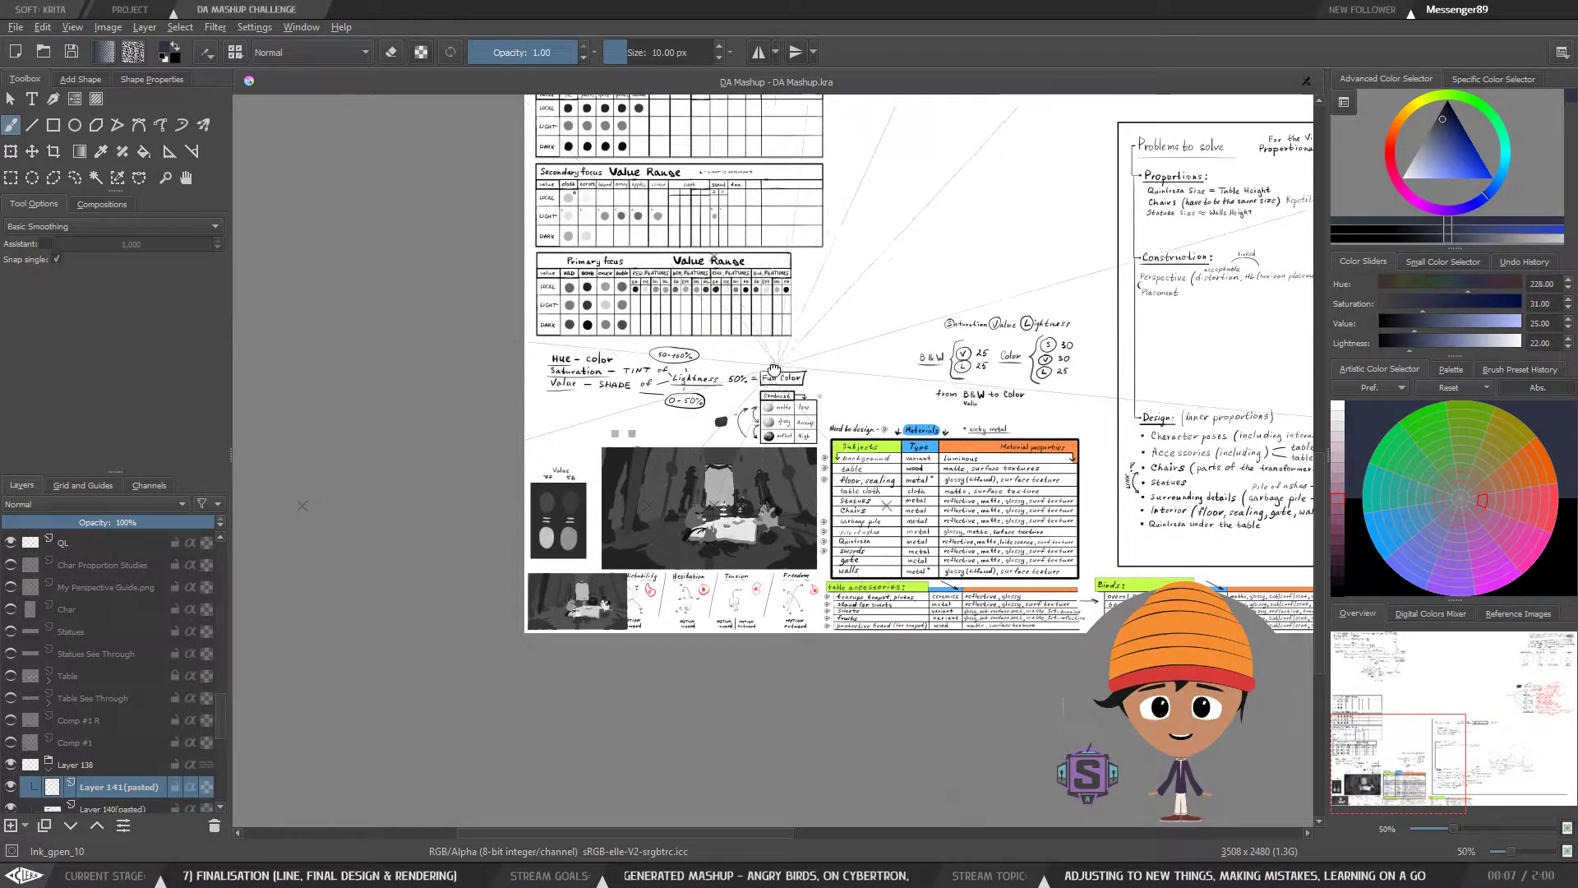
pyautogui.moveTo(302, 505); pyautogui.dragTo(355, 582)
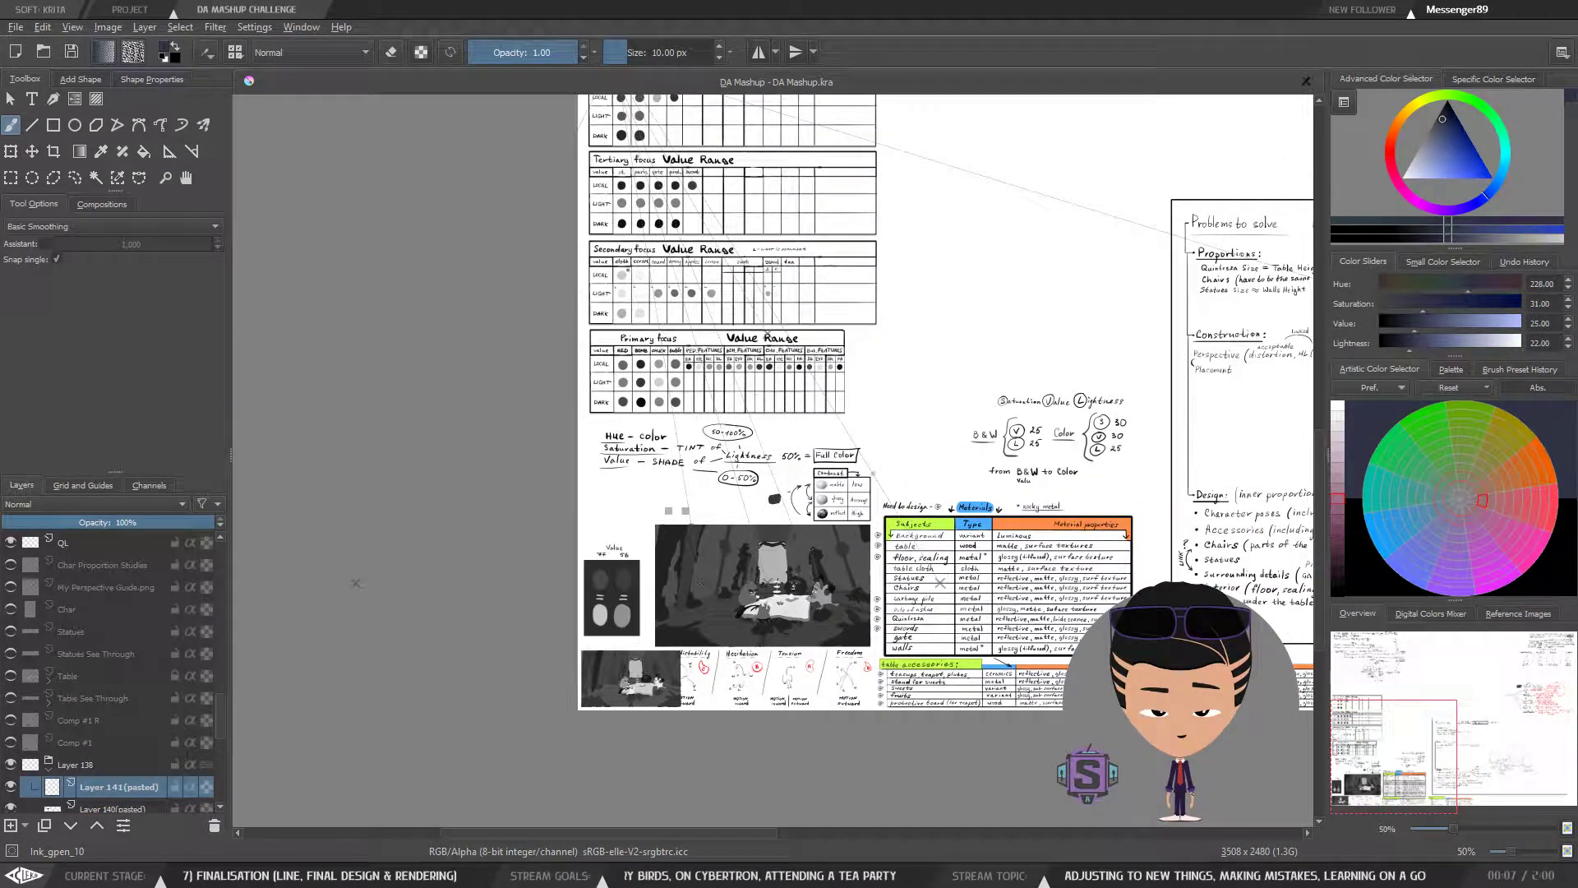
pyautogui.moveTo(838, 725); pyautogui.dragTo(825, 668)
# Step: Examine the tea-party value sketch, from the statues and gate to the characters around the table
pyautogui.hotkey('ctrl', '+')
pyautogui.hotkey('ctrl', '+')
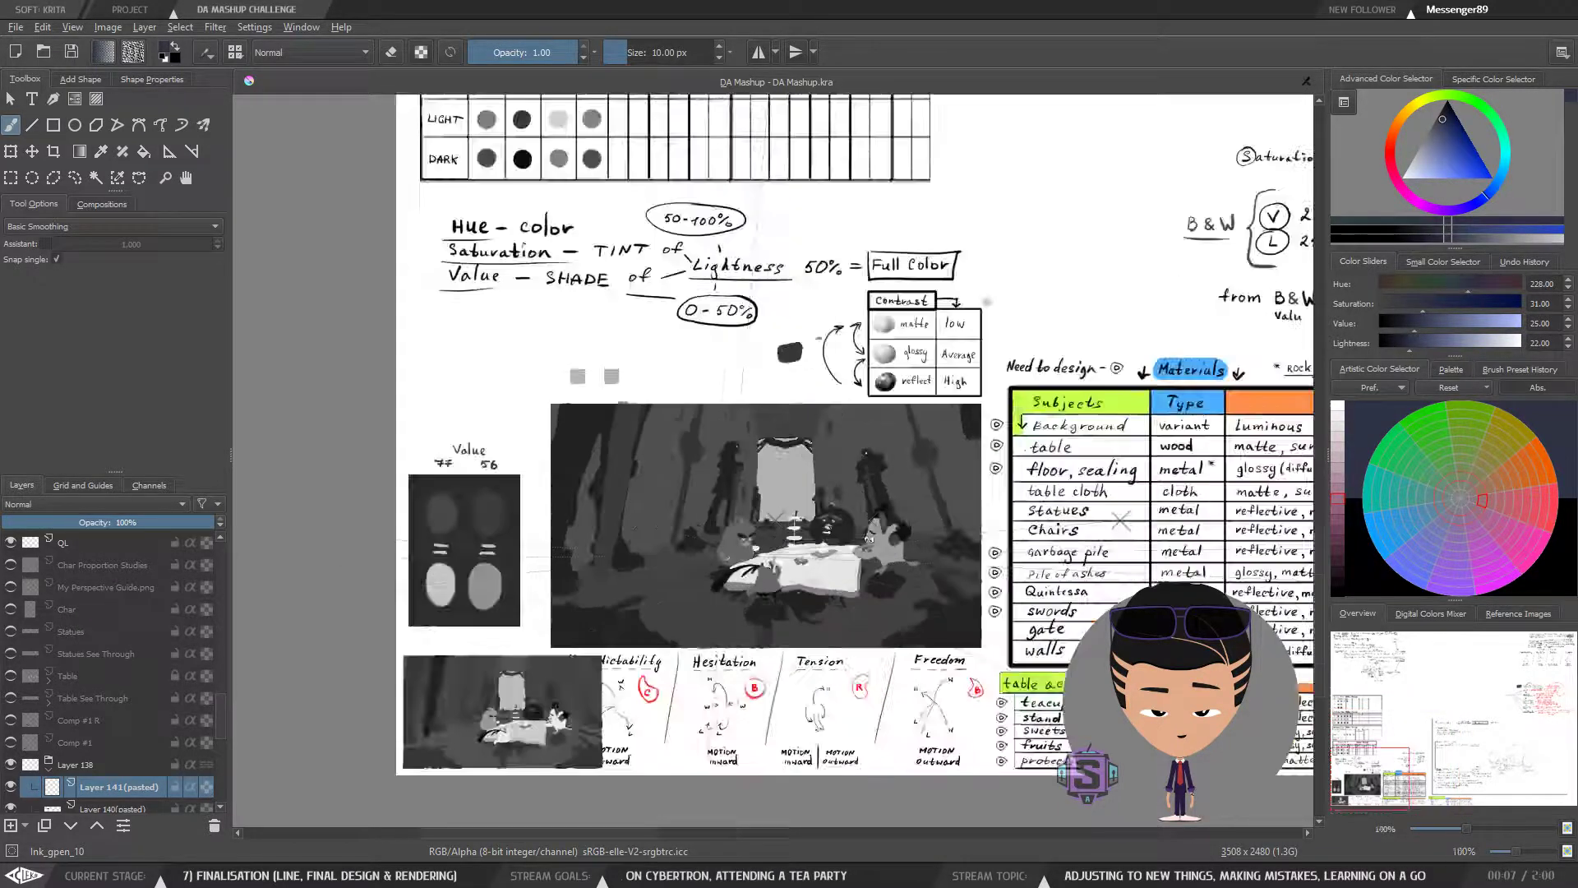
pyautogui.hotkey('ctrl', '+')
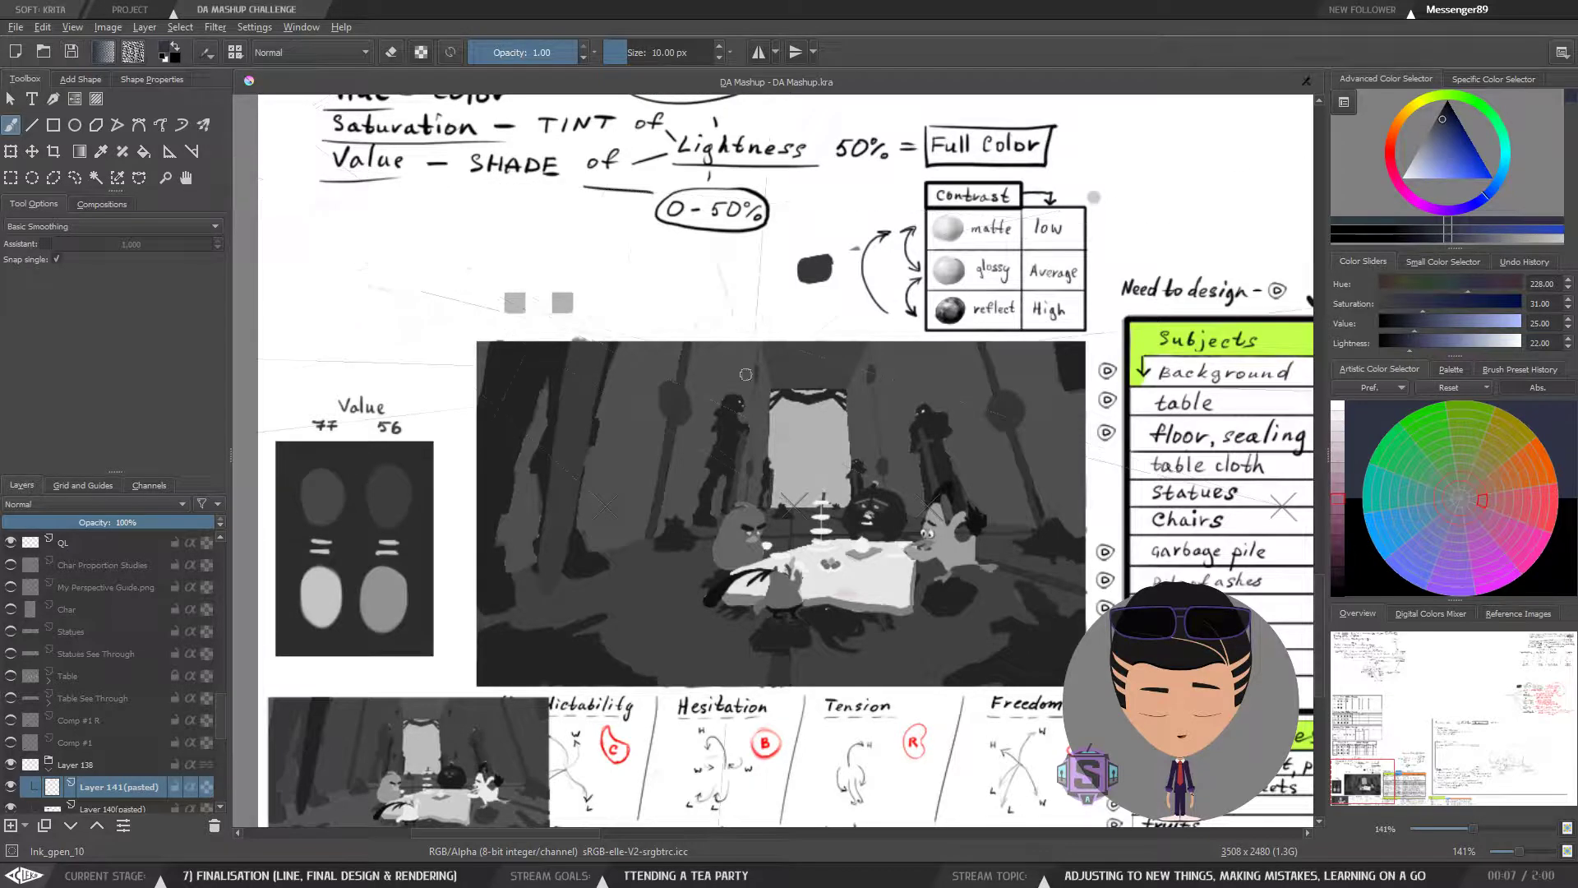
pyautogui.hotkey('ctrl', '-')
pyautogui.hotkey('ctrl', '-')
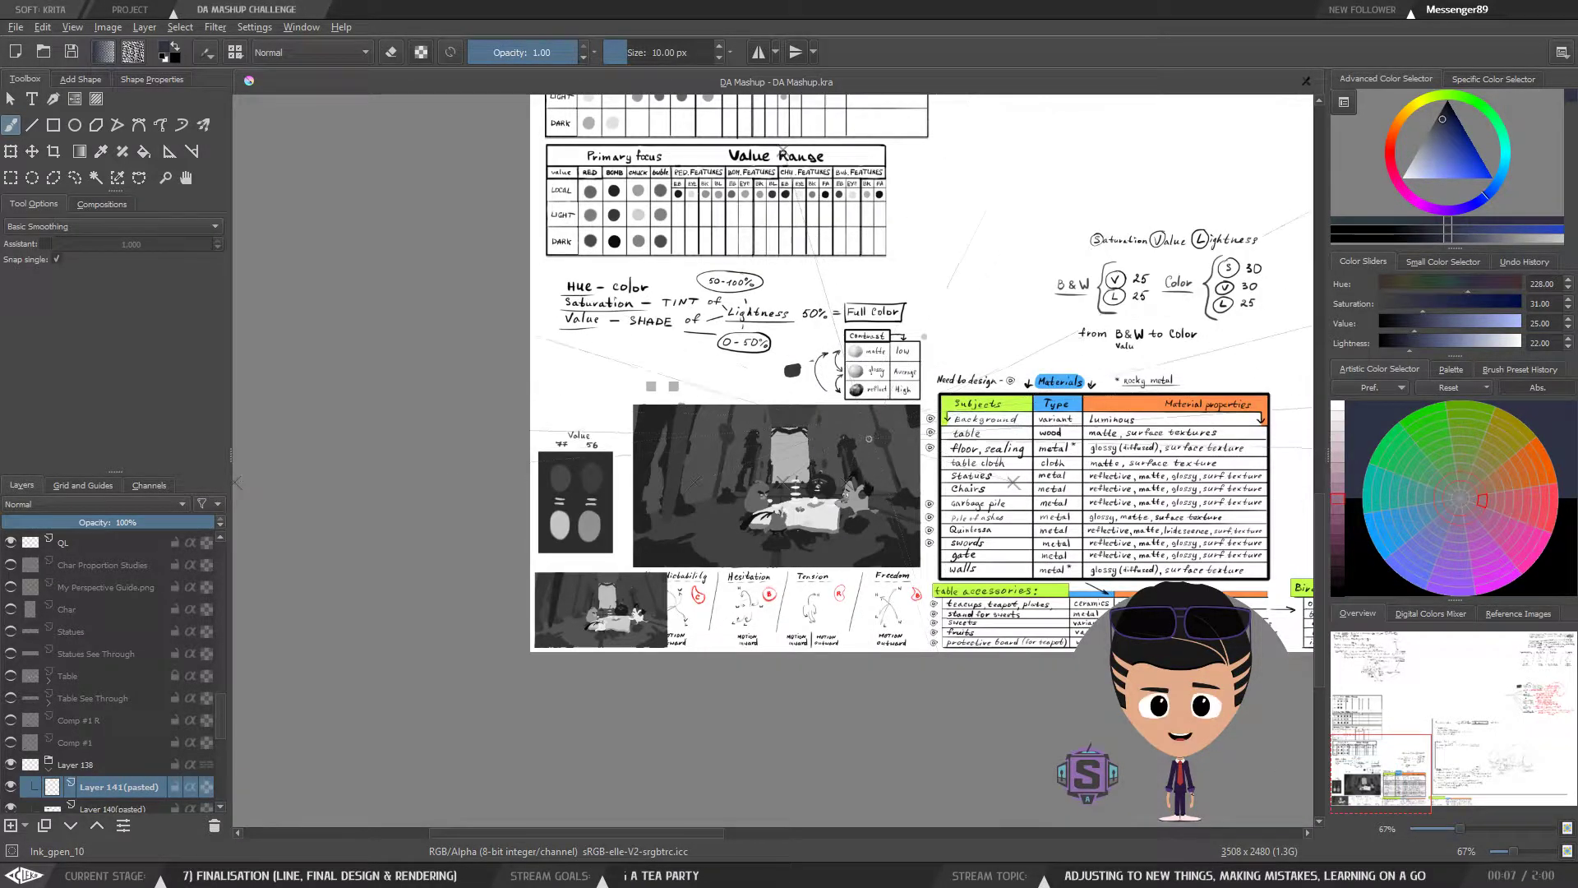
pyautogui.moveTo(871, 506); pyautogui.dragTo(761, 552)
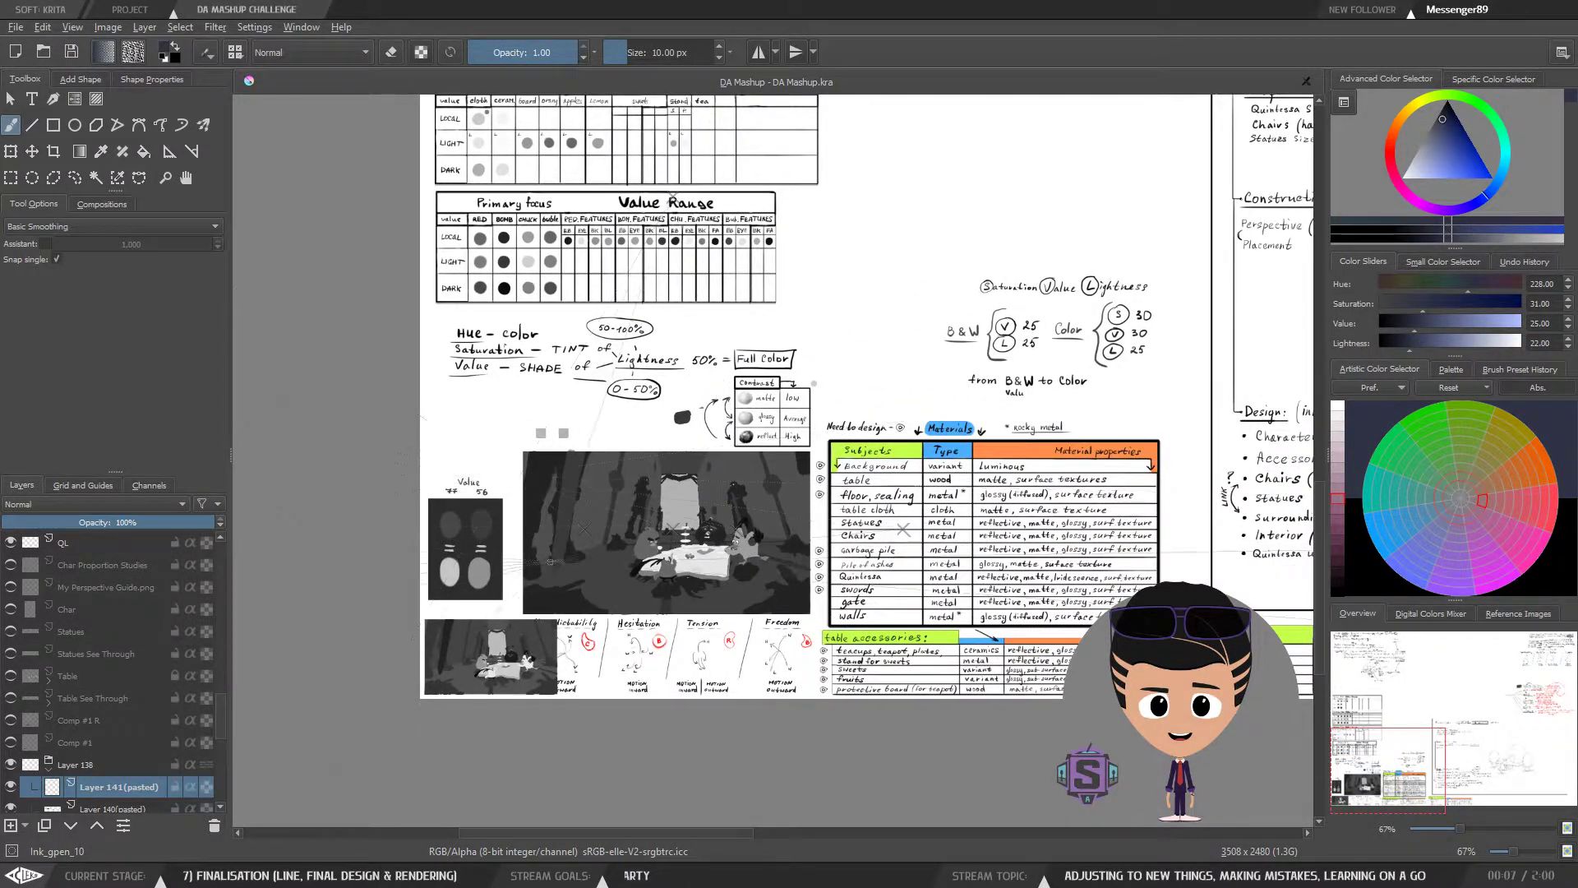
pyautogui.scroll(2, 555, 563)
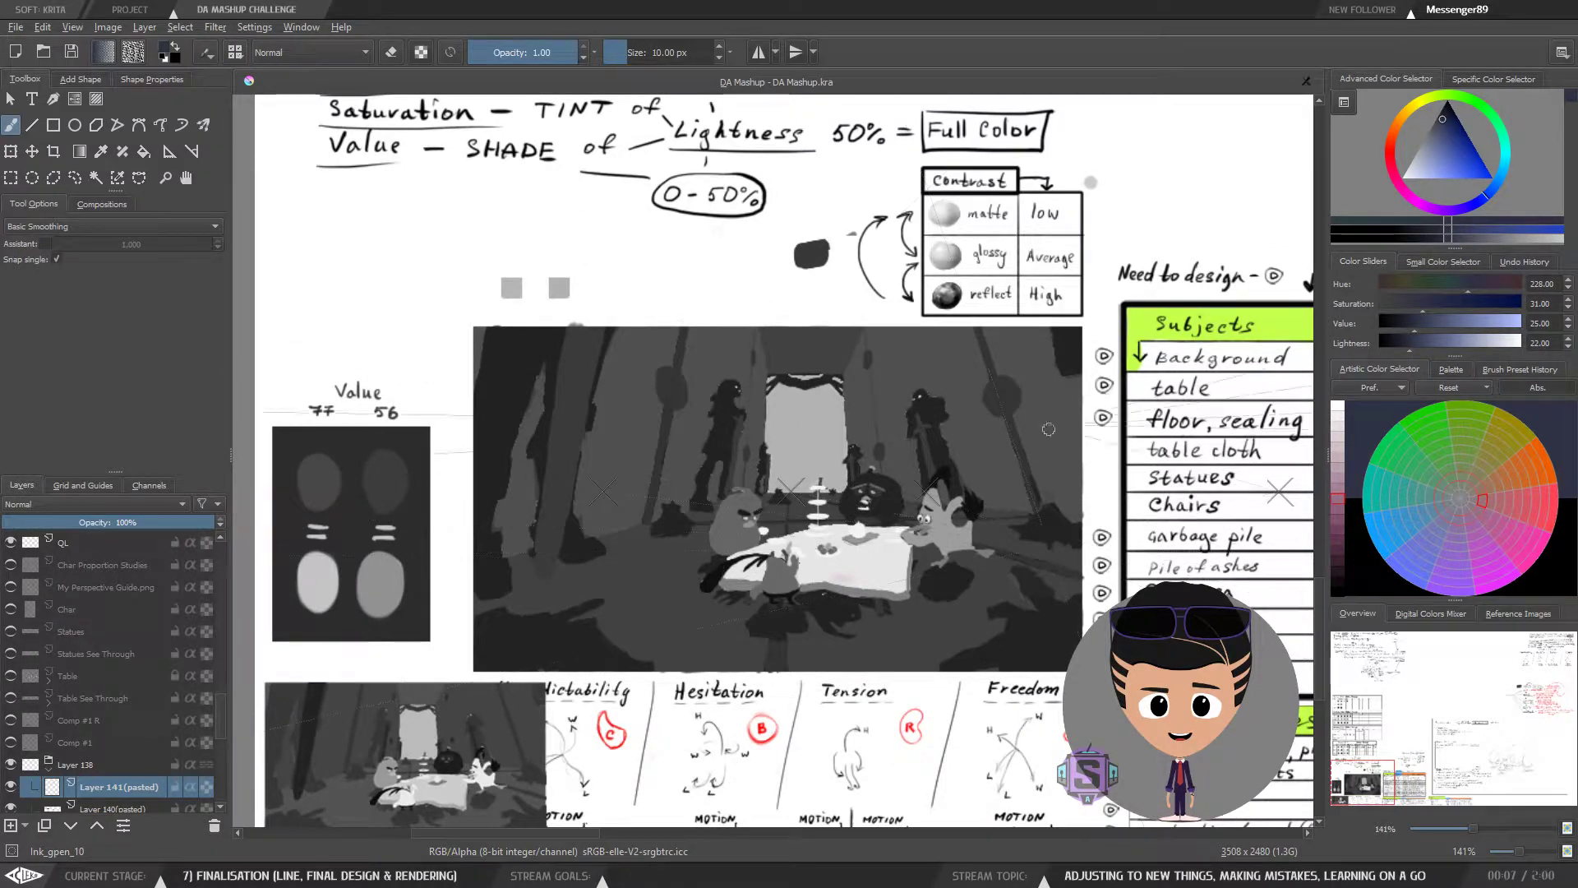
pyautogui.hotkey('ctrl', '+')
pyautogui.hotkey('ctrl', '+')
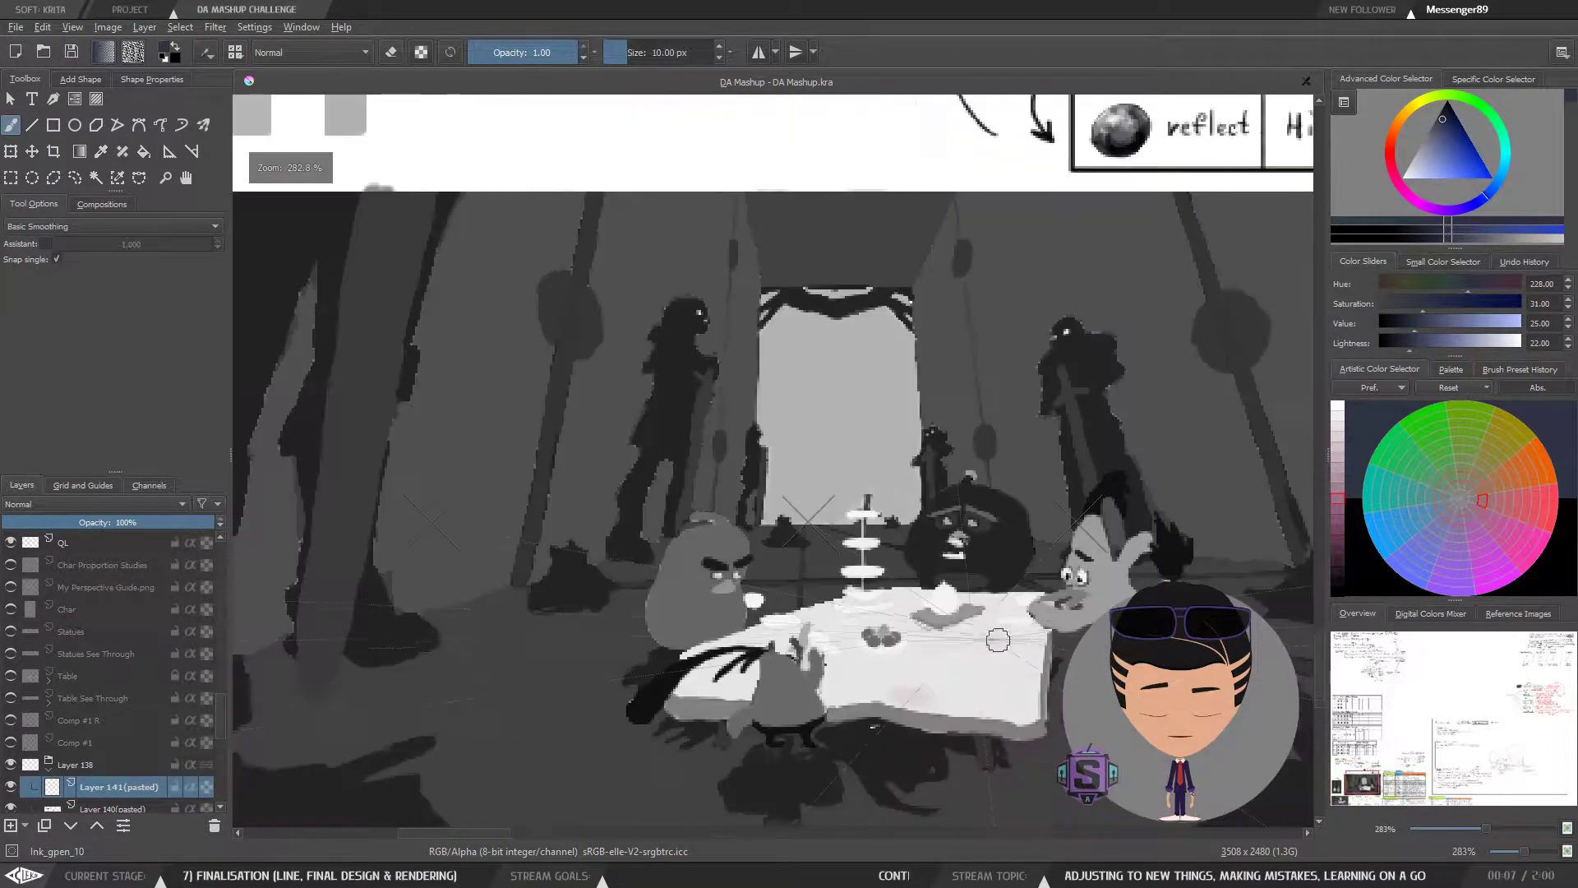
pyautogui.moveTo(998, 639)
pyautogui.mouseDown()
pyautogui.moveTo(915, 488)
pyautogui.moveTo(883, 471)
pyautogui.mouseUp()
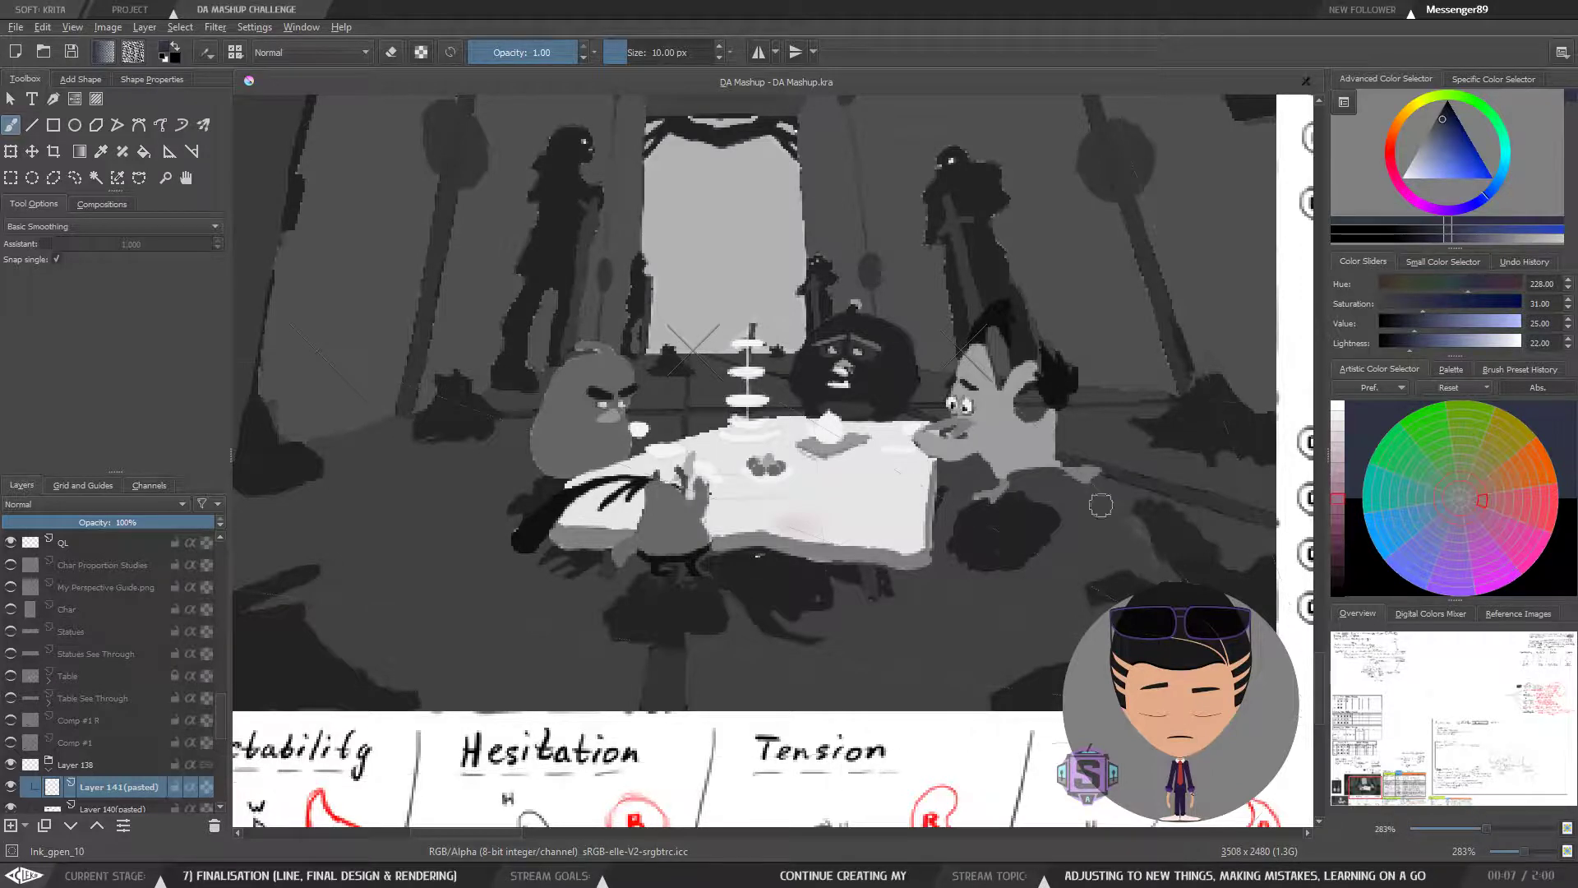
pyautogui.hotkey('ctrl', '-')
pyautogui.hotkey('ctrl', '-')
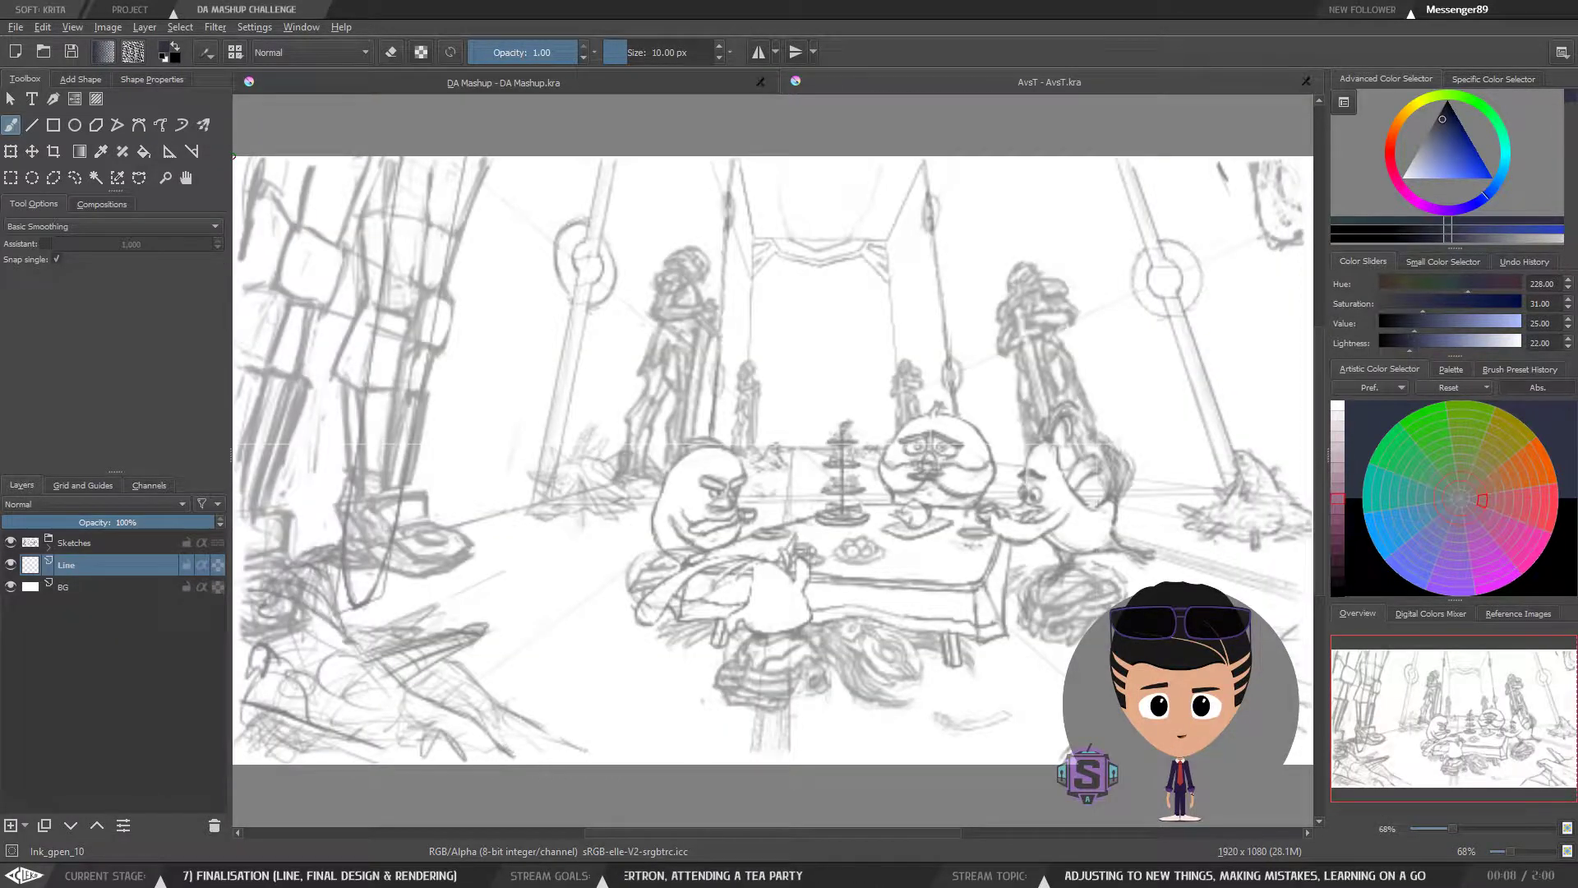
# Step: Examine the pencil sketch of the tea-party scene in the AvsT document, both at 100% zoom and as a whole
pyautogui.scroll(-1, 802, 413)
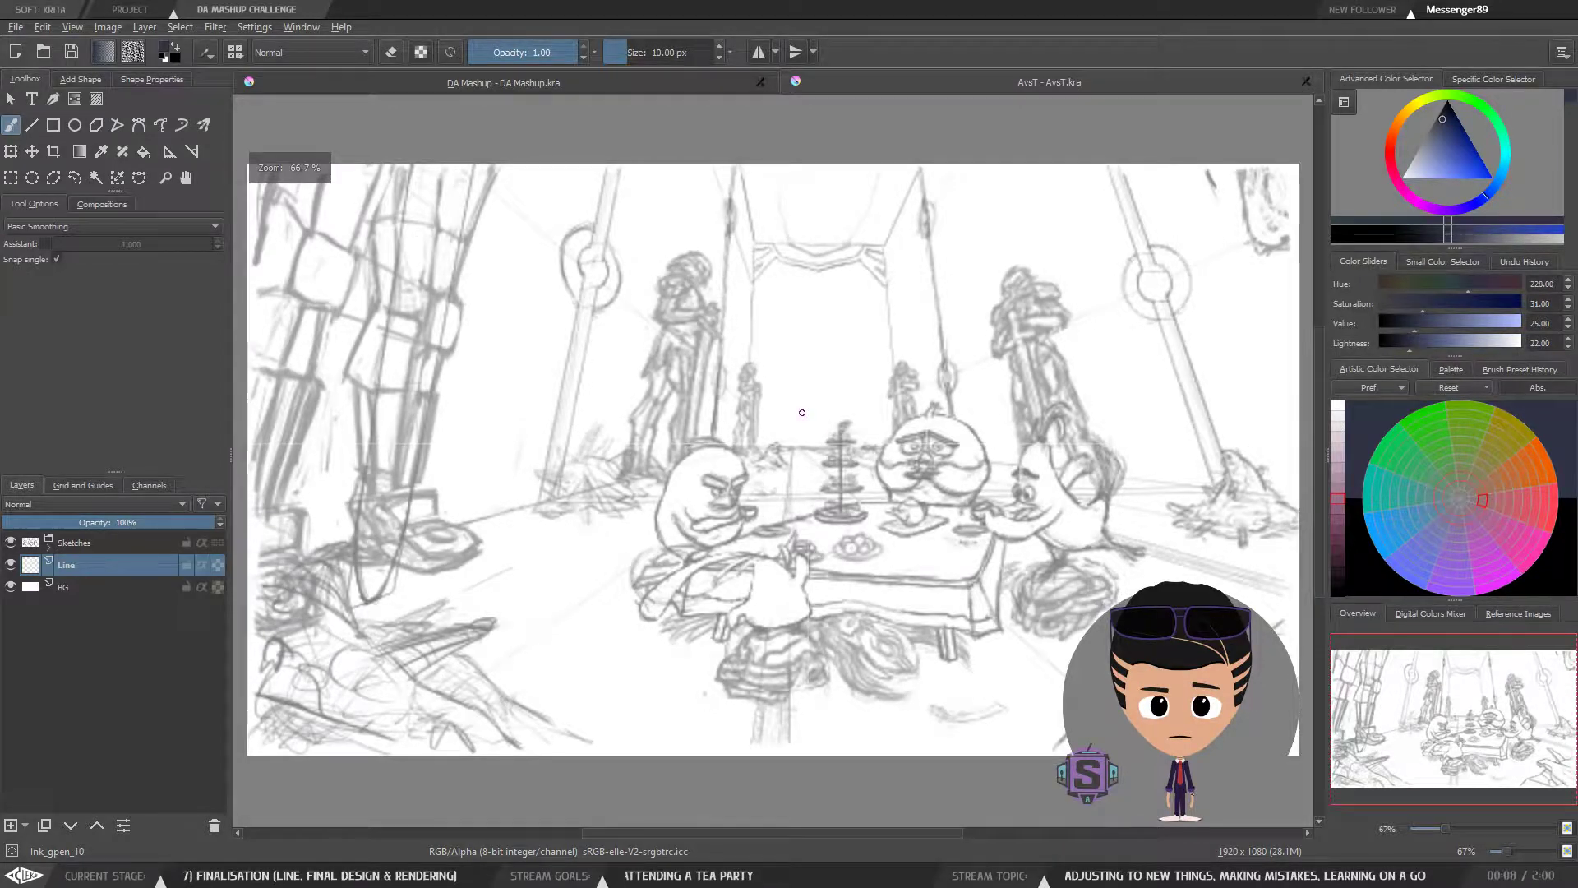
pyautogui.scroll(-2, 802, 412)
pyautogui.scroll(2, 802, 413)
pyautogui.scroll(-1, 802, 412)
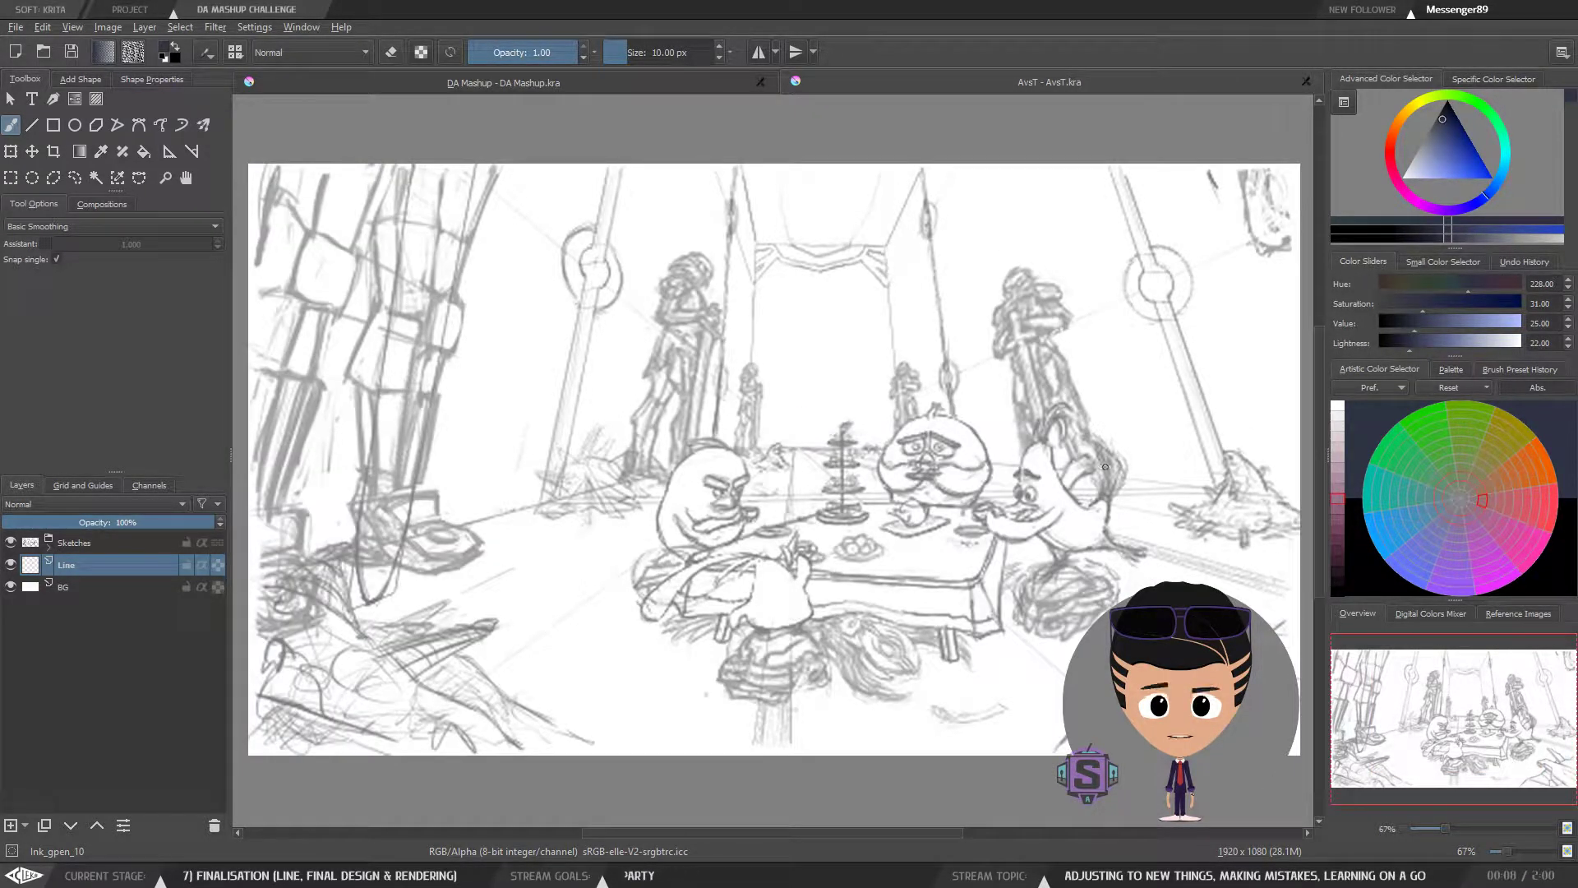
pyautogui.moveTo(1200, 574)
pyautogui.mouseDown()
pyautogui.moveTo(1195, 598)
pyautogui.moveTo(1187, 580)
pyautogui.moveTo(1200, 578)
pyautogui.mouseUp()
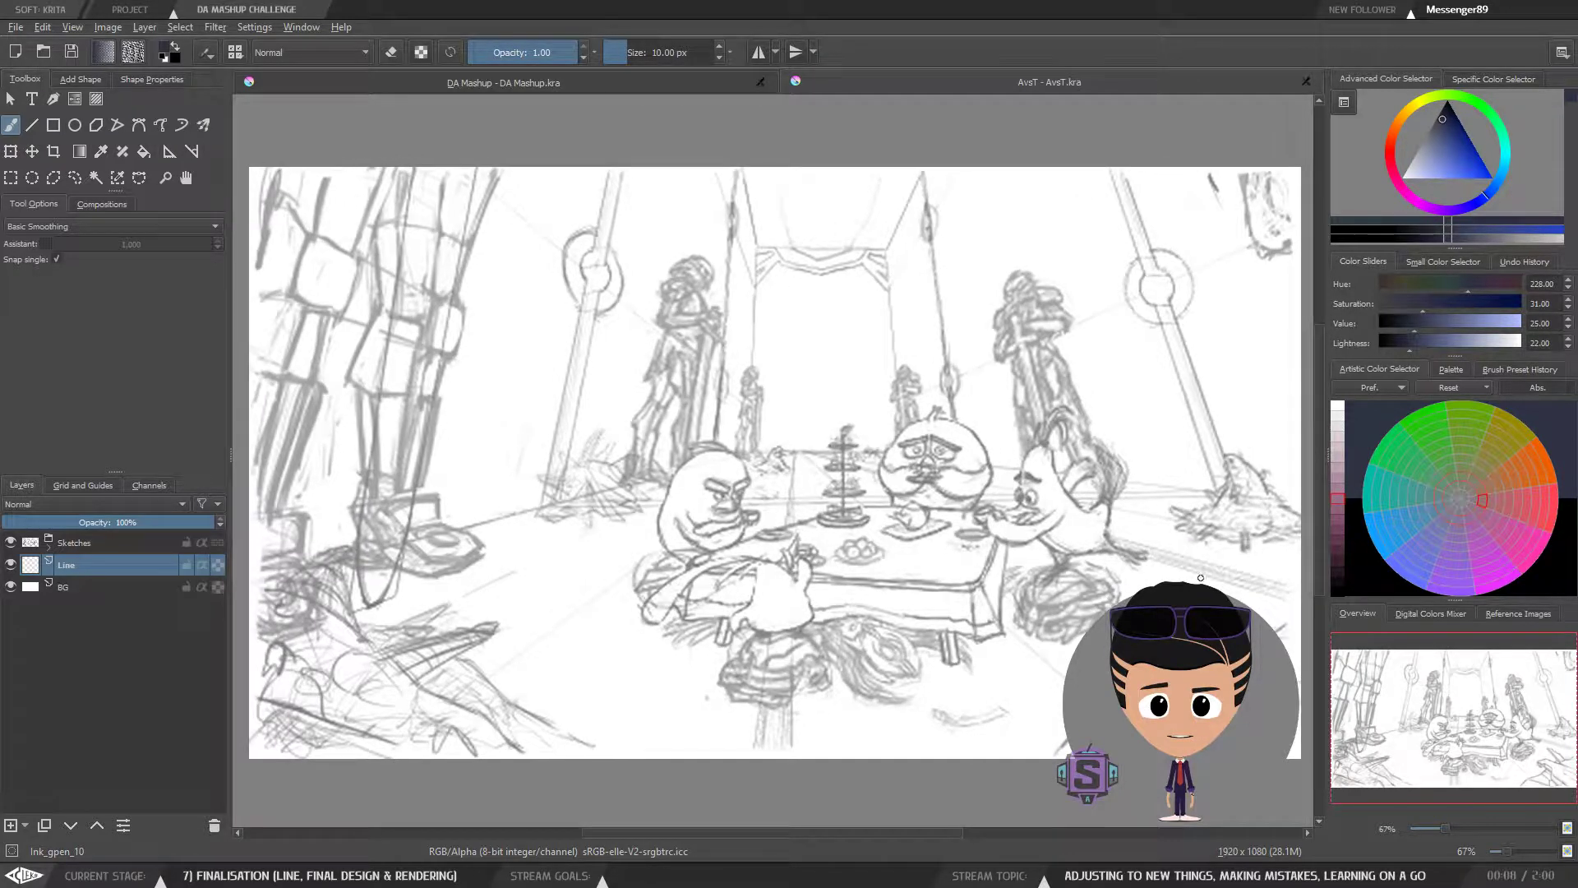
pyautogui.click(1395, 833)
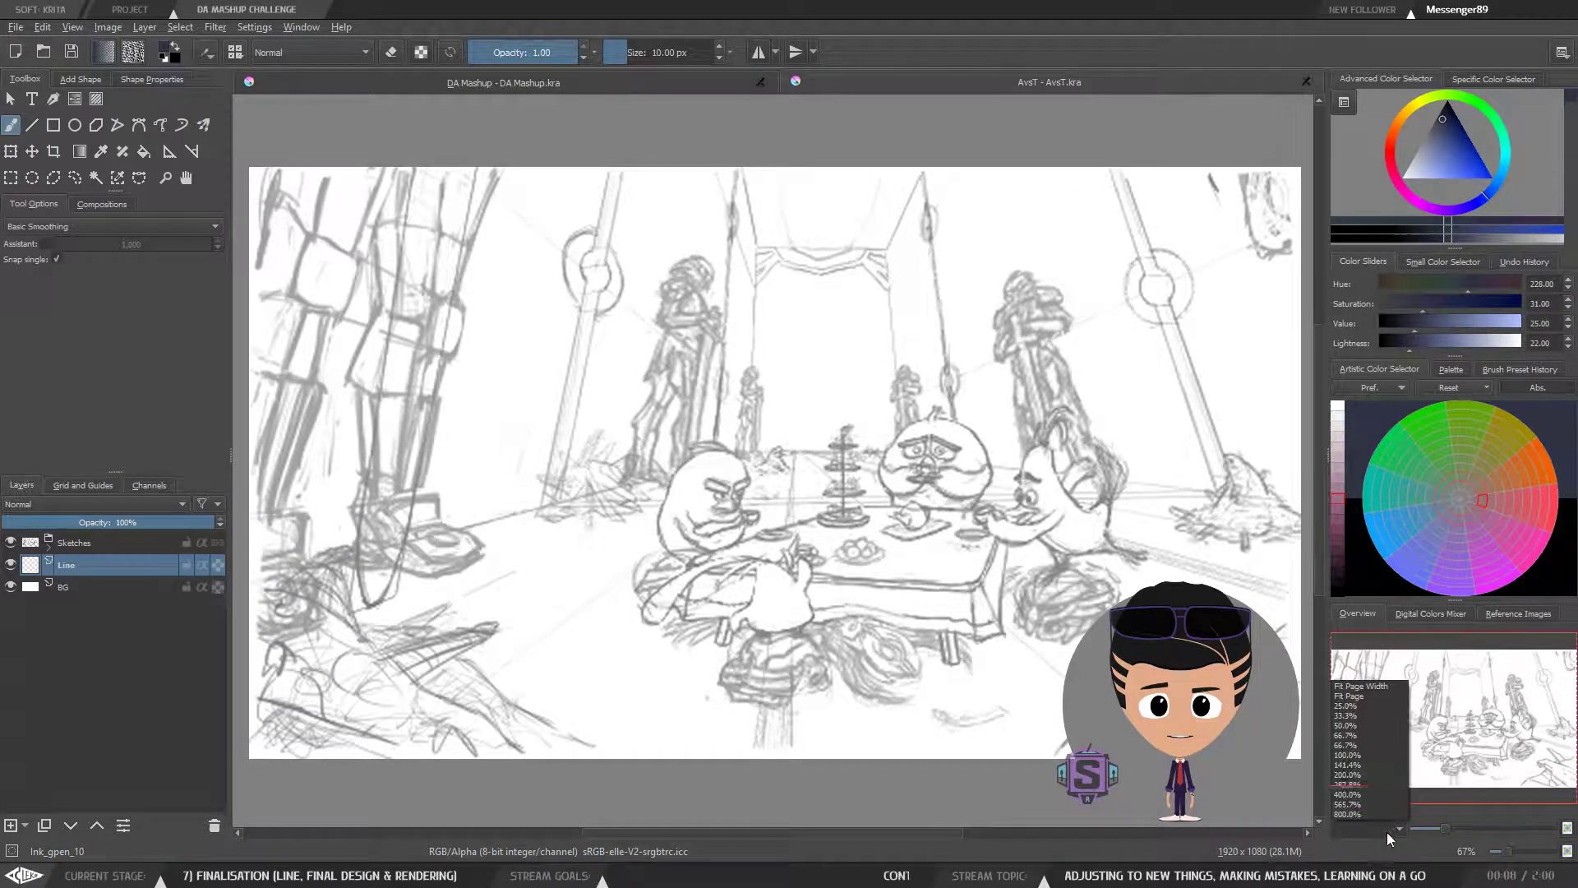
pyautogui.click(1368, 755)
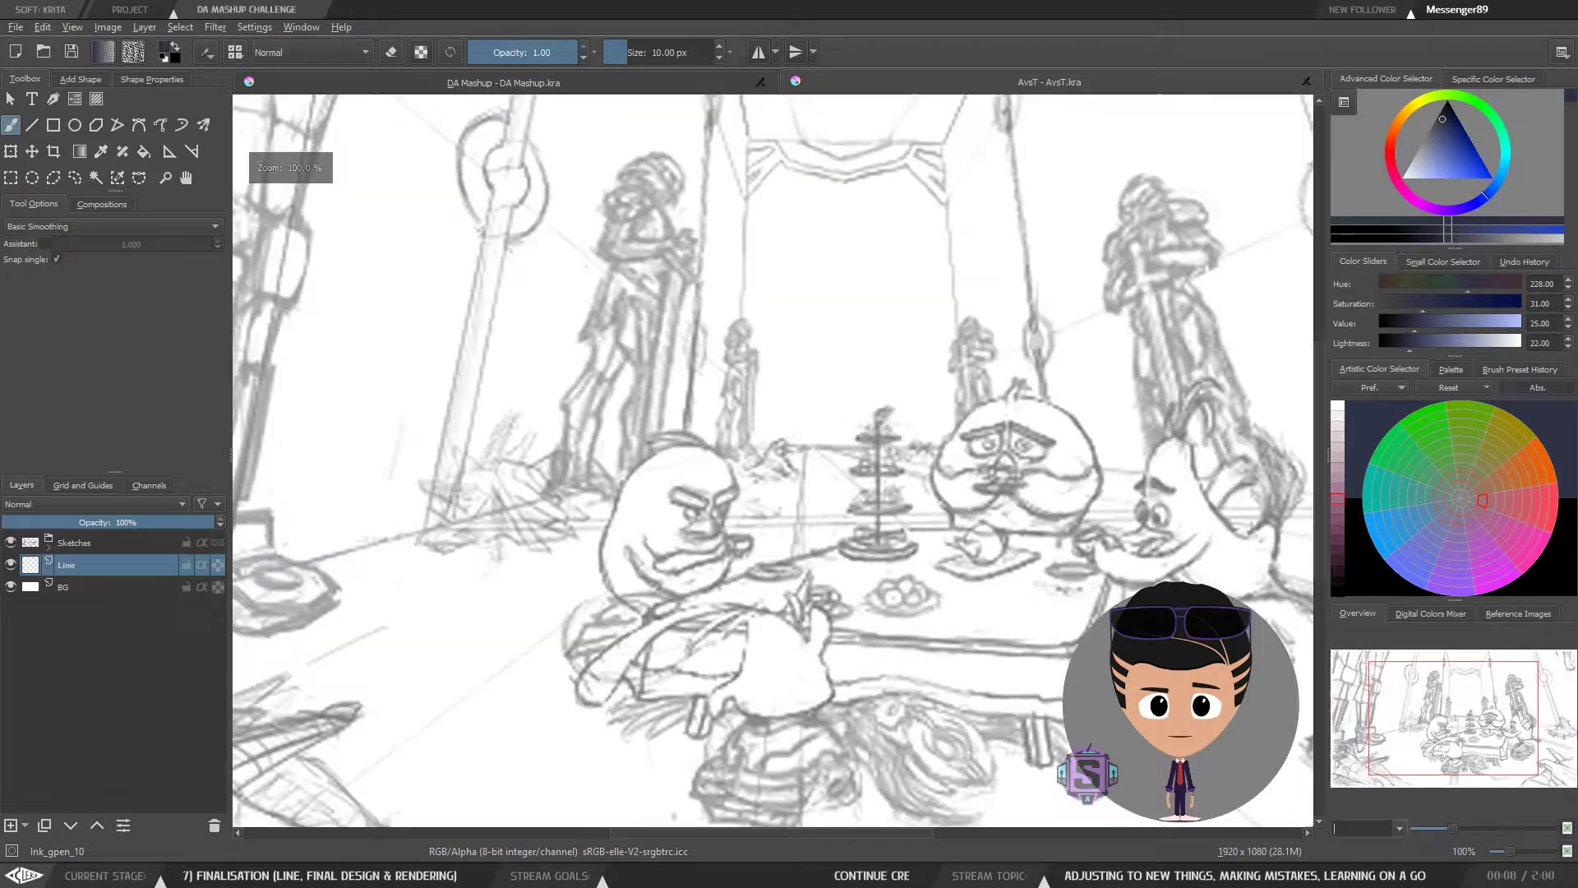
pyautogui.moveTo(681, 380); pyautogui.dragTo(1146, 332)
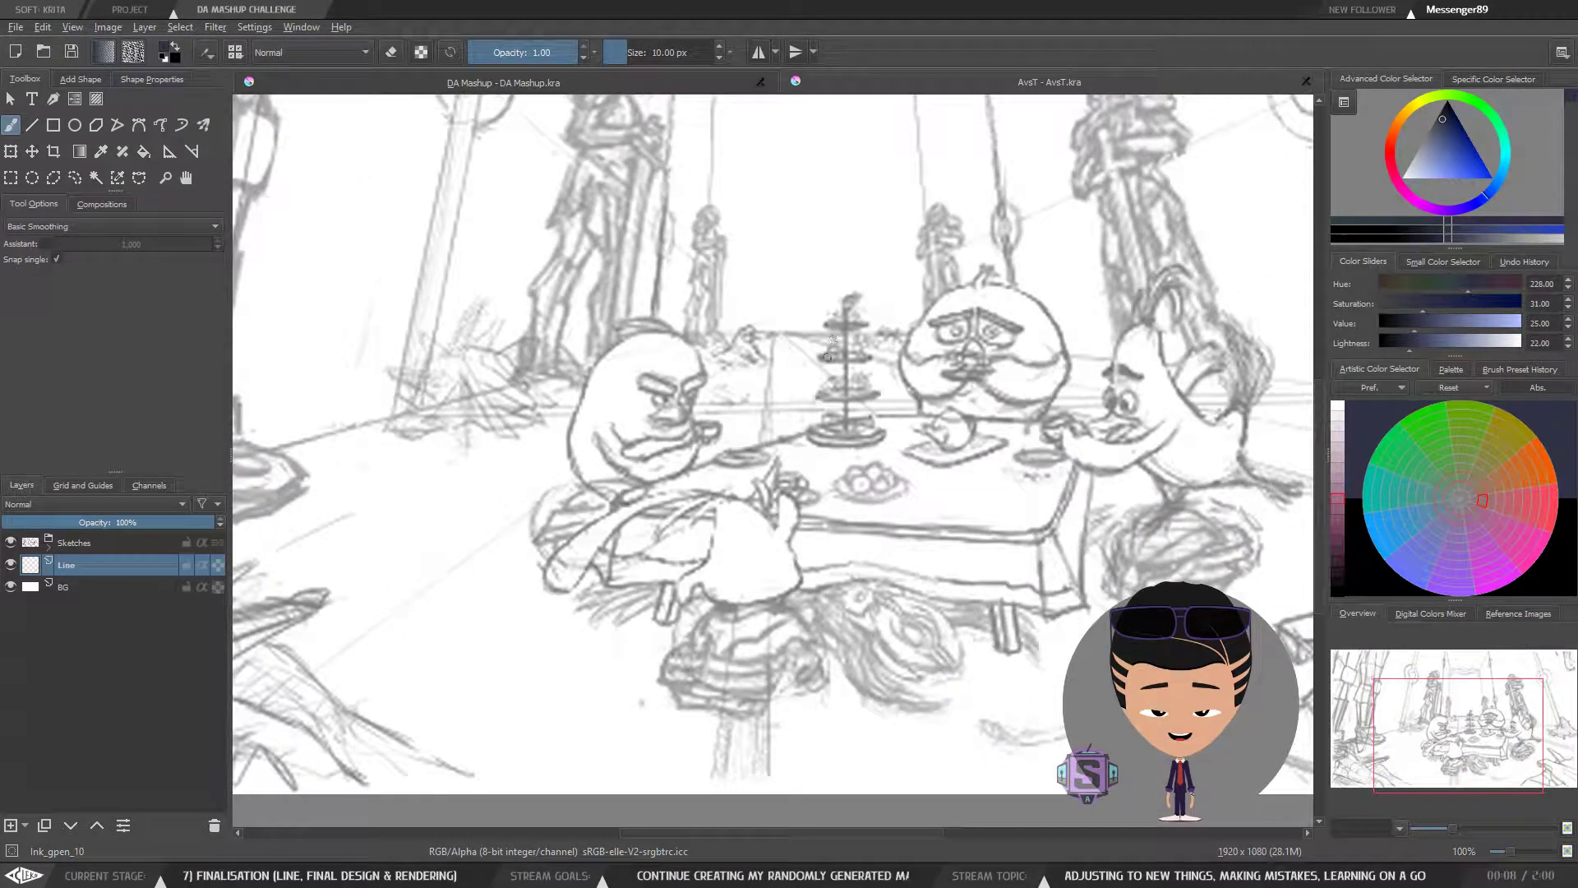
pyautogui.moveTo(826, 345); pyautogui.dragTo(806, 469)
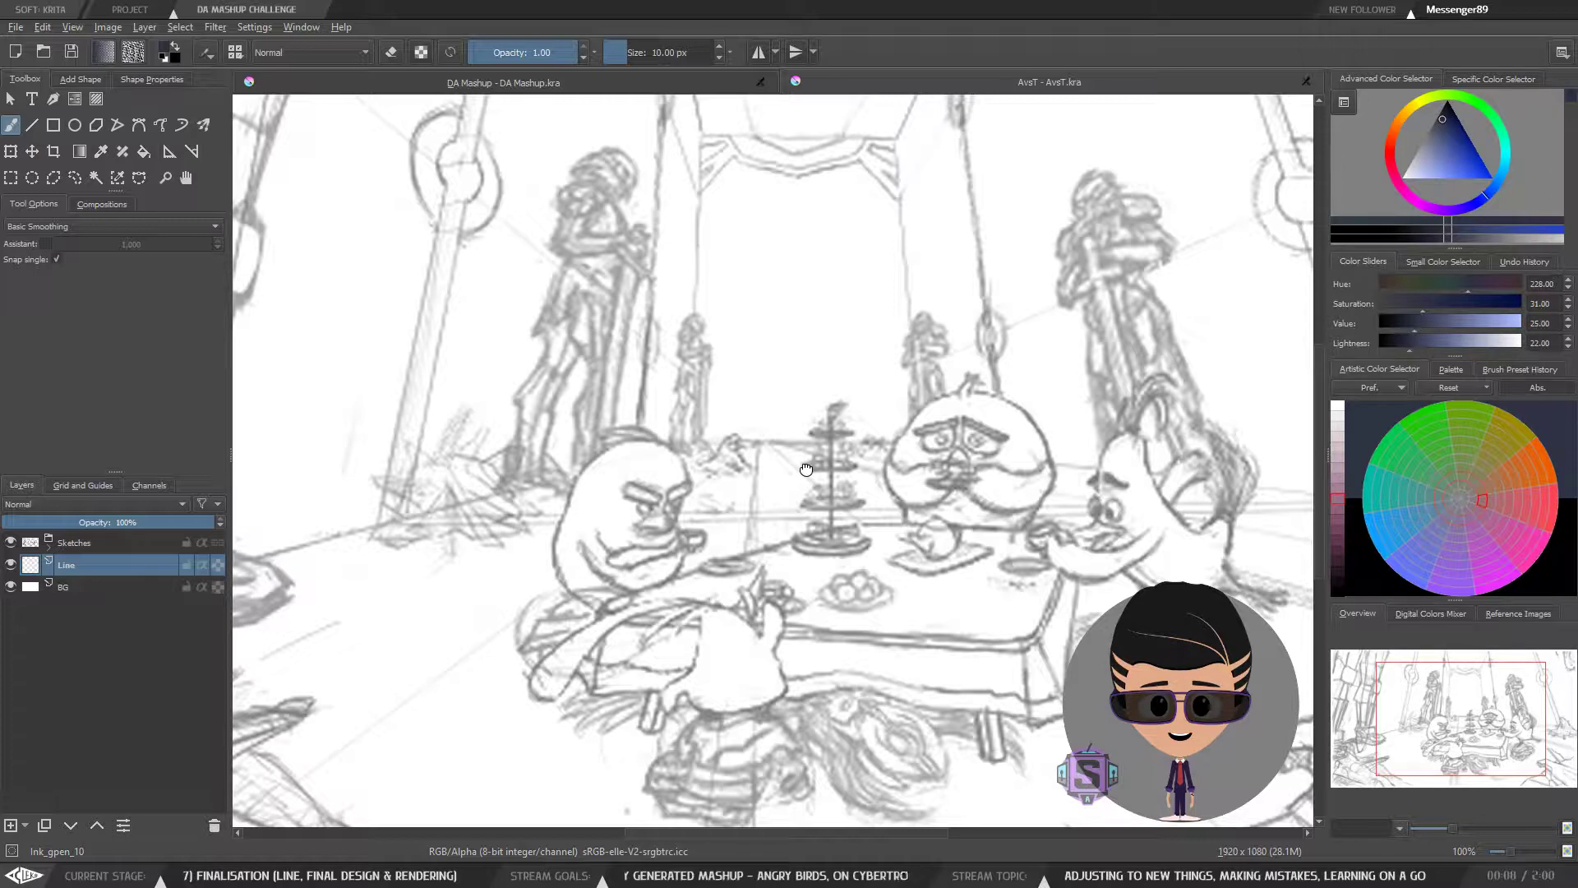
pyautogui.moveTo(806, 470); pyautogui.dragTo(740, 437)
pyautogui.scroll(-2, 682, 415)
pyautogui.scroll(1, 682, 415)
pyautogui.scroll(-1, 738, 436)
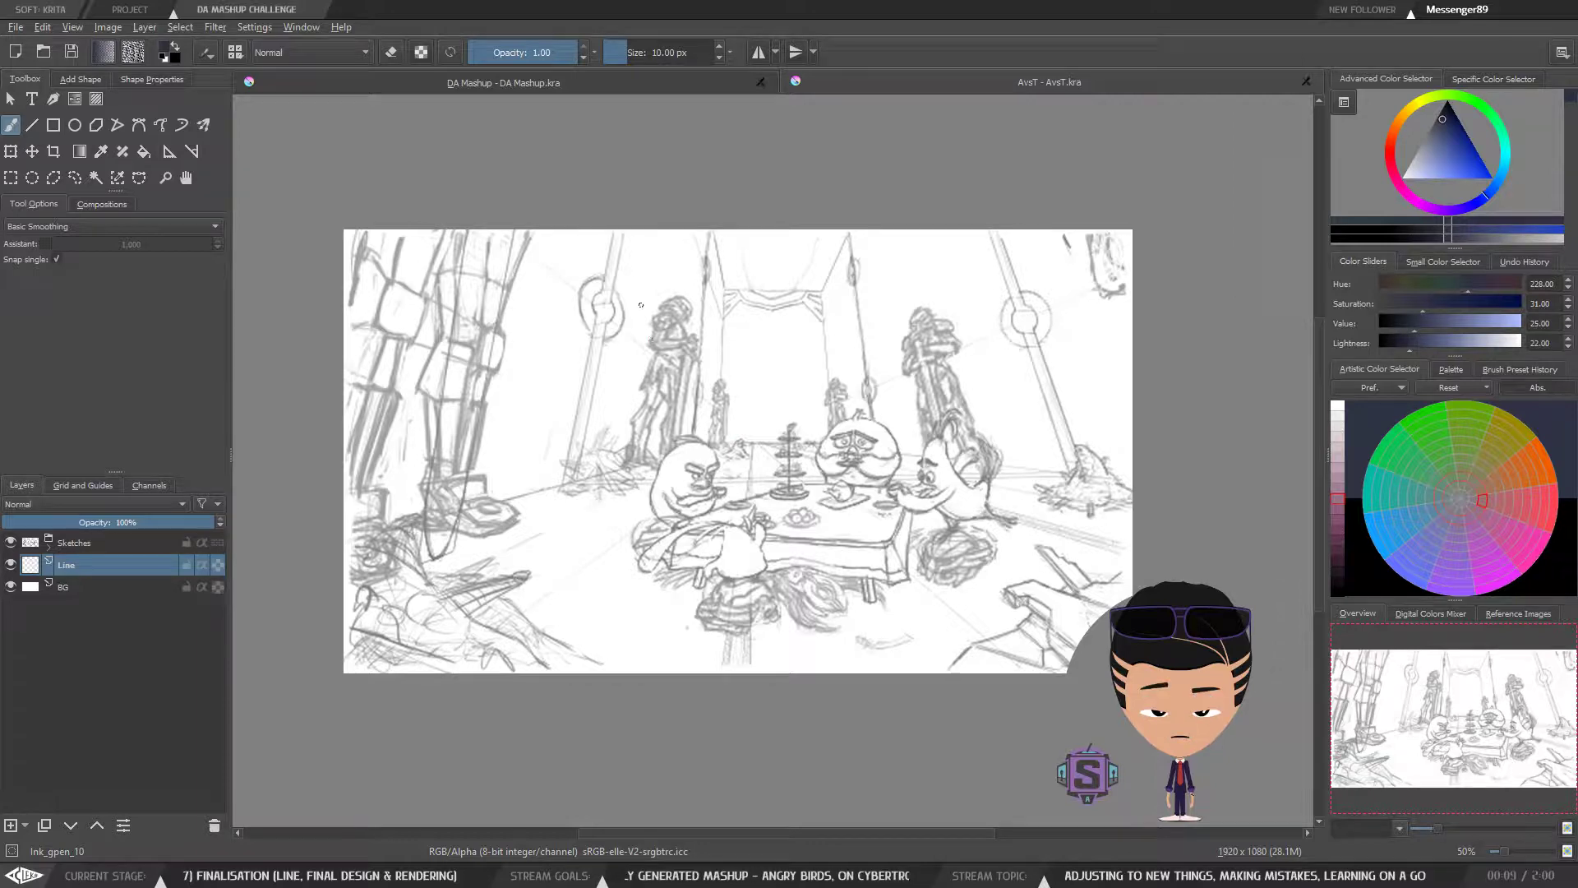
# Step: Switch to the DA Mashup document and insert the Final Value Sketch.png image as a new layer
pyautogui.click(530, 82)
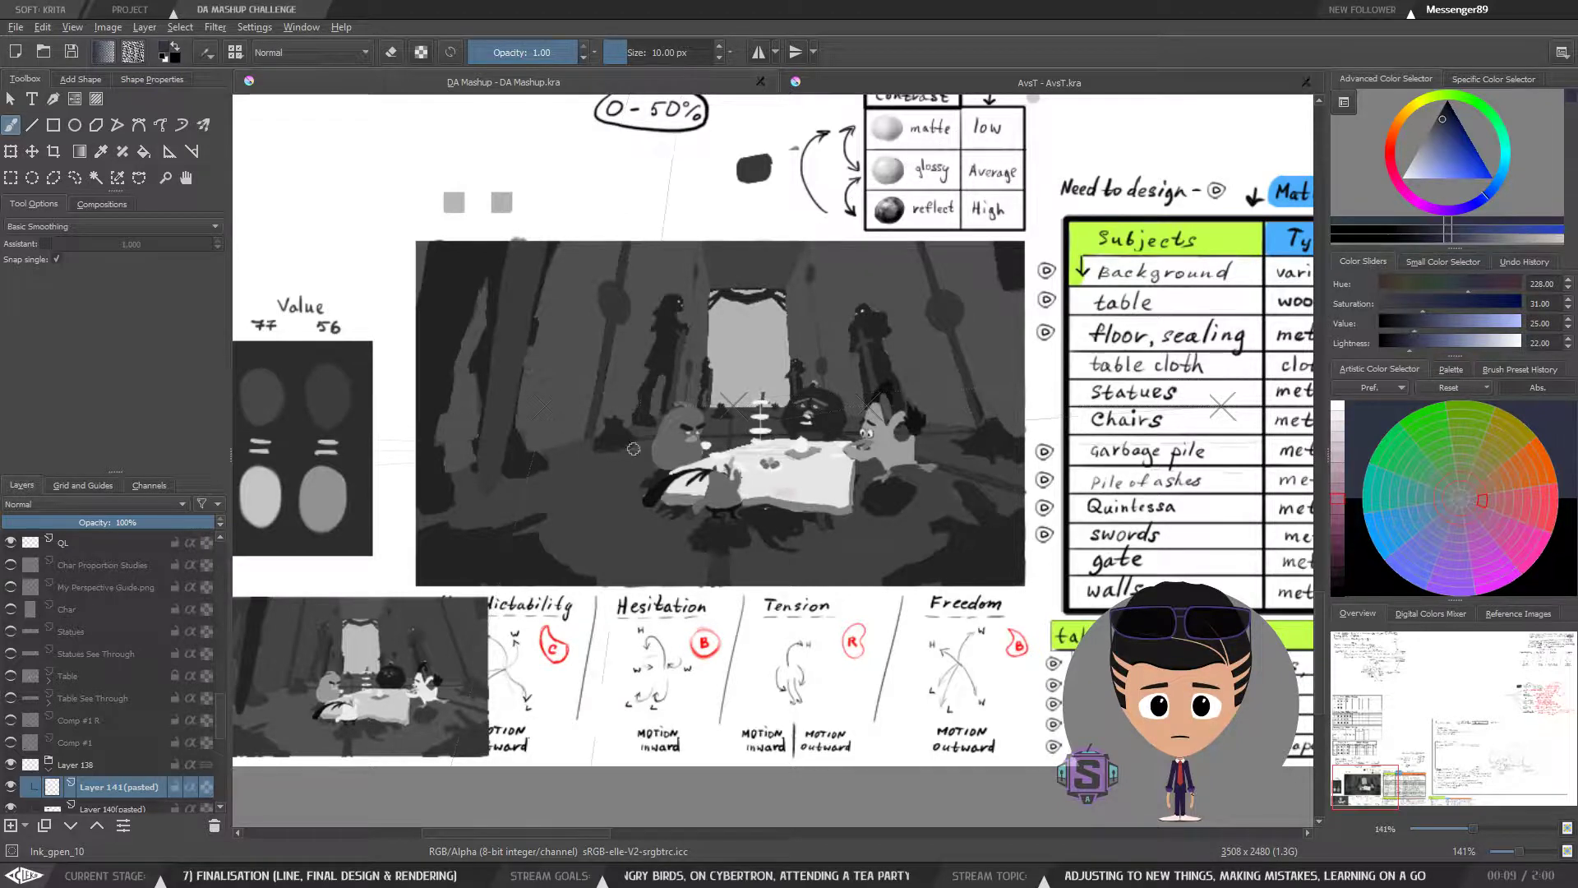
pyautogui.moveTo(729, 448); pyautogui.dragTo(724, 474)
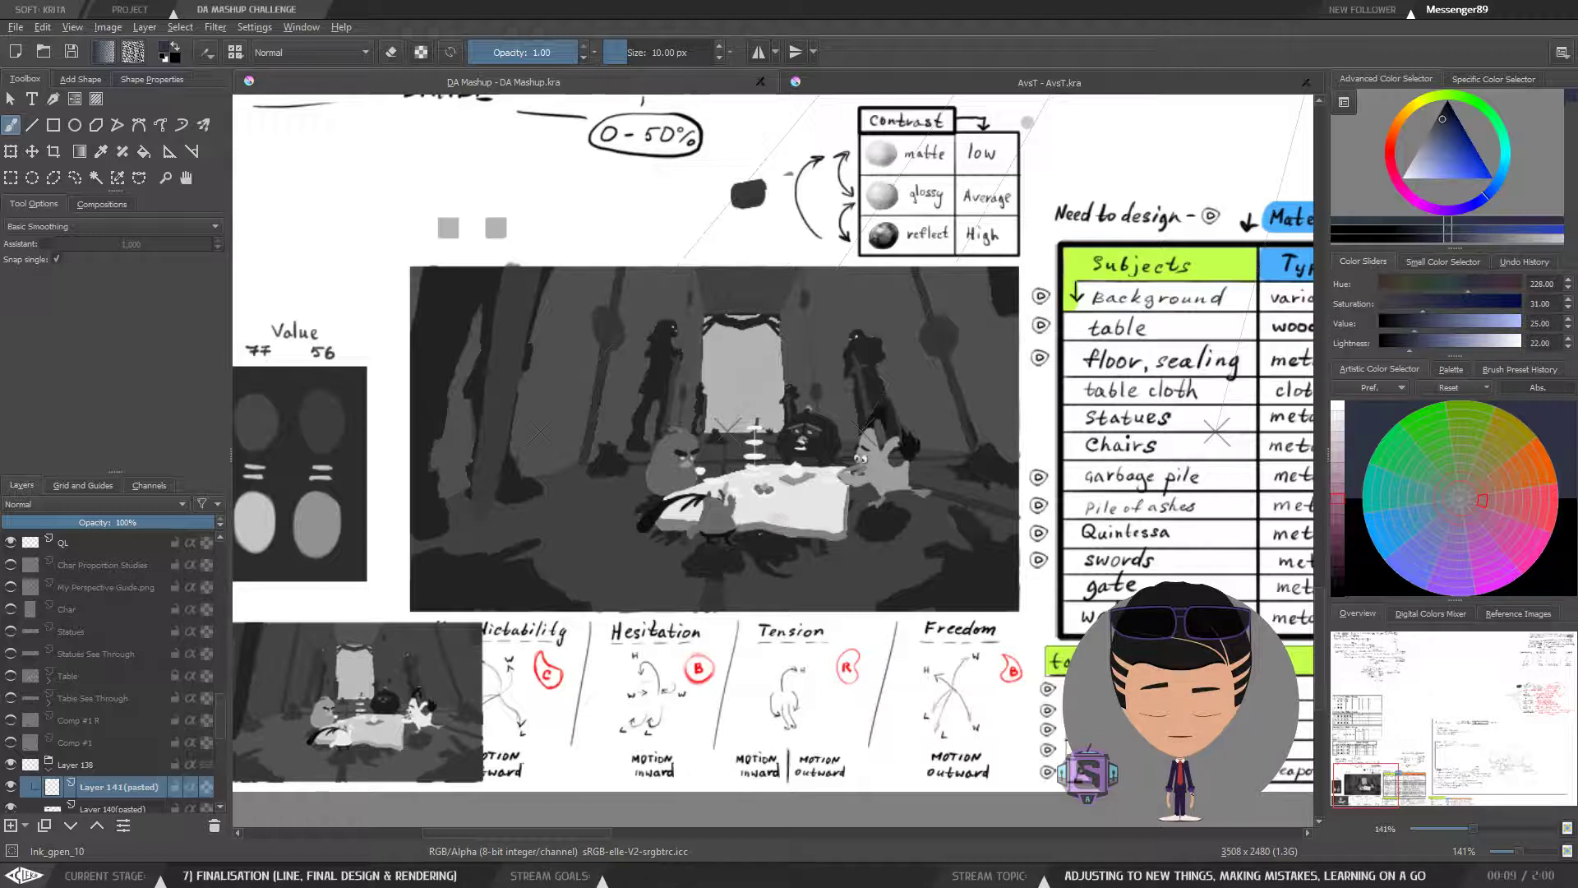
pyautogui.moveTo(752, 411); pyautogui.dragTo(726, 439)
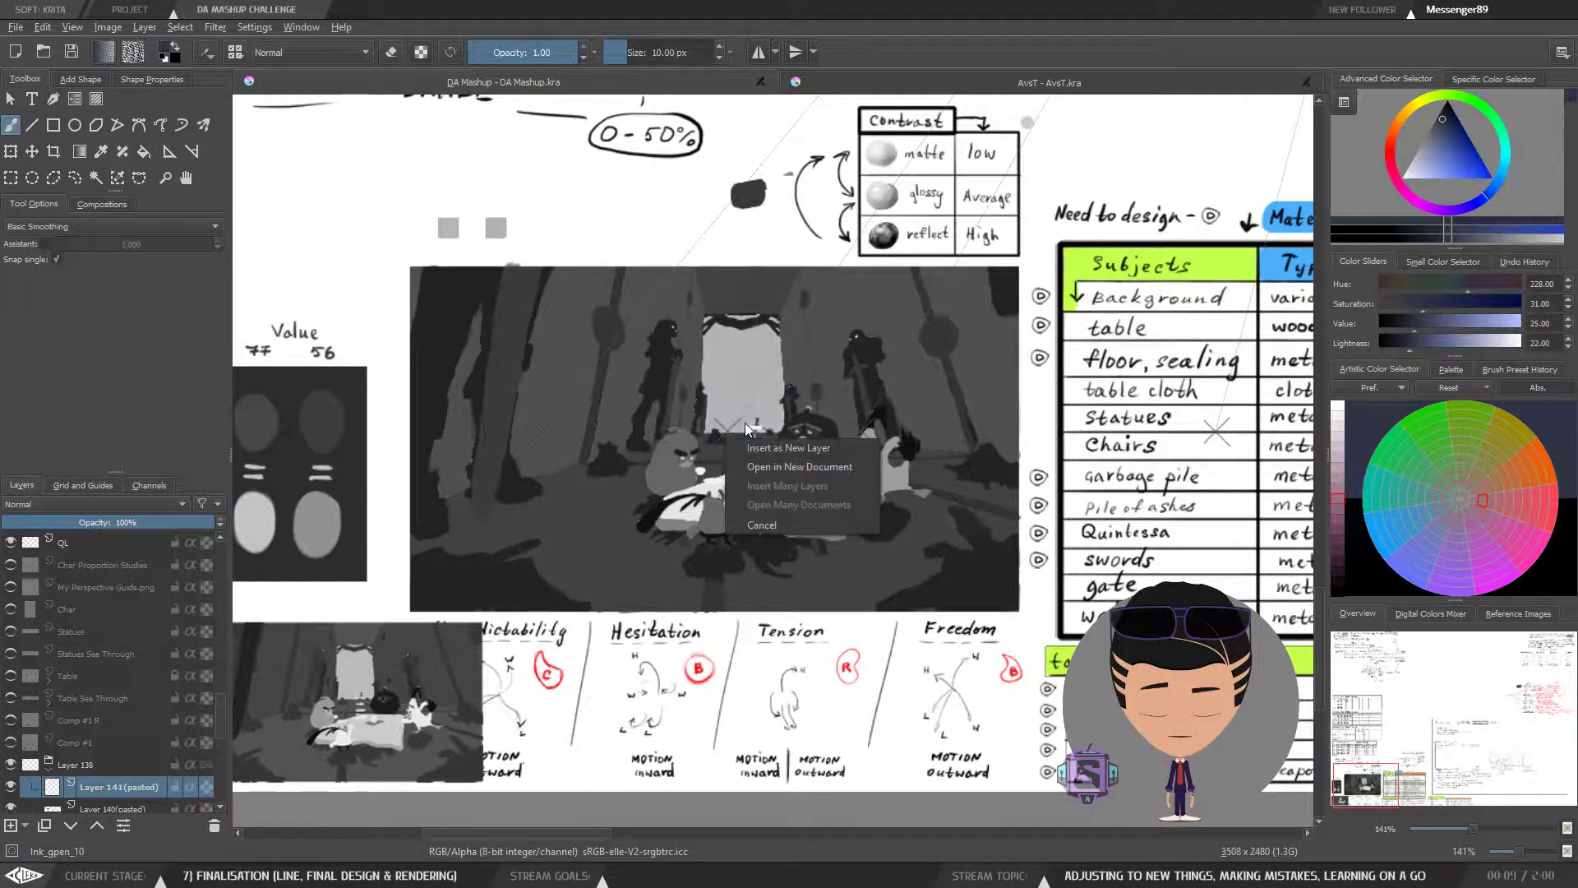
pyautogui.click(823, 447)
pyautogui.scroll(-4, 451, 400)
pyautogui.scroll(4, 452, 400)
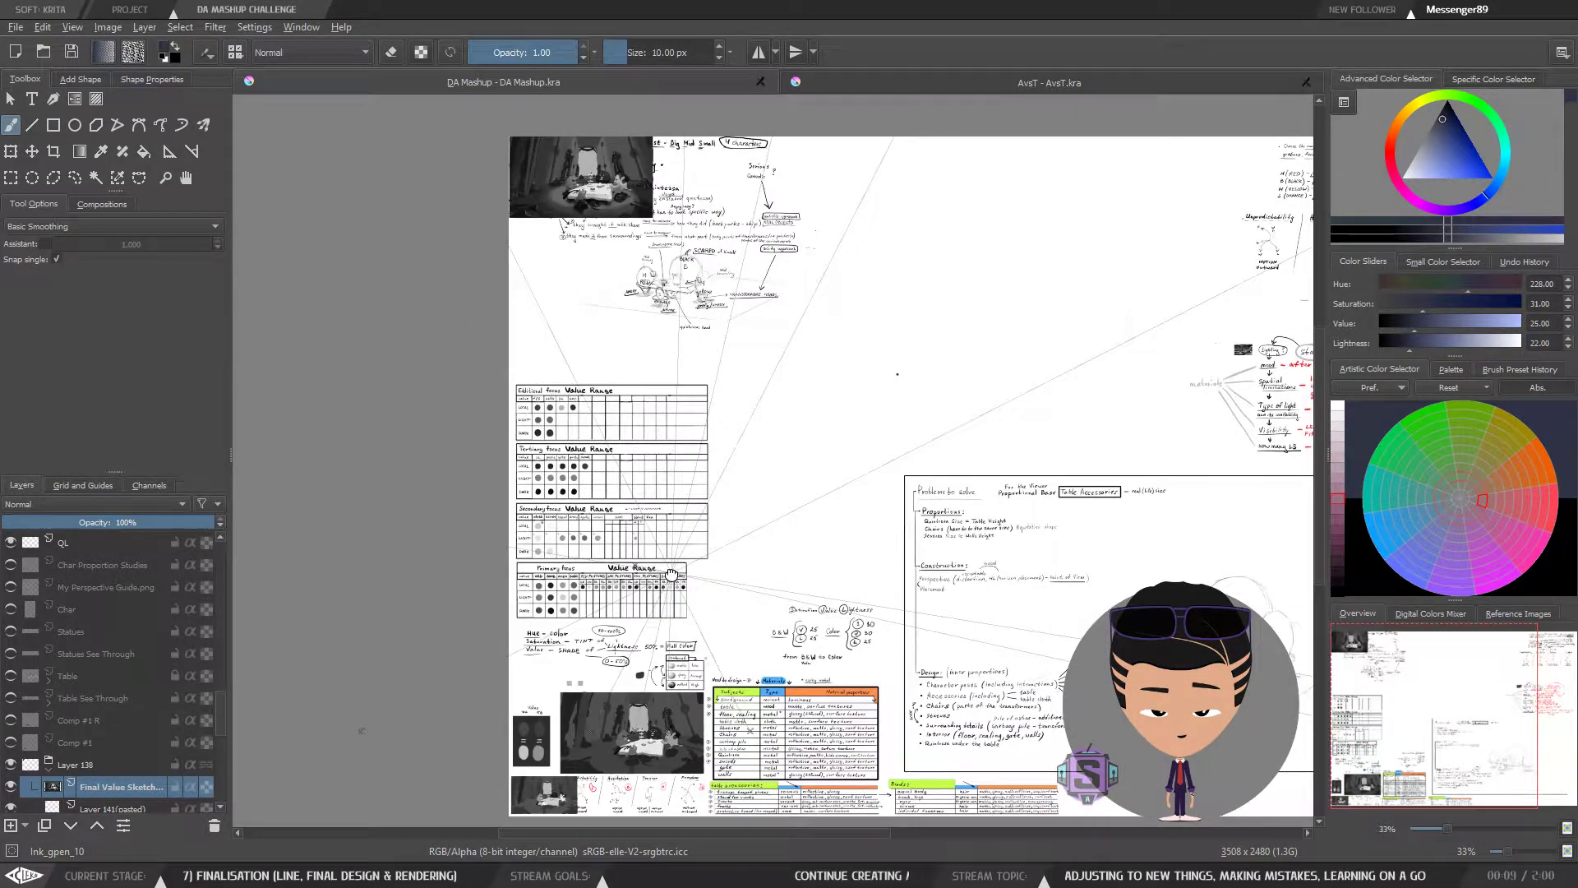
# Step: Move the inserted Final Value Sketch image down so it overlaps the tea-party value sketch beside the value notes
pyautogui.press('t')
pyautogui.moveTo(590, 191)
pyautogui.mouseDown()
pyautogui.moveTo(639, 690)
pyautogui.moveTo(642, 643)
pyautogui.moveTo(740, 427)
pyautogui.moveTo(714, 588)
pyautogui.moveTo(697, 590)
pyautogui.mouseUp()
pyautogui.scroll(4, 700, 459)
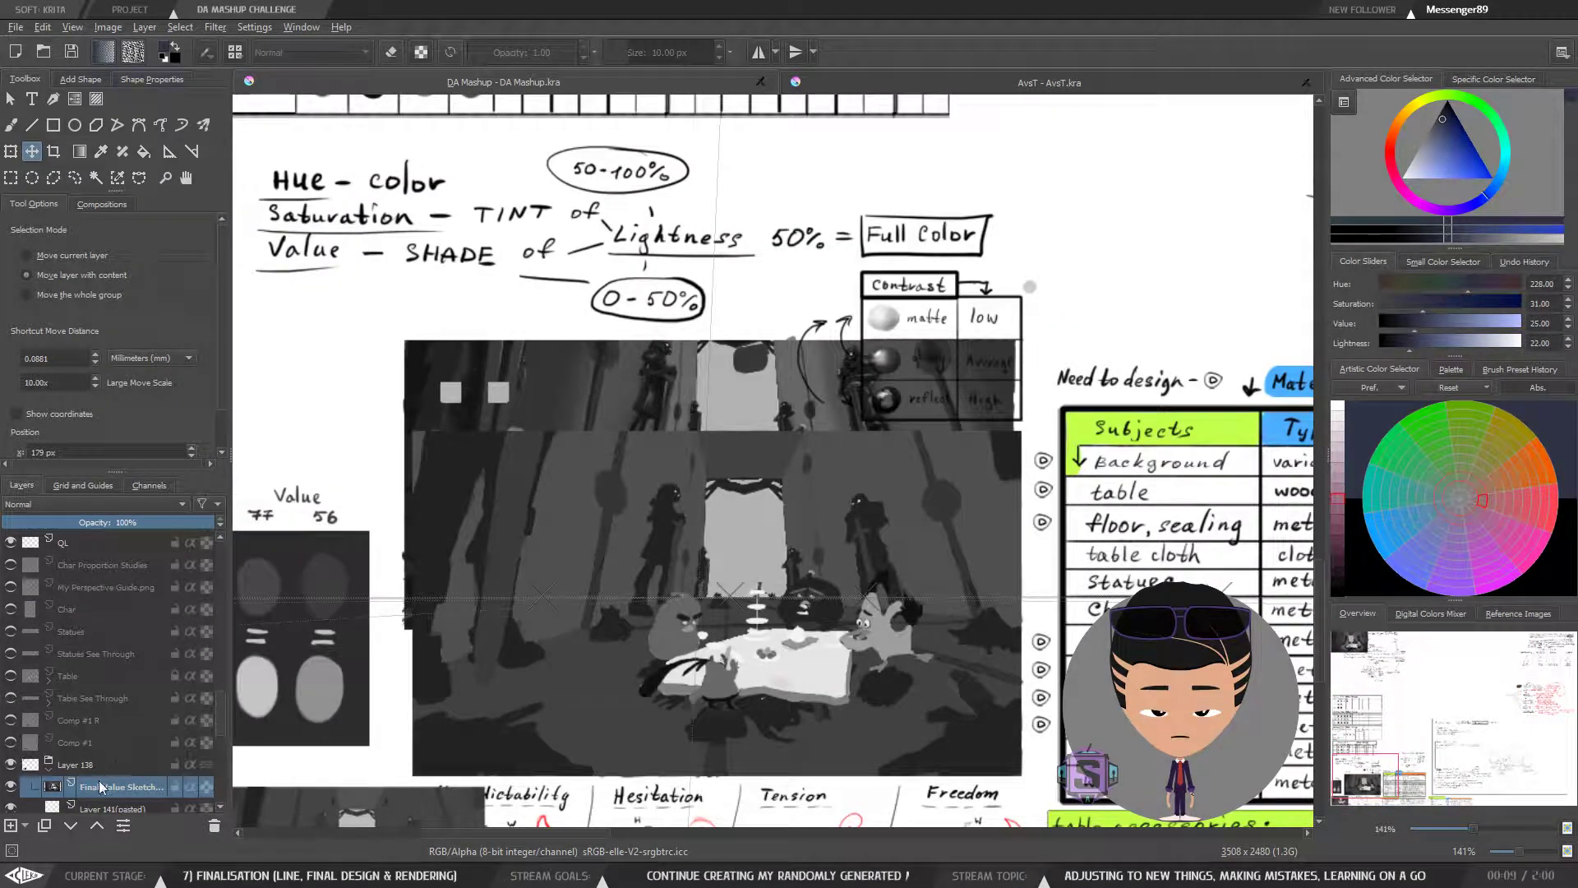
# Step: Take the Final Value Sketch.png layer out of the Layer 138 group and raise it above Explorational 2D sketch Info
pyautogui.moveTo(107, 777); pyautogui.dragTo(122, 710)
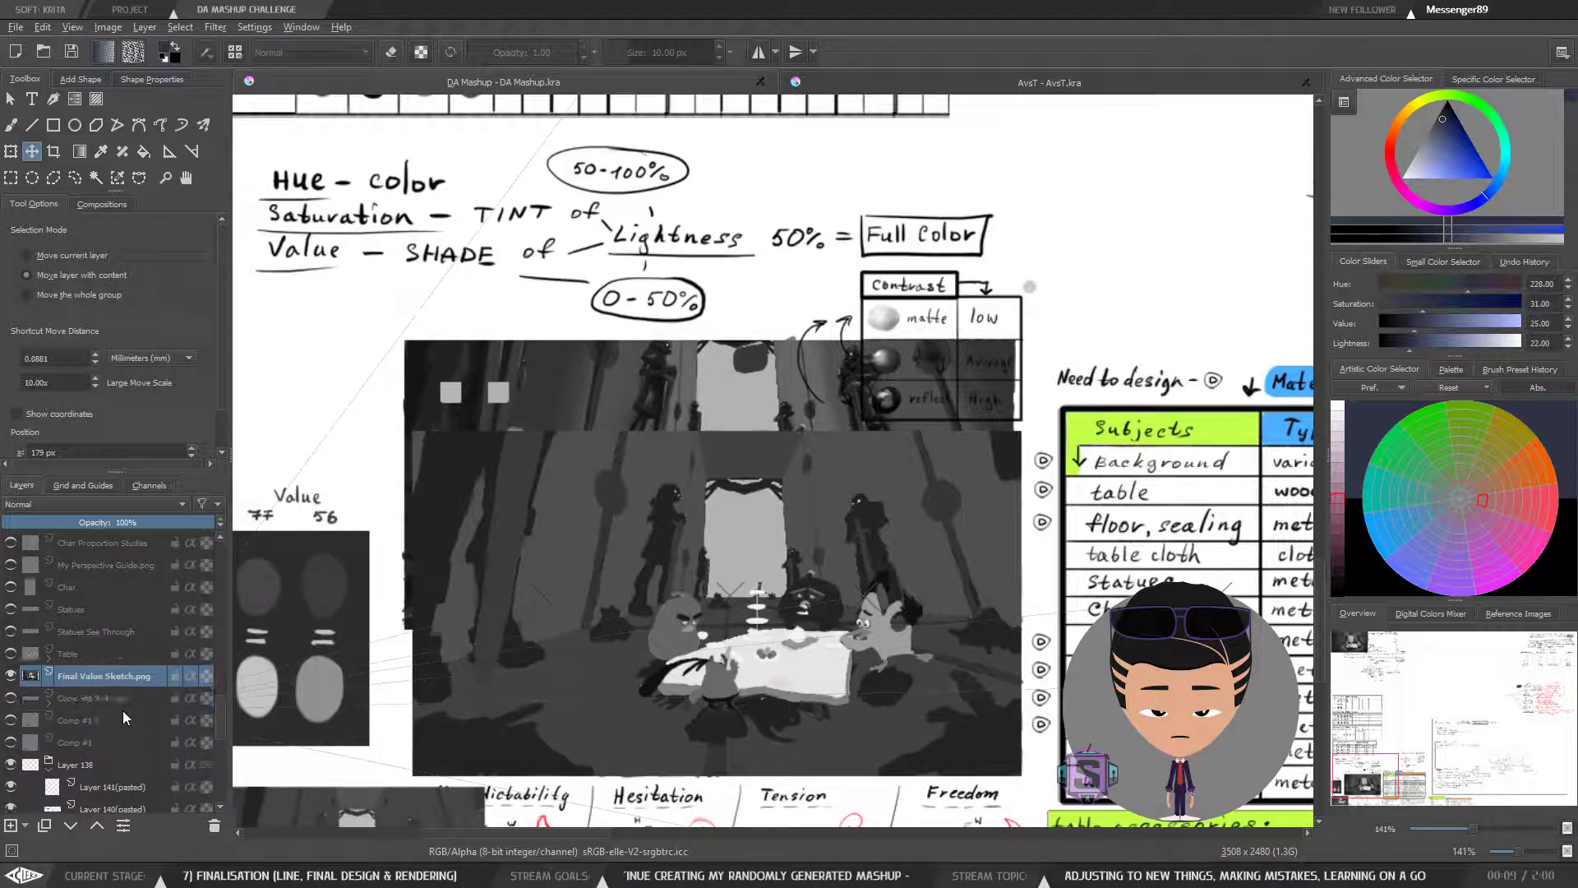
pyautogui.hotkey('ctrl', 'pageup')
pyautogui.hotkey('ctrl', 'pageup')
pyautogui.hotkey('ctrl', 'pageup')
pyautogui.hotkey('ctrl', 'pageup')
pyautogui.hotkey('ctrl', 'pageup')
pyautogui.hotkey('ctrl', 'pageup')
pyautogui.hotkey('ctrl', 'pageup')
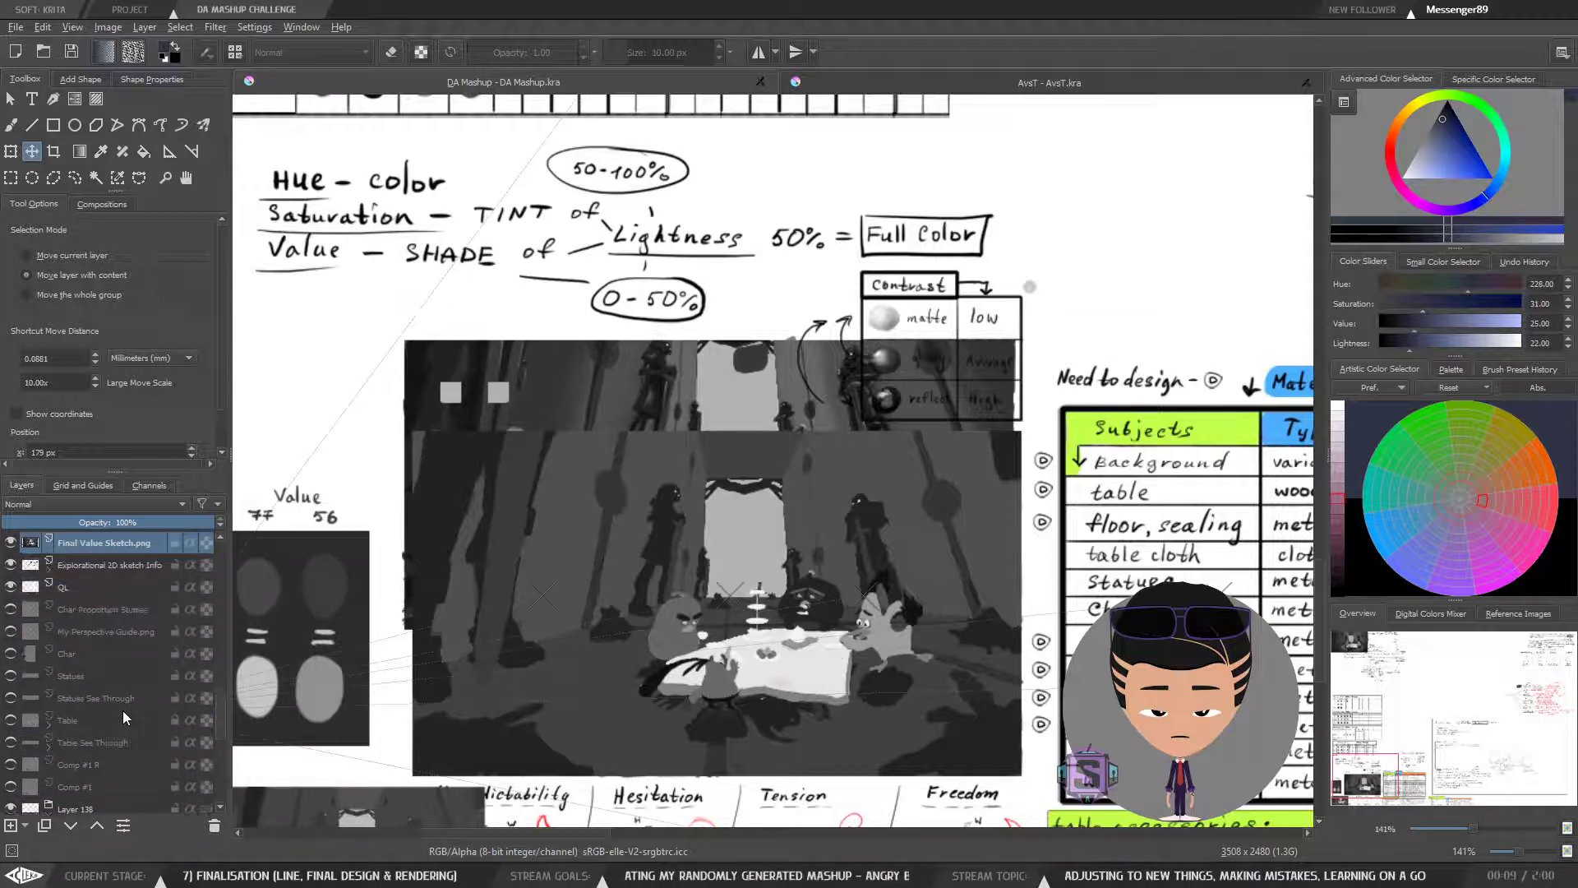
# Step: Raise the Final Value Sketch.png layer to just above the Copy of Value Test Full group
pyautogui.hotkey('ctrl', 'pageup')
pyautogui.hotkey('ctrl', 'pageup')
pyautogui.hotkey('ctrl', 'pageup')
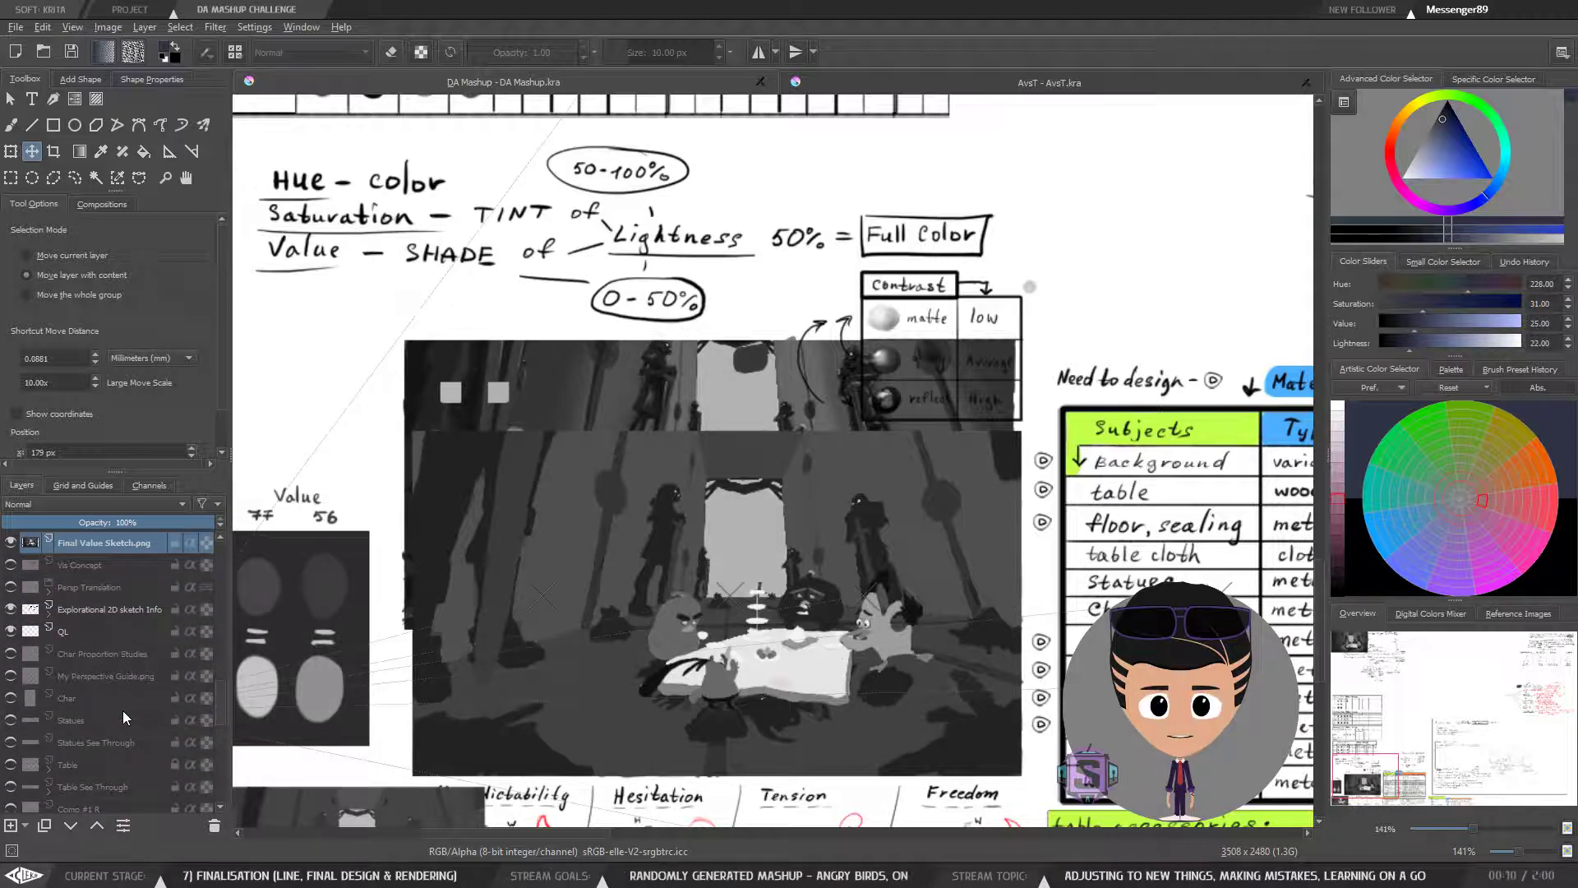
pyautogui.hotkey('ctrl', 'pageup')
pyautogui.hotkey('ctrl', 'pageup')
pyautogui.hotkey('ctrl', 'pageup')
pyautogui.hotkey('ctrl', 'pageup')
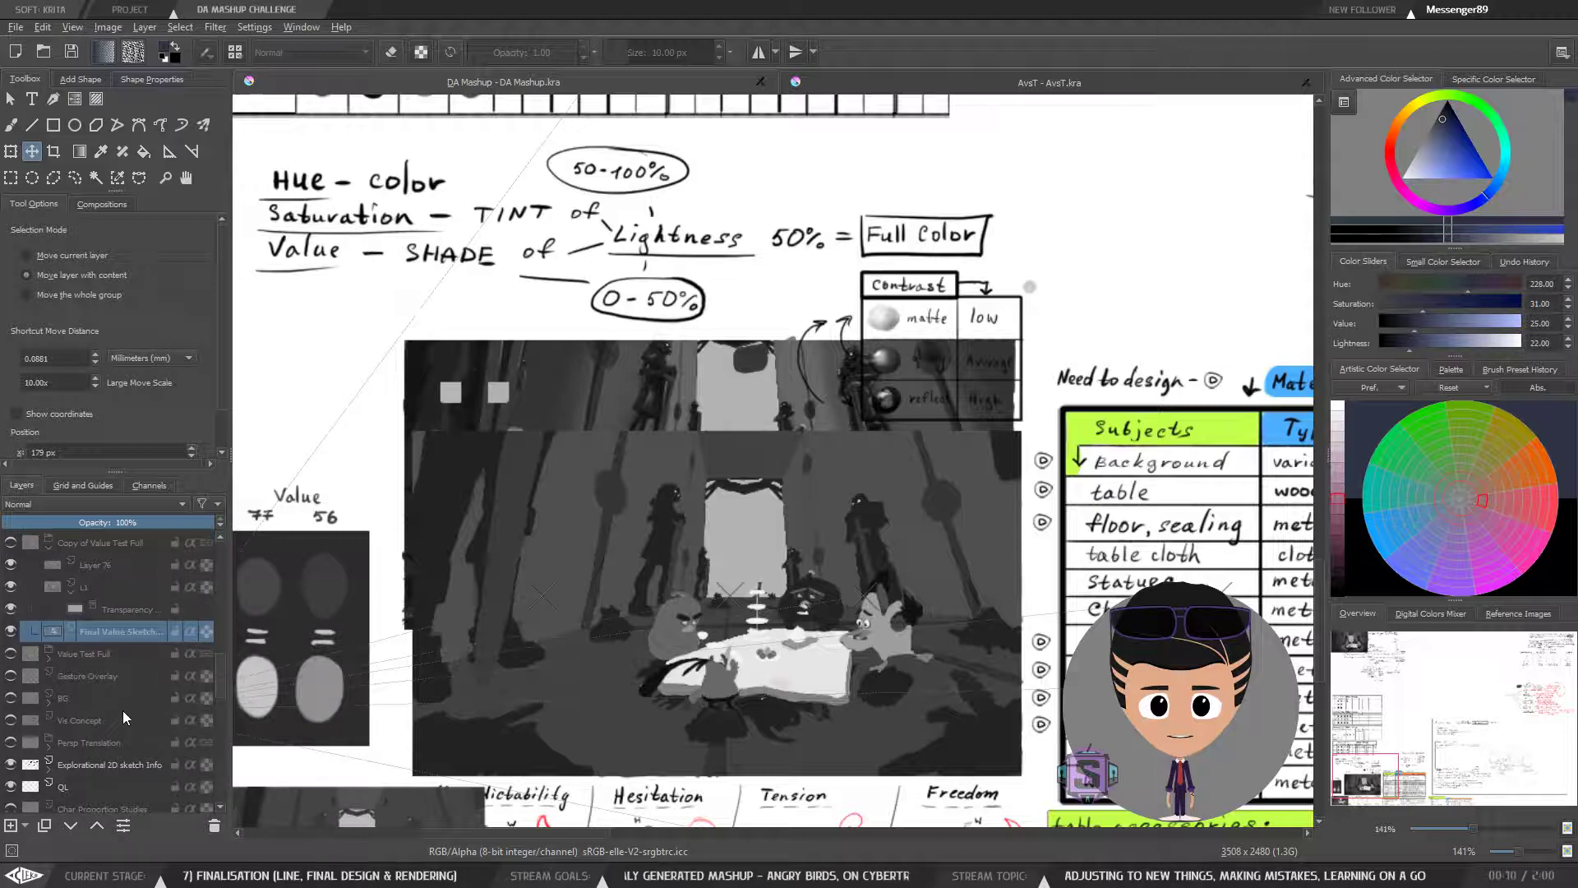
pyautogui.hotkey('ctrl', 'pageup')
pyautogui.hotkey('ctrl', 'pageup')
pyautogui.hotkey('ctrl', 'pageup')
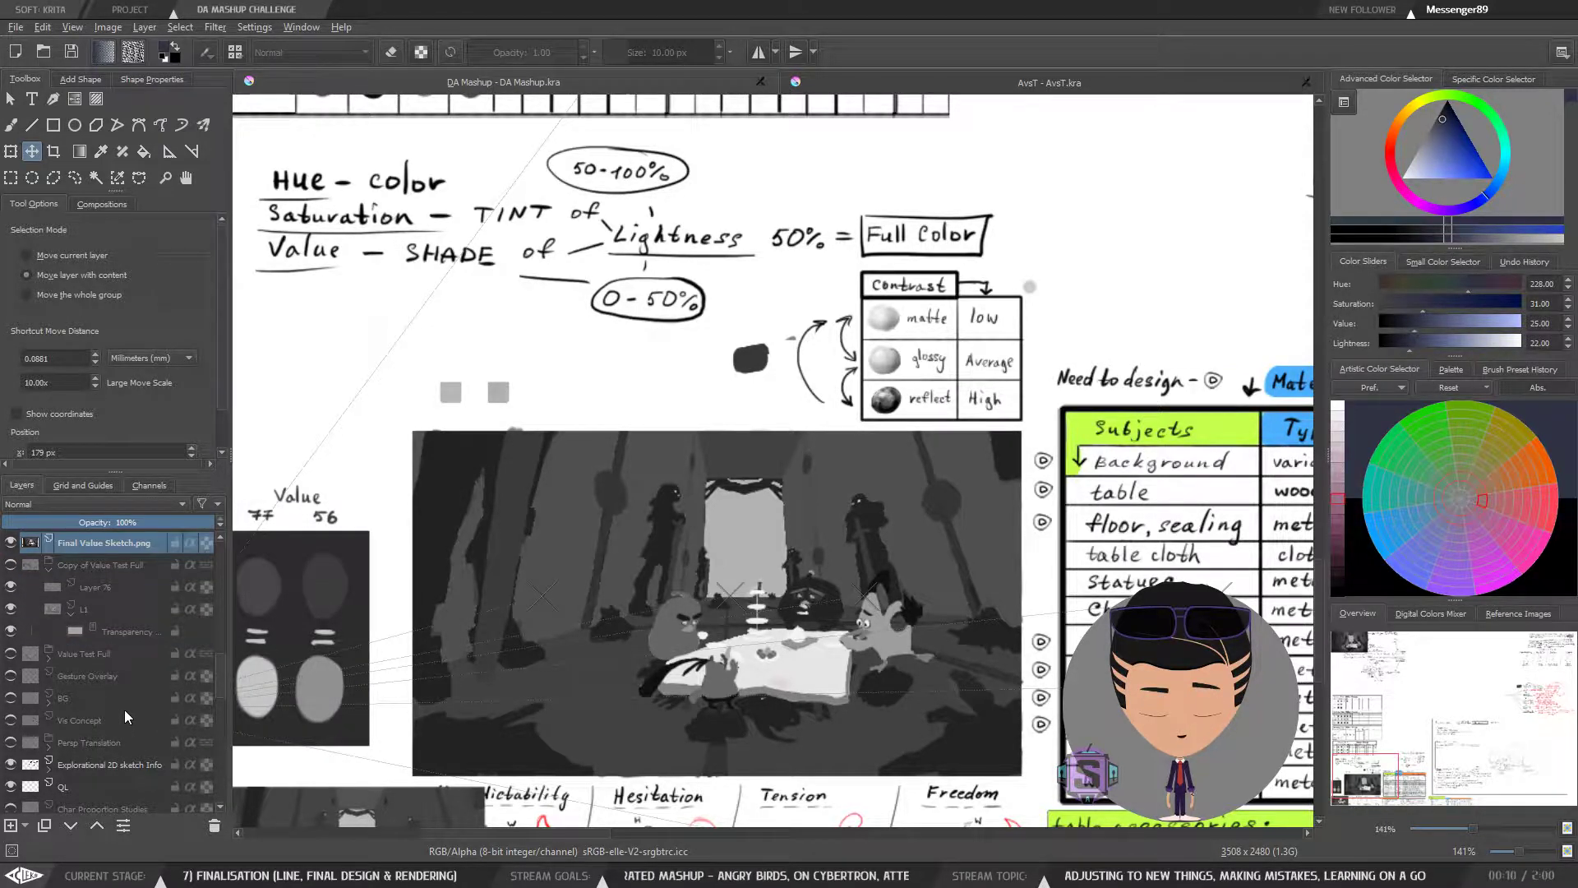
# Step: Raise the Final Value Sketch.png layer to just above the Lighting Plan layer
pyautogui.hotkey('ctrl', 'pageup')
pyautogui.hotkey('ctrl', 'pageup')
pyautogui.hotkey('ctrl', 'pageup')
pyautogui.hotkey('ctrl', 'pageup')
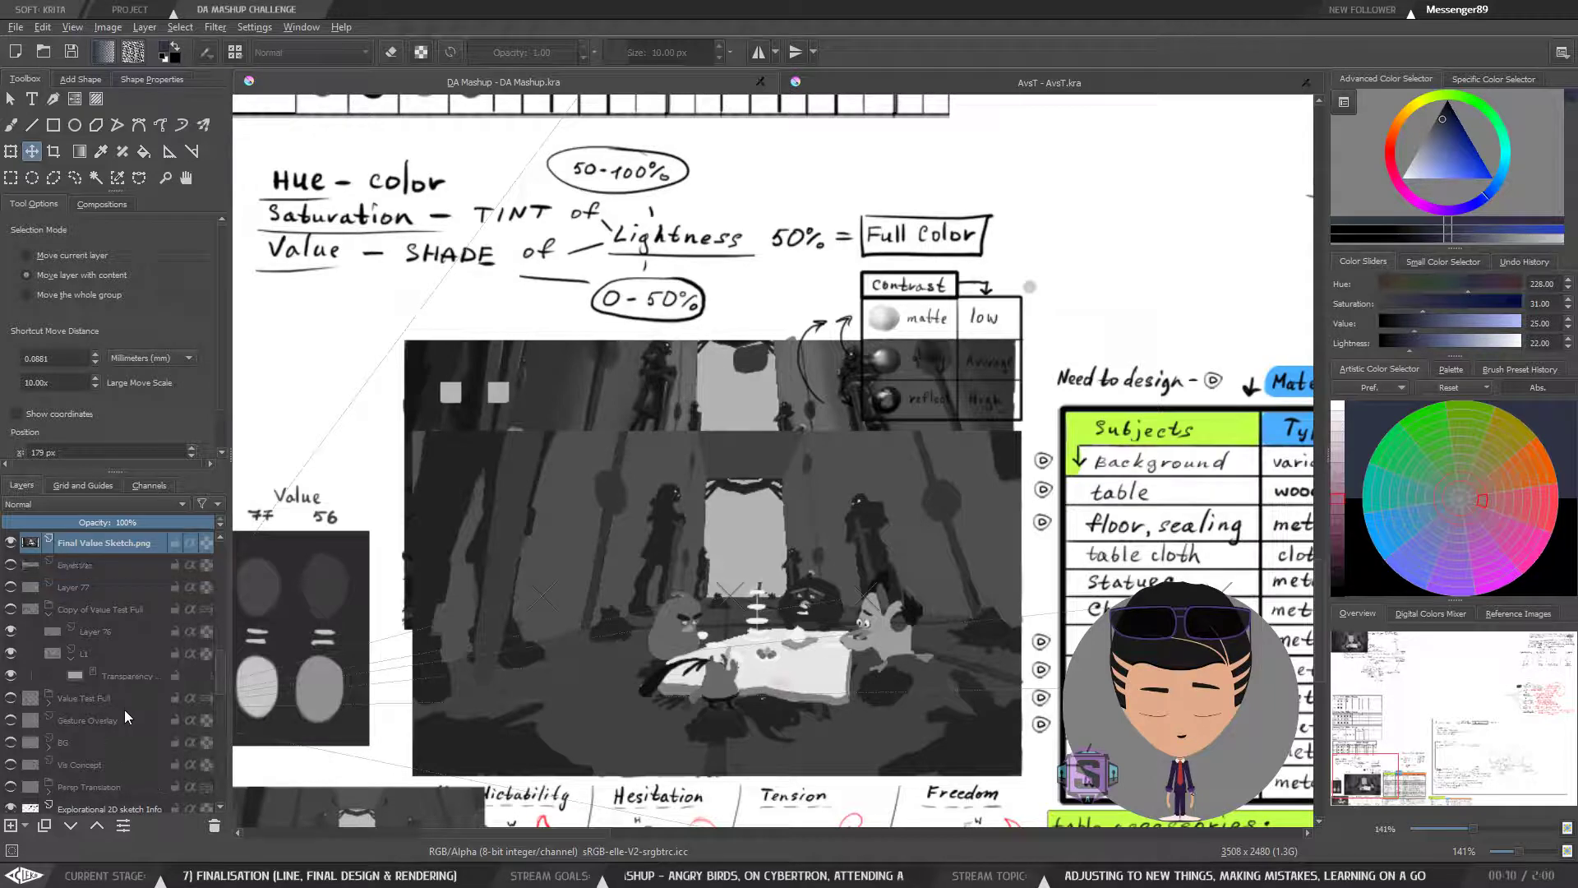
pyautogui.hotkey('ctrl', 'pageup')
pyautogui.hotkey('ctrl', 'pageup')
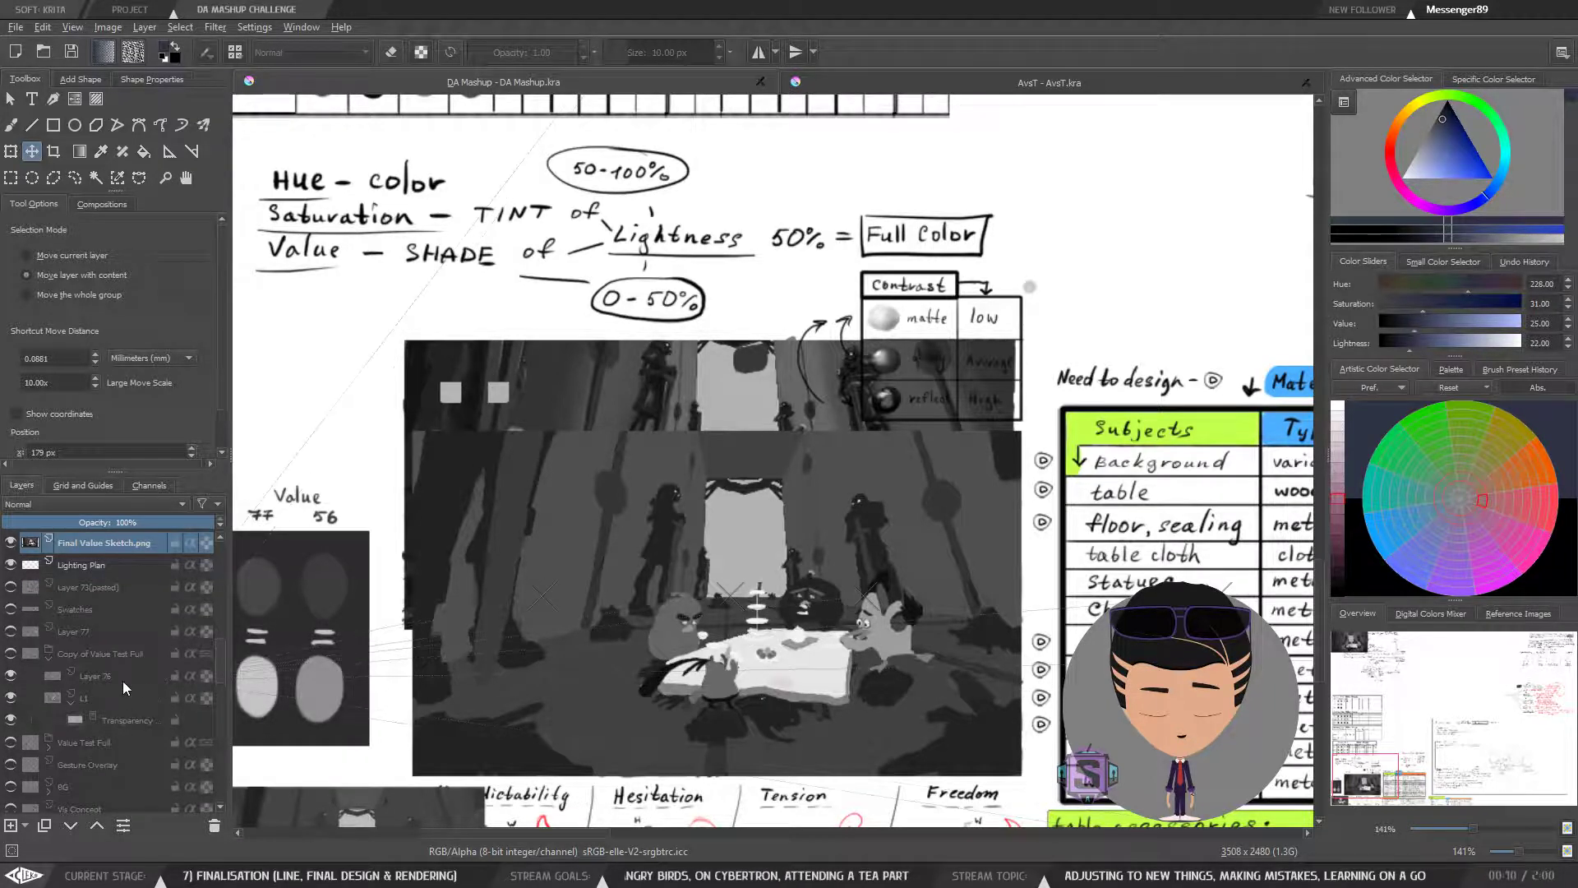
# Step: Raise the Final Value Sketch.png layer past Value, Sample and Layer 136 to just below the Spot layer
pyautogui.hotkey('ctrl', 'pageup')
pyautogui.hotkey('ctrl', 'pageup')
pyautogui.hotkey('ctrl', 'pageup')
pyautogui.hotkey('ctrl', 'pageup')
pyautogui.hotkey('ctrl', 'pageup')
pyautogui.hotkey('ctrl', 'pageup')
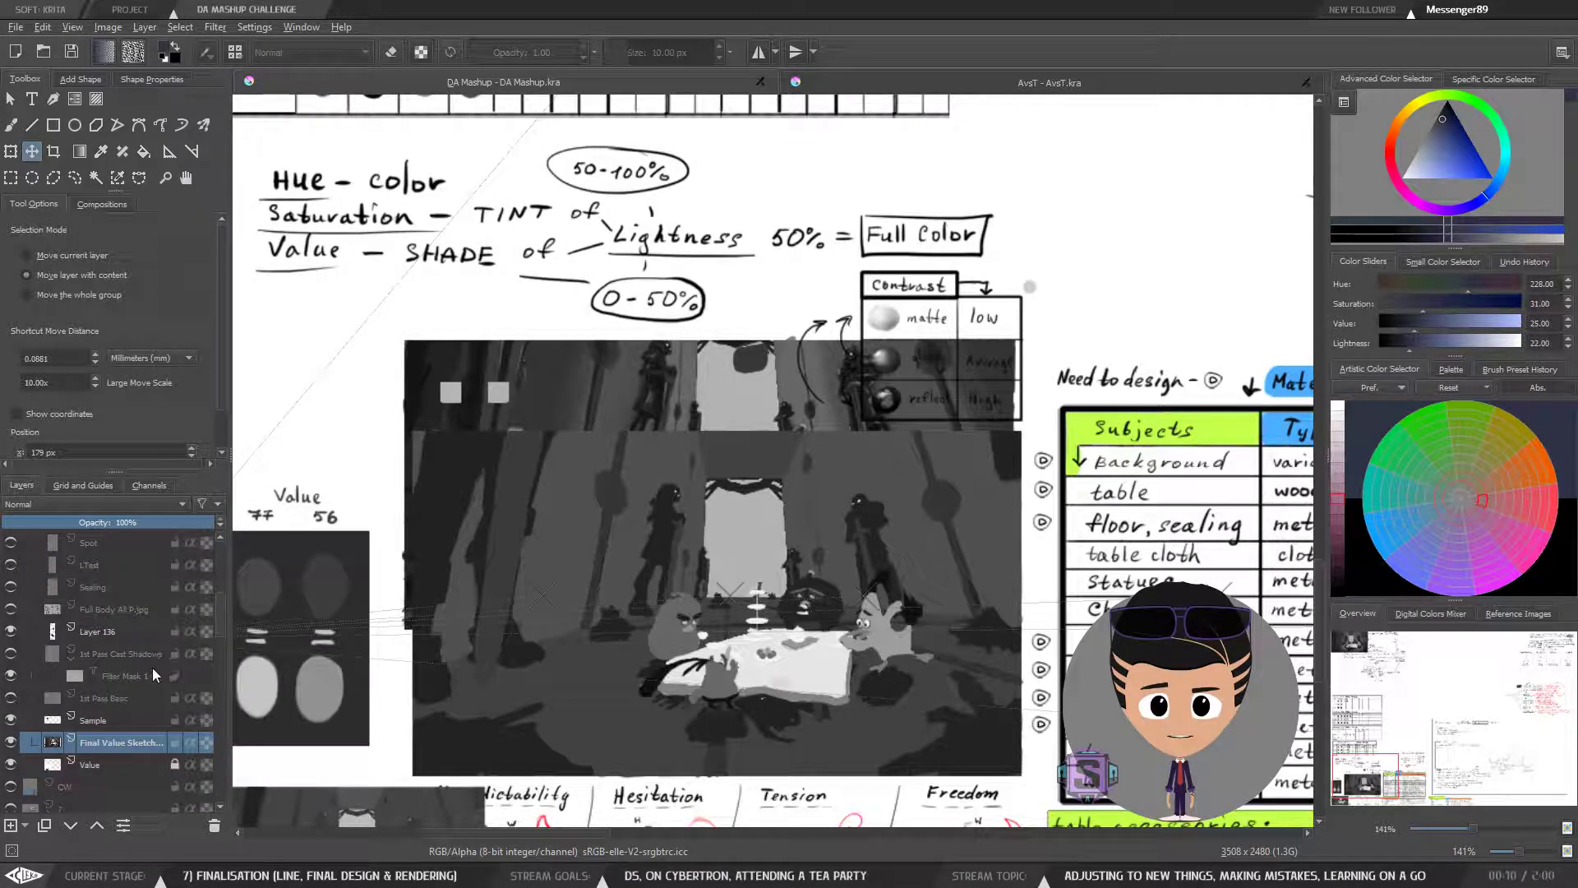
pyautogui.hotkey('ctrl', 'pageup')
pyautogui.hotkey('ctrl', 'pageup')
pyautogui.hotkey('ctrl', 'pageup')
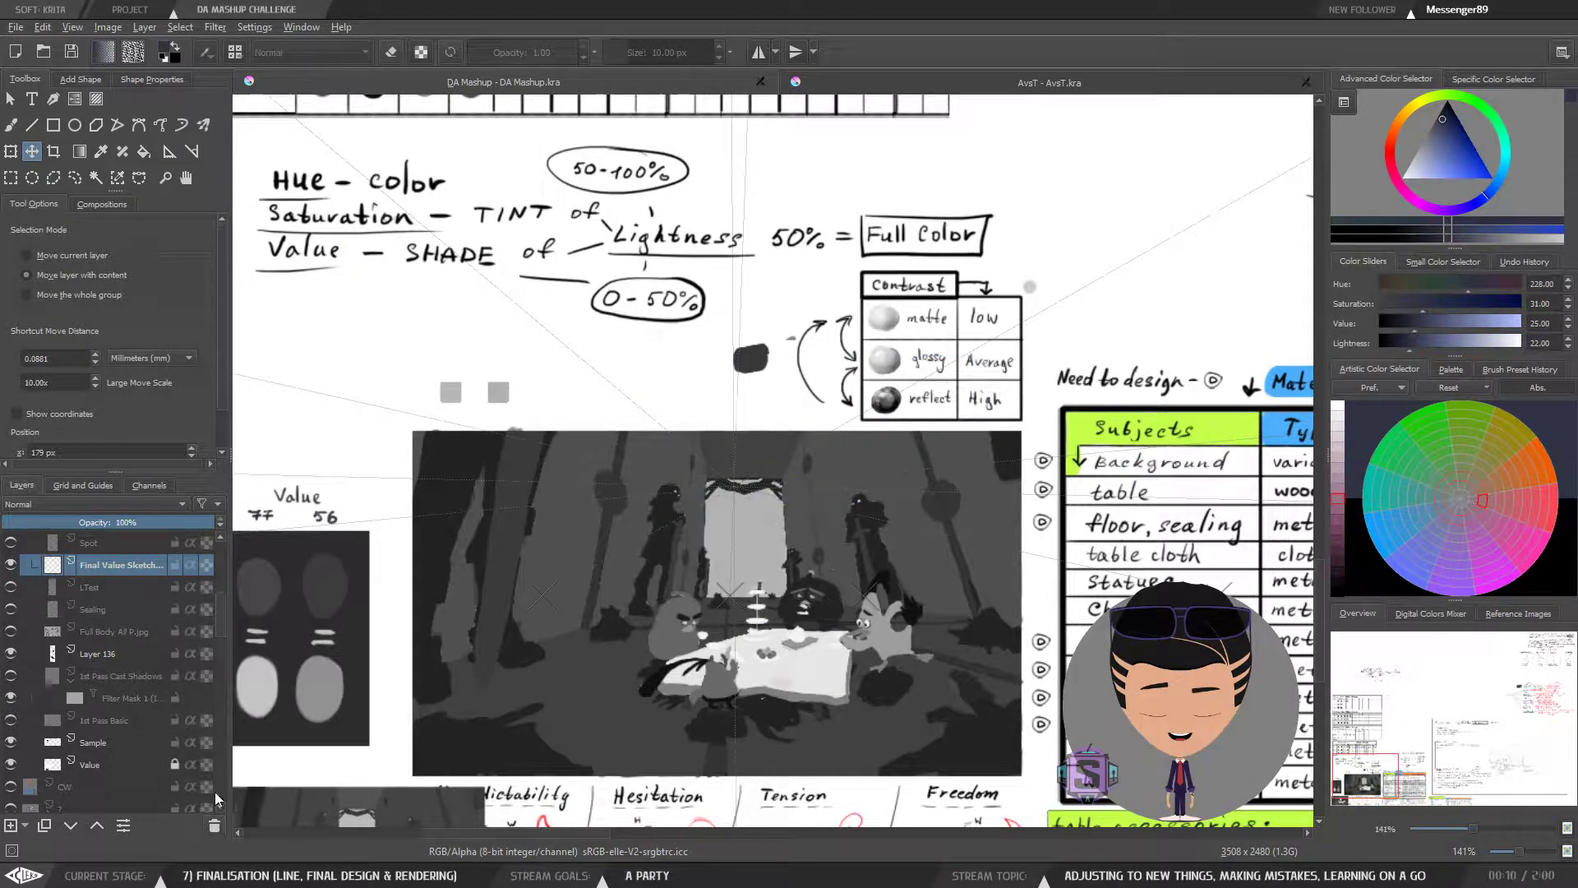
pyautogui.scroll(5, 115, 657)
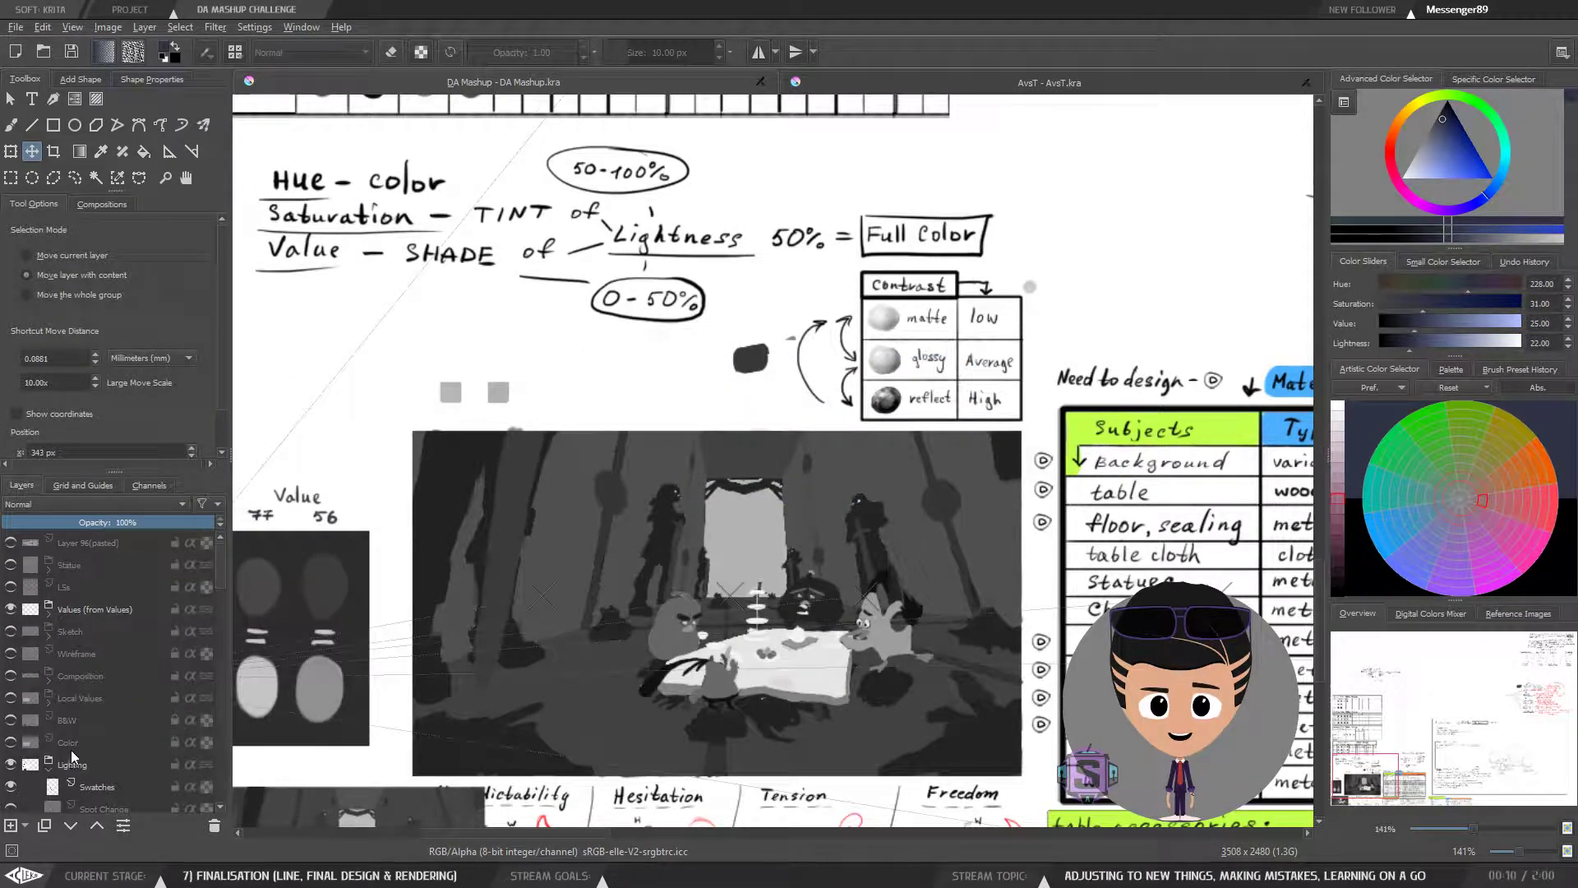
# Step: Insert Final Local Values.png as a new layer directly below the Statue layer in the DA Mashup document
pyautogui.click(96, 595)
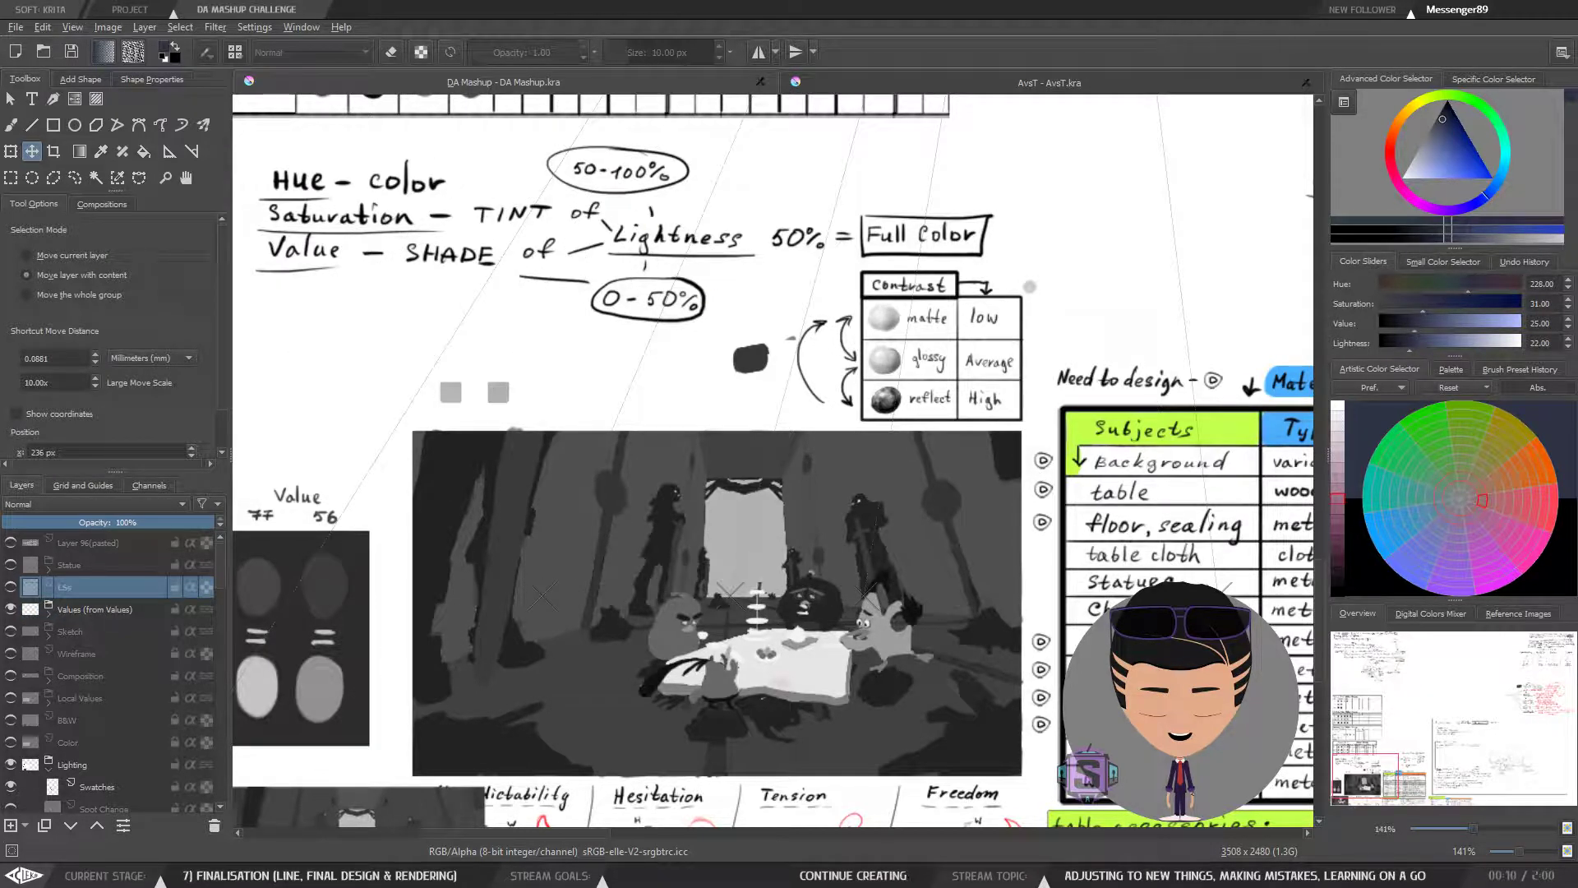
pyautogui.moveTo(794, 78); pyautogui.dragTo(692, 605)
pyautogui.click(717, 614)
# Step: Move the Final Local Values.png layer roughly over the large grey value sketch of the tea party scene
pyautogui.scroll(-7, 700, 581)
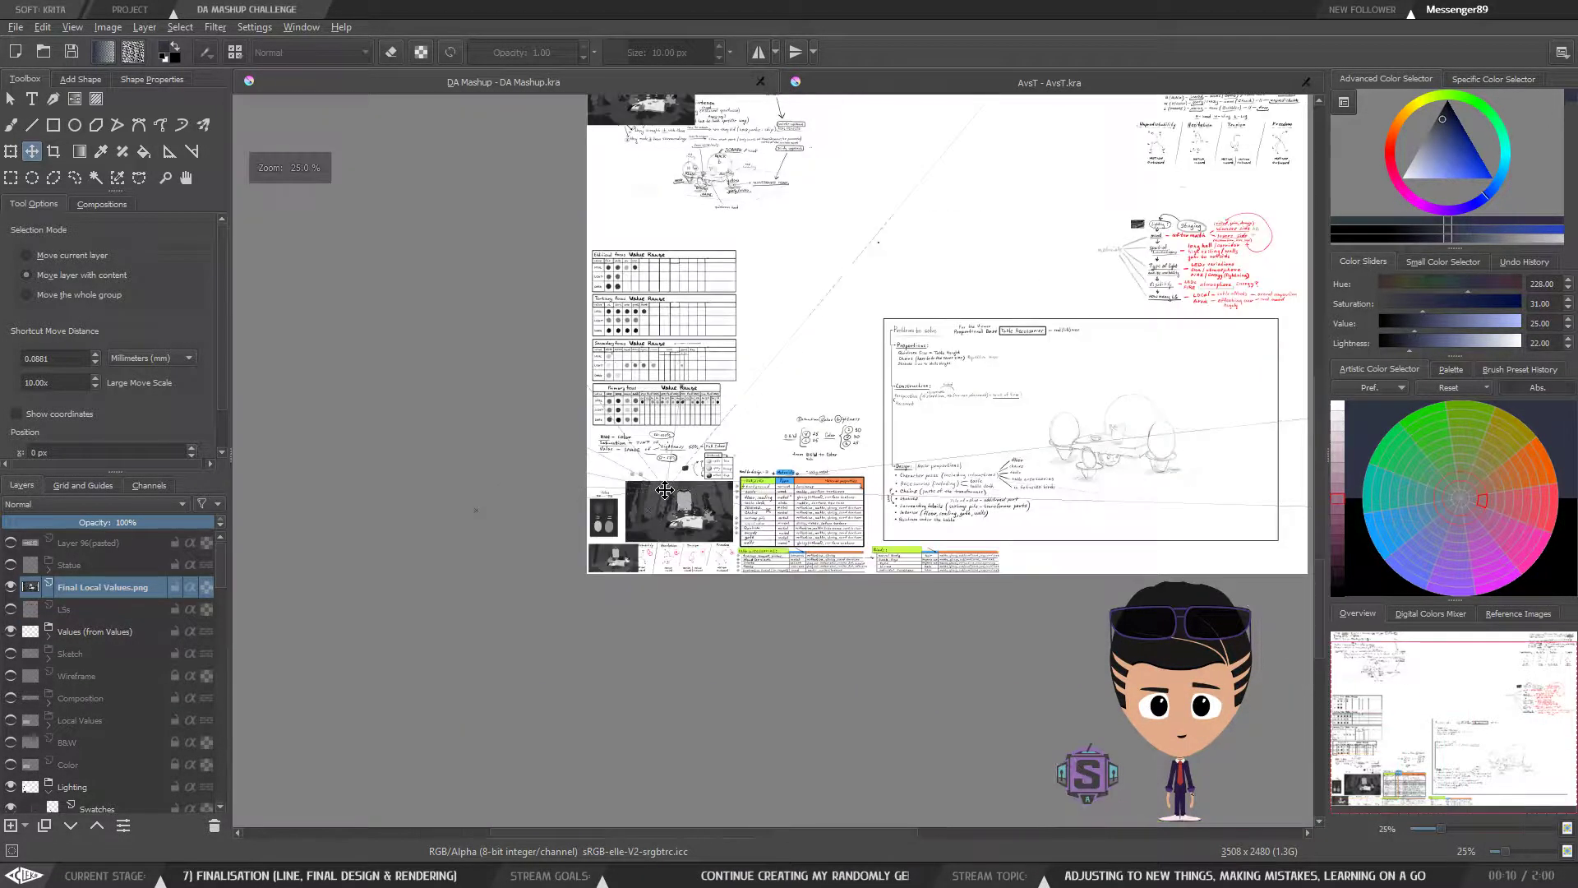
pyautogui.moveTo(662, 513); pyautogui.dragTo(672, 507)
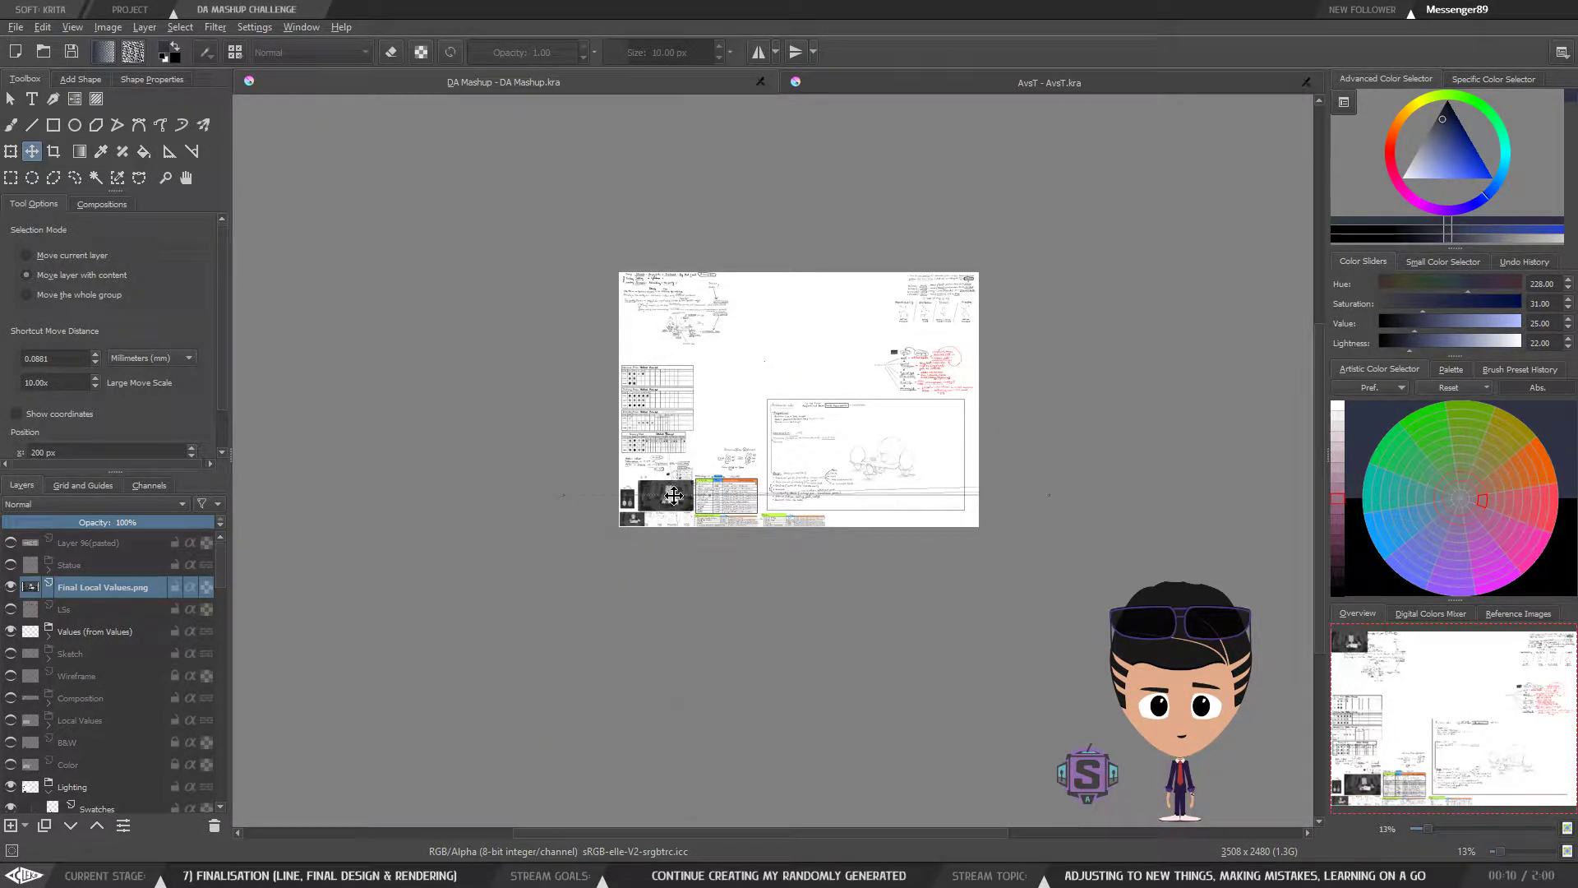
pyautogui.scroll(7, 673, 508)
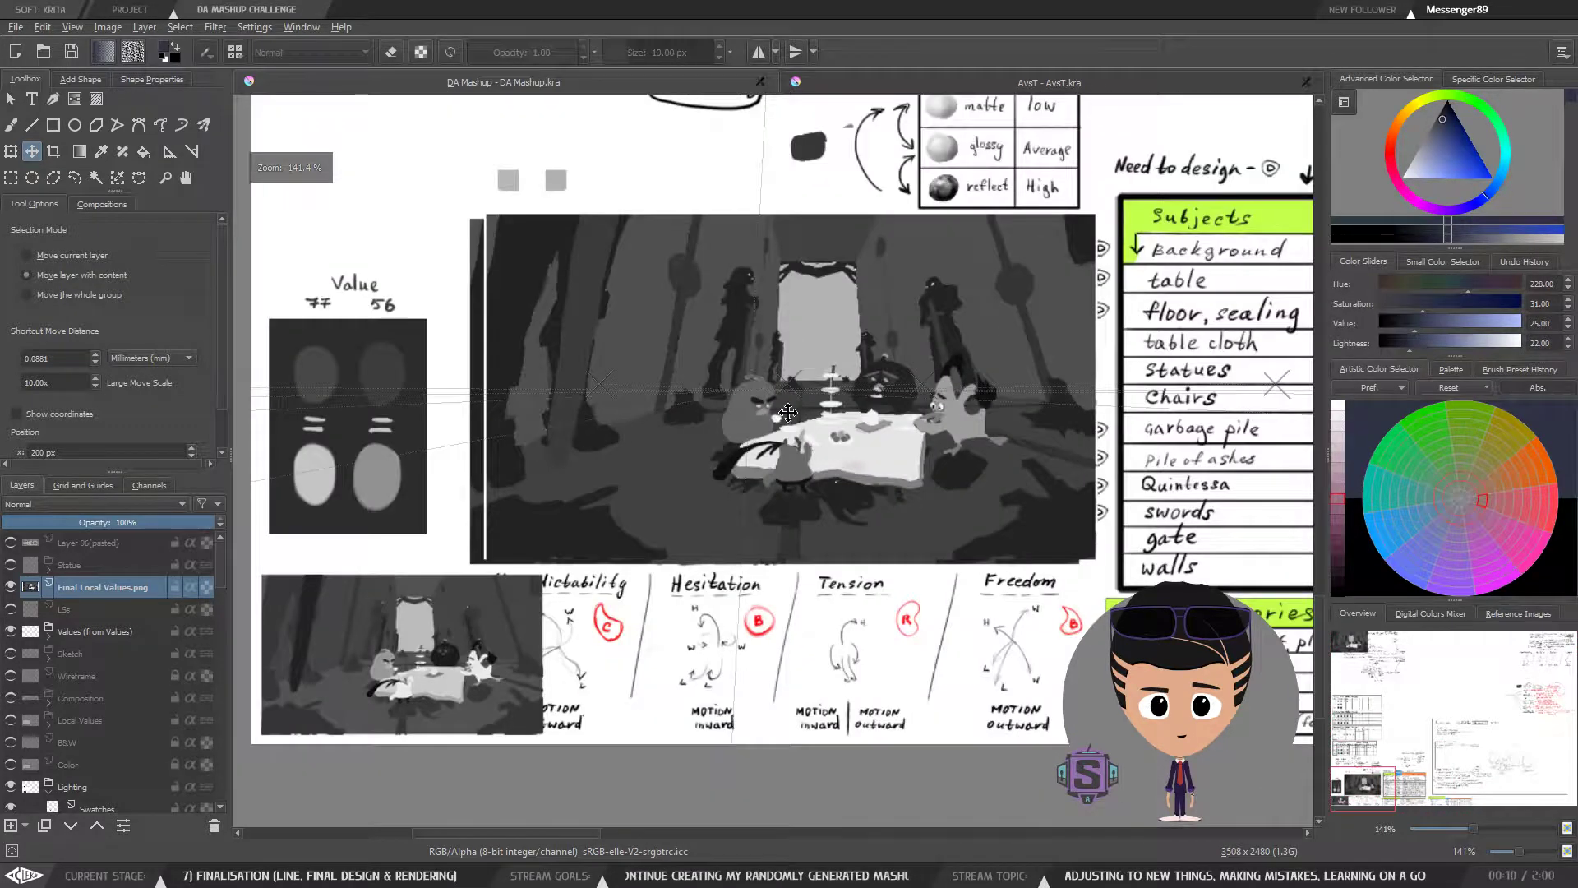
pyautogui.moveTo(788, 412); pyautogui.dragTo(720, 439)
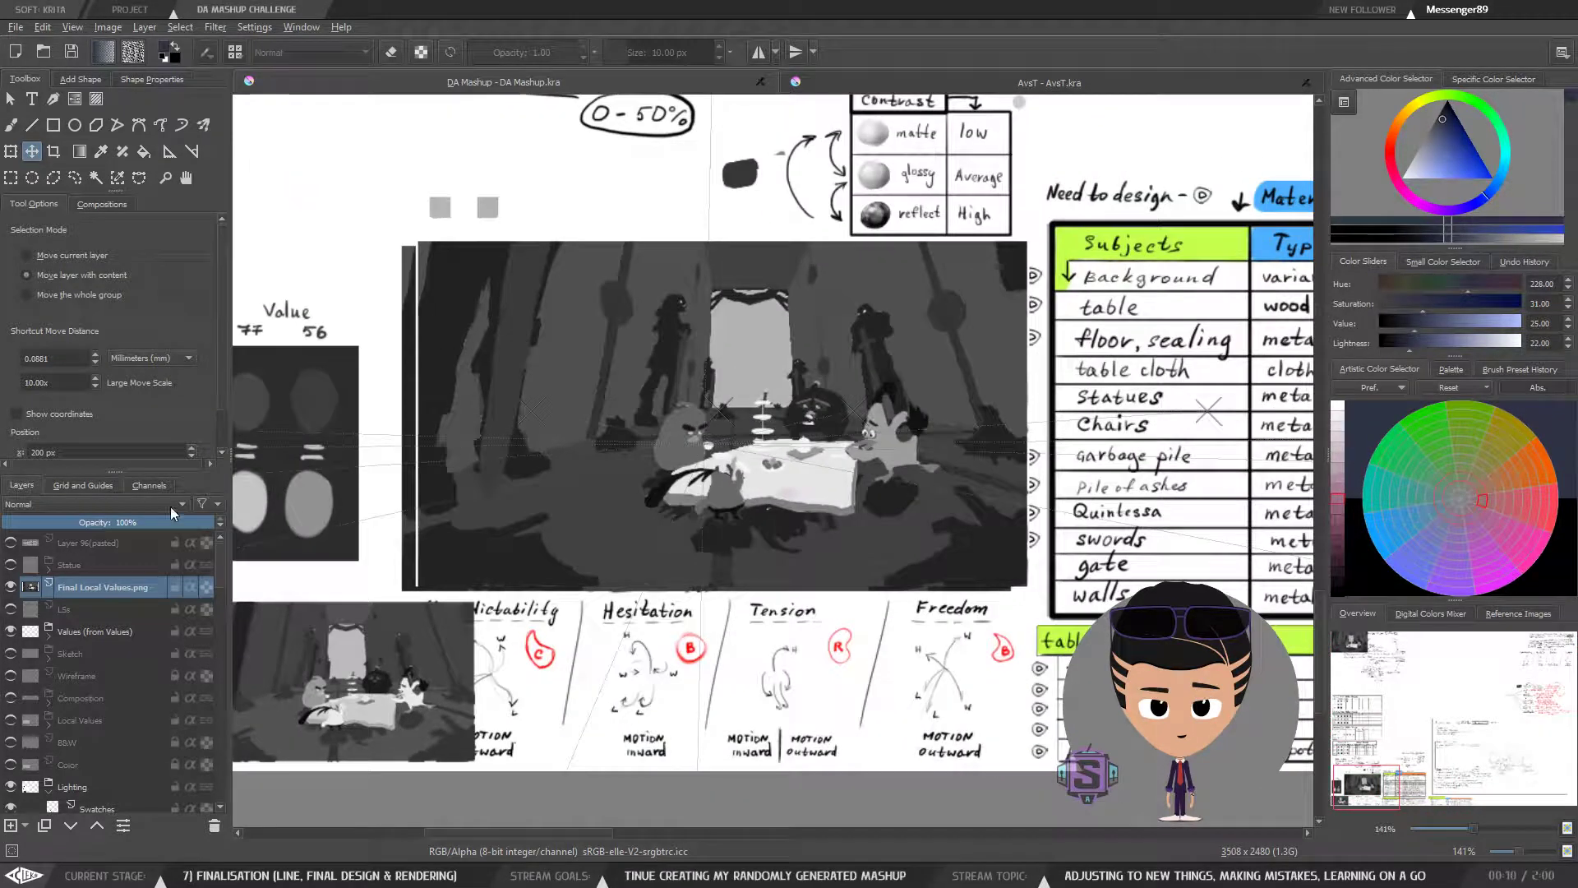
# Step: Set the Final Local Values.png layer to 50% opacity and nudge it left to x 186 px, aligning it with the sketch beneath
pyautogui.click(110, 526)
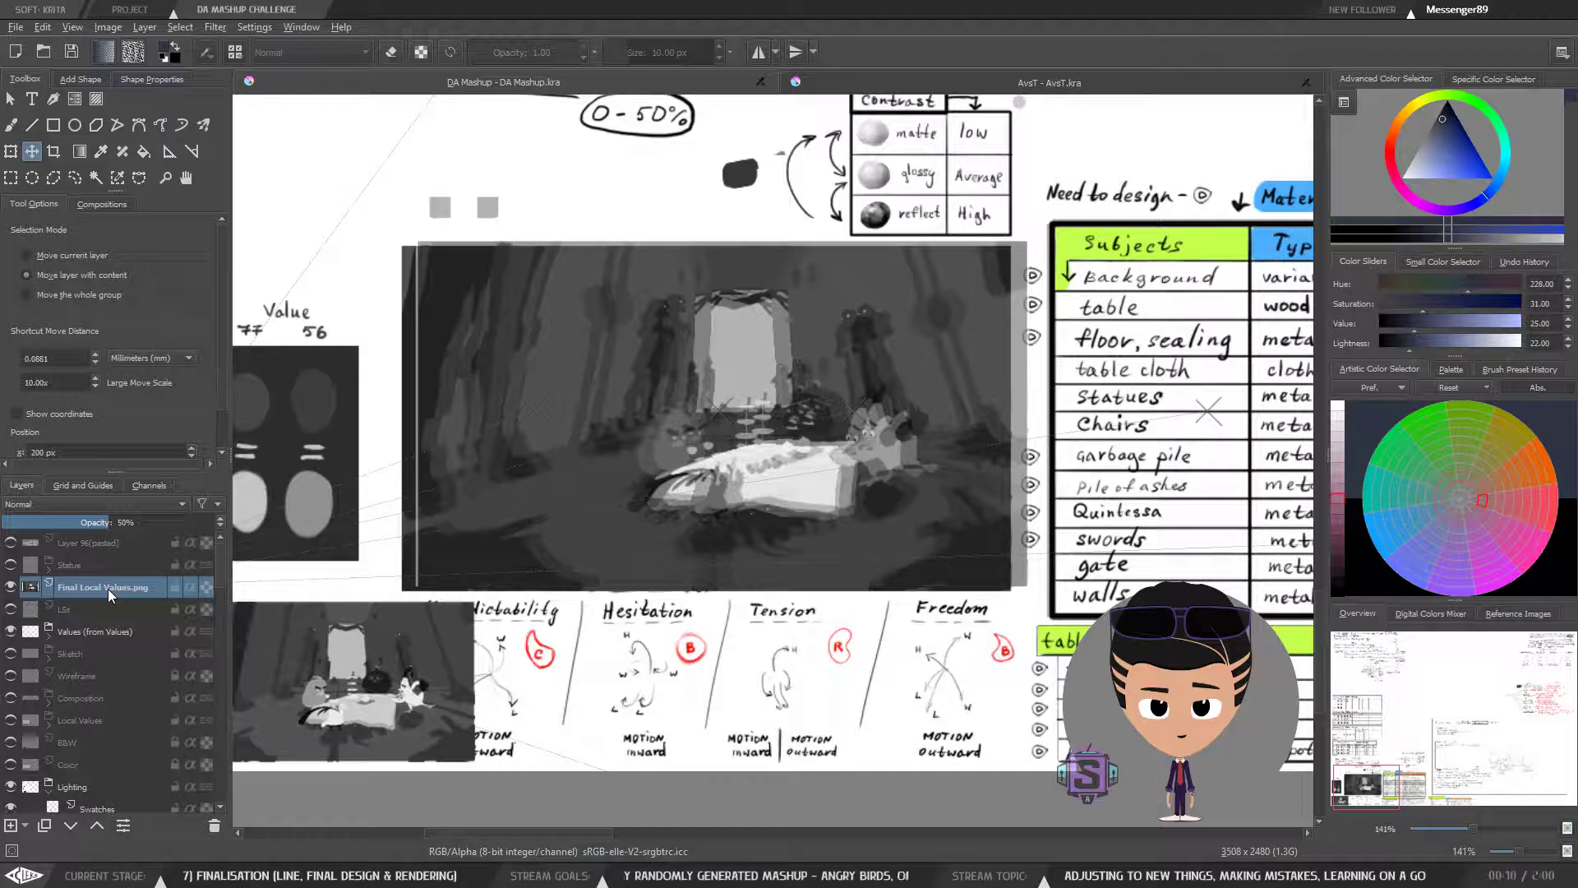
pyautogui.moveTo(107, 588)
pyautogui.press('Left')
pyautogui.press('Left')
pyautogui.press('Left')
pyautogui.press('Left')
pyautogui.press('Left')
pyautogui.press('Left')
pyautogui.press('Left')
pyautogui.press('Left')
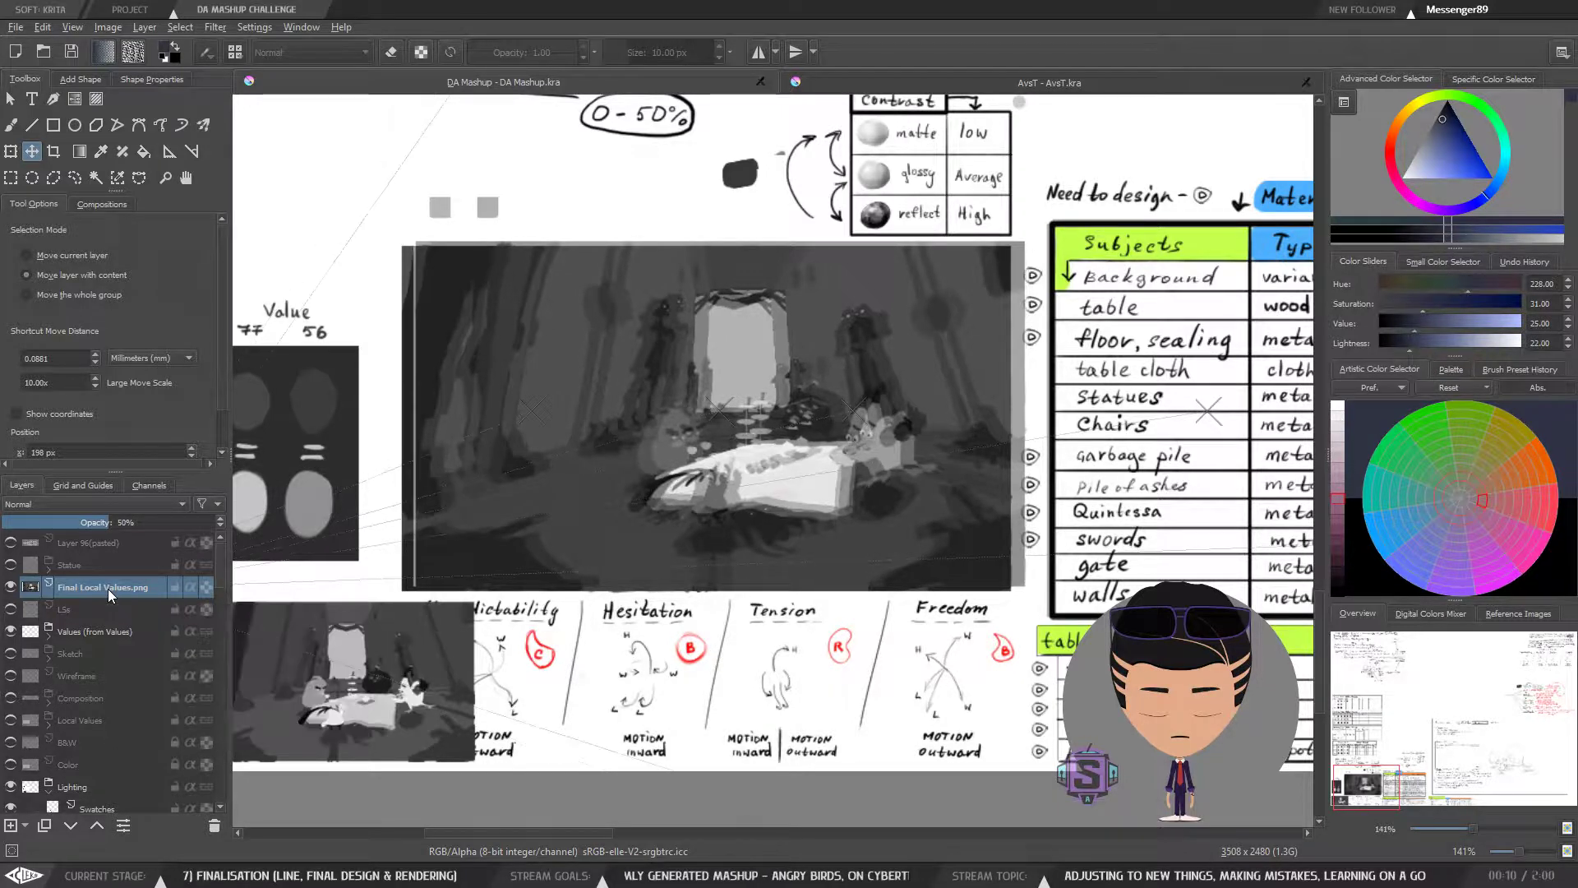
pyautogui.press('Left')
pyautogui.press('Left')
pyautogui.press('Left')
pyautogui.press('Left')
pyautogui.press('Left')
pyautogui.press('Left')
pyautogui.press('Left')
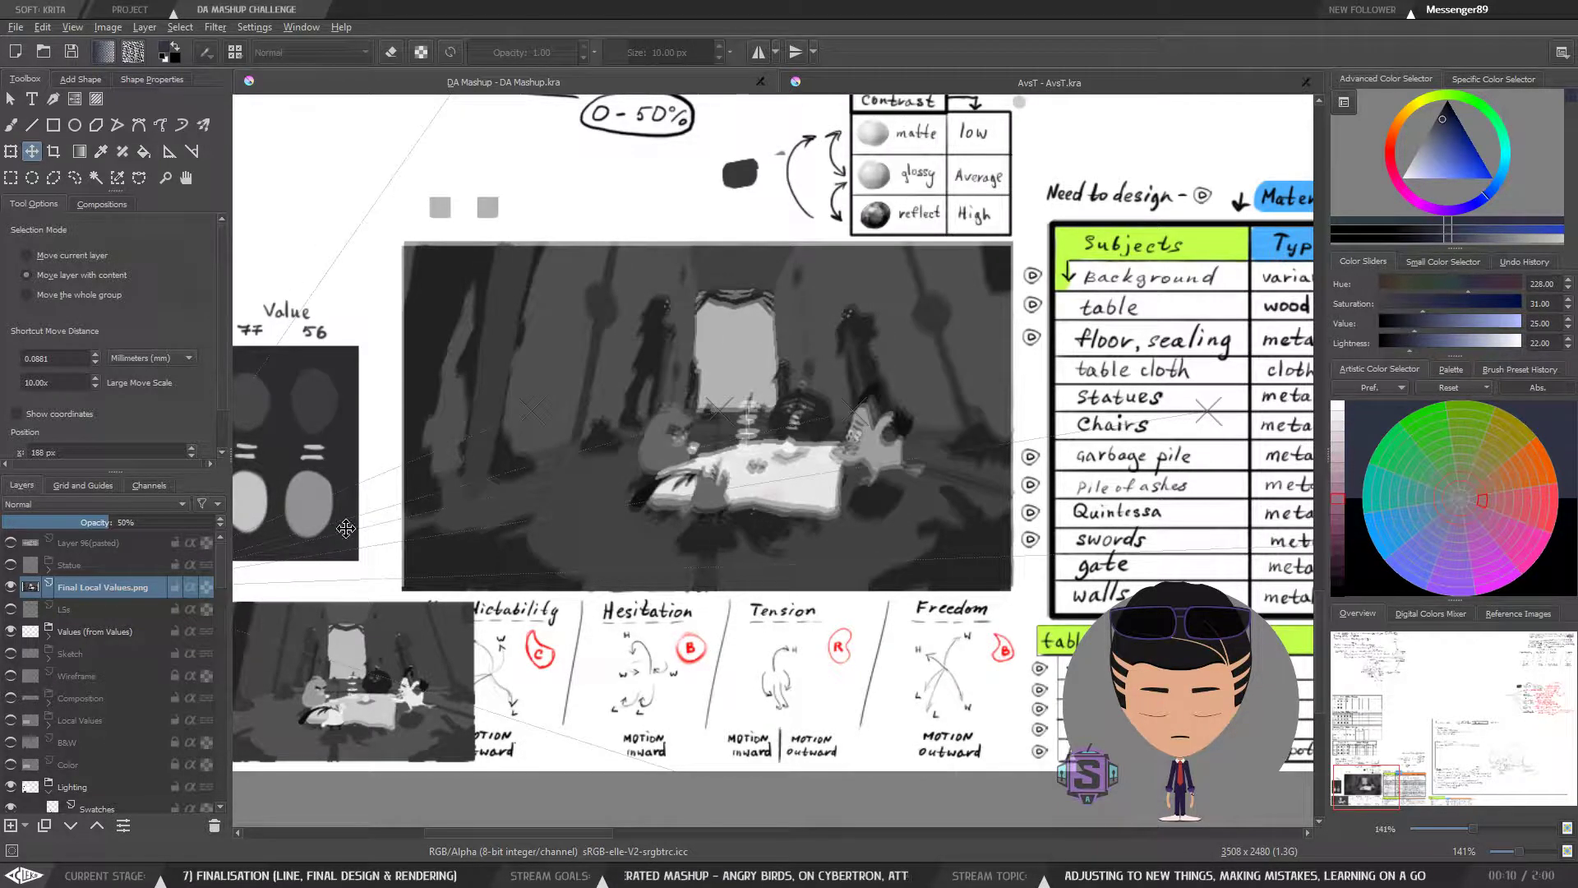
pyautogui.scroll(2, 709, 488)
pyautogui.press('Right')
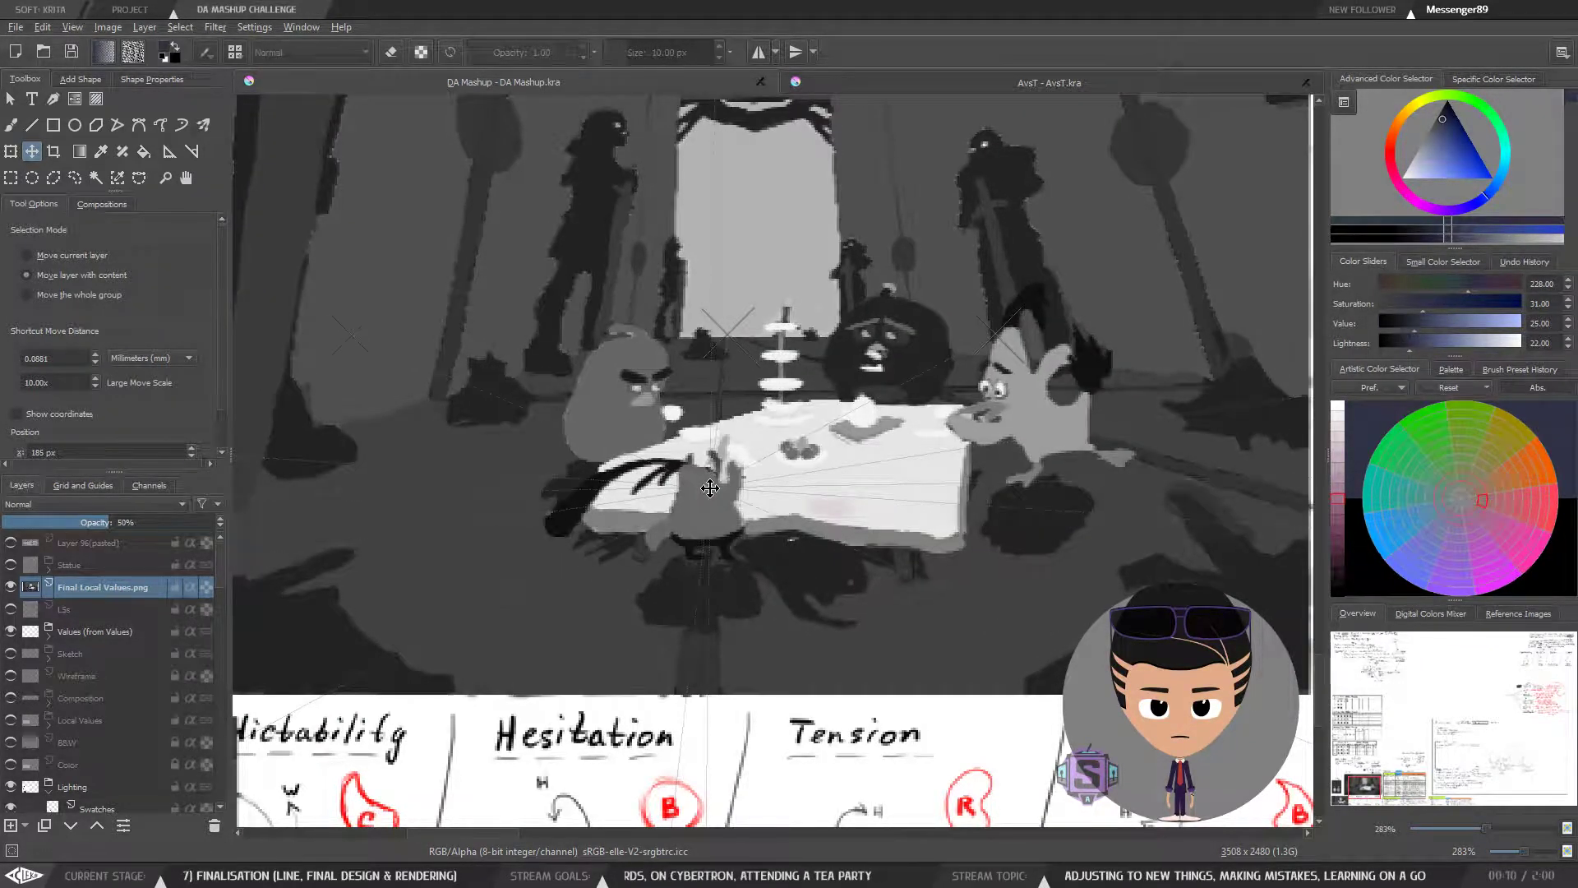
pyautogui.press('Right')
pyautogui.press('Left')
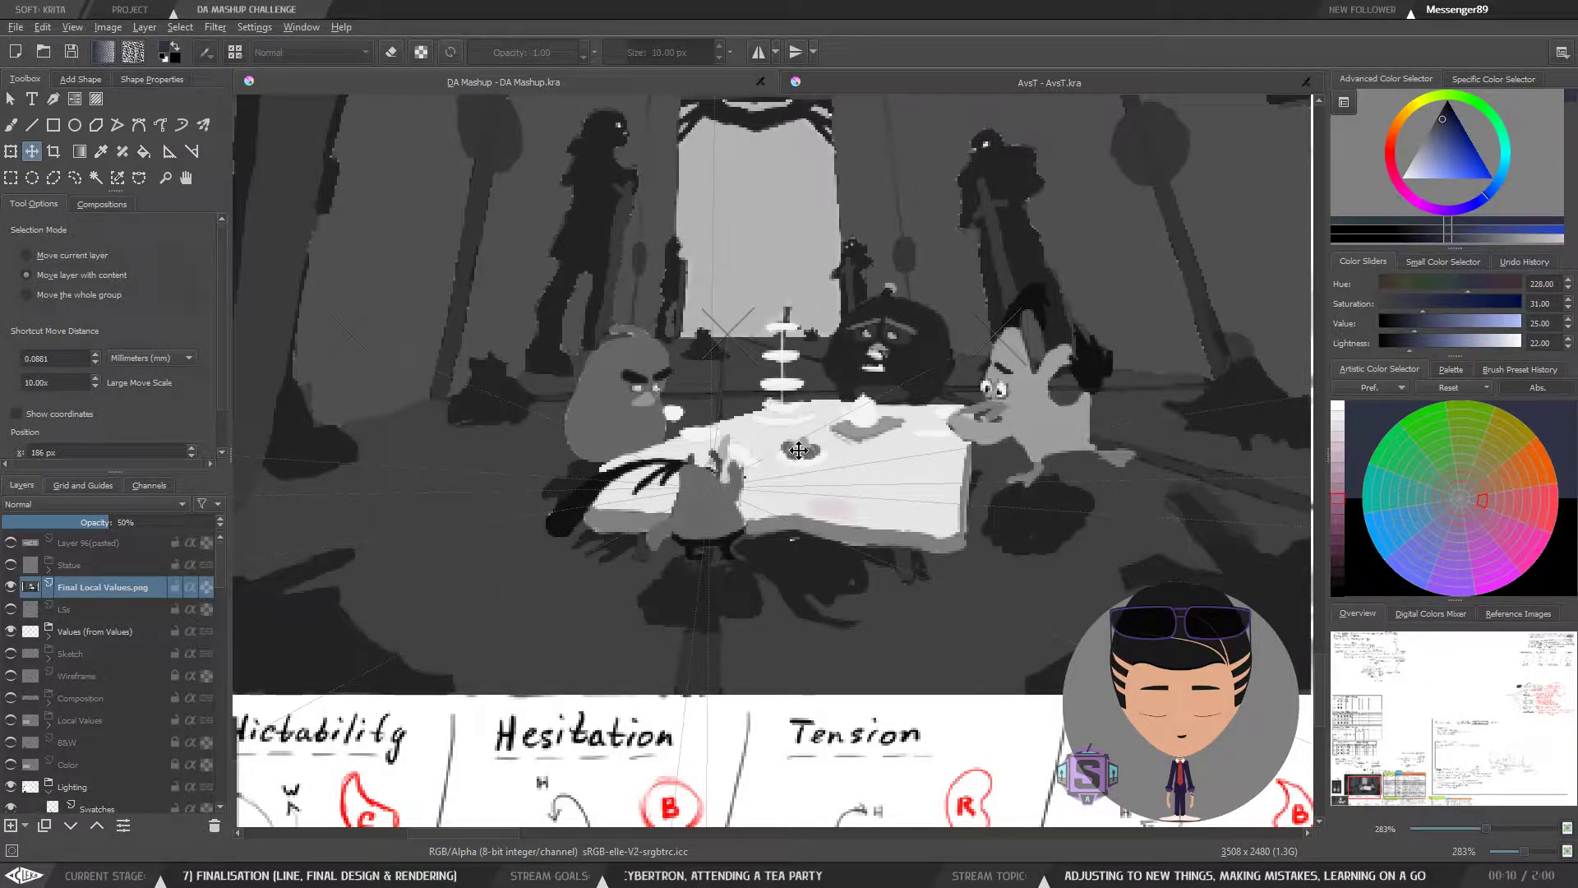
# Step: Switch to the Brush tool and restore the Final Local Values.png layer's opacity to 100%
pyautogui.scroll(-2, 759, 456)
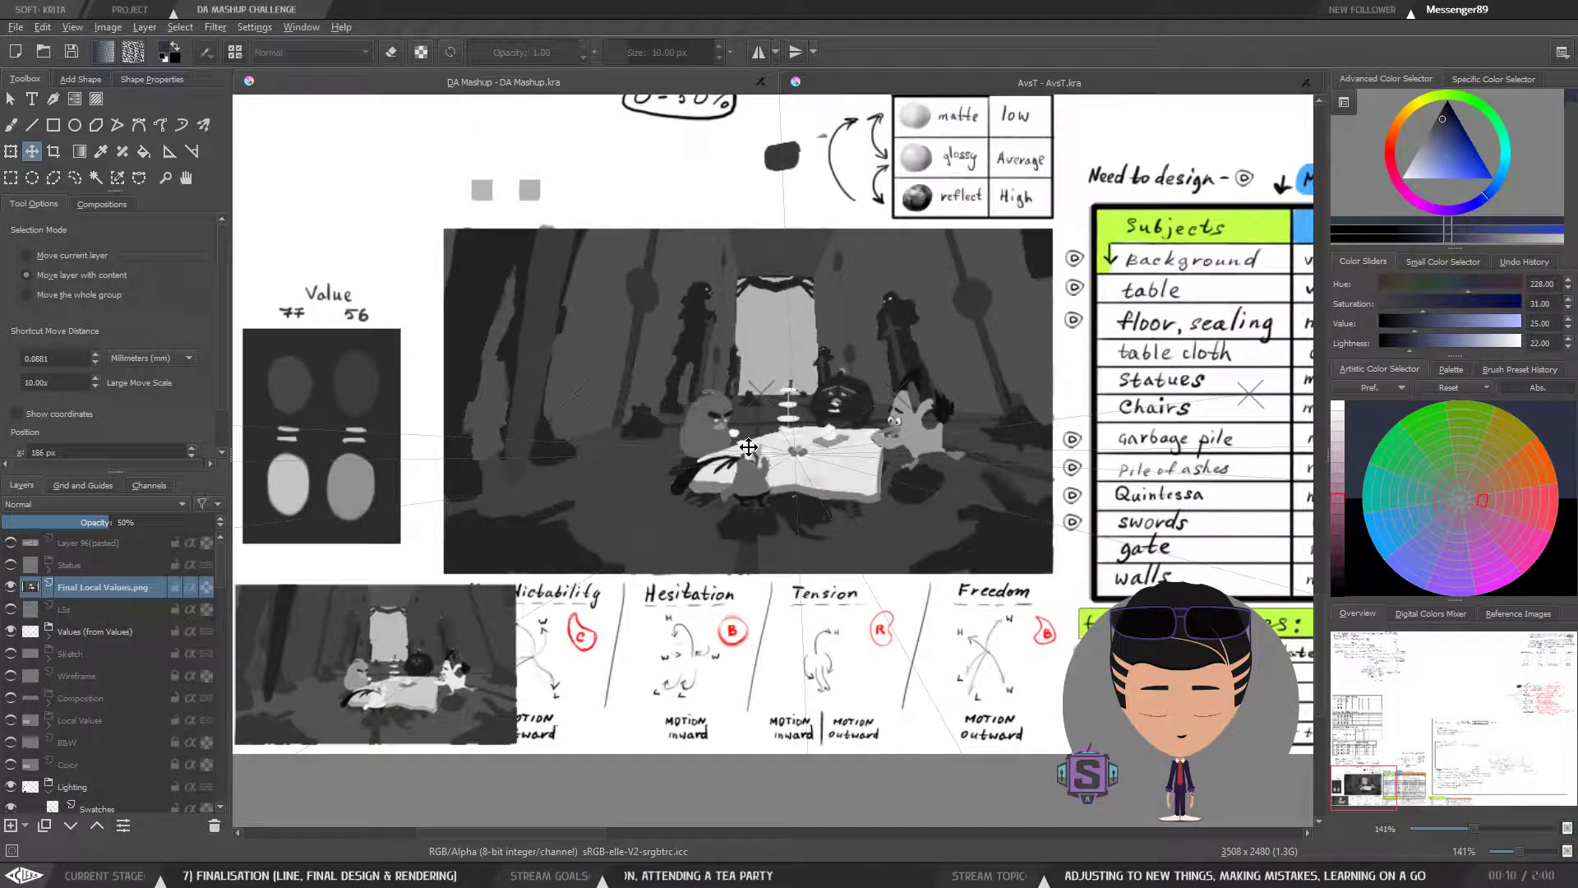
pyautogui.press('b')
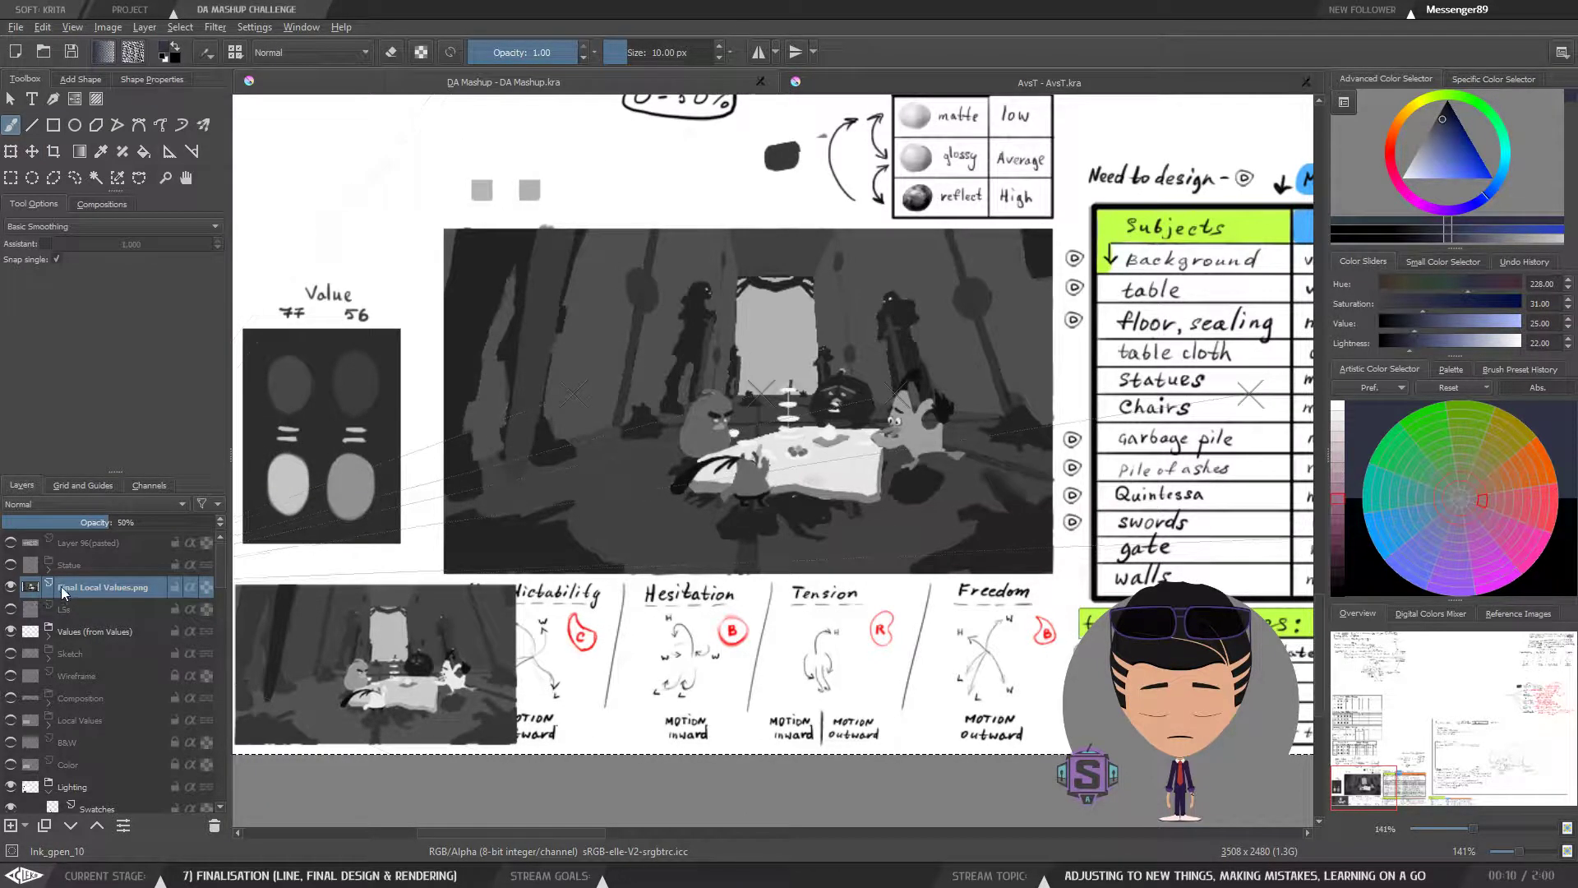
pyautogui.moveTo(117, 519); pyautogui.dragTo(211, 521)
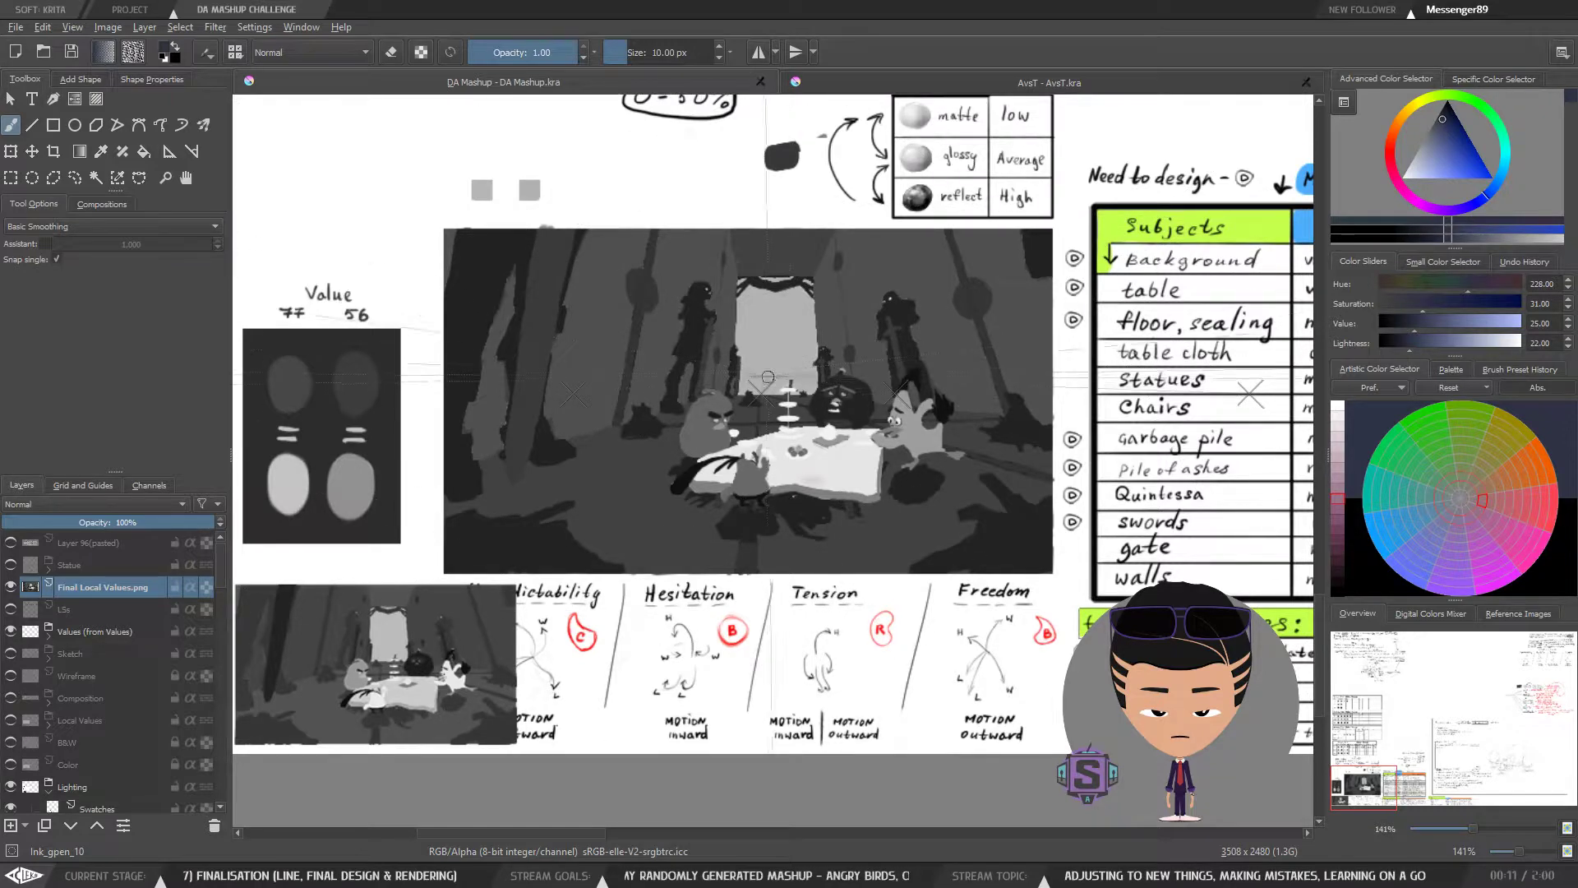
# Step: Examine the aligned local values image from a distance and close up around the table and characters
pyautogui.press('-')
pyautogui.press('-')
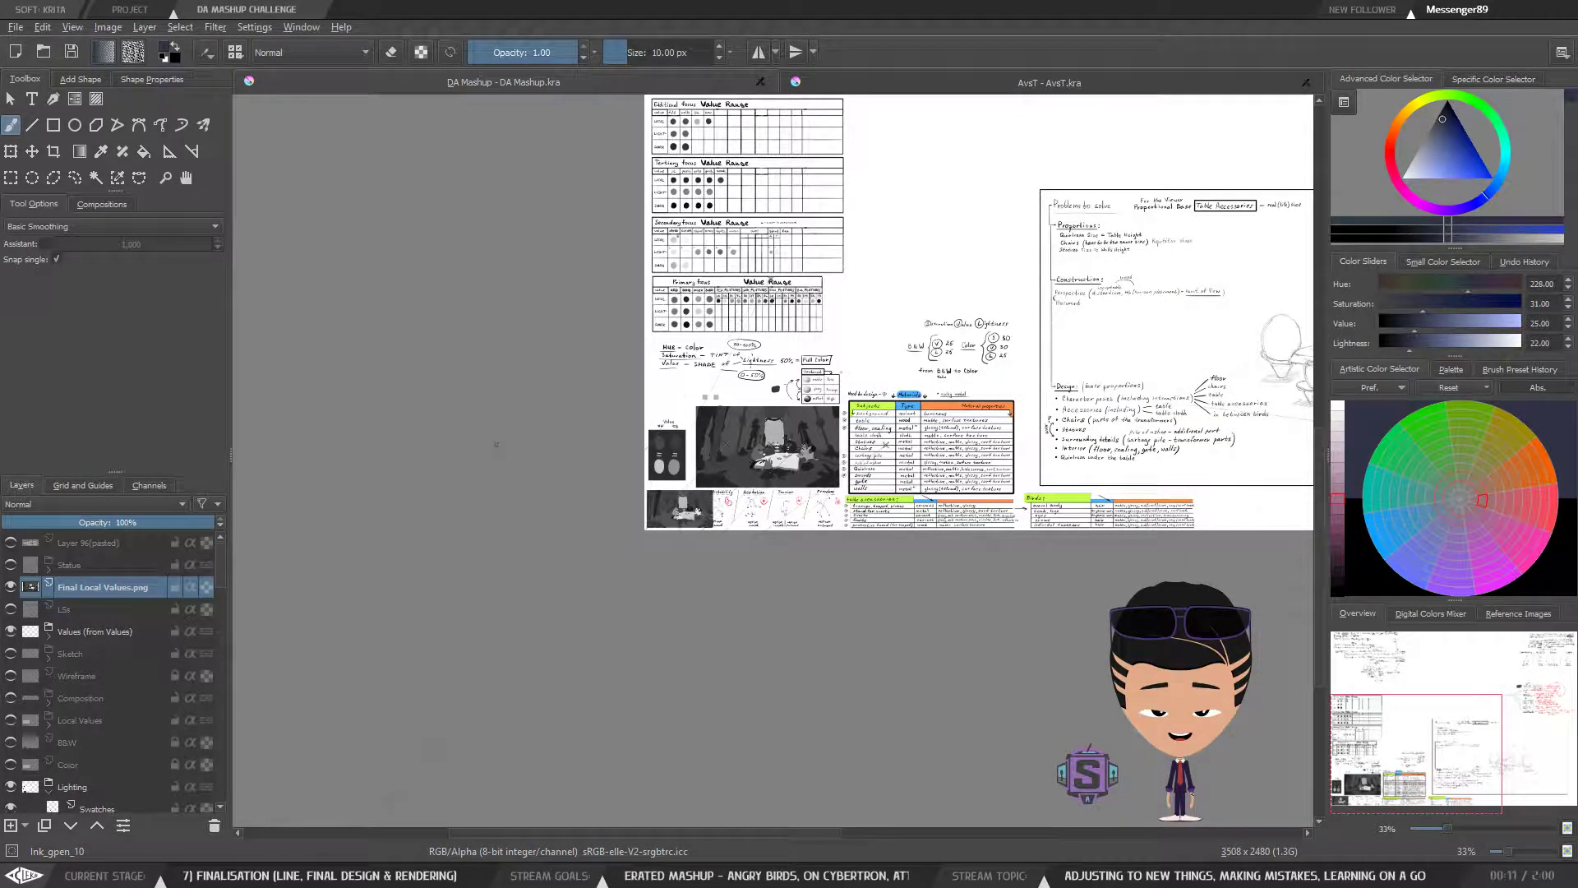
pyautogui.press('+')
pyautogui.press('+')
pyautogui.press('+')
pyautogui.press('+')
pyautogui.press('+')
pyautogui.press('+')
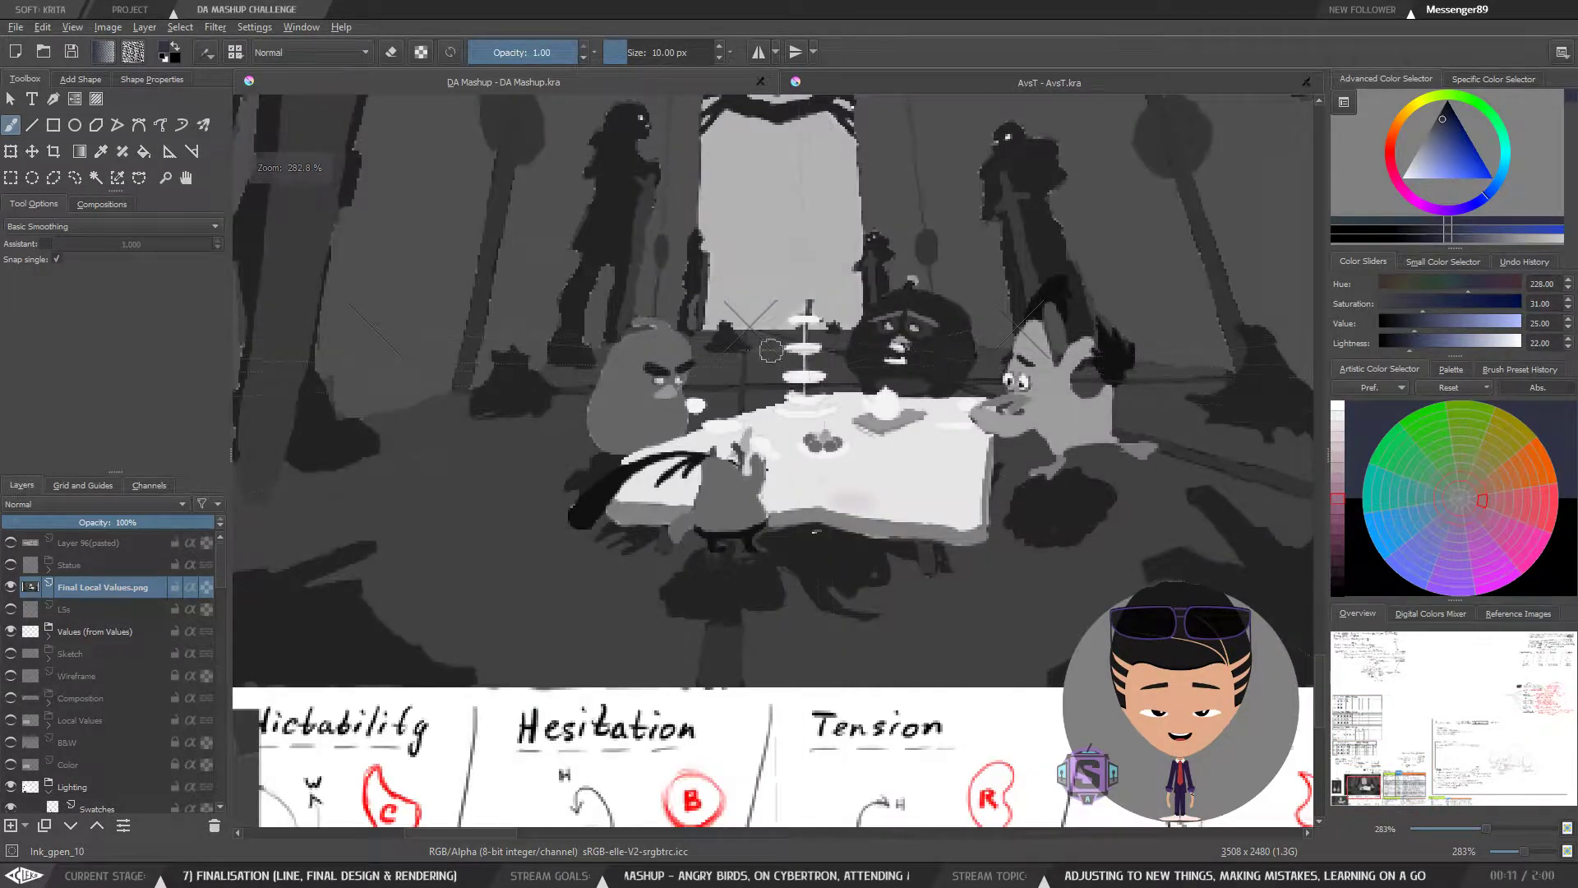
pyautogui.press('-')
pyautogui.press('-')
pyautogui.moveTo(794, 421); pyautogui.dragTo(777, 486)
pyautogui.press('+')
pyautogui.press('+')
pyautogui.press('-')
pyautogui.press('-')
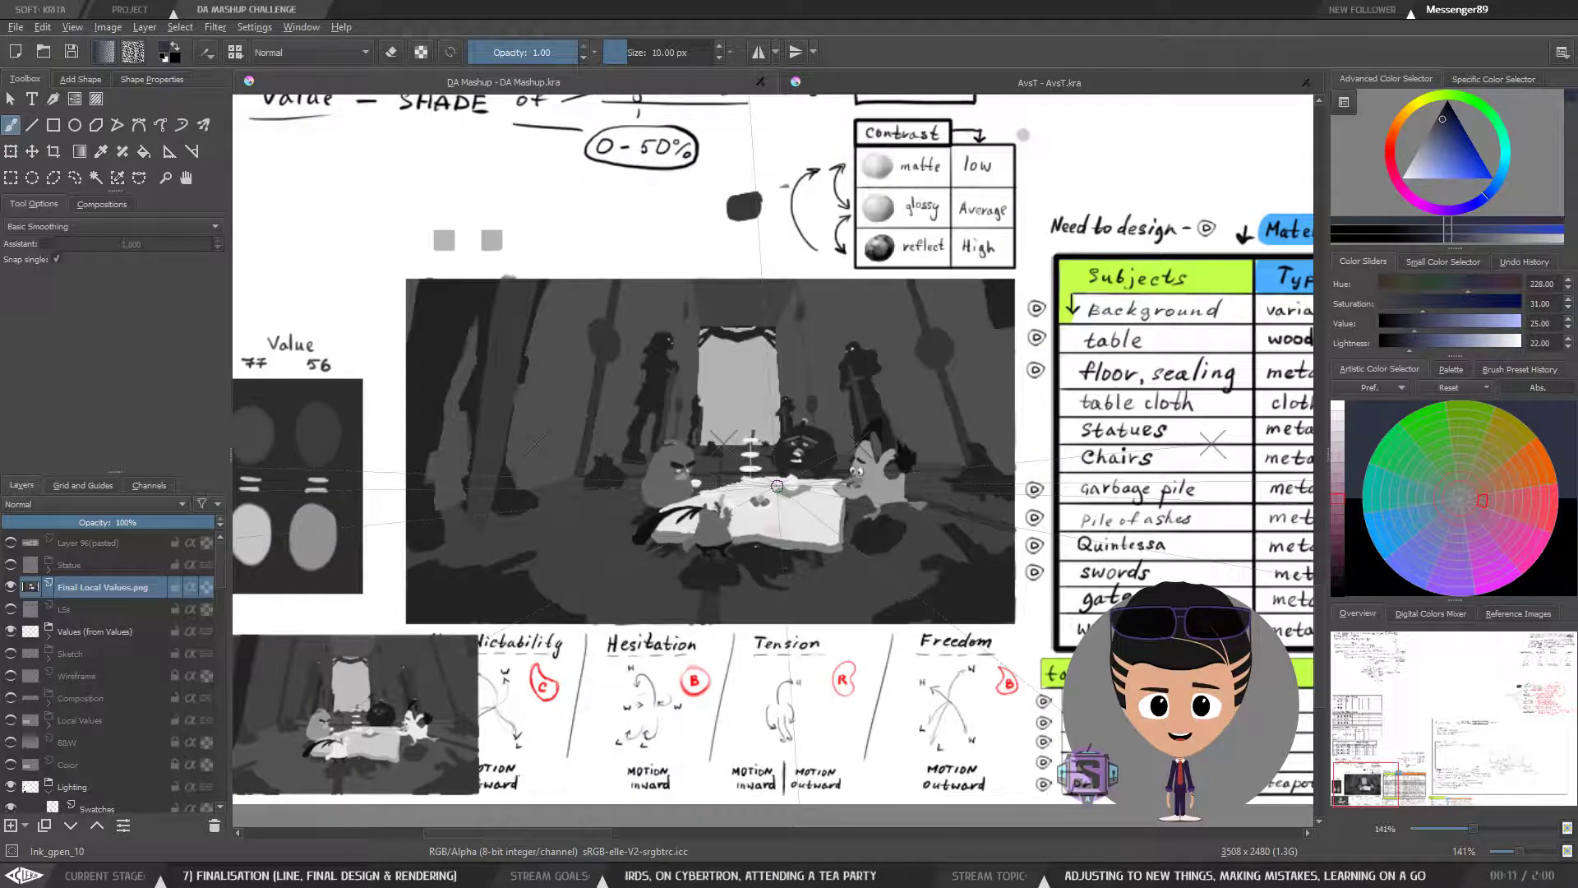
# Step: Switch to the image viewer and view Final Local Colors.png, Final Local Values.png, Final Value Sketch.png and Final Color Sketch.png
pyautogui.hotkey('alt', 'Tab')
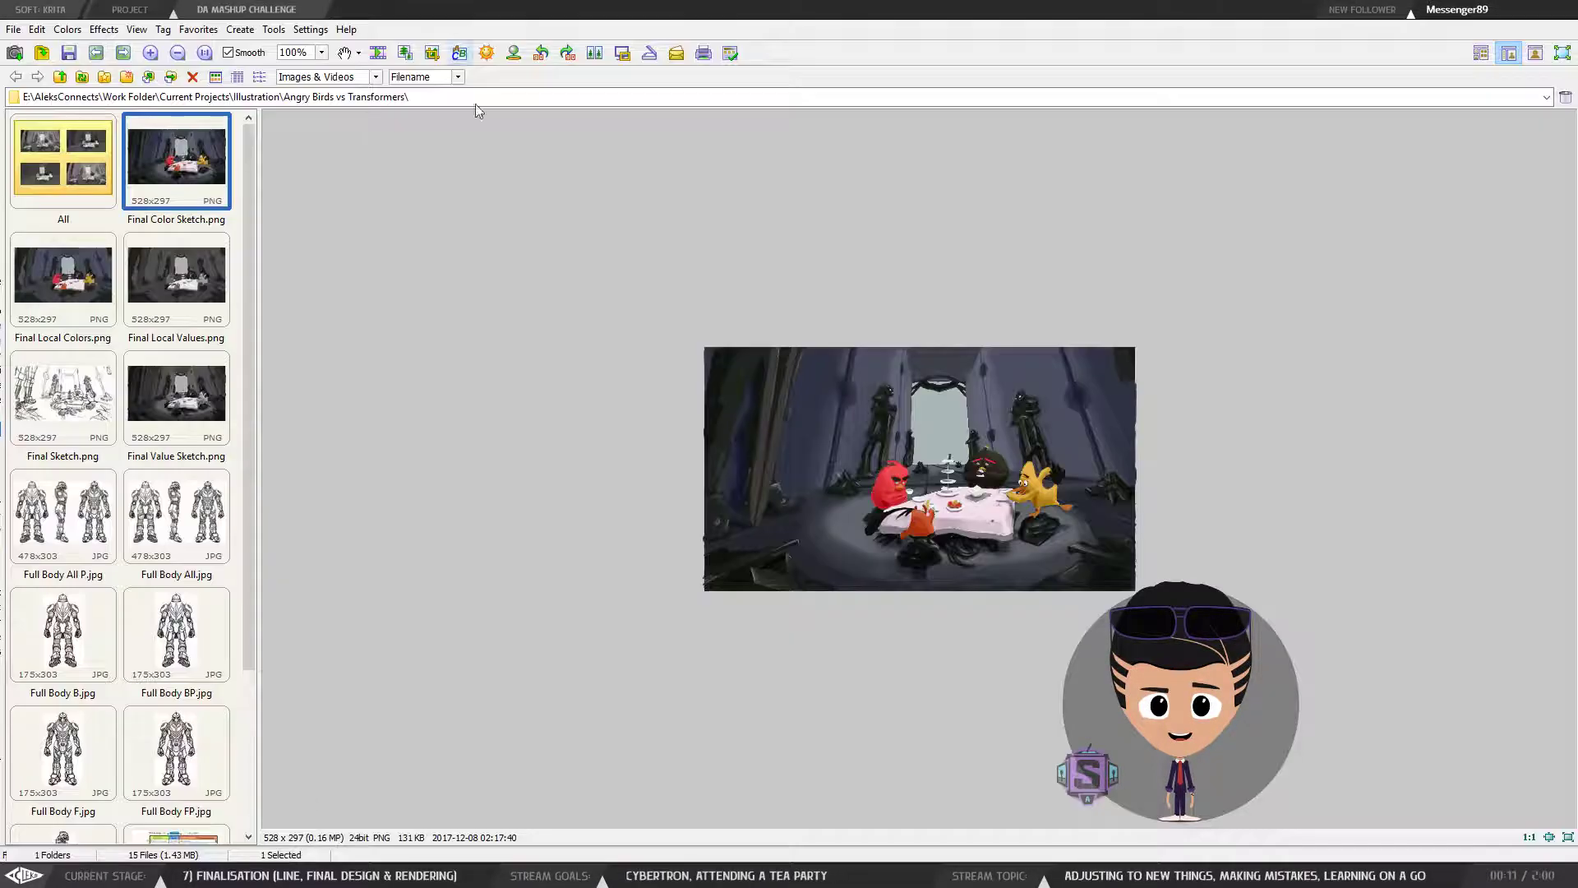
pyautogui.click(92, 276)
pyautogui.click(169, 288)
pyautogui.click(170, 406)
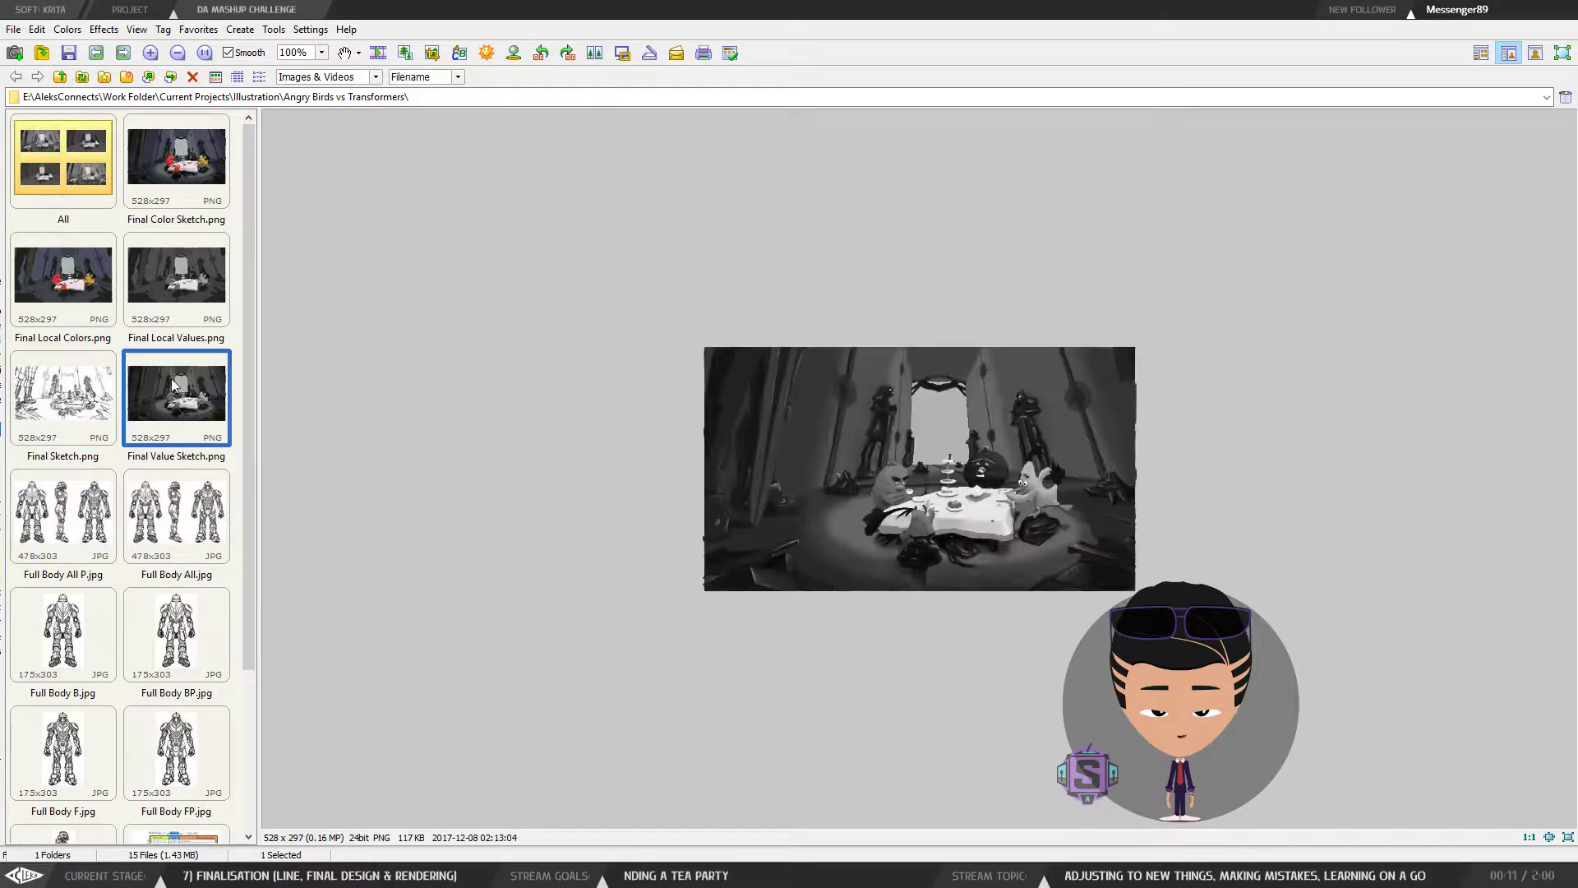
pyautogui.click(171, 268)
pyautogui.click(183, 171)
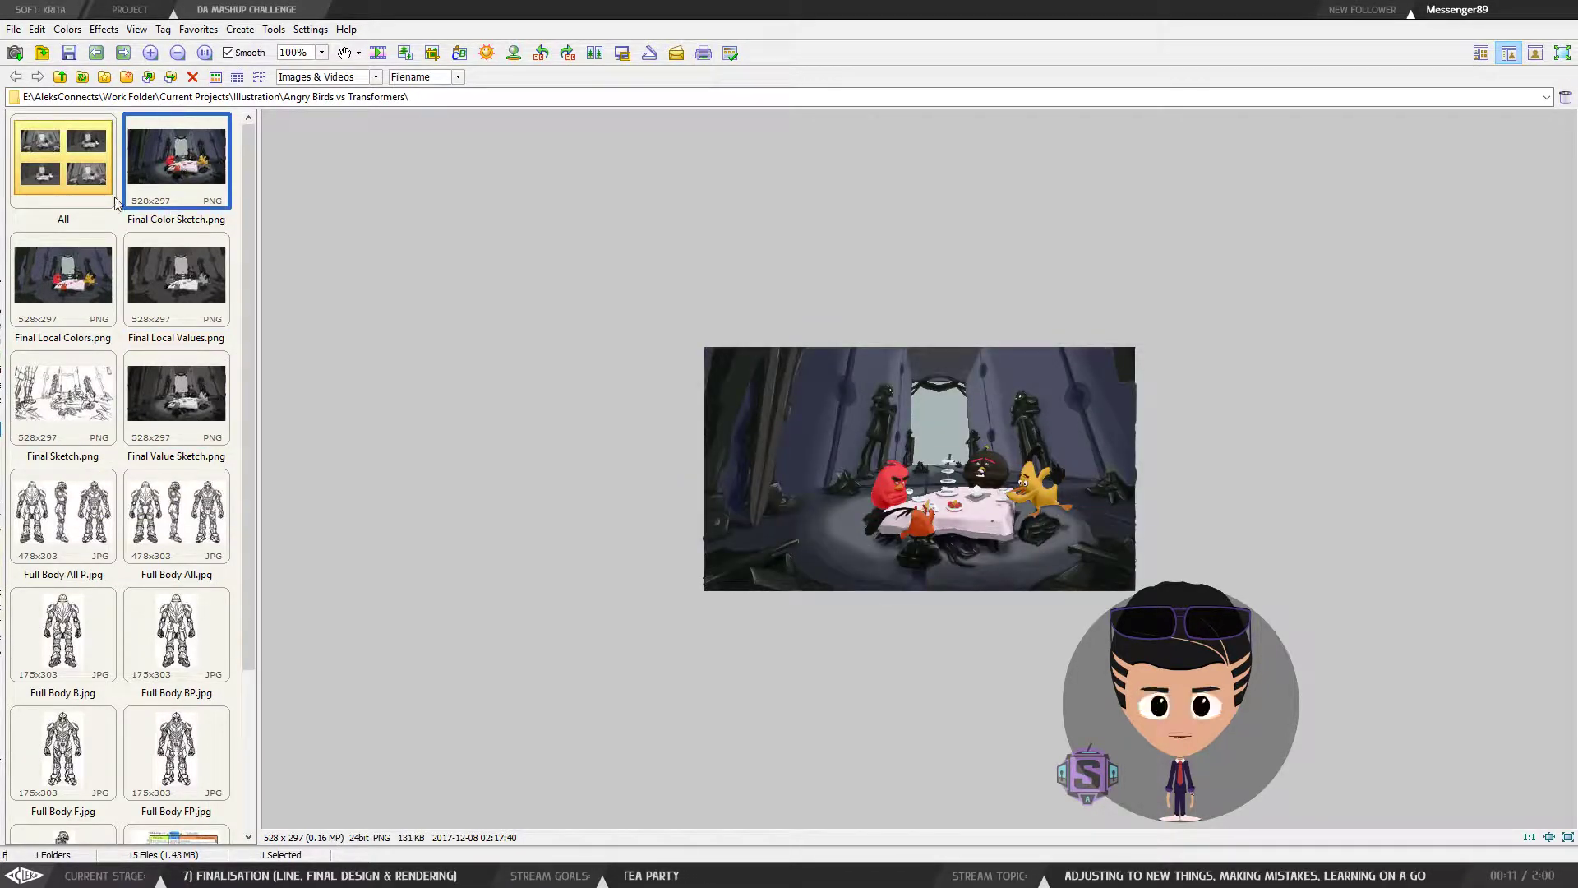
# Step: Compare the final line, local value, local colour, value and colour sketches by going back and forth between them
pyautogui.press('Right')
pyautogui.press('Right')
pyautogui.press('Right')
pyautogui.press('Right')
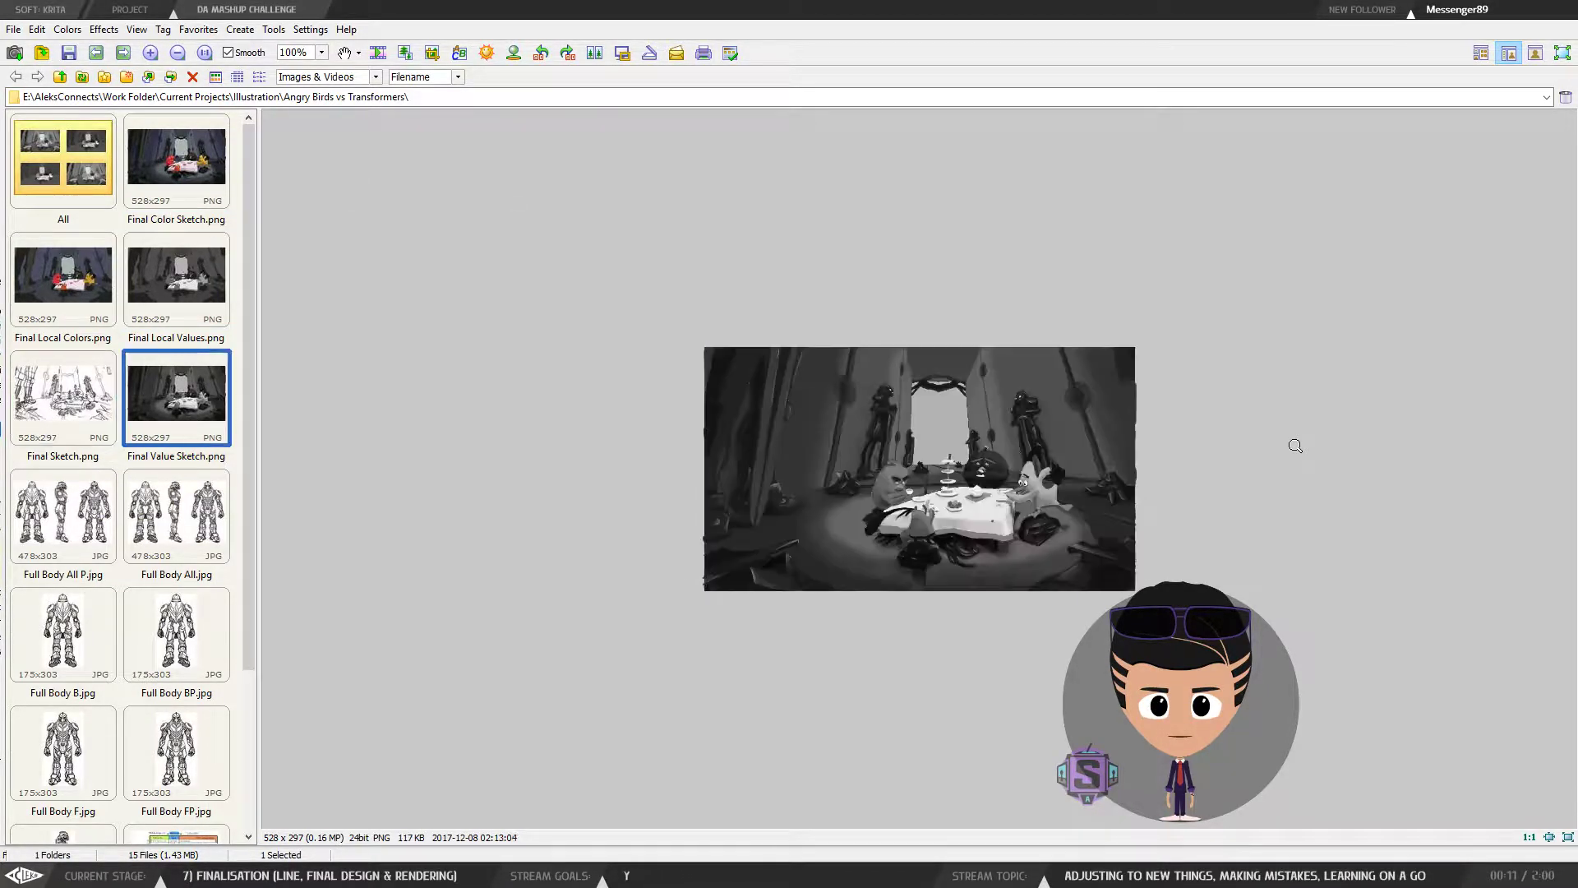
pyautogui.press('Left')
pyautogui.press('Left')
pyautogui.press('Left')
pyautogui.press('Left')
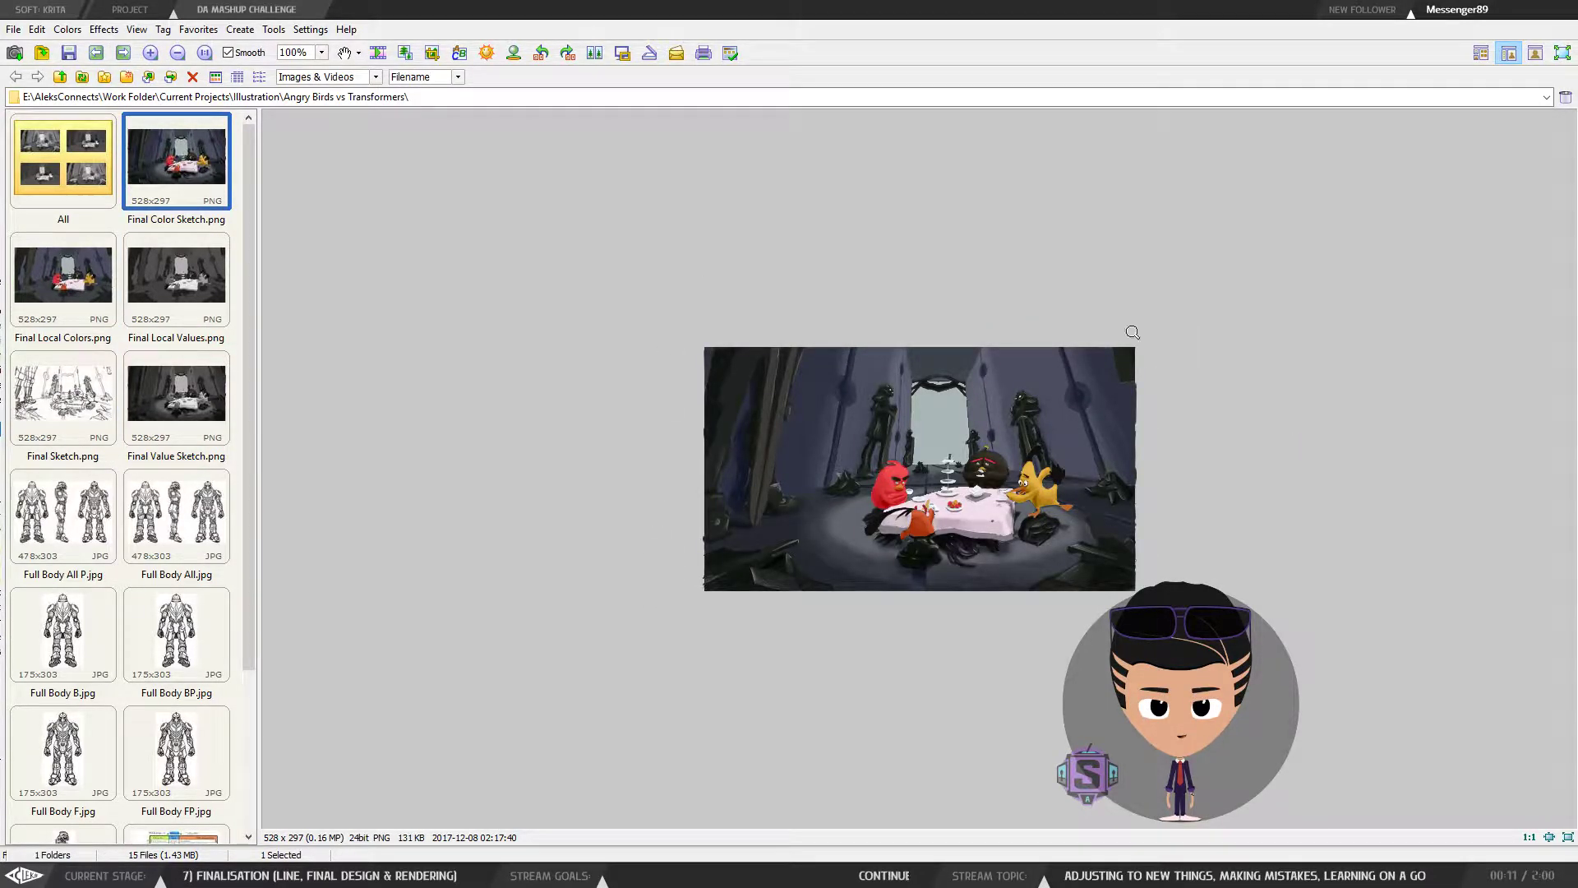
pyautogui.press('Right')
pyautogui.press('Right')
pyautogui.press('Right')
pyautogui.press('Right')
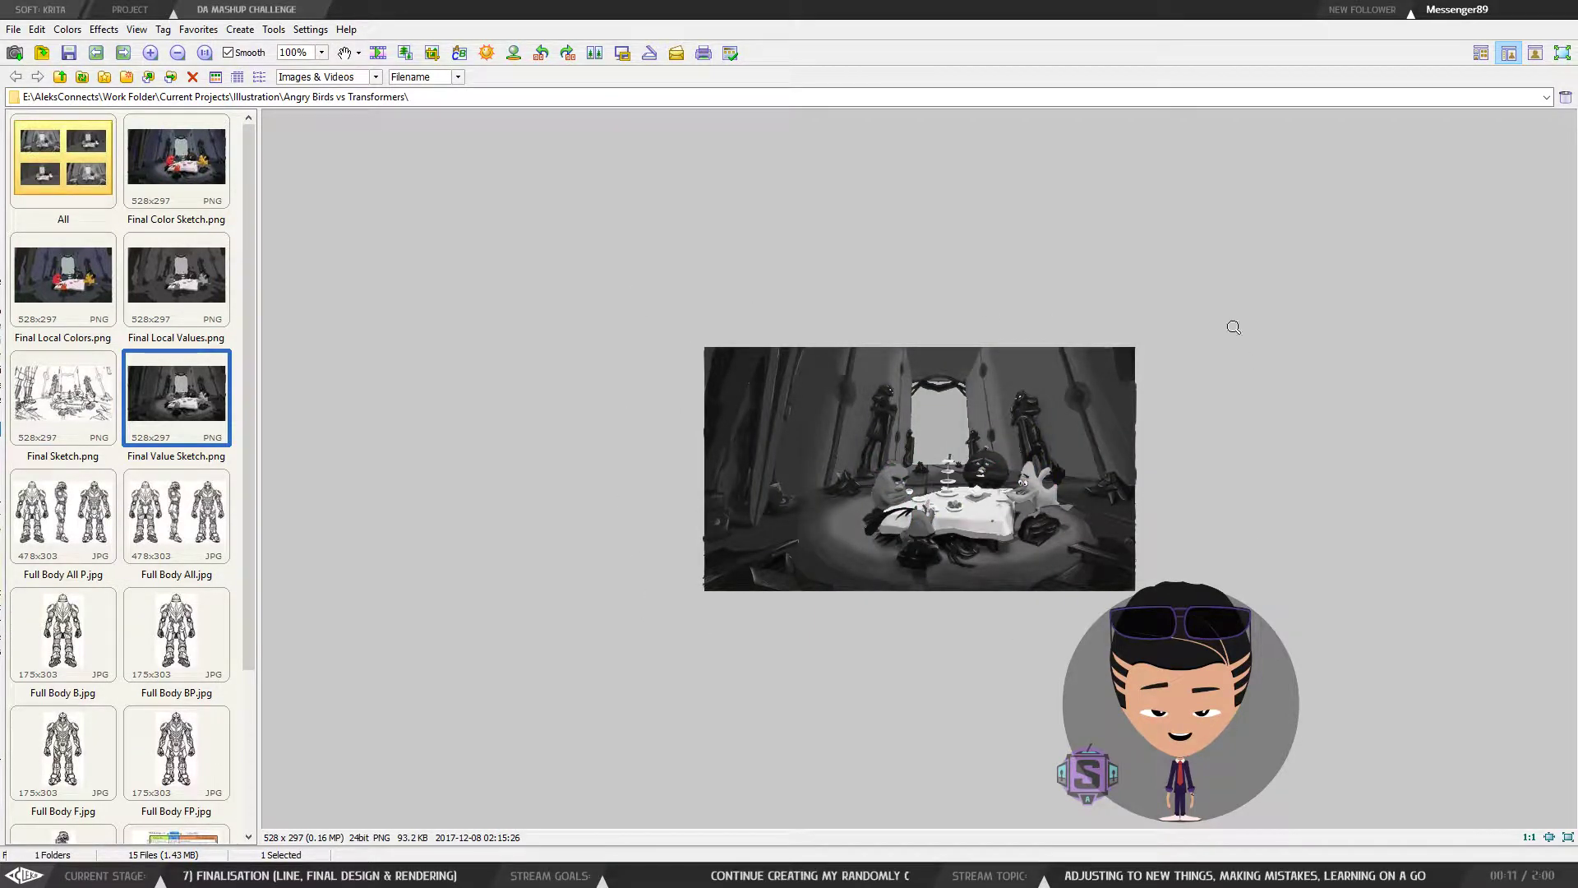
pyautogui.press('Left')
pyautogui.press('Left')
pyautogui.press('Left')
pyautogui.press('Left')
pyautogui.press('Right')
pyautogui.press('Right')
pyautogui.press('Right')
pyautogui.press('Right')
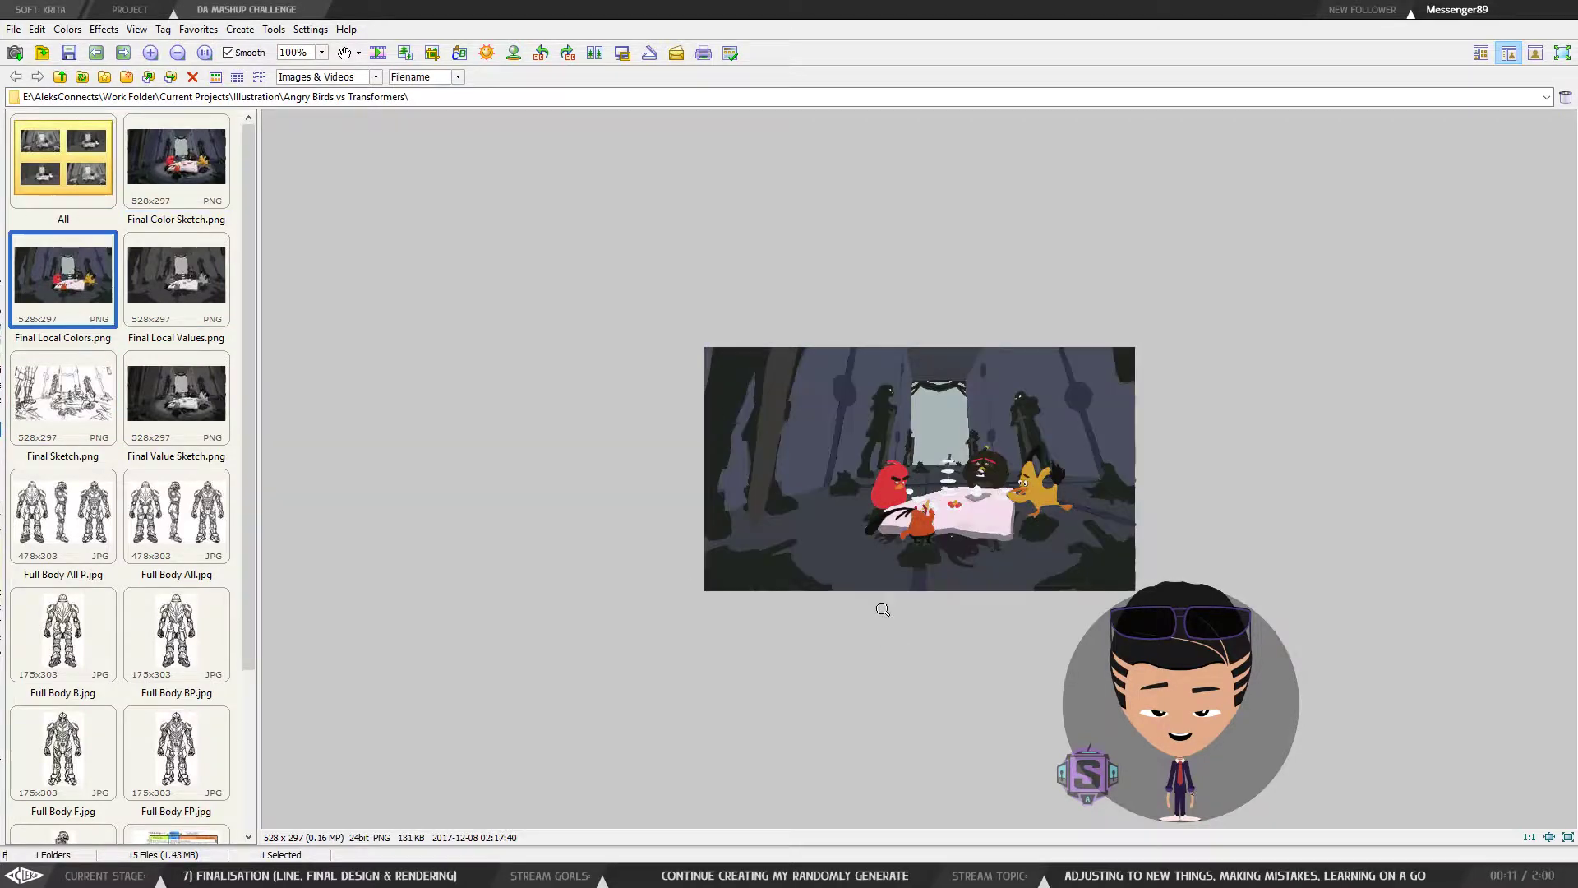
pyautogui.press('Right')
pyautogui.press('Left')
pyautogui.press('Left')
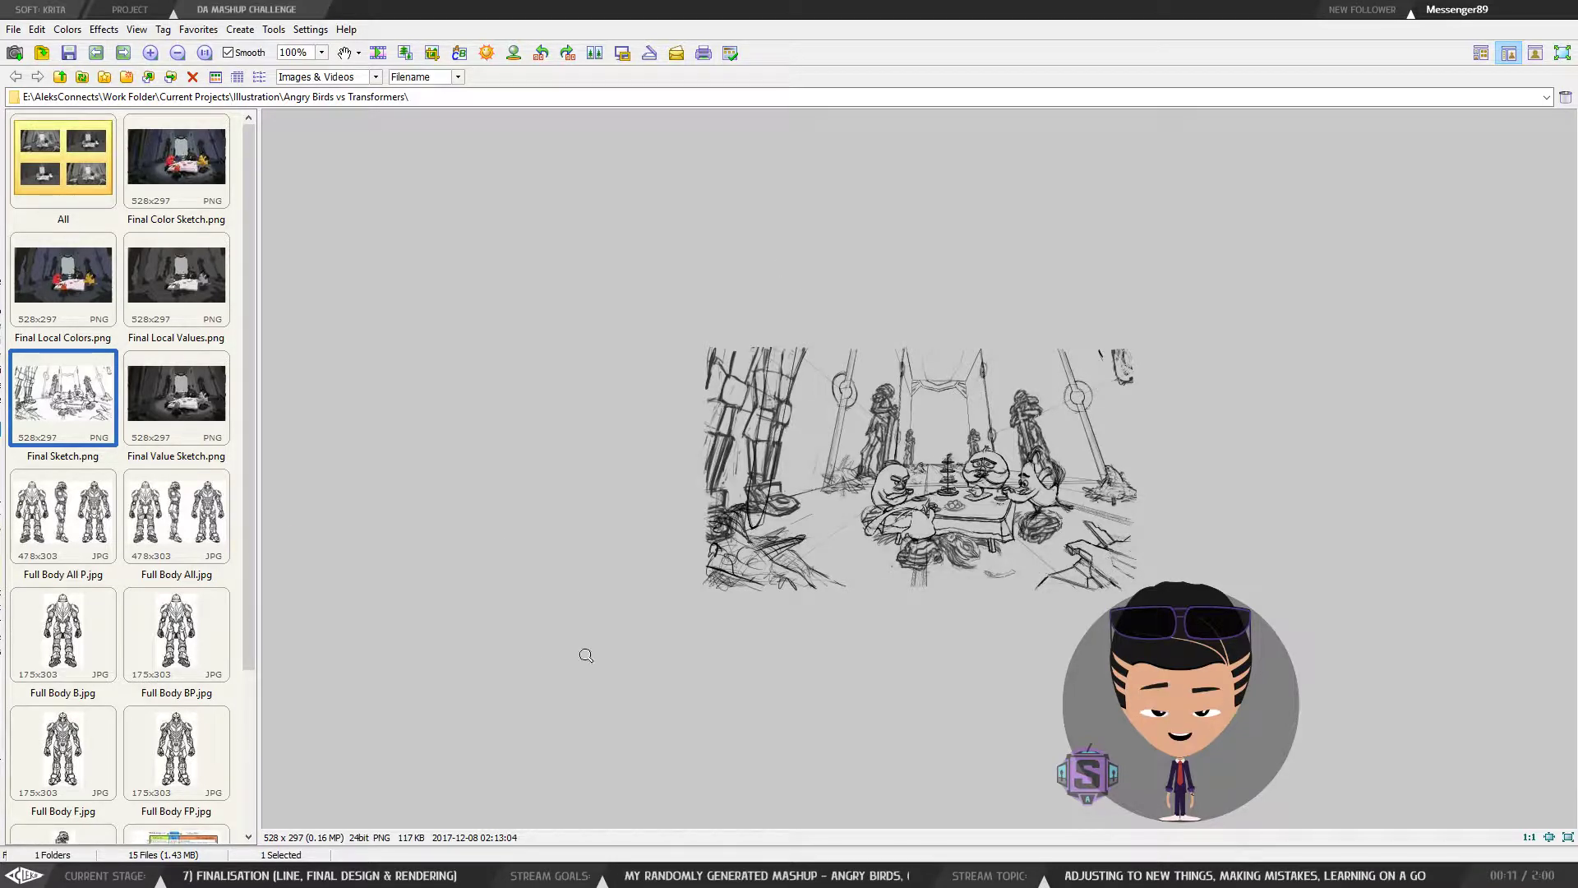
# Step: Return to the DA Mashup document in Krita and examine the local values image within the overall sheet and in detail
pyautogui.click(1475, 20)
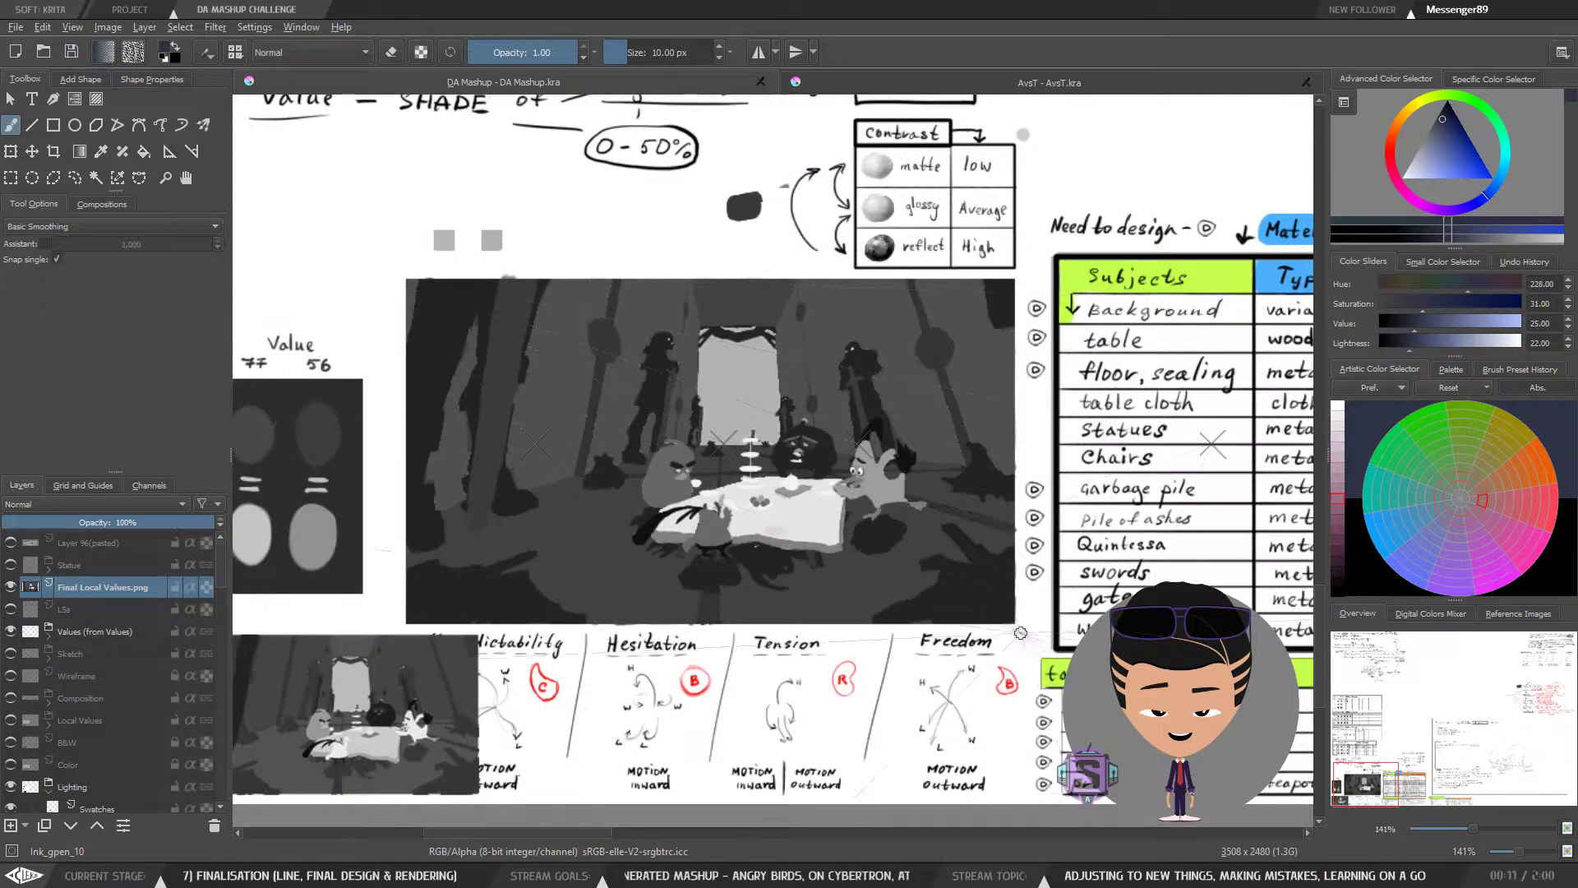
pyautogui.scroll(-6, 764, 342)
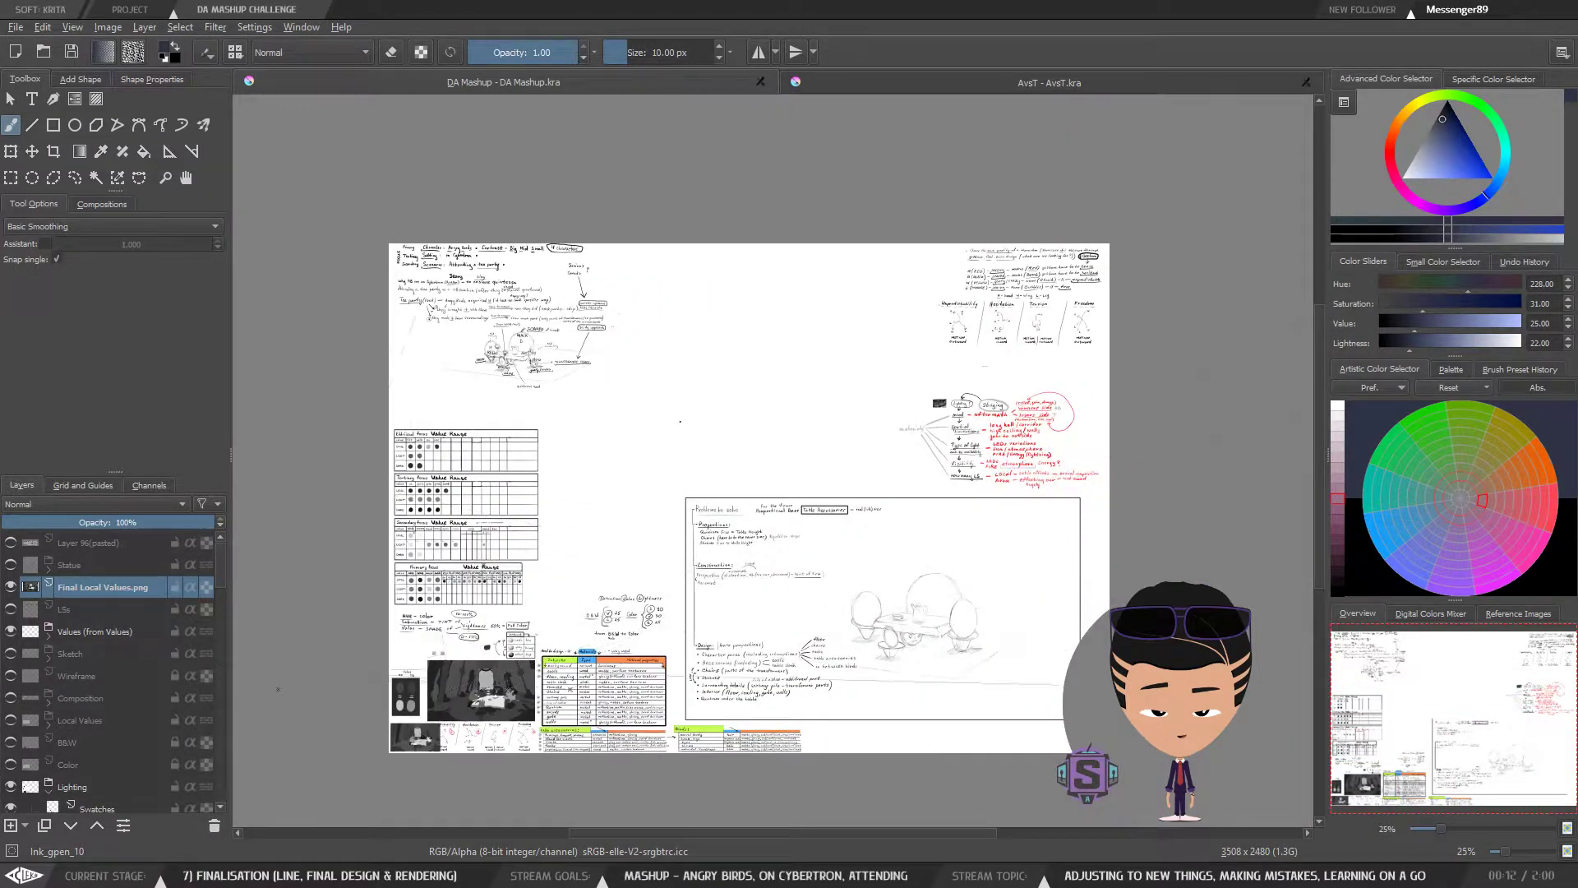
pyautogui.scroll(5, 680, 422)
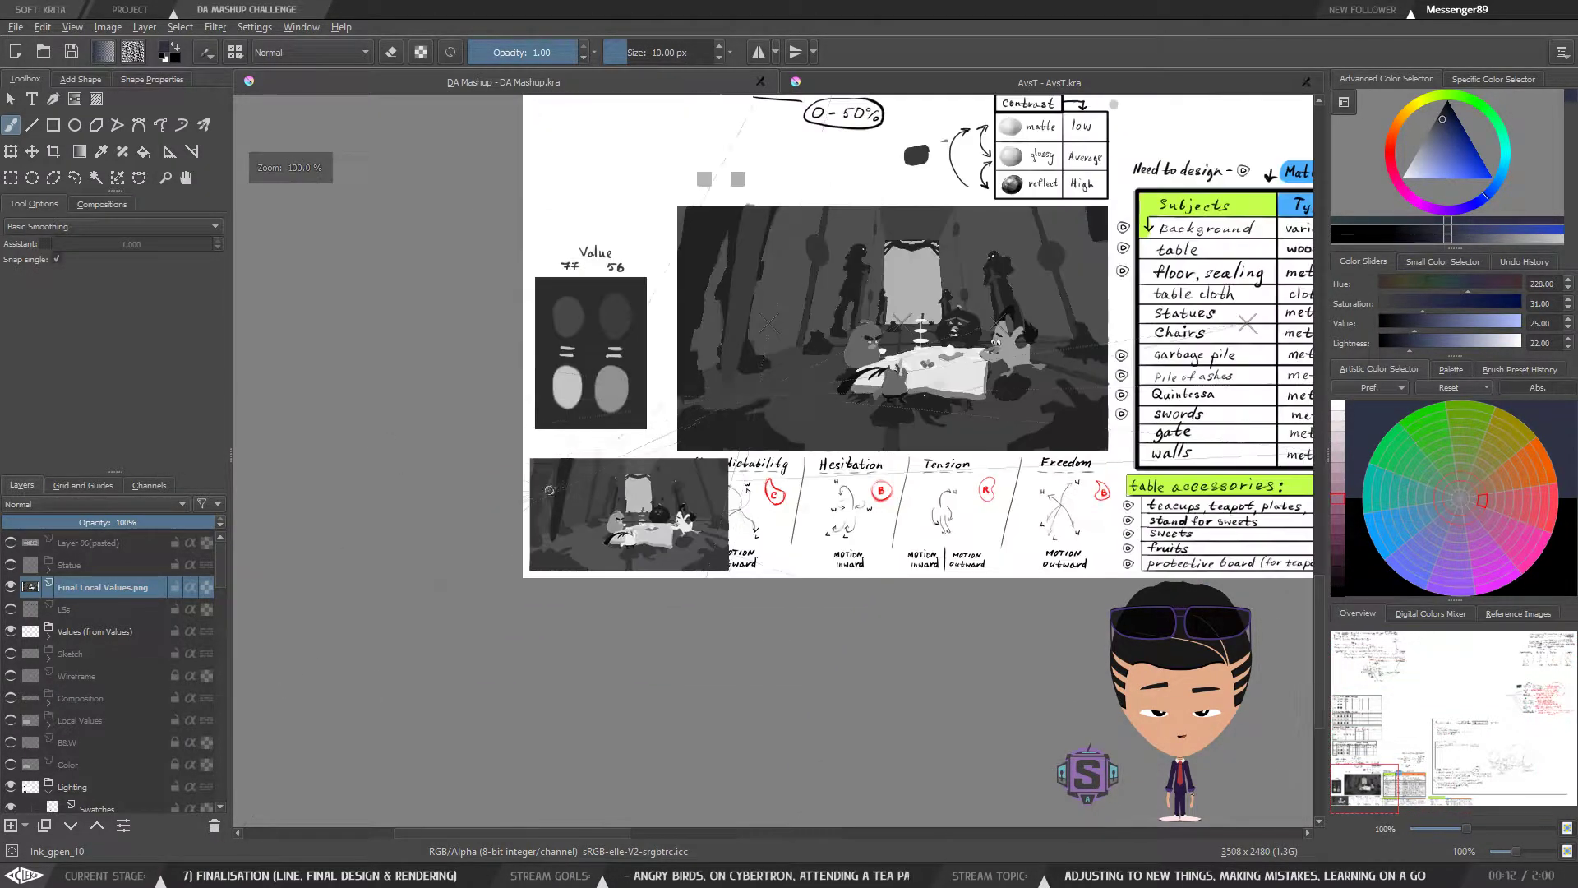
pyautogui.moveTo(974, 300); pyautogui.dragTo(832, 372)
pyautogui.scroll(2, 737, 413)
pyautogui.moveTo(882, 419); pyautogui.dragTo(845, 439)
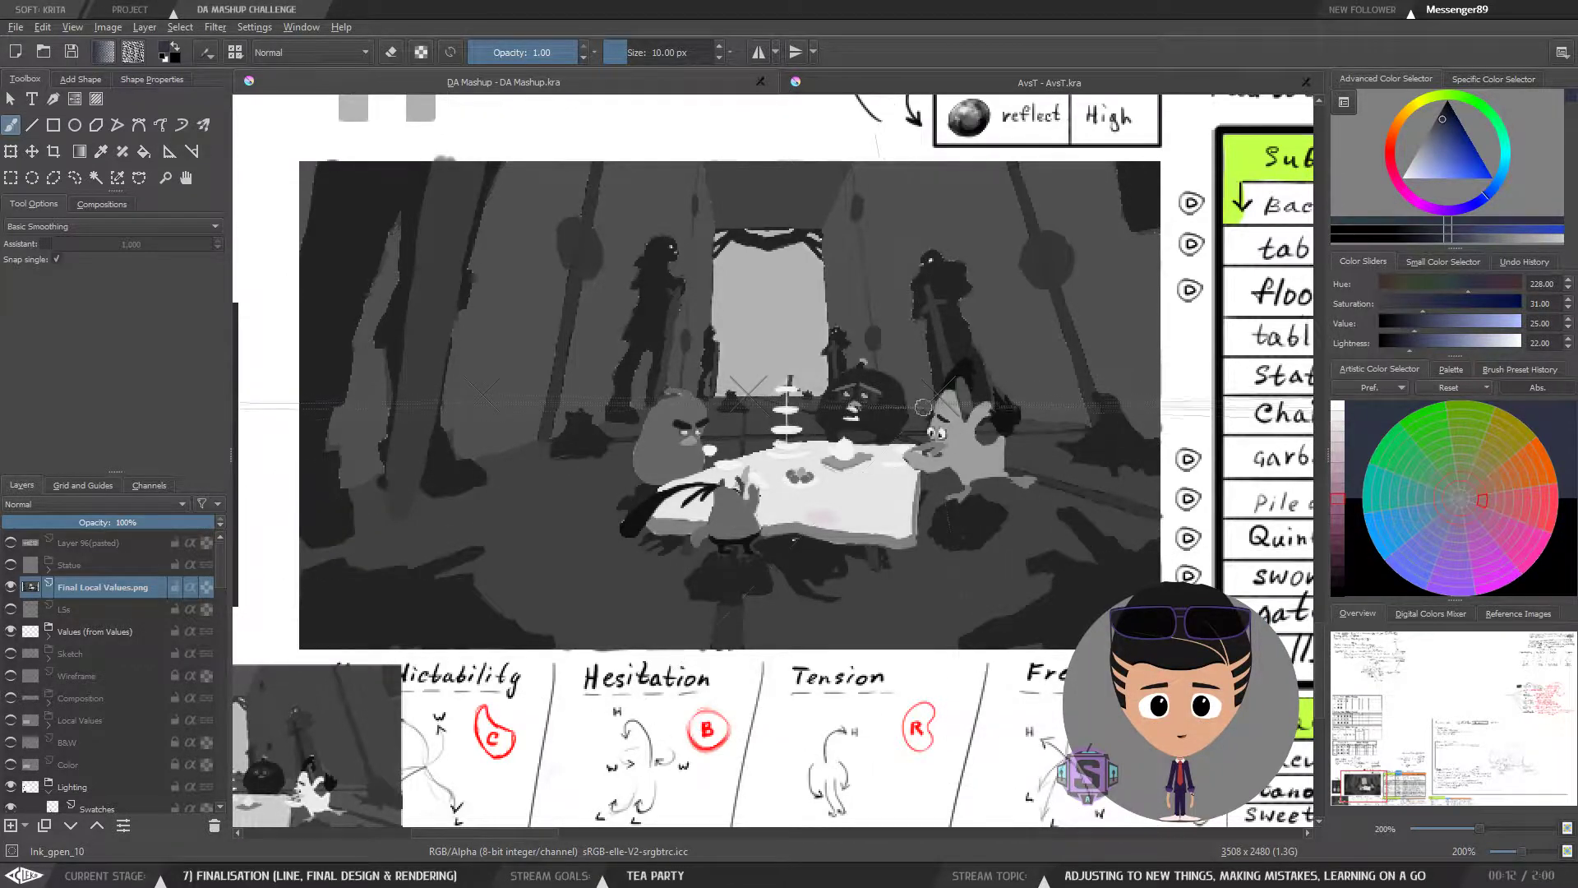
pyautogui.scroll(-1, 903, 402)
pyautogui.scroll(1, 903, 402)
pyautogui.moveTo(727, 395); pyautogui.dragTo(760, 424)
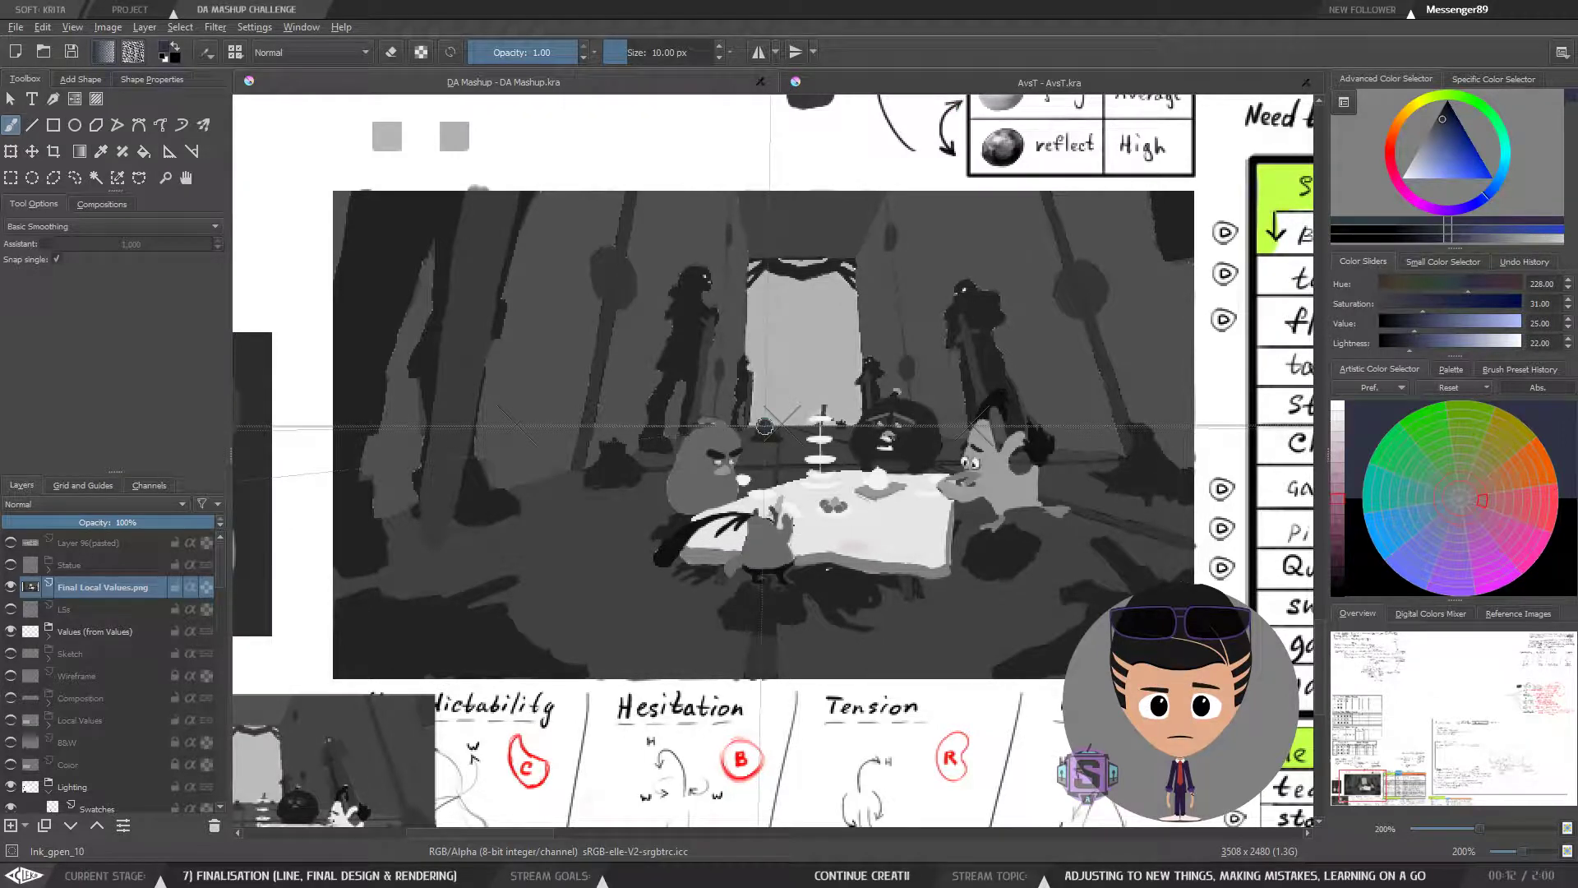
pyautogui.moveTo(730, 460); pyautogui.dragTo(714, 487)
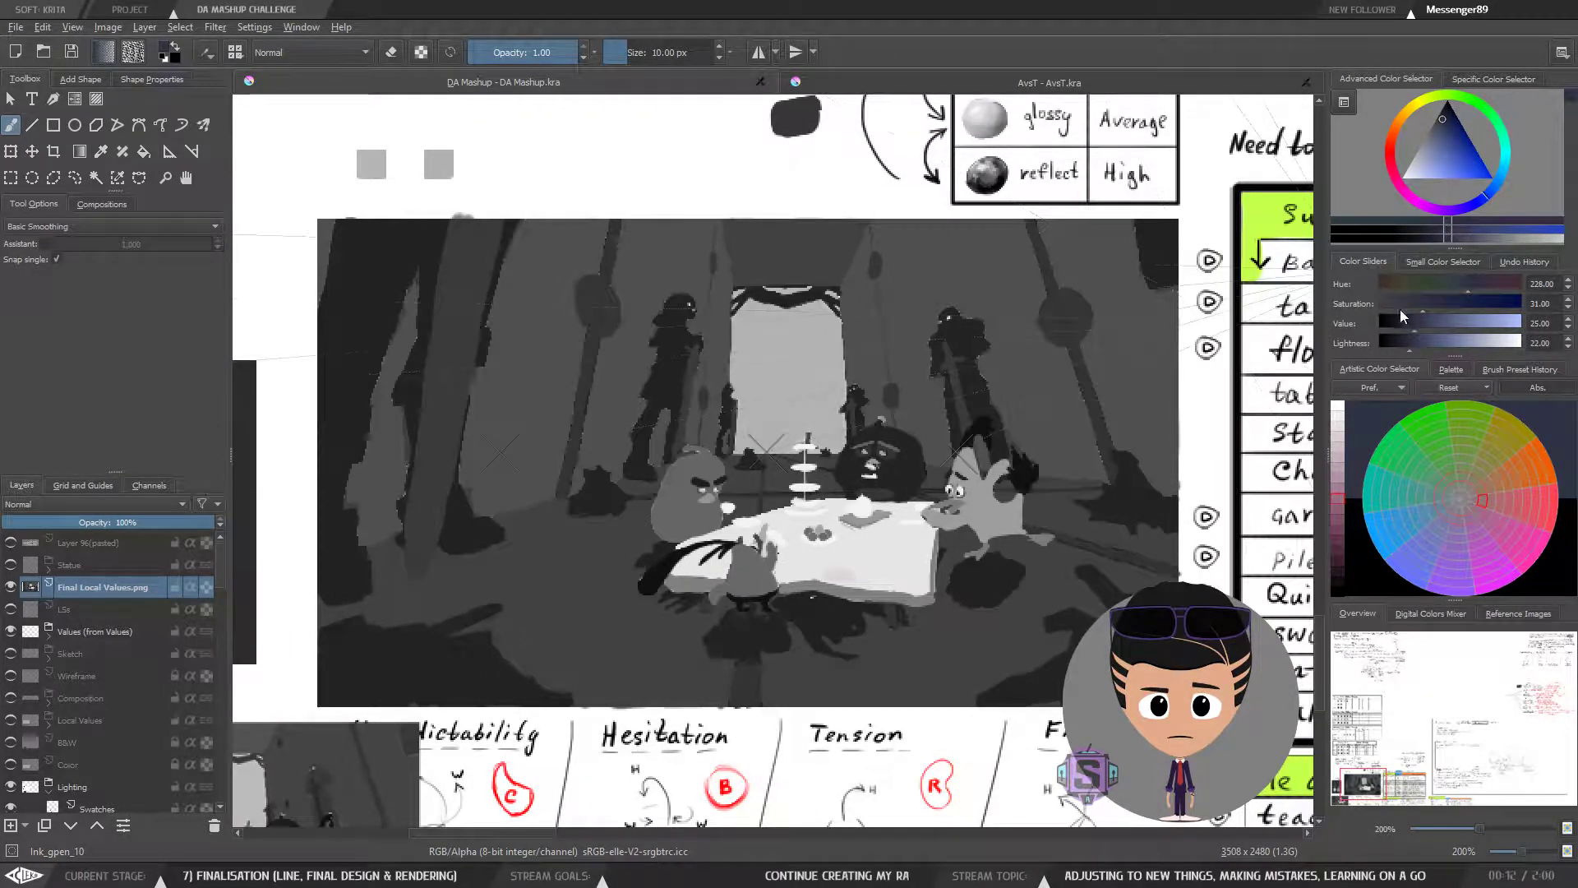
# Step: Reset the painting colour to default black and set the brush size to 3 px
pyautogui.press('d')
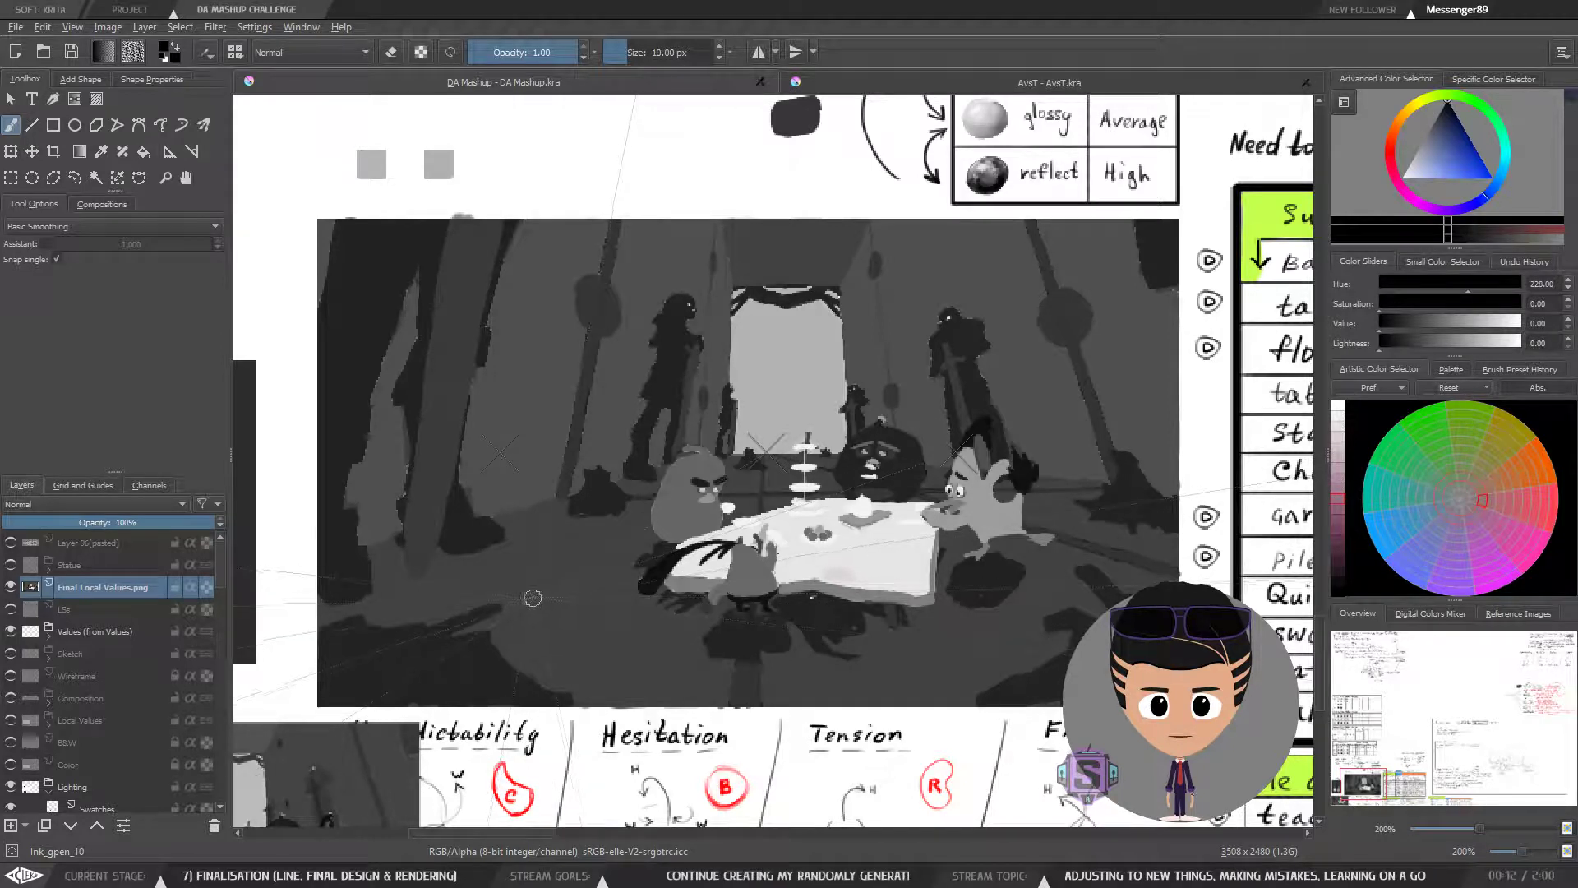
pyautogui.press(']')
pyautogui.press(']')
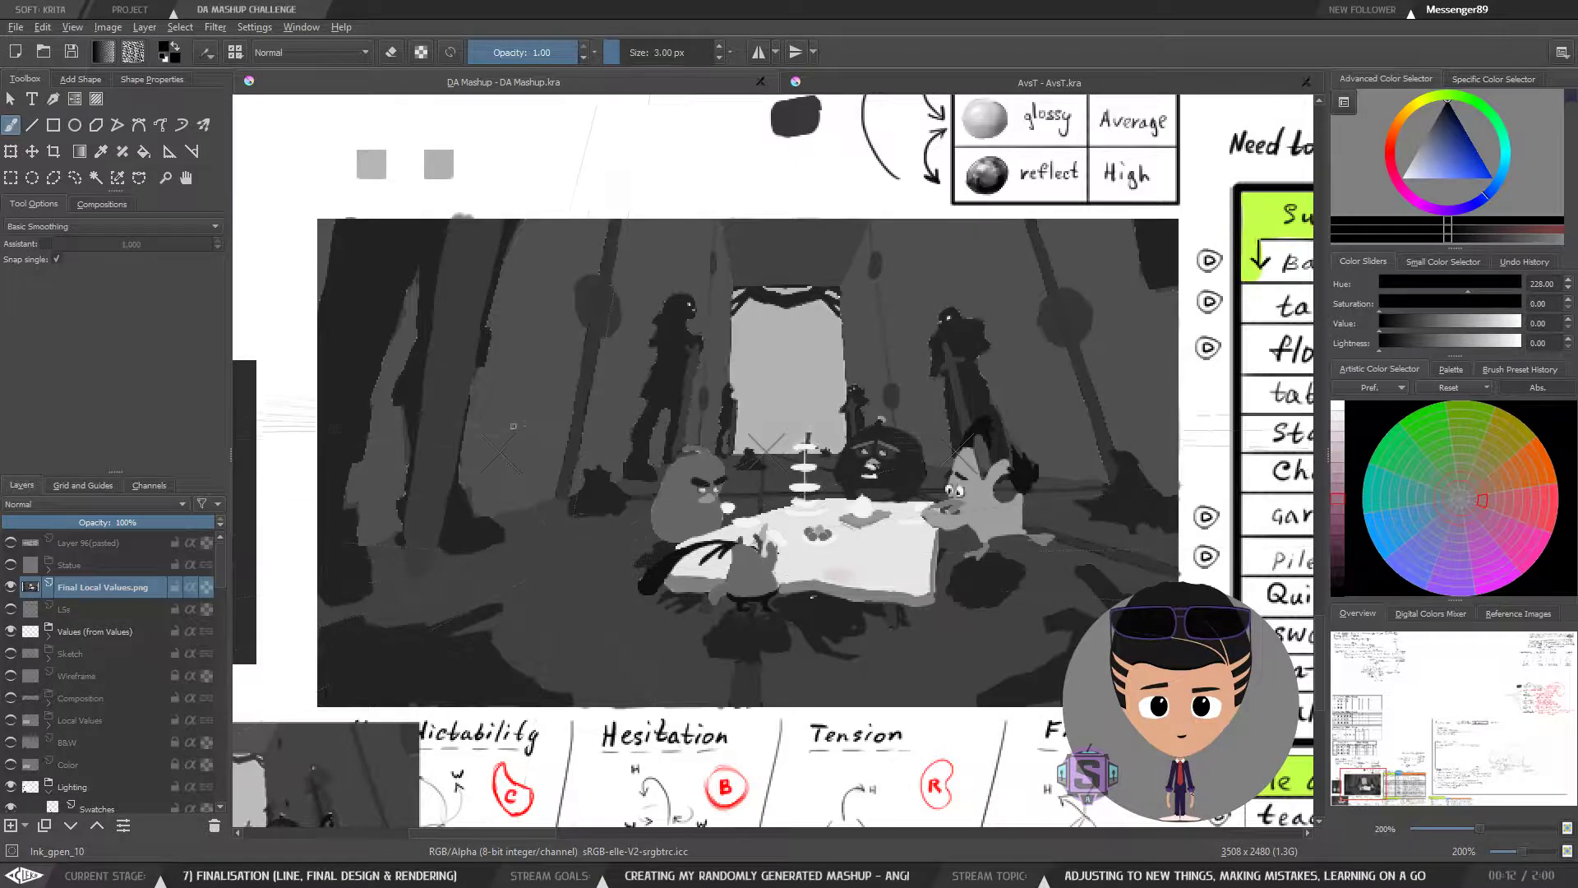
# Step: Add a new paint layer above the Final Local Values.png layer for working on the background pillars area
pyautogui.scroll(2, 428, 454)
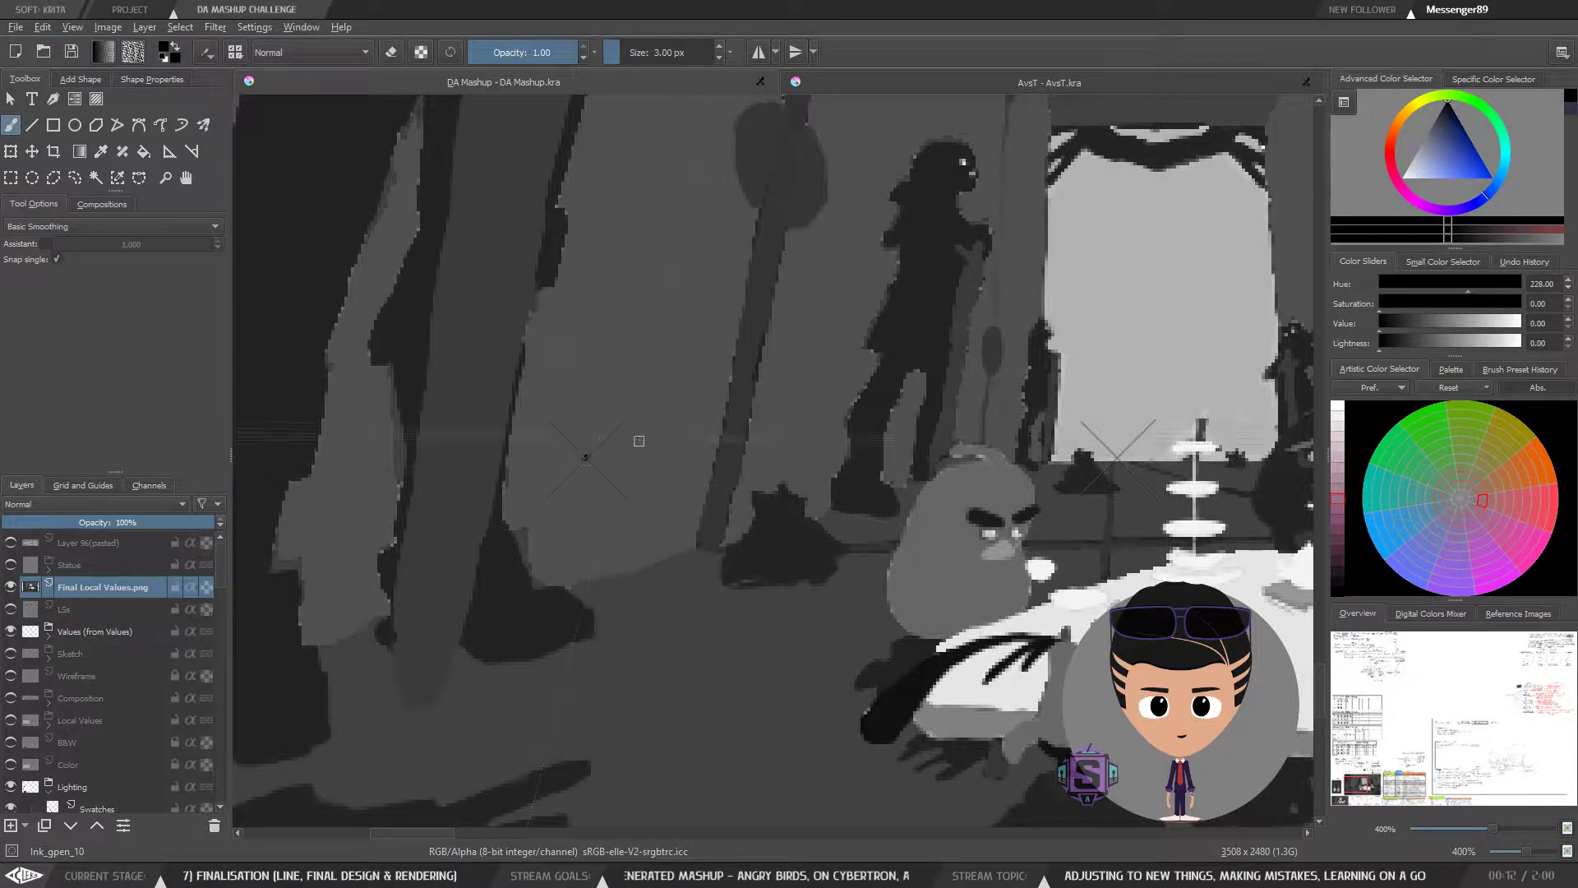
pyautogui.click(12, 825)
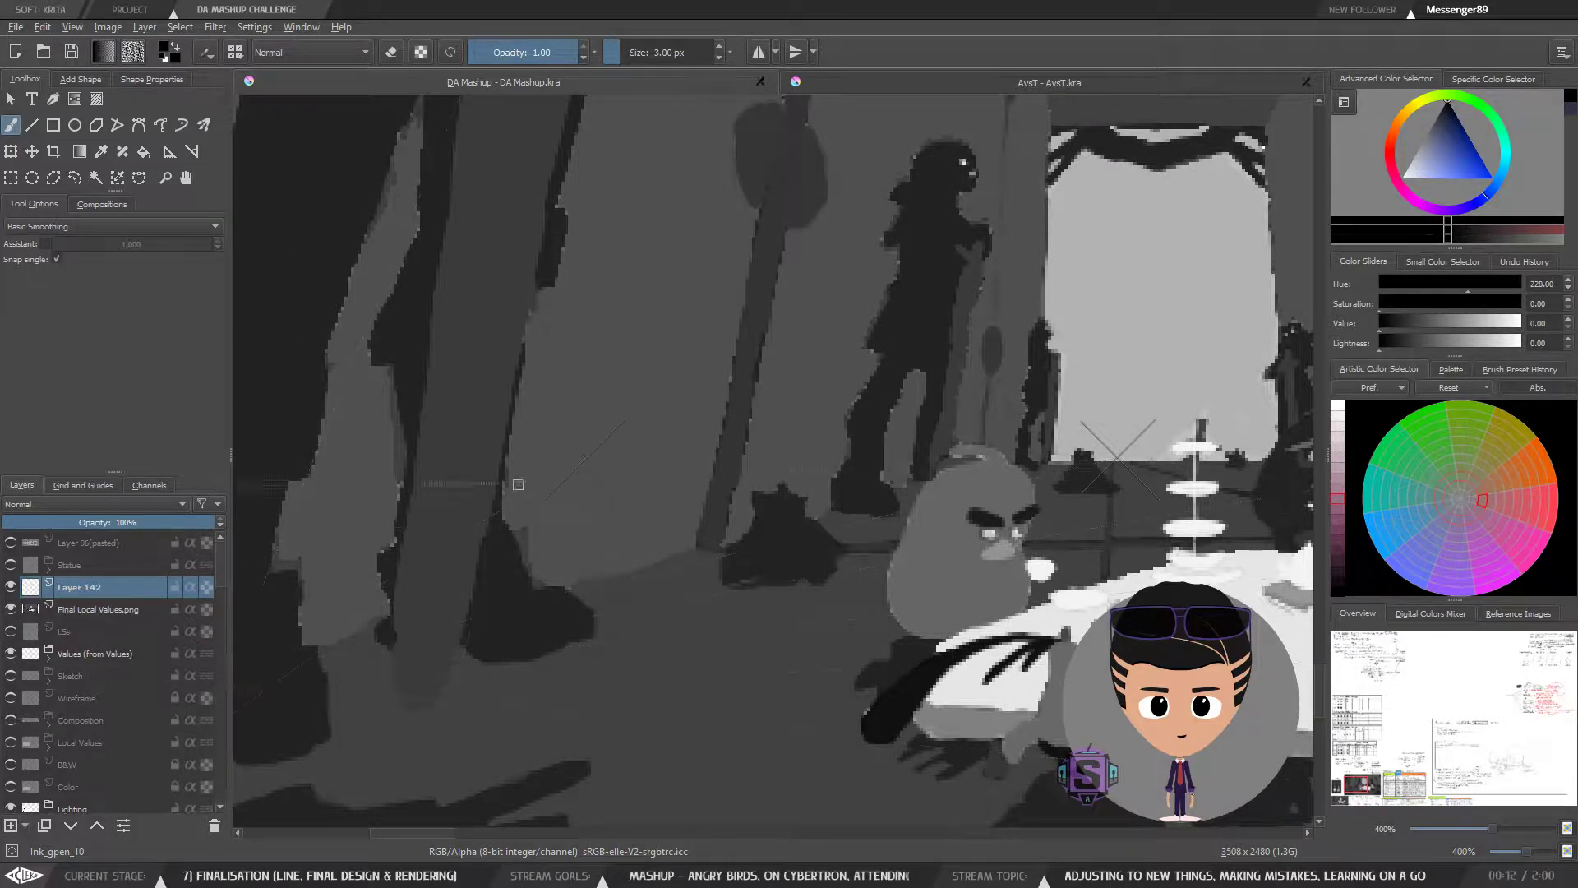
pyautogui.scroll(2, 586, 459)
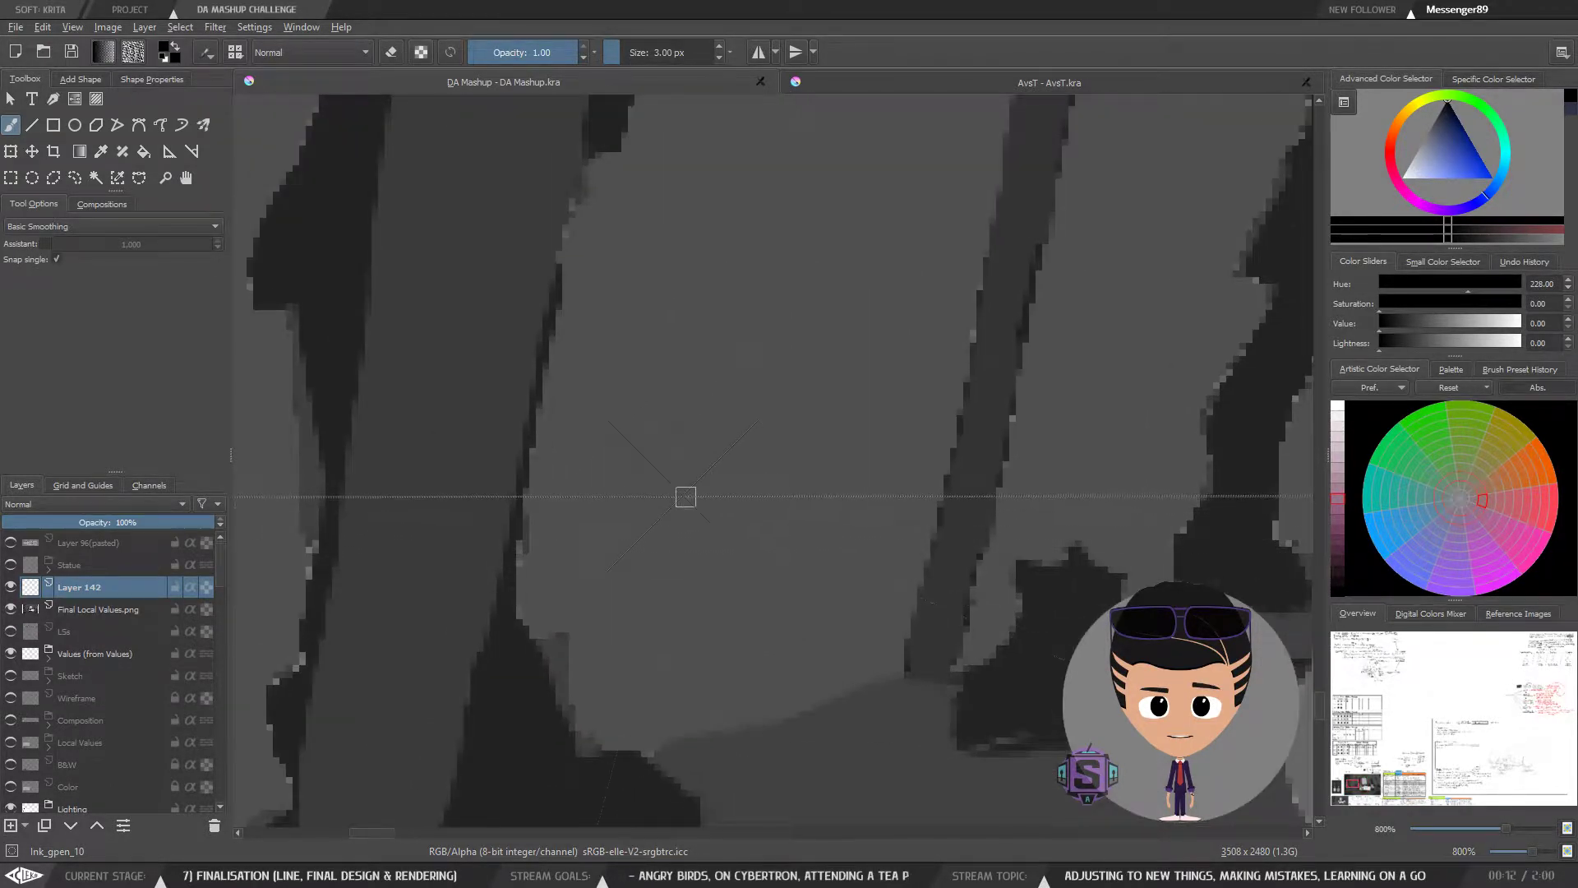
# Step: Set the brush size to 1 px and mark the perspective assistant's leftmost vanishing point inside the picture with a small black dot
pyautogui.scroll(4, 682, 501)
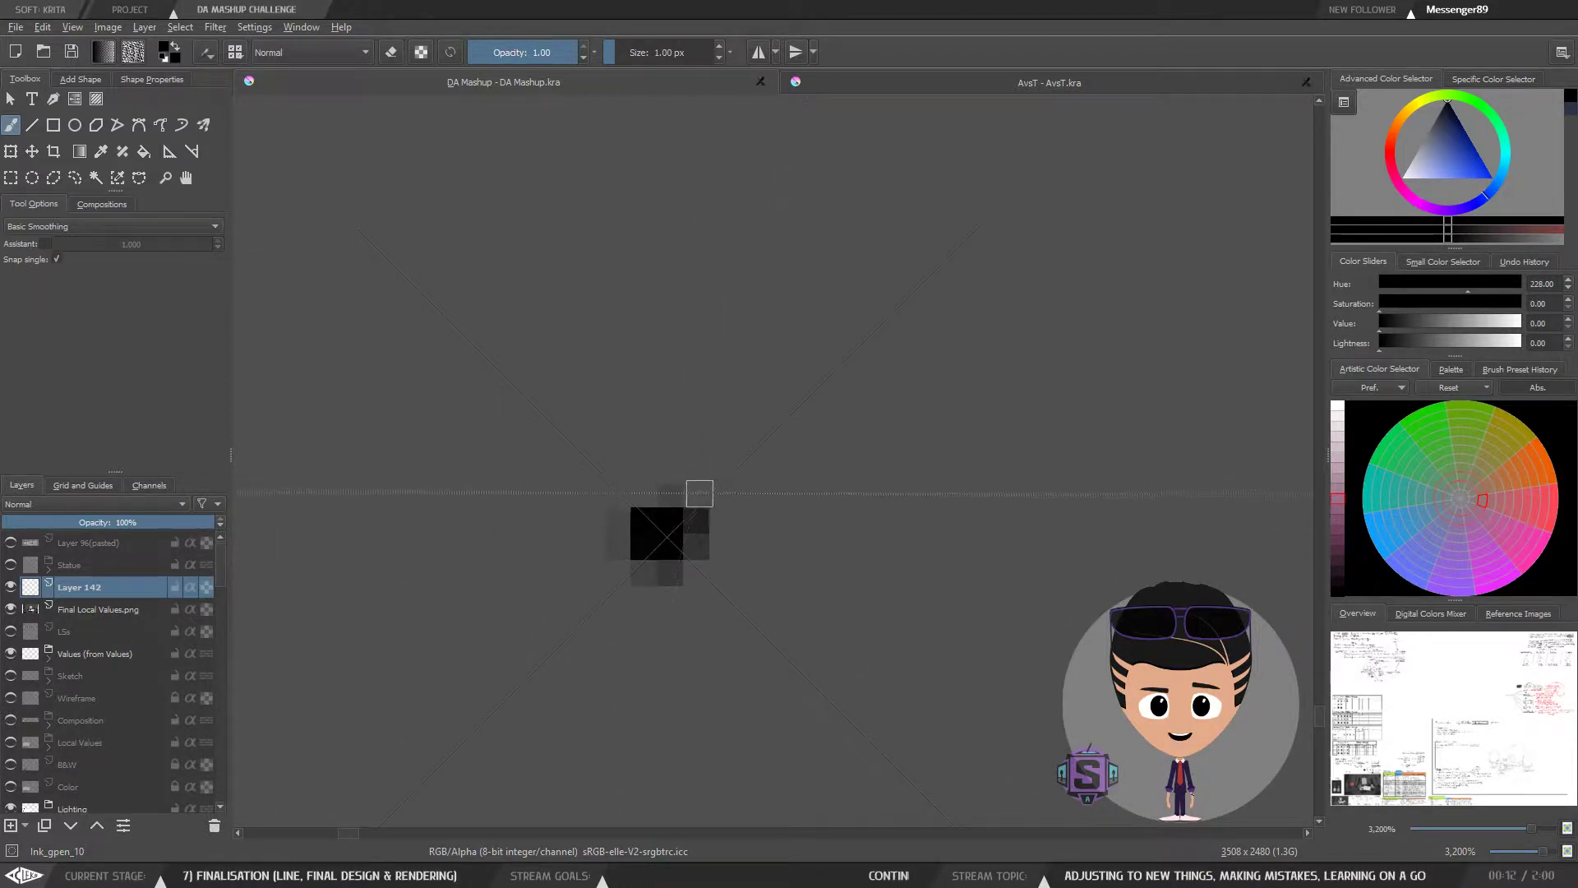
pyautogui.press('-')
pyautogui.press('-')
pyautogui.press('-')
pyautogui.press('-')
pyautogui.press('-')
pyautogui.press('-')
pyautogui.press('-')
pyautogui.press('-')
pyautogui.press('+')
pyautogui.press('+')
pyautogui.press('+')
pyautogui.press('+')
pyautogui.press('+')
pyautogui.press('+')
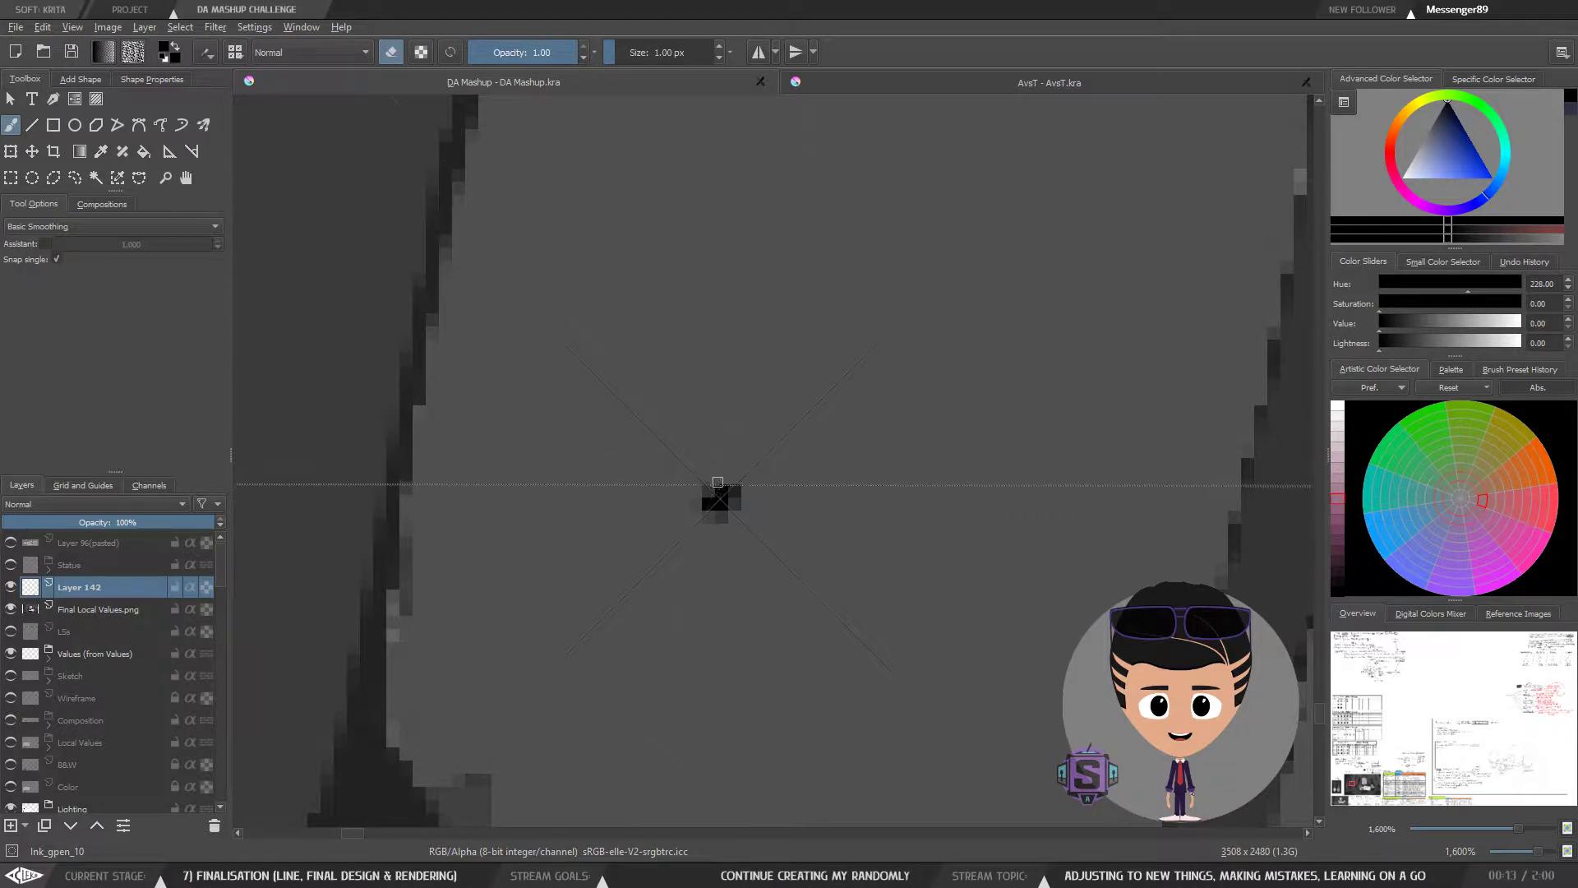
# Step: Trim the black dot at the leftmost vanishing point with the eraser mode
pyautogui.press('-')
pyautogui.press('-')
pyautogui.press('-')
pyautogui.press('-')
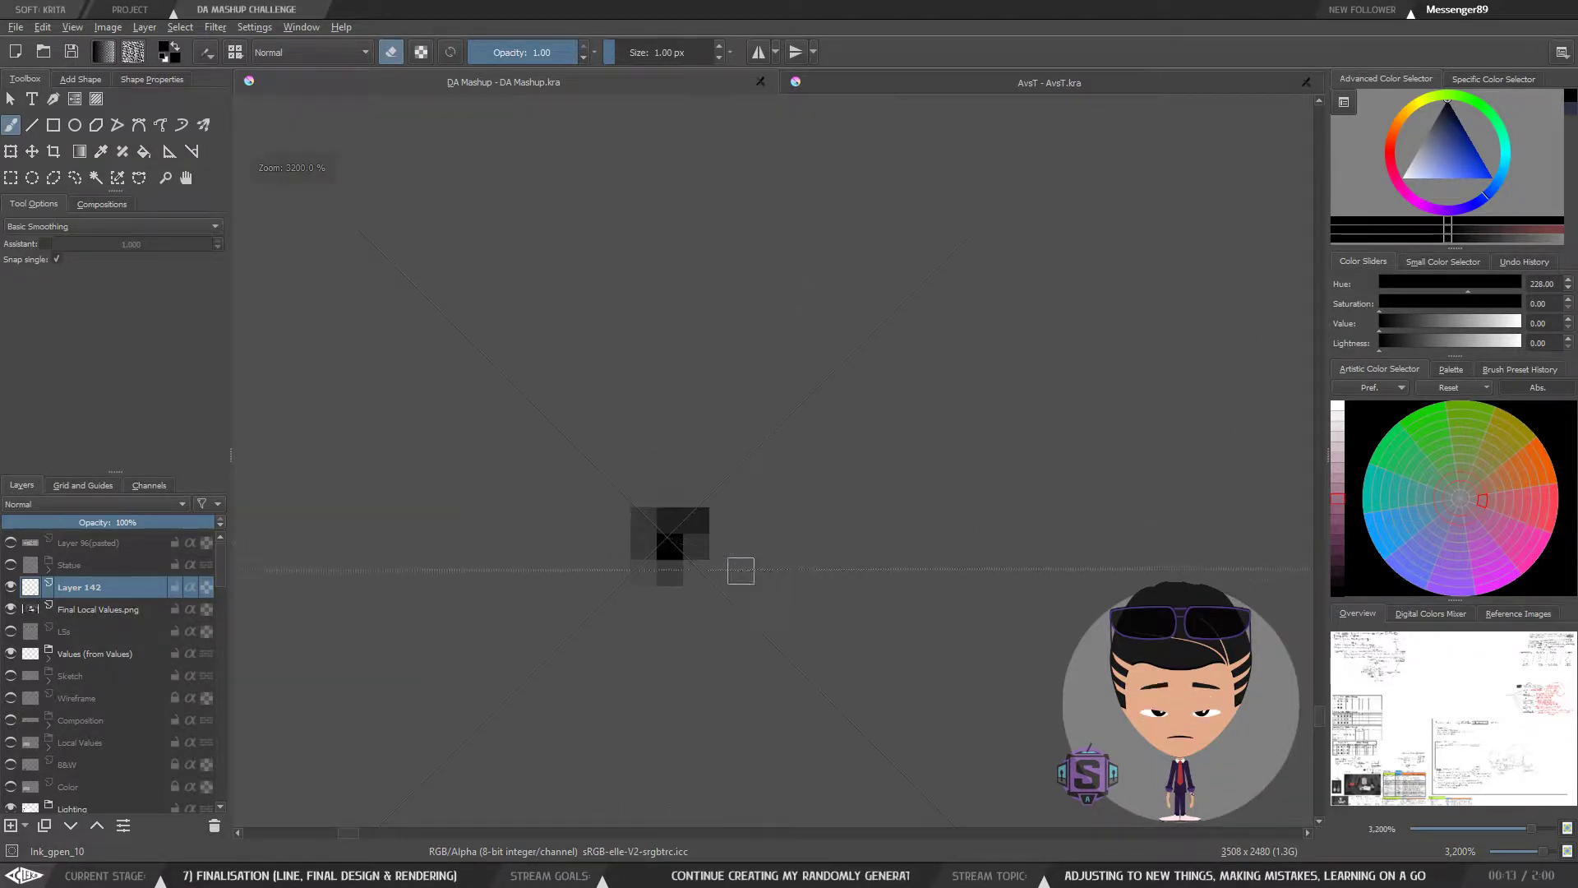
pyautogui.press('-')
pyautogui.press('-')
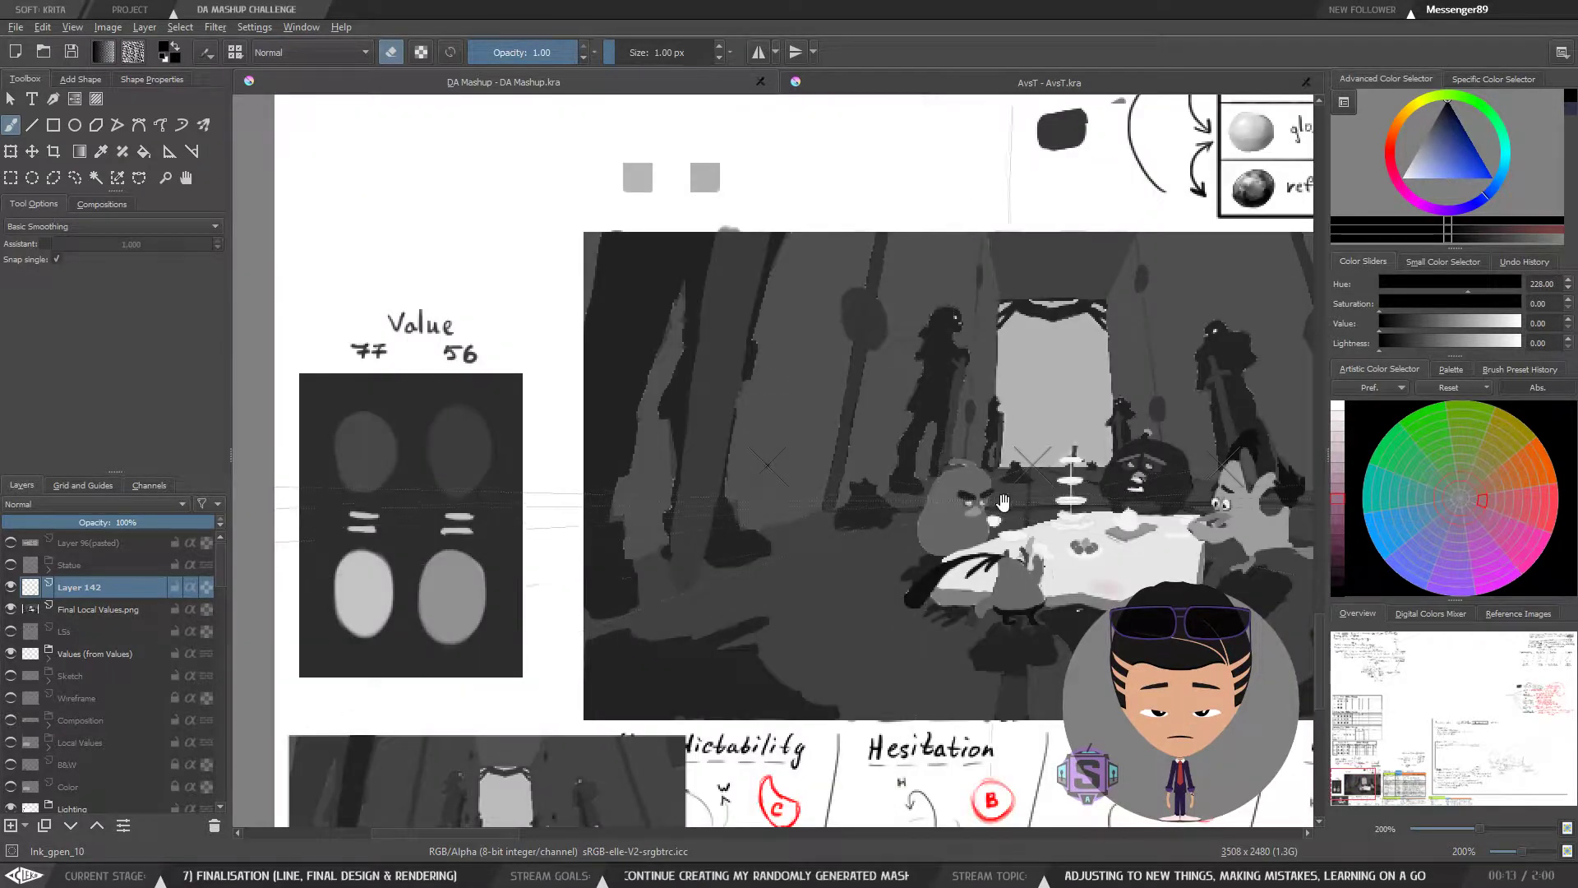
# Step: Mark the central vanishing point at the base of the bright doorway with a small black dot
pyautogui.moveTo(1188, 435); pyautogui.dragTo(794, 501)
pyautogui.press('+')
pyautogui.press('+')
pyautogui.press('+')
pyautogui.press('+')
pyautogui.press('+')
pyautogui.press('+')
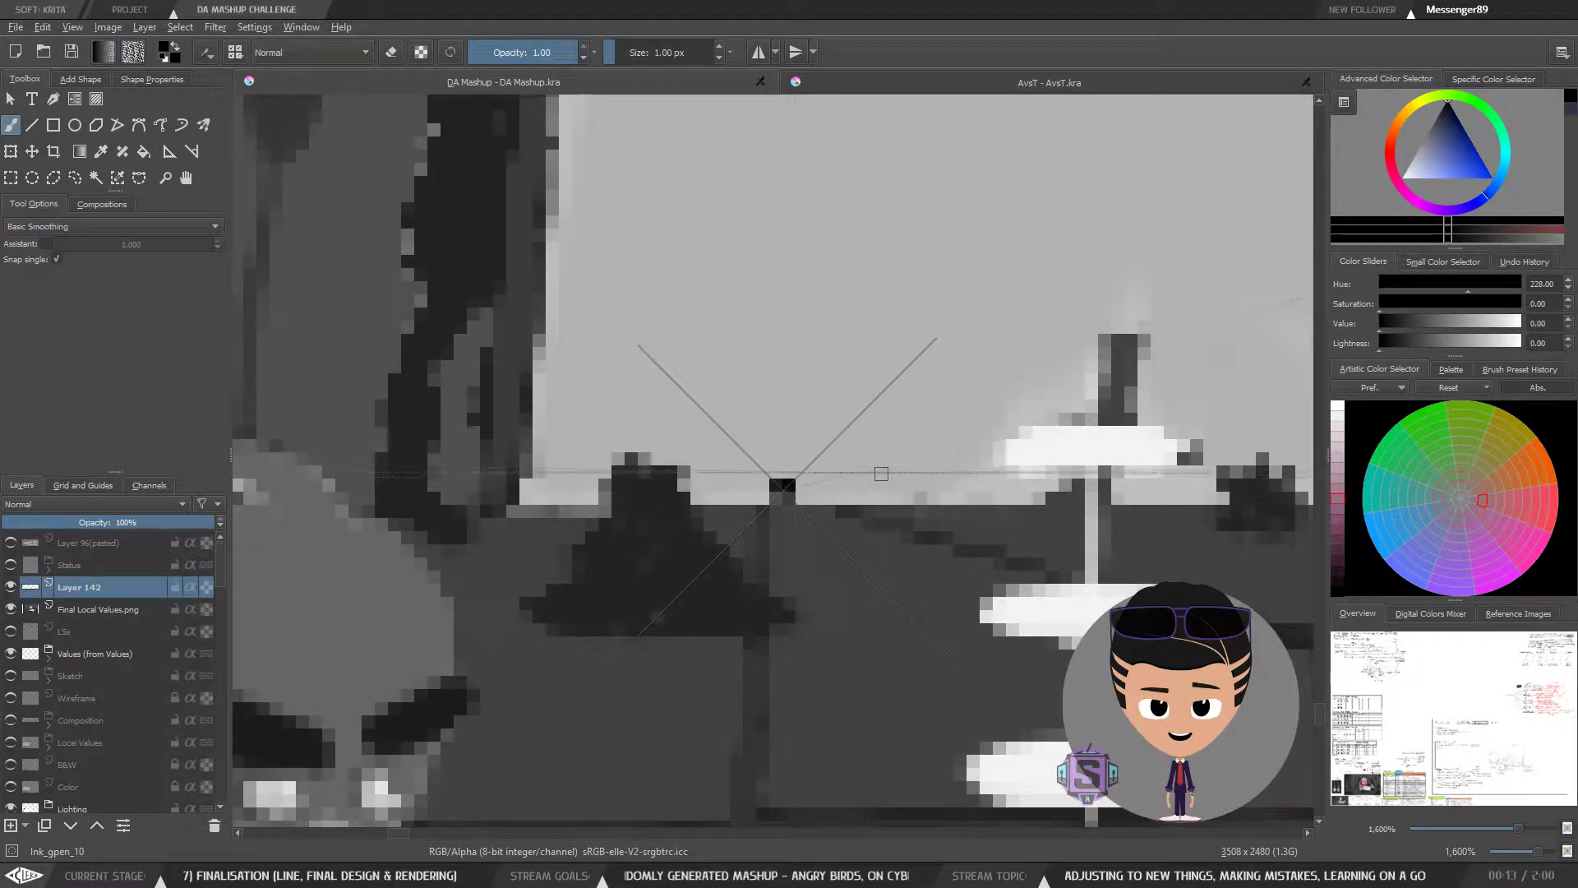
pyautogui.press('-')
pyautogui.press('-')
pyautogui.press('-')
pyautogui.press('-')
pyautogui.press('-')
pyautogui.press('-')
# Step: Mark the vanishing point beside the crested bird's head with a small black dot
pyautogui.moveTo(912, 504); pyautogui.dragTo(828, 513)
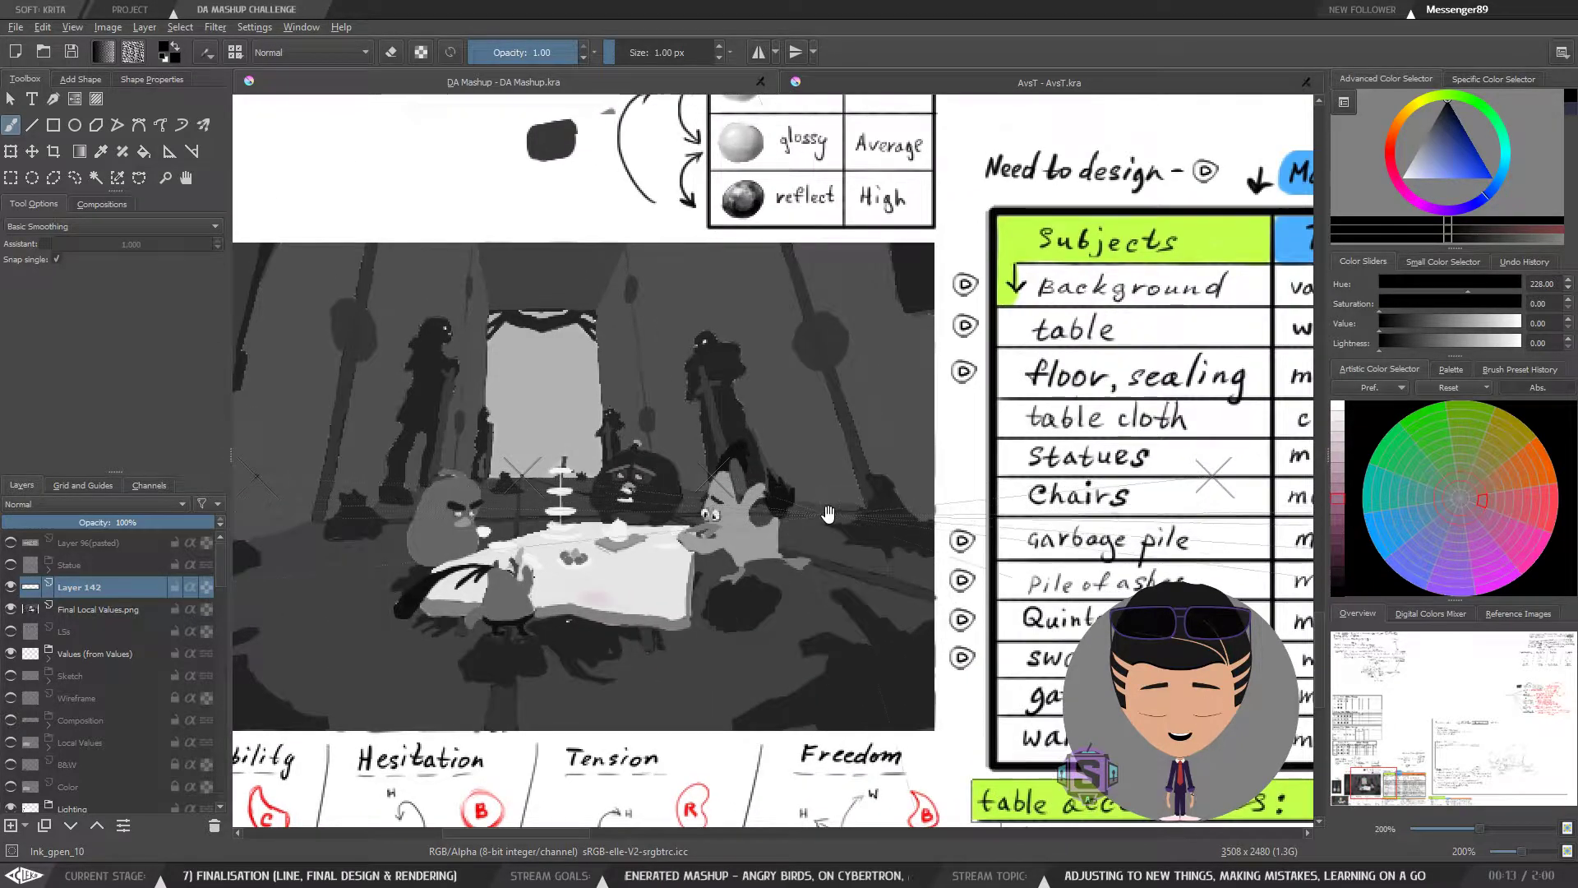
pyautogui.press('+')
pyautogui.press('+')
pyautogui.press('+')
pyautogui.press('+')
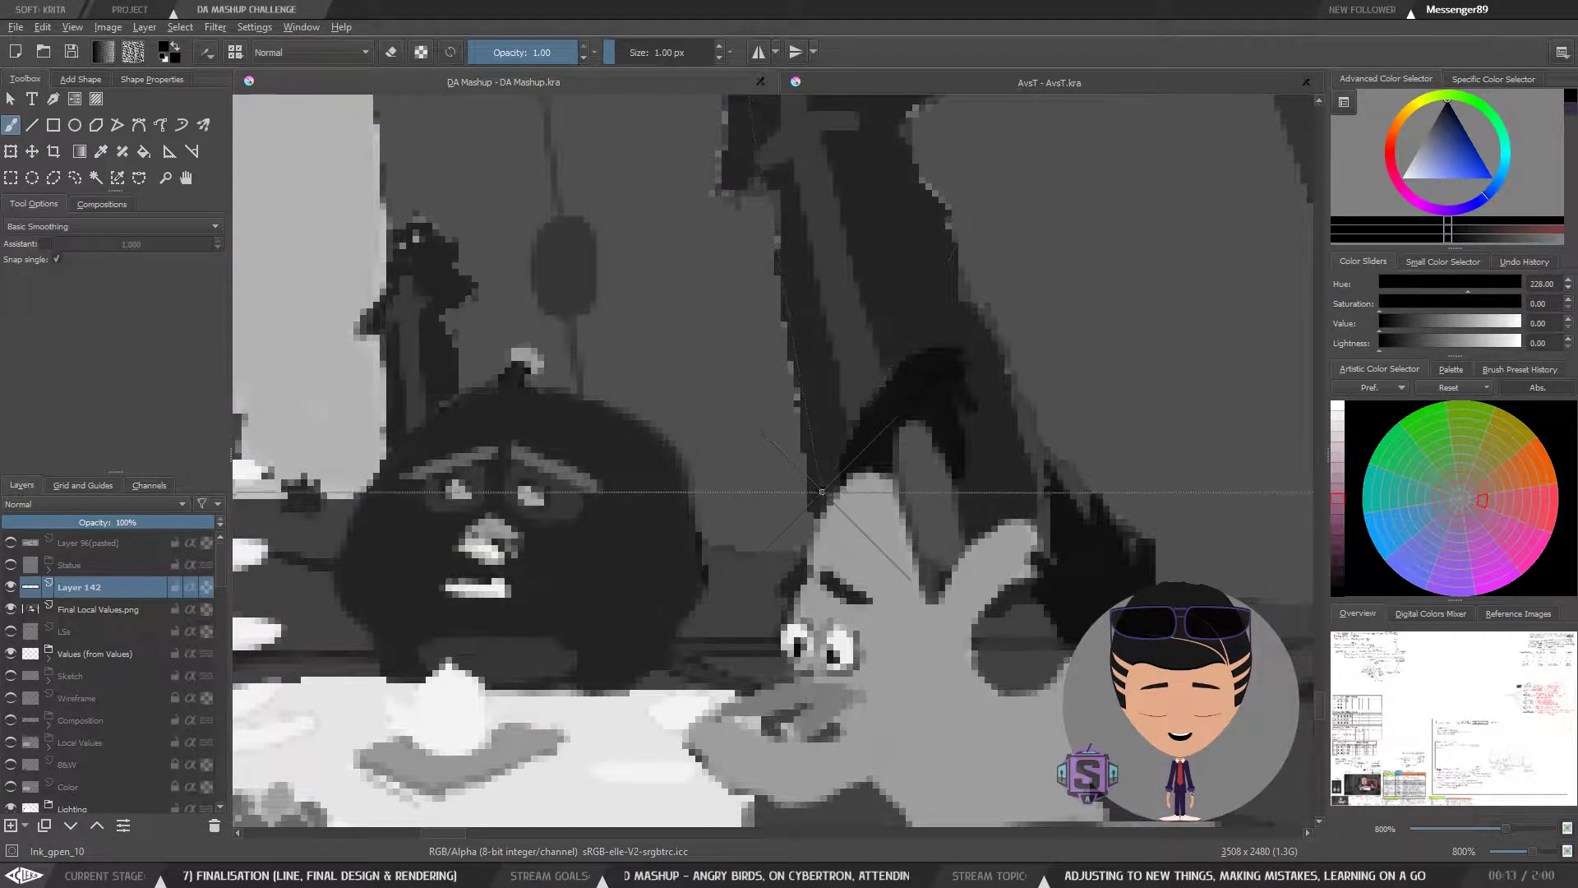
pyautogui.press('+')
pyautogui.press('+')
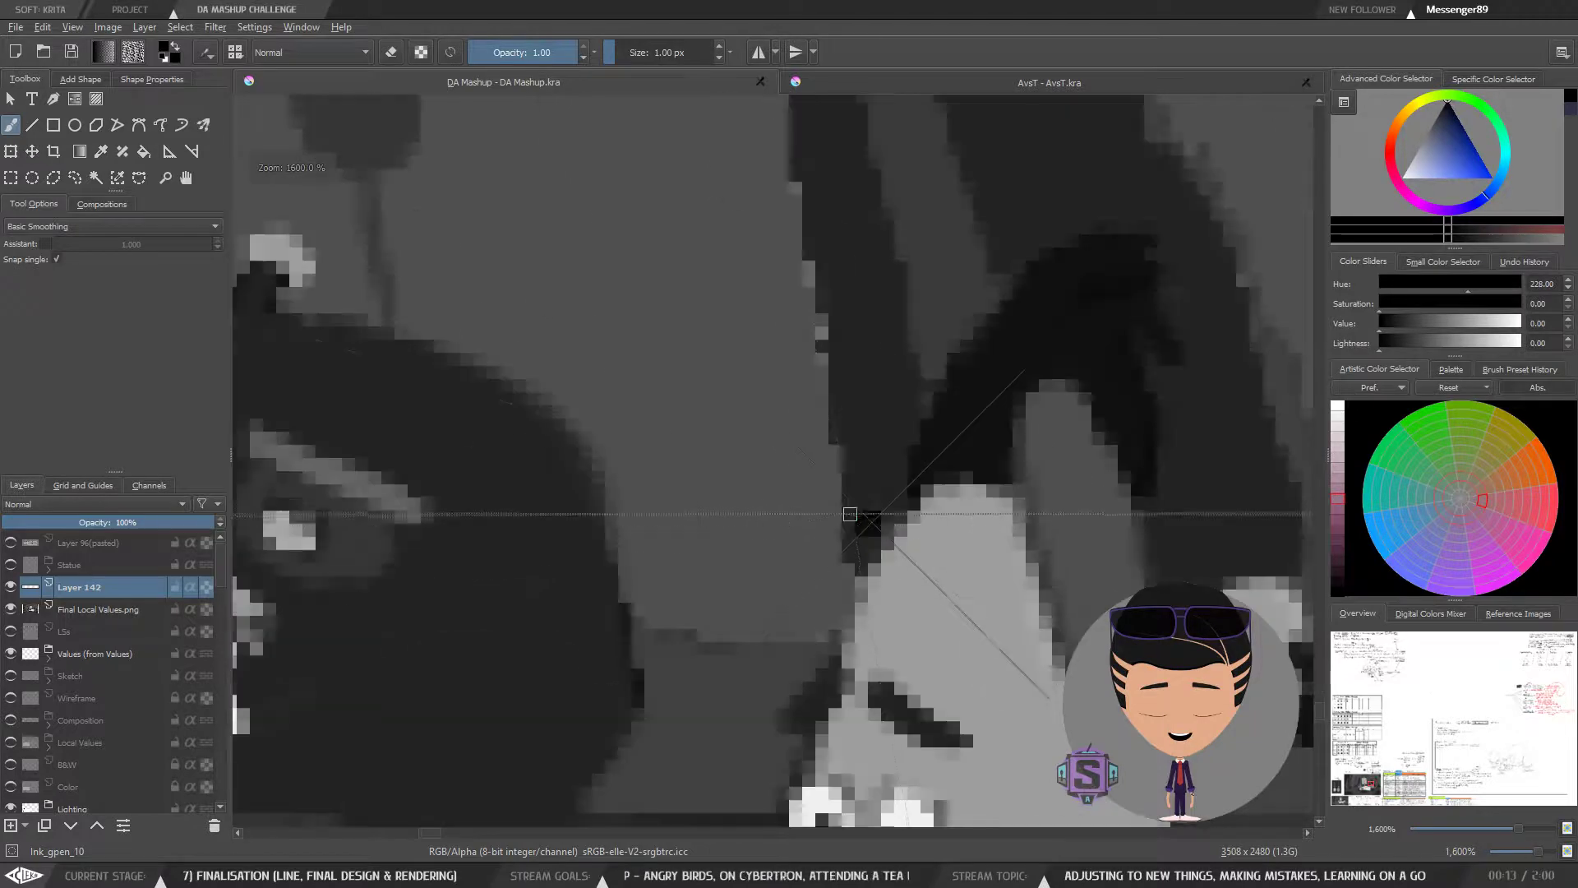
pyautogui.press('-')
pyautogui.press('-')
pyautogui.press('-')
pyautogui.press('-')
pyautogui.press('-')
pyautogui.press('-')
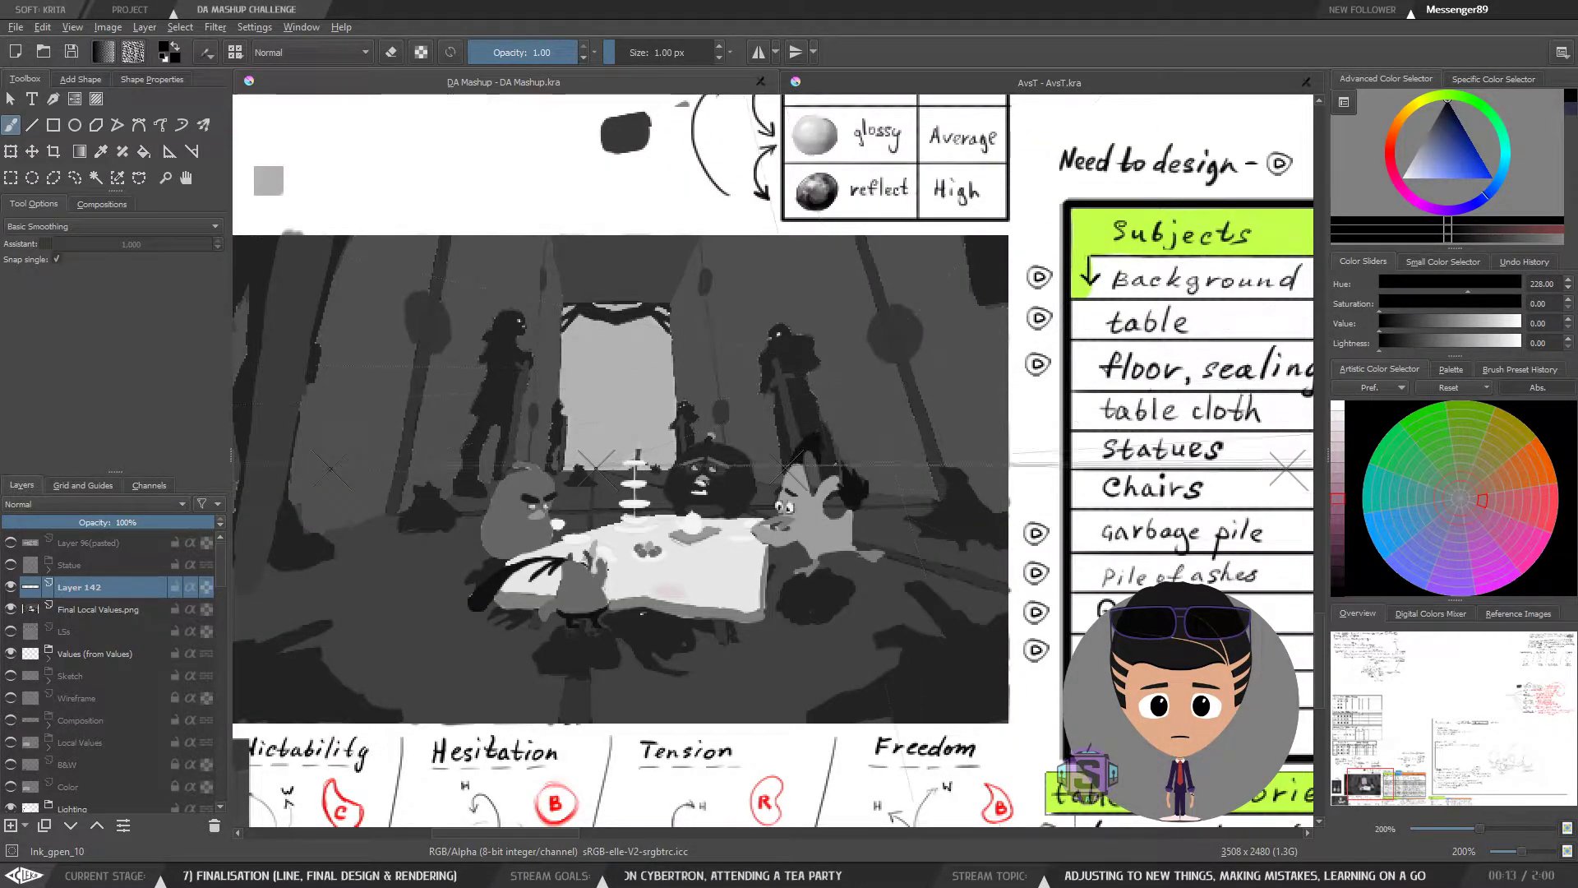
# Step: Set the painting colour to blue with hue 228, saturation 87 and value 100, and turn on assistant snapping for the brush
pyautogui.press('-')
pyautogui.press('-')
pyautogui.press('+')
pyautogui.press('+')
pyautogui.moveTo(662, 436); pyautogui.dragTo(741, 514)
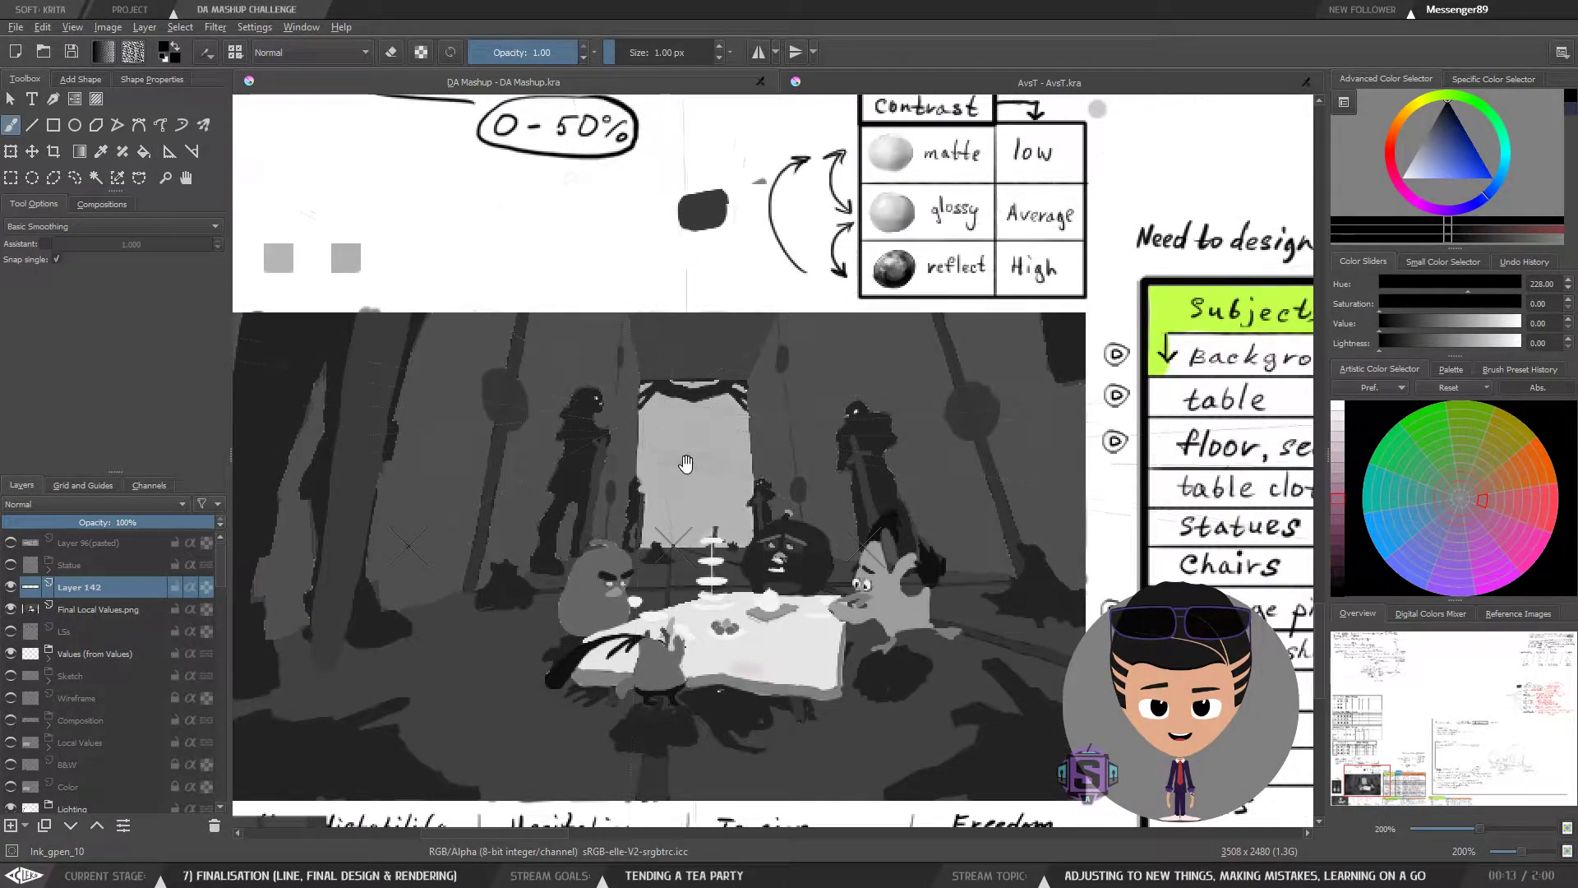
pyautogui.moveTo(681, 465); pyautogui.dragTo(755, 449)
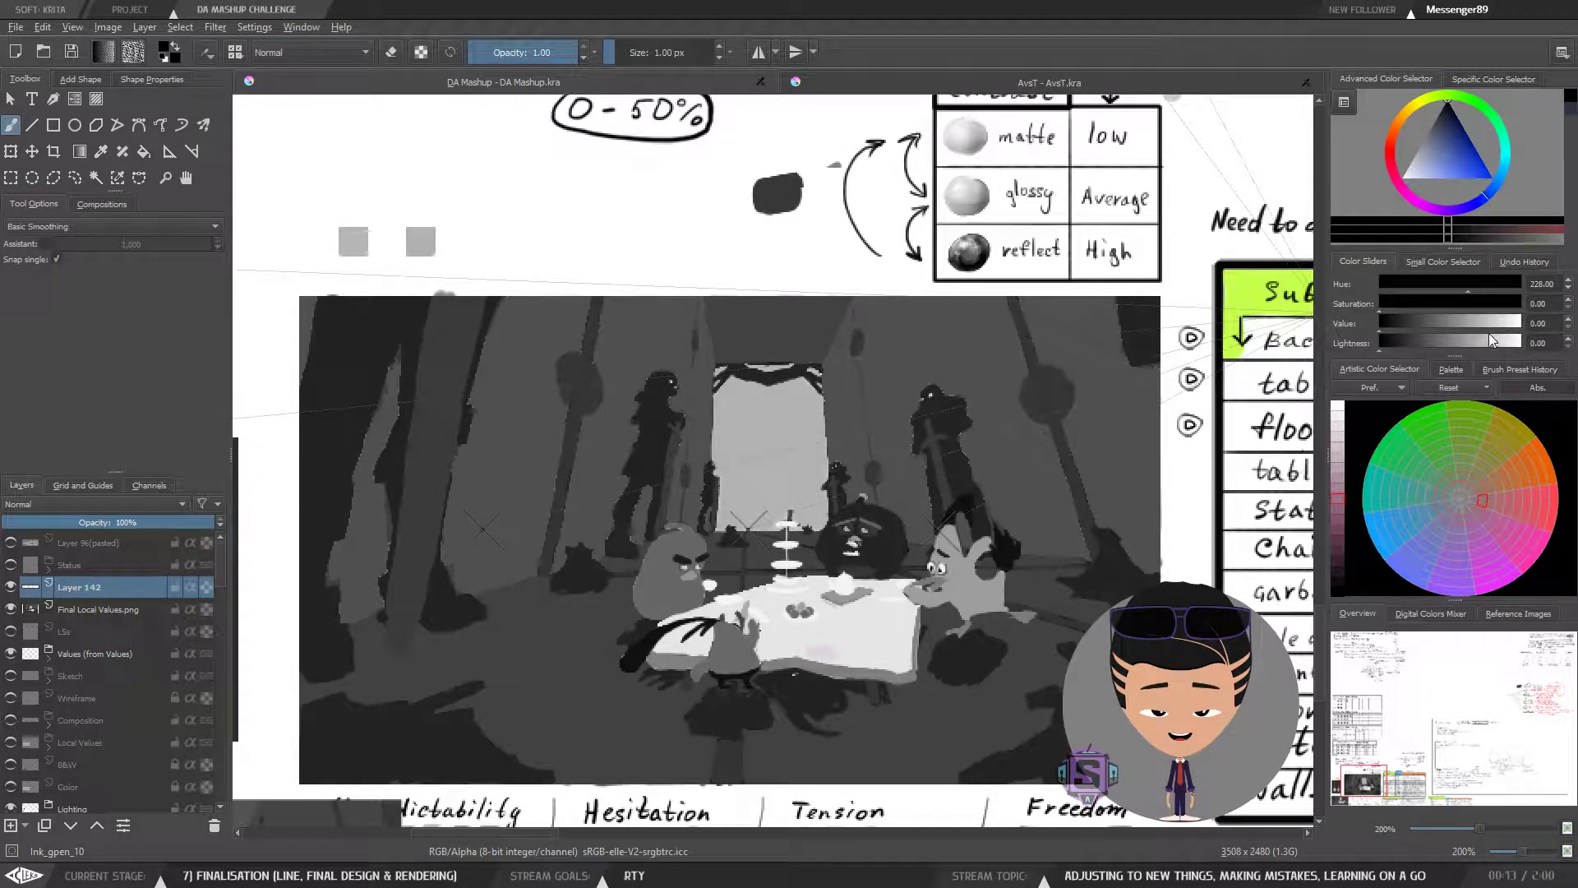
pyautogui.moveTo(1446, 159); pyautogui.dragTo(1501, 198)
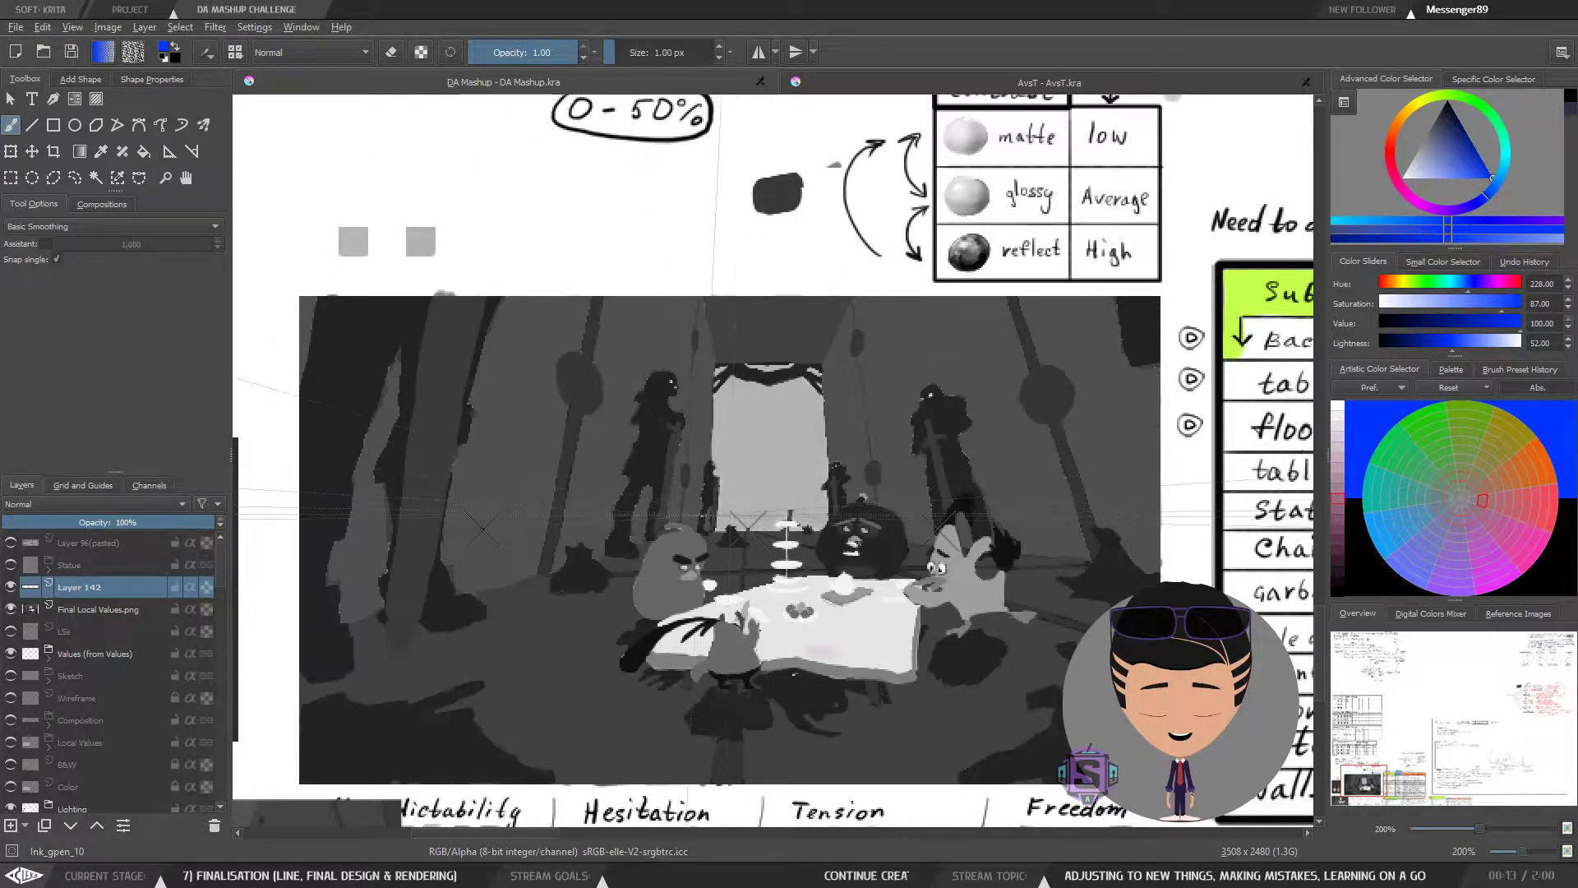
pyautogui.click(43, 244)
pyautogui.hotkey('ctrl', '+')
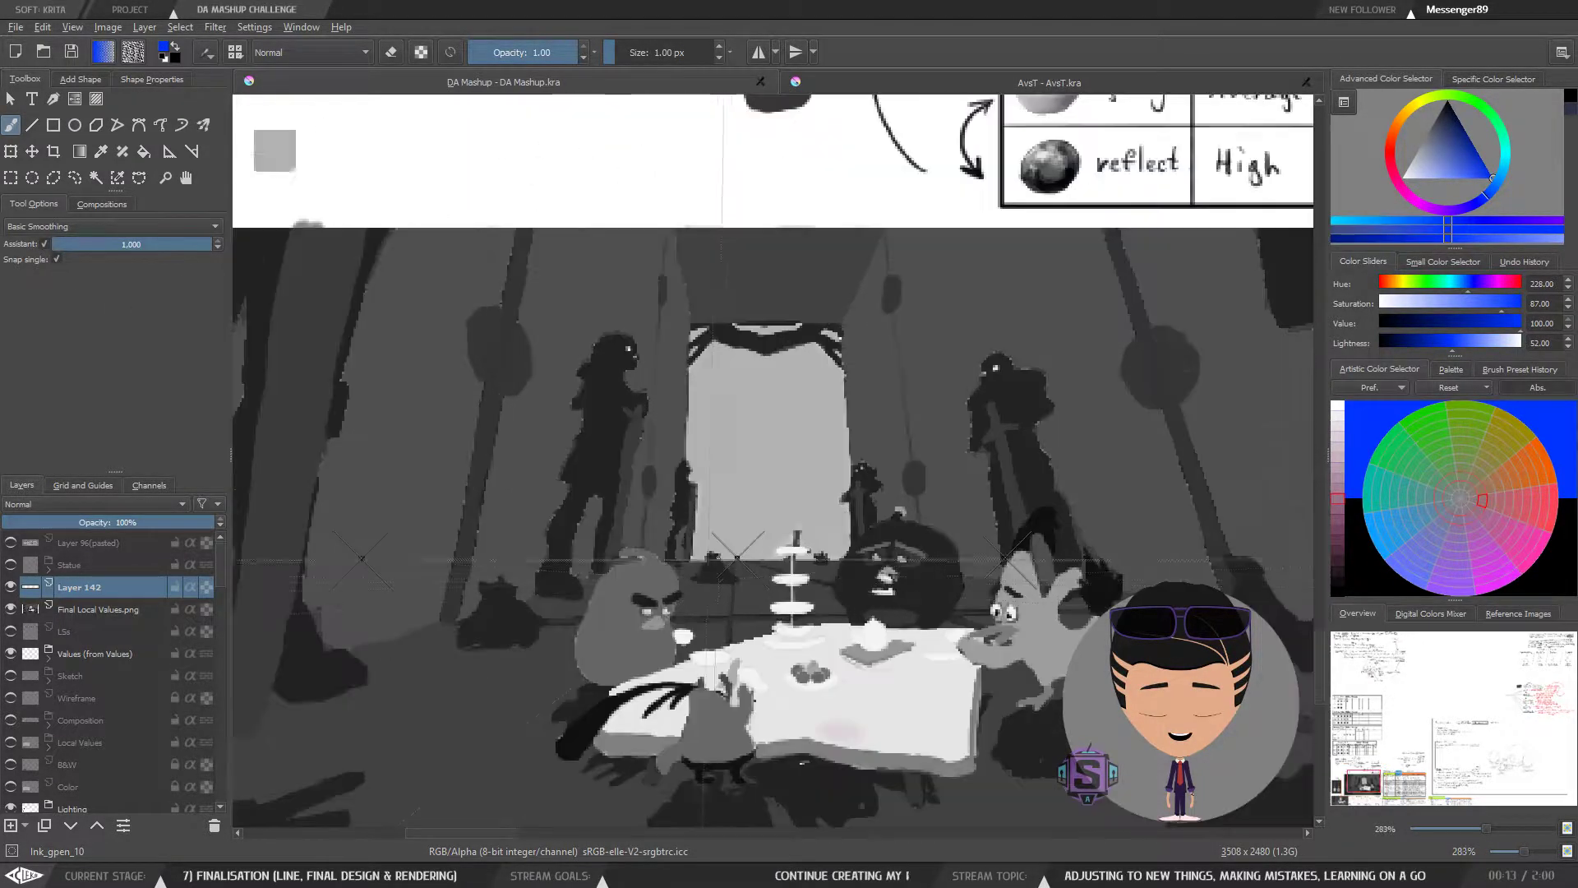
# Step: Draw blue perspective guide lines along both upright edges of the doorway, extending them to the picture's upper border
pyautogui.moveTo(674, 607); pyautogui.dragTo(753, 552)
pyautogui.hotkey('ctrl', '+')
pyautogui.hotkey('ctrl', '+')
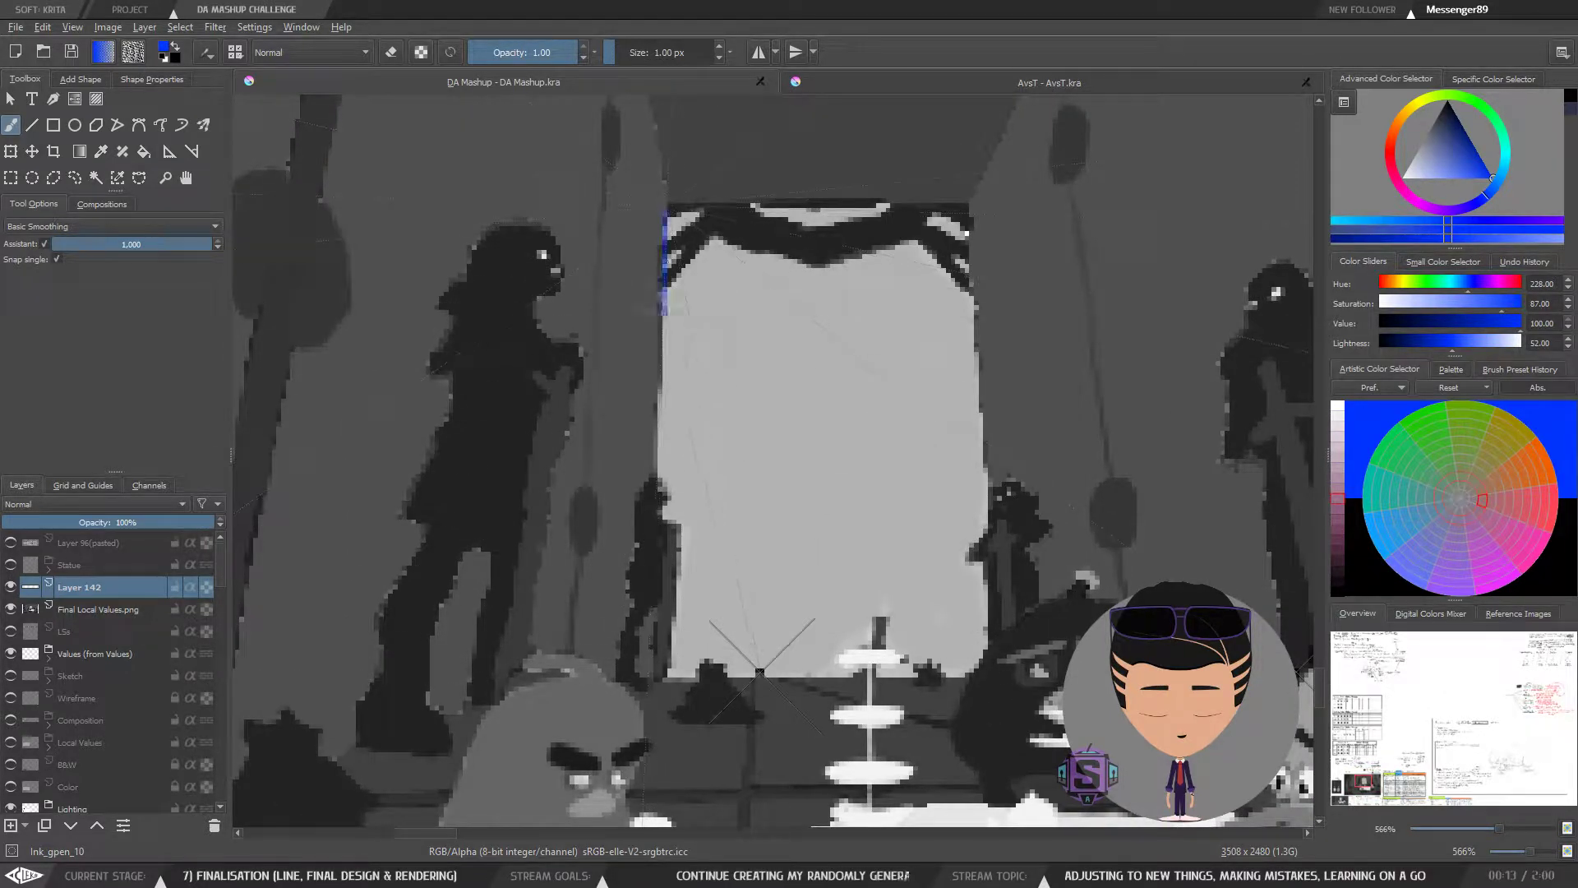
pyautogui.moveTo(650, 661); pyautogui.dragTo(670, 158)
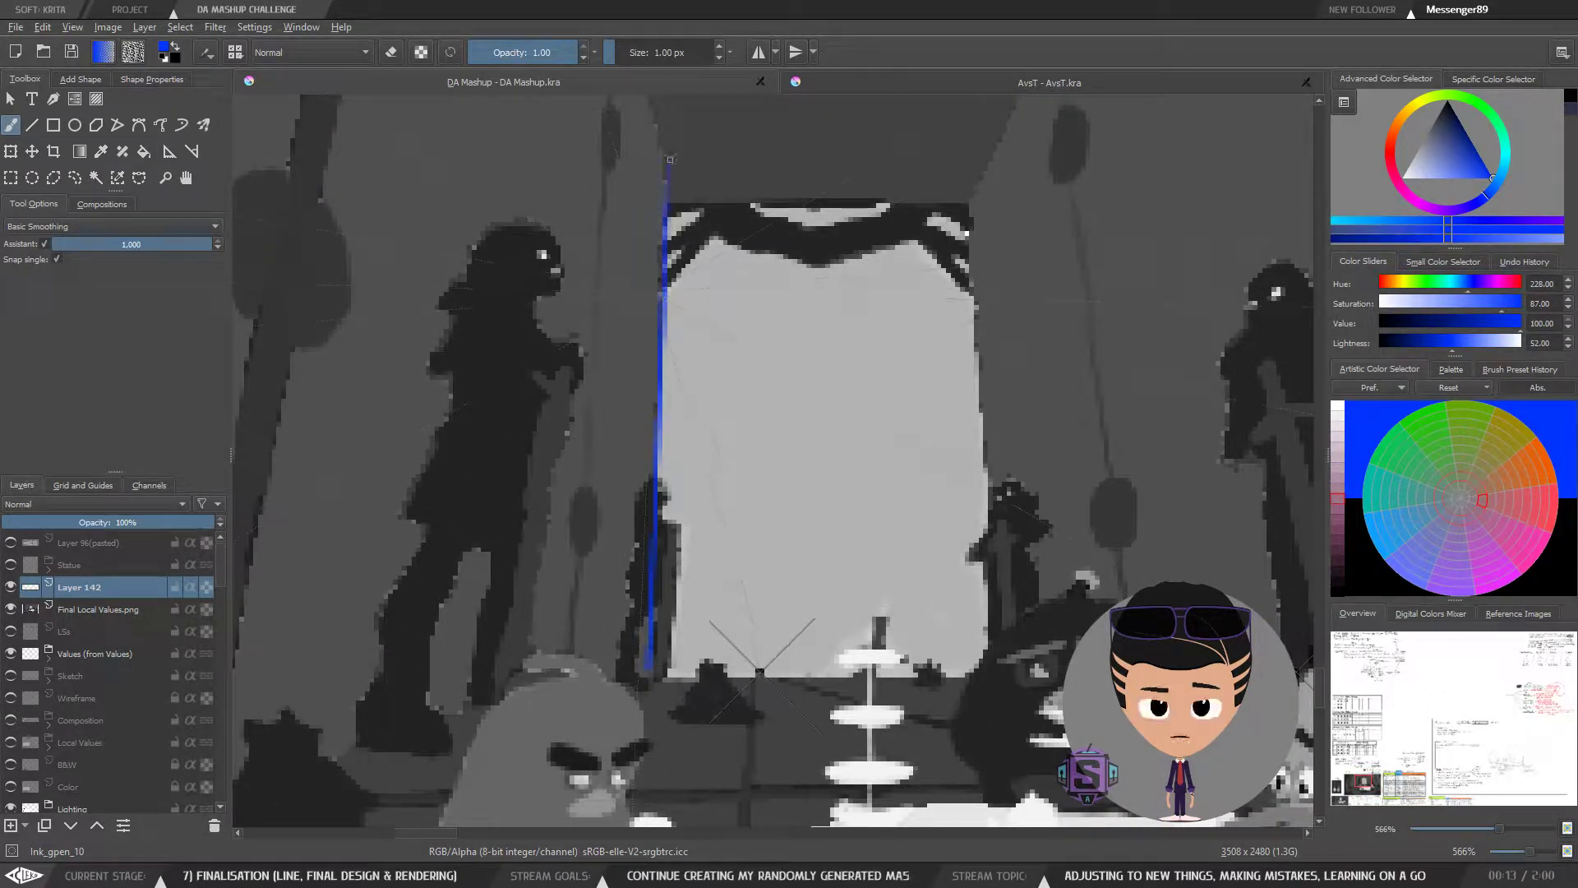
pyautogui.hotkey('ctrl', '-')
pyautogui.hotkey('ctrl', '-')
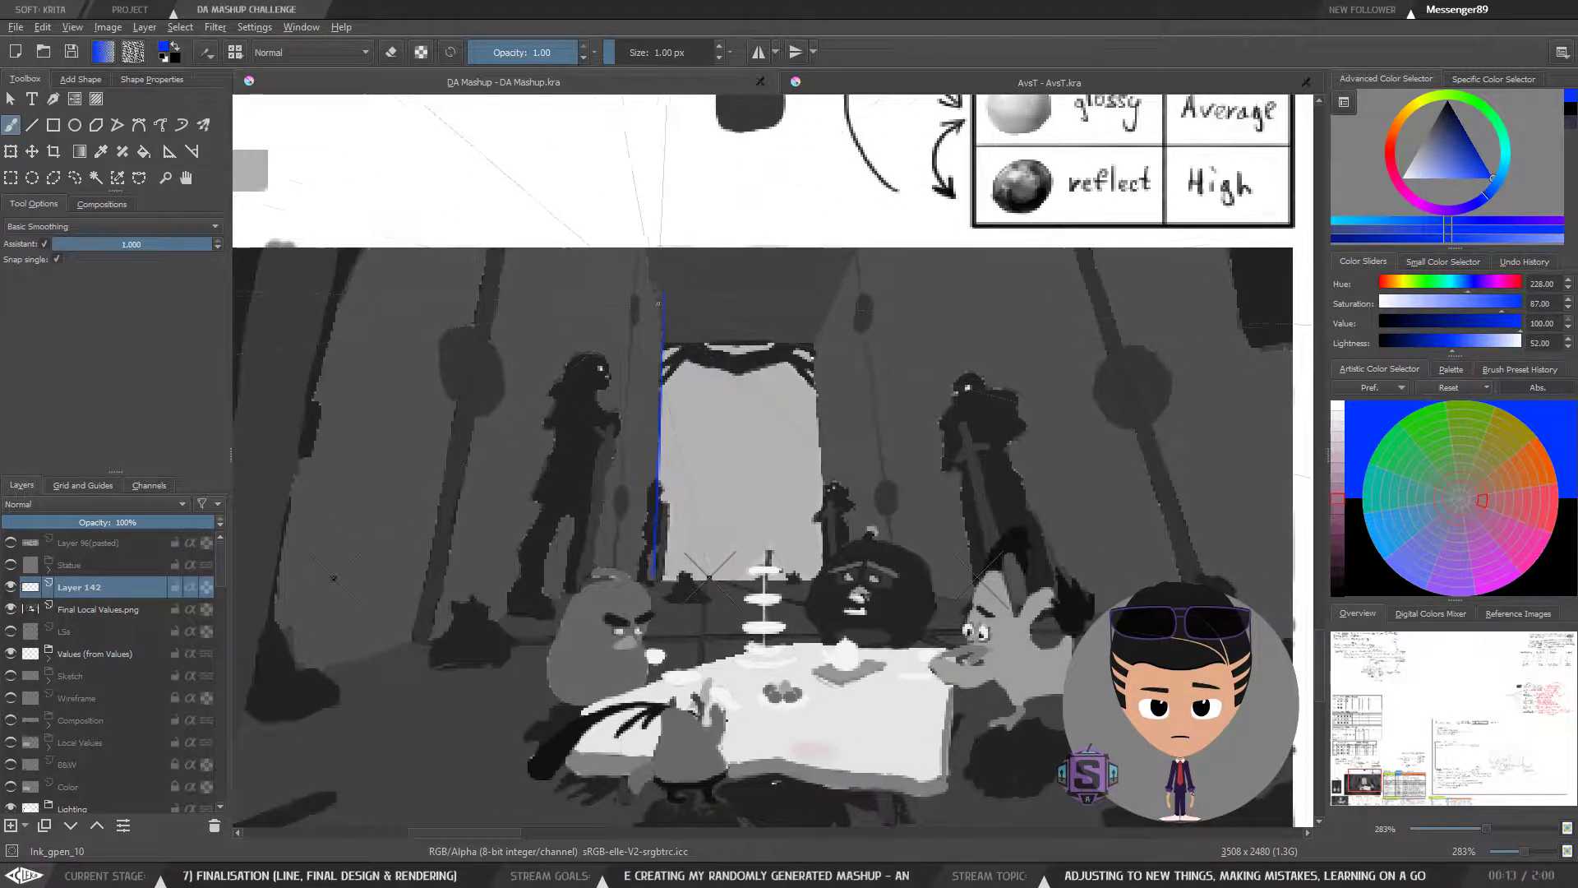
pyautogui.moveTo(666, 232); pyautogui.dragTo(662, 329)
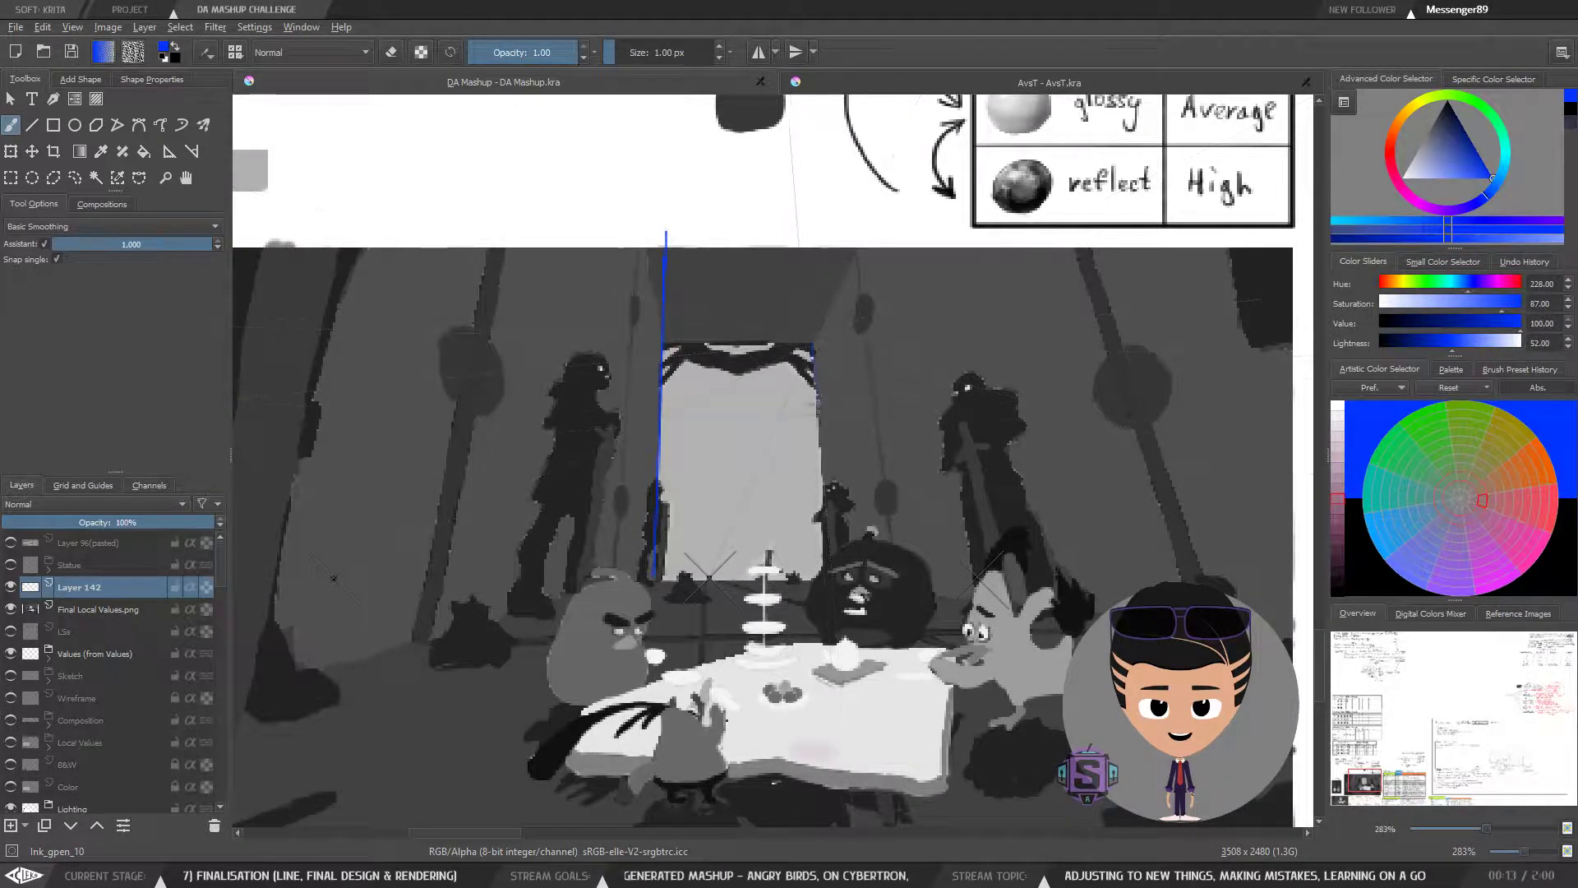
pyautogui.moveTo(806, 270); pyautogui.dragTo(804, 247)
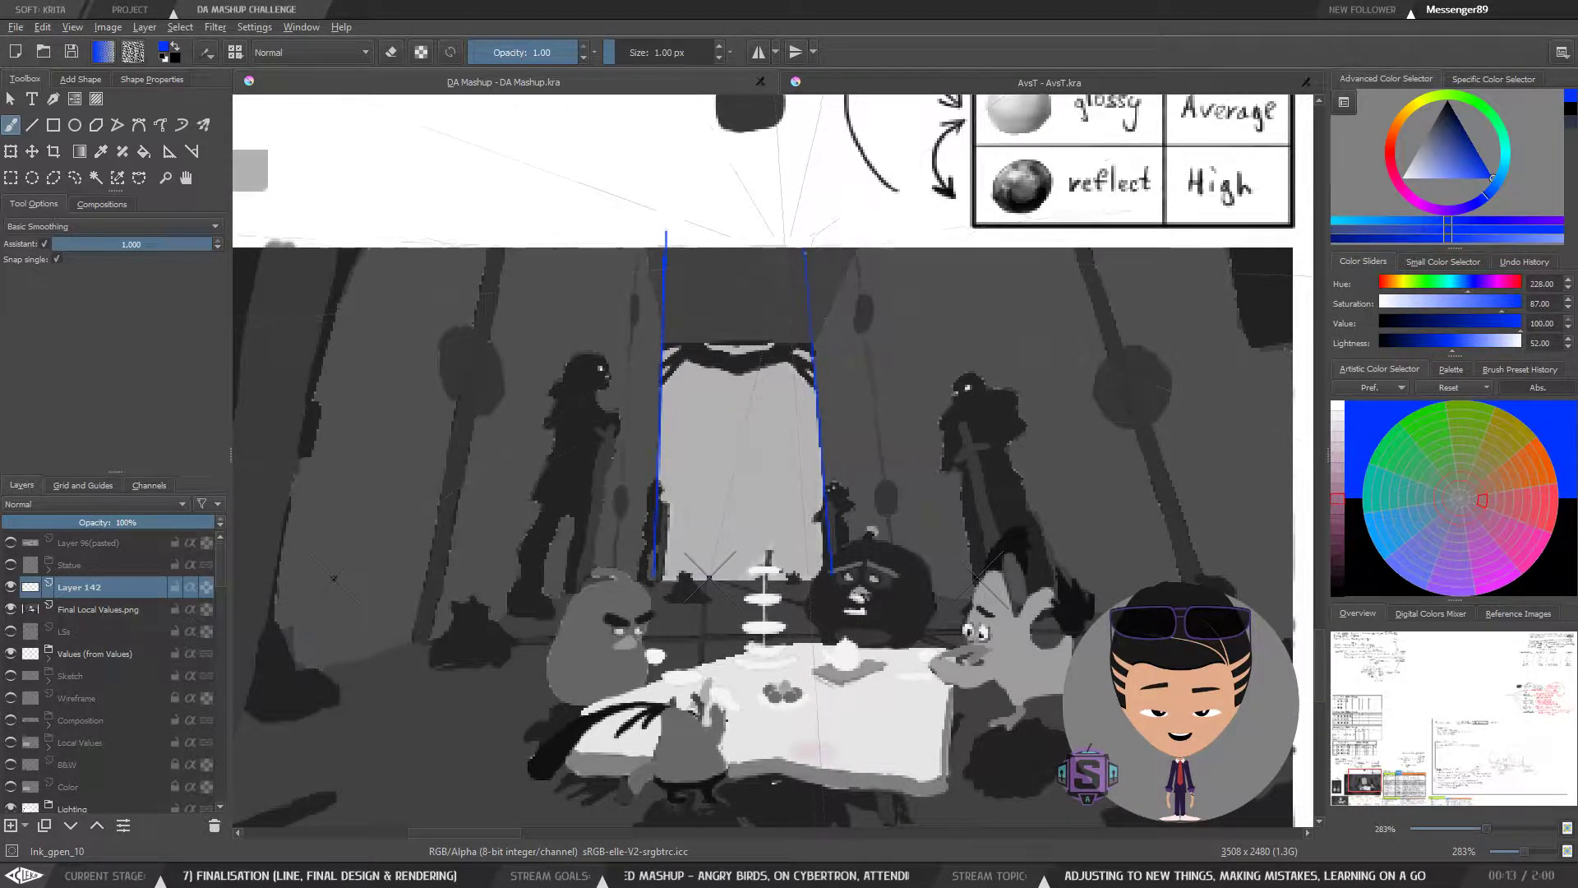
# Step: Draw slanted blue guide lines along the outer pillars near the left and right sides of the picture
pyautogui.press('-')
pyautogui.press('-')
pyautogui.moveTo(586, 527); pyautogui.dragTo(655, 513)
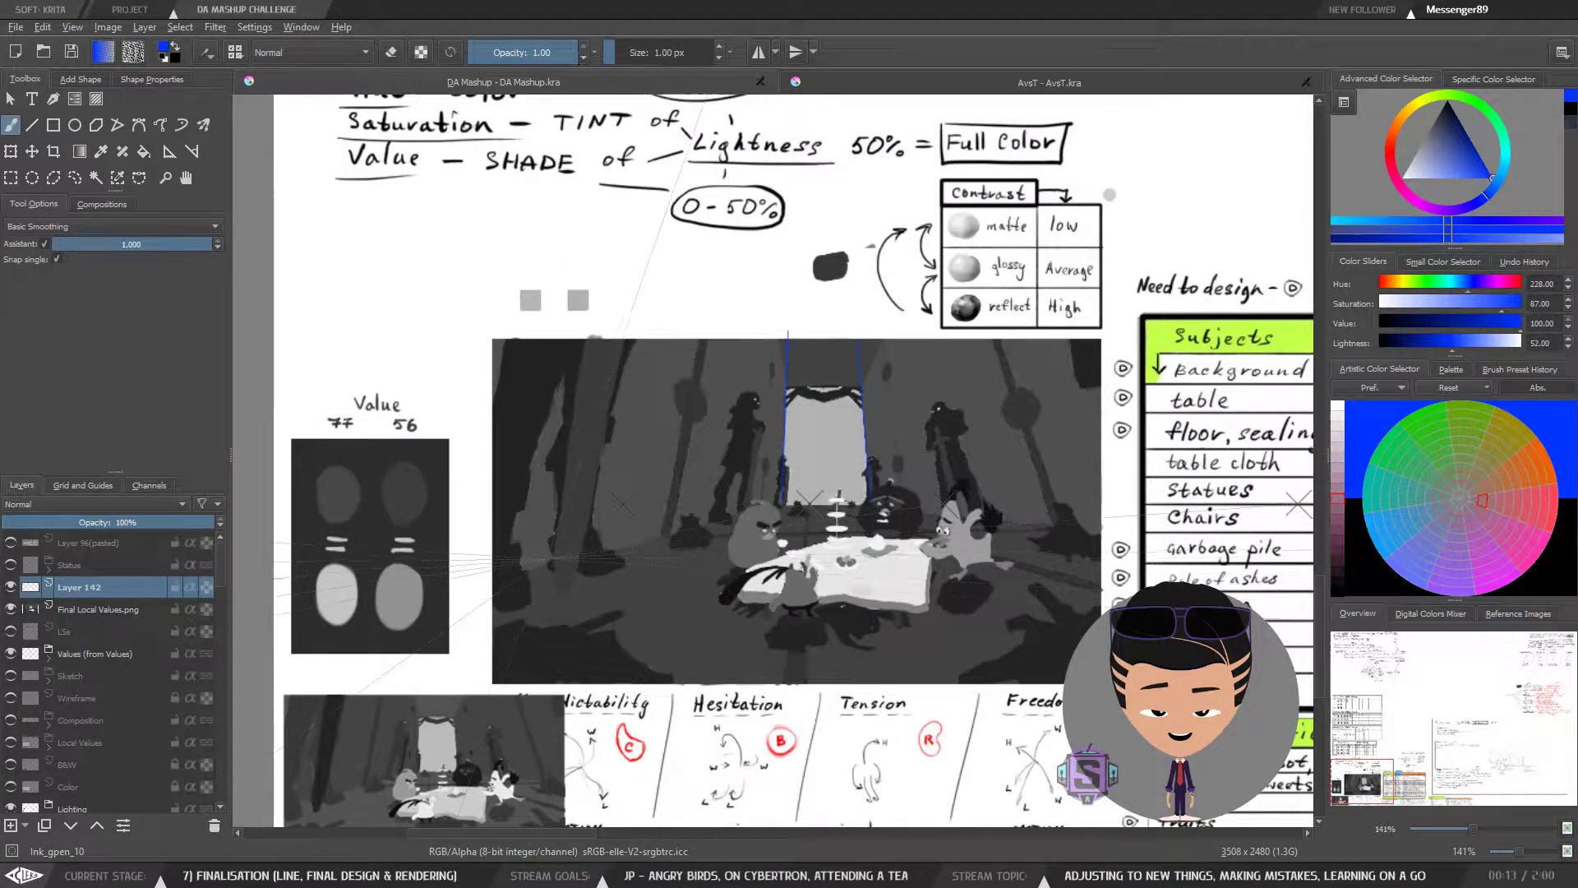
pyautogui.moveTo(531, 567)
pyautogui.mouseDown()
pyautogui.moveTo(614, 335)
pyautogui.moveTo(535, 553)
pyautogui.mouseUp()
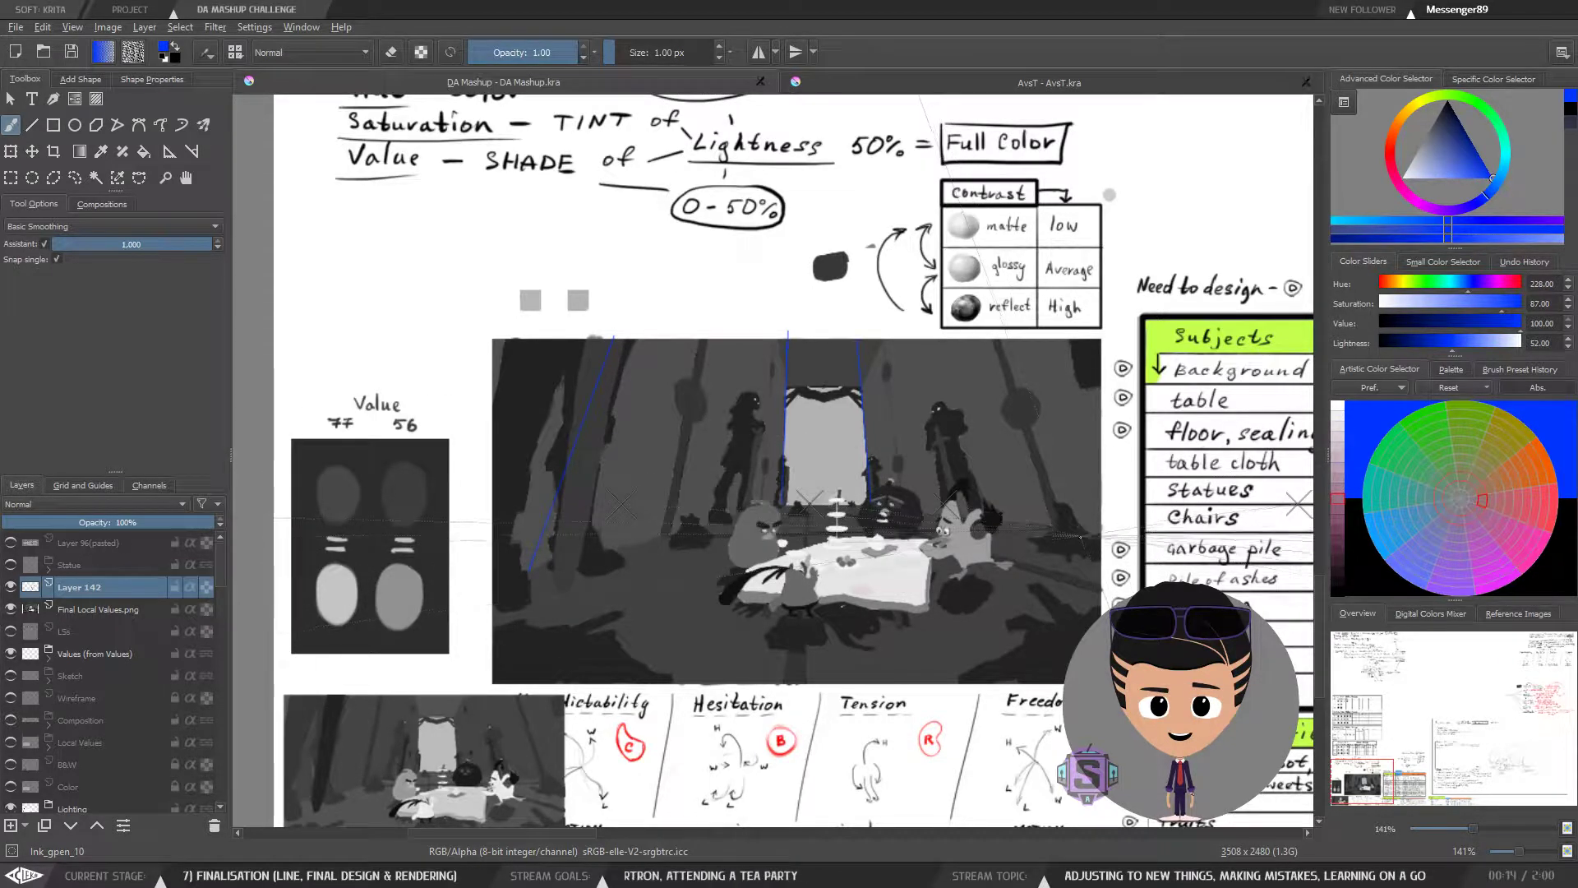
pyautogui.moveTo(1098, 560); pyautogui.dragTo(1013, 338)
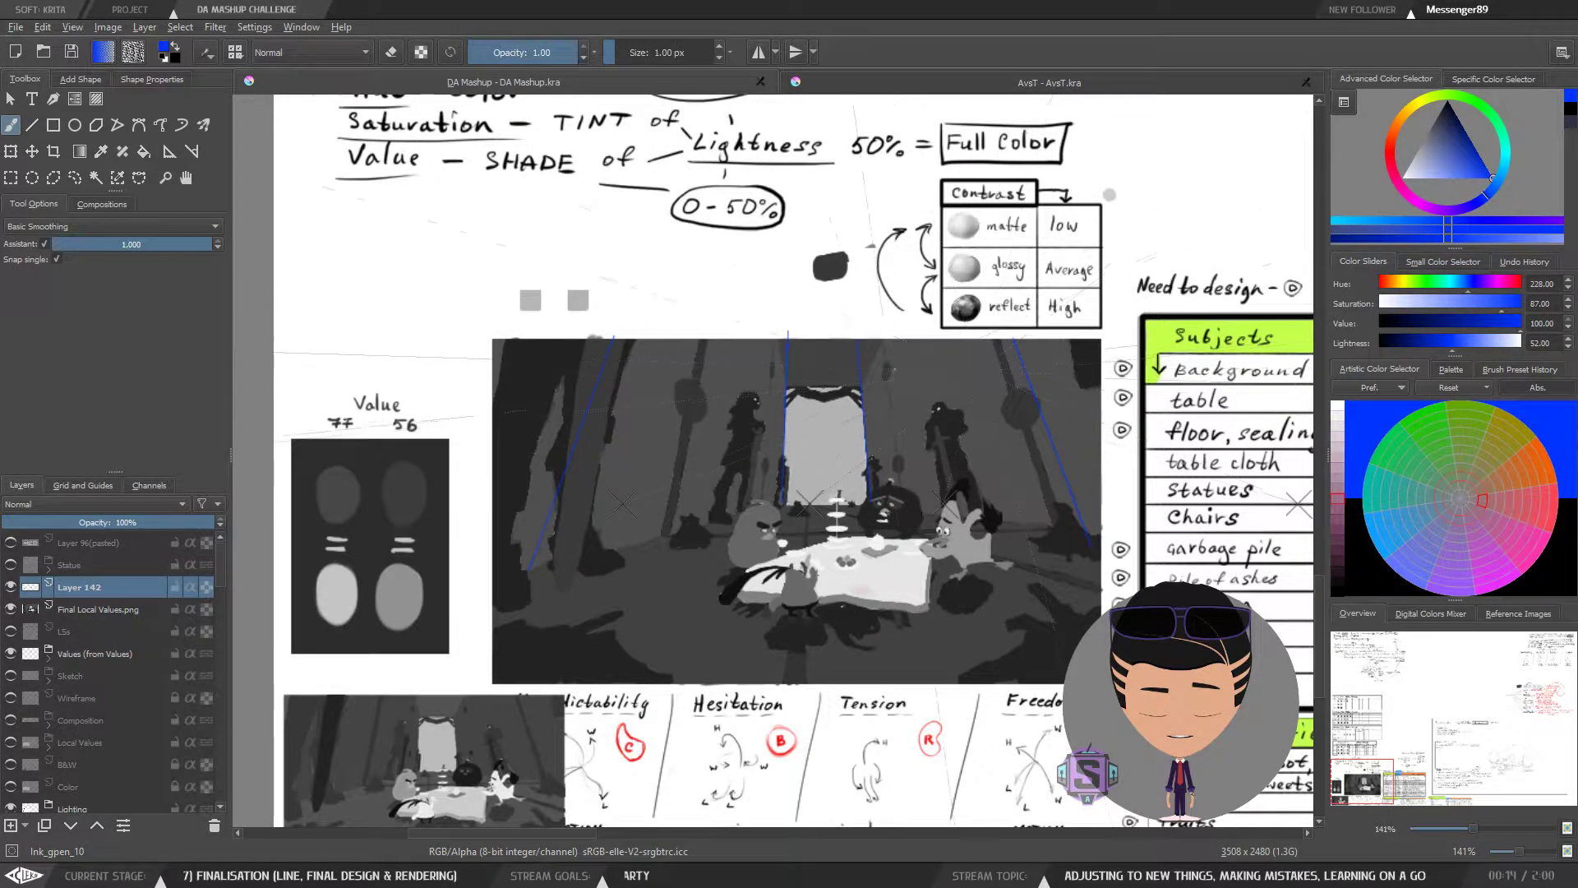
# Step: Examine the area above the picture, around the Value Range tables, where the upright guide lines converge
pyautogui.scroll(-5, 753, 382)
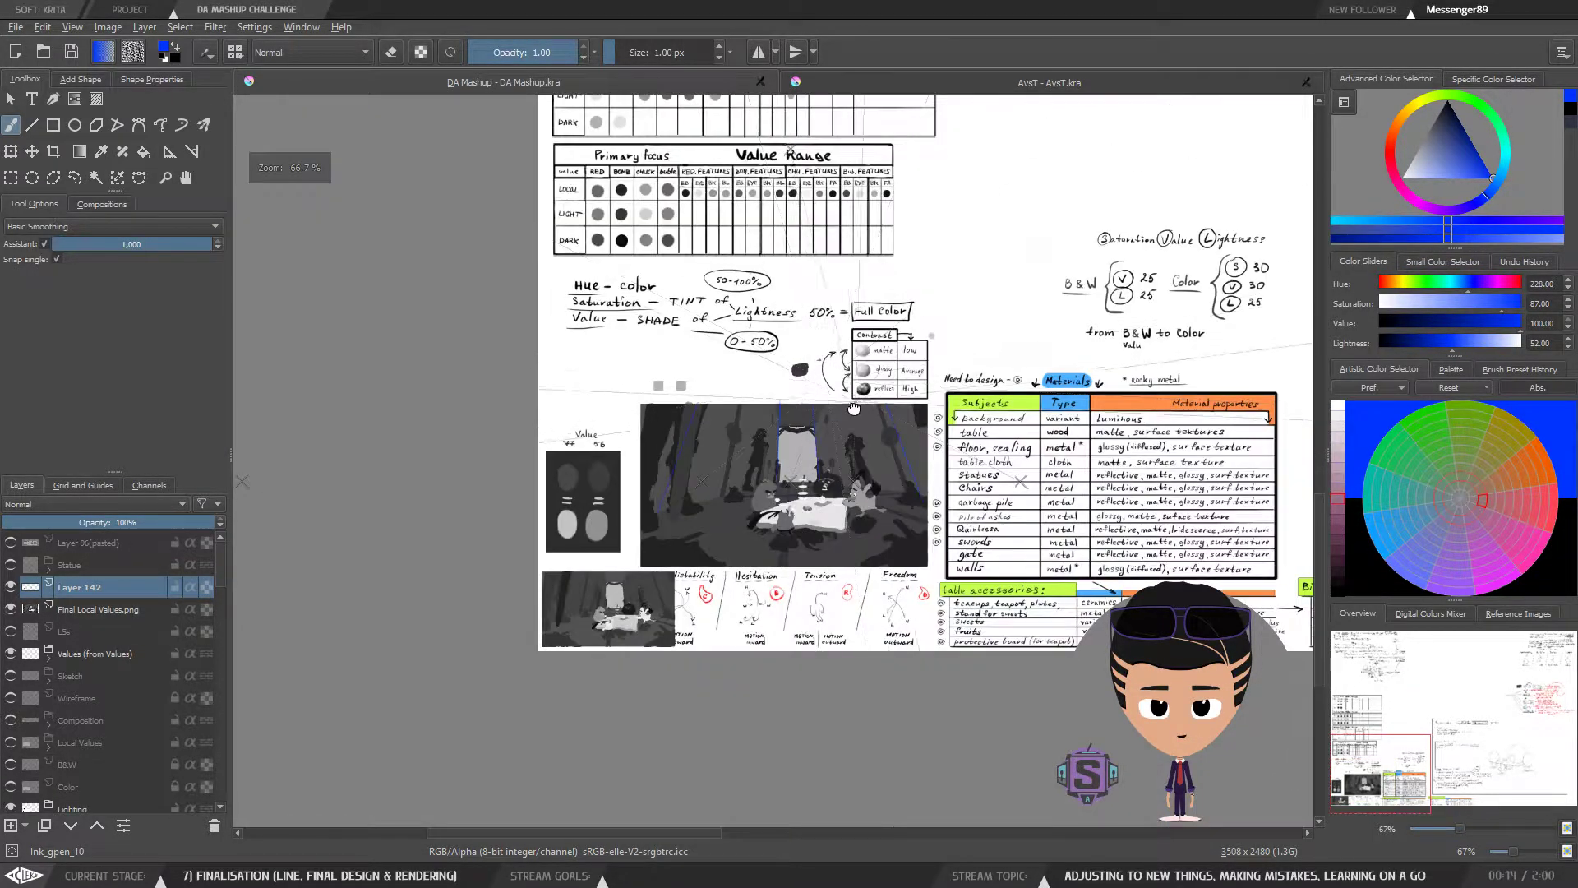
pyautogui.moveTo(740, 207); pyautogui.dragTo(731, 237)
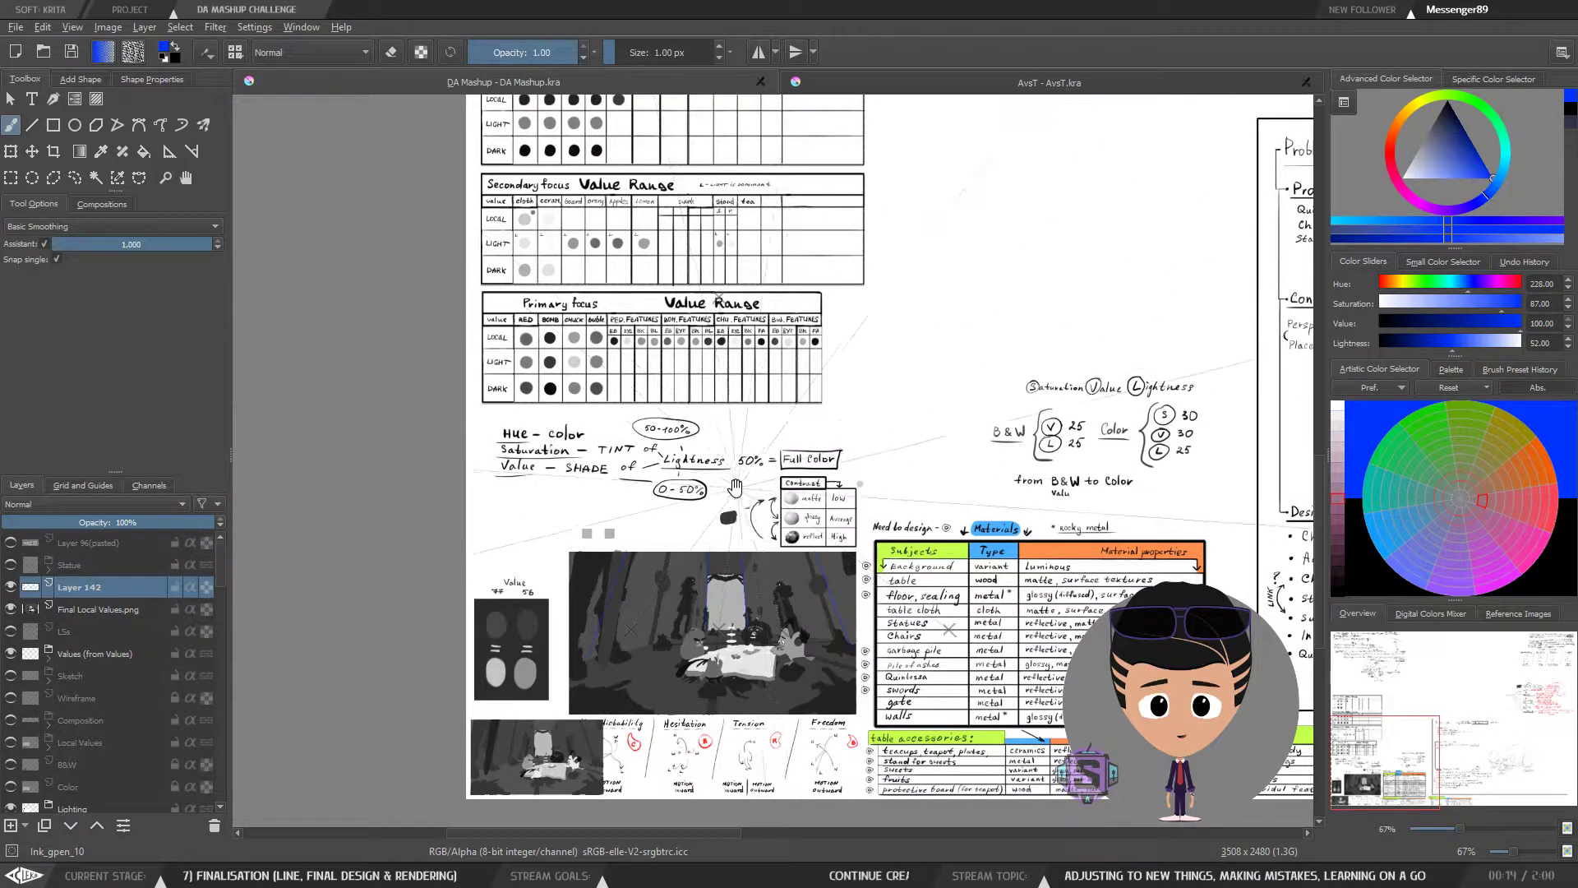
pyautogui.moveTo(726, 491); pyautogui.dragTo(744, 380)
pyautogui.moveTo(774, 290); pyautogui.dragTo(766, 330)
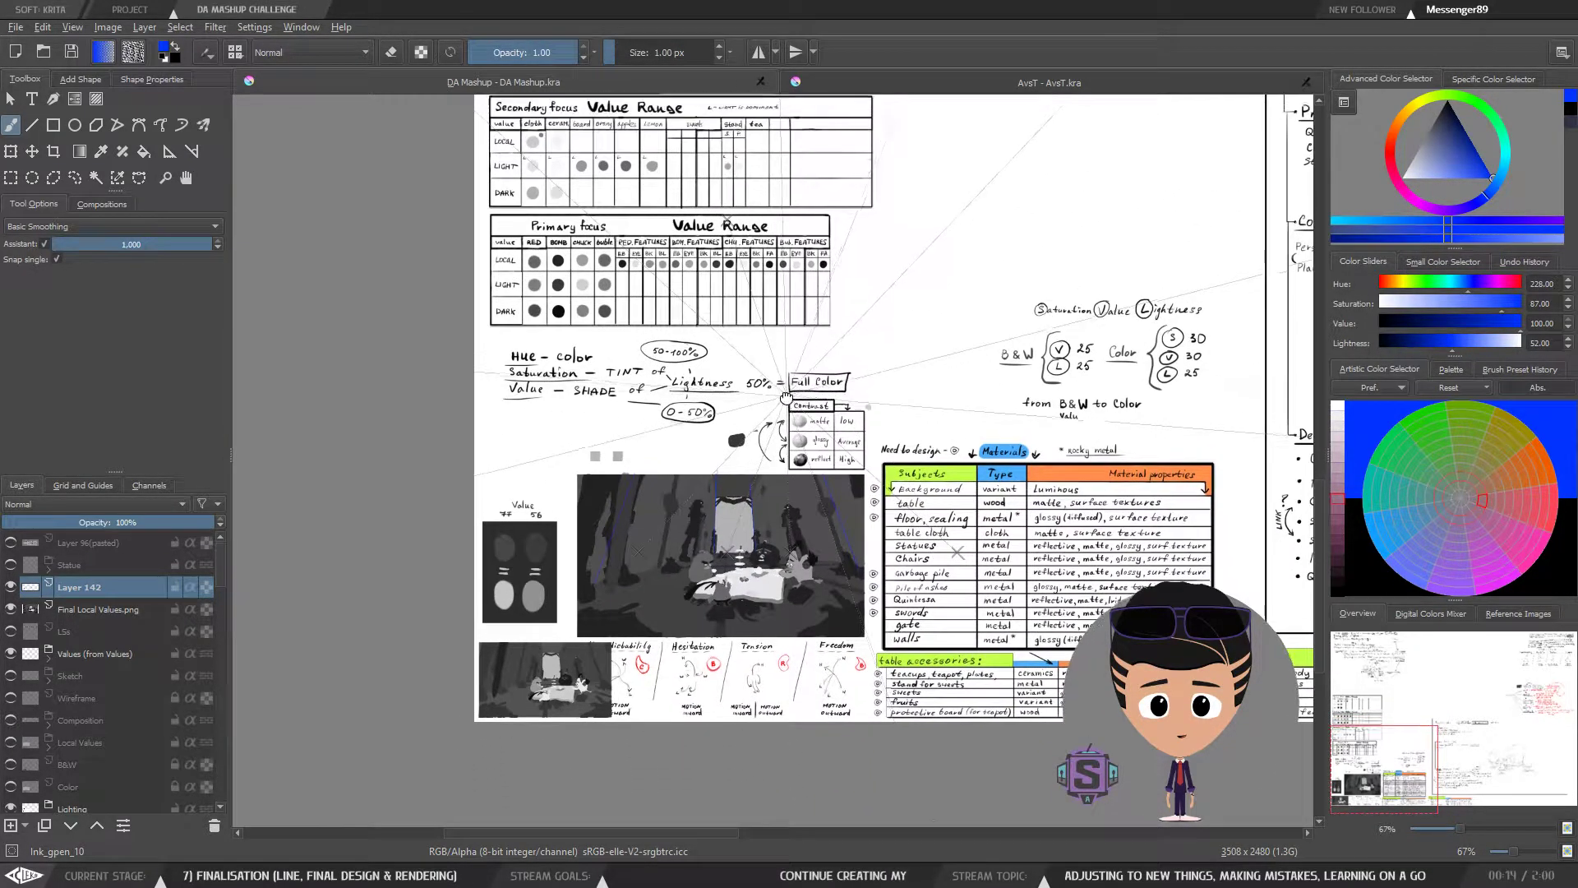
pyautogui.scroll(2, 766, 329)
pyautogui.moveTo(741, 270); pyautogui.dragTo(729, 606)
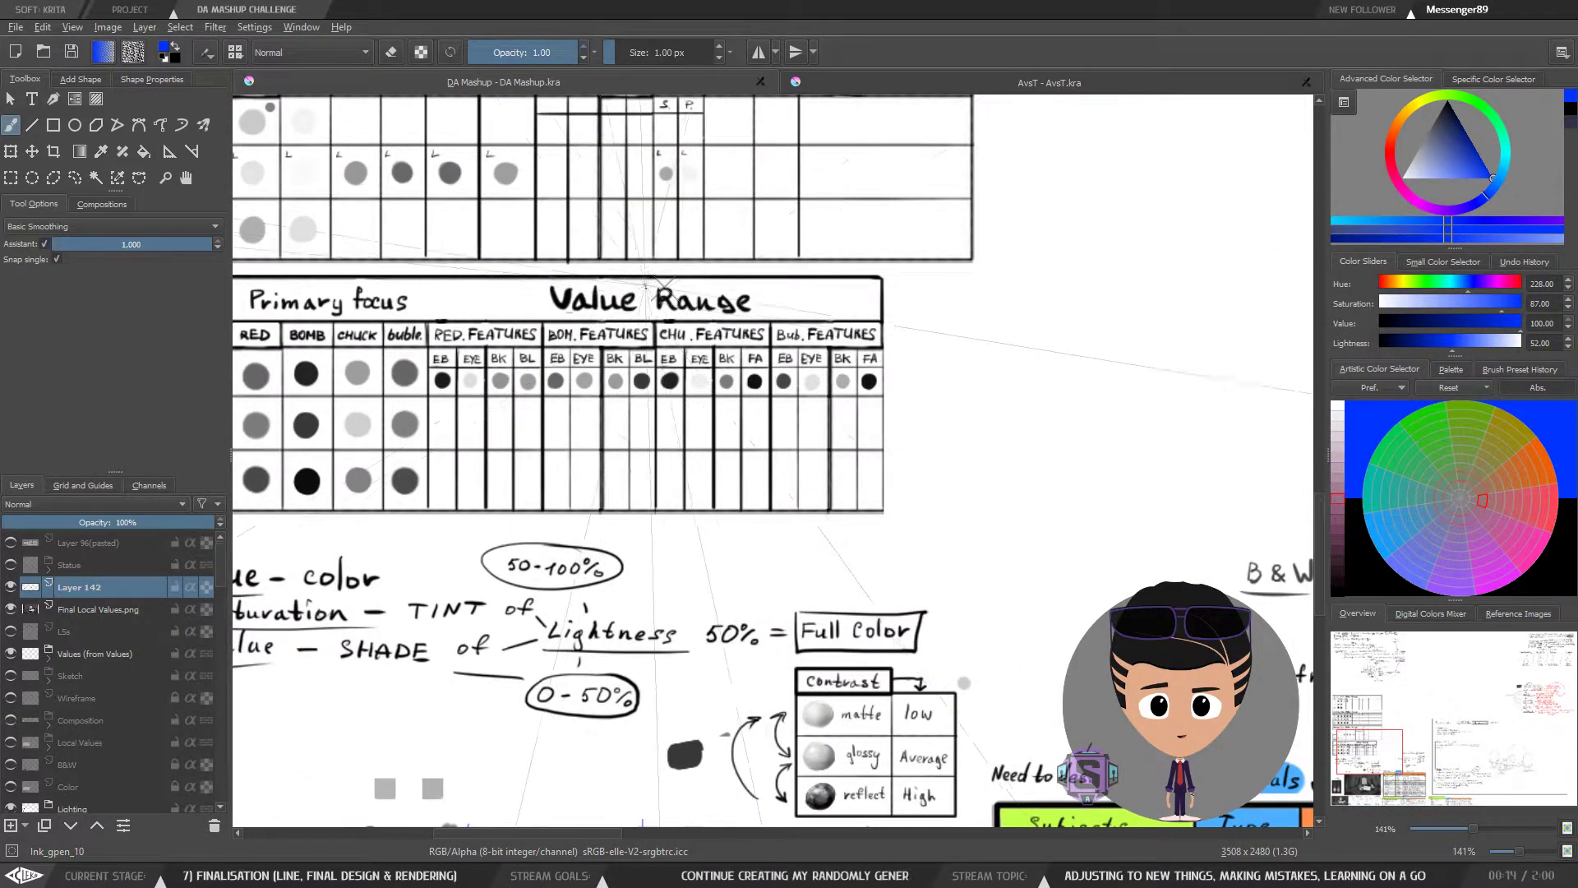
pyautogui.moveTo(701, 612); pyautogui.dragTo(783, 362)
pyautogui.moveTo(738, 744); pyautogui.dragTo(795, 496)
pyautogui.scroll(2, 773, 460)
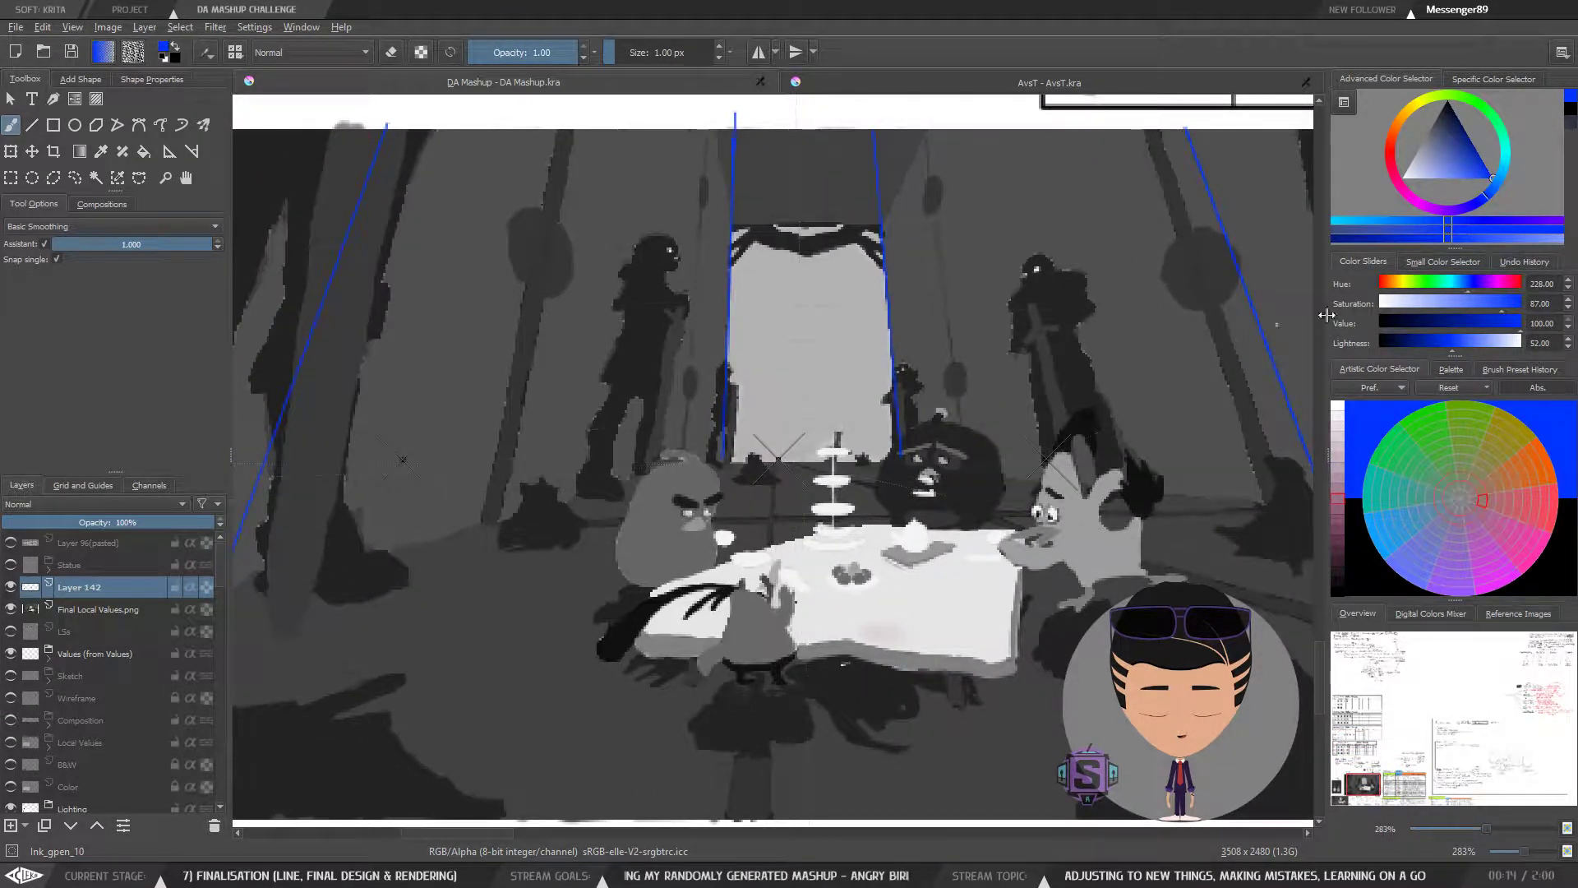
# Step: Set the painting colour to red with hue 9 and try to draw a horizon line through the vanishing points, switching to the Line tool
pyautogui.moveTo(1392, 150); pyautogui.dragTo(1388, 143)
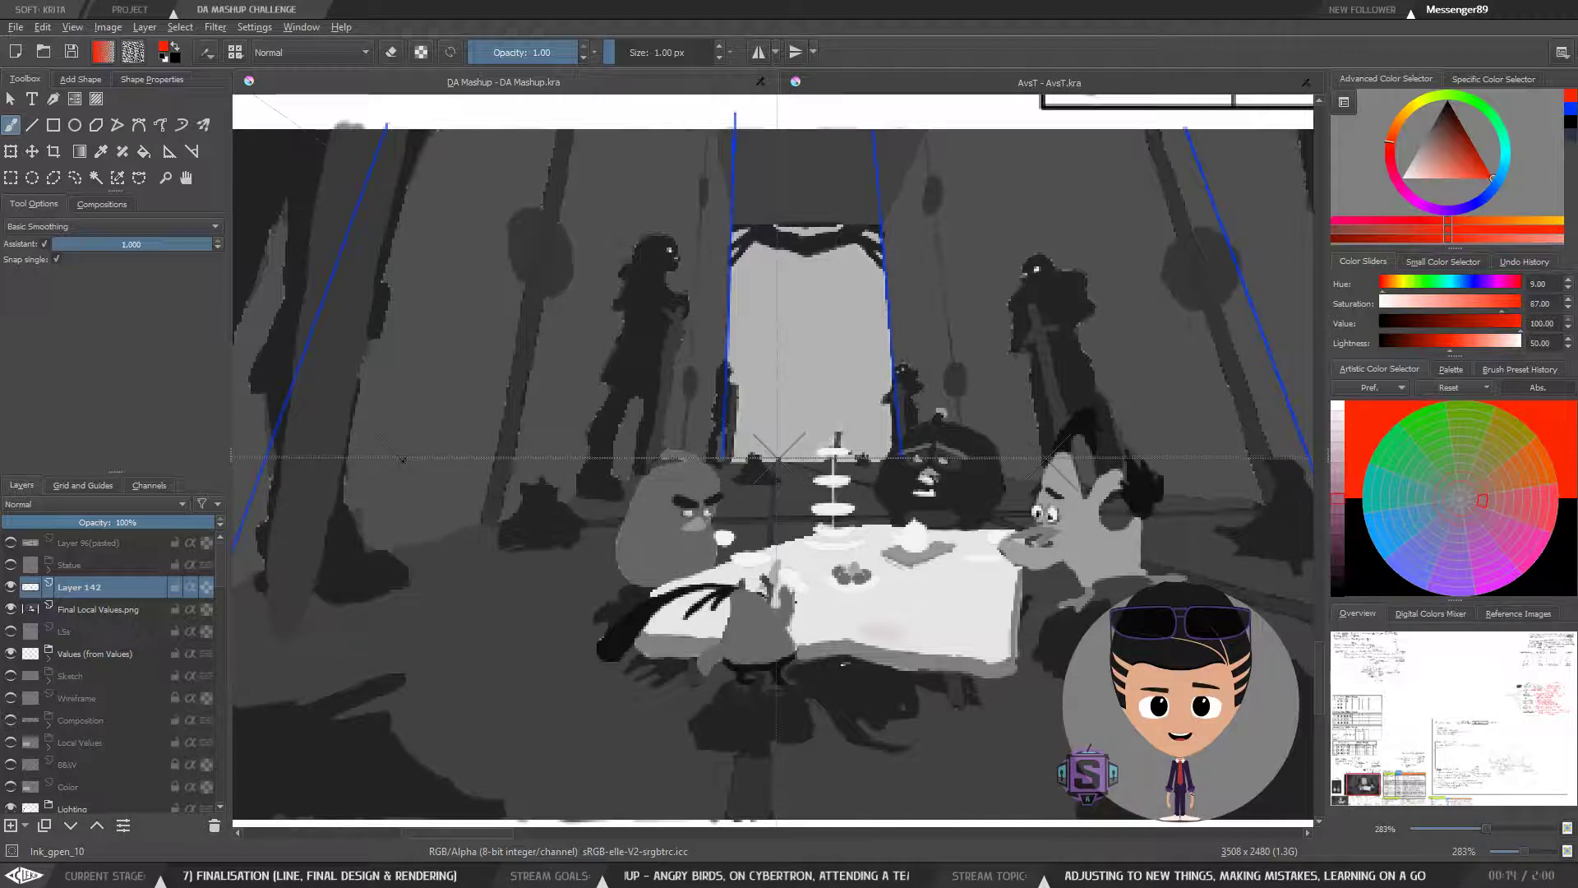
pyautogui.moveTo(777, 460); pyautogui.dragTo(390, 459)
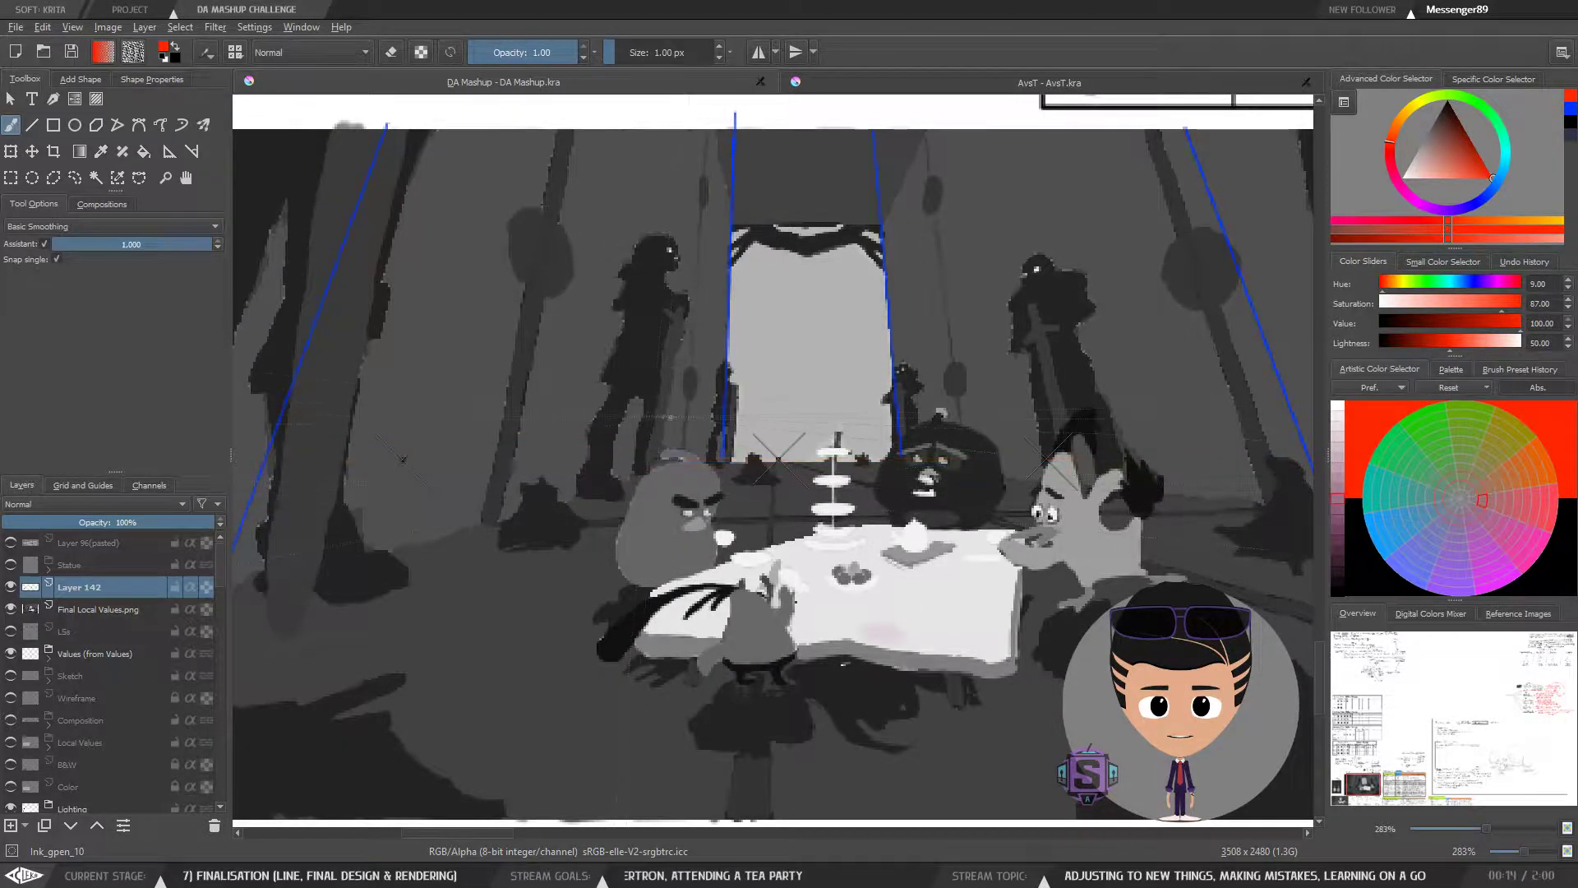
pyautogui.press('v')
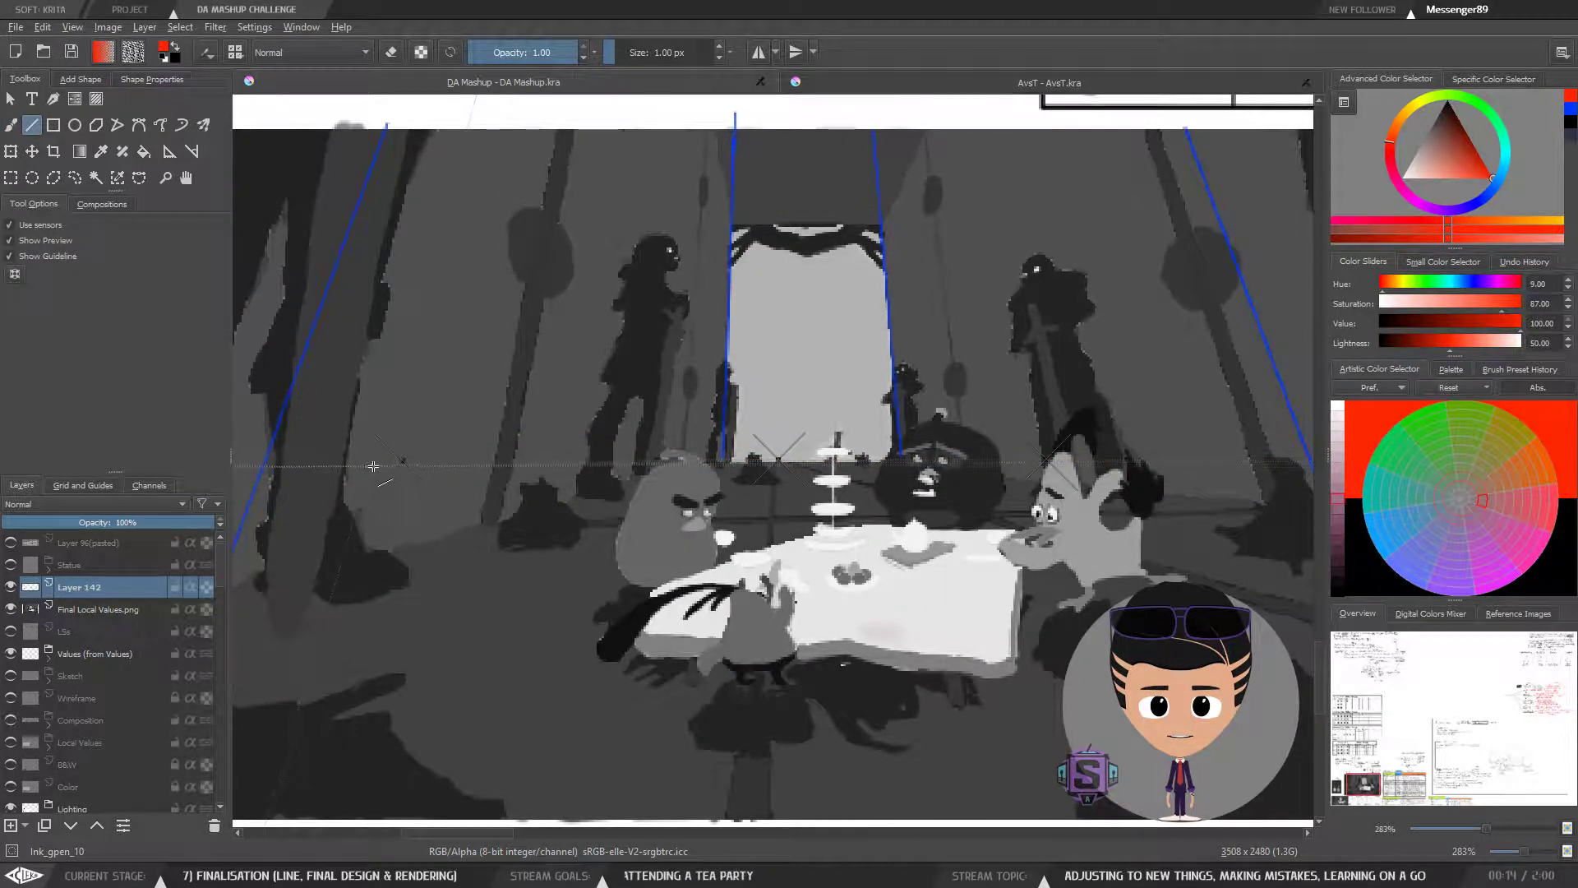
pyautogui.moveTo(364, 460); pyautogui.dragTo(897, 519)
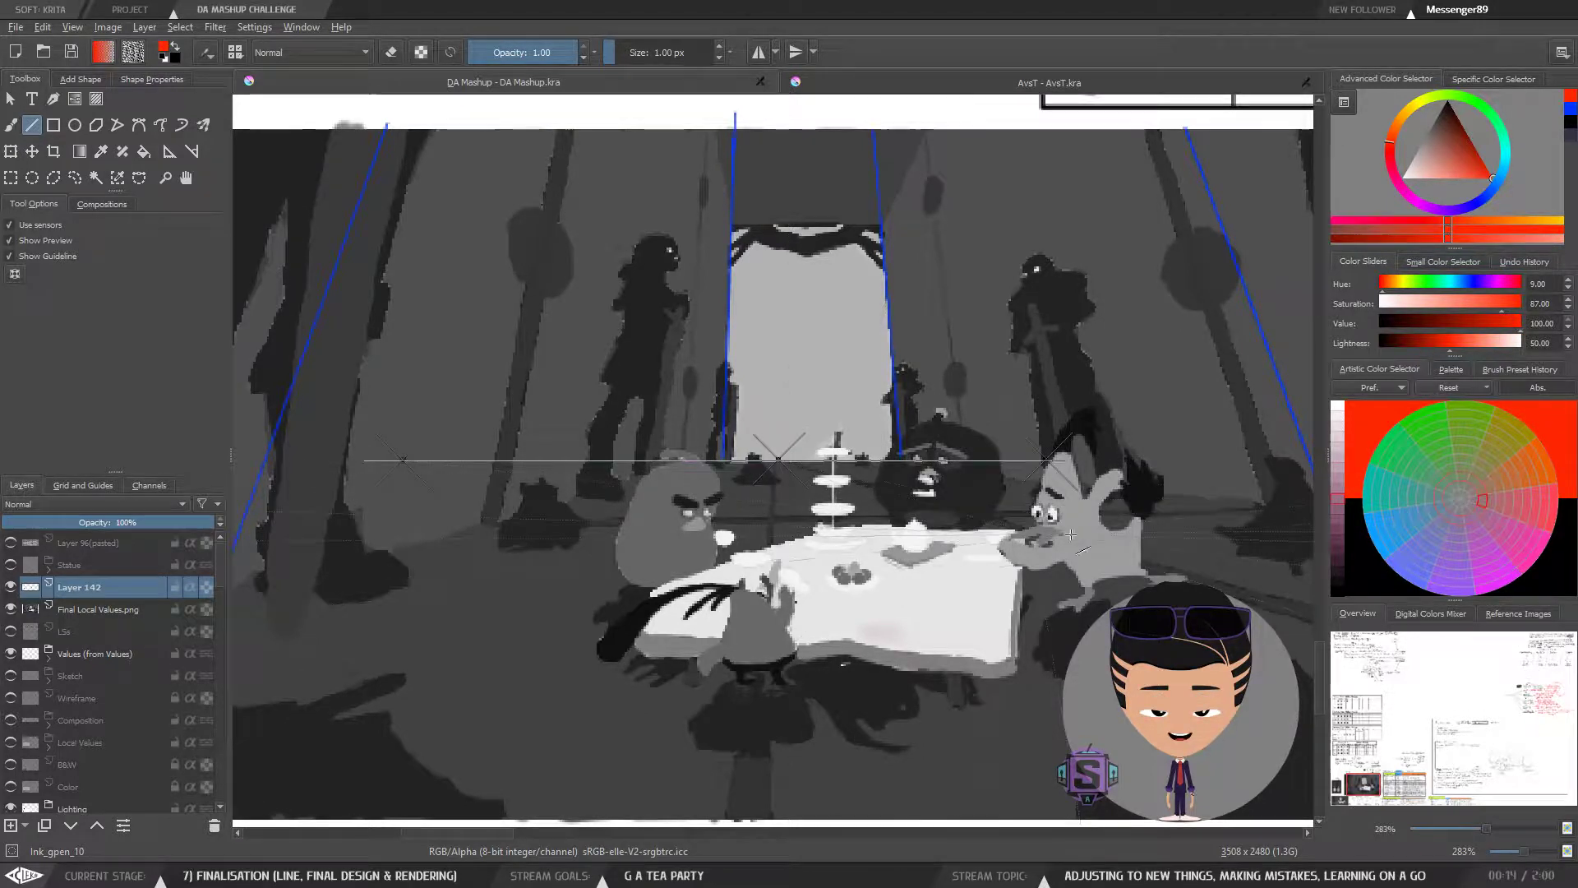
pyautogui.press('-')
pyautogui.press('-')
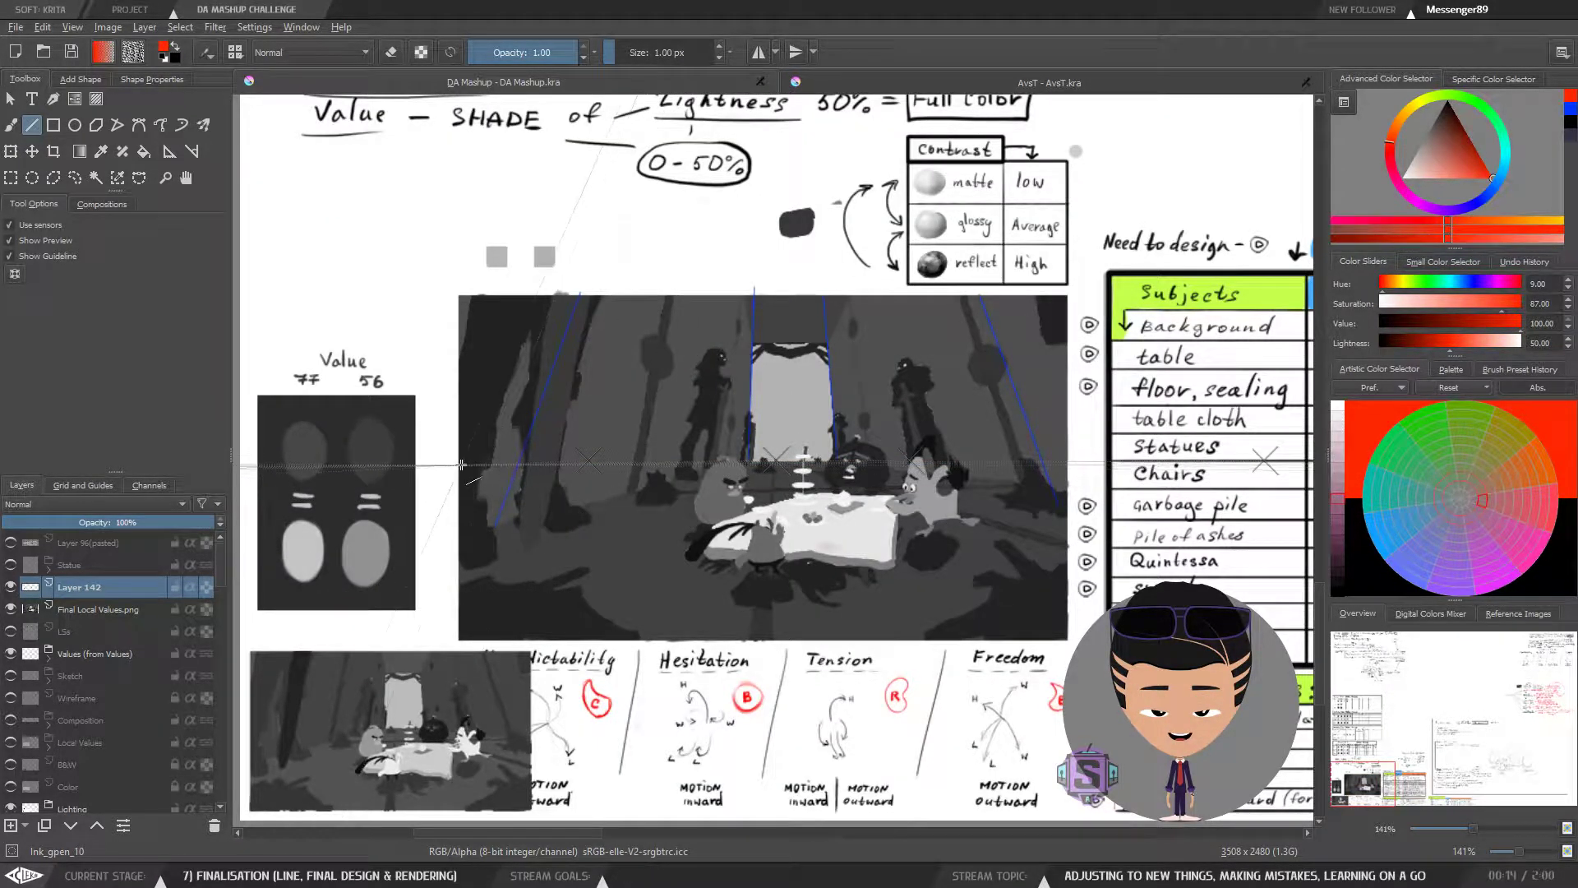
pyautogui.press('+')
pyautogui.press('+')
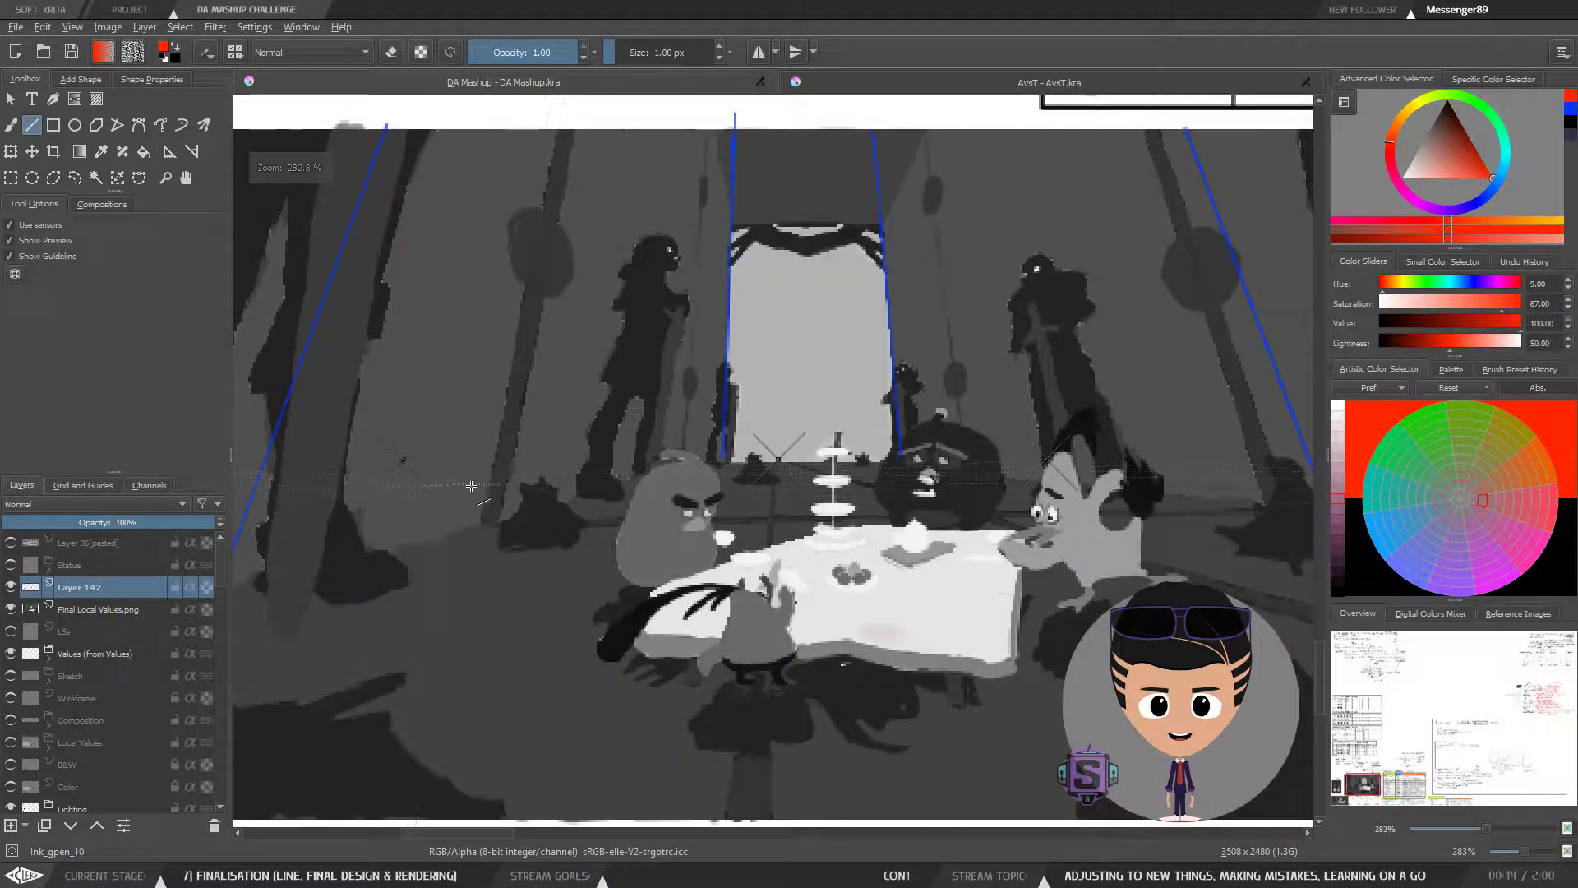
pyautogui.moveTo(492, 489); pyautogui.dragTo(550, 479)
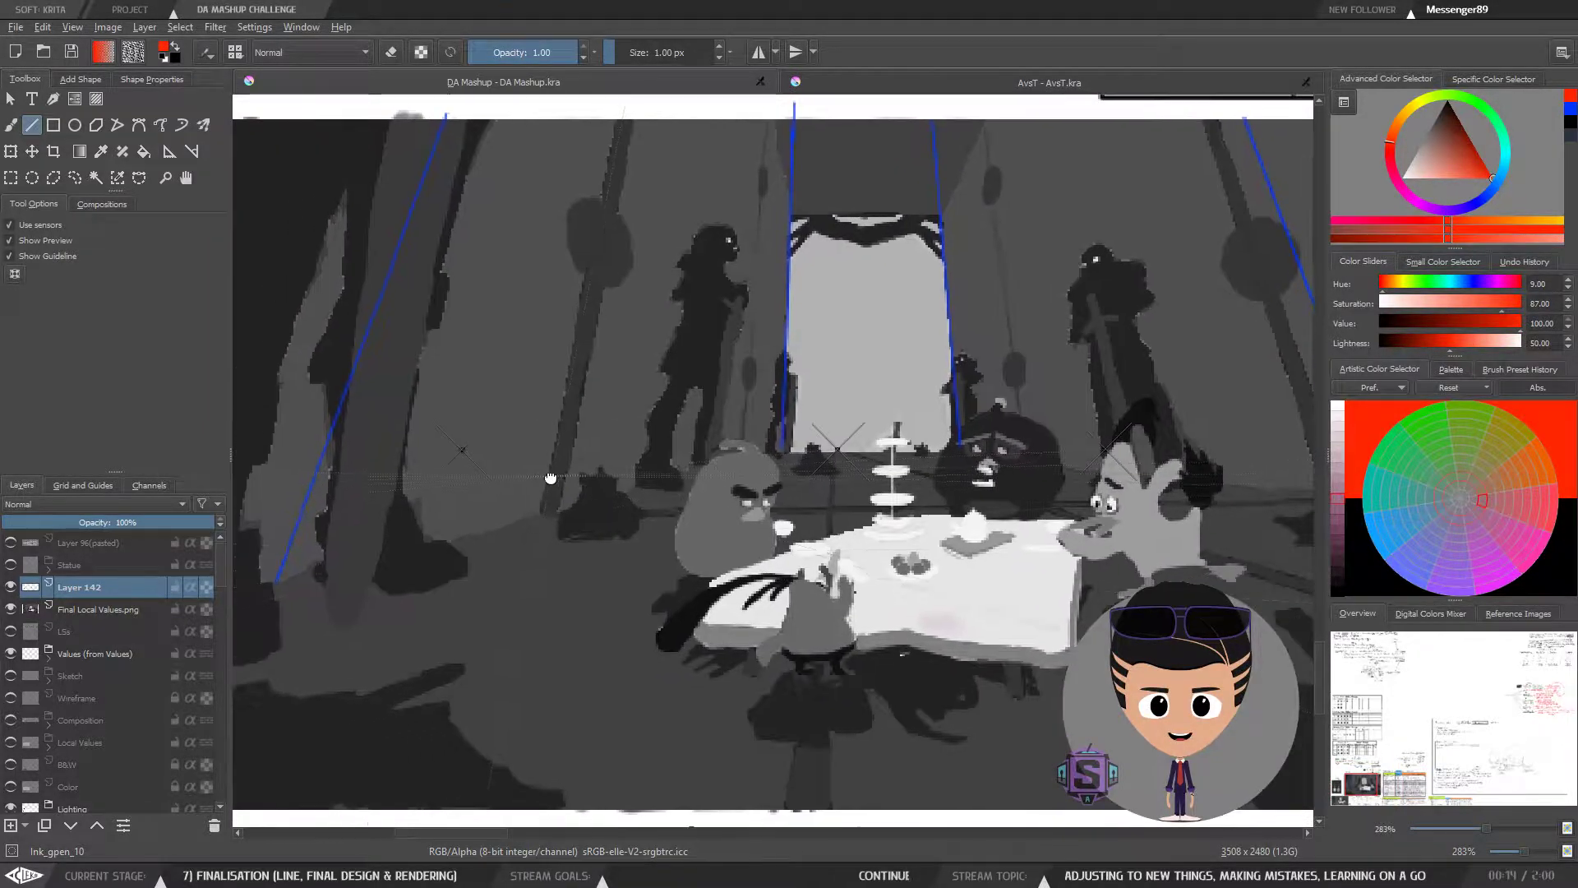
# Step: Add a new paint layer above the blue guide lines and draw a straight red horizon line across the picture's full width
pyautogui.click(12, 828)
pyautogui.press('-')
pyautogui.press('-')
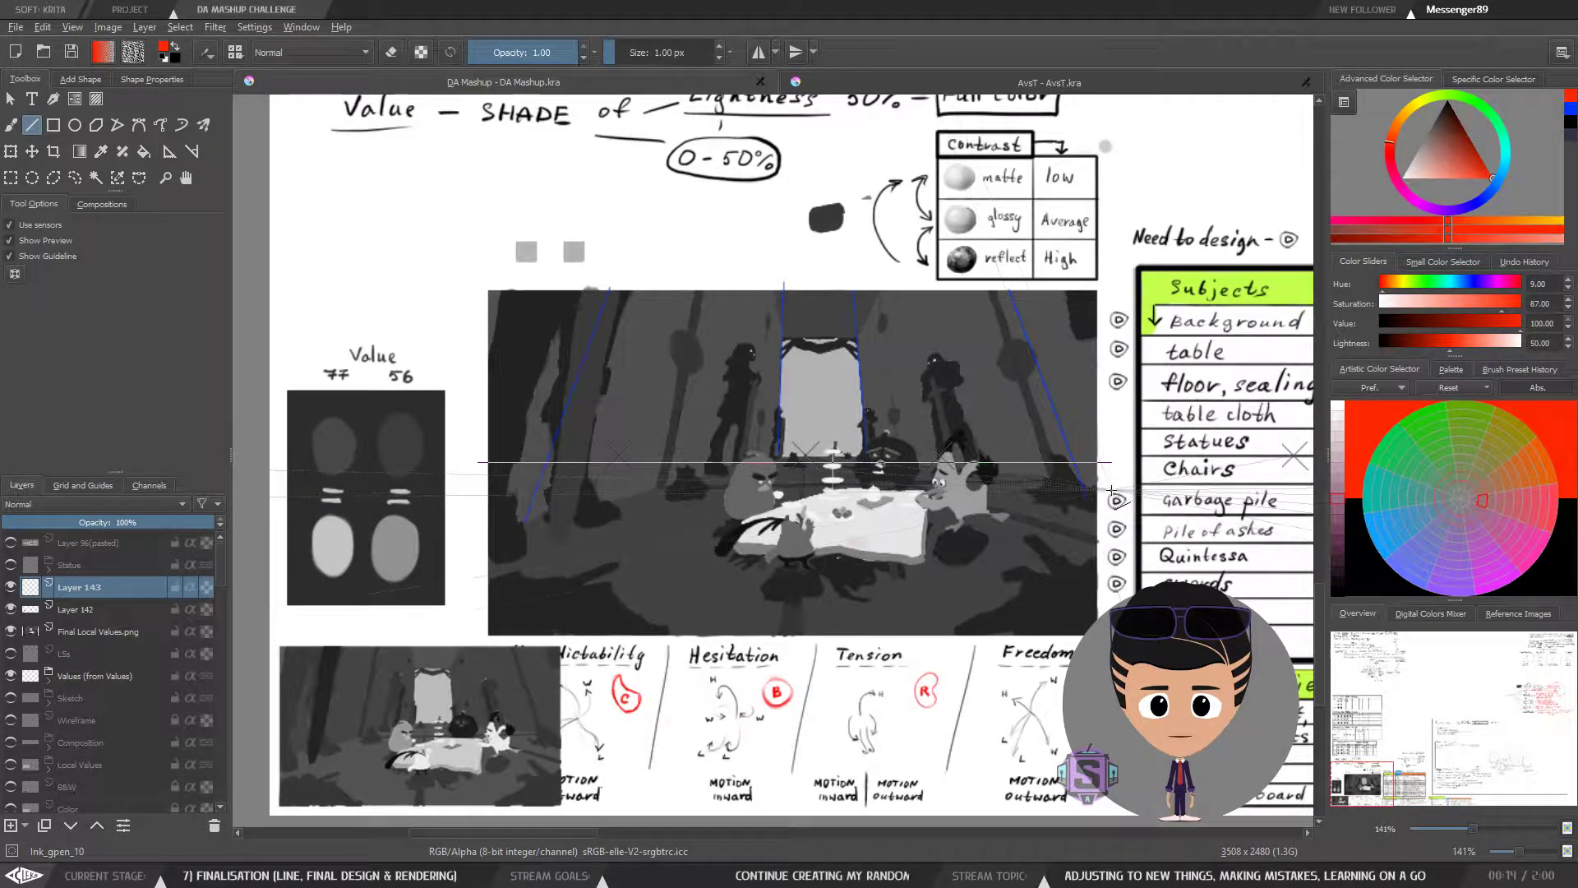
pyautogui.moveTo(1106, 490); pyautogui.dragTo(1105, 493)
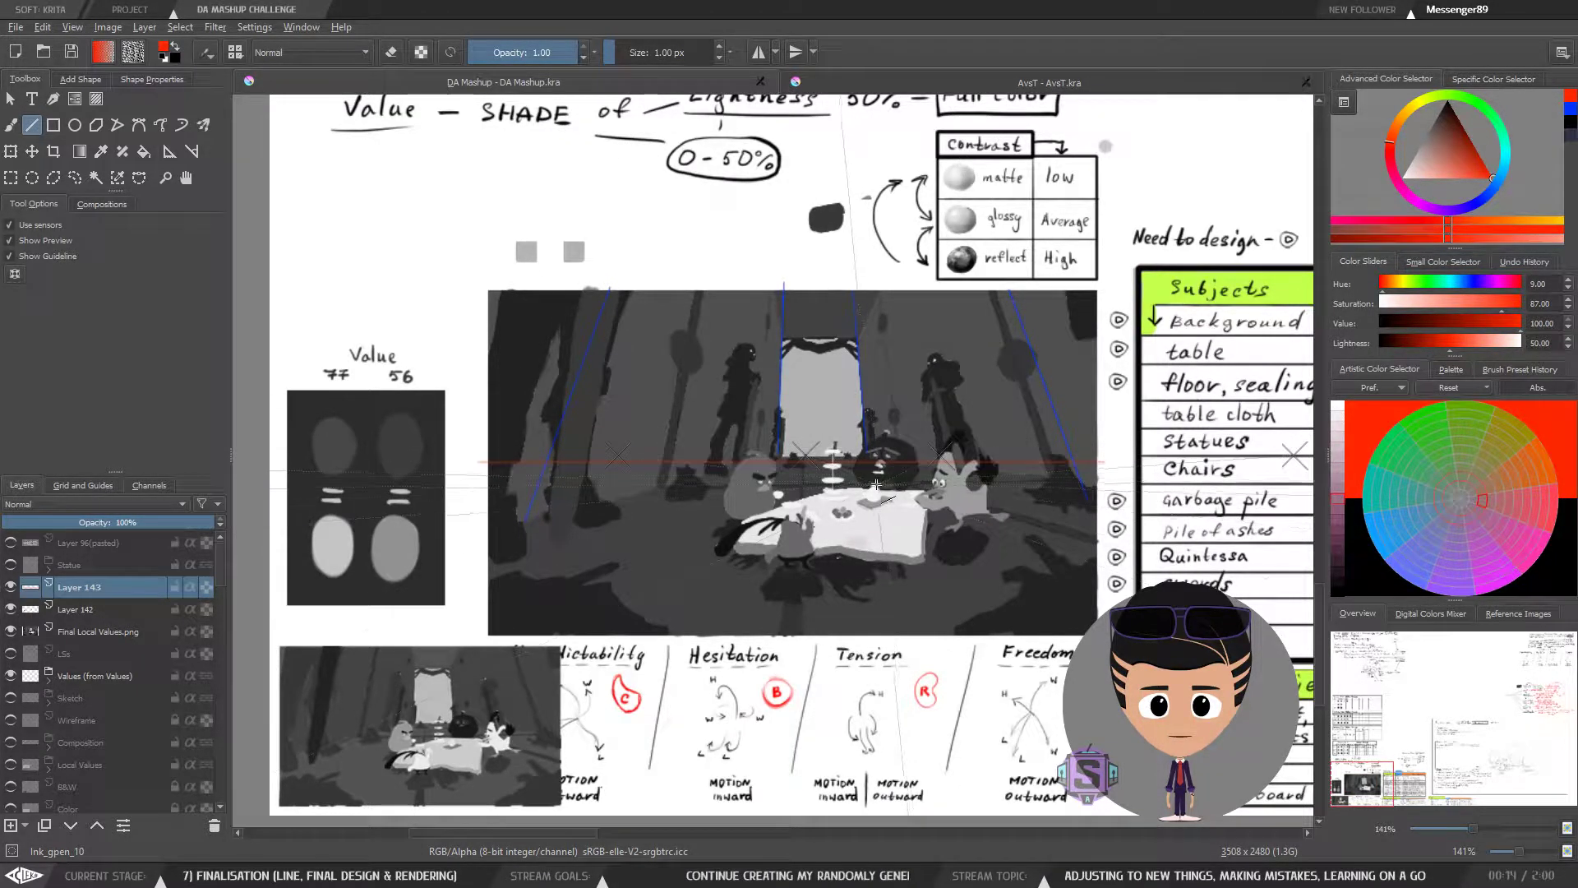
# Step: Move the red horizon line up so that it runs through the central vanishing point below the bright gate
pyautogui.scroll(6, 828, 452)
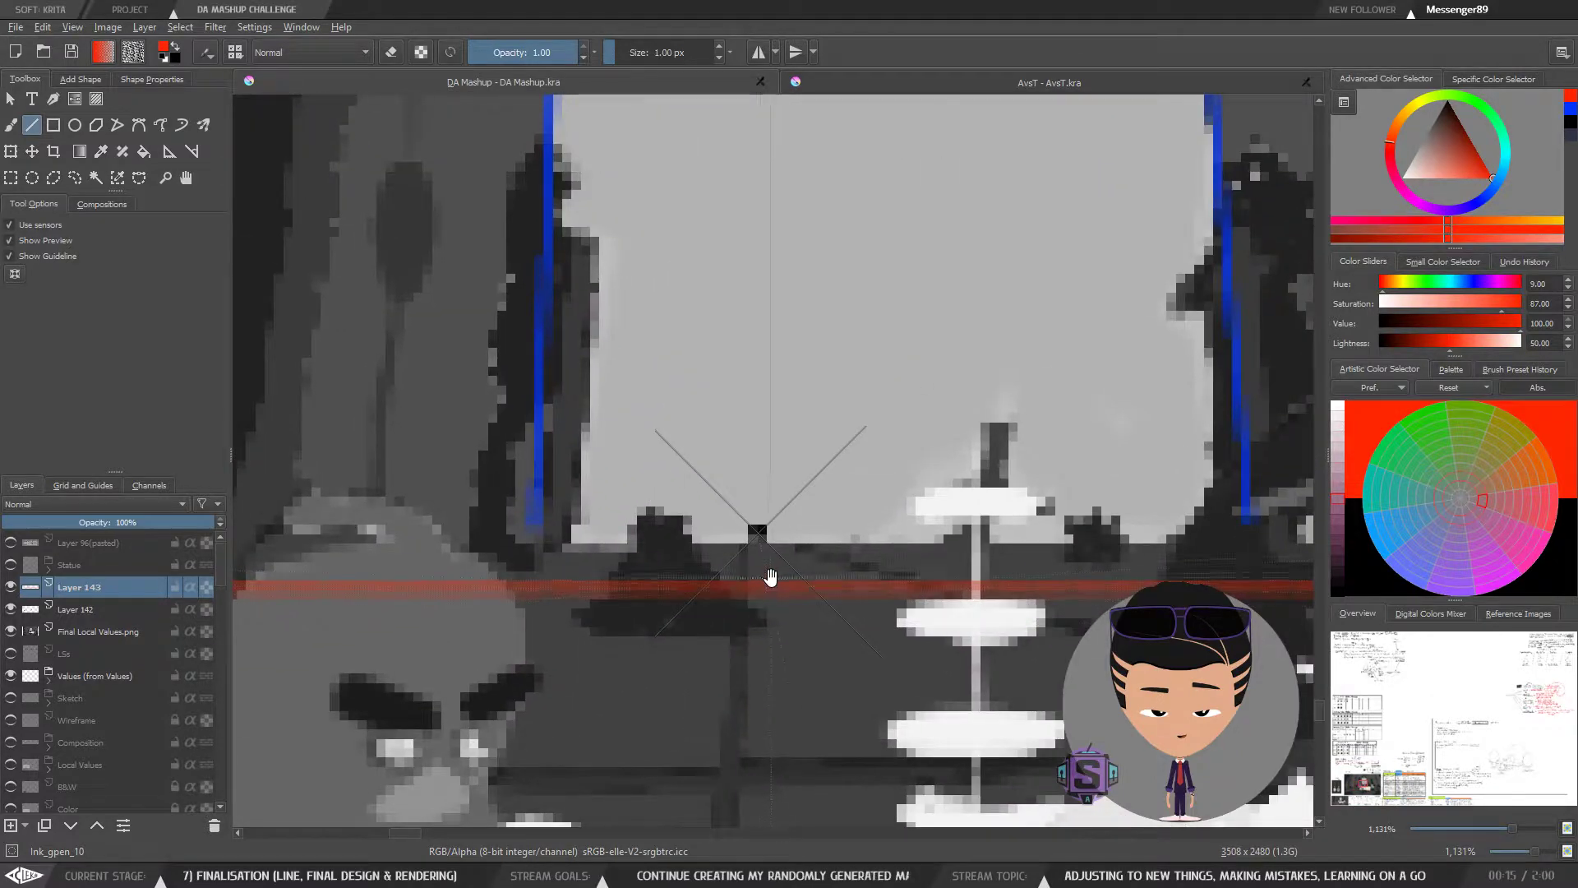
pyautogui.press('t')
pyautogui.moveTo(772, 586); pyautogui.dragTo(824, 531)
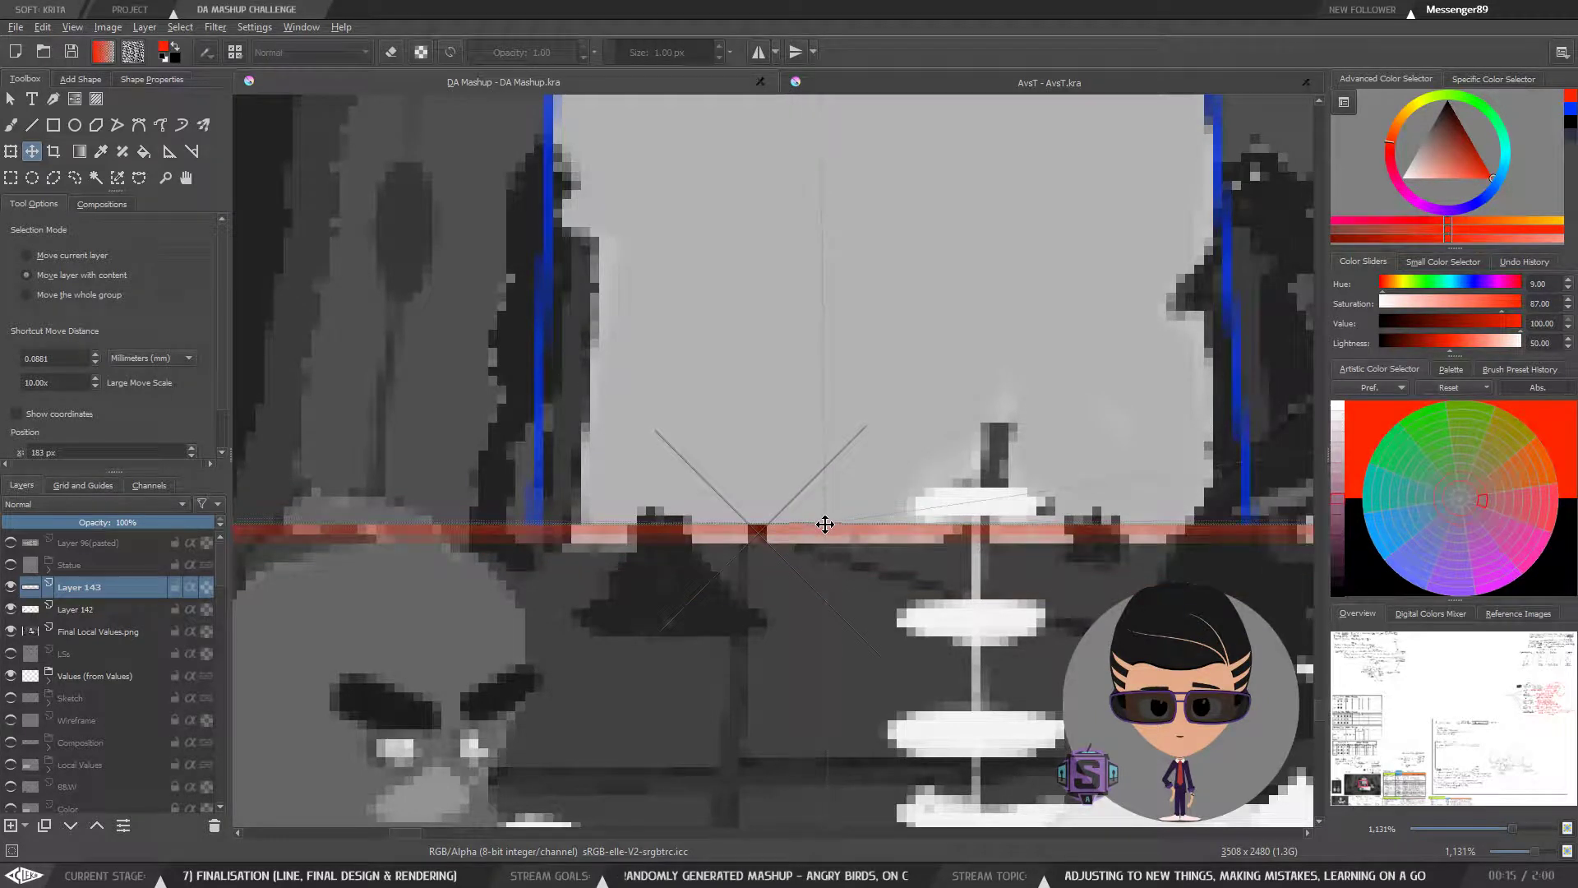
pyautogui.press('b')
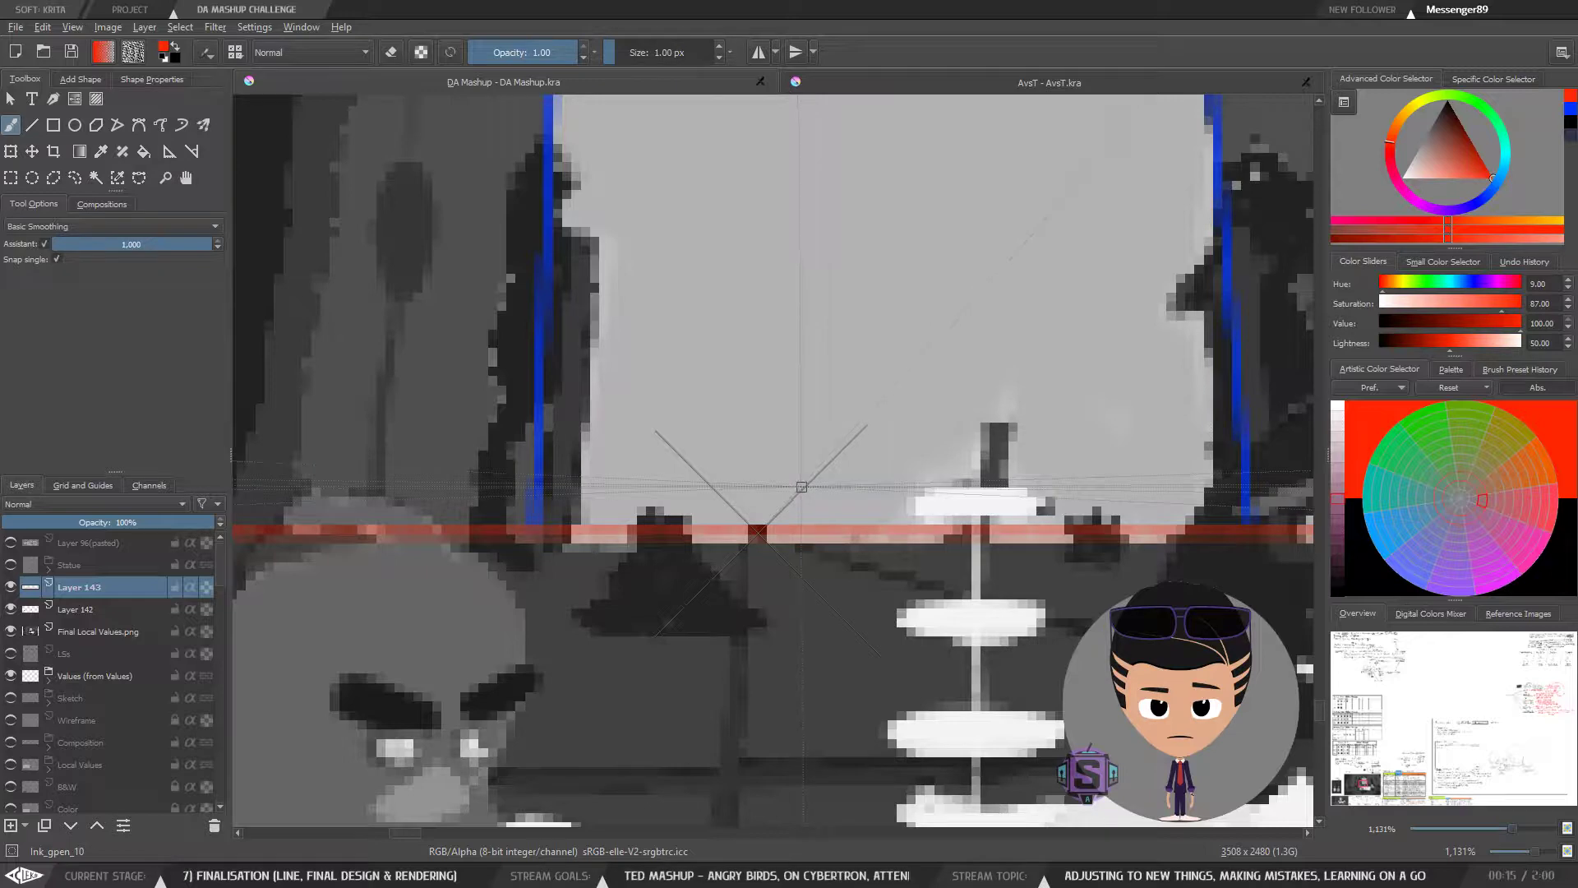
pyautogui.press('t')
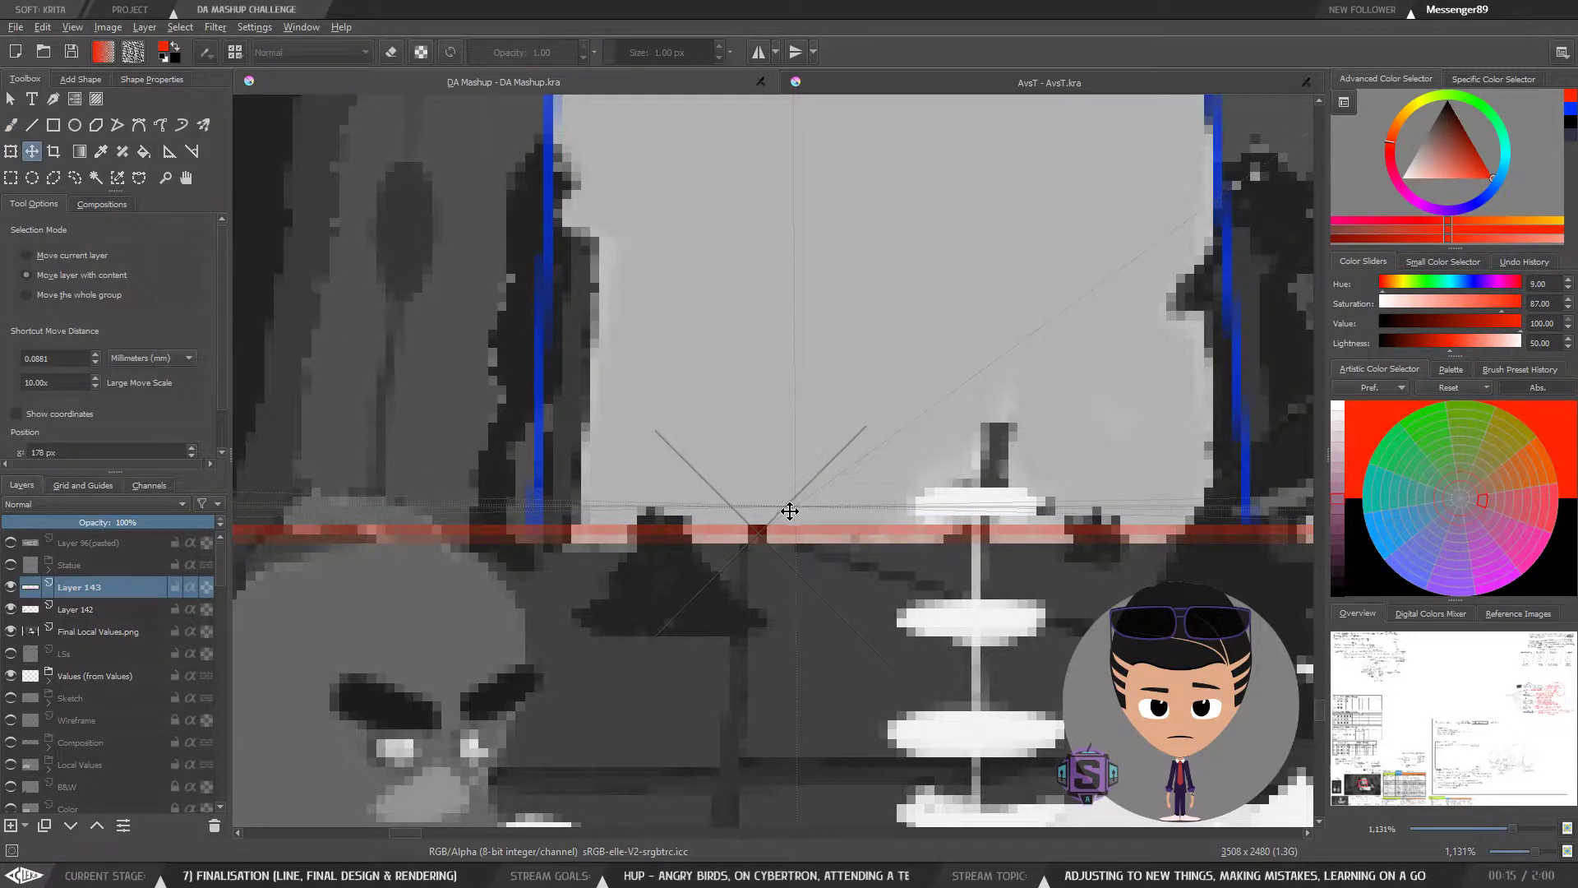
pyautogui.scroll(-10, 785, 510)
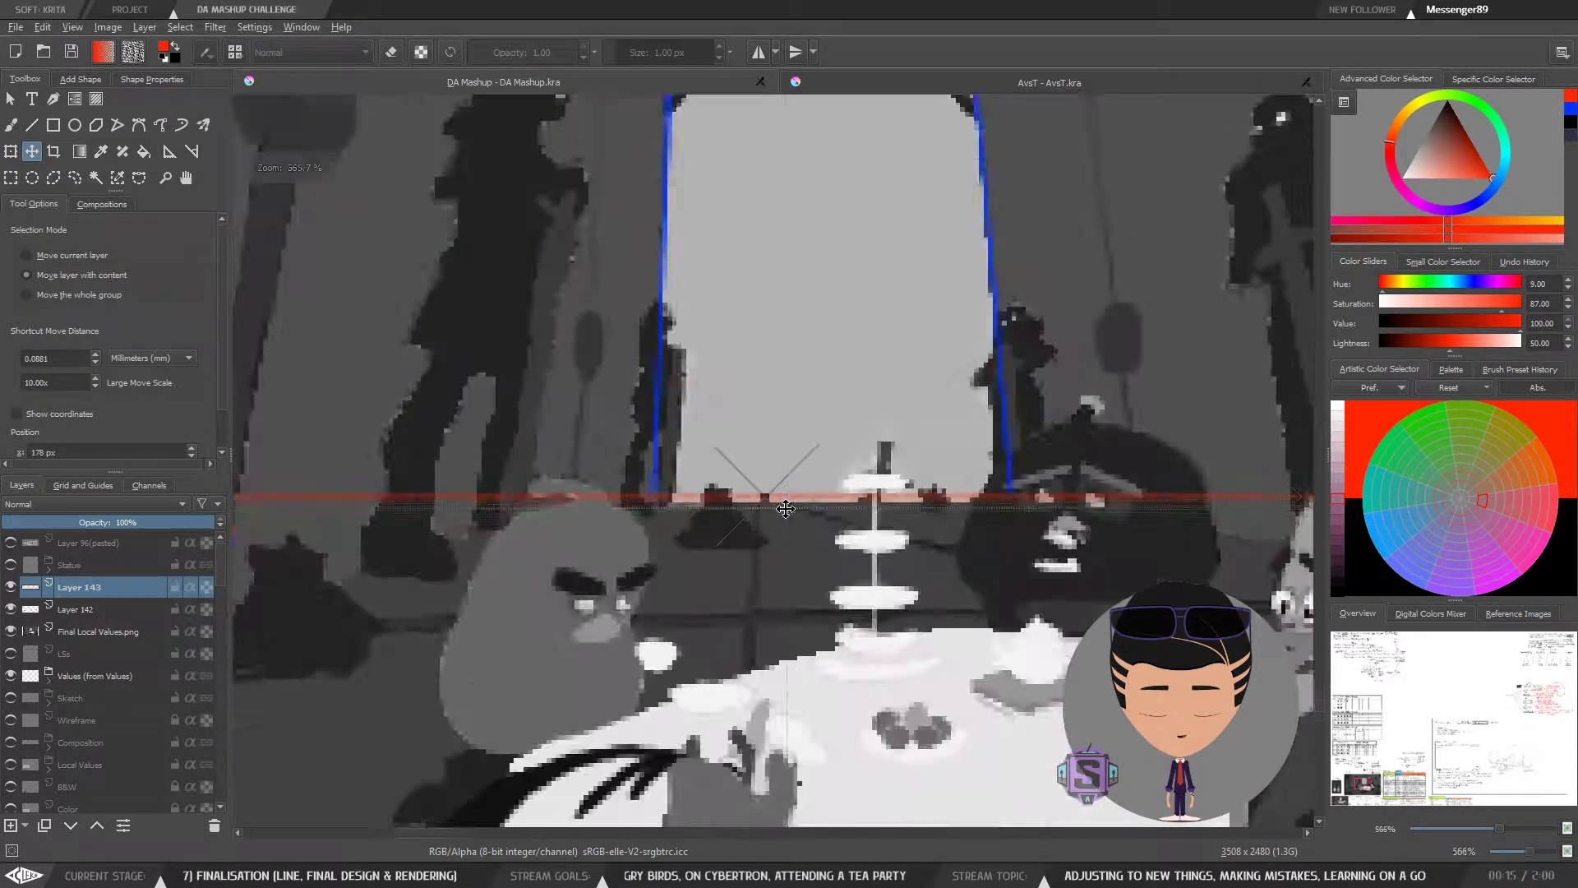
# Step: Examine close up how the red horizon line meets the left and central vanishing points of the picture
pyautogui.press('b')
pyautogui.scroll(6, 697, 514)
pyautogui.scroll(6, 697, 513)
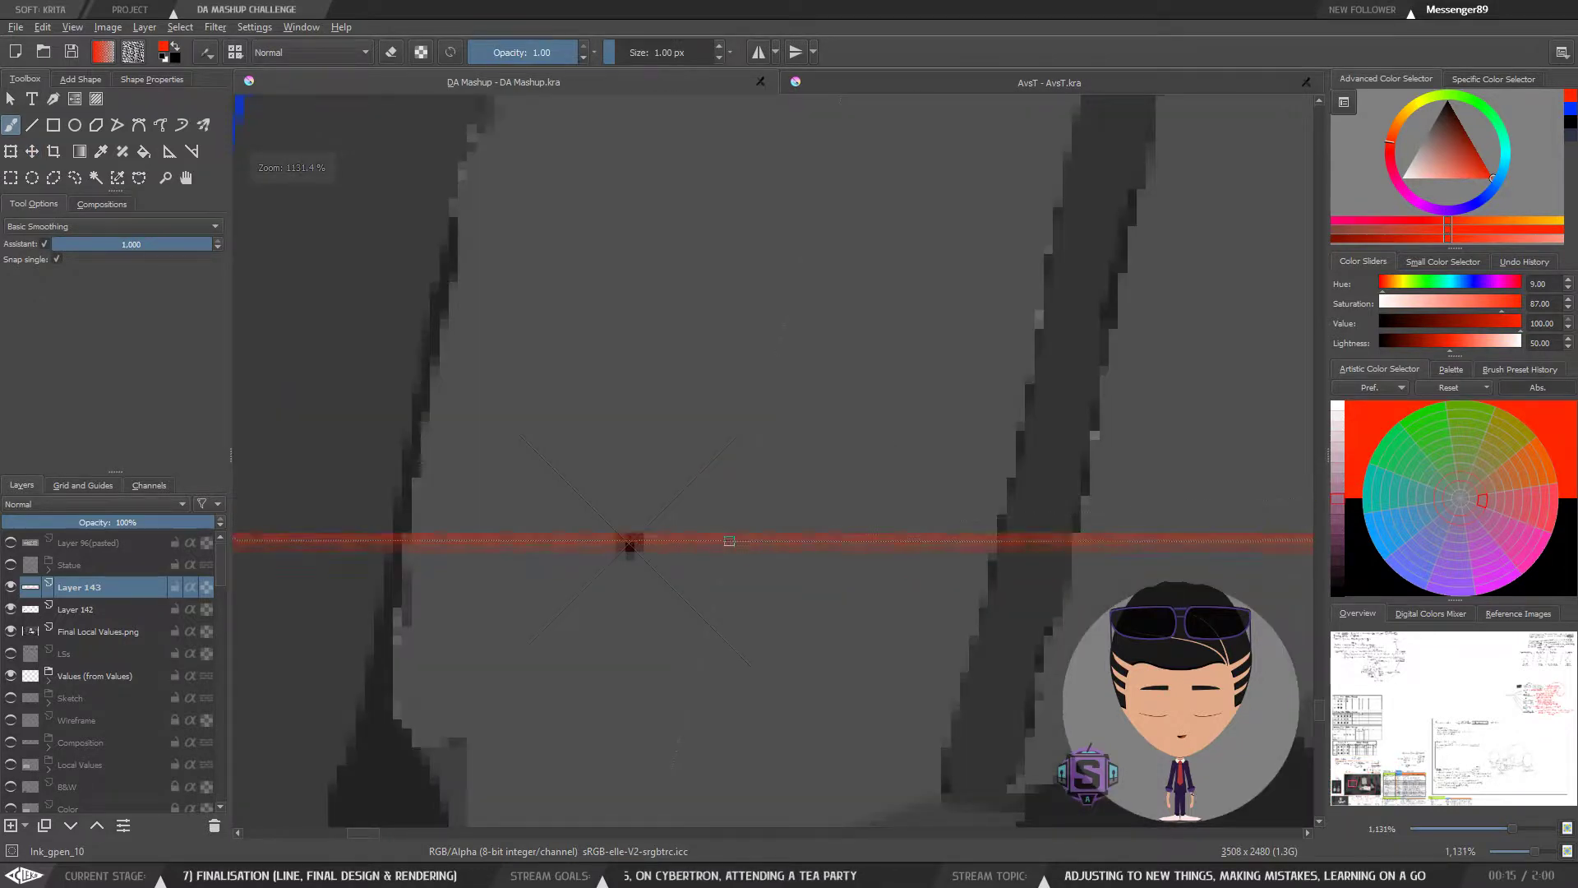
pyautogui.scroll(-2, 631, 635)
pyautogui.scroll(-4, 700, 502)
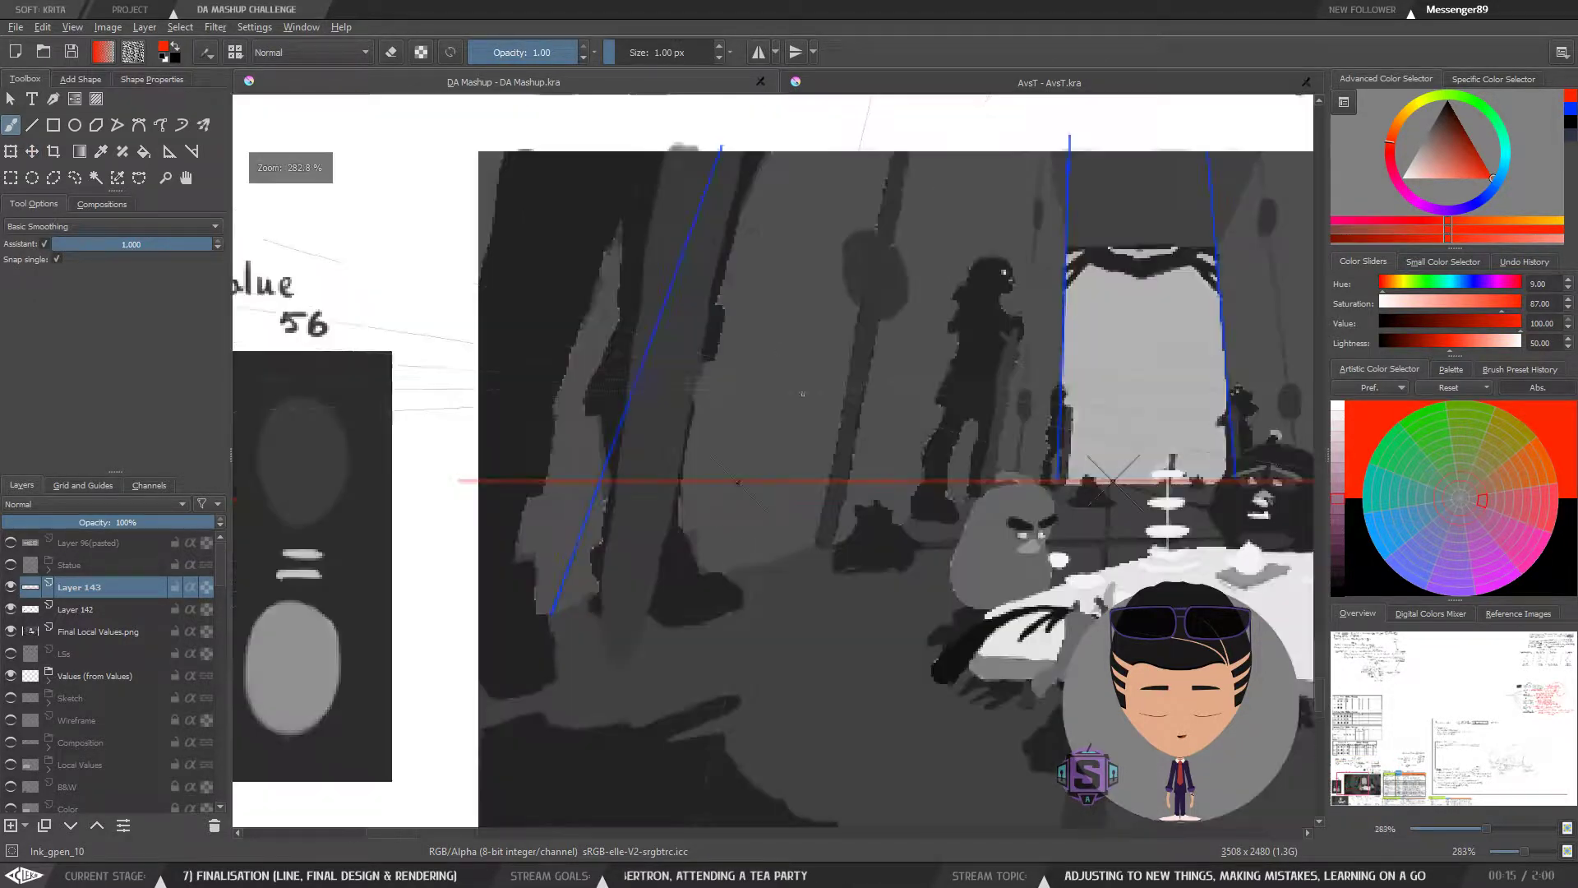
pyautogui.scroll(6, 1011, 560)
pyautogui.press('+')
pyautogui.press('+')
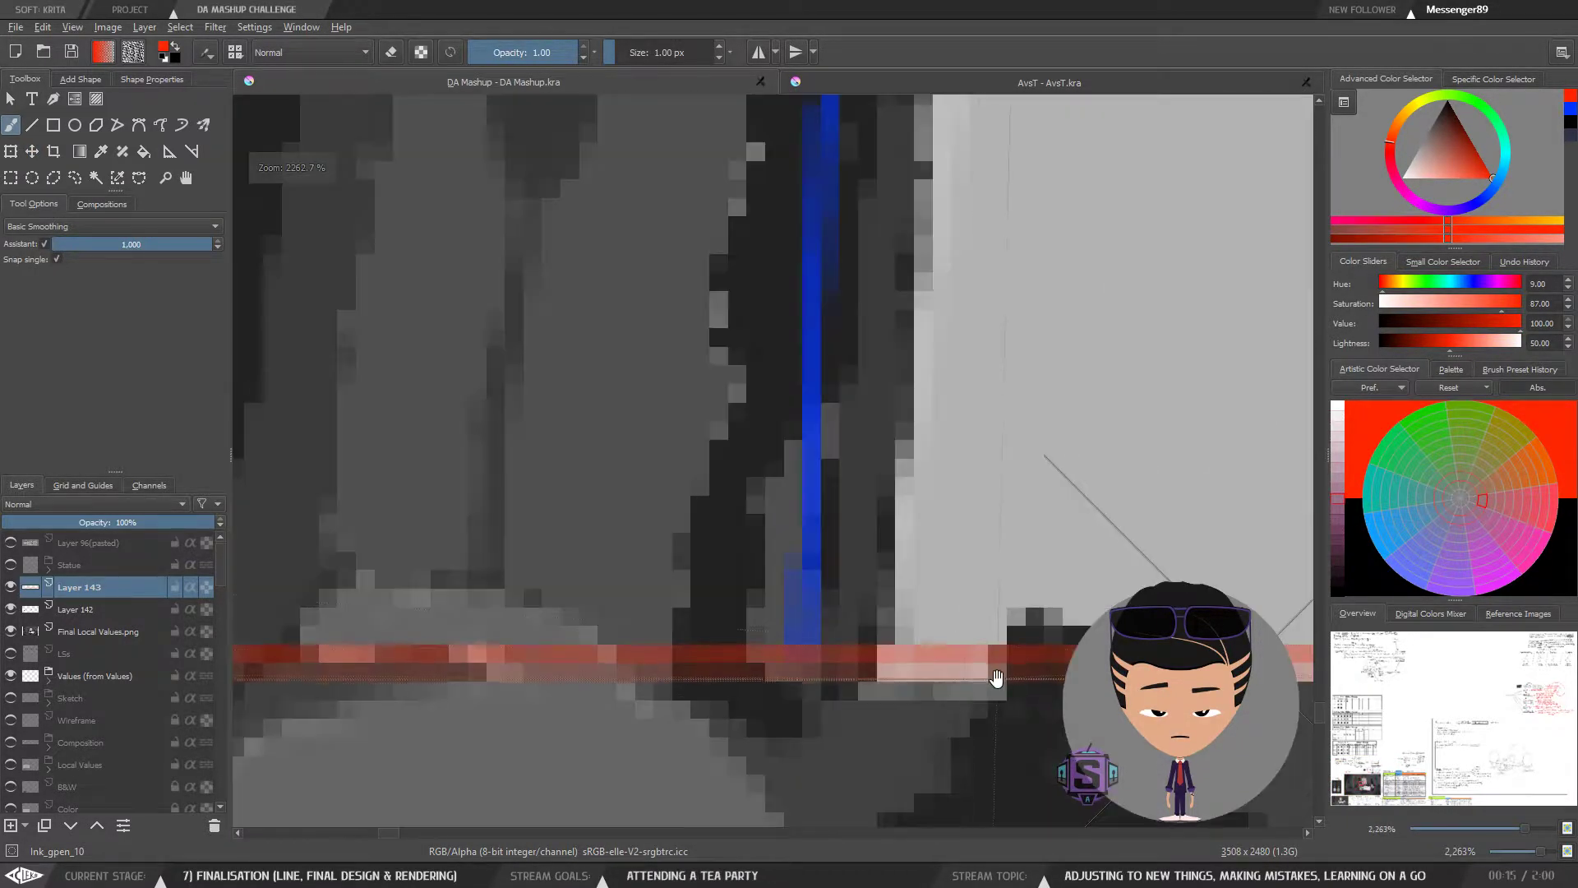
pyautogui.moveTo(997, 675); pyautogui.dragTo(553, 495)
pyautogui.press('-')
pyautogui.press('-')
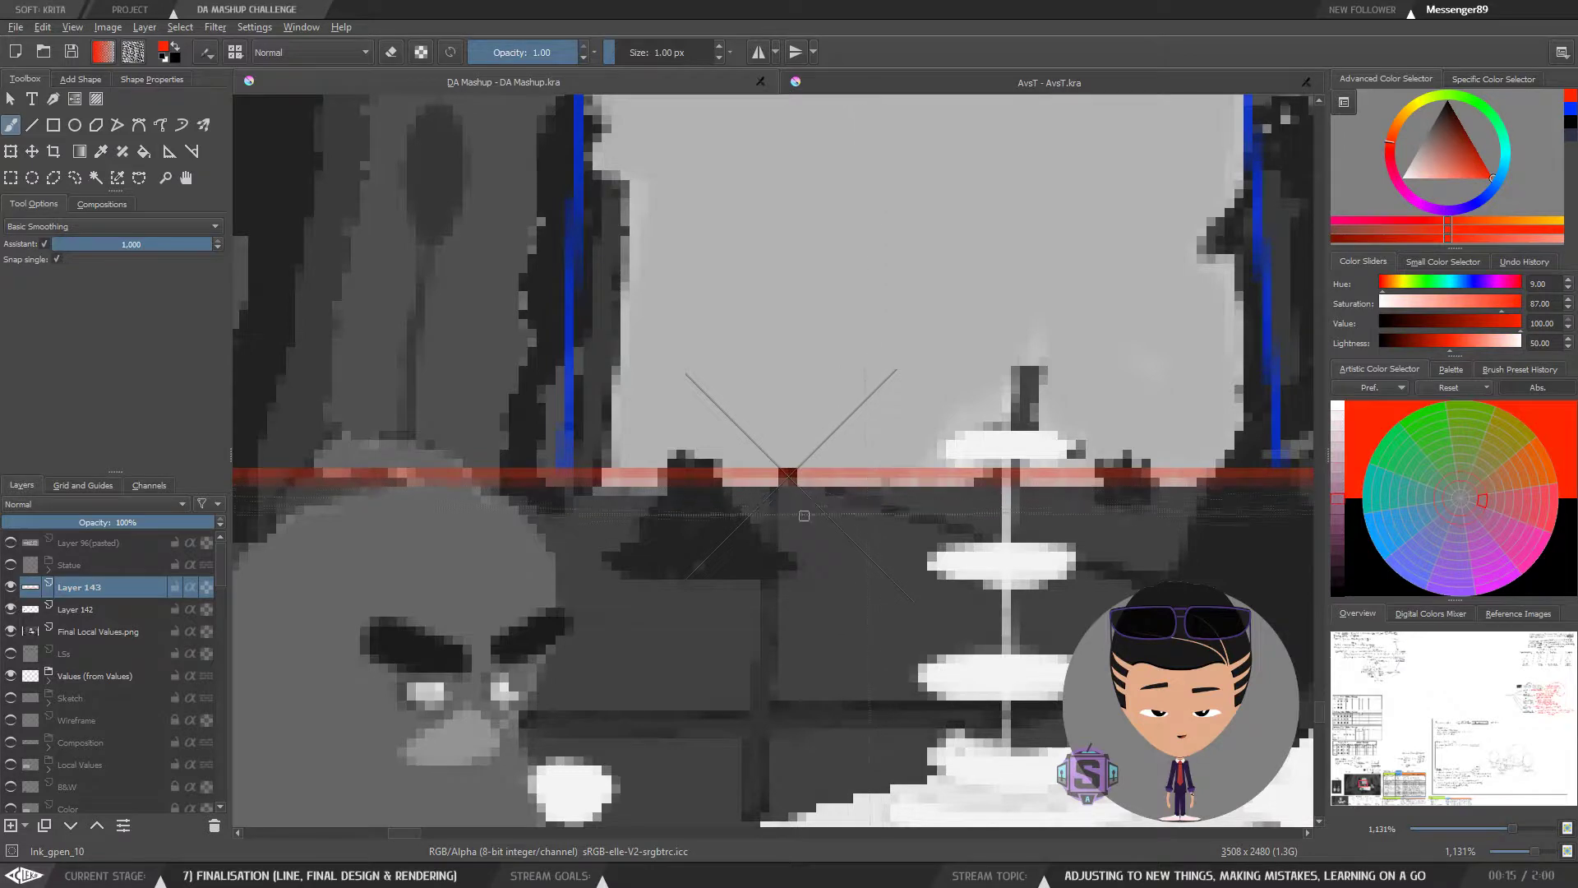
pyautogui.press('-')
pyautogui.press('-')
pyautogui.press('-')
pyautogui.press('-')
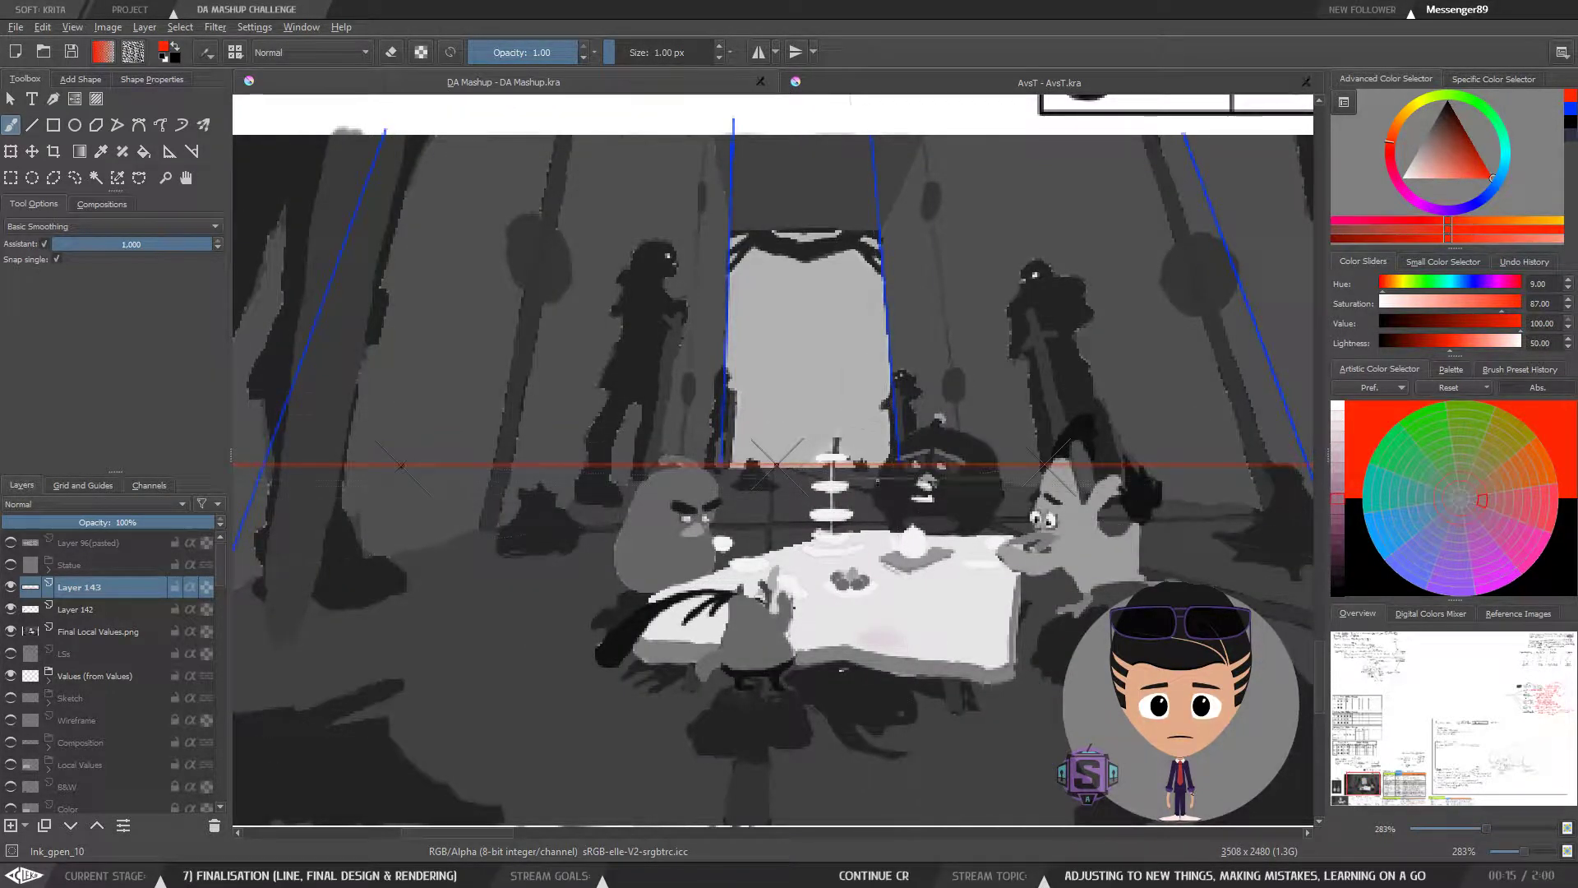
pyautogui.press('+')
pyautogui.press('+')
pyautogui.press('+')
pyautogui.press('+')
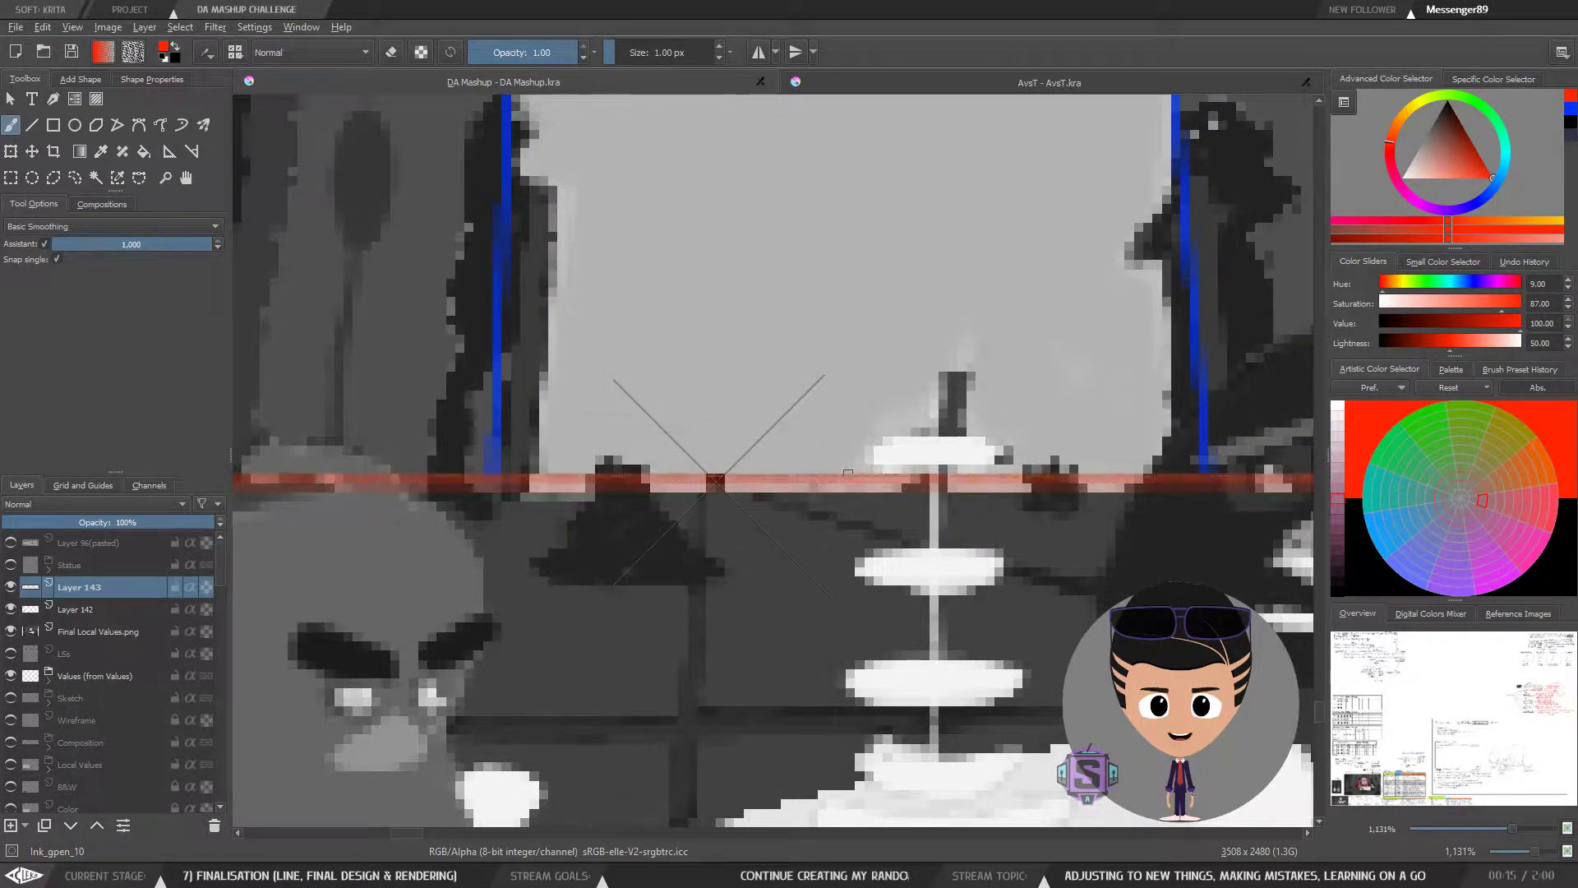
pyautogui.press('-')
pyautogui.press('-')
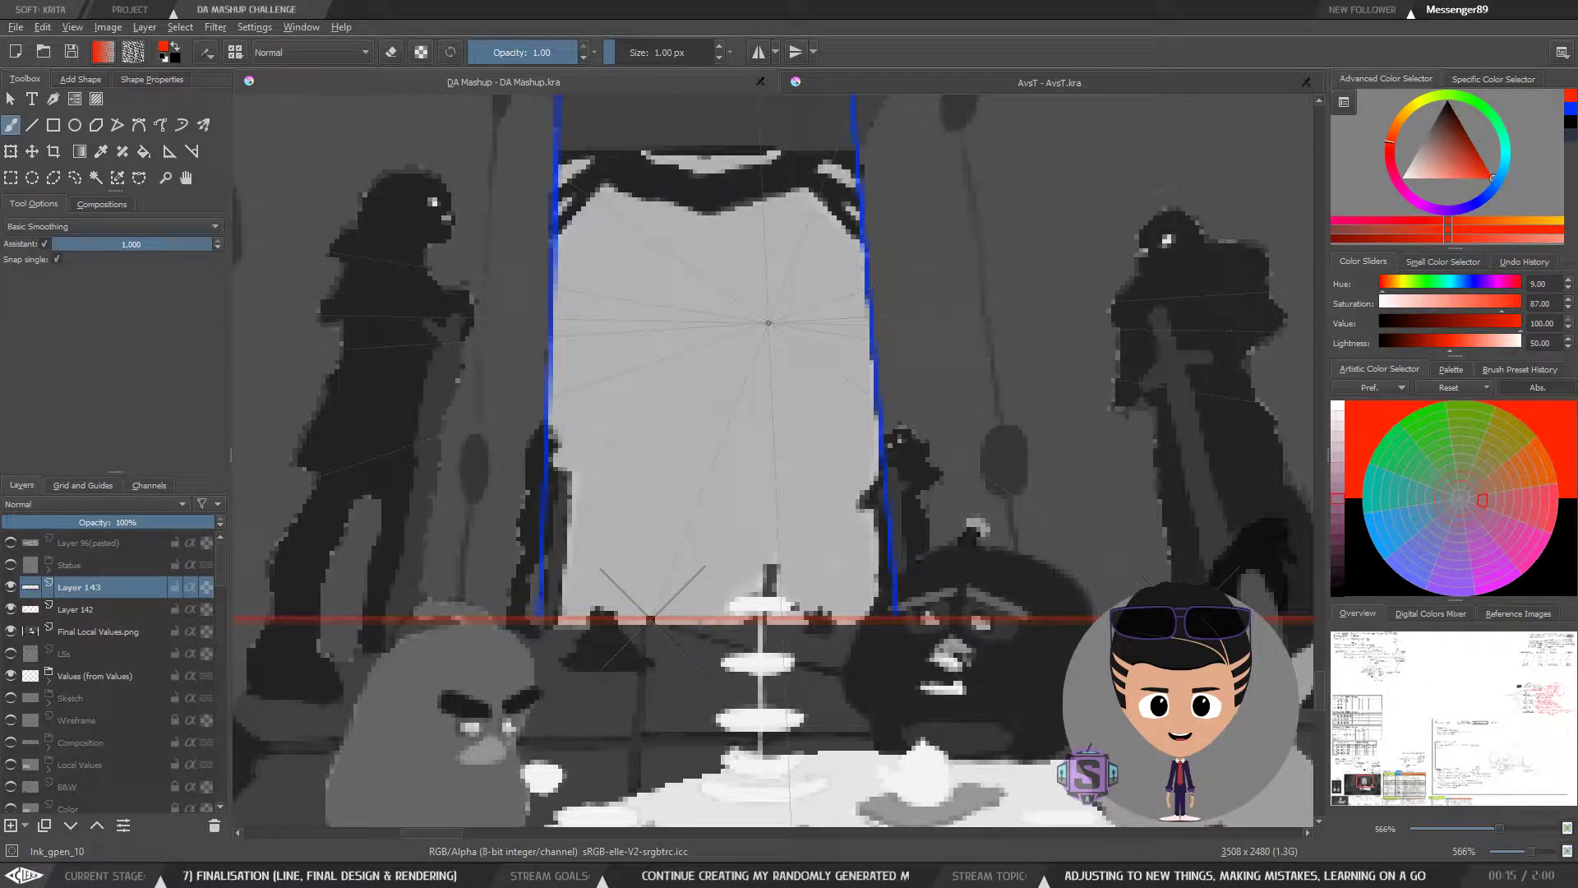
pyautogui.press('-')
pyautogui.press('-')
pyautogui.press('-')
pyautogui.press('-')
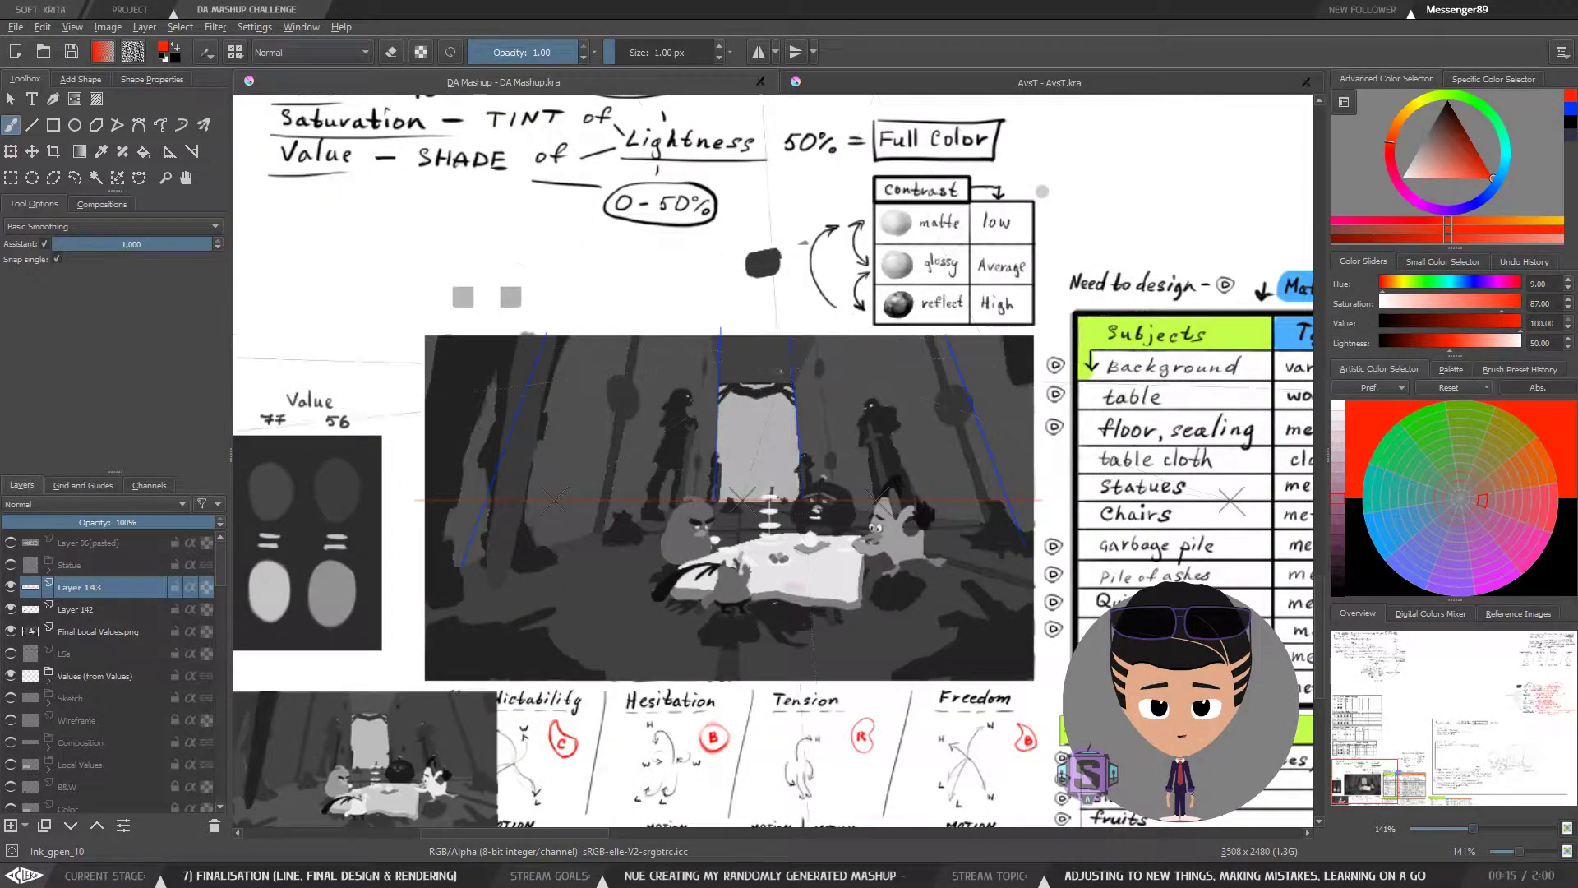
# Step: Examine the vanishing point over the Subjects table and the horizon line across the left and right halves of the picture
pyautogui.moveTo(1009, 483); pyautogui.dragTo(660, 495)
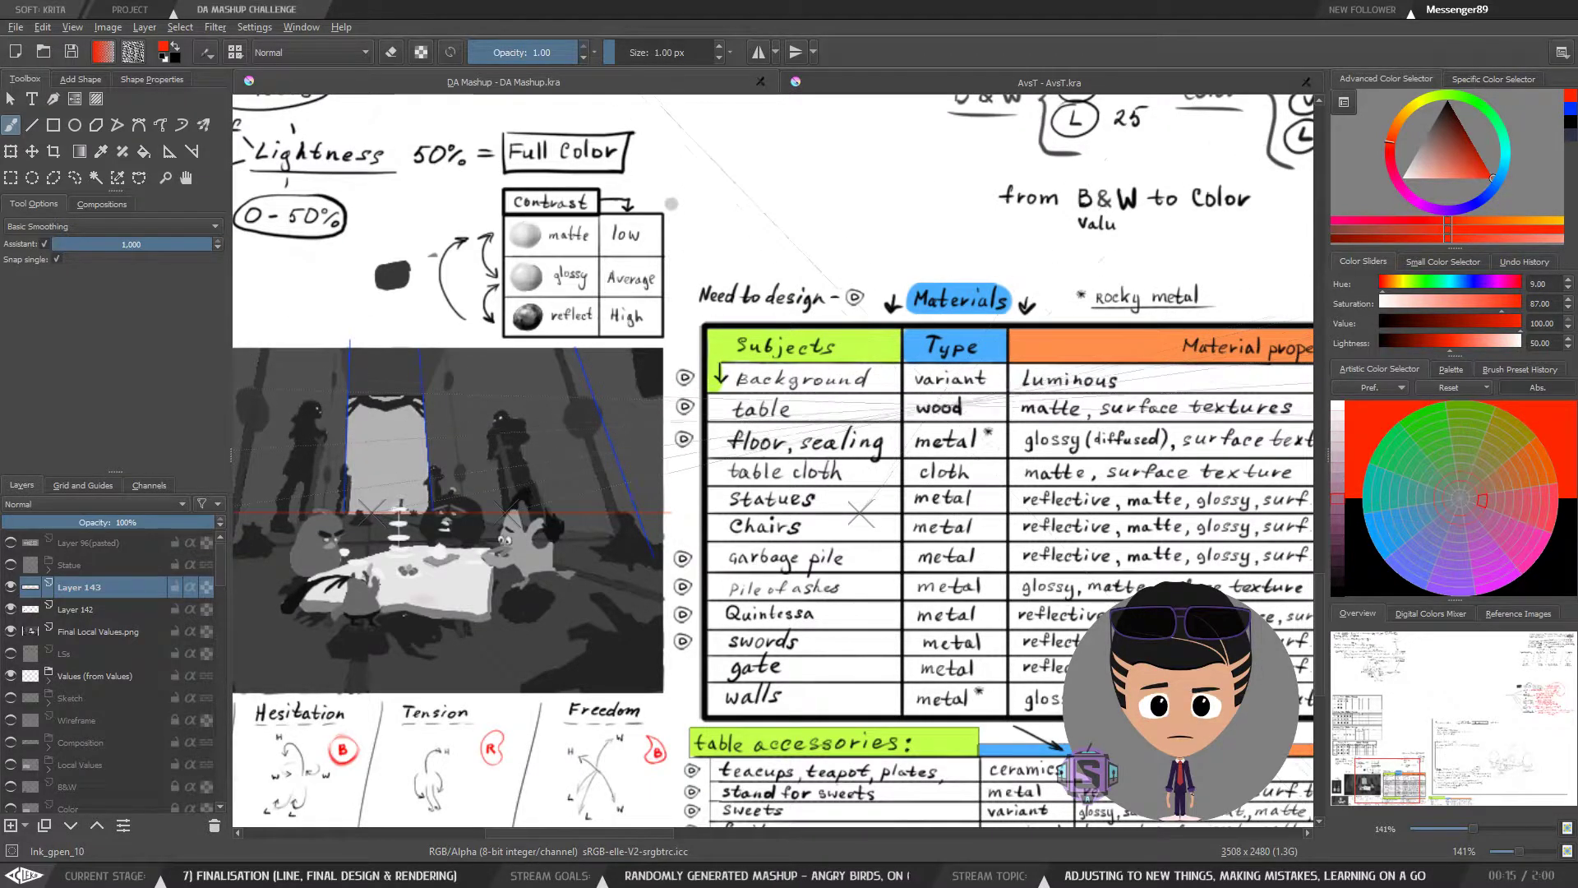
pyautogui.press('-')
pyautogui.press('-')
pyautogui.moveTo(542, 509); pyautogui.dragTo(726, 533)
pyautogui.press('+')
pyautogui.press('+')
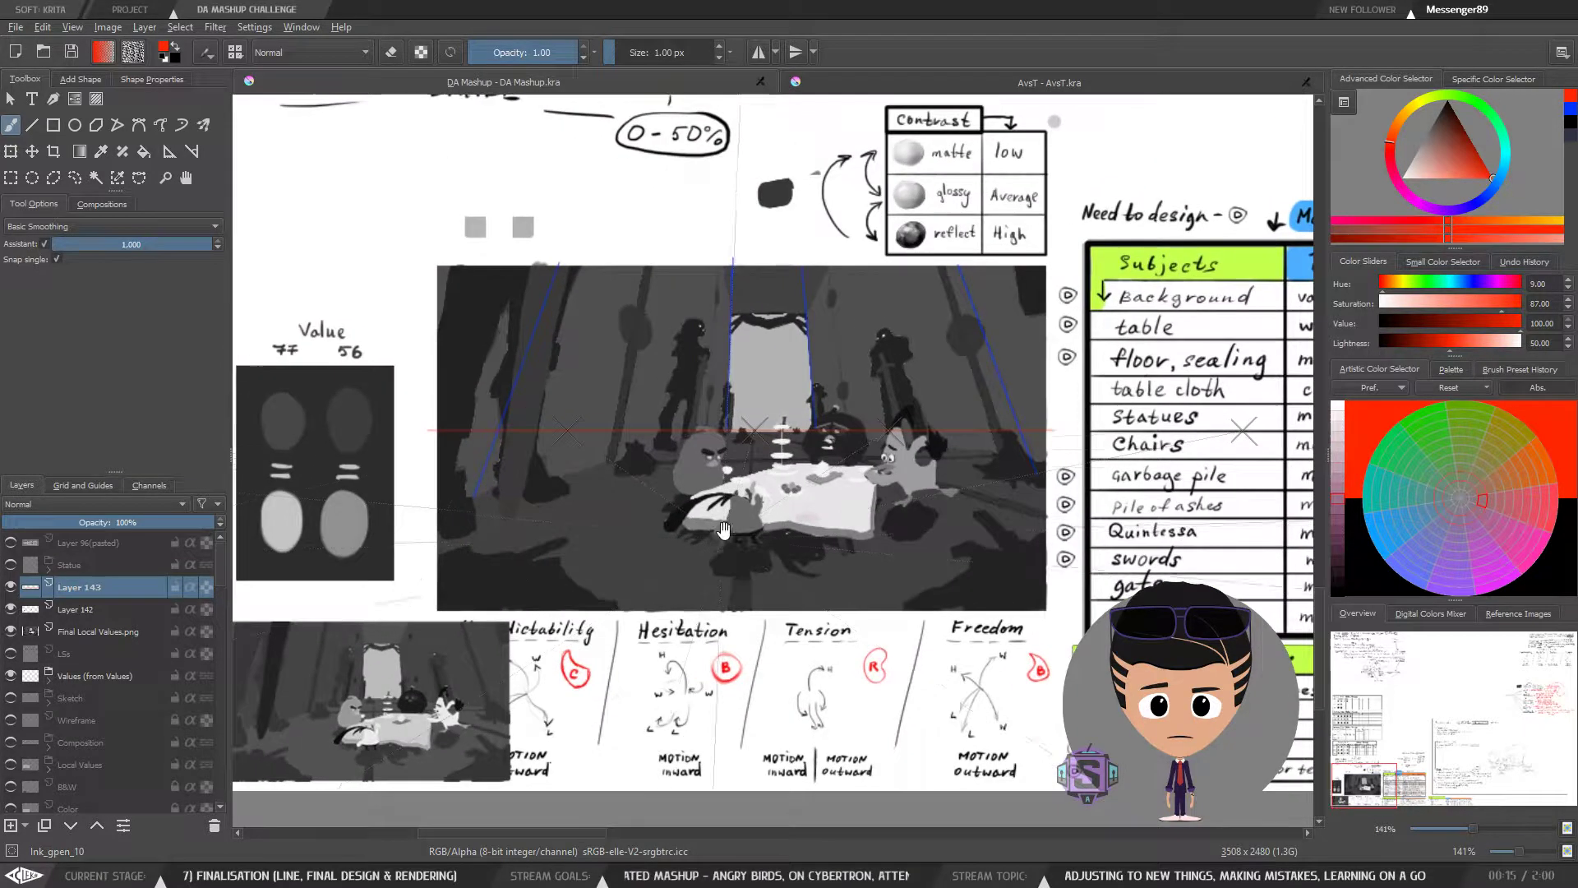
pyautogui.press('+')
pyautogui.press('+')
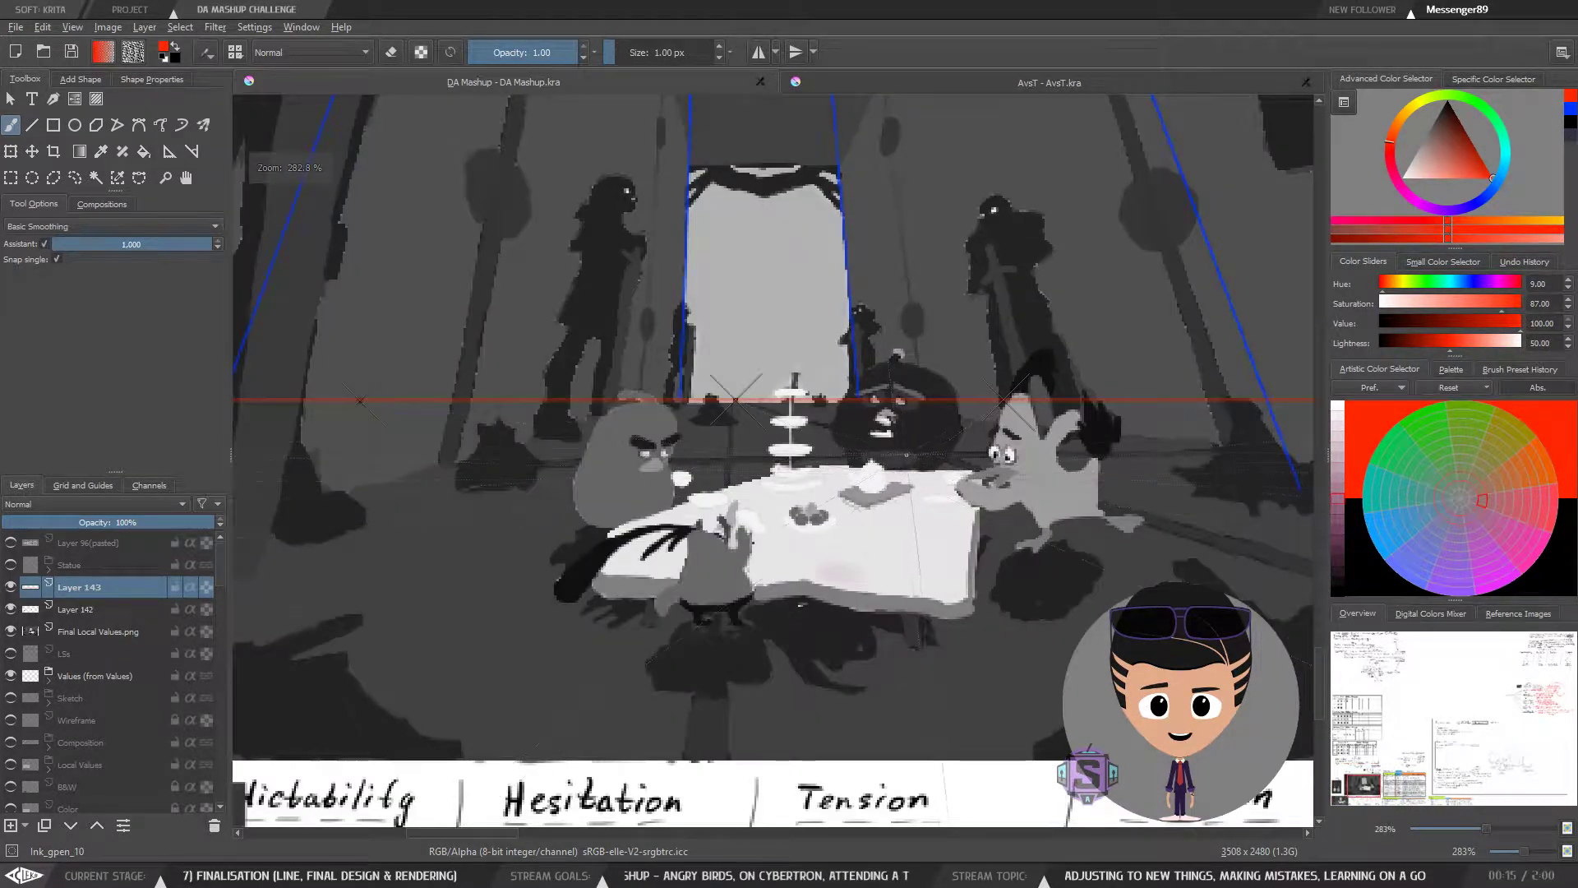
pyautogui.press('+')
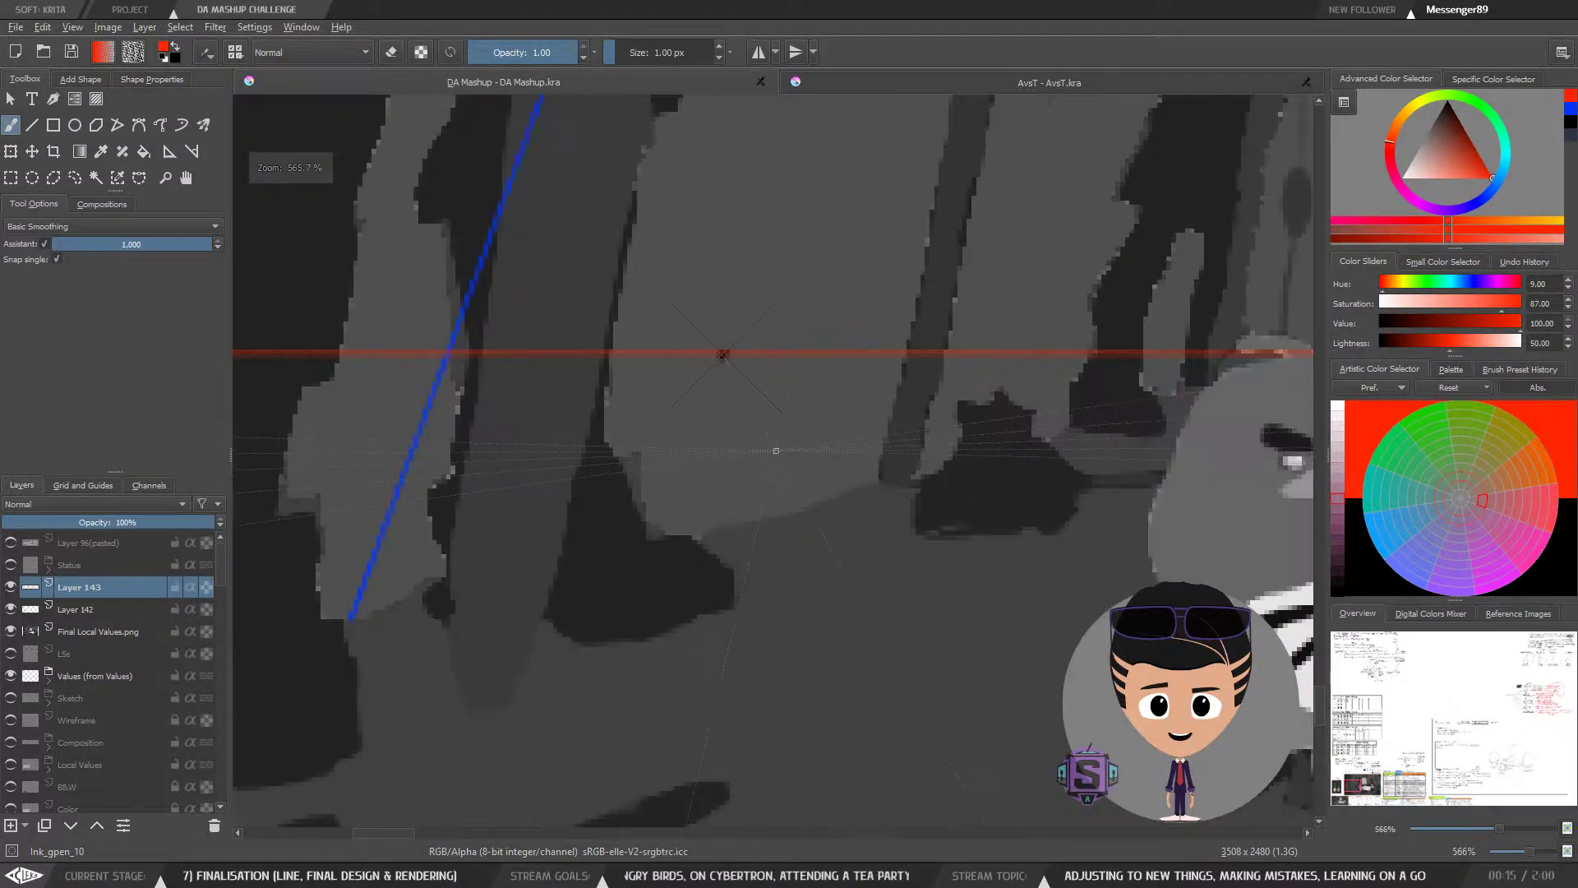
pyautogui.moveTo(746, 422); pyautogui.dragTo(649, 511)
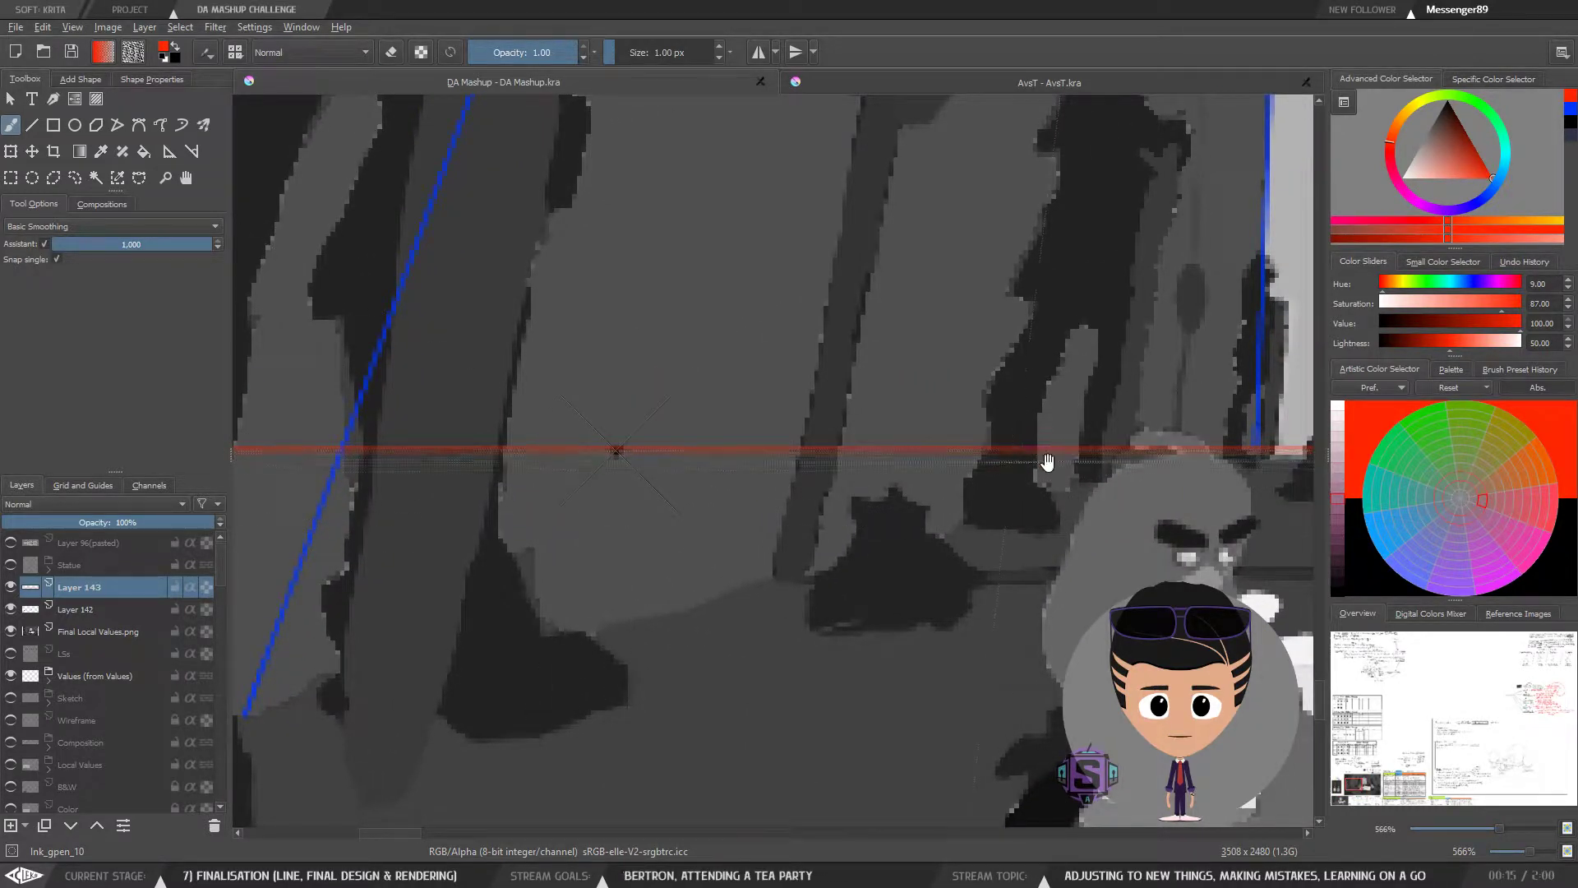
pyautogui.moveTo(1047, 461)
pyautogui.mouseDown()
pyautogui.moveTo(812, 463)
pyautogui.moveTo(873, 483)
pyautogui.mouseUp()
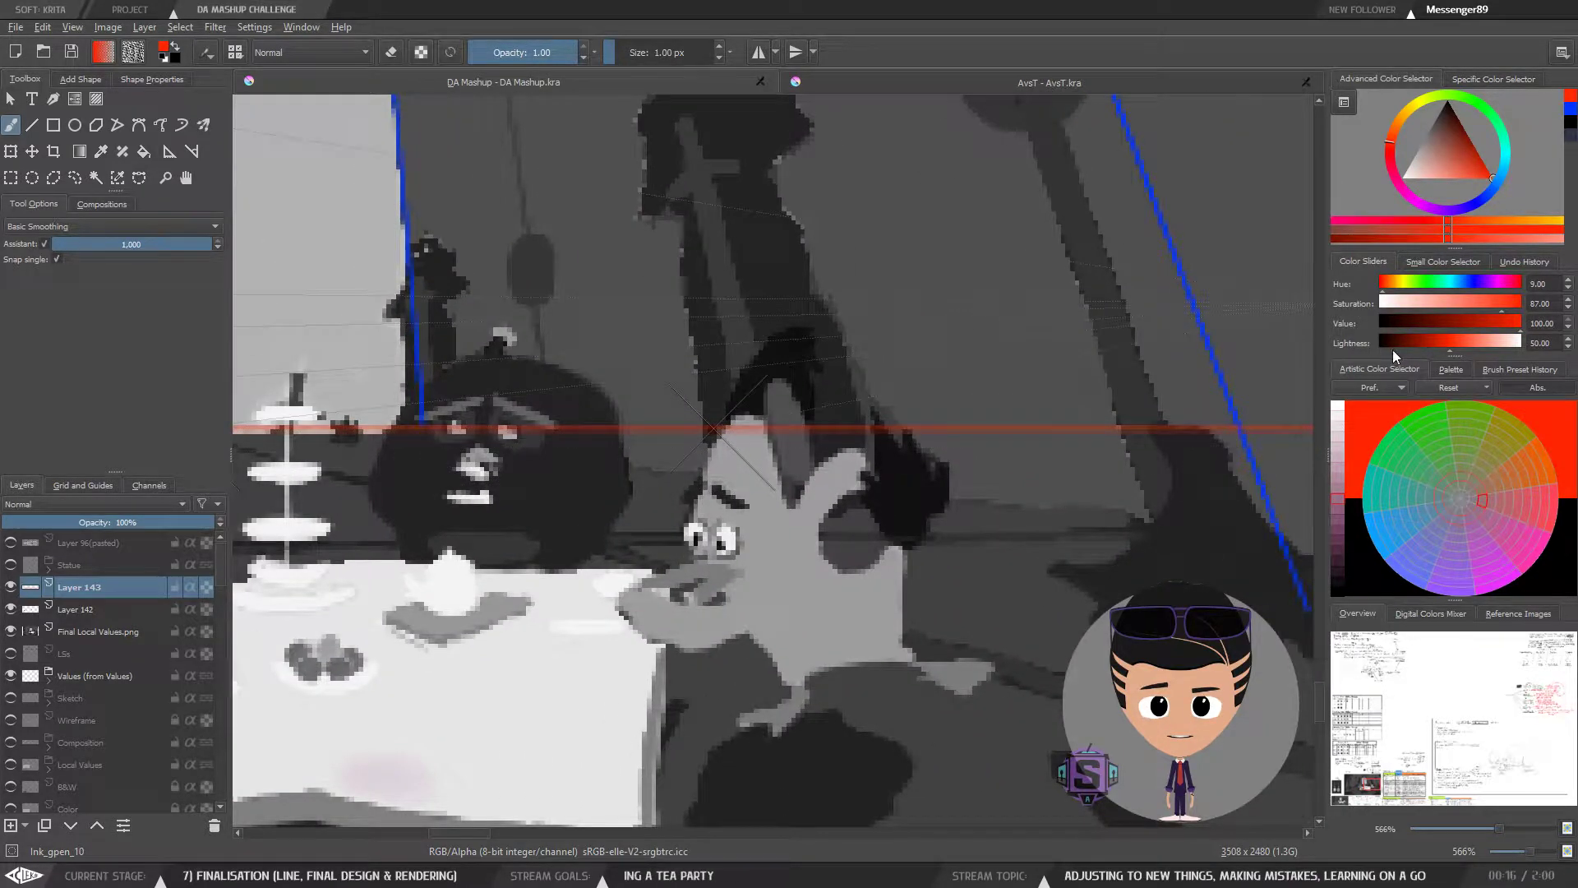
# Step: Set the painting colour to black, turn off assistant snapping and select Layer 142 to mark the vanishing point beside the right-hand bird's head
pyautogui.moveTo(1393, 343); pyautogui.dragTo(1354, 324)
pyautogui.press('+')
pyautogui.press('+')
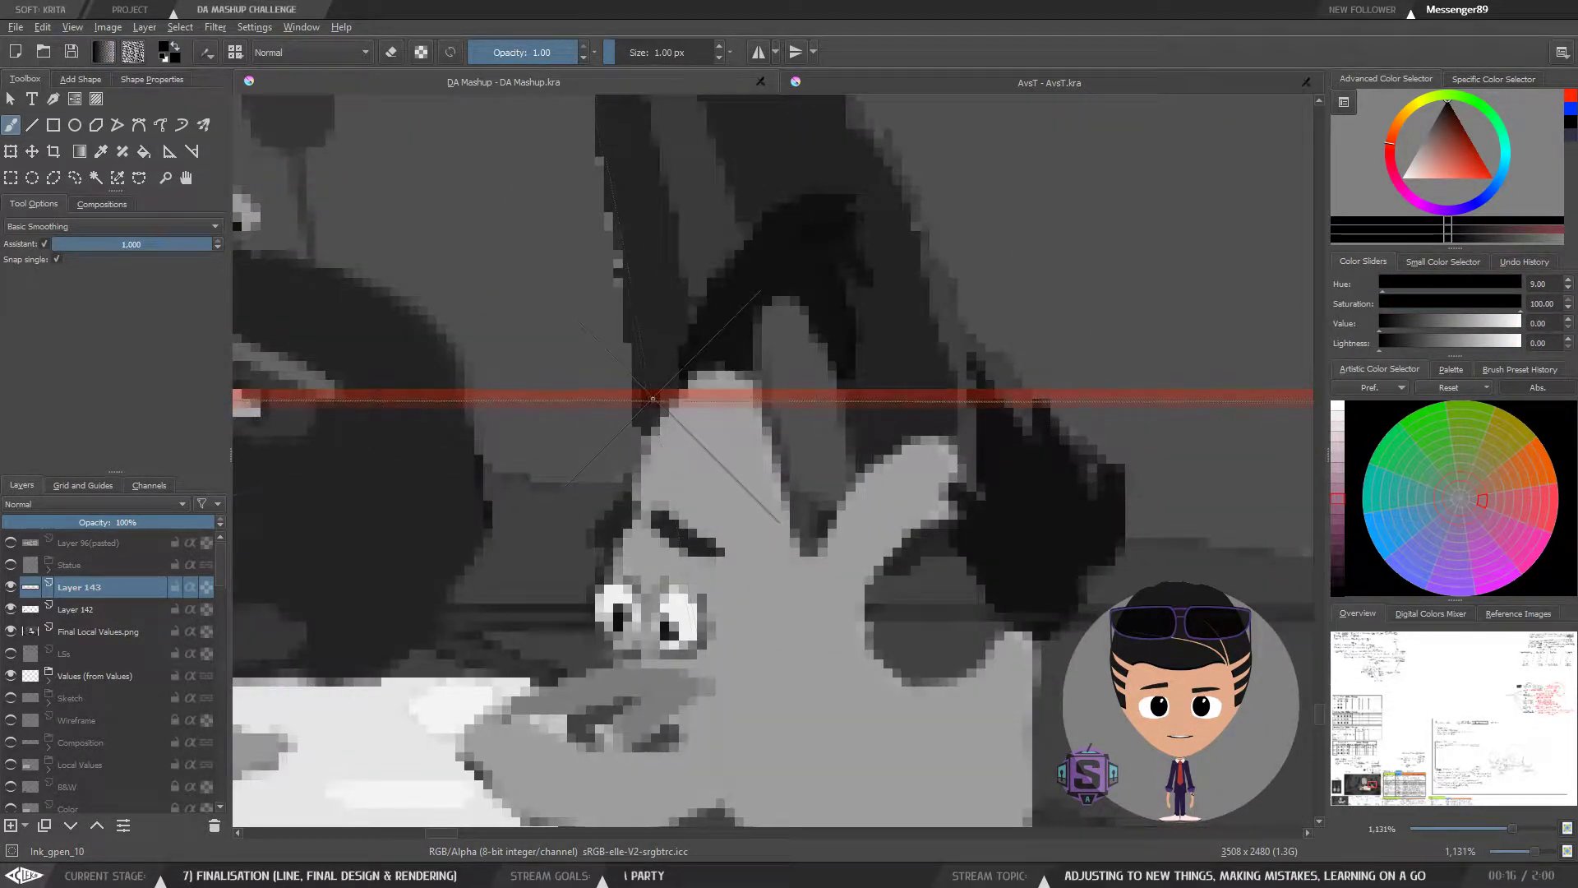
pyautogui.moveTo(672, 399); pyautogui.dragTo(734, 433)
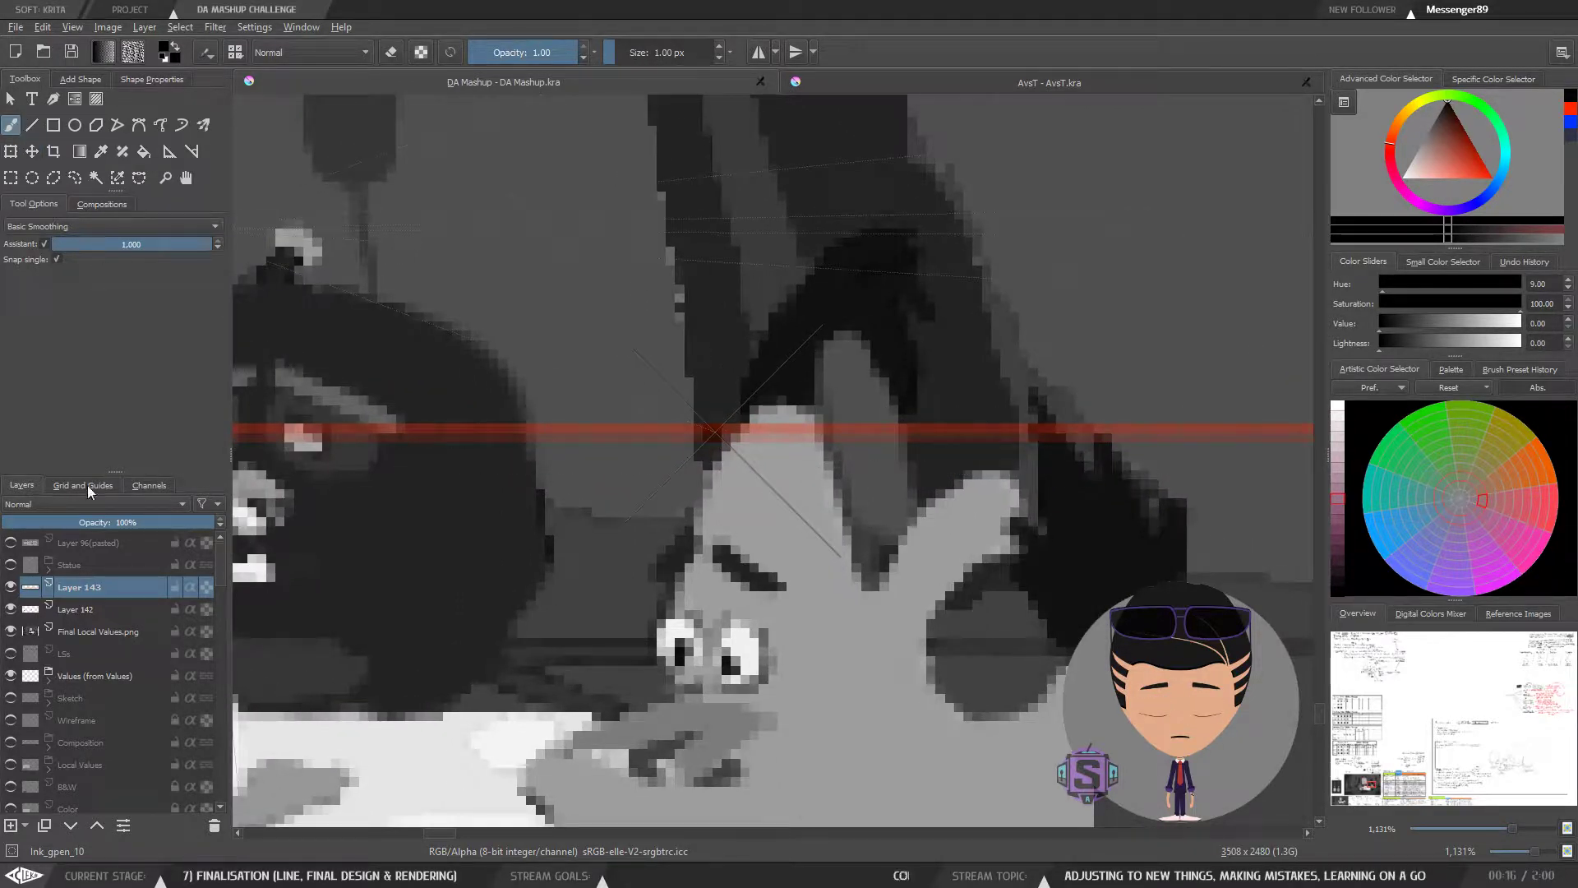
pyautogui.click(45, 244)
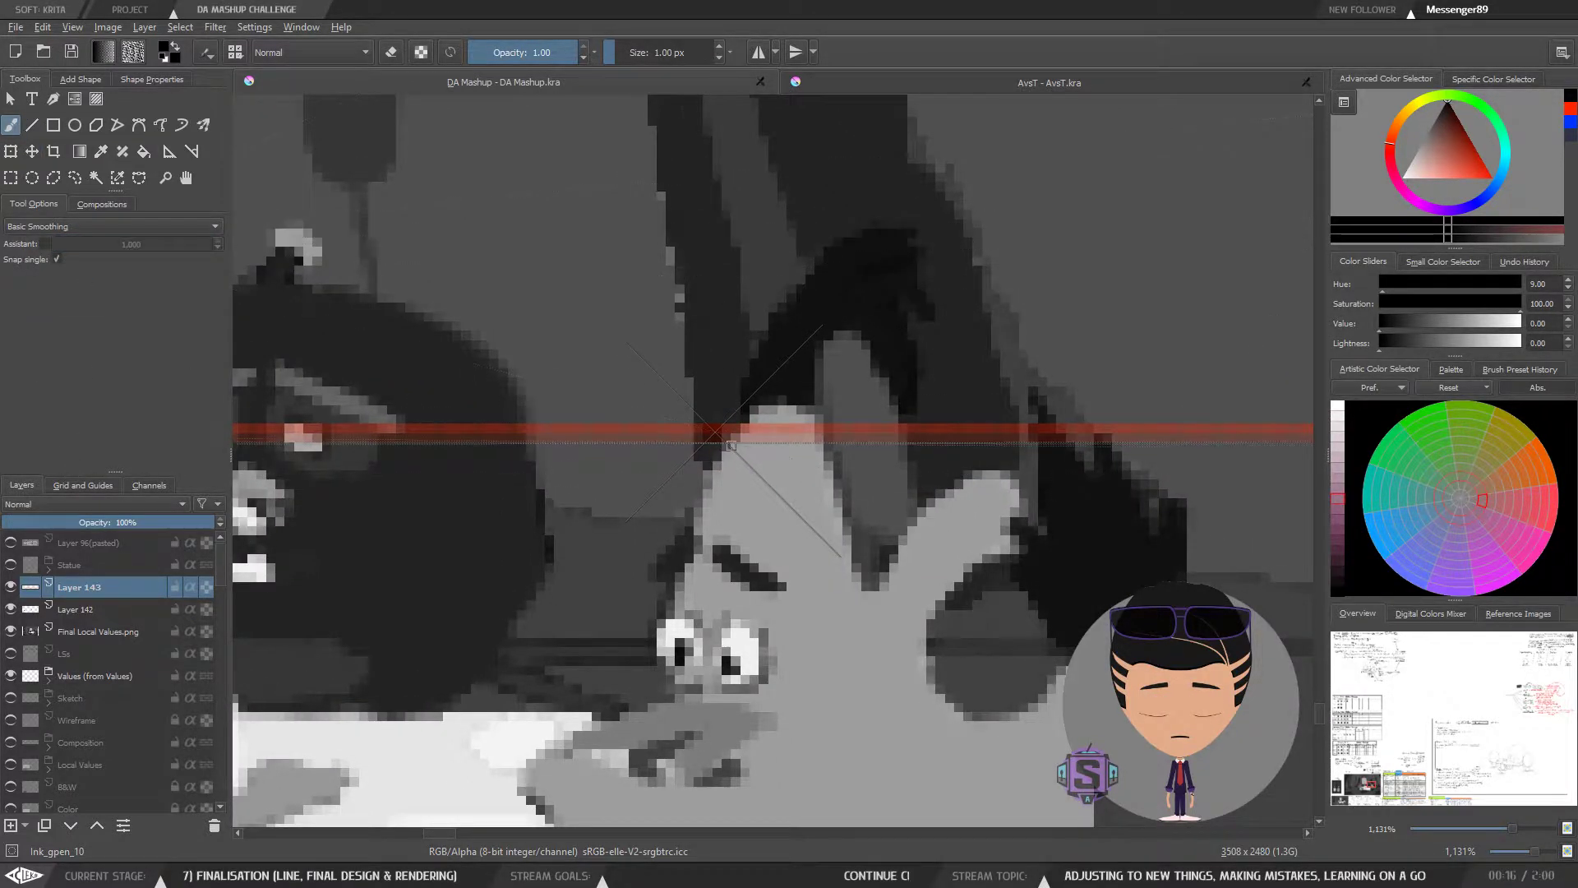
pyautogui.press('+')
pyautogui.press('+')
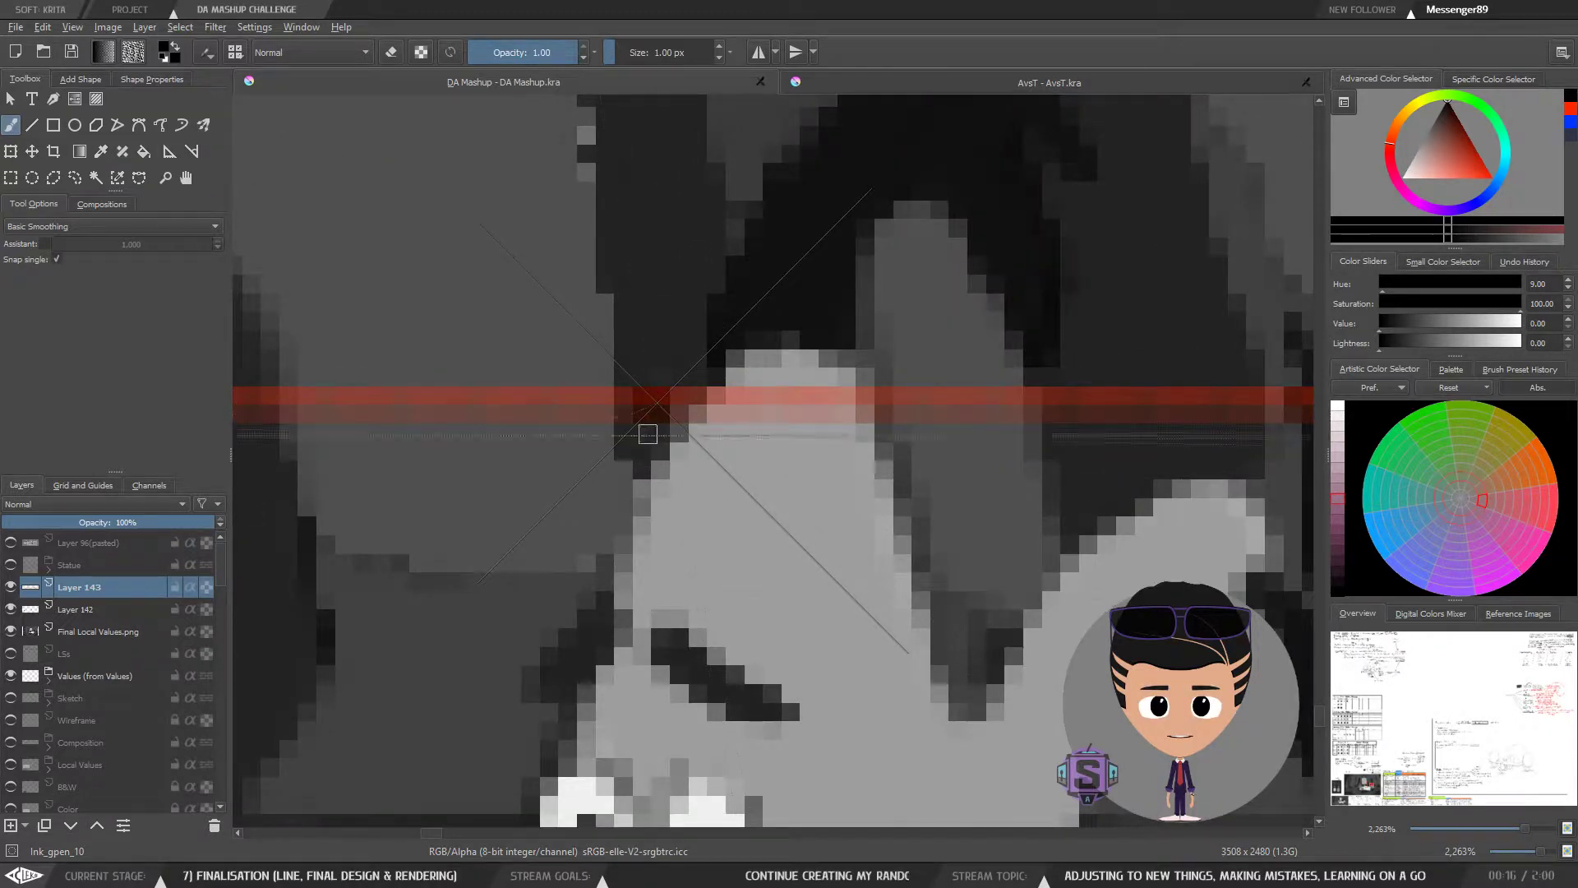
pyautogui.click(121, 609)
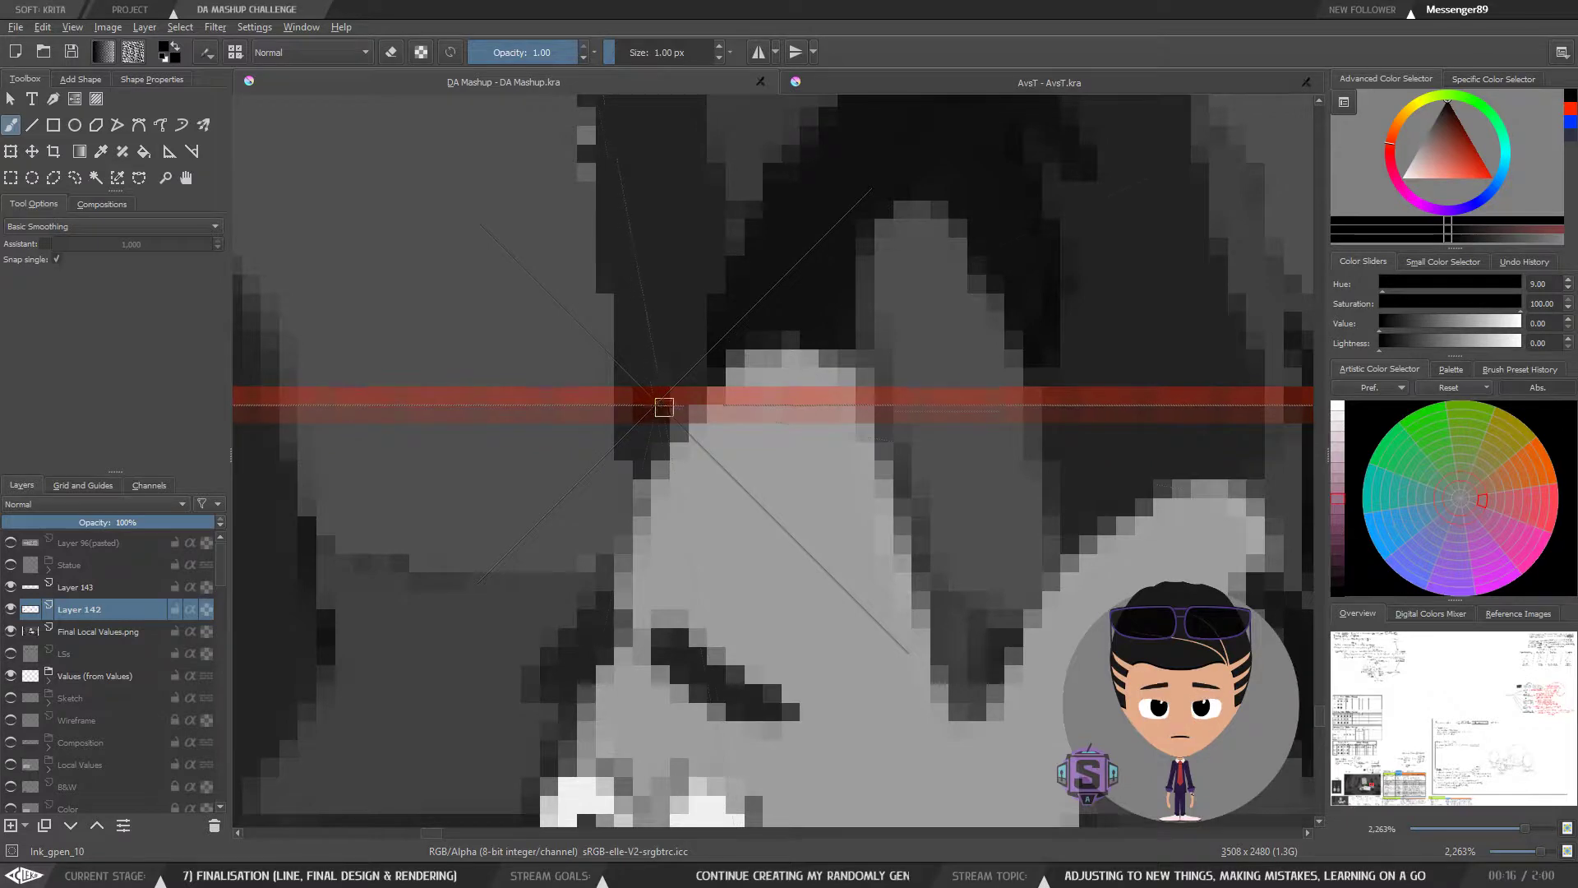
# Step: Draw a straight cyan guide line with hue 187, snapped to the assistant, from the table's left corner to the horizon at the right-hand bird
pyautogui.scroll(-6, 664, 407)
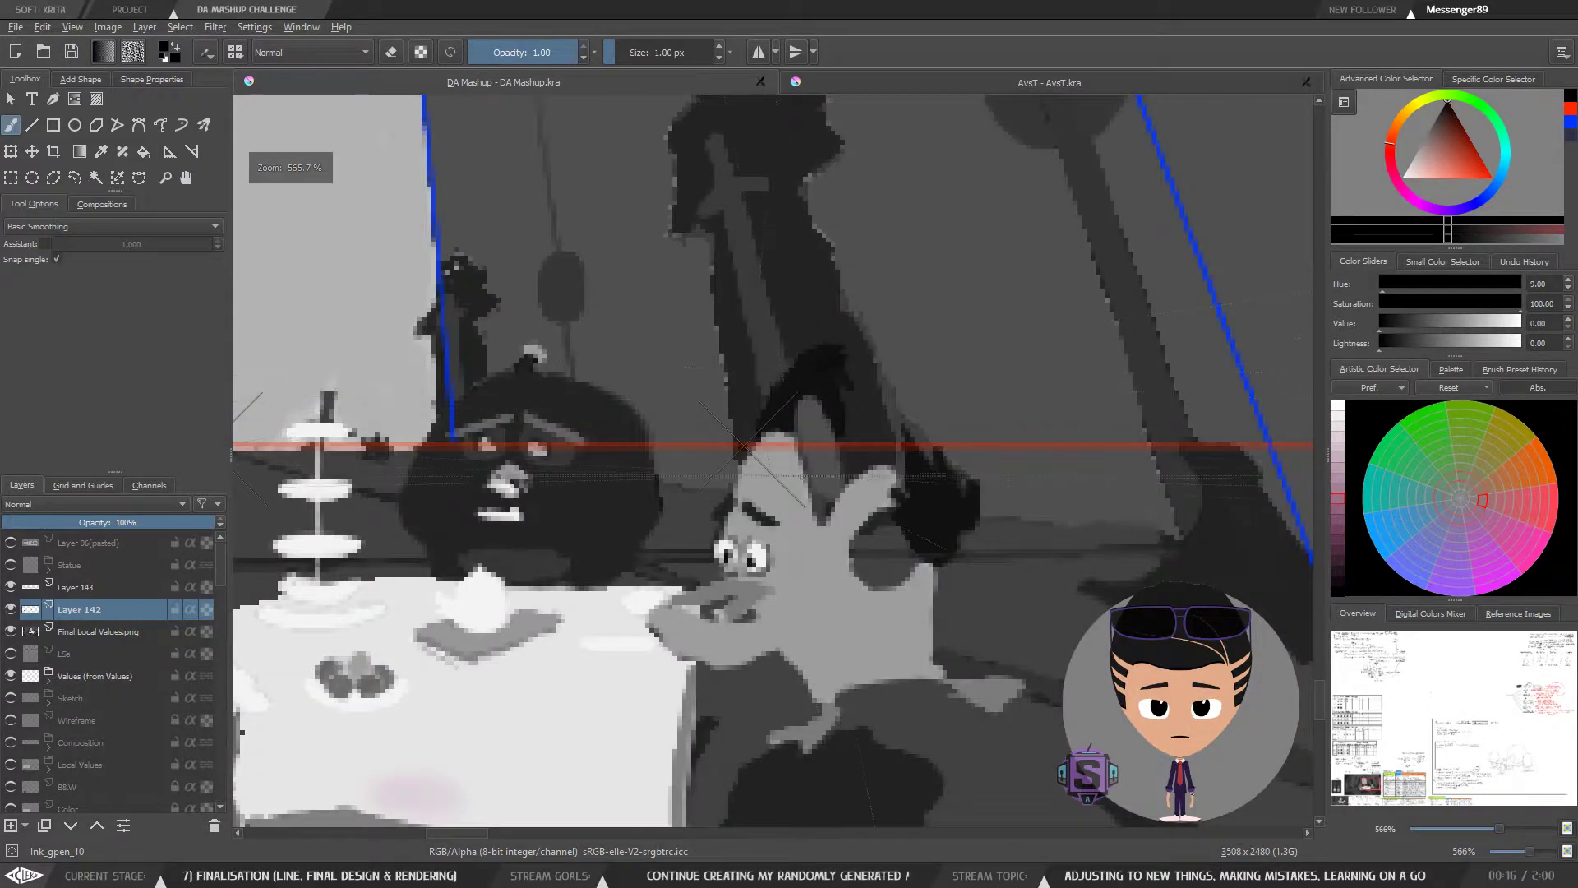
pyautogui.press('-')
pyautogui.press('-')
pyautogui.press('-')
pyautogui.press('-')
pyautogui.moveTo(771, 545); pyautogui.dragTo(834, 512)
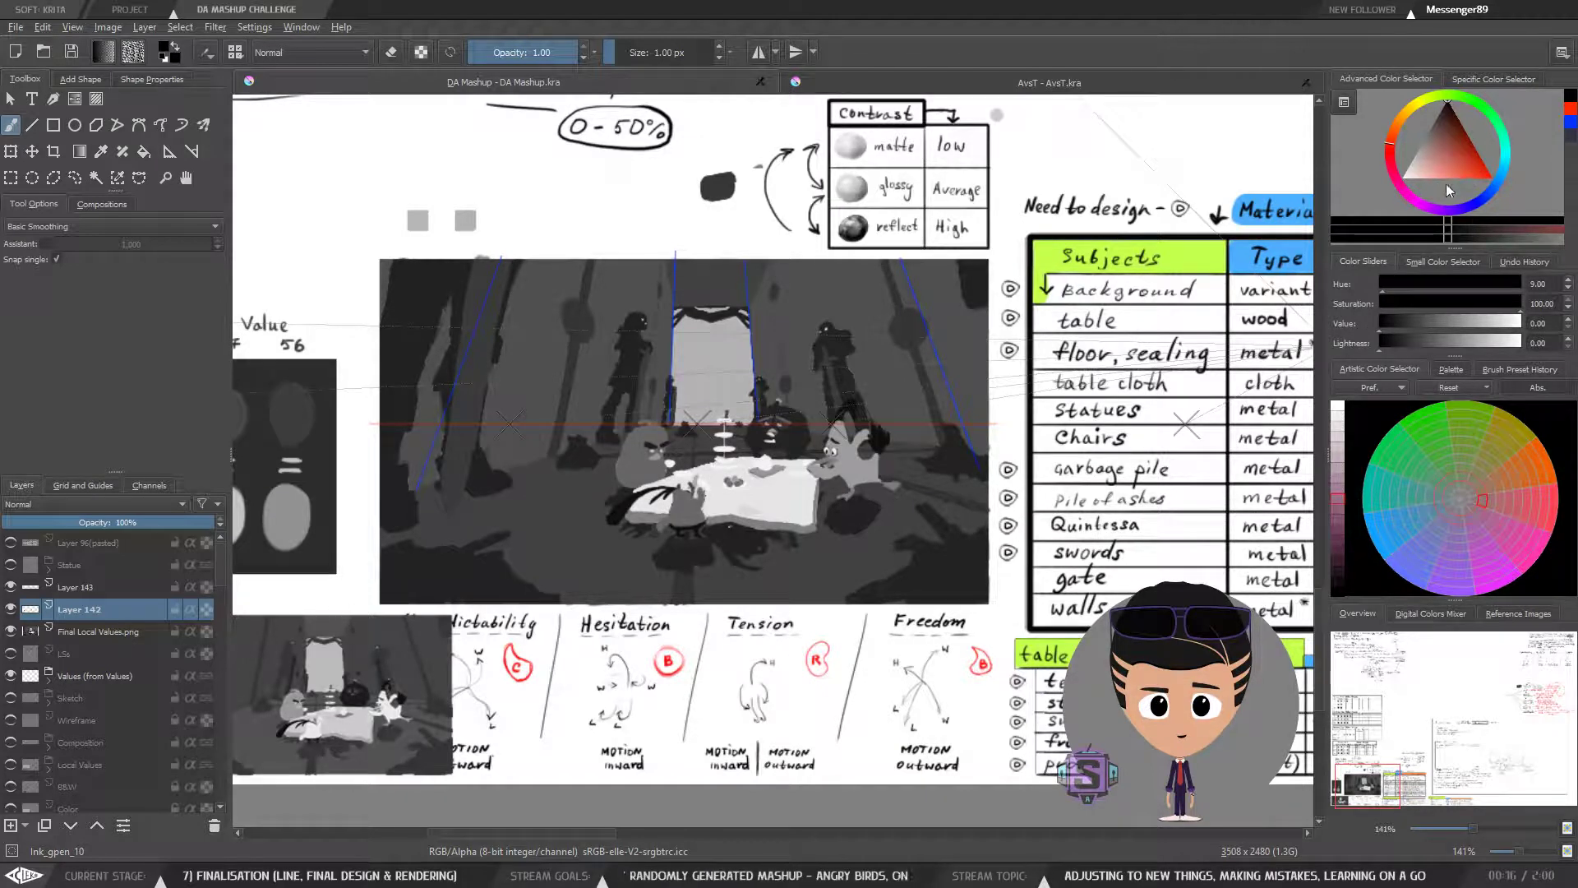
pyautogui.click(1512, 166)
pyautogui.click(1493, 177)
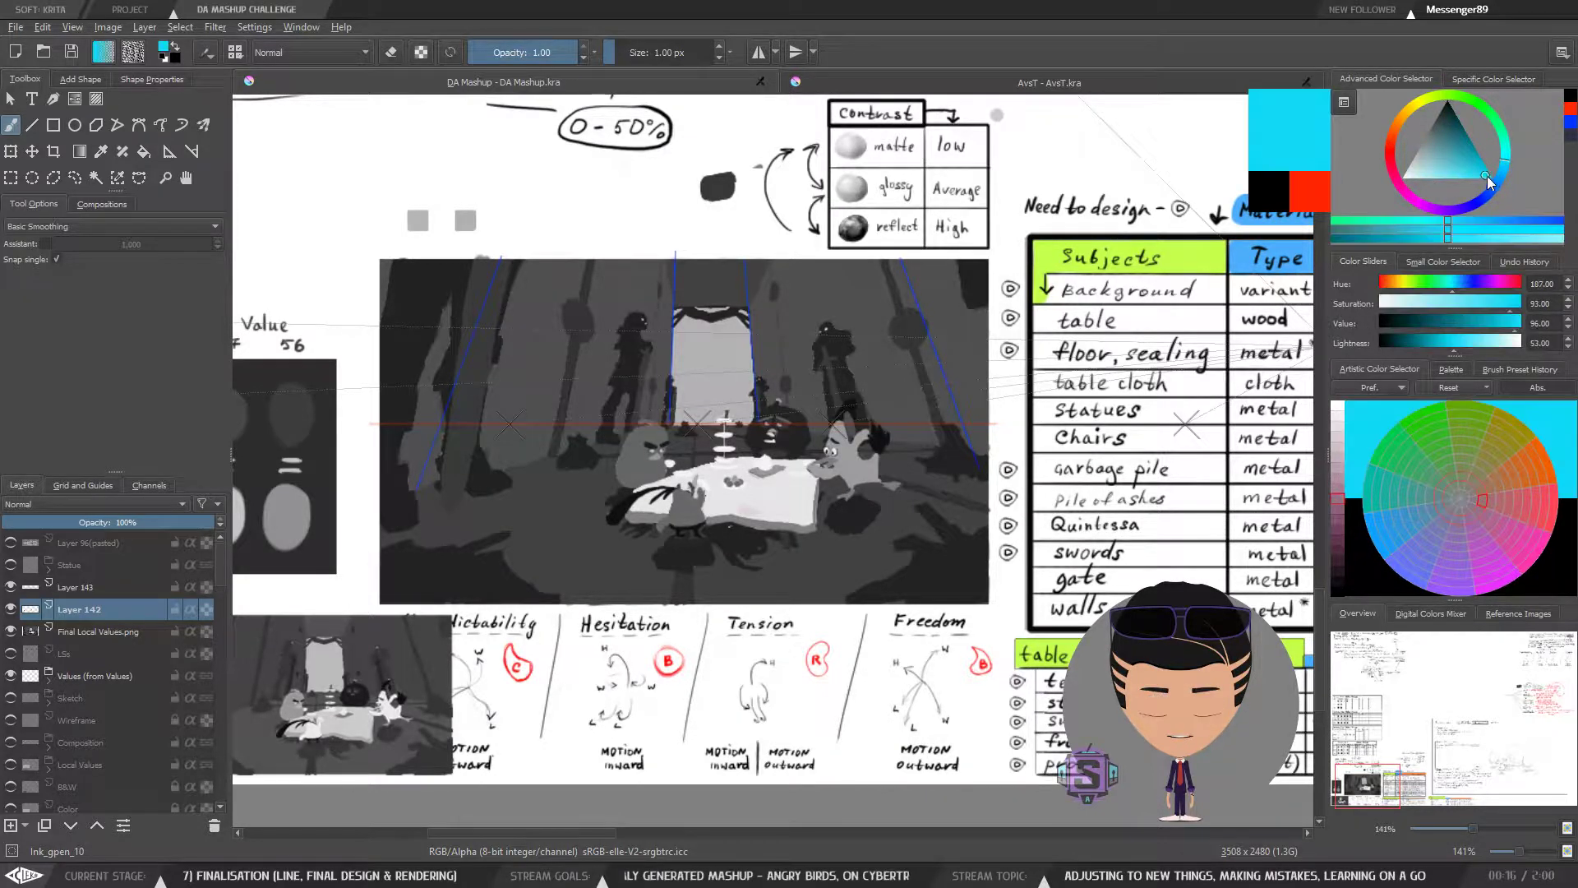
pyautogui.hotkey('ctrl', '+')
pyautogui.hotkey('ctrl', '+')
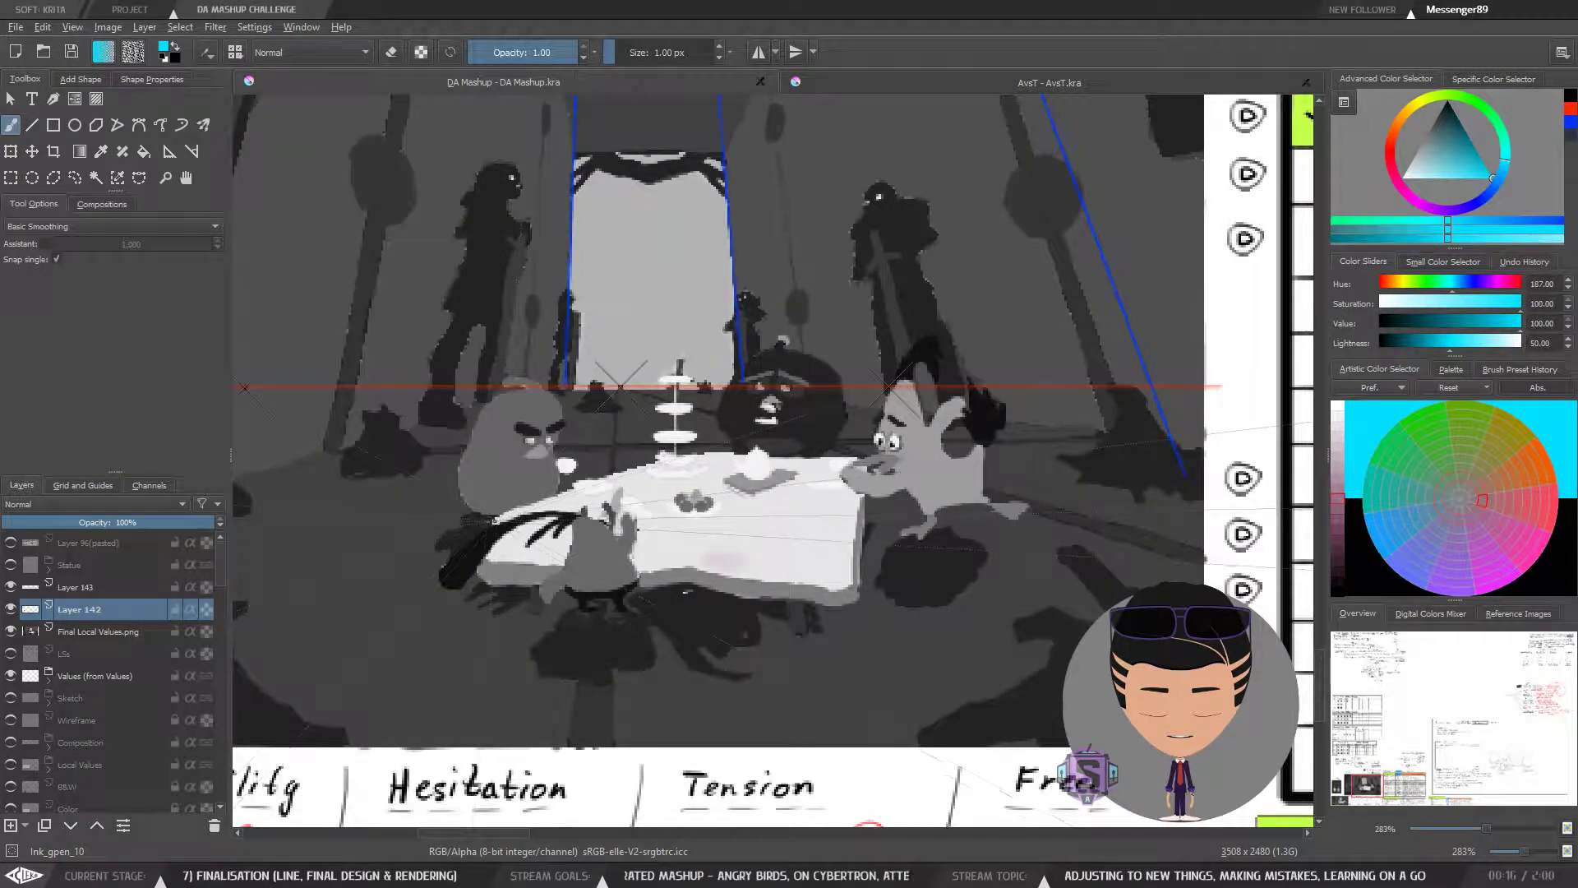
pyautogui.moveTo(493, 520); pyautogui.dragTo(588, 486)
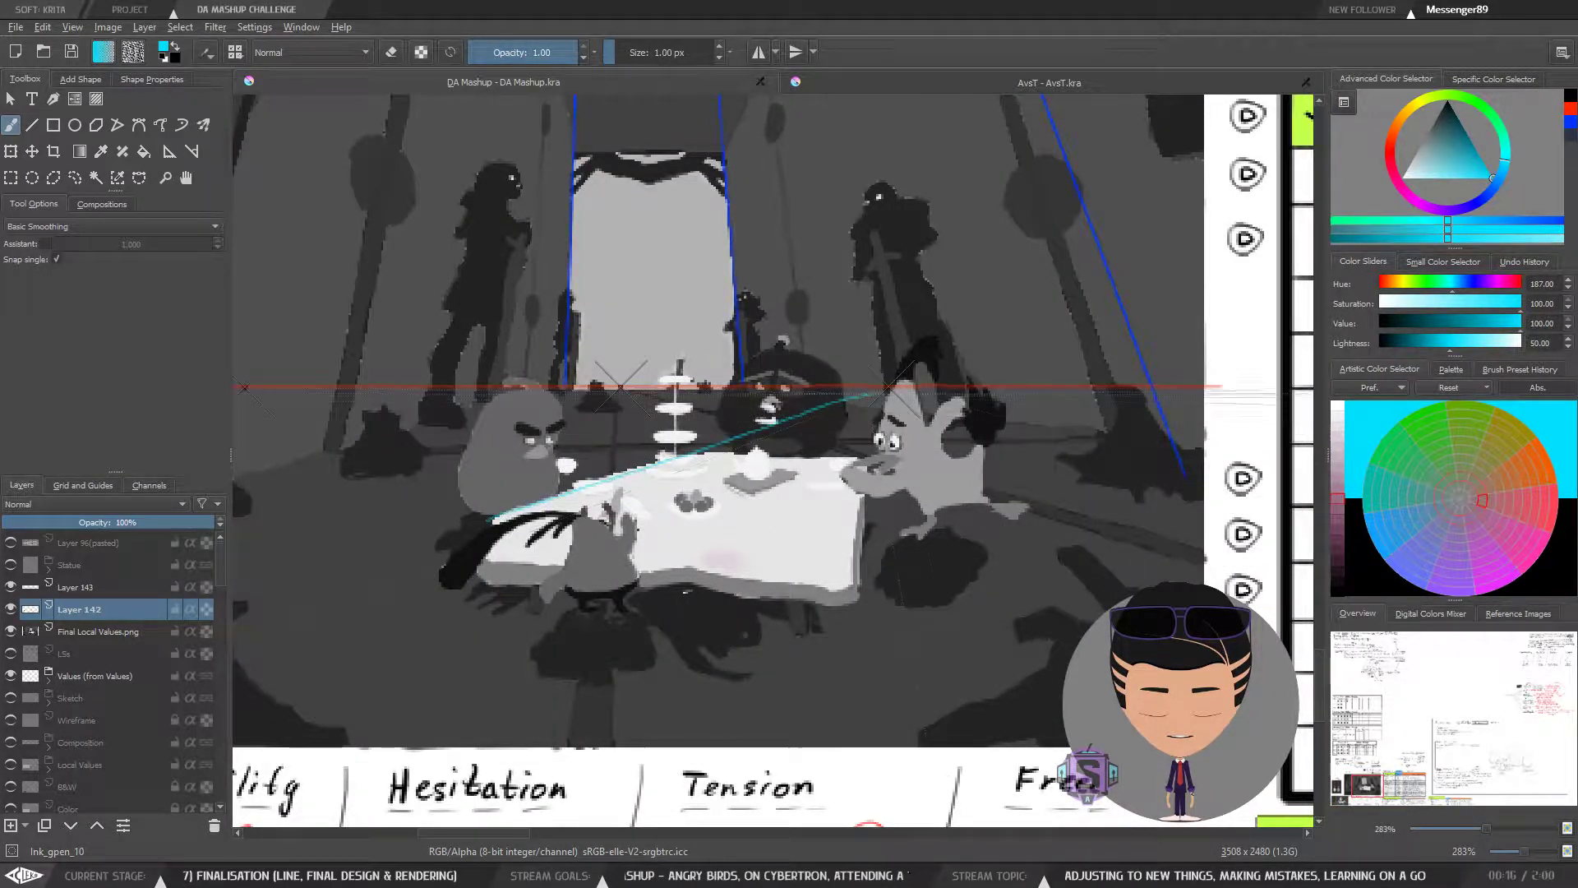
pyautogui.hotkey('ctrl', 'z')
pyautogui.click(46, 244)
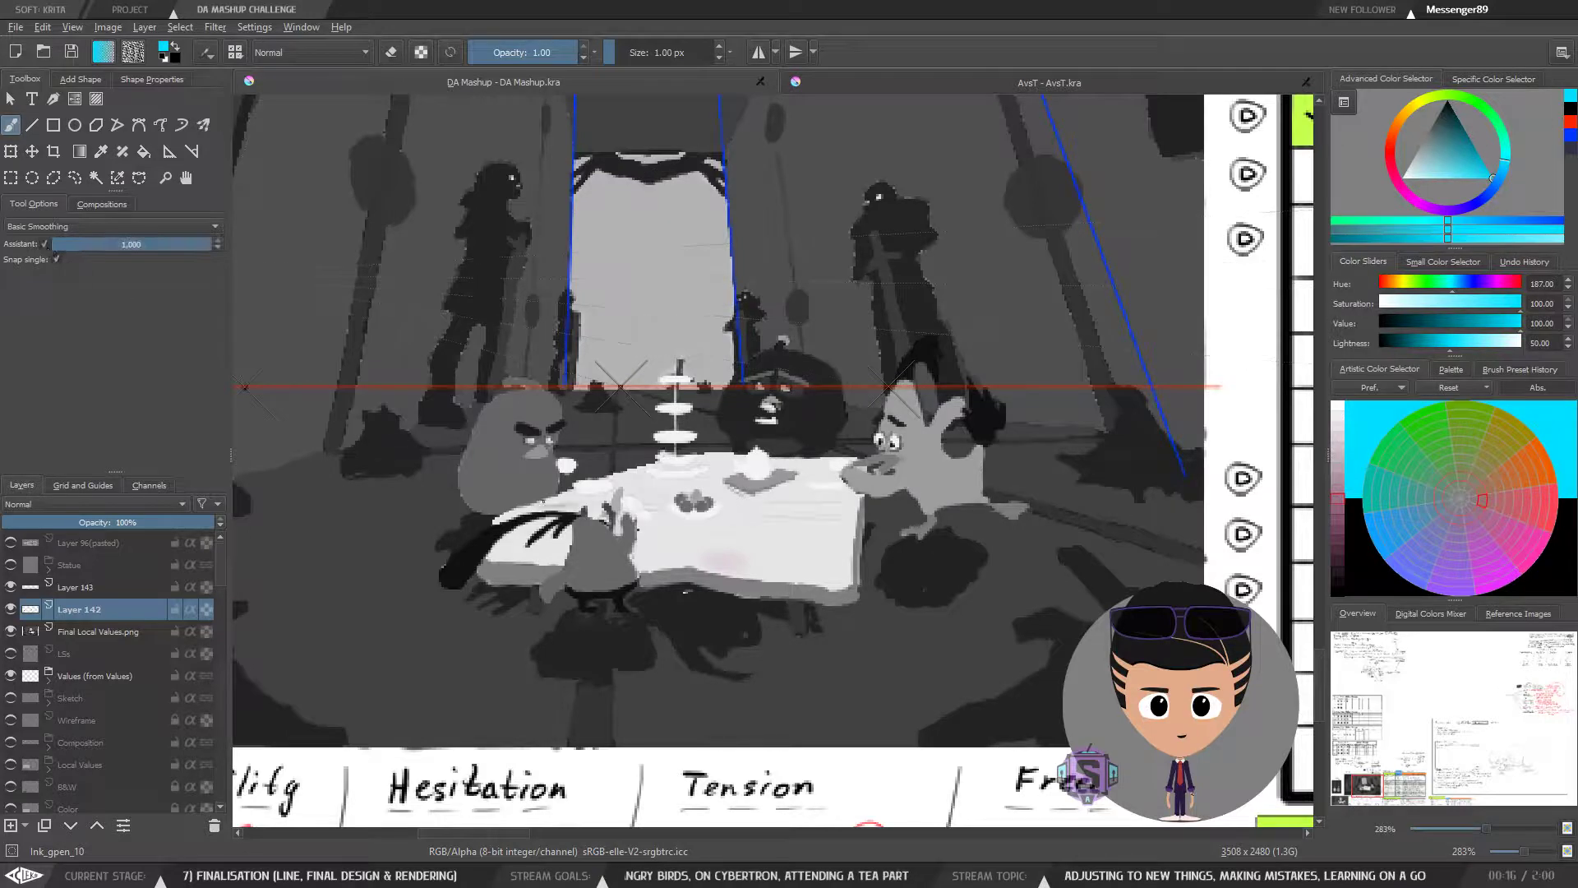
pyautogui.moveTo(493, 520); pyautogui.dragTo(887, 385)
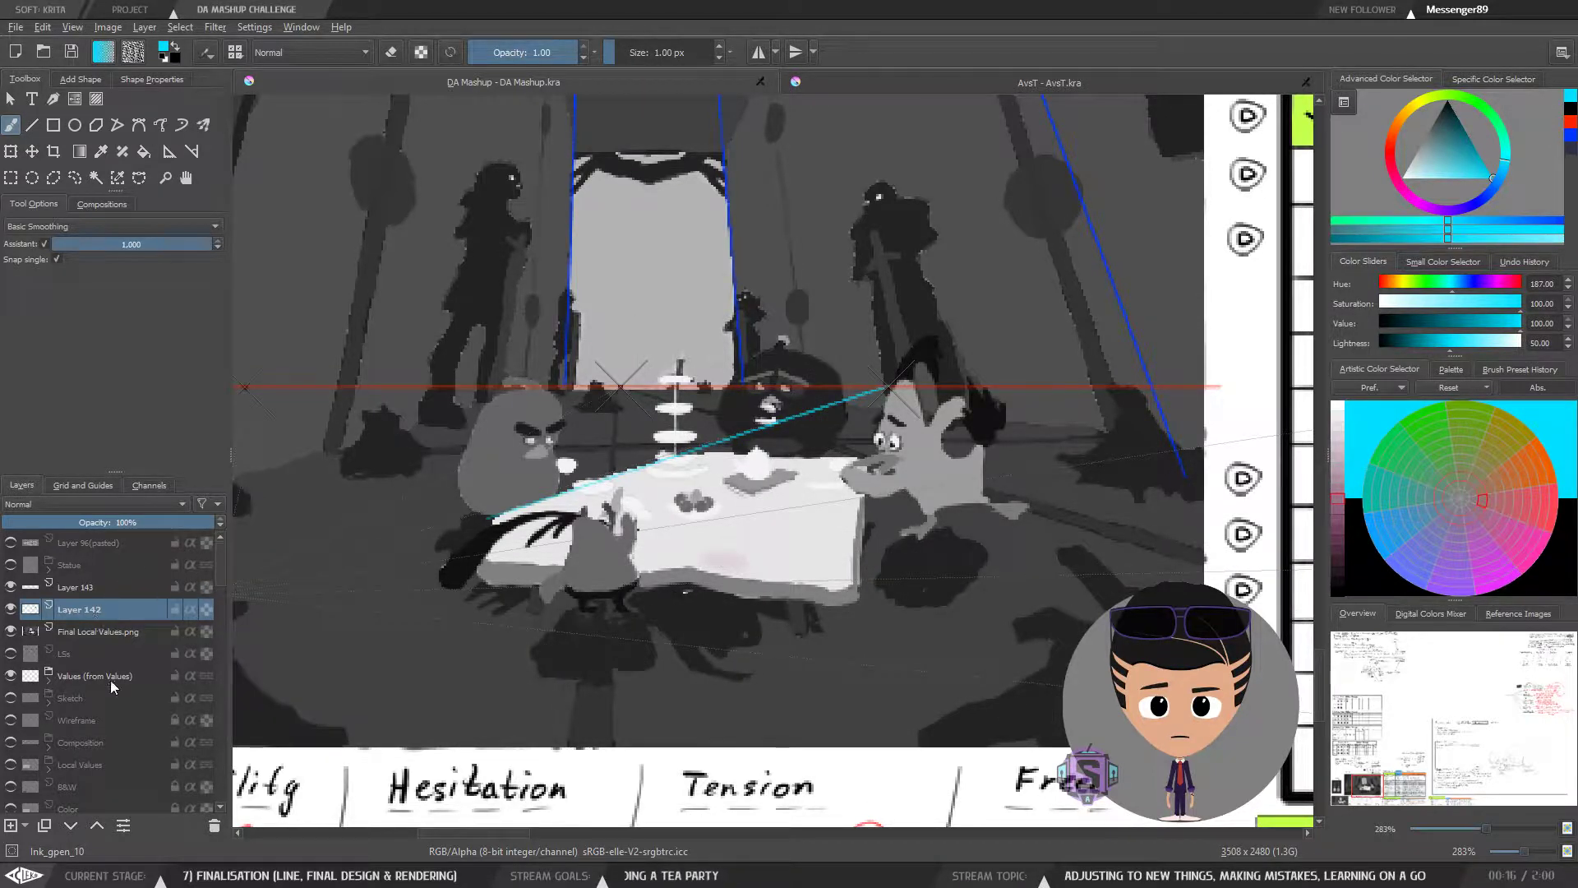
# Step: Show the Sketch layer, move the Final Local Values.png layer directly beneath it and reselect Layer 142
pyautogui.click(10, 698)
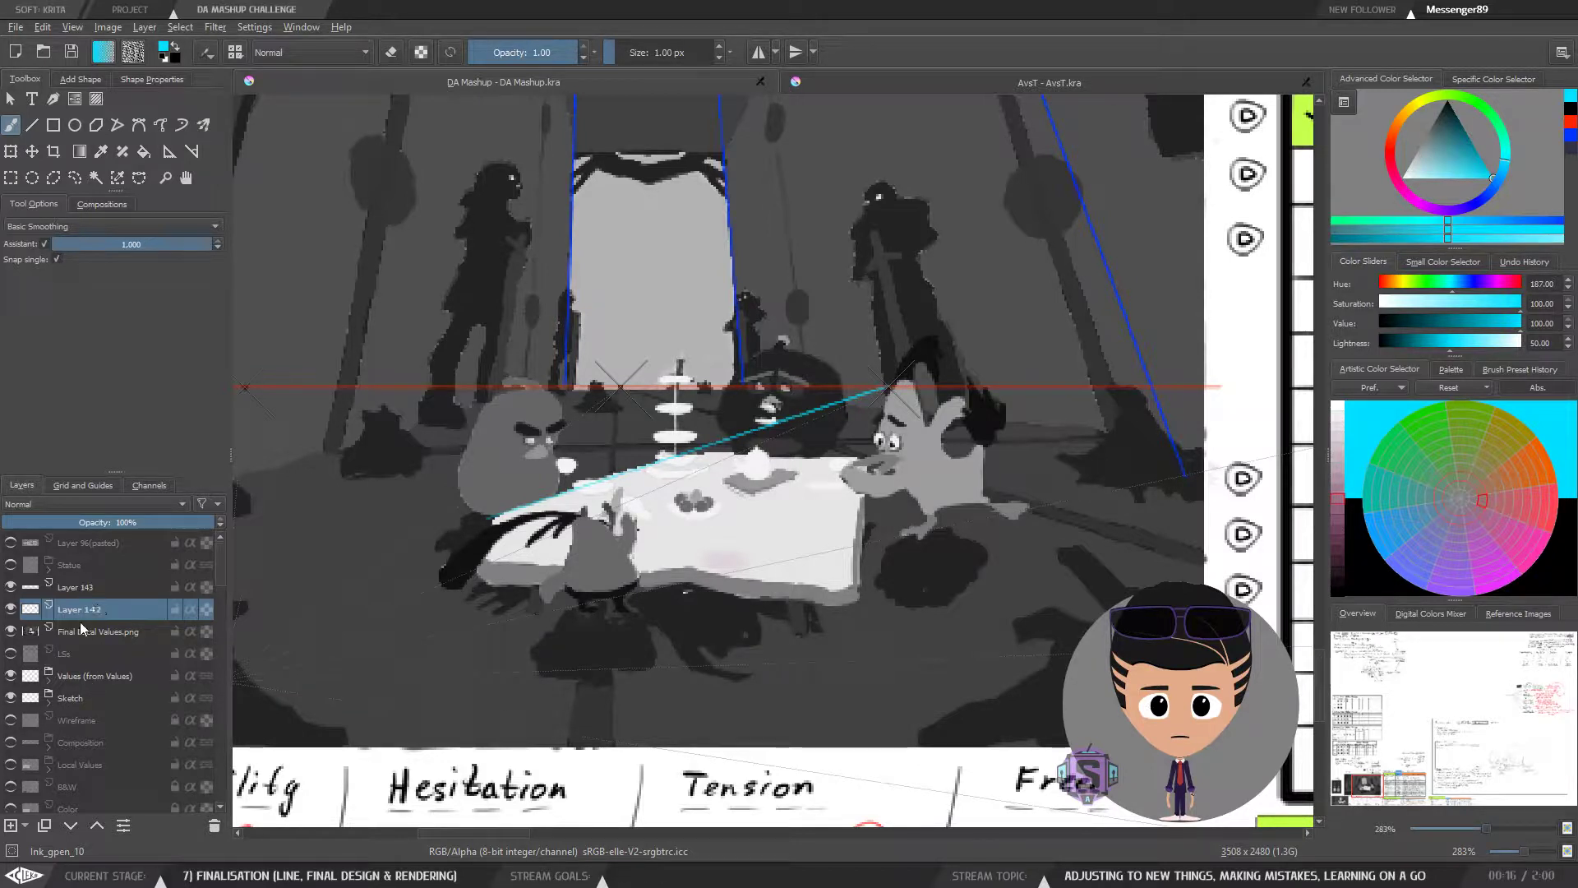
pyautogui.moveTo(80, 628); pyautogui.dragTo(105, 639)
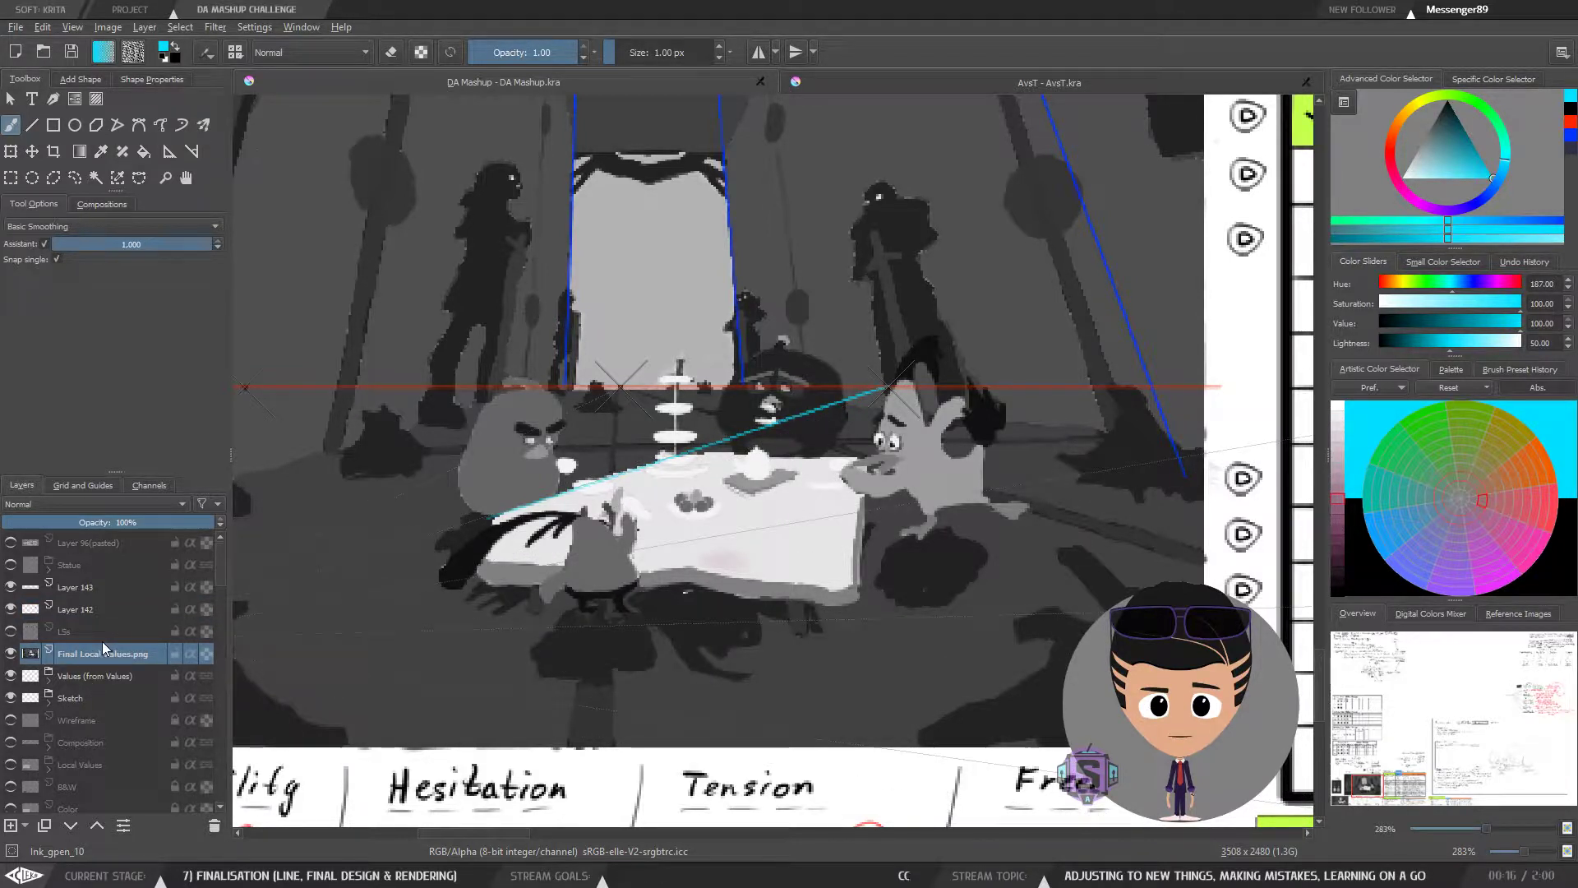
pyautogui.hotkey('ctrl', 'pagedown')
pyautogui.hotkey('ctrl', 'pagedown')
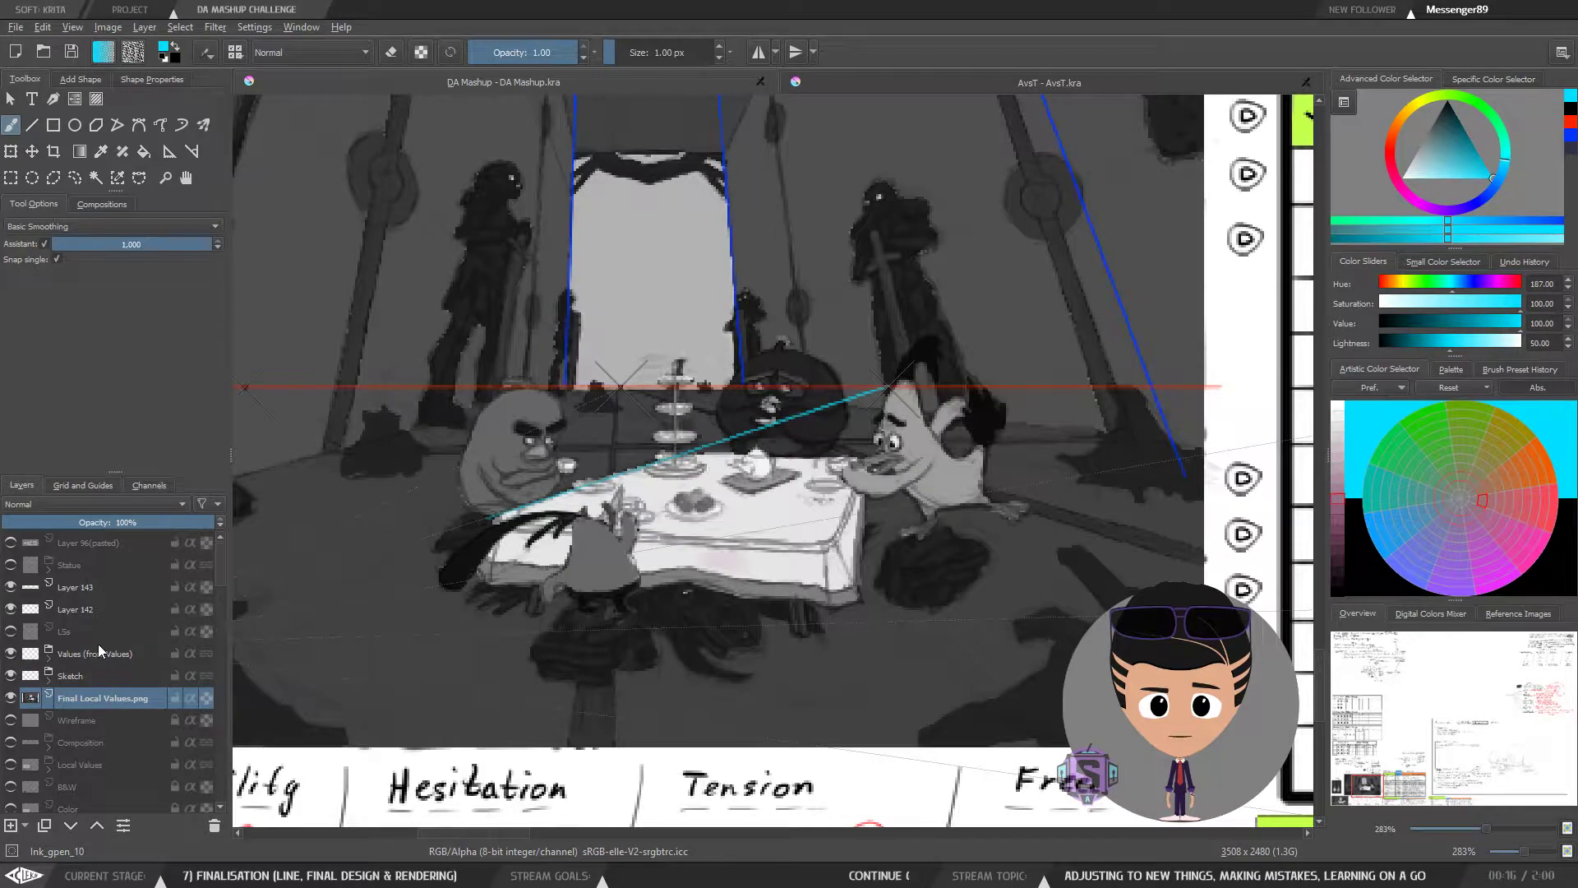
pyautogui.click(68, 609)
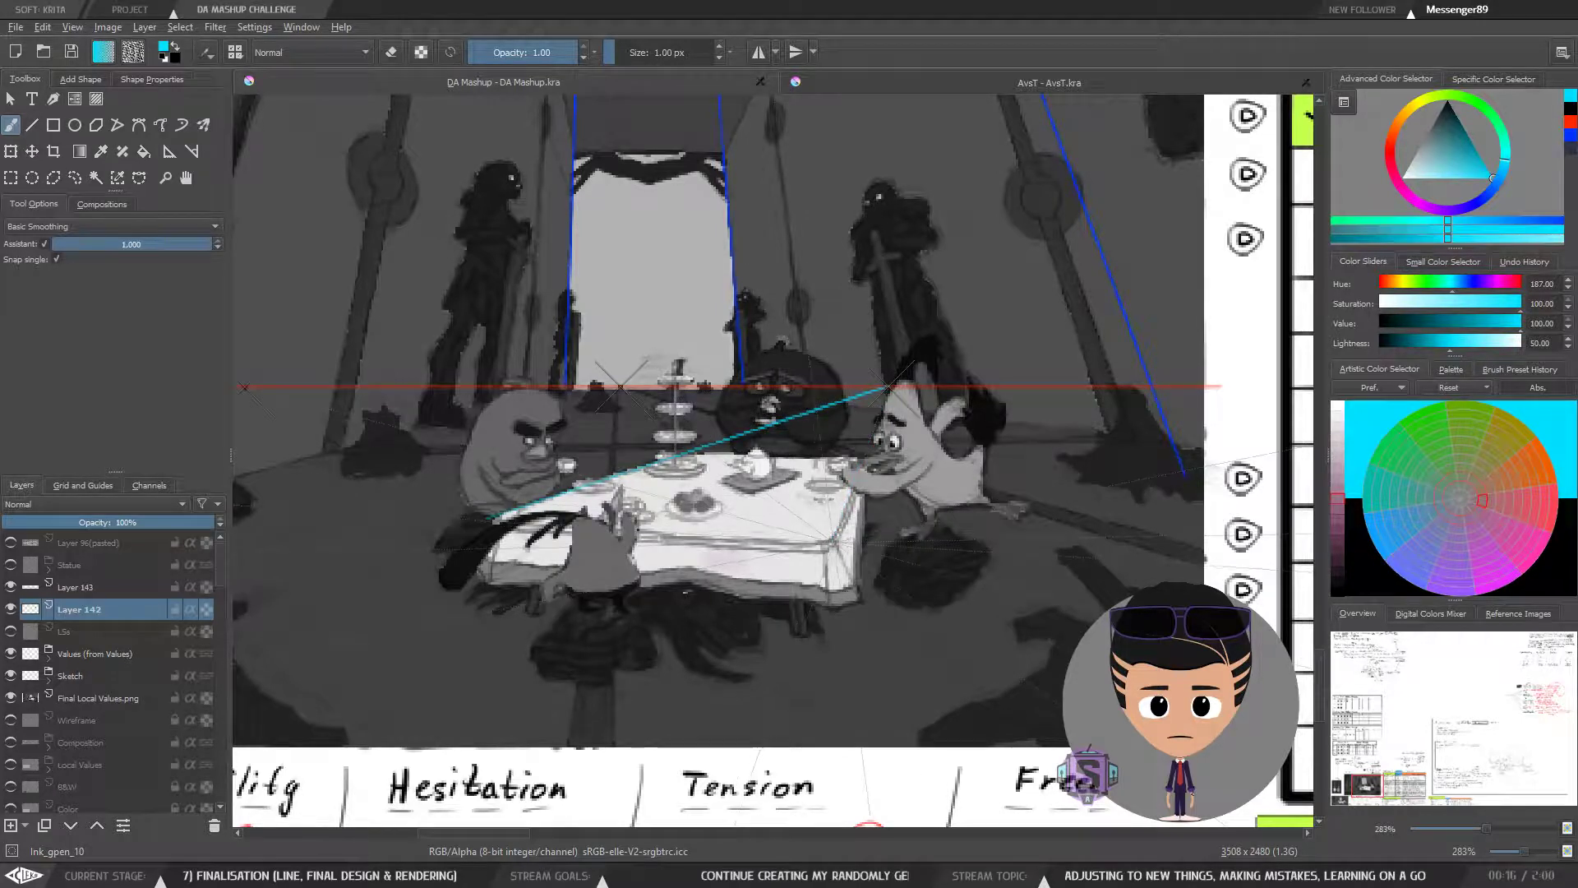
# Step: Draw a cyan guide line along the table's right edge up to the vanishing point on the horizon at the right-hand bird
pyautogui.moveTo(847, 502)
pyautogui.mouseDown()
pyautogui.moveTo(888, 388)
pyautogui.moveTo(986, 343)
pyautogui.mouseUp()
pyautogui.hotkey('ctrl', '-')
pyautogui.hotkey('ctrl', '-')
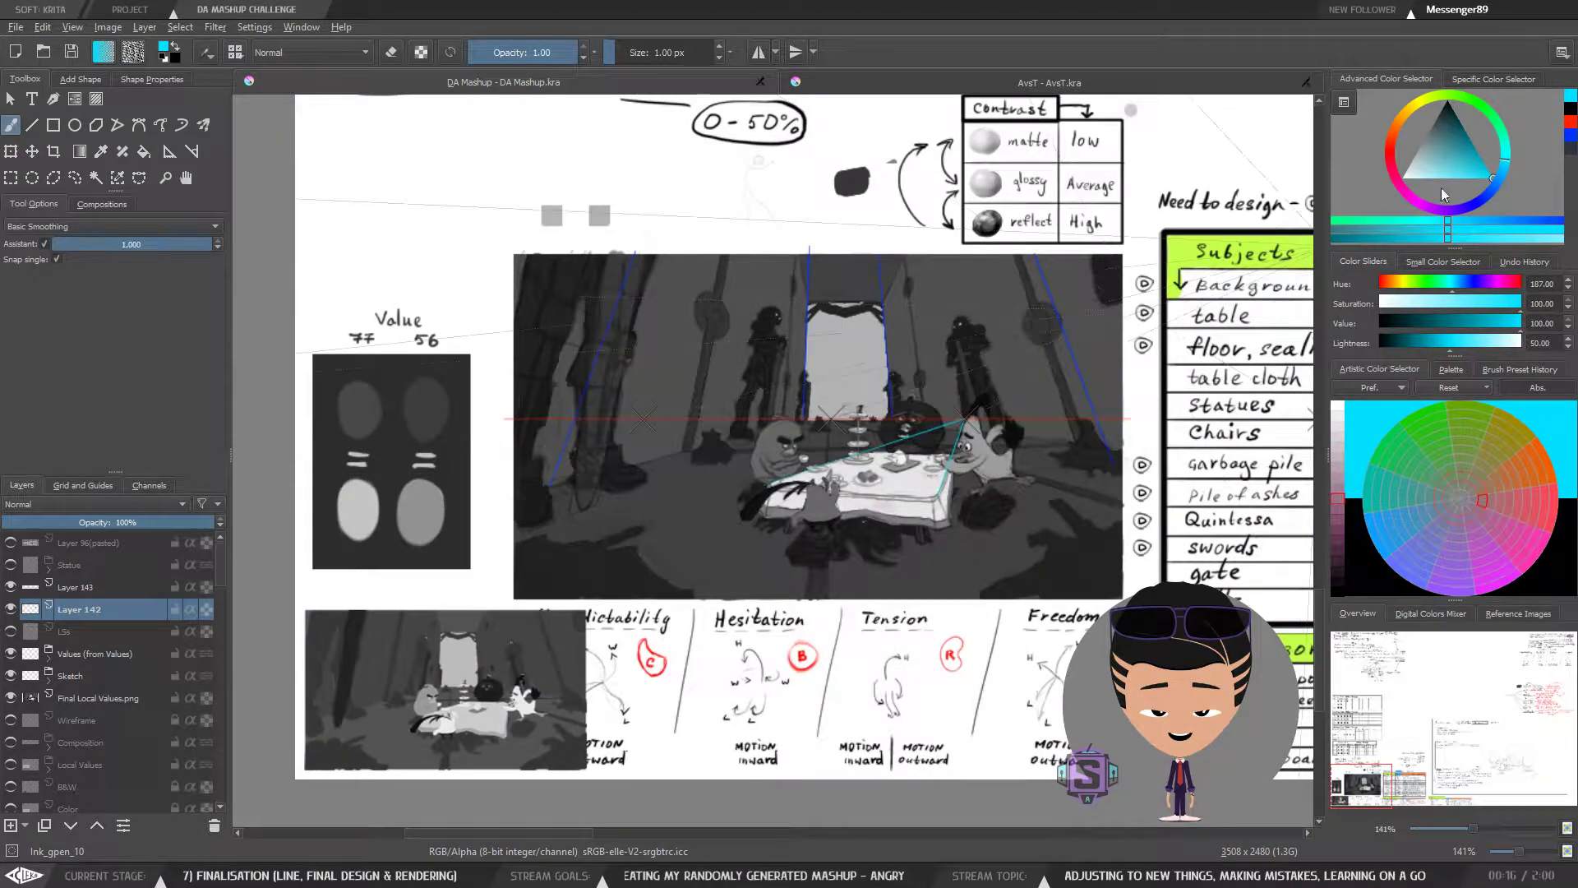
# Step: Set the painting colour to green, hue 145, and draw a guide line along the left wall's base to the central vanishing point
pyautogui.click(1494, 125)
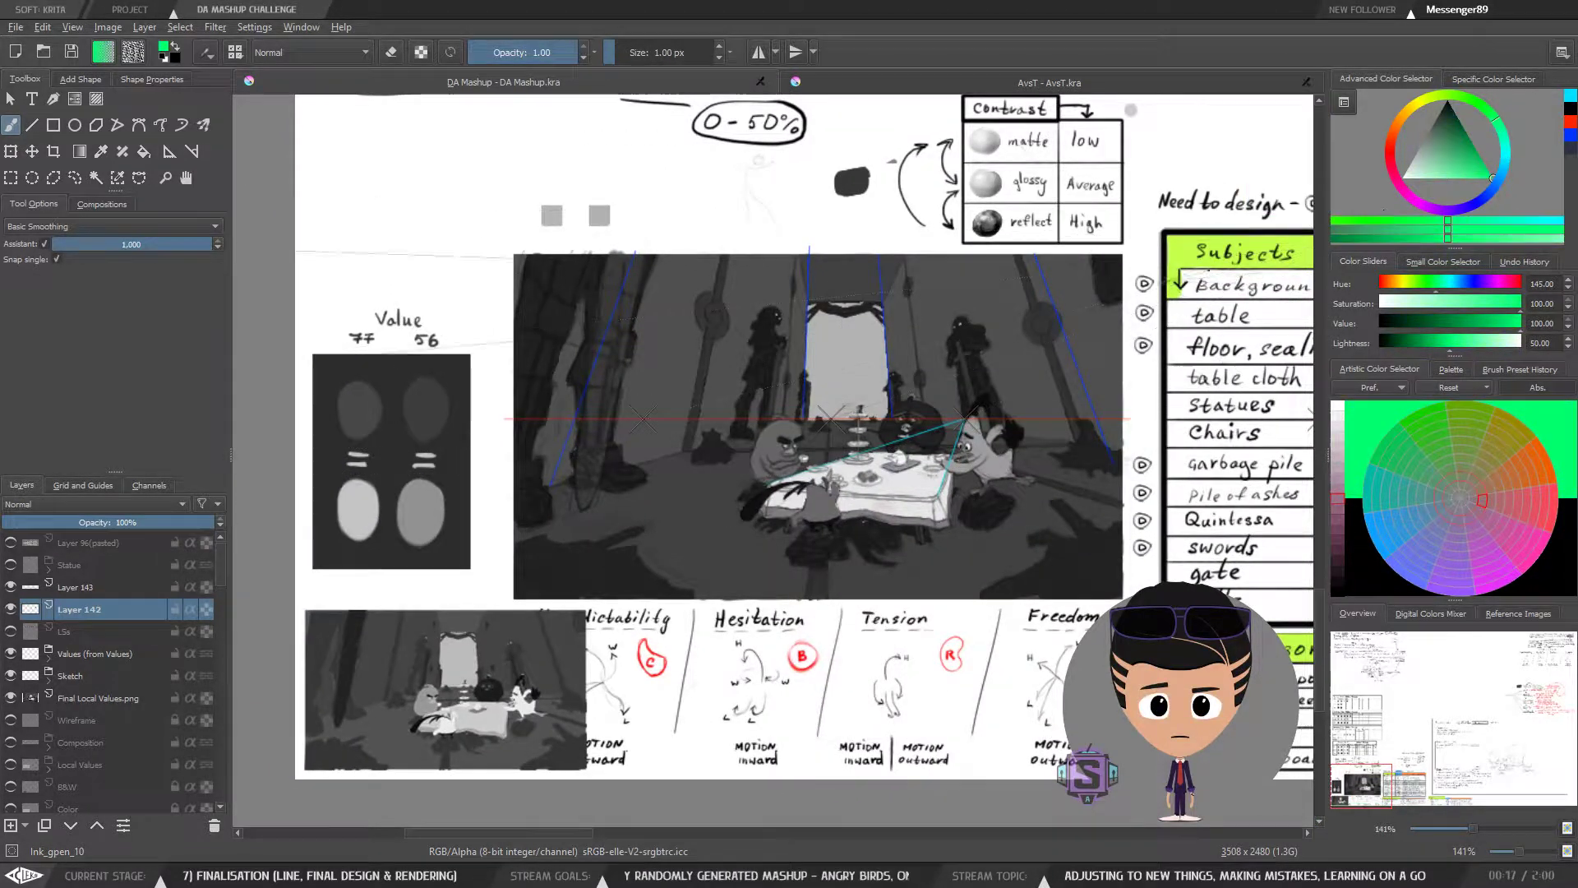
pyautogui.hotkey('ctrl', '+')
pyautogui.hotkey('ctrl', '+')
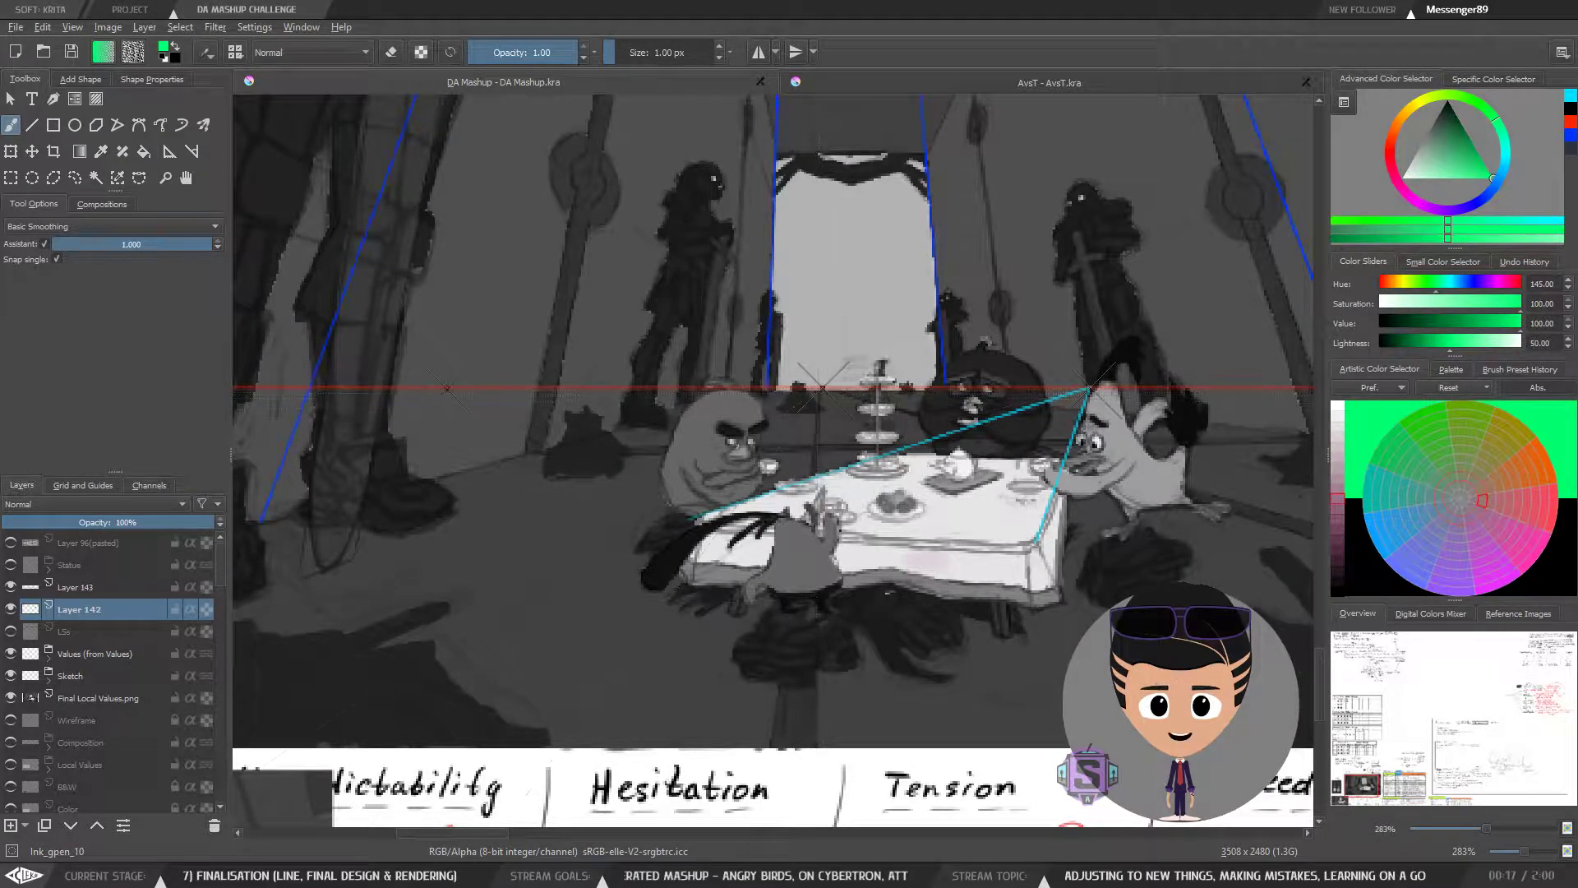
pyautogui.moveTo(428, 573); pyautogui.dragTo(596, 607)
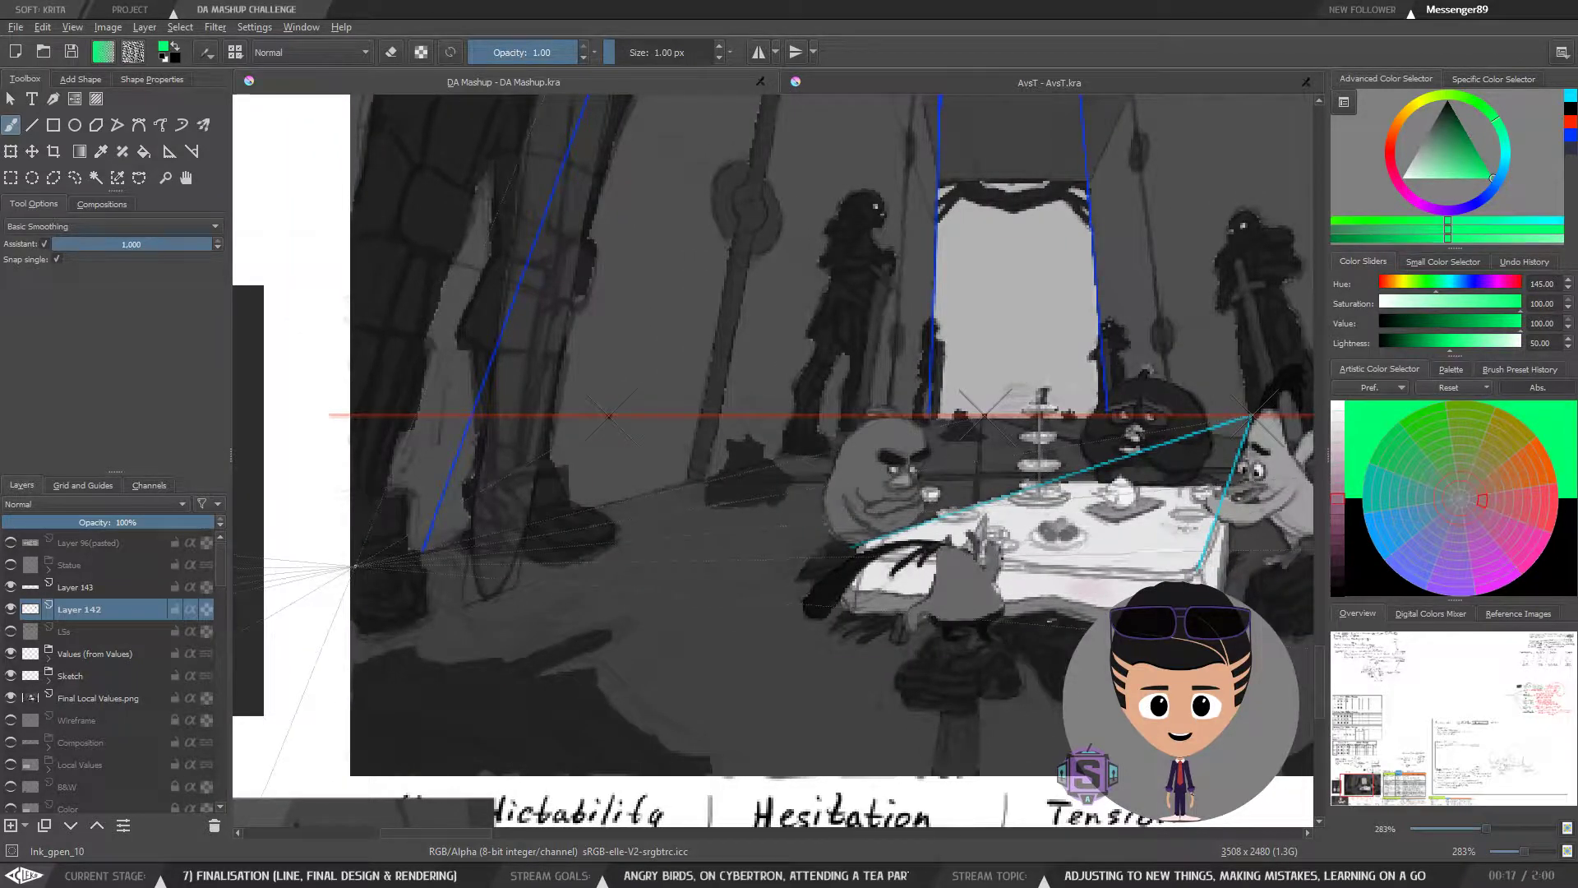
pyautogui.moveTo(372, 561); pyautogui.dragTo(823, 453)
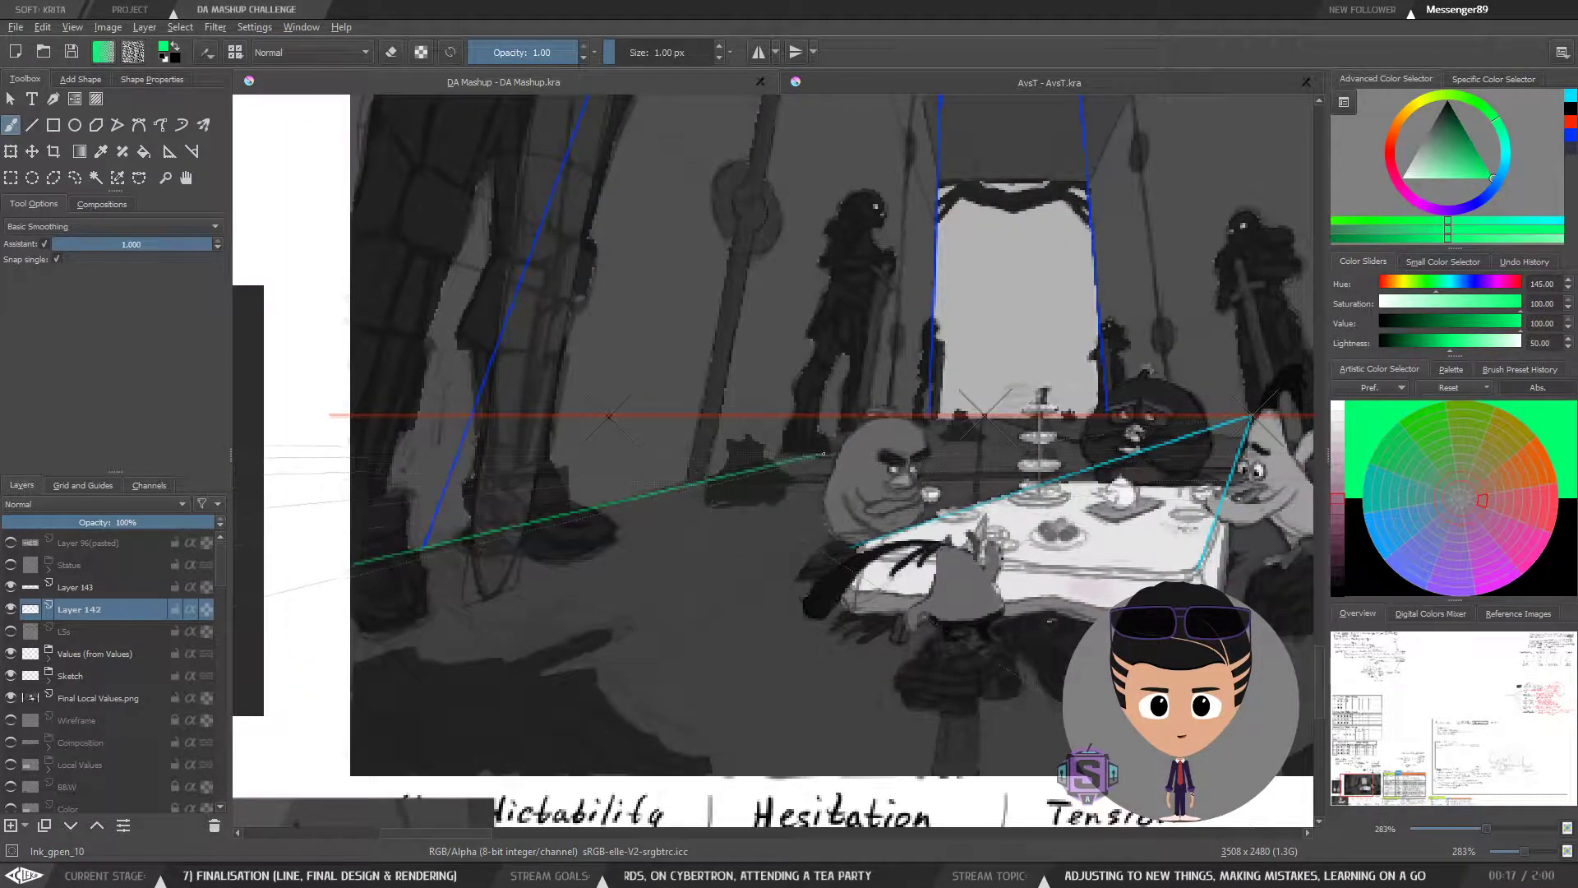
pyautogui.moveTo(941, 426)
pyautogui.mouseDown()
pyautogui.moveTo(973, 420)
pyautogui.moveTo(710, 481)
pyautogui.mouseUp()
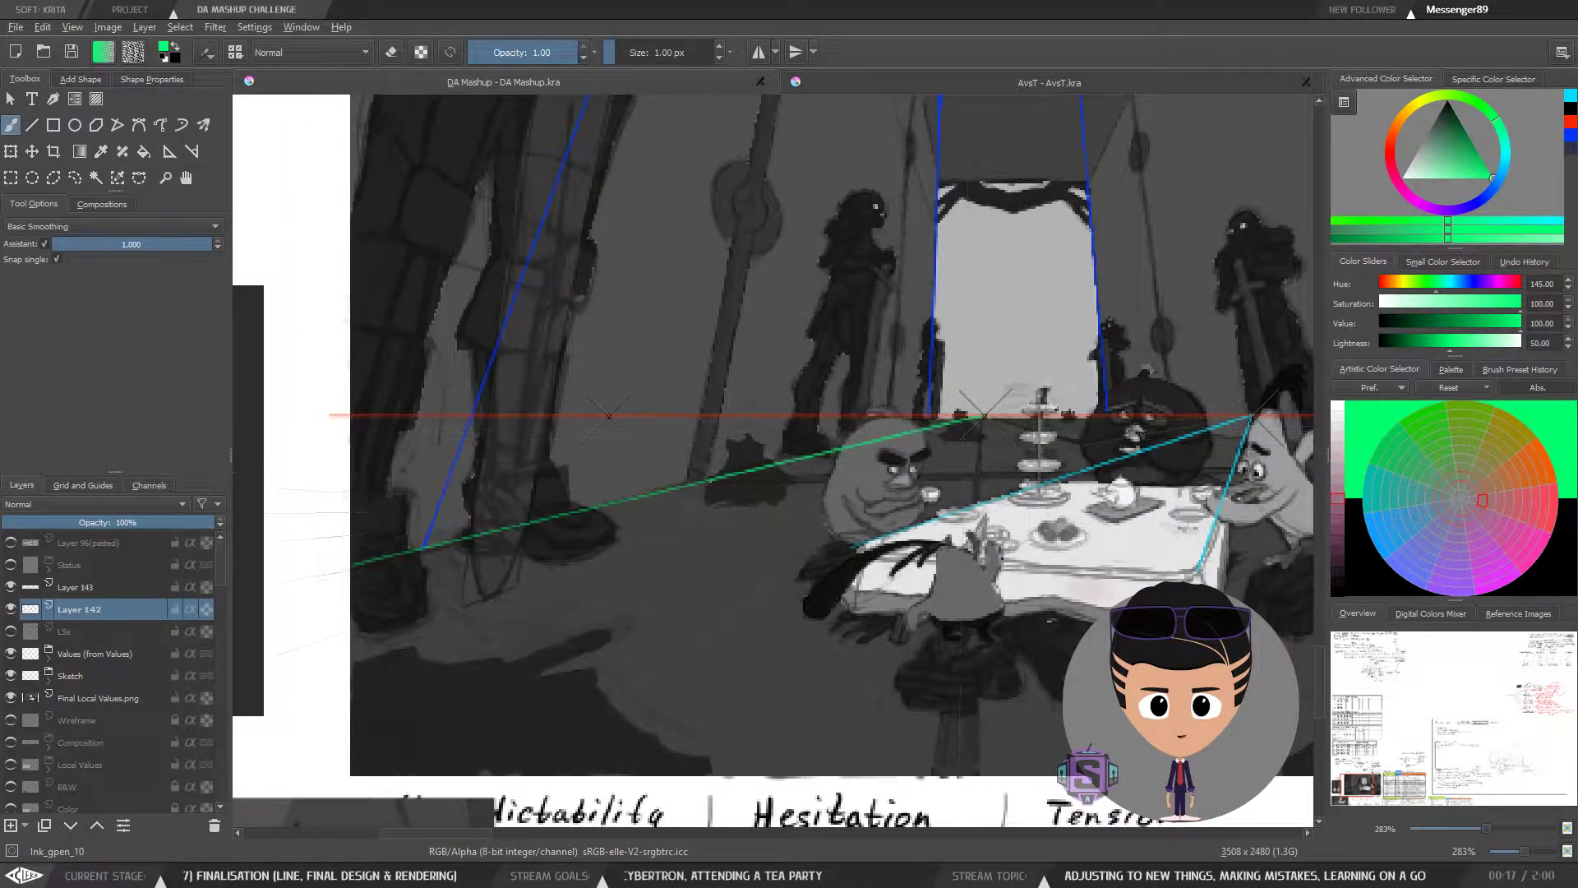
# Step: Draw a green guide line from the central vanishing point along the right wall's base to the picture's right border, undoing the misaligned attempts
pyautogui.moveTo(985, 420)
pyautogui.mouseDown()
pyautogui.moveTo(602, 370)
pyautogui.moveTo(507, 377)
pyautogui.moveTo(793, 409)
pyautogui.mouseUp()
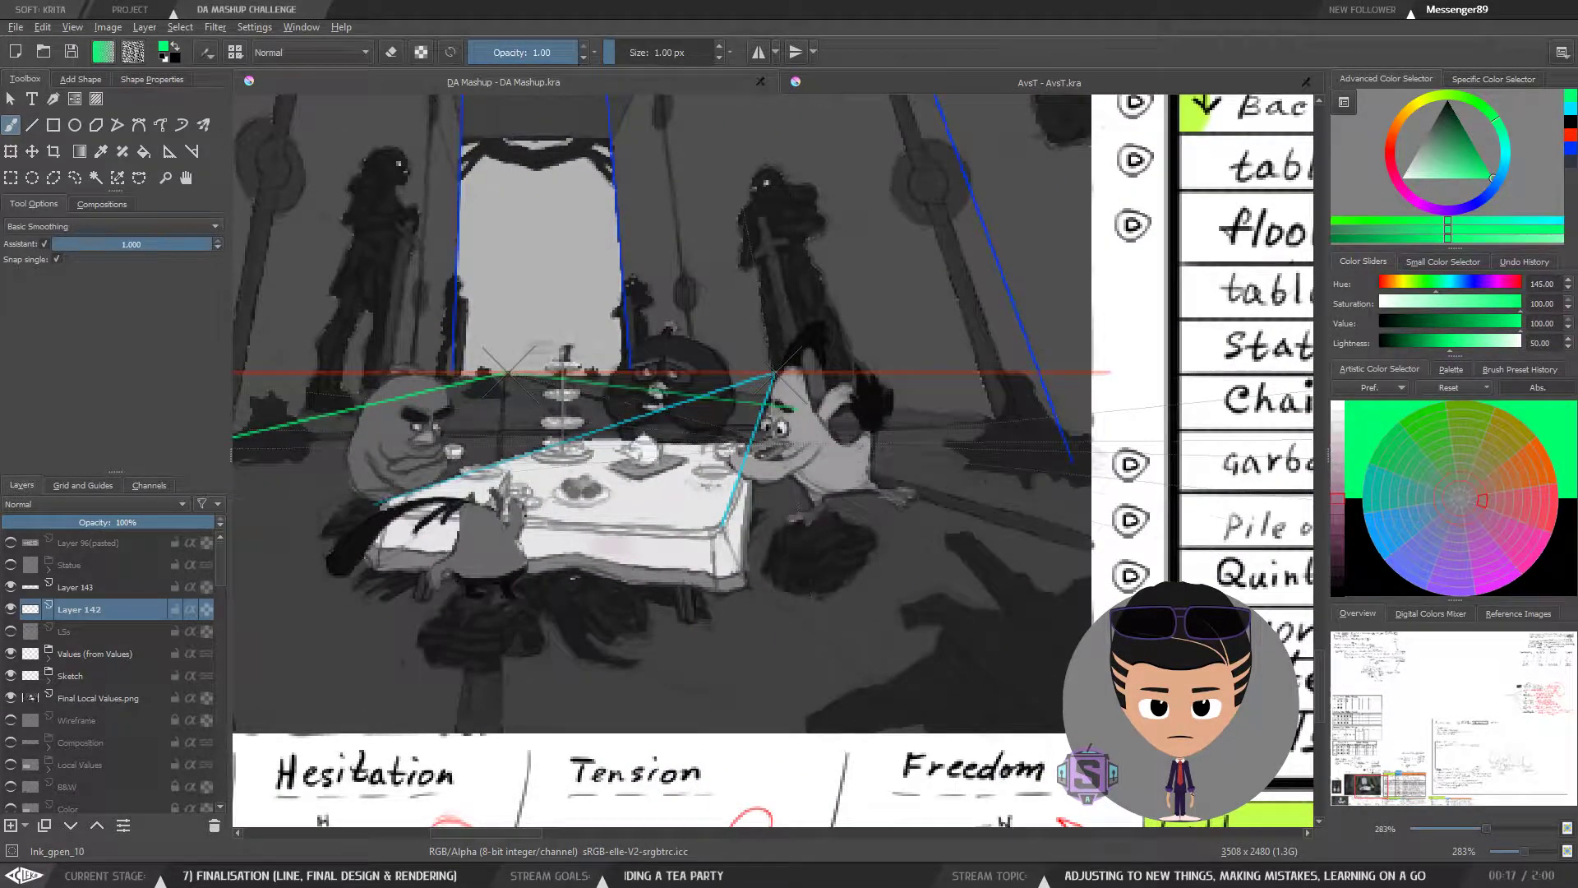
pyautogui.hotkey('ctrl', 'z')
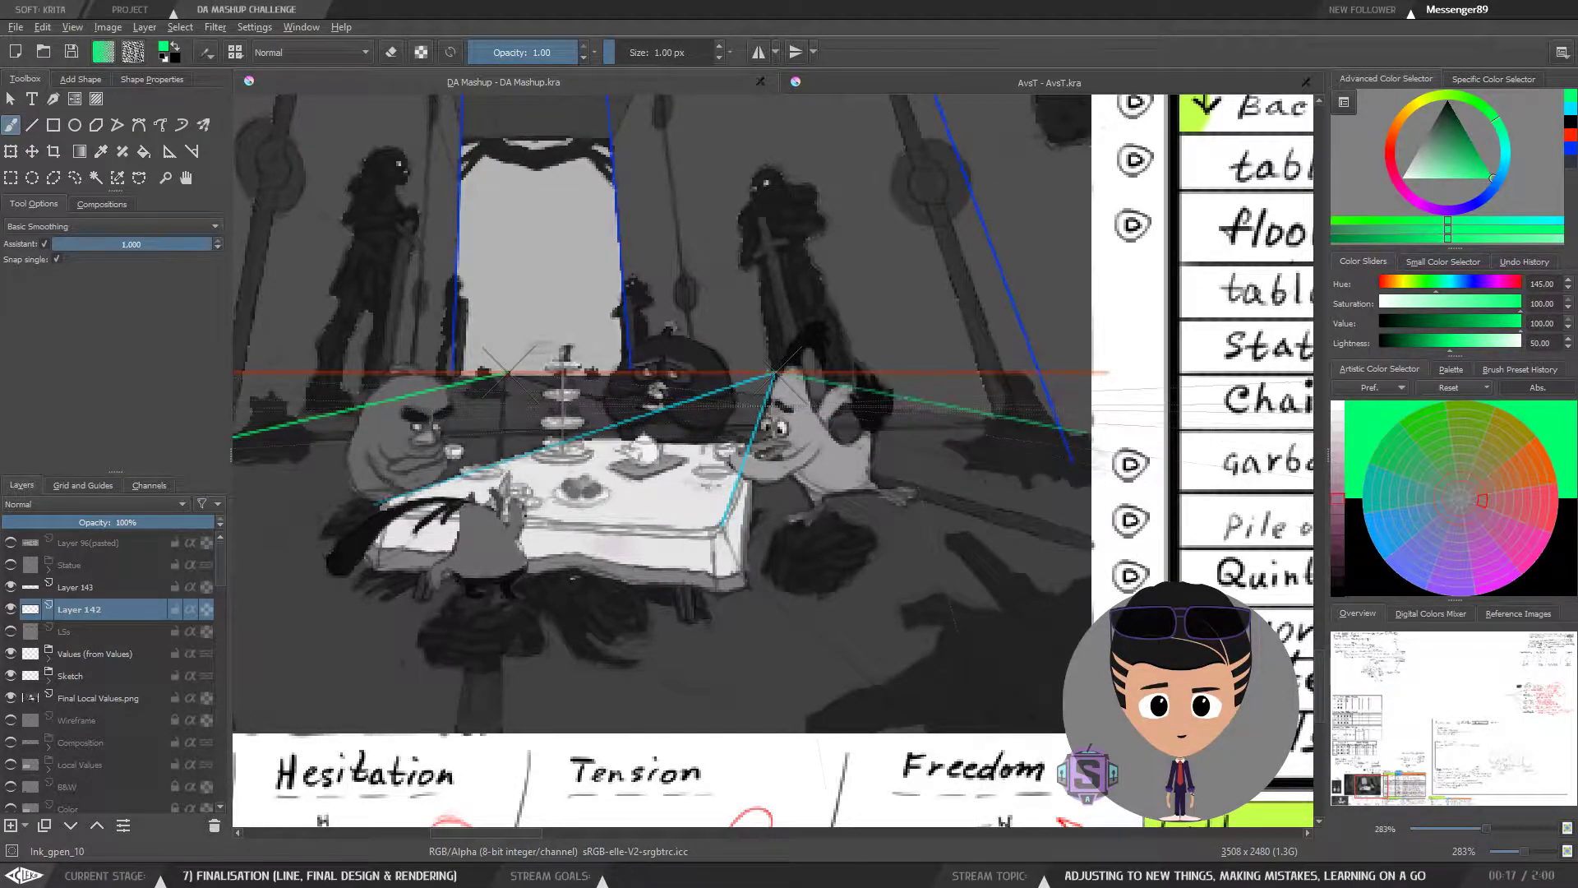
pyautogui.hotkey('ctrl', 'z')
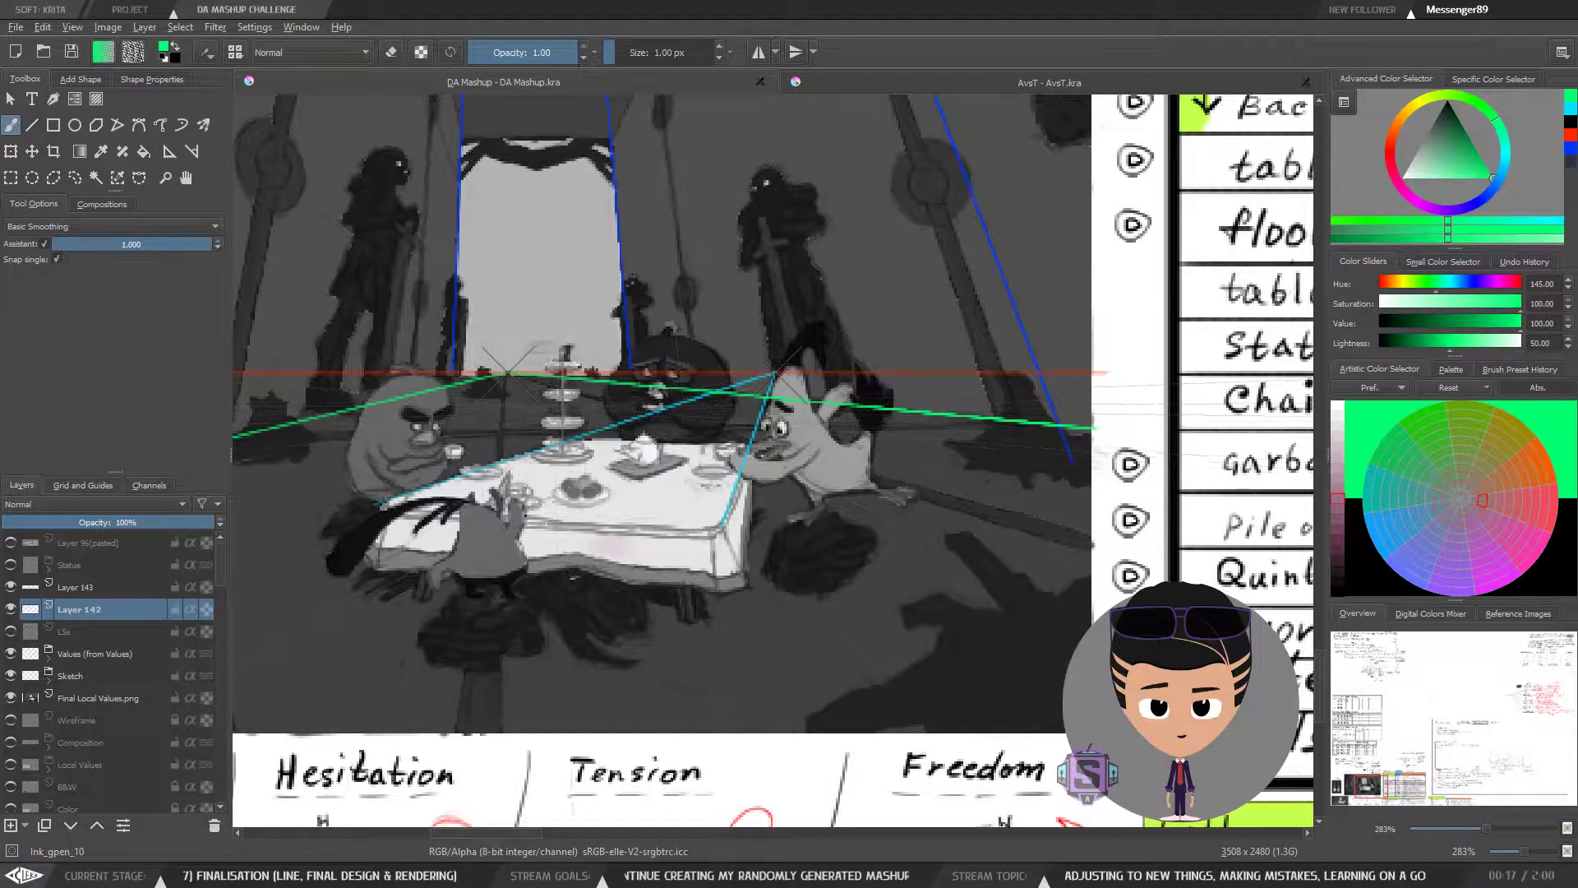
pyautogui.press('-')
pyautogui.press('-')
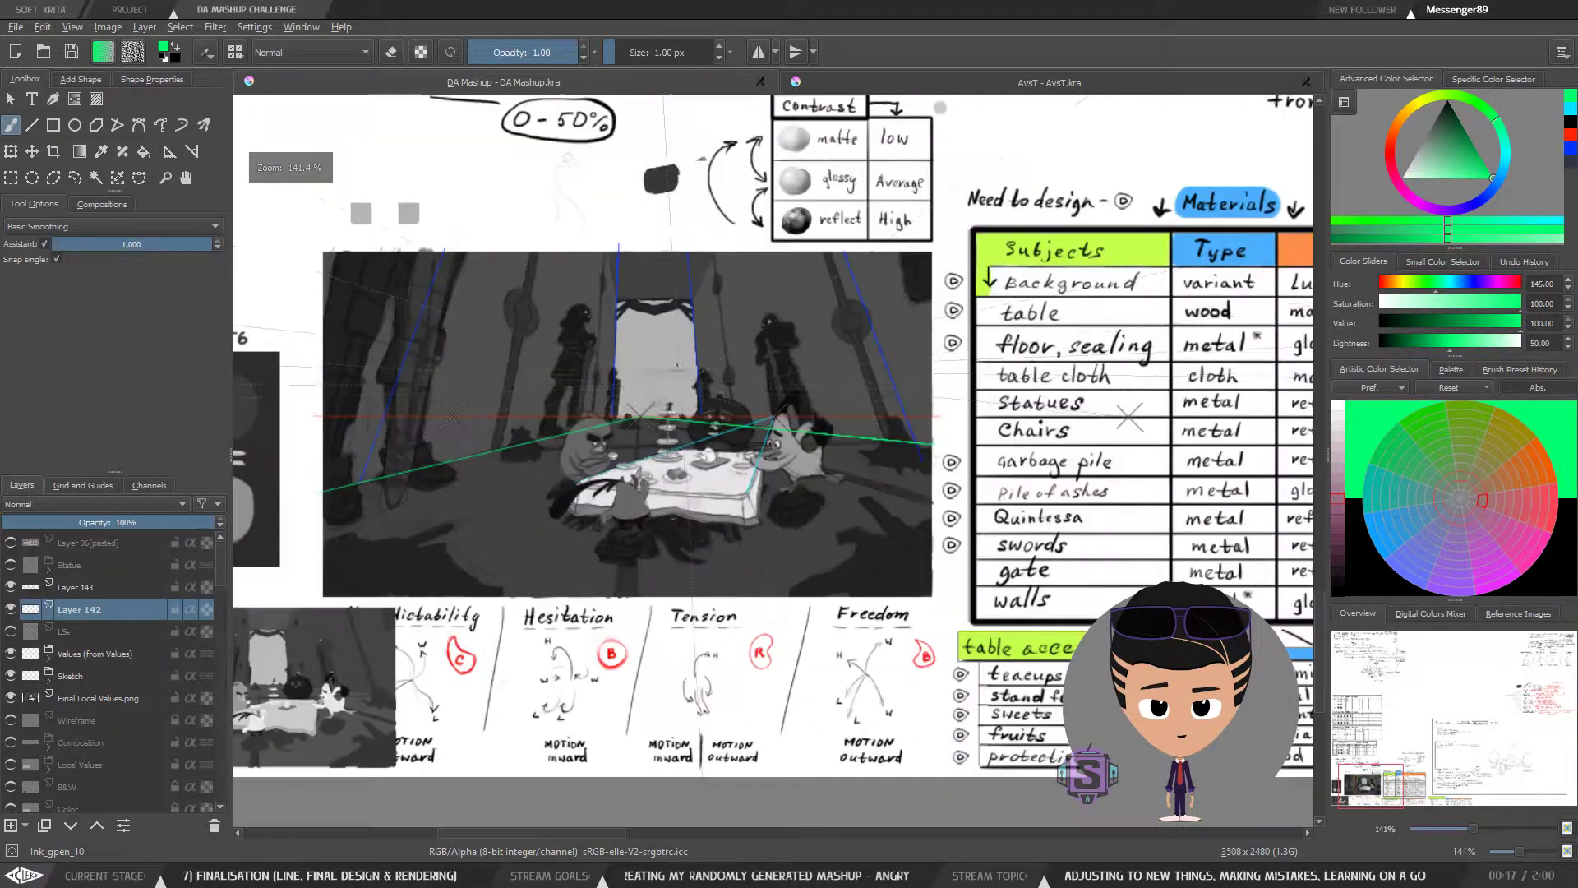
pyautogui.press('+')
pyautogui.press('+')
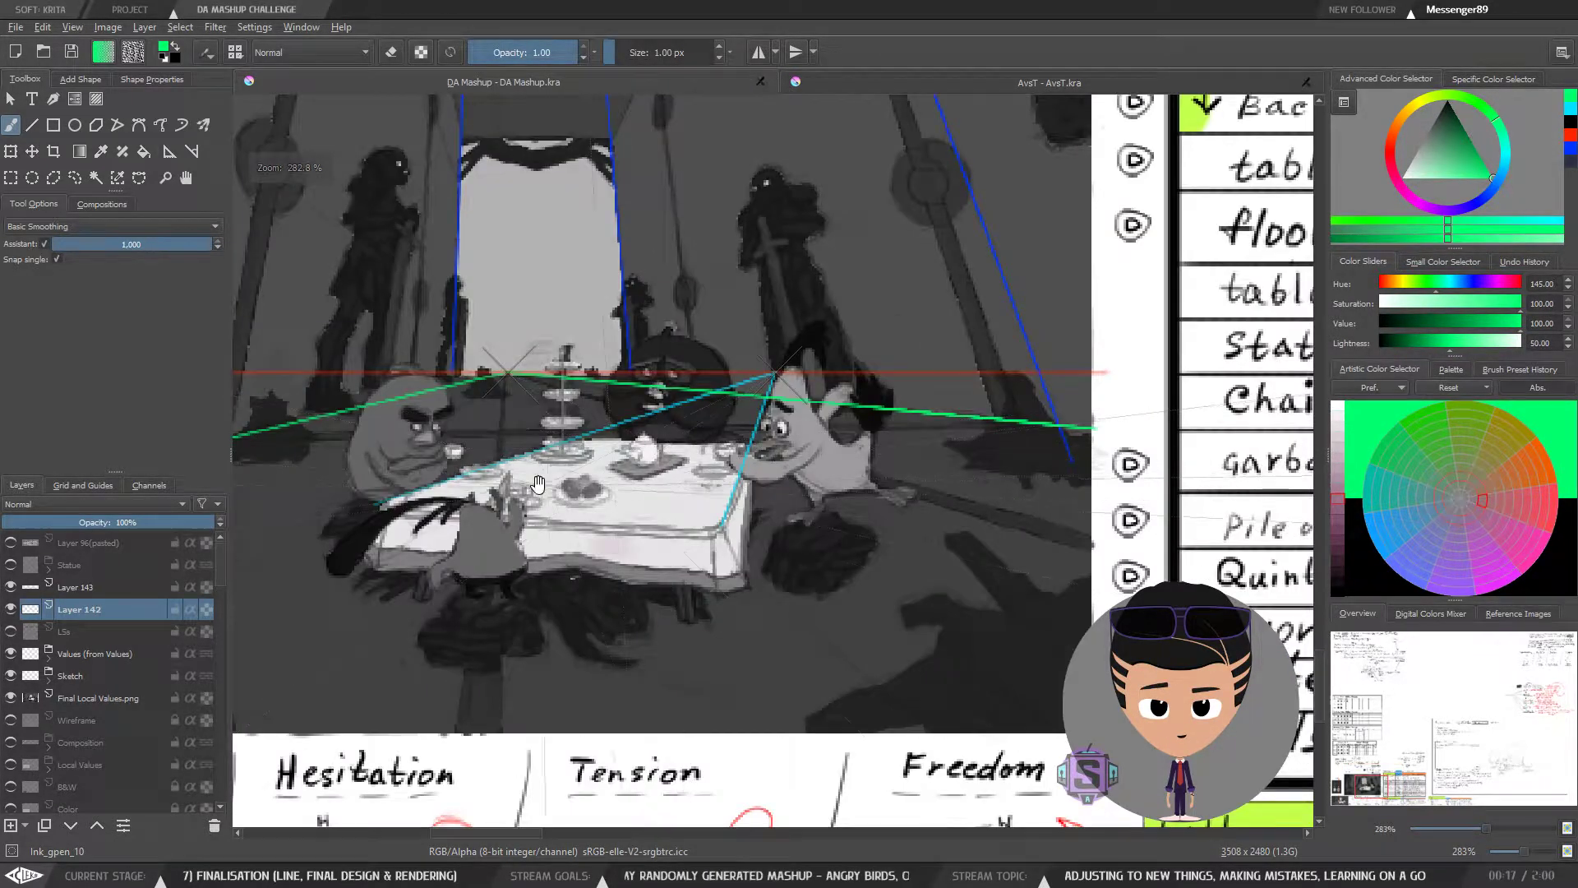
# Step: Draw two green guide lines from the central vanishing point past the gate's upper corners to the picture's top border
pyautogui.moveTo(552, 489); pyautogui.dragTo(770, 650)
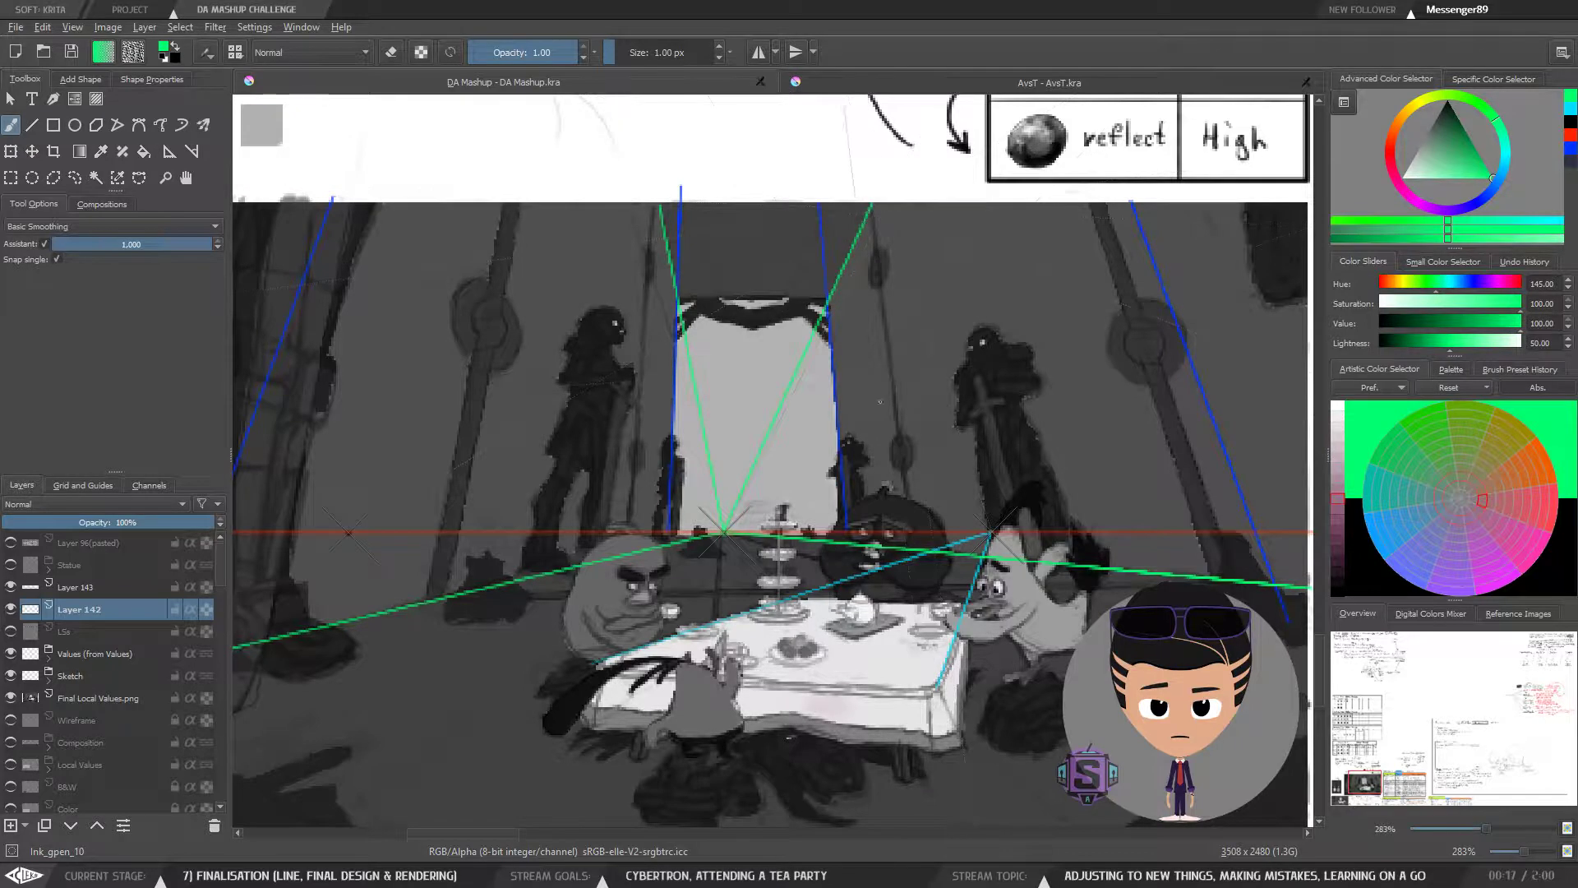
pyautogui.press('-')
pyautogui.press('-')
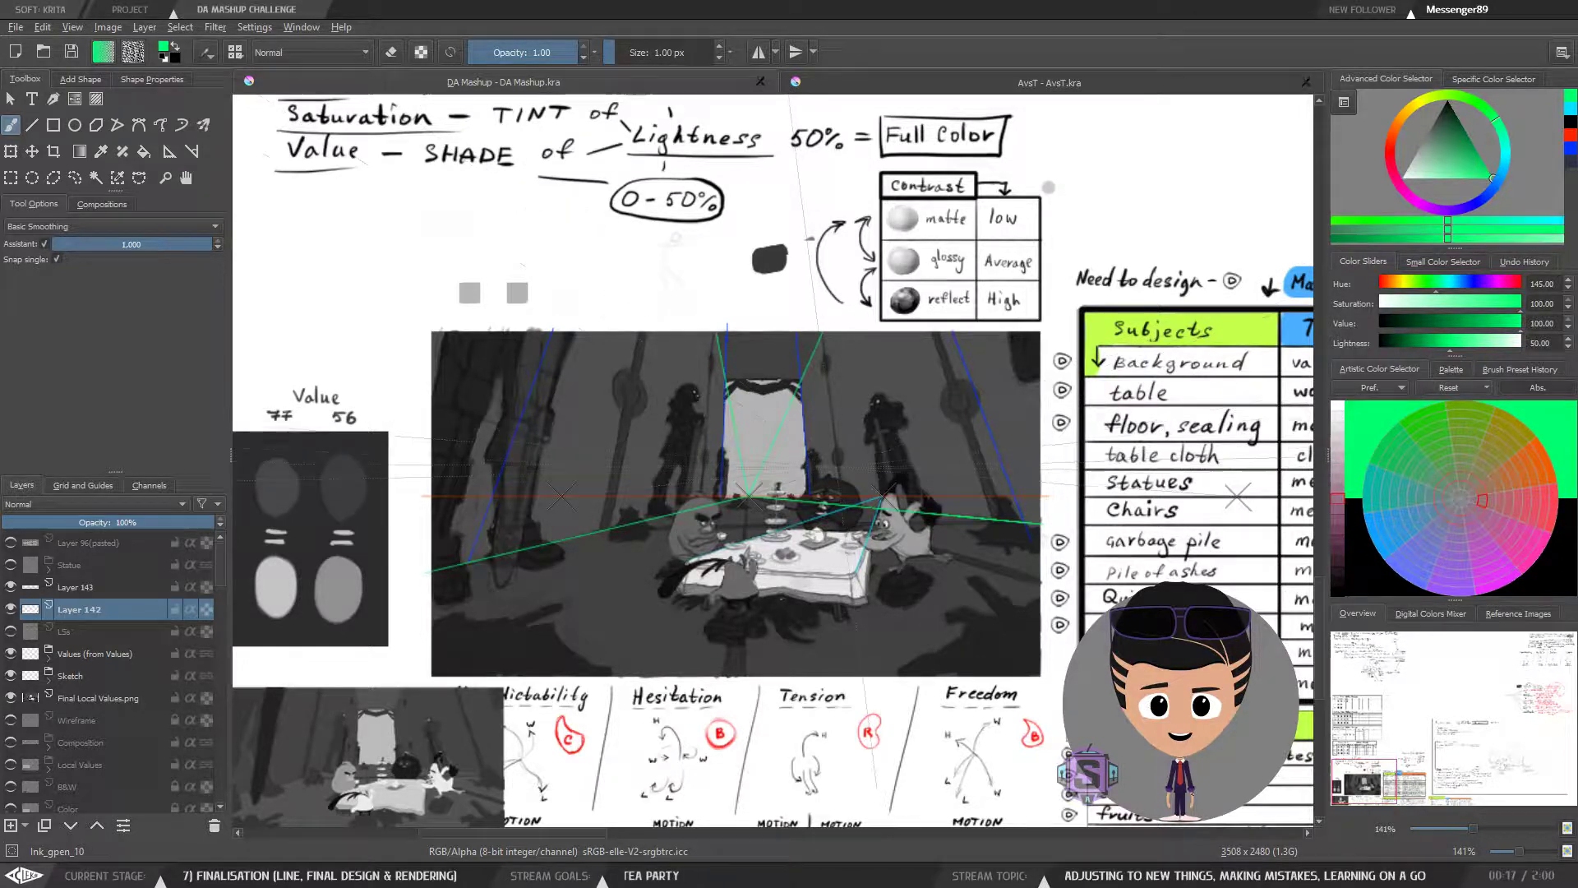
pyautogui.press('+')
pyautogui.press('+')
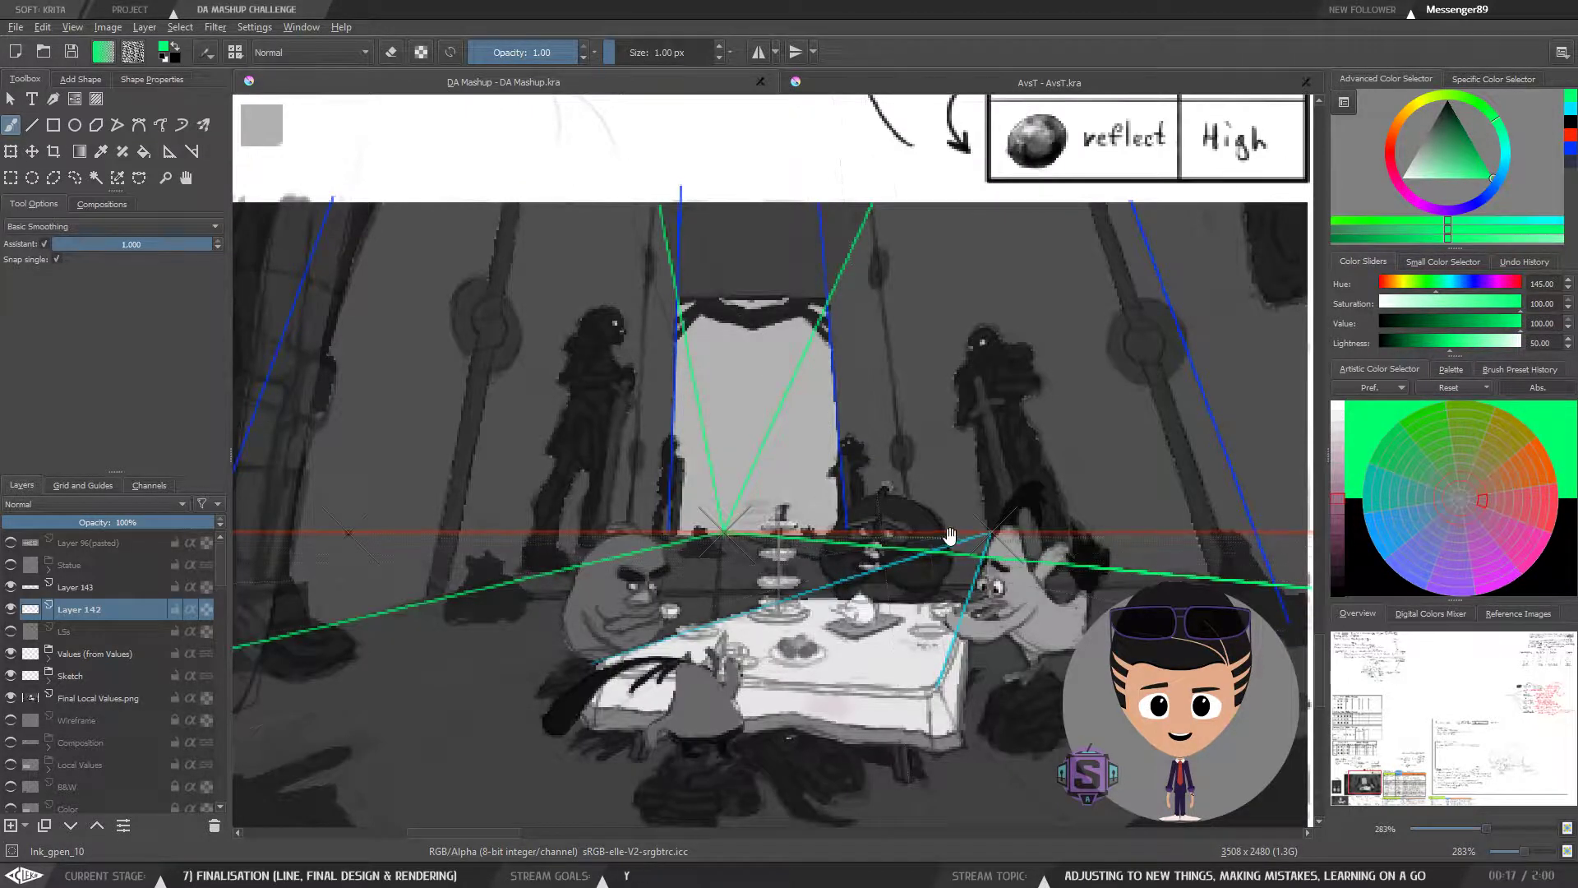
# Step: Try cyan guide lines with hue 187 from the right-hand bird's vanishing point up towards the picture's top border, undoing each one
pyautogui.moveTo(948, 535); pyautogui.dragTo(796, 456)
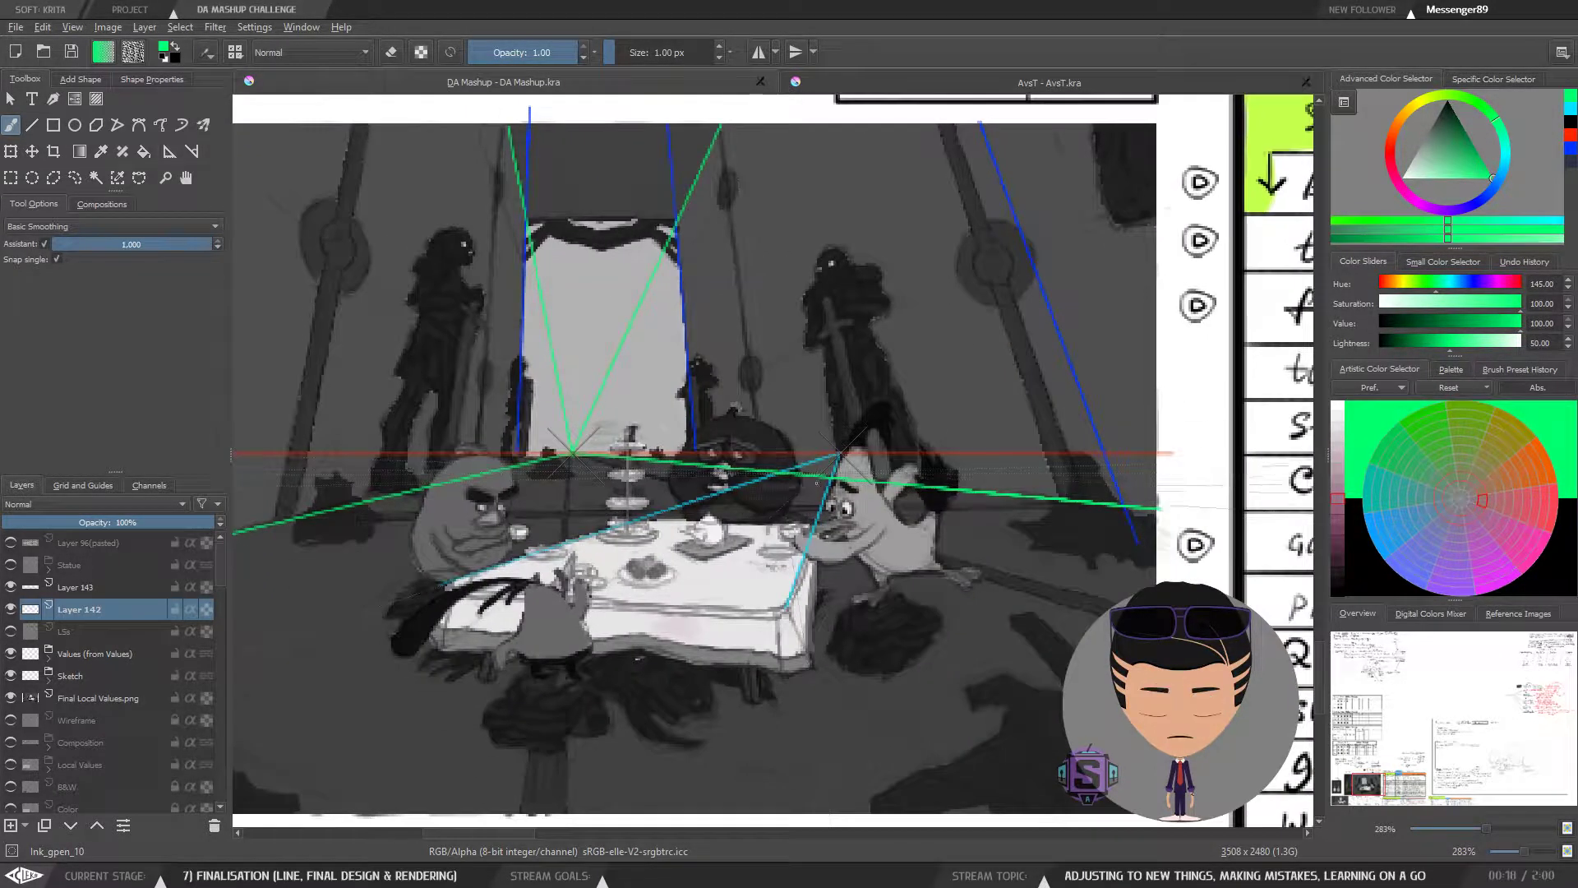
pyautogui.click(1570, 116)
pyautogui.moveTo(855, 422)
pyautogui.mouseDown()
pyautogui.moveTo(837, 510)
pyautogui.moveTo(714, 433)
pyautogui.moveTo(516, 220)
pyautogui.mouseUp()
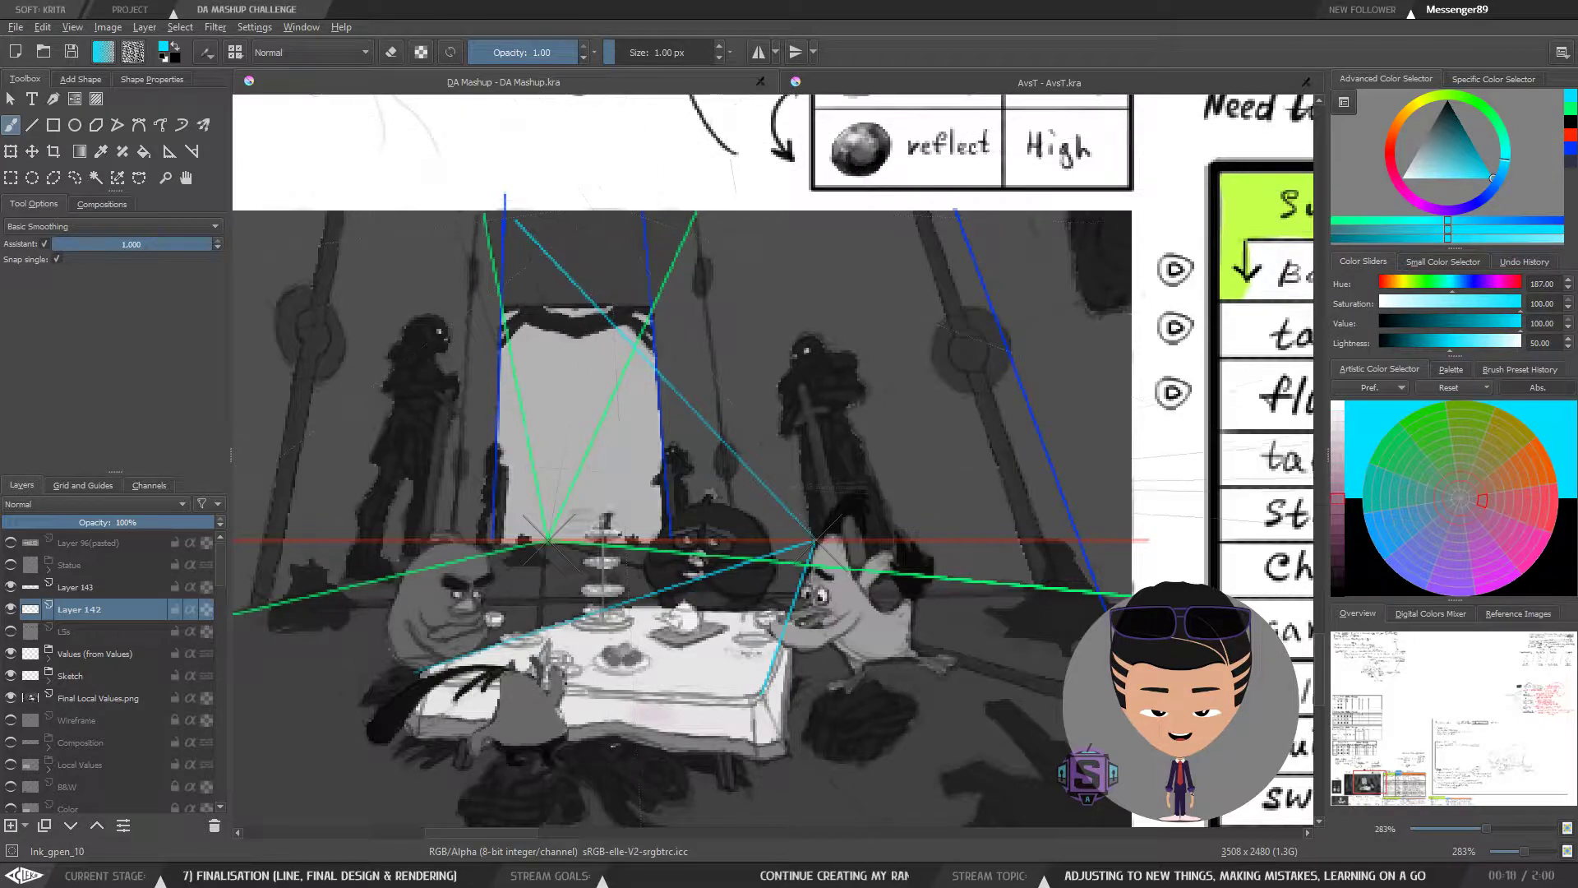
pyautogui.hotkey('ctrl', 'z')
pyautogui.moveTo(814, 538); pyautogui.dragTo(924, 189)
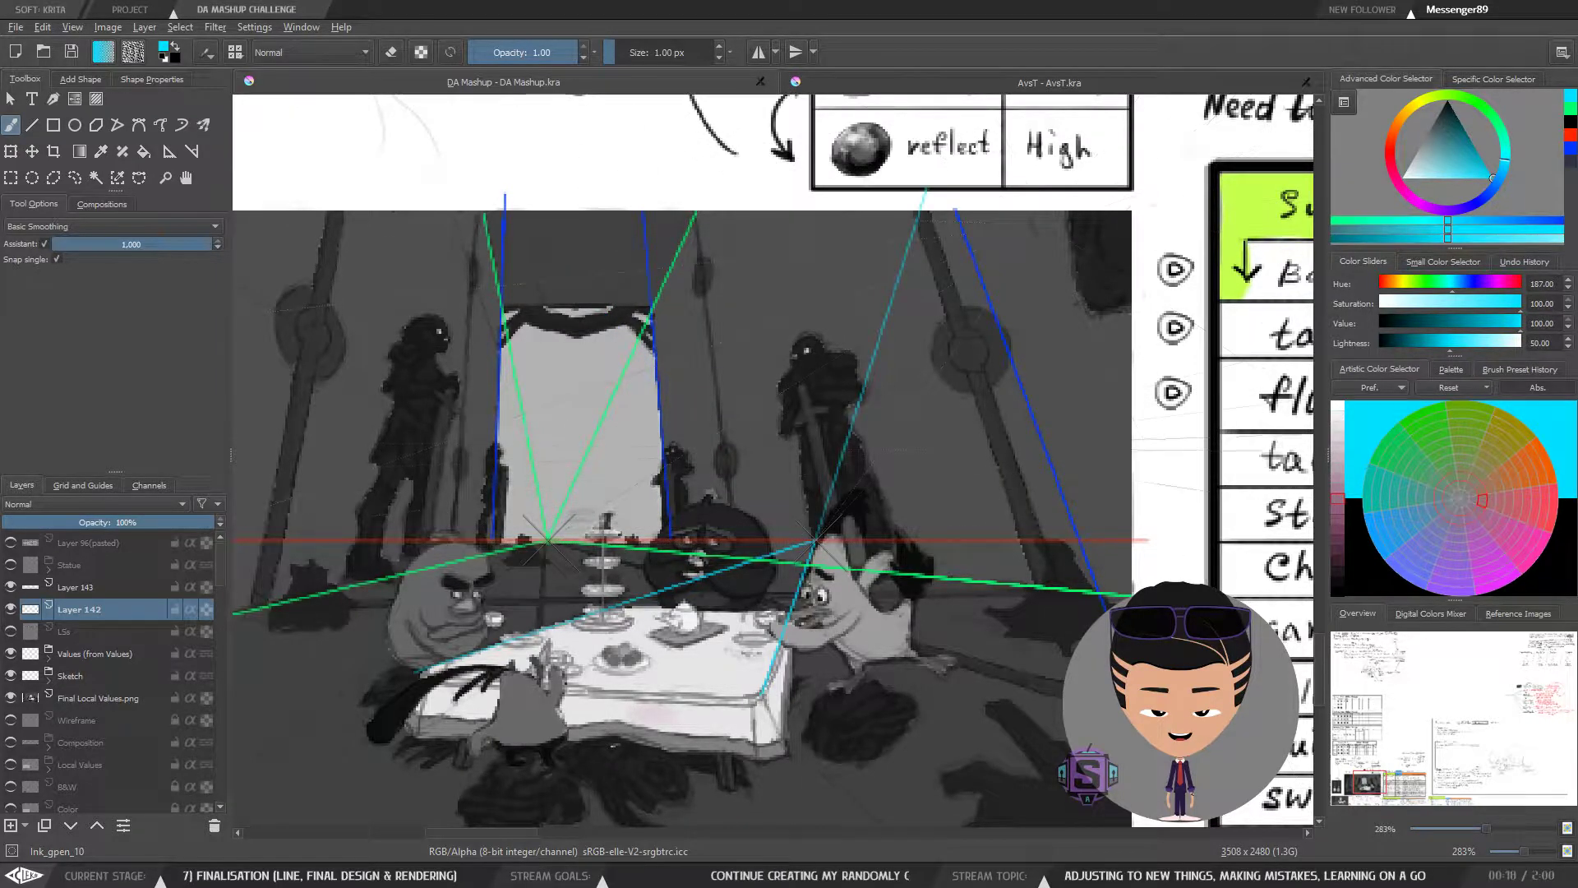
pyautogui.hotkey('ctrl', 'z')
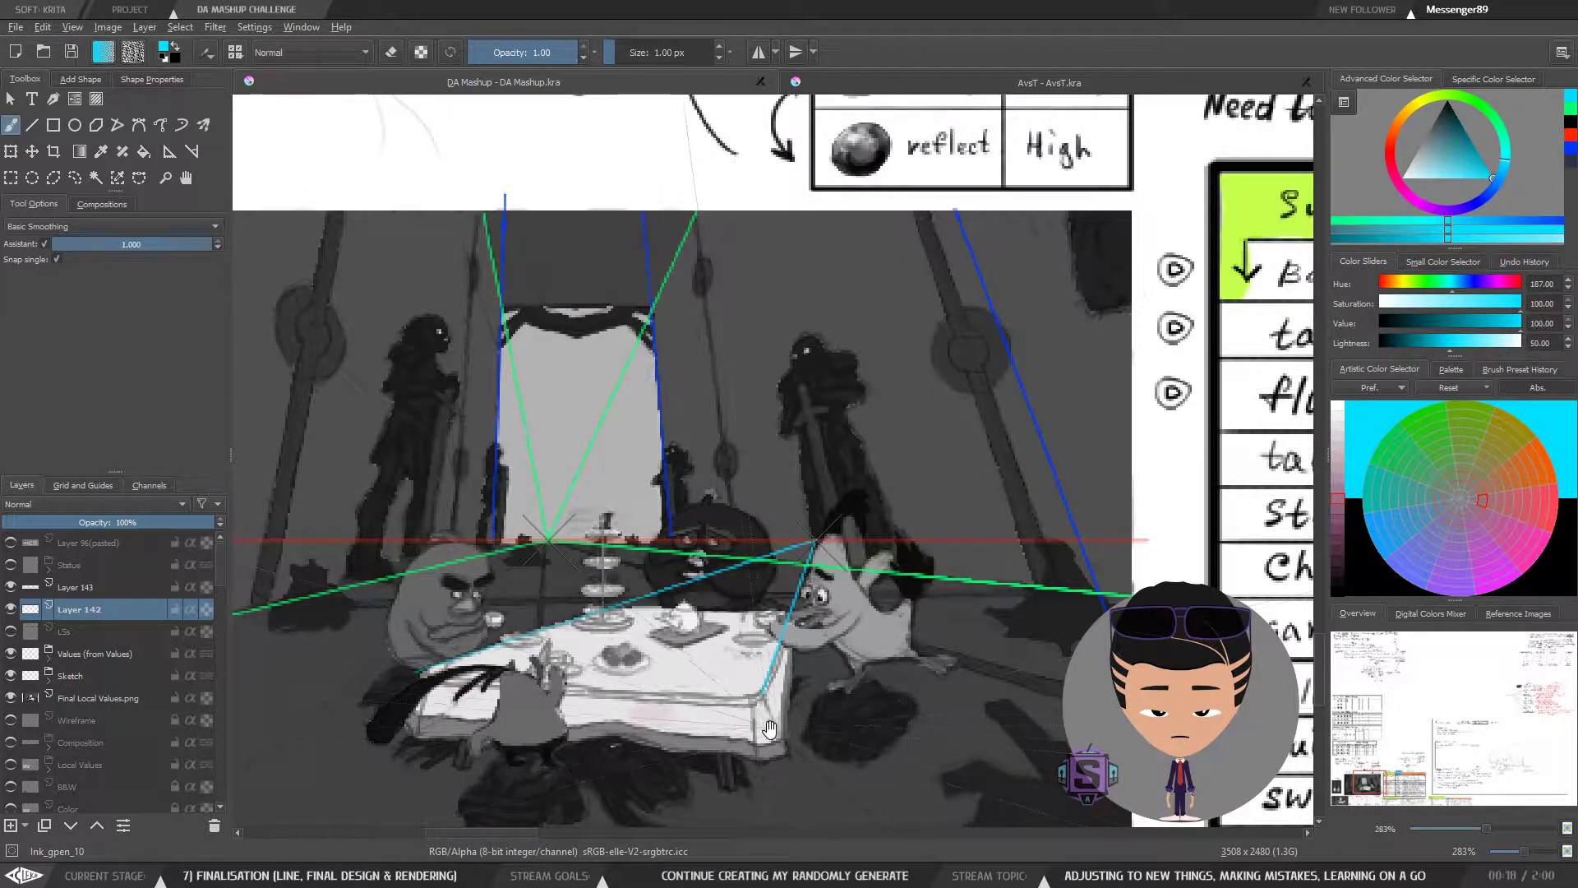
# Step: Set the painting colour to blue, hue 240, and examine the table's front edge against the existing guides
pyautogui.moveTo(769, 728); pyautogui.dragTo(799, 521)
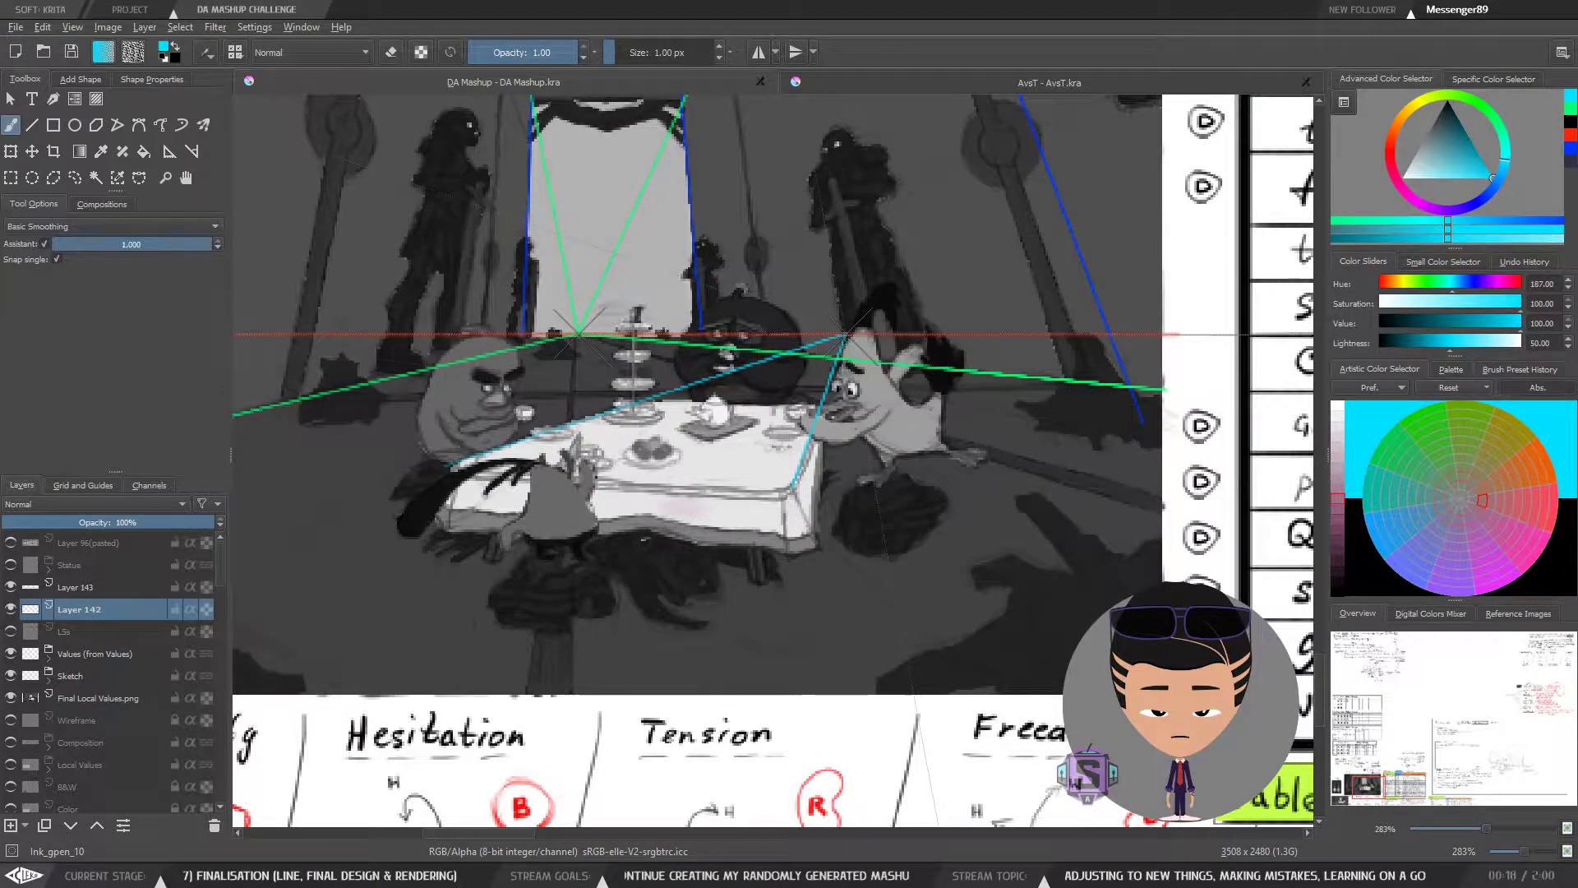
pyautogui.press('-')
pyautogui.press('-')
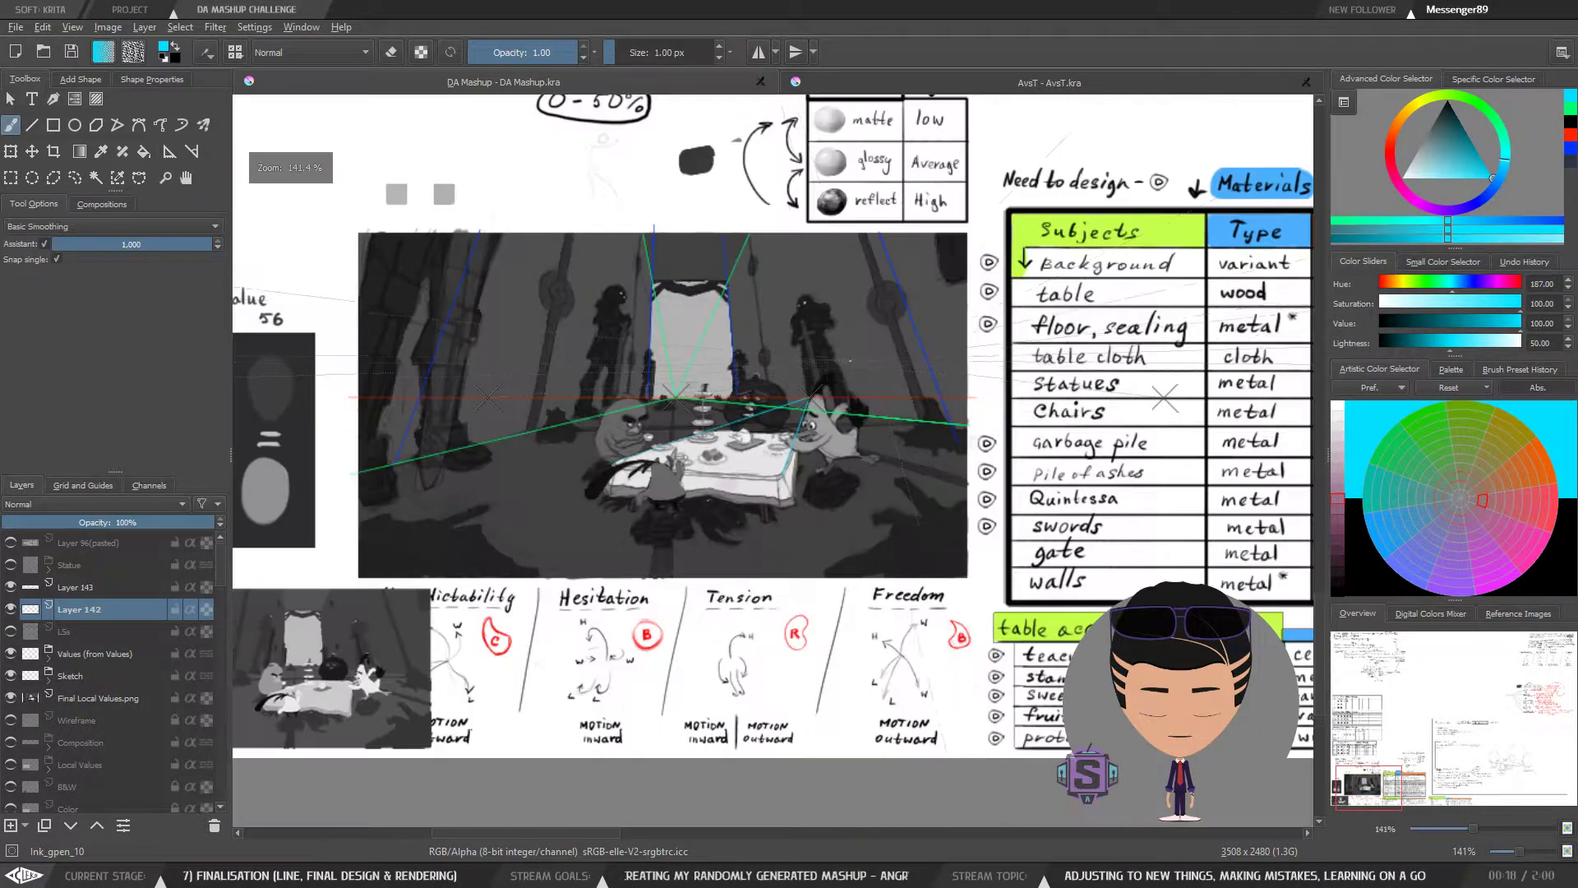
pyautogui.moveTo(767, 547); pyautogui.dragTo(943, 555)
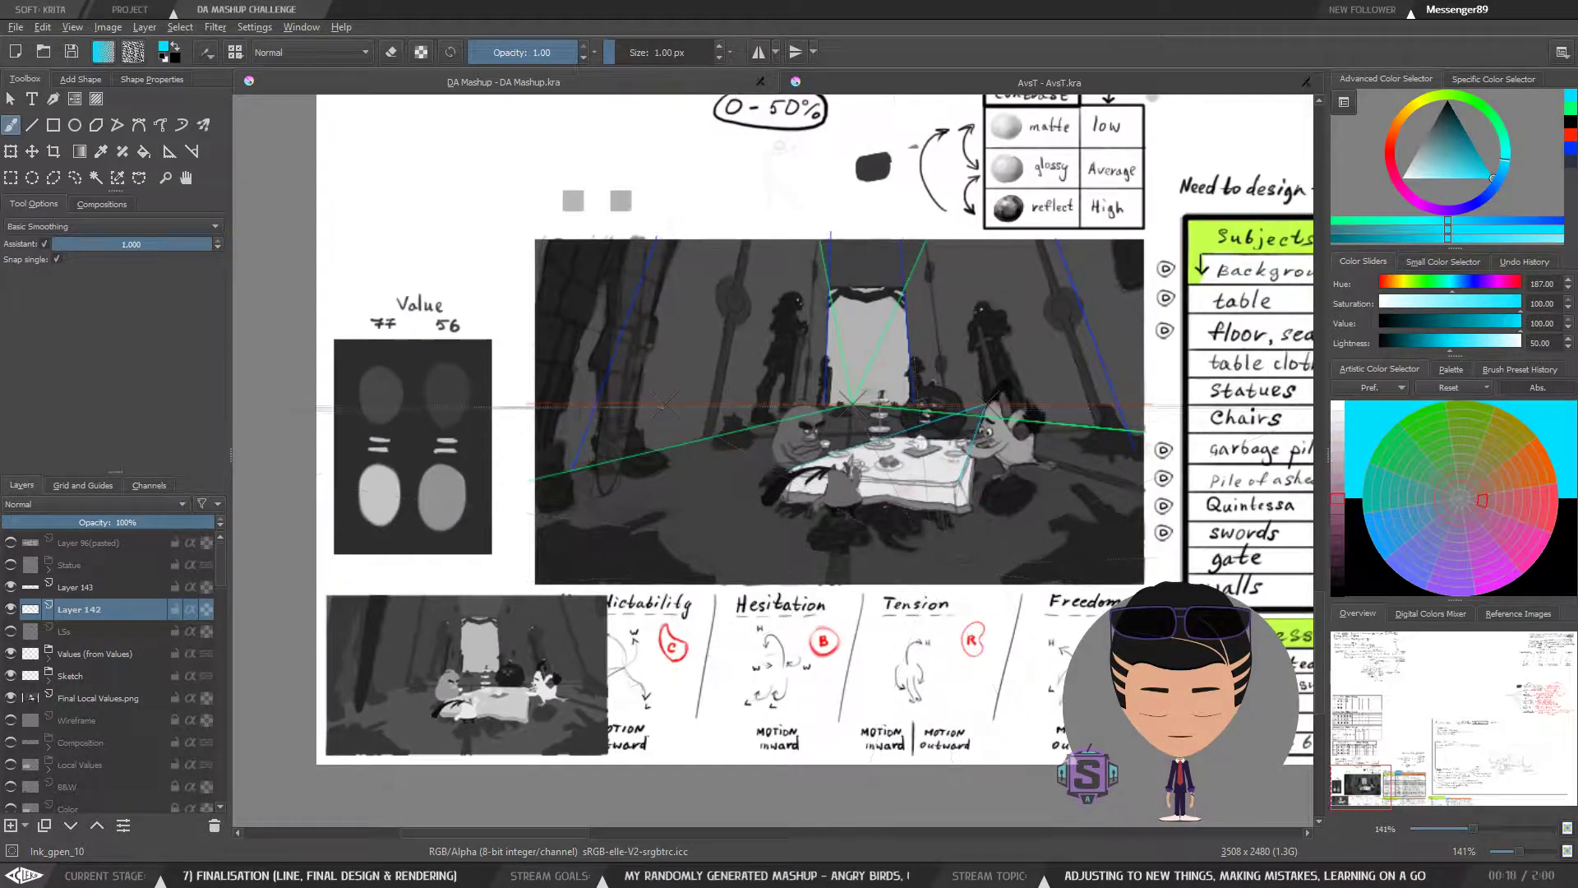
pyautogui.click(1481, 202)
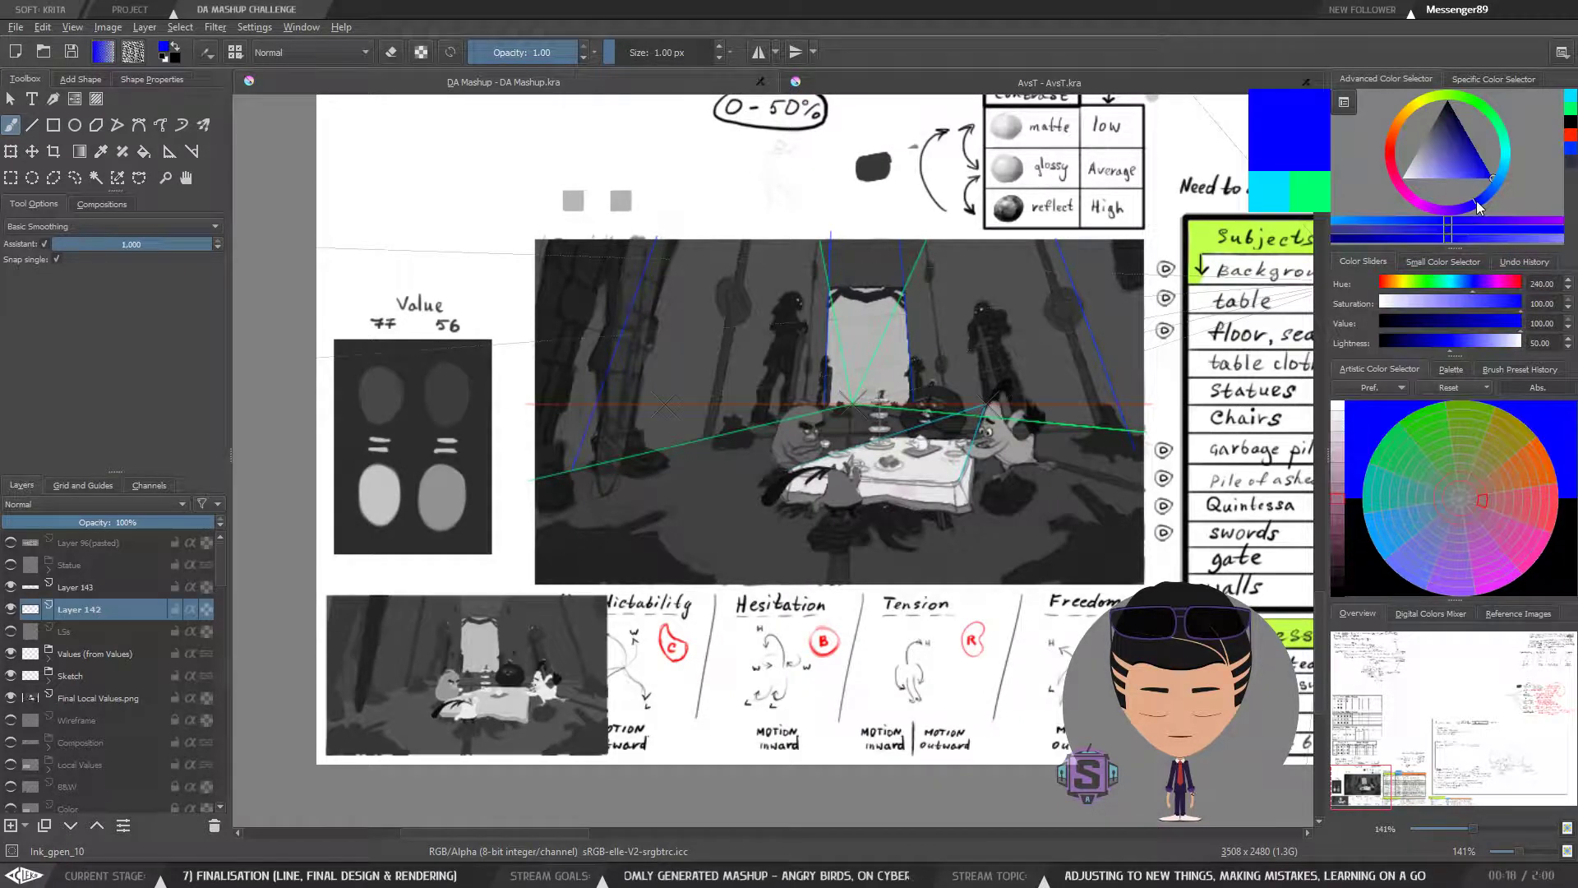
pyautogui.press('+')
pyautogui.press('+')
pyautogui.moveTo(843, 429); pyautogui.dragTo(808, 515)
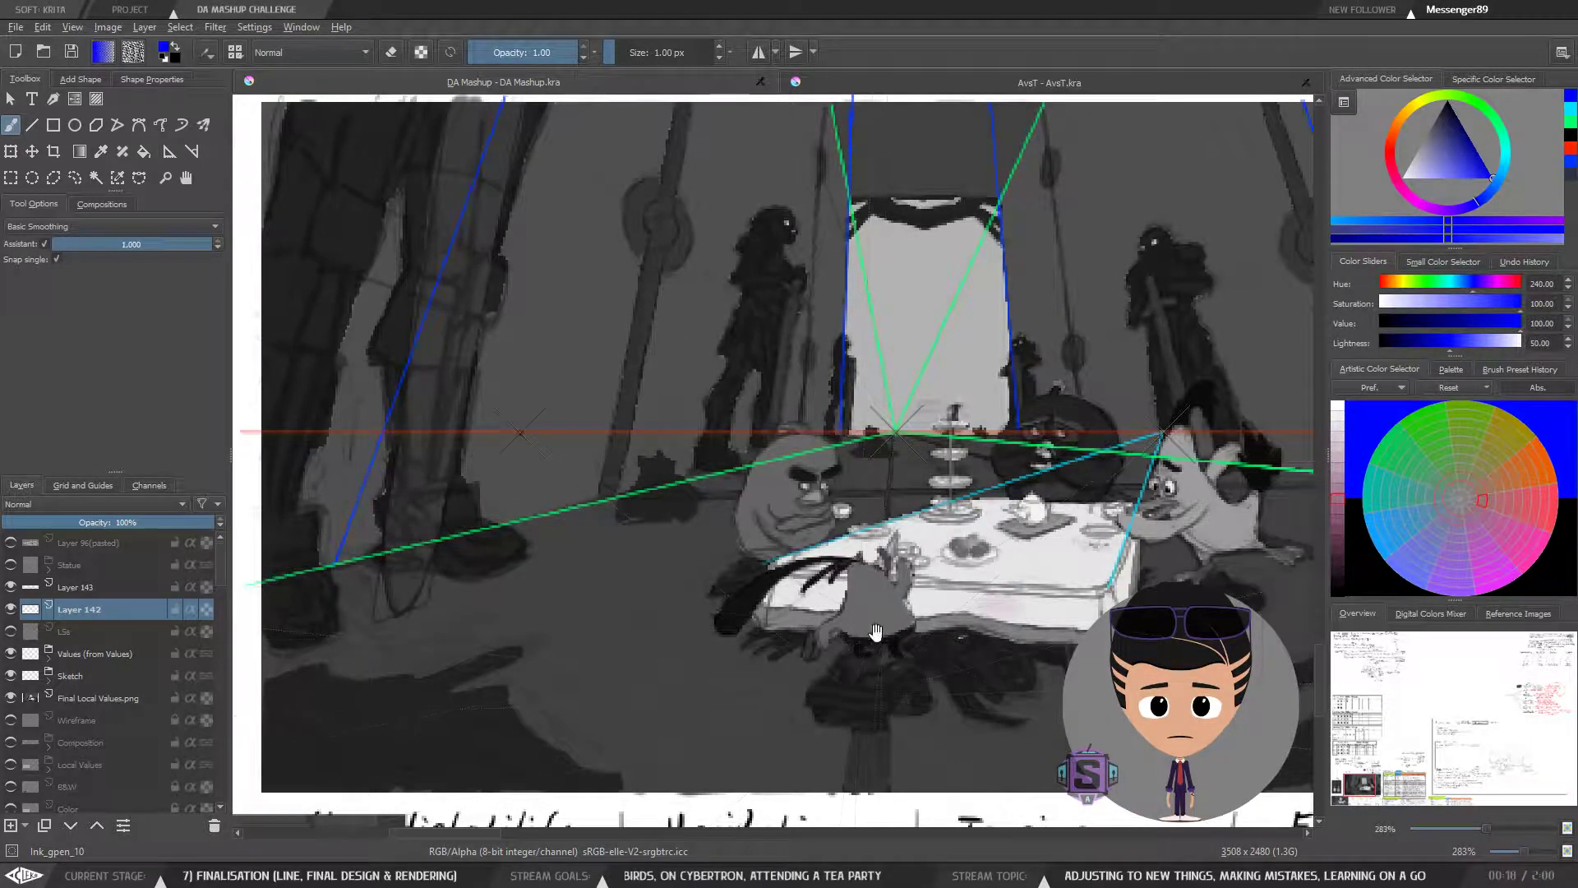
pyautogui.moveTo(876, 632); pyautogui.dragTo(710, 619)
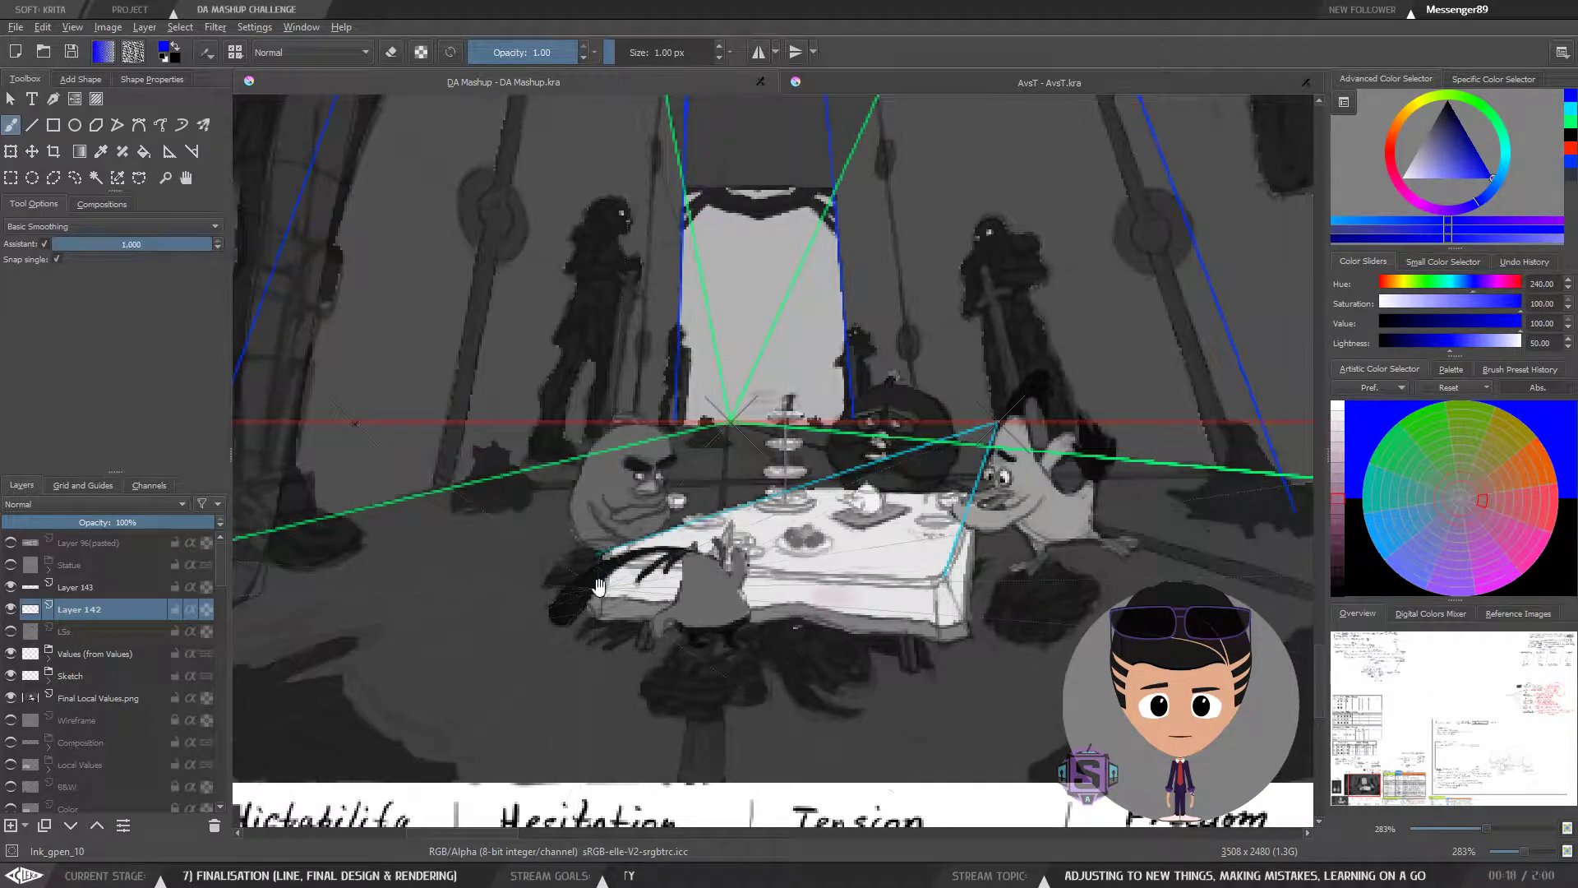
pyautogui.moveTo(598, 585); pyautogui.dragTo(723, 591)
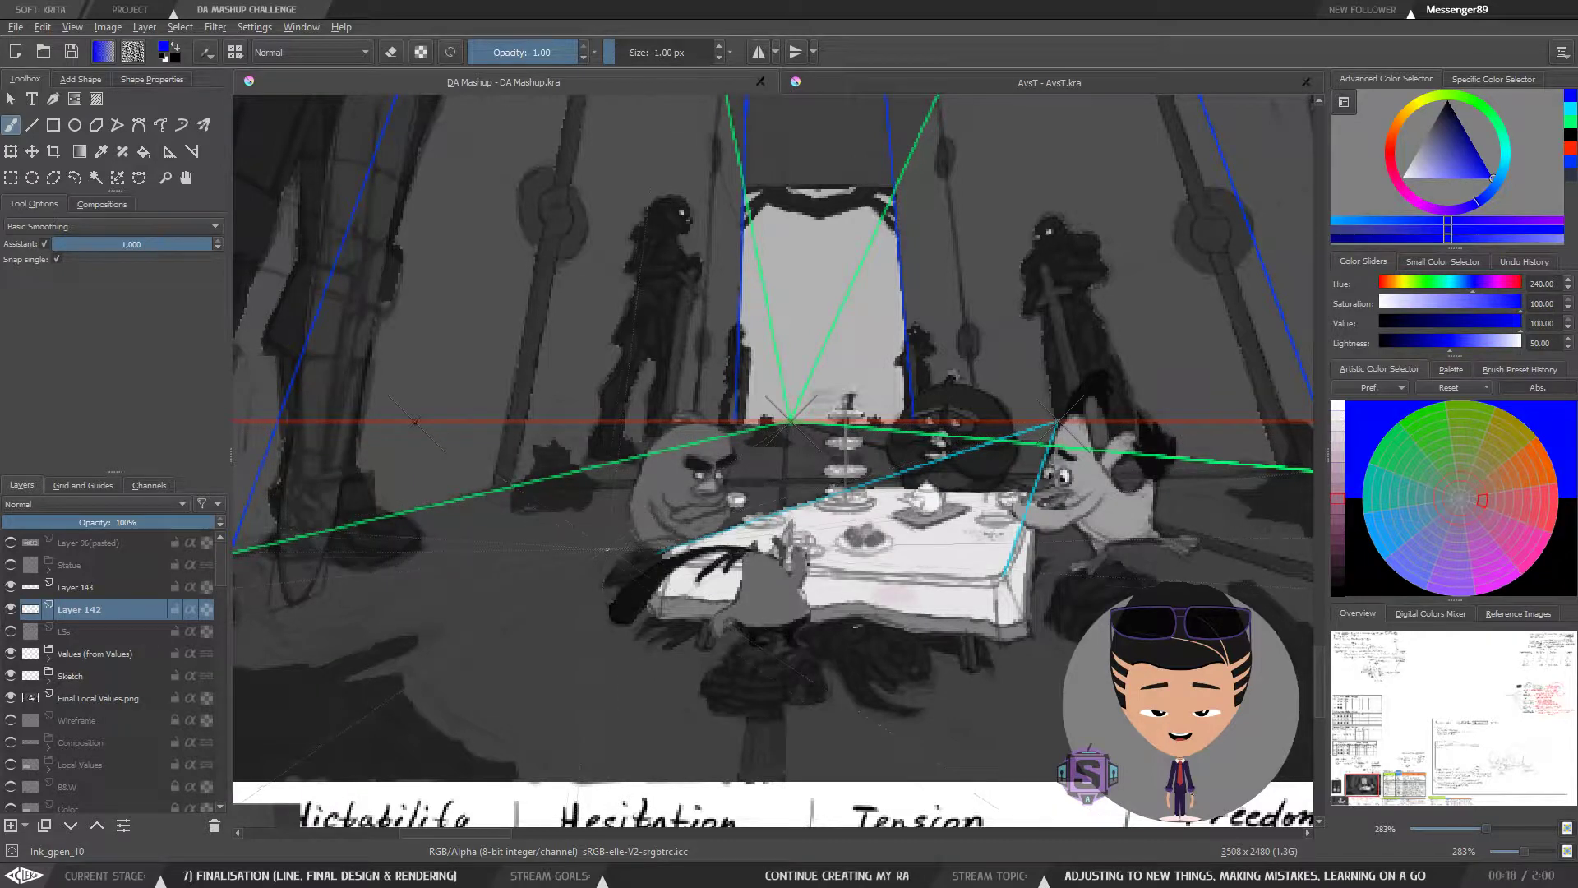
# Step: Set the hue to 217 and draw a blue guide line along the table's front edge, extended beyond the picture's left border
pyautogui.click(1494, 189)
pyautogui.hotkey('ctrl', '-')
pyautogui.hotkey('ctrl', '-')
pyautogui.hotkey('ctrl', '-')
pyautogui.hotkey('ctrl', '-')
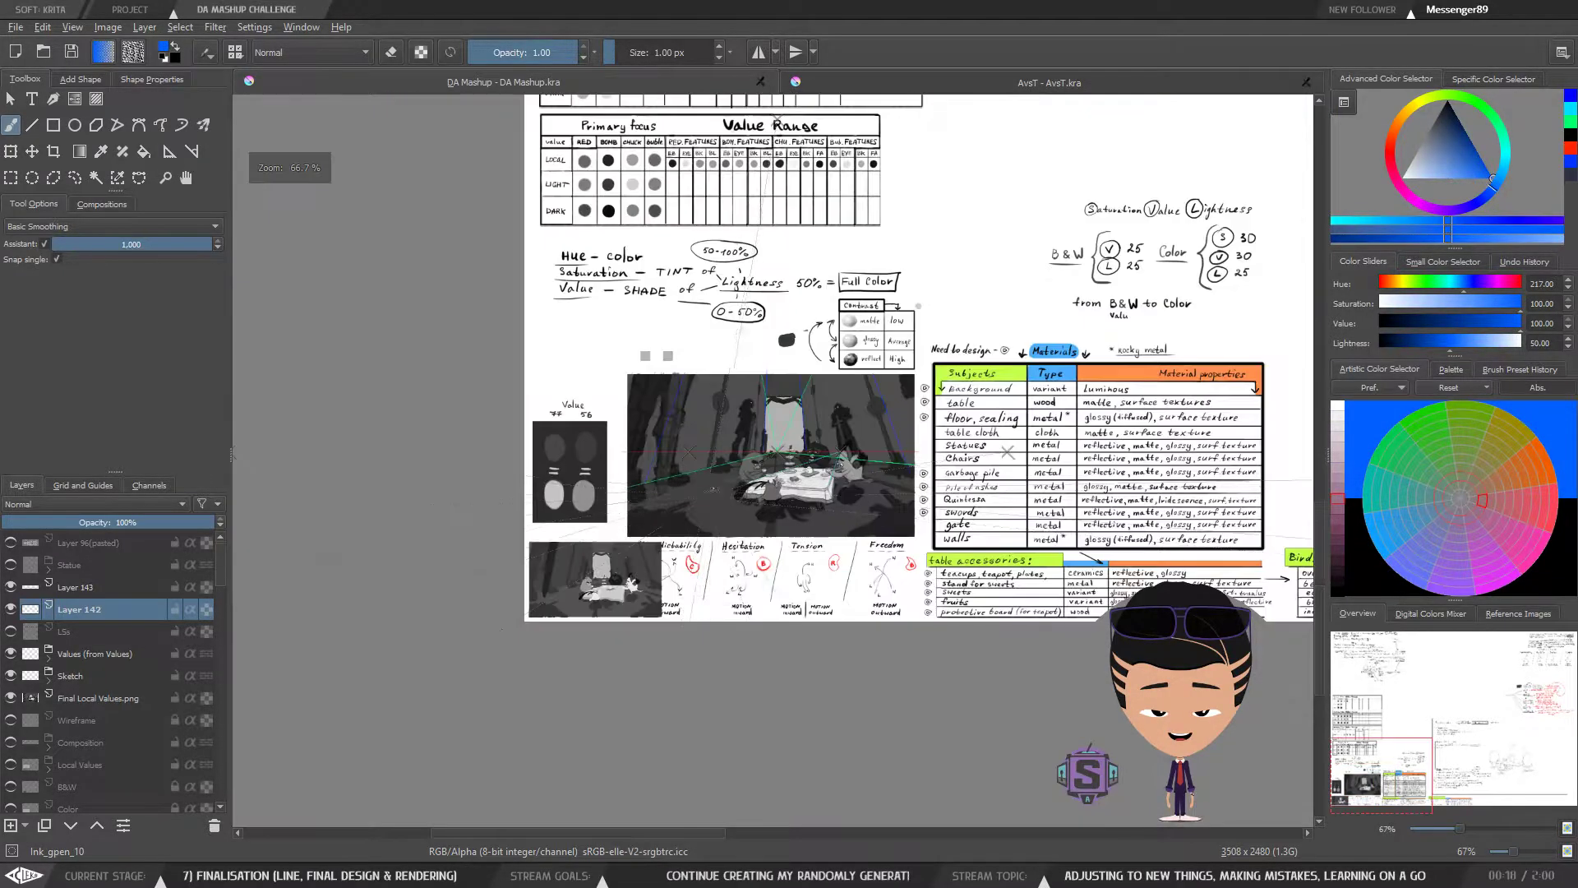
pyautogui.moveTo(698, 516); pyautogui.dragTo(540, 476)
pyautogui.hotkey('ctrl', '+')
pyautogui.hotkey('ctrl', '+')
pyautogui.hotkey('ctrl', '-')
pyautogui.hotkey('ctrl', '-')
pyautogui.moveTo(874, 478); pyautogui.dragTo(1092, 475)
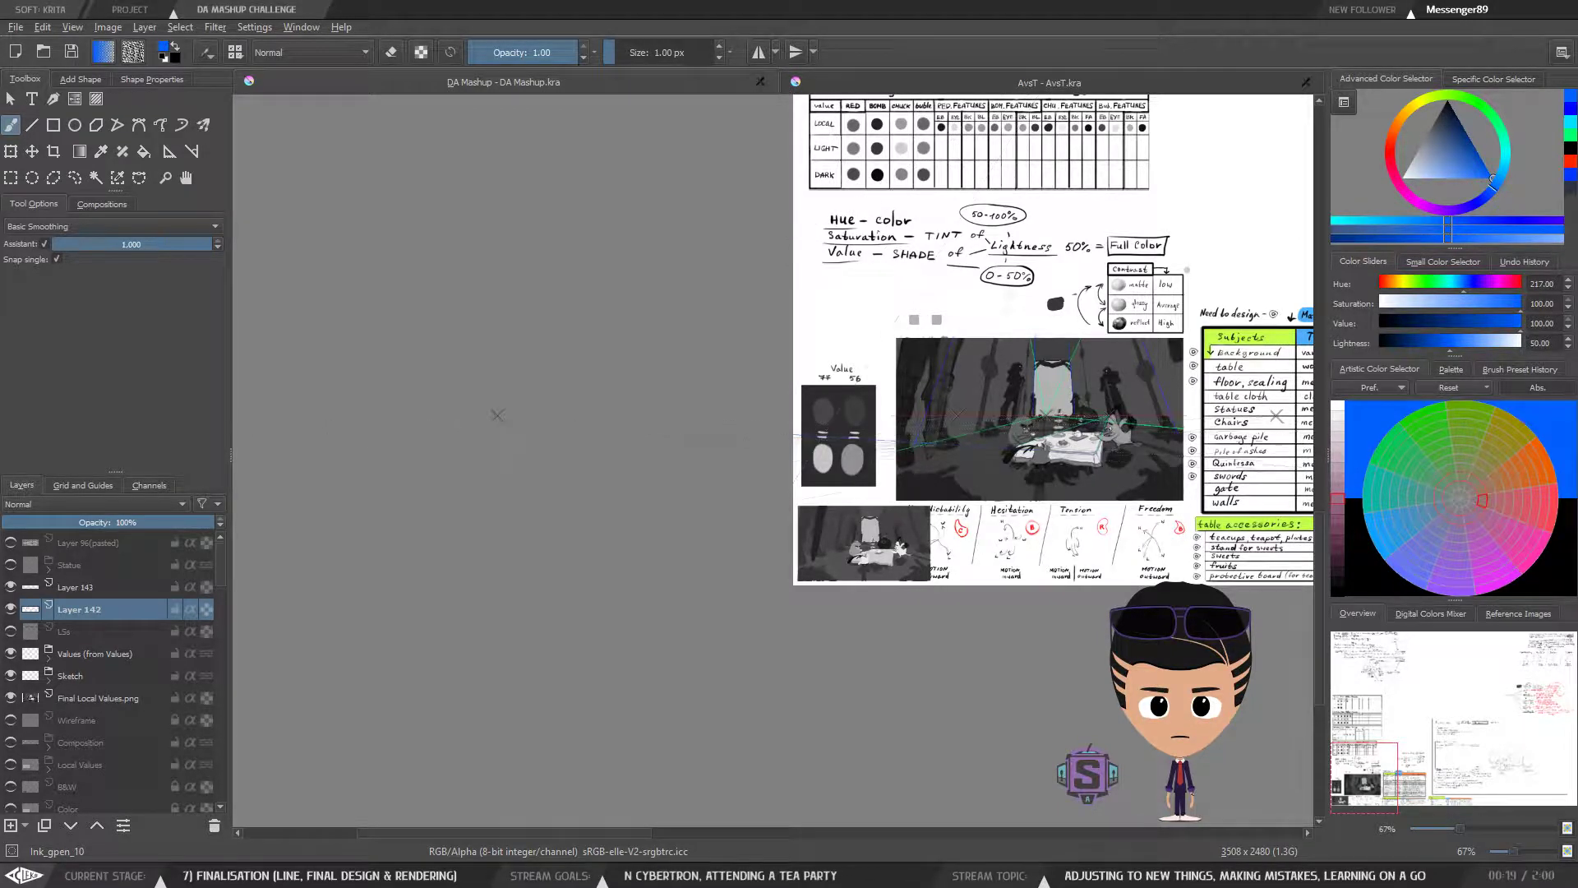
# Step: Clear the blue guide line outside the picture's left border within a rectangular selection of 234 × 154 px
pyautogui.hotkey('ctrl', '+')
pyautogui.hotkey('ctrl', '+')
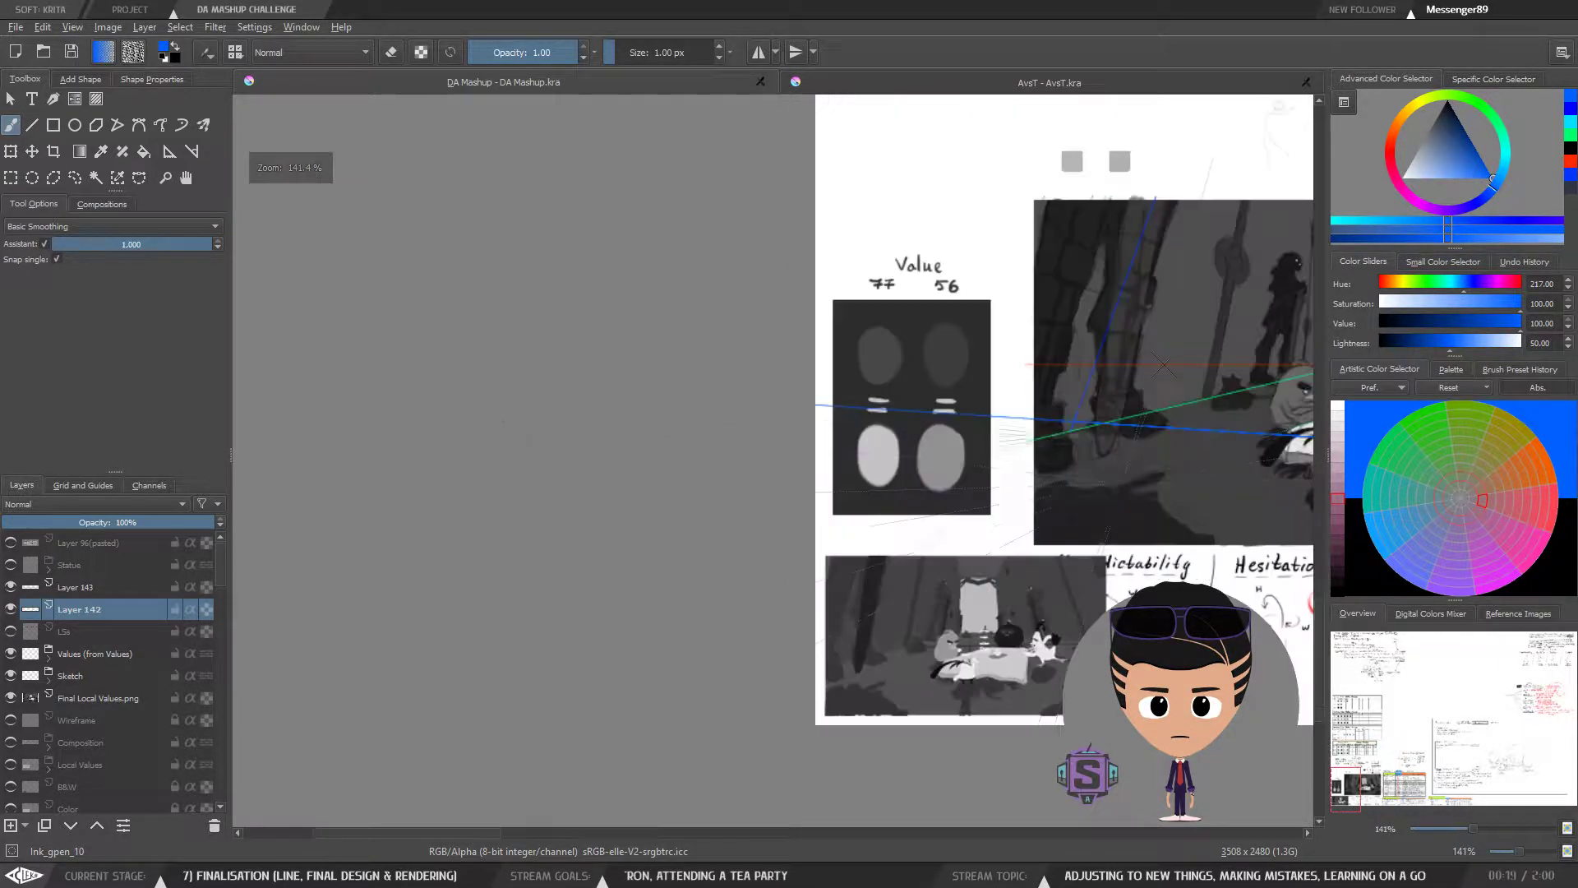
pyautogui.moveTo(1077, 489); pyautogui.dragTo(725, 480)
pyautogui.moveTo(974, 497); pyautogui.dragTo(907, 508)
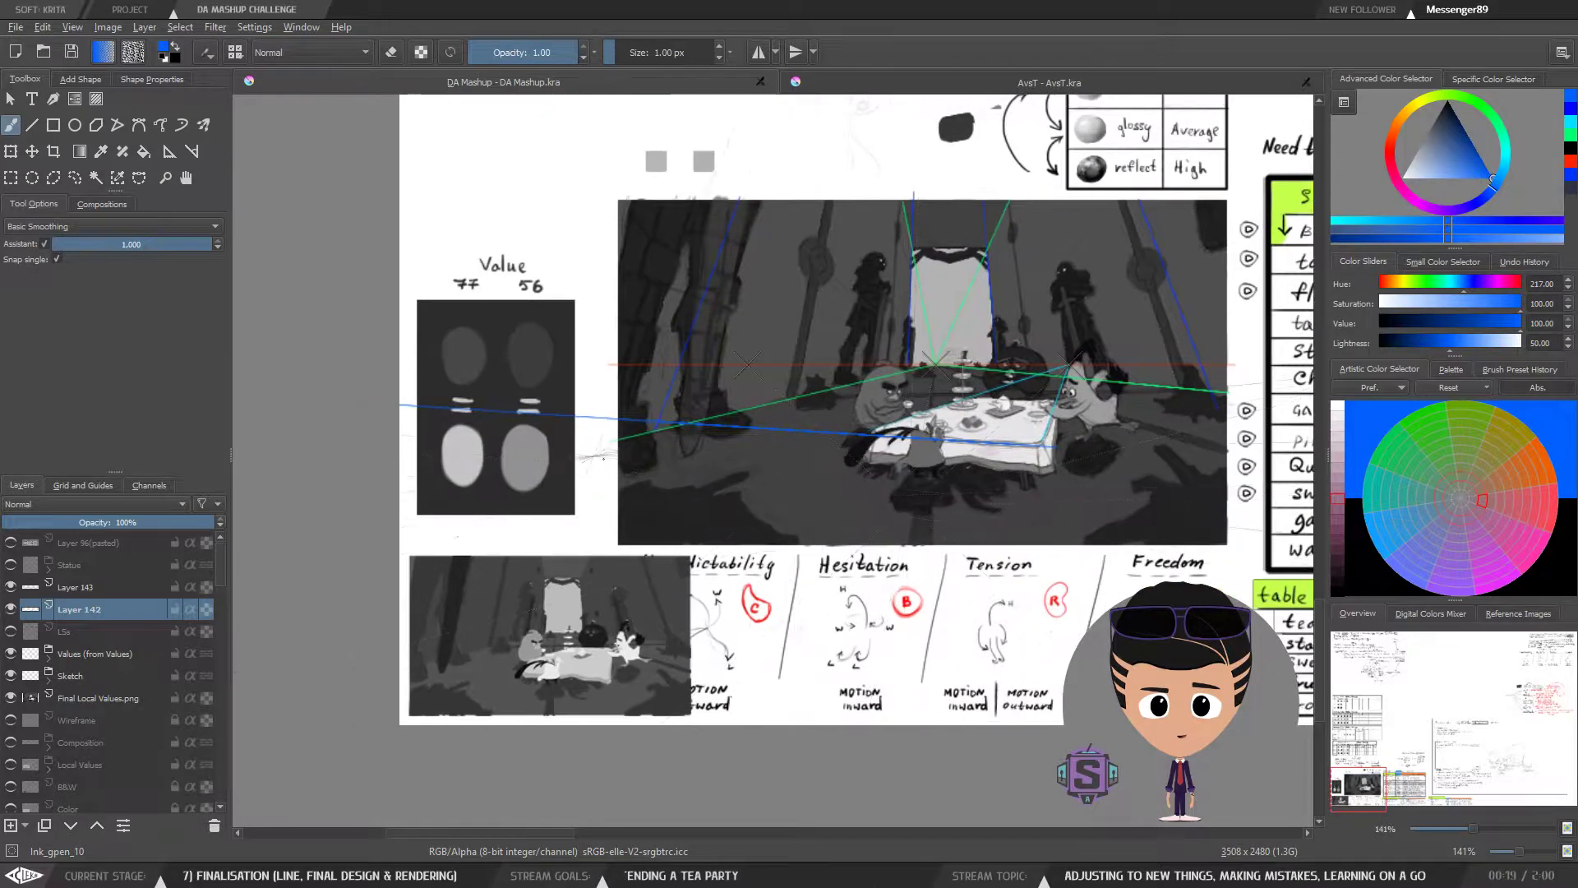
pyautogui.hotkey('ctrl', 'r')
pyautogui.moveTo(344, 341); pyautogui.dragTo(618, 519)
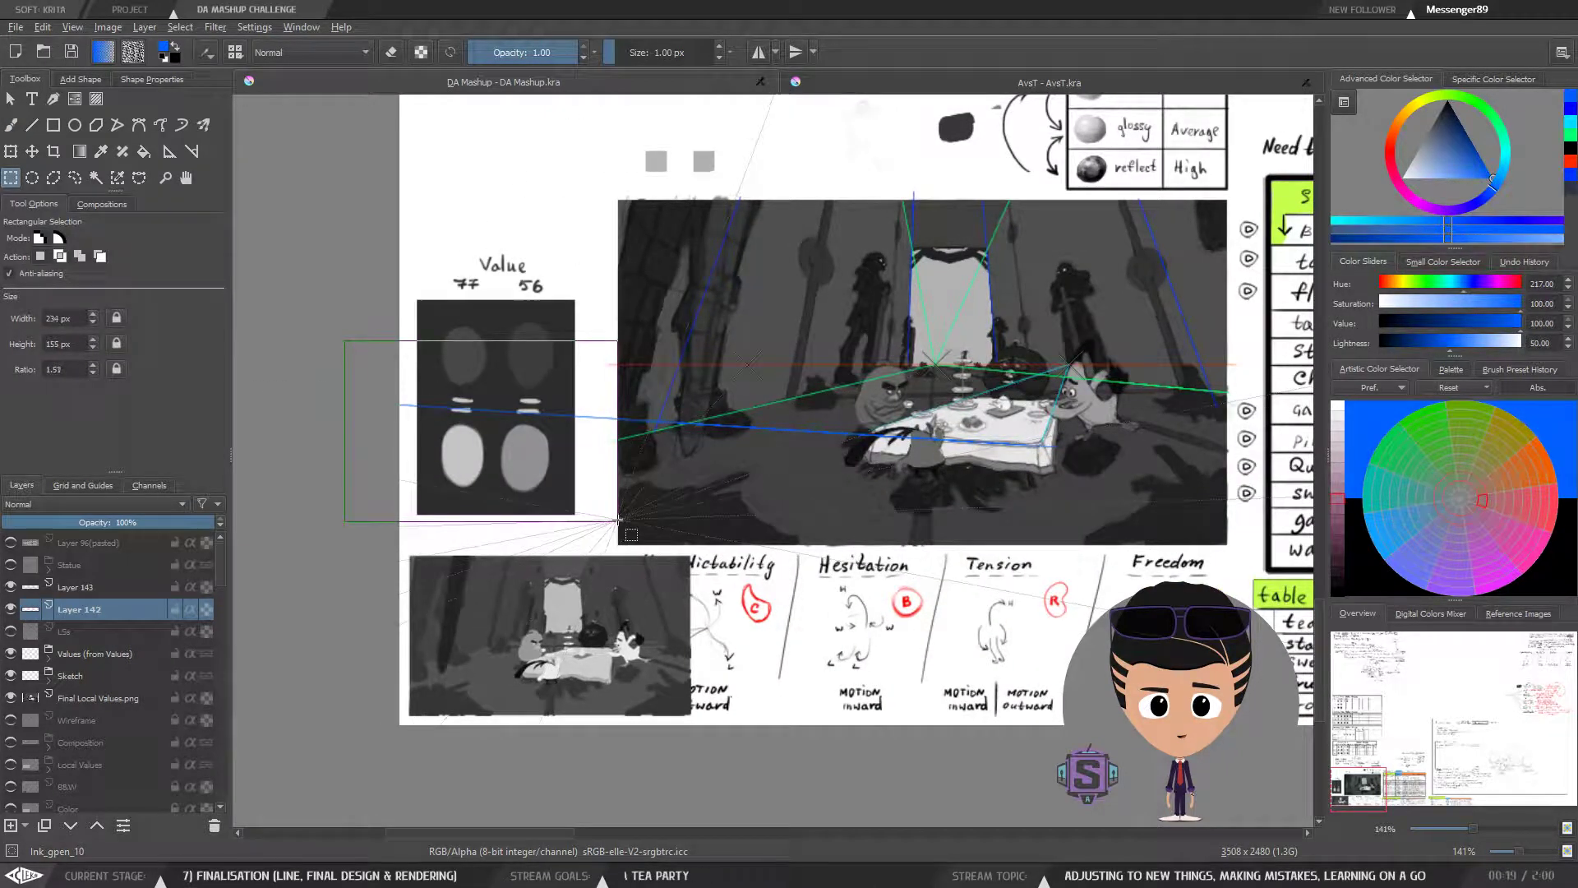
# Step: Clear the guide overshoots above the picture and beyond its right border using rectangular selections of 420 × 80 px and 22 × 130 px
pyautogui.moveTo(846, 342); pyautogui.dragTo(584, 536)
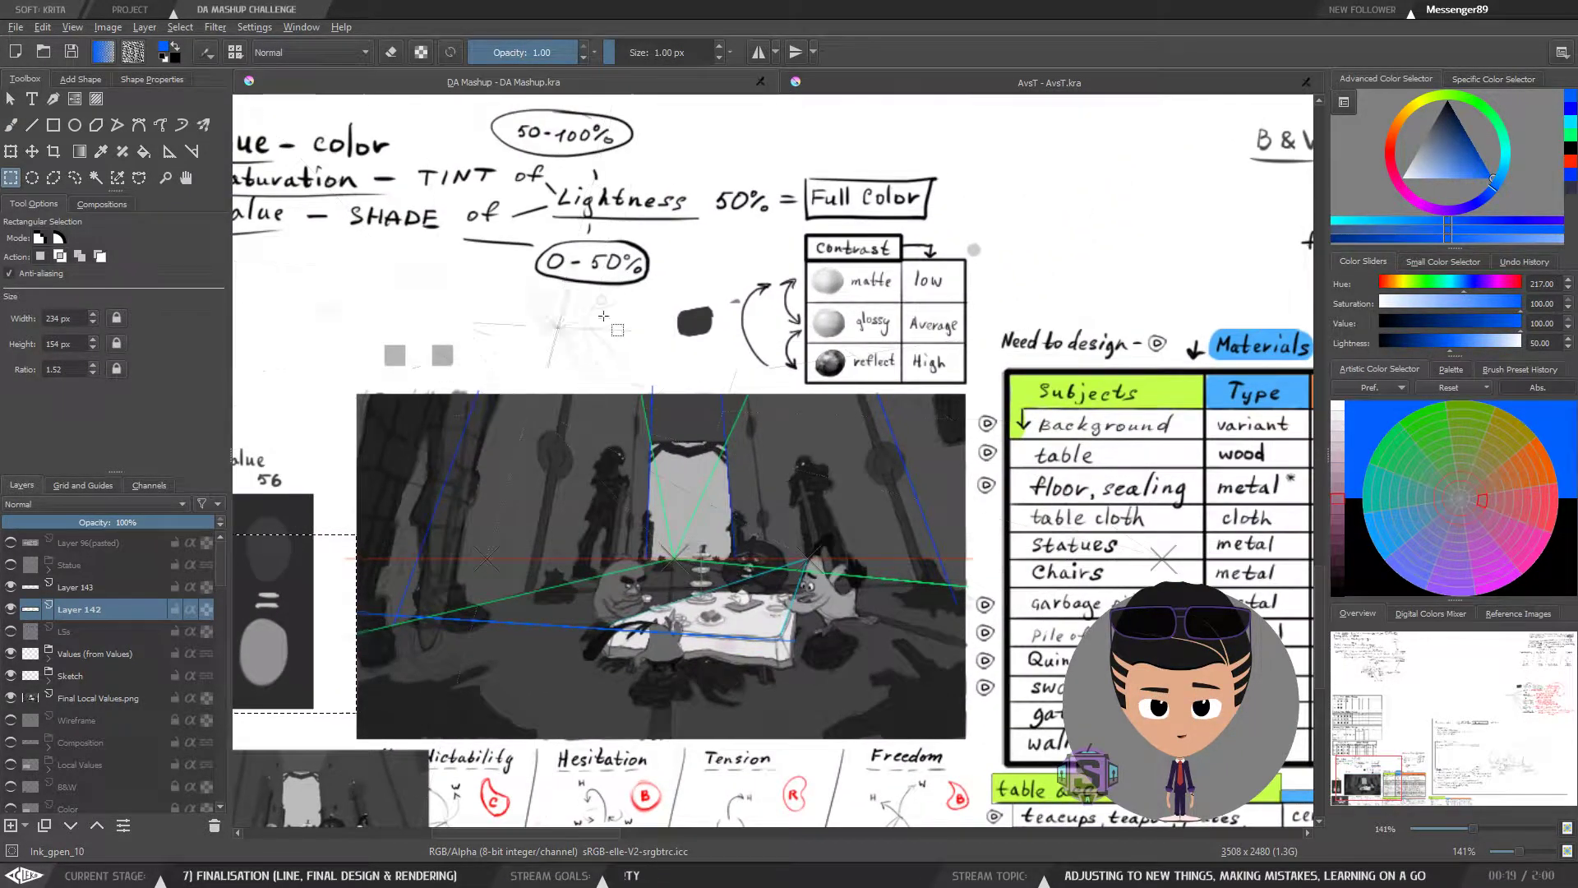
pyautogui.moveTo(458, 269); pyautogui.dragTo(879, 372)
pyautogui.moveTo(519, 299); pyautogui.dragTo(666, 592)
pyautogui.press('+')
pyautogui.press('+')
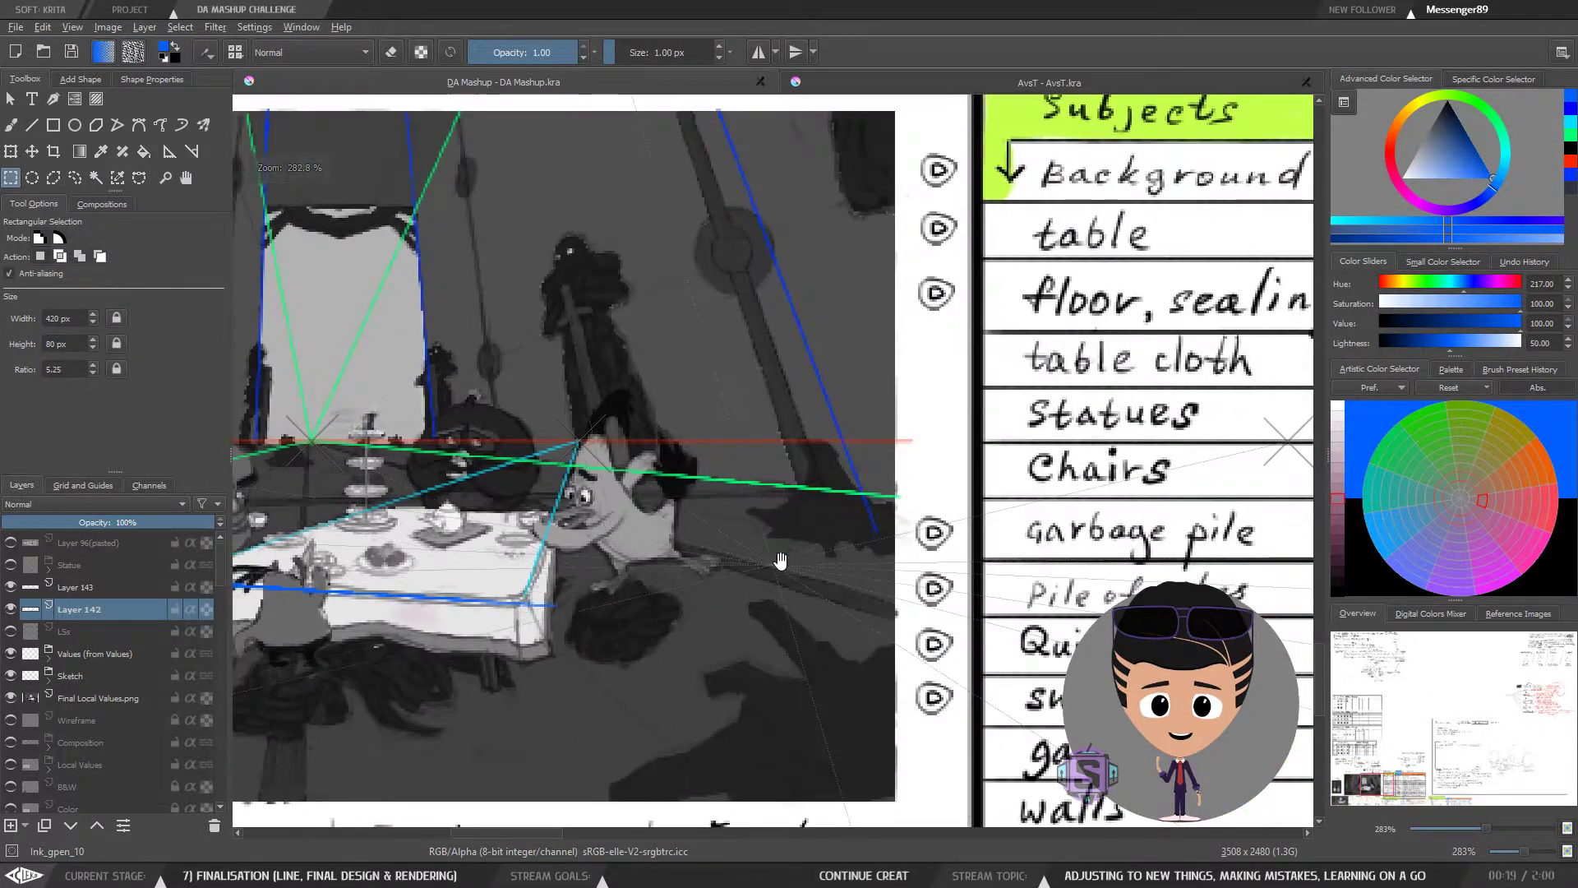
pyautogui.moveTo(948, 612); pyautogui.dragTo(896, 311)
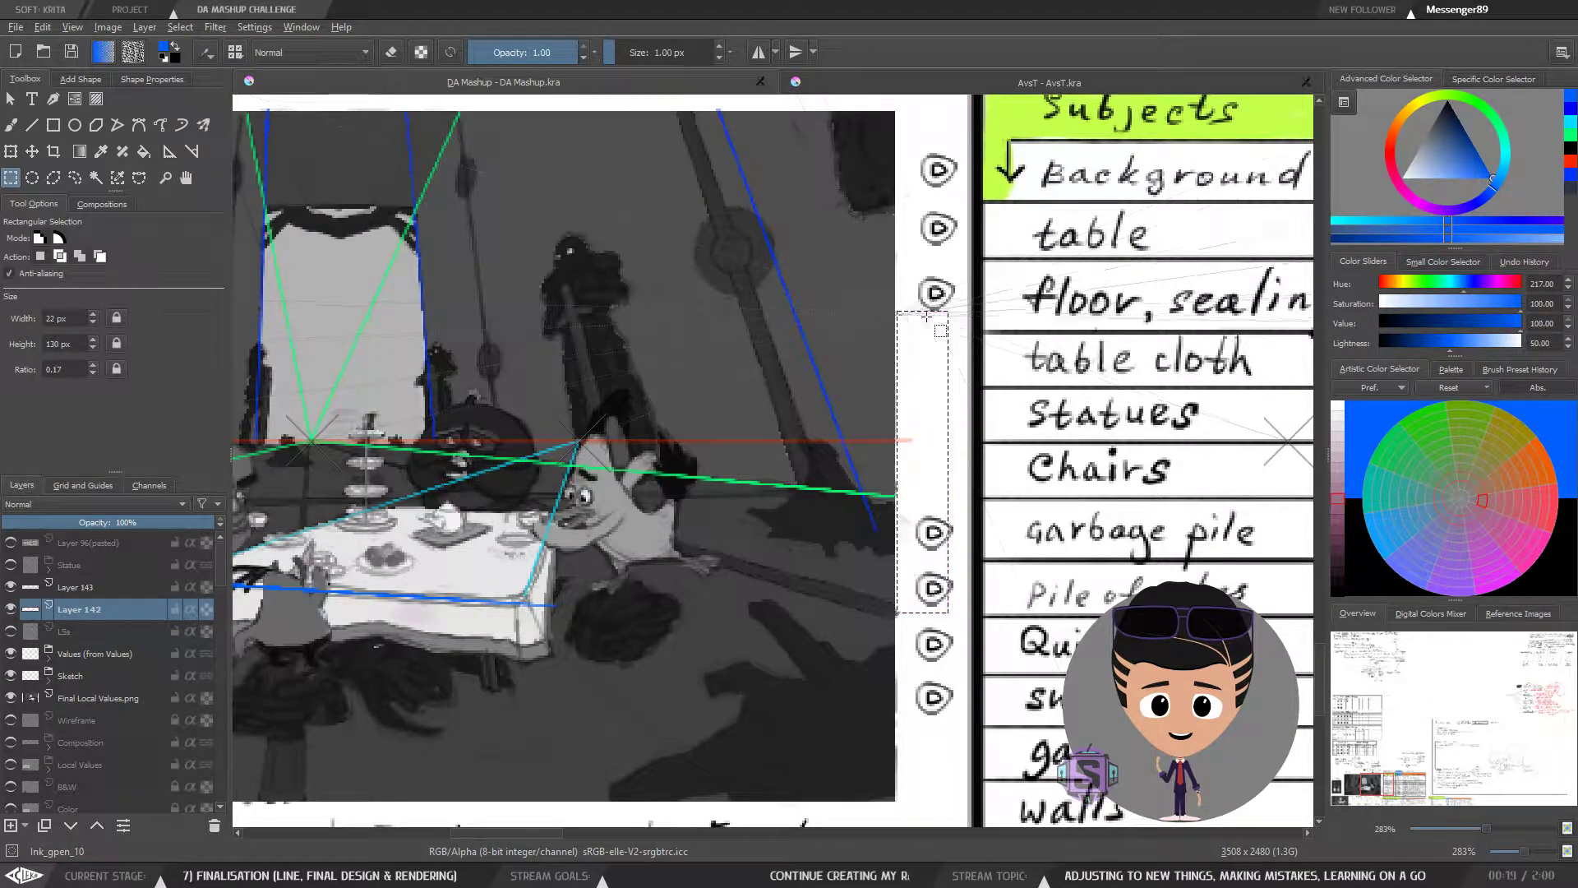
# Step: Remove the selection and examine the trimmed guides across the picture and along the table's front edge
pyautogui.press('-')
pyautogui.press('-')
pyautogui.moveTo(747, 509); pyautogui.dragTo(963, 446)
pyautogui.press('+')
pyautogui.press('+')
pyautogui.press('-')
pyautogui.press('-')
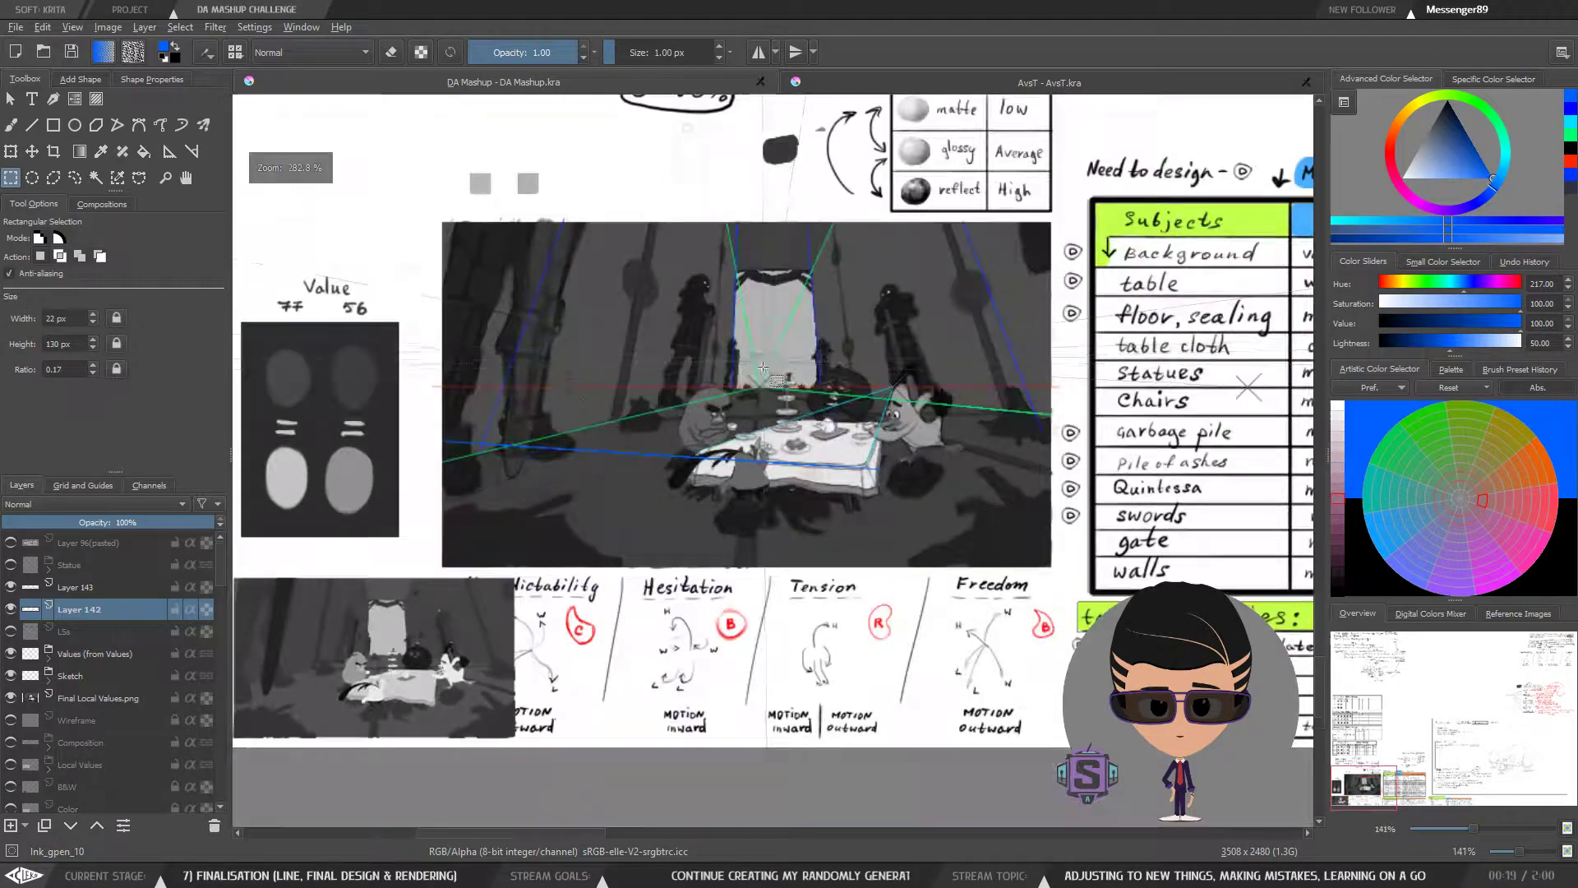
pyautogui.moveTo(647, 447); pyautogui.dragTo(714, 443)
pyautogui.press('+')
pyautogui.press('+')
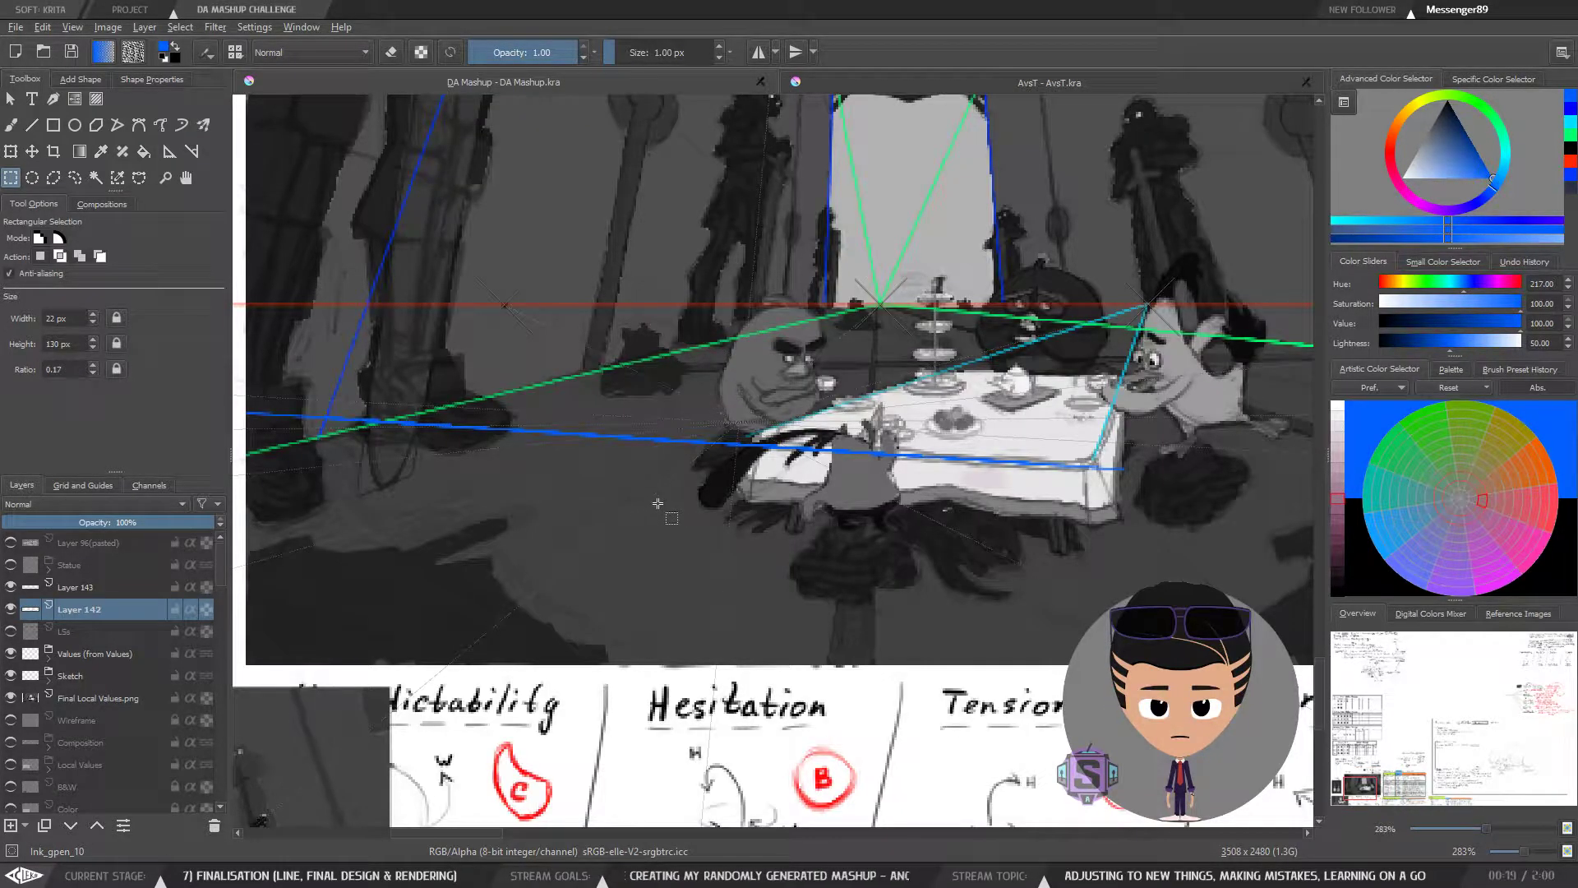
# Step: Draw a blue guide line along the table's back edge, extended to the picture's left border
pyautogui.press('b')
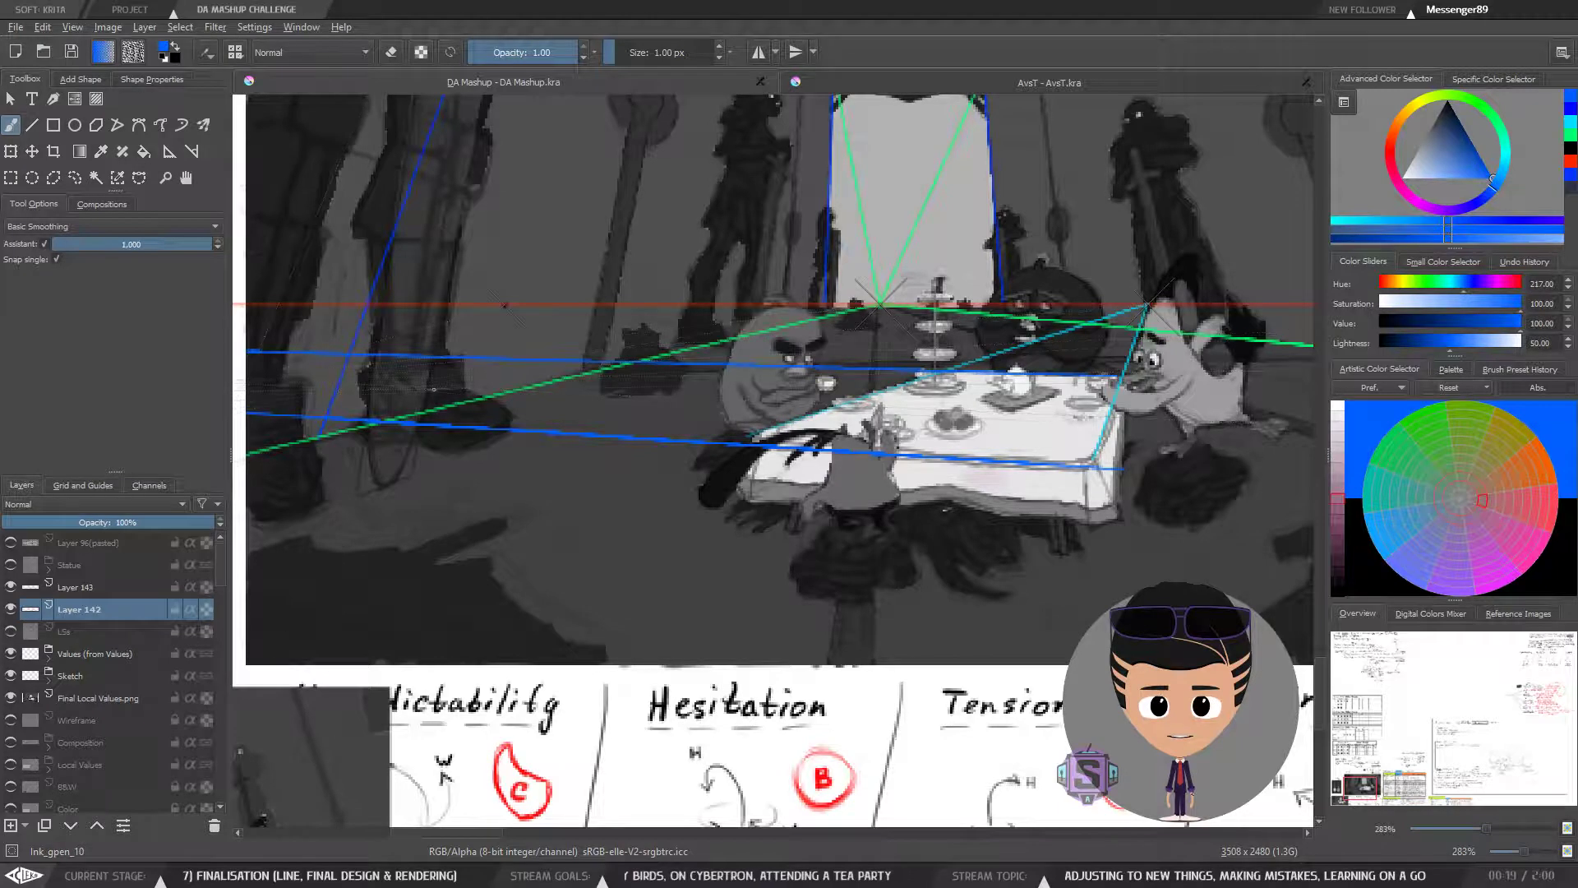
pyautogui.hotkey('ctrl', '-')
pyautogui.hotkey('ctrl', '-')
pyautogui.moveTo(598, 325); pyautogui.dragTo(546, 399)
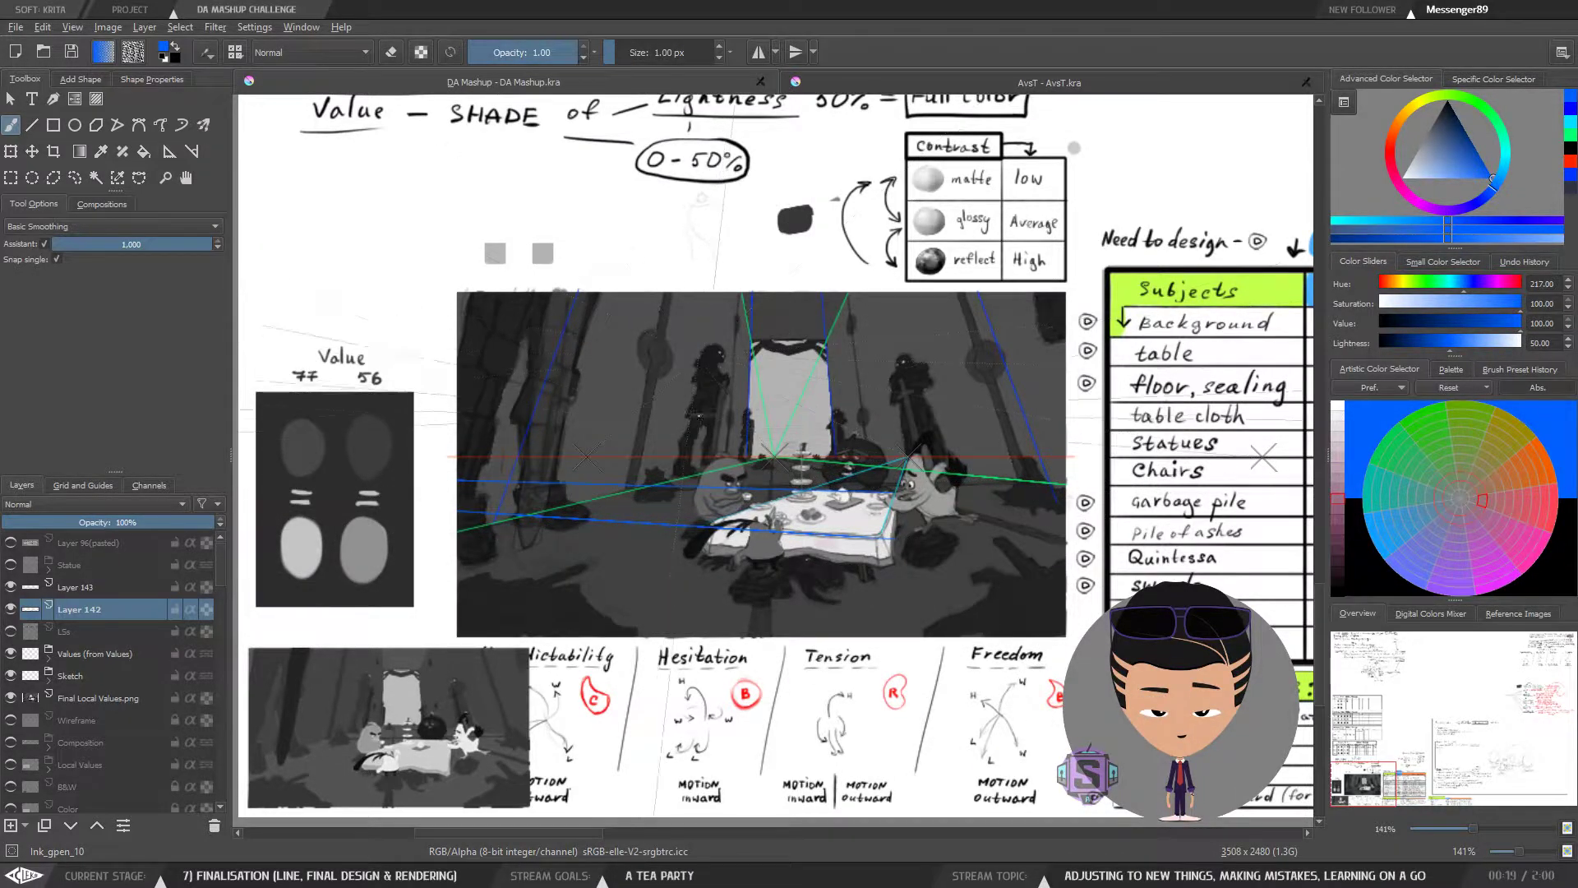
# Step: Make Layer 143 active, set the hue to 325 and retrace the left wall's slanted blue guide in pink
pyautogui.click(62, 586)
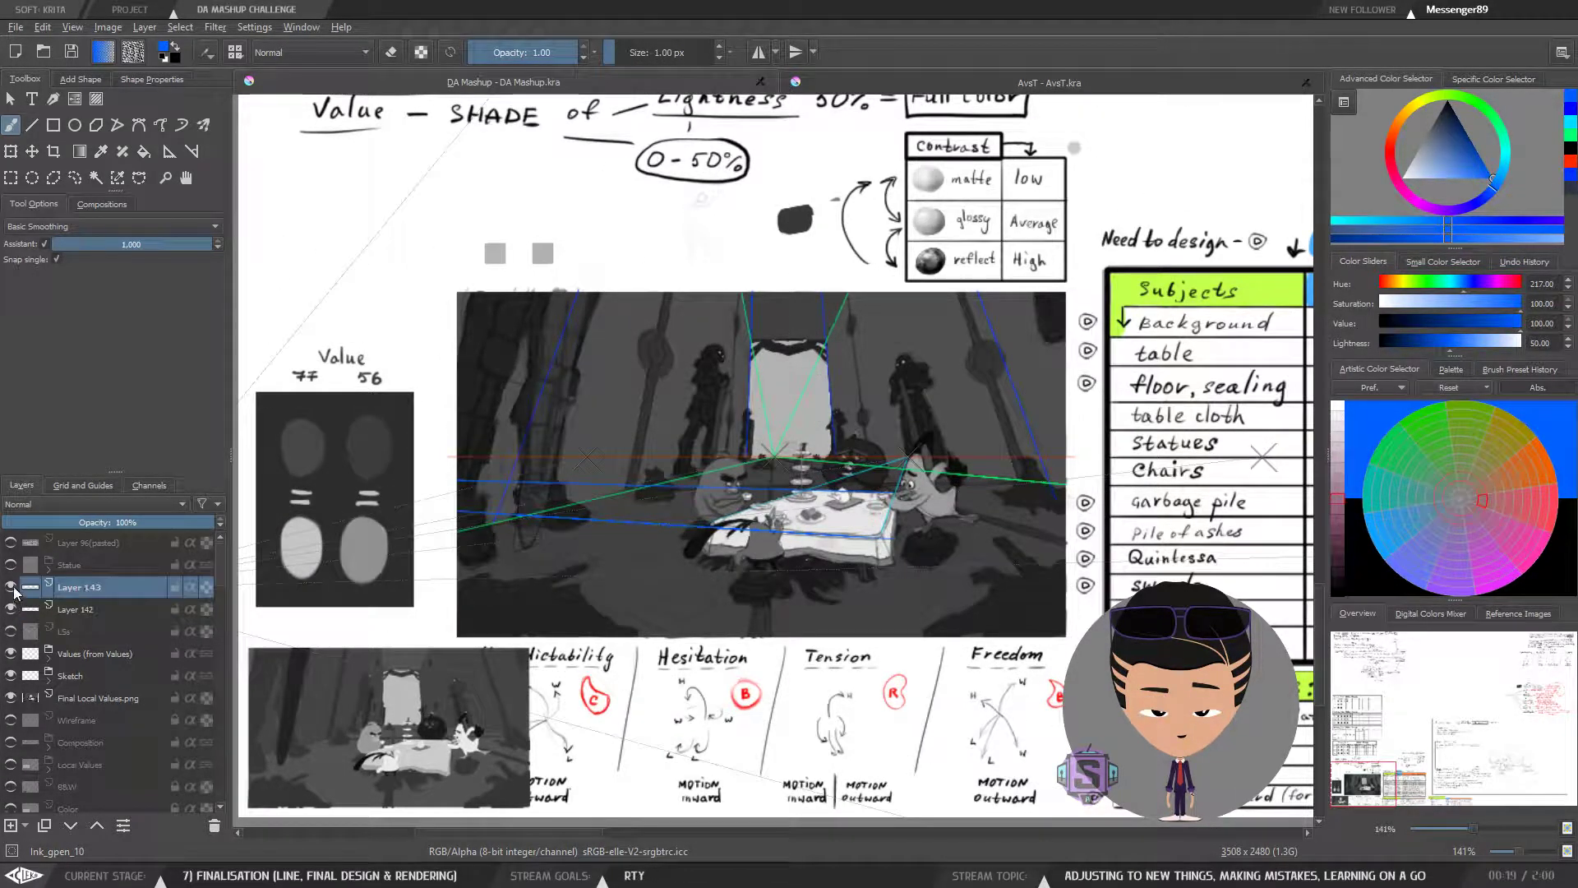
pyautogui.click(10, 588)
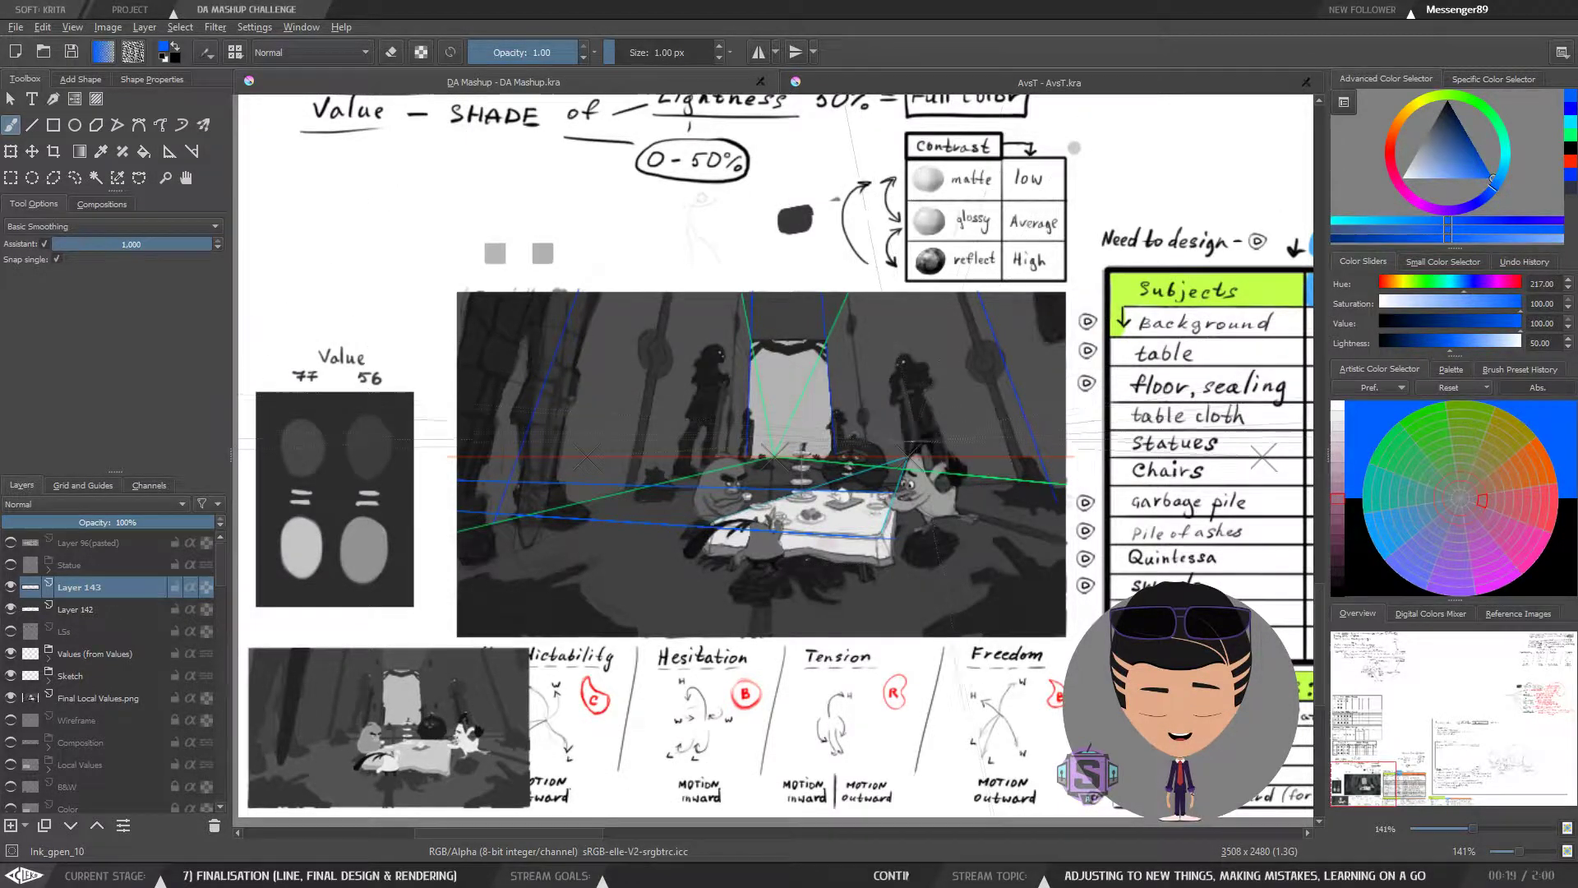
pyautogui.hotkey('ctrl', '+')
pyautogui.hotkey('ctrl', '+')
pyautogui.moveTo(806, 443); pyautogui.dragTo(916, 476)
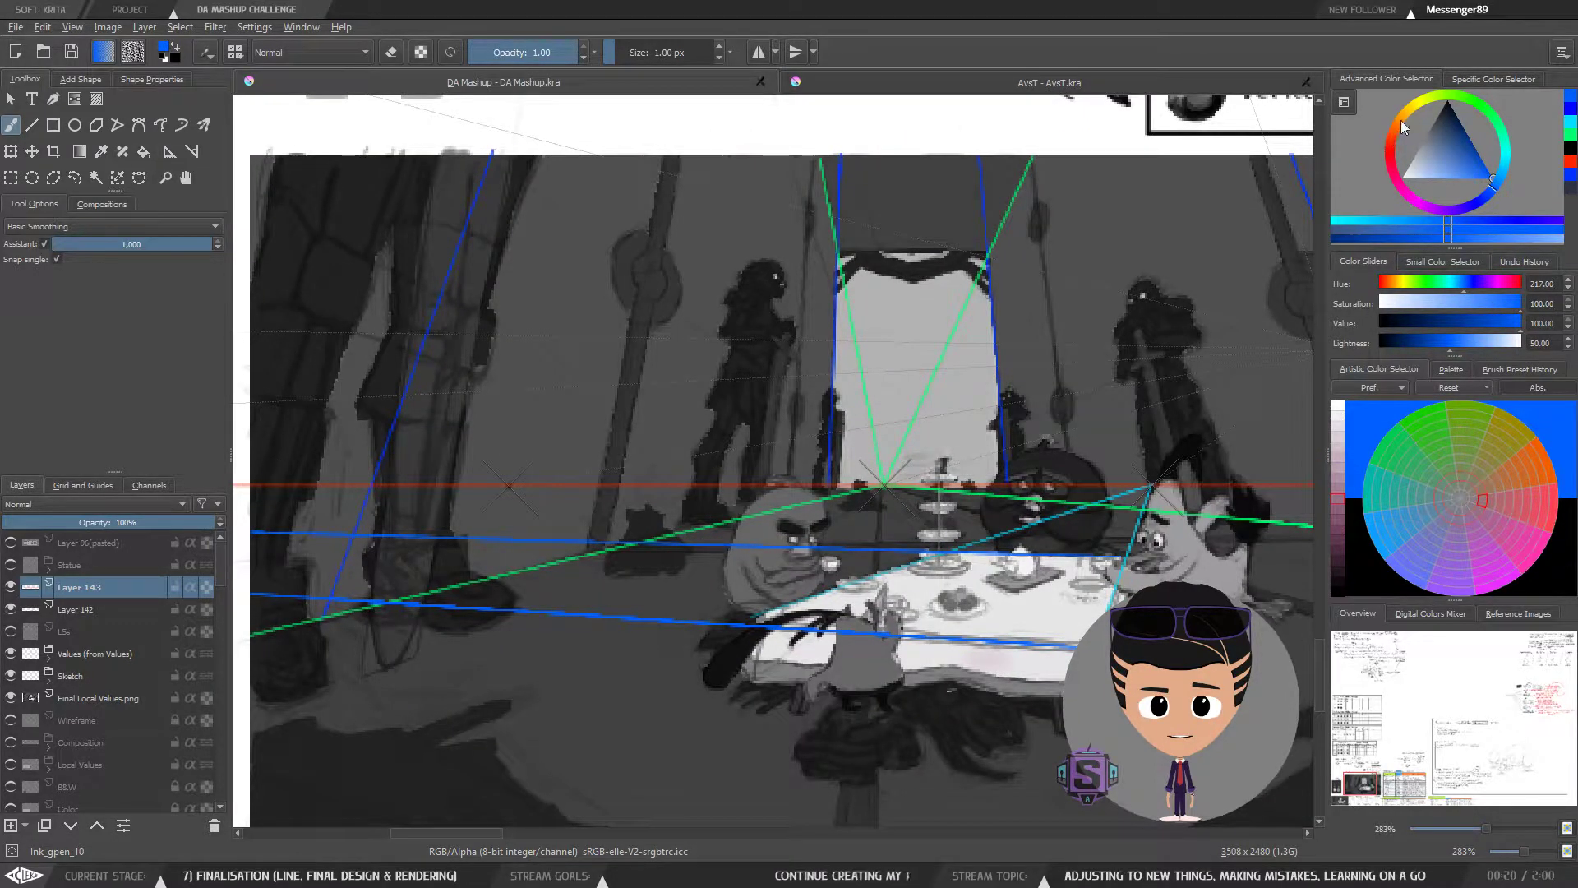
pyautogui.moveTo(1402, 121); pyautogui.dragTo(1397, 190)
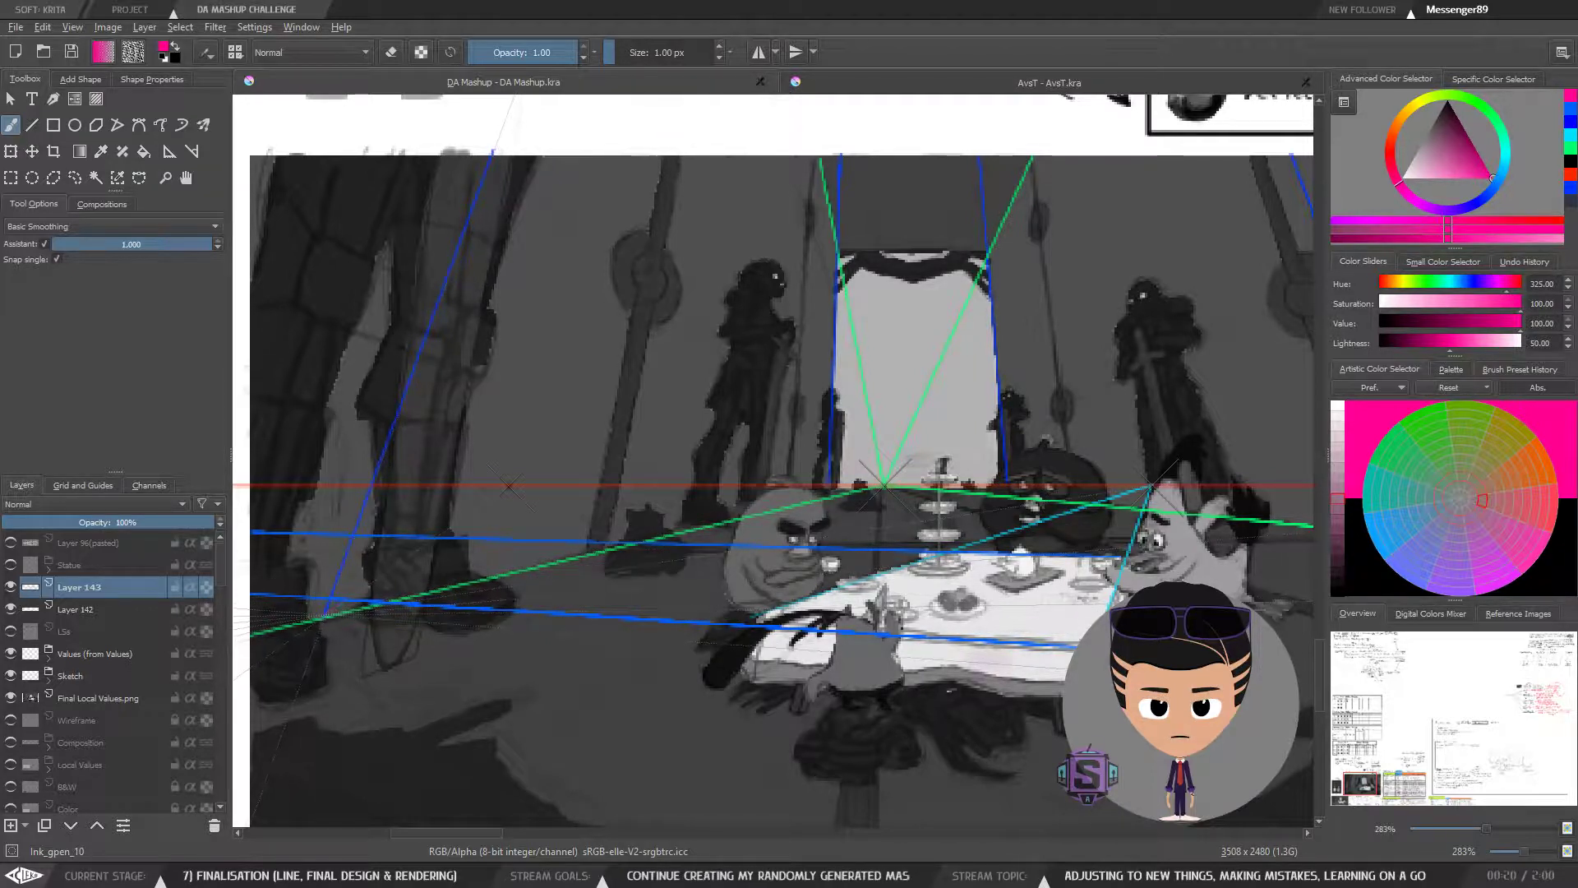
pyautogui.moveTo(376, 476); pyautogui.dragTo(493, 151)
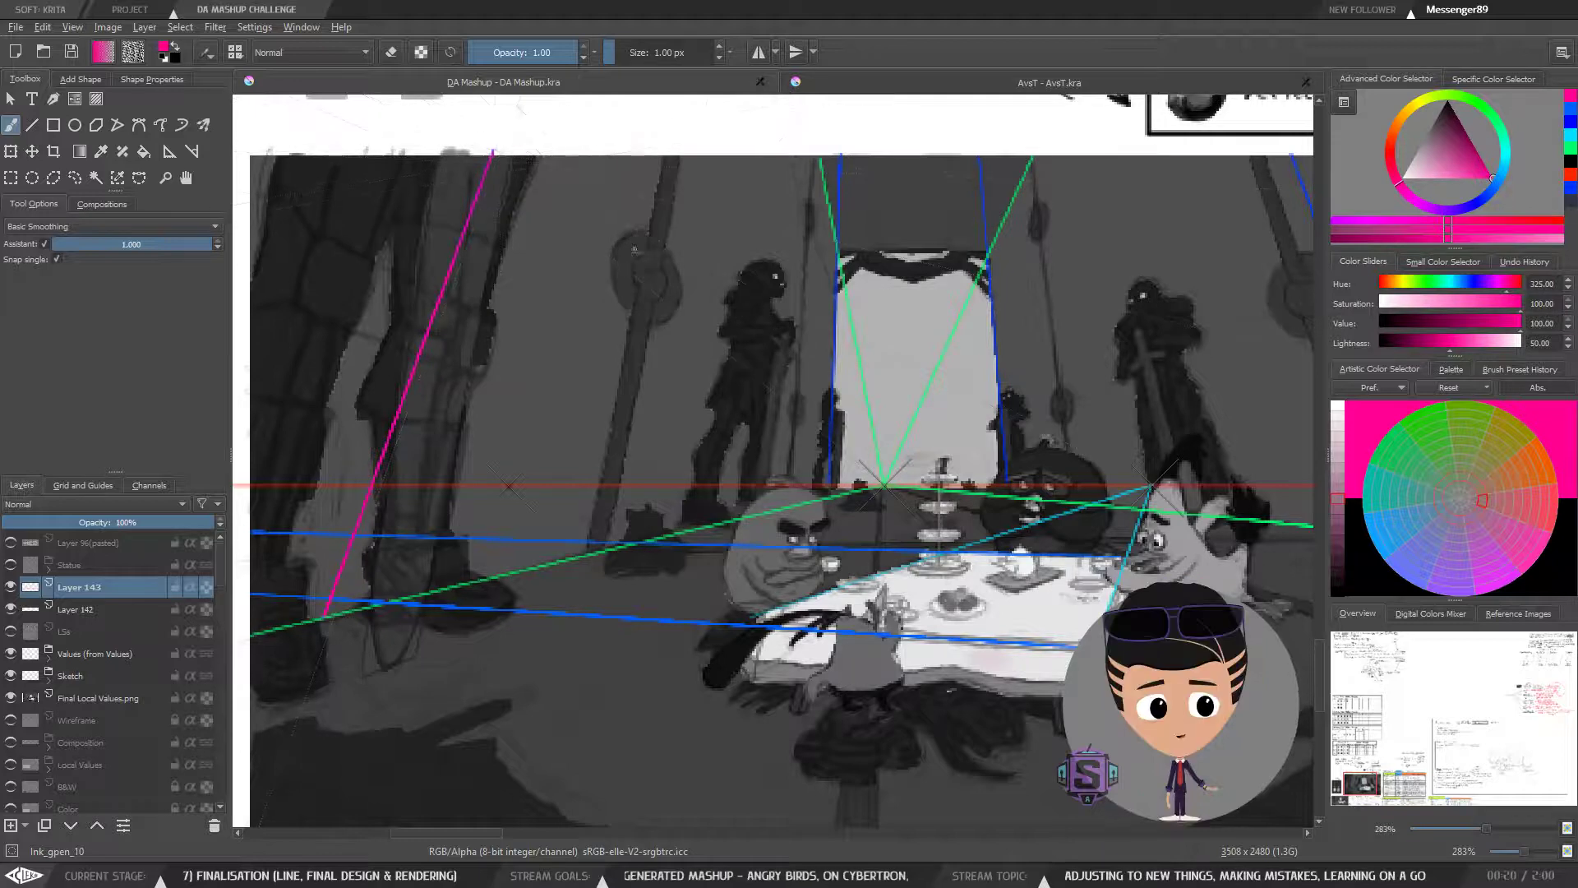
# Step: Retrace the two blue guides along the sides of the bright central doorway in pink, up to the picture's upper border
pyautogui.press('-')
pyautogui.press('-')
pyautogui.moveTo(735, 396); pyautogui.dragTo(646, 460)
pyautogui.press('+')
pyautogui.press('+')
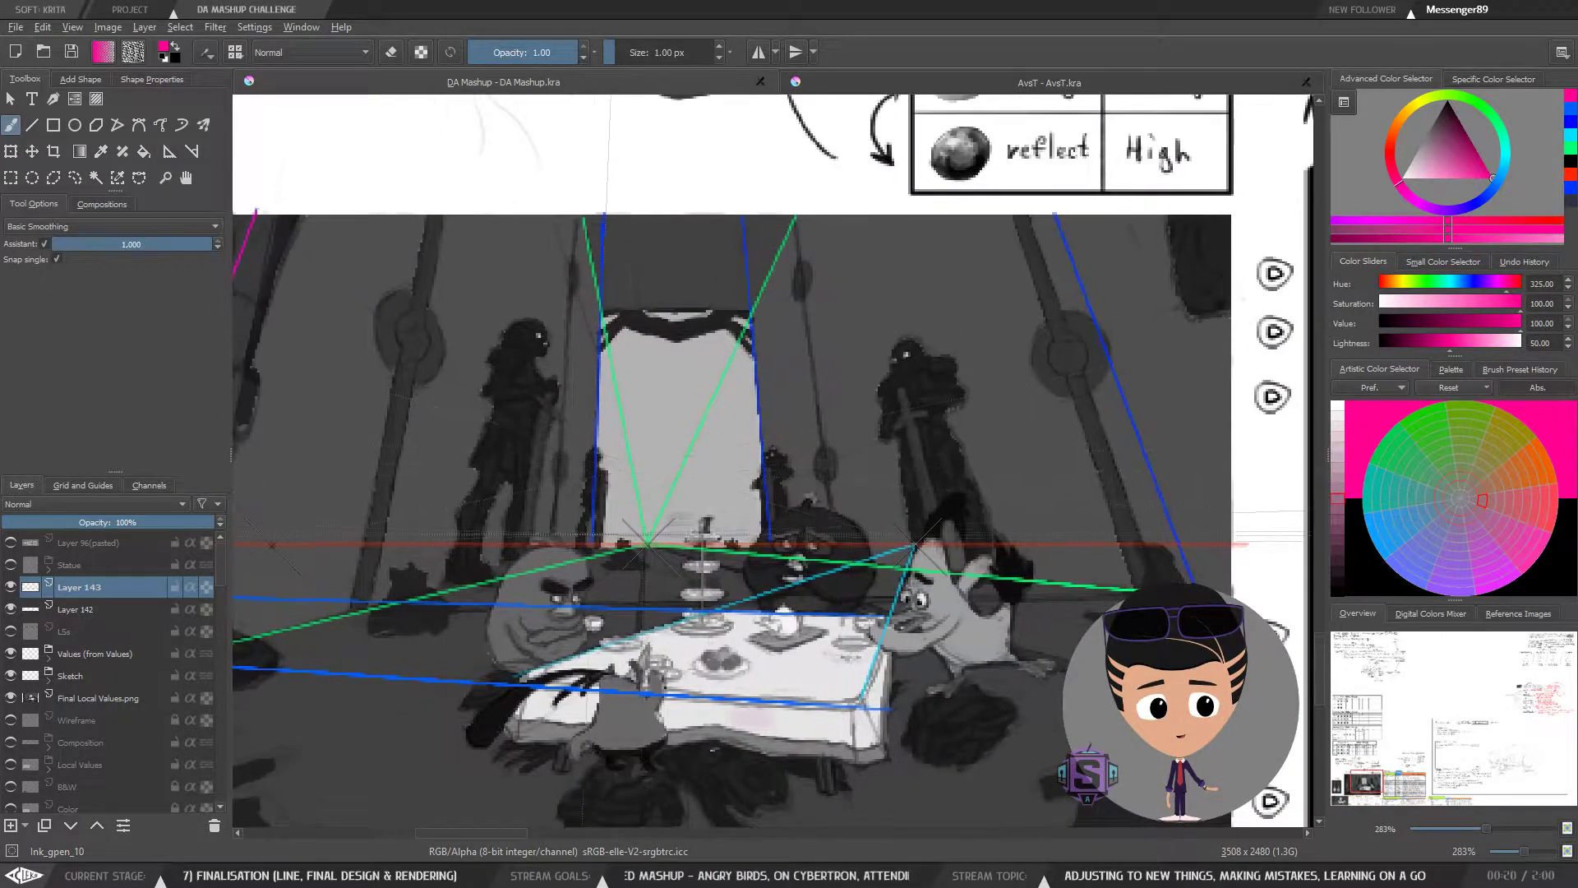
pyautogui.moveTo(593, 542); pyautogui.dragTo(595, 467)
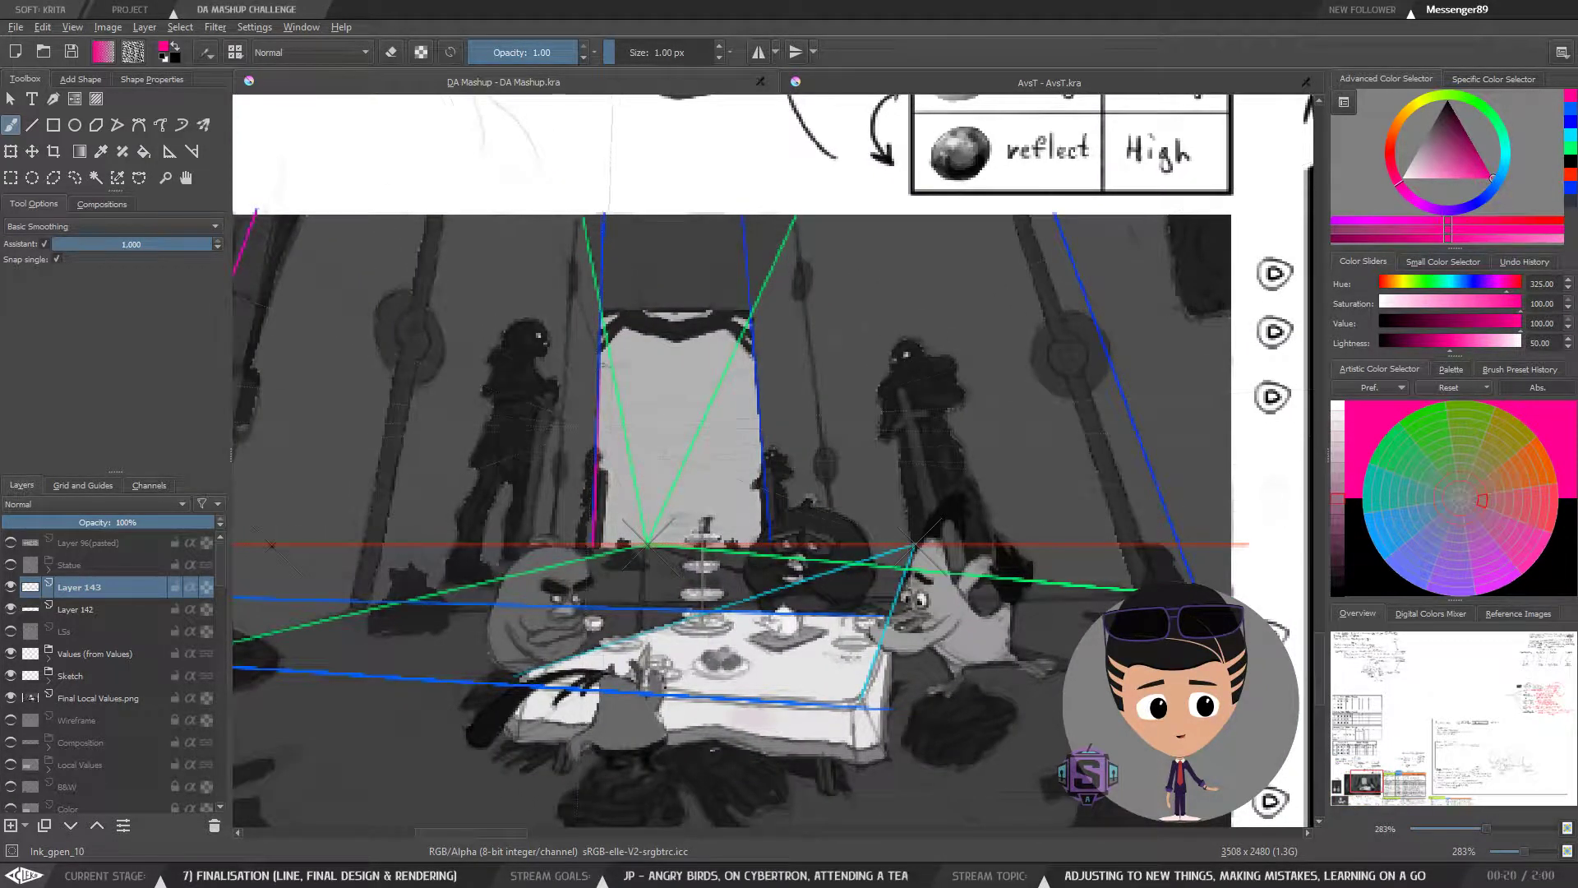
pyautogui.hotkey('ctrl', 'z')
pyautogui.moveTo(592, 542); pyautogui.dragTo(594, 494)
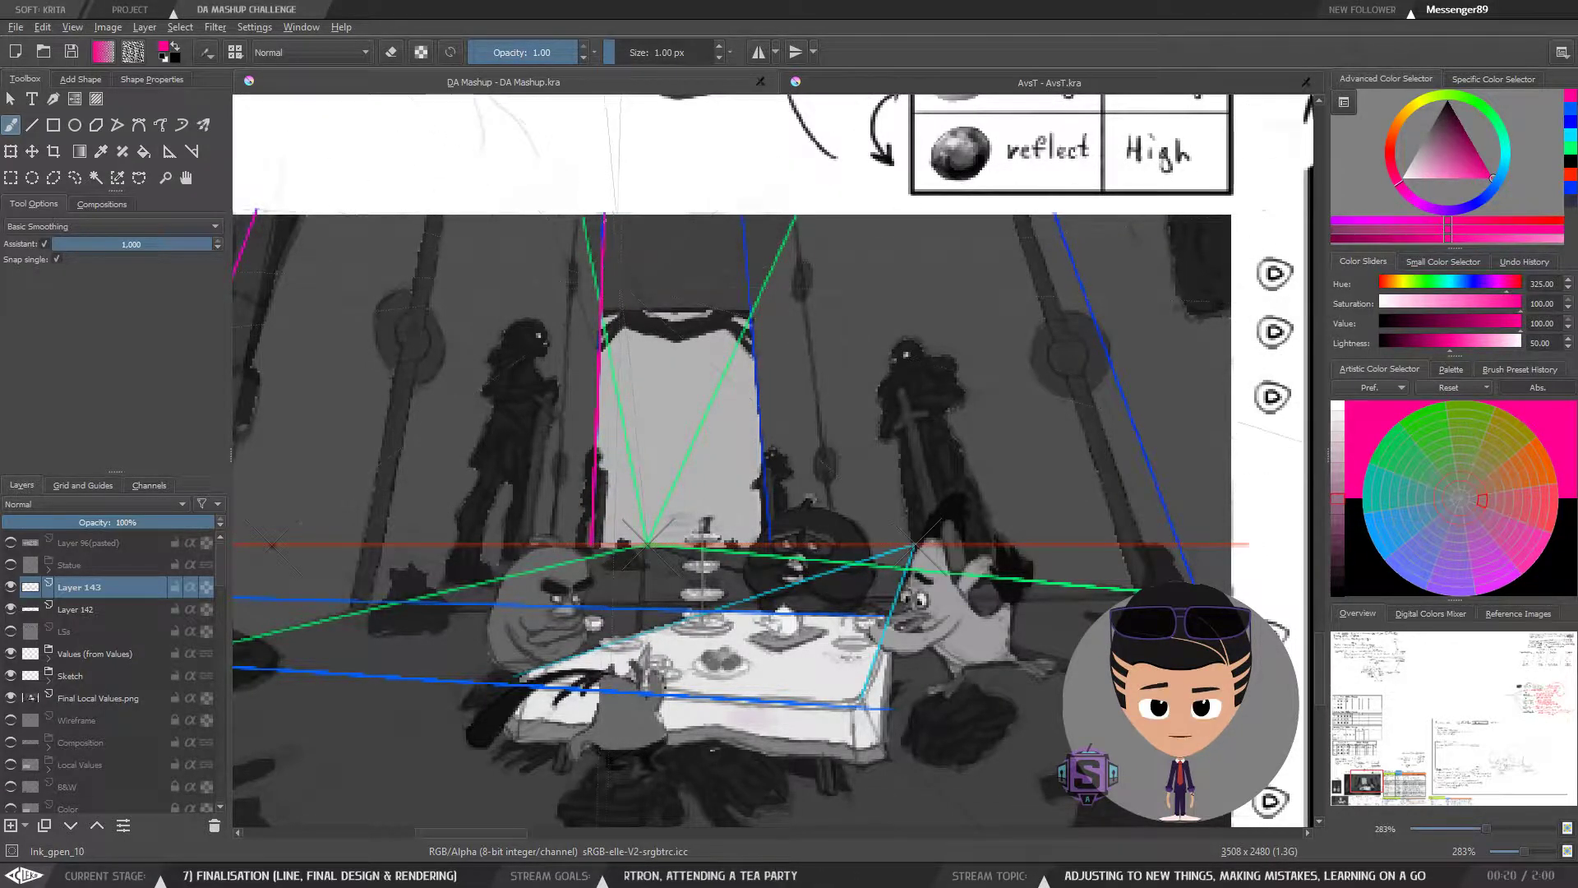
pyautogui.moveTo(844, 442); pyautogui.dragTo(753, 421)
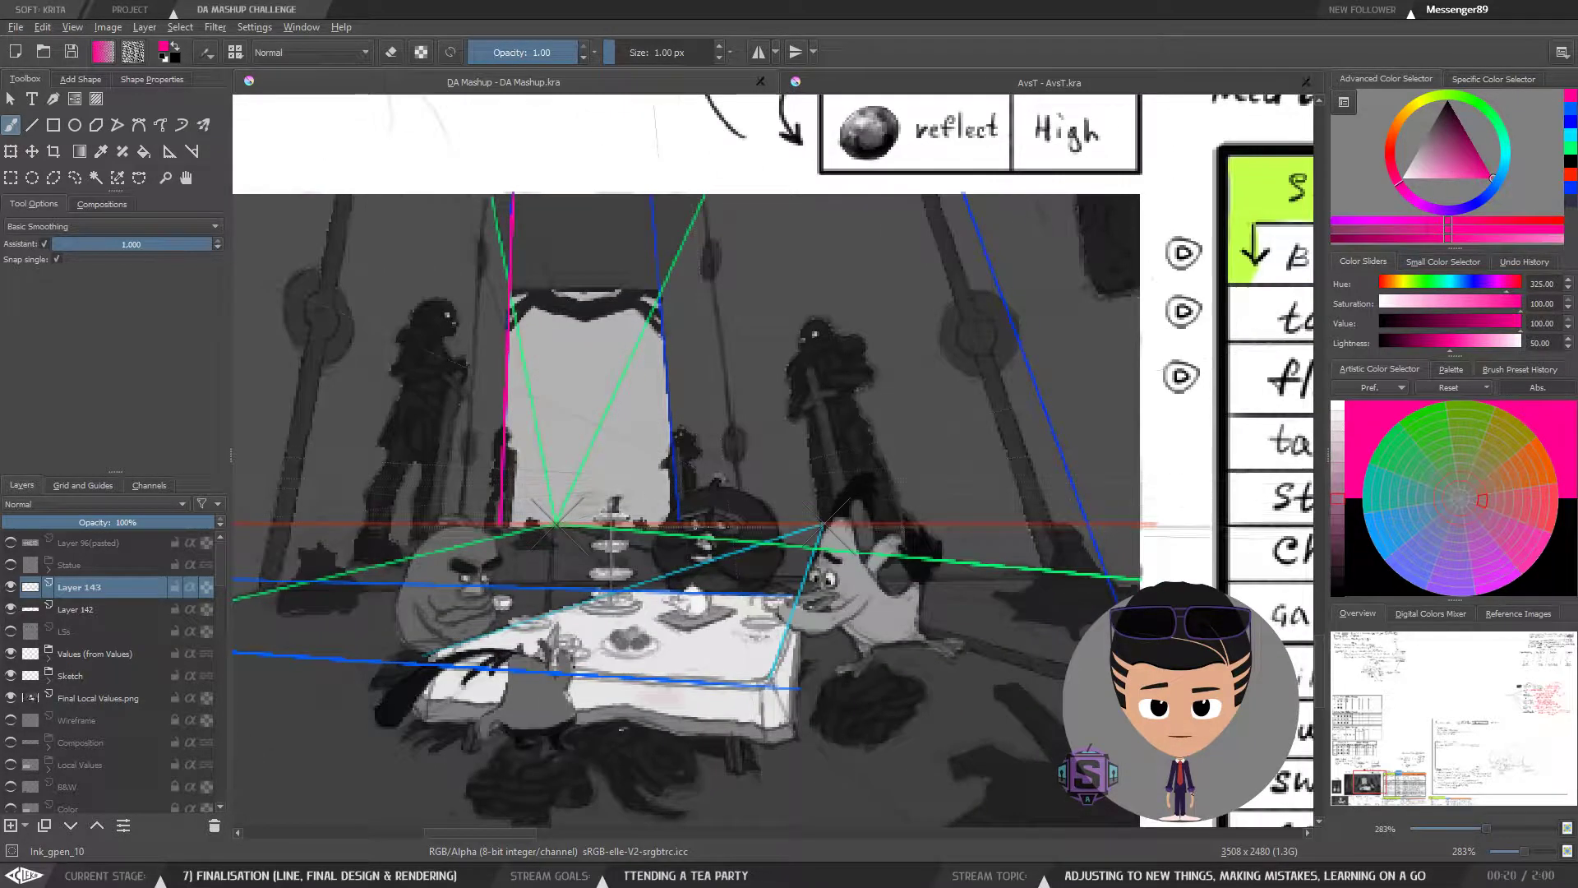
pyautogui.moveTo(679, 518)
pyautogui.mouseDown()
pyautogui.moveTo(663, 334)
pyautogui.moveTo(673, 432)
pyautogui.mouseUp()
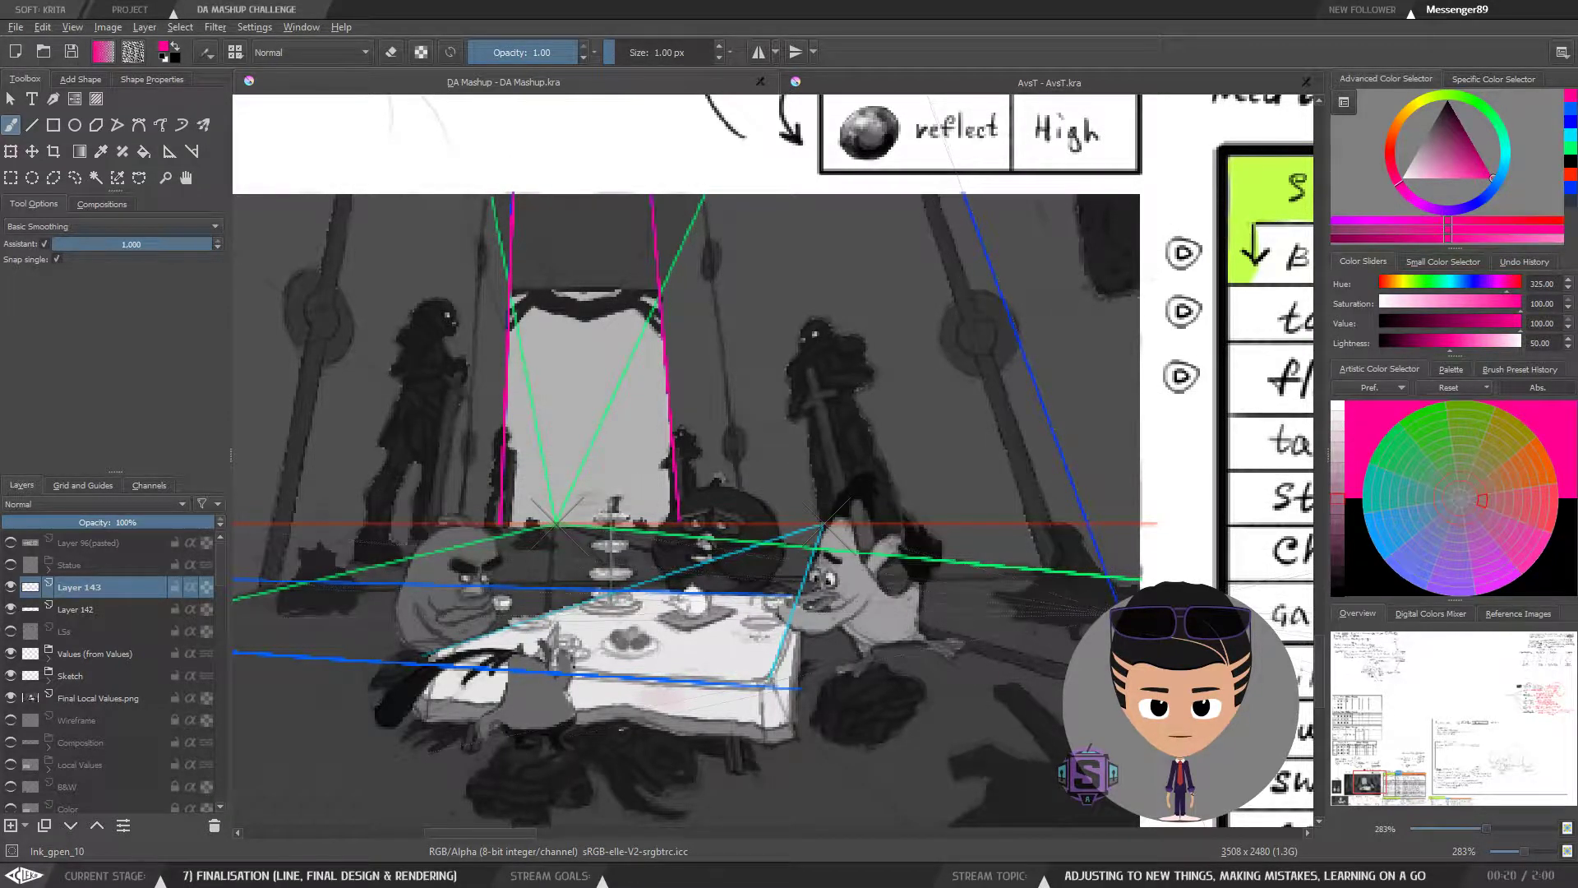
# Step: Retrace the right wall's slanted blue guide in pink, redoing the first stroke so it covers the full length
pyautogui.moveTo(1117, 606); pyautogui.dragTo(1035, 384)
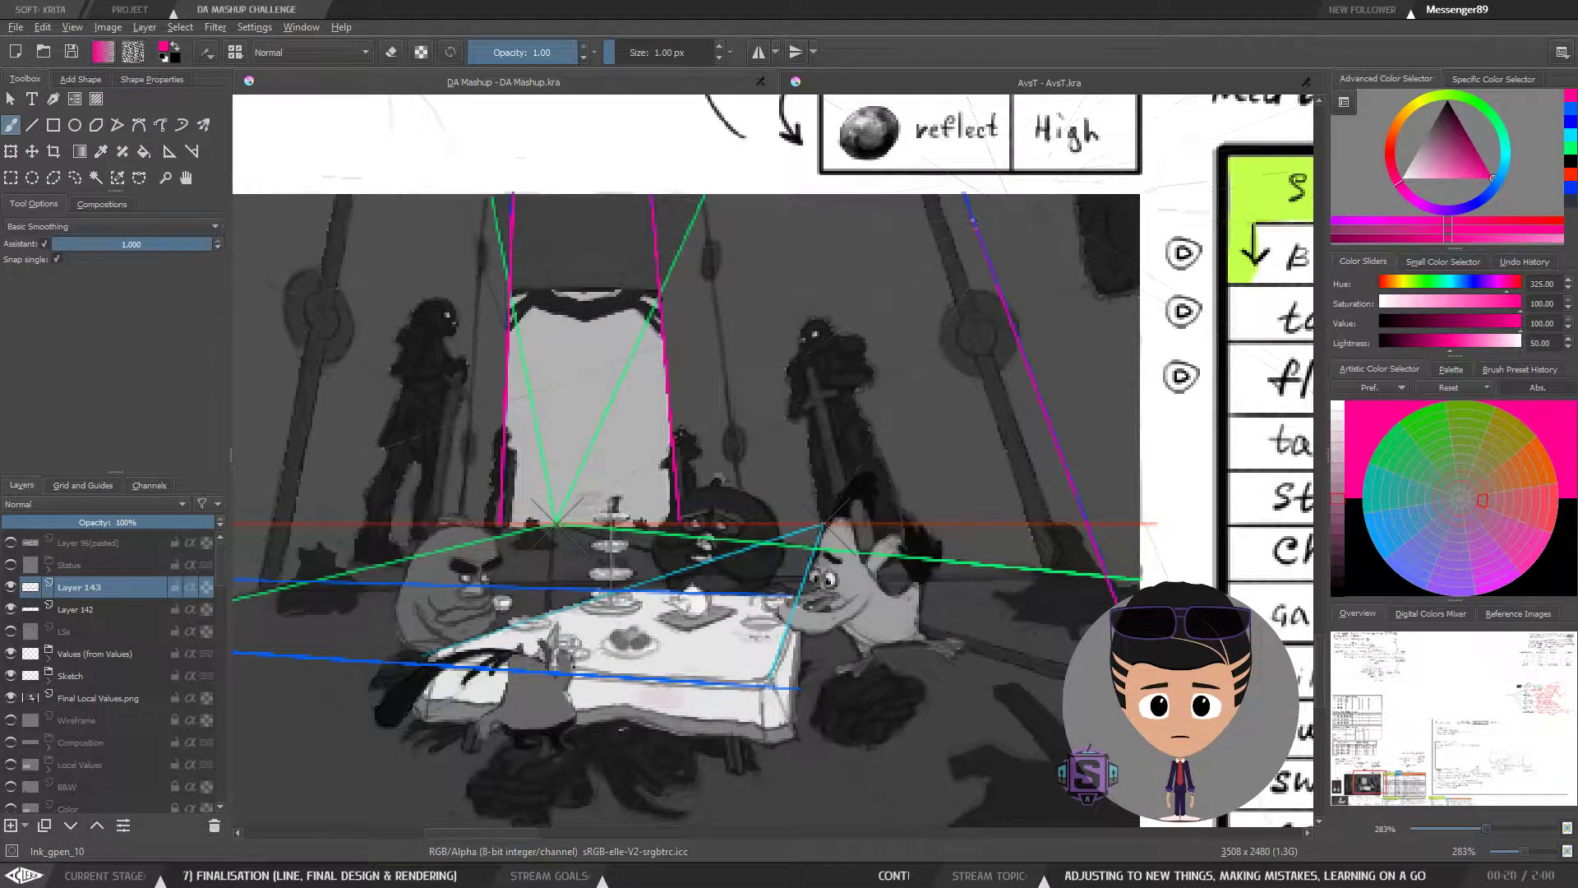
pyautogui.hotkey('ctrl', 'z')
pyautogui.moveTo(1117, 600); pyautogui.dragTo(963, 195)
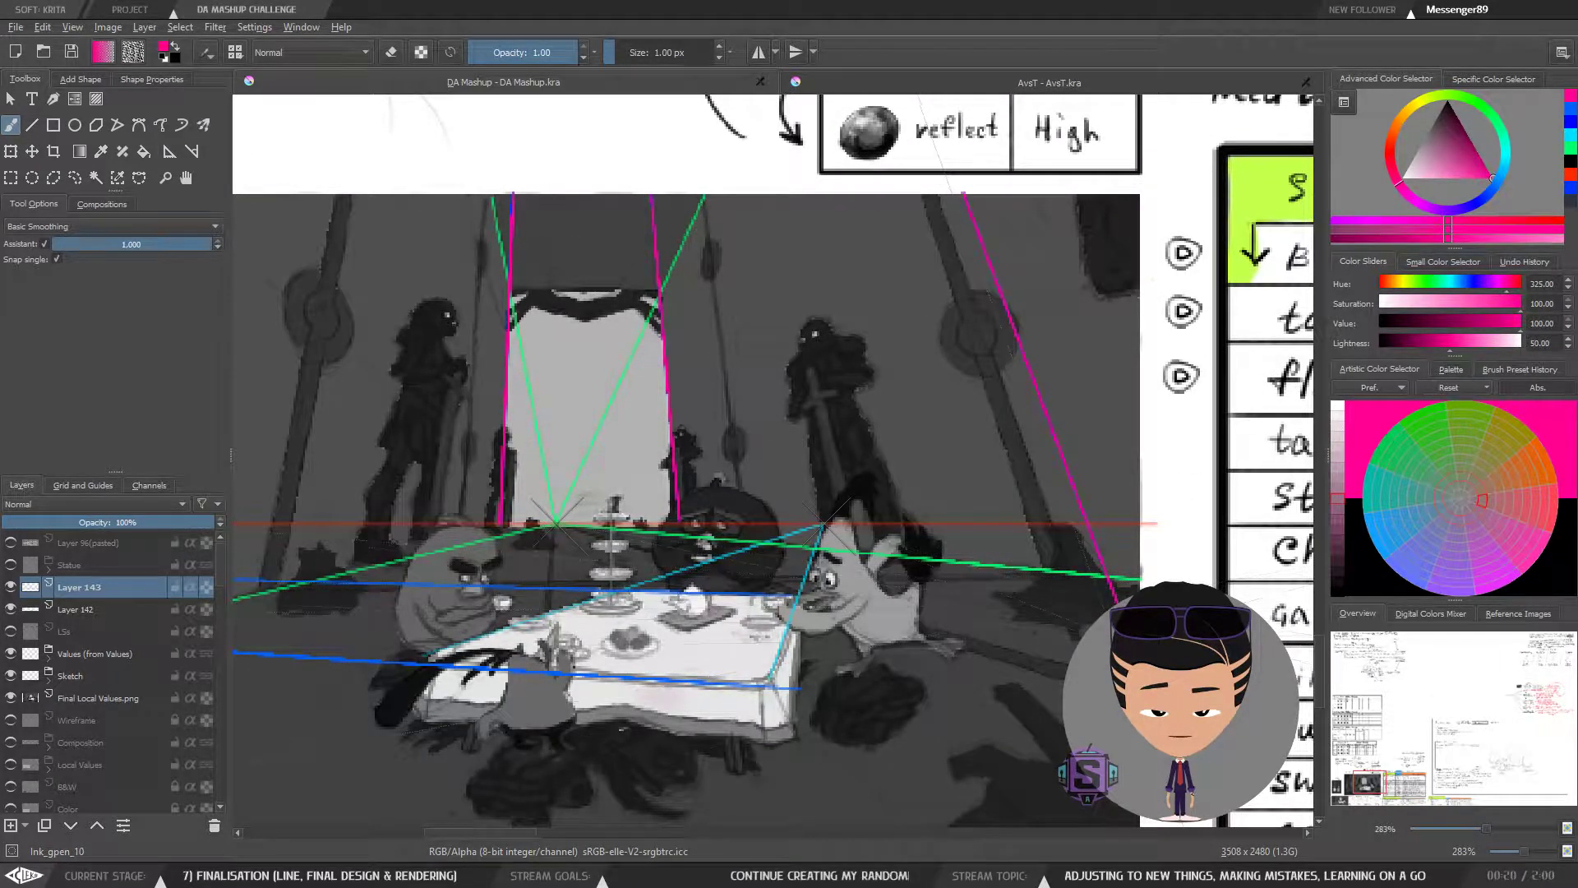
# Step: Examine the recoloured guides across the whole picture and its surrounding notes at several zoom levels
pyautogui.press('-')
pyautogui.press('-')
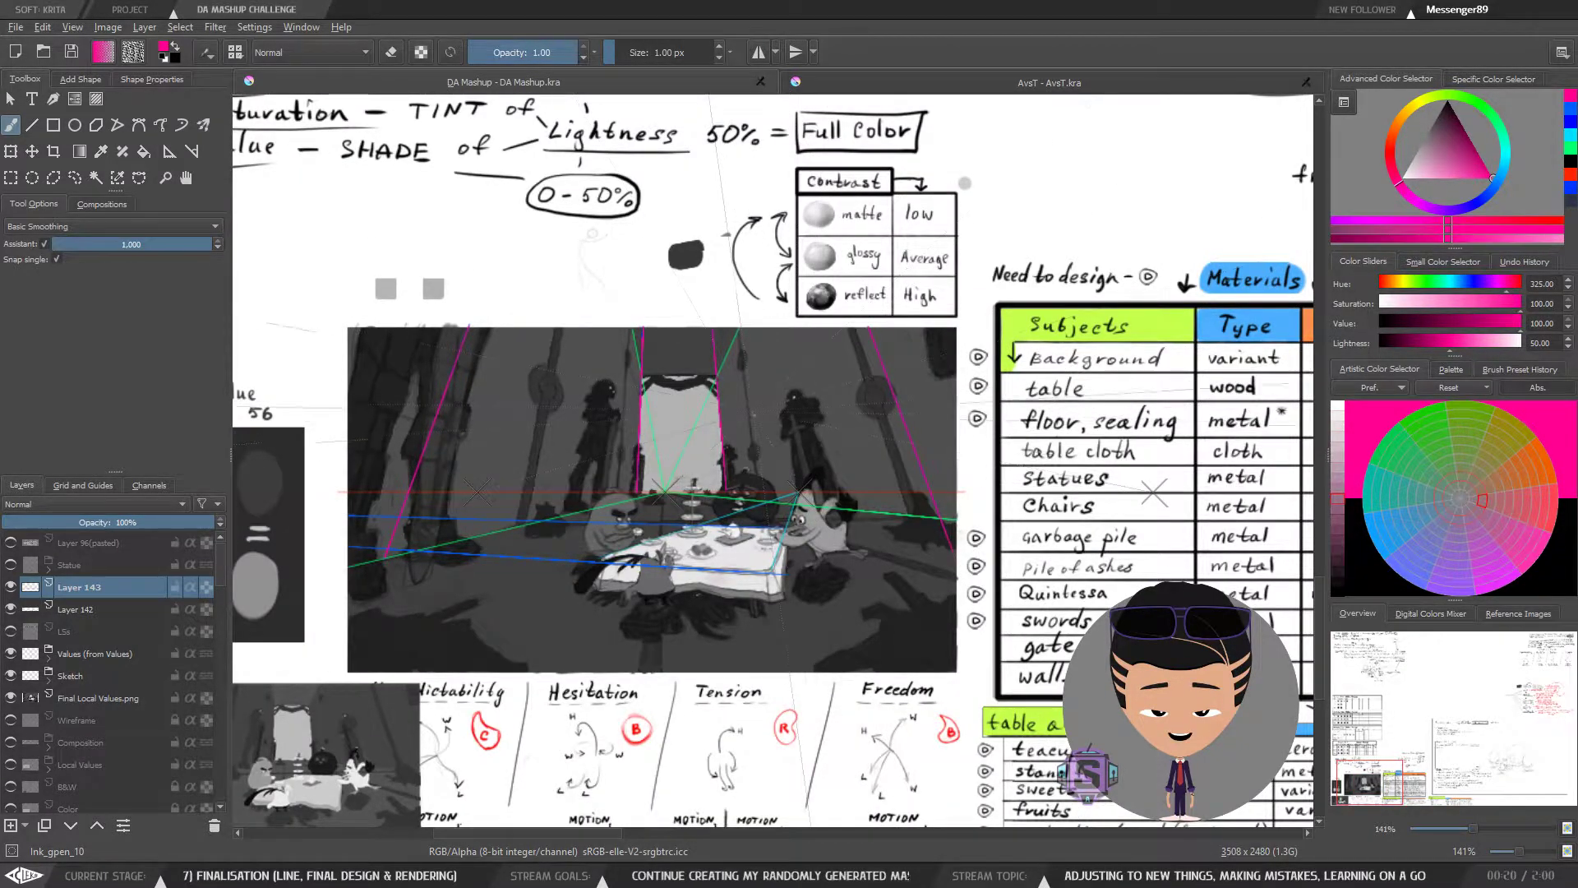
pyautogui.moveTo(700, 557); pyautogui.dragTo(796, 527)
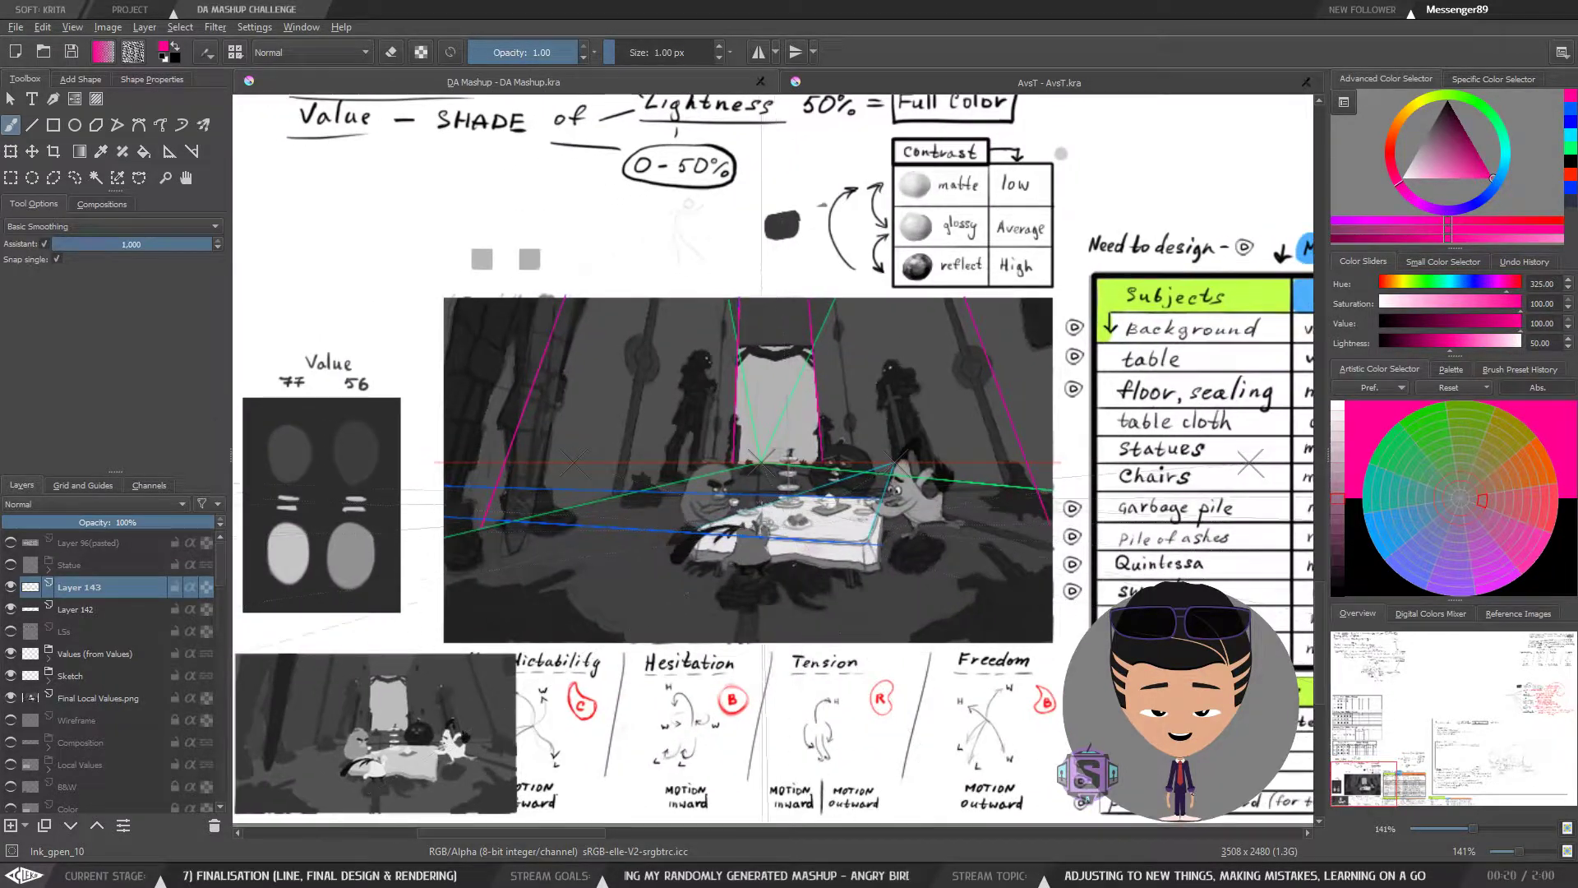
pyautogui.press('+')
pyautogui.press('+')
pyautogui.press('-')
pyautogui.press('-')
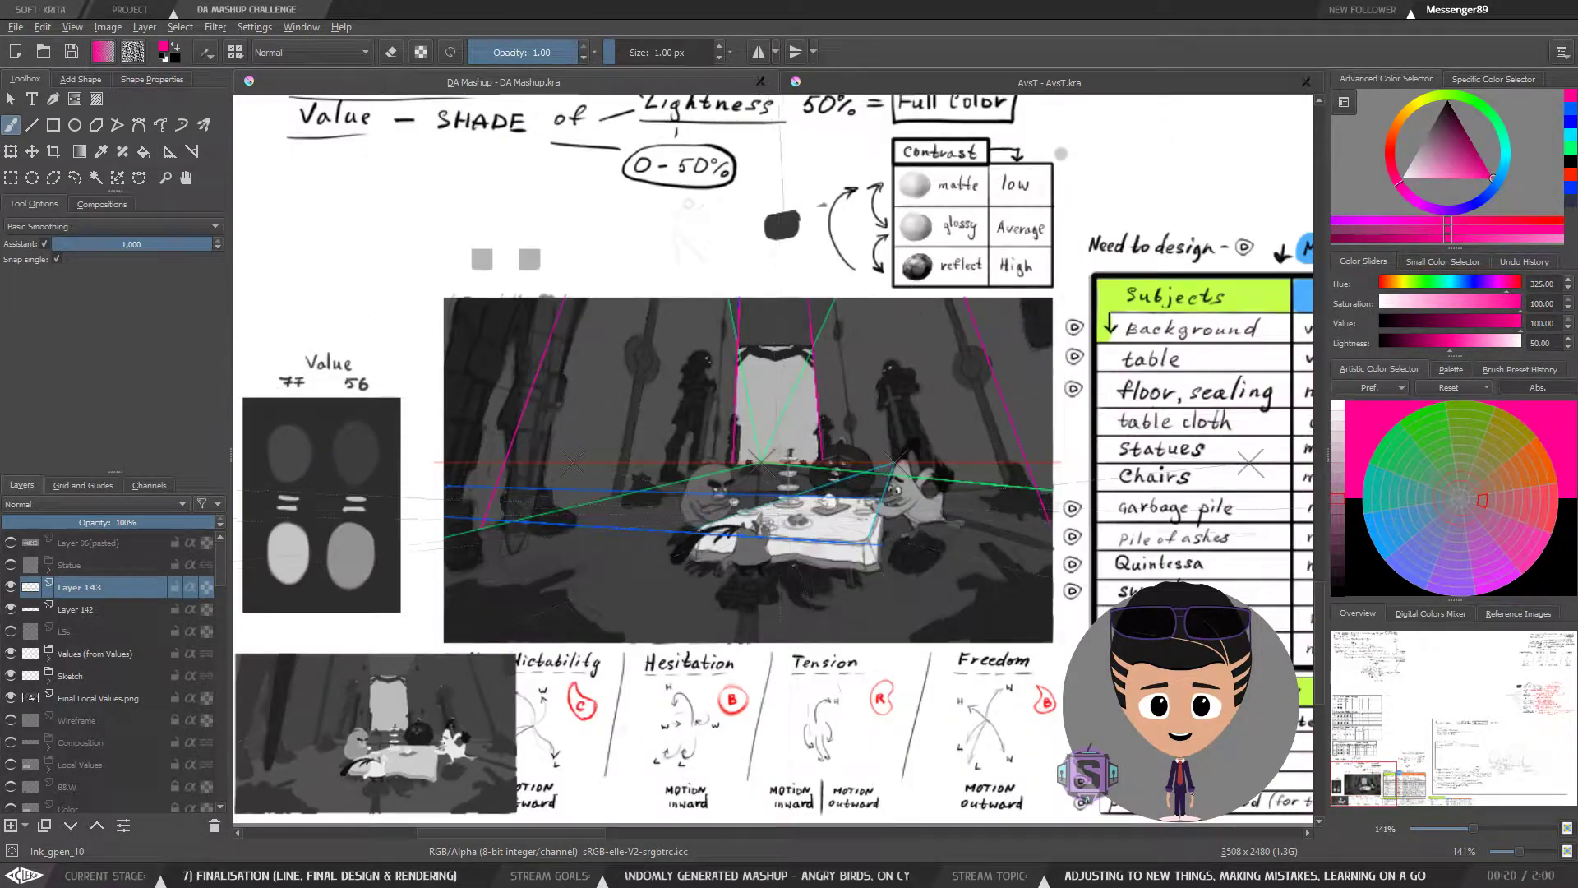
pyautogui.press('-')
pyautogui.press('-')
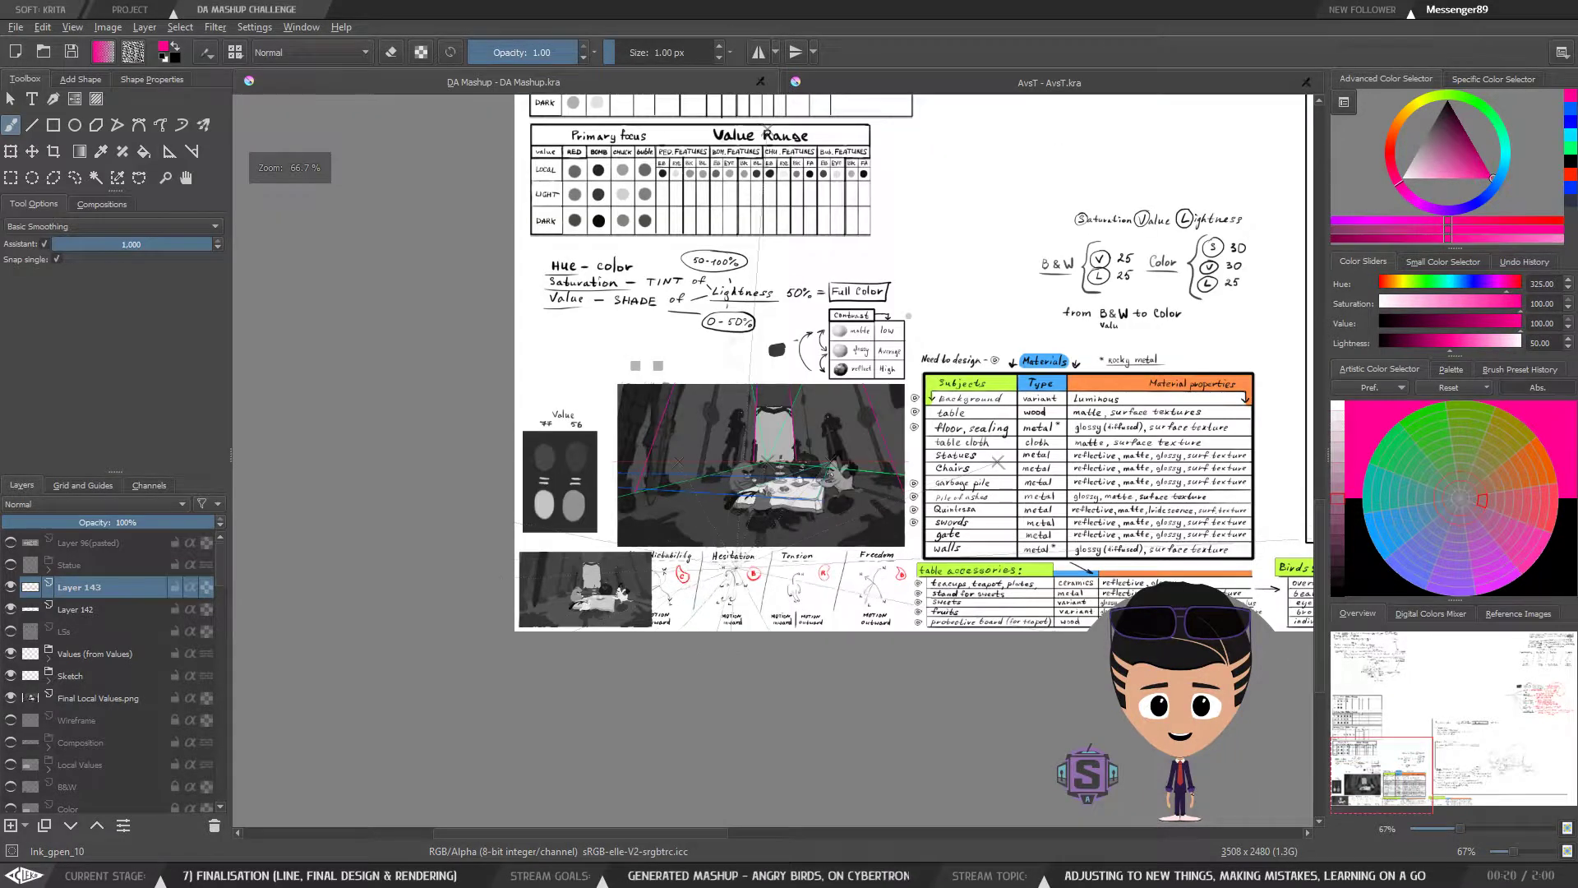
pyautogui.press('+')
pyautogui.press('+')
pyautogui.press('+')
pyautogui.press('+')
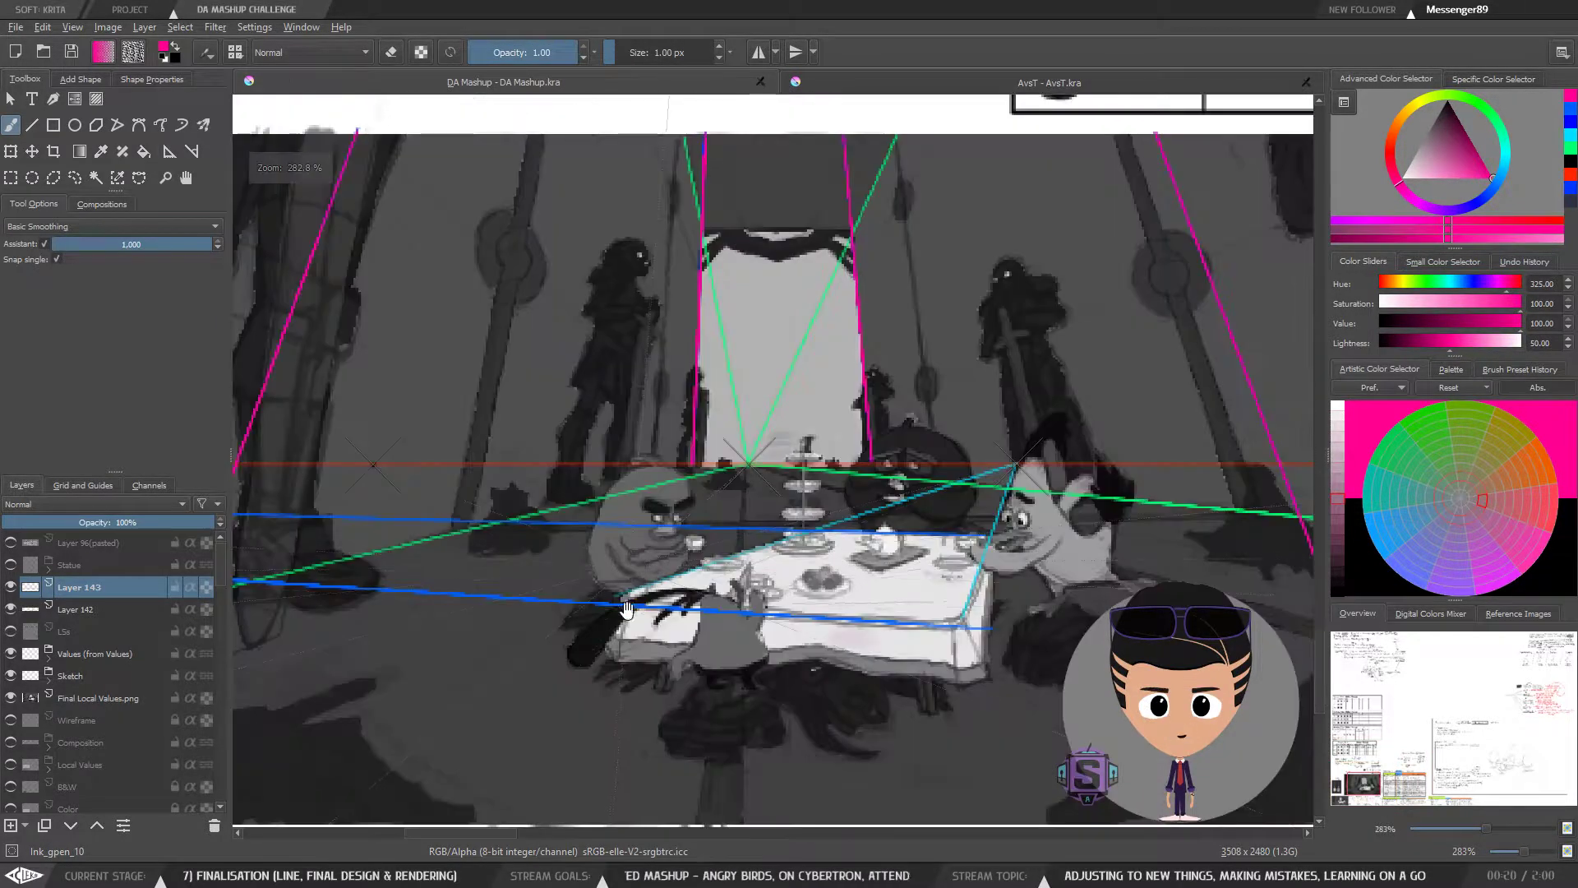
pyautogui.moveTo(574, 600); pyautogui.dragTo(669, 509)
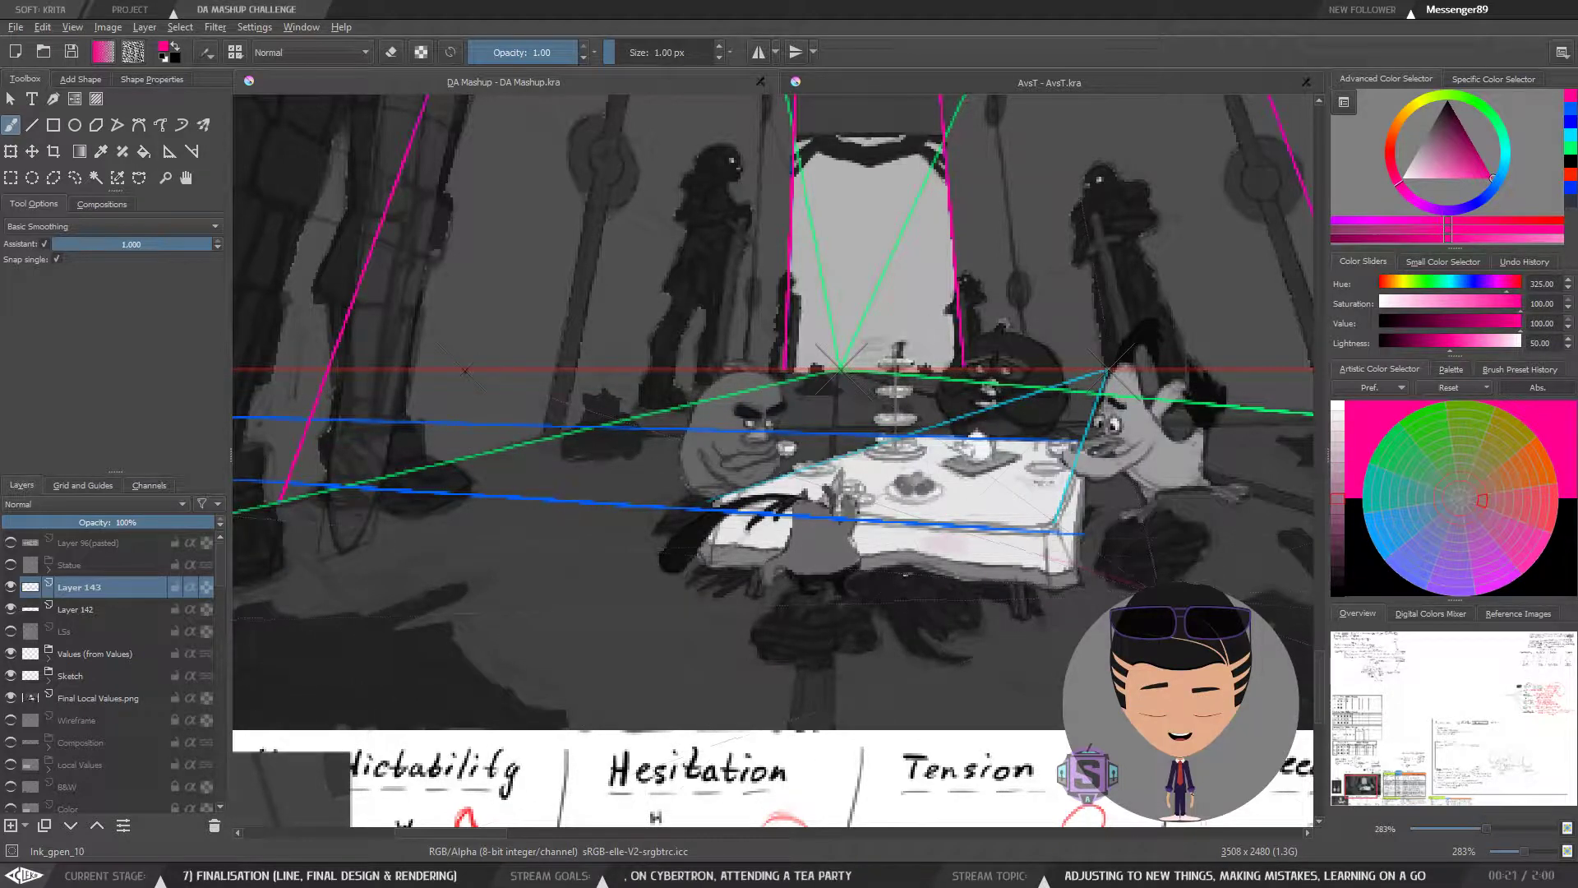
pyautogui.moveTo(1068, 565); pyautogui.dragTo(735, 454)
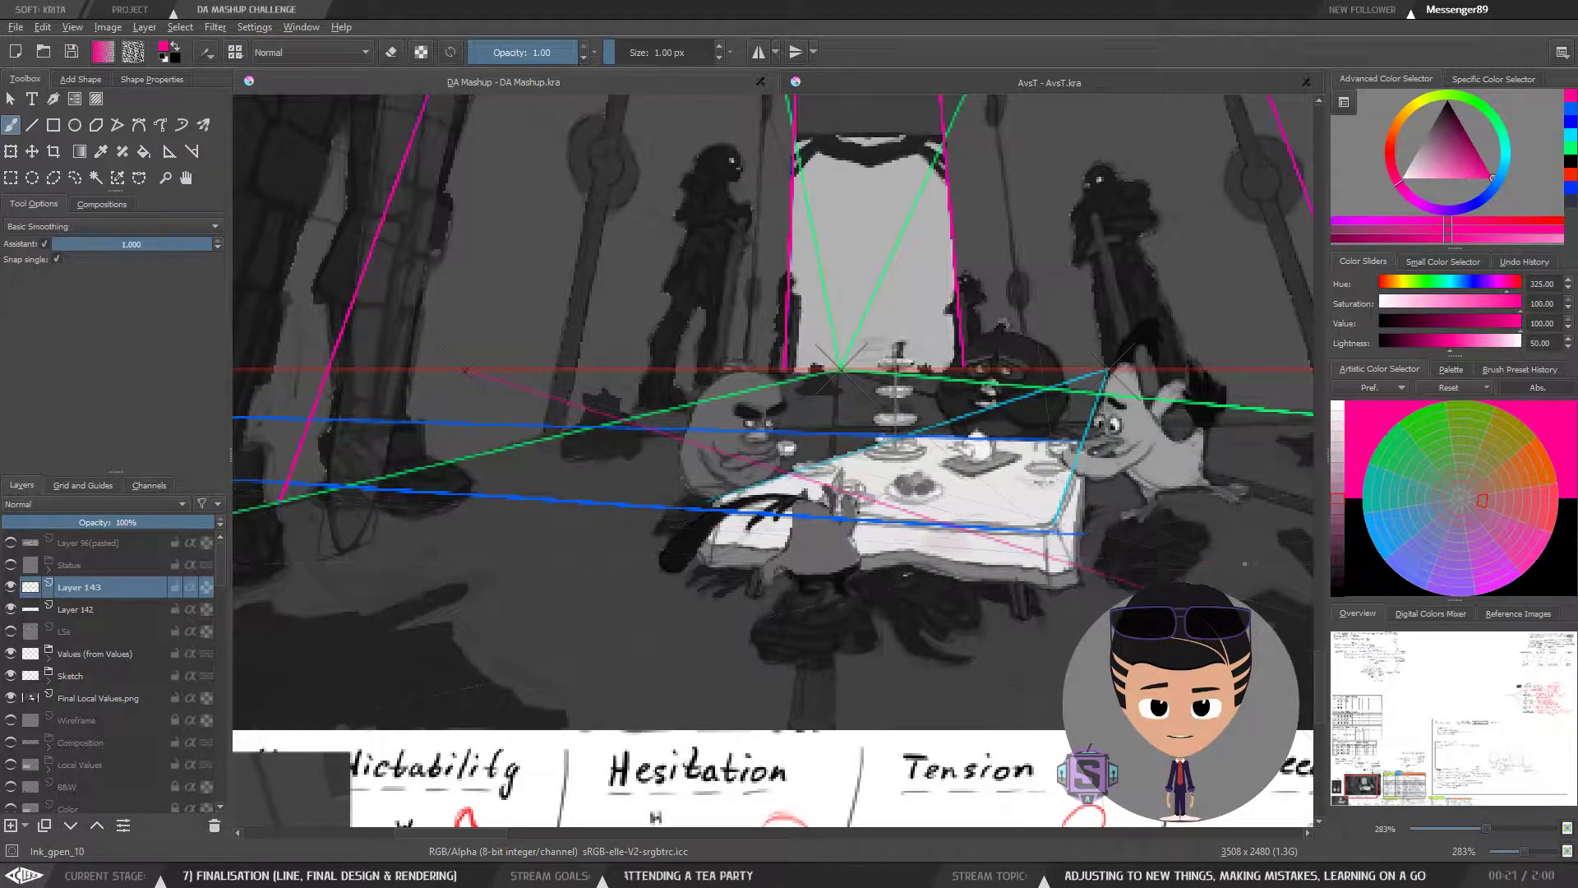
pyautogui.moveTo(1171, 548); pyautogui.dragTo(858, 470)
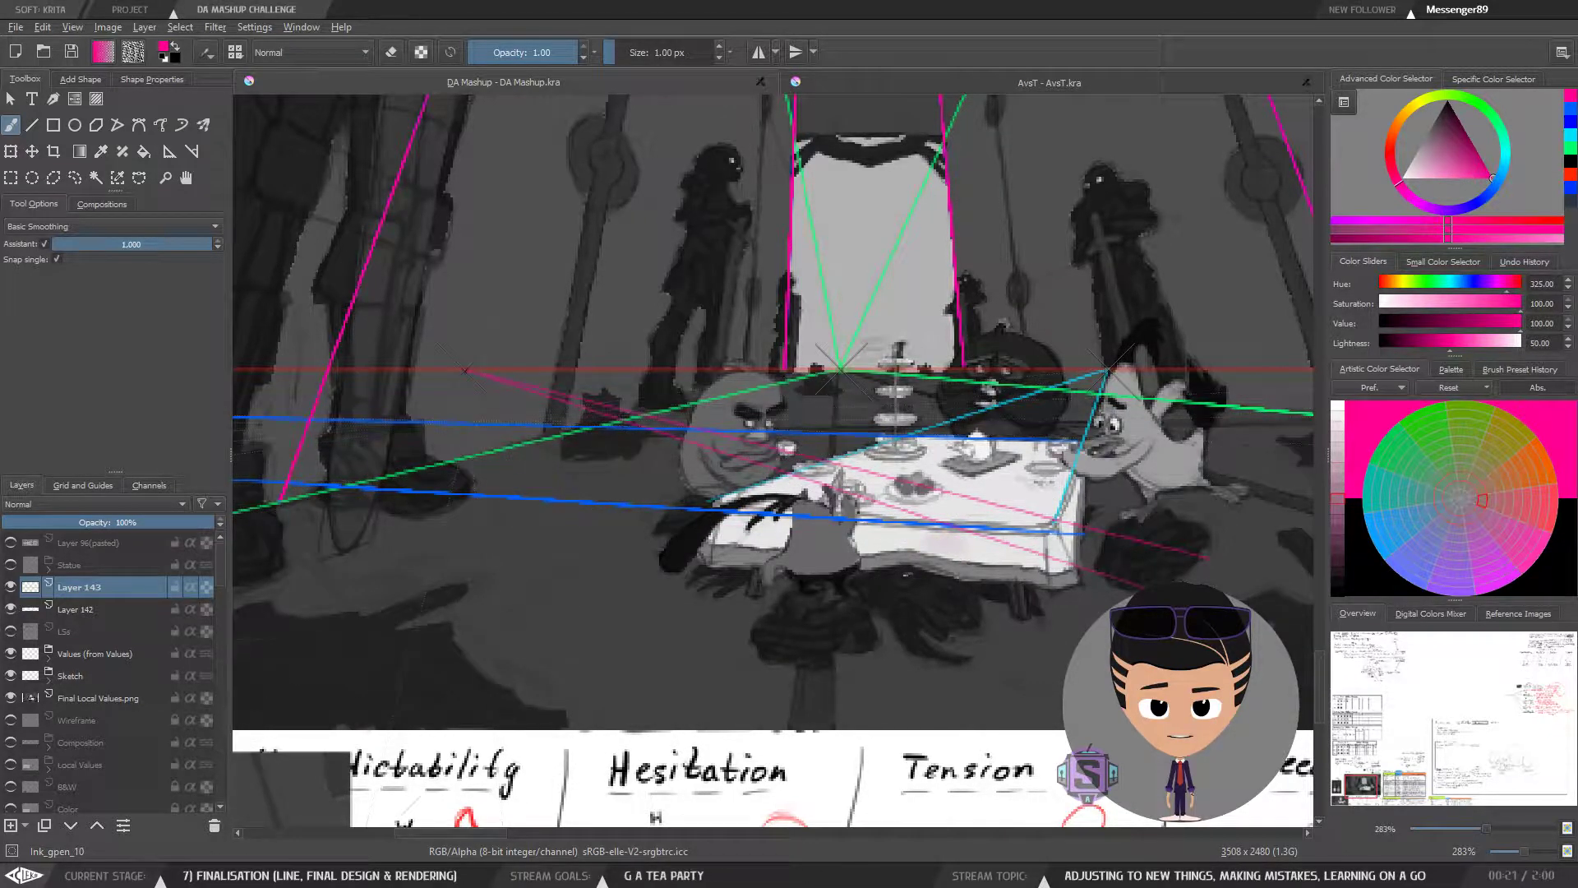
pyautogui.hotkey('ctrl', 'z')
pyautogui.hotkey('ctrl', 'z')
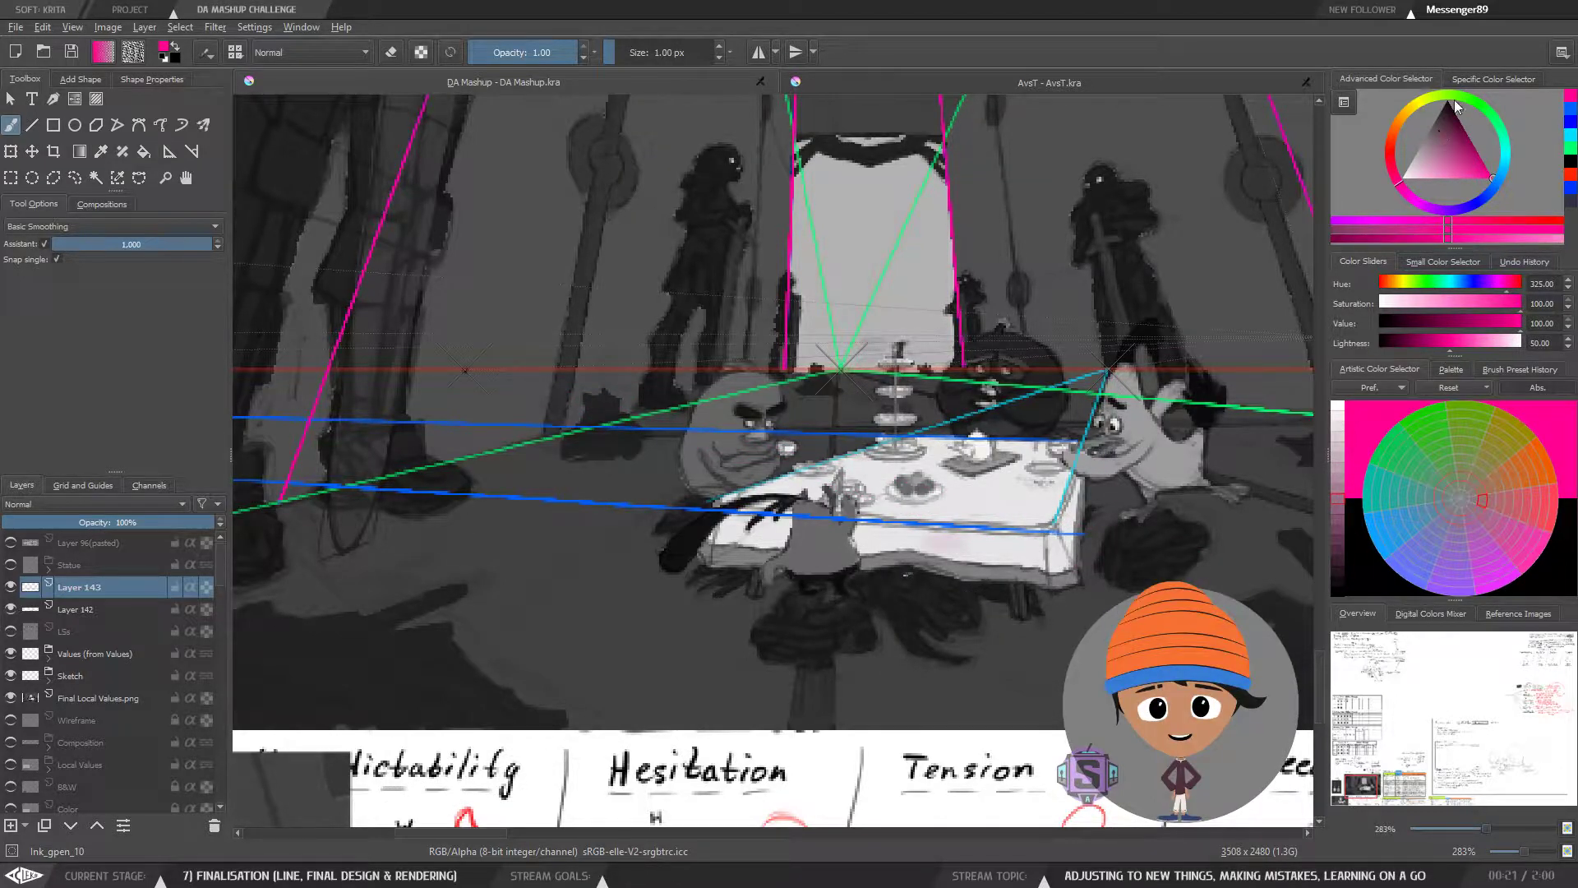
# Step: Set the hue to 42 and draw an orange guide from the left point on the horizon across the table's front right corner
pyautogui.moveTo(1417, 108); pyautogui.dragTo(1410, 115)
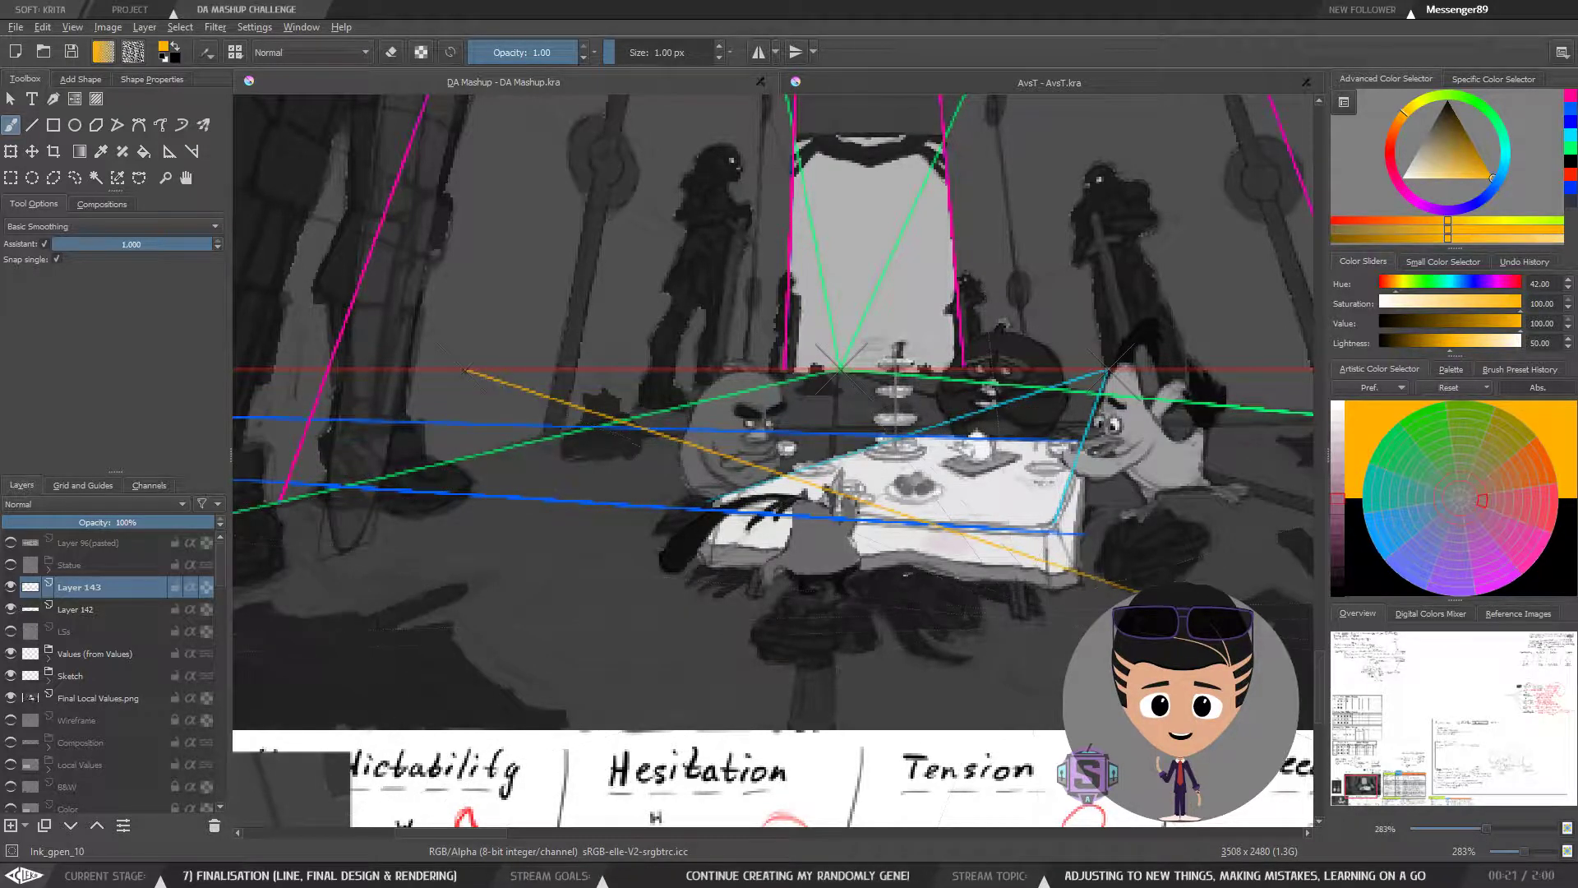
# Step: Compare the guides with Layer 143 hidden and shown, and merge it into Layer 142
pyautogui.click(10, 588)
pyautogui.click(11, 588)
pyautogui.click(11, 588)
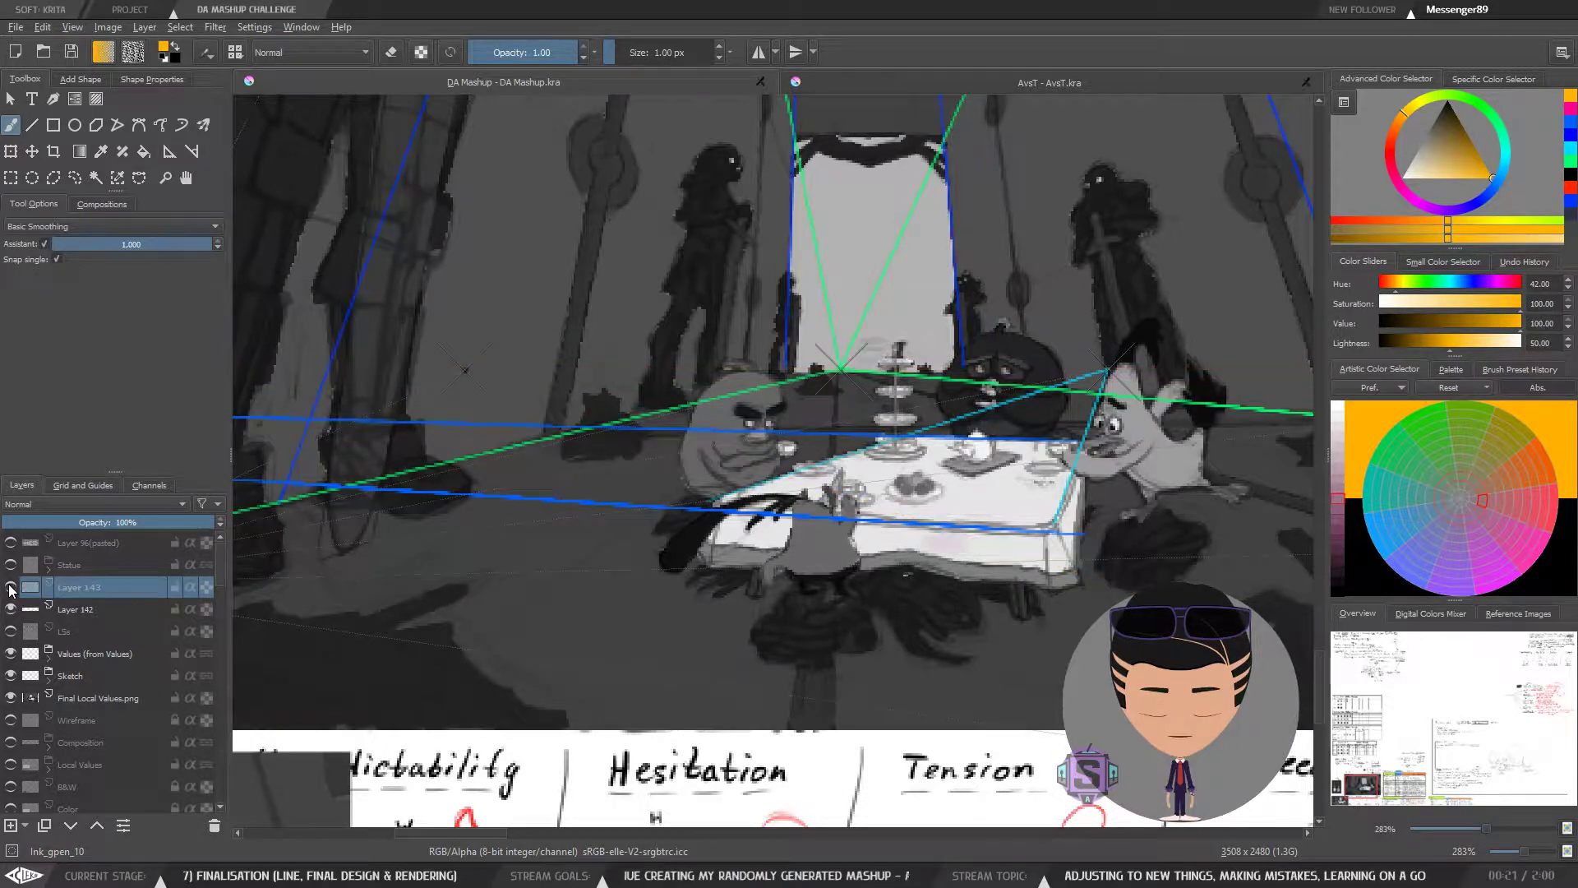
pyautogui.click(11, 587)
pyautogui.click(11, 587)
pyautogui.click(10, 588)
pyautogui.click(11, 588)
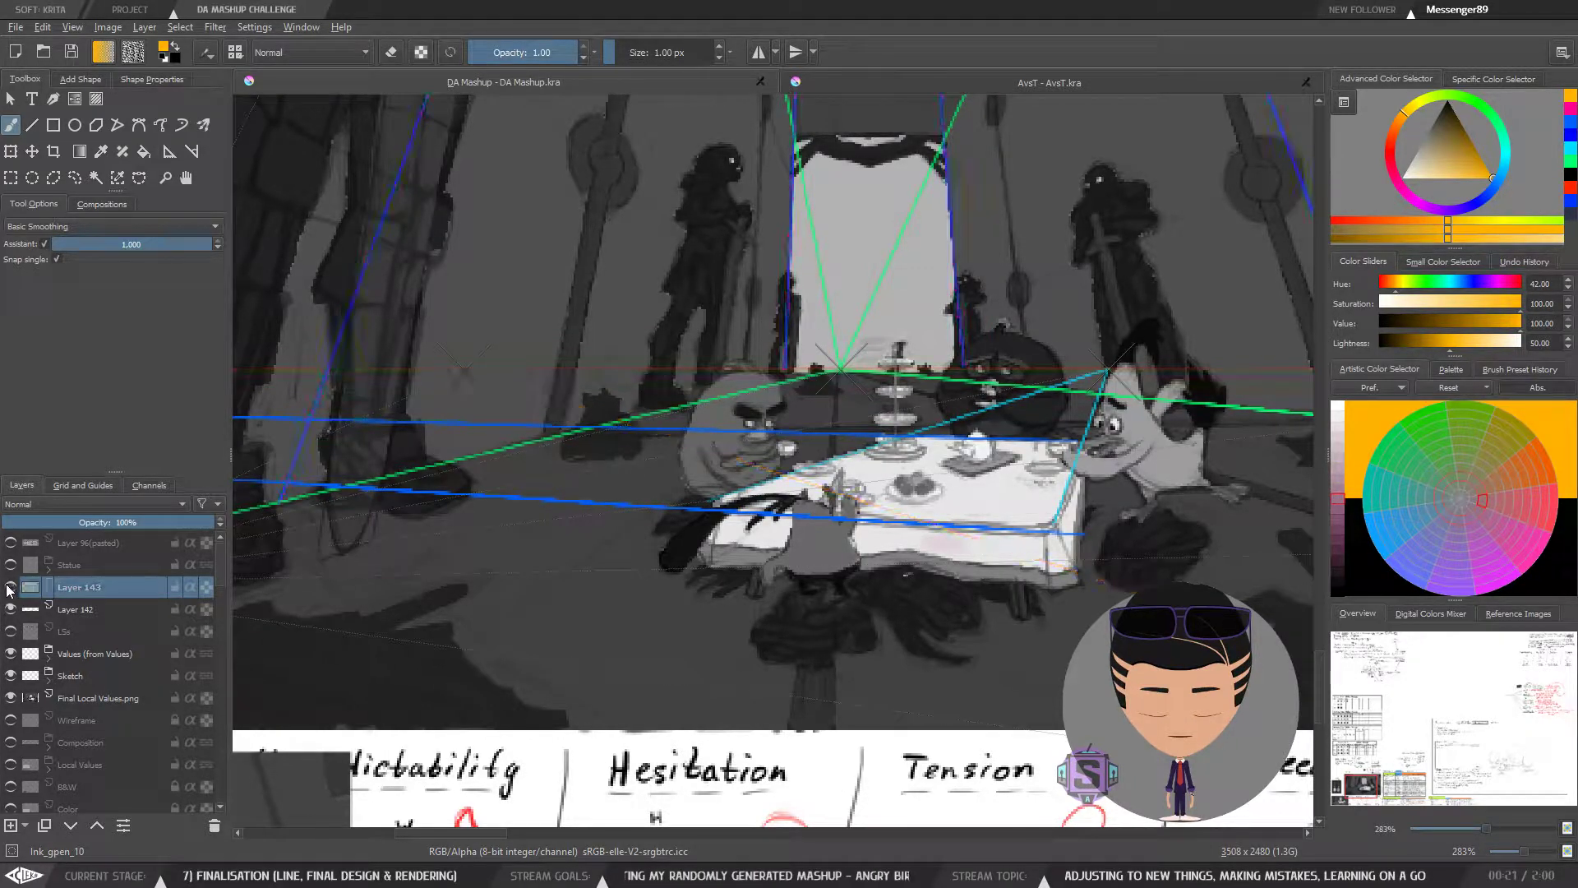
pyautogui.click(11, 588)
pyautogui.click(10, 588)
pyautogui.click(11, 588)
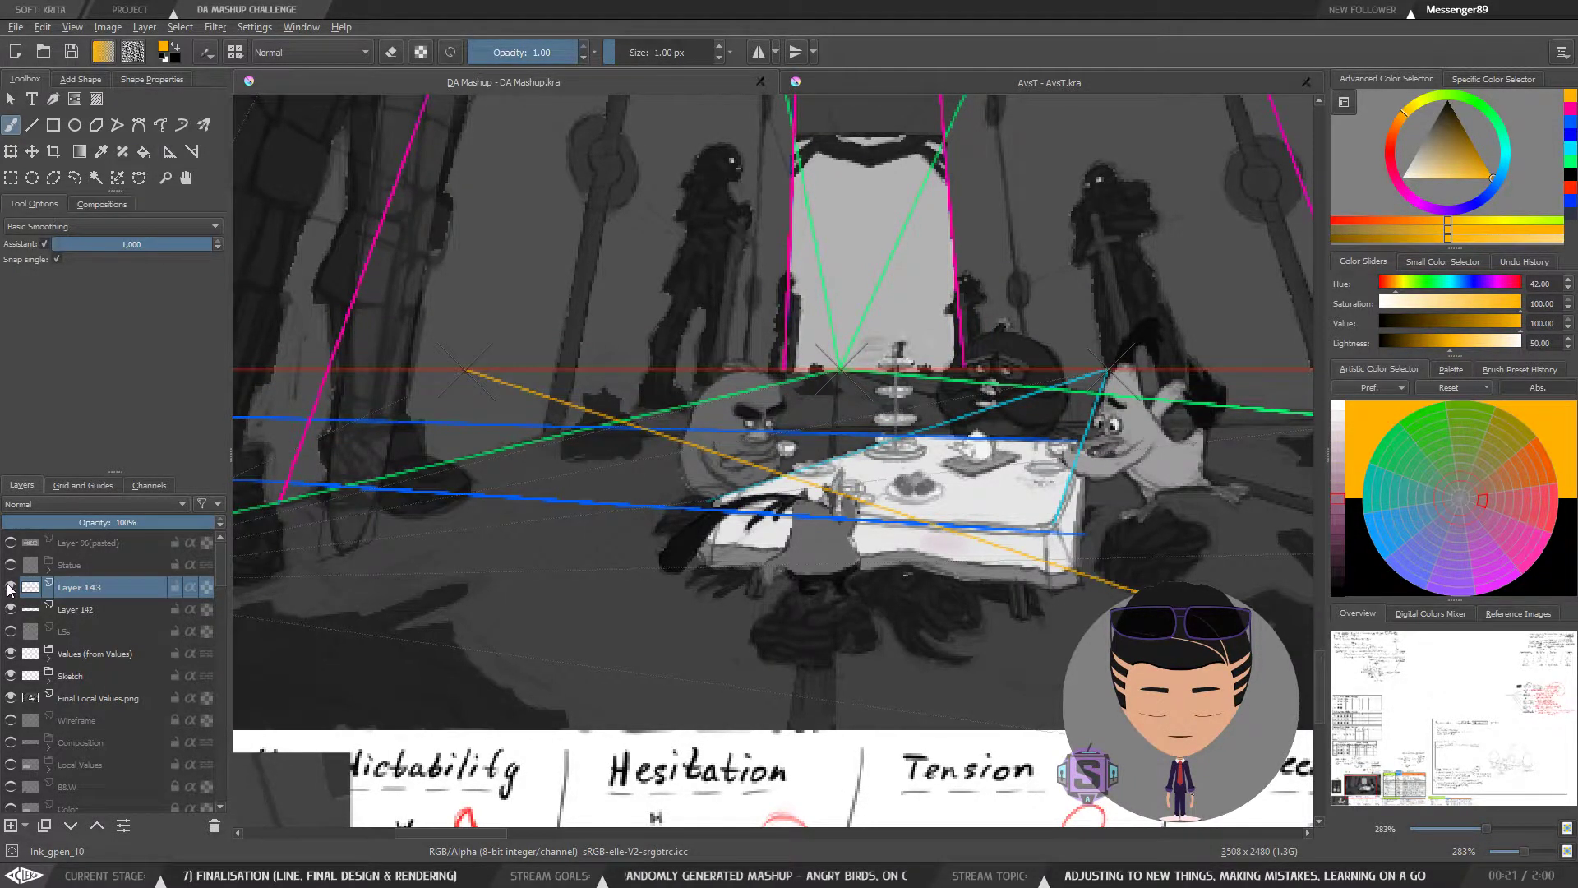
pyautogui.click(10, 588)
pyautogui.click(10, 587)
pyautogui.hotkey('ctrl', 'e')
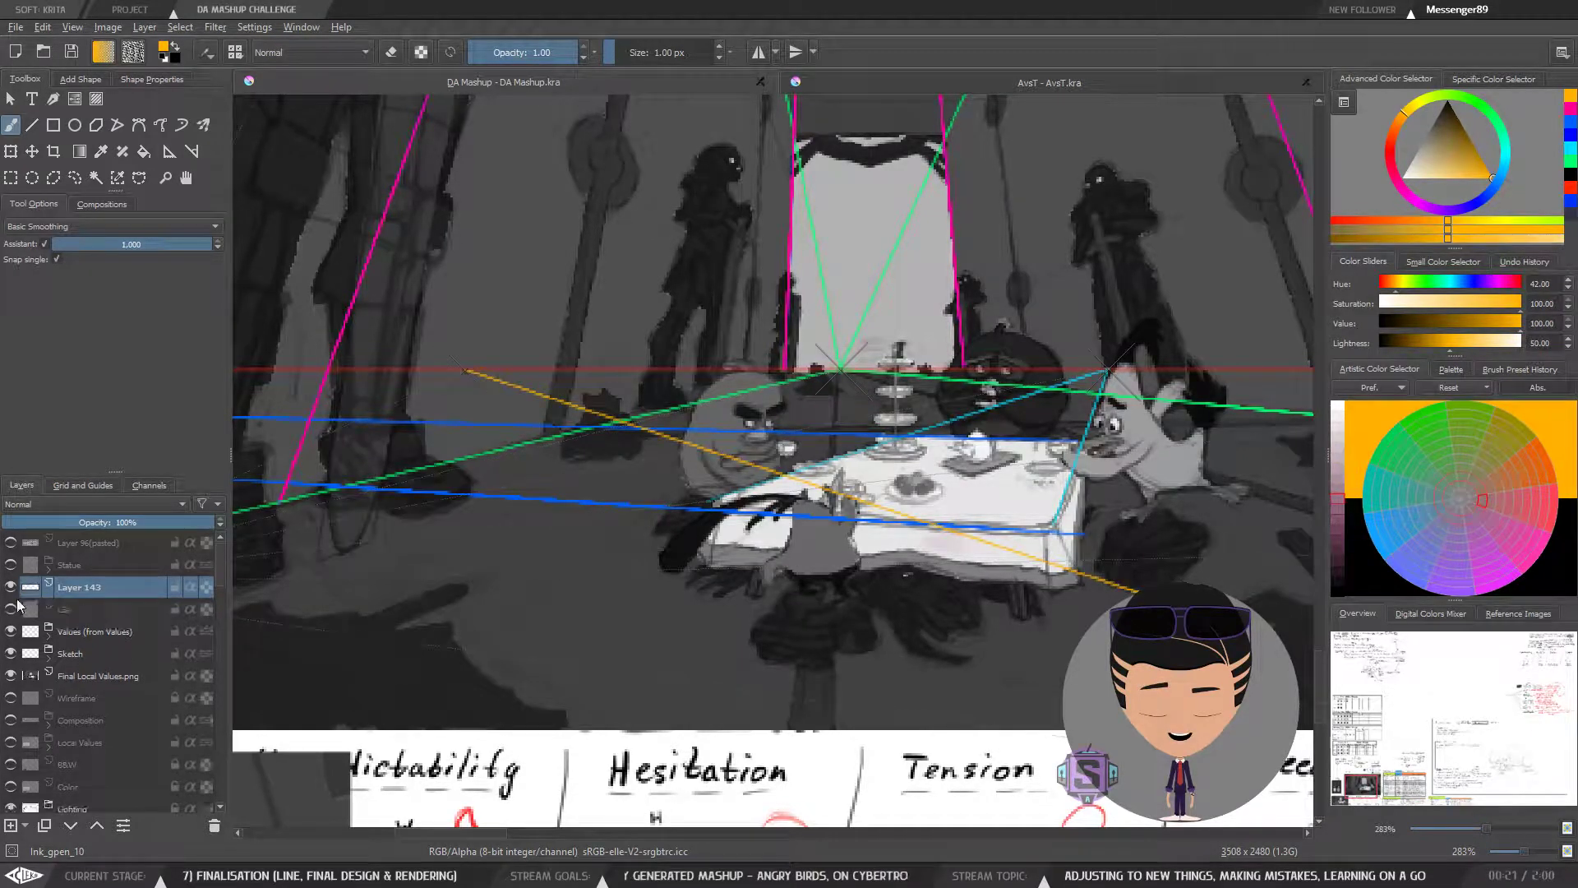
pyautogui.click(11, 585)
pyautogui.click(11, 587)
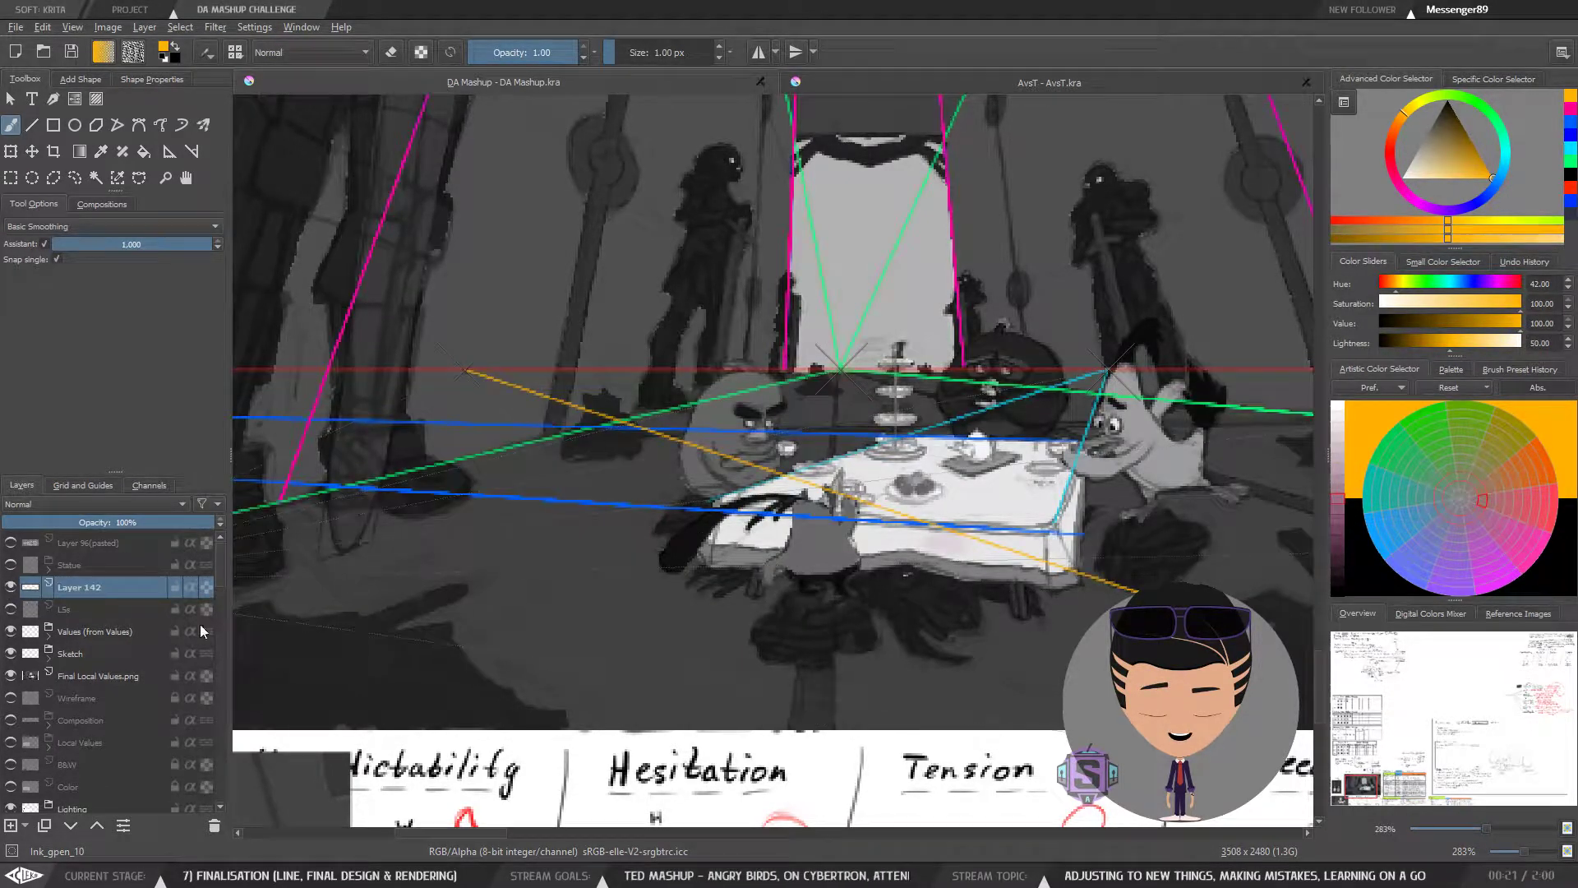
# Step: Draw a second orange guide from the left horizon point across the tabletop and extend it well past the table's right side
pyautogui.moveTo(1130, 529); pyautogui.dragTo(1026, 532)
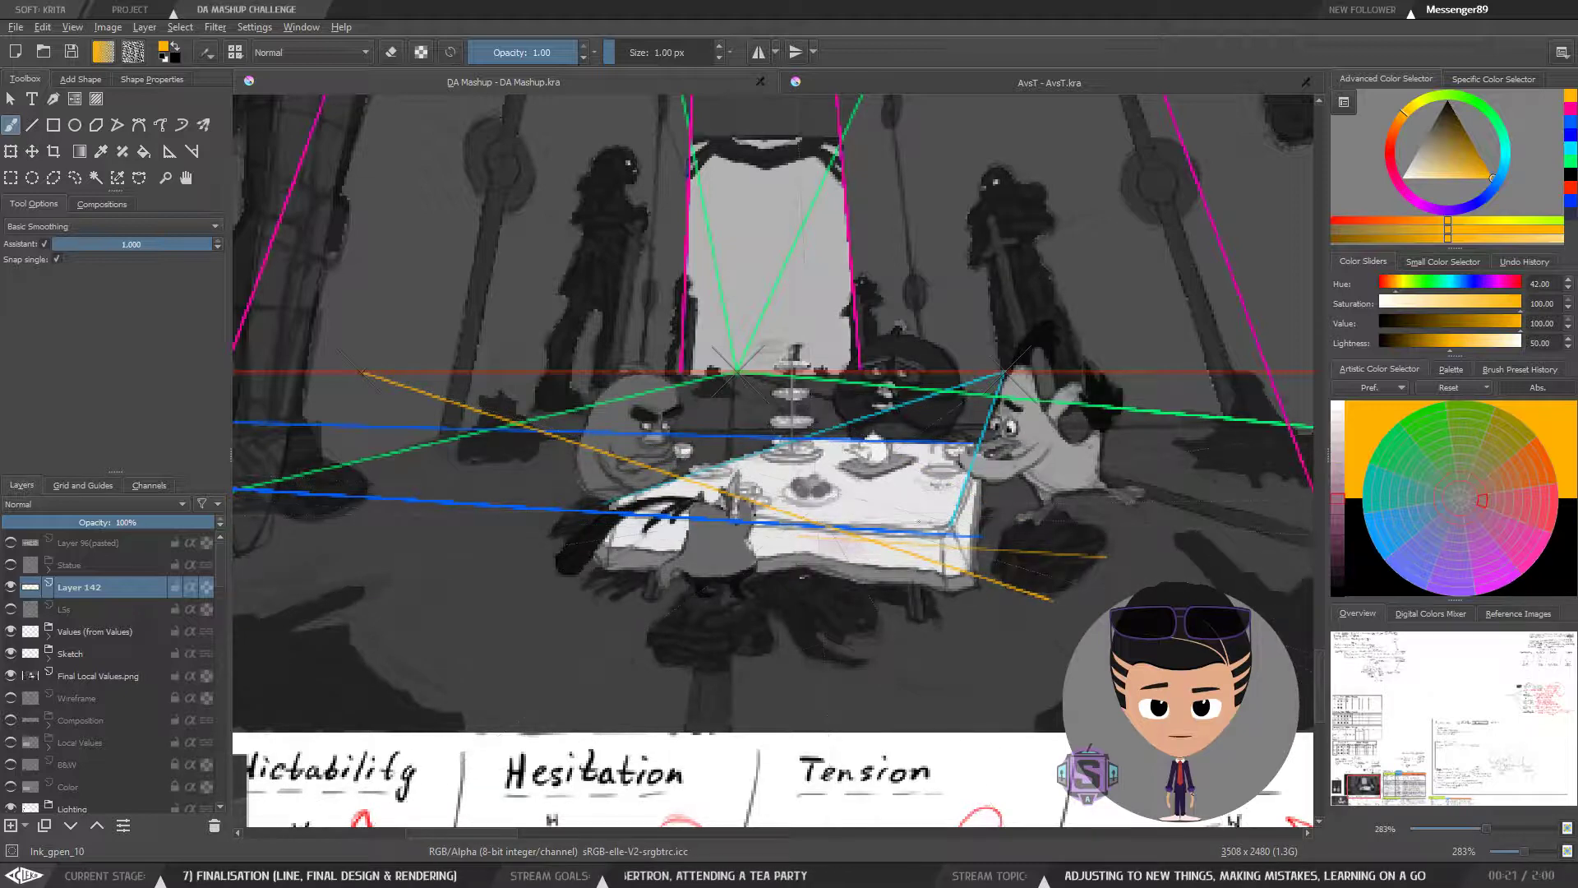
pyautogui.moveTo(1099, 556); pyautogui.dragTo(812, 536)
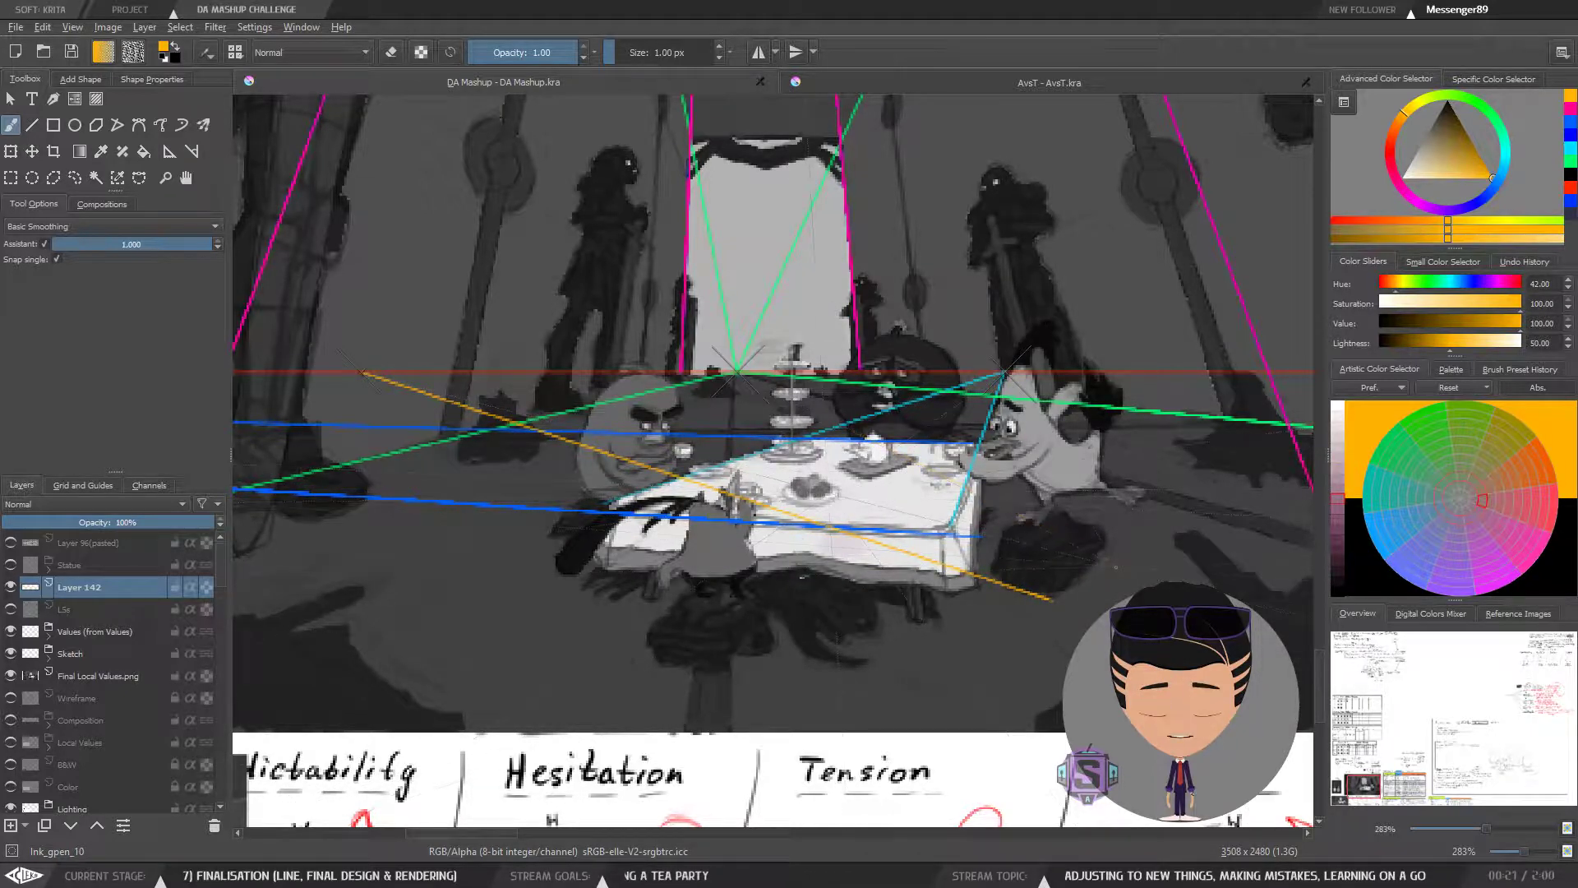
pyautogui.moveTo(1077, 551)
pyautogui.mouseDown()
pyautogui.moveTo(769, 489)
pyautogui.moveTo(486, 404)
pyautogui.mouseUp()
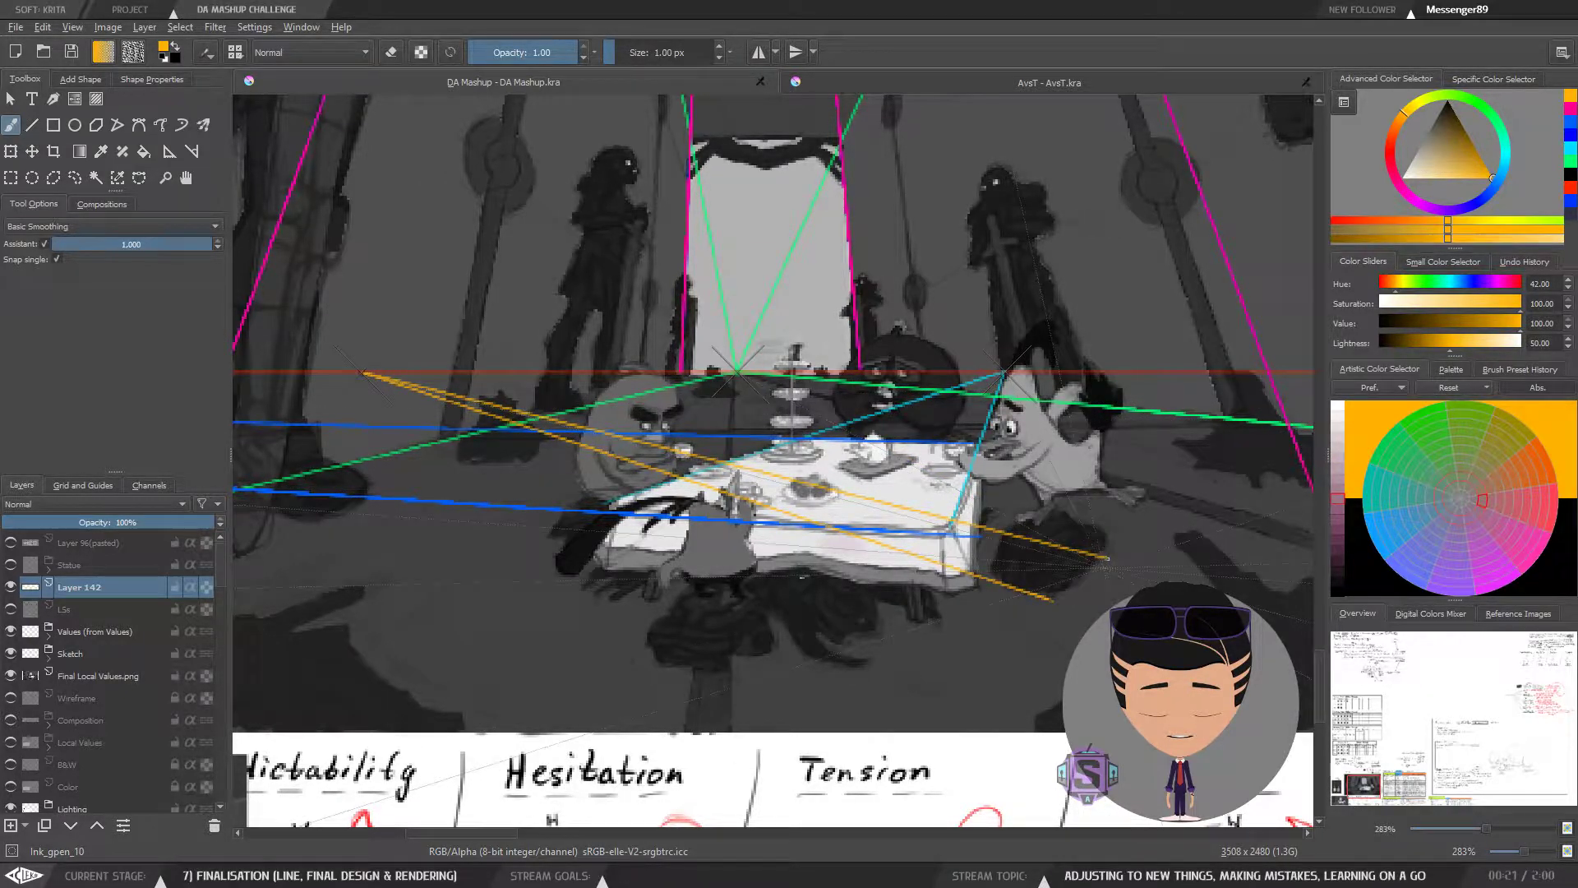
pyautogui.moveTo(1126, 563); pyautogui.dragTo(1208, 584)
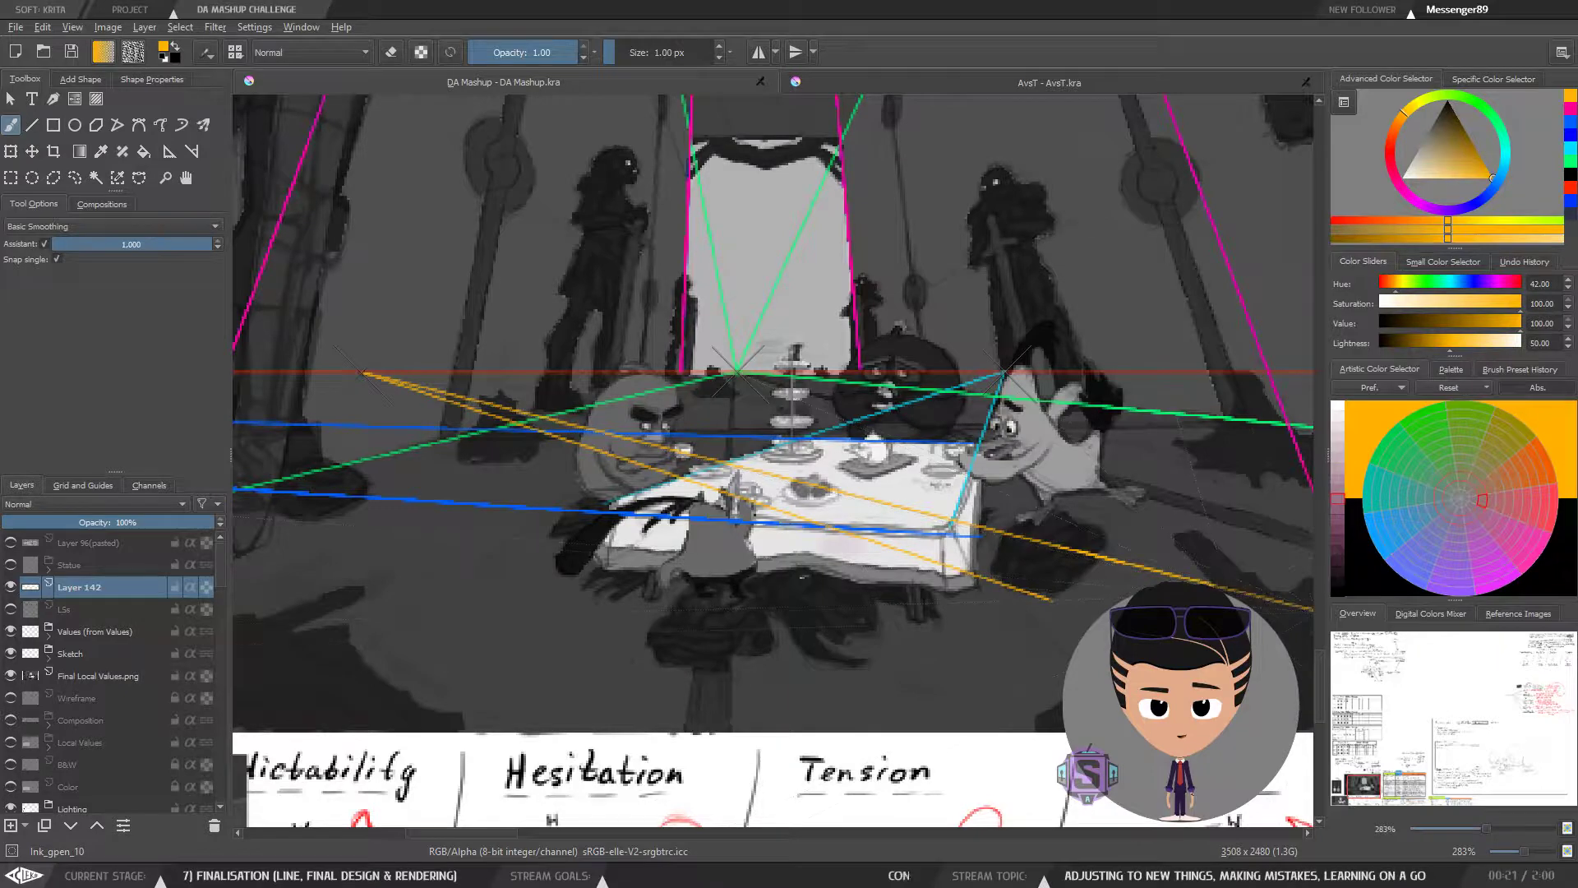
# Step: Examine the orange guides from their left point on the horizon across the table at several zoom levels
pyautogui.press('-')
pyautogui.press('-')
pyautogui.press('+')
pyautogui.press('+')
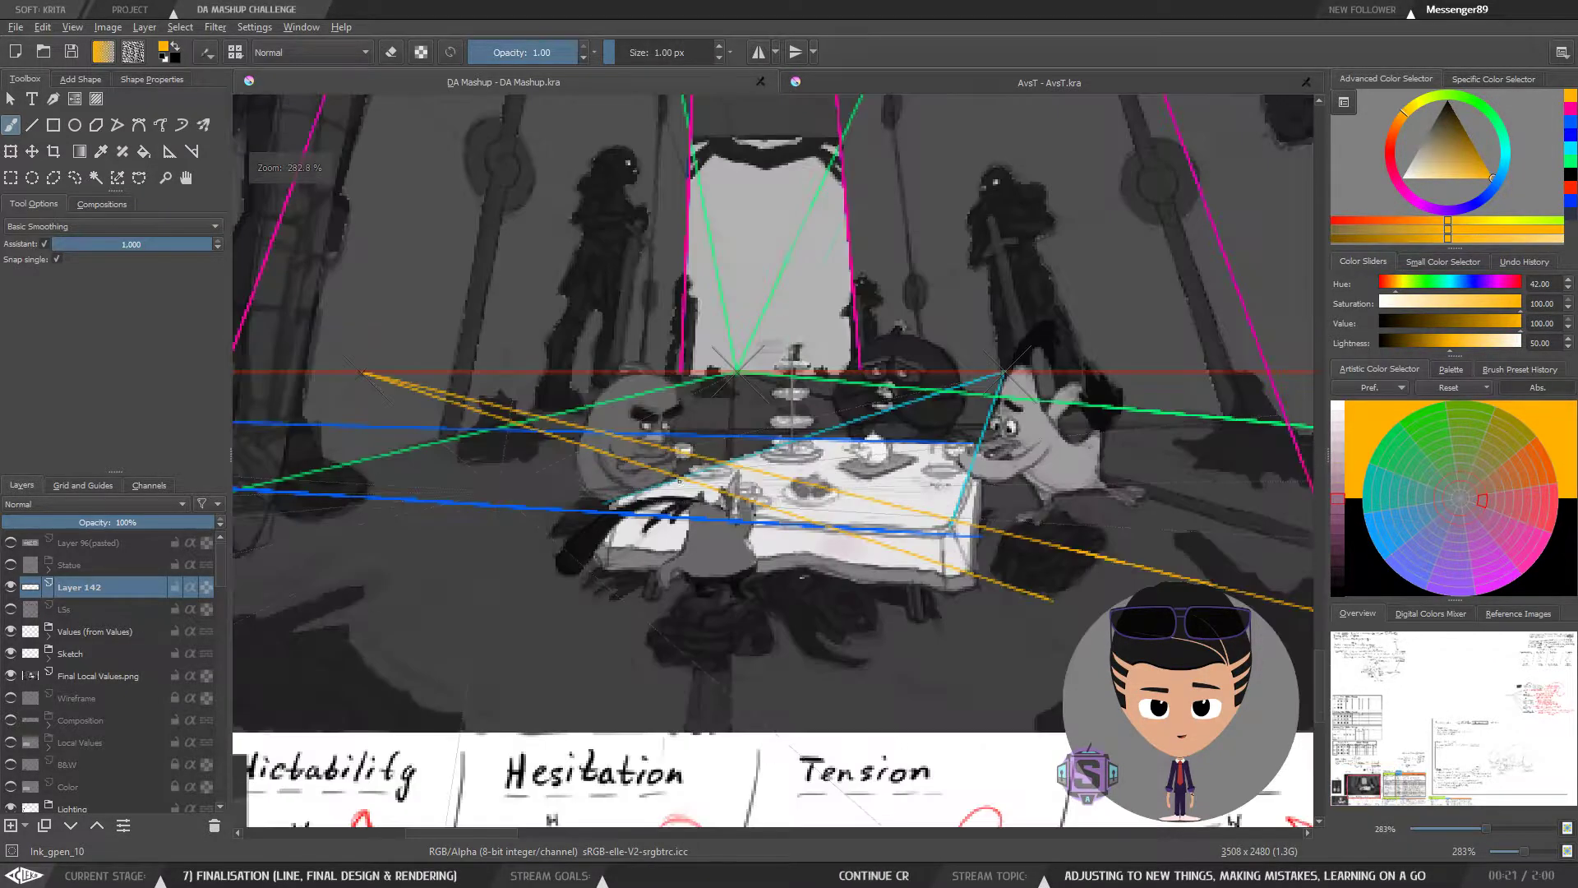
pyautogui.moveTo(526, 433); pyautogui.dragTo(852, 503)
pyautogui.press('+')
pyautogui.press('+')
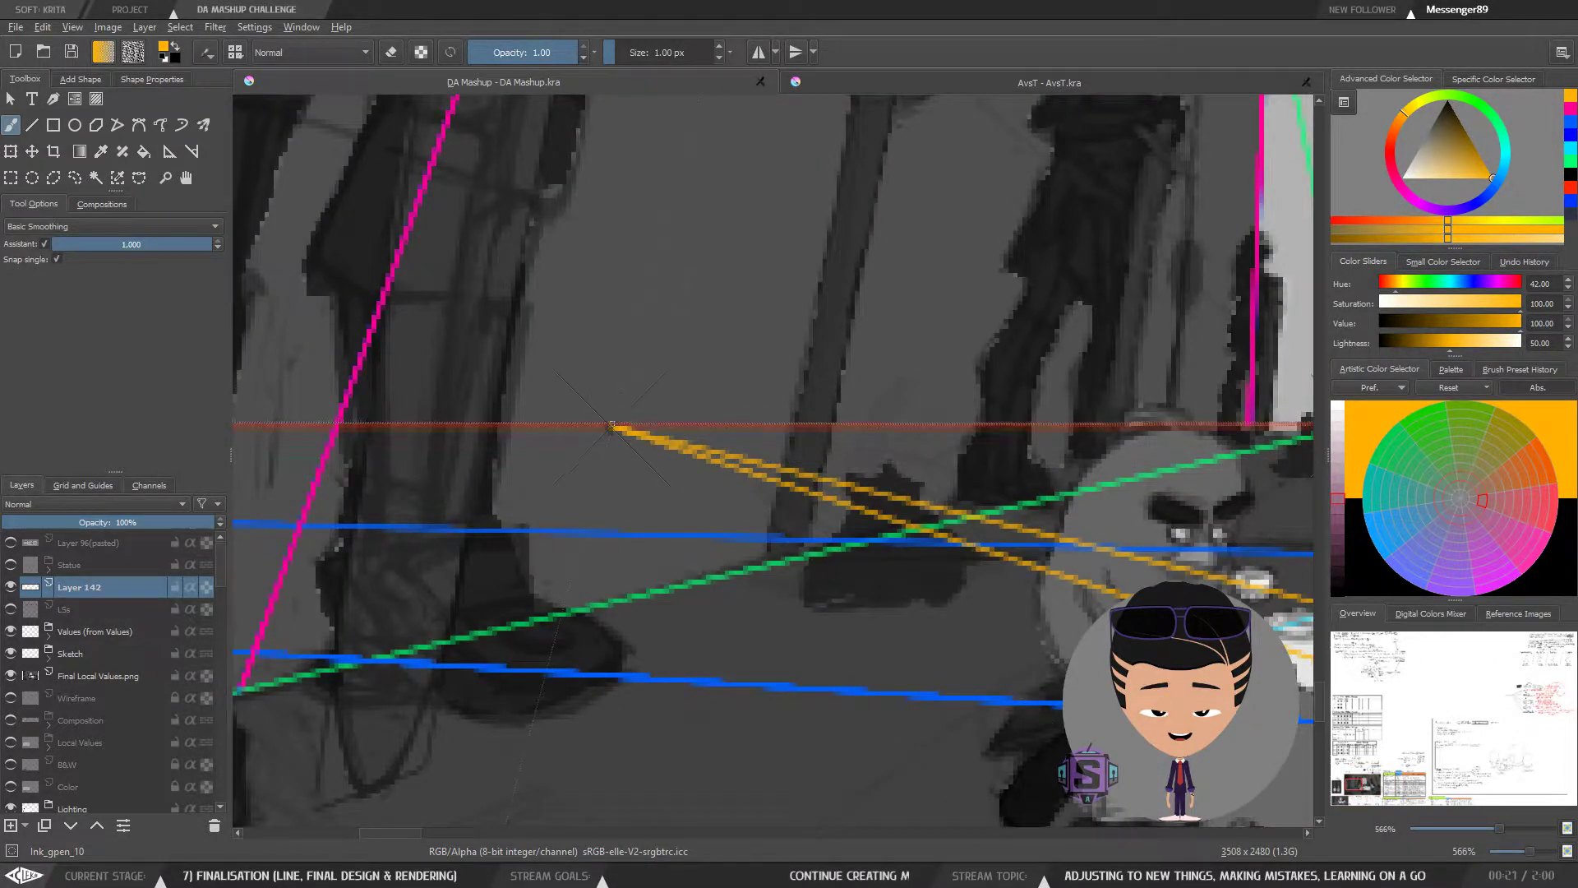
pyautogui.press('-')
pyautogui.press('-')
pyautogui.press('-')
pyautogui.press('-')
pyautogui.moveTo(903, 581); pyautogui.dragTo(713, 557)
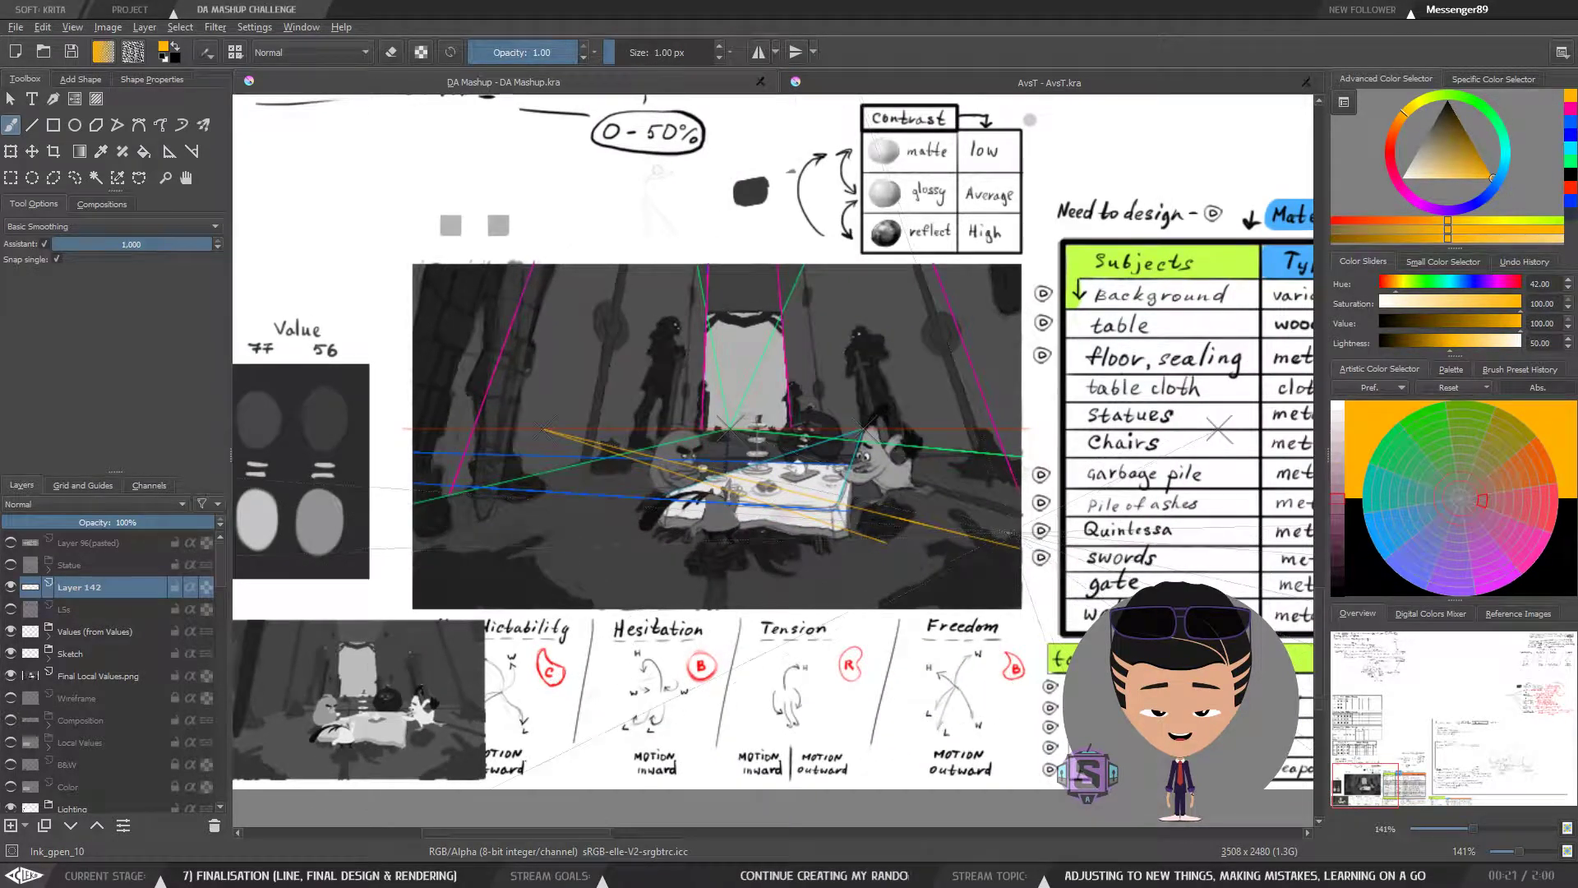
pyautogui.press('+')
pyautogui.press('+')
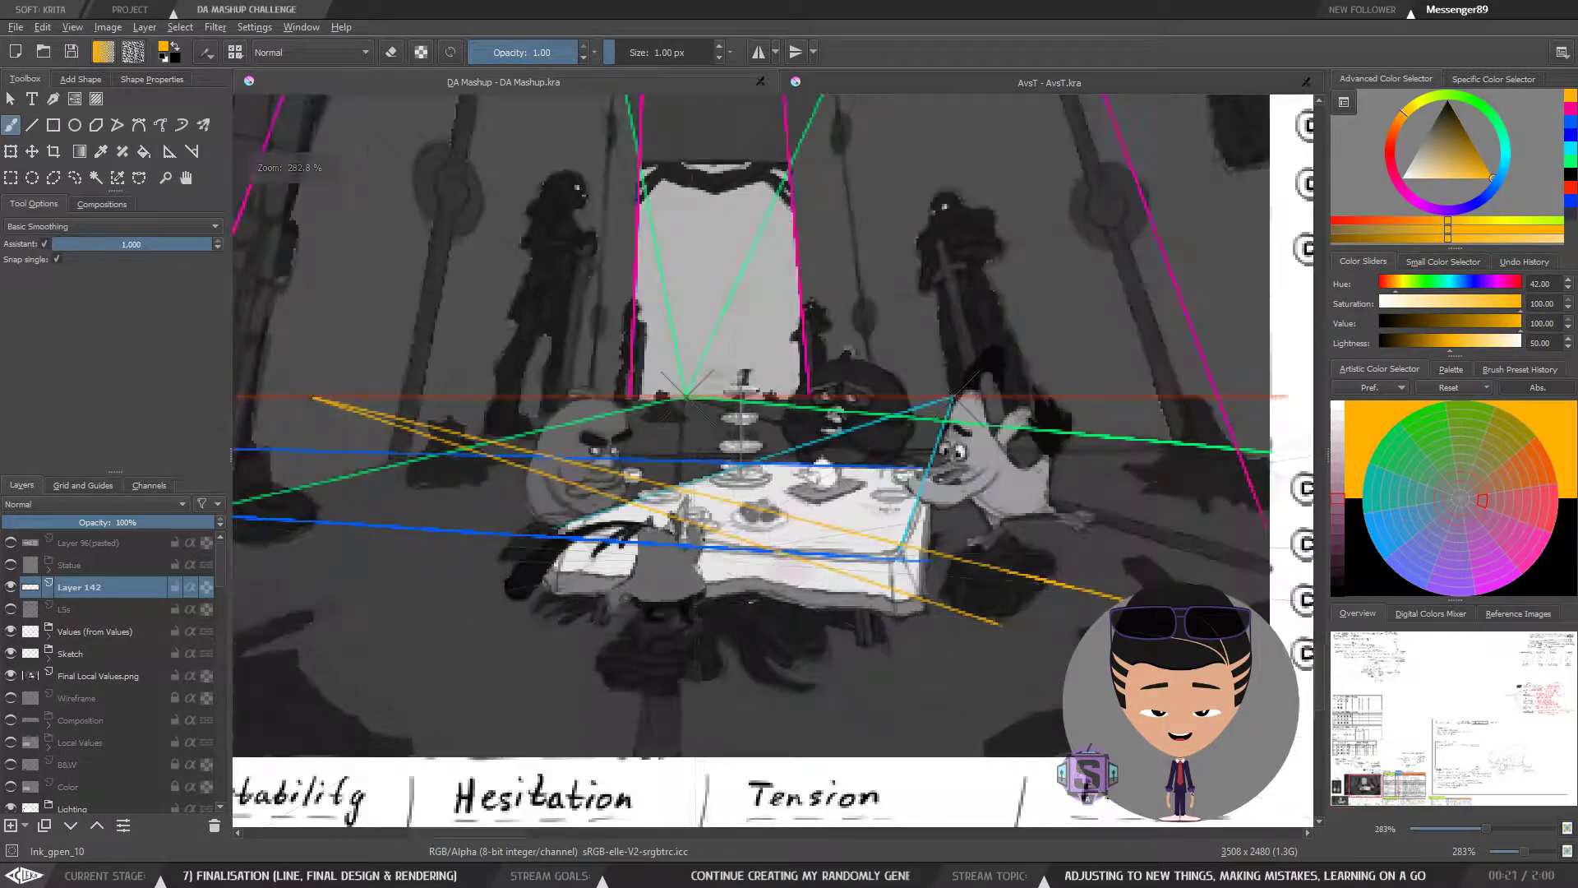
# Step: Try two steeper orange guides from the left horizon point toward the floor in front of the table, and undo both
pyautogui.moveTo(629, 602)
pyautogui.mouseDown()
pyautogui.moveTo(336, 310)
pyautogui.moveTo(622, 575)
pyautogui.mouseUp()
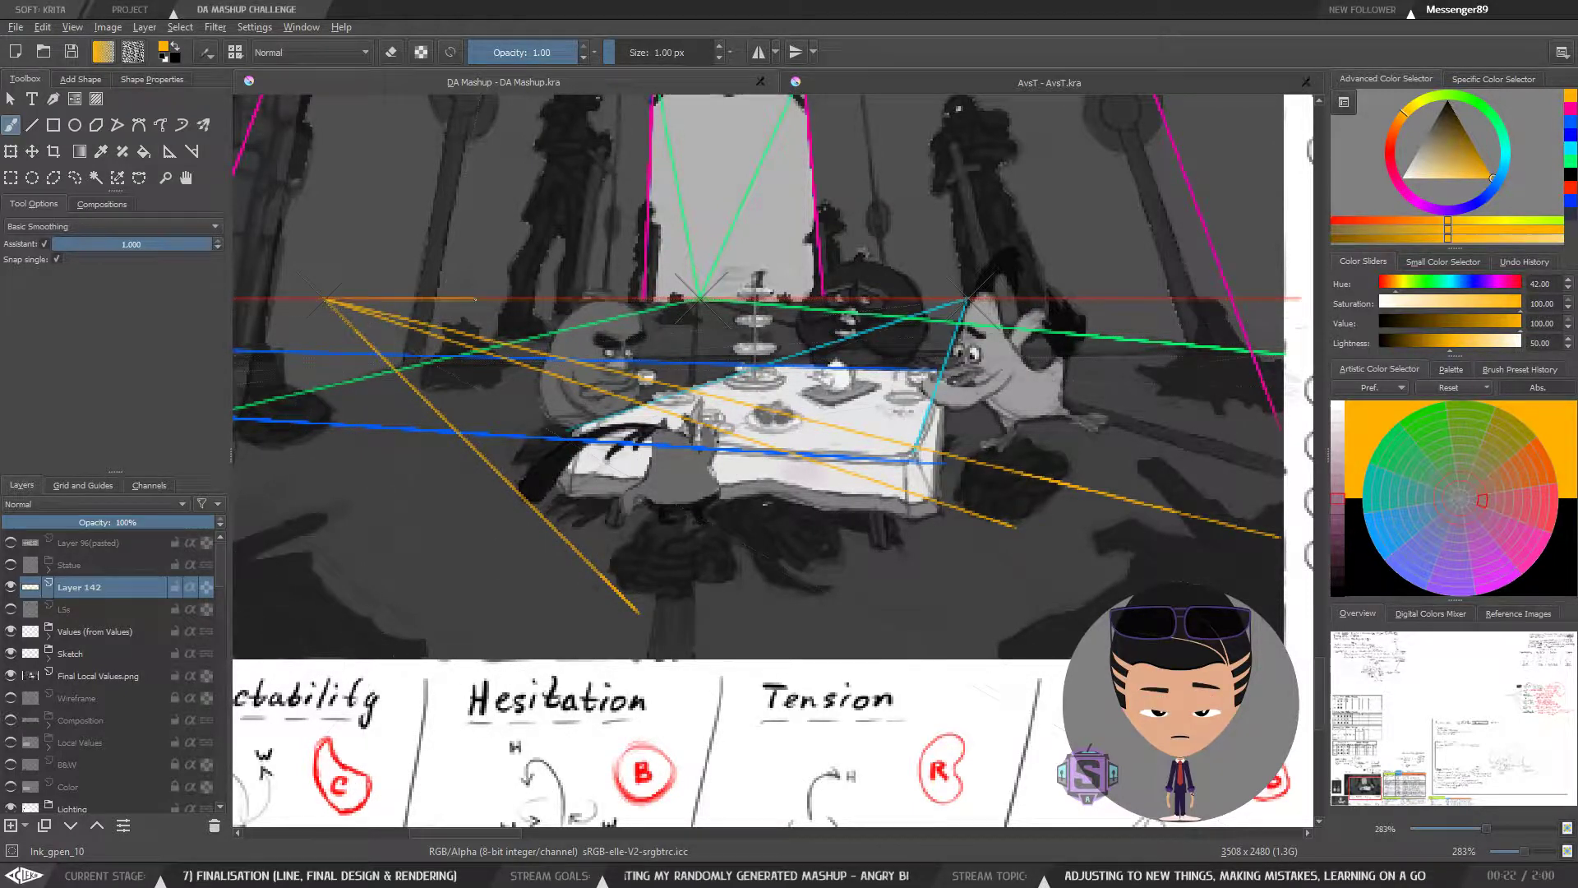
pyautogui.moveTo(745, 586); pyautogui.dragTo(369, 329)
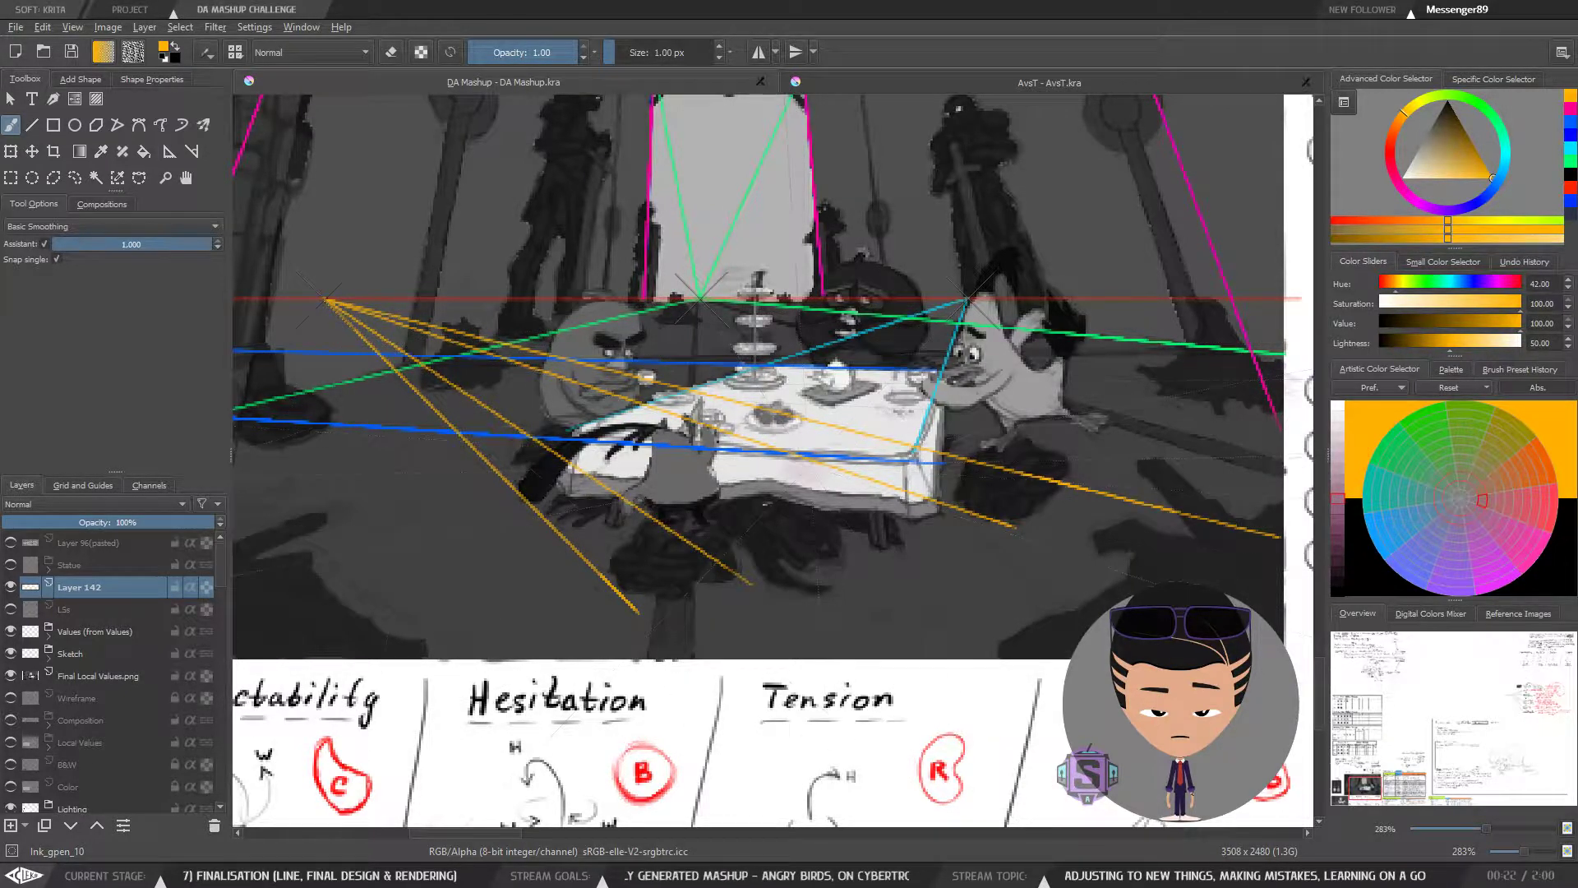
pyautogui.hotkey('ctrl', 'z')
pyautogui.hotkey('ctrl', 'z')
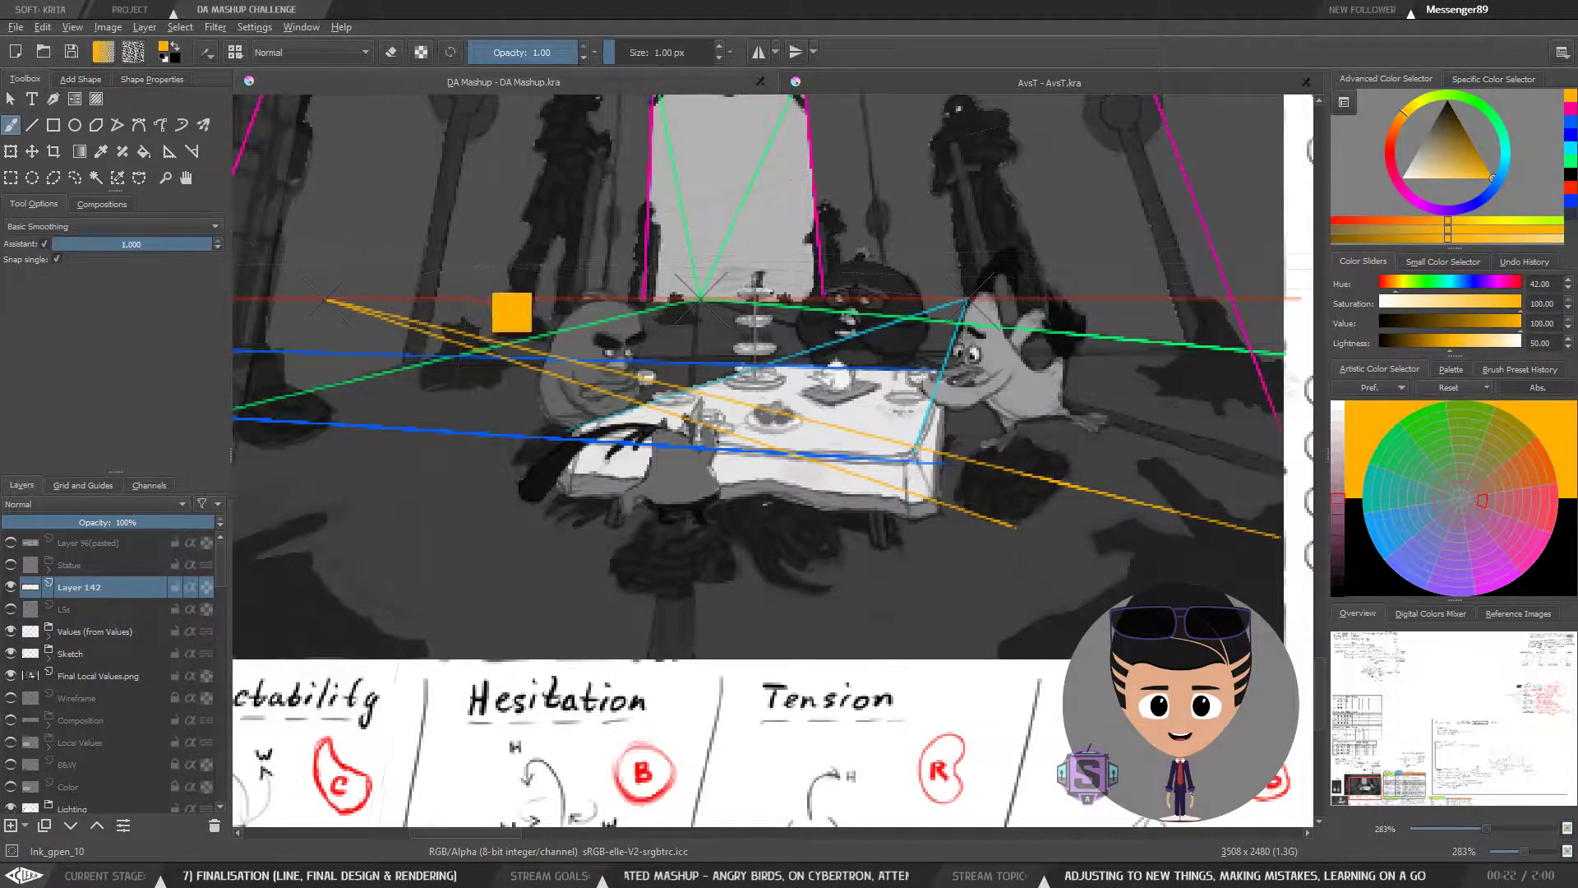
# Step: Outline-select the far right end of the longer orange guide beyond the table, delete it and clear the selection
pyautogui.press('-')
pyautogui.press('-')
pyautogui.press('+')
pyautogui.press('+')
pyautogui.moveTo(1010, 530); pyautogui.dragTo(792, 464)
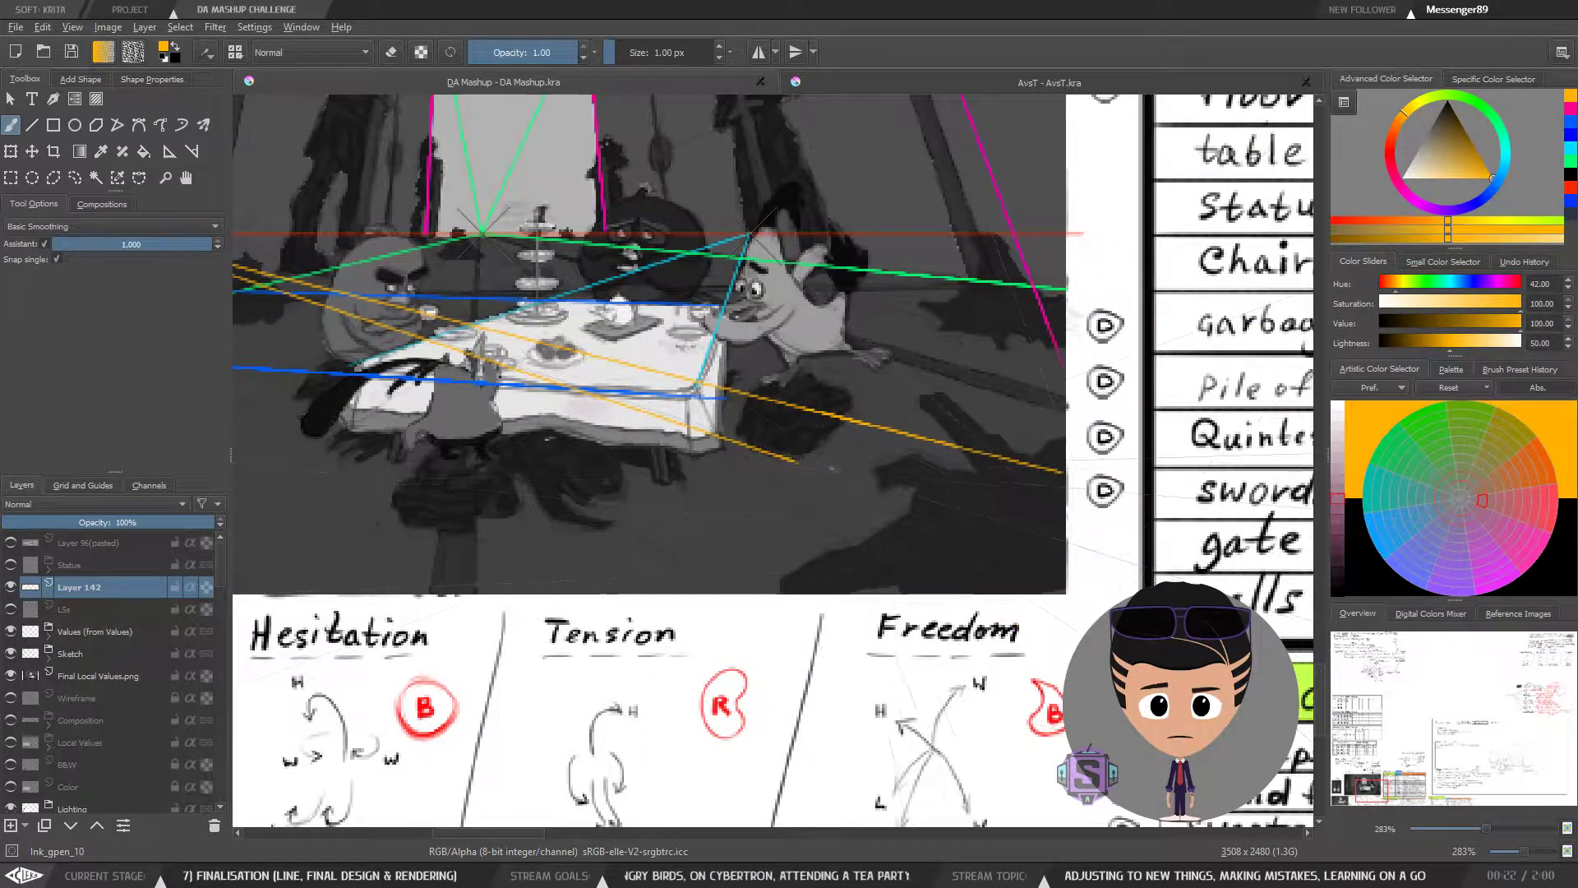
pyautogui.press('l')
pyautogui.moveTo(1110, 457)
pyautogui.mouseDown()
pyautogui.moveTo(856, 409)
pyautogui.moveTo(802, 478)
pyautogui.moveTo(1160, 501)
pyautogui.mouseUp()
pyautogui.press('Delete')
pyautogui.hotkey('ctrl', 'shift', 'a')
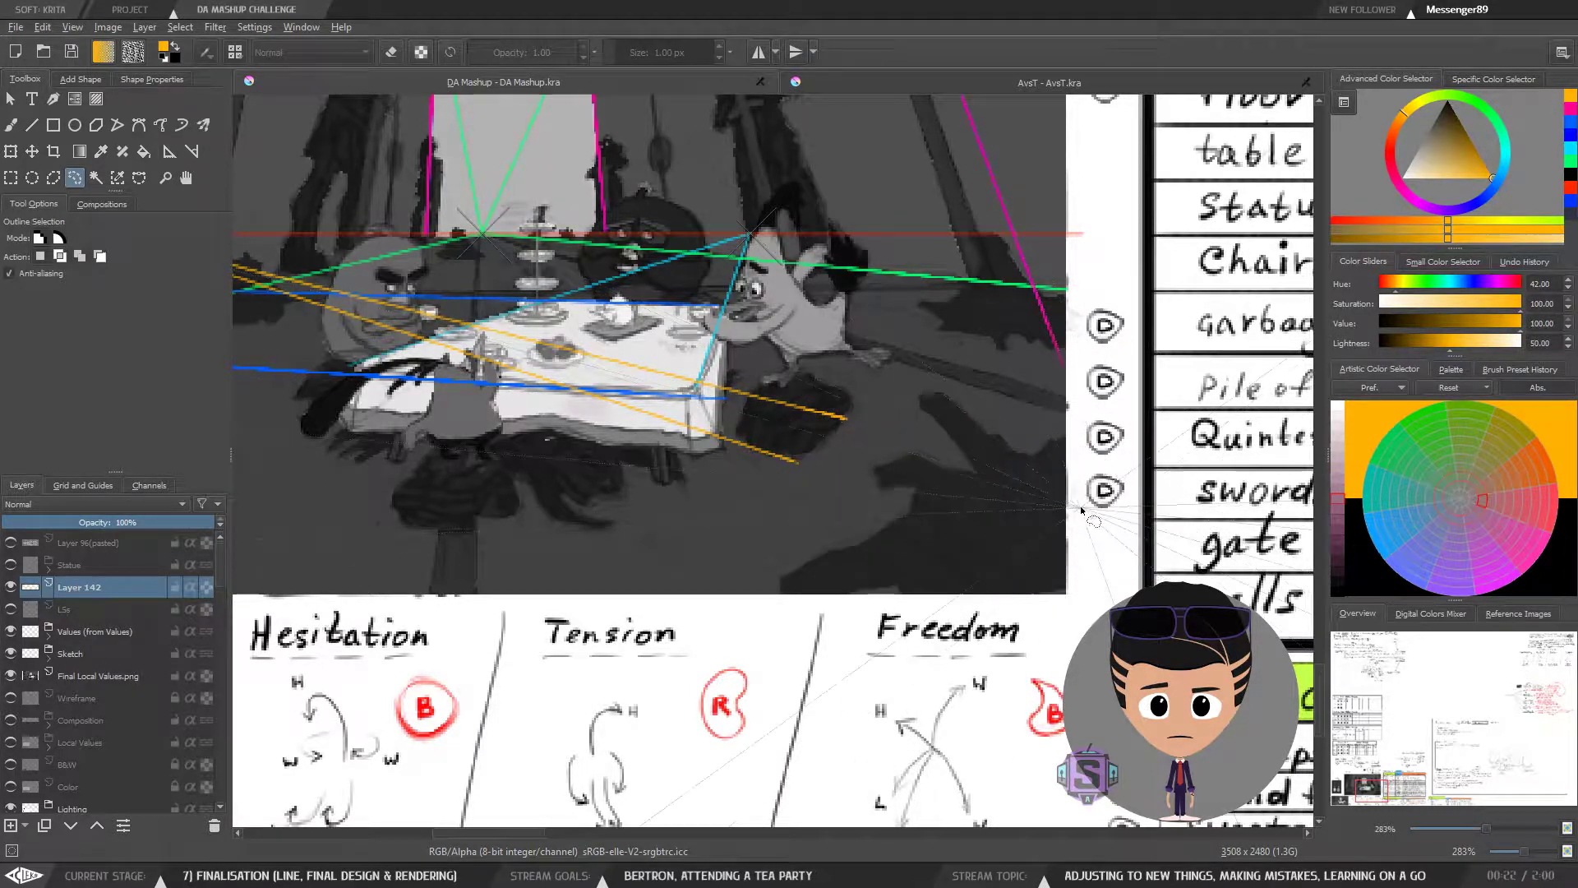
pyautogui.moveTo(1060, 378)
pyautogui.mouseDown()
pyautogui.moveTo(1044, 470)
pyautogui.moveTo(994, 436)
pyautogui.moveTo(1019, 513)
pyautogui.moveTo(1062, 563)
pyautogui.moveTo(1107, 390)
pyautogui.mouseUp()
pyautogui.hotkey('ctrl', 'shift', 'a')
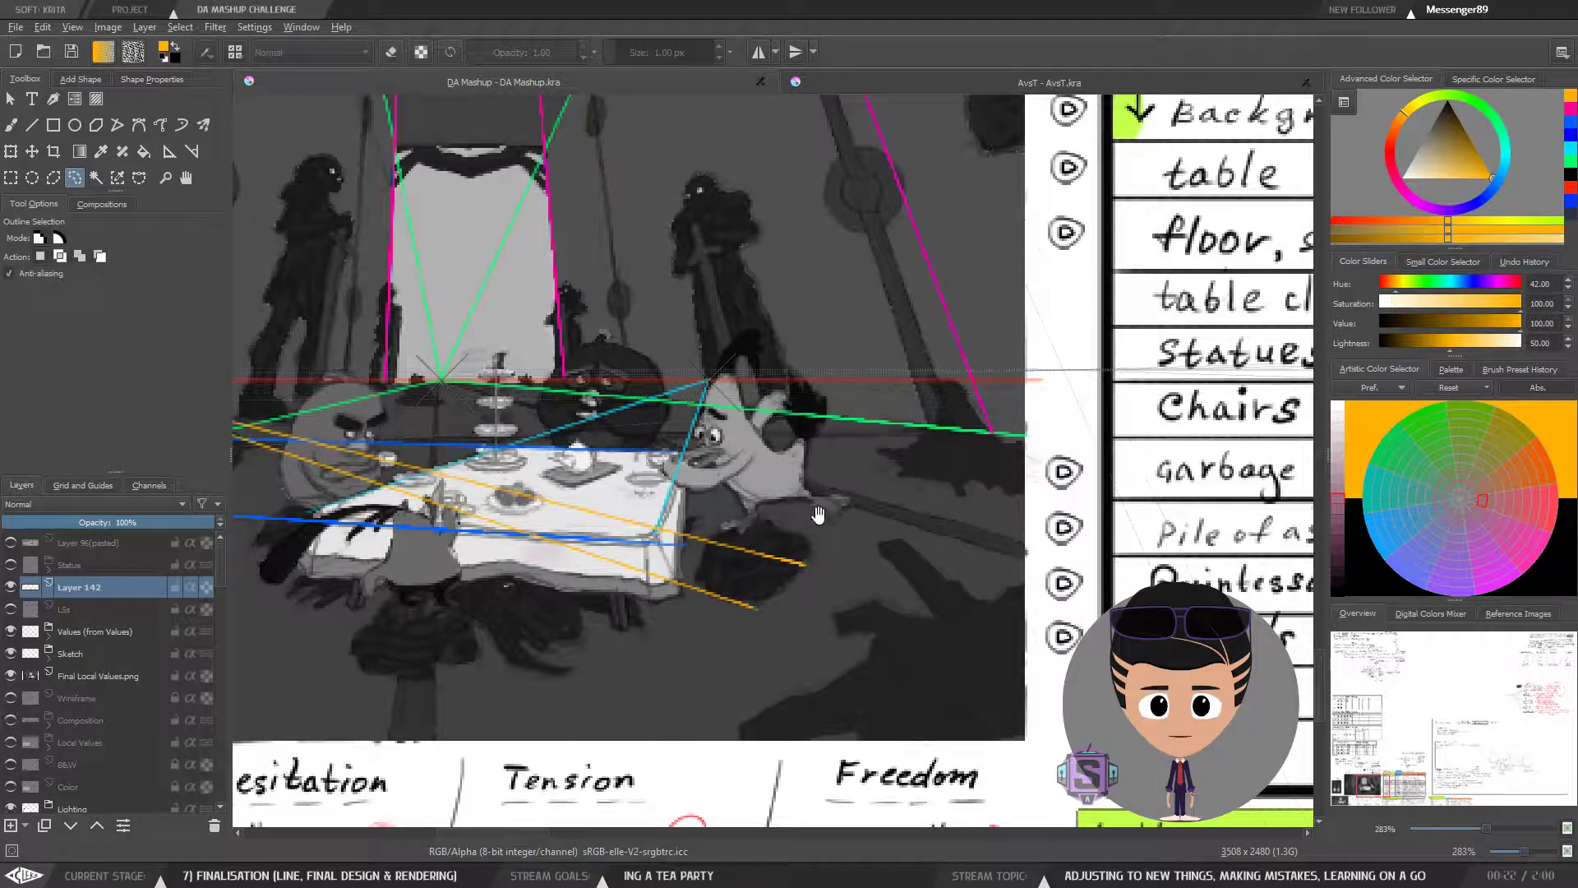
# Step: Examine the trimmed orange guides and the green and magenta lines around the doorway, close up and from afar
pyautogui.moveTo(695, 548); pyautogui.dragTo(1196, 557)
pyautogui.scroll(-10, 621, 505)
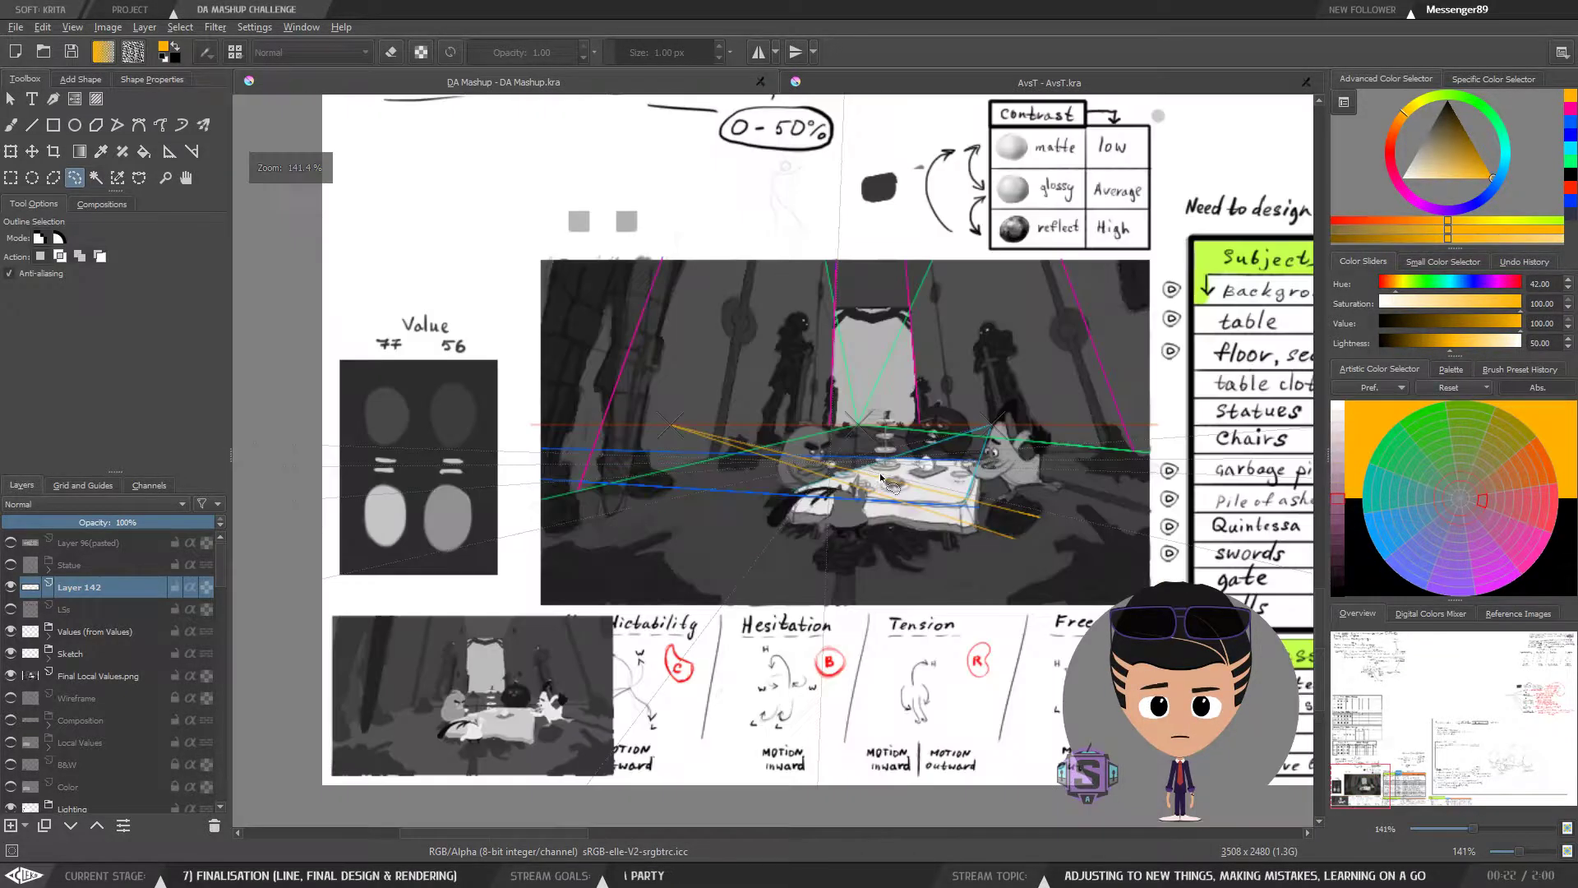
pyautogui.scroll(15, 879, 471)
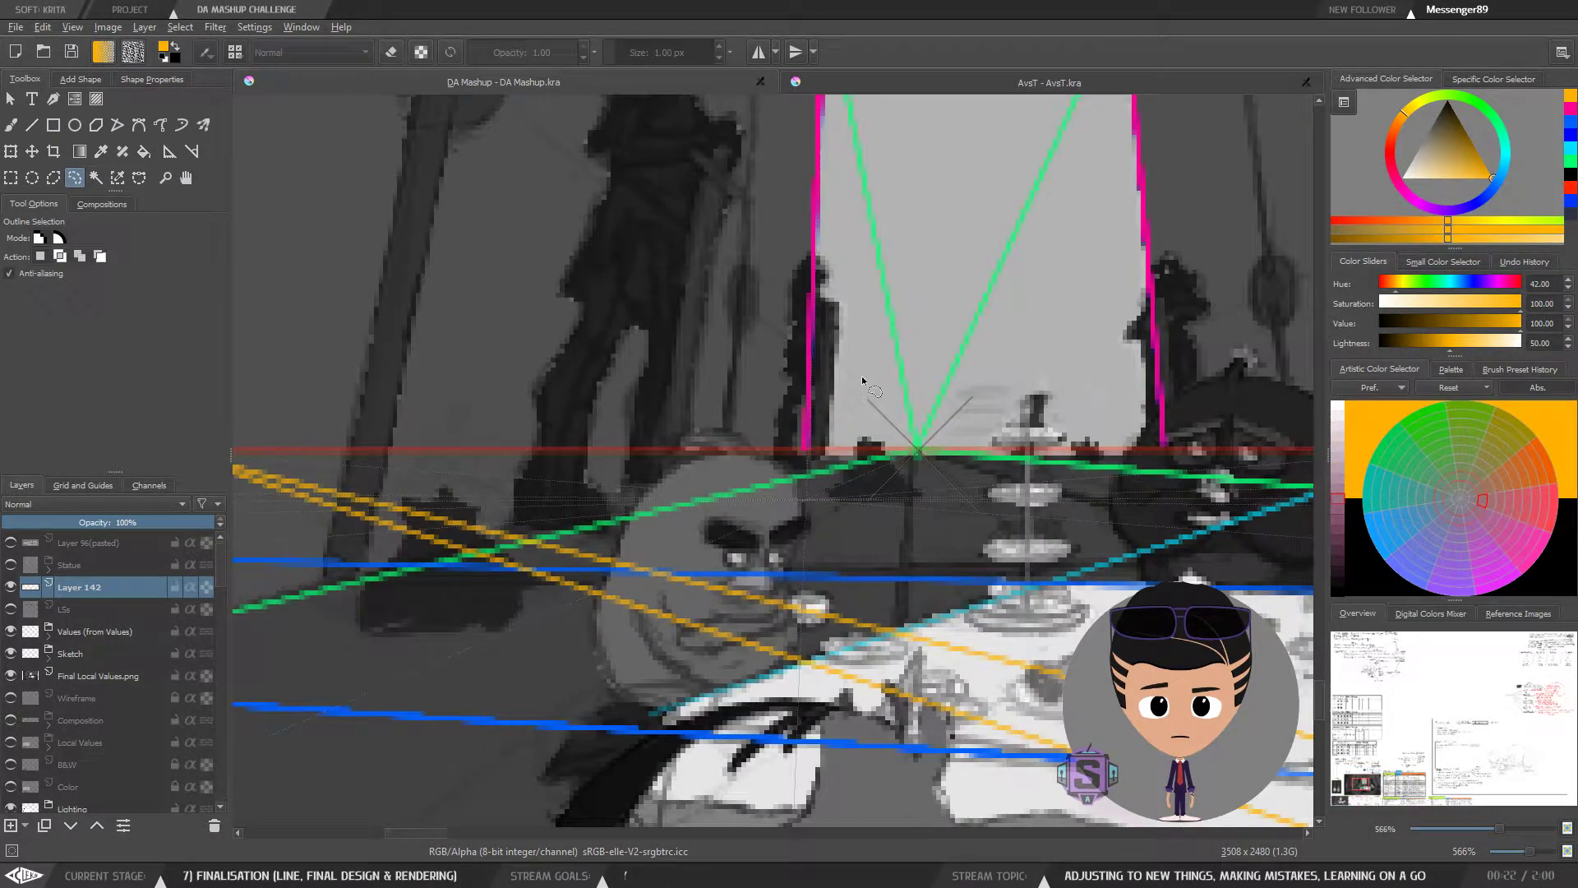
pyautogui.moveTo(861, 376); pyautogui.dragTo(968, 414)
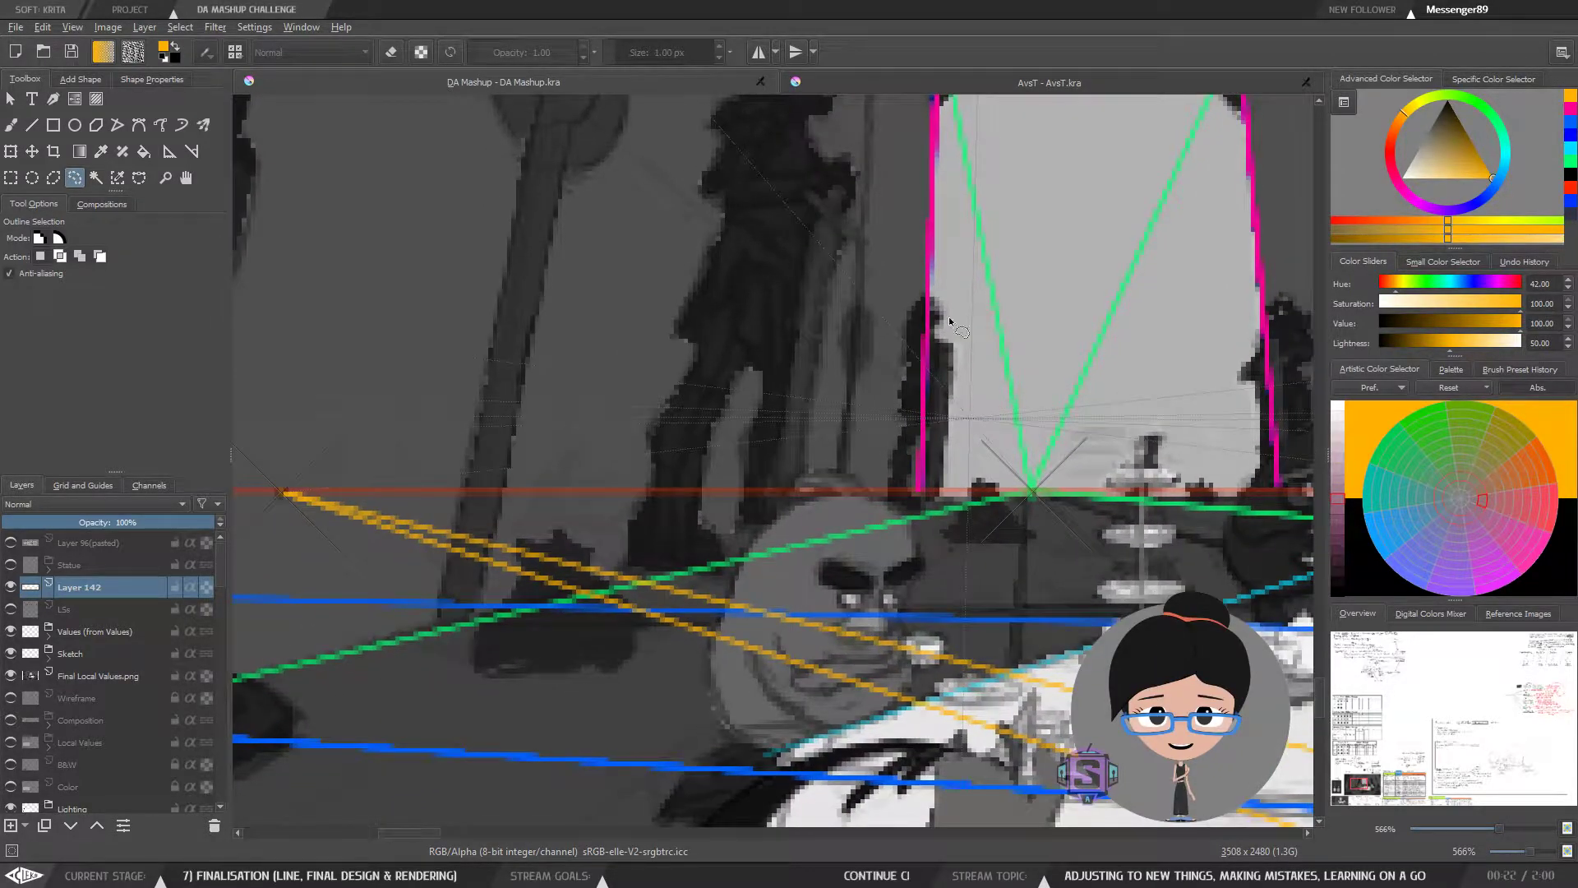
pyautogui.press('-')
pyautogui.press('-')
pyautogui.press('+')
pyautogui.press('+')
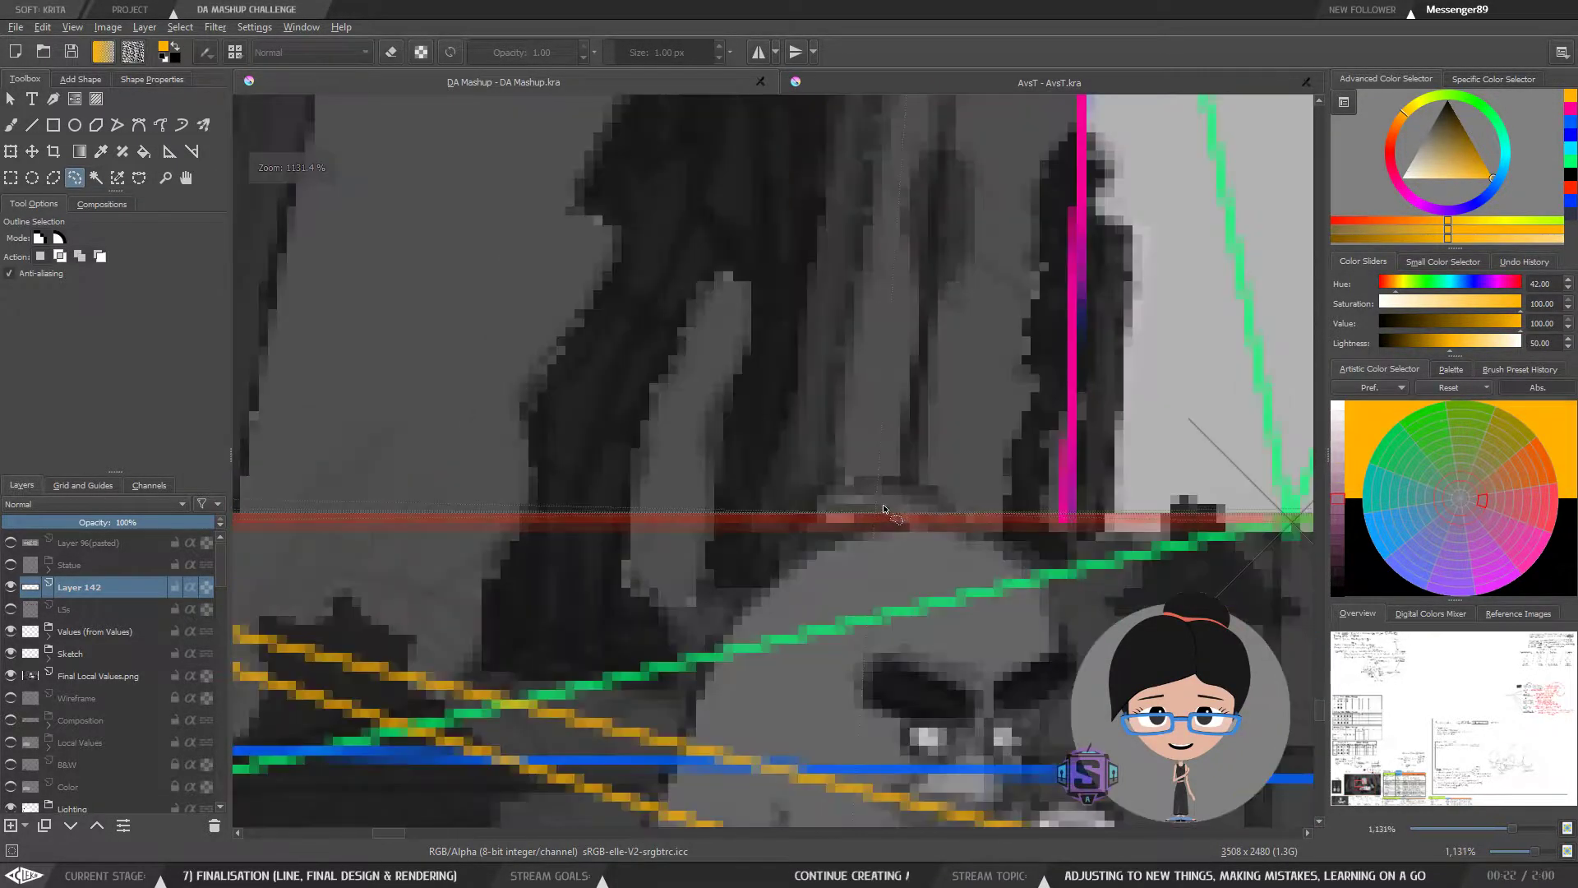
pyautogui.press('-')
pyautogui.press('-')
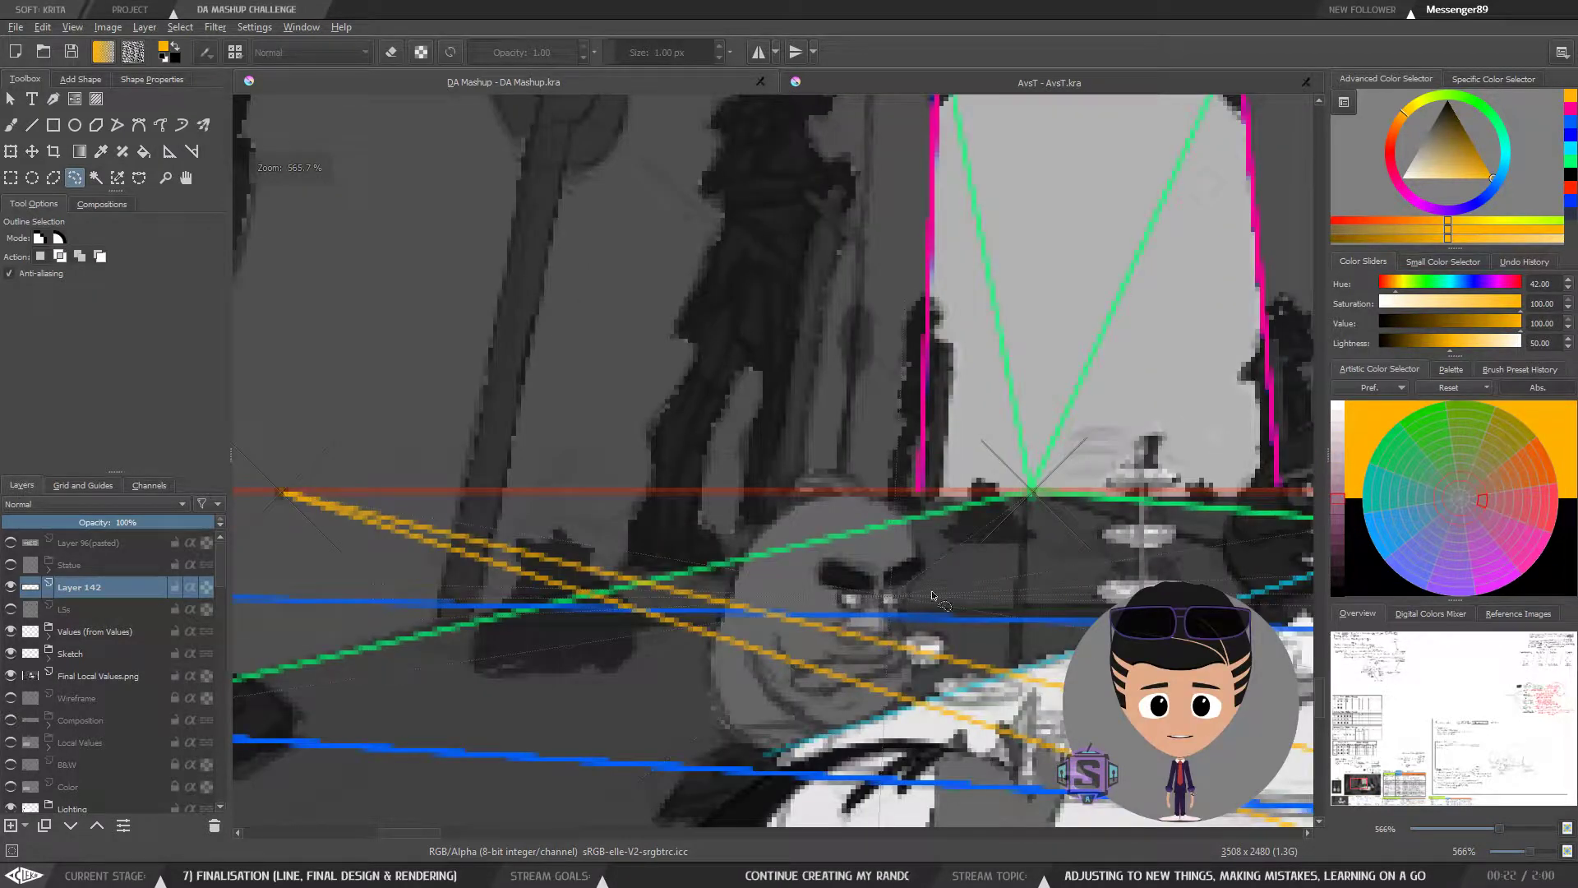
pyautogui.press('-')
pyautogui.press('-')
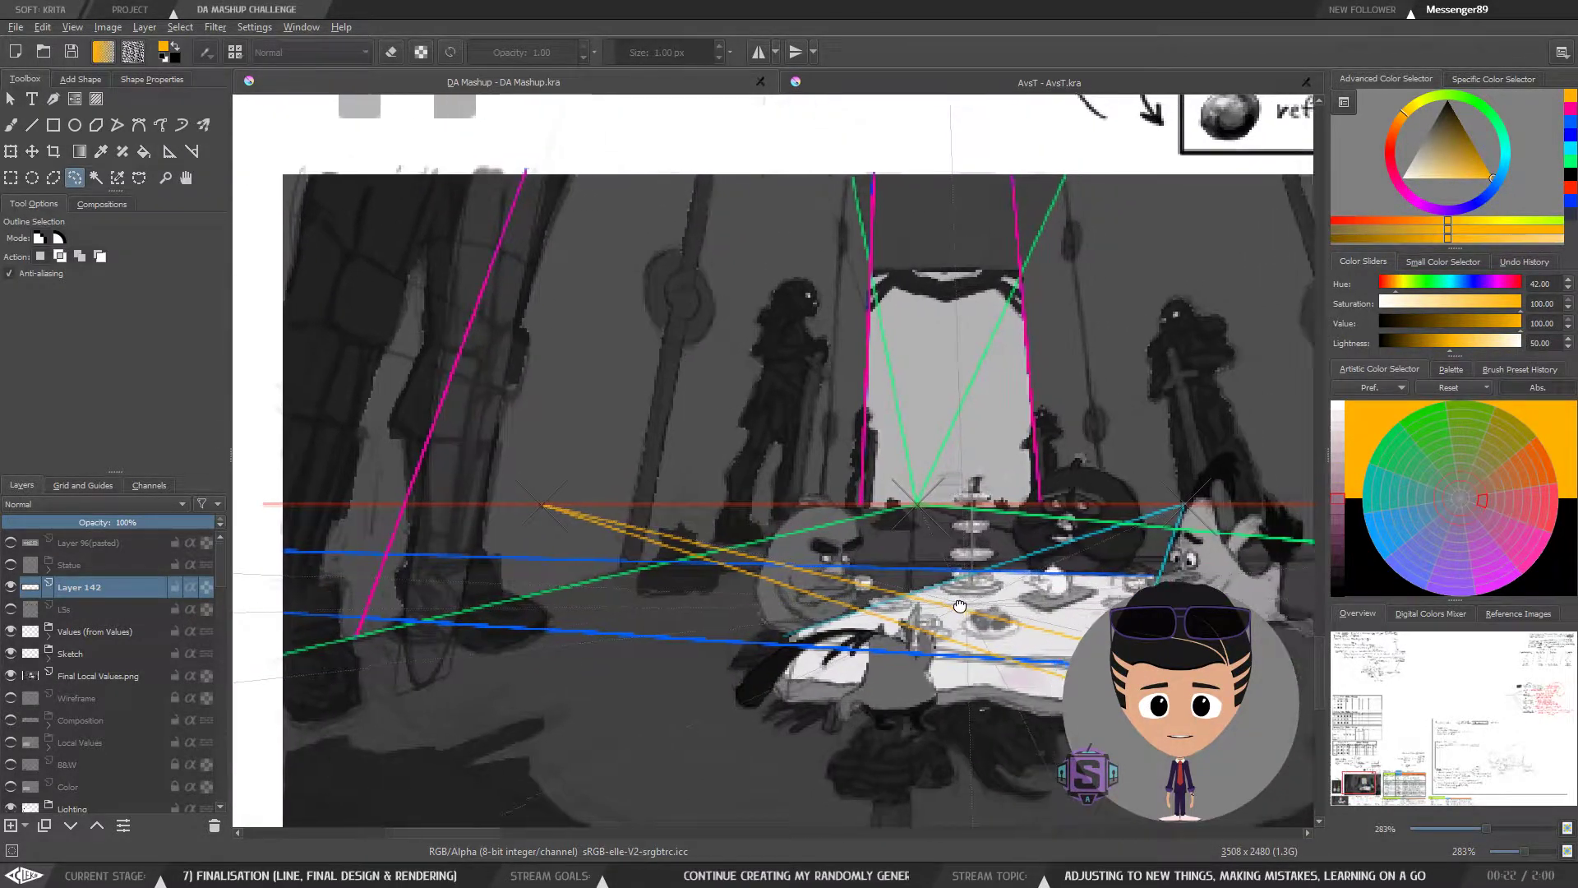
pyautogui.moveTo(959, 606); pyautogui.dragTo(893, 620)
pyautogui.press('b')
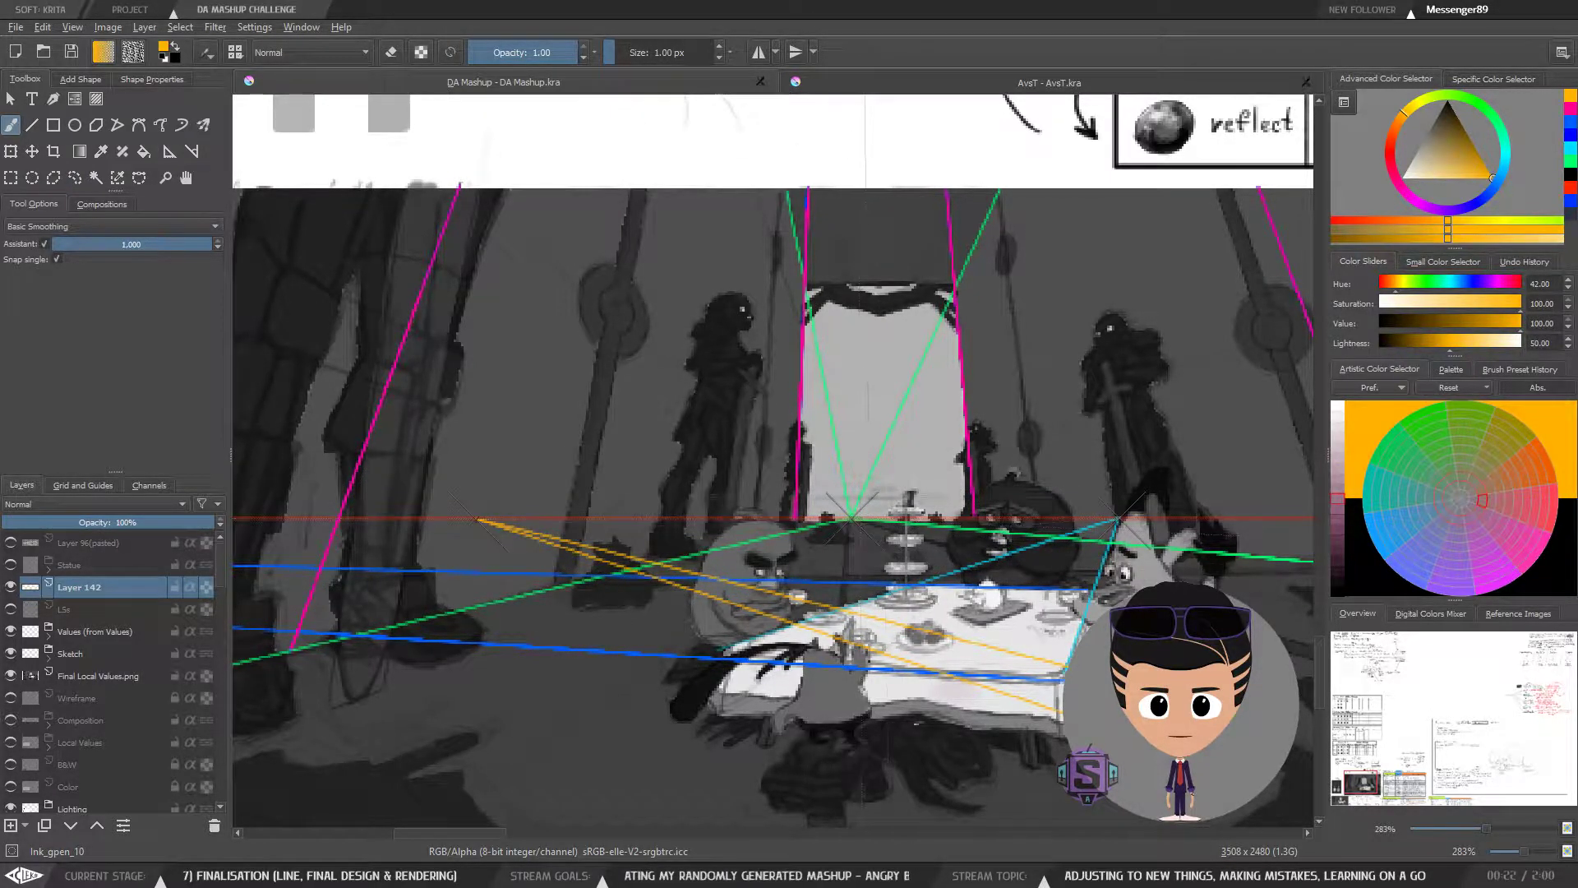
# Step: Examine how the guides meet the horizon at the central and right vanishing points, and check them against the whole picture
pyautogui.moveTo(953, 555); pyautogui.dragTo(673, 560)
pyautogui.press('+')
pyautogui.press('+')
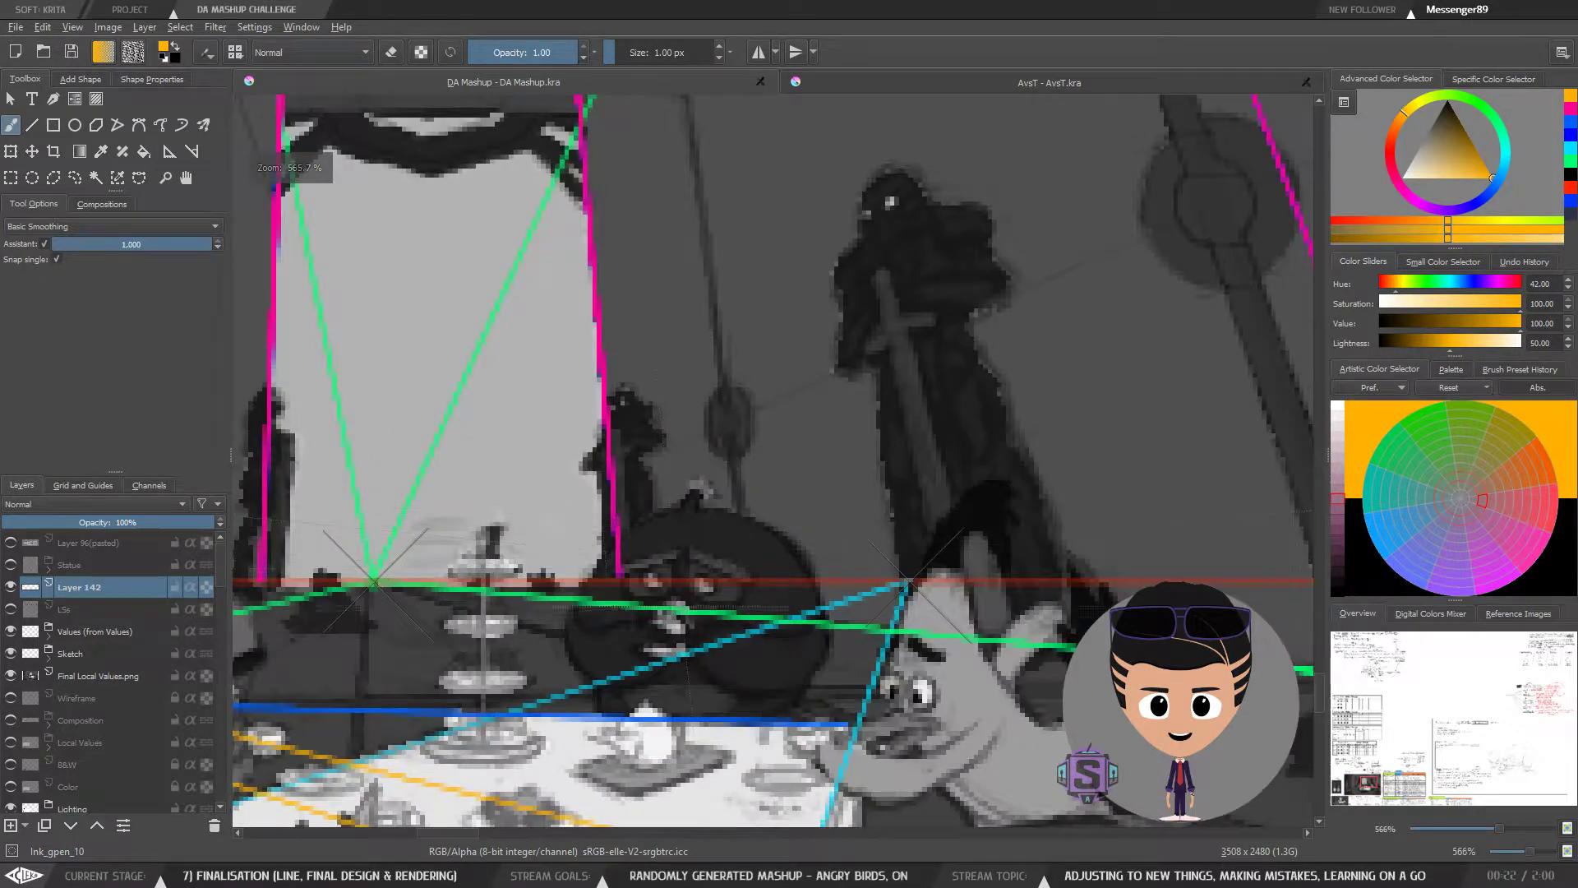
pyautogui.moveTo(598, 649); pyautogui.dragTo(1023, 539)
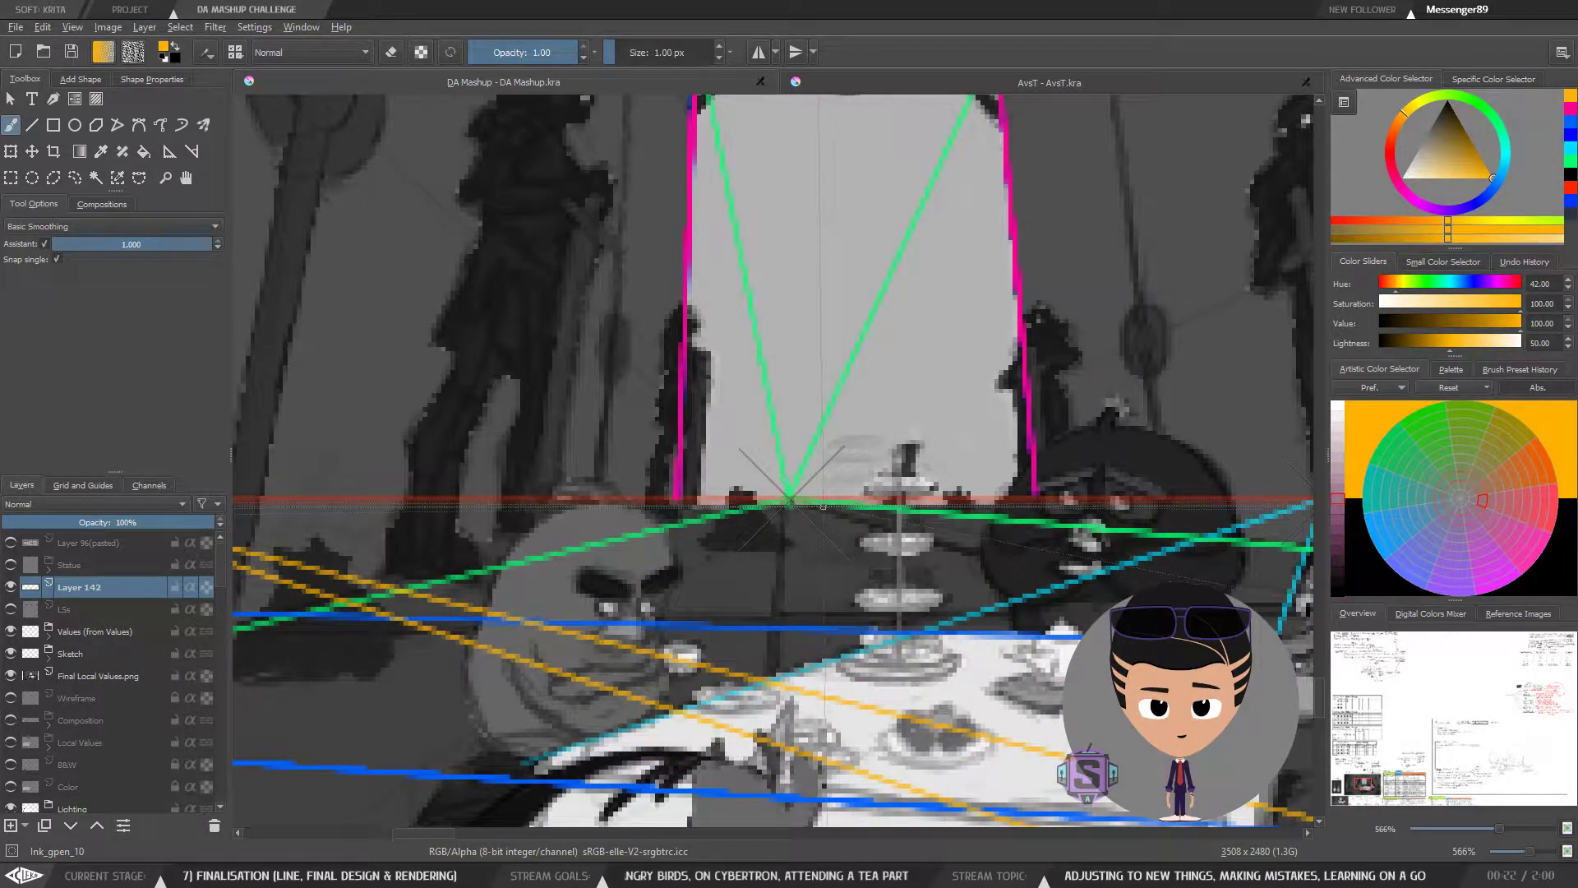
pyautogui.press('-')
pyautogui.press('-')
pyautogui.press('-')
pyautogui.press('-')
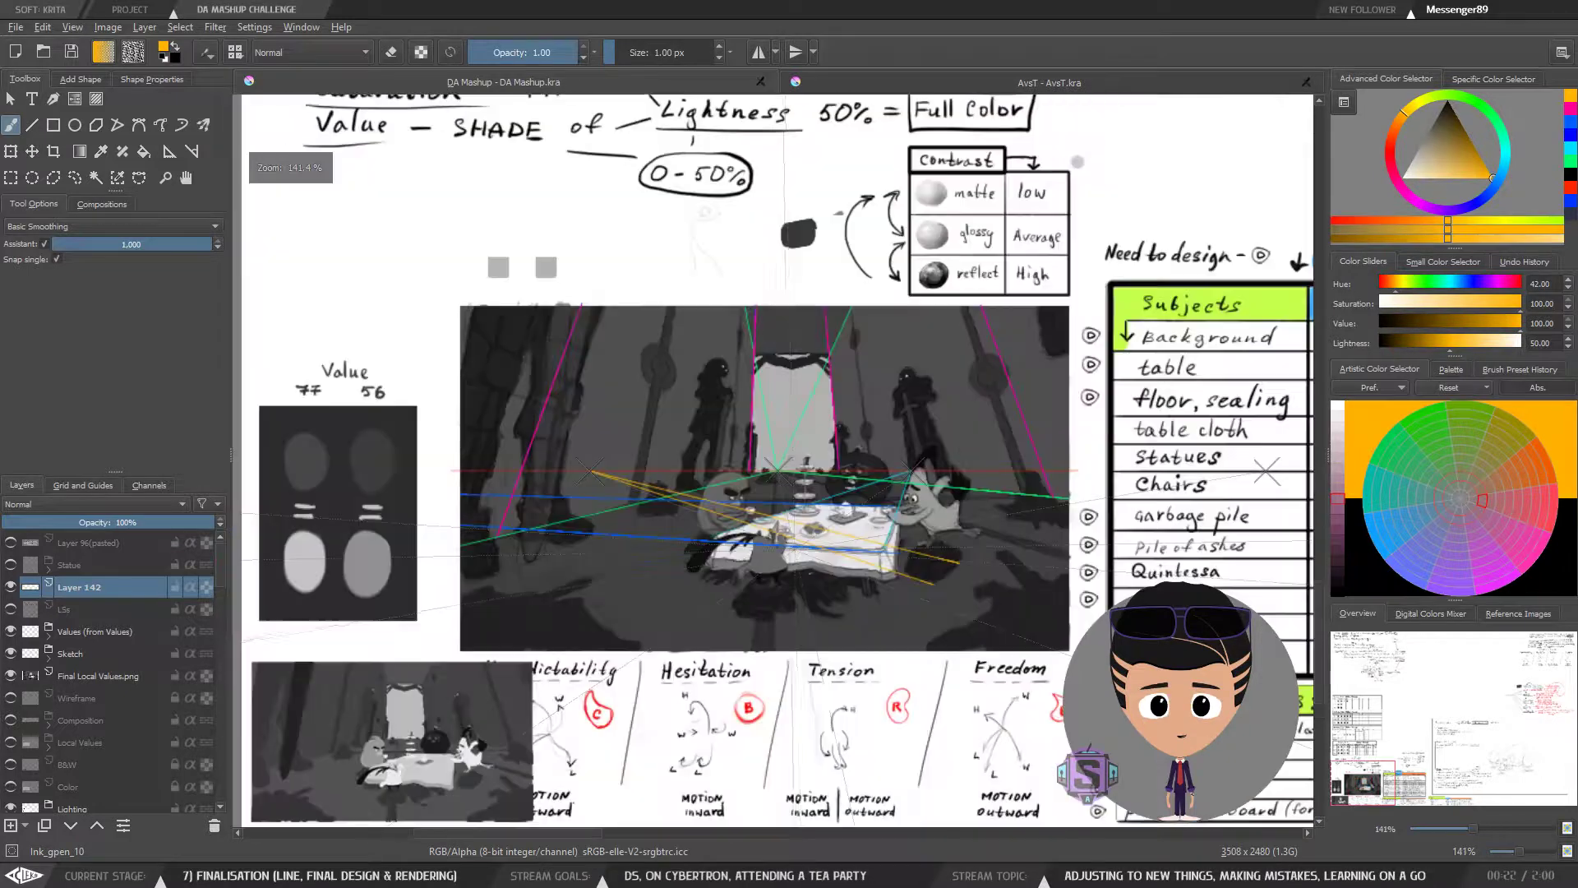
pyautogui.press('+')
pyautogui.press('+')
pyautogui.moveTo(782, 465); pyautogui.dragTo(991, 422)
pyautogui.scroll(2, 728, 602)
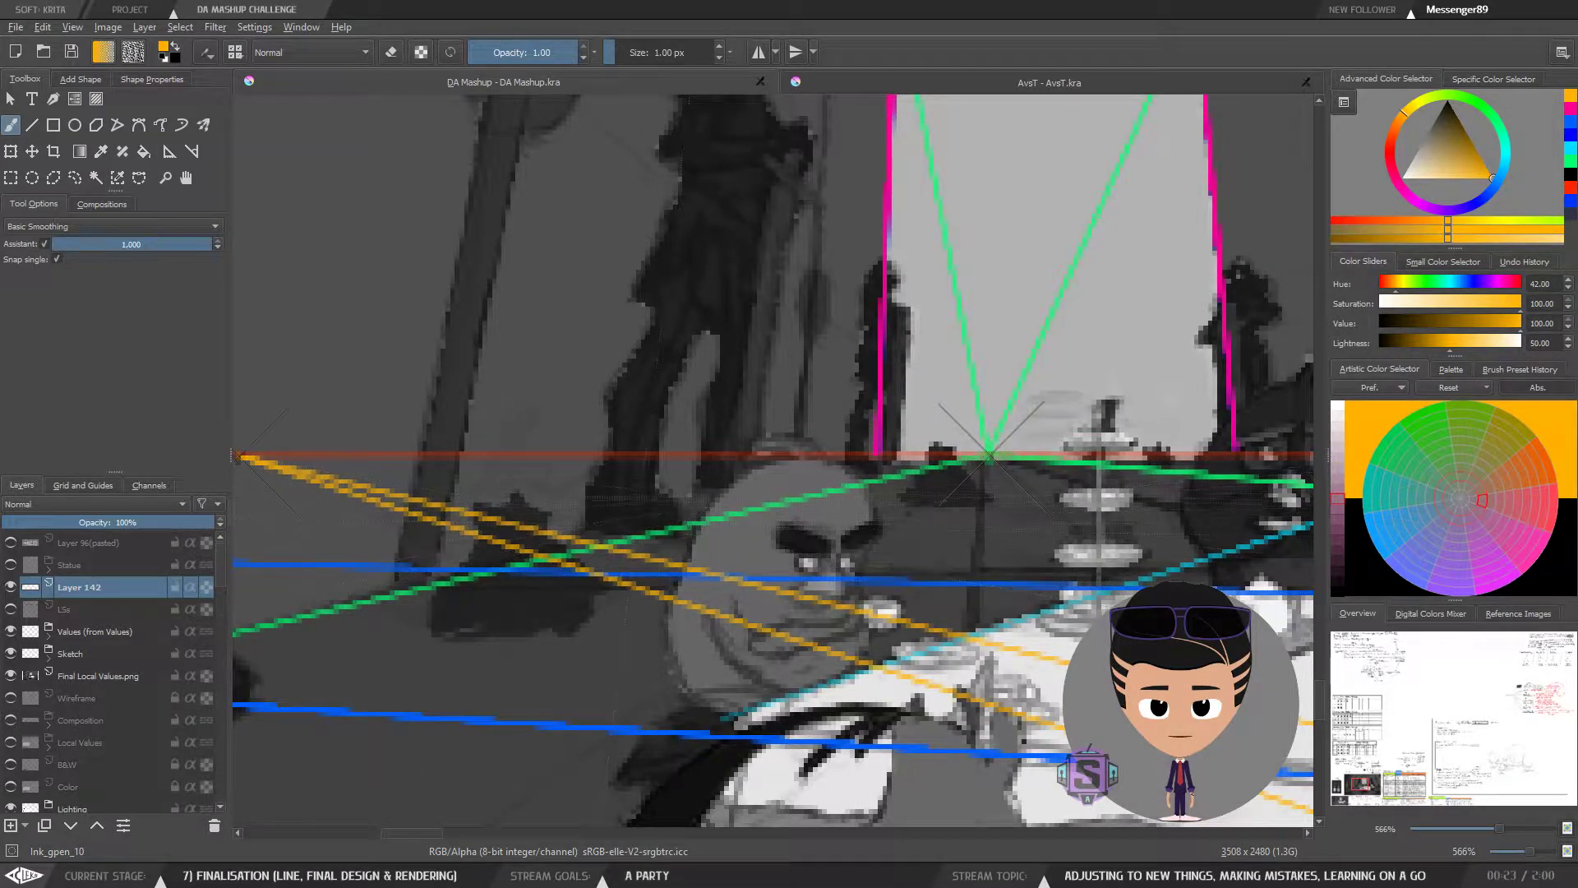
pyautogui.press('-')
pyautogui.press('-')
pyautogui.press('-')
pyautogui.press('-')
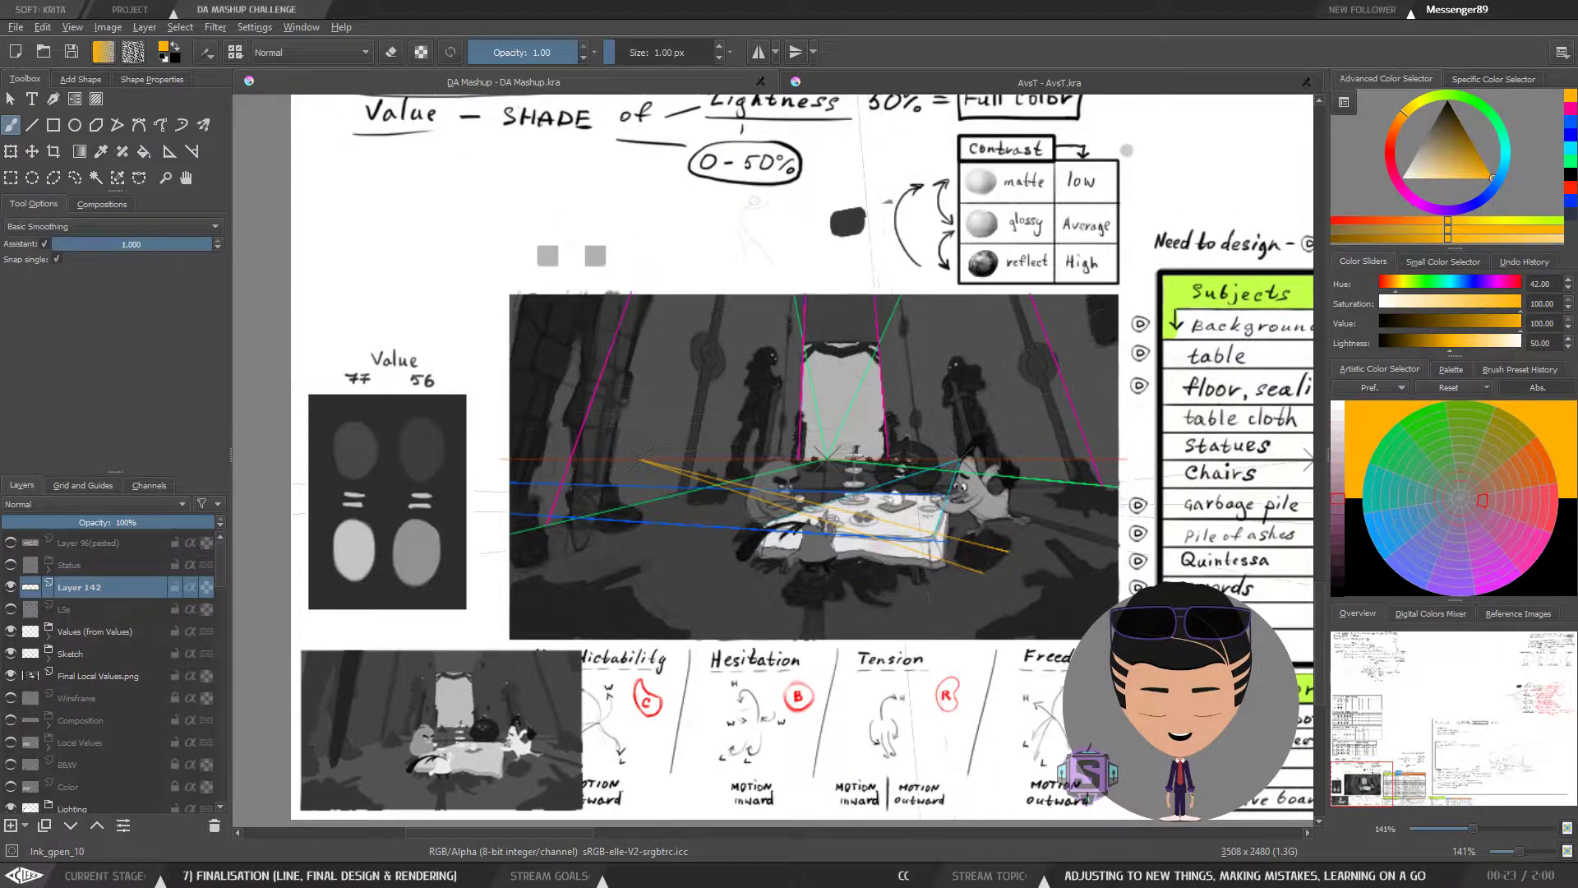
pyautogui.moveTo(762, 600); pyautogui.dragTo(917, 544)
pyautogui.press('+')
pyautogui.press('+')
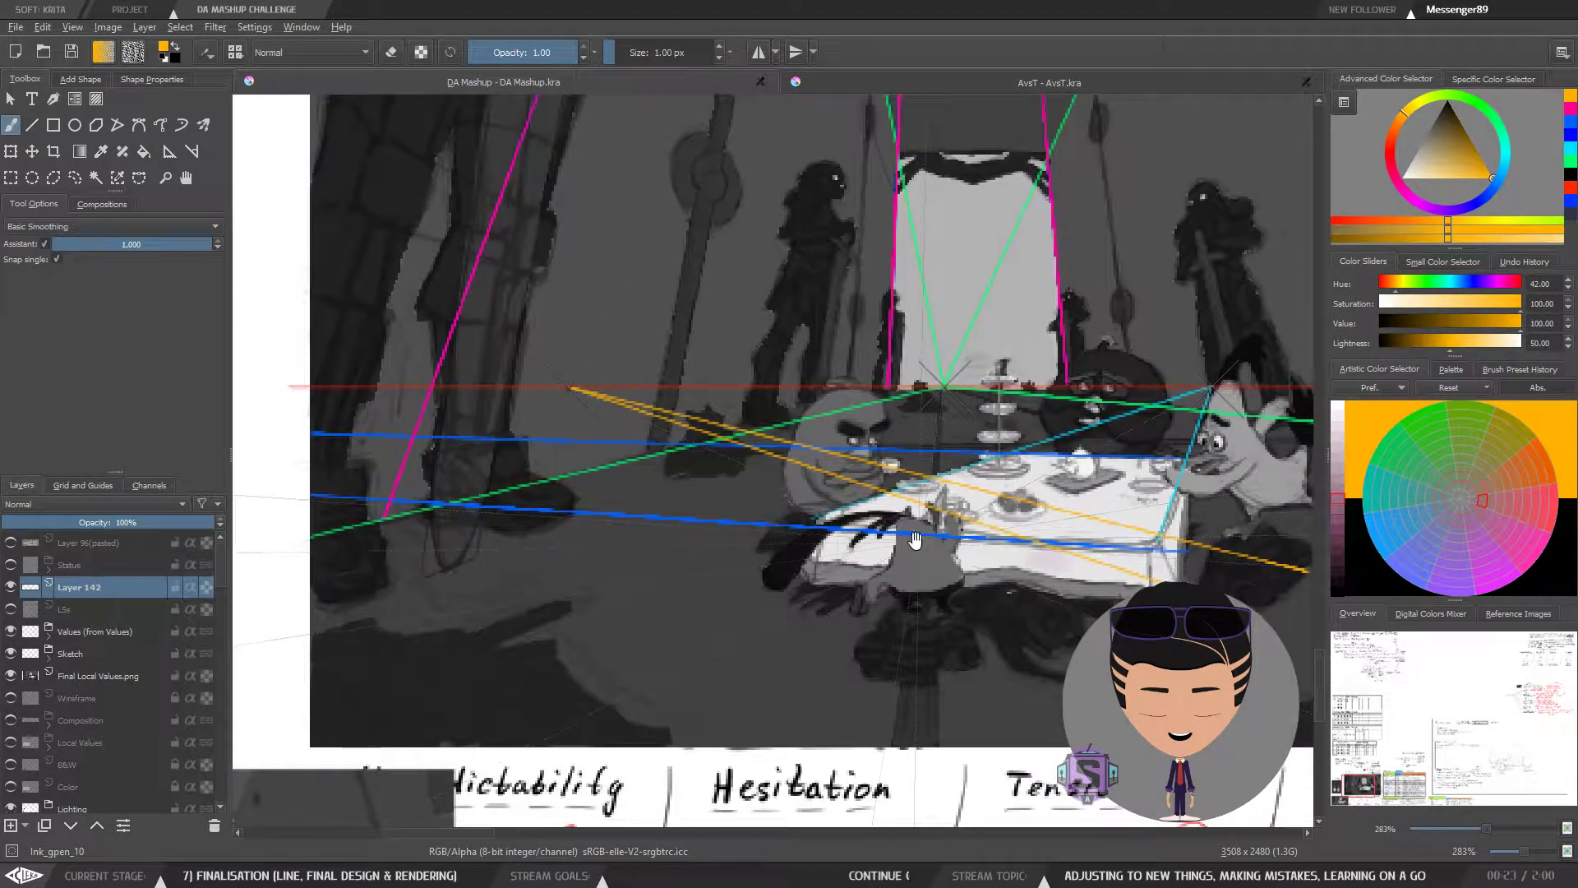
pyautogui.moveTo(736, 519); pyautogui.dragTo(659, 608)
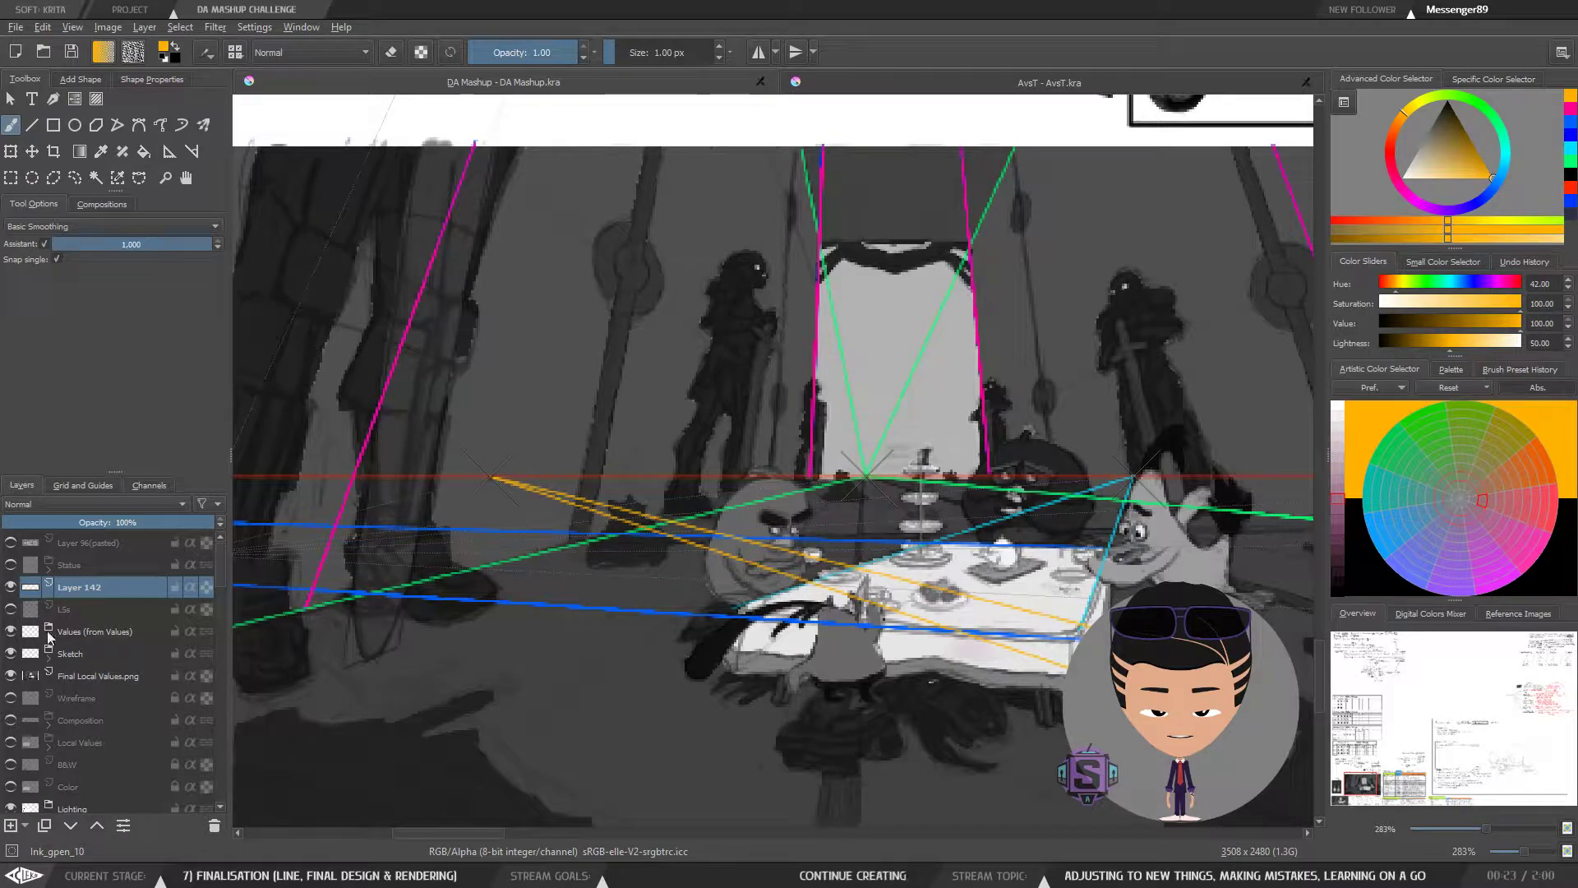
# Step: Compare the sketch with the guides of Layer 142 hidden and shown, leaving the layer shown
pyautogui.click(10, 586)
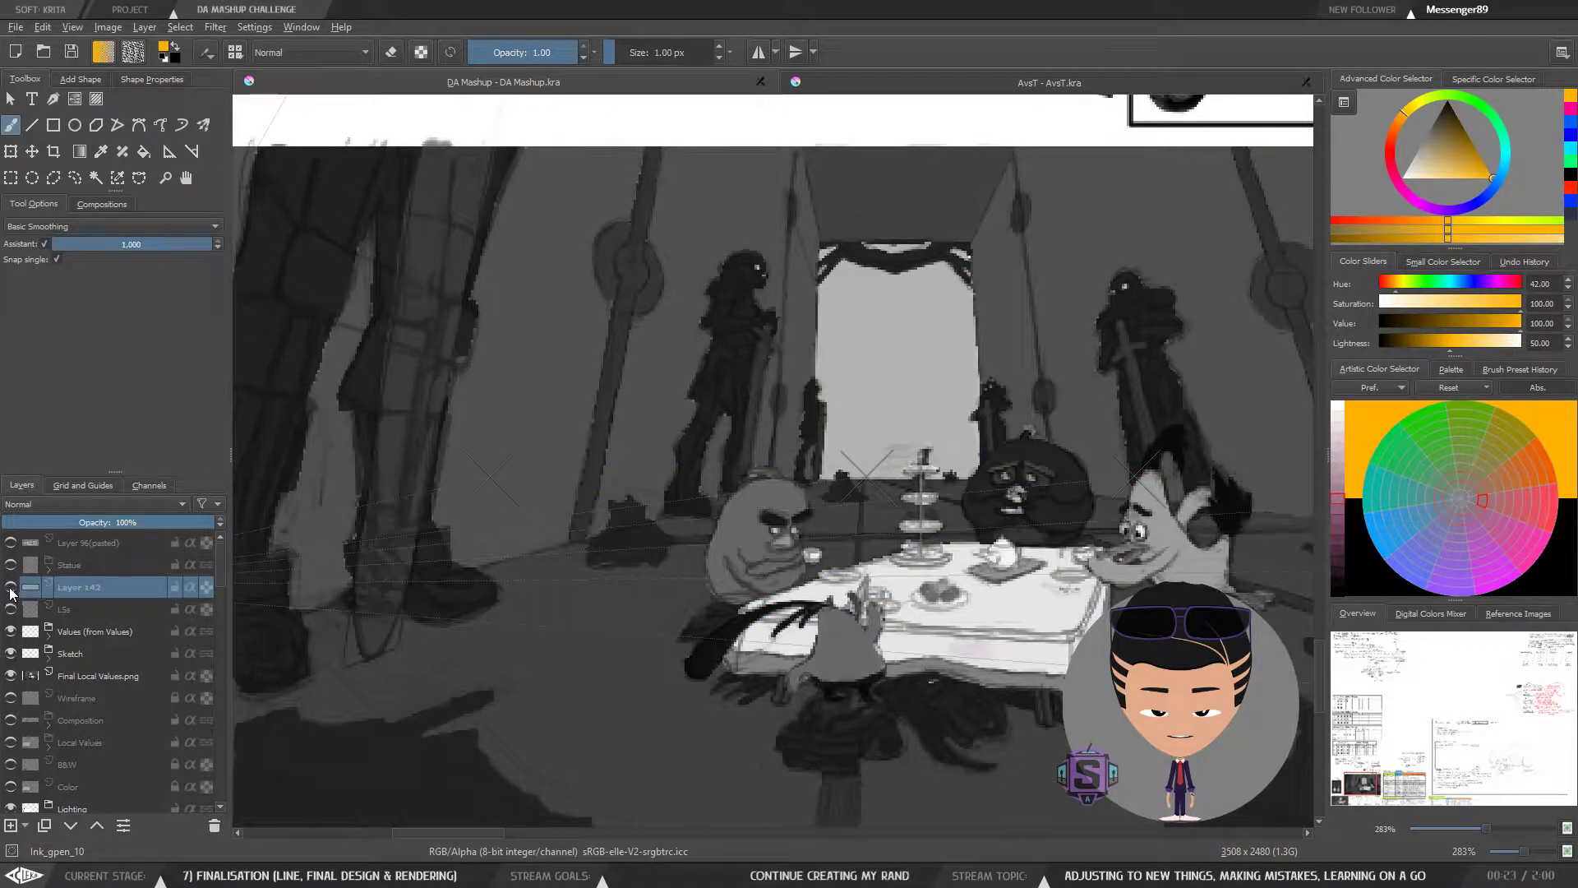
pyautogui.click(11, 585)
pyautogui.click(10, 586)
pyautogui.click(11, 586)
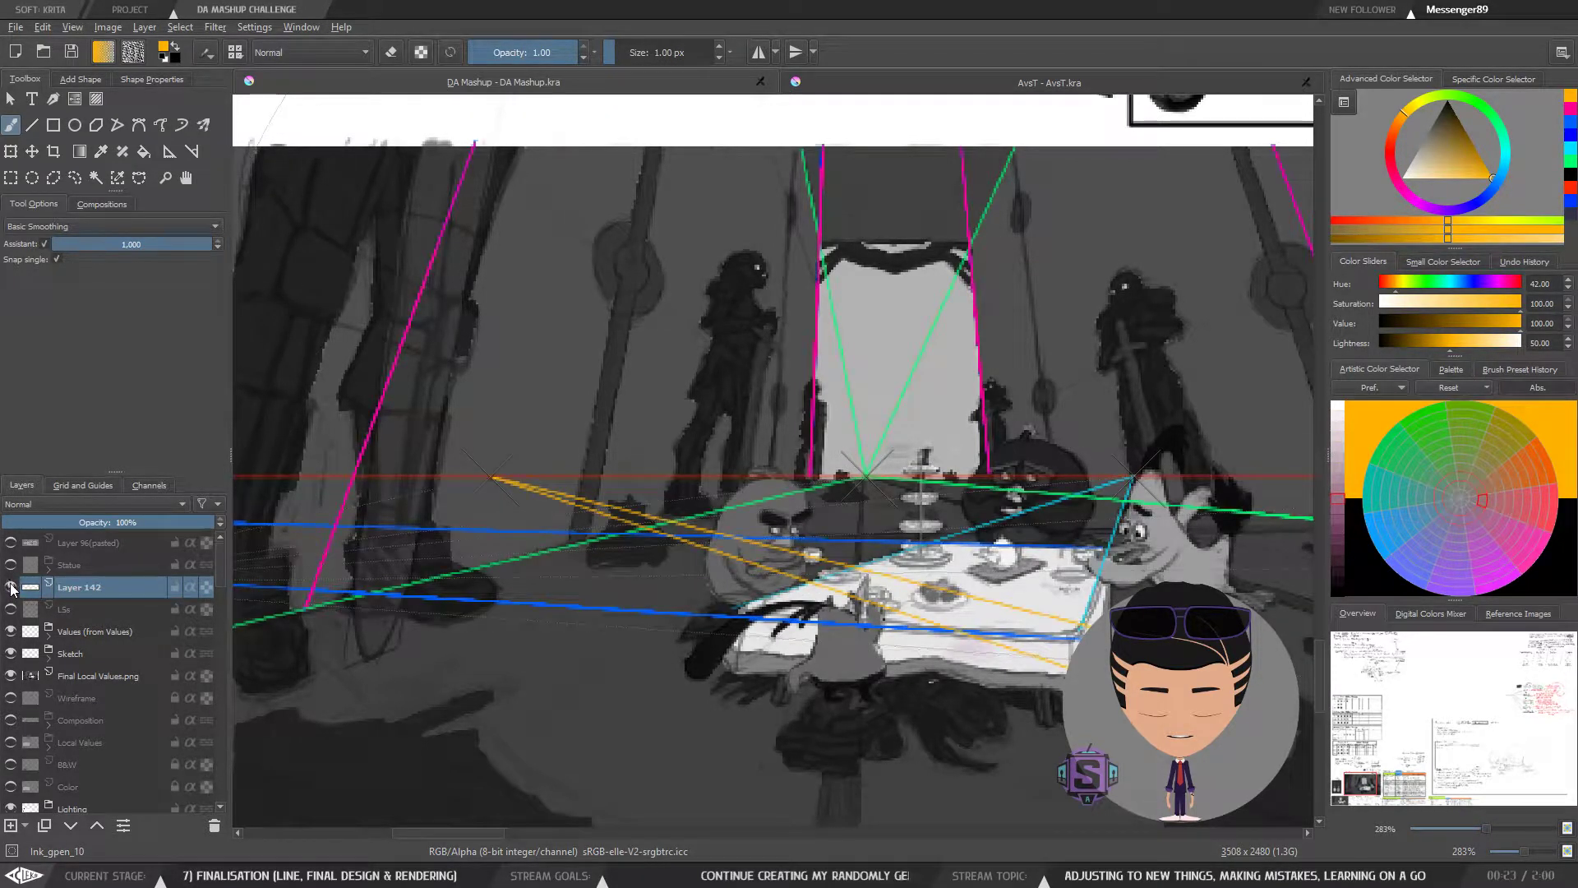
pyautogui.click(11, 586)
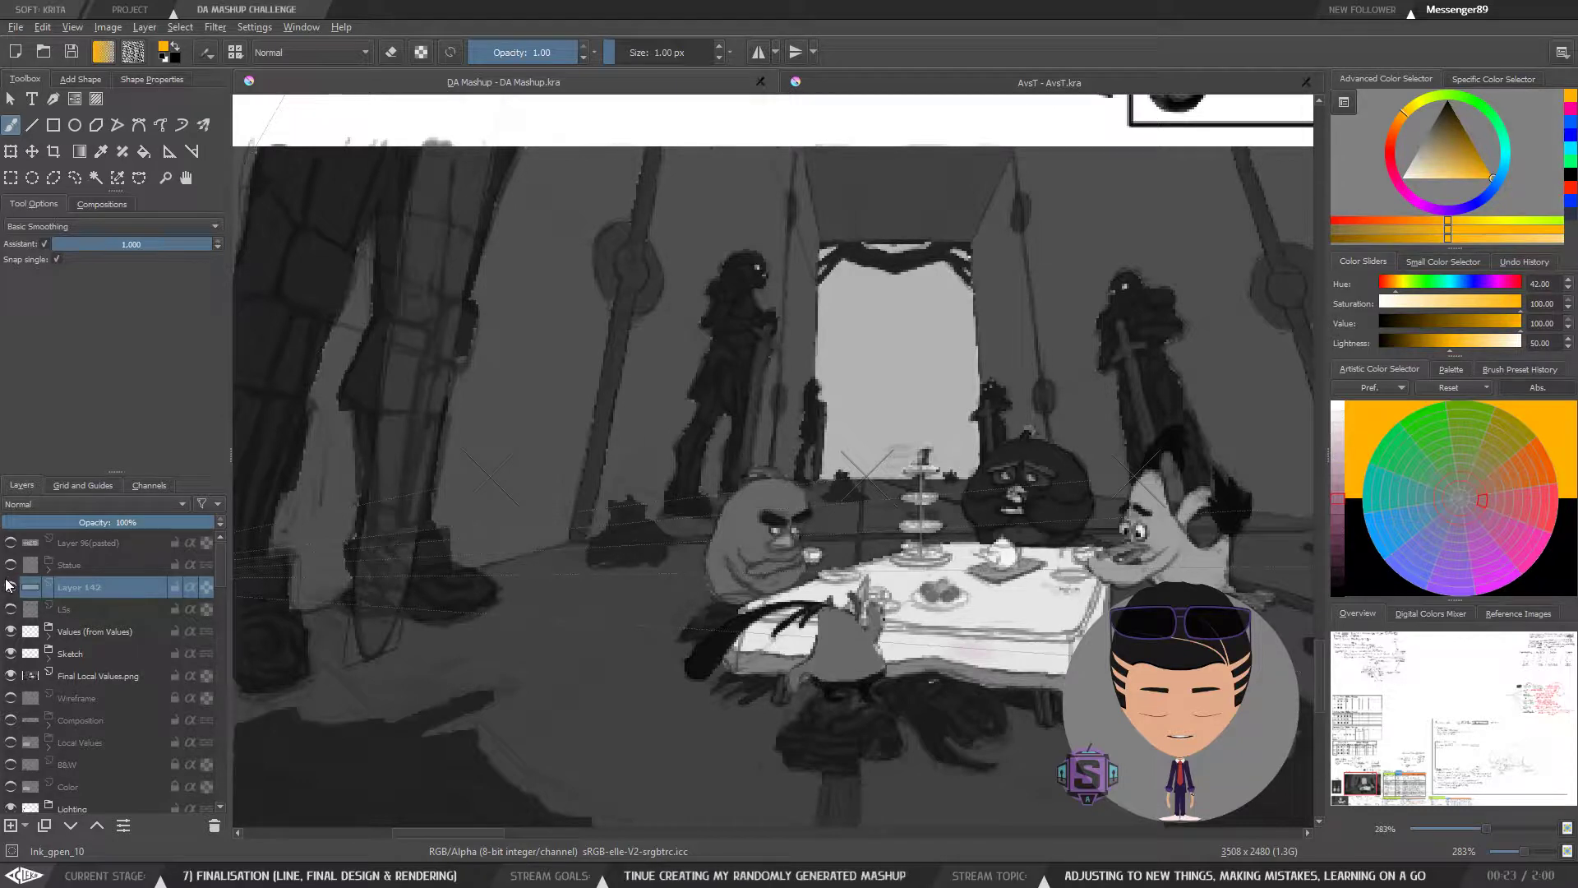
pyautogui.click(11, 586)
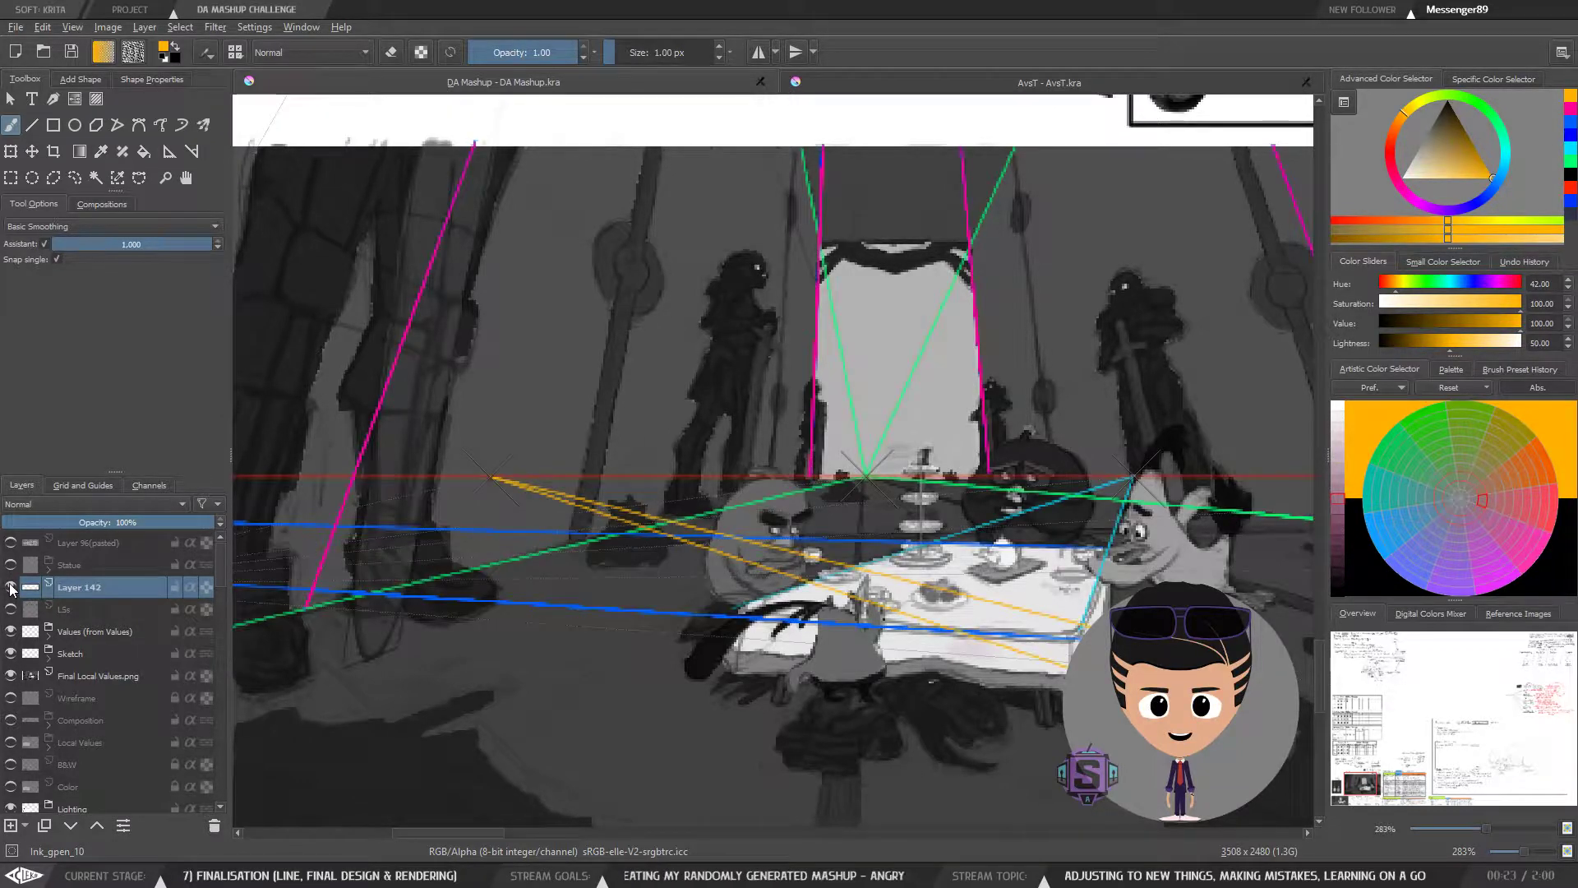
# Step: Move Layer 142 slightly upward at the central vanishing point below the doorway, keeping its horizontal position
pyautogui.hotkey('ctrl', '+')
pyautogui.hotkey('ctrl', '+')
pyautogui.hotkey('ctrl', '-')
pyautogui.hotkey('ctrl', '-')
pyautogui.hotkey('ctrl', '-')
pyautogui.hotkey('ctrl', '-')
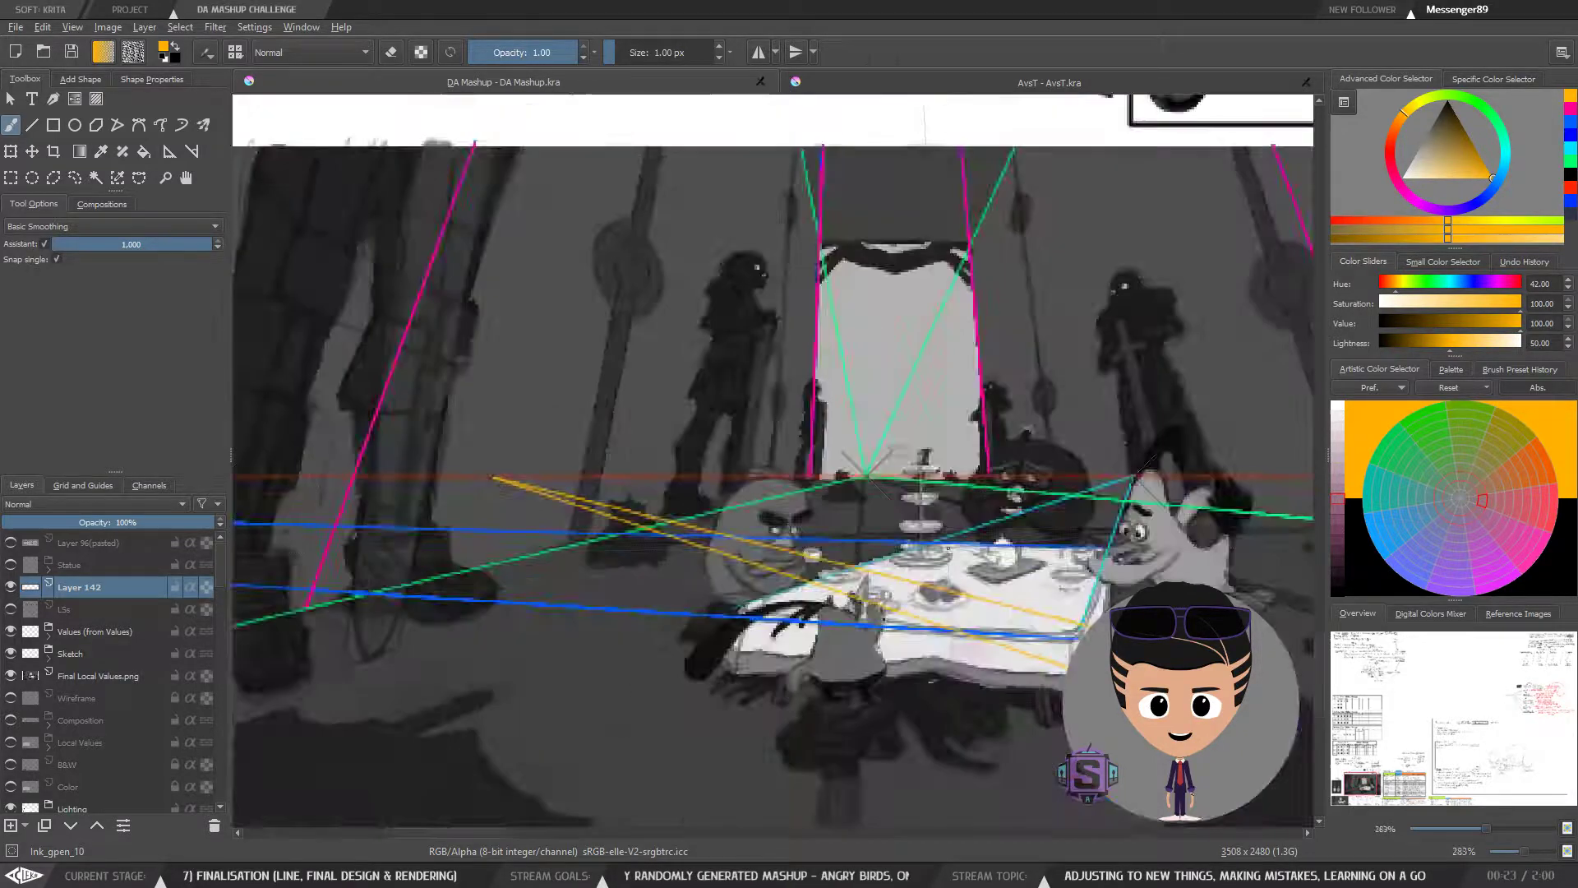
pyautogui.moveTo(889, 478); pyautogui.dragTo(854, 488)
pyautogui.hotkey('ctrl', '+')
pyautogui.hotkey('ctrl', '+')
pyautogui.hotkey('ctrl', '+')
pyautogui.hotkey('ctrl', '+')
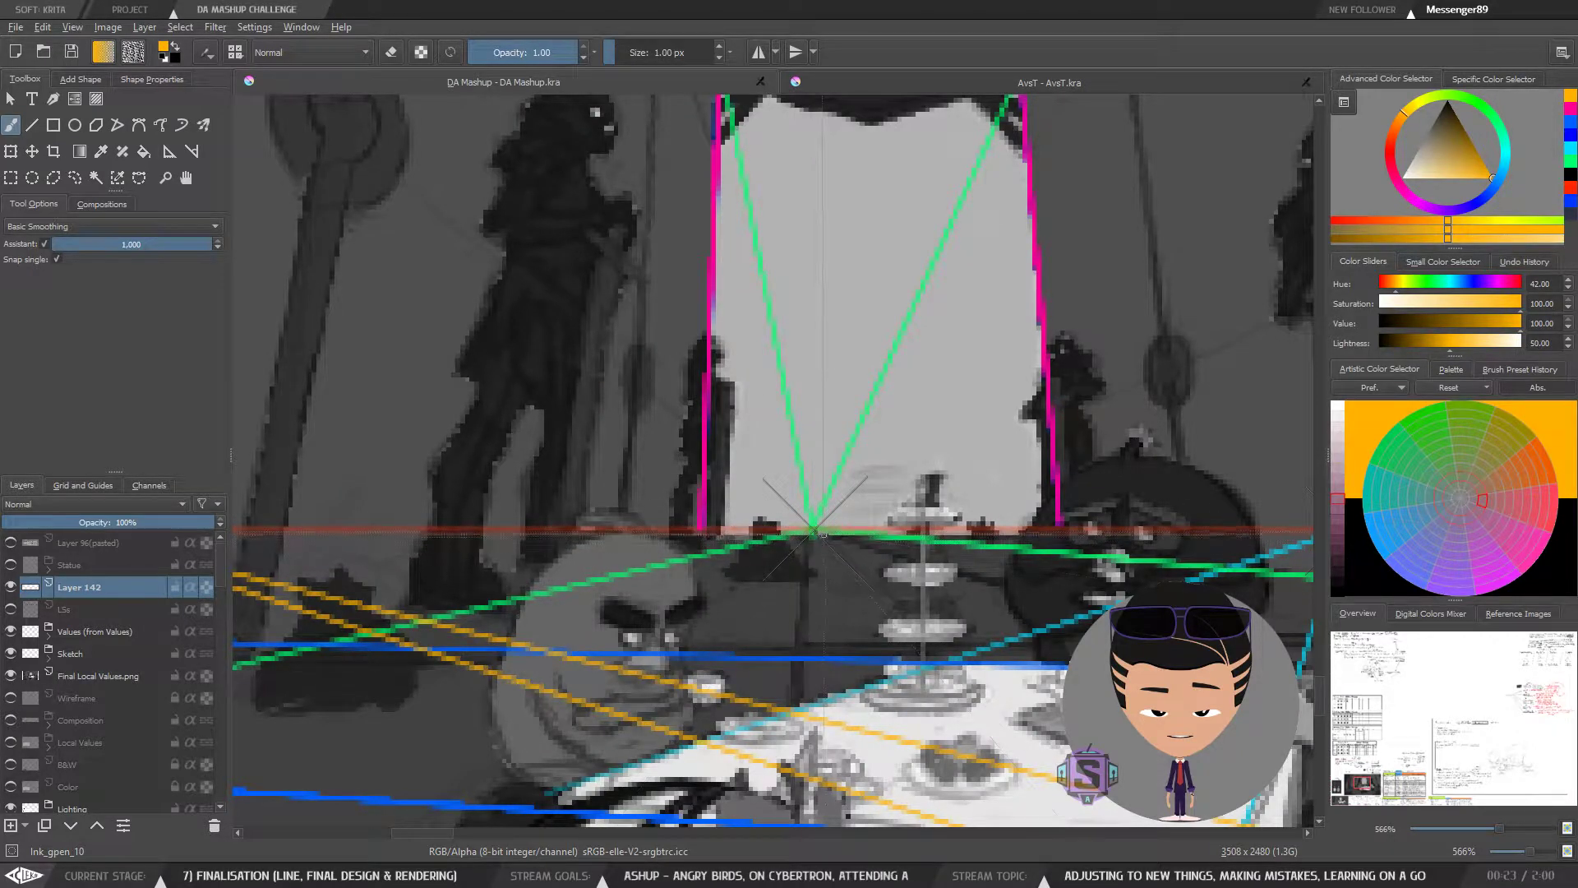
pyautogui.press('t')
pyautogui.moveTo(851, 524); pyautogui.dragTo(832, 532)
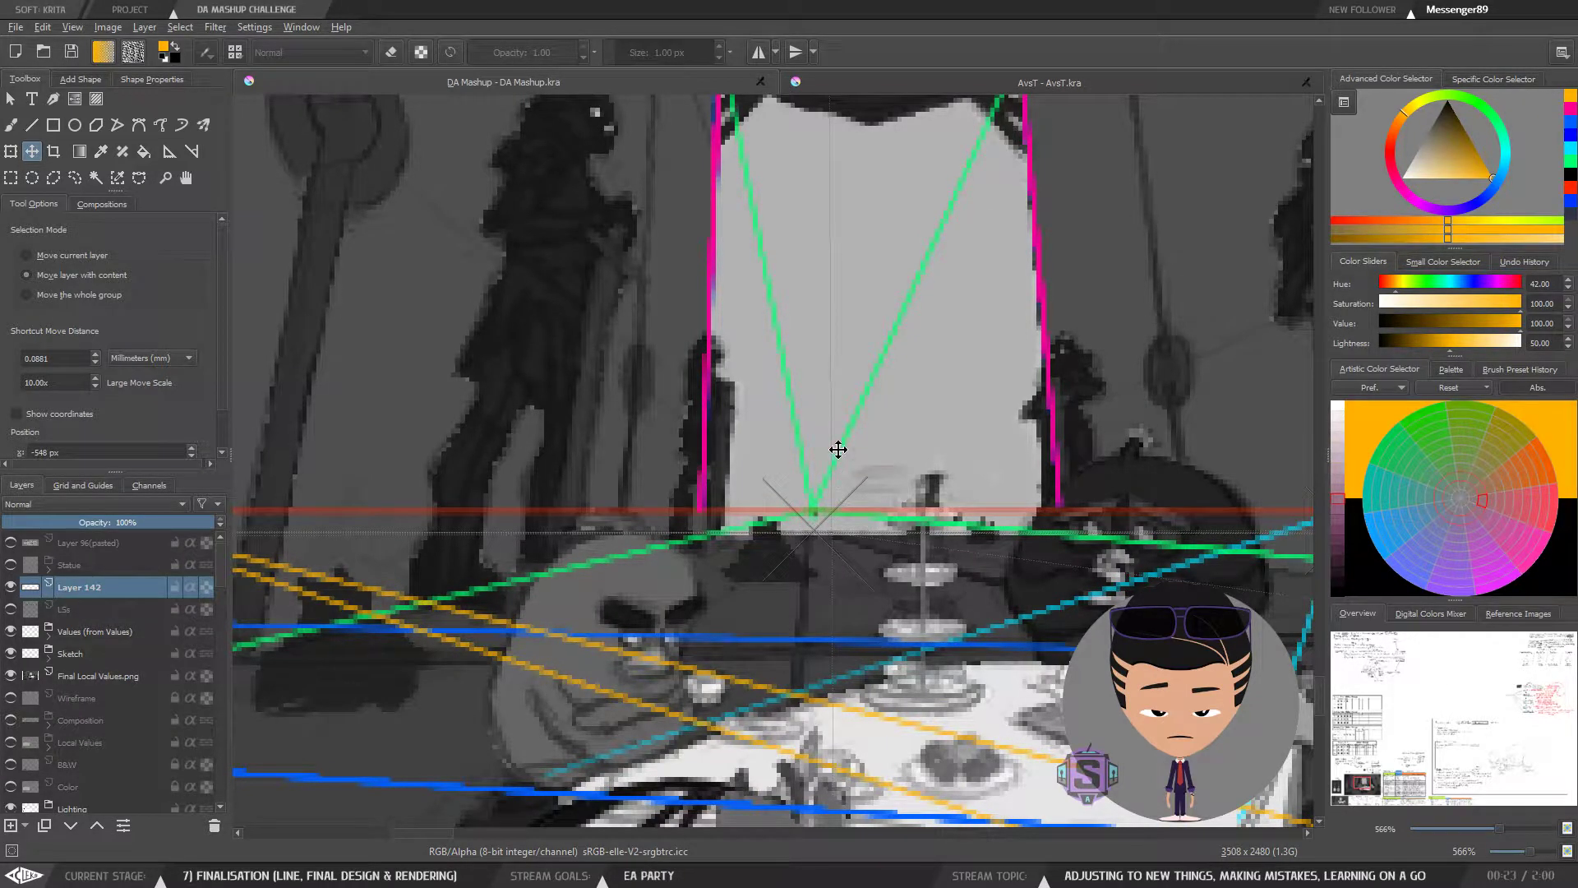
# Step: Check the shifted guides against the doorway, walls and table across the whole picture
pyautogui.press('-')
pyautogui.press('-')
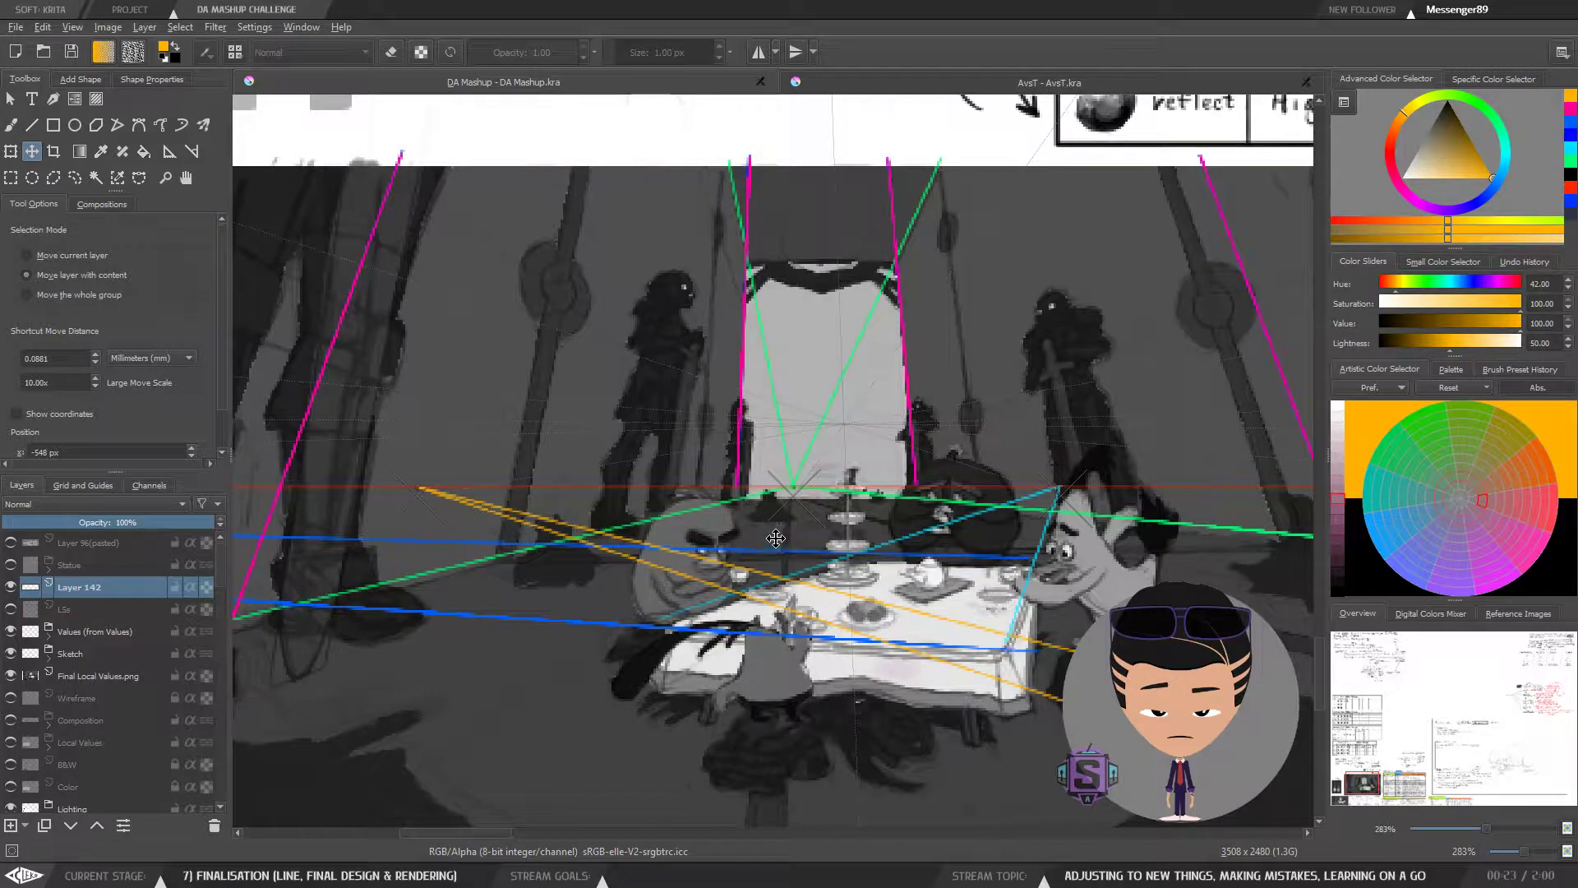
pyautogui.press('-')
pyautogui.press('-')
pyautogui.press('+')
pyautogui.press('+')
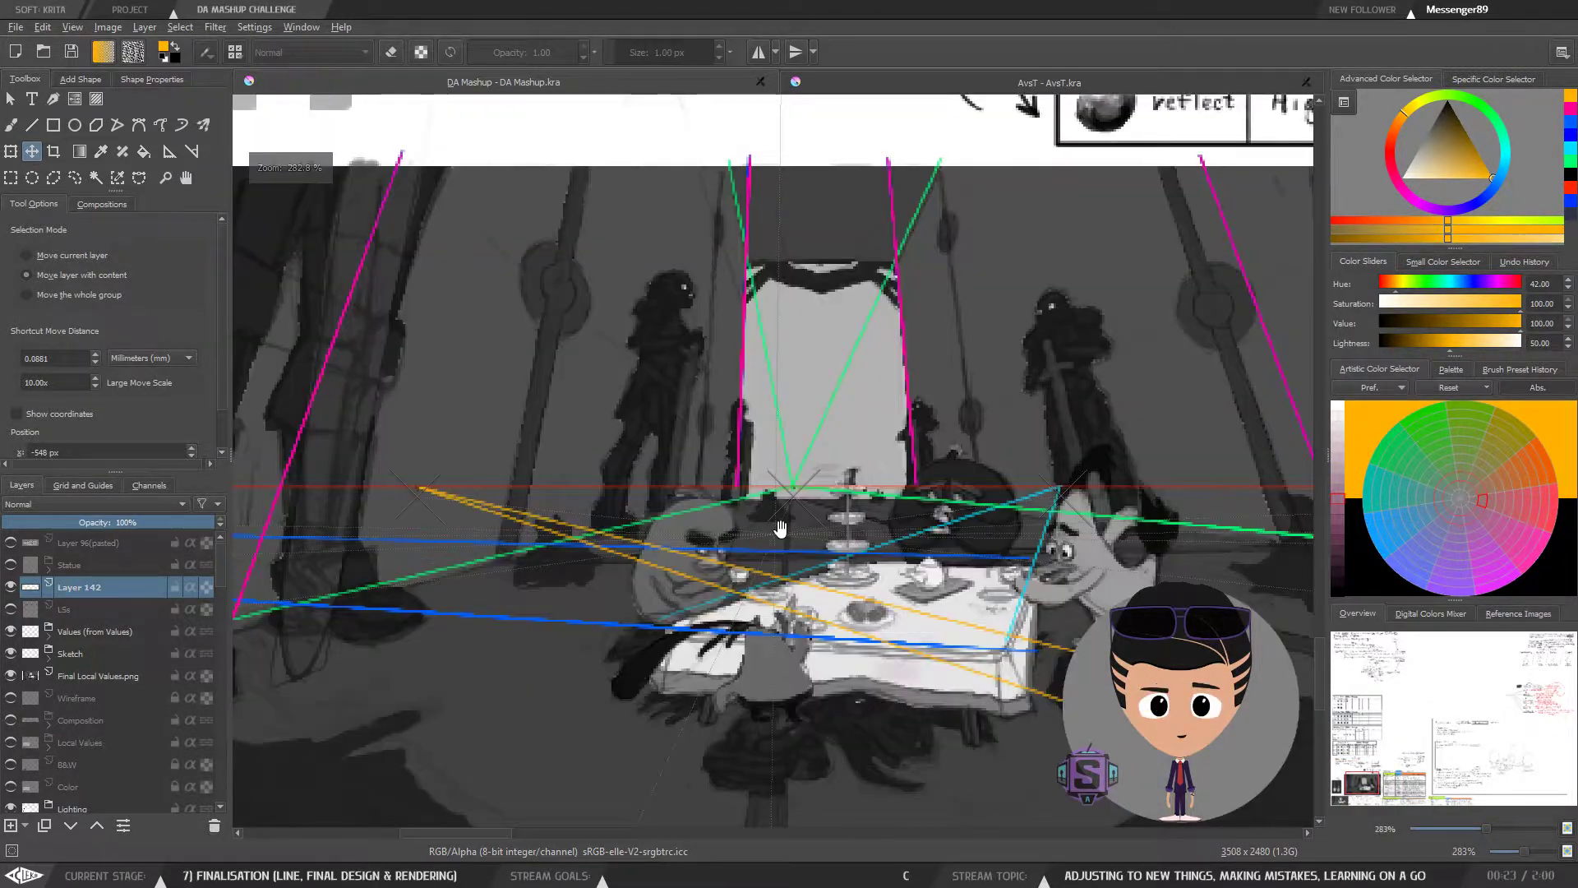
pyautogui.moveTo(789, 524); pyautogui.dragTo(675, 521)
pyautogui.press('-')
pyautogui.press('-')
pyautogui.press('+')
pyautogui.press('+')
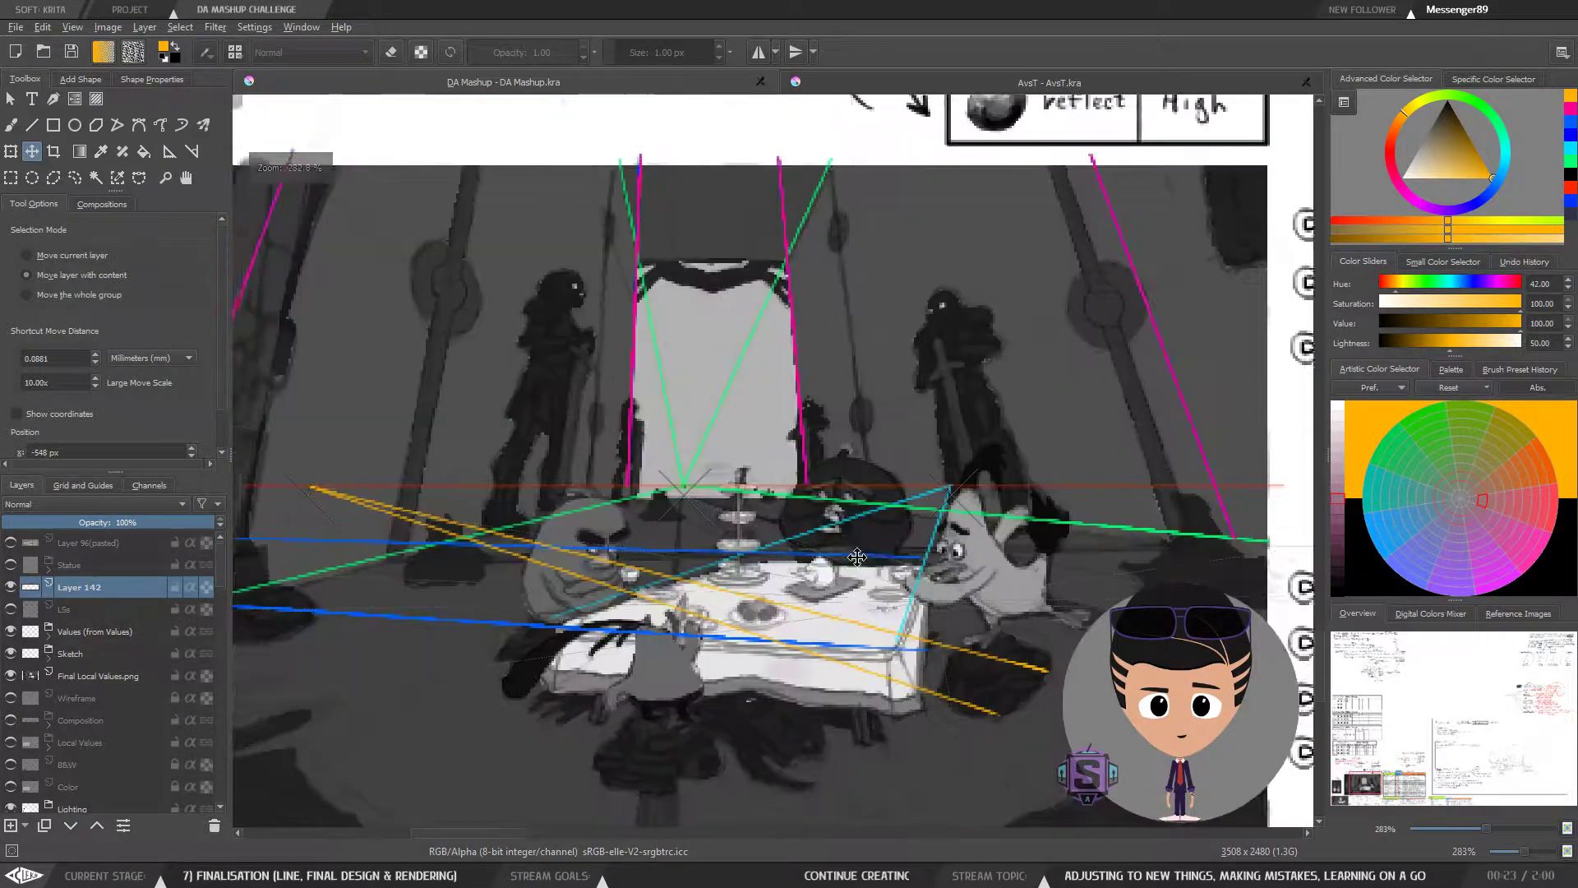
pyautogui.moveTo(929, 598); pyautogui.dragTo(1089, 480)
pyautogui.moveTo(927, 492); pyautogui.dragTo(845, 549)
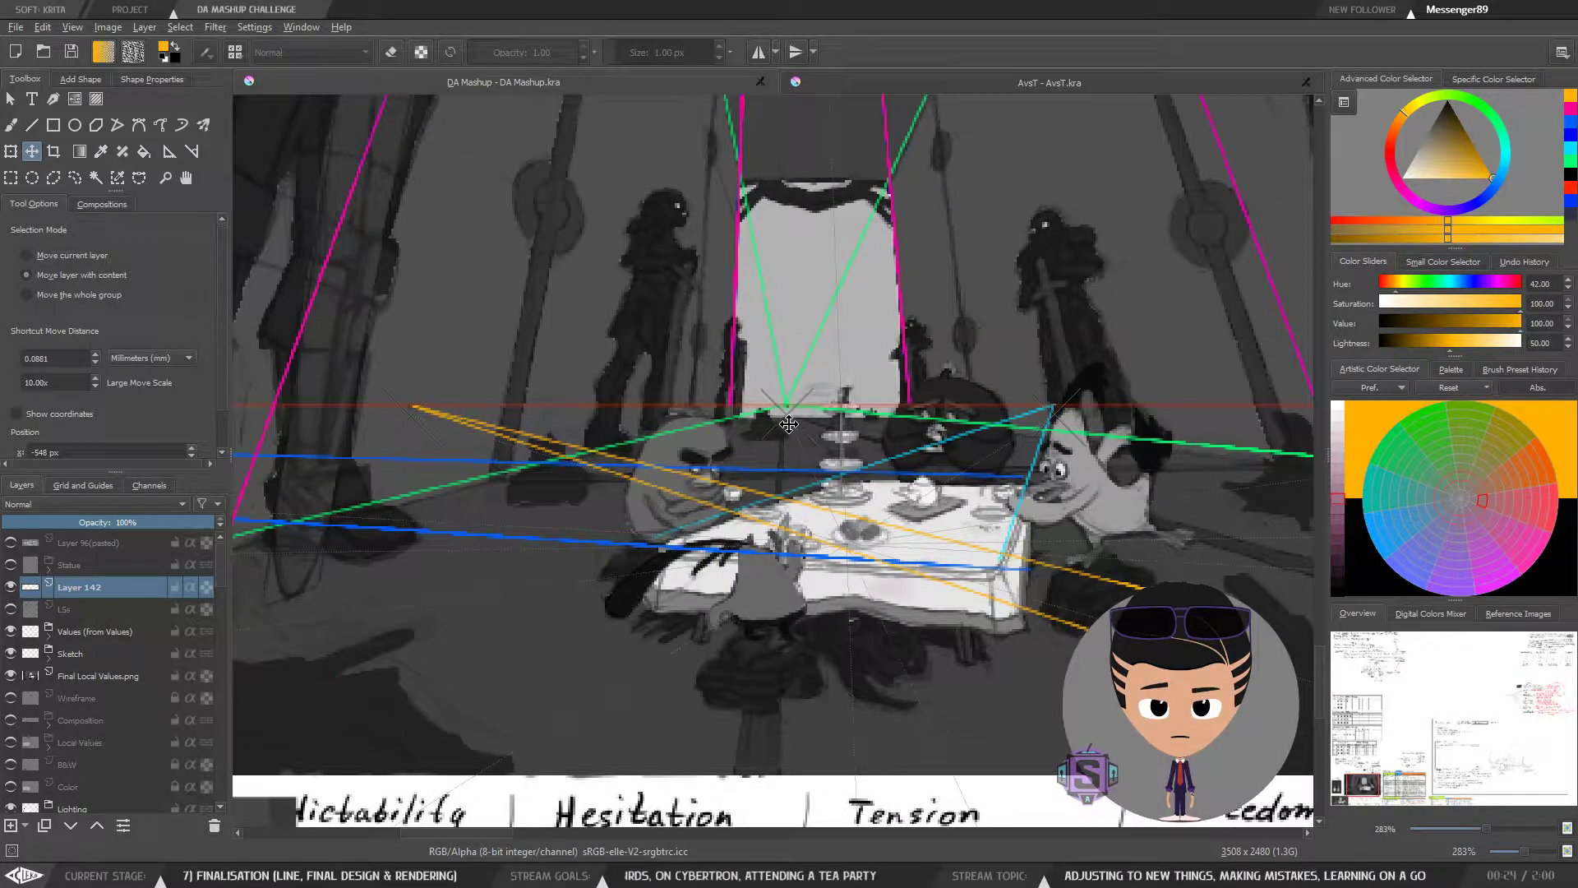
# Step: Examine the guides across the whole picture and at the central vanishing point below the doorway
pyautogui.press('b')
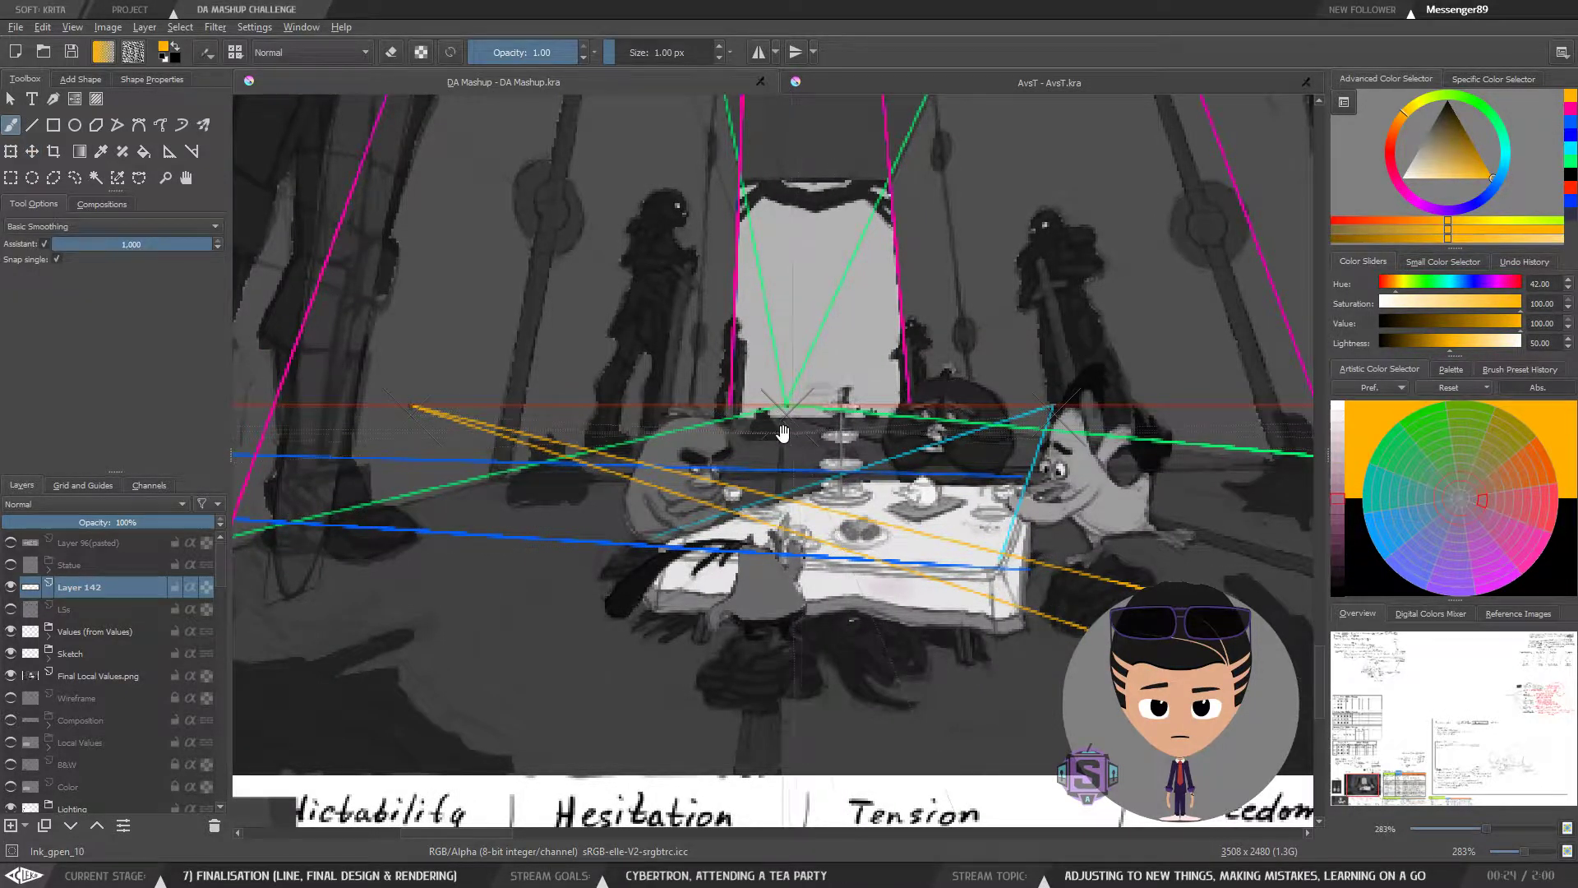
pyautogui.moveTo(789, 428); pyautogui.dragTo(783, 452)
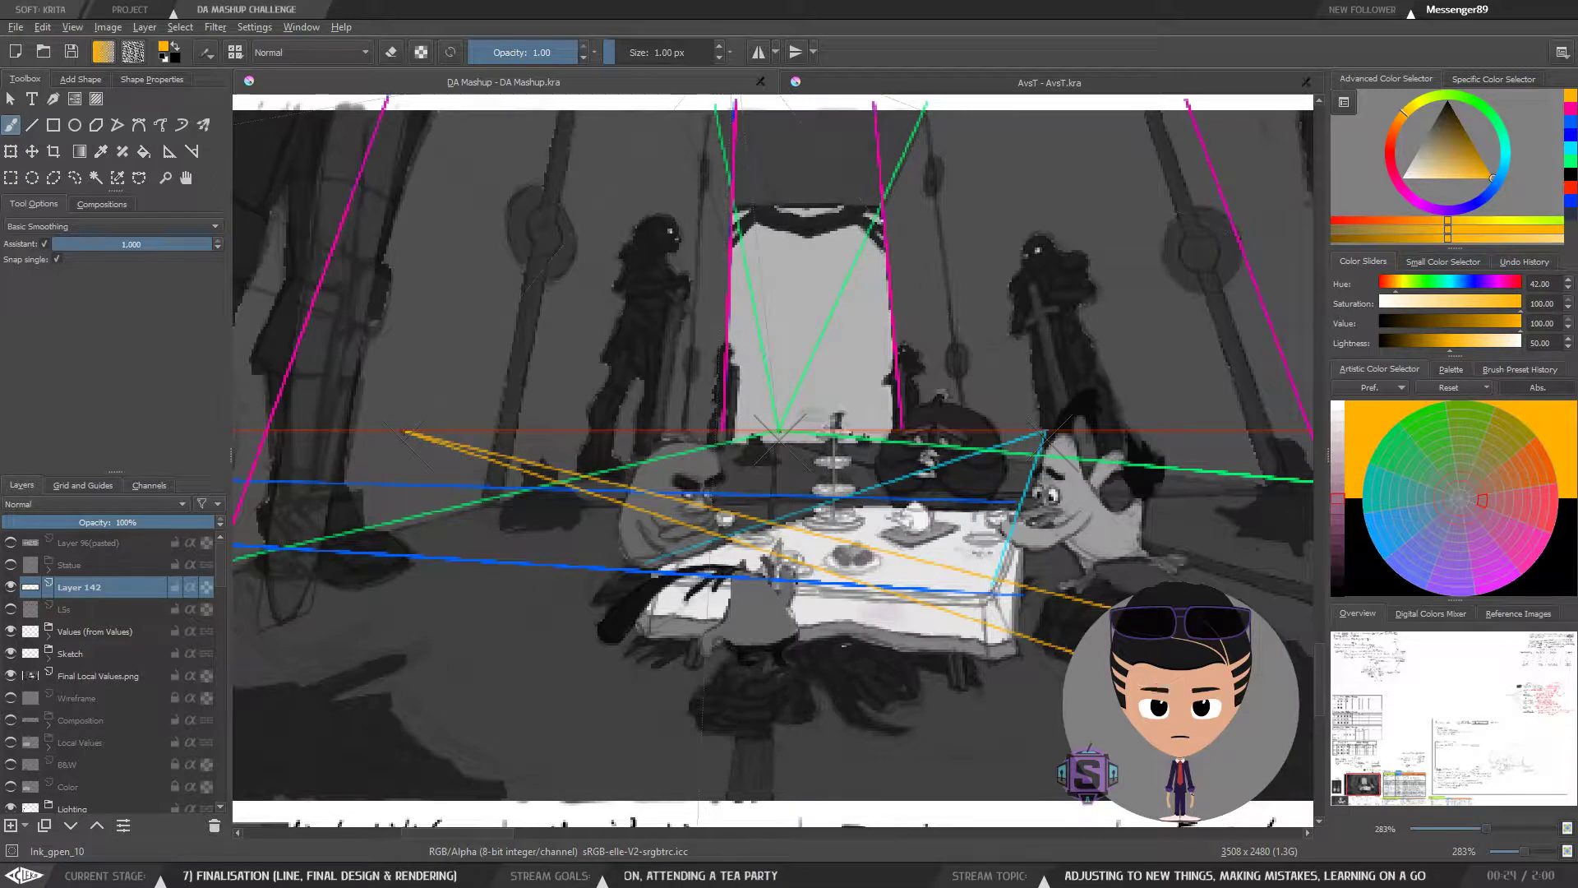
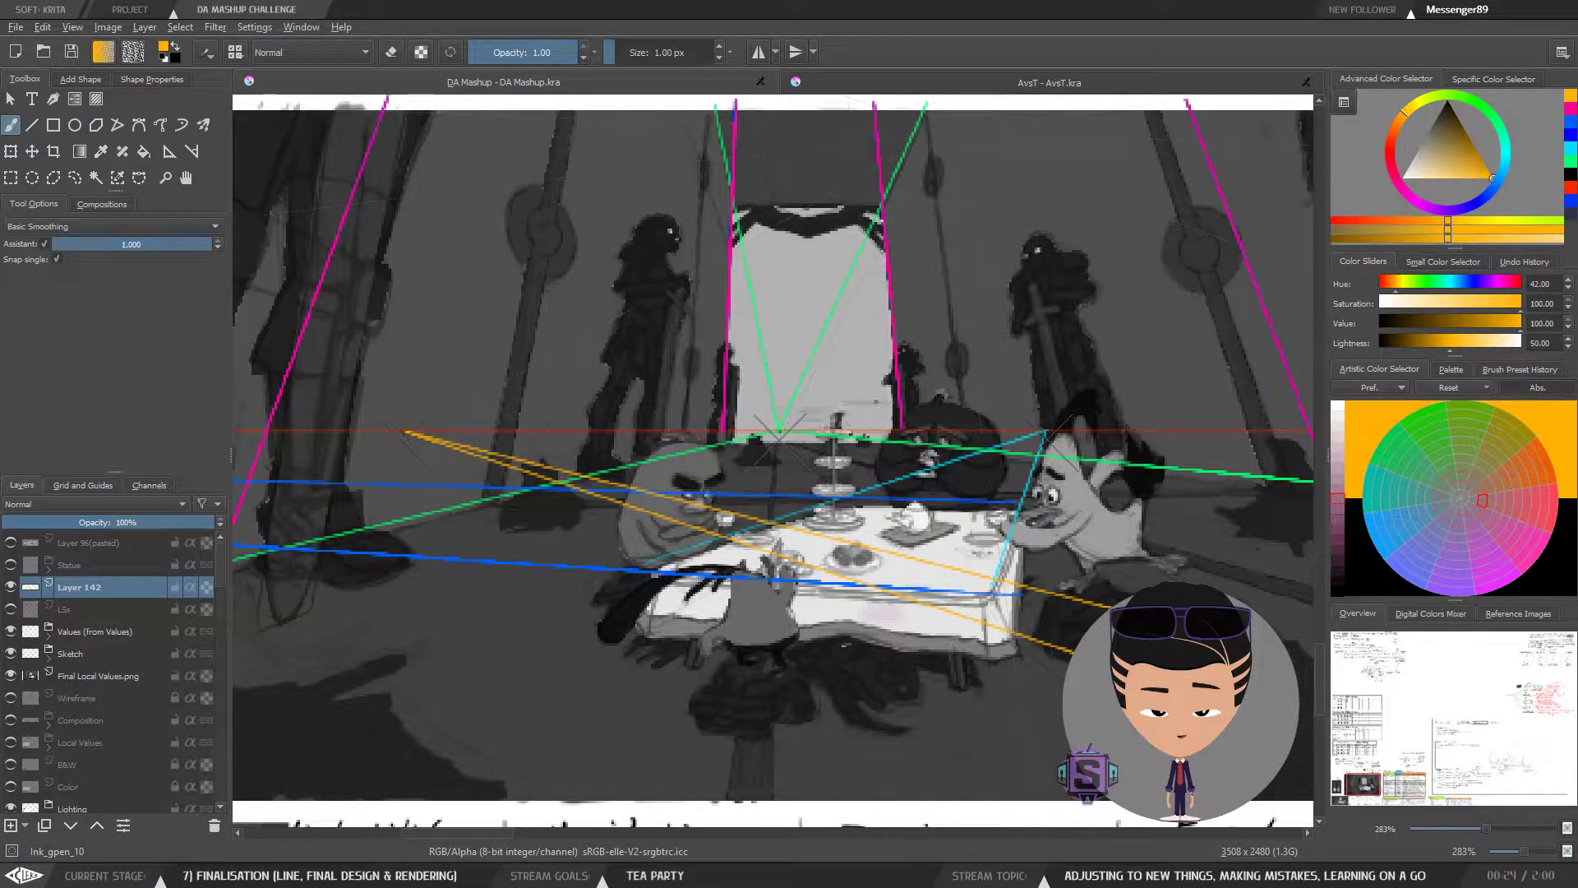
pyautogui.scroll(2, 793, 450)
pyautogui.scroll(-3, 793, 450)
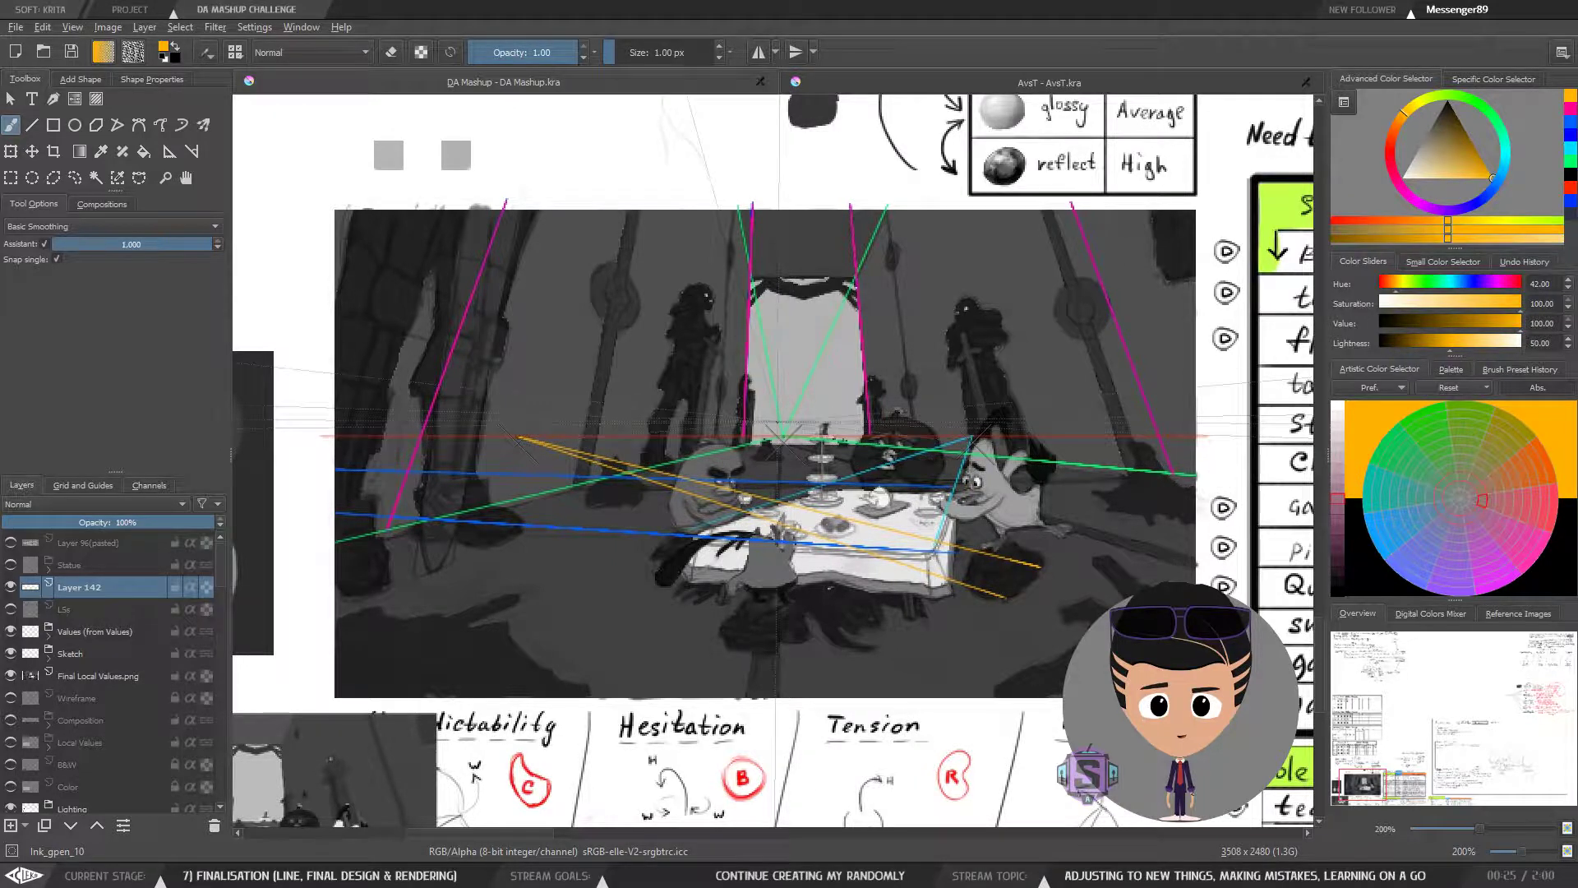
pyautogui.scroll(5, 795, 486)
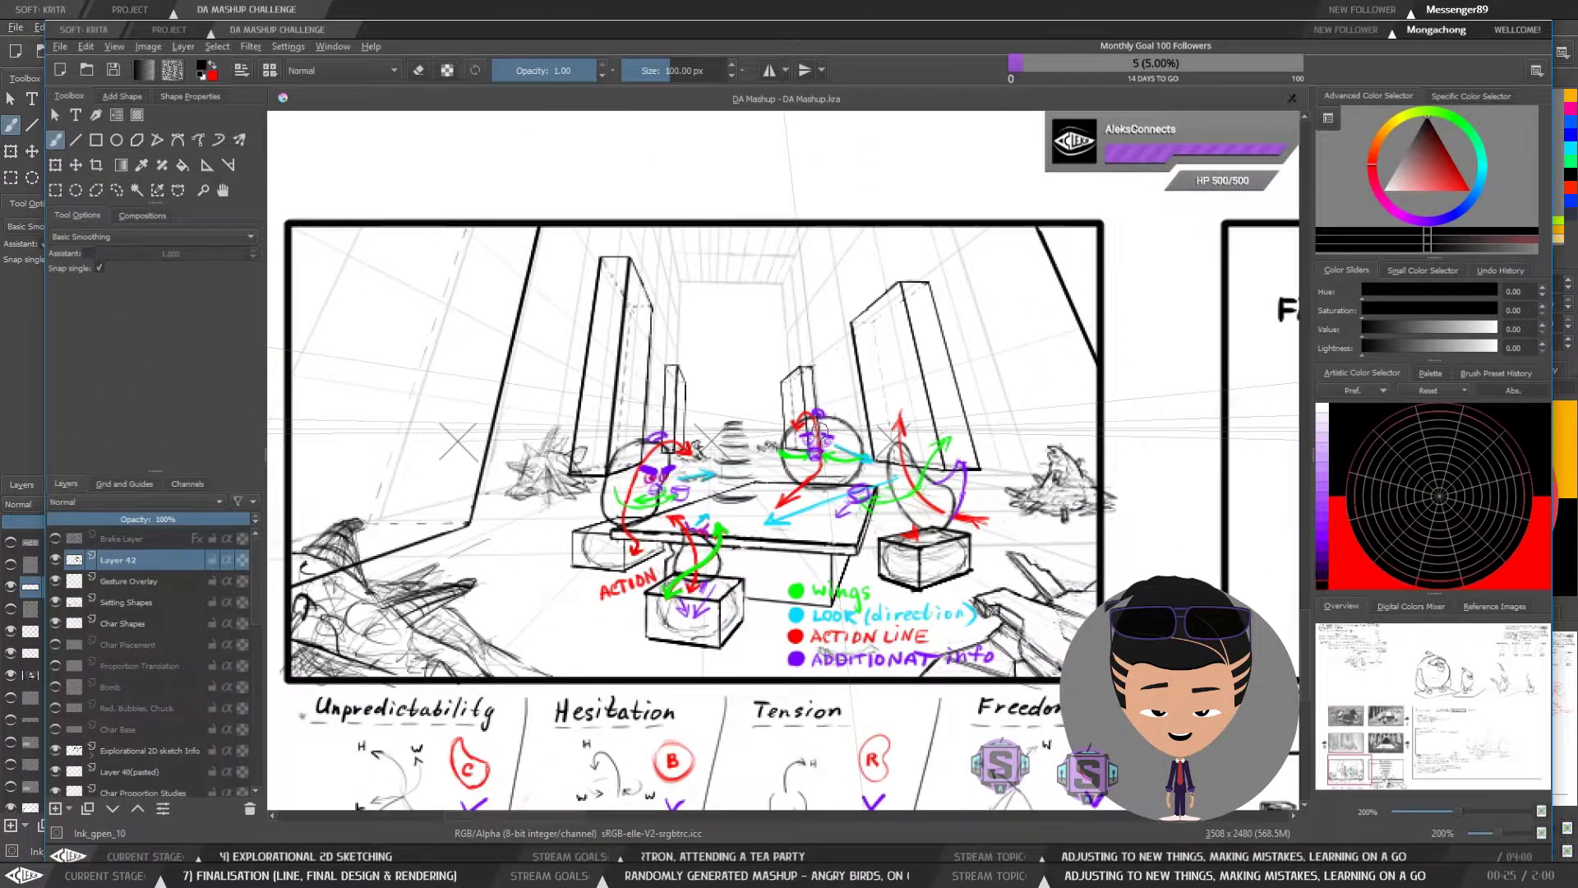
# Step: Switch to the media player, view the paused recording of the earlier perspective sketch full screen, and return to the Krita drawing
pyautogui.moveTo(628, 2); pyautogui.dragTo(628, 12)
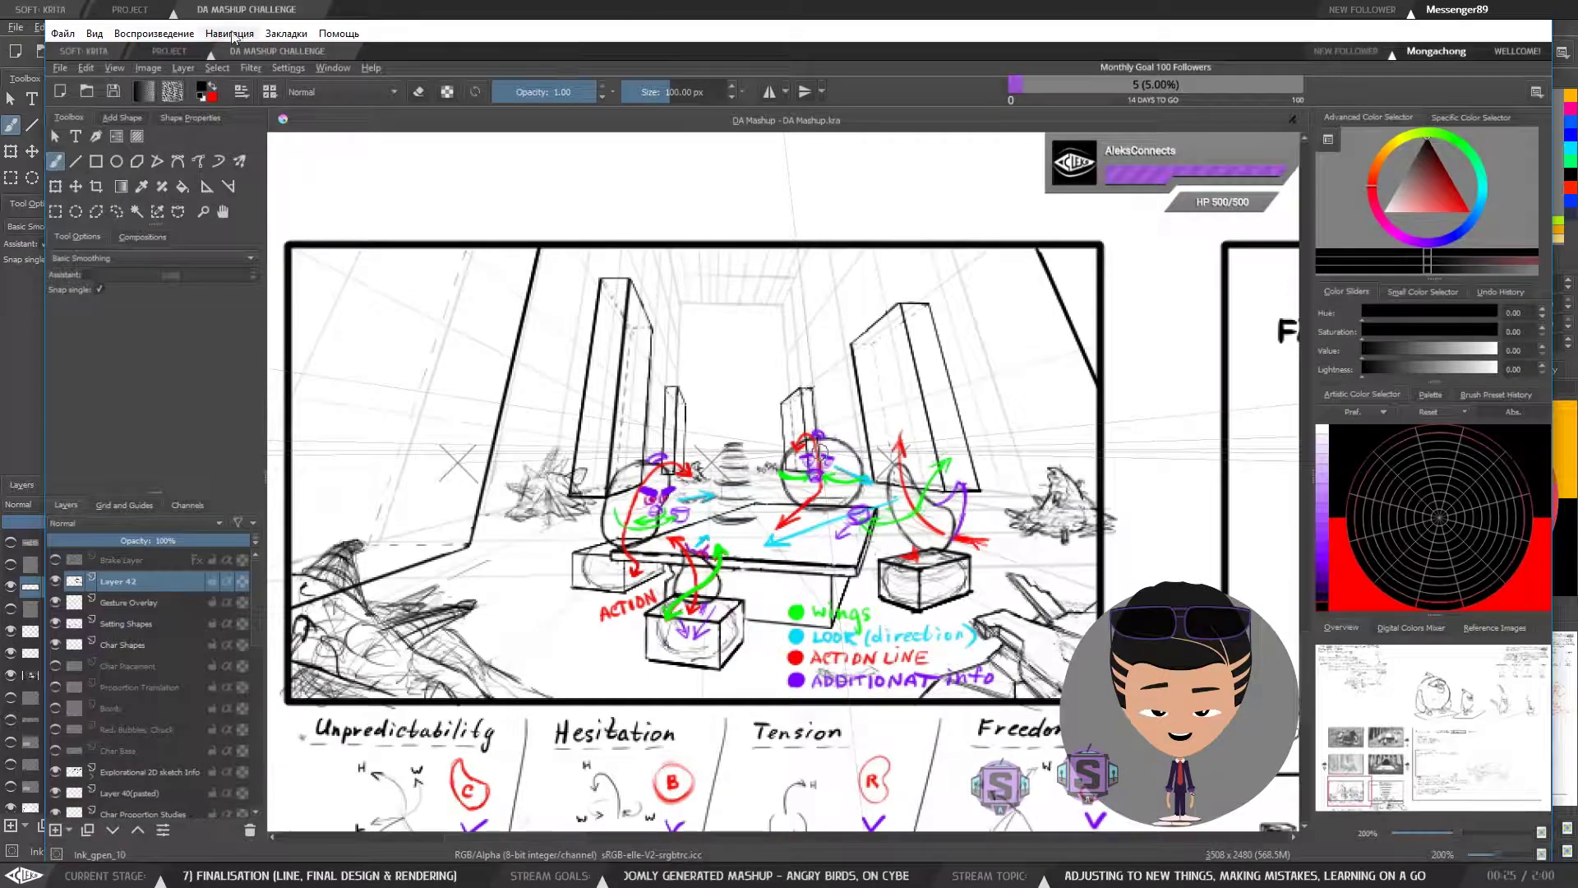
pyautogui.doubleClick(521, 17)
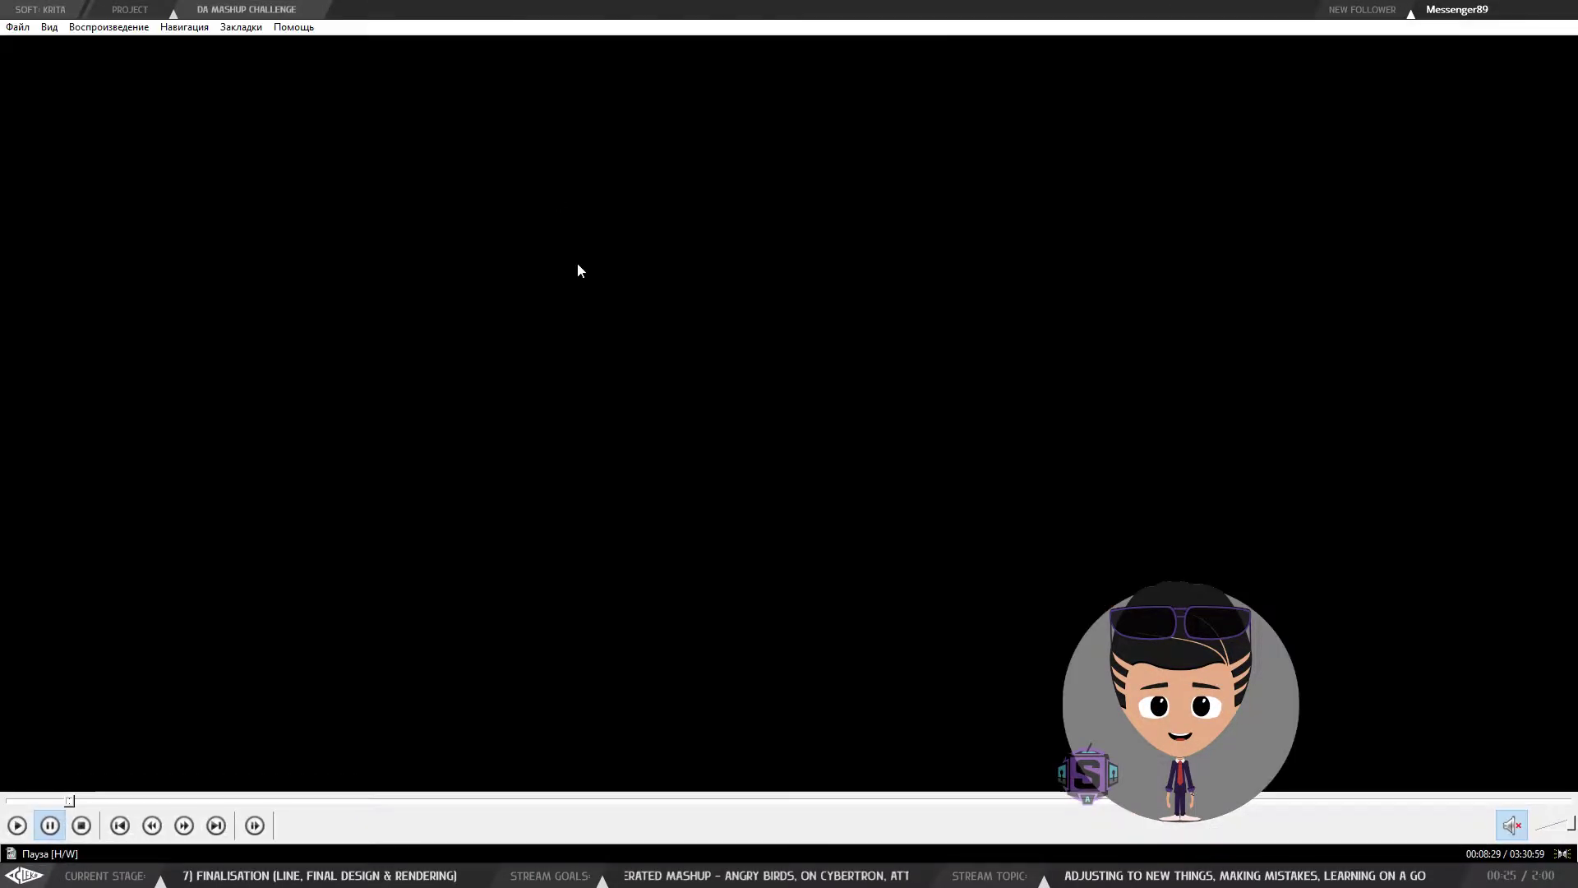
pyautogui.click(698, 121)
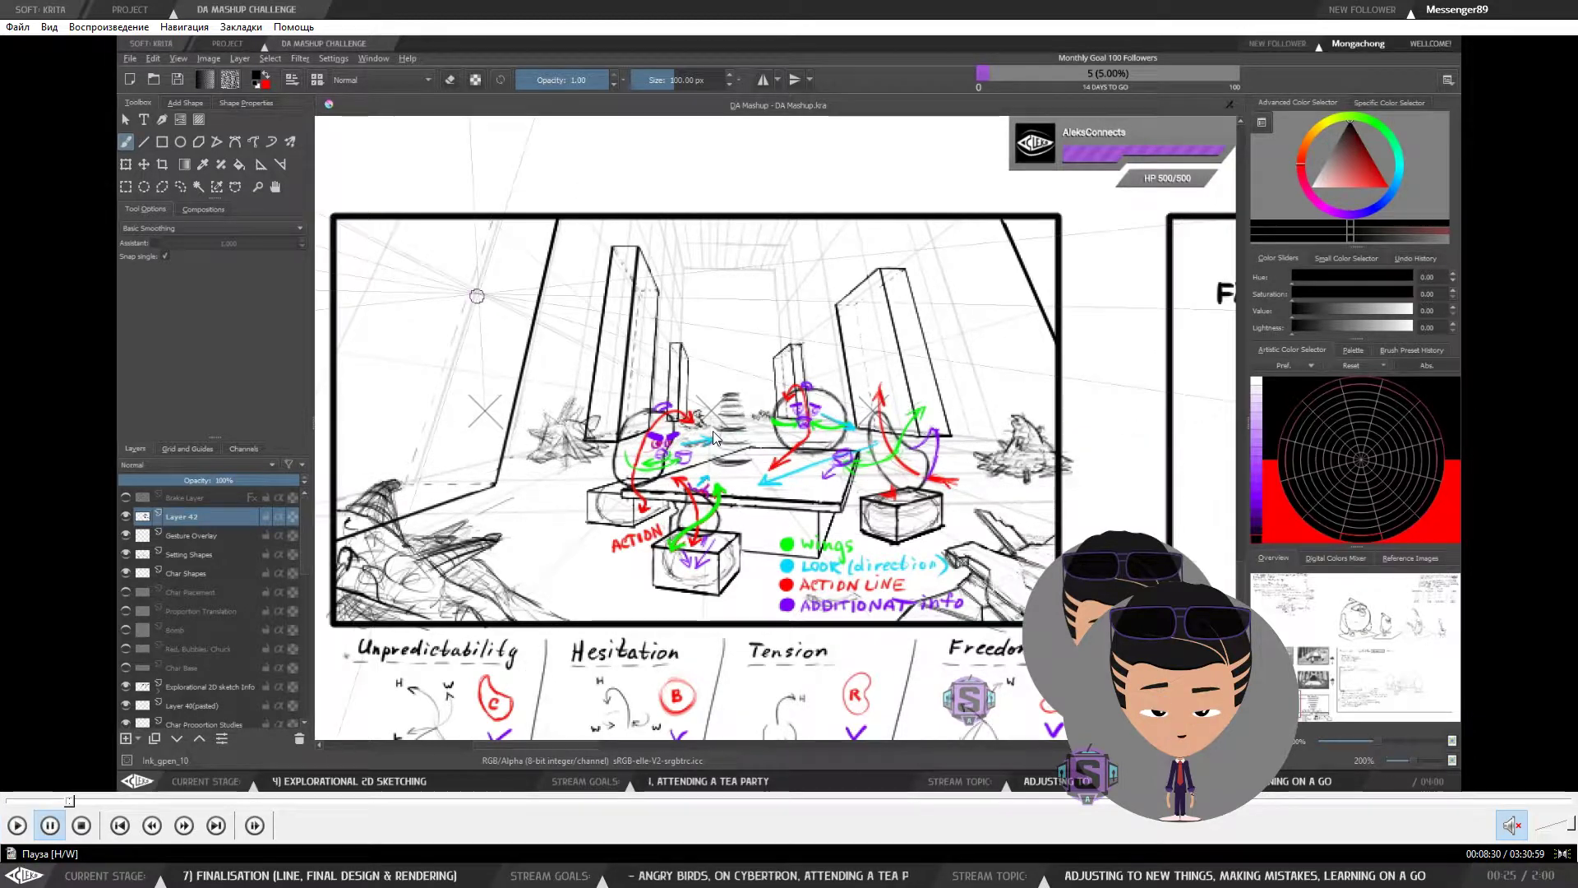
pyautogui.doubleClick(698, 473)
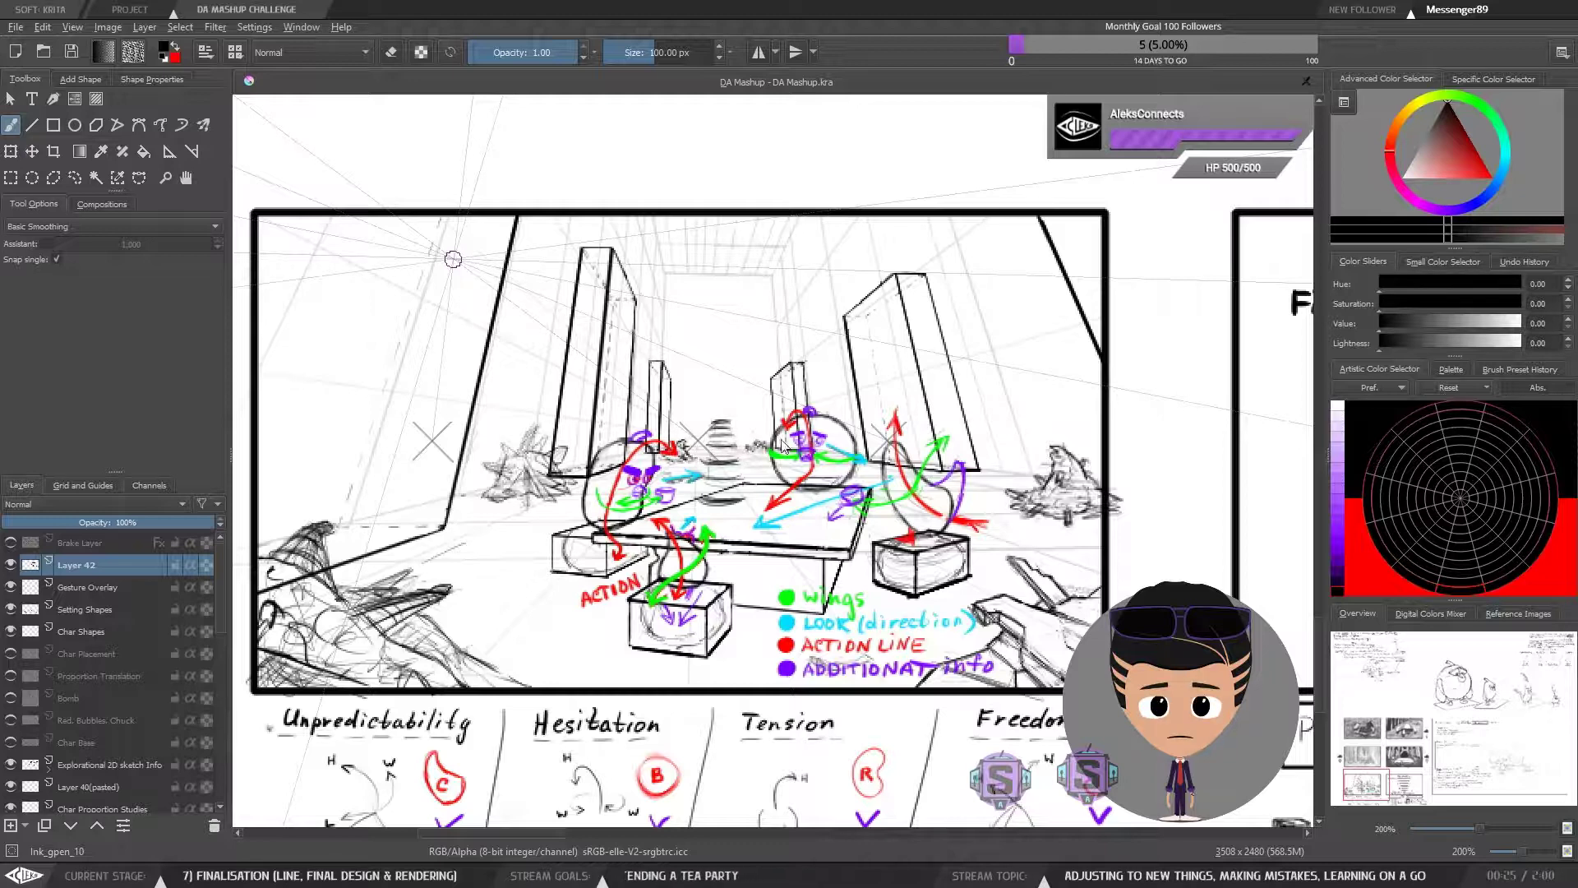
pyautogui.doubleClick(1112, 218)
pyautogui.doubleClick(1137, 65)
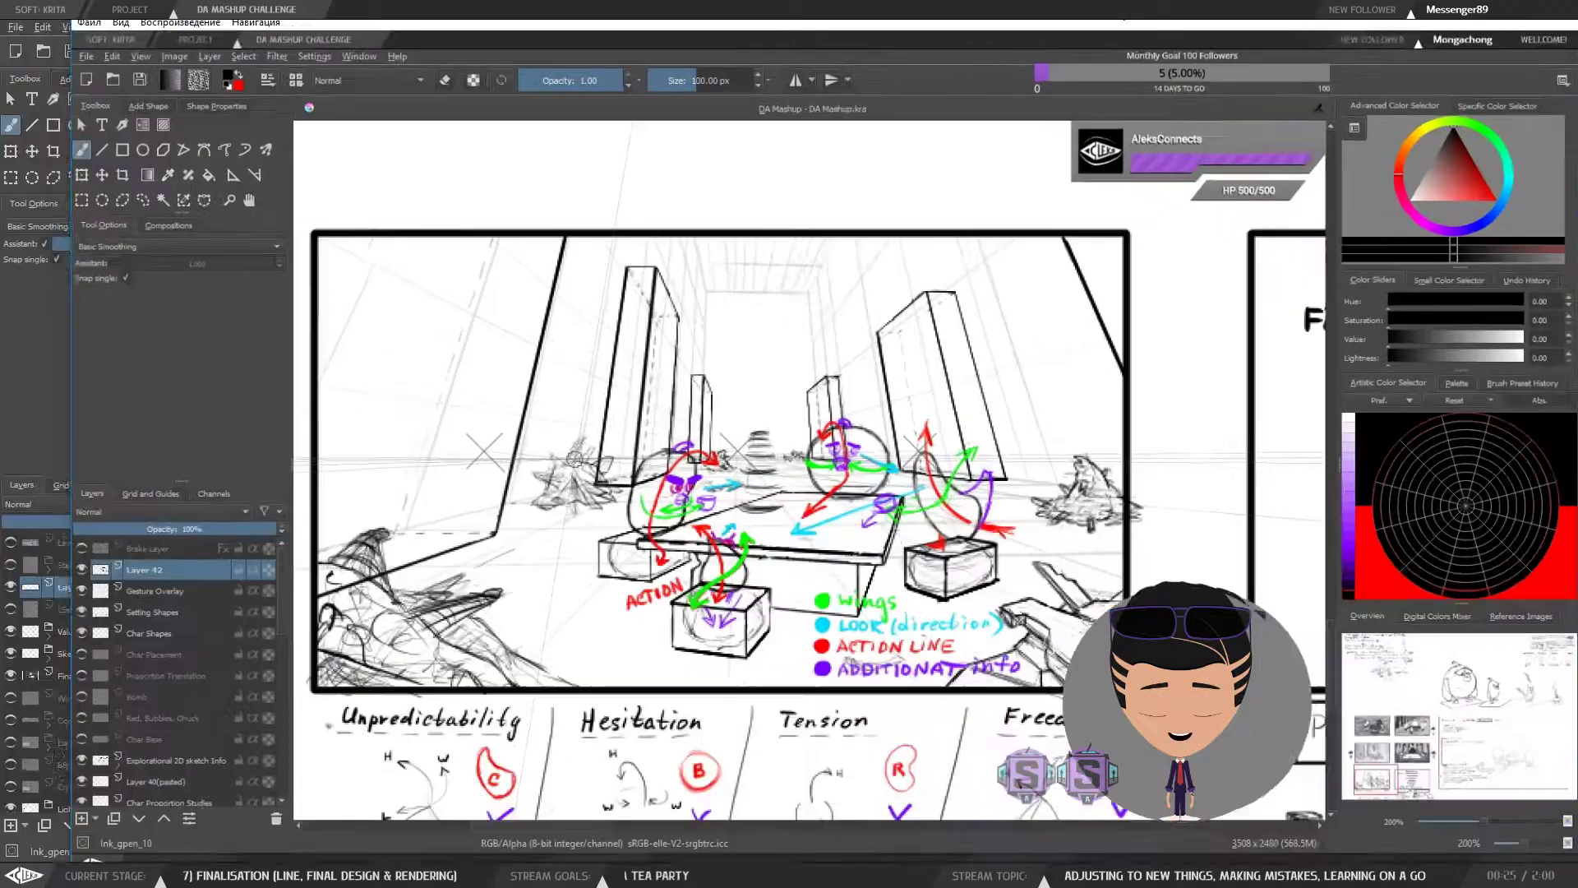
pyautogui.hotkey('alt', 'Tab')
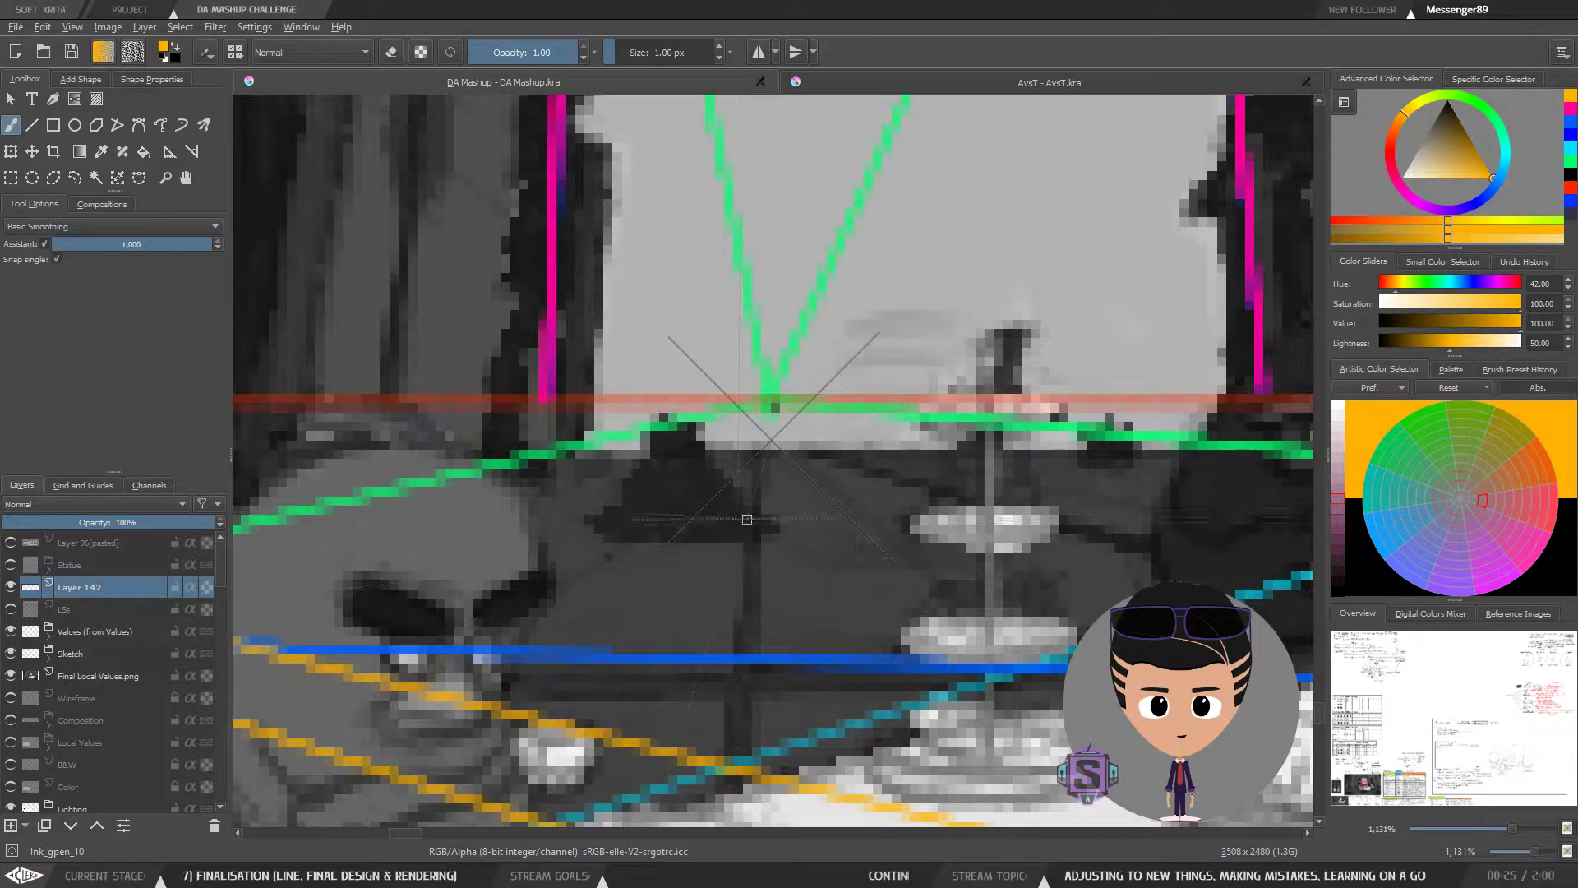
# Step: Try Layer 142 one nudge lower at the central vanishing point and move it back up
pyautogui.press('t')
pyautogui.press('Down')
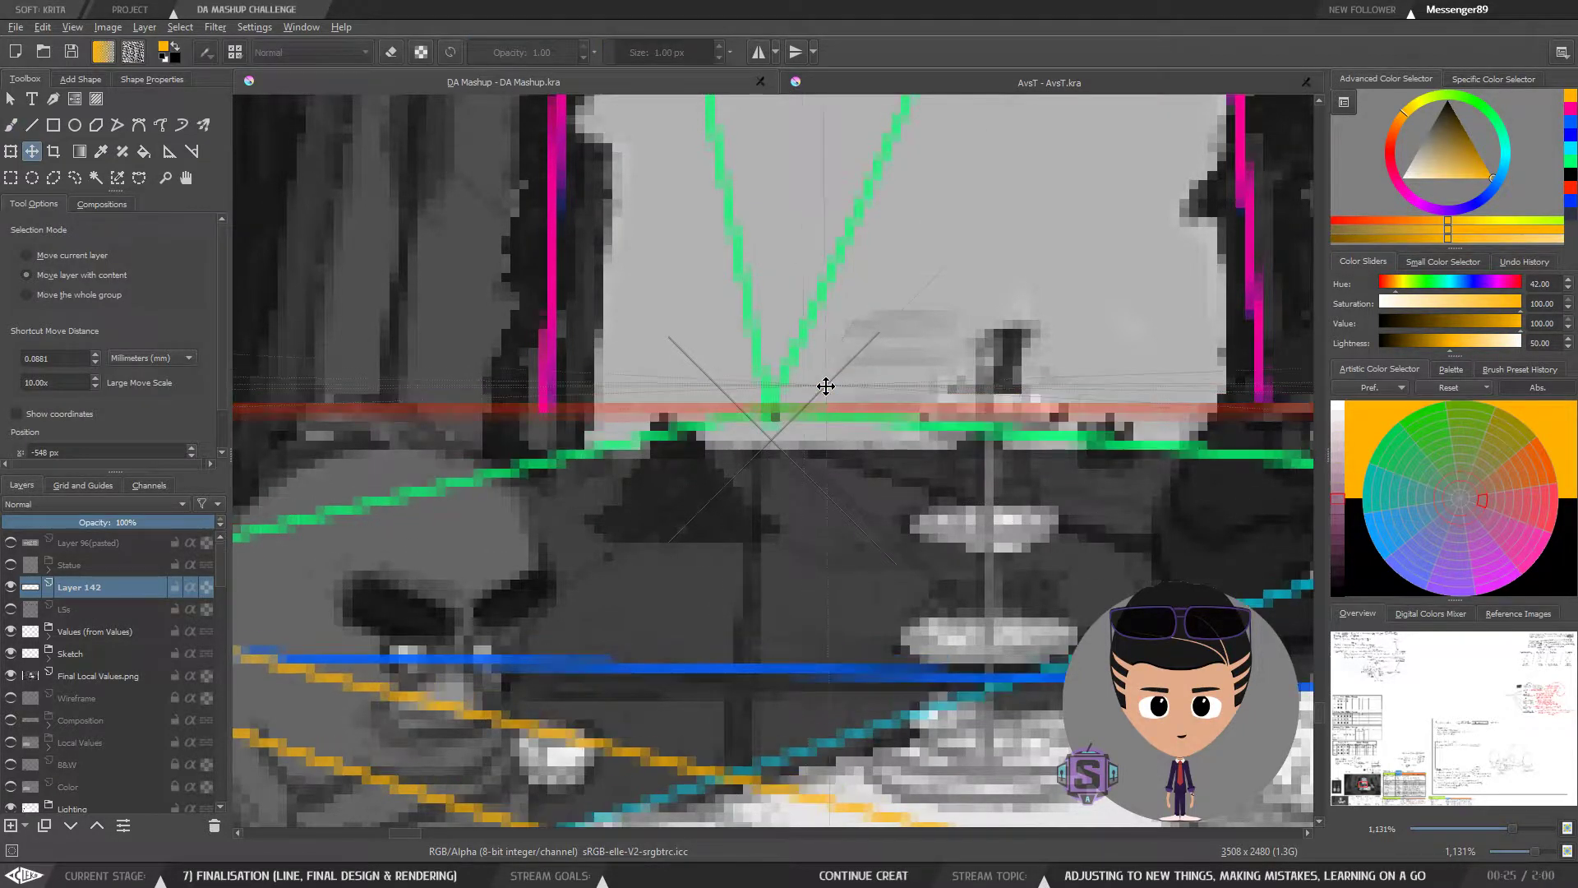
pyautogui.press('Up')
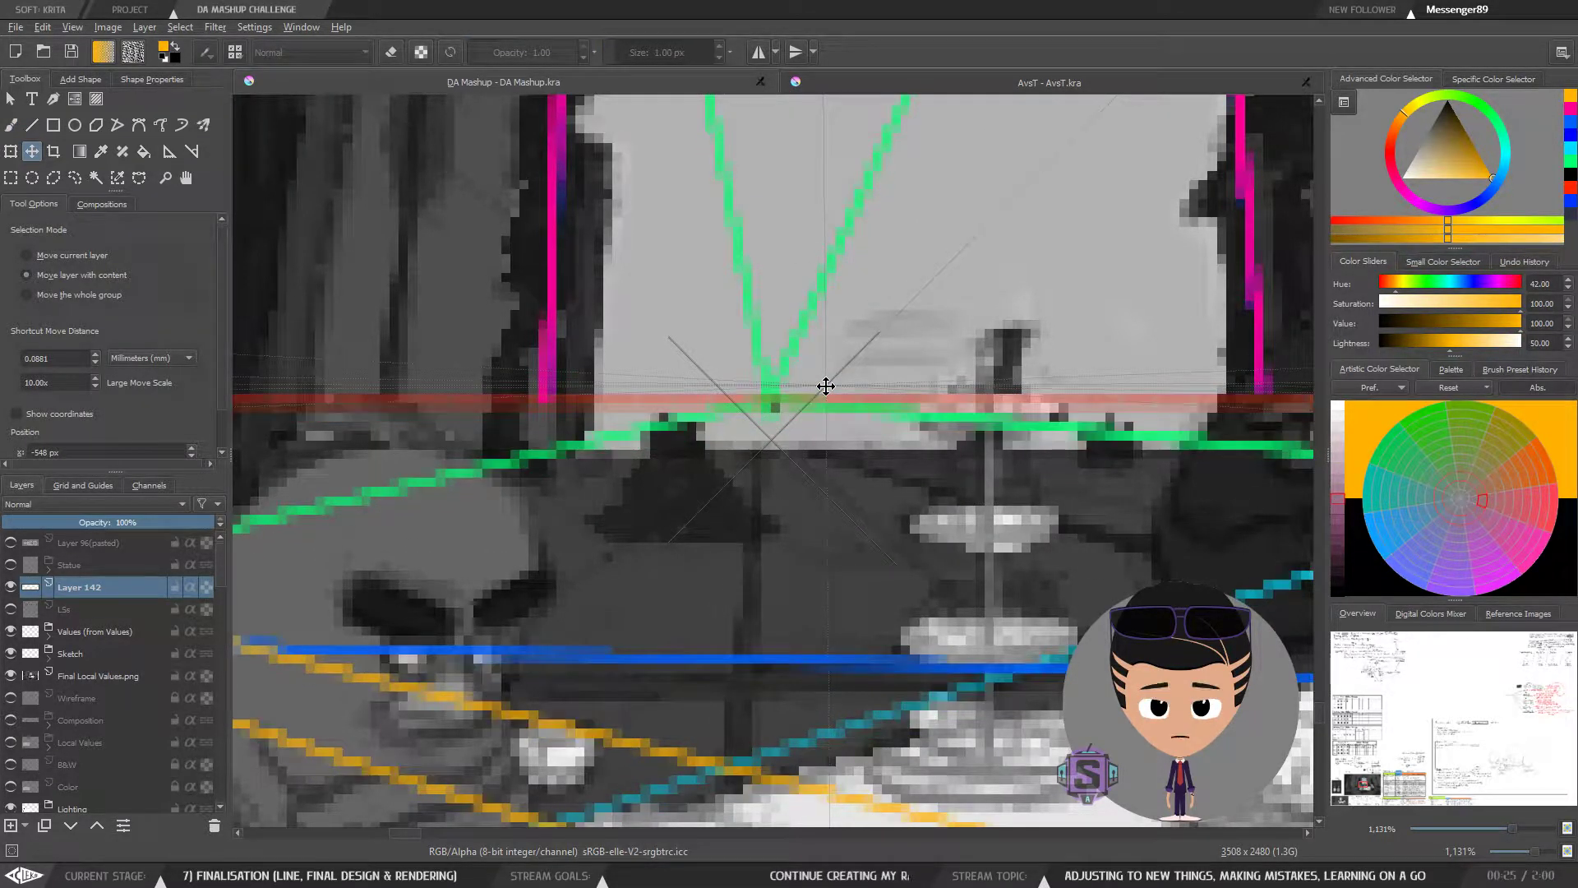
# Step: Check the guides of Layer 142 against the doorway, the table and the left vanishing point across the picture
pyautogui.scroll(-5, 815, 390)
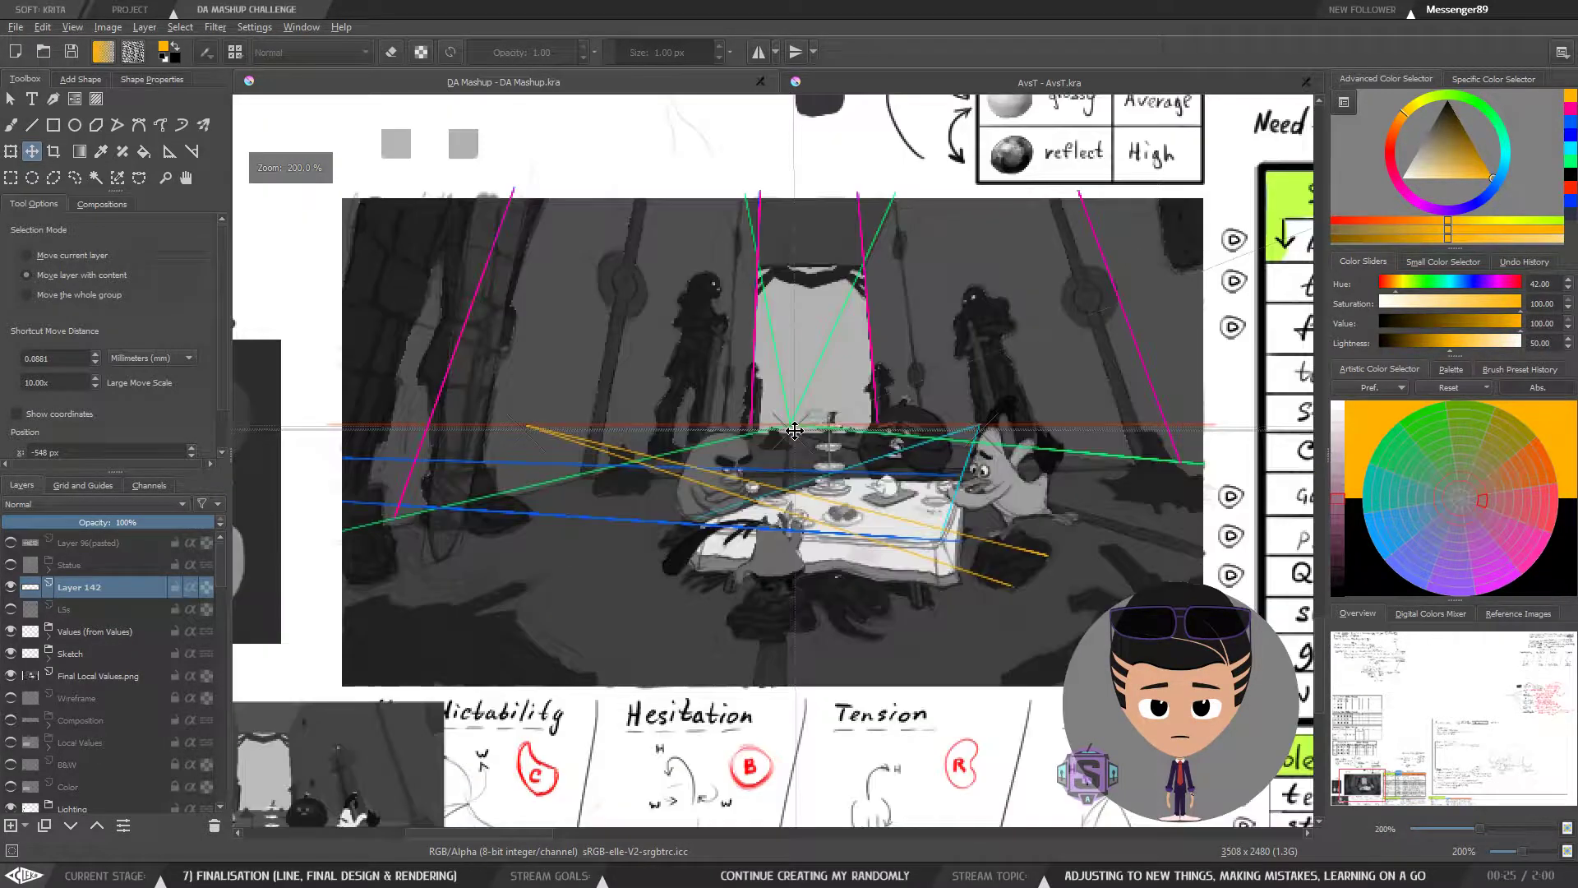
pyautogui.scroll(-2, 794, 431)
pyautogui.scroll(6, 679, 375)
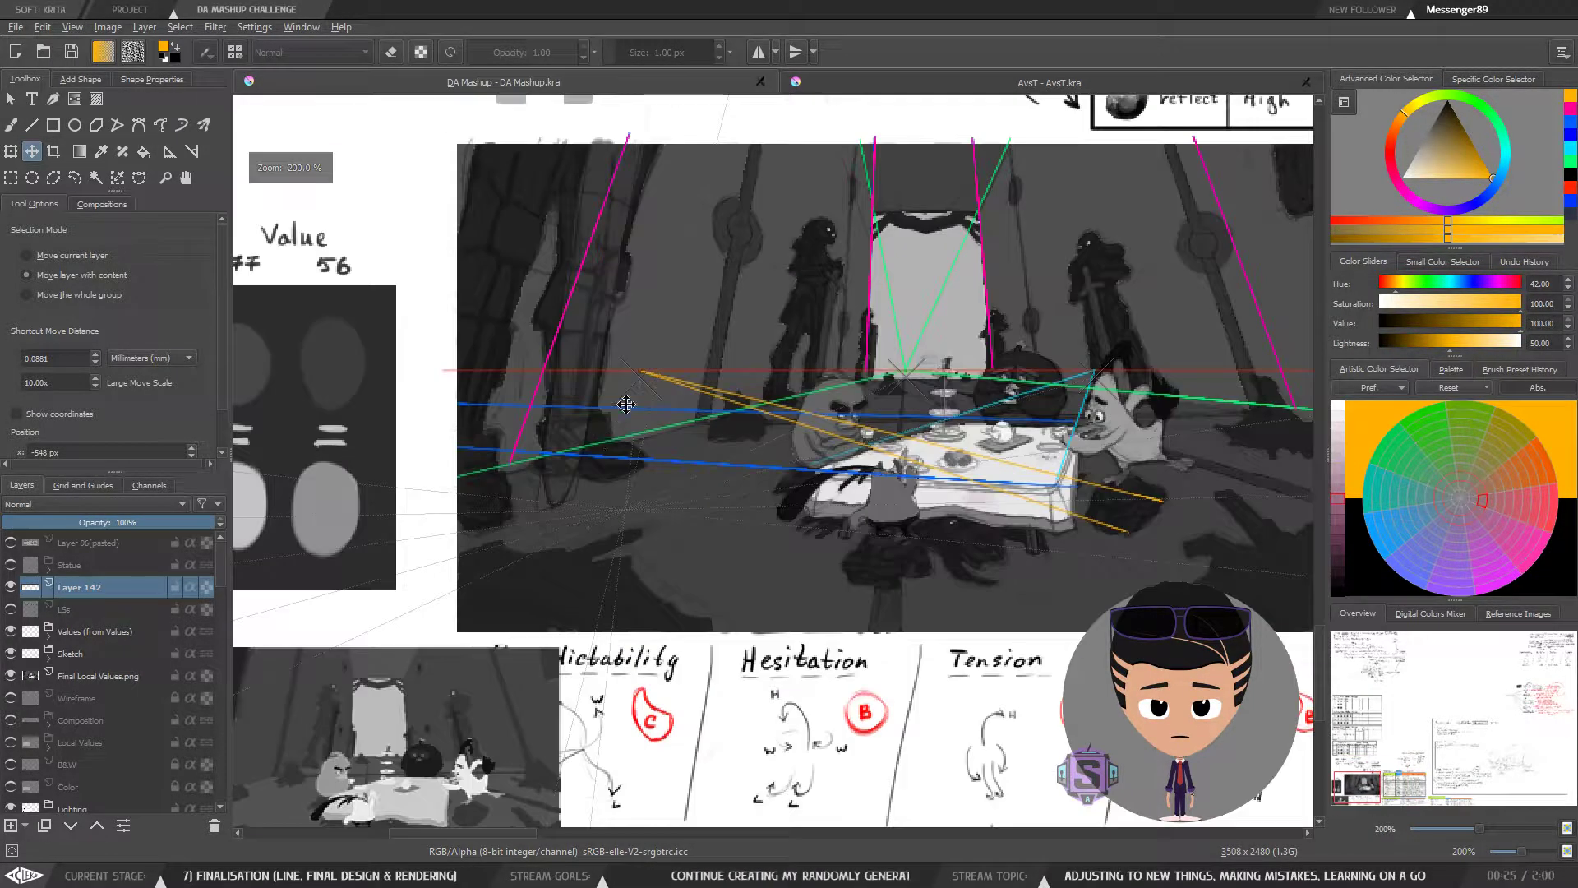
pyautogui.scroll(-5, 680, 362)
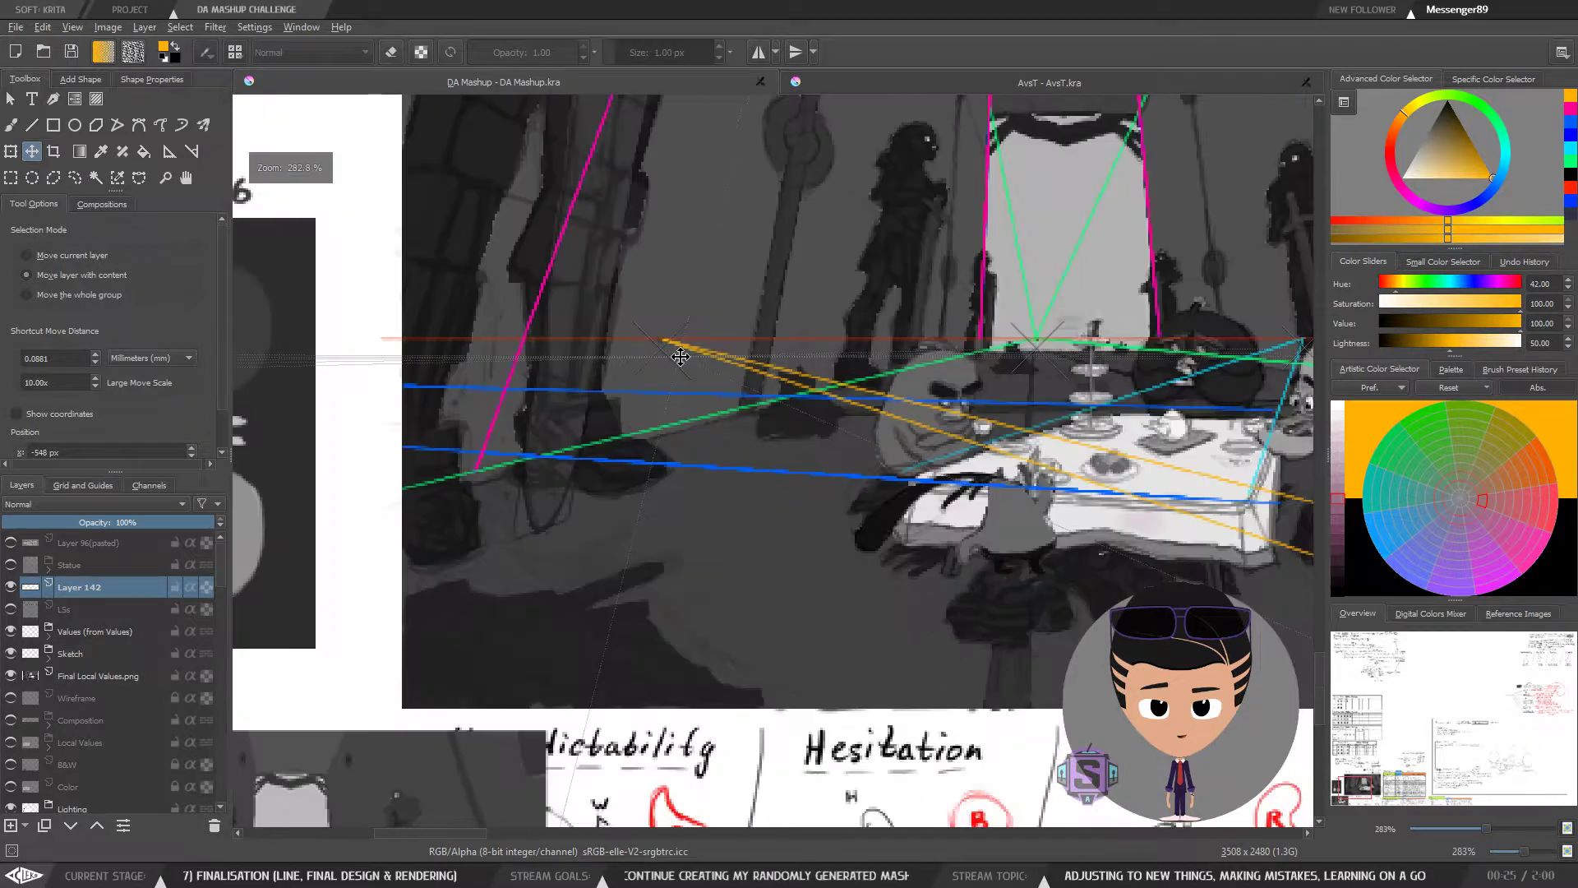
pyautogui.scroll(-2, 681, 356)
pyautogui.moveTo(679, 402); pyautogui.dragTo(764, 425)
pyautogui.scroll(4, 927, 377)
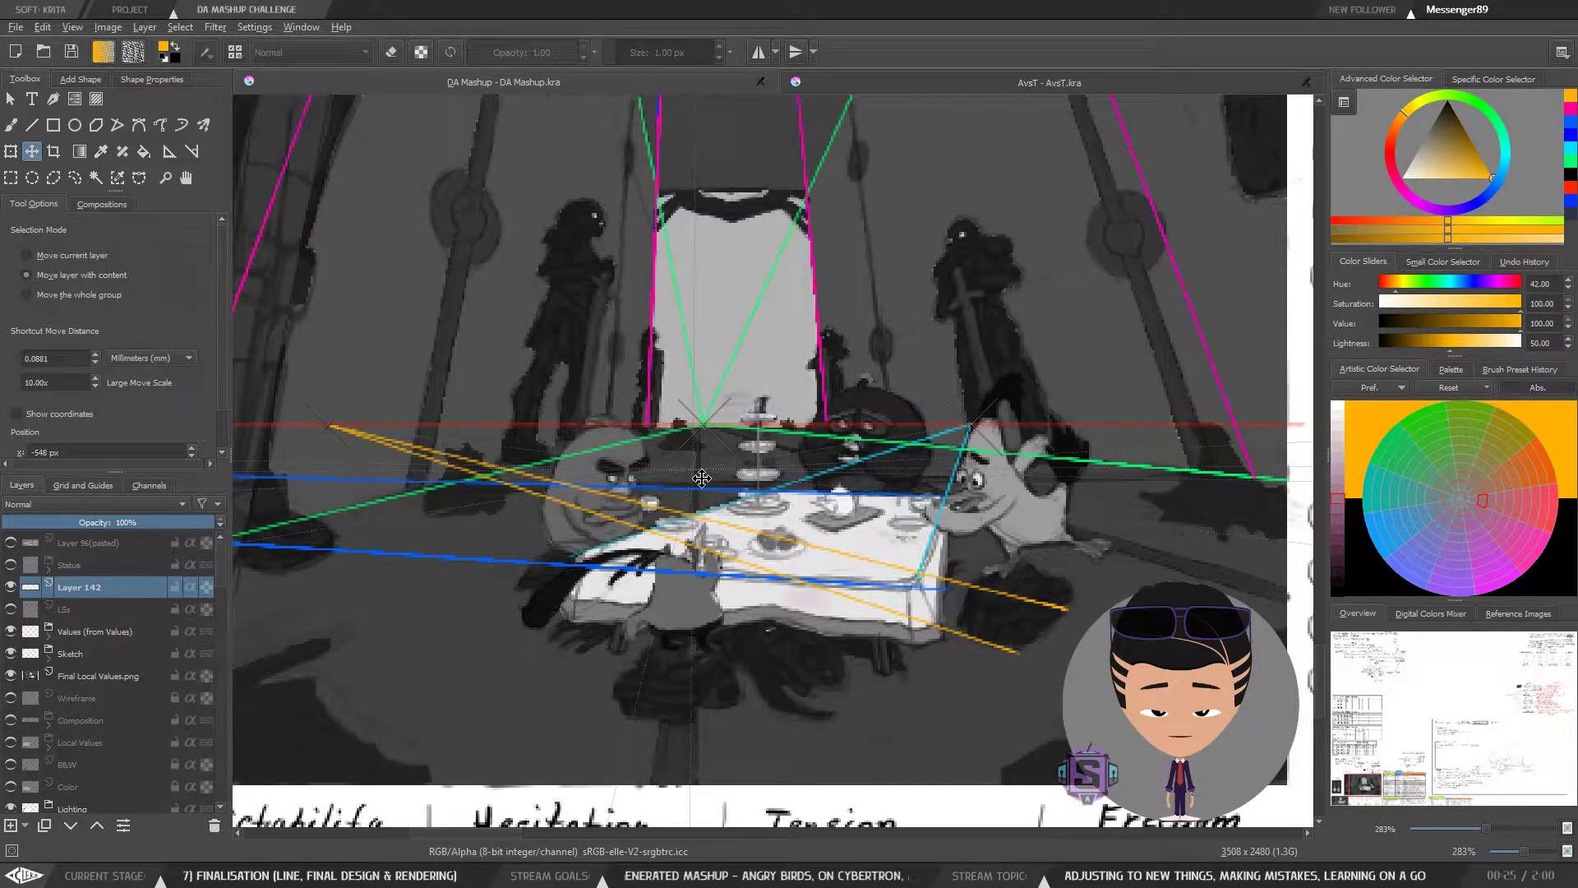
pyautogui.scroll(1, 701, 471)
pyautogui.scroll(-4, 702, 461)
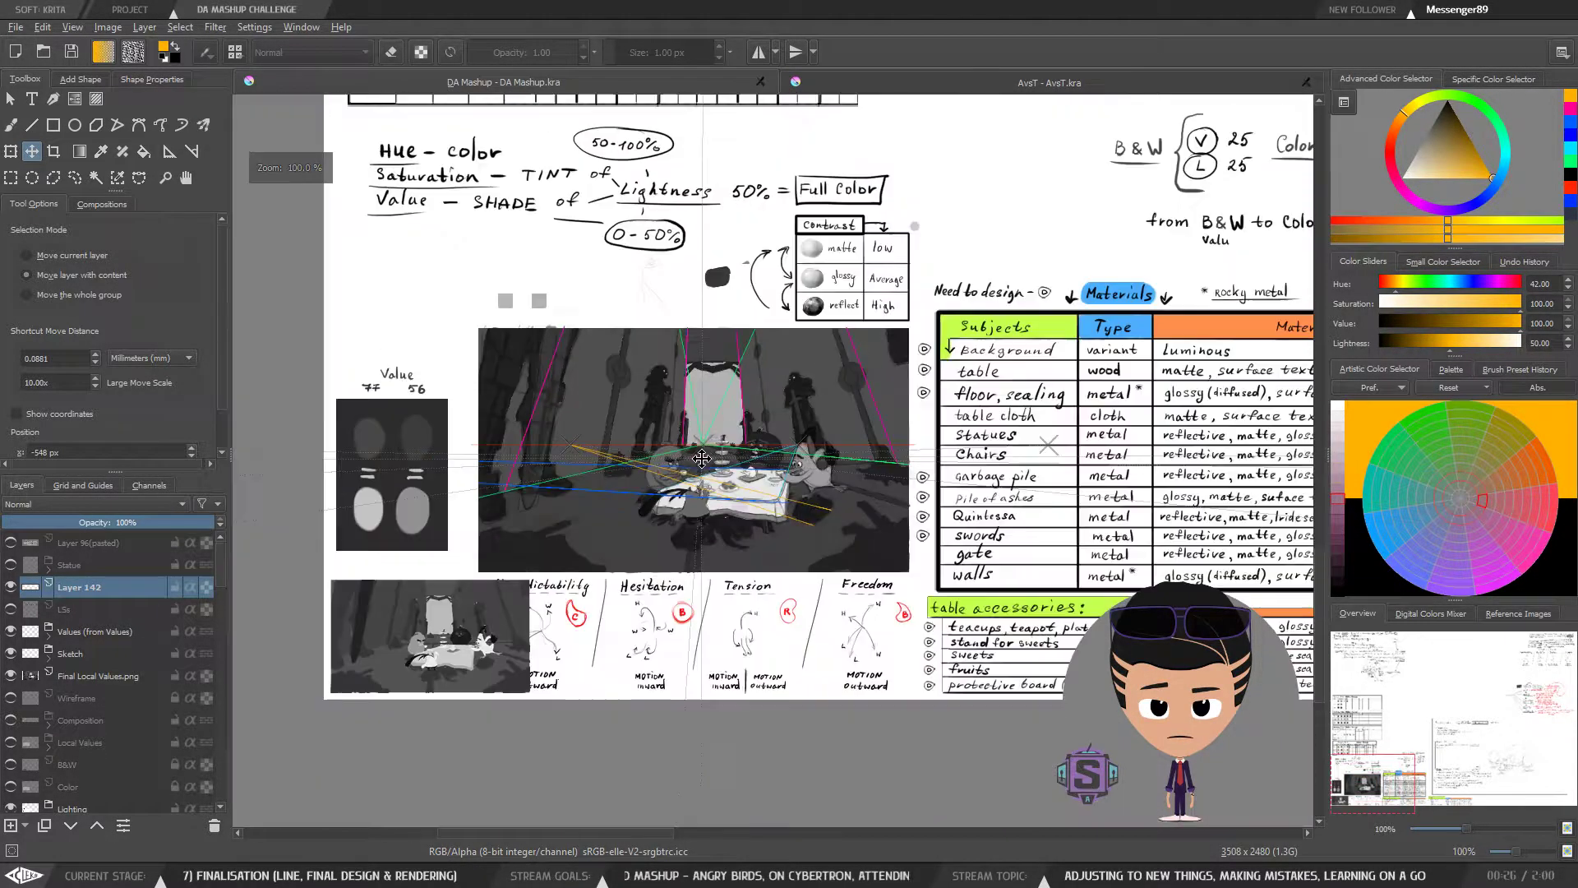
# Step: Survey the surrounding canvas notes and the distant perspective assistant points to the right of the picture
pyautogui.moveTo(624, 504); pyautogui.dragTo(530, 491)
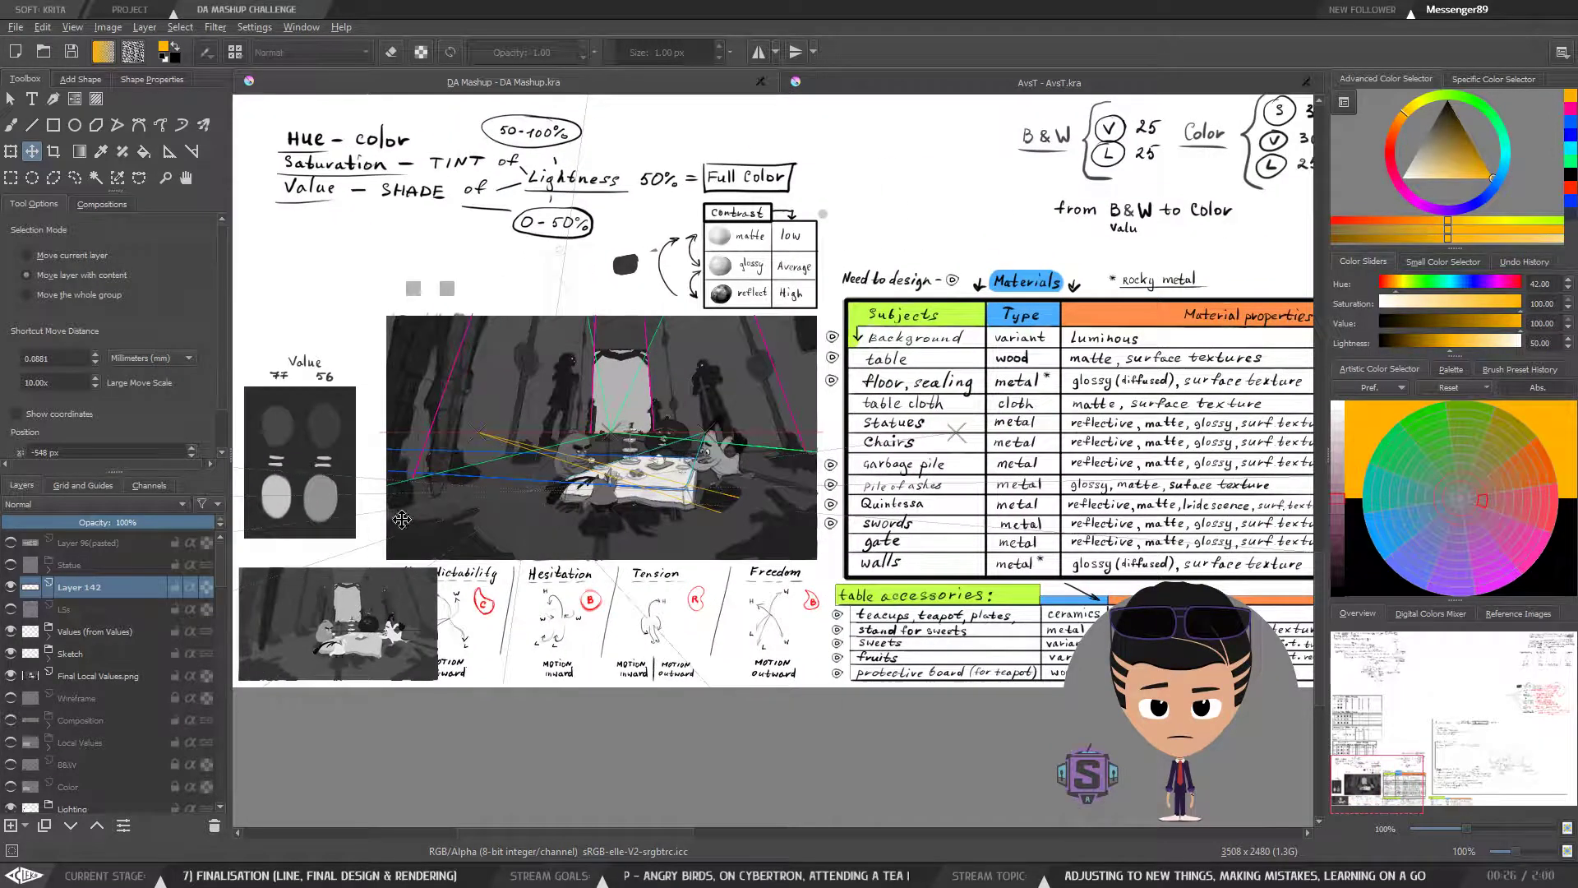
pyautogui.scroll(-2, 820, 482)
pyautogui.moveTo(1242, 460); pyautogui.dragTo(627, 458)
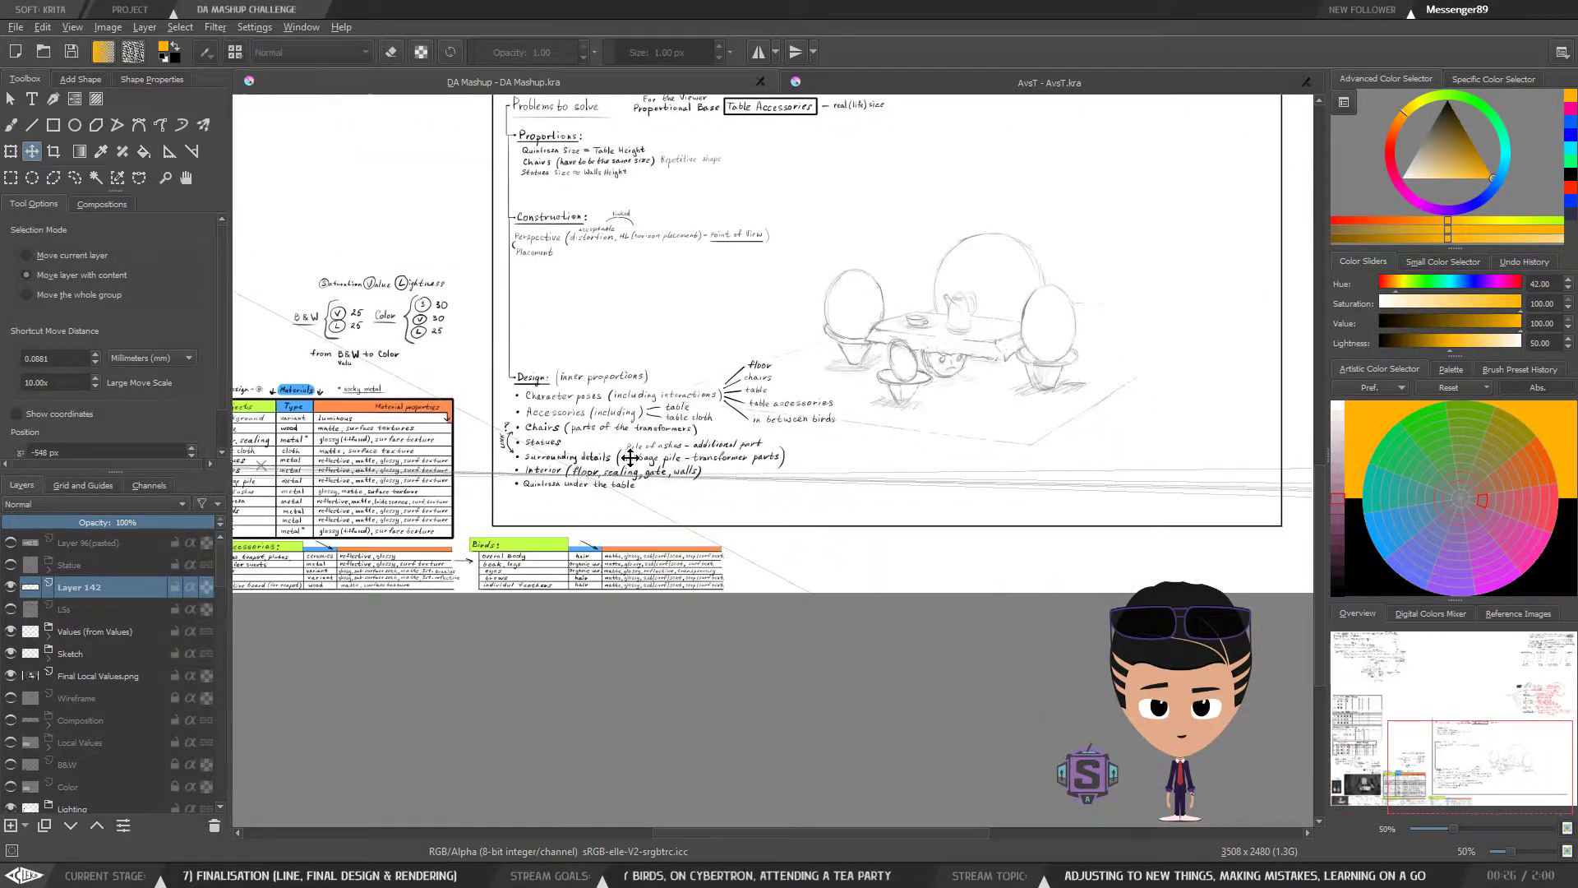
pyautogui.scroll(-3, 756, 444)
pyautogui.moveTo(1041, 456); pyautogui.dragTo(954, 461)
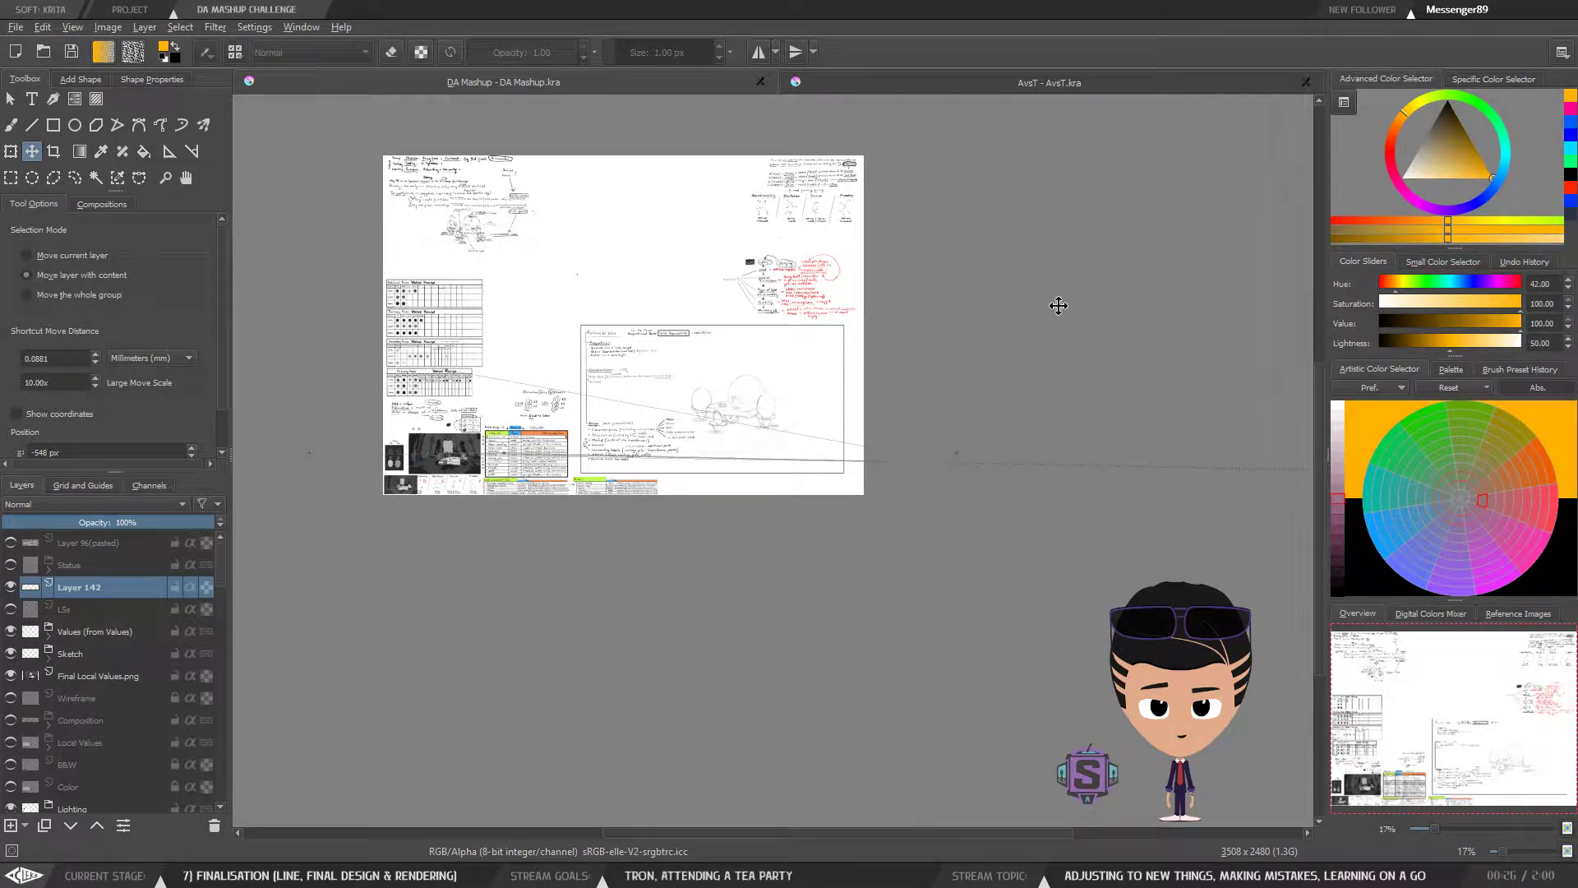
pyautogui.scroll(2, 765, 451)
pyautogui.moveTo(717, 491); pyautogui.dragTo(1067, 491)
pyautogui.moveTo(485, 503)
pyautogui.mouseDown()
pyautogui.moveTo(587, 486)
pyautogui.moveTo(946, 487)
pyautogui.moveTo(722, 547)
pyautogui.mouseUp()
# Step: Set the brush colour to violet with hue 267 and draw a guide line across the floor along the tablecloth's lower edge
pyautogui.press('b')
pyautogui.scroll(4, 946, 488)
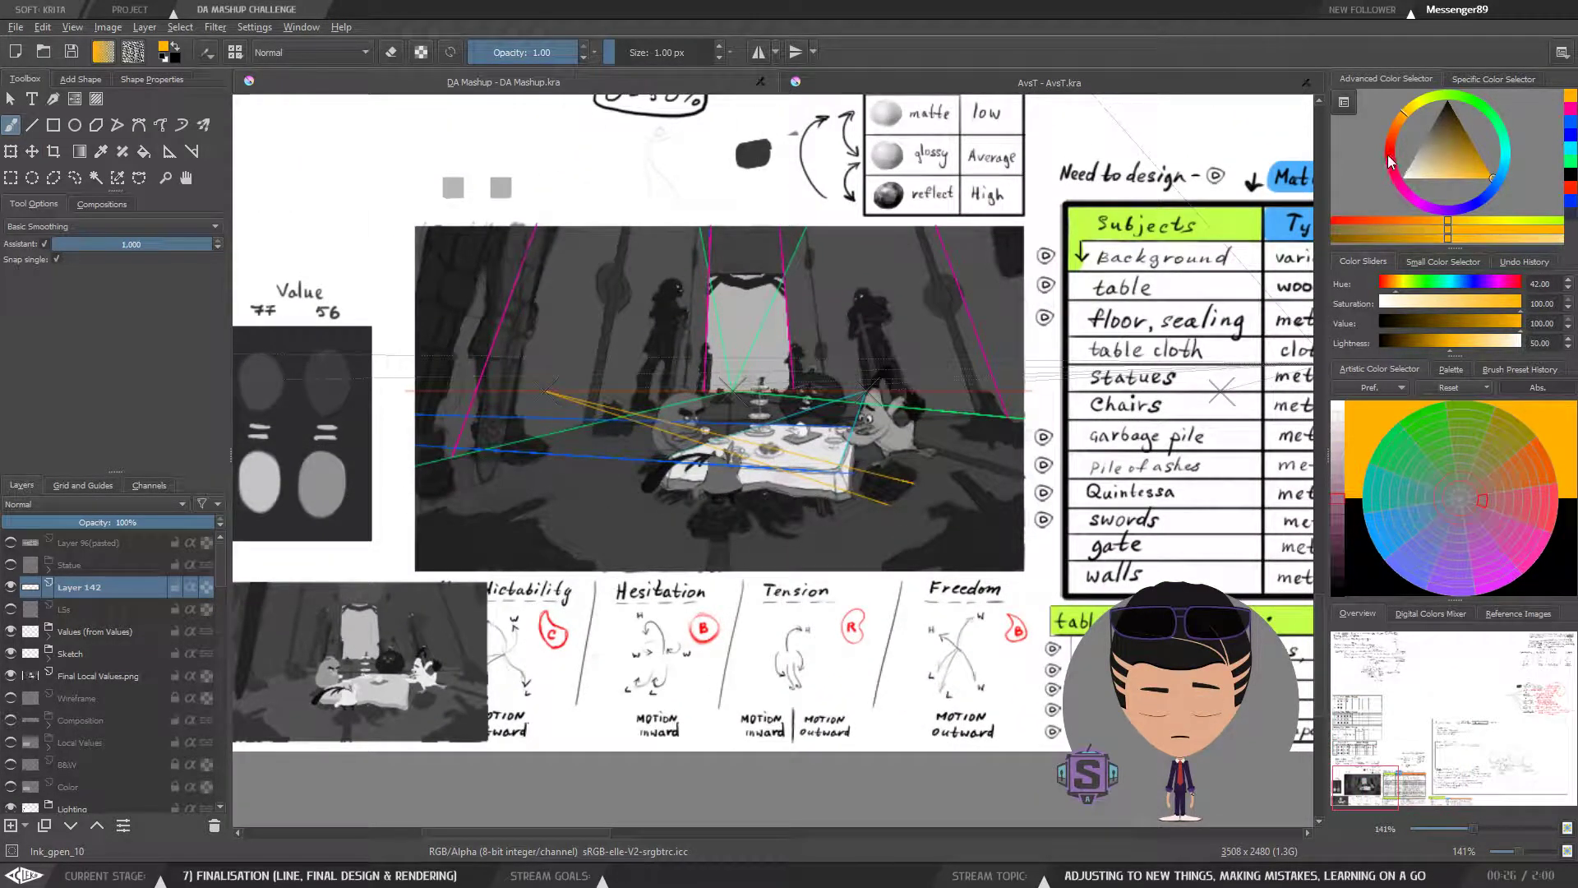
pyautogui.moveTo(1391, 162)
pyautogui.mouseDown()
pyautogui.moveTo(1476, 102)
pyautogui.moveTo(1471, 119)
pyautogui.mouseUp()
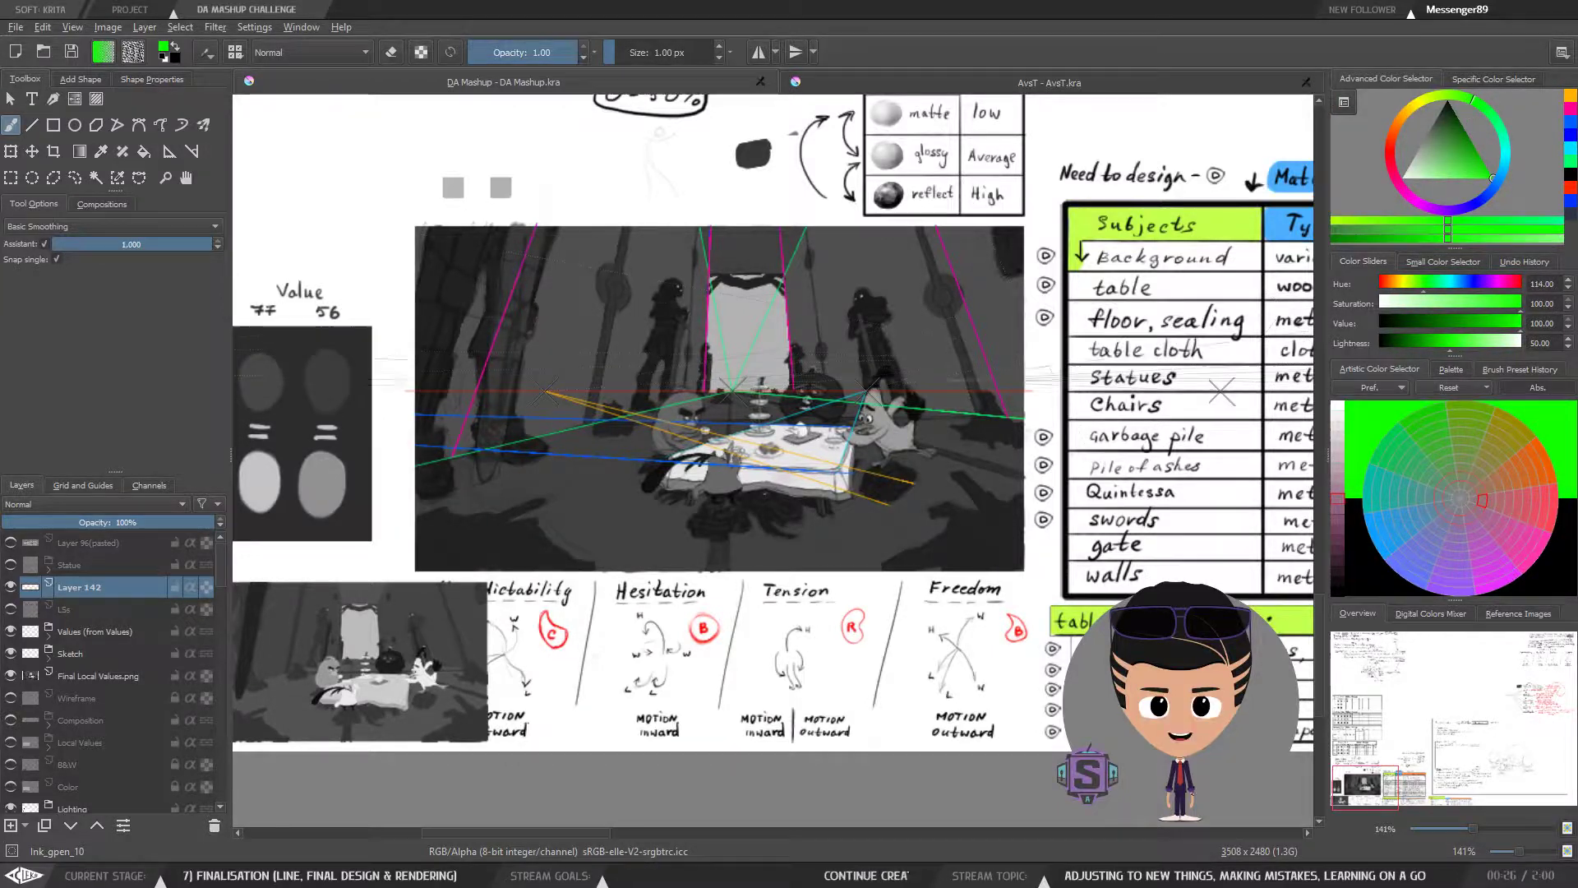
pyautogui.click(1395, 160)
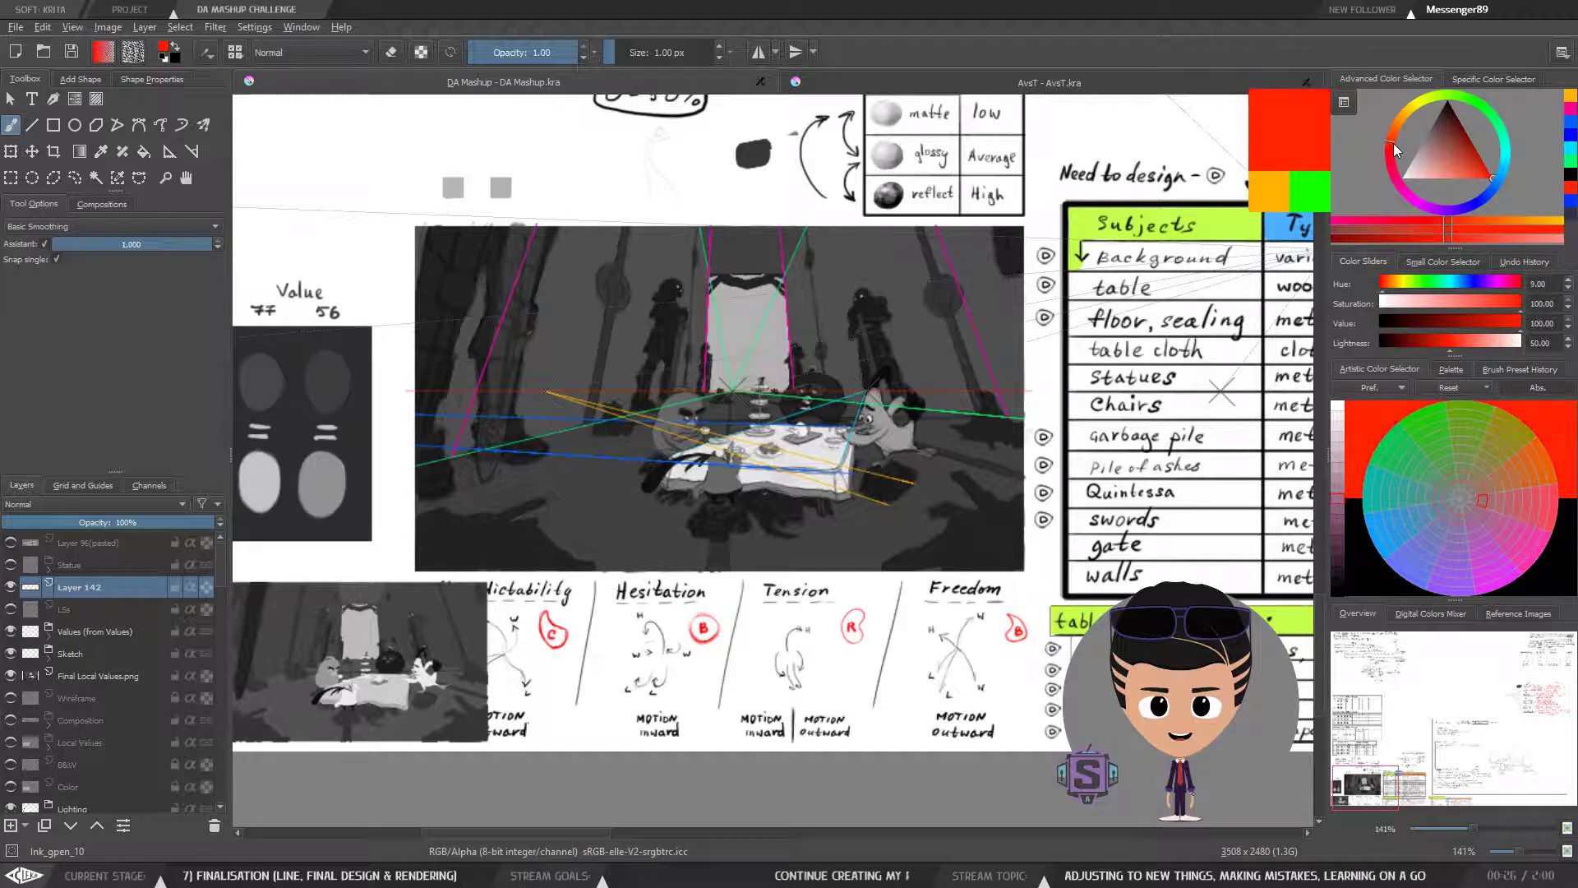
pyautogui.click(1394, 152)
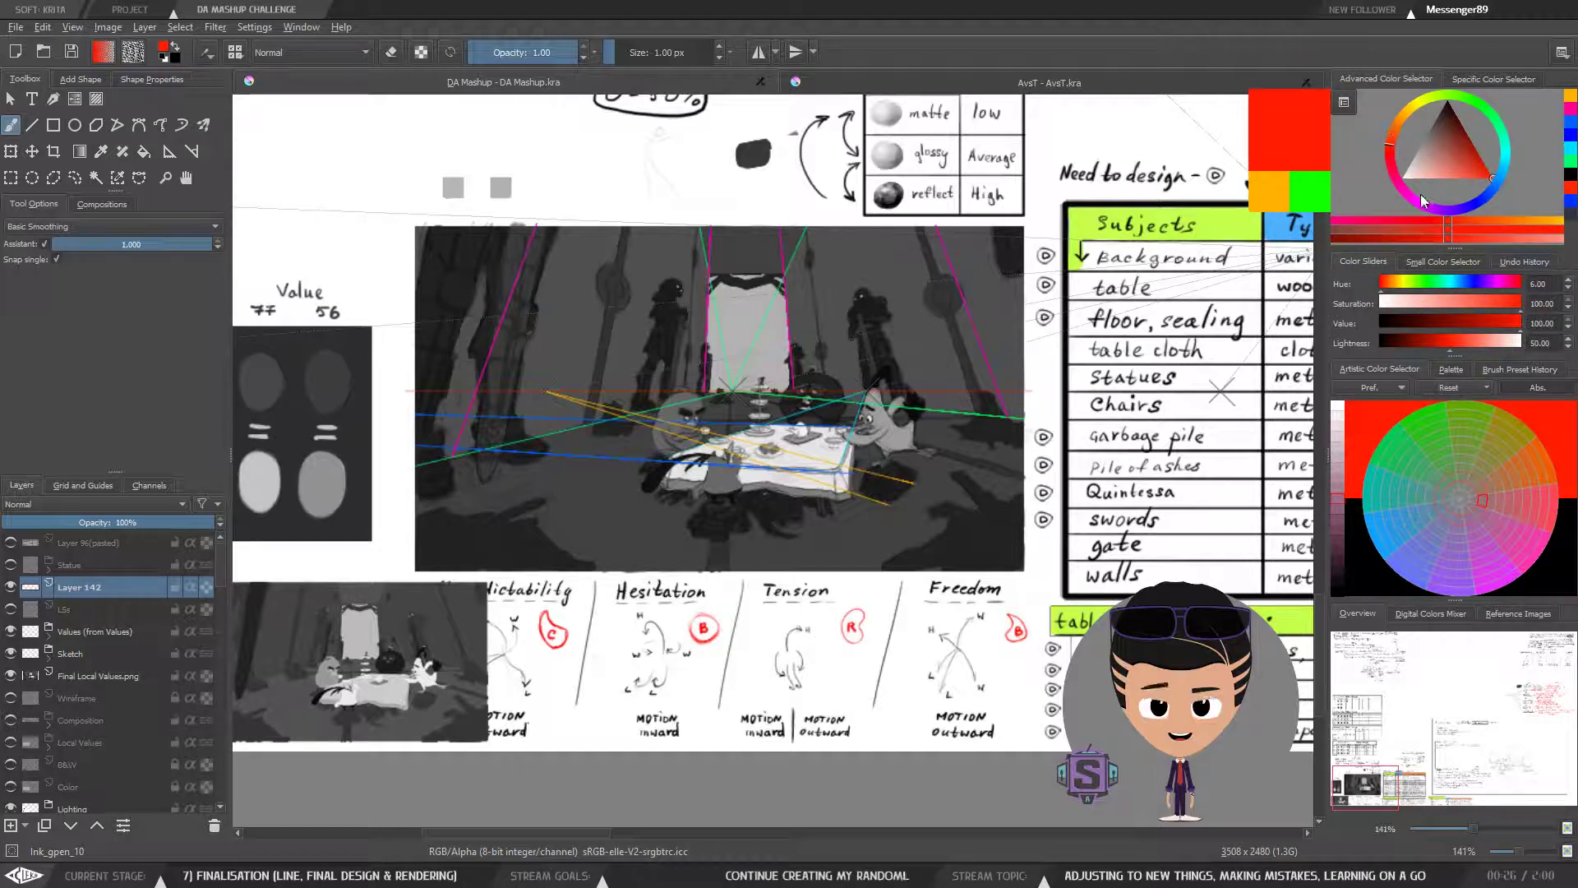
pyautogui.click(1447, 211)
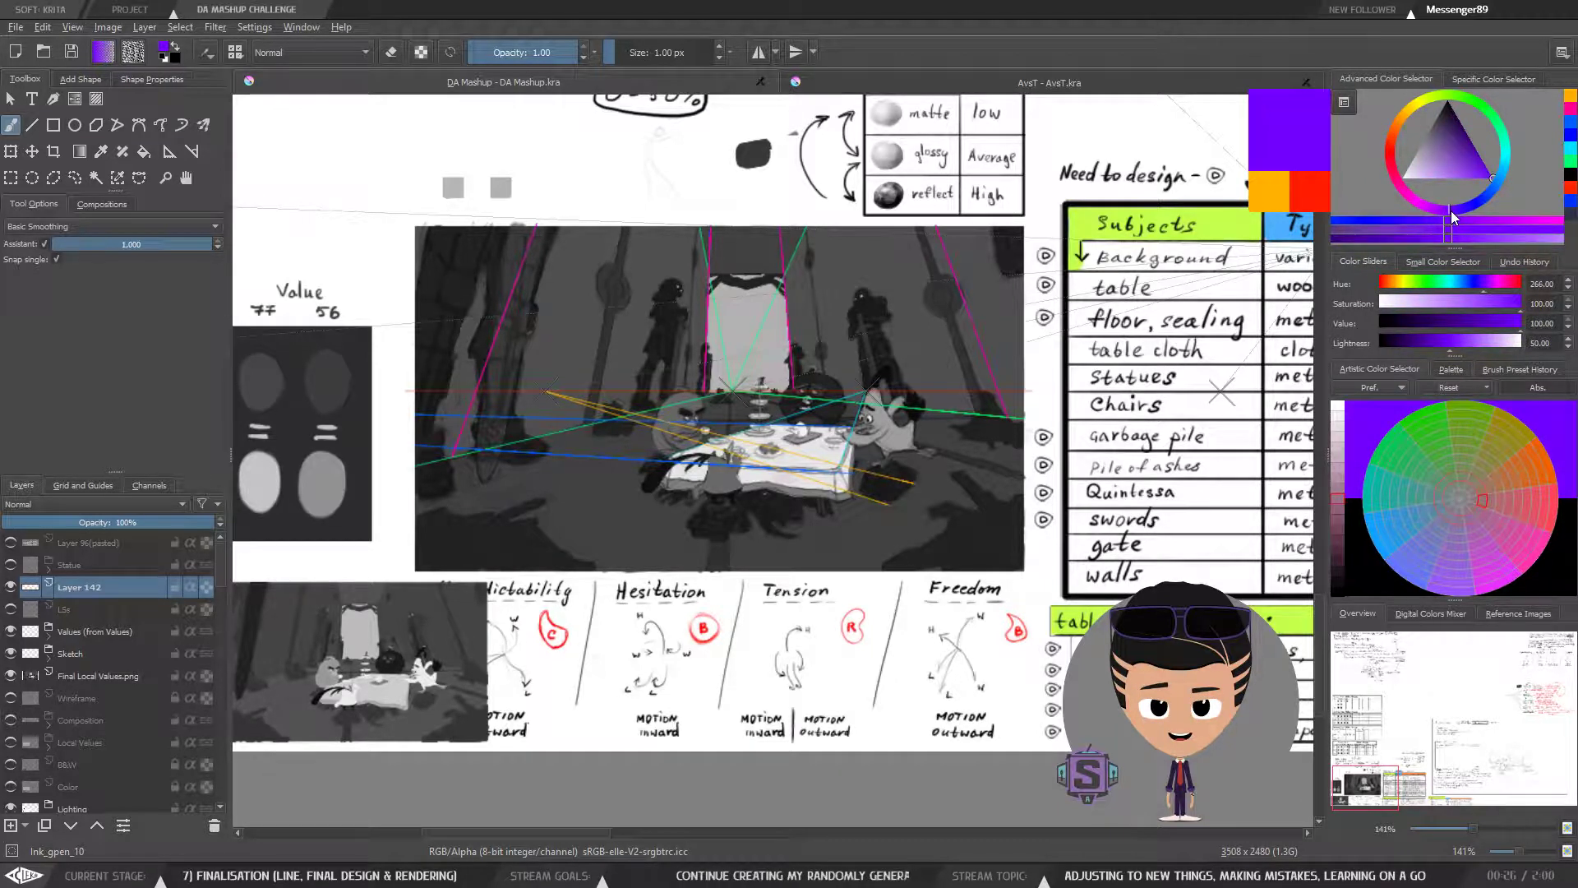
pyautogui.moveTo(1451, 211); pyautogui.dragTo(1452, 213)
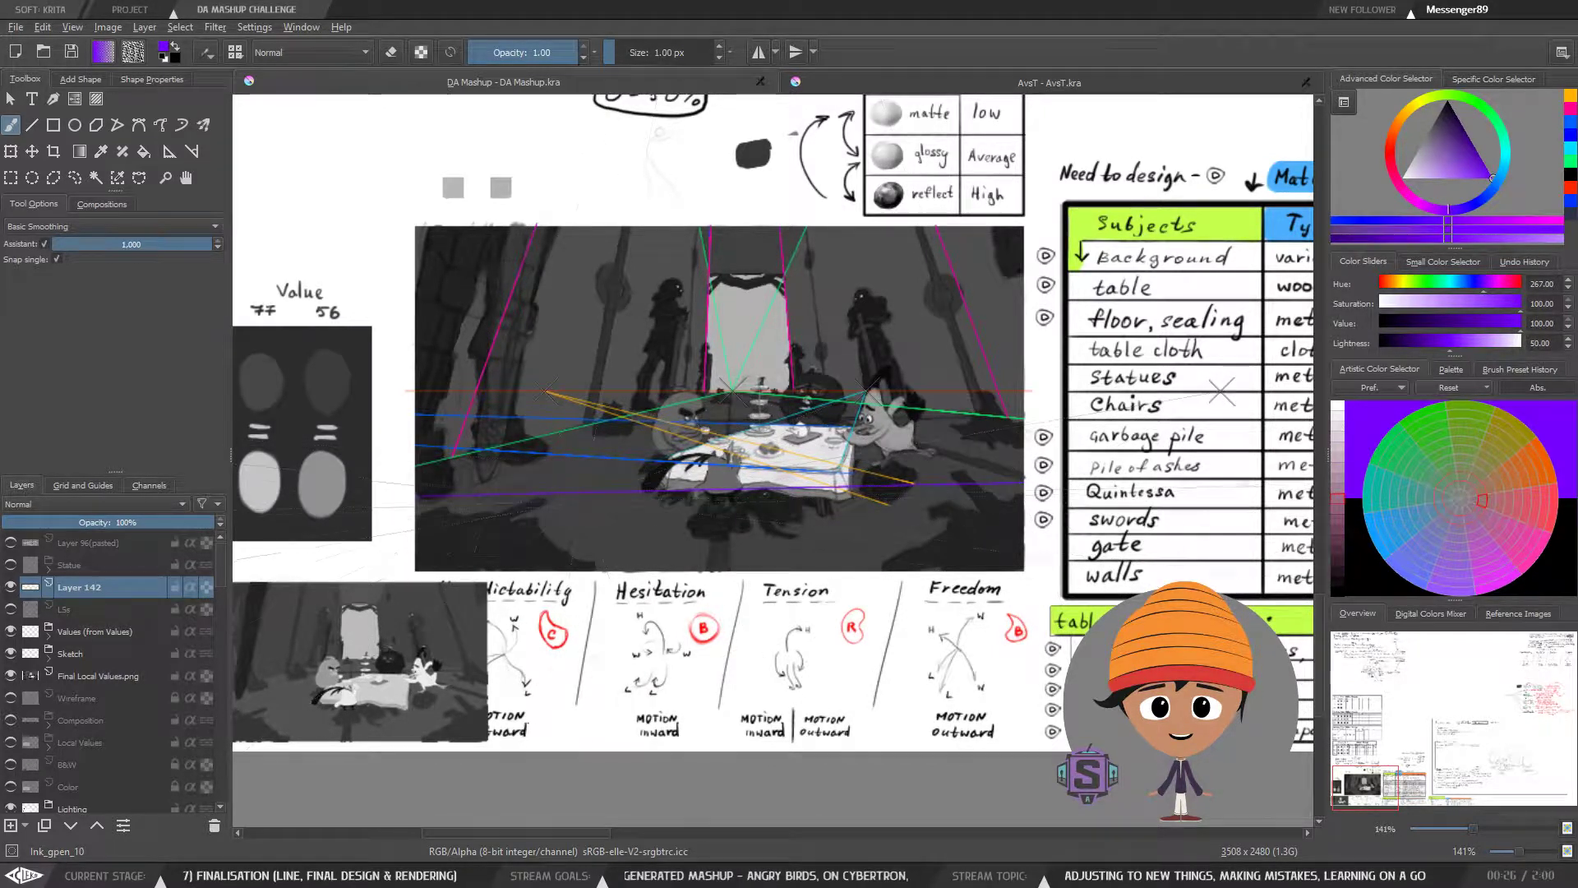
# Step: Draw a second violet guide just below the horizon, running behind the table through the birds to the right wall
pyautogui.hotkey('ctrl', '+')
pyautogui.hotkey('ctrl', '+')
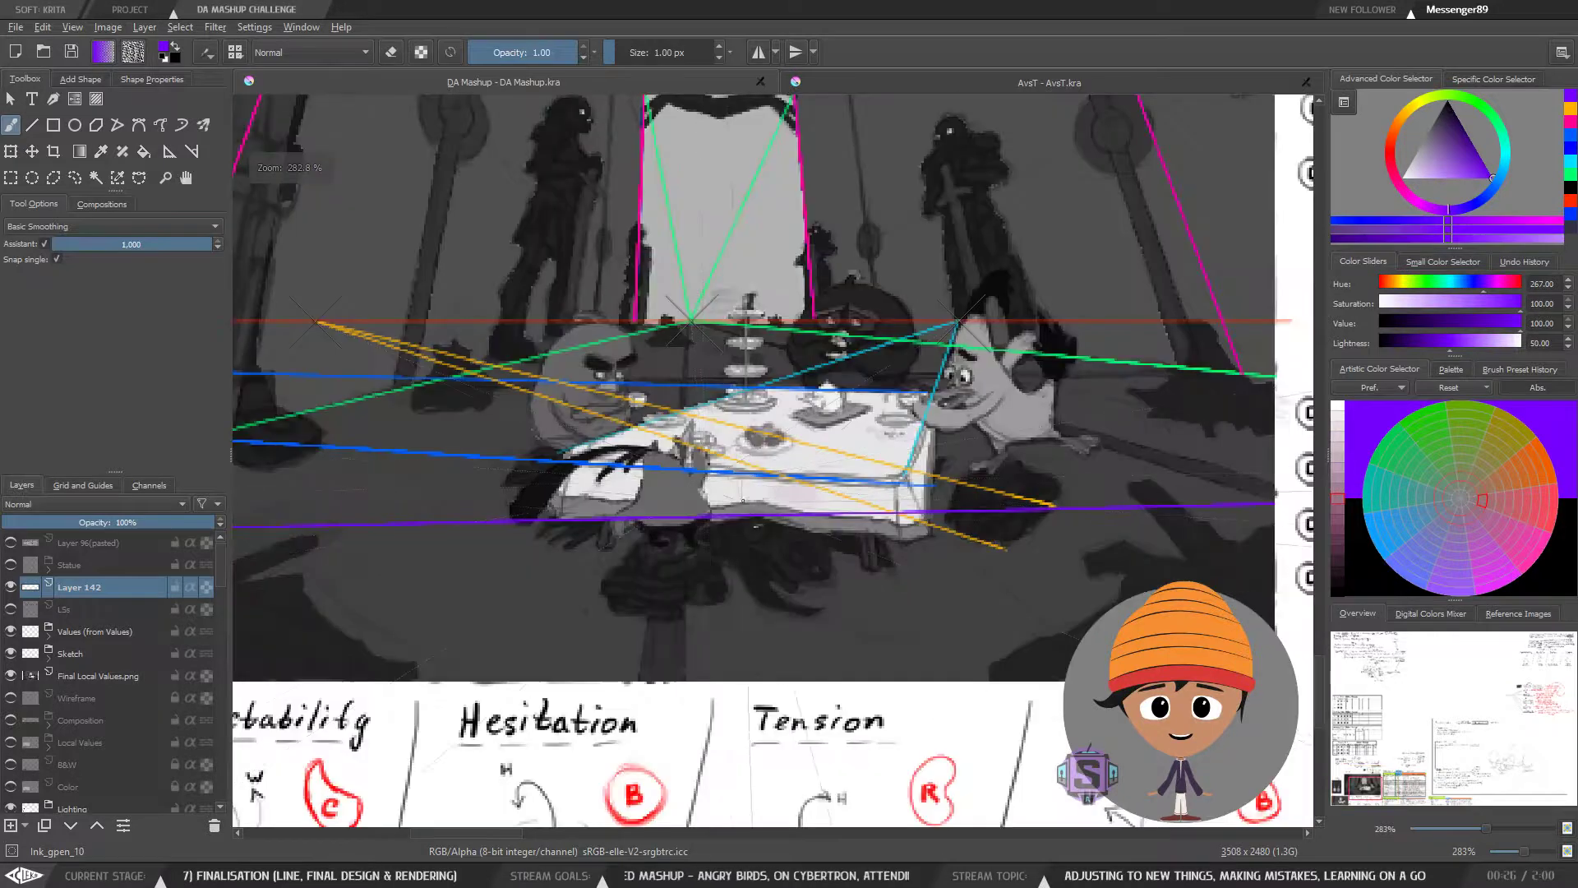
pyautogui.moveTo(668, 528); pyautogui.dragTo(668, 612)
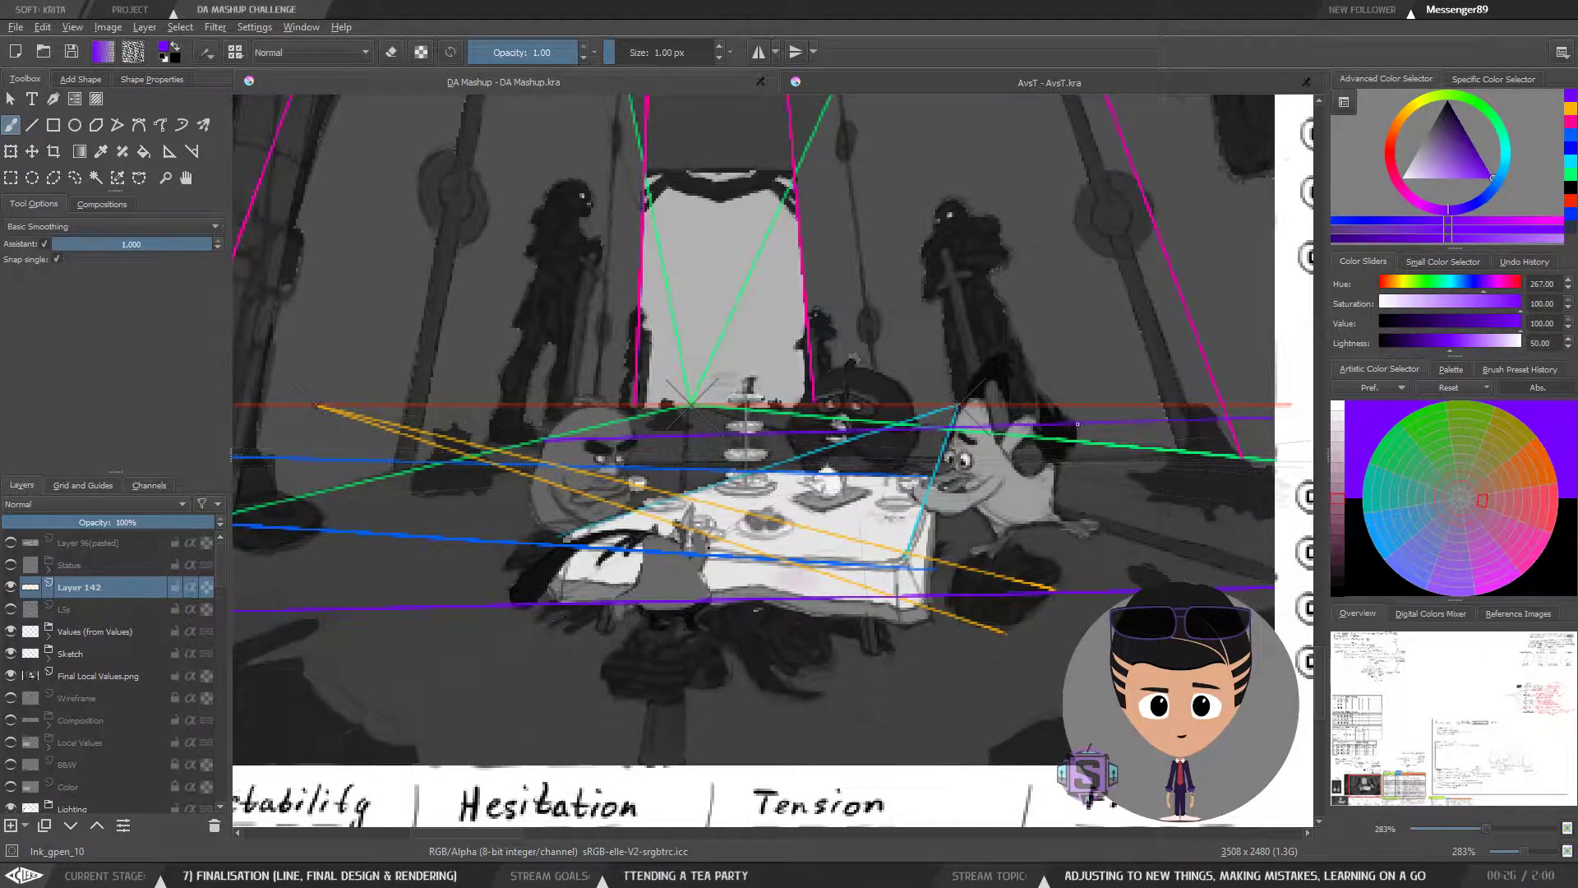
# Step: Examine how the two violet guides converge beyond the picture's right edge, checking them against the table and the surrounding canvas
pyautogui.press('-')
pyautogui.press('-')
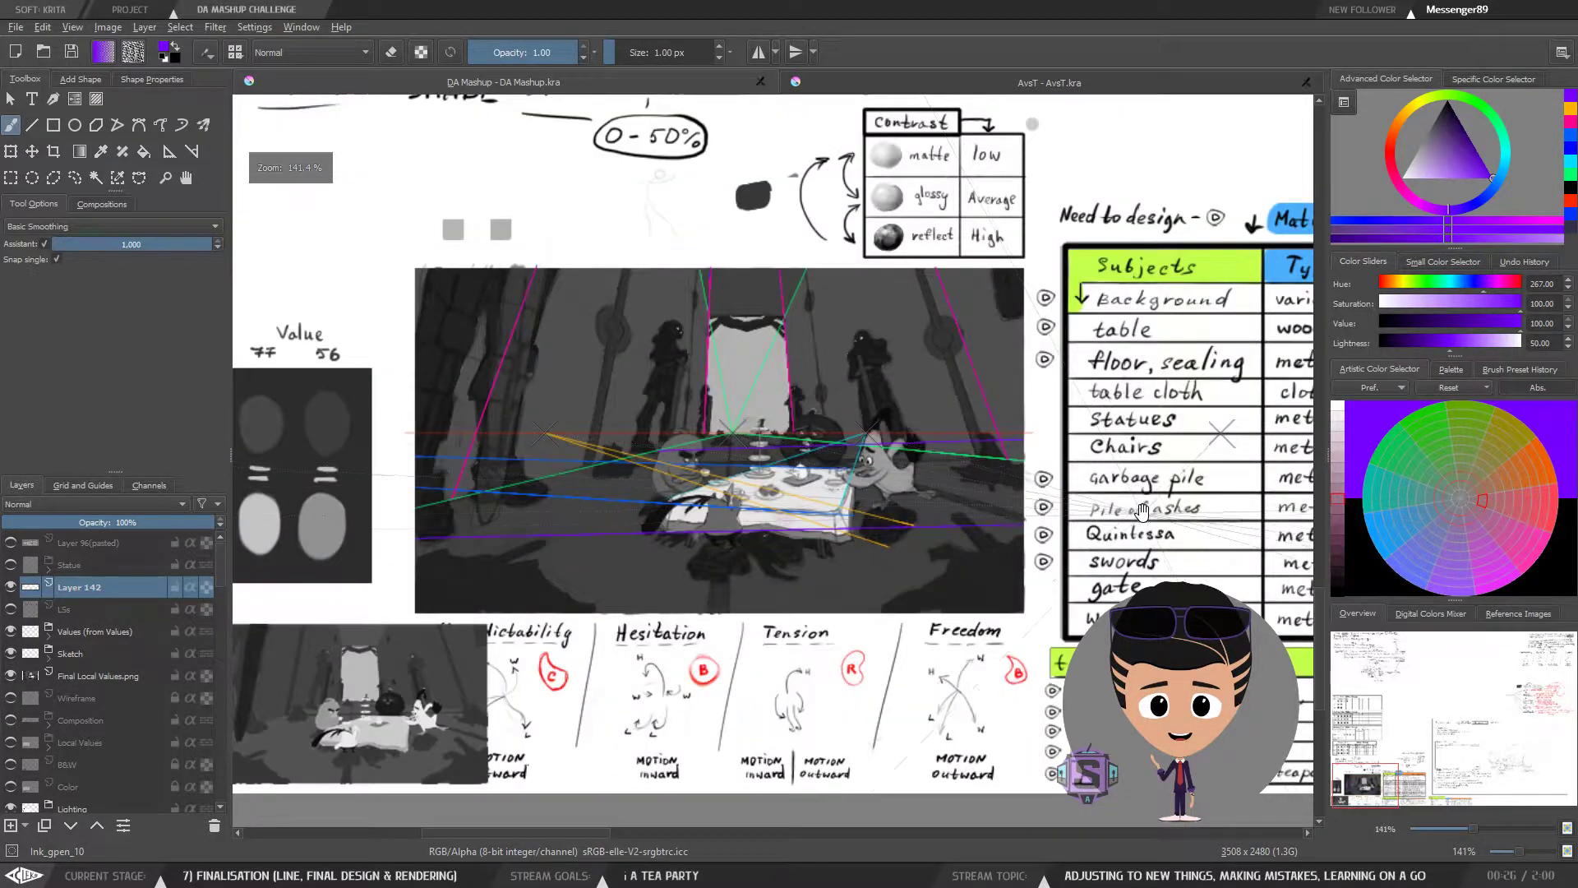
pyautogui.moveTo(1150, 493); pyautogui.dragTo(866, 455)
pyautogui.press('-')
pyautogui.press('-')
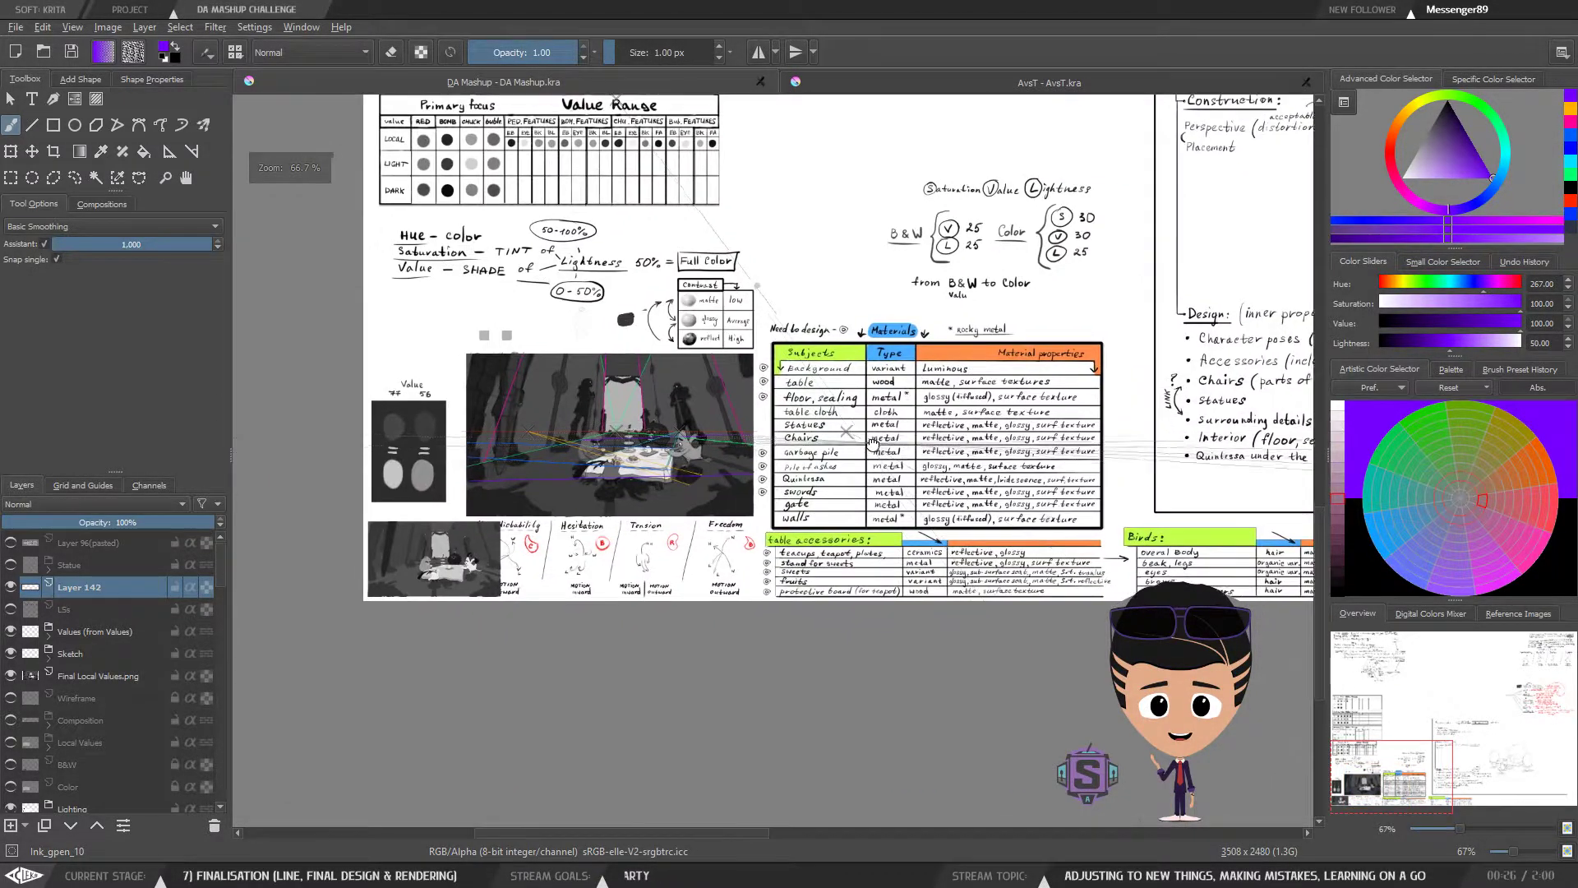
pyautogui.press('+')
pyautogui.press('+')
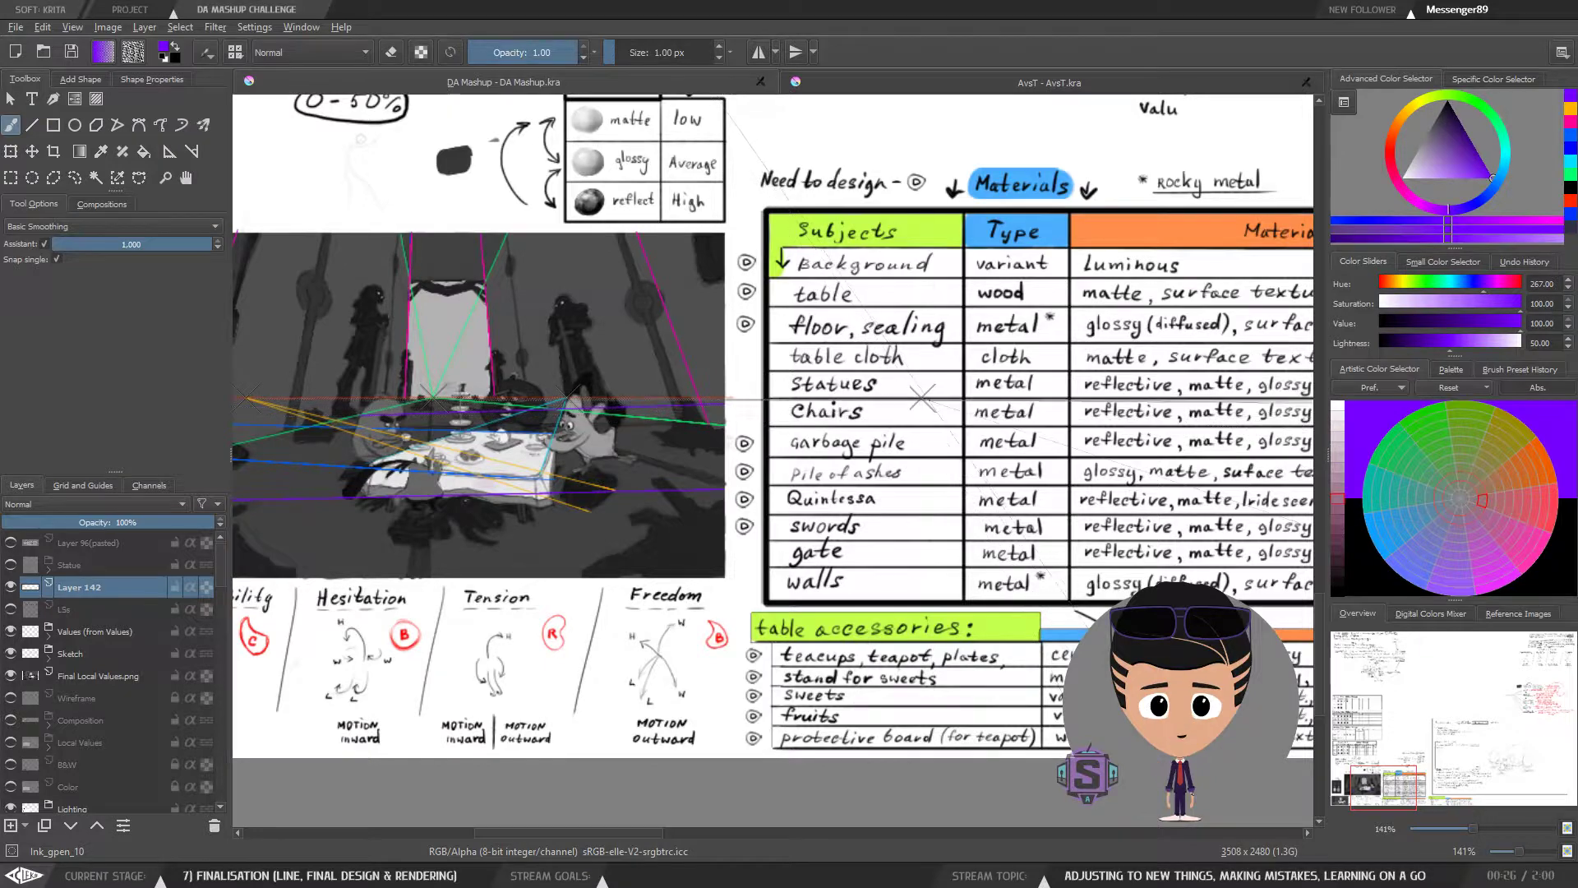
pyautogui.press('+')
pyautogui.press('+')
pyautogui.moveTo(834, 491); pyautogui.dragTo(1023, 509)
pyautogui.press('-')
pyautogui.press('-')
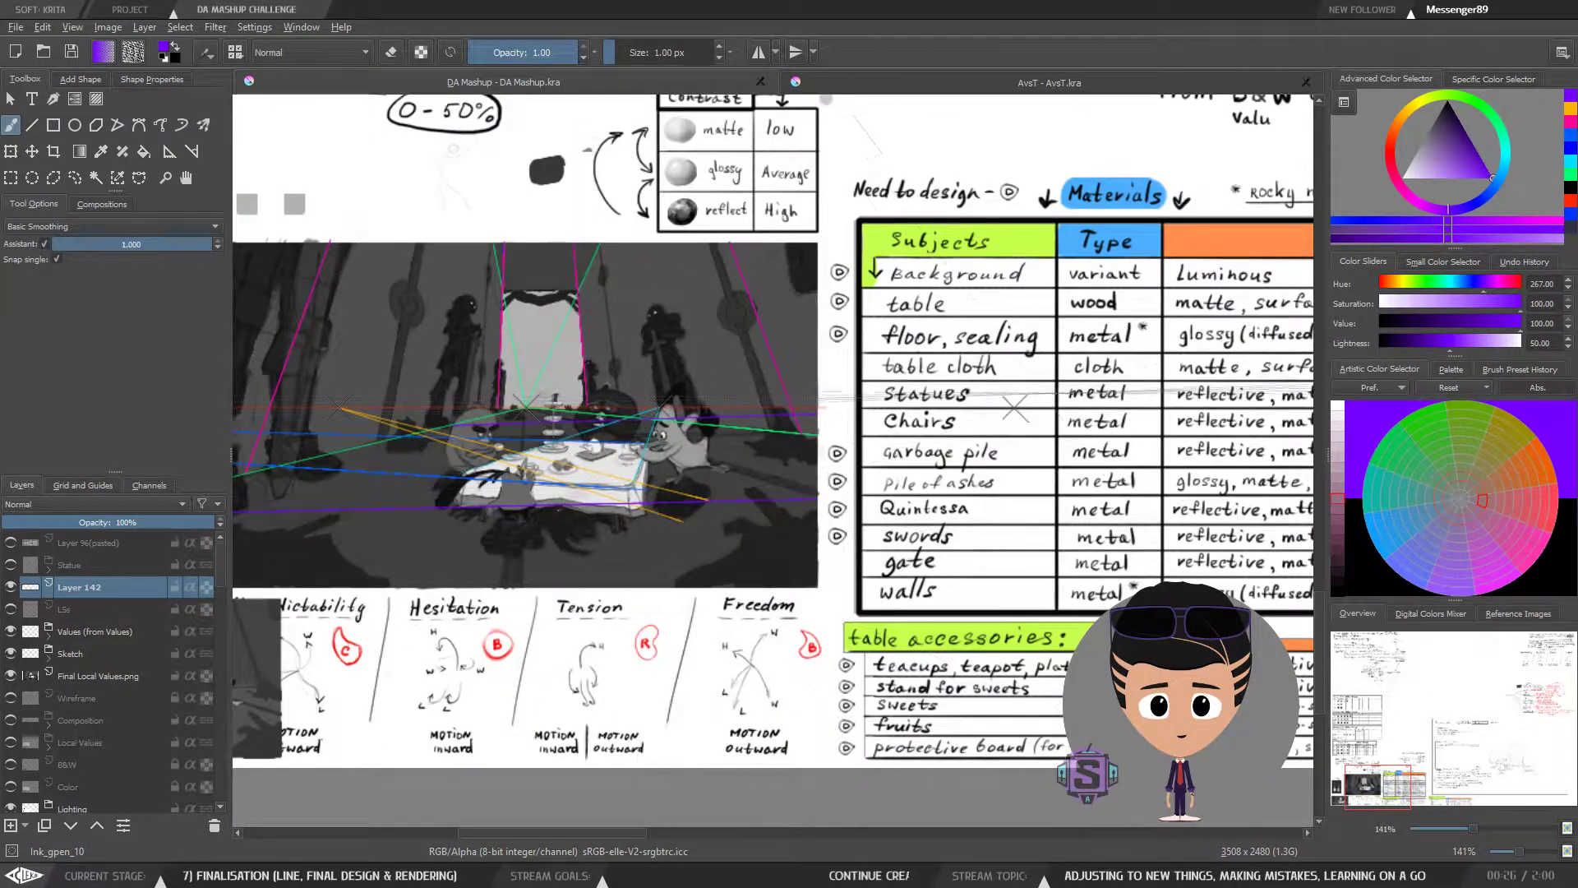
pyautogui.press('+')
pyautogui.press('+')
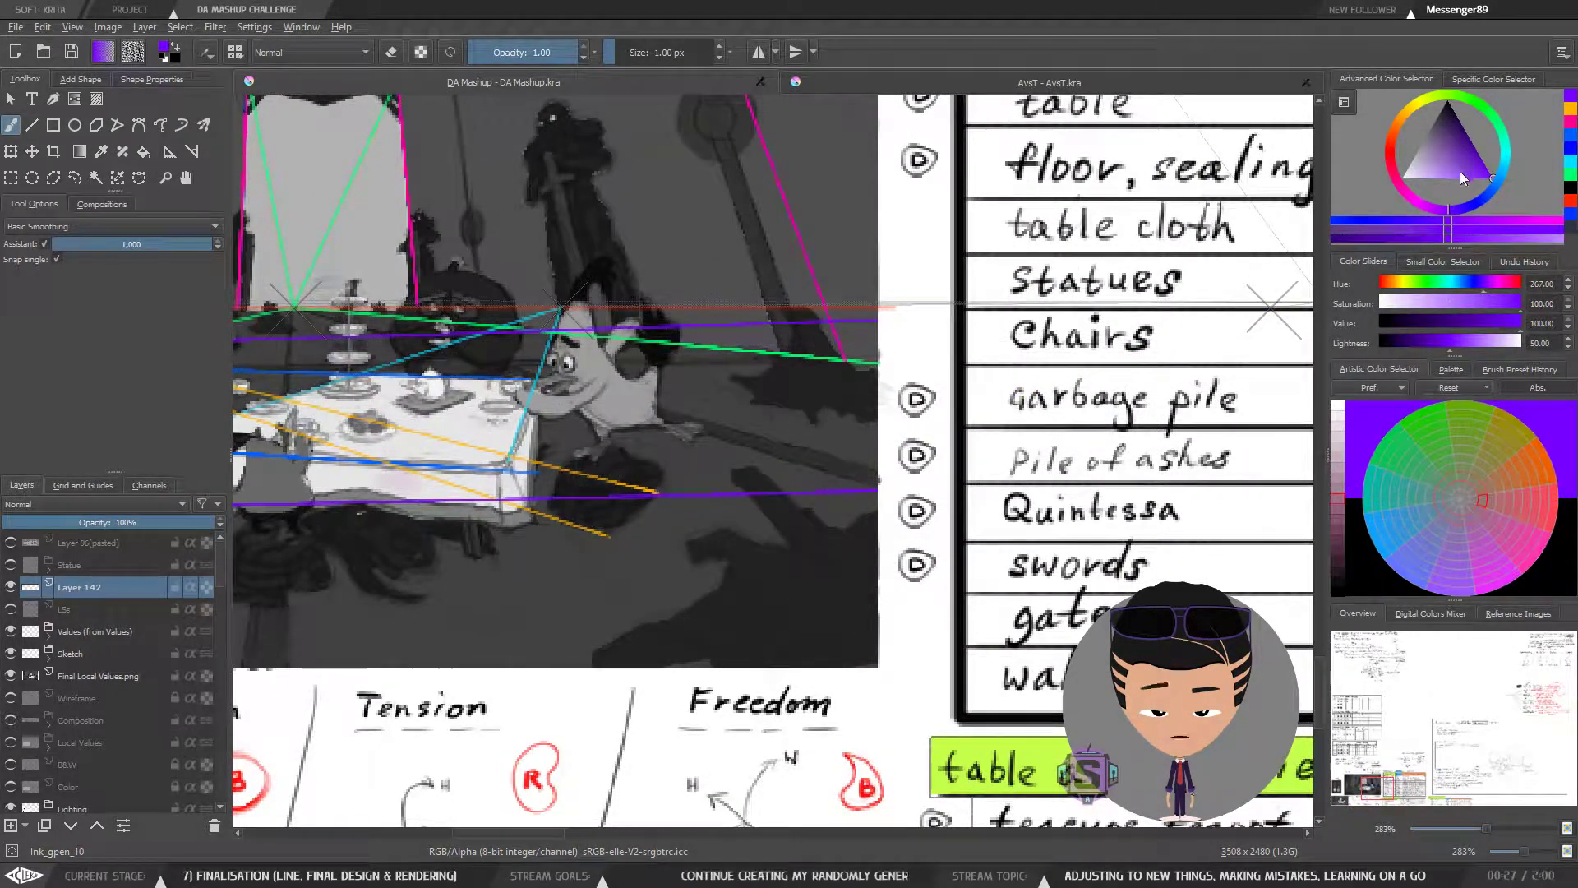
pyautogui.press('-')
pyautogui.press('-')
pyautogui.press('-')
pyautogui.press('-')
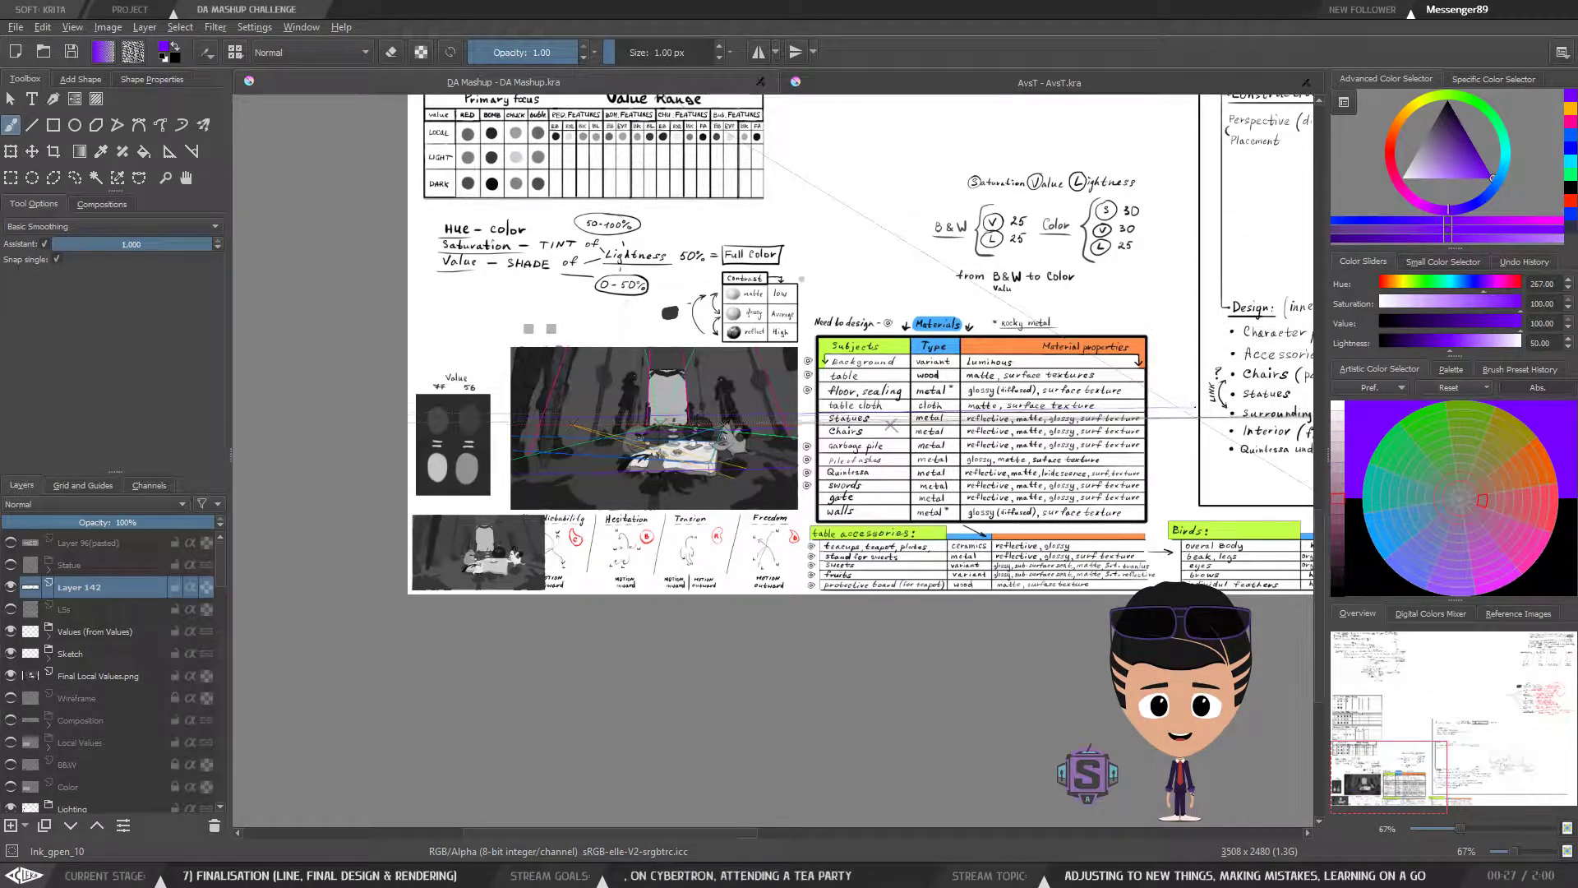
# Step: Examine the violet guides around the table and birds up close, then in relation to the whole picture
pyautogui.hotkey('ctrl', '+')
pyautogui.hotkey('ctrl', '+')
pyautogui.hotkey('ctrl', '+')
pyautogui.hotkey('ctrl', '+')
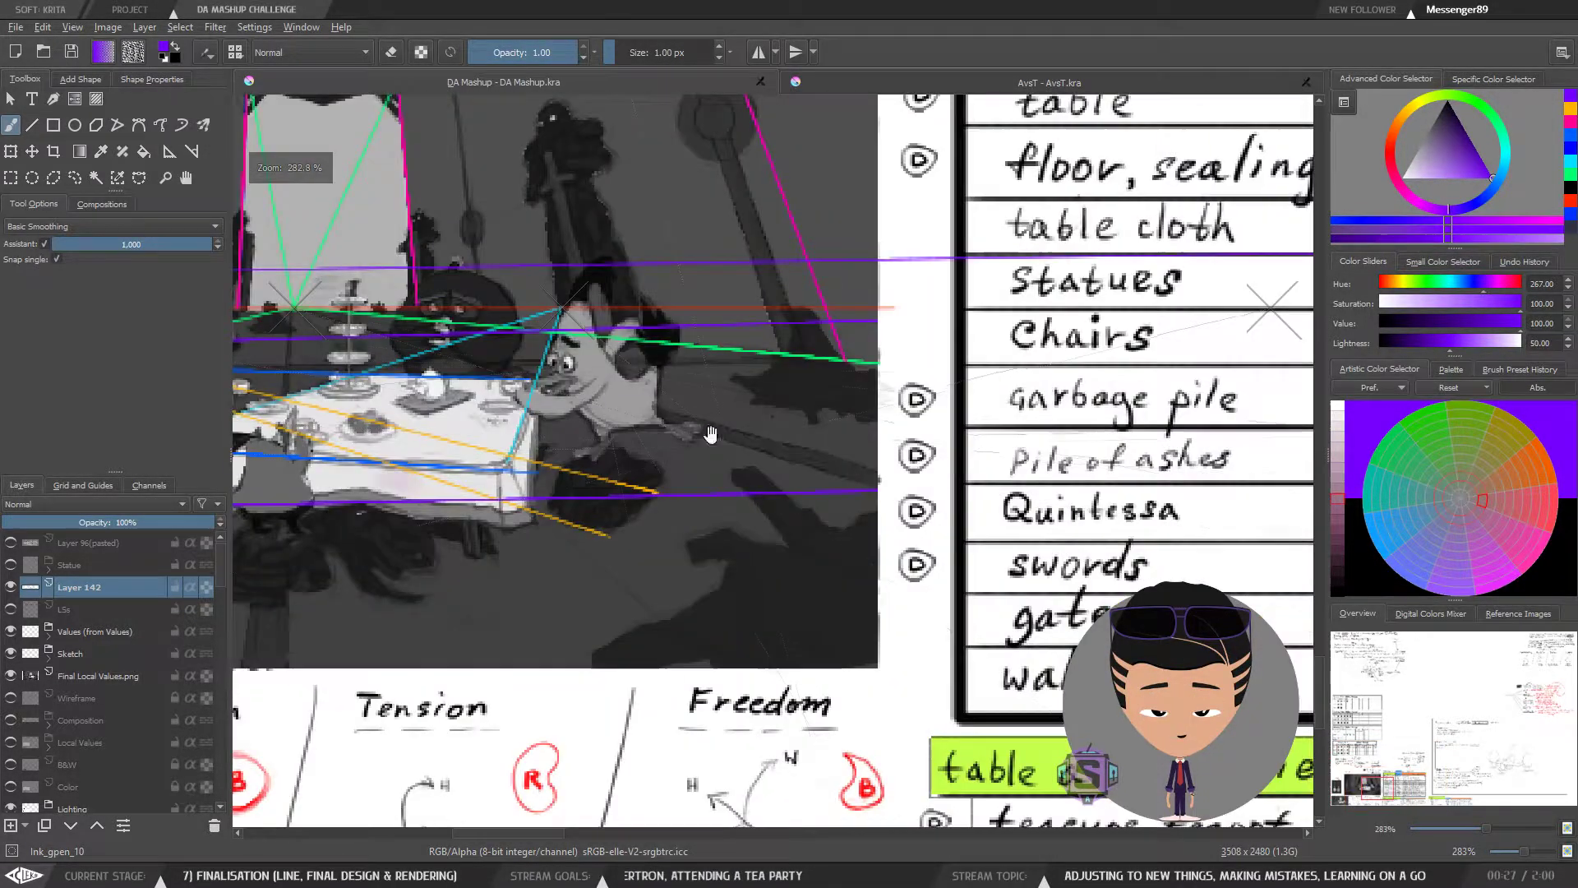
pyautogui.moveTo(707, 433); pyautogui.dragTo(993, 458)
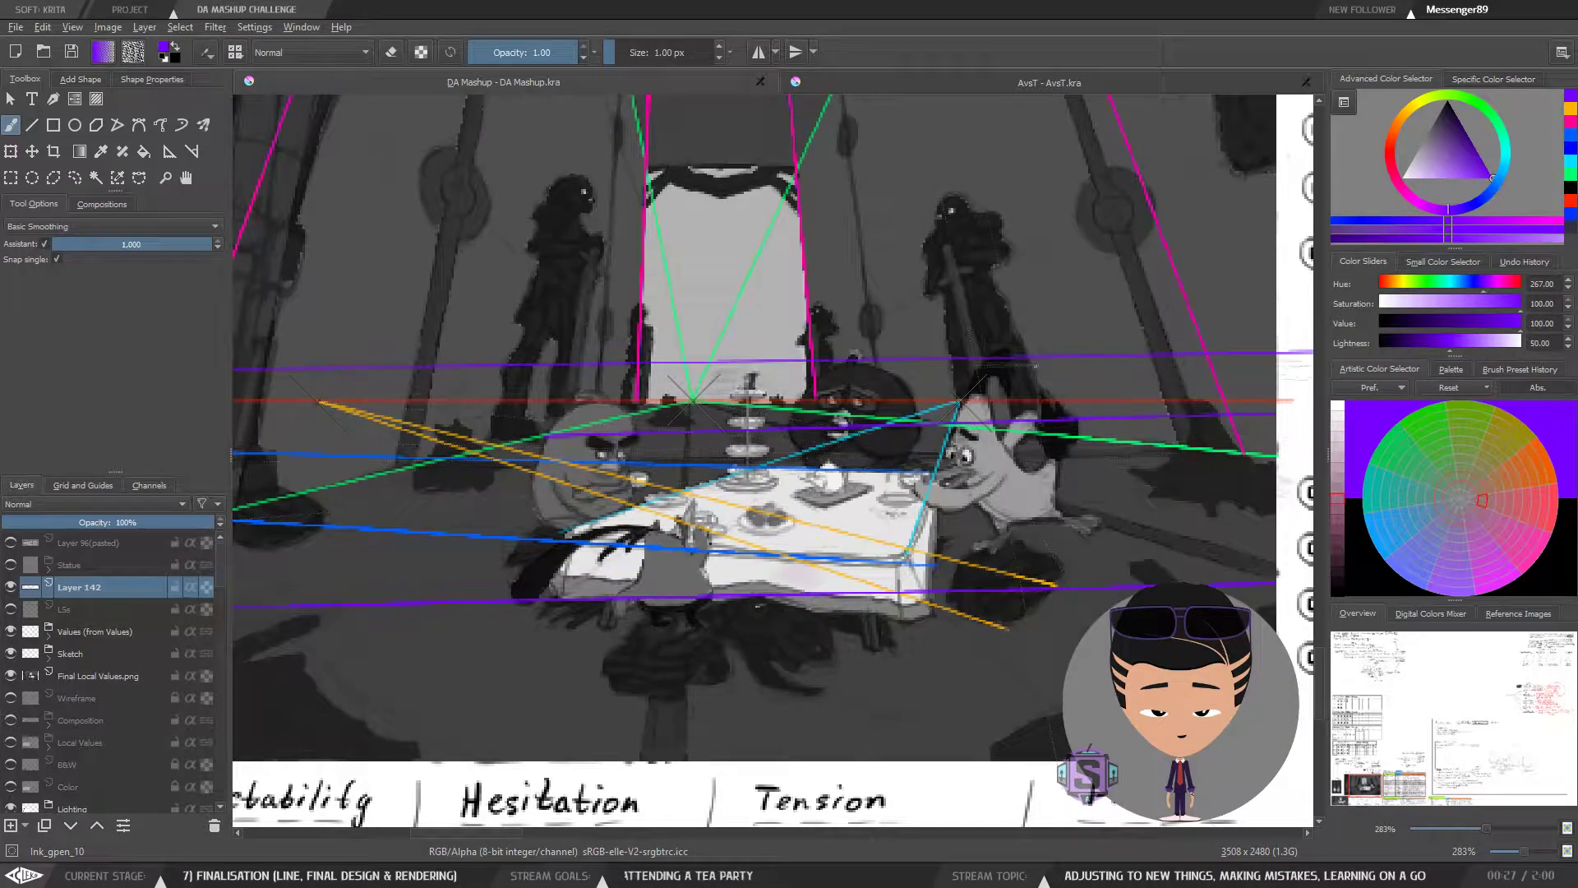
pyautogui.hotkey('ctrl', '-')
pyautogui.hotkey('ctrl', '-')
pyautogui.hotkey('ctrl', '-')
pyautogui.hotkey('ctrl', '-')
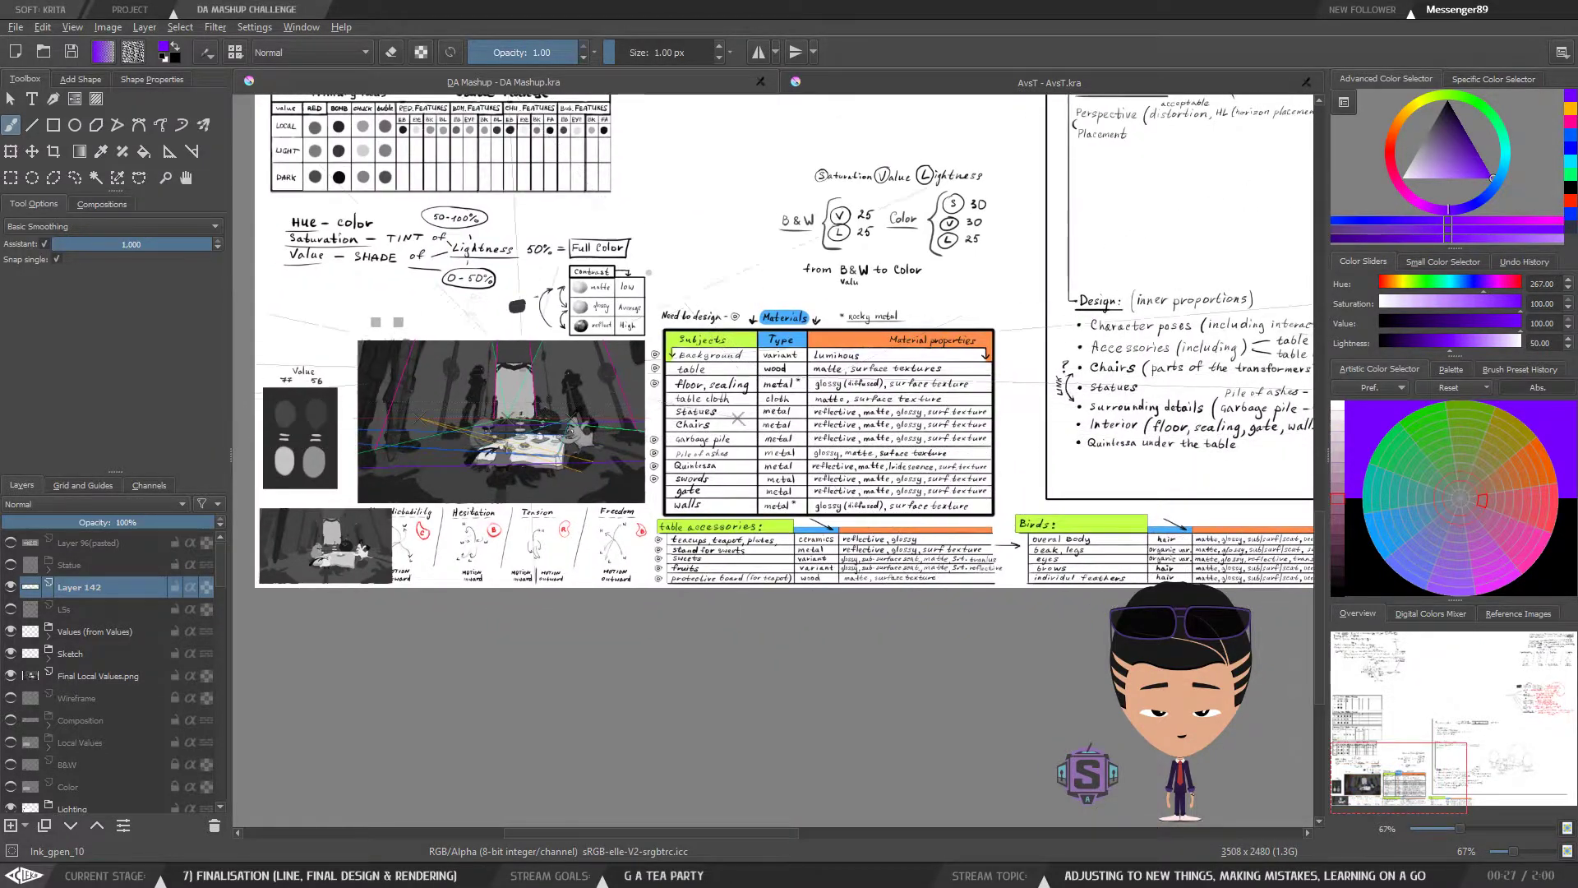
# Step: Survey the canvas to the right of the picture, following the perspective lines past the seating sketch and back to the illustration
pyautogui.hotkey('ctrl', '-')
pyautogui.hotkey('ctrl', '-')
pyautogui.moveTo(1091, 421); pyautogui.dragTo(634, 382)
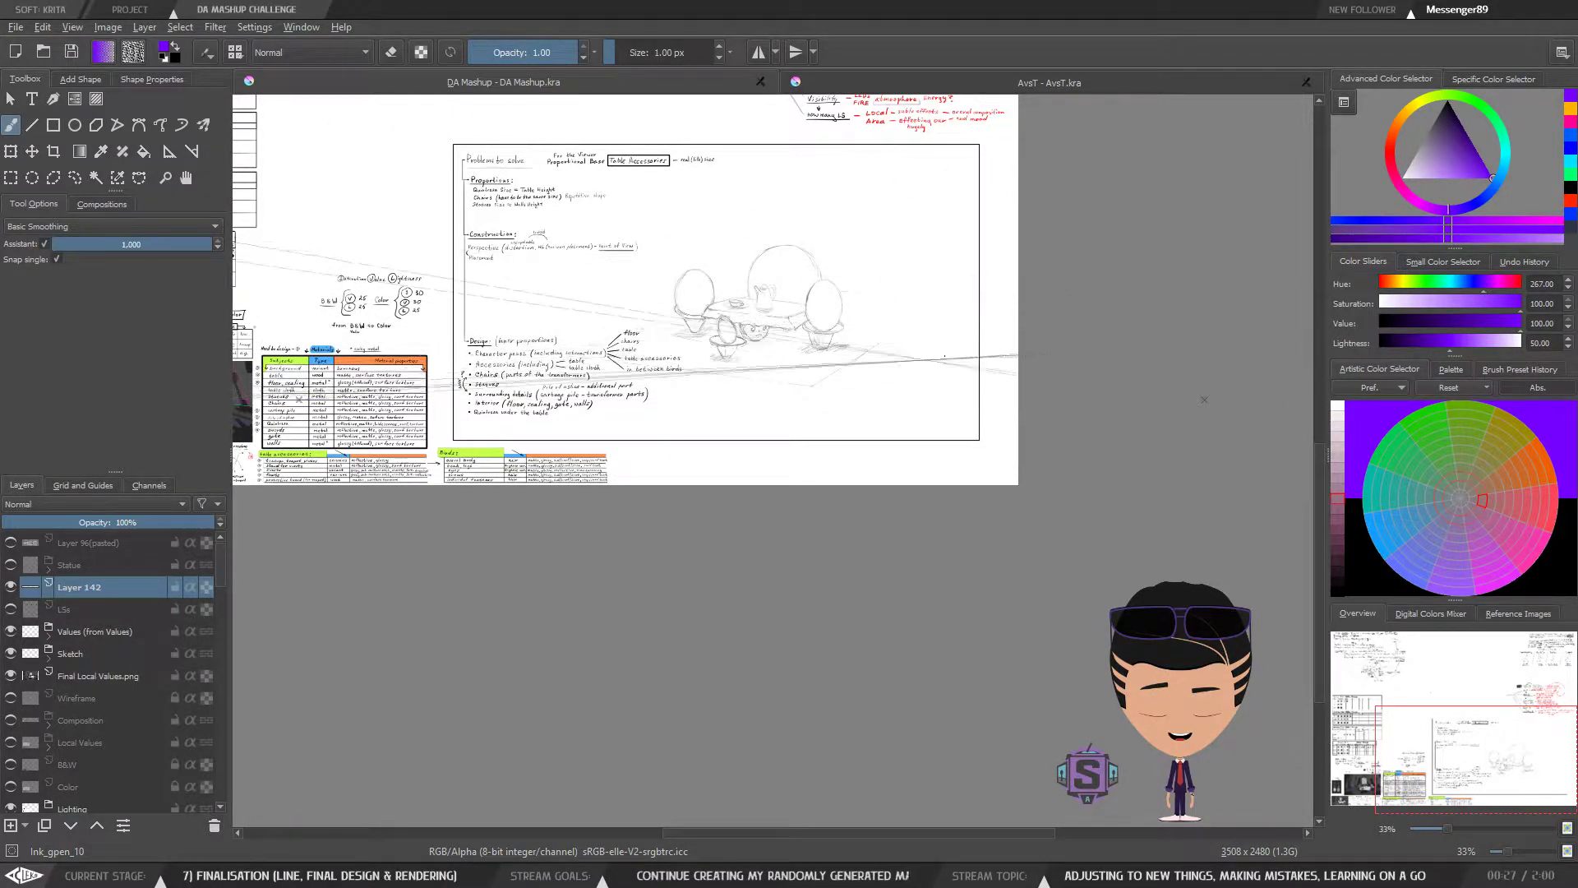
pyautogui.moveTo(526, 422); pyautogui.dragTo(1032, 426)
pyautogui.hotkey('ctrl', '+')
pyautogui.hotkey('ctrl', '+')
pyautogui.hotkey('ctrl', '+')
pyautogui.hotkey('ctrl', '+')
pyautogui.moveTo(724, 214); pyautogui.dragTo(849, 409)
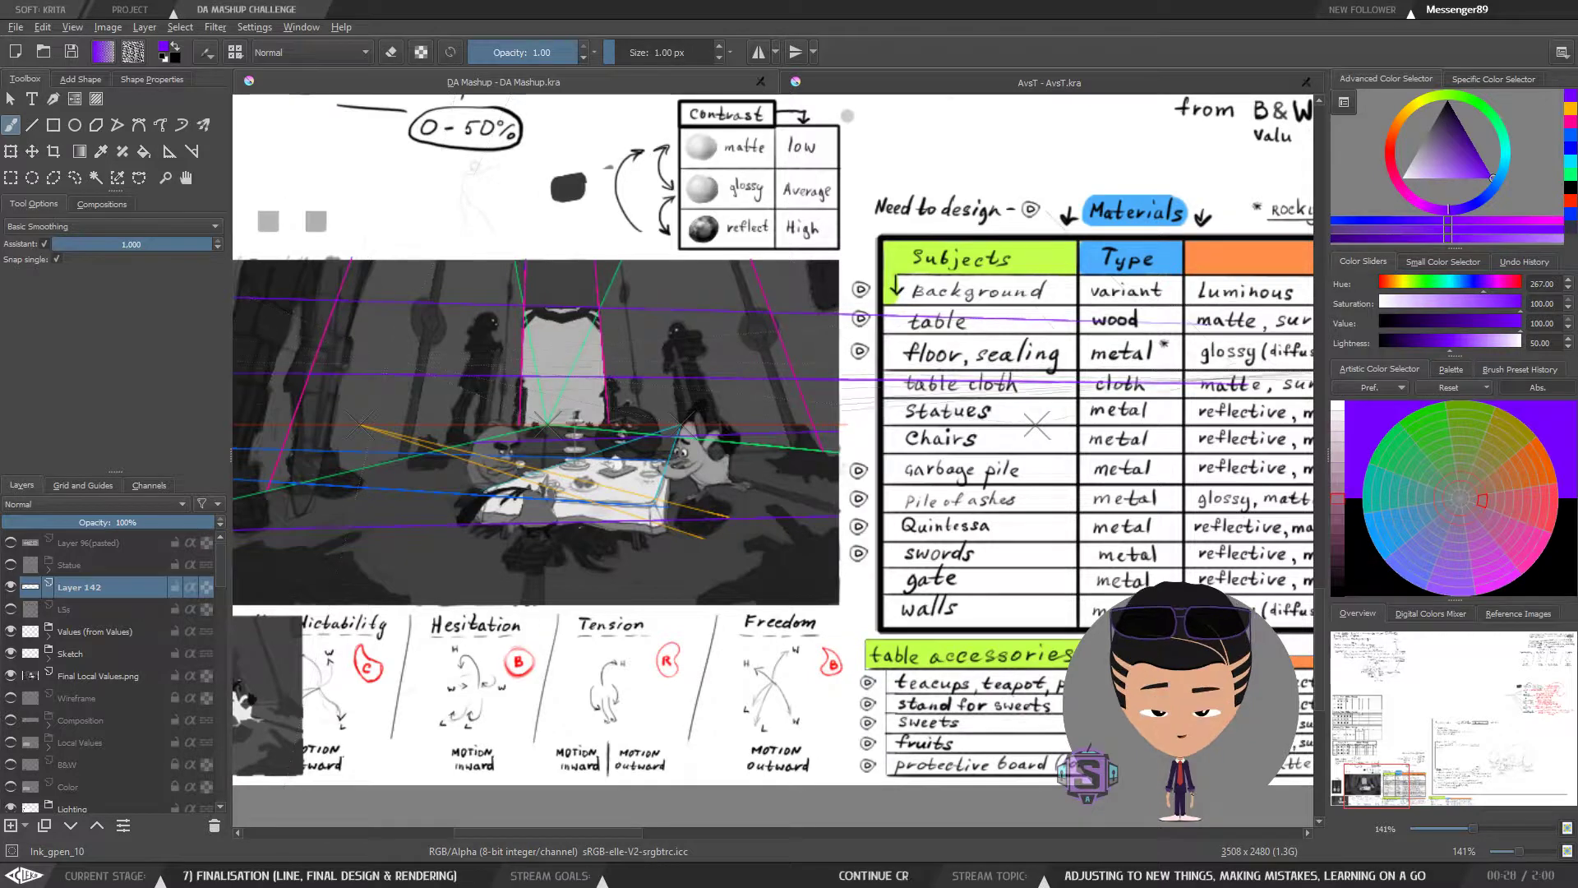
# Step: Inspect the central vanishing point behind the table and the distant assistant point above the picture
pyautogui.moveTo(639, 438); pyautogui.dragTo(755, 417)
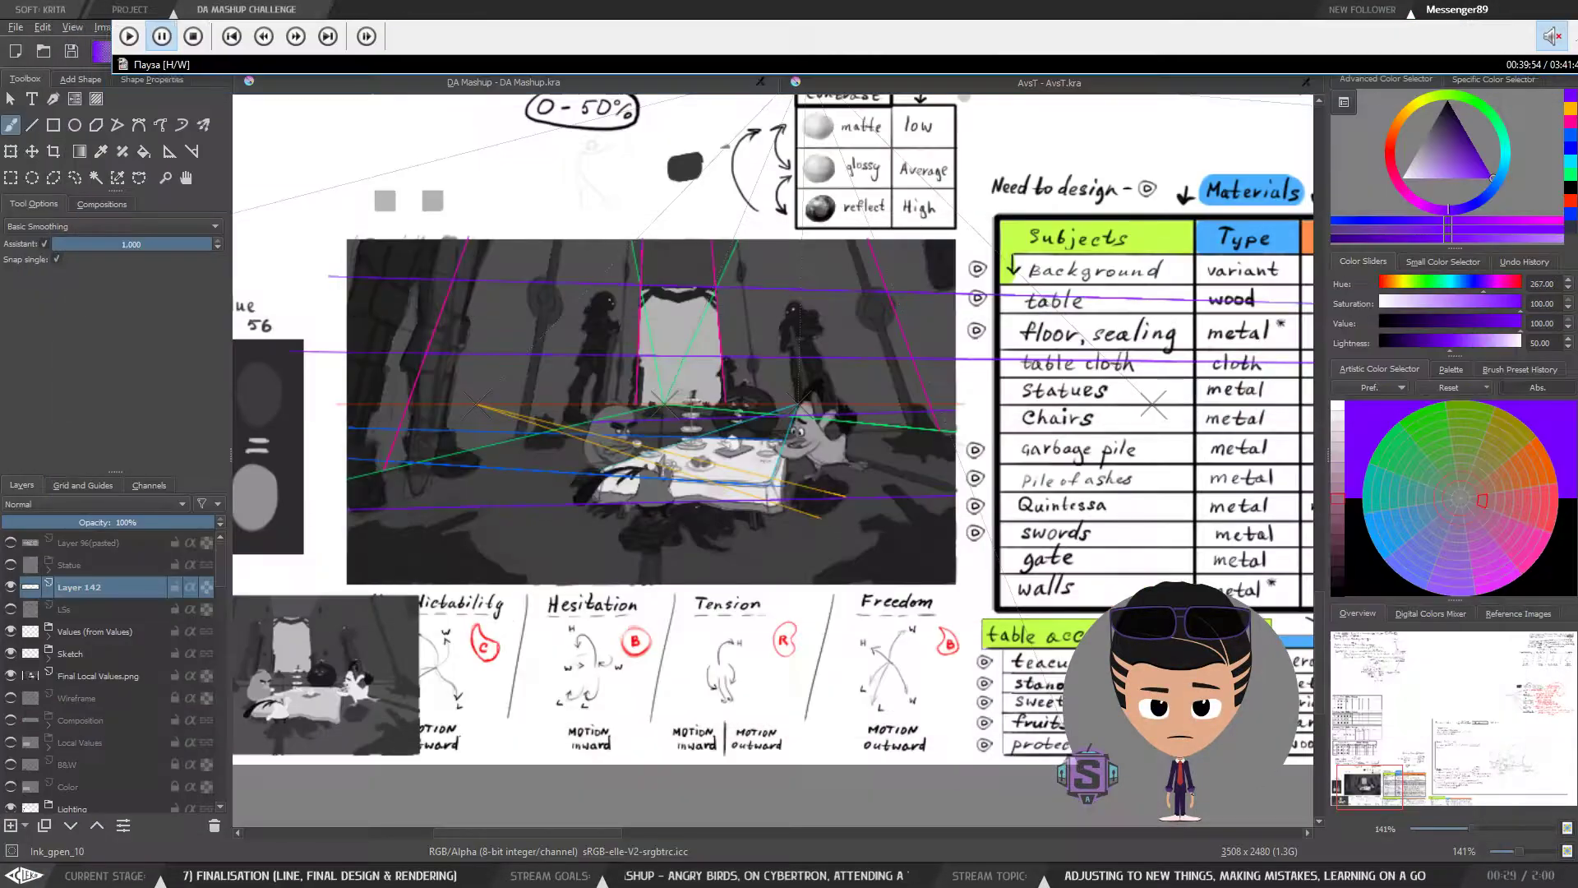
pyautogui.scroll(6, 691, 379)
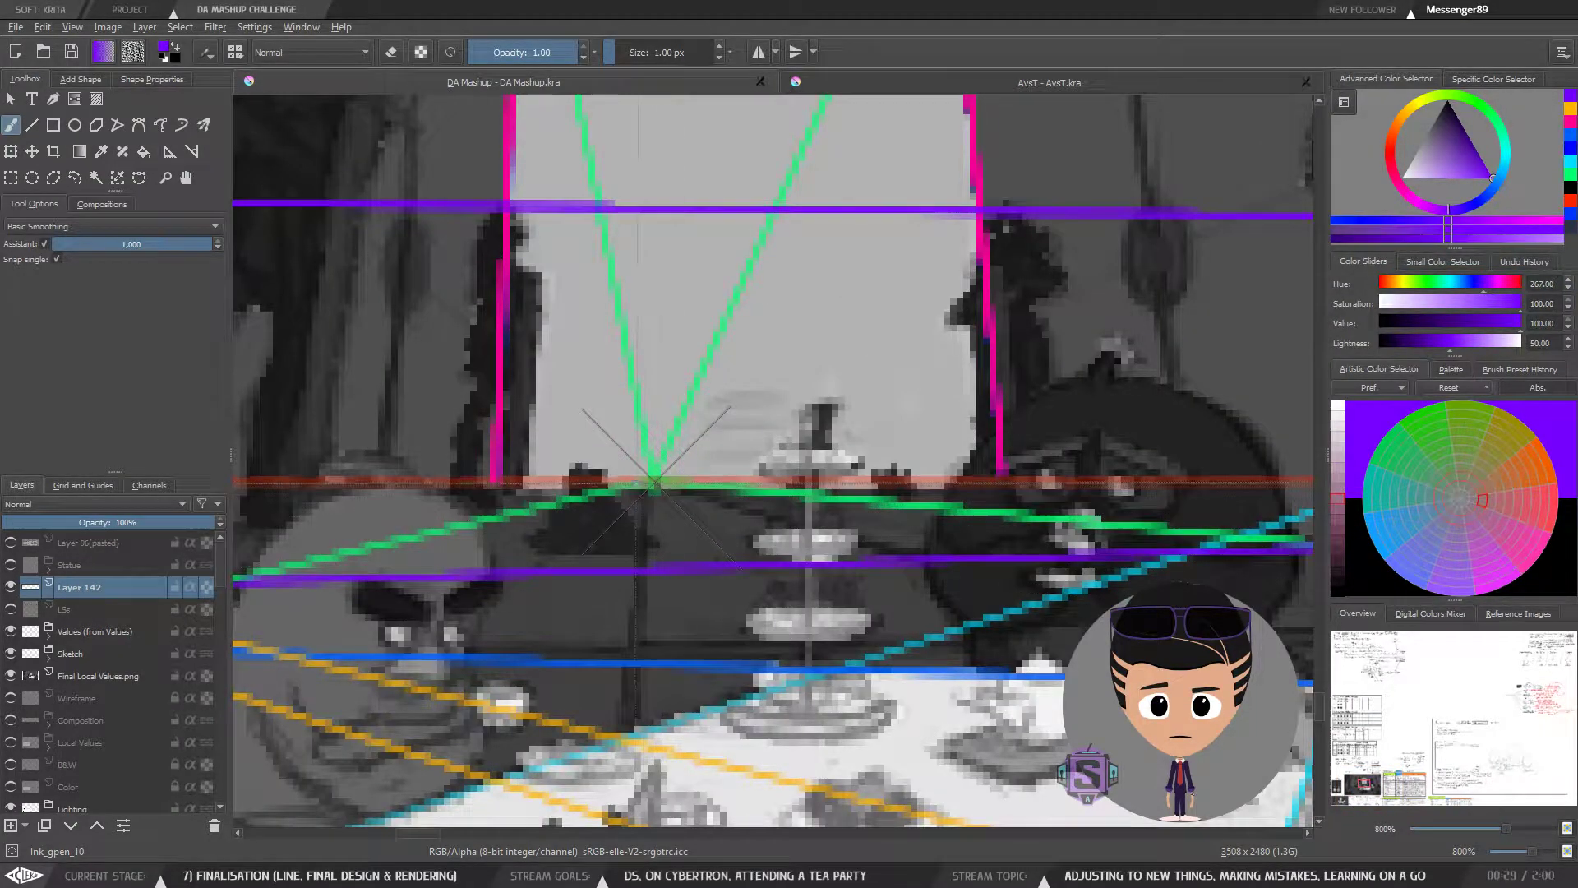
pyautogui.scroll(-6, 649, 491)
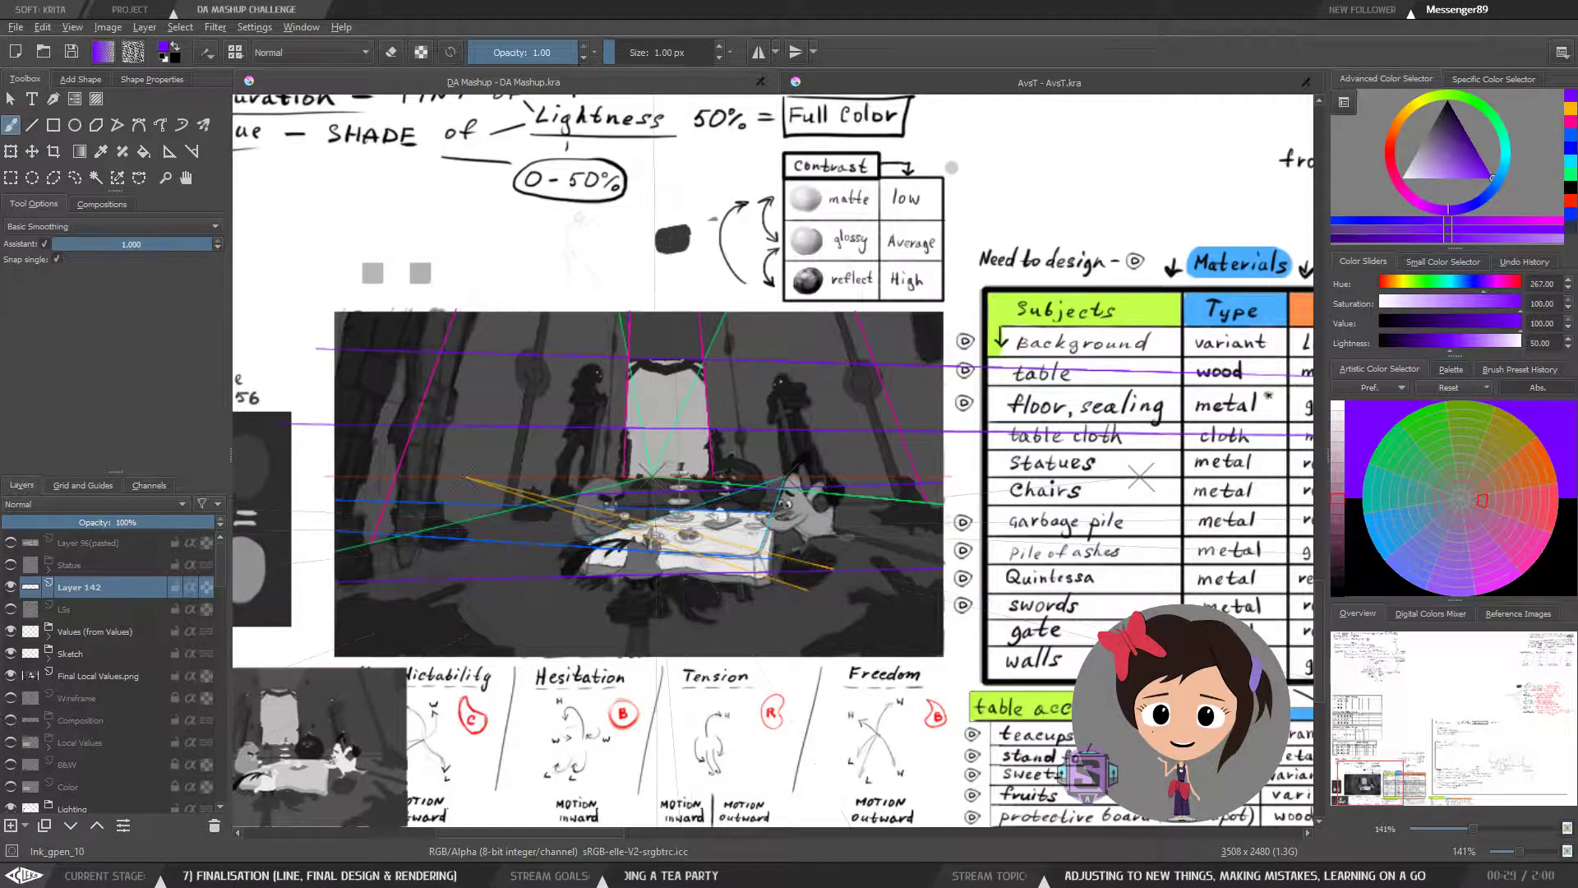
pyautogui.moveTo(654, 499); pyautogui.dragTo(703, 496)
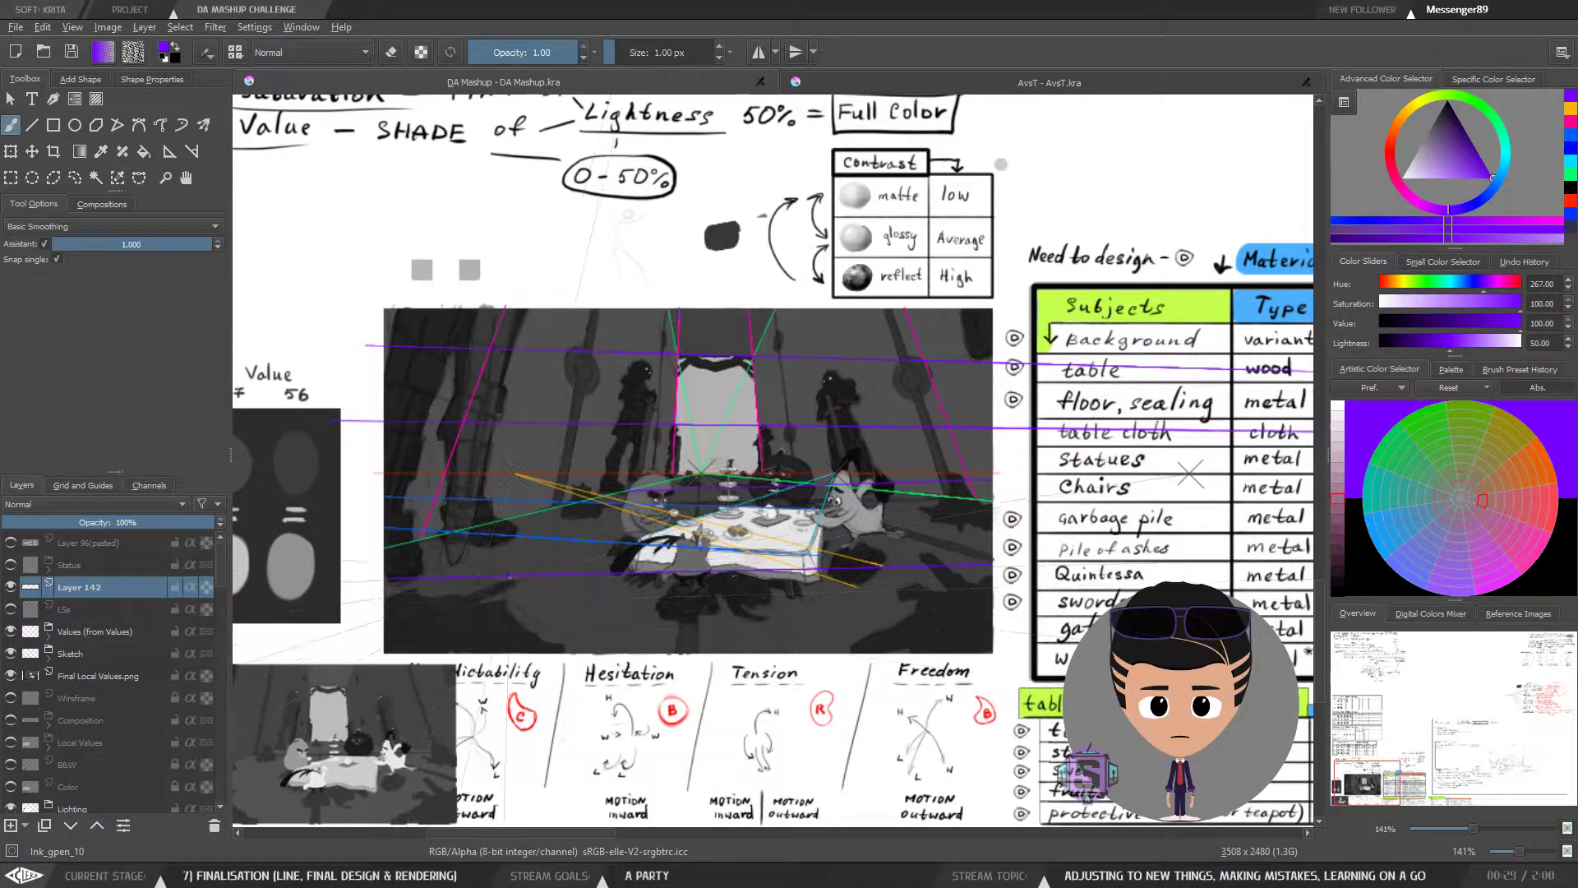
pyautogui.scroll(-4, 469, 709)
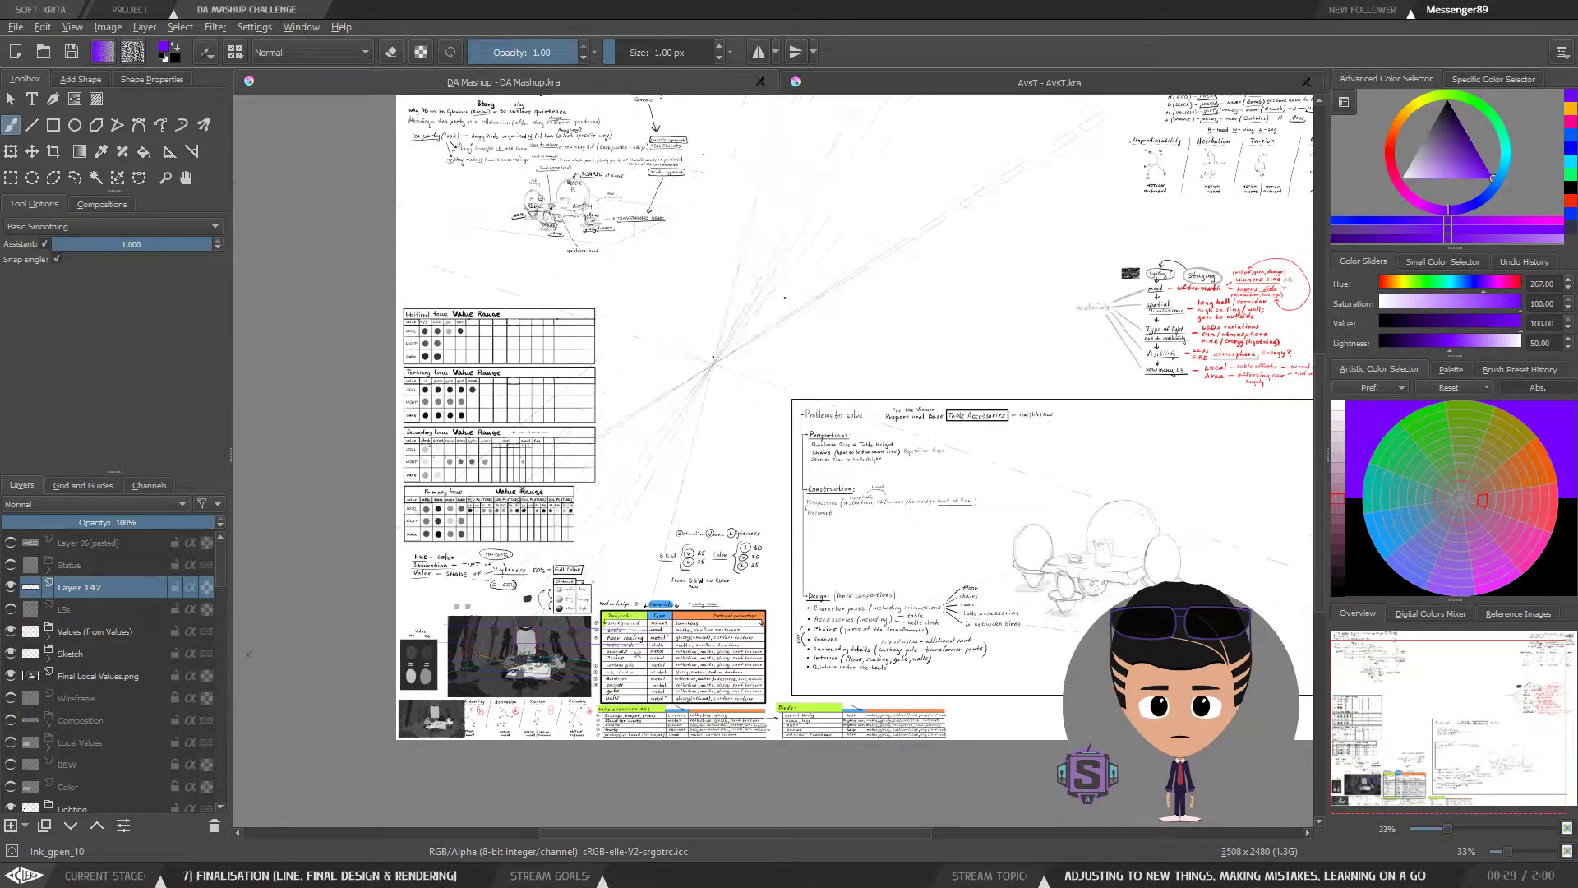
pyautogui.moveTo(769, 483); pyautogui.dragTo(661, 609)
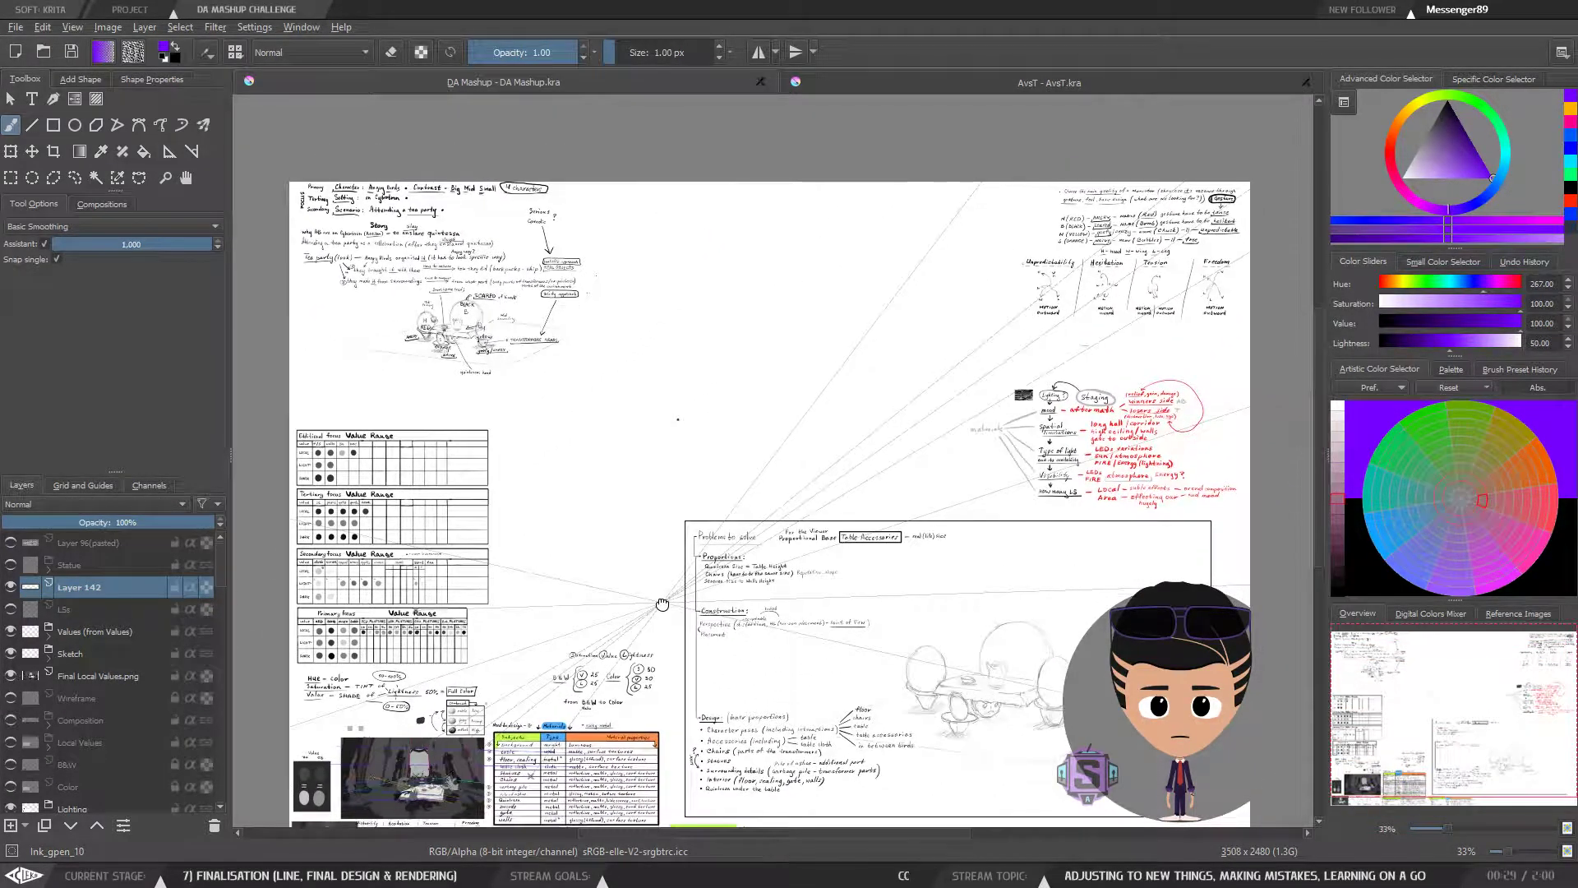
pyautogui.scroll(4, 661, 610)
pyautogui.scroll(3, 702, 370)
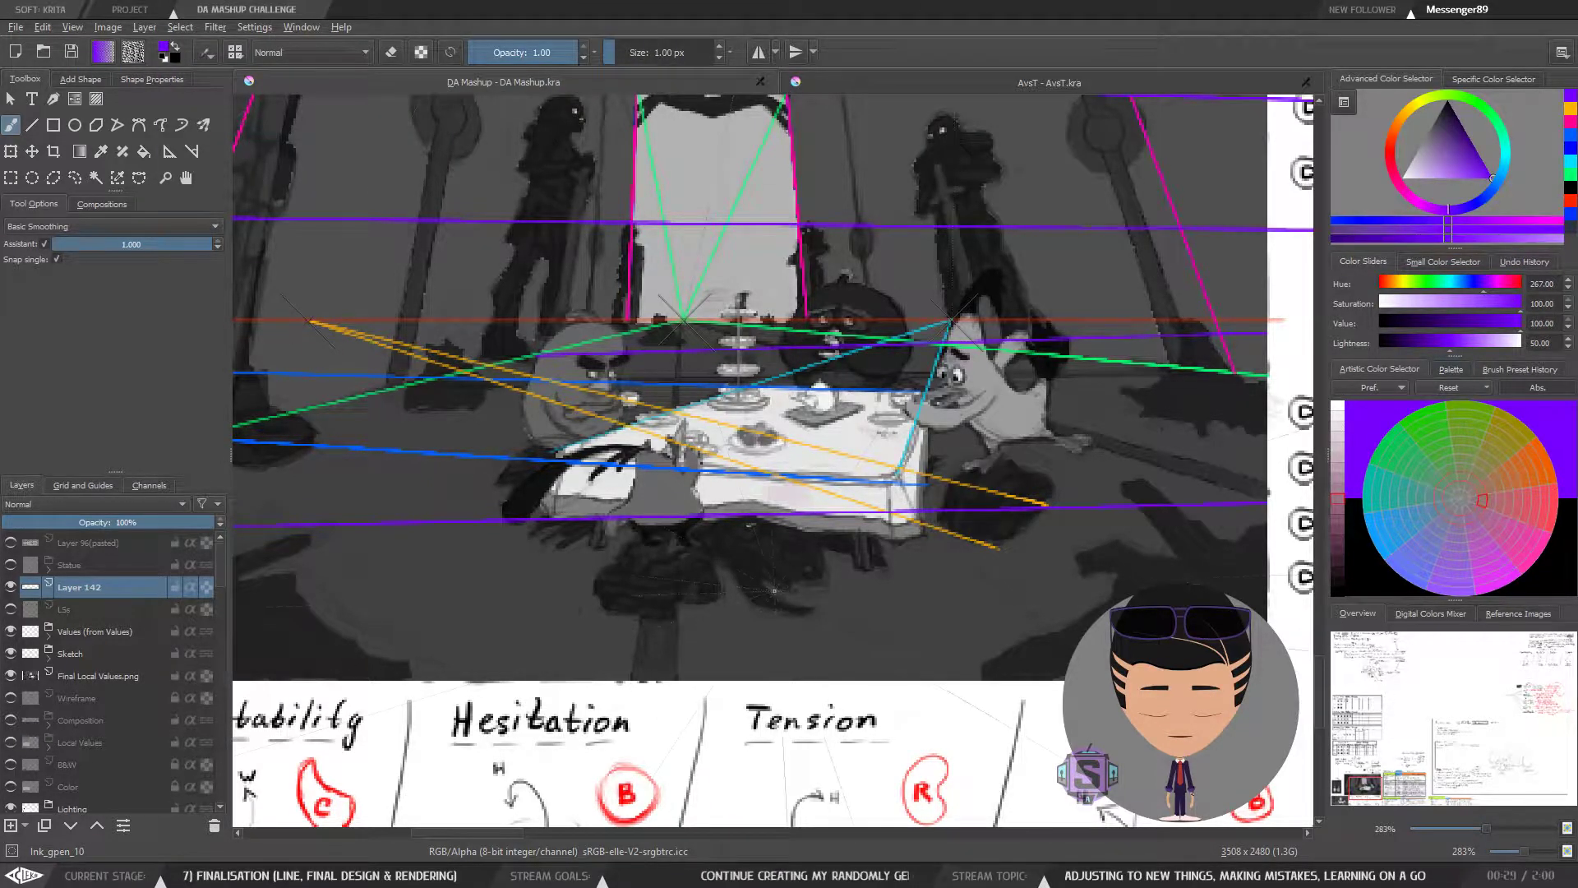
# Step: Toggle the visibility of the guide layer, Layer 142, to compare the bare sketch with the perspective guides
pyautogui.click(10, 587)
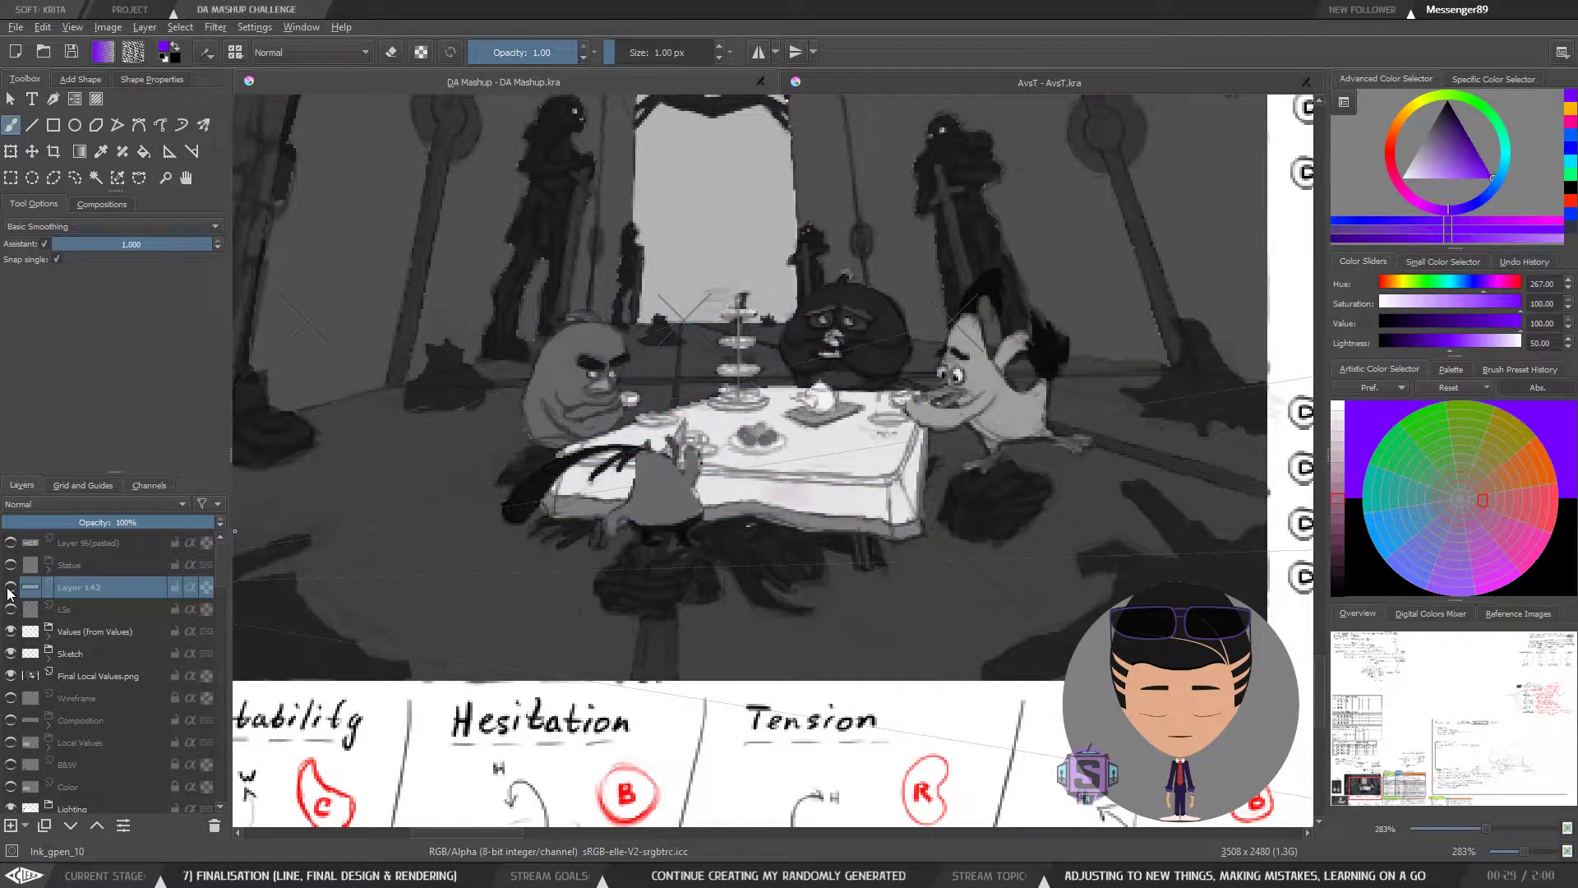
pyautogui.click(10, 588)
pyautogui.click(10, 588)
pyautogui.click(10, 588)
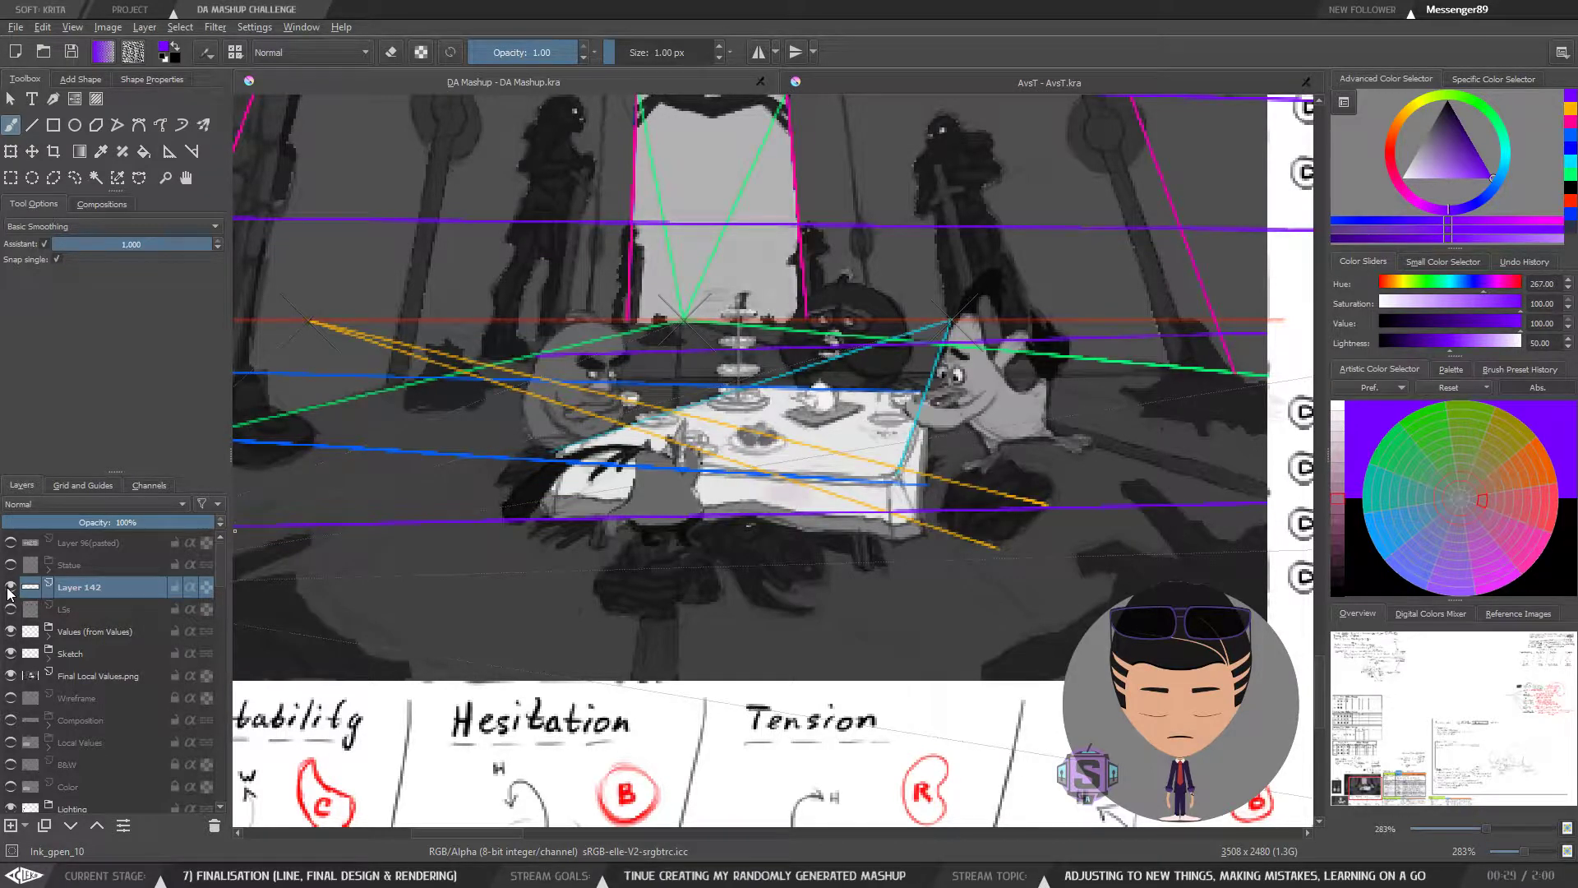
# Step: Examine the orange guides' vanishing point on the horizon, the surrounding canvas, and the floor area beside the table
pyautogui.moveTo(329, 485); pyautogui.dragTo(608, 501)
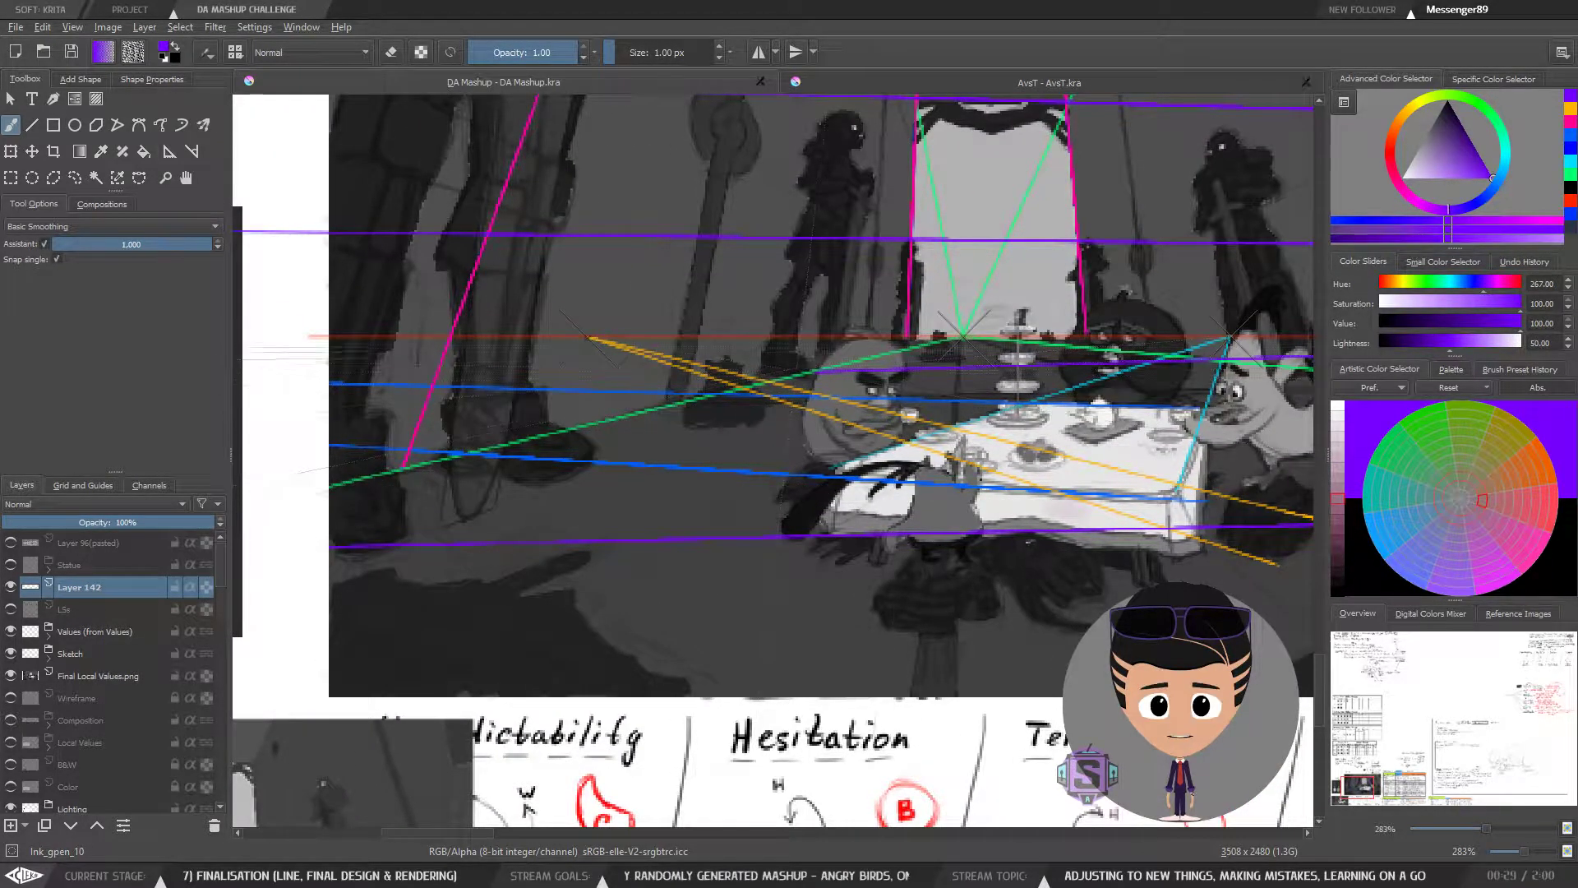
pyautogui.scroll(2, 900, 352)
pyautogui.moveTo(554, 436); pyautogui.dragTo(765, 455)
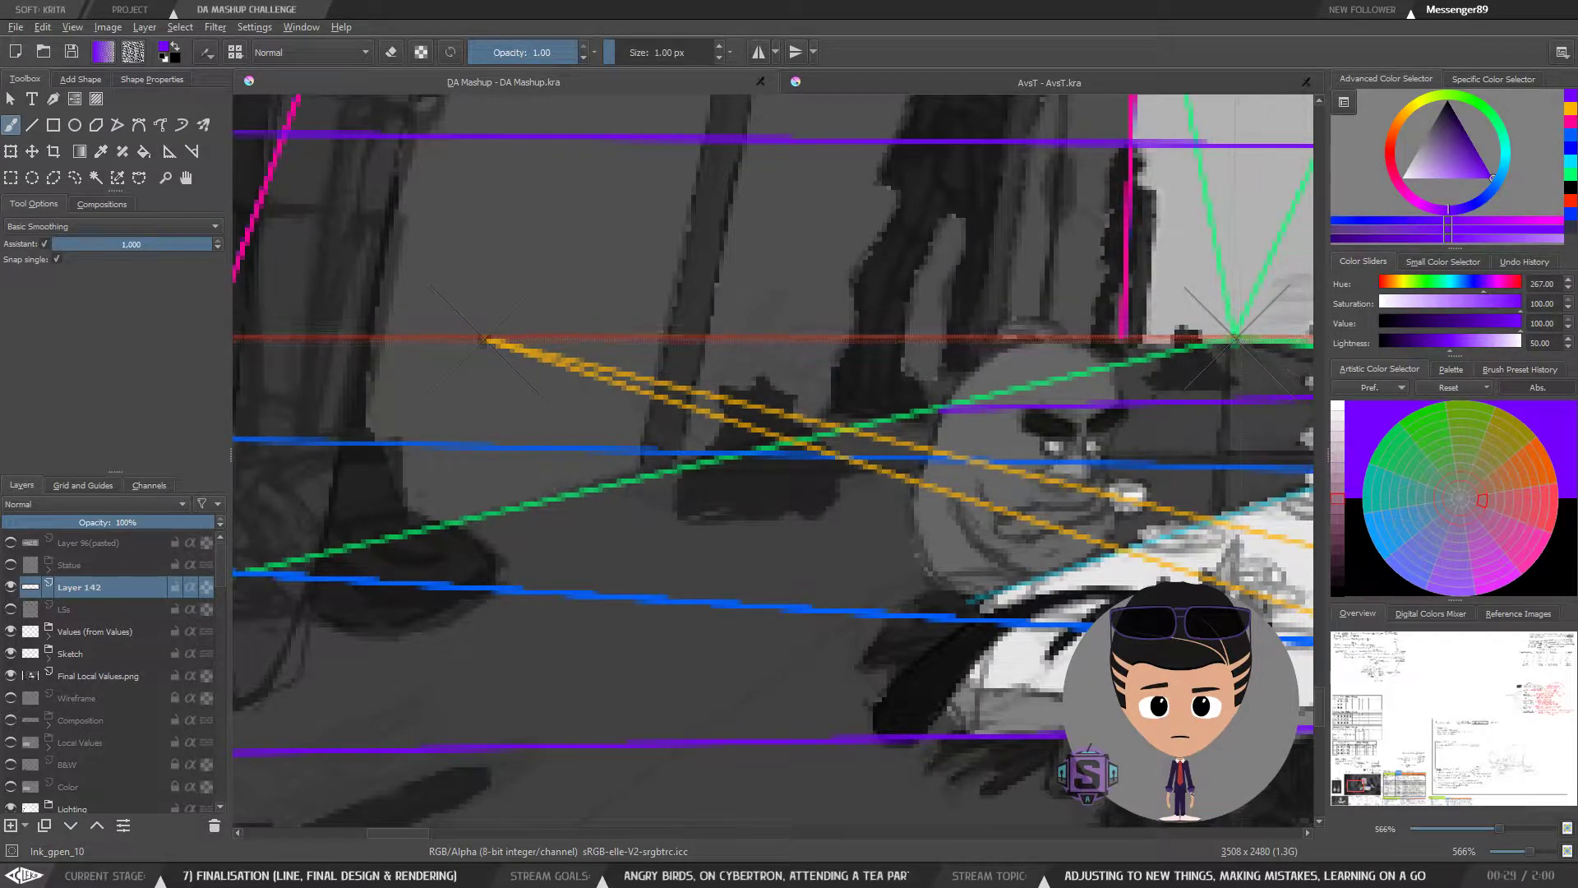
pyautogui.scroll(-4, 853, 433)
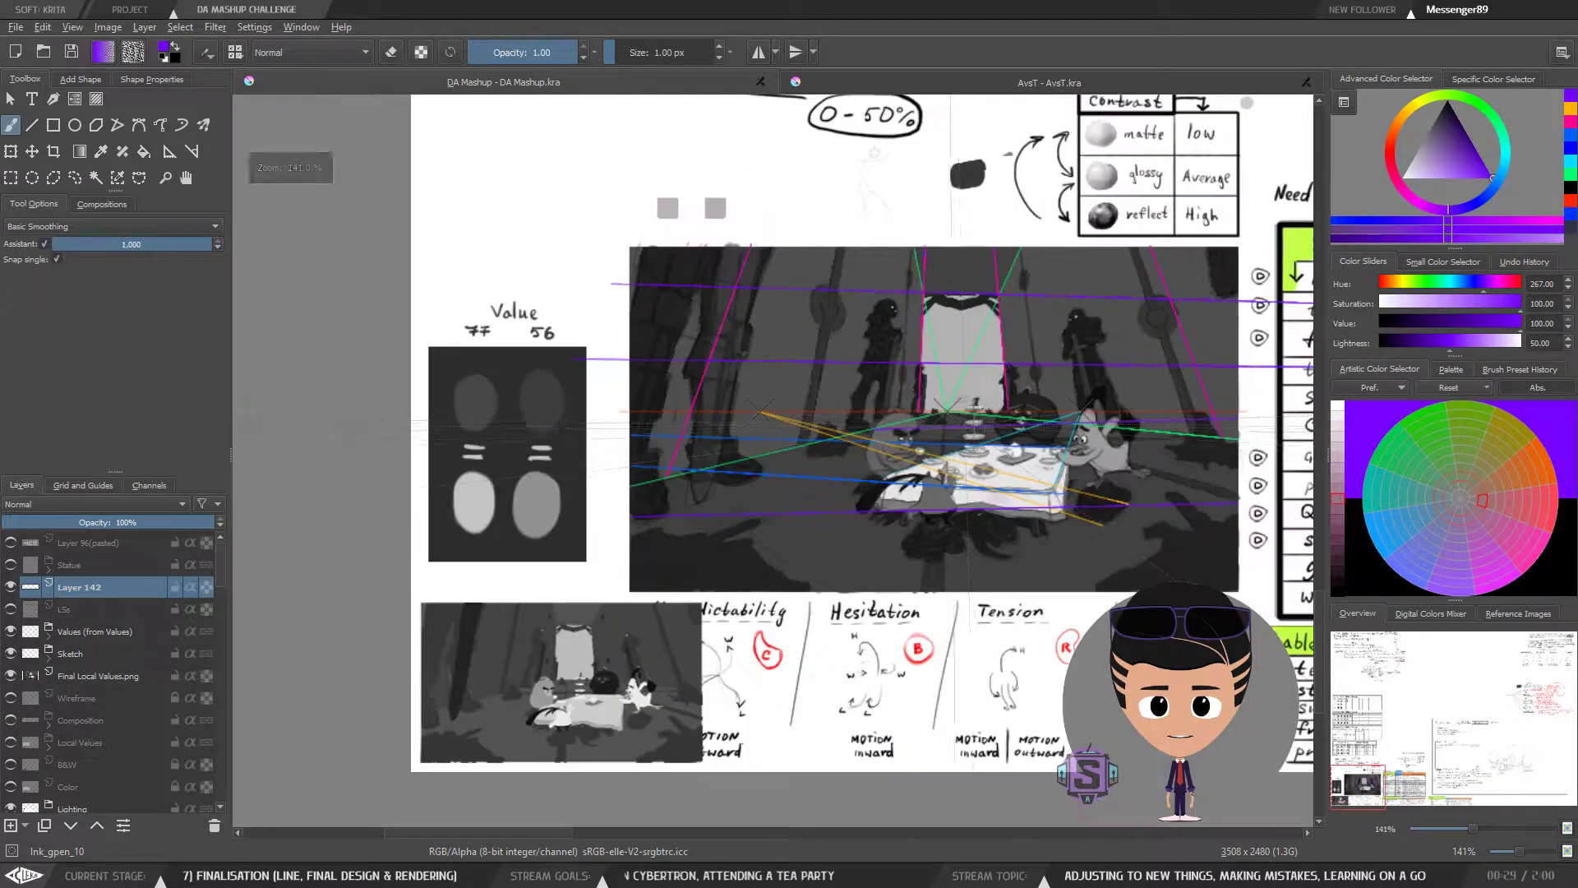
pyautogui.moveTo(1060, 378)
pyautogui.mouseDown()
pyautogui.moveTo(707, 400)
pyautogui.moveTo(847, 410)
pyautogui.mouseUp()
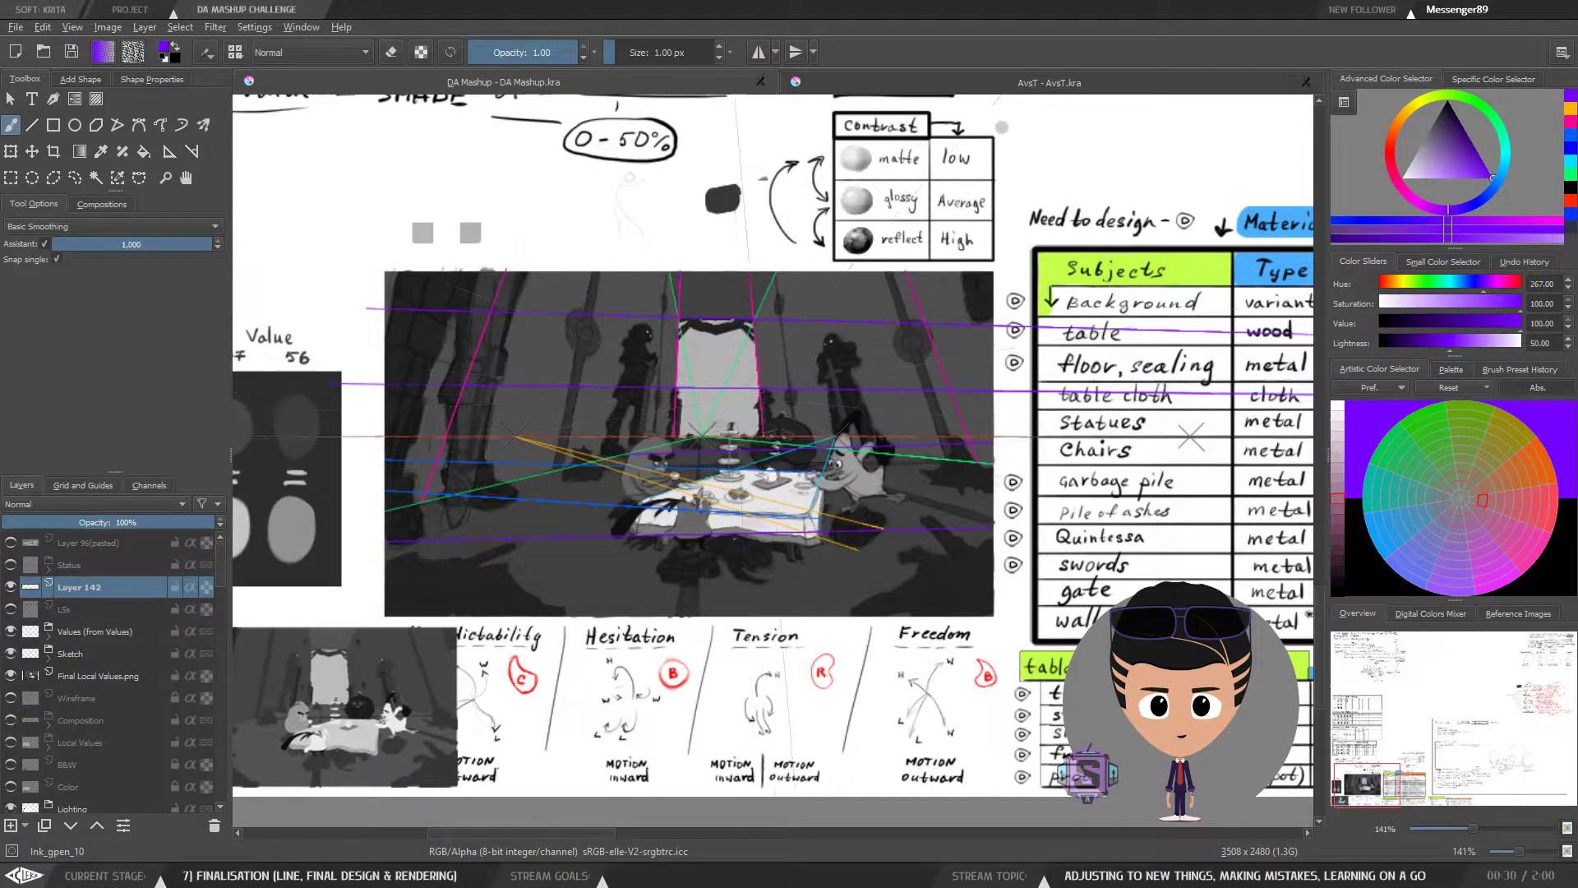
pyautogui.scroll(-6, 597, 425)
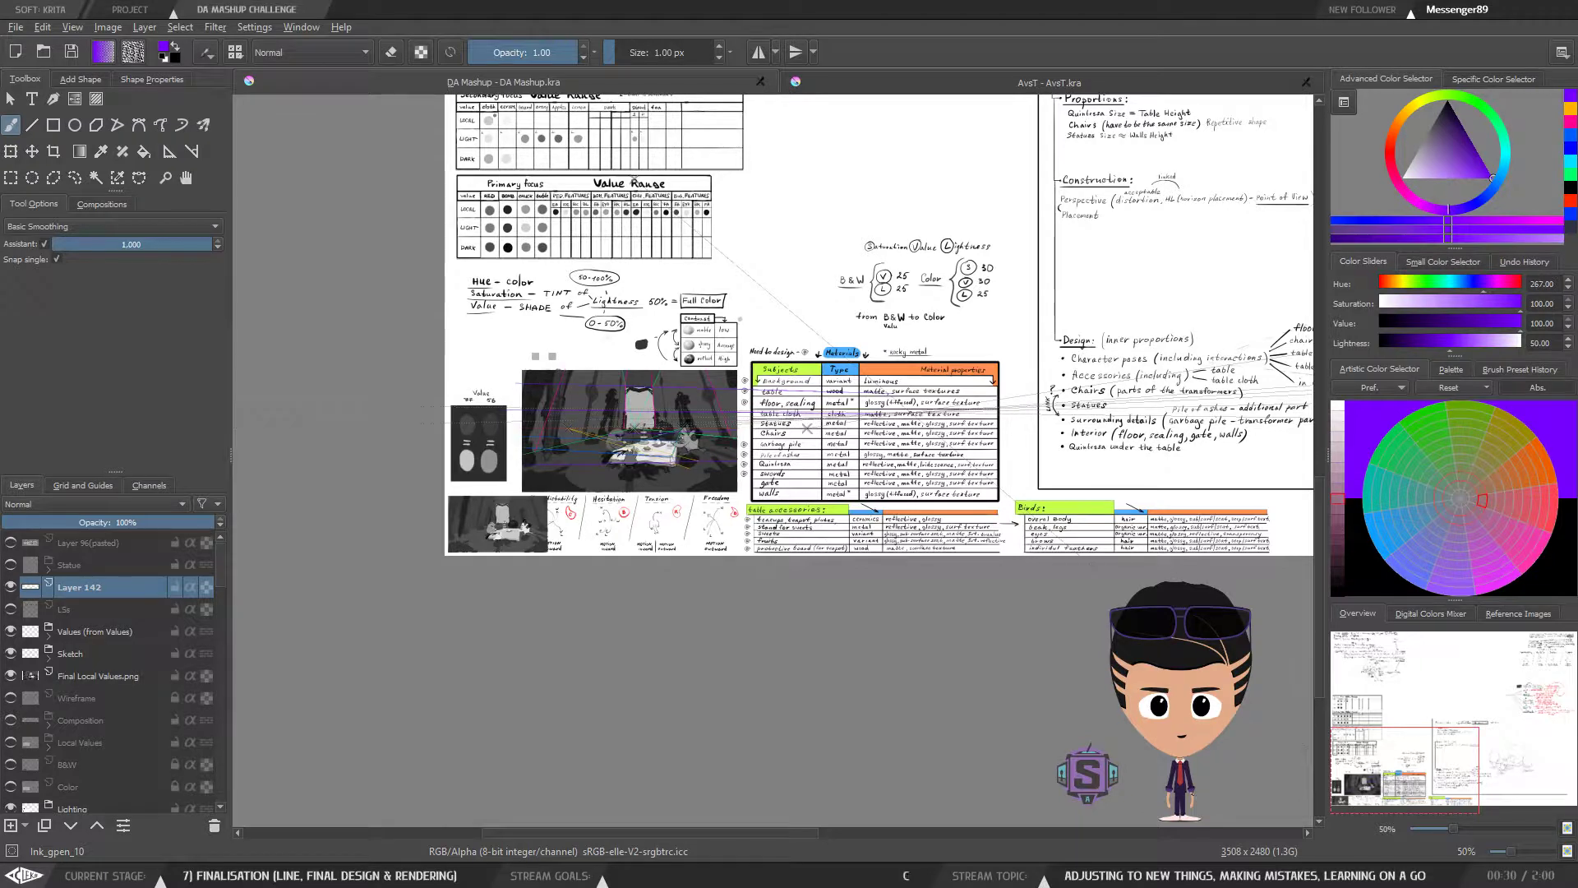
pyautogui.moveTo(956, 329)
pyautogui.mouseDown()
pyautogui.moveTo(737, 320)
pyautogui.moveTo(815, 386)
pyautogui.moveTo(517, 445)
pyautogui.moveTo(997, 450)
pyautogui.mouseUp()
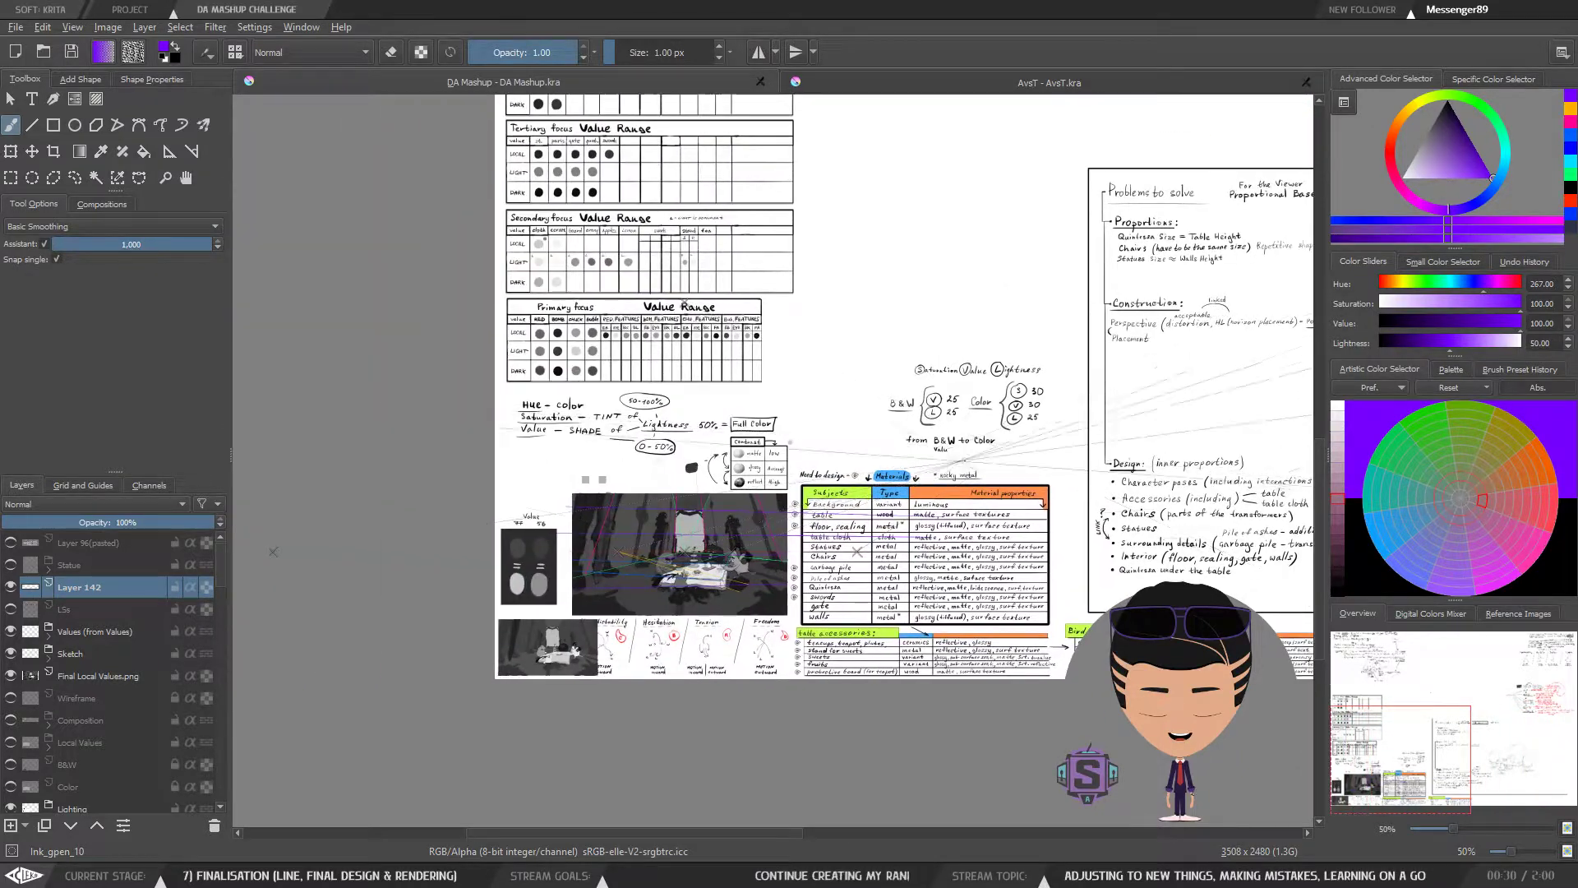
pyautogui.scroll(4, 702, 567)
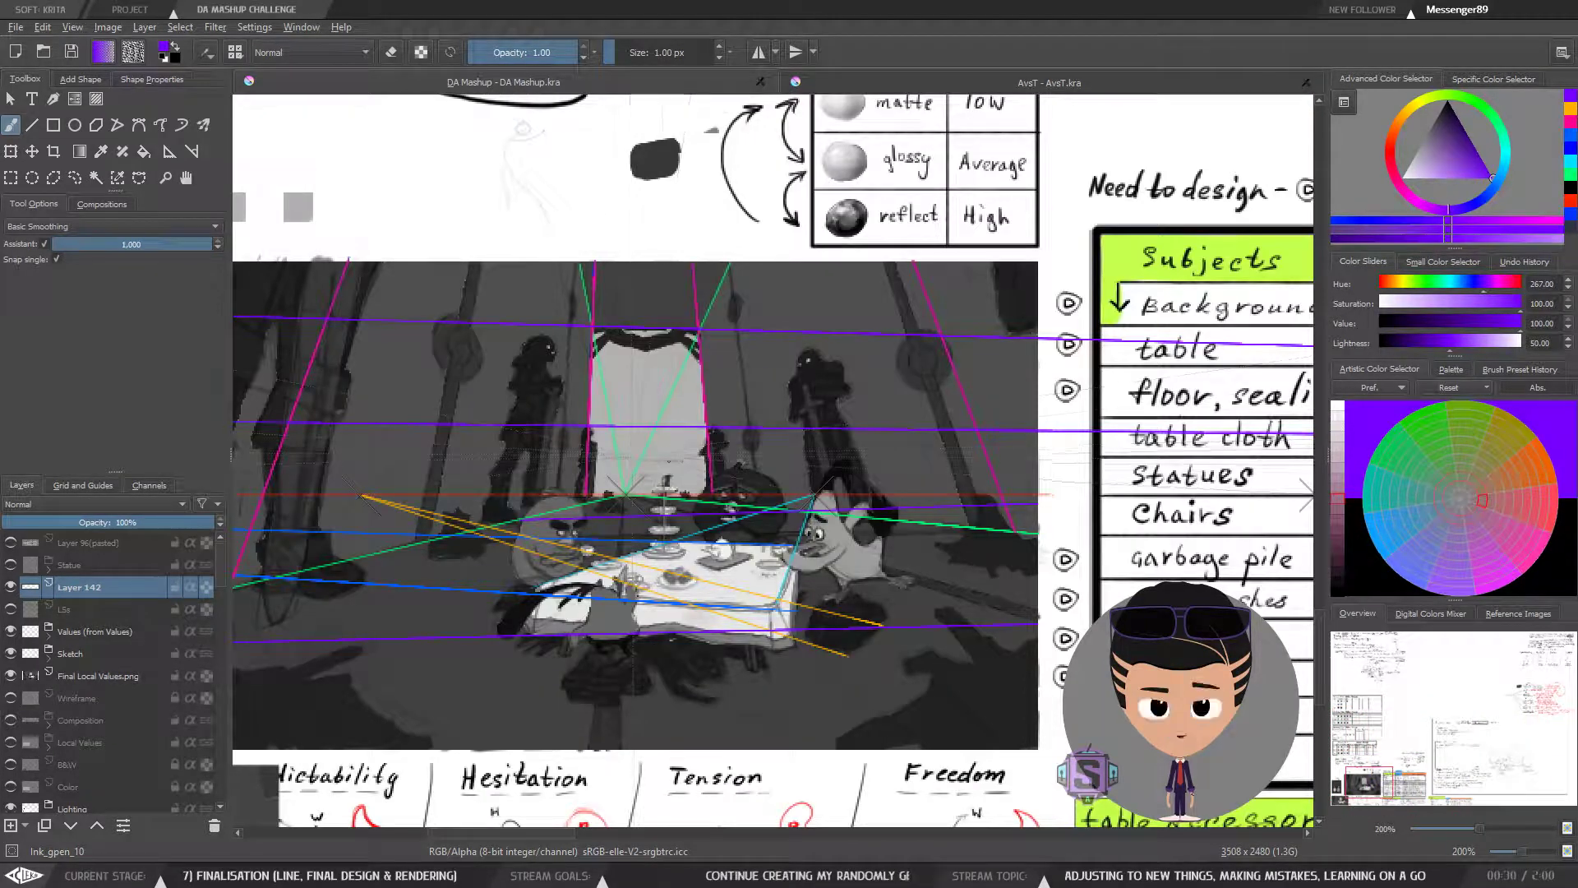
pyautogui.moveTo(749, 436); pyautogui.dragTo(802, 384)
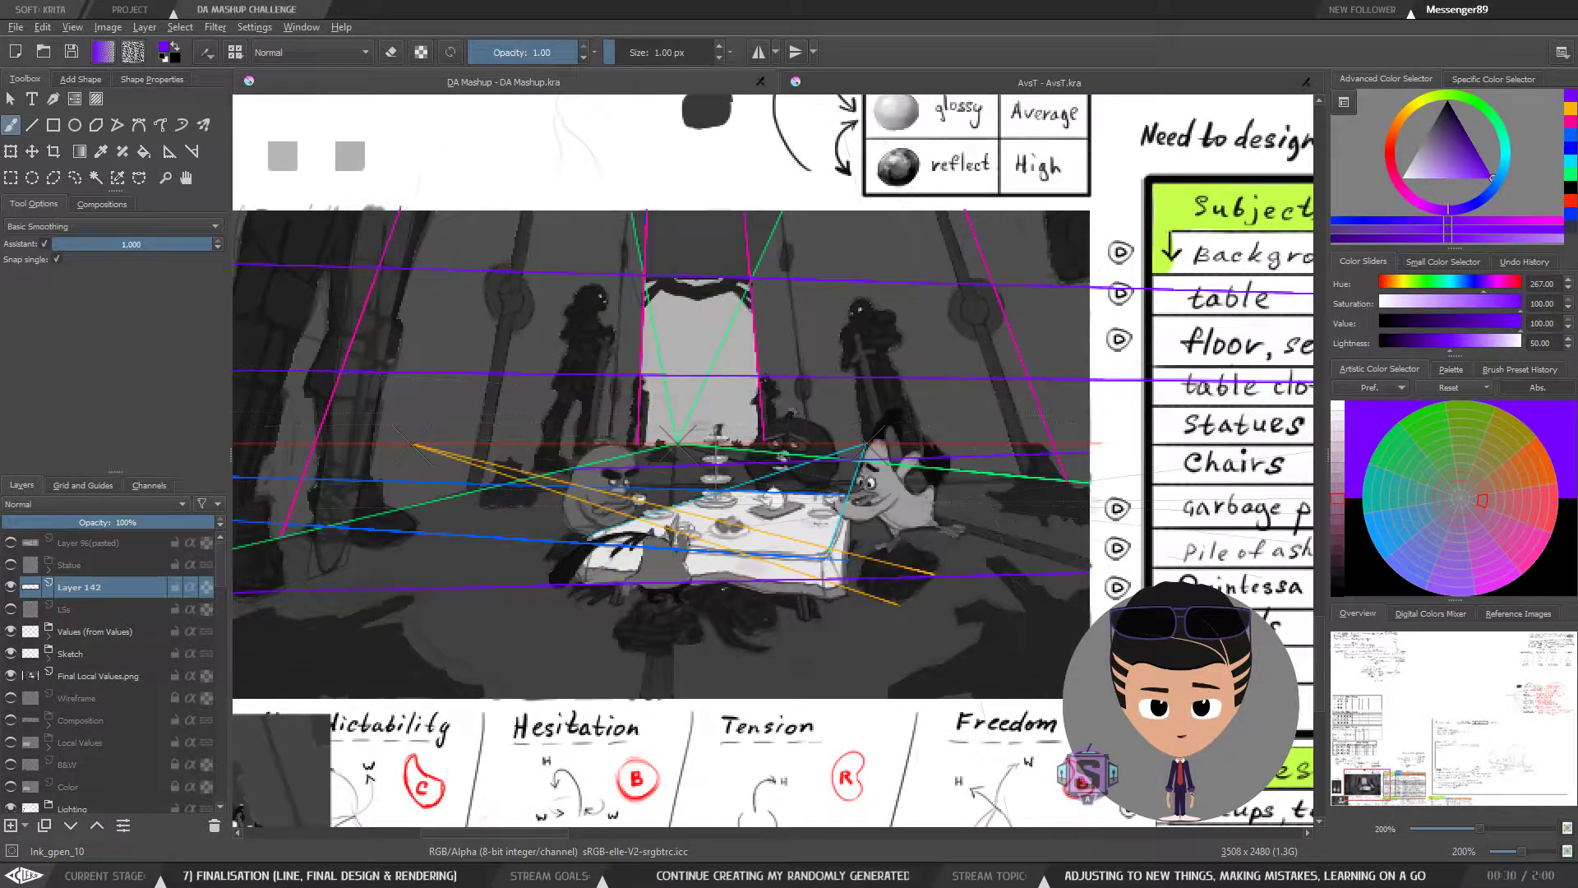
pyautogui.scroll(-1, 970, 530)
pyautogui.scroll(1, 969, 530)
pyautogui.moveTo(970, 530); pyautogui.dragTo(705, 499)
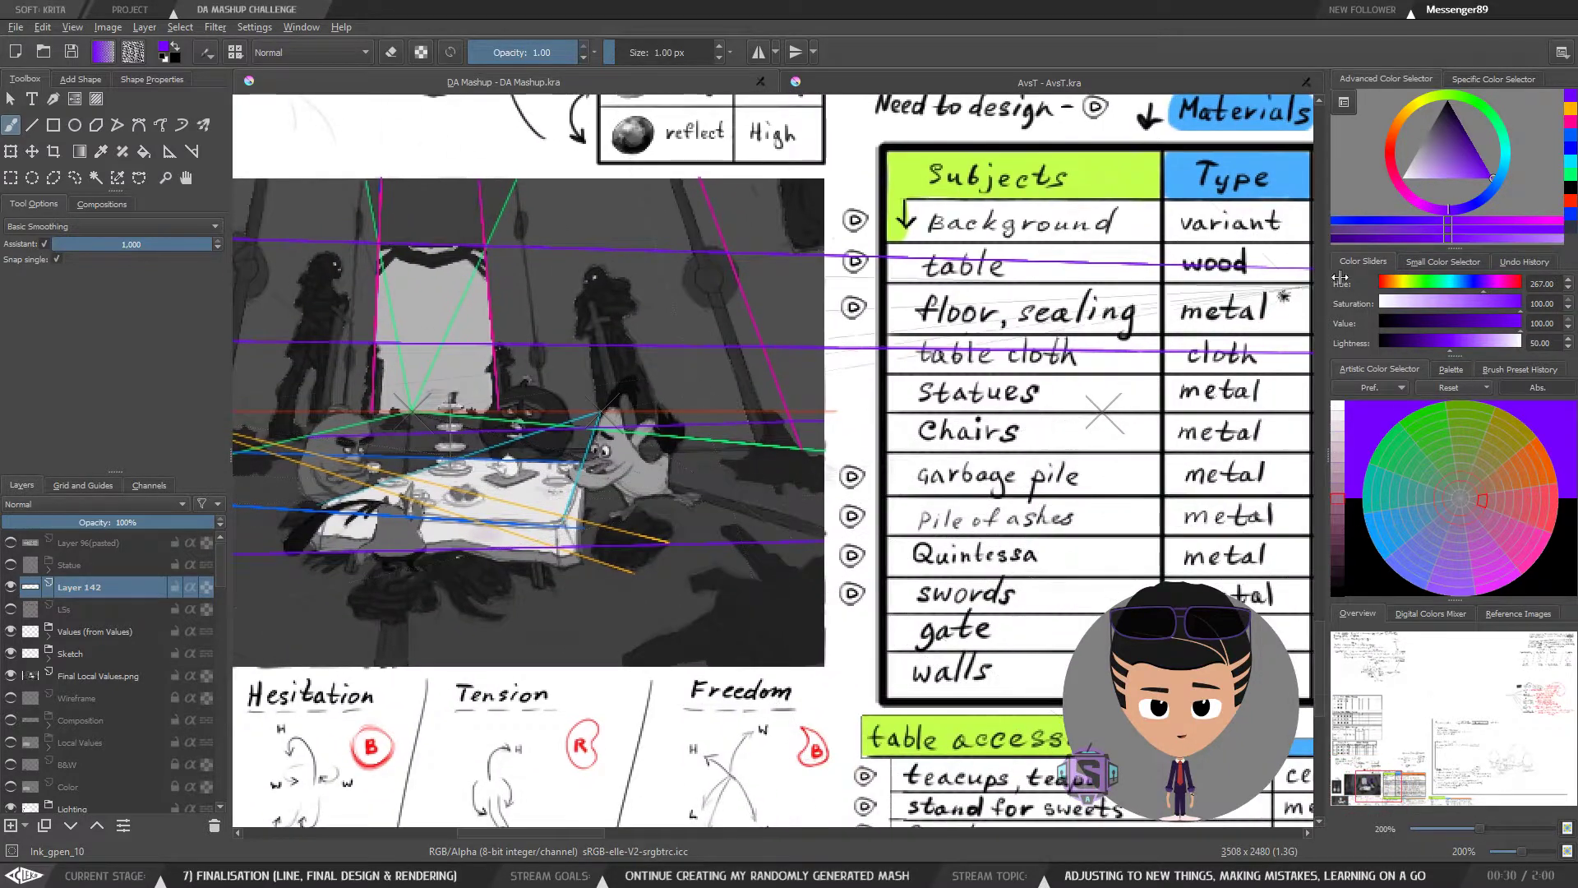
# Step: Set the brush colour to lime with hue 75 and draw a diagonal guide across the floor beside the table's near corner
pyautogui.click(1429, 101)
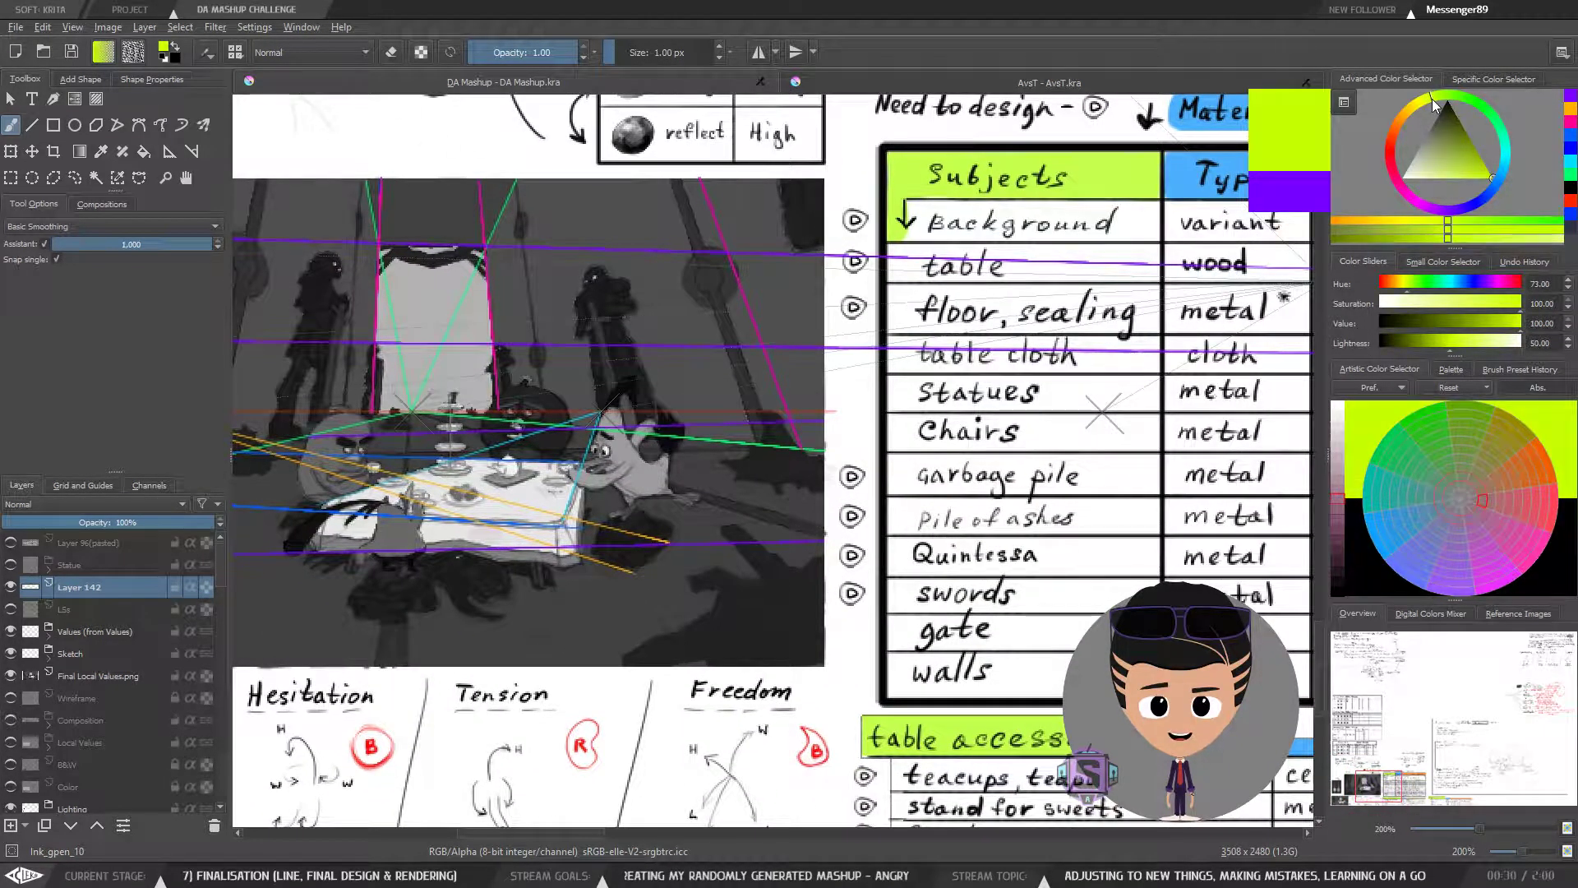
pyautogui.click(1418, 106)
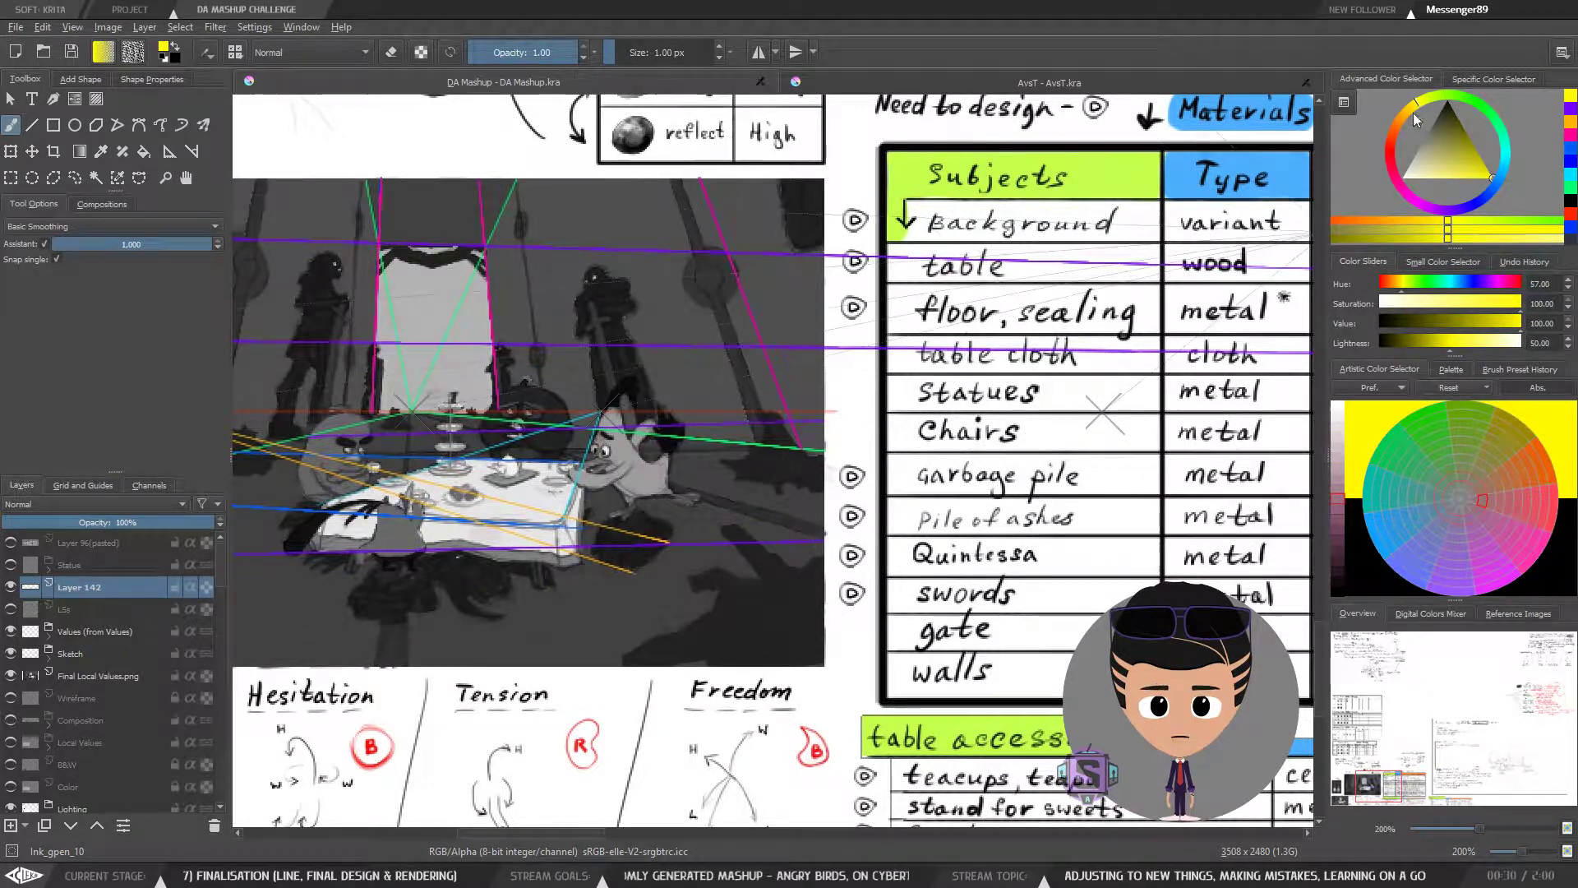
pyautogui.click(1433, 97)
pyautogui.moveTo(629, 577)
pyautogui.mouseDown()
pyautogui.moveTo(793, 520)
pyautogui.moveTo(692, 585)
pyautogui.moveTo(500, 590)
pyautogui.moveTo(714, 518)
pyautogui.mouseUp()
pyautogui.hotkey('ctrl', 'z')
pyautogui.press('+')
pyautogui.press('-')
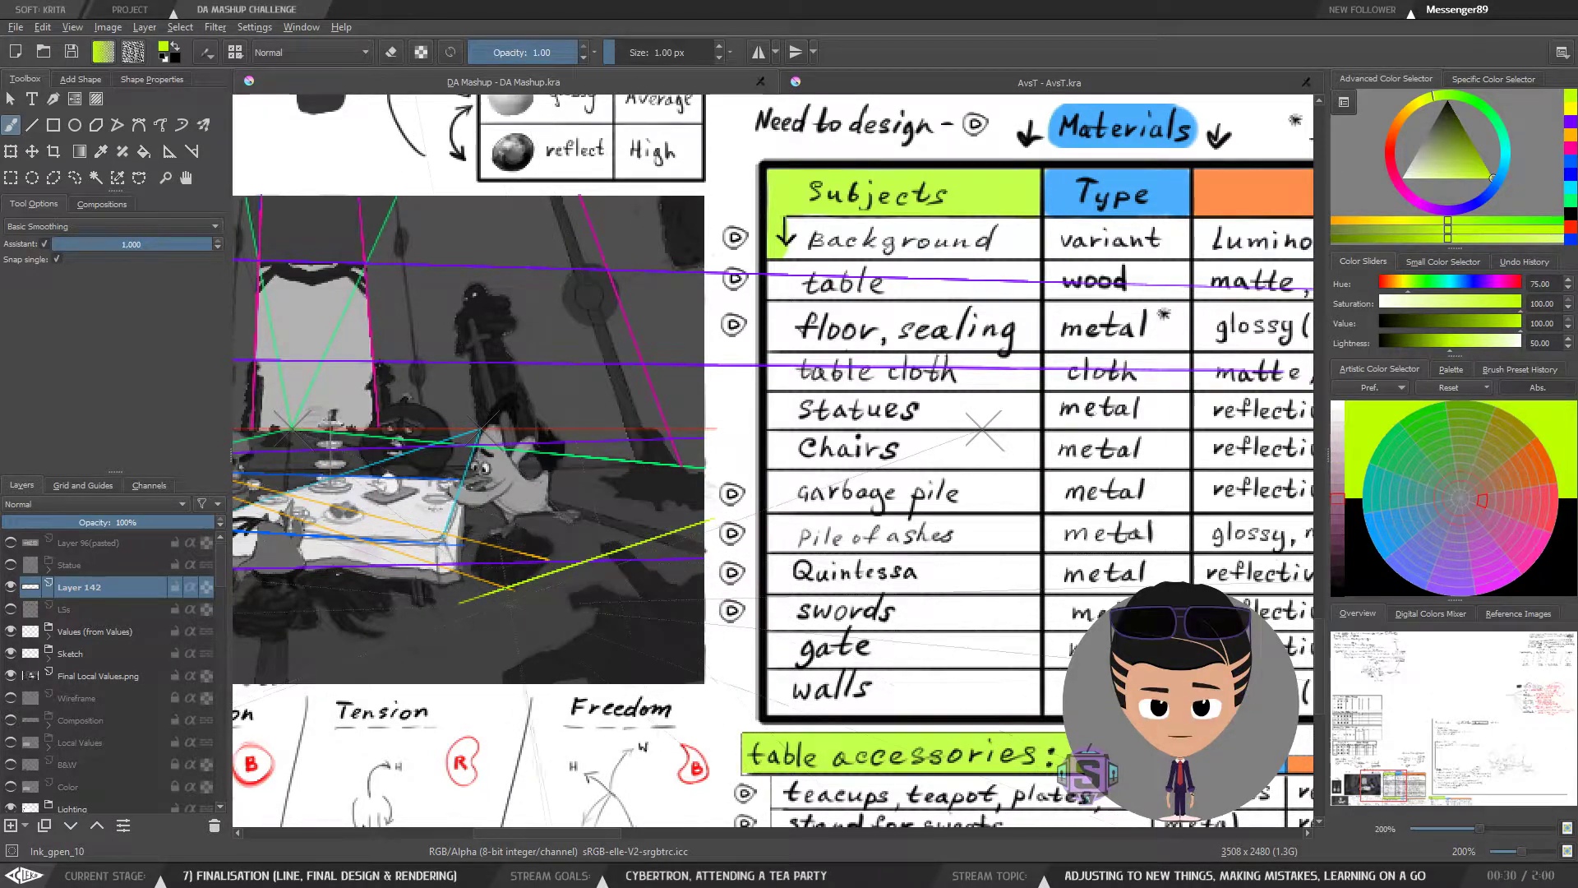
# Step: Draw a second lime guide just above the first and extend both diagonally across the floor in front of the table
pyautogui.moveTo(459, 568); pyautogui.dragTo(707, 499)
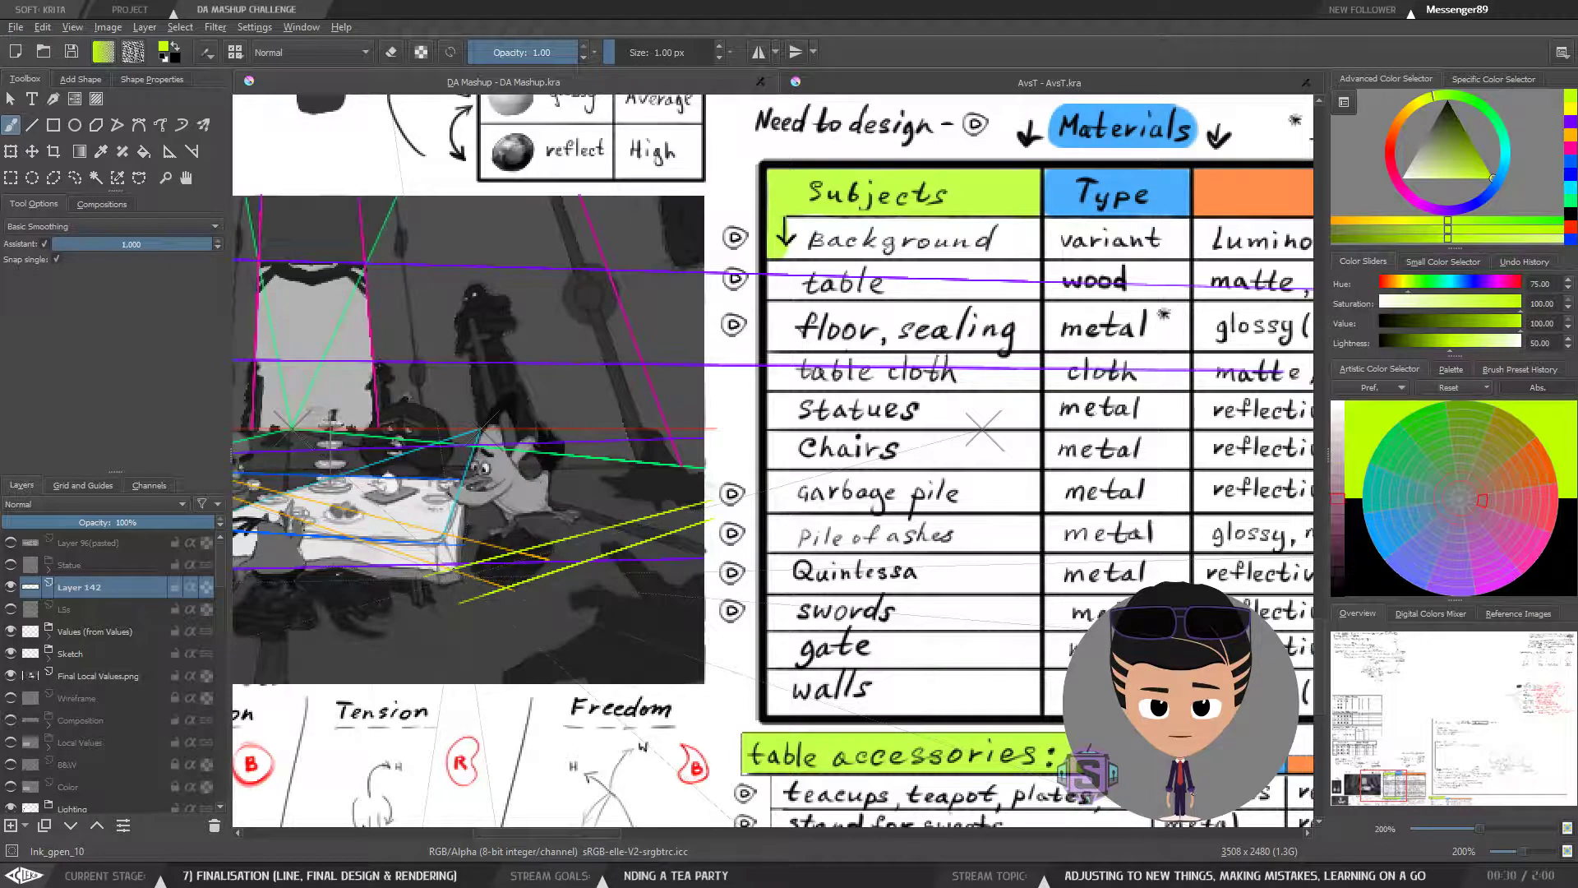
pyautogui.moveTo(447, 570); pyautogui.dragTo(233, 626)
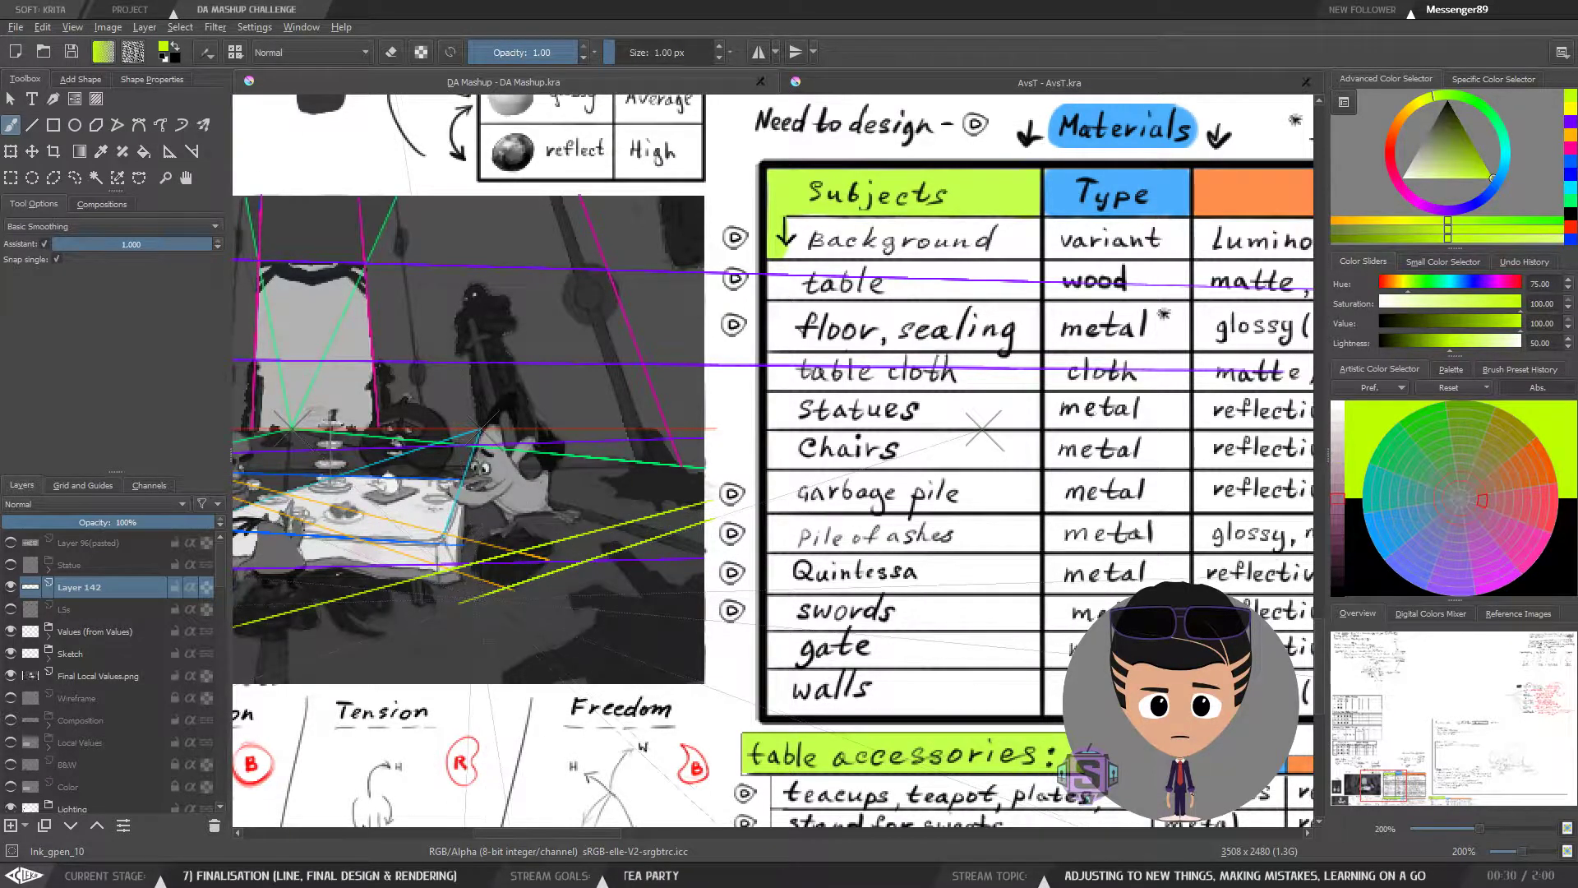
pyautogui.moveTo(460, 602); pyautogui.dragTo(233, 679)
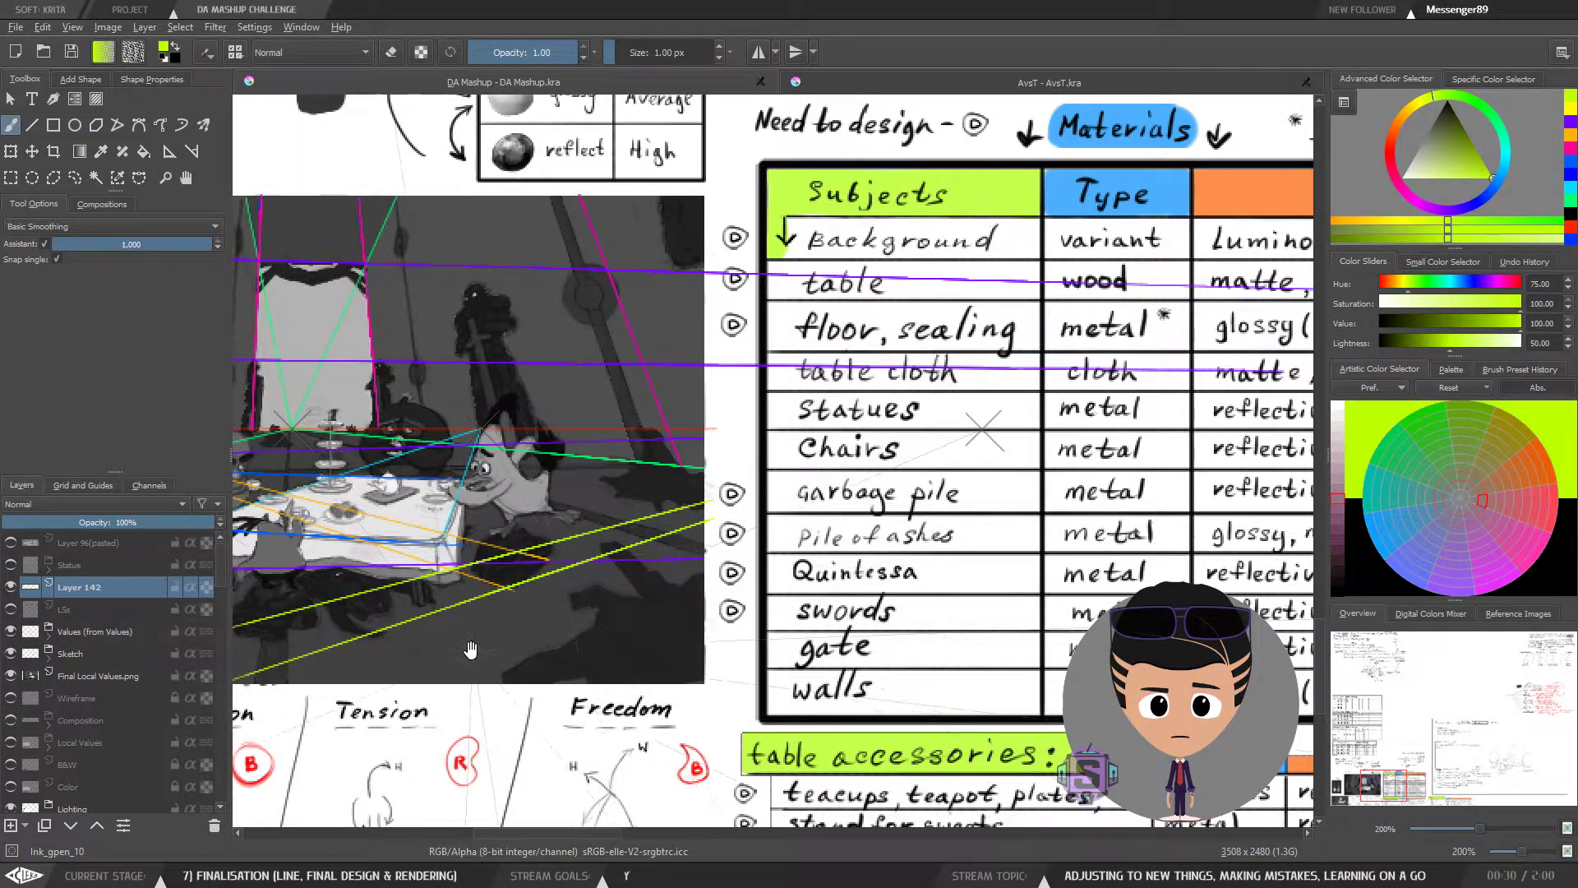
# Step: Check the two lime guides against the table, the birds and the other guides across the picture
pyautogui.moveTo(470, 649); pyautogui.dragTo(848, 558)
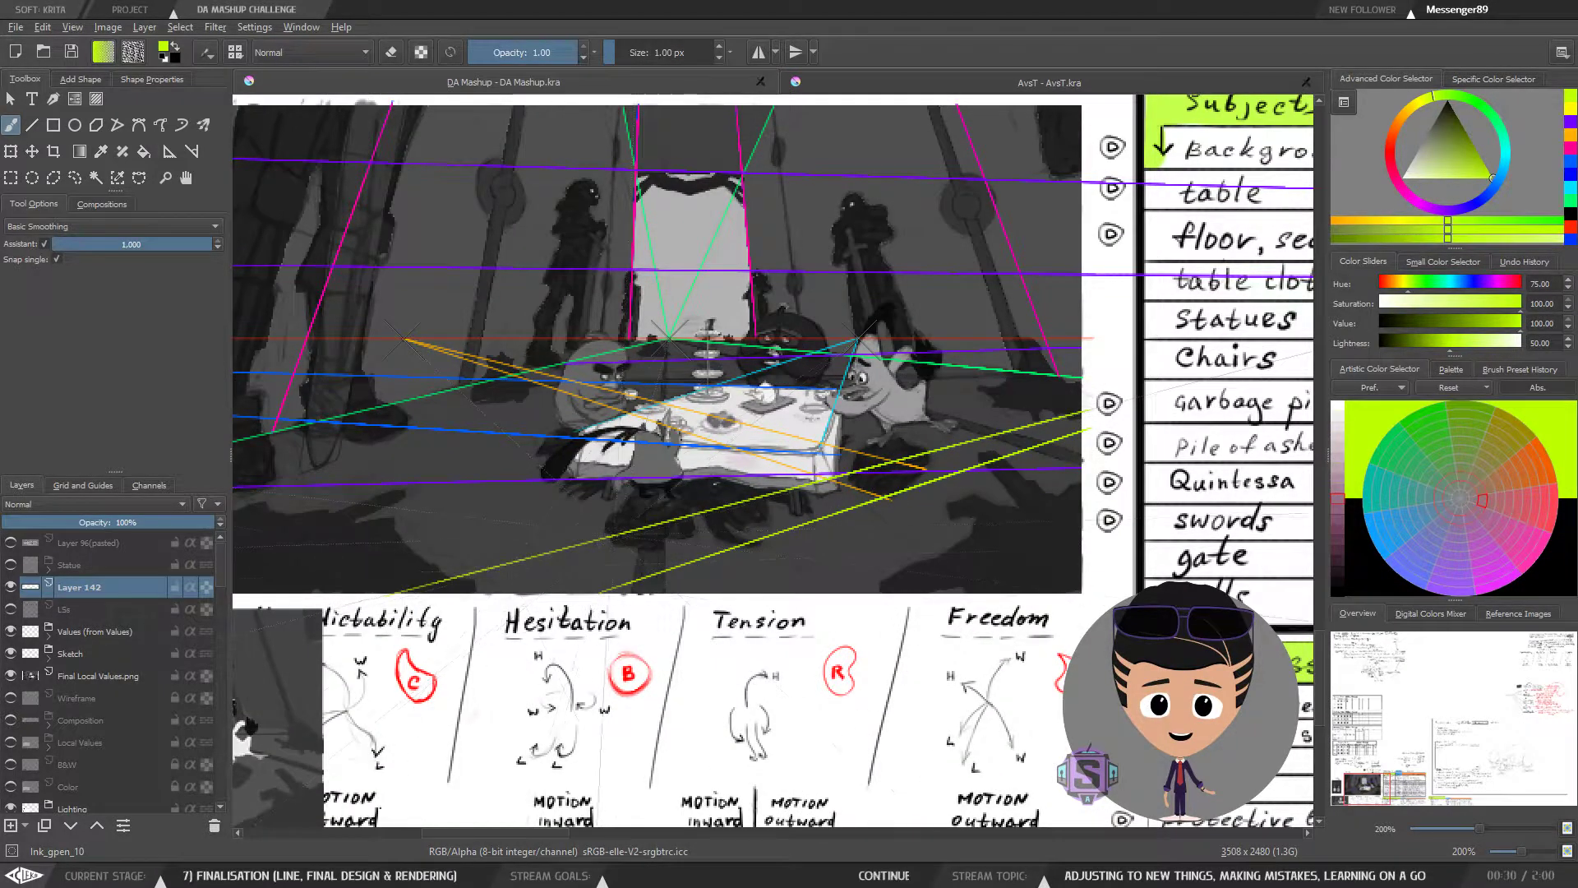
pyautogui.press('+')
pyautogui.moveTo(496, 468); pyautogui.dragTo(789, 533)
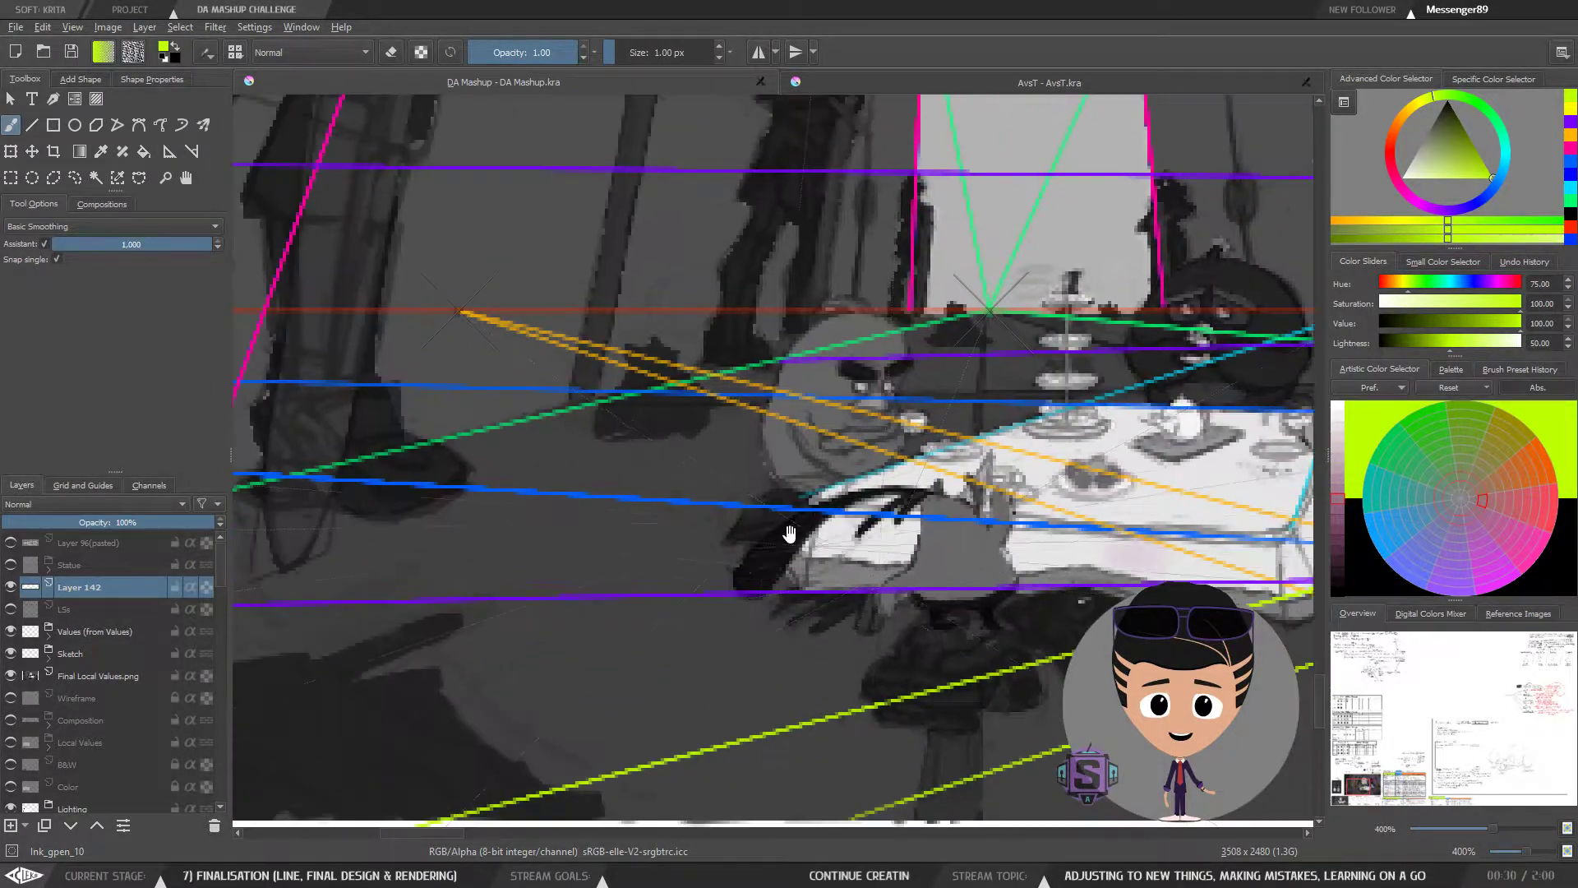
pyautogui.moveTo(1203, 325); pyautogui.dragTo(1004, 273)
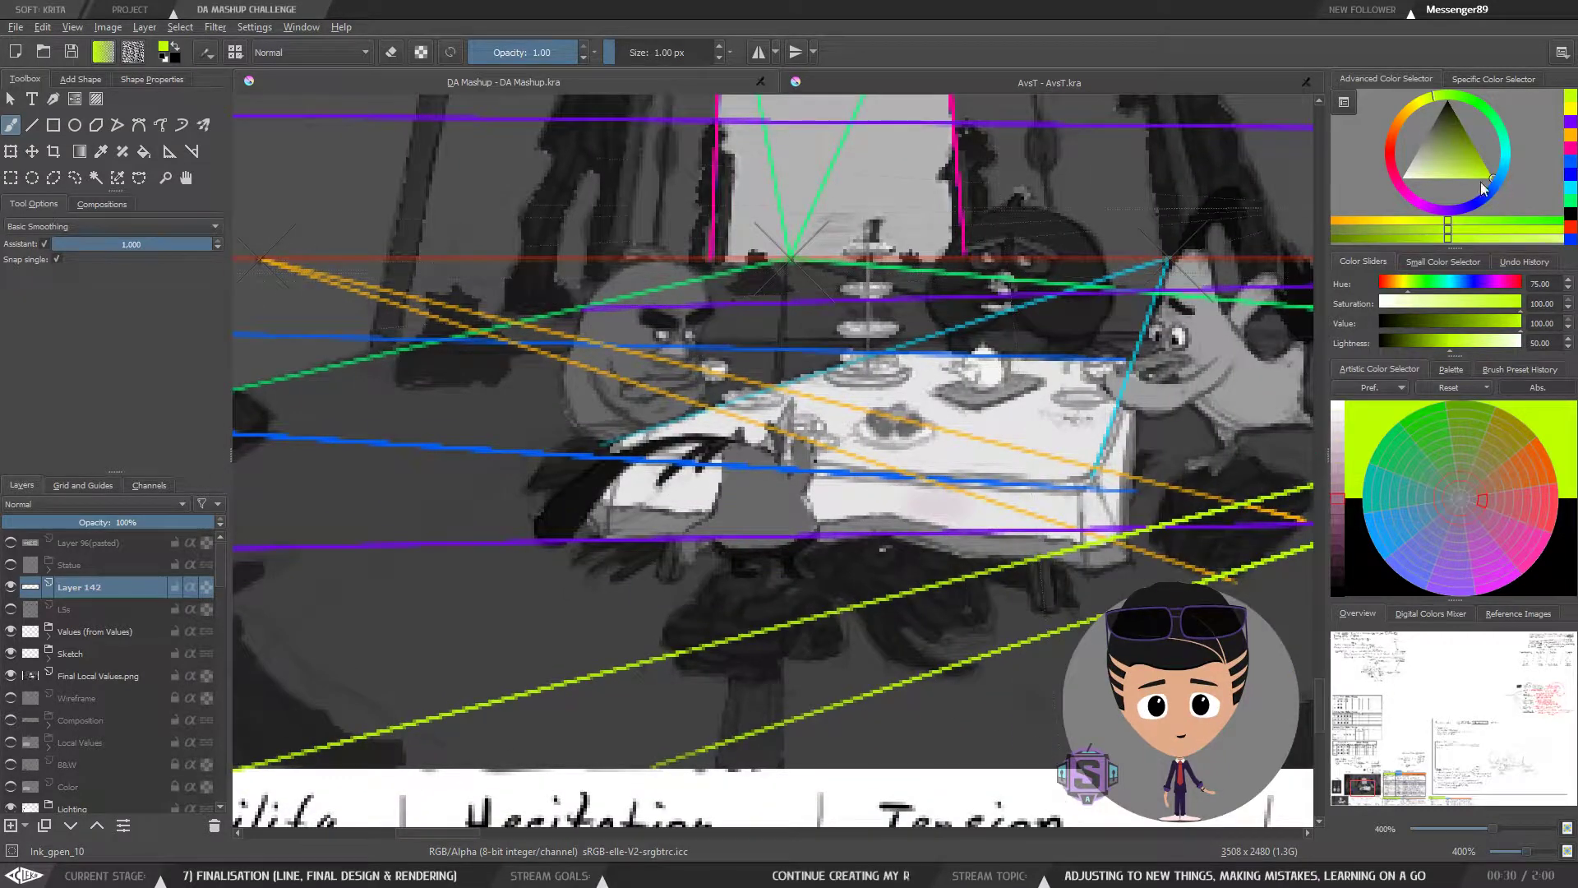
# Step: With the orange guide color, extend the two orange perspective lines from the table across the floor to the painting's right edge
pyautogui.click(1575, 137)
pyautogui.moveTo(1200, 556)
pyautogui.mouseDown()
pyautogui.moveTo(692, 449)
pyautogui.moveTo(1119, 603)
pyautogui.moveTo(747, 480)
pyautogui.mouseUp()
pyautogui.moveTo(769, 404)
pyautogui.mouseDown()
pyautogui.moveTo(1069, 559)
pyautogui.moveTo(890, 467)
pyautogui.mouseUp()
pyautogui.hotkey('ctrl', 'z')
pyautogui.moveTo(772, 404); pyautogui.dragTo(1045, 471)
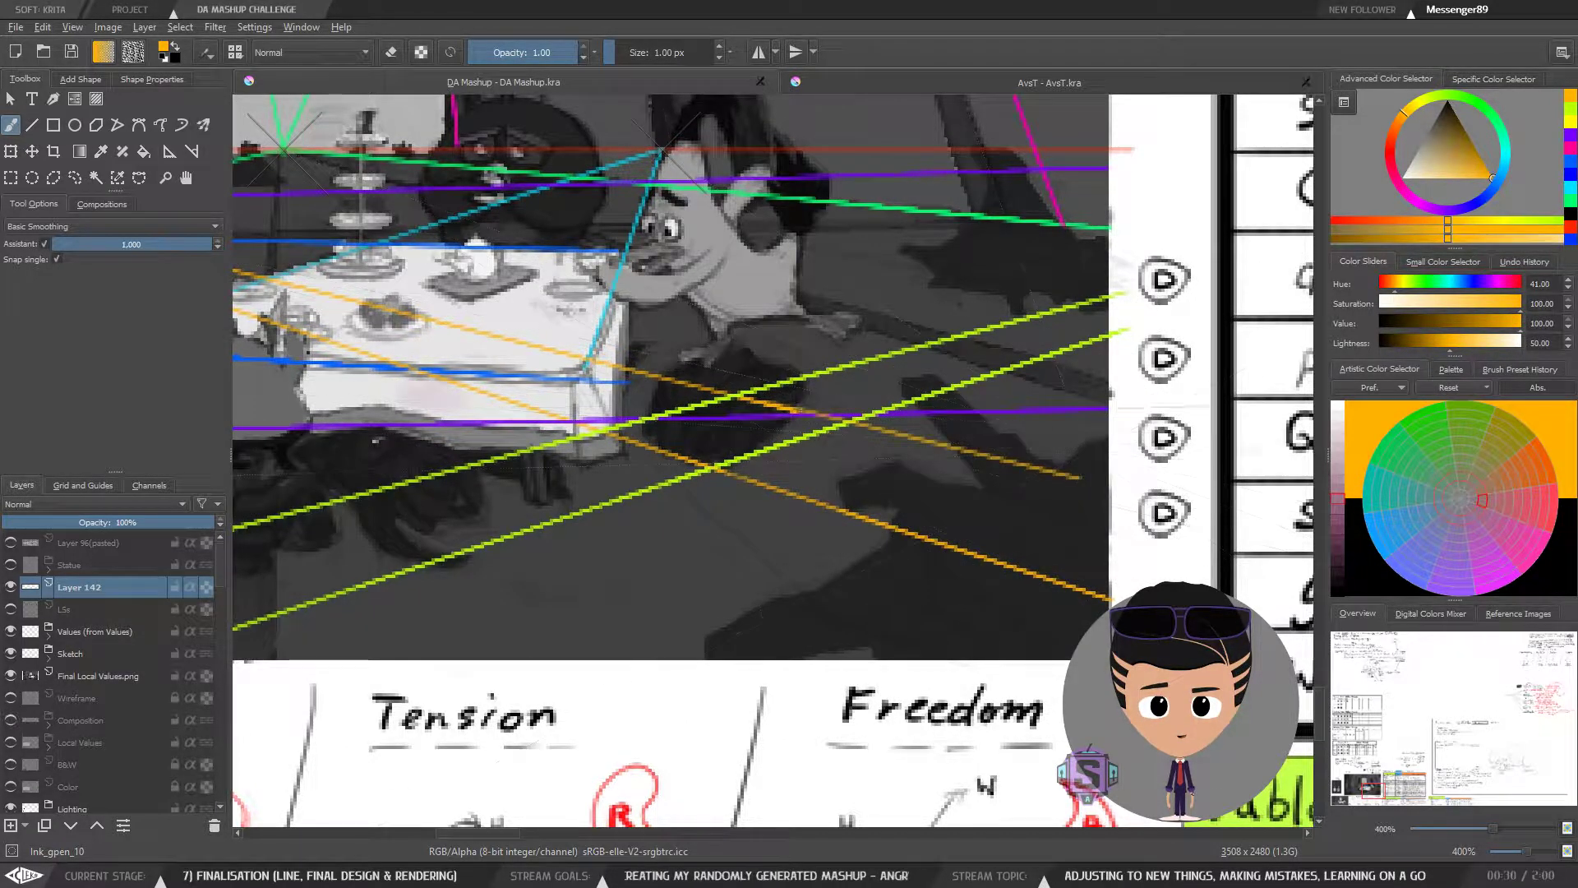
pyautogui.hotkey('ctrl', 'z')
pyautogui.moveTo(687, 384); pyautogui.dragTo(1166, 500)
pyautogui.moveTo(794, 410); pyautogui.dragTo(1117, 492)
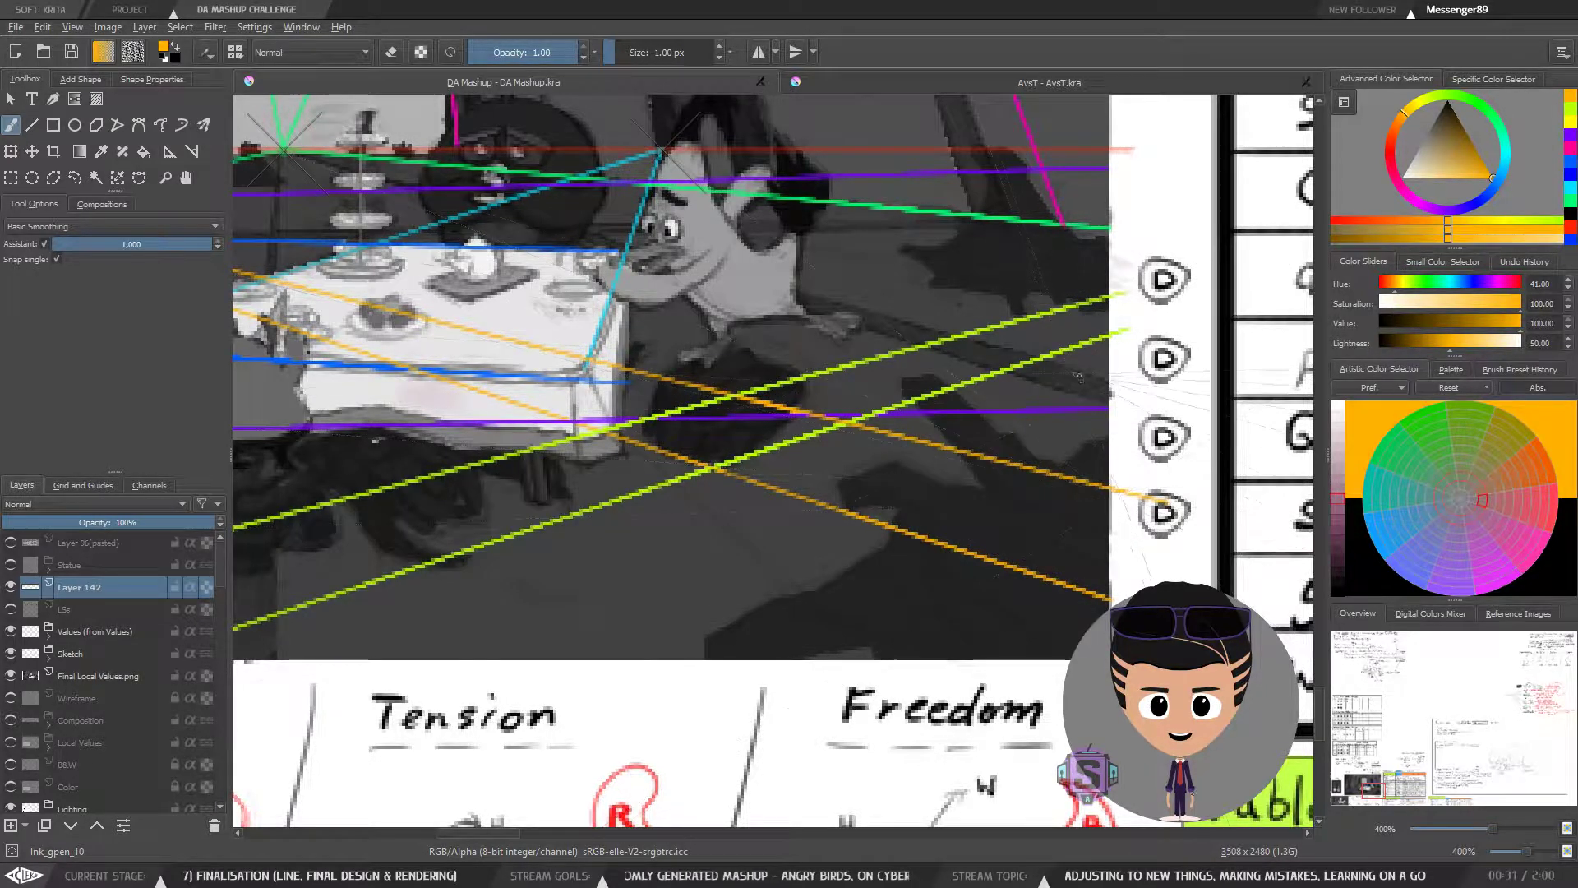
# Step: Switch to the magenta guide color and extend both side lines of the central gate downward across the table and floor
pyautogui.hotkey('ctrl', '-')
pyautogui.hotkey('ctrl', '-')
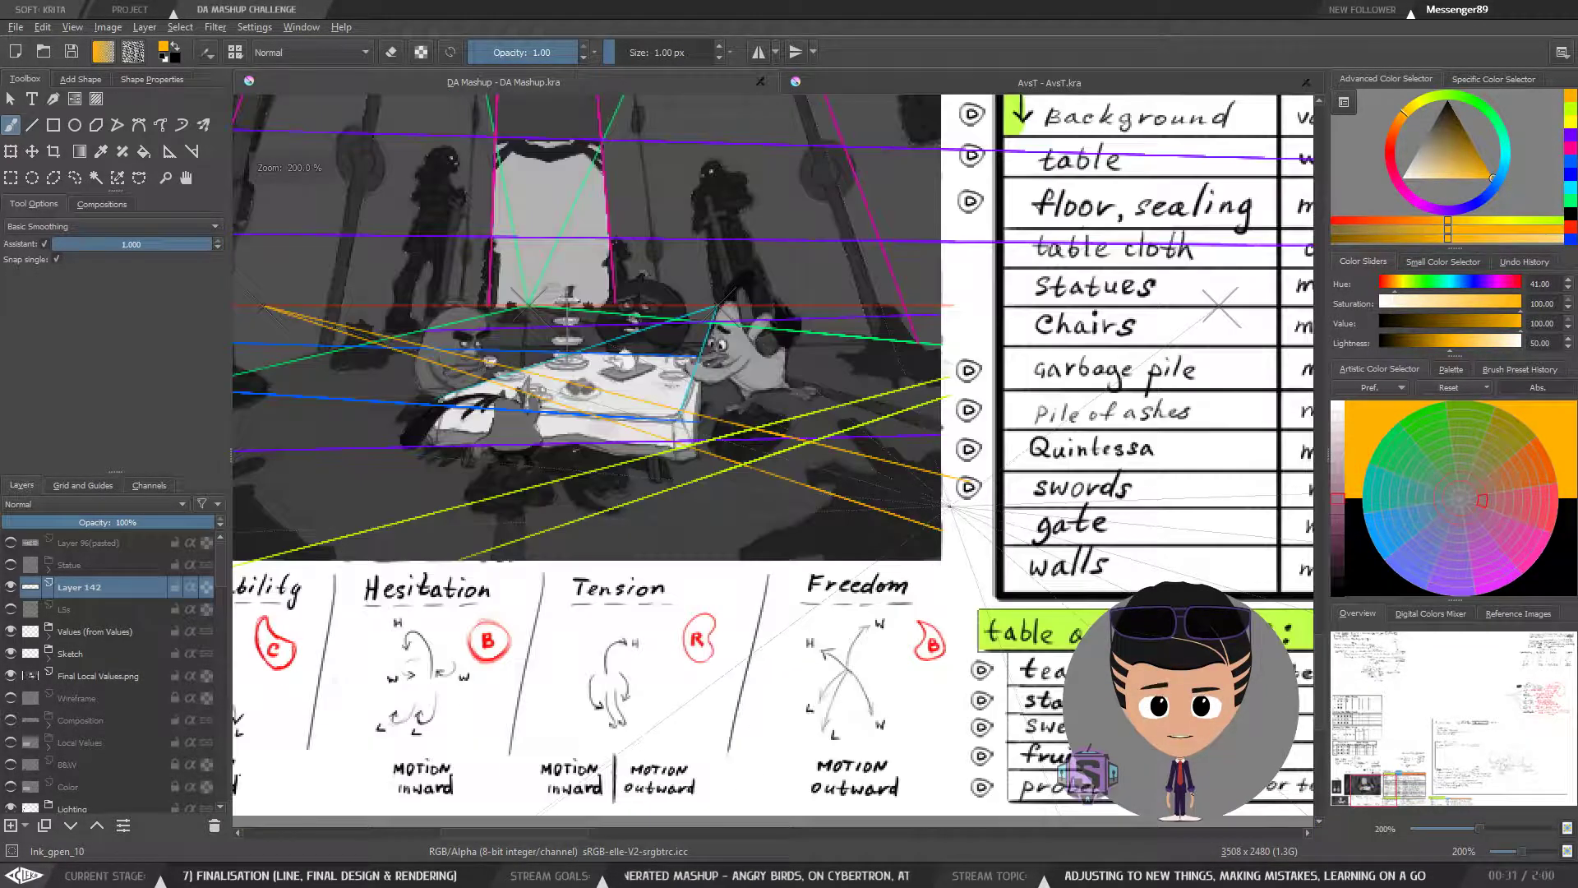
pyautogui.hotkey('ctrl', '+')
pyautogui.moveTo(650, 519); pyautogui.dragTo(818, 641)
pyautogui.moveTo(1016, 503); pyautogui.dragTo(932, 557)
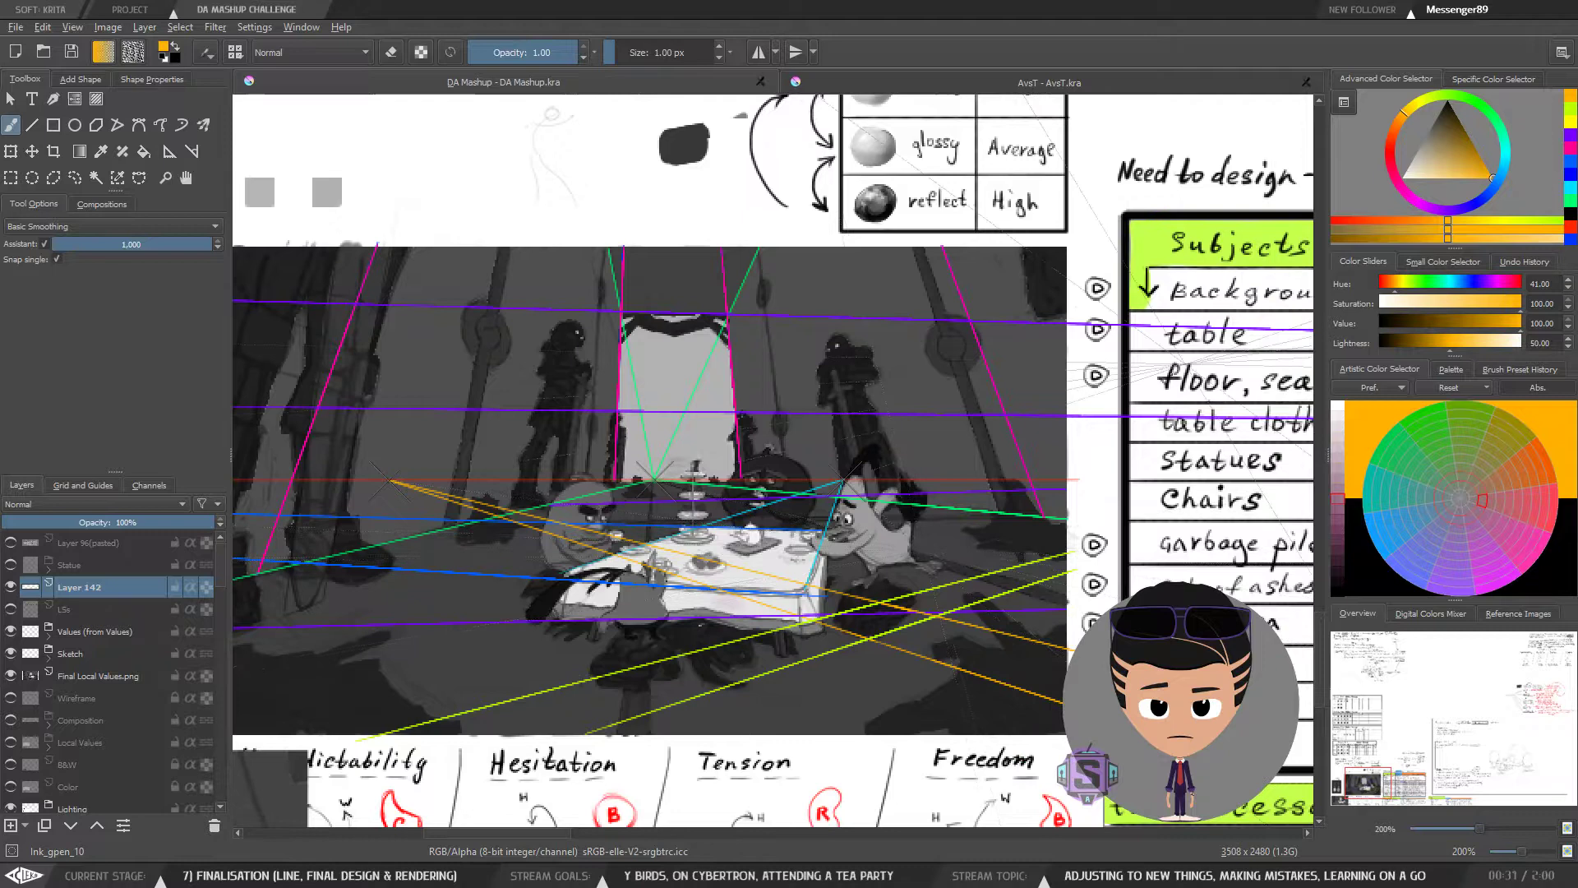
pyautogui.click(1570, 148)
pyautogui.moveTo(553, 436); pyautogui.dragTo(750, 370)
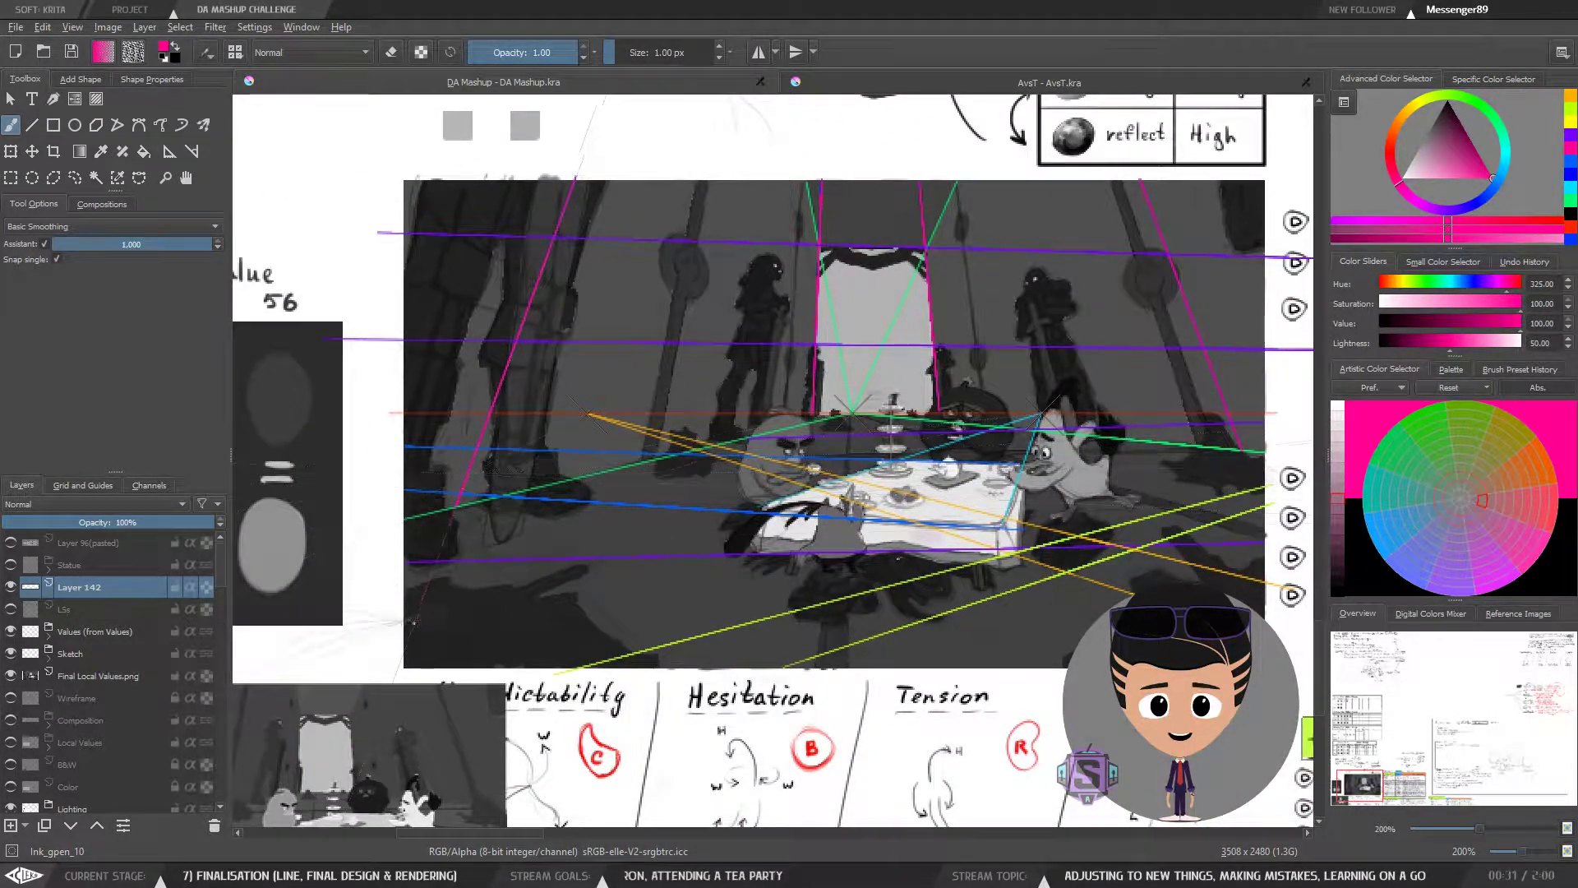
pyautogui.moveTo(970, 485); pyautogui.dragTo(582, 456)
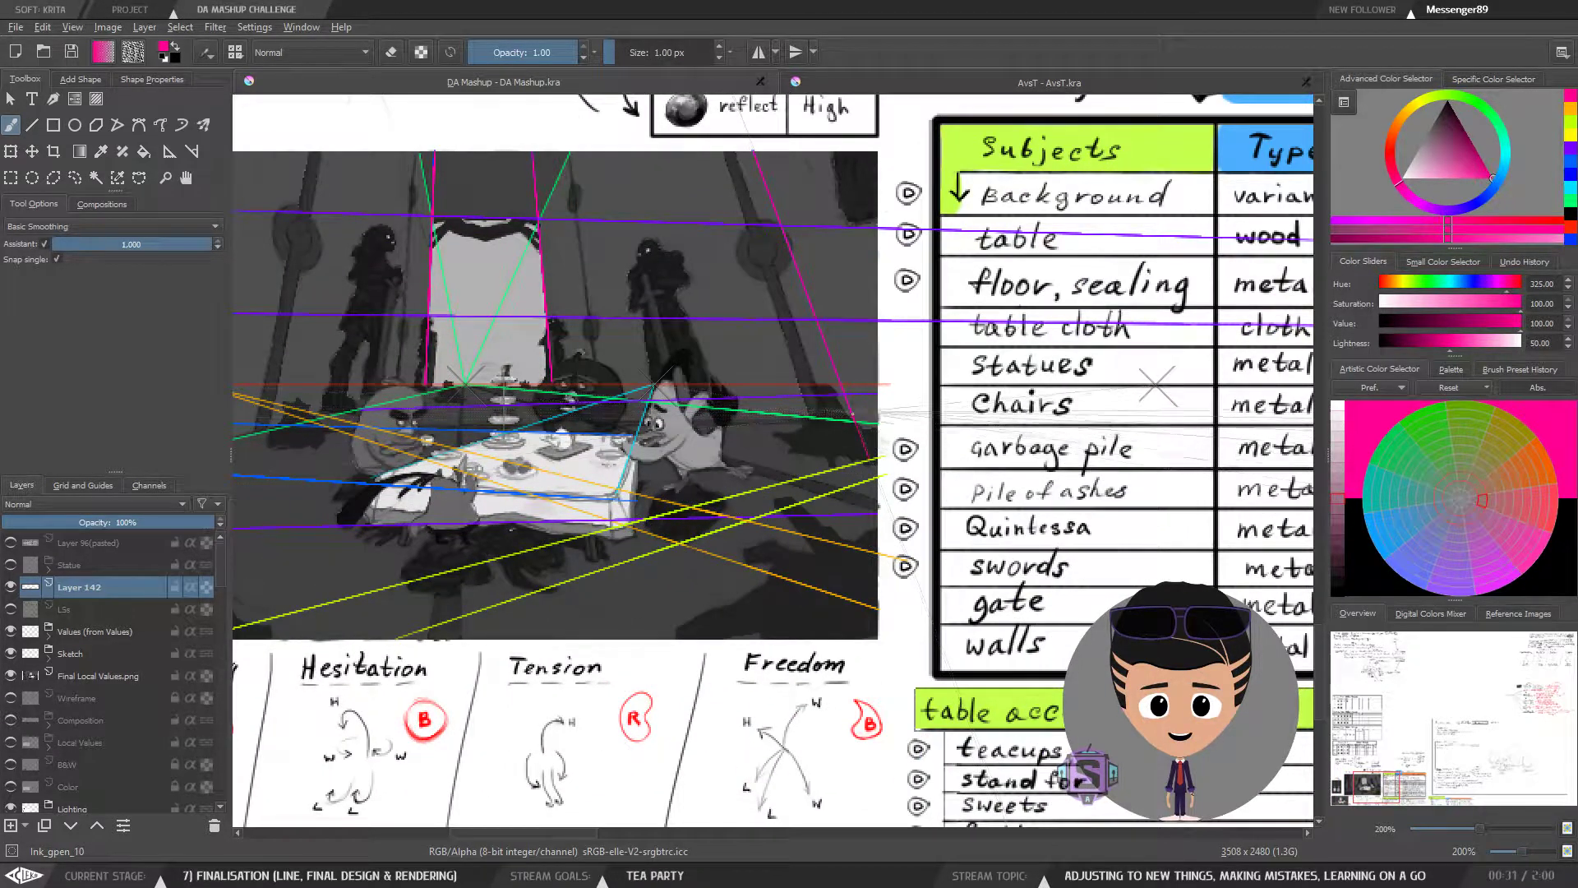
pyautogui.moveTo(526, 518); pyautogui.dragTo(807, 566)
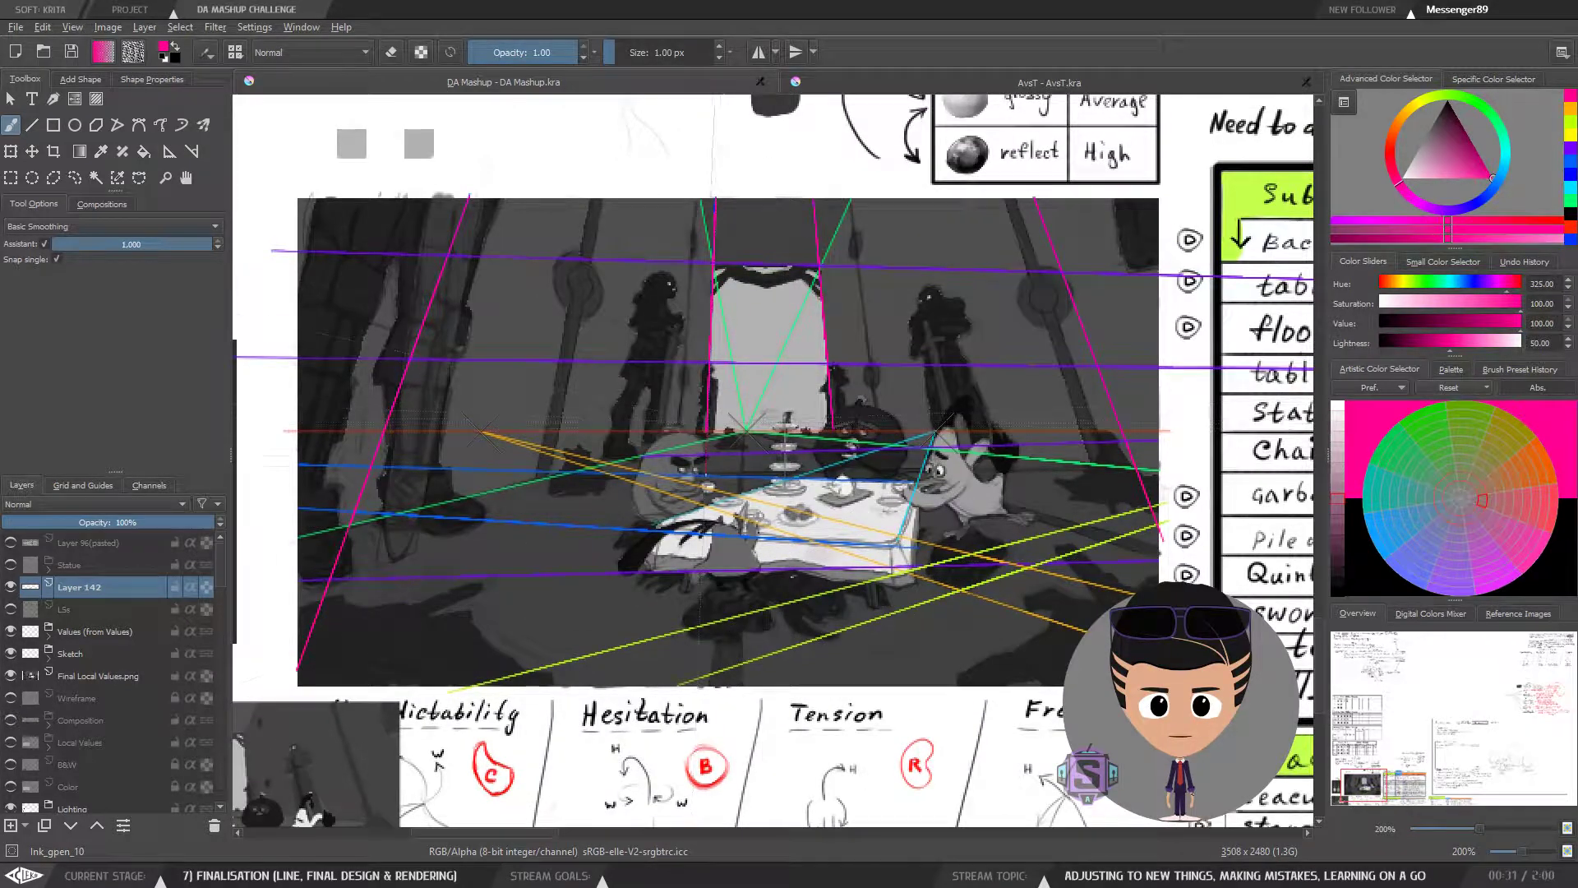
pyautogui.hotkey('ctrl', '+')
pyautogui.moveTo(648, 418)
pyautogui.mouseDown()
pyautogui.moveTo(664, 397)
pyautogui.moveTo(648, 530)
pyautogui.mouseUp()
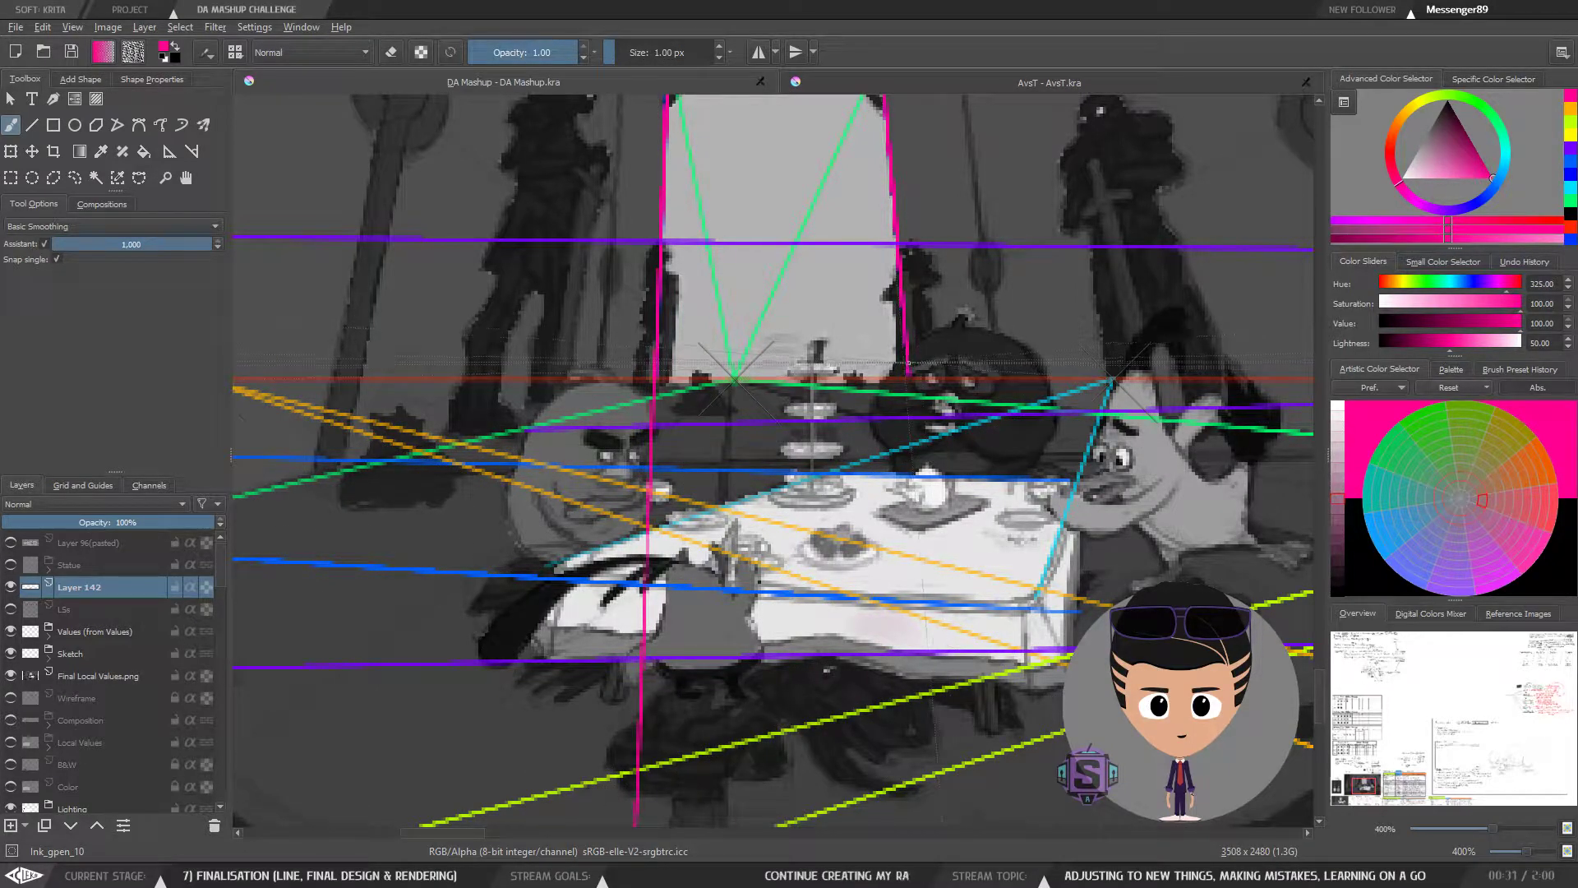
pyautogui.moveTo(908, 378); pyautogui.dragTo(942, 758)
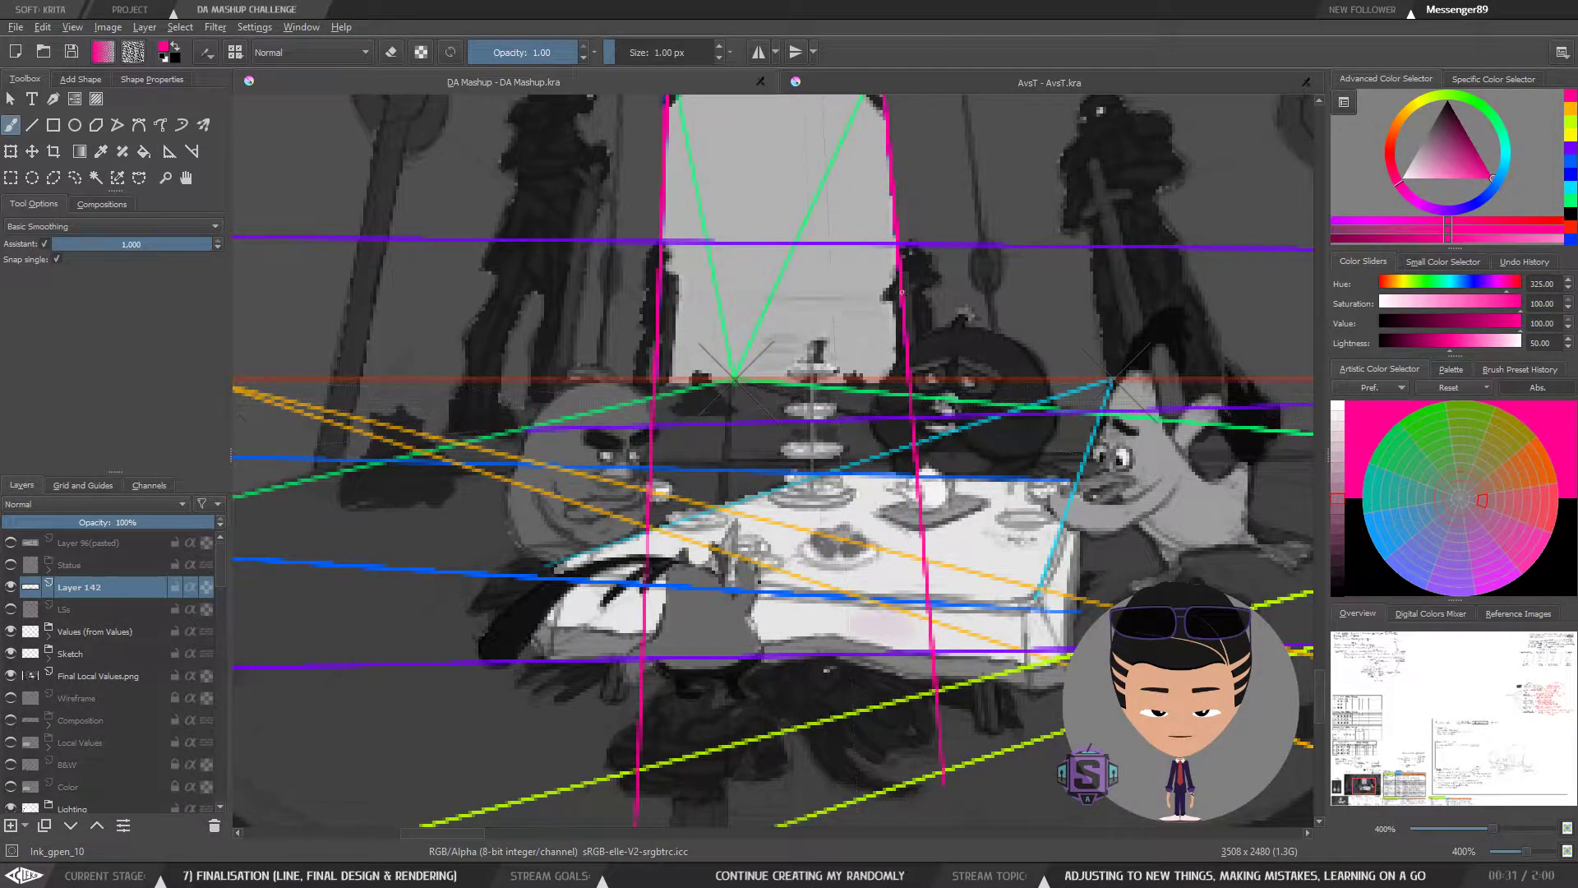
# Step: Continue the two magenta gate lines down to the painting's lower edge, undoing the overlong first stroke
pyautogui.moveTo(888, 579); pyautogui.dragTo(831, 285)
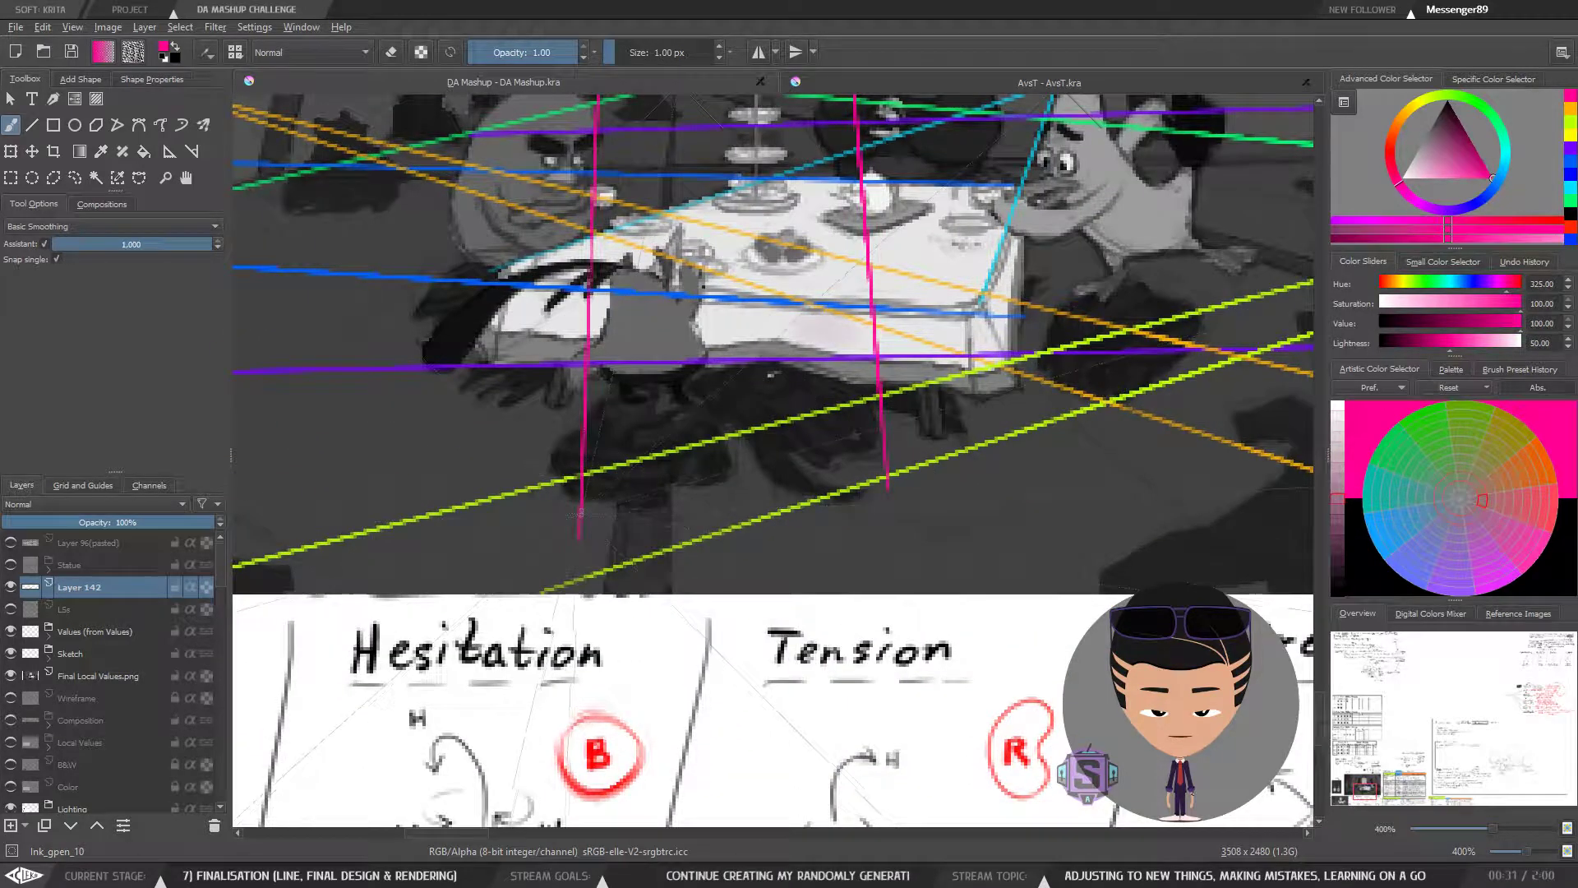
pyautogui.moveTo(580, 518); pyautogui.dragTo(575, 607)
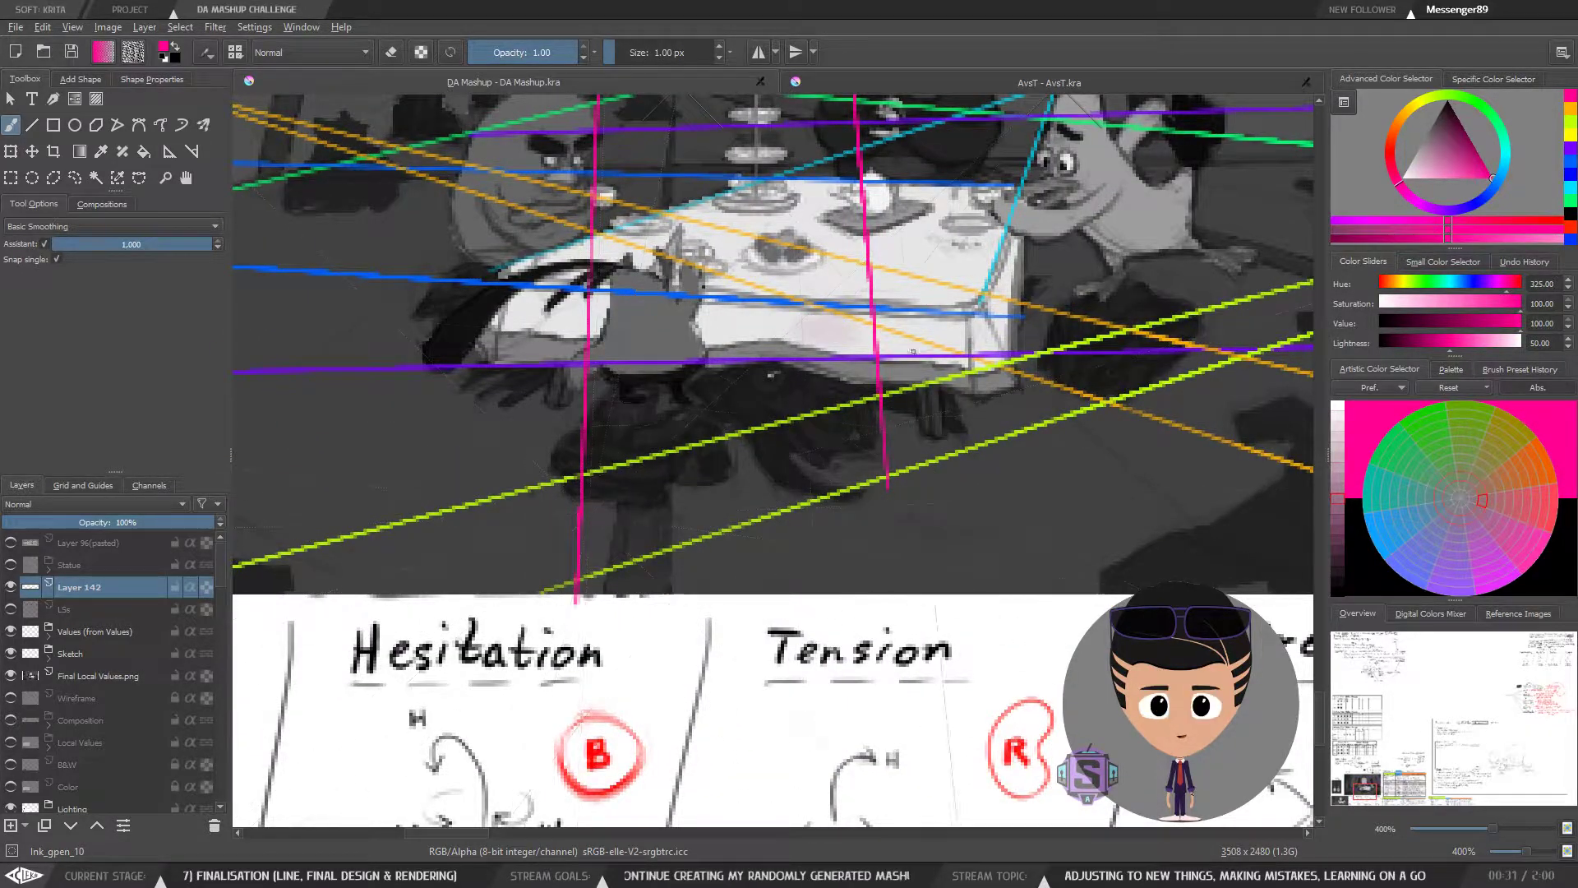
pyautogui.hotkey('ctrl', 'z')
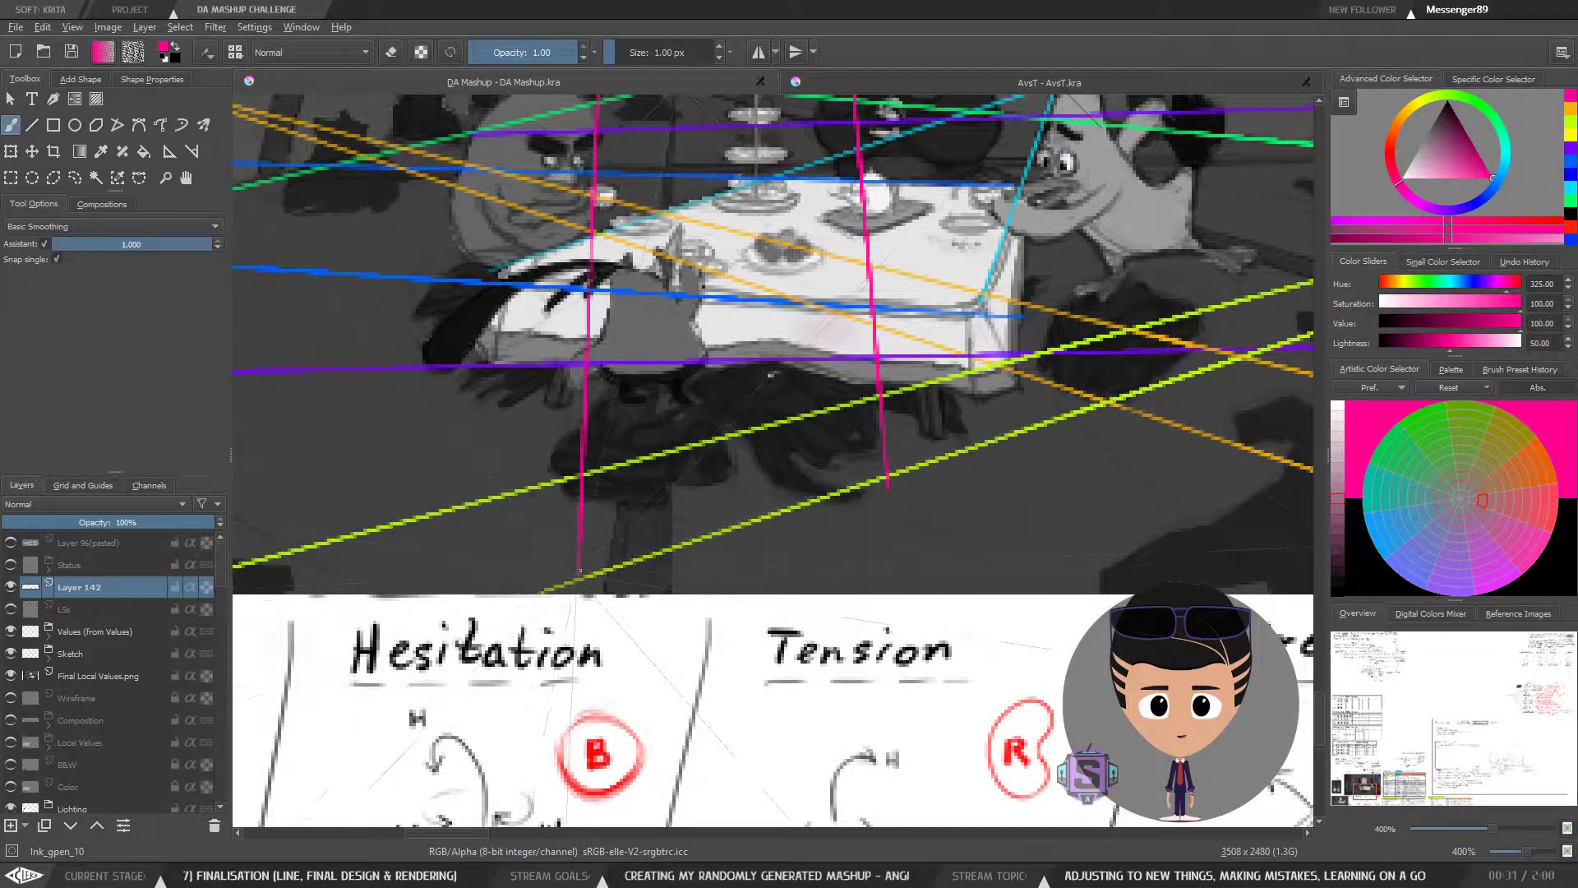
pyautogui.moveTo(579, 571); pyautogui.dragTo(578, 595)
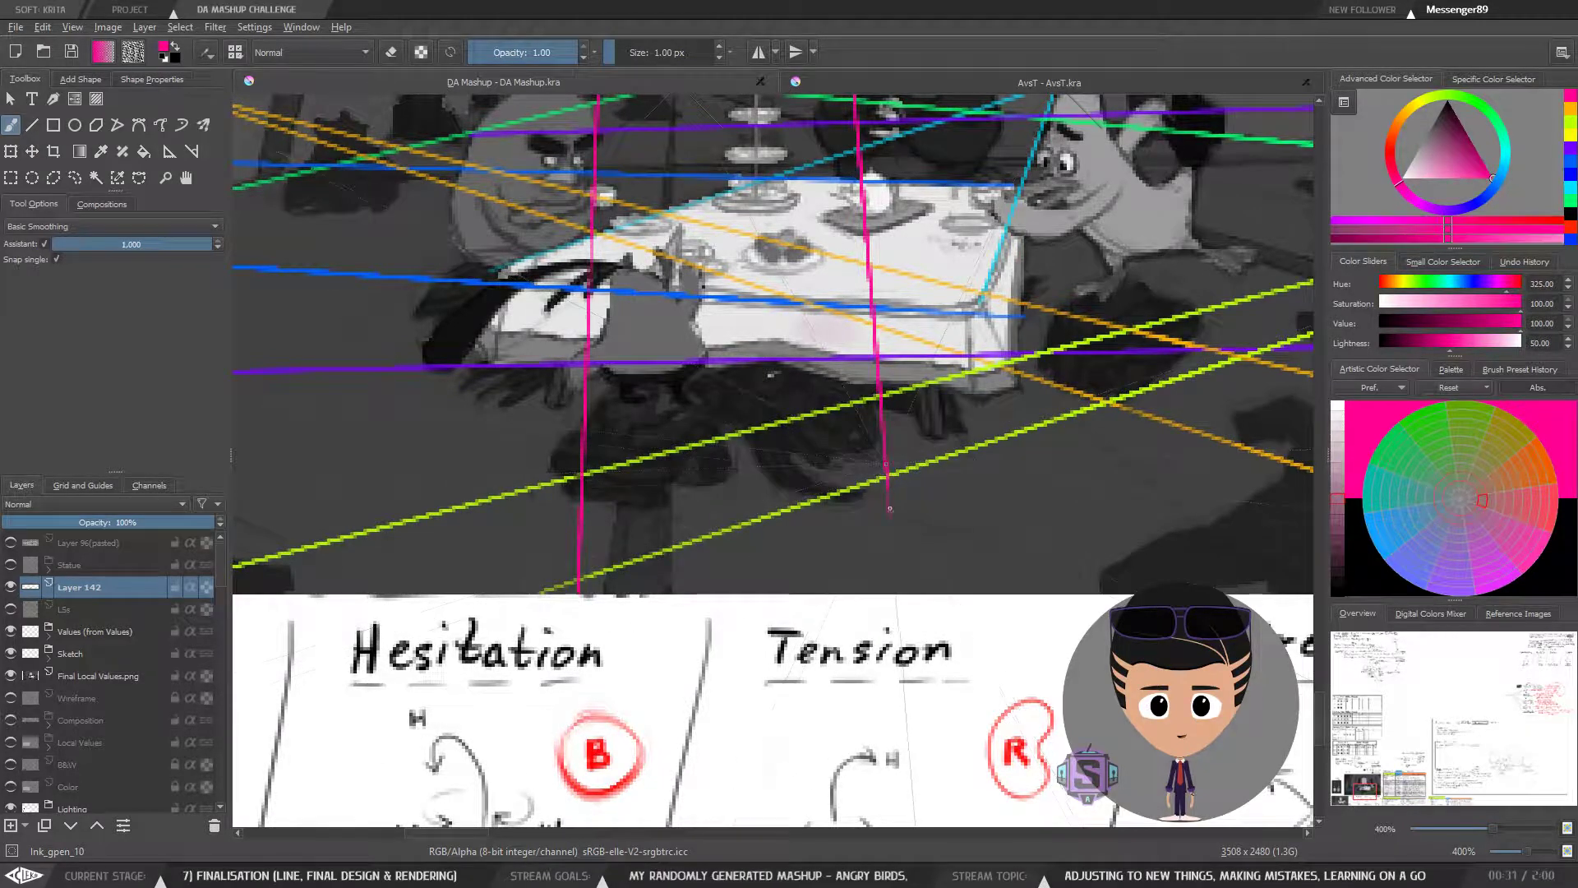
pyautogui.moveTo(885, 483); pyautogui.dragTo(898, 595)
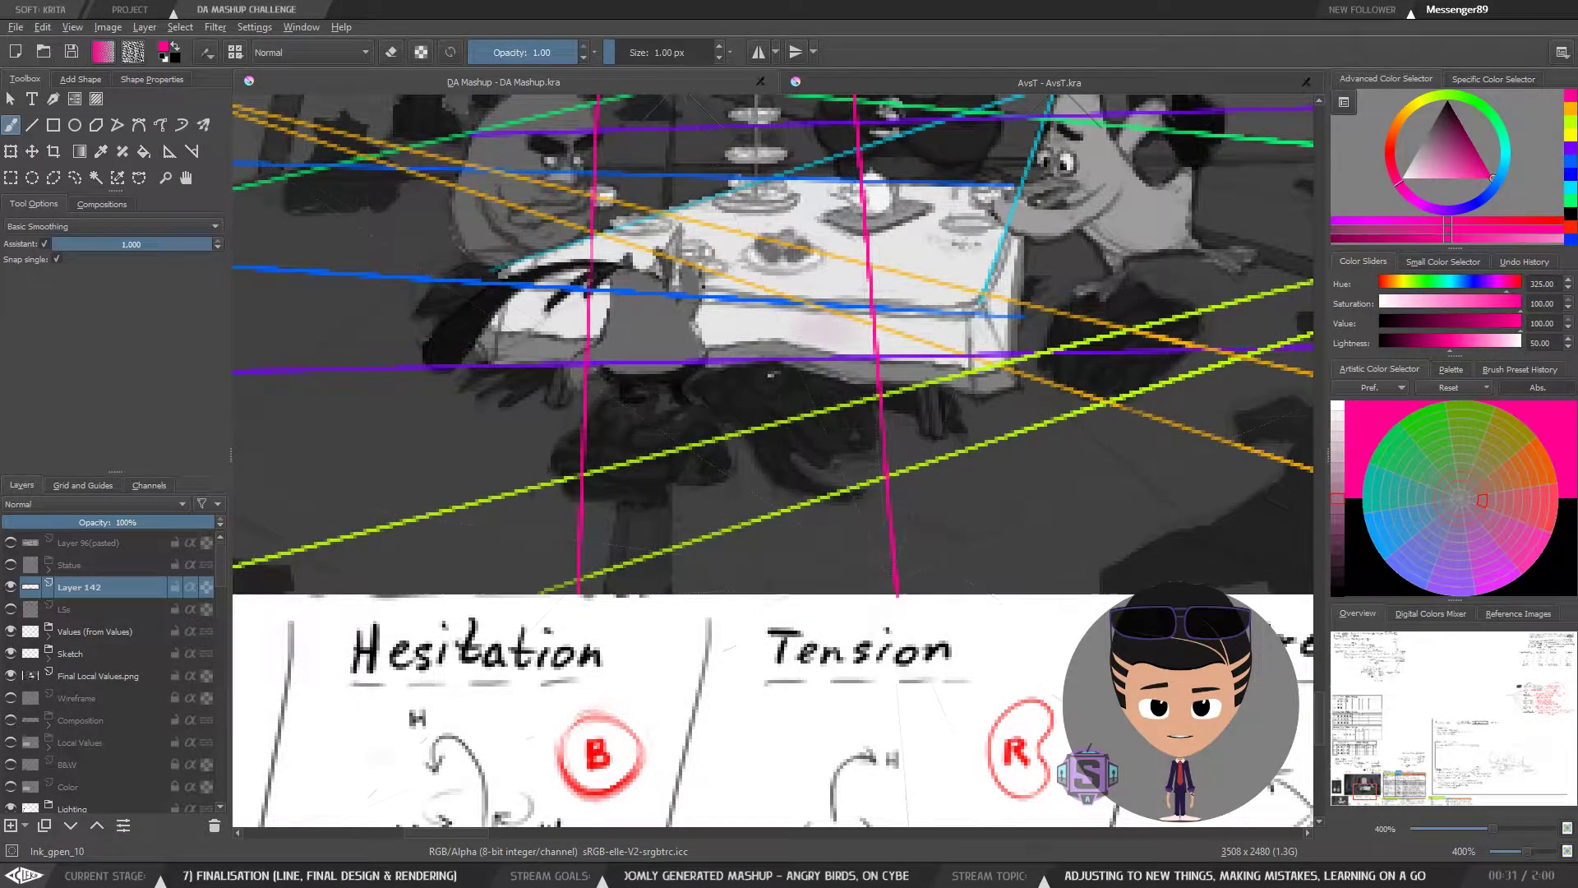
# Step: Switch to the cyan guide color and extend the table's right-edge line from its vanishing point past the painting's lower edge
pyautogui.press('-')
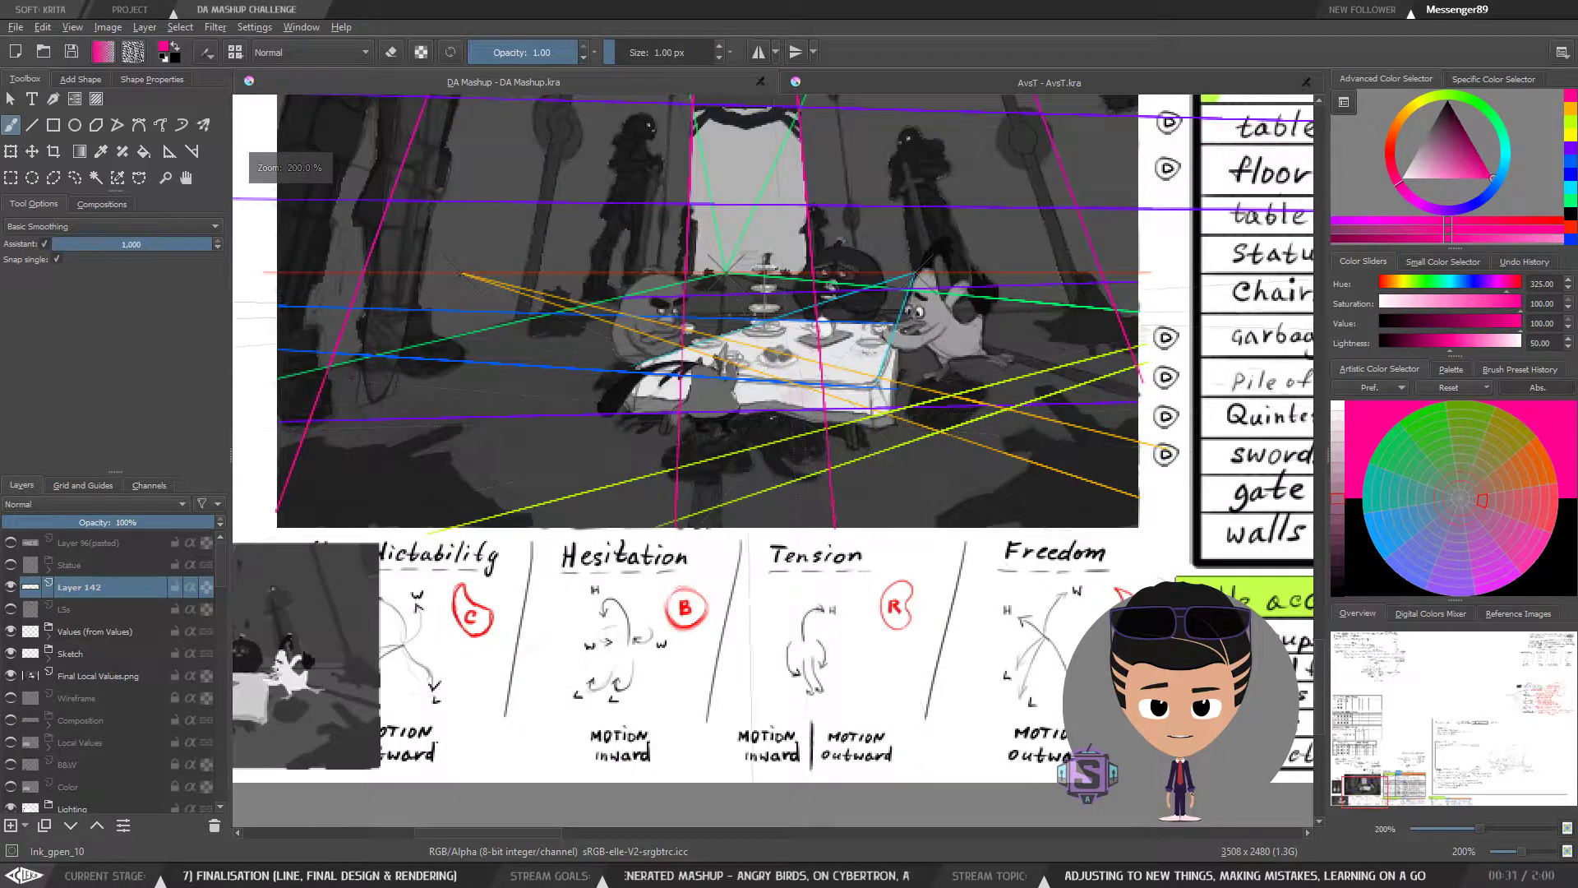
pyautogui.moveTo(722, 308); pyautogui.dragTo(644, 470)
pyautogui.moveTo(843, 422); pyautogui.dragTo(791, 364)
pyautogui.scroll(1, 792, 363)
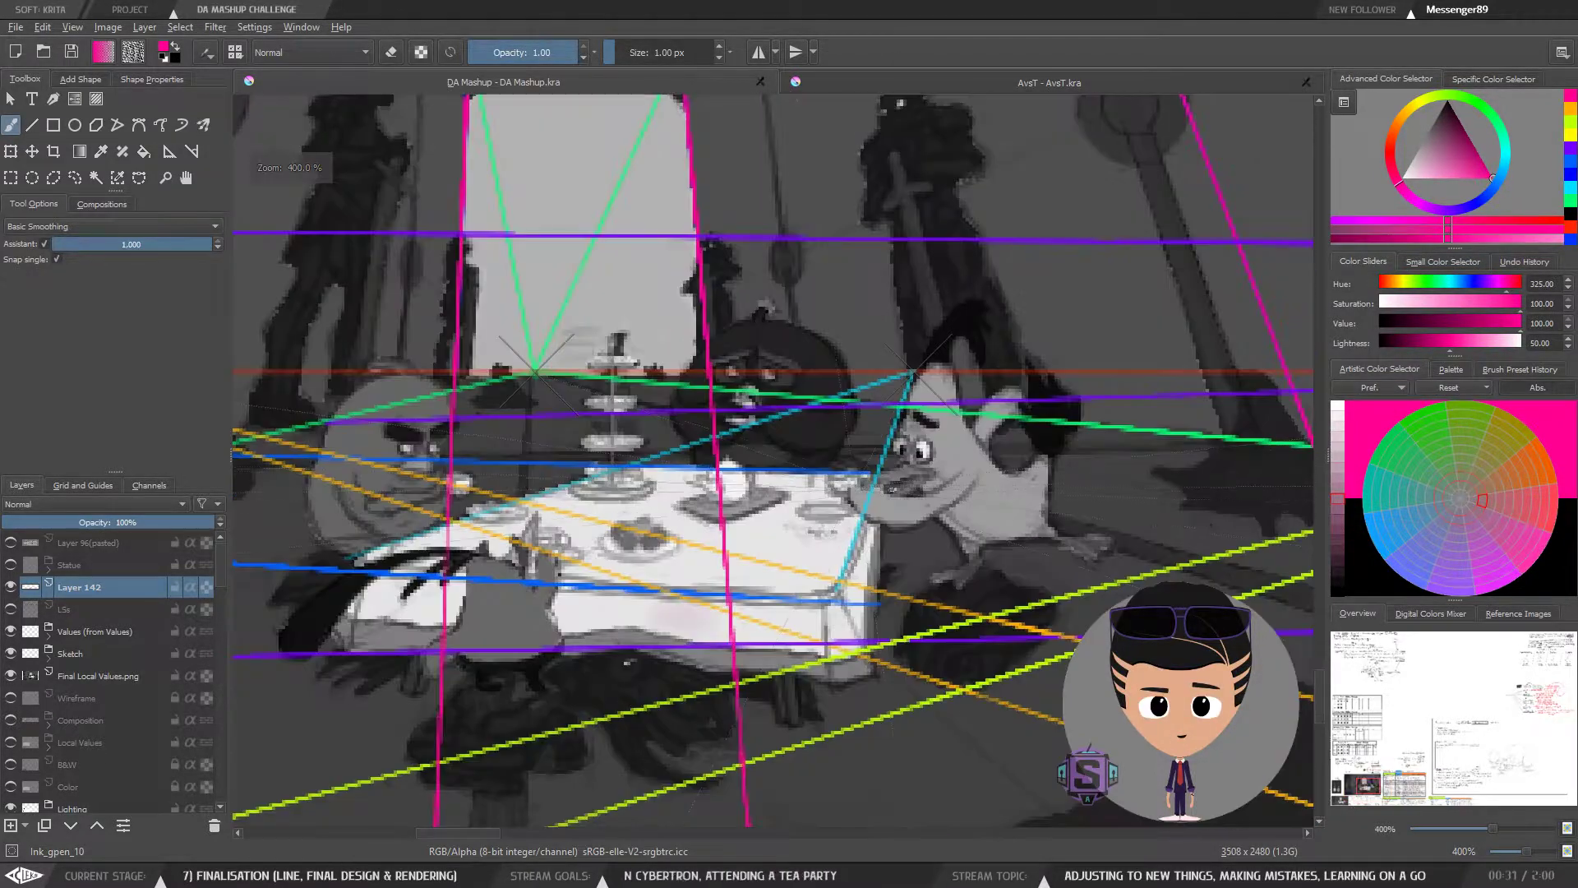
pyautogui.moveTo(856, 518); pyautogui.dragTo(855, 506)
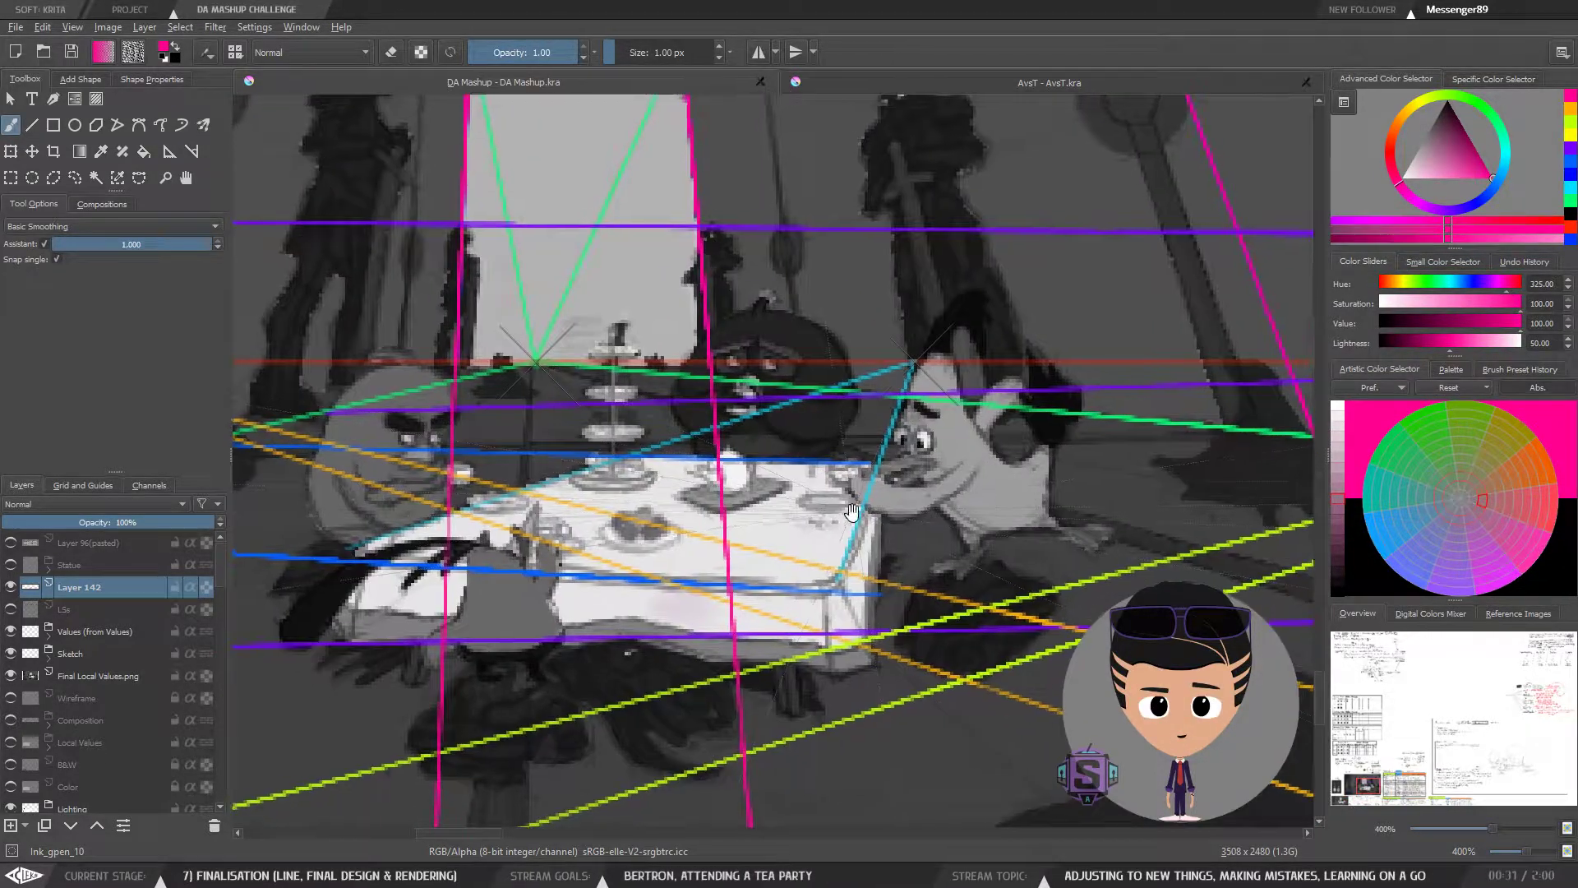
pyautogui.click(1566, 185)
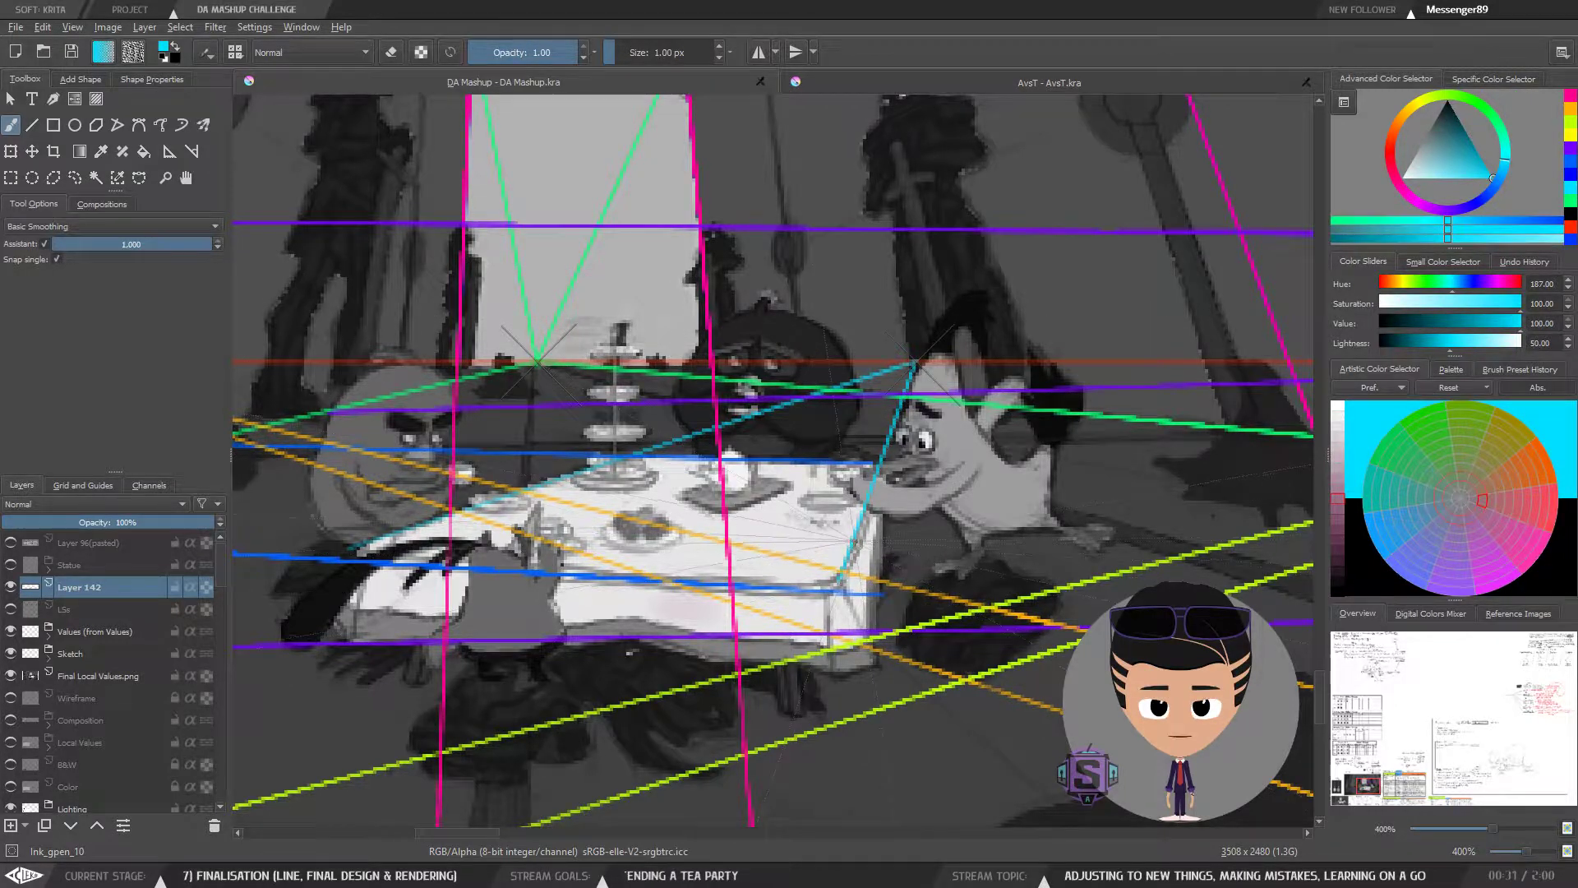
pyautogui.hotkey('ctrl', '-')
pyautogui.moveTo(877, 554); pyautogui.dragTo(885, 489)
pyautogui.moveTo(851, 348); pyautogui.dragTo(757, 631)
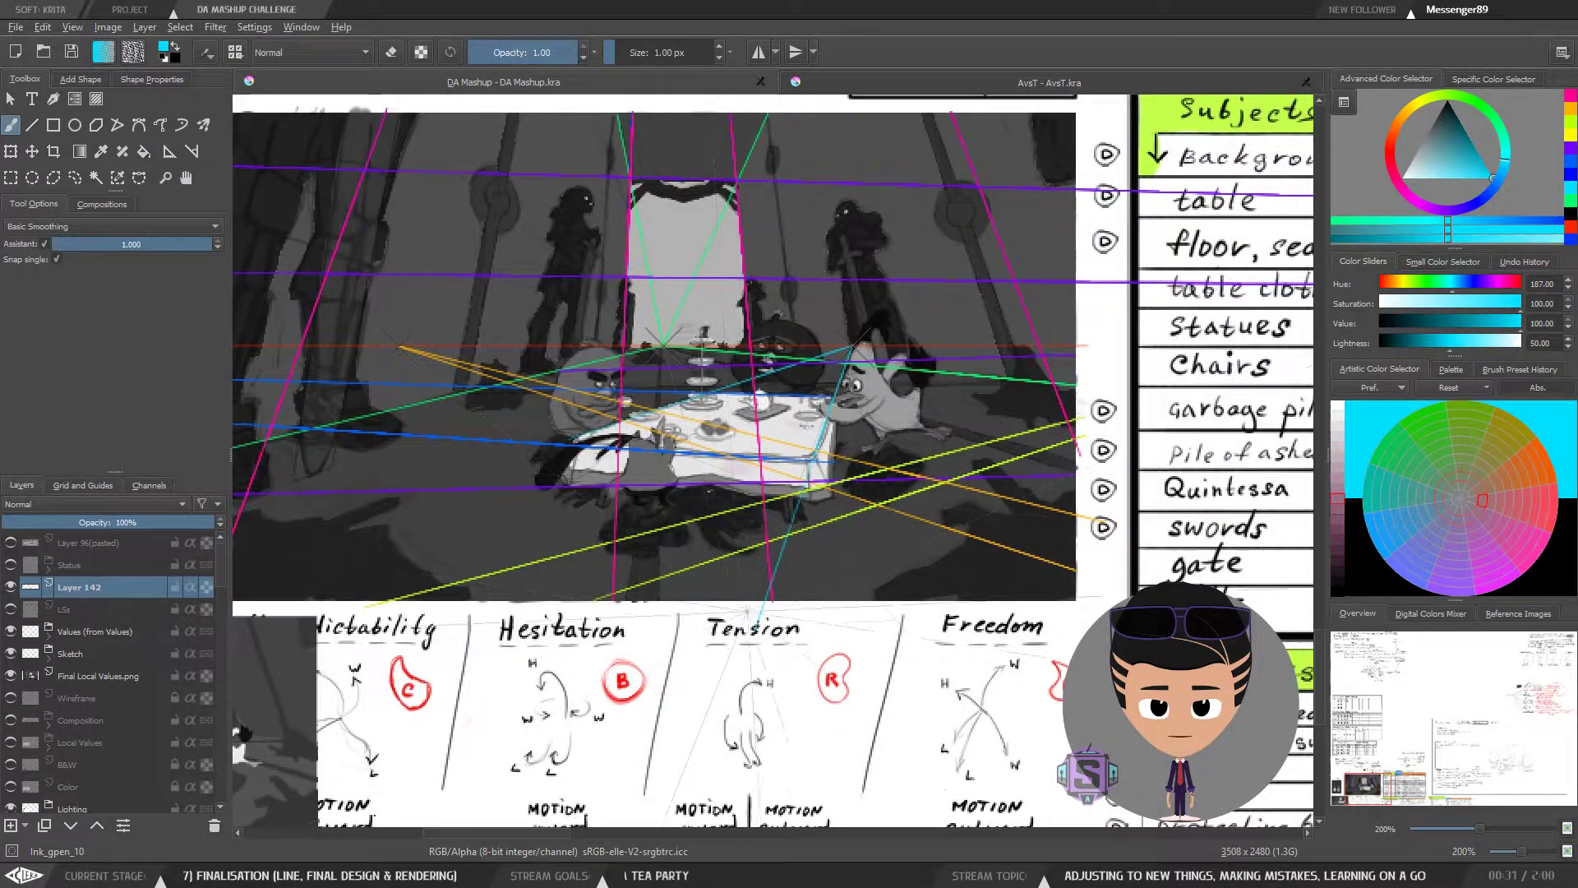
pyautogui.moveTo(824, 386); pyautogui.dragTo(852, 348)
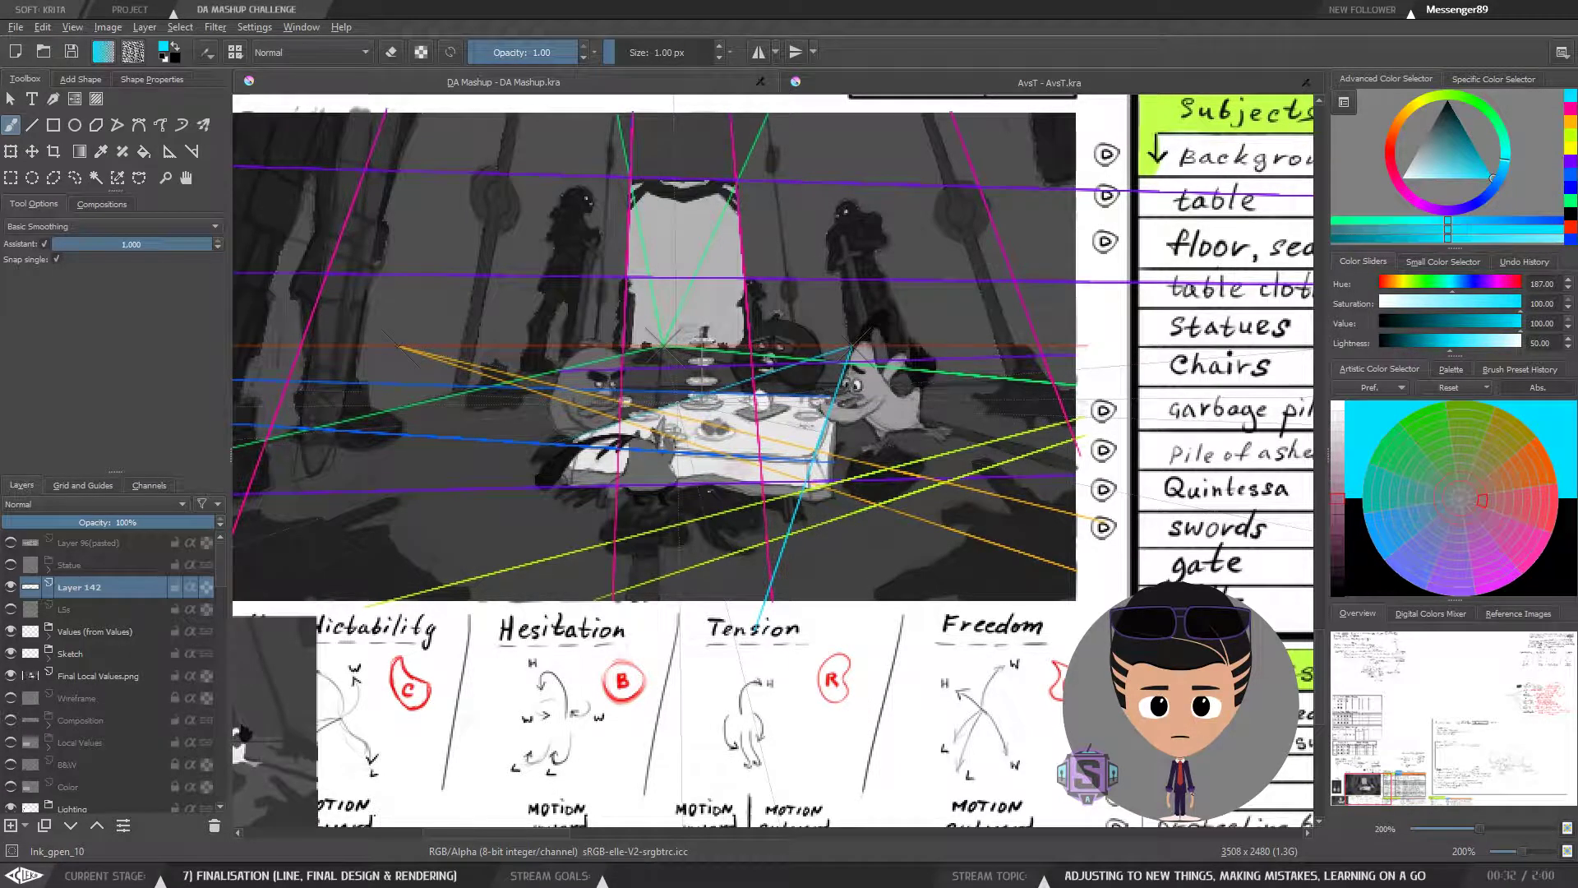
# Step: Extend the cyan line of the table's left edge across the floor to the painting's left edge, undoing the misdirected stroke
pyautogui.moveTo(424, 483); pyautogui.dragTo(553, 441)
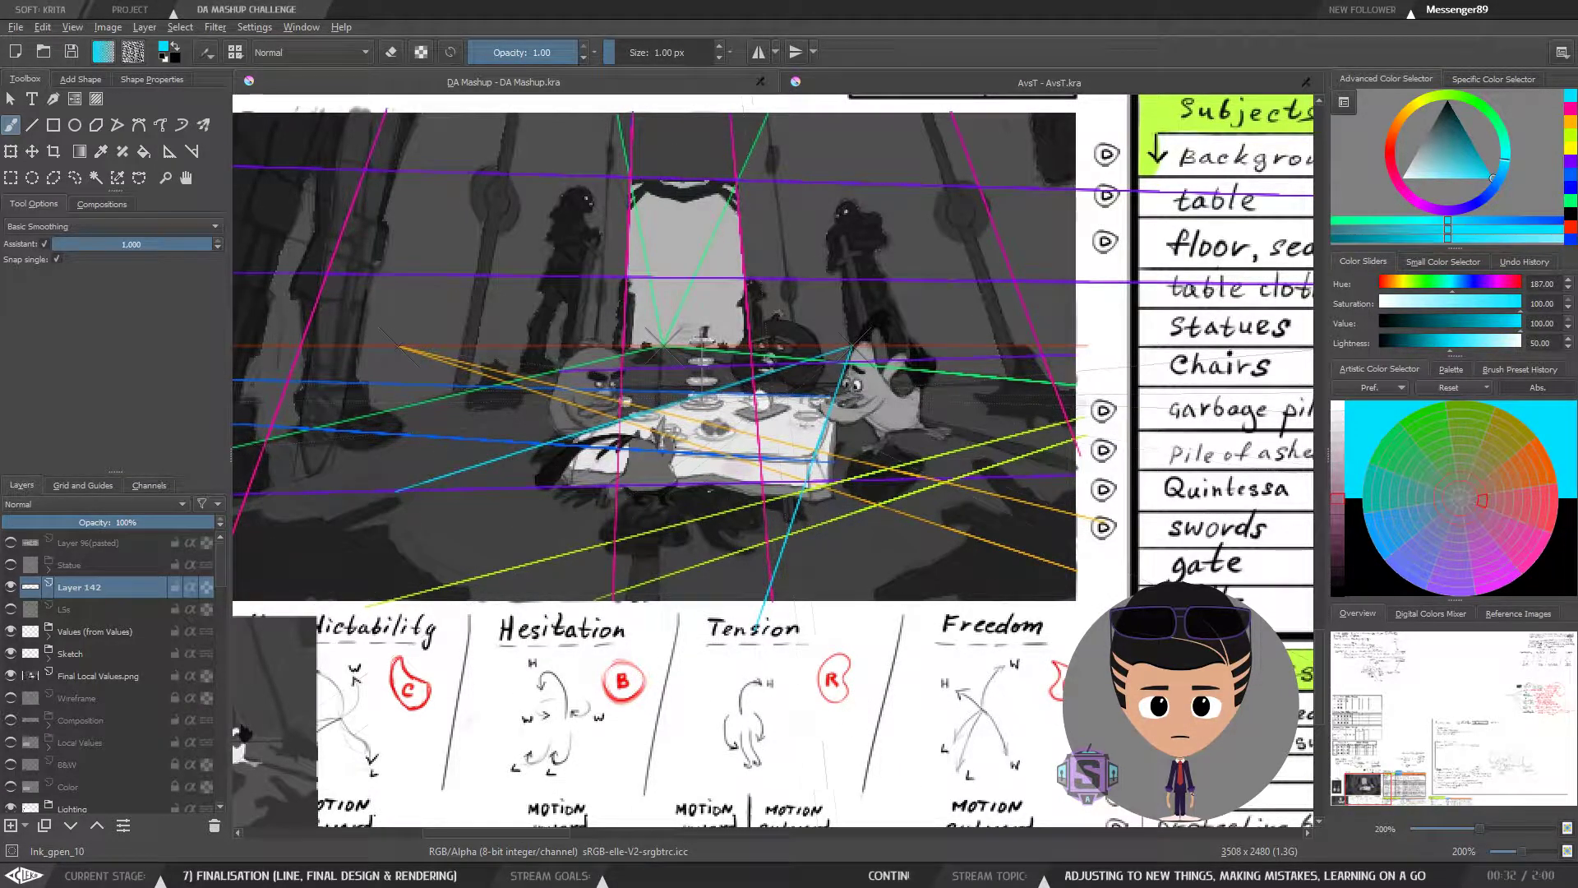
pyautogui.scroll(2, 809, 397)
pyautogui.moveTo(809, 397); pyautogui.dragTo(937, 390)
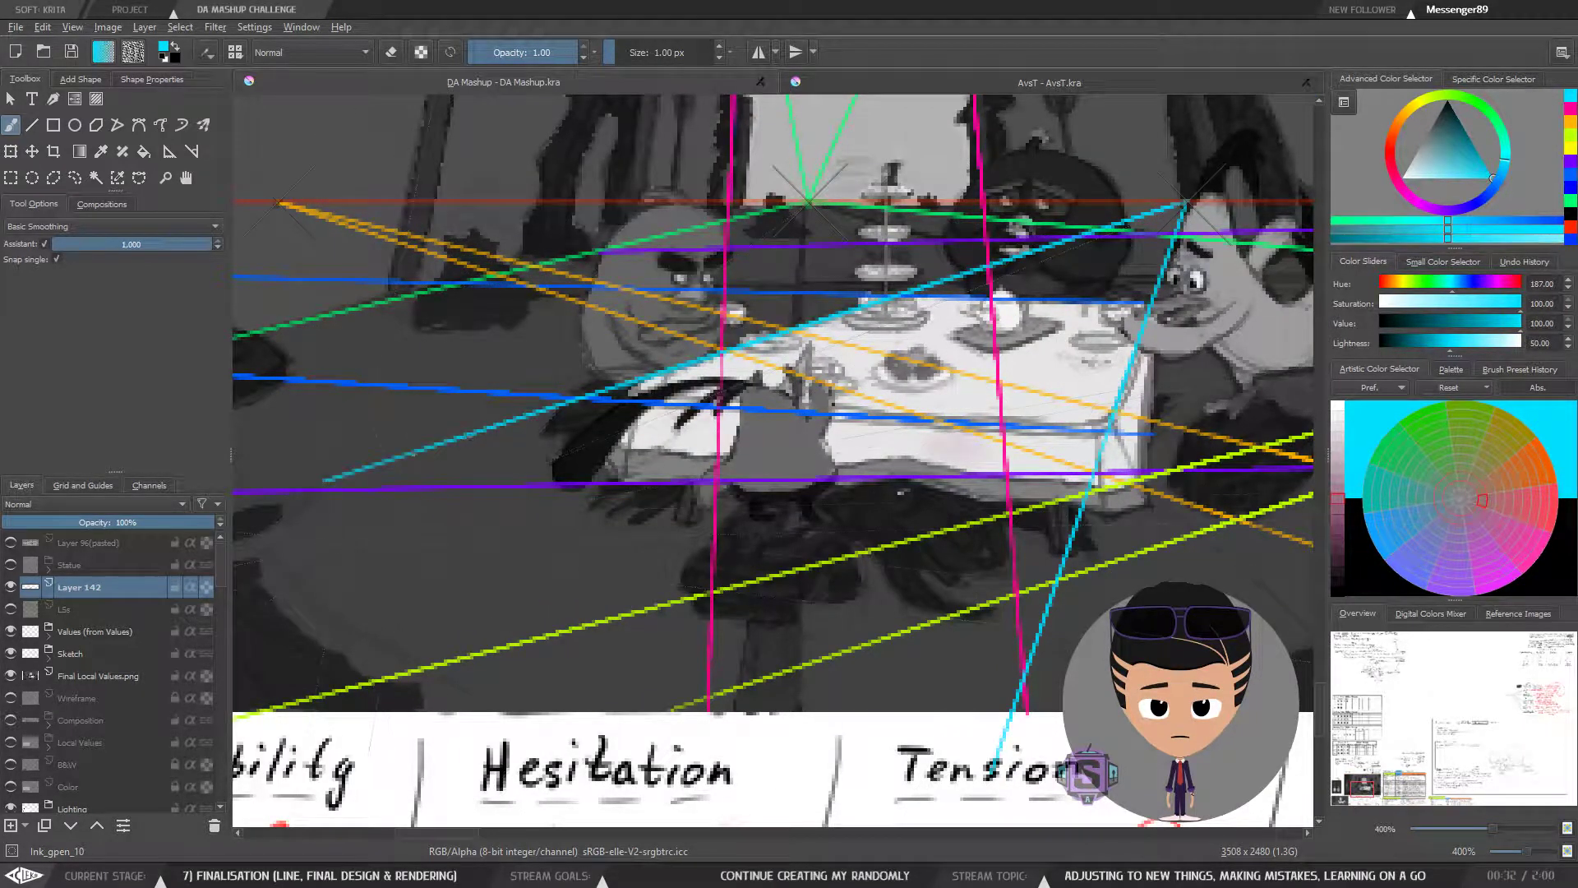
pyautogui.moveTo(447, 553); pyautogui.dragTo(831, 397)
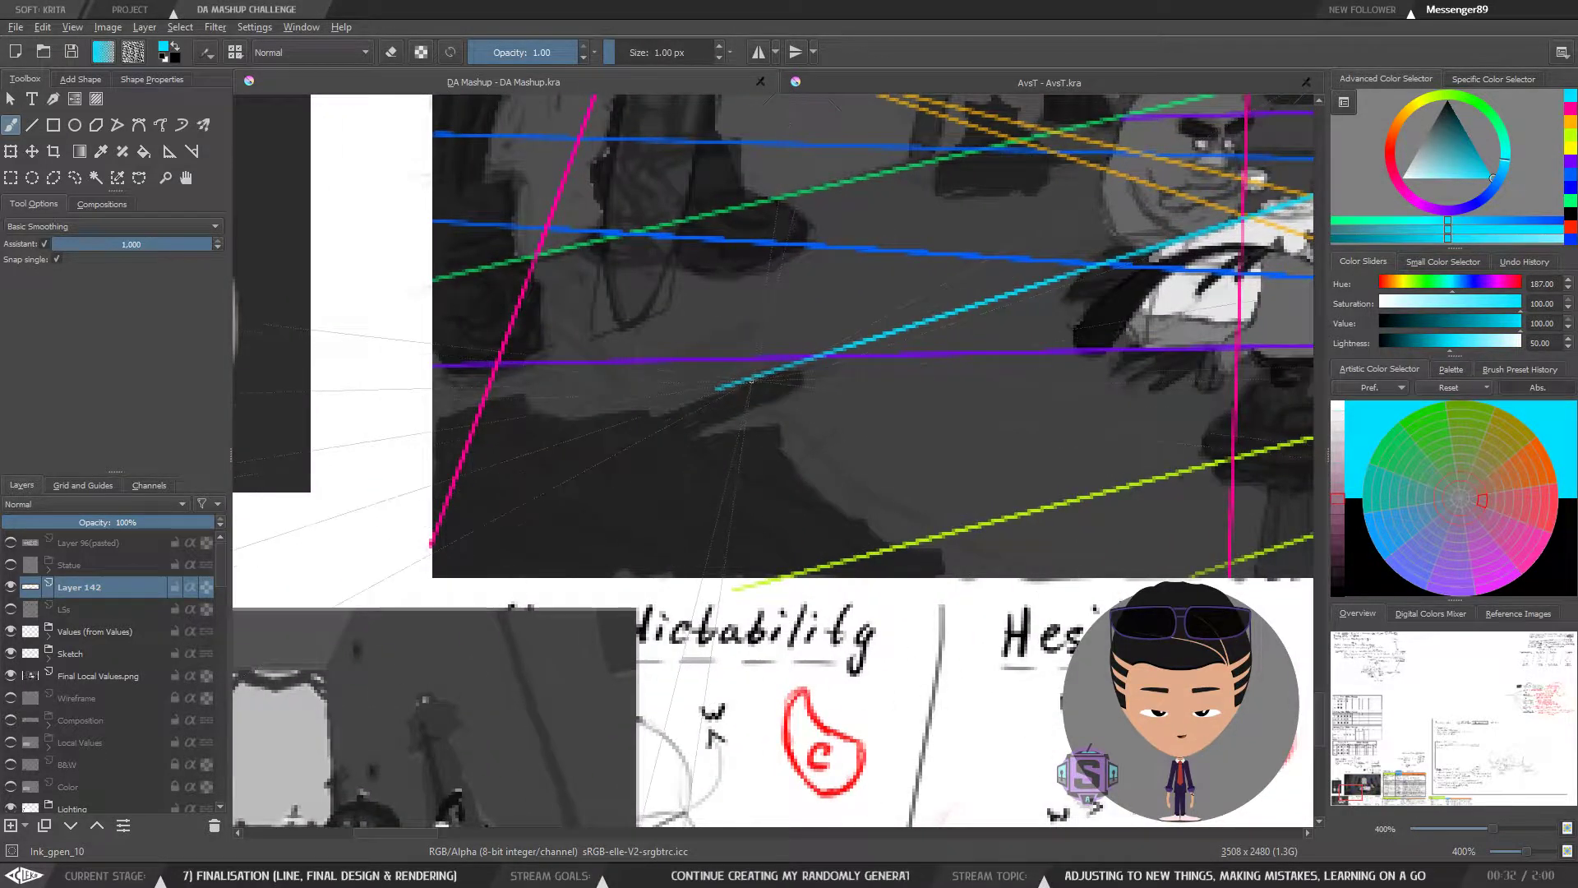
pyautogui.moveTo(674, 417); pyautogui.dragTo(434, 547)
pyautogui.hotkey('ctrl', 'z')
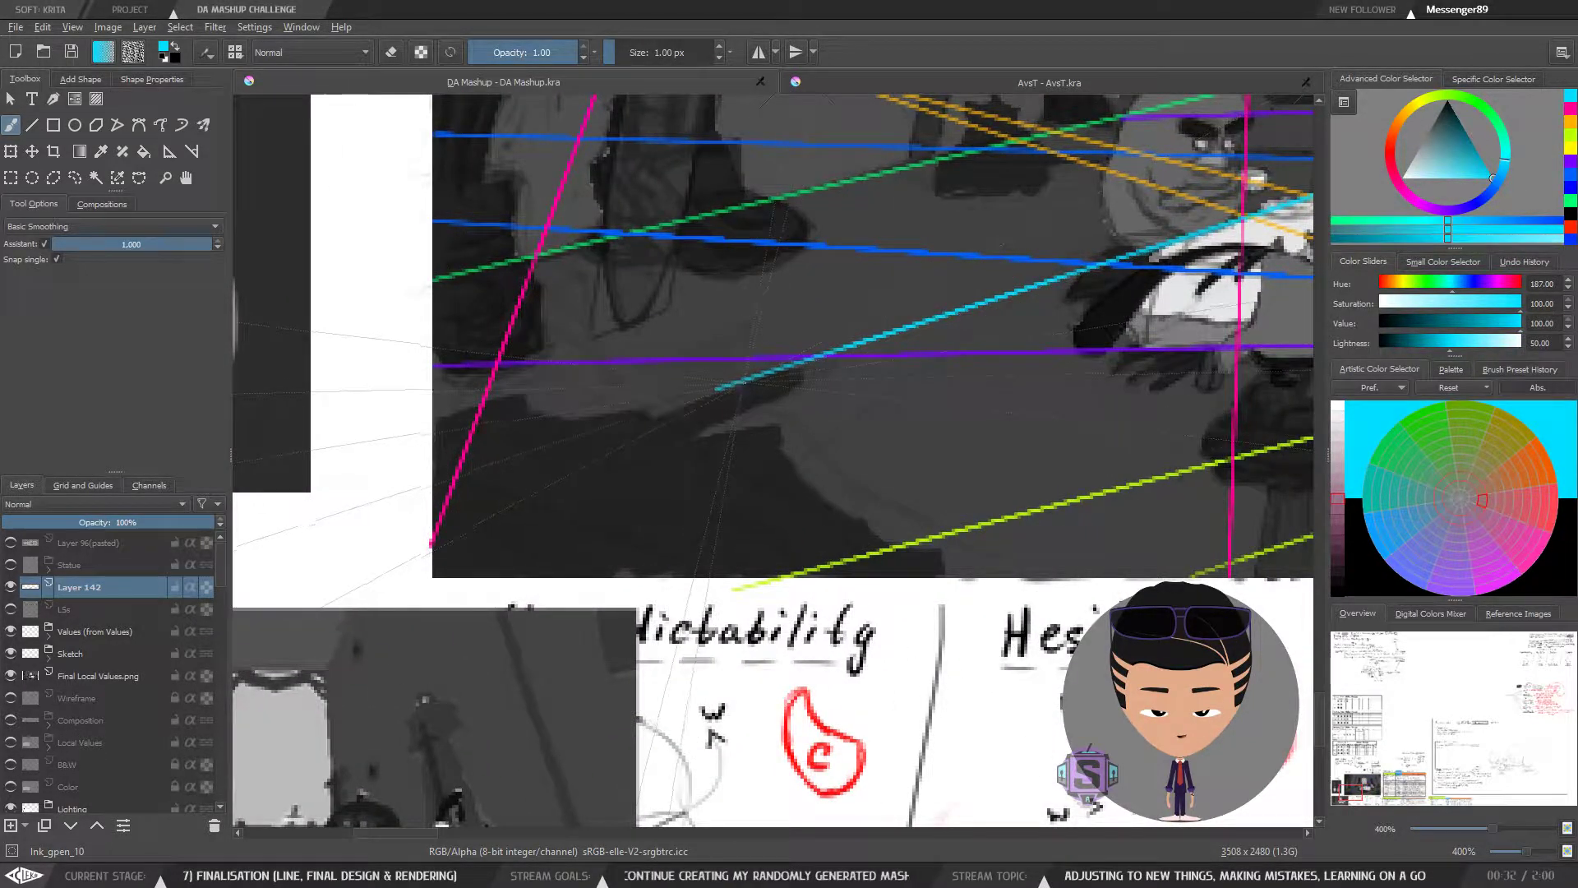
pyautogui.moveTo(728, 387); pyautogui.dragTo(443, 477)
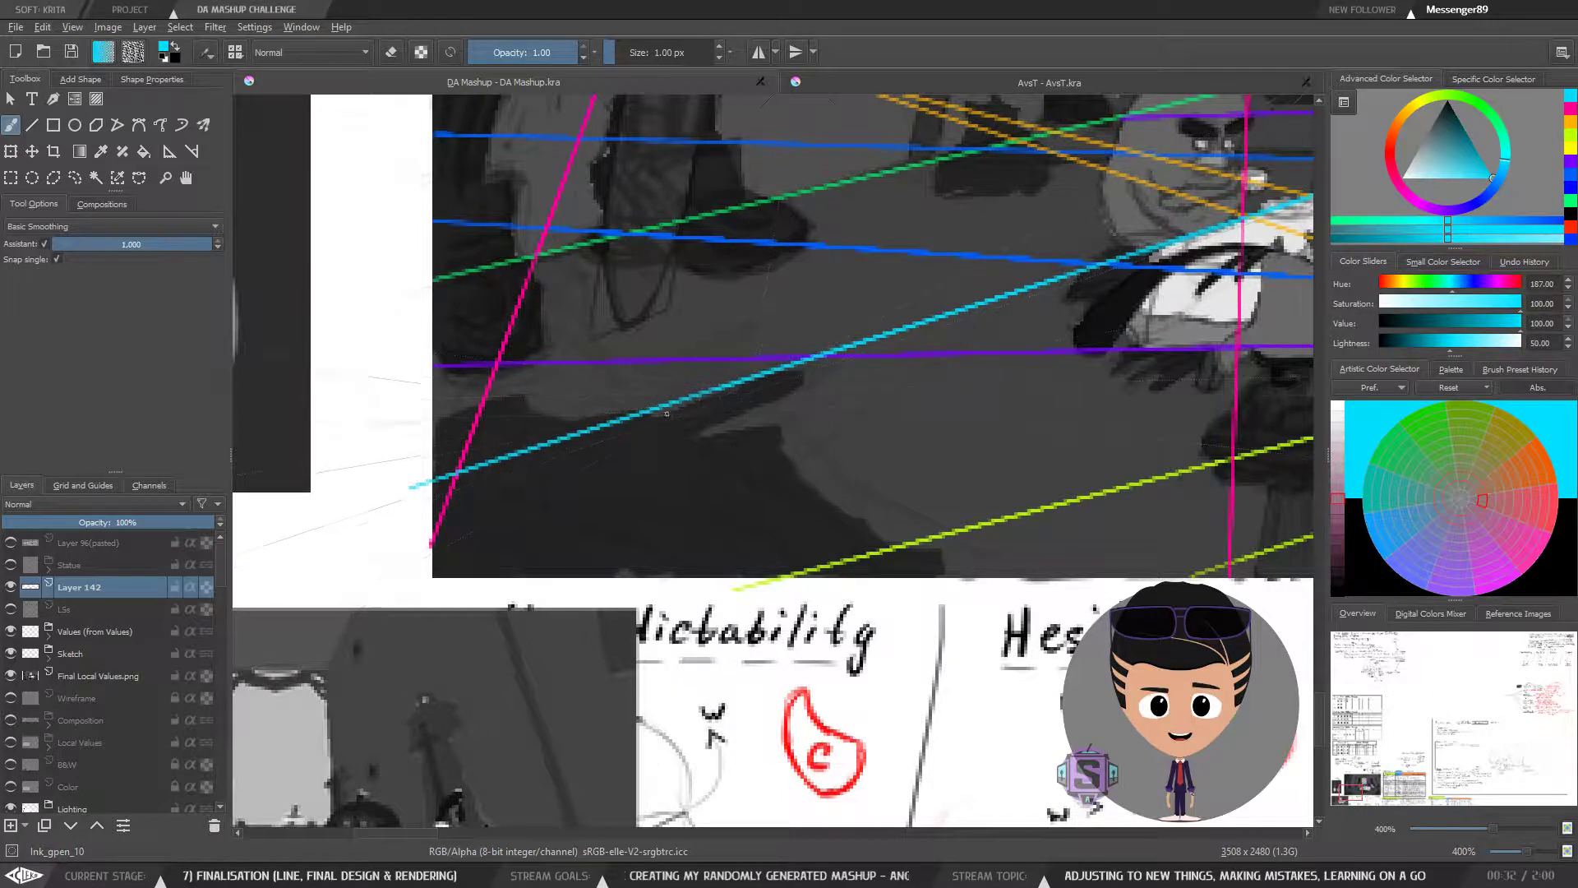
# Step: Examine the colored perspective guides across the tea-party scene from different distances and positions
pyautogui.press('1')
pyautogui.press('2')
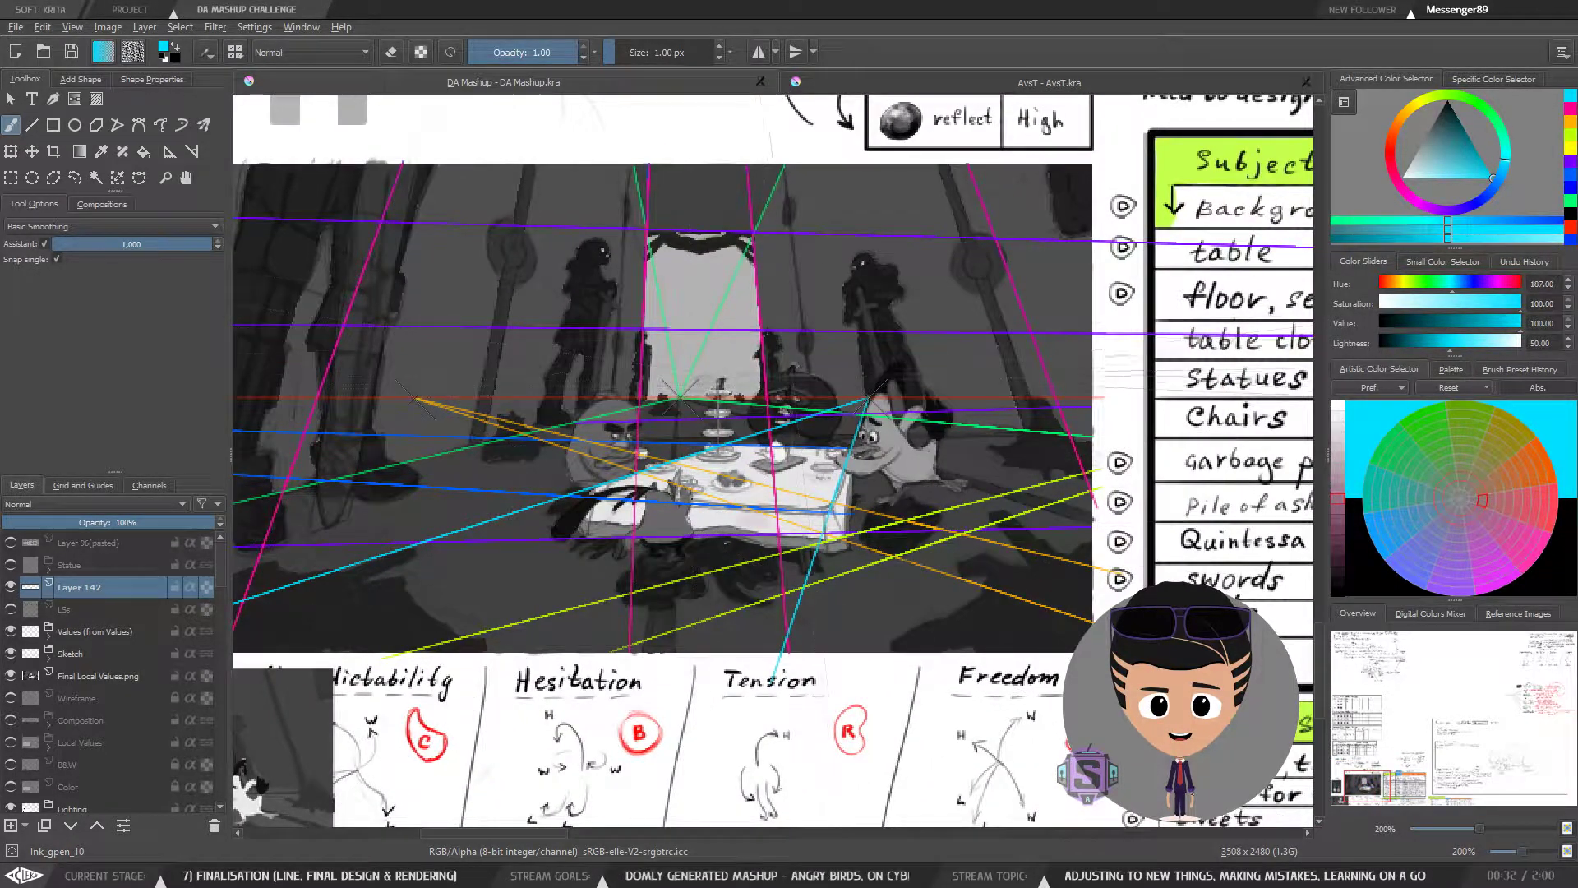
pyautogui.press('1')
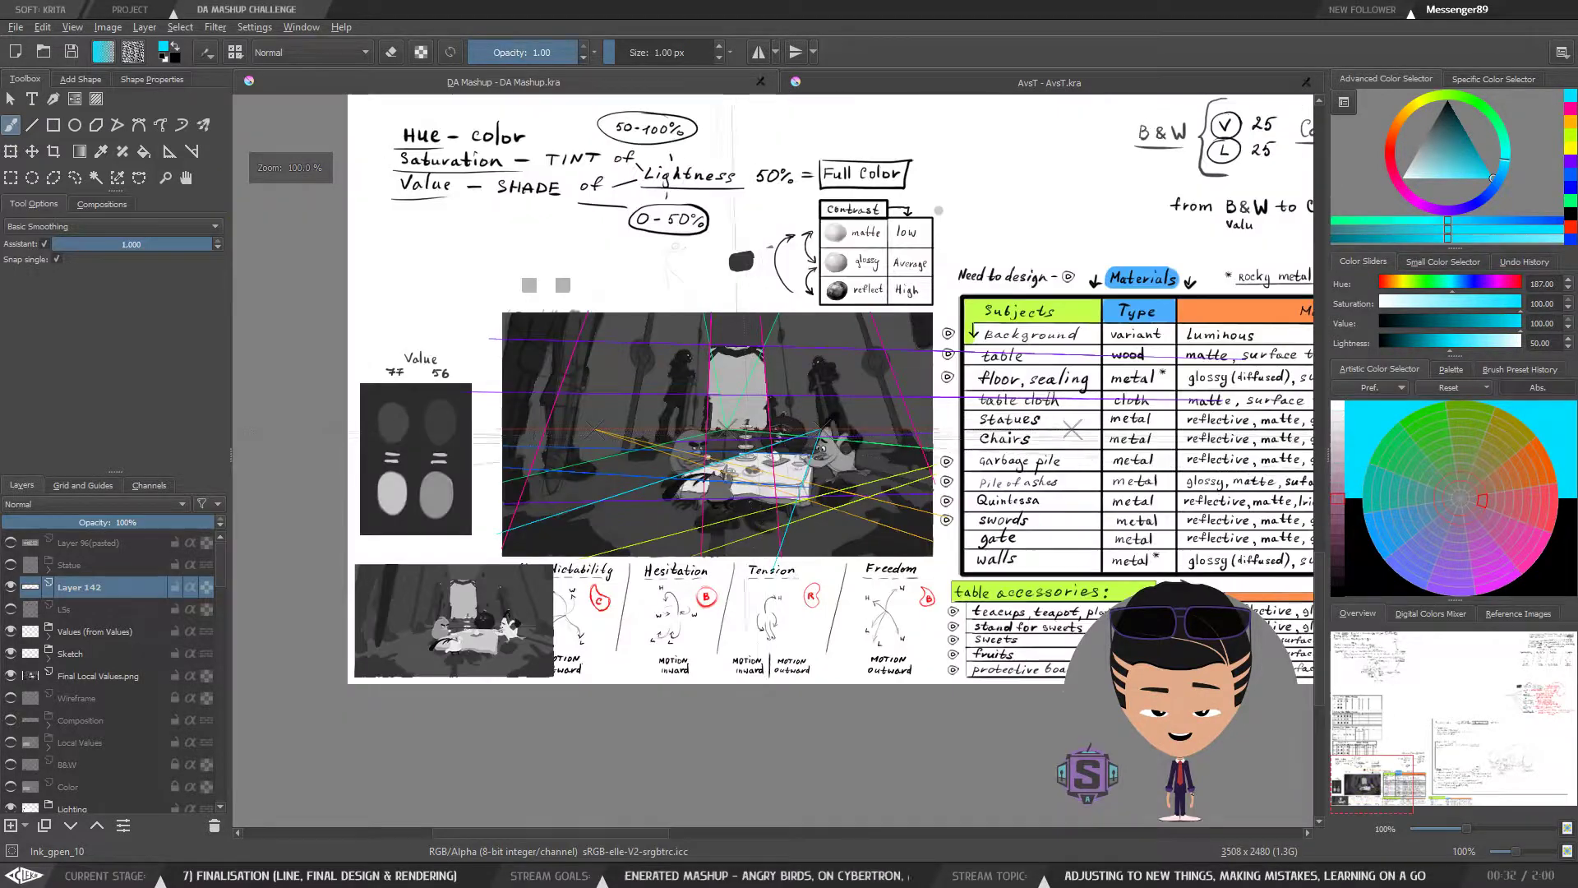
pyautogui.press('2')
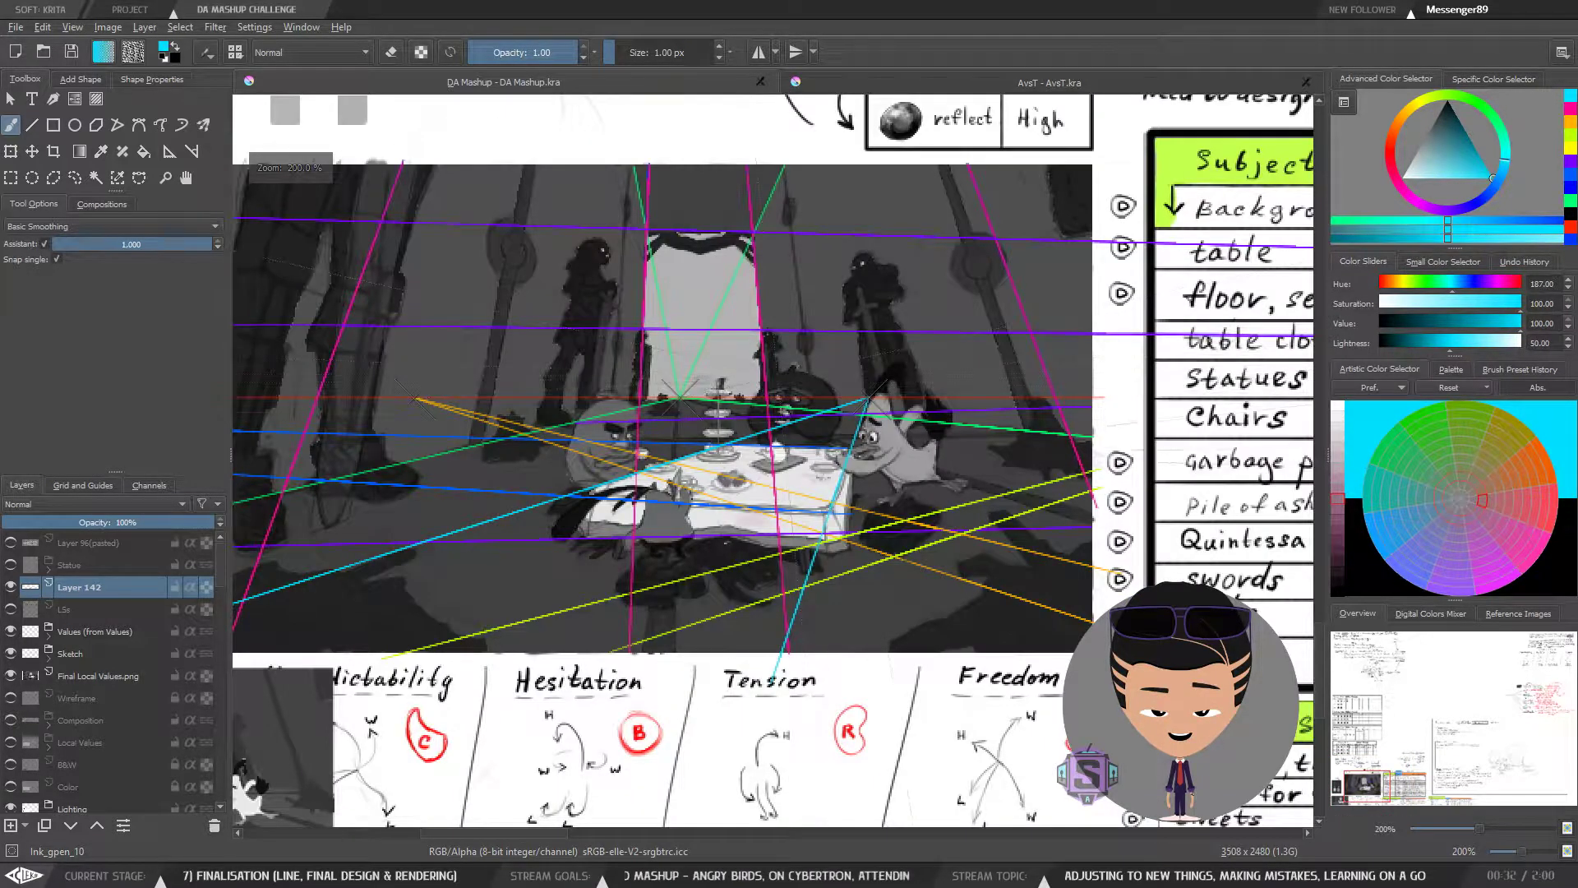
pyautogui.moveTo(835, 520); pyautogui.dragTo(862, 548)
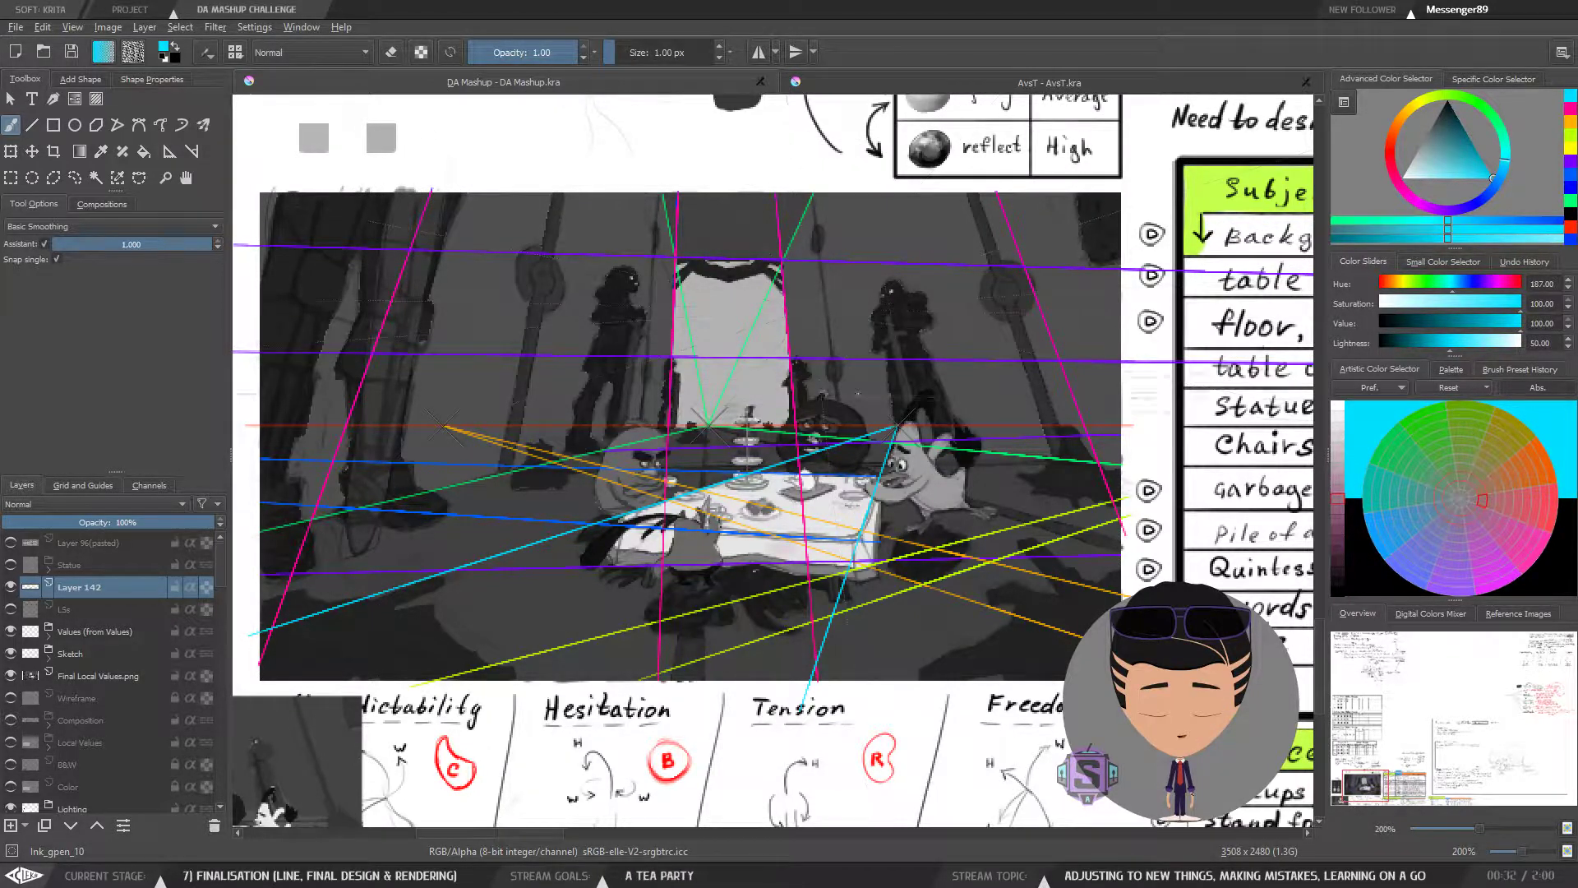
pyautogui.scroll(-2, 776, 464)
pyautogui.scroll(2, 797, 546)
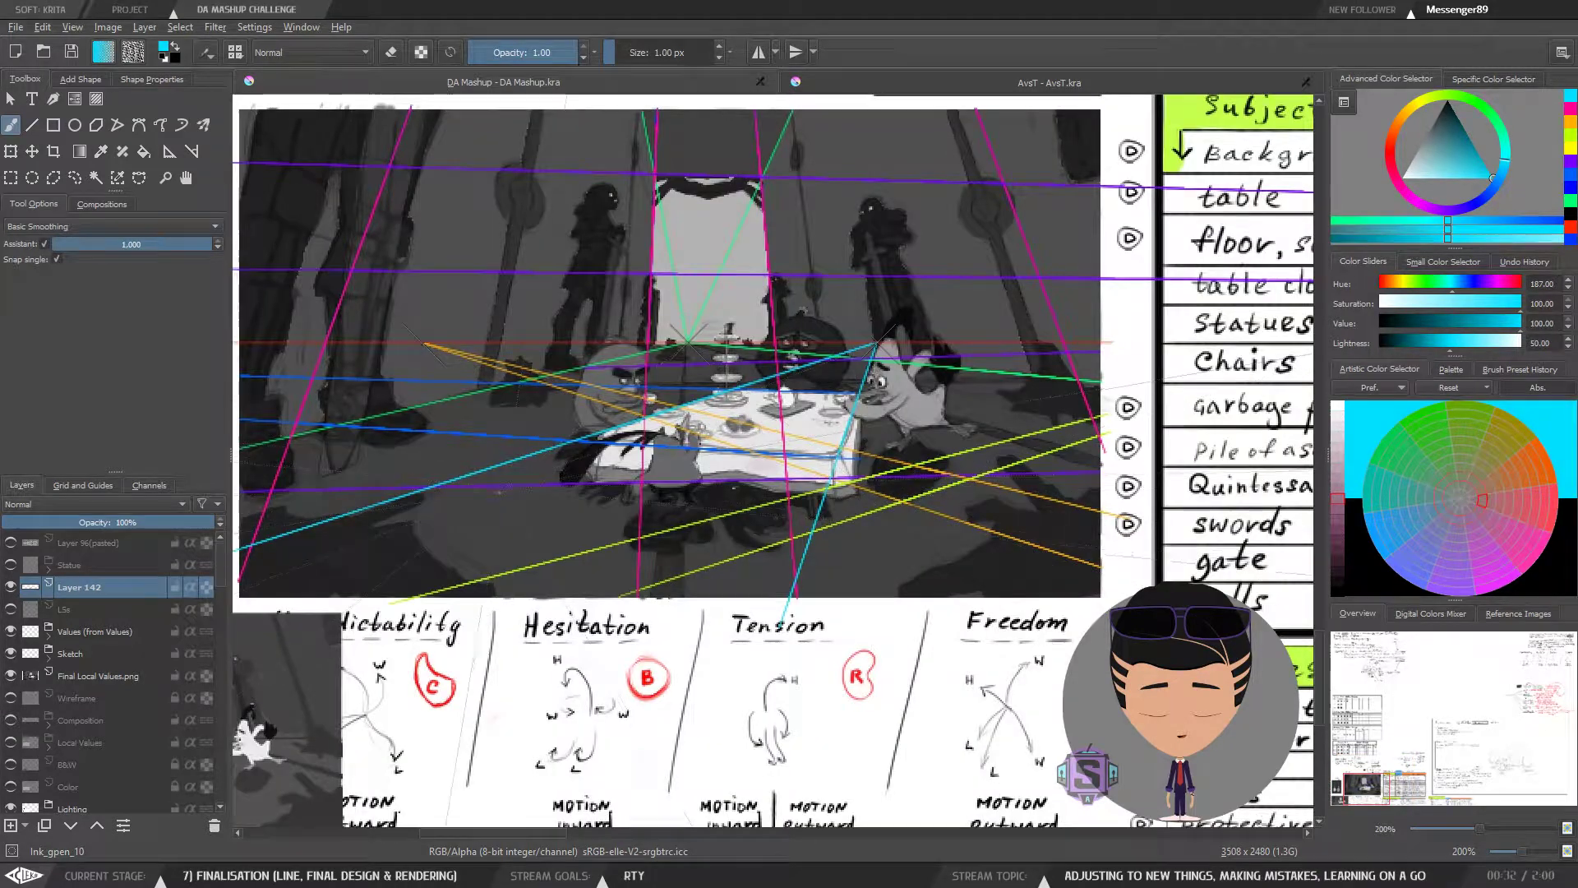
pyautogui.moveTo(490, 498); pyautogui.dragTo(867, 507)
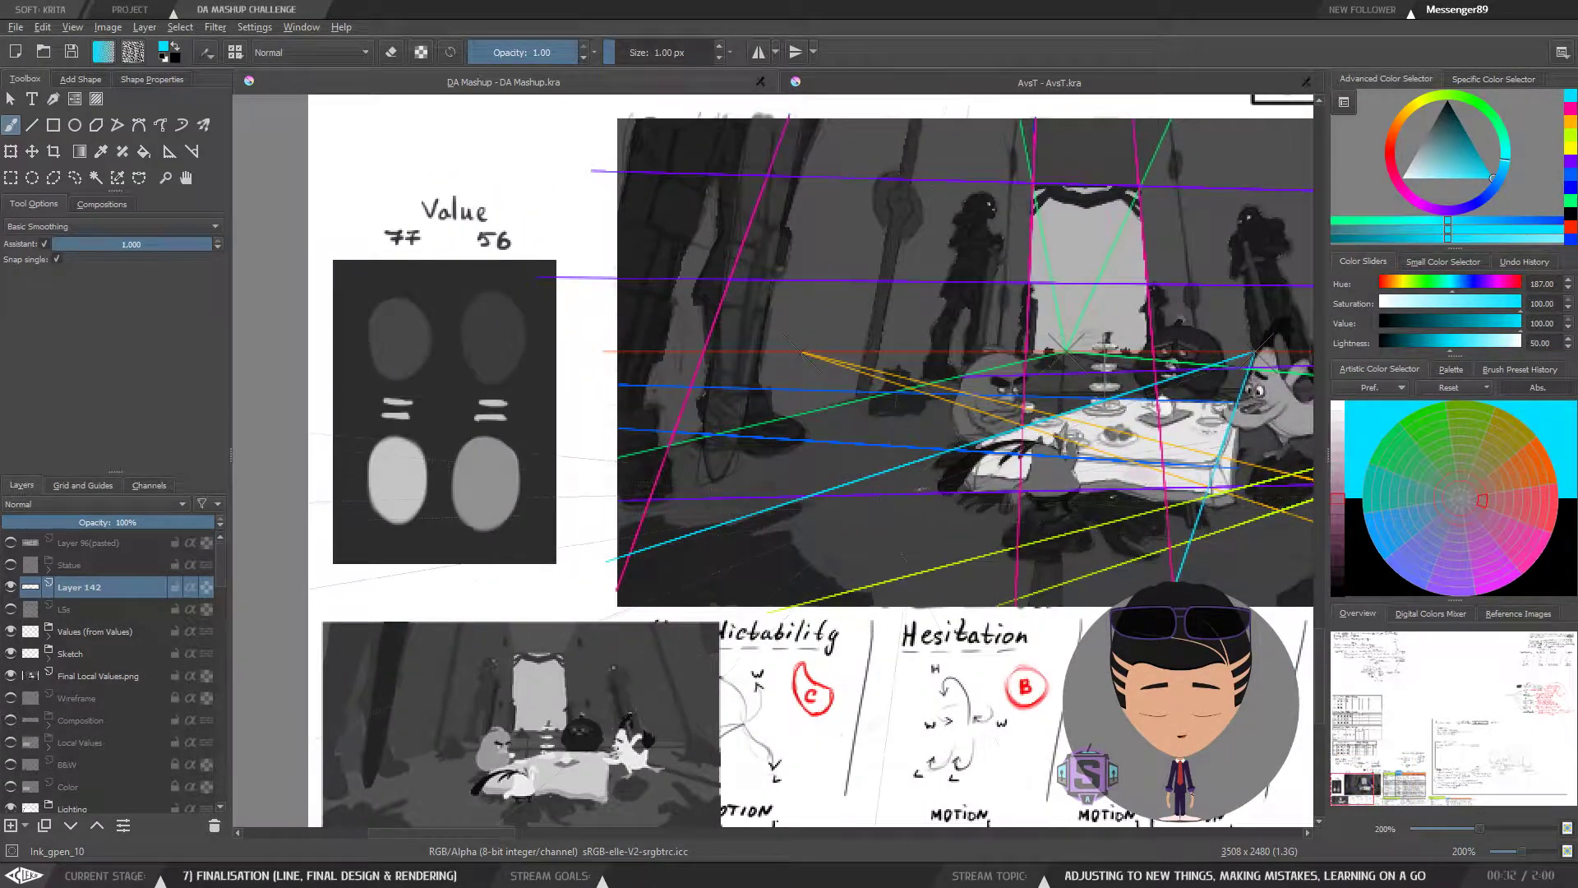
pyautogui.moveTo(797, 469); pyautogui.dragTo(617, 492)
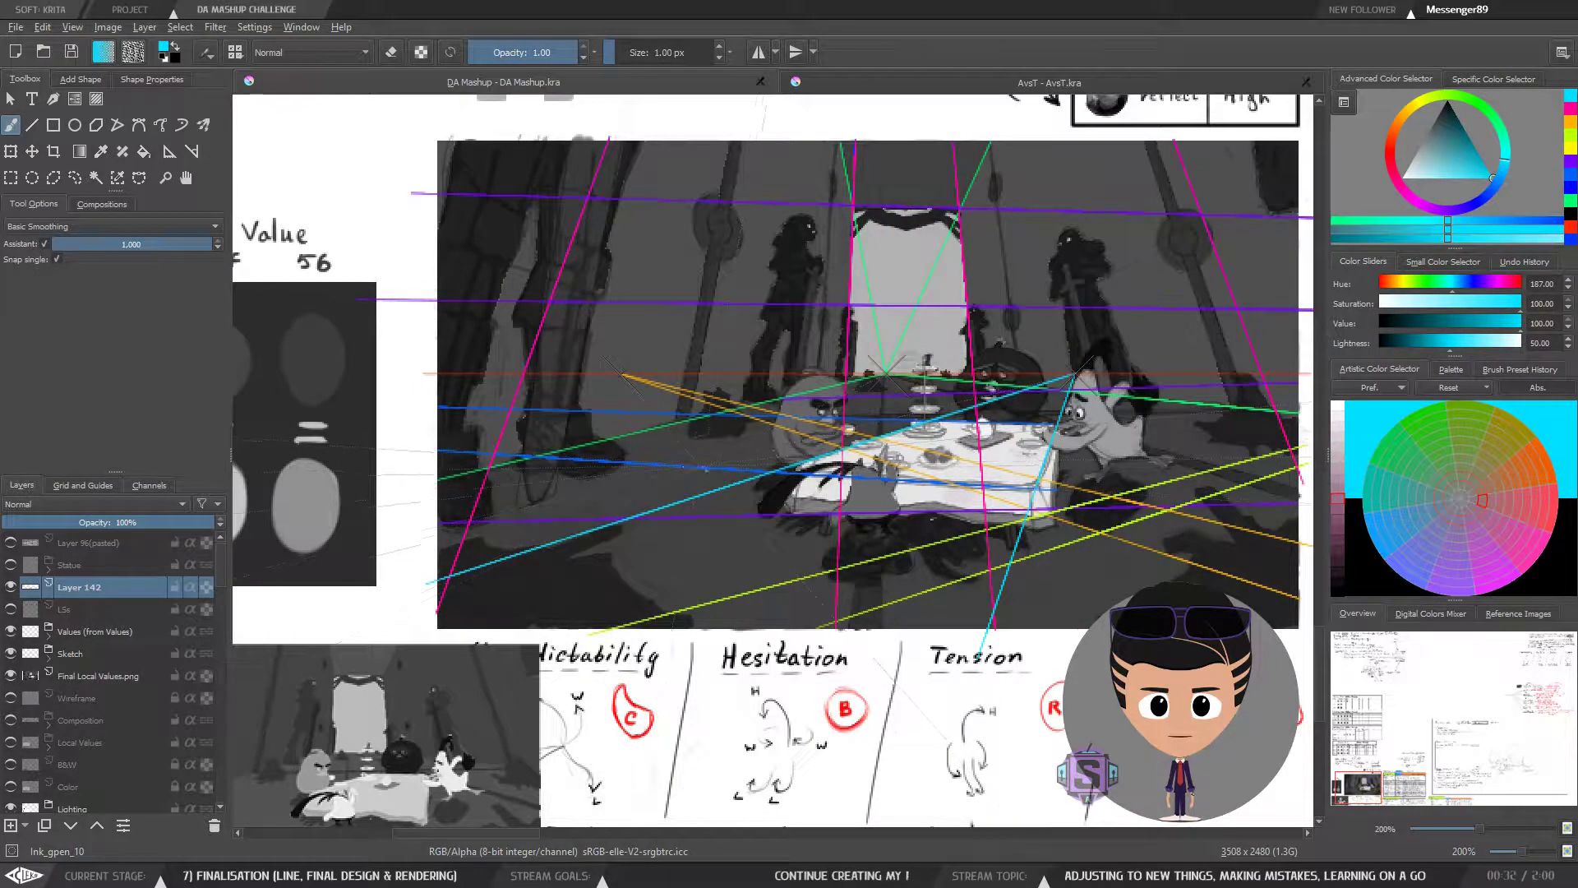
pyautogui.moveTo(669, 470); pyautogui.dragTo(560, 501)
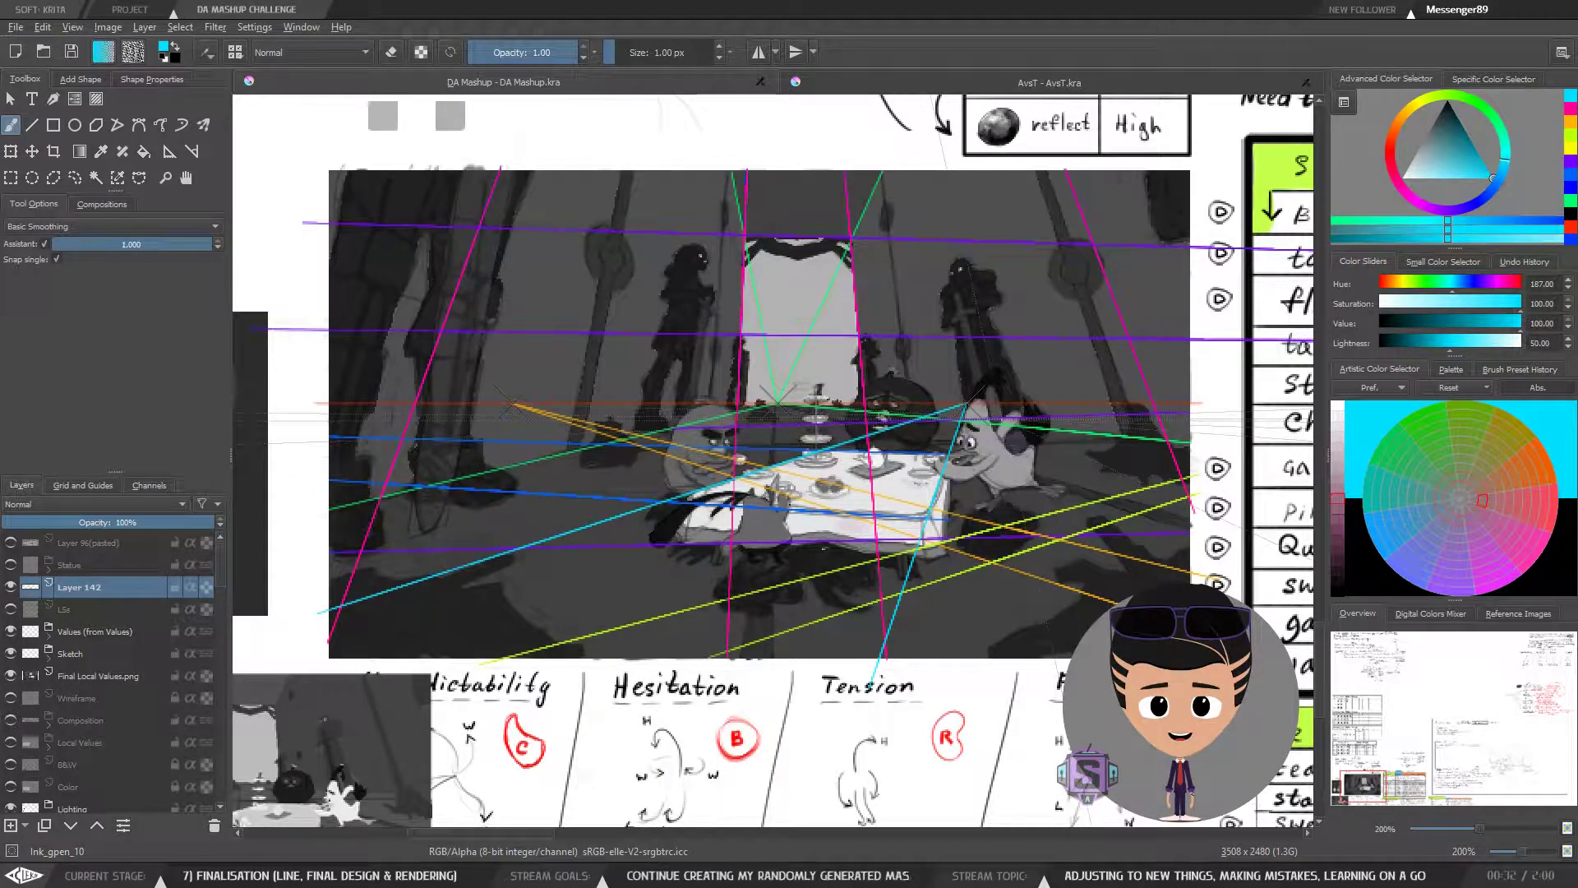
# Step: Look over the whole sheet of notes and reference tables surrounding the painting at 25% zoom
pyautogui.press('-')
pyautogui.press('-')
pyautogui.press('-')
pyautogui.press('-')
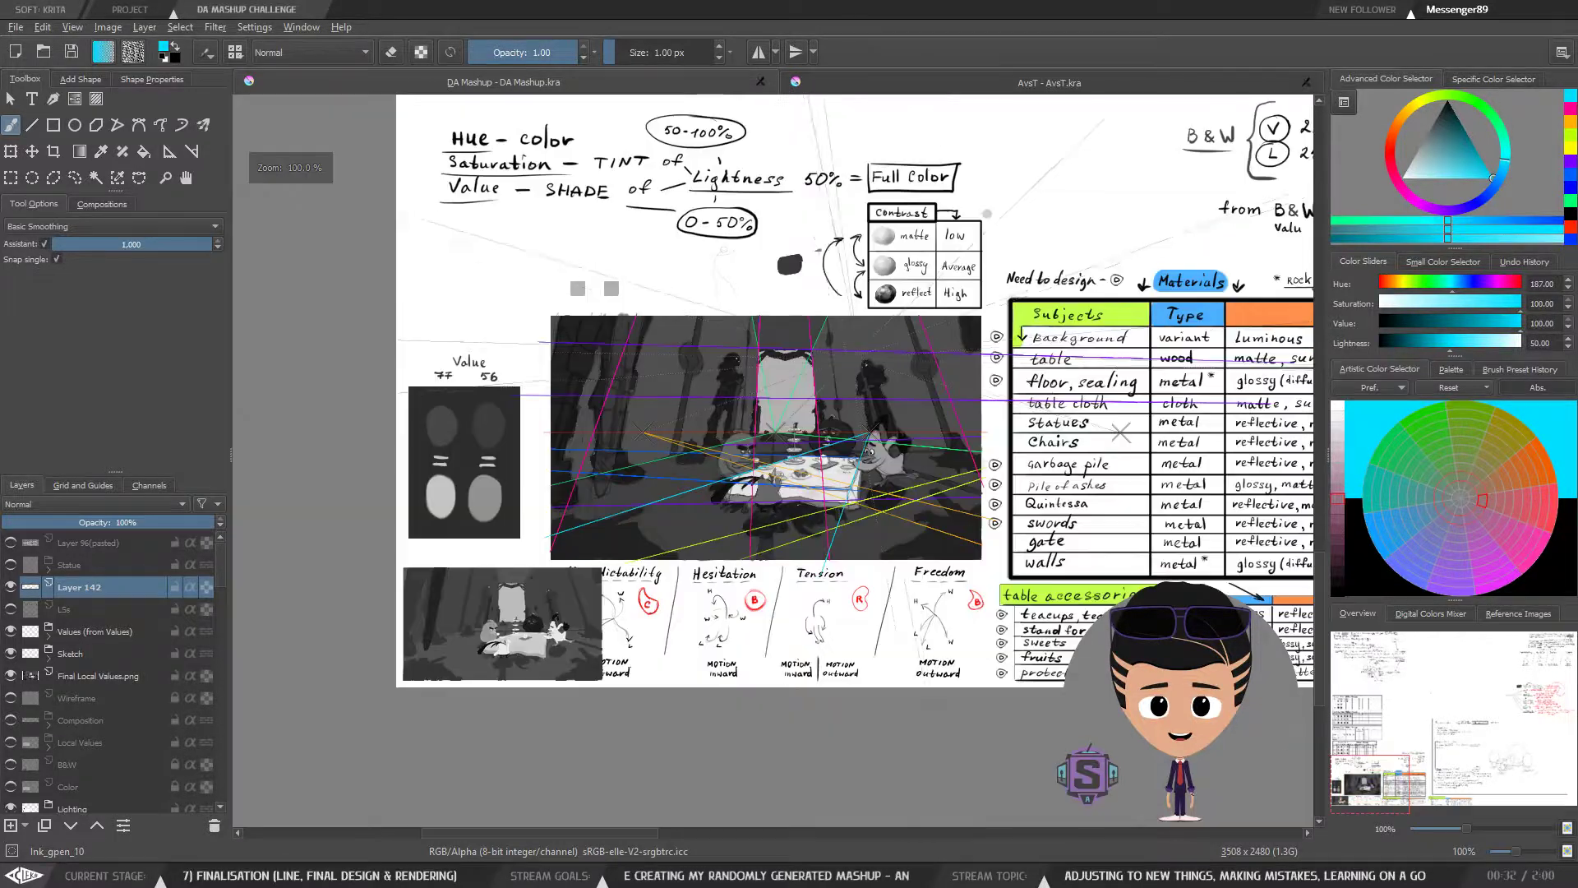
pyautogui.press('-')
pyautogui.press('-')
pyautogui.press('-')
pyautogui.press('-')
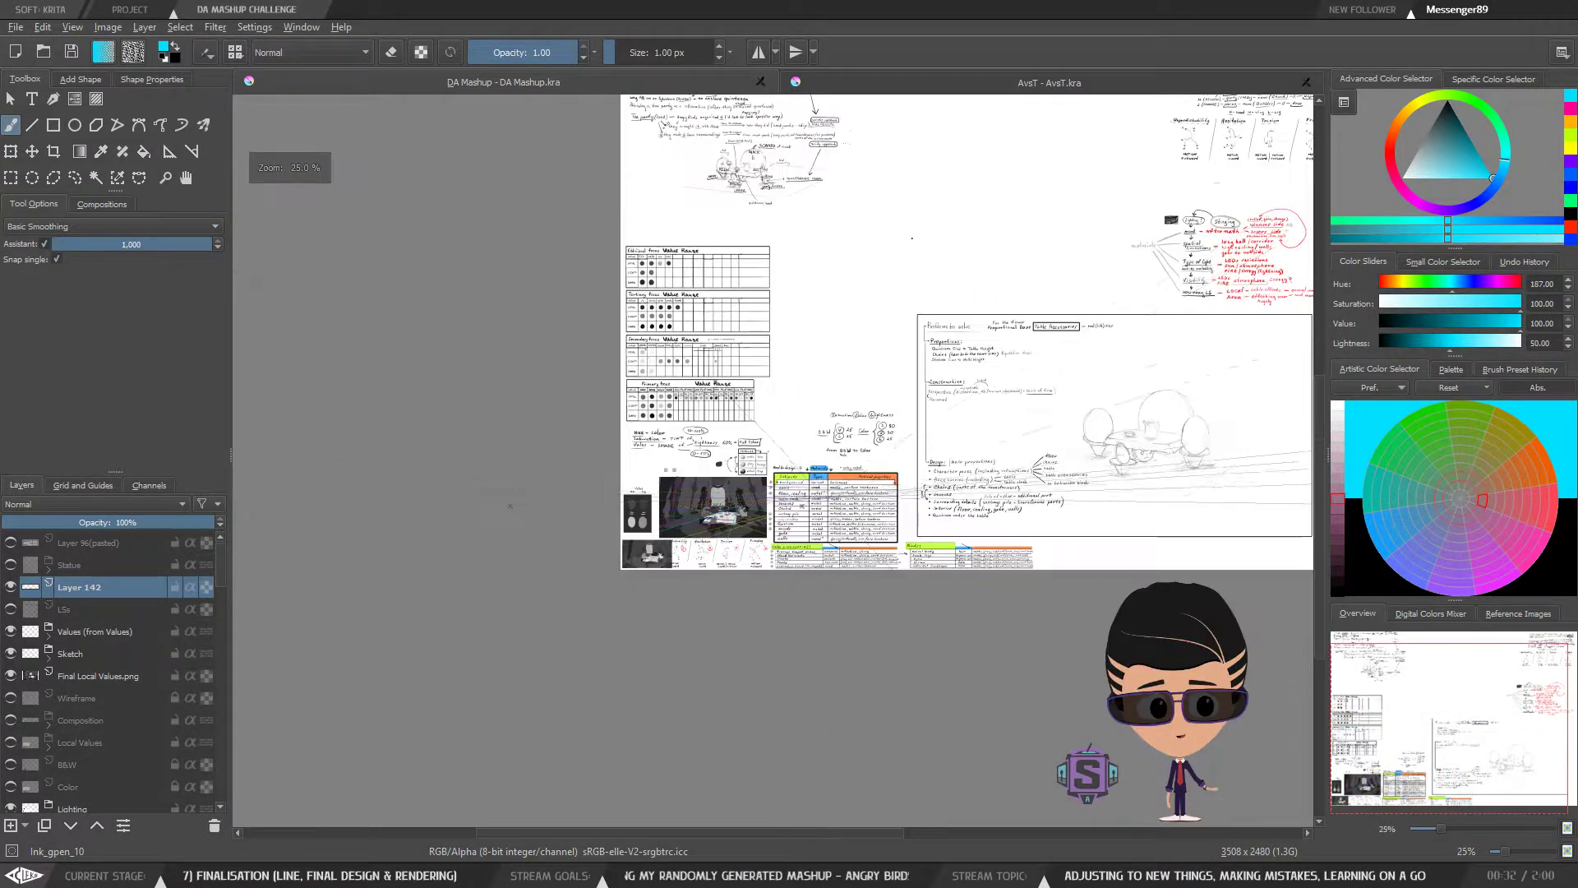
# Step: Look over the whole notes sheet and the tea-party painting's perspective guides at several zoom levels
pyautogui.moveTo(820, 519); pyautogui.dragTo(783, 512)
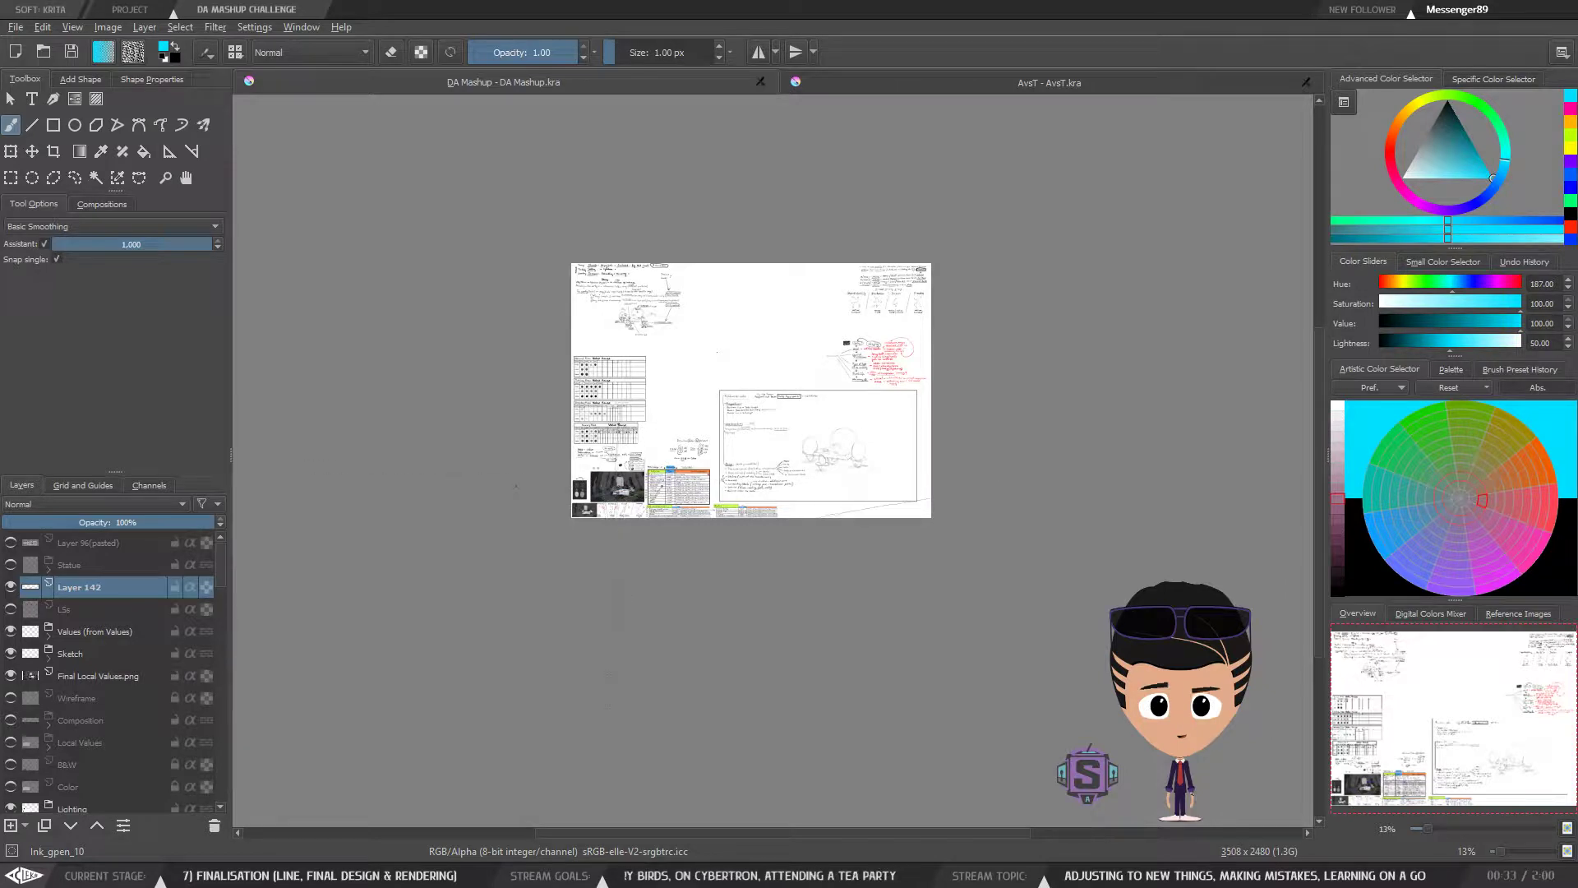
pyautogui.hotkey('ctrl', '+')
pyautogui.hotkey('ctrl', '+')
pyautogui.moveTo(586, 537); pyautogui.dragTo(627, 535)
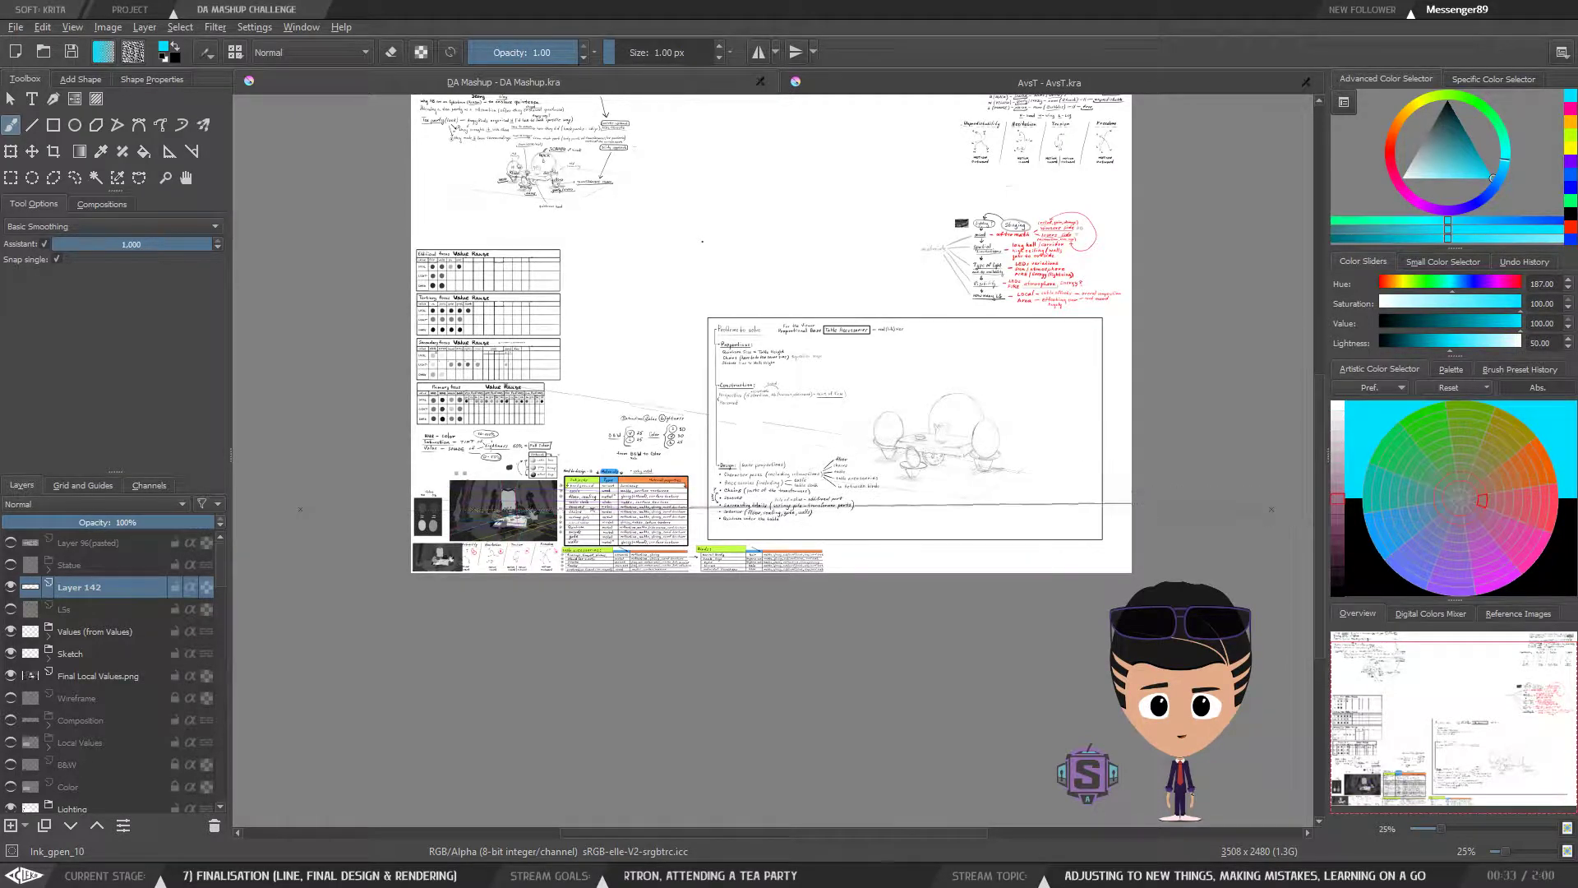
pyautogui.moveTo(566, 550); pyautogui.dragTo(786, 511)
pyautogui.hotkey('ctrl', '+')
pyautogui.hotkey('ctrl', '+')
pyautogui.hotkey('ctrl', '+')
pyautogui.hotkey('ctrl', '+')
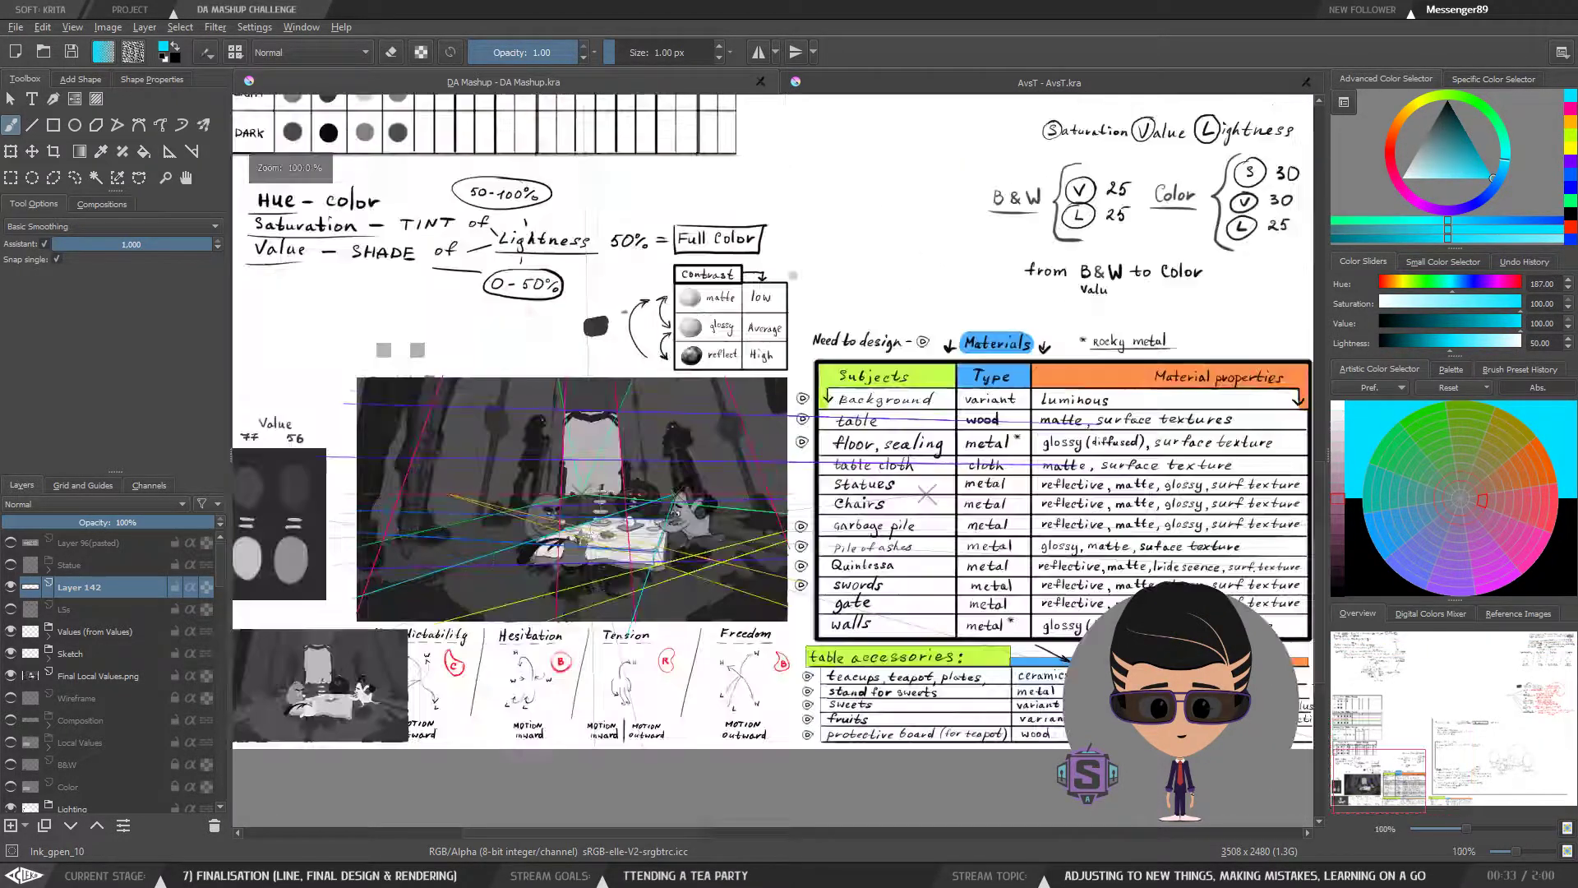
pyautogui.hotkey('ctrl', '-')
pyautogui.hotkey('ctrl', '-')
pyautogui.hotkey('ctrl', '-')
pyautogui.hotkey('ctrl', '-')
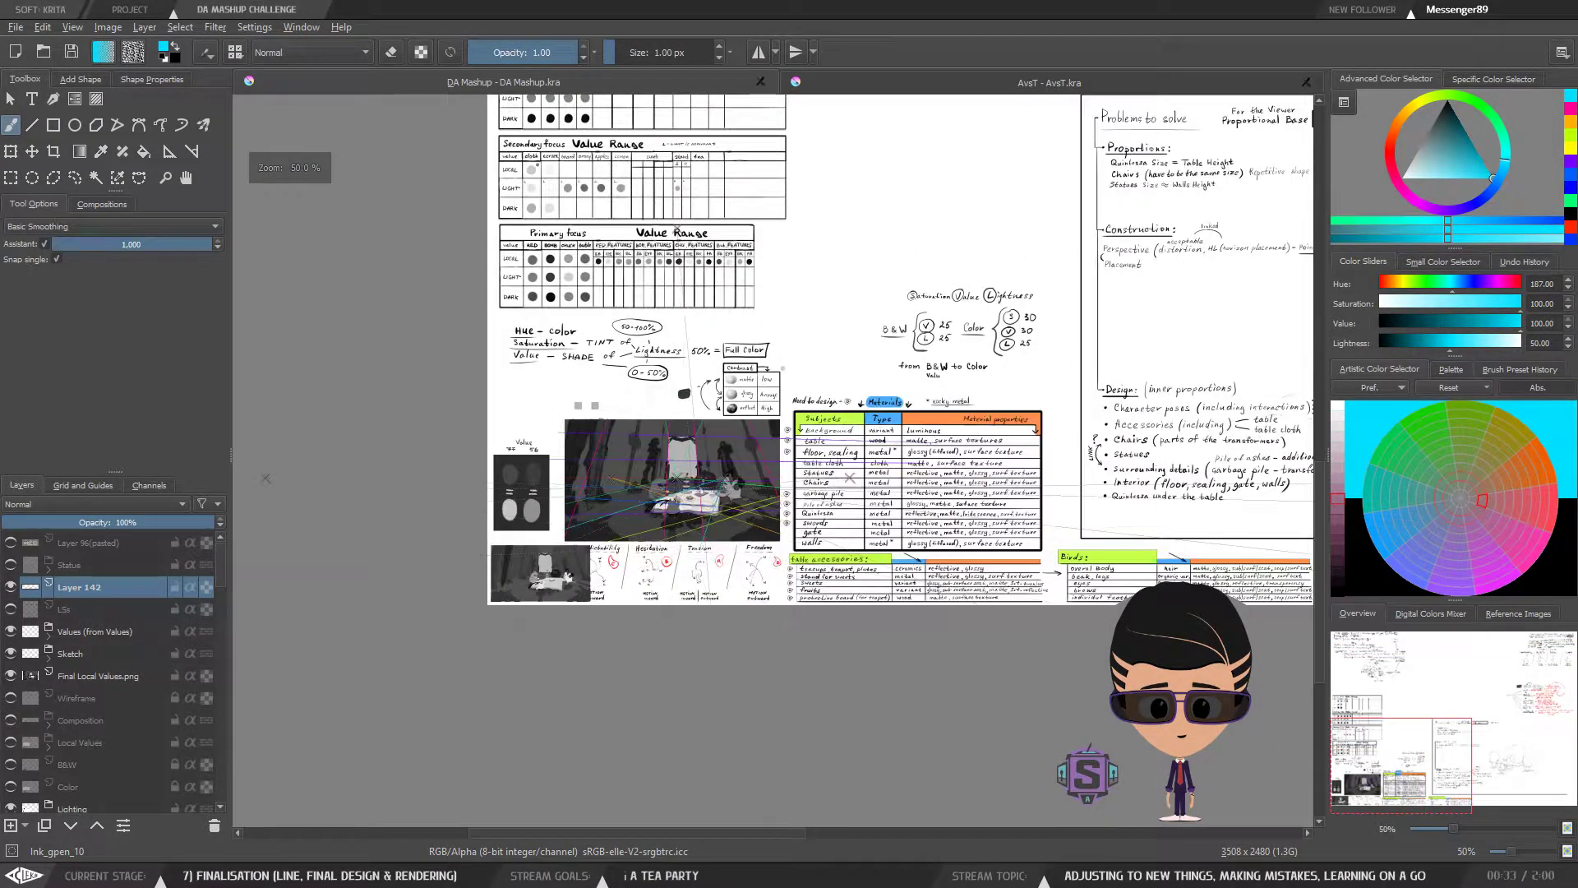
pyautogui.moveTo(652, 605); pyautogui.dragTo(610, 626)
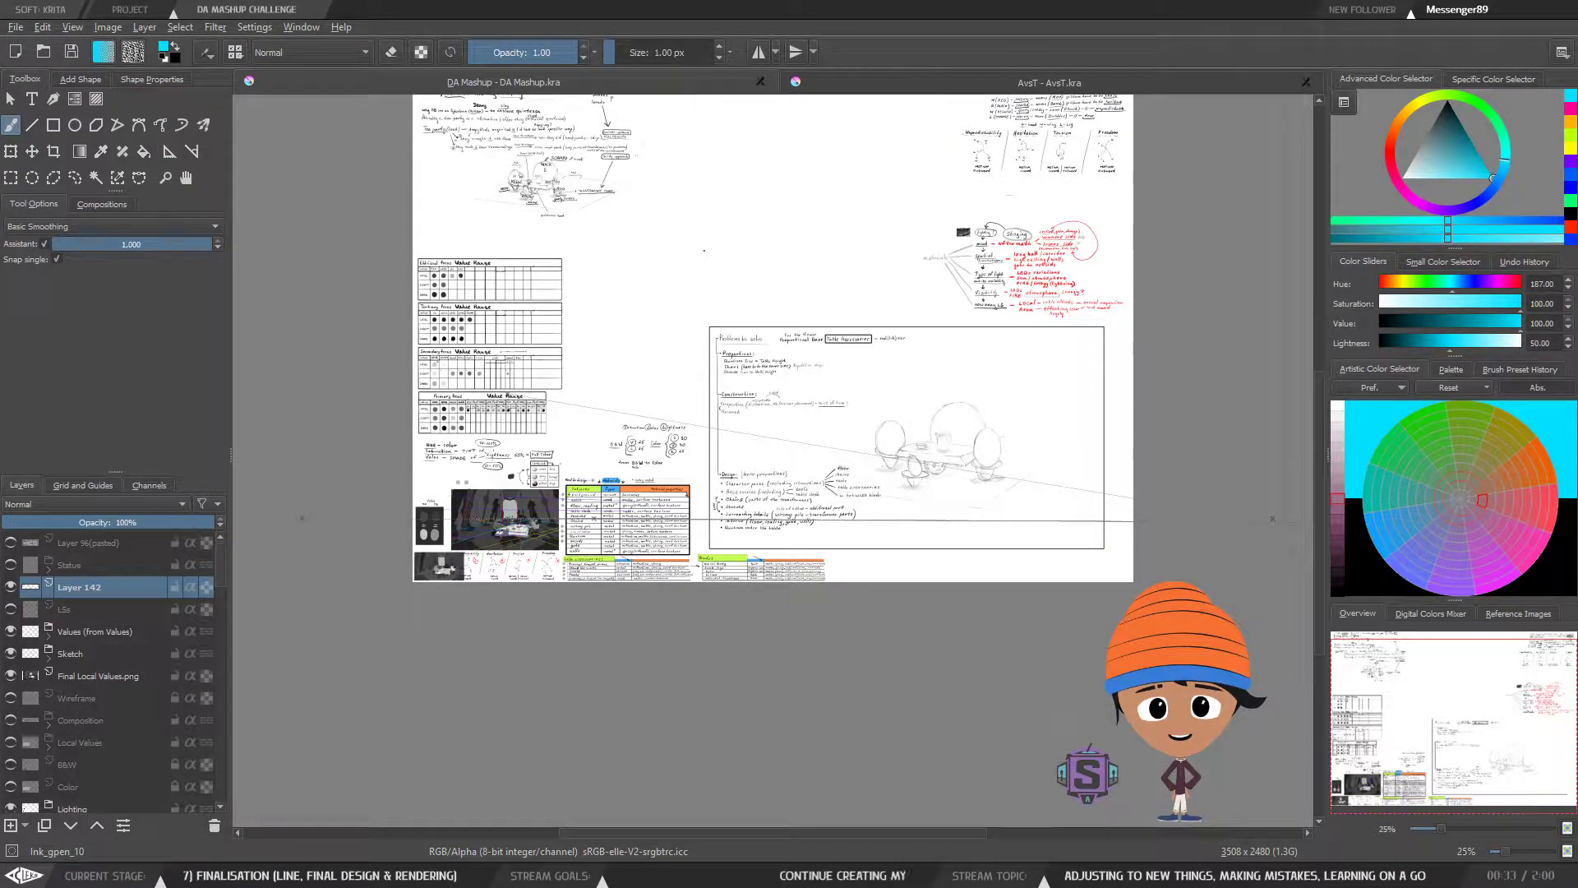
pyautogui.scroll(2, 681, 532)
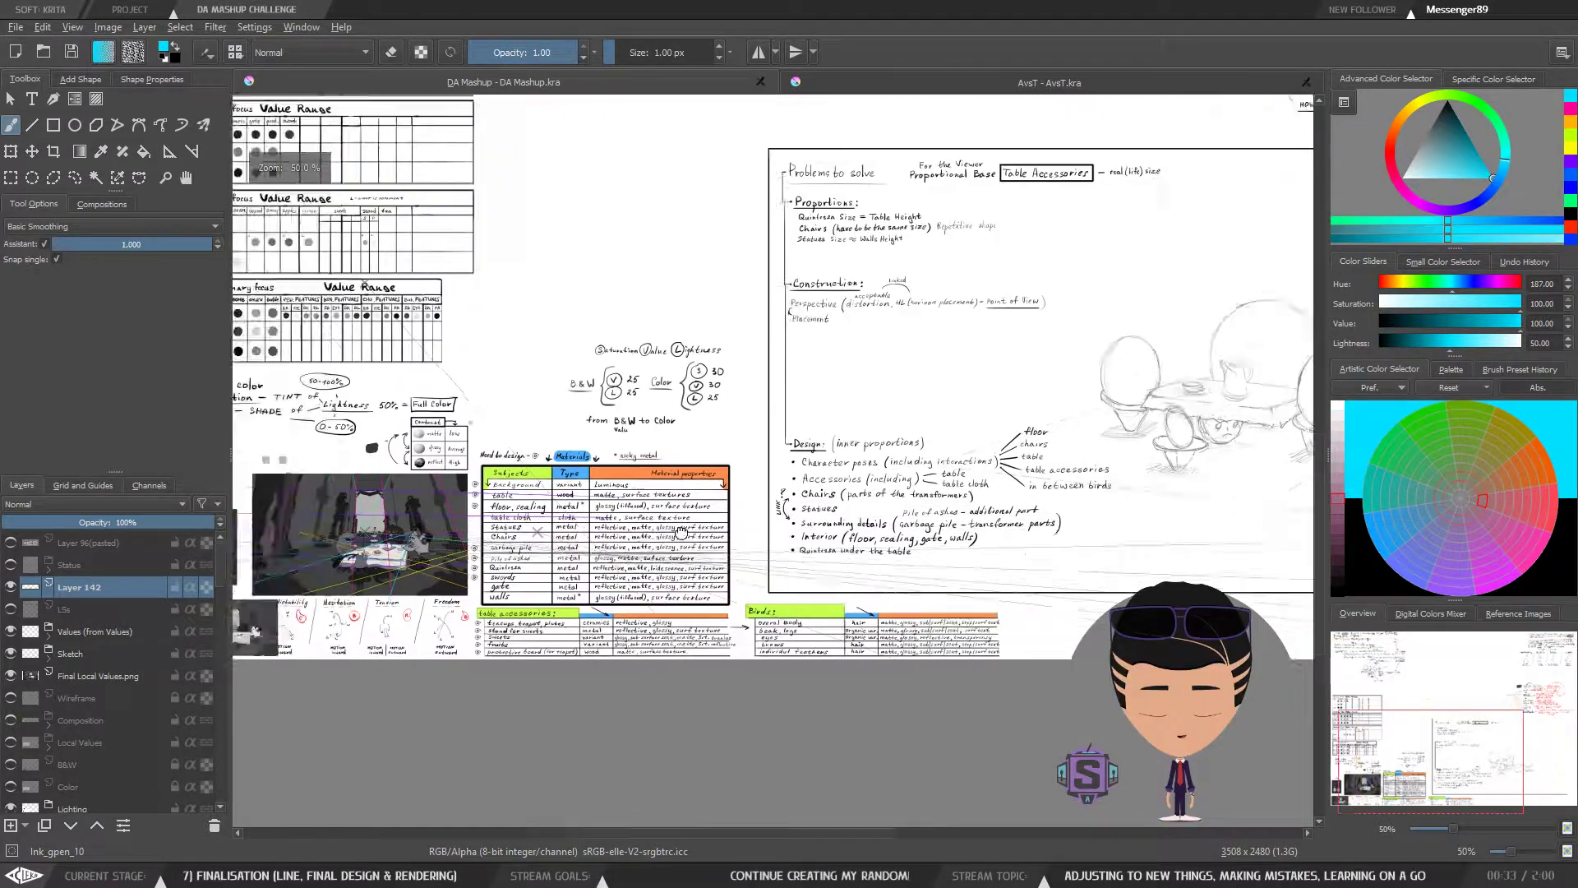
pyautogui.scroll(4, 252, 603)
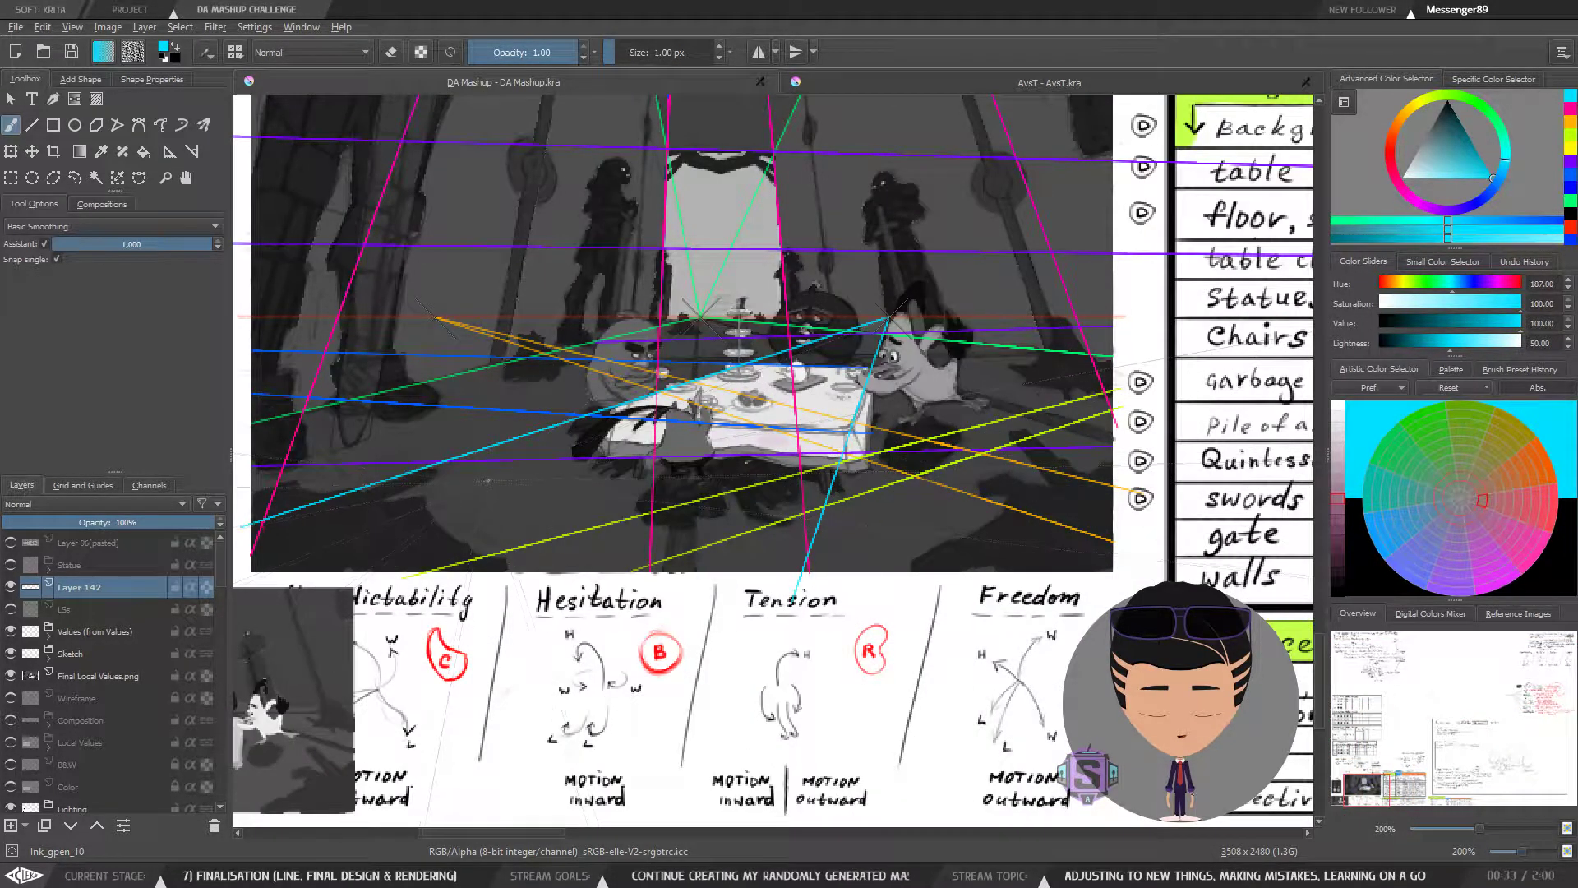
# Step: Switch to the purple guide color and erase the lower purple horizon-side line's end beyond the magenta line at the painting's right edge
pyautogui.moveTo(706, 373); pyautogui.dragTo(706, 406)
pyautogui.click(1569, 163)
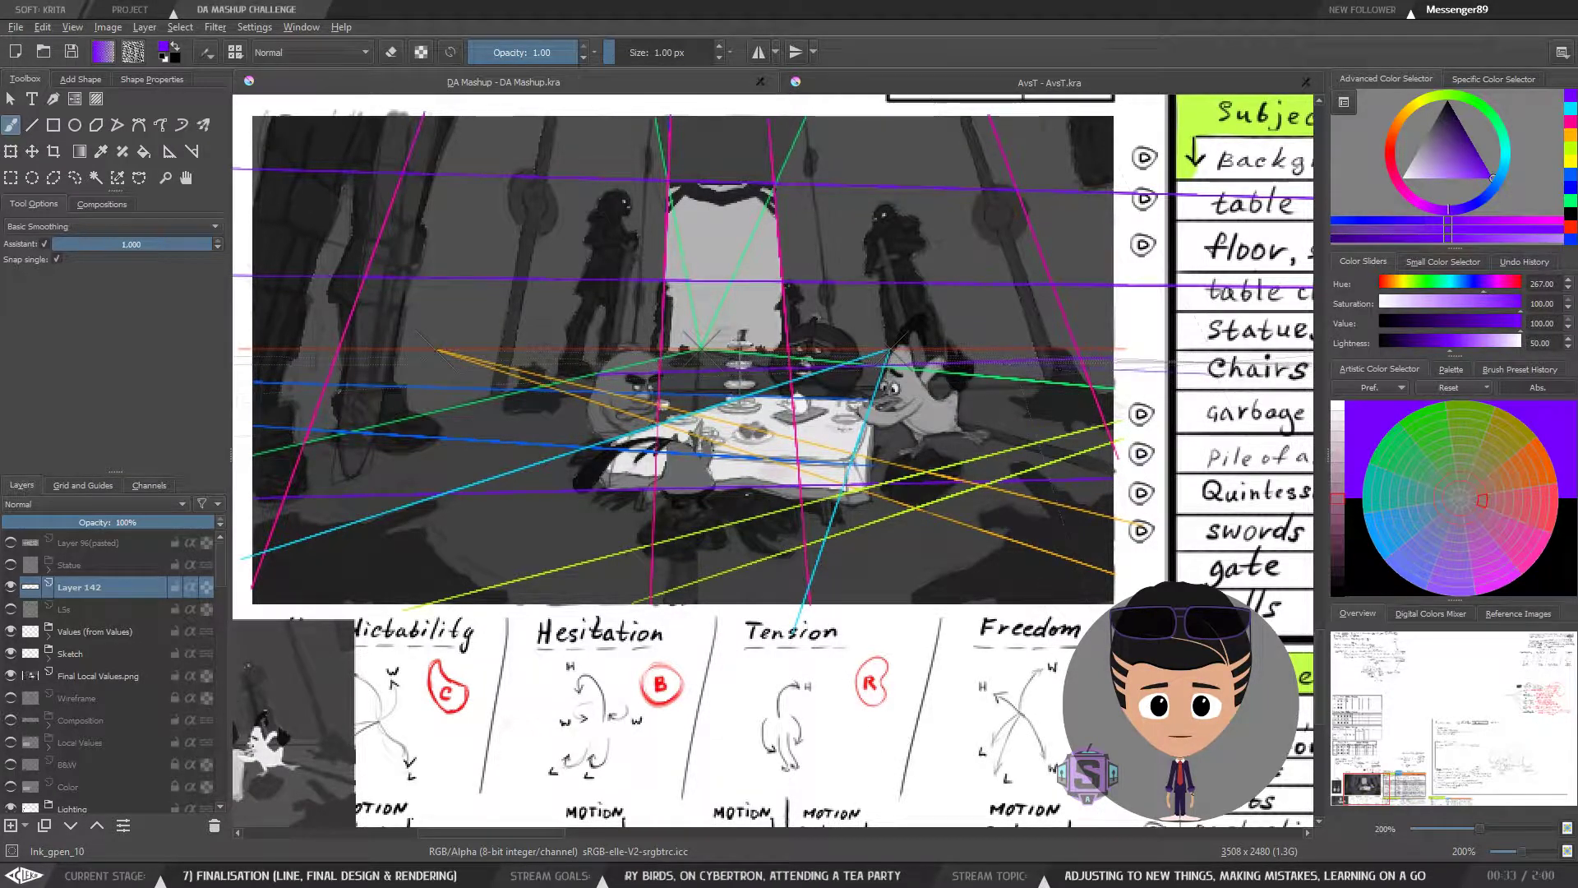
pyautogui.moveTo(1200, 375); pyautogui.dragTo(690, 429)
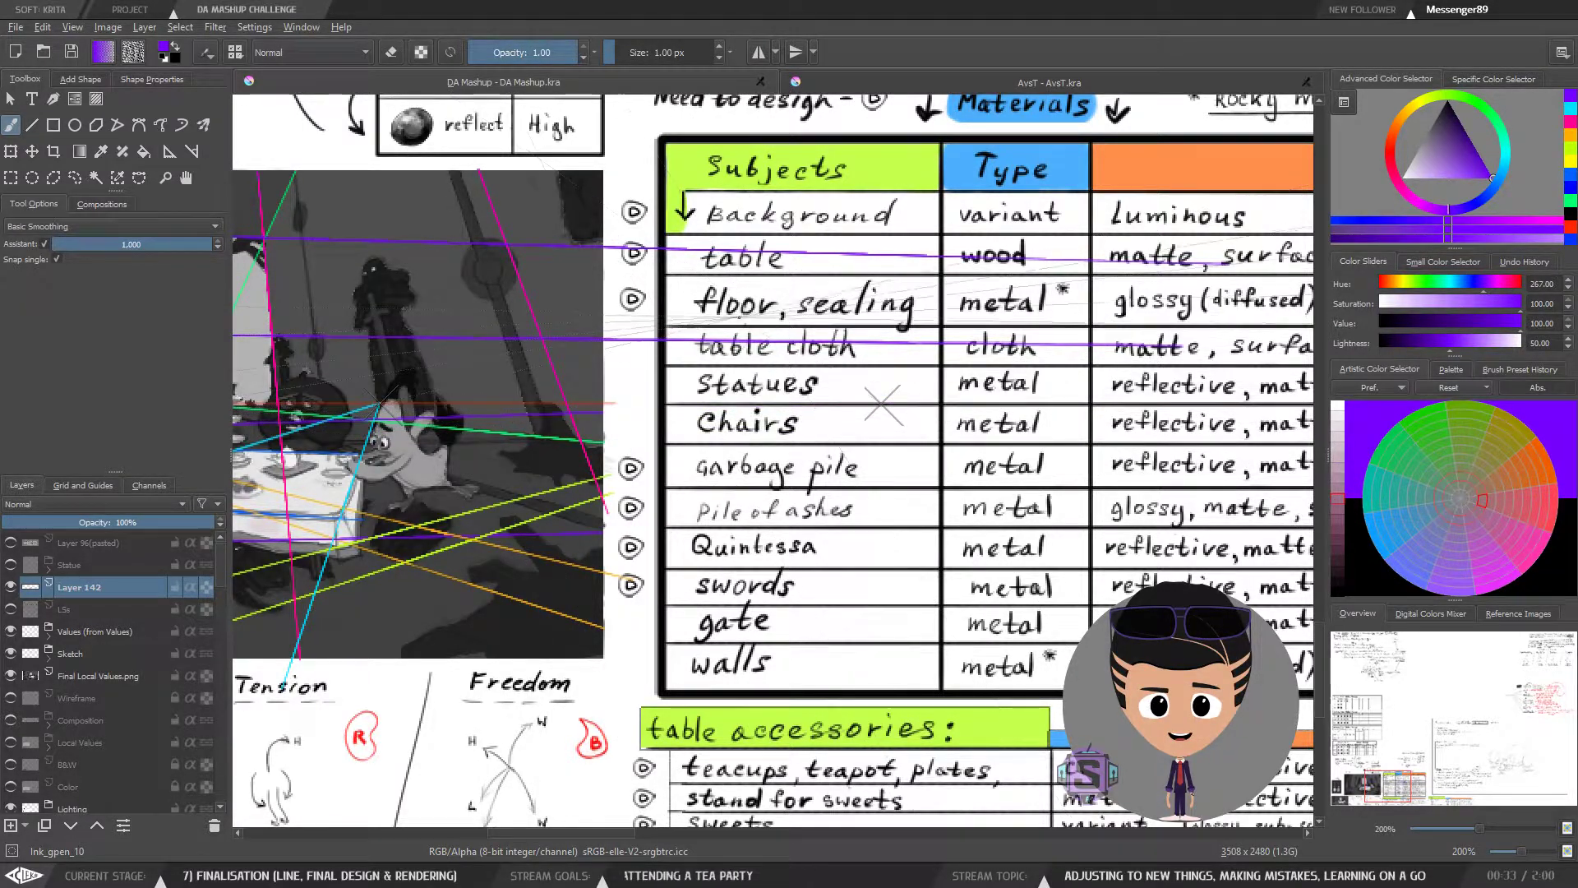
pyautogui.moveTo(698, 439); pyautogui.dragTo(954, 423)
pyautogui.hotkey('ctrl', '+')
pyautogui.hotkey('ctrl', '+')
pyautogui.press('l')
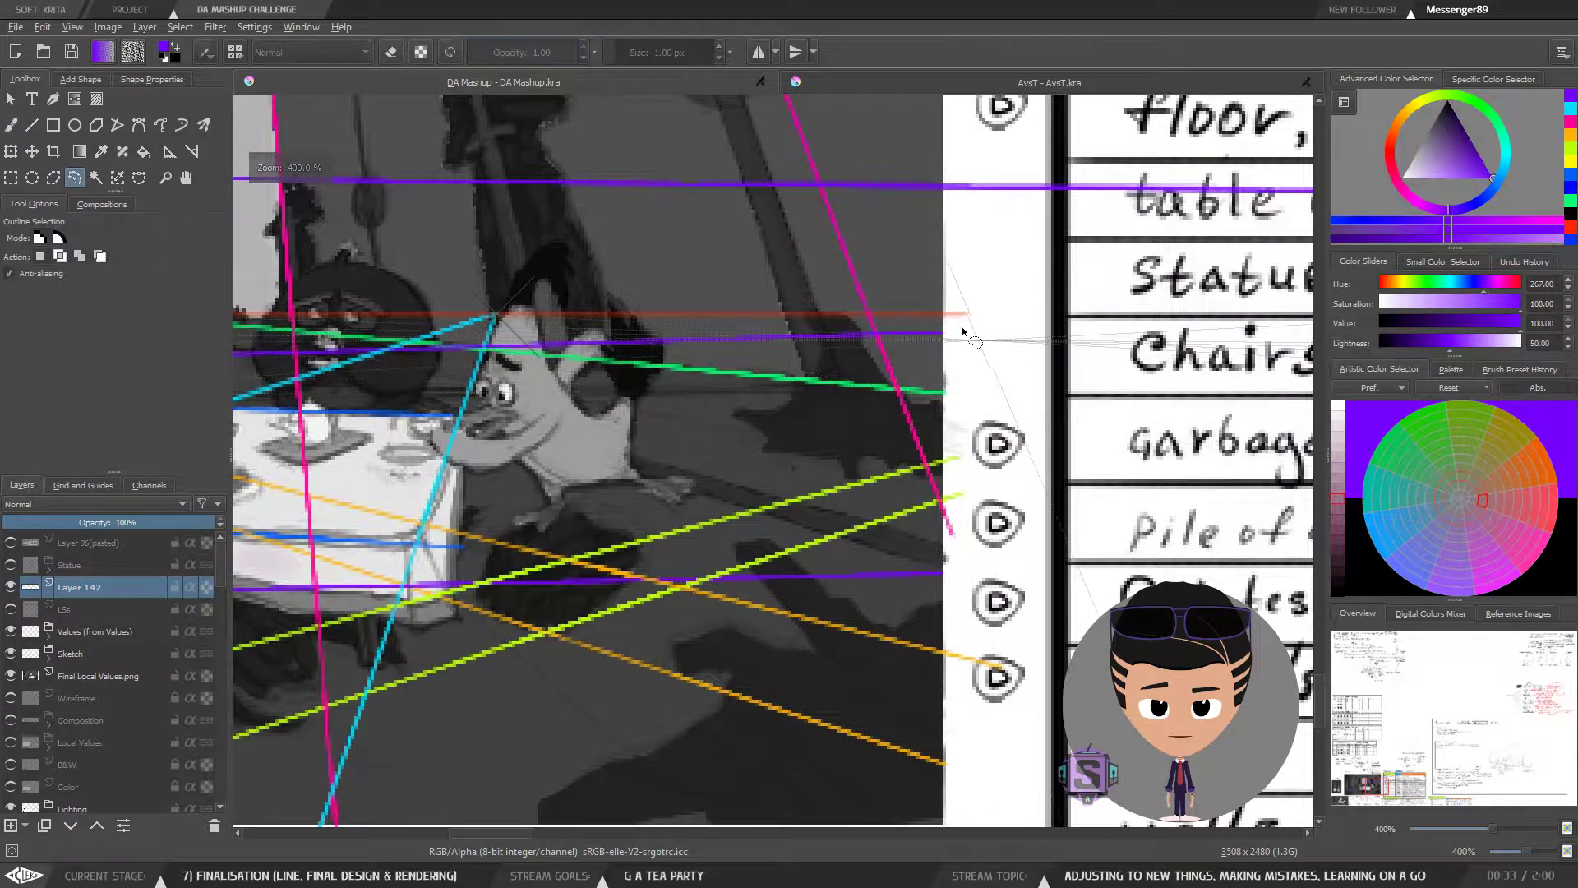
pyautogui.moveTo(971, 323)
pyautogui.mouseDown()
pyautogui.moveTo(882, 323)
pyautogui.moveTo(881, 336)
pyautogui.moveTo(885, 356)
pyautogui.moveTo(977, 358)
pyautogui.mouseUp()
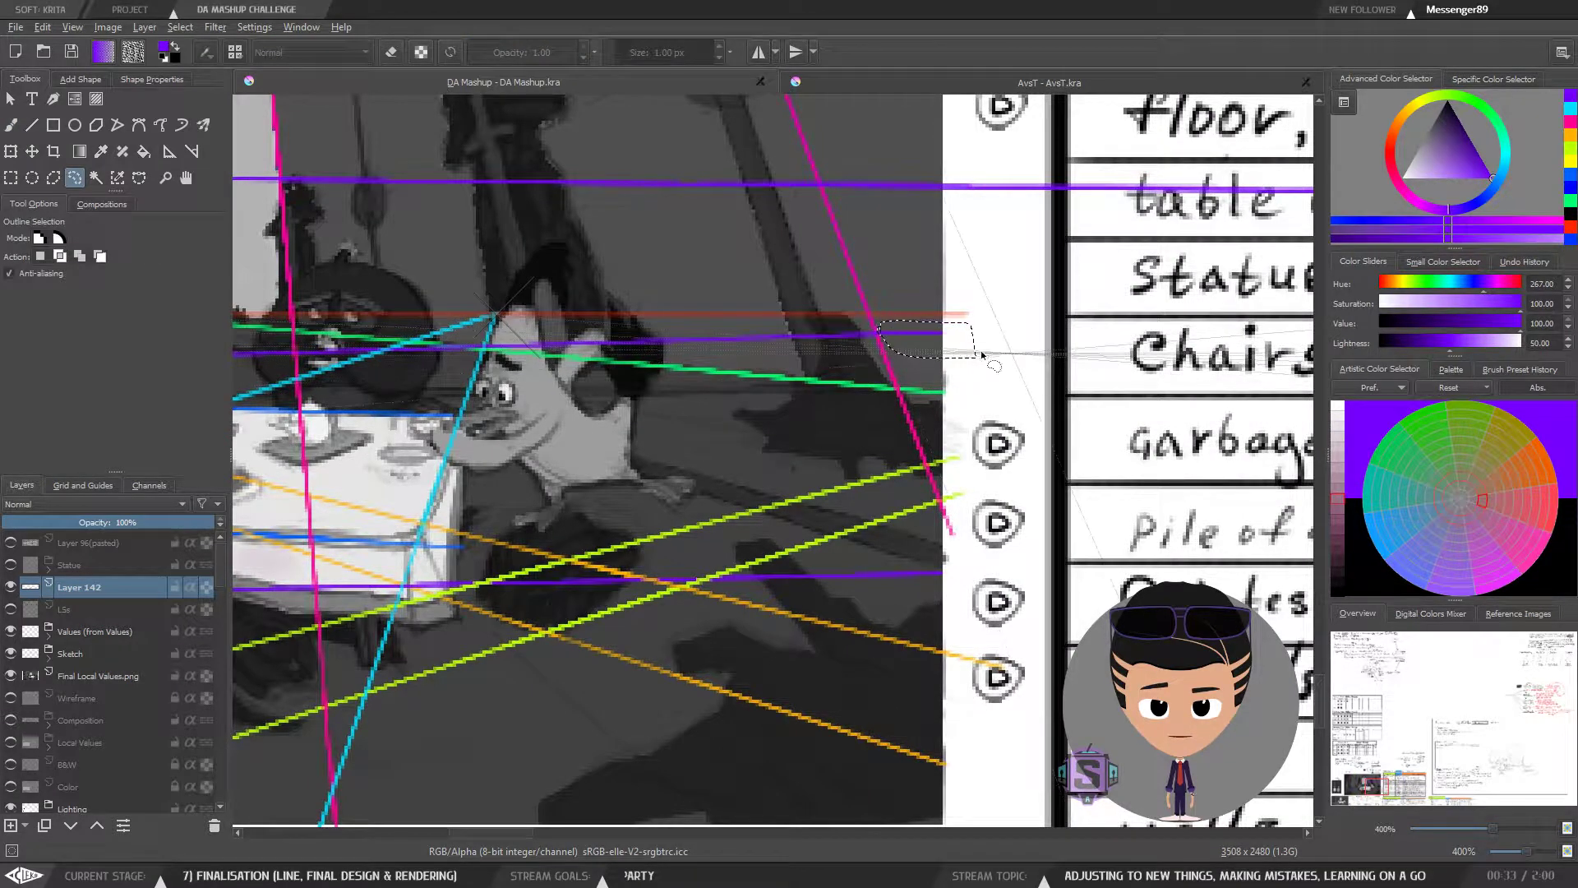
pyautogui.hotkey('ctrl', 'shift', 'a')
# Step: Add a new layer above Layer 142, return to the brush, and save the file
pyautogui.press('Insert')
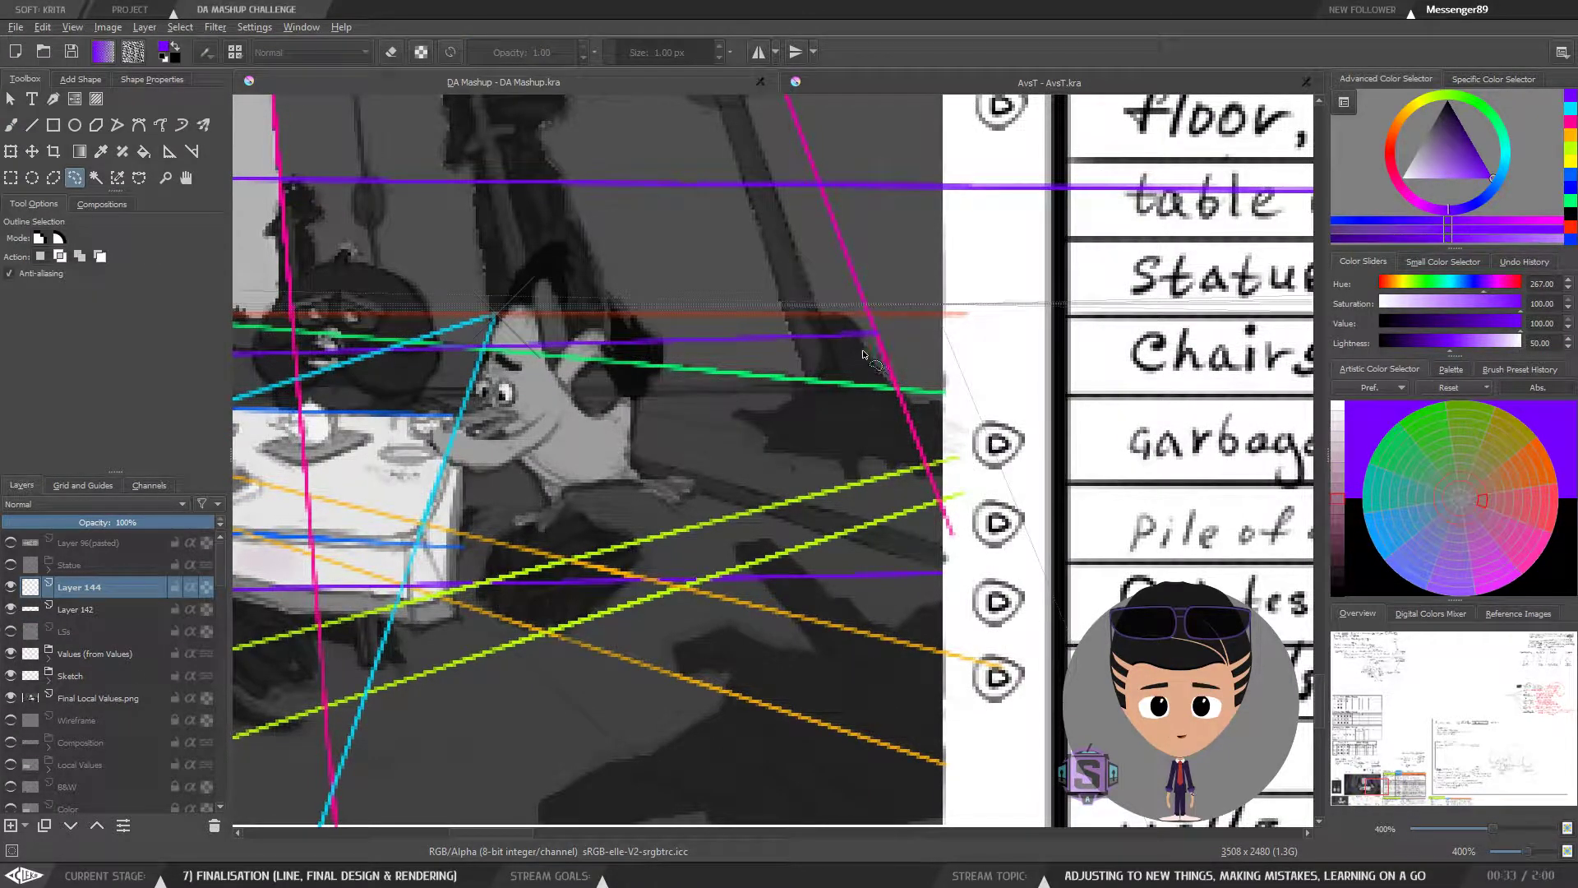
pyautogui.press('b')
pyautogui.moveTo(835, 357); pyautogui.dragTo(934, 377)
pyautogui.hotkey('ctrl', '-')
pyautogui.hotkey('ctrl', '-')
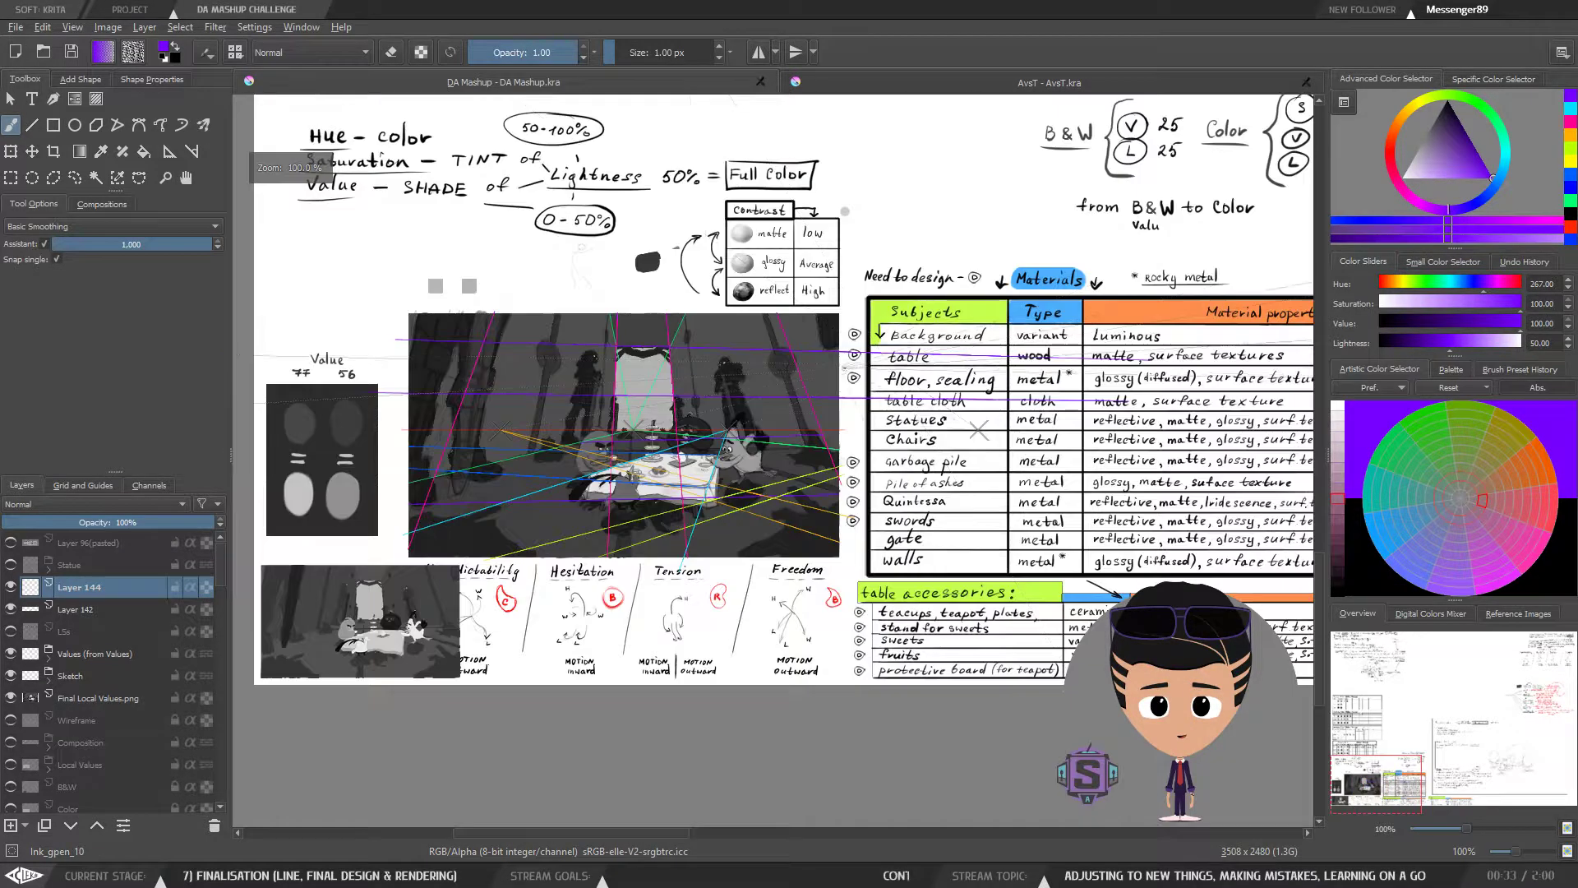
pyautogui.moveTo(978, 428); pyautogui.dragTo(1097, 456)
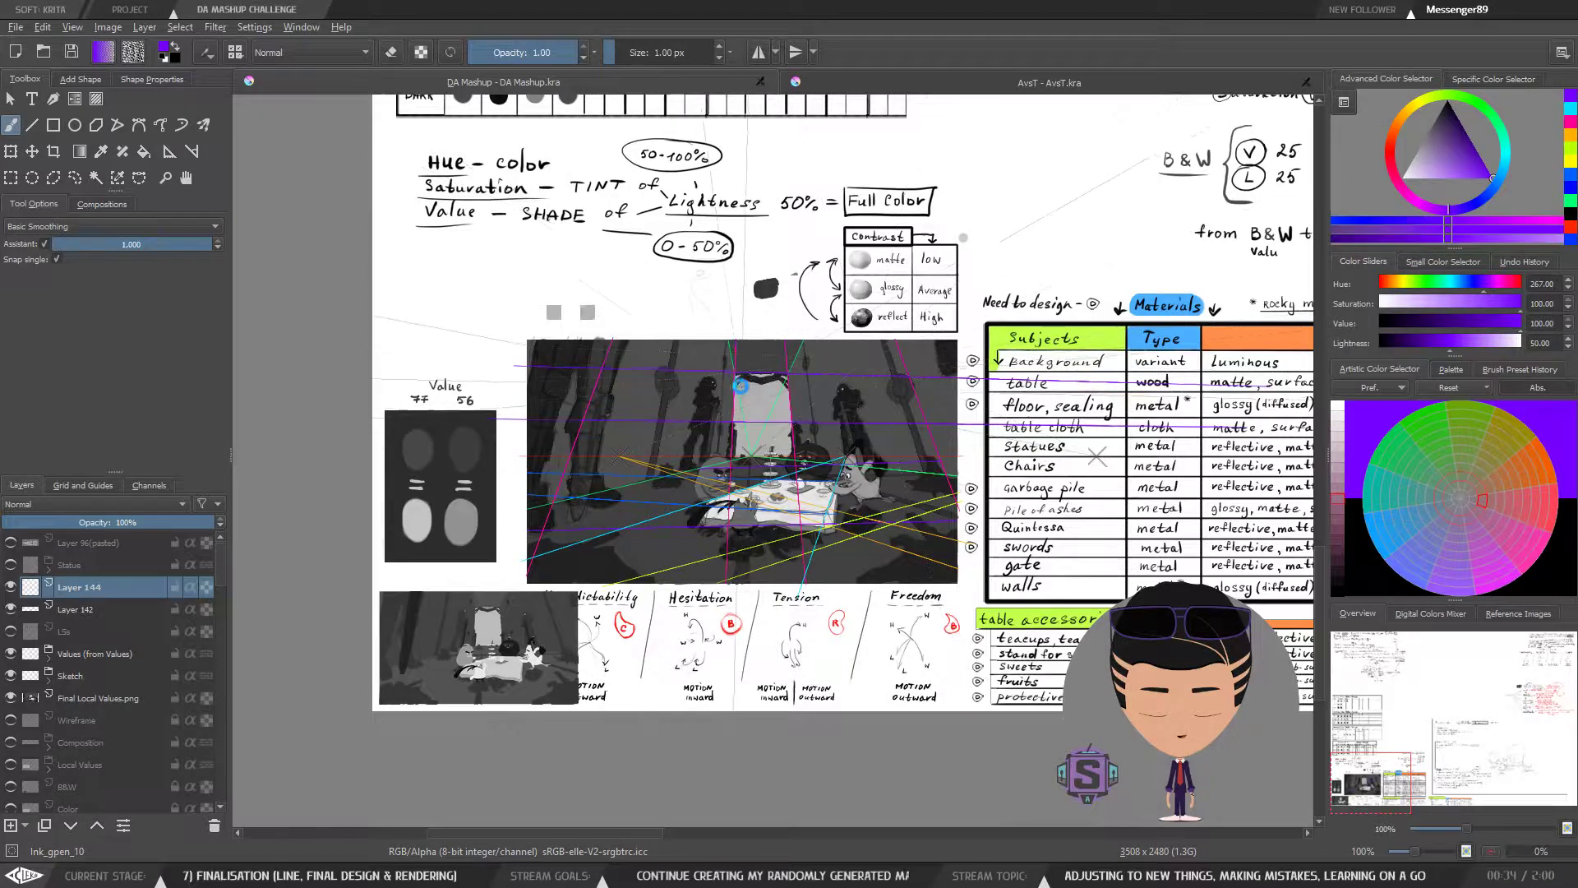
pyautogui.hotkey('ctrl', 's')
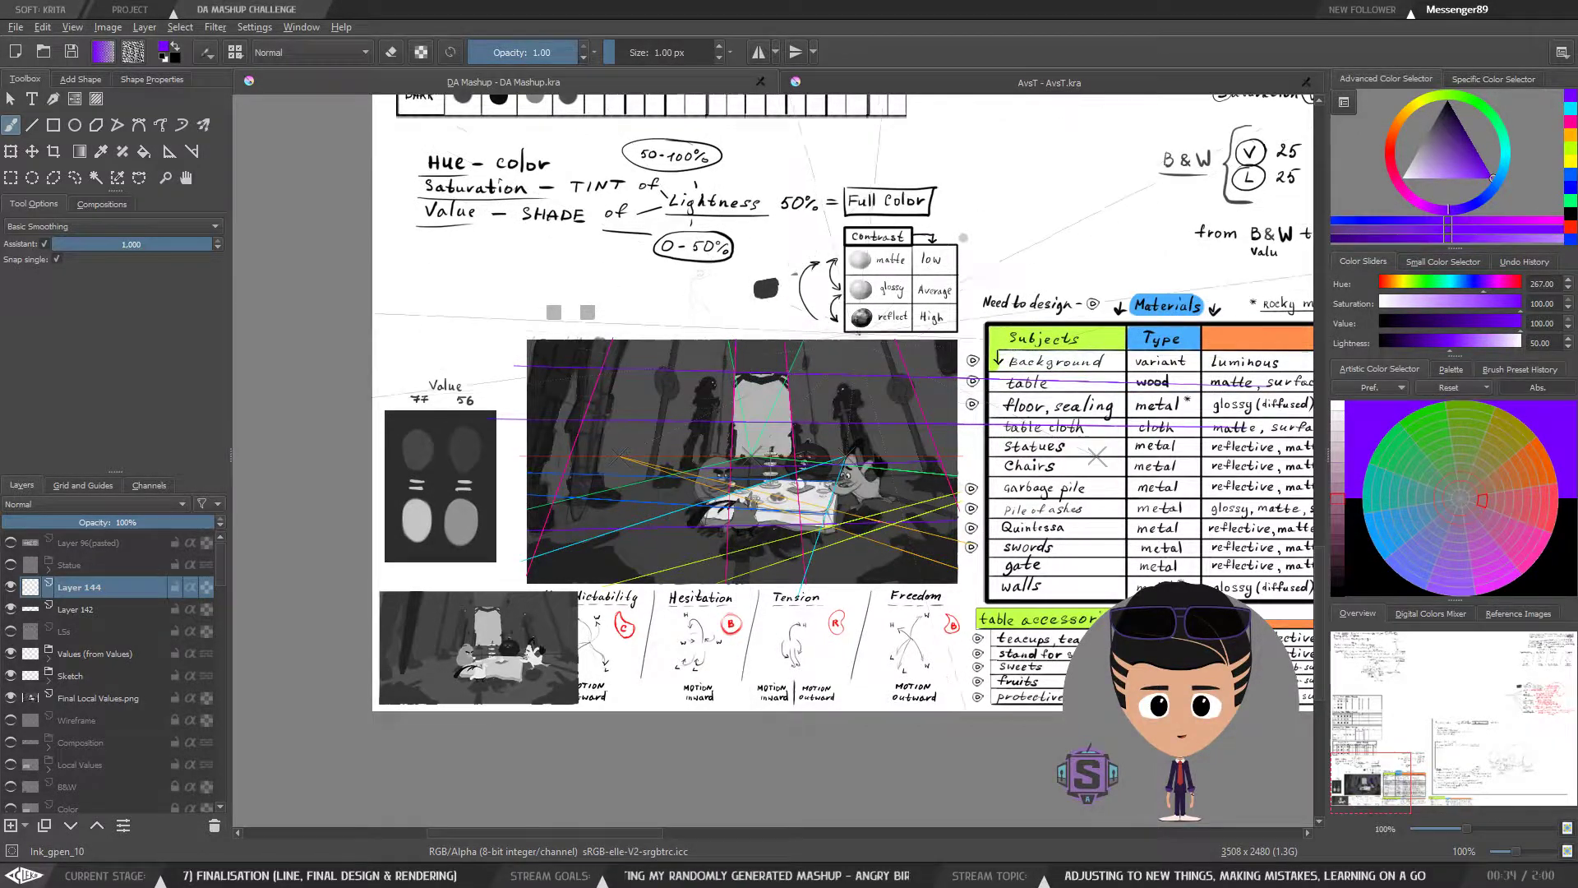
# Step: Outline a freehand selection around the purple line between the pig's vanishing point and the magenta line on the right
pyautogui.hotkey('ctrl', '+')
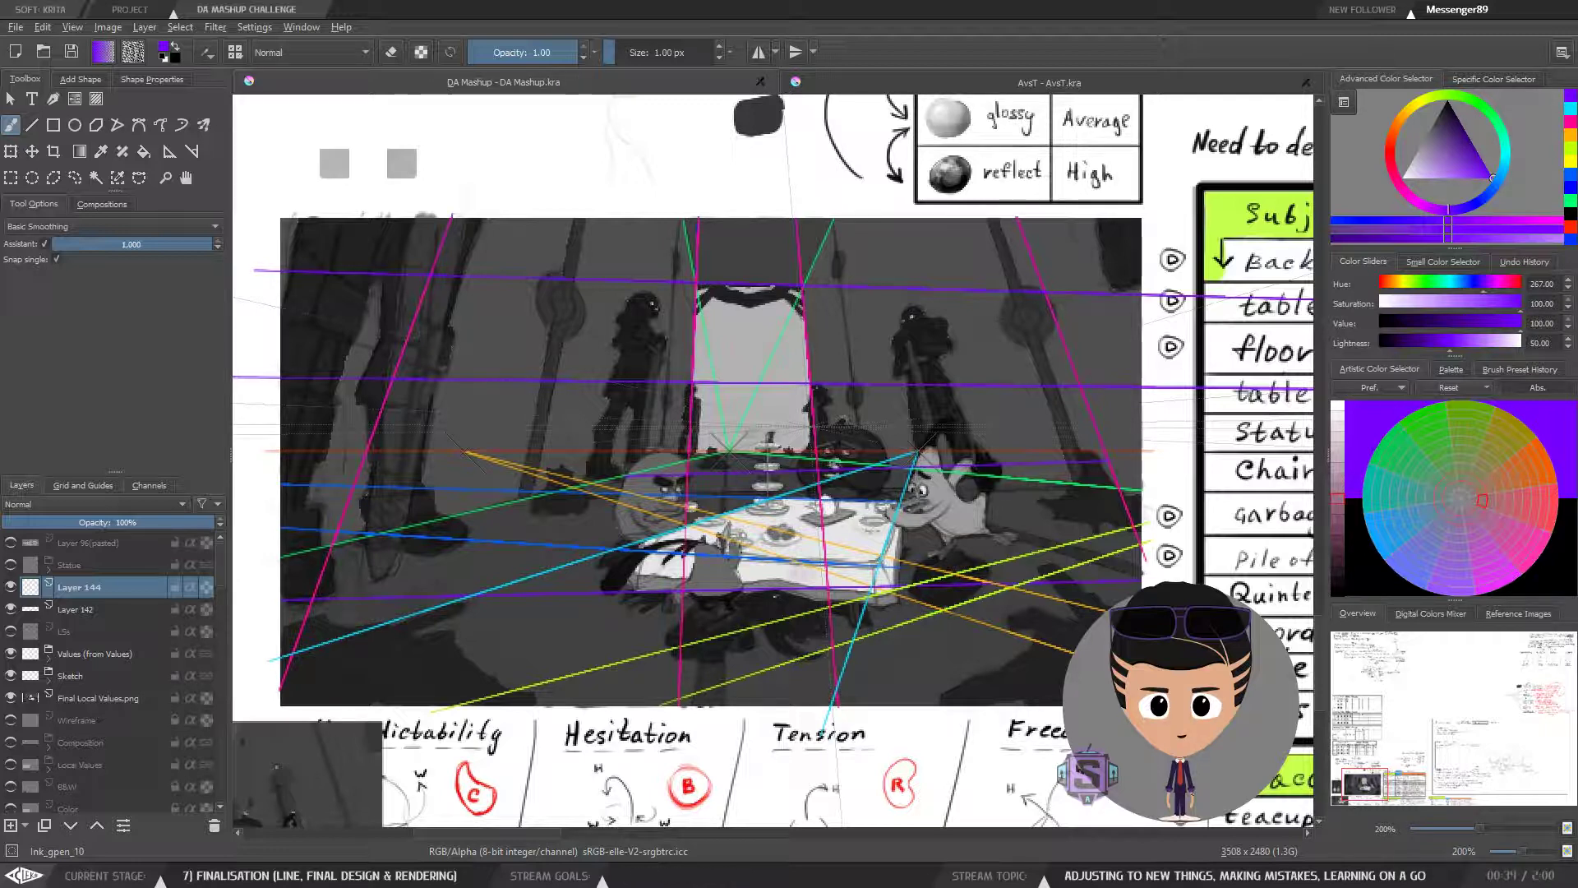
pyautogui.press('-')
pyautogui.press('-')
pyautogui.press('+')
pyautogui.press('+')
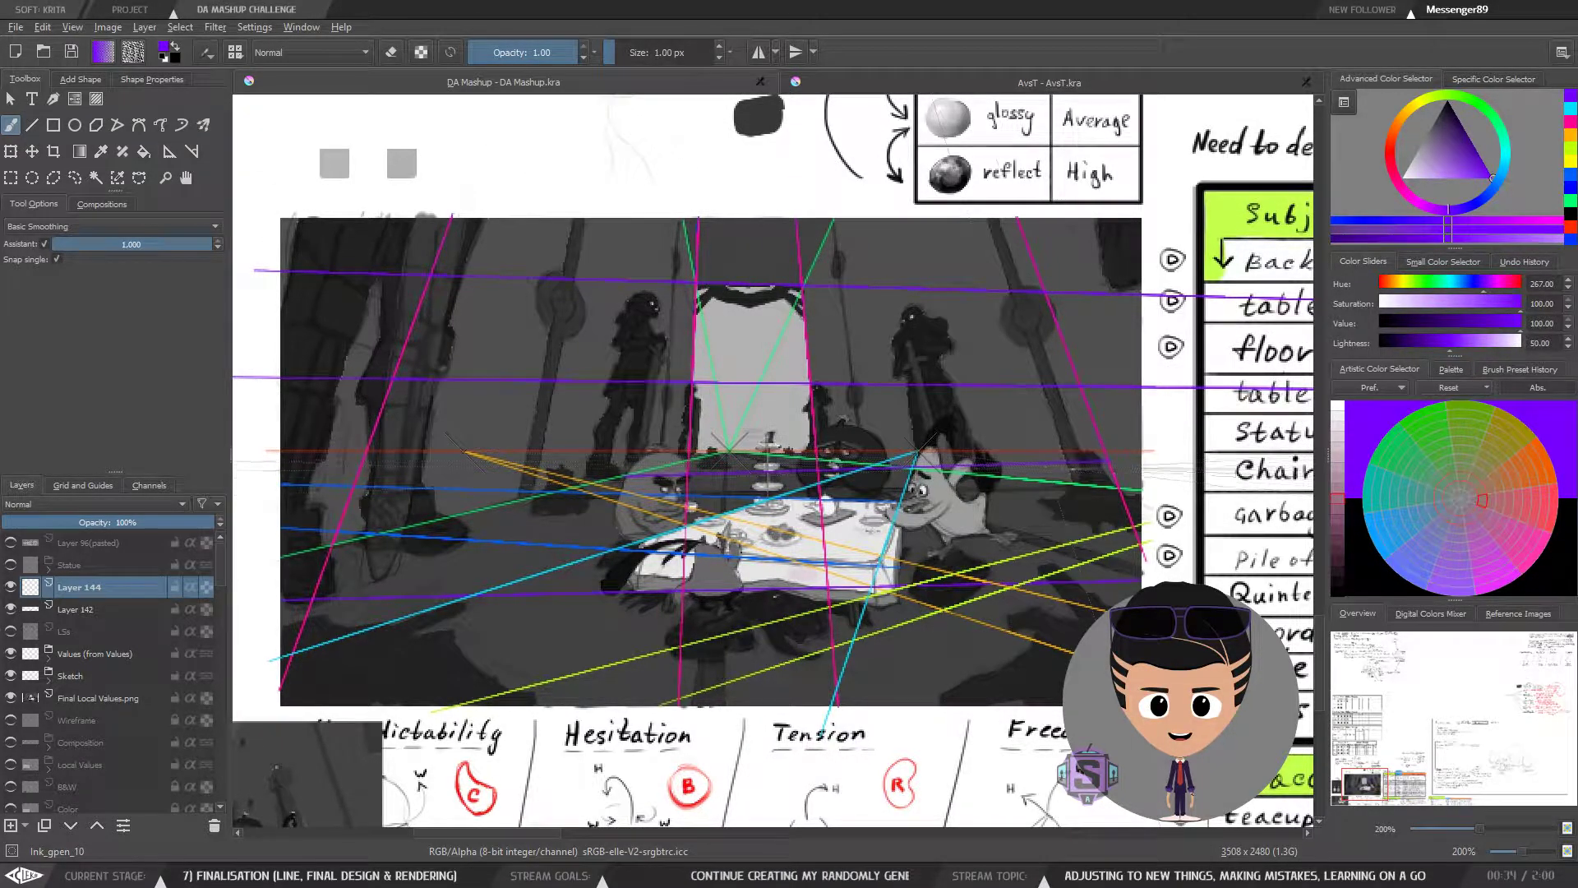
pyautogui.hotkey('ctrl', '+')
pyautogui.hotkey('ctrl', '+')
pyautogui.moveTo(1120, 470); pyautogui.dragTo(726, 453)
pyautogui.press('l')
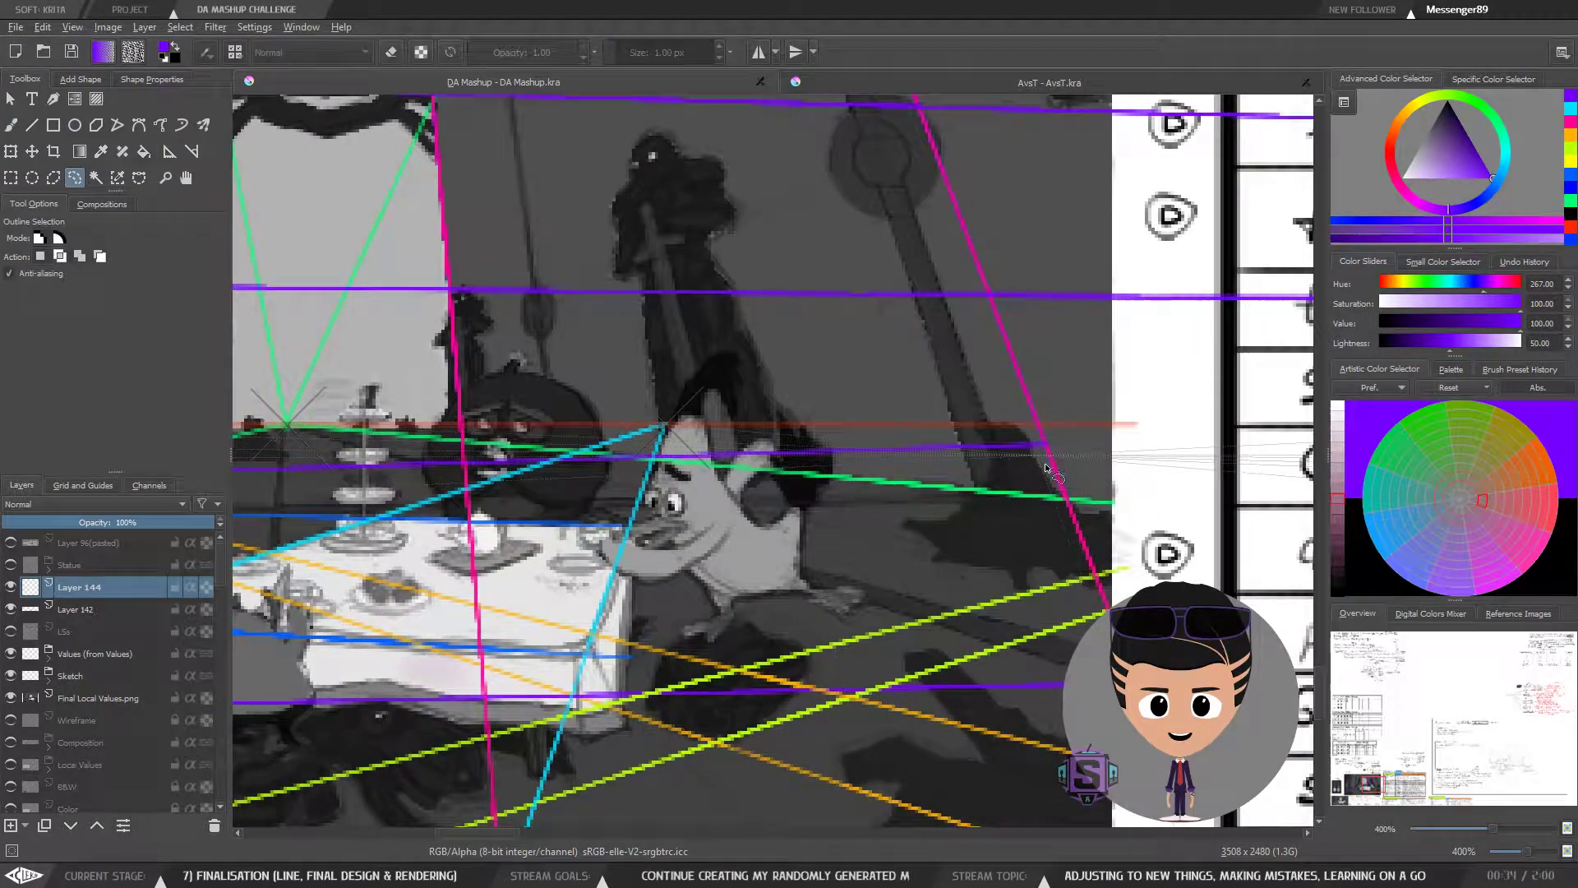
pyautogui.moveTo(1045, 467)
pyautogui.mouseDown()
pyautogui.moveTo(949, 444)
pyautogui.moveTo(703, 449)
pyautogui.mouseUp()
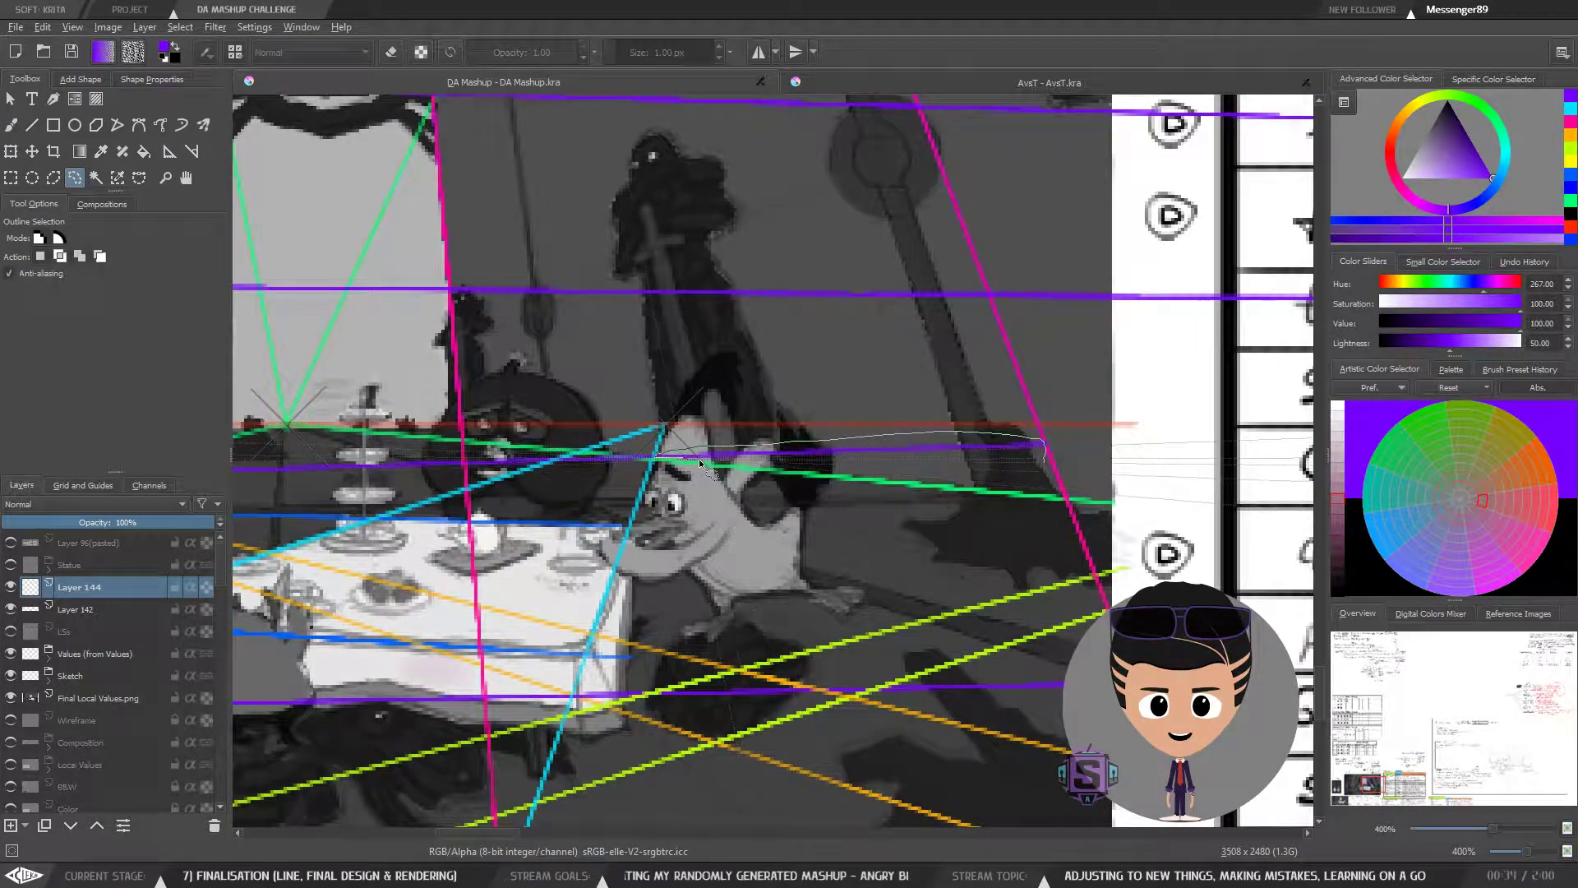
pyautogui.moveTo(750, 466); pyautogui.dragTo(1039, 475)
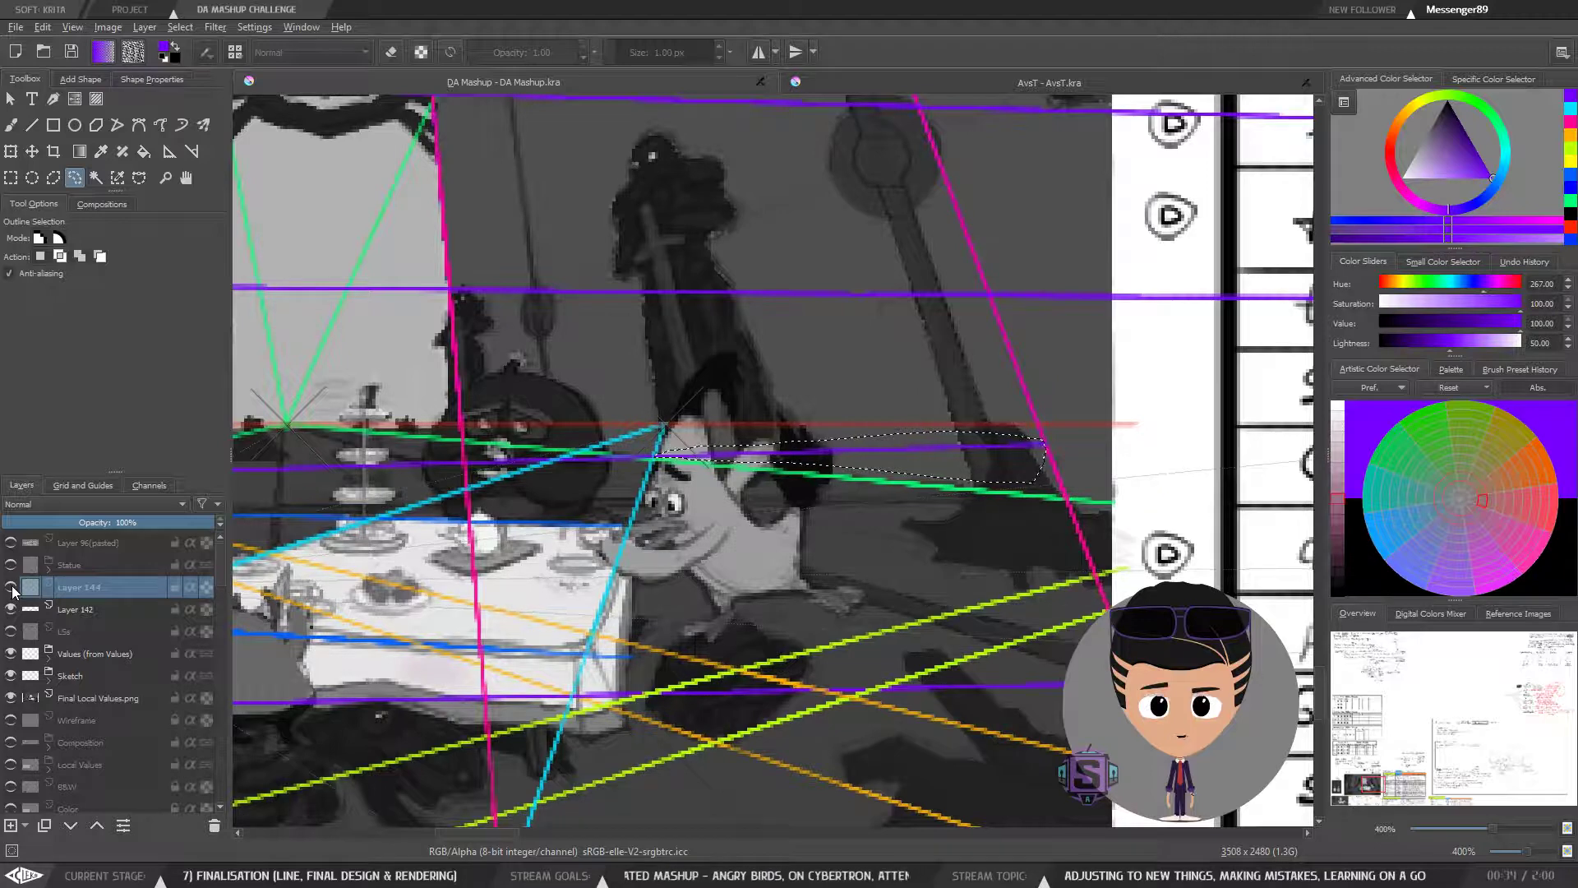
# Step: Inspect the painting and the surrounding sheet from afar and up close with Layer 144 active
pyautogui.hotkey('ctrl', '-')
pyautogui.hotkey('ctrl', '-')
pyautogui.hotkey('ctrl', '-')
pyautogui.hotkey('ctrl', '-')
pyautogui.hotkey('ctrl', '-')
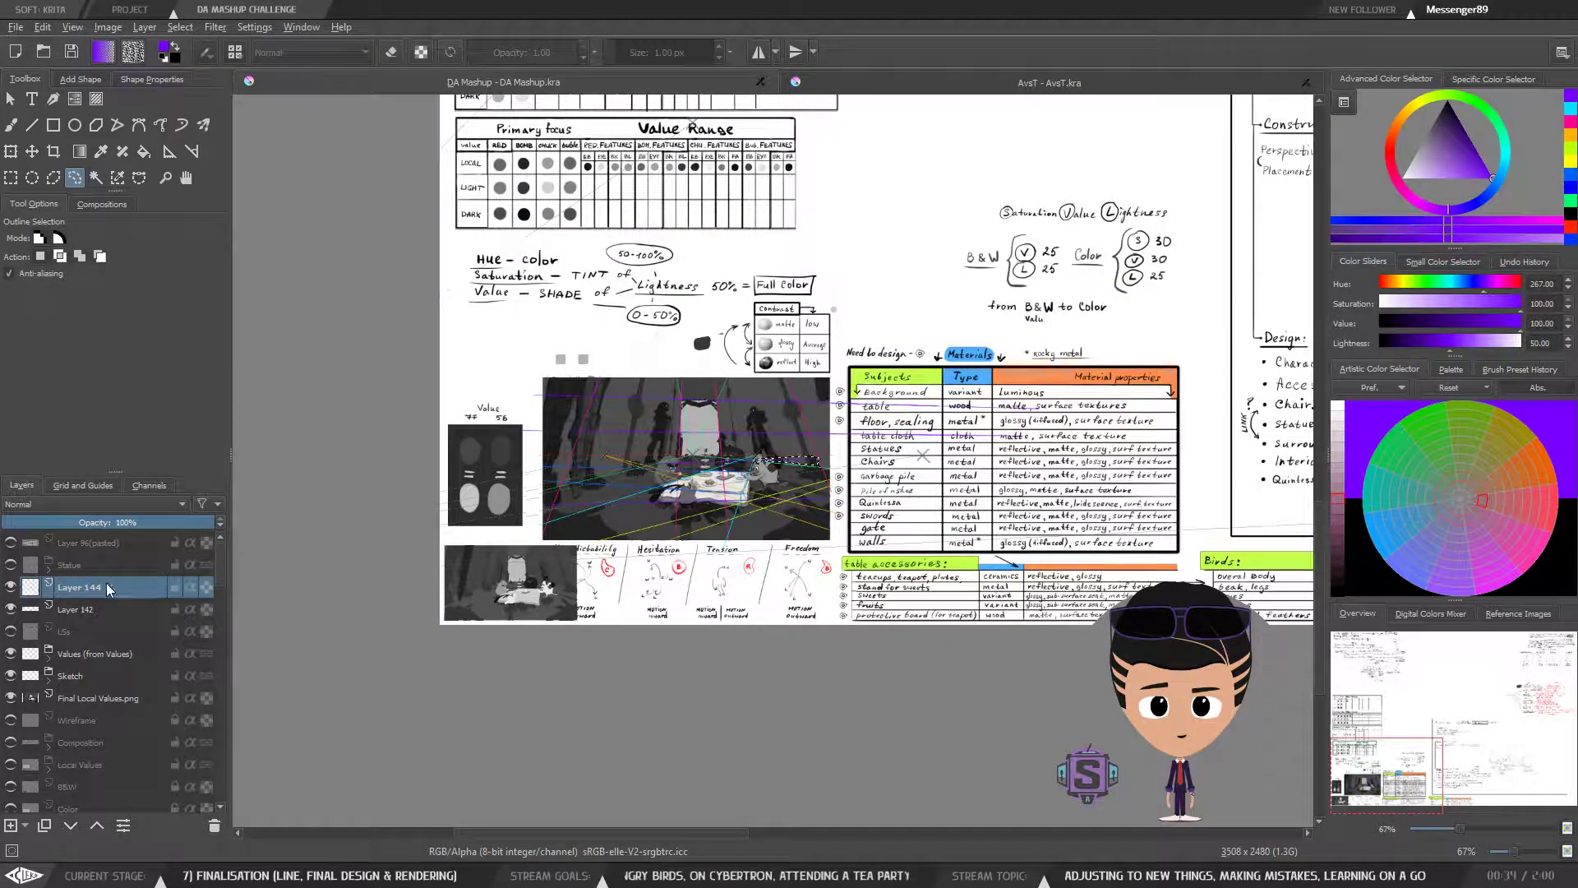
pyautogui.hotkey('ctrl', '-')
pyautogui.hotkey('ctrl', '-')
pyautogui.hotkey('ctrl', '-')
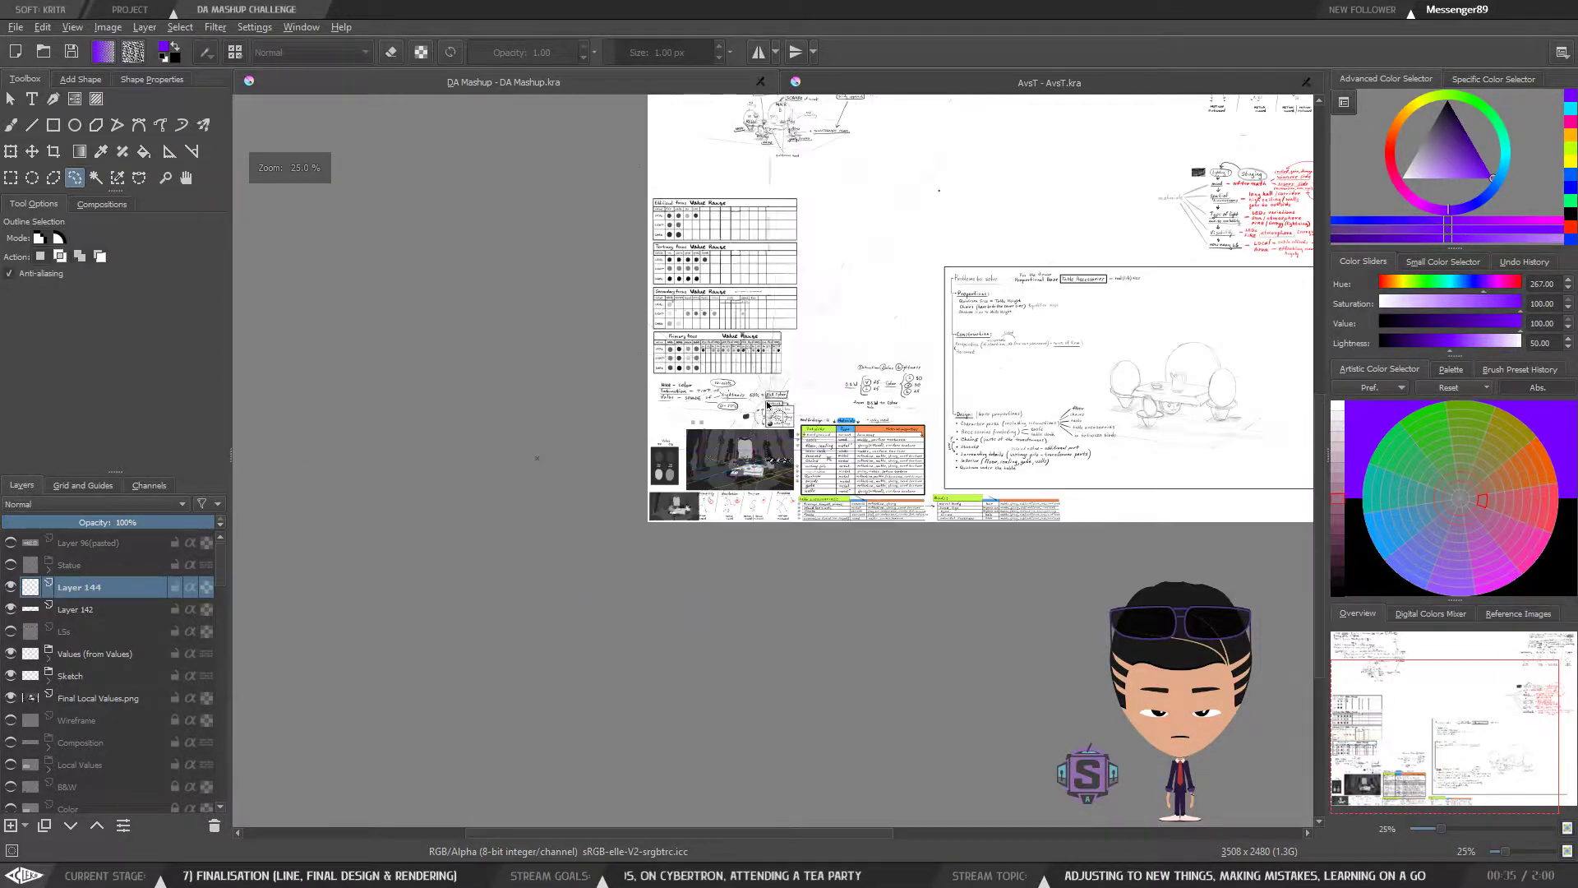
pyautogui.hotkey('ctrl', '+')
pyautogui.hotkey('ctrl', '+')
pyautogui.hotkey('ctrl', '+')
pyautogui.hotkey('ctrl', '+')
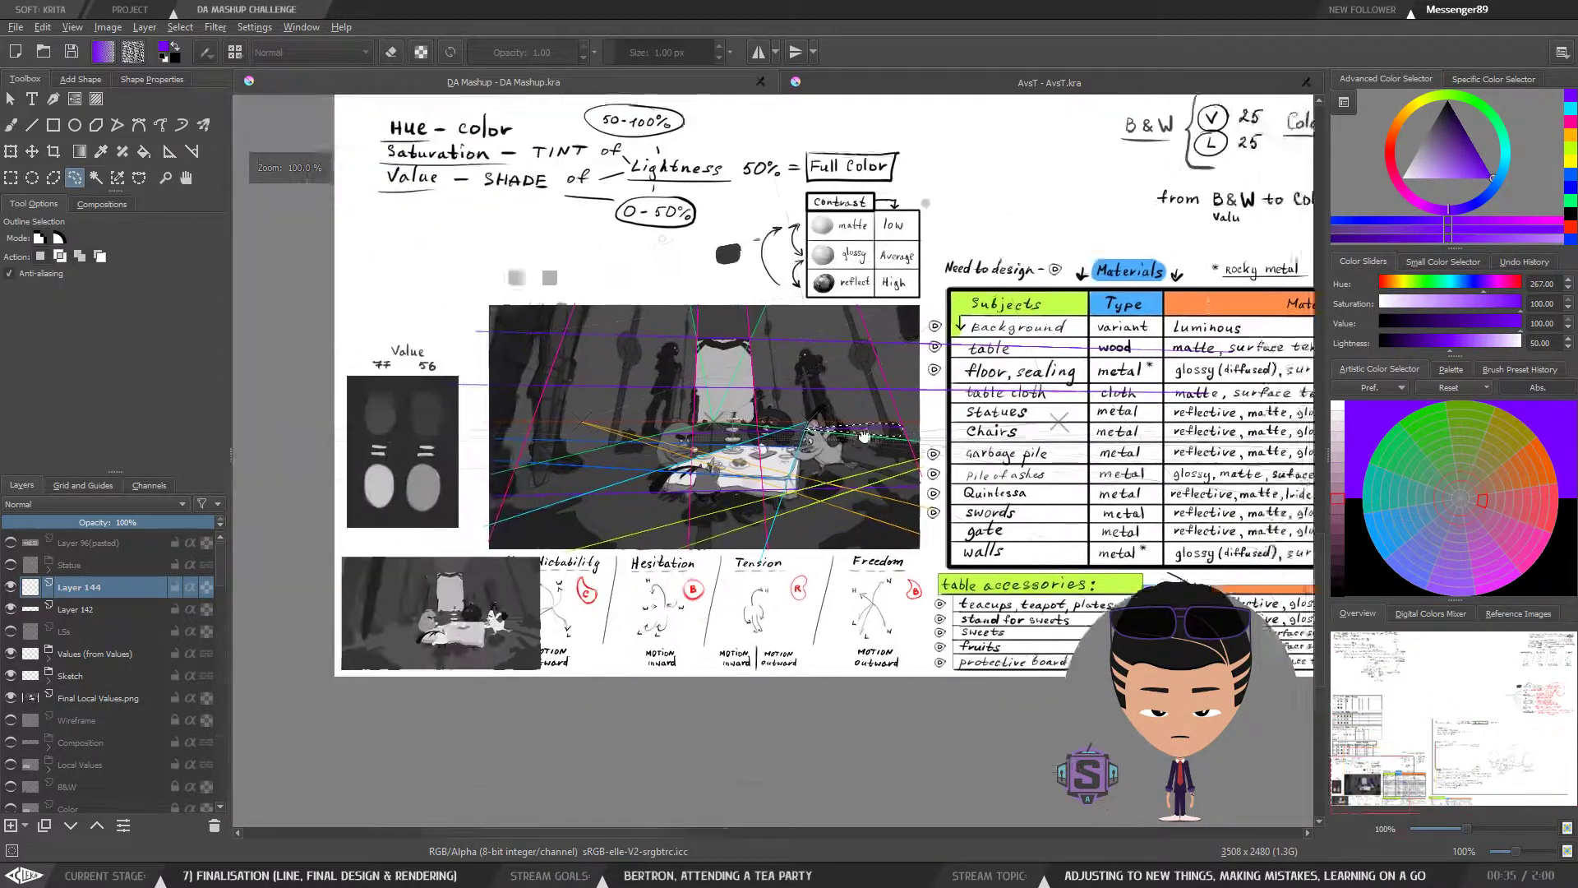
pyautogui.hotkey('ctrl', '+')
pyautogui.hotkey('ctrl', '+')
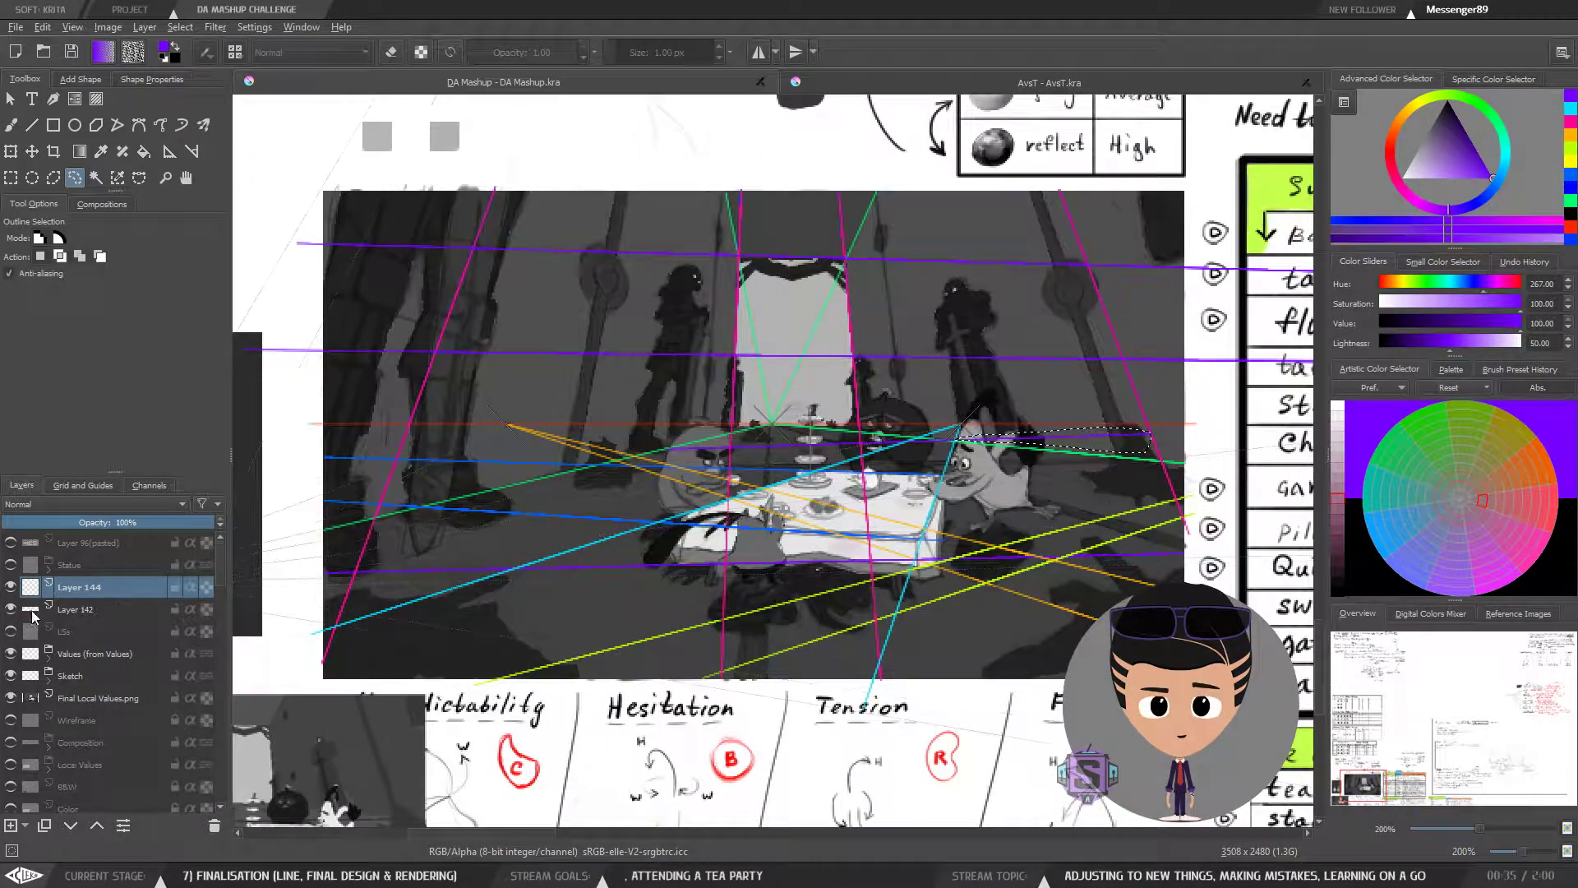
# Step: Isolate Layer 144 and look across the canvas for anything drawn on it
pyautogui.rightClick(80, 586)
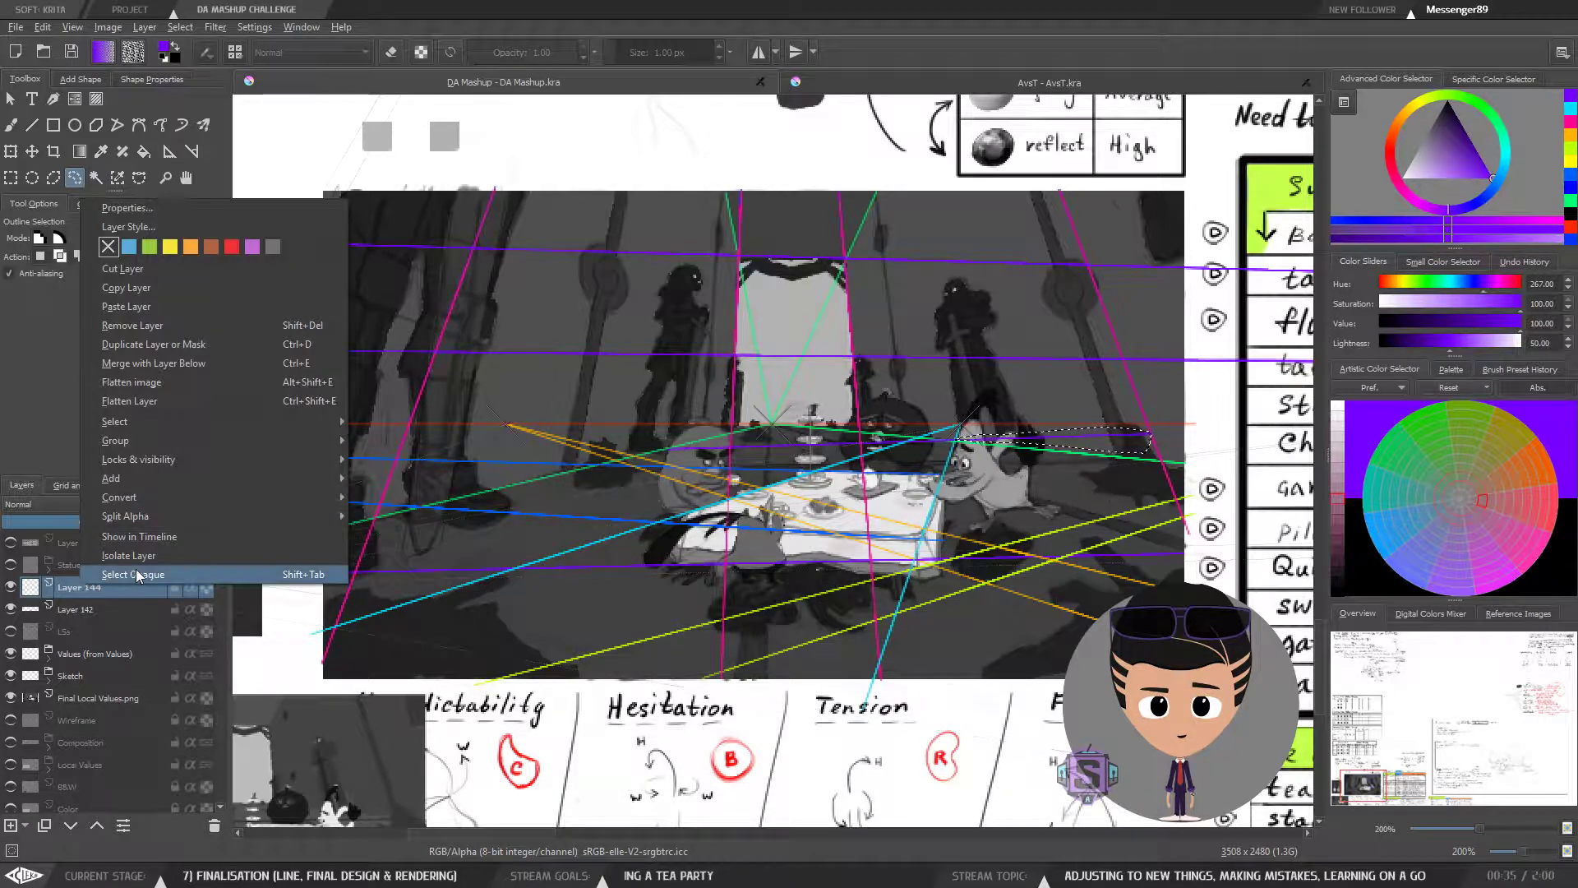
pyautogui.click(132, 556)
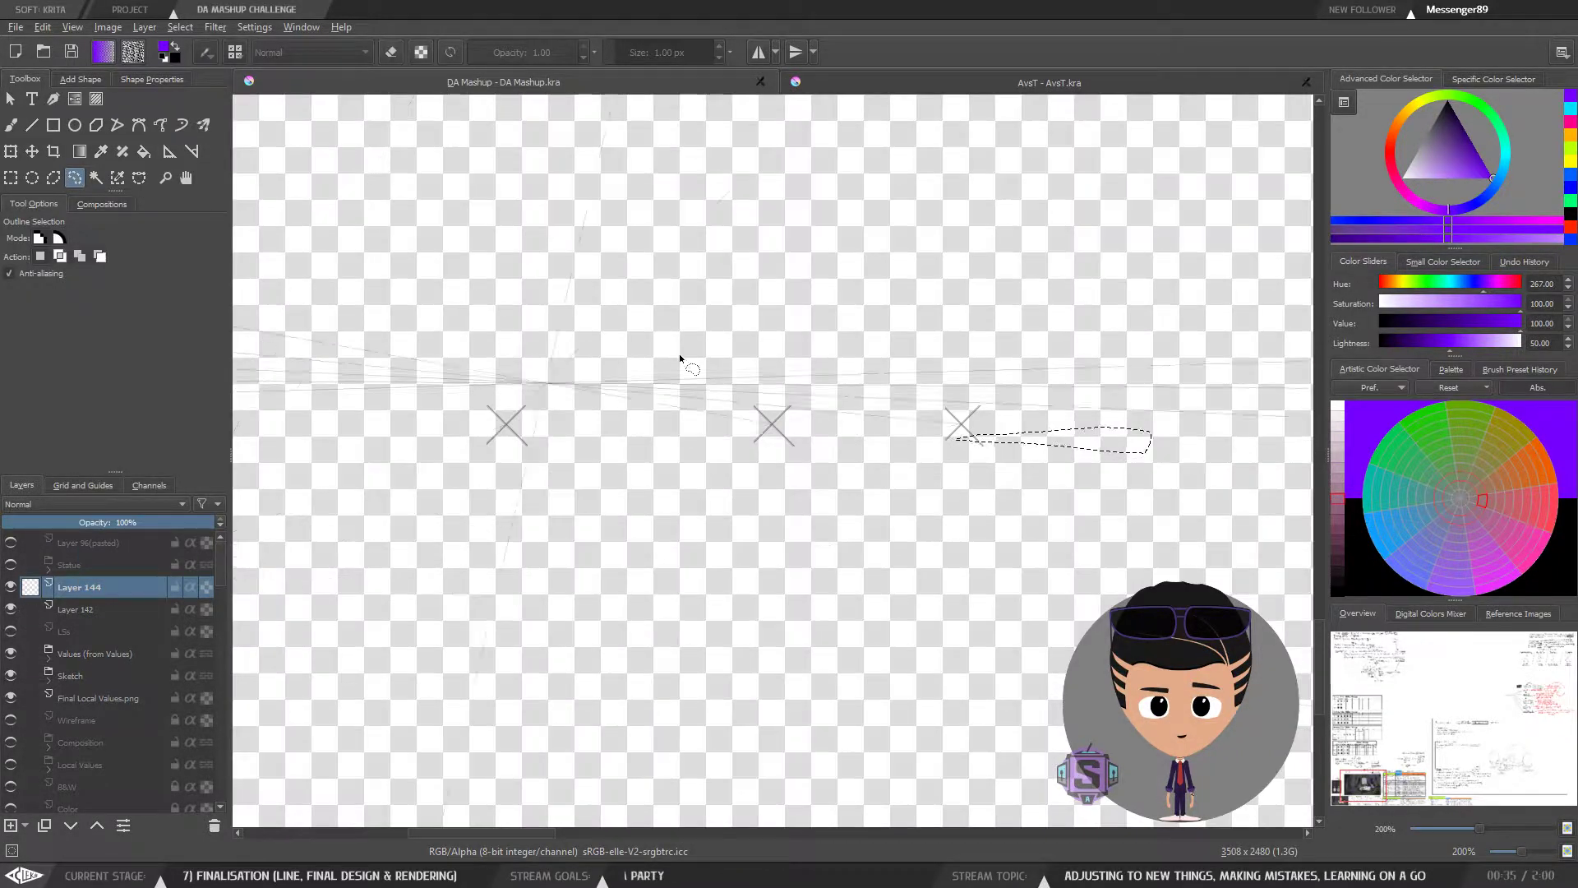
pyautogui.hotkey('ctrl', '-')
pyautogui.hotkey('ctrl', '-')
pyautogui.hotkey('ctrl', '-')
pyautogui.hotkey('ctrl', '-')
pyautogui.hotkey('ctrl', '-')
pyautogui.moveTo(943, 351); pyautogui.dragTo(756, 449)
pyautogui.hotkey('ctrl', '+')
pyautogui.hotkey('ctrl', '+')
pyautogui.hotkey('ctrl', '+')
pyautogui.hotkey('ctrl', '+')
pyautogui.moveTo(579, 648); pyautogui.dragTo(1053, 277)
pyautogui.hotkey('ctrl', '+')
pyautogui.hotkey('ctrl', '+')
pyautogui.moveTo(653, 619); pyautogui.dragTo(944, 373)
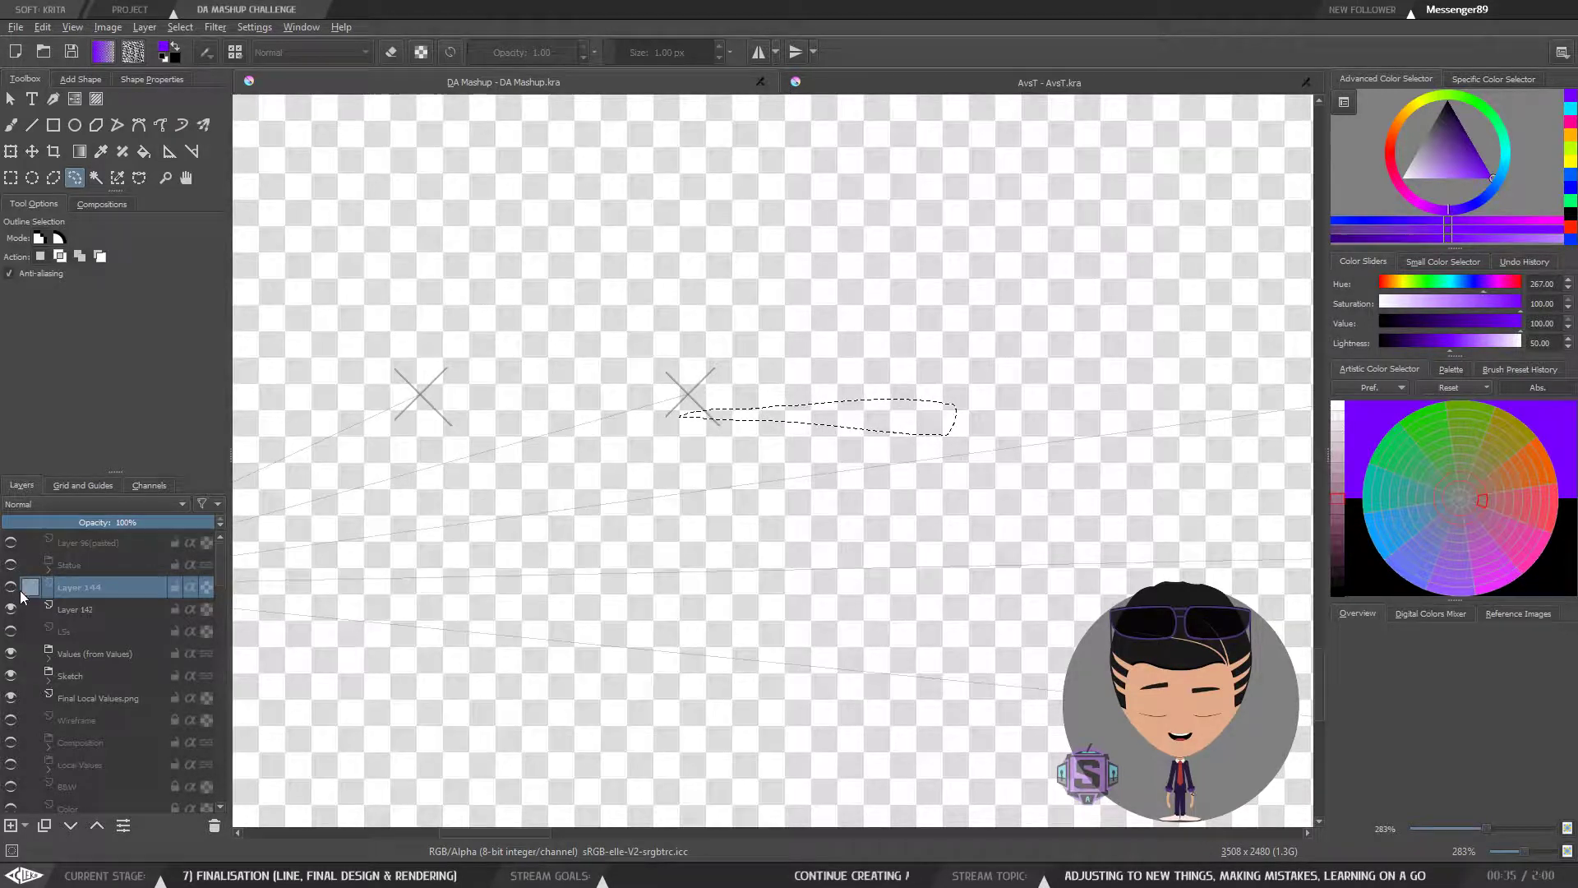
# Step: Compare Layer 144 with Layer 142 by toggling visibility in the isolated view, and turn isolation off
pyautogui.click(11, 609)
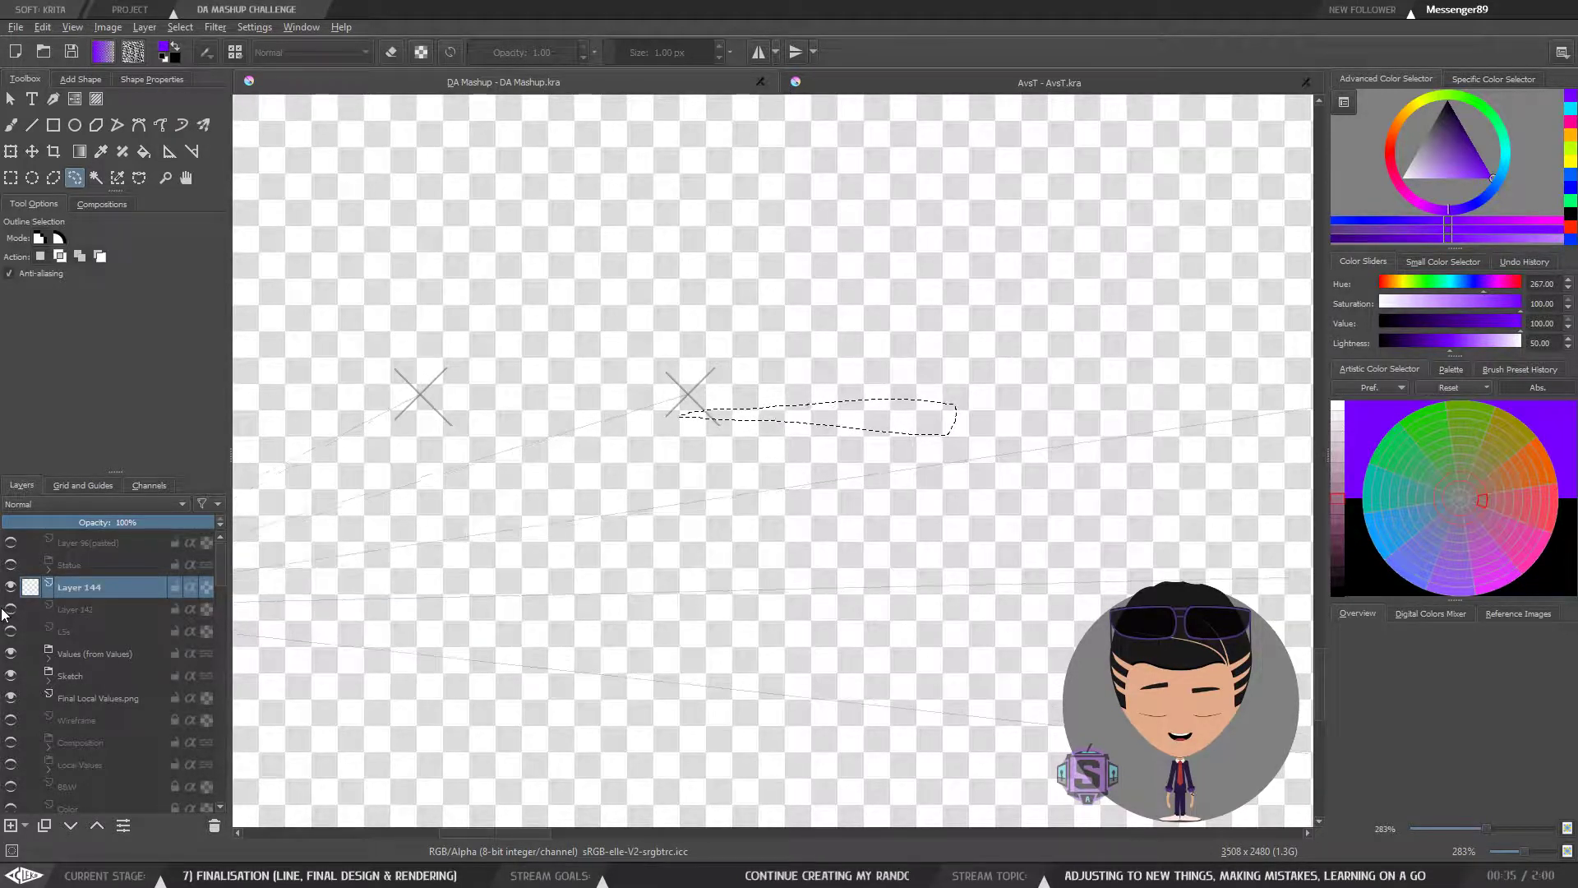
pyautogui.click(9, 612)
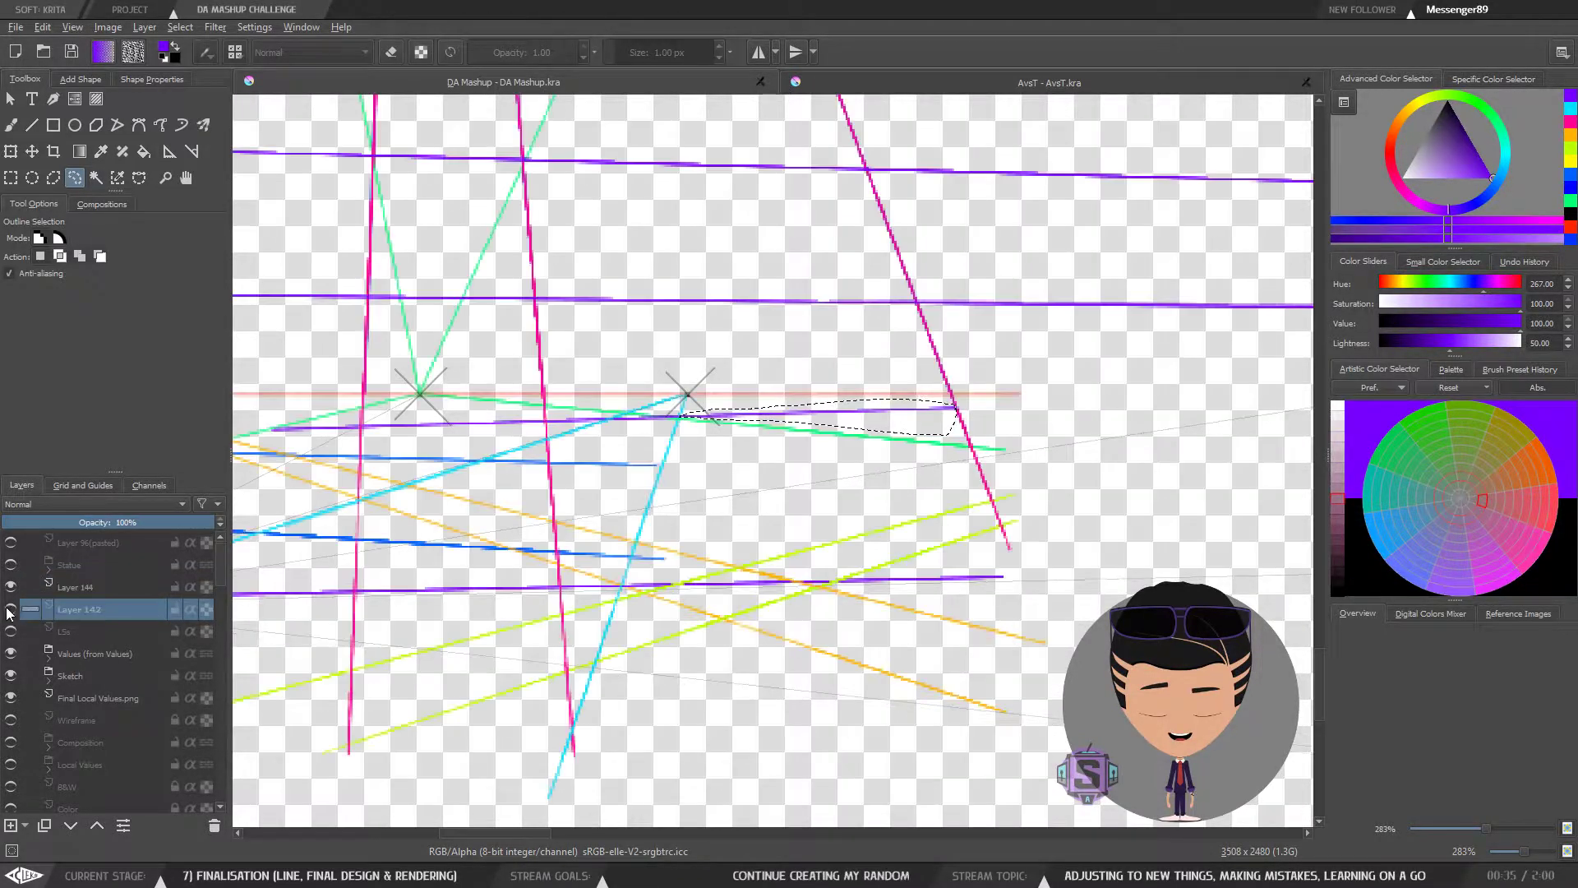
pyautogui.click(89, 588)
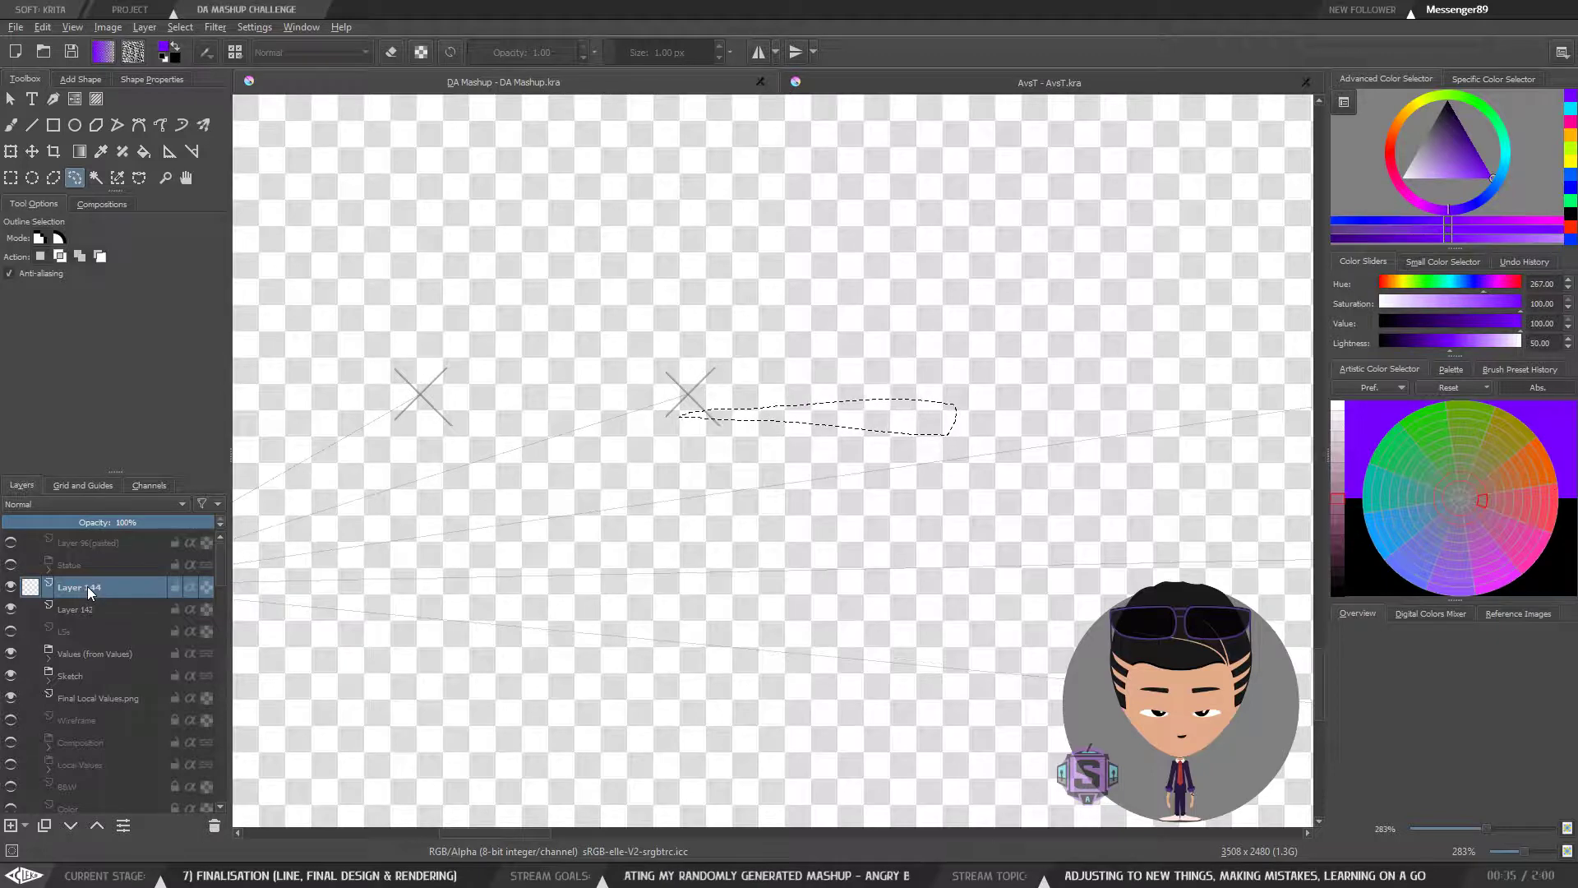
pyautogui.rightClick(88, 587)
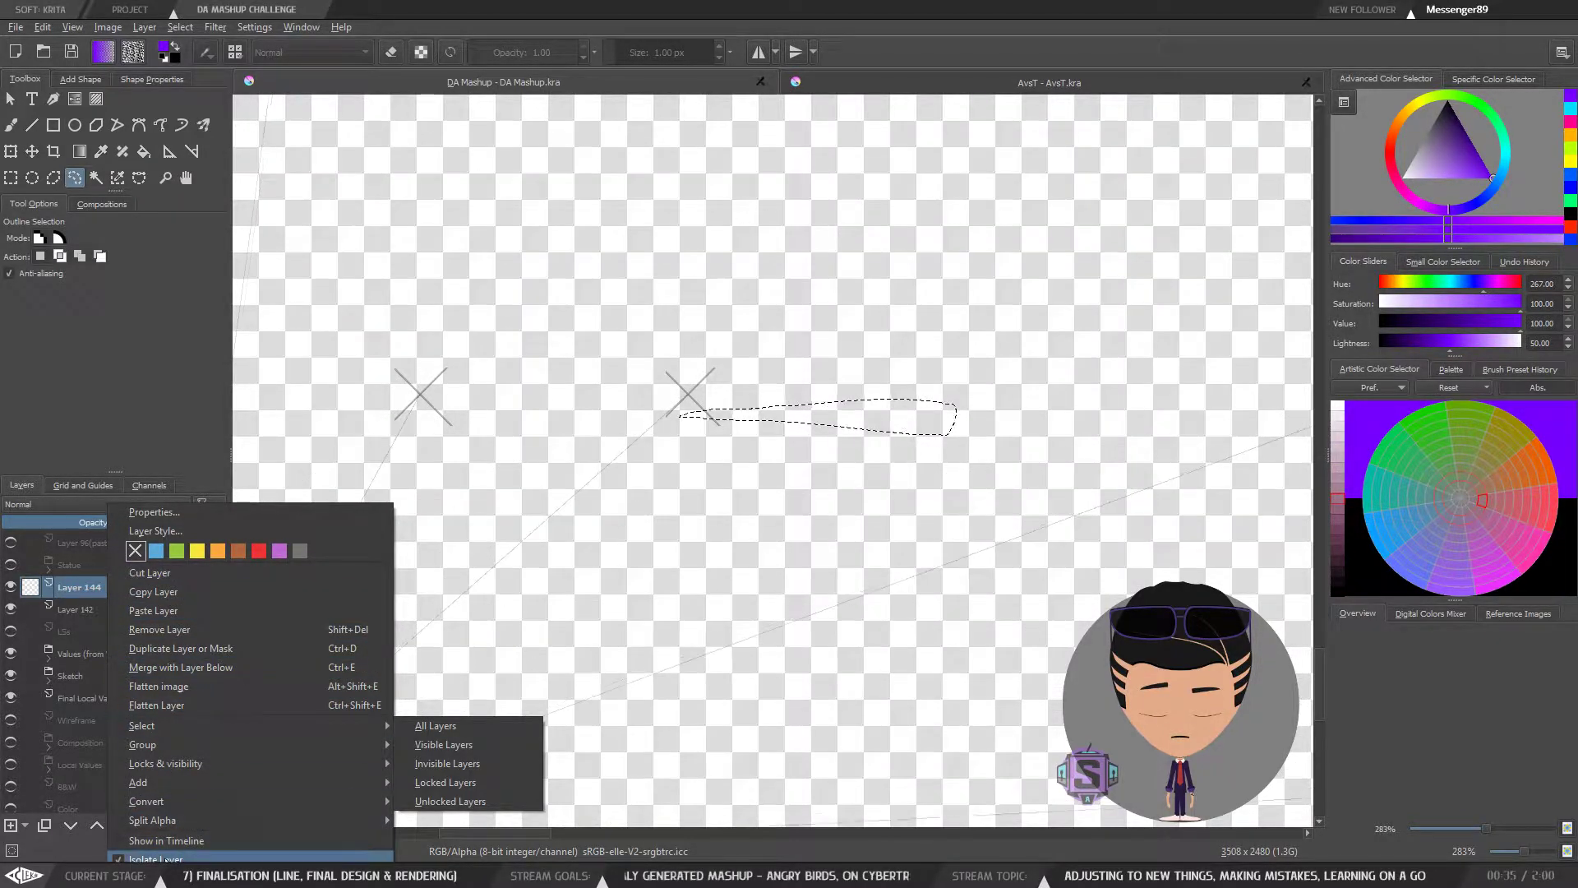
pyautogui.click(156, 858)
# Step: Merge Layer 144 down into Layer 142, clear the selection, and return to the brush
pyautogui.click(68, 608)
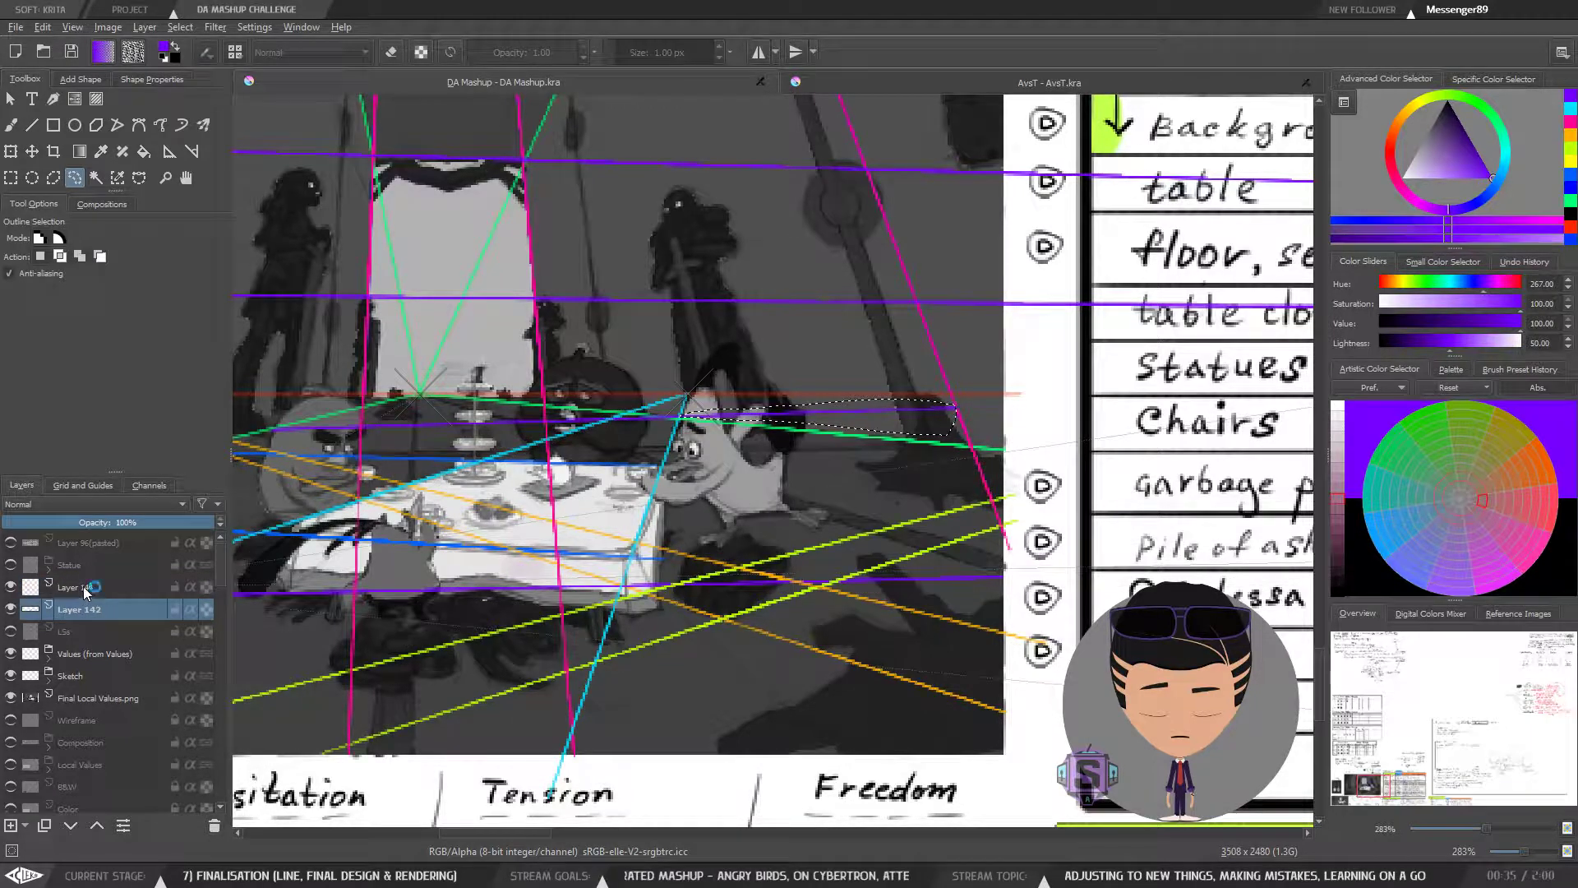
pyautogui.click(82, 585)
pyautogui.hotkey('ctrl', 'e')
pyautogui.hotkey('ctrl', 'shift', 'a')
pyautogui.press('b')
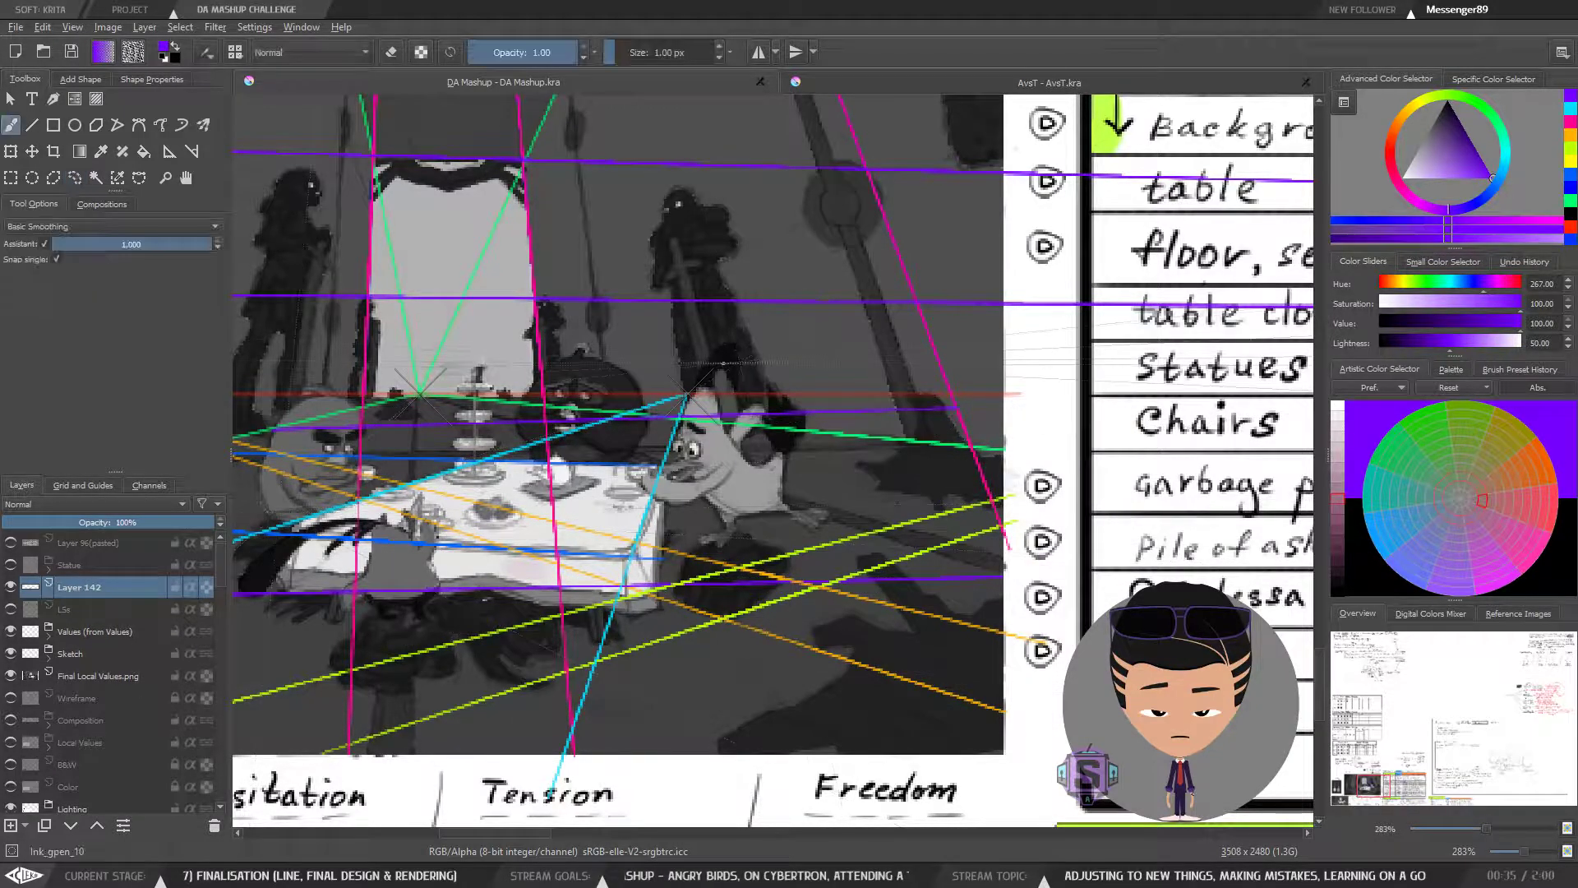
# Step: Outline and erase the purple line just below the horizon, from the white bird across the black bird to the gate's right-hand magenta guide
pyautogui.moveTo(923, 415); pyautogui.dragTo(608, 429)
pyautogui.press('+')
pyautogui.press('+')
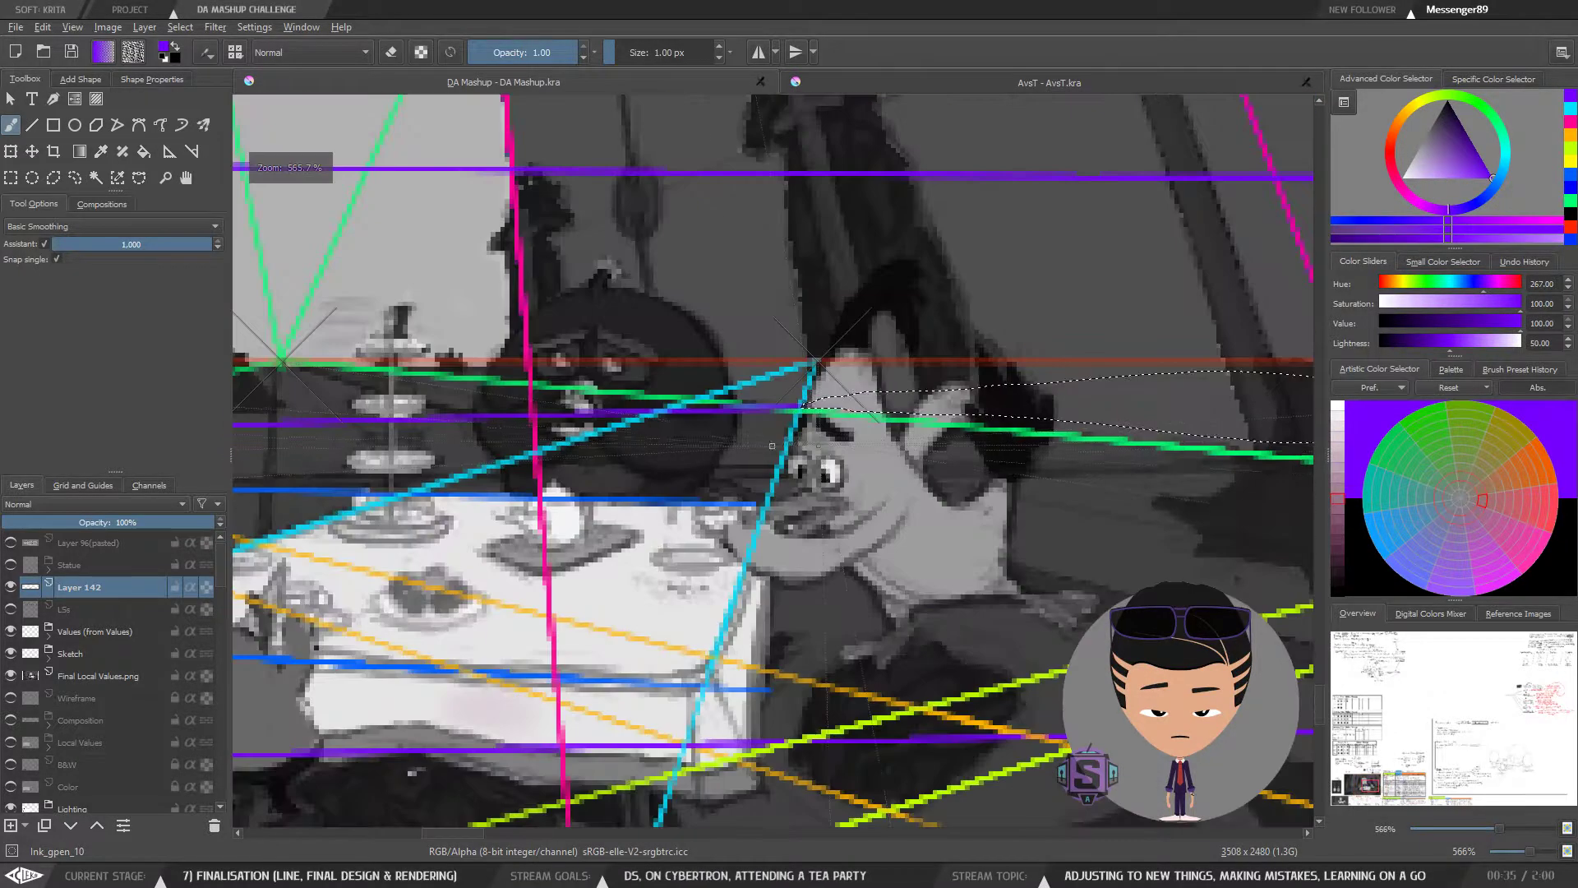
pyautogui.hotkey('ctrl', 'shift', 'f')
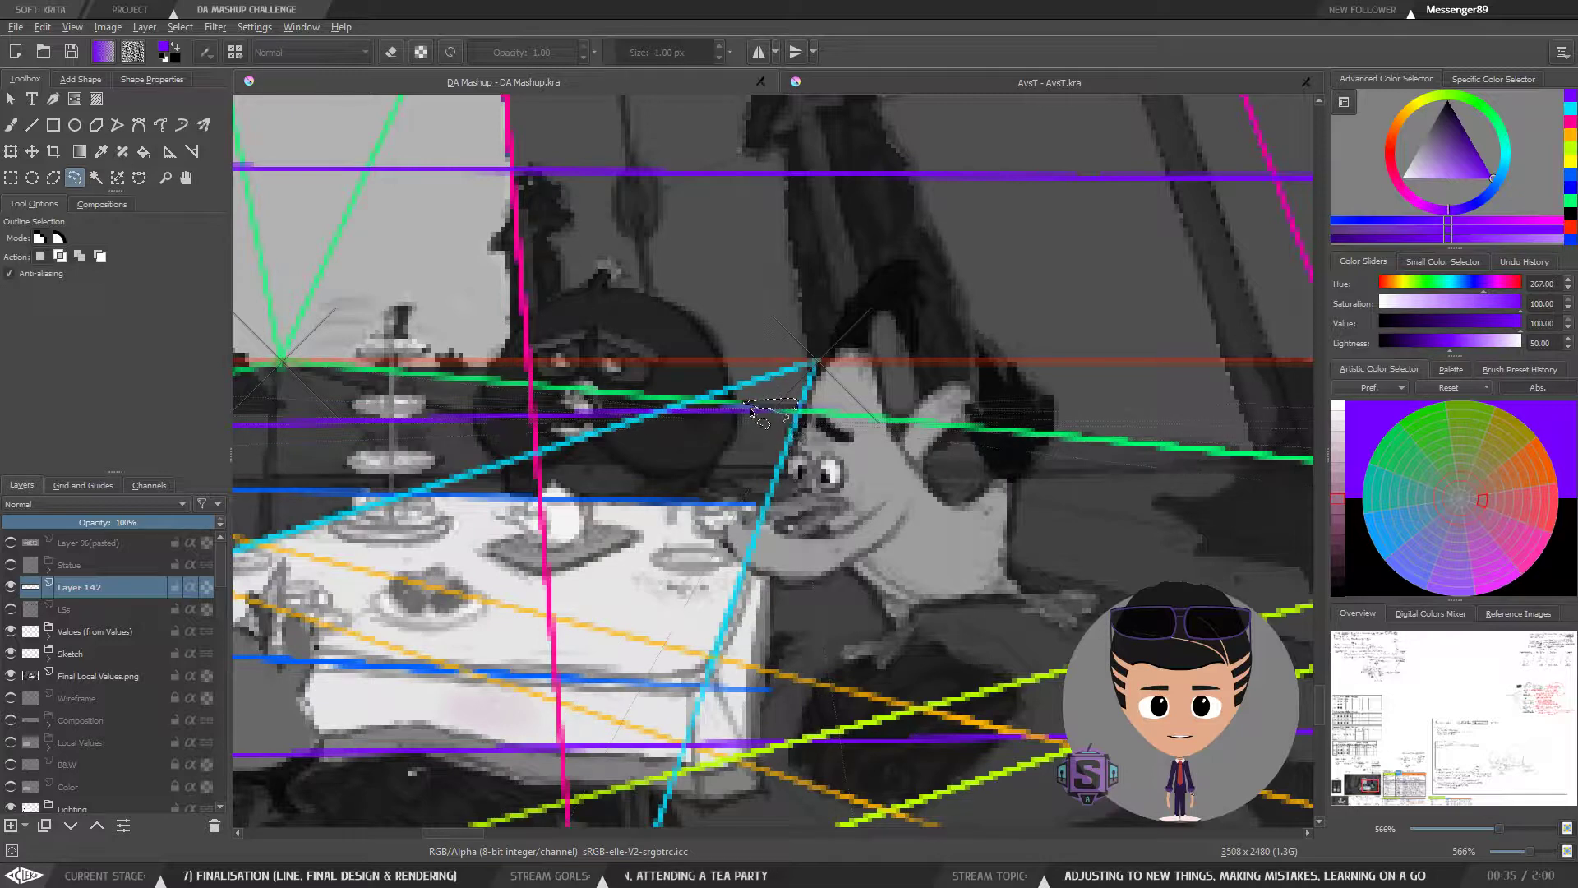
pyautogui.moveTo(669, 414)
pyautogui.mouseDown()
pyautogui.moveTo(658, 440)
pyautogui.moveTo(785, 421)
pyautogui.mouseUp()
pyautogui.moveTo(599, 427)
pyautogui.mouseDown()
pyautogui.moveTo(856, 454)
pyautogui.moveTo(936, 407)
pyautogui.moveTo(811, 431)
pyautogui.mouseUp()
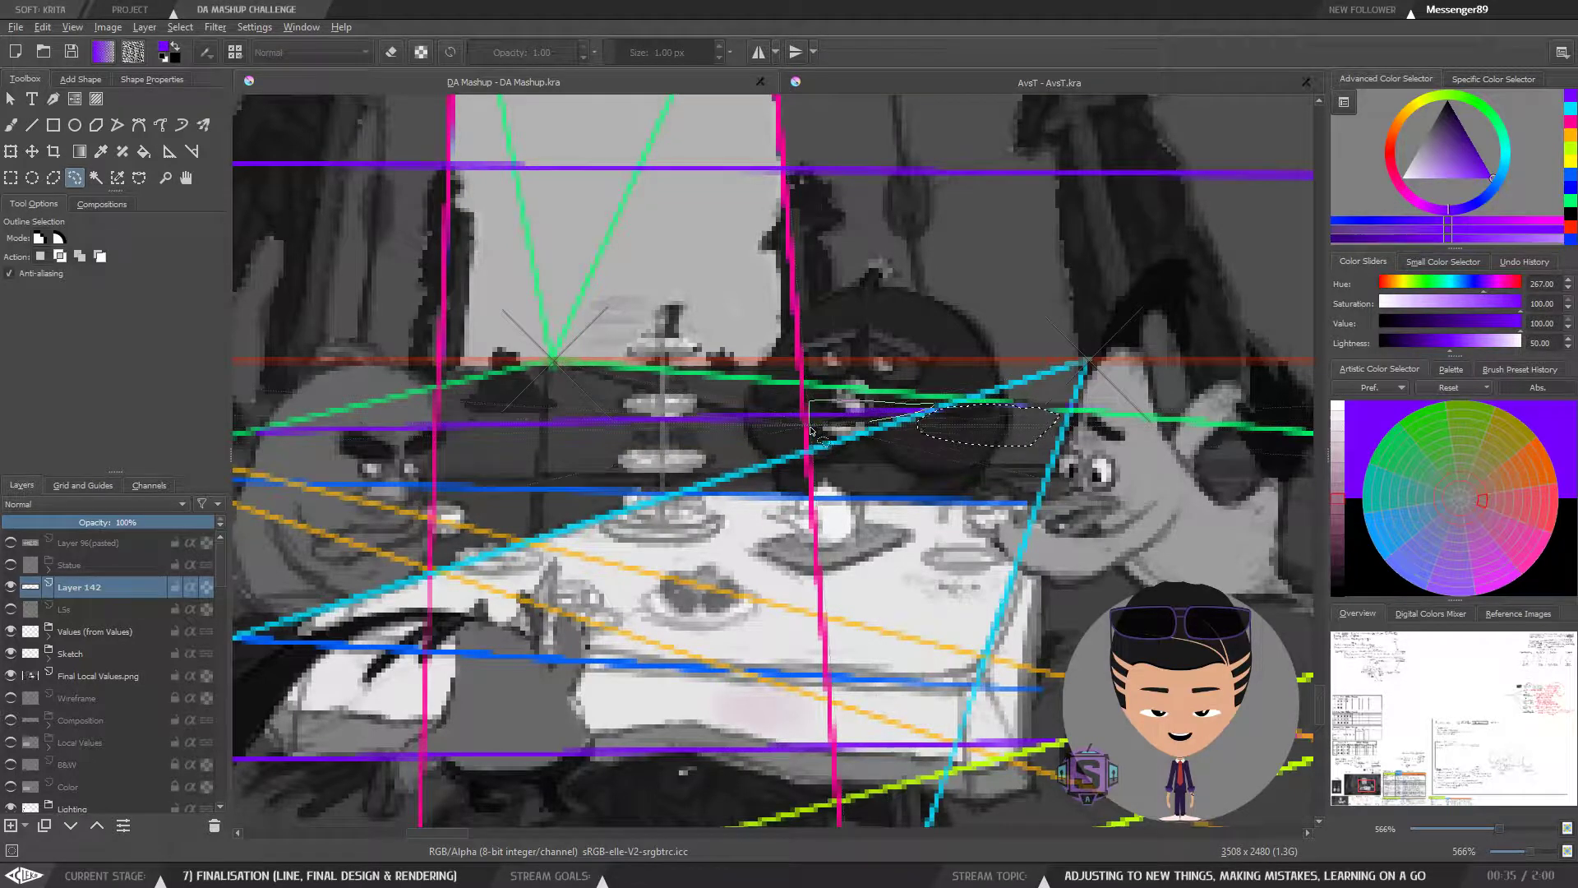
pyautogui.moveTo(925, 388); pyautogui.dragTo(980, 436)
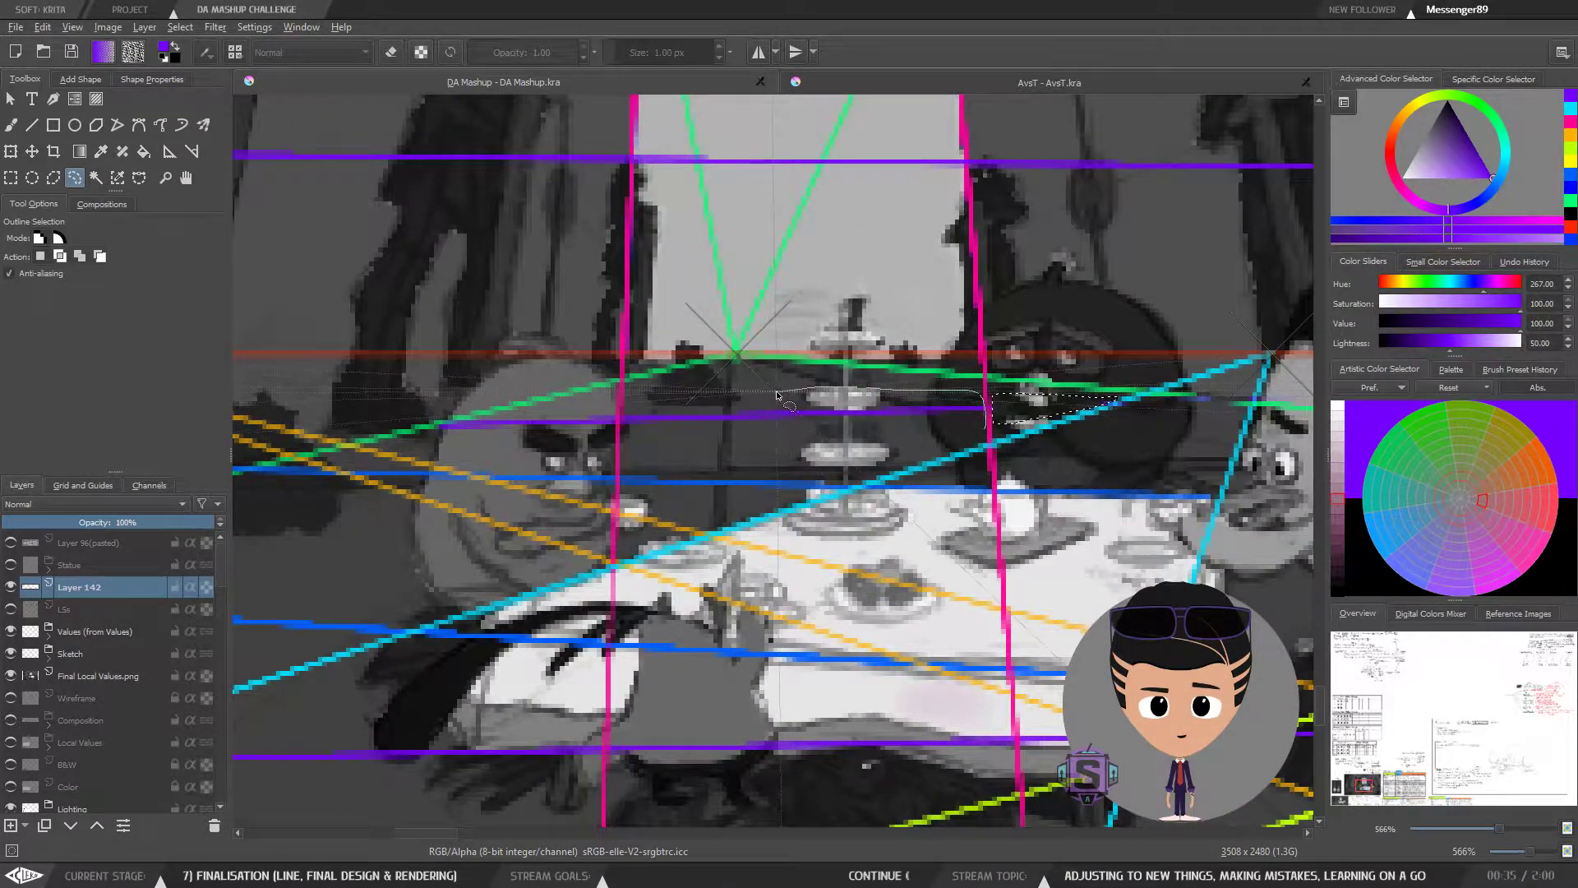
# Step: Outline and erase the stretch of that purple line between the two magenta guides flanking the gate
pyautogui.moveTo(777, 395); pyautogui.dragTo(623, 424)
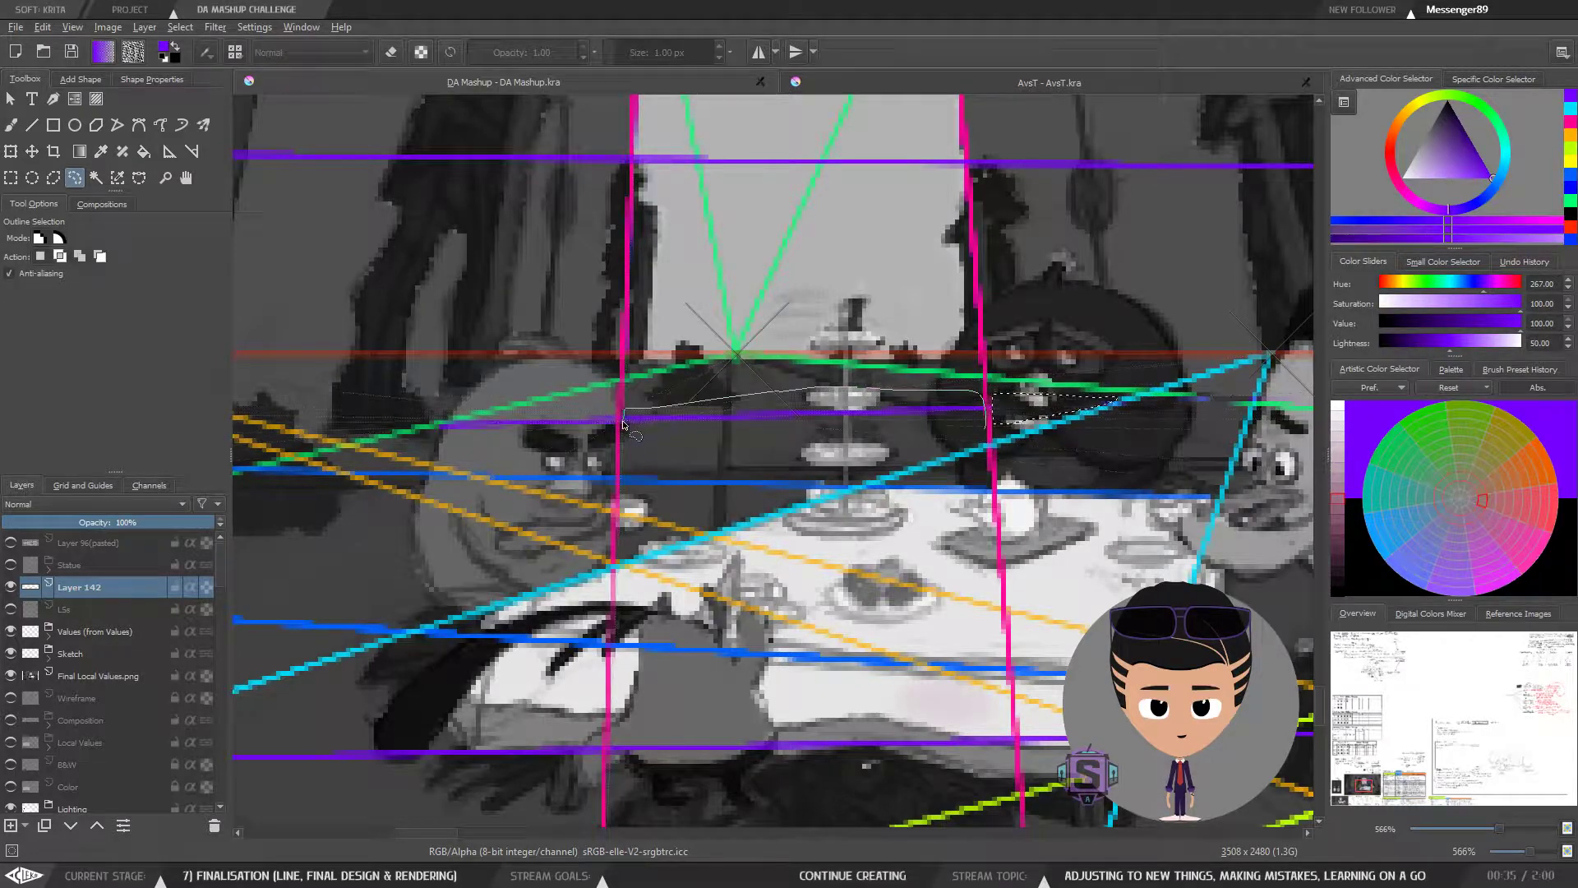
pyautogui.moveTo(950, 442); pyautogui.dragTo(970, 438)
pyautogui.press('Delete')
pyautogui.moveTo(666, 469)
pyautogui.mouseDown()
pyautogui.moveTo(960, 460)
pyautogui.moveTo(912, 423)
pyautogui.mouseUp()
pyautogui.hotkey('ctrl', 'shift', 'a')
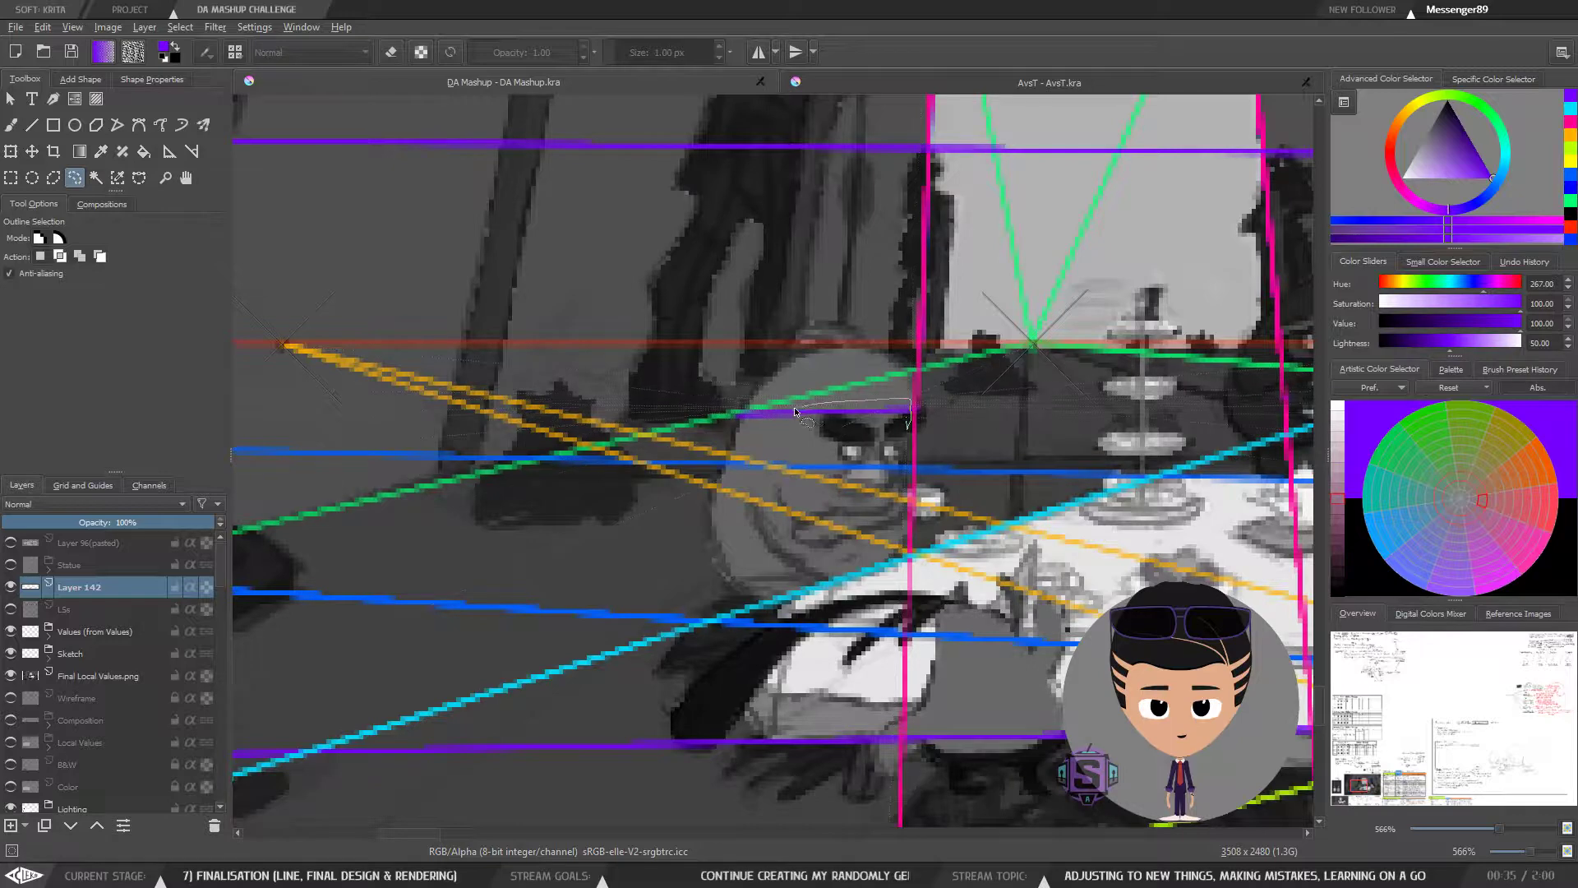
# Step: Erase the remaining purple piece across the left bird's head, clear the selection, and return to the brush
pyautogui.moveTo(760, 415); pyautogui.dragTo(744, 416)
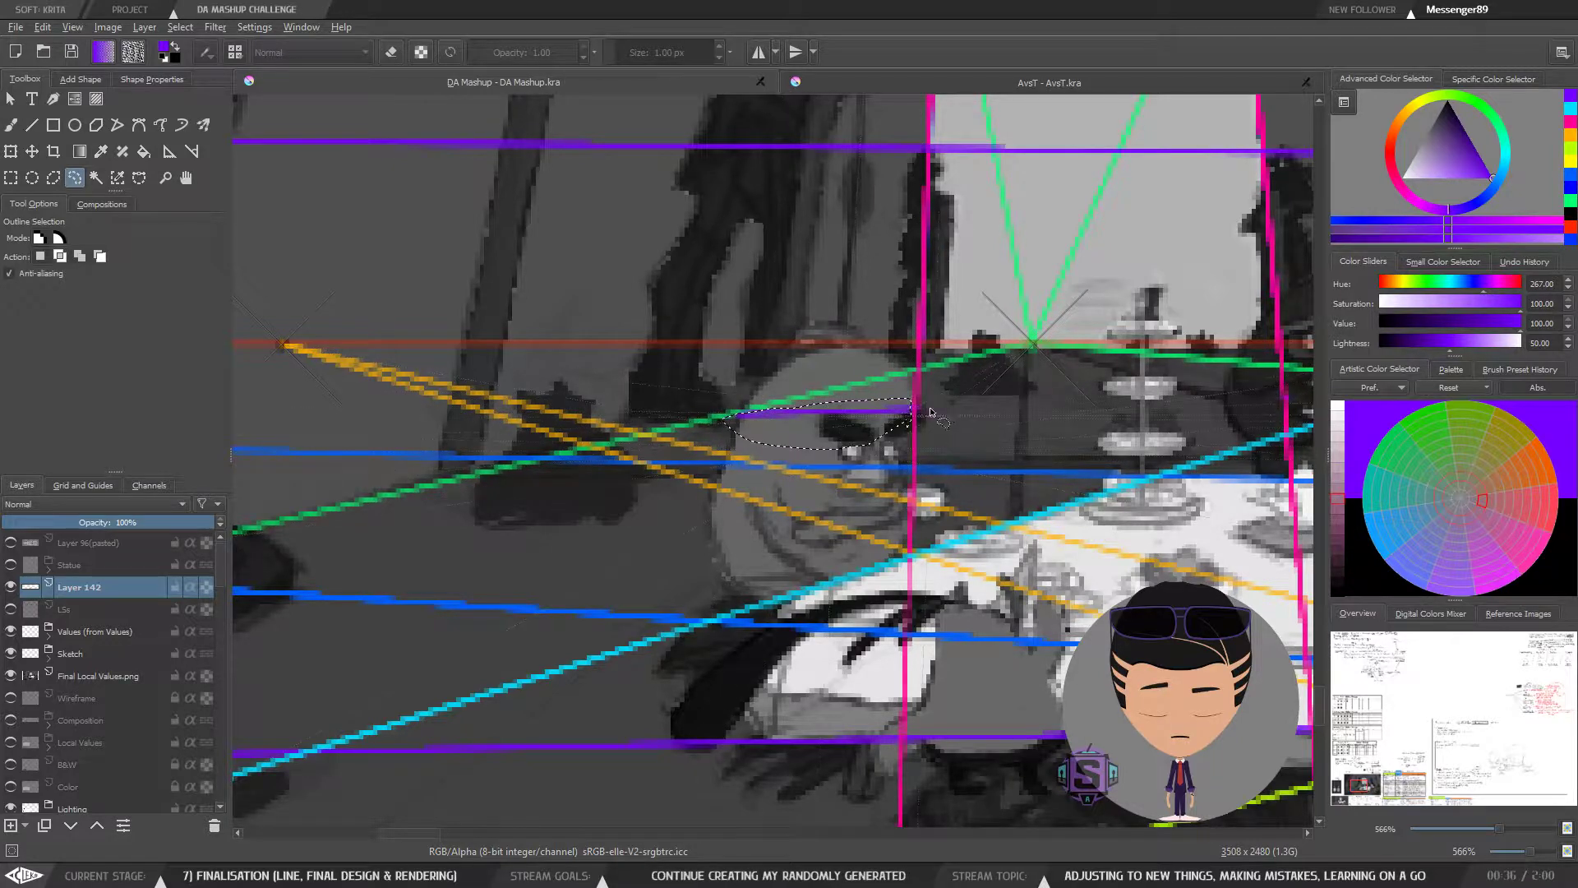
pyautogui.press('Delete')
pyautogui.hotkey('ctrl', 'shift', 'a')
pyautogui.press('-')
pyautogui.press('-')
pyautogui.press('b')
pyautogui.press('-')
pyautogui.press('-')
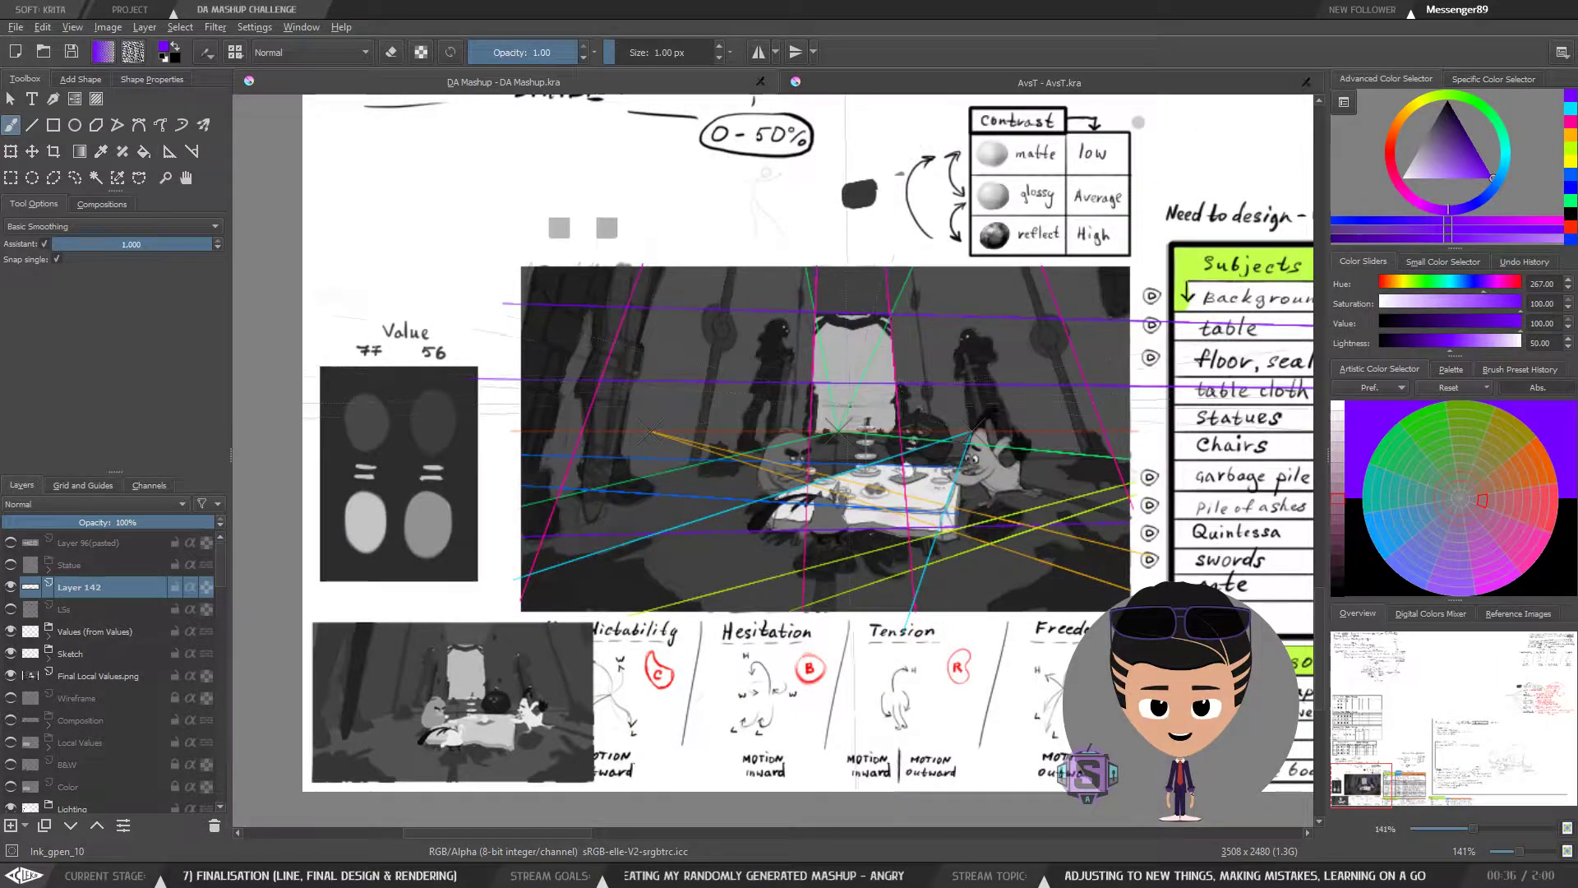
# Step: Inspect the cleaned perspective guides on the whole painting and up close around the table
pyautogui.moveTo(1015, 541); pyautogui.dragTo(872, 542)
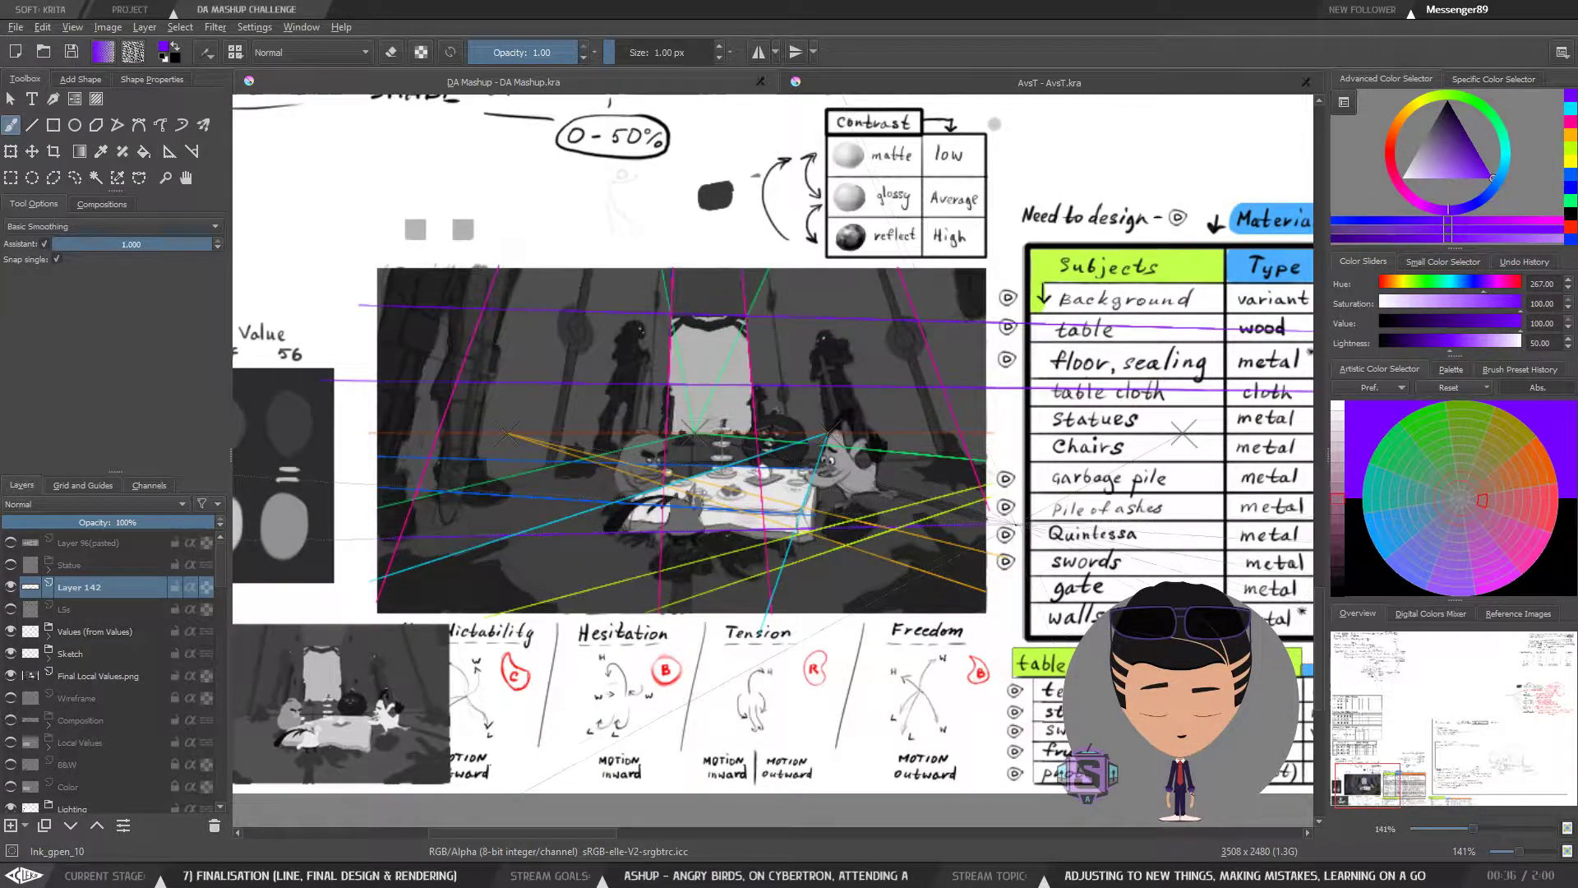
pyautogui.scroll(2, 1019, 517)
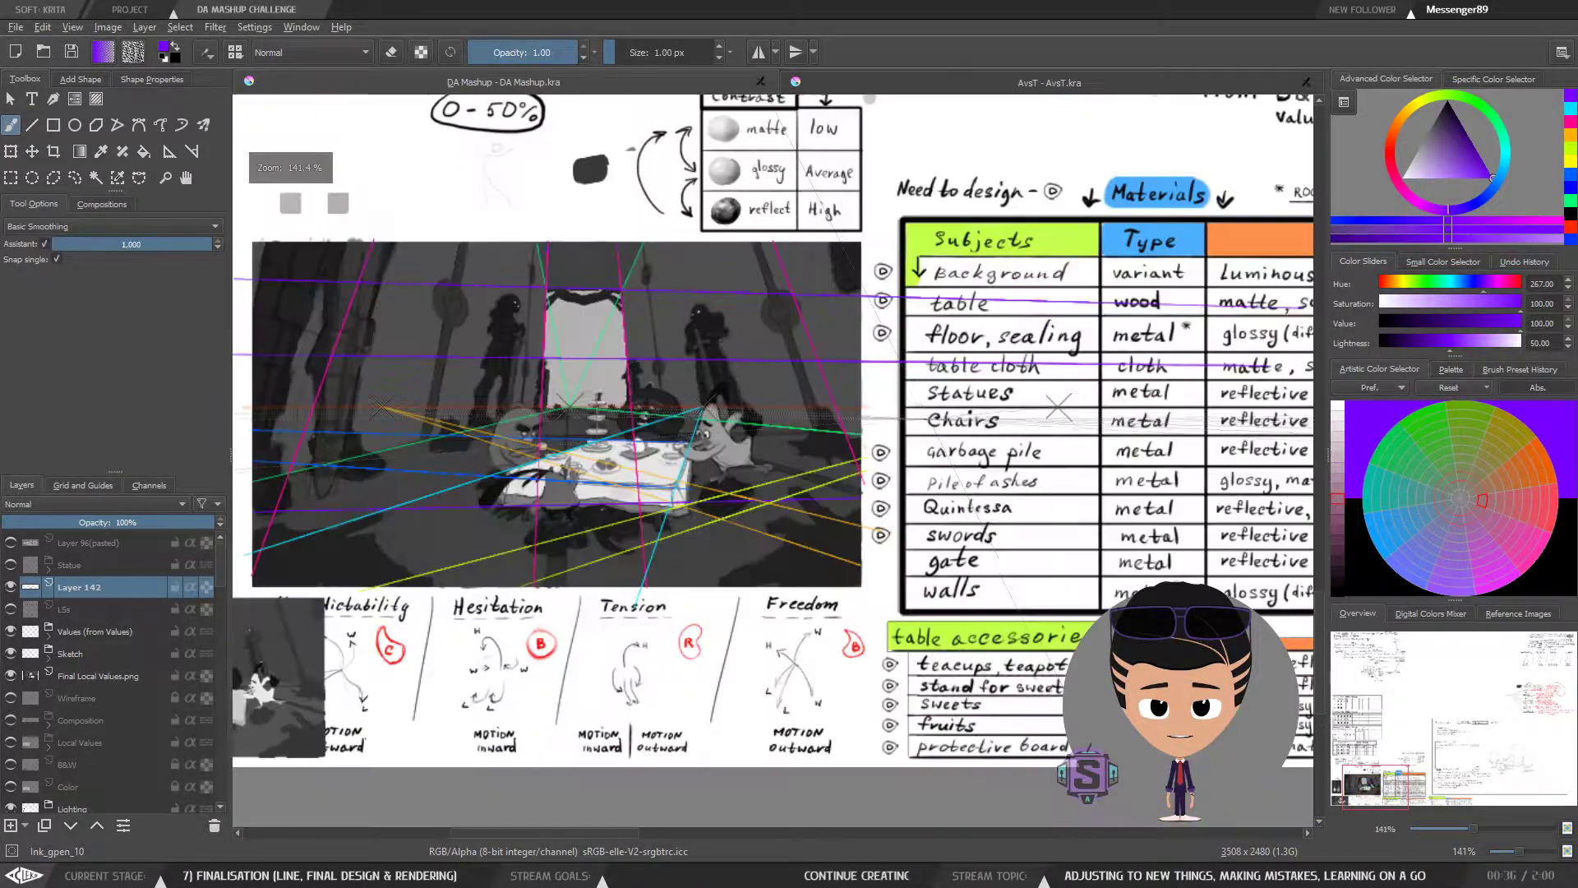
pyautogui.press('-')
pyautogui.press('-')
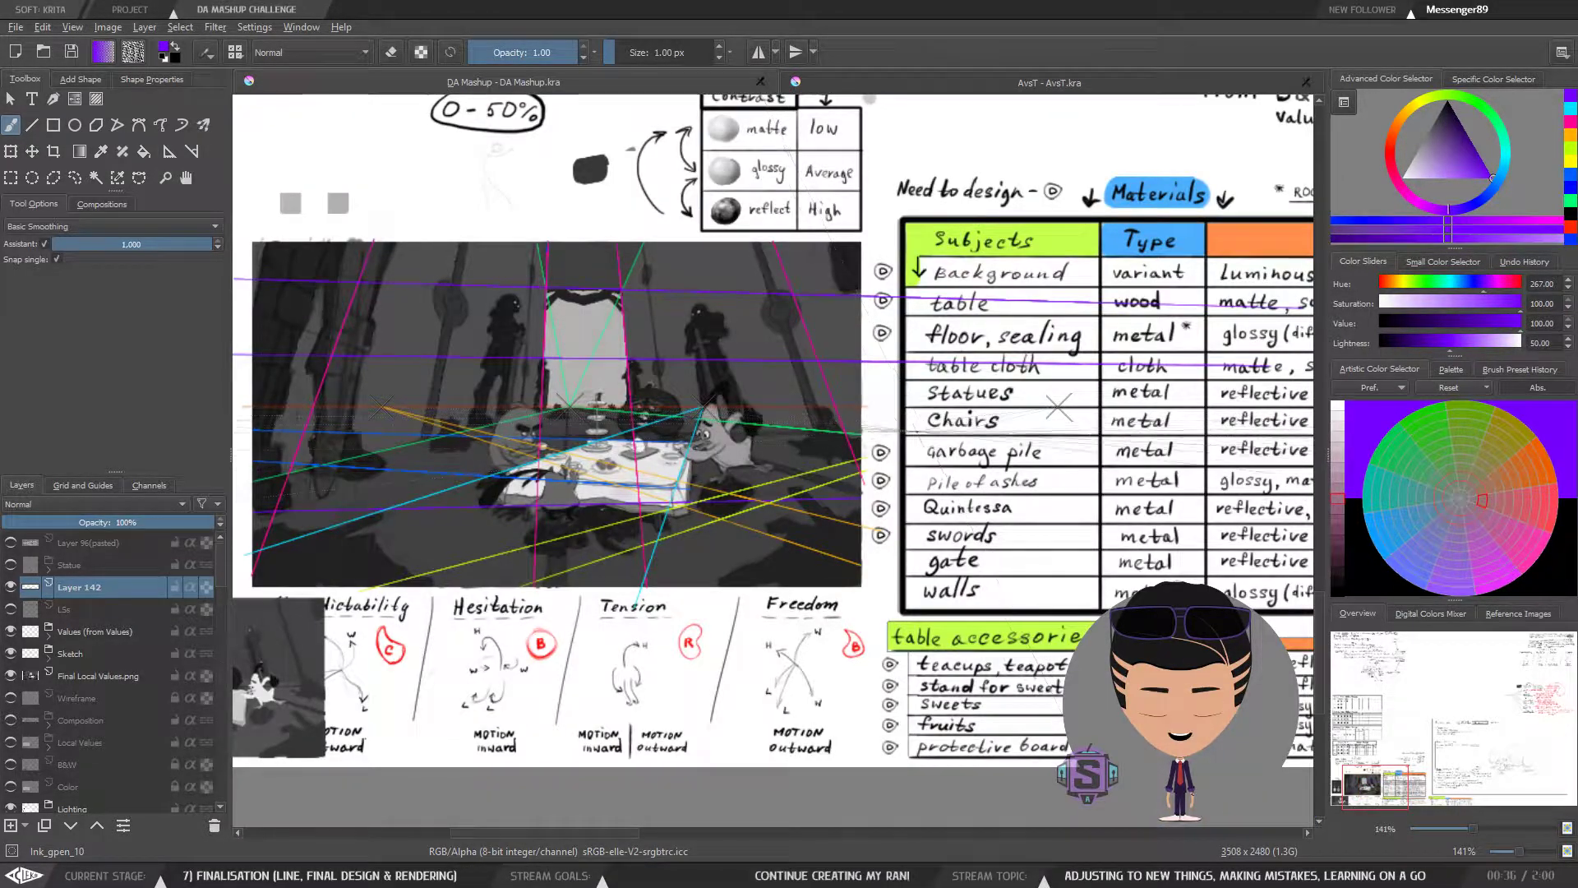
pyautogui.moveTo(827, 523); pyautogui.dragTo(983, 549)
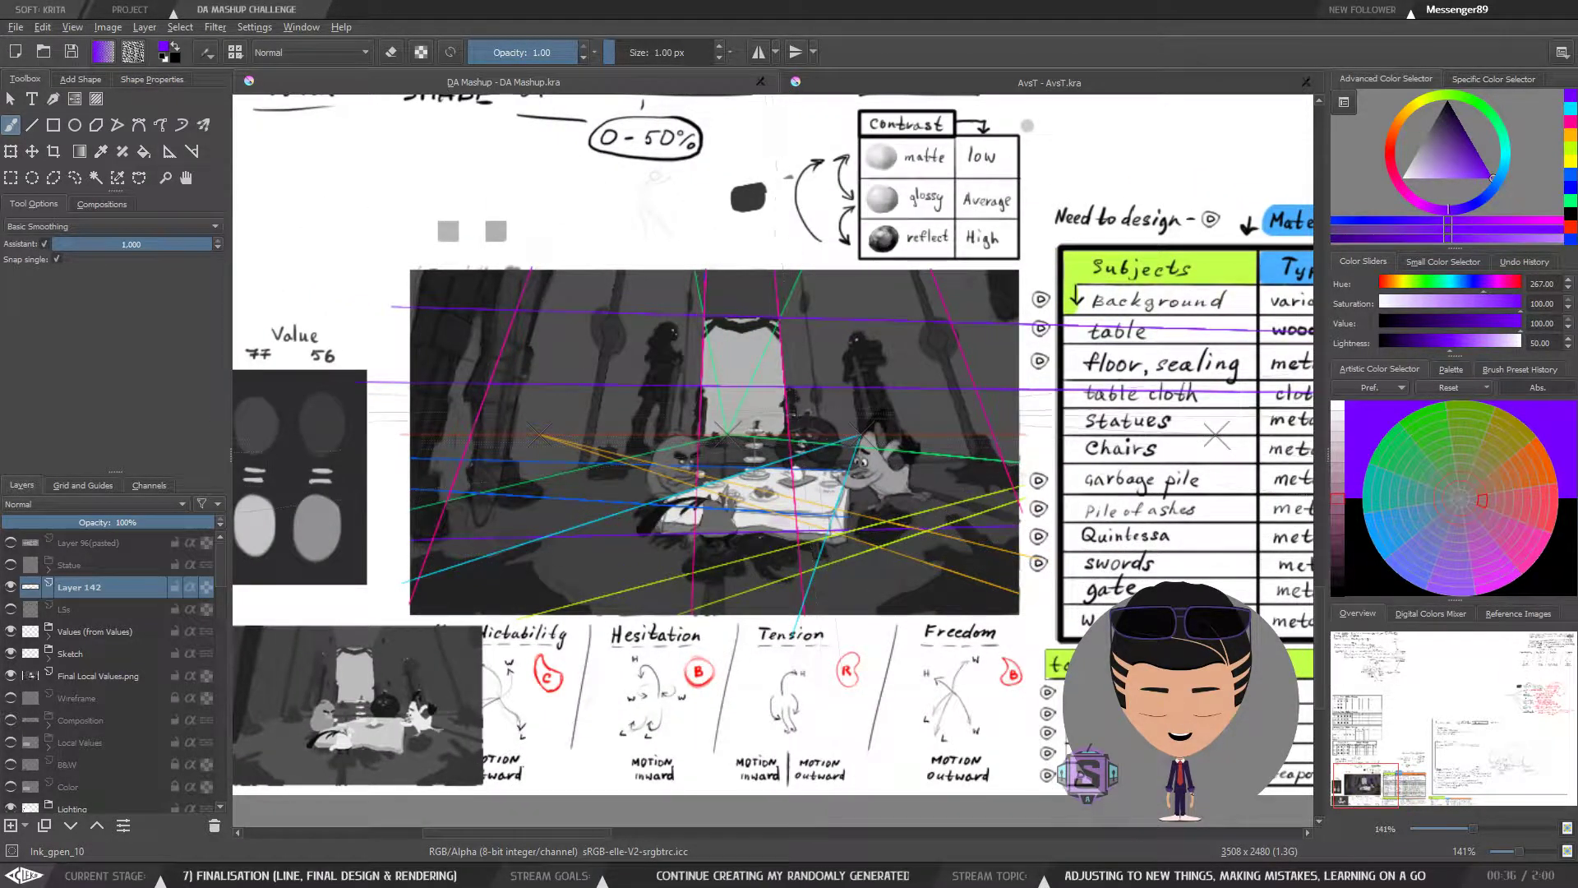
pyautogui.press('+')
pyautogui.press('+')
pyautogui.moveTo(899, 521)
pyautogui.mouseDown()
pyautogui.moveTo(881, 581)
pyautogui.moveTo(706, 583)
pyautogui.moveTo(742, 524)
pyautogui.mouseUp()
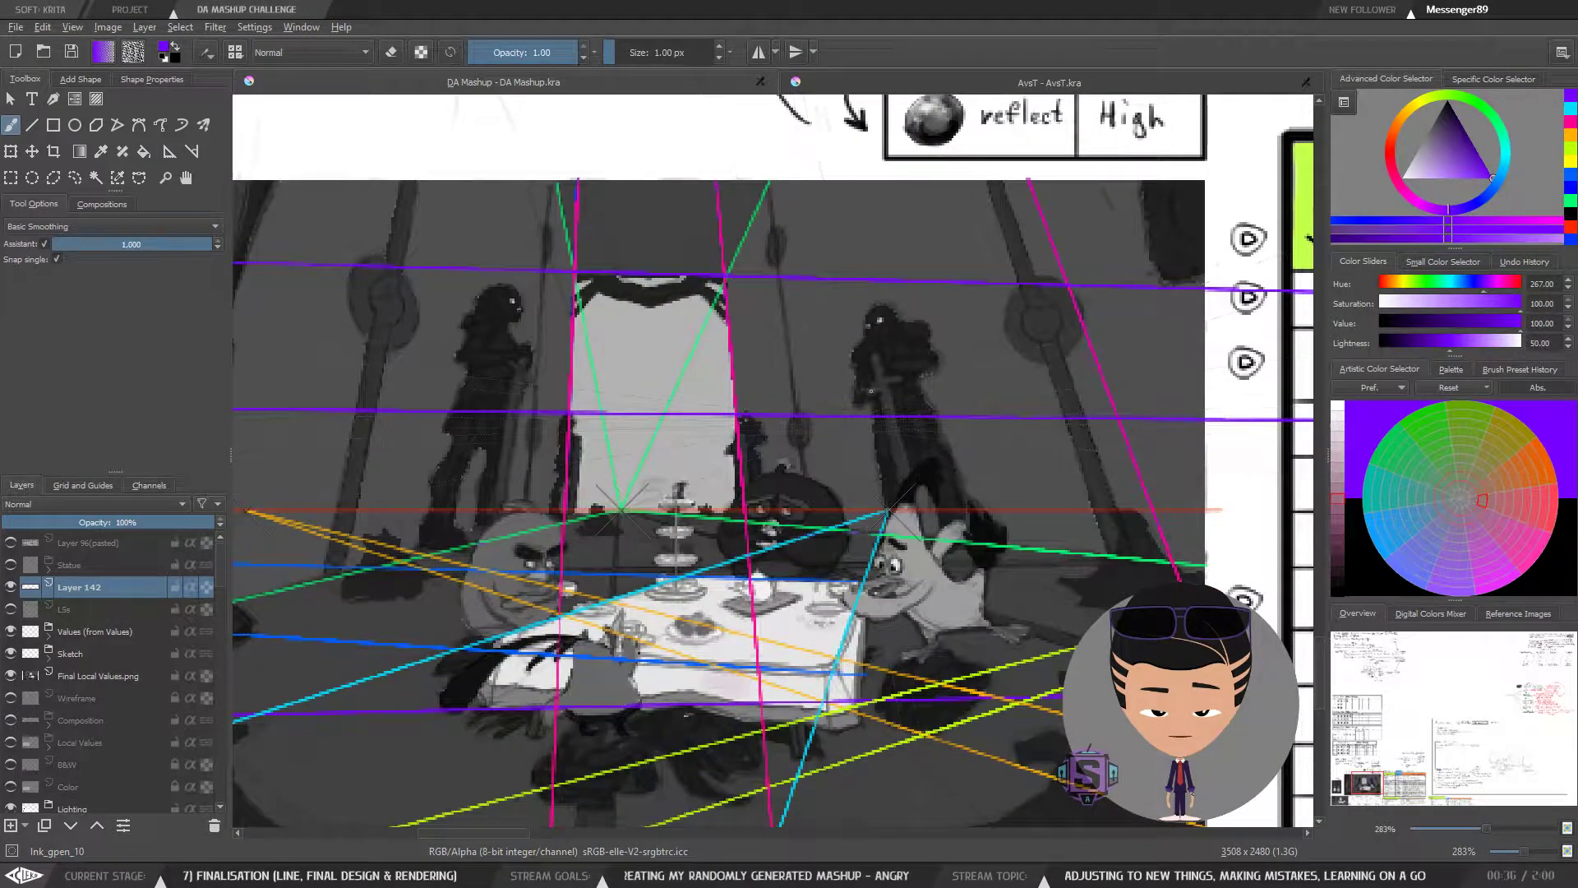
pyautogui.moveTo(1160, 533); pyautogui.dragTo(1055, 497)
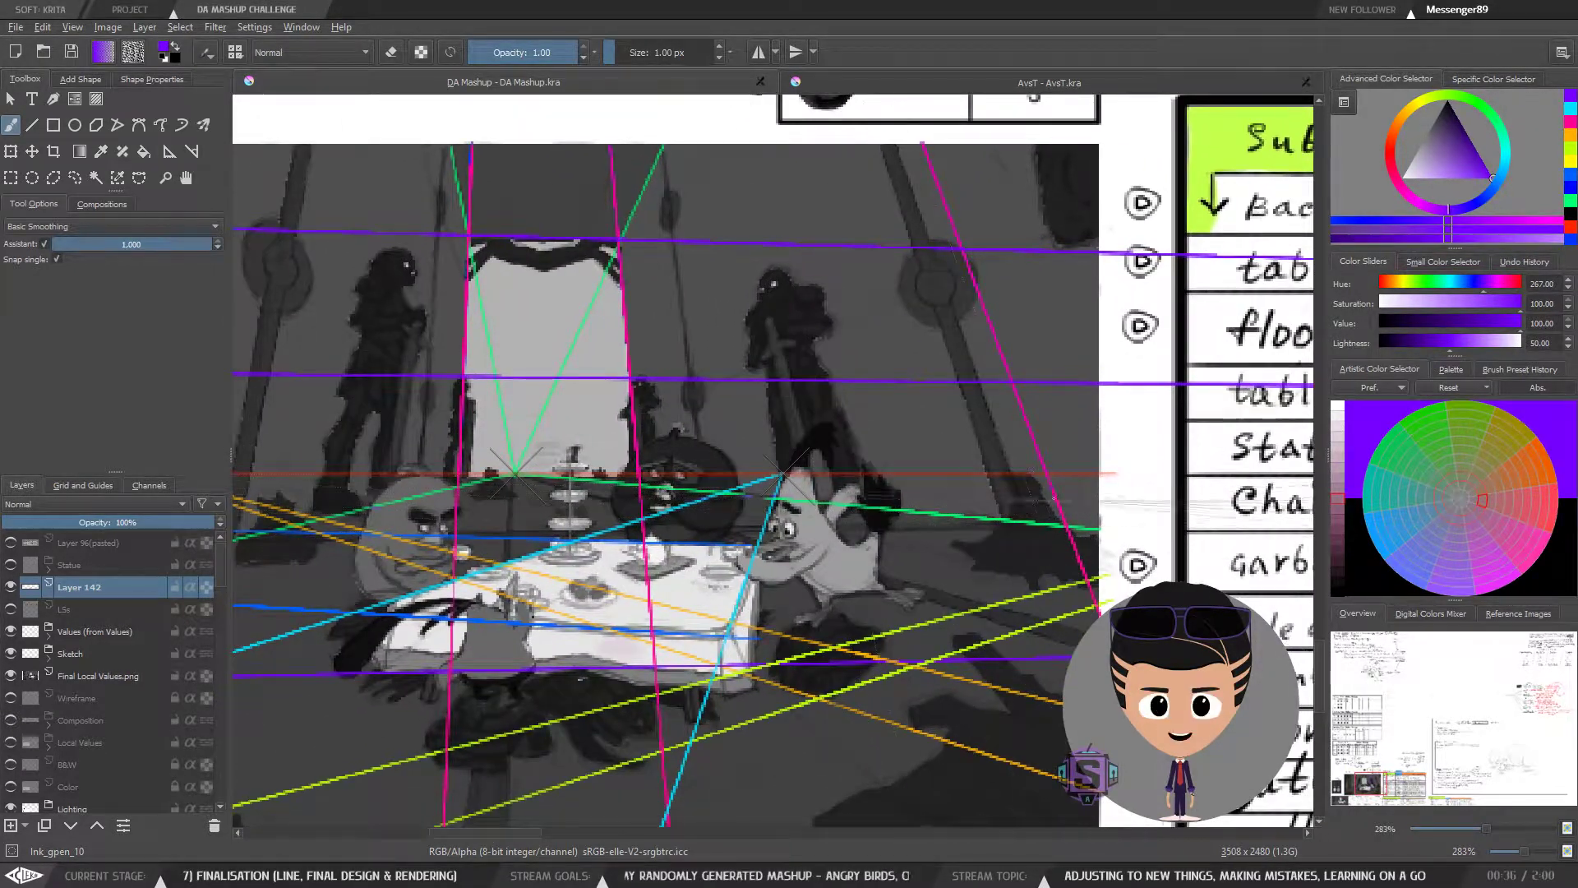
pyautogui.moveTo(770, 558)
pyautogui.mouseDown()
pyautogui.moveTo(1100, 501)
pyautogui.moveTo(870, 466)
pyautogui.mouseUp()
pyautogui.scroll(-2, 743, 443)
pyautogui.scroll(2, 1032, 462)
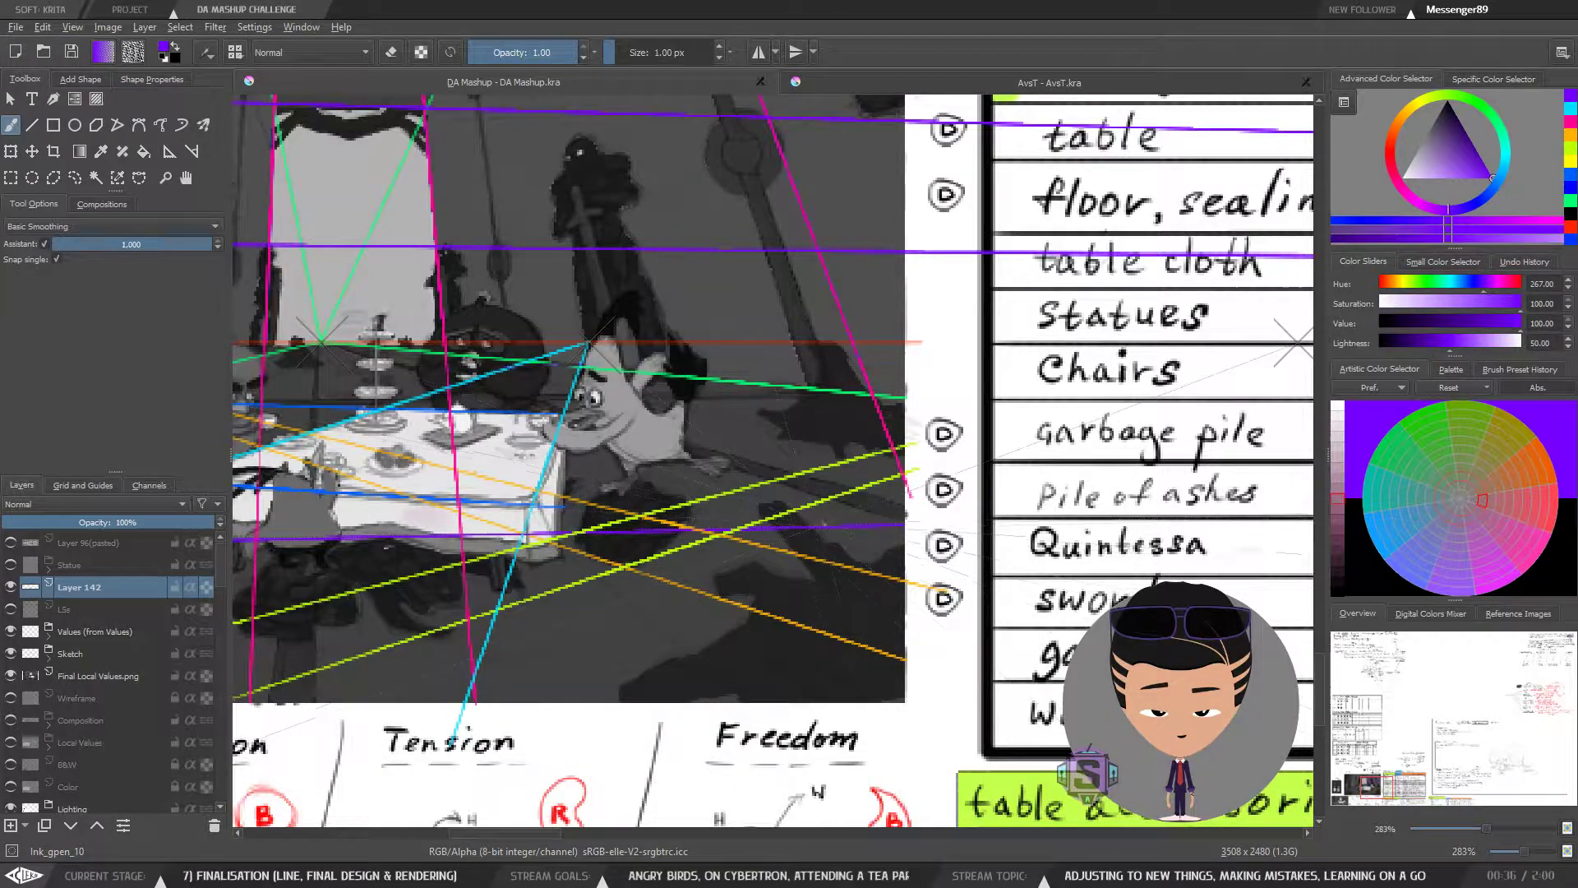
# Step: Look across the materials table and the "Problems to solve" notes beside the painting
pyautogui.scroll(-4, 772, 457)
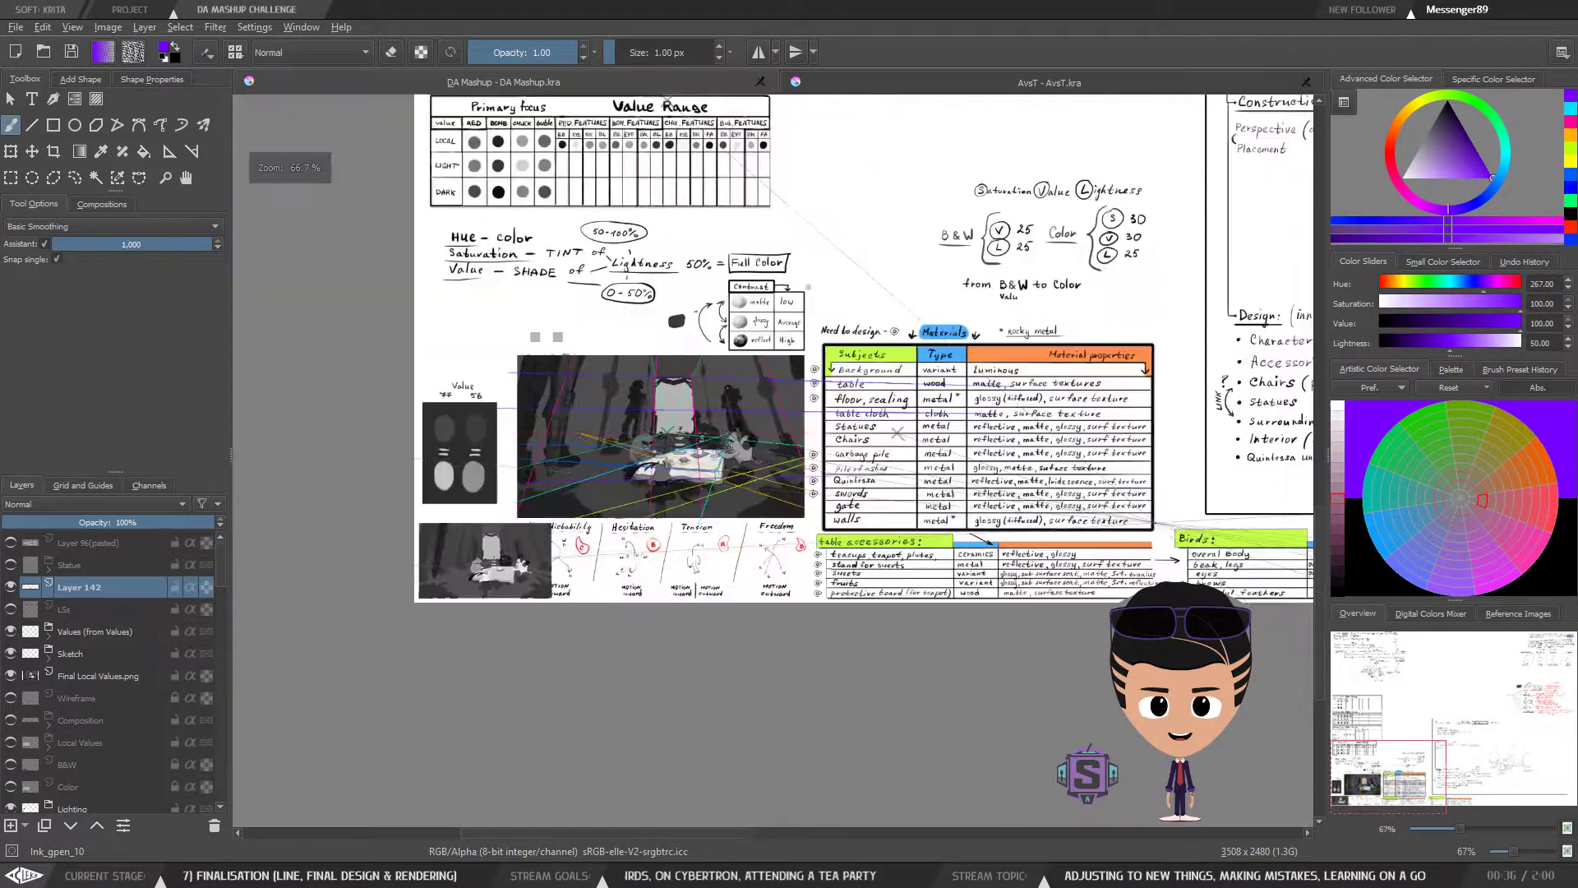
pyautogui.moveTo(772, 457); pyautogui.dragTo(616, 461)
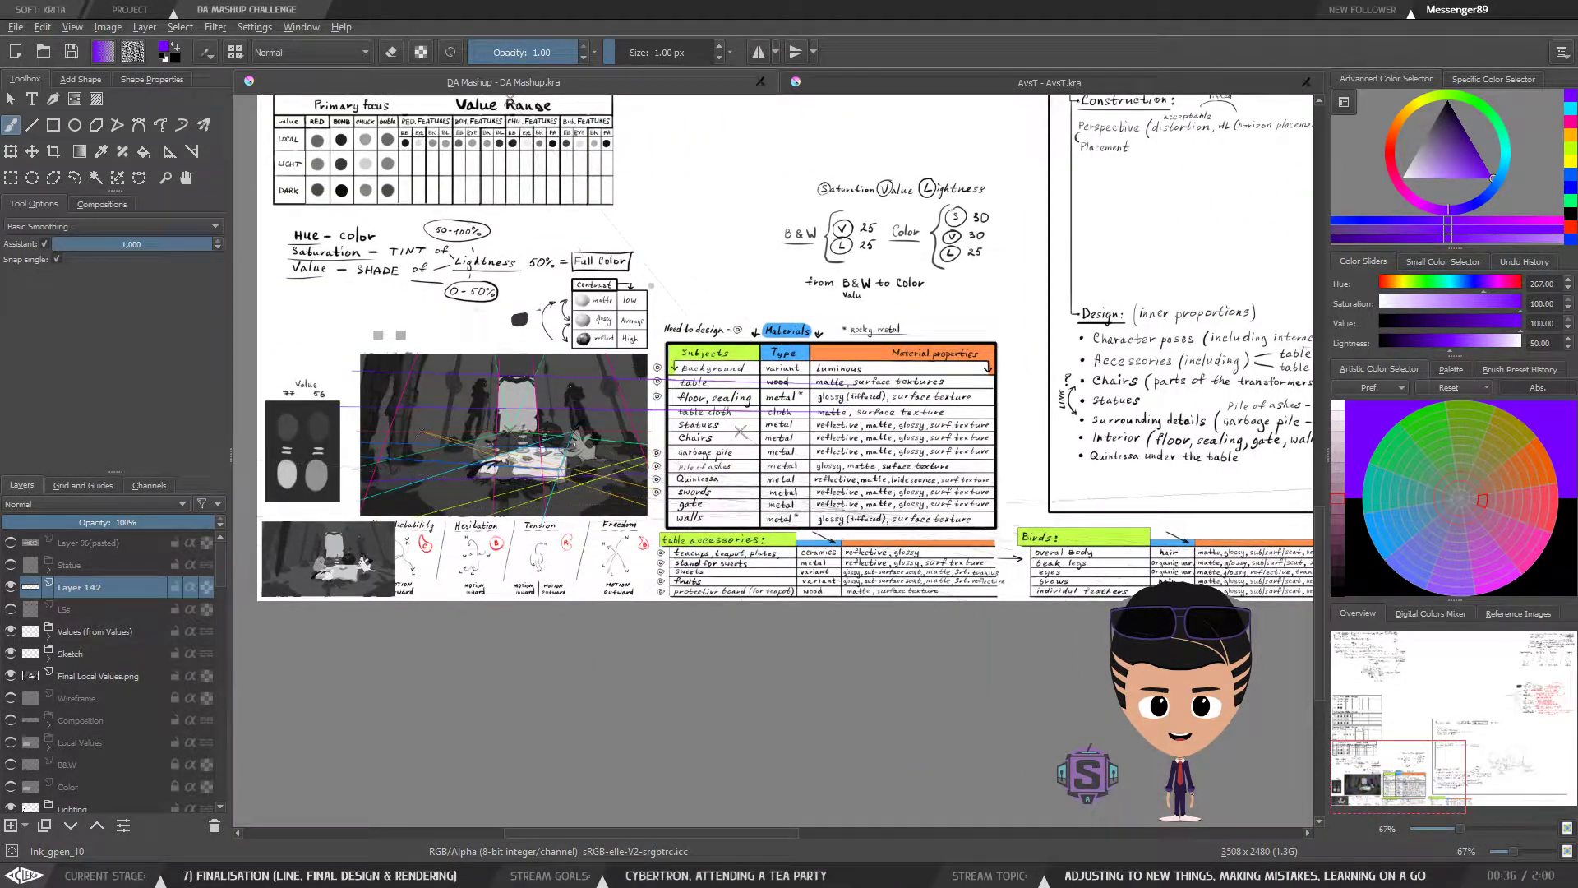
pyautogui.scroll(-2, 772, 460)
pyautogui.moveTo(772, 460); pyautogui.dragTo(569, 469)
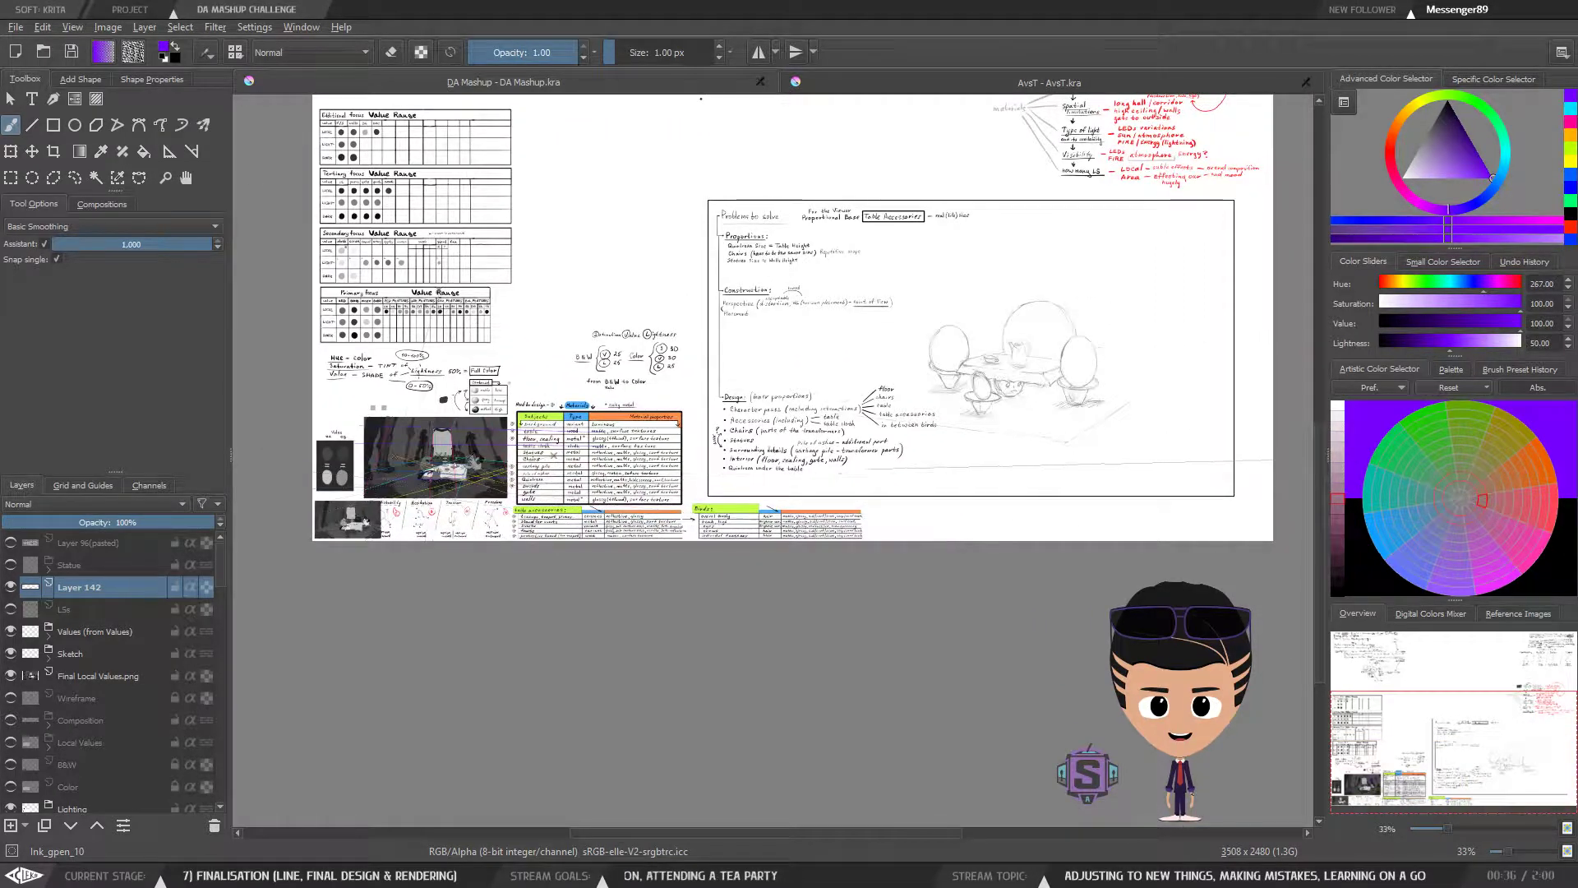
pyautogui.moveTo(1060, 467); pyautogui.dragTo(1232, 463)
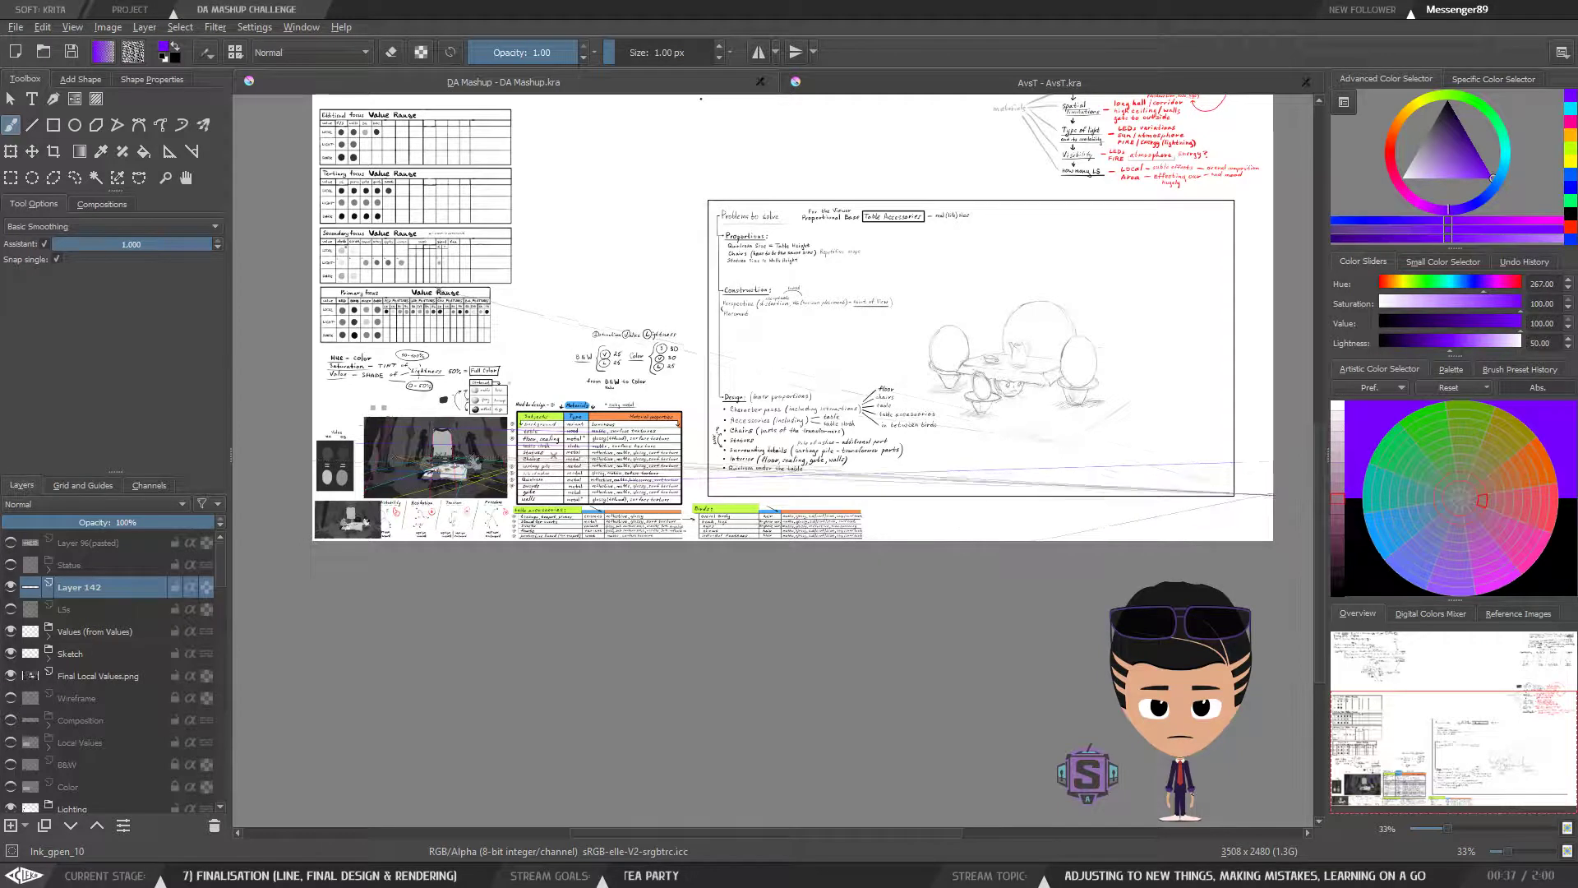
pyautogui.moveTo(1161, 516); pyautogui.dragTo(794, 536)
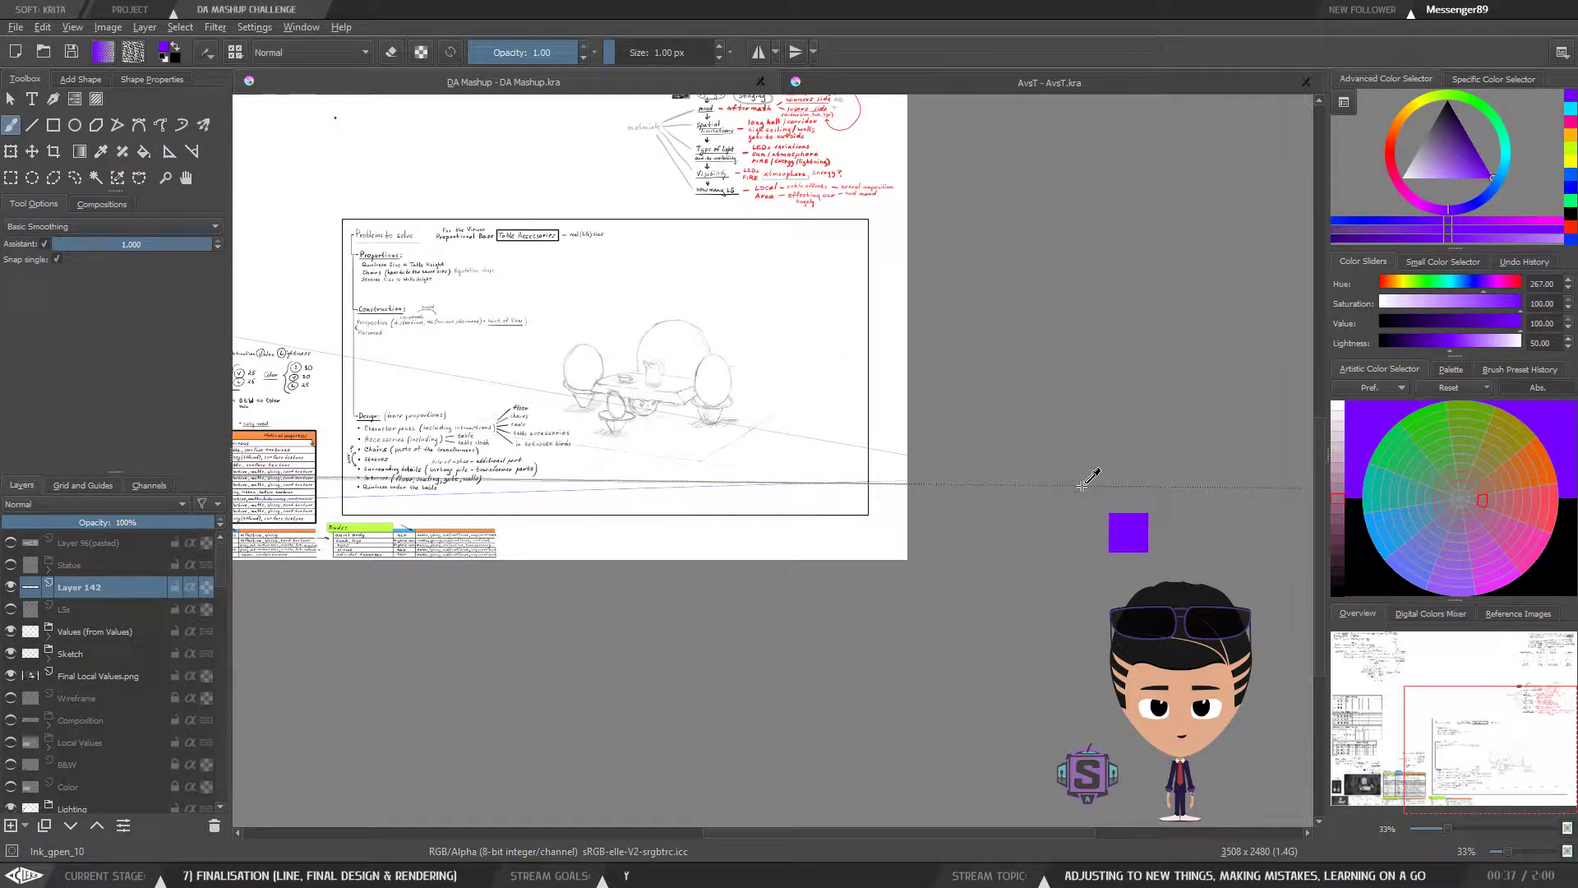
pyautogui.moveTo(901, 508); pyautogui.dragTo(1102, 501)
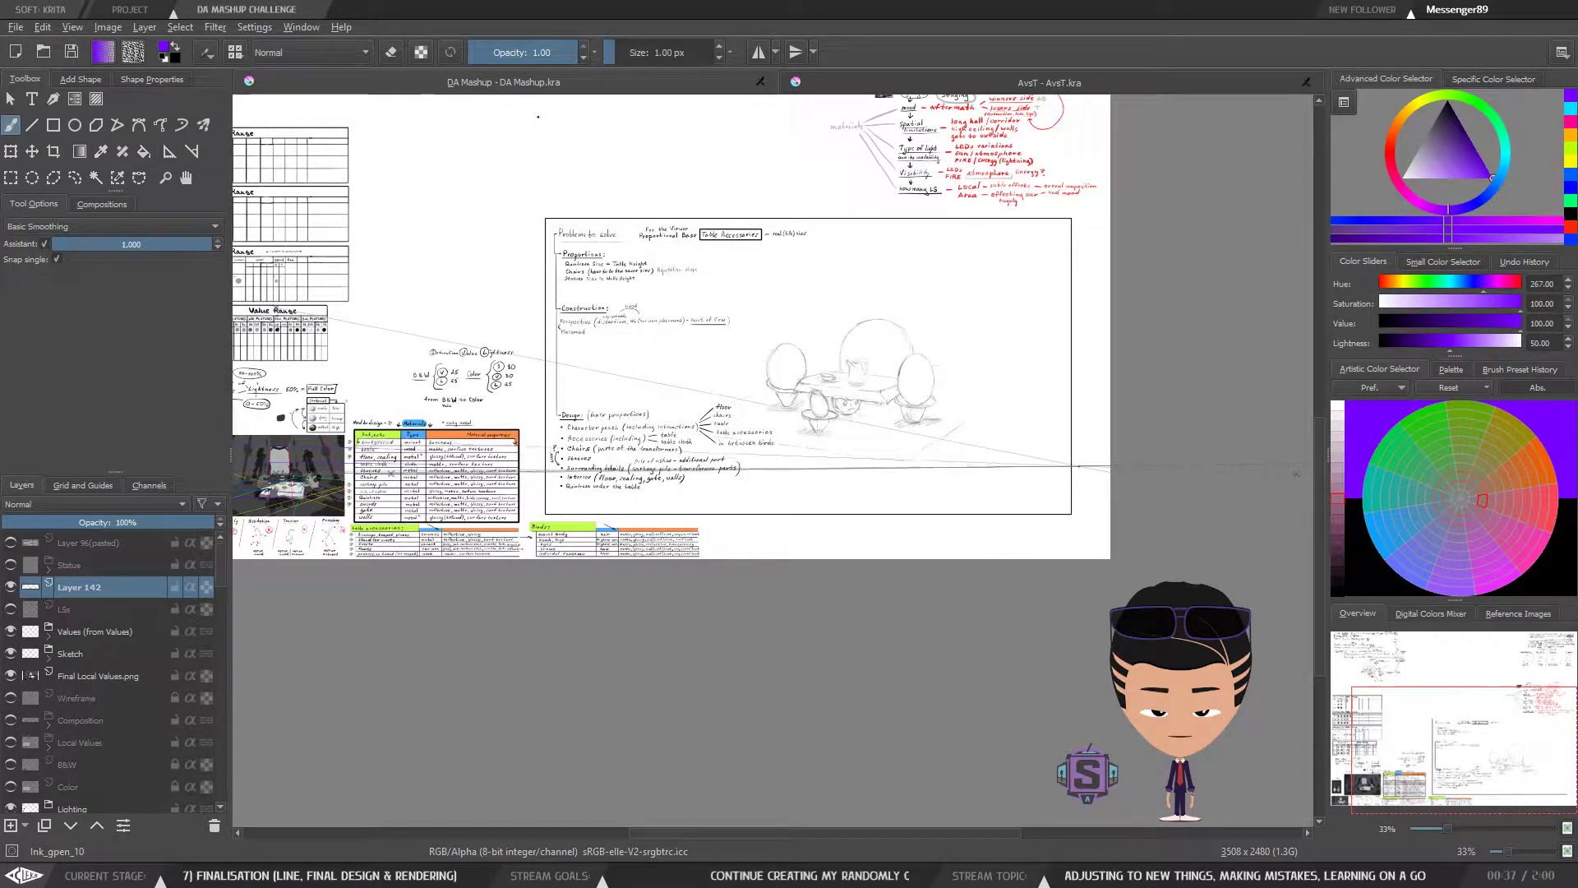
pyautogui.moveTo(1009, 482); pyautogui.dragTo(1039, 480)
pyautogui.moveTo(318, 473); pyautogui.dragTo(757, 418)
pyautogui.hotkey('ctrl', '+')
pyautogui.hotkey('ctrl', '+')
pyautogui.hotkey('ctrl', '+')
pyautogui.hotkey('ctrl', '+')
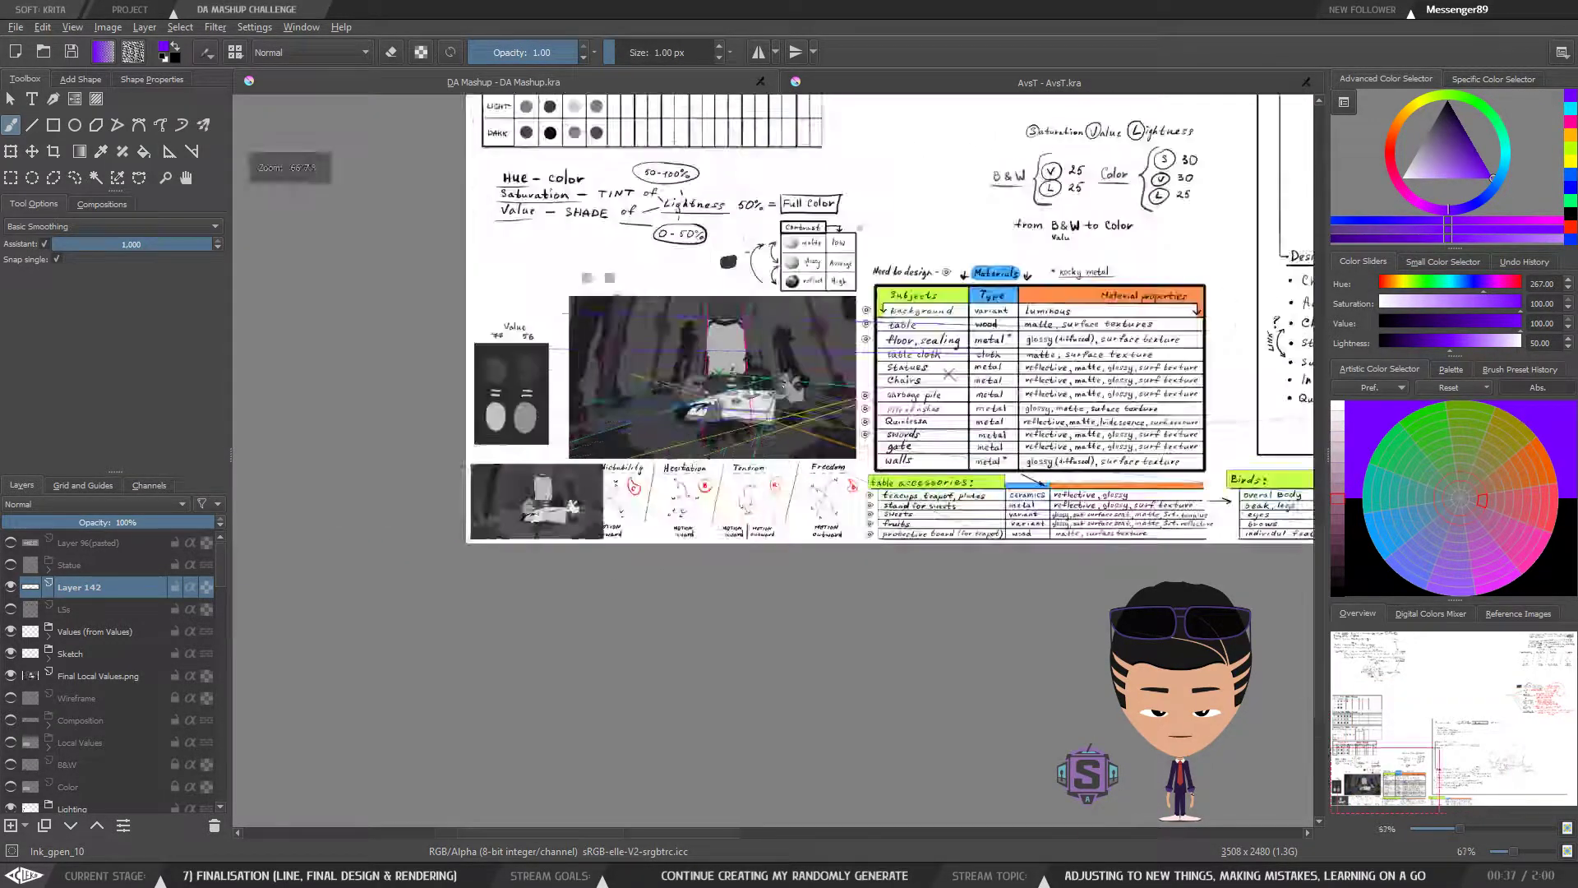
# Step: Examine the guides around the gate, statues and table in the painting at close and medium zoom
pyautogui.moveTo(641, 338); pyautogui.dragTo(670, 500)
pyautogui.hotkey('ctrl', '+')
pyautogui.hotkey('ctrl', '+')
pyautogui.moveTo(659, 390); pyautogui.dragTo(734, 528)
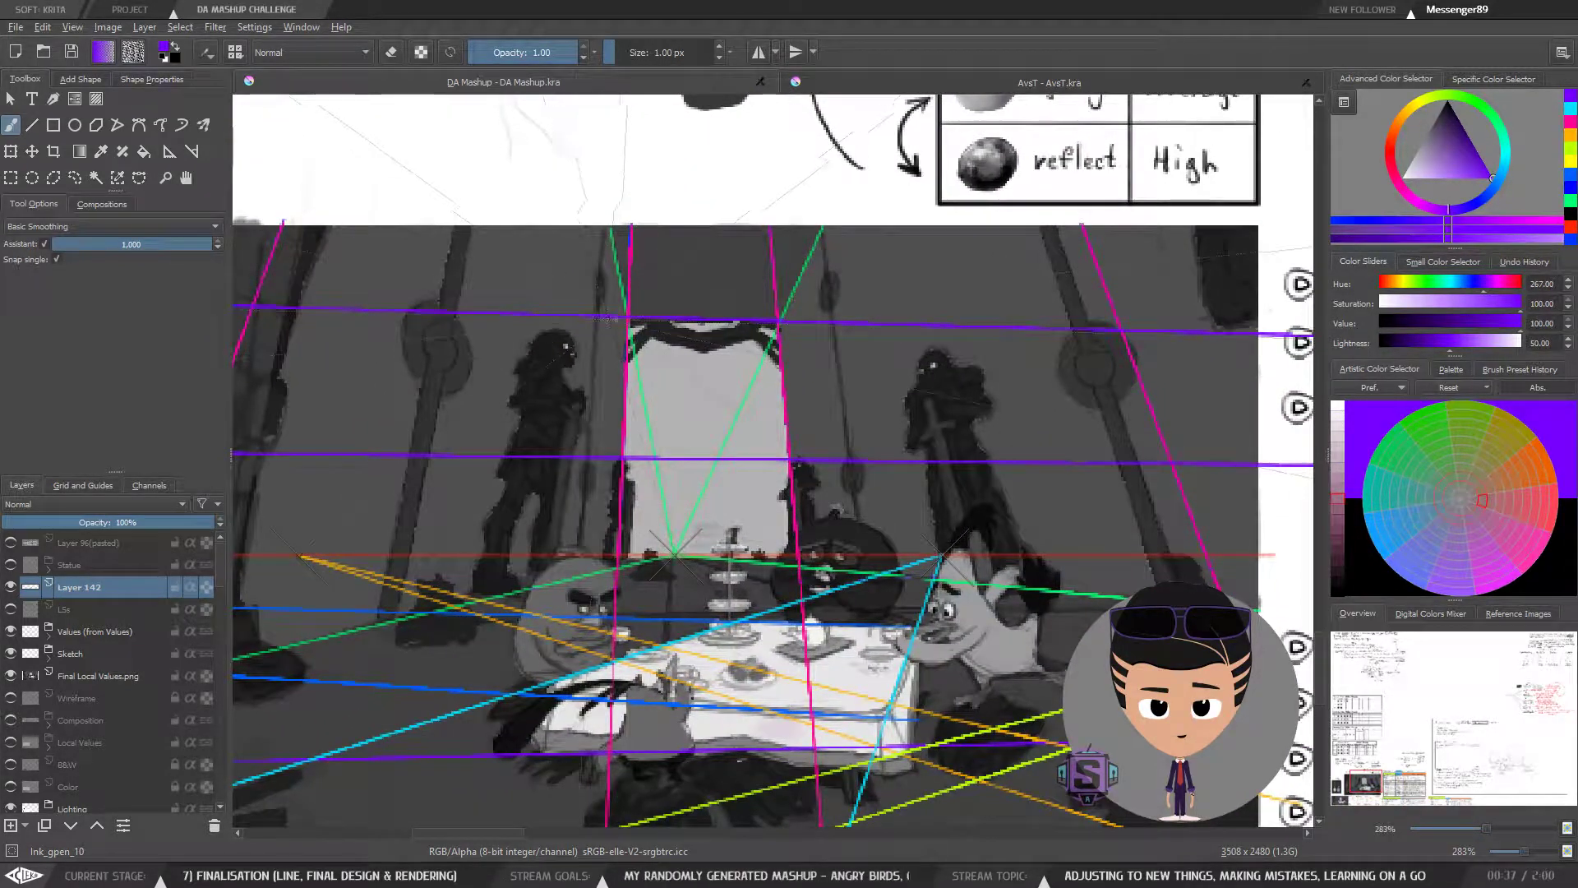
pyautogui.hotkey('ctrl', '-')
pyautogui.hotkey('ctrl', '-')
pyautogui.moveTo(766, 383); pyautogui.dragTo(706, 331)
pyautogui.hotkey('ctrl', '+')
pyautogui.hotkey('ctrl', '+')
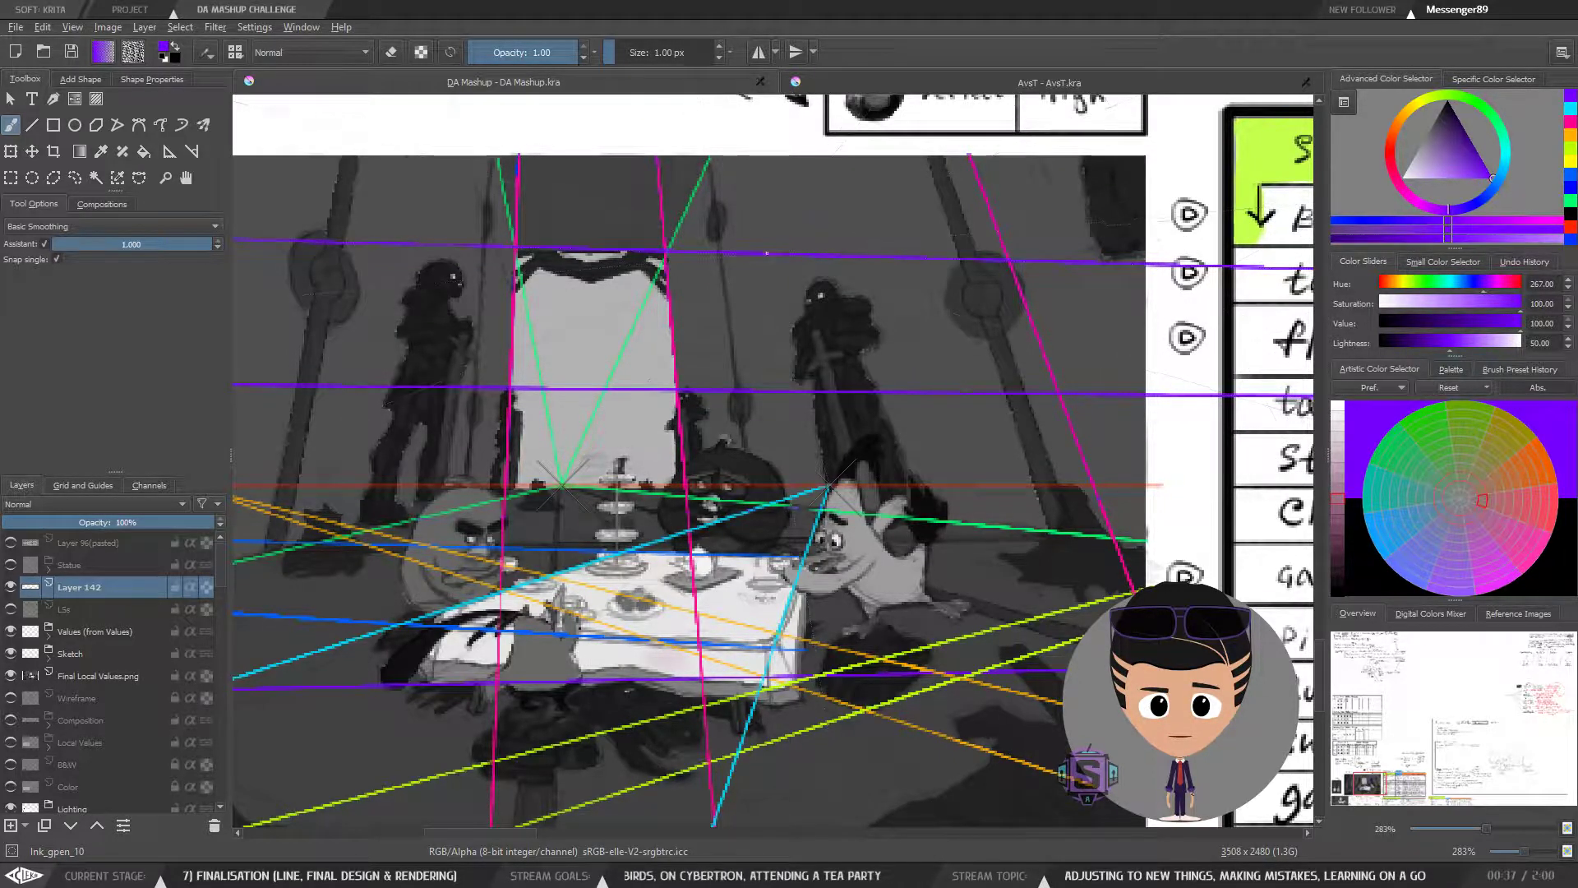
# Step: Trace where the perspective guides run beyond the painting across the notes sheet, then return to the table area
pyautogui.hotkey('ctrl', '-')
pyautogui.hotkey('ctrl', '-')
pyautogui.hotkey('ctrl', '-')
pyautogui.hotkey('ctrl', '-')
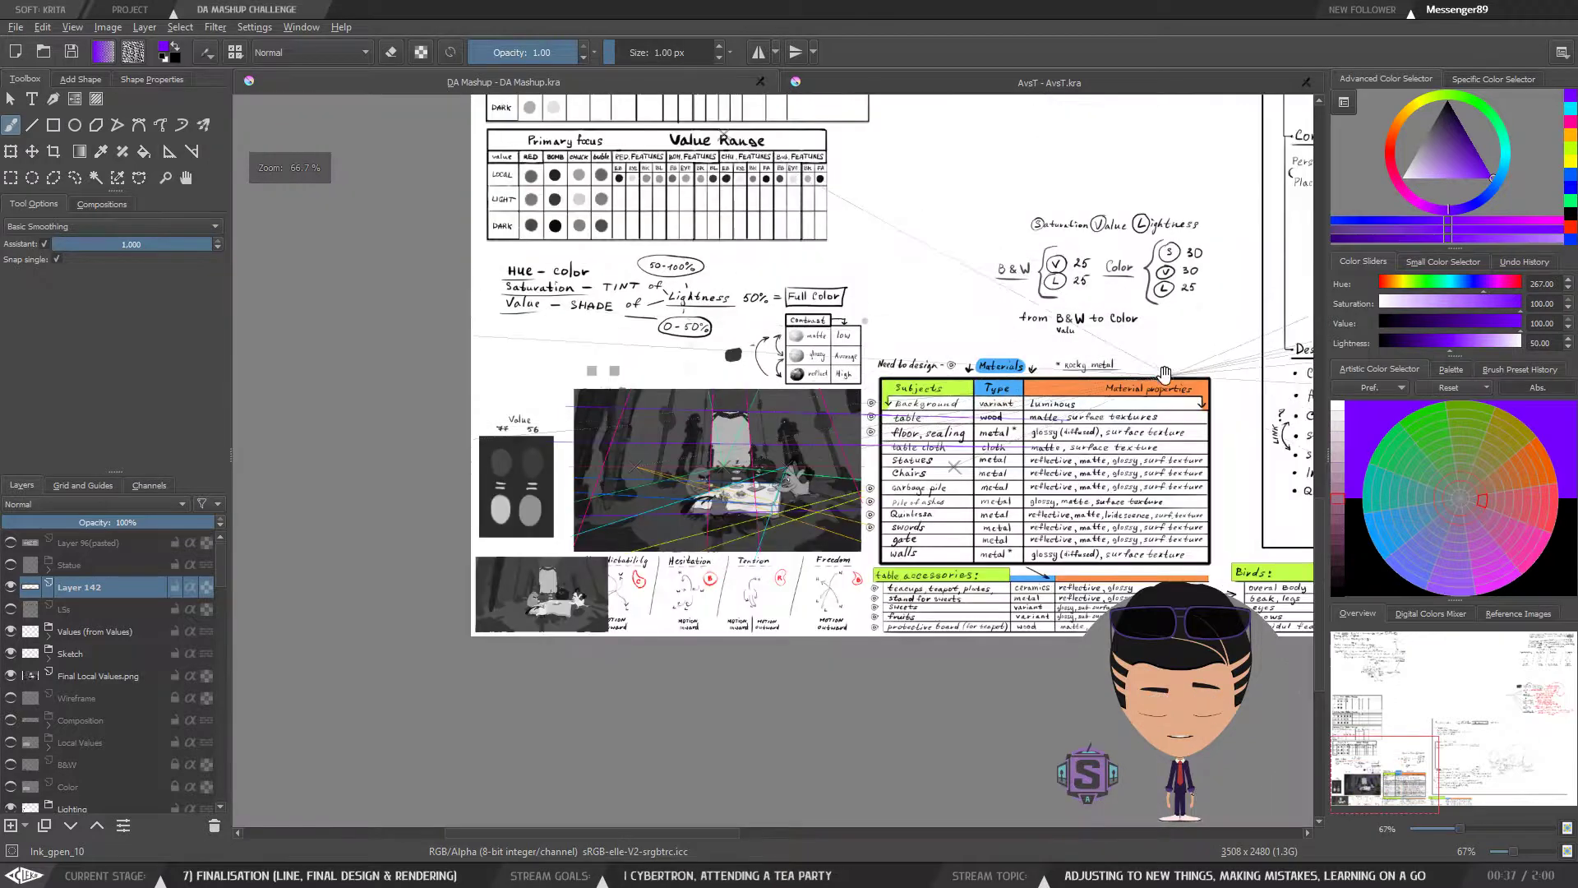
pyautogui.moveTo(1162, 372); pyautogui.dragTo(951, 350)
pyautogui.moveTo(1039, 421); pyautogui.dragTo(541, 406)
pyautogui.moveTo(920, 412); pyautogui.dragTo(1191, 428)
pyautogui.moveTo(600, 440); pyautogui.dragTo(1142, 420)
pyautogui.moveTo(607, 426); pyautogui.dragTo(1085, 399)
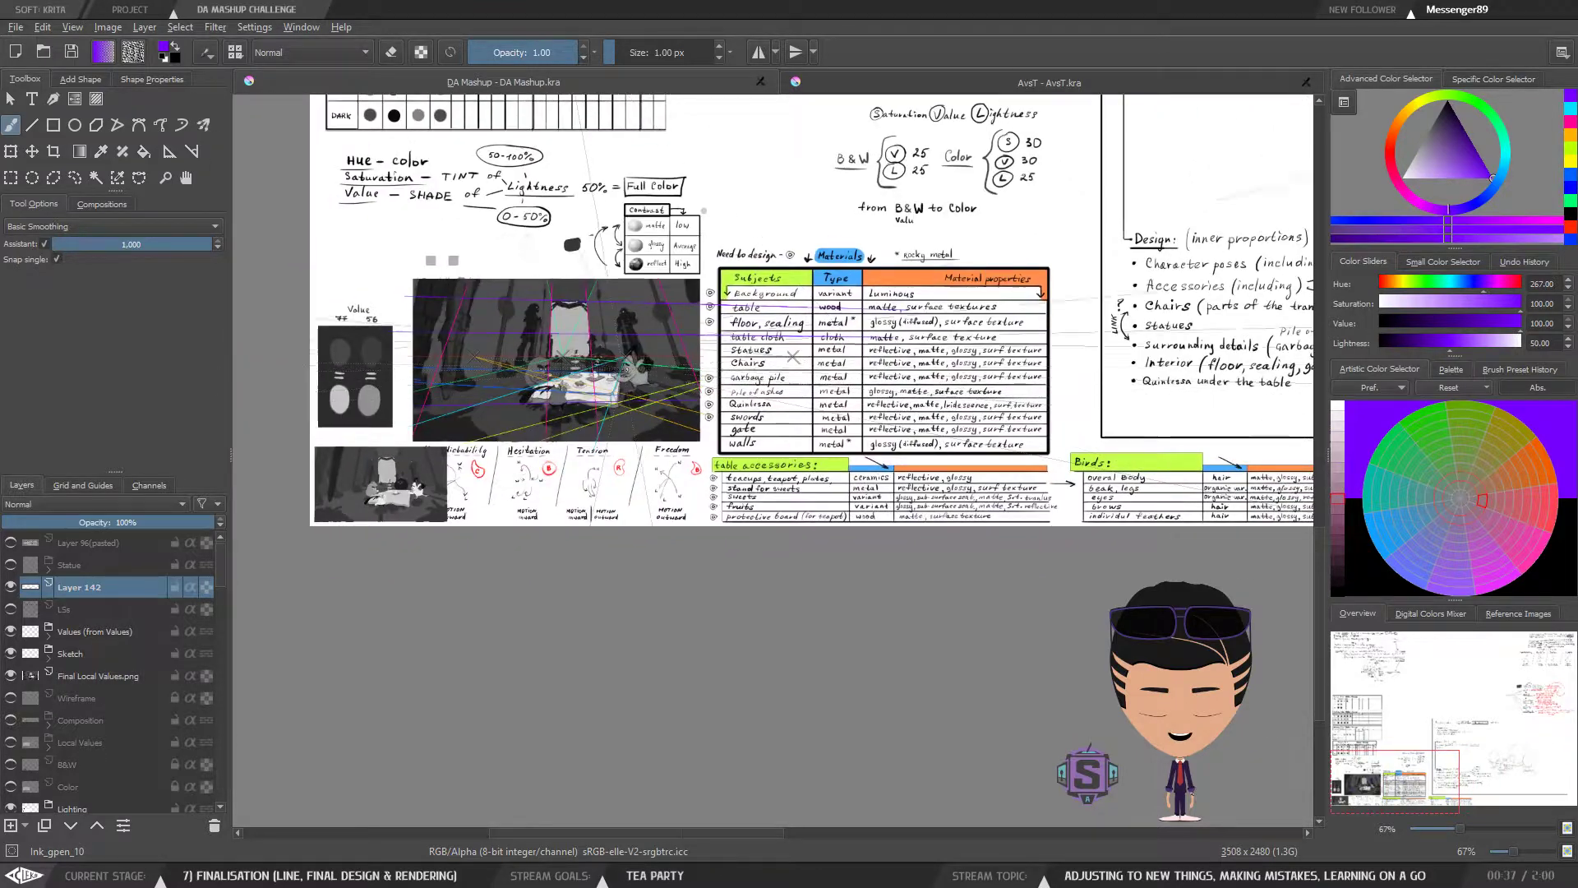
pyautogui.hotkey('ctrl', '+')
pyautogui.hotkey('ctrl', '+')
pyautogui.moveTo(539, 330); pyautogui.dragTo(946, 436)
pyautogui.hotkey('ctrl', '+')
pyautogui.hotkey('ctrl', '+')
pyautogui.moveTo(829, 274); pyautogui.dragTo(855, 385)
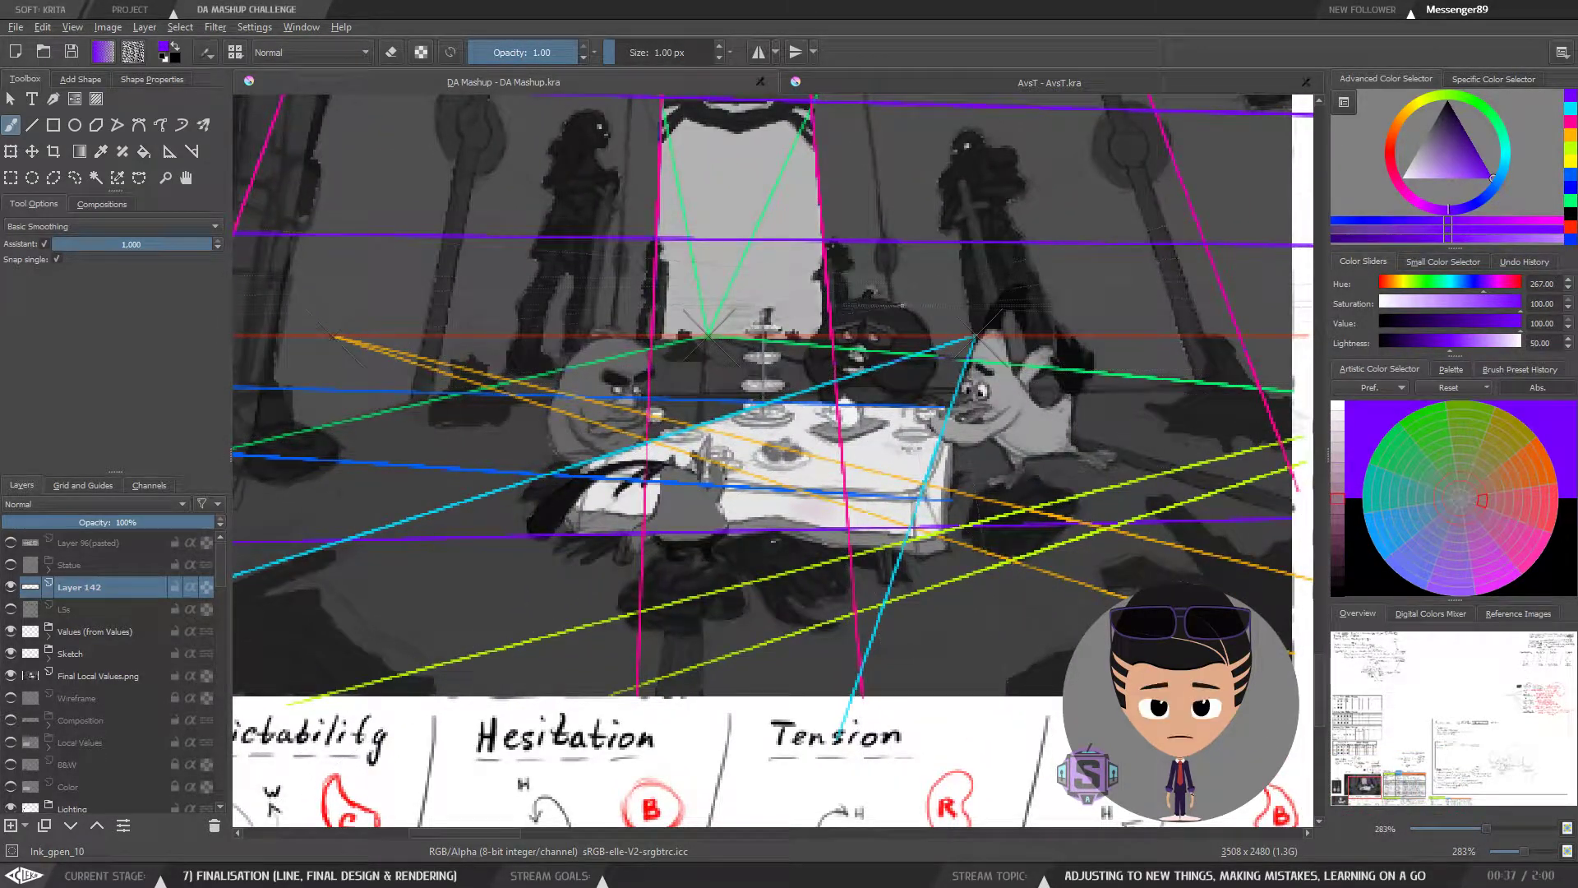
# Step: Pick the recent blue and extend both blue table guides to the painting's right edge
pyautogui.hotkey('ctrl', '-')
pyautogui.hotkey('ctrl', '-')
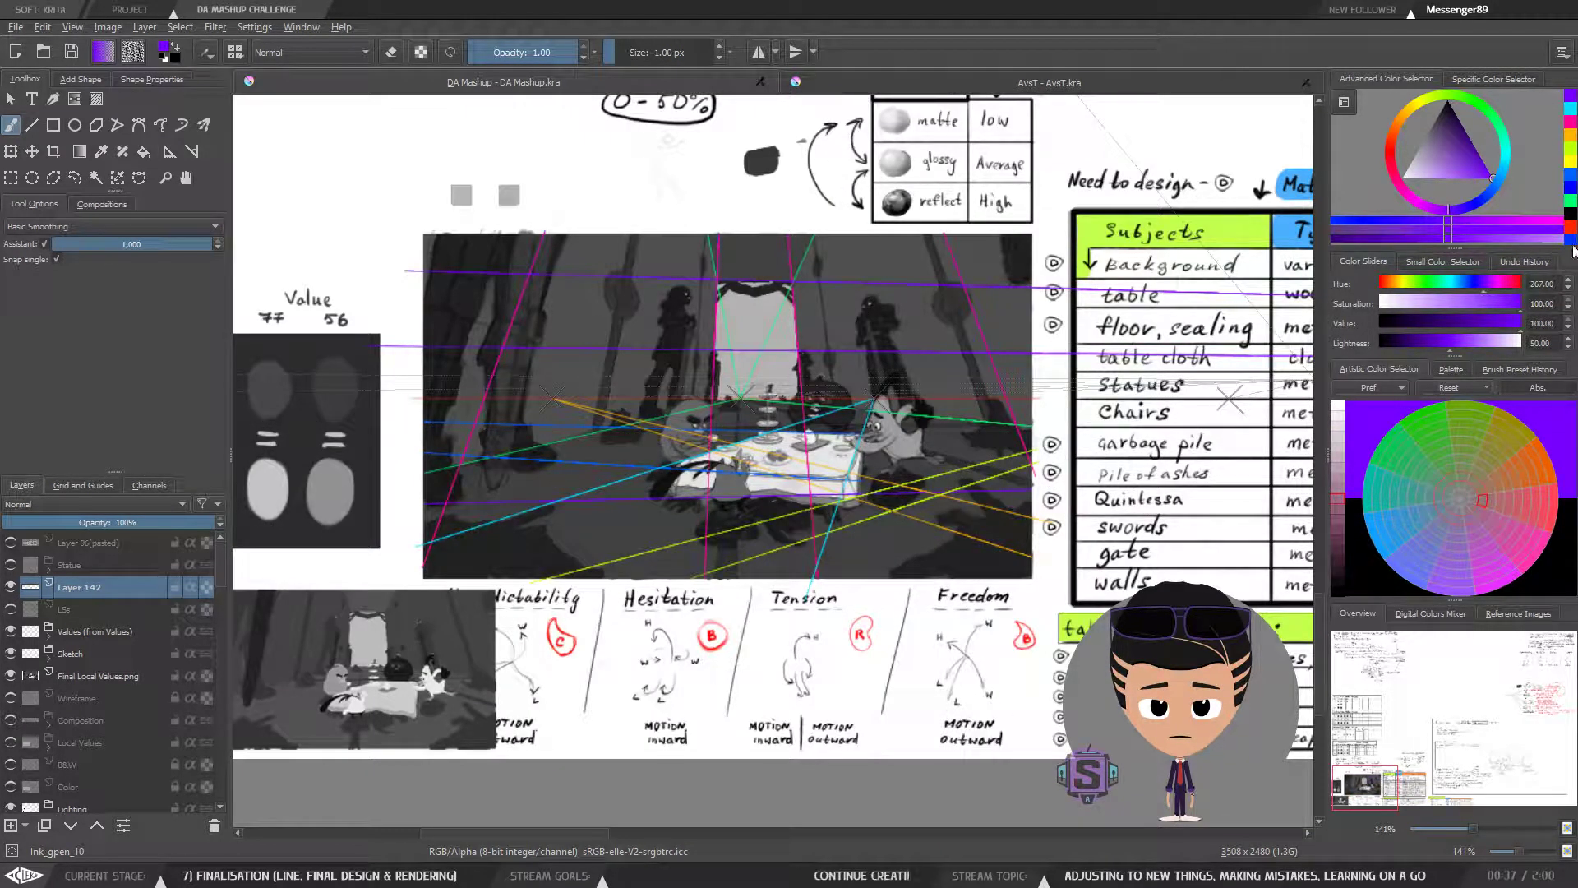
pyautogui.click(1570, 179)
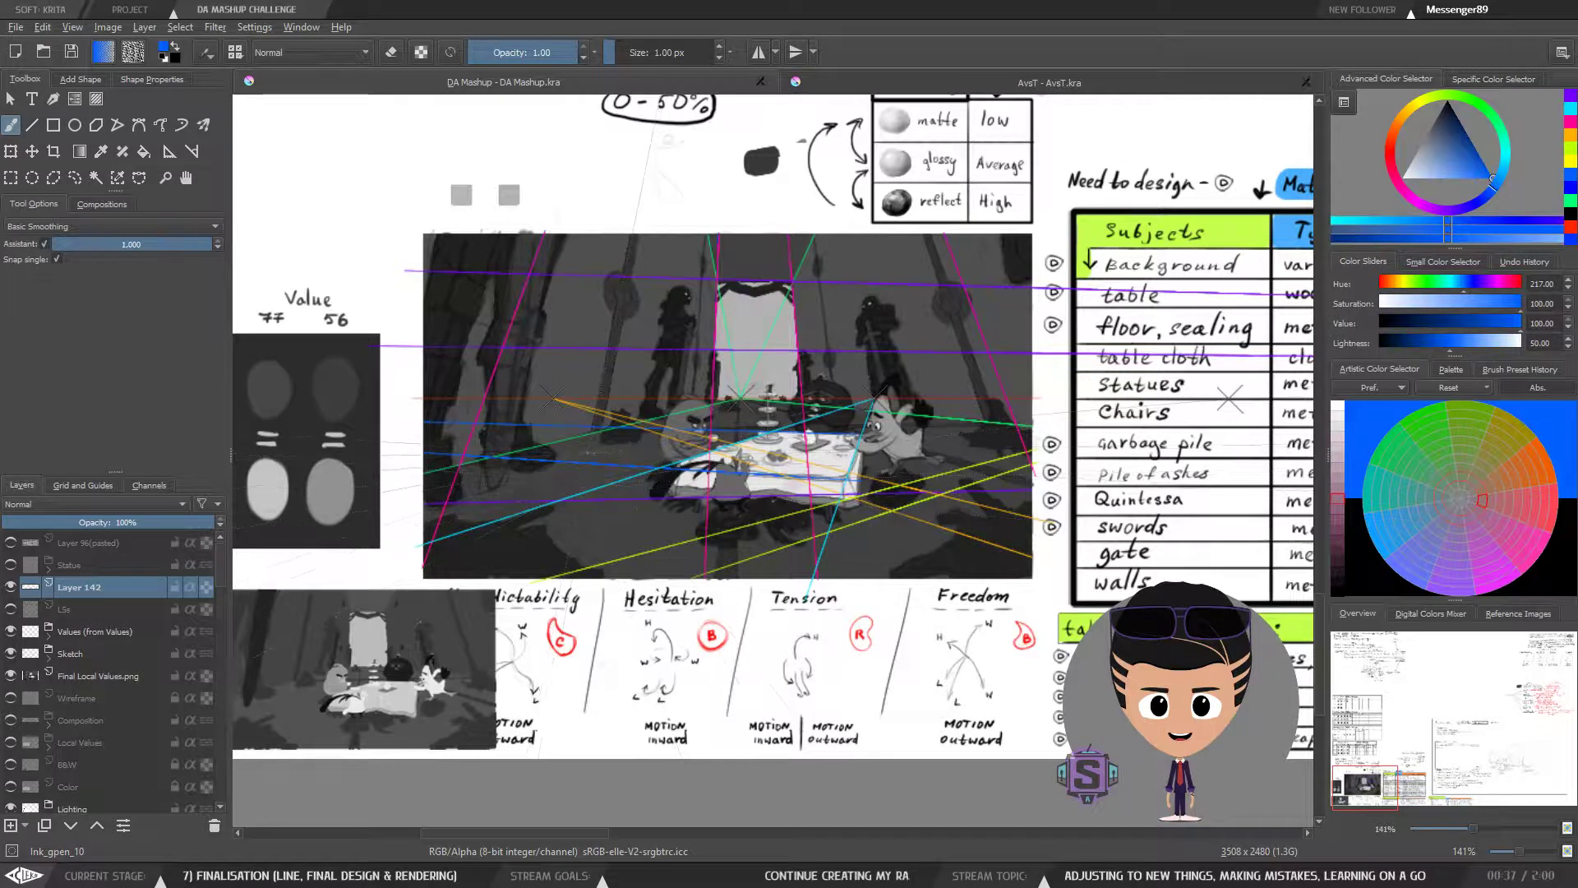
pyautogui.hotkey('ctrl', '+')
pyautogui.hotkey('ctrl', '+')
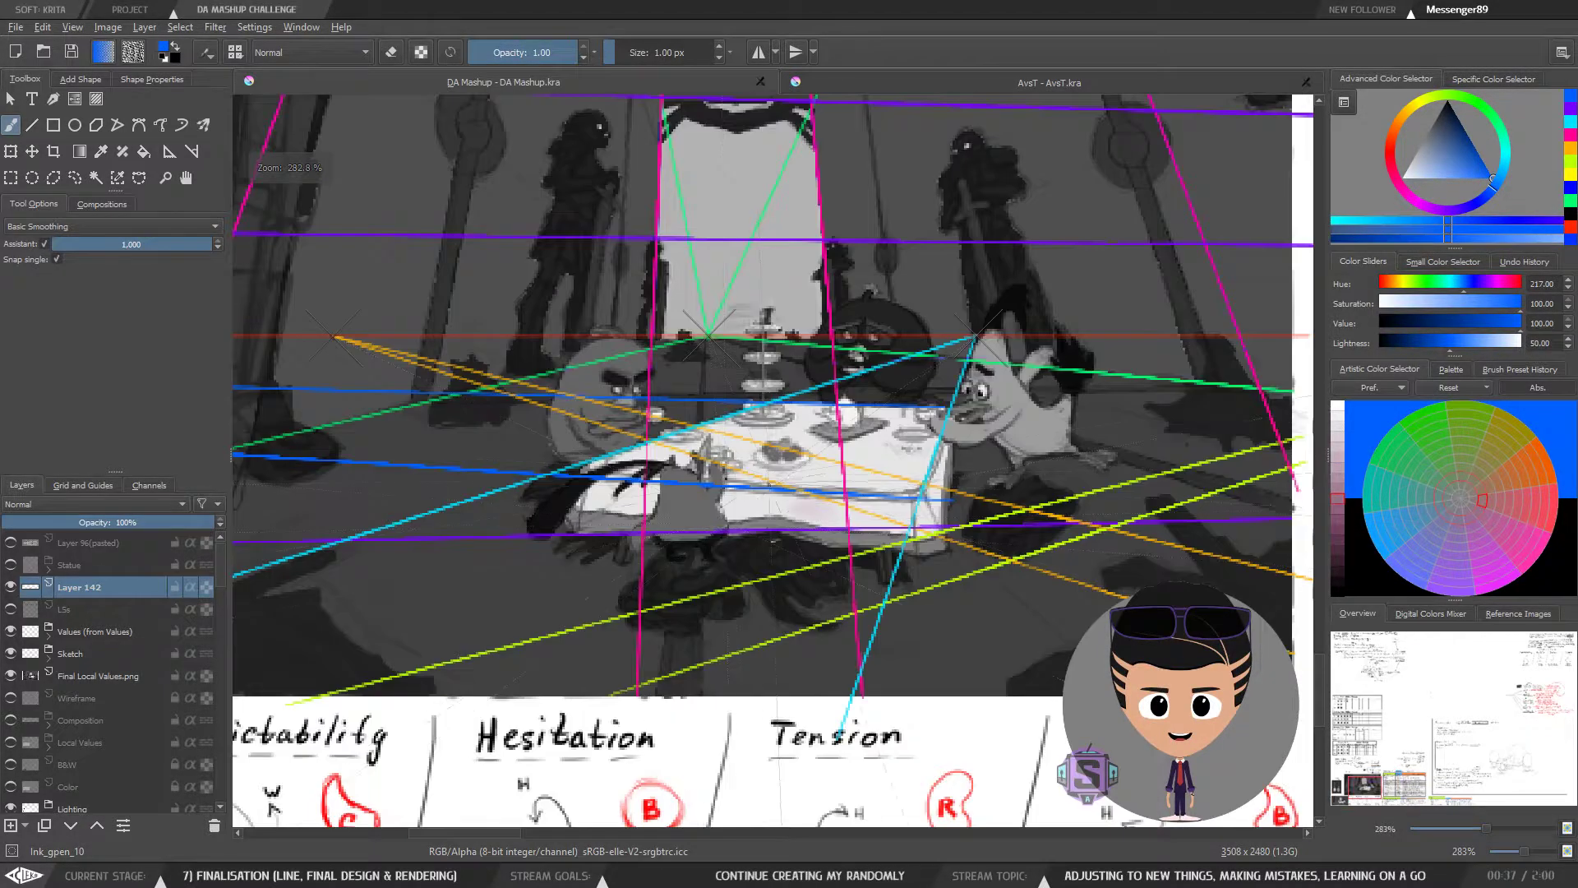
pyautogui.moveTo(770, 488); pyautogui.dragTo(1302, 521)
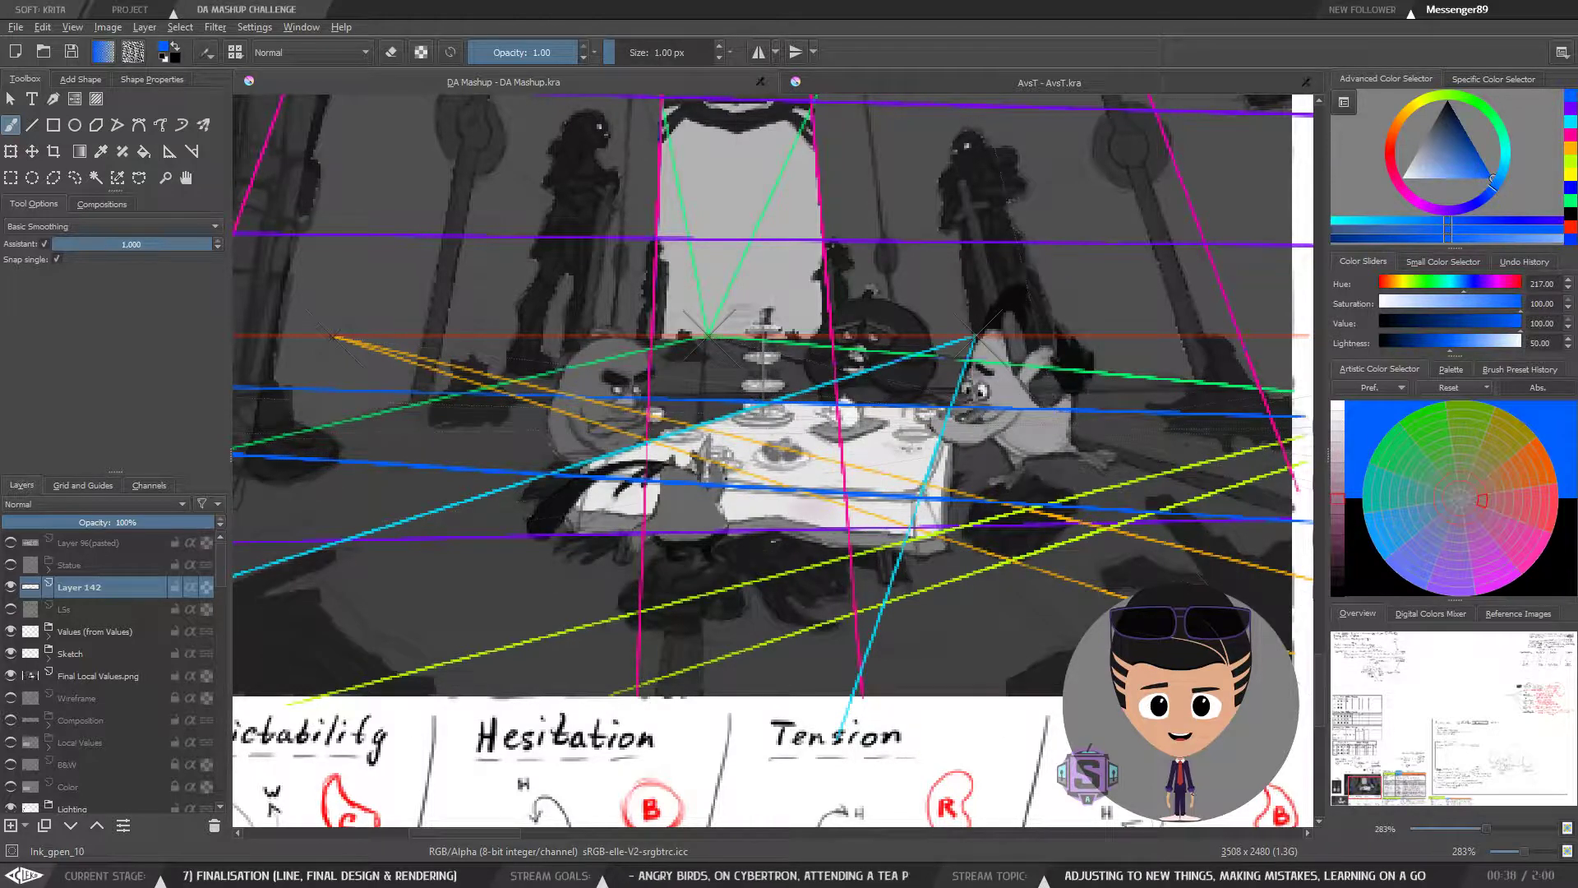
# Step: Compare the extended blue guides with the rest of the composition from afar and up close
pyautogui.press('-')
pyautogui.press('-')
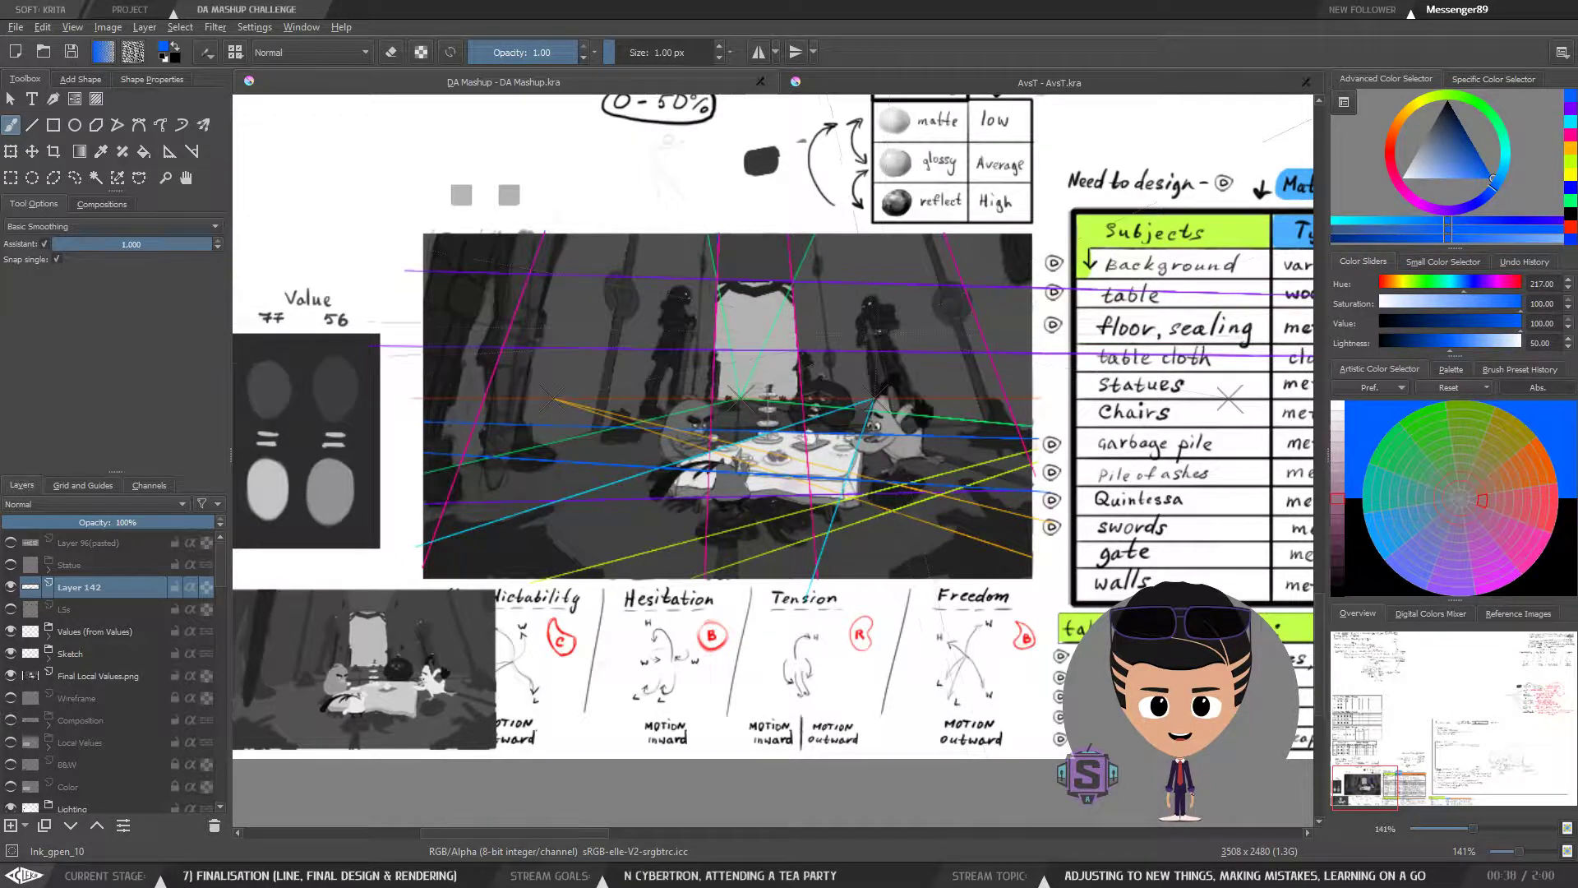
pyautogui.press('+')
pyautogui.press('+')
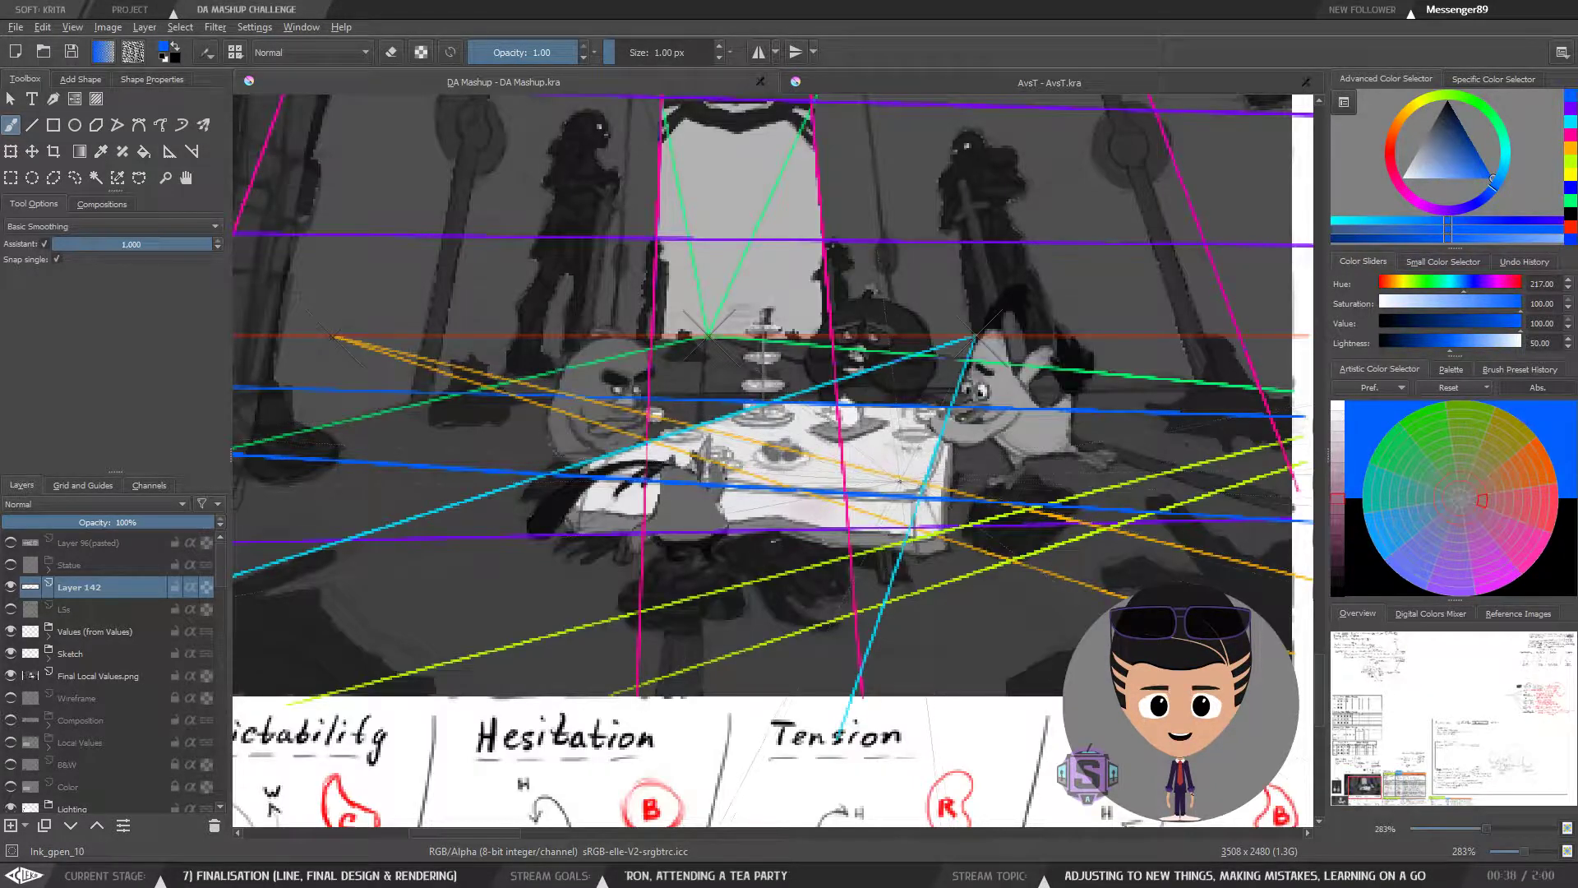
pyautogui.press('-')
pyautogui.press('-')
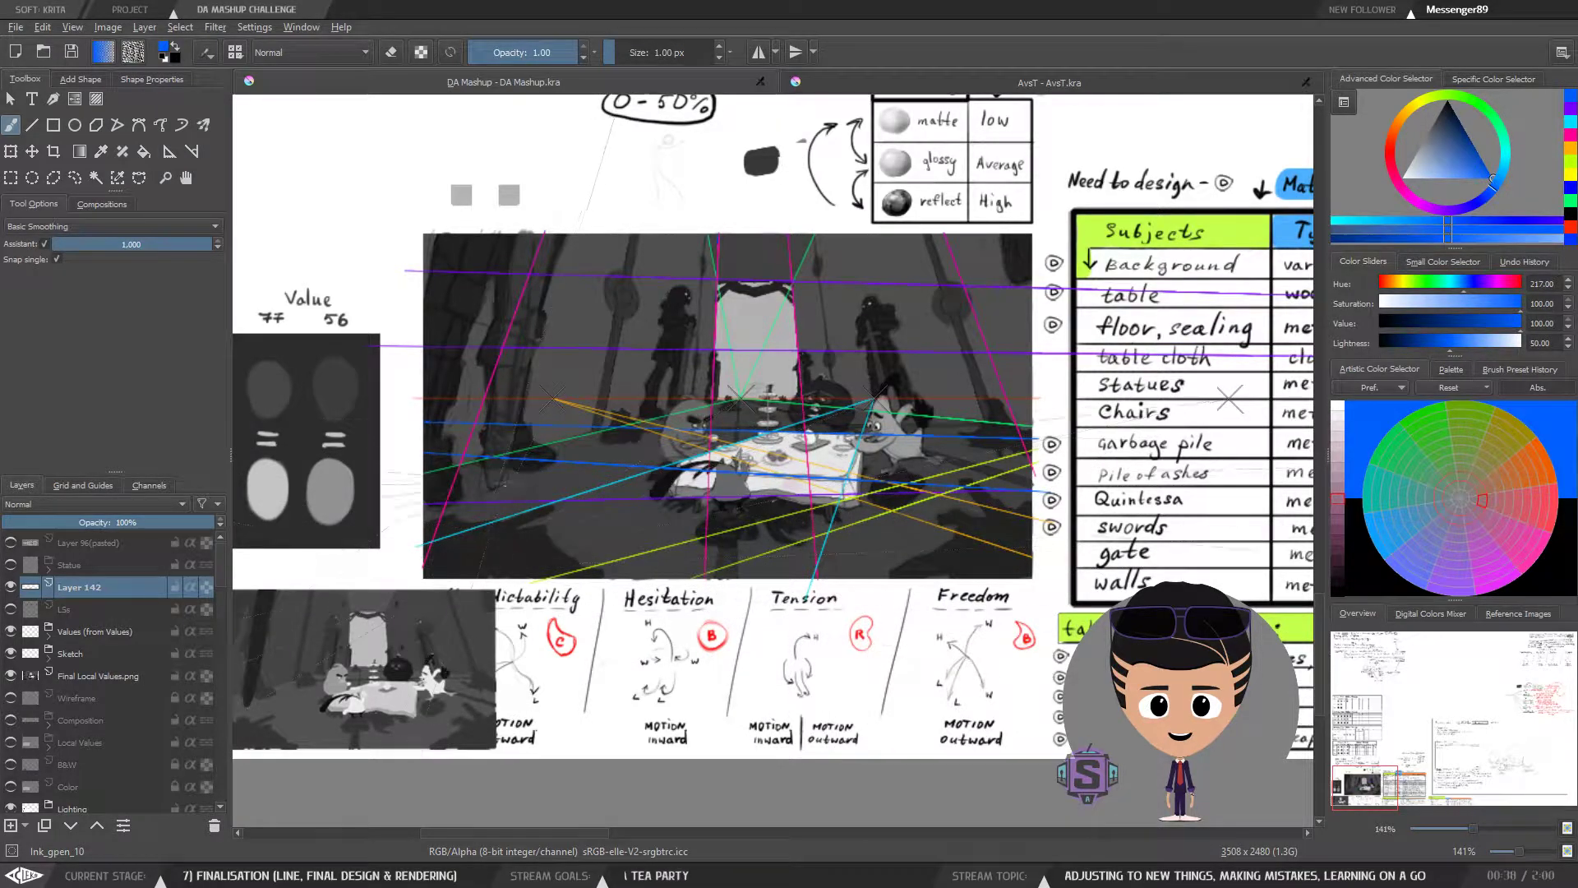
pyautogui.press('+')
pyautogui.press('+')
pyautogui.moveTo(683, 451); pyautogui.dragTo(688, 612)
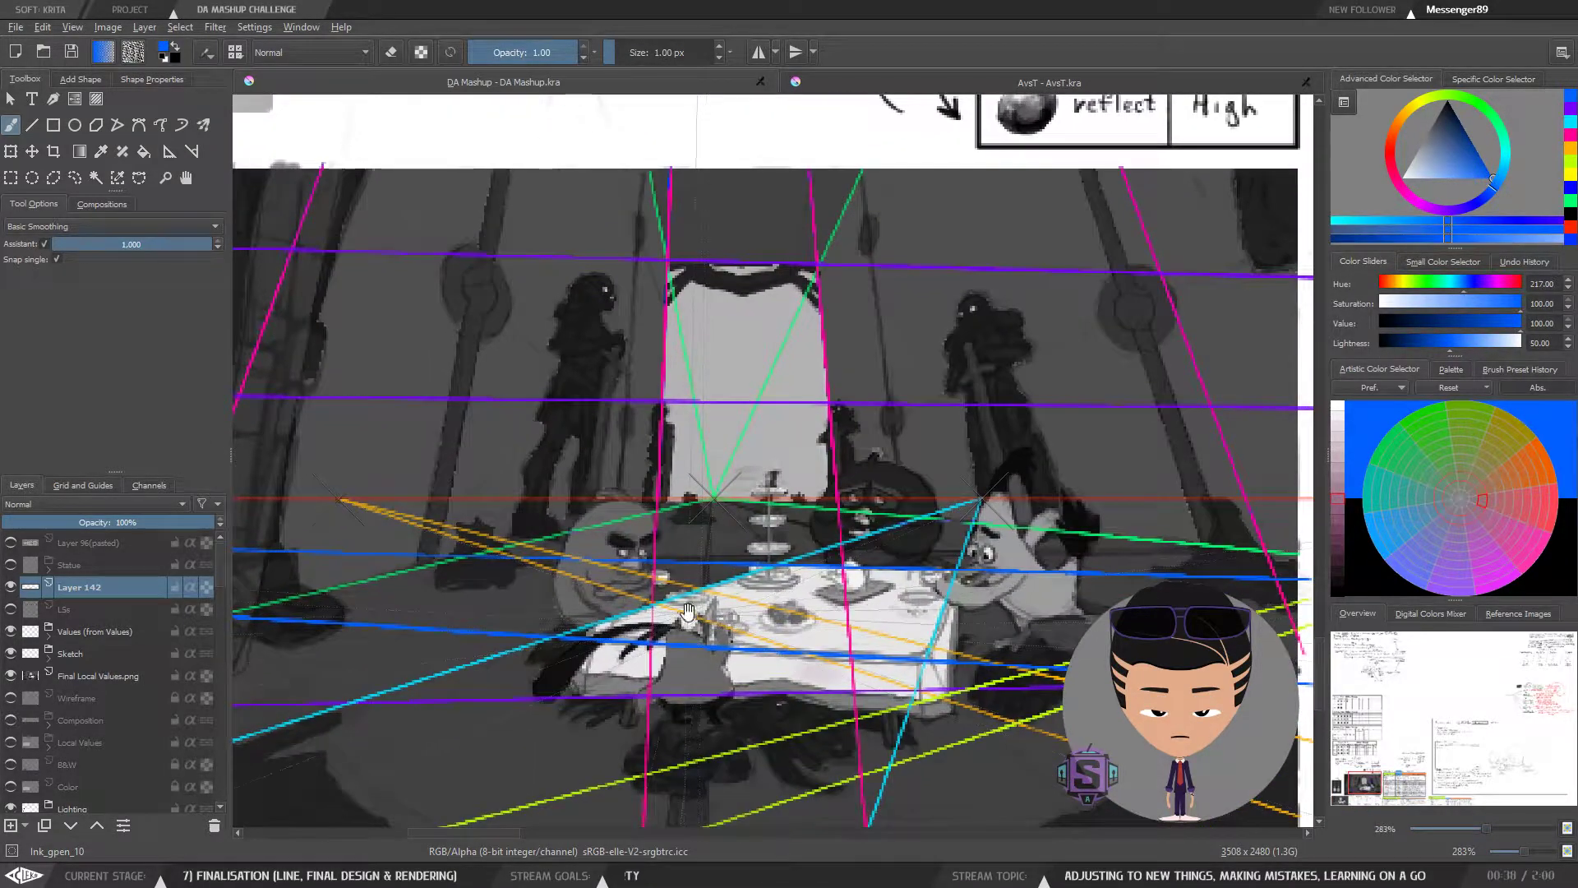
# Step: Compare the perspective guides over the painting with the surrounding notes sheet, from afar and up close
pyautogui.press('-')
pyautogui.press('-')
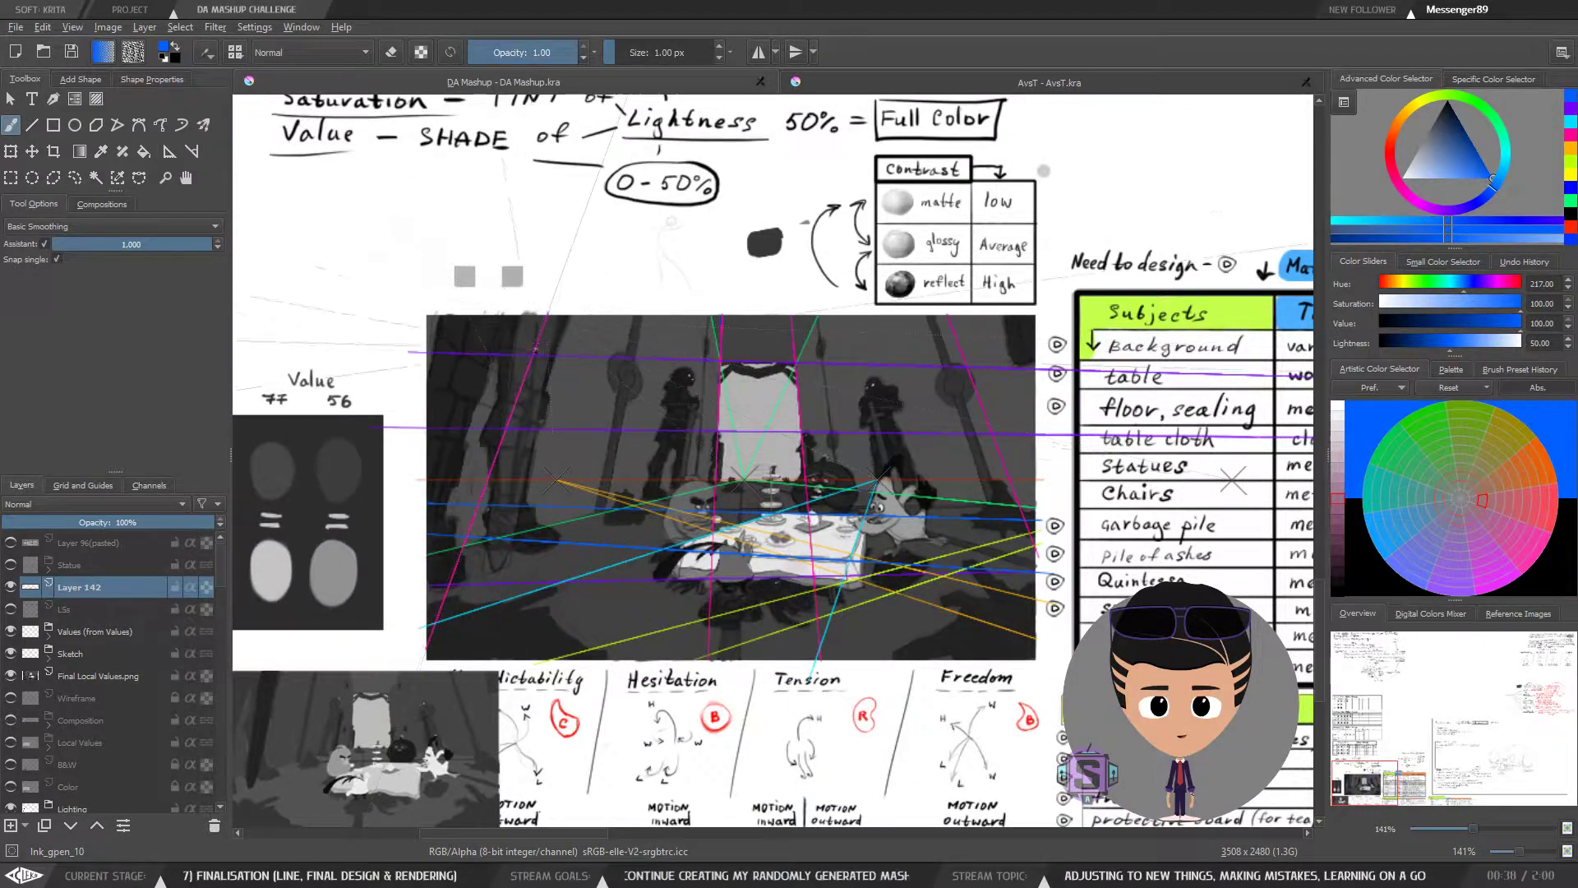
pyautogui.moveTo(602, 313); pyautogui.dragTo(548, 400)
pyautogui.scroll(1, 734, 212)
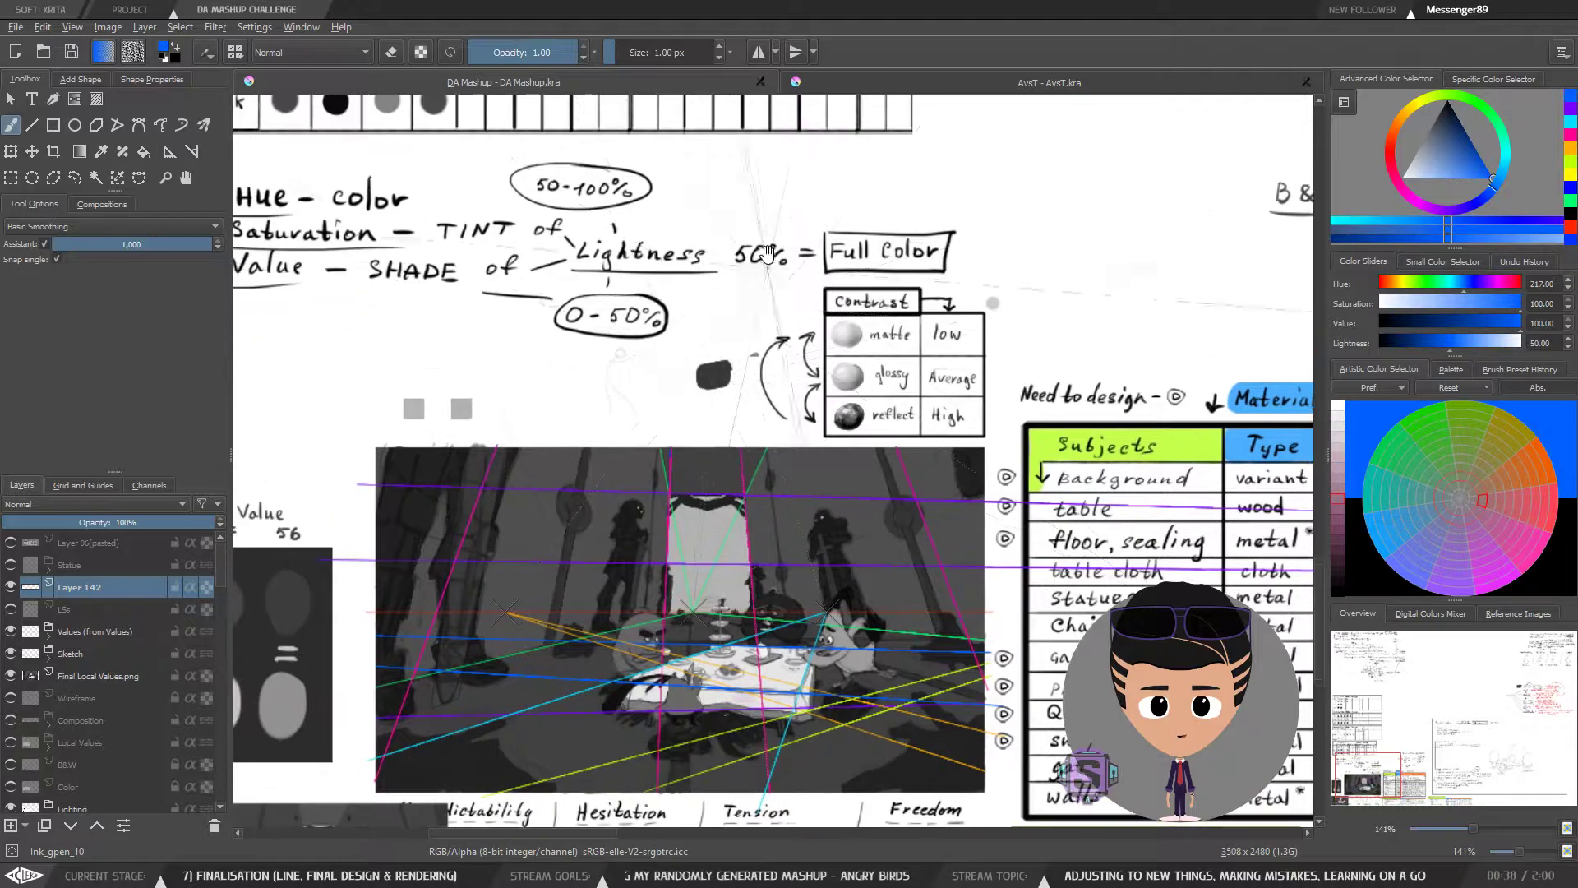
pyautogui.moveTo(717, 217); pyautogui.dragTo(766, 215)
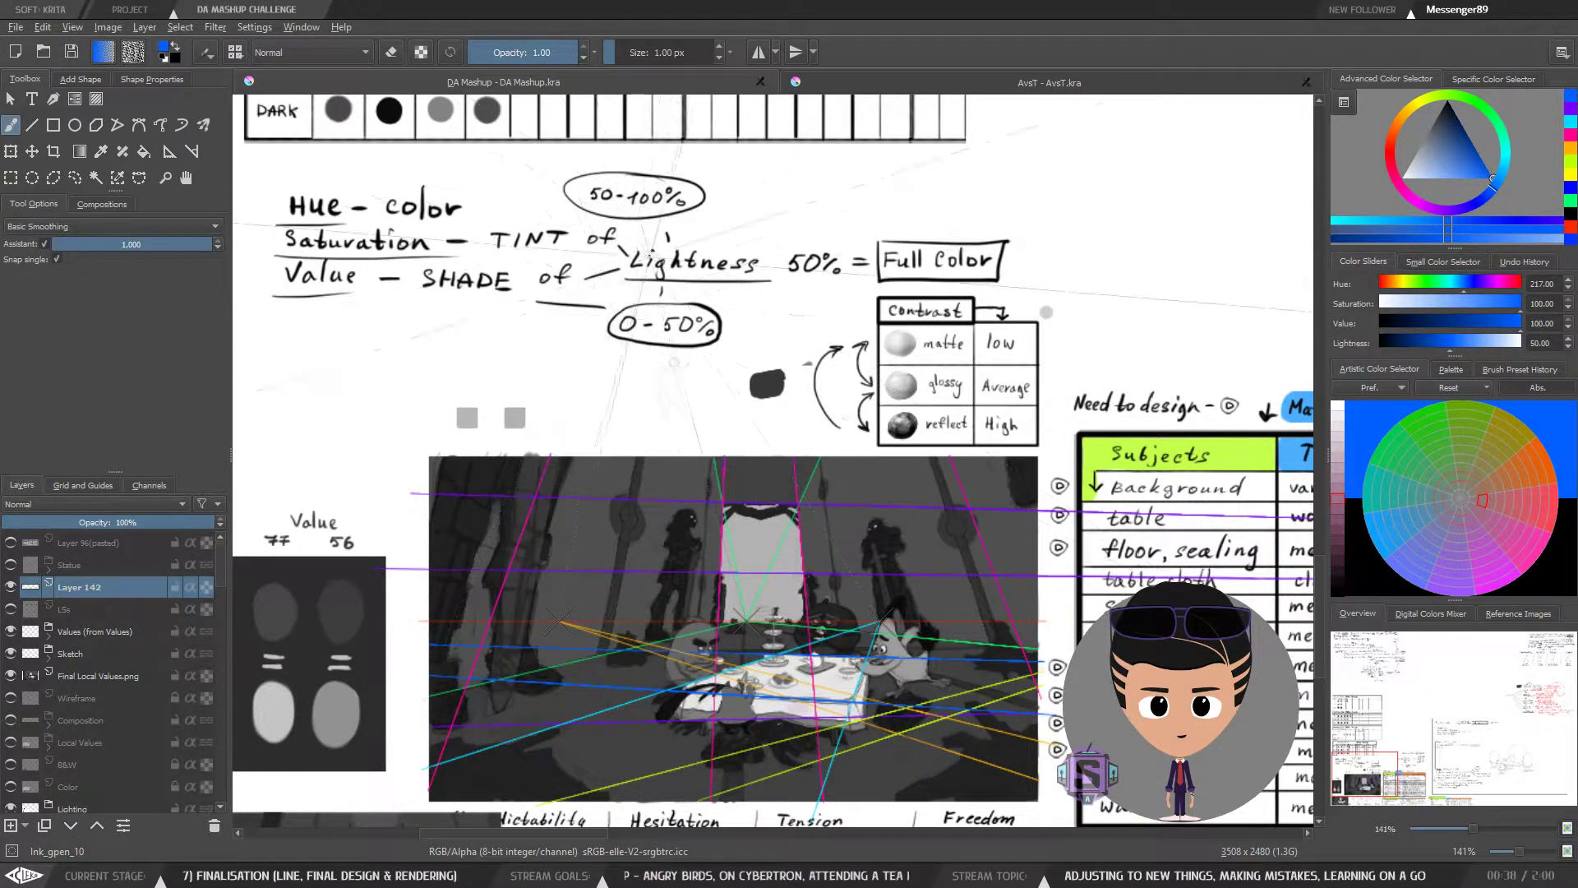
pyautogui.moveTo(634, 535); pyautogui.dragTo(650, 373)
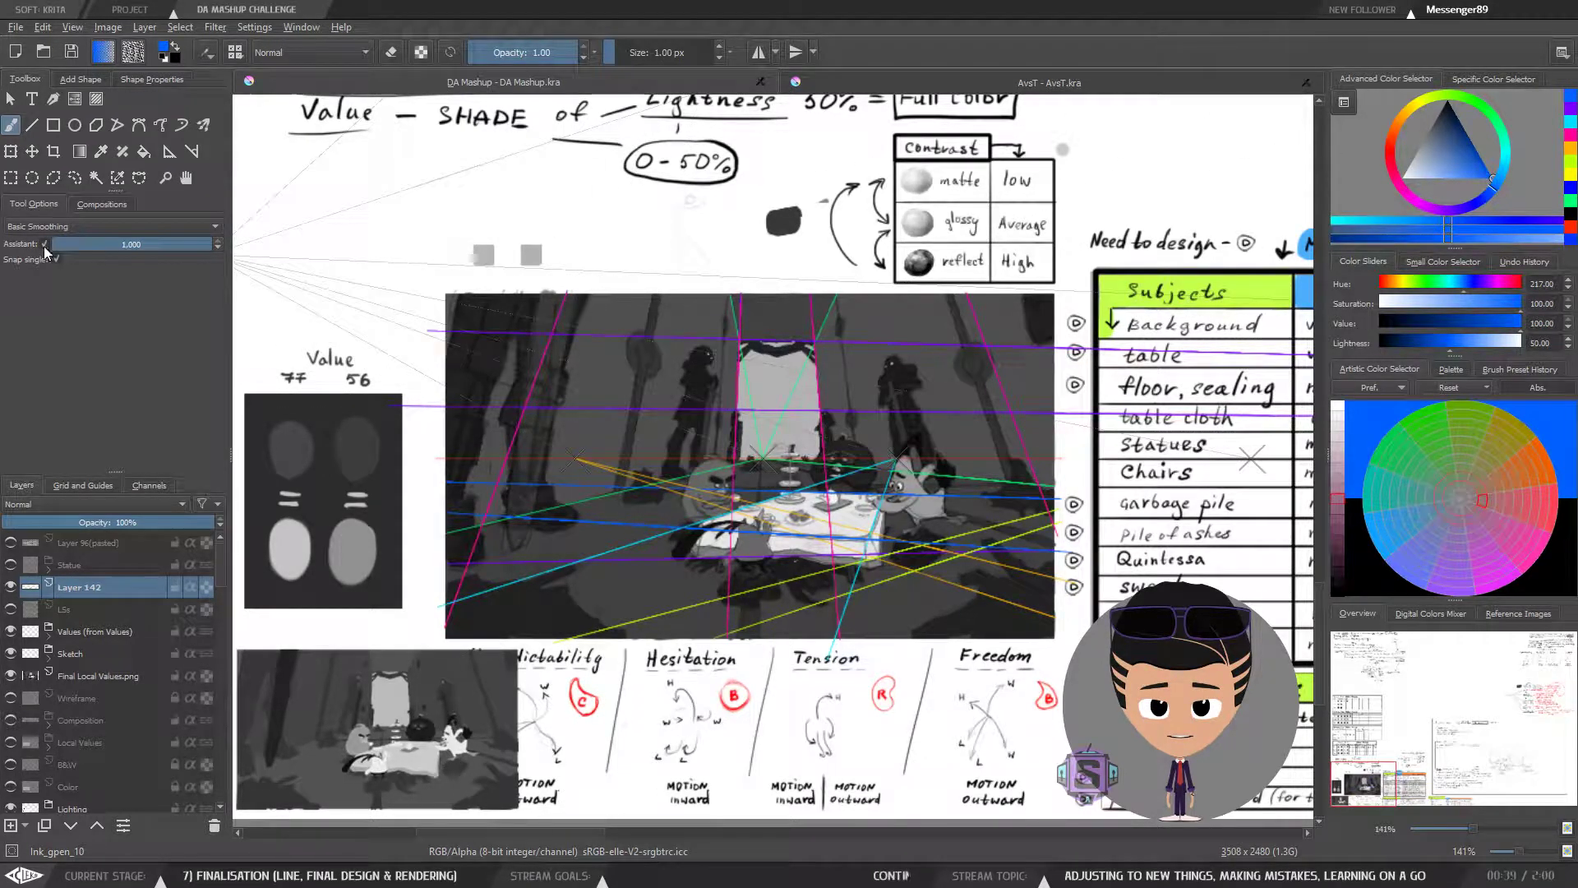
pyautogui.scroll(-2, 764, 473)
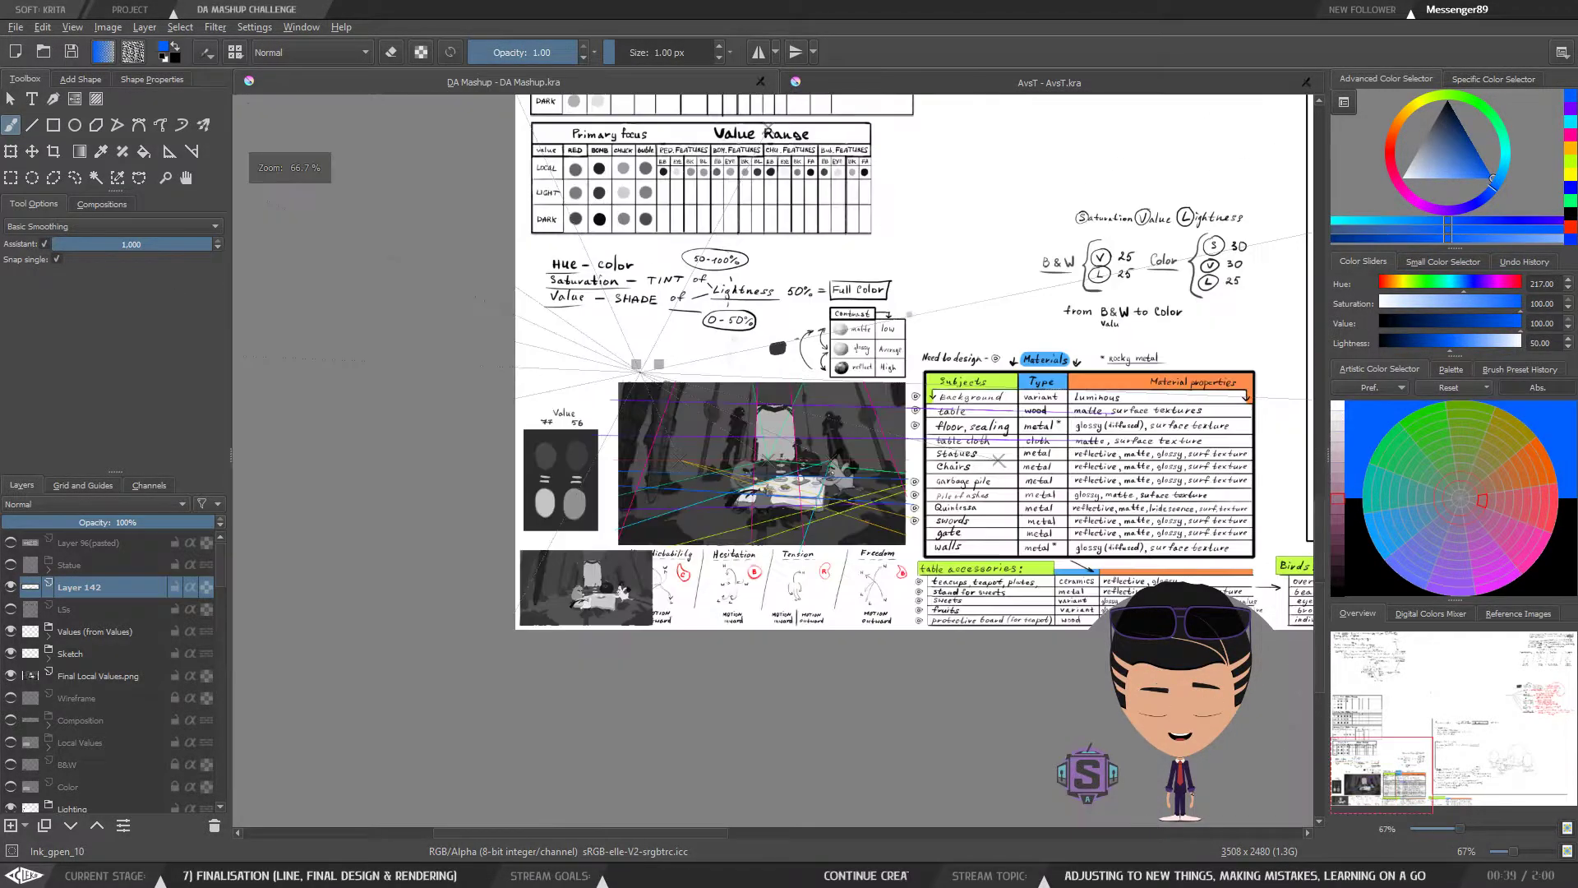
pyautogui.scroll(2, 764, 473)
pyautogui.moveTo(719, 488); pyautogui.dragTo(688, 494)
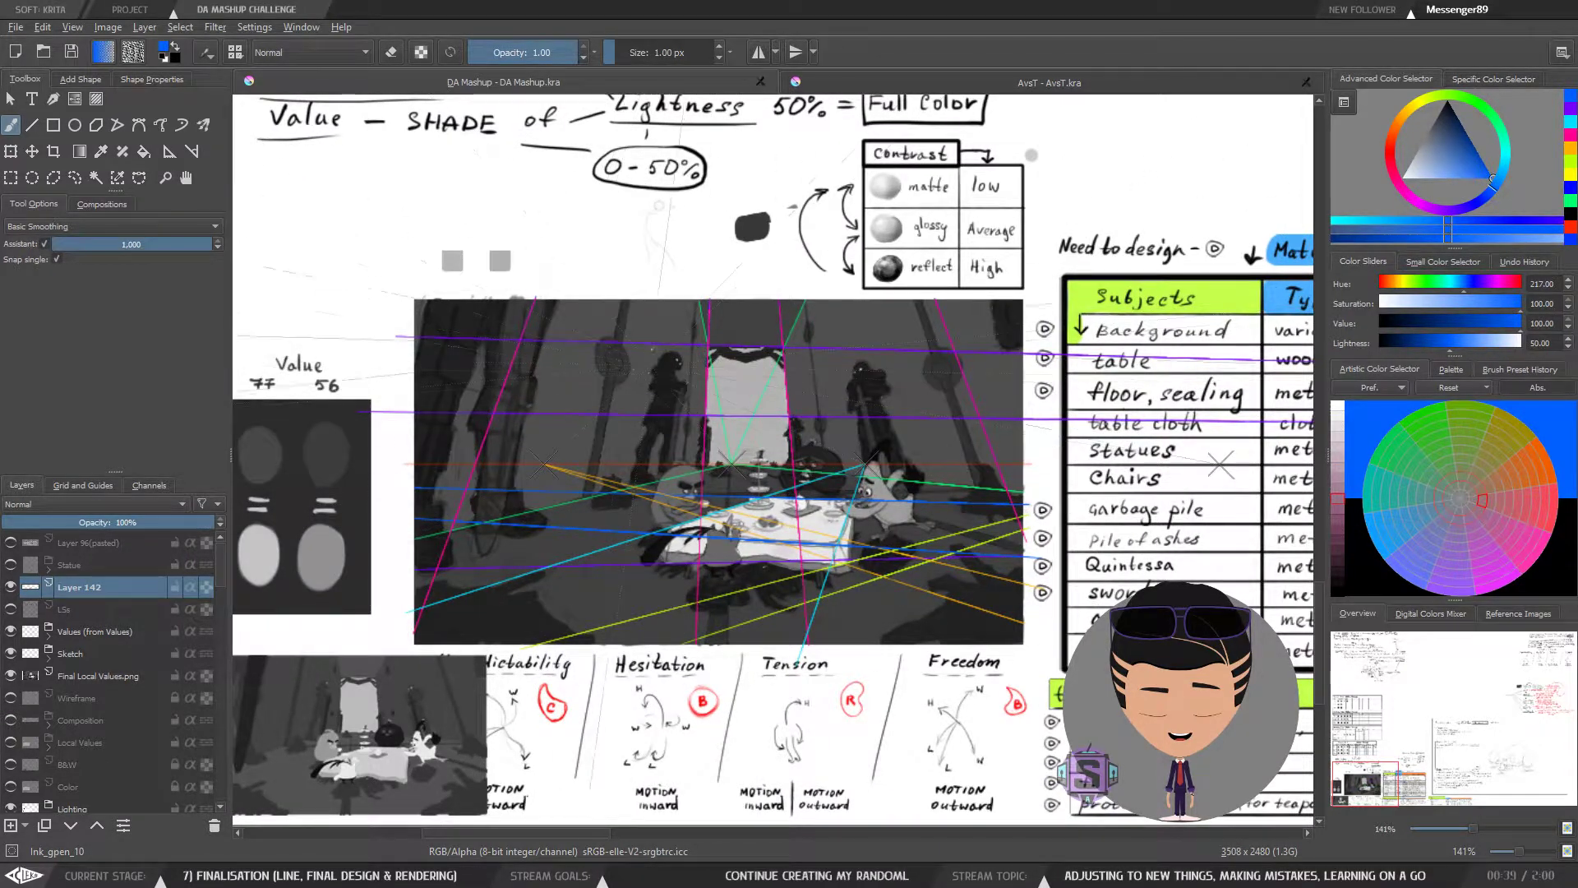
pyautogui.moveTo(649, 504); pyautogui.dragTo(620, 488)
pyautogui.scroll(2, 769, 463)
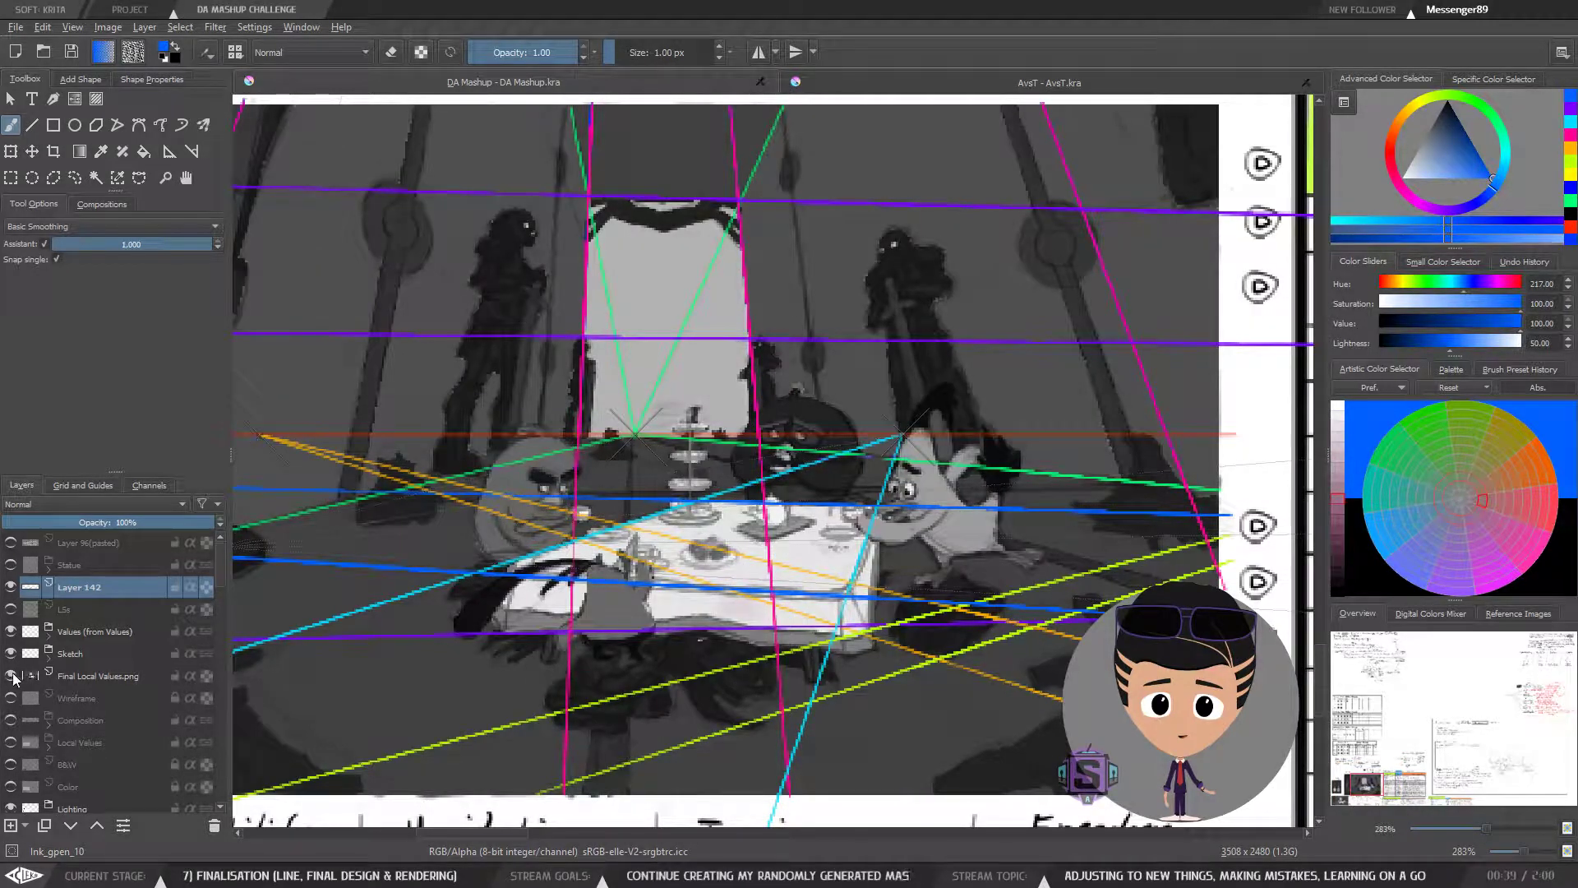
# Step: Hide the Final Local Values.png, Sketch, Values (from Values) and Lighting layers so the guides stand in the empty frame
pyautogui.click(11, 676)
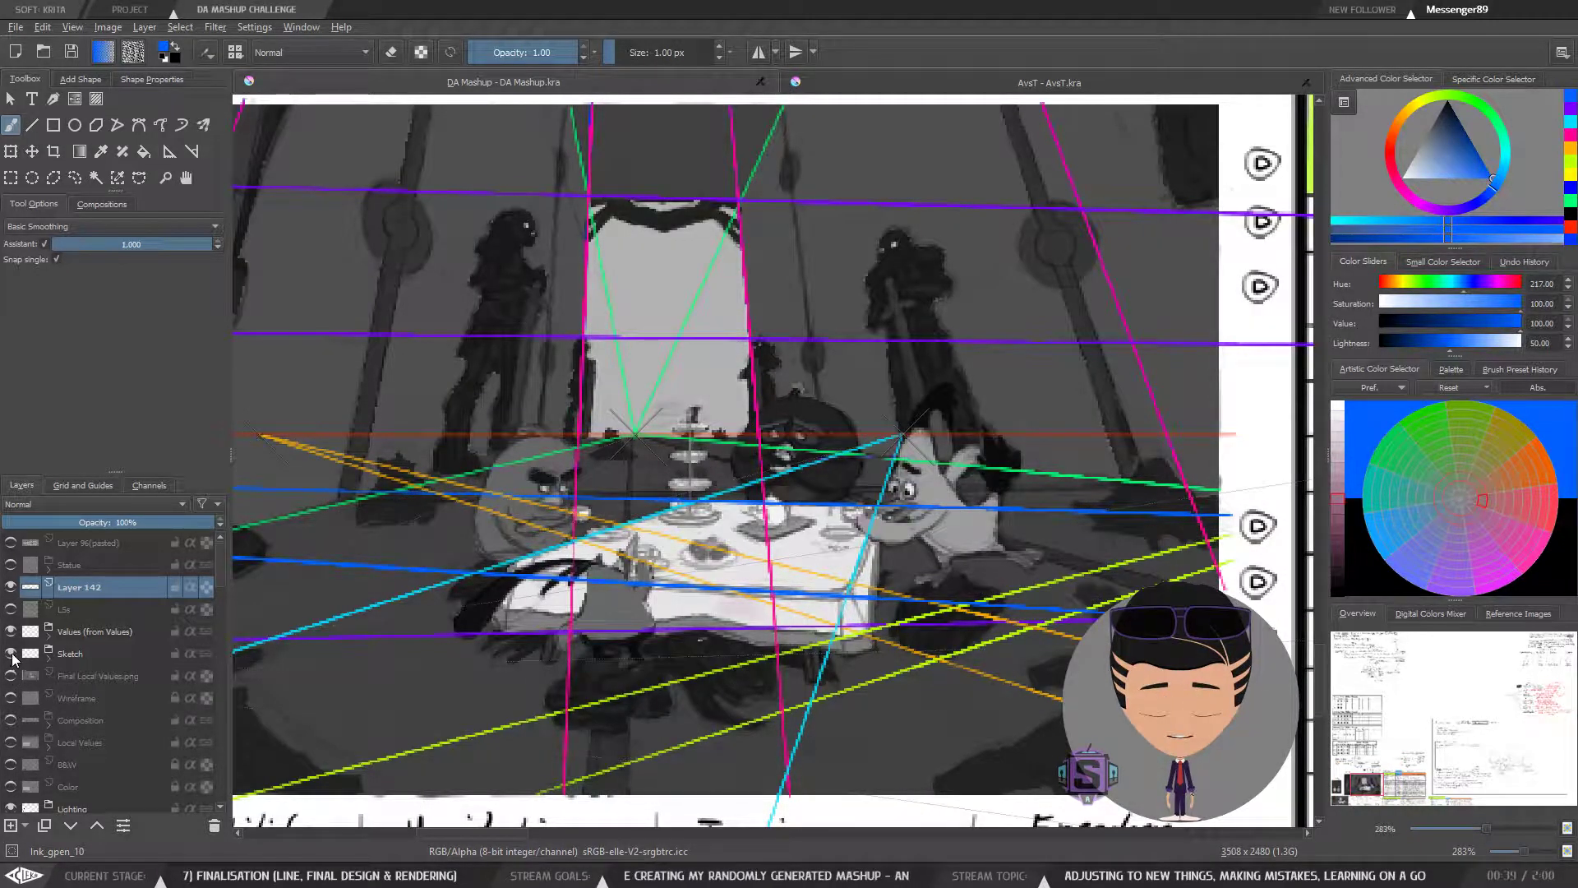
pyautogui.click(10, 654)
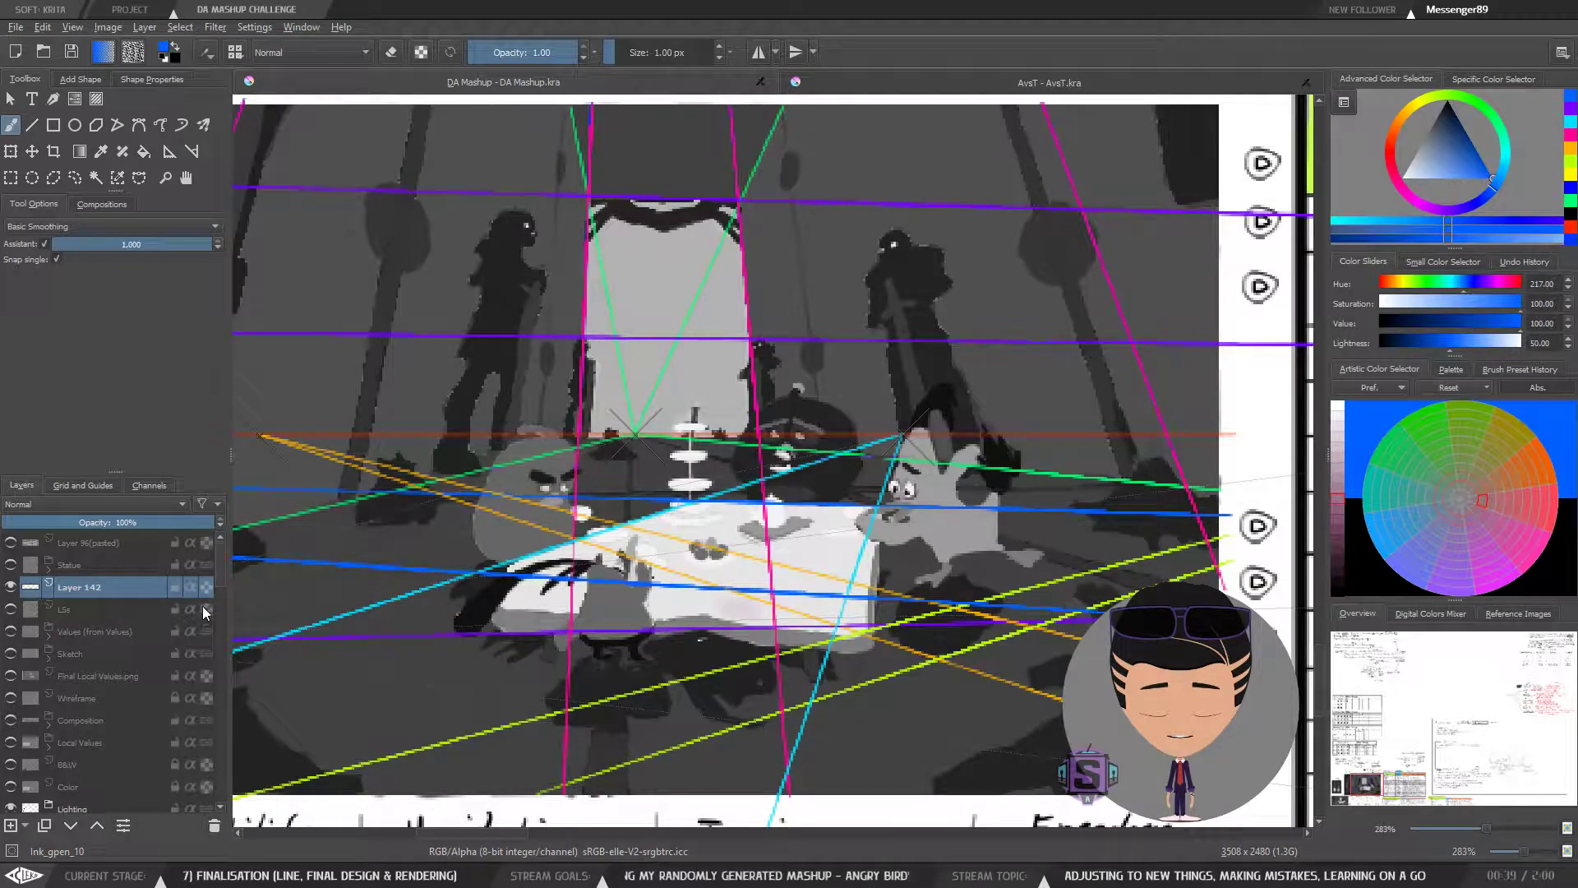
pyautogui.scroll(-3, 220, 579)
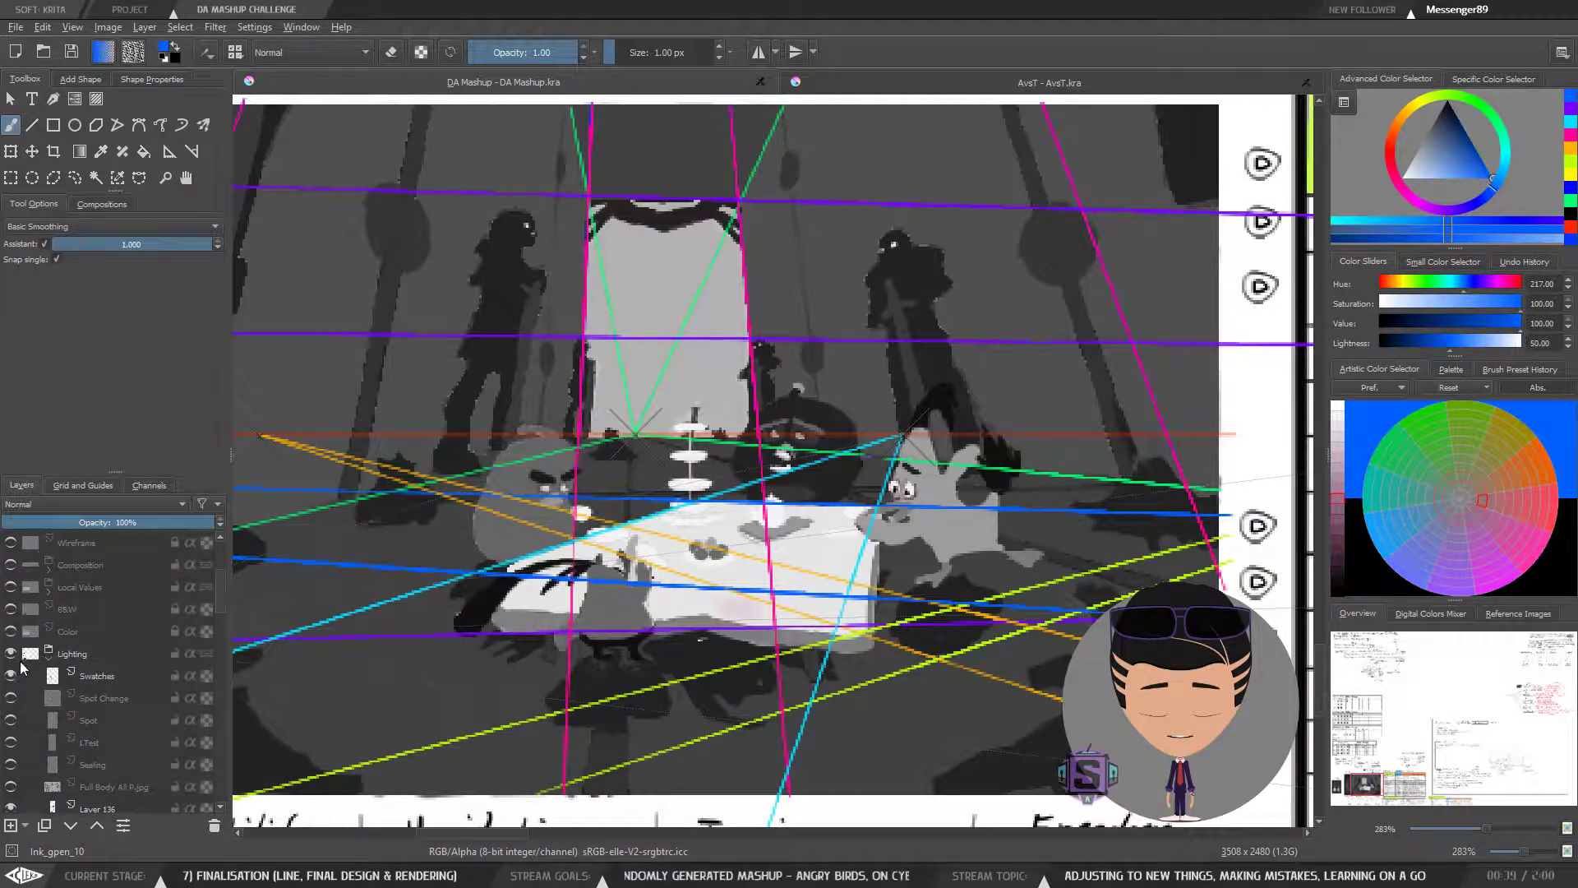
pyautogui.click(11, 653)
pyautogui.press('-')
pyautogui.press('-')
pyautogui.press('-')
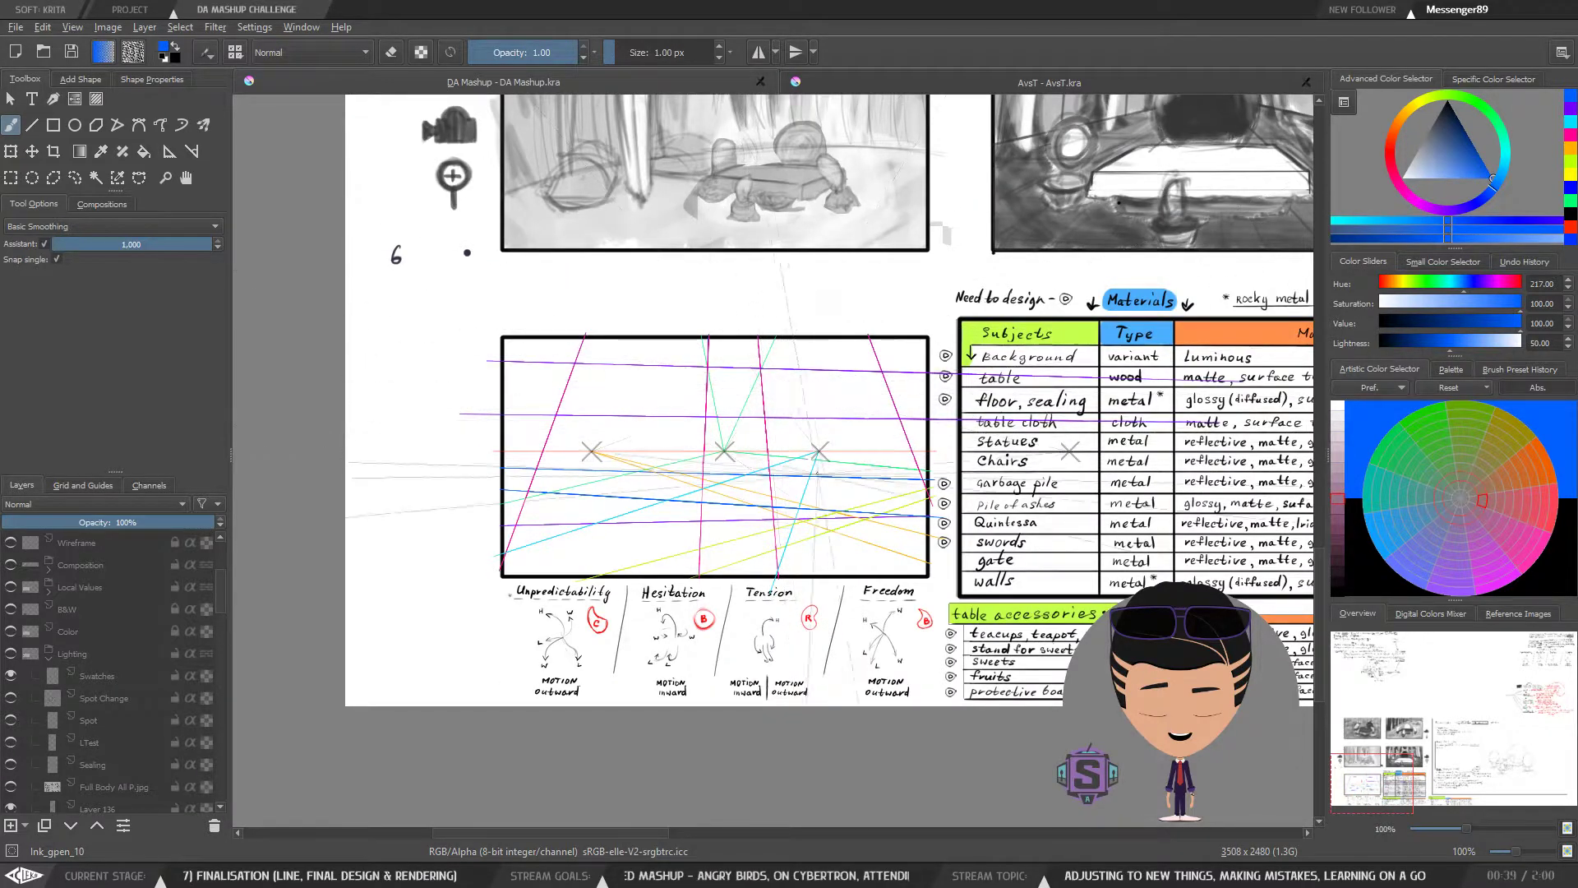
# Step: Examine the vanishing points and colored guides in the empty frame, including the areas beyond its edges
pyautogui.press('+')
pyautogui.press('+')
pyautogui.moveTo(770, 546)
pyautogui.mouseDown()
pyautogui.moveTo(893, 540)
pyautogui.moveTo(855, 516)
pyautogui.moveTo(867, 476)
pyautogui.mouseUp()
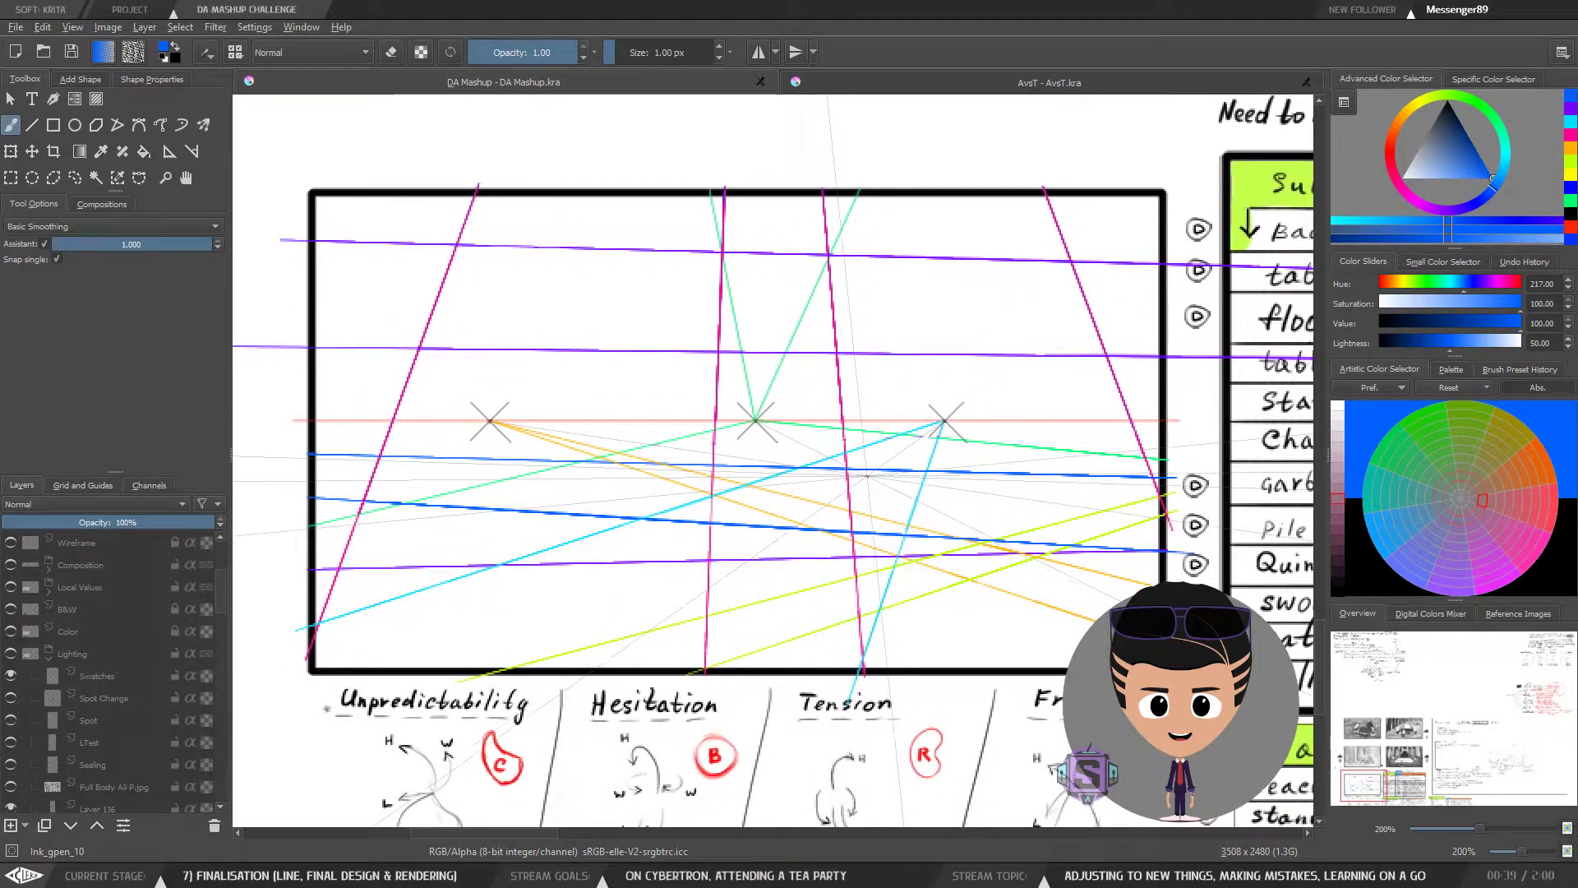
pyautogui.moveTo(1087, 491); pyautogui.dragTo(657, 478)
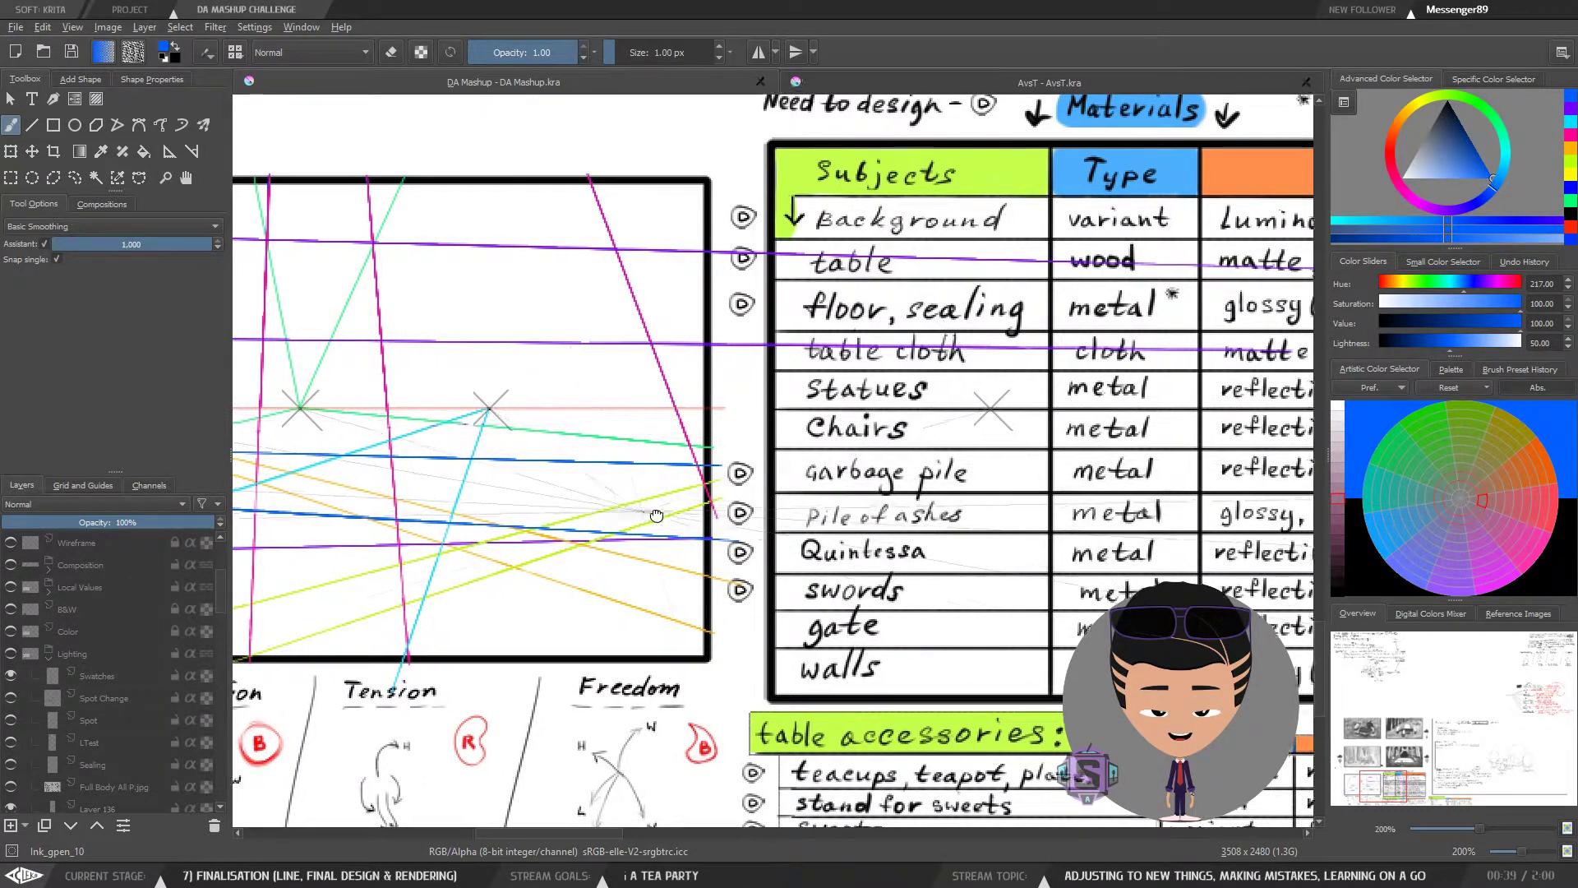
pyautogui.moveTo(655, 518); pyautogui.dragTo(803, 521)
pyautogui.moveTo(662, 426); pyautogui.dragTo(777, 423)
pyautogui.hotkey('ctrl', '+')
pyautogui.hotkey('ctrl', '+')
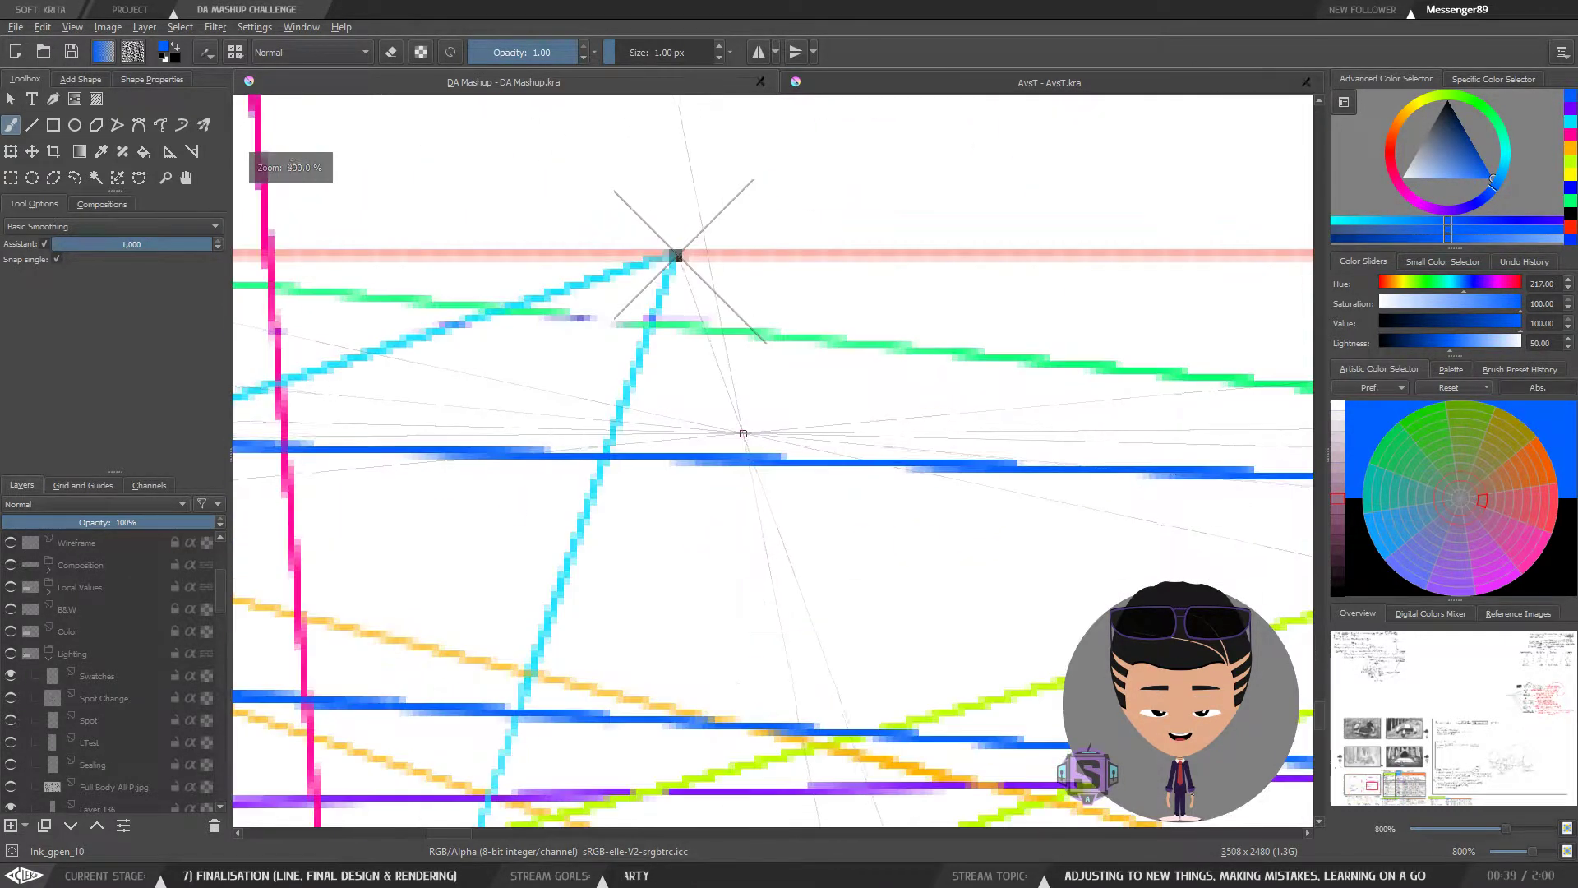
pyautogui.hotkey('ctrl', '-')
pyautogui.moveTo(614, 454); pyautogui.dragTo(1174, 439)
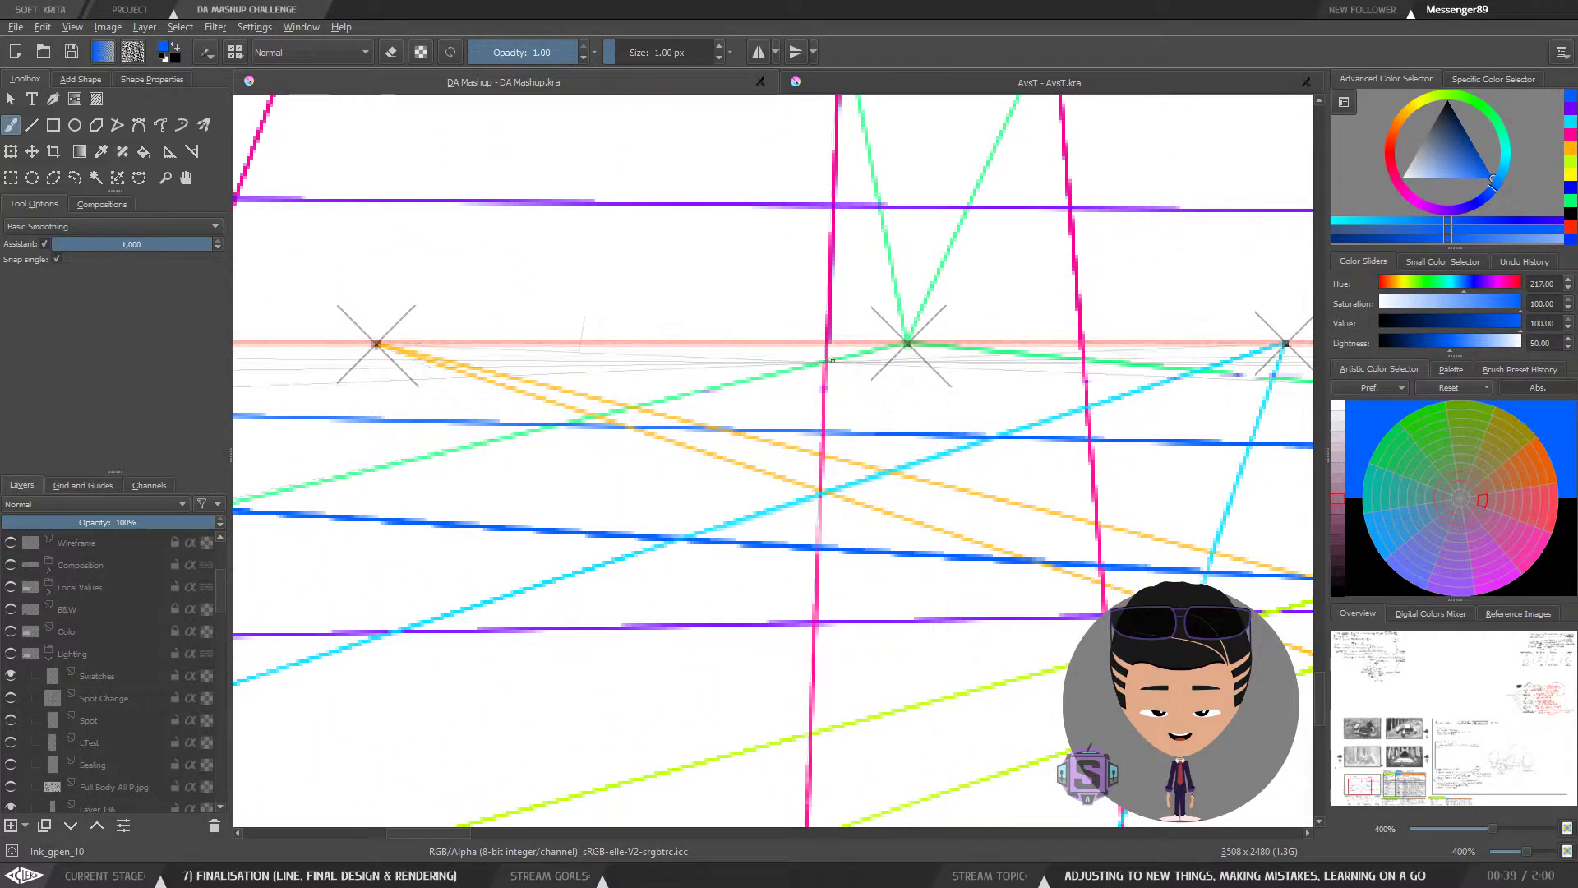
pyautogui.hotkey('ctrl', '-')
pyautogui.moveTo(941, 398); pyautogui.dragTo(797, 581)
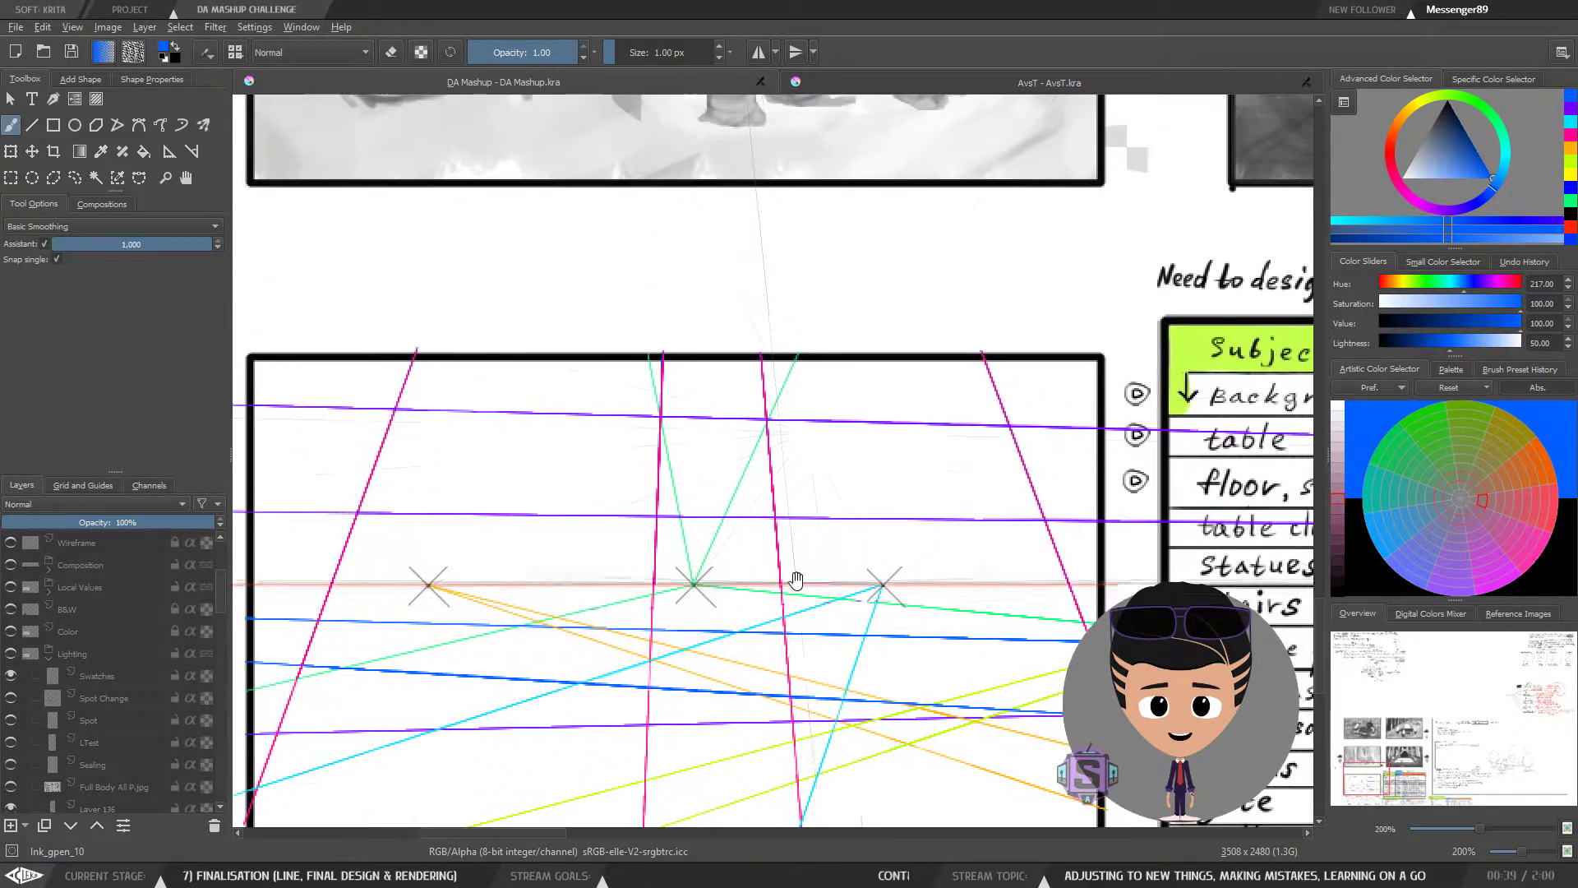
pyautogui.hotkey('ctrl', '-')
pyautogui.moveTo(600, 510); pyautogui.dragTo(522, 675)
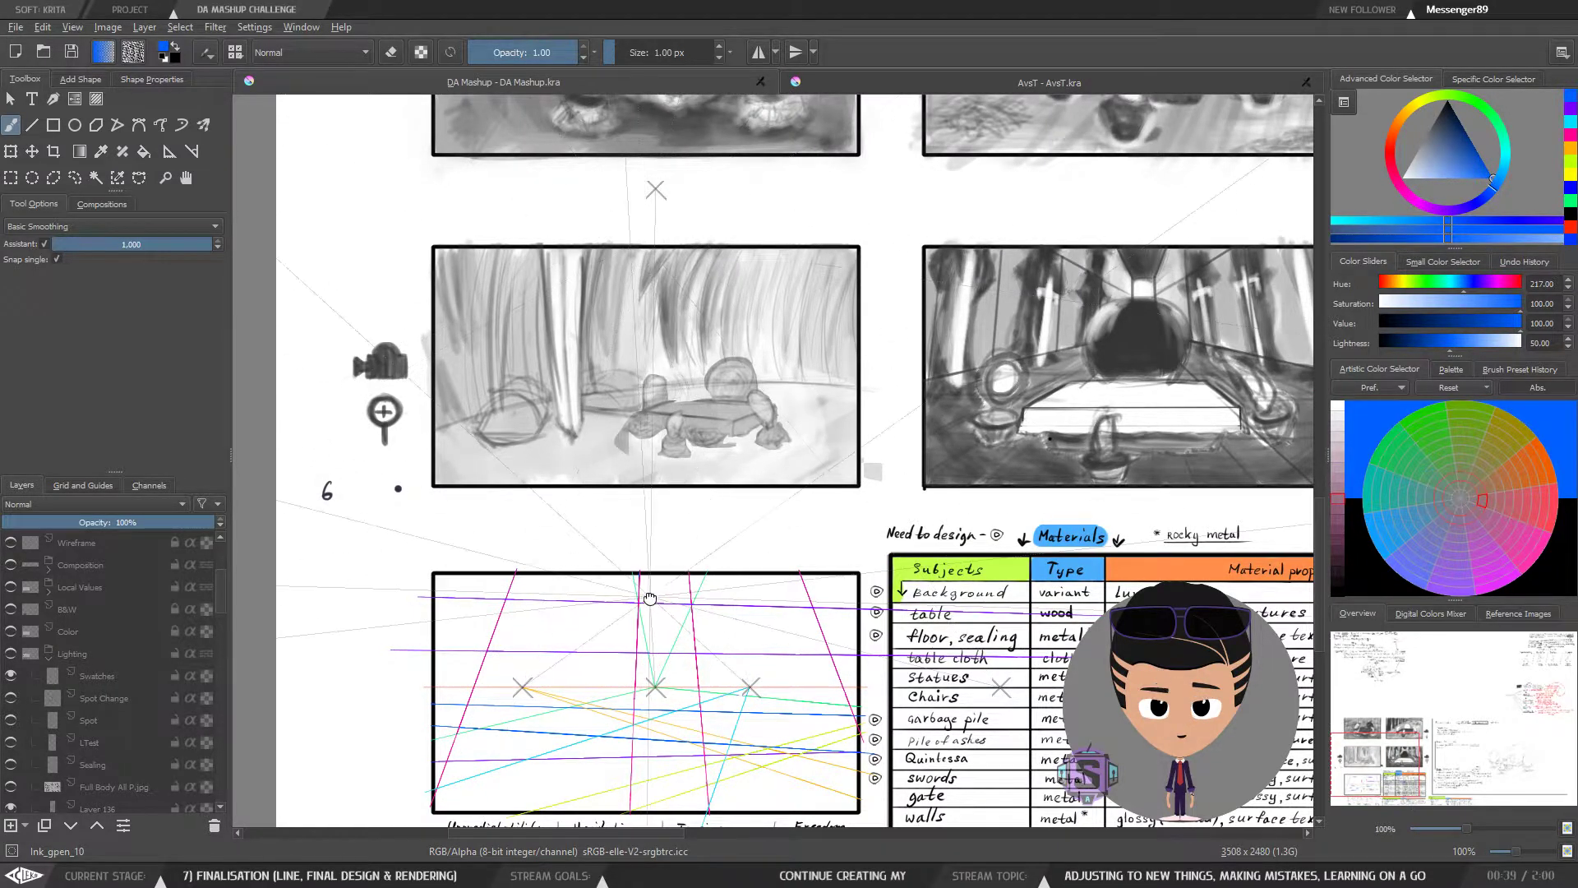
pyautogui.moveTo(652, 596); pyautogui.dragTo(721, 404)
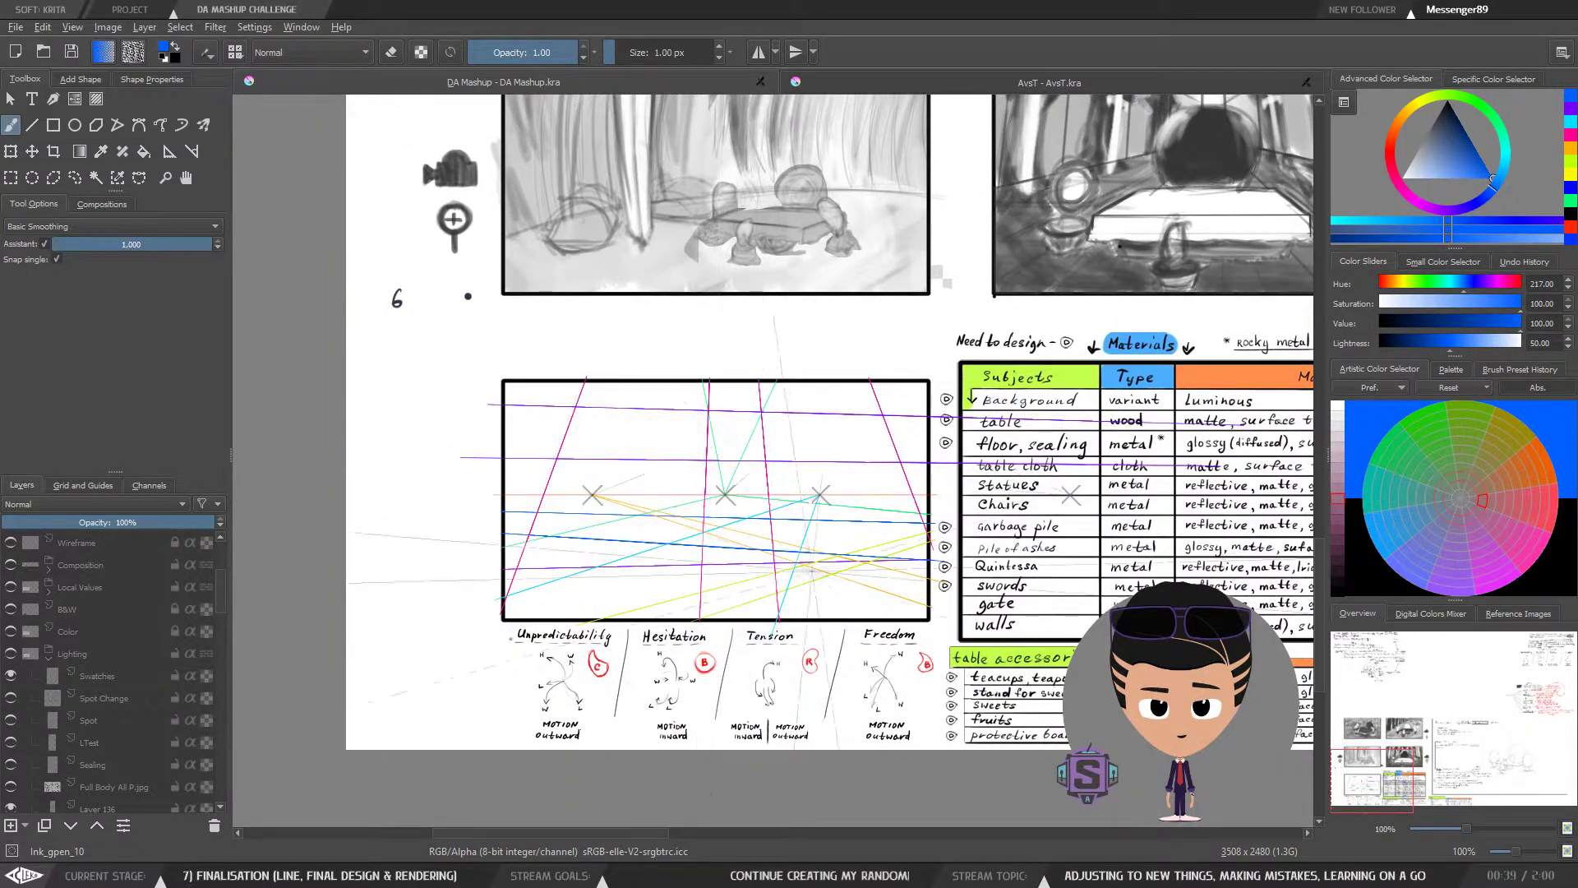
pyautogui.scroll(5, 688, 469)
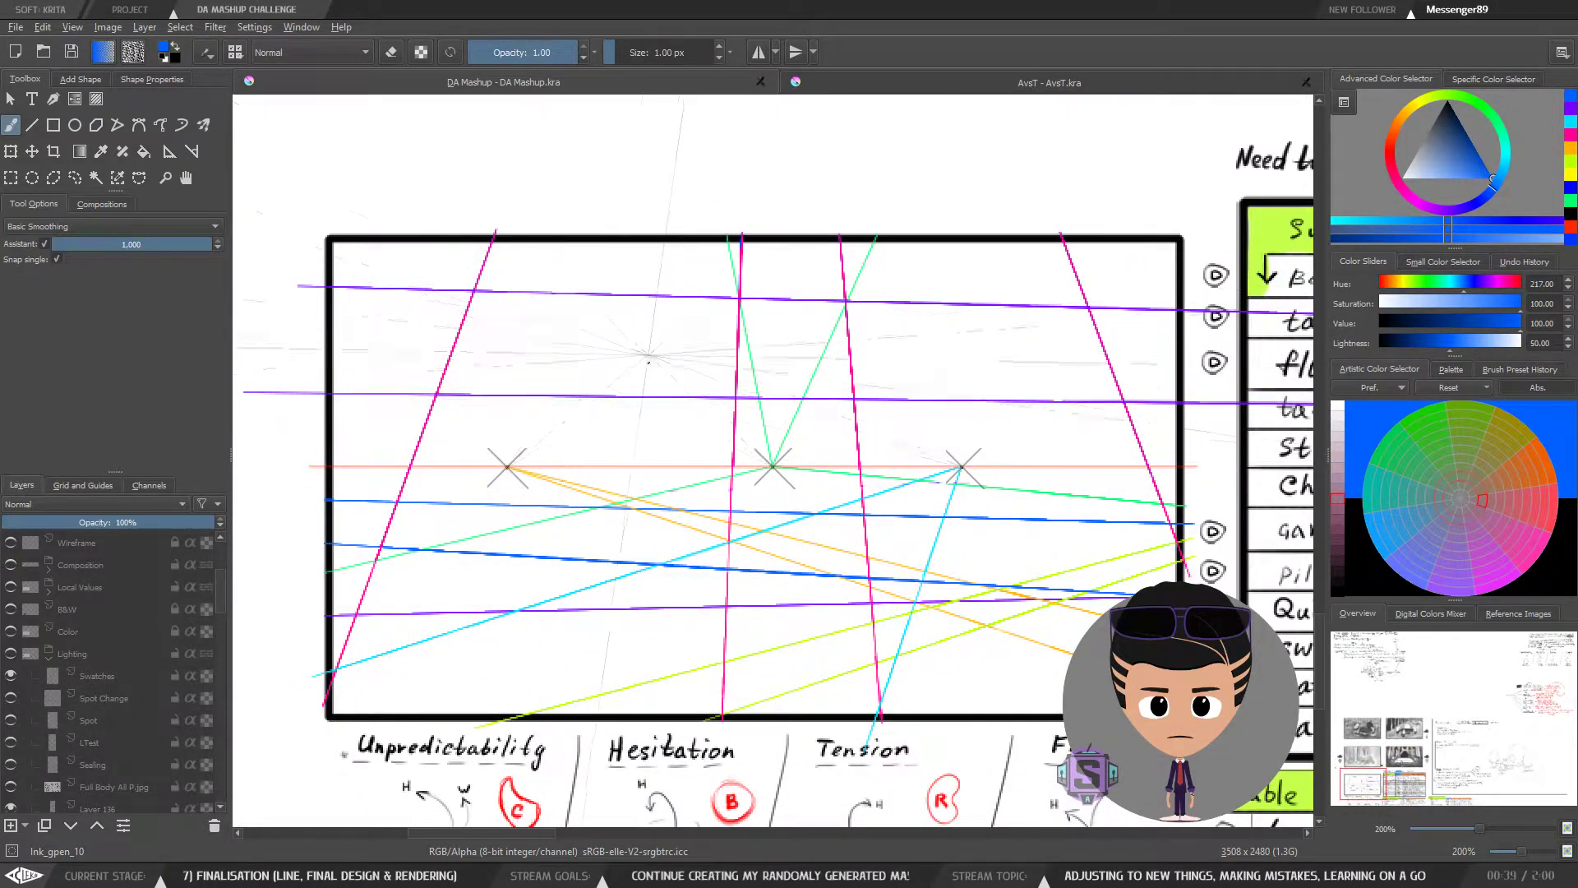
# Step: Turn off brush snapping to assistants and try a 7 px blue dot in the upper part of the frame
pyautogui.click(45, 244)
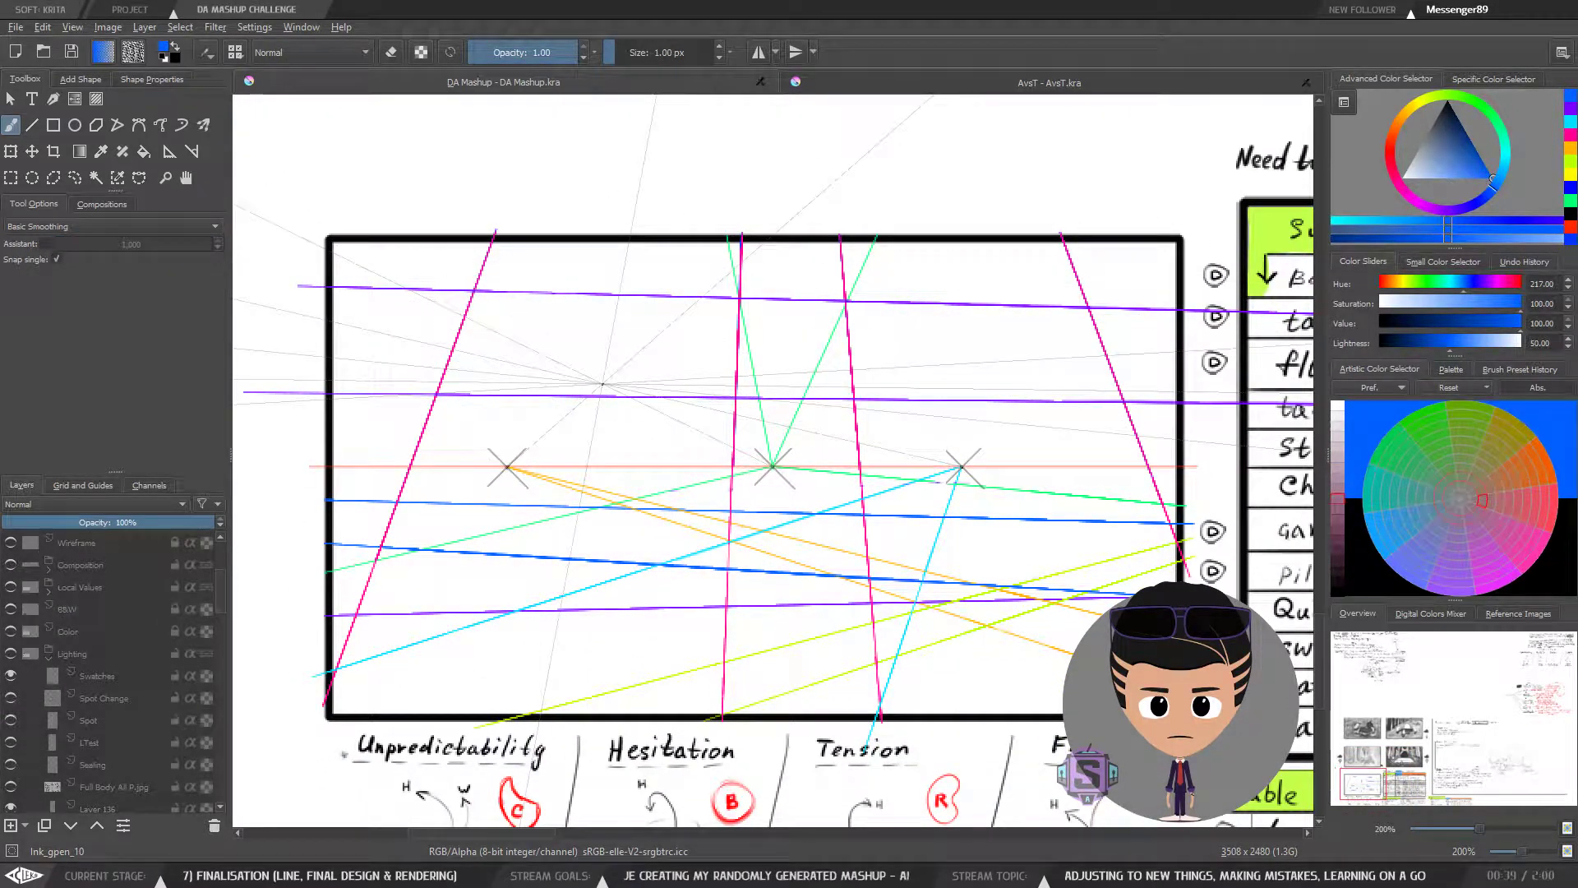
pyautogui.moveTo(592, 377); pyautogui.dragTo(686, 394)
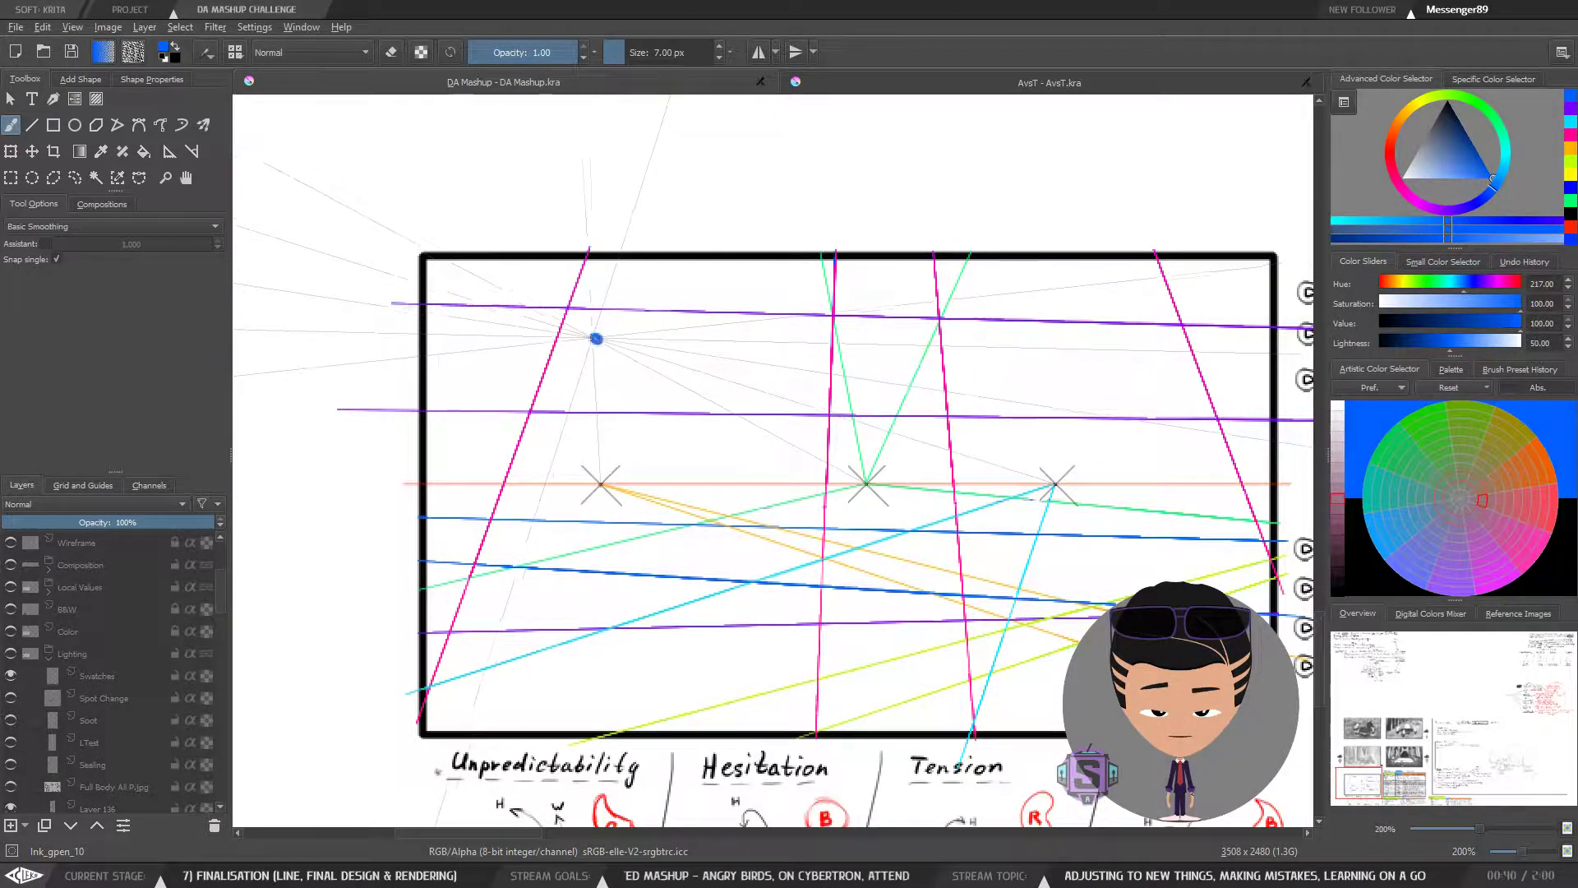
pyautogui.hotkey('ctrl', 'z')
# Step: Enlarge the brush to 9 px and test a small blue mark between the two upper purple guides
pyautogui.press('+')
pyautogui.press('+')
pyautogui.press('-')
pyautogui.press('-')
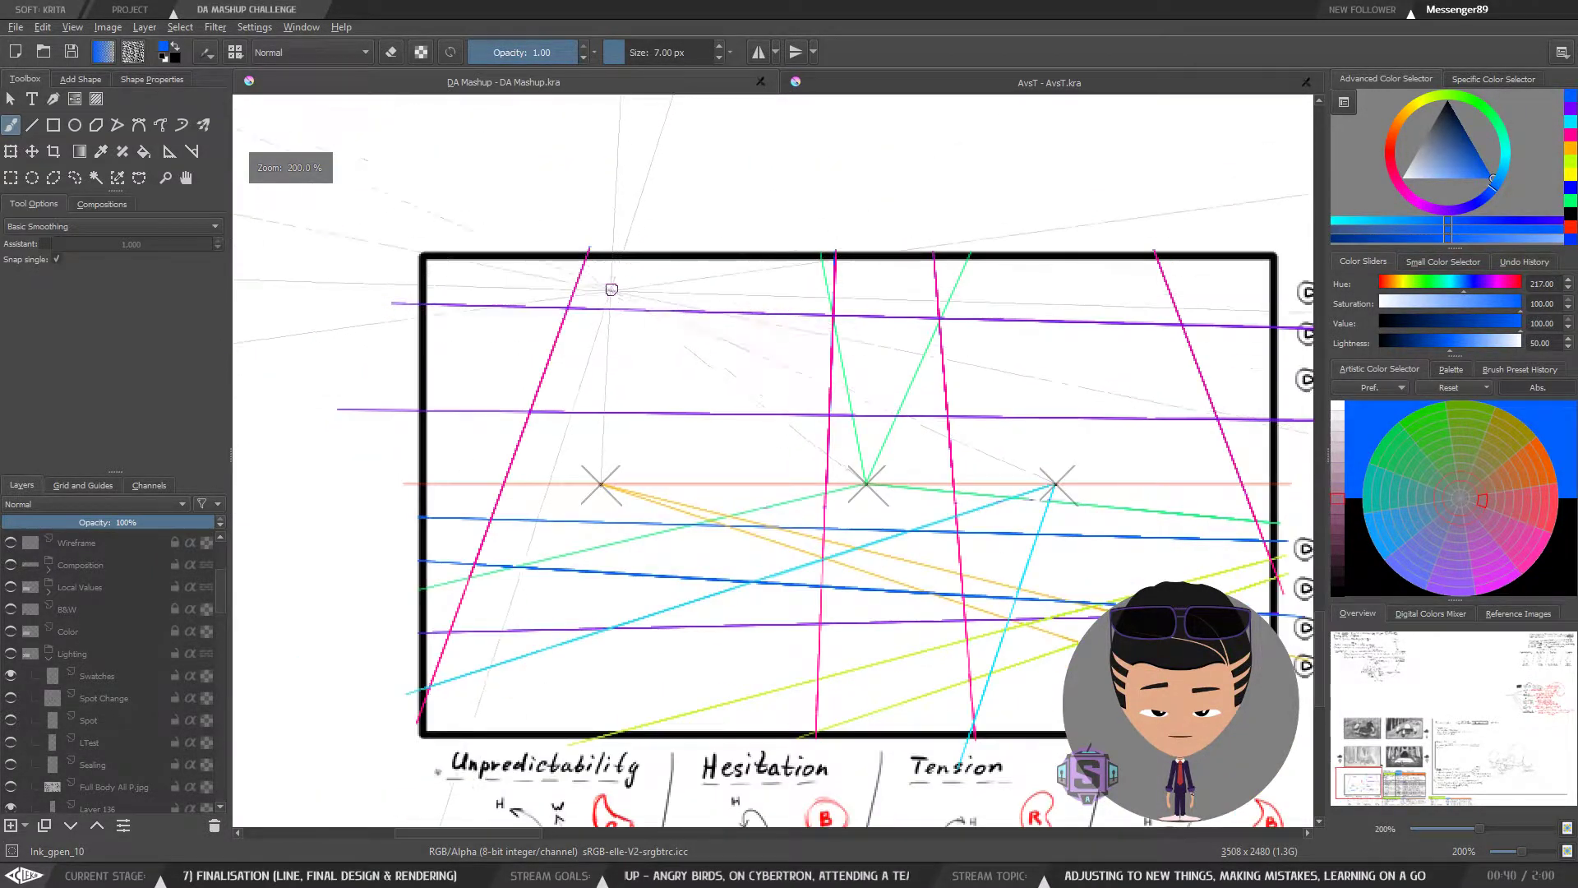
pyautogui.press('+')
pyautogui.press('+')
pyautogui.moveTo(575, 305); pyautogui.dragTo(673, 391)
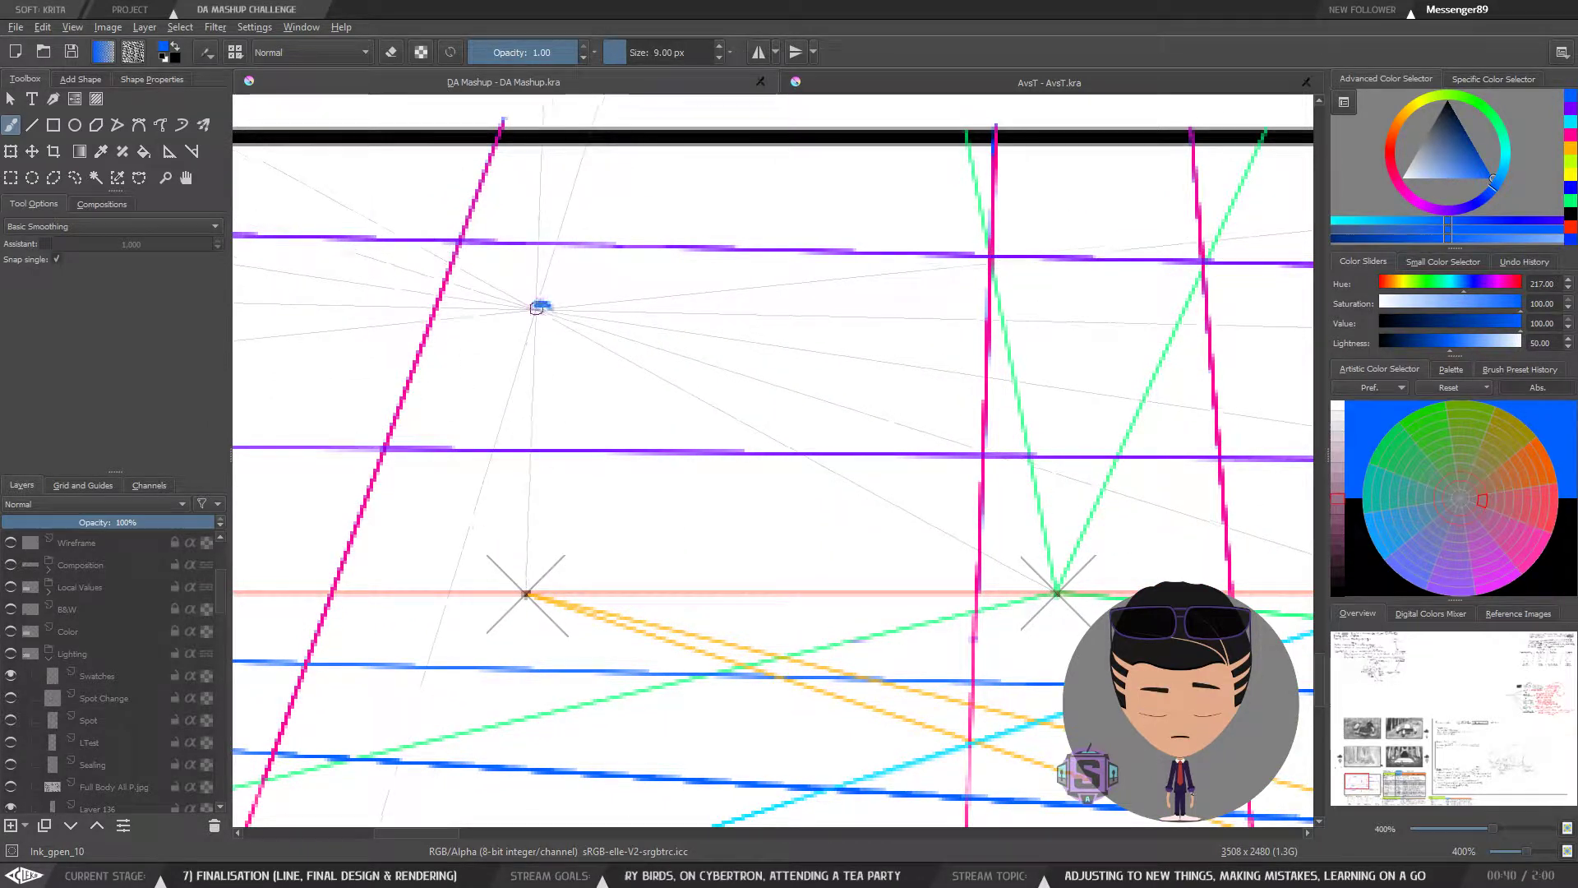
pyautogui.hotkey('ctrl', 'z')
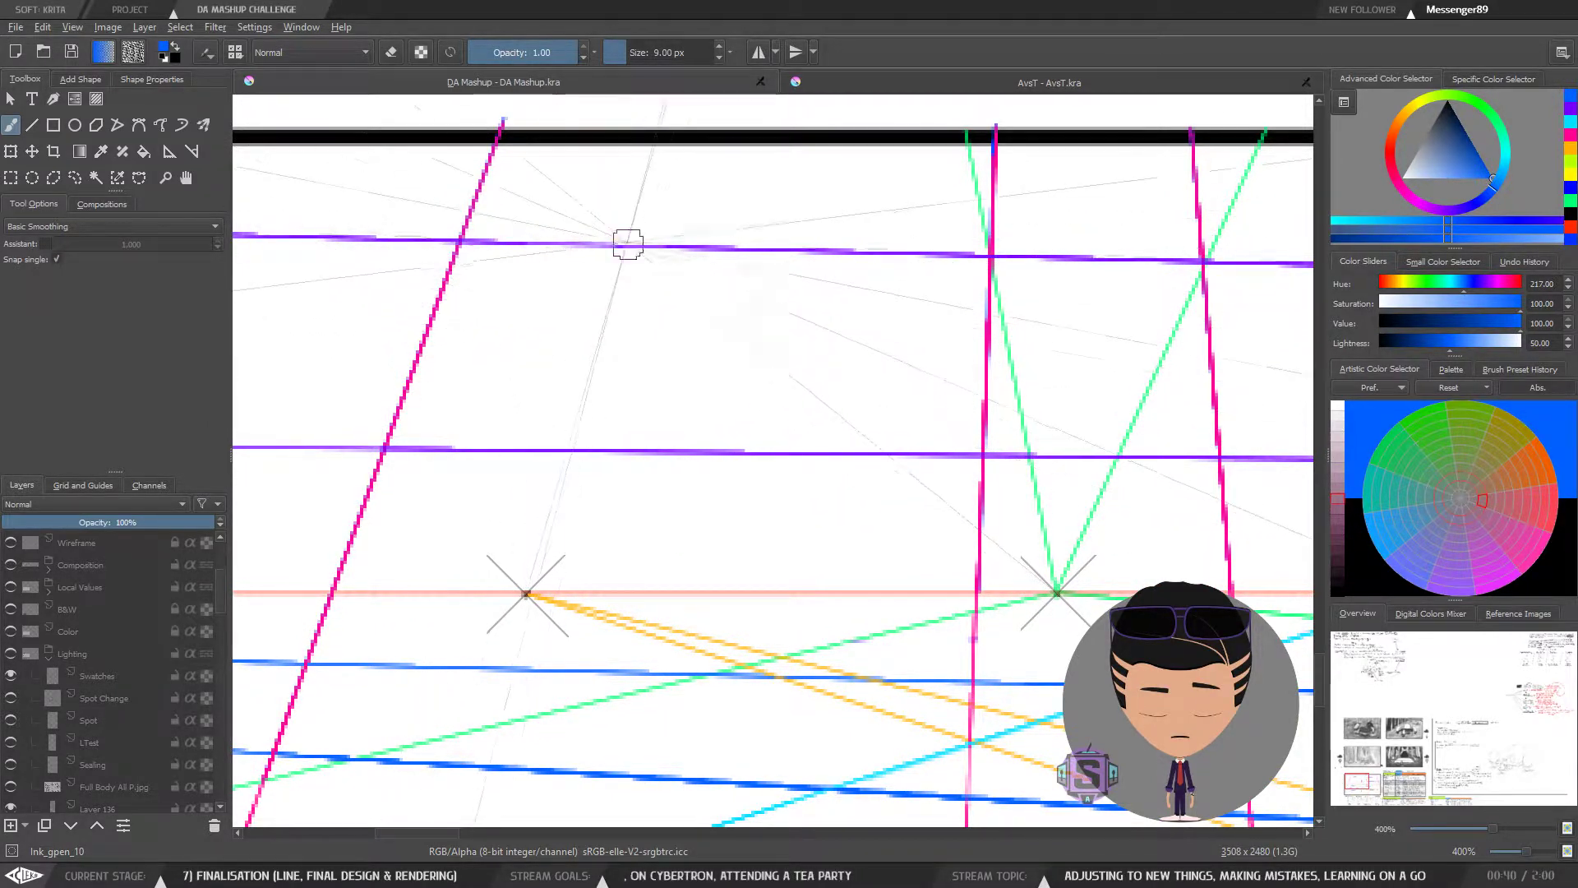
# Step: Try a round 9 px blue dot above the orange vanishing point
pyautogui.press('-')
pyautogui.press('-')
pyautogui.press('+')
pyautogui.press('+')
pyautogui.moveTo(629, 375); pyautogui.dragTo(535, 395)
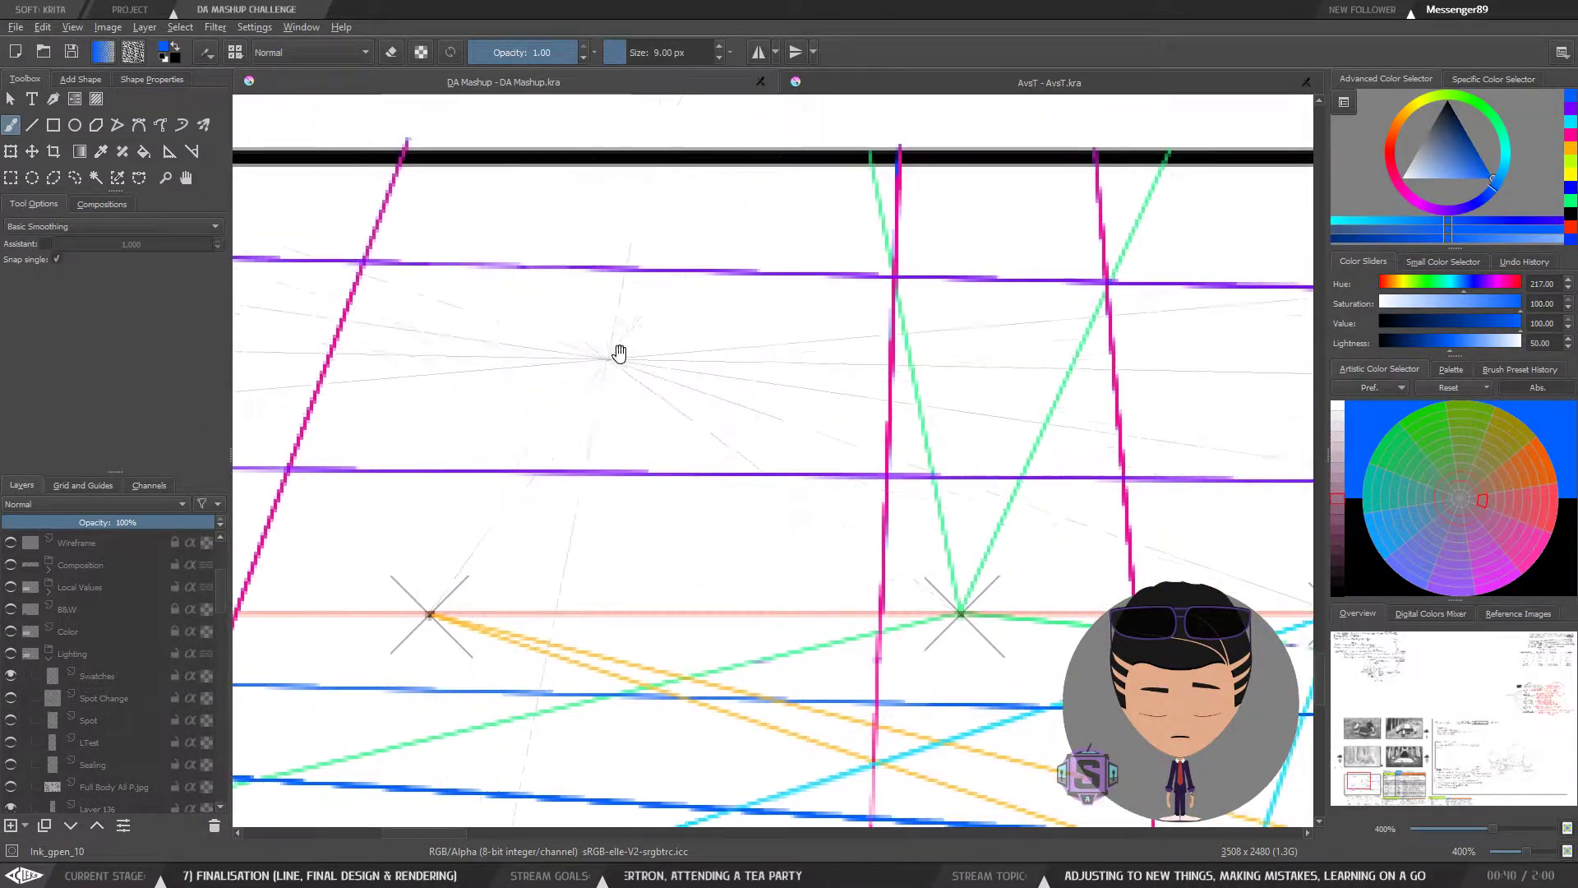
pyautogui.moveTo(664, 402); pyautogui.dragTo(724, 398)
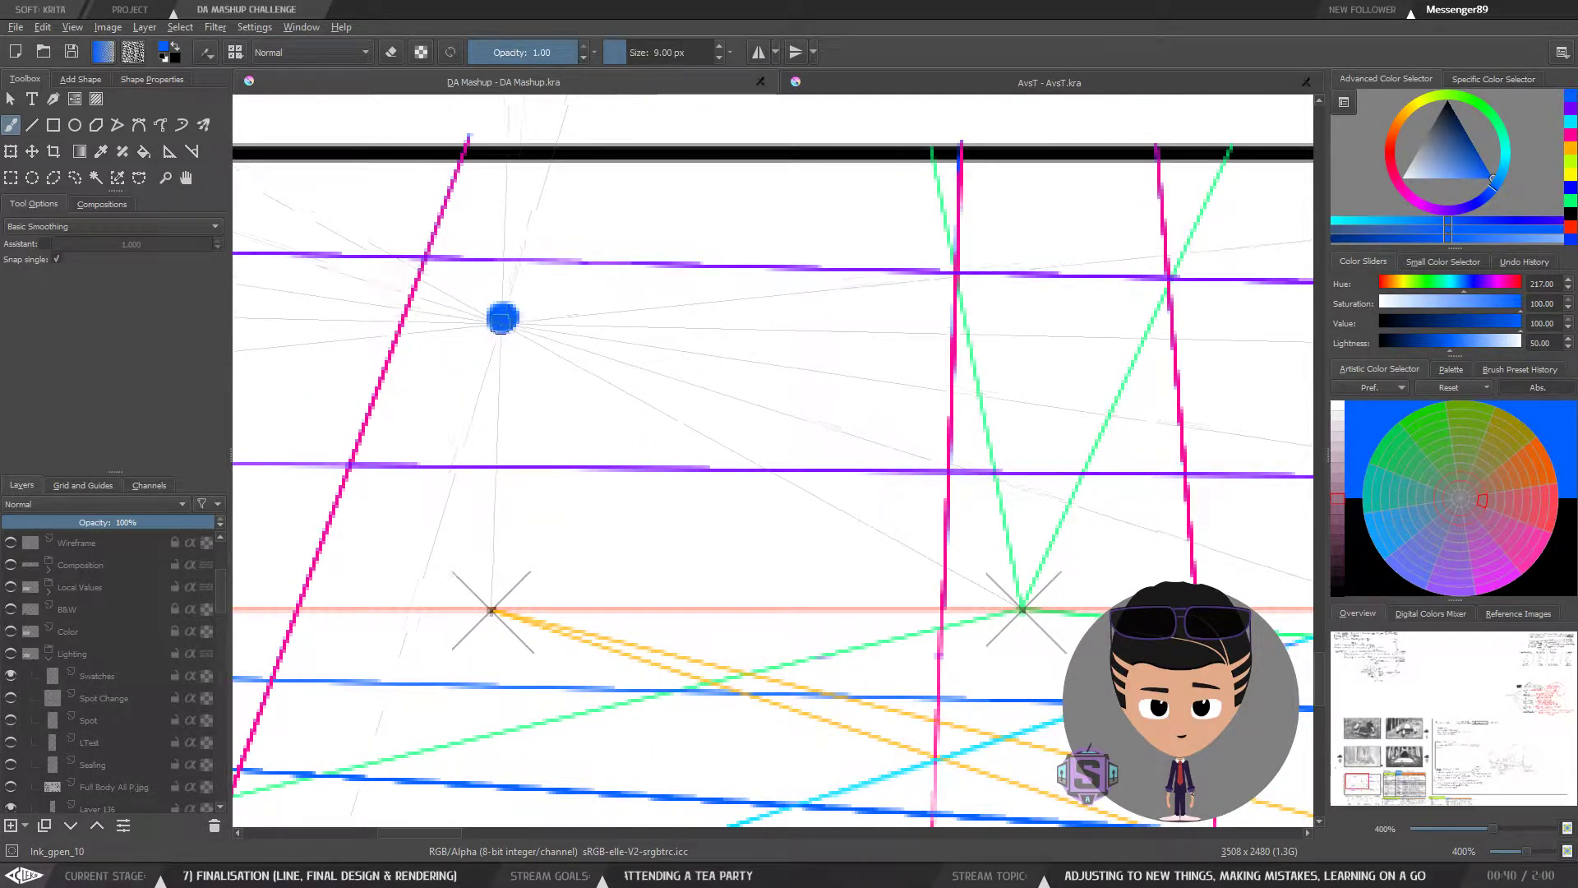
pyautogui.press('-')
pyautogui.press('-')
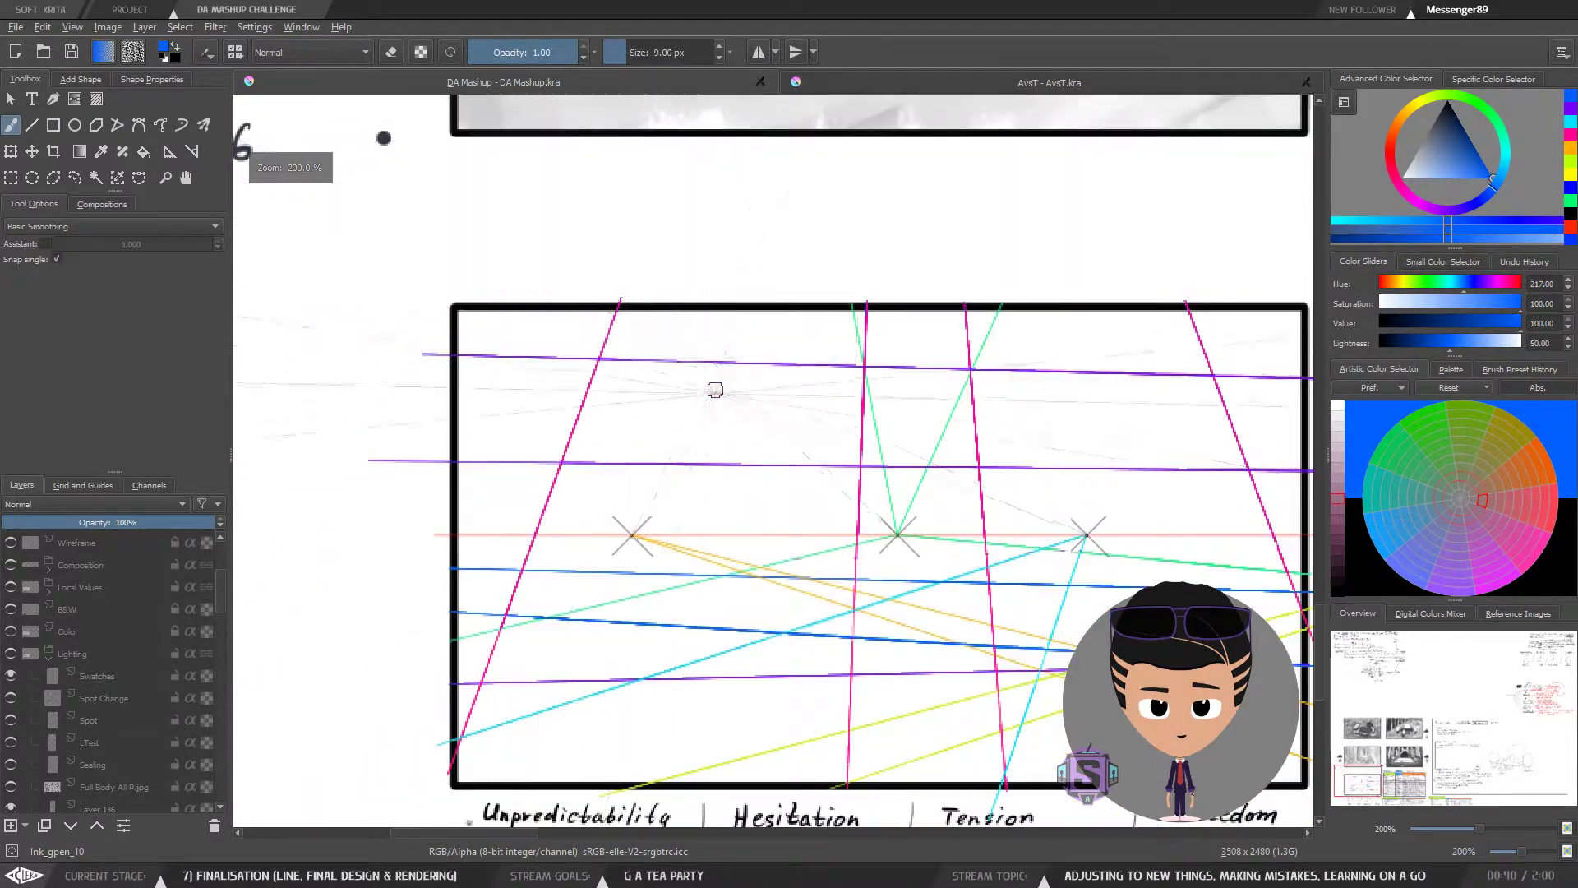
# Step: Pick the recent red and paint a round 9 px dot between the upper purple guides, above the orange vanishing point
pyautogui.moveTo(849, 514); pyautogui.dragTo(717, 438)
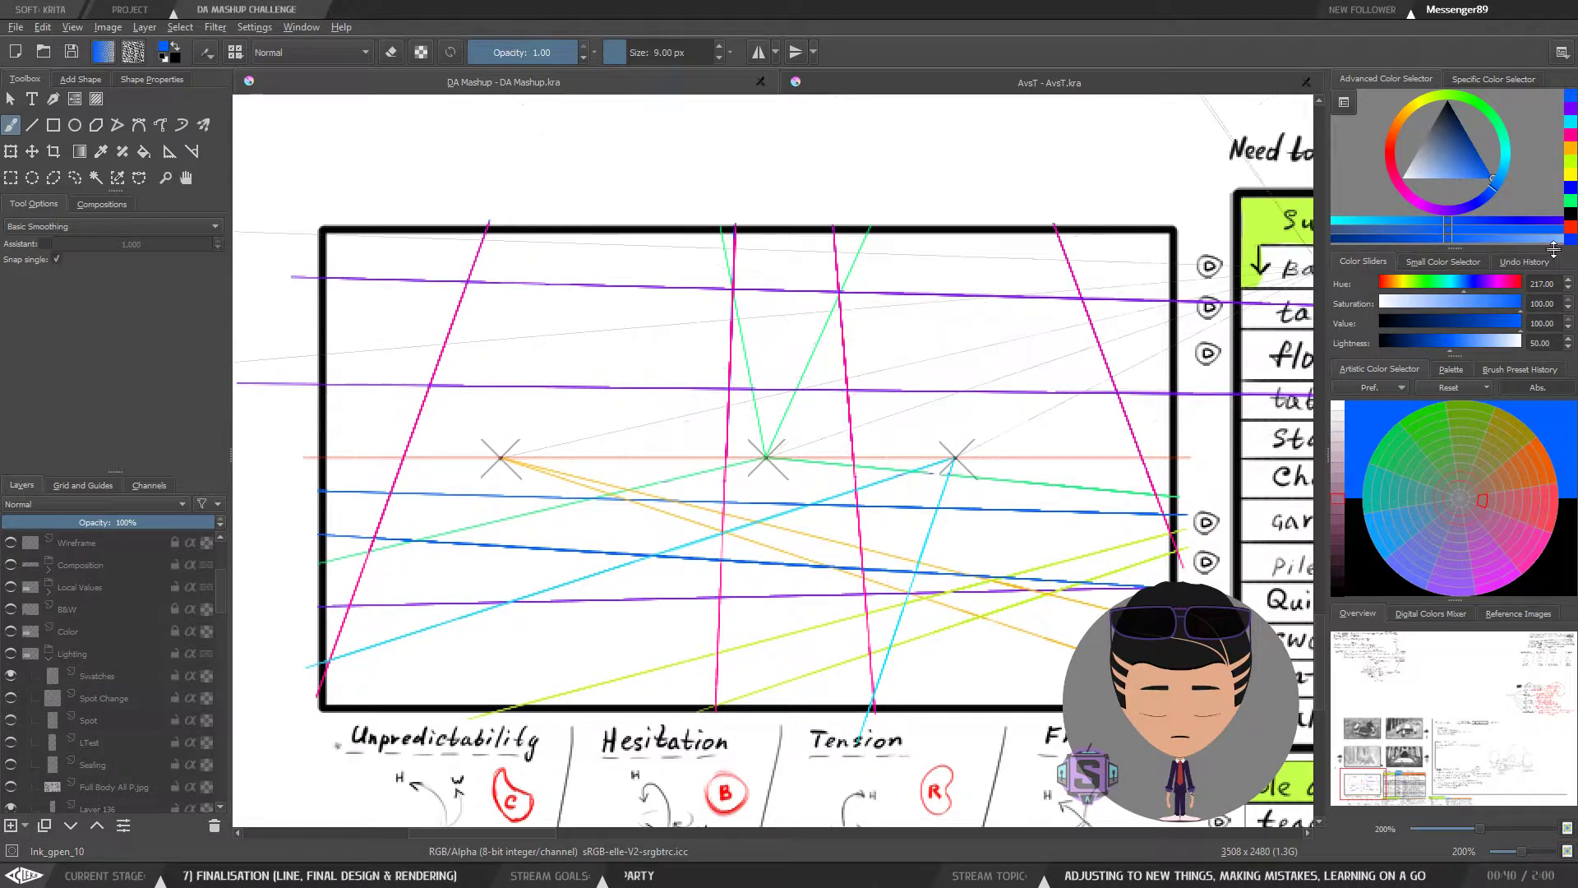
pyautogui.click(1569, 227)
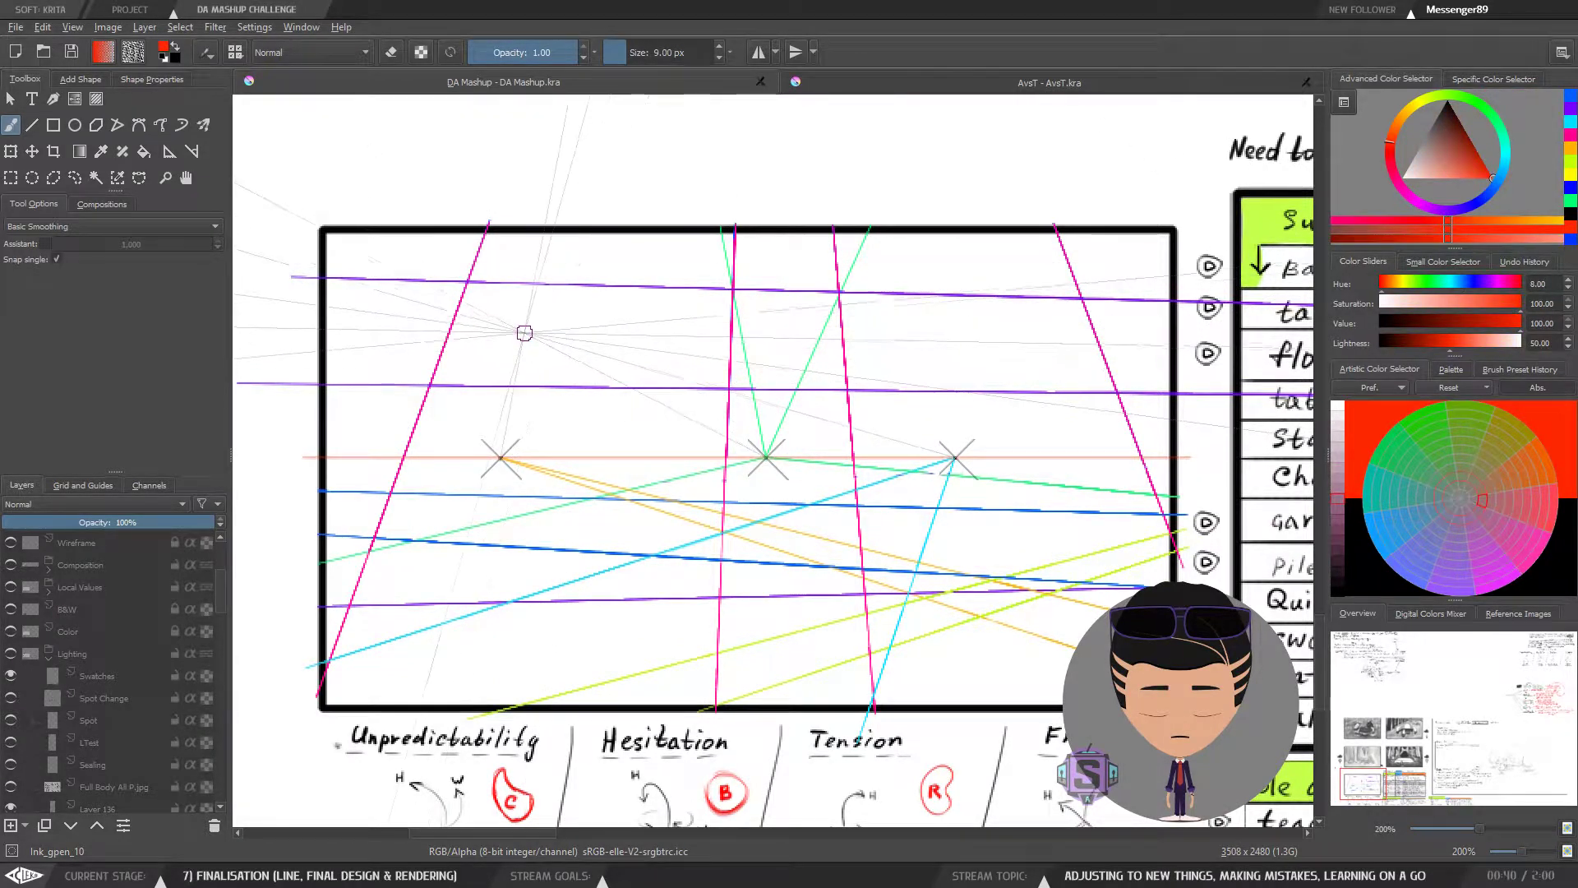
pyautogui.press('+')
pyautogui.press('+')
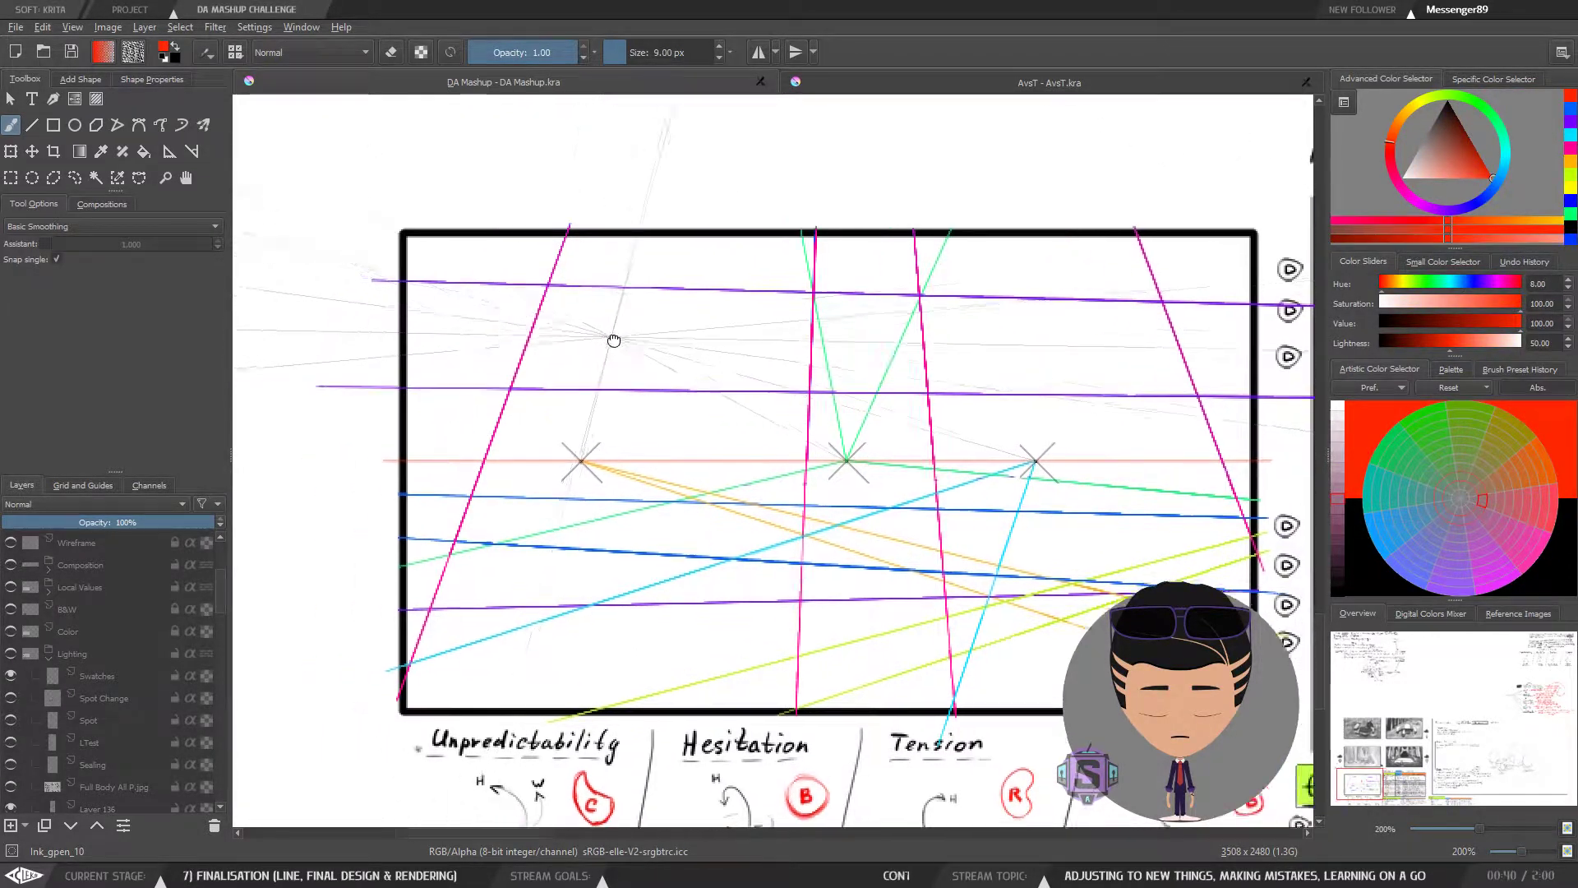
pyautogui.moveTo(535, 256); pyautogui.dragTo(642, 305)
pyautogui.click(638, 301)
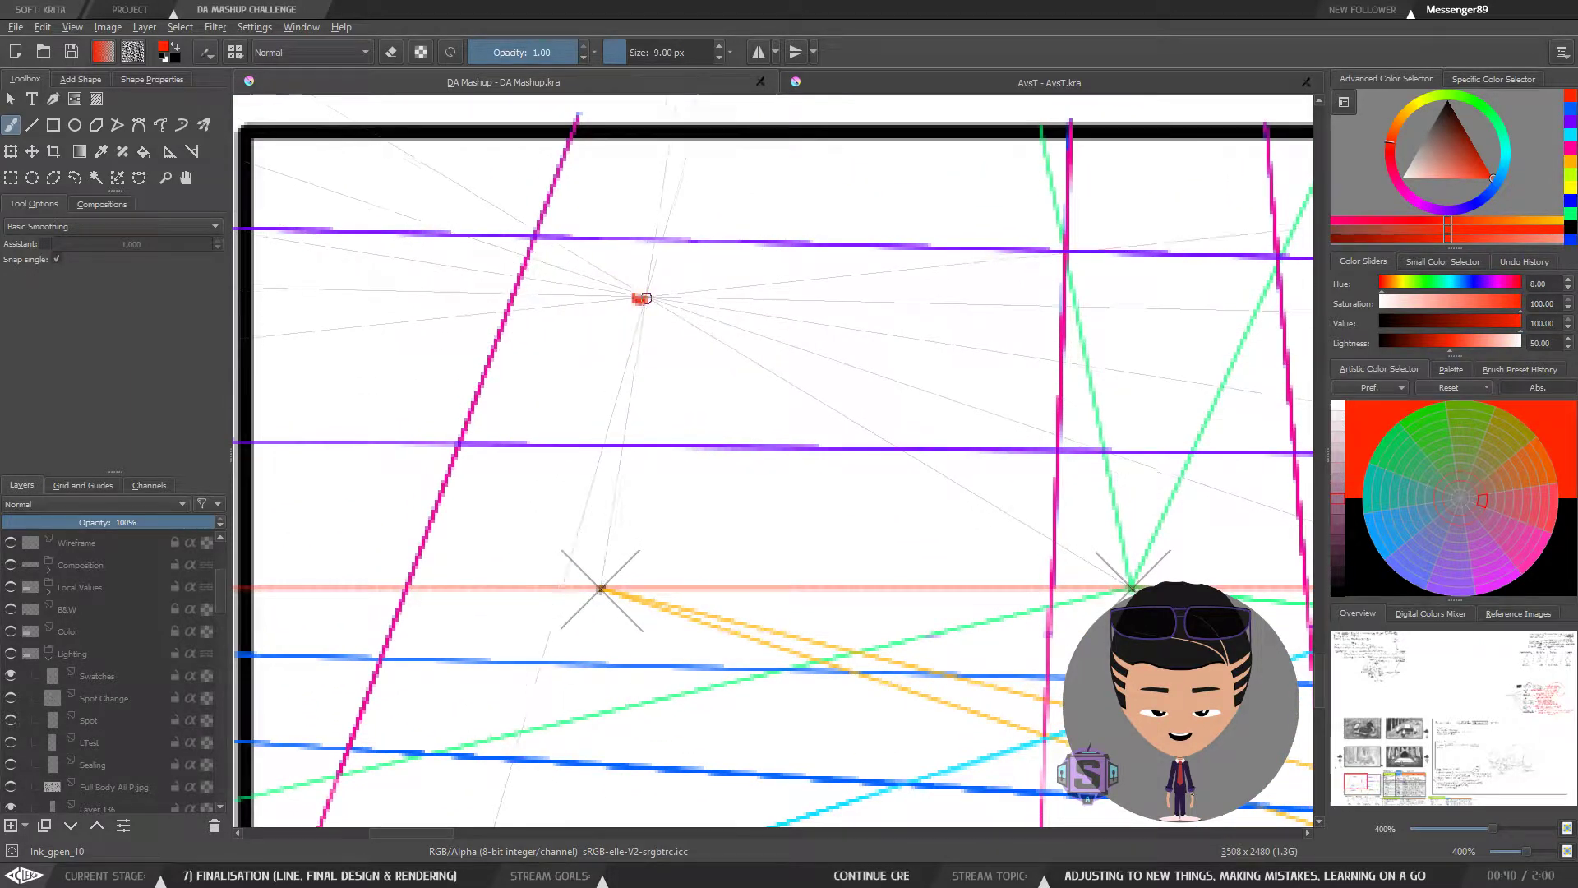
pyautogui.press('-')
pyautogui.press('-')
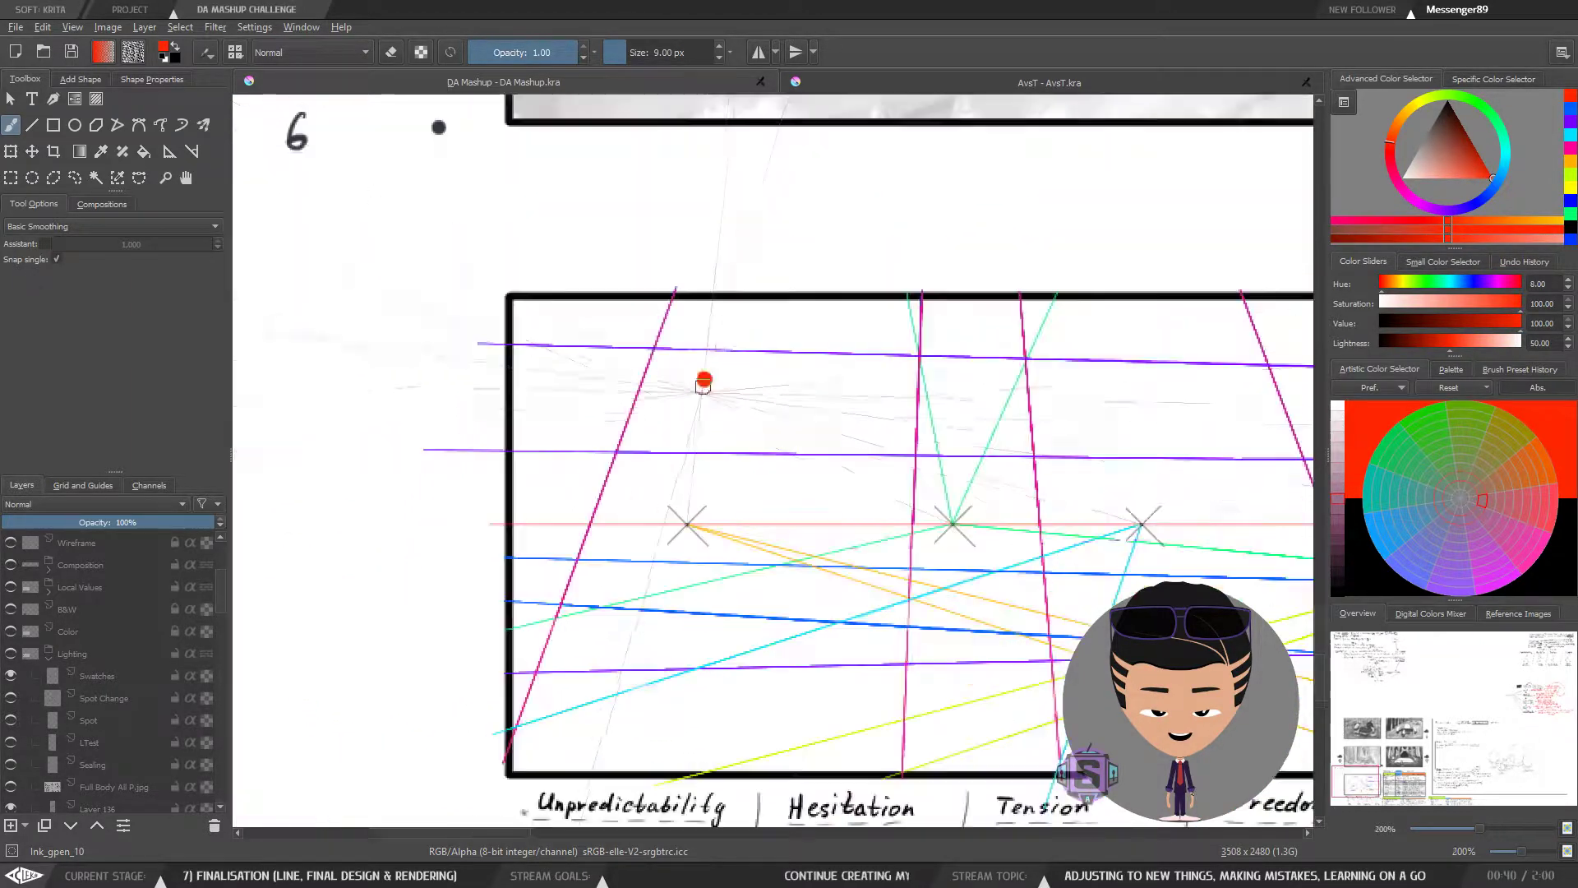
# Step: Reduce the brush to 3 px and try a straight red line along the horizon with the Line tool
pyautogui.moveTo(701, 553); pyautogui.dragTo(476, 519)
pyautogui.press('[')
pyautogui.press('[')
pyautogui.press('[')
pyautogui.press('[')
pyautogui.press('[')
pyautogui.press('[')
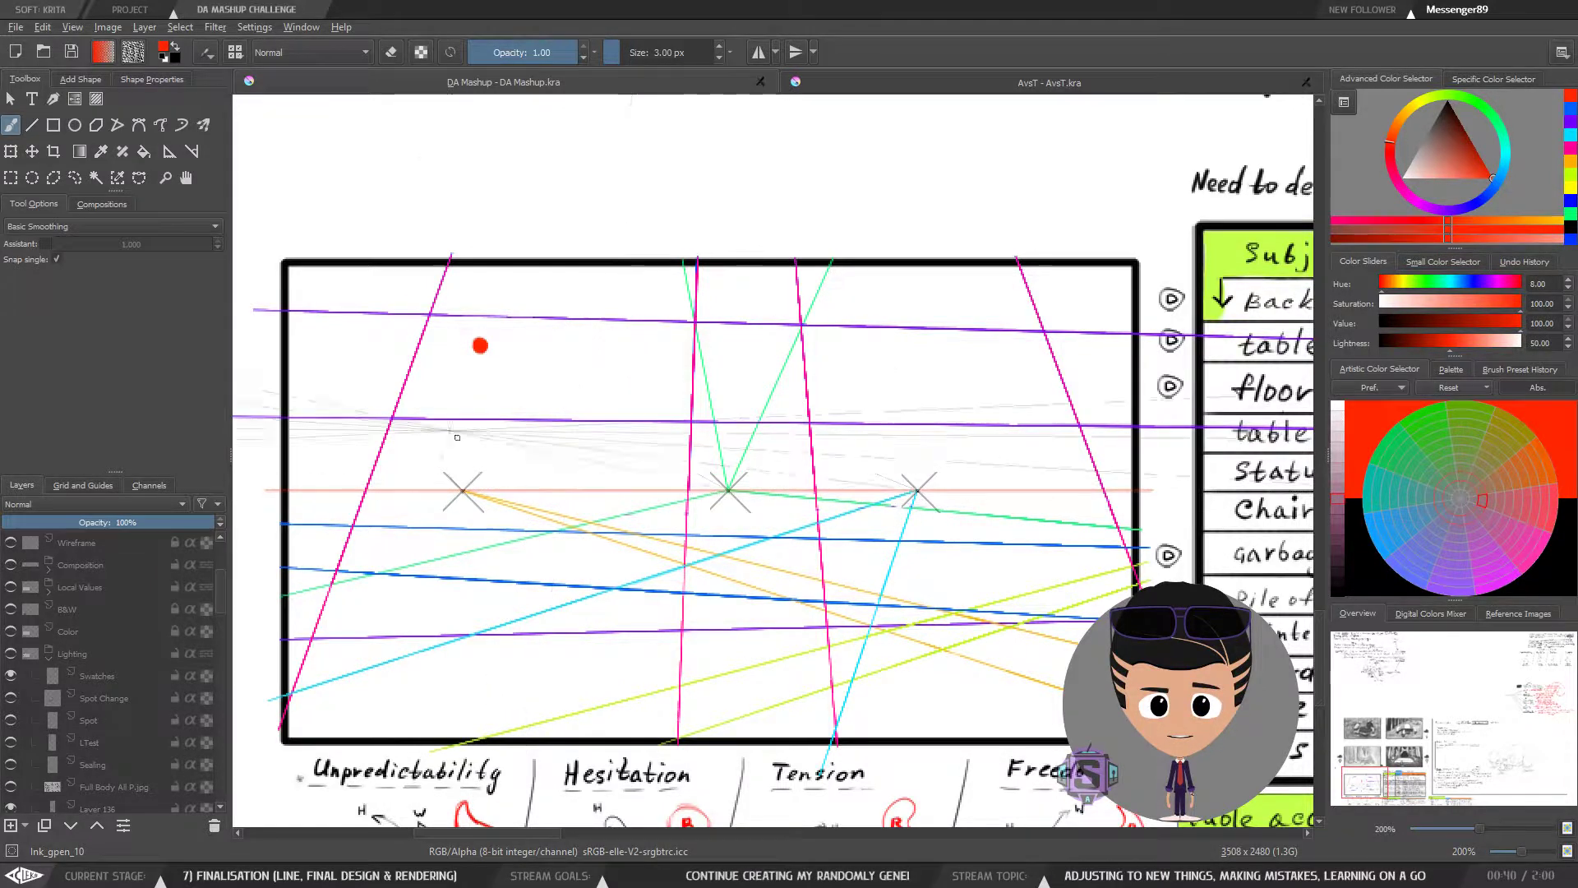
pyautogui.click(31, 124)
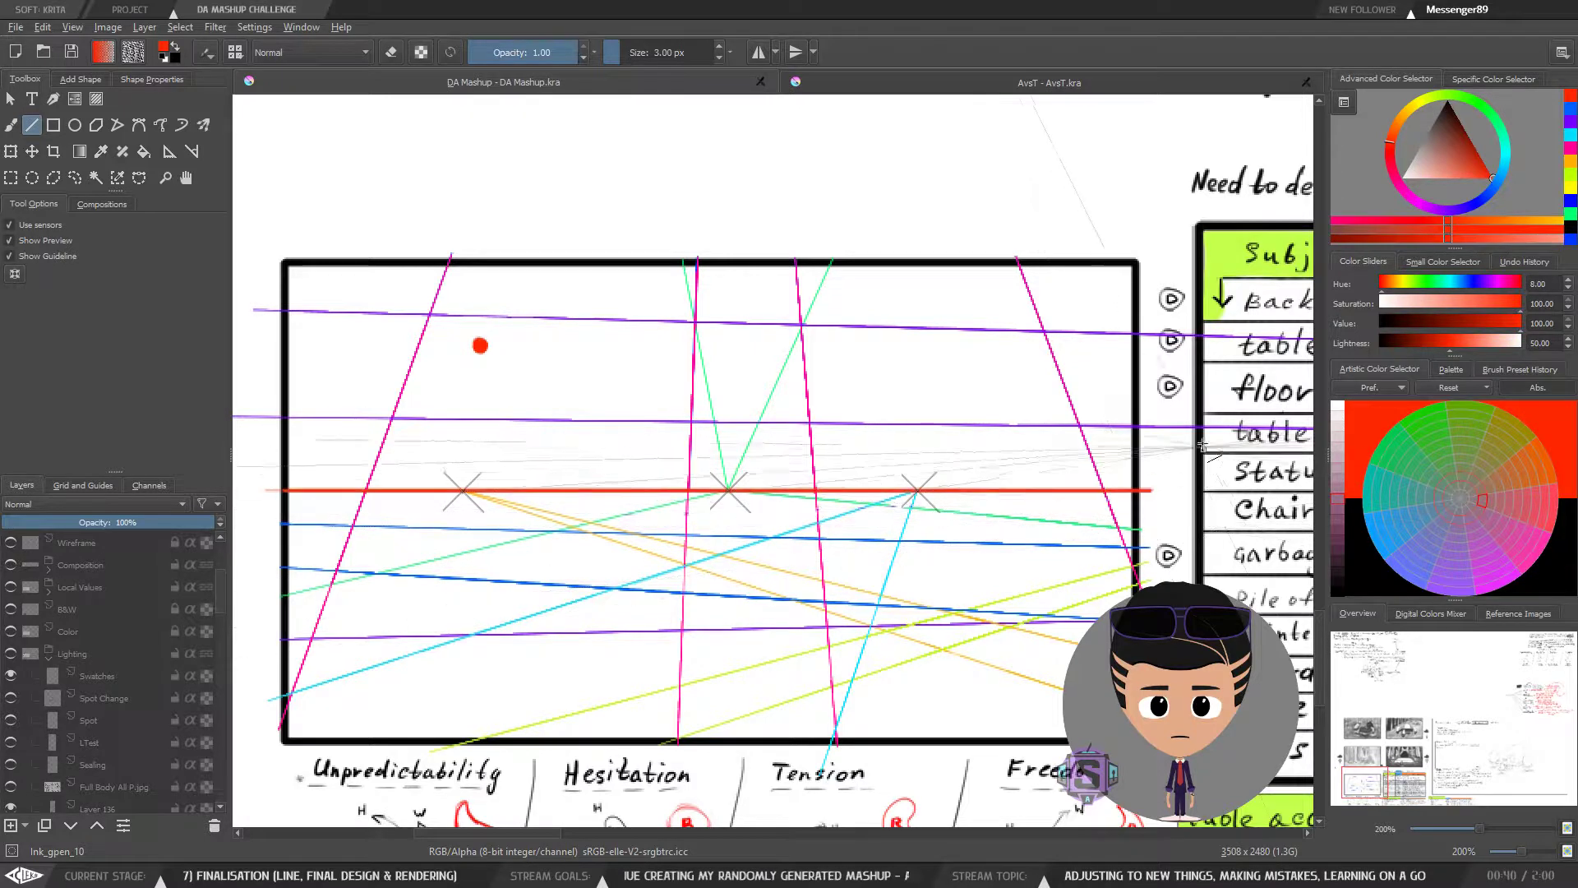
pyautogui.press('+')
pyautogui.press('+')
# Step: Set the brush to 2 px and try another straight red line along the horizon
pyautogui.press('[')
pyautogui.moveTo(709, 538); pyautogui.dragTo(990, 422)
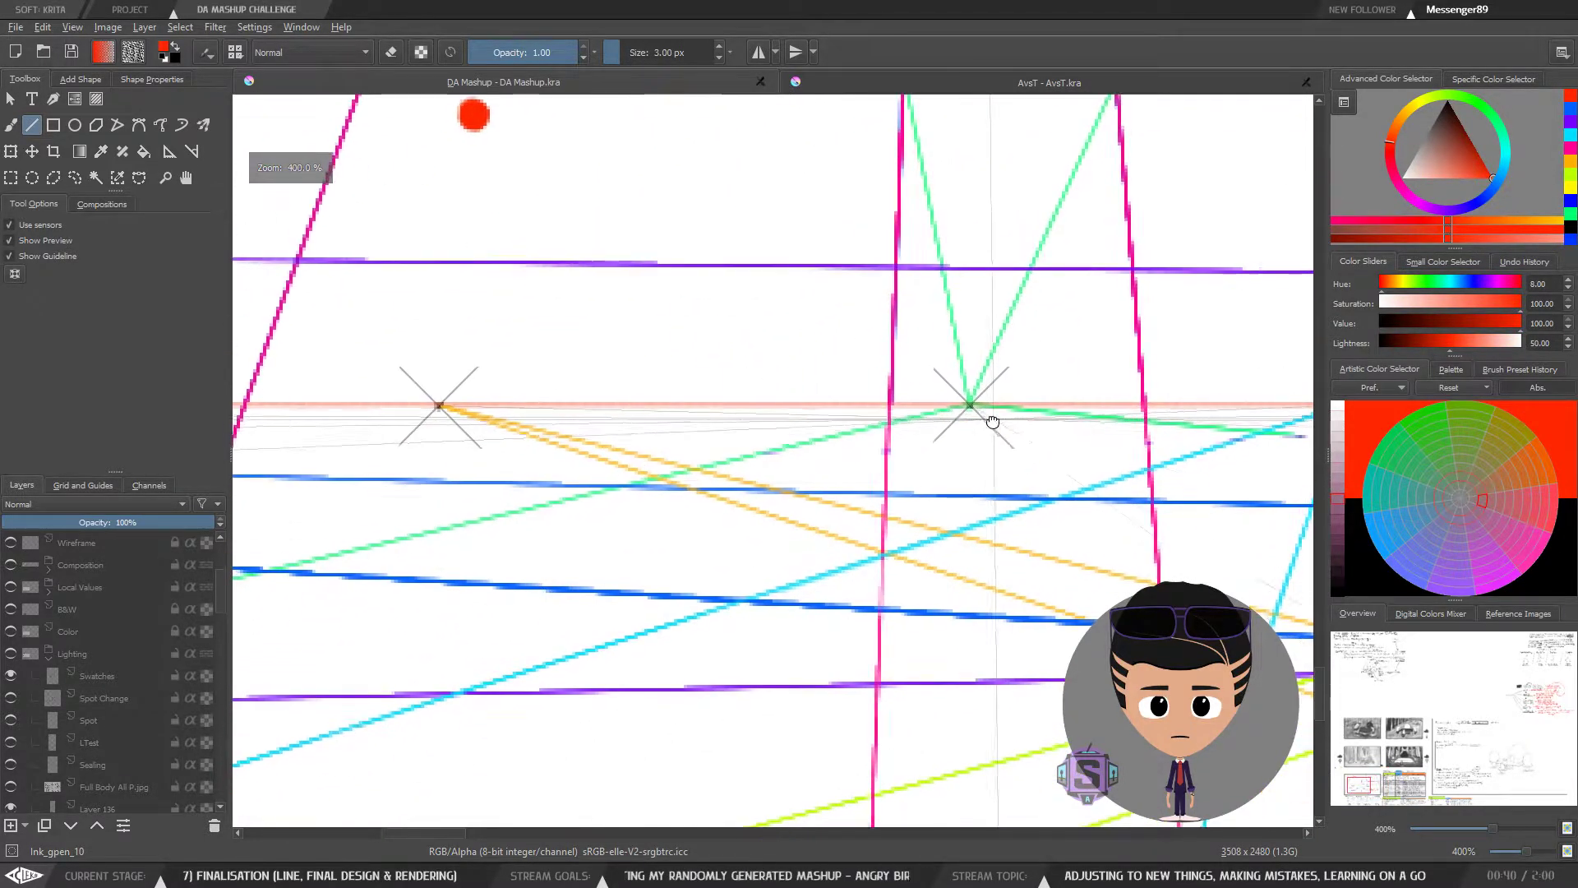
pyautogui.press('-')
pyautogui.press('-')
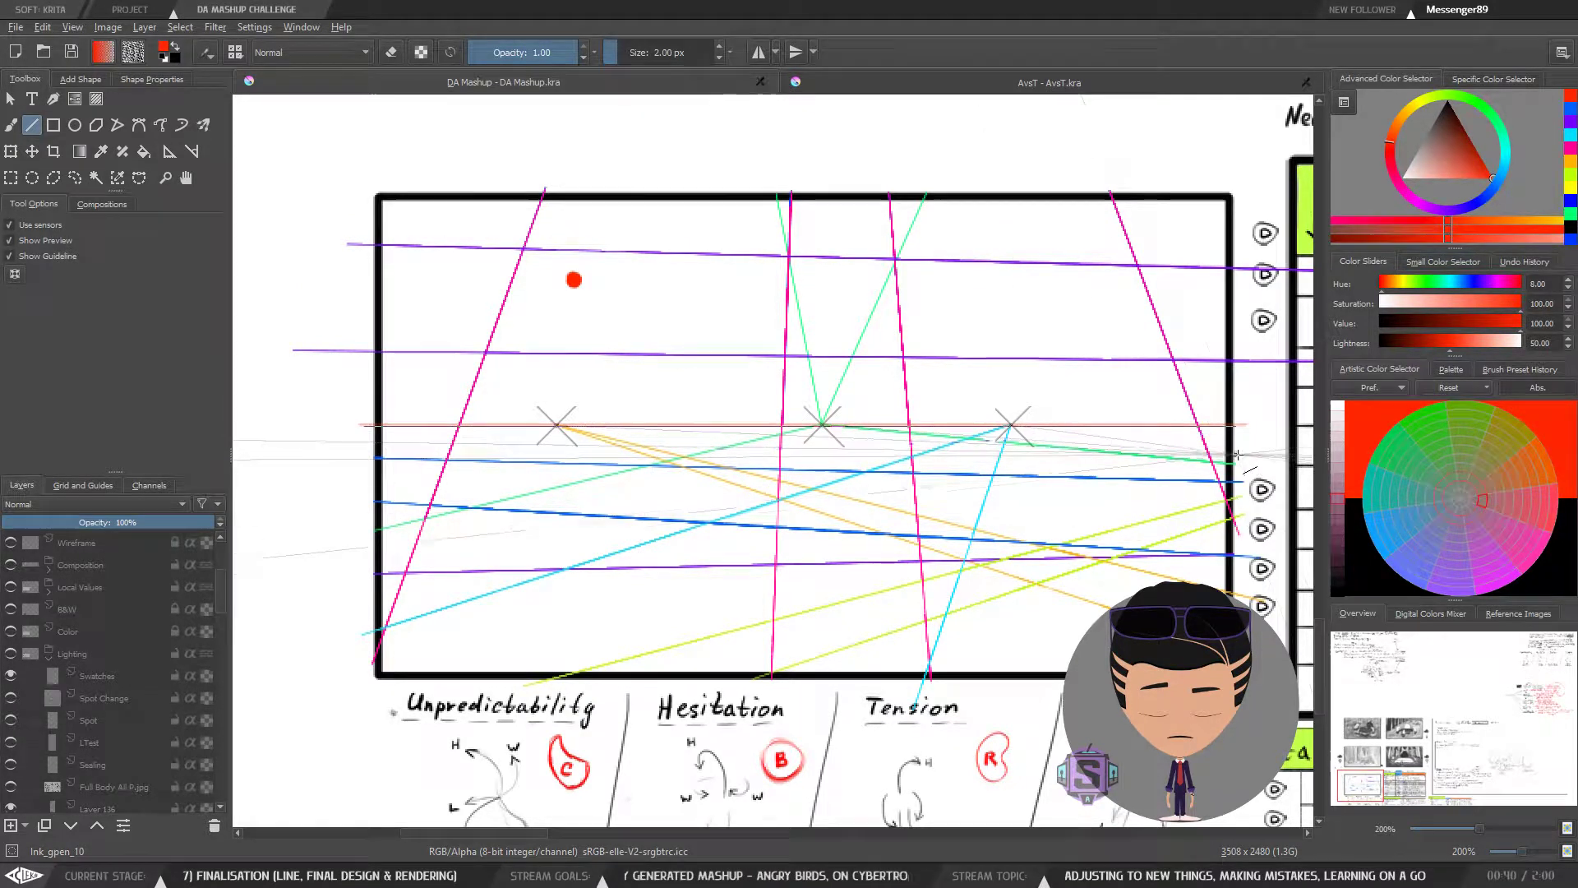
pyautogui.press('+')
pyautogui.press('+')
pyautogui.press('+')
pyautogui.press('+')
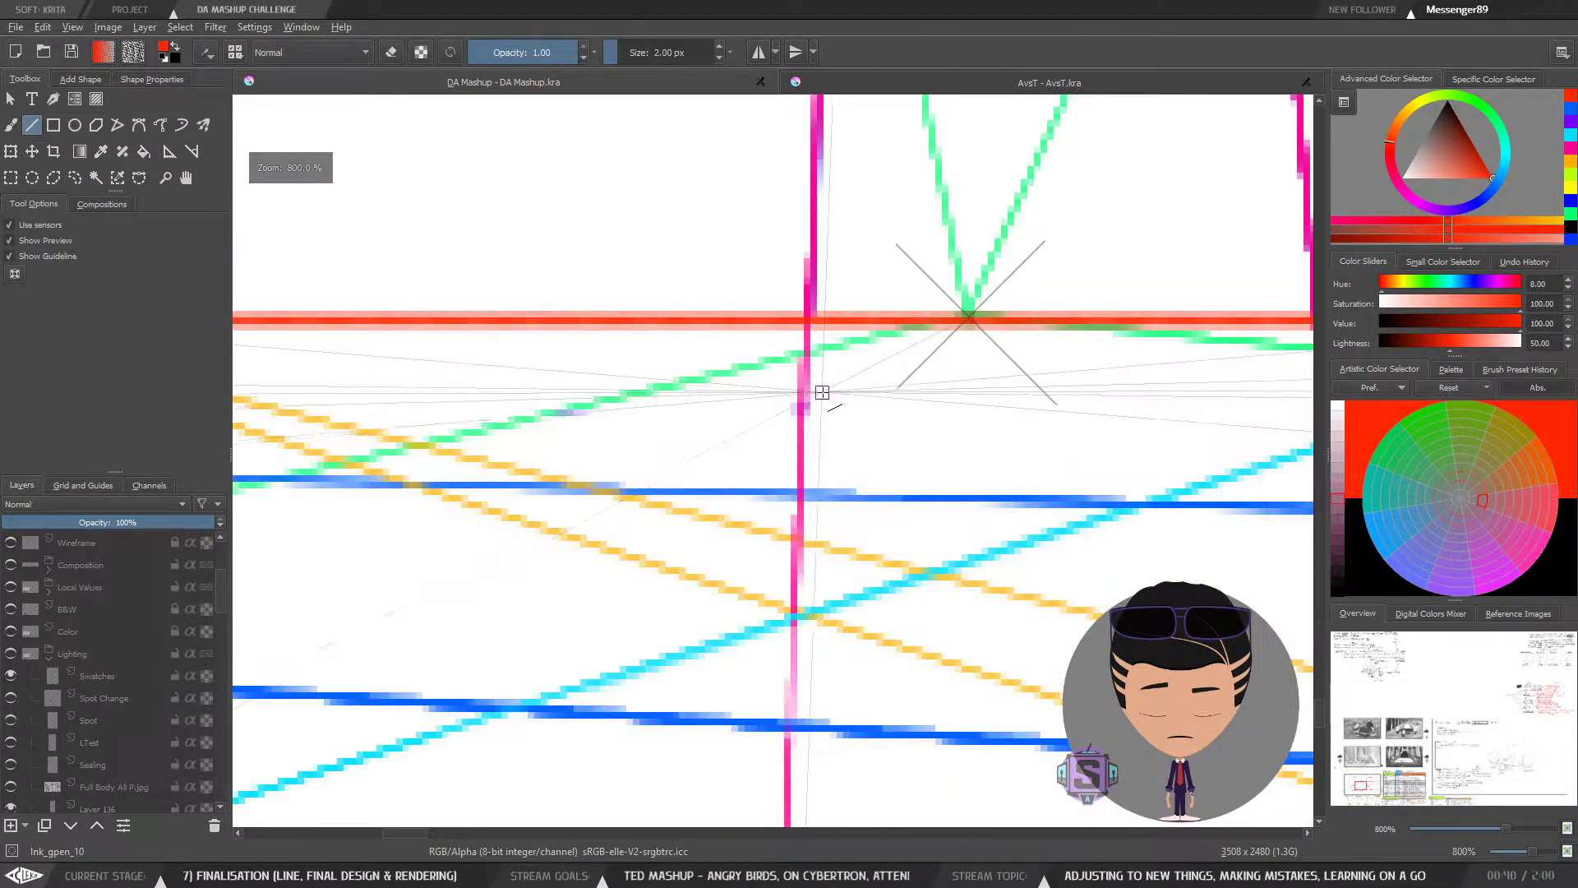
# Step: Try the 2 px red horizon line again, check it closely at the green vanishing point and undo it
pyautogui.press('-')
pyautogui.press('-')
pyautogui.press('-')
pyautogui.press('-')
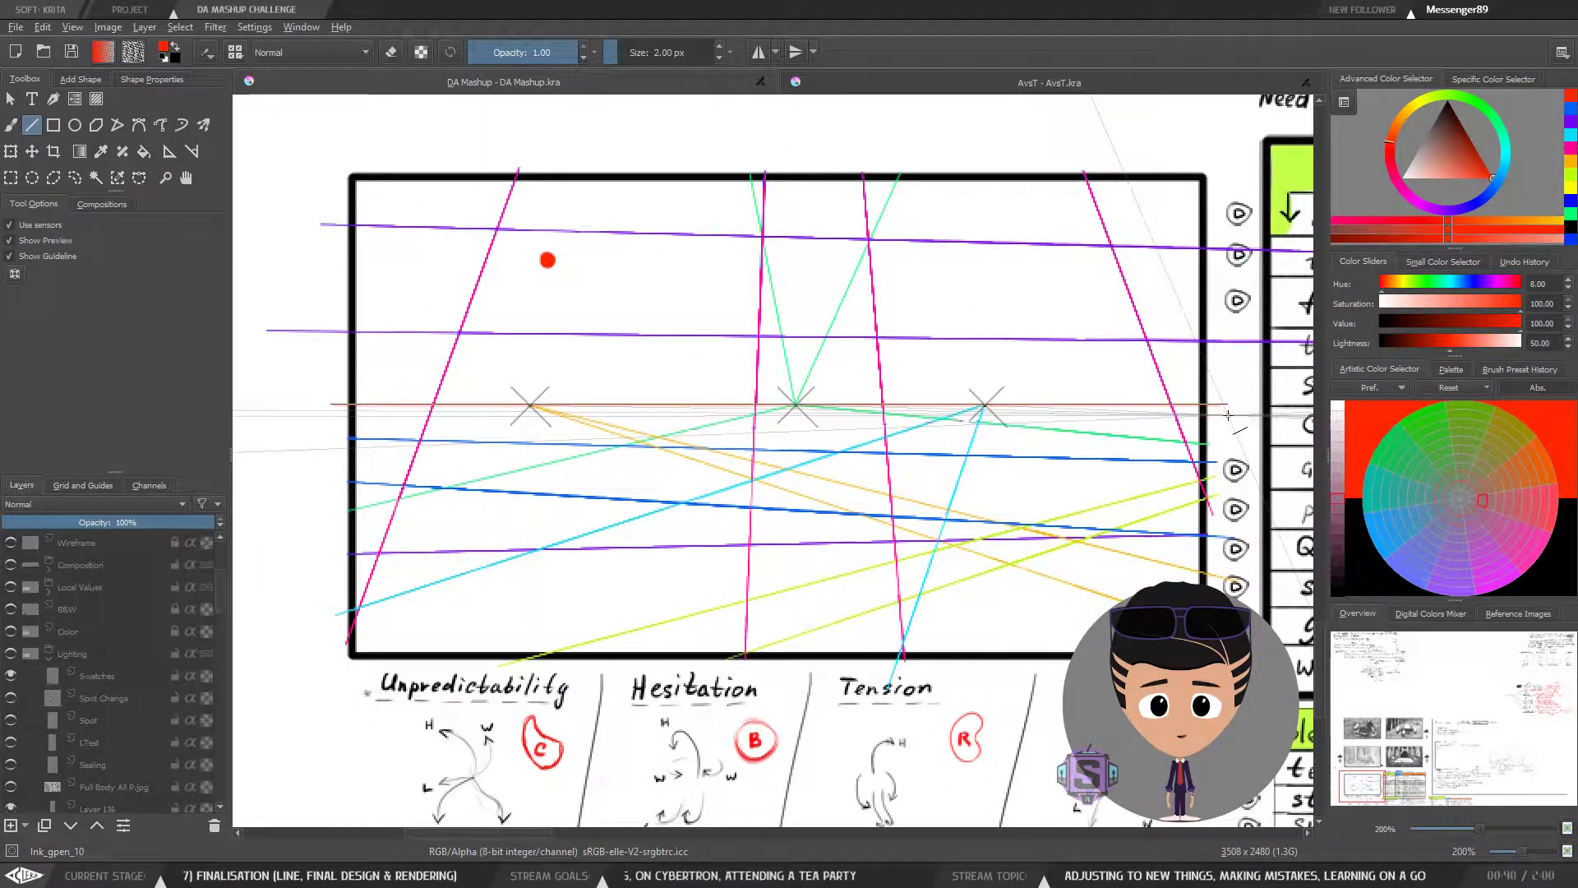
pyautogui.press('+')
pyautogui.press('+')
pyautogui.press('+')
pyautogui.press('+')
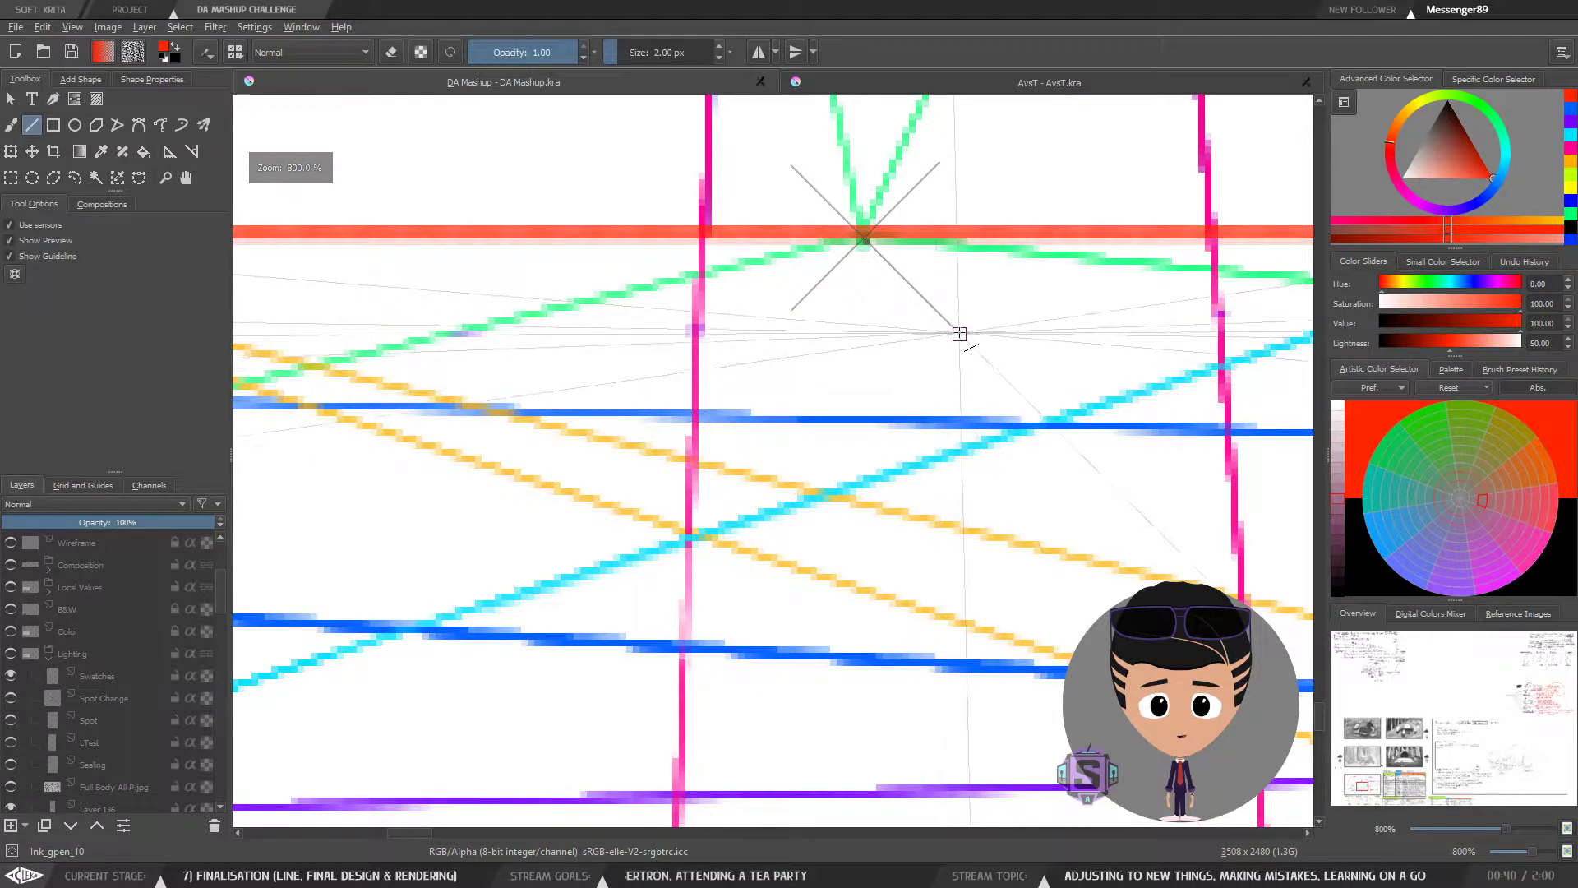
pyautogui.hotkey('ctrl', 'z')
# Step: Draw a straight 2 px red line over the faint horizon, through all three vanishing points and slightly past the frame's sides
pyautogui.press('-')
pyautogui.press('-')
pyautogui.press('-')
pyautogui.press('-')
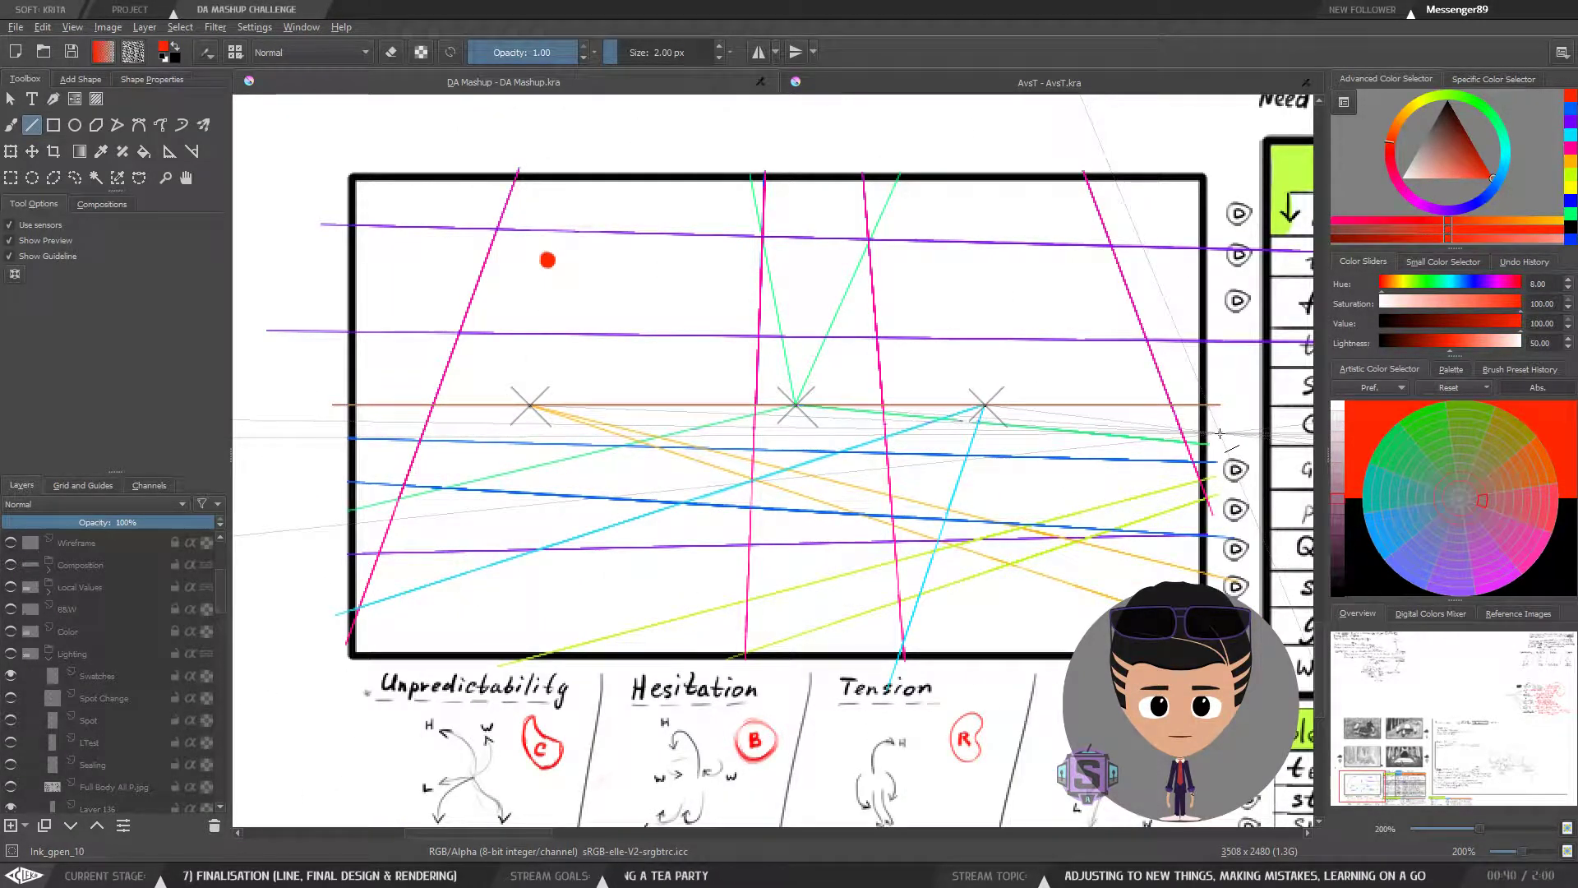
pyautogui.press('+')
pyautogui.press('+')
pyautogui.press('+')
pyautogui.press('+')
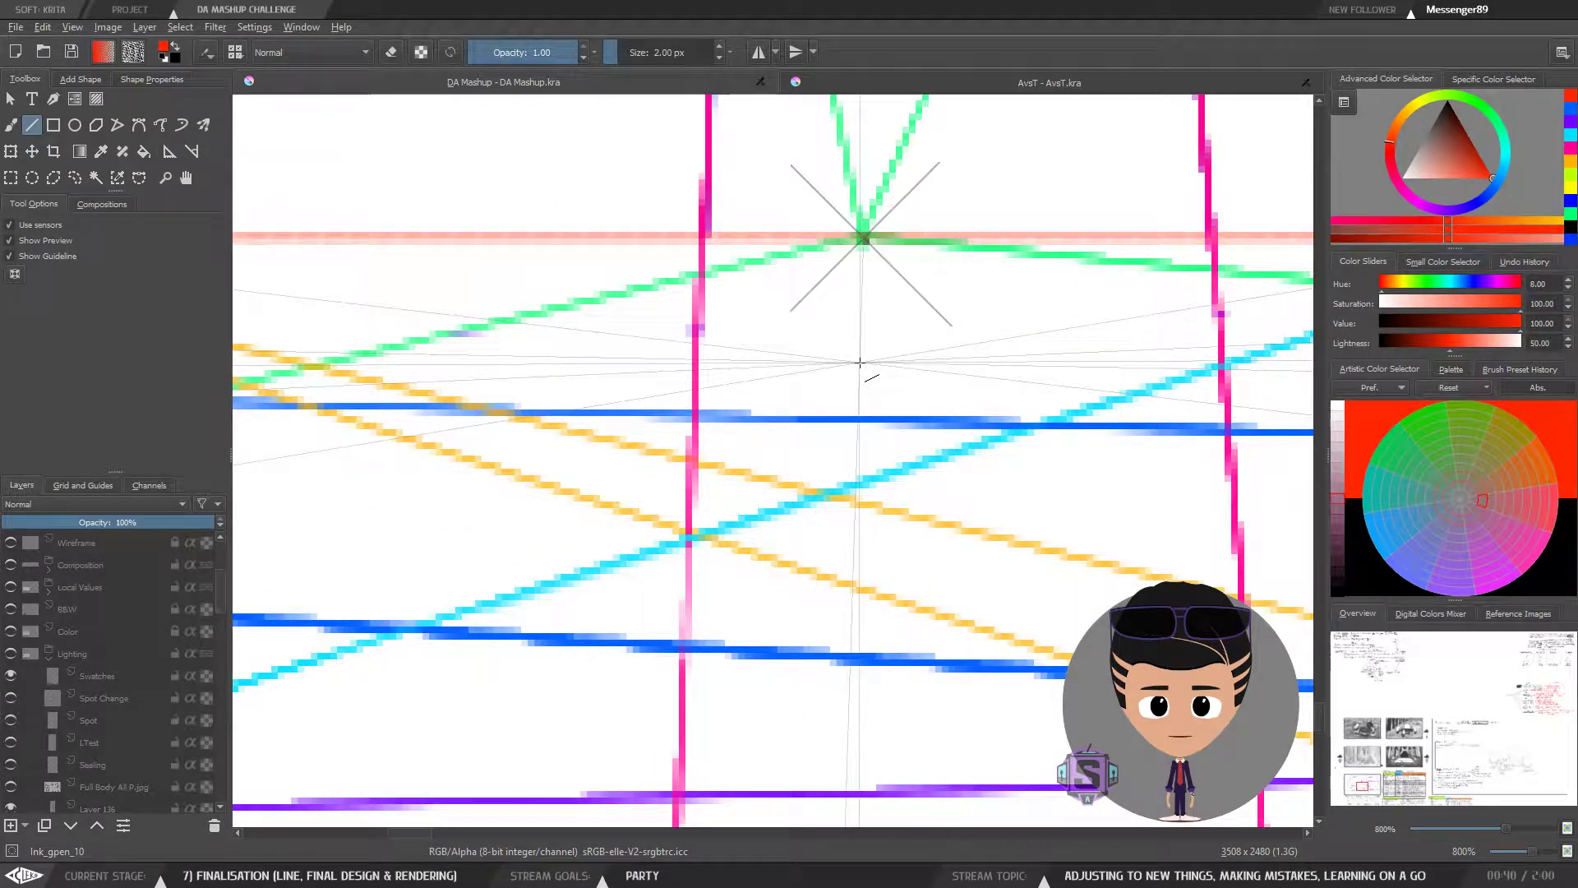
pyautogui.press('-')
pyautogui.press('-')
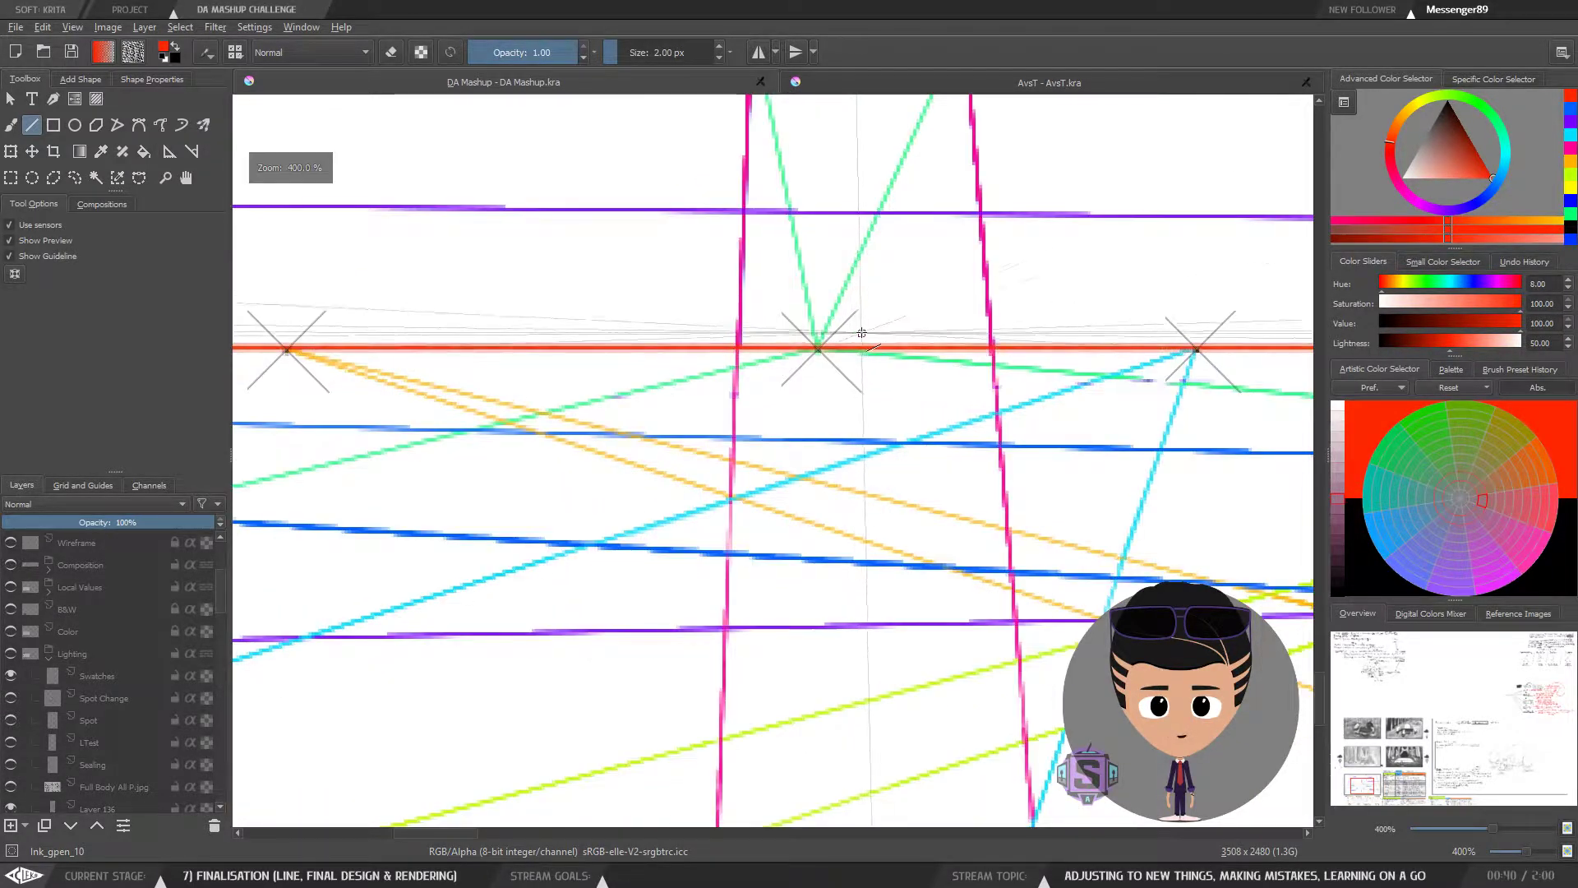
pyautogui.press('-')
pyautogui.press('-')
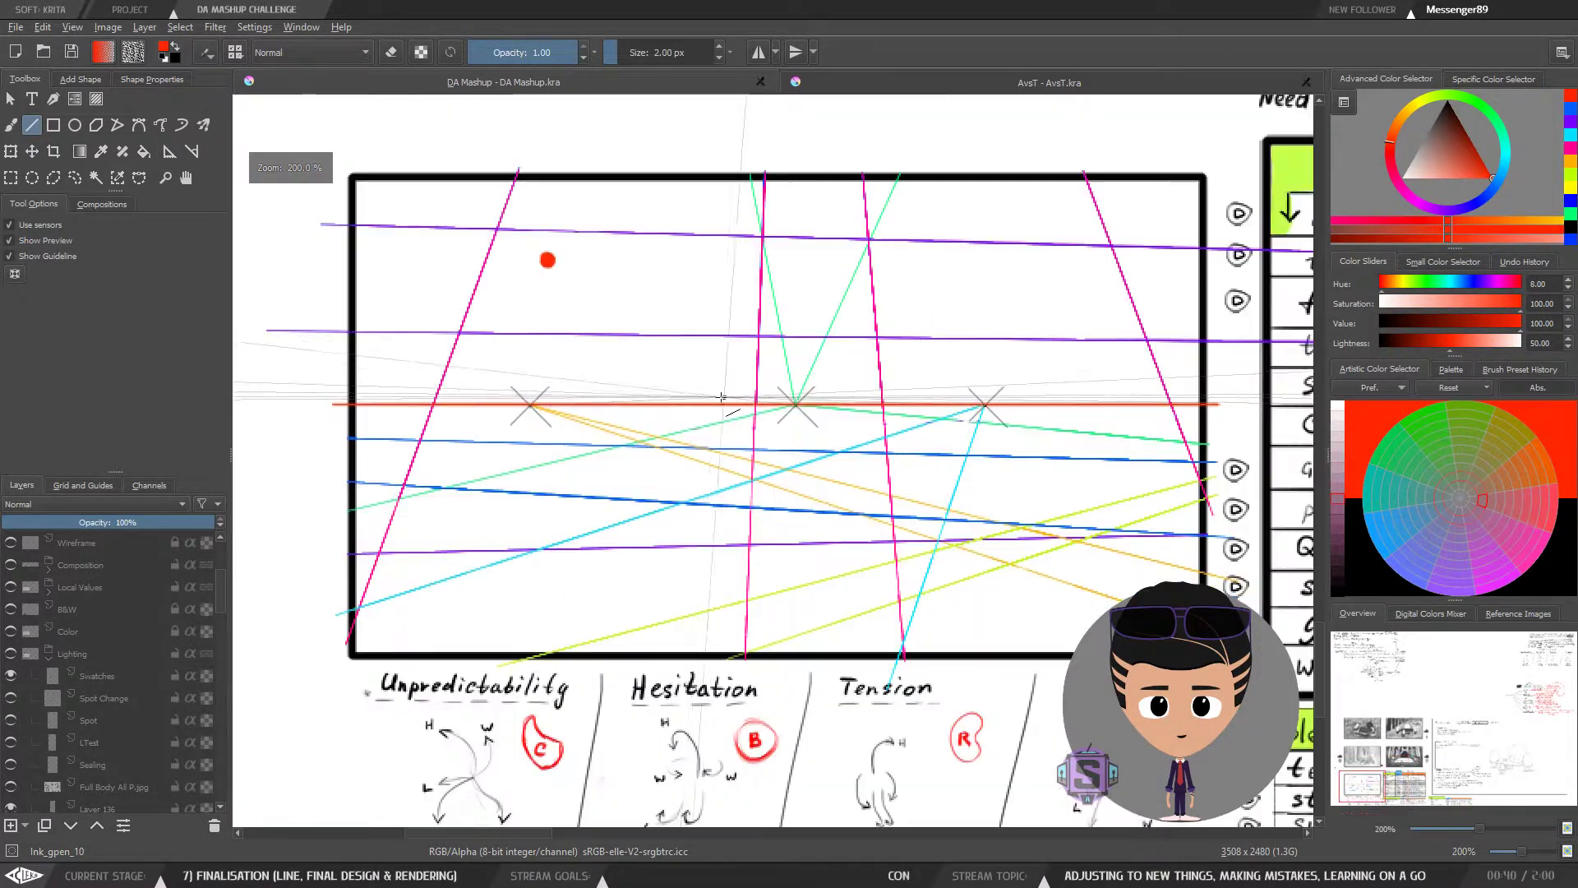
# Step: Pick the recent orange for the freehand brush and paint a round 8 px dot directly below the red dot
pyautogui.press('b')
pyautogui.moveTo(645, 394)
pyautogui.mouseDown()
pyautogui.moveTo(679, 496)
pyautogui.moveTo(716, 482)
pyautogui.mouseUp()
pyautogui.press('+')
pyautogui.press('+')
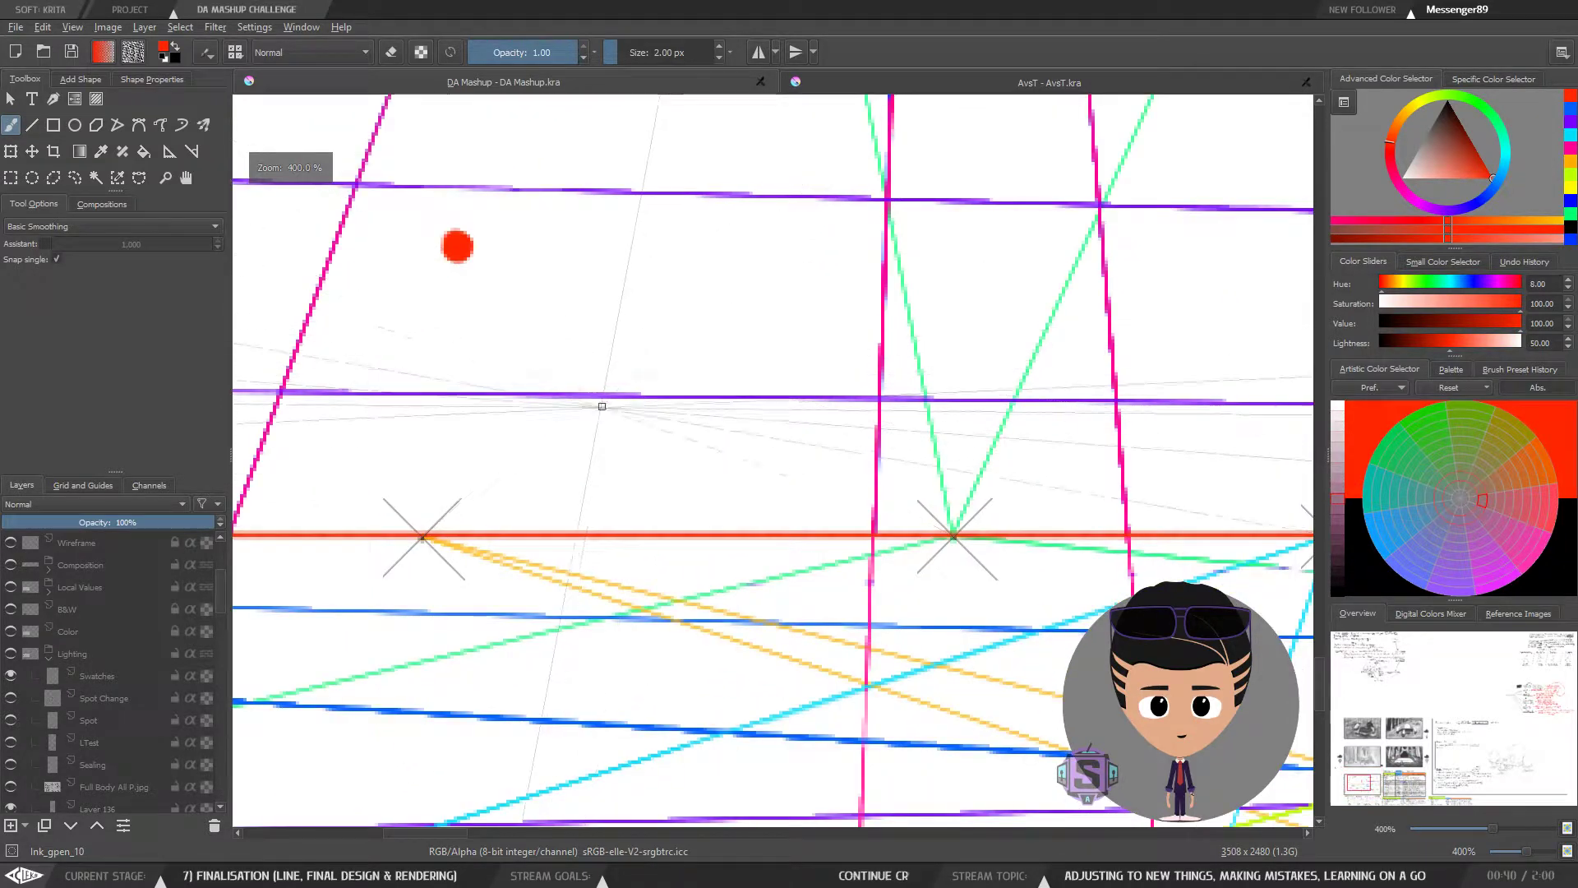
pyautogui.moveTo(561, 564); pyautogui.dragTo(650, 676)
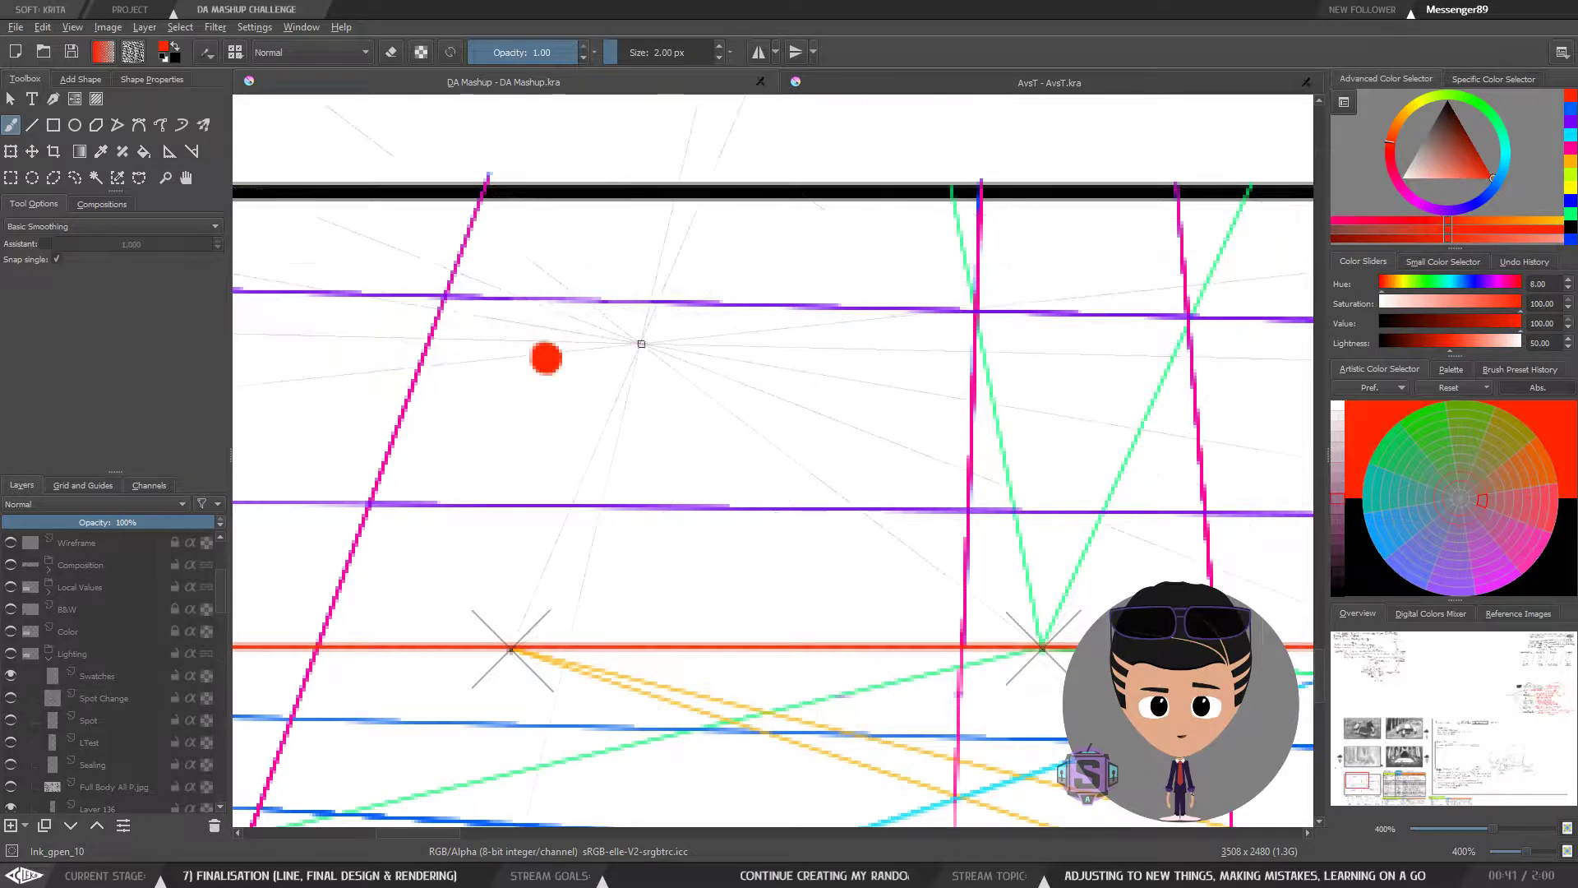
pyautogui.scroll(-2, 633, 328)
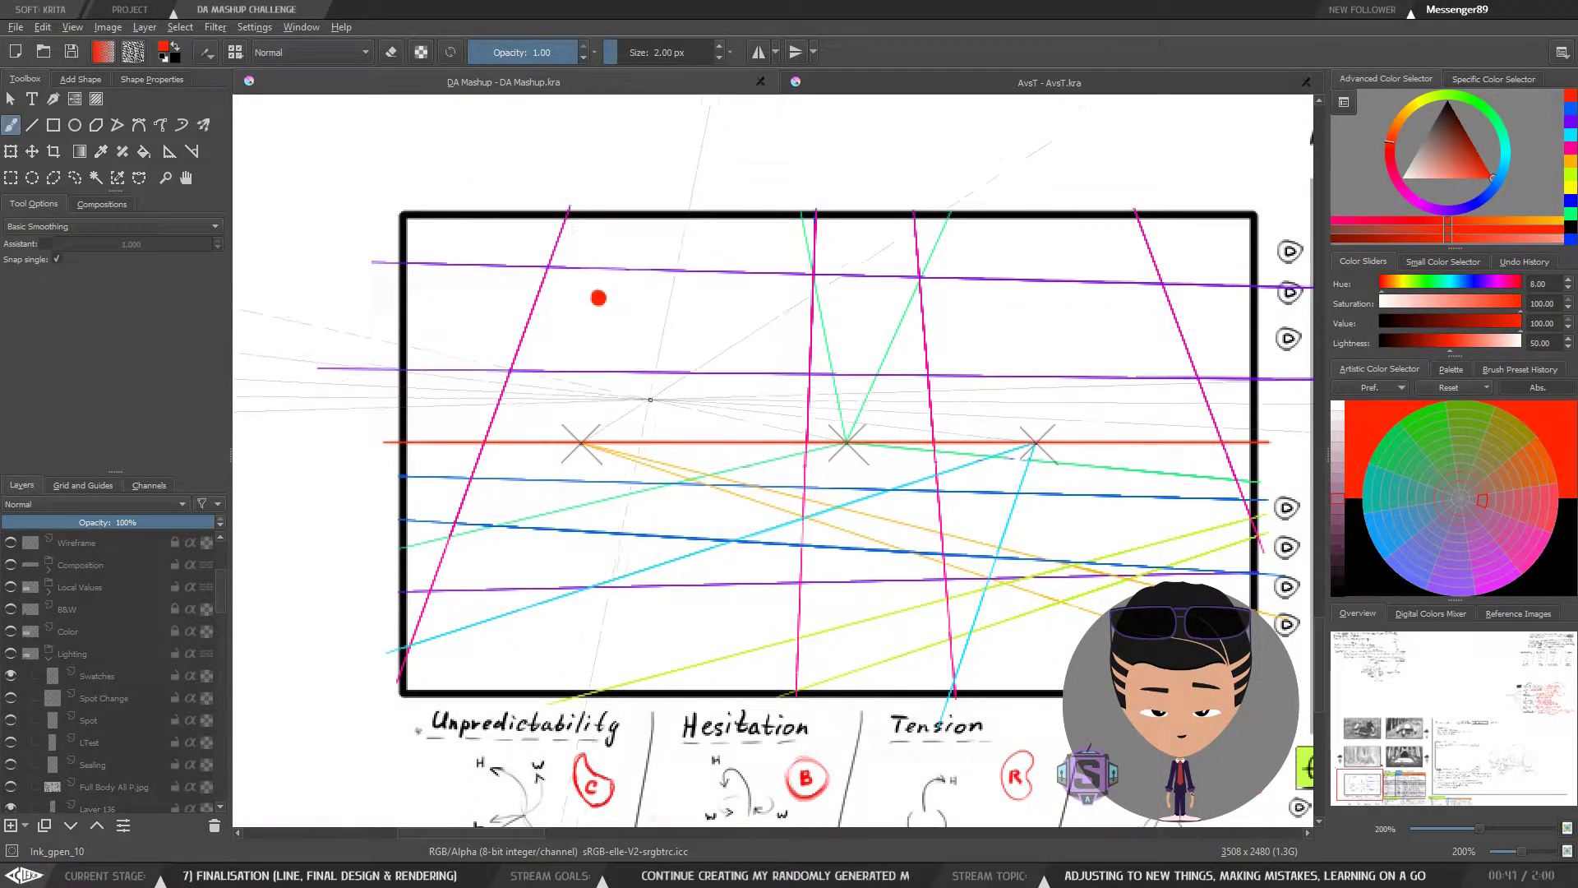
pyautogui.hotkey('ctrl', '+')
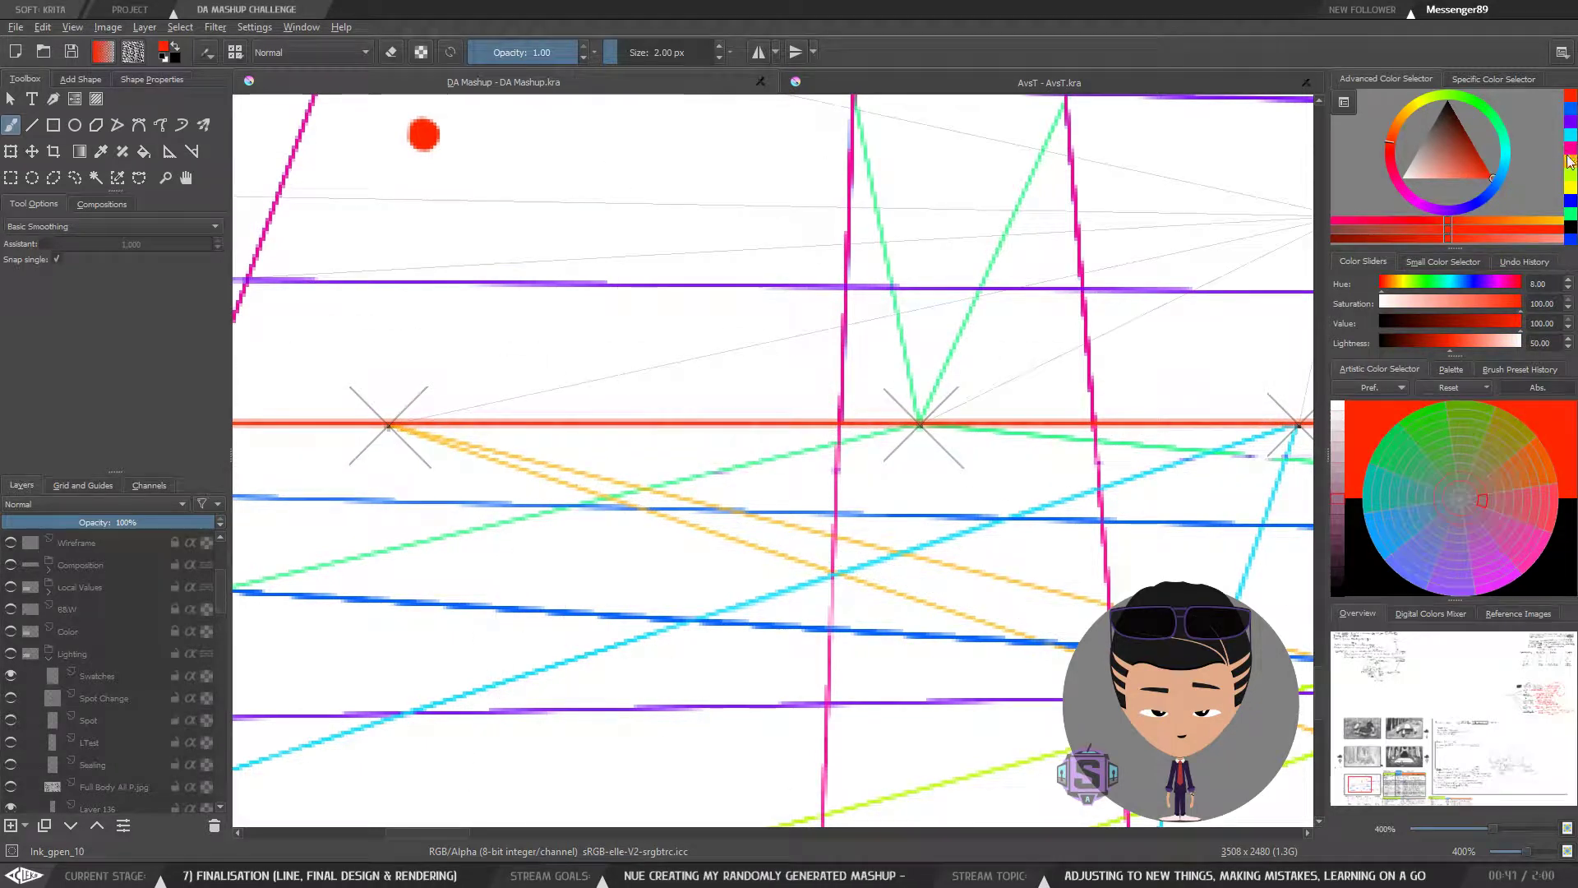
pyautogui.click(1569, 159)
pyautogui.click(417, 180)
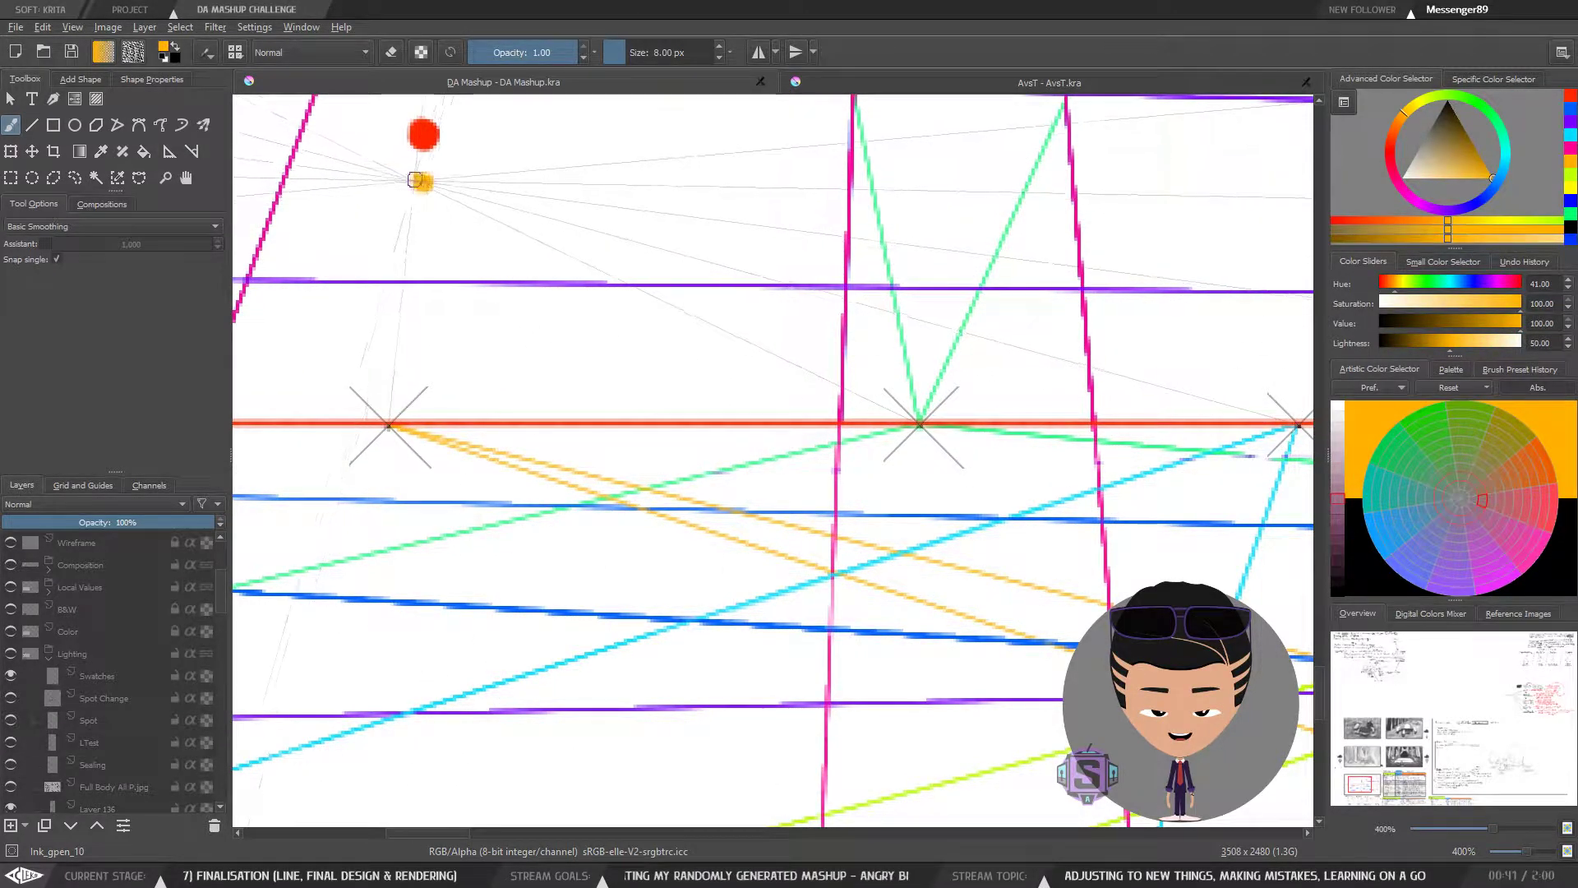
pyautogui.moveTo(415, 179); pyautogui.dragTo(423, 186)
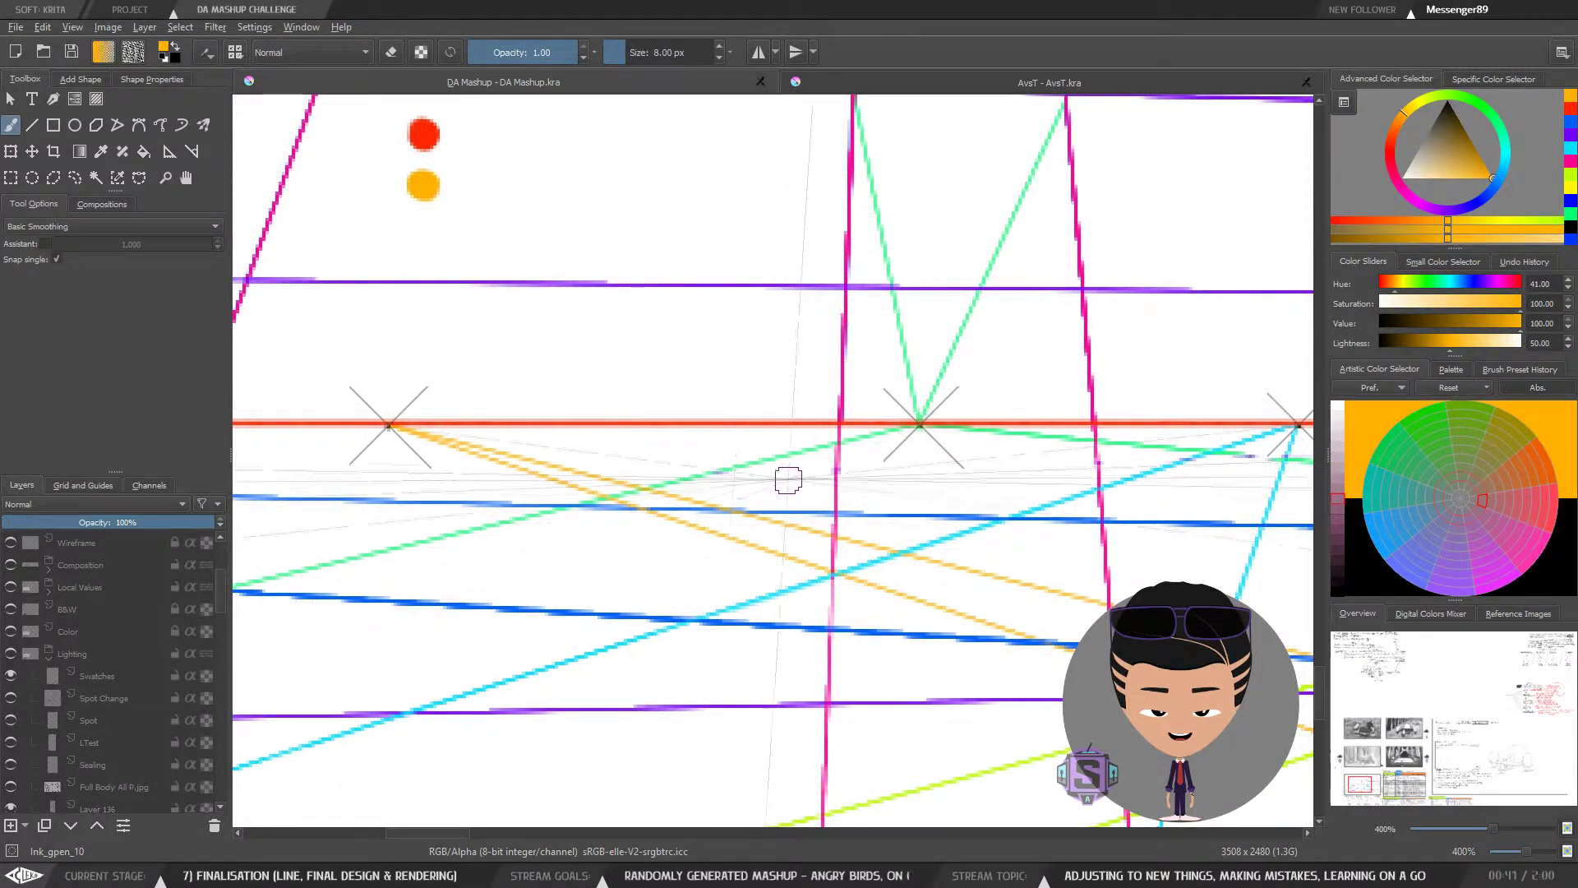
# Step: Pick the recent green and paint a round 8 px dot directly below the orange dot
pyautogui.moveTo(782, 600)
pyautogui.mouseDown()
pyautogui.moveTo(696, 588)
pyautogui.moveTo(975, 553)
pyautogui.moveTo(792, 567)
pyautogui.moveTo(811, 635)
pyautogui.mouseUp()
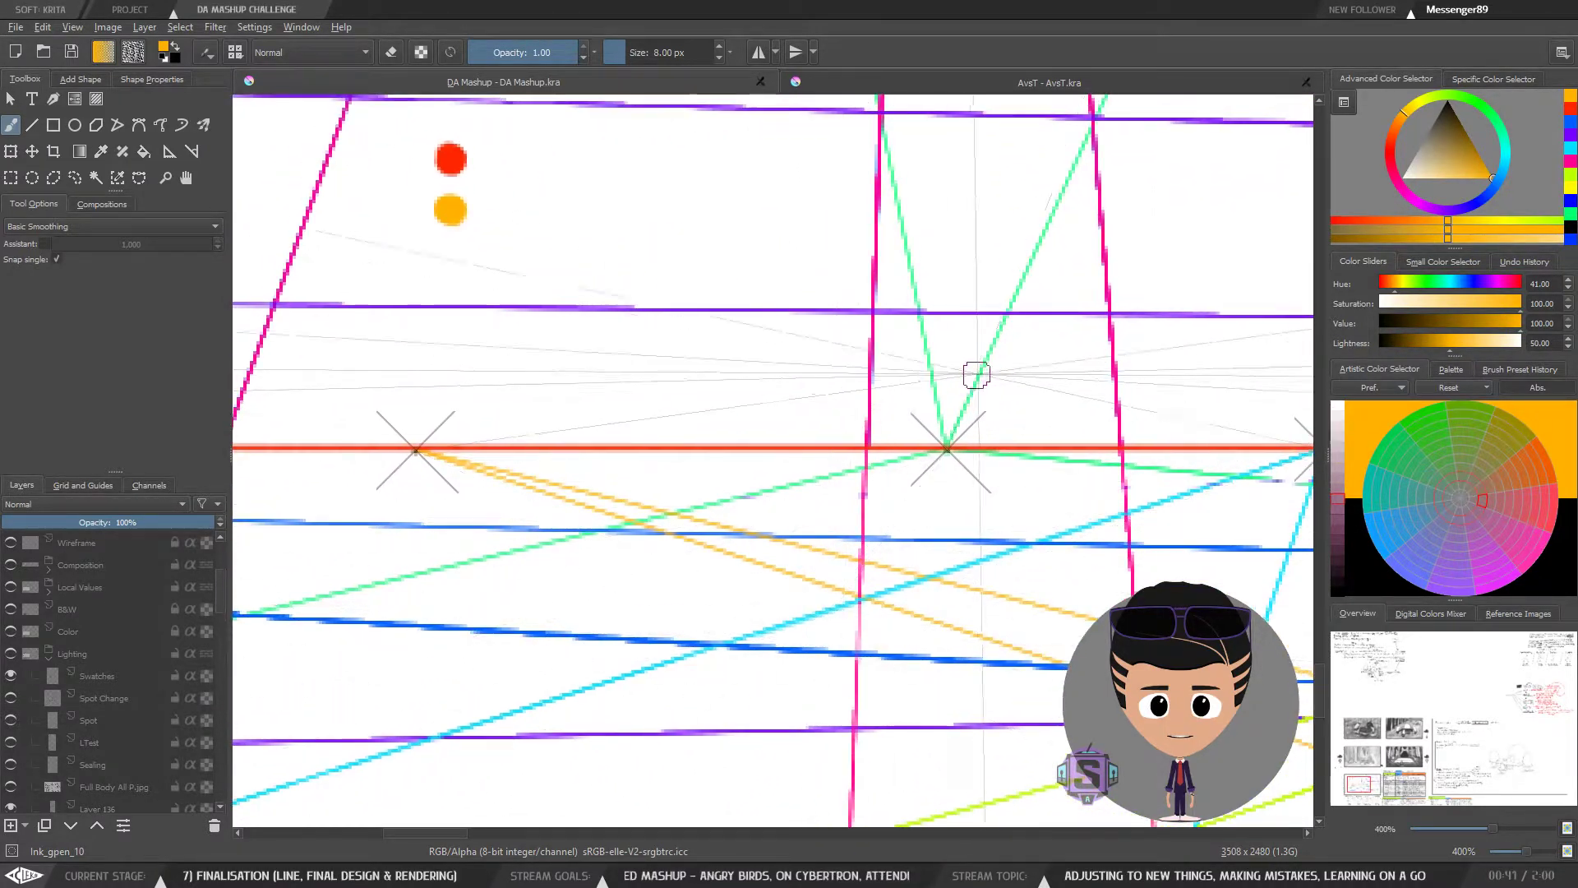
pyautogui.click(1572, 215)
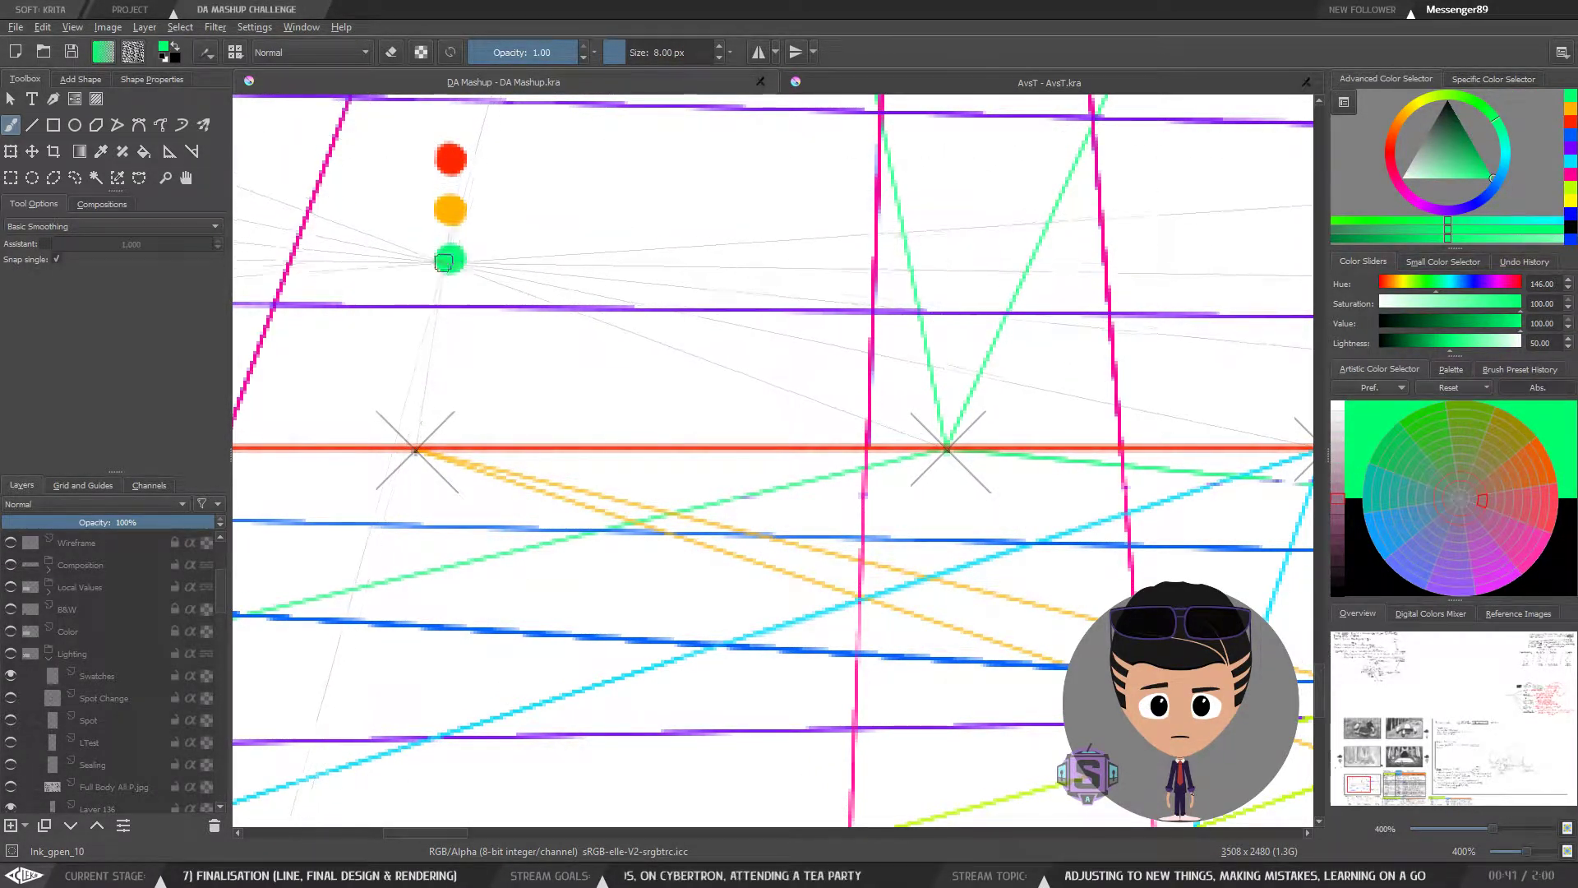
# Step: Swap the orange and green dots with lasso selections so green sits directly below red and orange below green
pyautogui.press('l')
pyautogui.moveTo(487, 190)
pyautogui.mouseDown()
pyautogui.moveTo(424, 206)
pyautogui.moveTo(473, 234)
pyautogui.moveTo(484, 215)
pyautogui.moveTo(518, 256)
pyautogui.moveTo(434, 232)
pyautogui.moveTo(482, 258)
pyautogui.moveTo(456, 240)
pyautogui.mouseUp()
pyautogui.press('t')
pyautogui.press('l')
pyautogui.press('t')
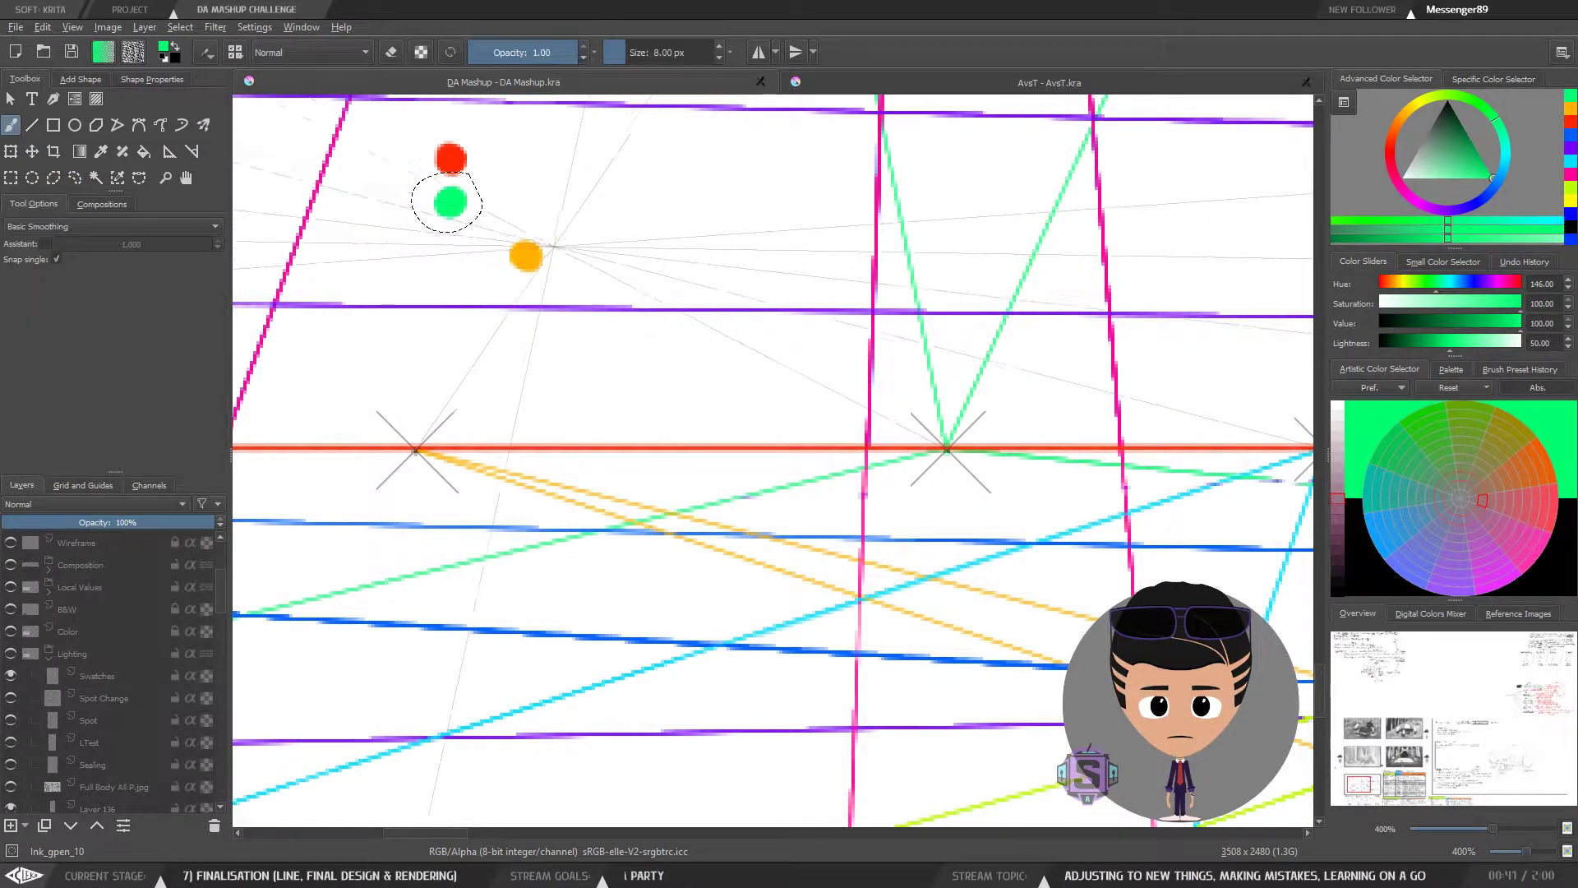
pyautogui.press('l')
pyautogui.press('t')
pyautogui.moveTo(529, 257)
pyautogui.mouseDown()
pyautogui.moveTo(462, 248)
pyautogui.moveTo(613, 382)
pyautogui.mouseUp()
pyautogui.press('b')
# Step: Lasso the red dot and move it to the right of the green and orange dots, slightly above them
pyautogui.press('l')
pyautogui.press('t')
pyautogui.moveTo(580, 294); pyautogui.dragTo(670, 296)
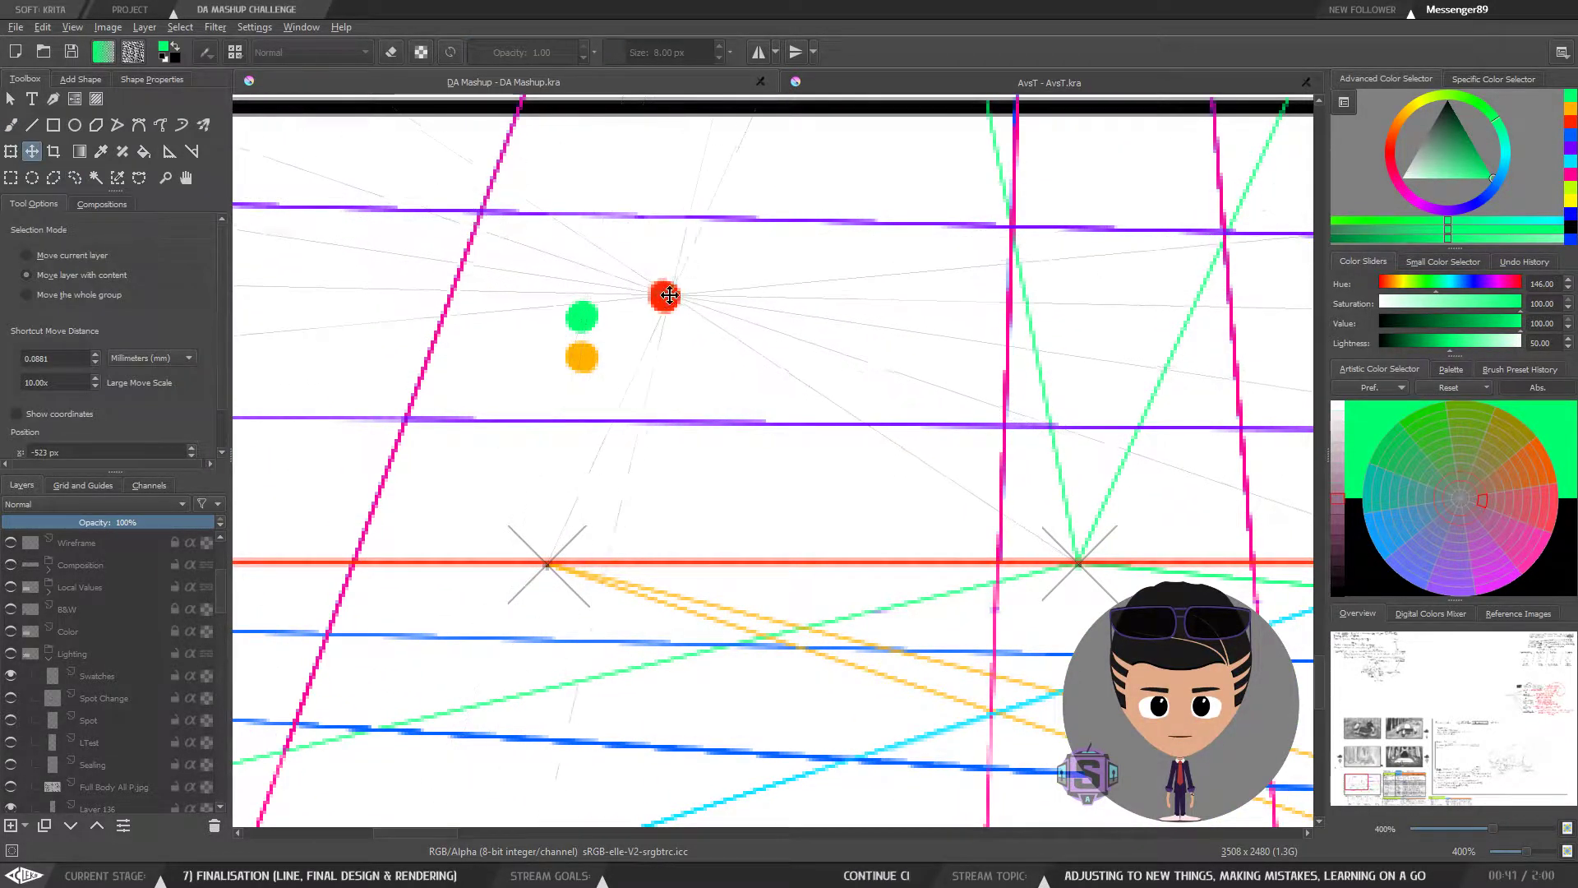
pyautogui.press('b')
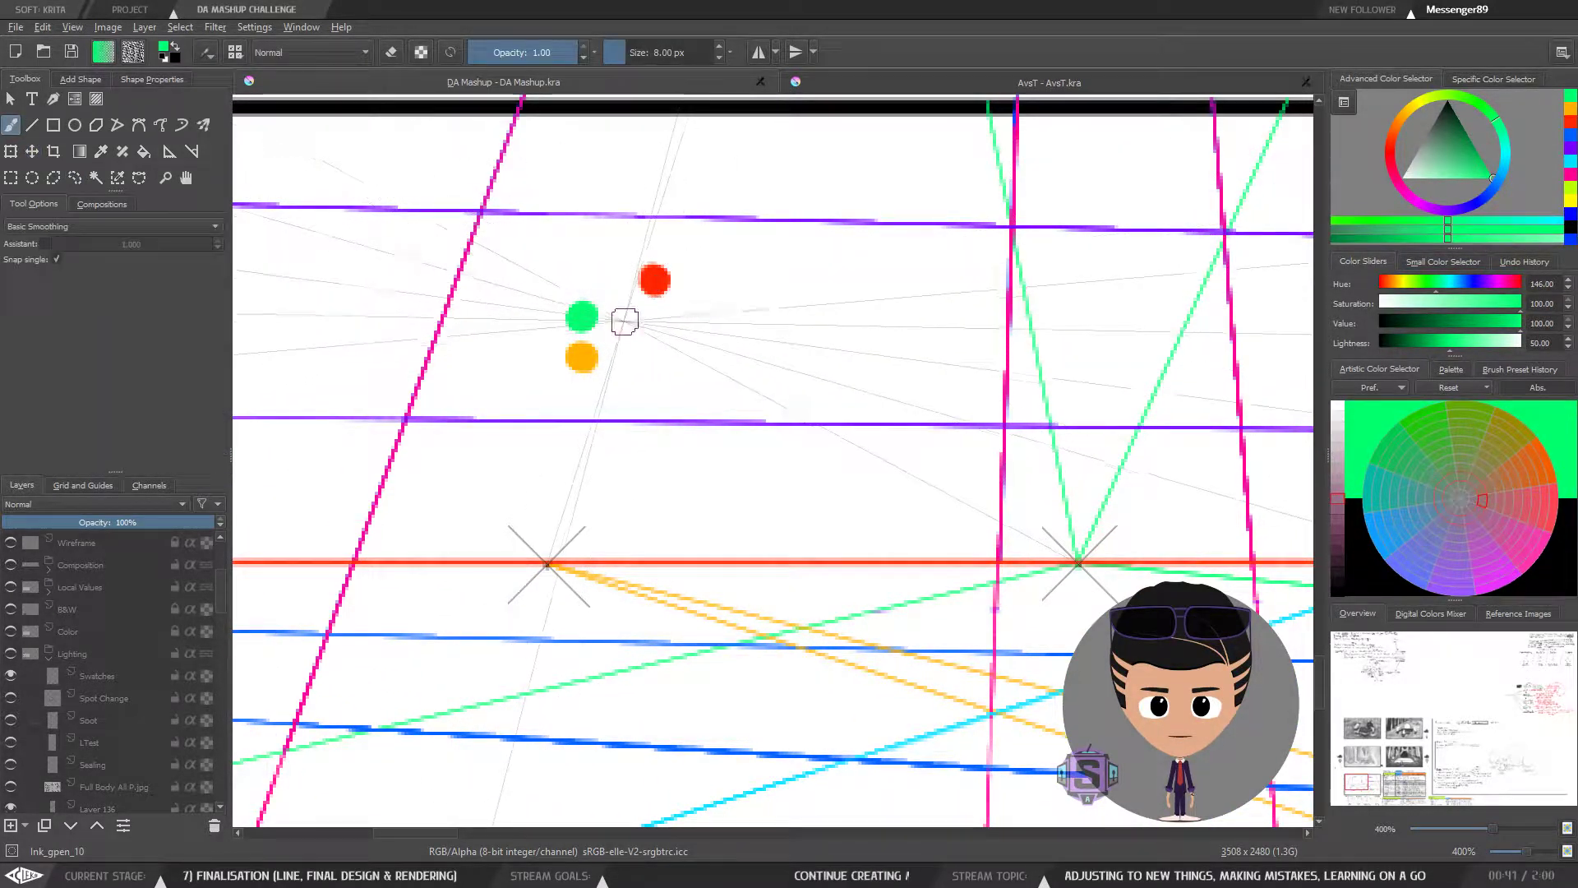
# Step: Lasso the green dot, move it level with the red dot on its right side and deselect
pyautogui.press('l')
pyautogui.moveTo(585, 294)
pyautogui.mouseDown()
pyautogui.moveTo(554, 325)
pyautogui.moveTo(599, 340)
pyautogui.moveTo(706, 283)
pyautogui.mouseUp()
pyautogui.press('t')
pyautogui.press('b')
pyautogui.hotkey('ctrl', 'shift', 'a')
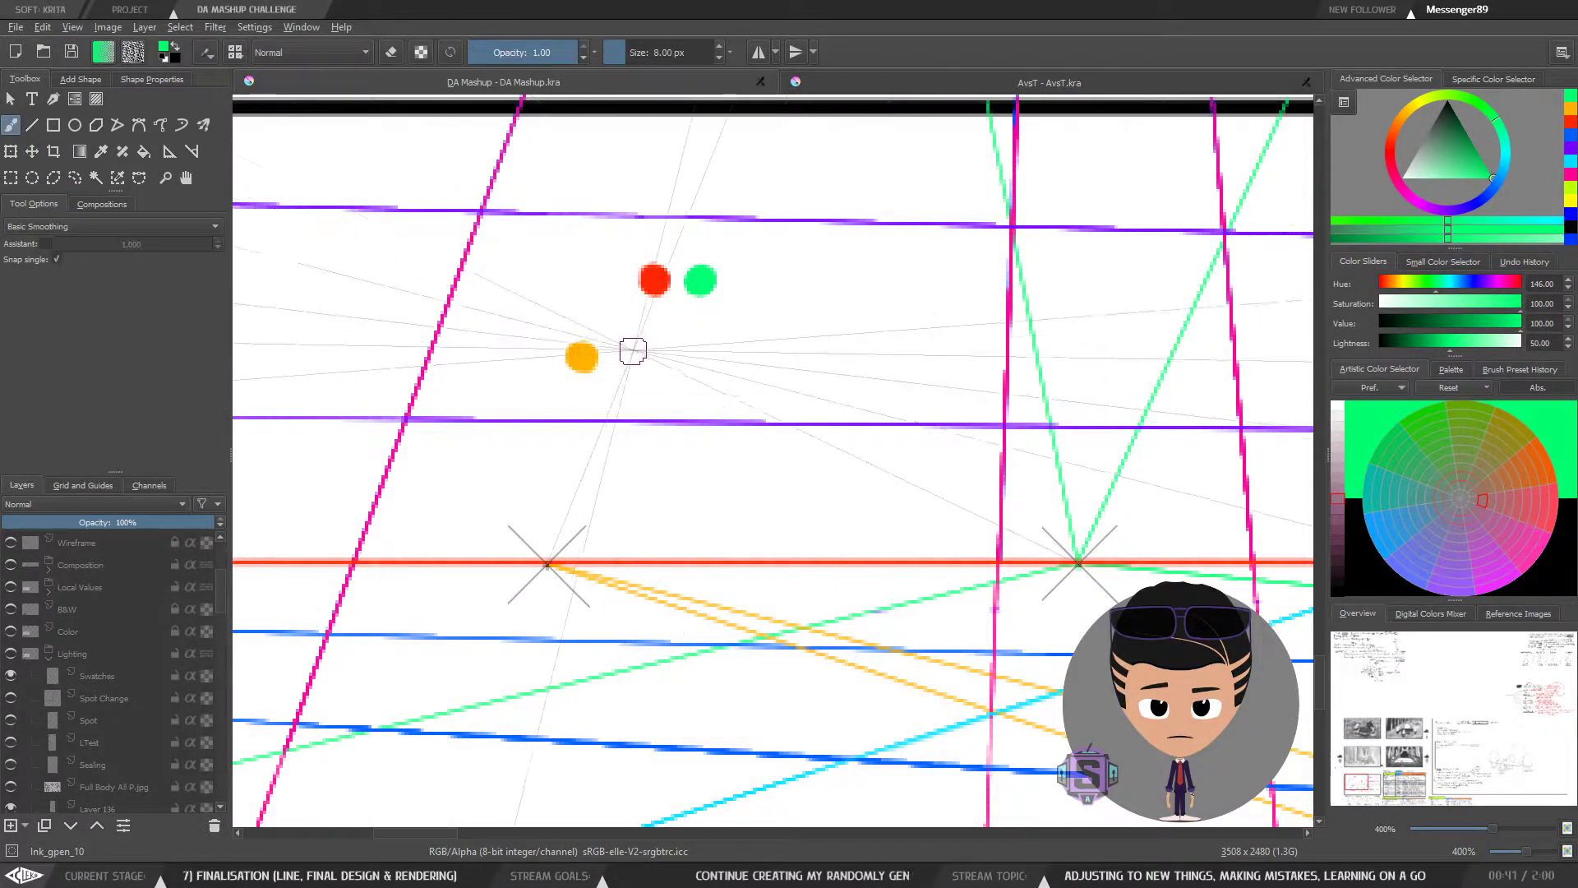
# Step: Lasso the orange dot, move it to the upper left of the red dot and clear the selection
pyautogui.press('l')
pyautogui.moveTo(623, 343)
pyautogui.mouseDown()
pyautogui.moveTo(565, 333)
pyautogui.moveTo(625, 352)
pyautogui.moveTo(585, 310)
pyautogui.moveTo(608, 278)
pyautogui.mouseUp()
pyautogui.press('t')
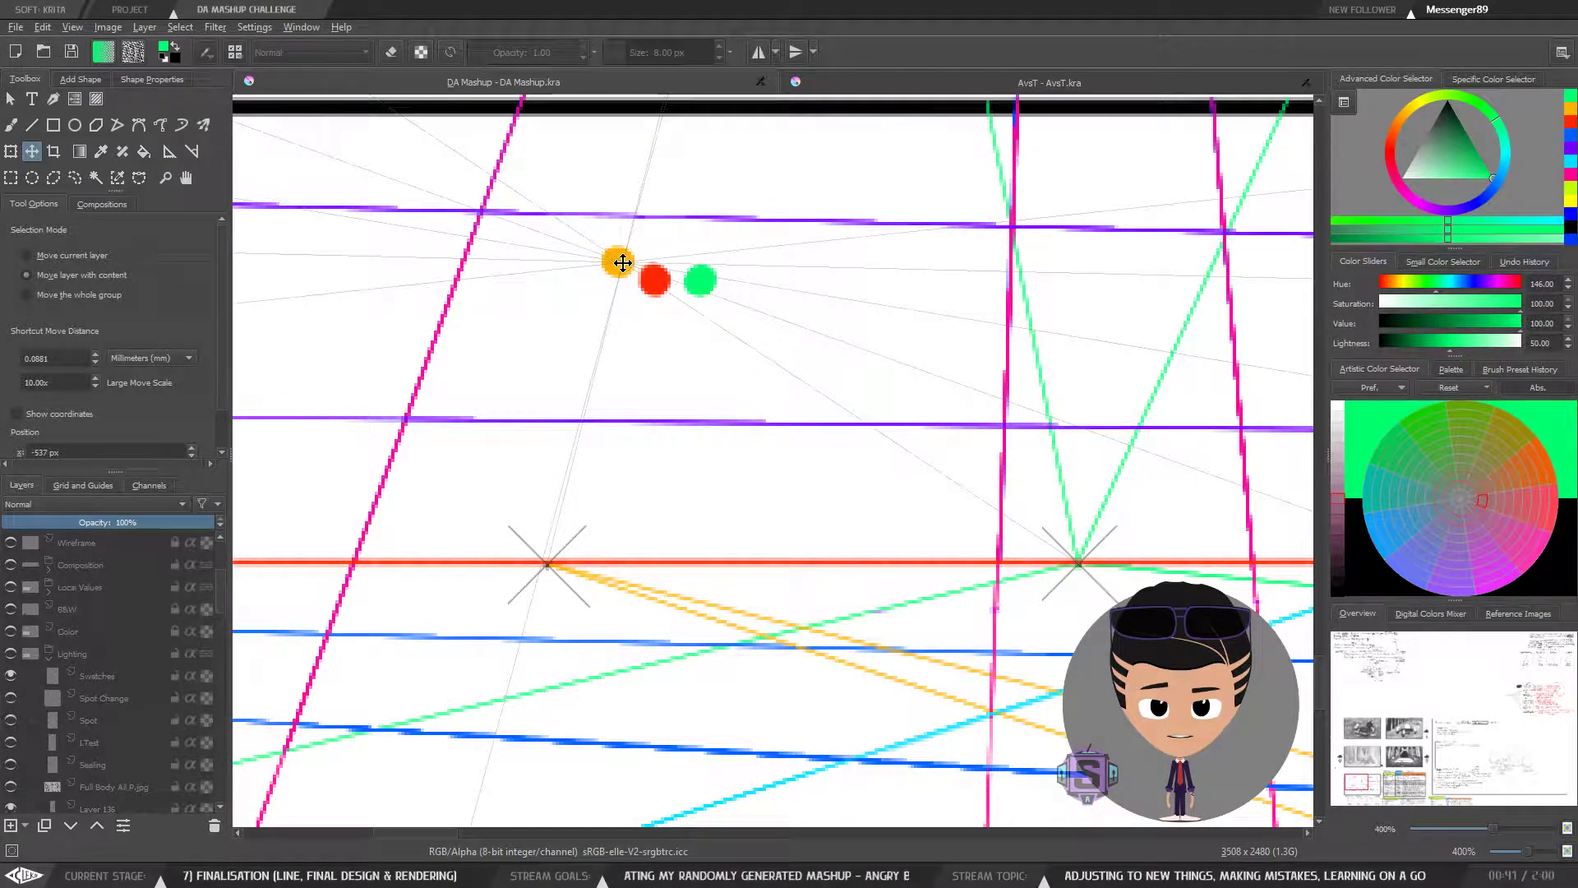
pyautogui.press('b')
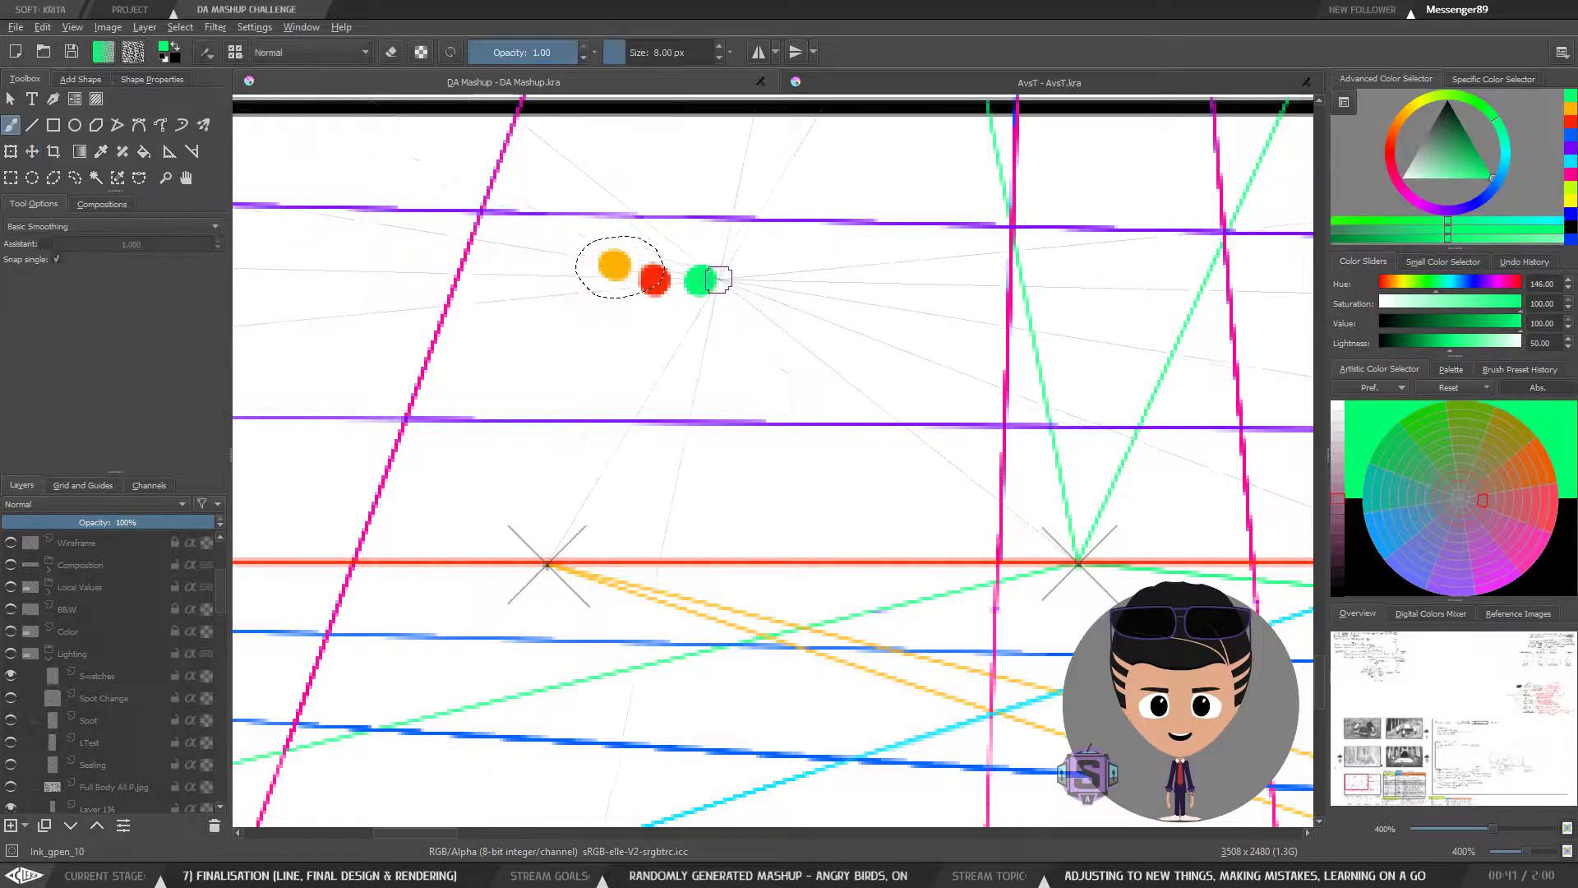
pyautogui.hotkey('ctrl', 'shift', 'a')
# Step: Lasso the green dot and move it directly above the red dot, just overlapping the red dot's upper edge
pyautogui.press('l')
pyautogui.press('t')
pyautogui.moveTo(714, 313)
pyautogui.mouseDown()
pyautogui.moveTo(727, 259)
pyautogui.moveTo(664, 255)
pyautogui.mouseUp()
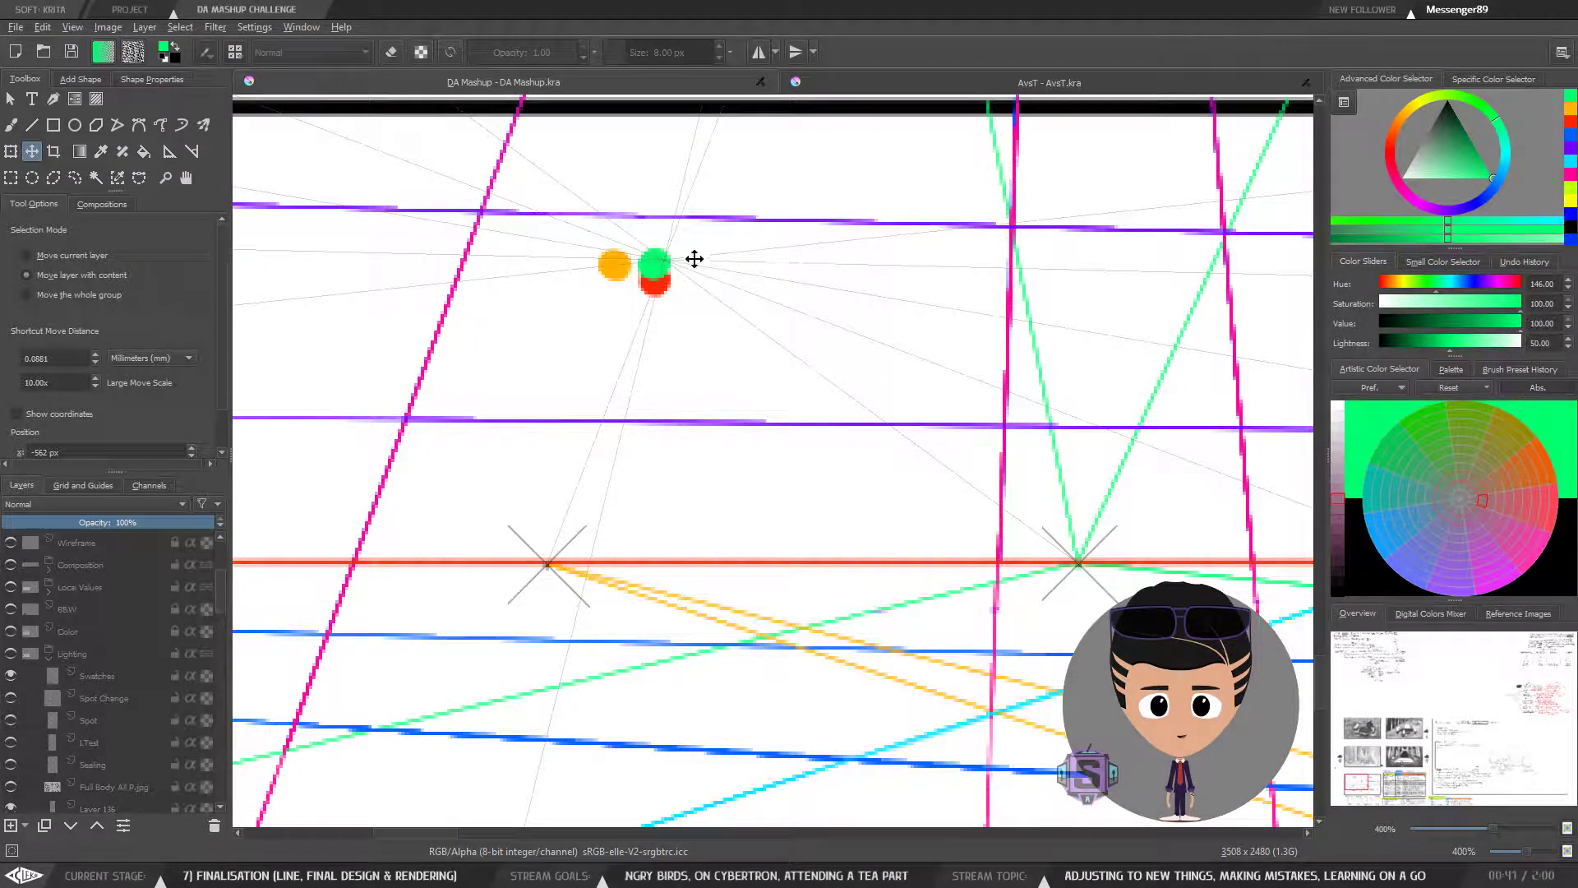
pyautogui.press('b')
pyautogui.hotkey('ctrl', 'shift', 'a')
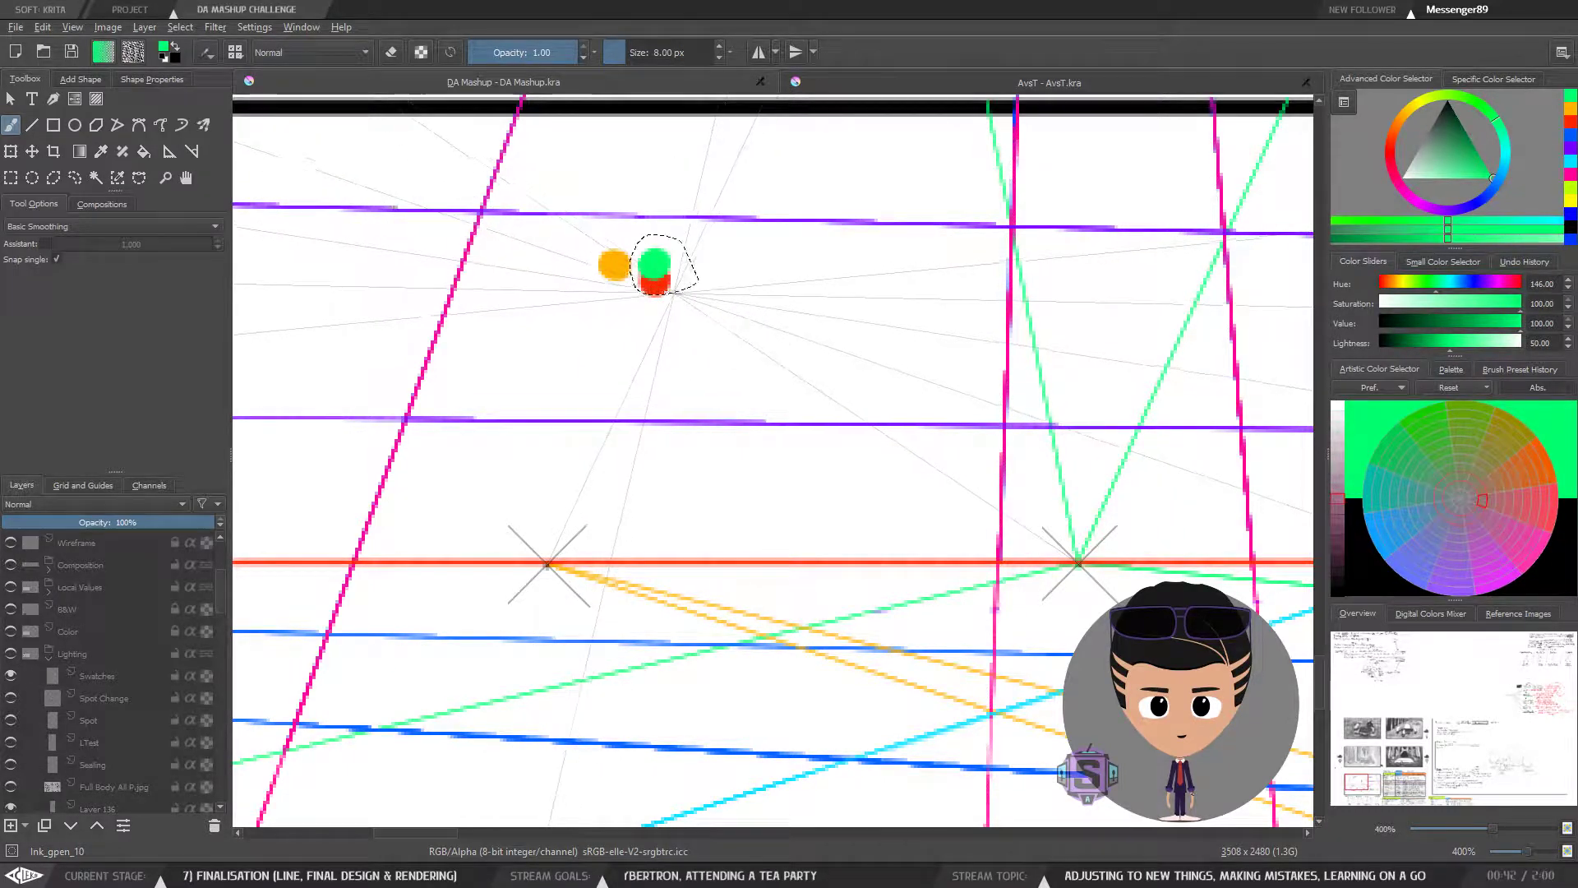
pyautogui.hotkey('ctrl', 'z')
pyautogui.press('t')
pyautogui.moveTo(707, 287); pyautogui.dragTo(680, 265)
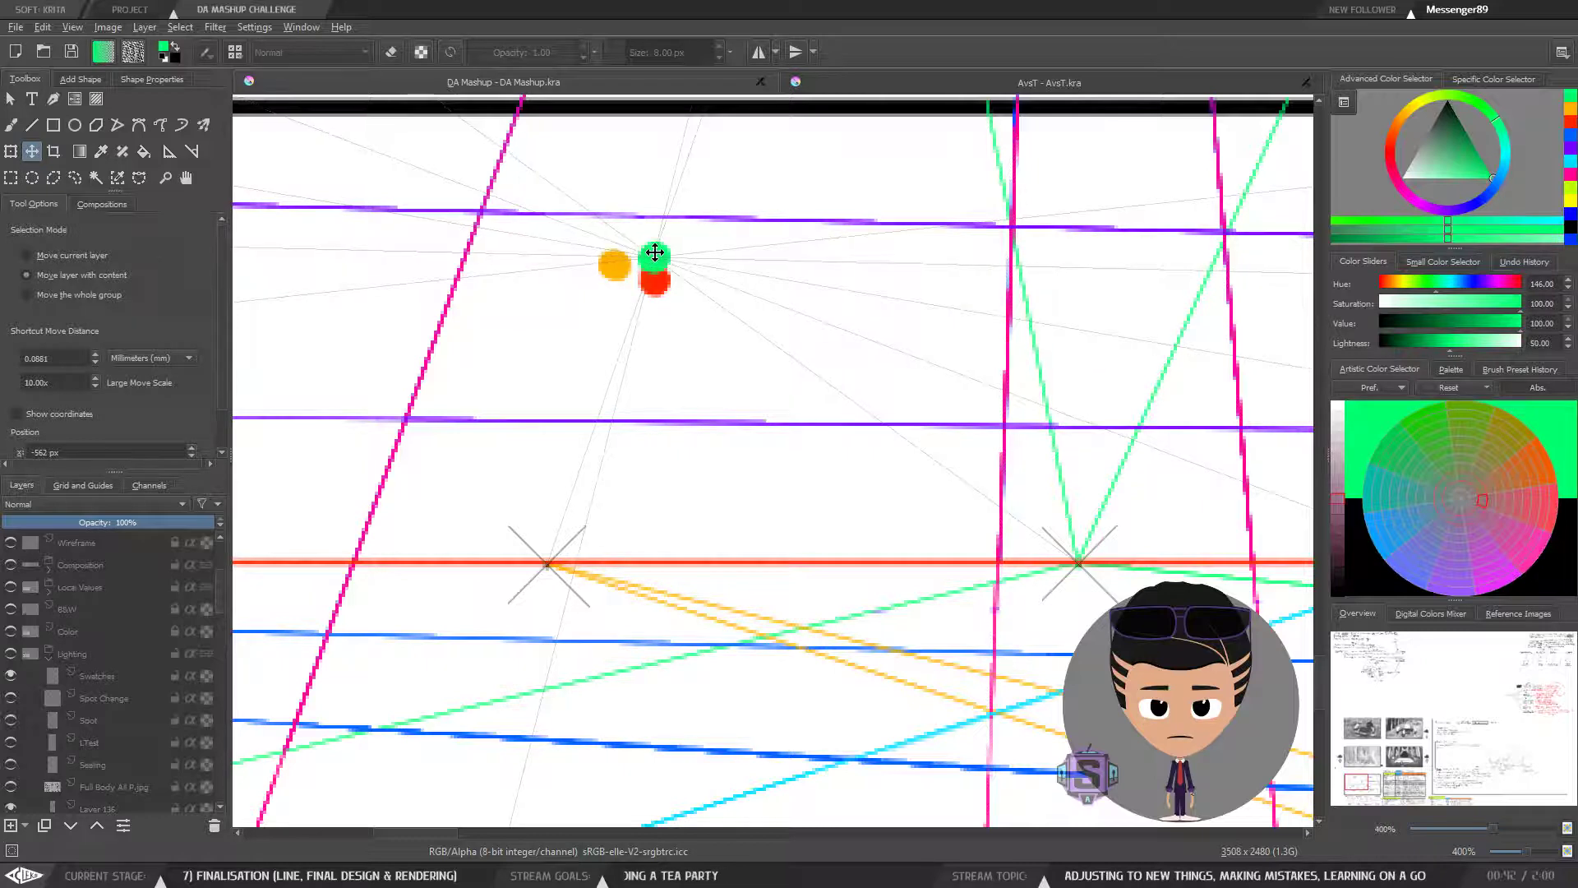
pyautogui.press('b')
# Step: Lasso the orange dot, raise it level with the green dot and clear the selection
pyautogui.press('l')
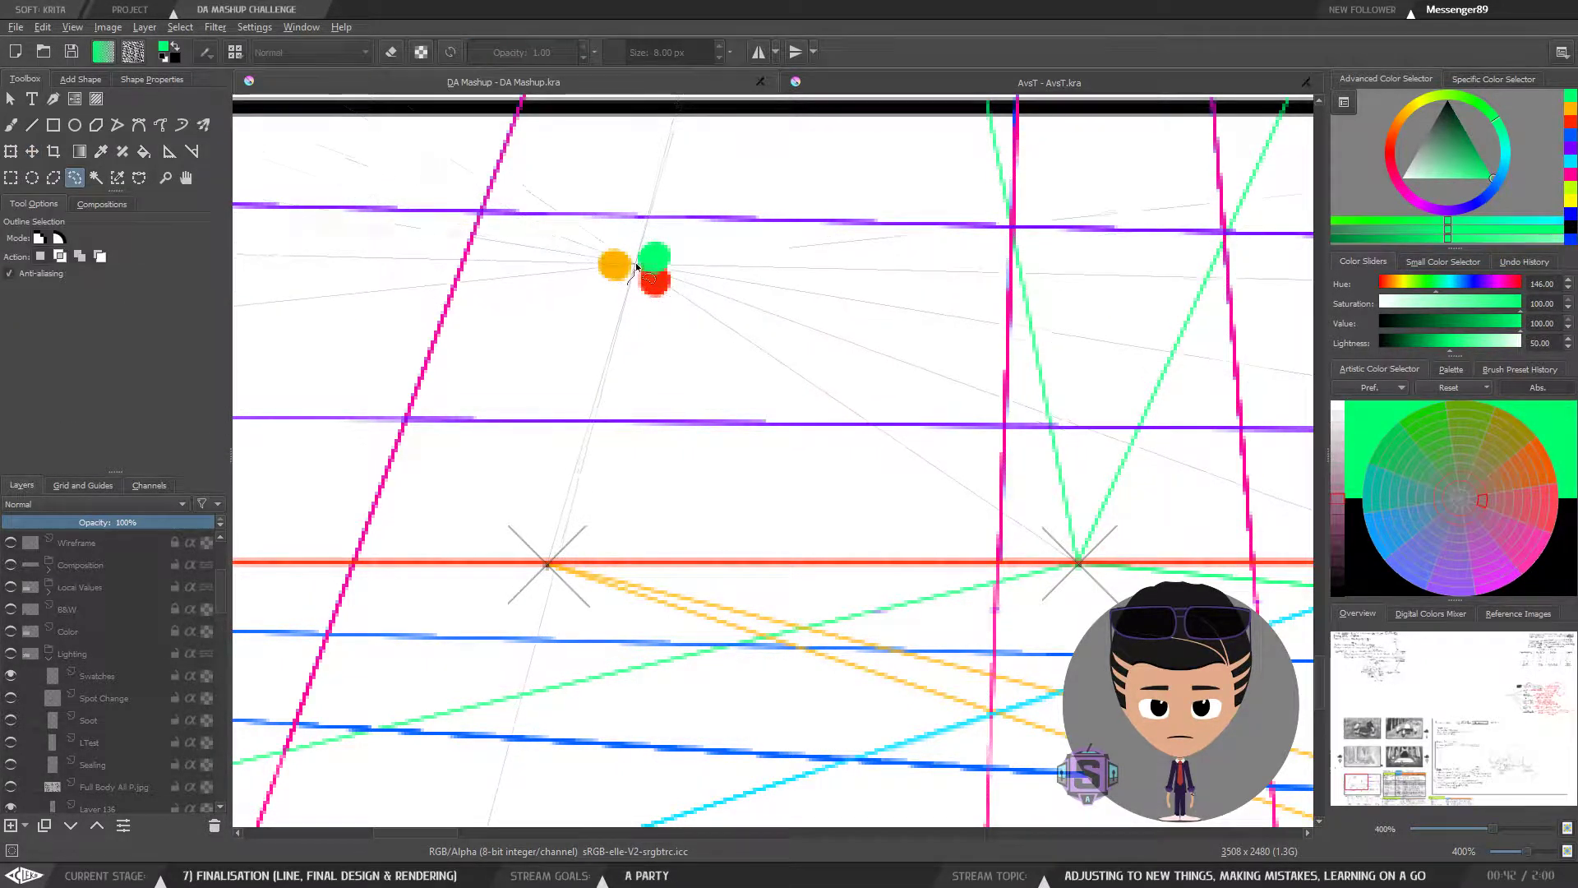
pyautogui.moveTo(636, 267); pyautogui.dragTo(631, 284)
pyautogui.press('t')
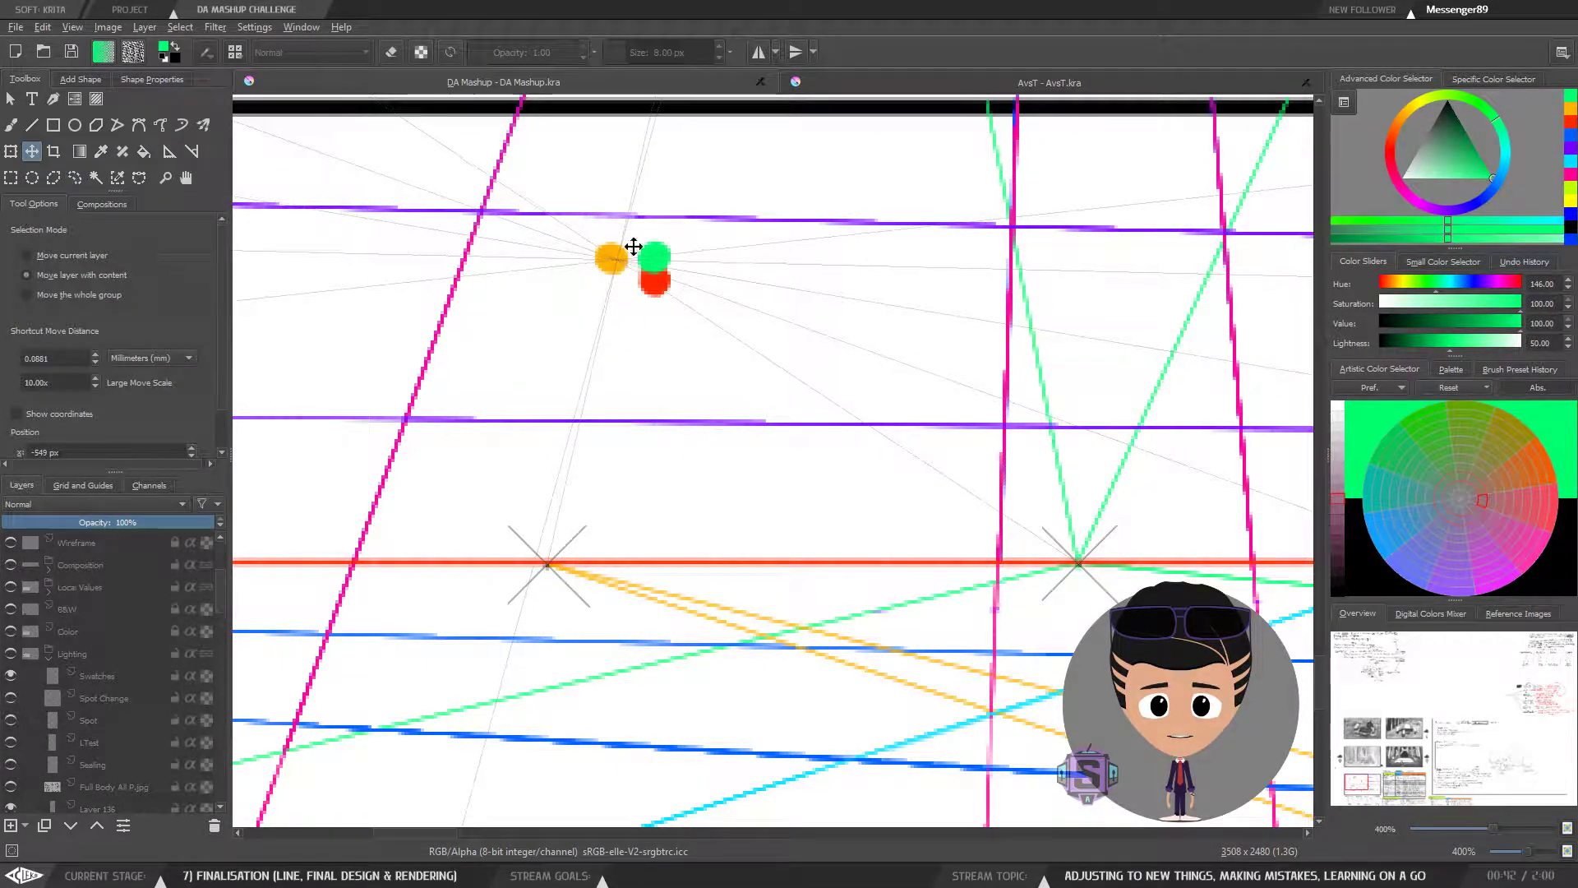
pyautogui.moveTo(615, 263)
pyautogui.mouseDown()
pyautogui.moveTo(617, 239)
pyautogui.moveTo(625, 275)
pyautogui.mouseUp()
pyautogui.press('b')
pyautogui.hotkey('ctrl', 'shift', 'a')
# Step: Lasso all three dots and move them together slightly down and left between the upper purple guides, then deselect
pyautogui.press('l')
pyautogui.press('t')
pyautogui.press('b')
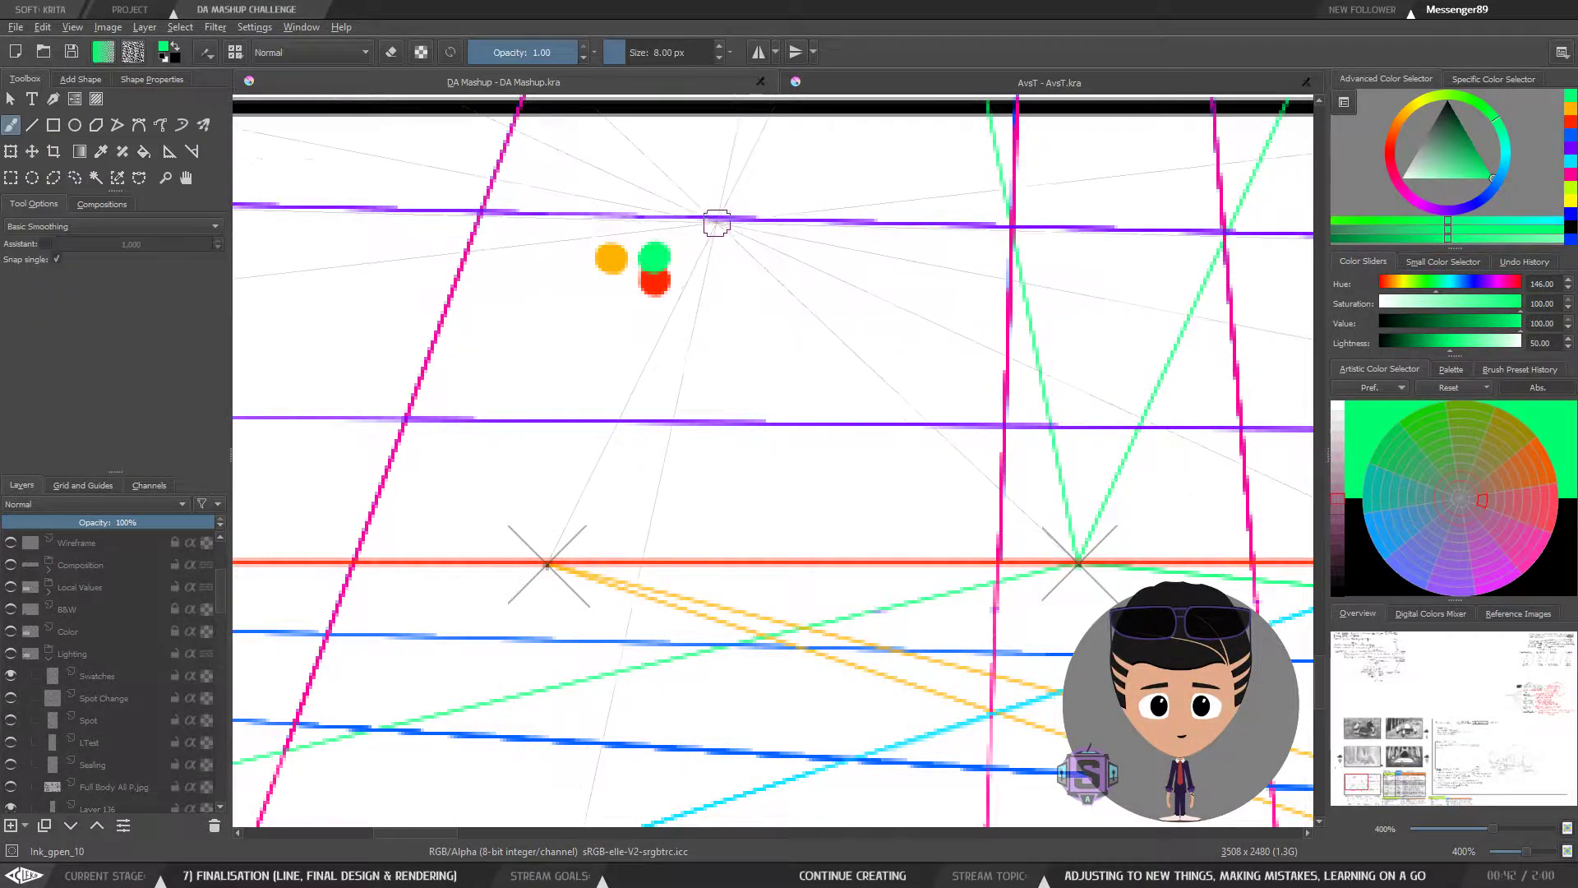
pyautogui.press('-')
pyautogui.press('-')
pyautogui.press('l')
pyautogui.moveTo(727, 373)
pyautogui.mouseDown()
pyautogui.moveTo(708, 344)
pyautogui.moveTo(673, 356)
pyautogui.moveTo(752, 387)
pyautogui.moveTo(702, 395)
pyautogui.mouseUp()
pyautogui.press('t')
pyautogui.press('b')
pyautogui.hotkey('ctrl', 'shift', 'a')
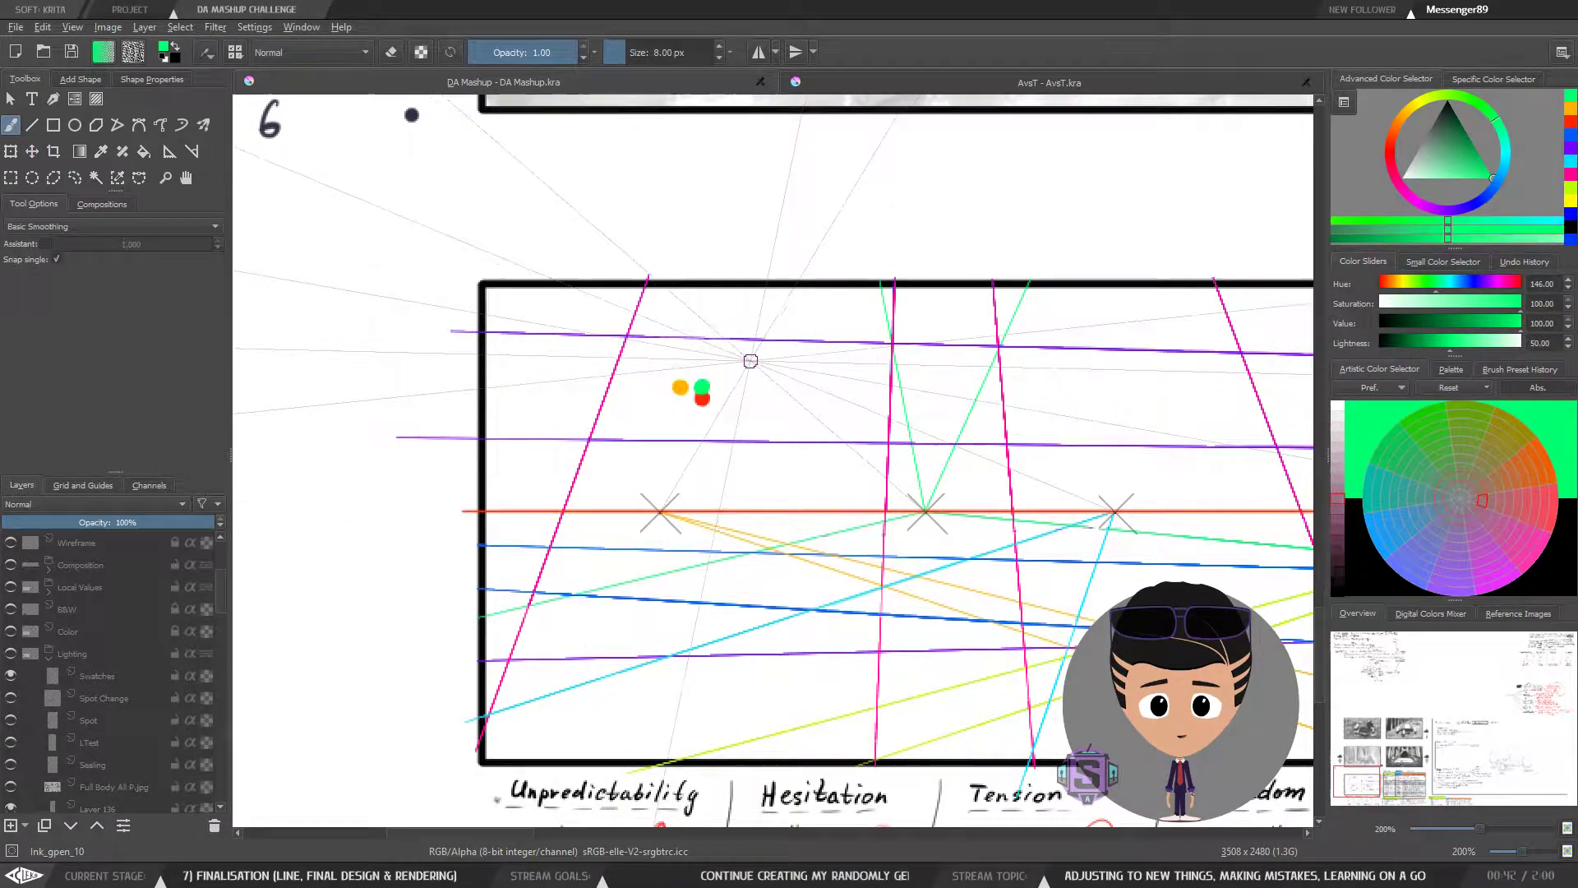
pyautogui.press('+')
pyautogui.press('+')
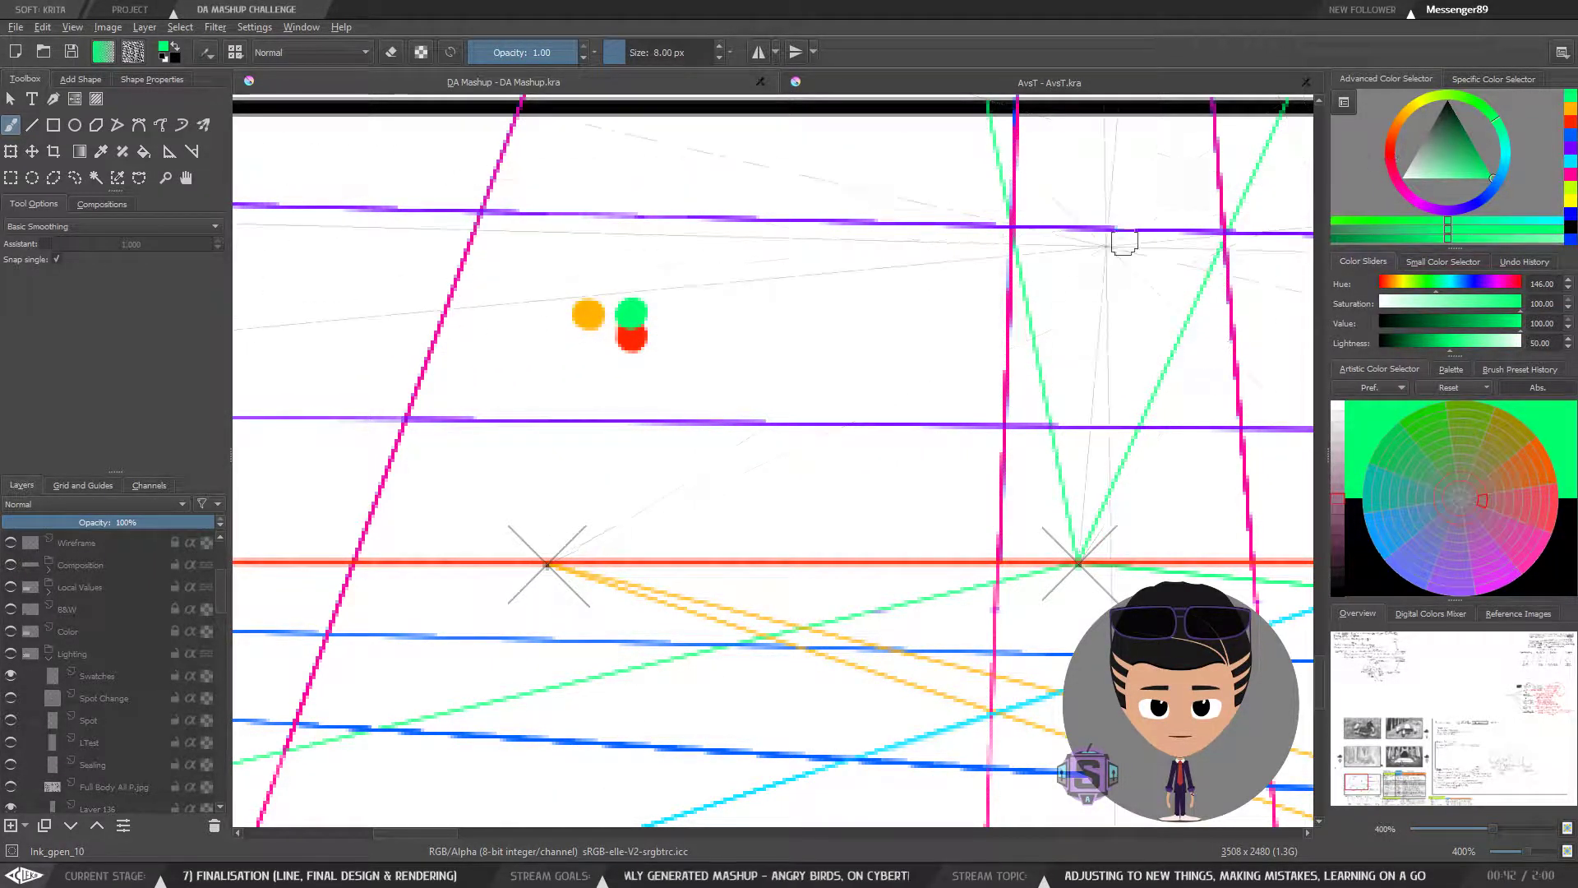
pyautogui.press('-')
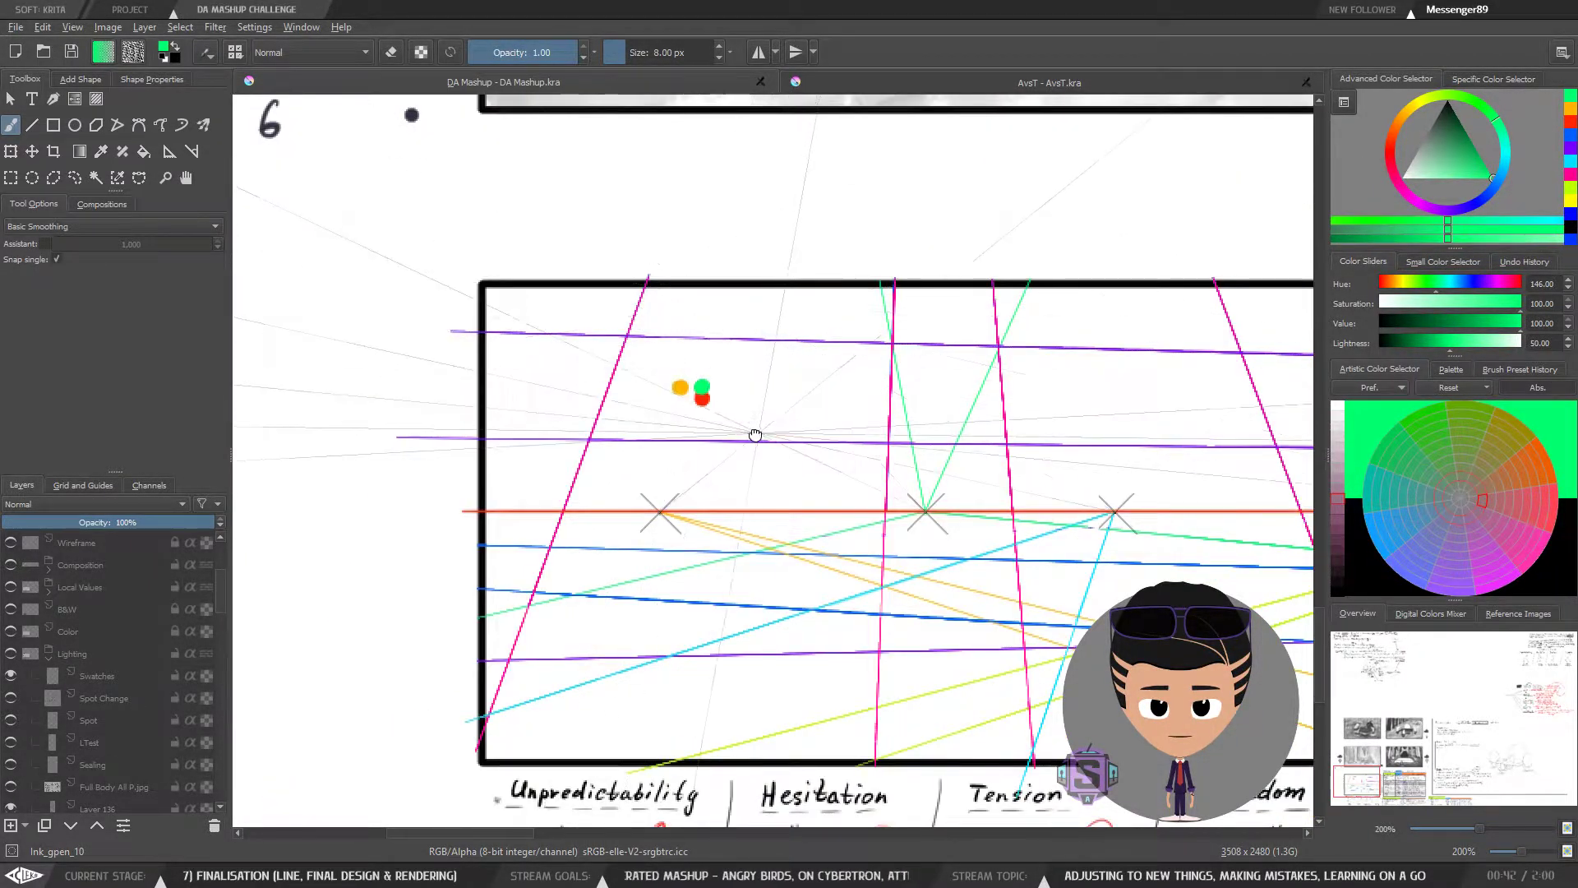
pyautogui.moveTo(750, 437)
pyautogui.mouseDown()
pyautogui.moveTo(643, 421)
pyautogui.moveTo(613, 398)
pyautogui.mouseUp()
pyautogui.press('+')
pyautogui.hscroll(-5, 916, 433)
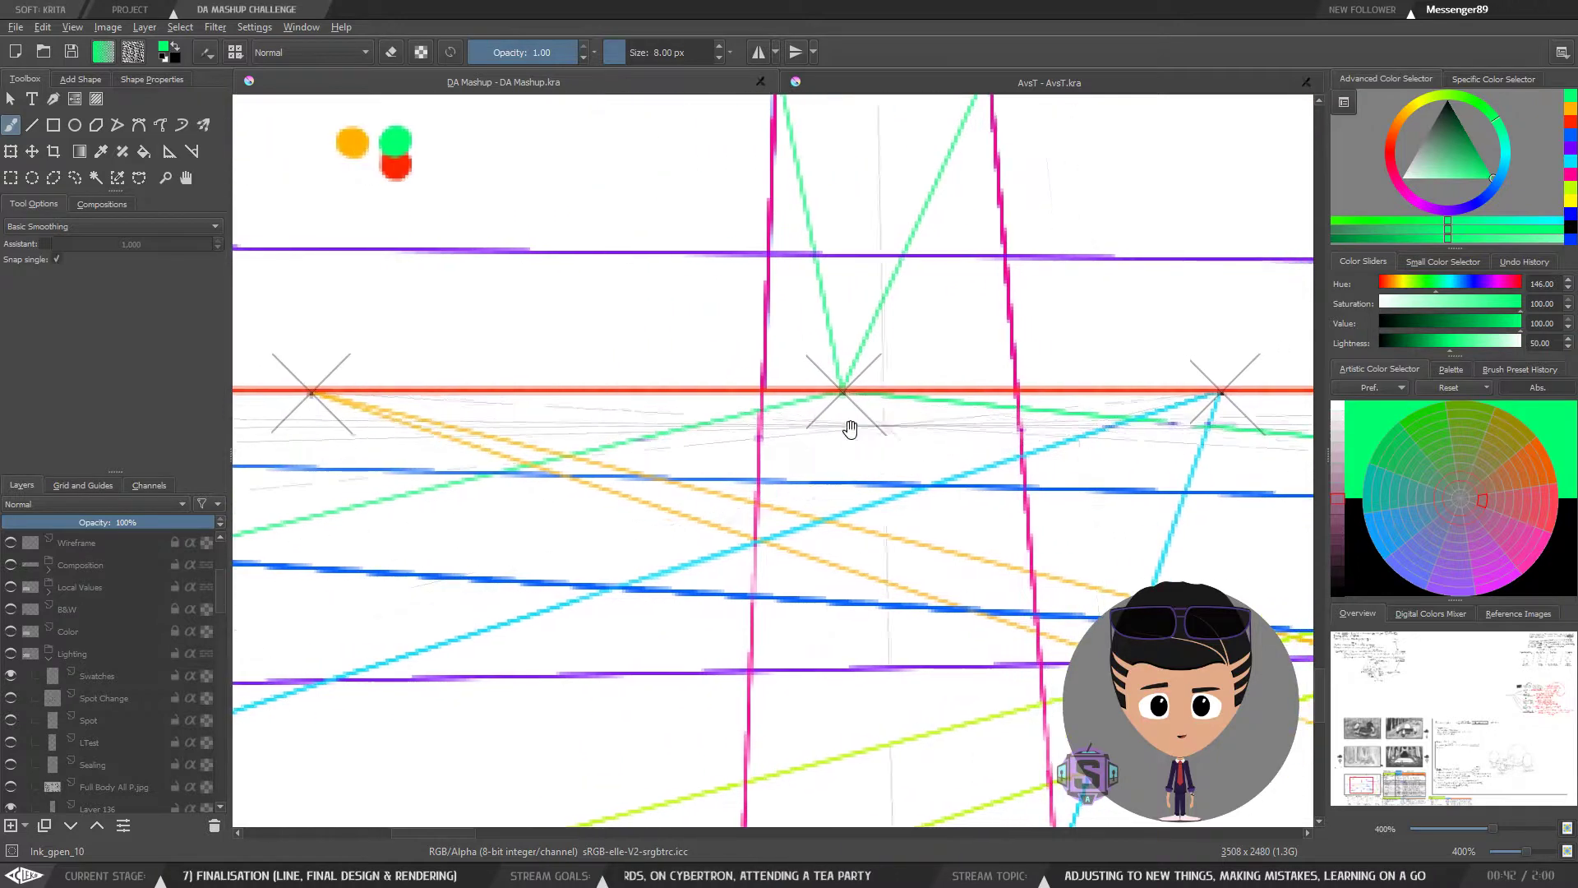
# Step: Paint a cyan color-key dot to the right of the green dot, level with the orange and green dots
pyautogui.click(1575, 163)
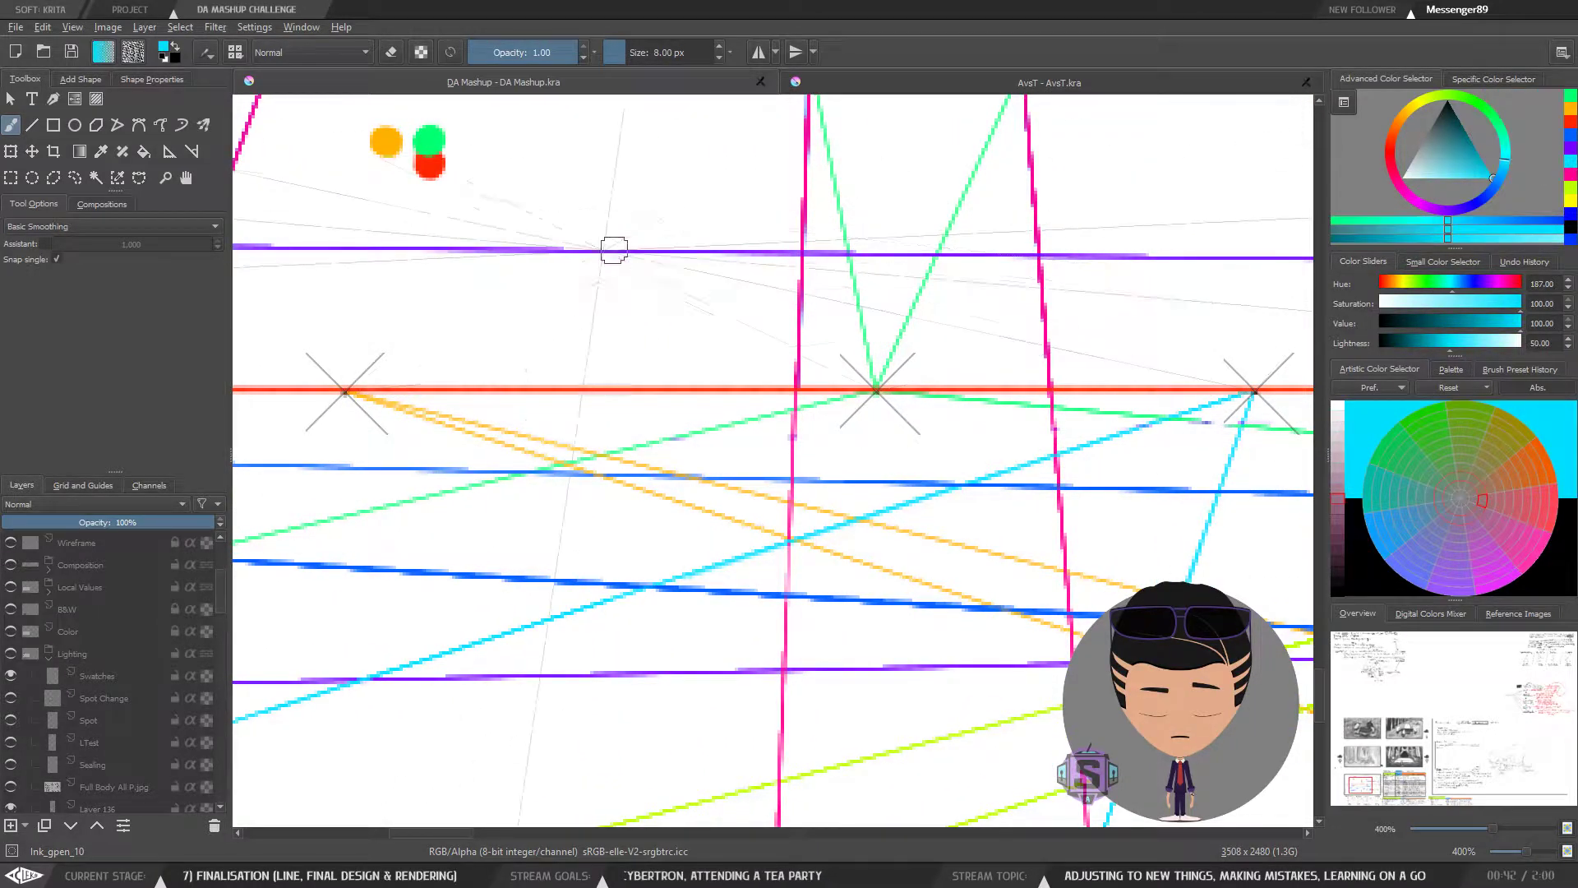
pyautogui.click(468, 141)
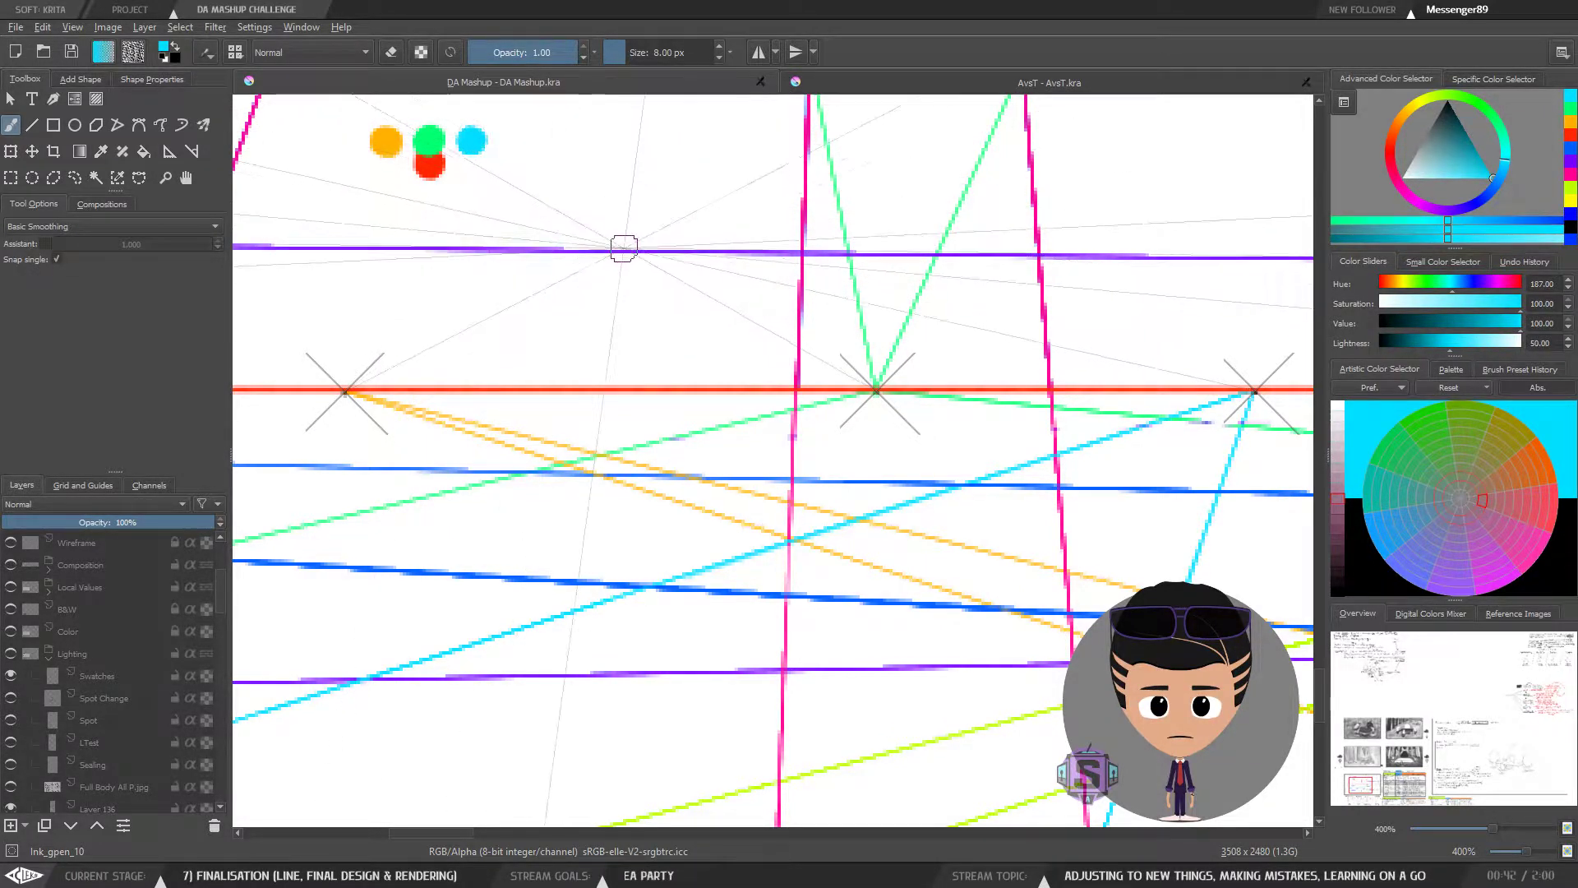
pyautogui.scroll(-2, 657, 493)
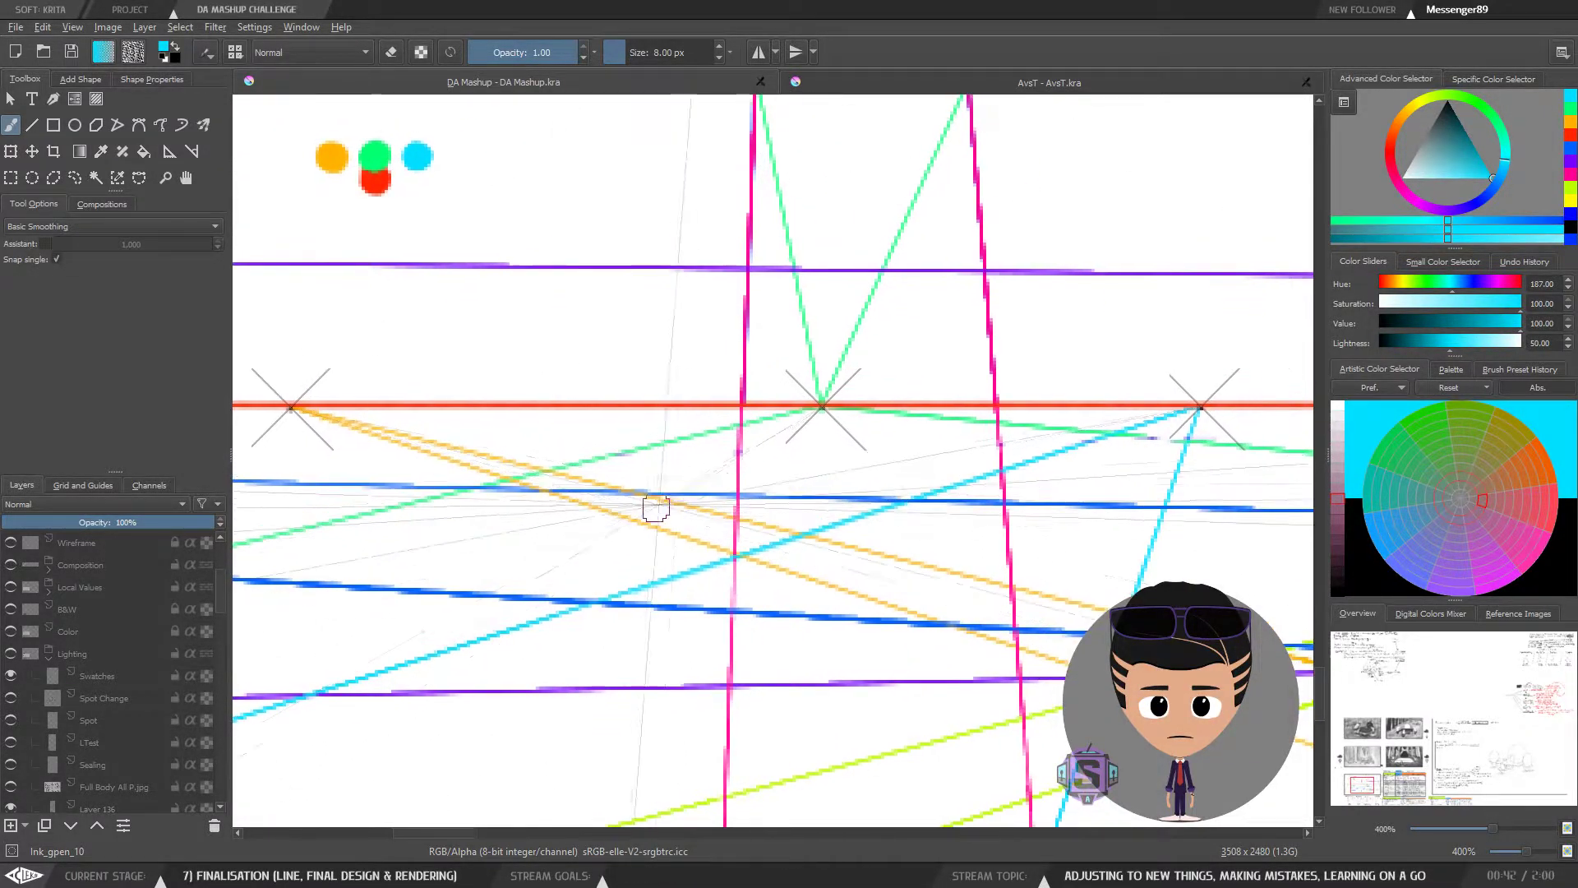
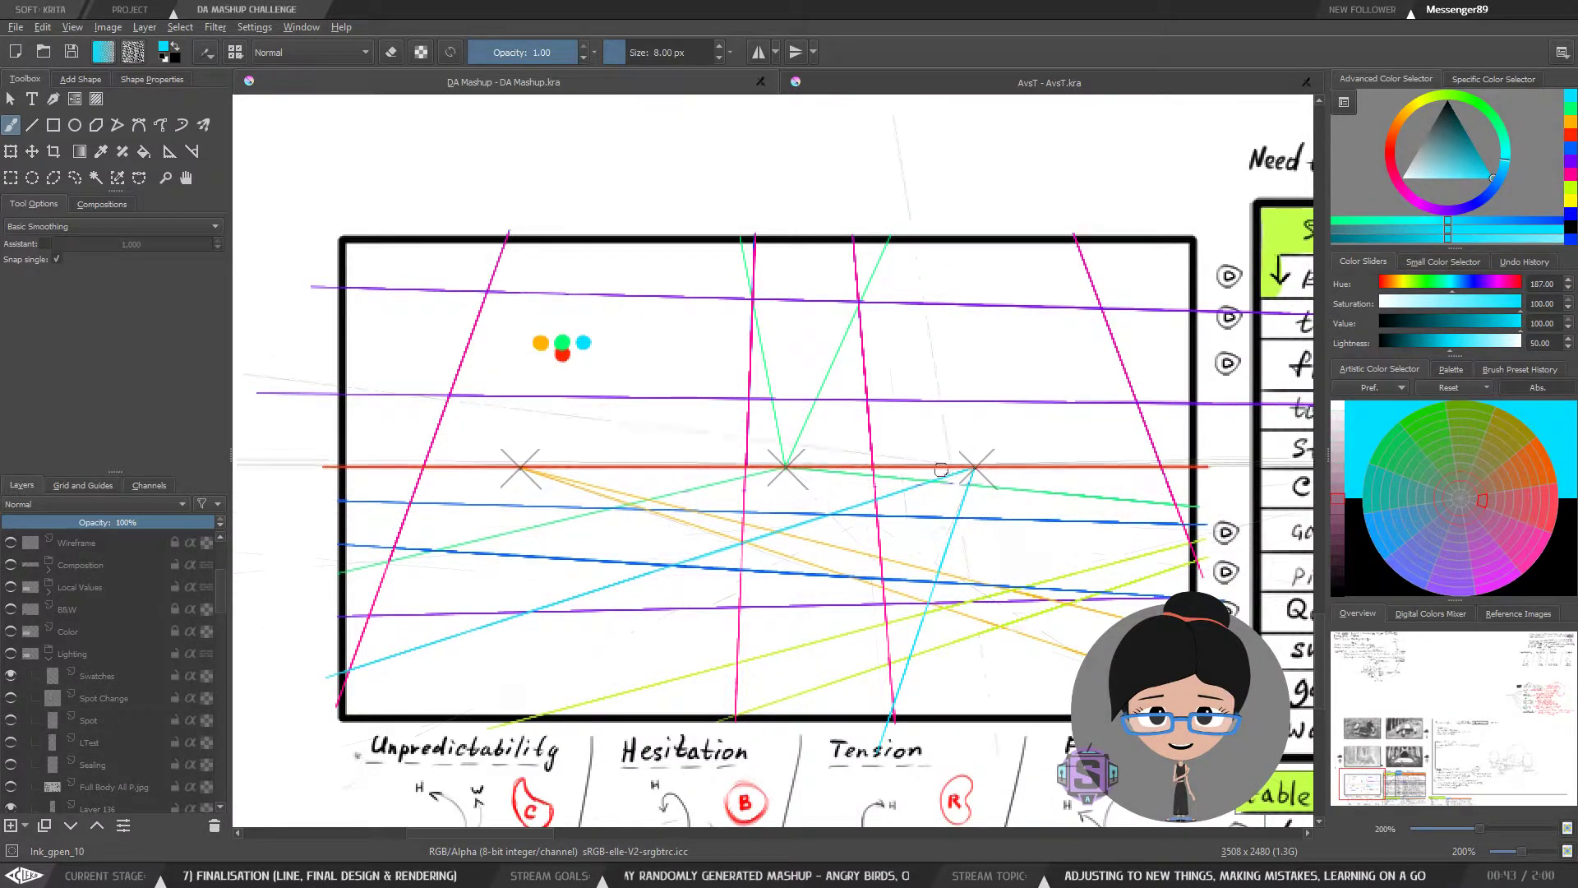
# Step: Paint a lime color-key dot to the right of the cyan dot, in the same row
pyautogui.moveTo(920, 507)
pyautogui.mouseDown()
pyautogui.moveTo(794, 501)
pyautogui.moveTo(810, 448)
pyautogui.moveTo(828, 469)
pyautogui.moveTo(803, 458)
pyautogui.moveTo(801, 420)
pyautogui.mouseUp()
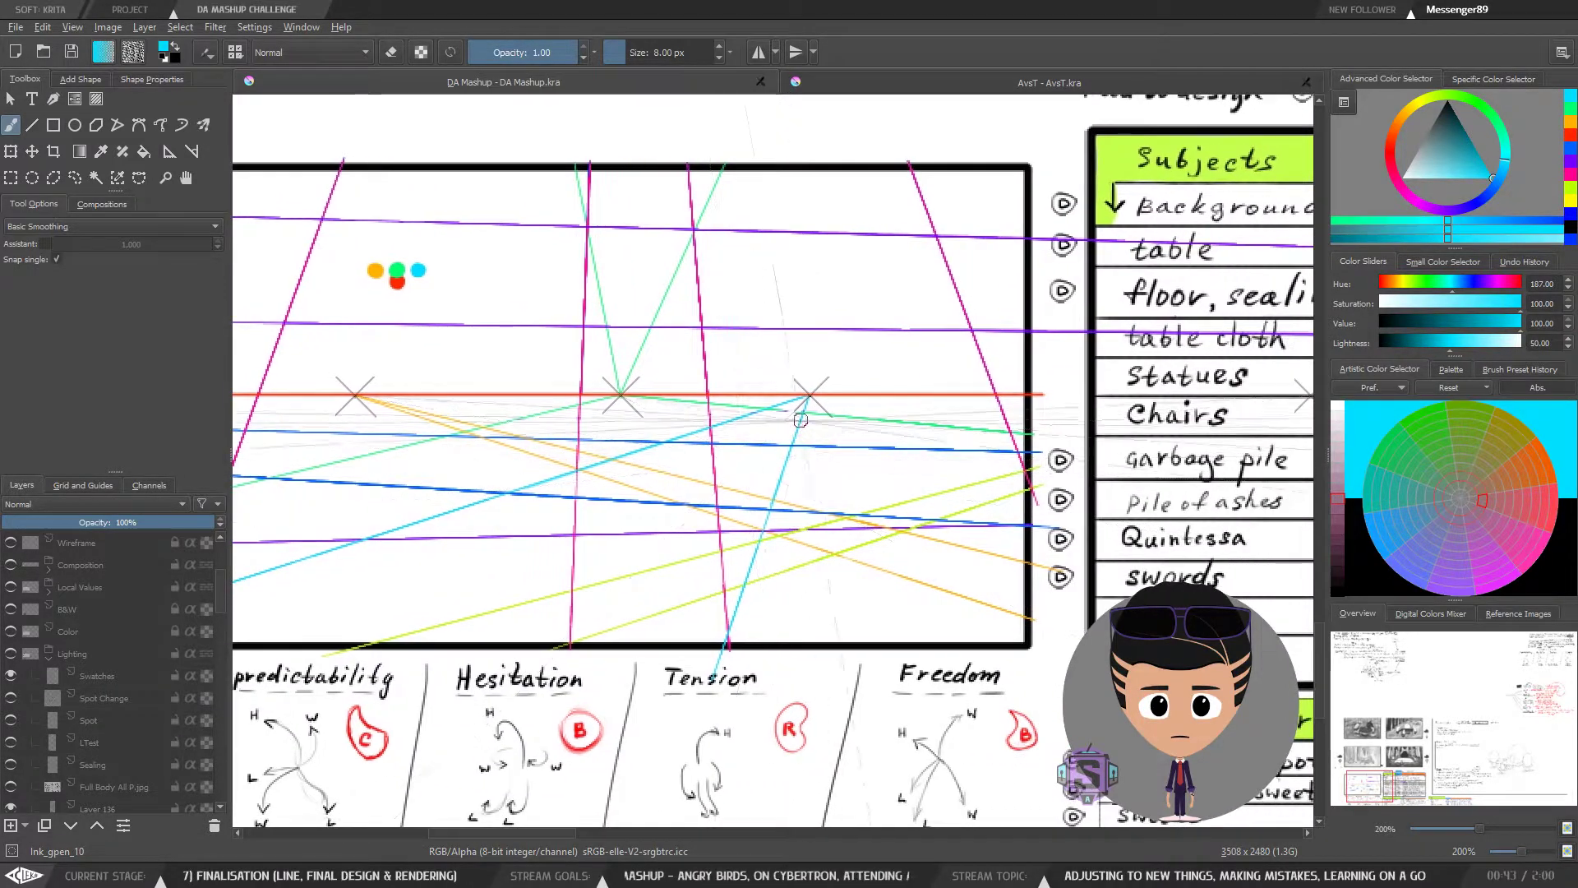
pyautogui.hotkey('ctrl', '-')
pyautogui.moveTo(918, 530); pyautogui.dragTo(826, 510)
pyautogui.hotkey('ctrl', '+')
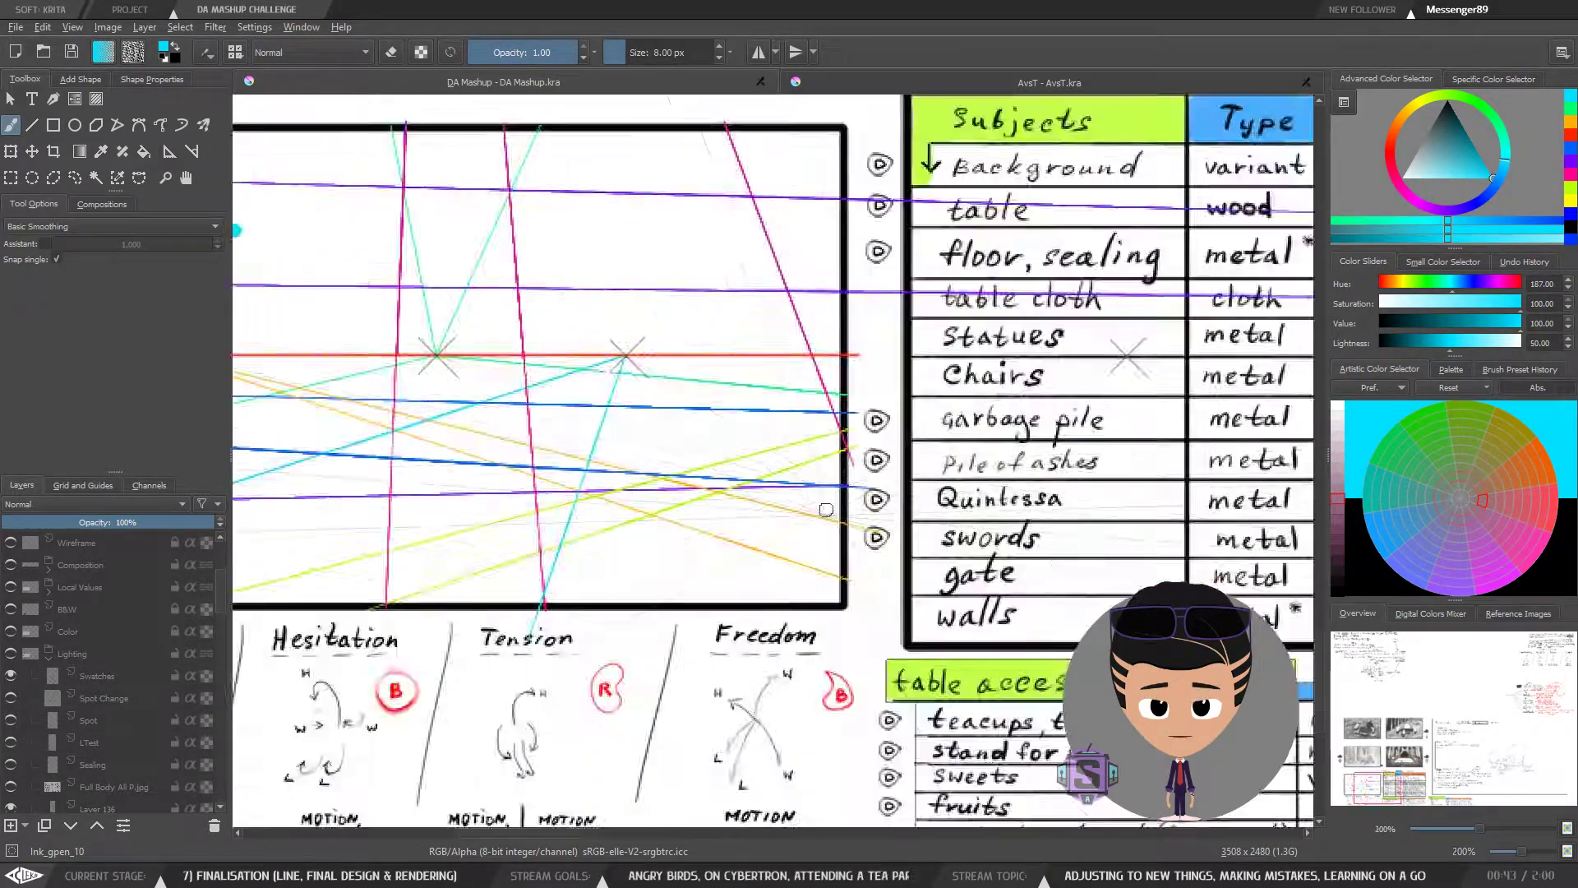
pyautogui.hotkey('ctrl', '+')
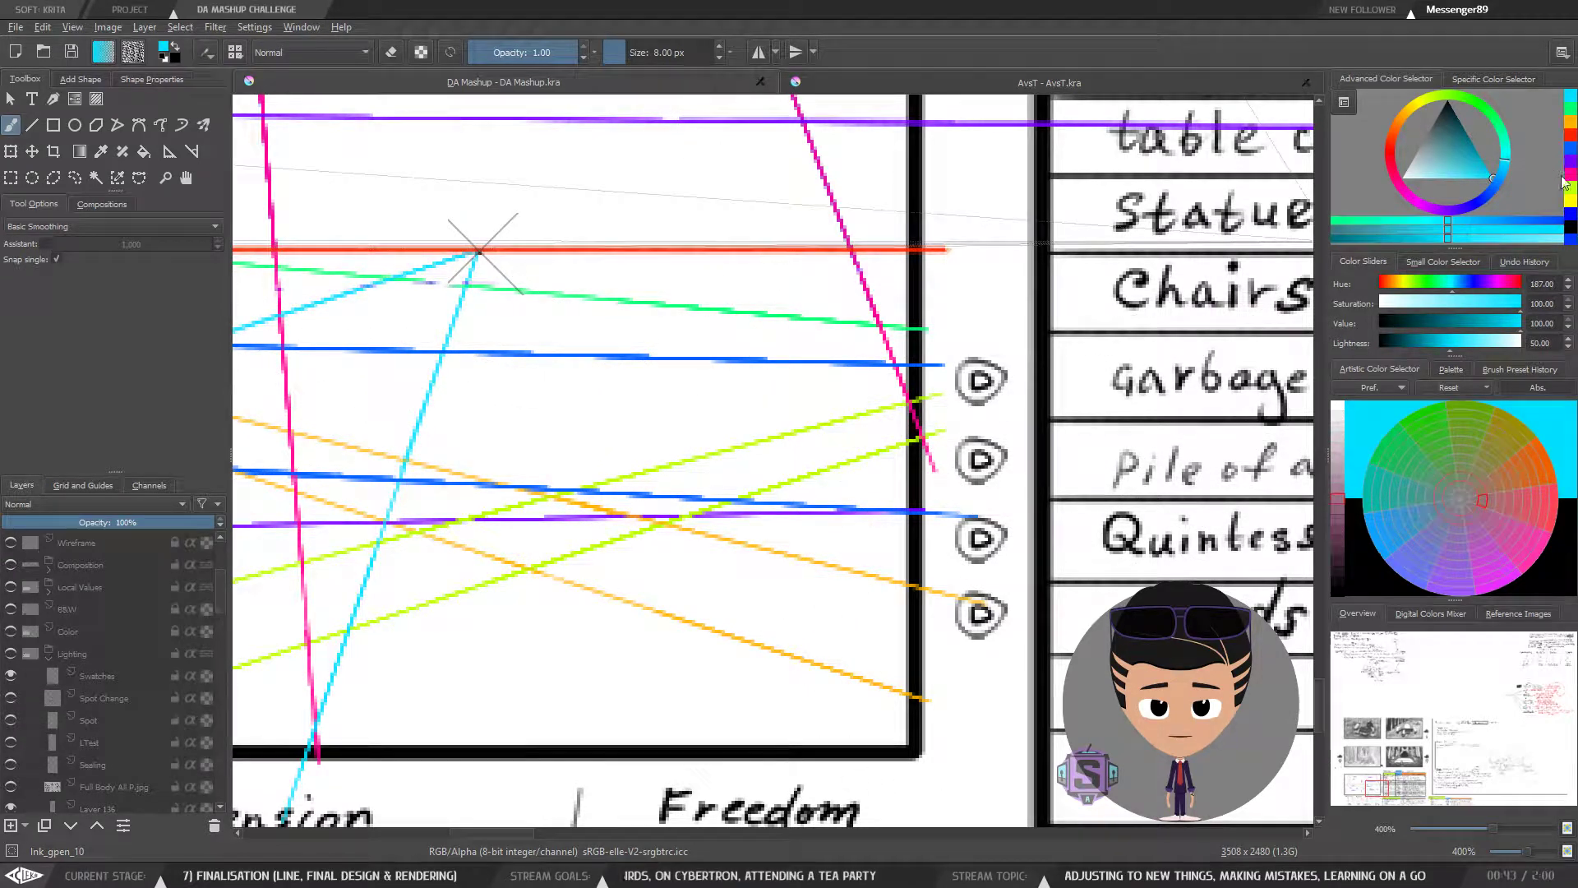
pyautogui.click(1570, 196)
pyautogui.hotkey('ctrl', '-')
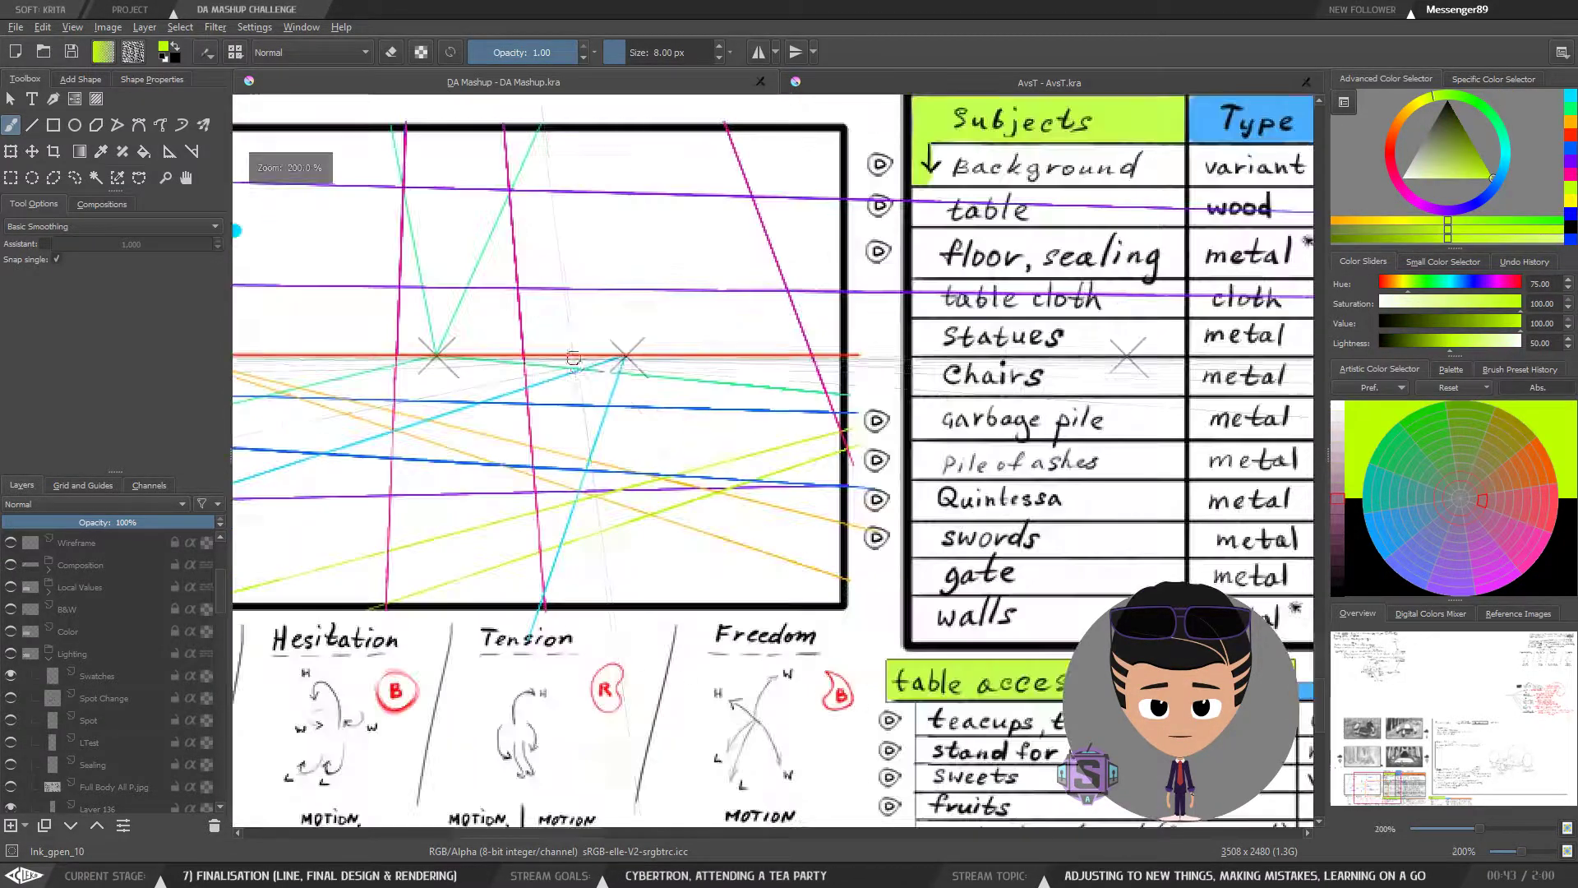
pyautogui.moveTo(550, 387); pyautogui.dragTo(921, 505)
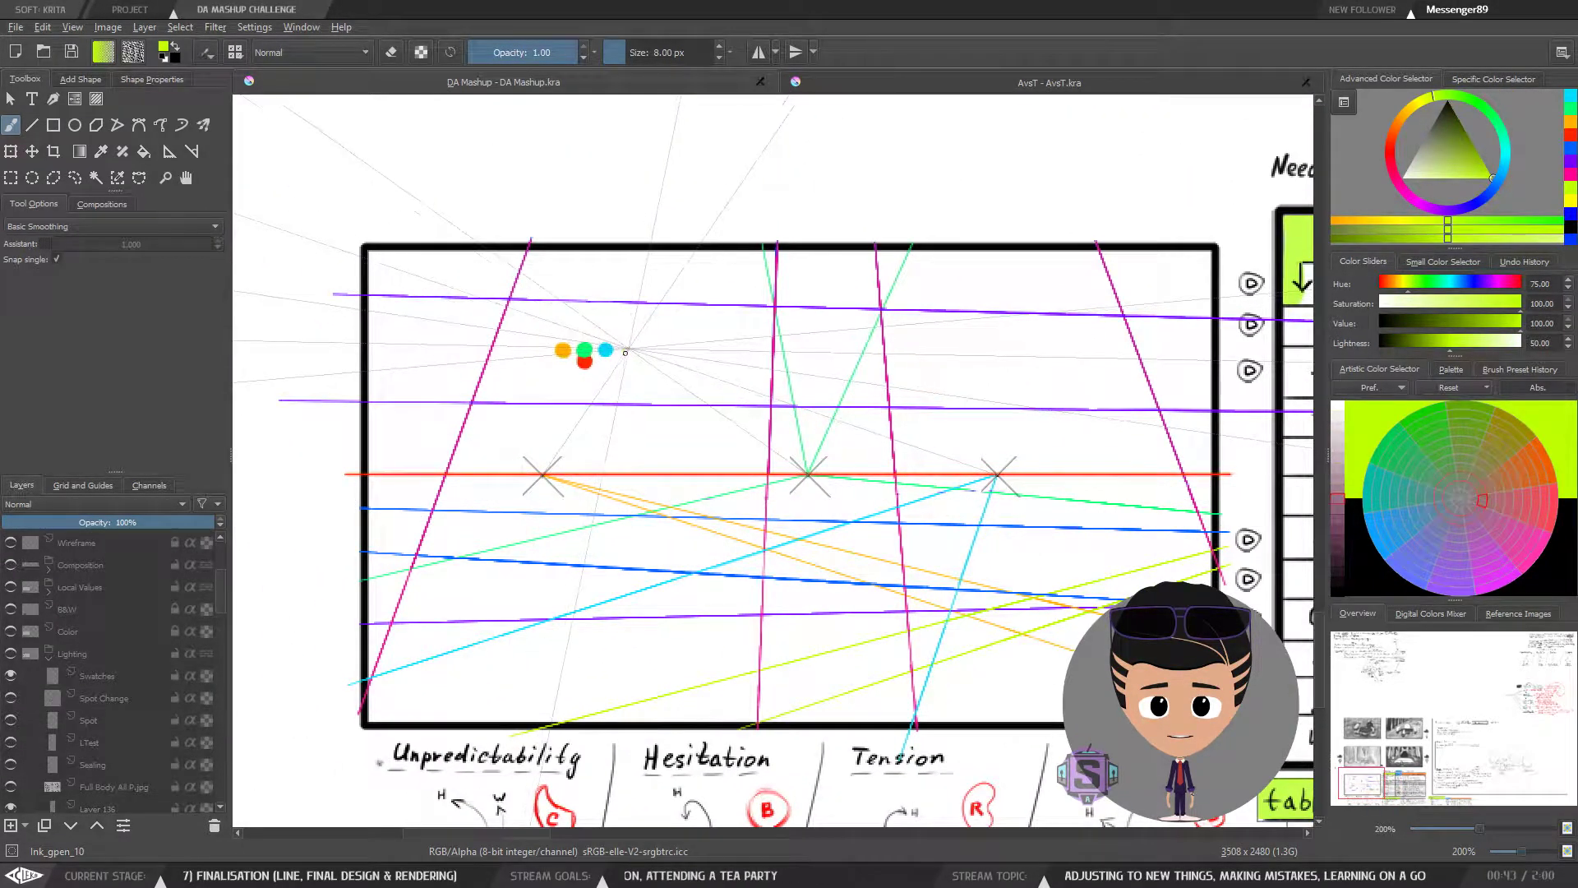
pyautogui.hotkey('ctrl', '+')
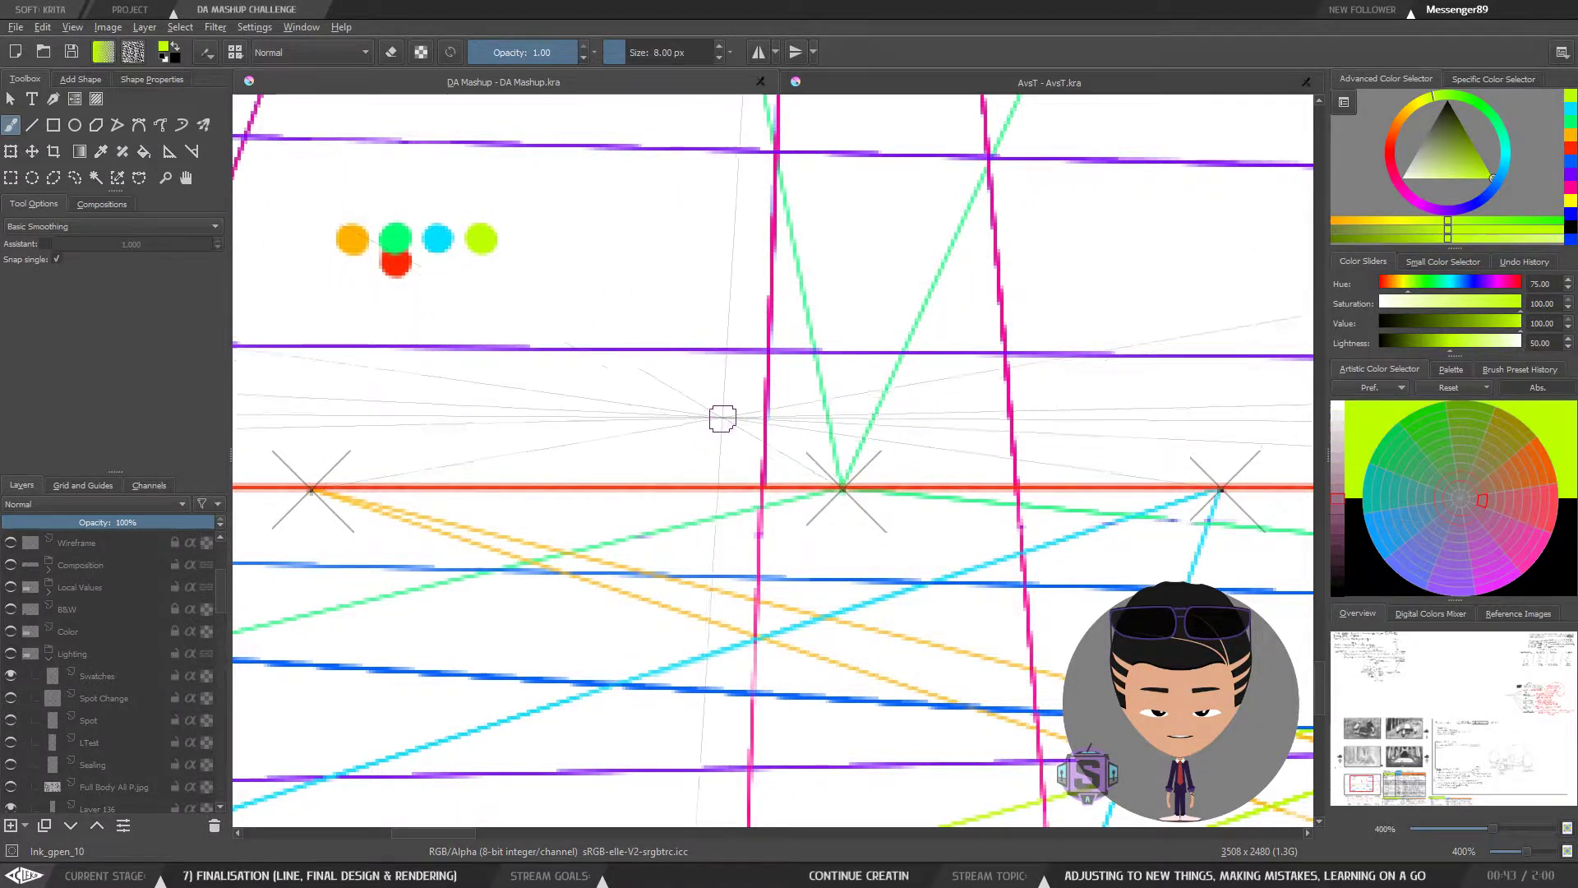
# Step: Examine the perspective guides across the whole frame to see which guide colors the dot key still lacks
pyautogui.scroll(-2, 730, 432)
pyautogui.moveTo(927, 508); pyautogui.dragTo(801, 465)
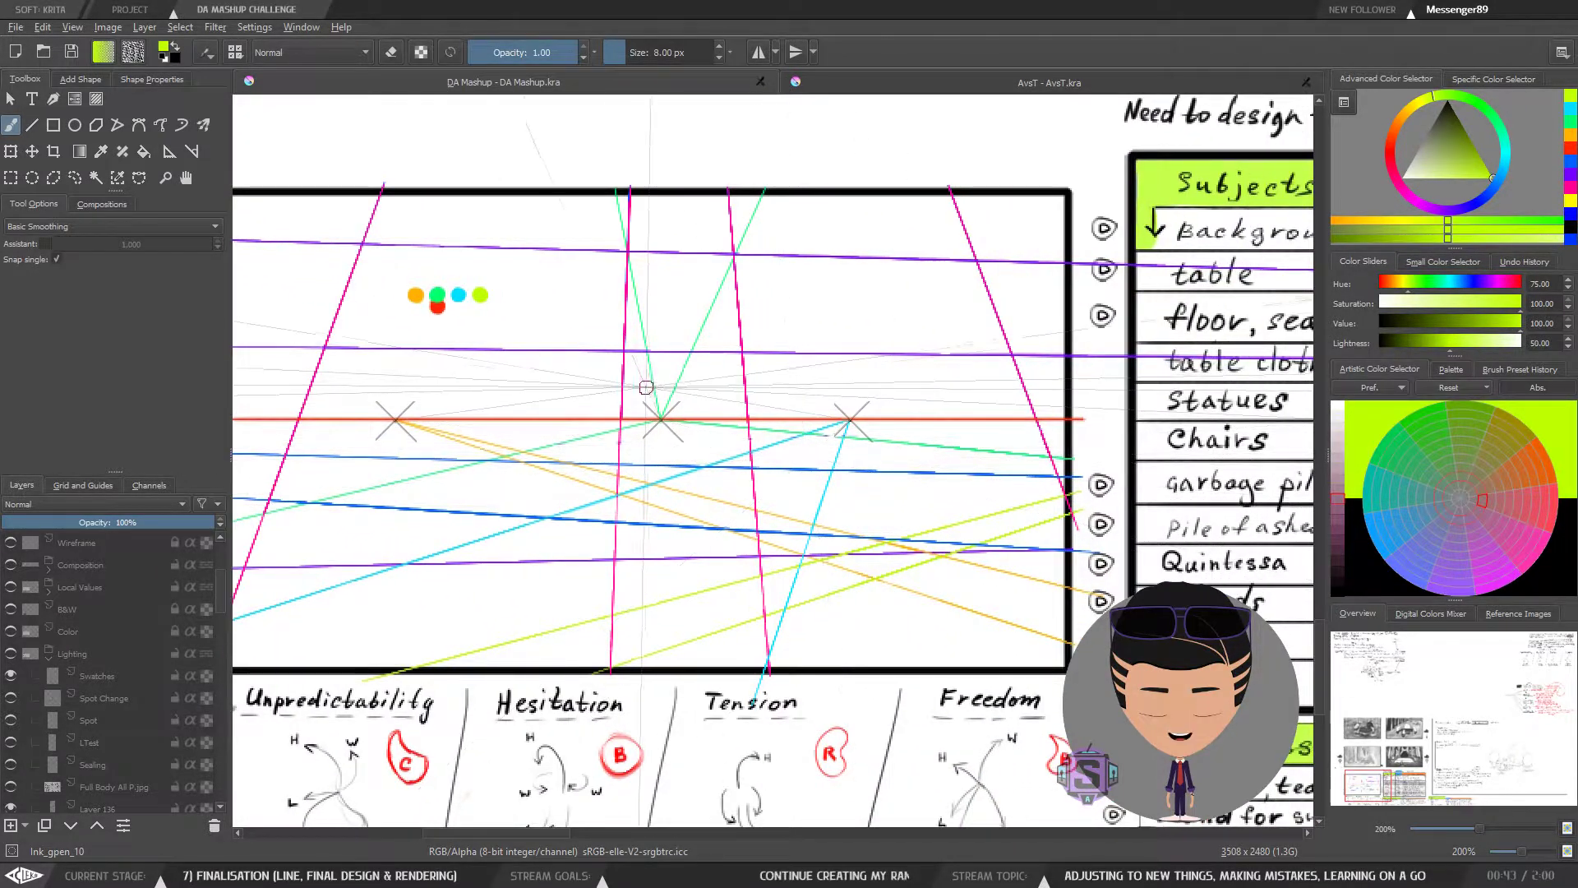
pyautogui.scroll(-2, 1058, 451)
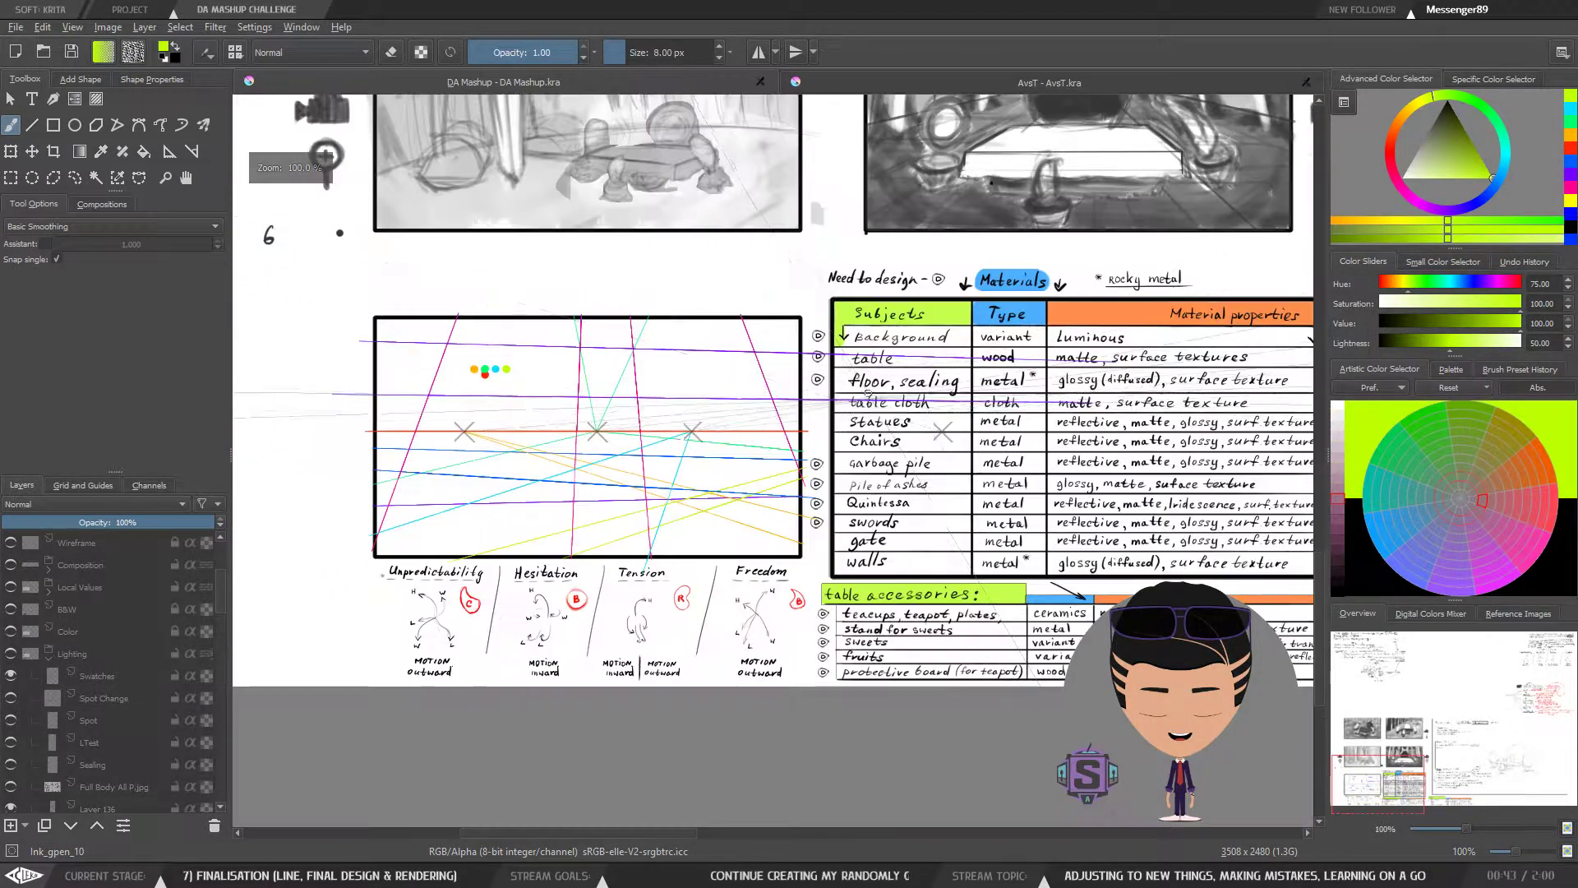
pyautogui.scroll(2, 739, 451)
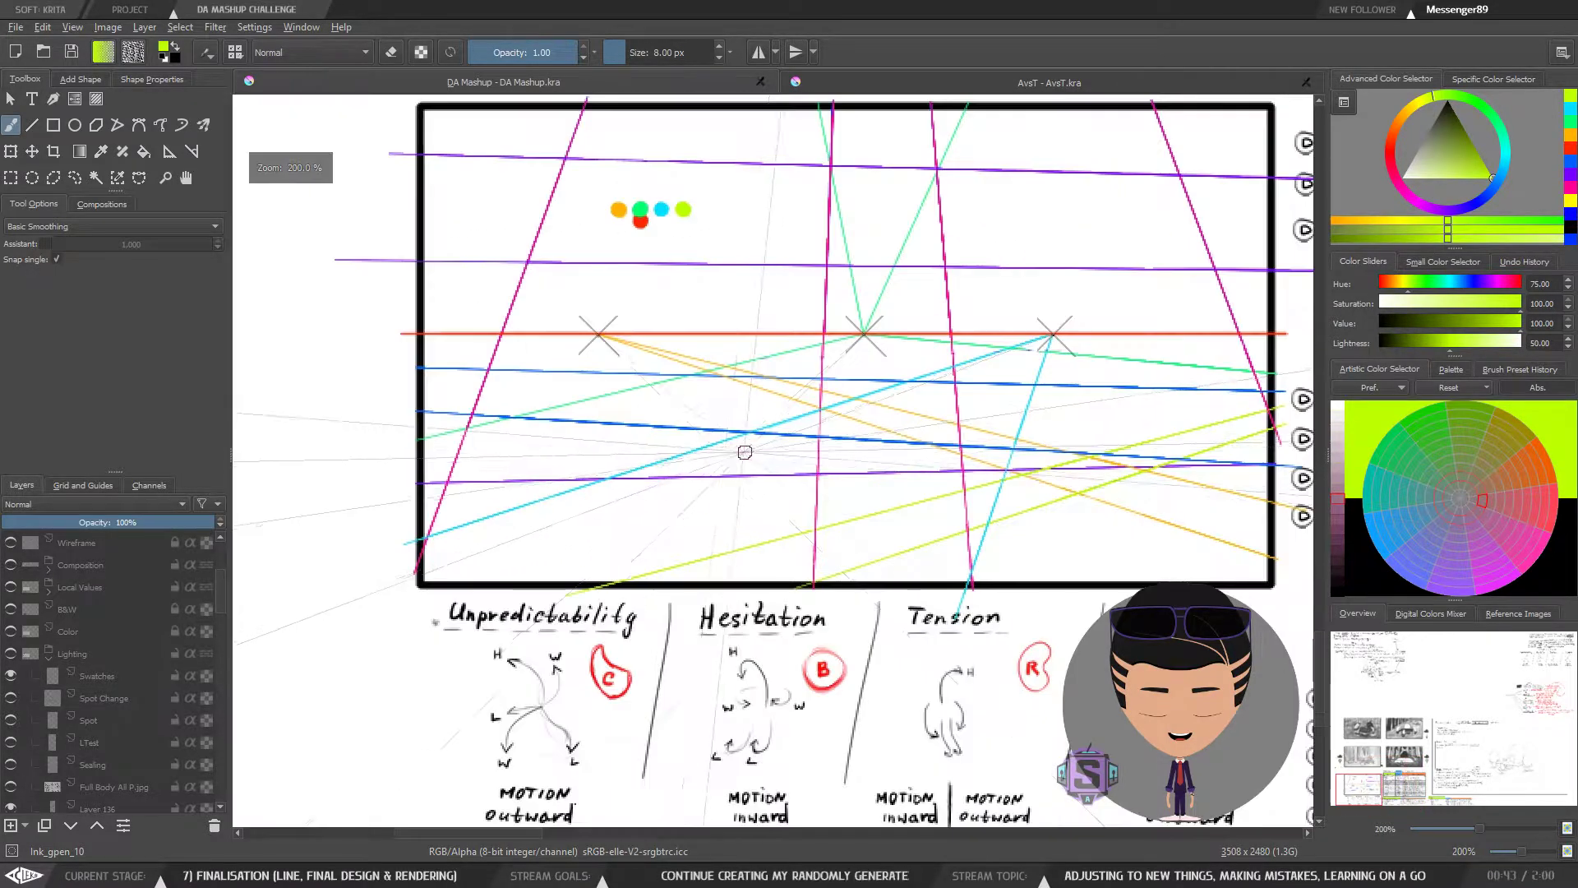
pyautogui.moveTo(728, 457); pyautogui.dragTo(836, 384)
pyautogui.press('-')
pyautogui.press('-')
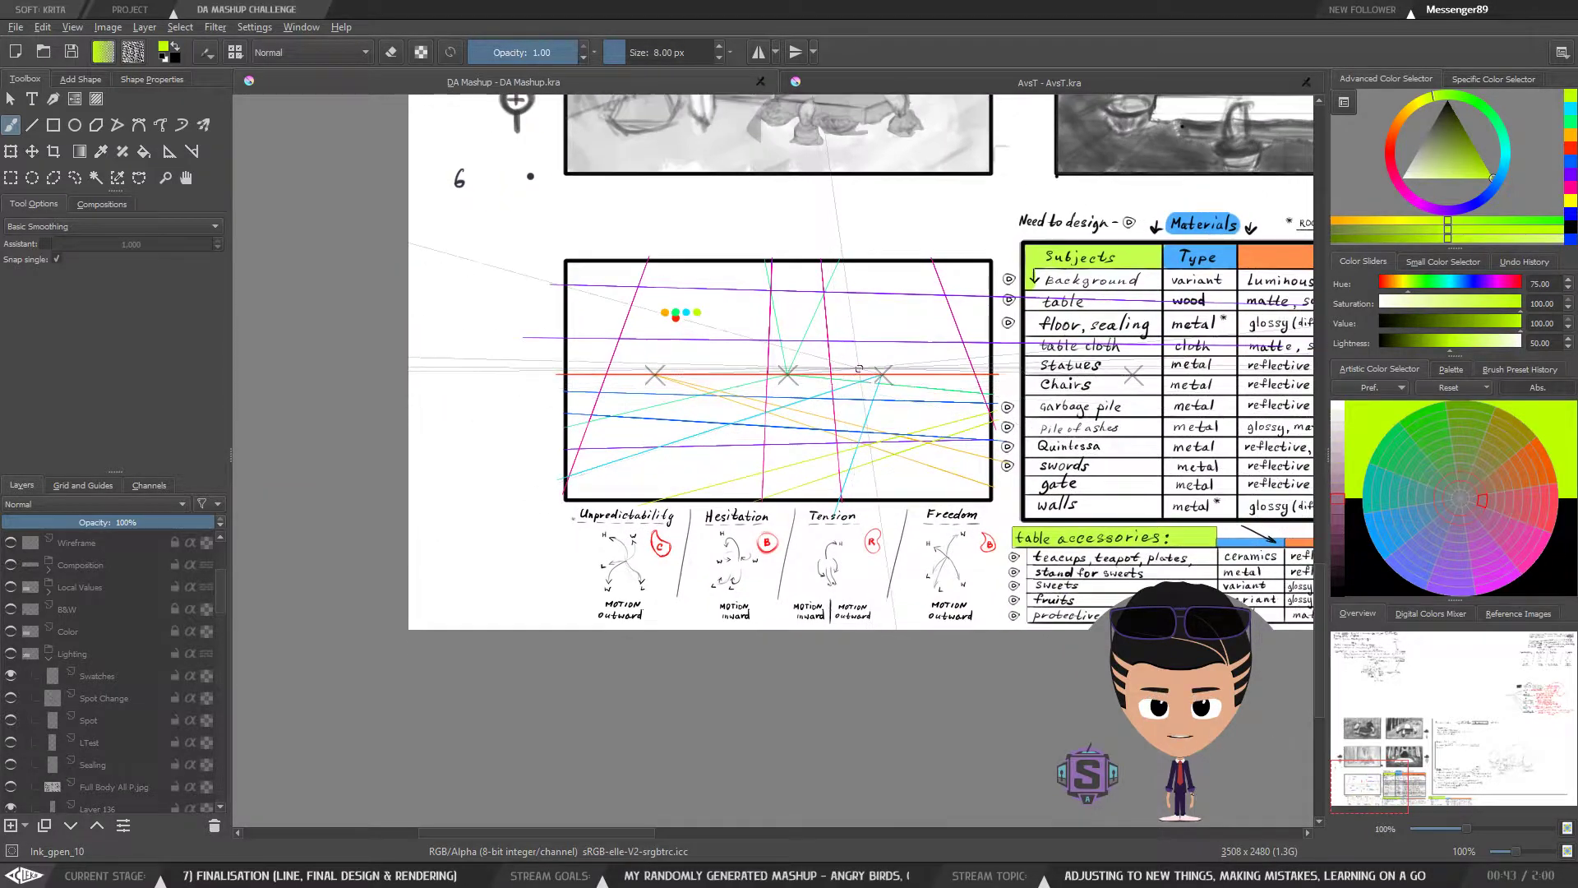
pyautogui.press('+')
pyautogui.moveTo(768, 435); pyautogui.dragTo(803, 468)
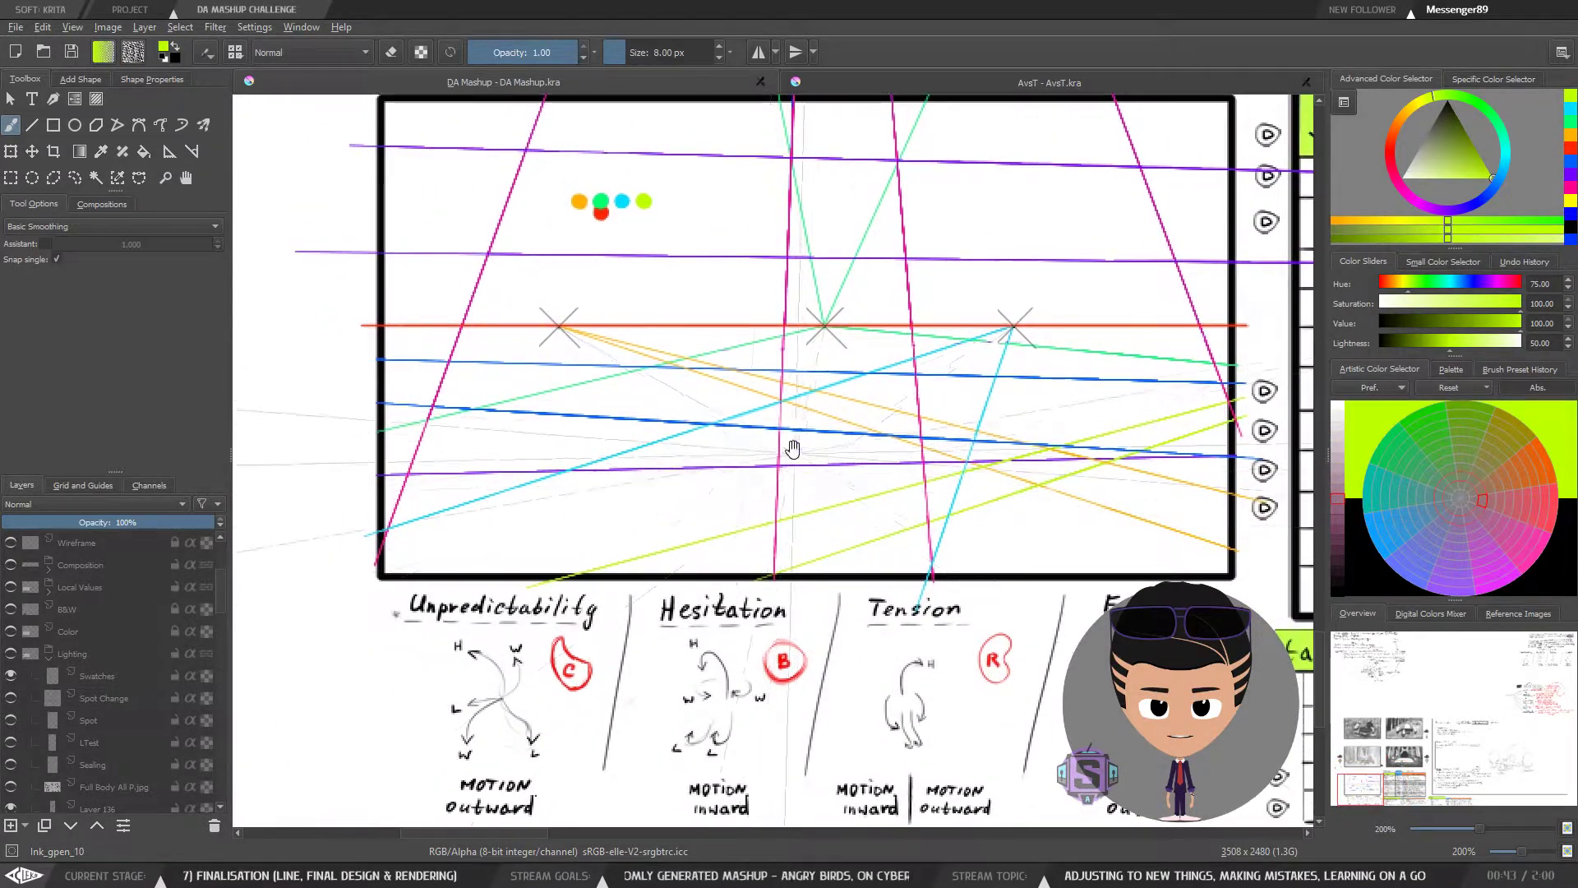
# Step: Paint a blue color-key dot to the left of the orange dot, level with the row
pyautogui.click(1571, 162)
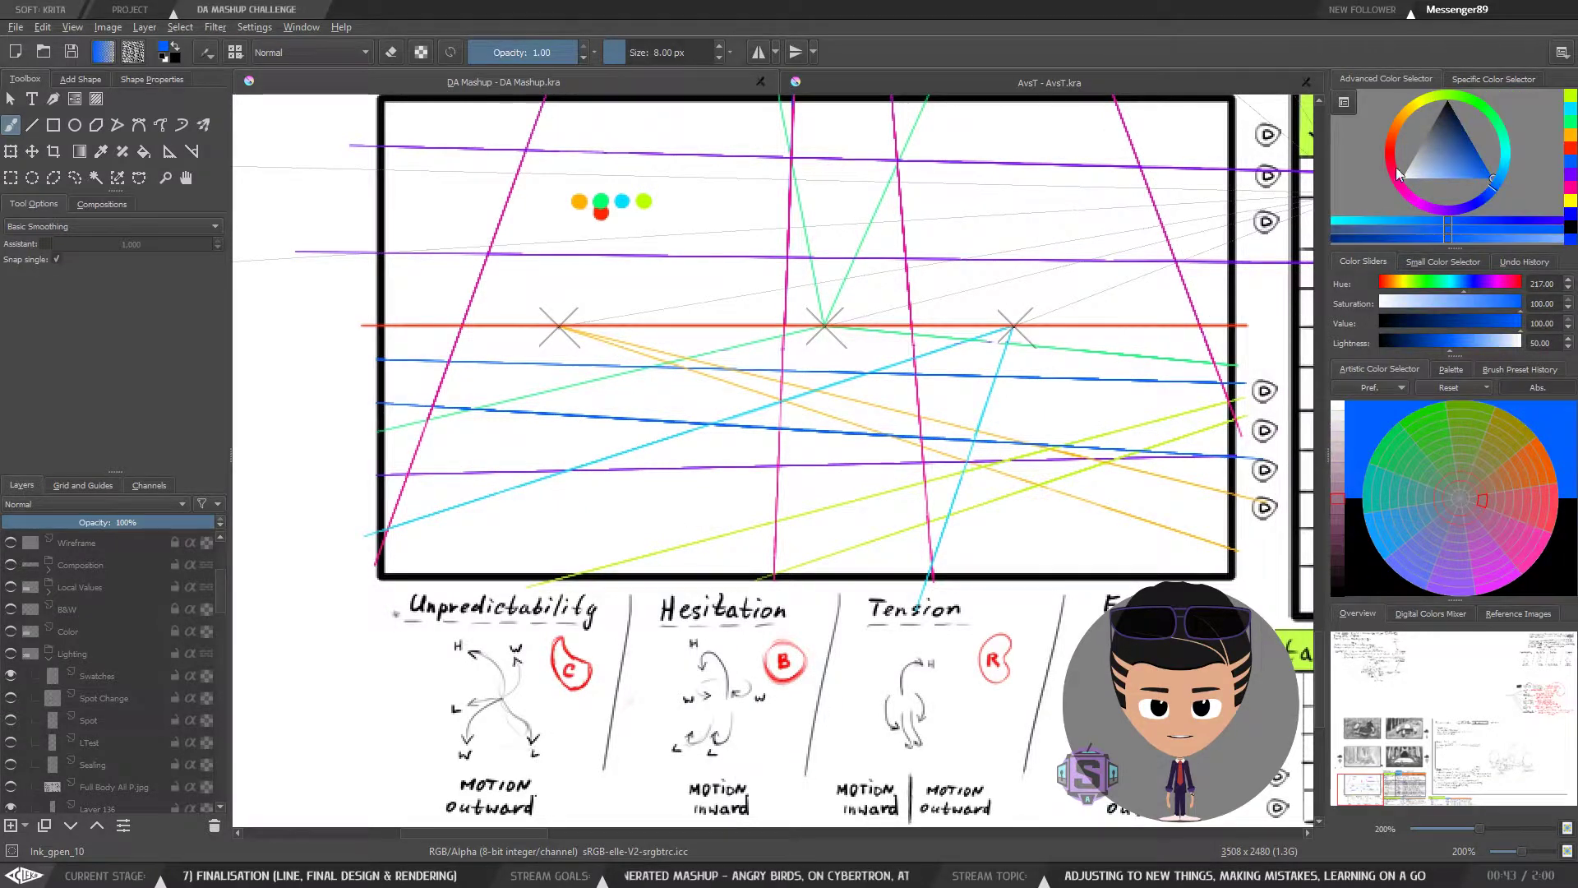
pyautogui.moveTo(715, 284); pyautogui.dragTo(876, 463)
pyautogui.press('+')
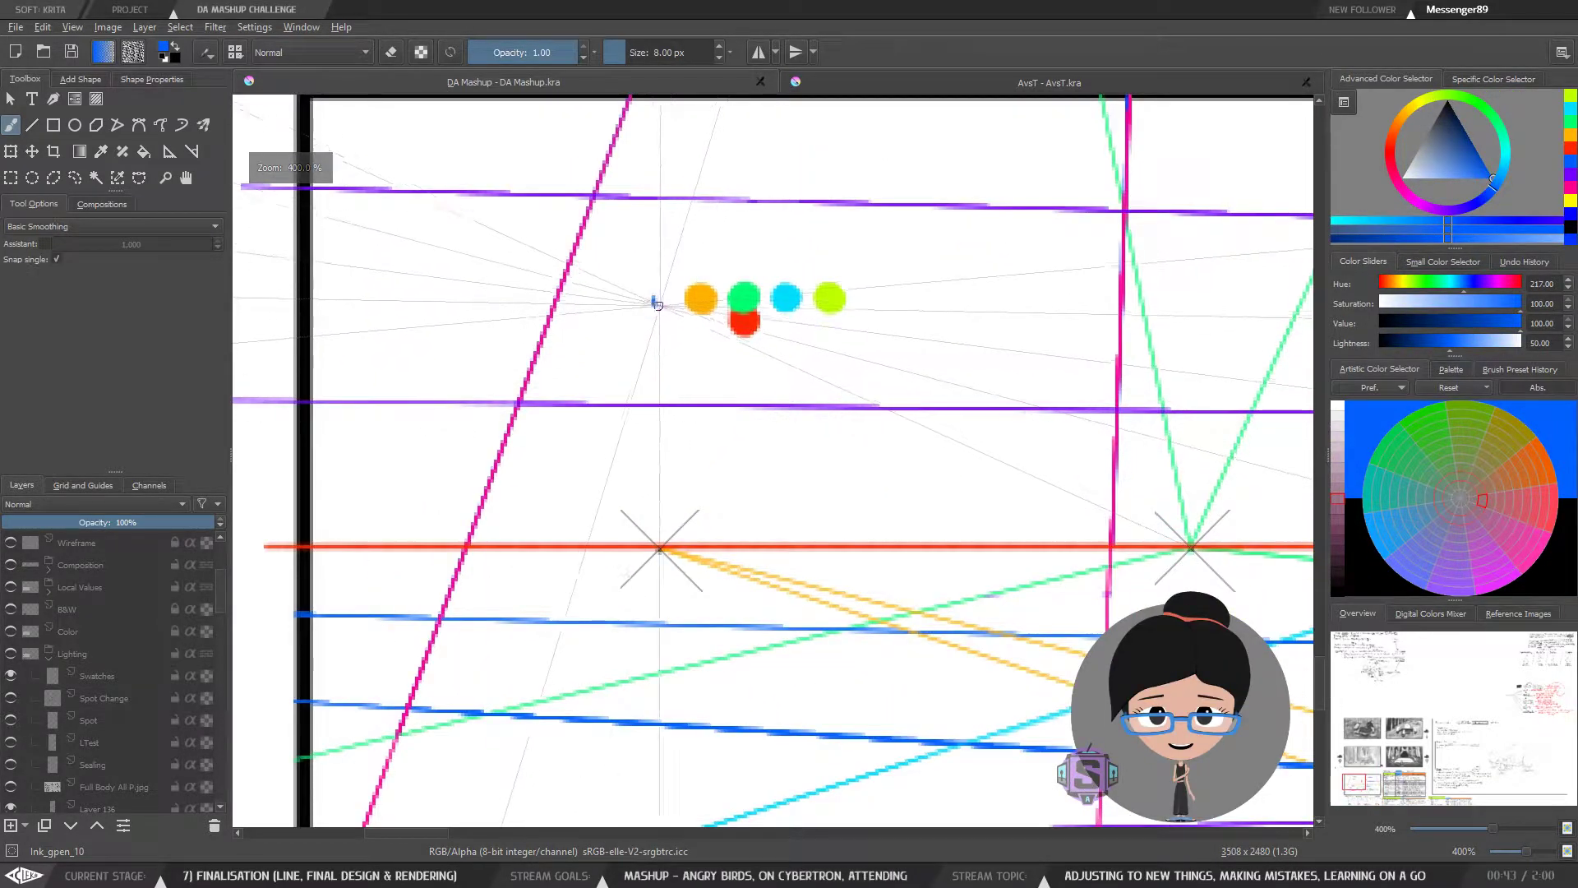
pyautogui.click(658, 297)
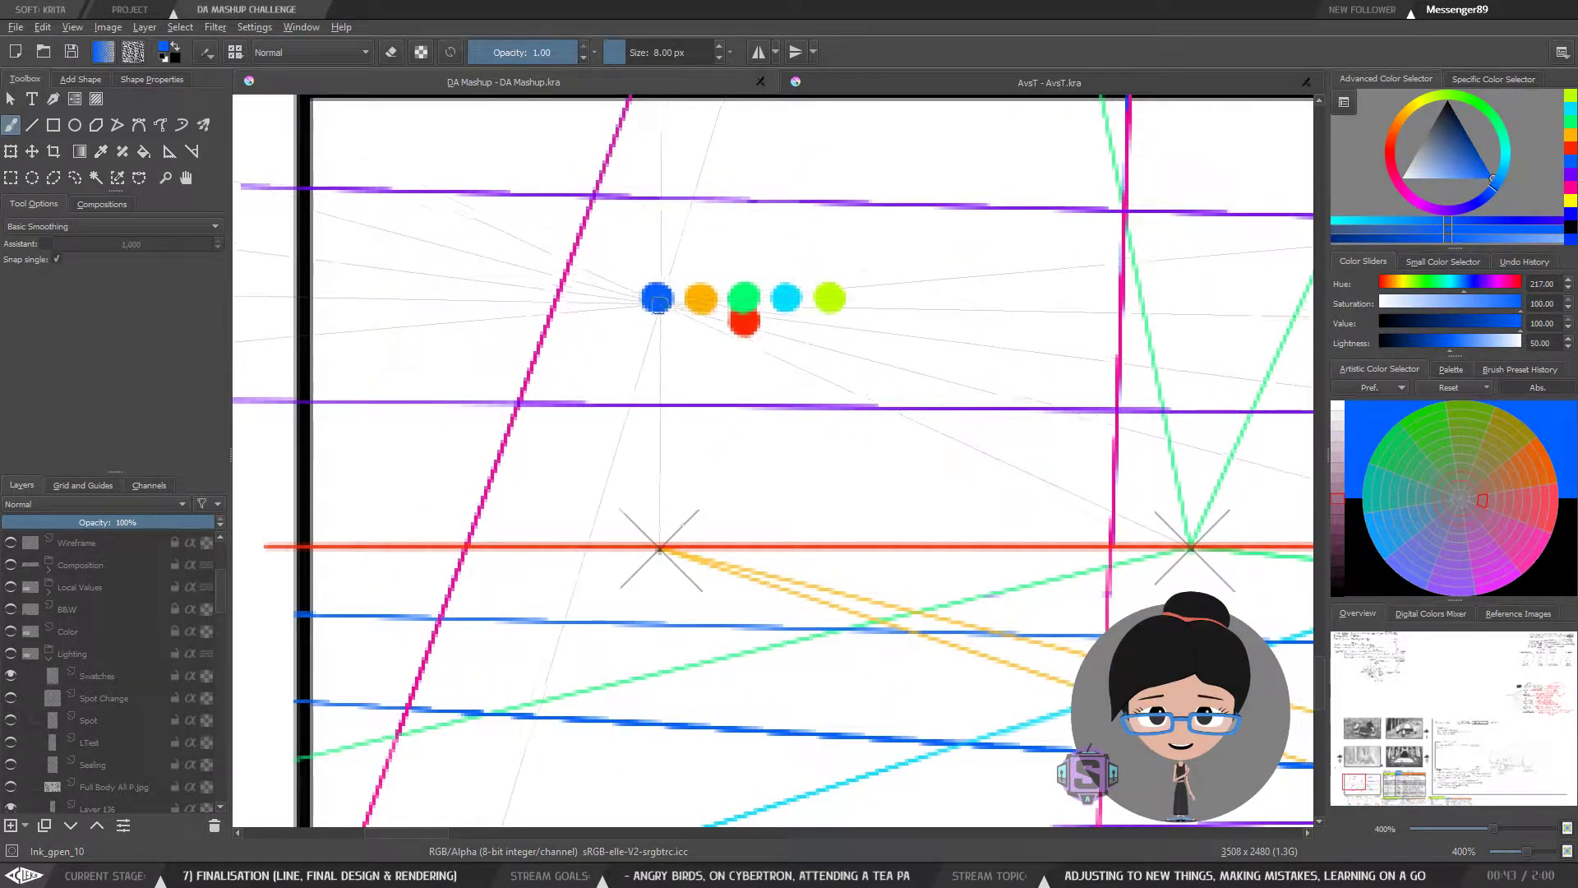
# Step: Paint a purple color-key dot at the row's right end, next to the lime dot
pyautogui.press('-')
pyautogui.moveTo(796, 552); pyautogui.dragTo(585, 429)
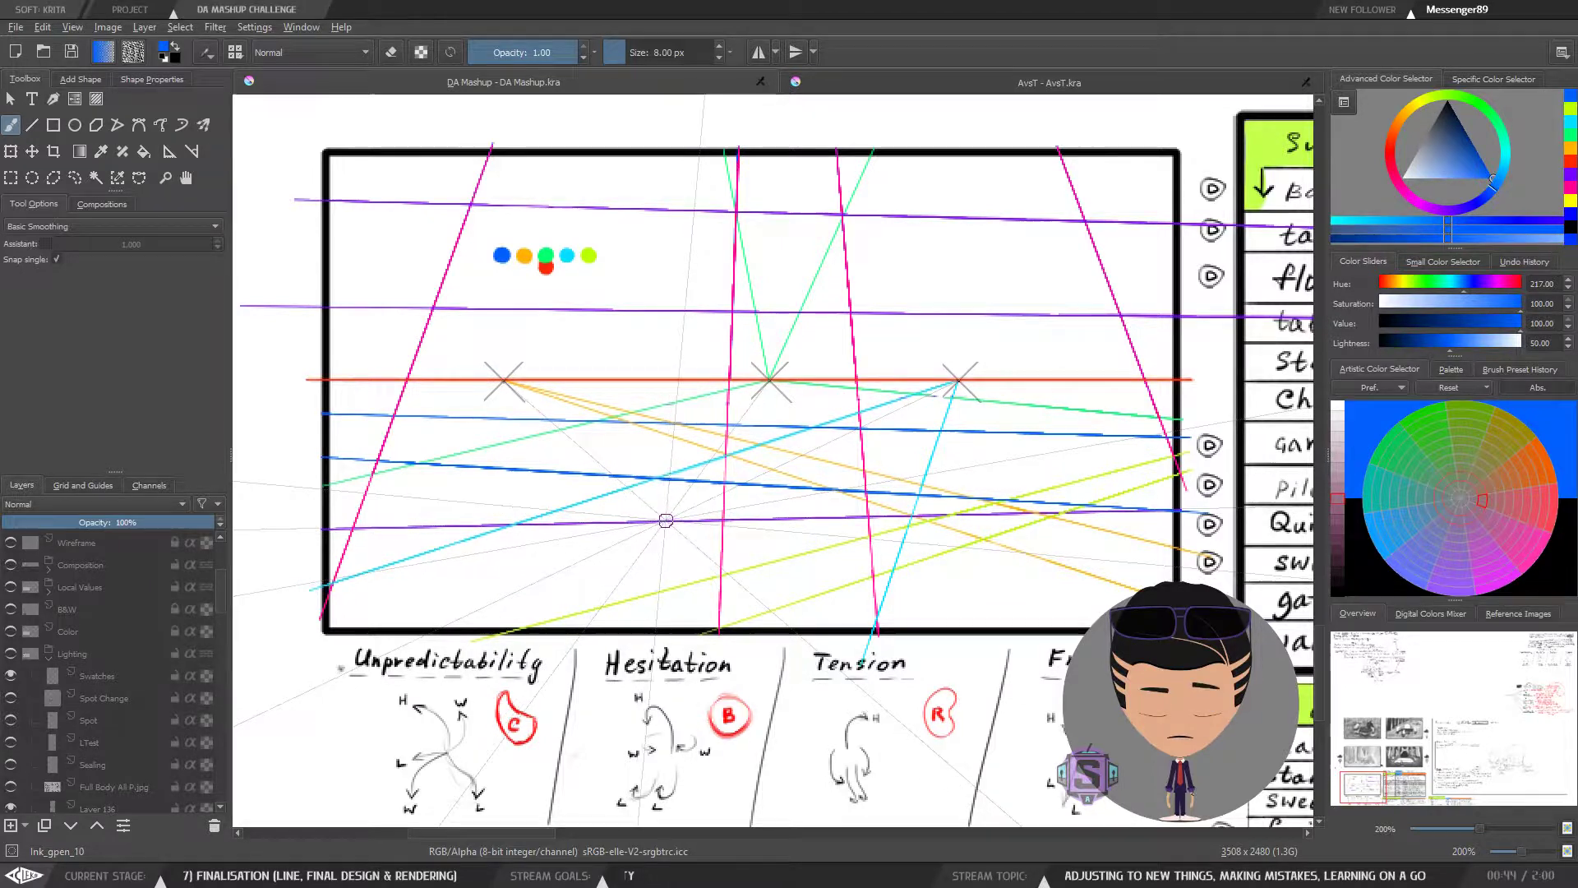
pyautogui.press('1')
pyautogui.moveTo(796, 517); pyautogui.dragTo(729, 486)
pyautogui.hotkey('ctrl', '+')
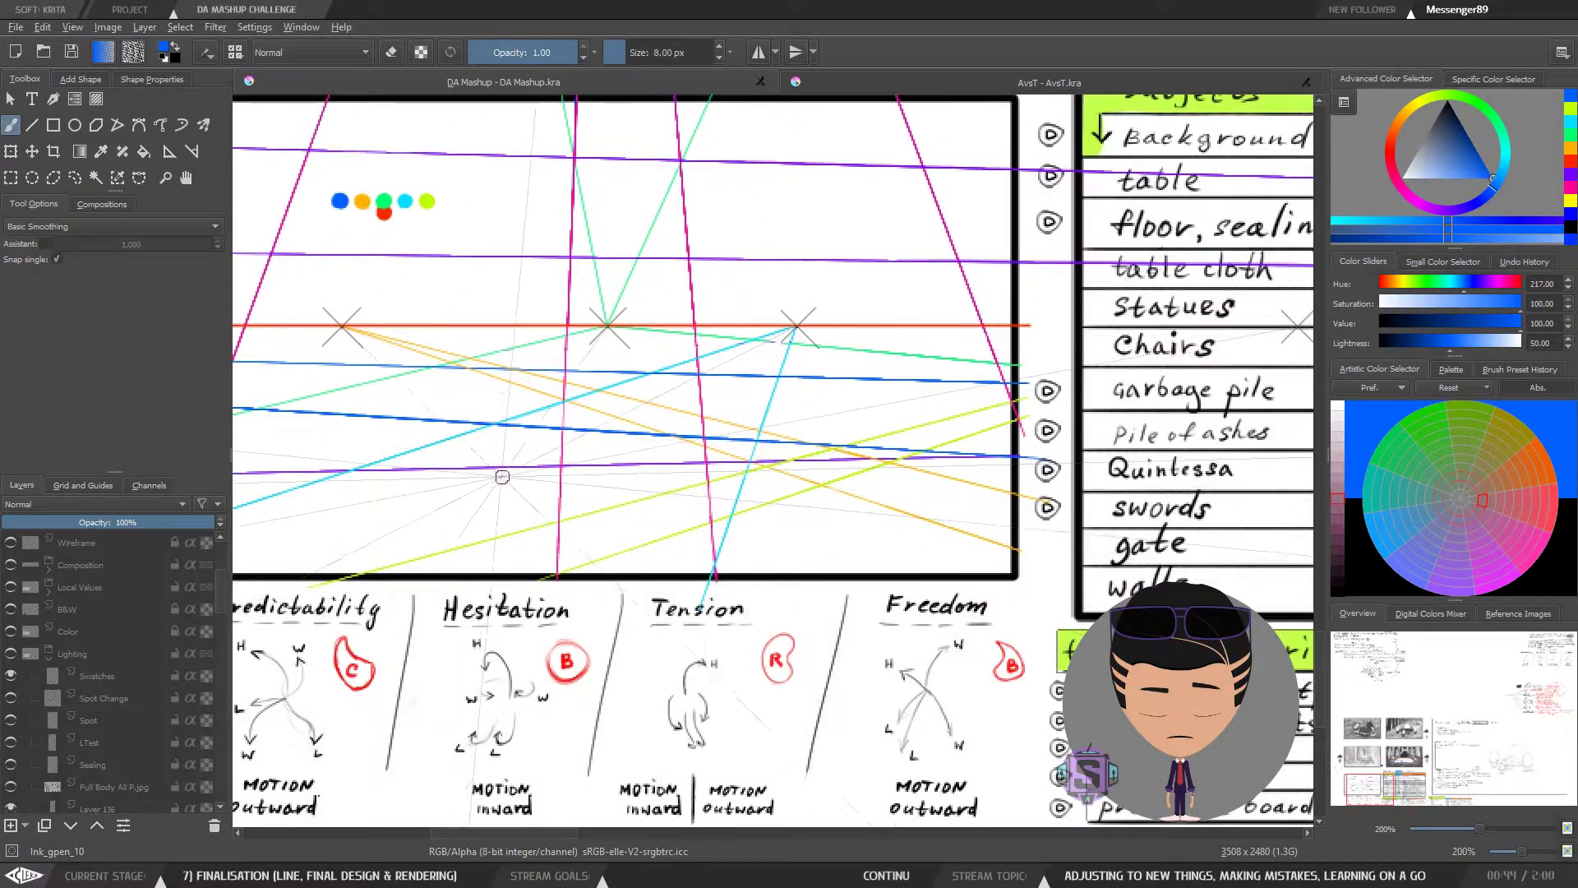
pyautogui.click(1571, 175)
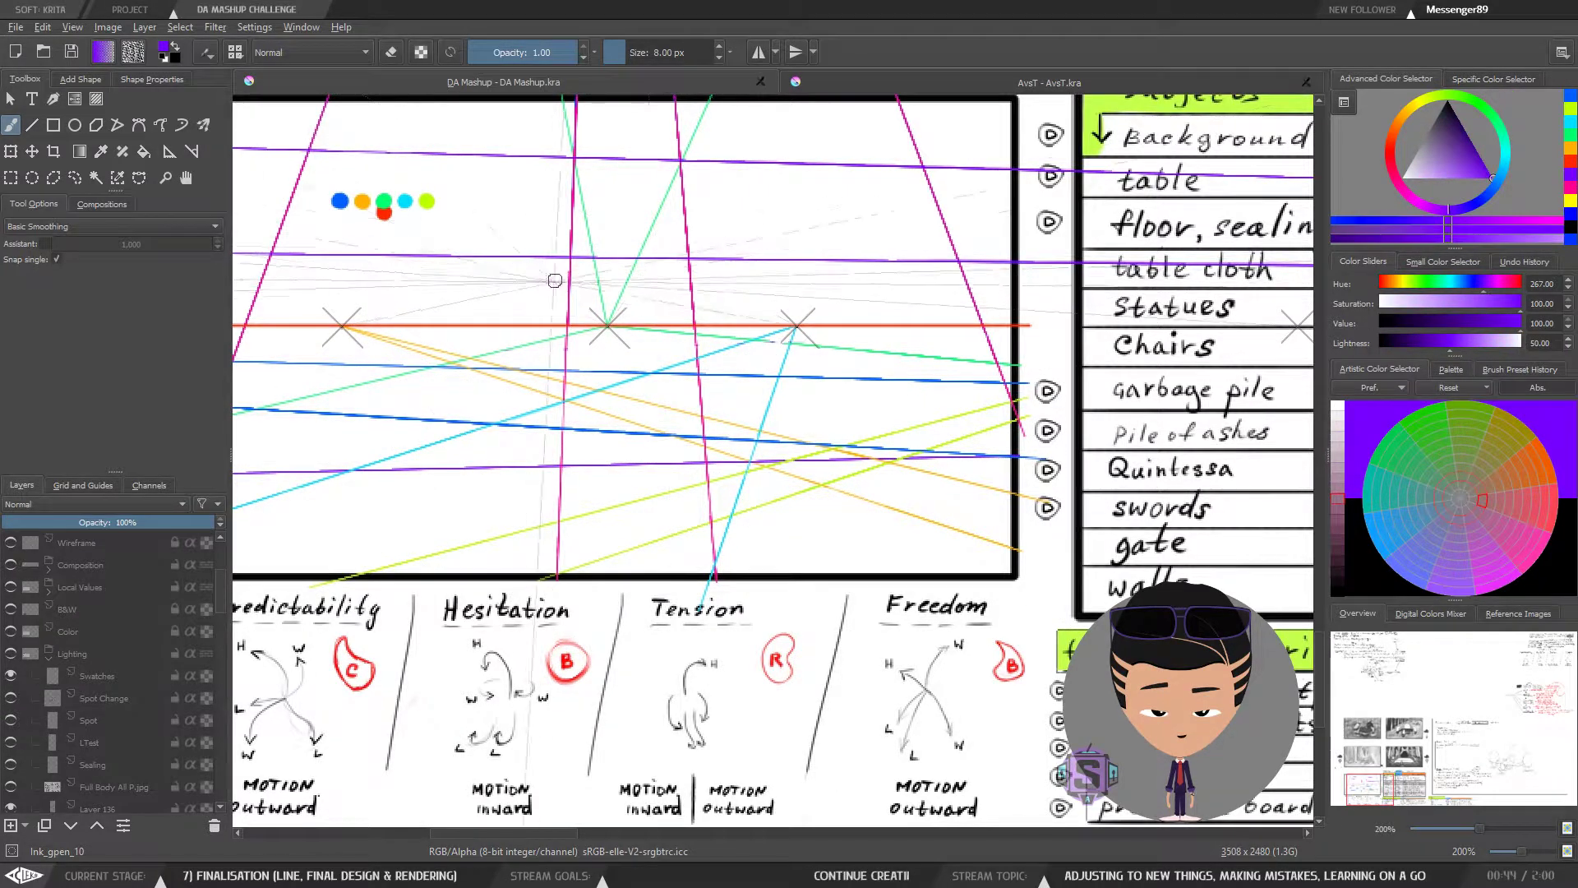
pyautogui.moveTo(581, 318); pyautogui.dragTo(879, 463)
pyautogui.hotkey('ctrl', '+')
pyautogui.click(719, 228)
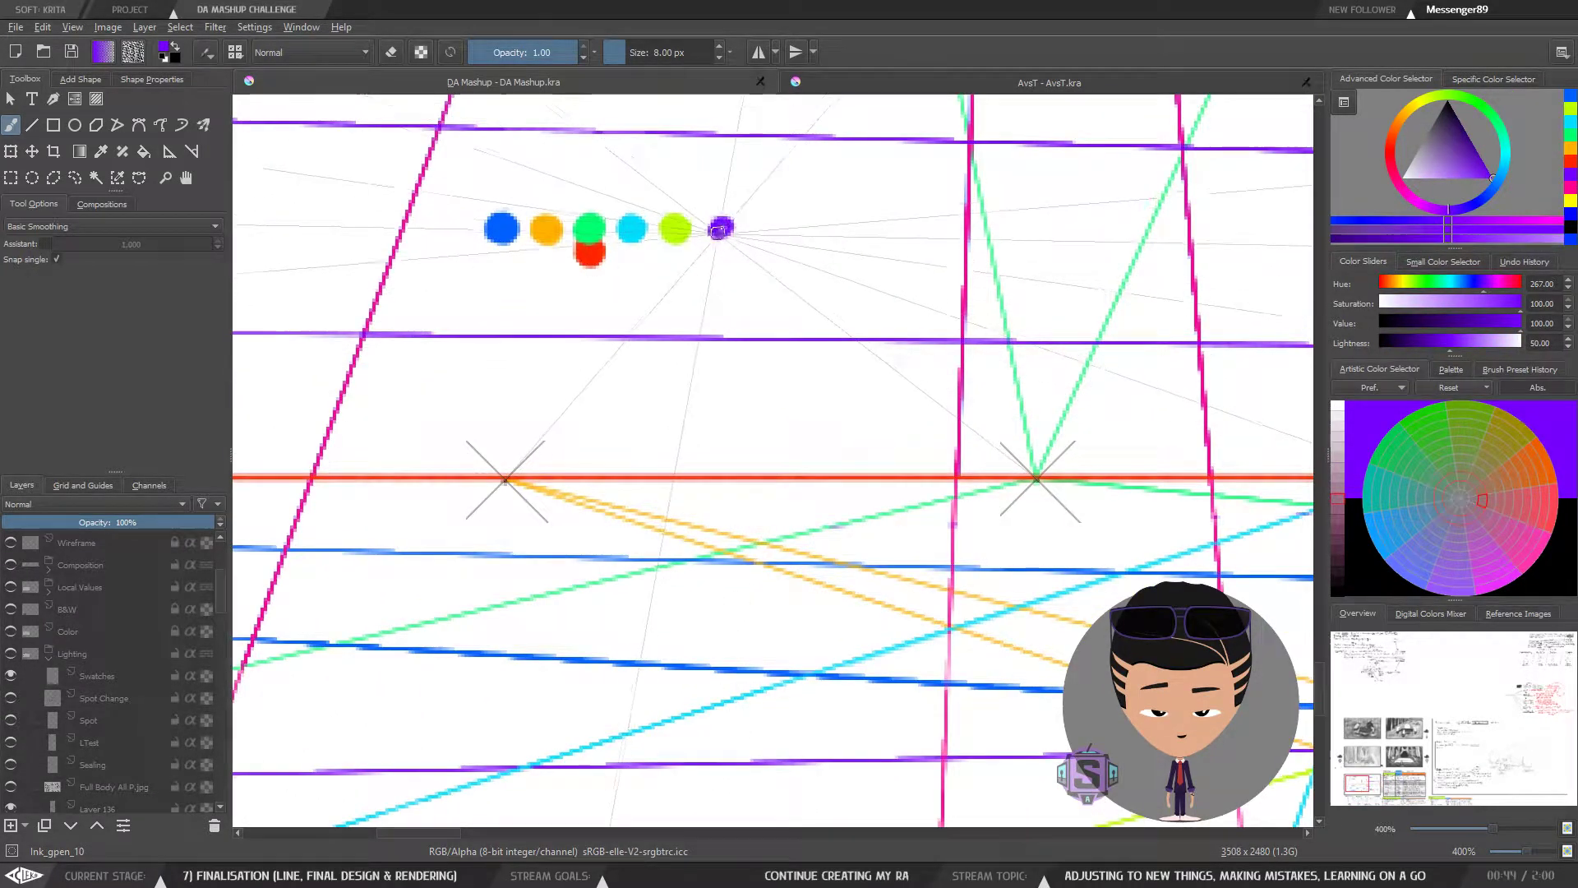
# Step: Paint a magenta color-key dot directly above the green dot, leaving a small gap between them
pyautogui.hotkey('ctrl', '-')
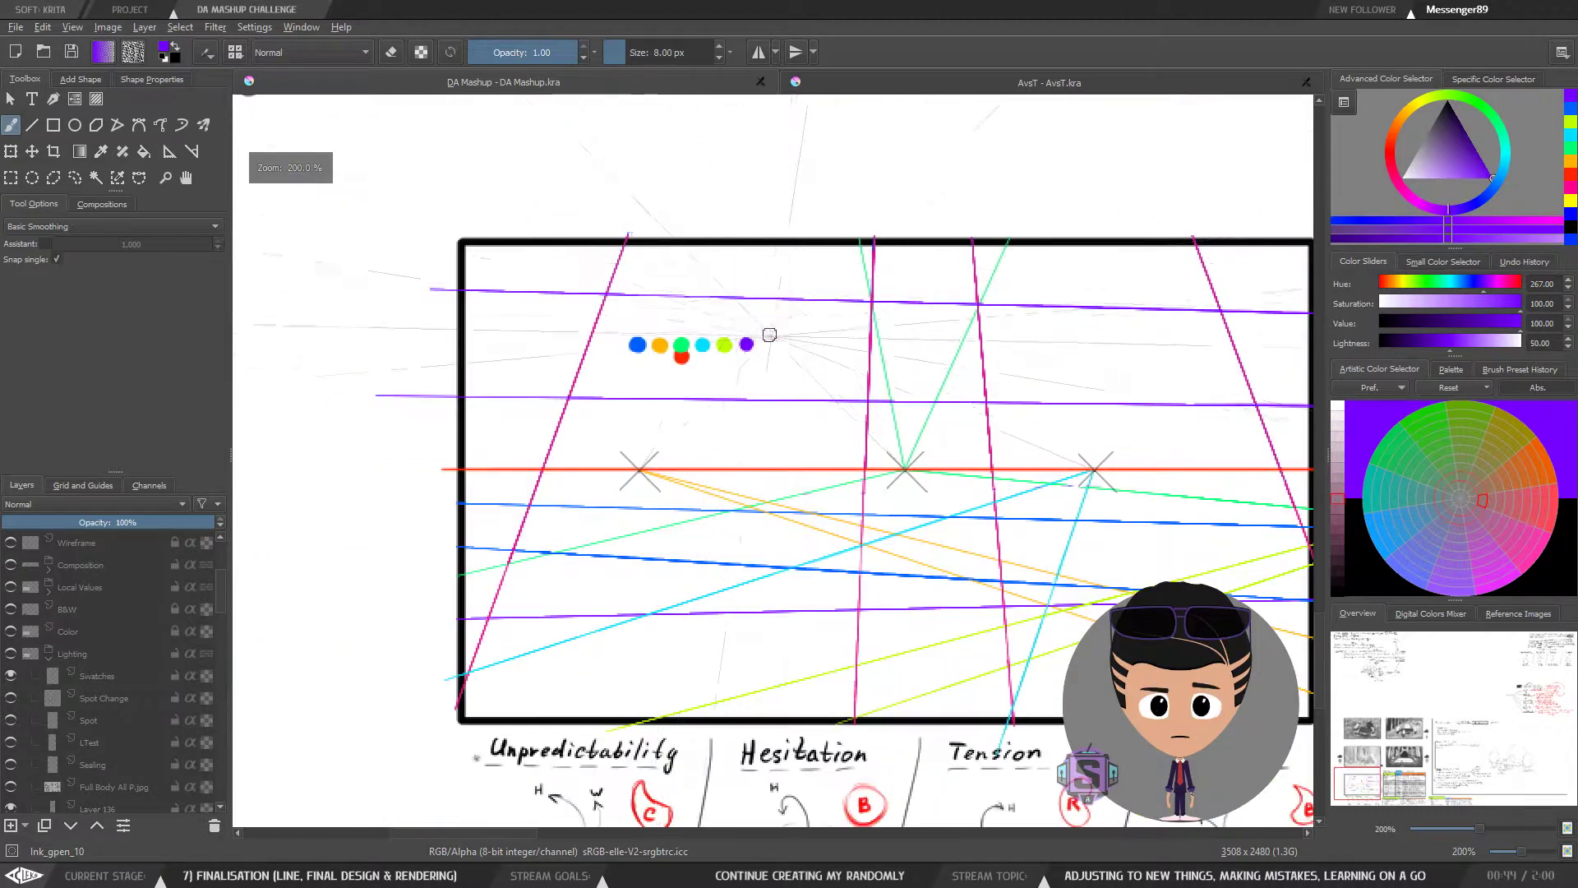
pyautogui.moveTo(713, 369); pyautogui.dragTo(699, 409)
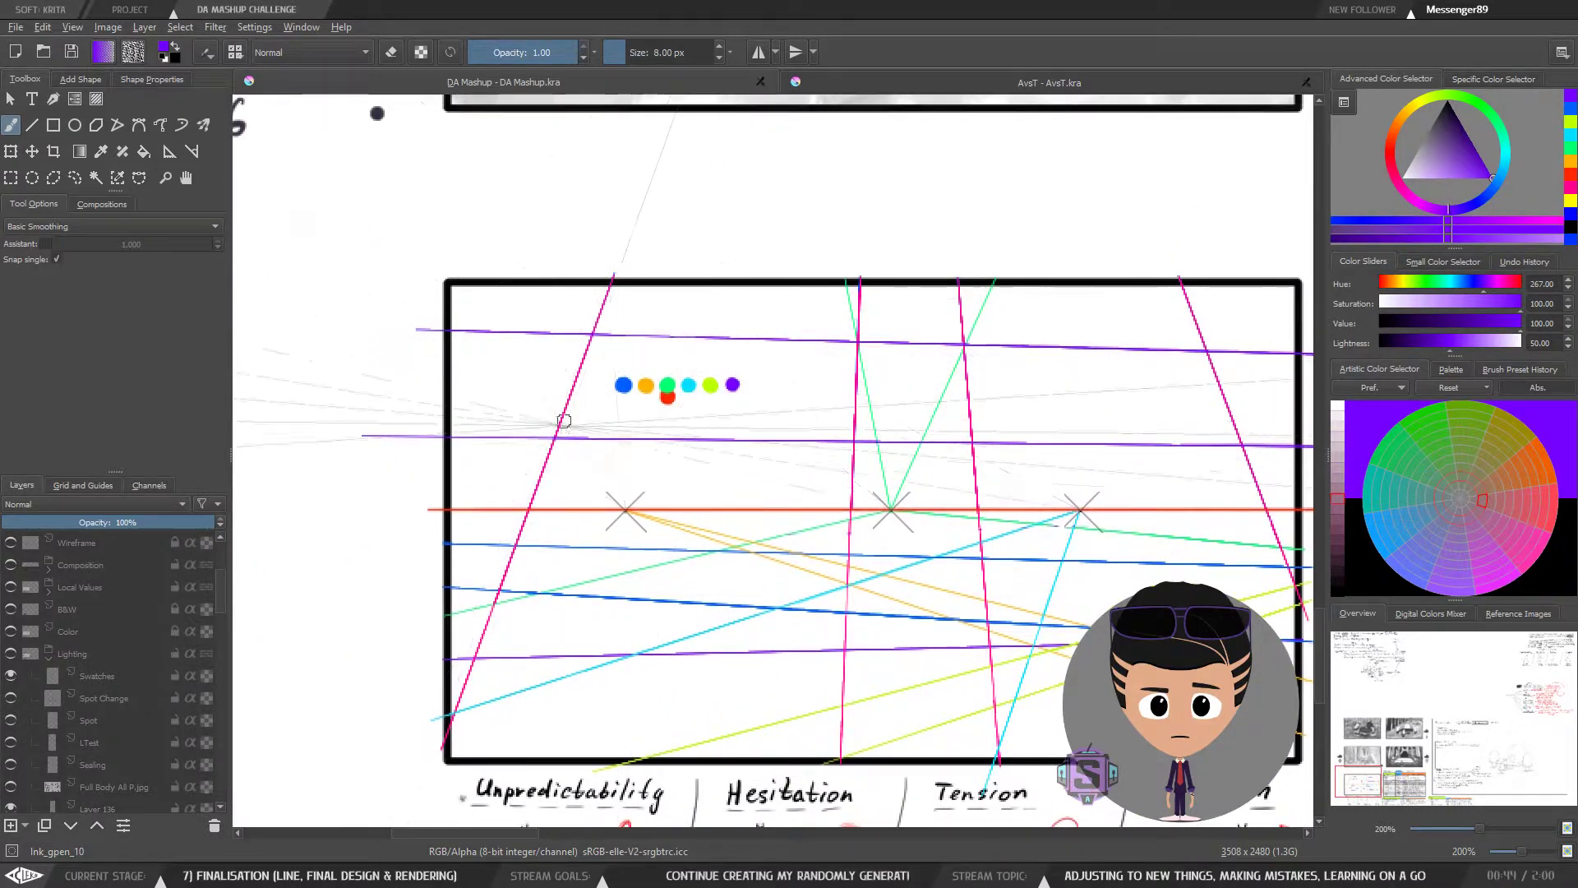
pyautogui.click(1572, 187)
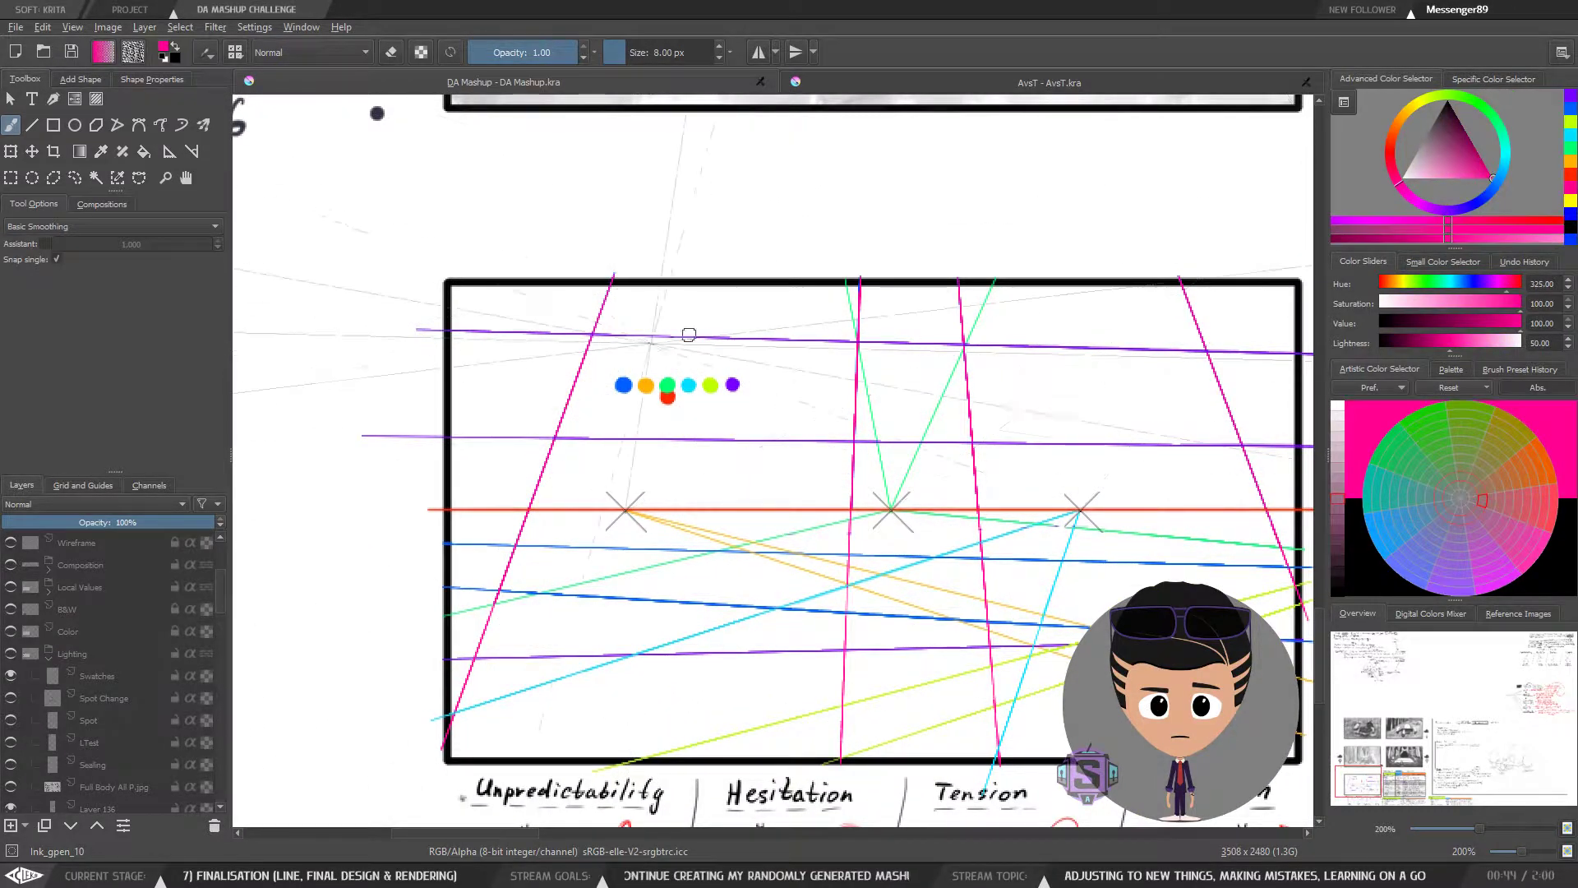
pyautogui.hotkey('ctrl', '+')
pyautogui.moveTo(633, 403); pyautogui.dragTo(711, 604)
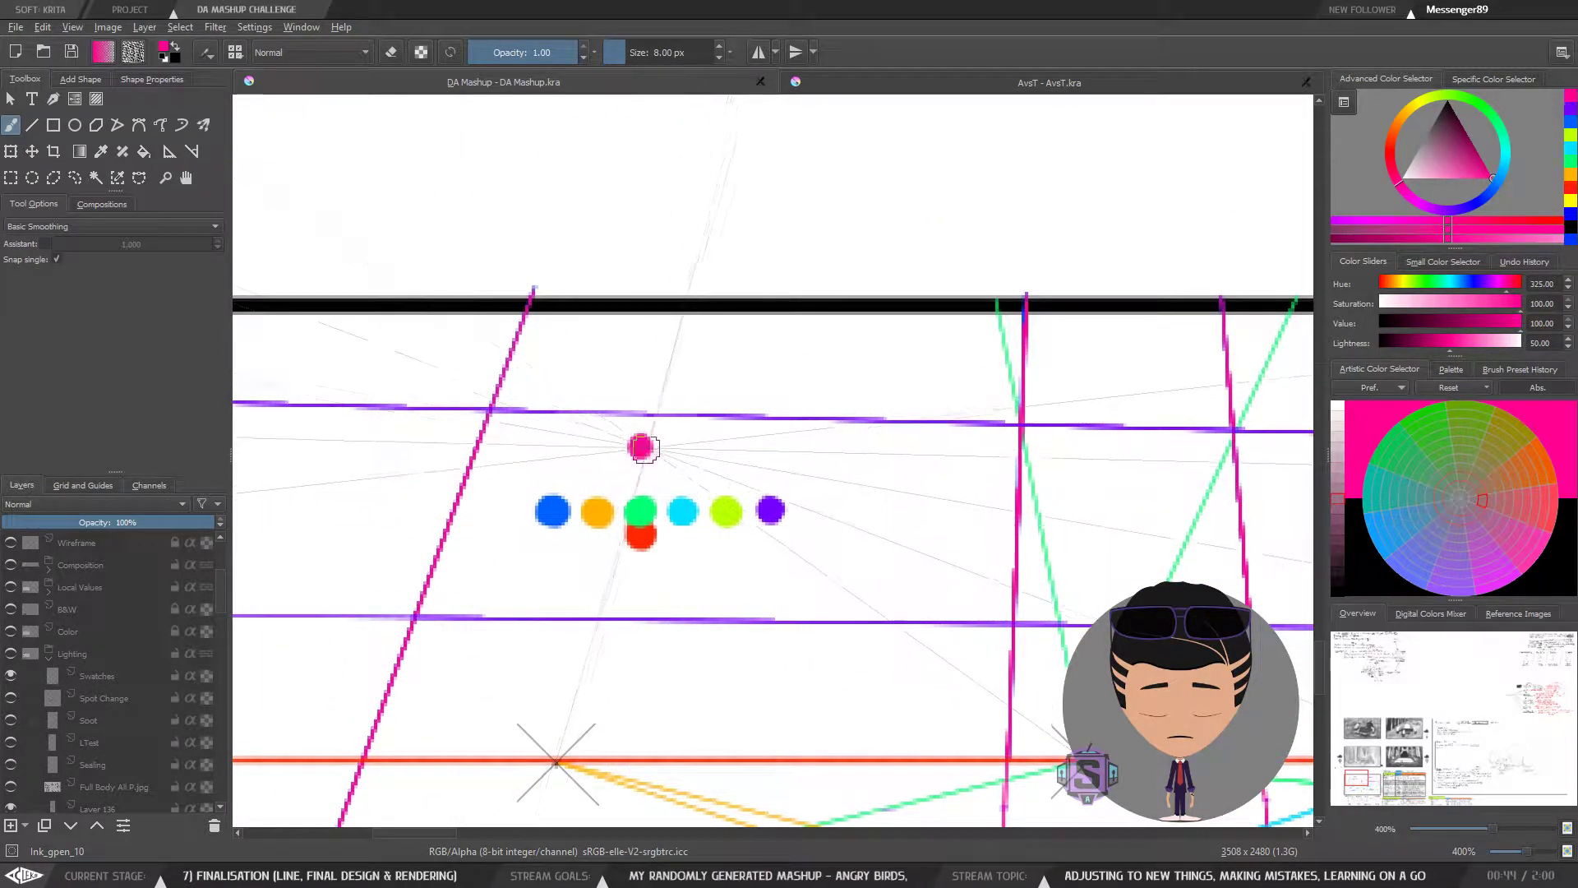
pyautogui.click(640, 471)
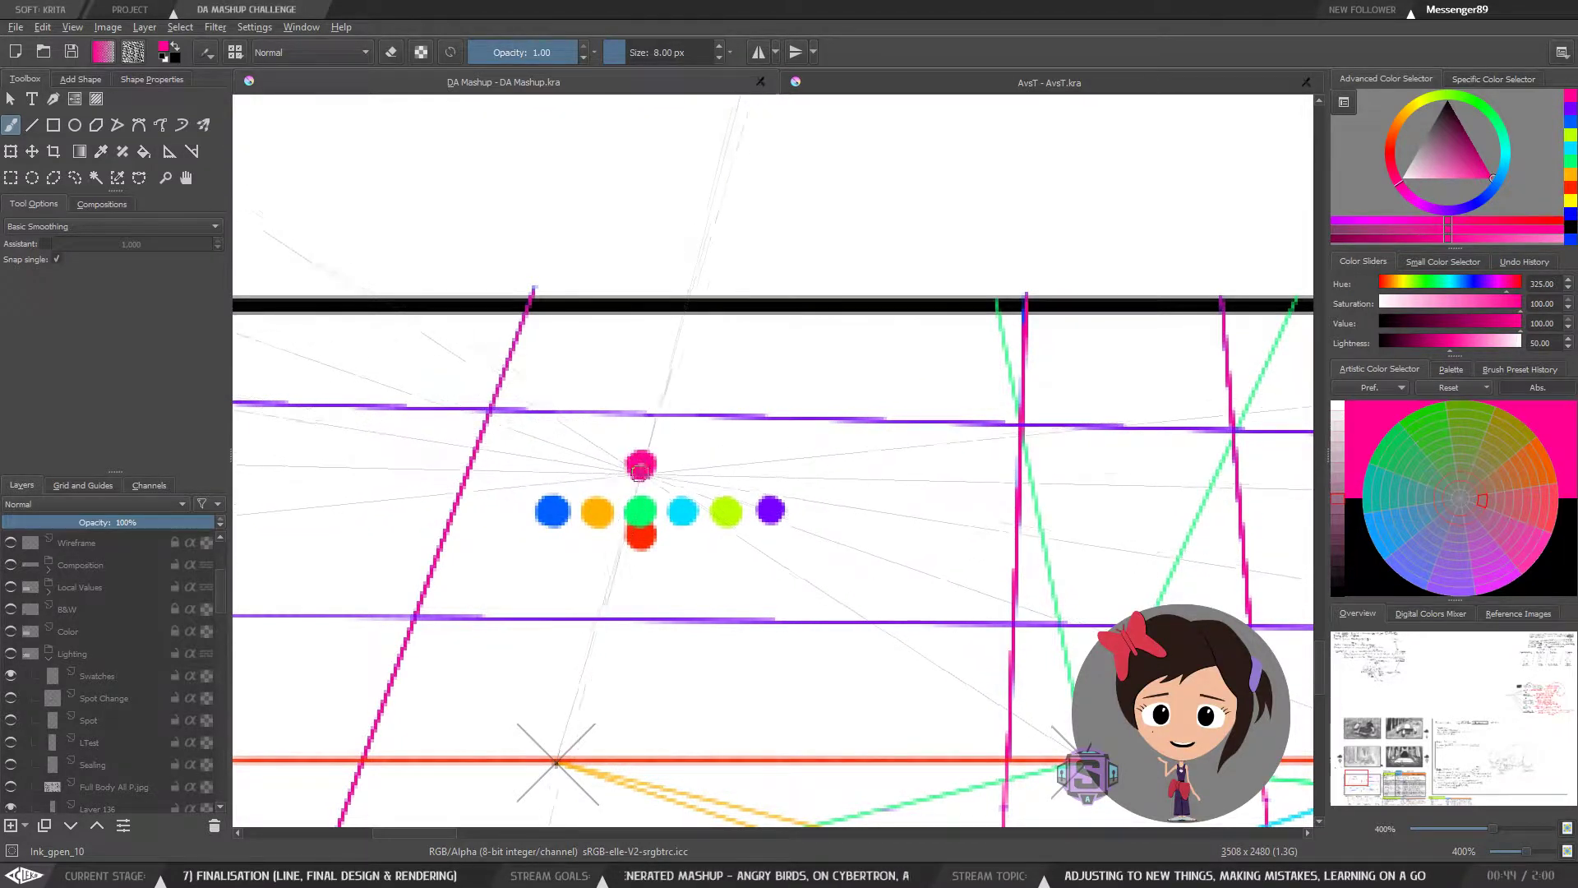
pyautogui.hotkey('ctrl', '-')
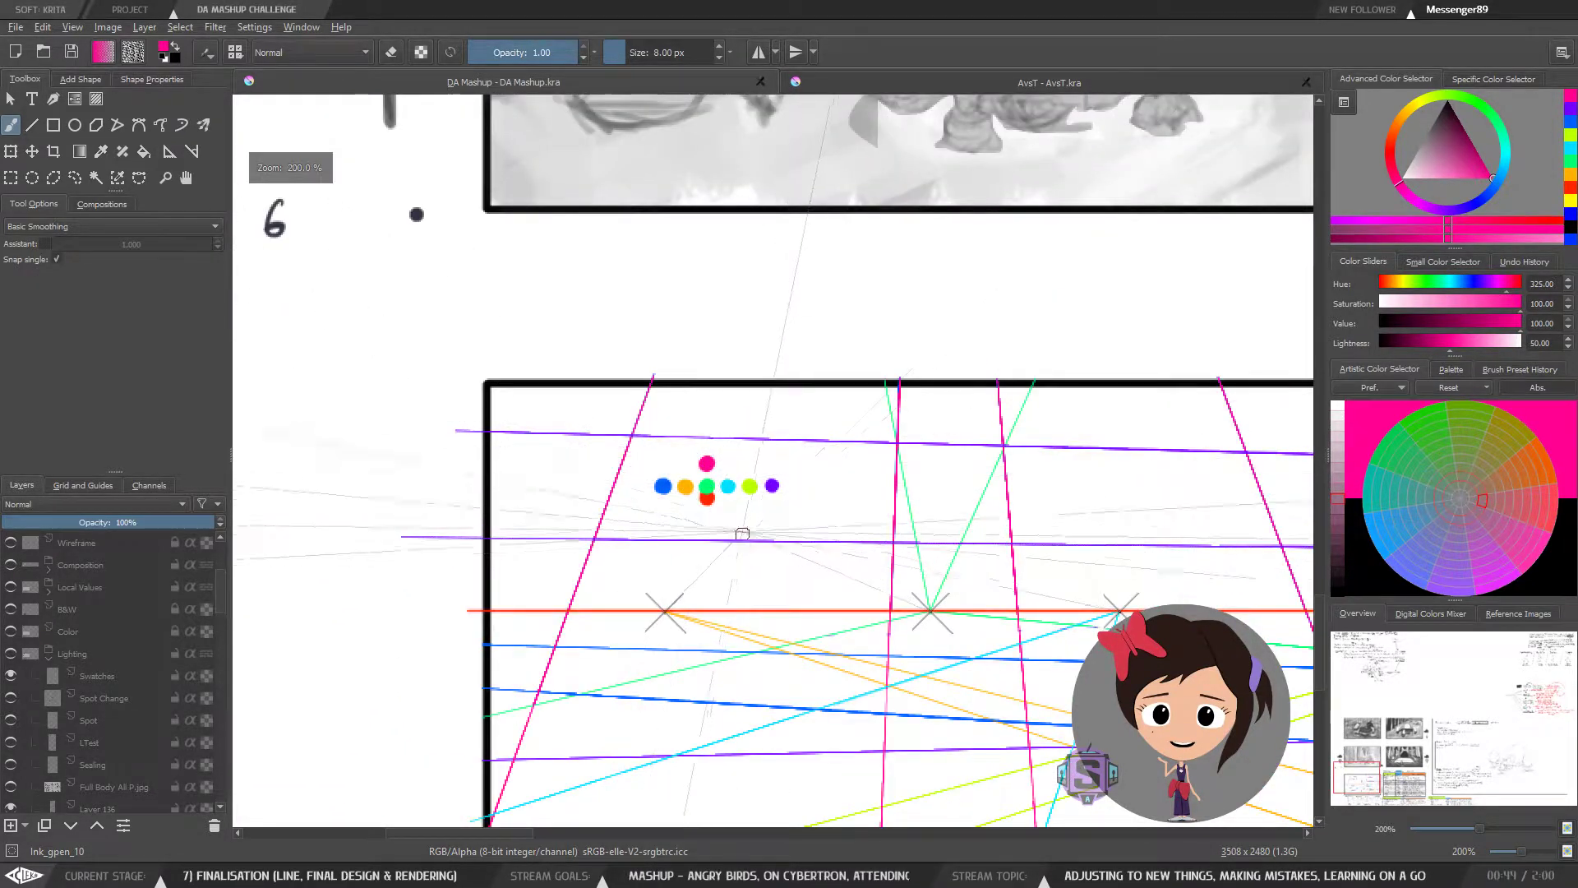
# Step: Draw a 2 px straight red horizon line through the red dot, running beneath the row from the blue dot to the purple dot
pyautogui.hotkey('ctrl', '+')
pyautogui.moveTo(669, 564); pyautogui.dragTo(737, 461)
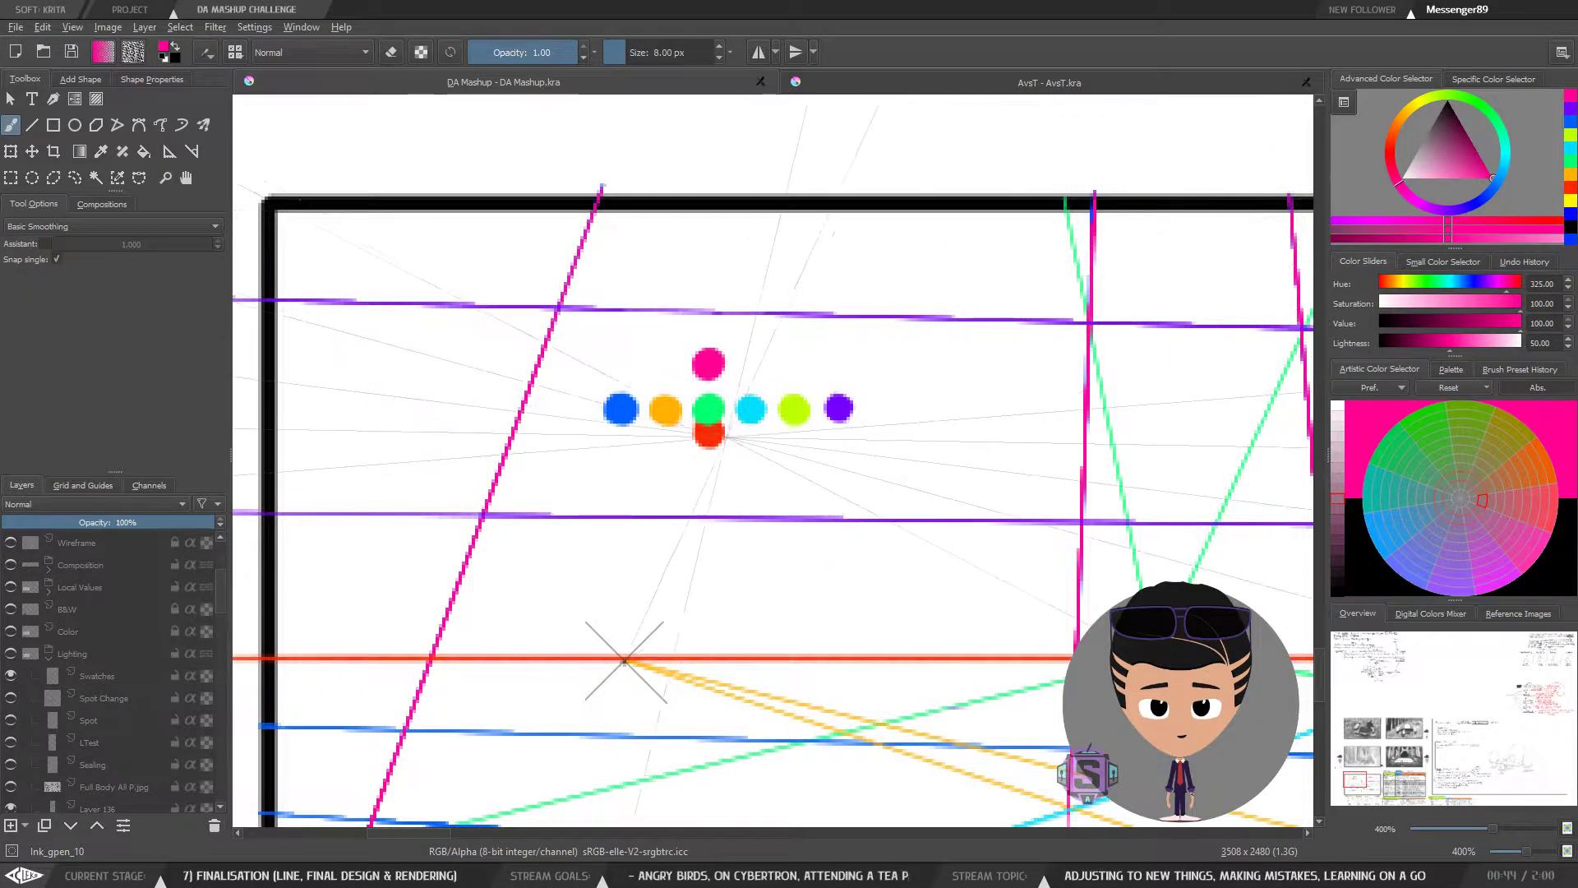
pyautogui.keyDown('ctrl'); pyautogui.click(697, 439); pyautogui.keyUp('ctrl')
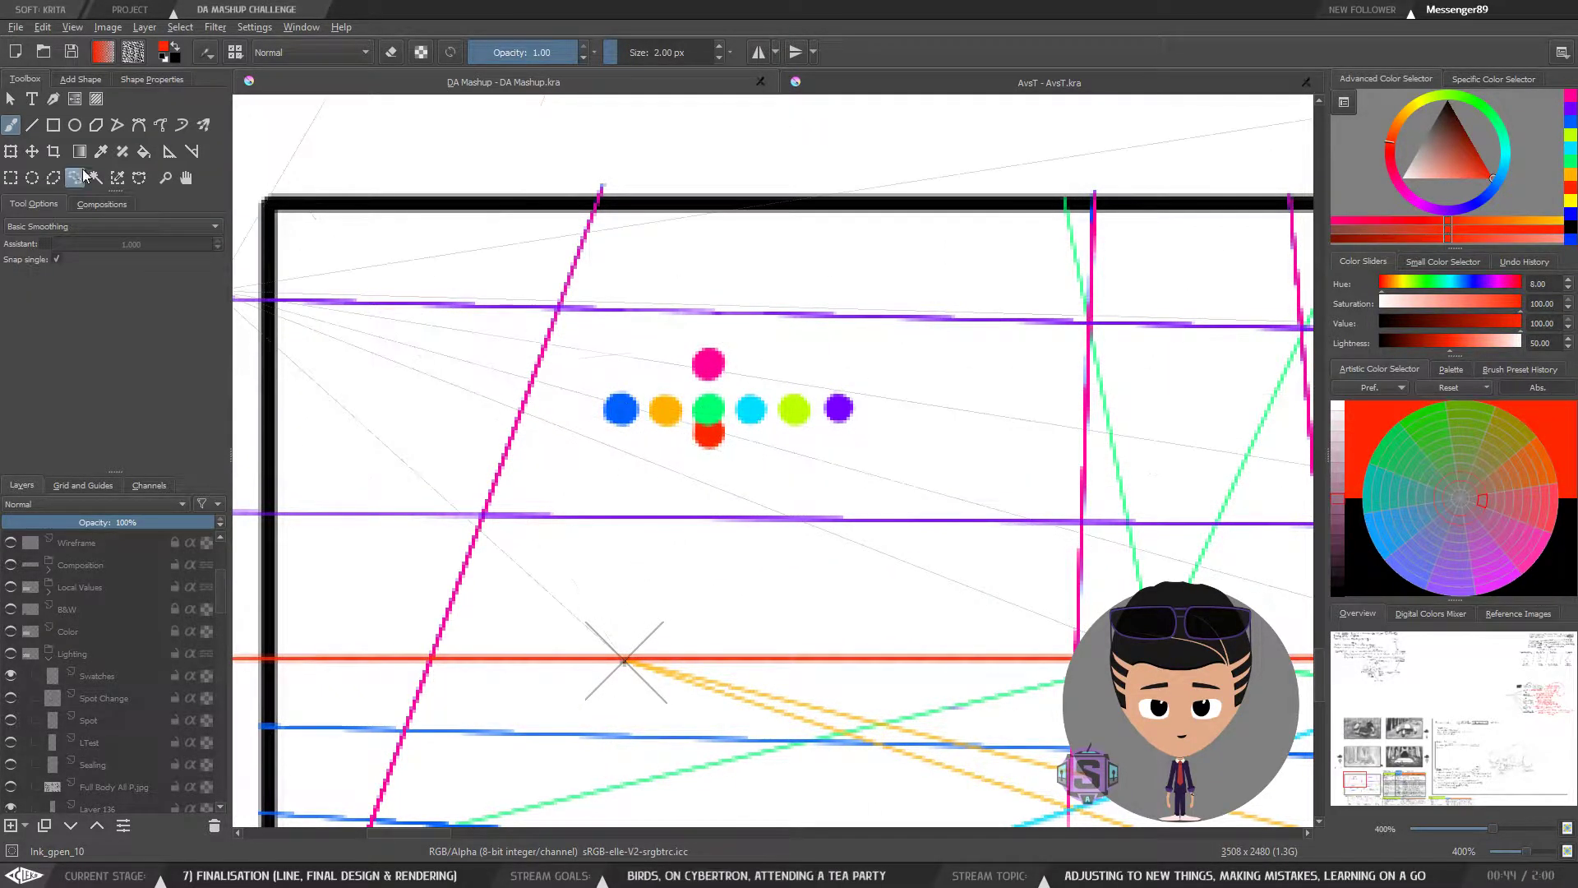
pyautogui.click(32, 125)
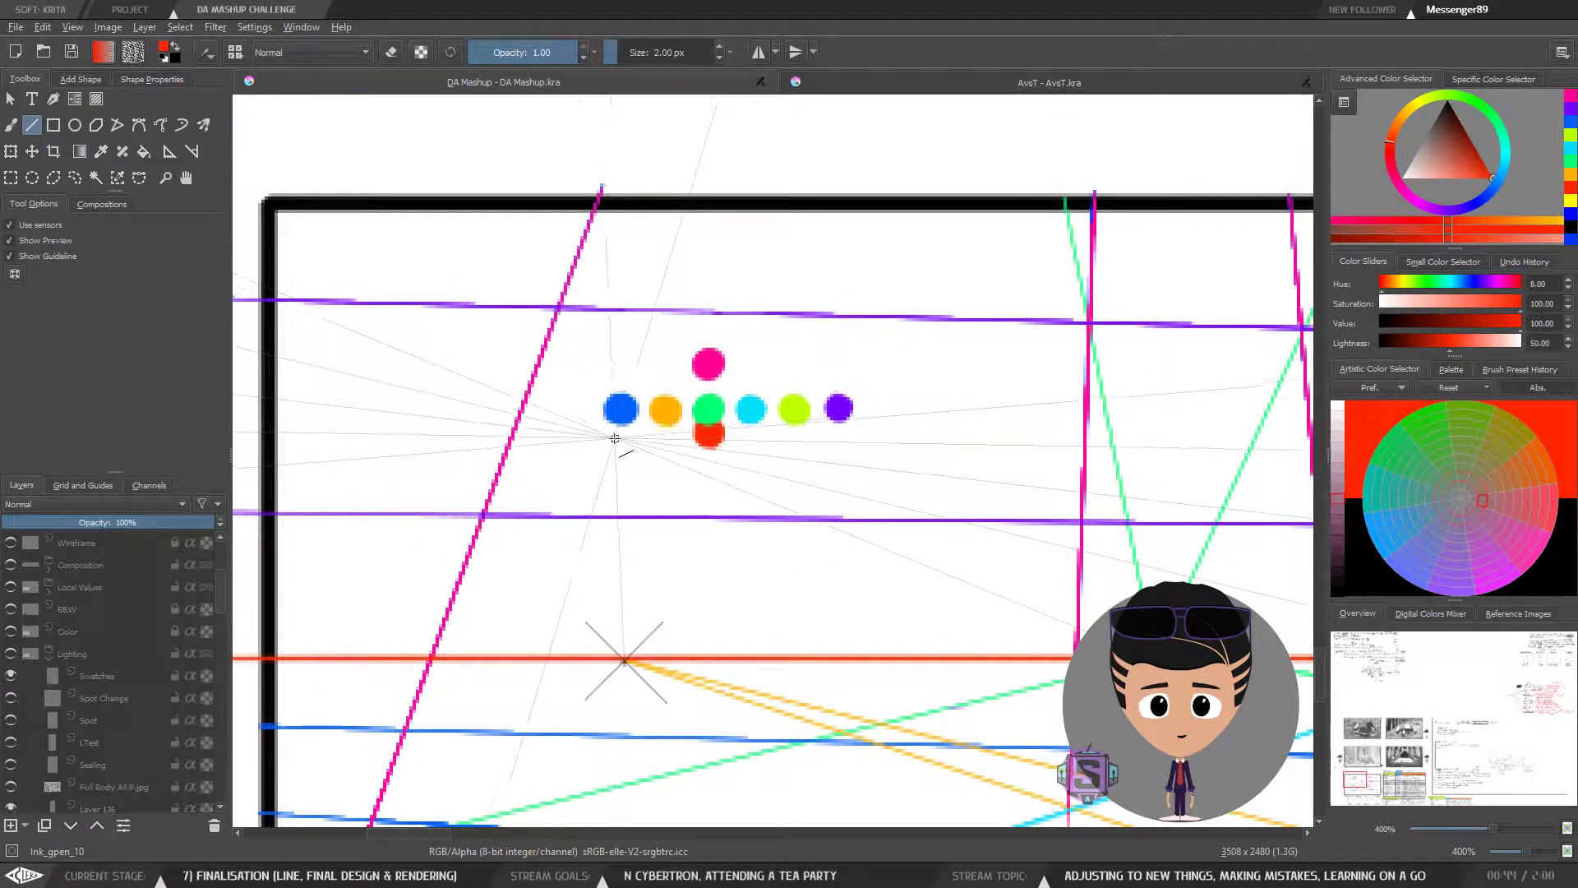
pyautogui.moveTo(606, 436); pyautogui.dragTo(852, 435)
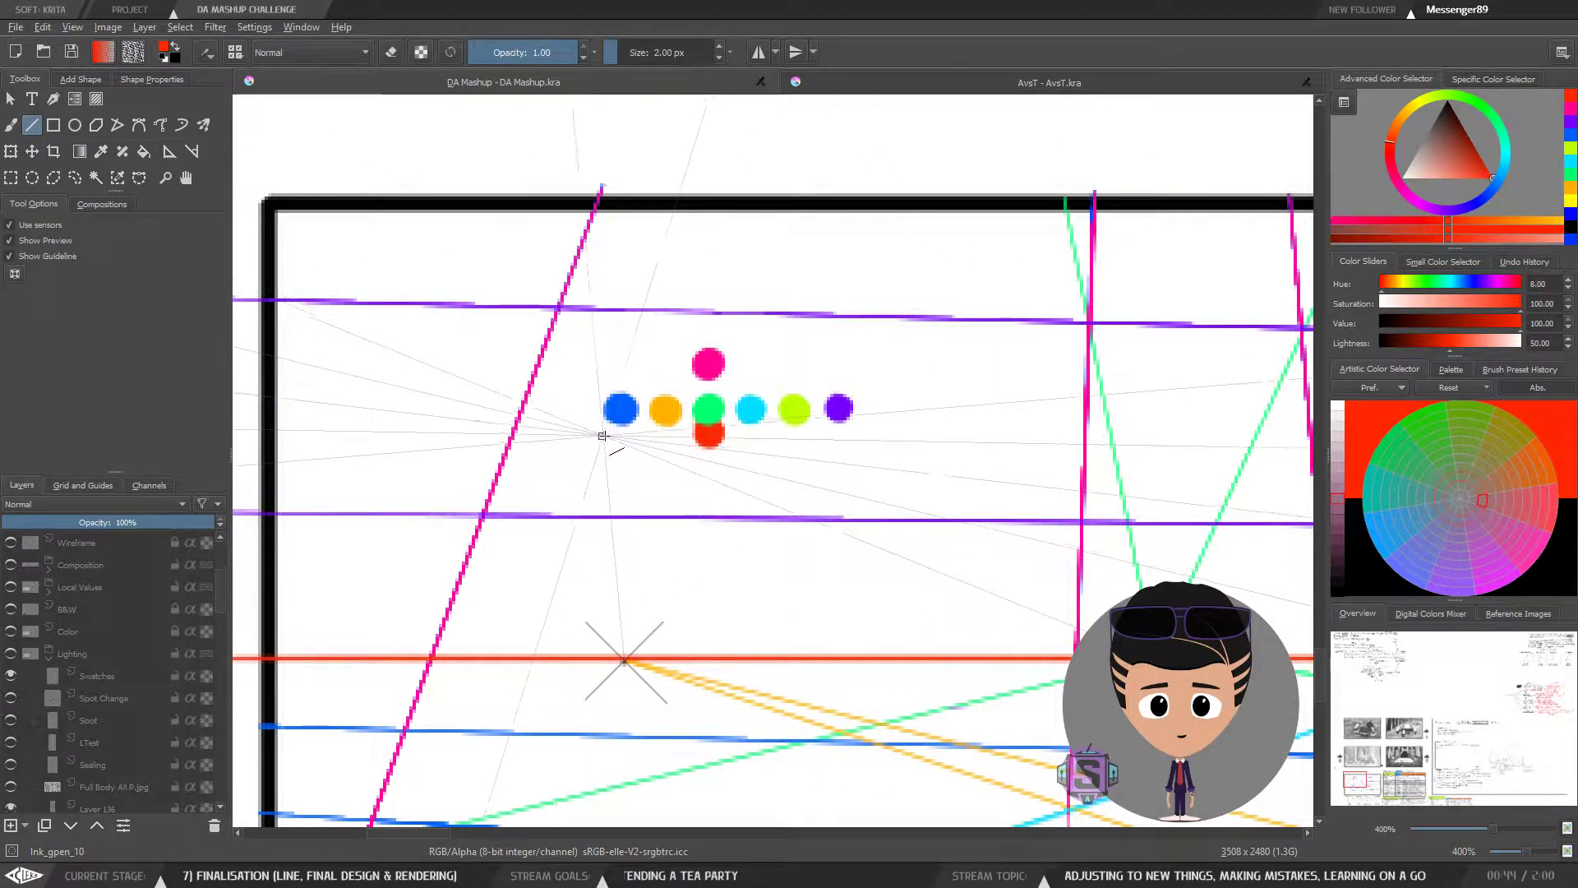
pyautogui.moveTo(606, 429); pyautogui.dragTo(853, 429)
pyautogui.hotkey('ctrl', 'z')
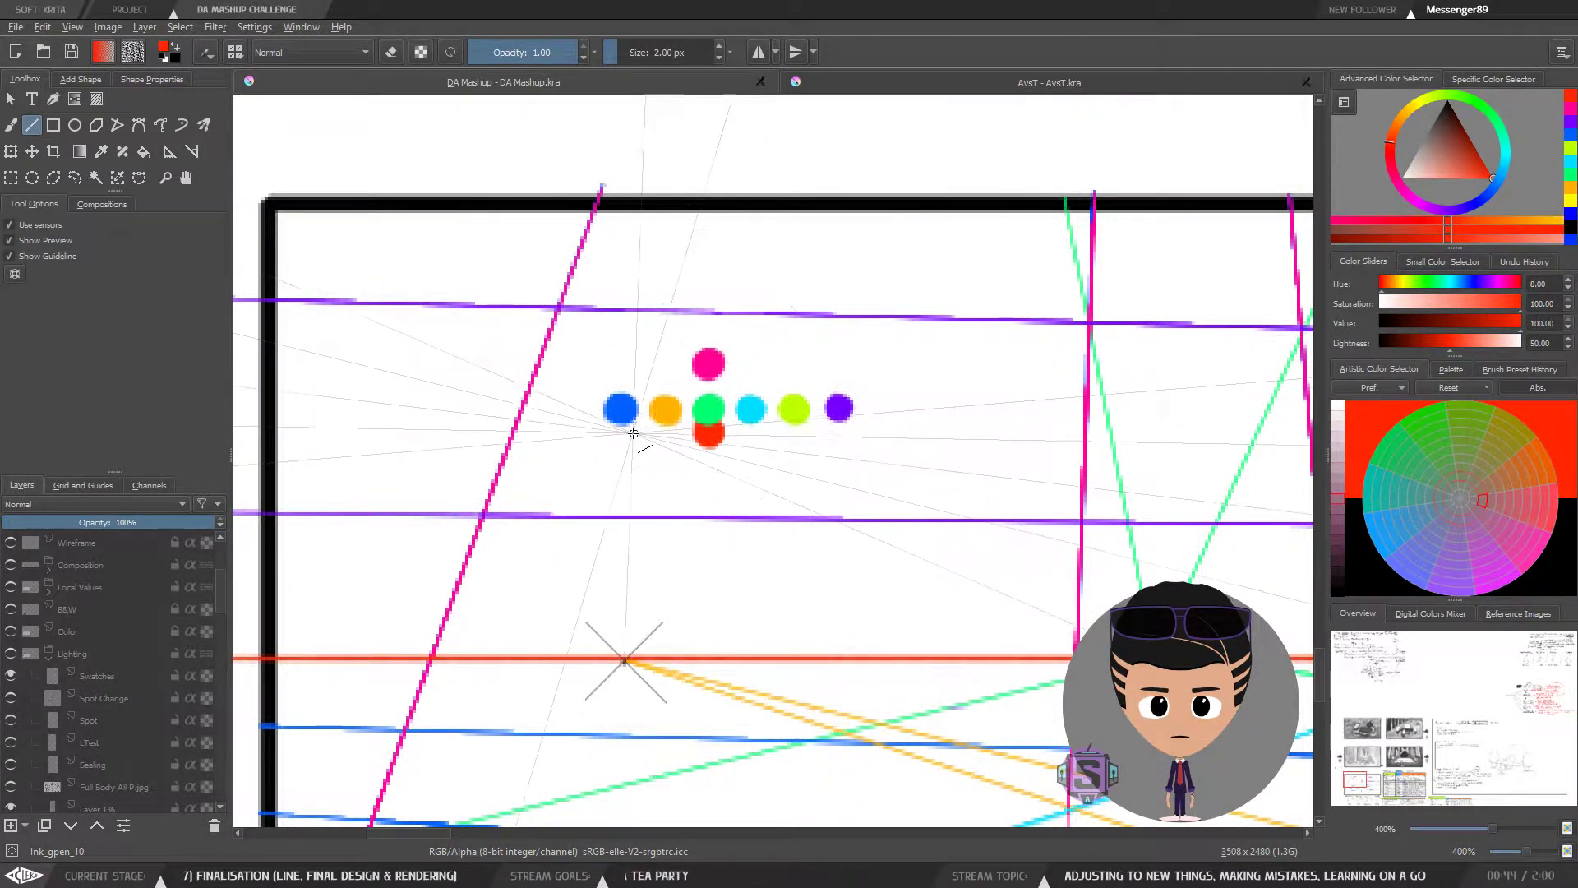
pyautogui.moveTo(601, 437); pyautogui.dragTo(858, 430)
pyautogui.hotkey('ctrl', 'z')
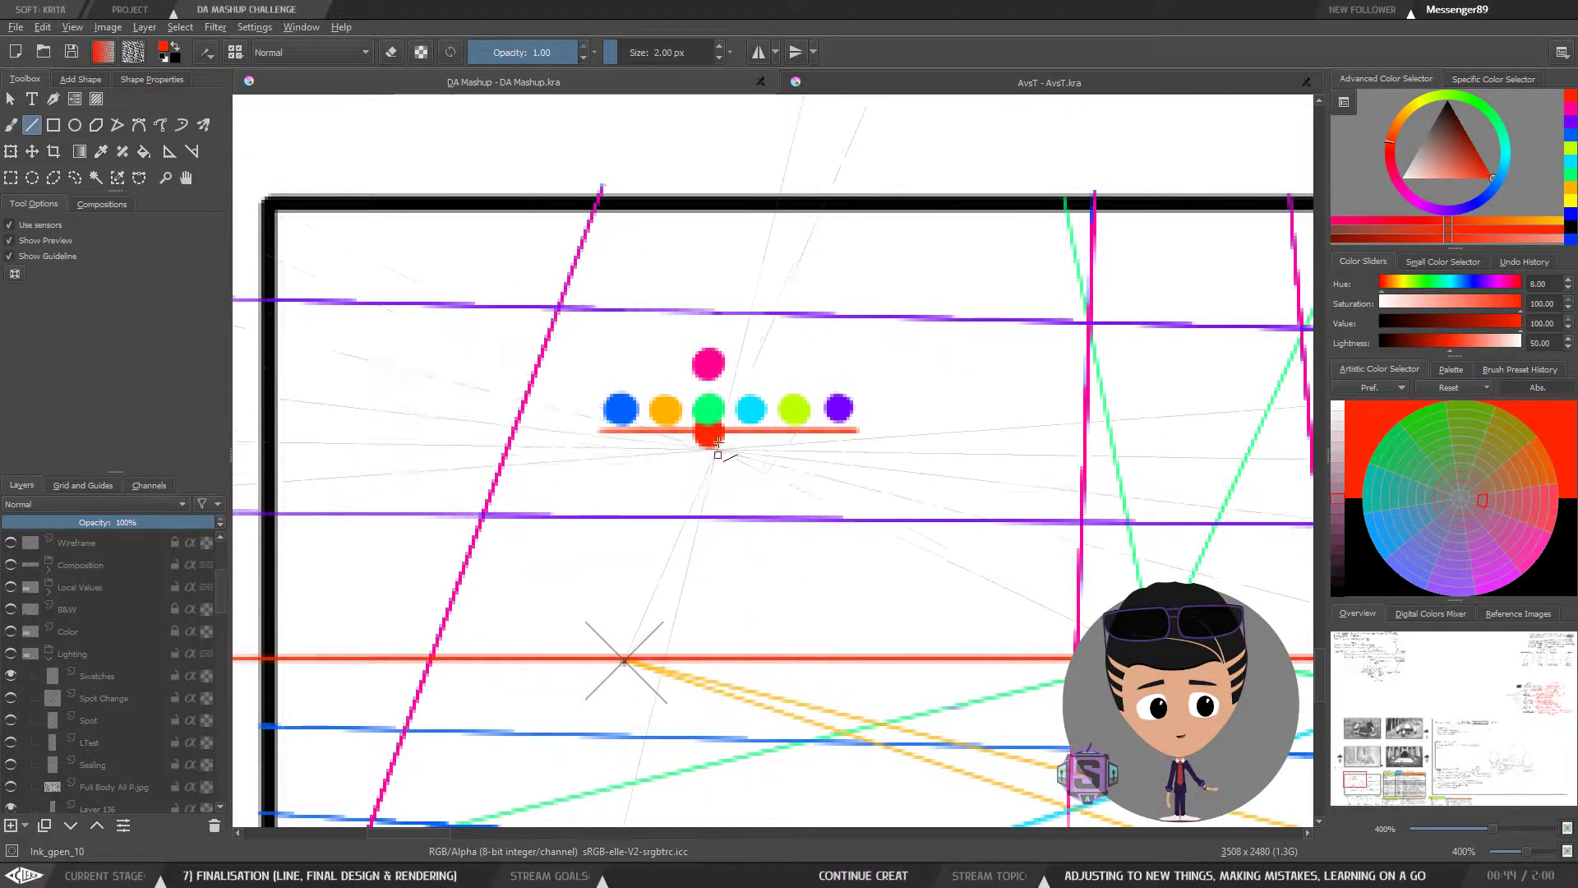
pyautogui.press('-')
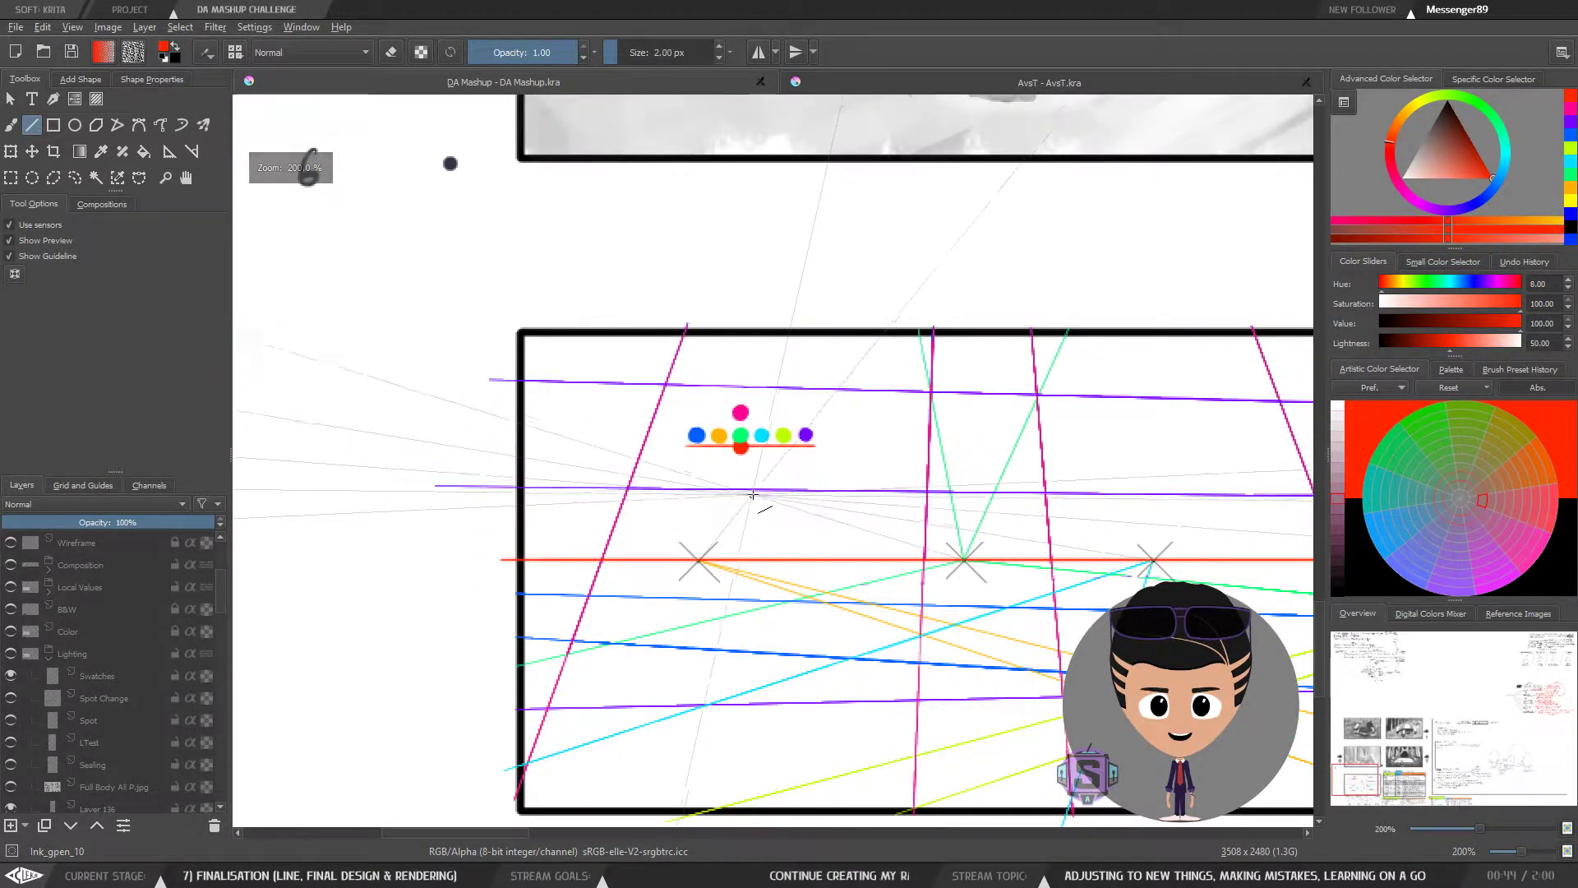
# Step: Redraw the straight red horizon line through the red dot, running from below the blue dot to below the purple dot
pyautogui.press('+')
pyautogui.press('+')
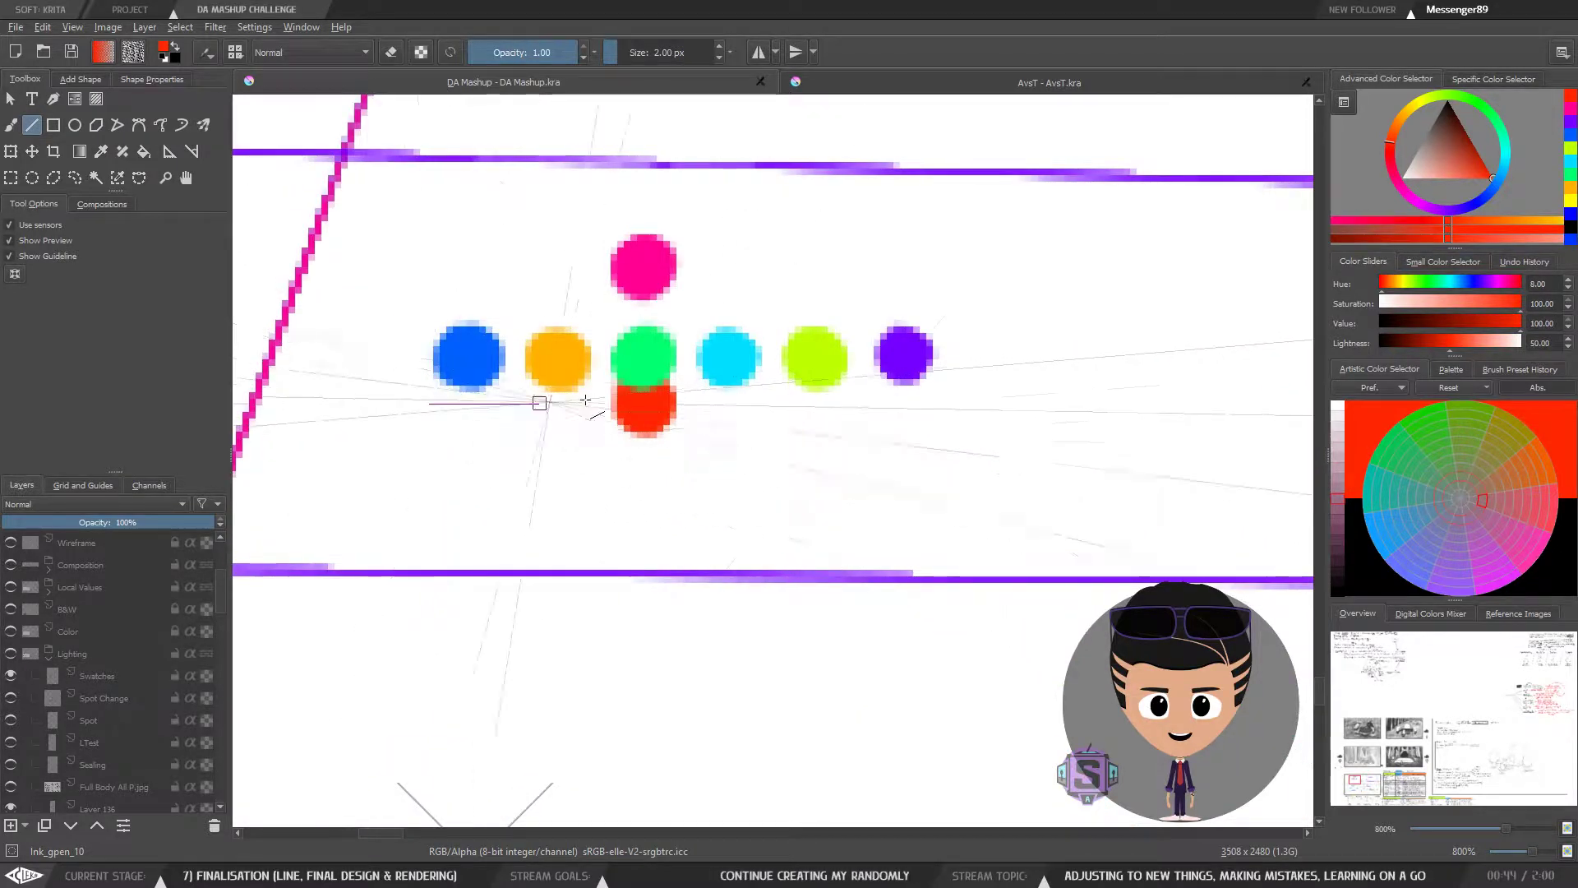
pyautogui.moveTo(584, 399); pyautogui.dragTo(925, 401)
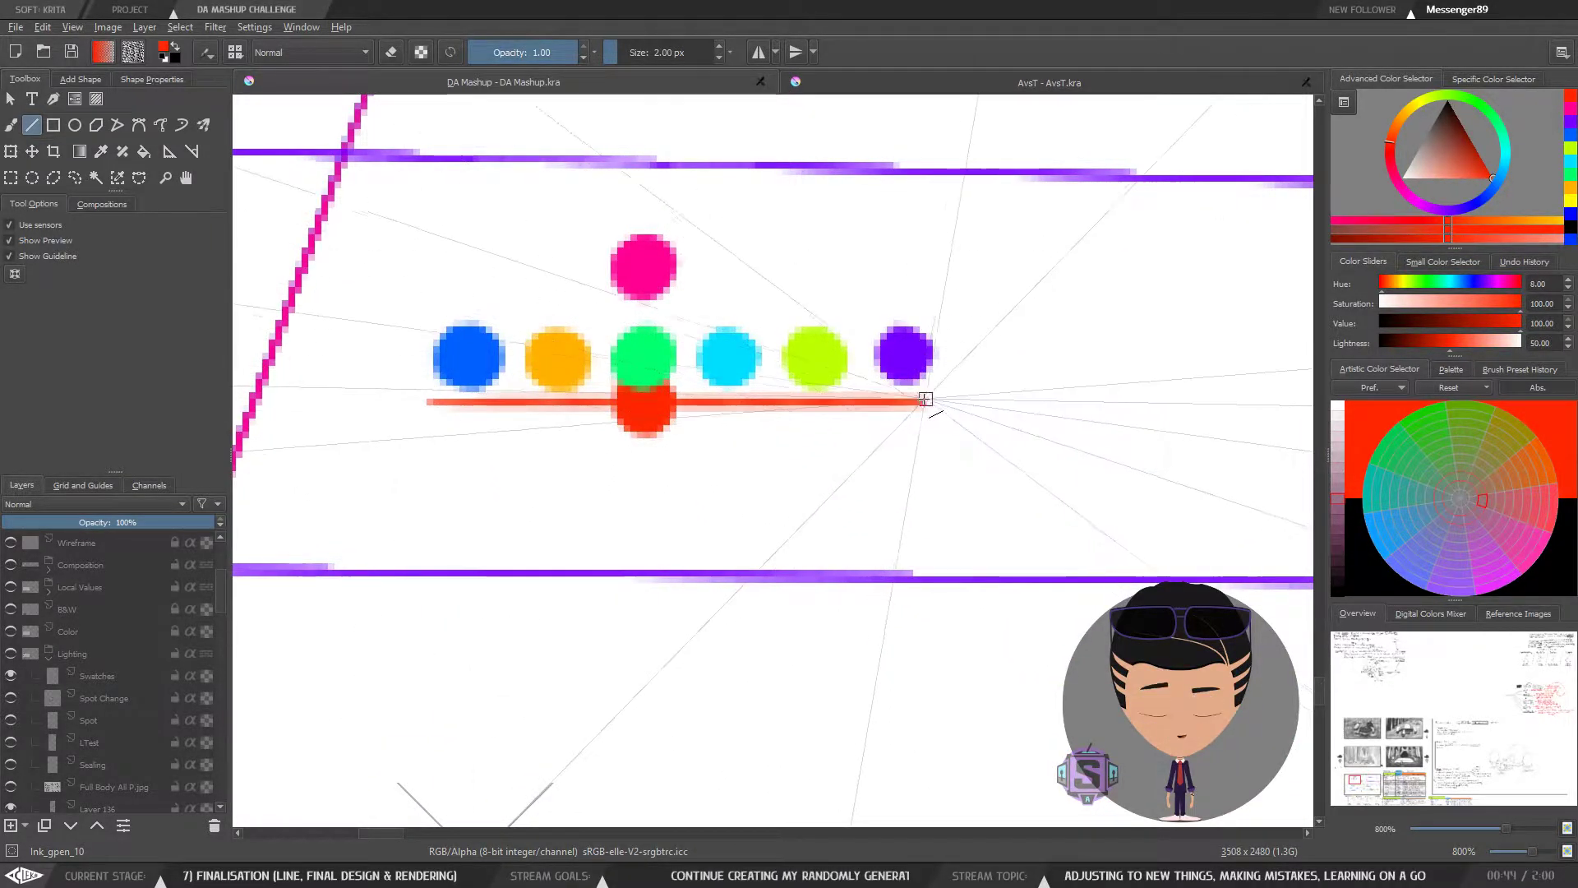
pyautogui.press('-')
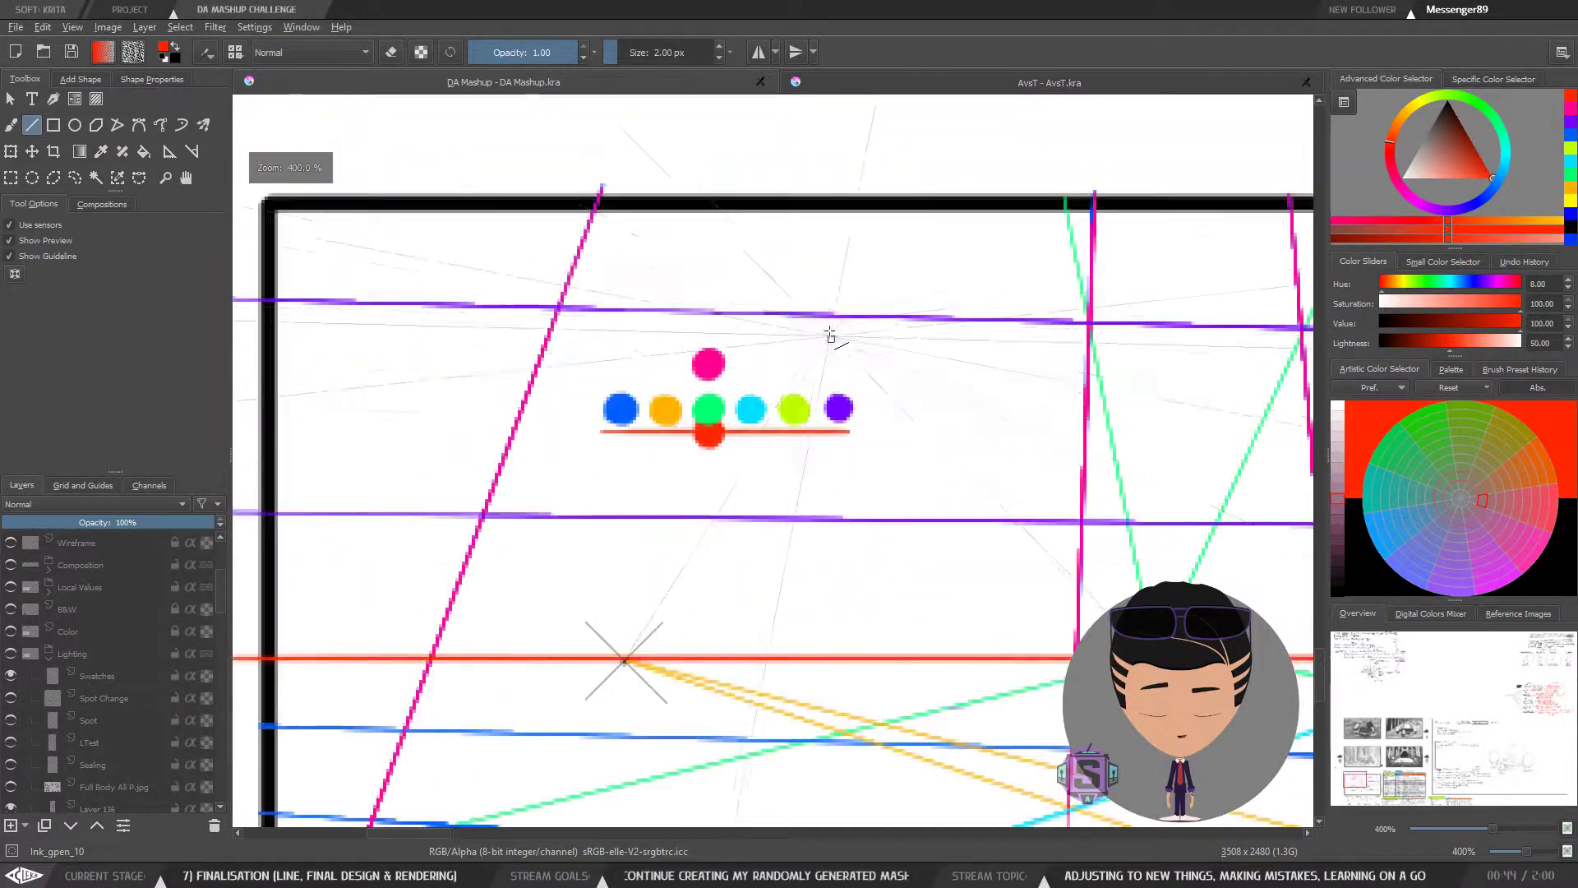
pyautogui.press('-')
# Step: Examine the color-coded perspective guides in the frame and the vanishing points that lie outside it
pyautogui.moveTo(801, 515); pyautogui.dragTo(583, 359)
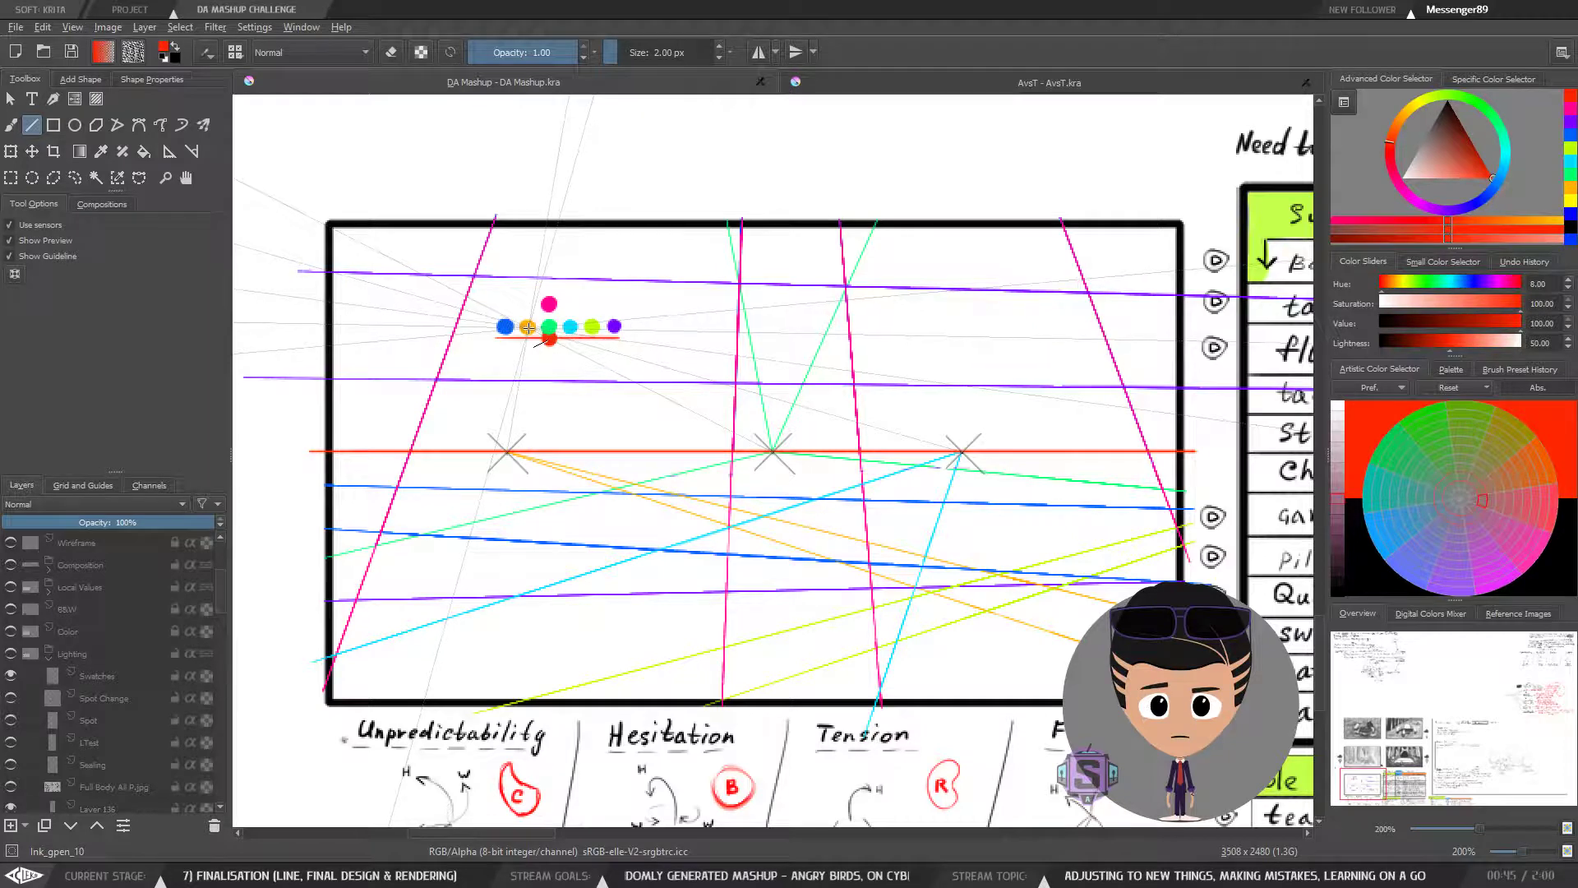
pyautogui.moveTo(527, 326); pyautogui.dragTo(638, 328)
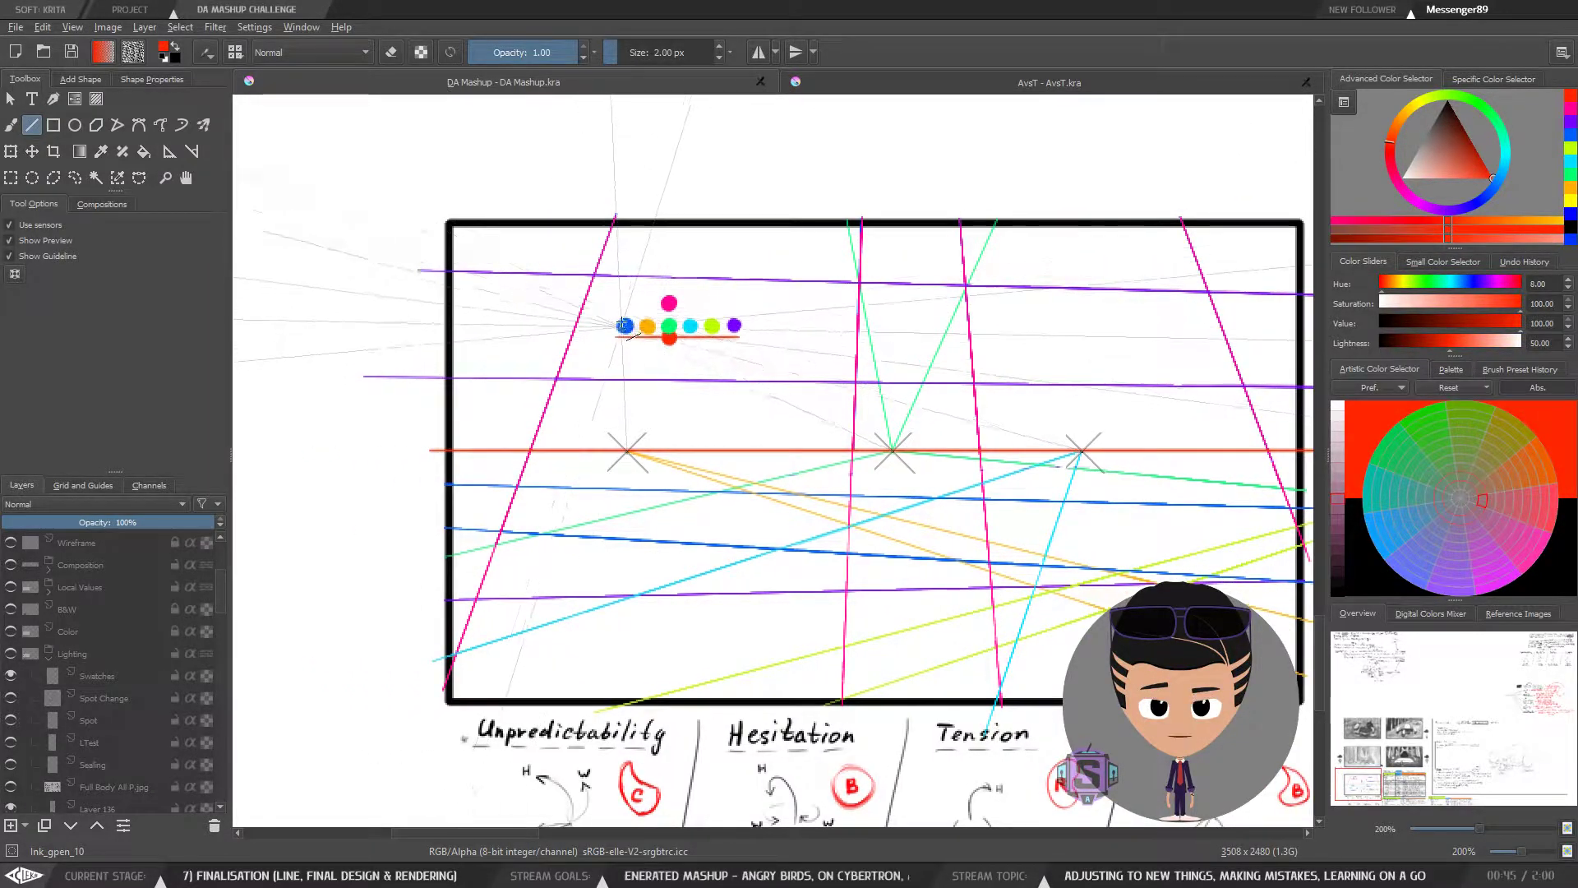
pyautogui.press('-')
pyautogui.moveTo(673, 386); pyautogui.dragTo(616, 343)
pyautogui.press('+')
pyautogui.moveTo(783, 307); pyautogui.dragTo(674, 415)
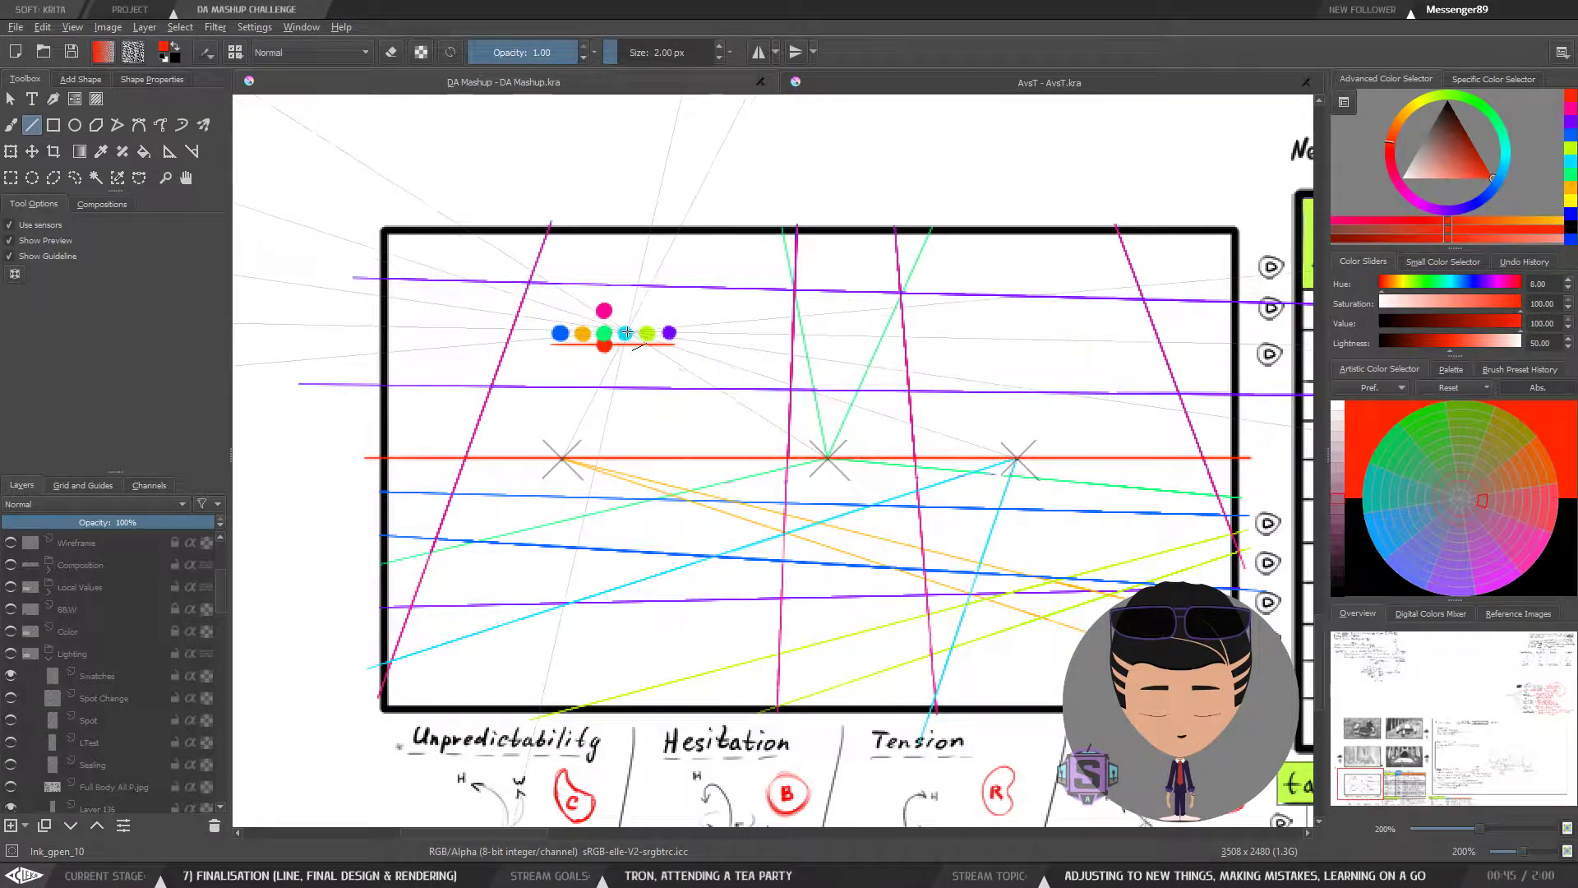
pyautogui.moveTo(626, 332); pyautogui.dragTo(521, 327)
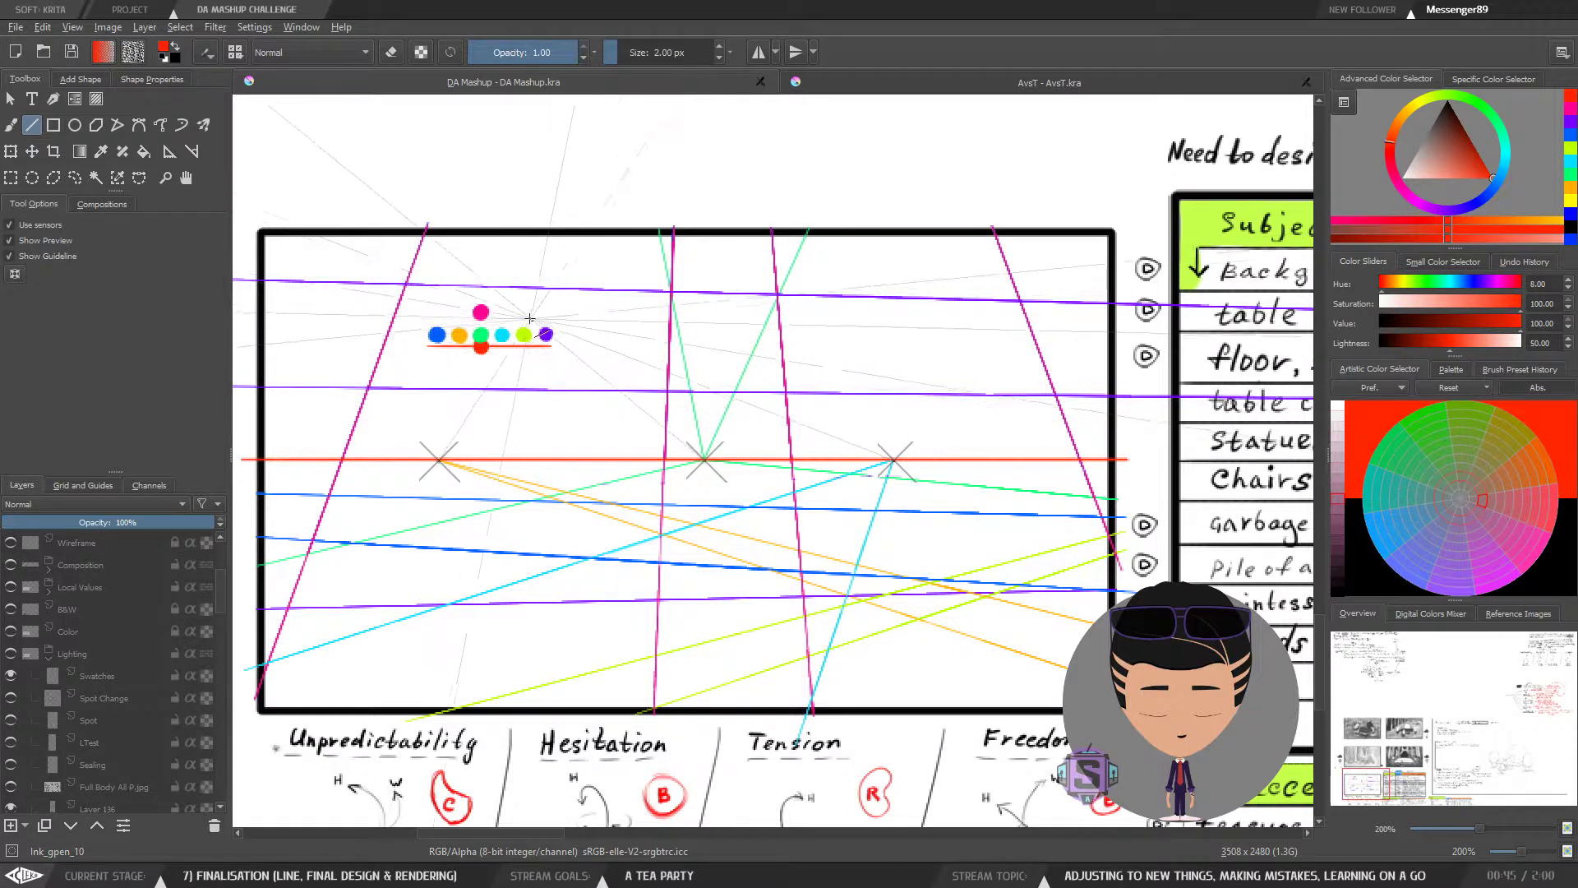
pyautogui.moveTo(803, 417); pyautogui.dragTo(489, 397)
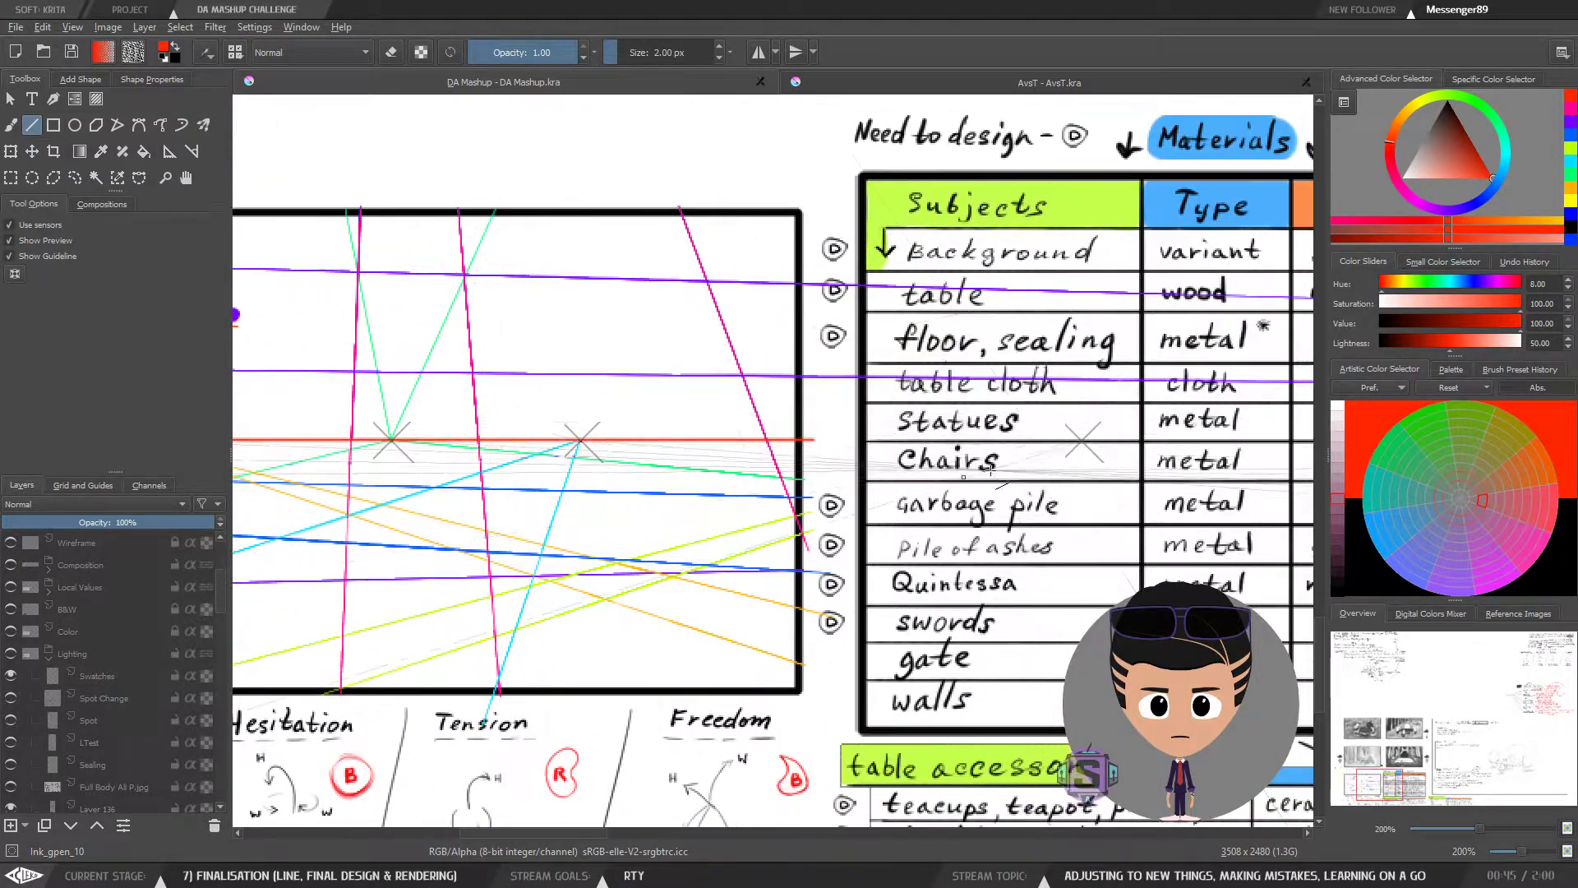
pyautogui.moveTo(666, 439)
pyautogui.mouseDown()
pyautogui.moveTo(944, 472)
pyautogui.moveTo(672, 416)
pyautogui.mouseUp()
pyautogui.press('-')
pyautogui.press('-')
pyautogui.press('-')
pyautogui.press('-')
pyautogui.moveTo(1203, 455)
pyautogui.mouseDown()
pyautogui.moveTo(564, 427)
pyautogui.moveTo(446, 439)
pyautogui.moveTo(1010, 457)
pyautogui.mouseUp()
pyautogui.moveTo(536, 413); pyautogui.dragTo(1025, 433)
pyautogui.moveTo(605, 427); pyautogui.dragTo(798, 409)
# Step: Select the whole color key with a freehand outline and move it slightly right and down within the frame
pyautogui.press('b')
pyautogui.press('+')
pyautogui.press('+')
pyautogui.press('+')
pyautogui.press('+')
pyautogui.moveTo(811, 300); pyautogui.dragTo(757, 510)
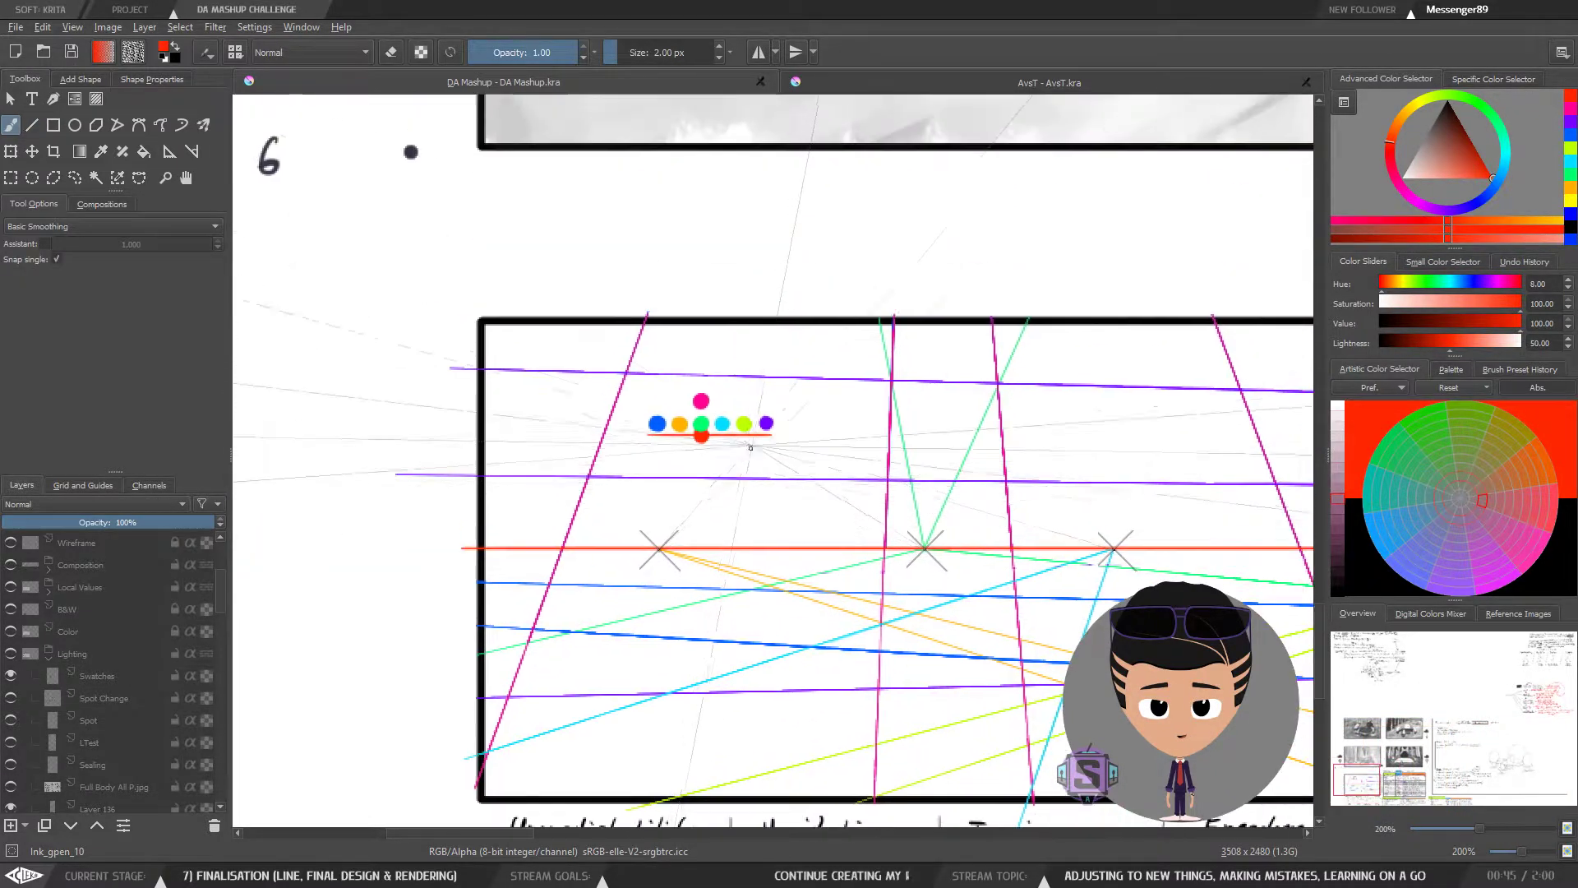
pyautogui.press('+')
pyautogui.press('+')
pyautogui.press('l')
pyautogui.moveTo(792, 449); pyautogui.dragTo(803, 367)
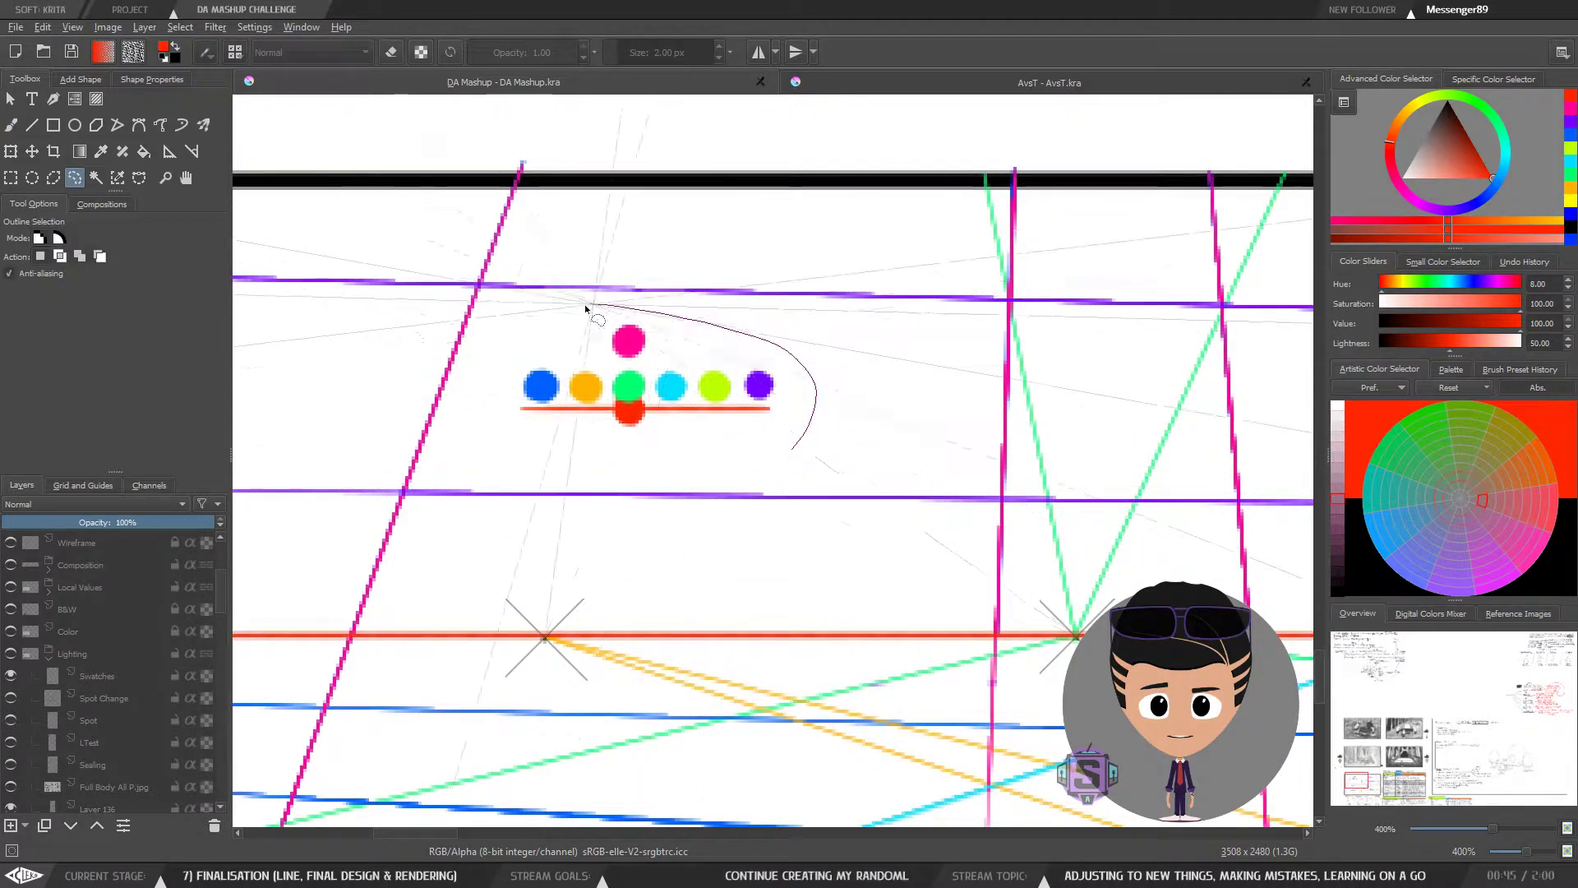
pyautogui.moveTo(586, 309); pyautogui.dragTo(789, 448)
pyautogui.press('t')
pyautogui.moveTo(669, 394); pyautogui.dragTo(735, 411)
pyautogui.press('b')
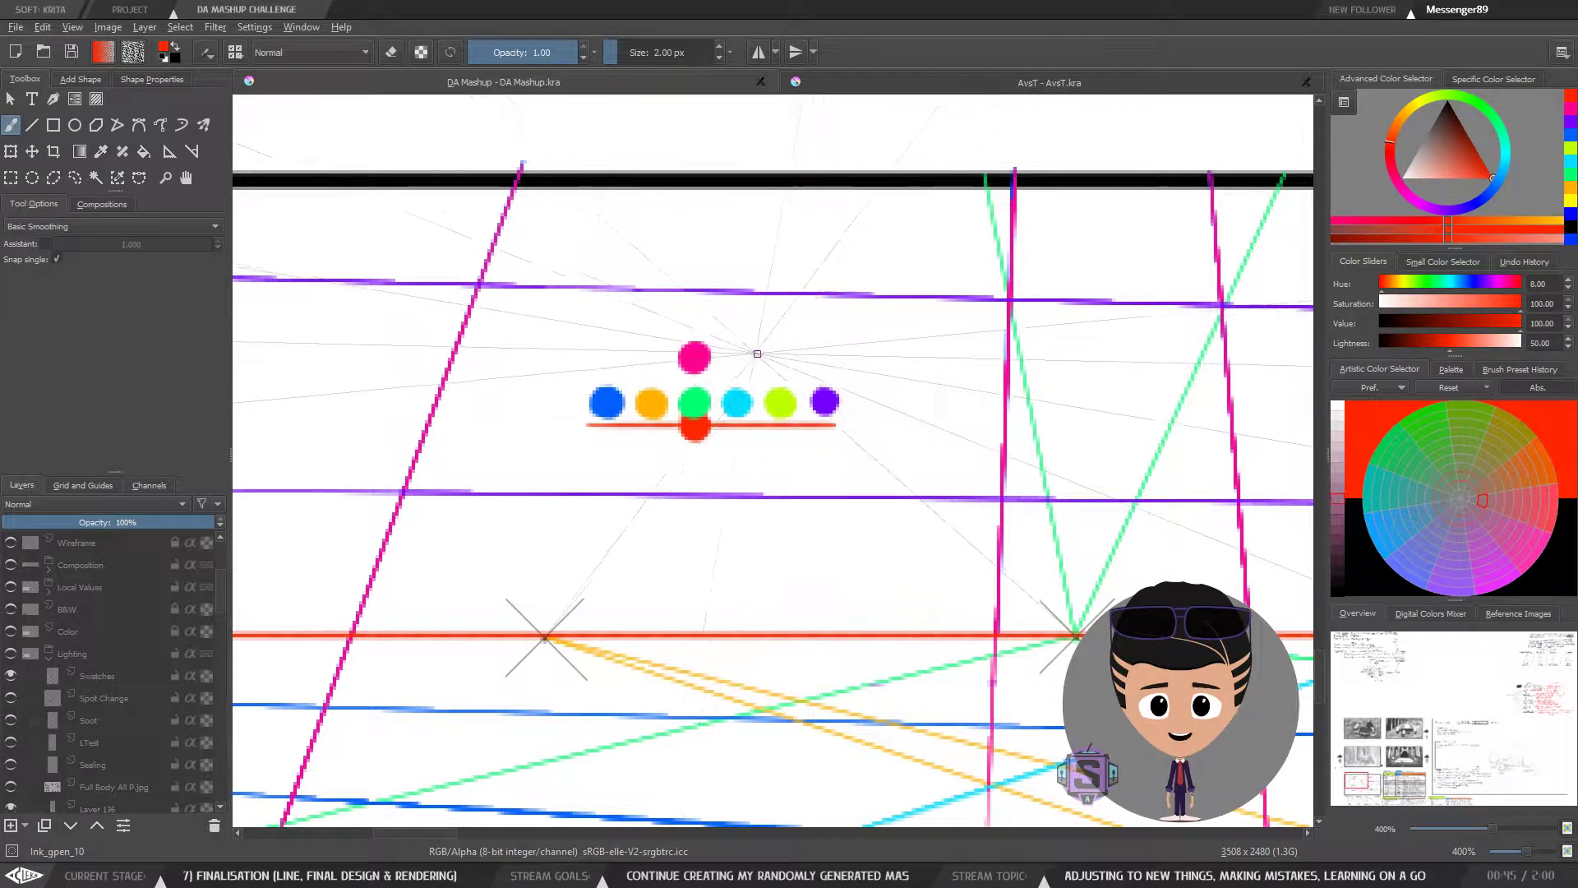
# Step: Examine the perspective guides alongside the thumbnail sketches above and the vanishing point beyond the canvas's left edge
pyautogui.press('-')
pyautogui.press('-')
pyautogui.press('-')
pyautogui.press('-')
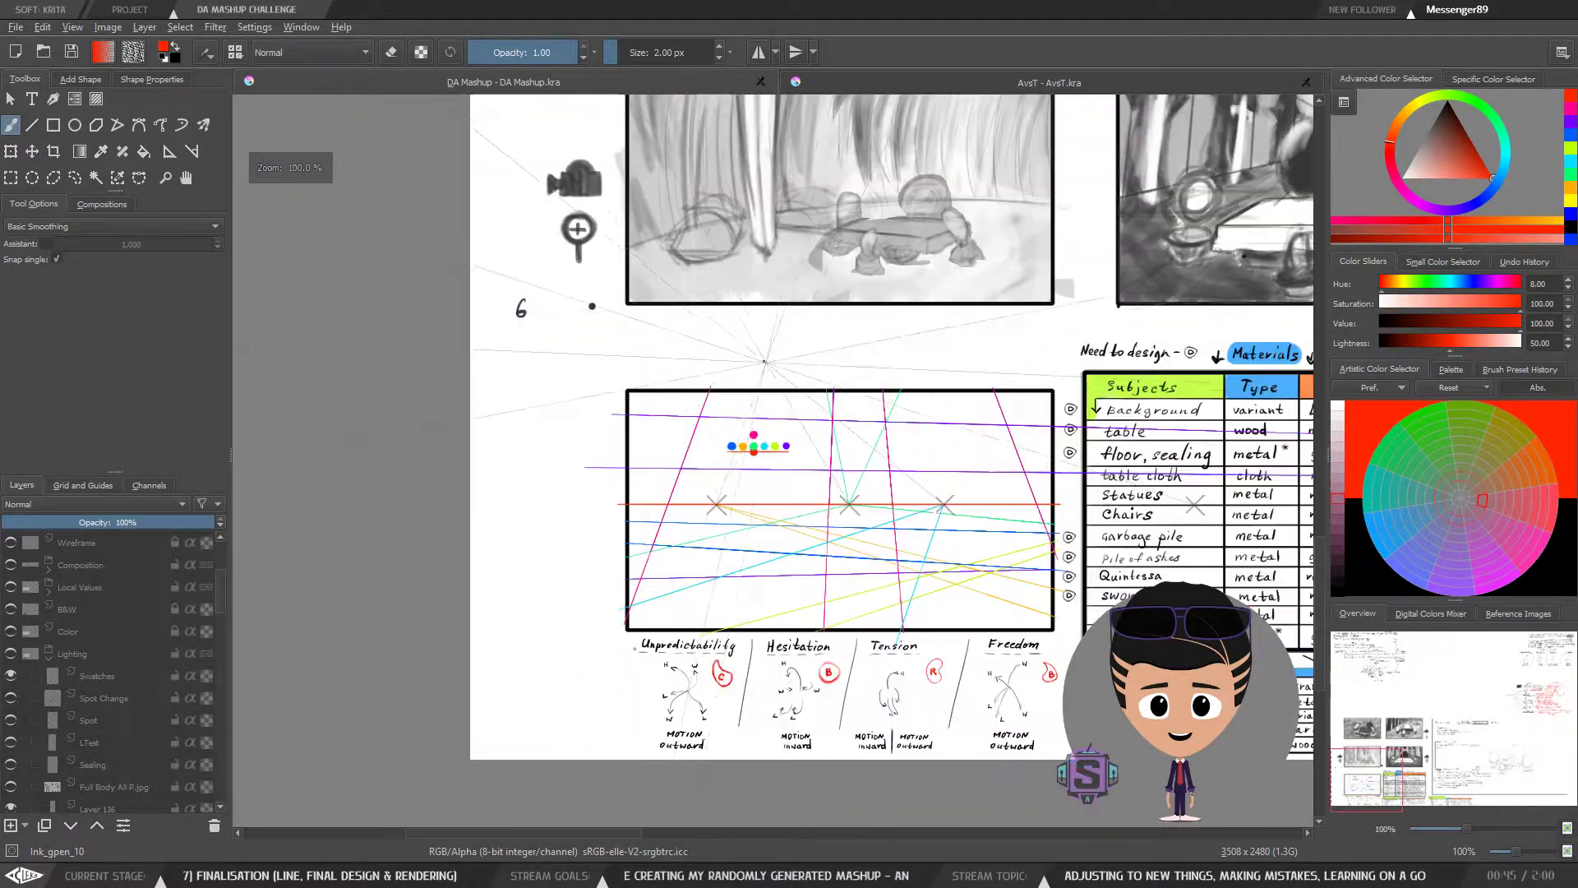
pyautogui.press('+')
pyautogui.press('+')
pyautogui.moveTo(817, 567); pyautogui.dragTo(675, 480)
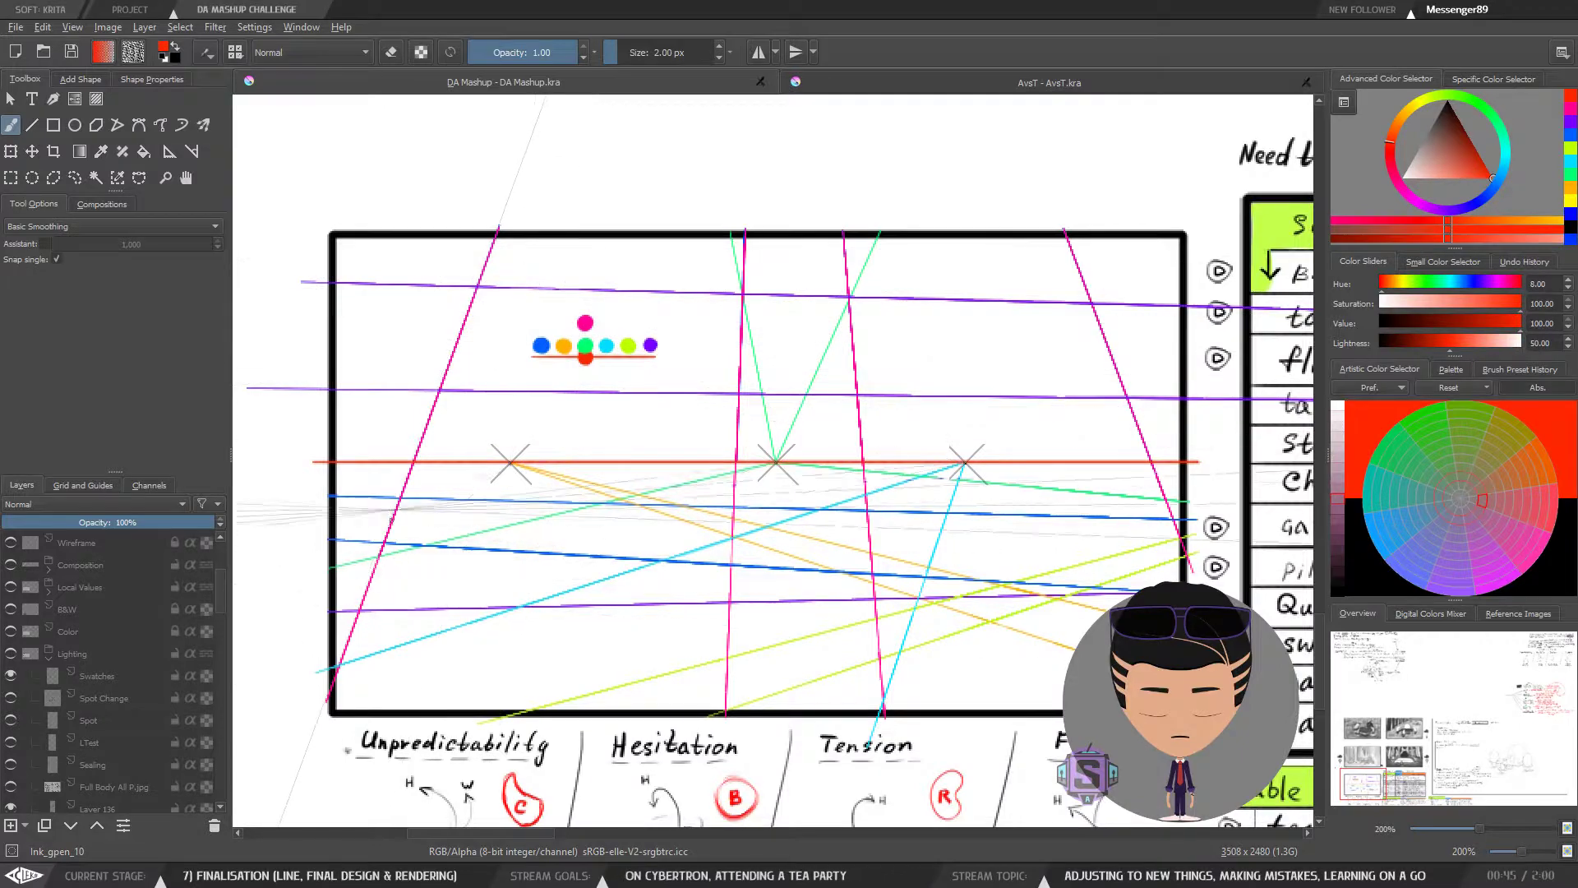
pyautogui.scroll(-3, 739, 378)
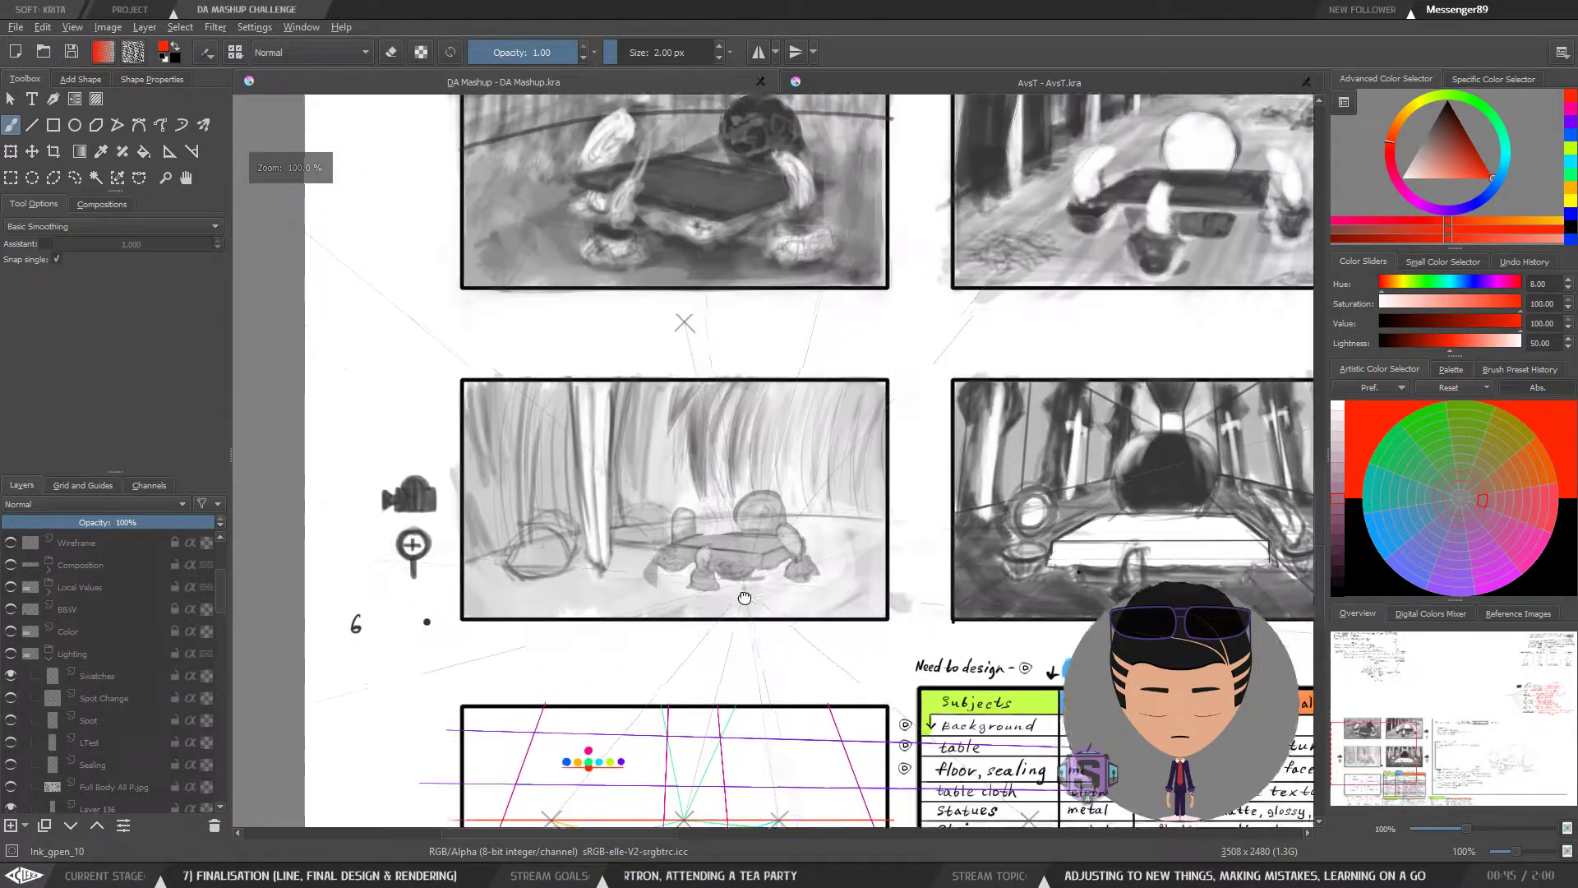
pyautogui.scroll(3, 740, 378)
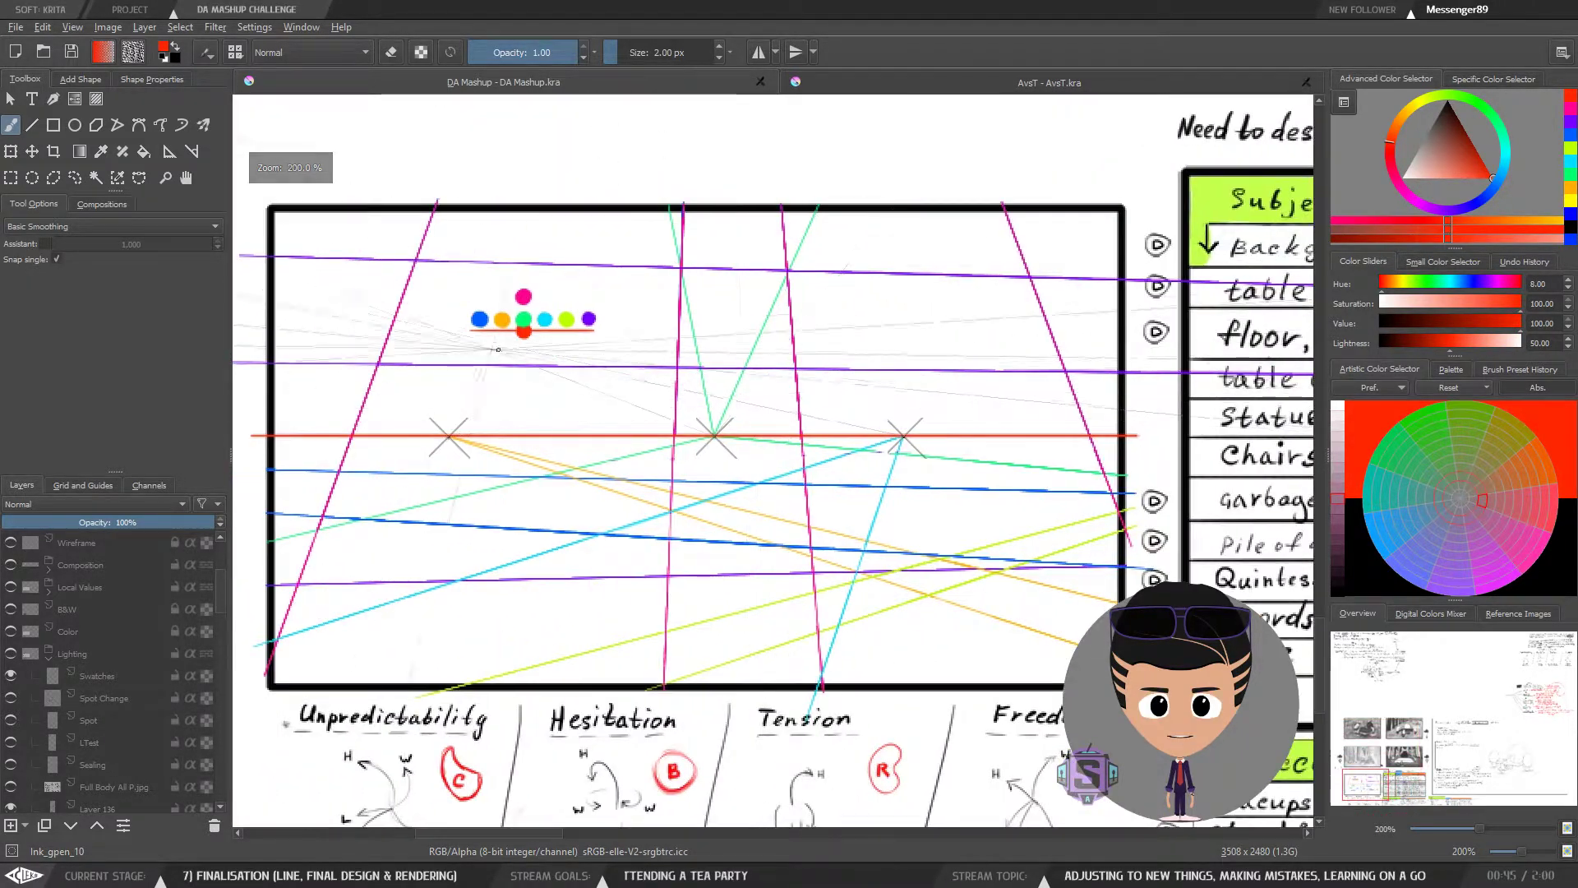
pyautogui.scroll(-3, 480, 369)
pyautogui.moveTo(238, 460); pyautogui.dragTo(987, 478)
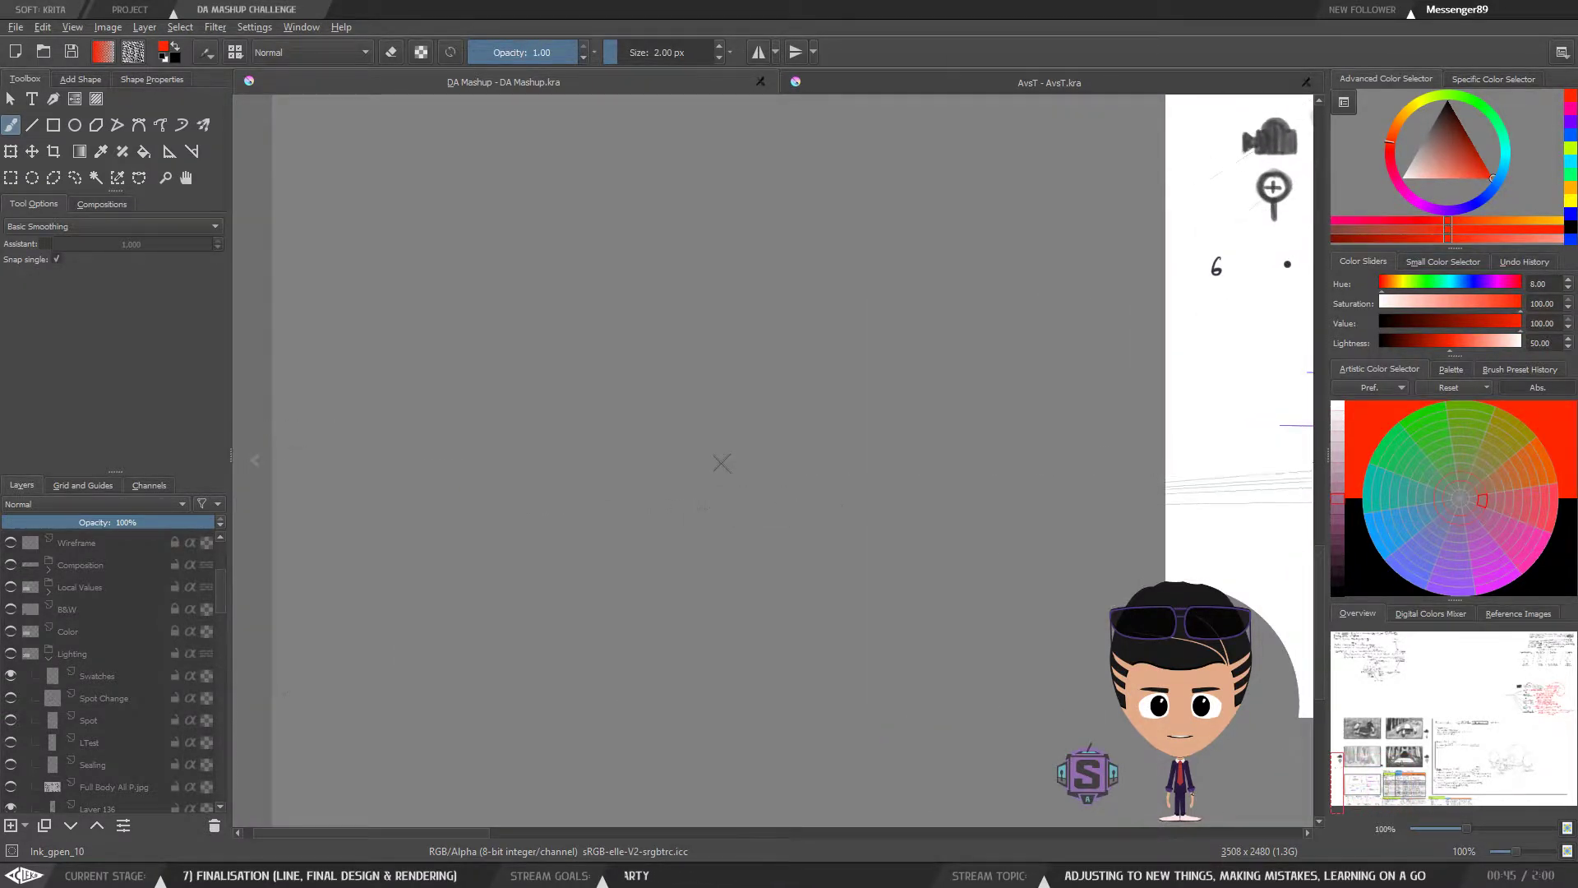
pyautogui.moveTo(722, 463)
pyautogui.mouseDown()
pyautogui.moveTo(662, 458)
pyautogui.moveTo(740, 475)
pyautogui.mouseUp()
pyautogui.press('+')
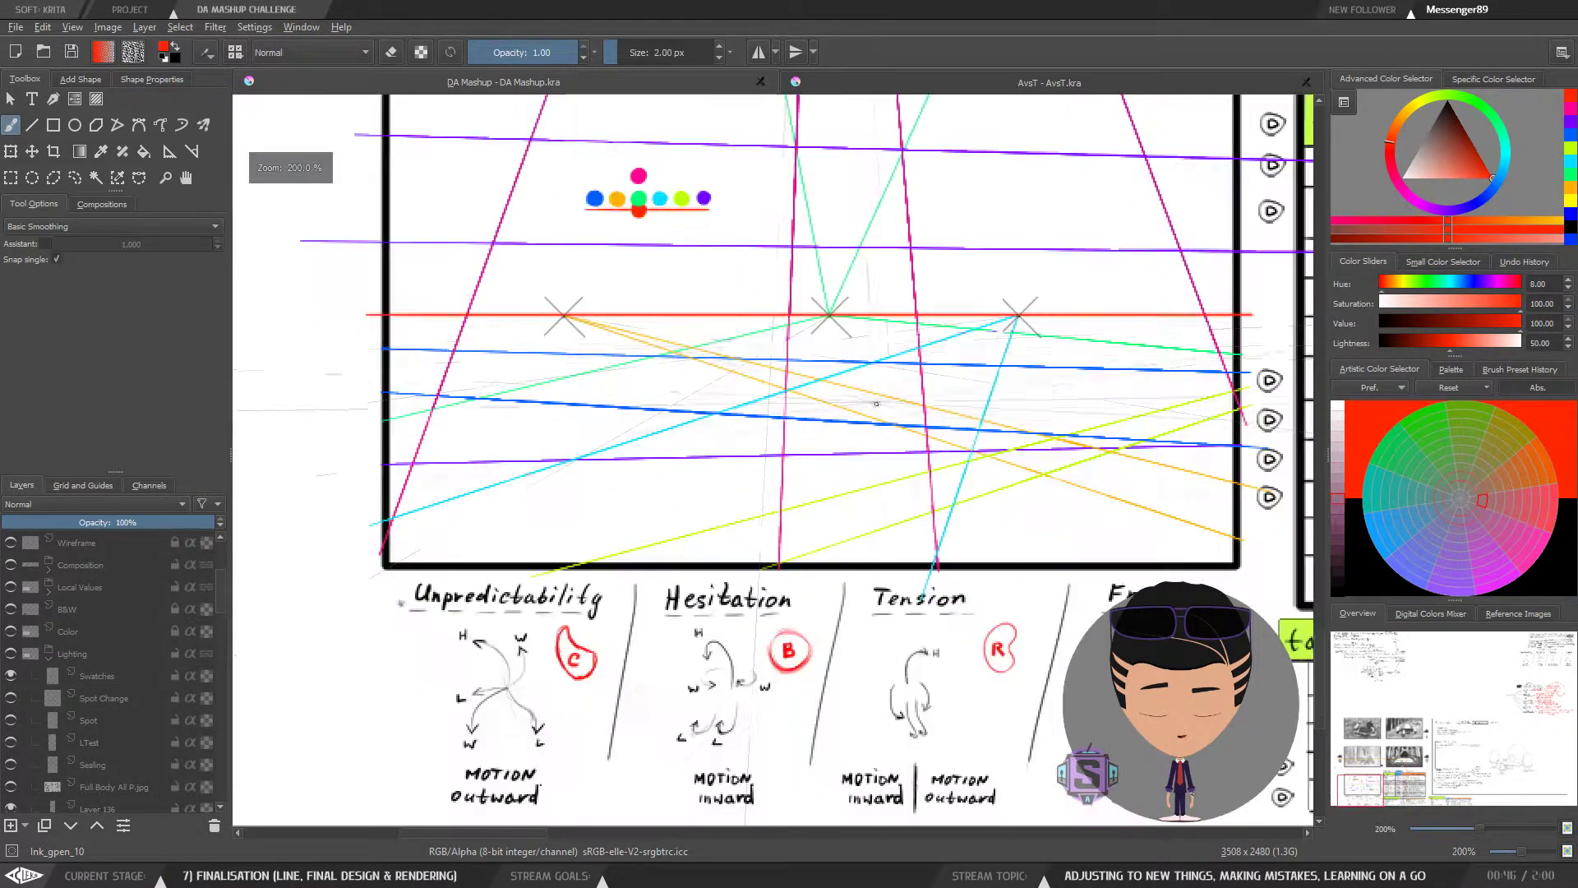
# Step: Examine how the guide lines converge along the horizon, including the vanishing point over the Subjects and Materials table
pyautogui.moveTo(673, 387); pyautogui.dragTo(541, 474)
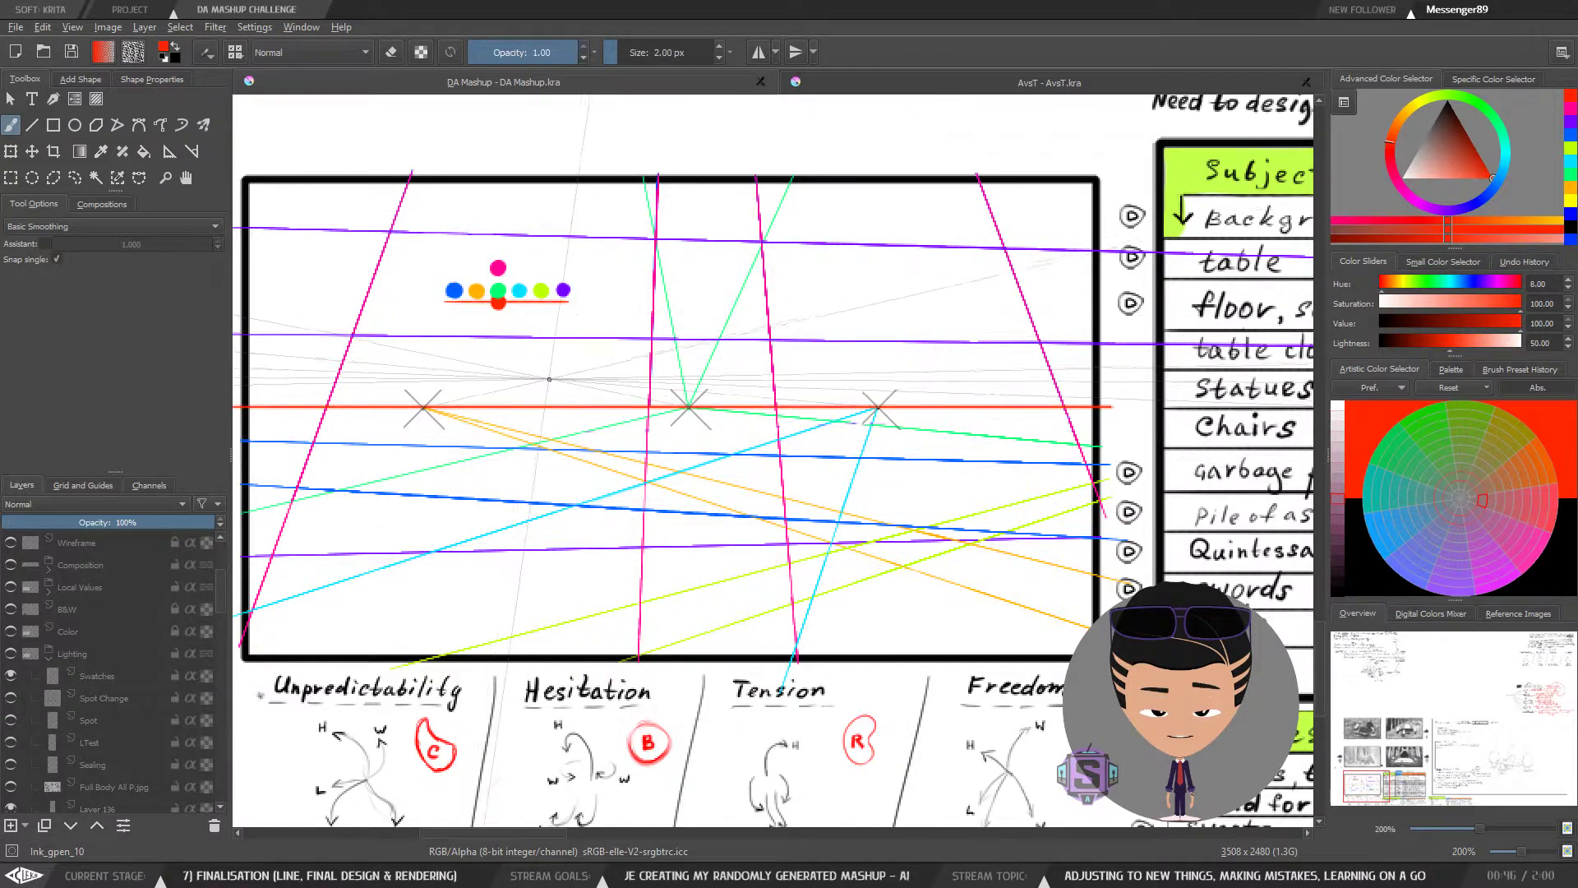
pyautogui.moveTo(592, 371); pyautogui.dragTo(472, 419)
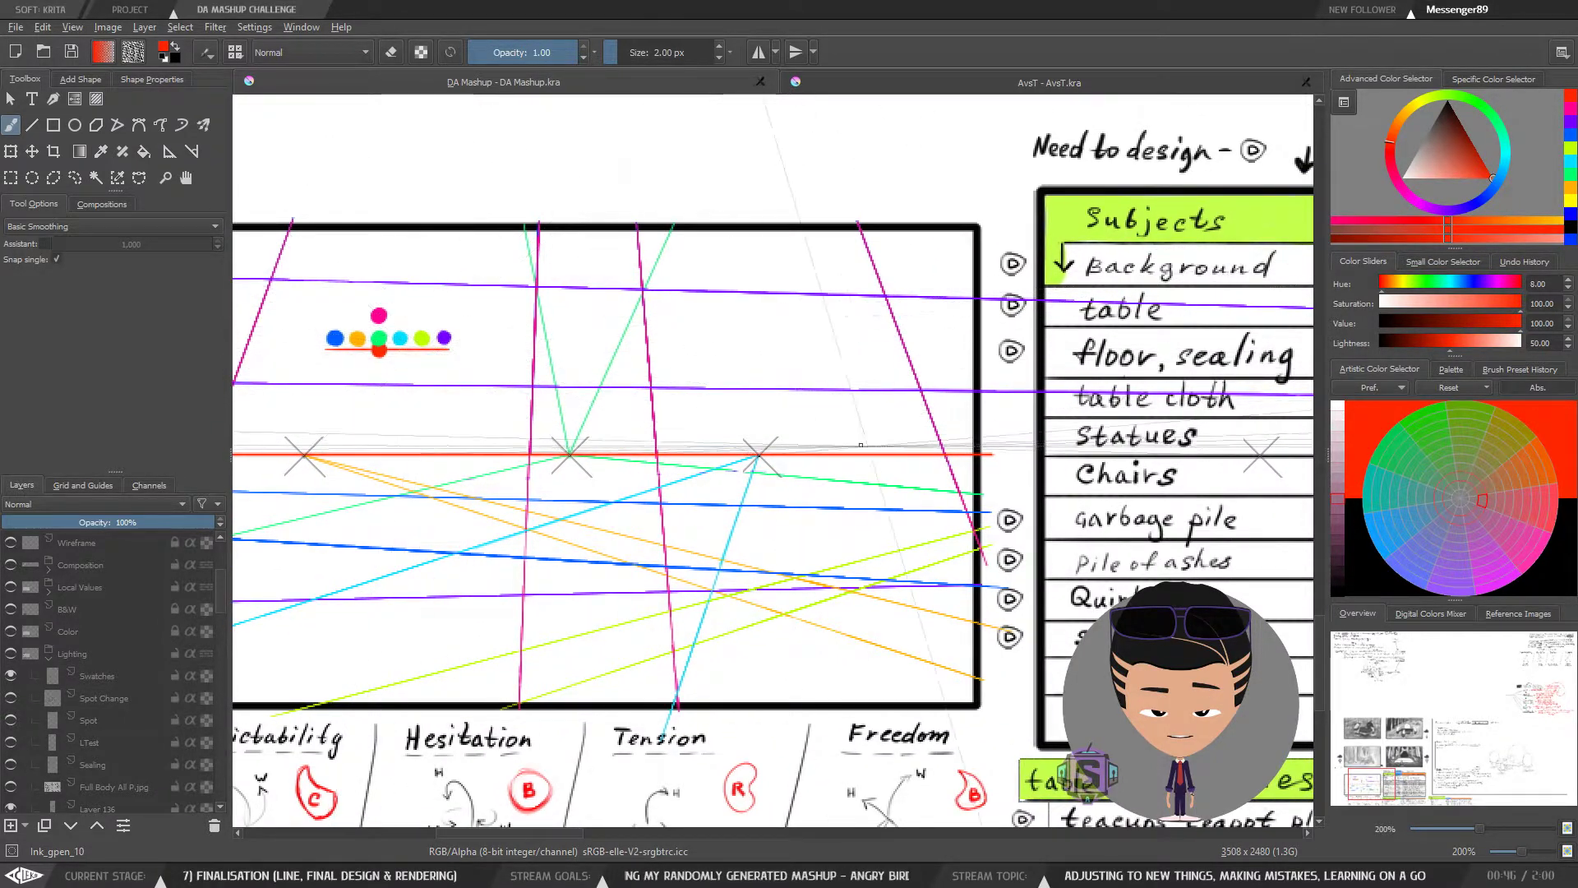
pyautogui.press('1')
pyautogui.moveTo(952, 478); pyautogui.dragTo(942, 335)
pyautogui.press('+')
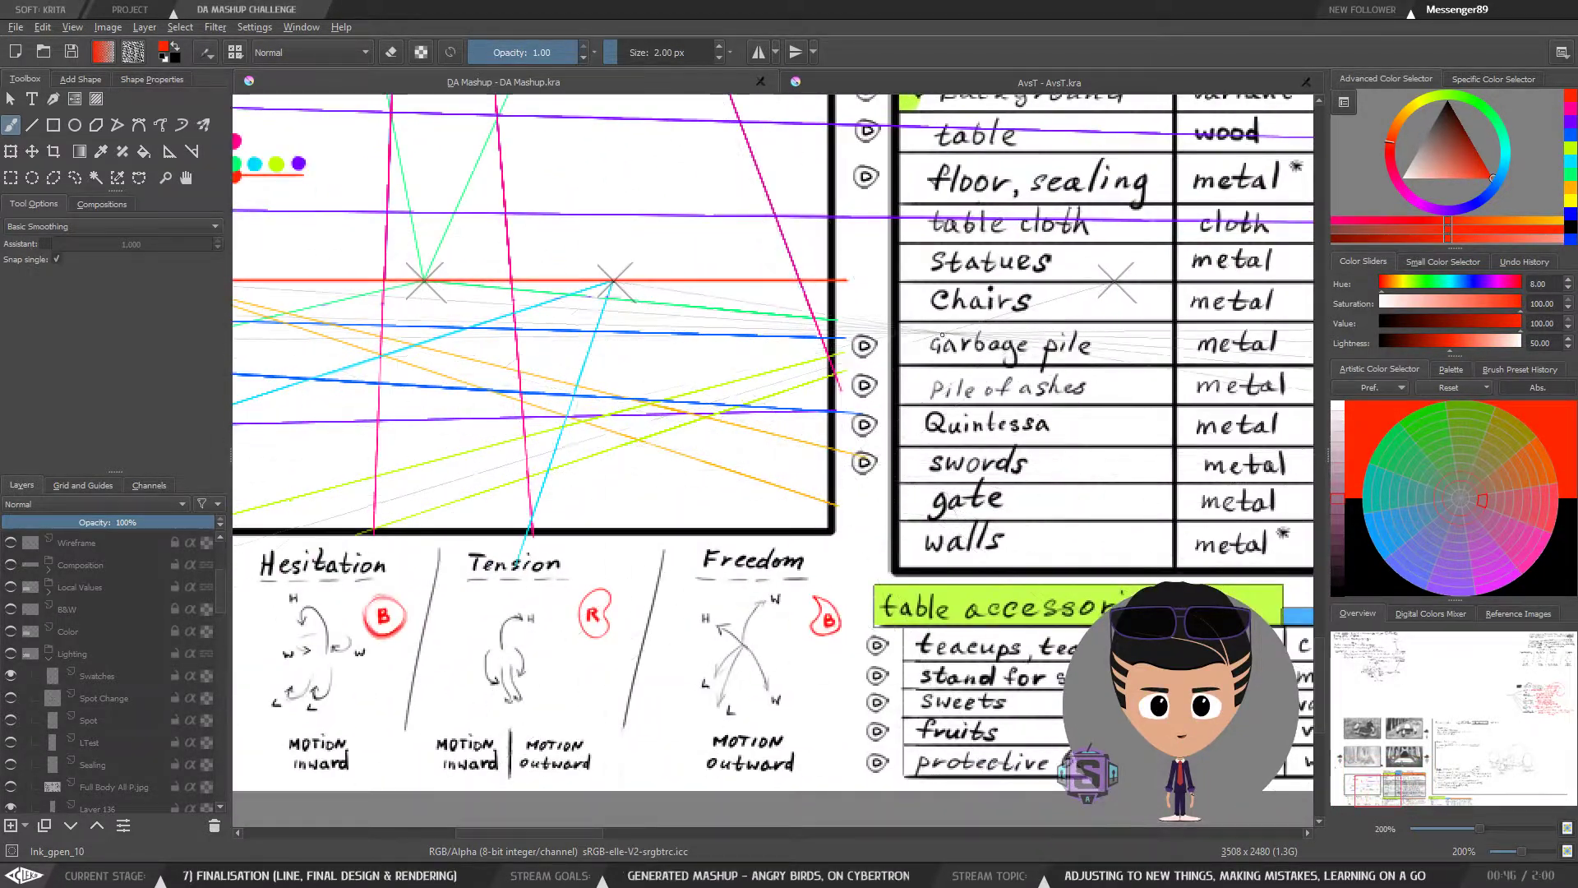
pyautogui.moveTo(569, 444)
pyautogui.mouseDown()
pyautogui.moveTo(832, 592)
pyautogui.moveTo(867, 566)
pyautogui.mouseUp()
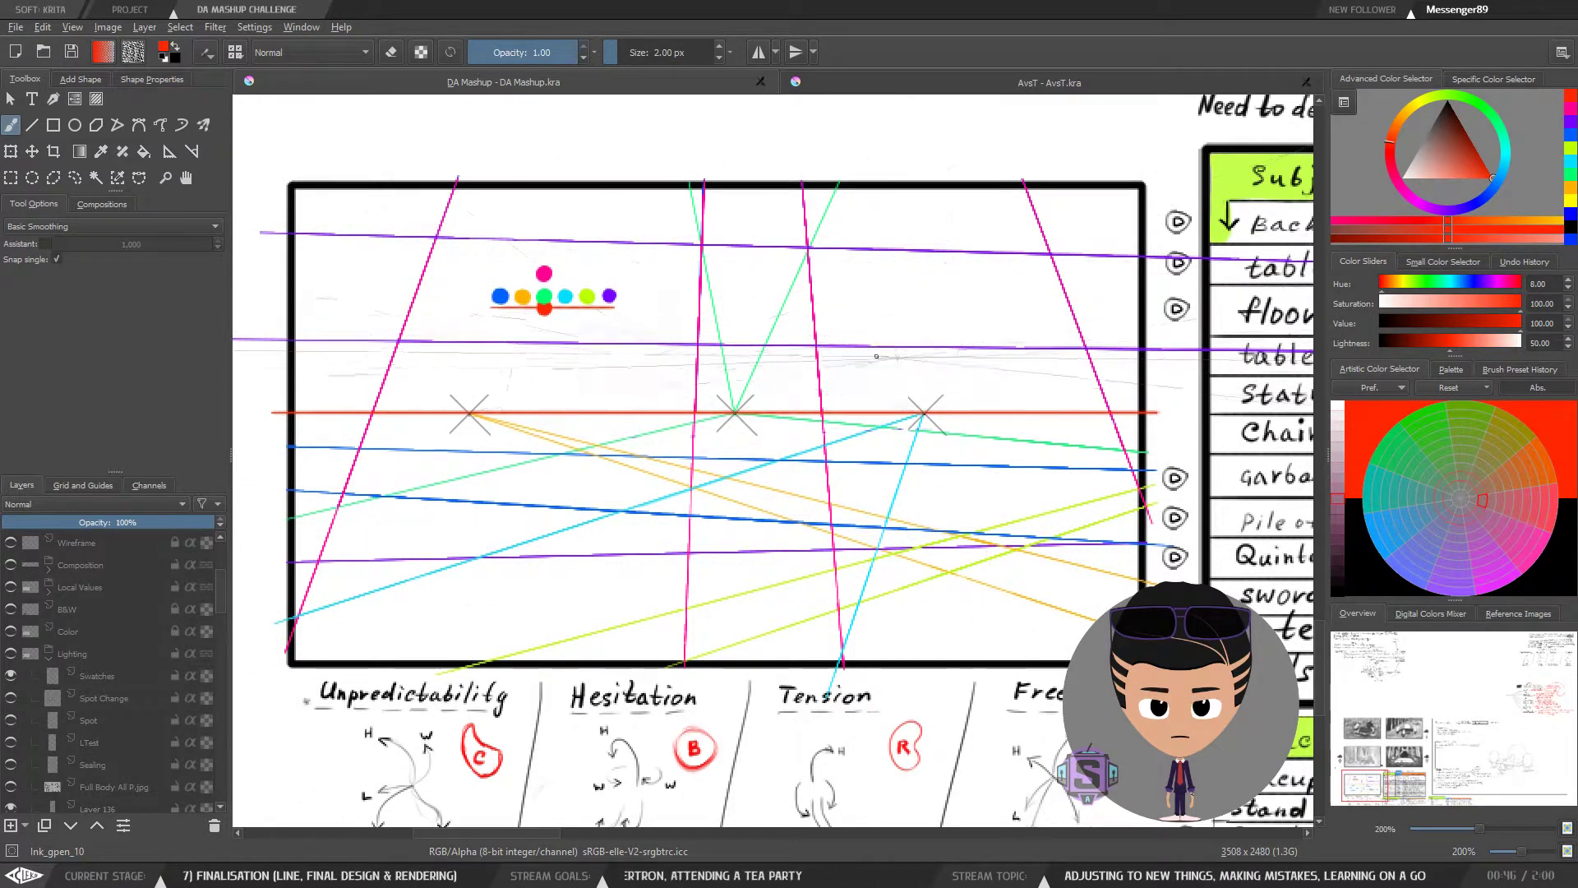
pyautogui.press('-')
pyautogui.press('-')
pyautogui.press('-')
pyautogui.press('-')
pyautogui.moveTo(1043, 526); pyautogui.dragTo(532, 492)
pyautogui.moveTo(1116, 491); pyautogui.dragTo(1033, 543)
pyautogui.moveTo(492, 488); pyautogui.dragTo(754, 461)
pyautogui.press('+')
pyautogui.press('+')
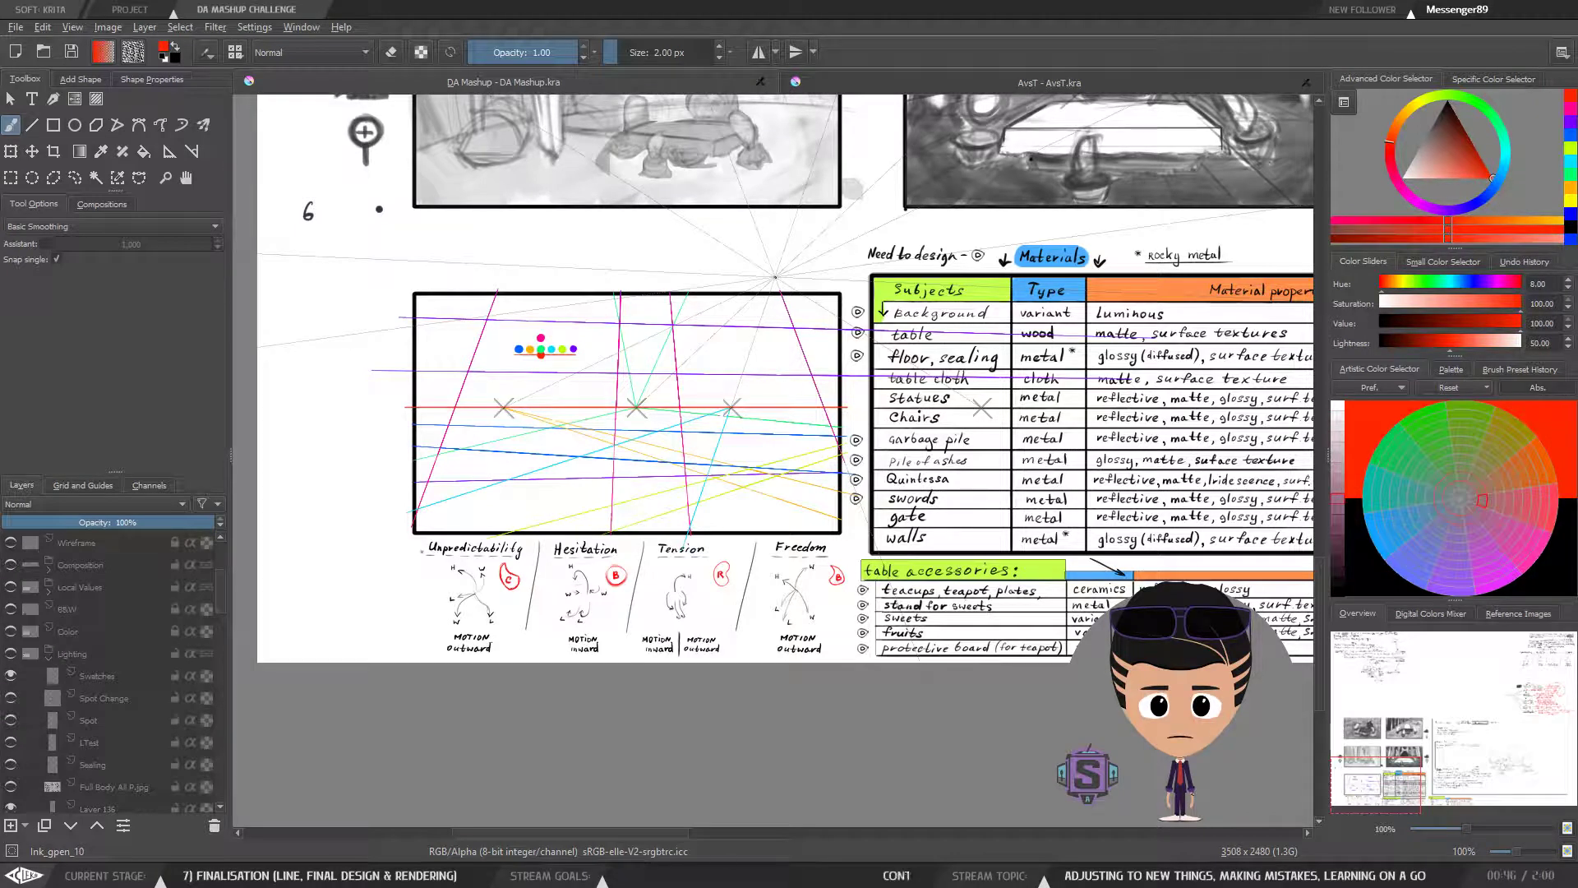
pyautogui.press('+')
pyautogui.press('+')
pyautogui.moveTo(647, 452); pyautogui.dragTo(905, 502)
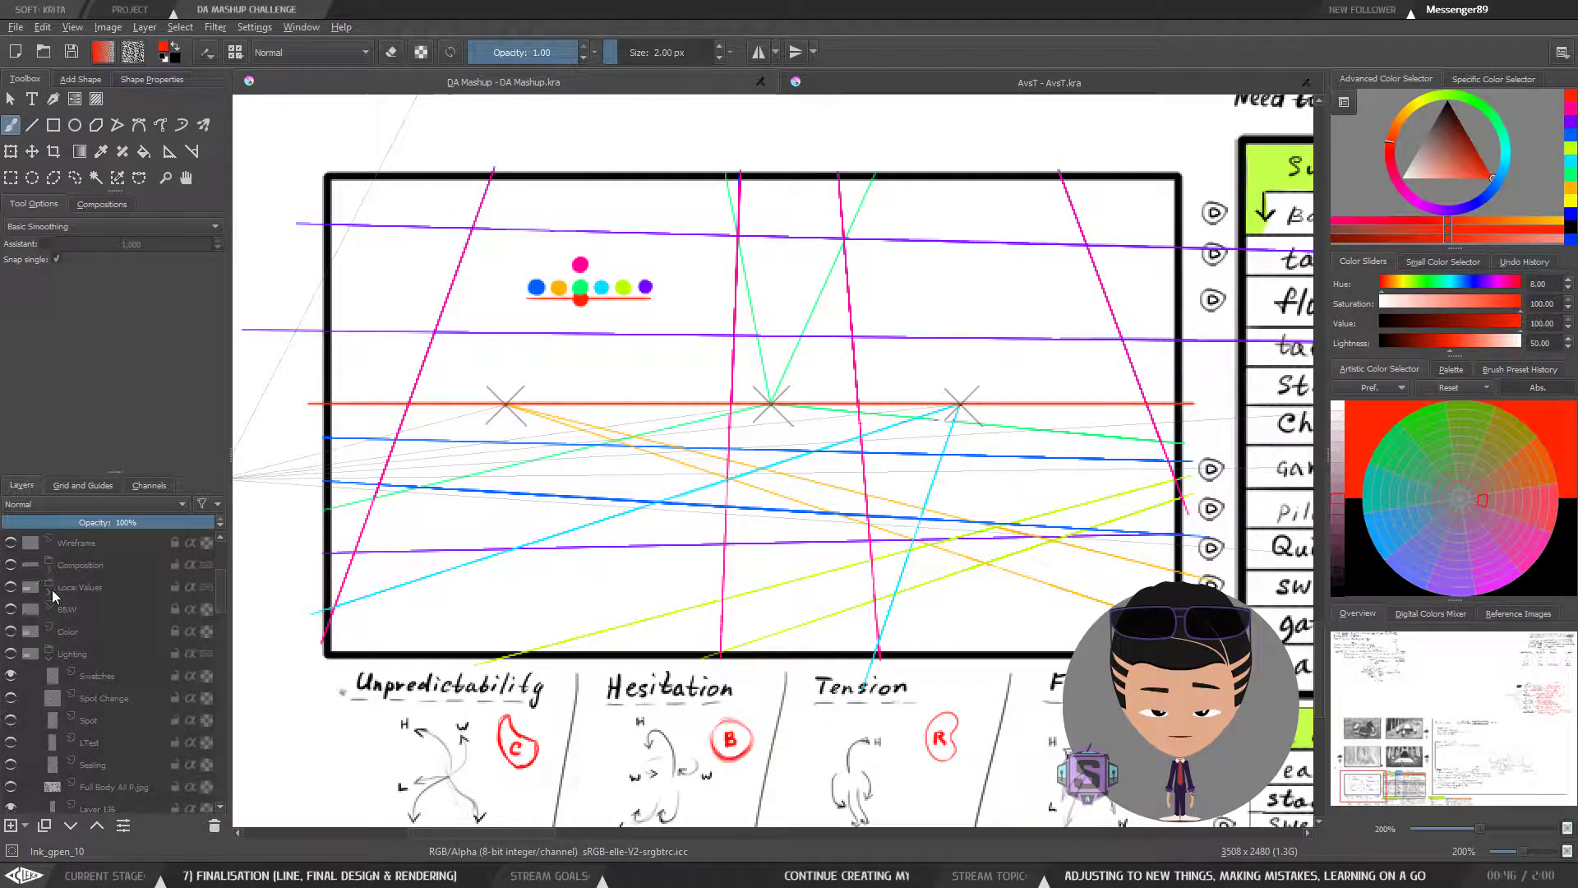
# Step: Make the Values (from Values) group and the Final Local Values.png layer visible beneath the perspective guides
pyautogui.moveTo(227, 583); pyautogui.dragTo(223, 548)
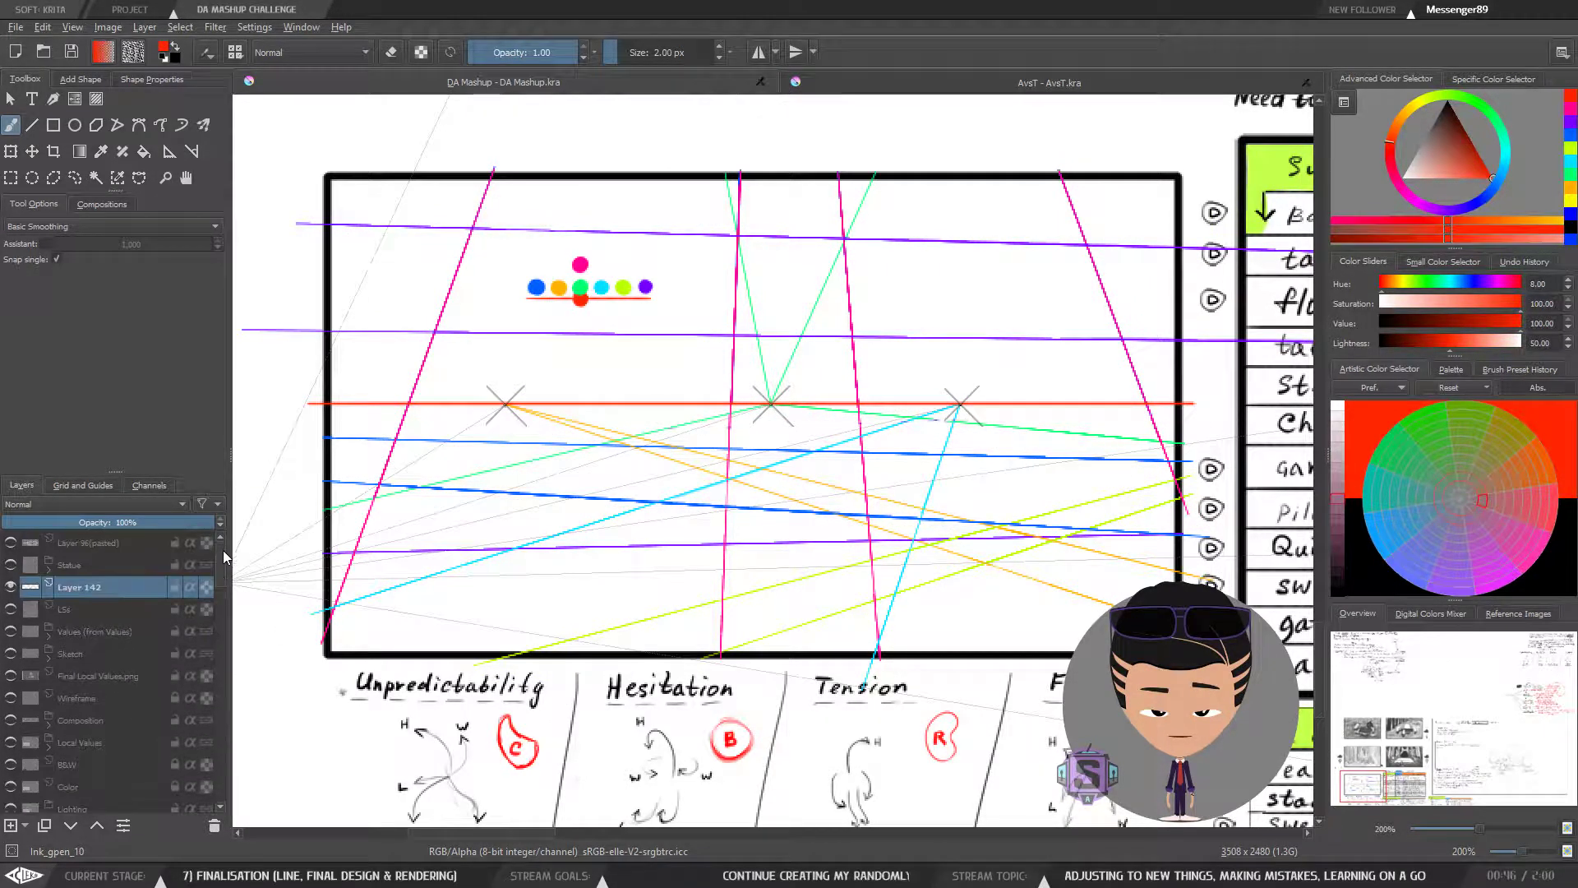
pyautogui.click(11, 632)
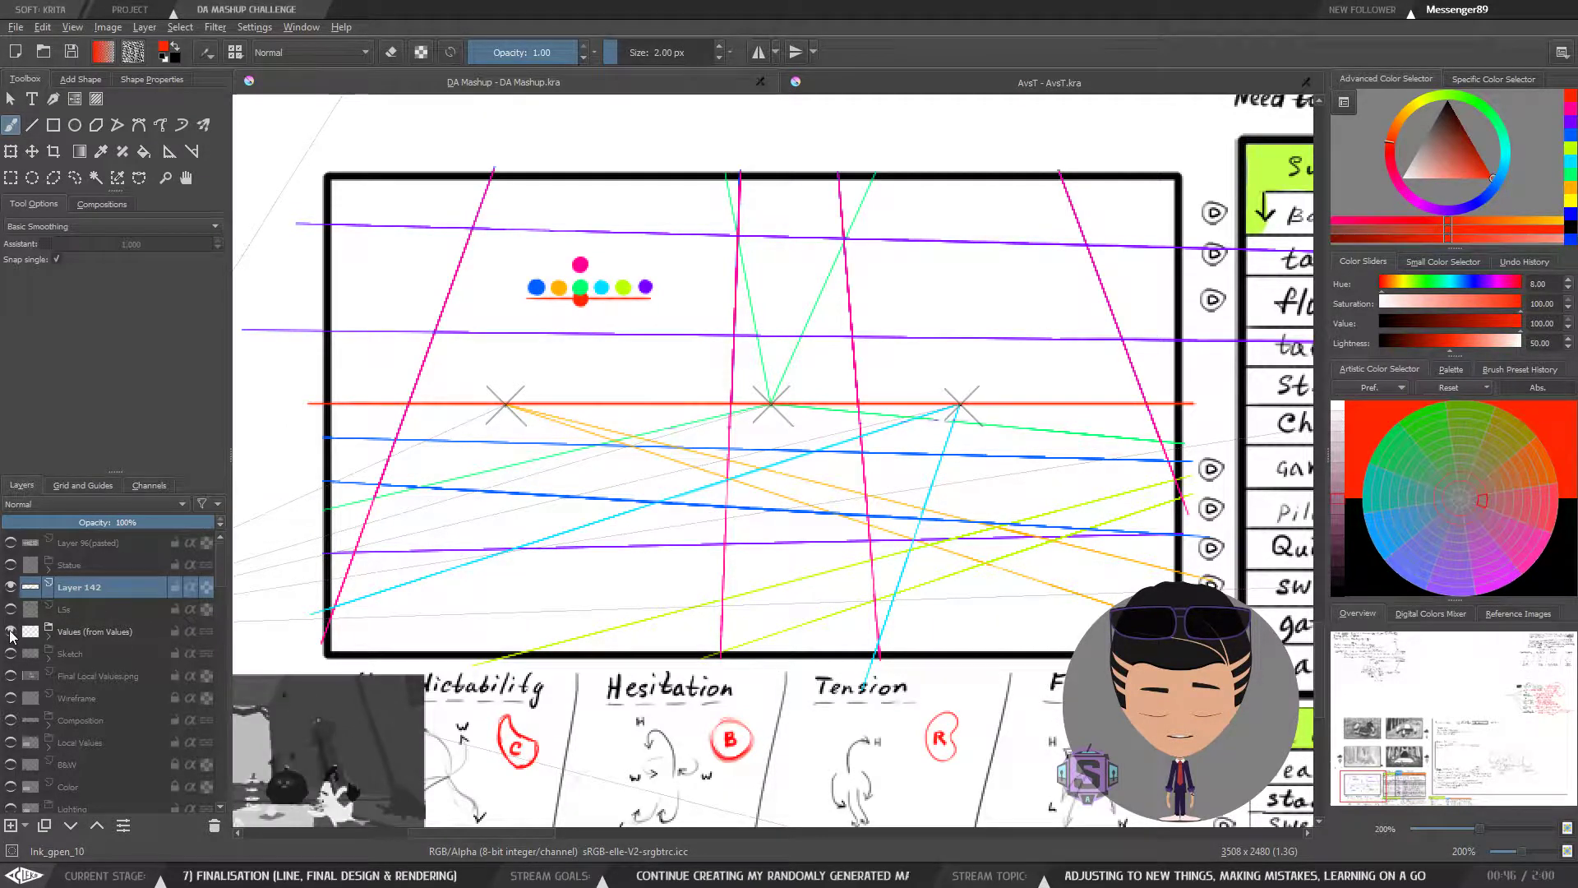
pyautogui.click(11, 675)
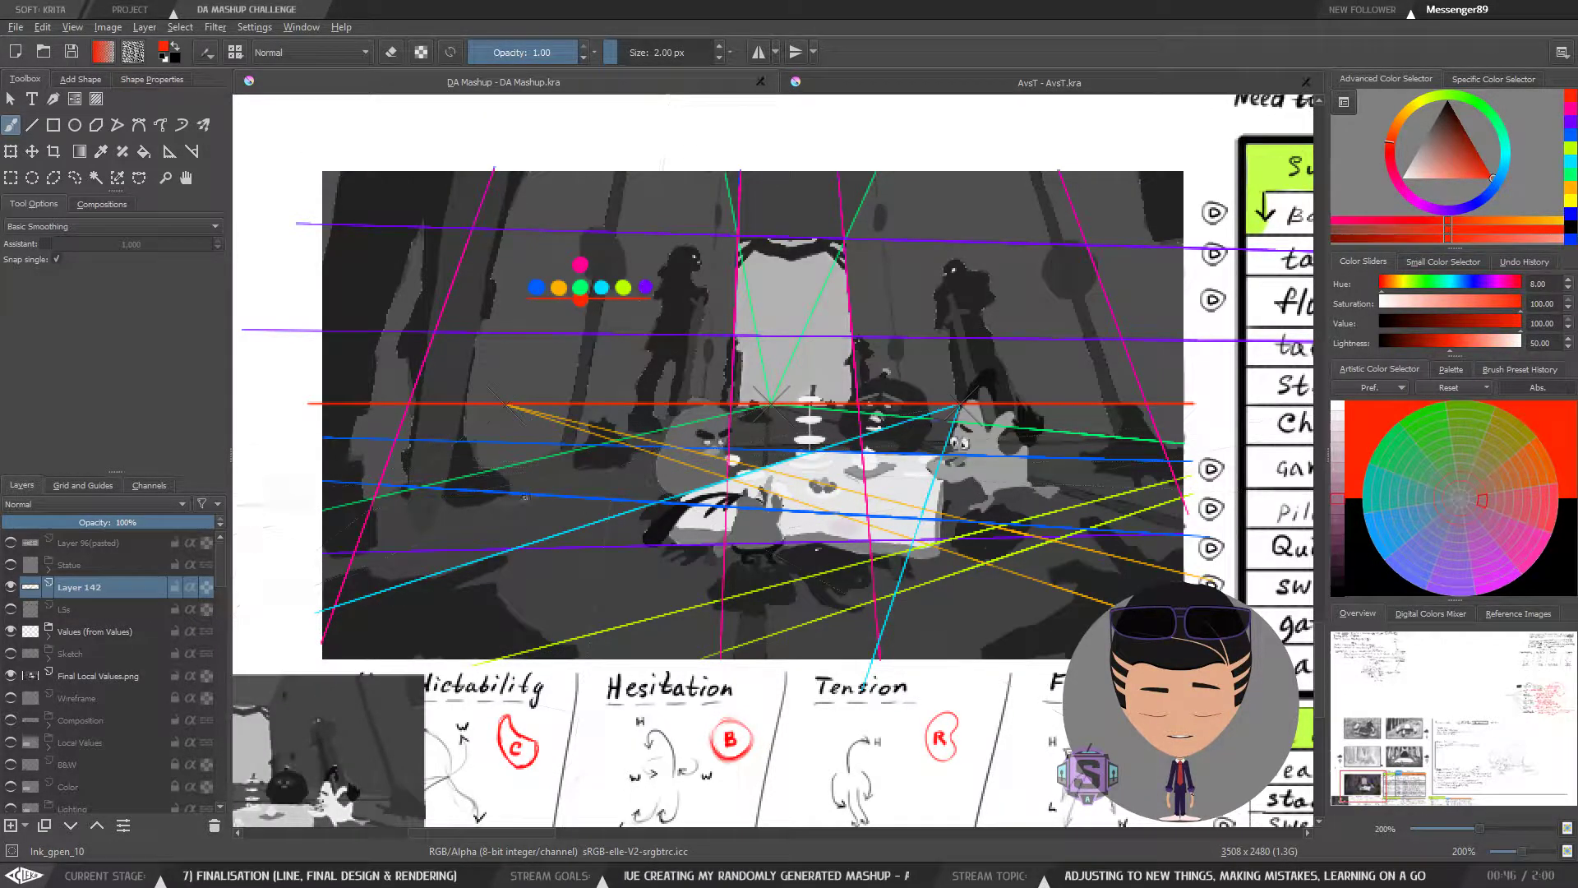
pyautogui.click(91, 677)
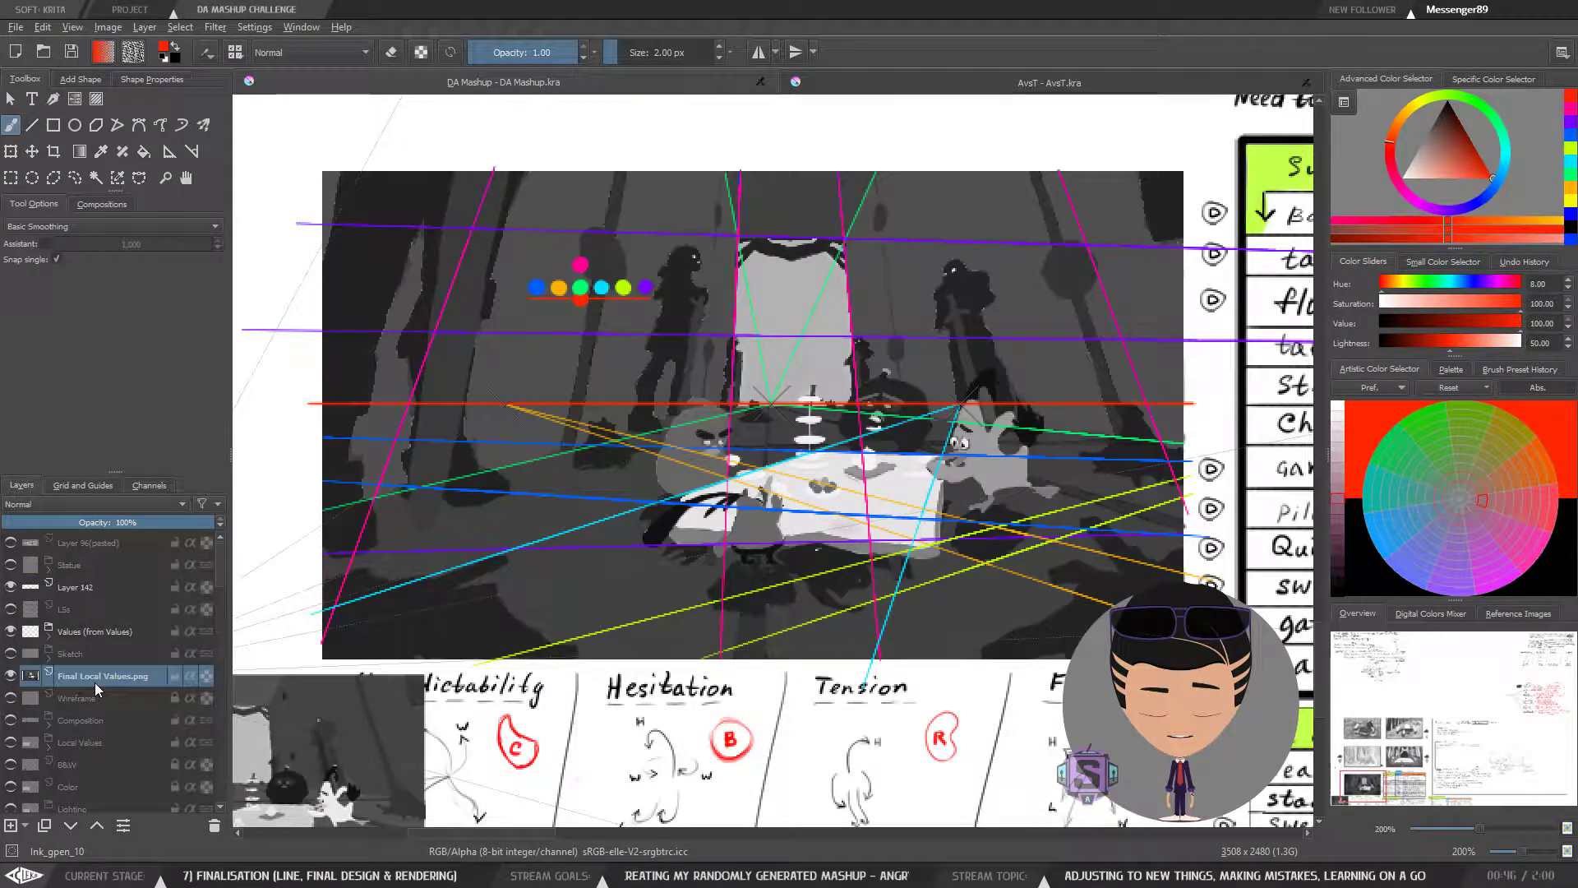
pyautogui.click(82, 631)
# Step: Compare the value painting with the Layer 142 guides hidden and shown
pyautogui.click(16, 592)
pyautogui.click(11, 587)
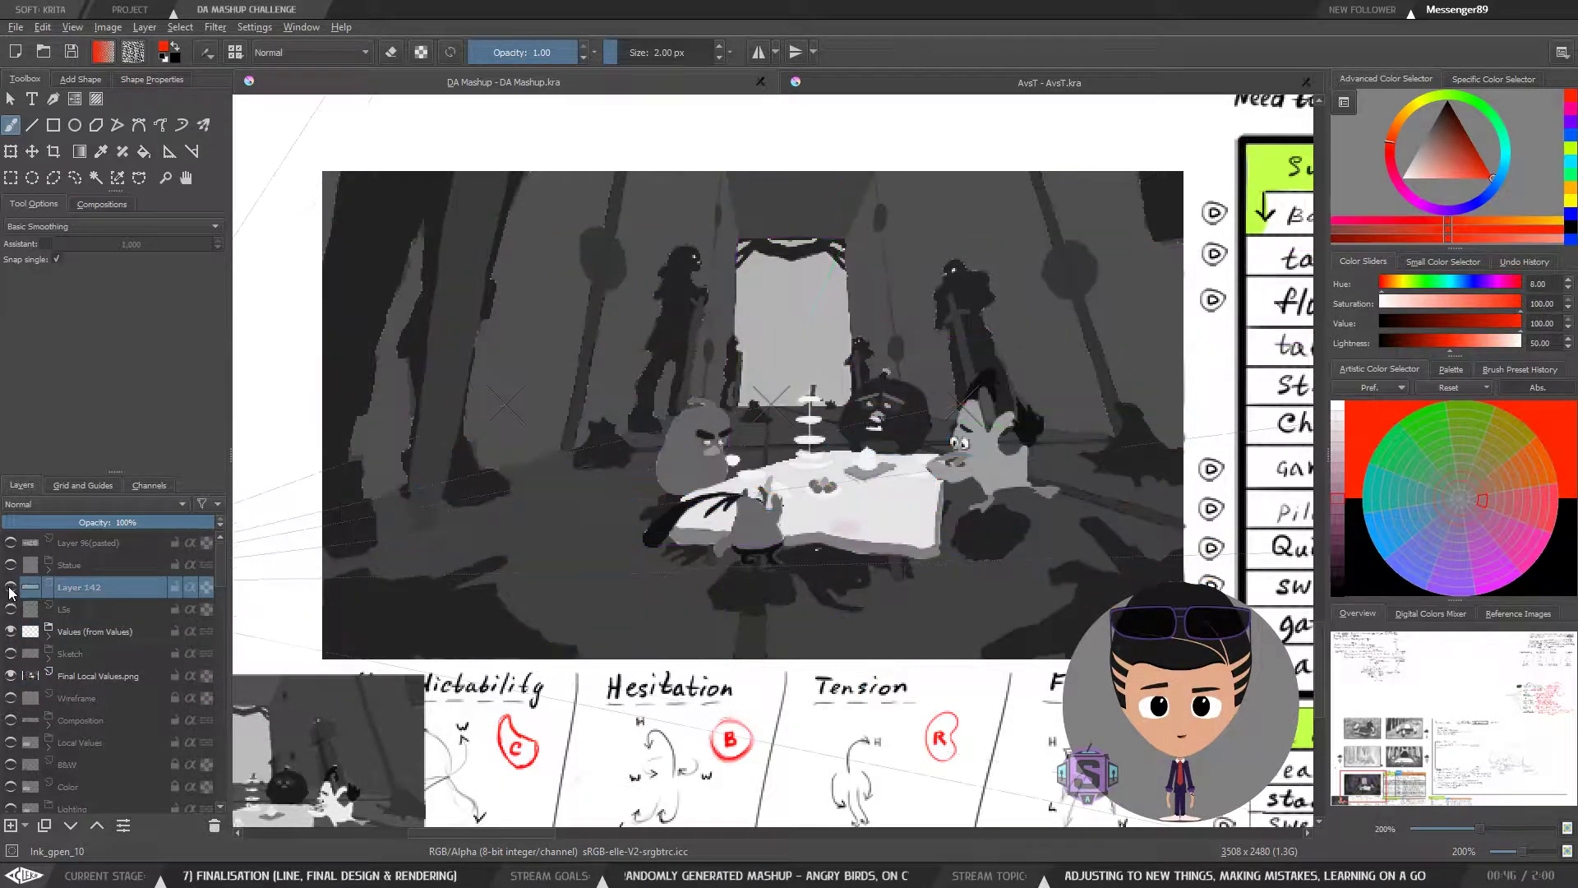
pyautogui.click(11, 586)
# Step: Rename the guide layer, Layer 142, as Perspective Translation
pyautogui.doubleClick(86, 589)
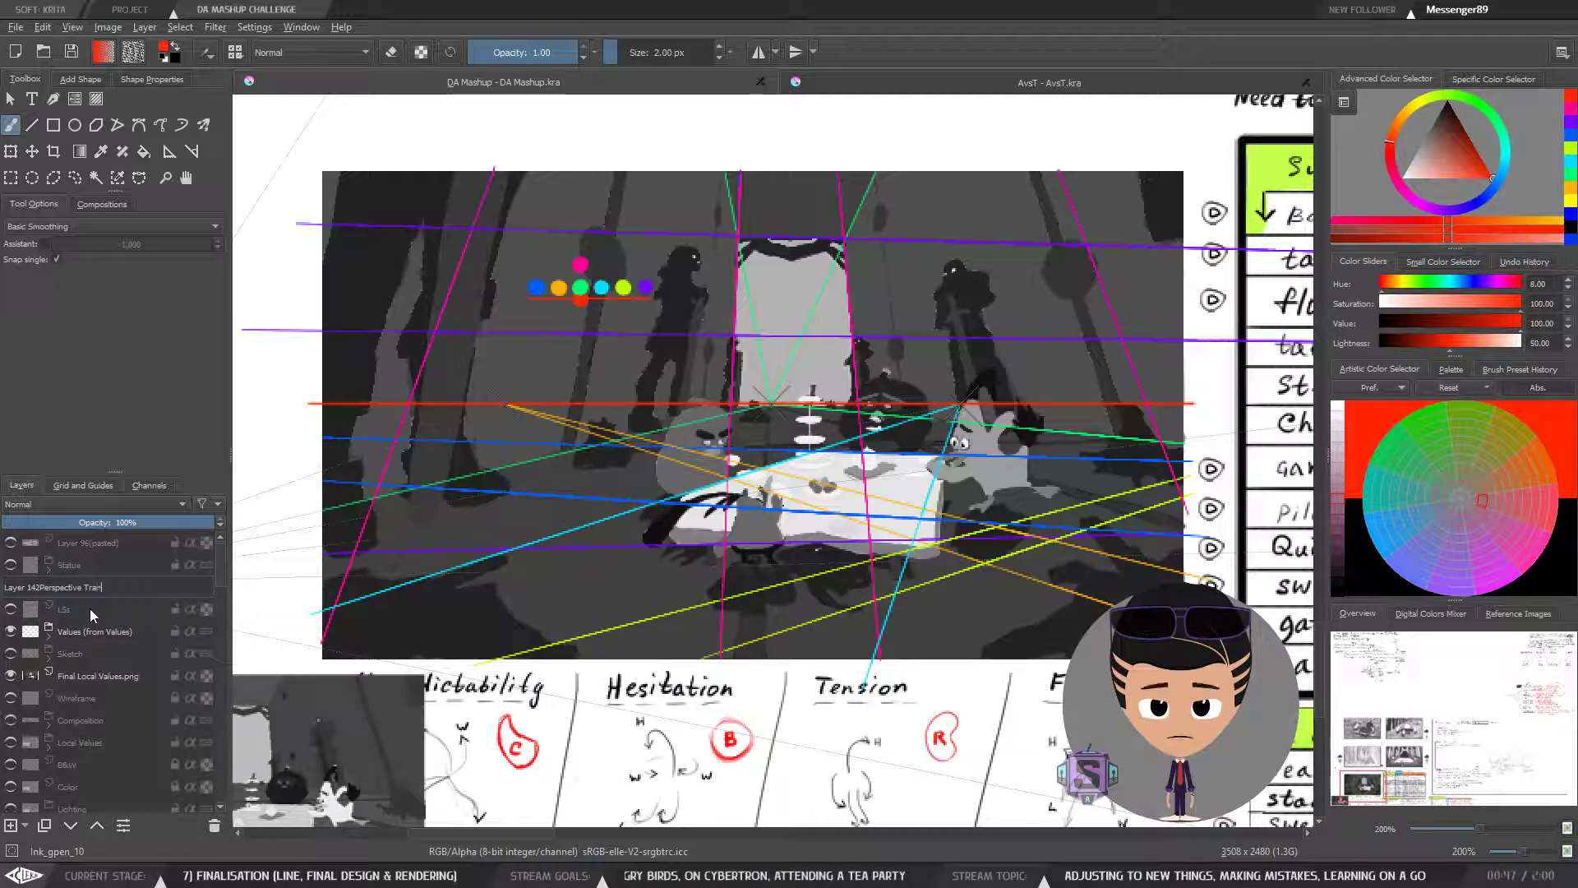
pyautogui.write('Perspective Tranlatio')
pyautogui.press('Return')
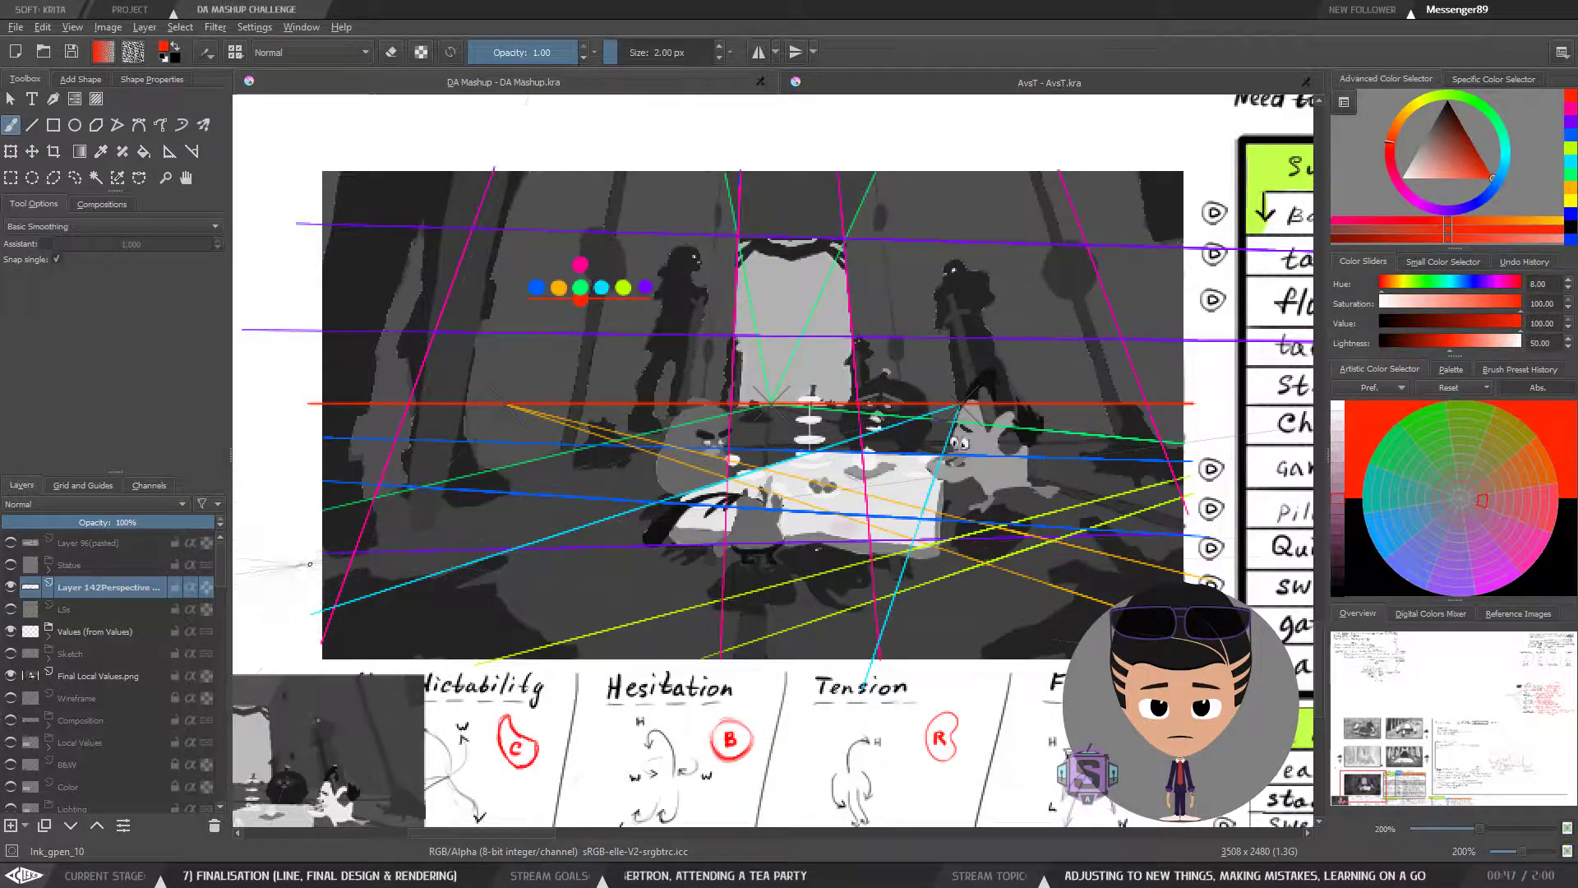
pyautogui.doubleClick(105, 588)
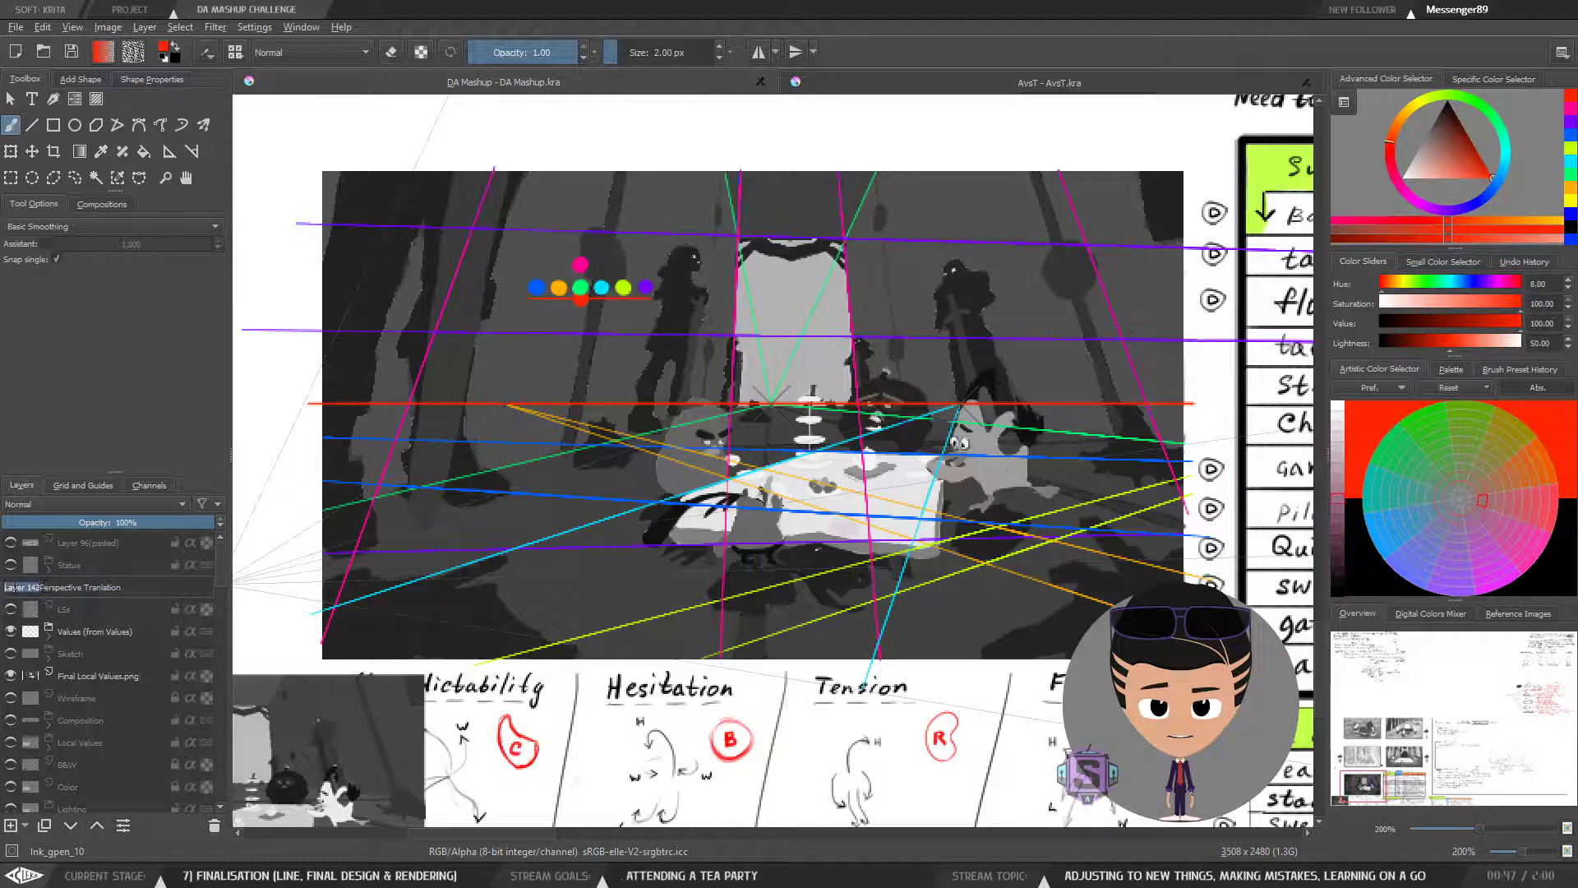
pyautogui.press('Return')
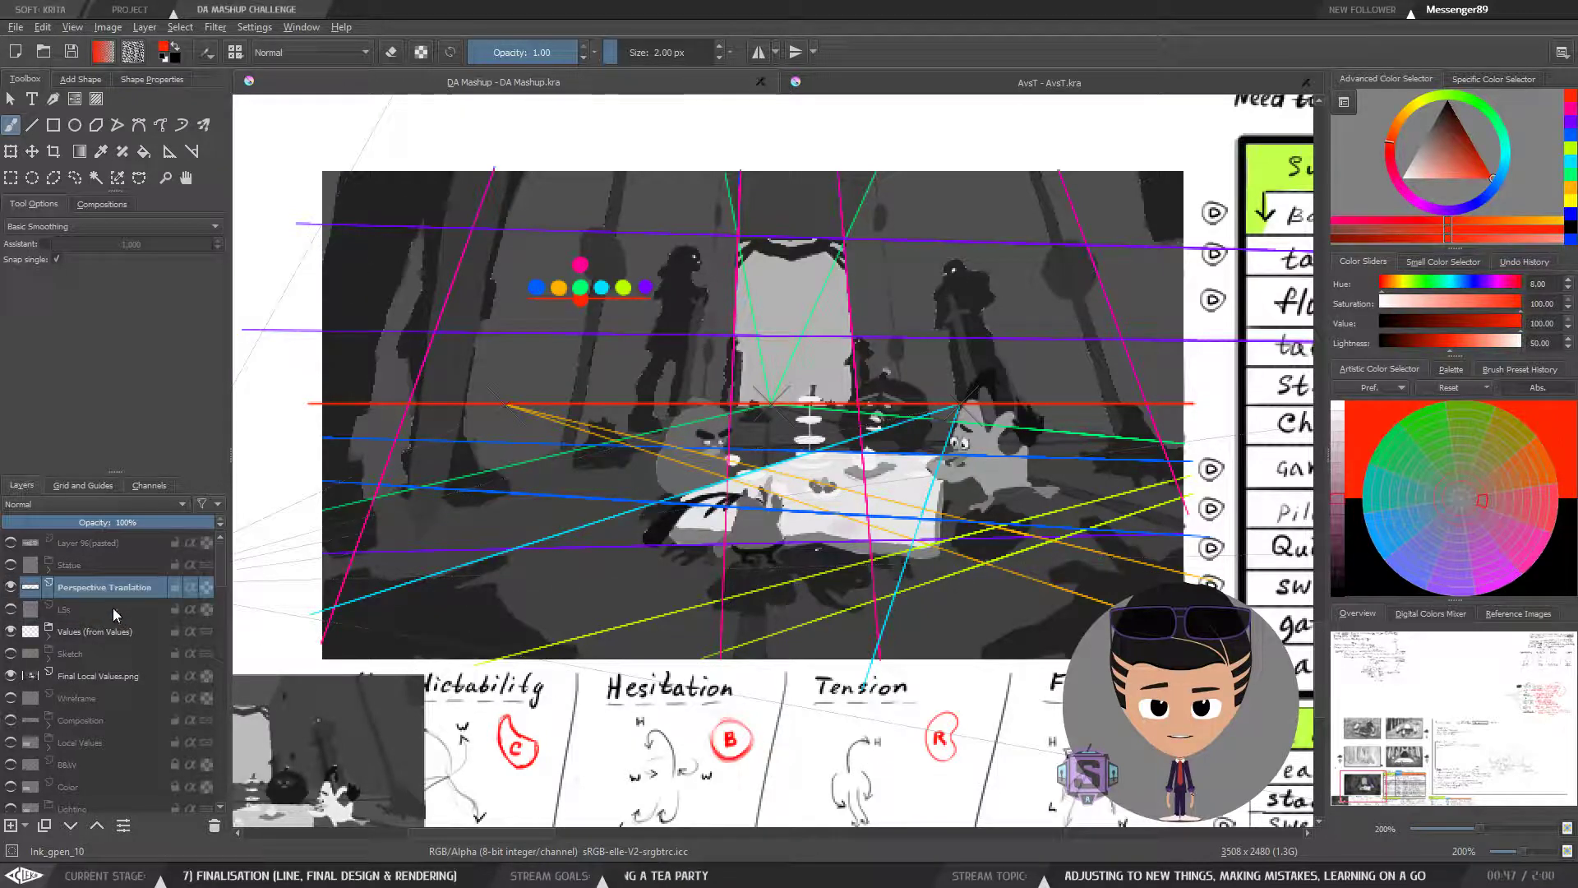
# Step: Check the painting with the Perspective Translation layer hidden and shown, and save the document
pyautogui.click(14, 587)
pyautogui.click(11, 587)
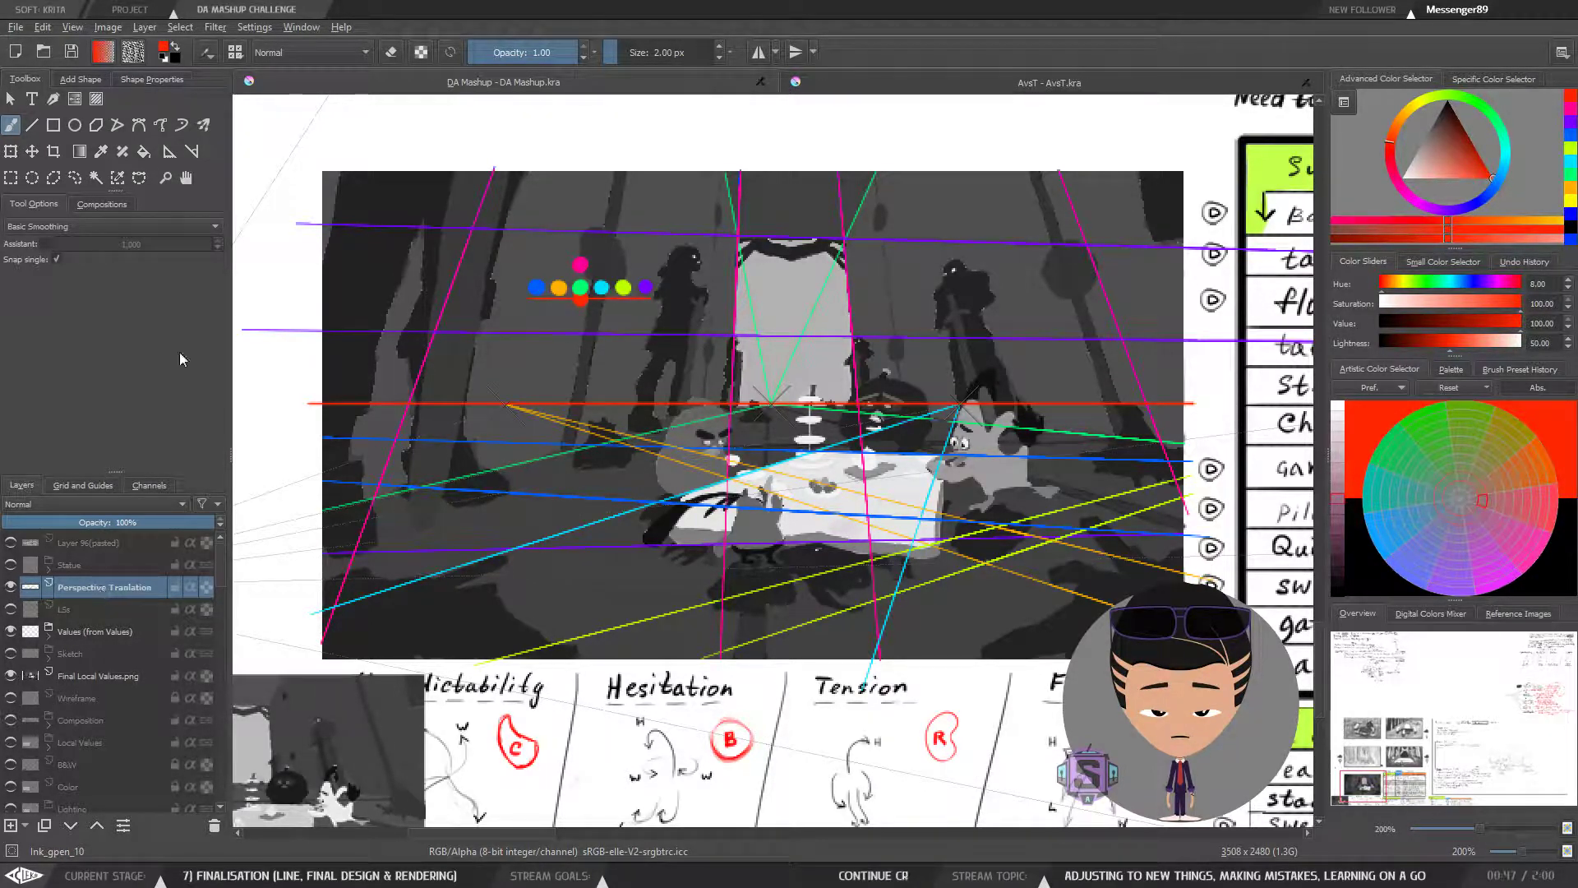
pyautogui.click(71, 52)
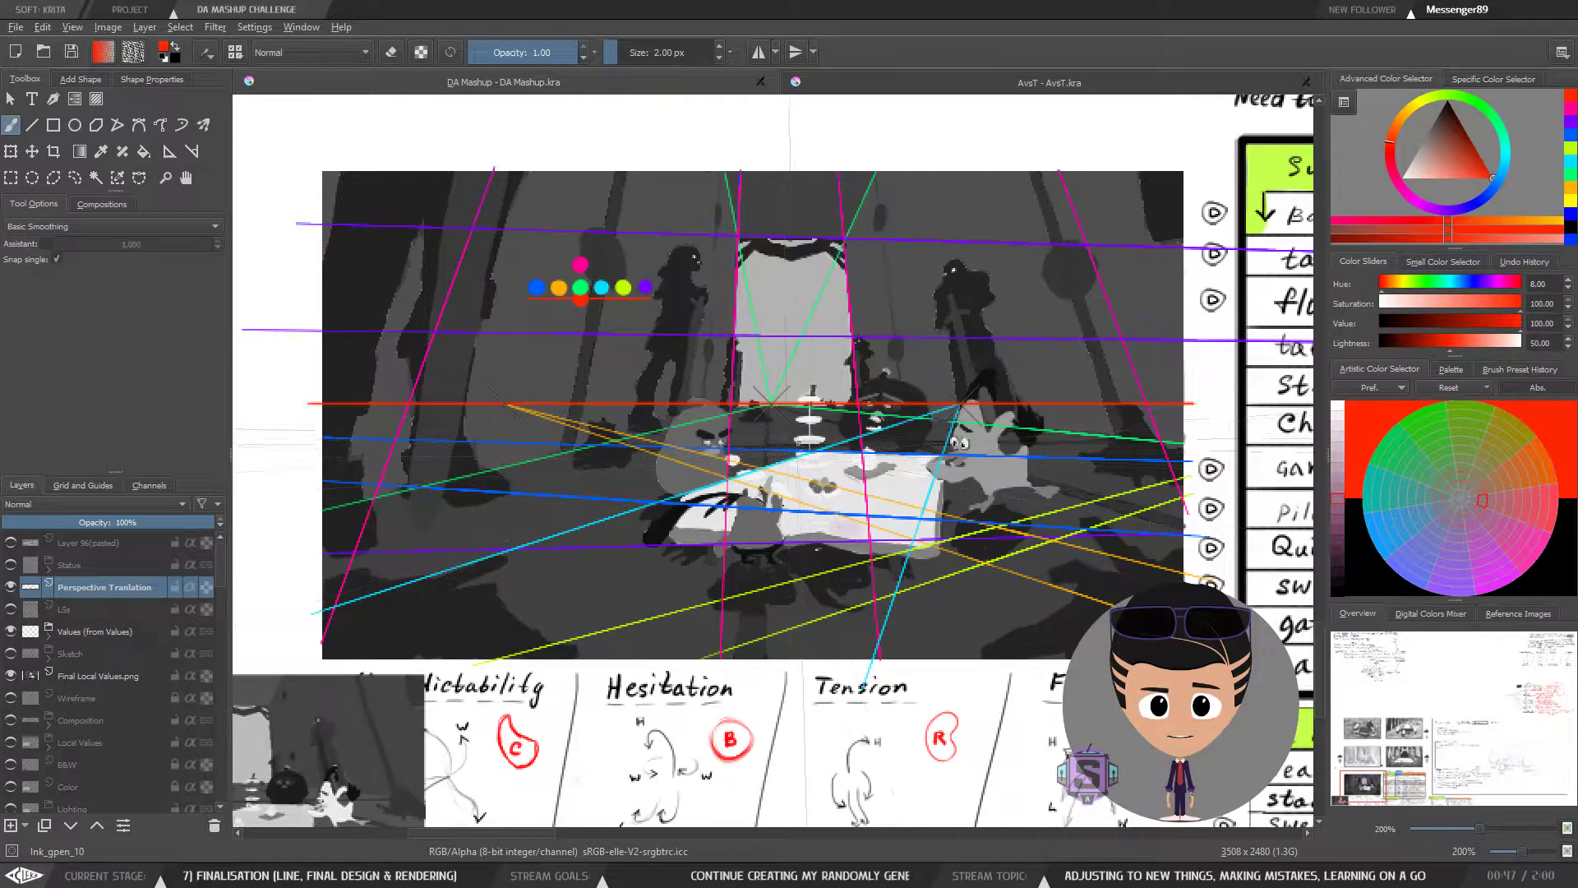
pyautogui.press('t')
pyautogui.press('+')
pyautogui.press('+')
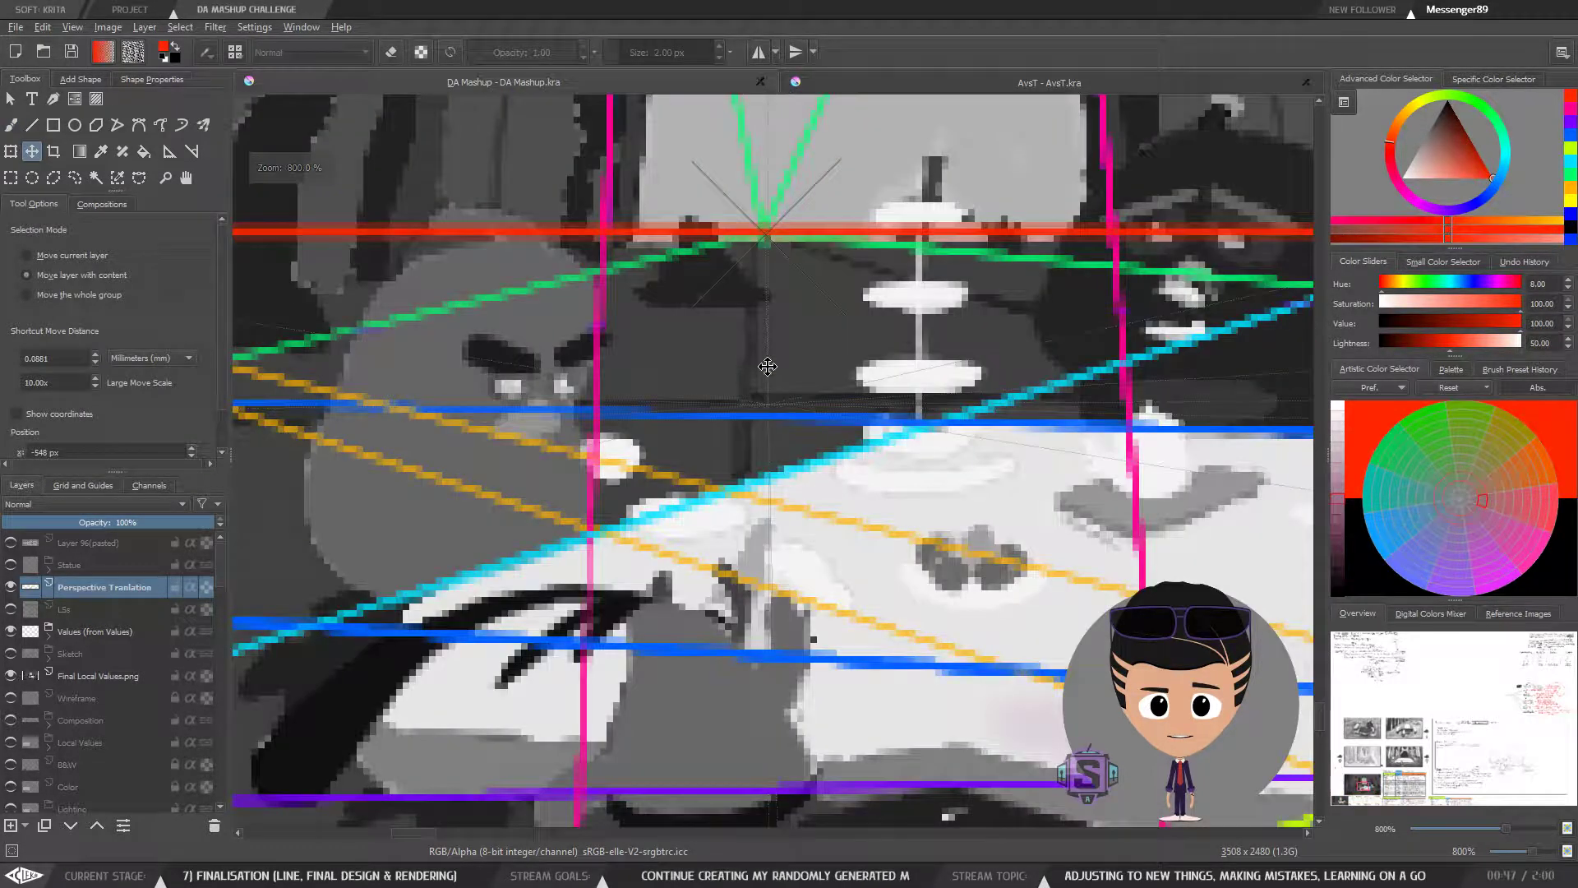
pyautogui.press('b')
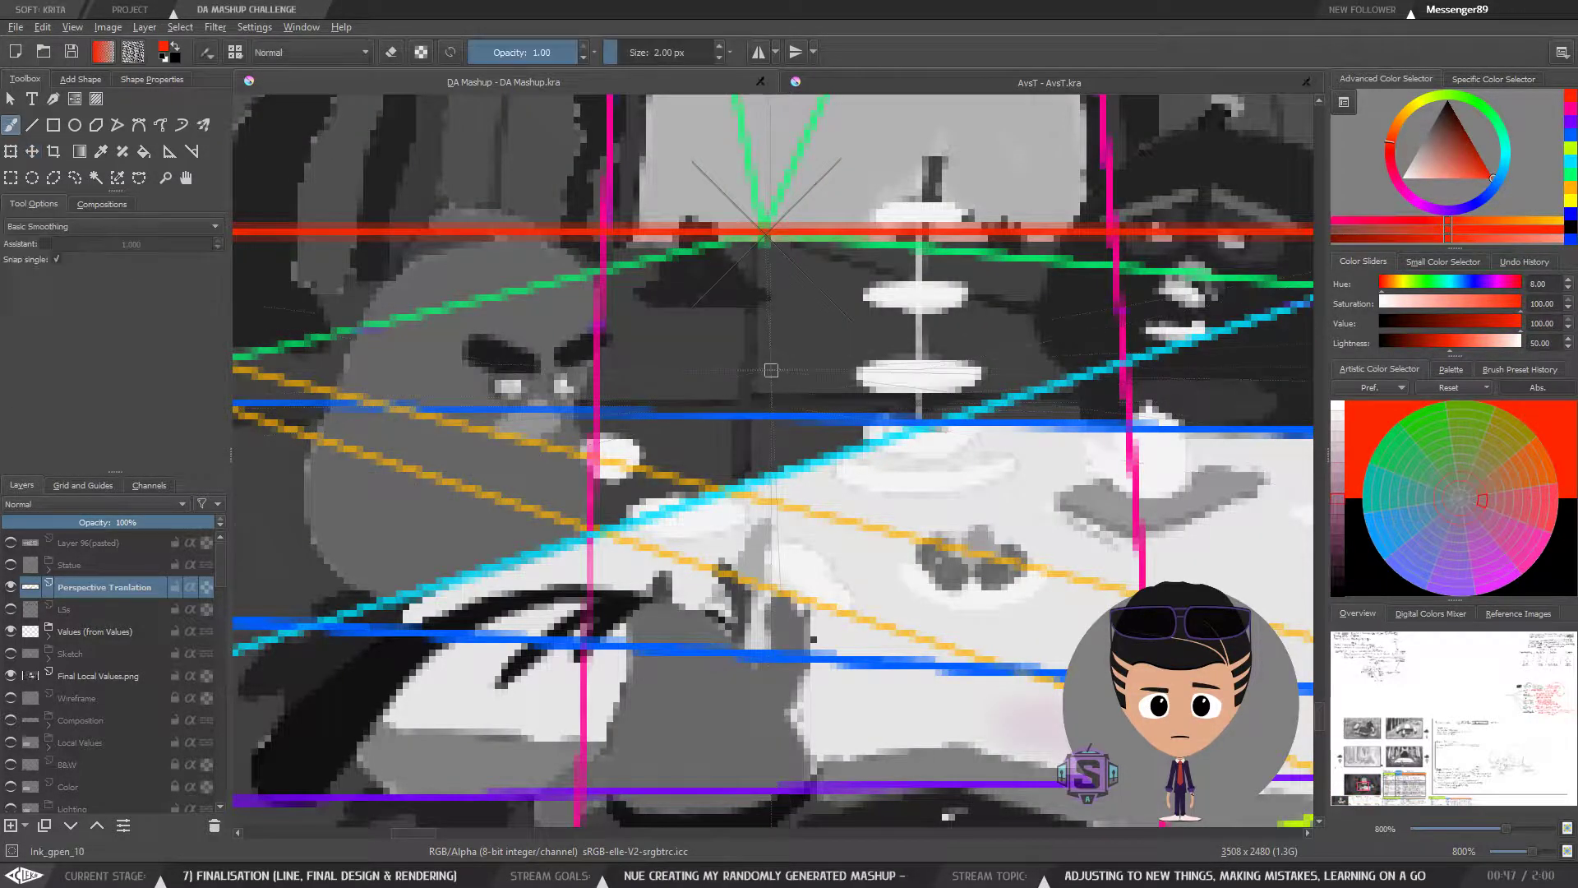
pyautogui.press('-')
pyautogui.press('-')
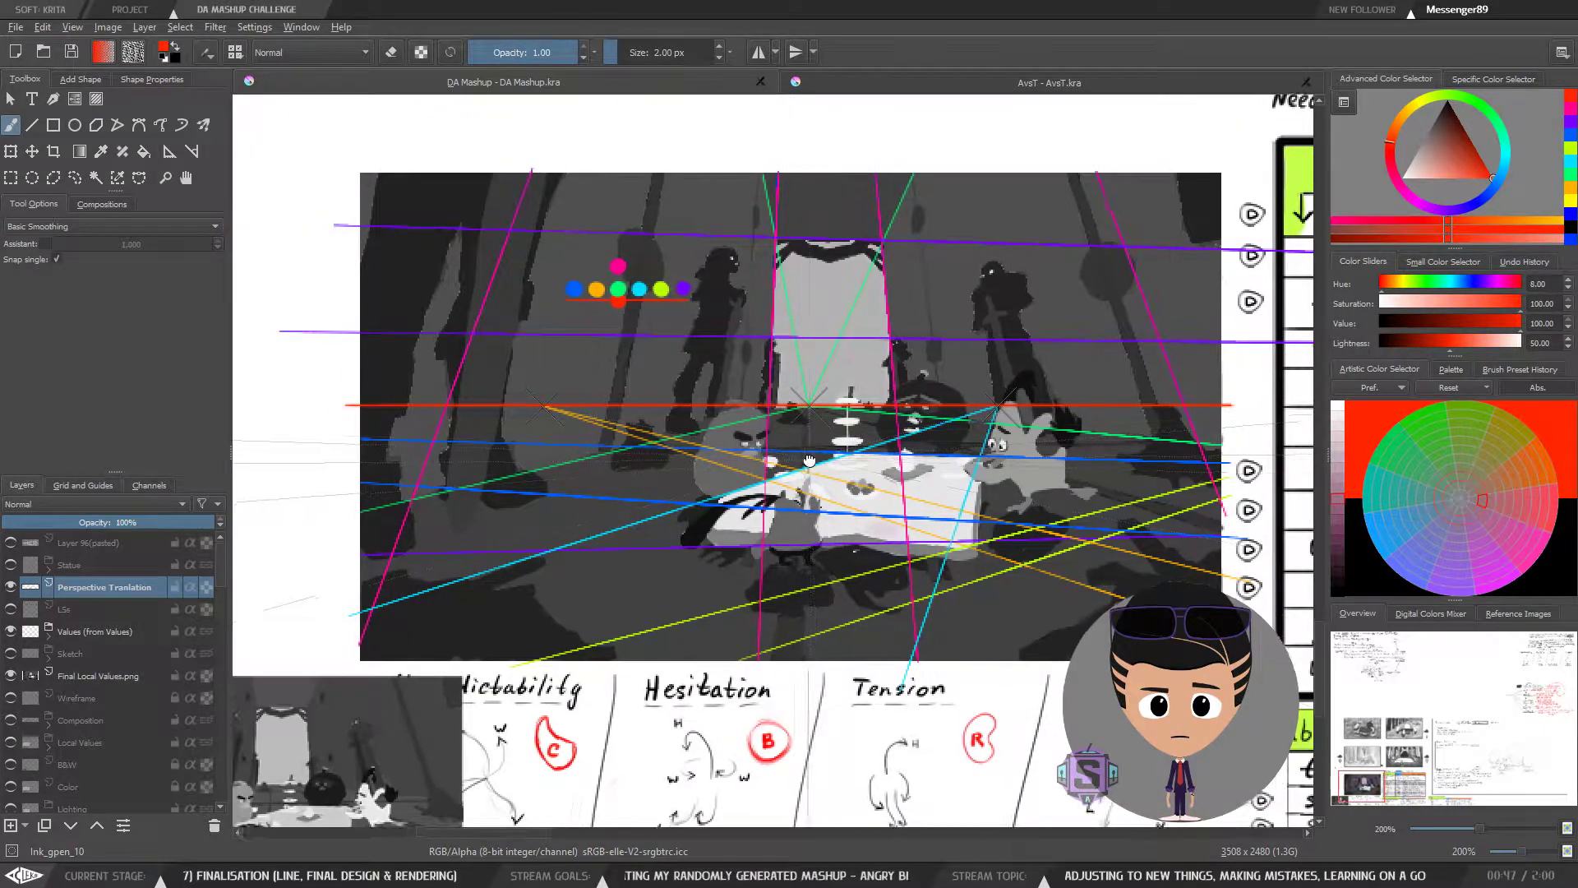
# Step: Add a paint layer above the hidden Perspective Translation layer and show the Sketch group instead of Final Local Values.png
pyautogui.click(10, 587)
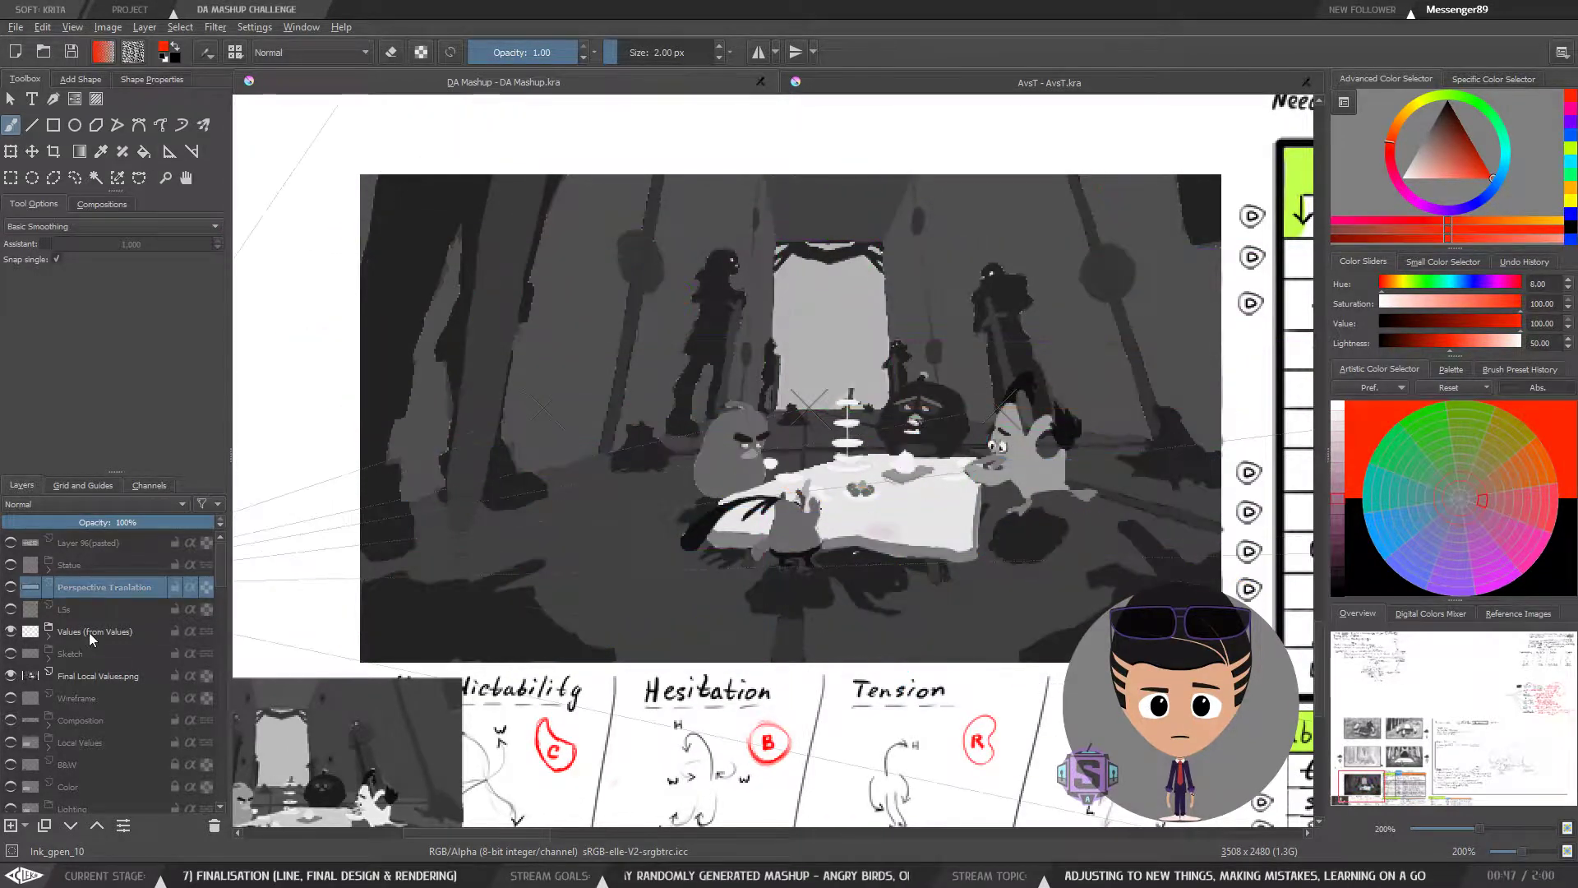
pyautogui.click(10, 825)
pyautogui.click(11, 676)
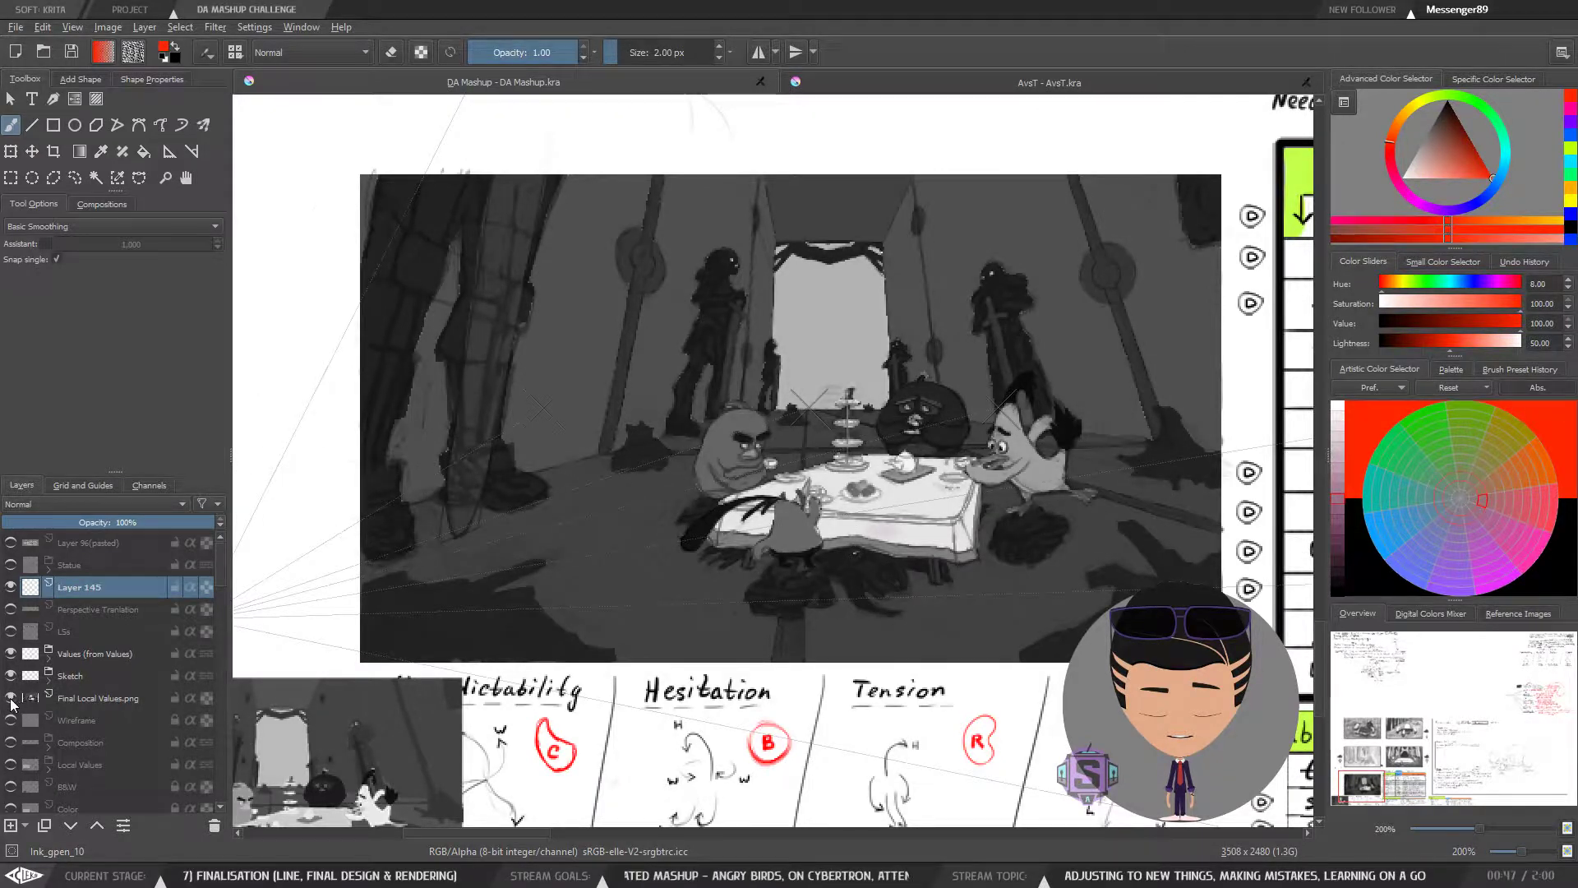
pyautogui.click(11, 698)
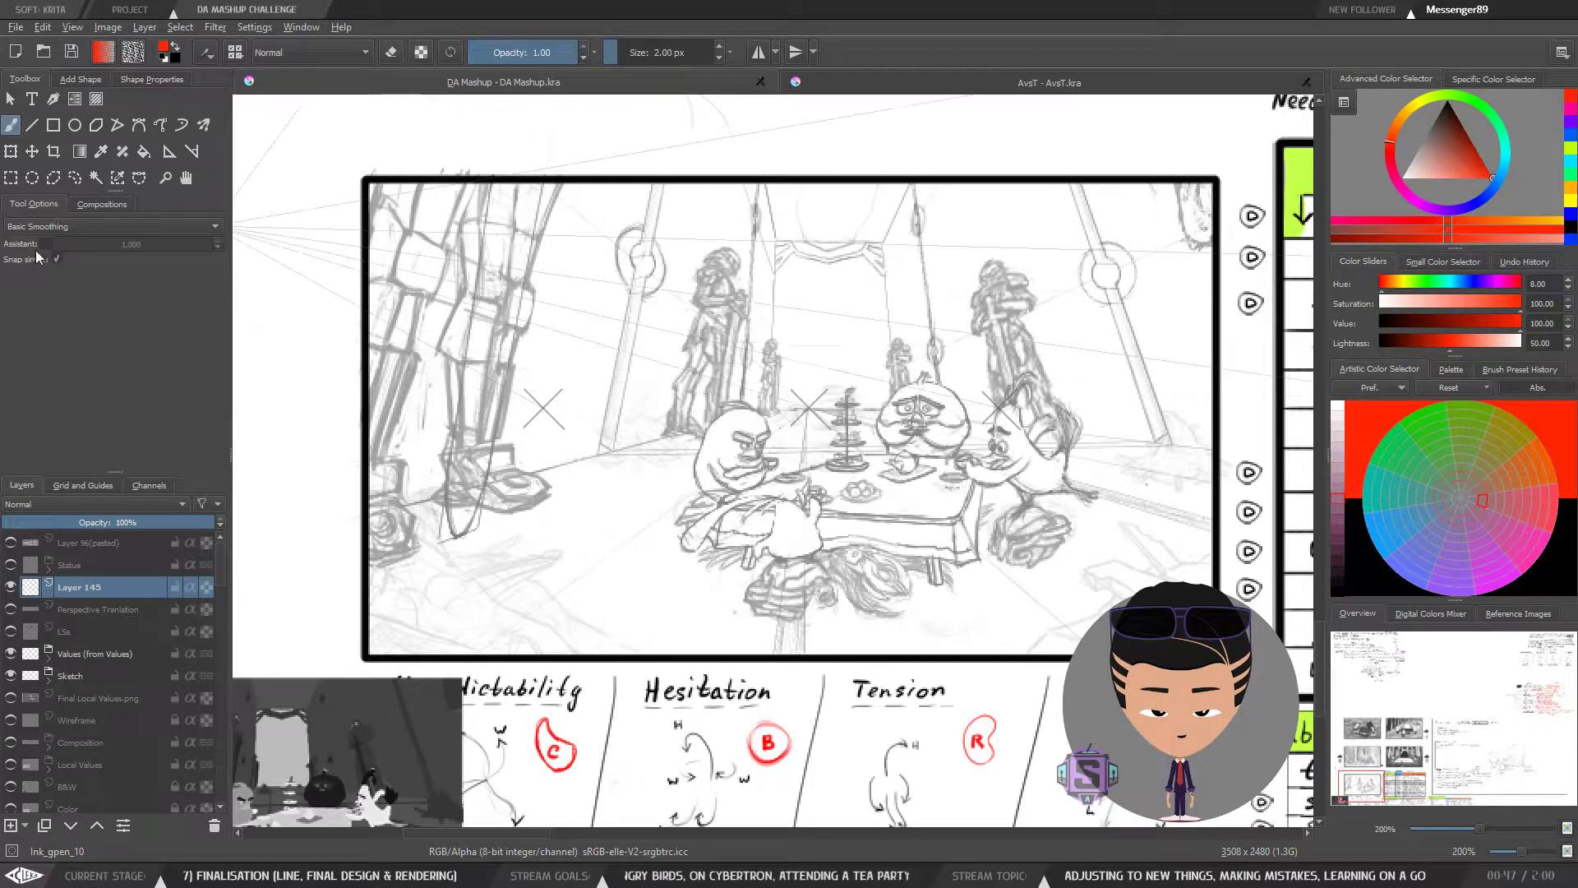
# Step: Draw a 1 px red straight line from the frame's left edge along the left wall's floor edge, extending past the far vanishing point
pyautogui.click(38, 127)
pyautogui.hotkey('ctrl', '+')
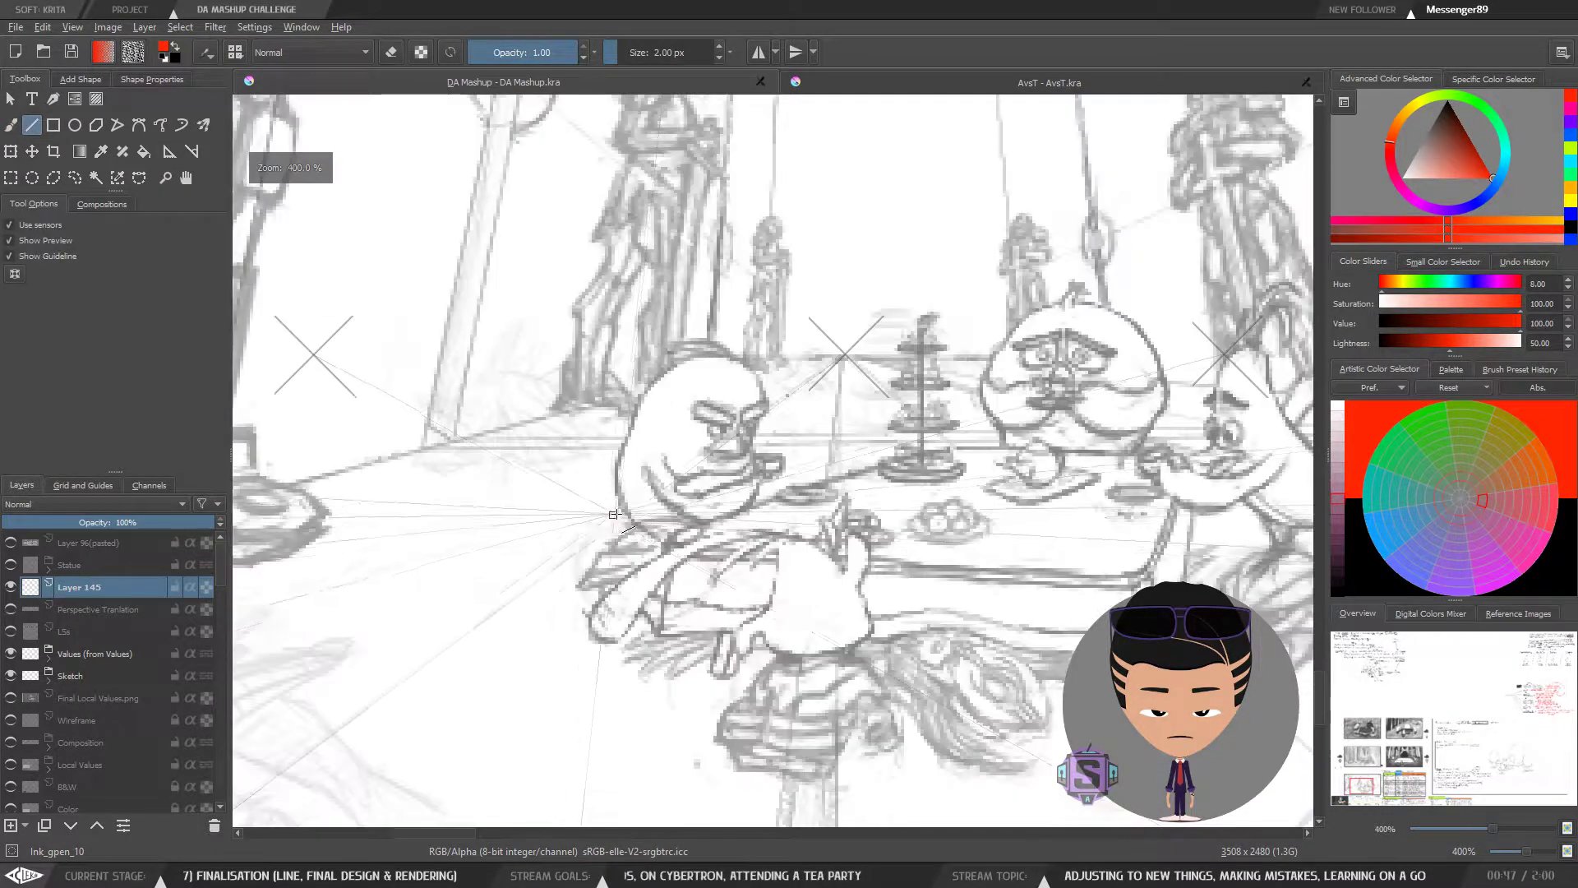
pyautogui.moveTo(582, 534); pyautogui.dragTo(849, 524)
pyautogui.hotkey('ctrl', '-')
pyautogui.press('[')
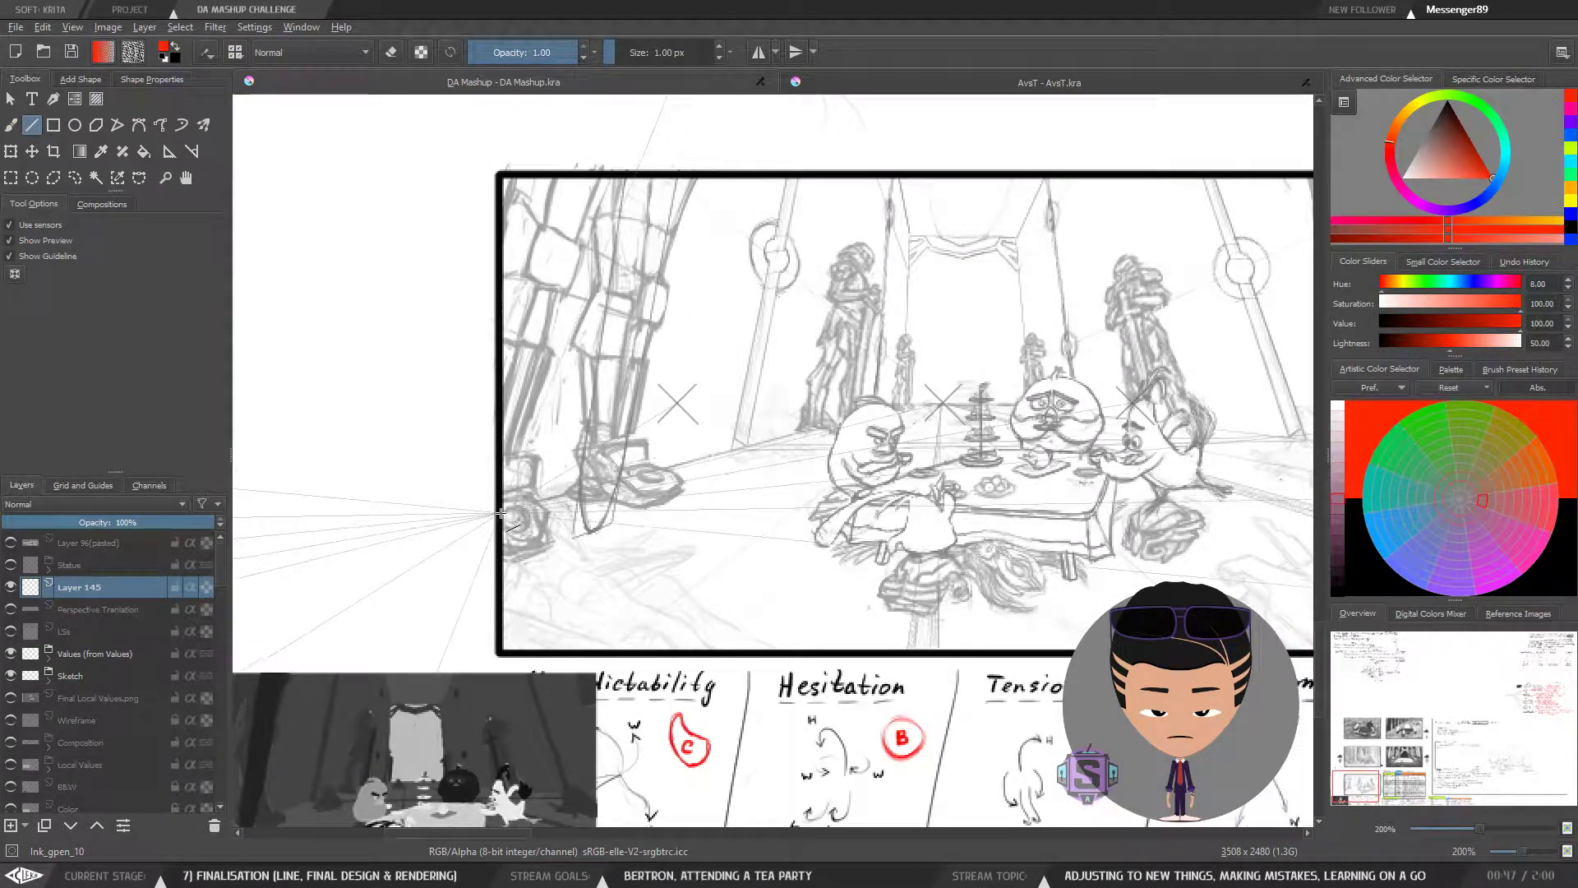
pyautogui.moveTo(504, 511); pyautogui.dragTo(802, 433)
pyautogui.hotkey('ctrl', '+')
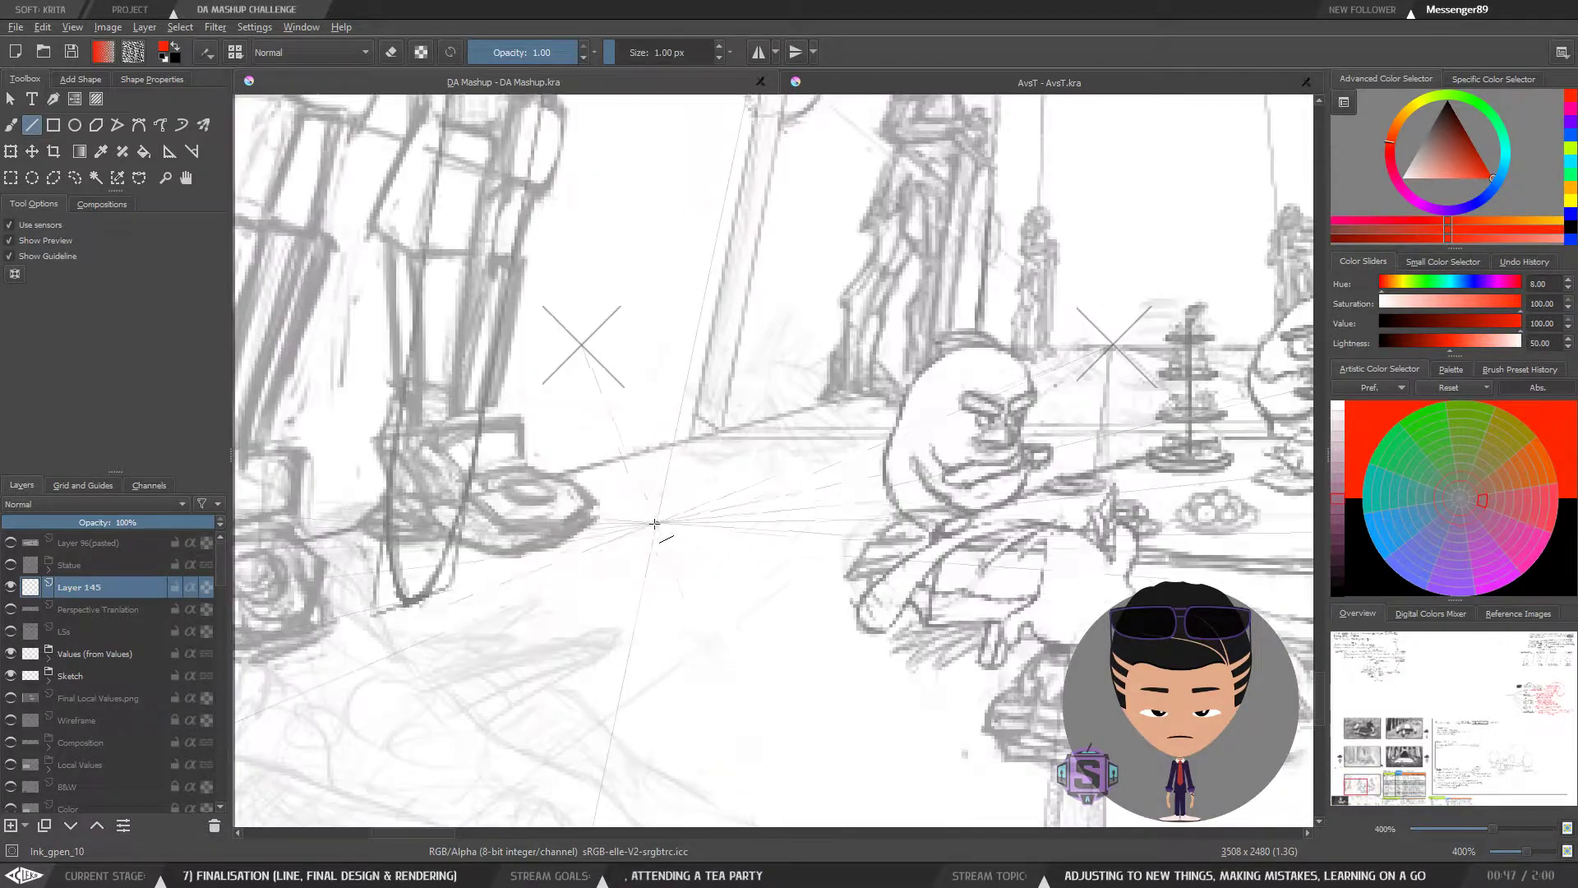
pyautogui.moveTo(679, 539); pyautogui.dragTo(953, 513)
pyautogui.hotkey('ctrl', '-')
pyautogui.moveTo(807, 451); pyautogui.dragTo(648, 511)
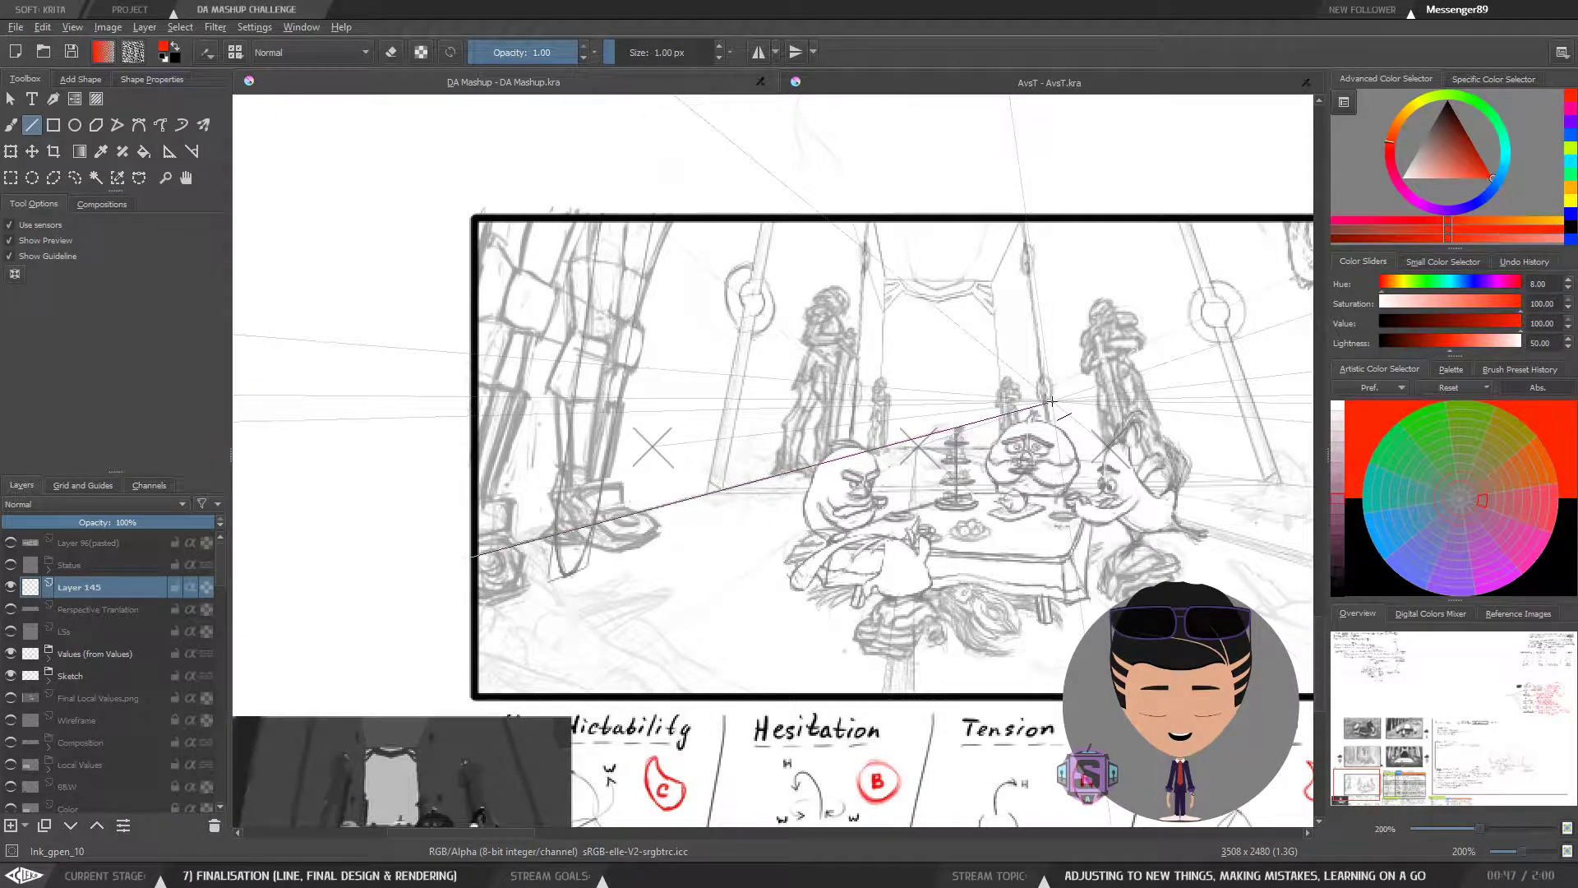
pyautogui.moveTo(1051, 400); pyautogui.dragTo(1048, 403)
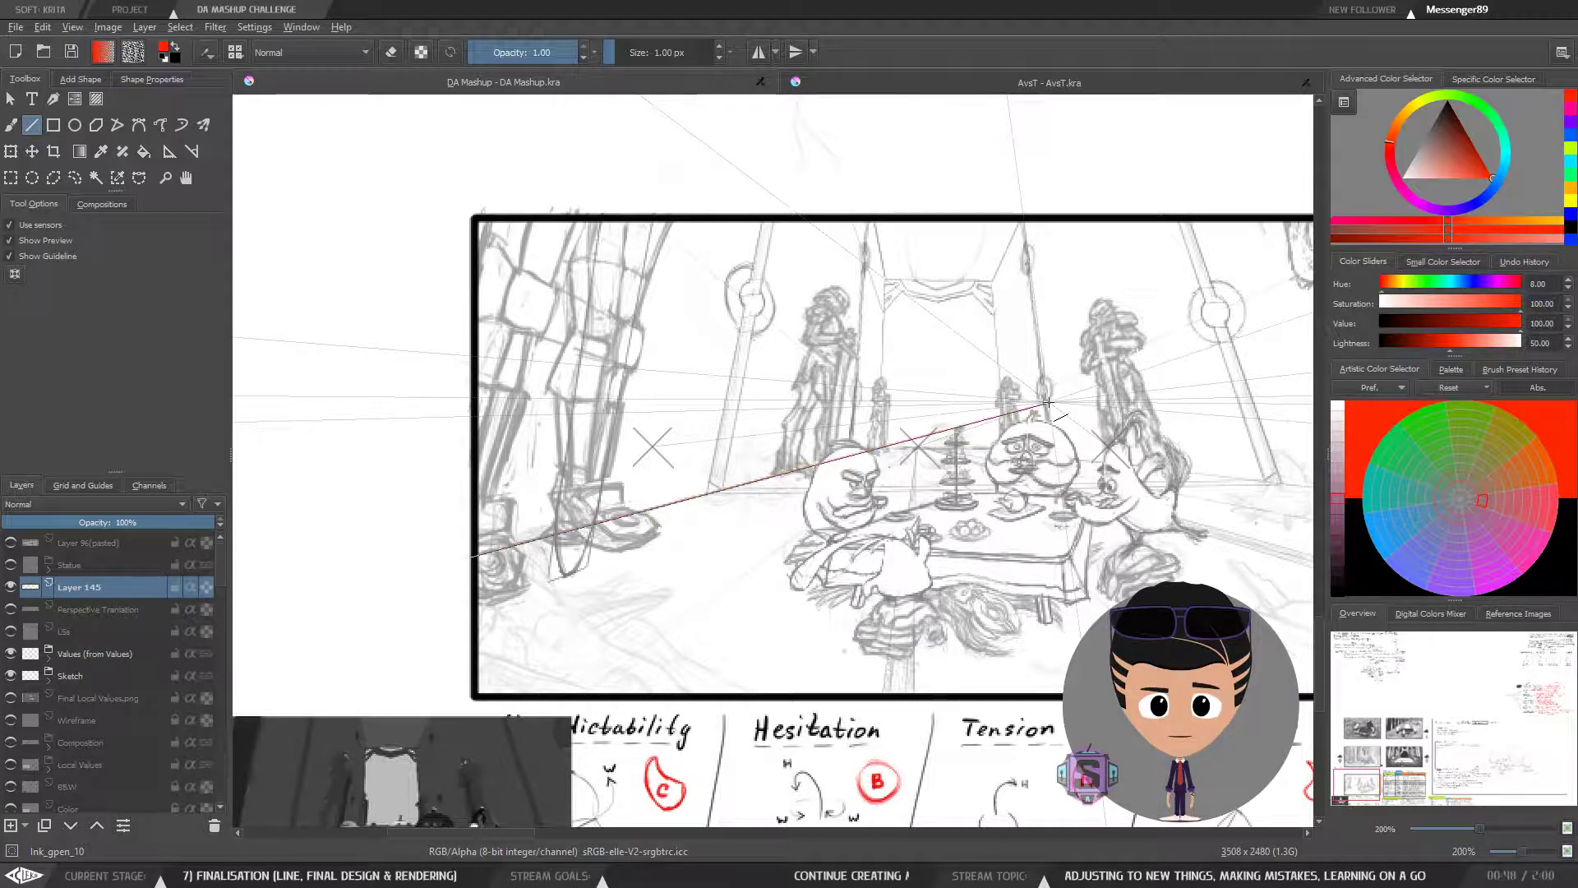
pyautogui.moveTo(1048, 403); pyautogui.dragTo(1193, 364)
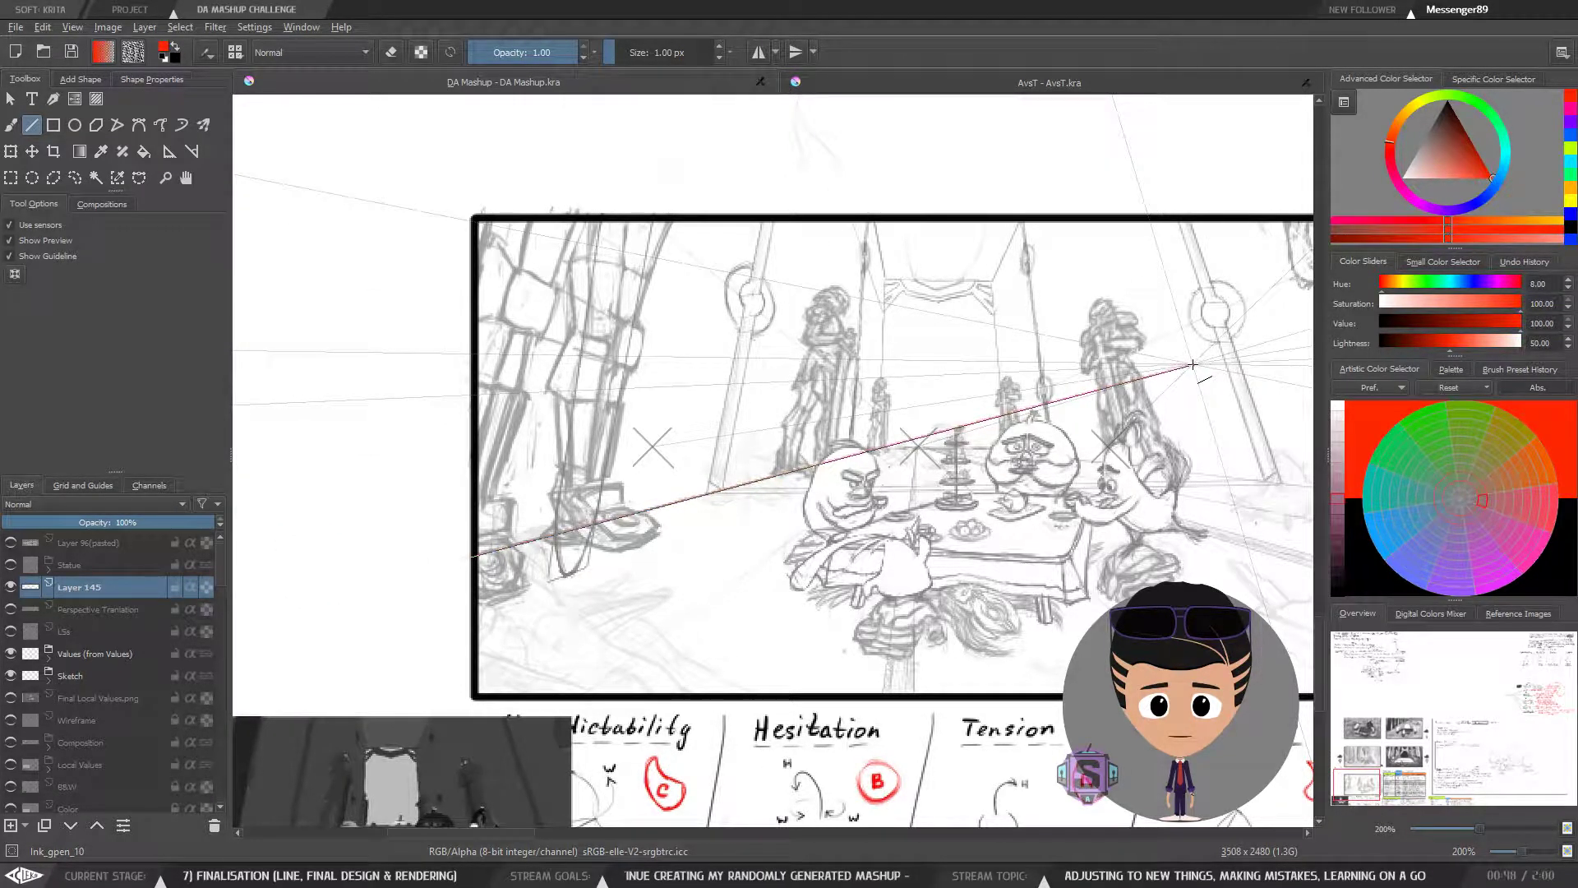
pyautogui.moveTo(1193, 364); pyautogui.dragTo(1192, 364)
# Step: Try a red straight line from the frame's right edge along the right wall's floor edge, extending past the vanishing point
pyautogui.moveTo(1307, 493); pyautogui.dragTo(970, 481)
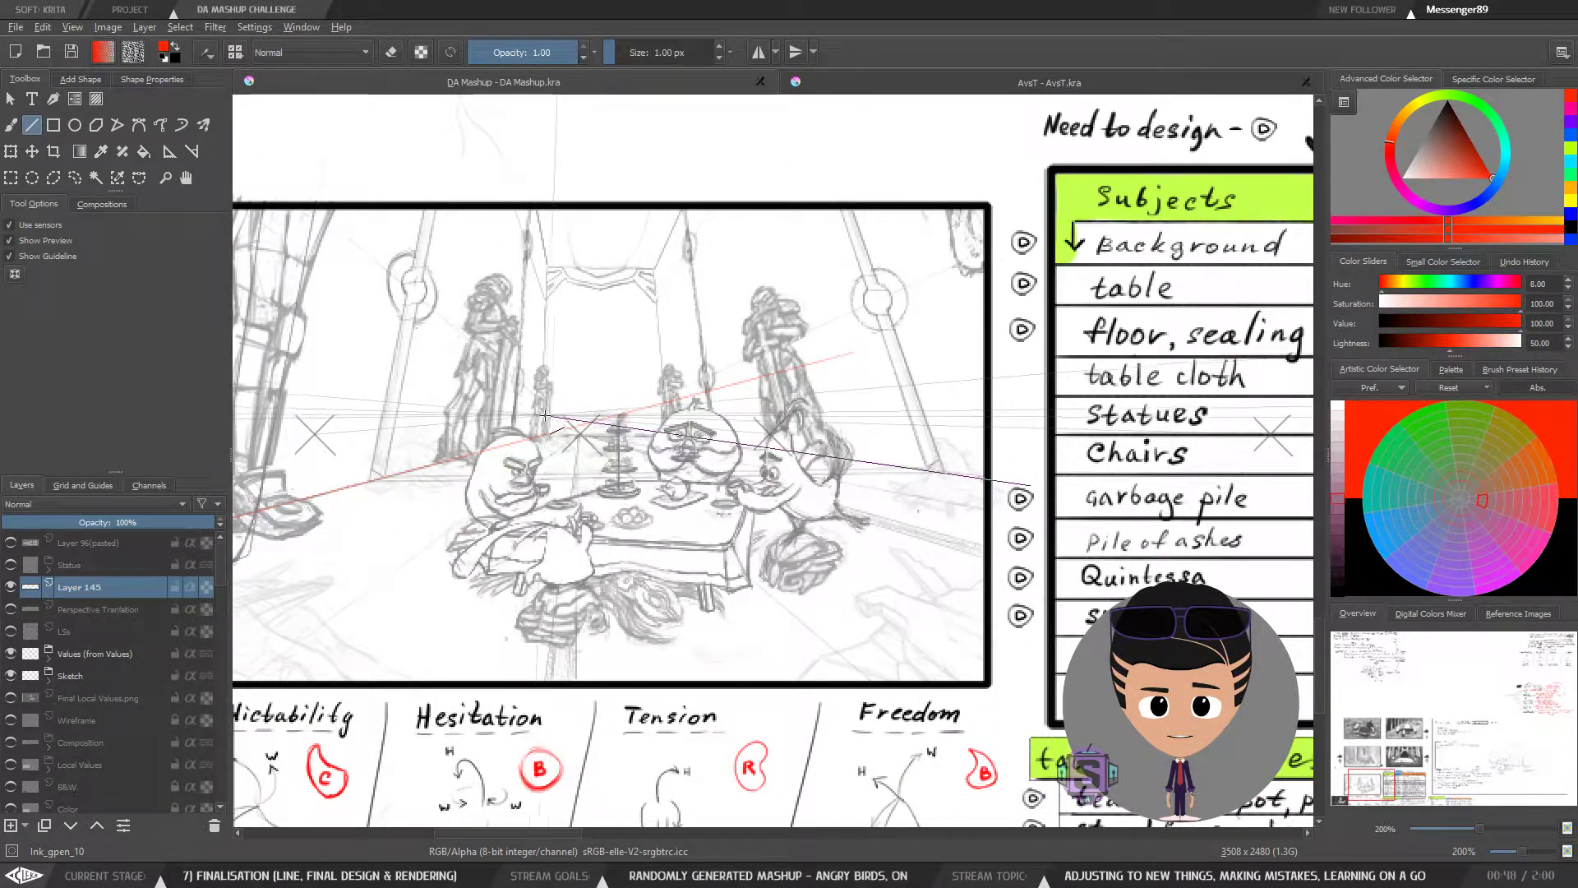
pyautogui.moveTo(544, 422); pyautogui.dragTo(544, 421)
pyautogui.hotkey('ctrl', 'z')
pyautogui.hotkey('ctrl', '+')
pyautogui.hotkey('ctrl', '+')
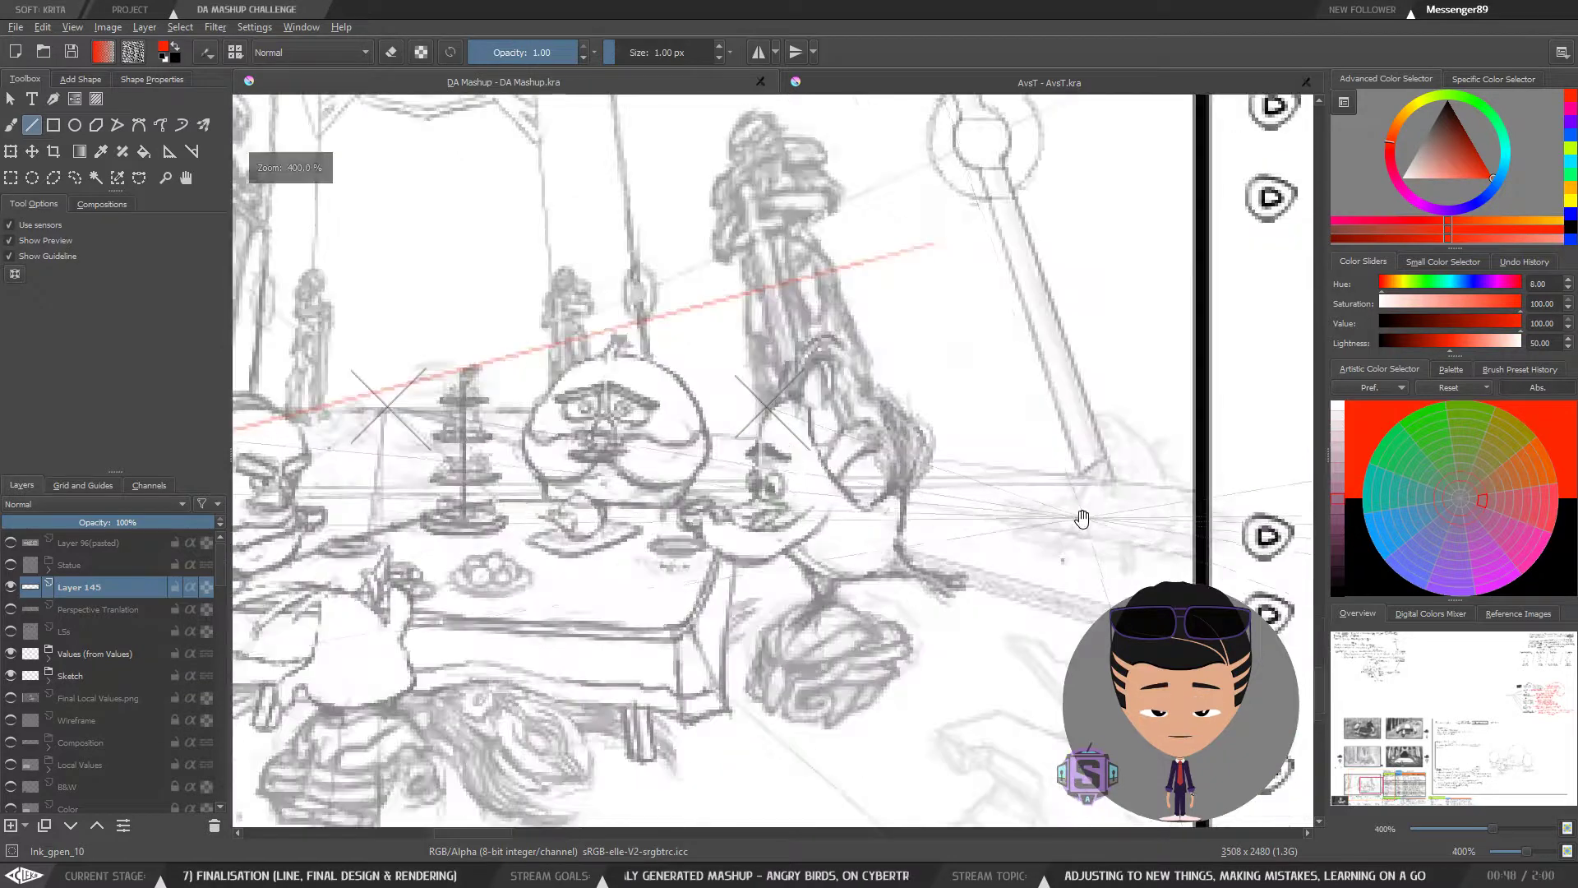
pyautogui.moveTo(1128, 511)
pyautogui.mouseDown()
pyautogui.moveTo(1138, 529)
pyautogui.moveTo(1118, 502)
pyautogui.mouseUp()
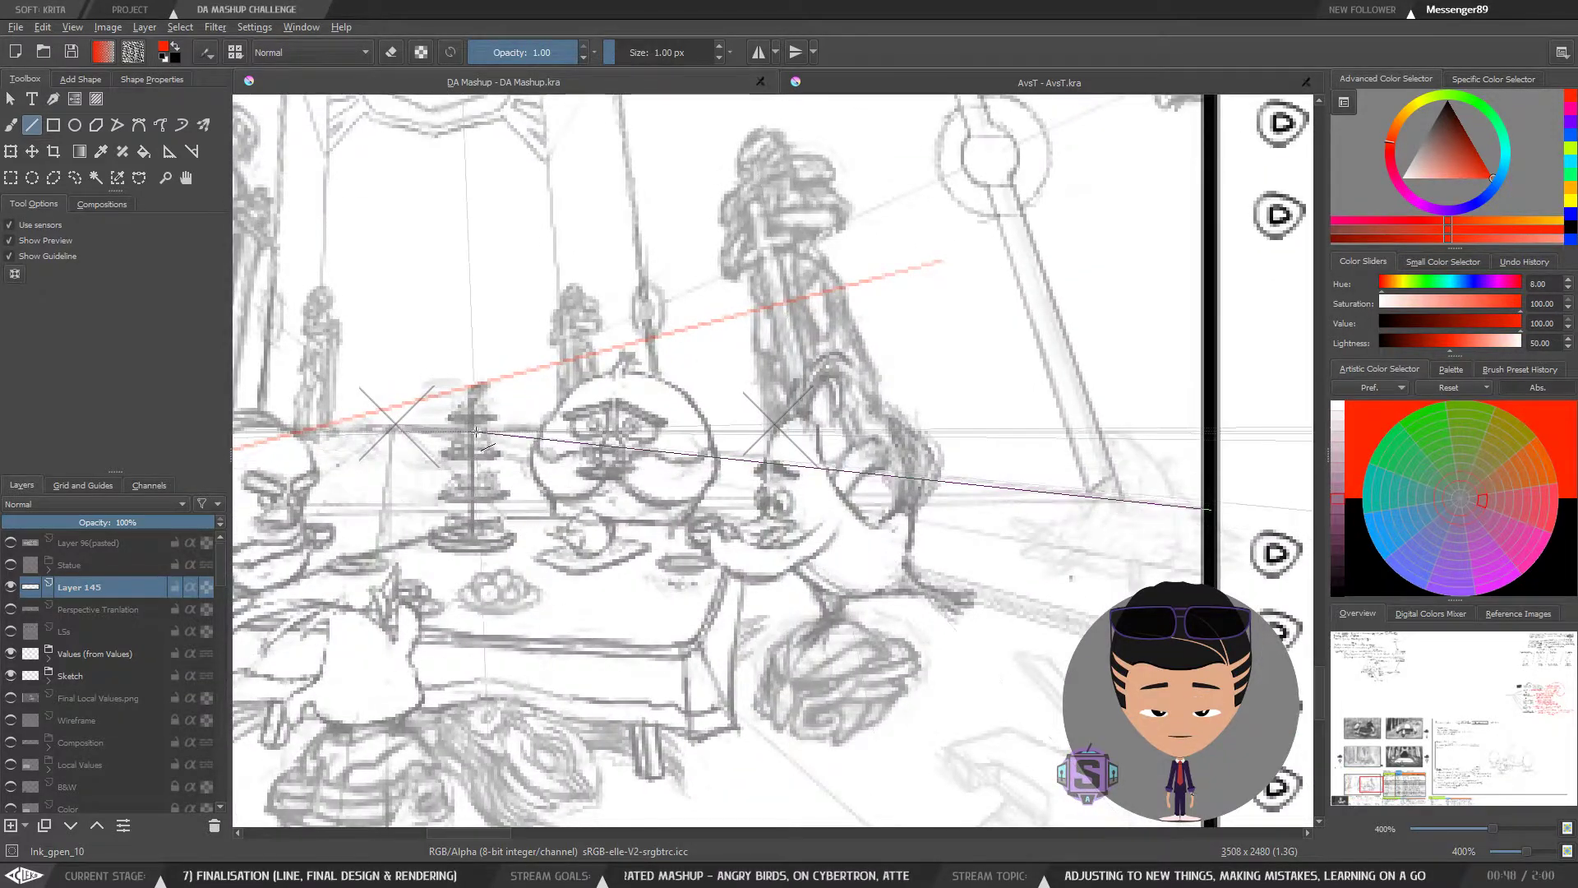
pyautogui.moveTo(298, 389); pyautogui.dragTo(274, 397)
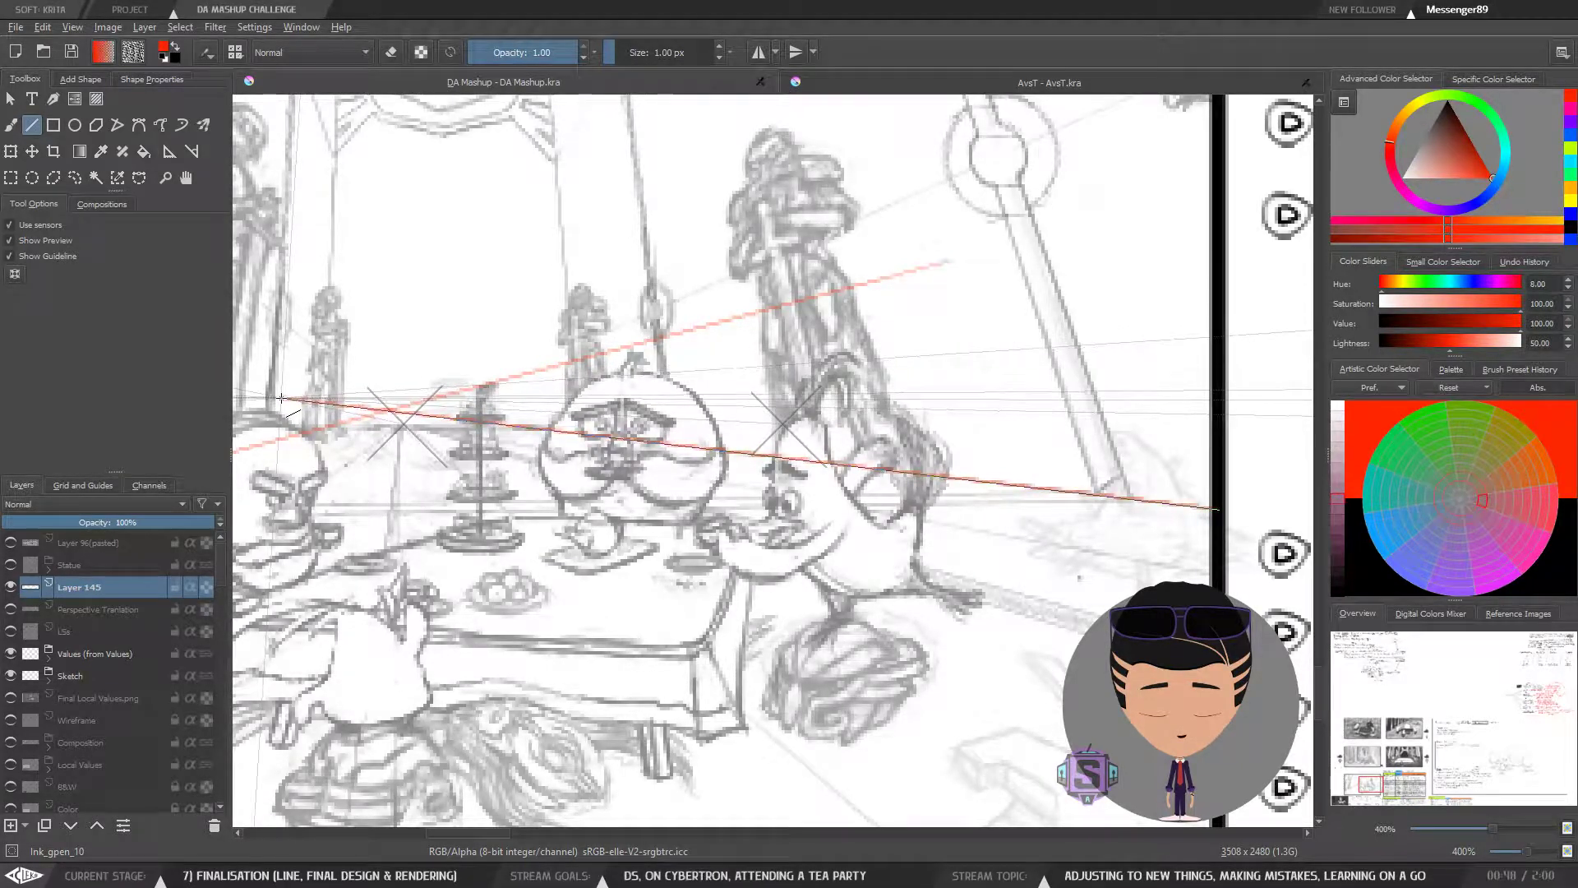
pyautogui.moveTo(280, 397); pyautogui.dragTo(278, 399)
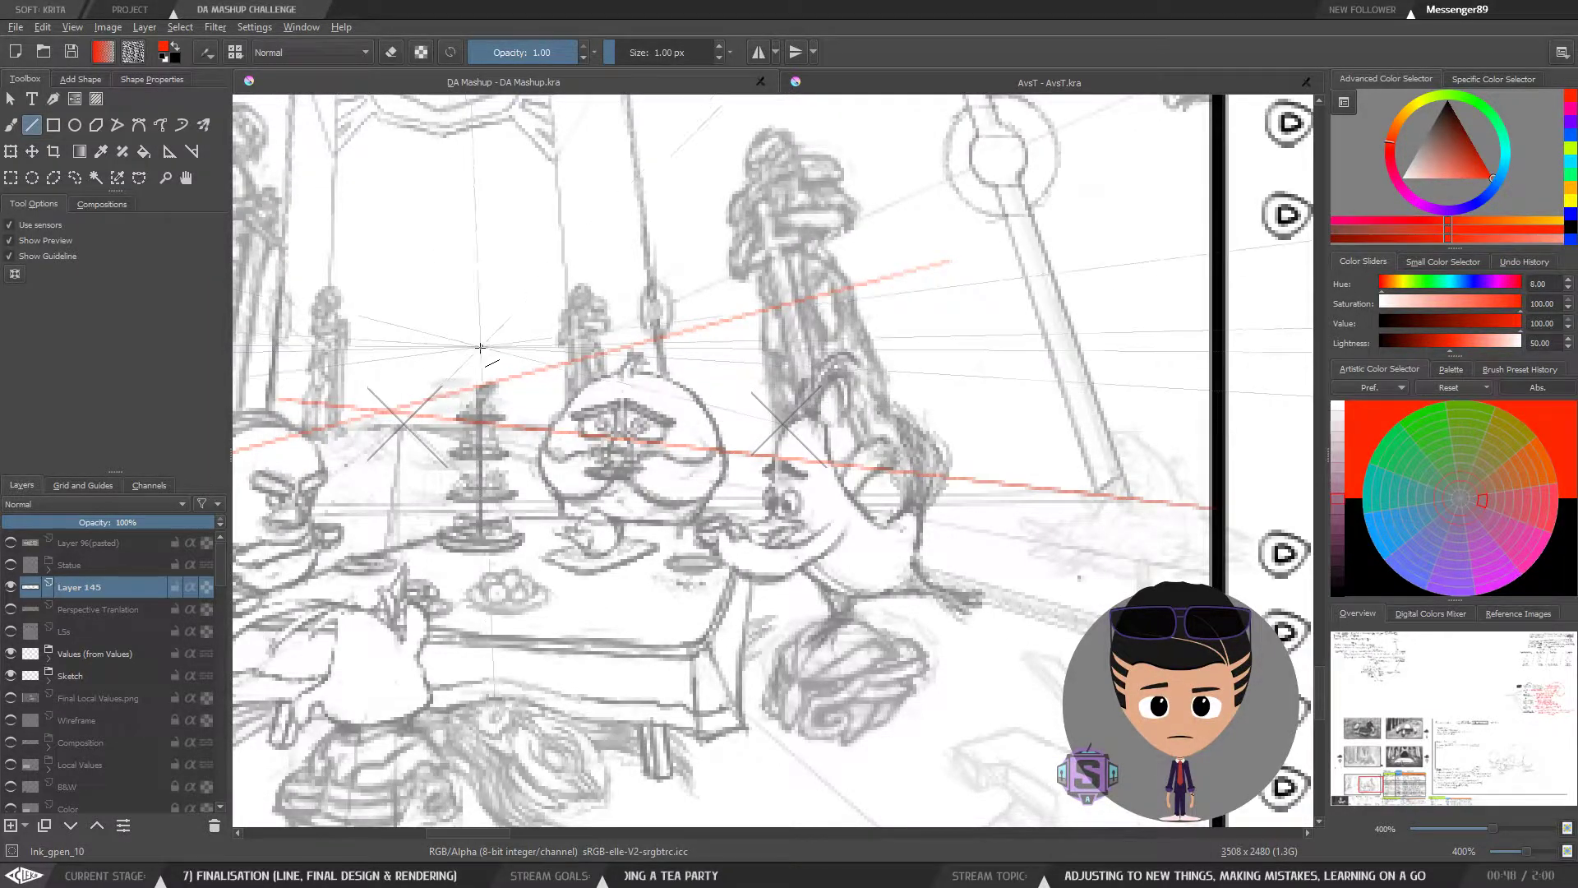
# Step: Try red lines from the two ceiling corners at the frame's upper edge down through the central vanishing point
pyautogui.moveTo(458, 462); pyautogui.dragTo(763, 478)
pyautogui.scroll(-4, 763, 479)
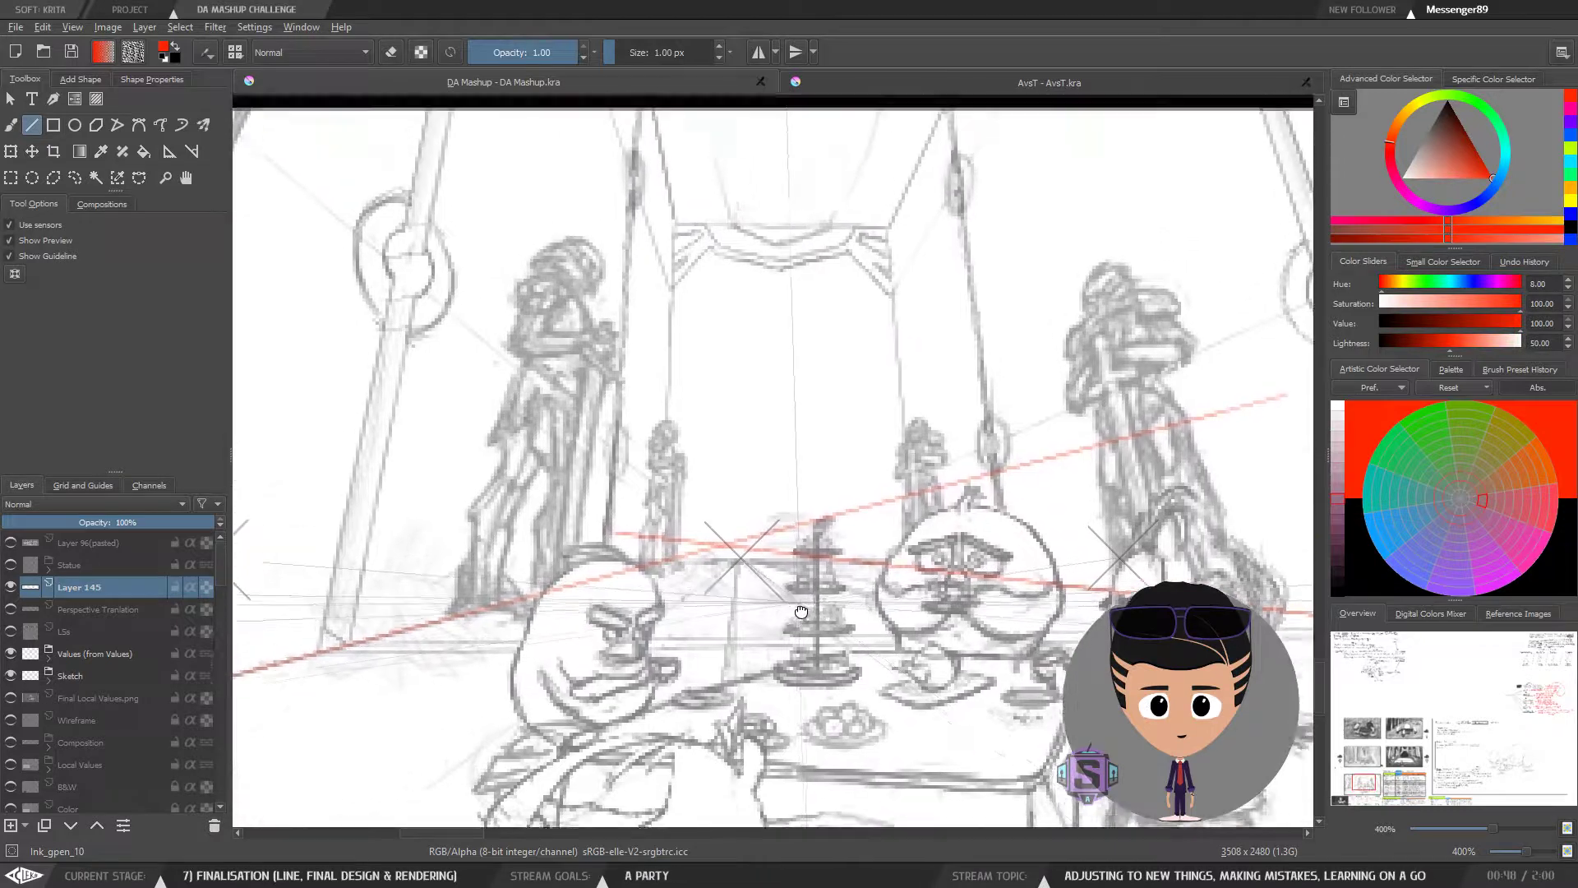
pyautogui.scroll(4, 786, 440)
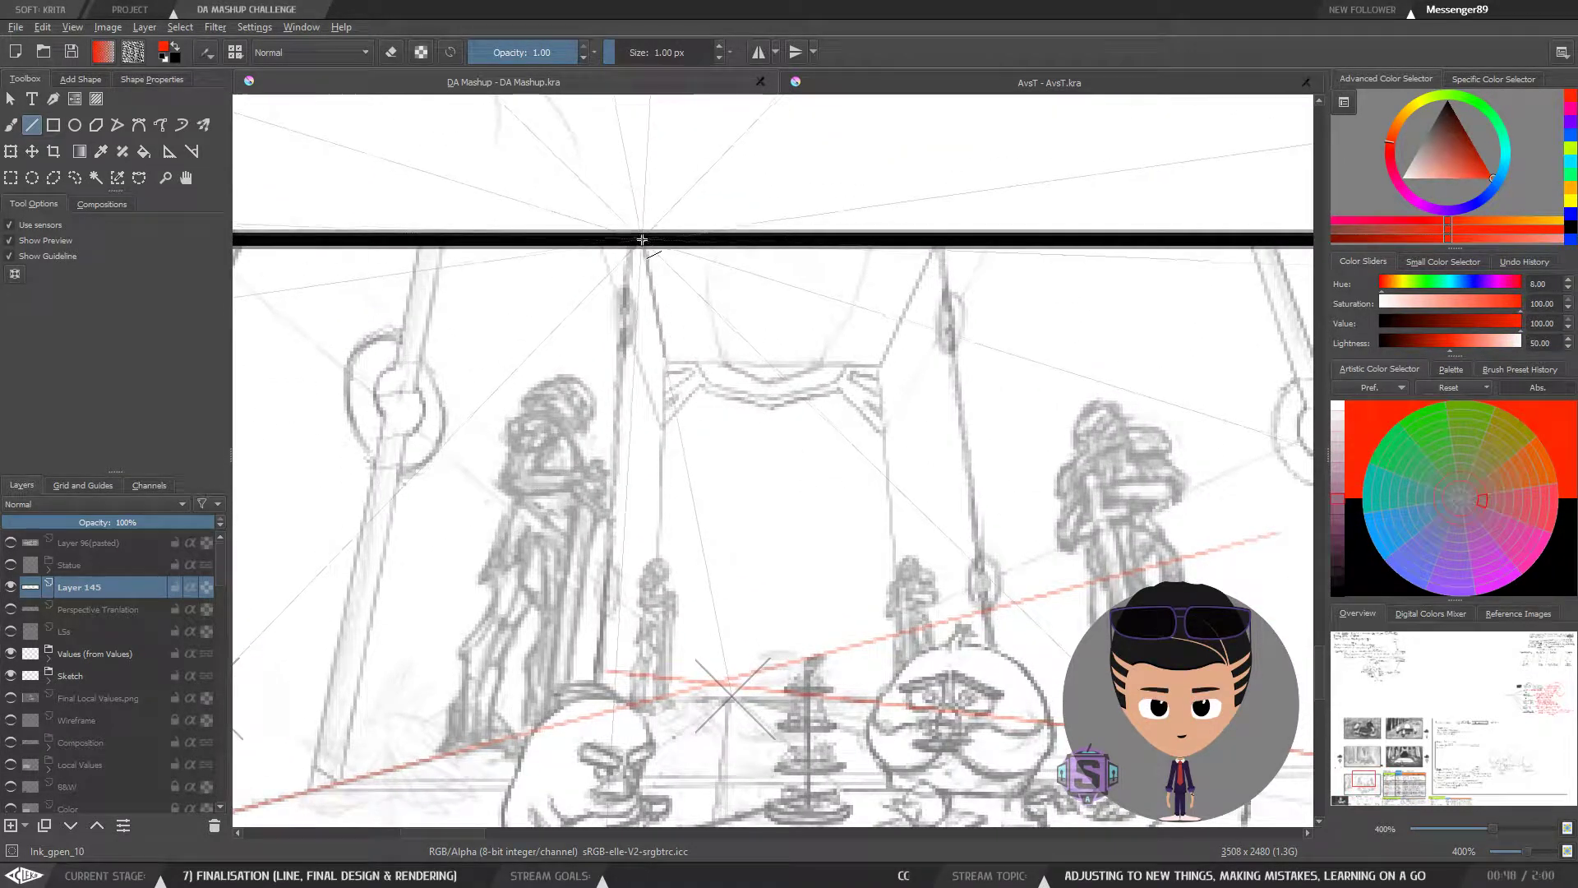
pyautogui.moveTo(635, 198)
pyautogui.mouseDown()
pyautogui.moveTo(732, 691)
pyautogui.moveTo(722, 752)
pyautogui.moveTo(742, 765)
pyautogui.mouseUp()
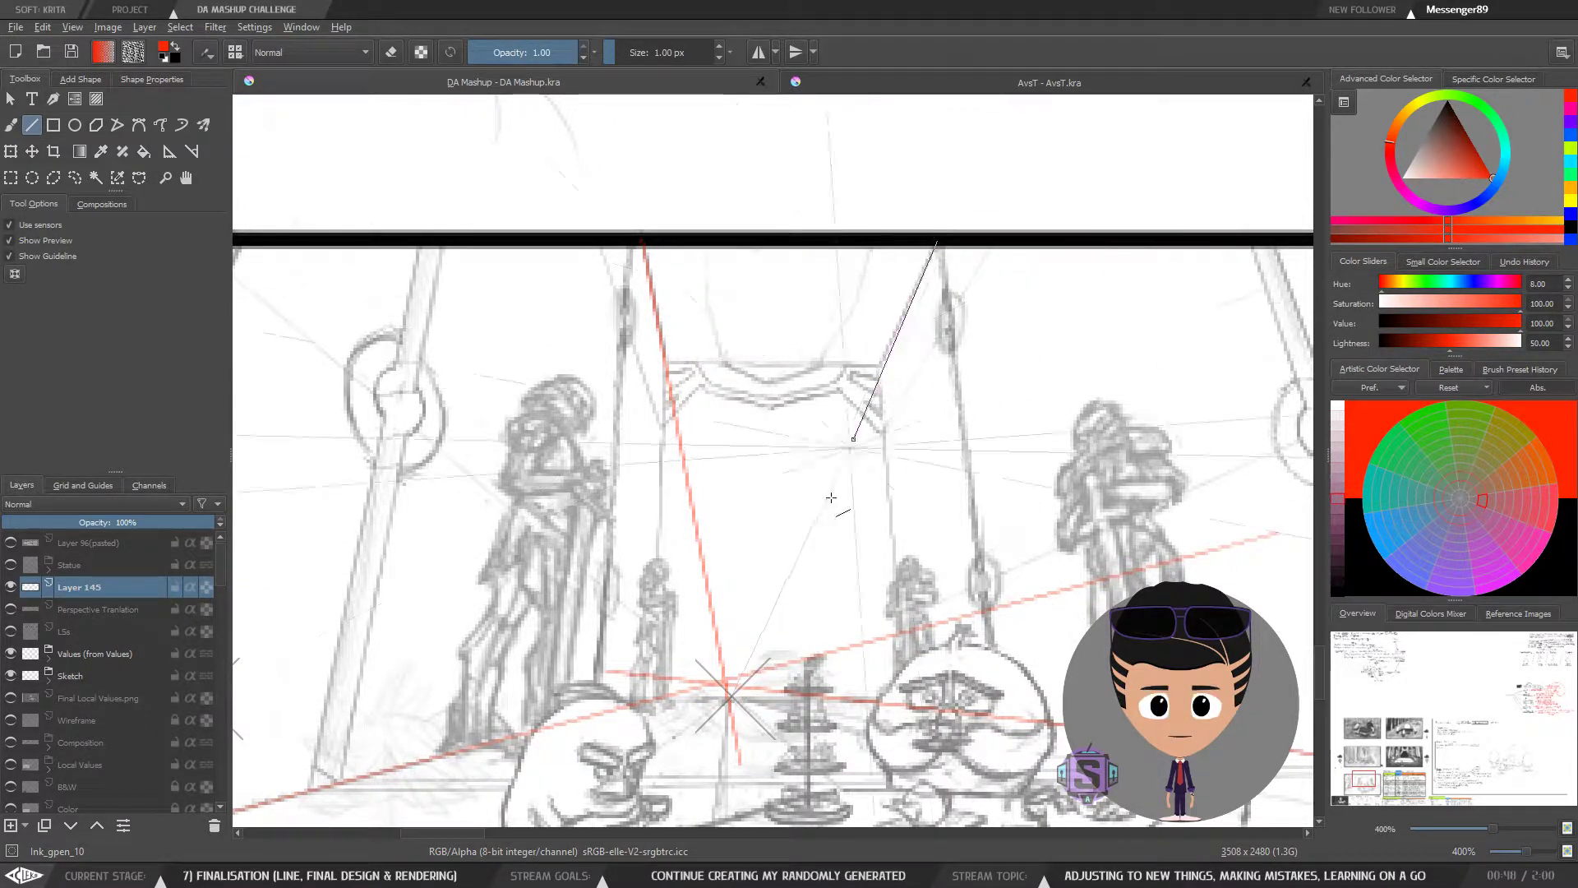
pyautogui.moveTo(937, 243); pyautogui.dragTo(701, 752)
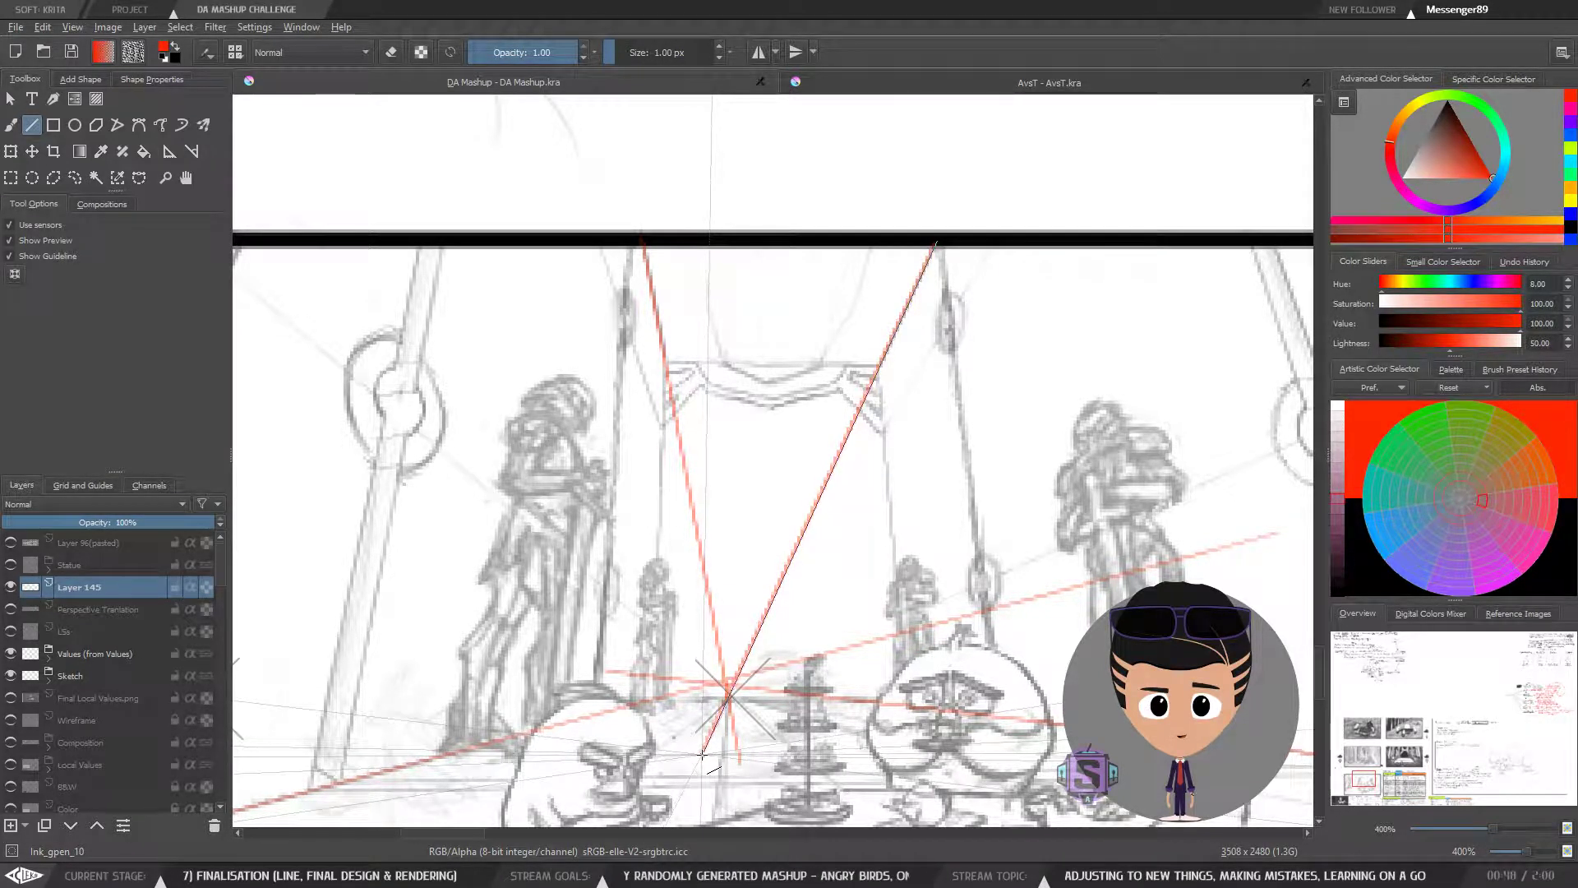
pyautogui.moveTo(702, 752); pyautogui.dragTo(703, 752)
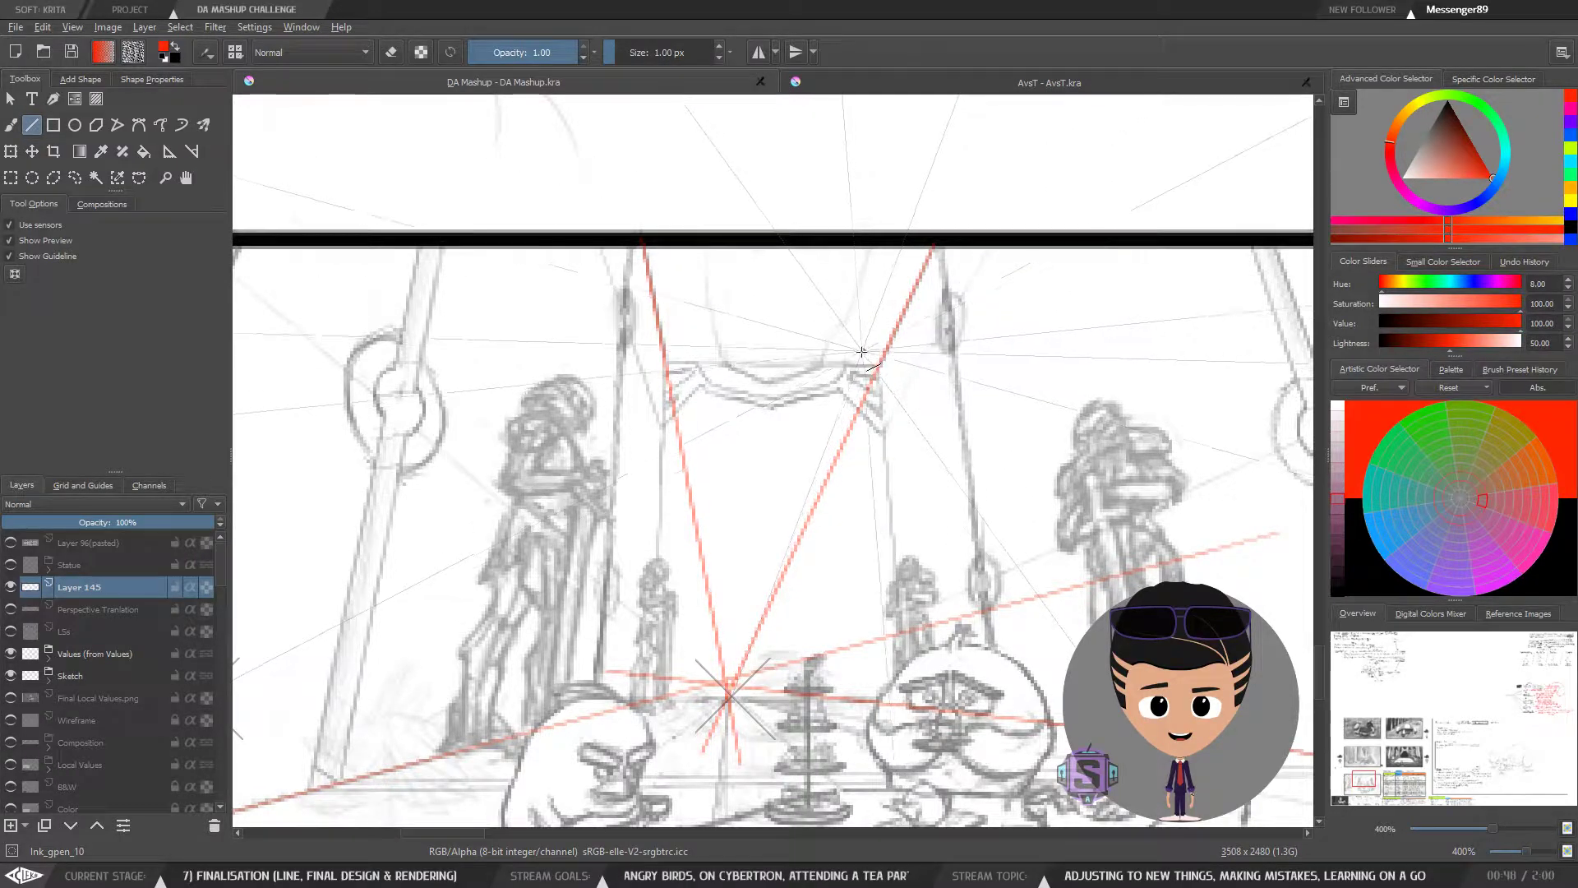
# Step: Undo the two ceiling lines and the right floor-edge line, keeping only the left floor-edge line
pyautogui.scroll(-2, 805, 387)
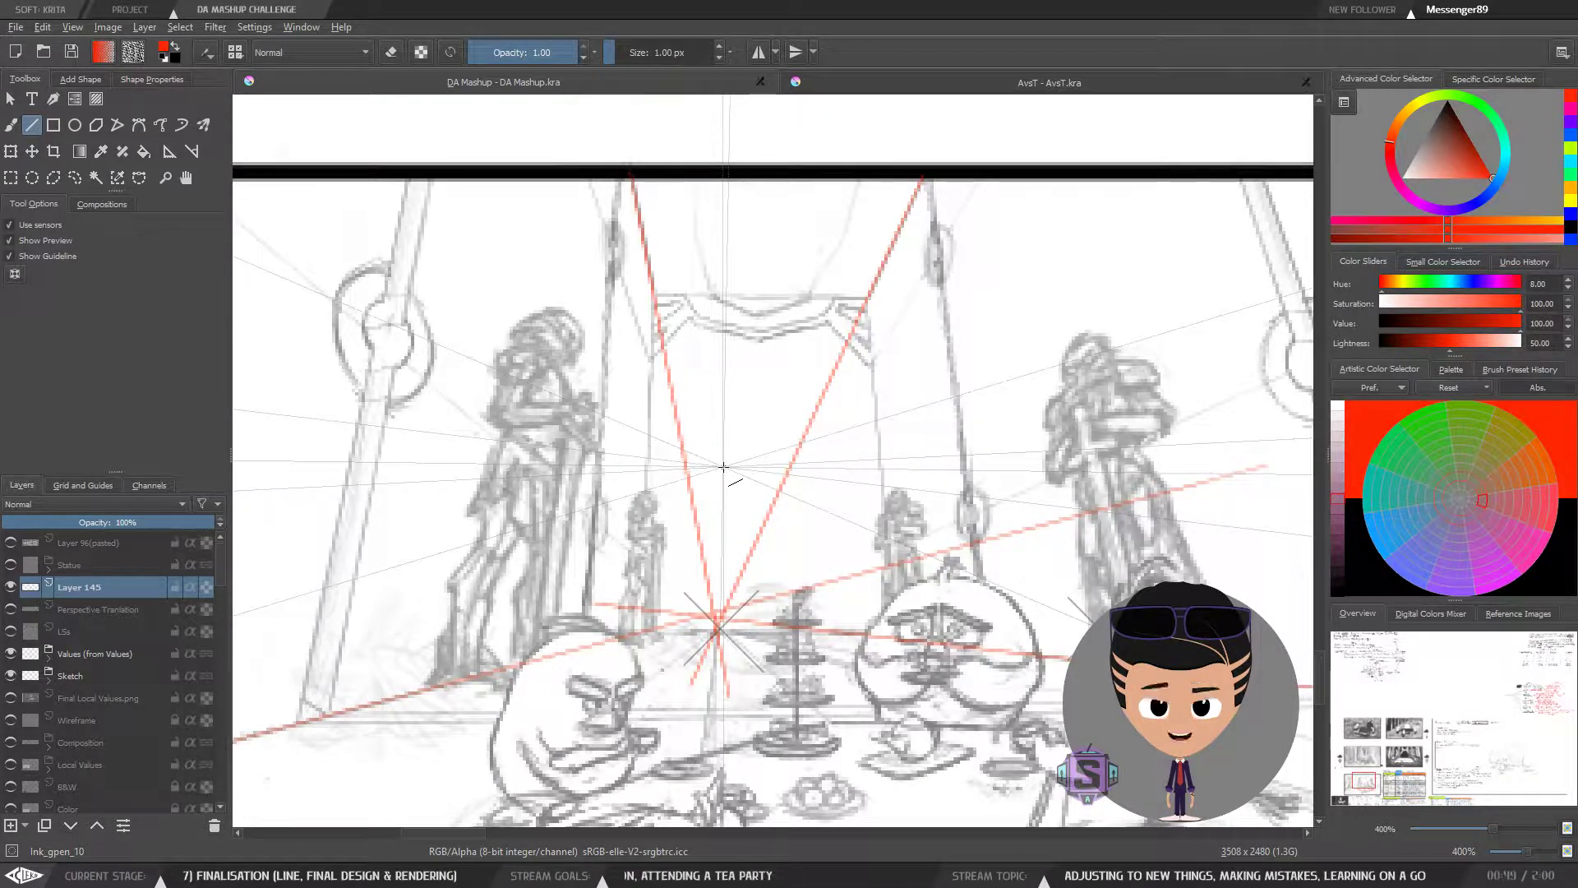
pyautogui.scroll(-5, 723, 467)
pyautogui.scroll(5, 733, 485)
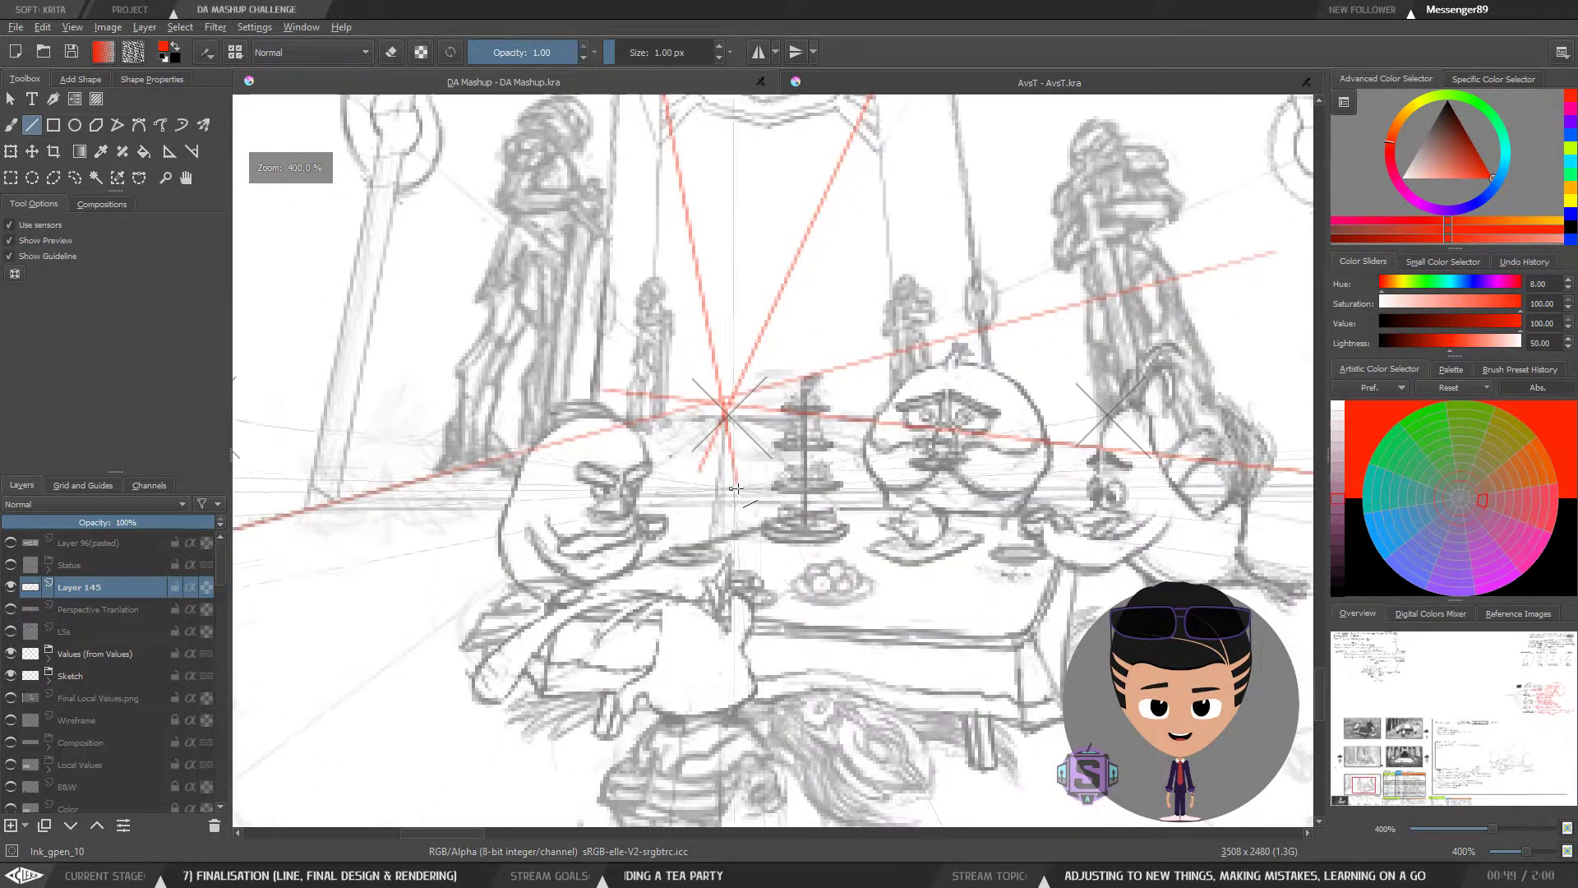
pyautogui.hotkey('ctrl', 'z')
pyautogui.hotkey('ctrl', 'z')
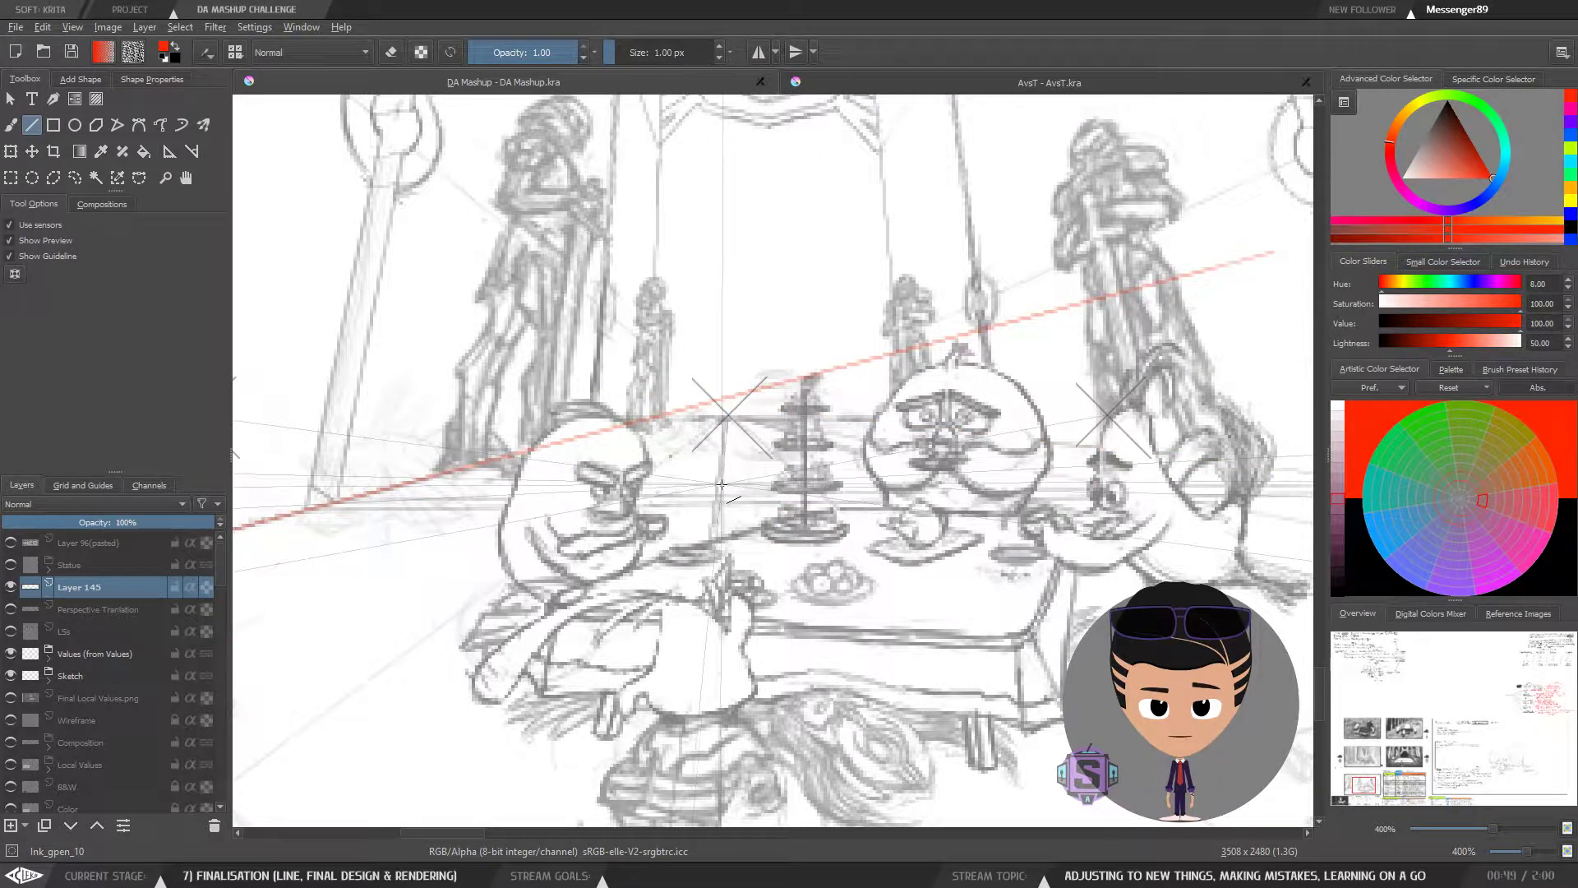
# Step: Redraw the red line from the frame's right edge along the right wall's floor edge across the left floor-edge line
pyautogui.scroll(-3, 721, 484)
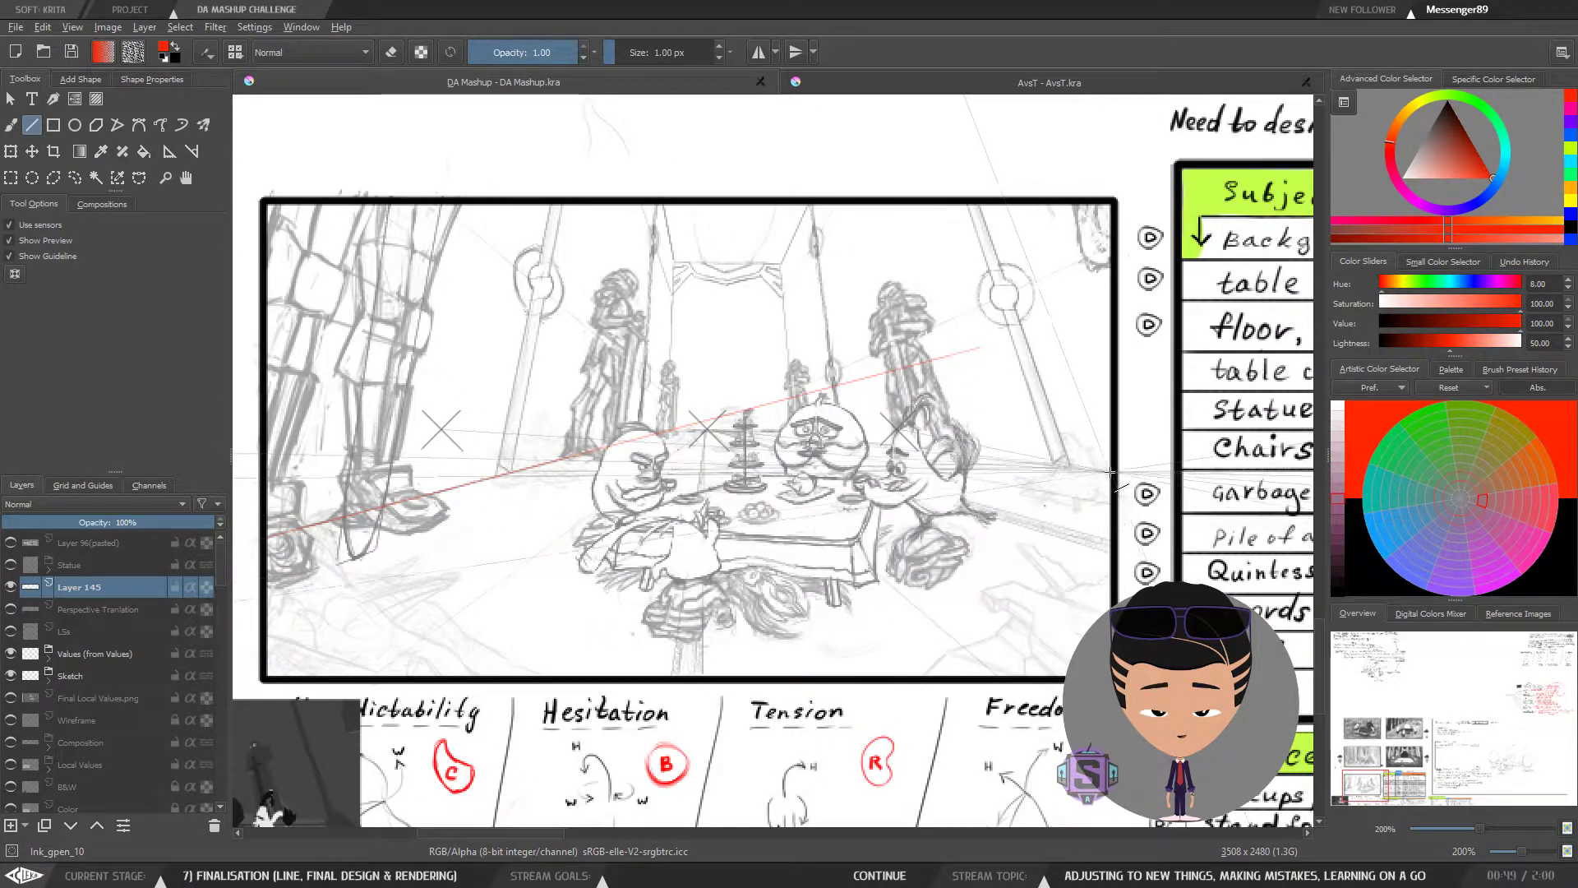
pyautogui.moveTo(1111, 469); pyautogui.dragTo(641, 410)
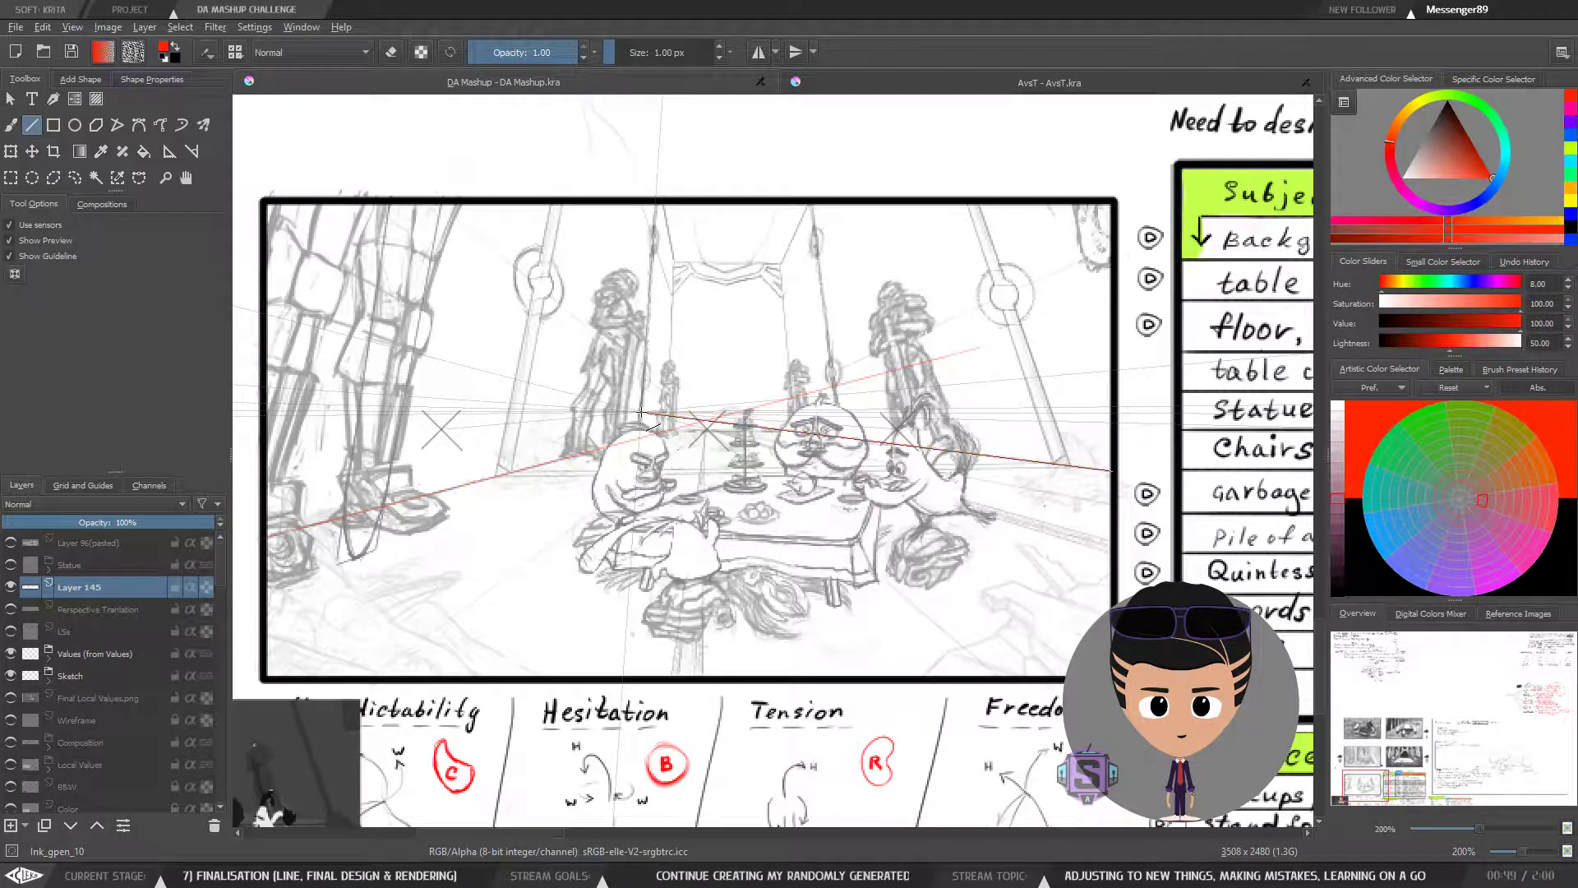
pyautogui.moveTo(641, 412)
pyautogui.mouseDown()
pyautogui.moveTo(710, 476)
pyautogui.moveTo(679, 578)
pyautogui.moveTo(715, 460)
pyautogui.moveTo(880, 143)
pyautogui.mouseUp()
# Step: Draw two red lines from the crossing of the floor-edge lines up to the right and left ceiling corners
pyautogui.hotkey('ctrl', '+')
pyautogui.hotkey('ctrl', '+')
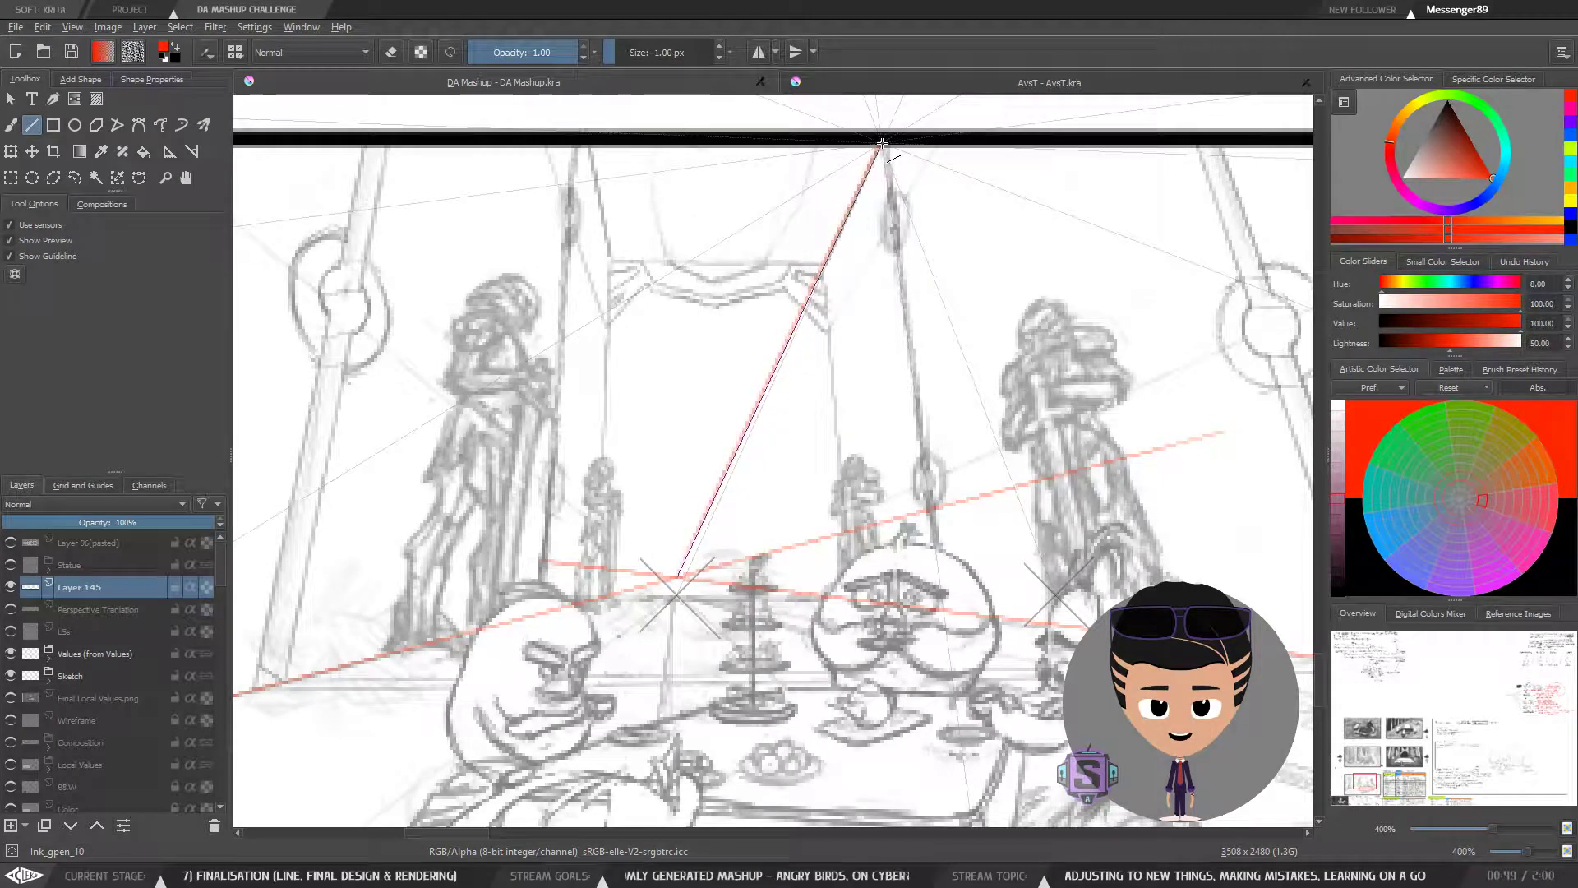
pyautogui.moveTo(881, 143); pyautogui.dragTo(881, 143)
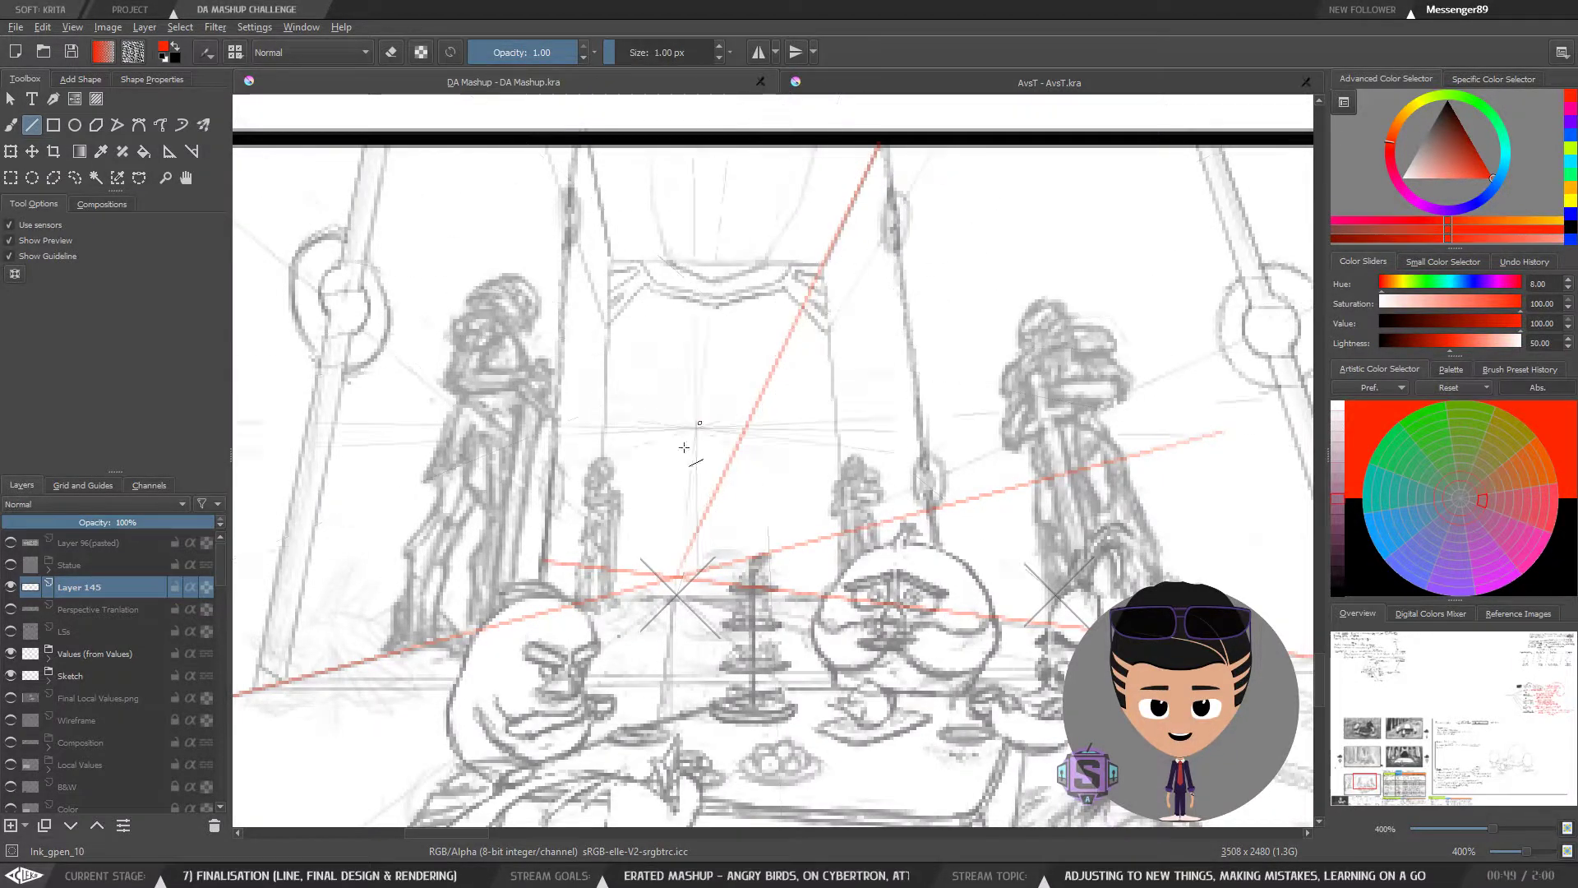
pyautogui.moveTo(675, 578); pyautogui.dragTo(588, 145)
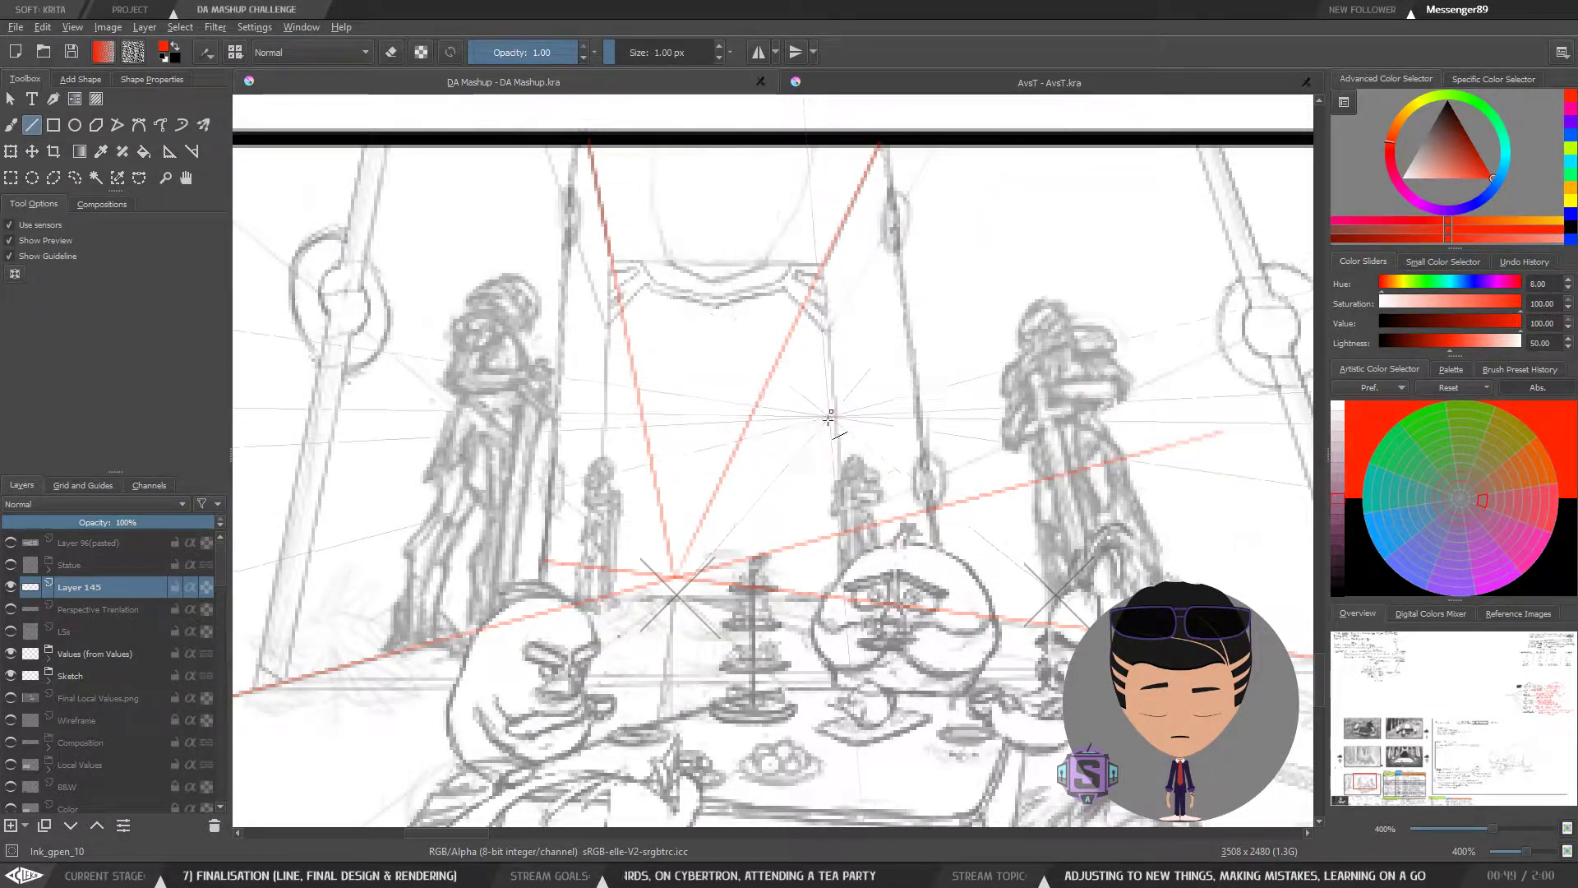
# Step: Show the Perspective Translation layer over the sketch near the vanishing point and make it the active layer
pyautogui.press('b')
pyautogui.moveTo(722, 590); pyautogui.dragTo(735, 559)
pyautogui.scroll(3, 736, 560)
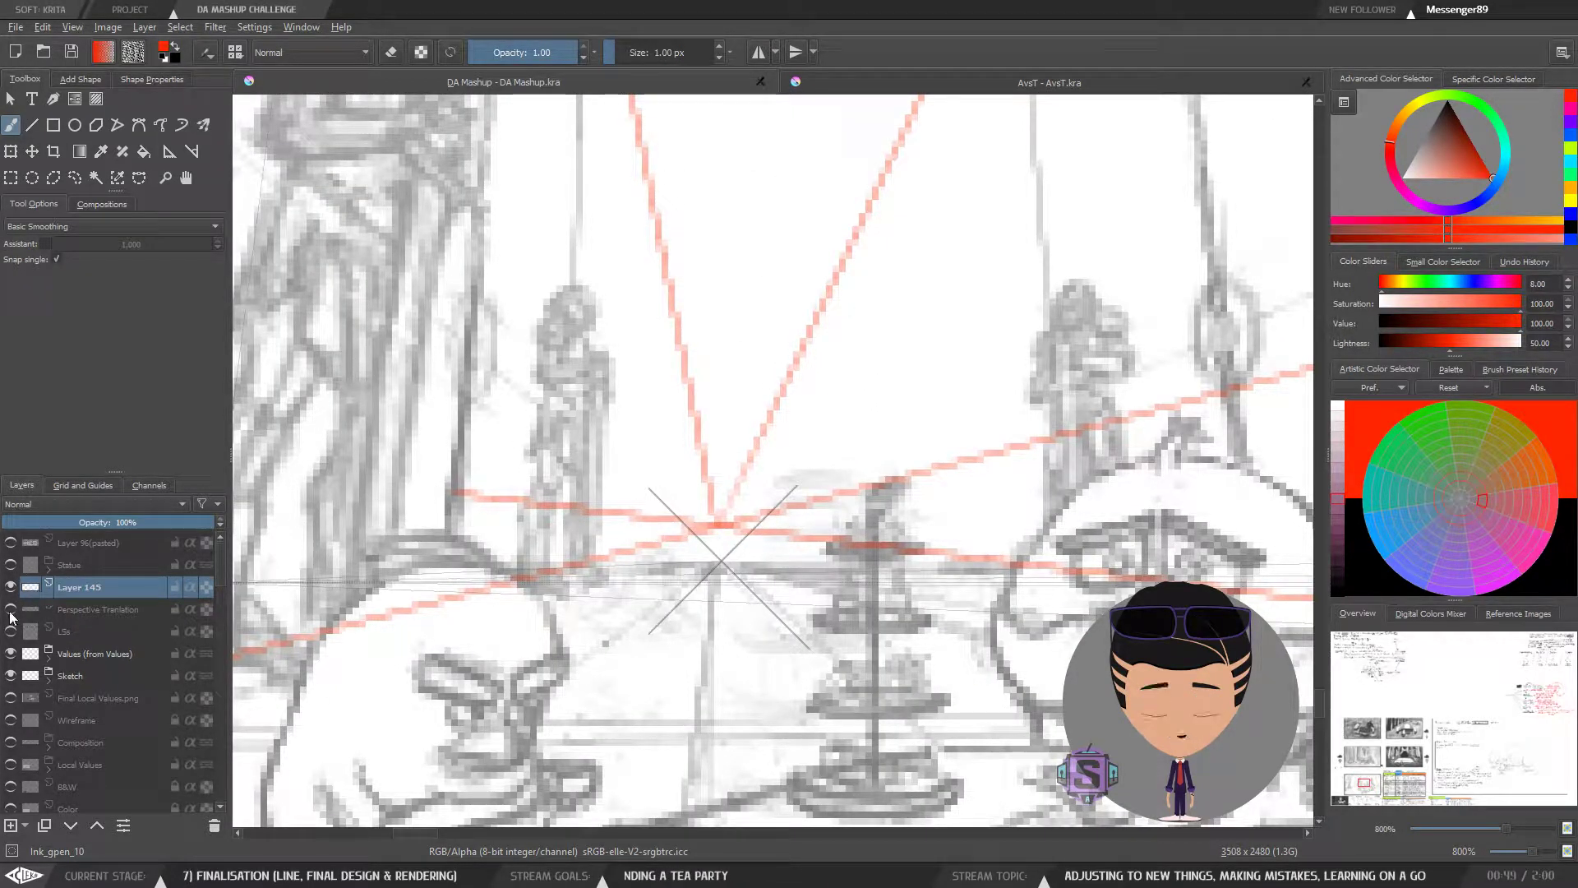
pyautogui.click(10, 610)
pyautogui.click(71, 609)
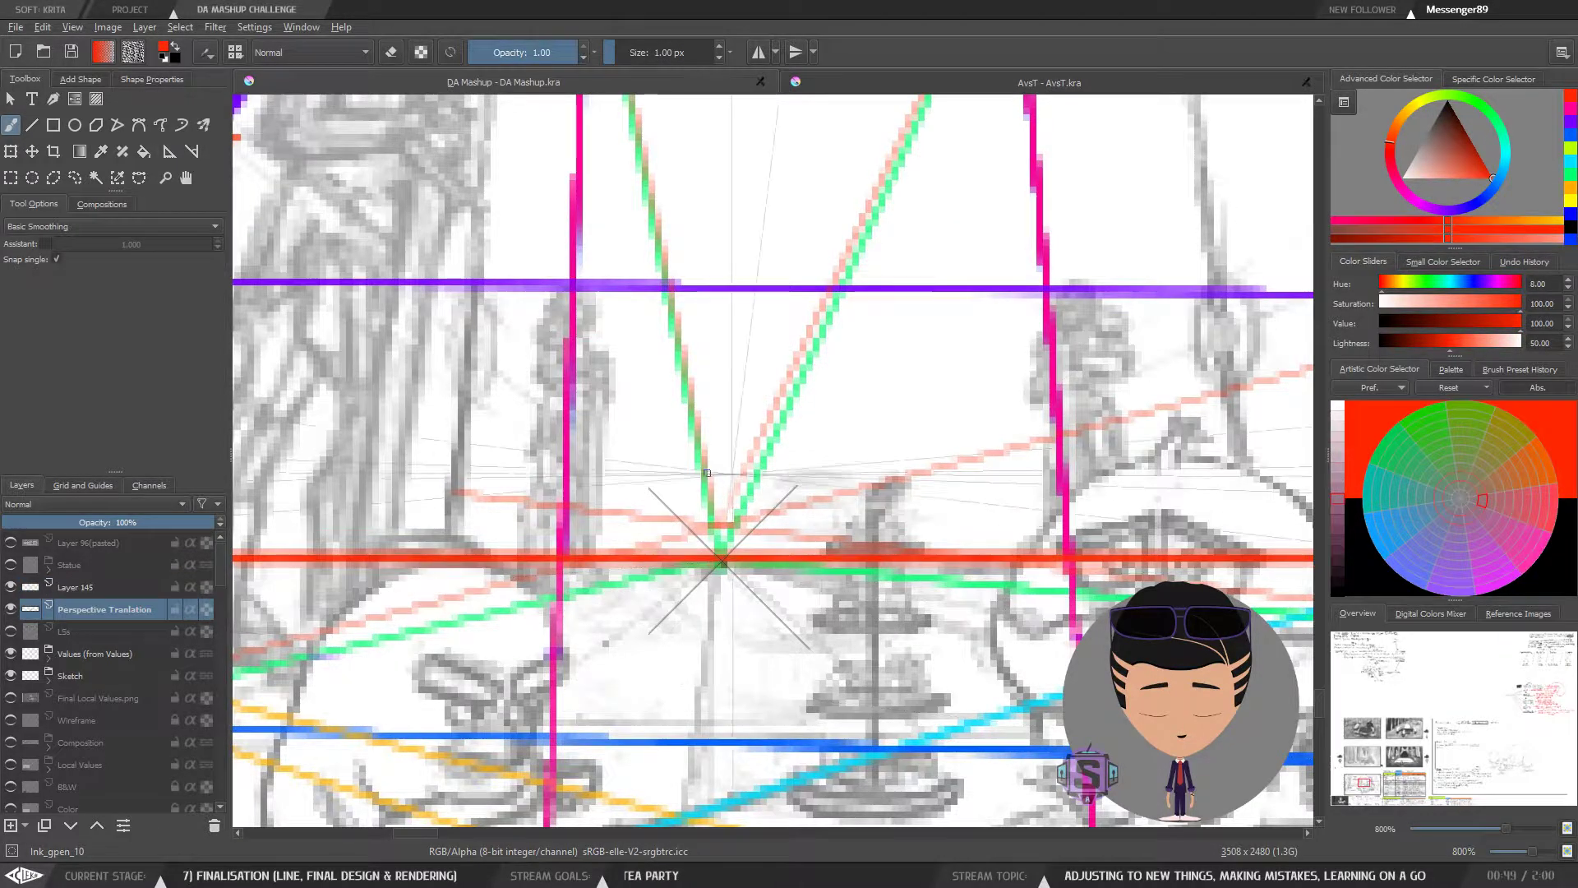
# Step: Nudge the Perspective Translation layer upward until its green converging guides line up with the red lines traced from the sketch
pyautogui.press('t')
pyautogui.press('Up')
pyautogui.press('Up')
pyautogui.press('Up')
pyautogui.press('Up')
pyautogui.press('Up')
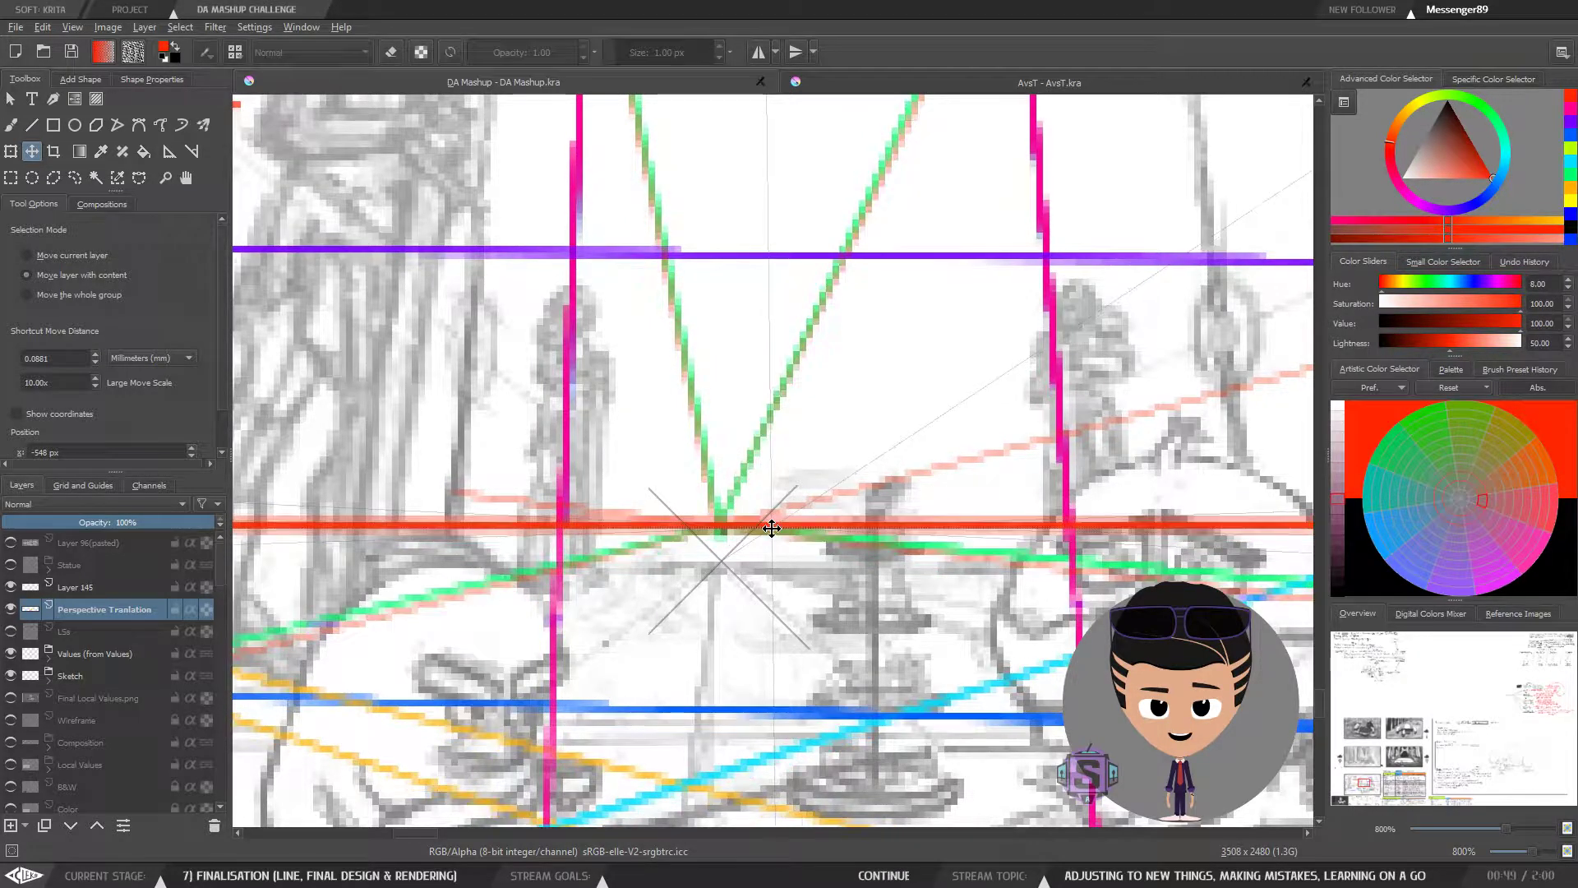
pyautogui.press('Down')
pyautogui.press('Down')
pyautogui.press('Down')
pyautogui.press('Down')
pyautogui.press('Down')
pyautogui.press('Down')
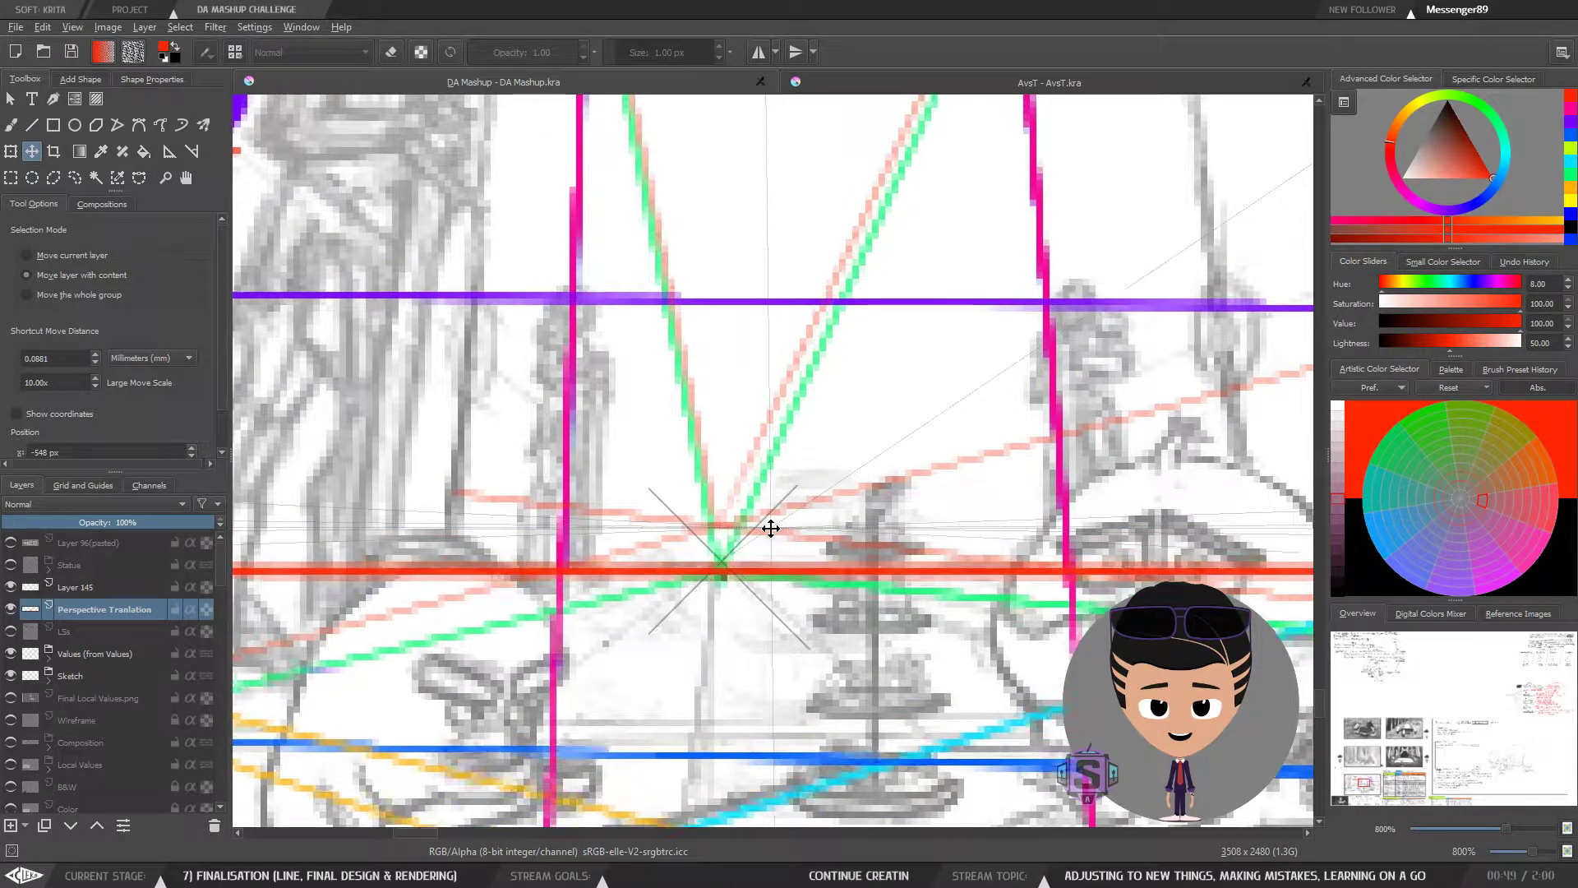
pyautogui.press('Up')
pyautogui.press('Up')
pyautogui.press('Up')
pyautogui.press('Up')
pyautogui.press('Up')
pyautogui.press('Up')
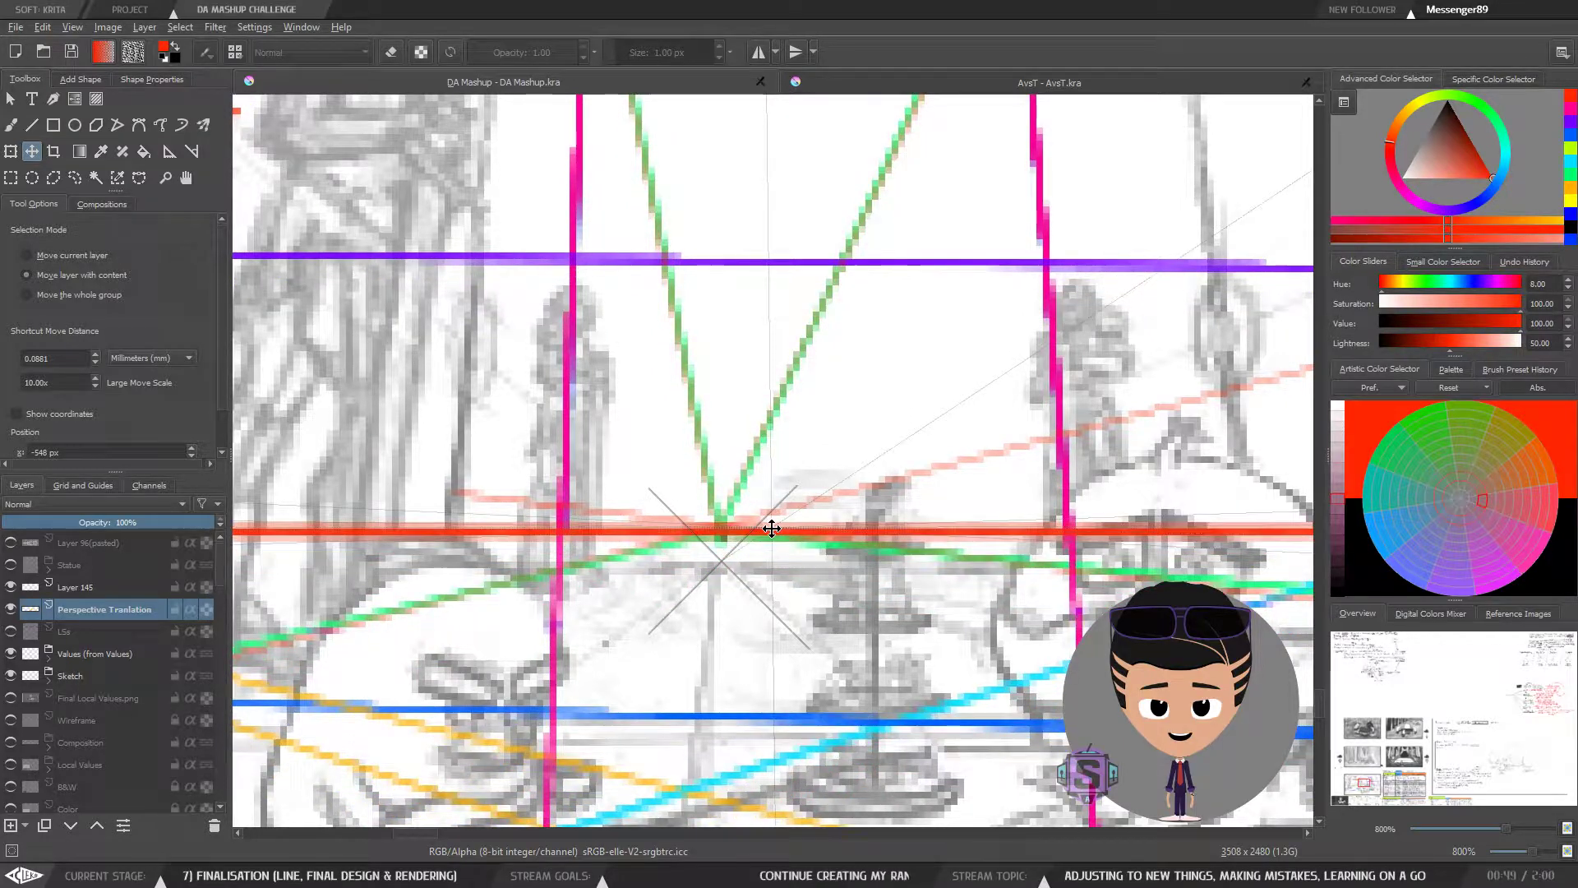
# Step: Examine how the aligned color-coded guides fit the sketch across the whole frame and close up around the vanishing point
pyautogui.hotkey('ctrl', '-')
pyautogui.hotkey('ctrl', '-')
pyautogui.hotkey('ctrl', '-')
pyautogui.hotkey('ctrl', '-')
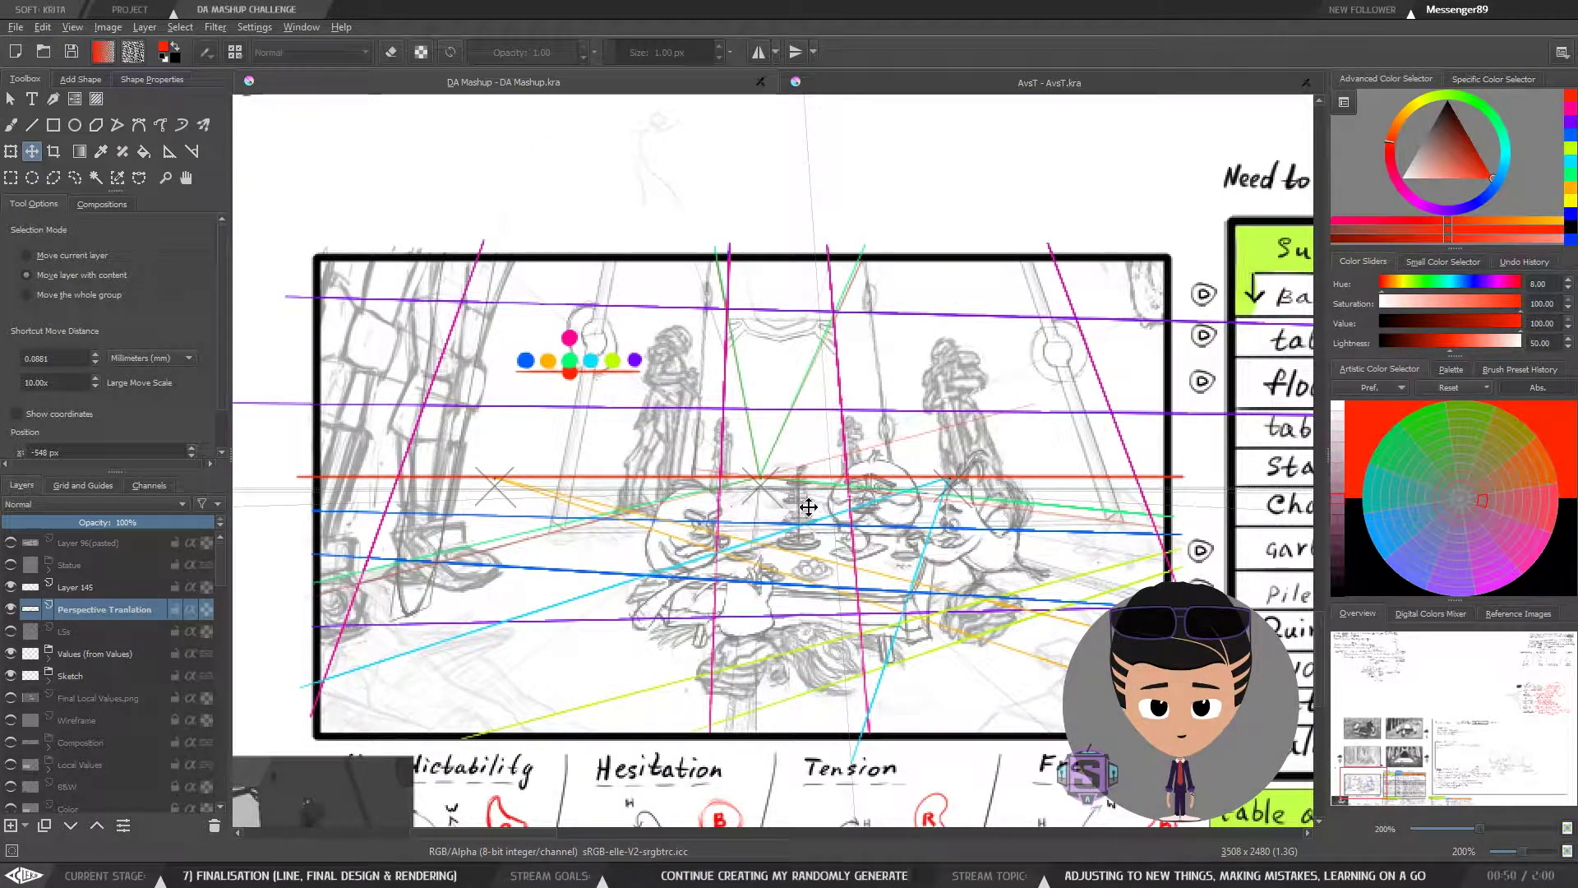
pyautogui.hotkey('ctrl', '+')
pyautogui.hotkey('ctrl', '+')
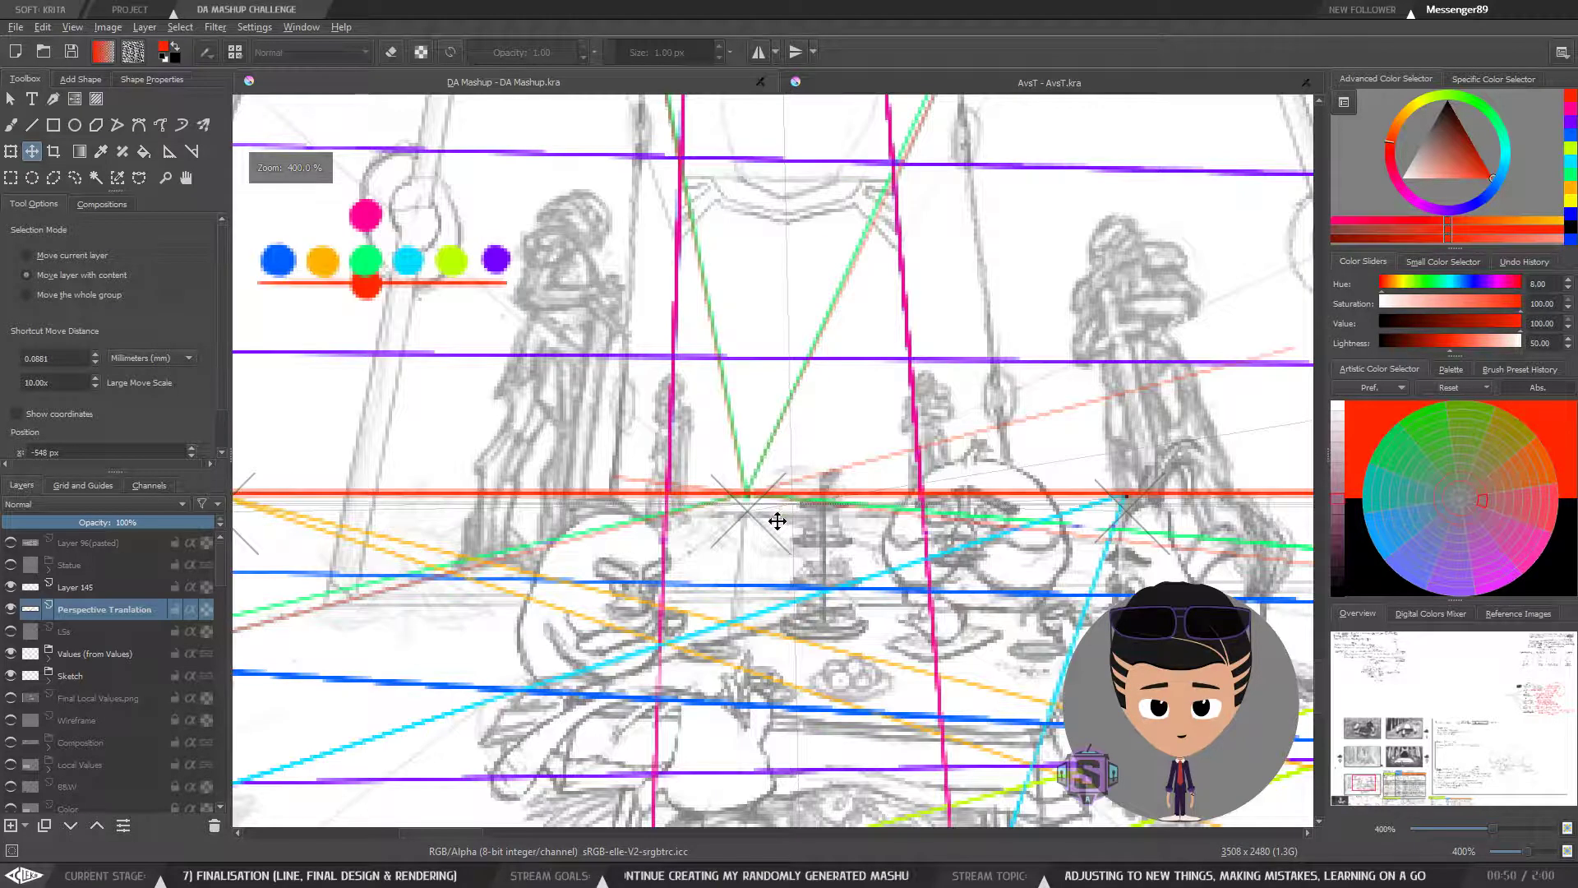
pyautogui.moveTo(744, 575); pyautogui.dragTo(1042, 437)
pyautogui.hotkey('ctrl', '-')
pyautogui.hotkey('ctrl', '-')
pyautogui.press('b')
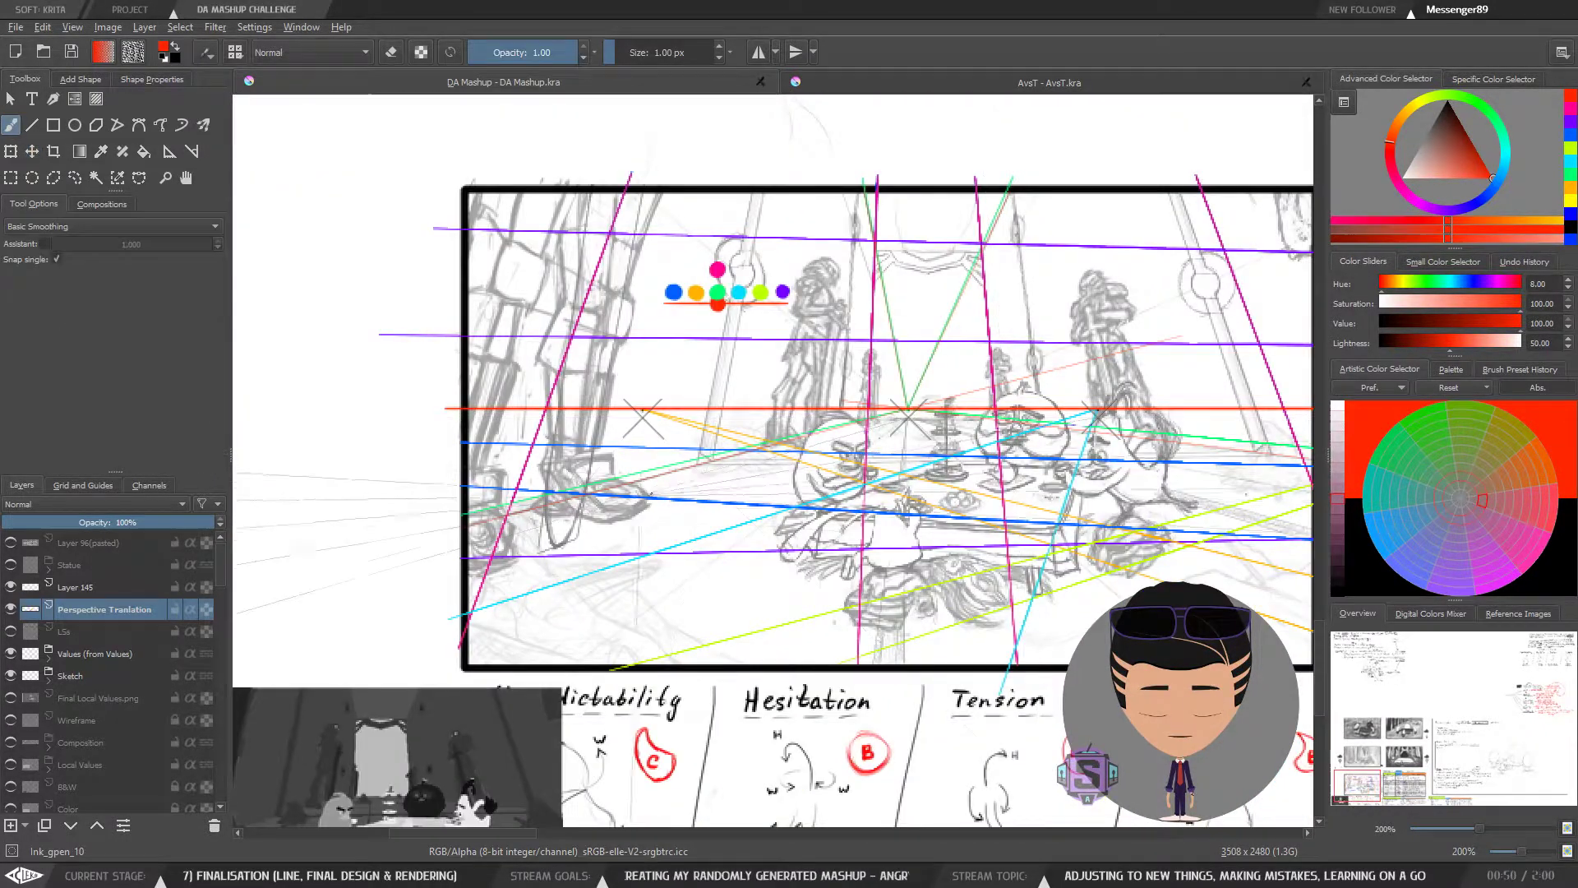
pyautogui.moveTo(797, 504); pyautogui.dragTo(772, 471)
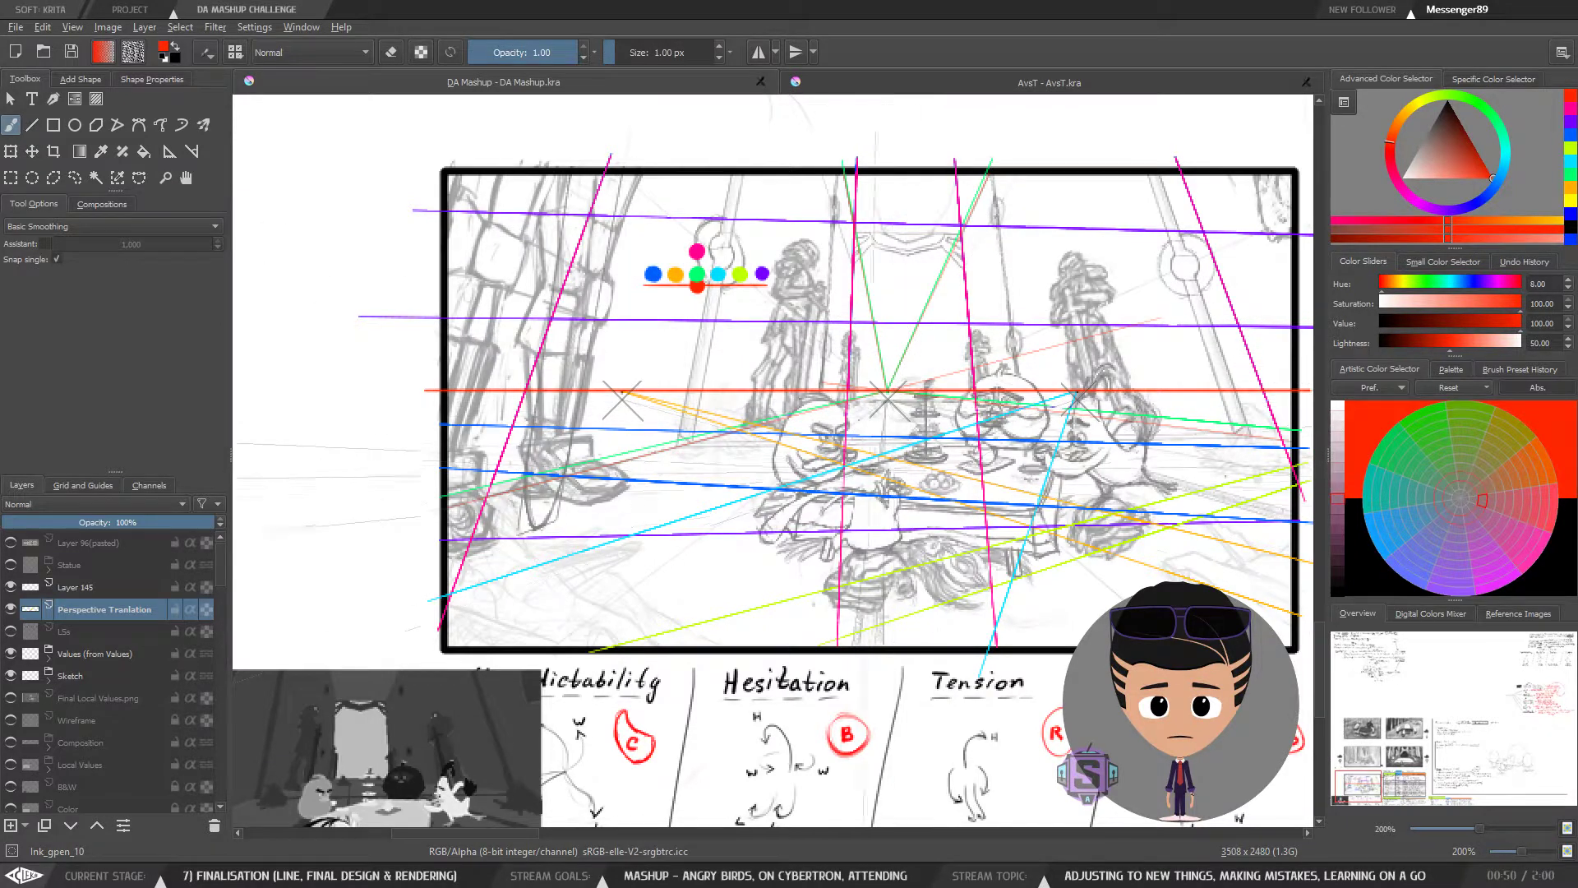
pyautogui.moveTo(914, 454)
pyautogui.mouseDown()
pyautogui.moveTo(819, 508)
pyautogui.moveTo(827, 480)
pyautogui.mouseUp()
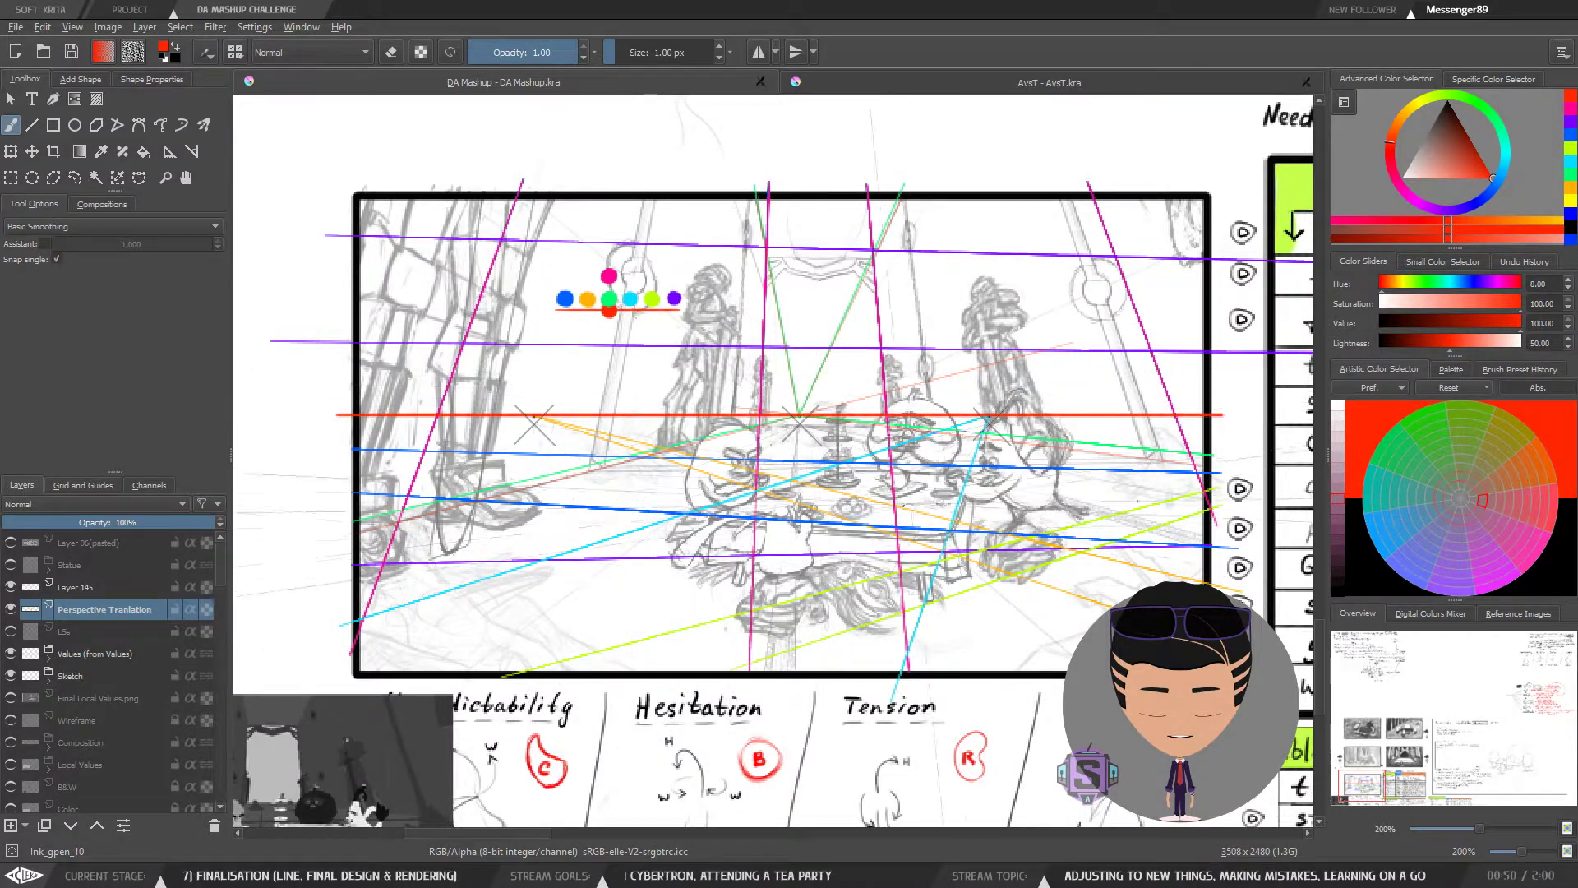
pyautogui.hotkey('ctrl', '+')
pyautogui.hotkey('ctrl', '+')
pyautogui.hotkey('ctrl', '-')
pyautogui.hotkey('ctrl', '-')
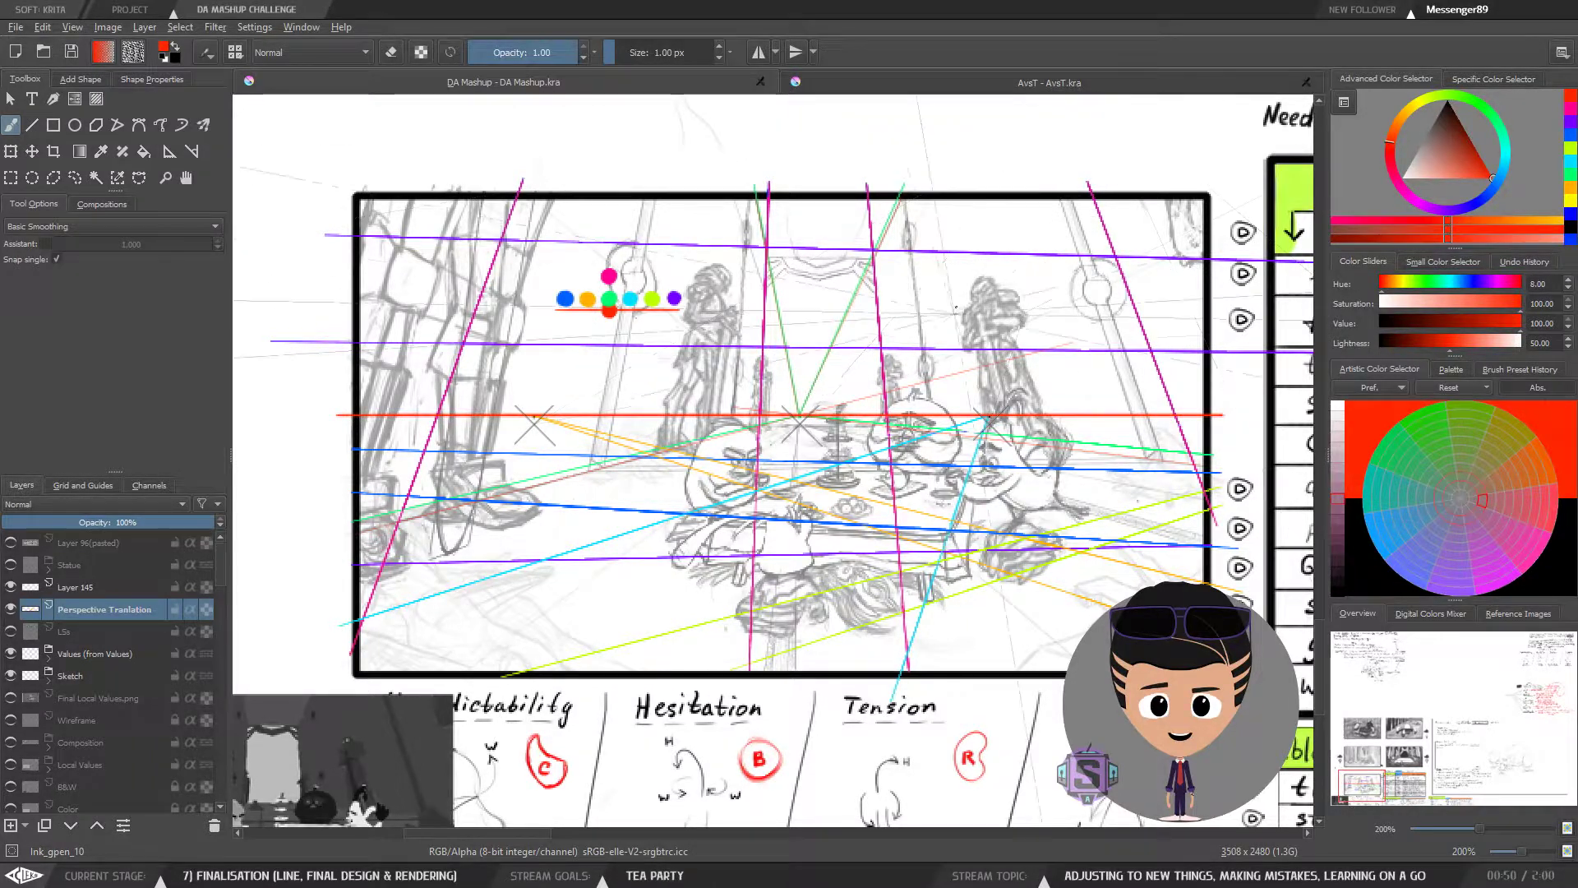
pyautogui.moveTo(834, 464); pyautogui.dragTo(775, 472)
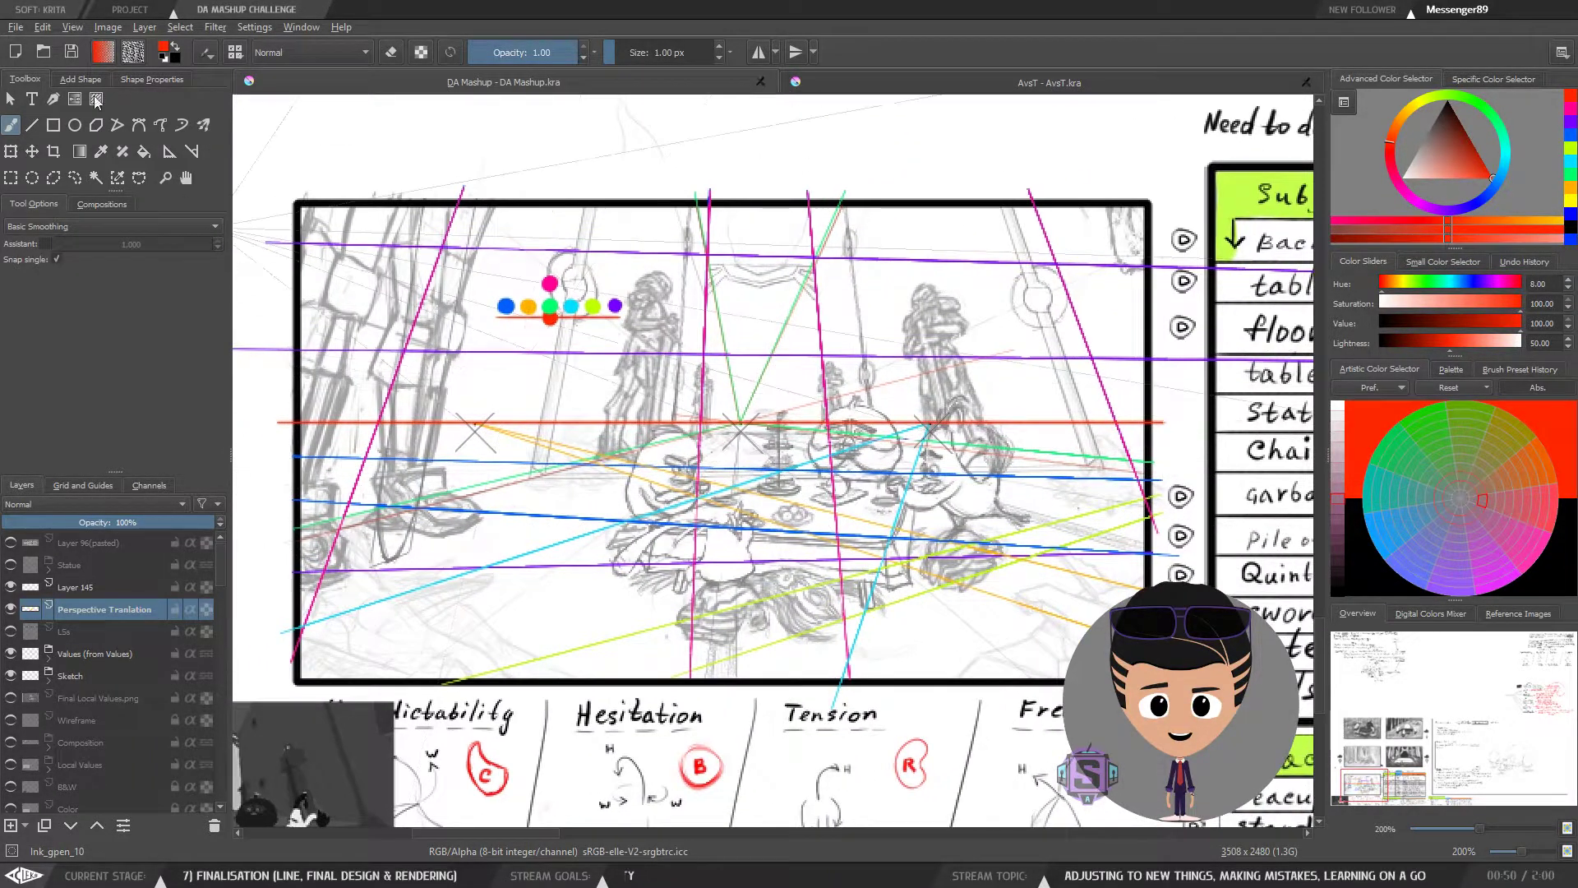
# Step: Save the document and compare the sketch with the Perspective Translation layer hidden and shown
pyautogui.click(70, 52)
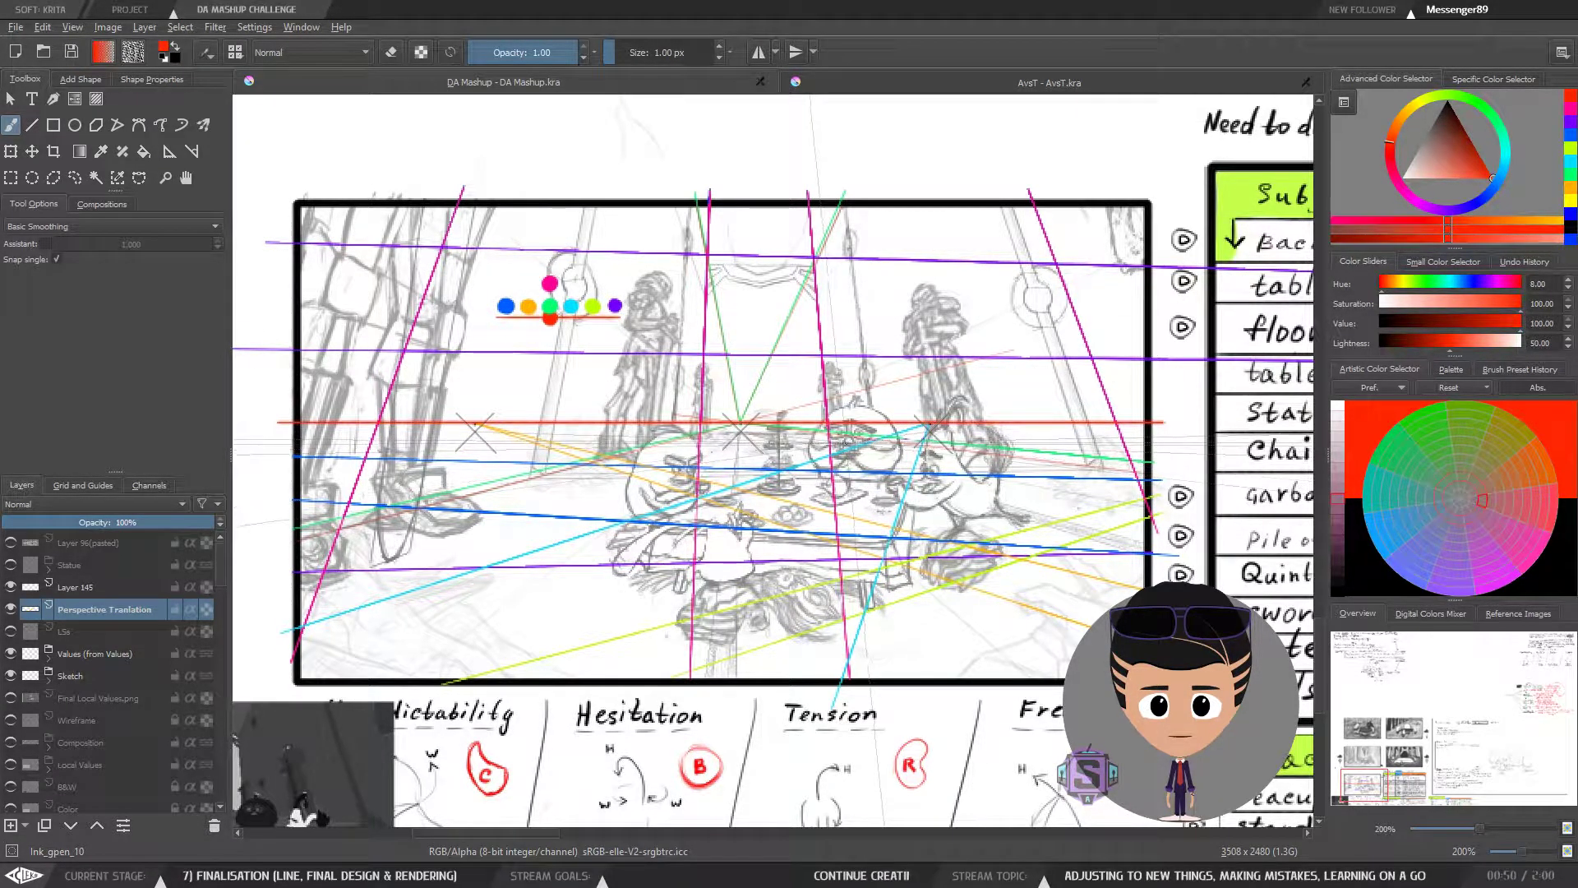
pyautogui.scroll(-1, 827, 453)
pyautogui.scroll(1, 827, 452)
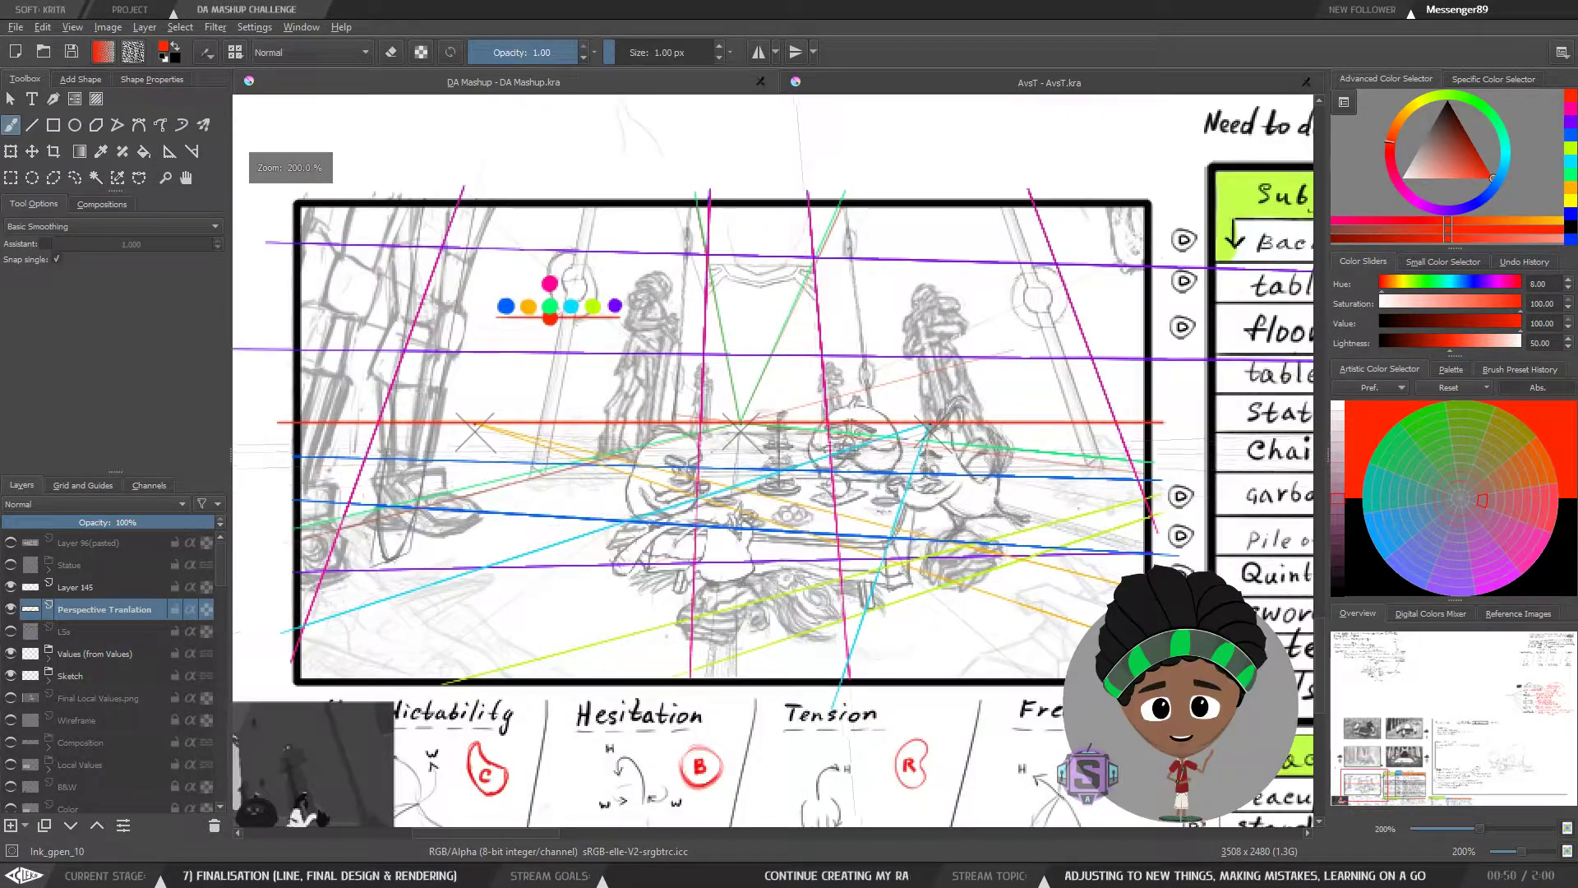
pyautogui.moveTo(826, 453); pyautogui.dragTo(838, 455)
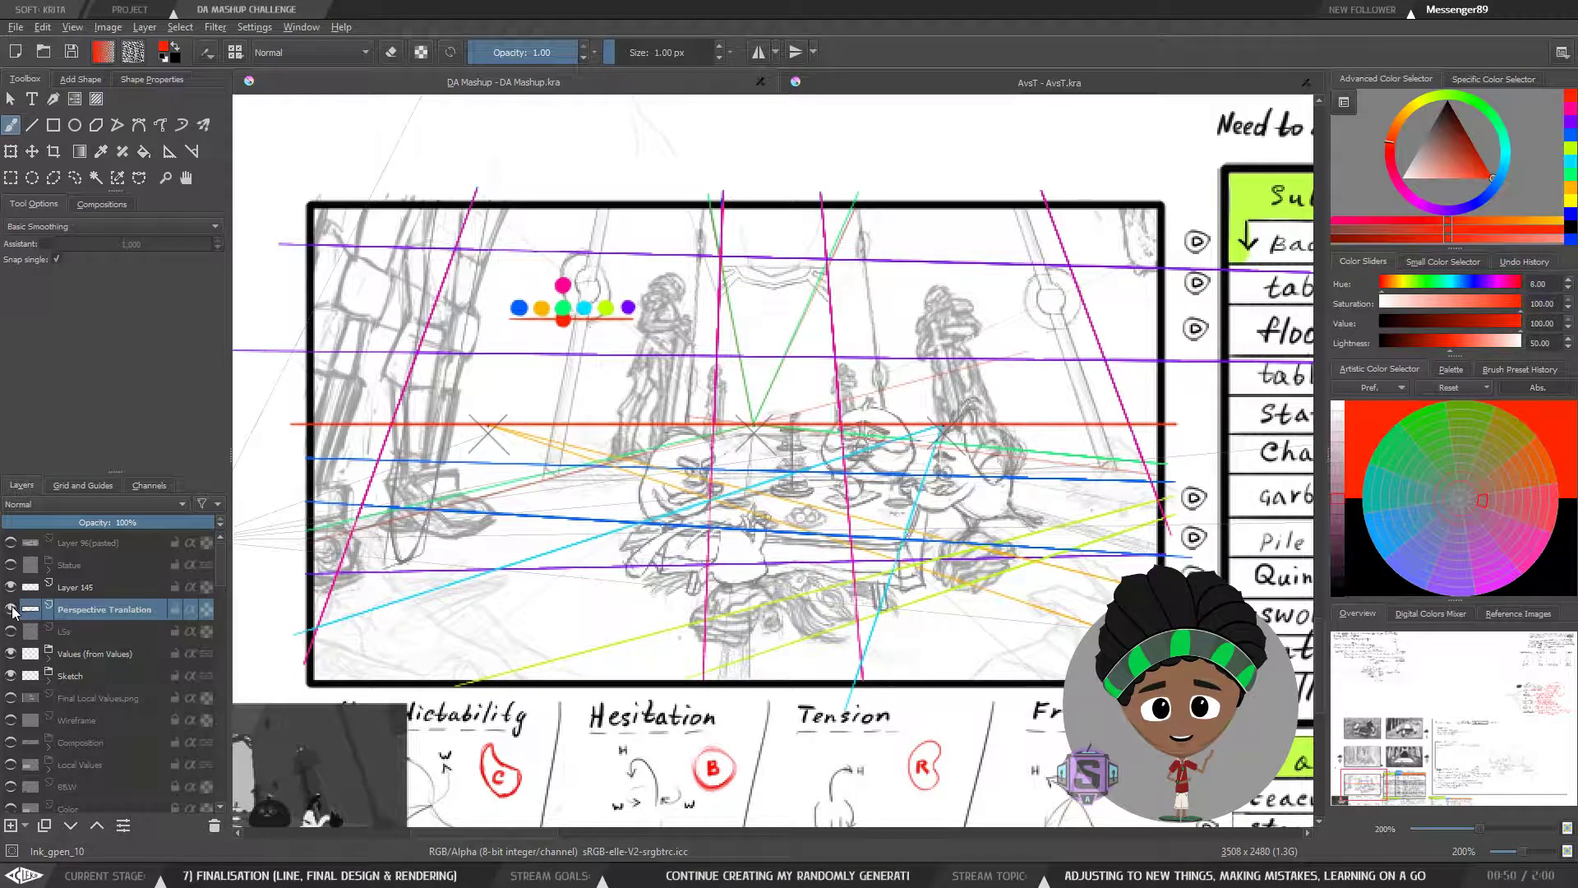
pyautogui.click(11, 610)
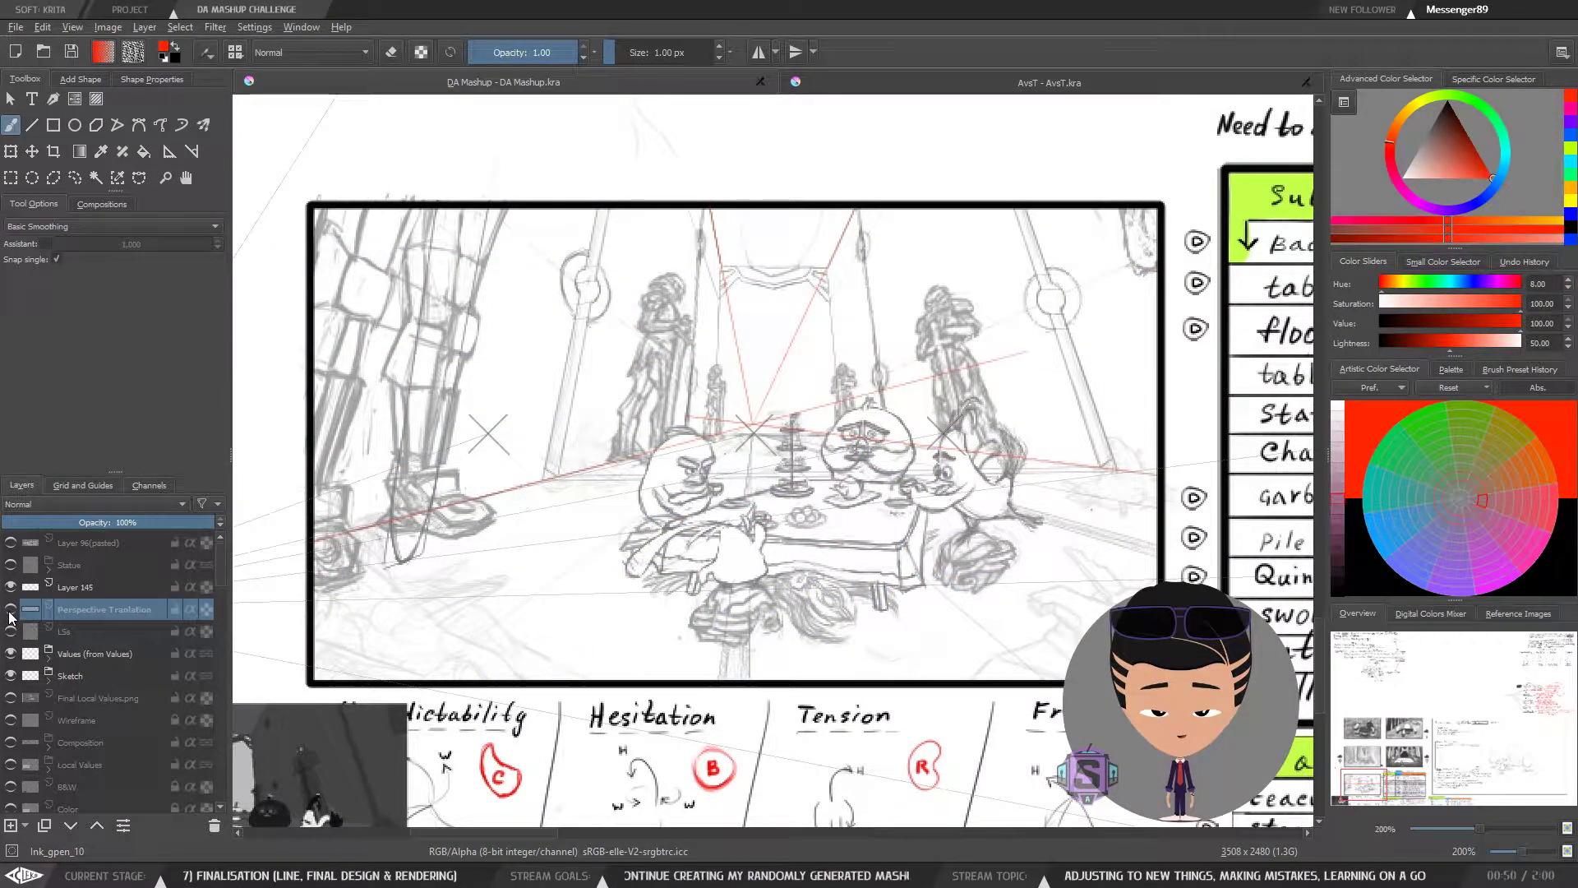
pyautogui.click(11, 610)
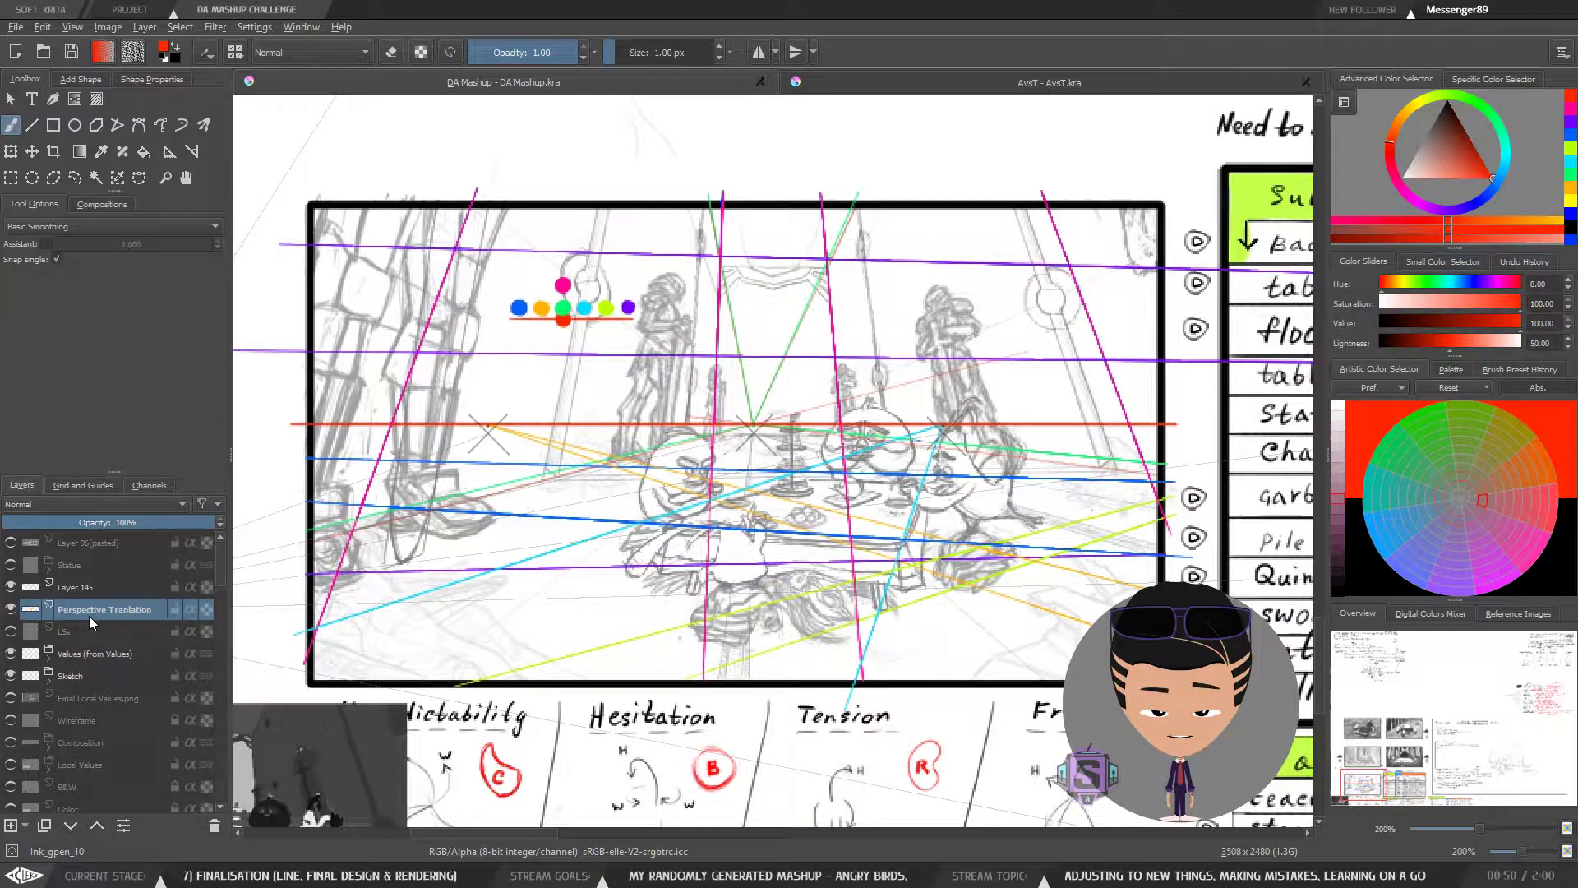
# Step: Switch to the AvsT document and examine its tea-party sketch at 100% from the back wall down to the foreground
pyautogui.click(967, 81)
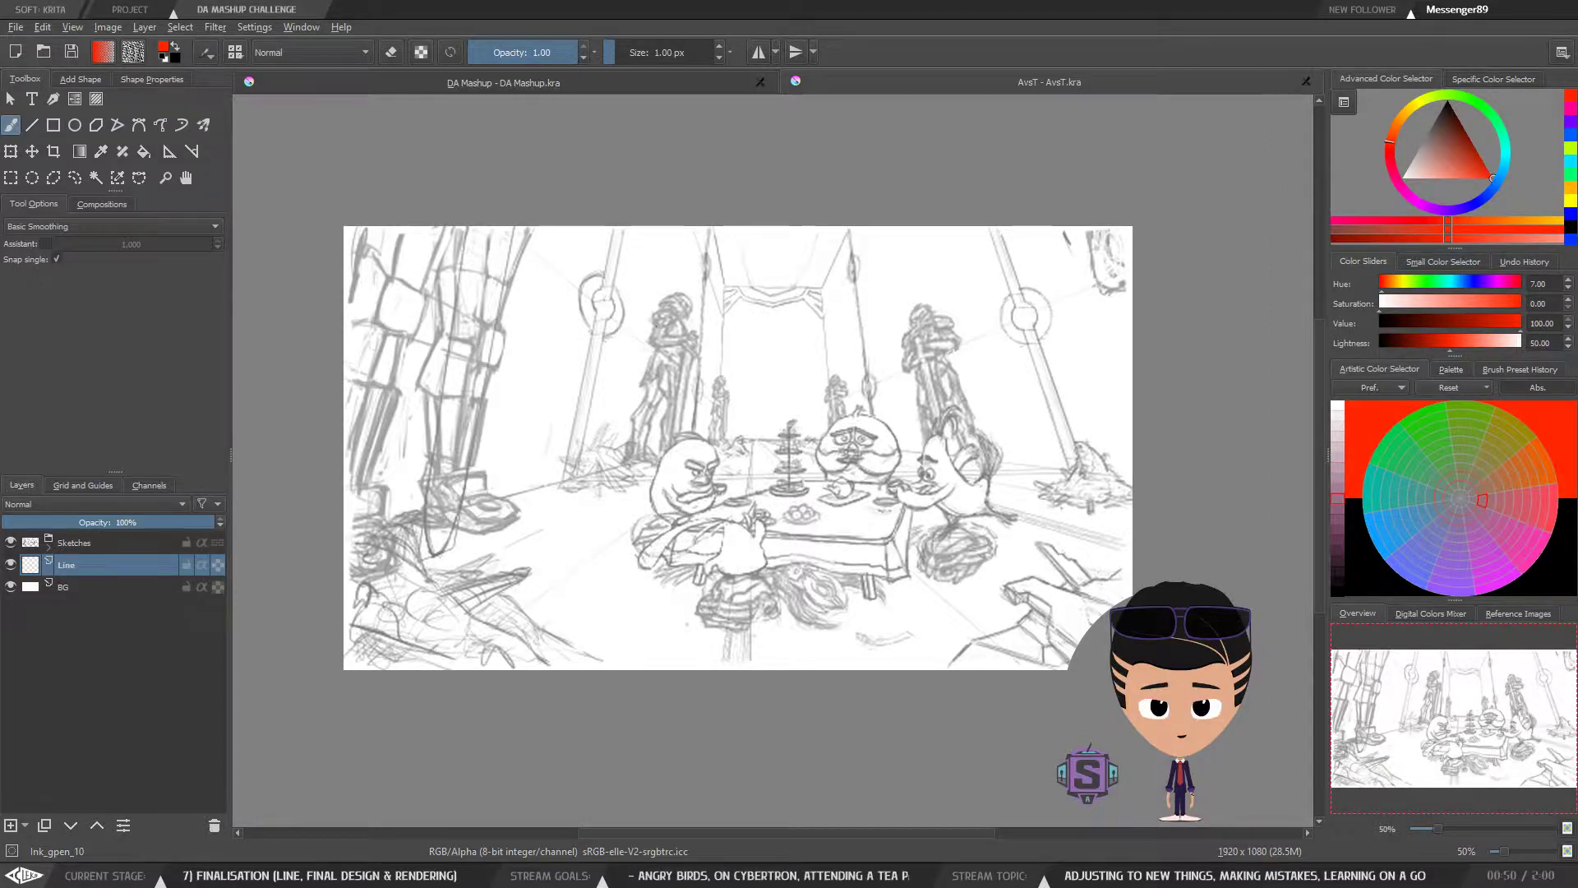
pyautogui.press('1')
pyautogui.moveTo(528, 174); pyautogui.dragTo(703, 350)
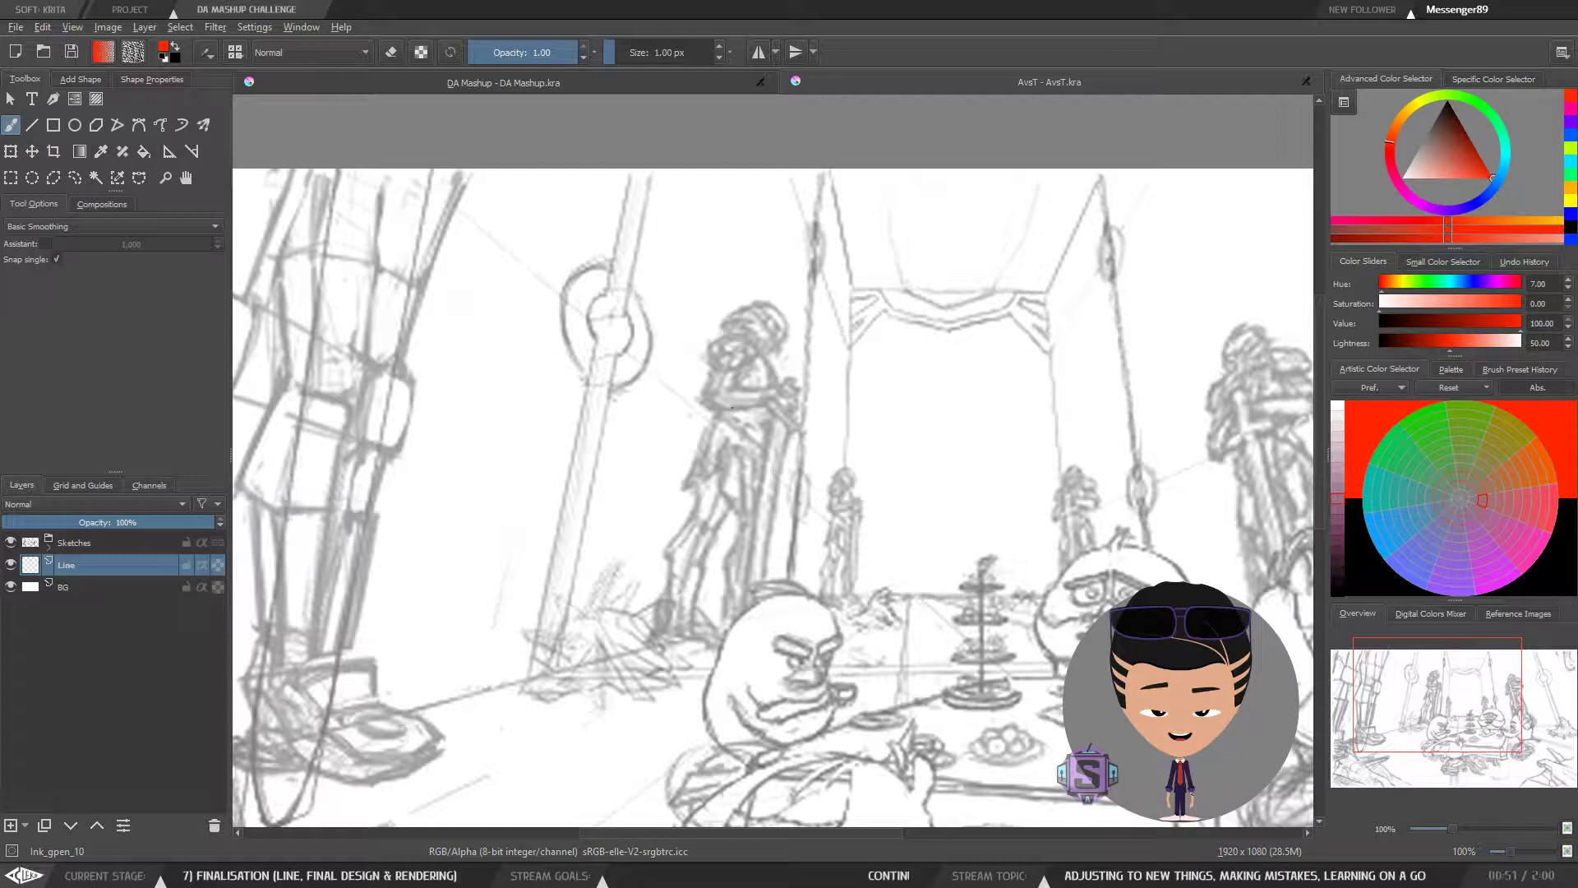
pyautogui.moveTo(923, 545)
pyautogui.mouseDown()
pyautogui.moveTo(817, 546)
pyautogui.moveTo(658, 510)
pyautogui.moveTo(712, 490)
pyautogui.mouseUp()
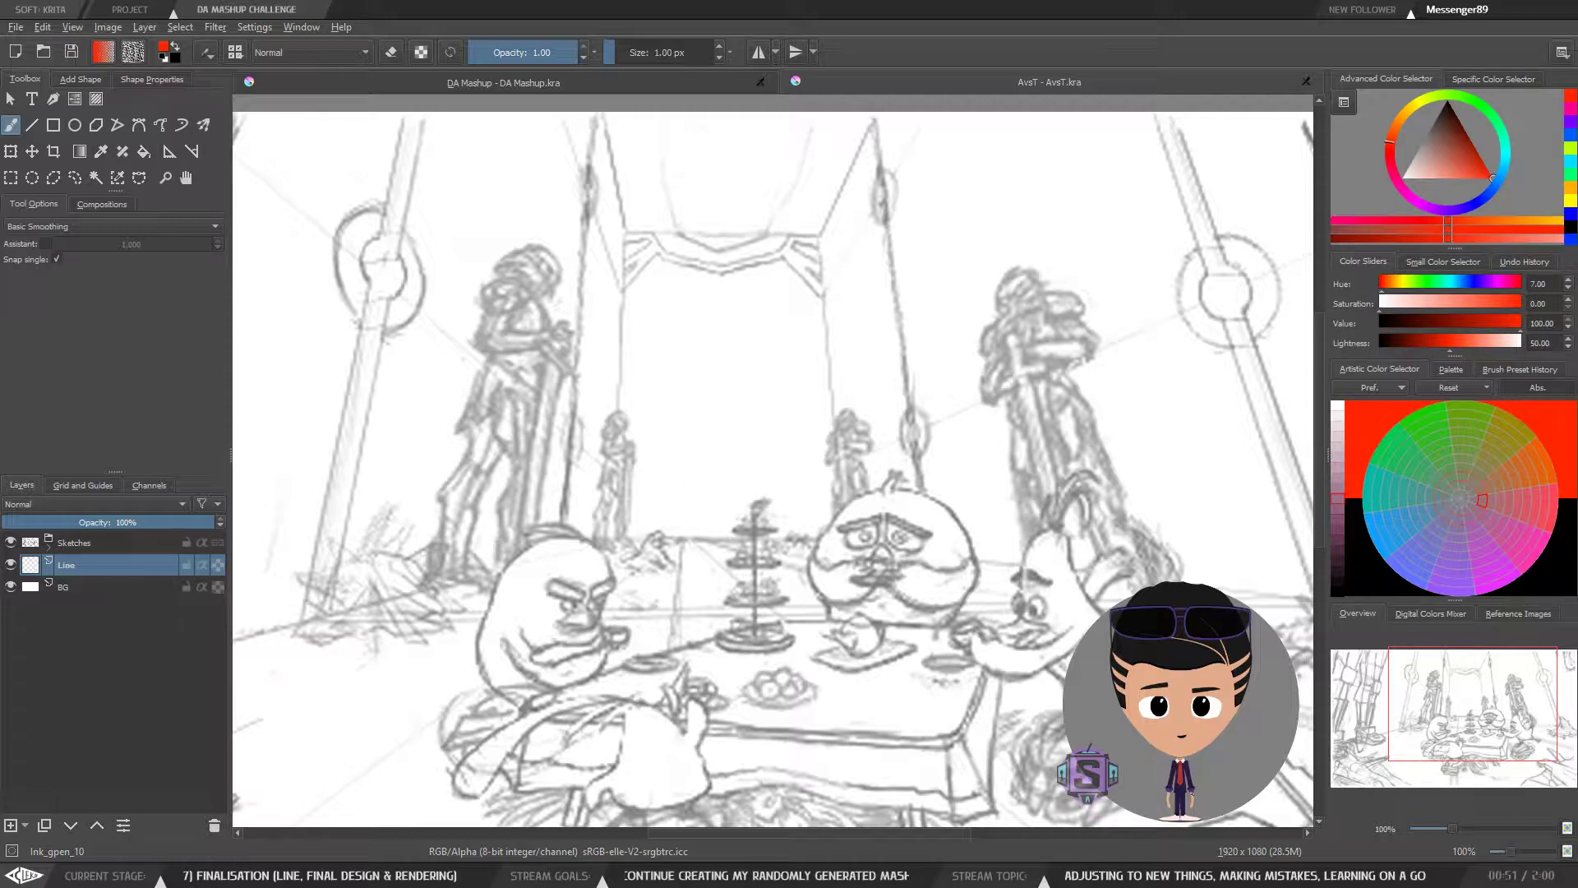
pyautogui.moveTo(752, 716); pyautogui.dragTo(678, 452)
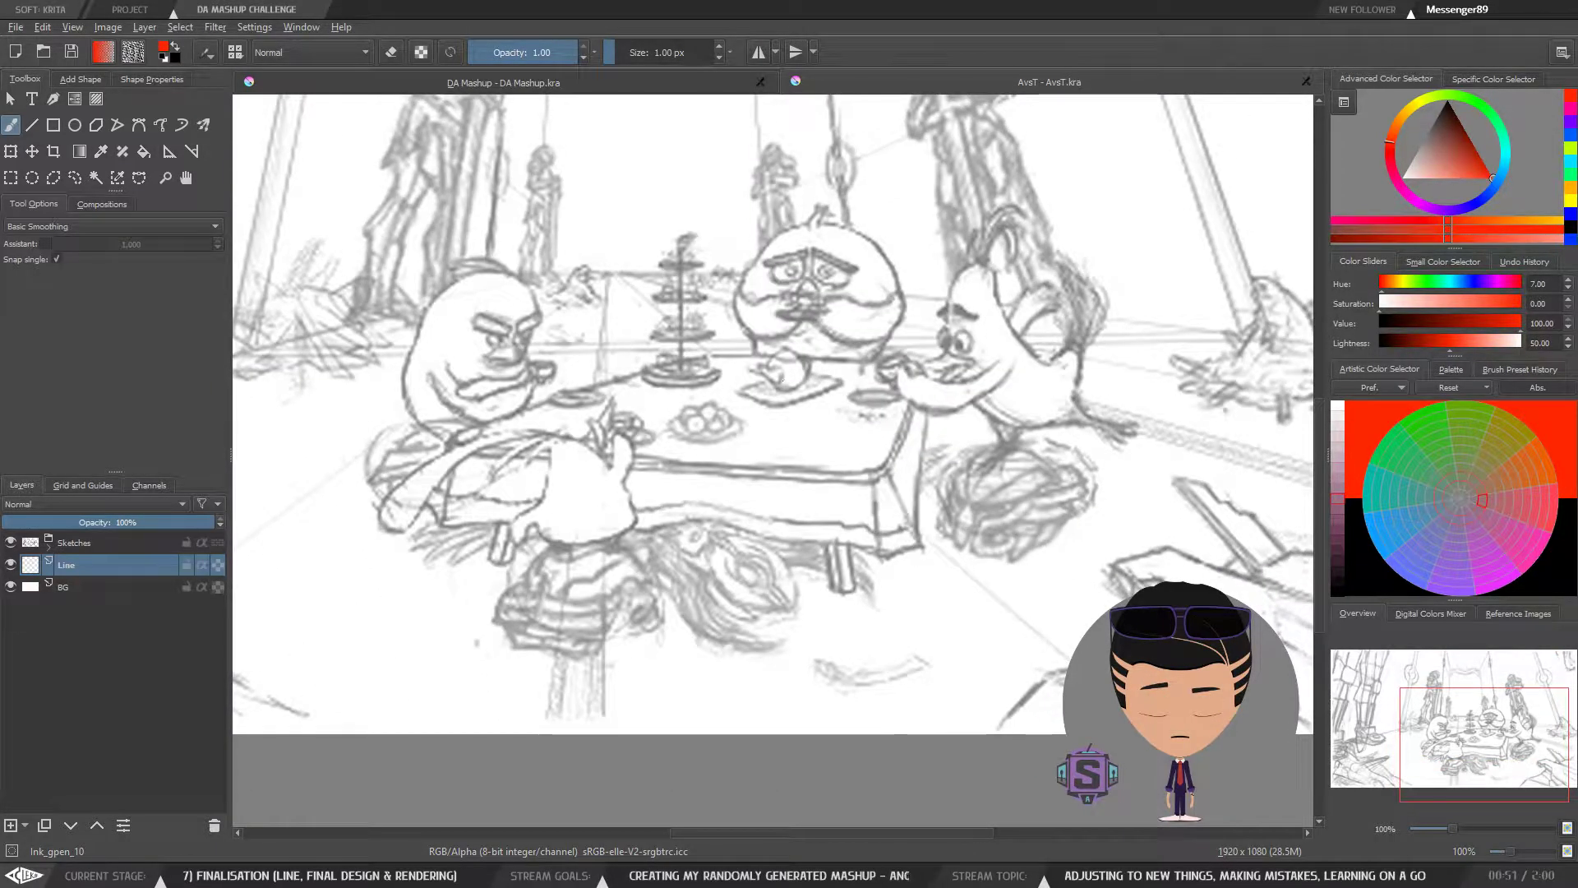
pyautogui.press('-')
pyautogui.press('-')
pyautogui.moveTo(761, 491); pyautogui.dragTo(824, 582)
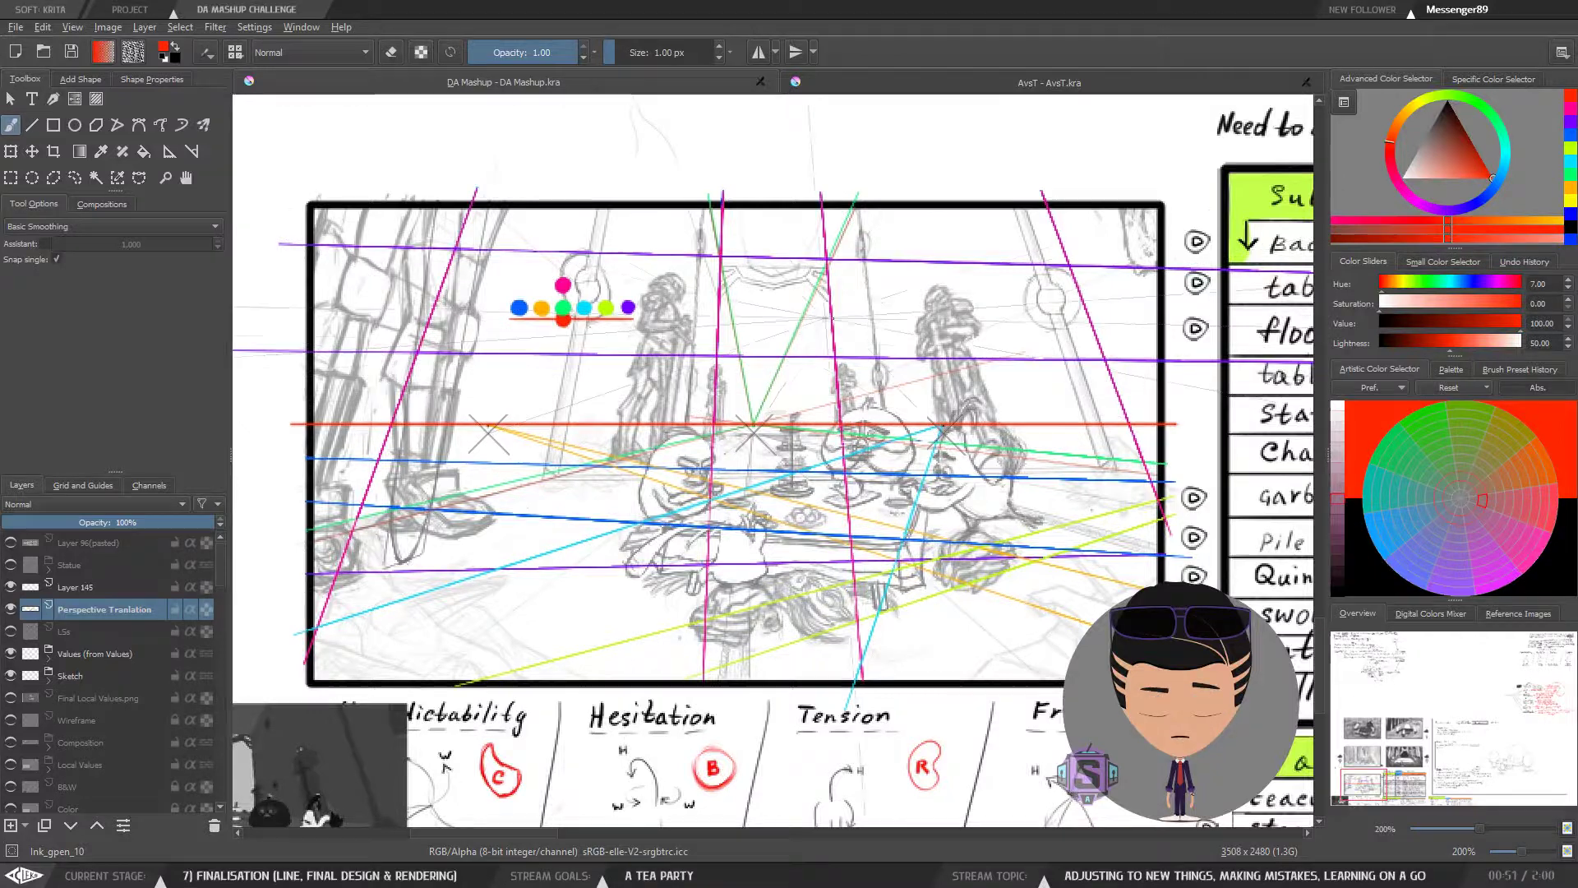
# Step: In the DA Mashup document, select and delete the guide ends extending past the frame's right and left edges, and clear the selection
pyautogui.press('+')
pyautogui.press('+')
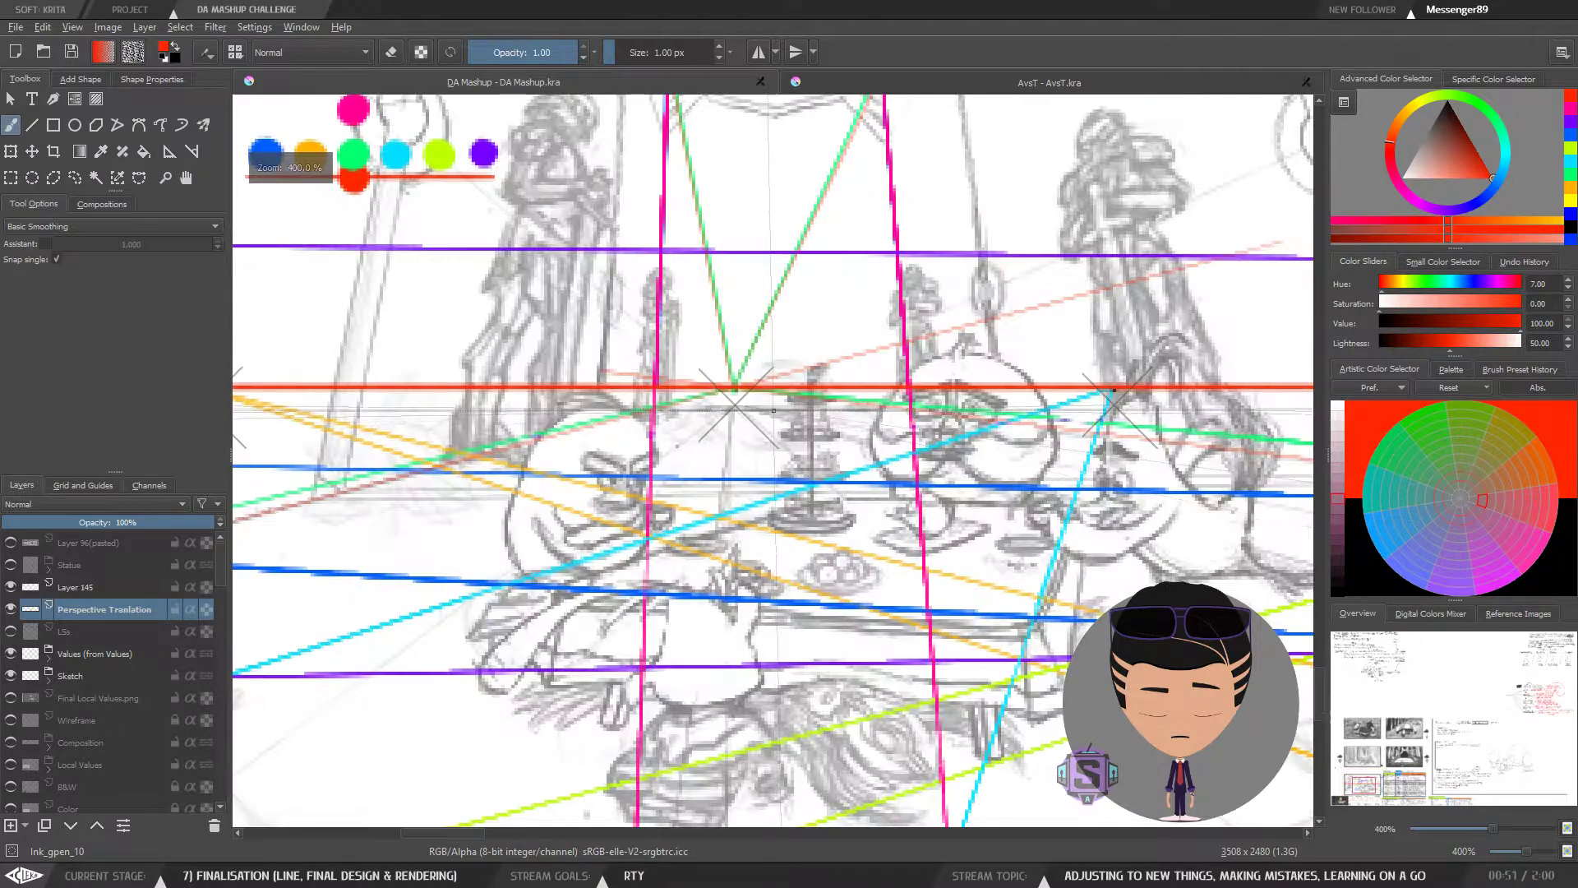
pyautogui.press('-')
pyautogui.press('-')
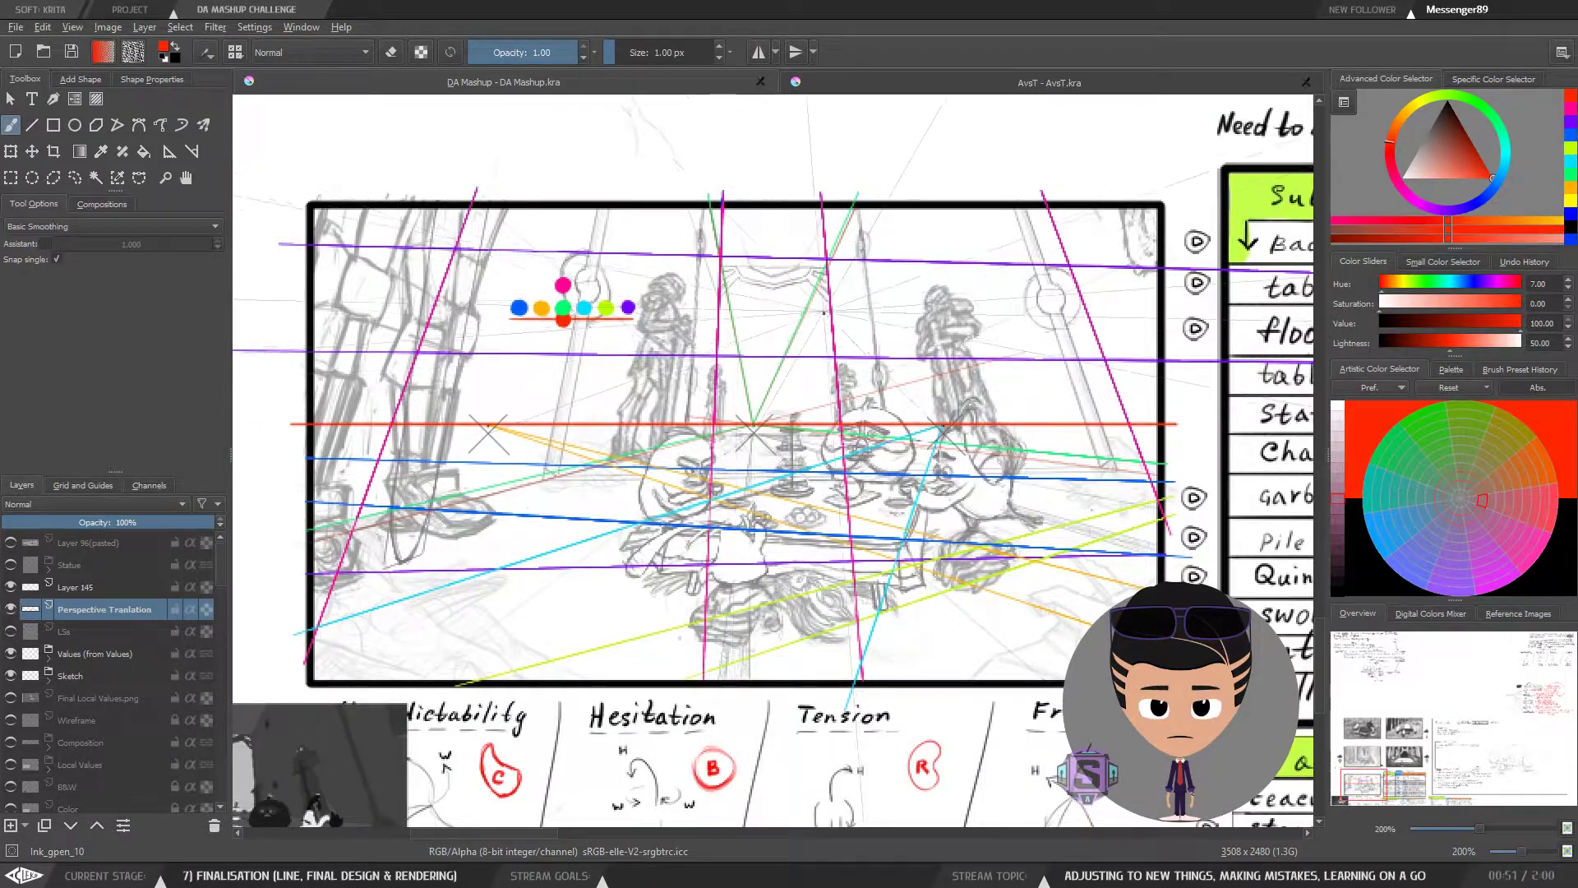
pyautogui.hotkey('ctrl', 'r')
pyautogui.moveTo(293, 147)
pyautogui.mouseDown()
pyautogui.moveTo(460, 195)
pyautogui.moveTo(1185, 203)
pyautogui.moveTo(1198, 641)
pyautogui.moveTo(1230, 705)
pyautogui.mouseUp()
pyautogui.press('Delete')
pyautogui.moveTo(707, 473); pyautogui.dragTo(823, 461)
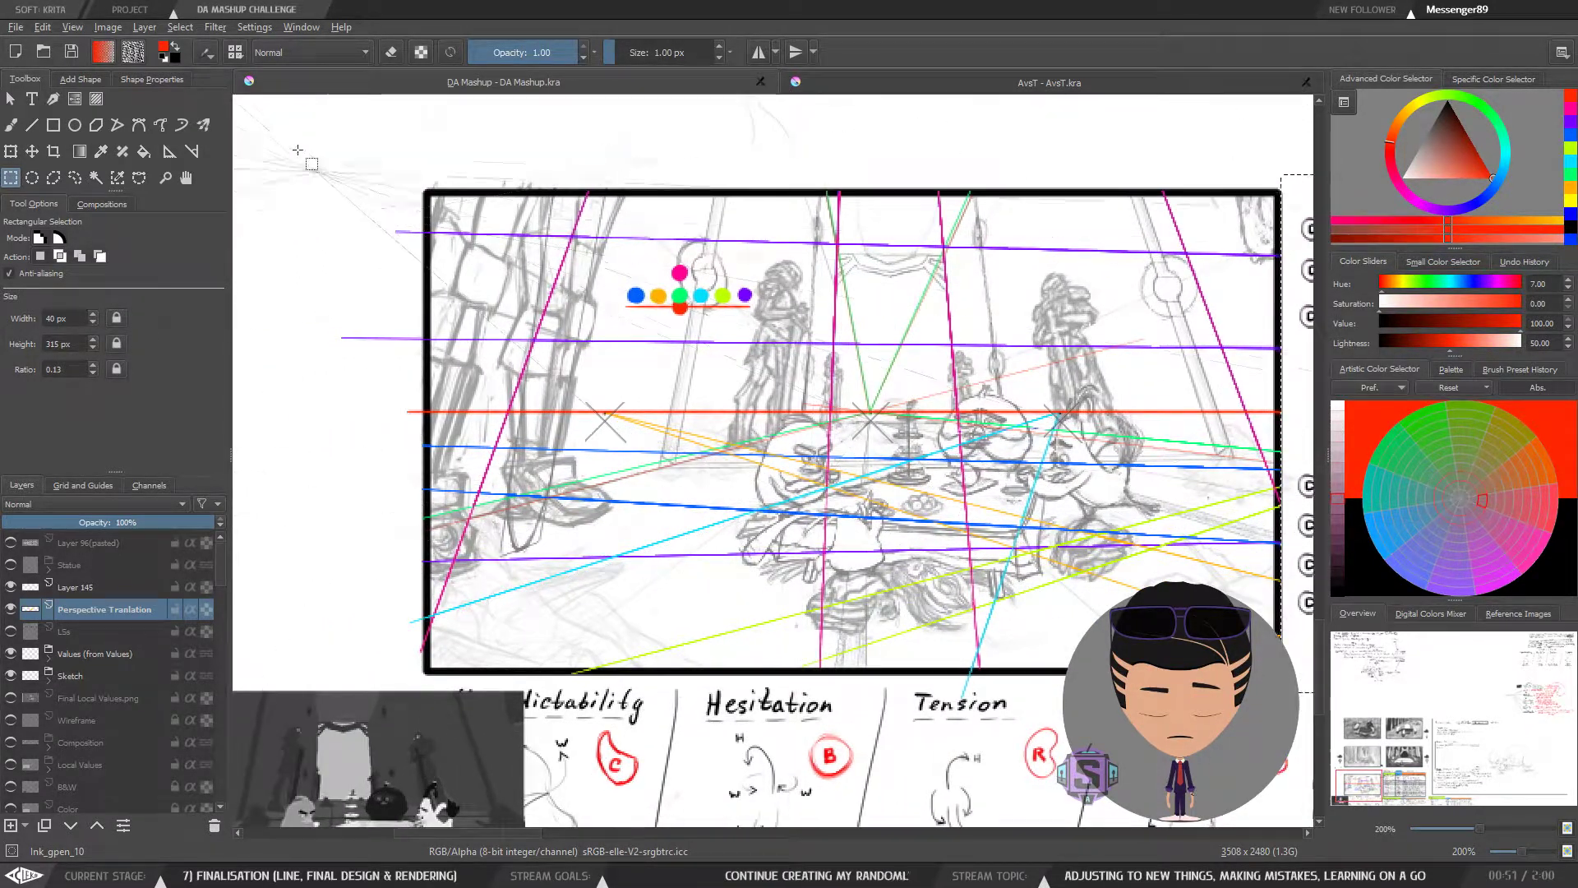
pyautogui.moveTo(298, 151); pyautogui.dragTo(426, 710)
pyautogui.press('Delete')
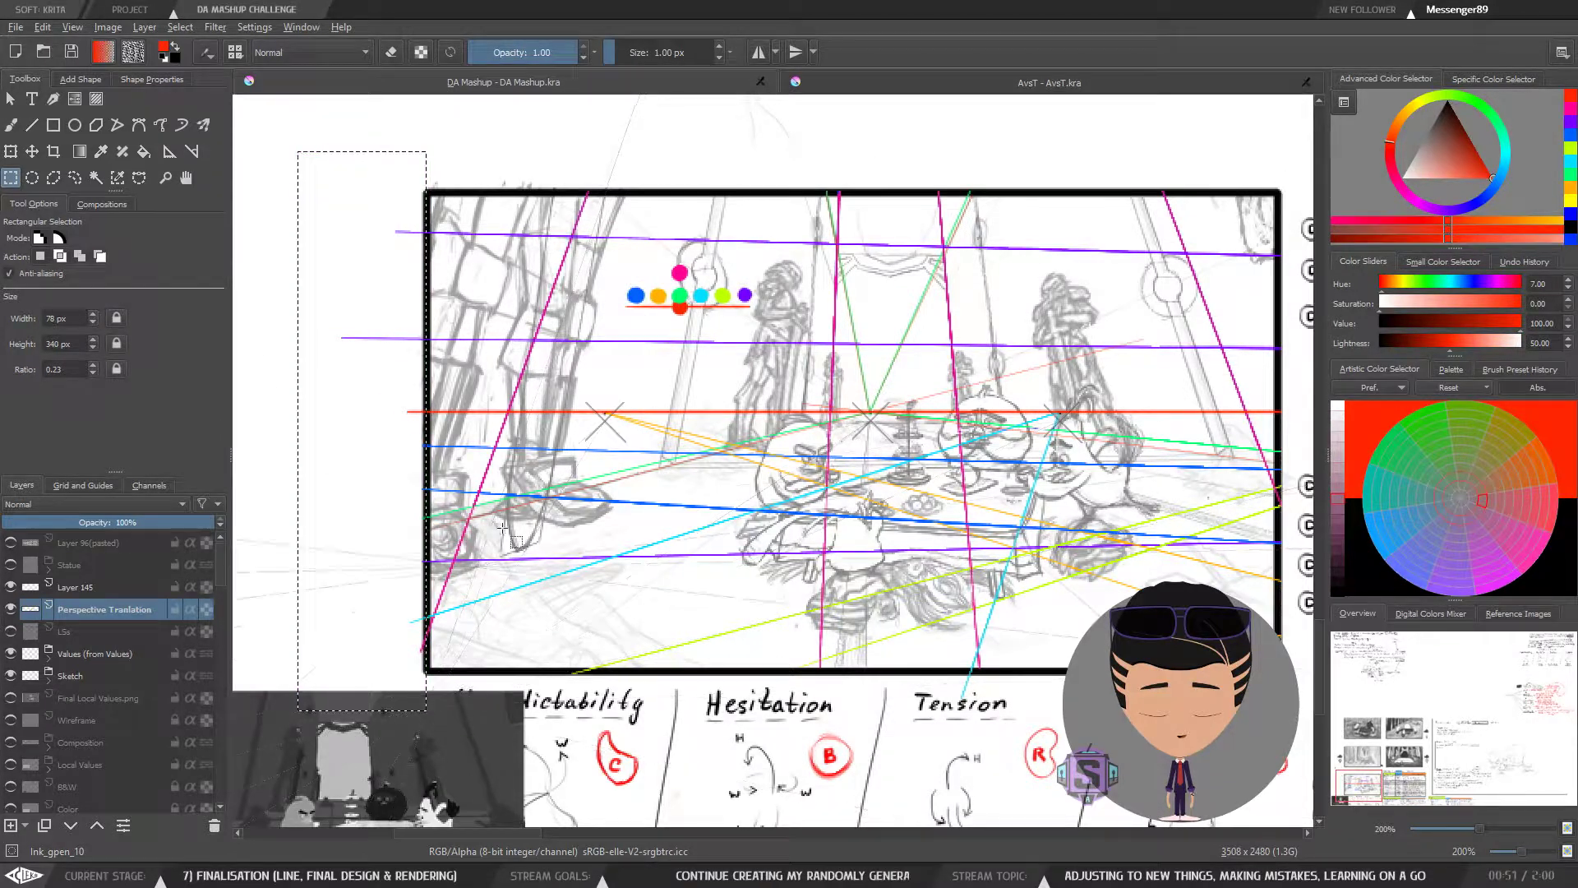
pyautogui.hotkey('ctrl', 'shift', 'a')
pyautogui.press('b')
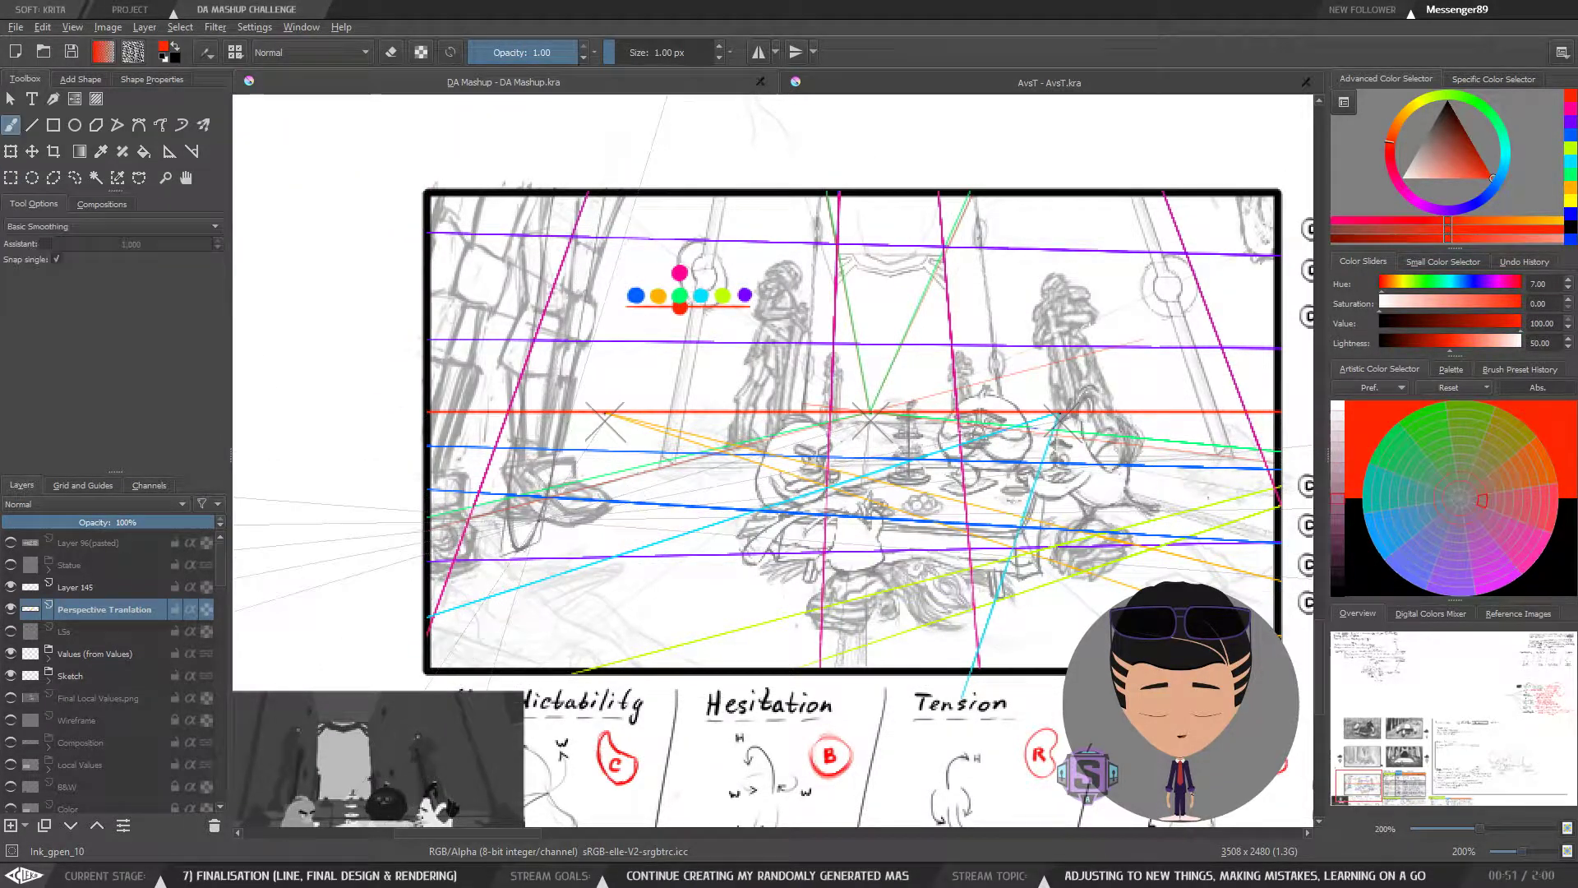
# Step: Check the trimmed guides against the sketch around the vanishing point and save the document
pyautogui.moveTo(600, 576); pyautogui.dragTo(568, 576)
pyautogui.hotkey('ctrl', '+')
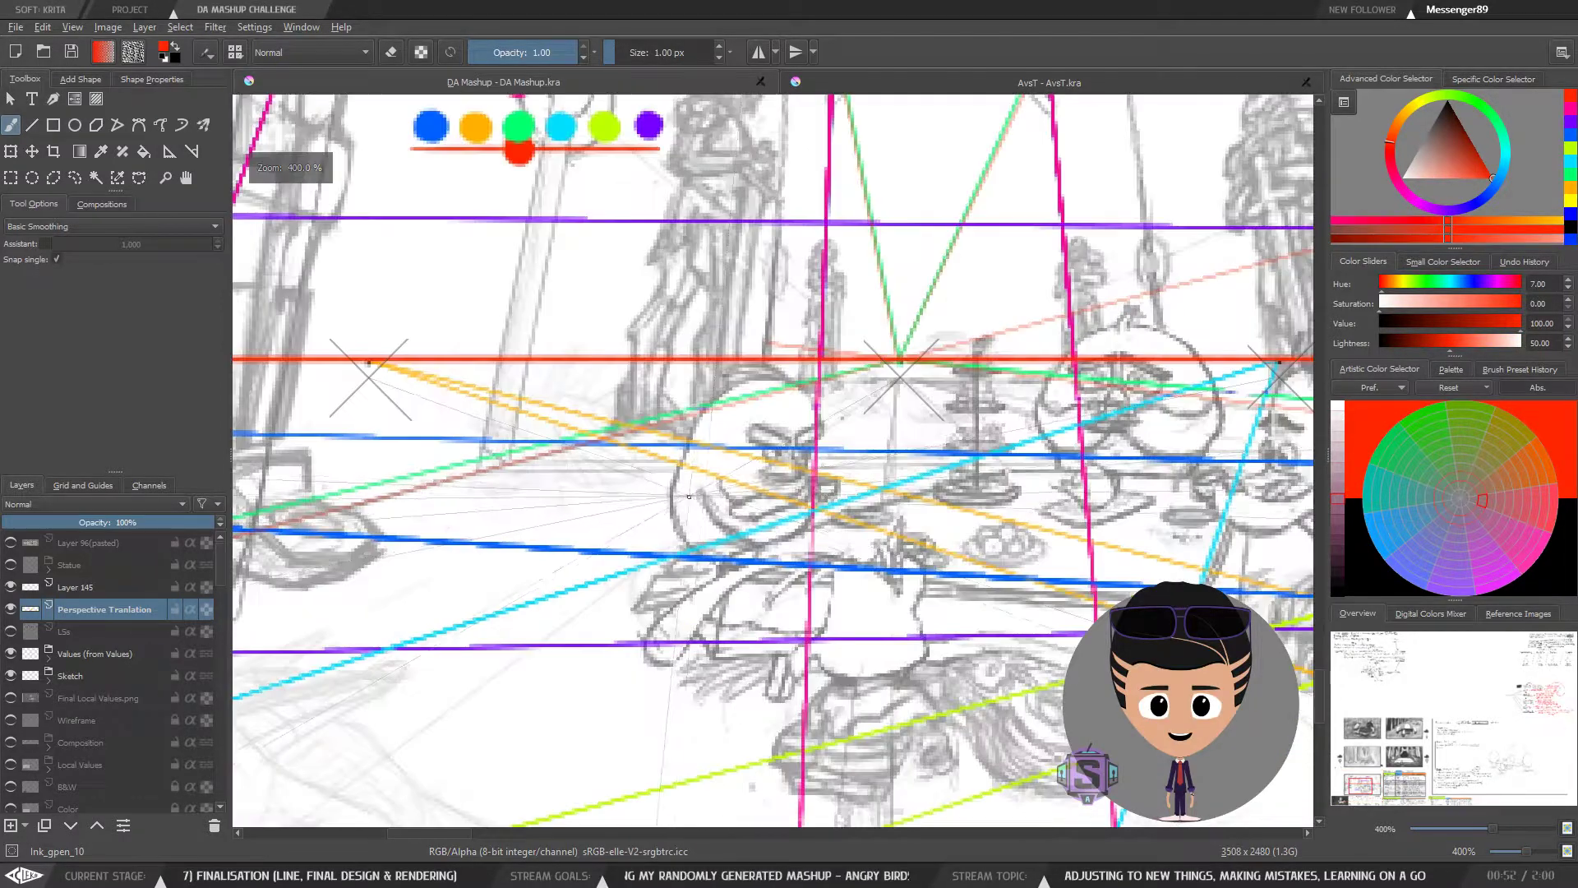
pyautogui.hotkey('ctrl', '-')
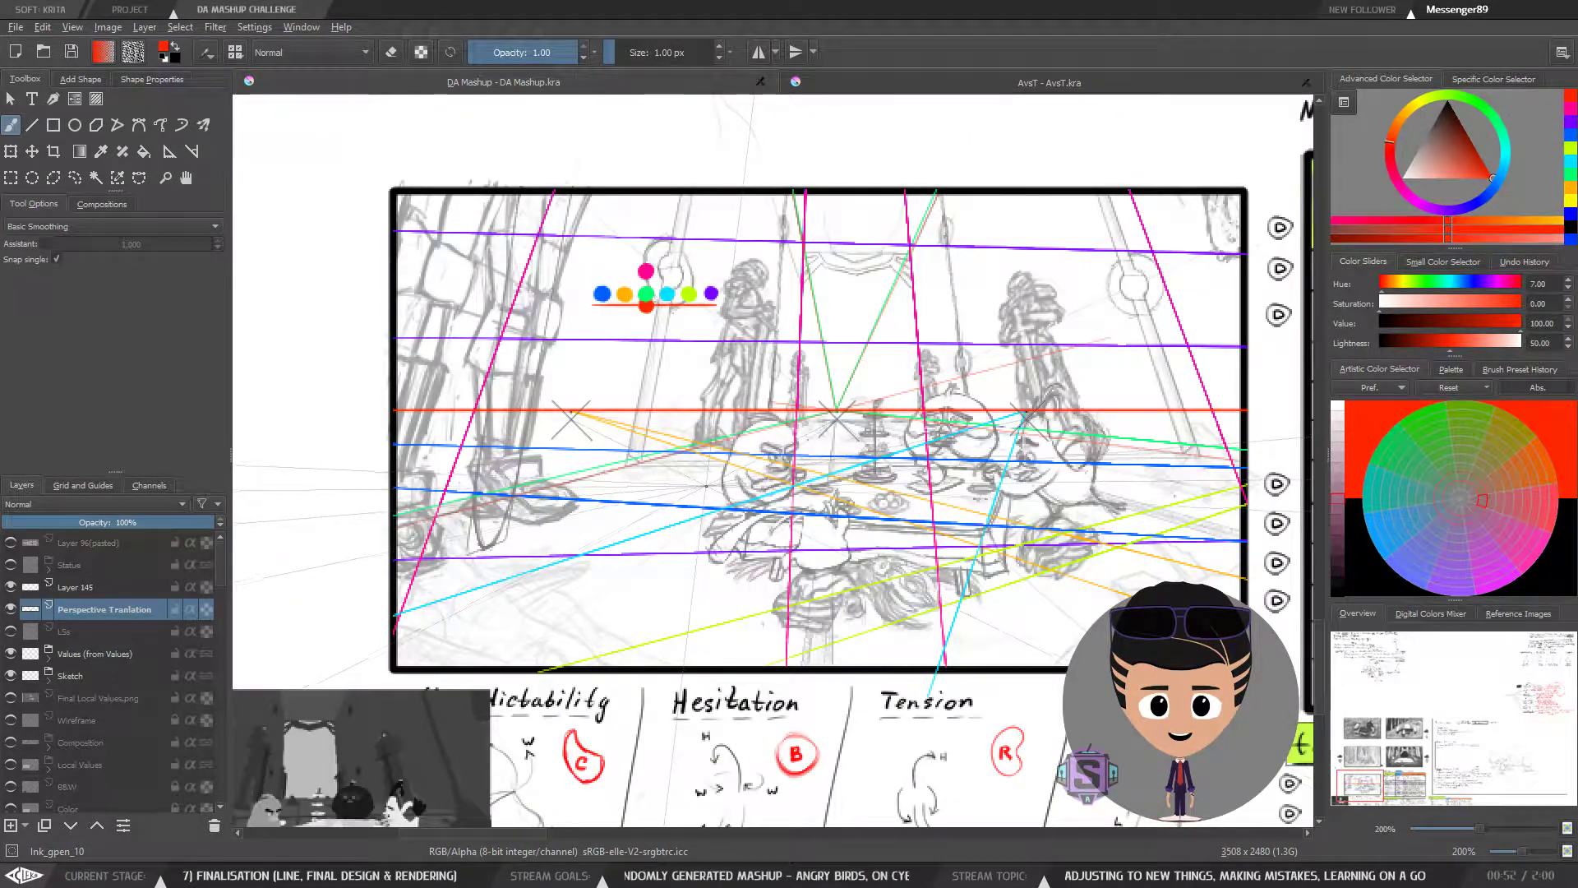
pyautogui.moveTo(742, 492); pyautogui.dragTo(714, 523)
pyautogui.hotkey('ctrl', '+')
pyautogui.hotkey('ctrl', '+')
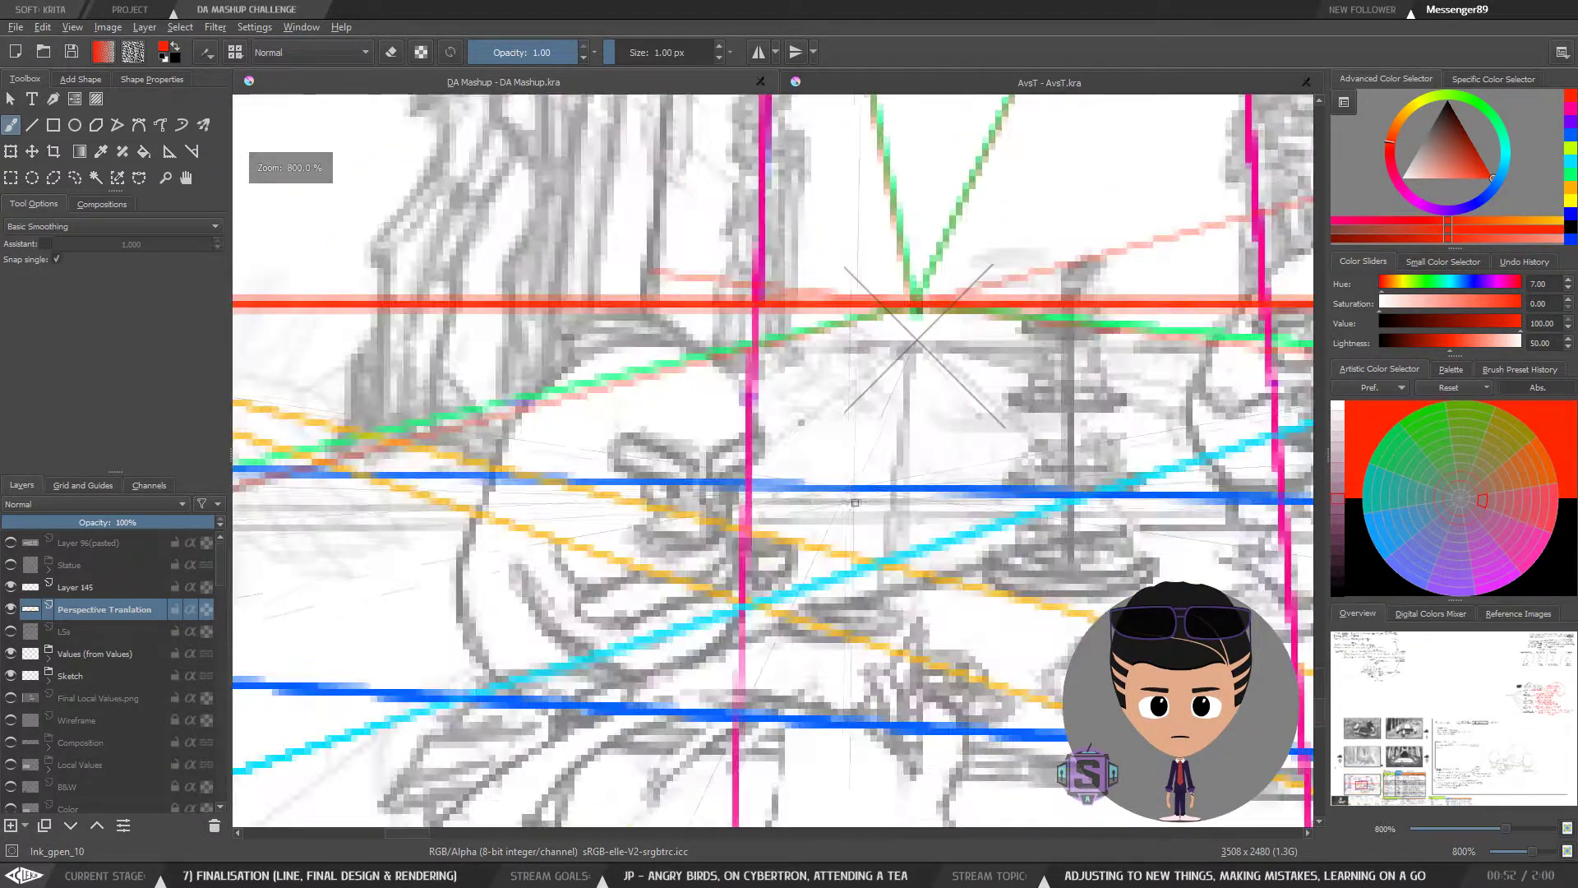
pyautogui.hotkey('ctrl', '-')
pyautogui.hotkey('ctrl', '-')
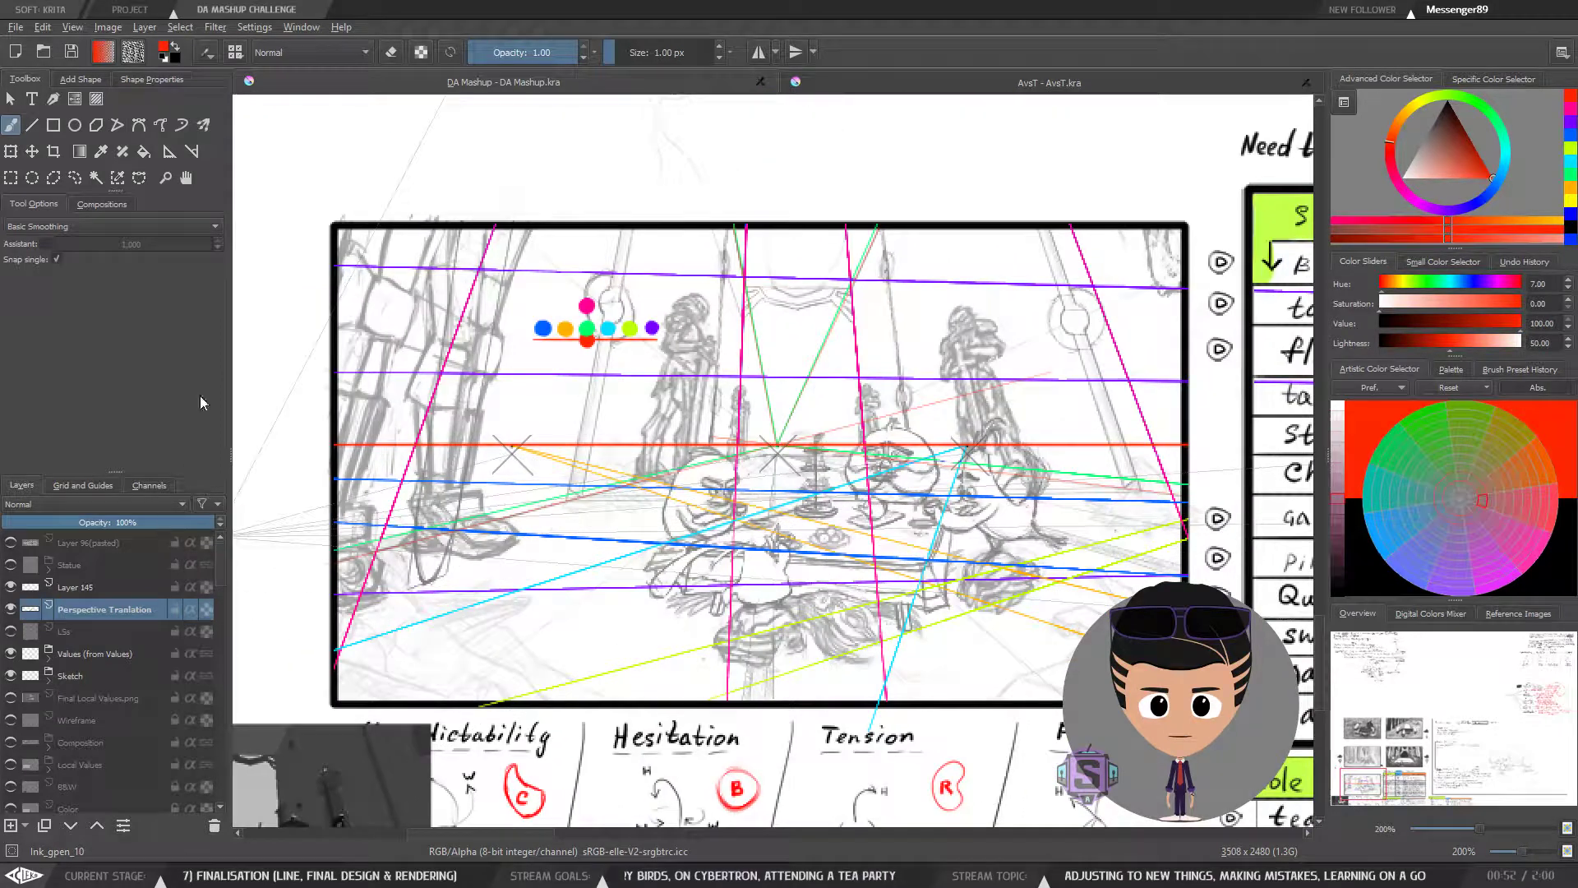
pyautogui.click(71, 53)
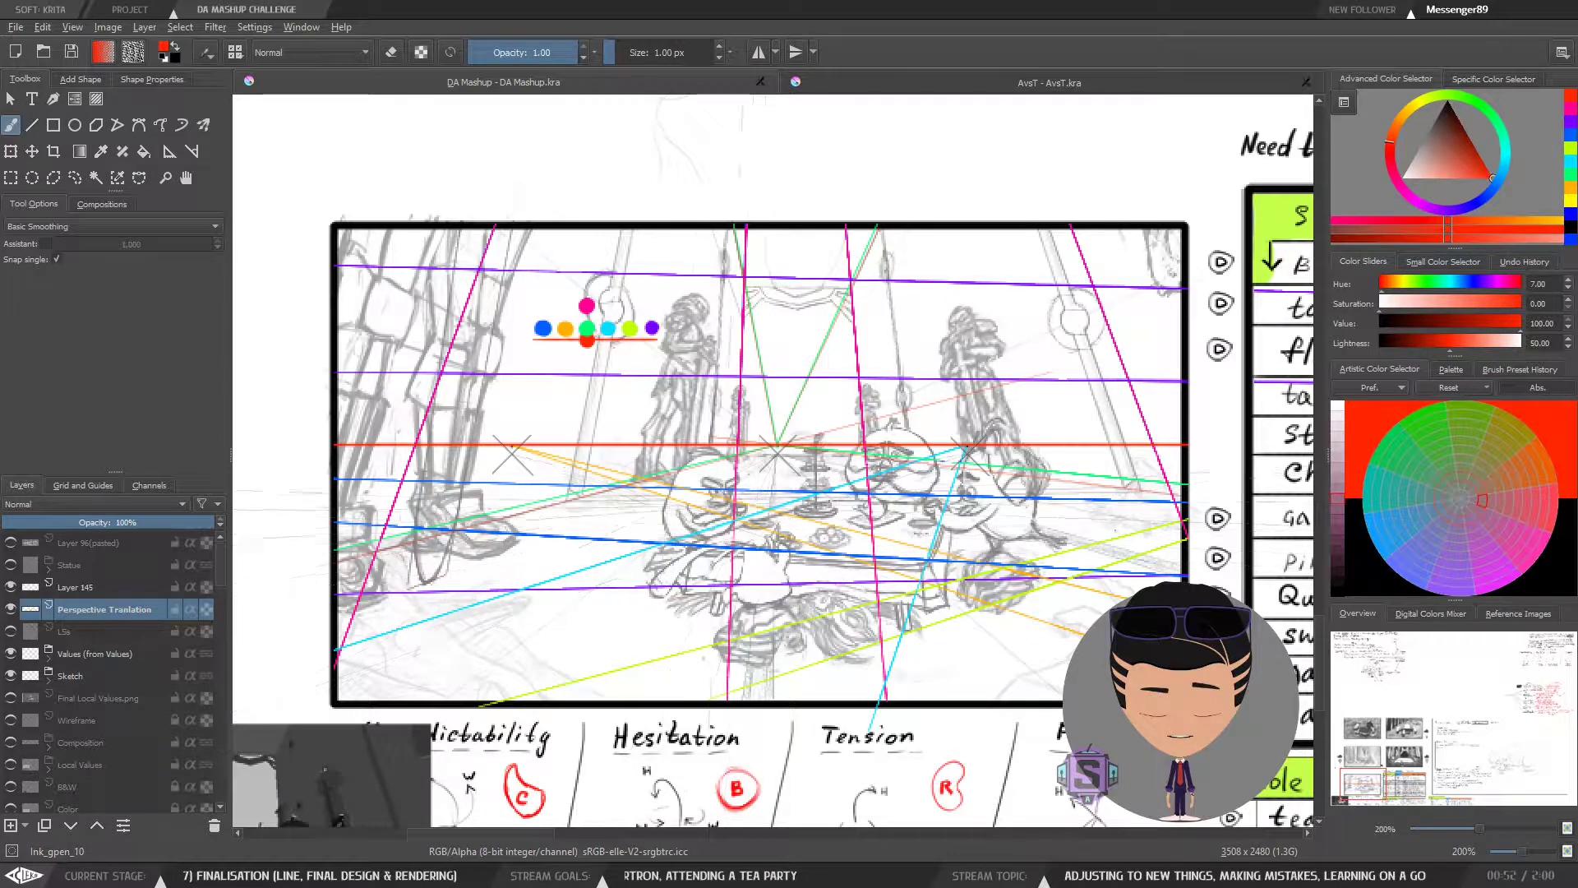
# Step: Toggle the Perspective Translation layer to compare it with the sketch, and hide Layer 145 with the traced red lines
pyautogui.click(11, 610)
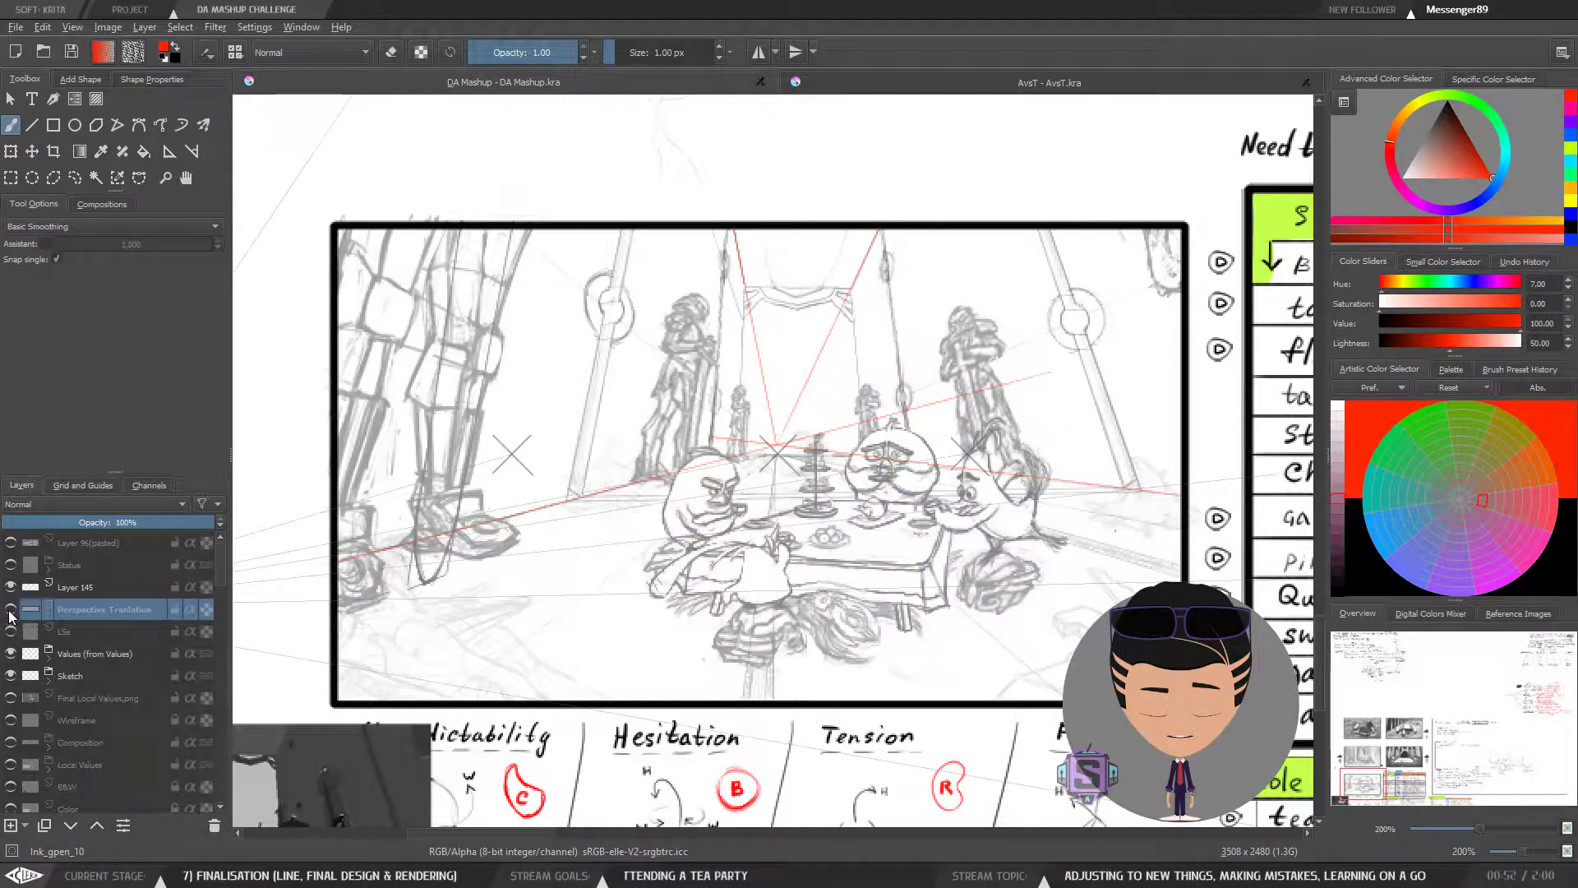
pyautogui.click(10, 610)
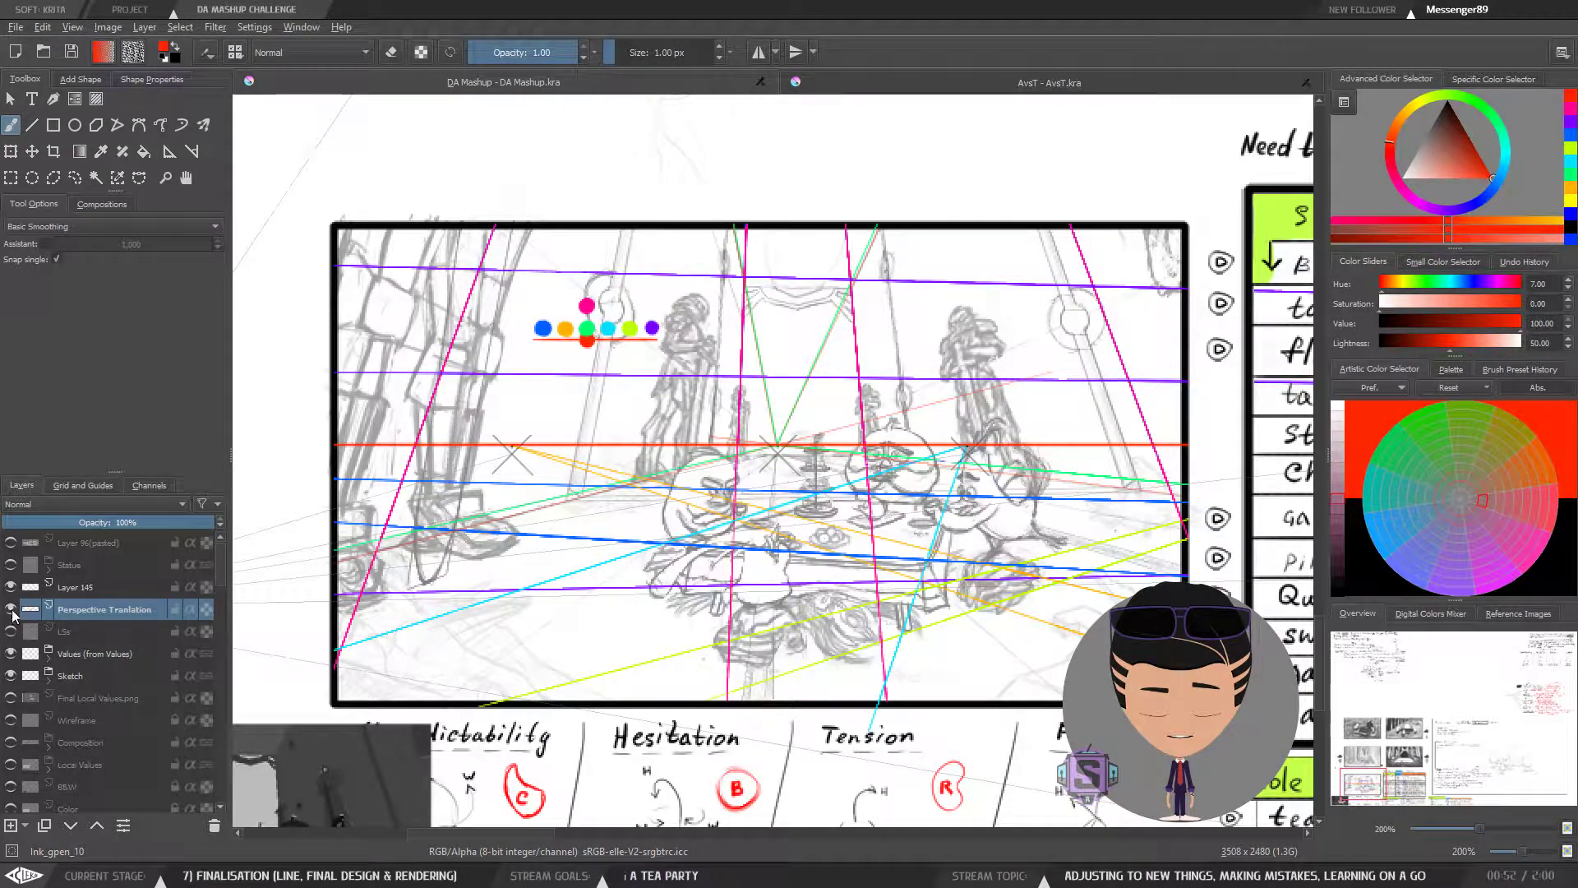
pyautogui.click(11, 611)
pyautogui.click(11, 611)
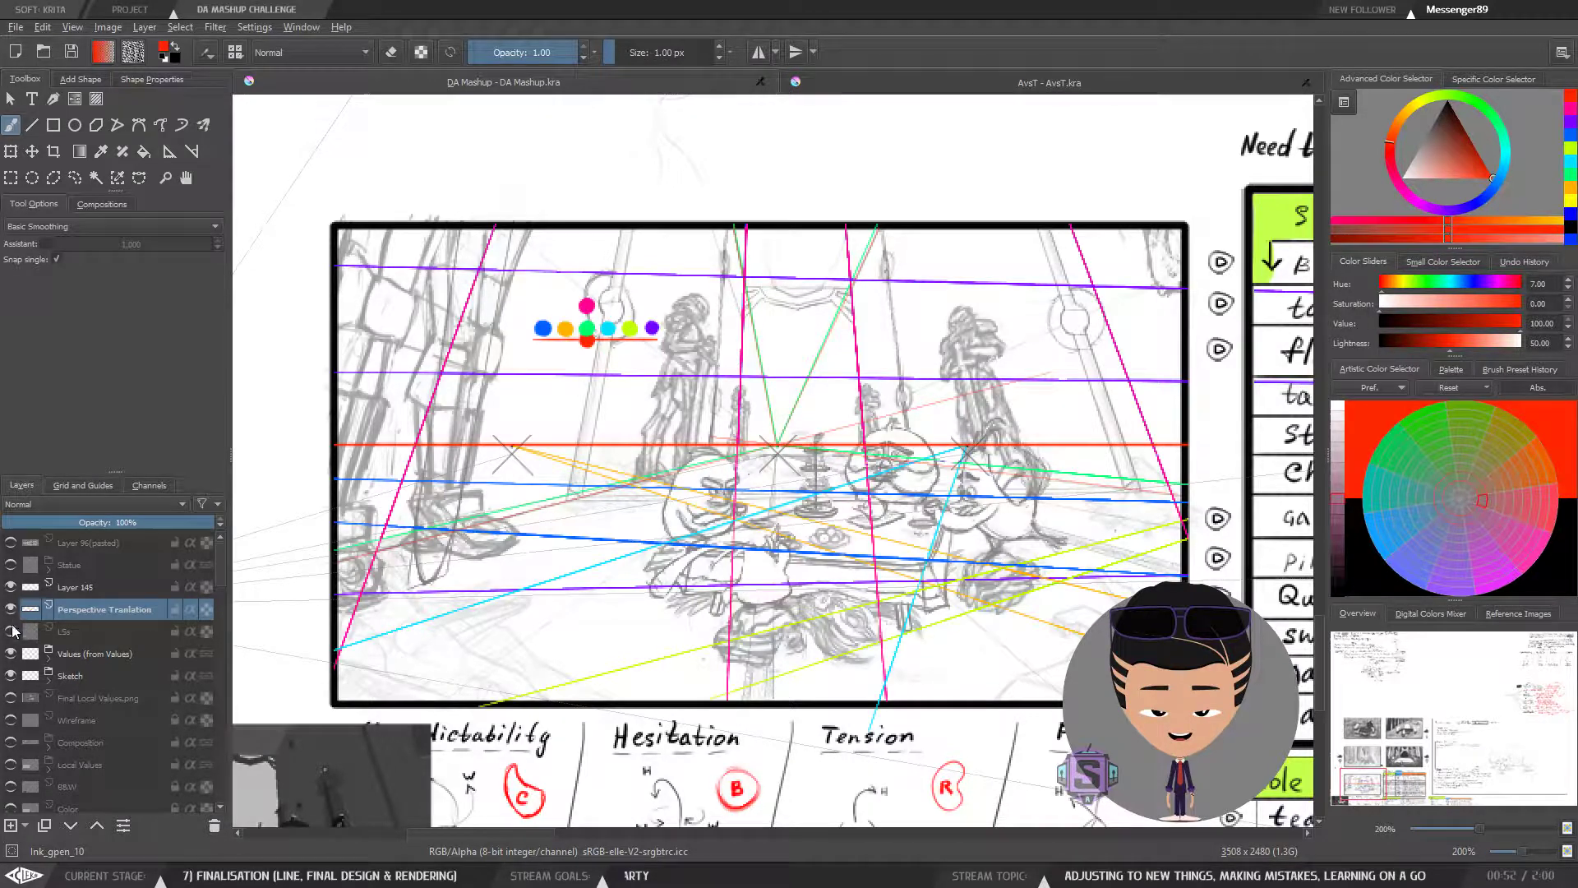
pyautogui.click(10, 588)
pyautogui.click(10, 587)
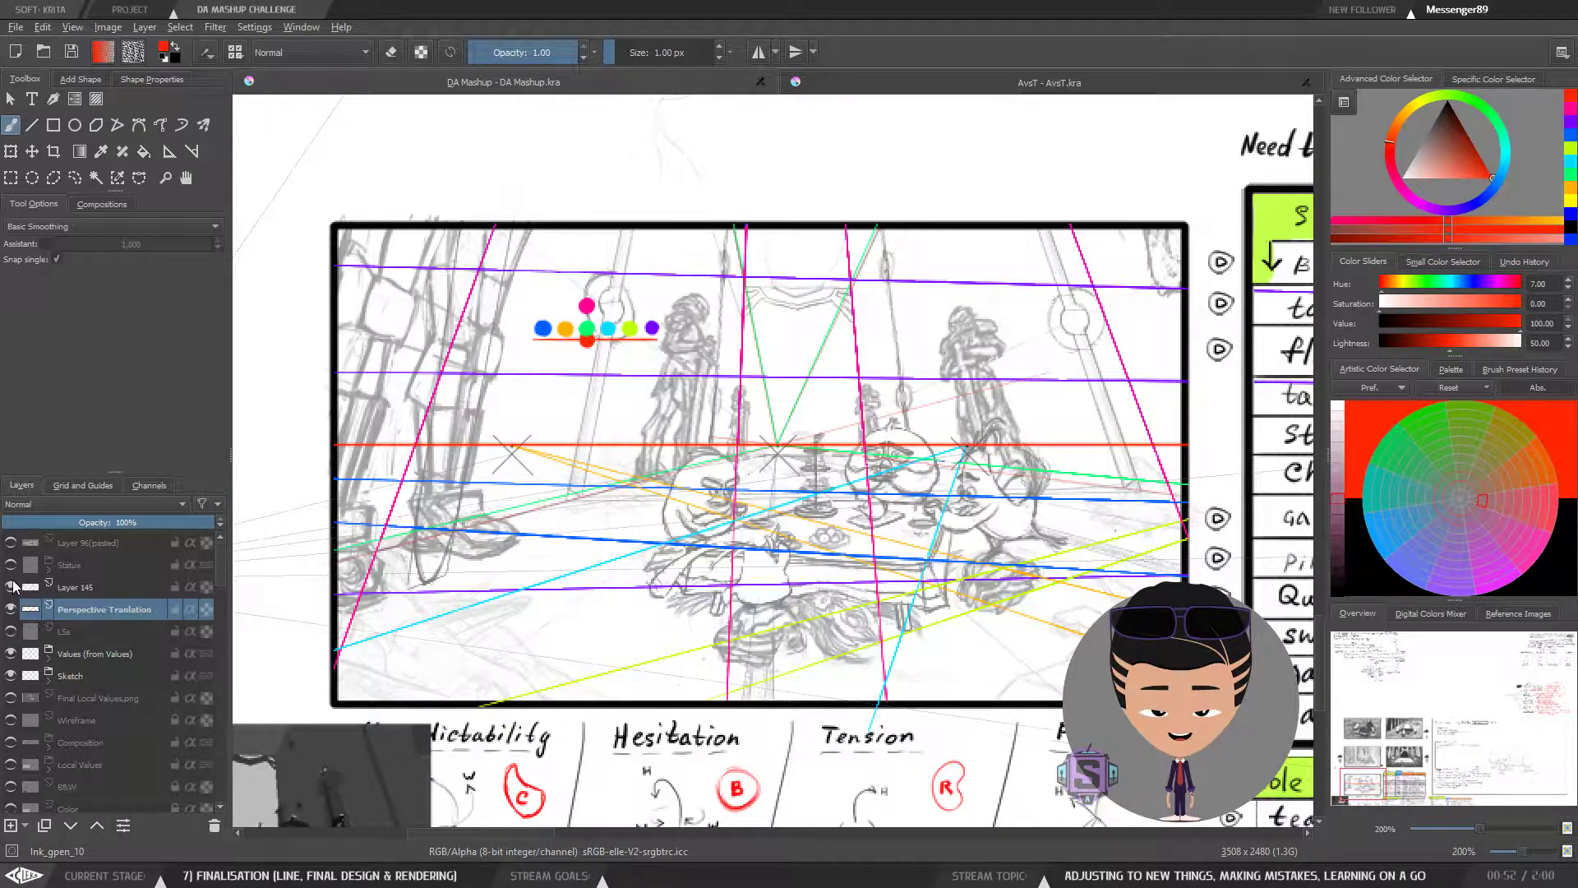
pyautogui.click(10, 587)
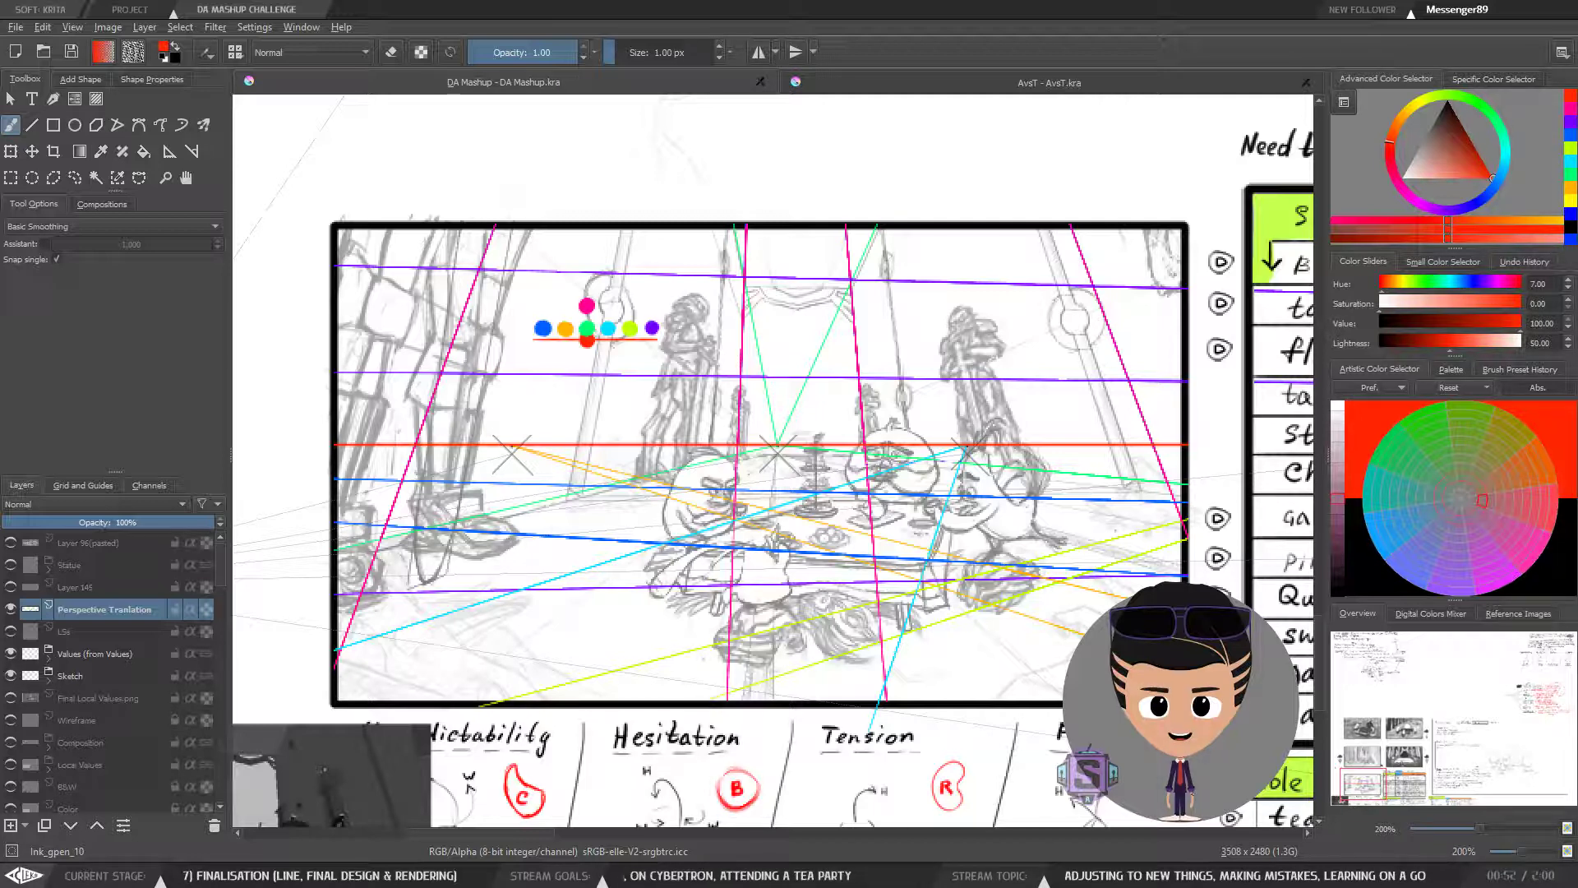
# Step: Switch to the image viewer and inspect happy-17th-deviantart-from AC.png at 100%, from the helmeted head down to the clouds
pyautogui.moveTo(985, 0); pyautogui.dragTo(885, 120)
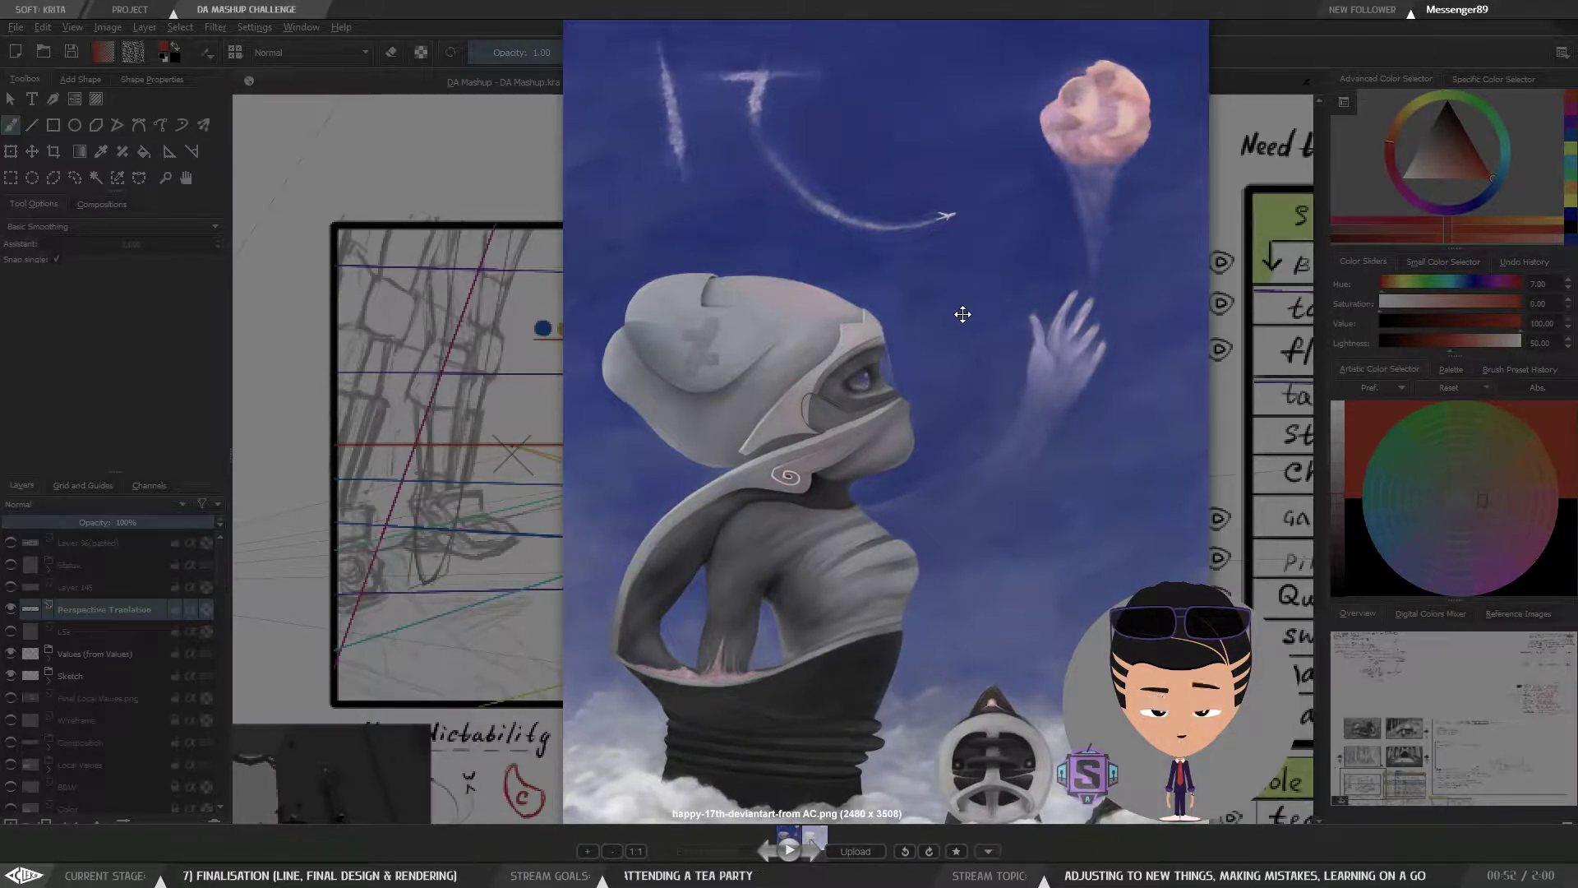
pyautogui.click(636, 852)
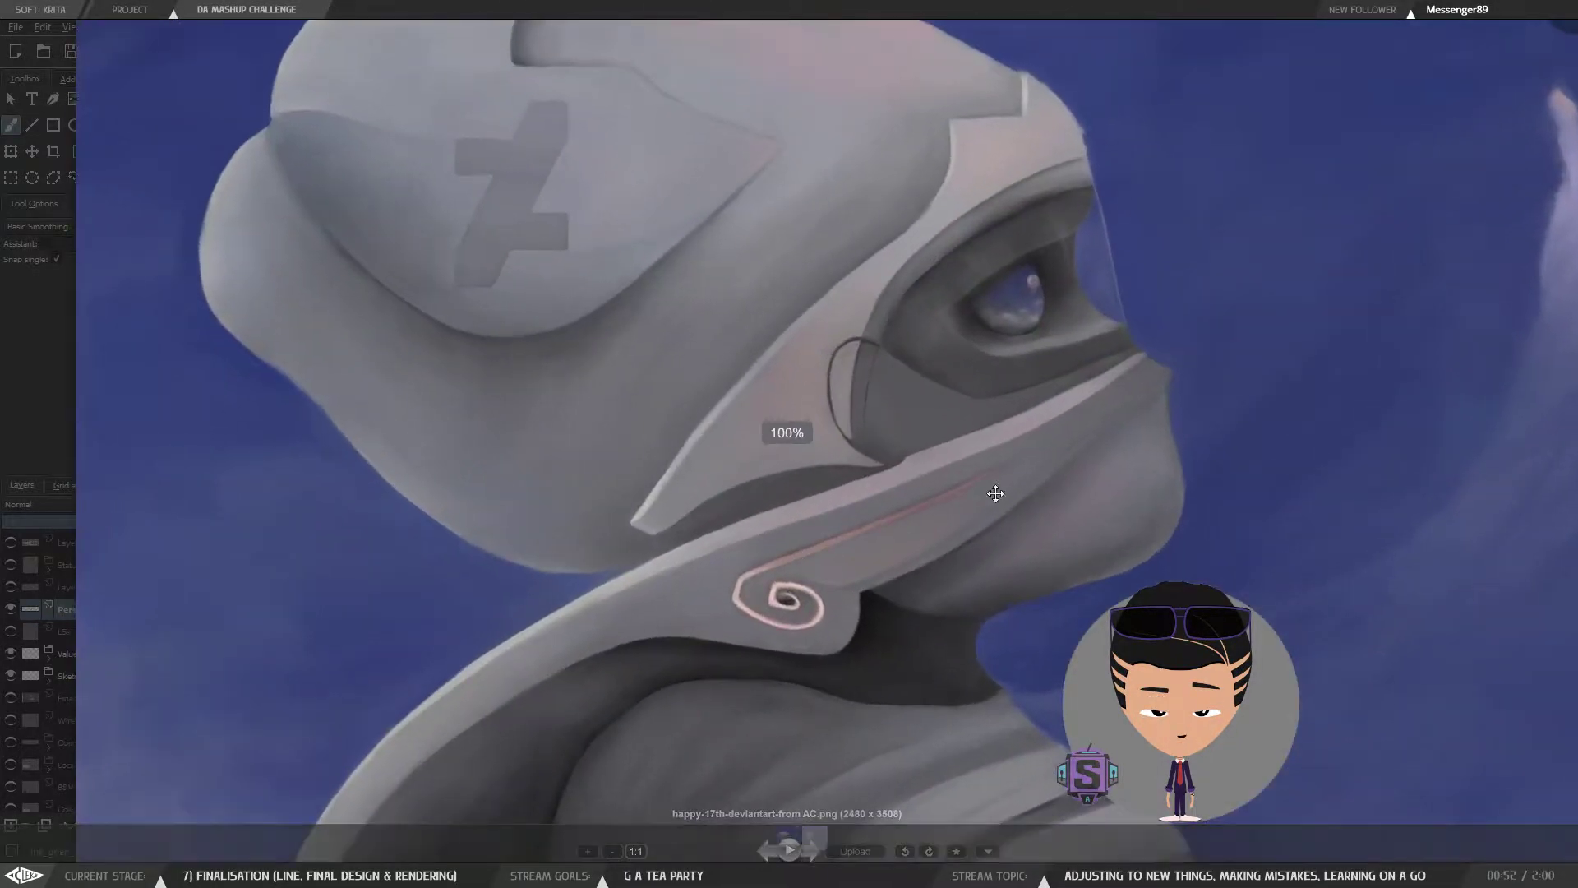
pyautogui.moveTo(1051, 268)
pyautogui.mouseDown()
pyautogui.moveTo(951, 698)
pyautogui.moveTo(891, 422)
pyautogui.moveTo(869, 580)
pyautogui.moveTo(863, 271)
pyautogui.mouseUp()
pyautogui.moveTo(830, 575); pyautogui.dragTo(814, 201)
pyautogui.moveTo(781, 558); pyautogui.dragTo(773, 302)
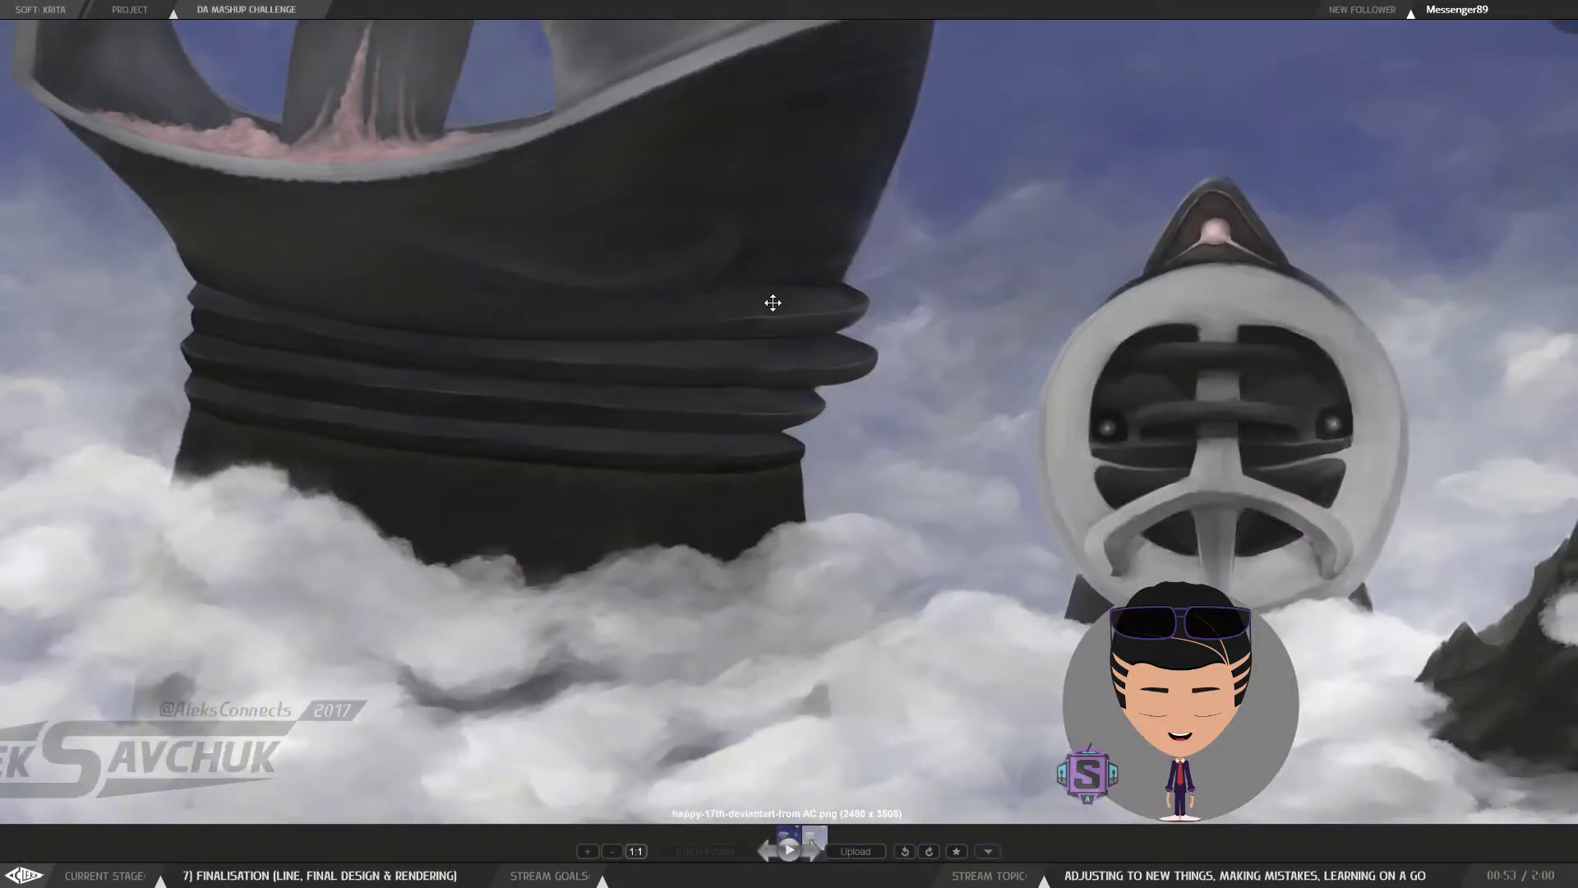
# Step: Review the whole happy-17th-deviantart-from AC.png painting, changing between overall and closer views of the figure and clouds
pyautogui.scroll(-5, 773, 303)
pyautogui.scroll(-1, 772, 303)
pyautogui.doubleClick(693, 817)
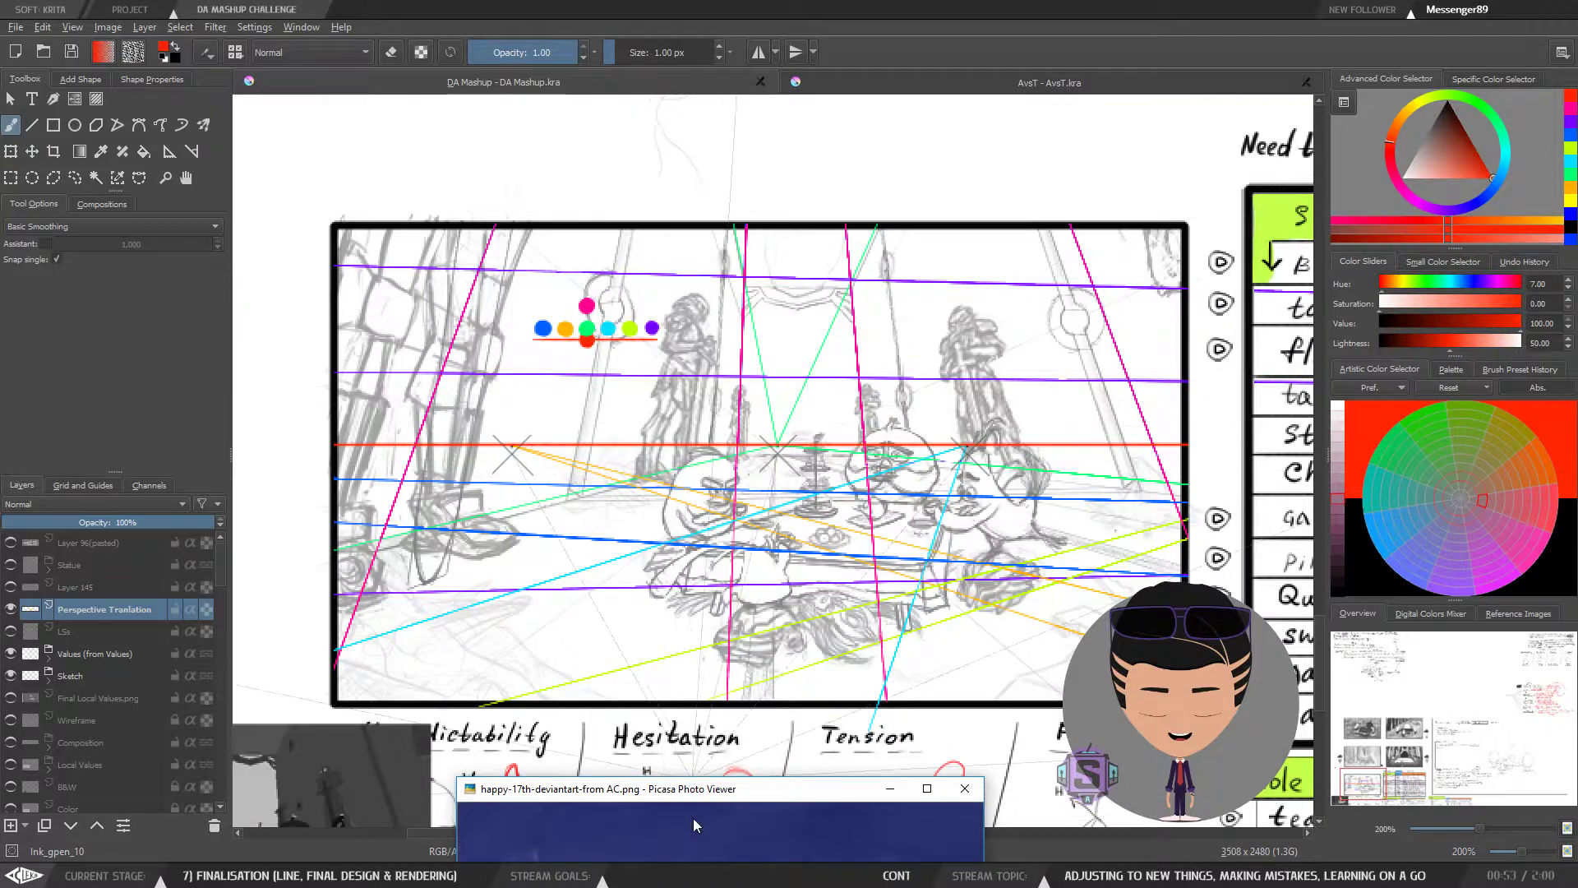
pyautogui.moveTo(699, 779); pyautogui.dragTo(718, 101)
pyautogui.doubleClick(717, 101)
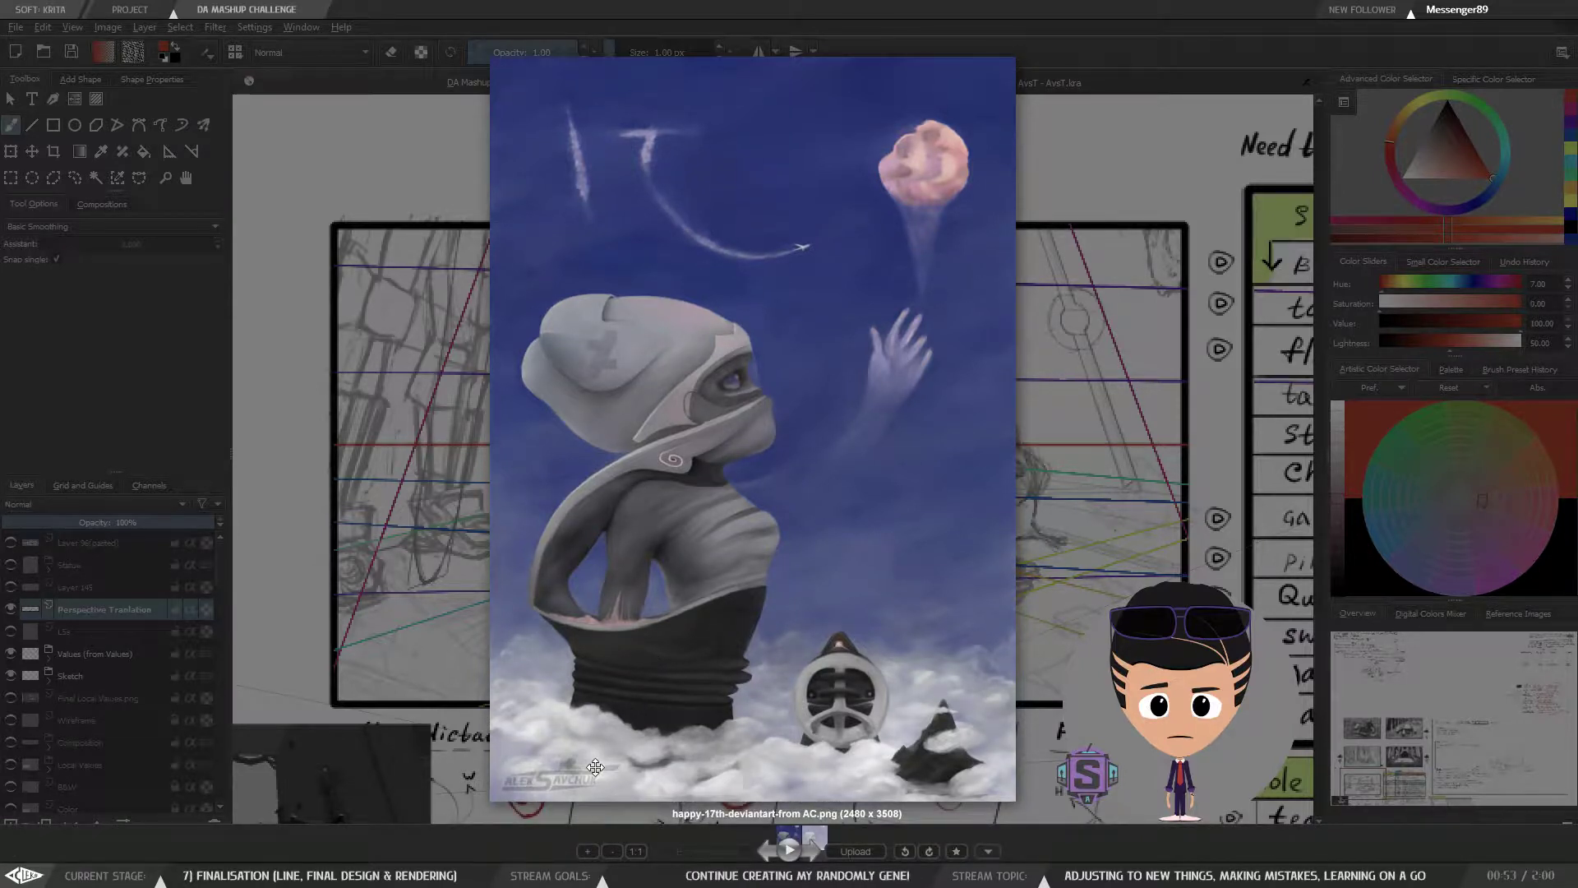
pyautogui.scroll(2, 613, 789)
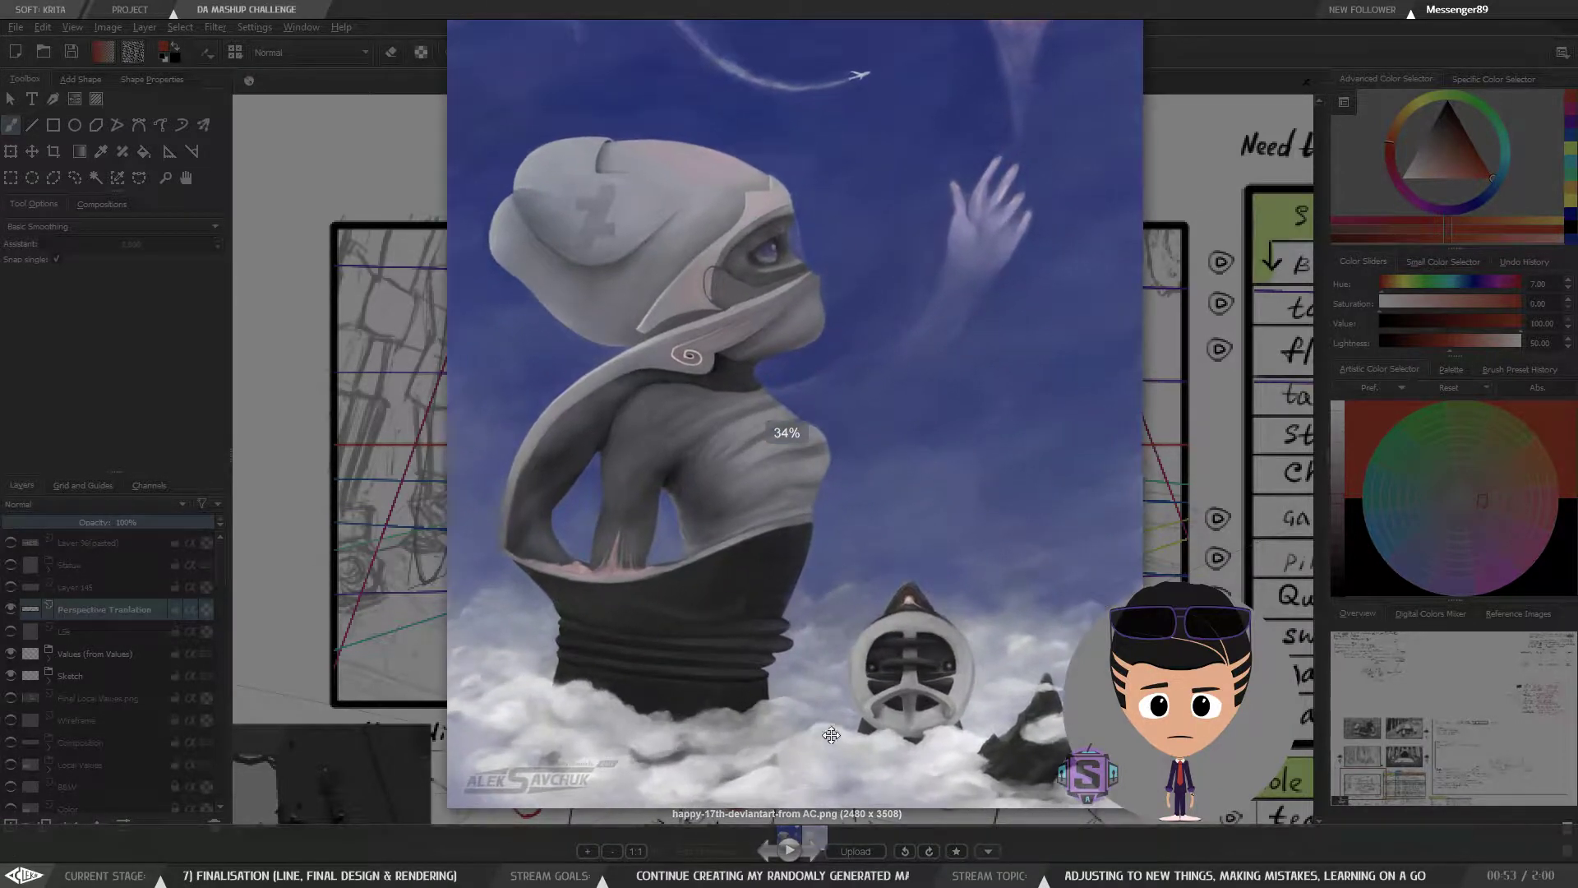
pyautogui.scroll(-3, 844, 628)
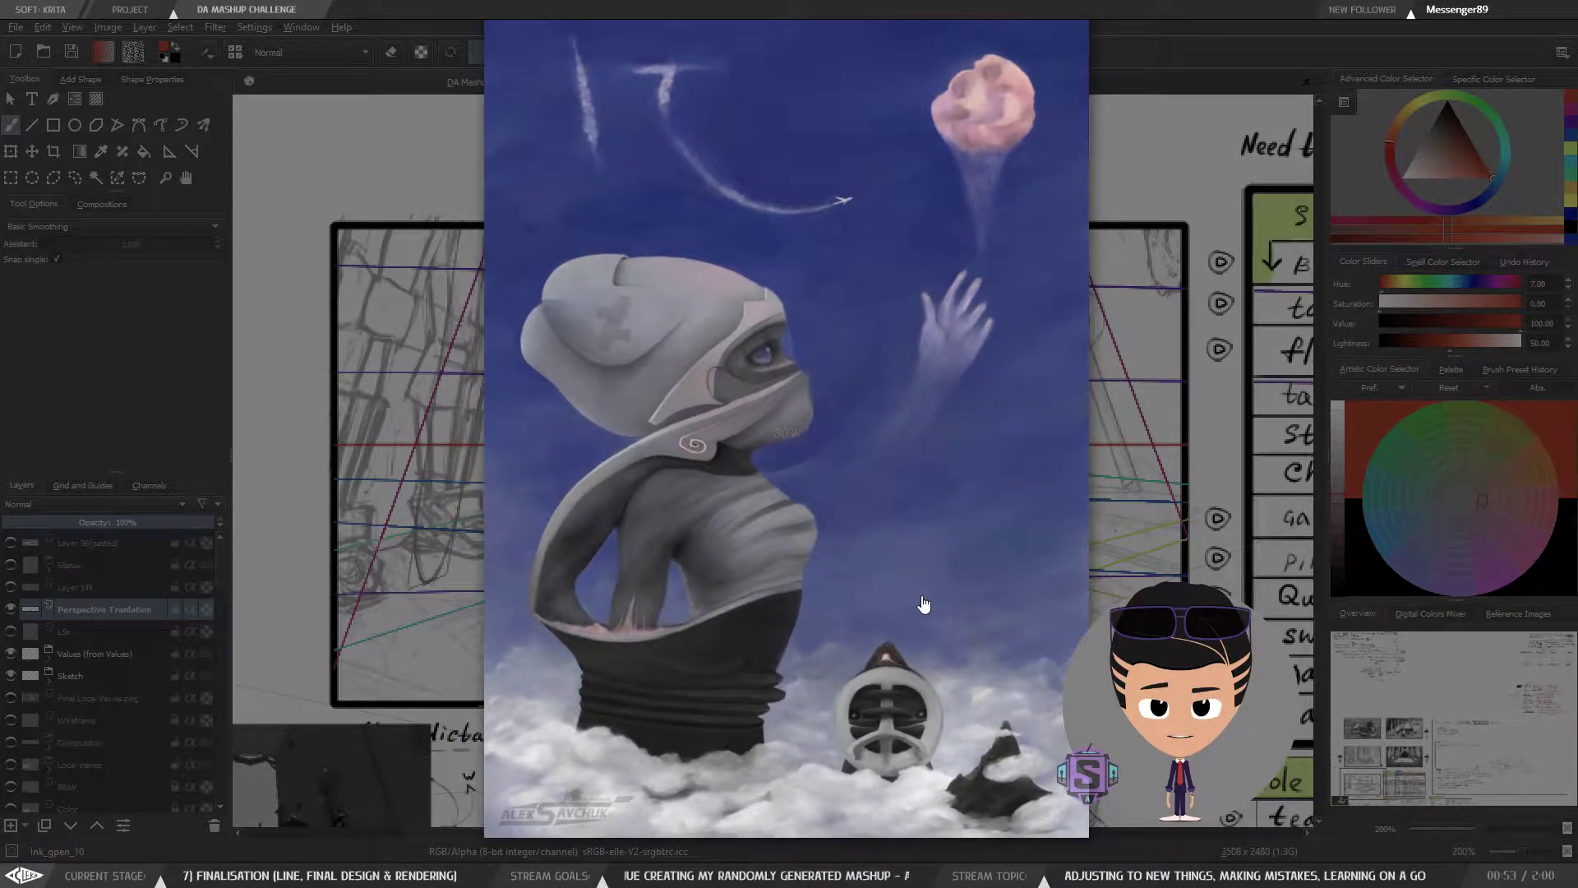
pyautogui.moveTo(904, 615); pyautogui.dragTo(909, 611)
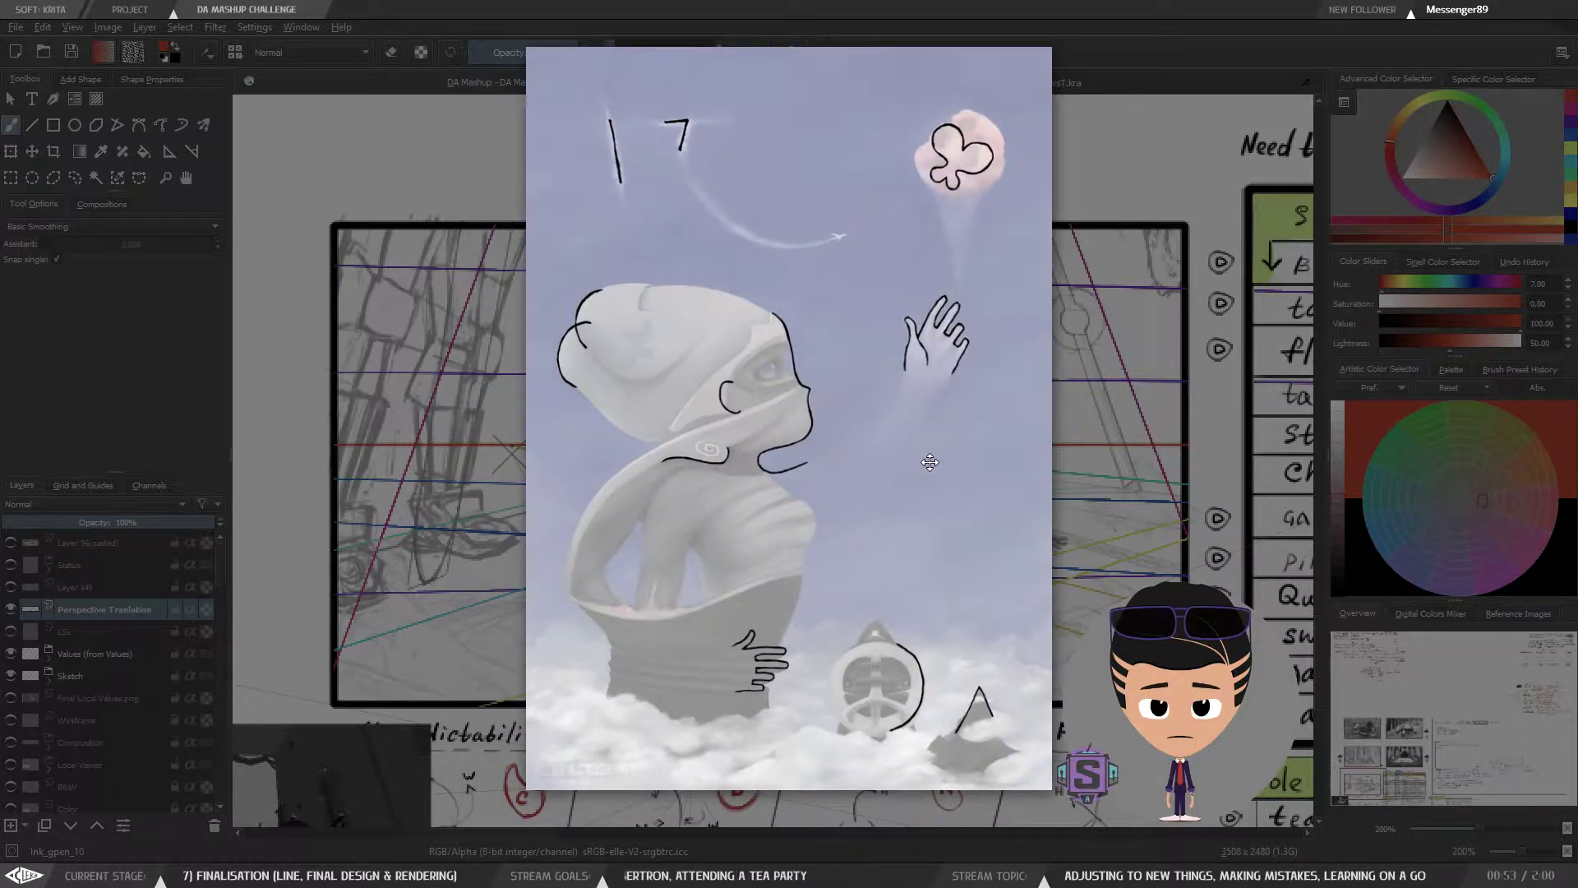
# Step: Go from the line template to the finished happy-17th painting and view it at actual size and at 21% zoom
pyautogui.press('Left')
pyautogui.click(635, 853)
pyautogui.click(635, 853)
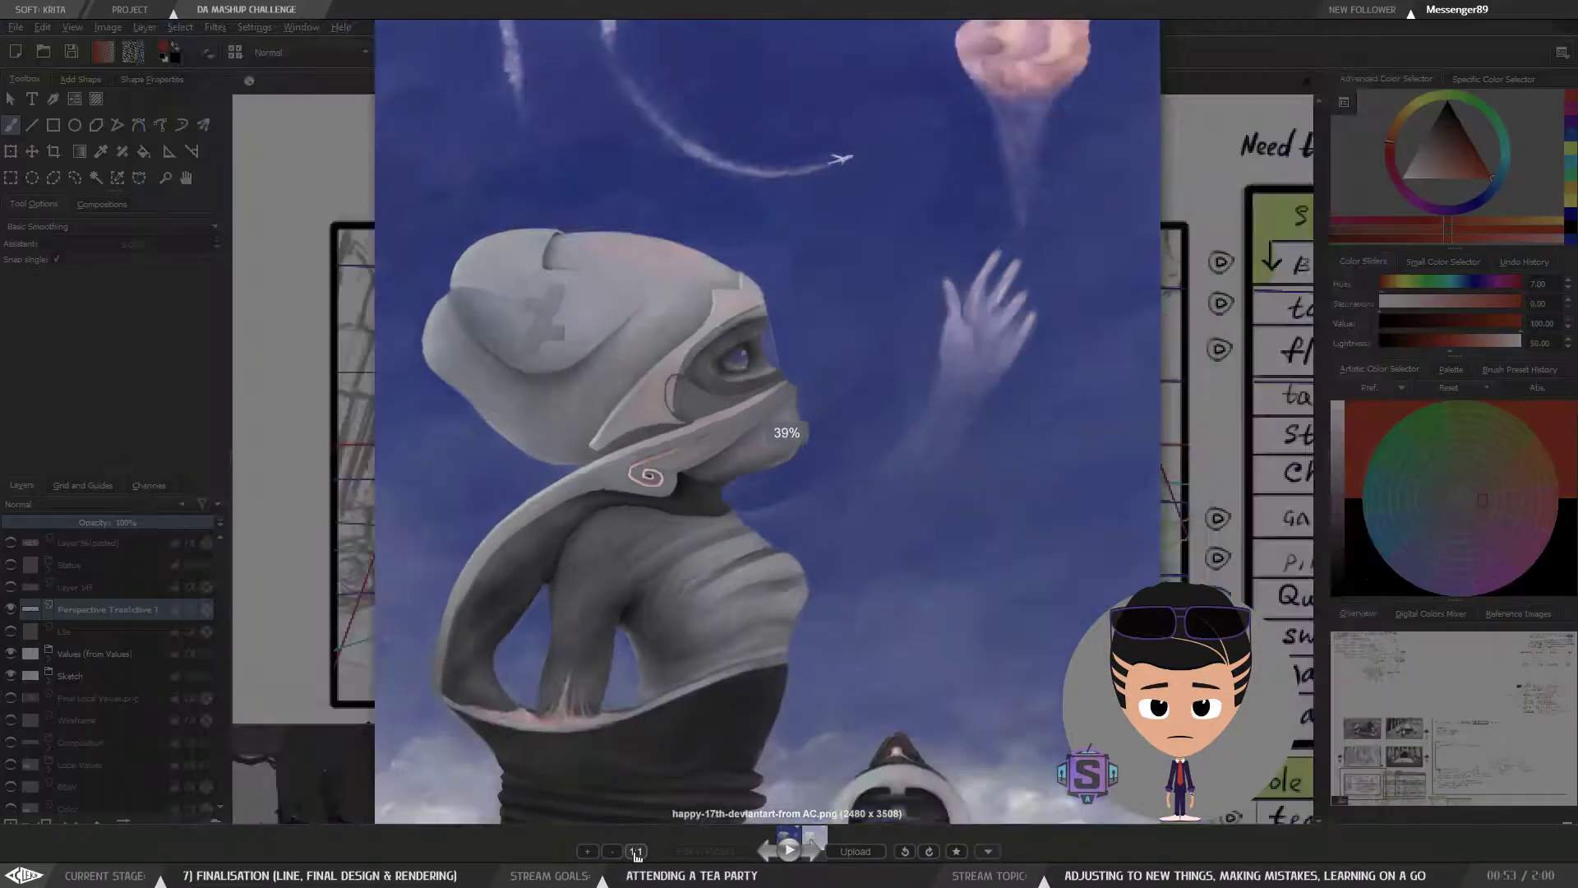
pyautogui.click(635, 855)
pyautogui.click(635, 854)
pyautogui.click(615, 855)
pyautogui.click(614, 855)
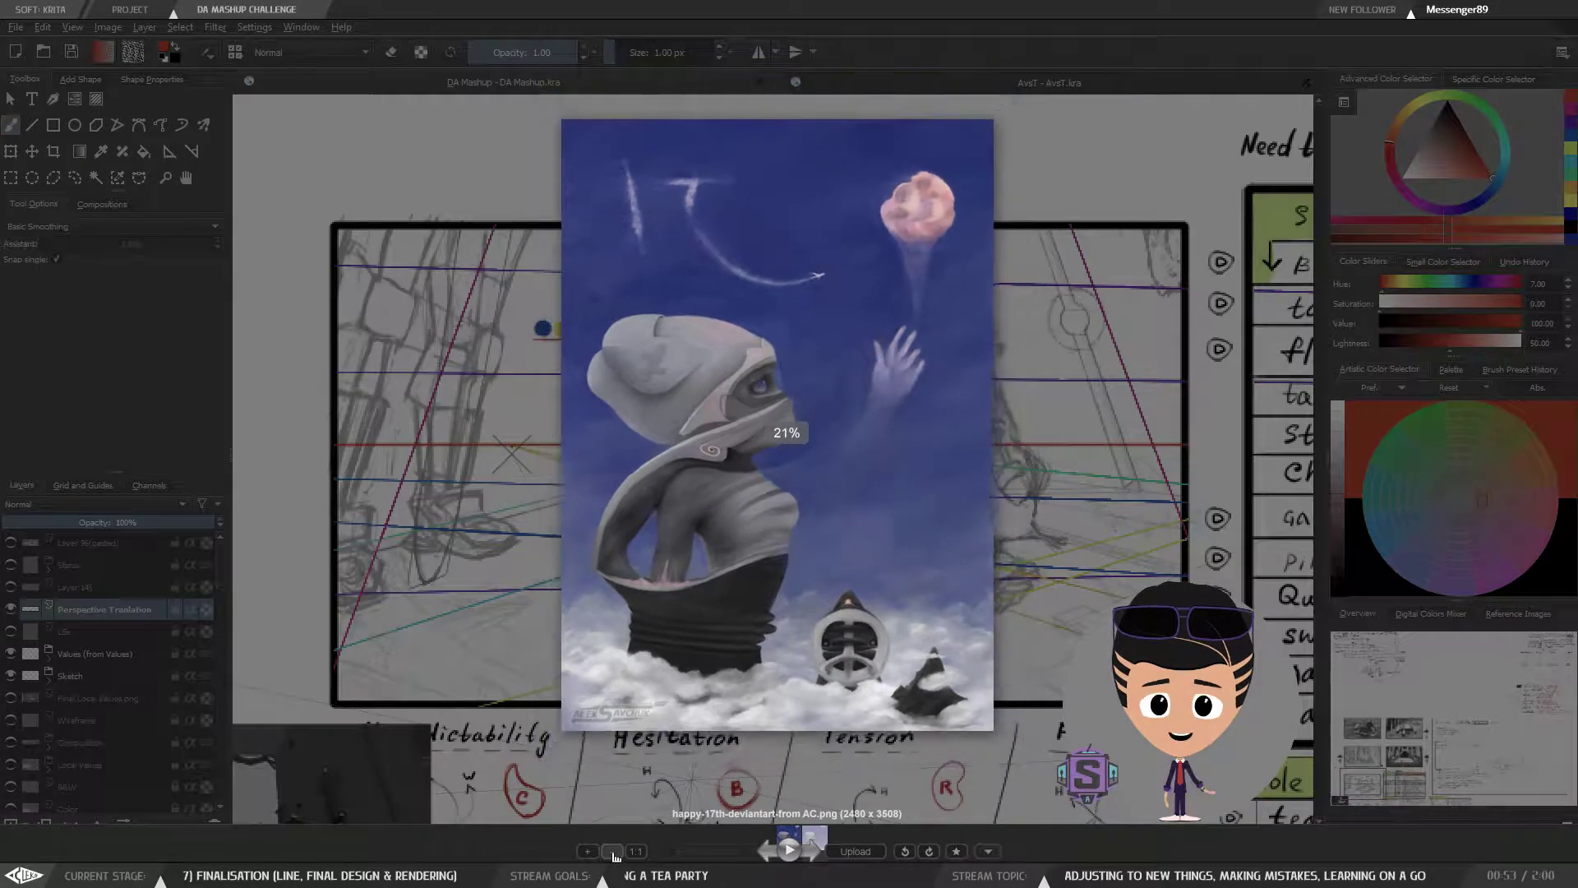
# Step: Compare the finished happy-17th painting with its line template by alternating between the two images at matching zoom
pyautogui.scroll(2, 965, 431)
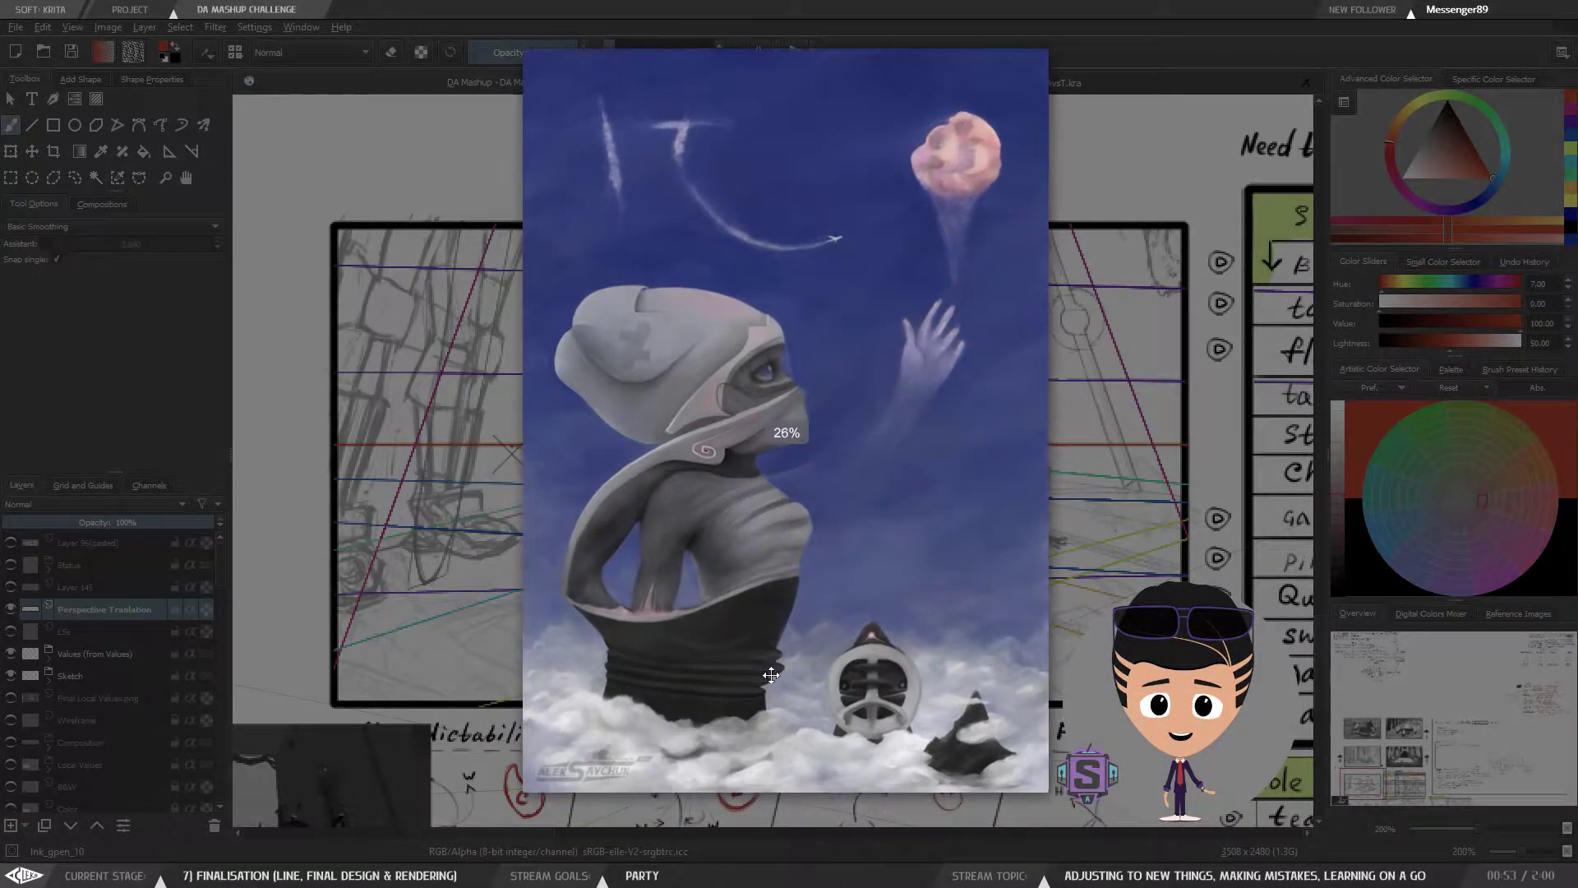
pyautogui.press('Right')
pyautogui.press('Left')
pyautogui.press('Right')
pyautogui.scroll(2, 680, 579)
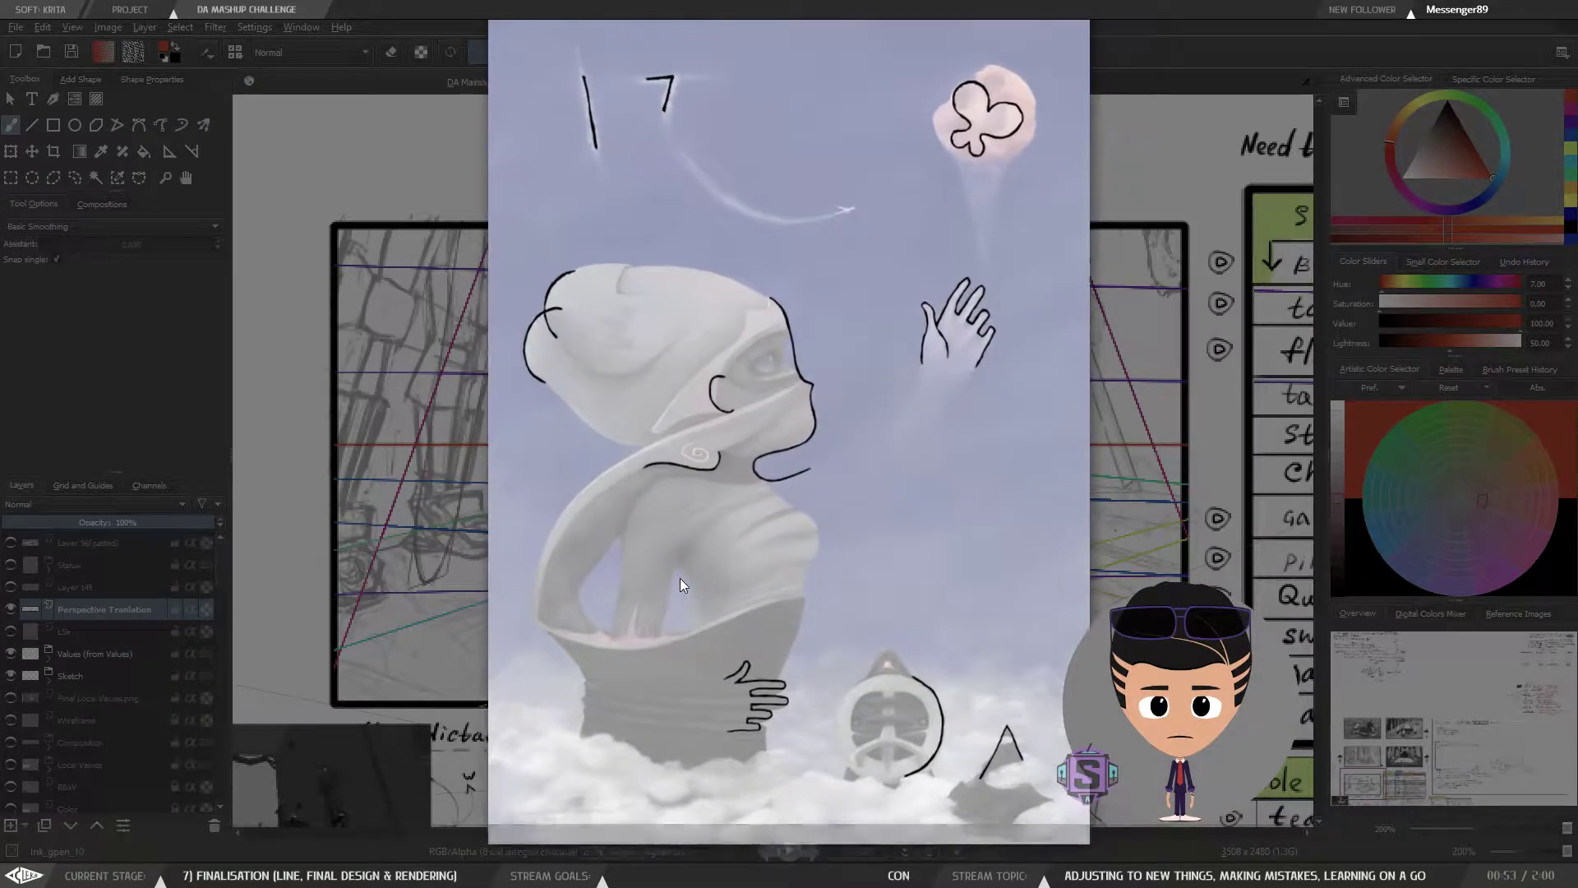
pyautogui.scroll(-2, 679, 578)
pyautogui.press('Left')
pyautogui.press('Right')
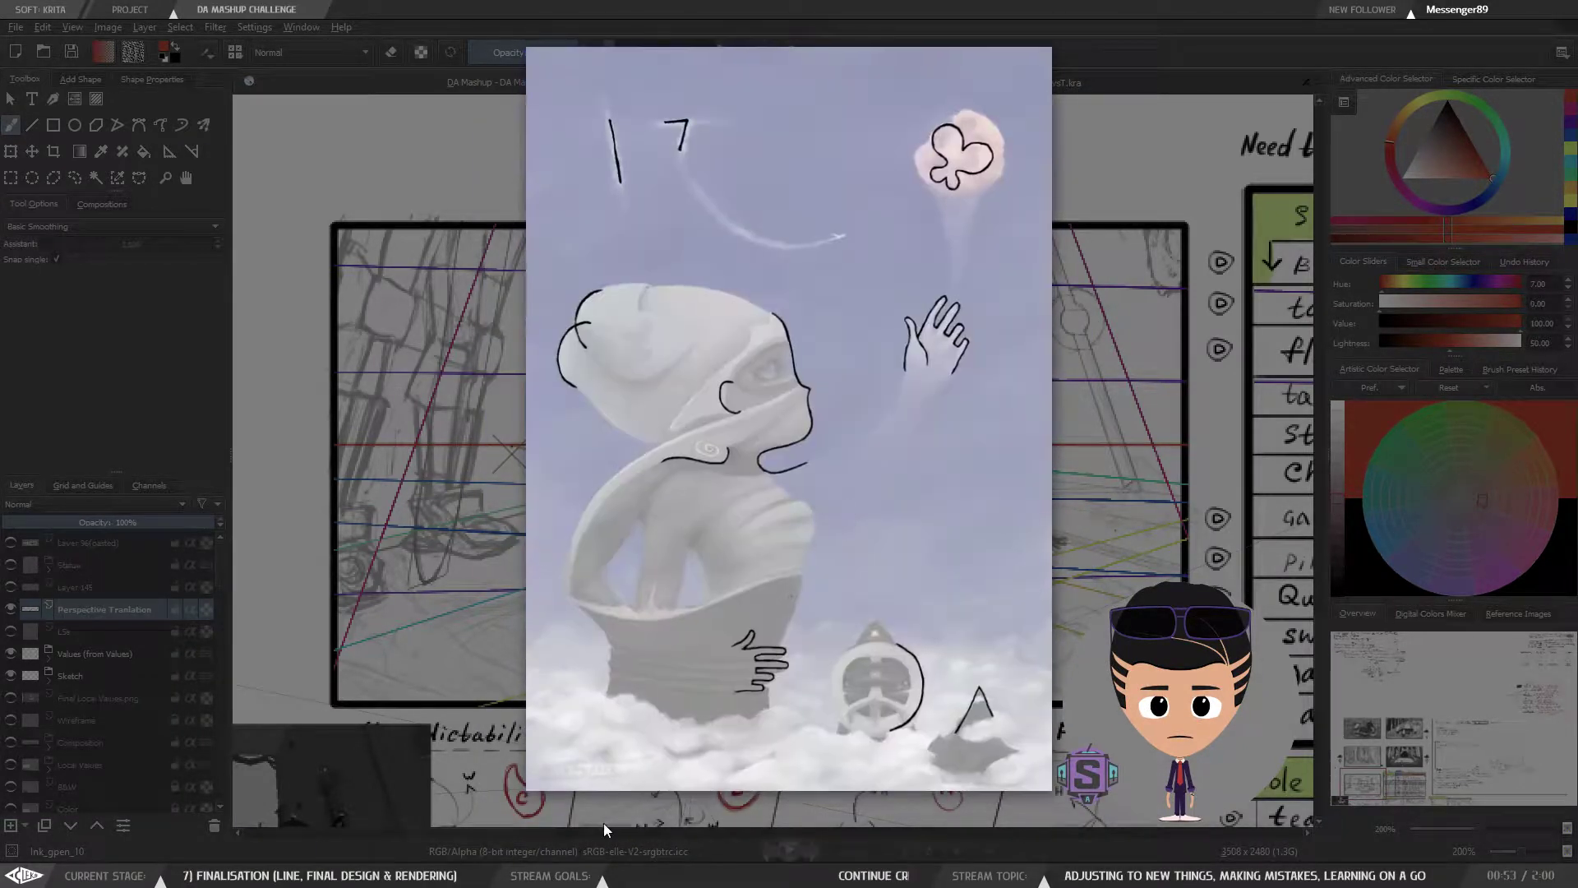
# Step: Close the full-screen view, bring the viewer back, and compare happy-17th-deviantart-from AC-template.png with the finished painting again
pyautogui.click(1556, 23)
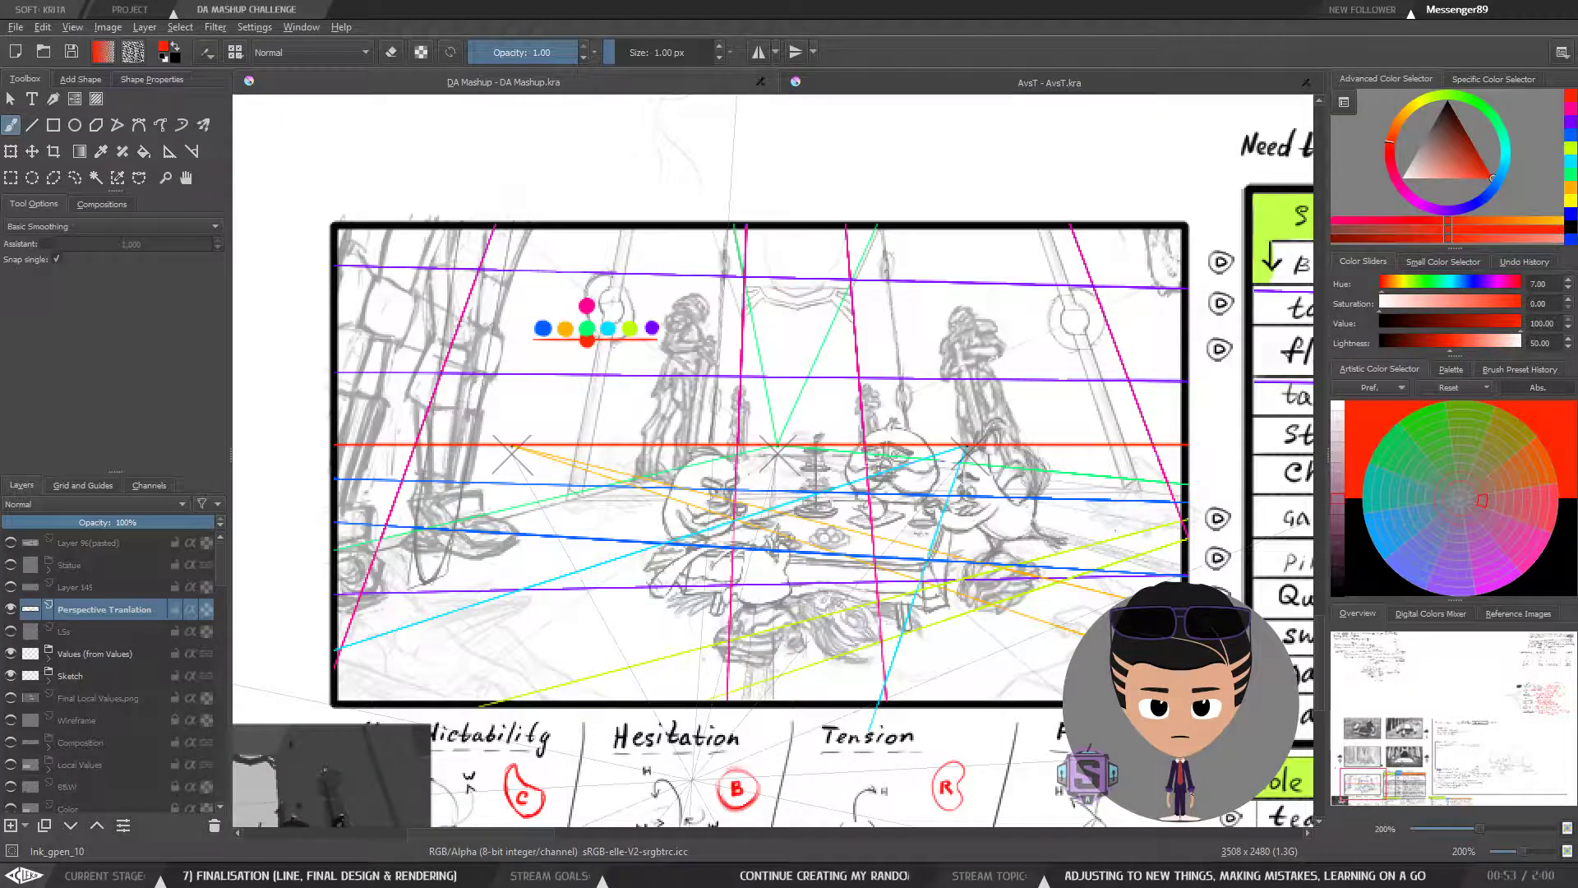
pyautogui.moveTo(897, 0); pyautogui.dragTo(826, 18)
pyautogui.doubleClick(826, 22)
pyautogui.press('Right')
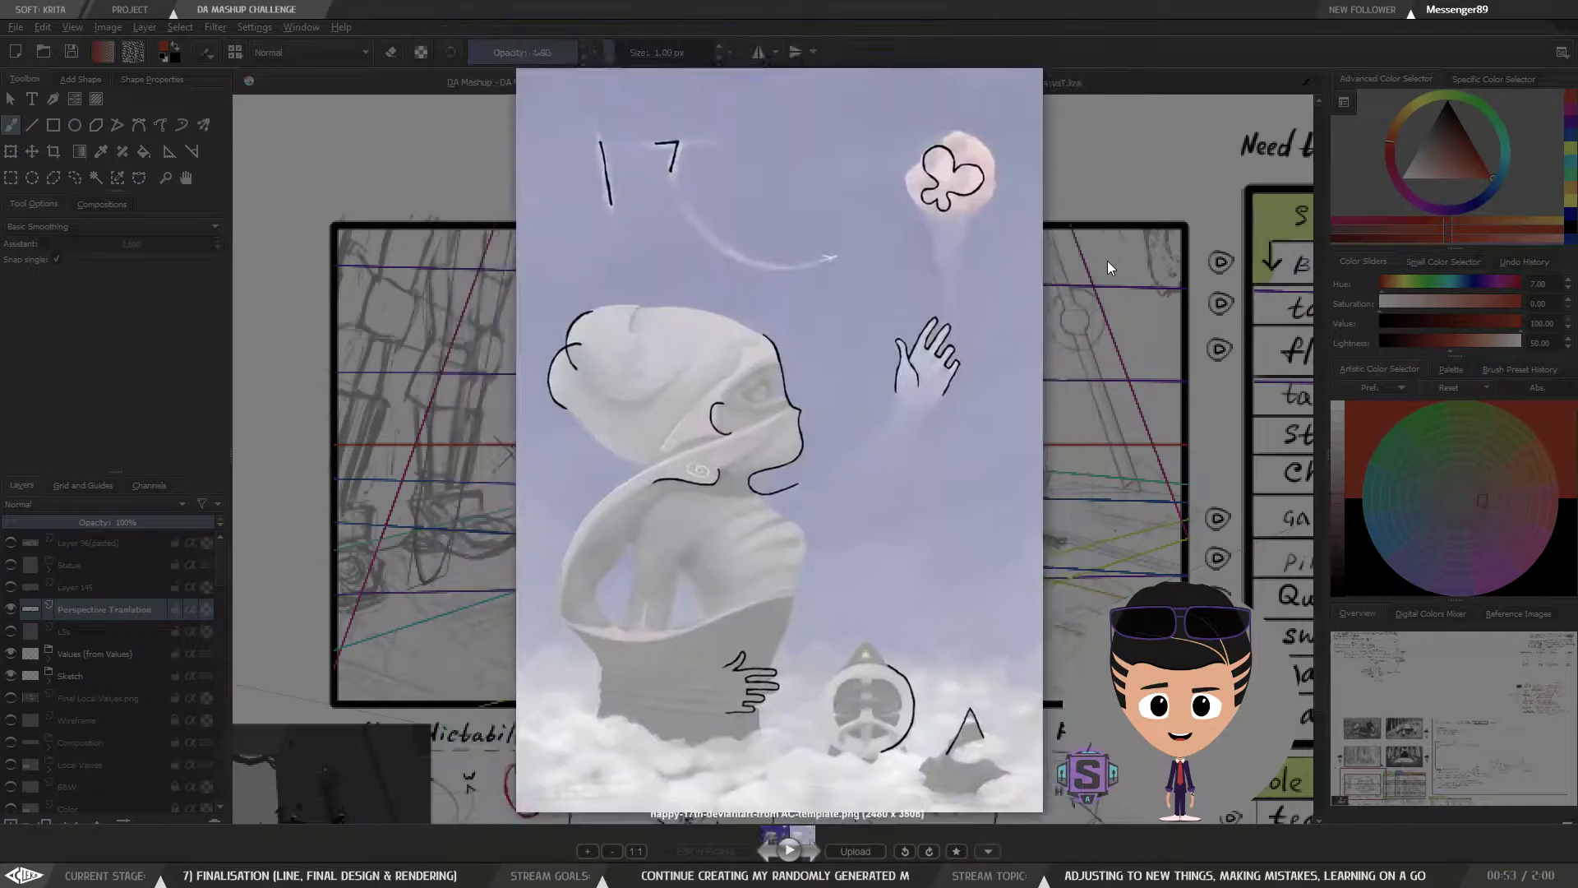
pyautogui.press('Left')
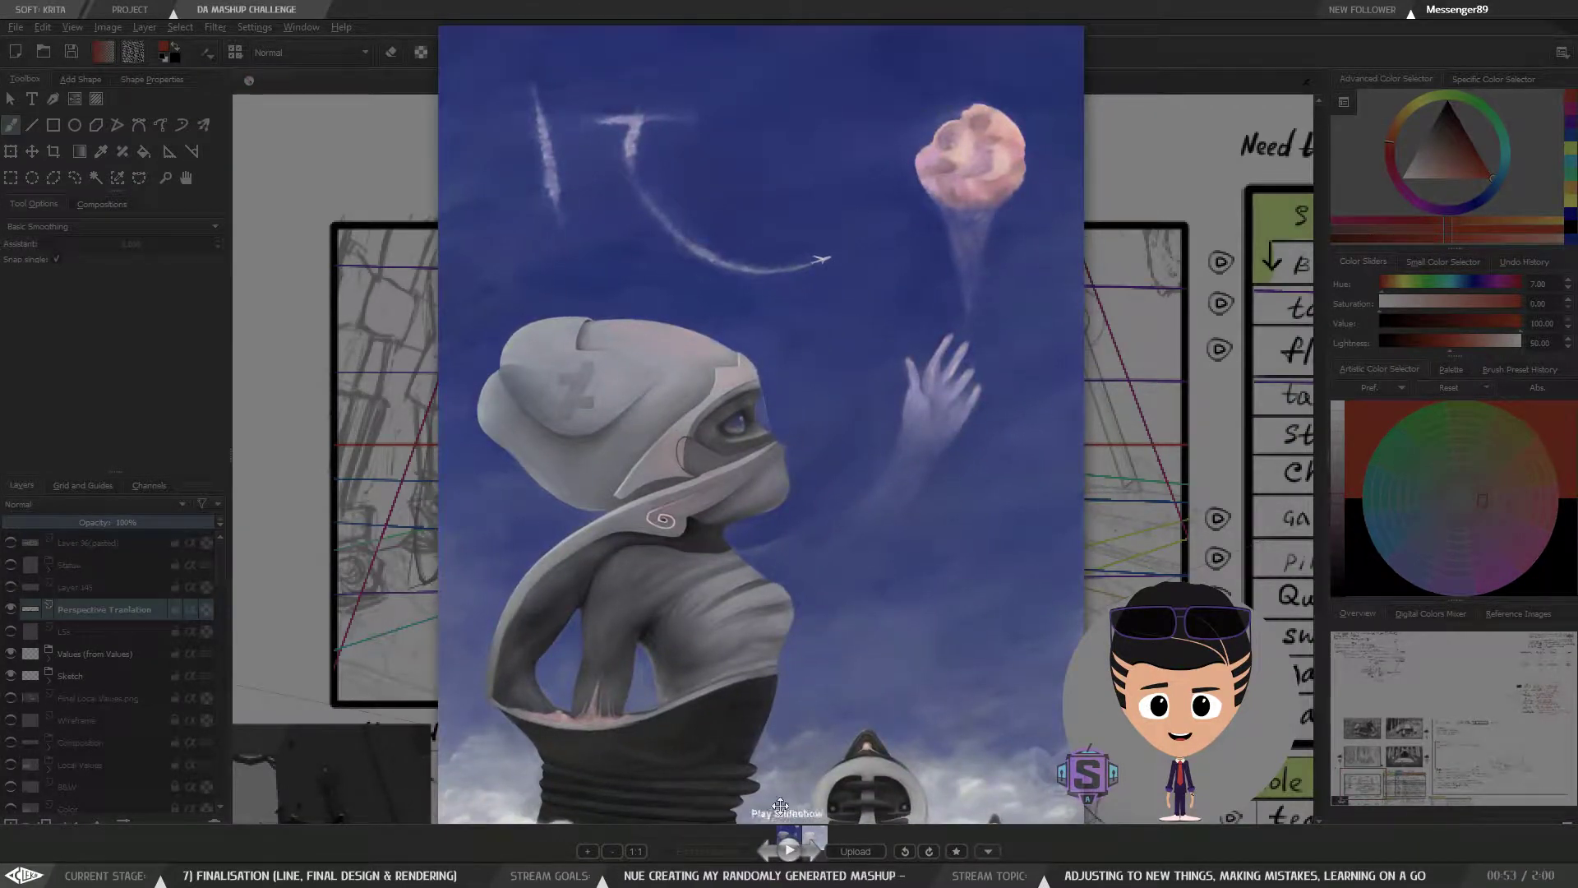
pyautogui.press('Right')
pyautogui.press('Left')
pyautogui.press('Right')
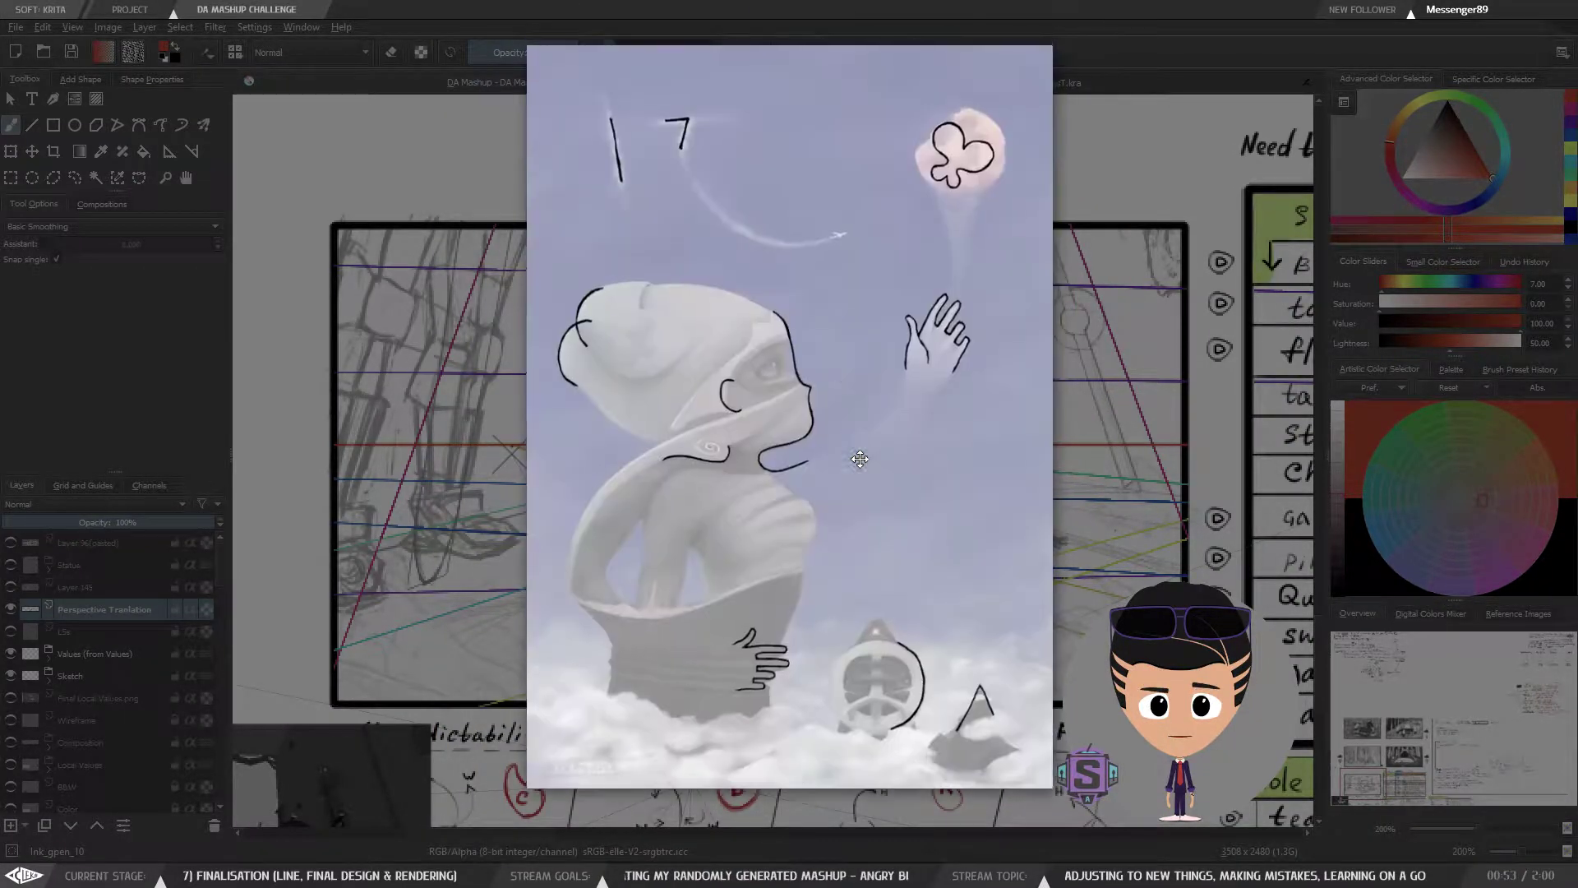
pyautogui.press('Left')
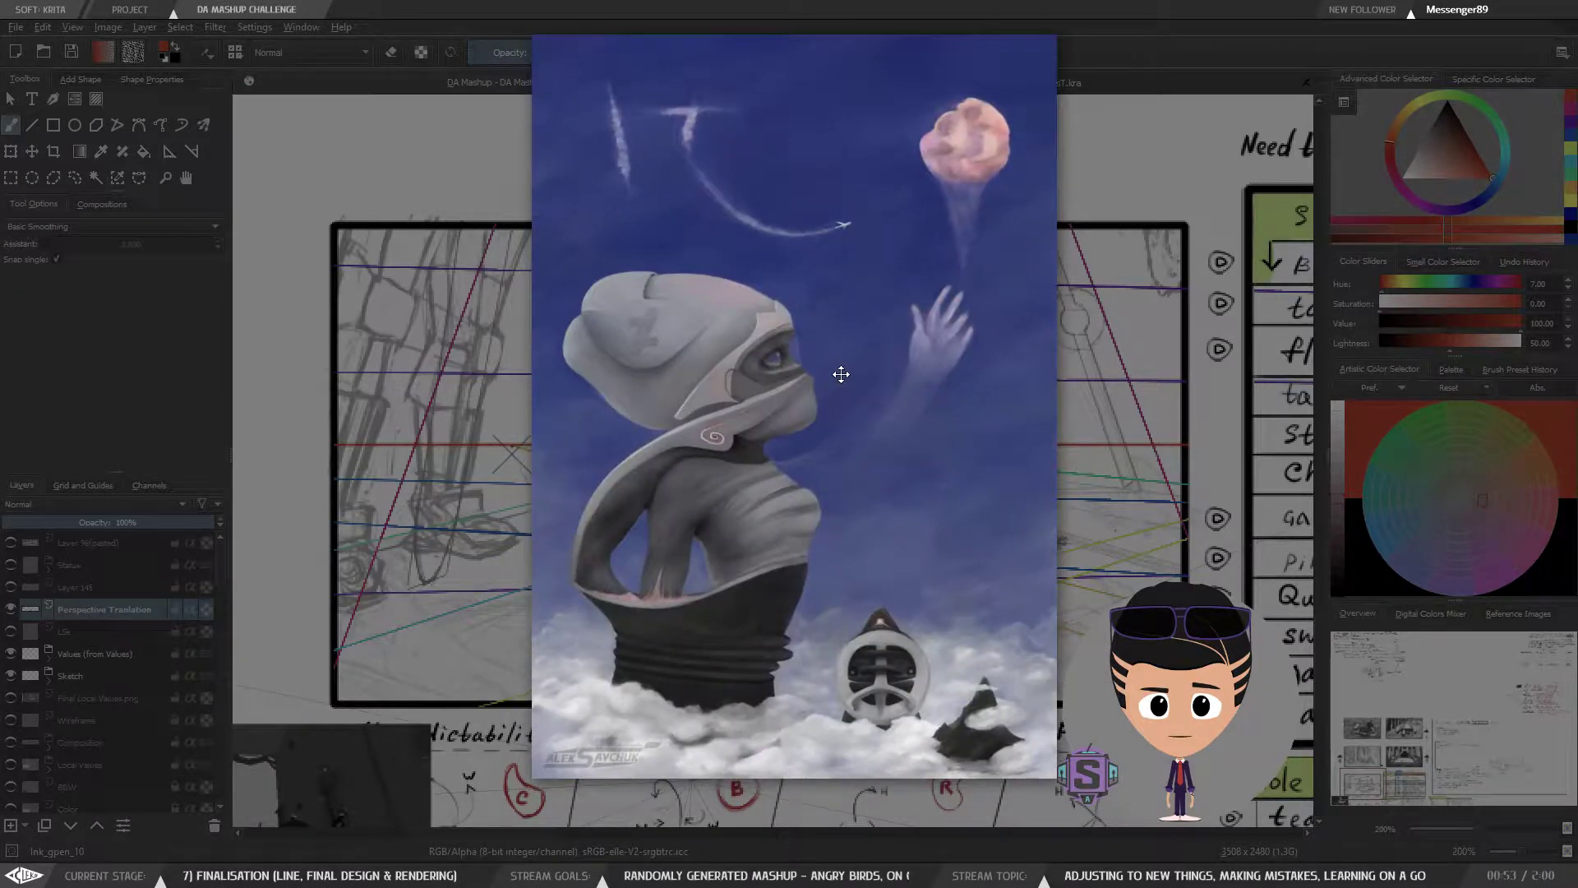
pyautogui.press('Right')
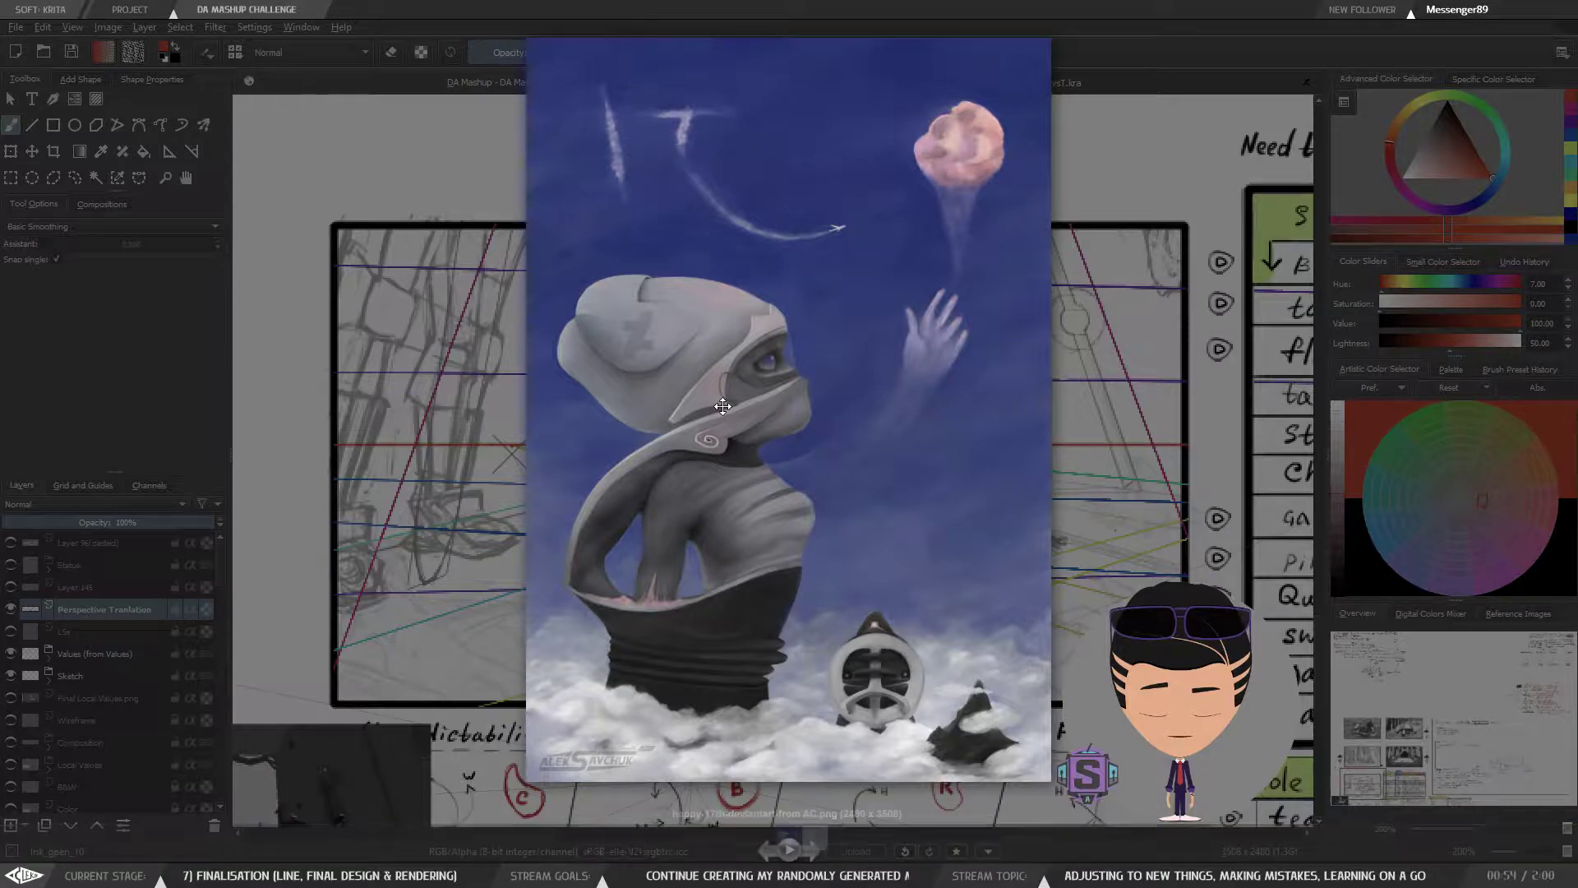
# Step: Reduce the happy-17th painting to a window, view it over the sketch, and move it off the canvas
pyautogui.moveTo(793, 436); pyautogui.dragTo(751, 463)
pyautogui.doubleClick(751, 452)
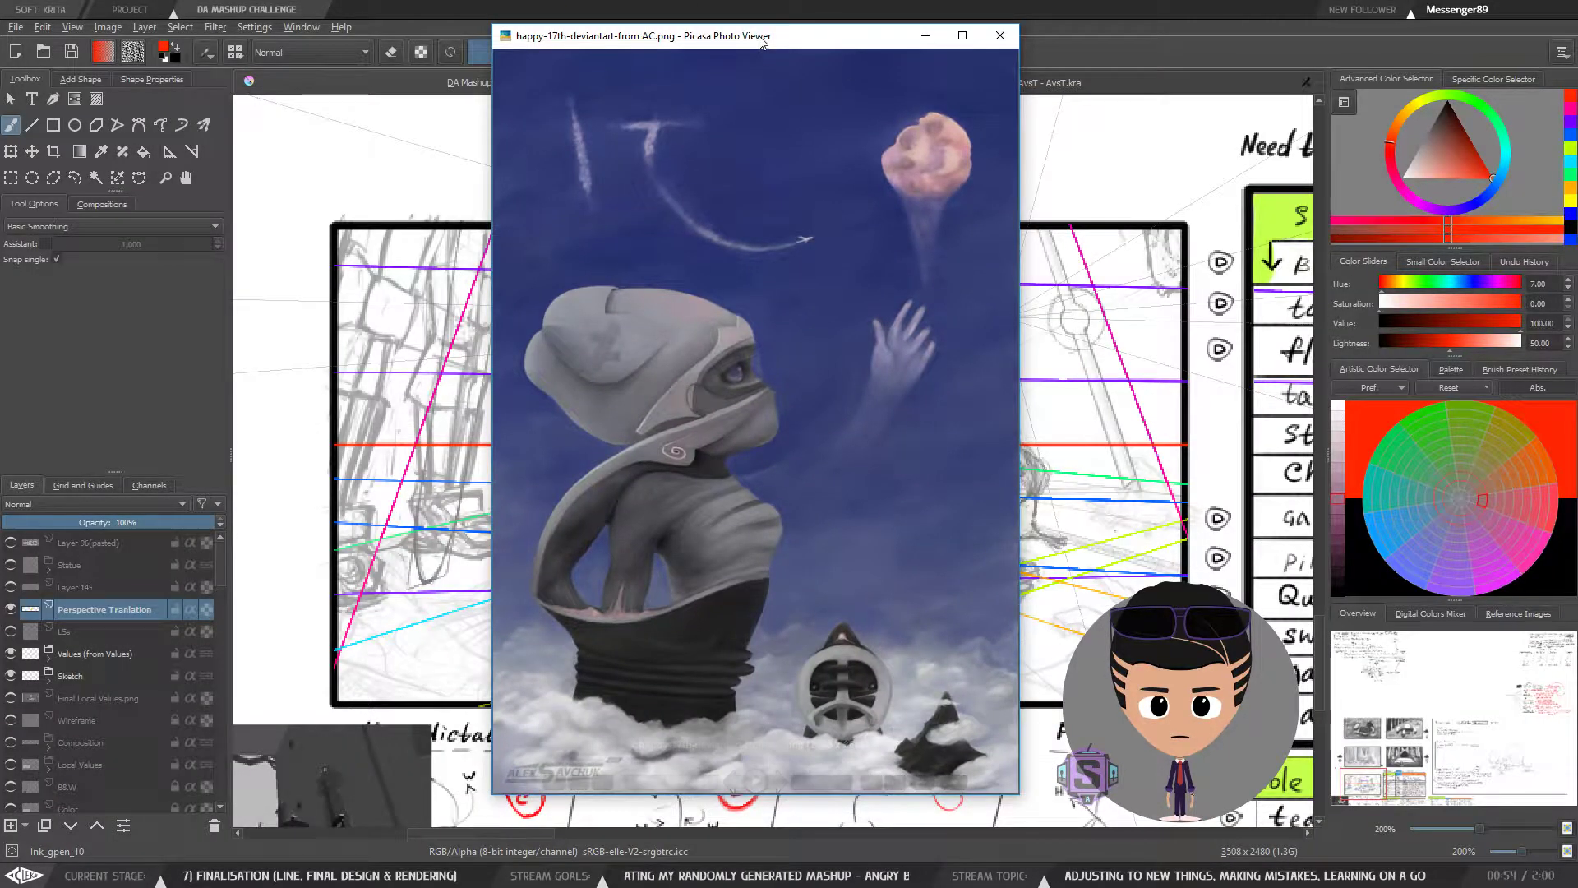
pyautogui.moveTo(760, 39); pyautogui.dragTo(970, 0)
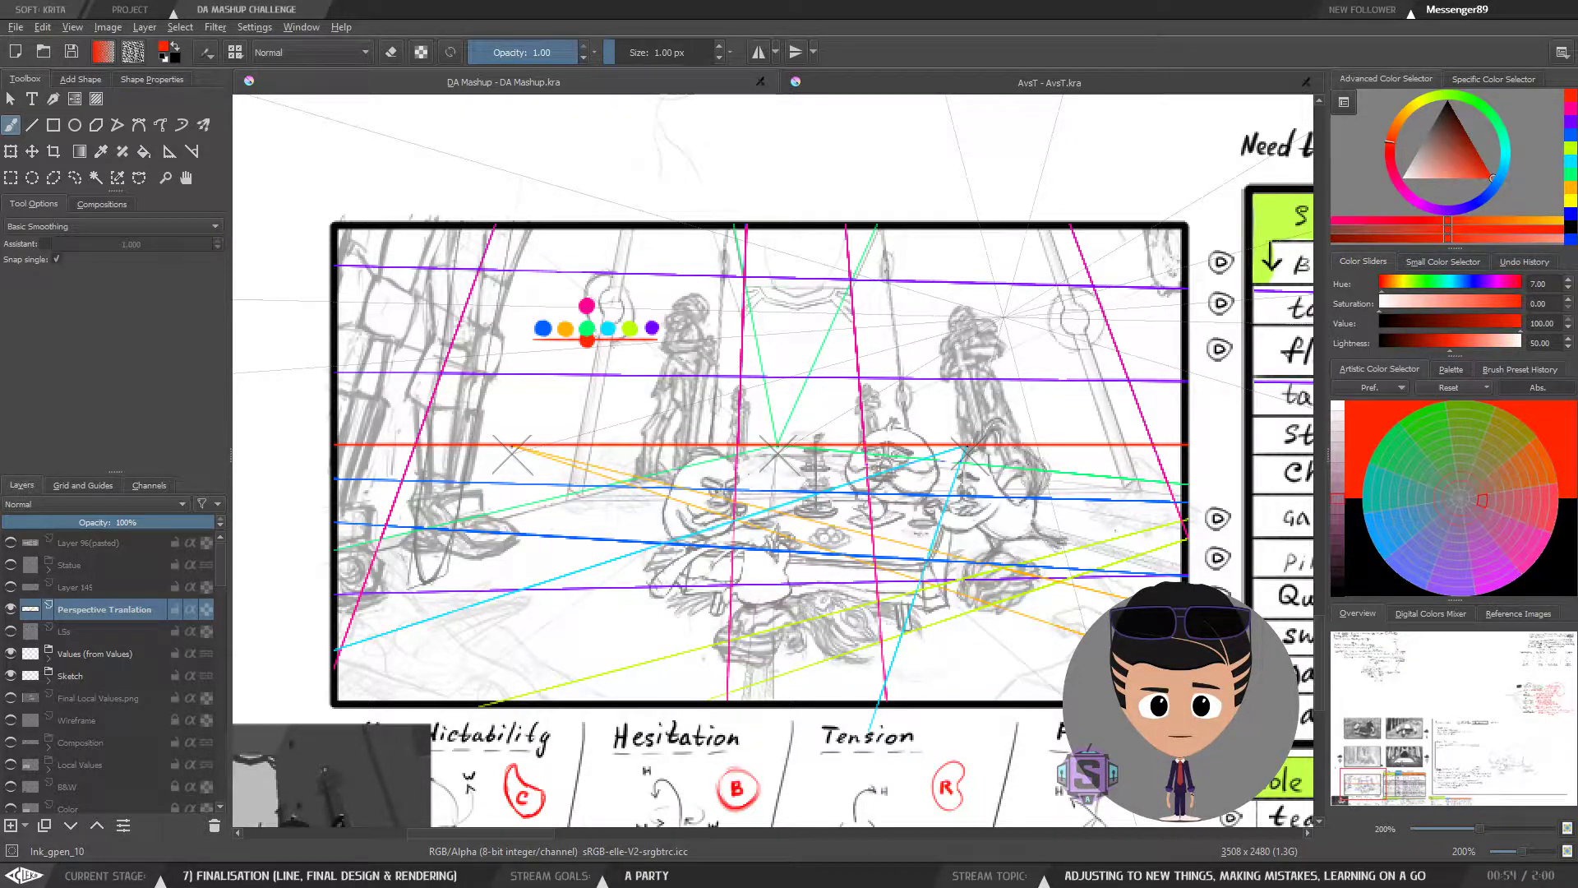
pyautogui.moveTo(1068, 2); pyautogui.dragTo(780, 65)
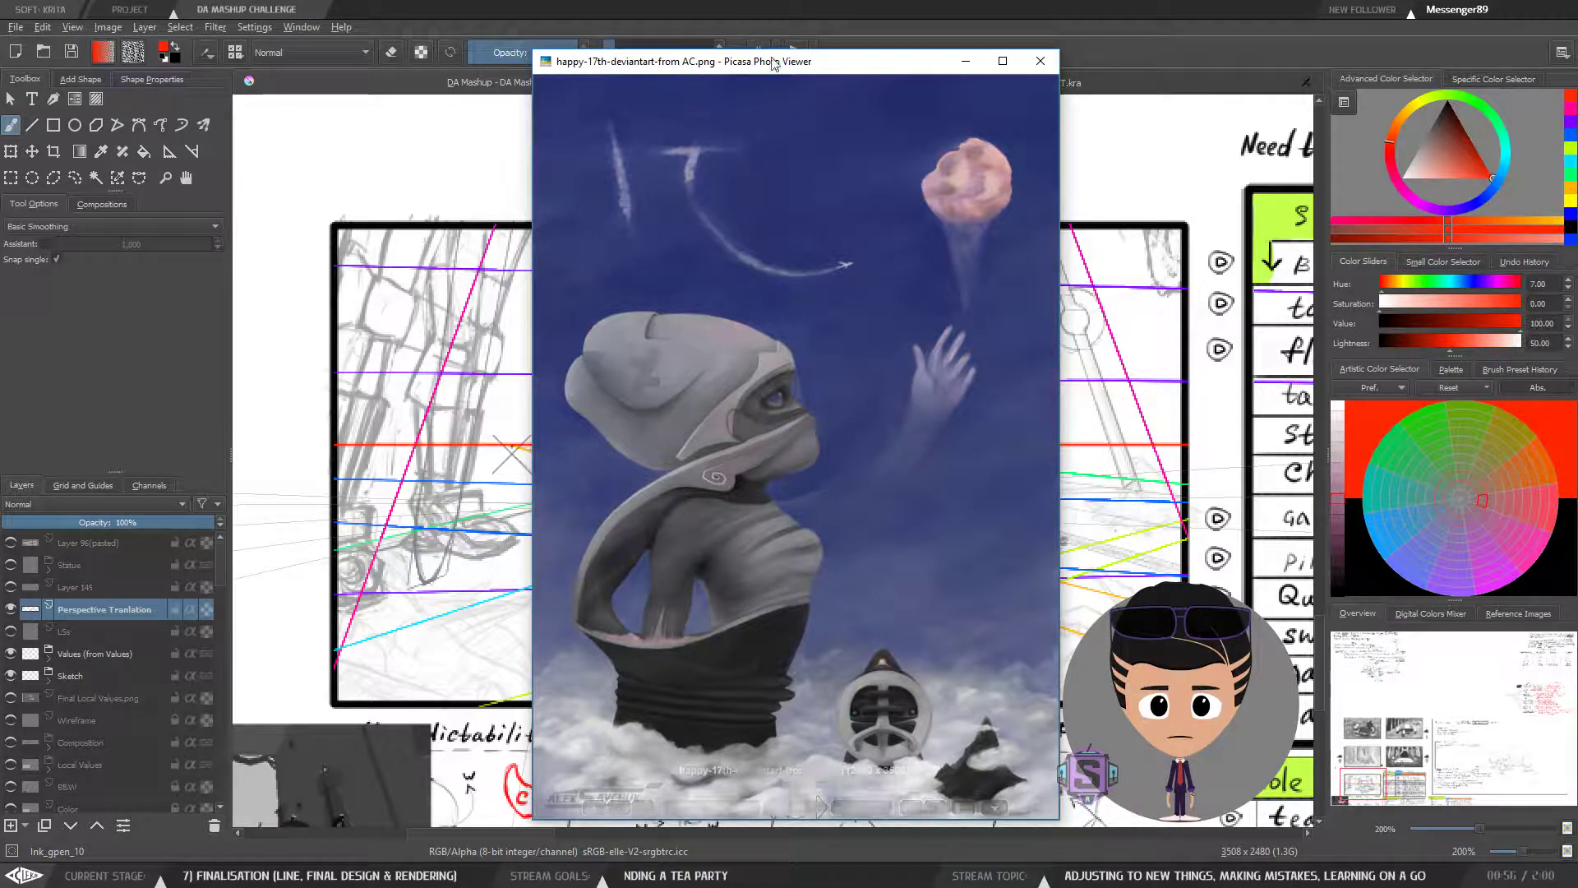
pyautogui.moveTo(772, 63); pyautogui.dragTo(772, 0)
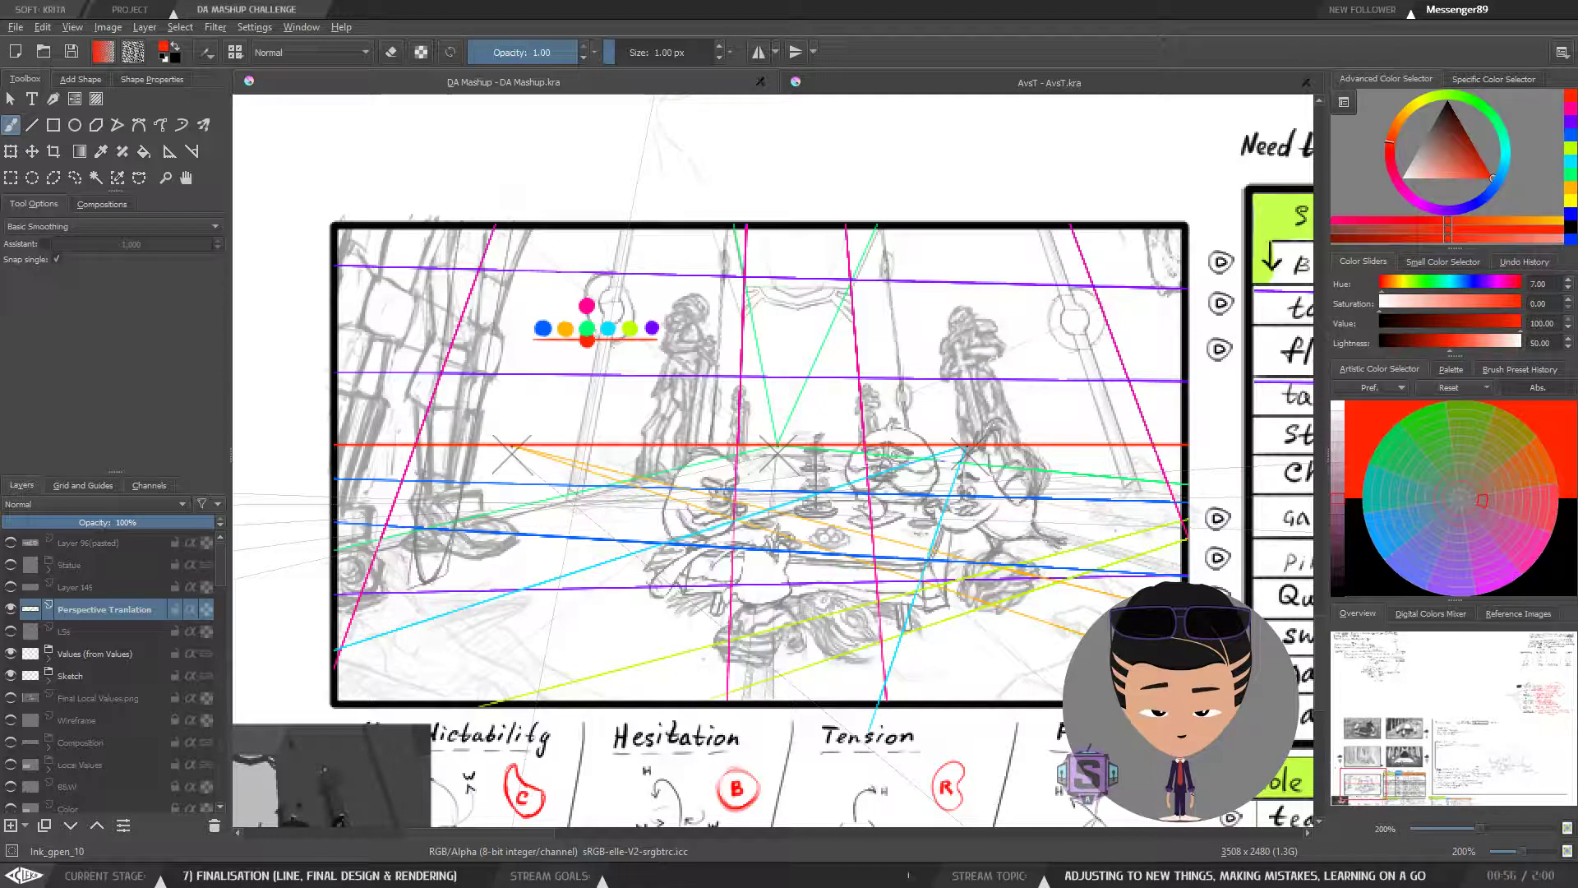
# Step: Switch to the image browser, view happy-17th-deviantart-from AC.png in grayscale to study its values, and return to the DA Mashup document
pyautogui.hotkey('alt', 'Tab')
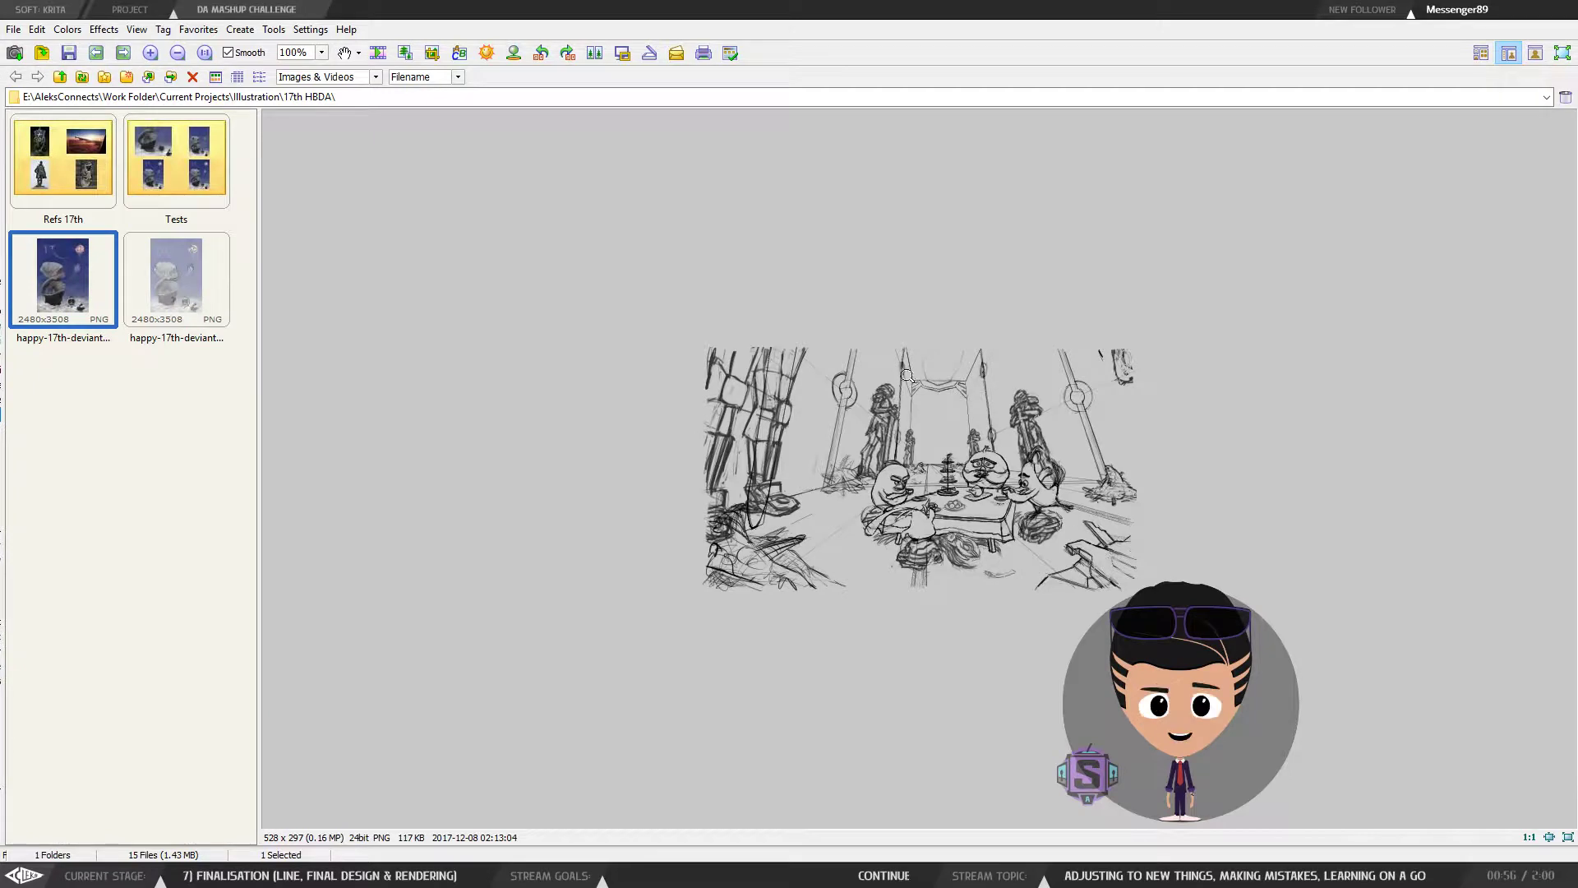
pyautogui.click(80, 33)
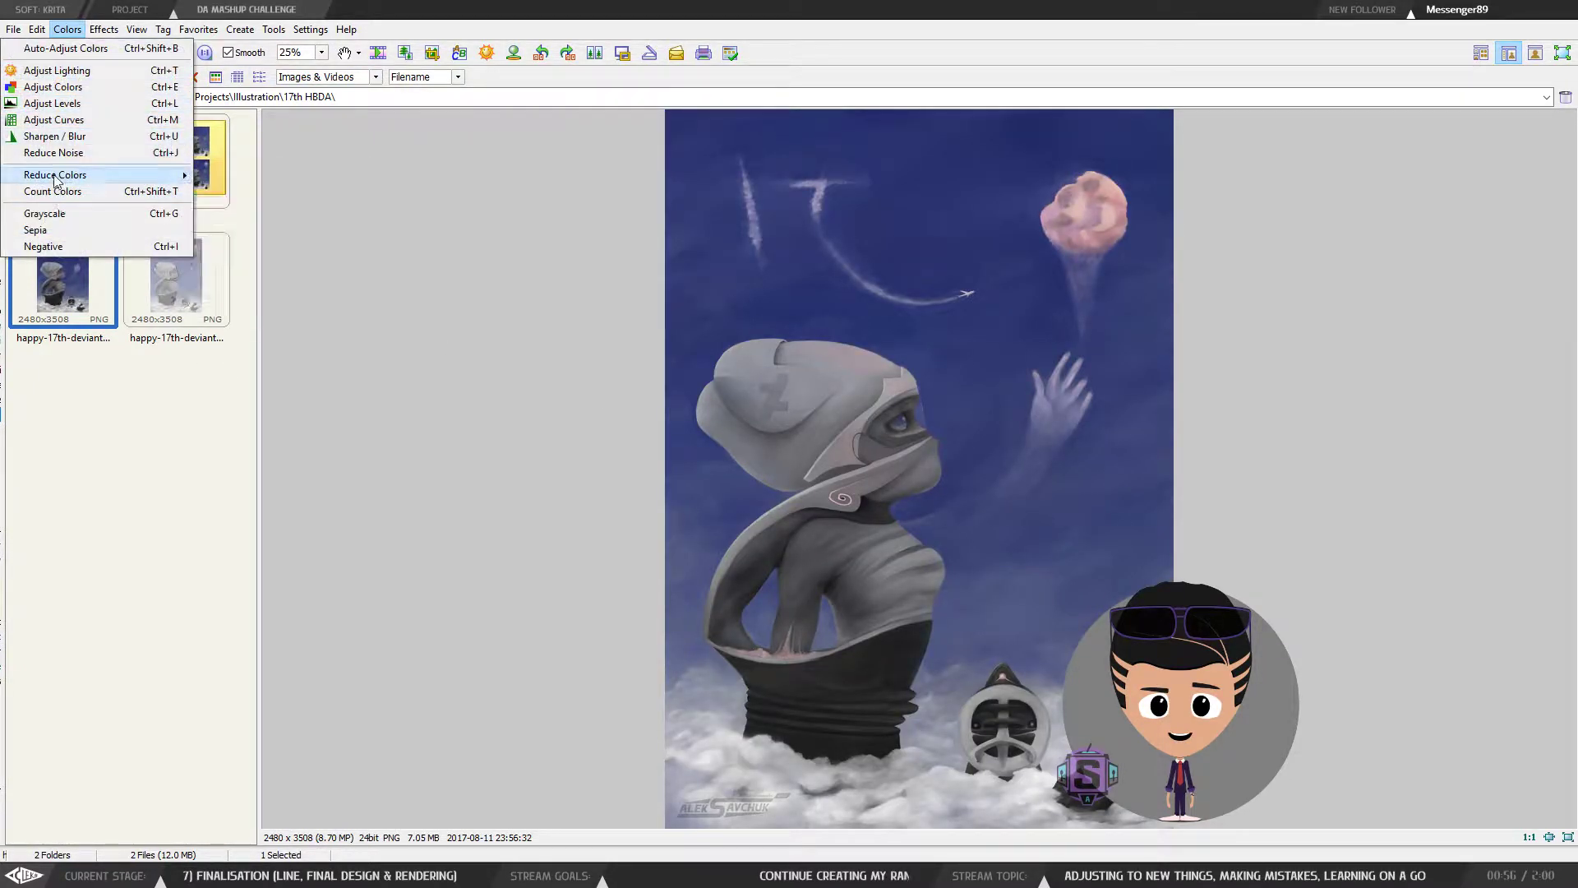
pyautogui.click(47, 214)
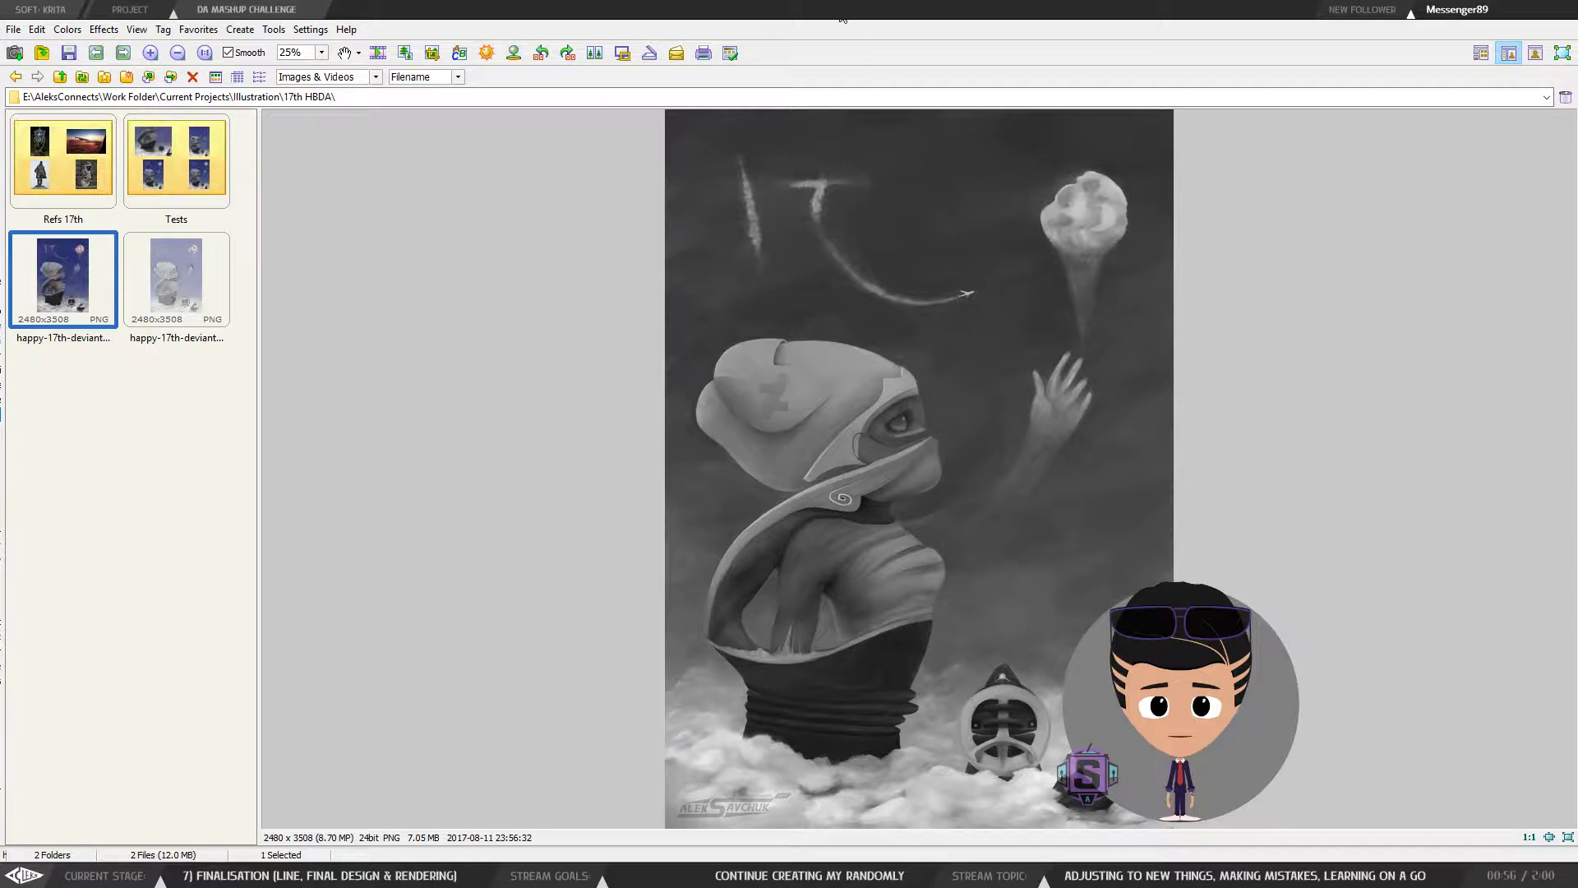
pyautogui.hotkey('alt', 'Tab')
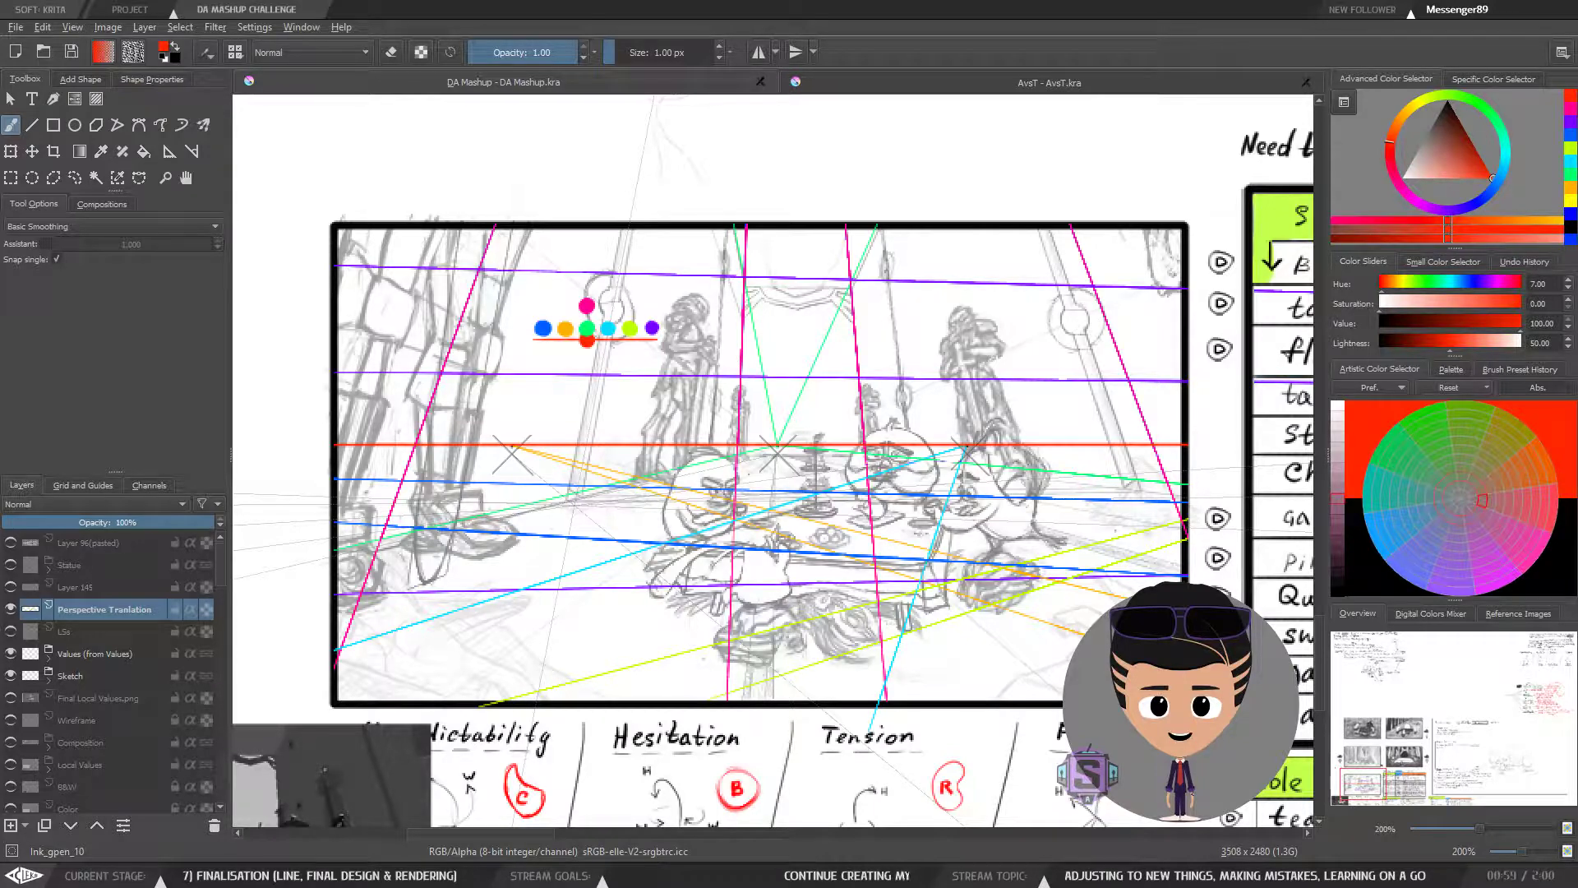
# Step: Bring up #1 Robot Helper #78.png in the photo viewer, fit the whole concept sheet in view, and examine the robot design
pyautogui.moveTo(813, 0); pyautogui.dragTo(771, 133)
pyautogui.doubleClick(772, 132)
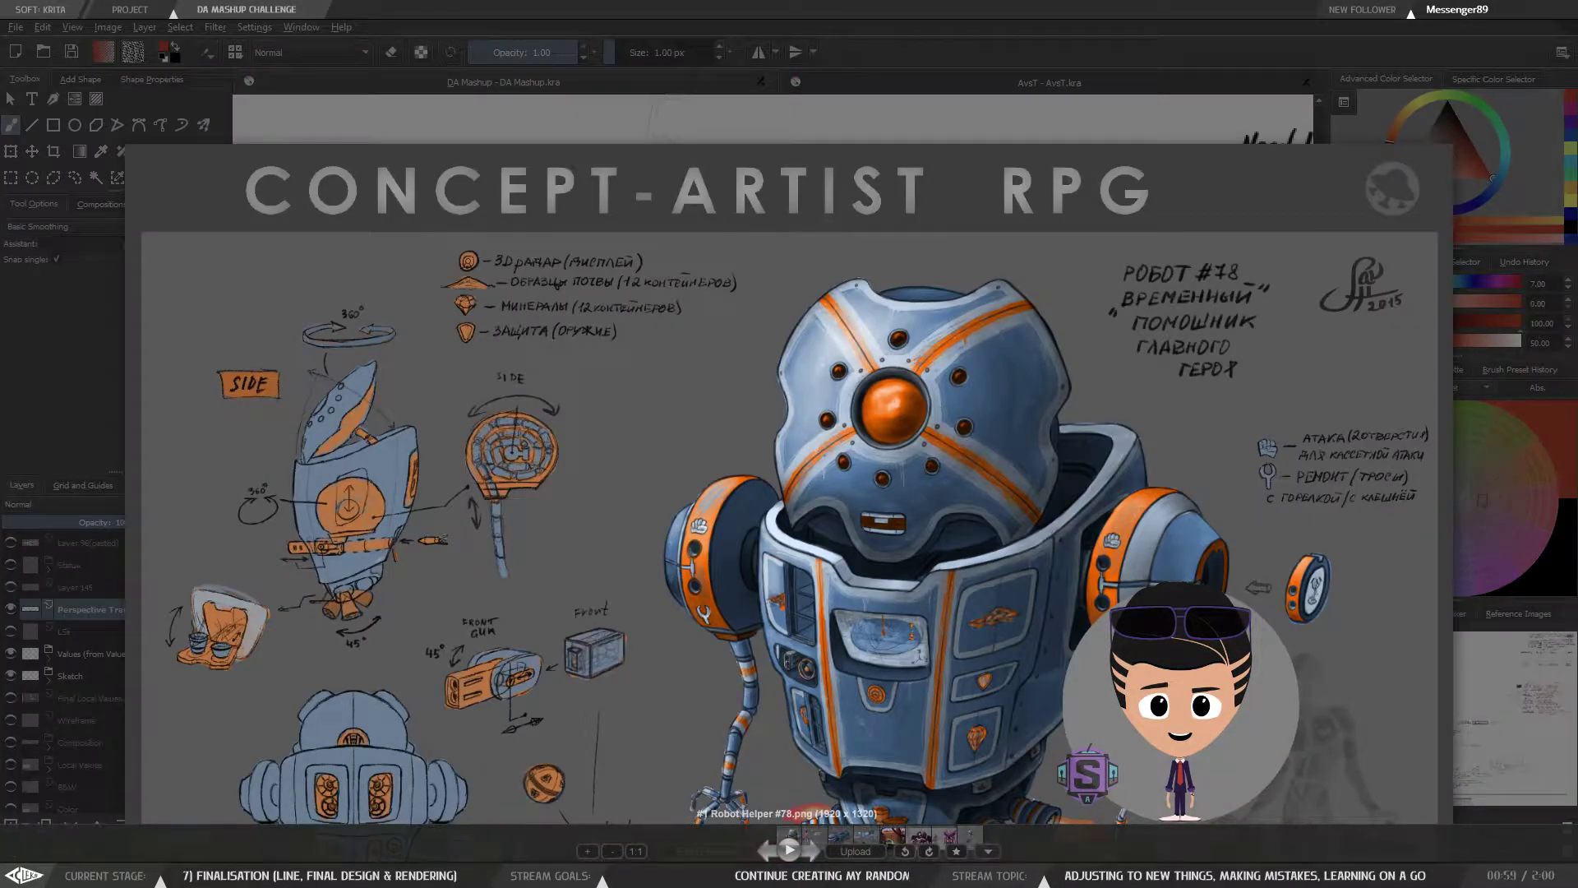
pyautogui.moveTo(789, 549); pyautogui.dragTo(778, 438)
pyautogui.click(1211, 17)
pyautogui.doubleClick(910, 471)
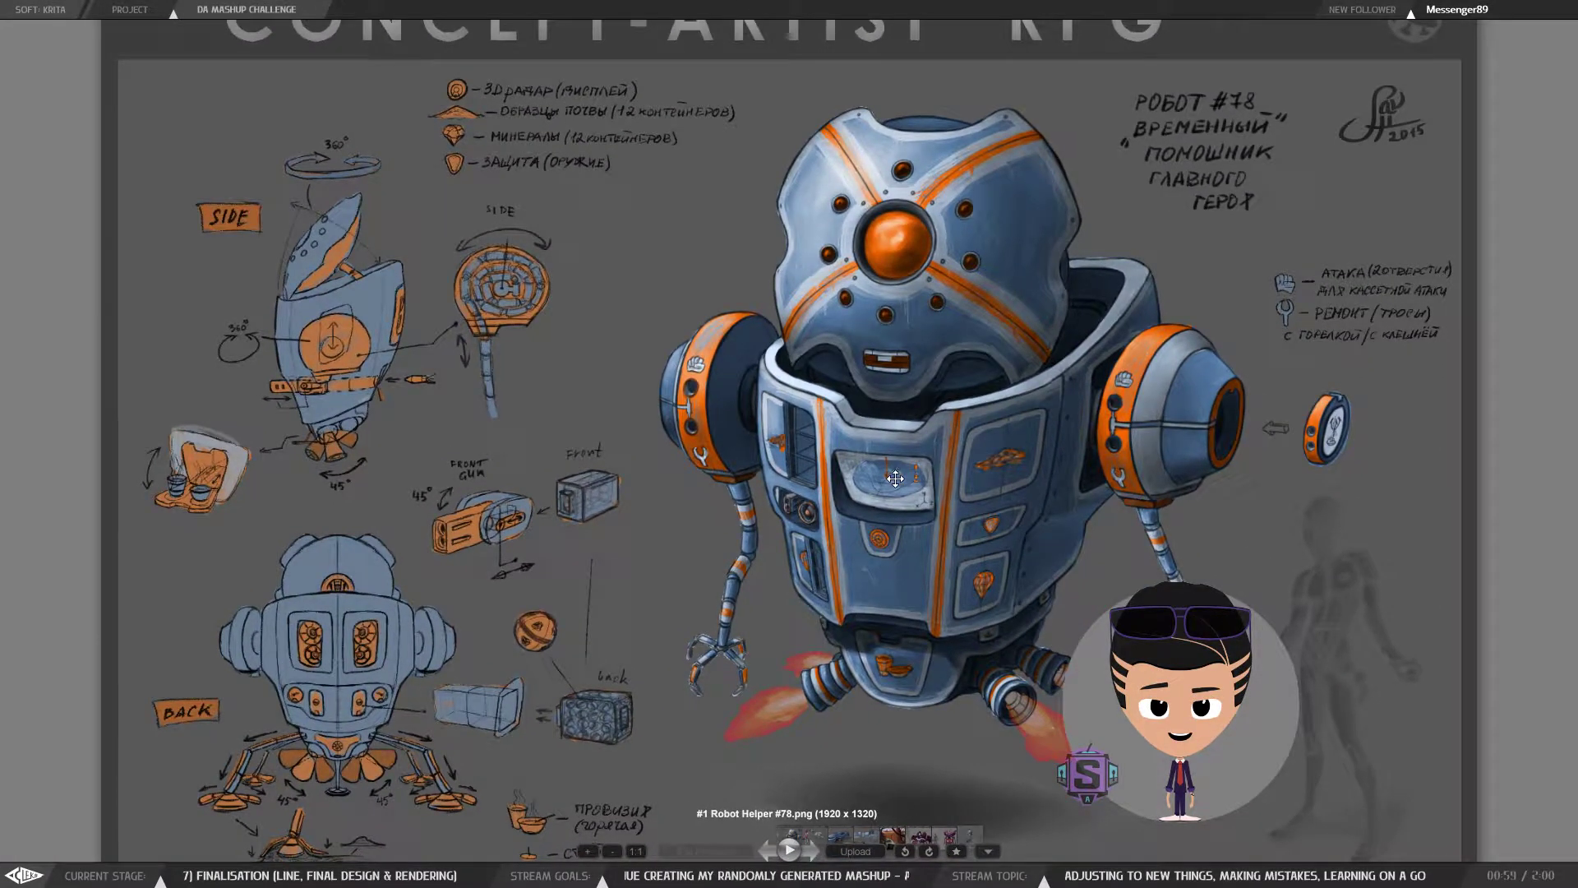
pyautogui.scroll(-2, 910, 471)
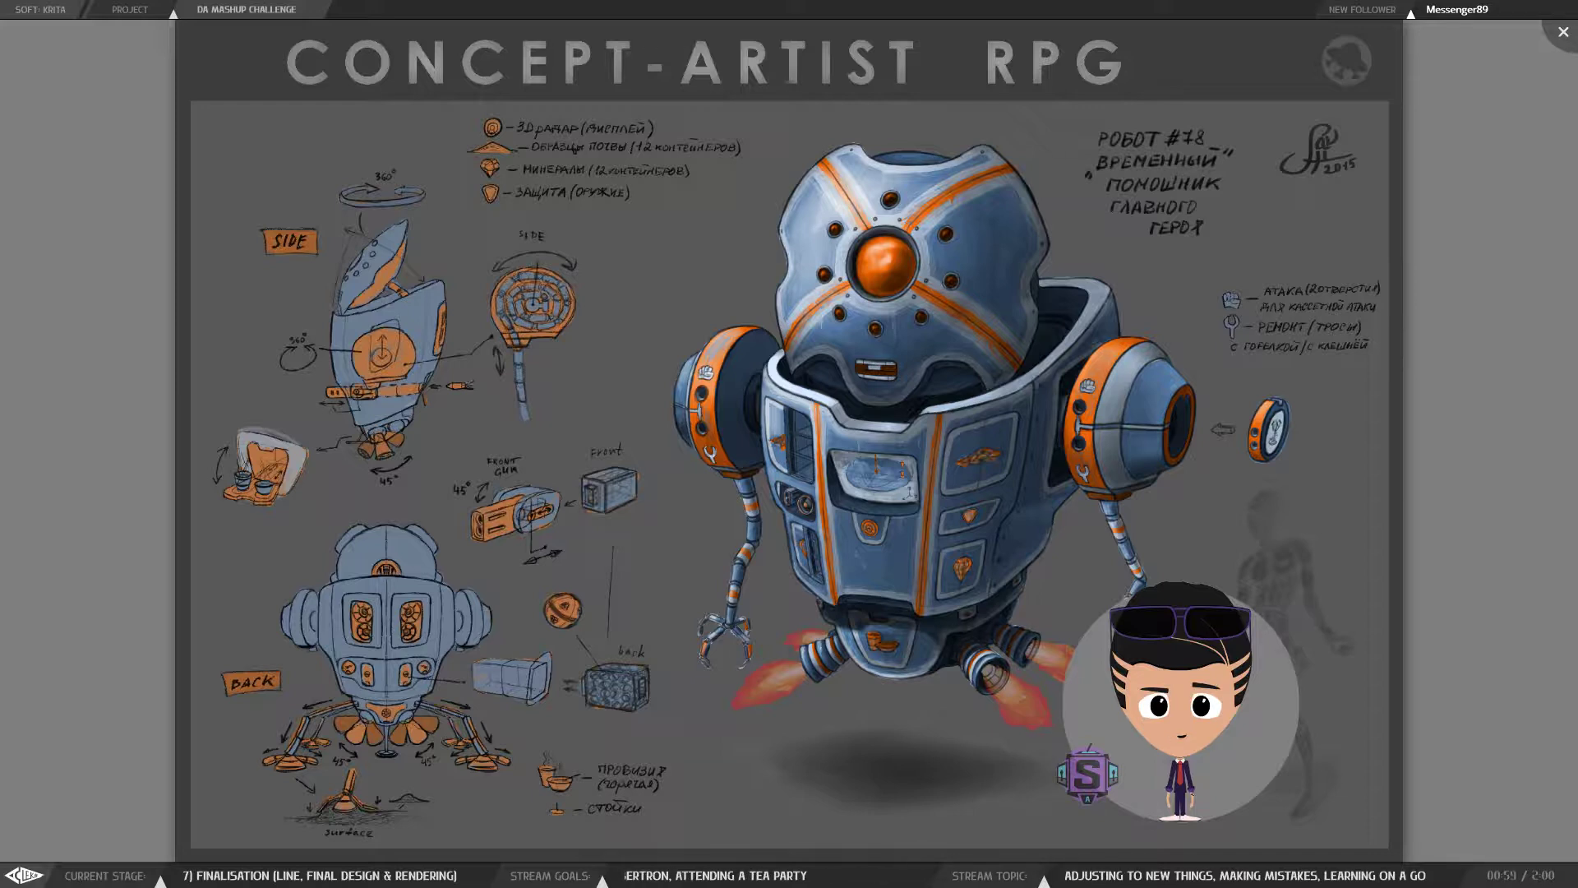
pyautogui.moveTo(900, 327)
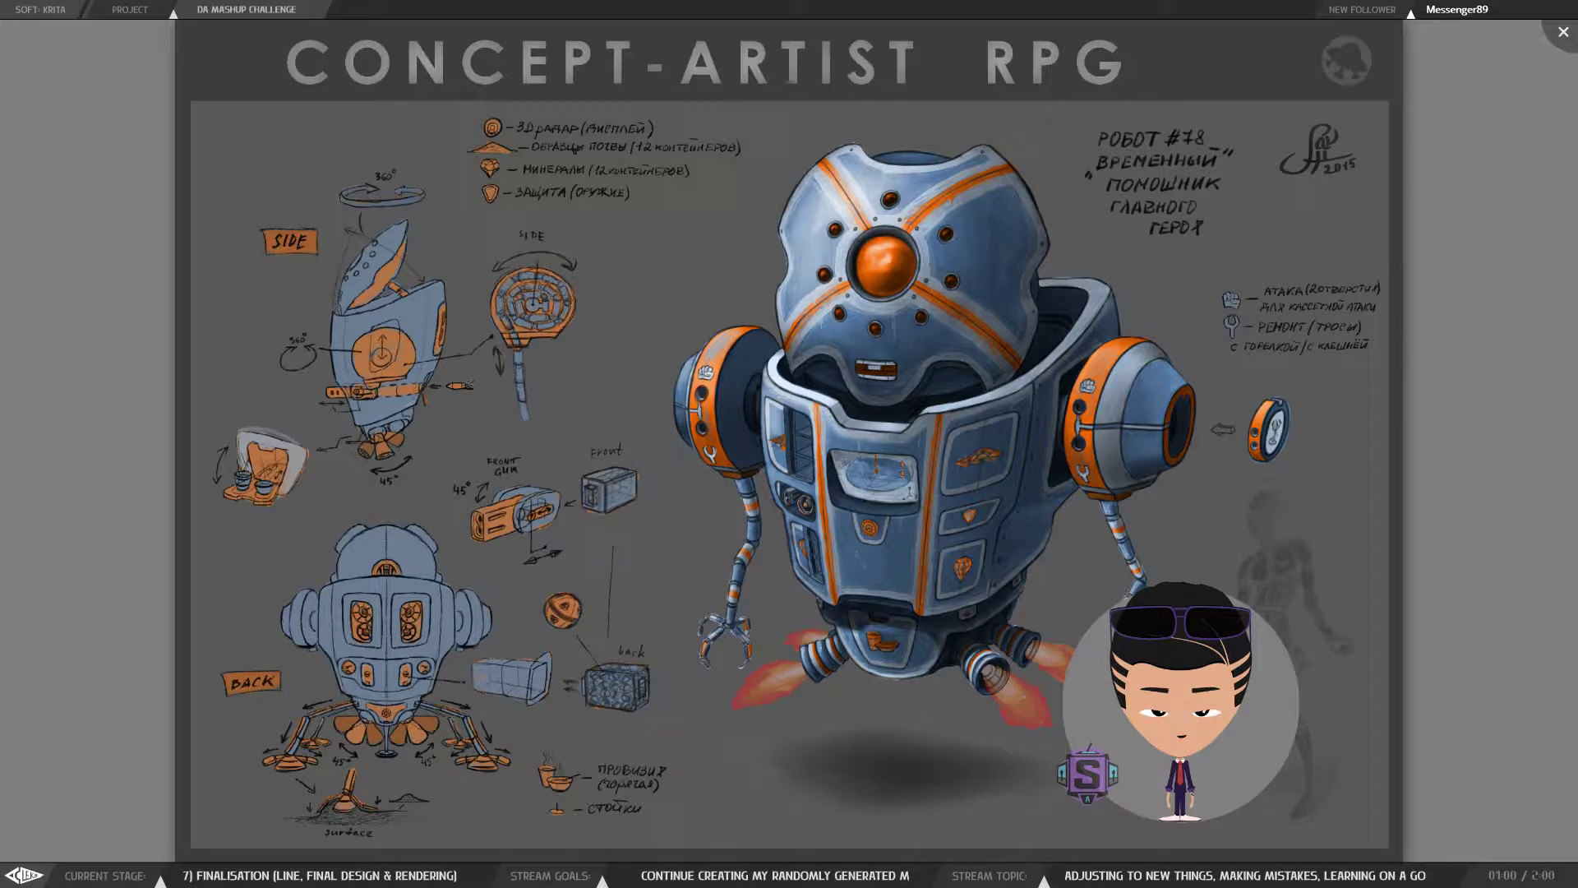
pyautogui.moveTo(1029, 392); pyautogui.dragTo(757, 411)
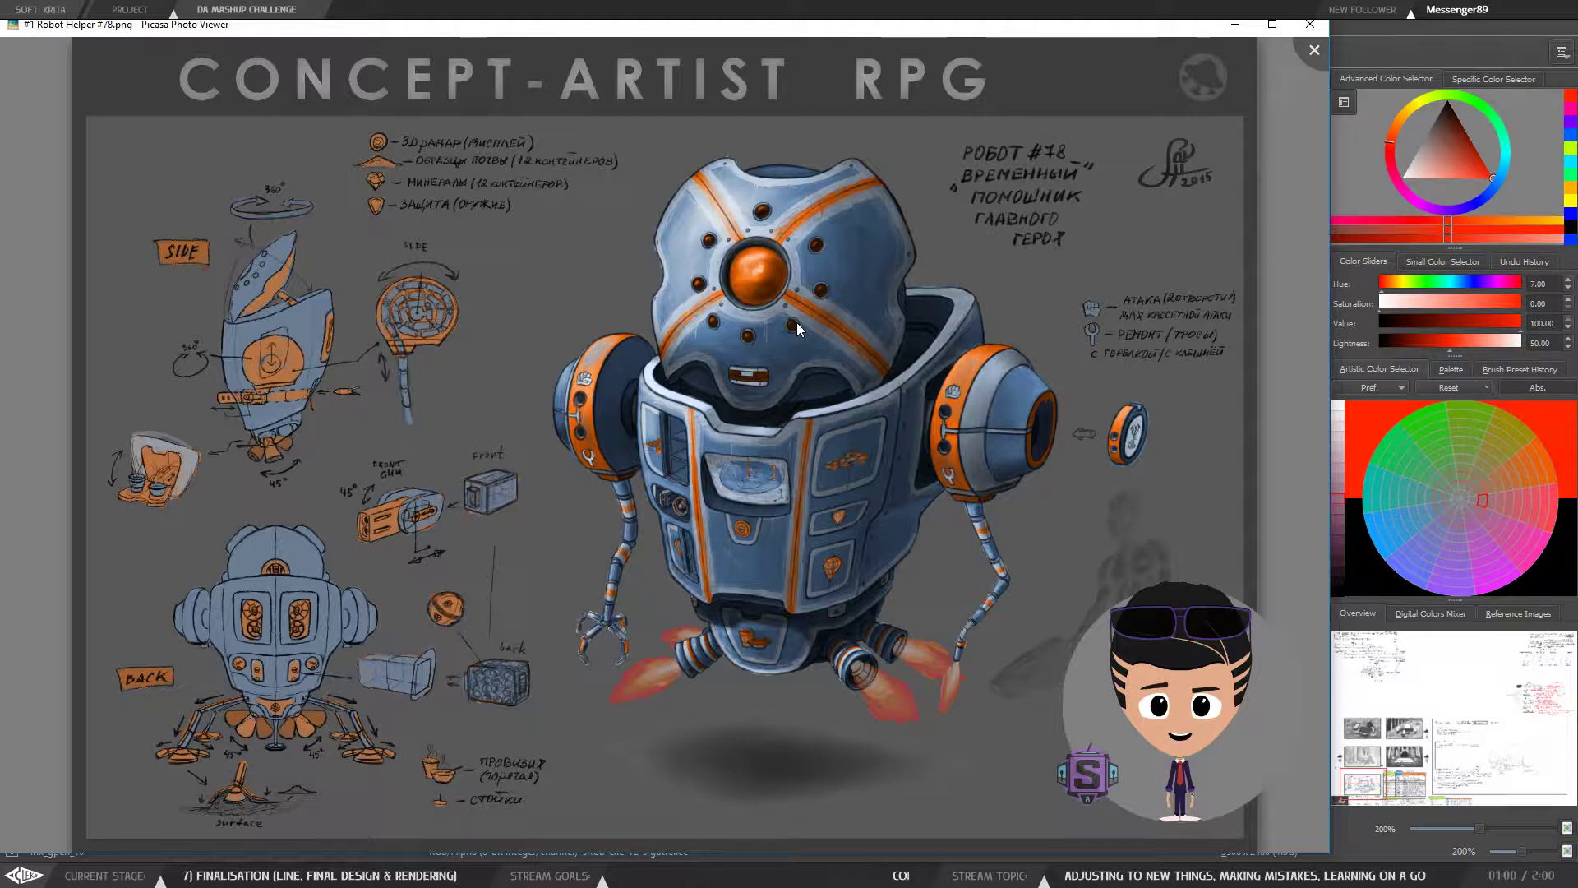
# Step: Browse the Concept-Artist RPG sheets from the robot helper through the hero scientist, ship and ship interior to the jungle canyons
pyautogui.press('Right')
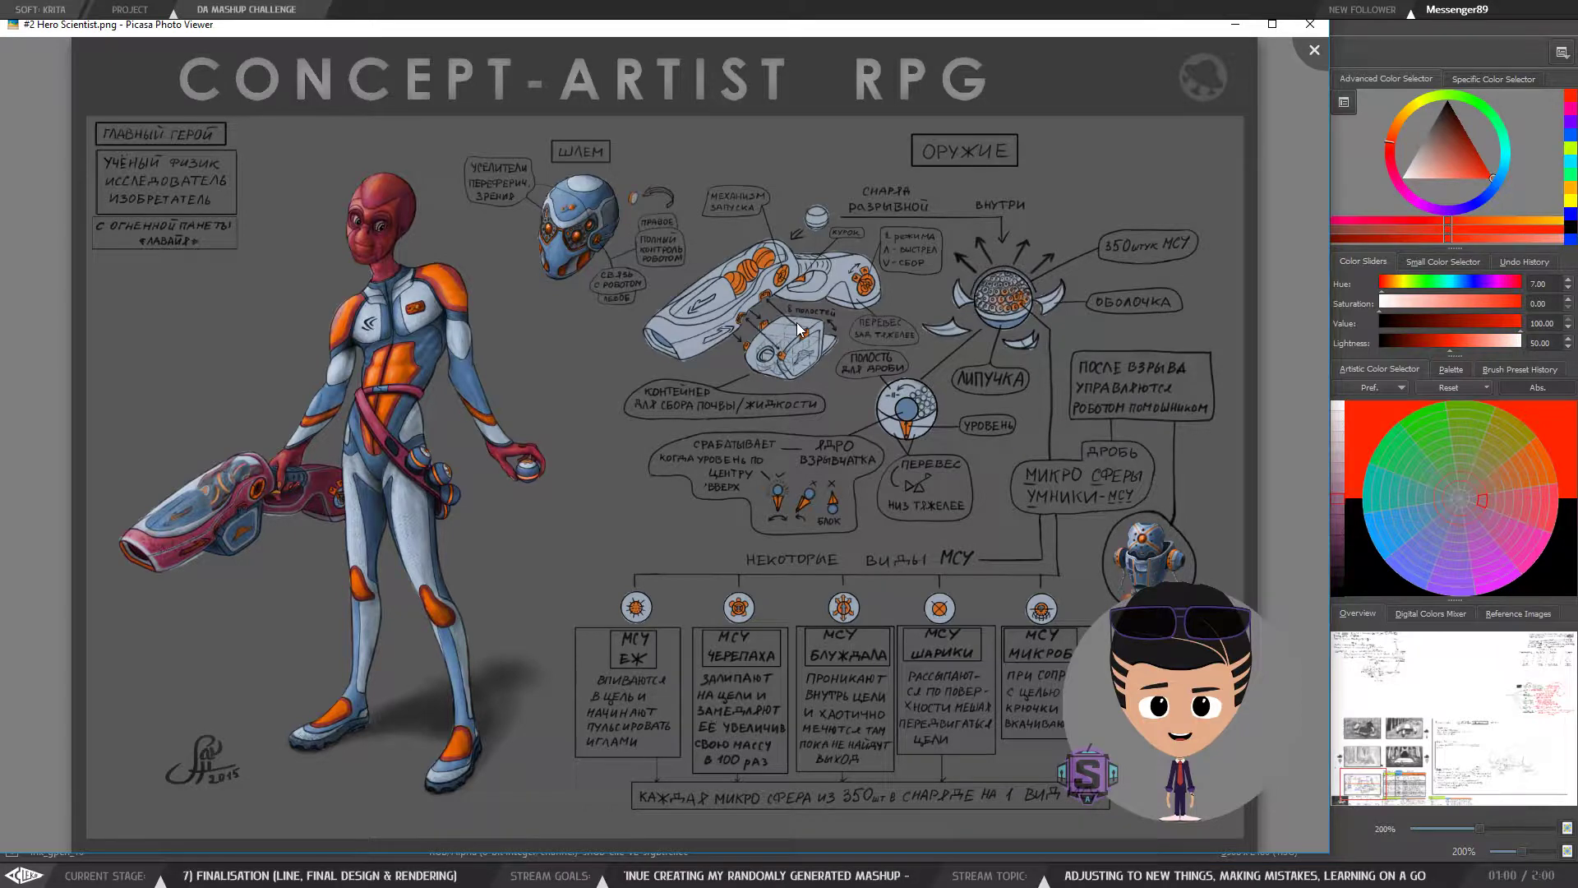
pyautogui.press('Right')
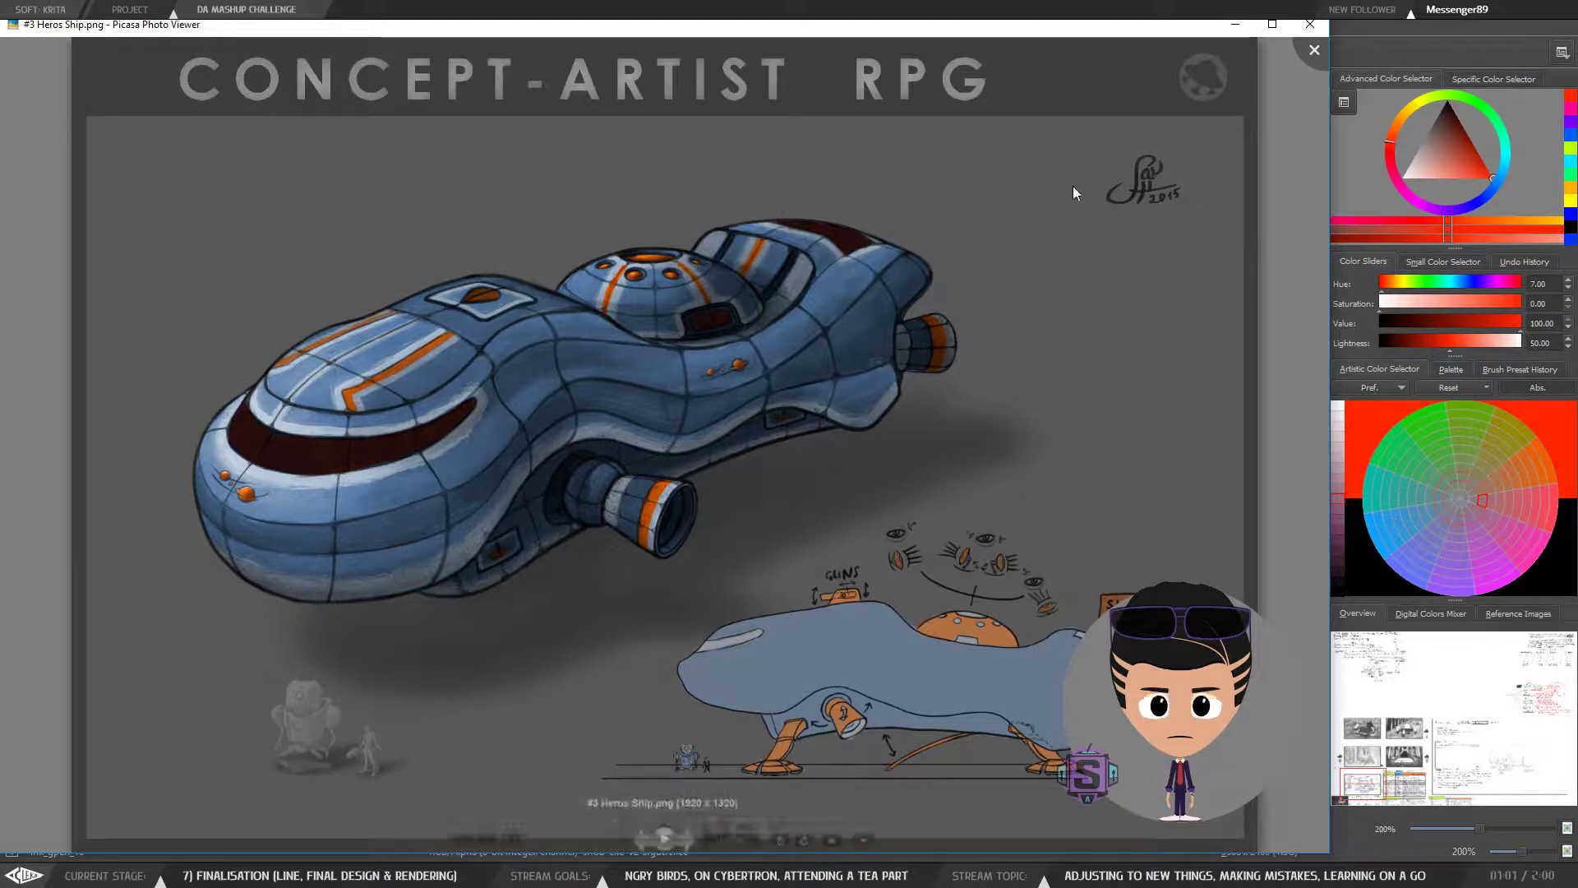
pyautogui.press('Left')
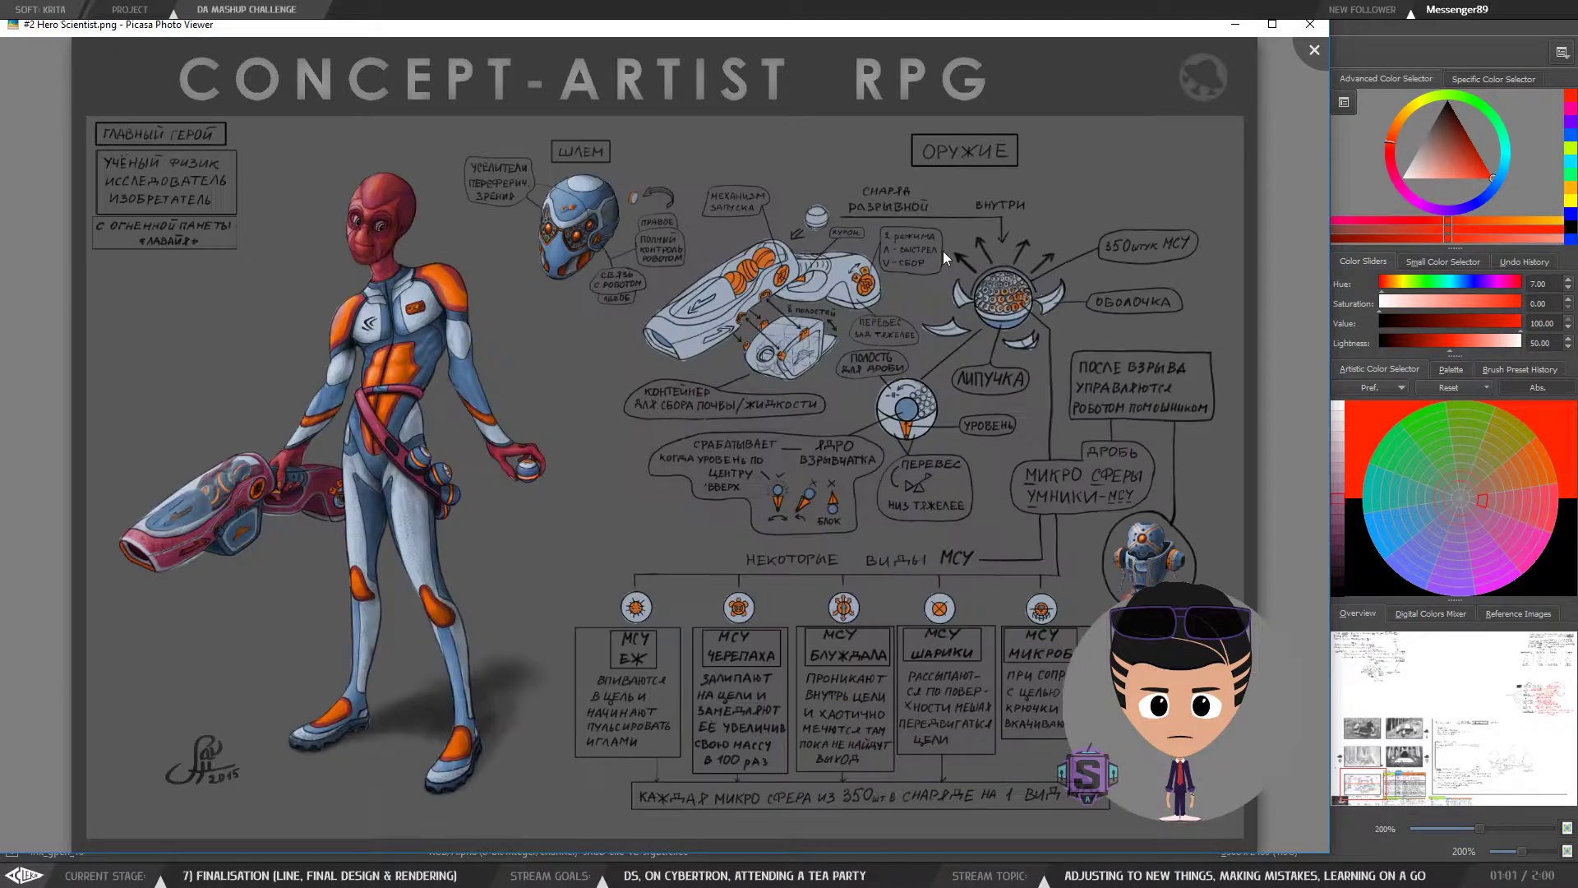
pyautogui.press('Right')
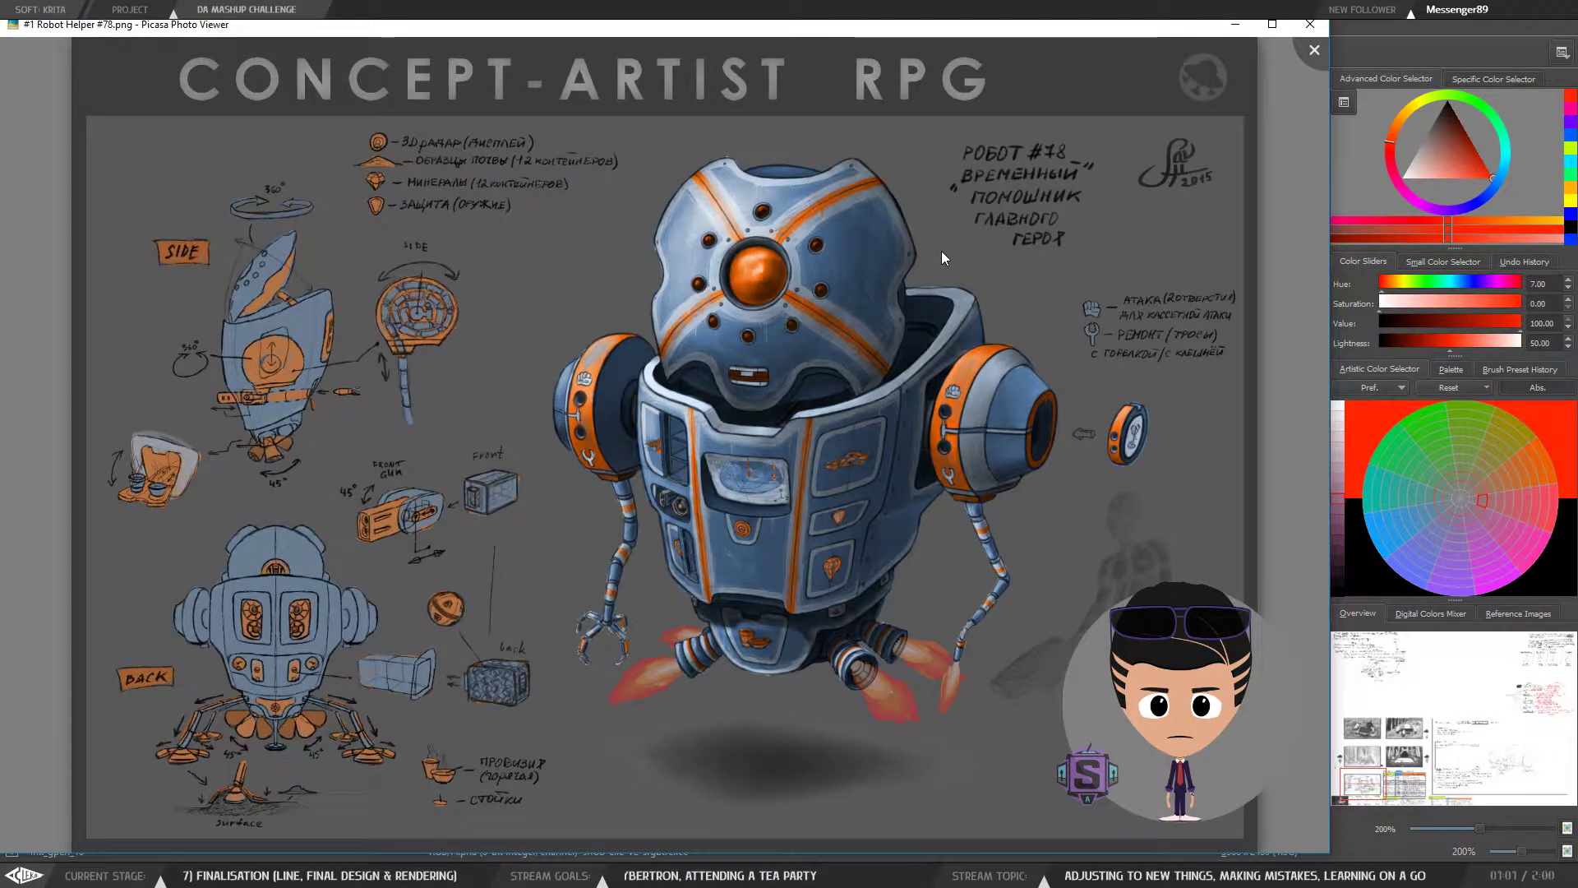
pyautogui.press('Left')
pyautogui.press('Right')
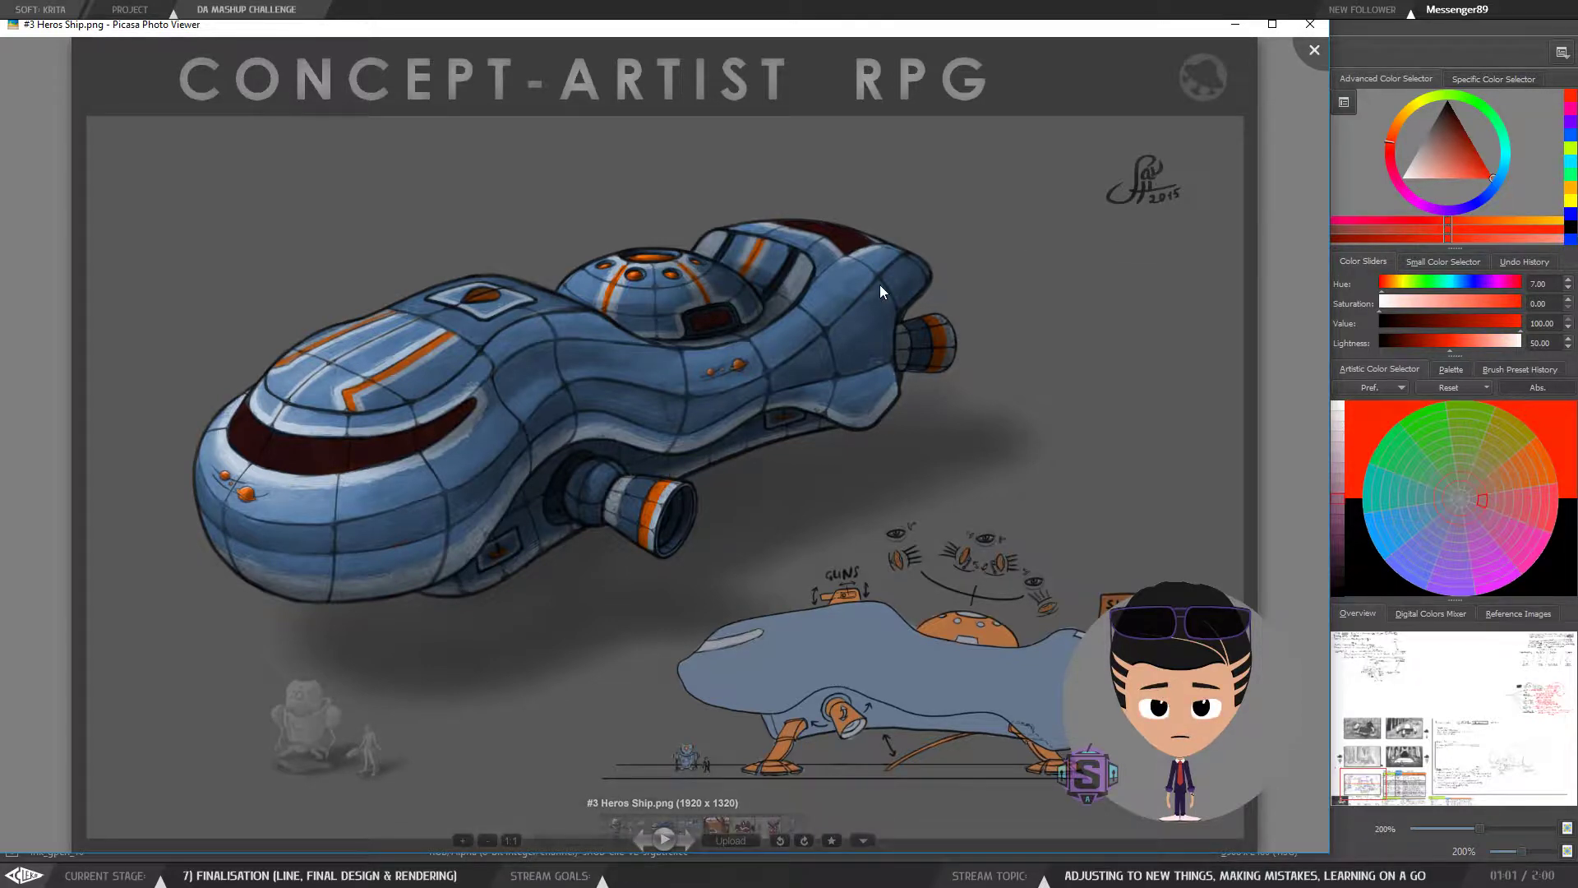
pyautogui.press('Right')
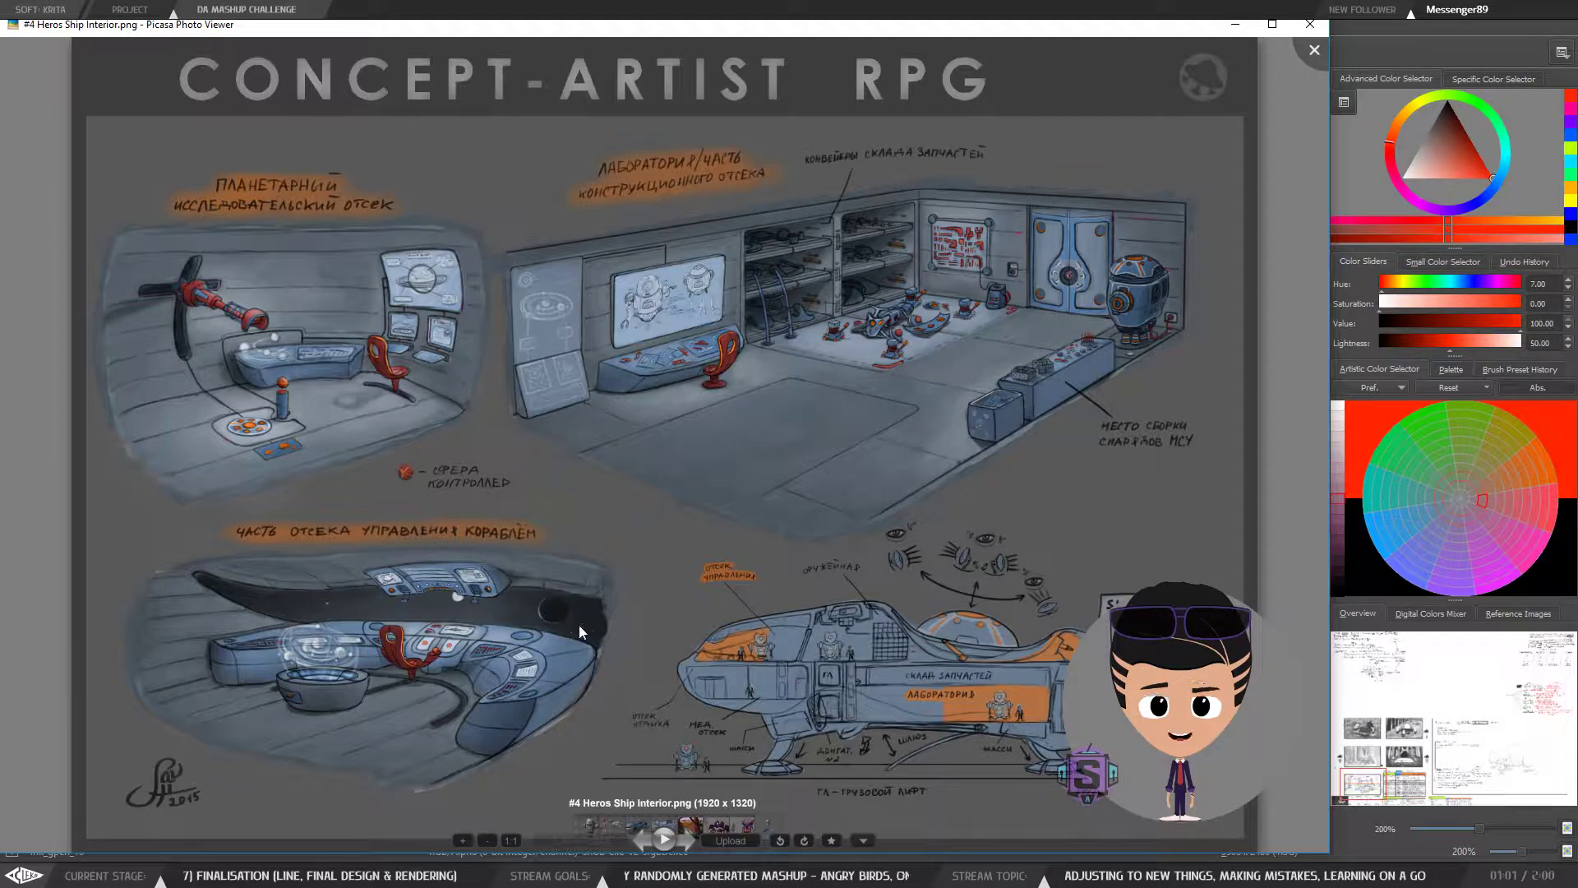
pyautogui.press('Right')
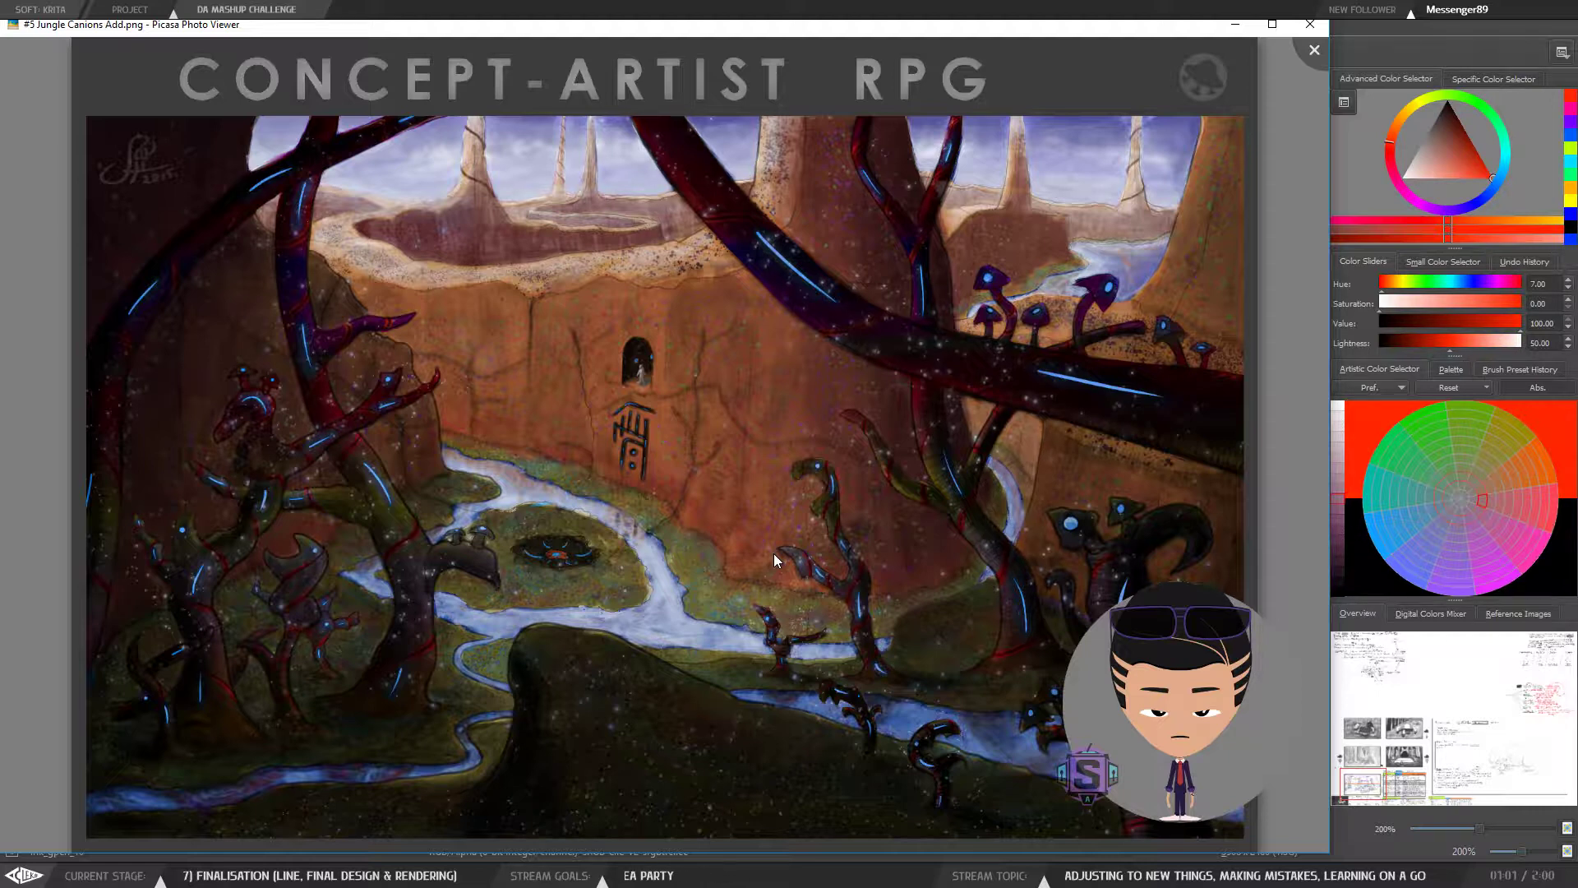
# Step: Browse the coloured Concept-Artist RPG images from the jungle canyons through the crab, plant and full composition, and close the viewer
pyautogui.press('Right')
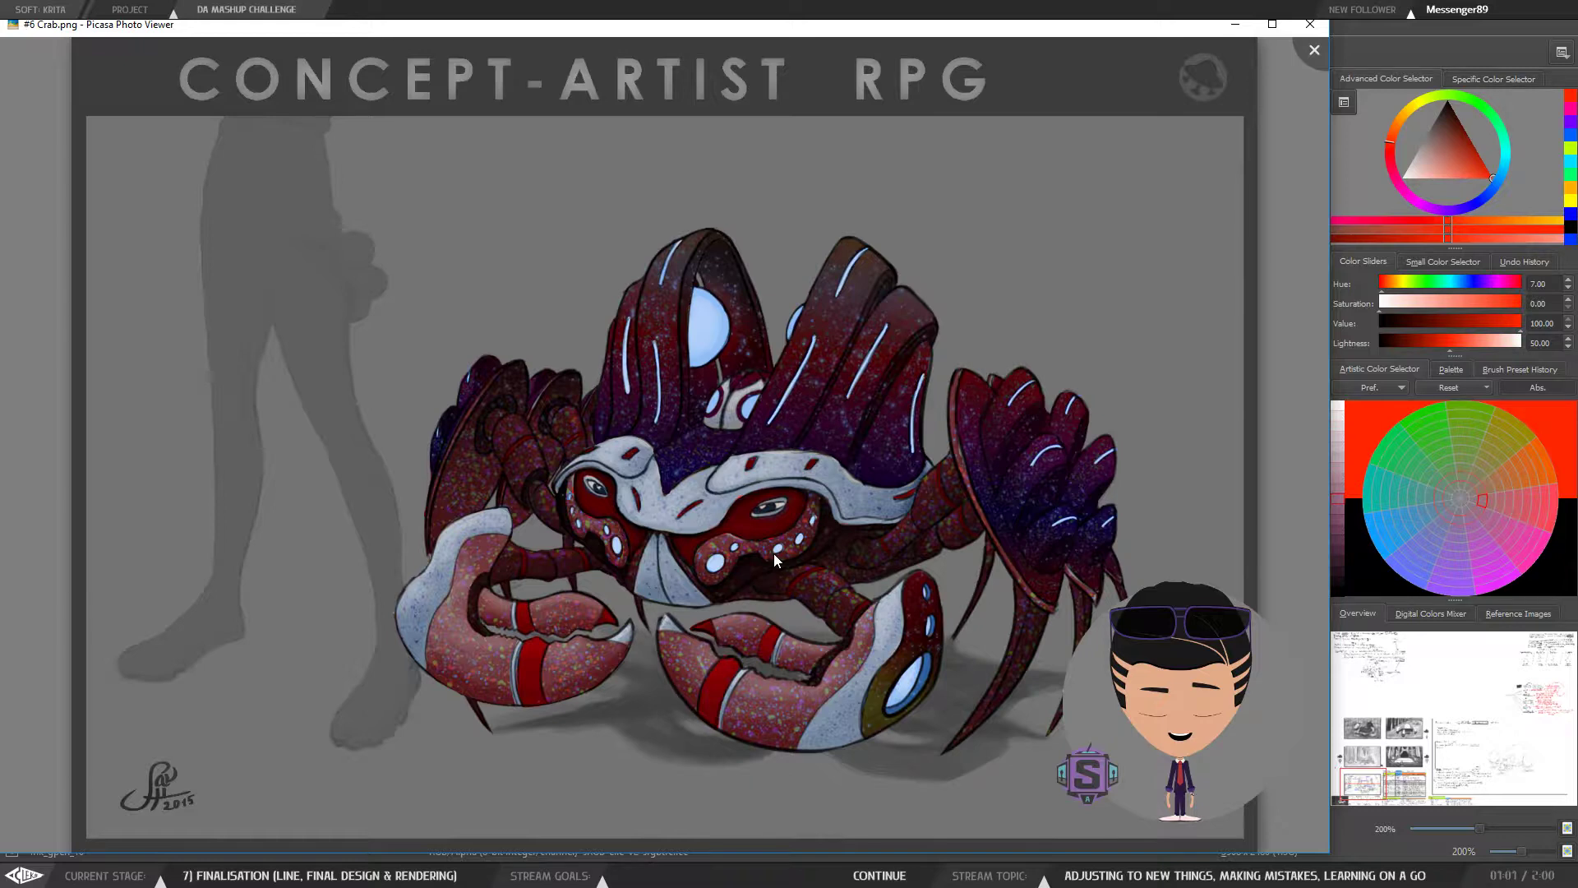
pyautogui.press('Right')
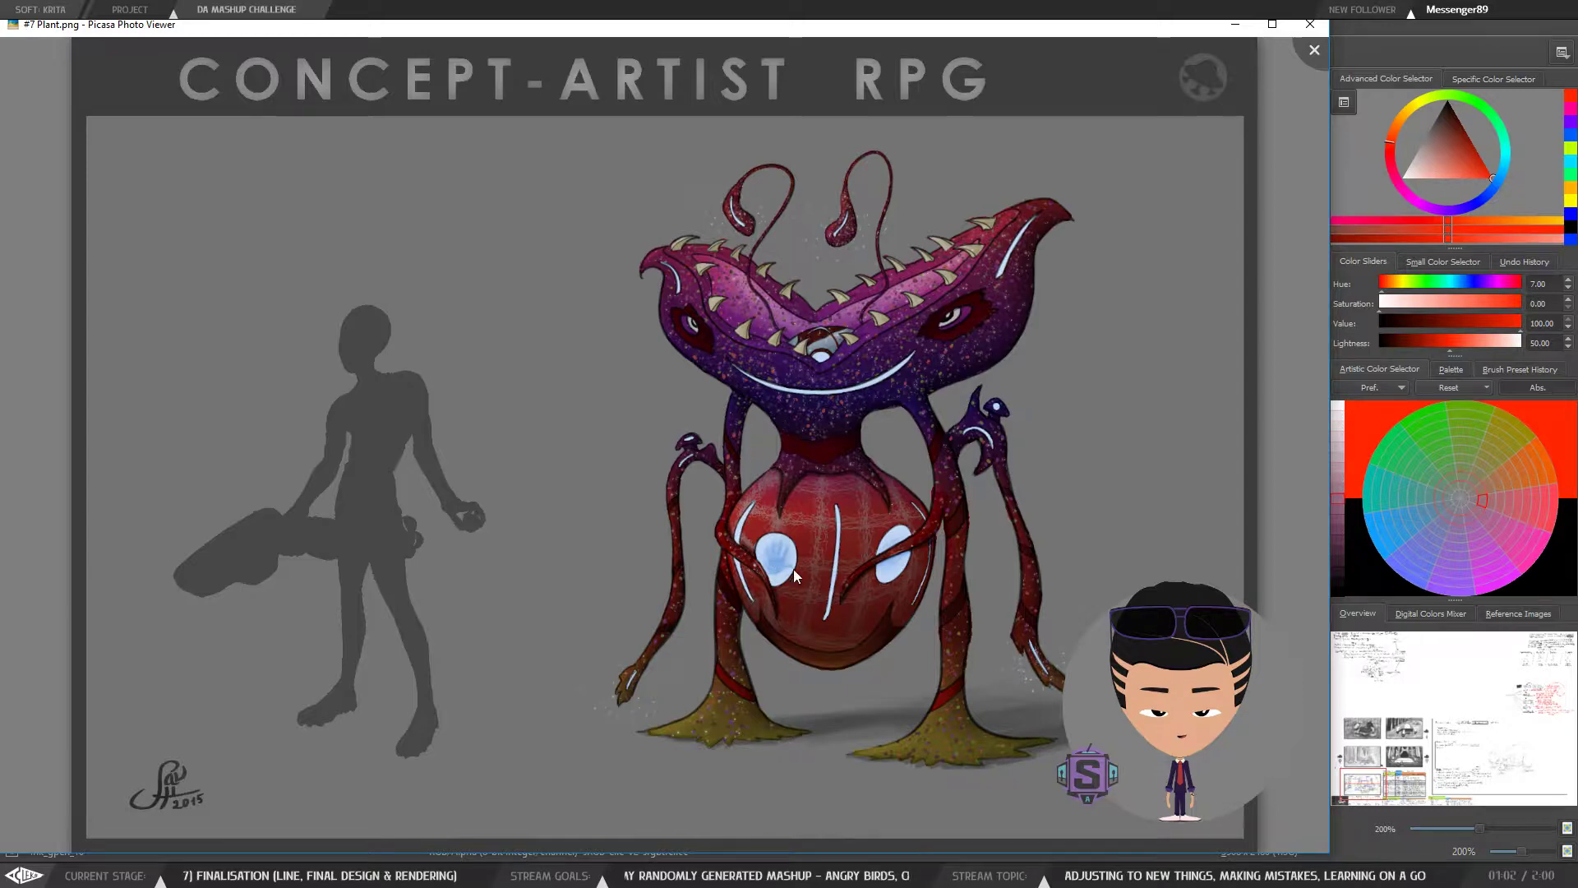
pyautogui.press('Right')
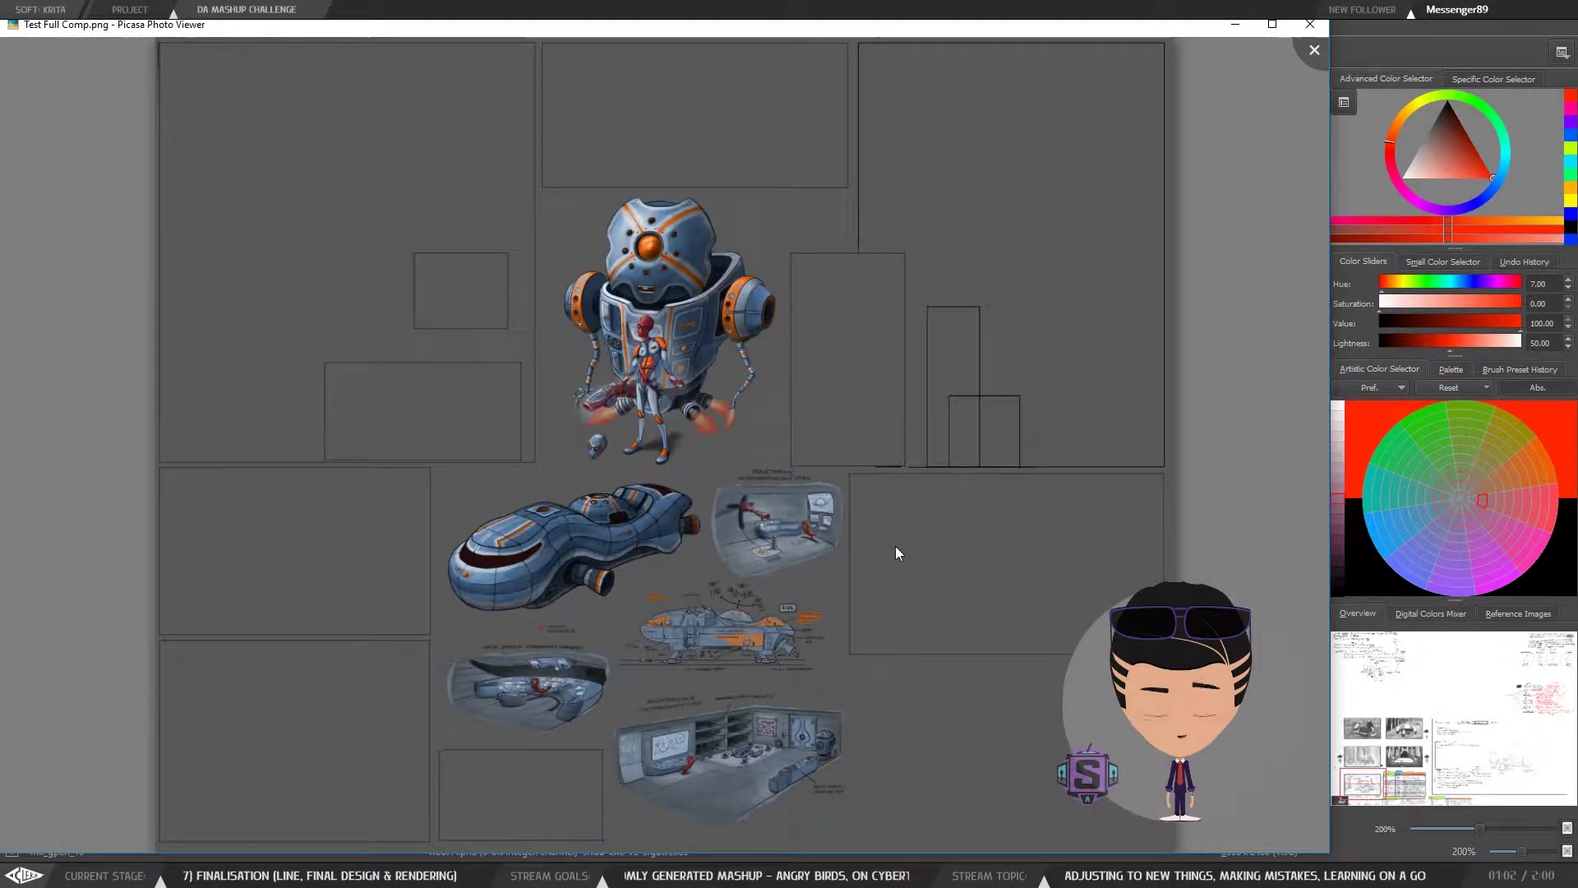
pyautogui.press('Right')
pyautogui.press('Right')
pyautogui.press('Right')
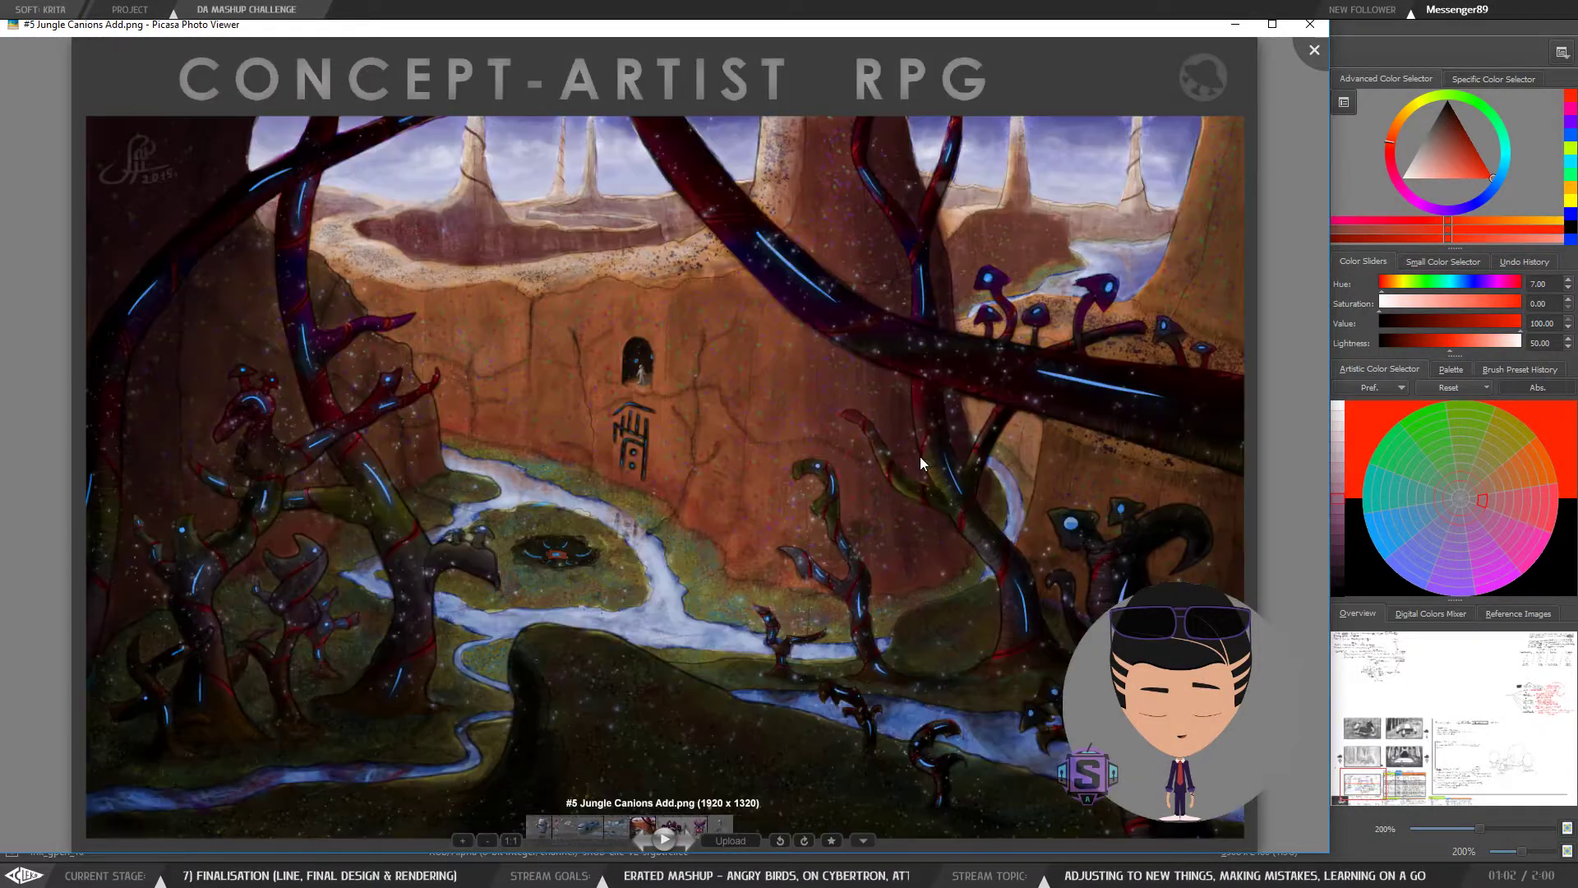
pyautogui.click(1310, 24)
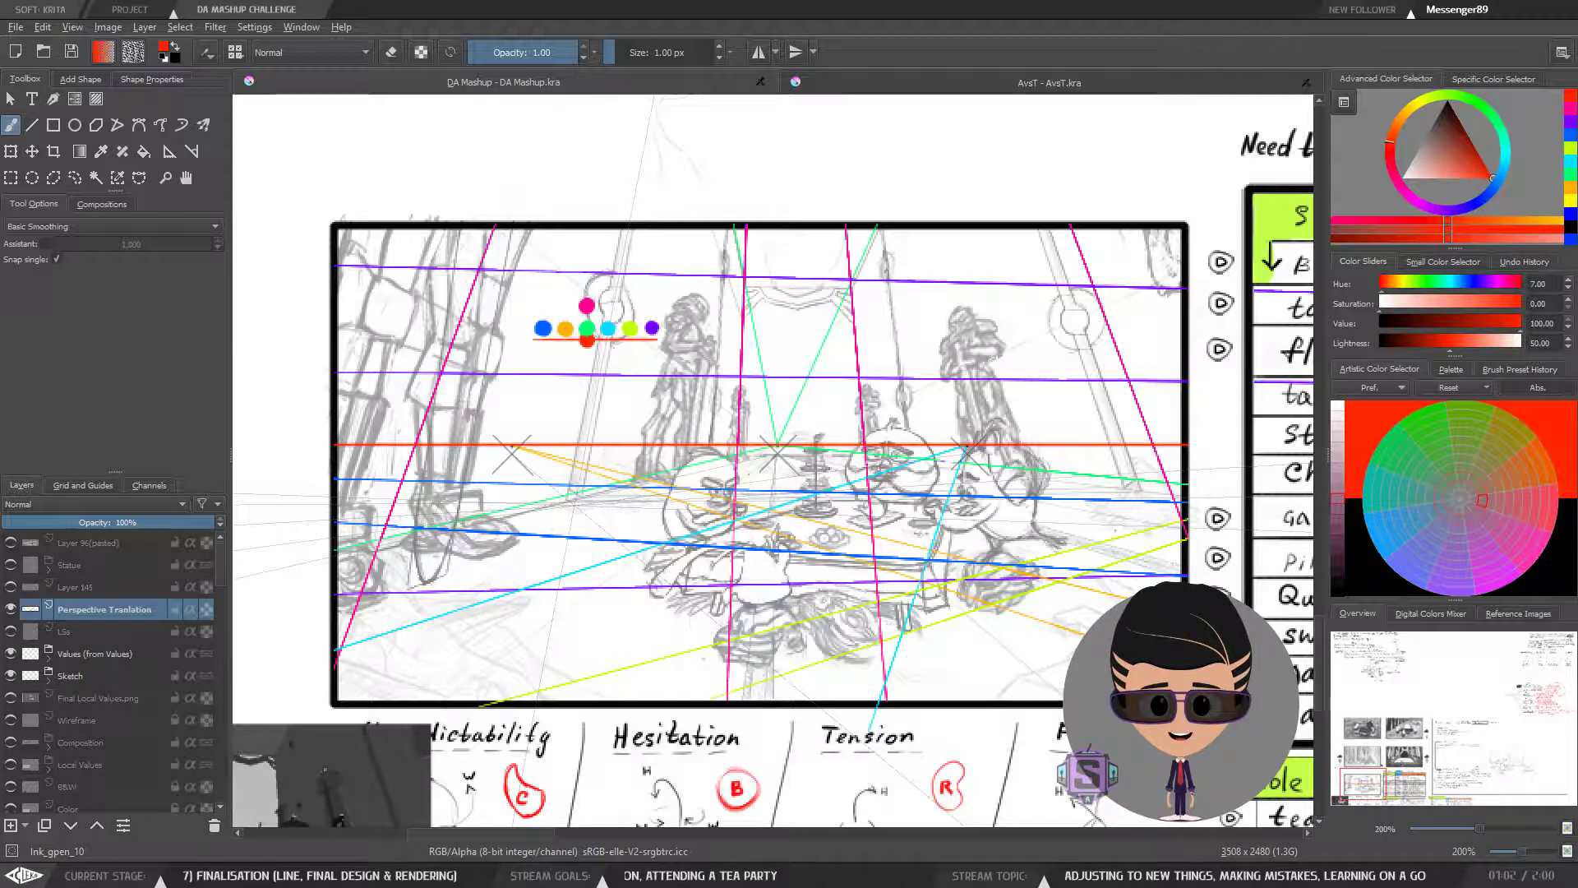
# Step: Switch to Picasa Photo Viewer with Hero Concept Value.png and place it as a window over the drawing
pyautogui.hotkey('alt', 'Tab')
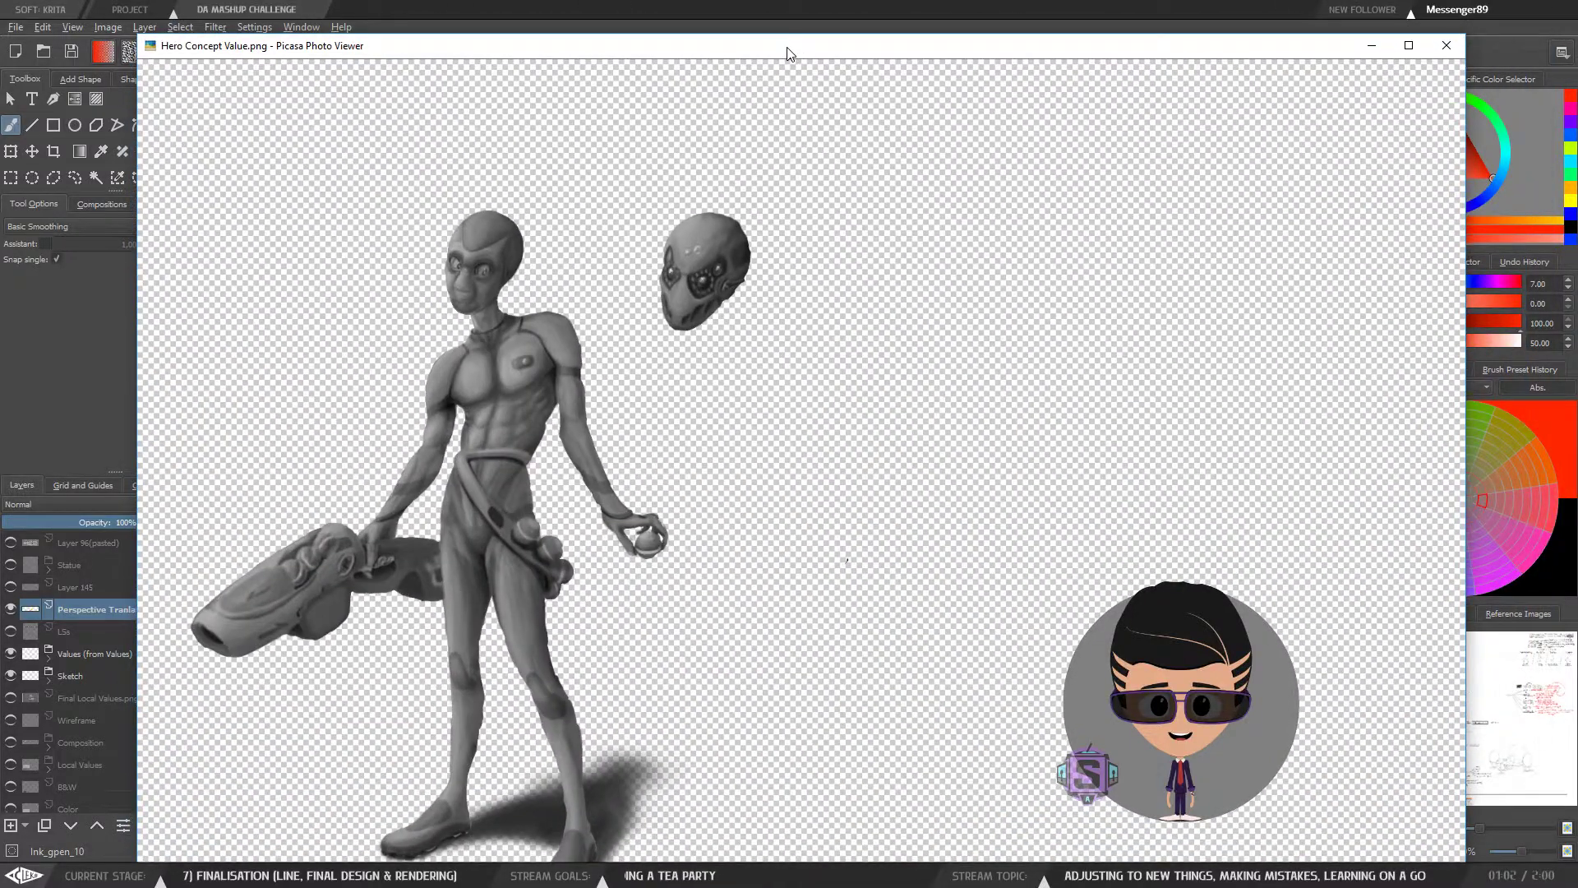
pyautogui.doubleClick(789, 54)
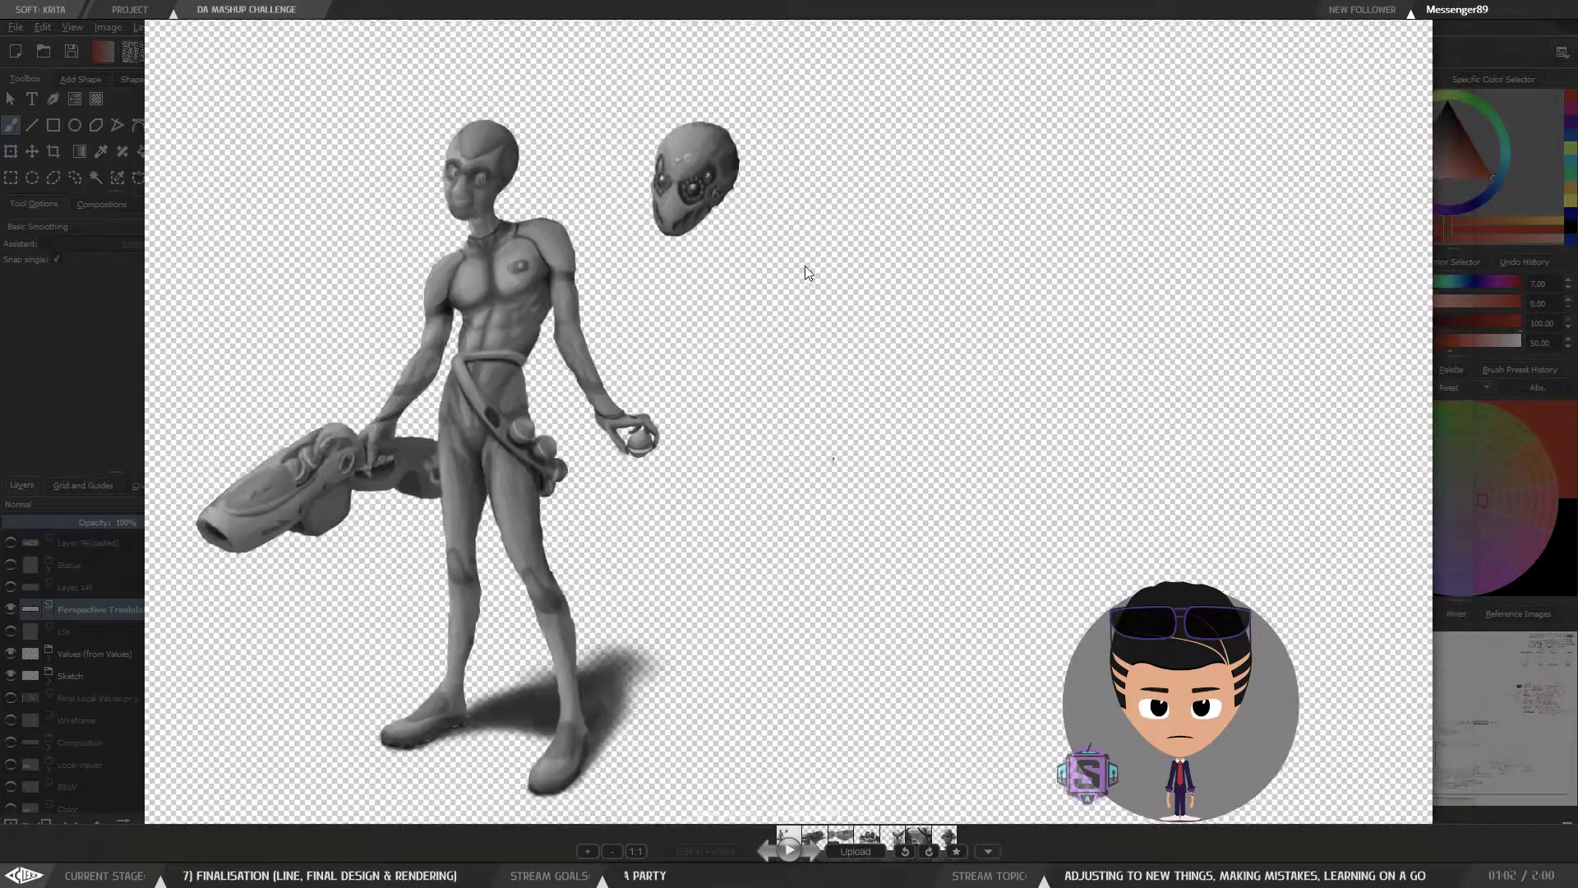
pyautogui.doubleClick(805, 265)
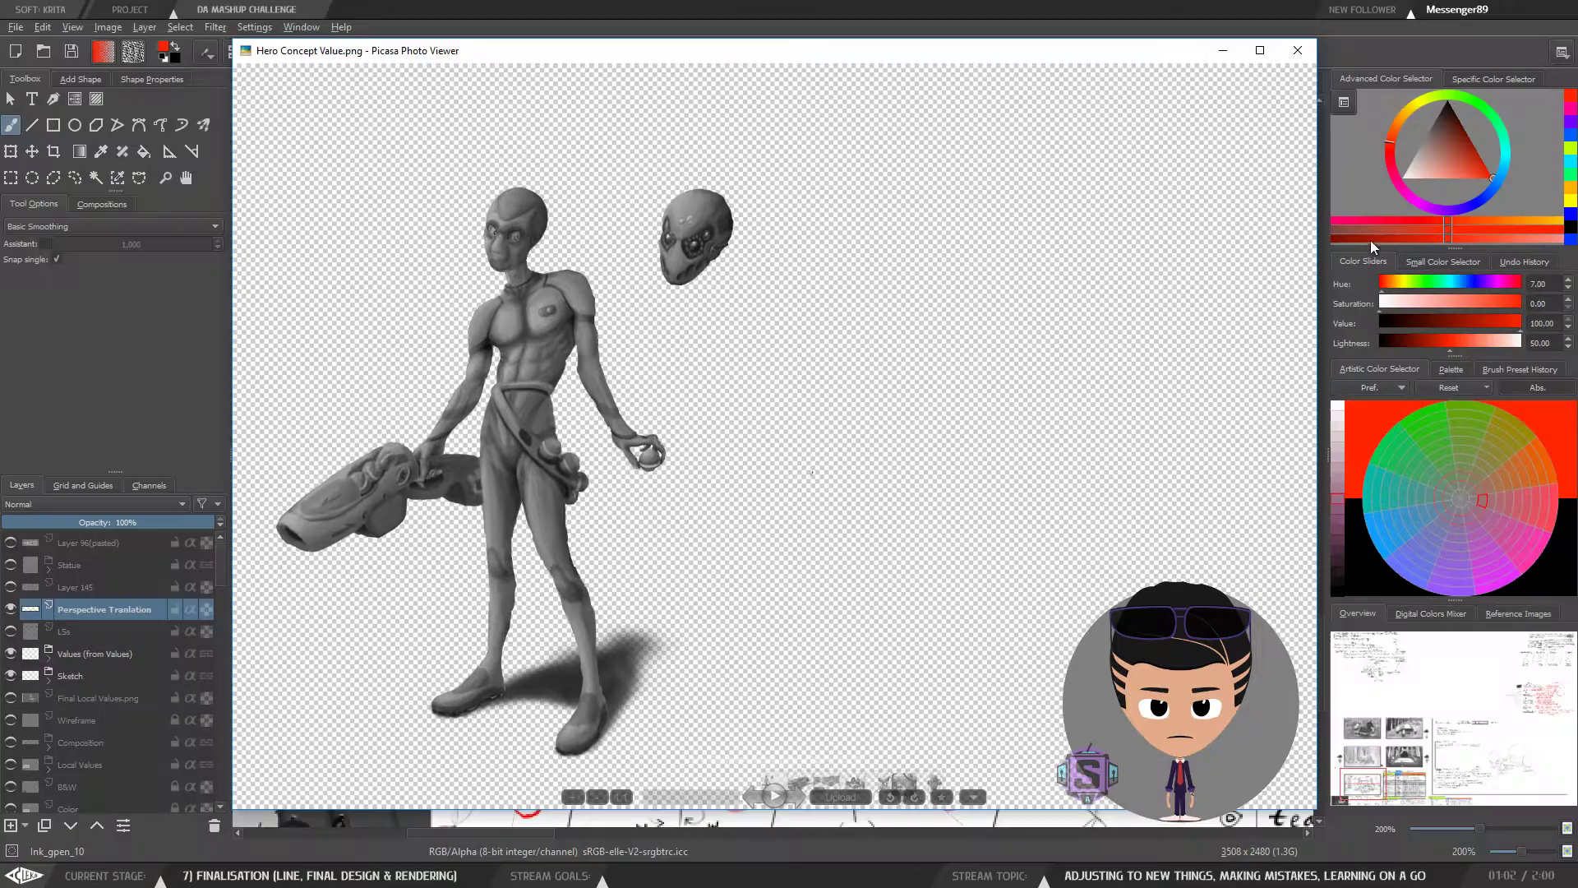
pyautogui.moveTo(820, 56); pyautogui.dragTo(579, 32)
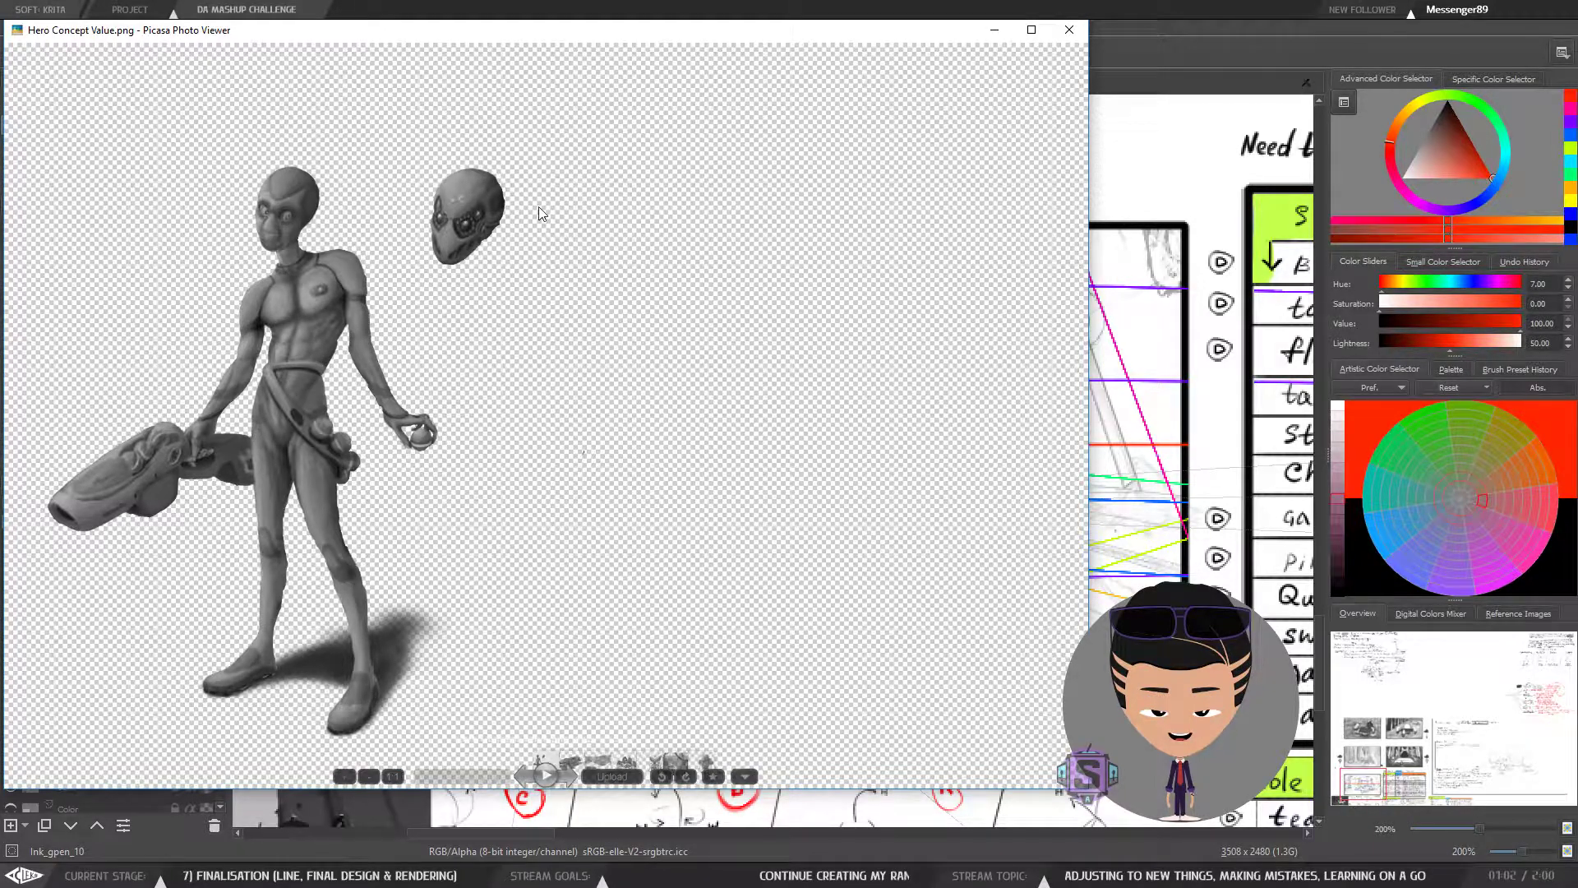
pyautogui.moveTo(532, 283); pyautogui.dragTo(553, 295)
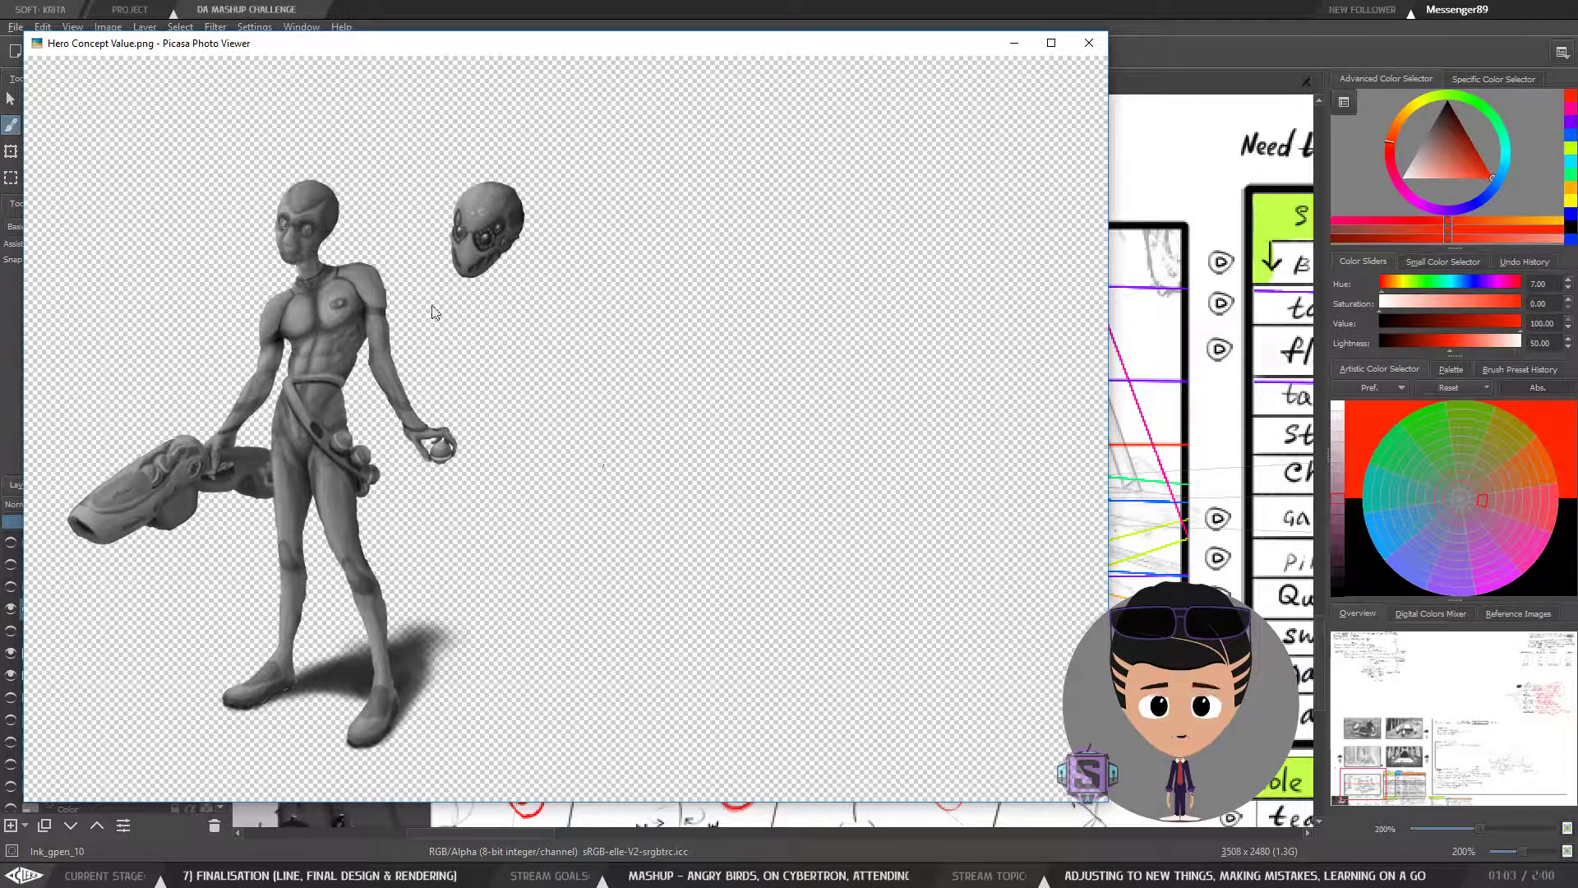
# Step: View the grayscale value studies of the hero ship, ship interior and crab, and go back to the hero concept
pyautogui.press('Right')
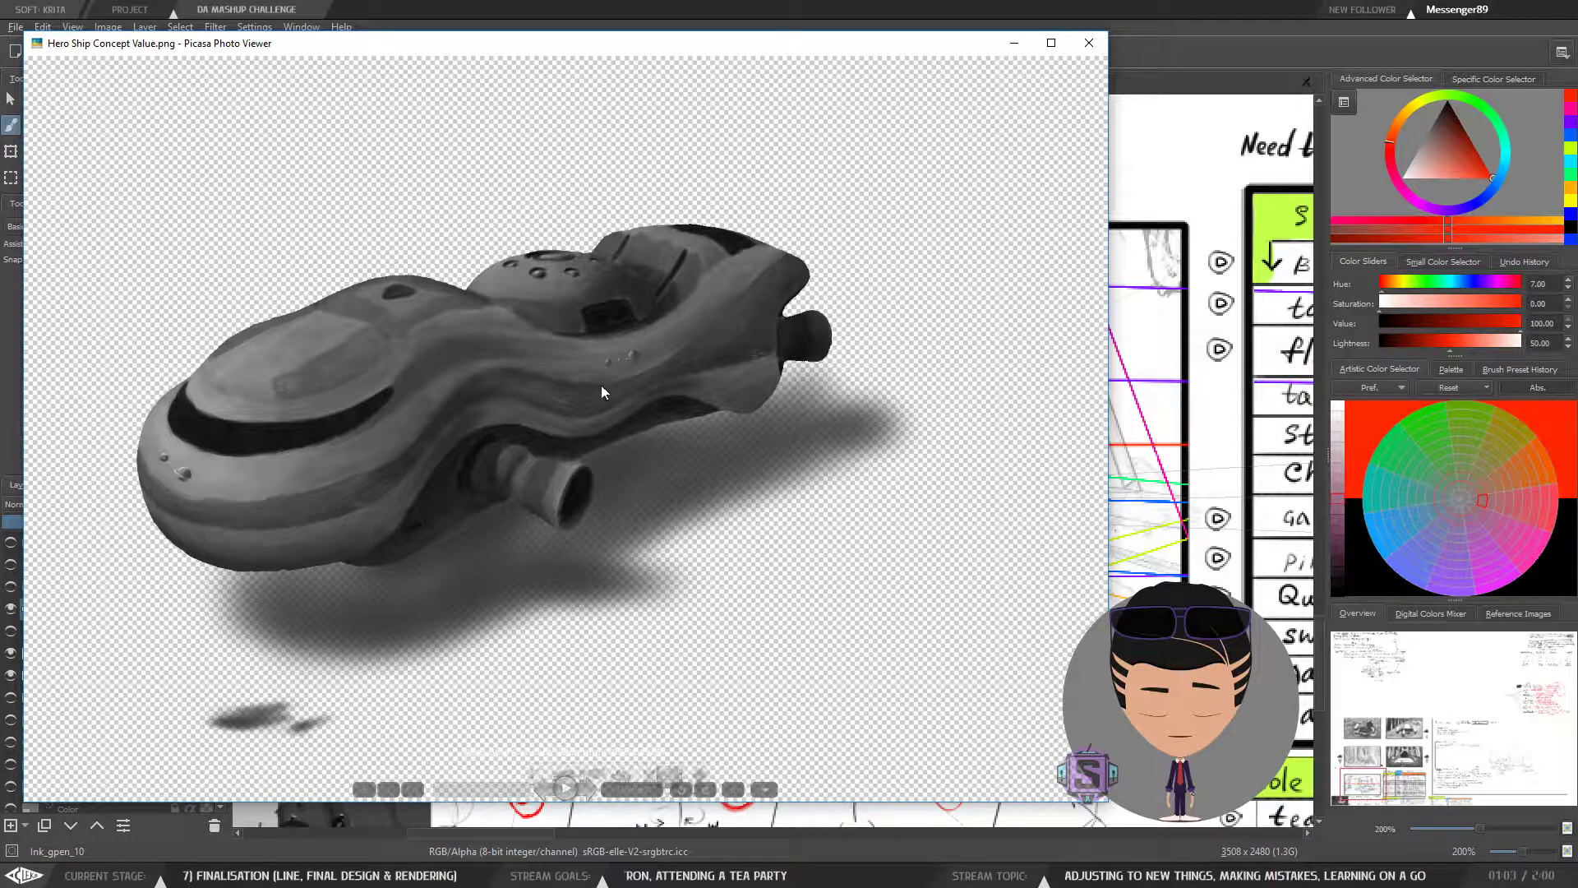
pyautogui.press('Right')
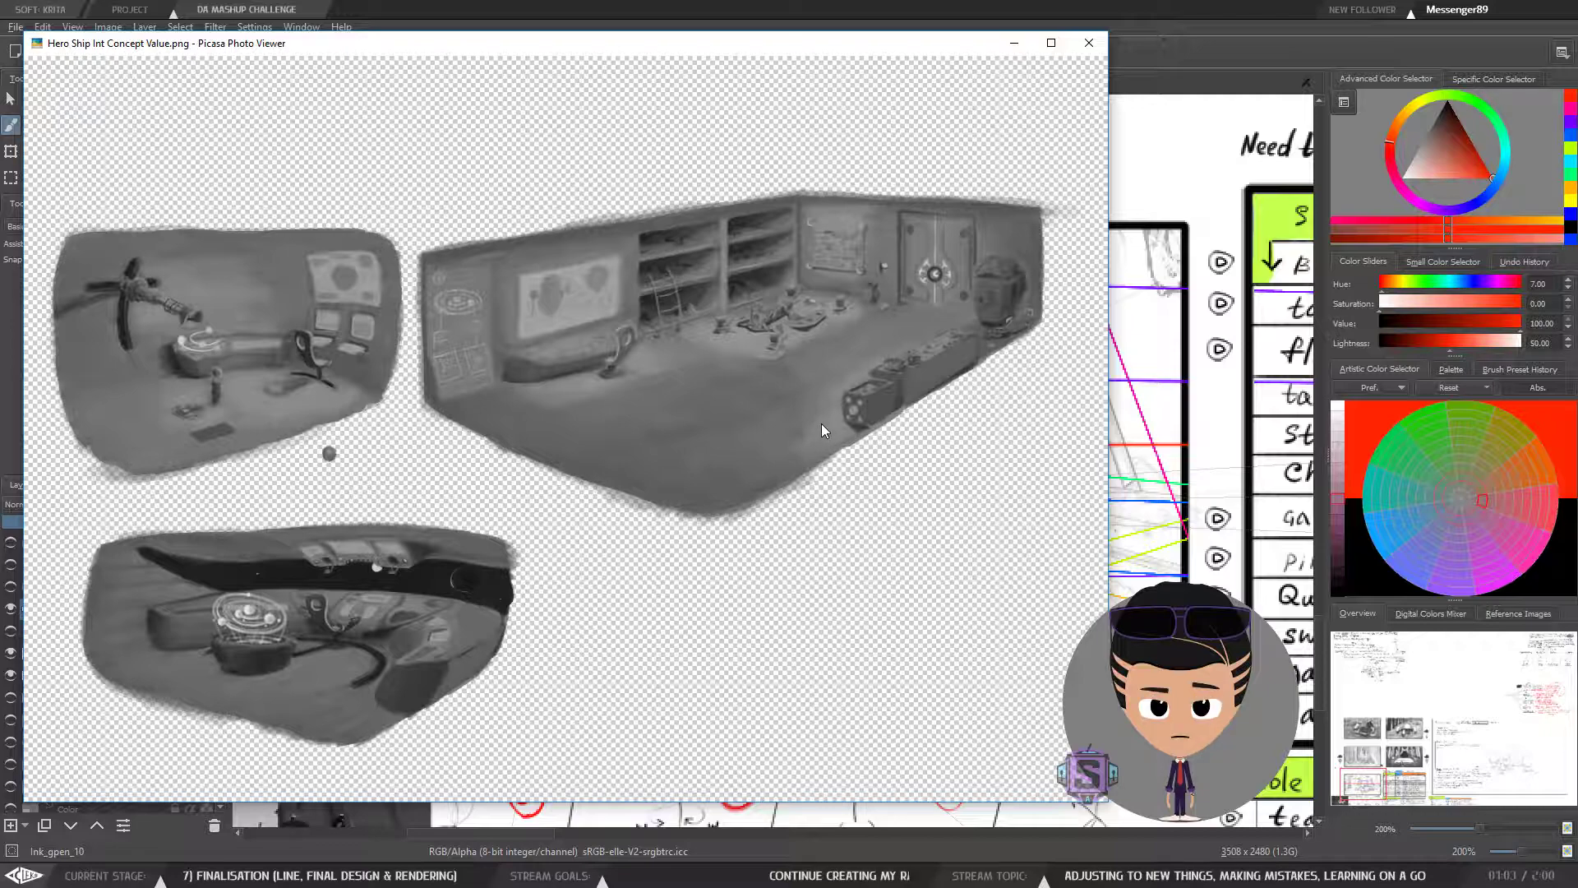
pyautogui.press('Right')
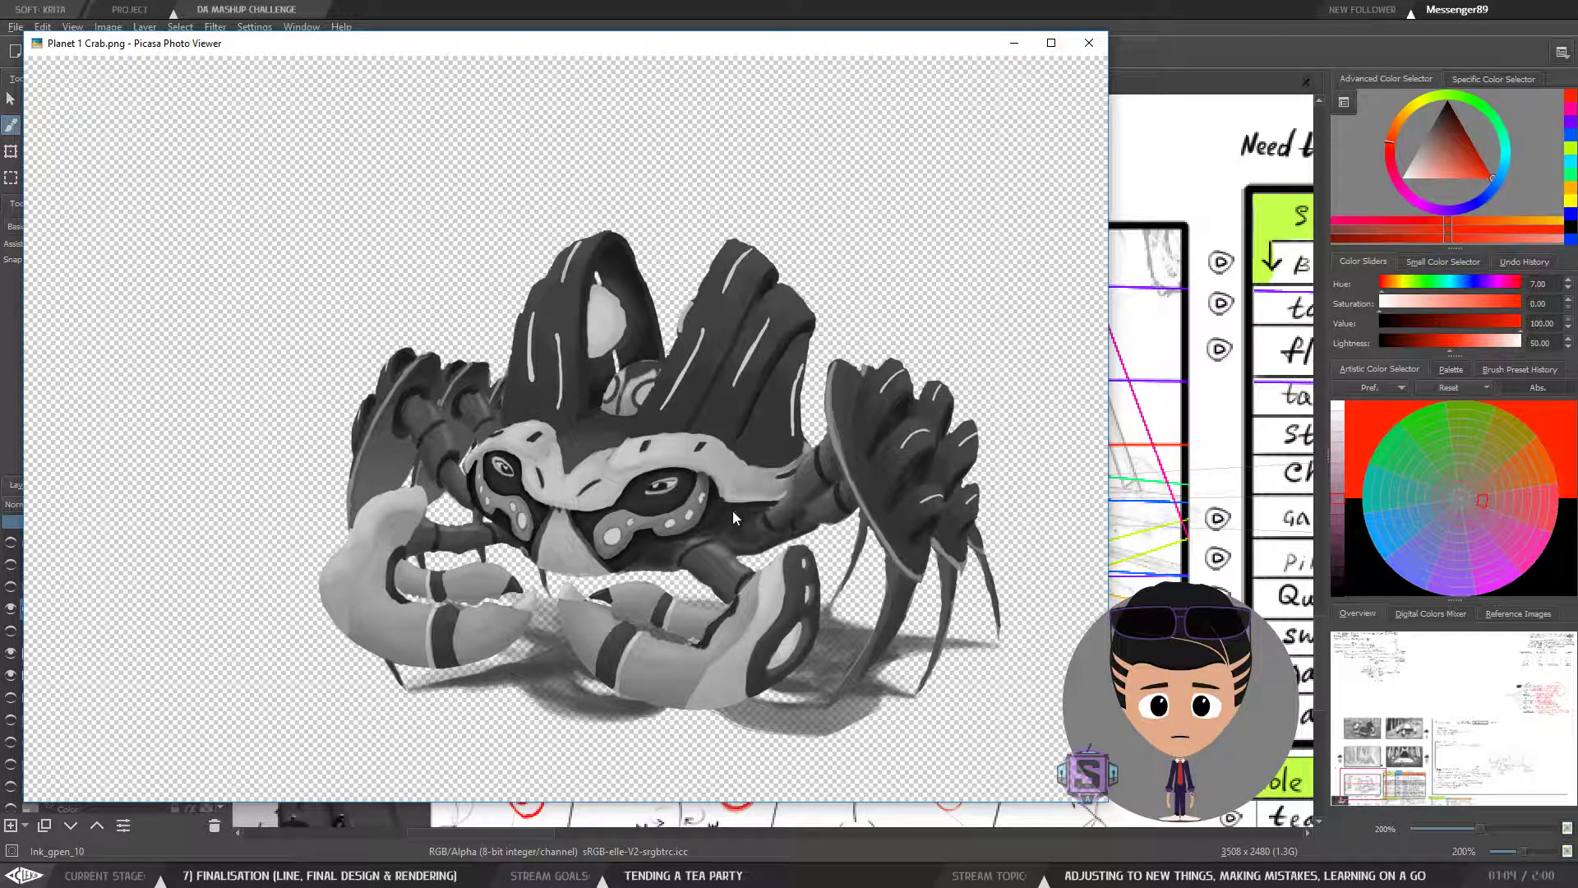
pyautogui.press('Right')
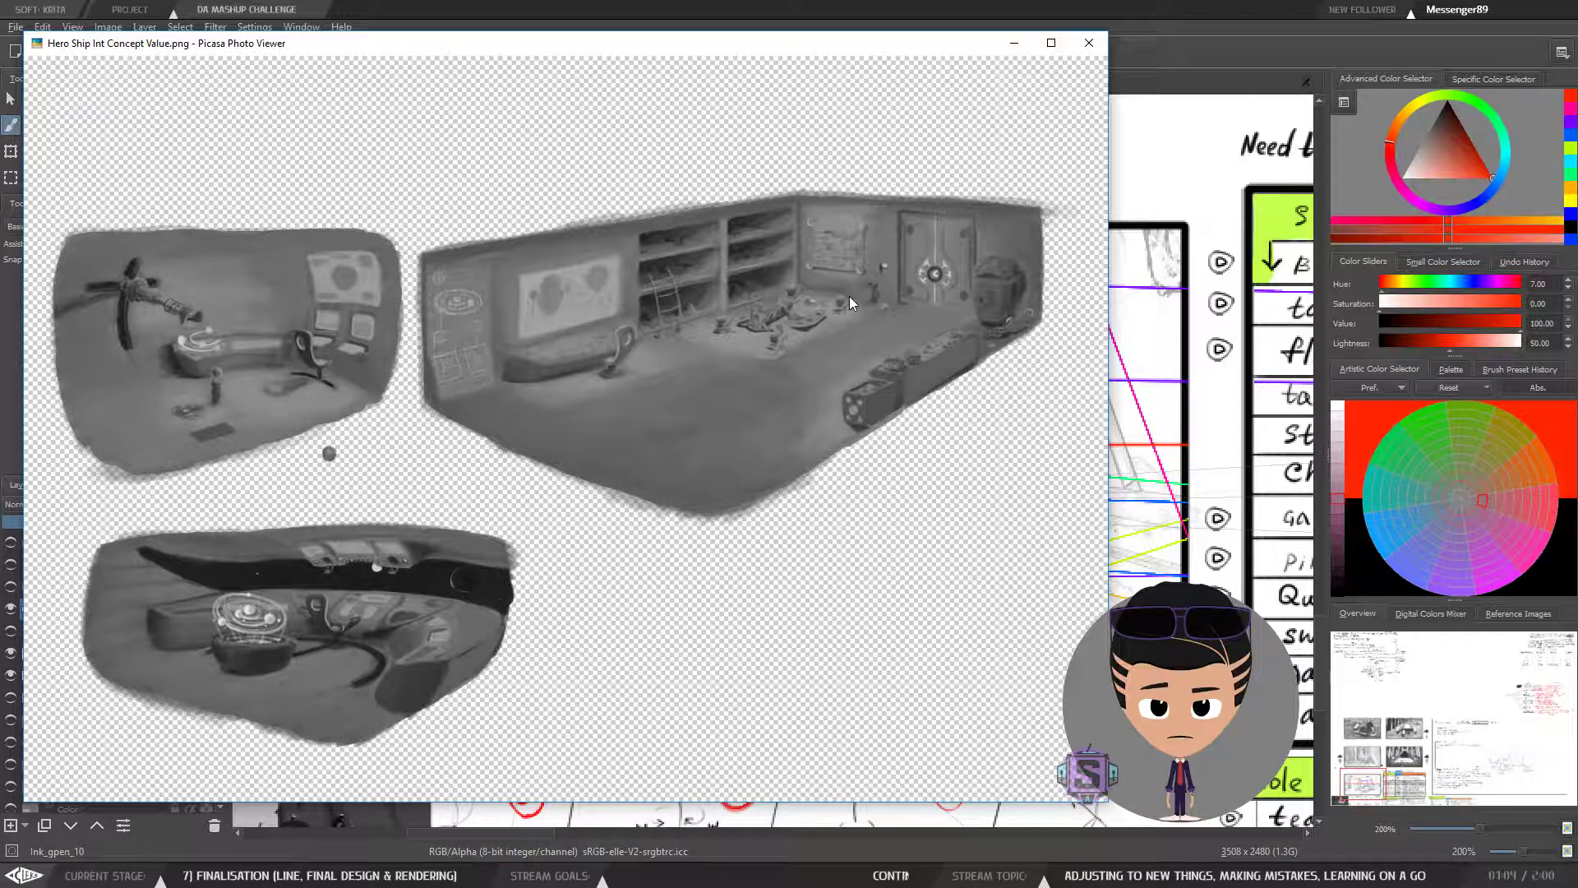
pyautogui.press('Left')
pyautogui.press('Left')
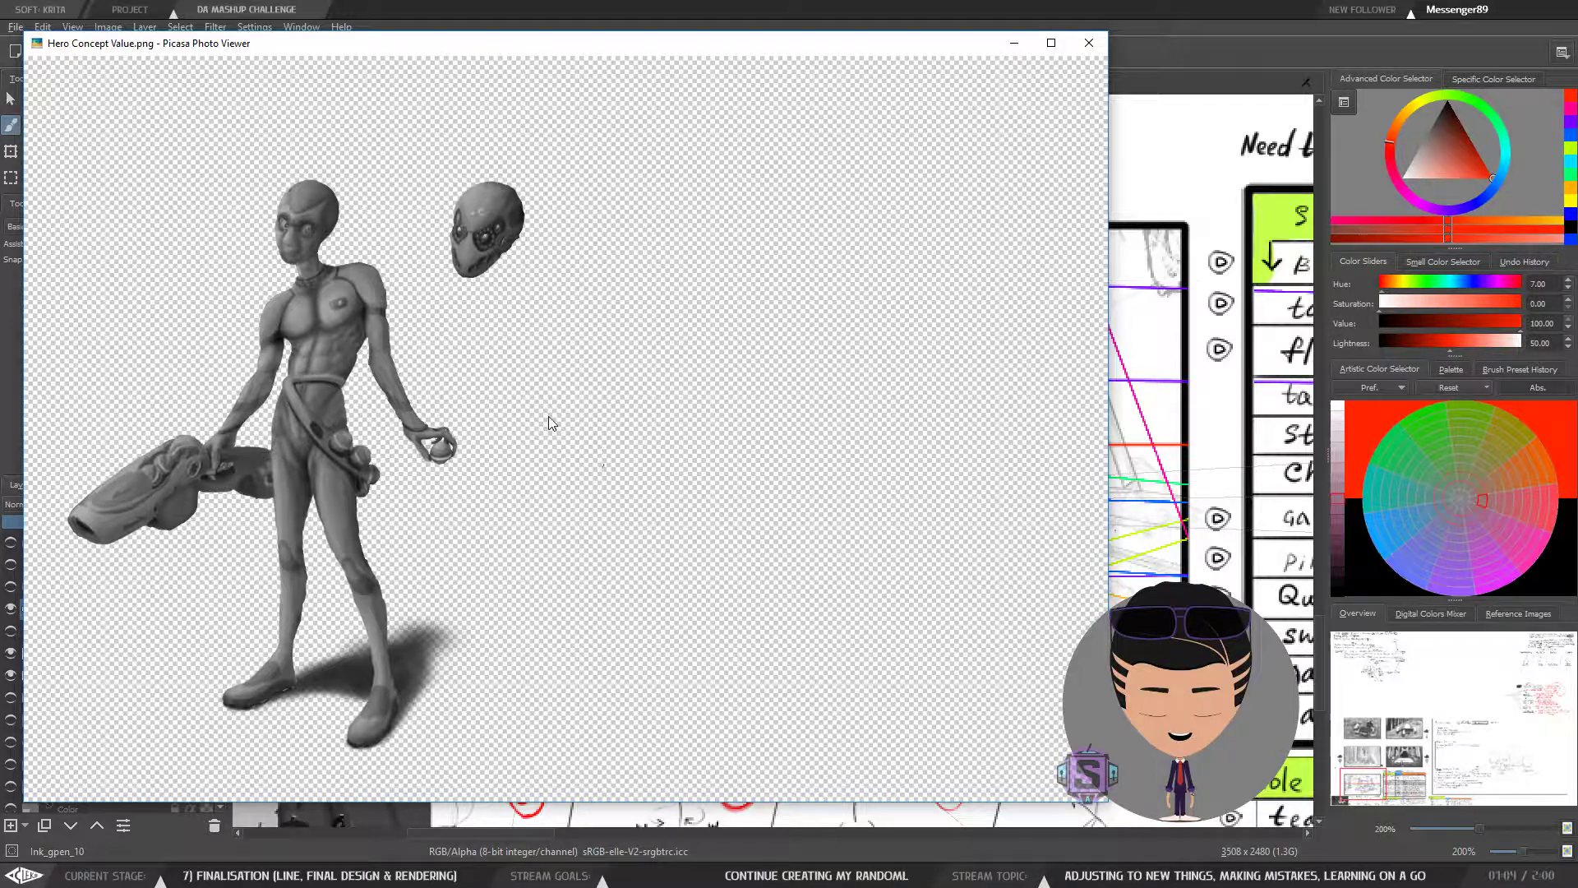
# Step: View the grayscale crab, plant, Planet 1 landscape and robot helper studies, and close the viewer
pyautogui.press('Right')
pyautogui.press('Right')
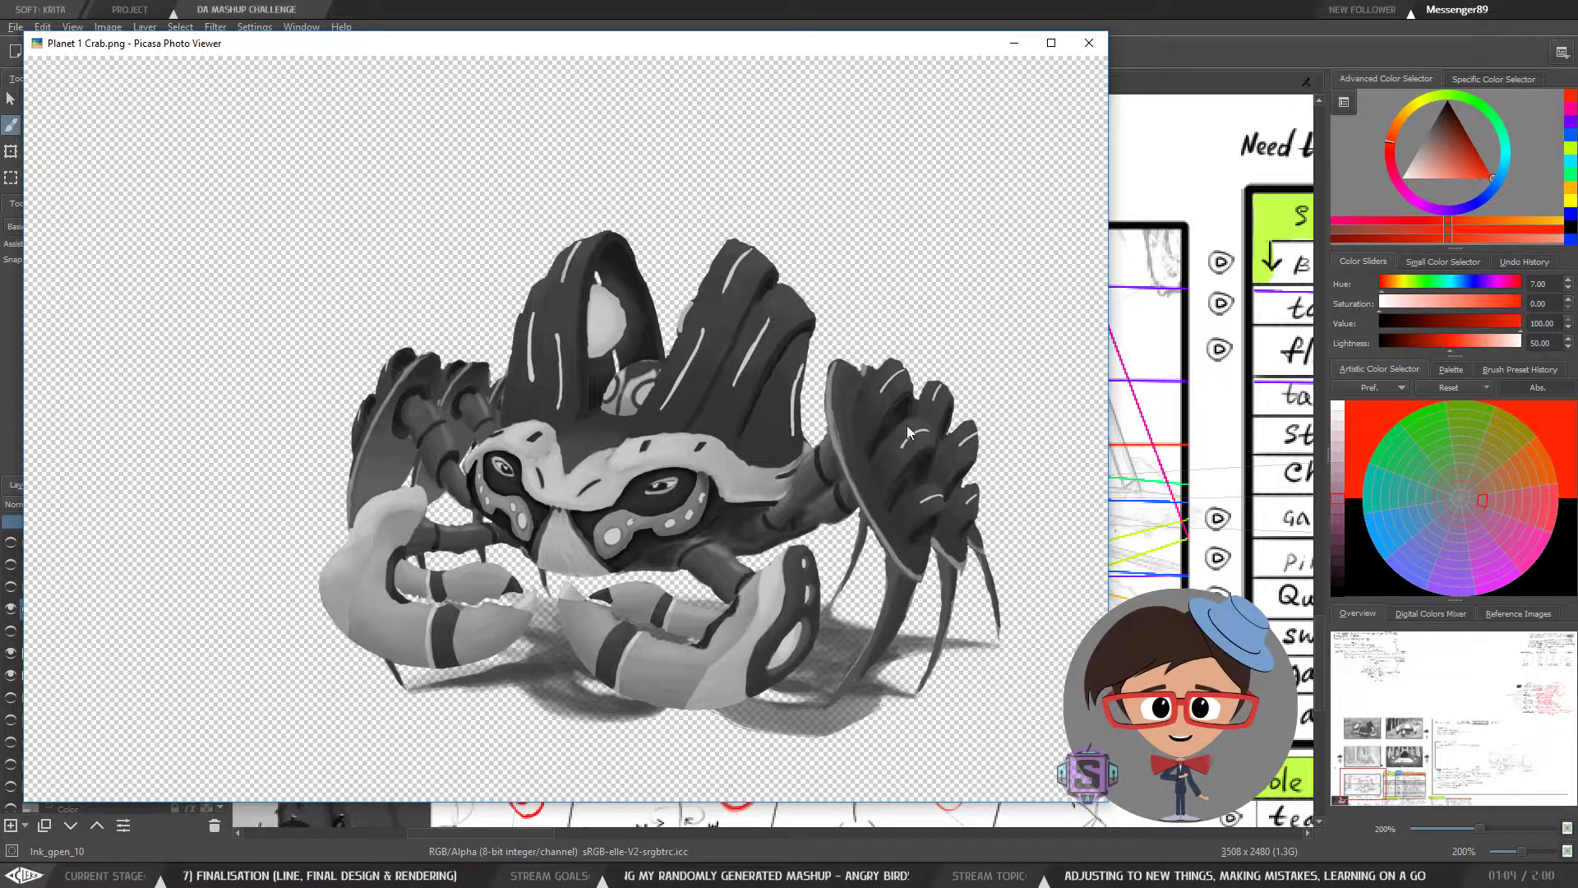
pyautogui.press('Right')
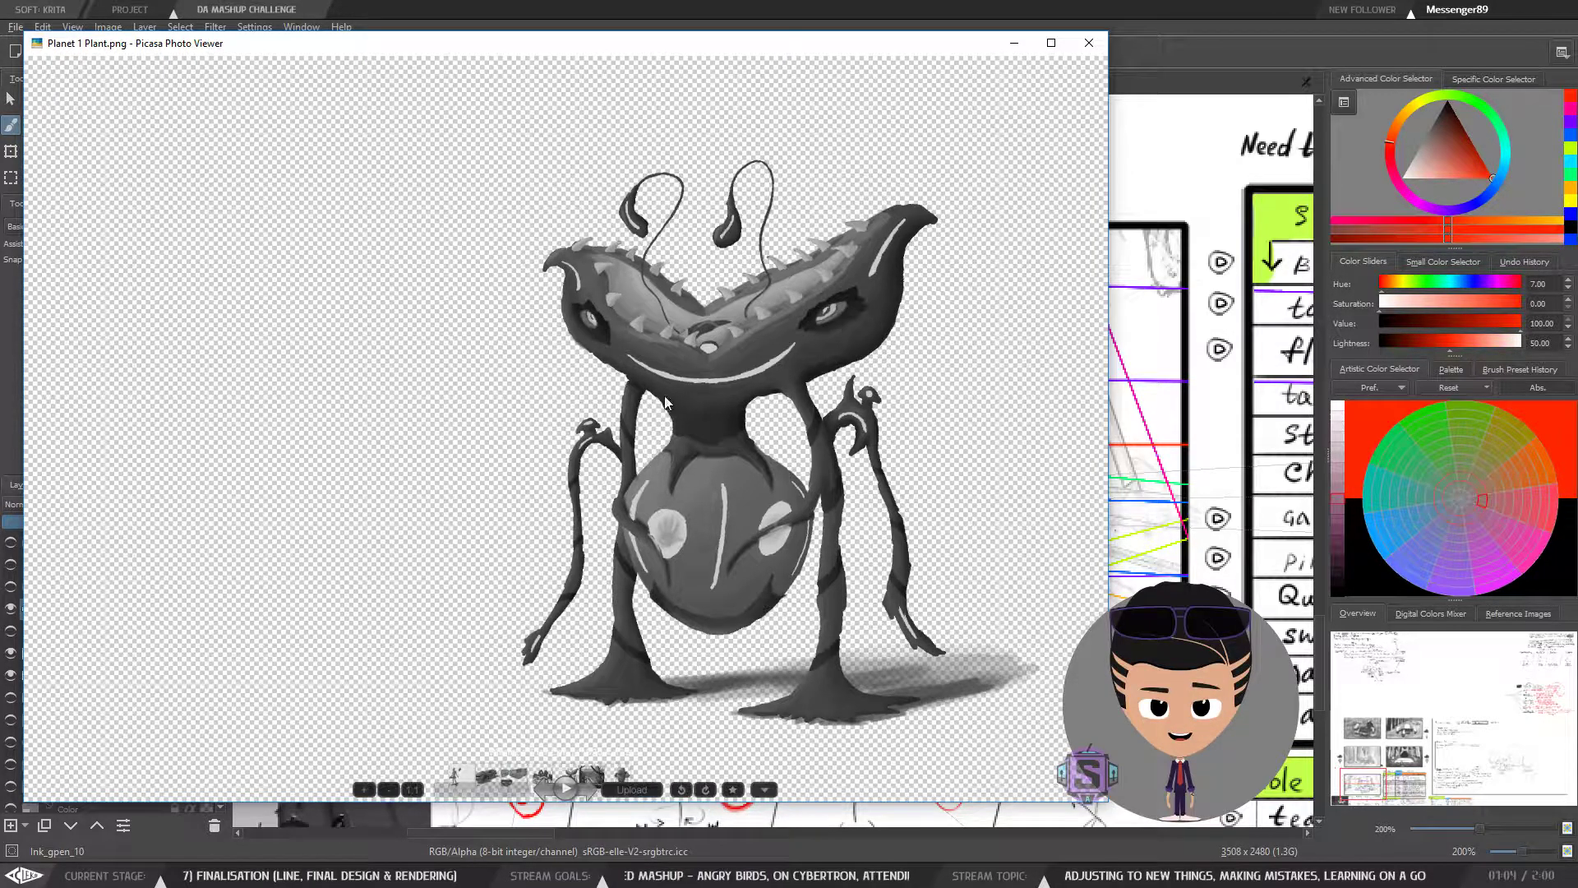
pyautogui.press('Right')
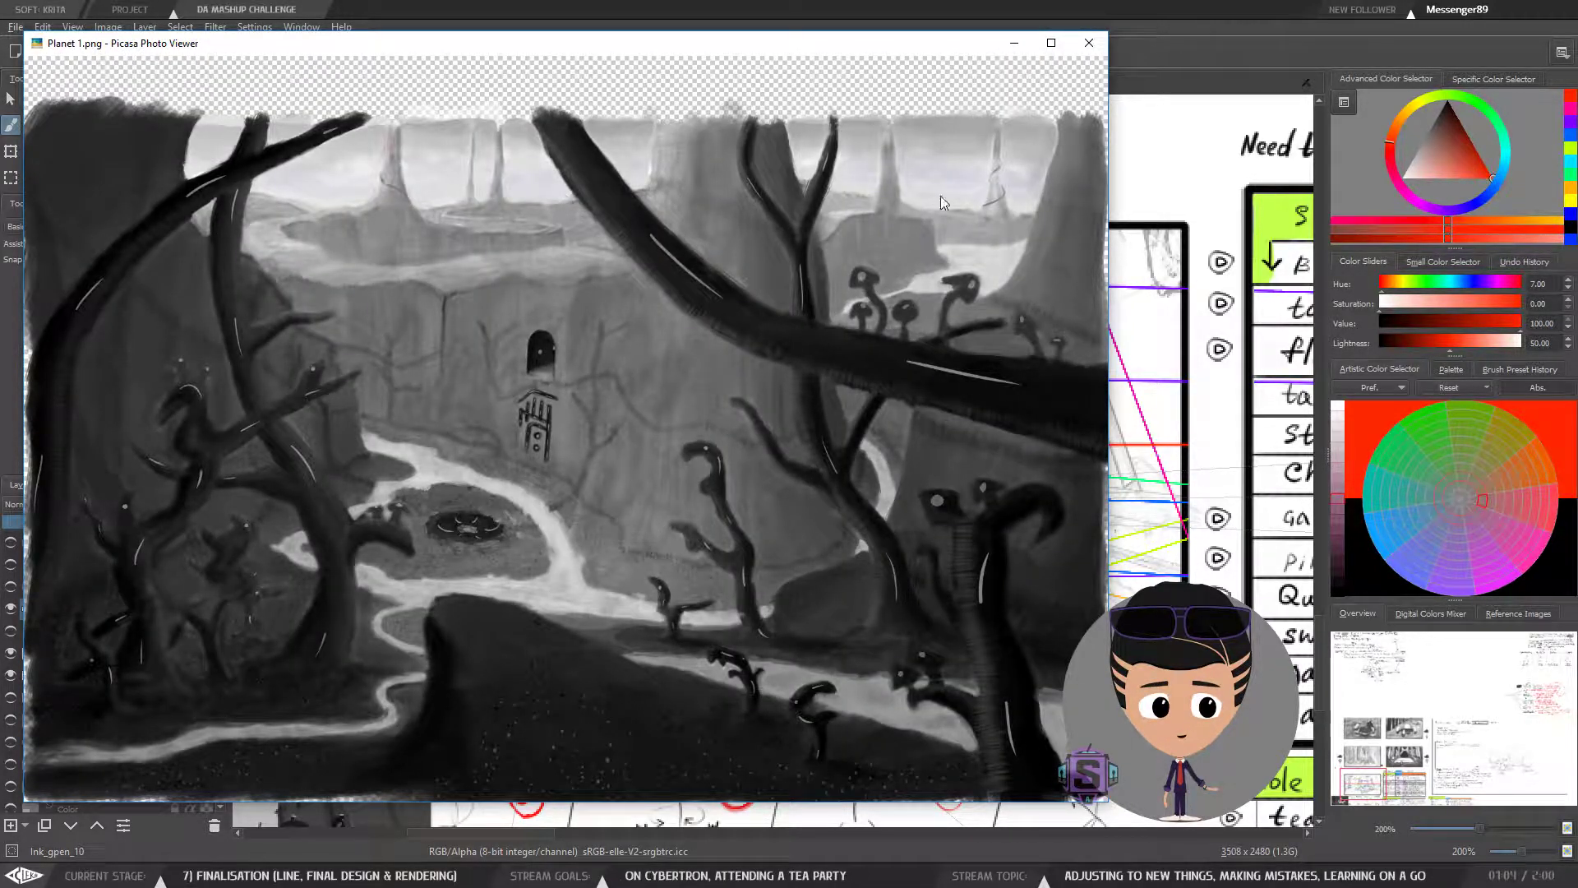
pyautogui.moveTo(456, 717)
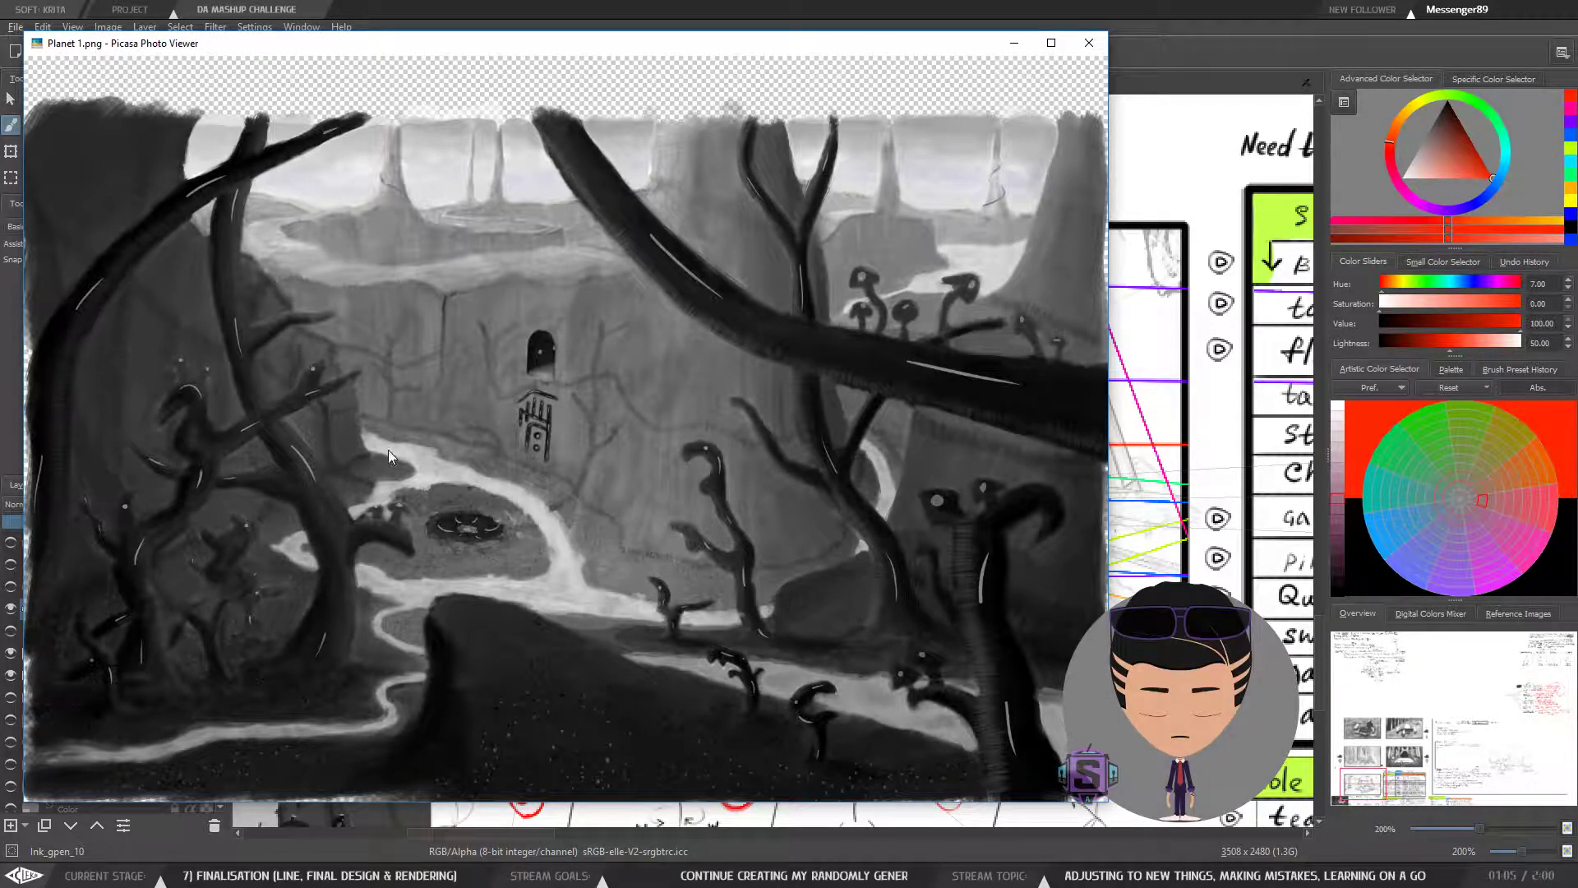
pyautogui.press('Right')
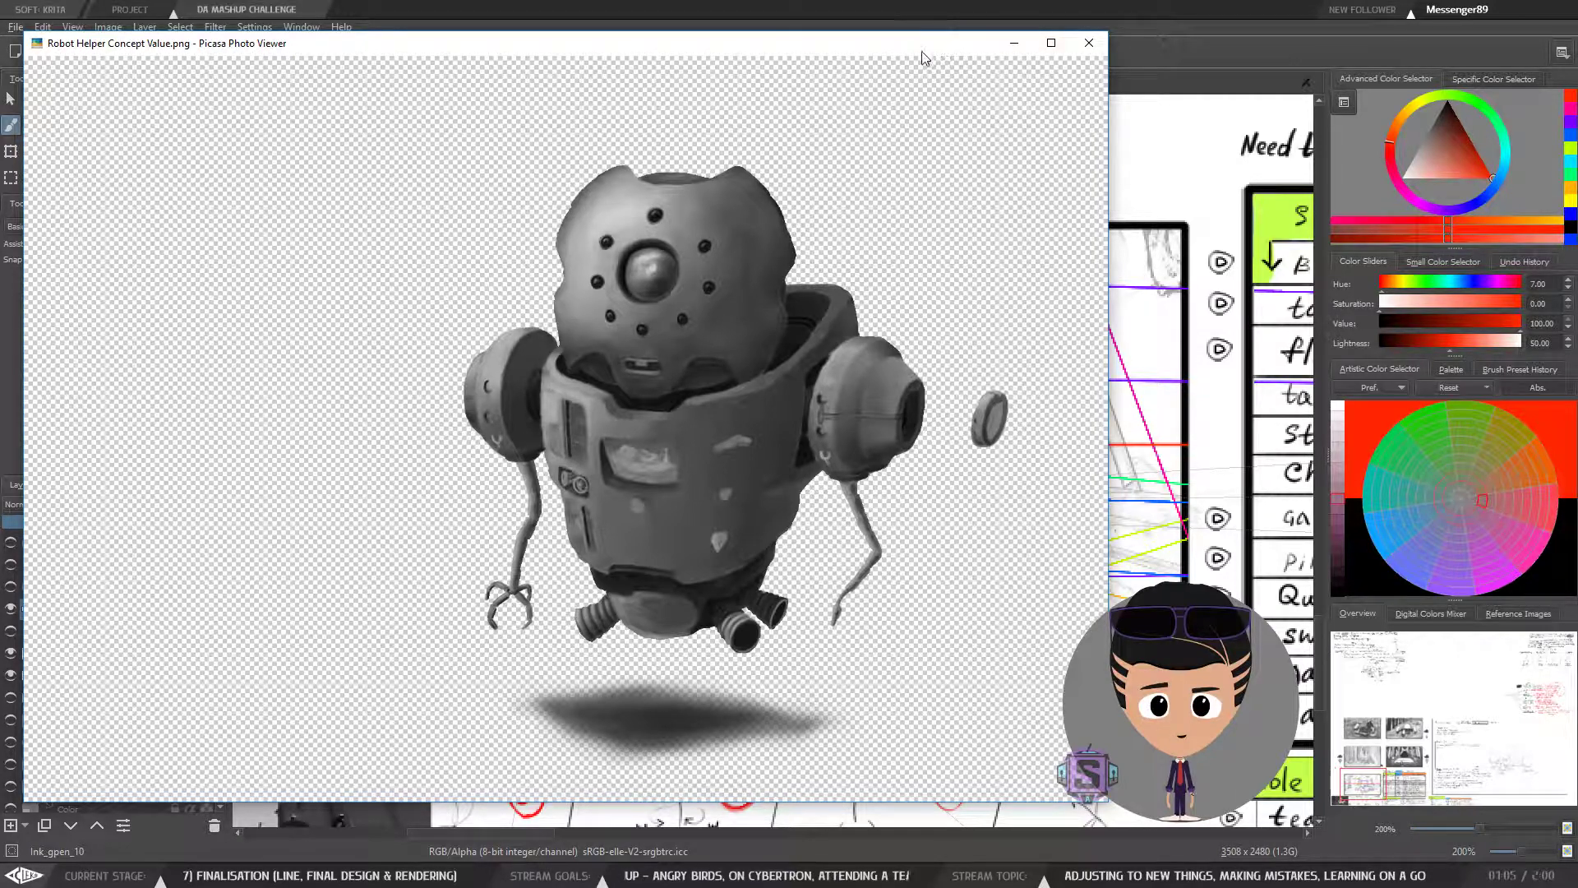
pyautogui.click(1089, 41)
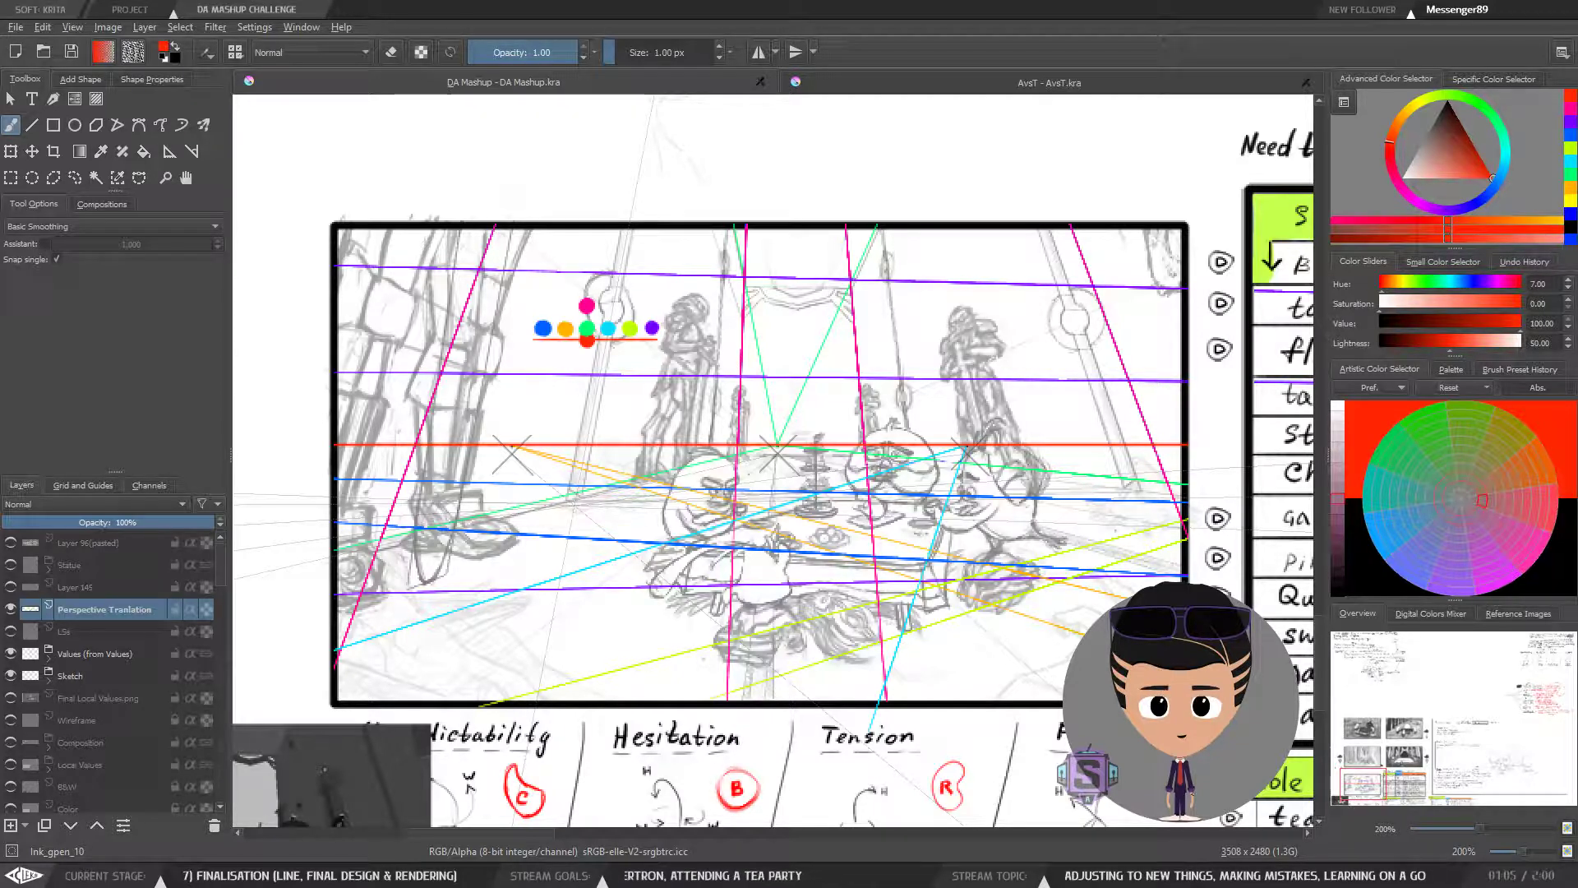
# Step: Dock the viewer with the coloured concepts beside the canvas and browse from the robot helper through to the plant
pyautogui.moveTo(955, 115); pyautogui.dragTo(0, 210)
pyautogui.click(447, 274)
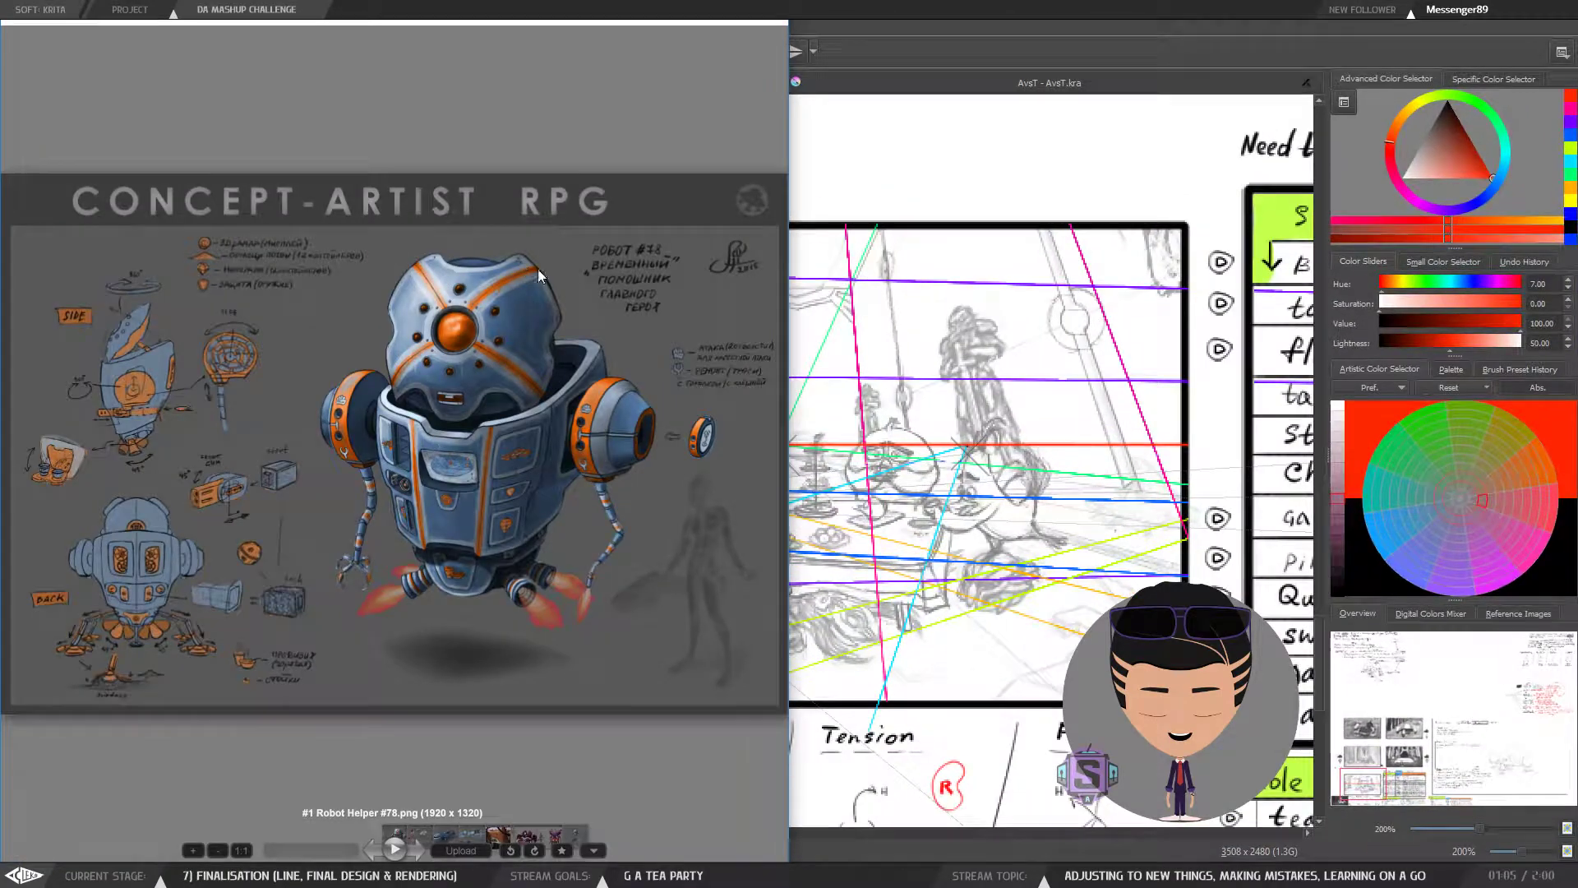
pyautogui.press('Right')
pyautogui.press('Left')
pyautogui.press('Right')
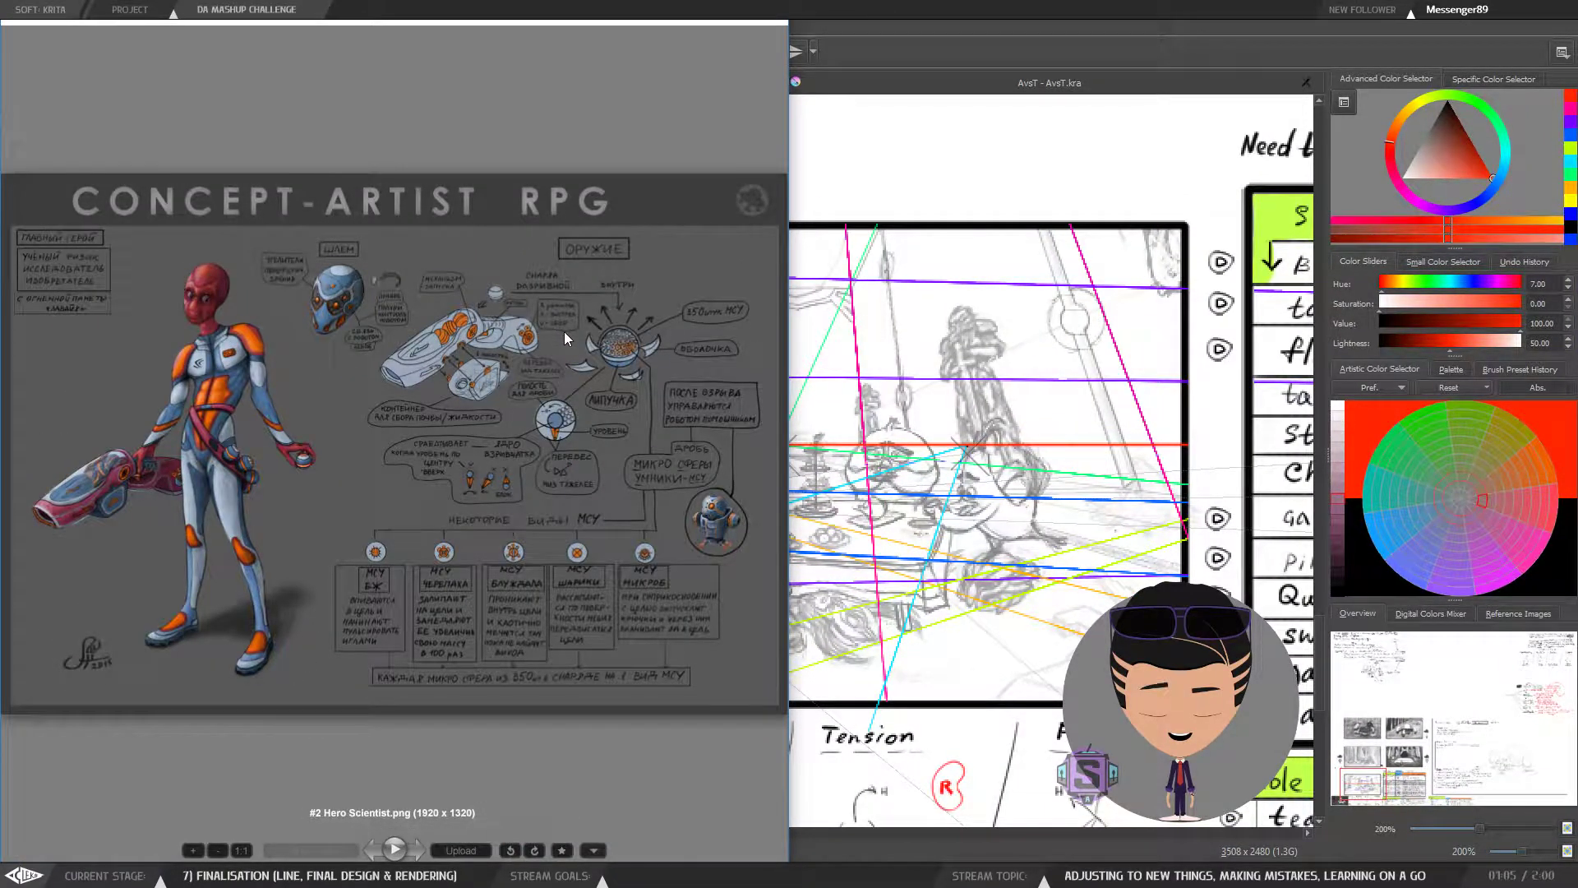
pyautogui.press('Right')
pyautogui.press('Right')
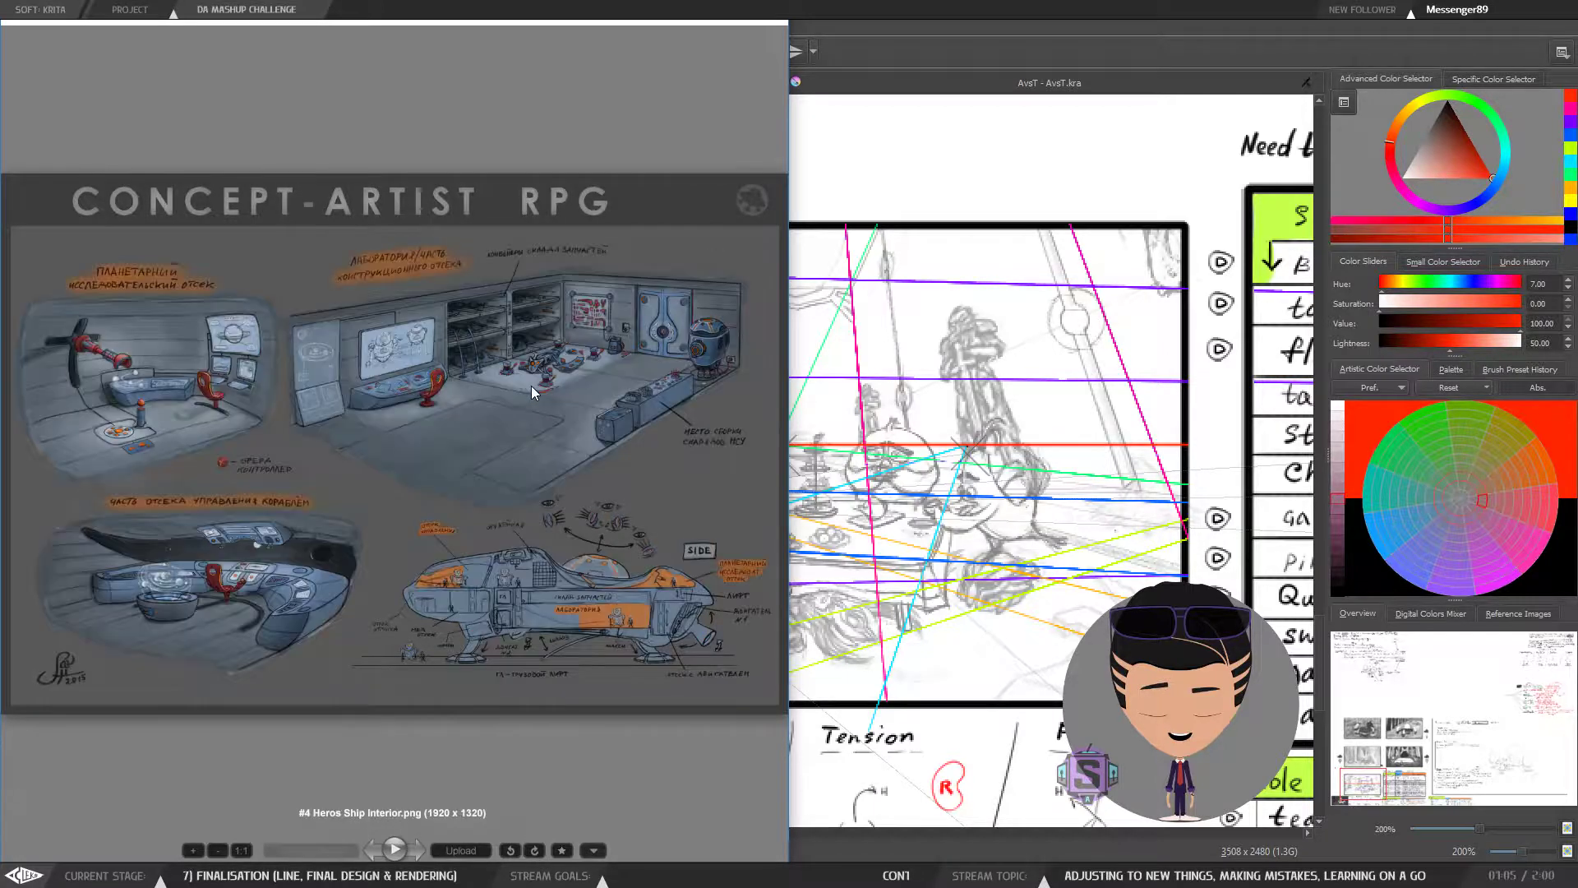
pyautogui.press('Right')
pyautogui.press('Right')
pyautogui.press('Right')
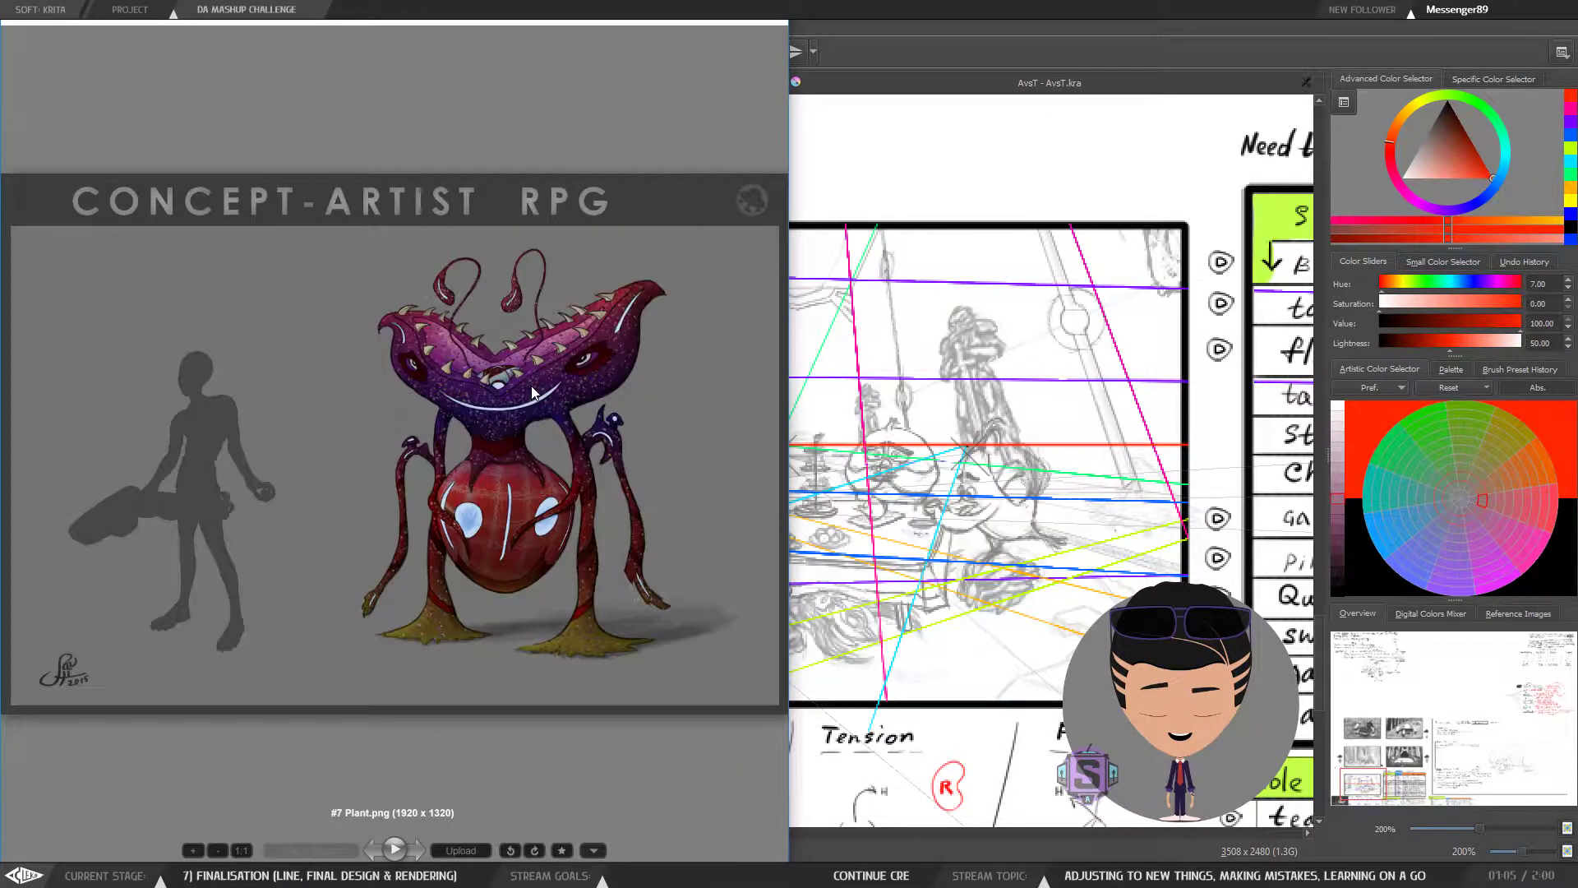
# Step: Compare the coloured crab and plant concepts, and cycle through the remaining images back to the robot helper
pyautogui.press('Left')
pyautogui.press('Left')
pyautogui.press('Right')
pyautogui.press('Right')
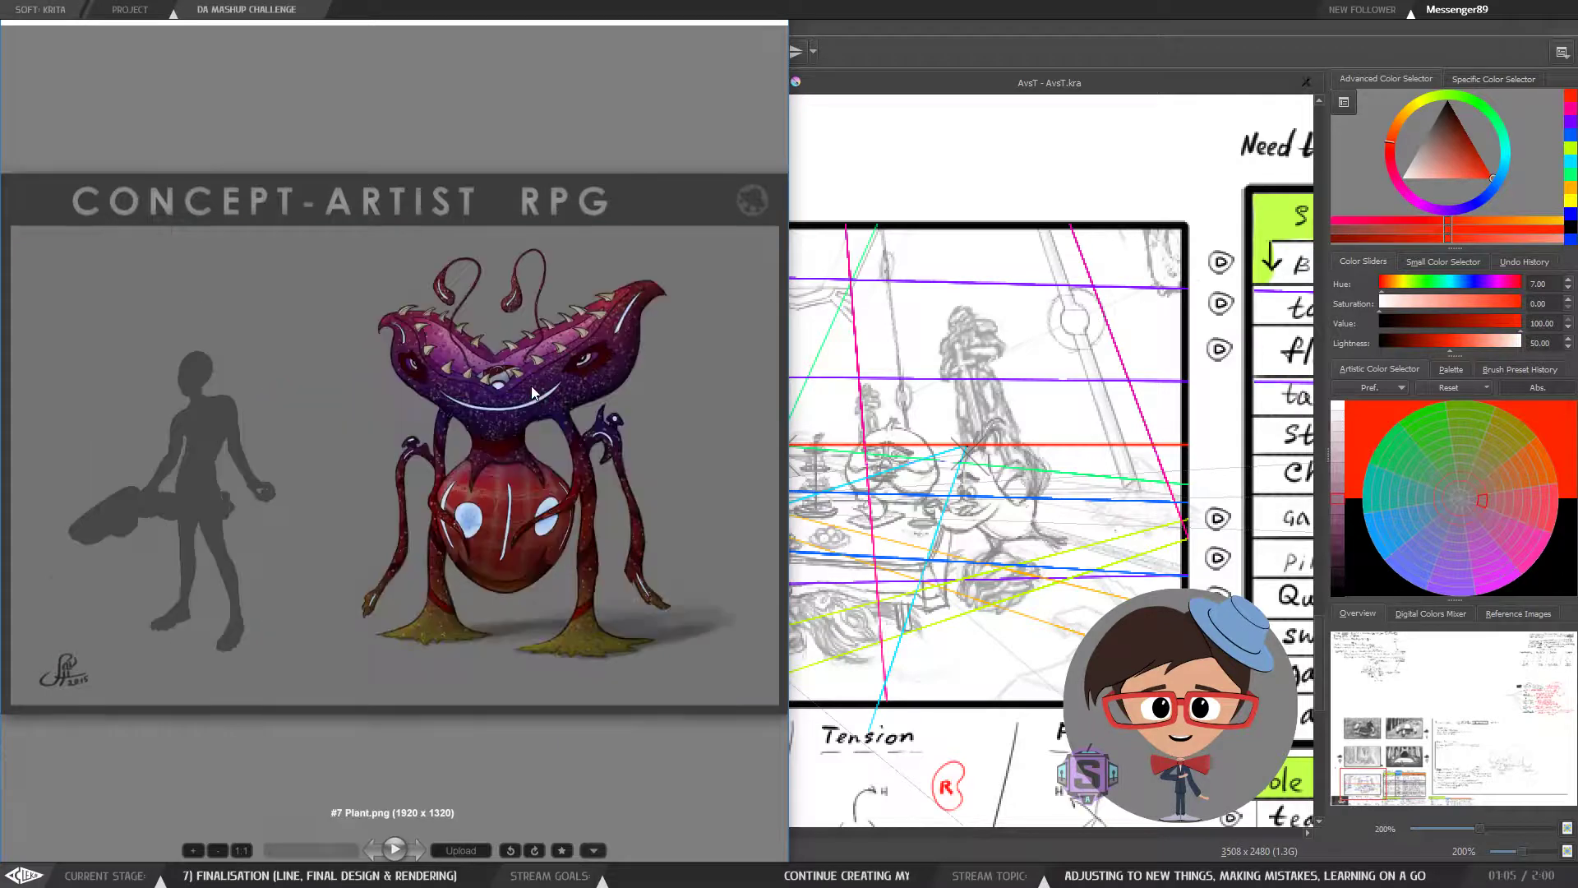
pyautogui.press('Left')
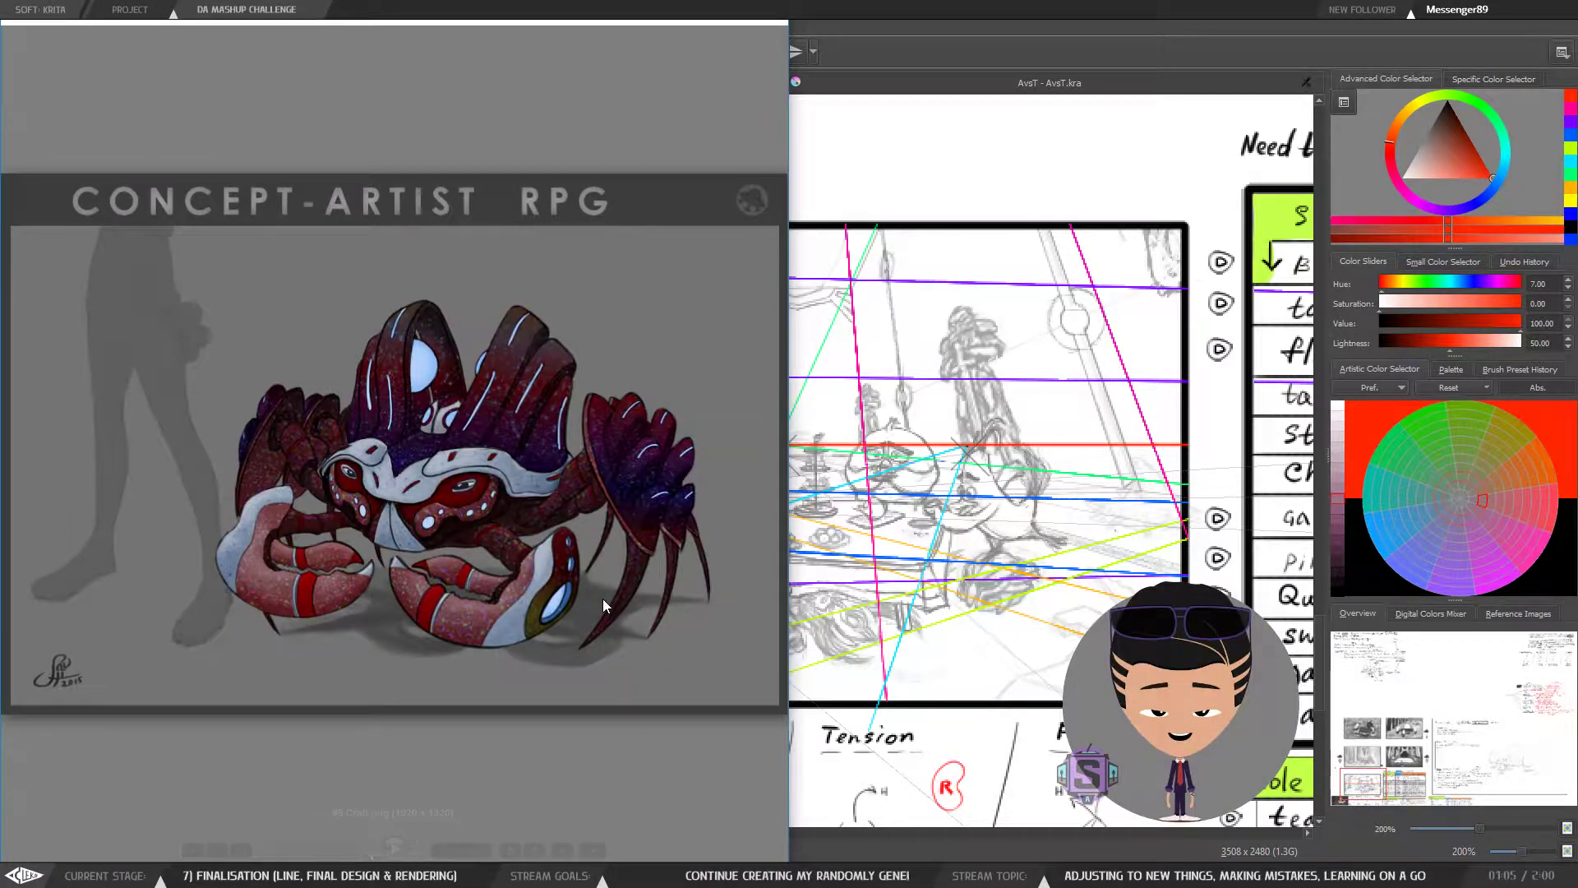
pyautogui.press('Right')
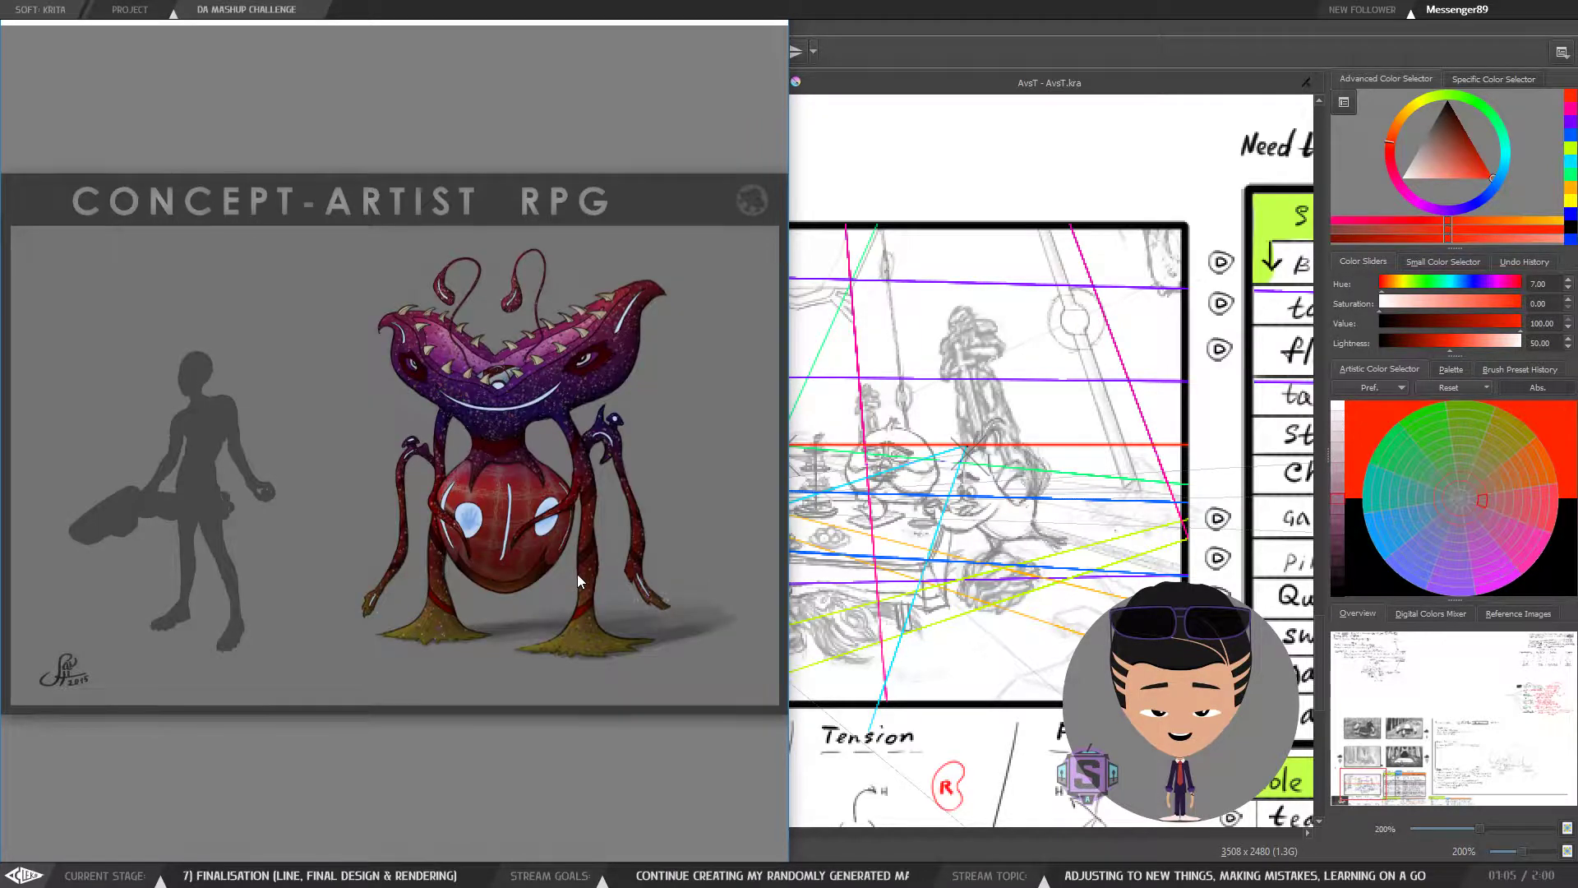
pyautogui.press('Right')
pyautogui.press('Right')
pyautogui.press('Right')
pyautogui.press('Right')
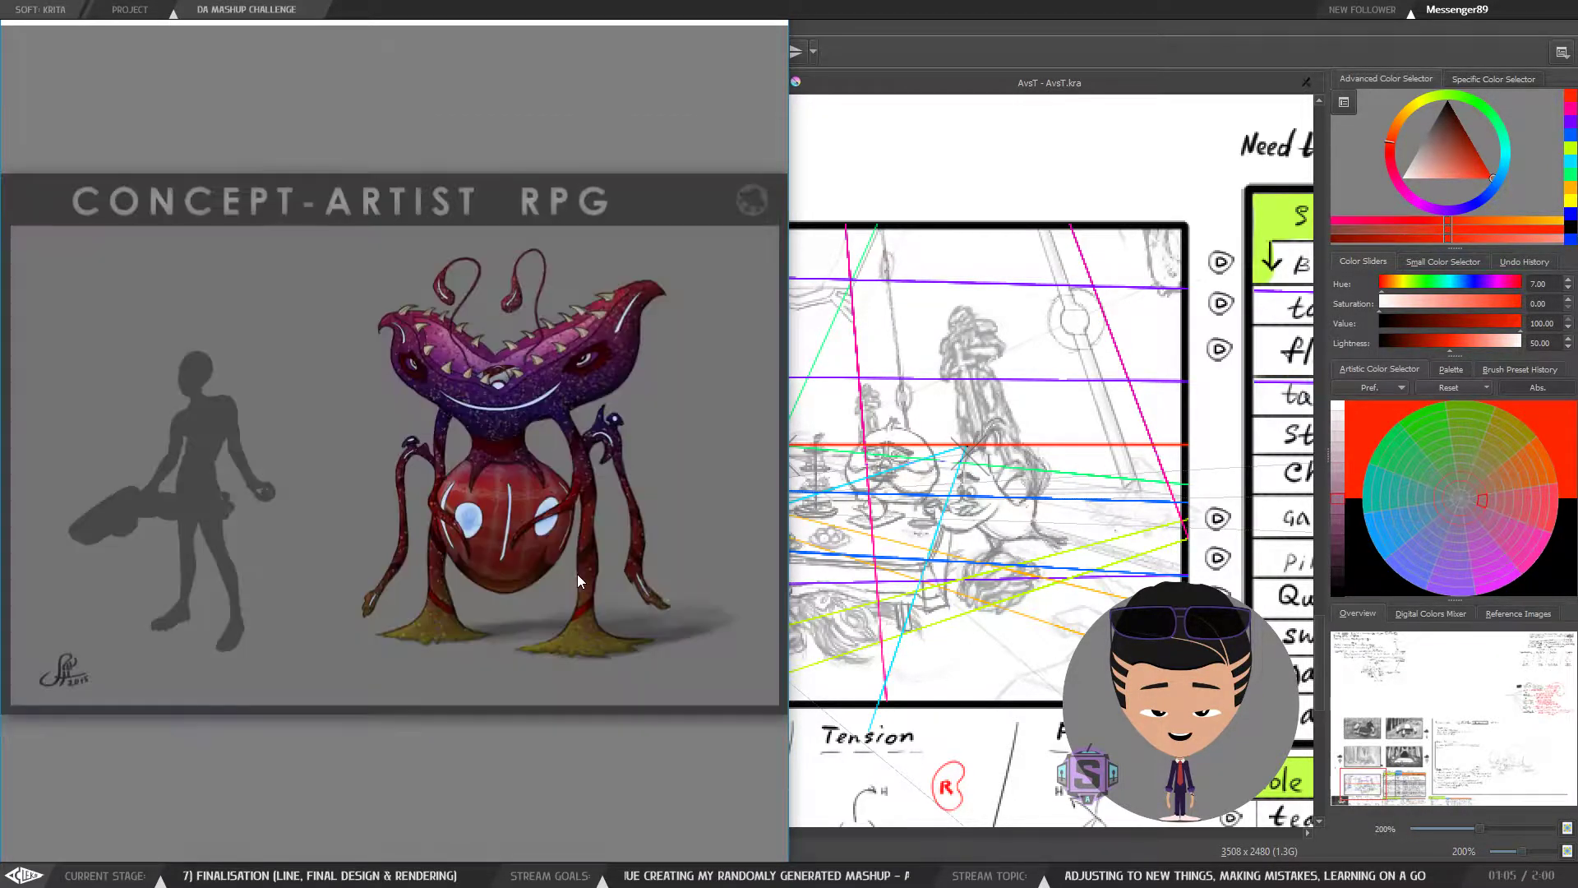
pyautogui.press('Right')
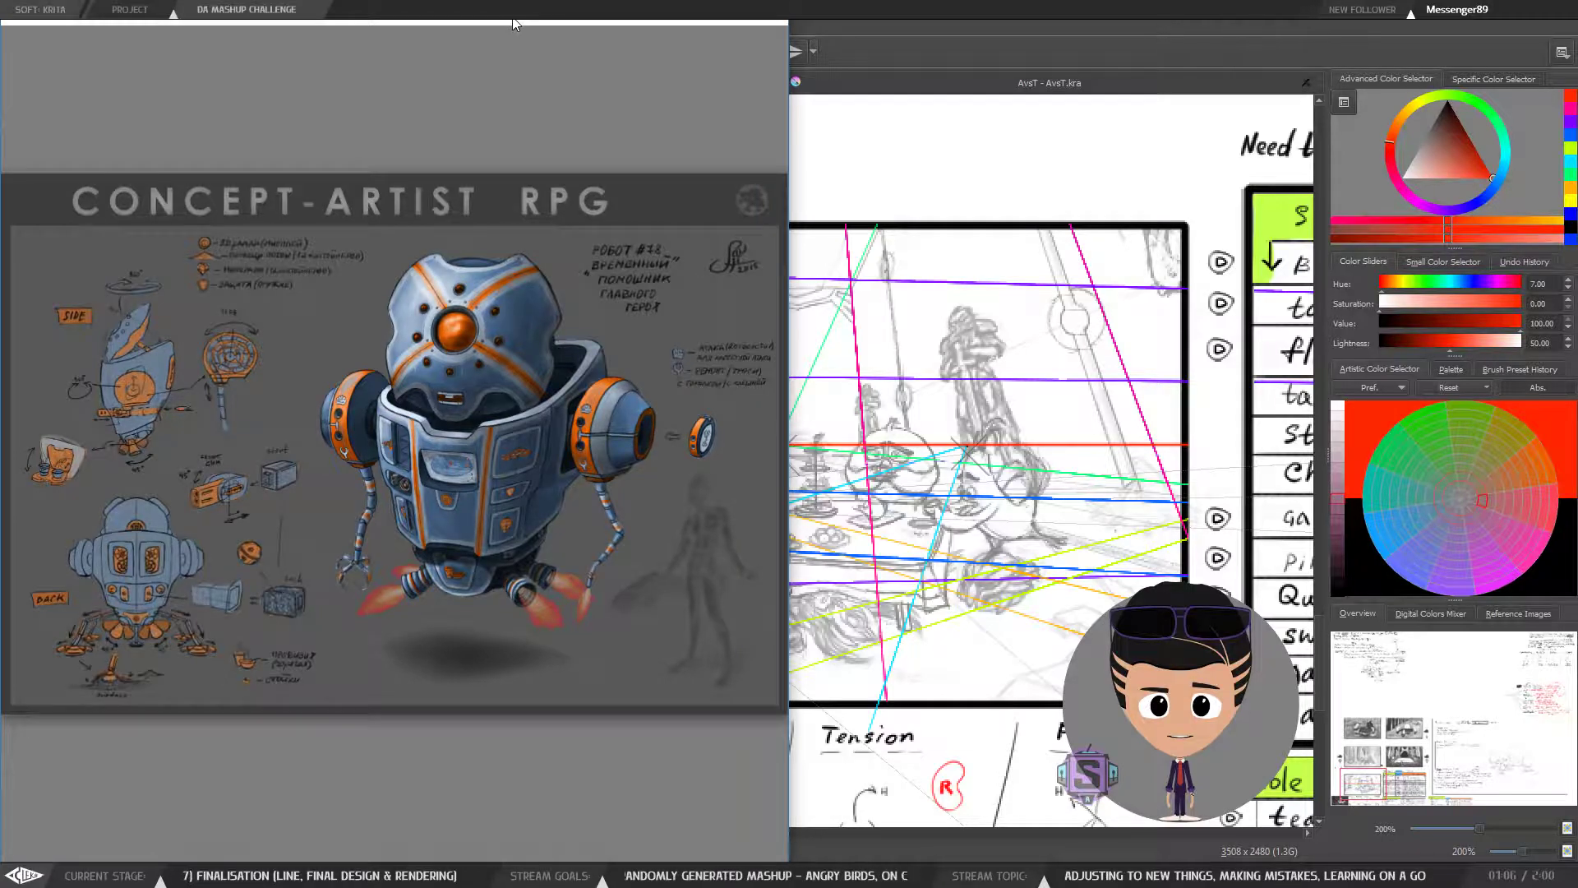
pyautogui.moveTo(515, 25); pyautogui.dragTo(0, 189)
pyautogui.click(1388, 148)
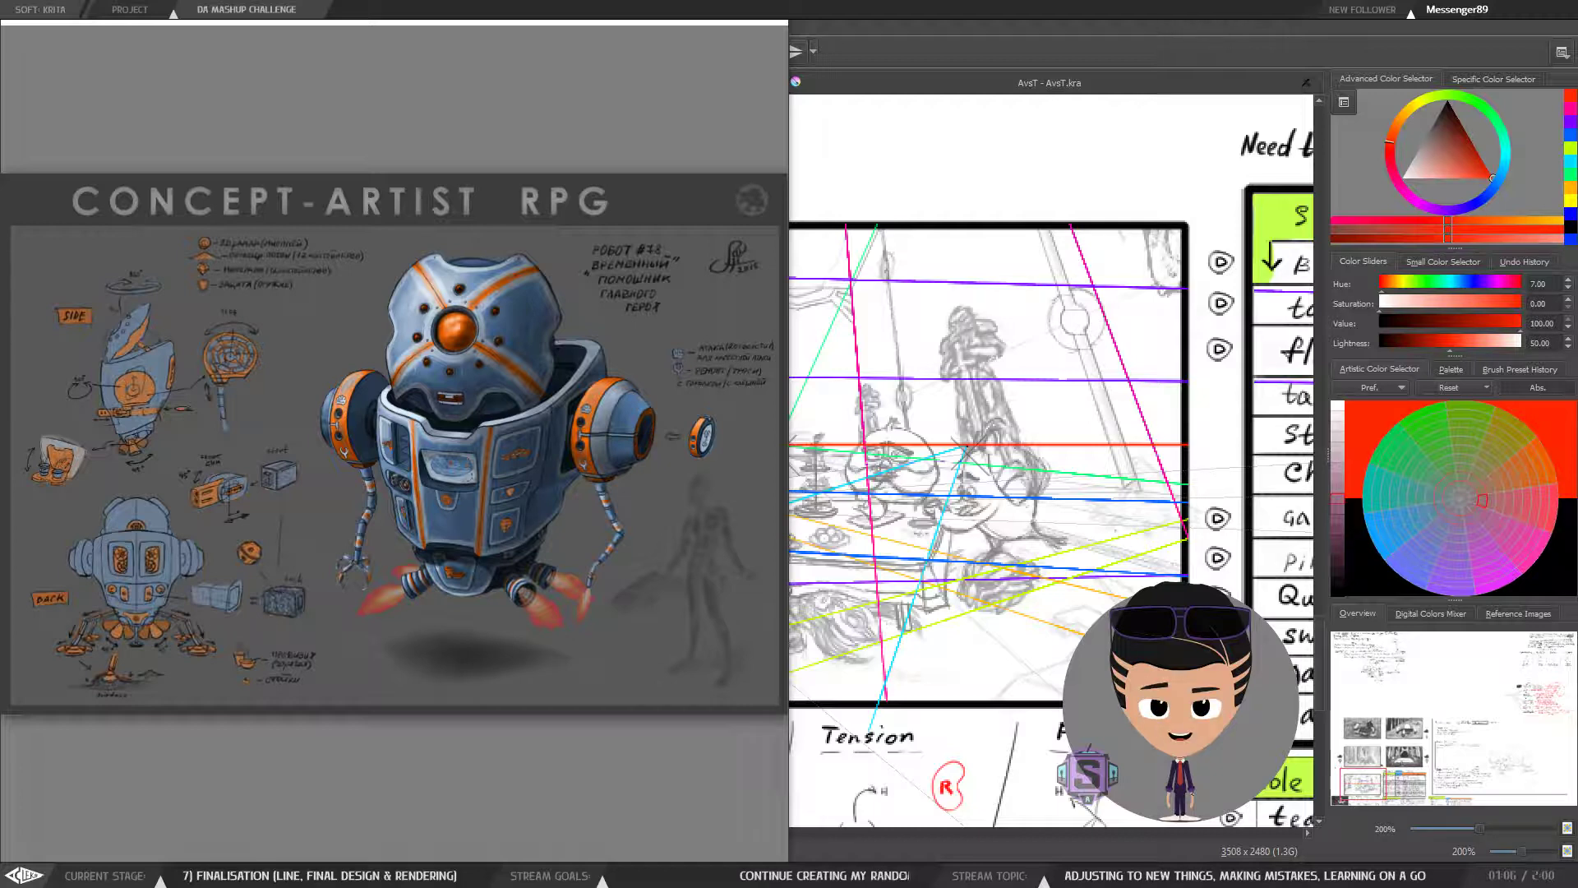
# Step: View the happy-17th-deviantart-from AC.png painting in a window over the canvas, and close it to return to the drawing
pyautogui.press('super+Up')
pyautogui.press('Left')
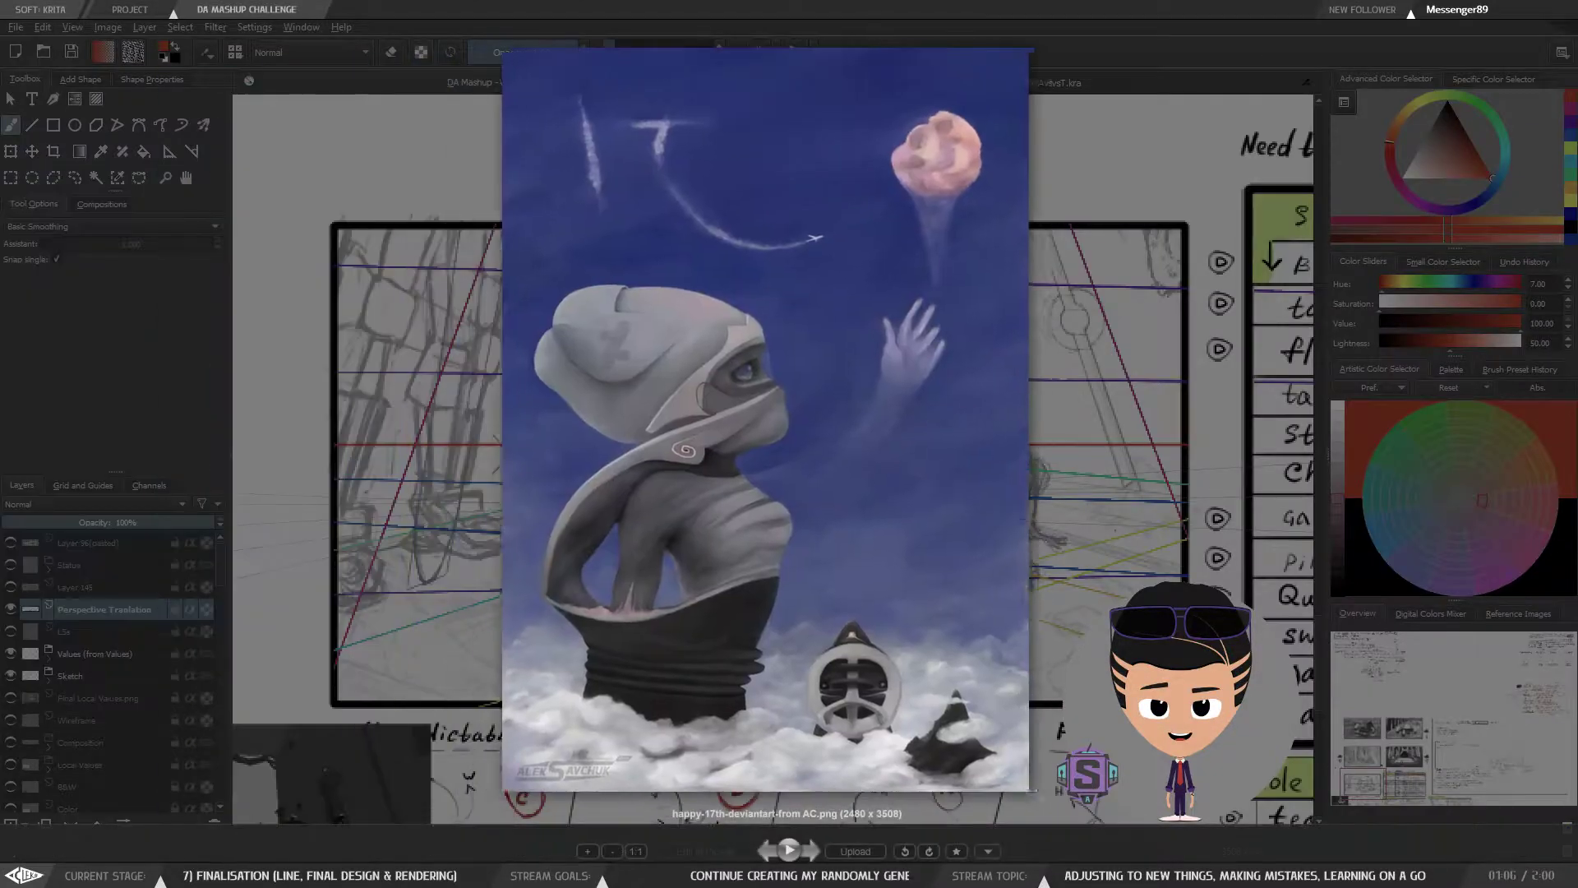
pyautogui.moveTo(882, 182); pyautogui.dragTo(416, 198)
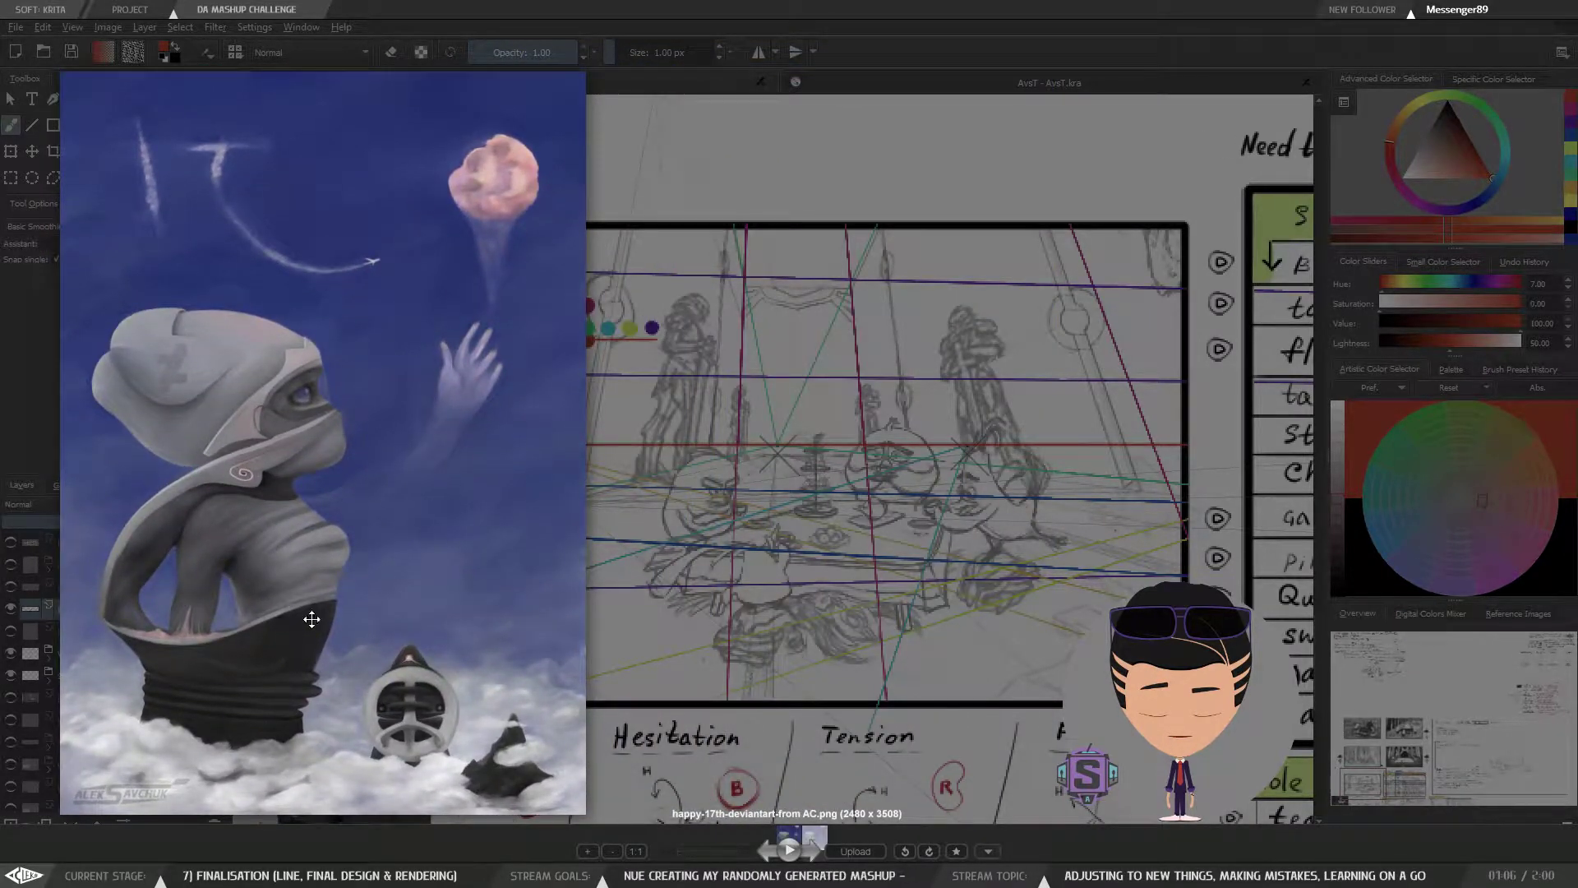
pyautogui.doubleClick(231, 499)
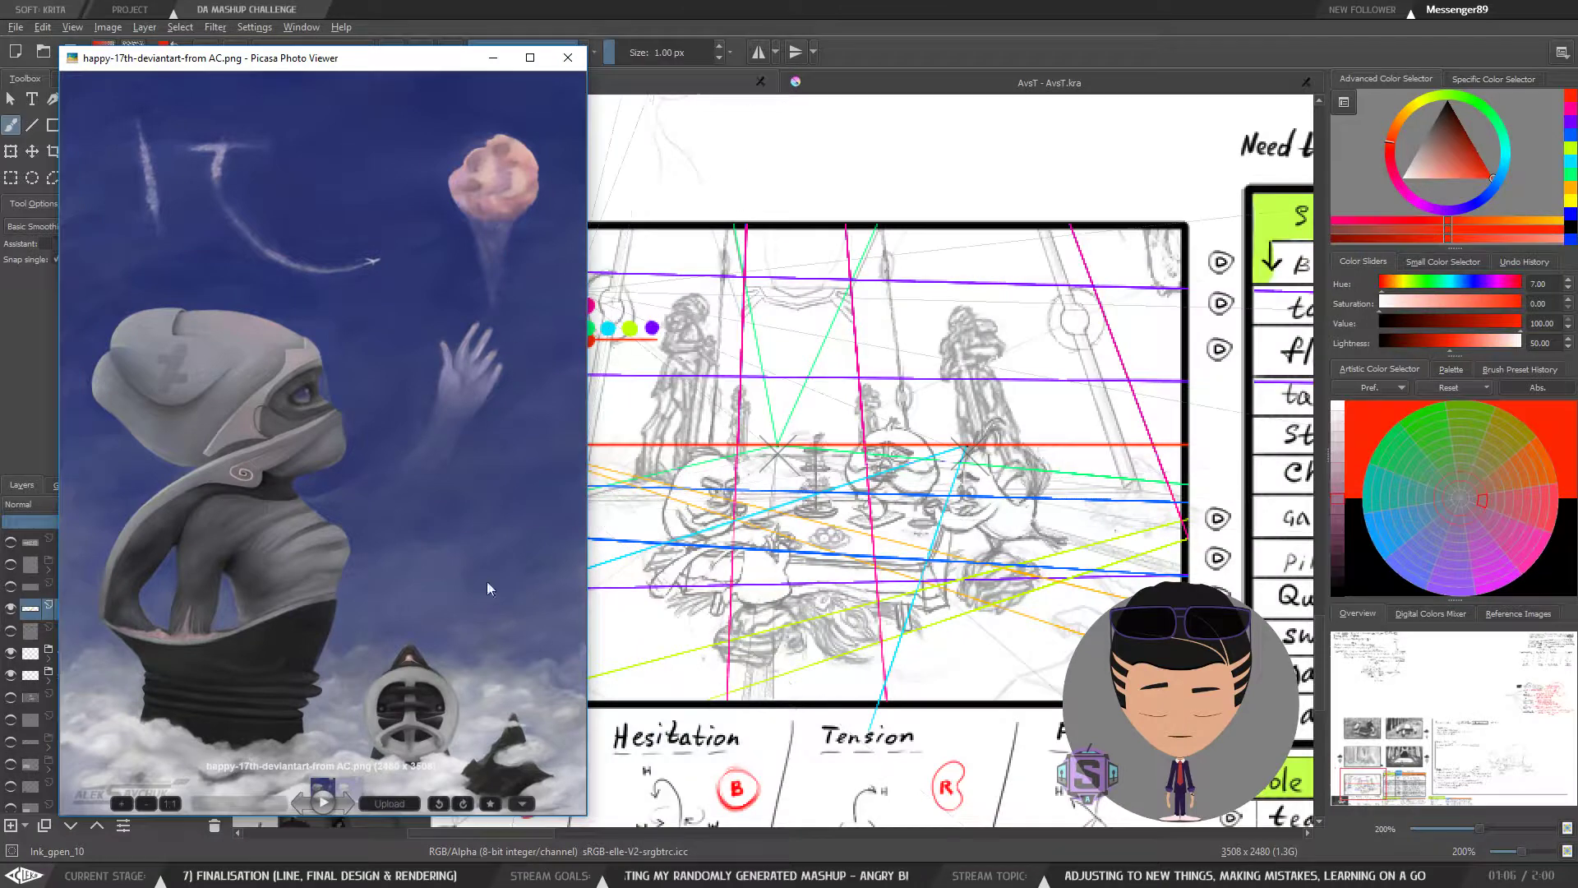
pyautogui.click(568, 58)
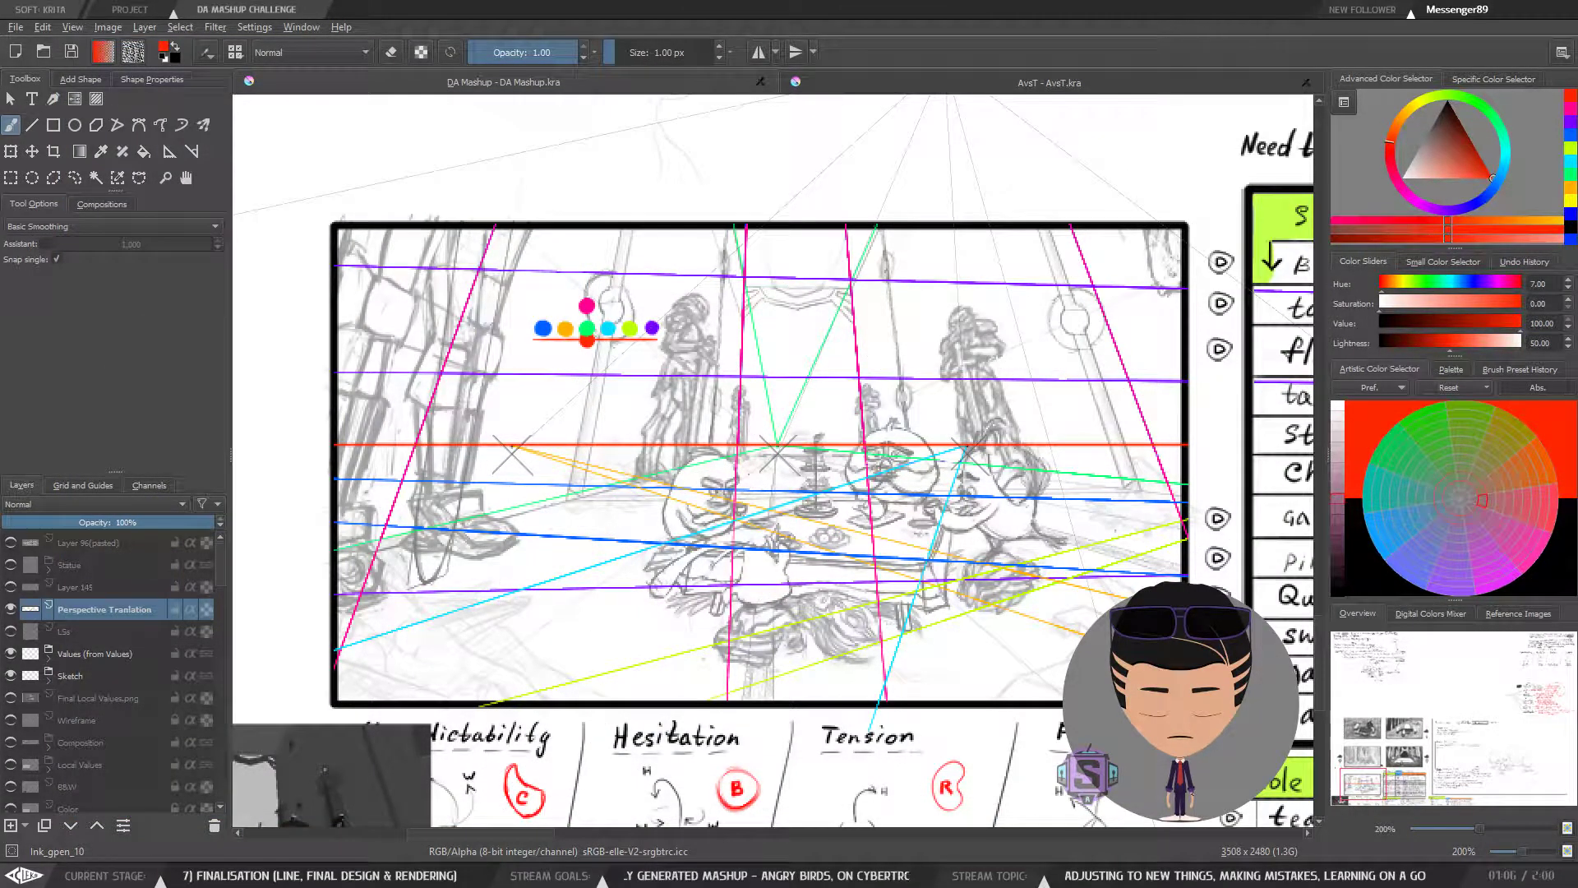
# Step: Preview the happy-17th-deviantart-from AC.png painting in grayscale in the image viewer, and discard the conversion without saving it
pyautogui.moveTo(0, 493); pyautogui.dragTo(0, 624)
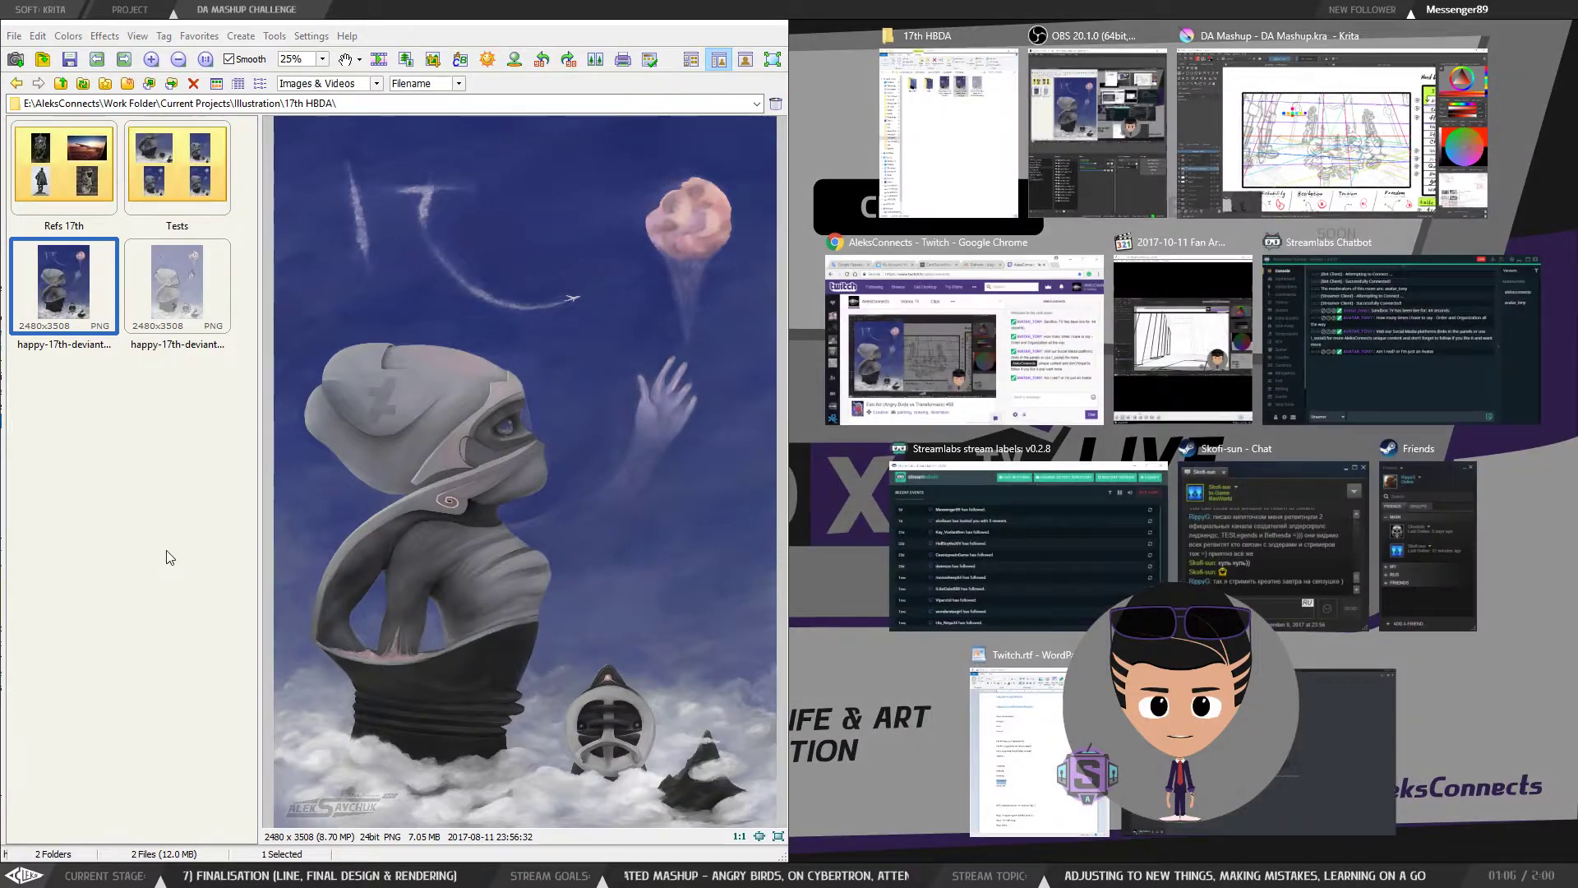
pyautogui.click(168, 557)
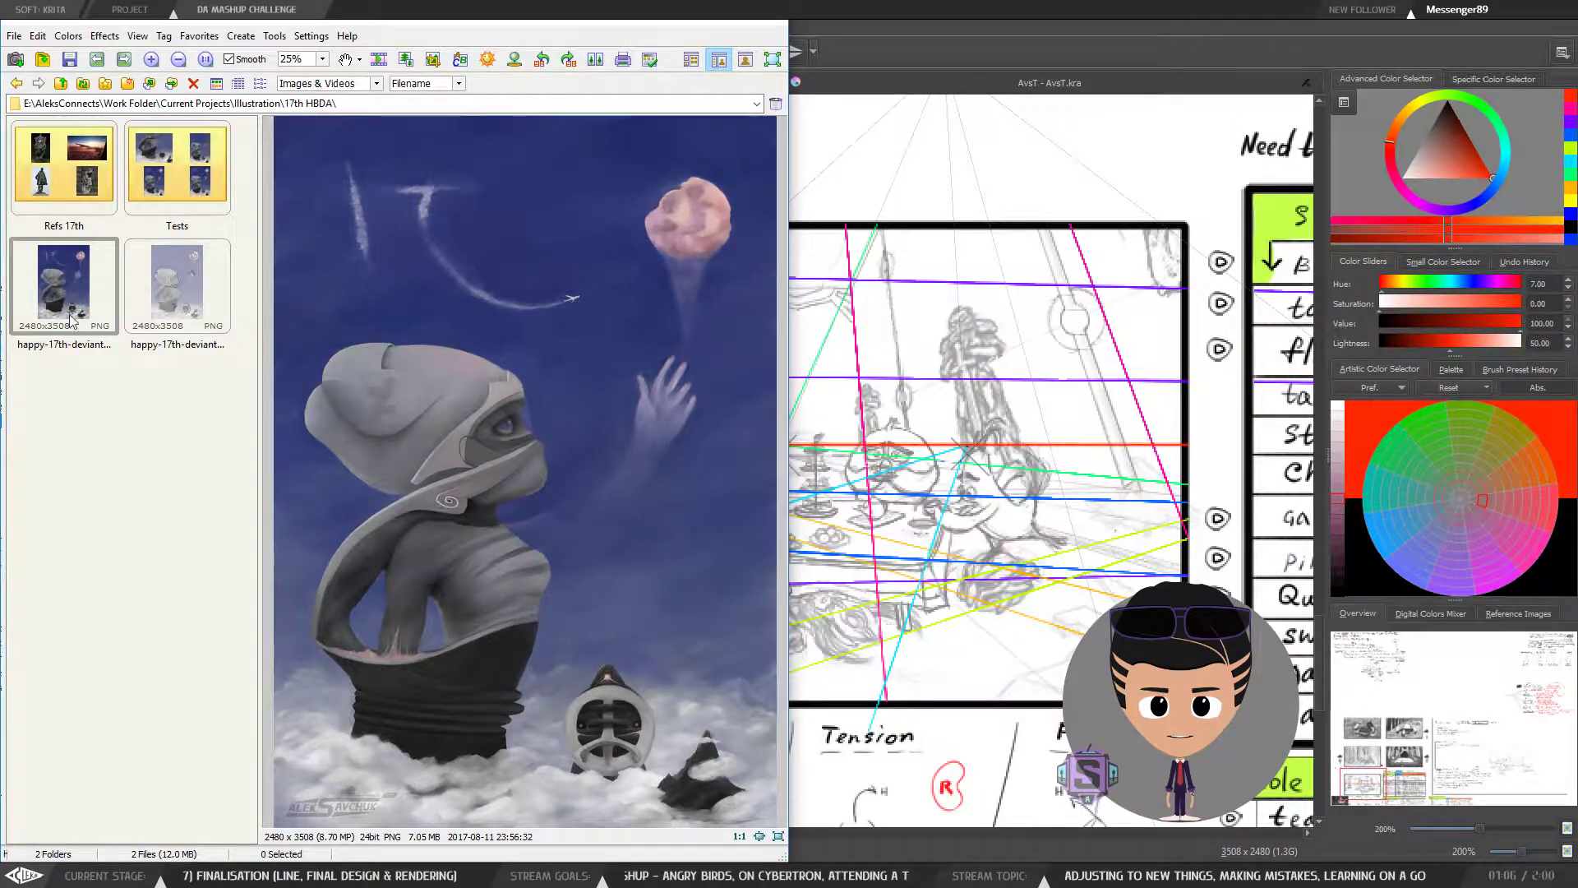
pyautogui.click(41, 38)
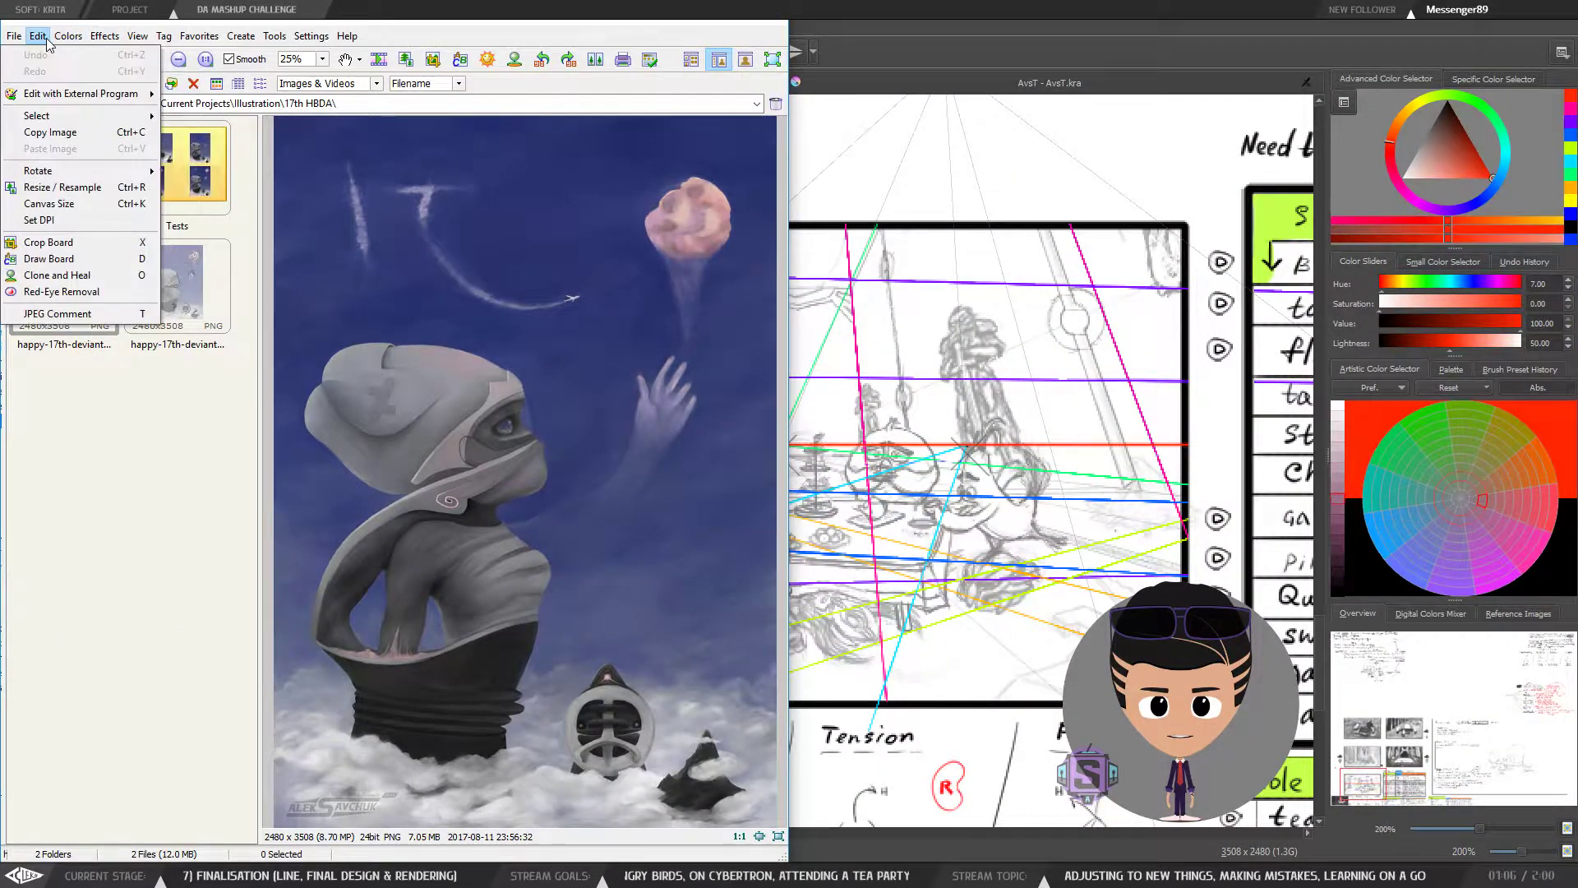
pyautogui.moveTo(59, 37)
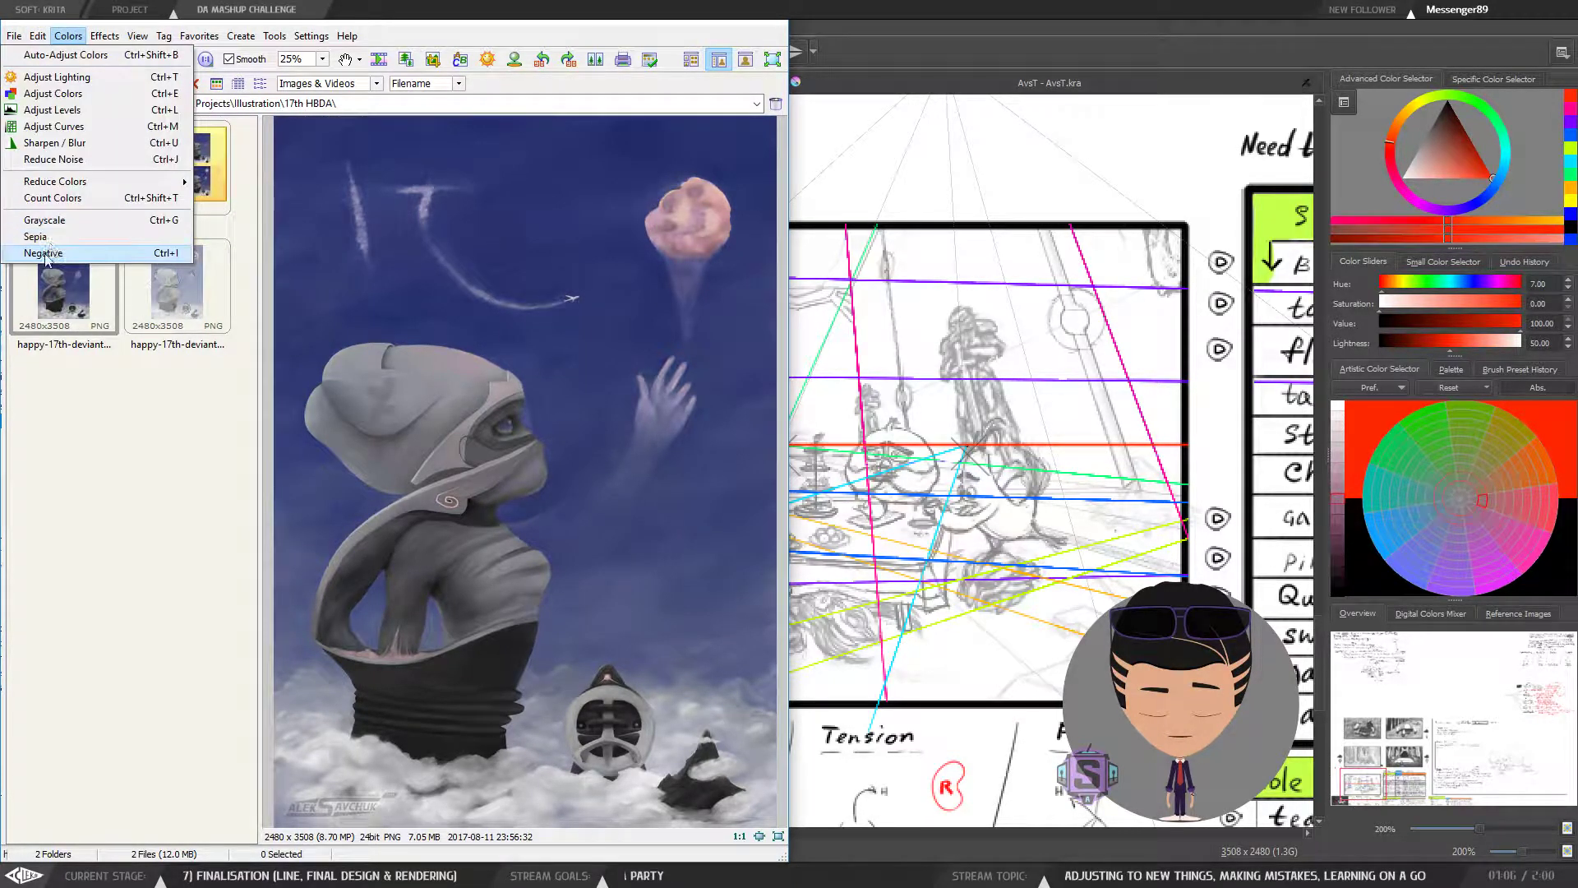
pyautogui.click(35, 237)
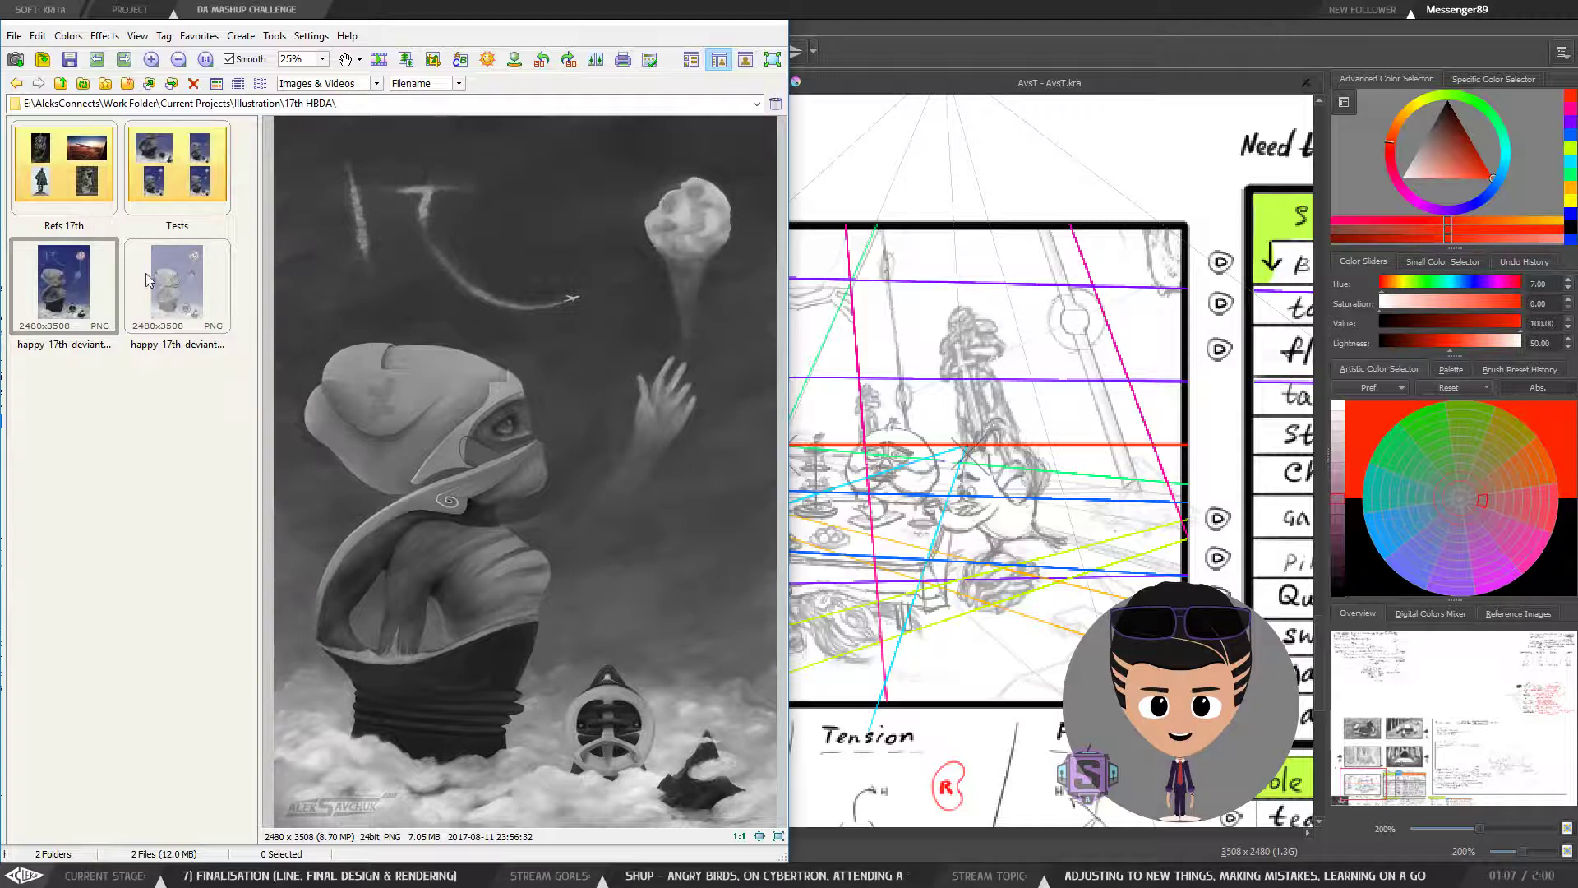
pyautogui.click(148, 310)
pyautogui.press('n')
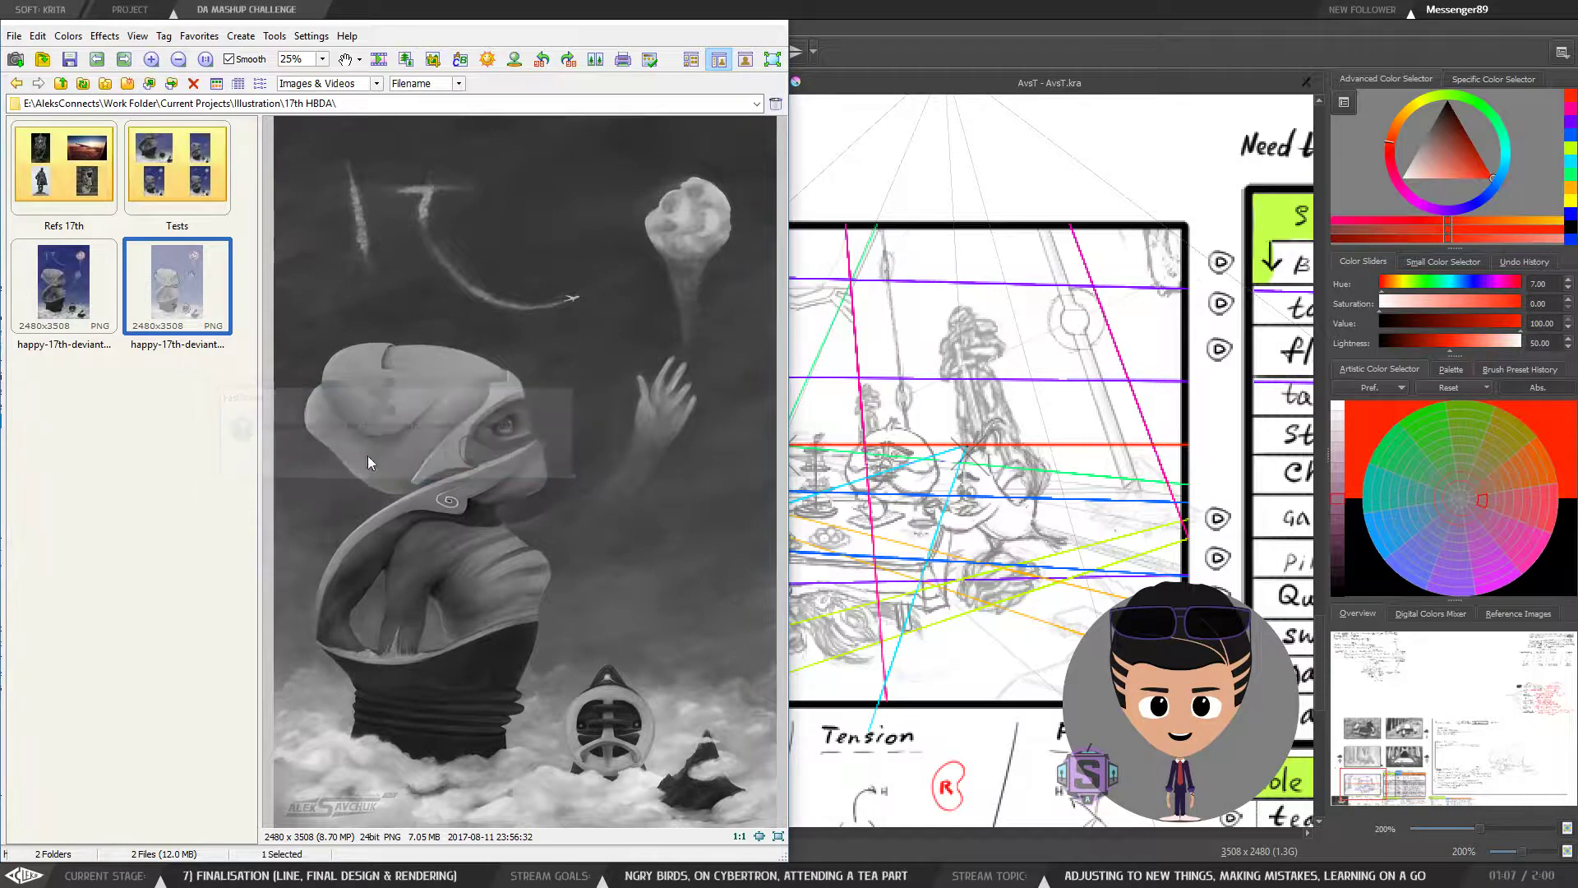
# Step: Compare the finished 17th HBDA painting with its faded version carrying black contour lines, and return to the Krita drawing
pyautogui.click(80, 304)
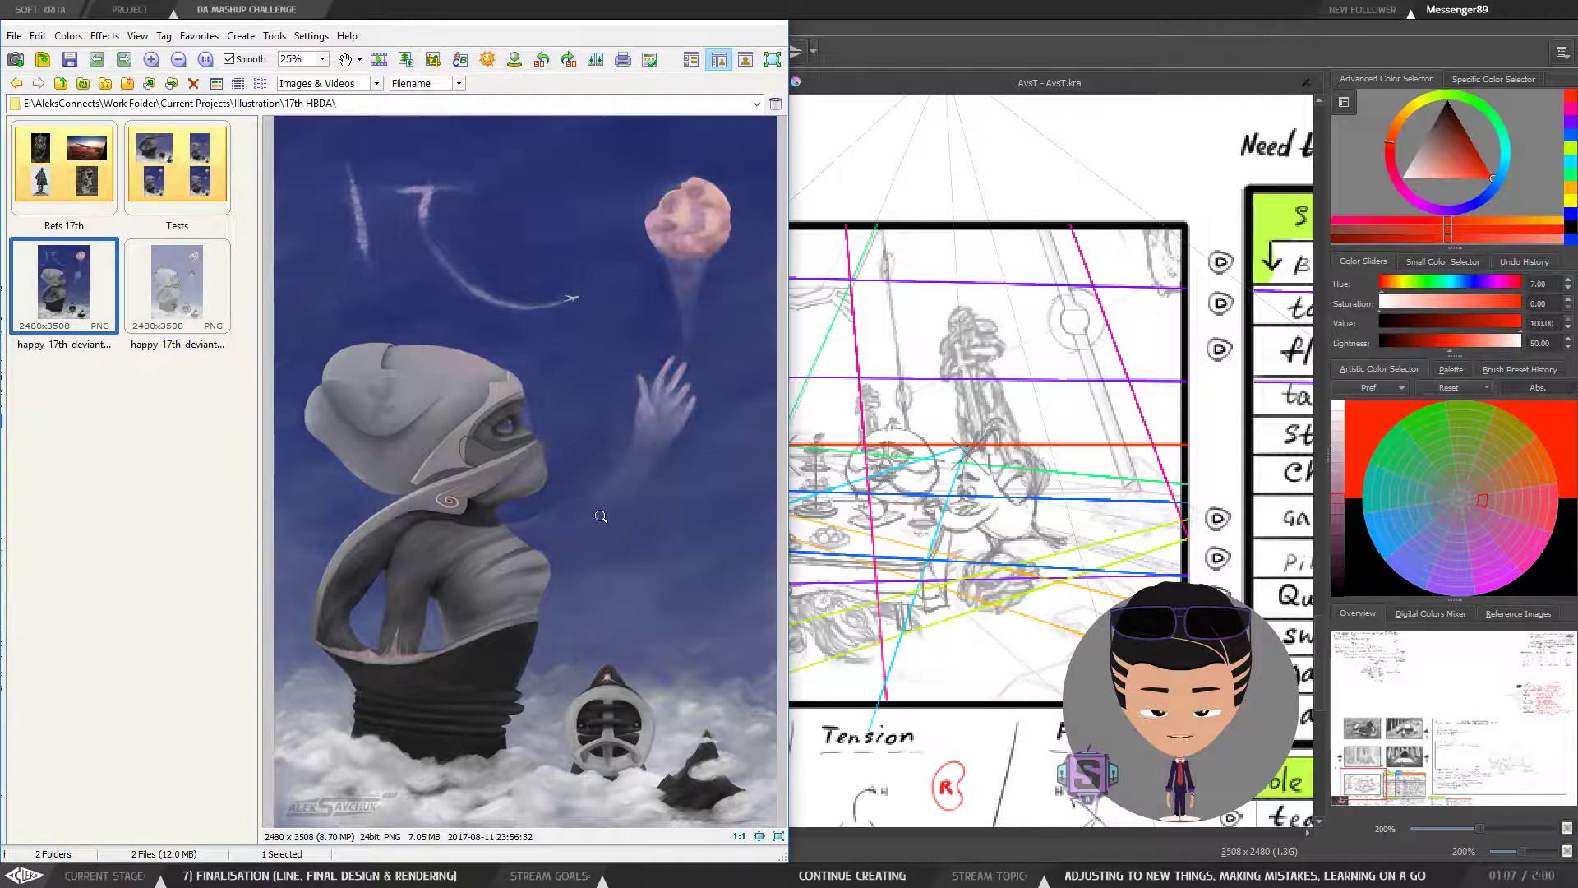
pyautogui.click(166, 308)
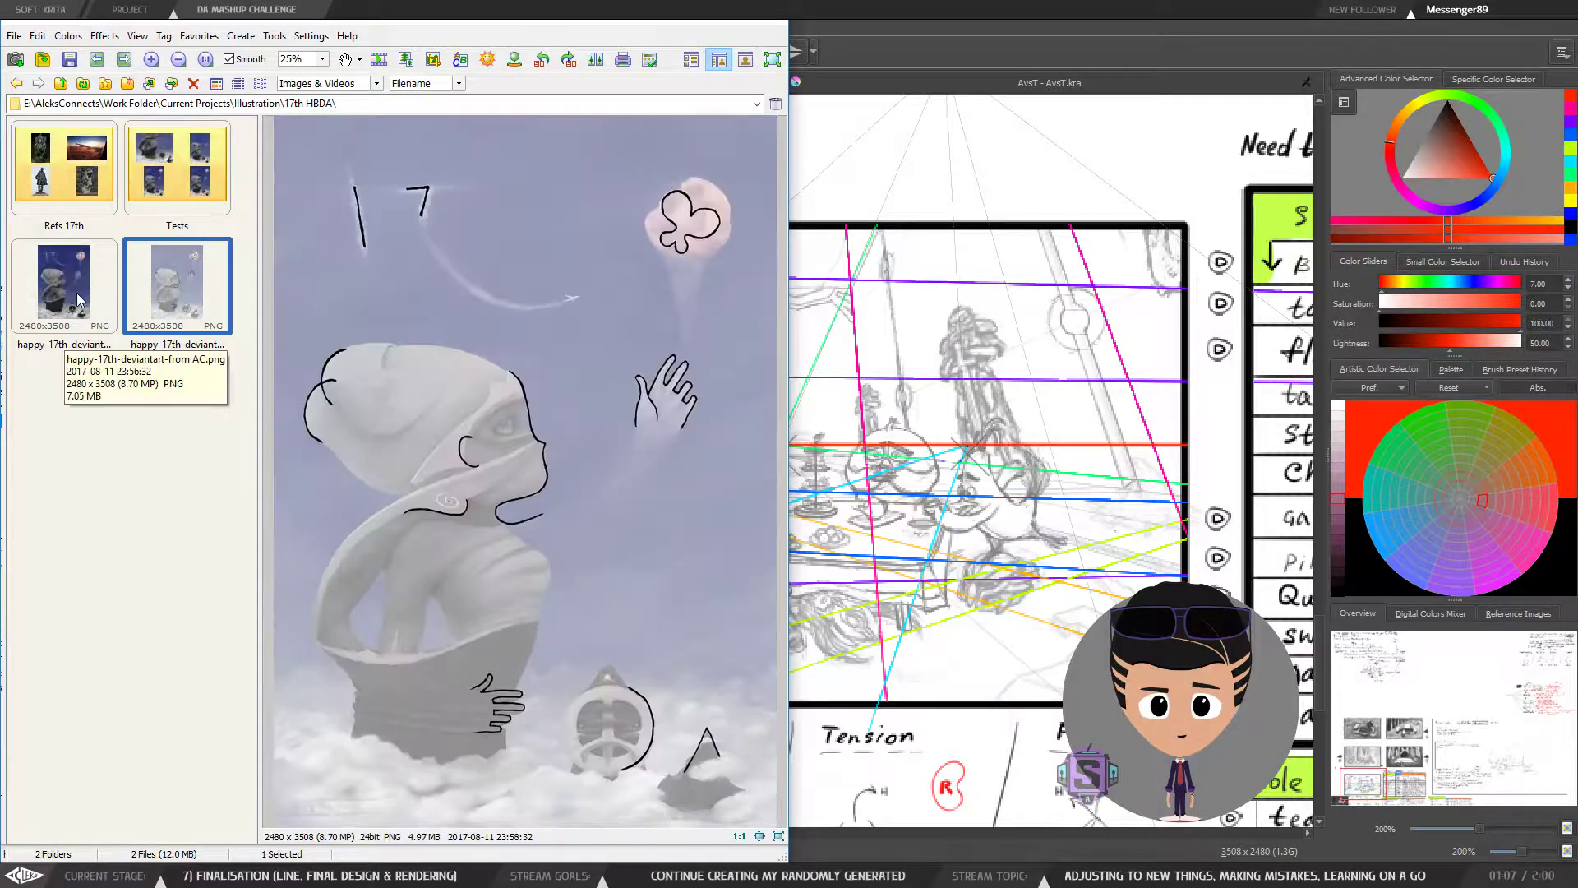
pyautogui.click(79, 299)
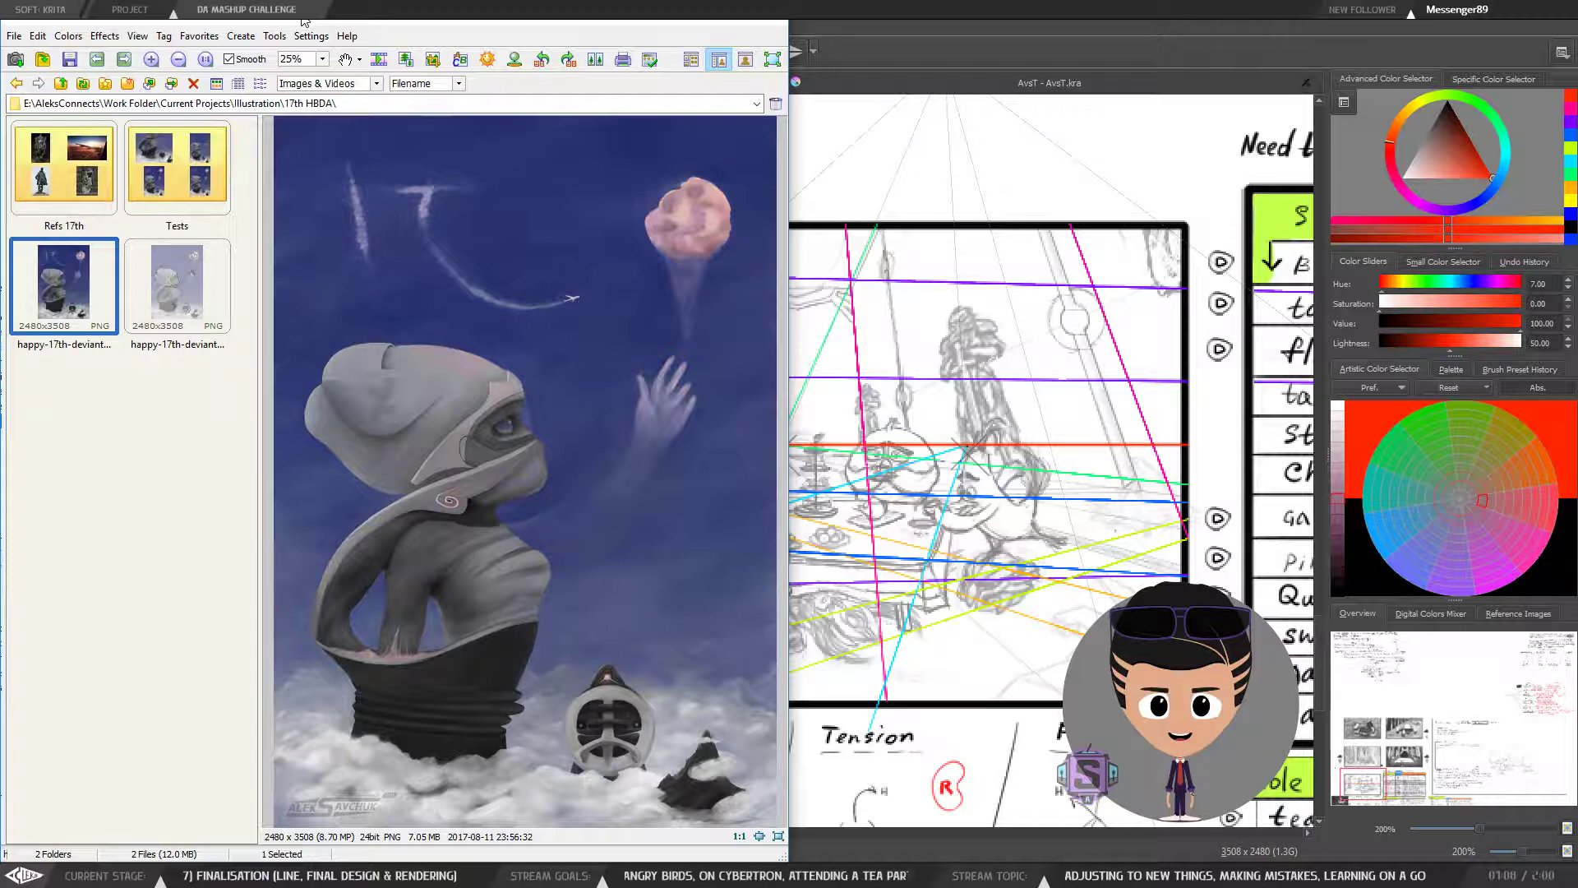
pyautogui.moveTo(295, 23); pyautogui.dragTo(740, 0)
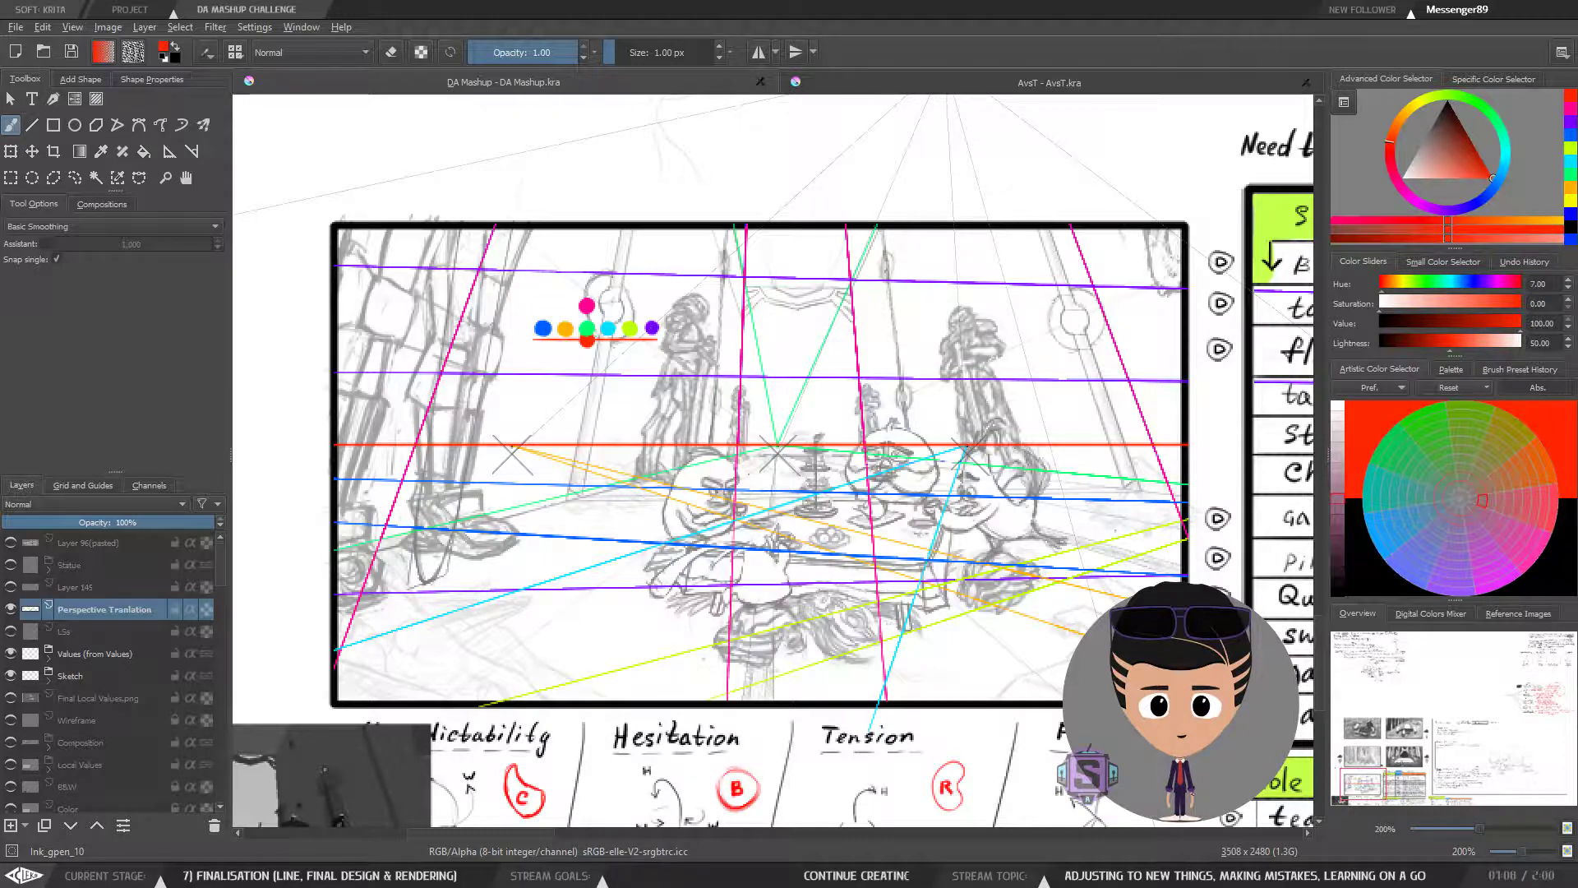
# Step: Check the clean sketch in AvsT.kra, and return to the DA Mashup document and save it
pyautogui.moveTo(890, 484); pyautogui.dragTo(855, 476)
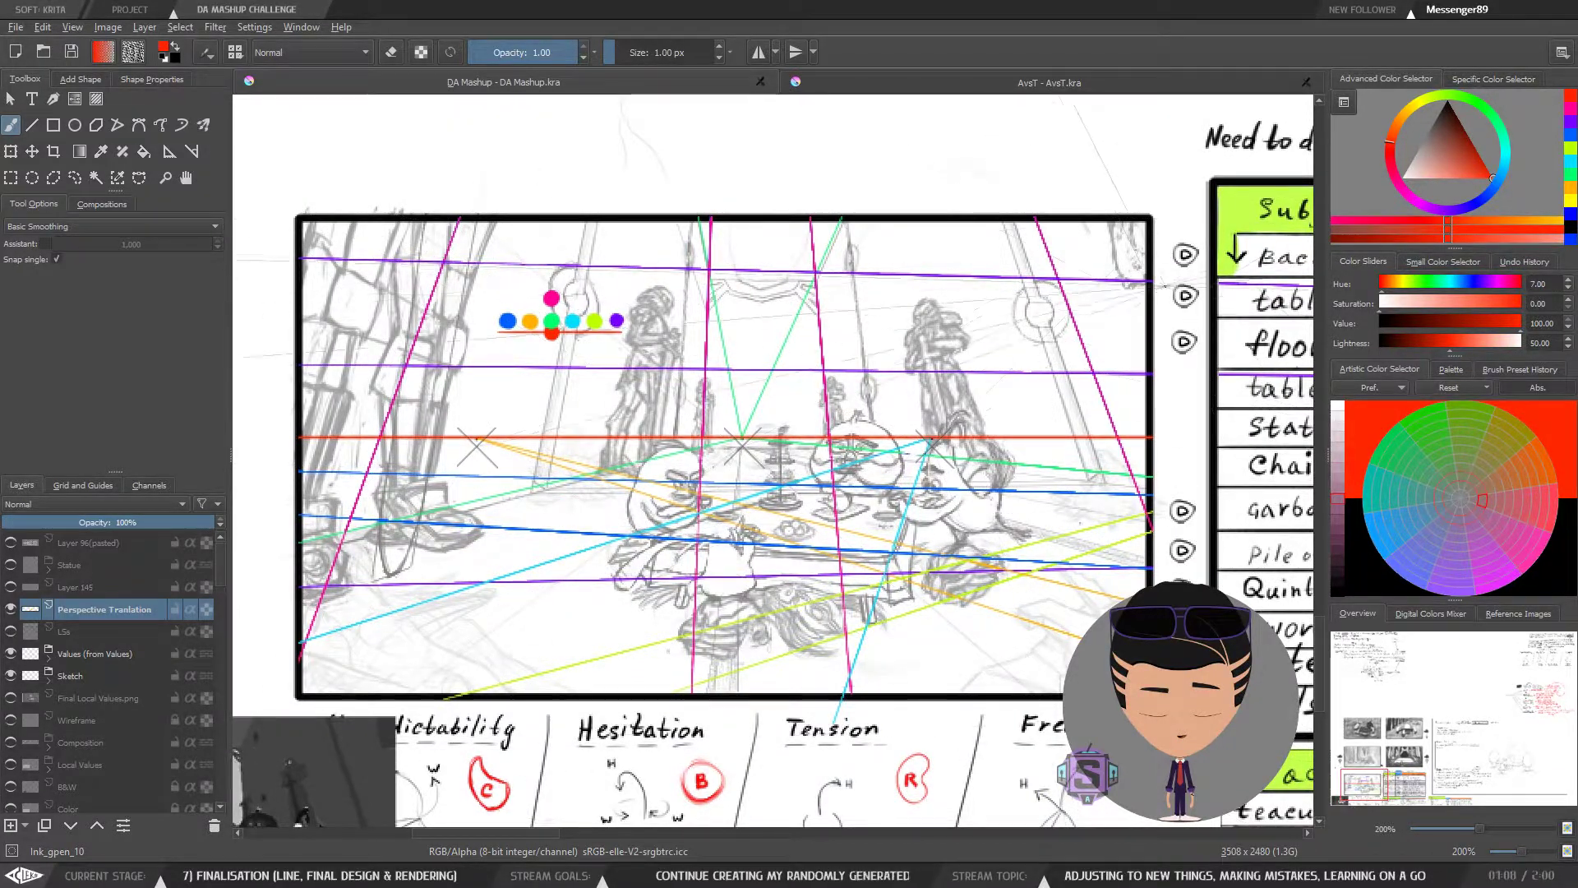
pyautogui.click(905, 87)
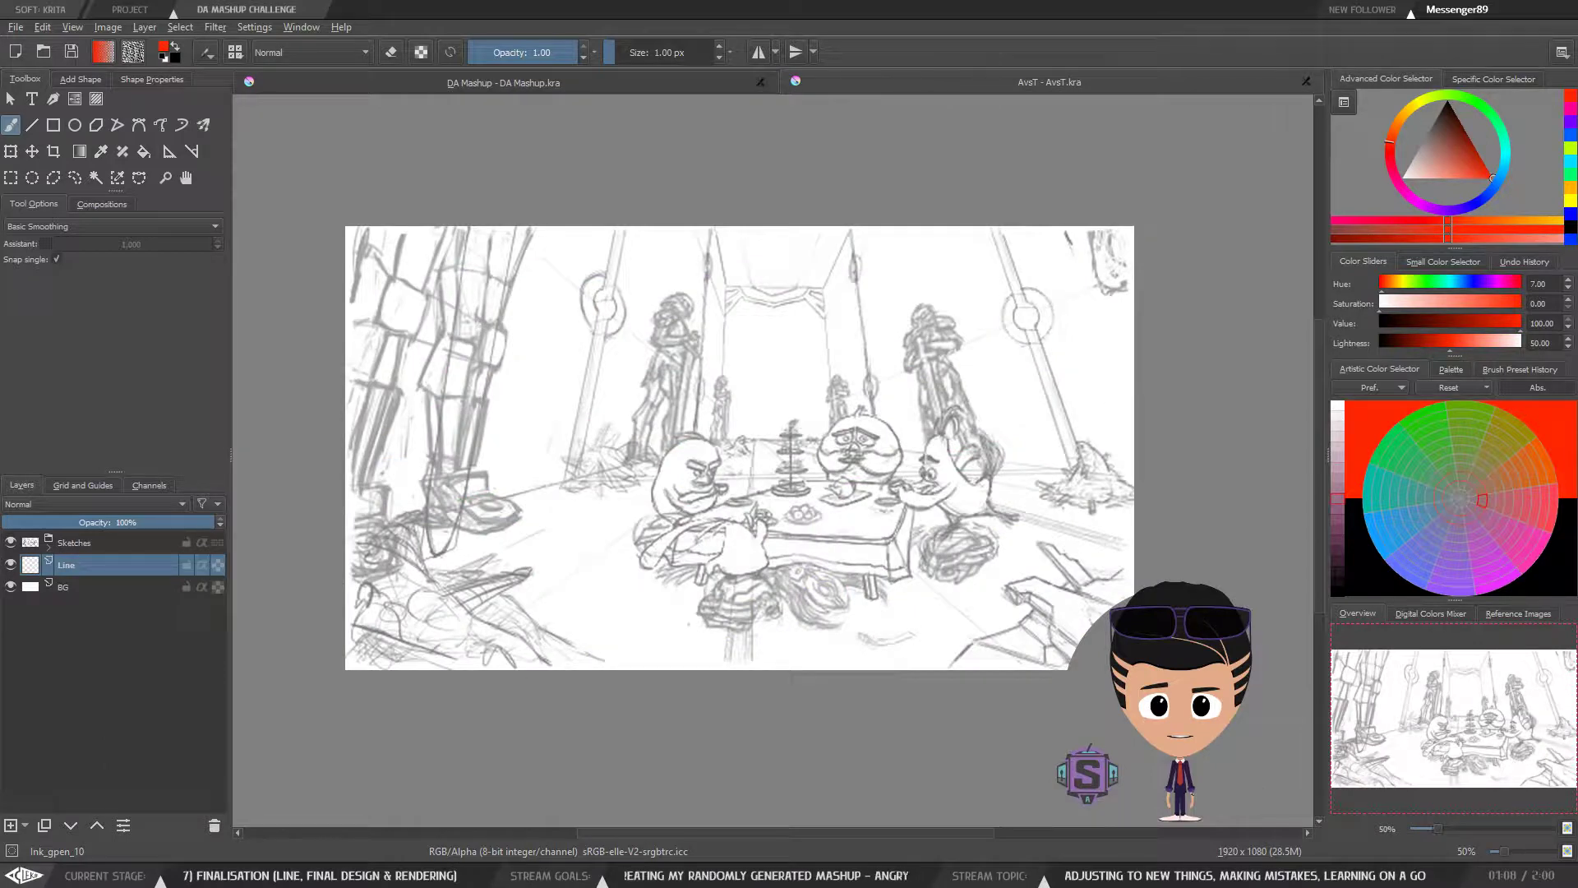
pyautogui.click(486, 83)
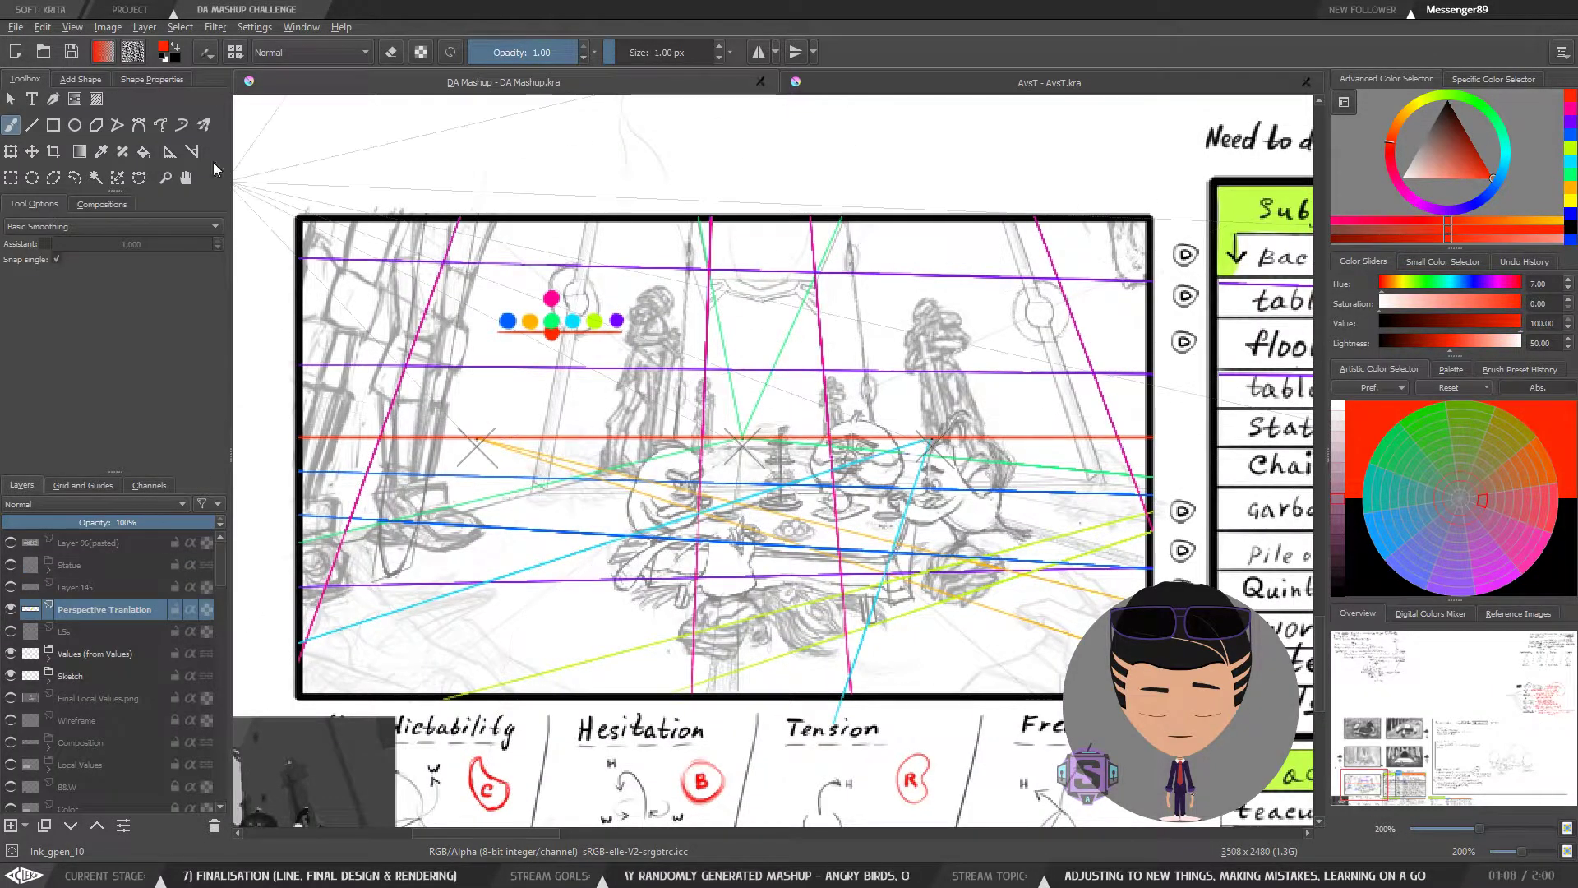
pyautogui.click(72, 54)
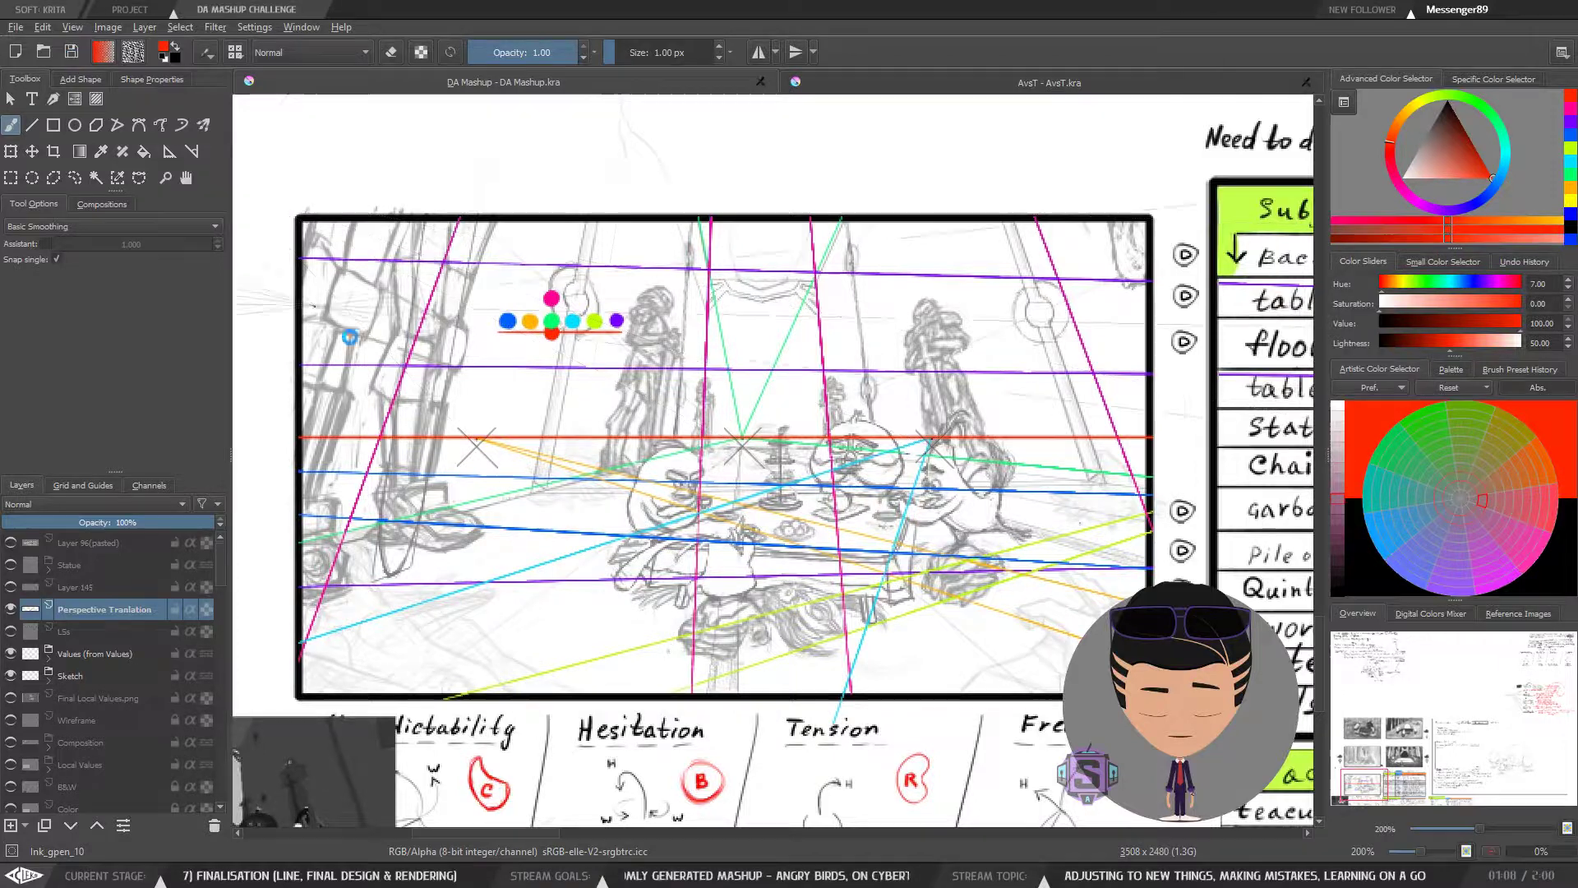
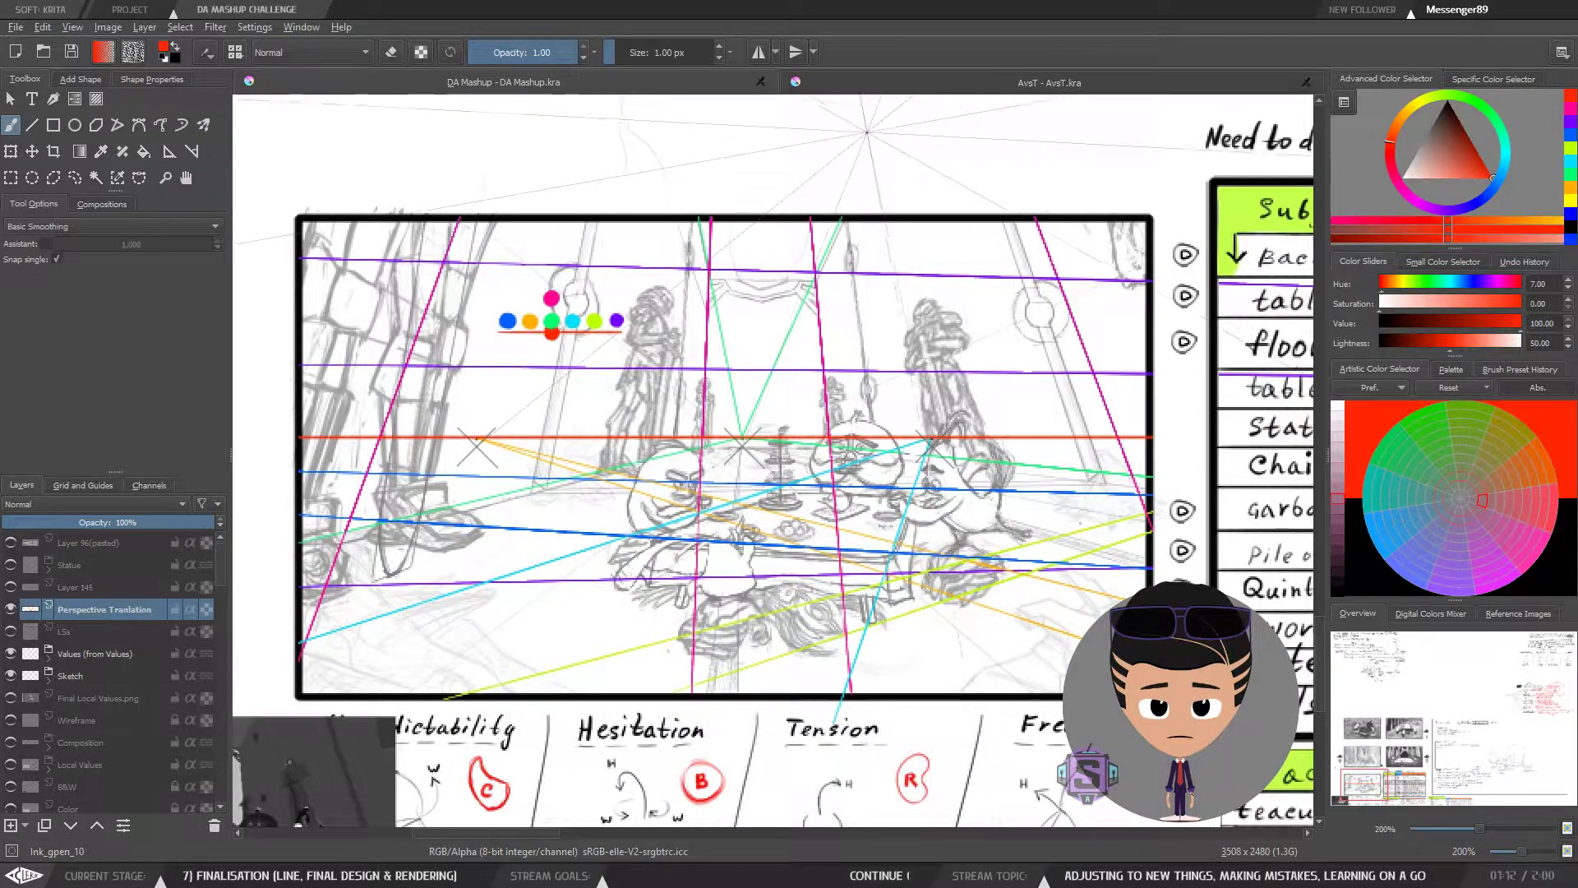
# Step: Examine the materials and table accessories tables alongside the perspective sketch and the motion notes below it
pyautogui.moveTo(855, 381); pyautogui.dragTo(872, 332)
pyautogui.scroll(-2, 872, 332)
pyautogui.moveTo(1035, 421); pyautogui.dragTo(502, 429)
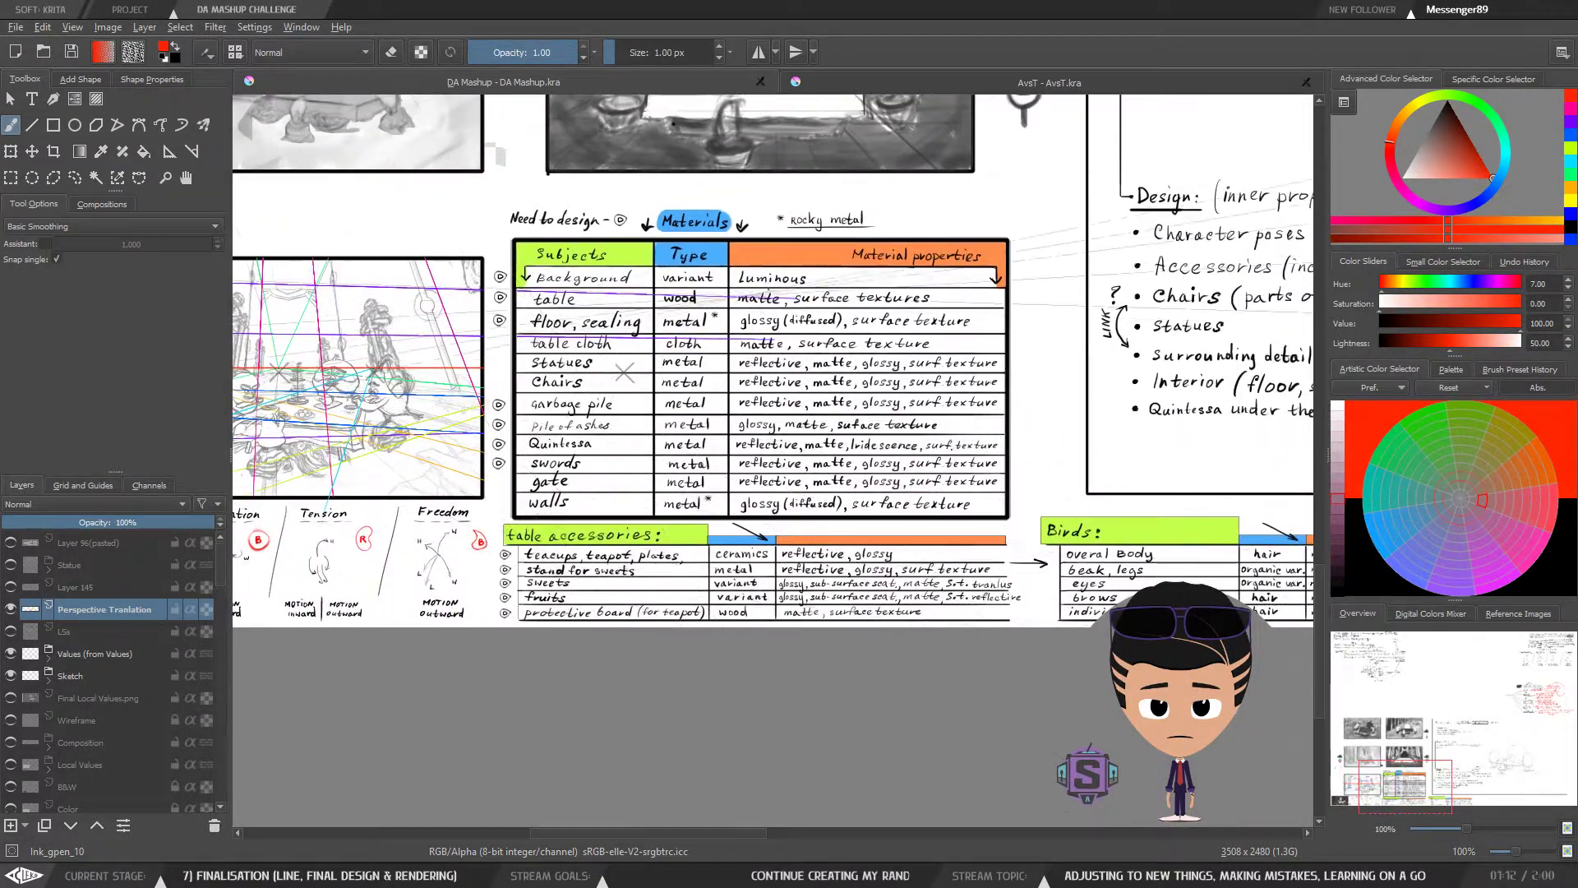
pyautogui.moveTo(366, 374)
pyautogui.mouseDown()
pyautogui.moveTo(256, 359)
pyautogui.moveTo(432, 383)
pyautogui.moveTo(1002, 386)
pyautogui.moveTo(888, 441)
pyautogui.mouseUp()
pyautogui.scroll(2, 1002, 387)
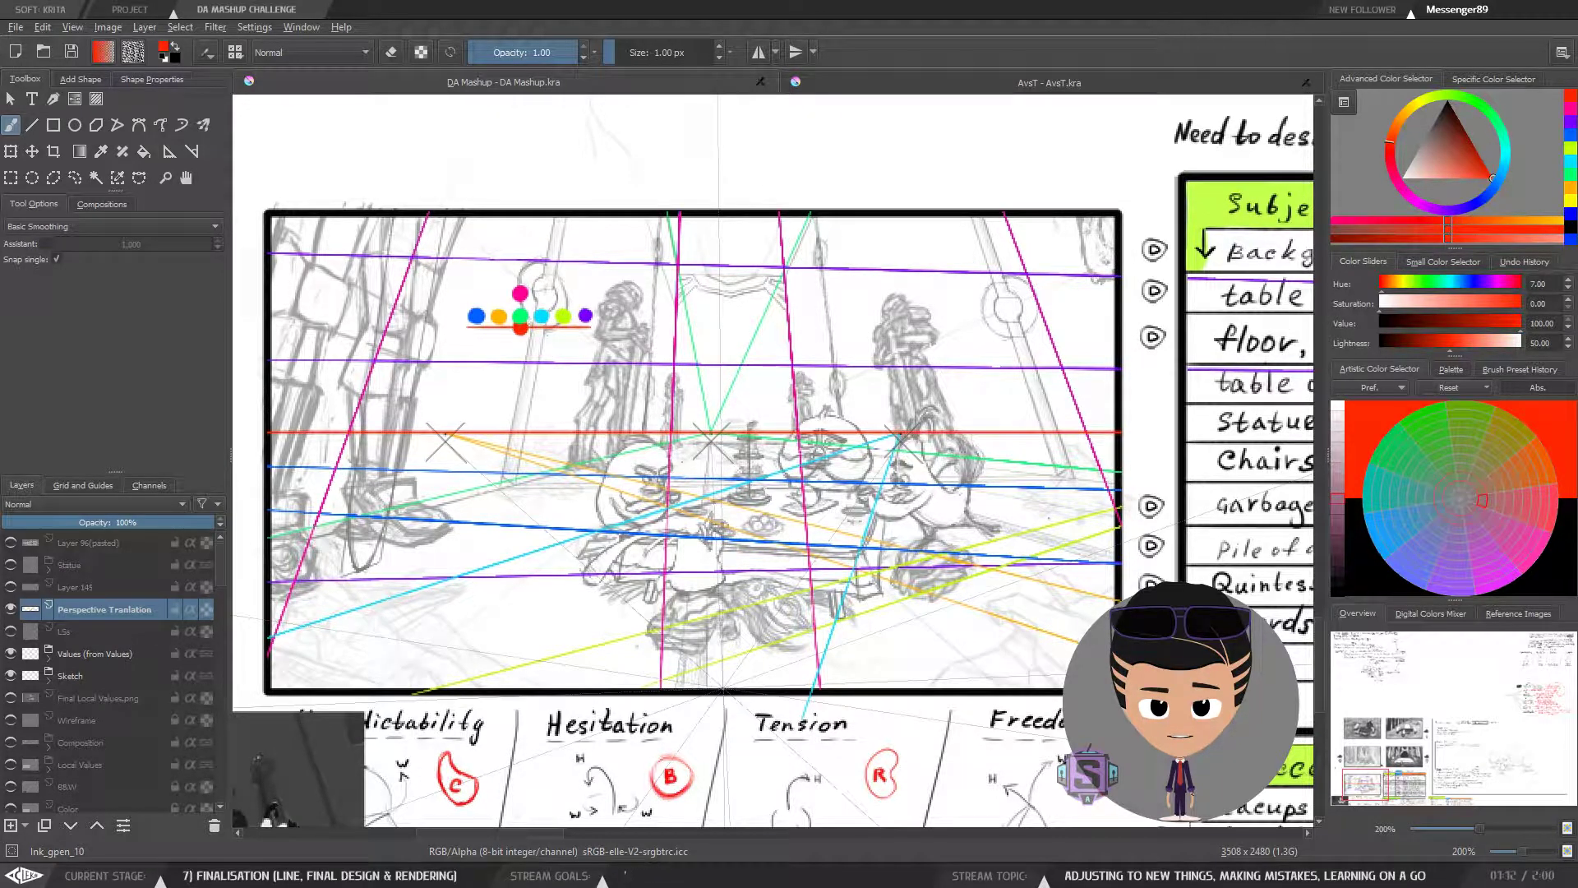
pyautogui.scroll(-2, 827, 608)
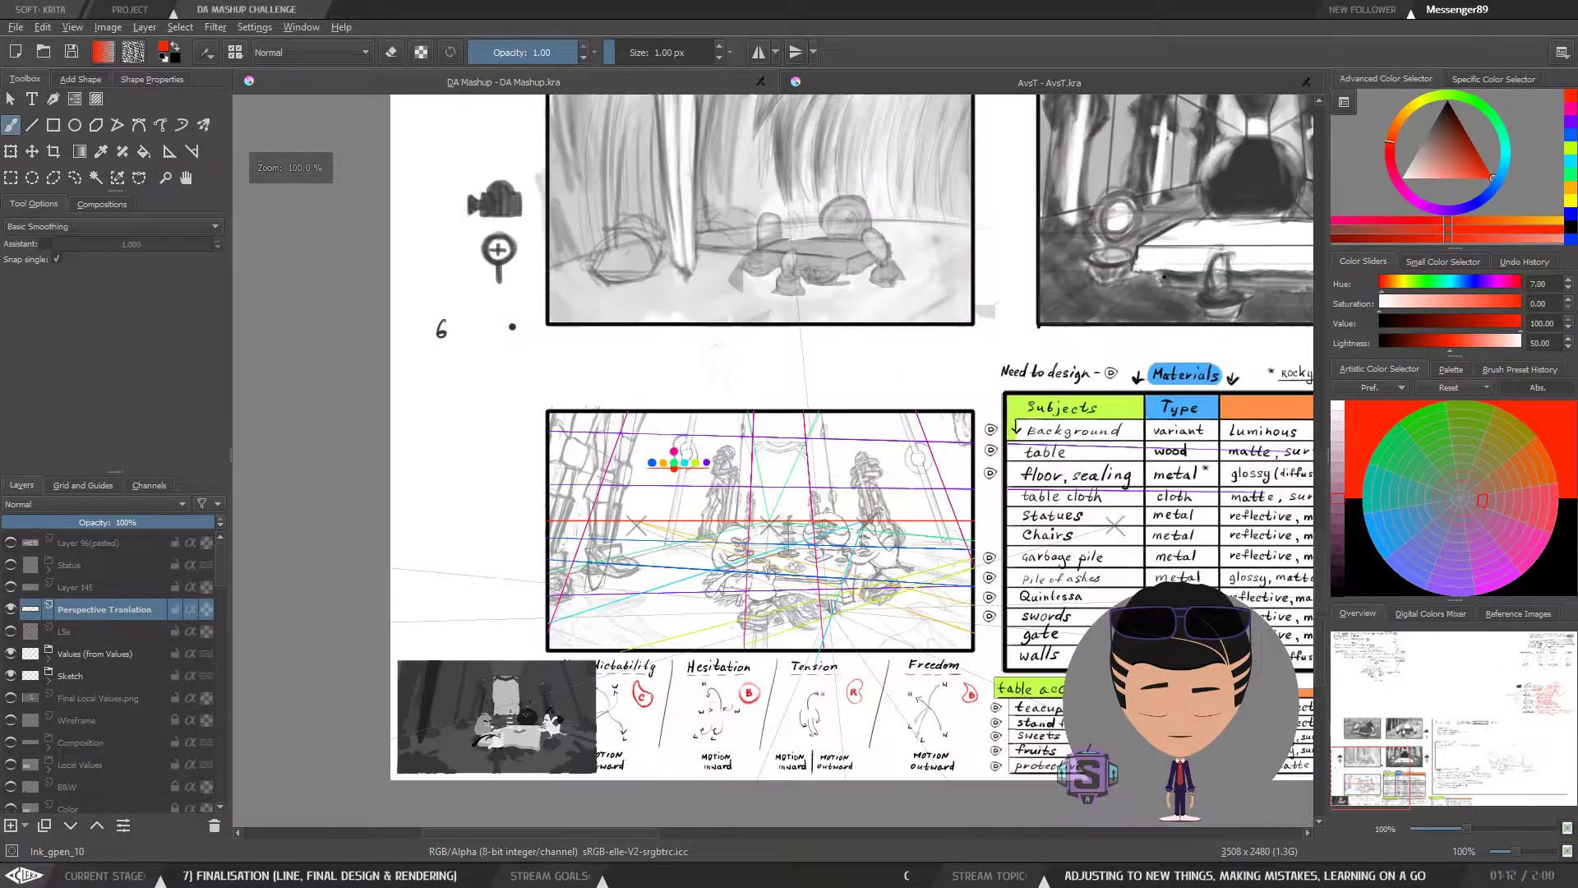
pyautogui.scroll(1, 827, 608)
pyautogui.moveTo(1001, 627); pyautogui.dragTo(630, 560)
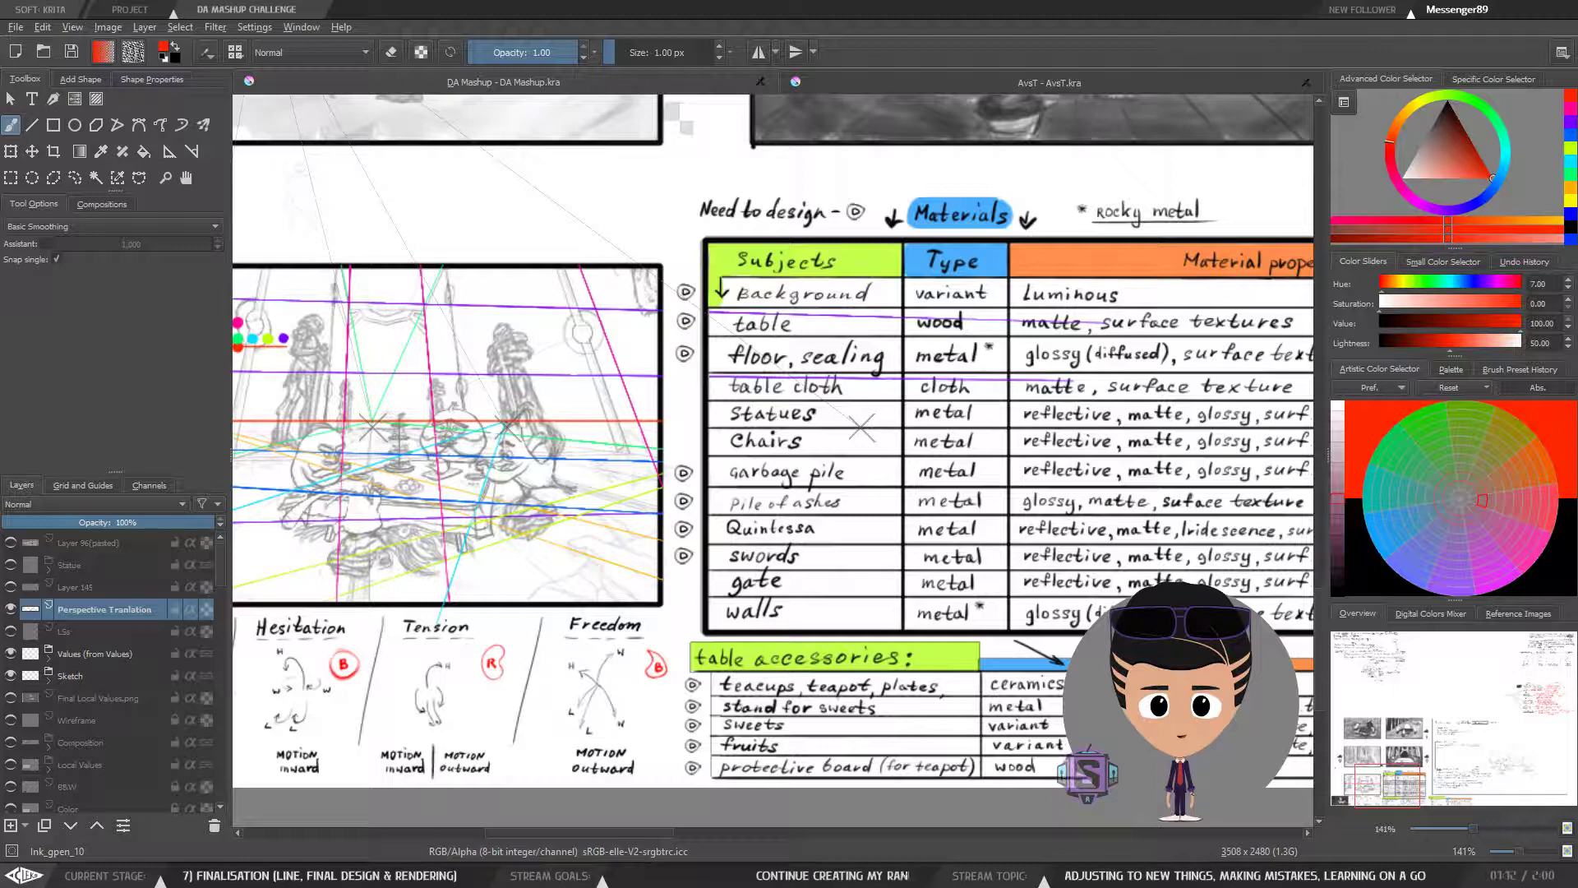
pyautogui.moveTo(1004, 386); pyautogui.dragTo(833, 376)
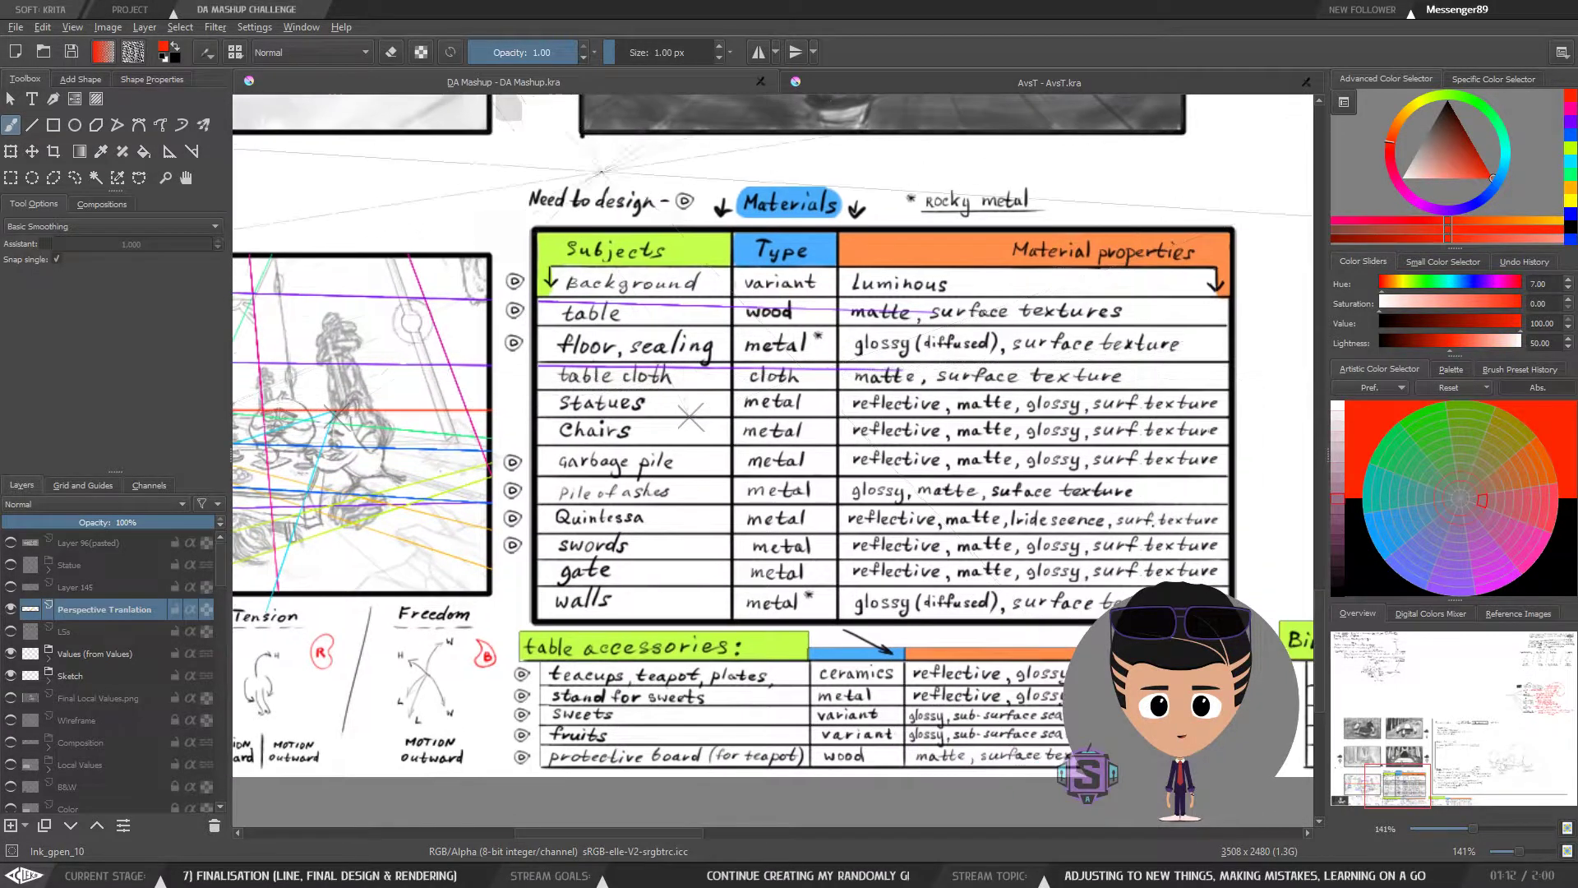
pyautogui.moveTo(1167, 672)
pyautogui.mouseDown()
pyautogui.moveTo(631, 637)
pyautogui.moveTo(958, 592)
pyautogui.mouseUp()
pyautogui.moveTo(297, 528)
pyautogui.mouseDown()
pyautogui.moveTo(944, 525)
pyautogui.moveTo(1015, 604)
pyautogui.mouseUp()
pyautogui.scroll(1, 875, 526)
pyautogui.moveTo(737, 463)
pyautogui.mouseDown()
pyautogui.moveTo(878, 495)
pyautogui.moveTo(805, 443)
pyautogui.mouseUp()
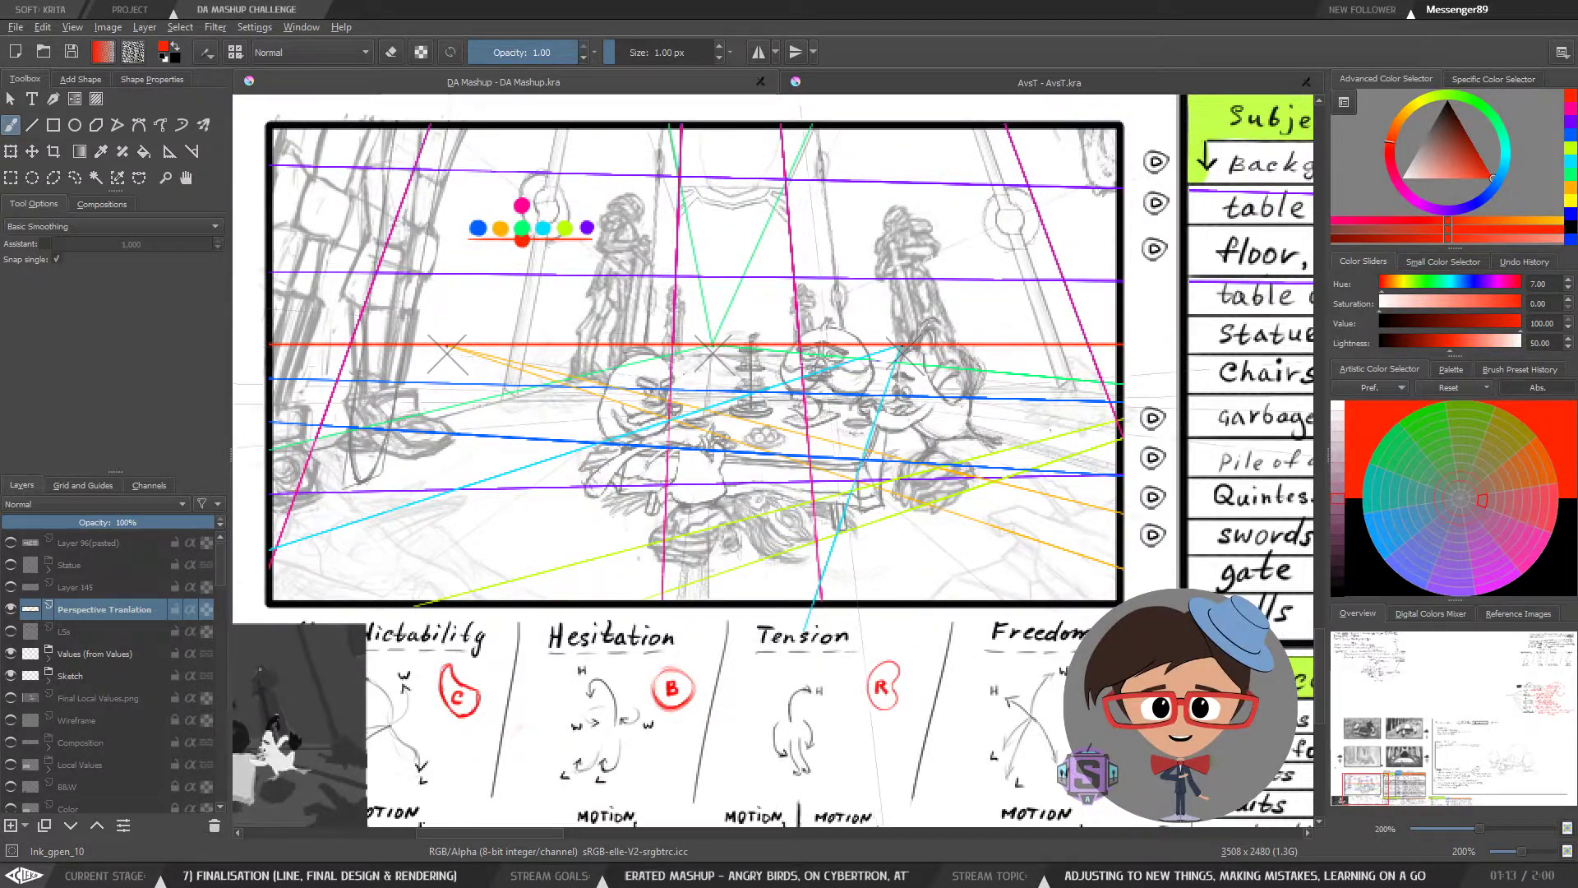
pyautogui.scroll(-3, 873, 516)
pyautogui.scroll(1, 855, 501)
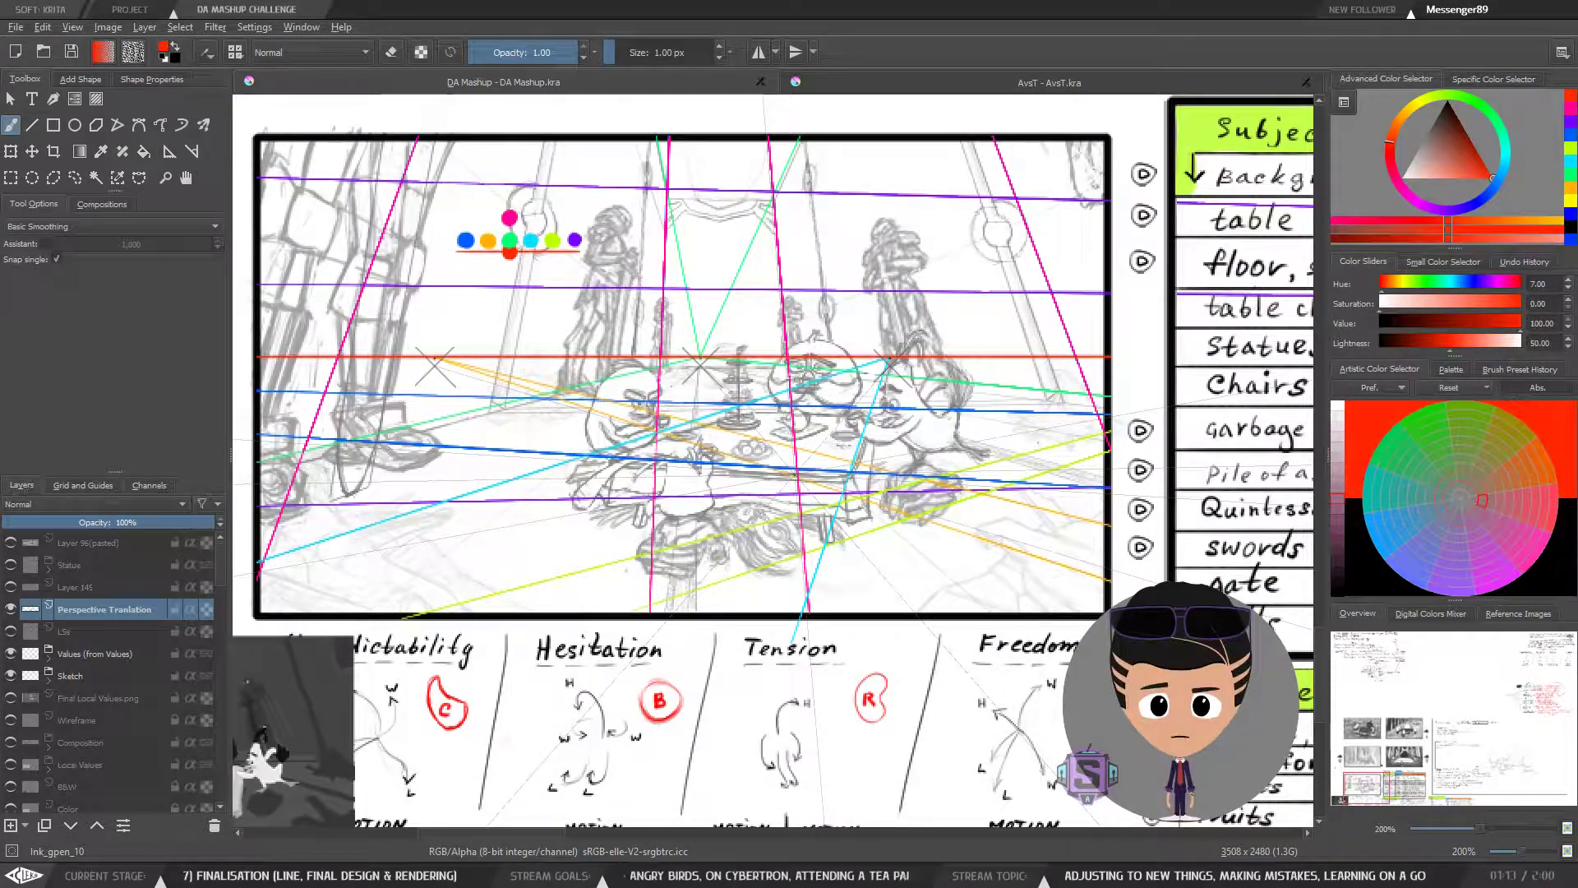
# Step: Toggle the Perspective Translation layer repeatedly to compare the sketch with and without its coloured guide lines, leaving it visible
pyautogui.click(11, 611)
pyautogui.click(11, 612)
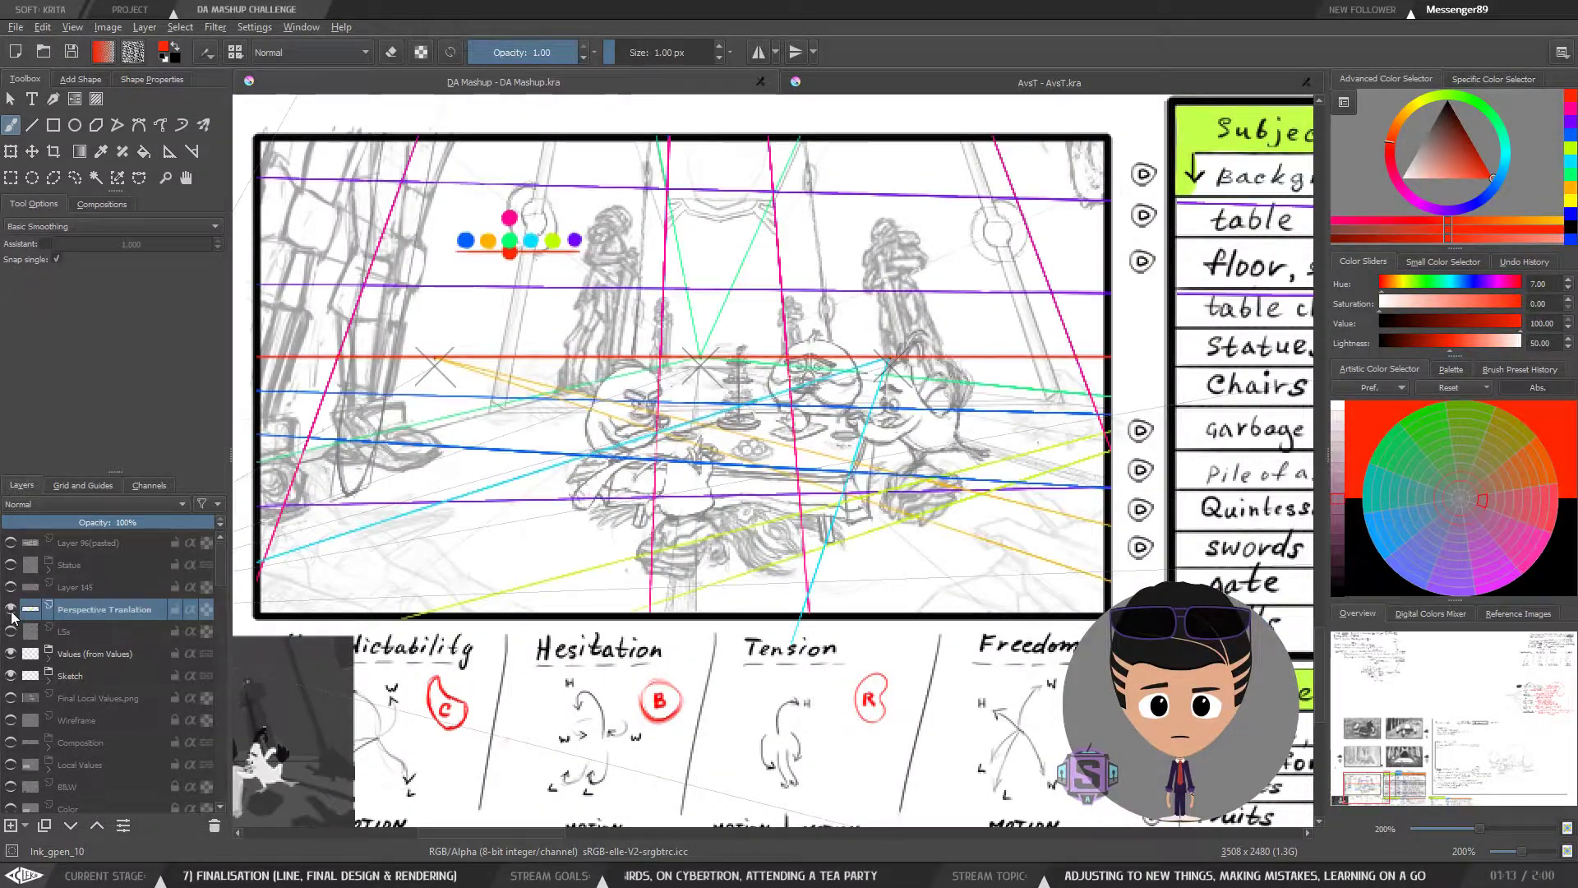
pyautogui.click(10, 613)
pyautogui.click(11, 612)
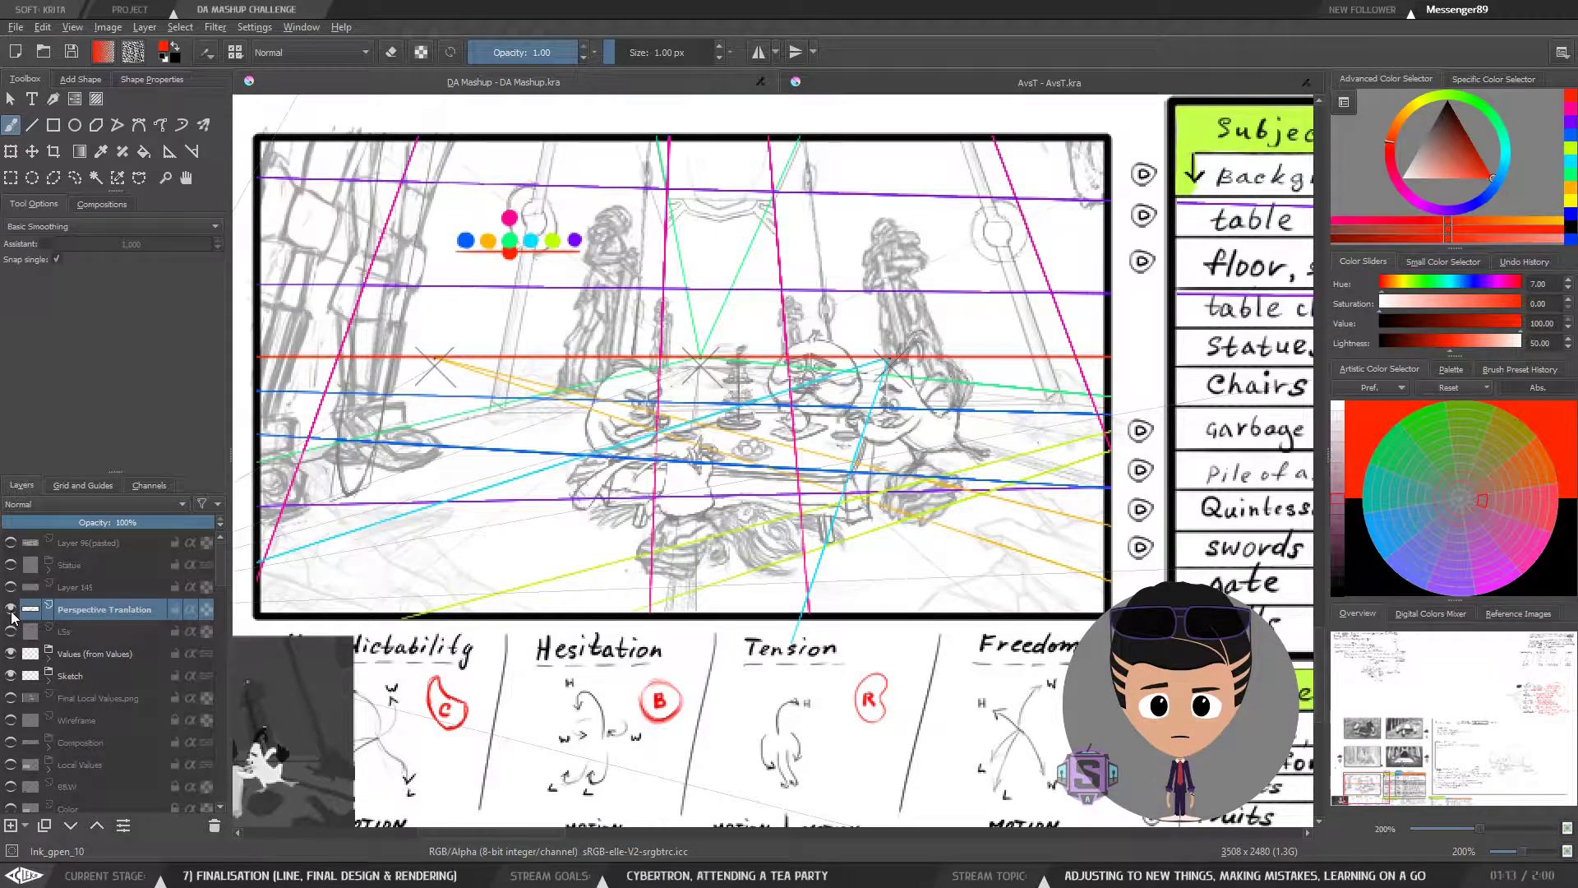
pyautogui.click(12, 612)
pyautogui.click(11, 611)
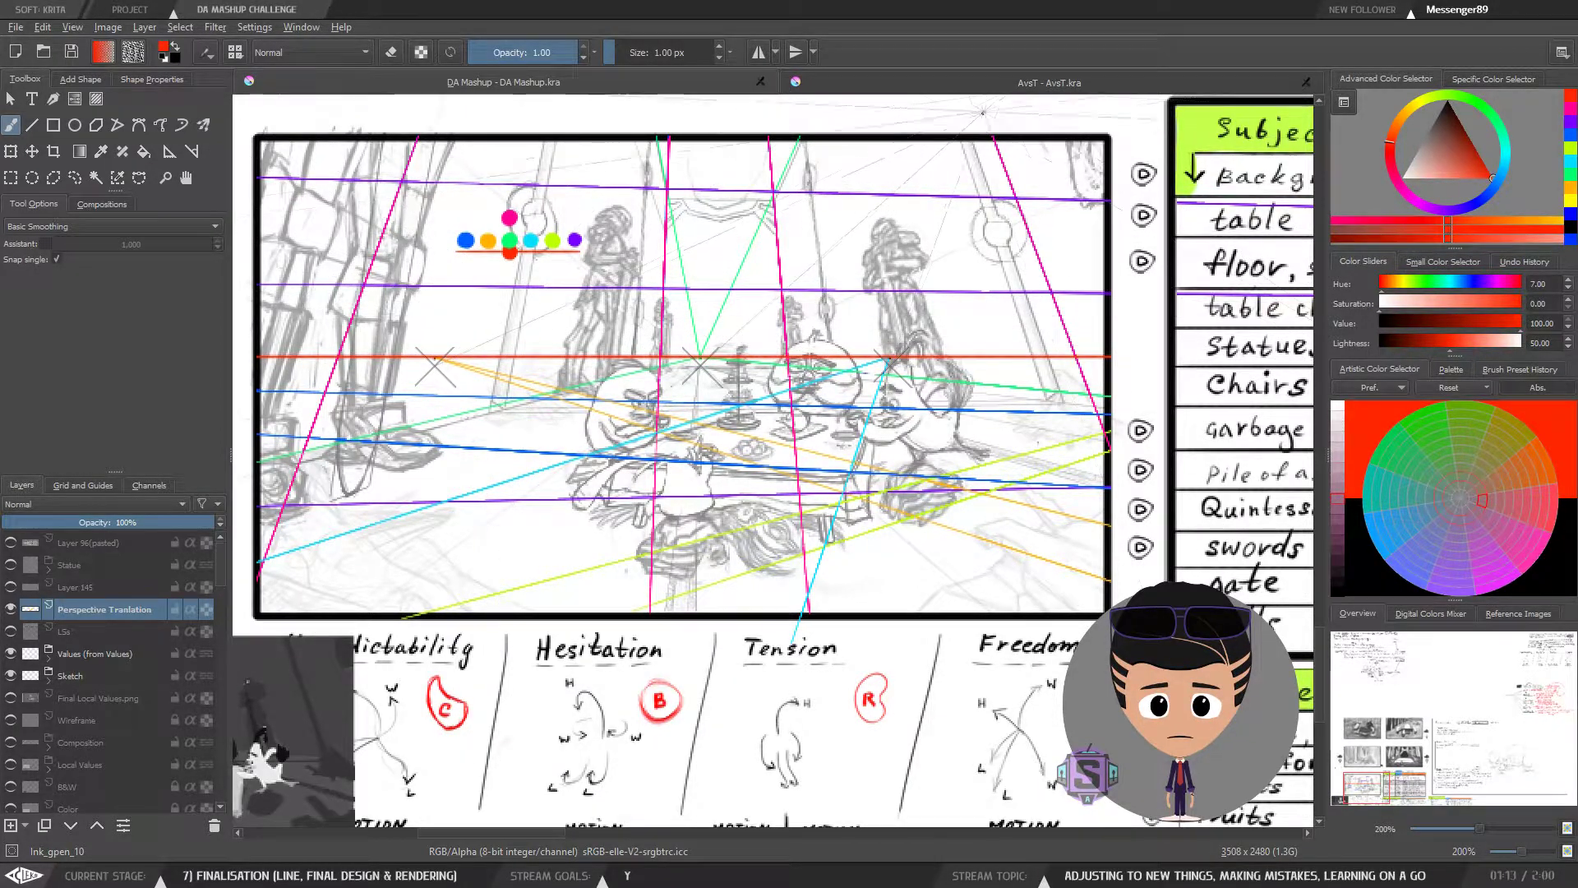
# Step: Compare the AvsT.kra sketch with the DA Mashup perspective drawing, and check the latter with its guide layer hidden and shown
pyautogui.click(1022, 85)
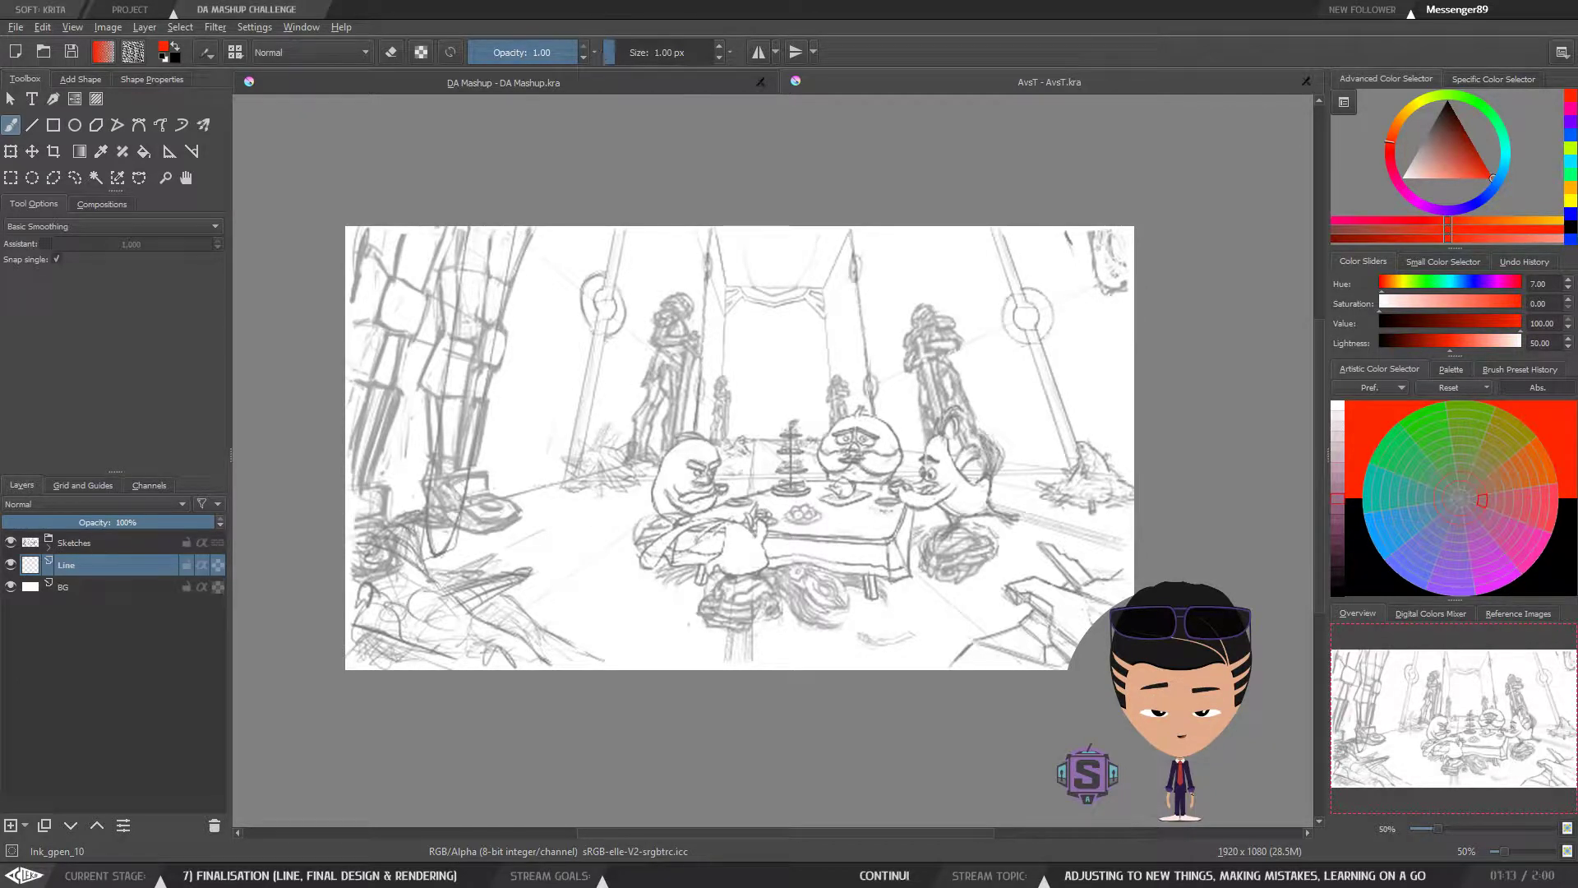
pyautogui.click(501, 84)
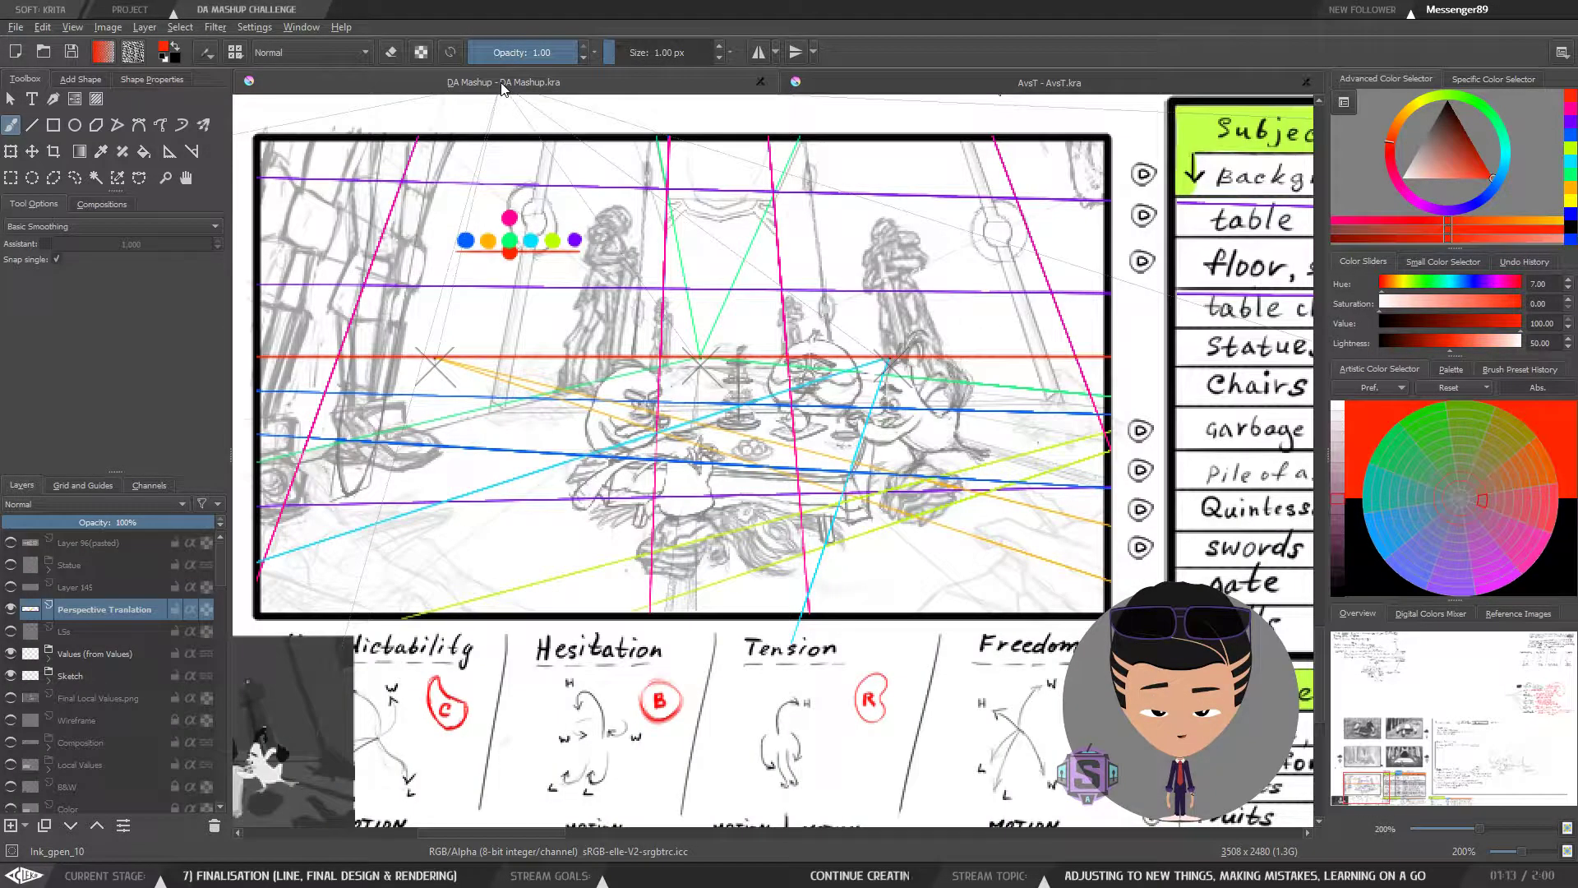
pyautogui.click(11, 609)
pyautogui.click(10, 610)
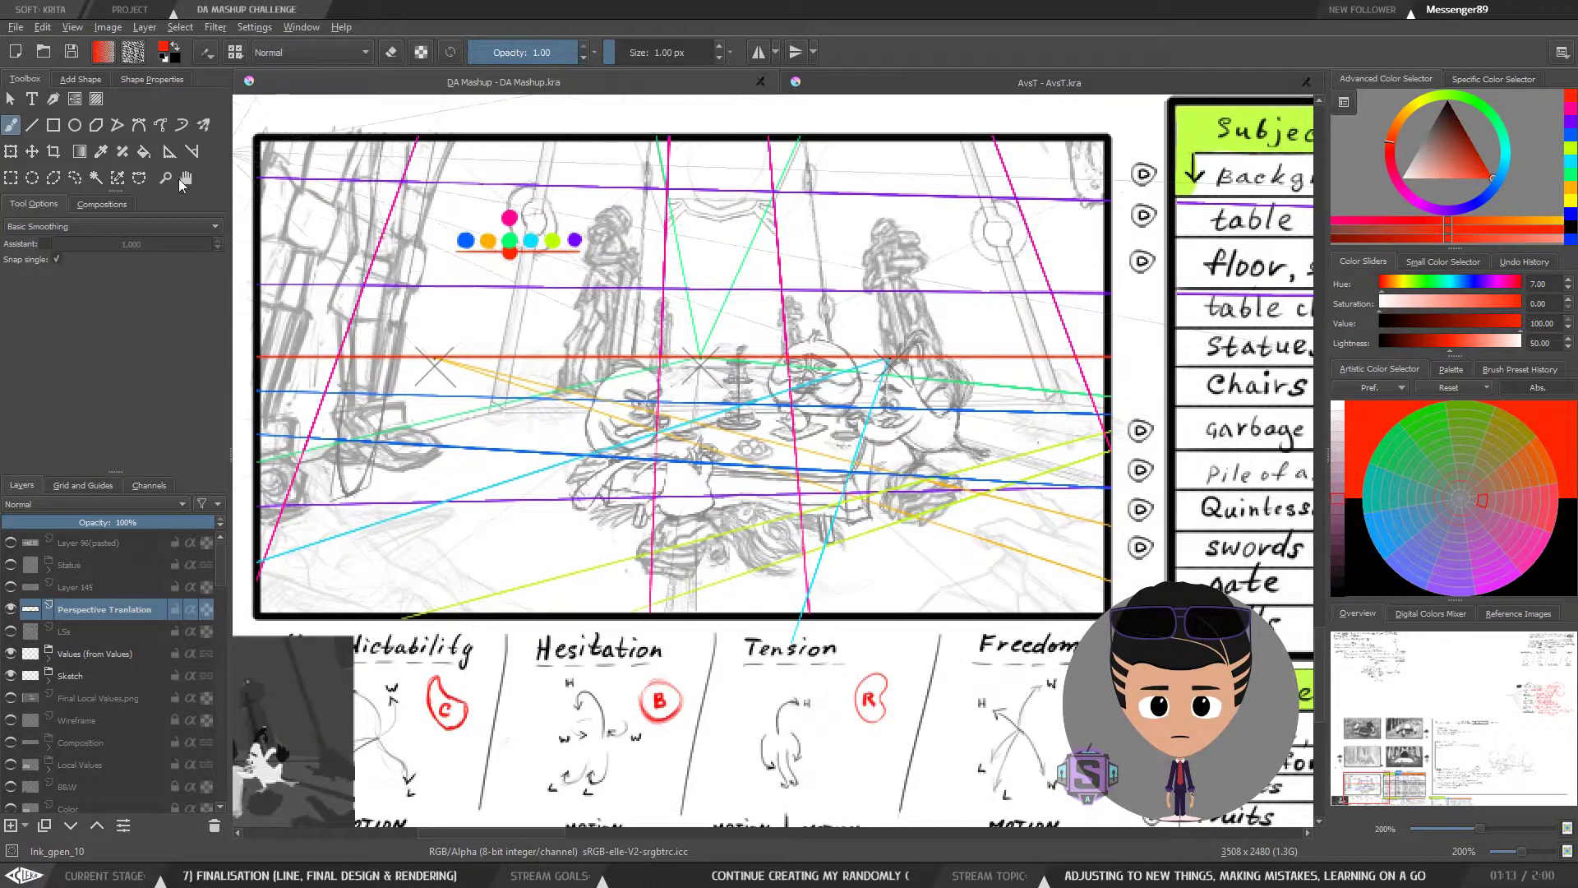
pyautogui.moveTo(487, 479); pyautogui.dragTo(549, 493)
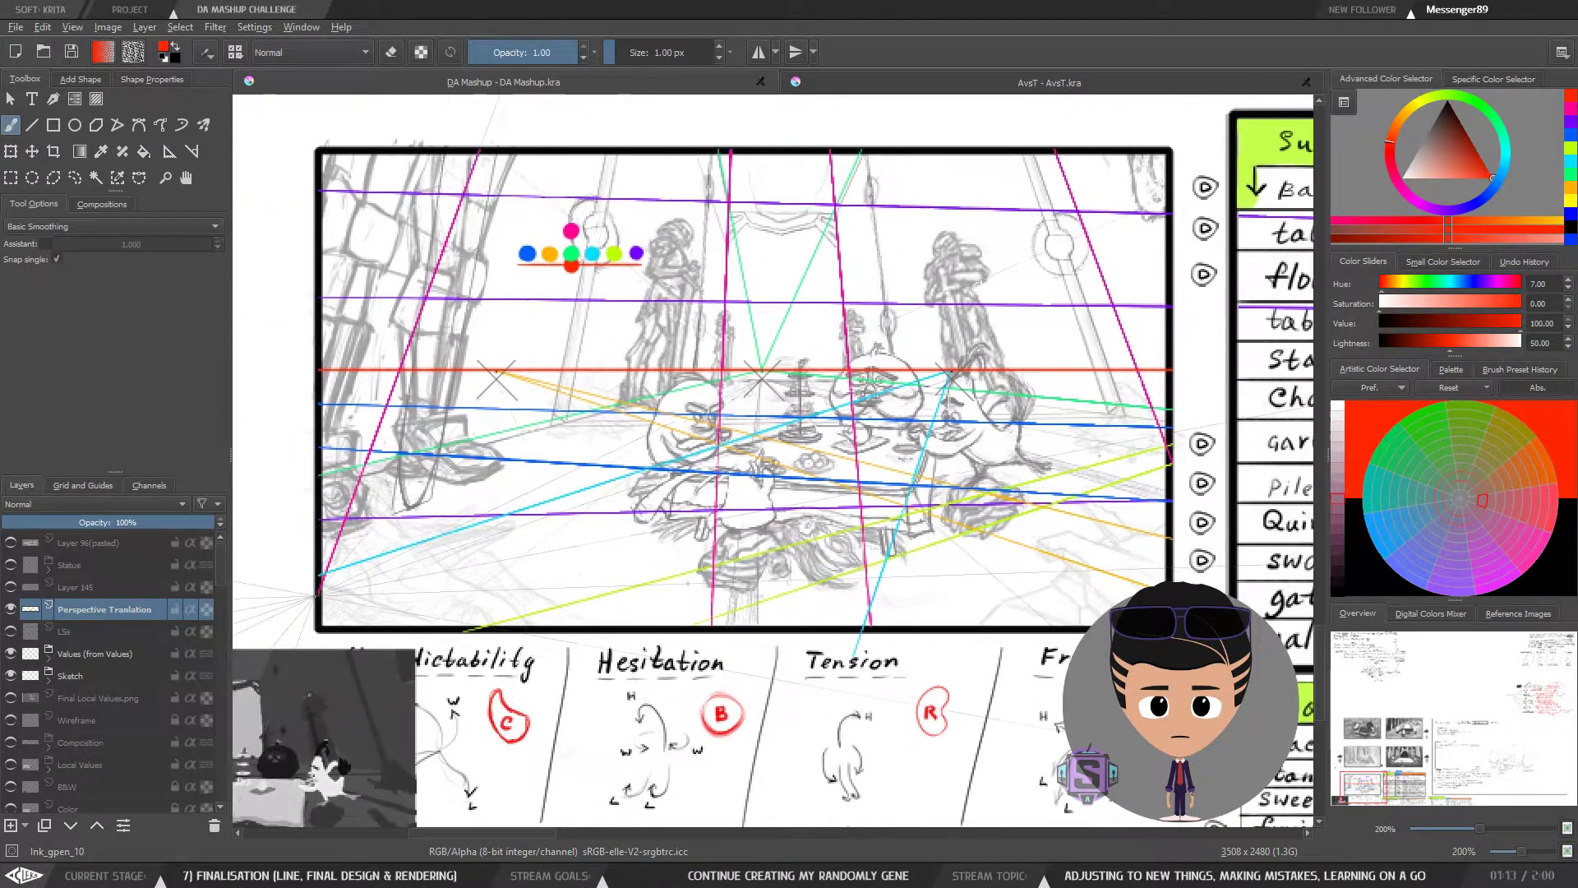
# Step: Show the Final Local Values.png layer and move it up the layer stack to directly below Perspective Translation
pyautogui.click(79, 656)
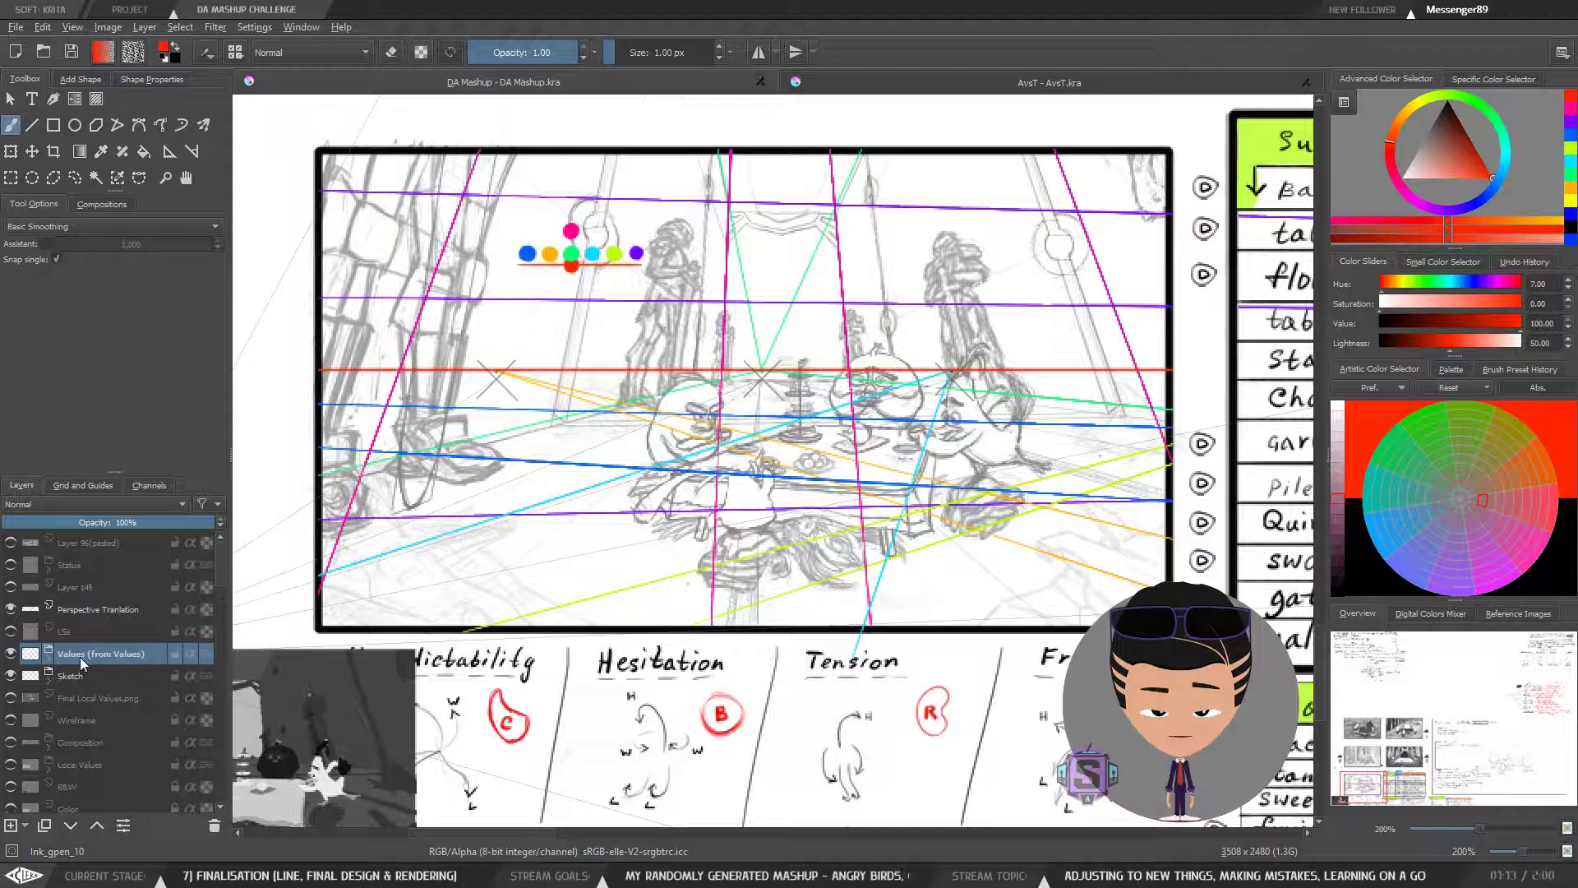
pyautogui.click(86, 698)
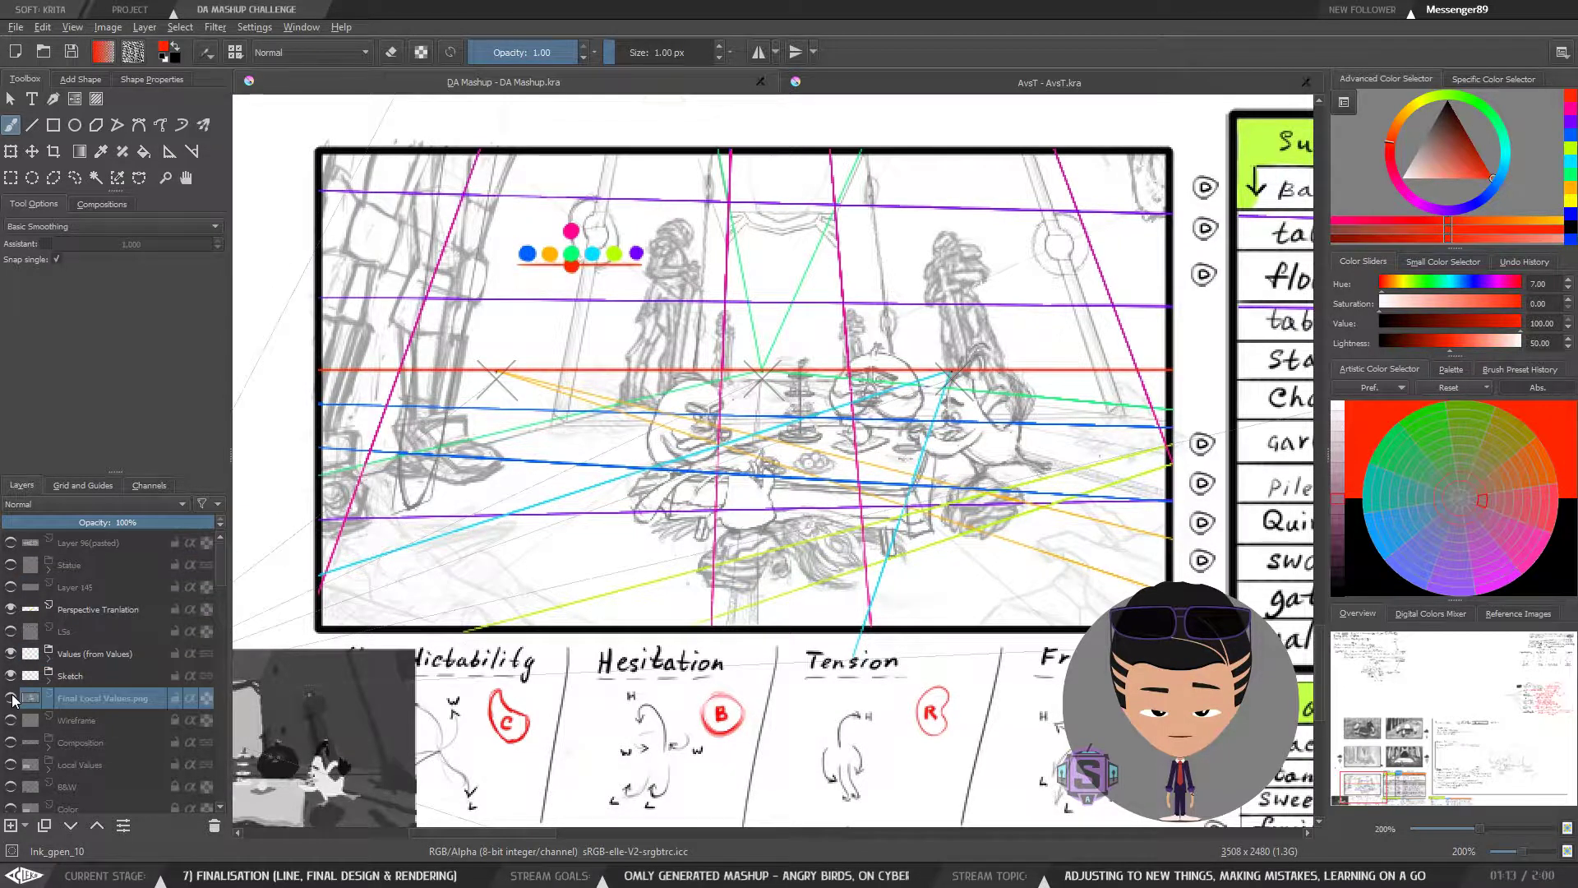
pyautogui.click(9, 698)
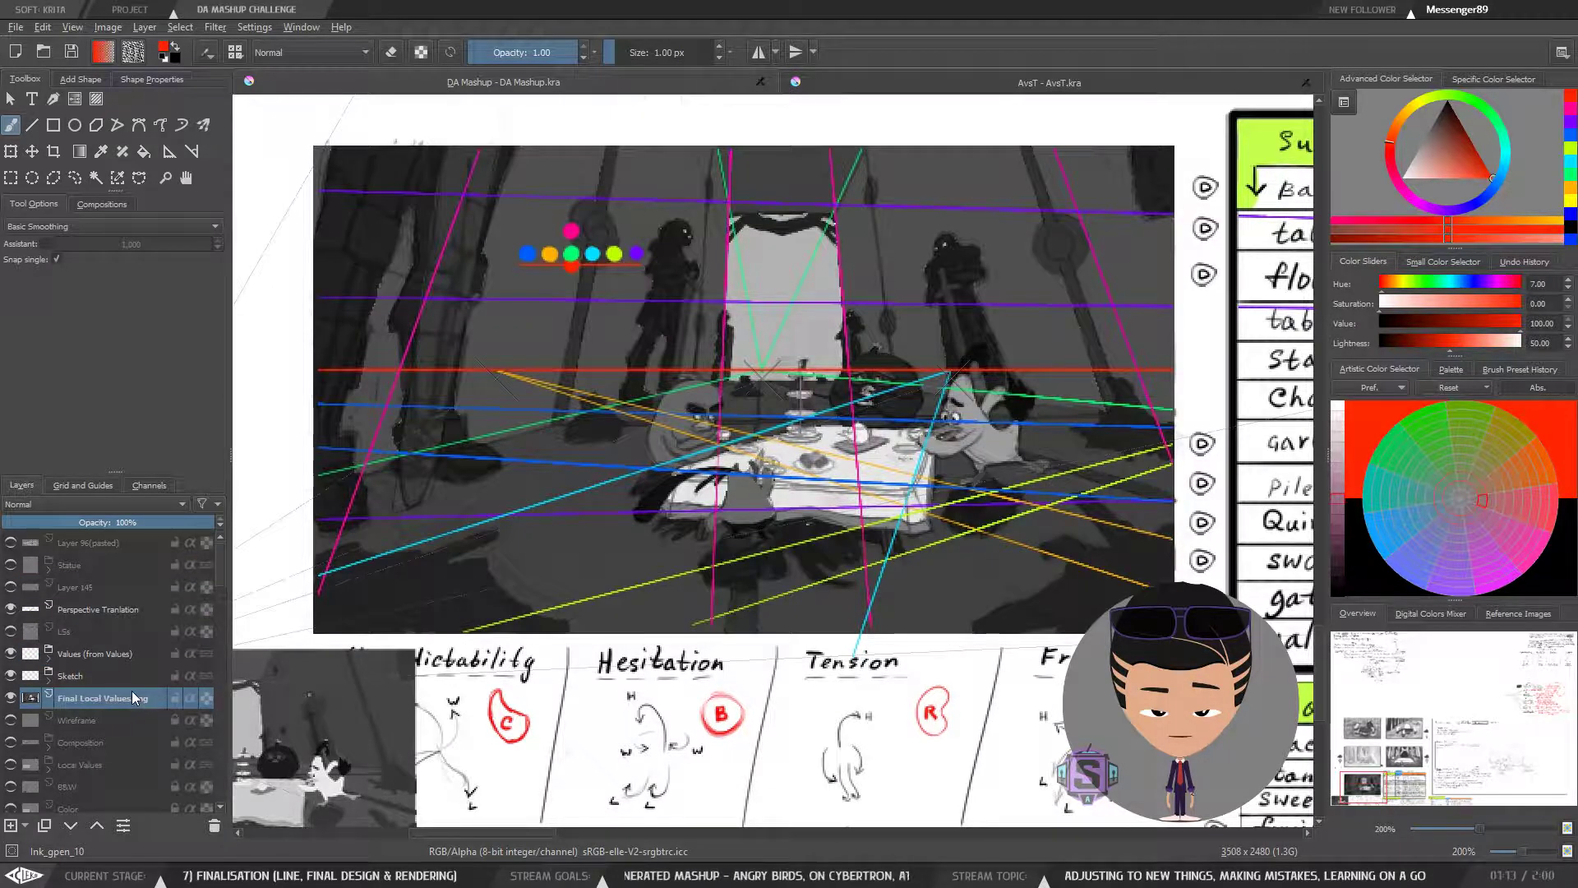
pyautogui.hotkey('ctrl', 'pageup')
pyautogui.hotkey('ctrl', 'pageup')
pyautogui.hotkey('ctrl', 'pageup')
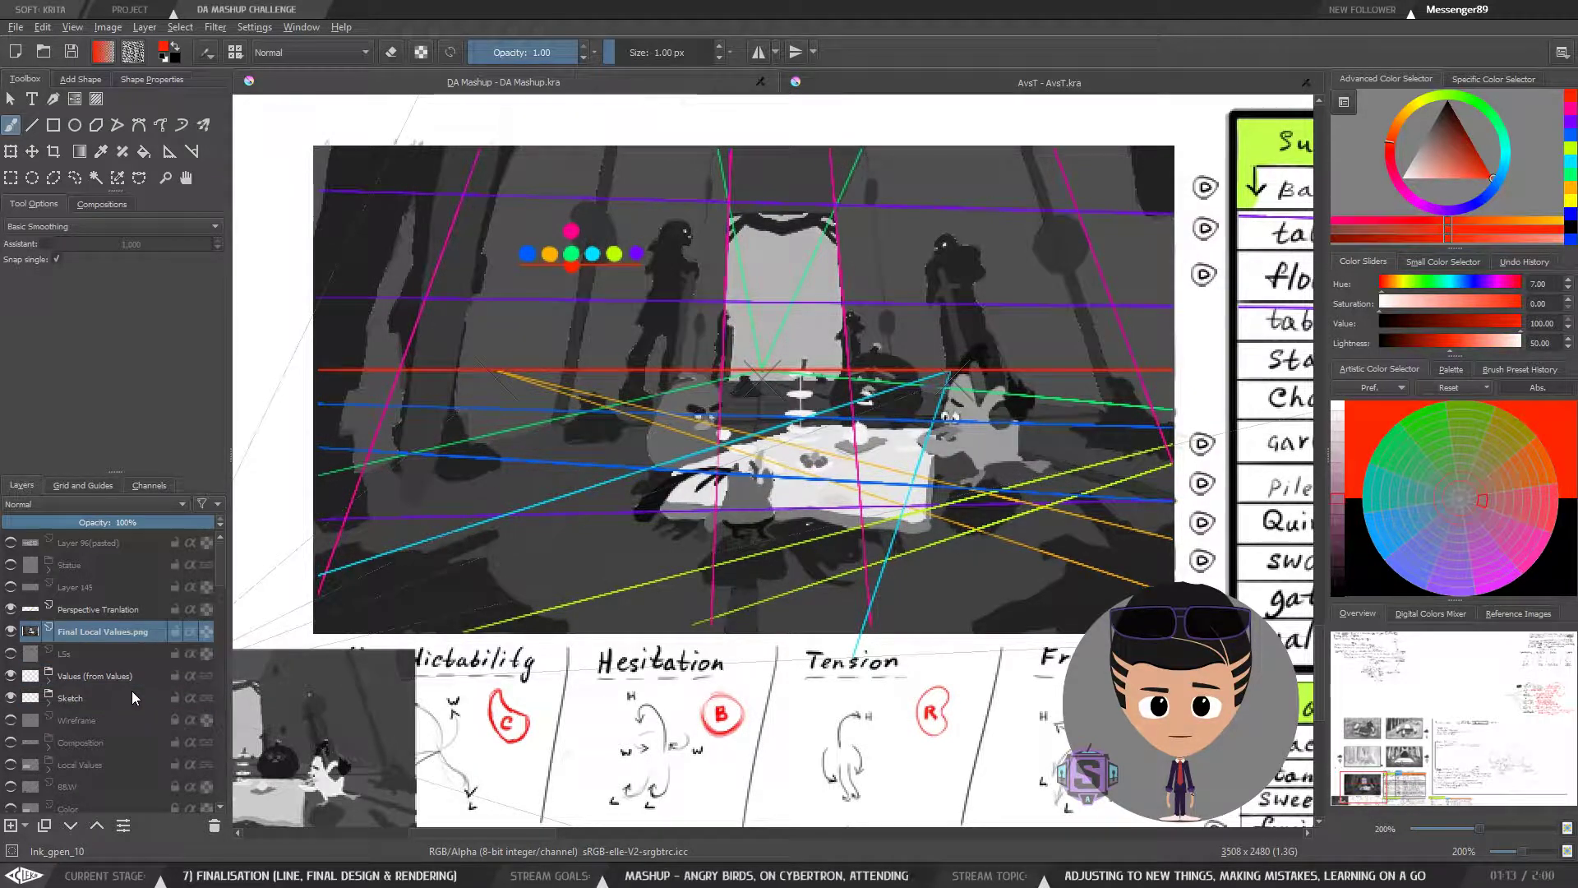
# Step: Select the opaque area of the Final Local Values.png layer and crop the image to that 528 × 297 px selection
pyautogui.rightClick(102, 630)
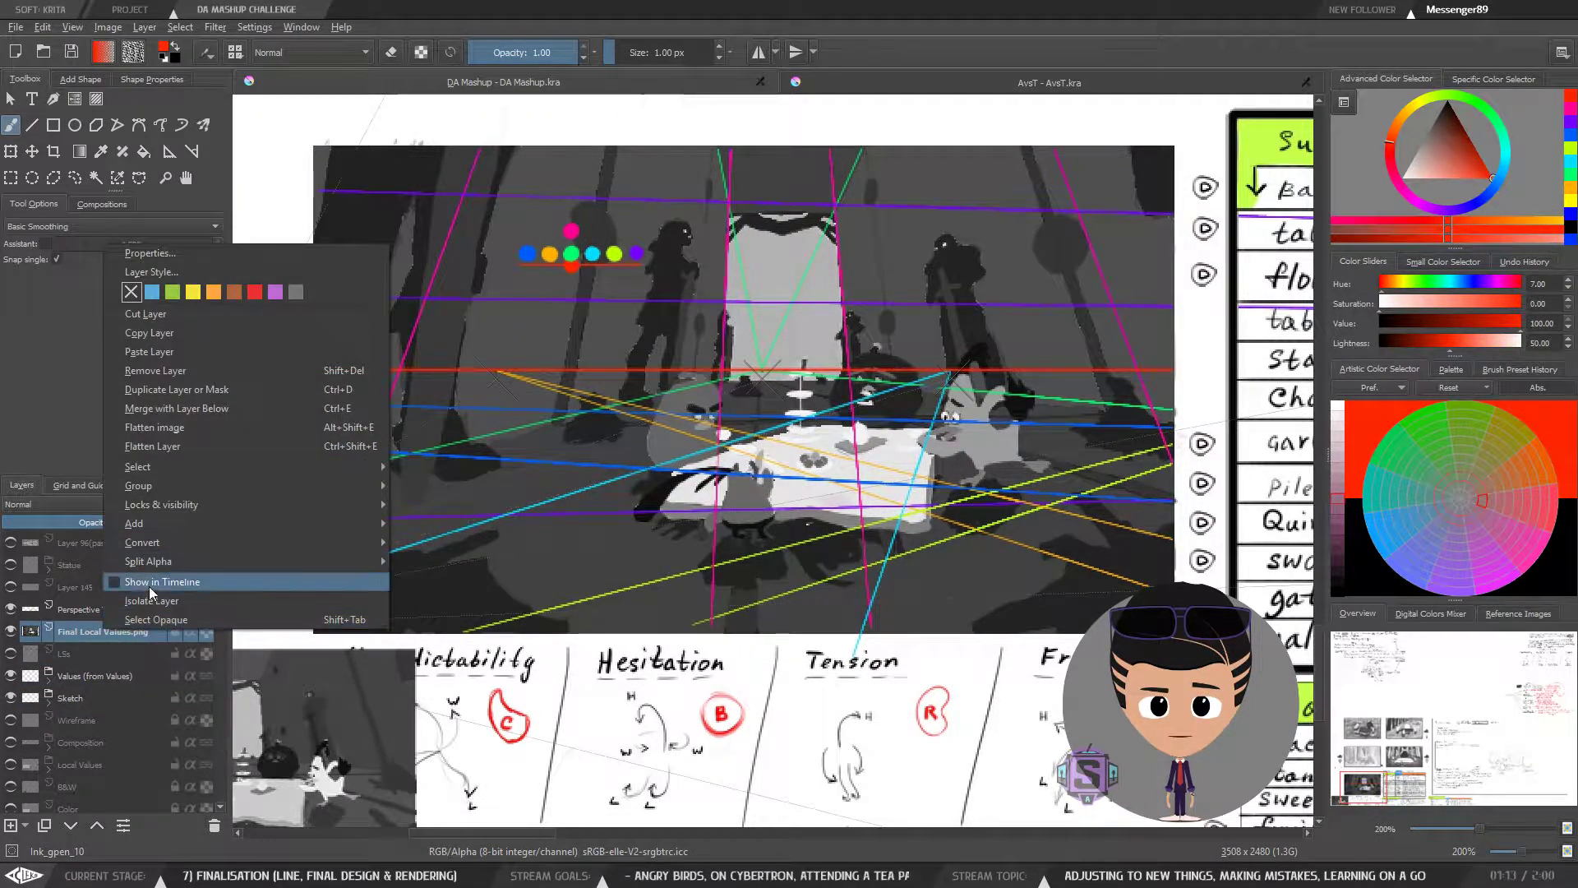
pyautogui.click(158, 619)
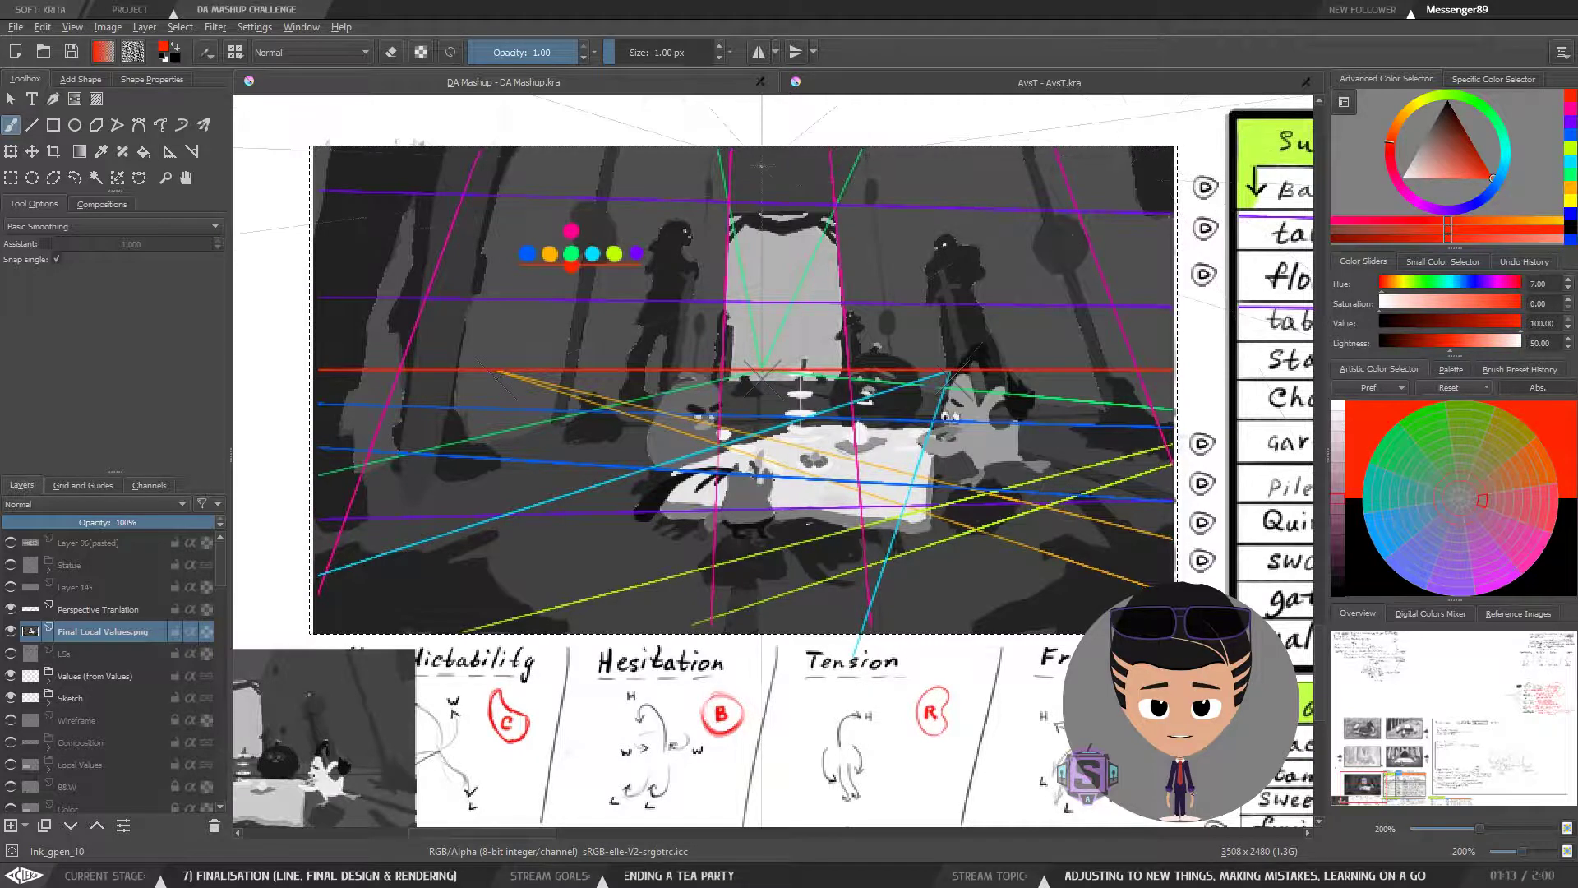
pyautogui.click(53, 152)
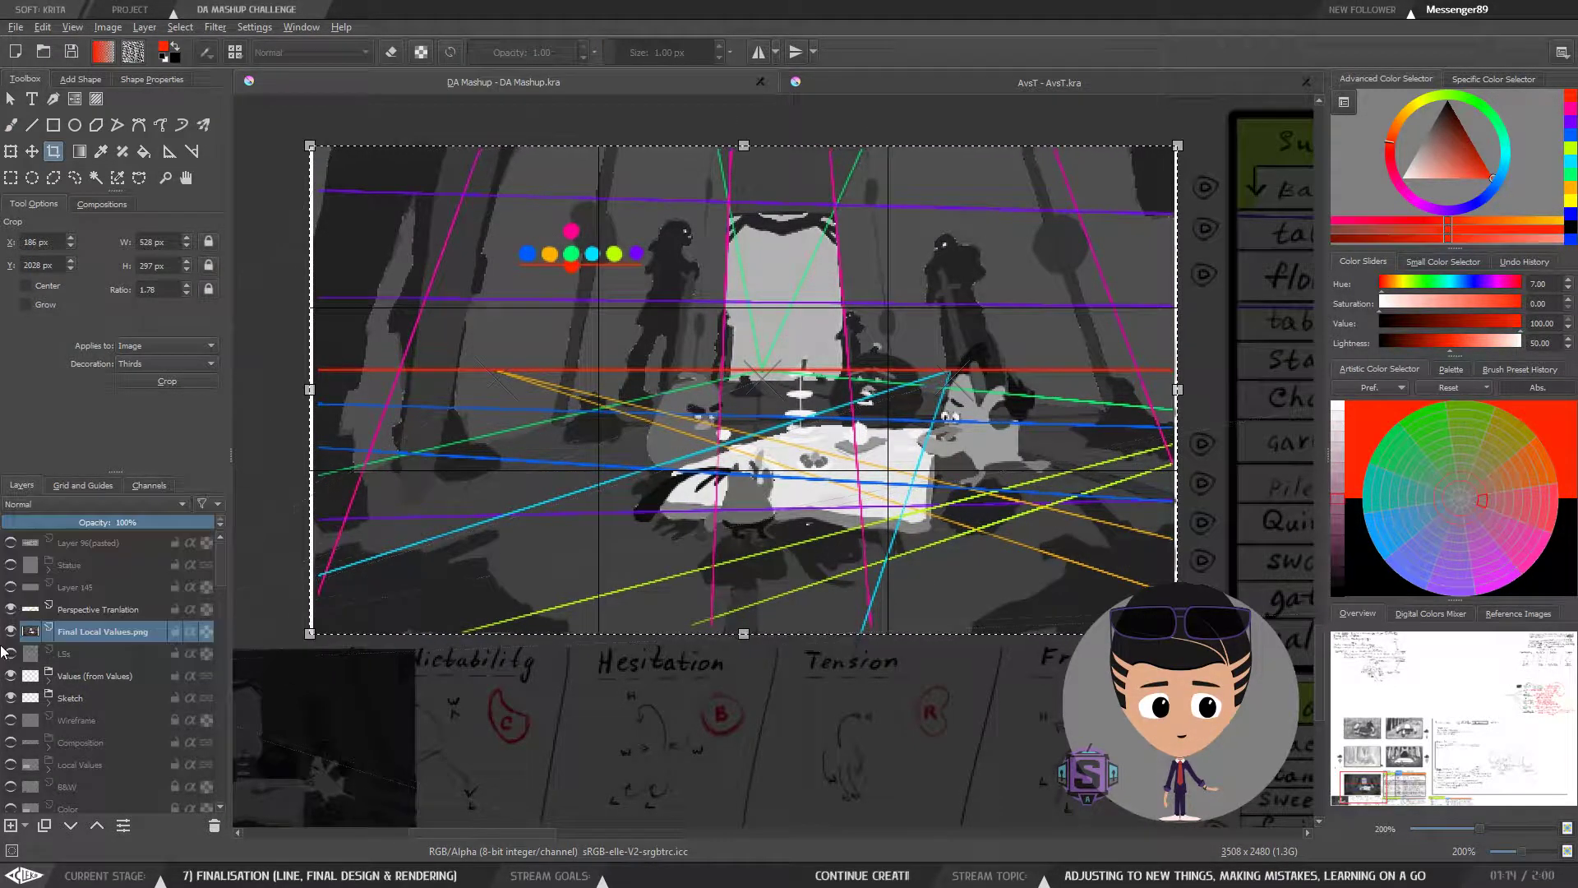
# Step: Hide the Final Local Values.png, Values (from Values) and Sketch layers, and make the perspective guide layer active
pyautogui.click(14, 634)
pyautogui.click(12, 631)
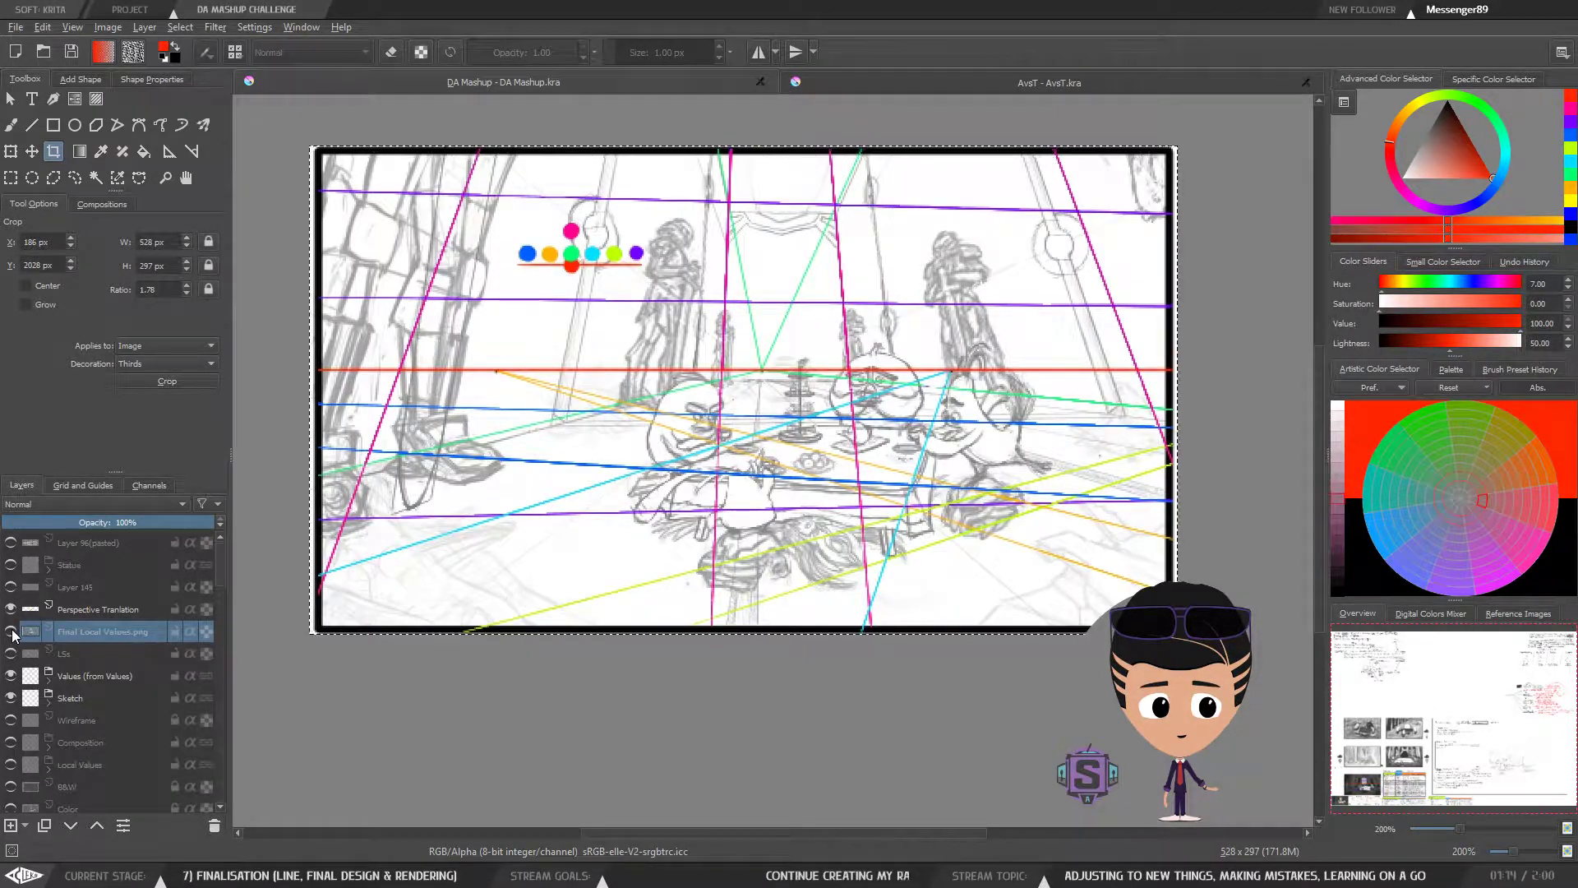
pyautogui.click(85, 610)
pyautogui.click(10, 676)
pyautogui.click(11, 698)
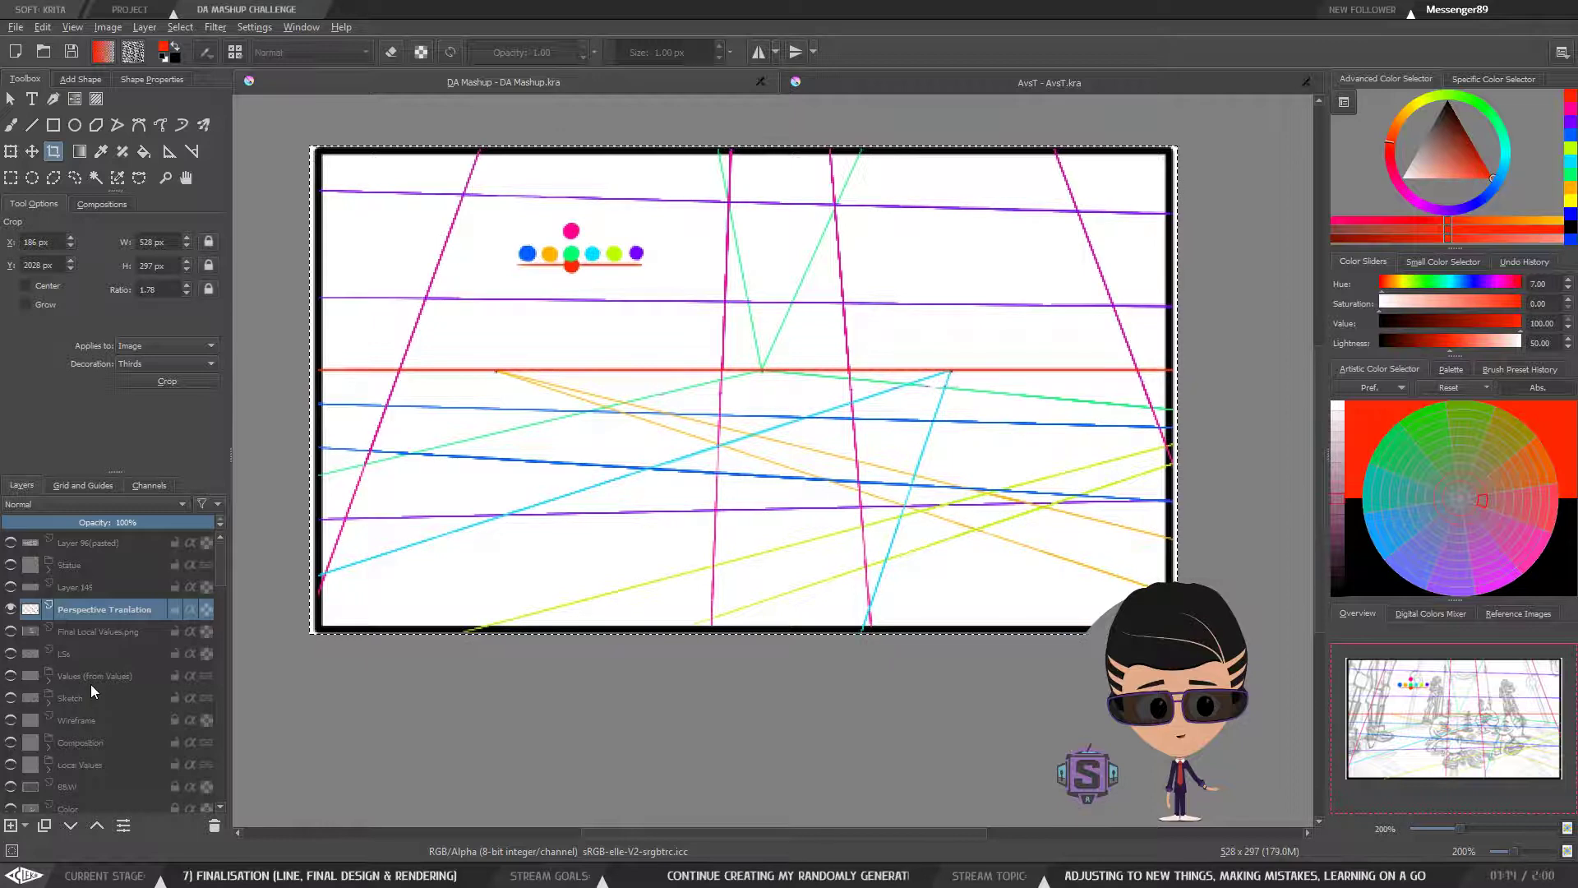
# Step: Hide the Info layer, the other visible layers around it and the whole Layer 138 group so the background turns transparent
pyautogui.scroll(-5, 91, 684)
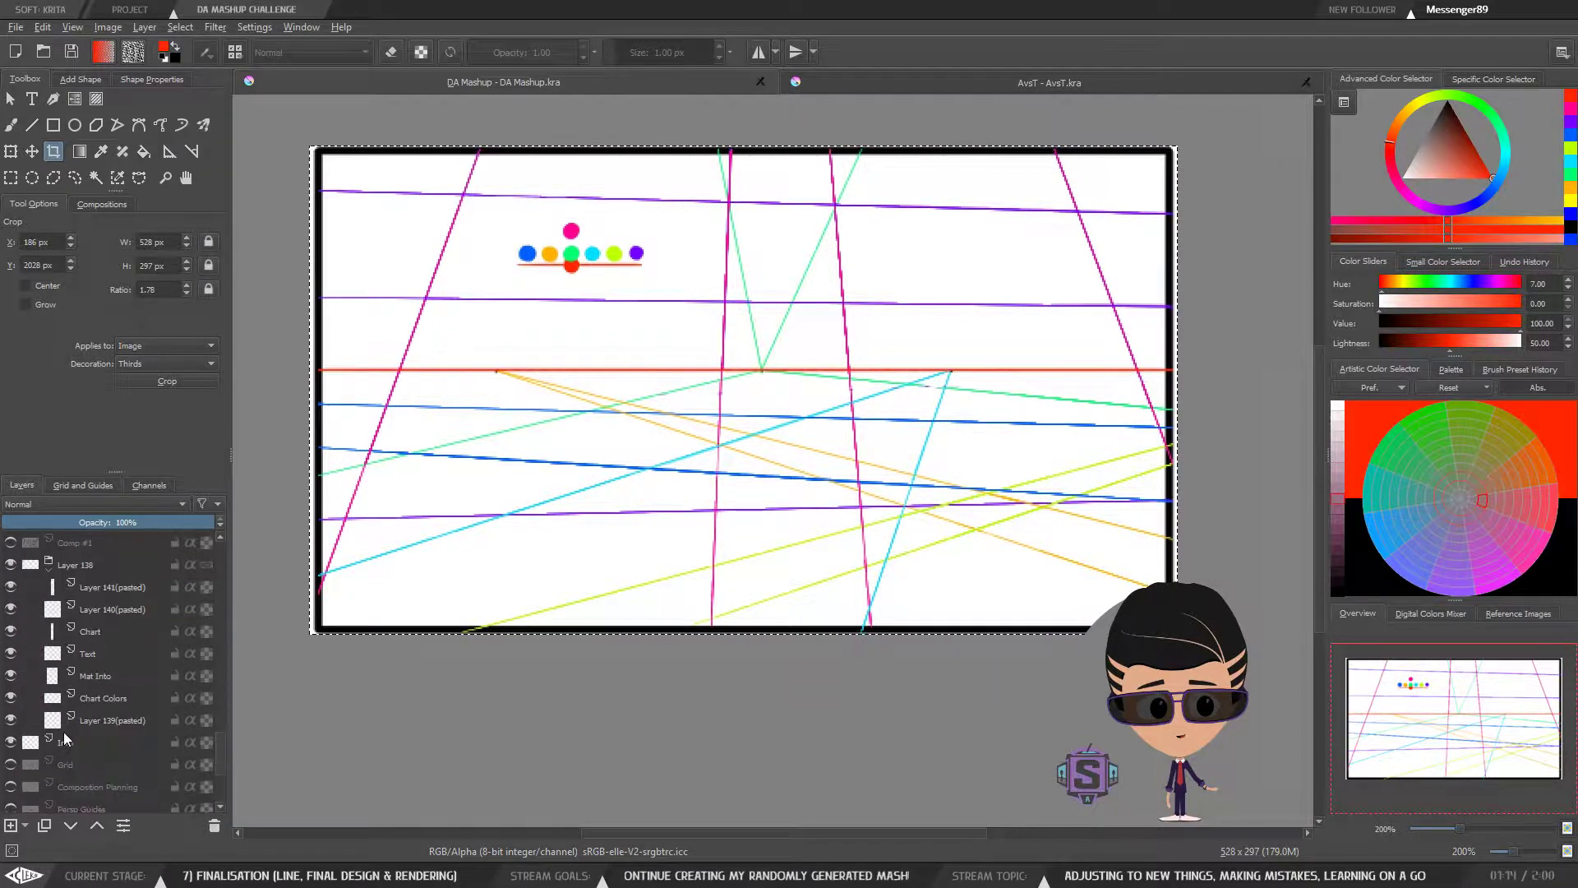
pyautogui.scroll(-3, 63, 731)
pyautogui.moveTo(11, 787); pyautogui.dragTo(10, 543)
pyautogui.scroll(2, 83, 683)
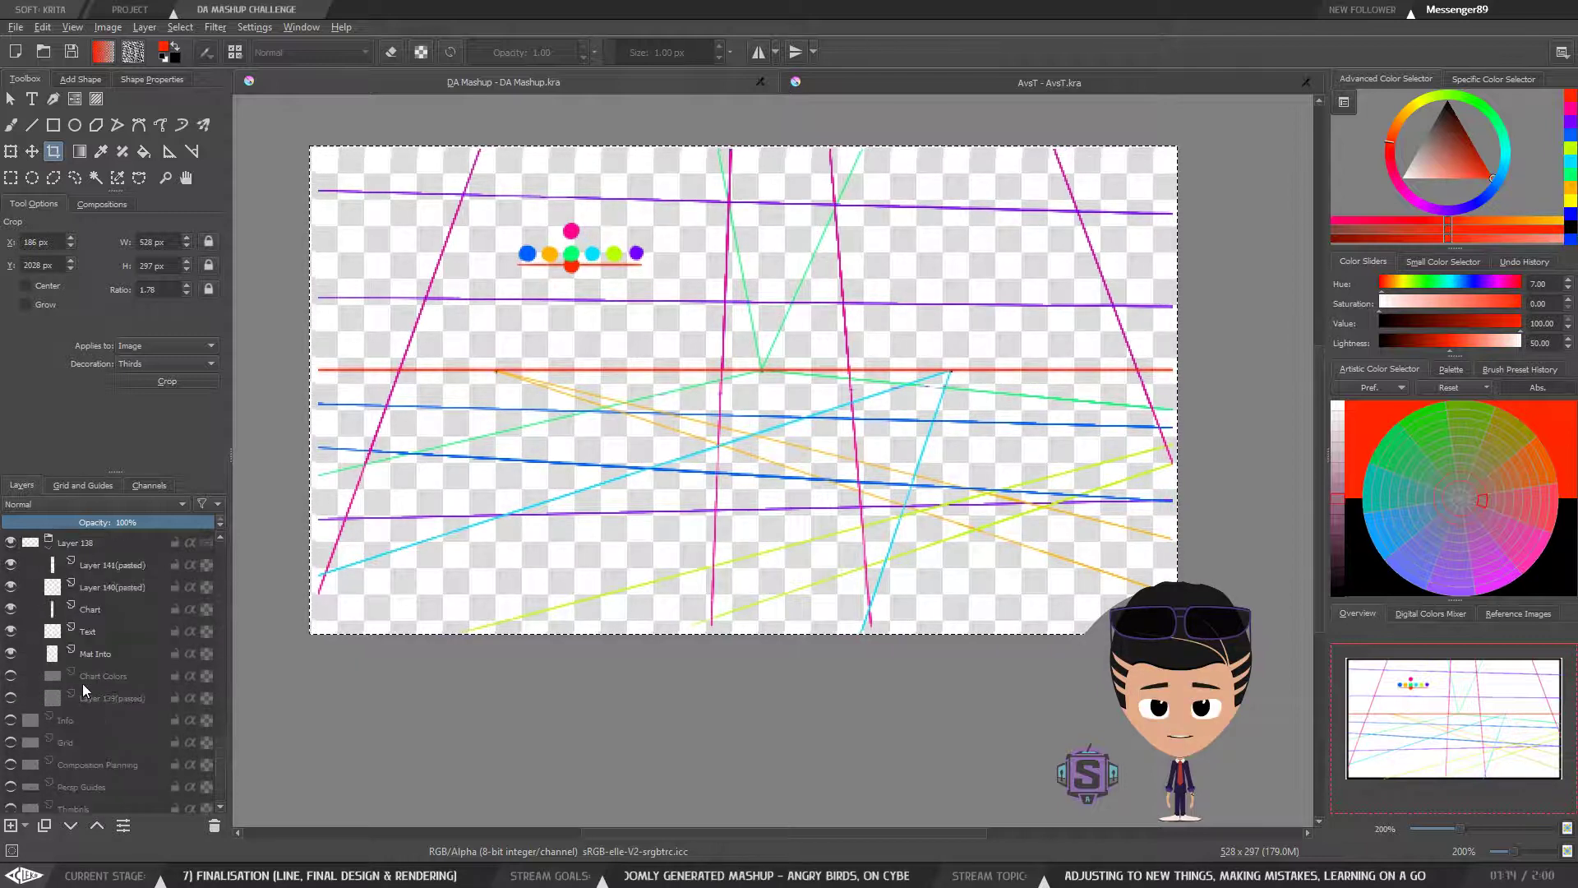
pyautogui.scroll(1, 82, 683)
pyautogui.moveTo(11, 722); pyautogui.dragTo(17, 609)
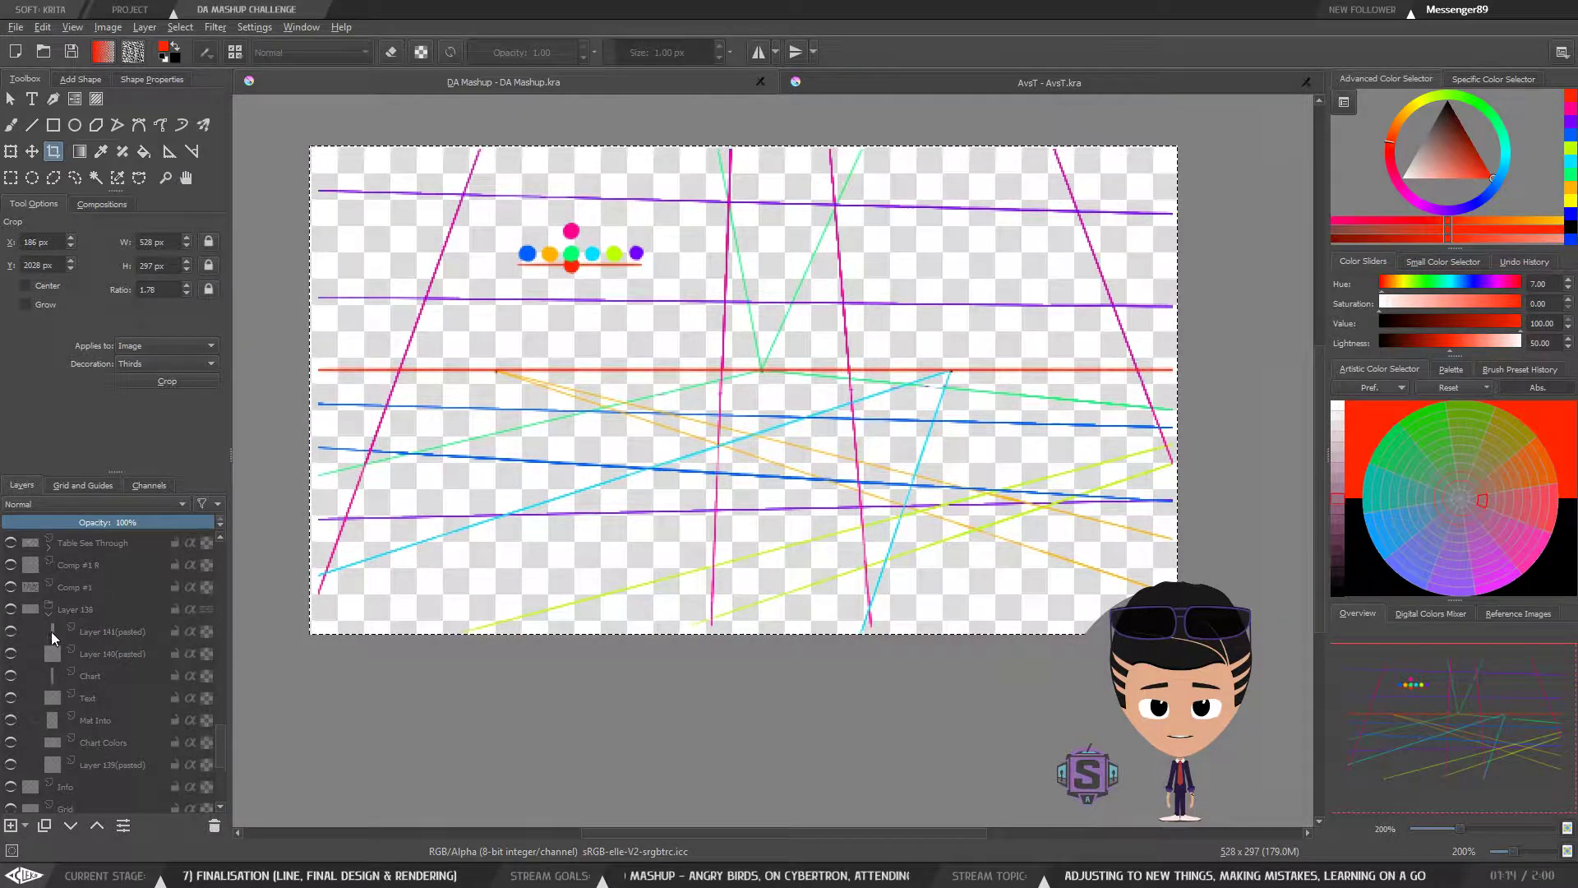
# Step: Hide the remaining visible layers higher in the stack, including Sample, Layer 136 and the filter mask, keeping only the perspective guides shown
pyautogui.scroll(5, 73, 656)
pyautogui.click(11, 699)
pyautogui.scroll(2, 12, 697)
pyautogui.click(10, 698)
pyautogui.click(13, 673)
pyautogui.click(15, 655)
pyautogui.scroll(1, 117, 682)
pyautogui.click(13, 611)
pyautogui.scroll(3, 85, 663)
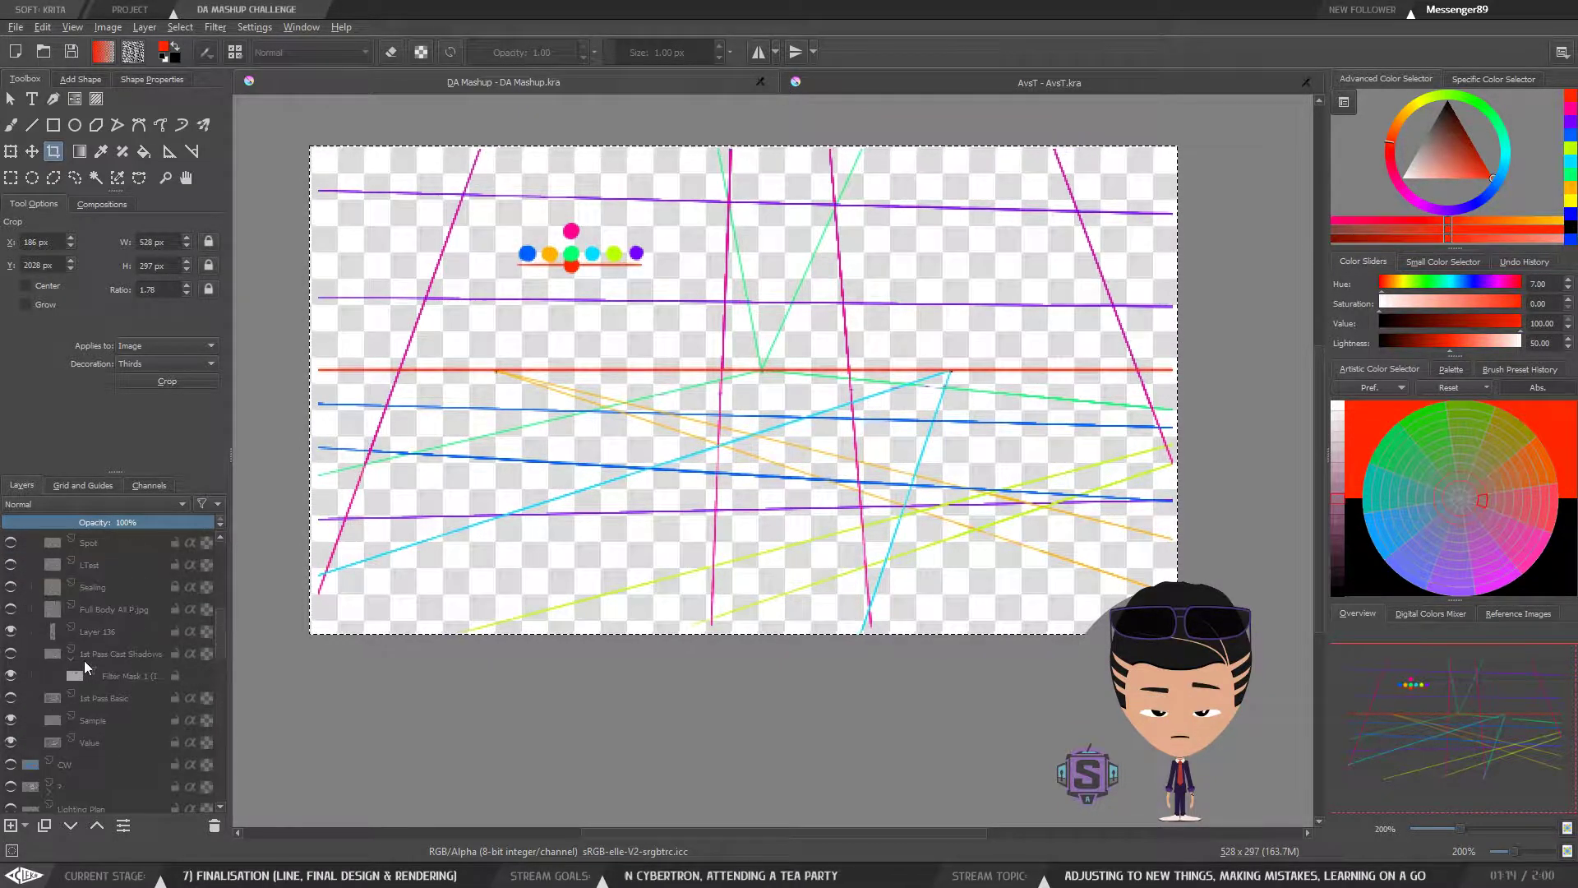
pyautogui.click(11, 720)
pyautogui.click(10, 676)
pyautogui.click(11, 631)
pyautogui.scroll(5, 95, 747)
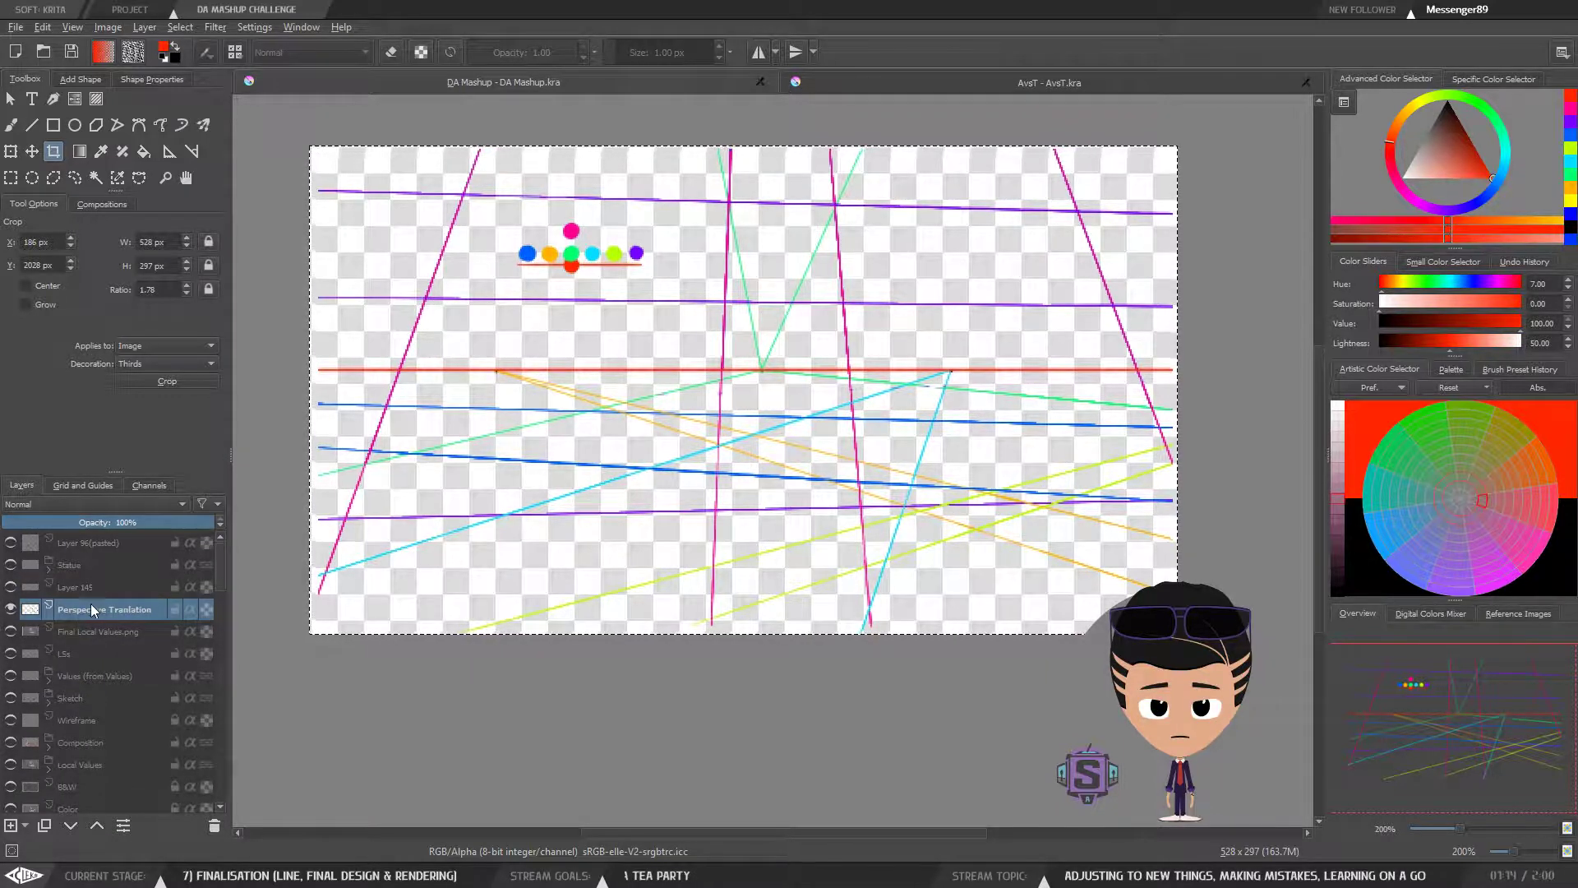
# Step: Isolate the perspective guide layer
pyautogui.rightClick(91, 606)
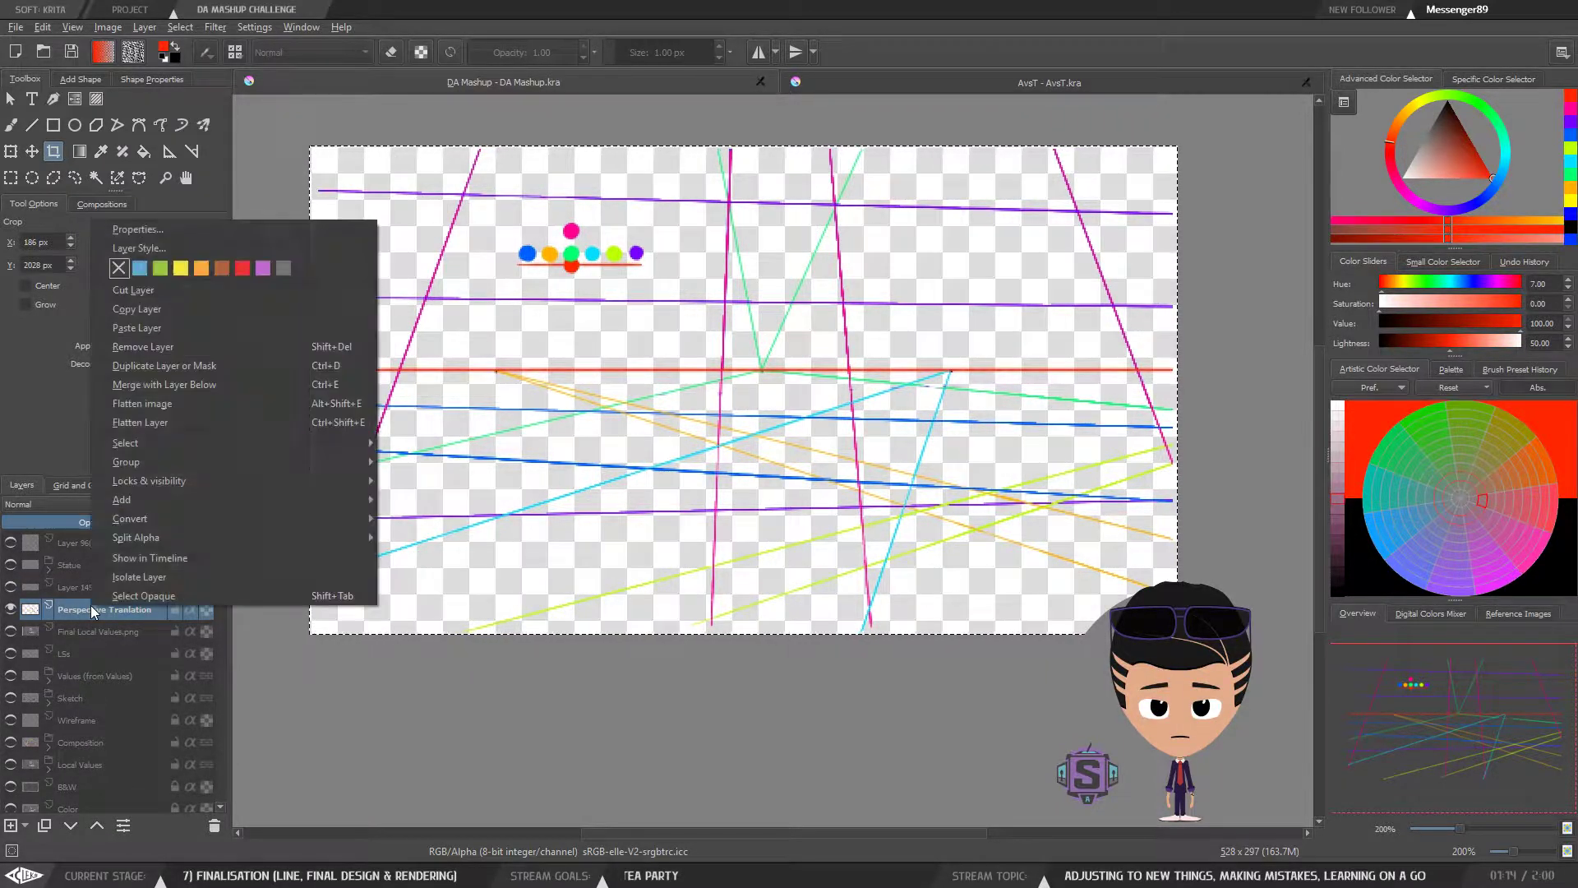
pyautogui.click(133, 579)
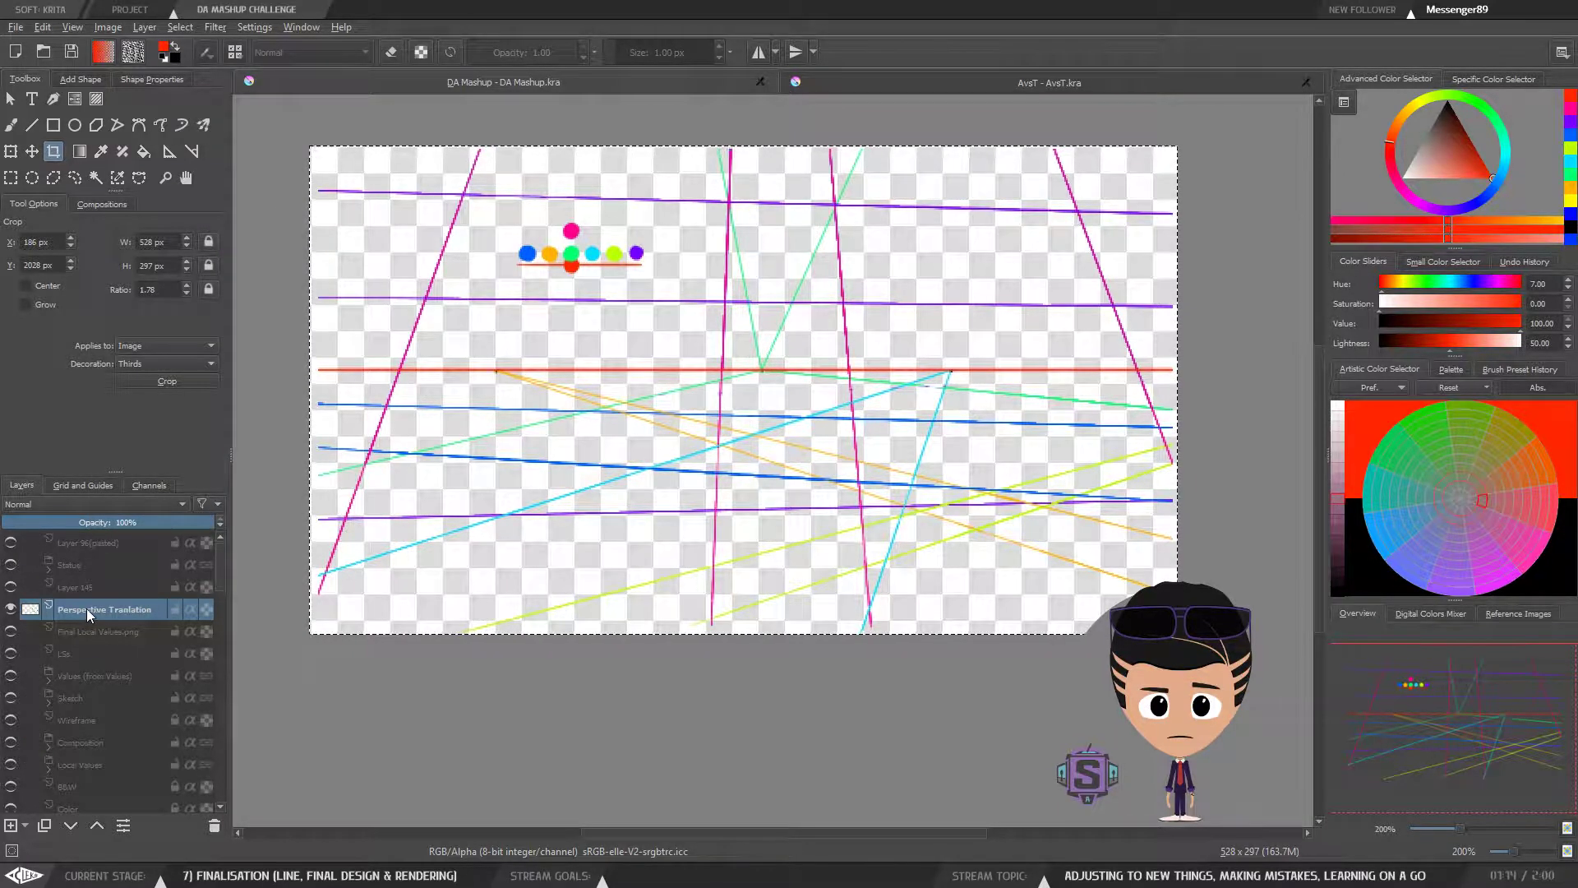
pyautogui.moveTo(87, 608)
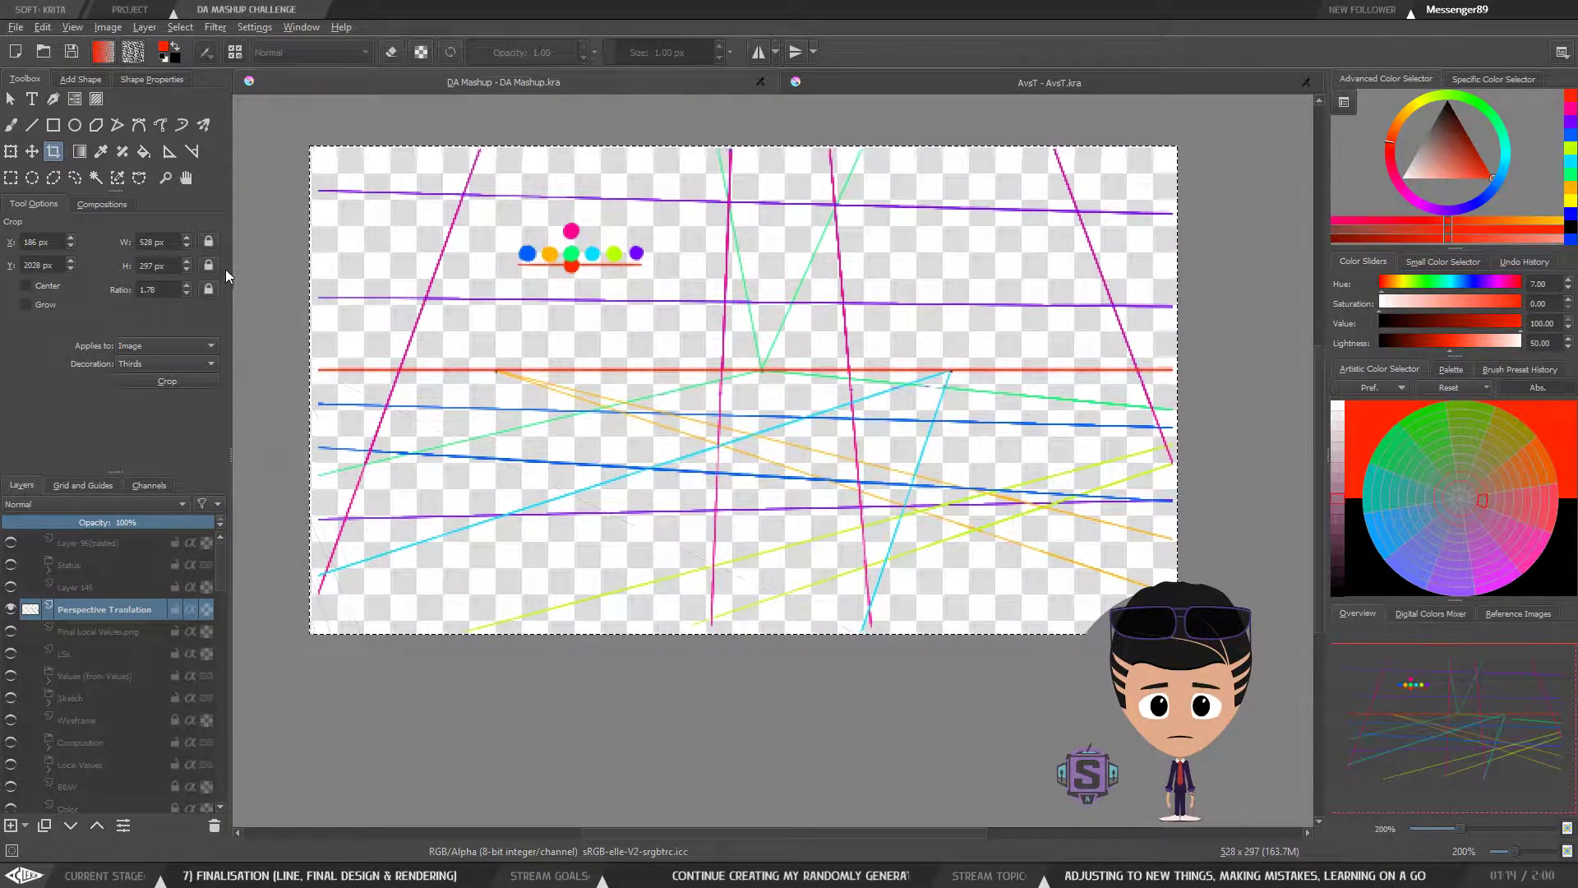
pyautogui.click(16, 28)
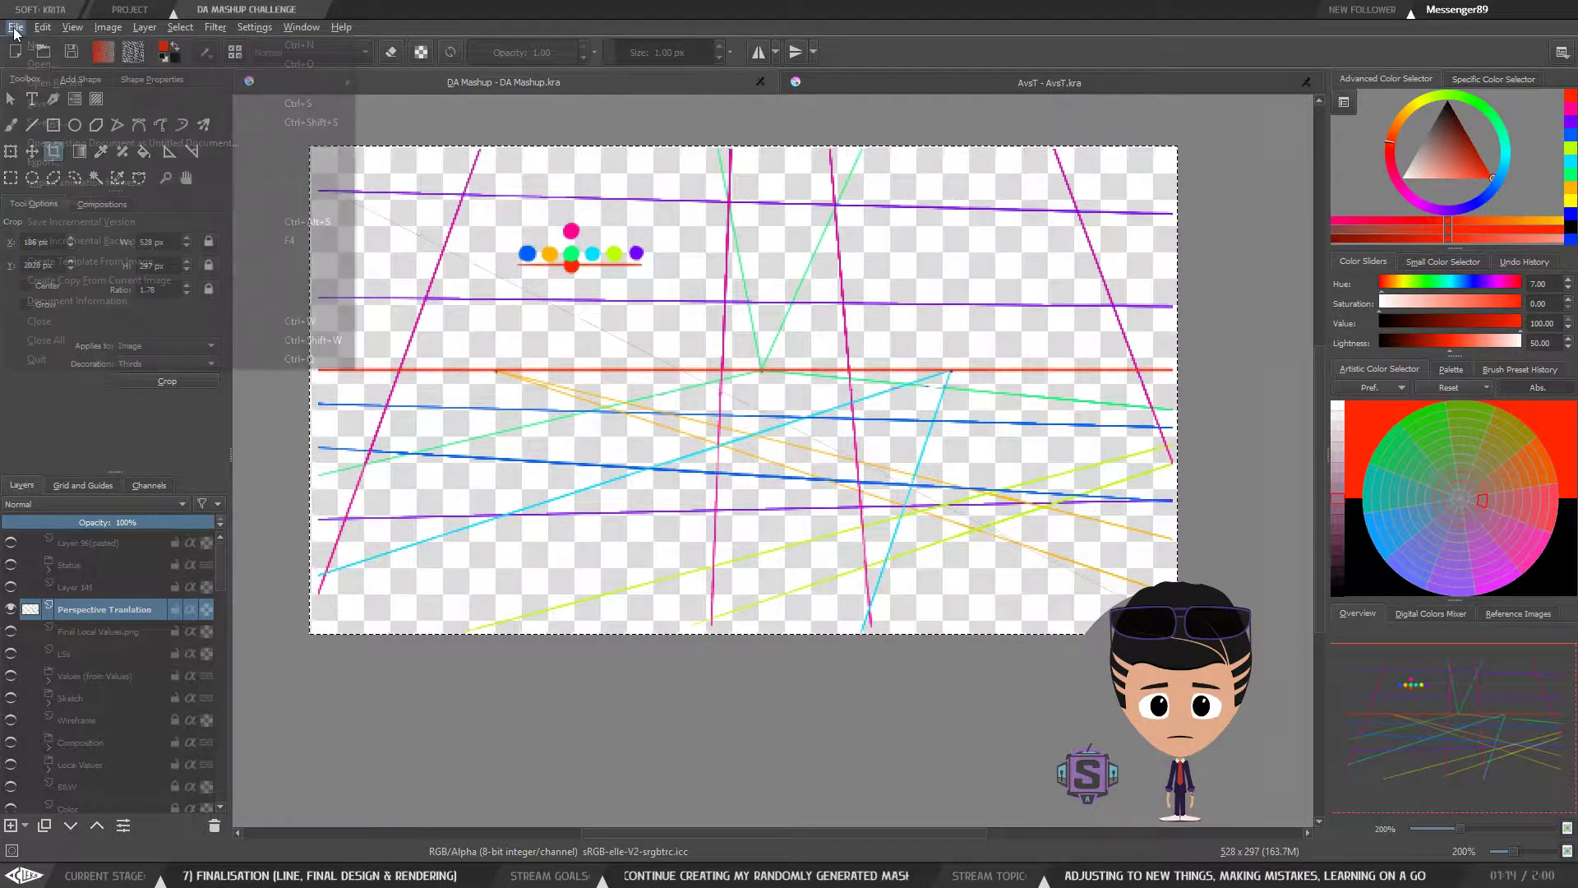
pyautogui.click(72, 163)
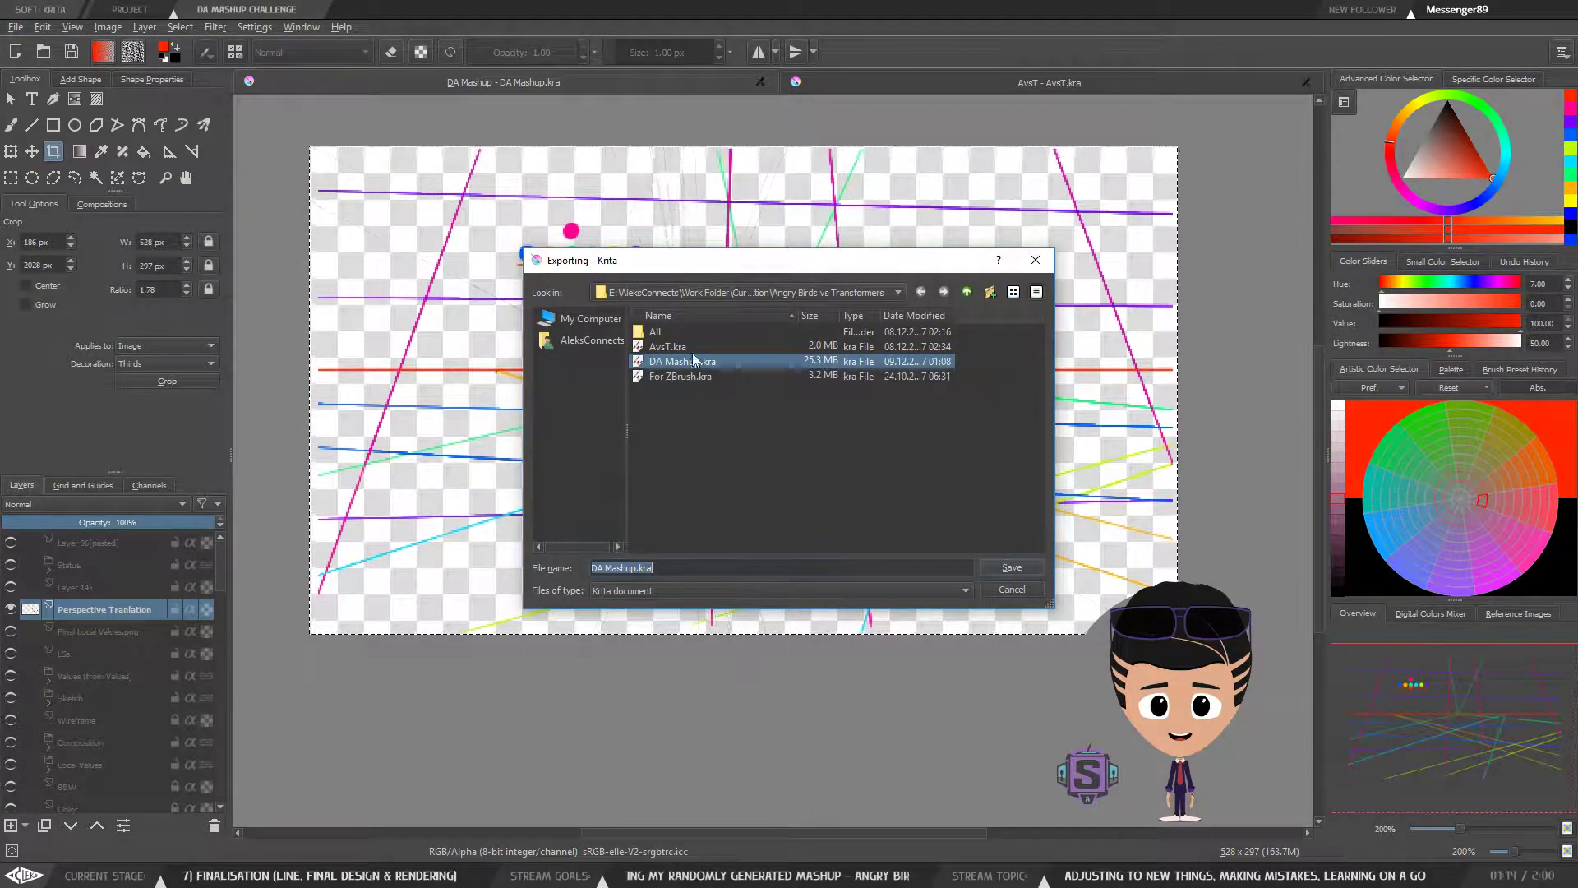
pyautogui.click(645, 589)
pyautogui.click(648, 654)
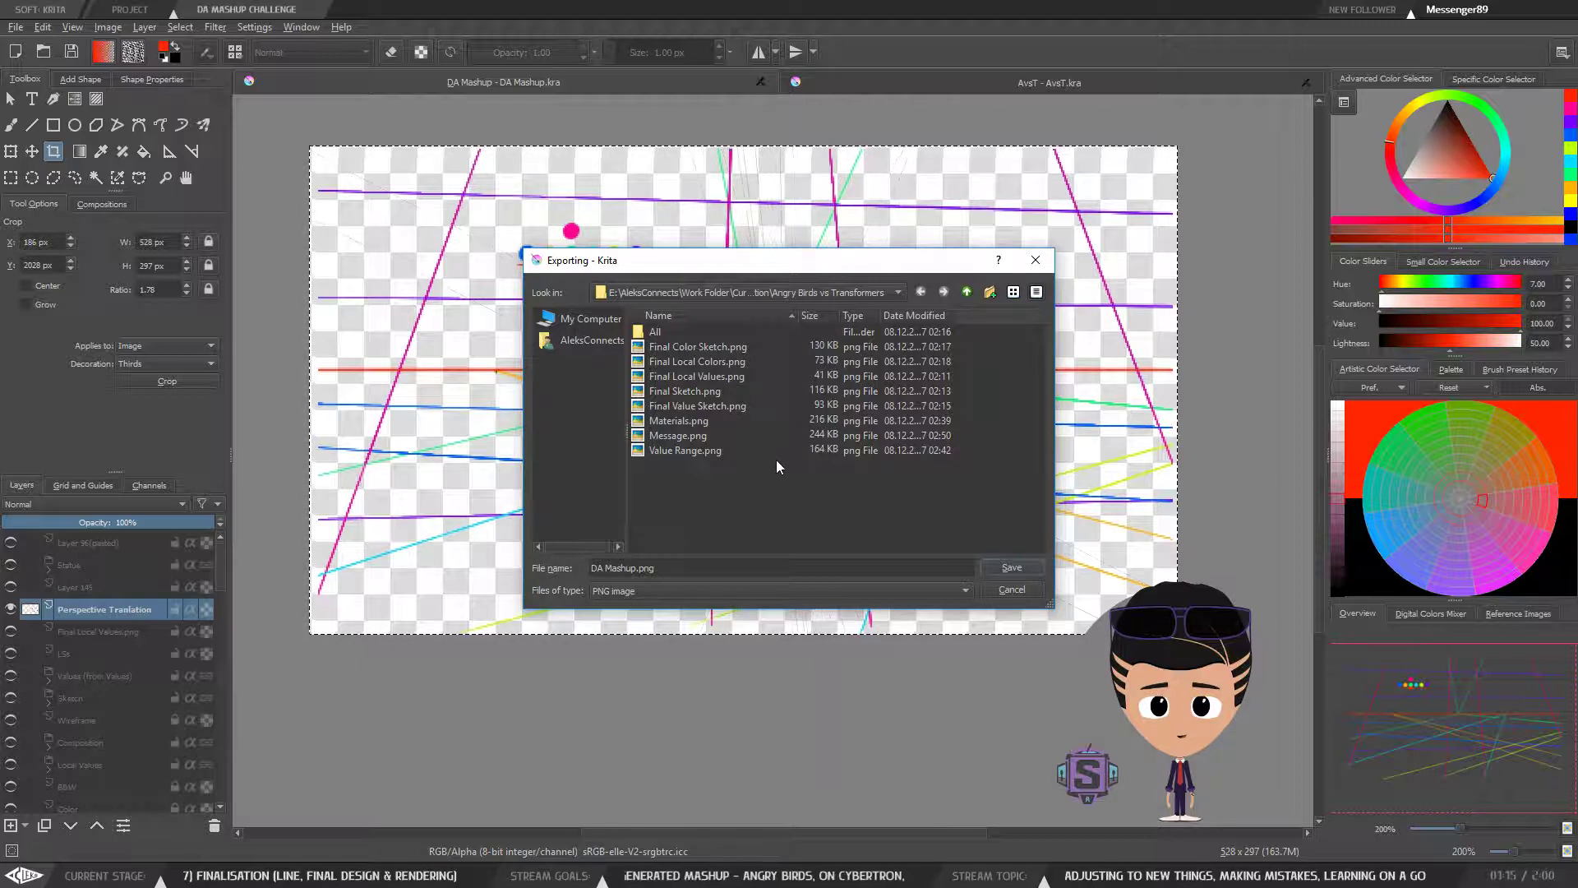
pyautogui.click(676, 451)
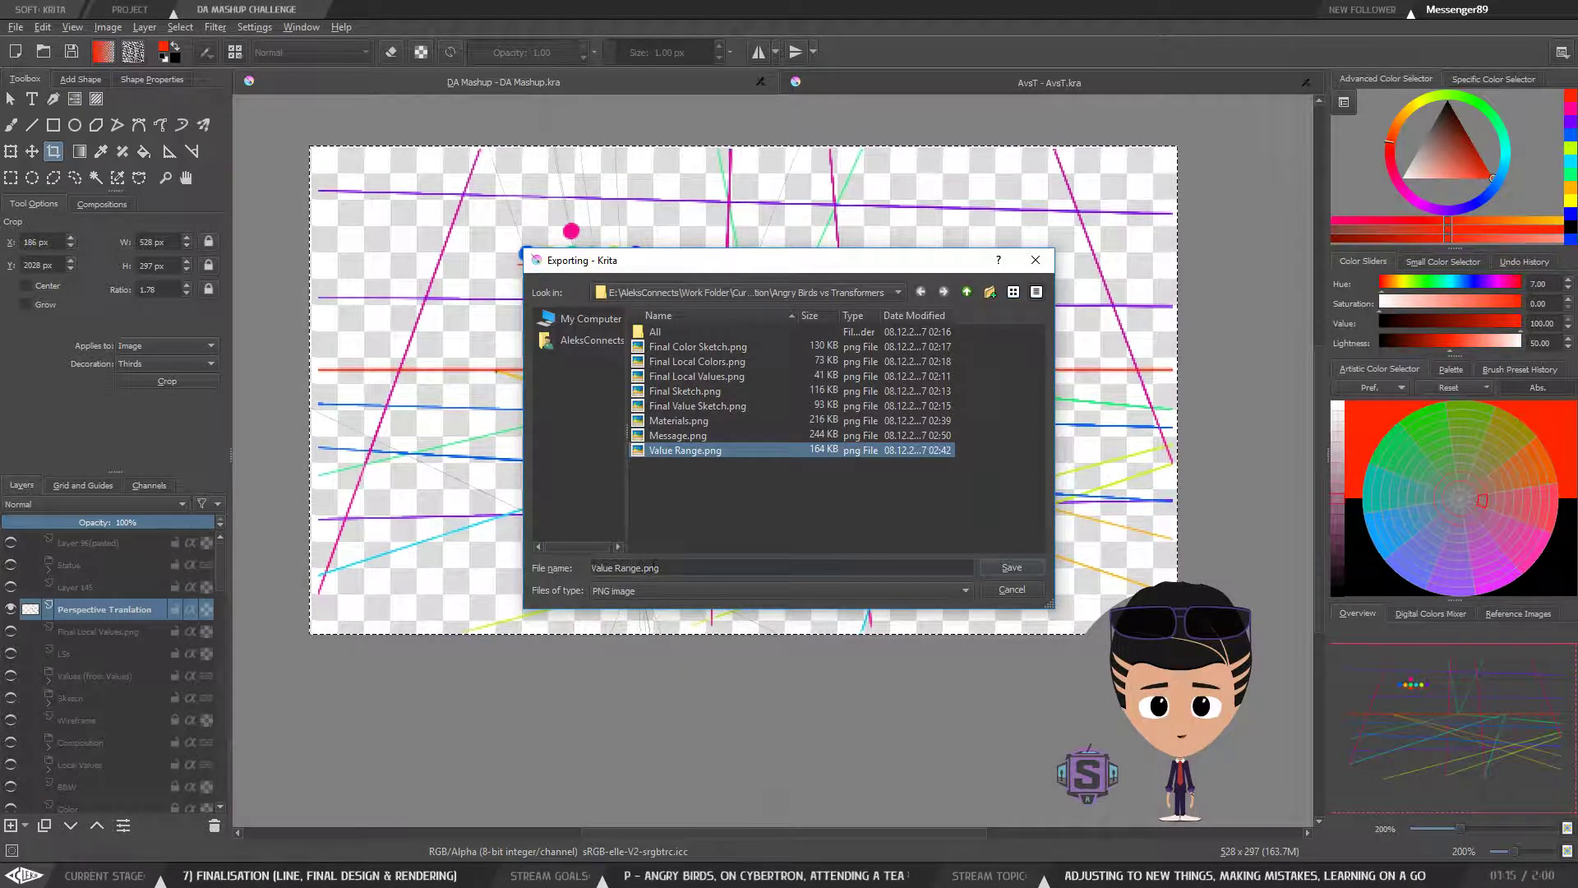
pyautogui.click(1027, 590)
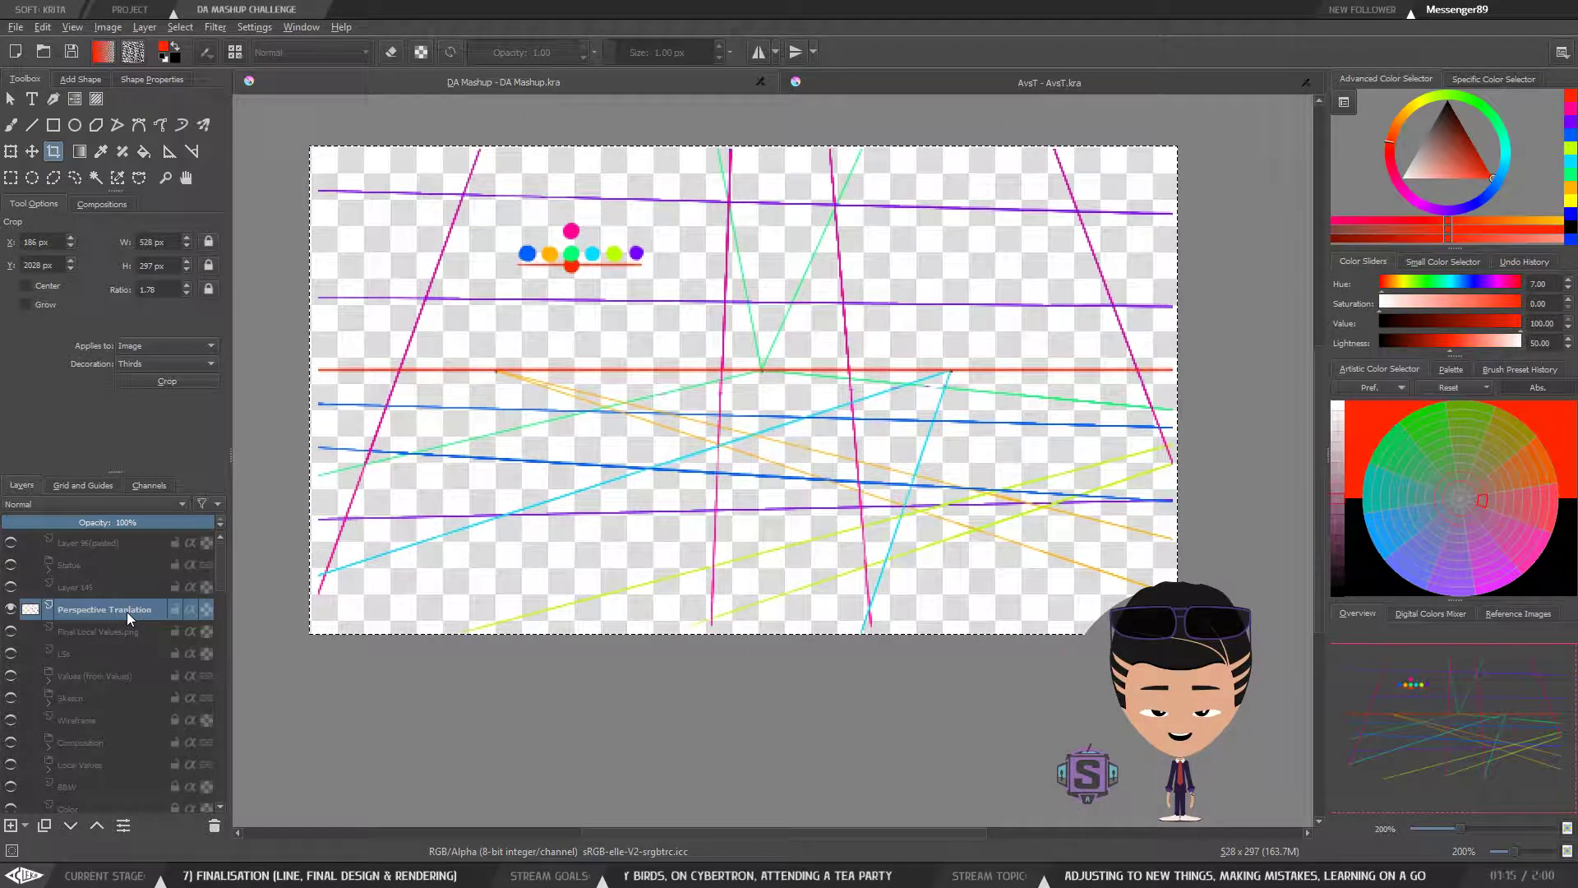
# Step: Copy the perspective guide layer's name and set up a PNG export with it as the file name, Perspective Tranlation.png
pyautogui.doubleClick(127, 612)
pyautogui.hotkey('ctrl', 'c')
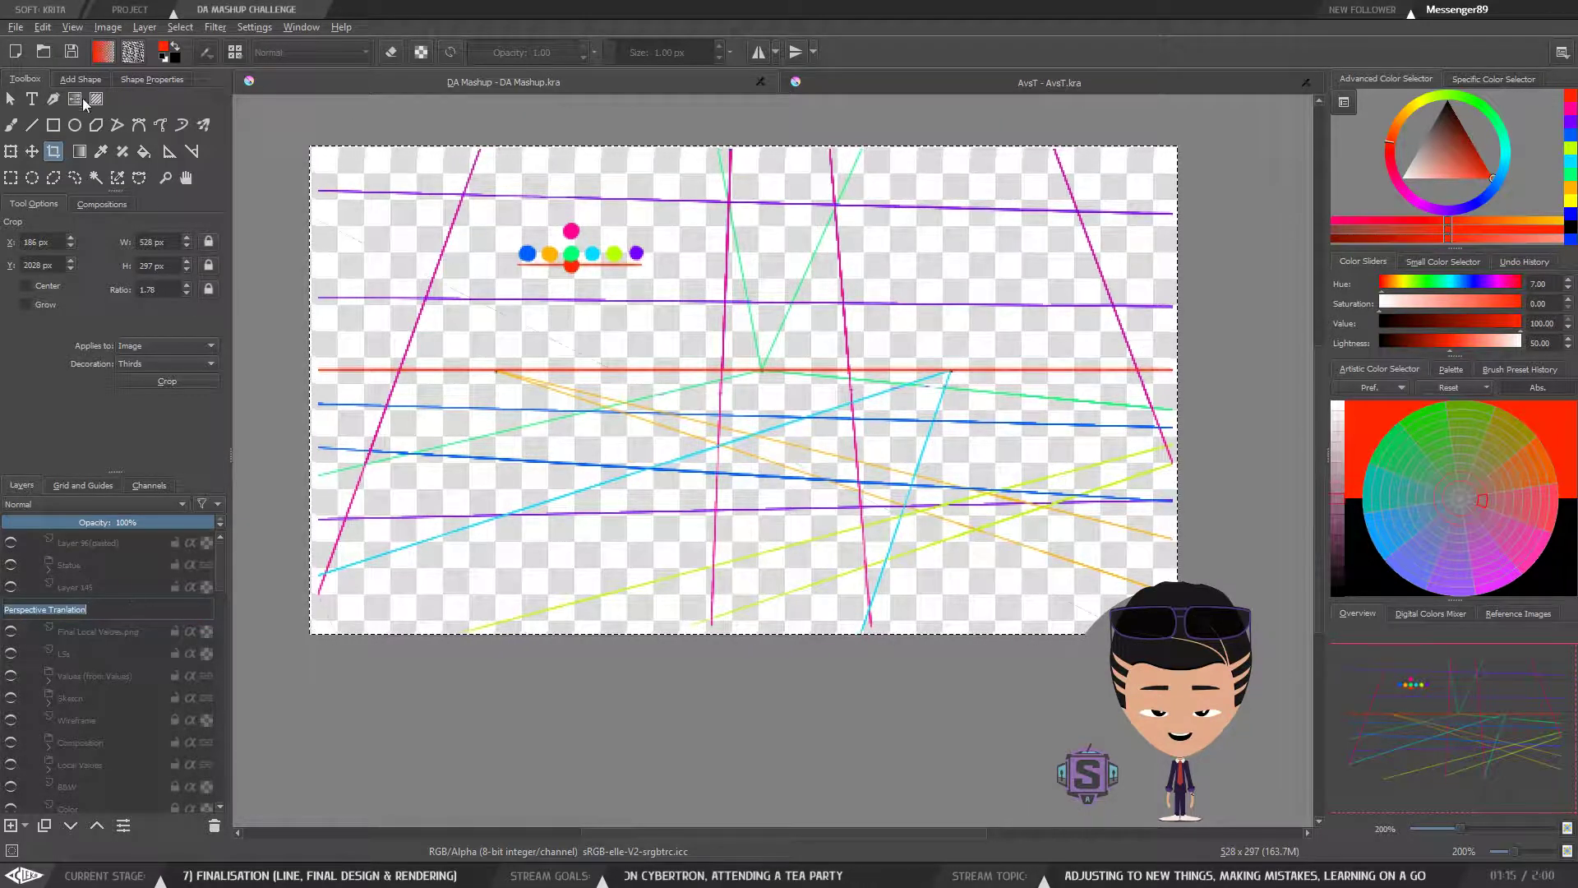
pyautogui.click(15, 27)
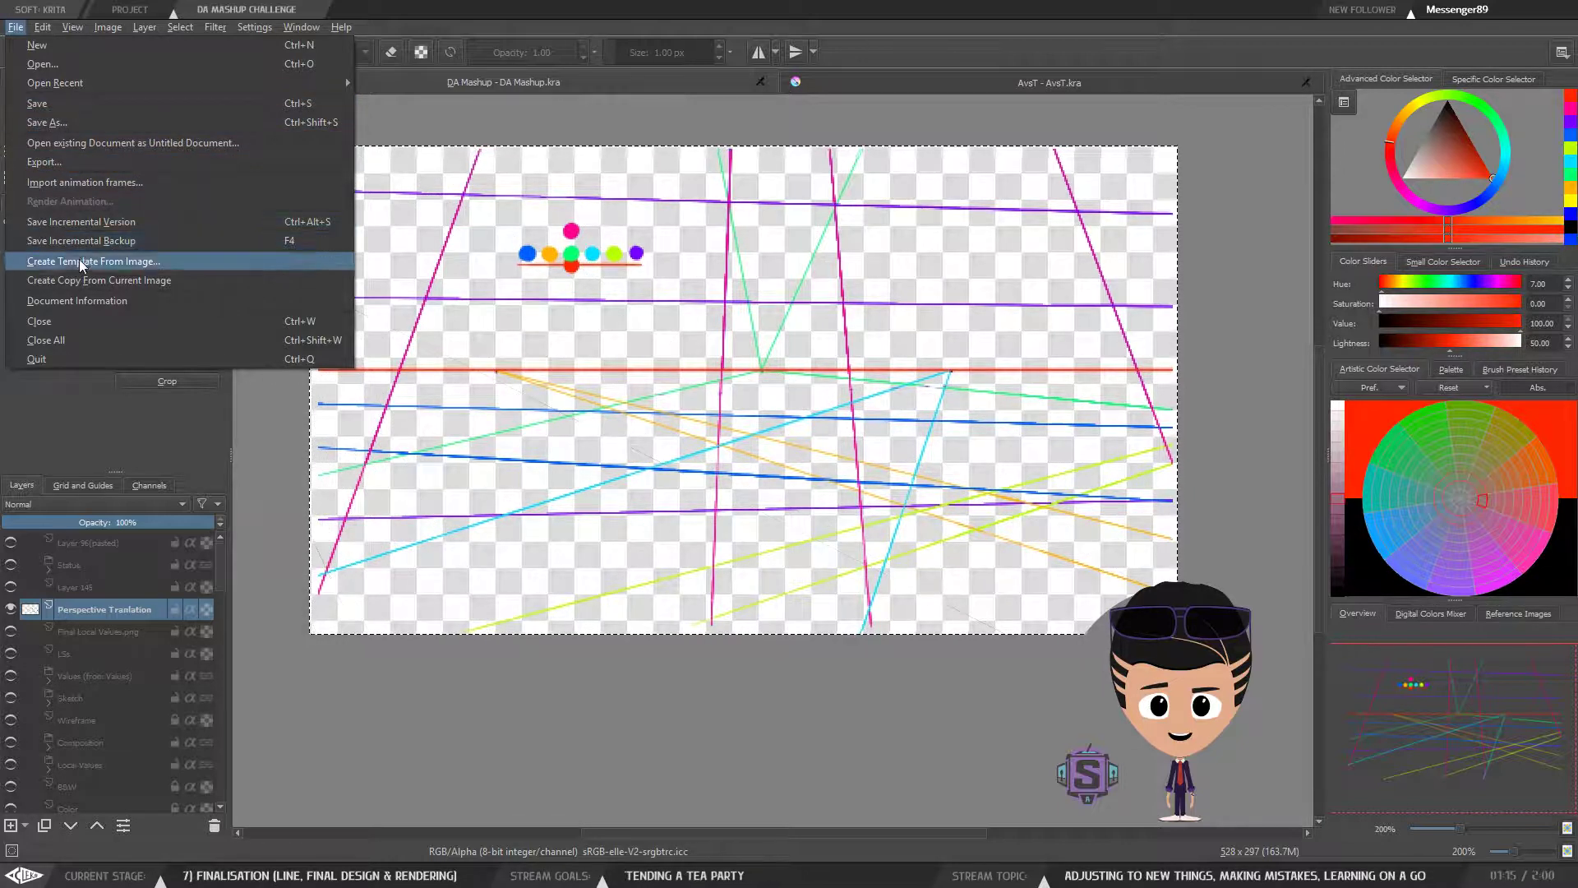
pyautogui.click(74, 161)
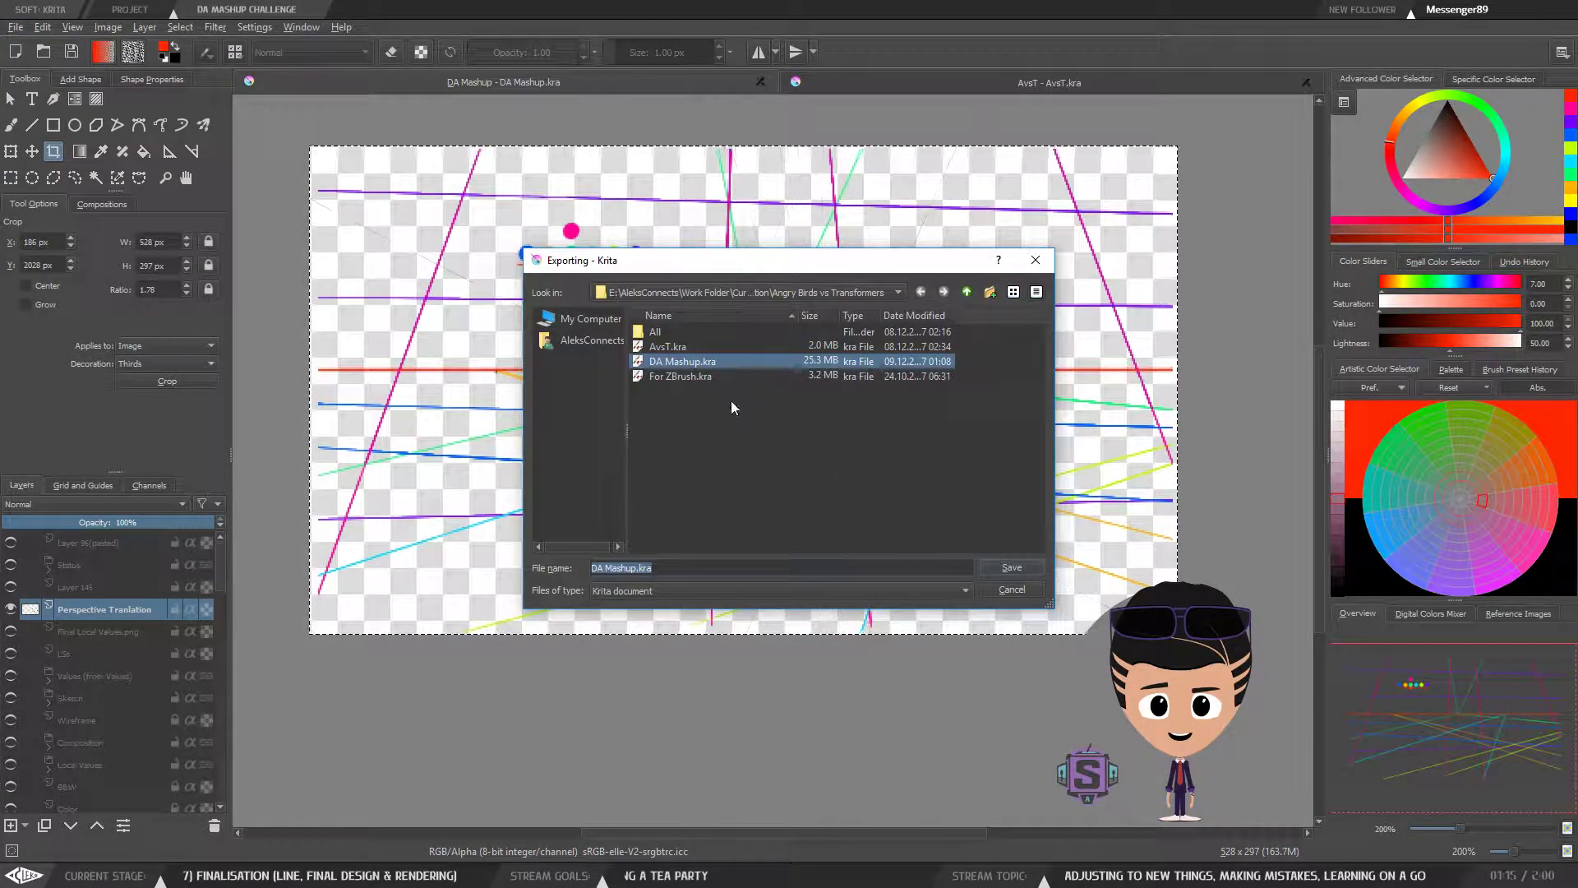
pyautogui.click(643, 589)
pyautogui.click(630, 655)
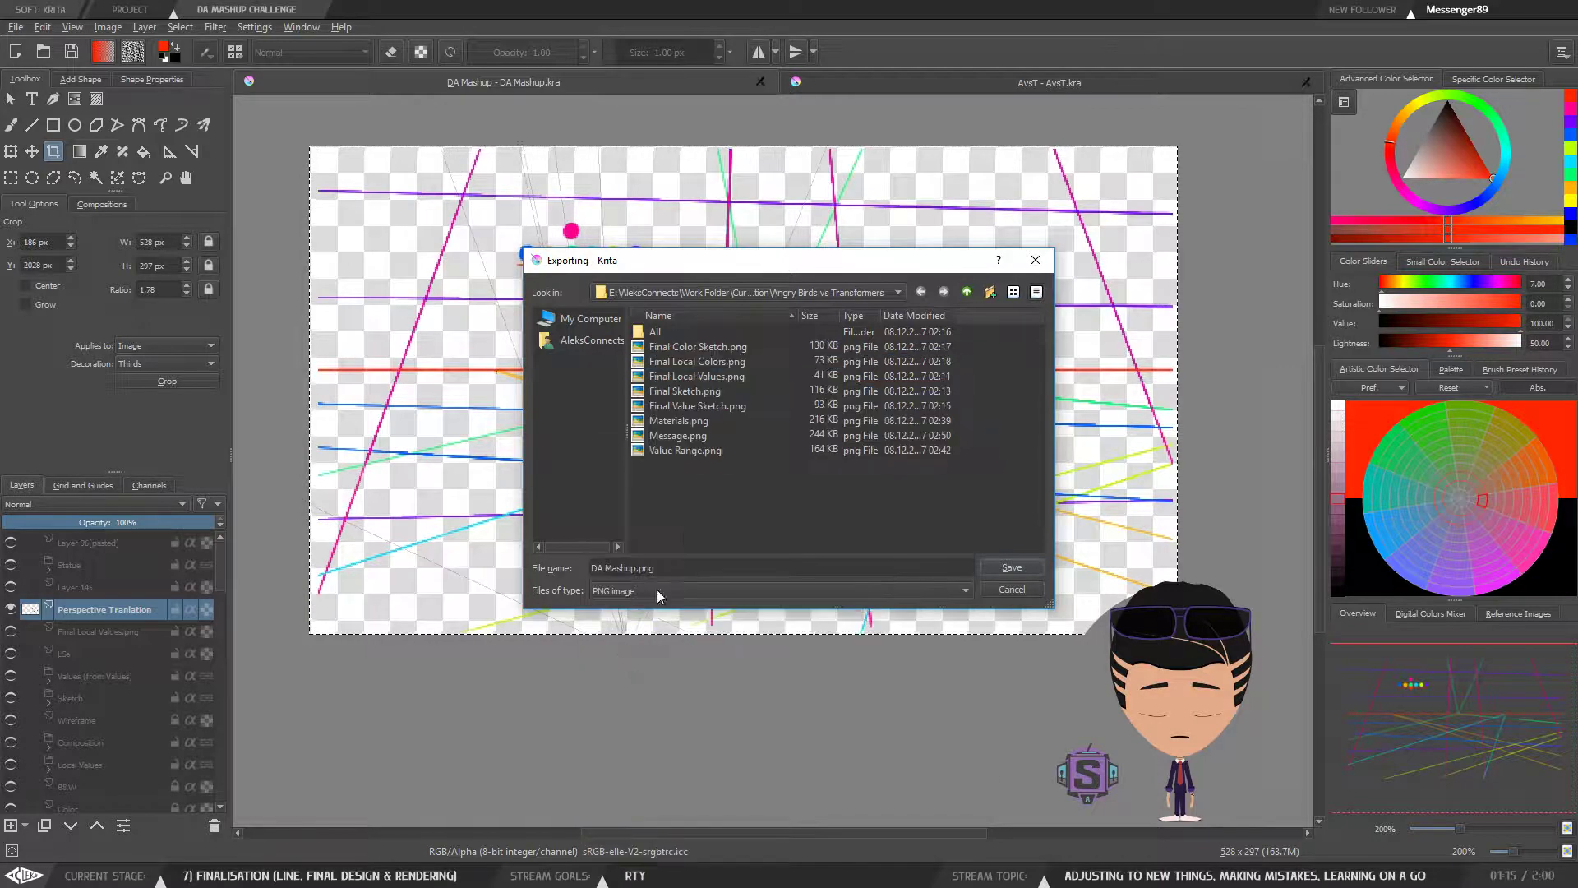
pyautogui.moveTo(629, 568); pyautogui.dragTo(576, 568)
pyautogui.hotkey('ctrl', 'v')
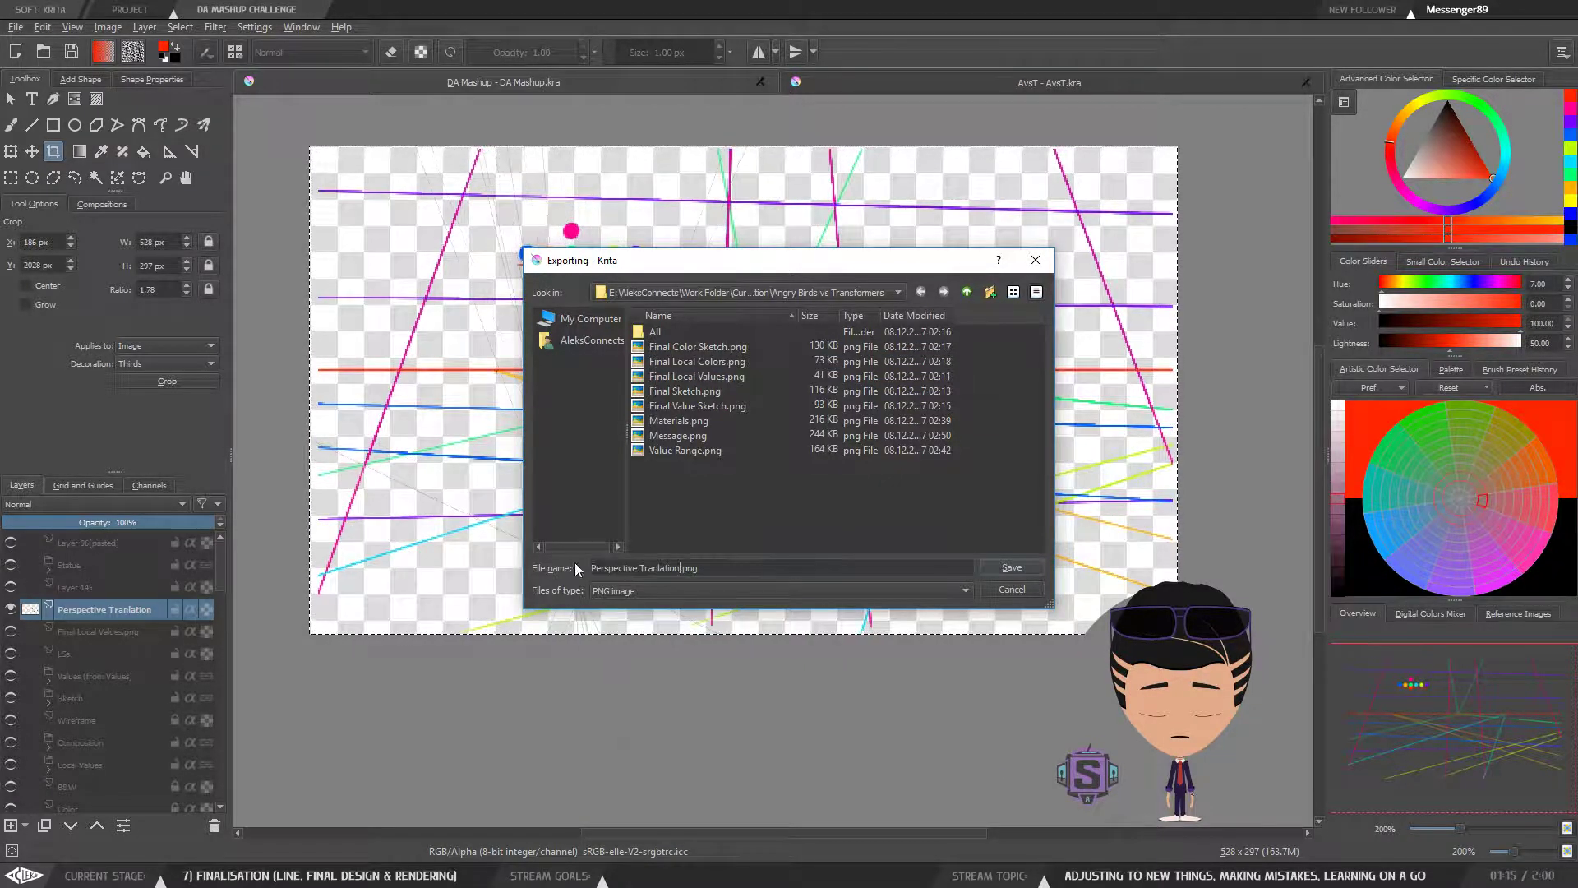
pyautogui.press('Return')
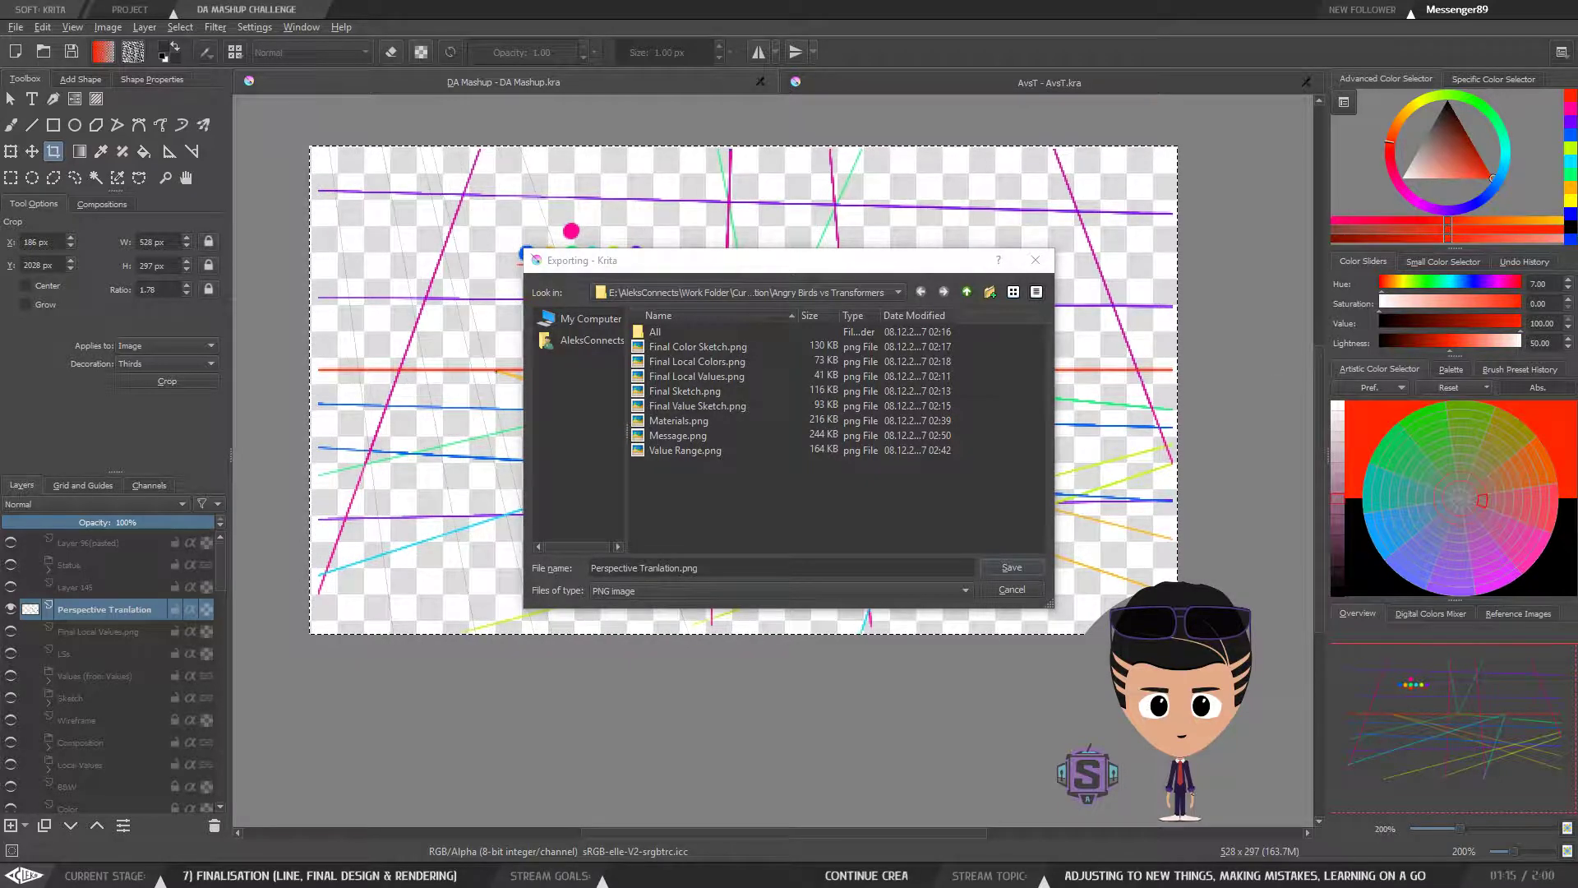
# Step: Correct the file name to Perspective Translation.png and export it with compression 9 and the alpha channel stored
pyautogui.click(680, 568)
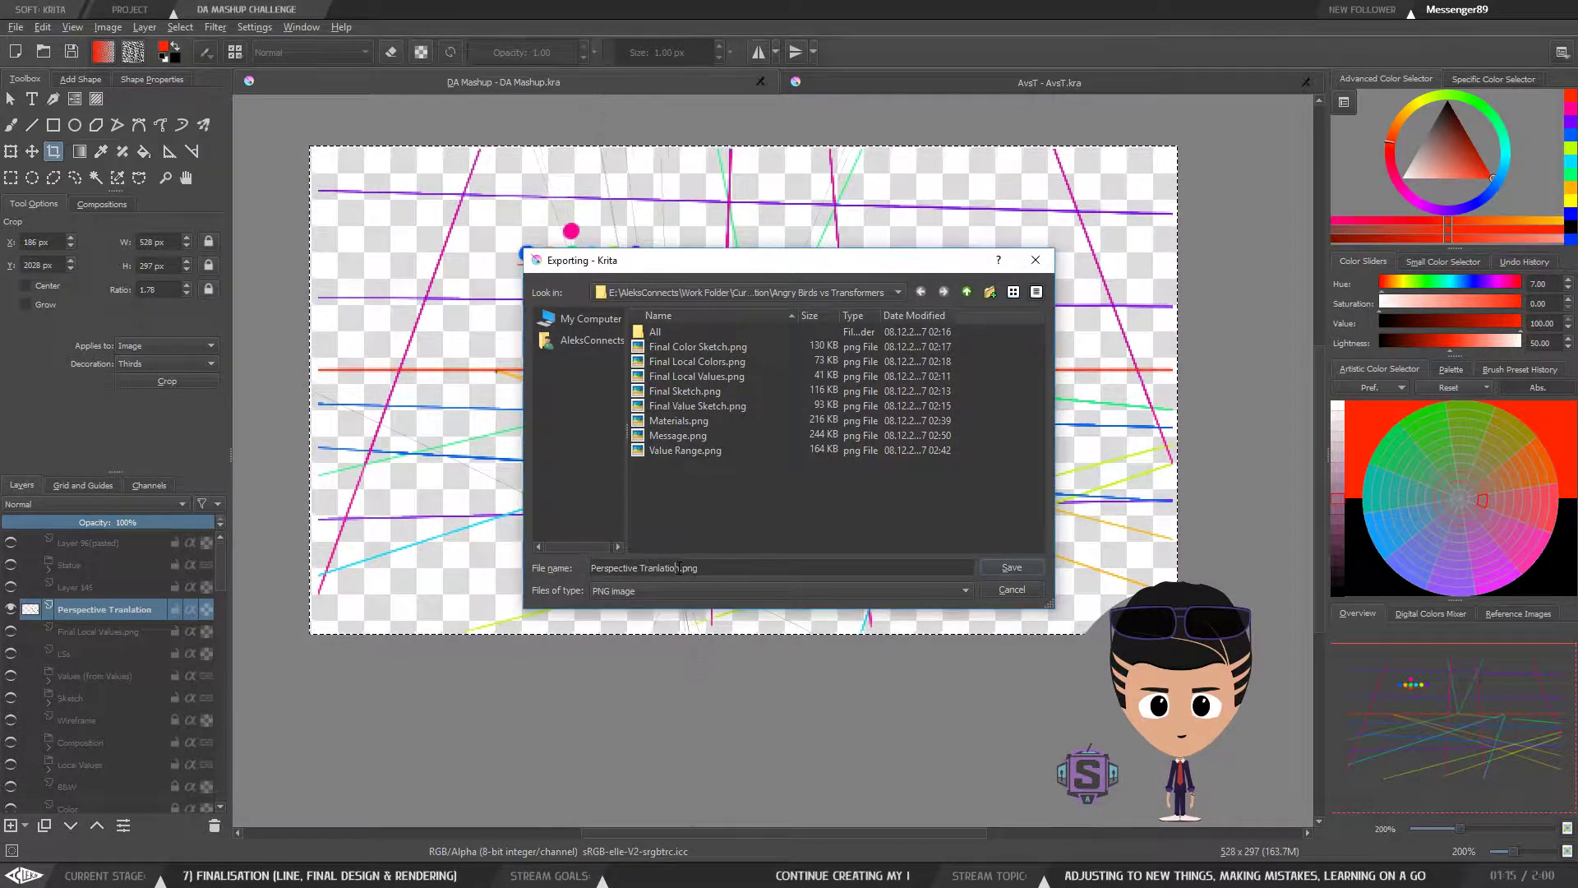
pyautogui.moveTo(681, 568); pyautogui.dragTo(590, 568)
pyautogui.write('Perspective Translation')
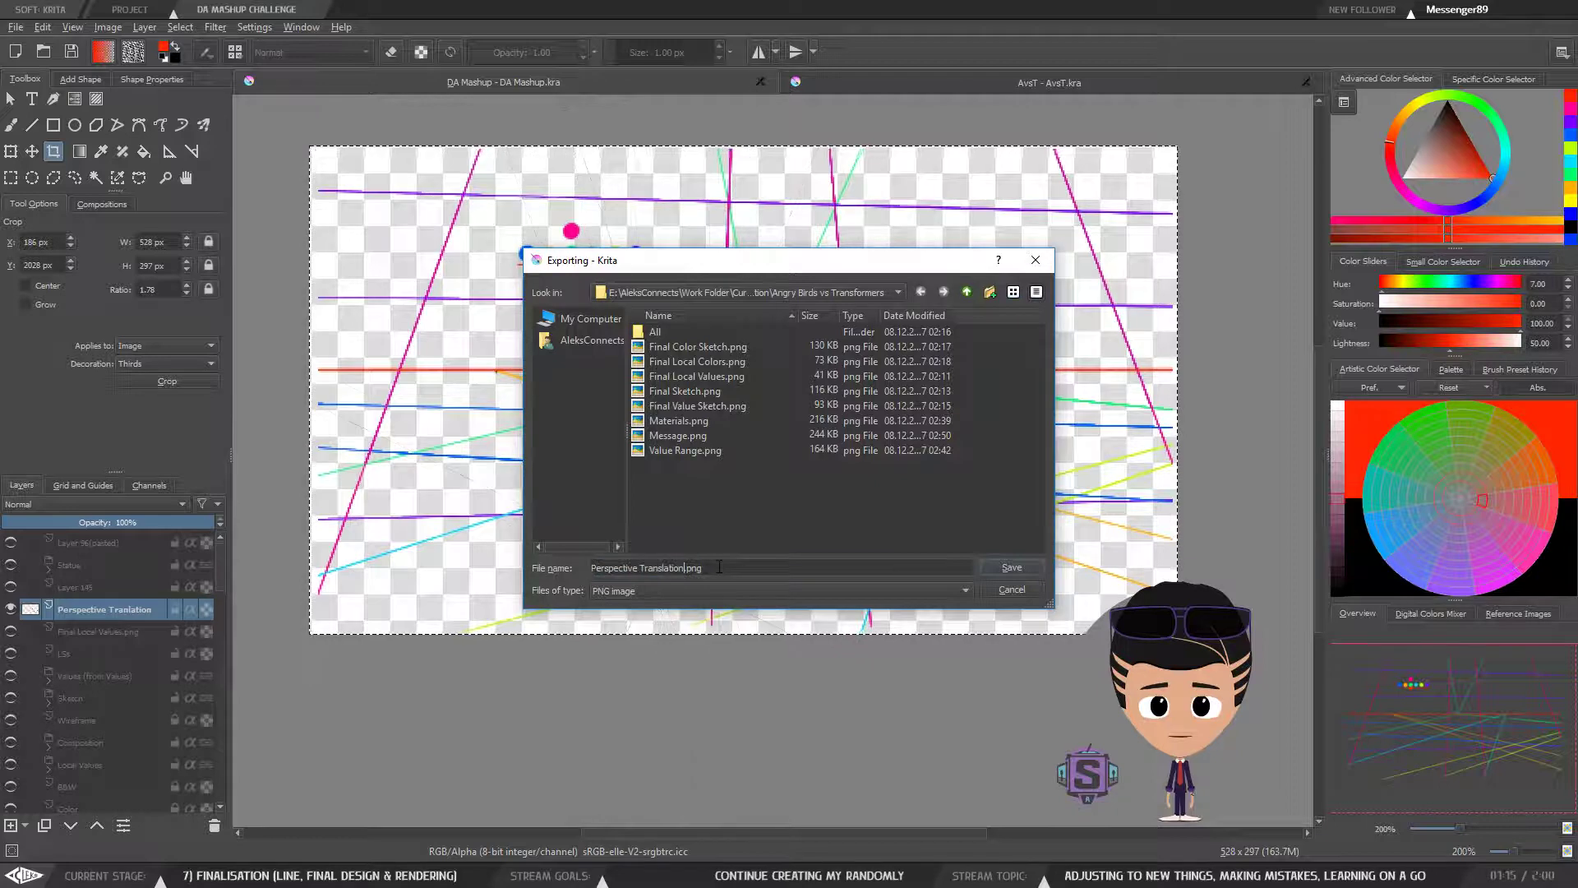
pyautogui.click(1012, 564)
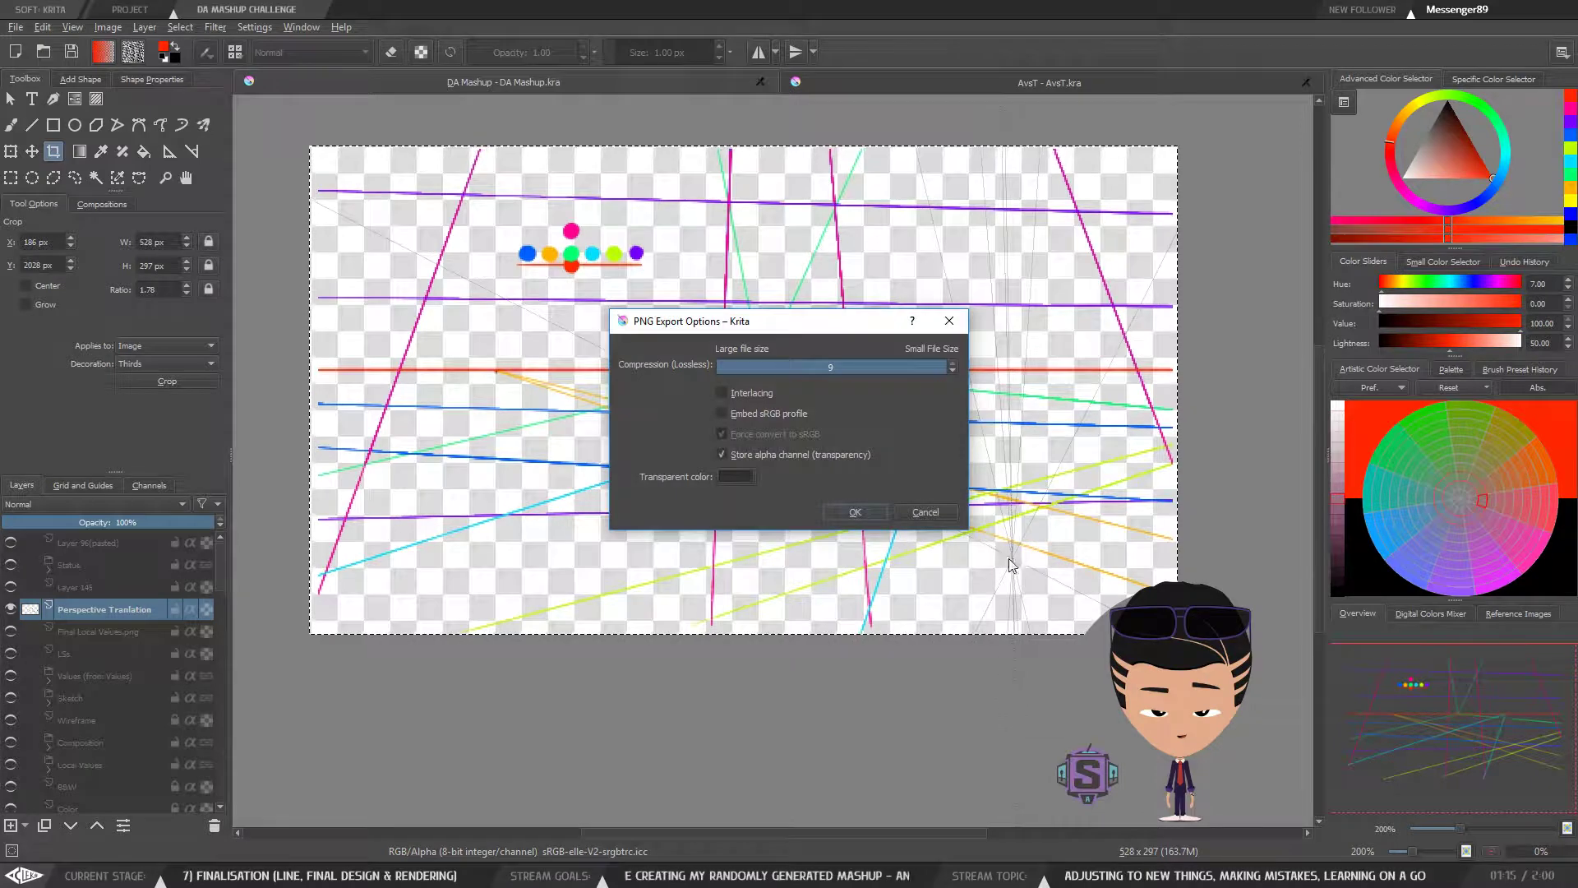
pyautogui.click(862, 511)
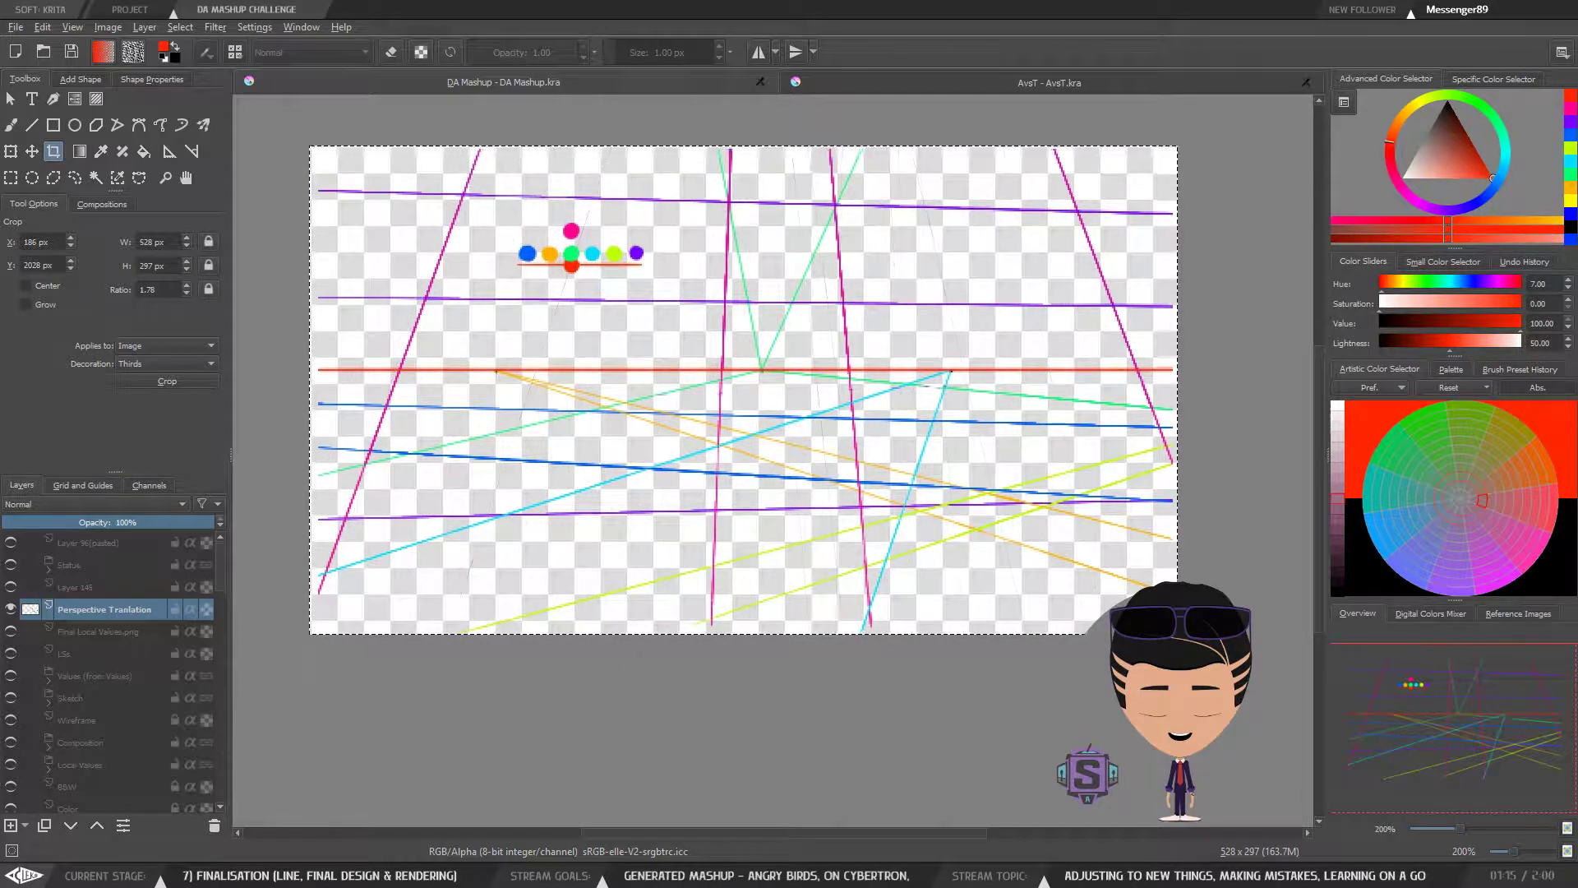
# Step: Switch to FastStone Image Viewer and examine happy-17th-deviantart-from AC.png up close, then check its folder's contents and path
pyautogui.hotkey('alt', 'Tab')
pyautogui.moveTo(676, 188); pyautogui.dragTo(671, 133)
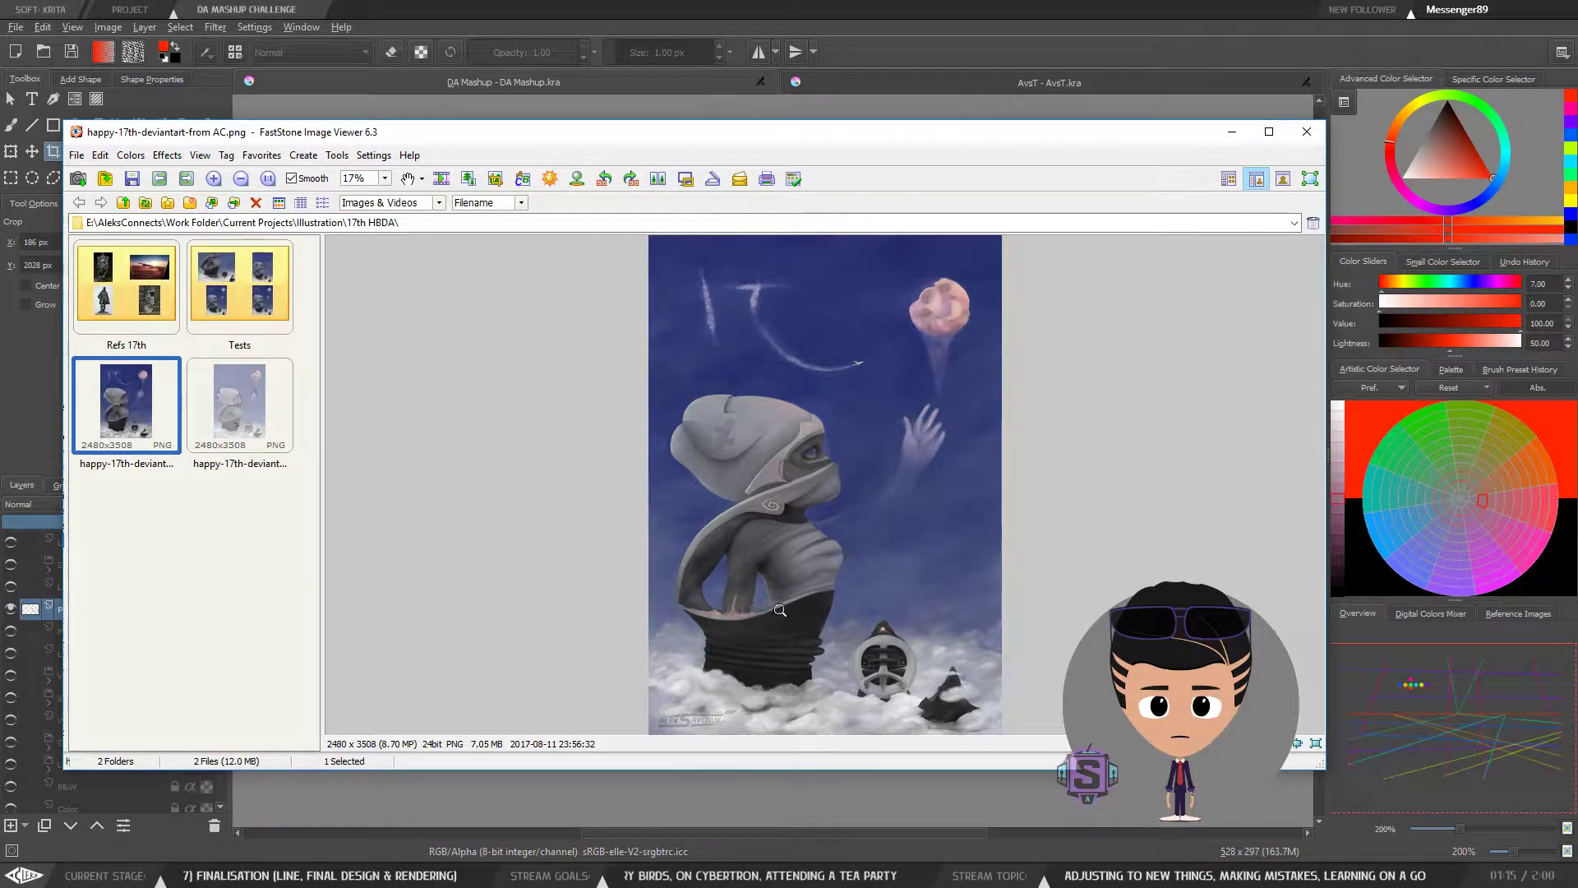
pyautogui.moveTo(789, 612)
pyautogui.mouseDown()
pyautogui.moveTo(707, 730)
pyautogui.moveTo(780, 677)
pyautogui.moveTo(775, 699)
pyautogui.mouseUp()
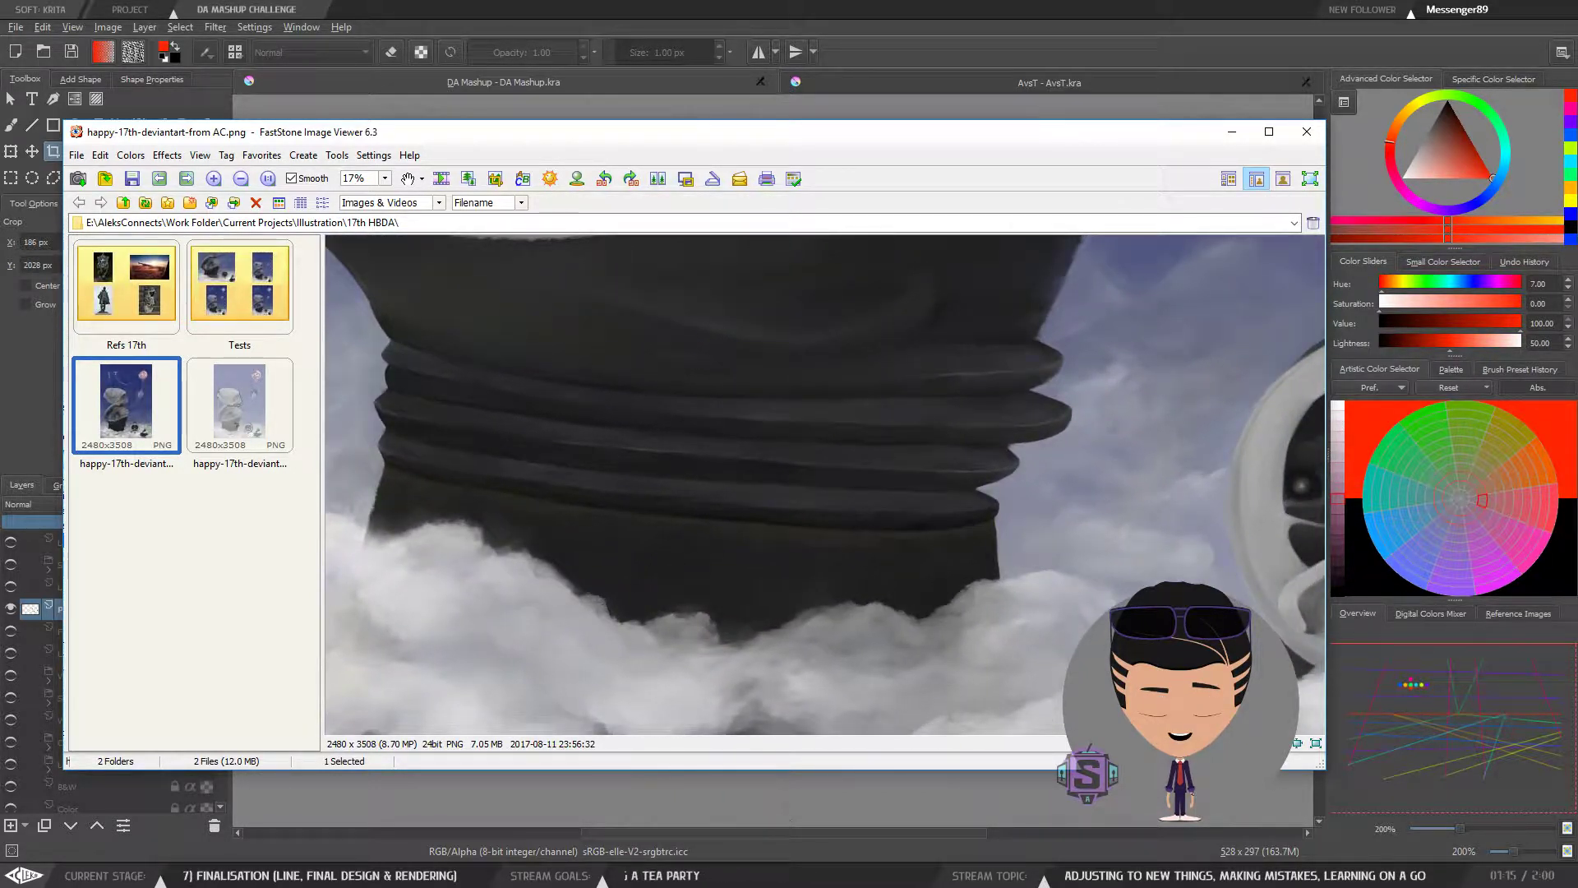
pyautogui.moveTo(775, 699); pyautogui.dragTo(800, 462)
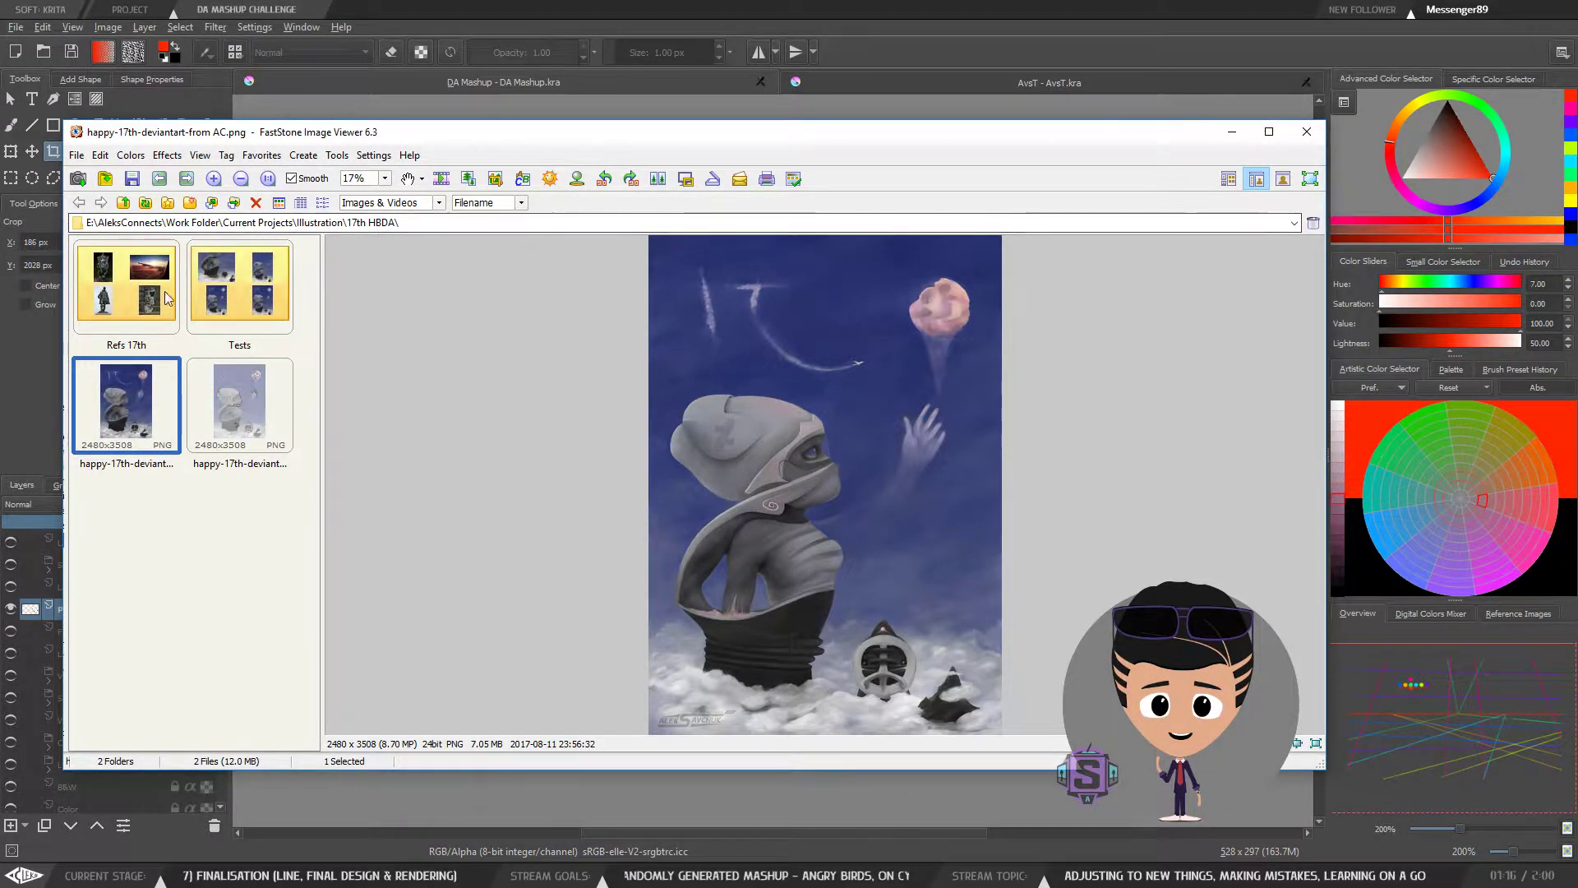
pyautogui.click(131, 296)
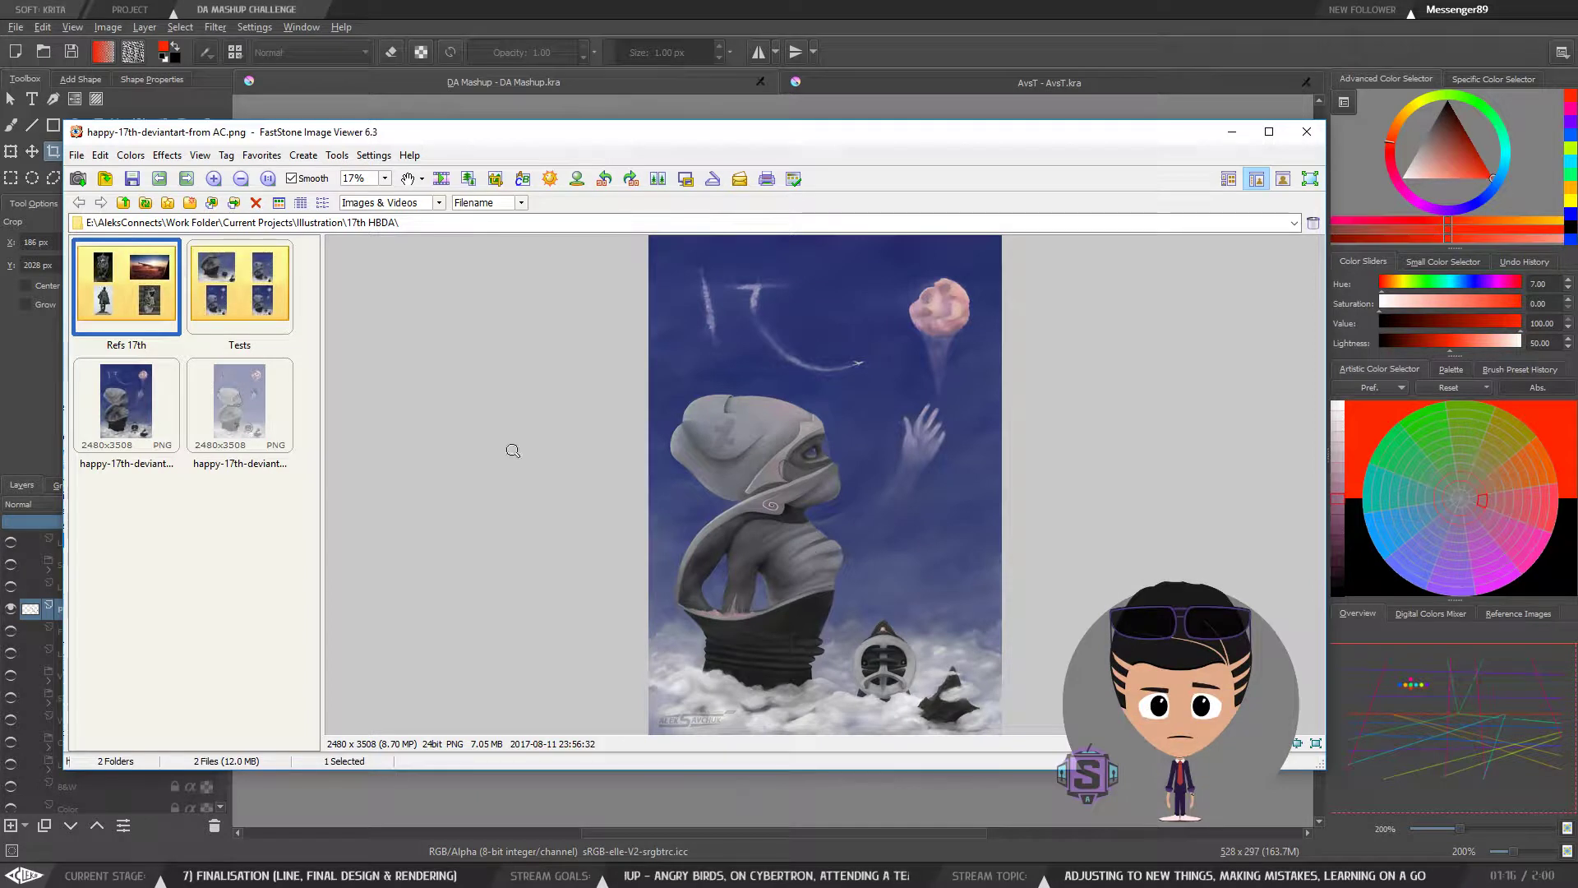
pyautogui.click(336, 225)
pyautogui.click(550, 220)
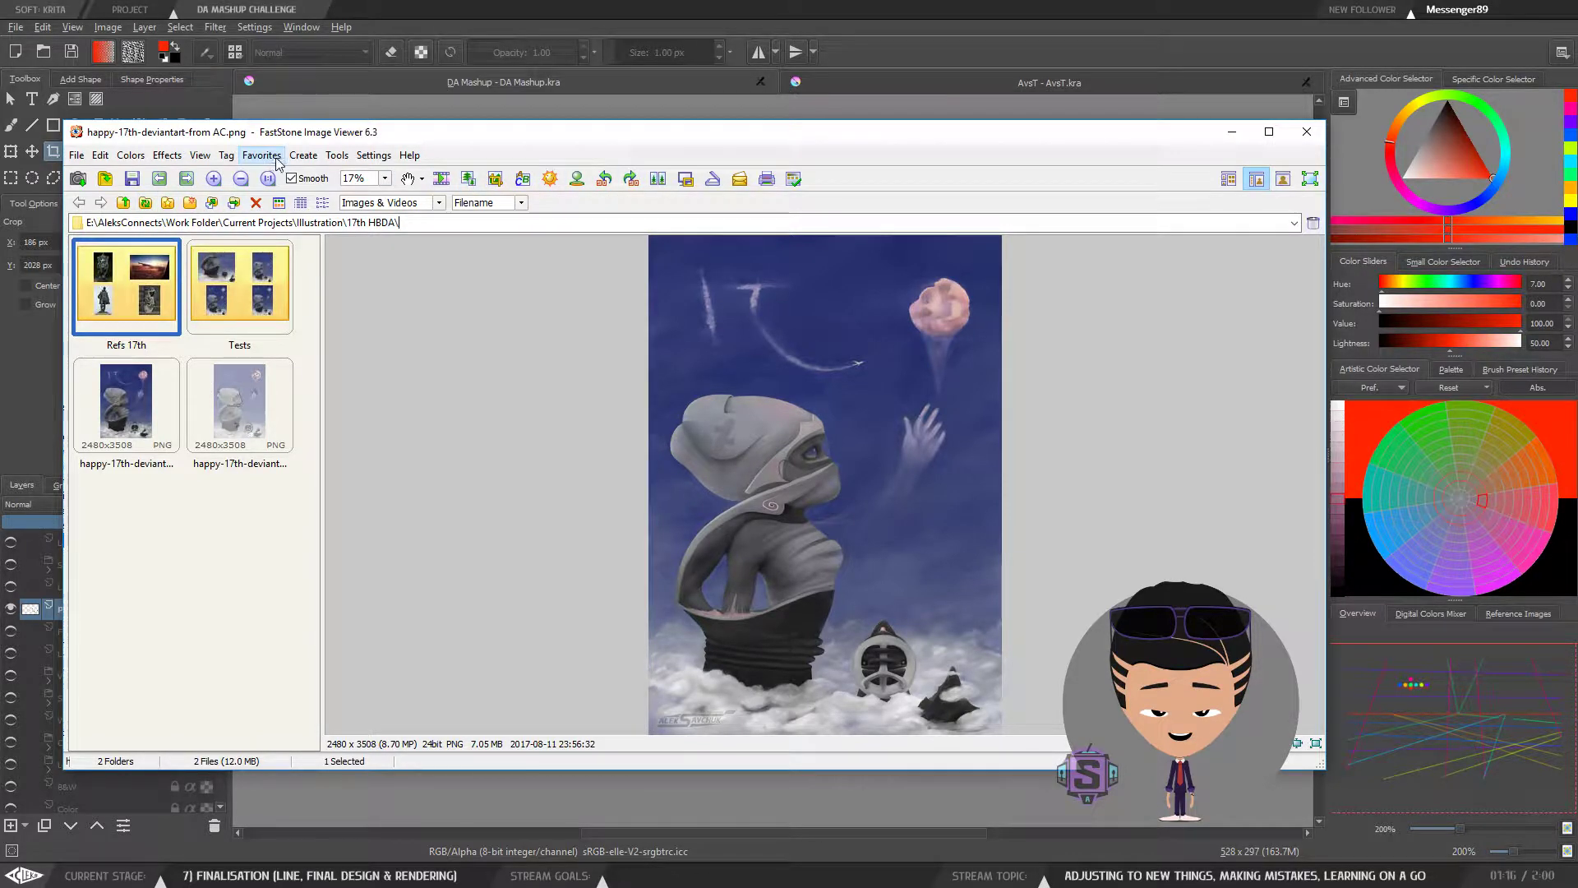
# Step: Check the exported Perspective Translation.png in the Angry Birds vs Transformers folder in FastStone Image Viewer, also looking at Materials.png, and return to Krita
pyautogui.hotkey('alt', 'Tab')
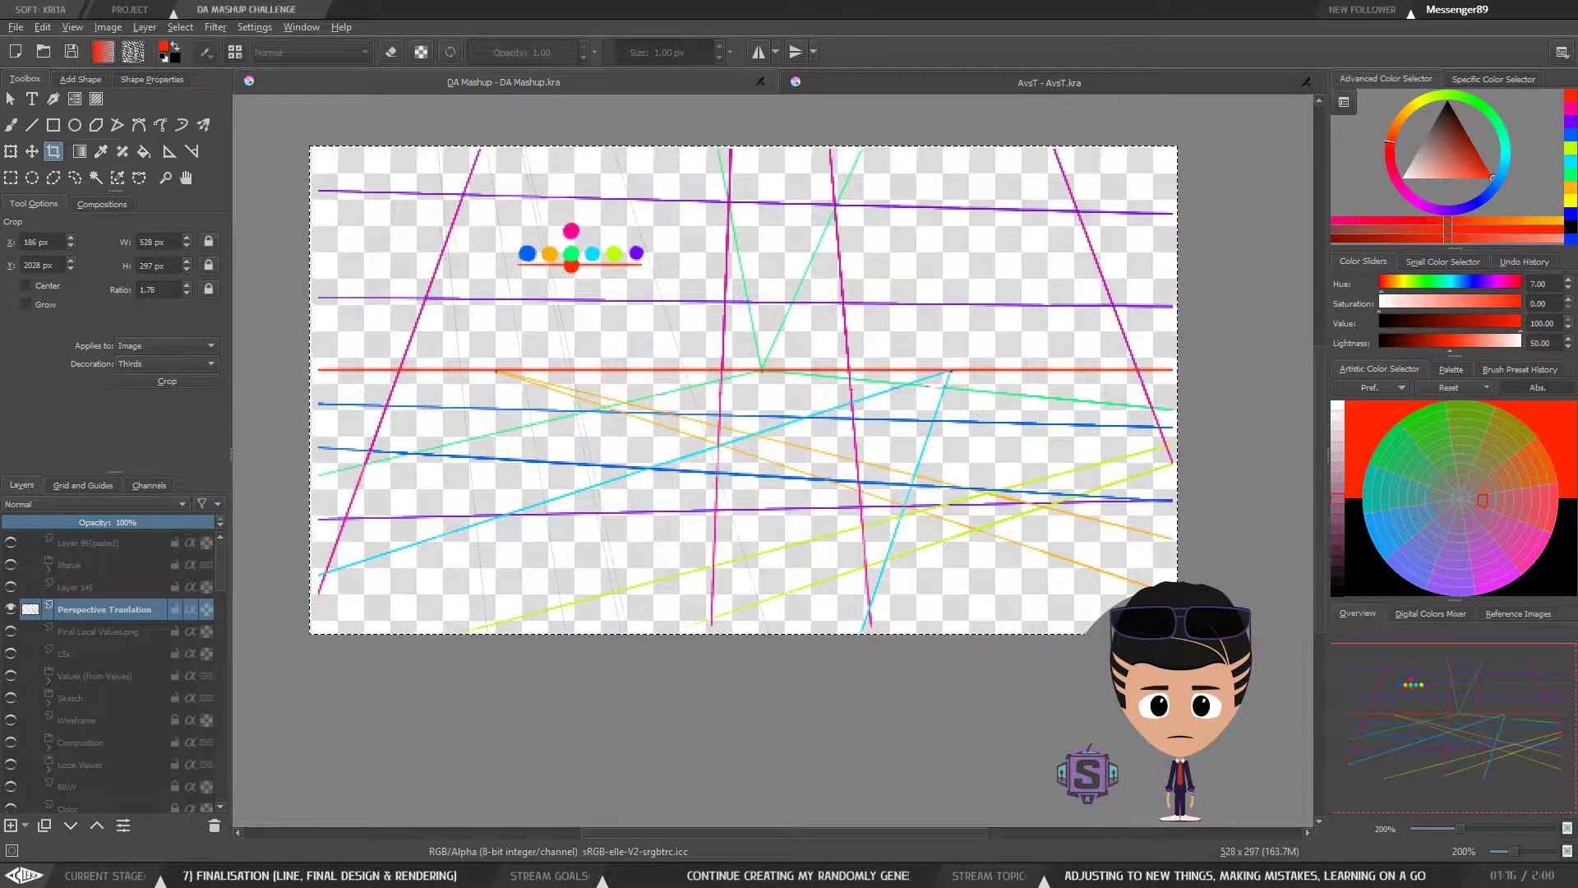
pyautogui.hotkey('alt', 'Tab')
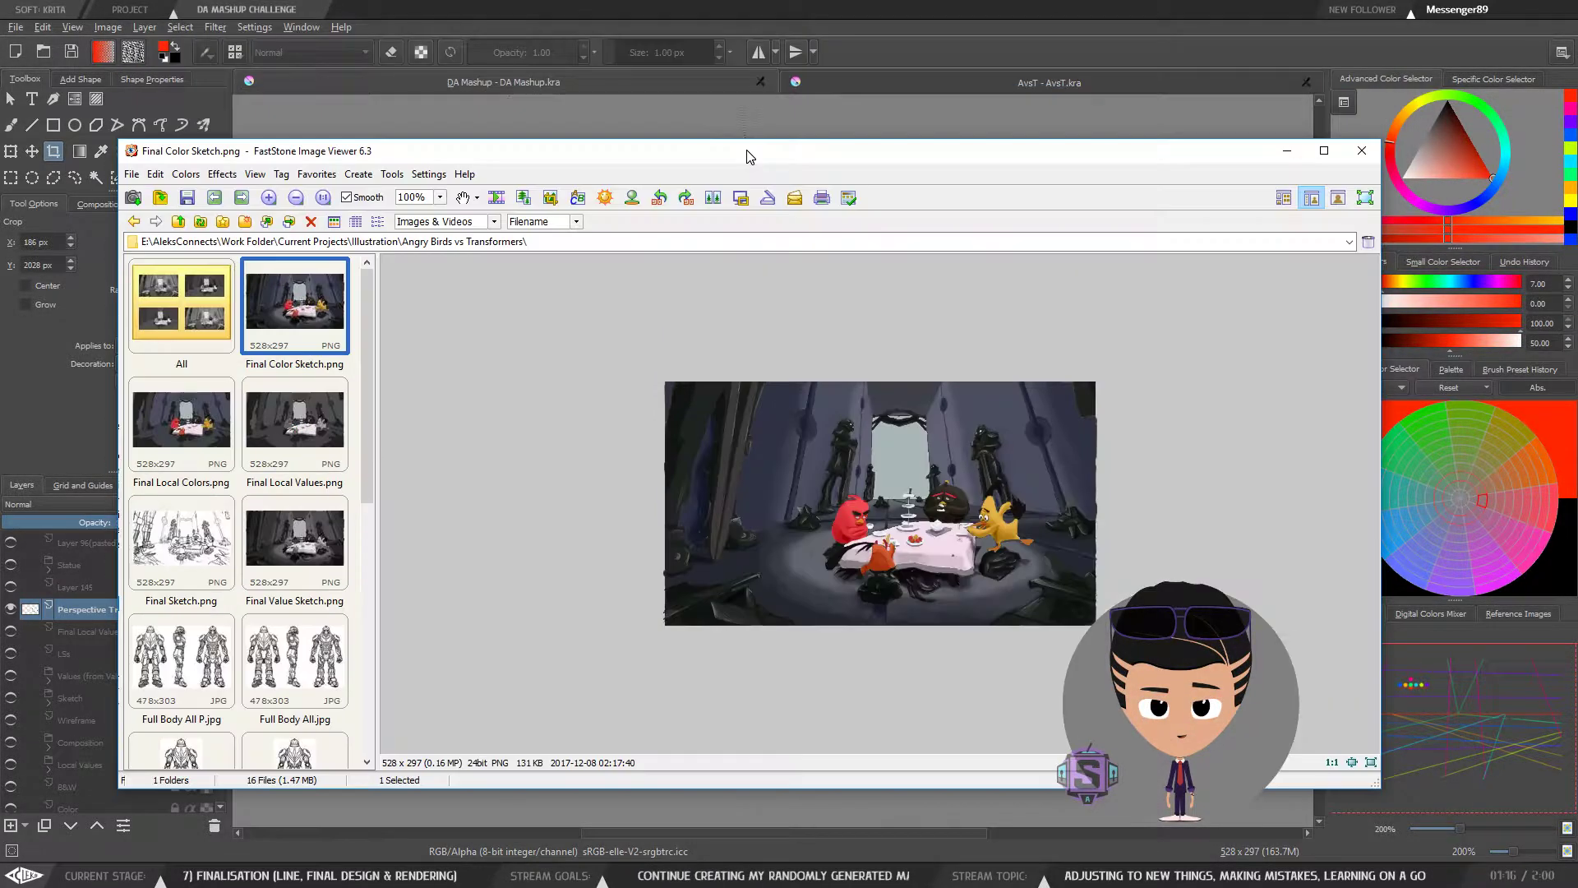
pyautogui.doubleClick(748, 156)
pyautogui.scroll(-4, 181, 687)
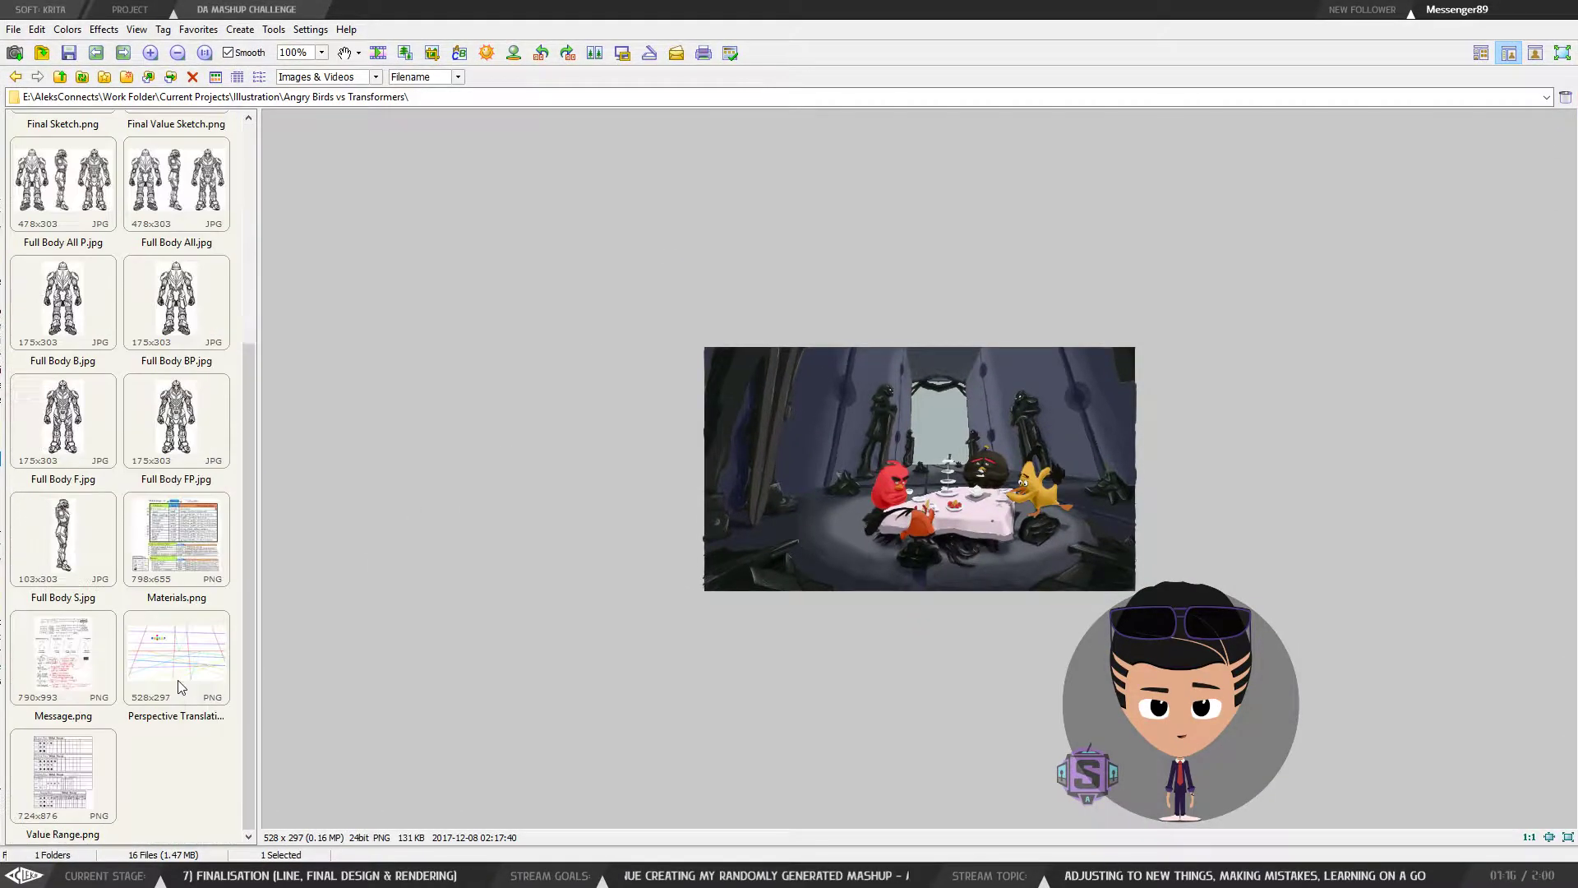
pyautogui.click(181, 686)
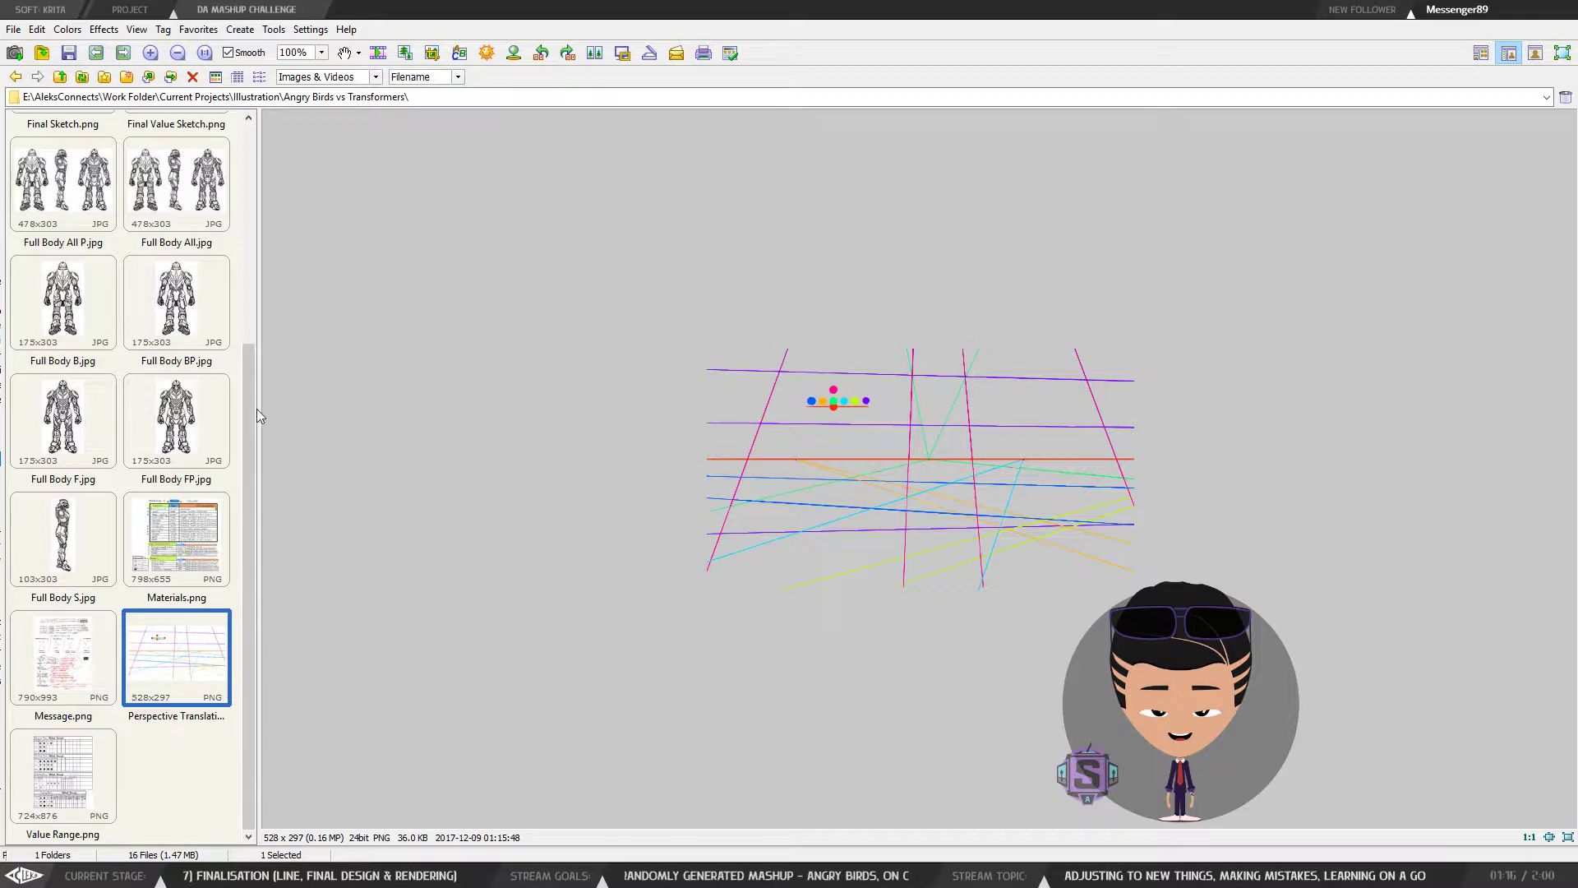
pyautogui.moveTo(253, 413); pyautogui.dragTo(250, 194)
pyautogui.click(202, 351)
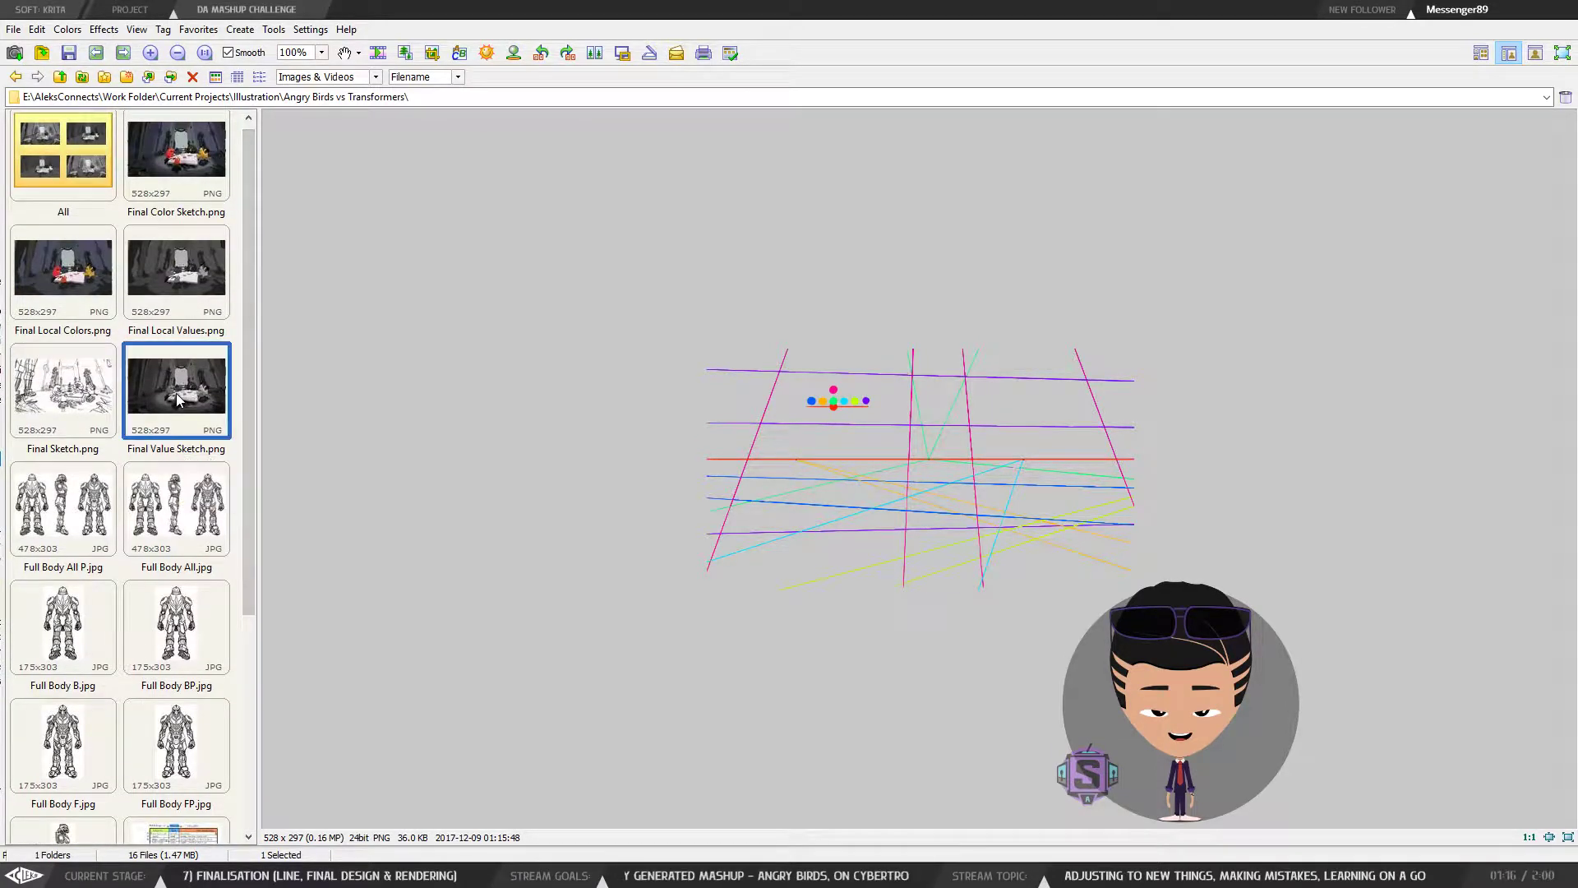
pyautogui.click(200, 837)
pyautogui.scroll(-3, 200, 822)
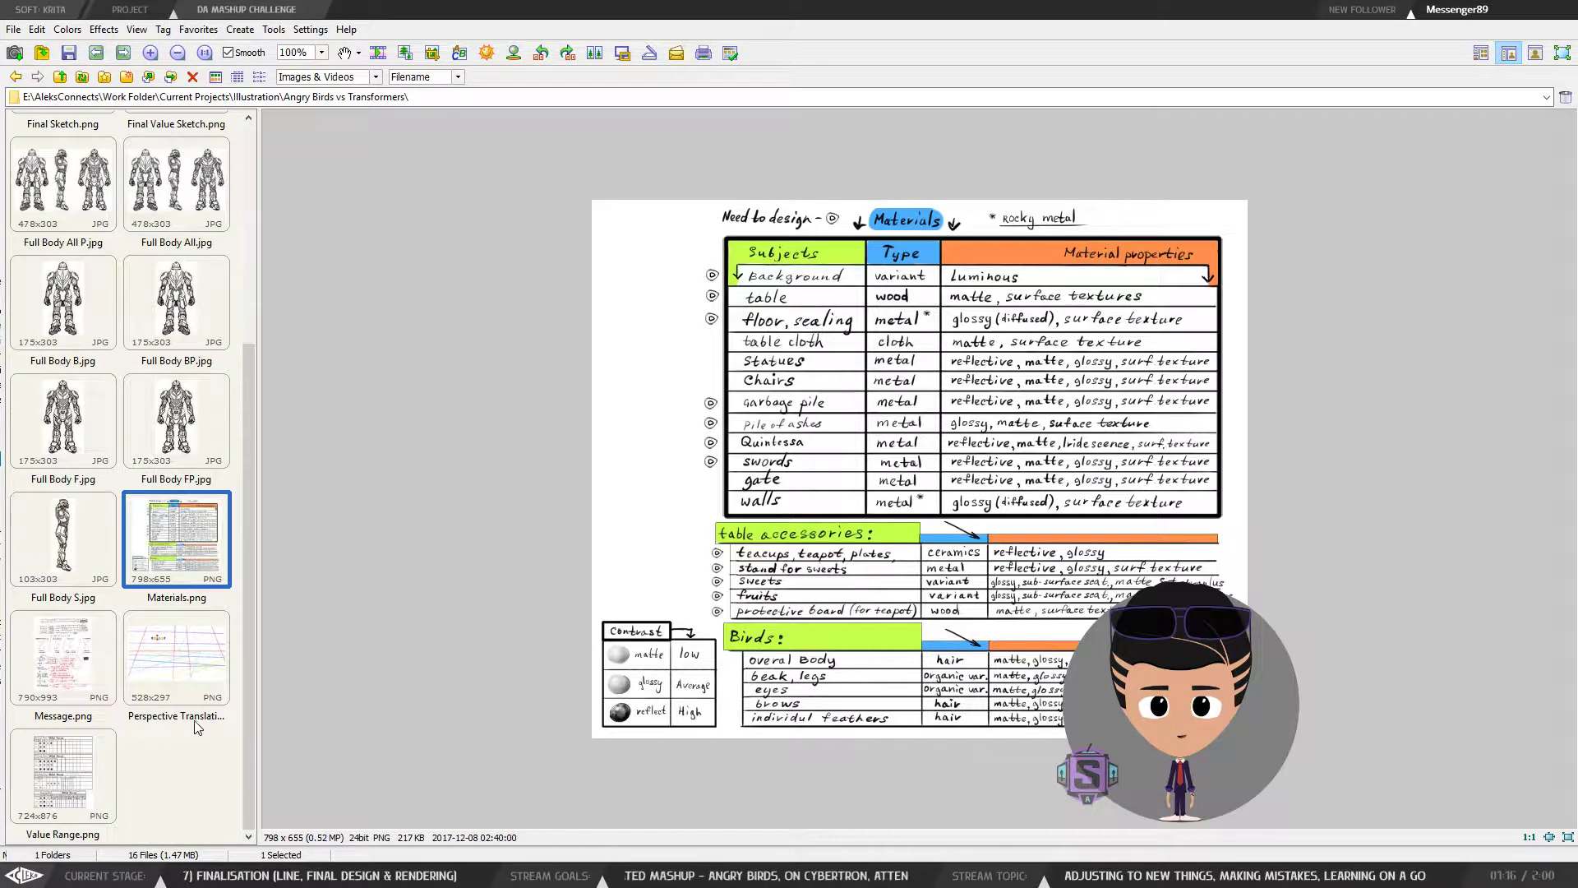
pyautogui.click(190, 686)
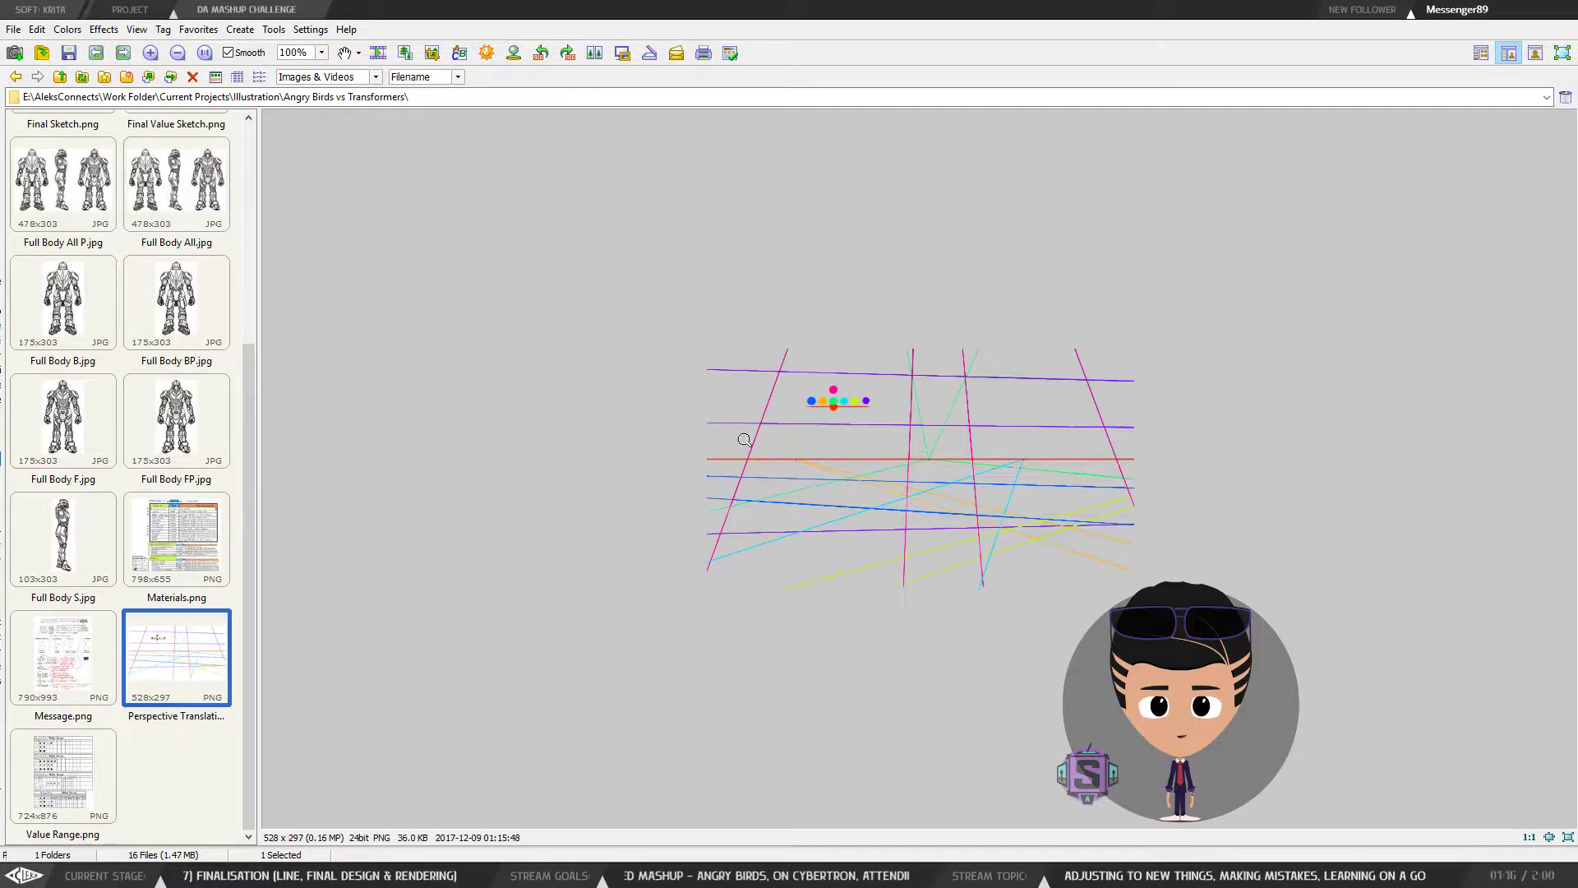
pyautogui.click(1484, 21)
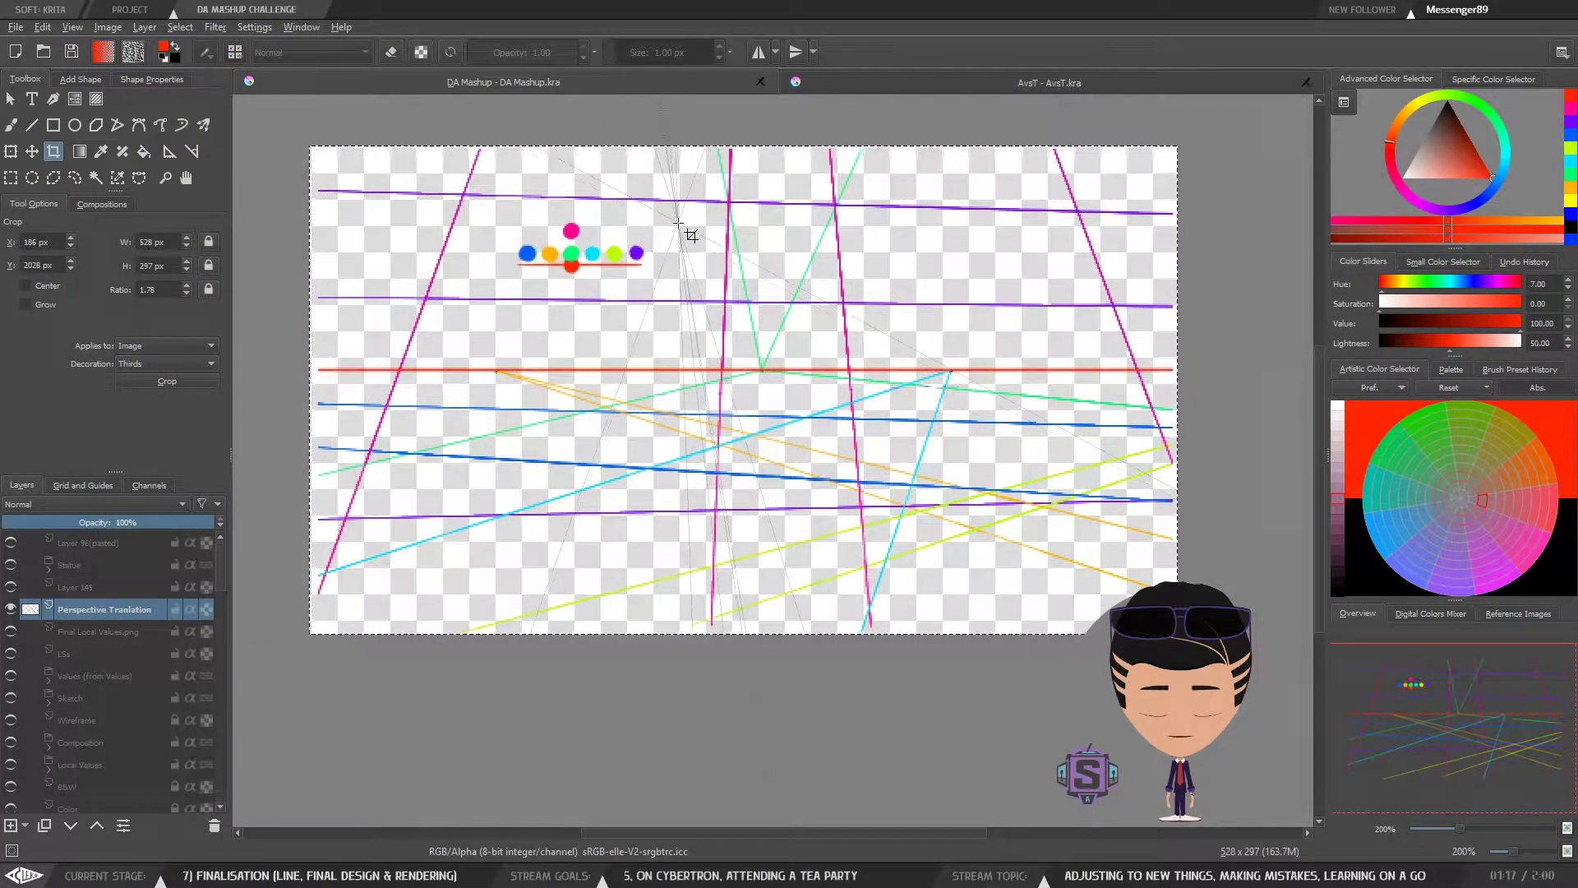
# Step: In the AvsT document, expand the Sketches group and turn off Transform Mask 1 so its sketches show at original size
pyautogui.click(1021, 85)
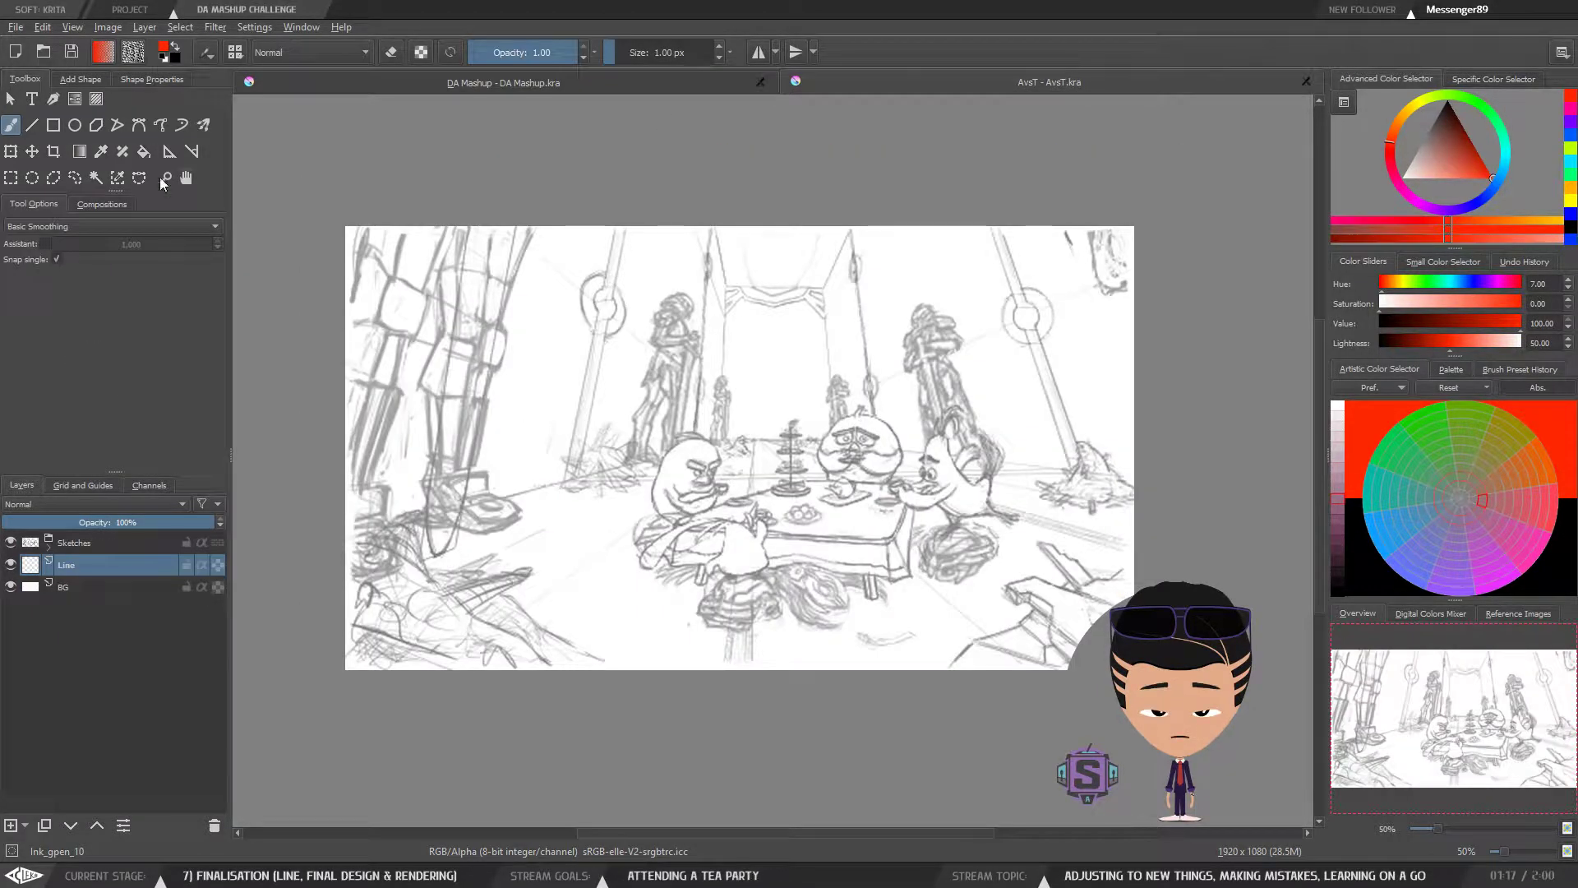
pyautogui.click(47, 548)
pyautogui.click(95, 565)
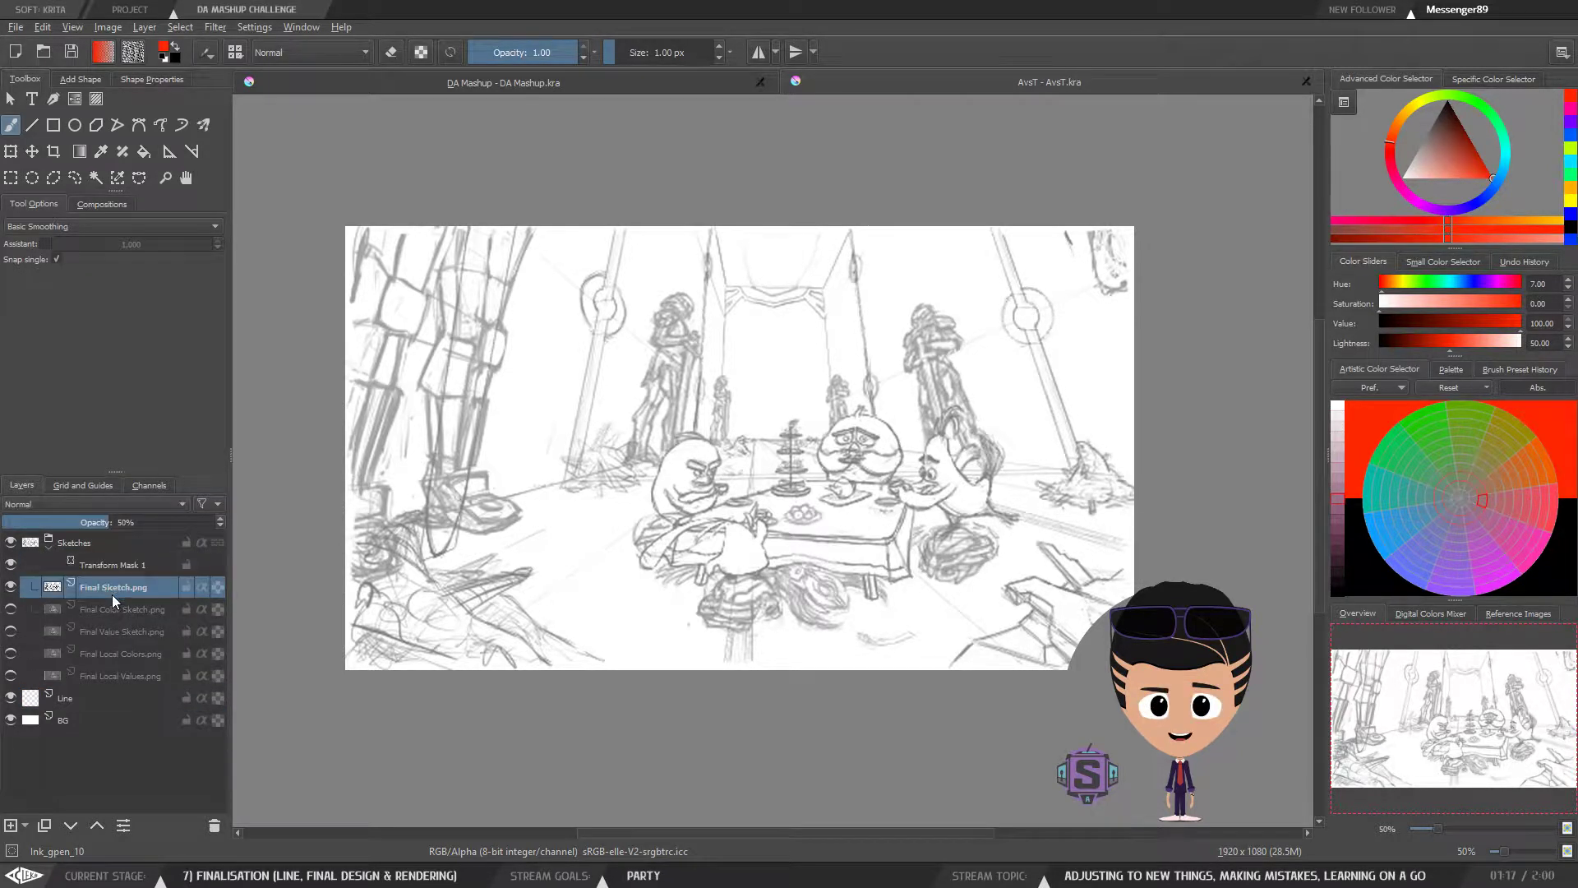
pyautogui.click(107, 601)
pyautogui.press('pageup')
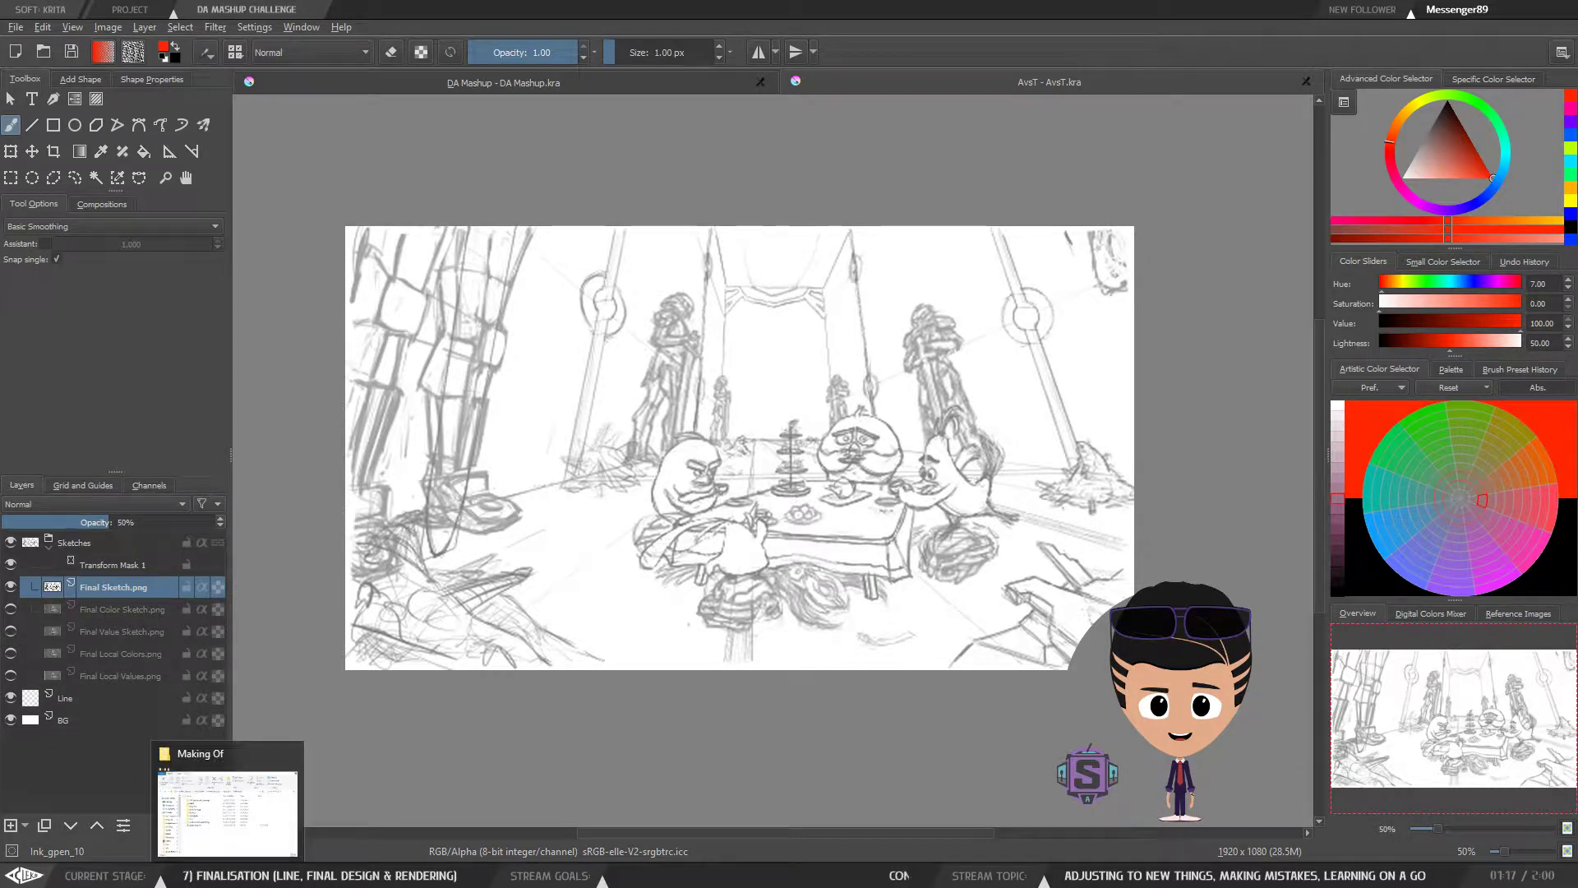
pyautogui.click(112, 566)
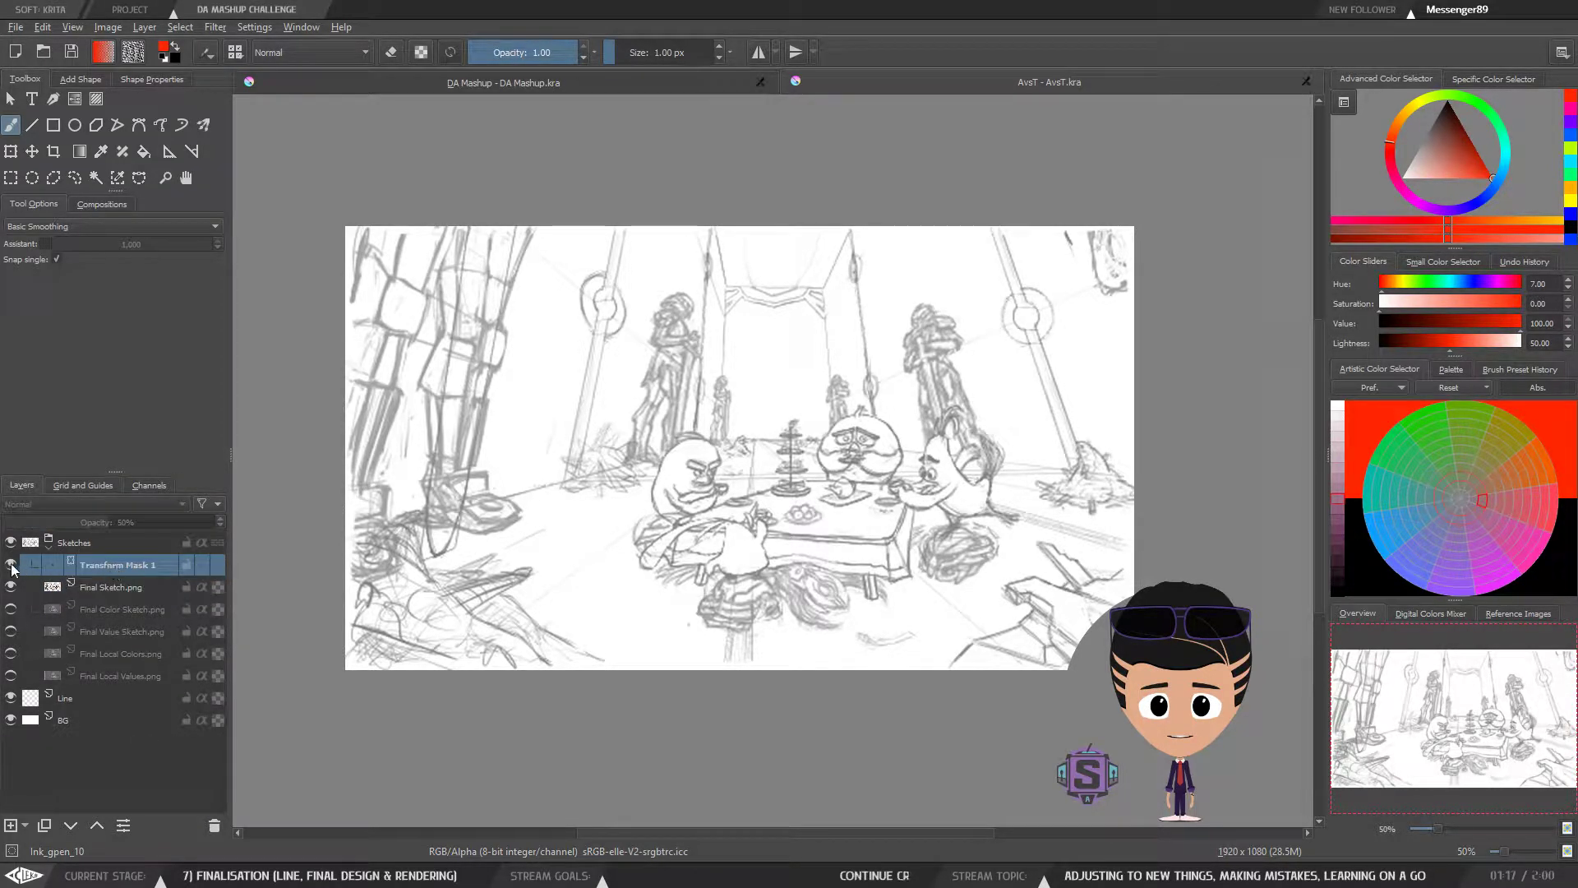
pyautogui.click(10, 566)
pyautogui.click(92, 546)
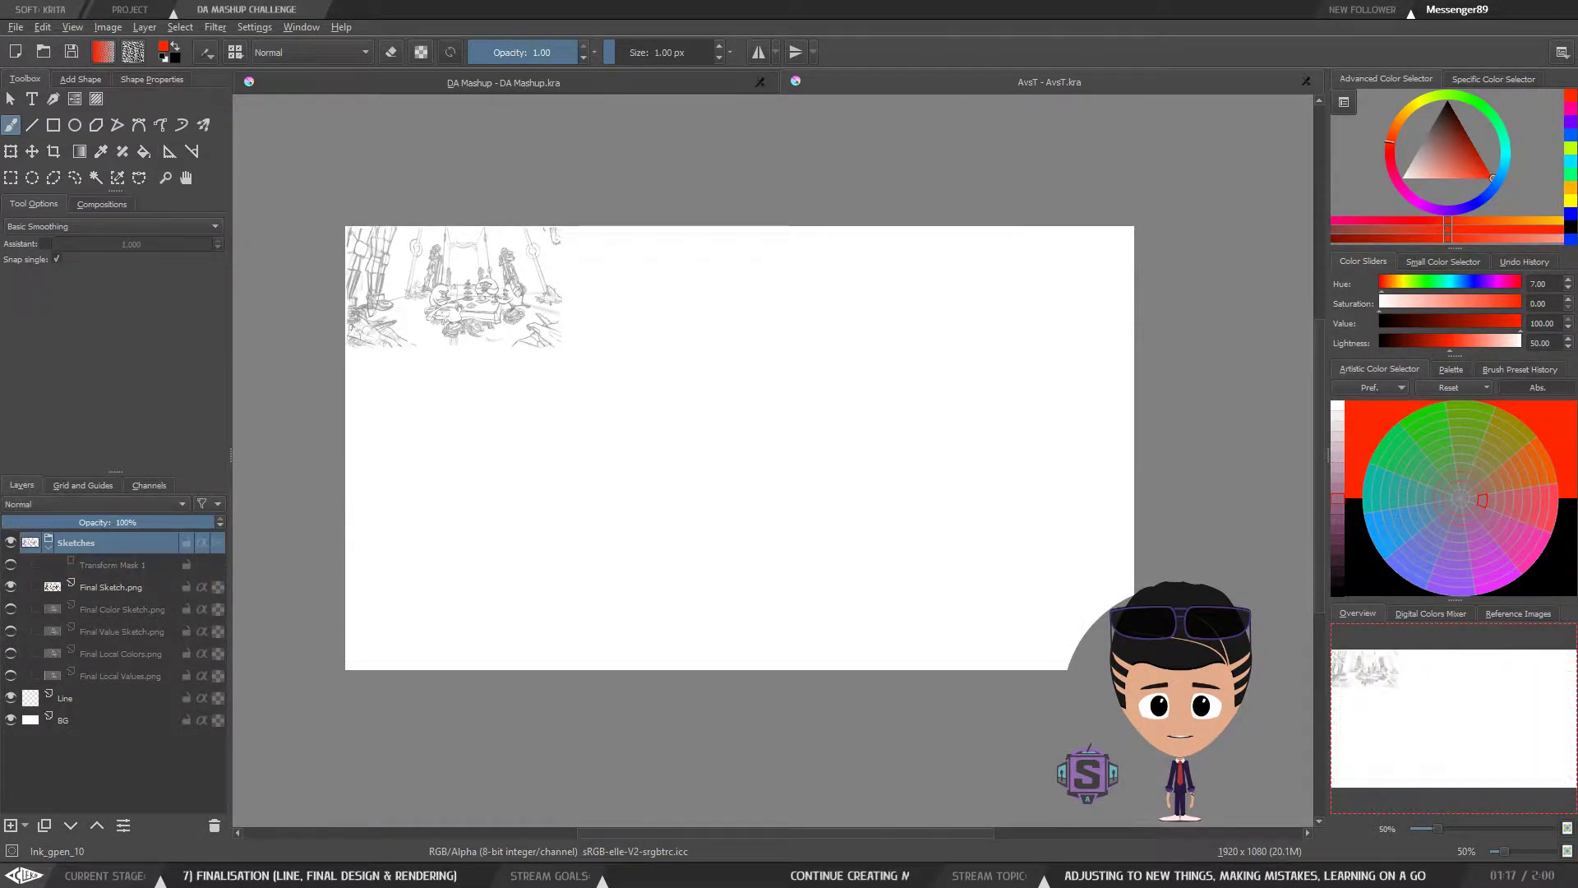
pyautogui.press('+')
pyautogui.press('+')
pyautogui.press('+')
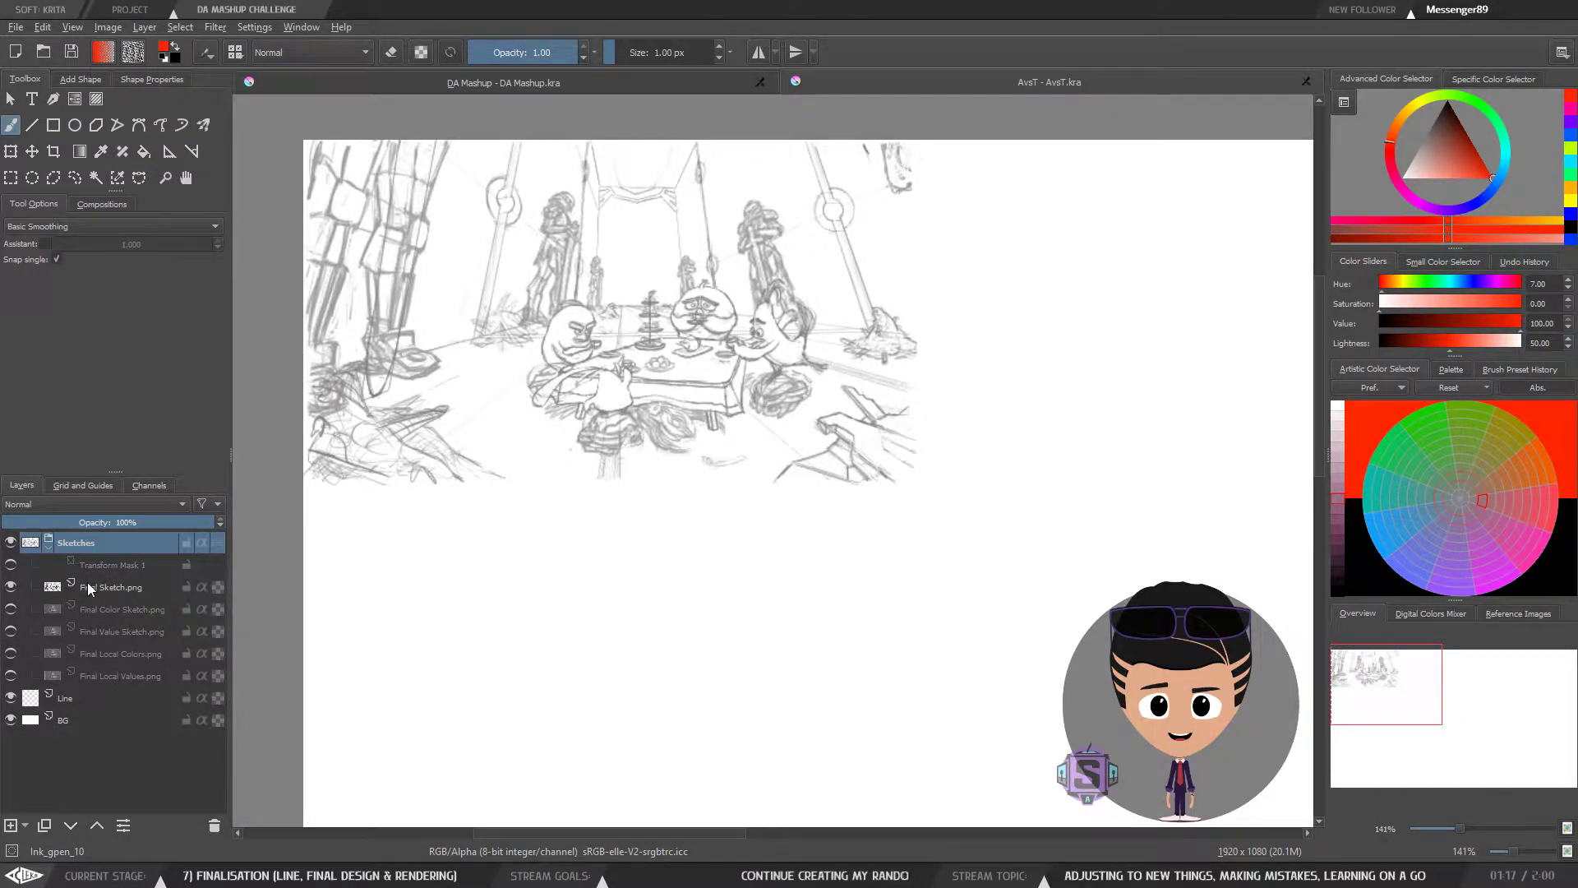
# Step: Import Perspective Translation.png as a new layer directly above Final Sketch.png in the Sketches group
pyautogui.click(87, 583)
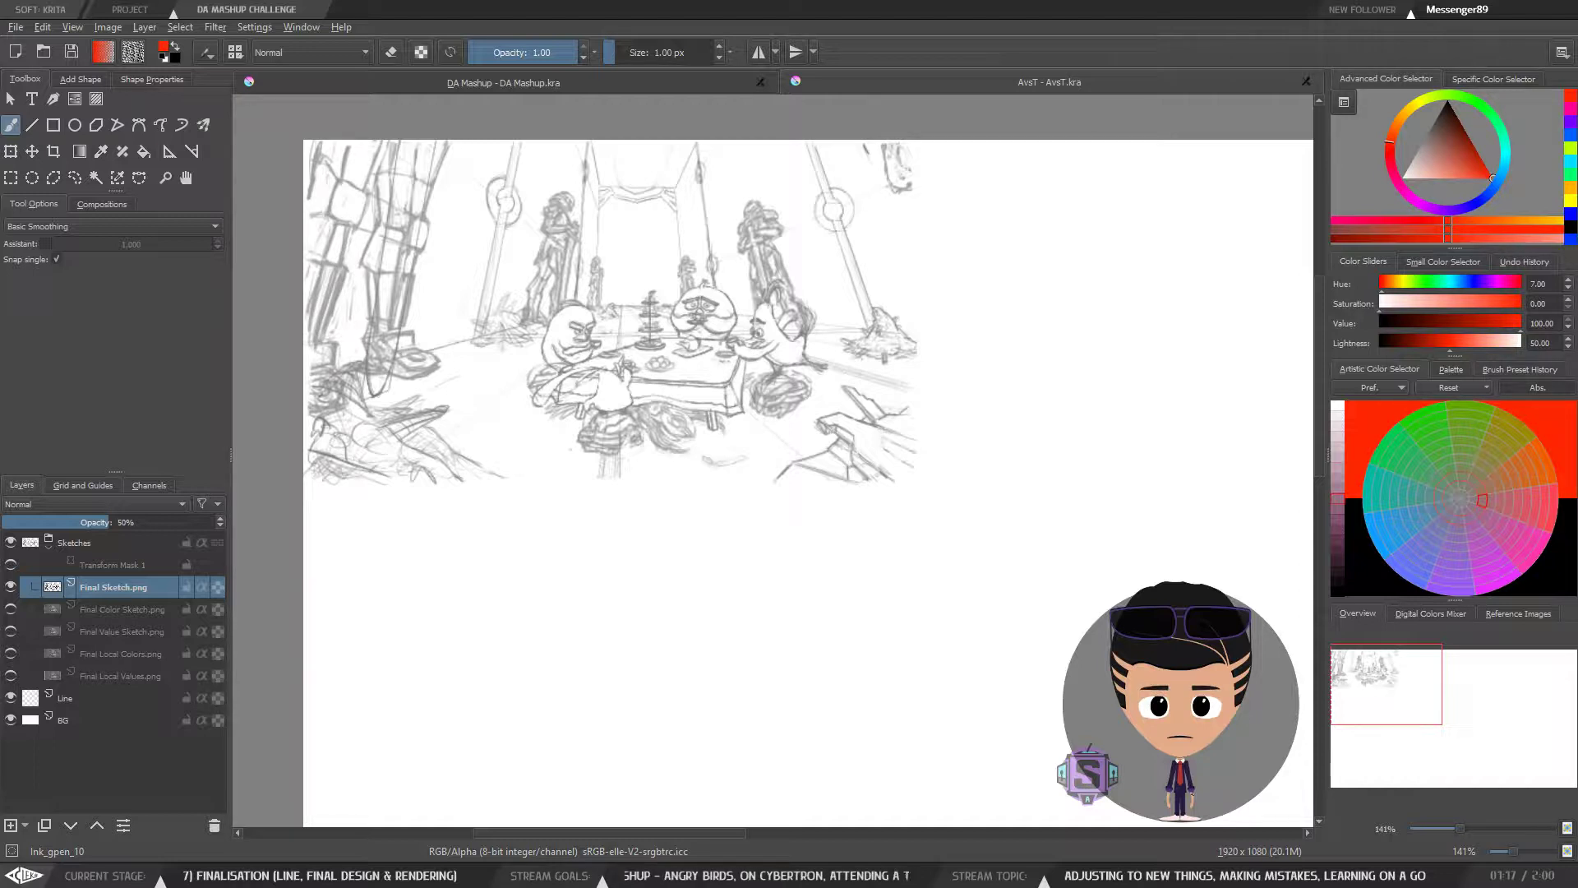
pyautogui.moveTo(627, 307); pyautogui.dragTo(613, 323)
pyautogui.click(665, 332)
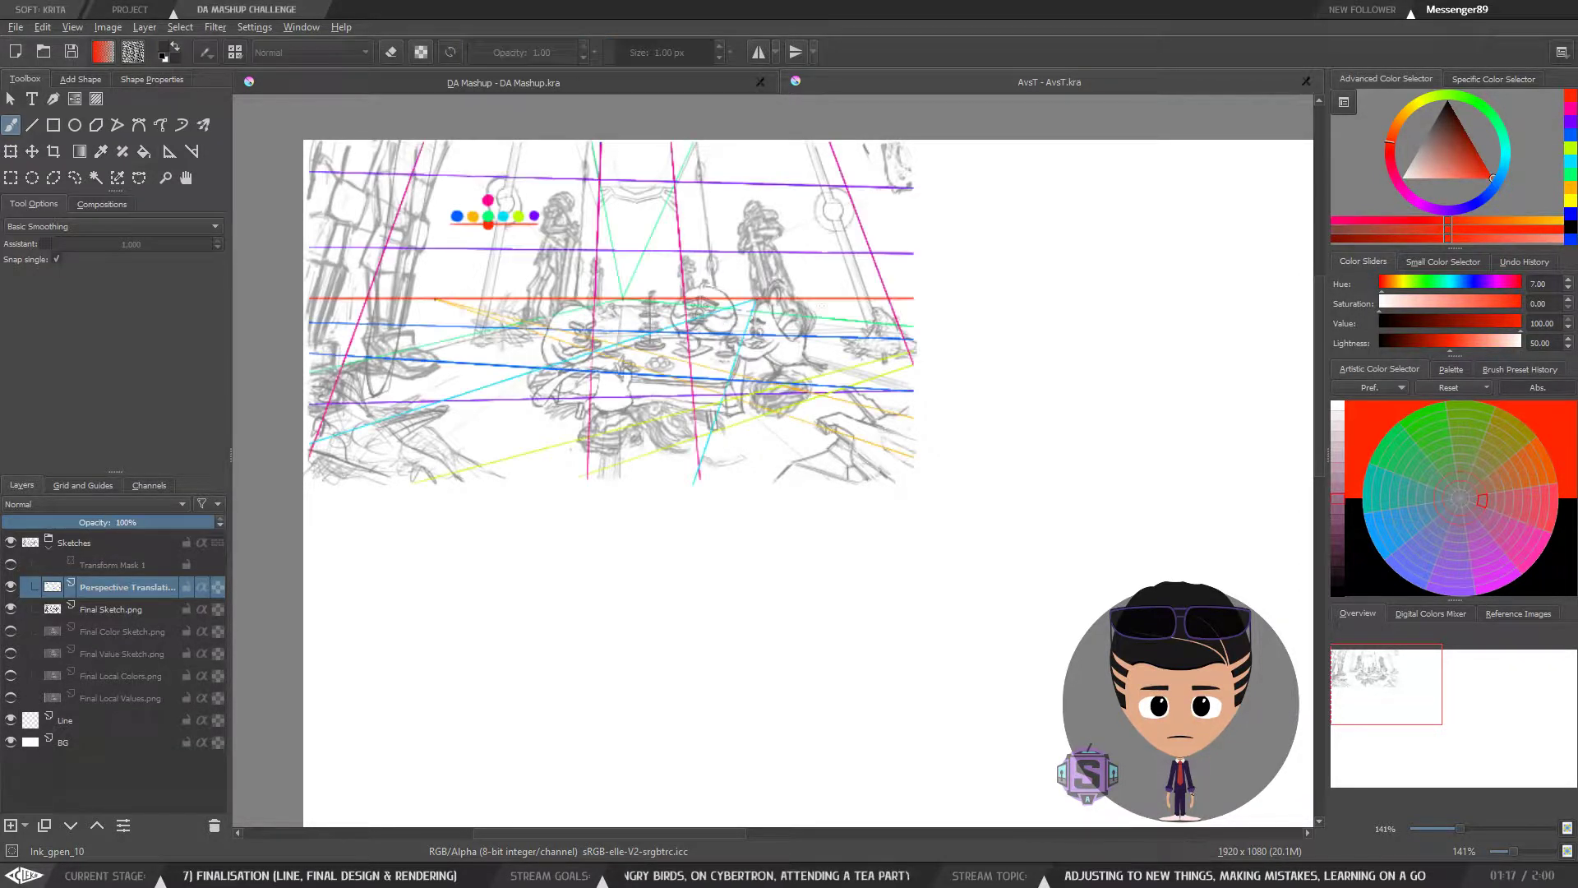
# Step: Examine how the perspective guides line up with the sketch by repeatedly hiding and showing the perspective layer
pyautogui.click(10, 587)
pyautogui.click(12, 590)
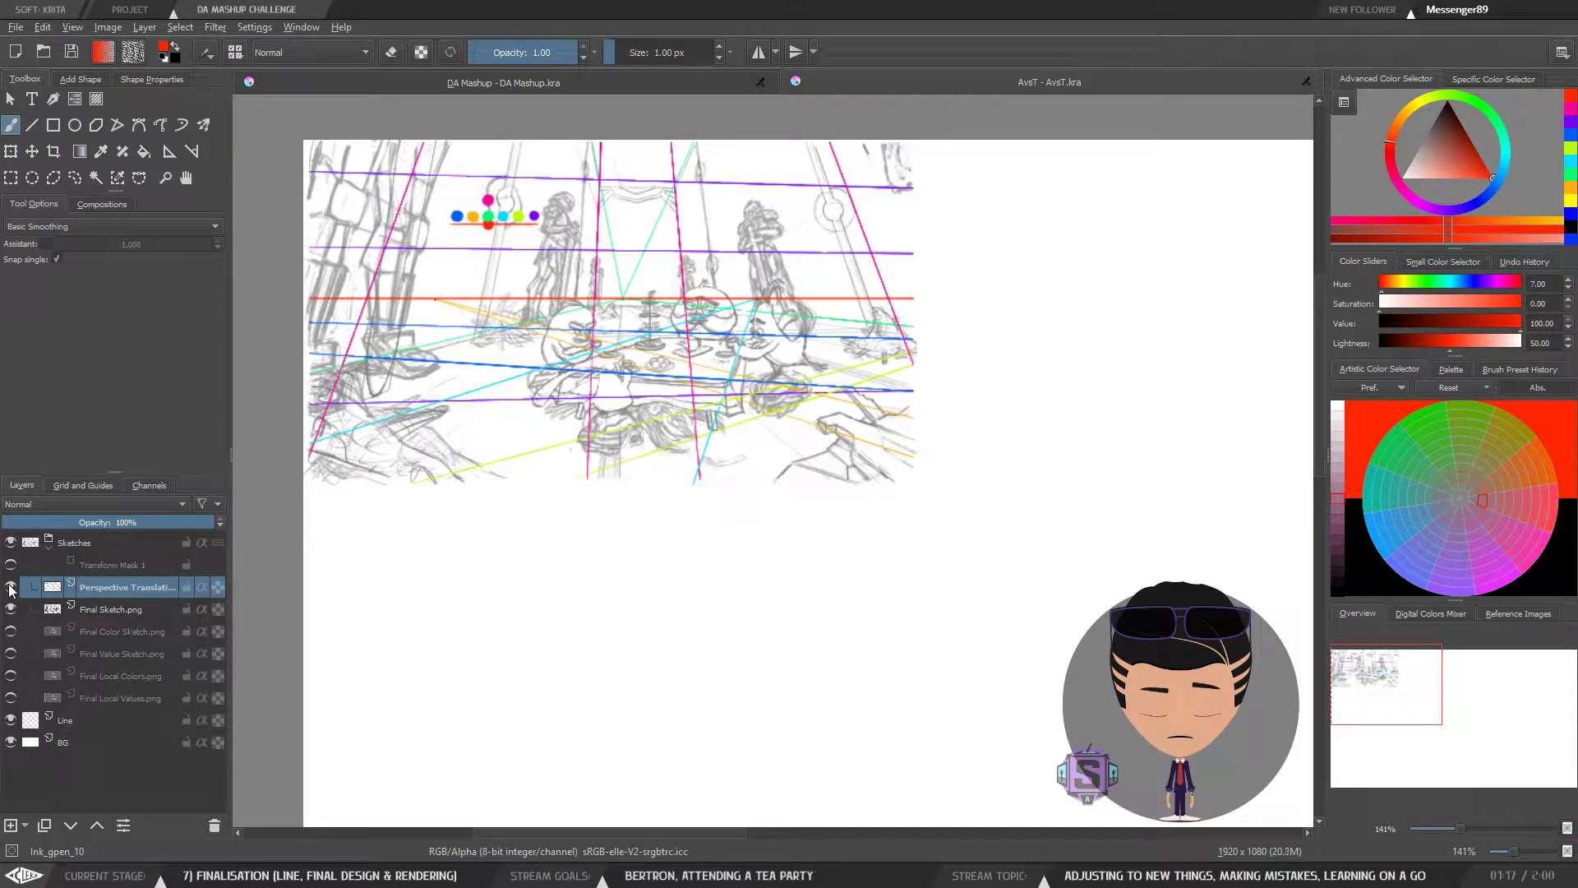
pyautogui.scroll(4, 627, 299)
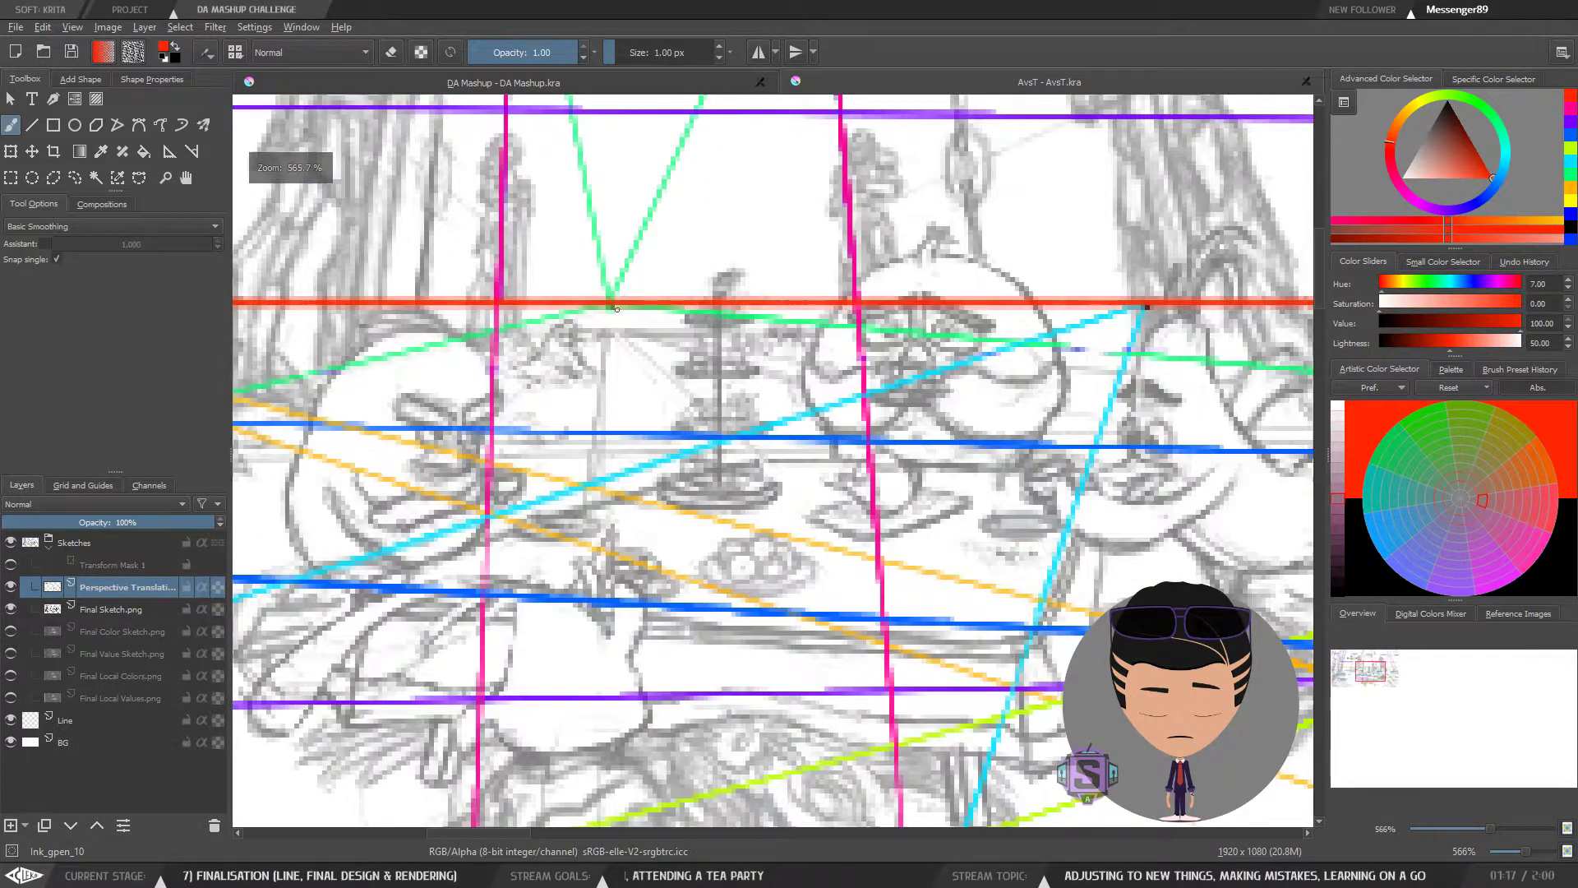
pyautogui.scroll(-3, 616, 309)
pyautogui.scroll(3, 594, 309)
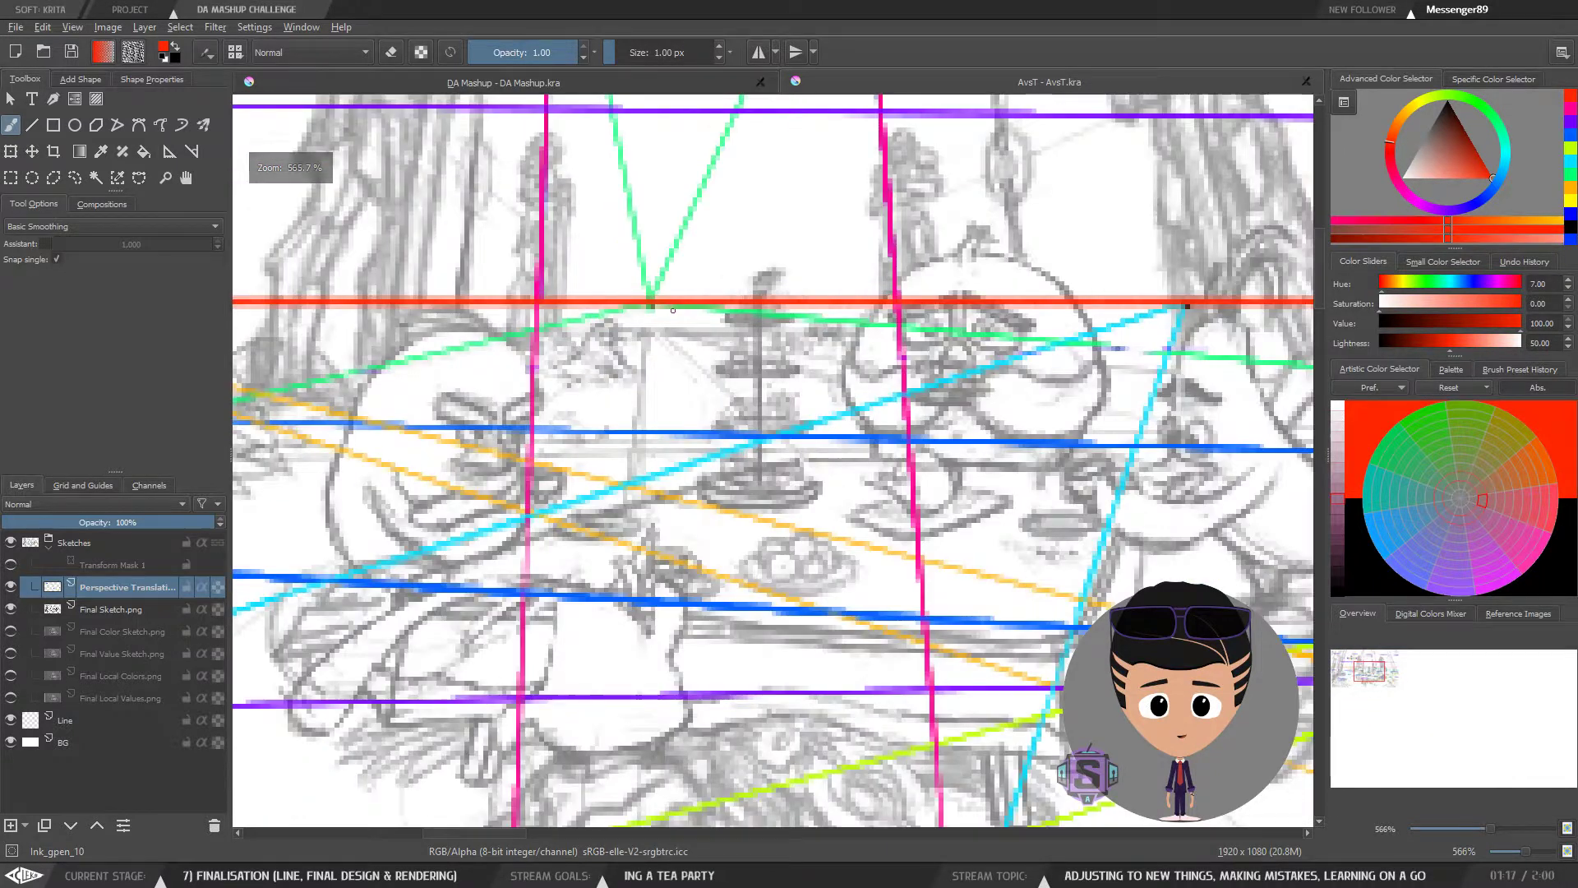
pyautogui.scroll(-4, 673, 310)
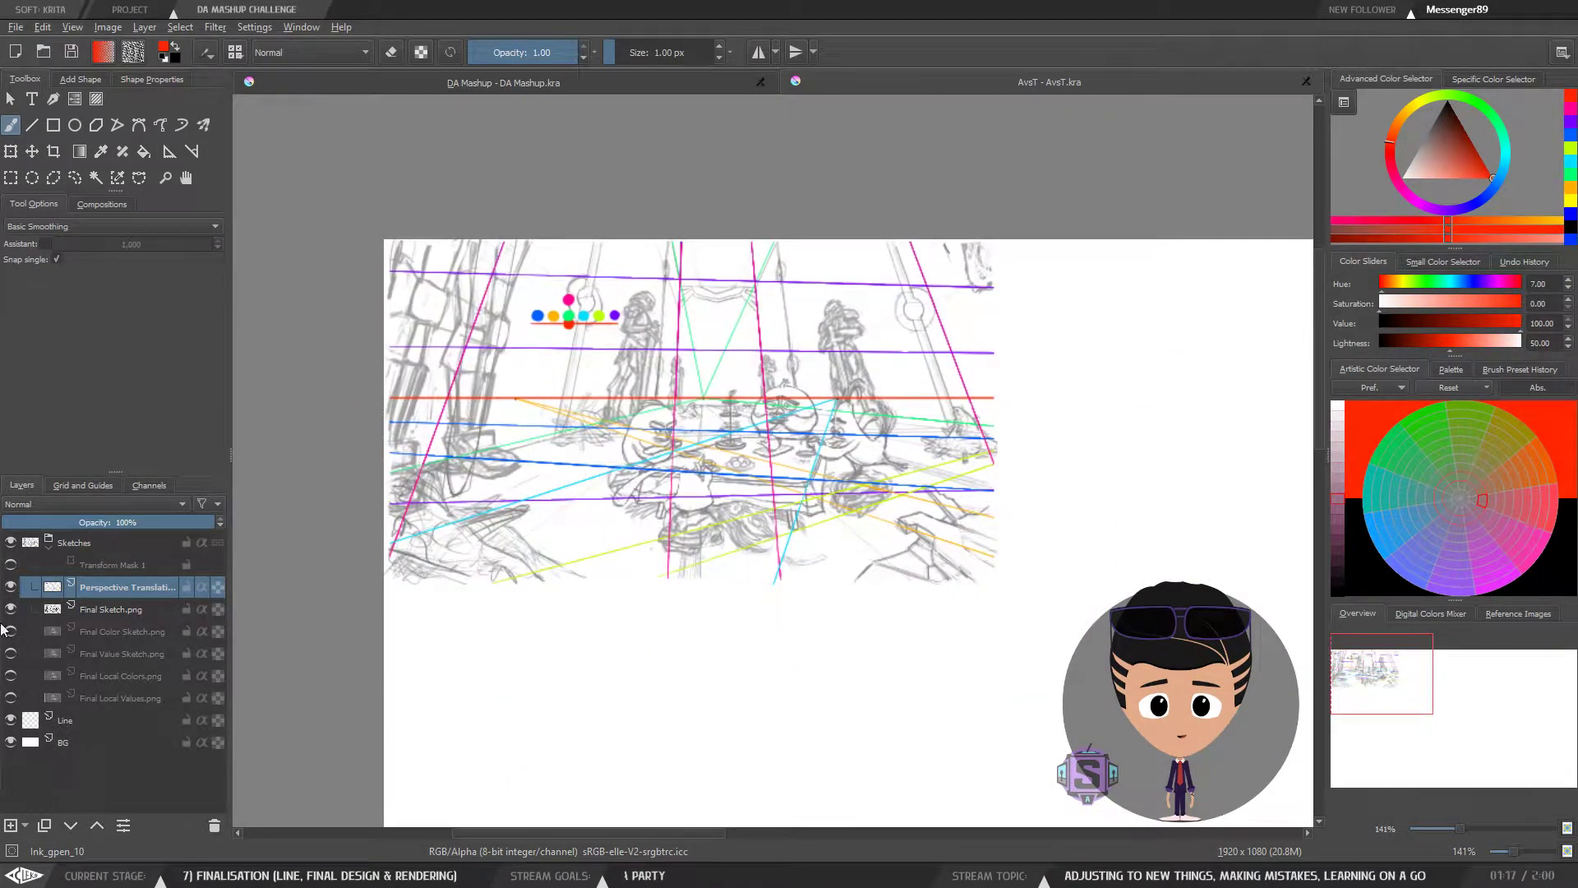
pyautogui.click(9, 589)
pyautogui.click(9, 589)
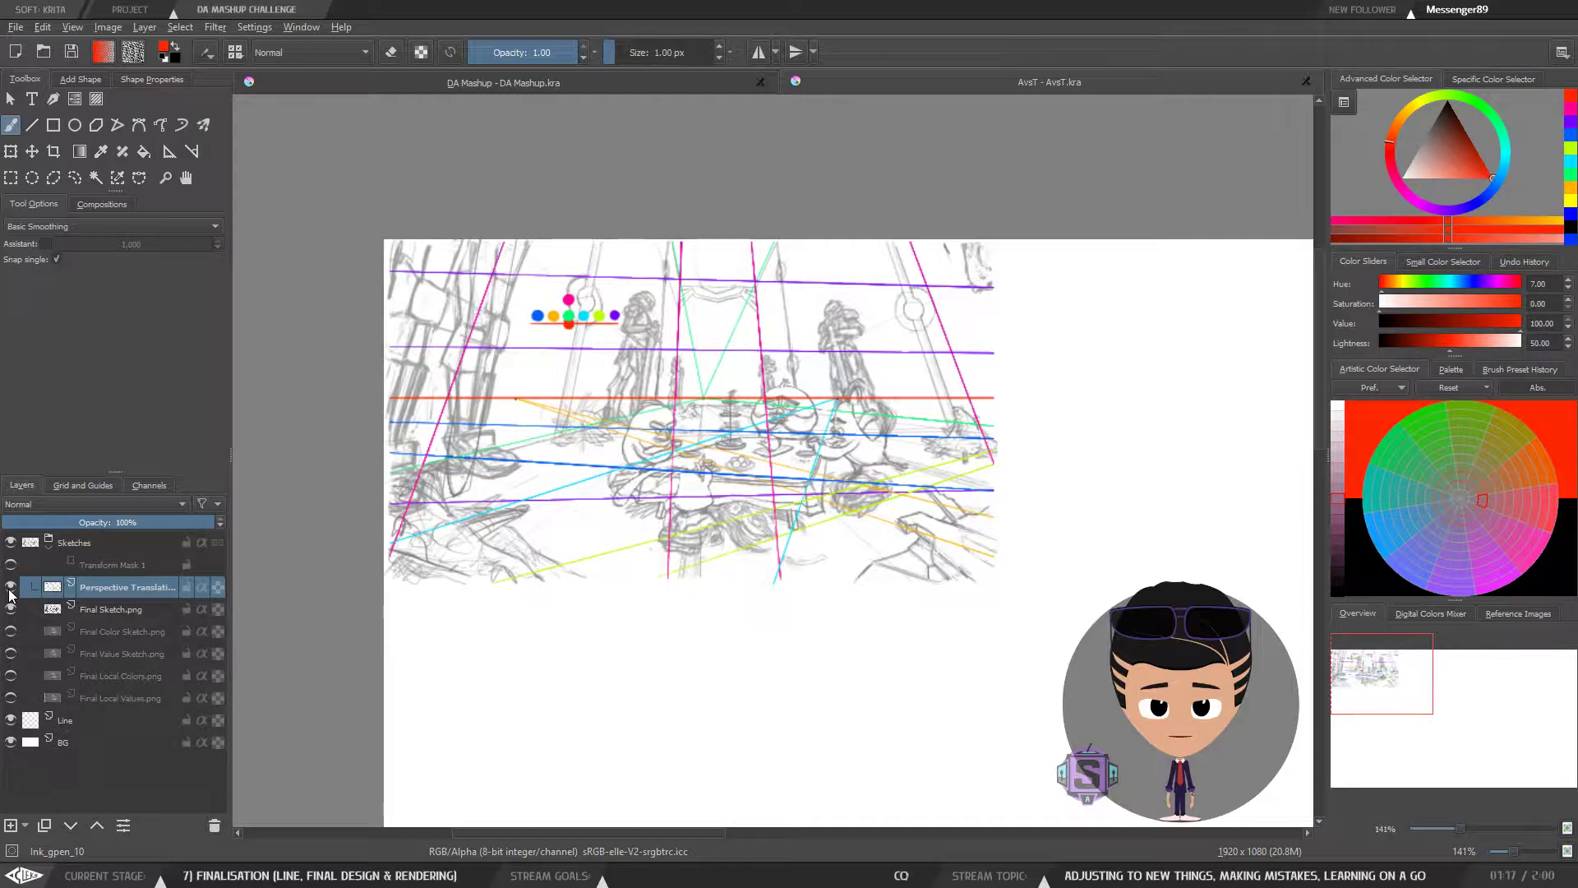
pyautogui.click(9, 590)
pyautogui.click(9, 590)
pyautogui.click(9, 589)
pyautogui.click(9, 590)
pyautogui.click(9, 589)
pyautogui.click(9, 590)
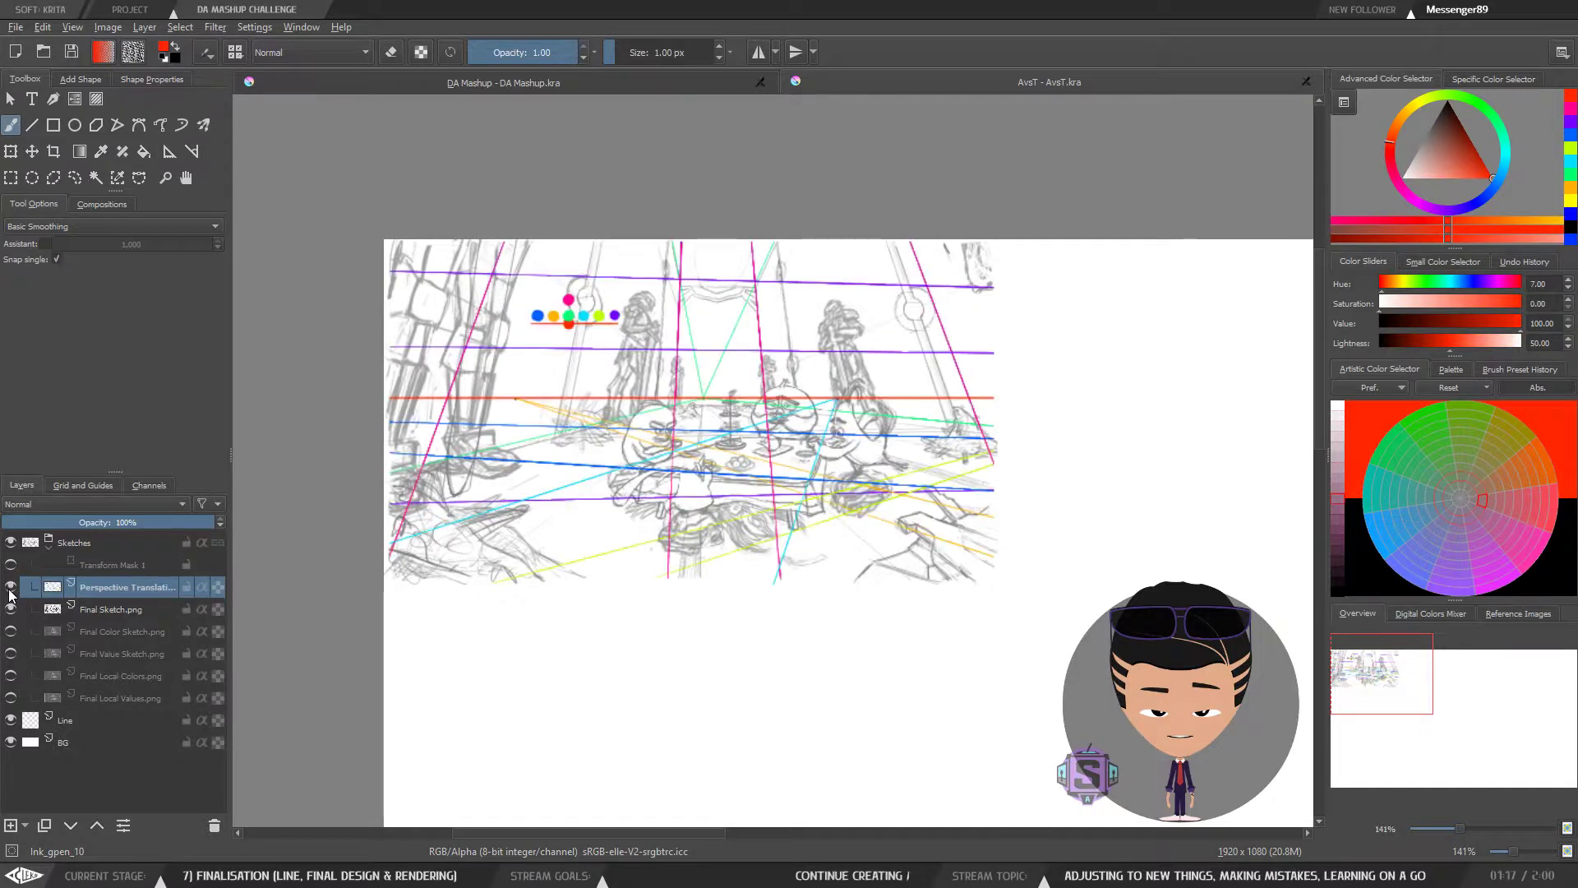
pyautogui.click(9, 589)
pyautogui.click(9, 590)
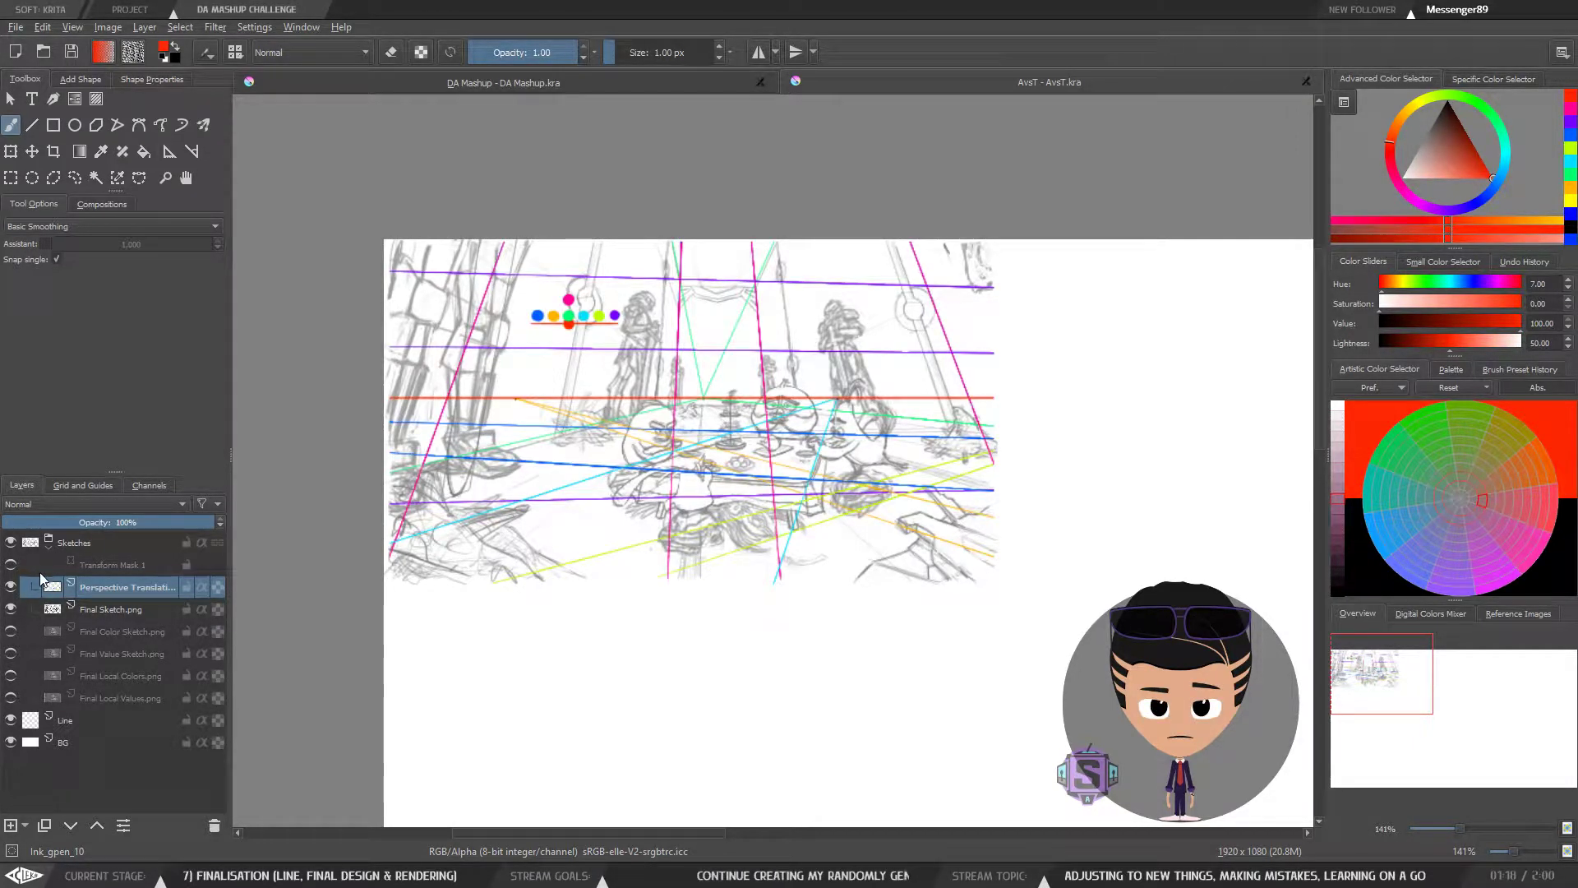
# Step: Turn Transform Mask 1 back on so the sketch and perspective guides fill the canvas
pyautogui.click(10, 565)
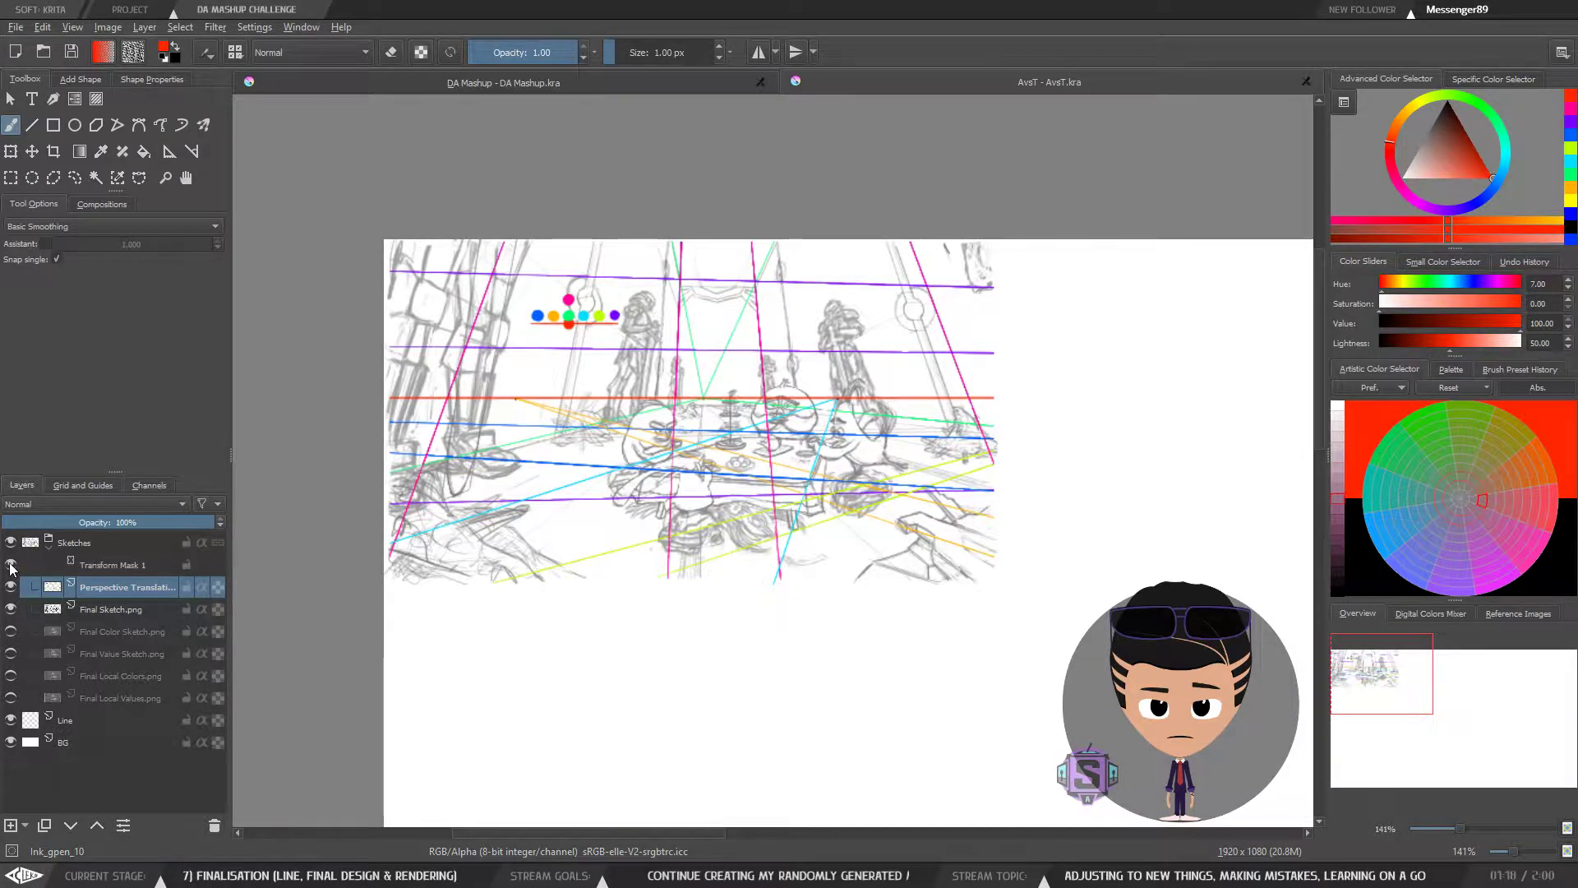
pyautogui.scroll(-5, 927, 547)
pyautogui.moveTo(1107, 654); pyautogui.dragTo(860, 570)
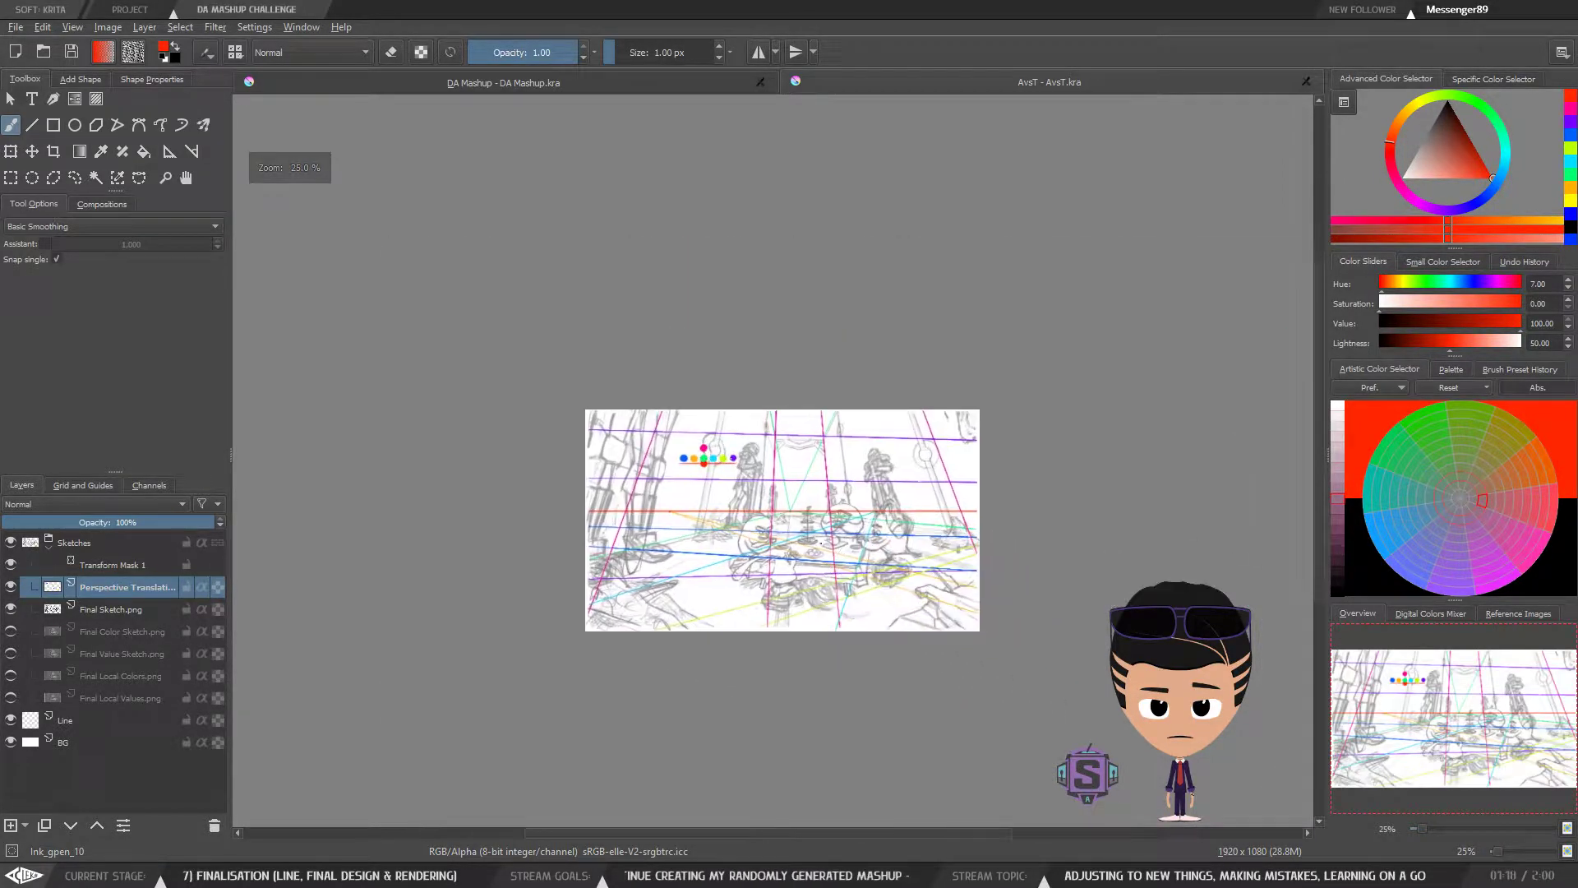
pyautogui.scroll(3, 860, 570)
pyautogui.moveTo(708, 505); pyautogui.dragTo(801, 512)
pyautogui.scroll(-1, 801, 512)
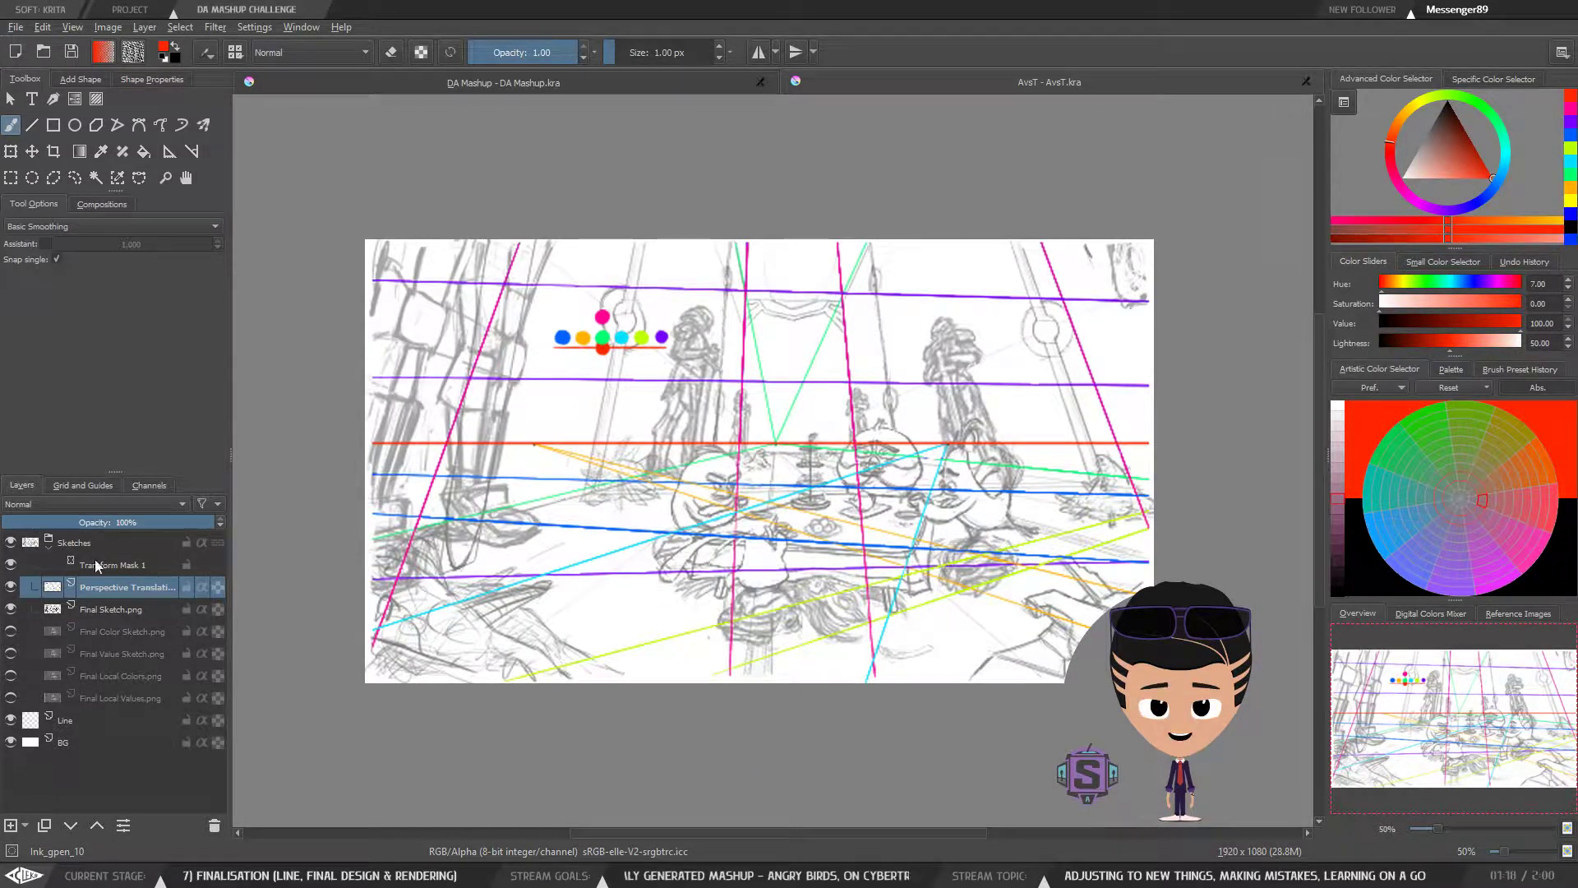
# Step: Hide the Final Sketch.png layer, leaving only the perspective guides shown from the Sketches group
pyautogui.click(10, 610)
pyautogui.click(11, 611)
pyautogui.click(11, 610)
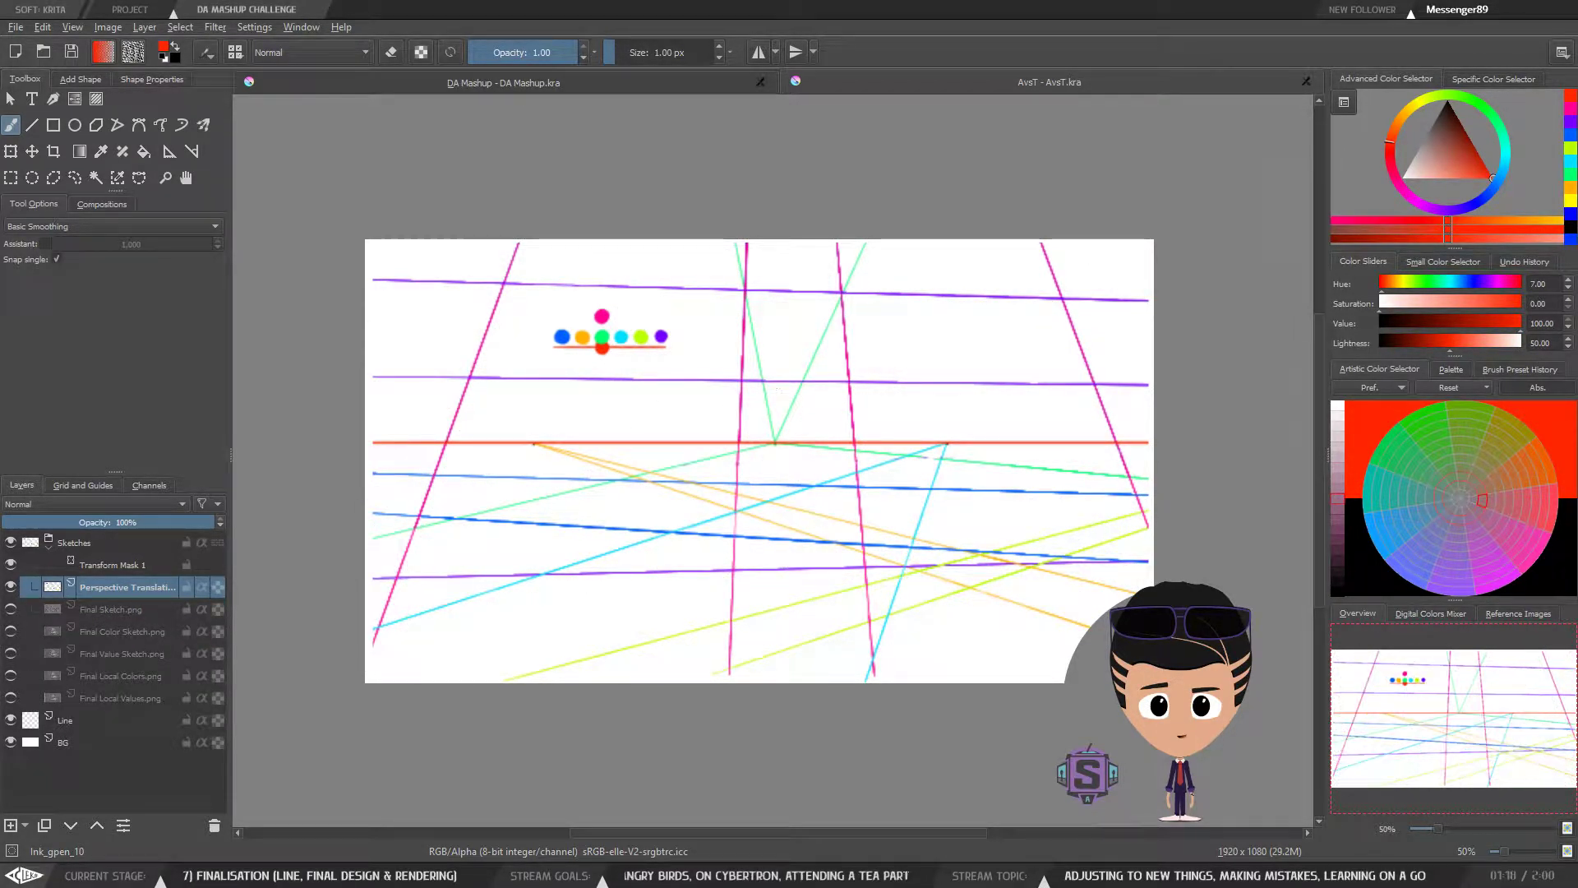
# Step: Collapse the Sketches group, make Line the active layer and save the AvsT document
pyautogui.click(48, 547)
pyautogui.click(90, 542)
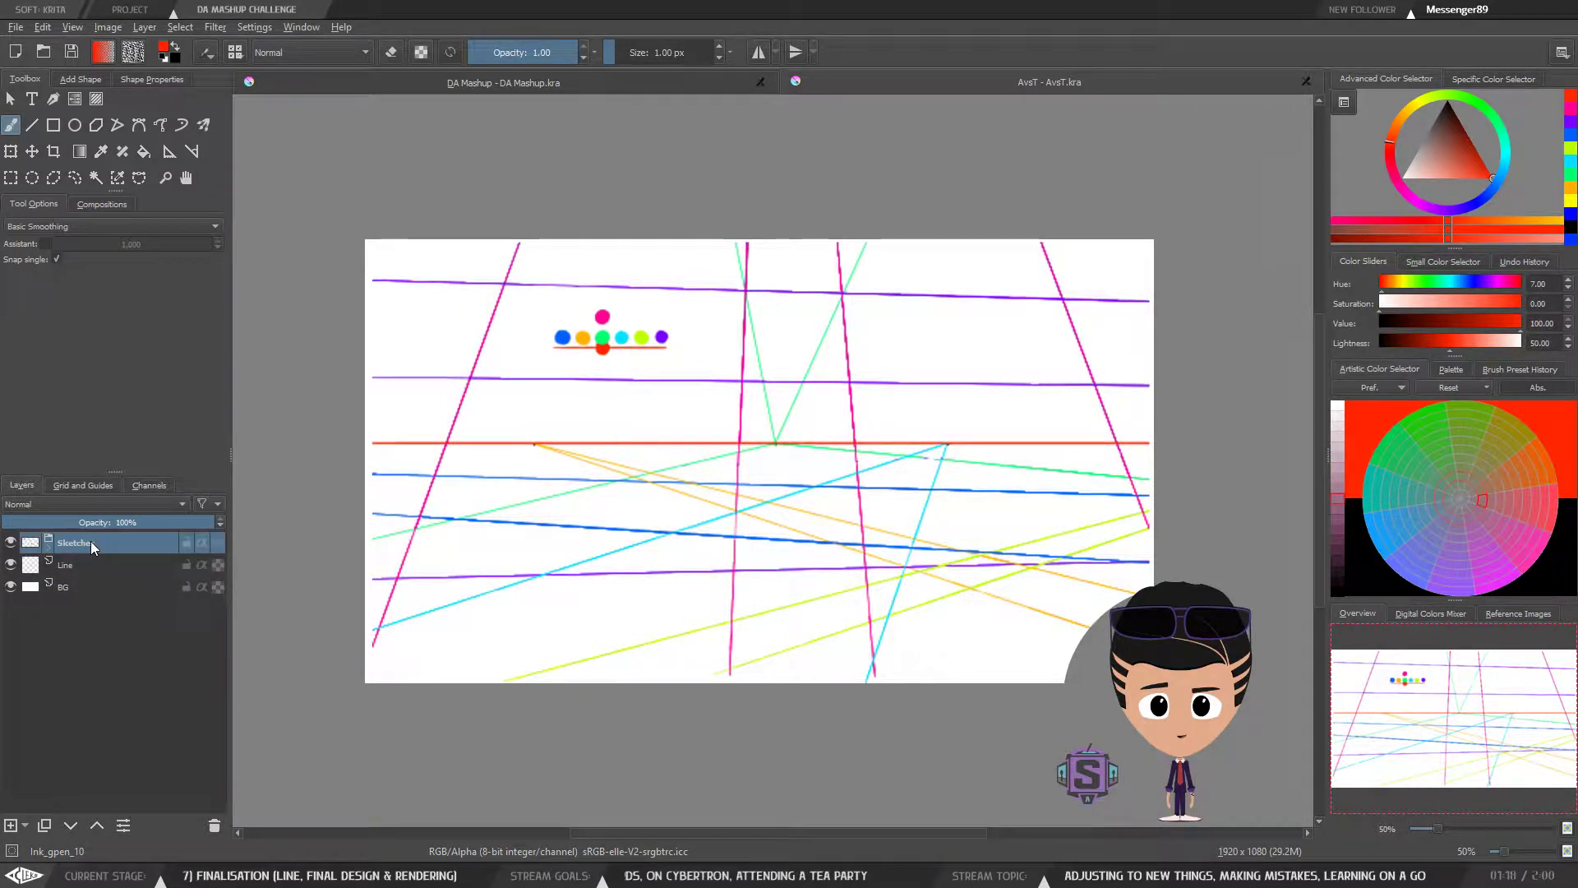
pyautogui.click(77, 557)
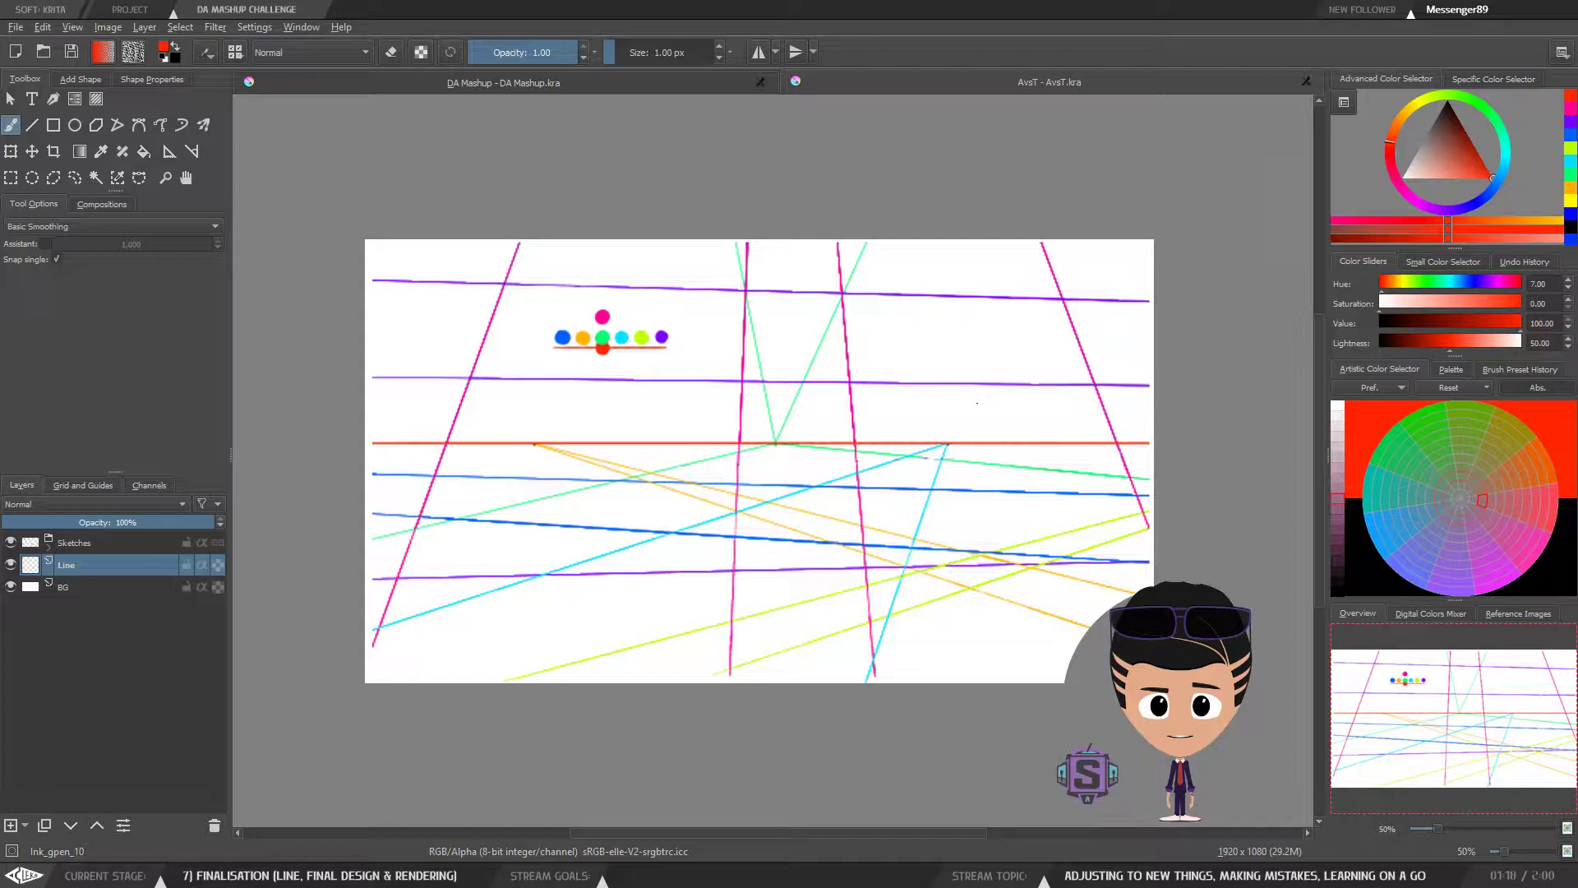
pyautogui.moveTo(720, 349); pyautogui.dragTo(707, 359)
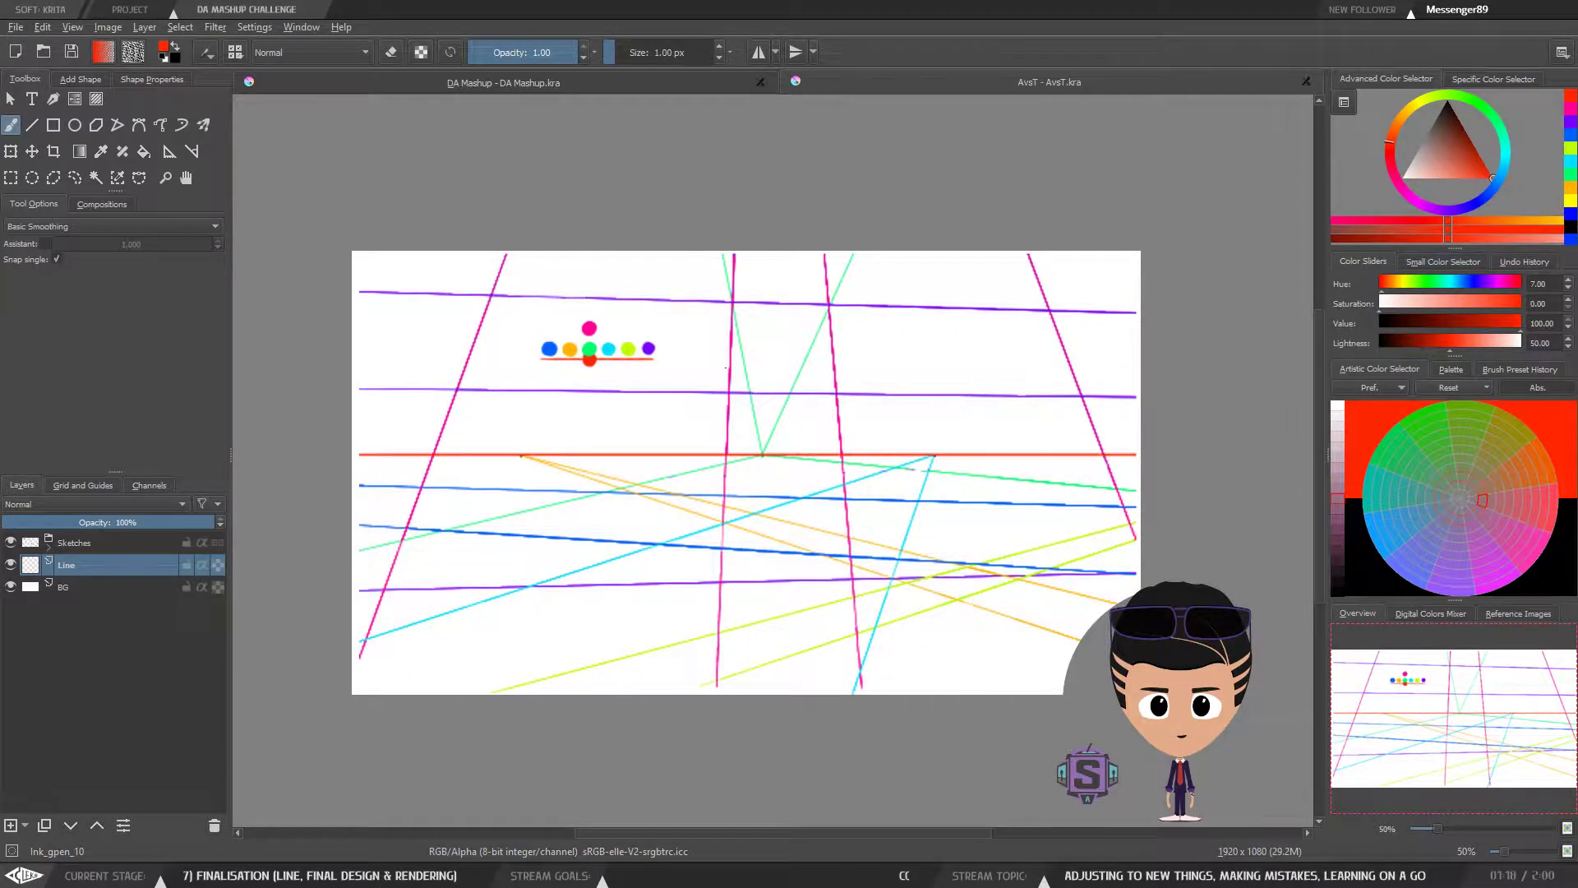
pyautogui.click(72, 55)
# Step: In the DA Mashup document, undo the crop and its selection to restore the full canvas
pyautogui.click(515, 86)
pyautogui.scroll(-1, 787, 444)
pyautogui.scroll(1, 785, 443)
pyautogui.press('b')
pyautogui.hotkey('ctrl', 'a')
pyautogui.hotkey('ctrl', 'z')
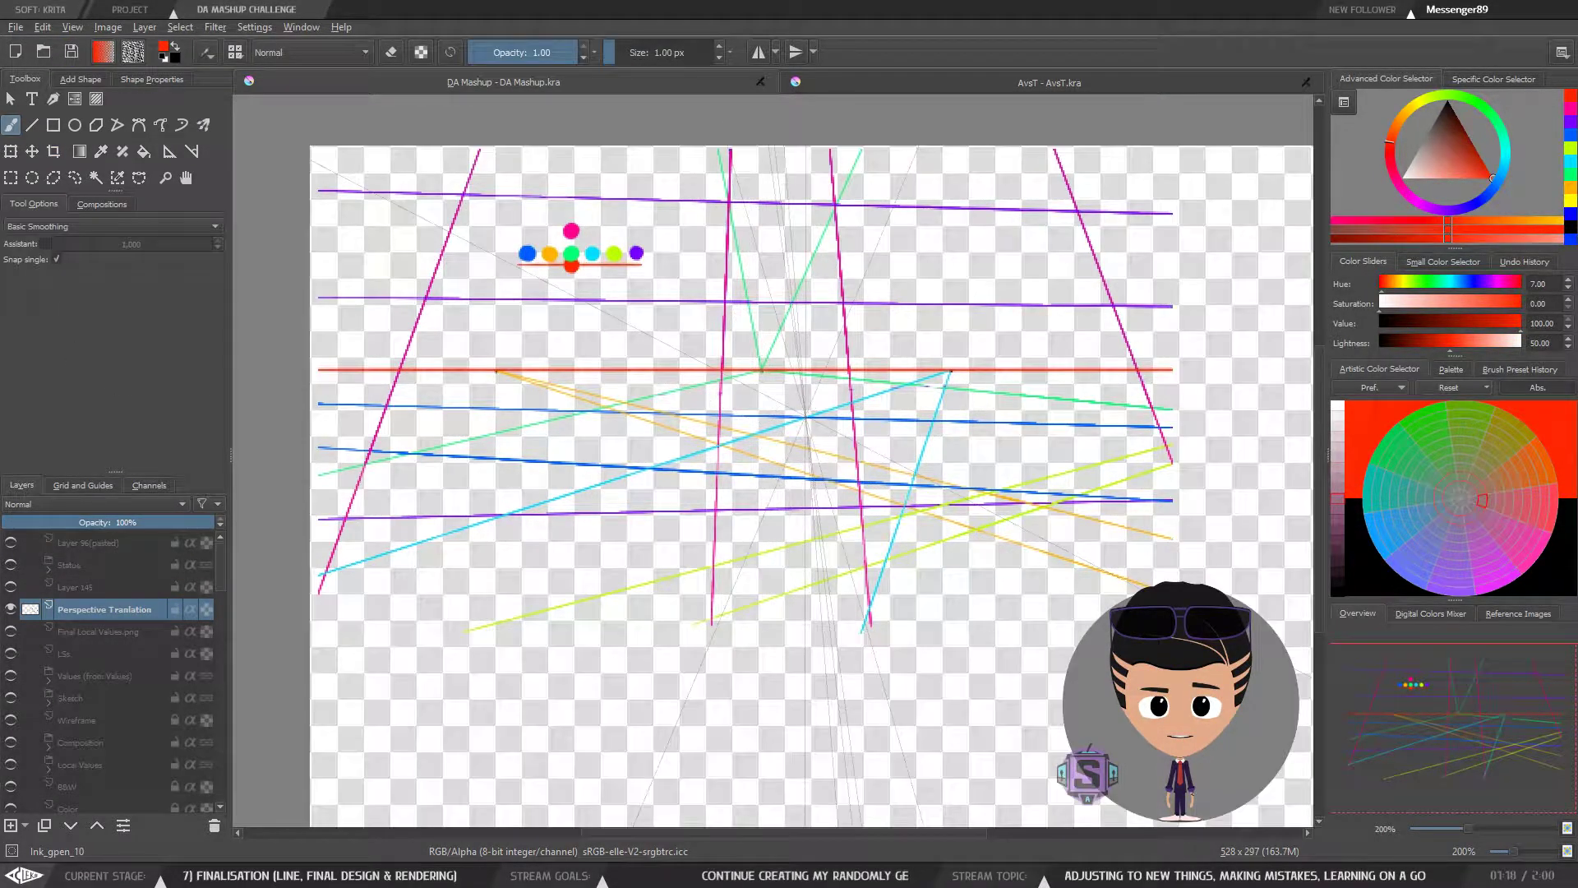
pyautogui.scroll(-2, 797, 492)
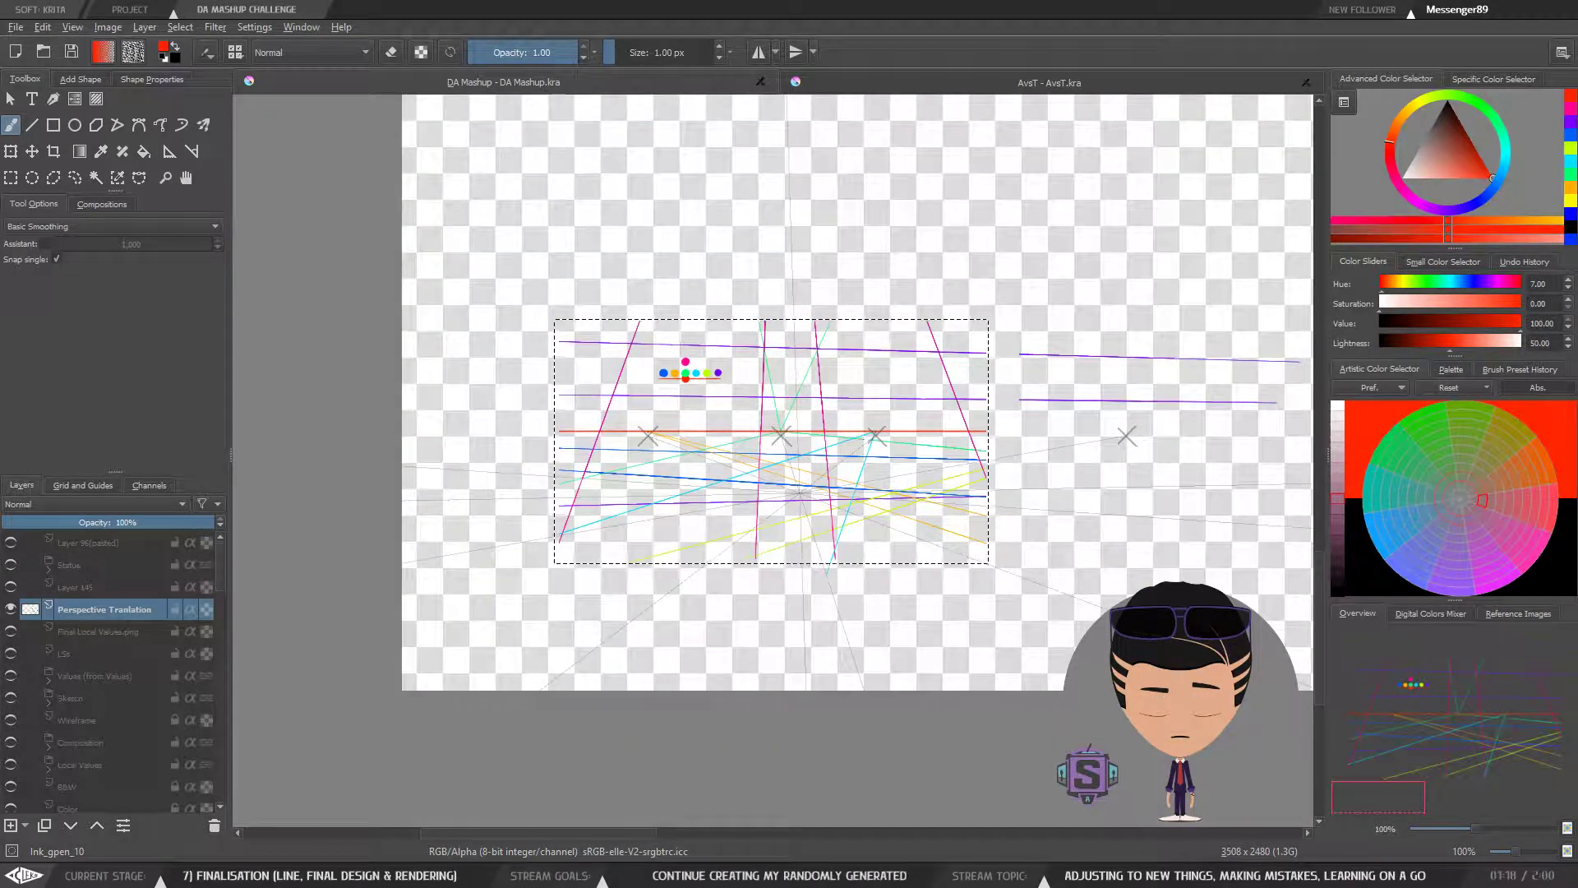
pyautogui.hotkey('ctrl', 'z')
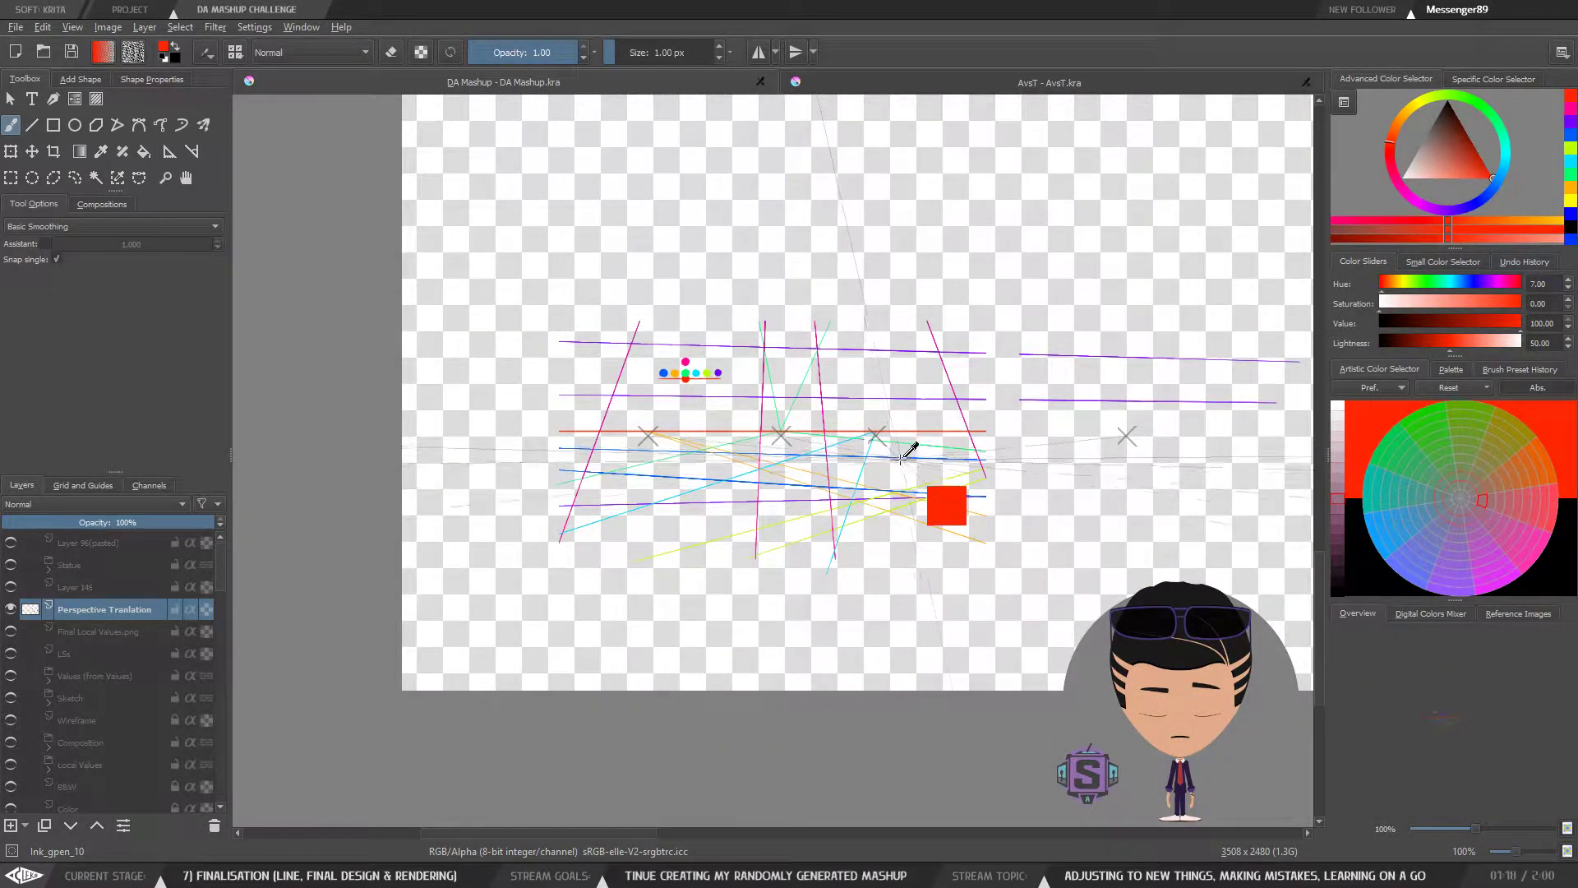
pyautogui.scroll(-5, 31, 664)
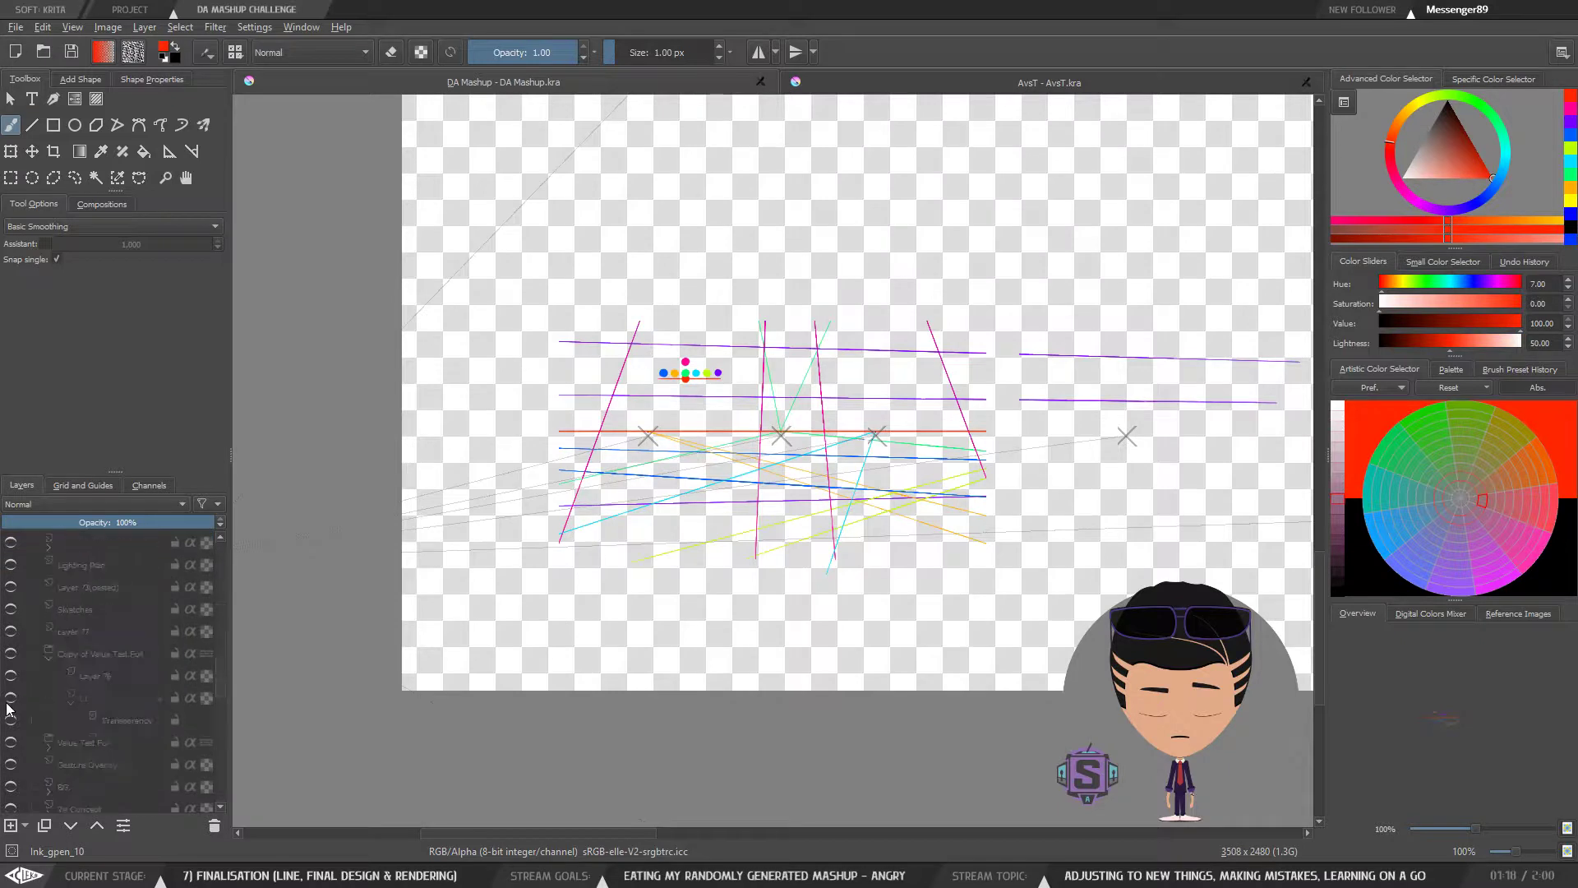
pyautogui.scroll(8, 10, 740)
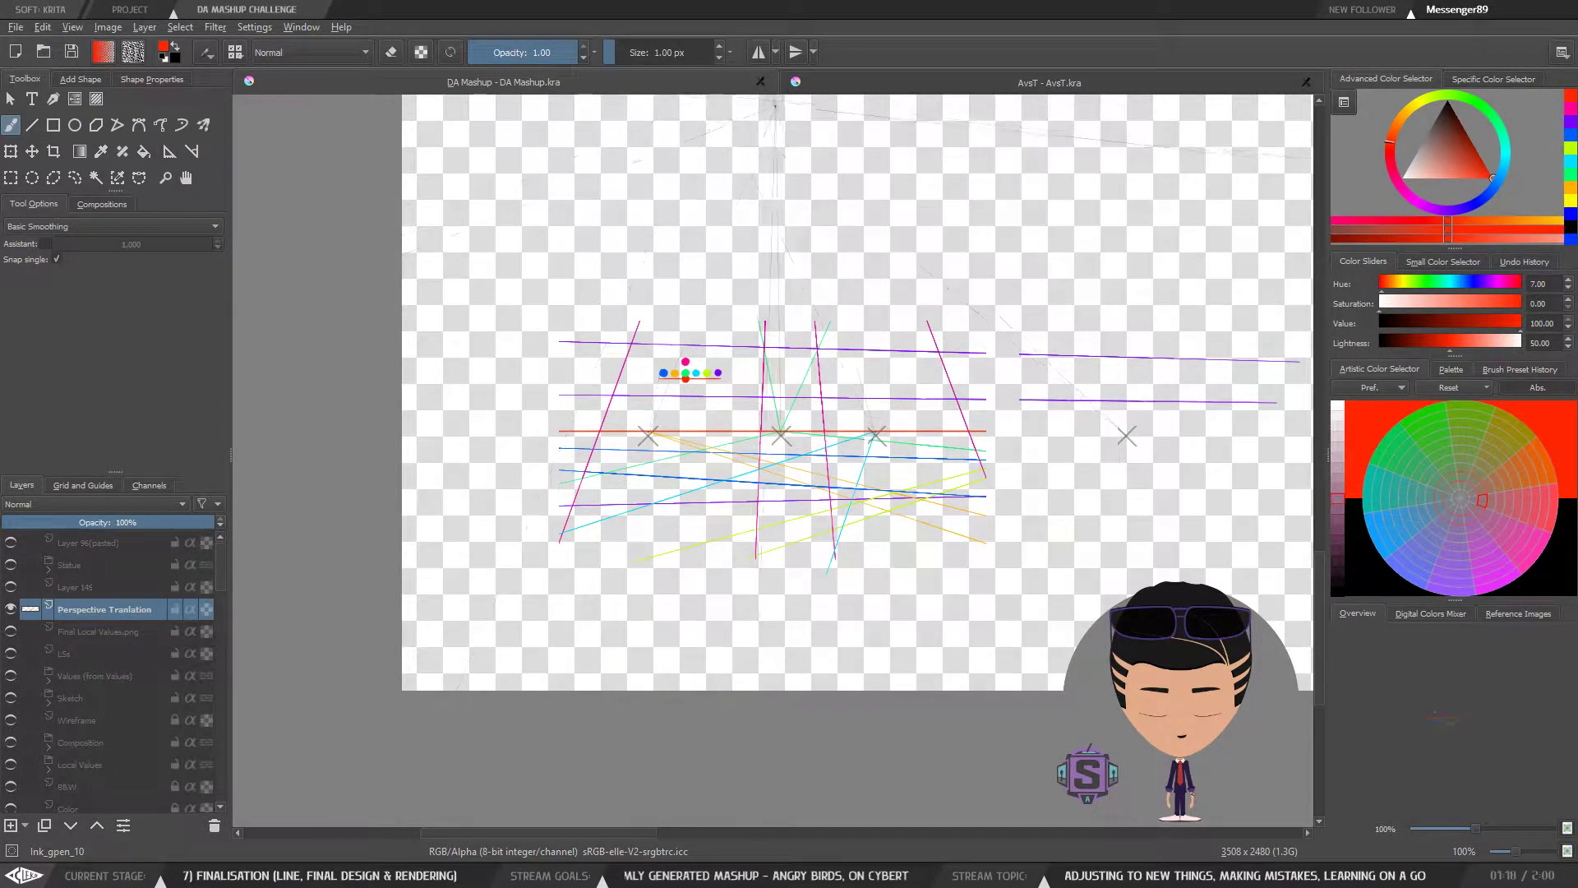
# Step: Close the DA Mashup document without saving its changes
pyautogui.click(760, 81)
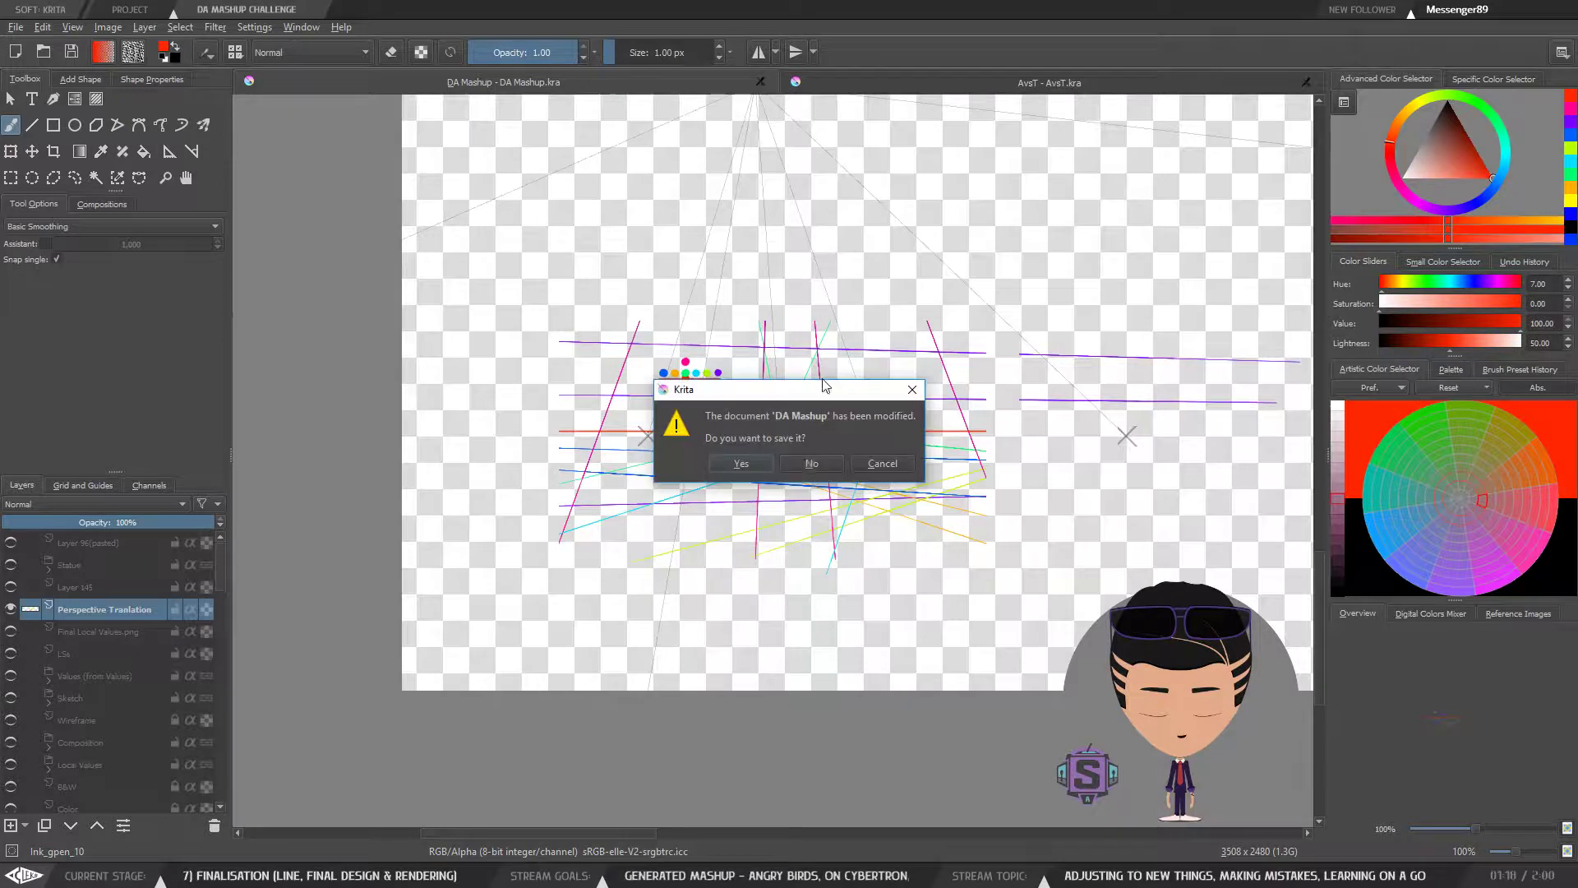
pyautogui.click(817, 465)
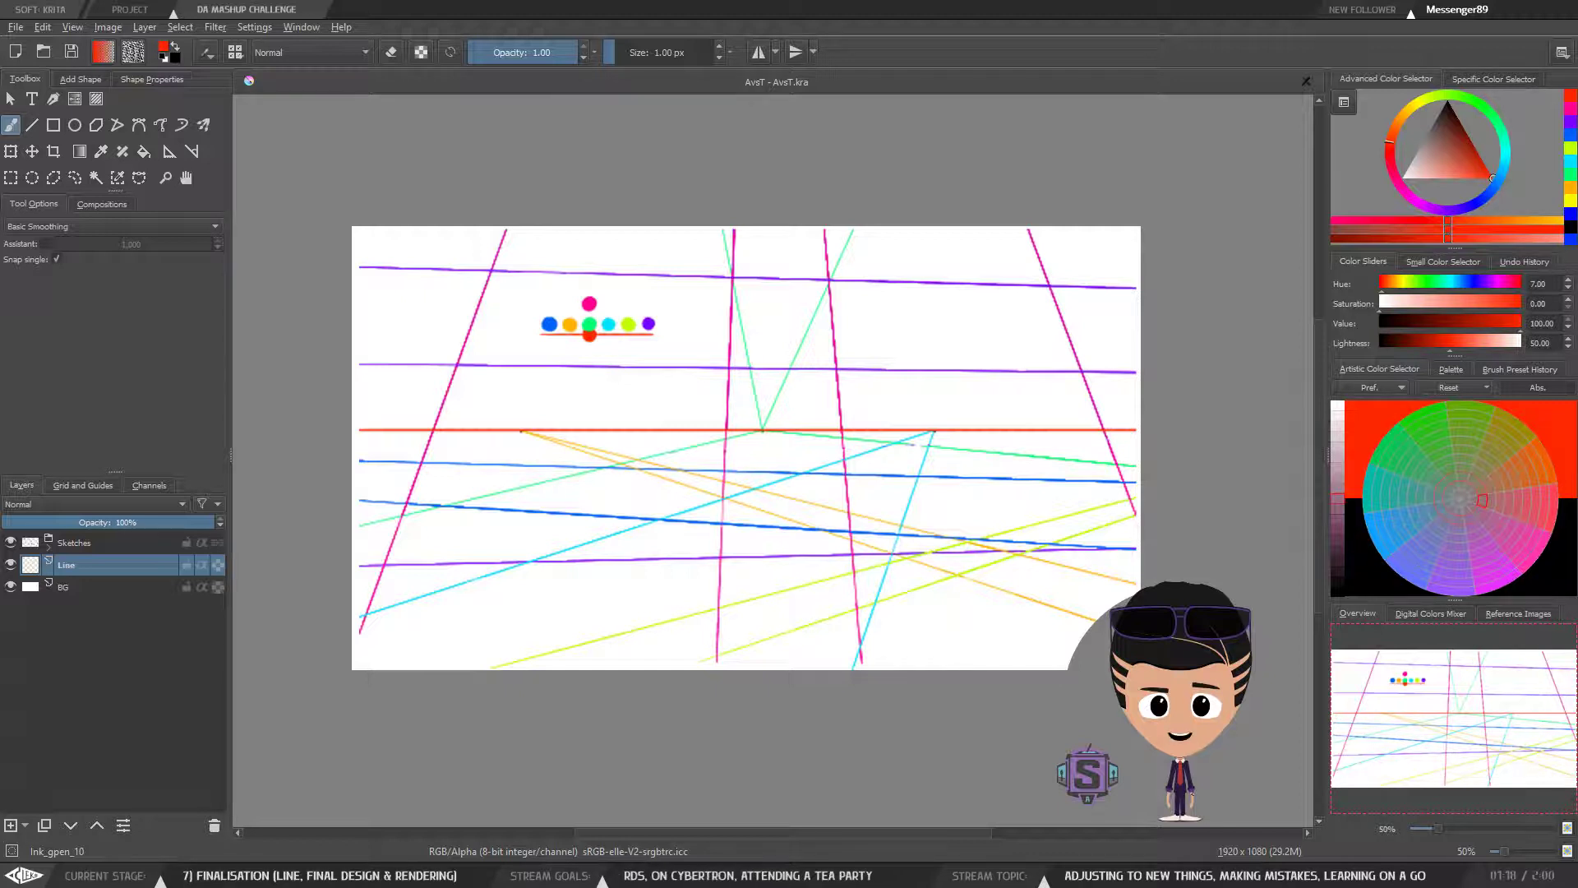
pyautogui.moveTo(775, 370); pyautogui.dragTo(772, 403)
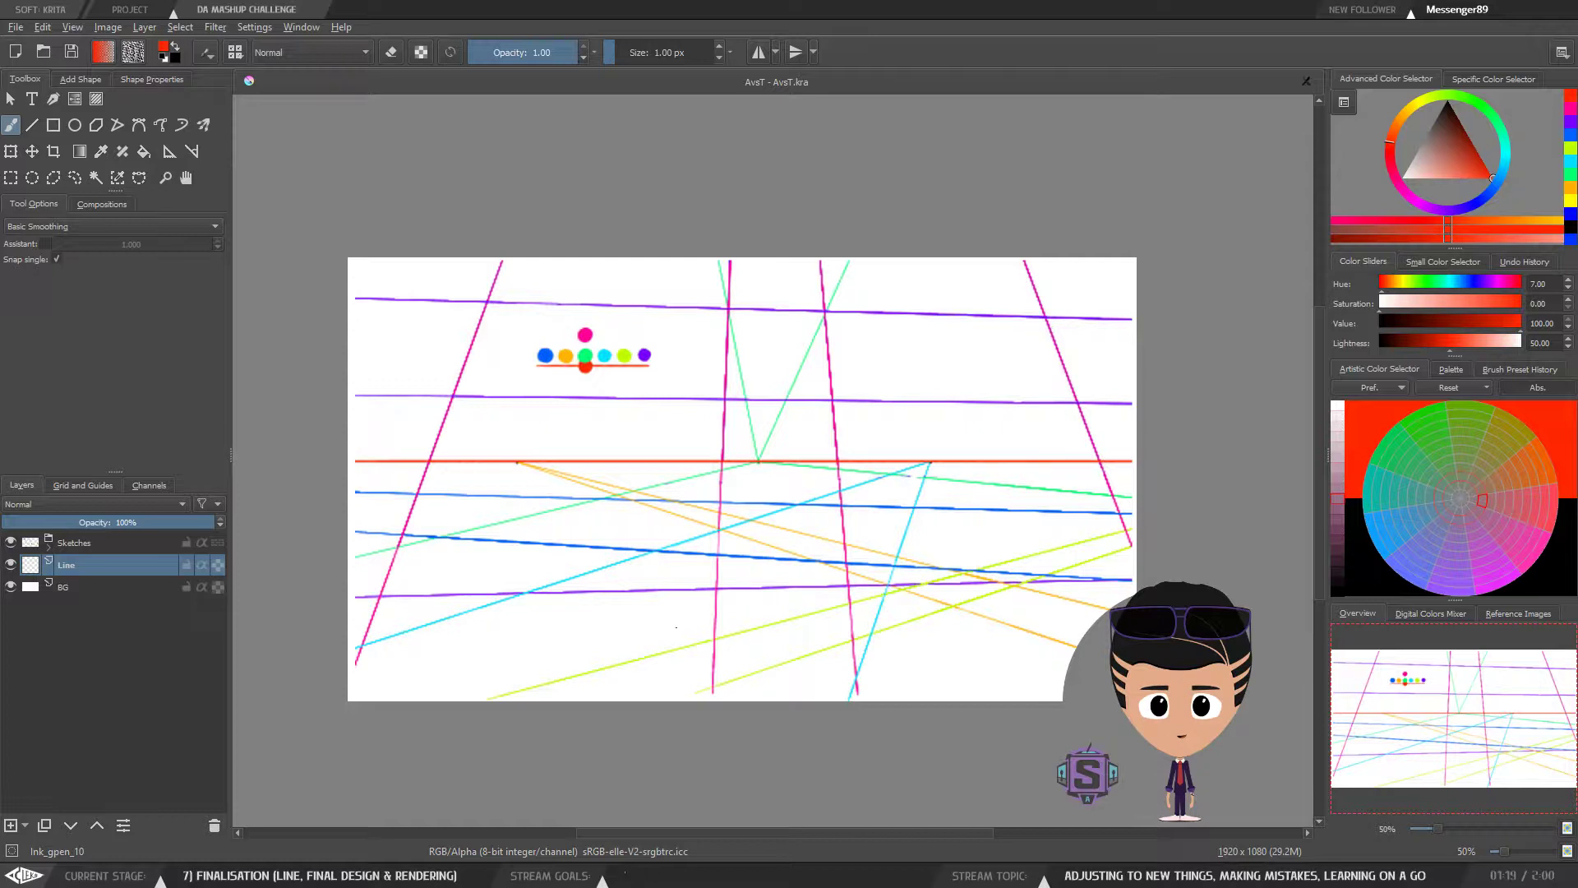
pyautogui.click(86, 540)
pyautogui.click(46, 566)
pyautogui.click(10, 568)
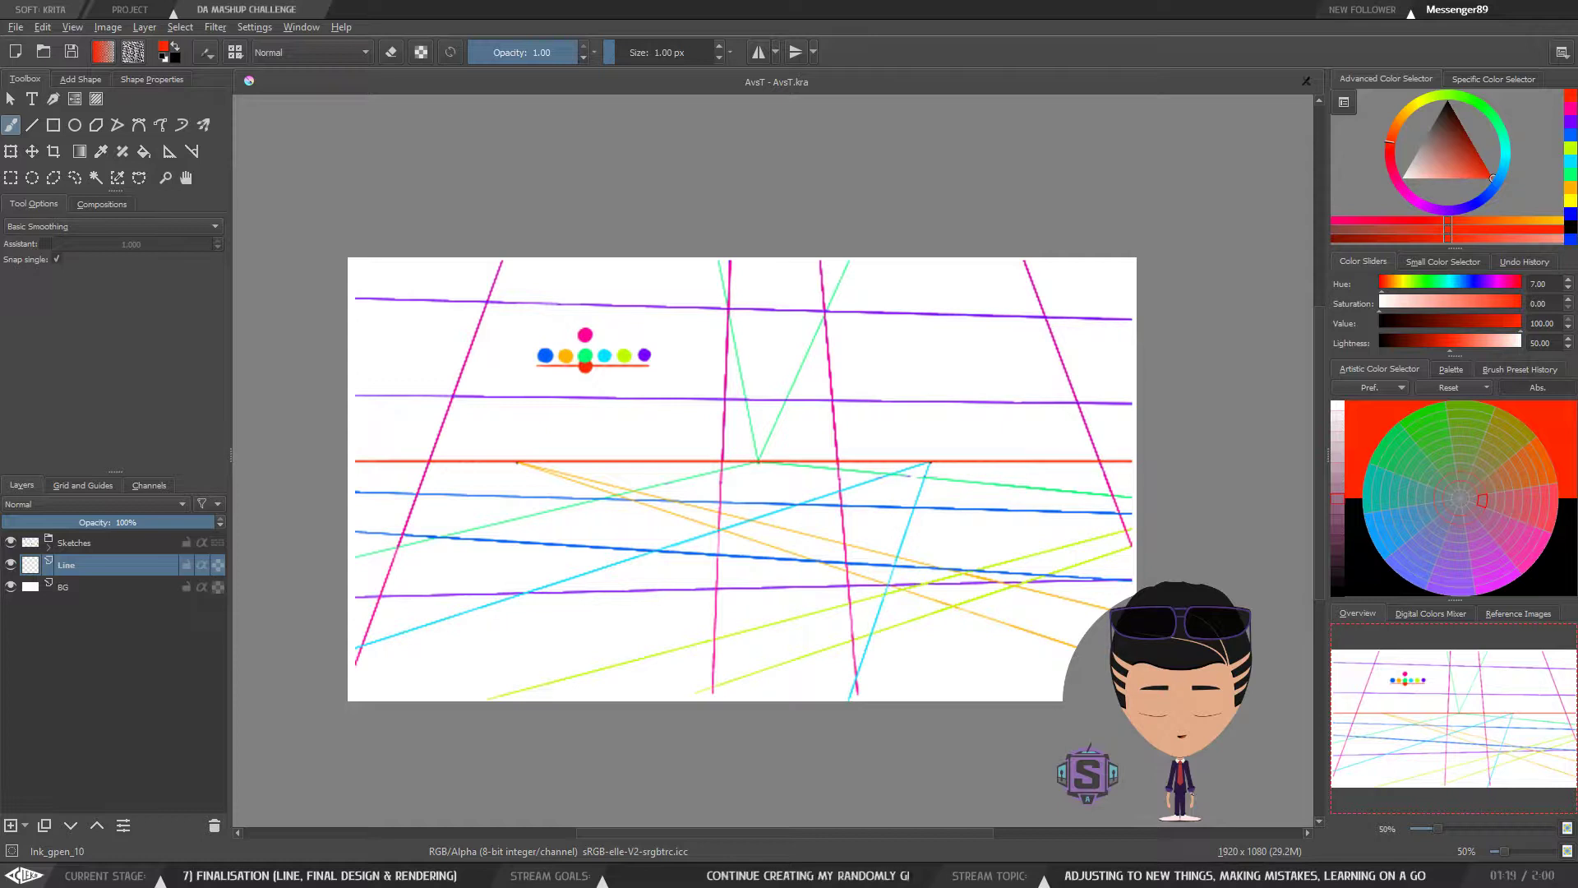
pyautogui.click(18, 31)
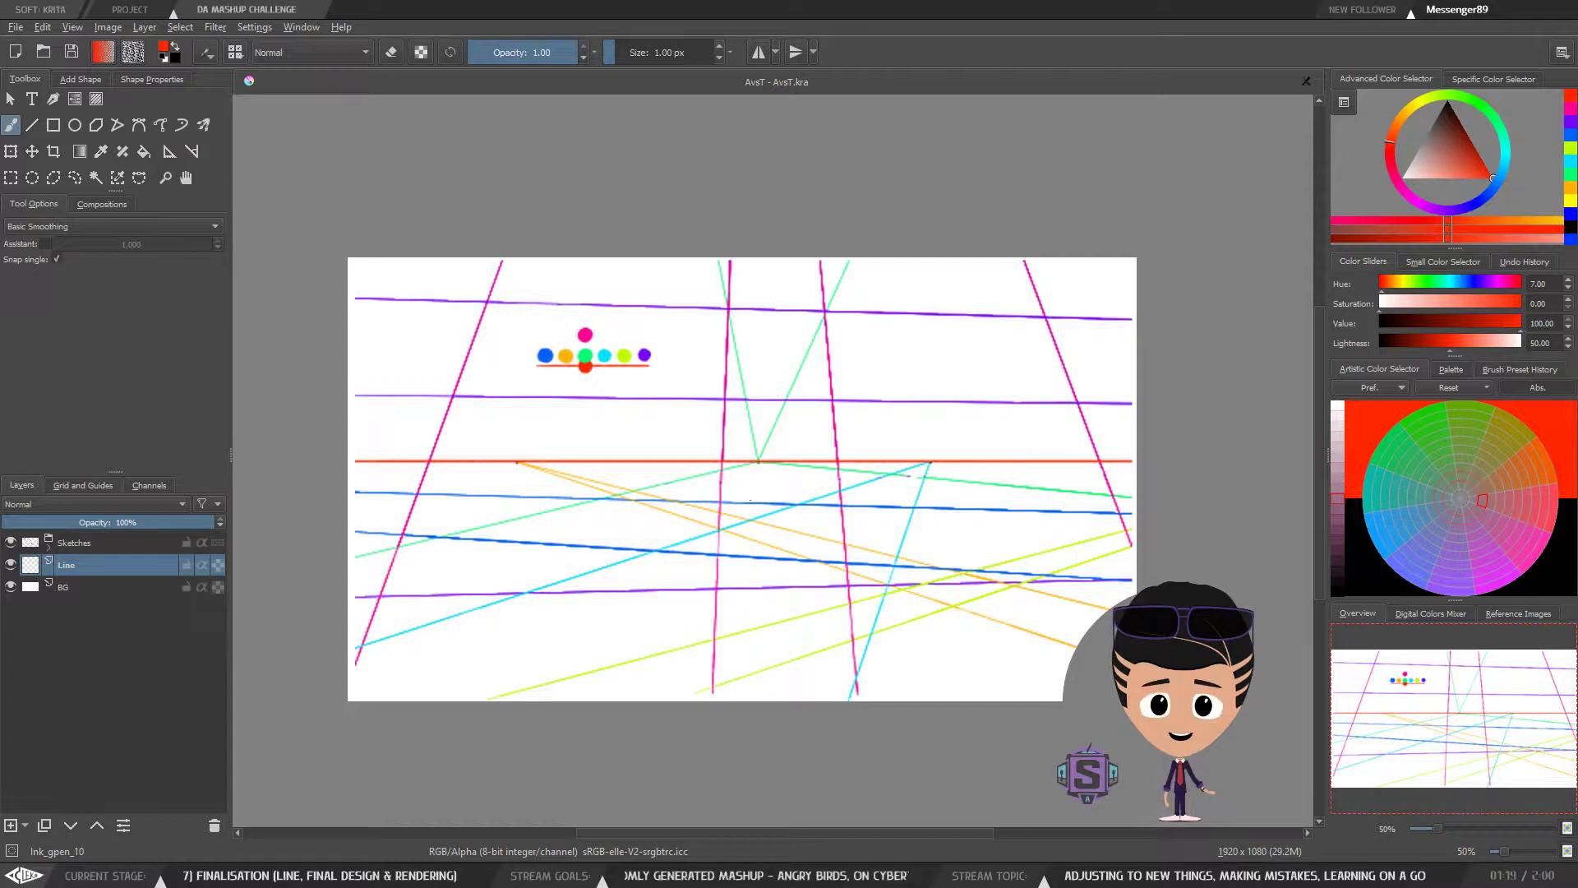
pyautogui.scroll(3, 730, 457)
pyautogui.scroll(-2, 854, 475)
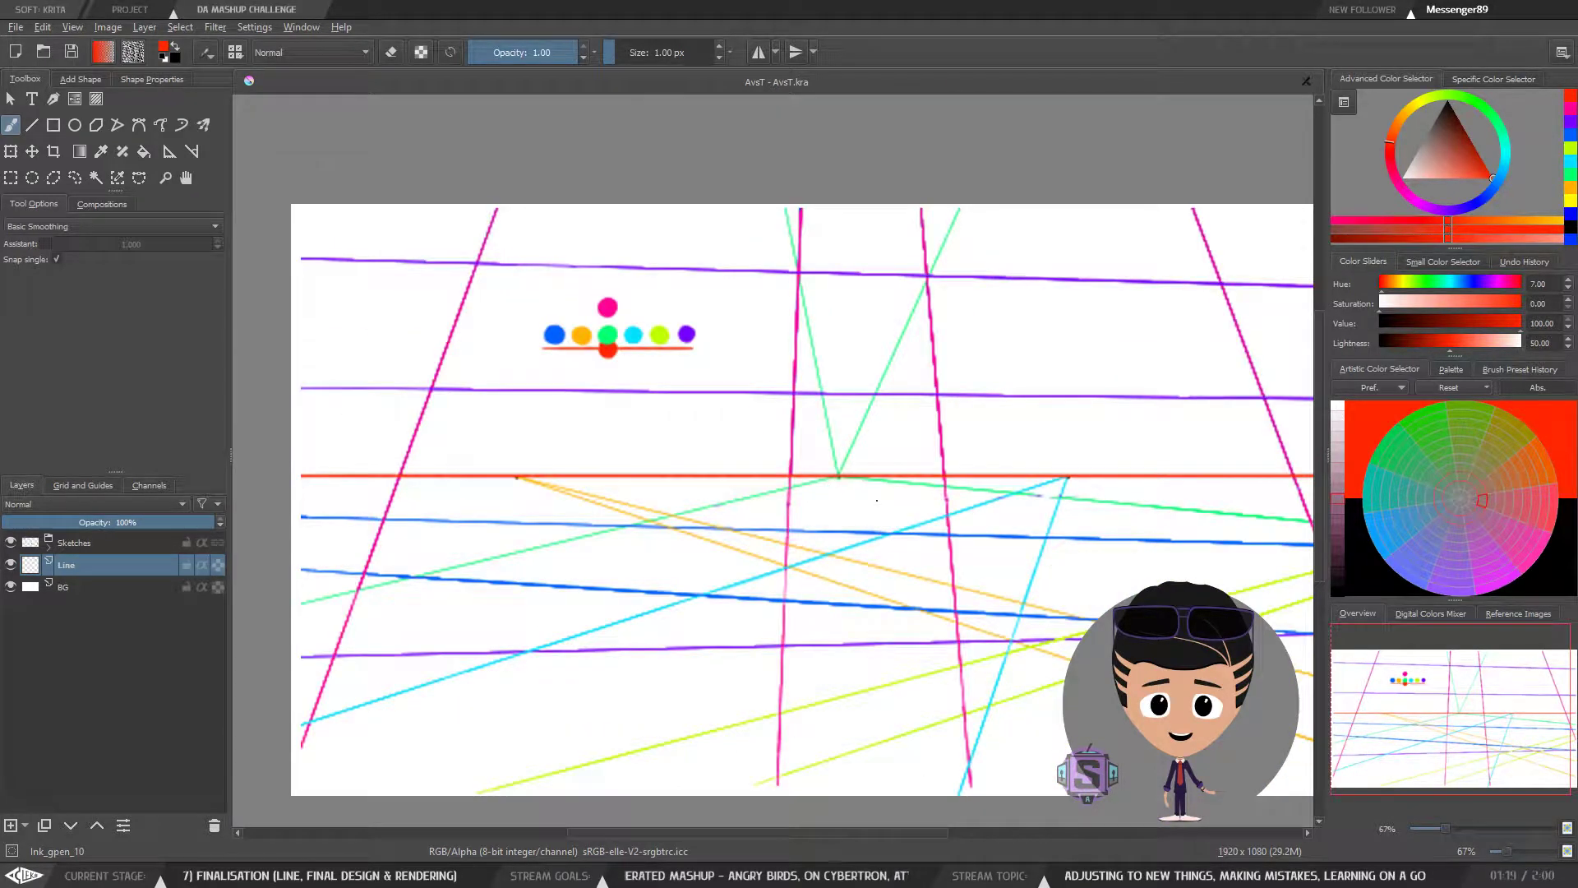
pyautogui.moveTo(748, 503); pyautogui.dragTo(695, 461)
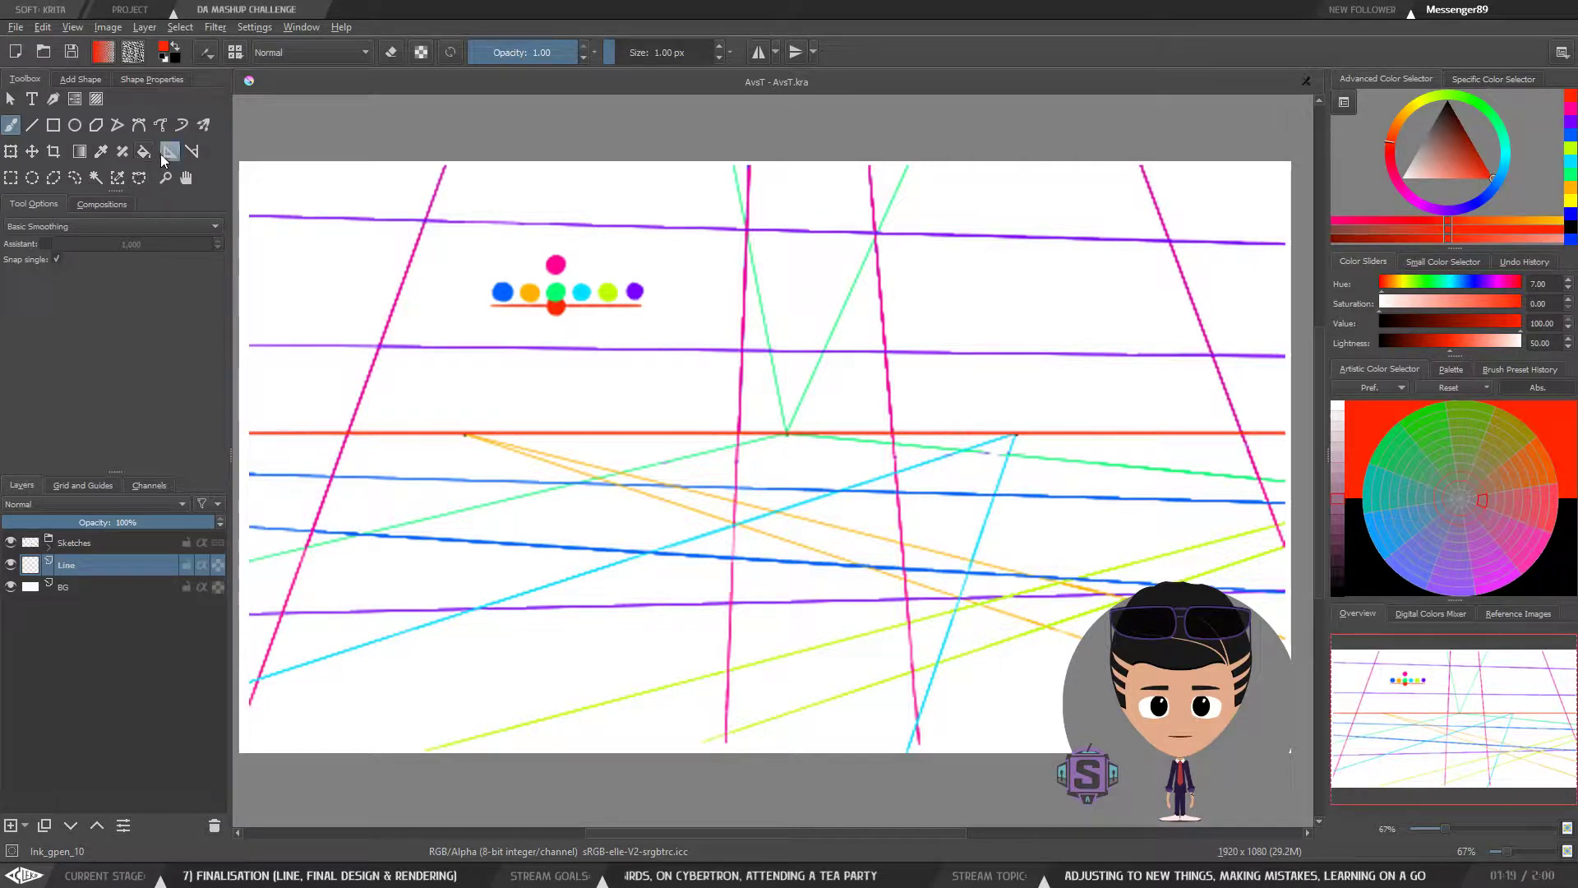
# Step: Lower the Sketches group's opacity to 20% so the perspective guides are faint
pyautogui.click(90, 541)
pyautogui.click(110, 524)
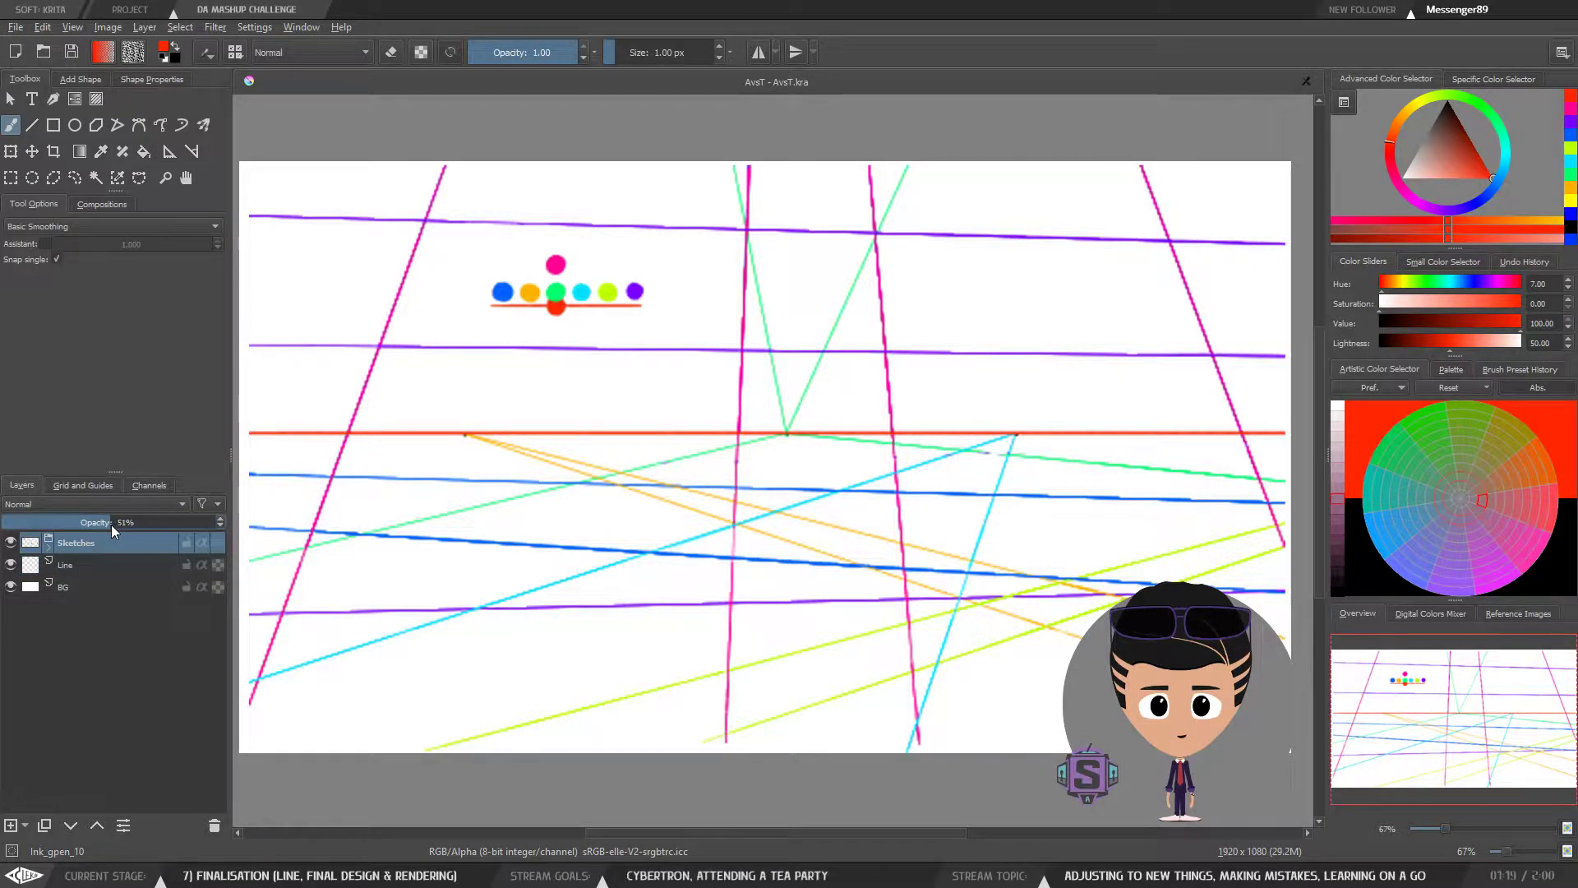
pyautogui.click(145, 521)
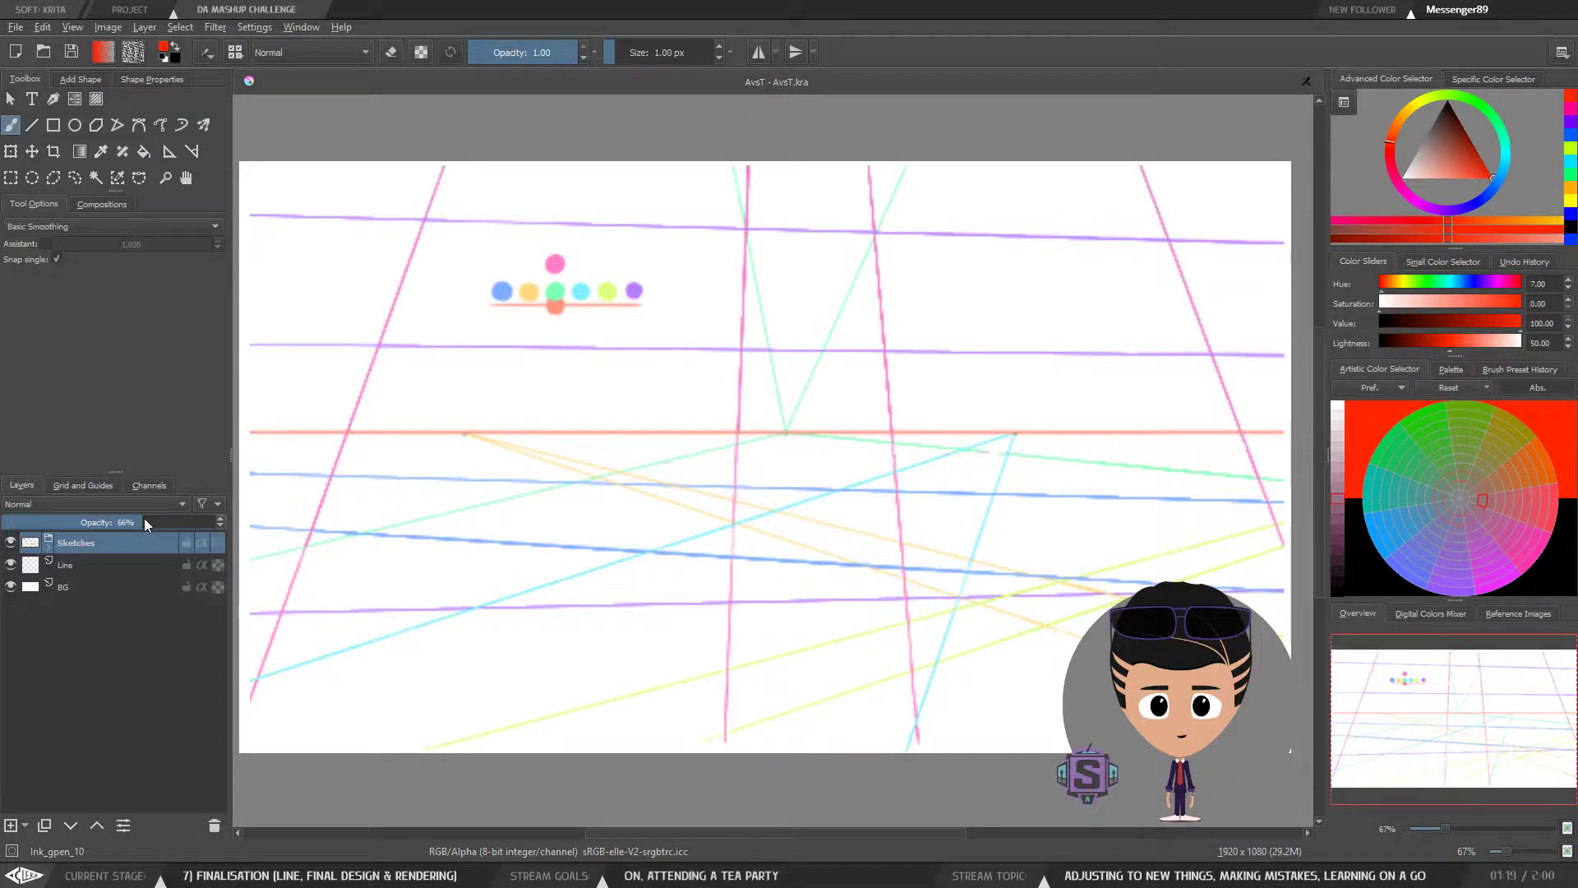
pyautogui.moveTo(145, 521); pyautogui.dragTo(215, 522)
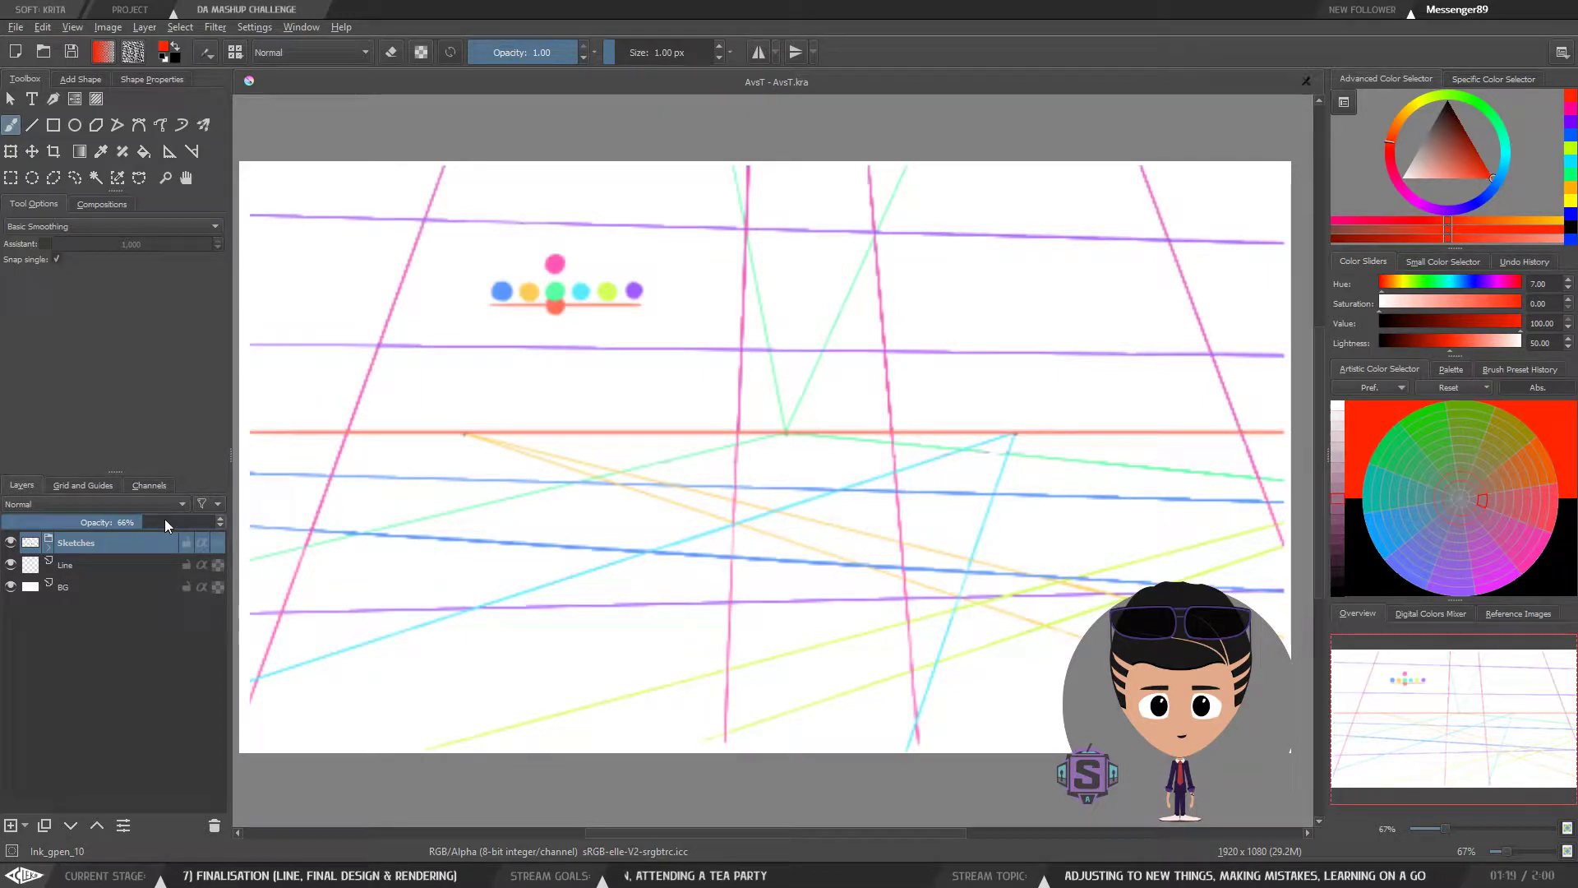
pyautogui.click(63, 518)
pyautogui.moveTo(62, 518); pyautogui.dragTo(47, 524)
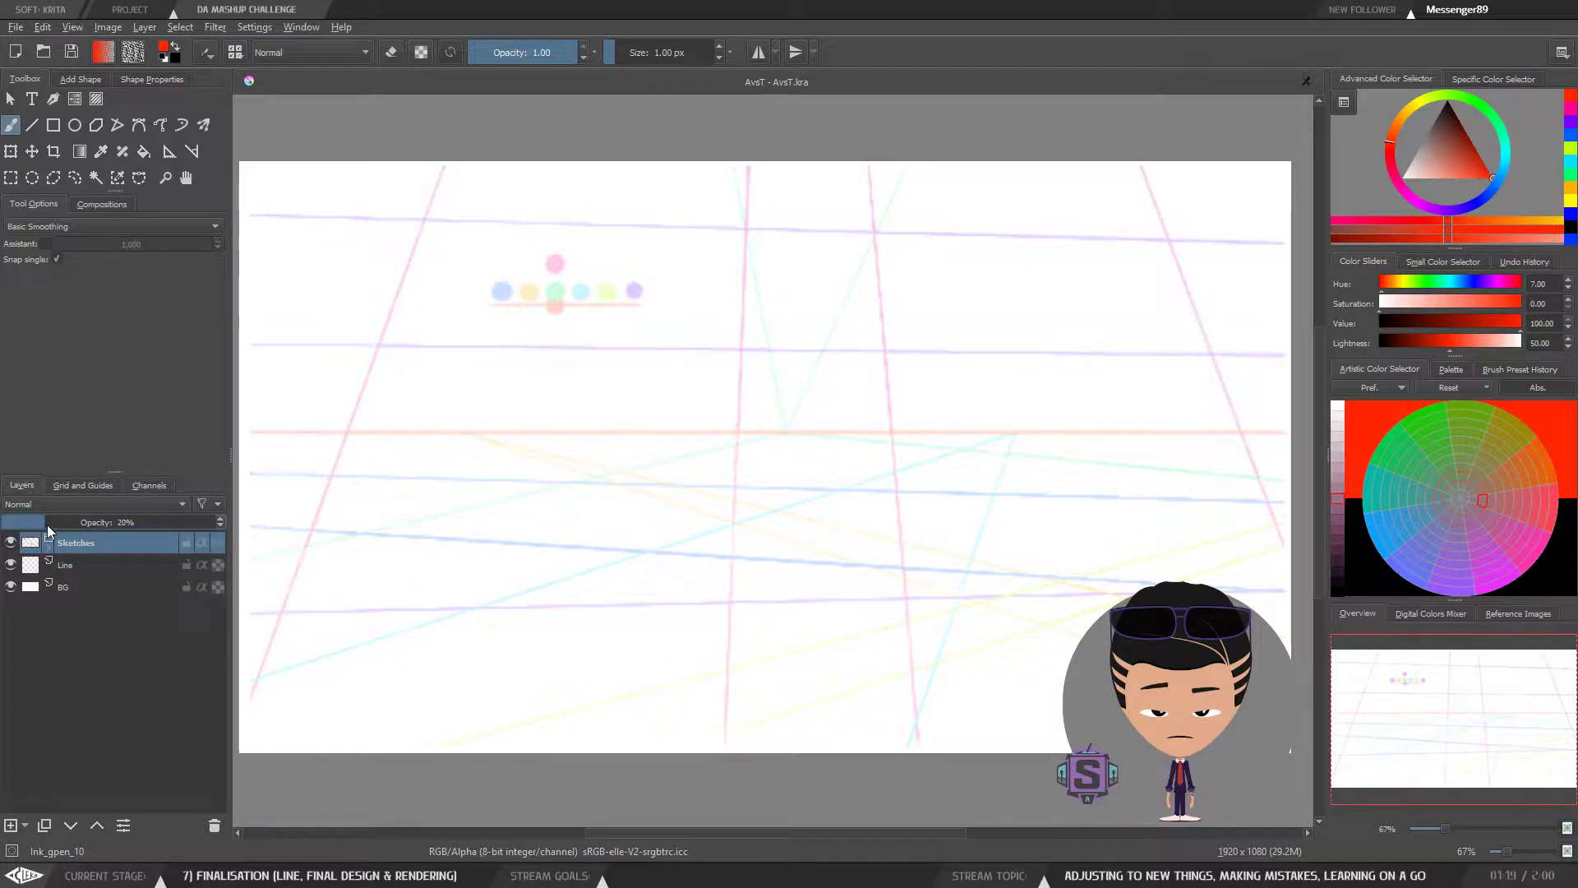
pyautogui.scroll(-1, 631, 401)
pyautogui.scroll(1, 630, 401)
pyautogui.scroll(-1, 704, 411)
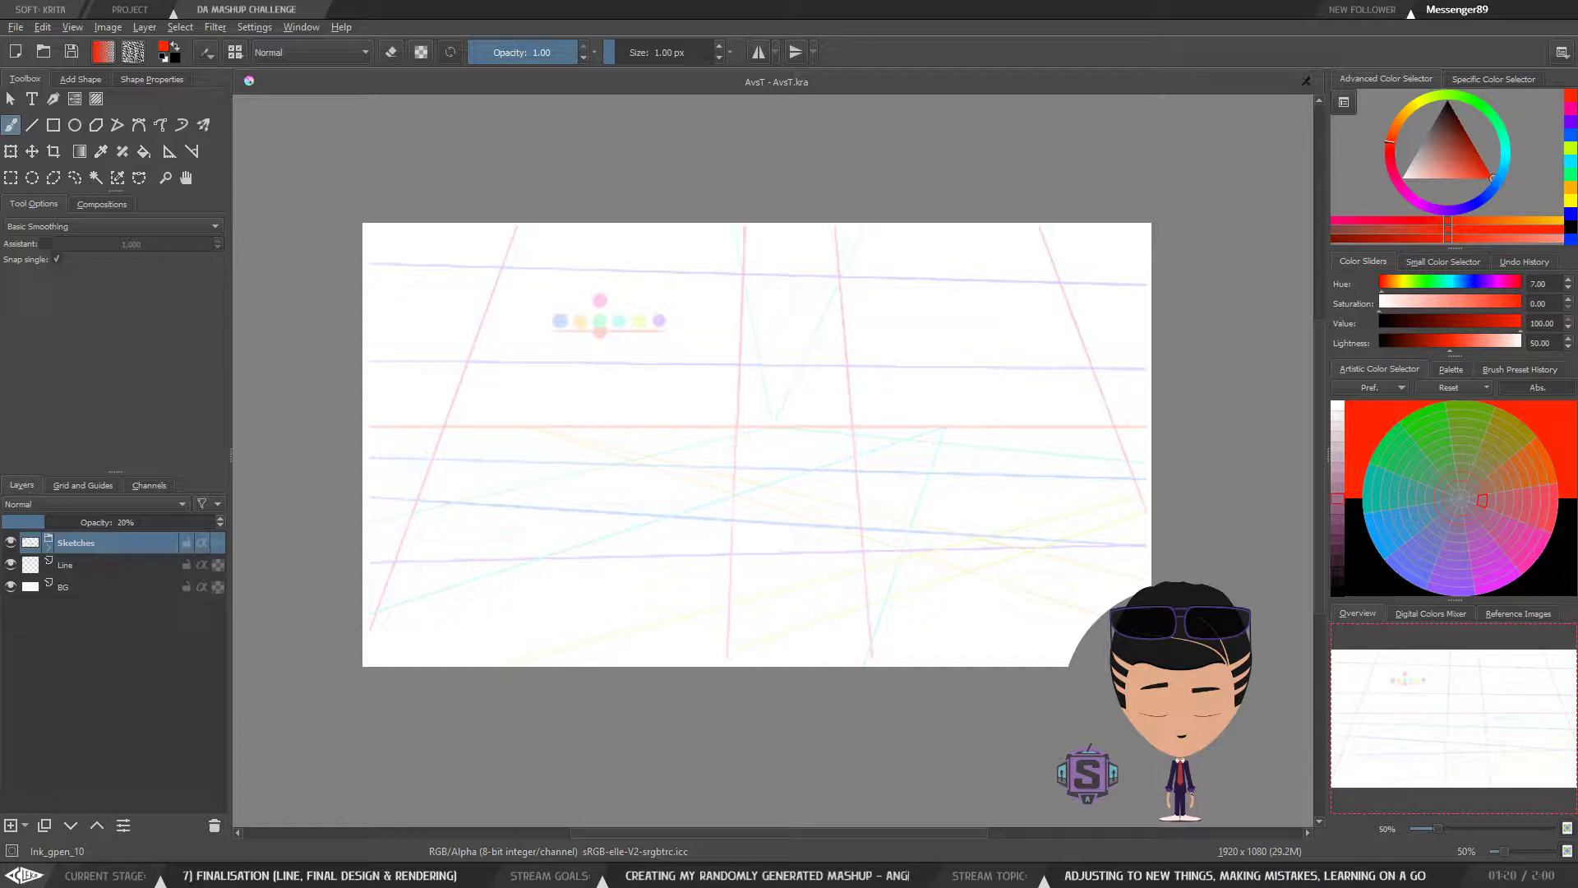
pyautogui.moveTo(828, 445)
pyautogui.mouseDown()
pyautogui.moveTo(827, 416)
pyautogui.moveTo(828, 448)
pyautogui.mouseUp()
pyautogui.scroll(1, 828, 437)
pyautogui.moveTo(663, 406); pyautogui.dragTo(699, 419)
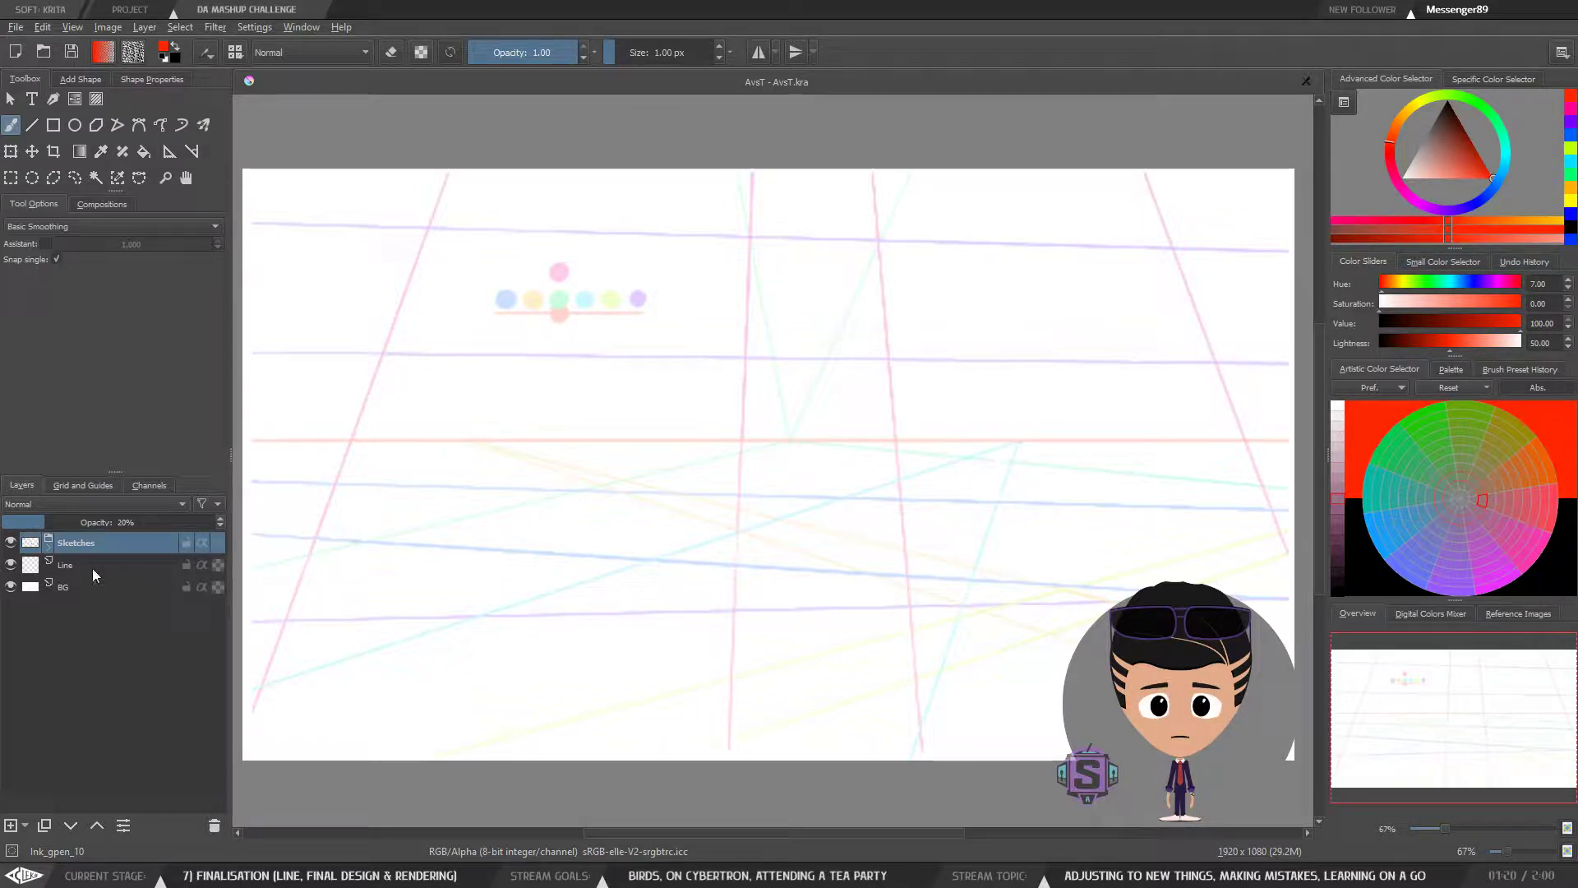
# Step: Make Line the active layer and switch to the Assistant tool
pyautogui.click(66, 567)
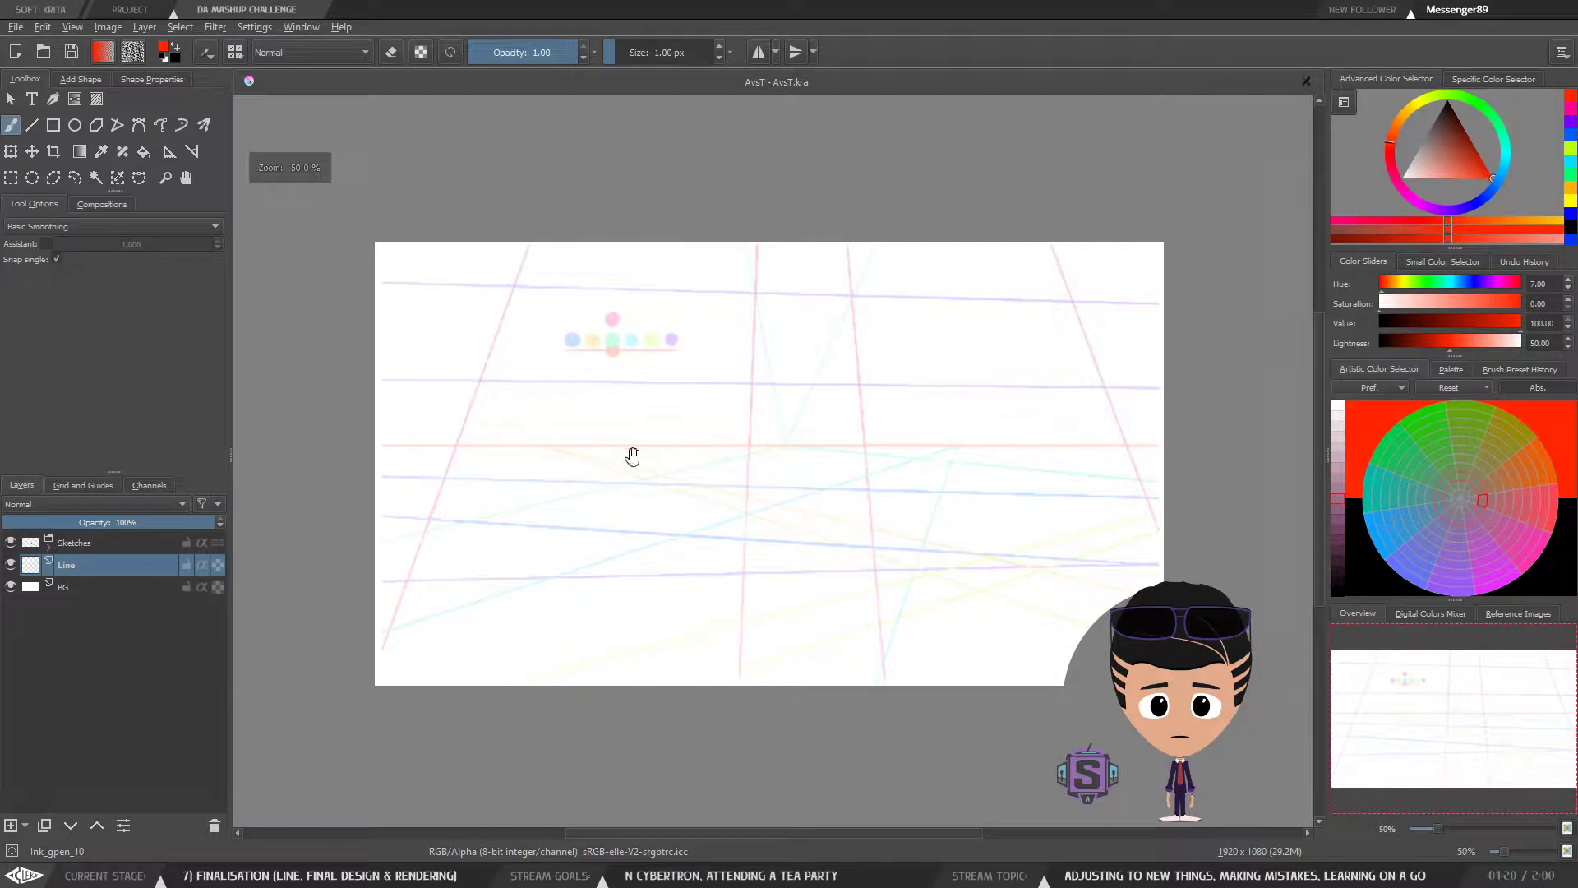
pyautogui.scroll(-1, 627, 454)
pyautogui.click(170, 151)
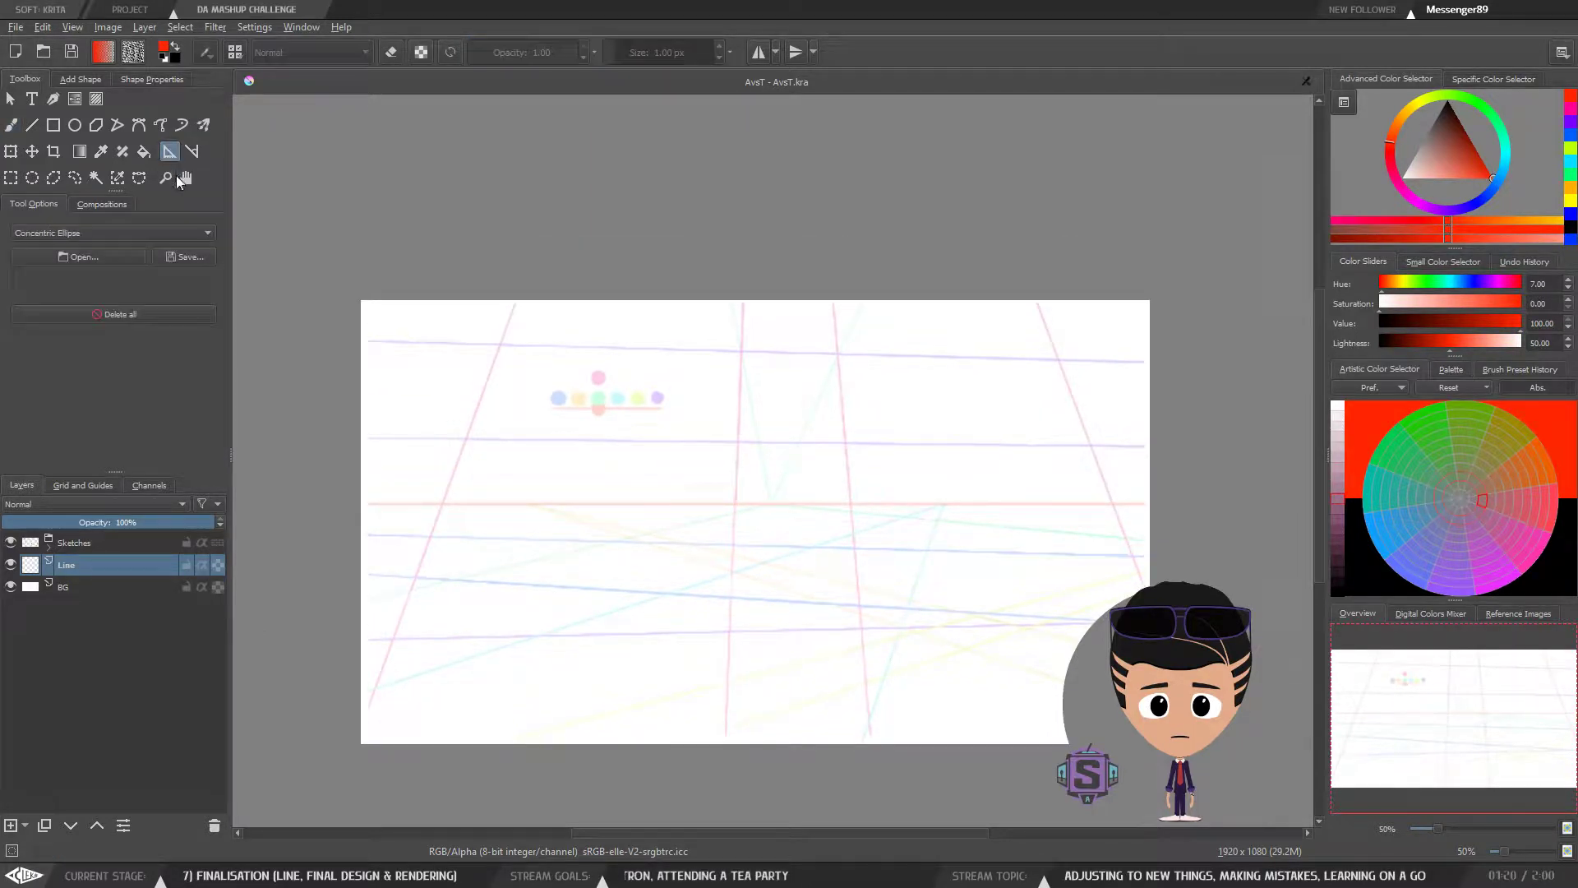
# Step: Try a four-corner Perspective assistant grid between the red horizon and the blue guides, and delete it
pyautogui.click(133, 231)
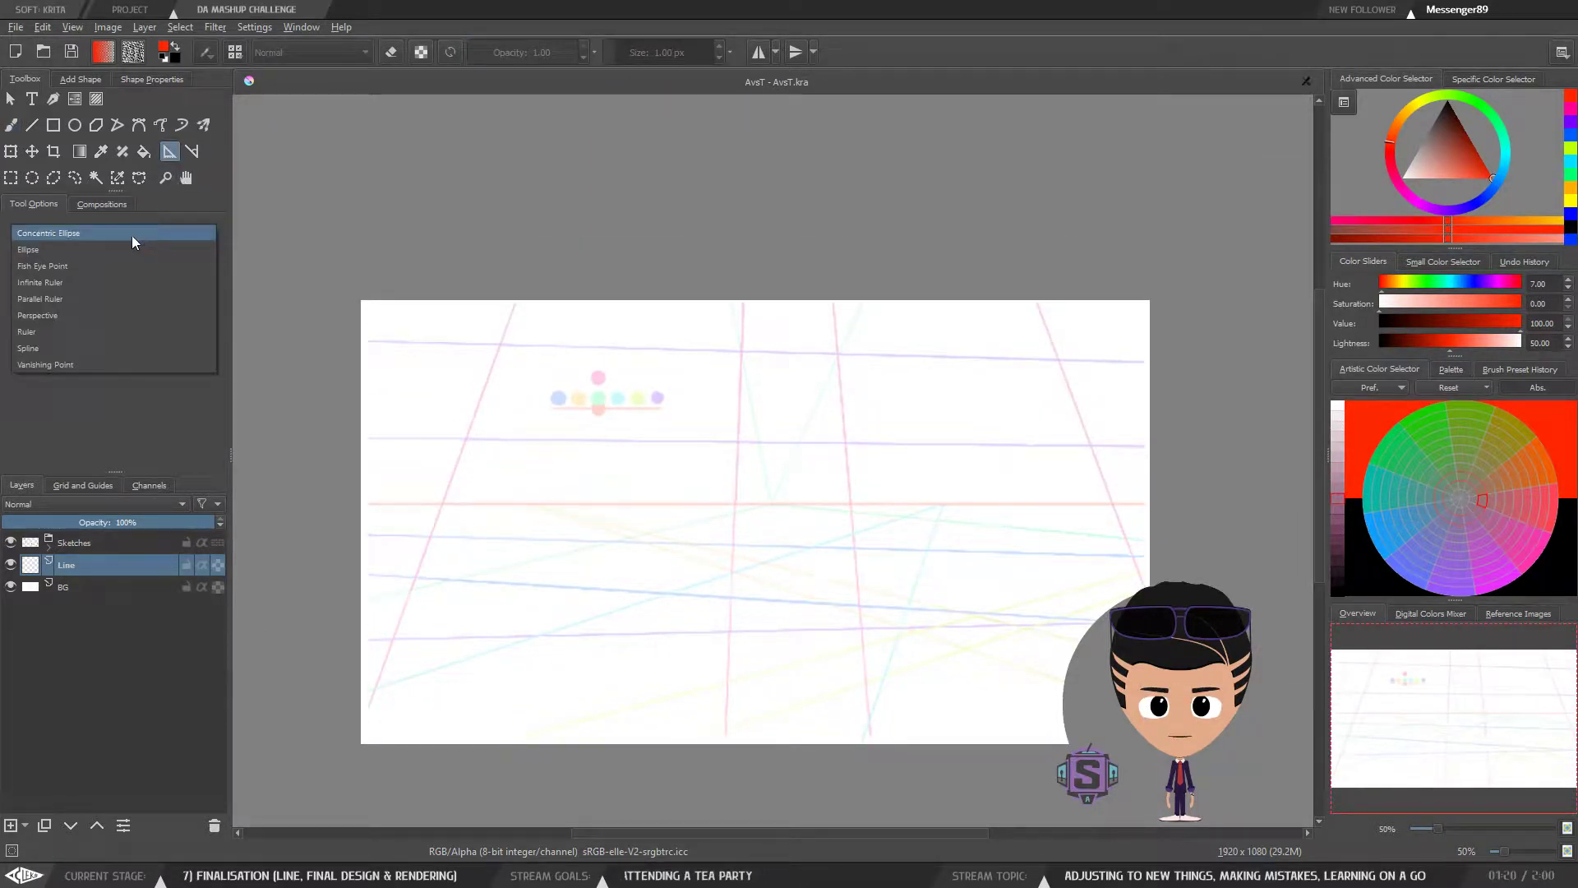
pyautogui.click(91, 317)
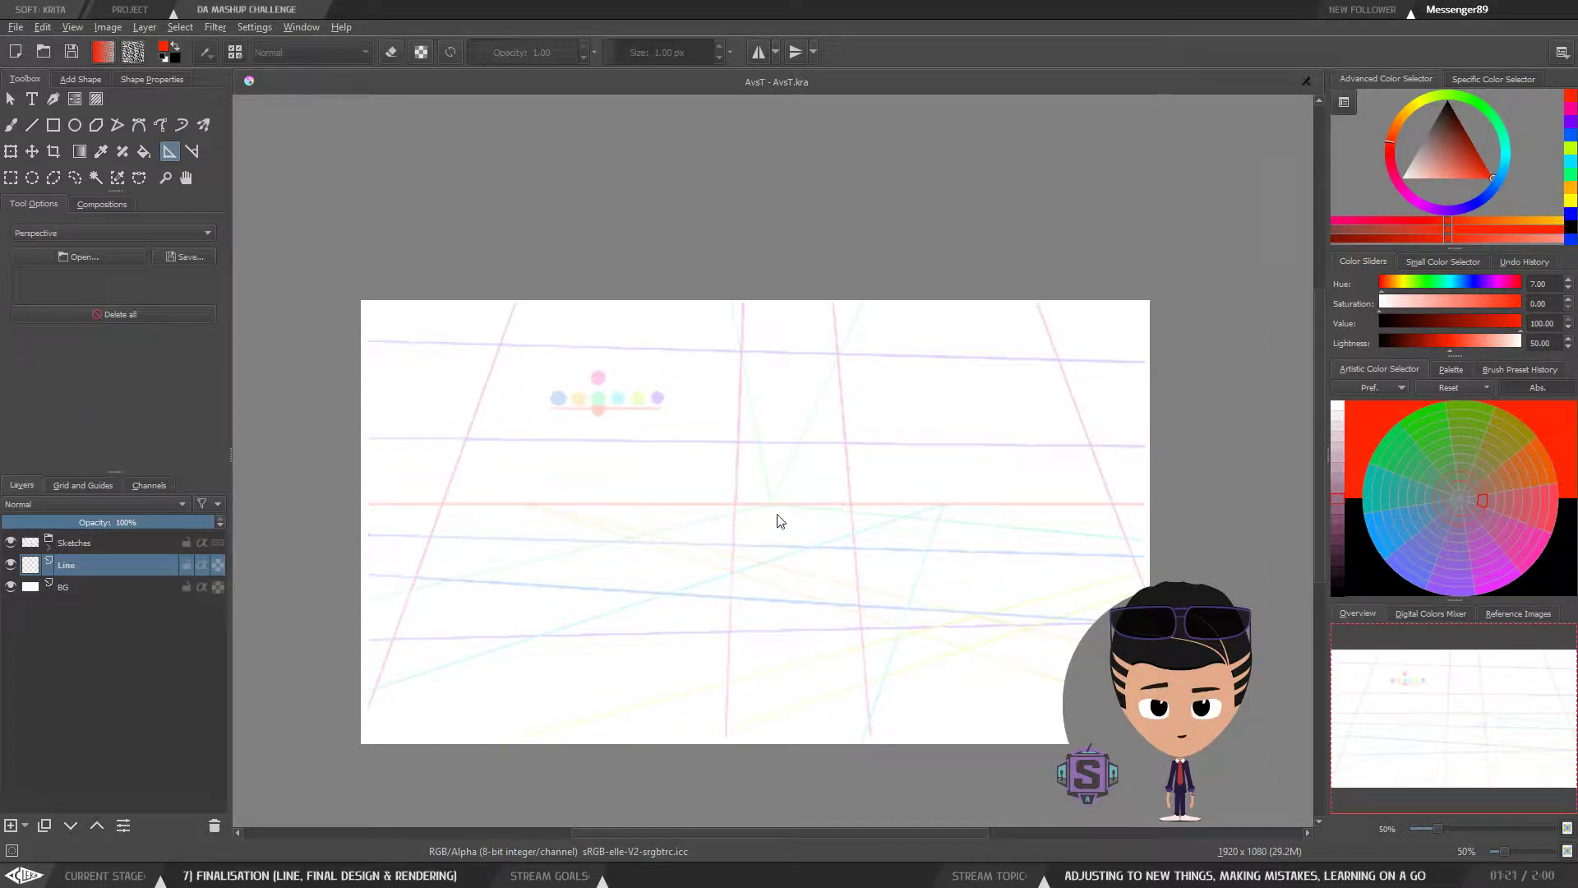
pyautogui.press('1')
pyautogui.moveTo(779, 553); pyautogui.dragTo(620, 400)
pyautogui.scroll(-4, 807, 443)
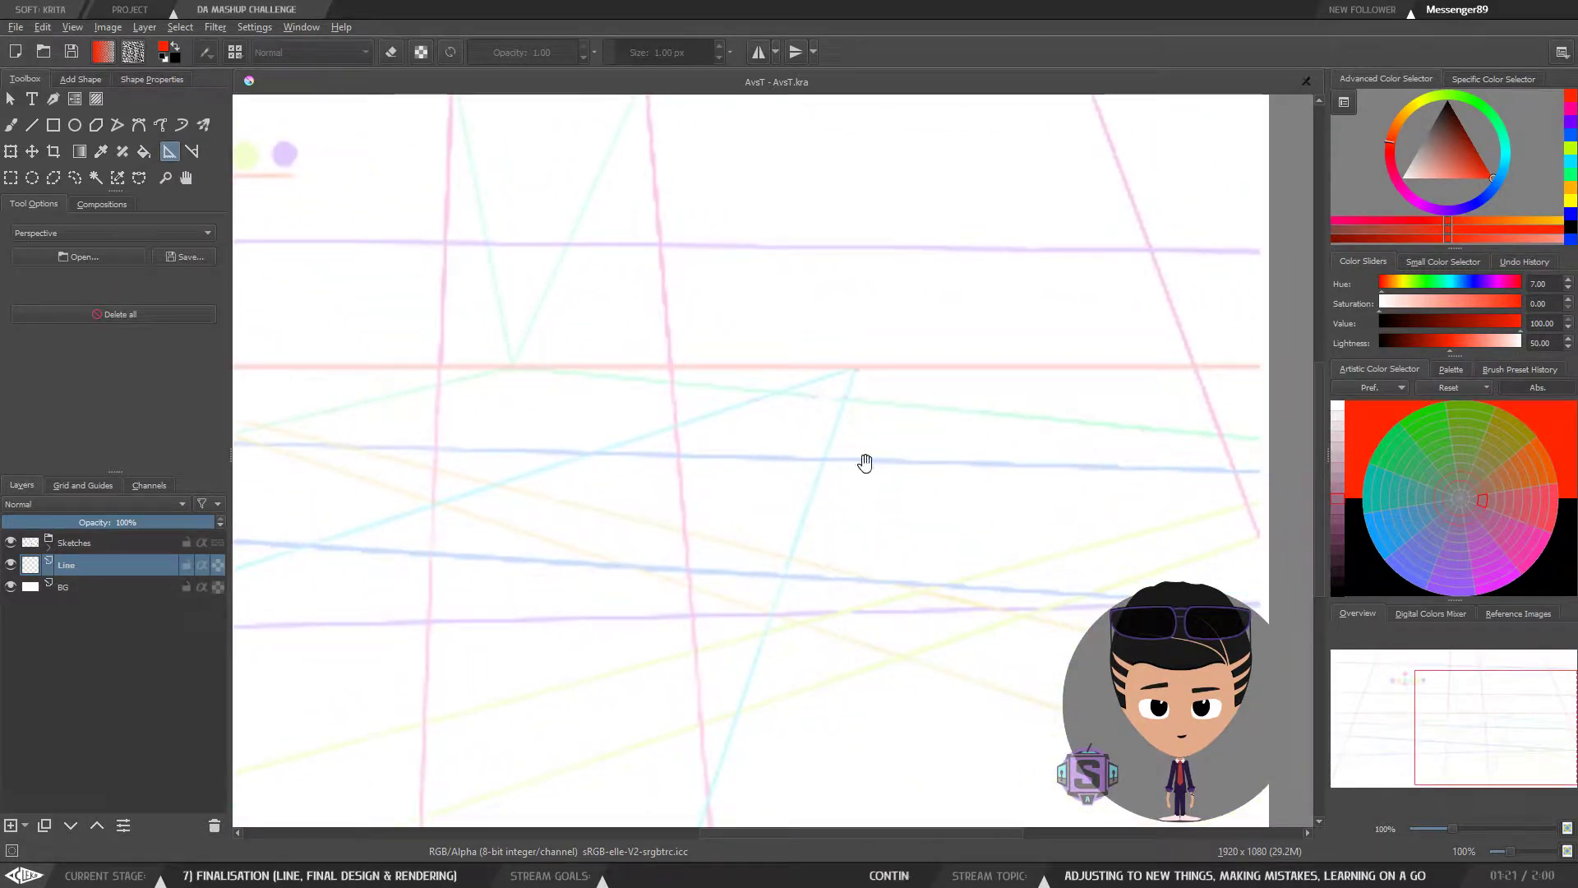
pyautogui.scroll(1, 825, 497)
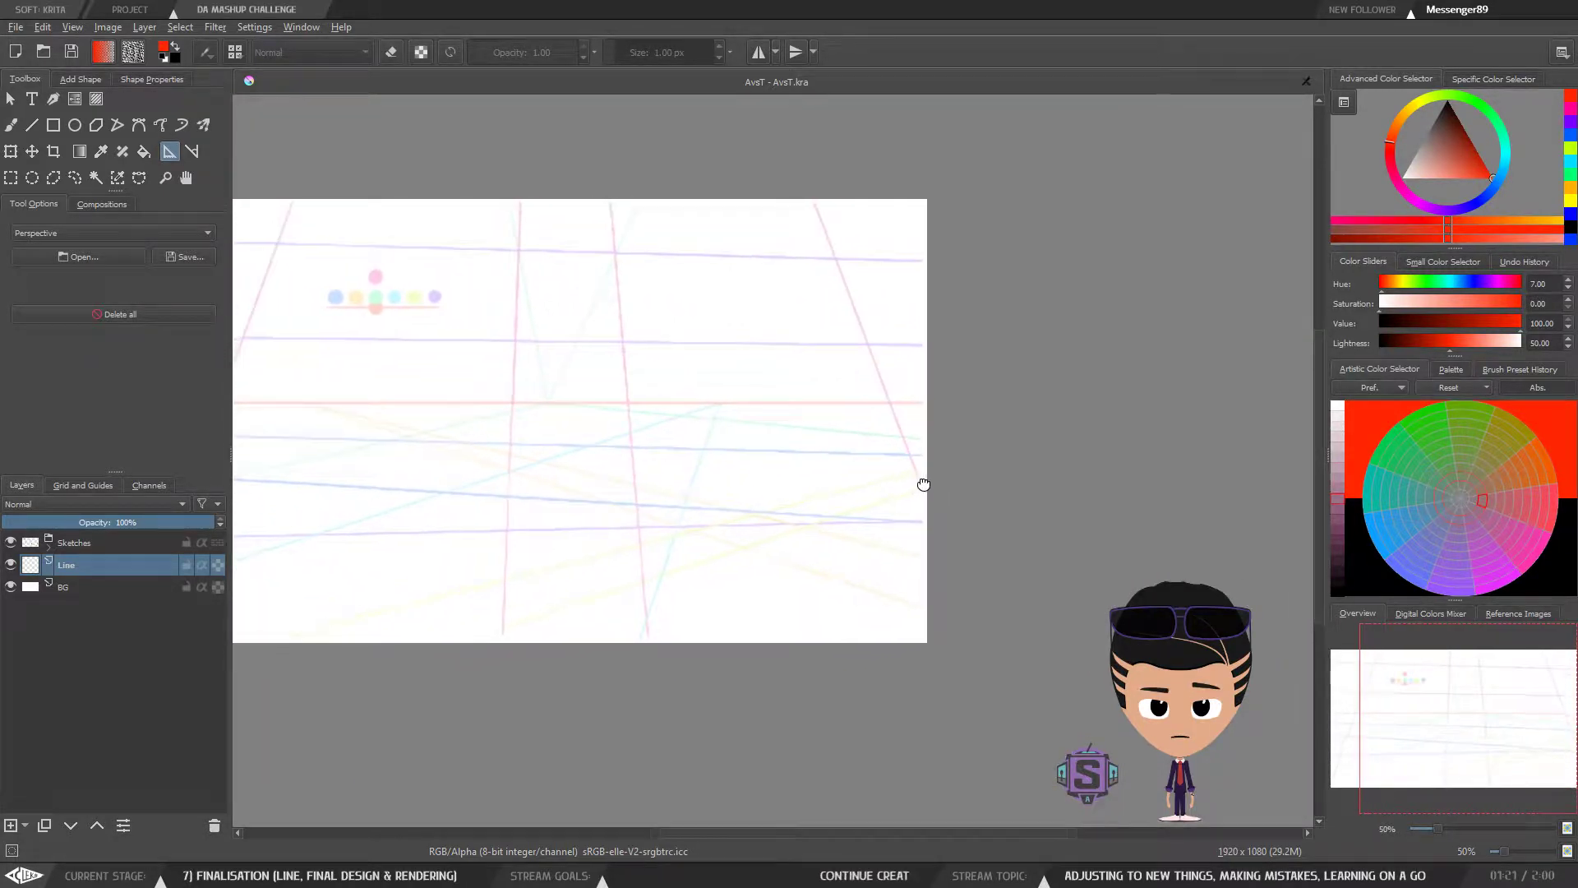
pyautogui.press('1')
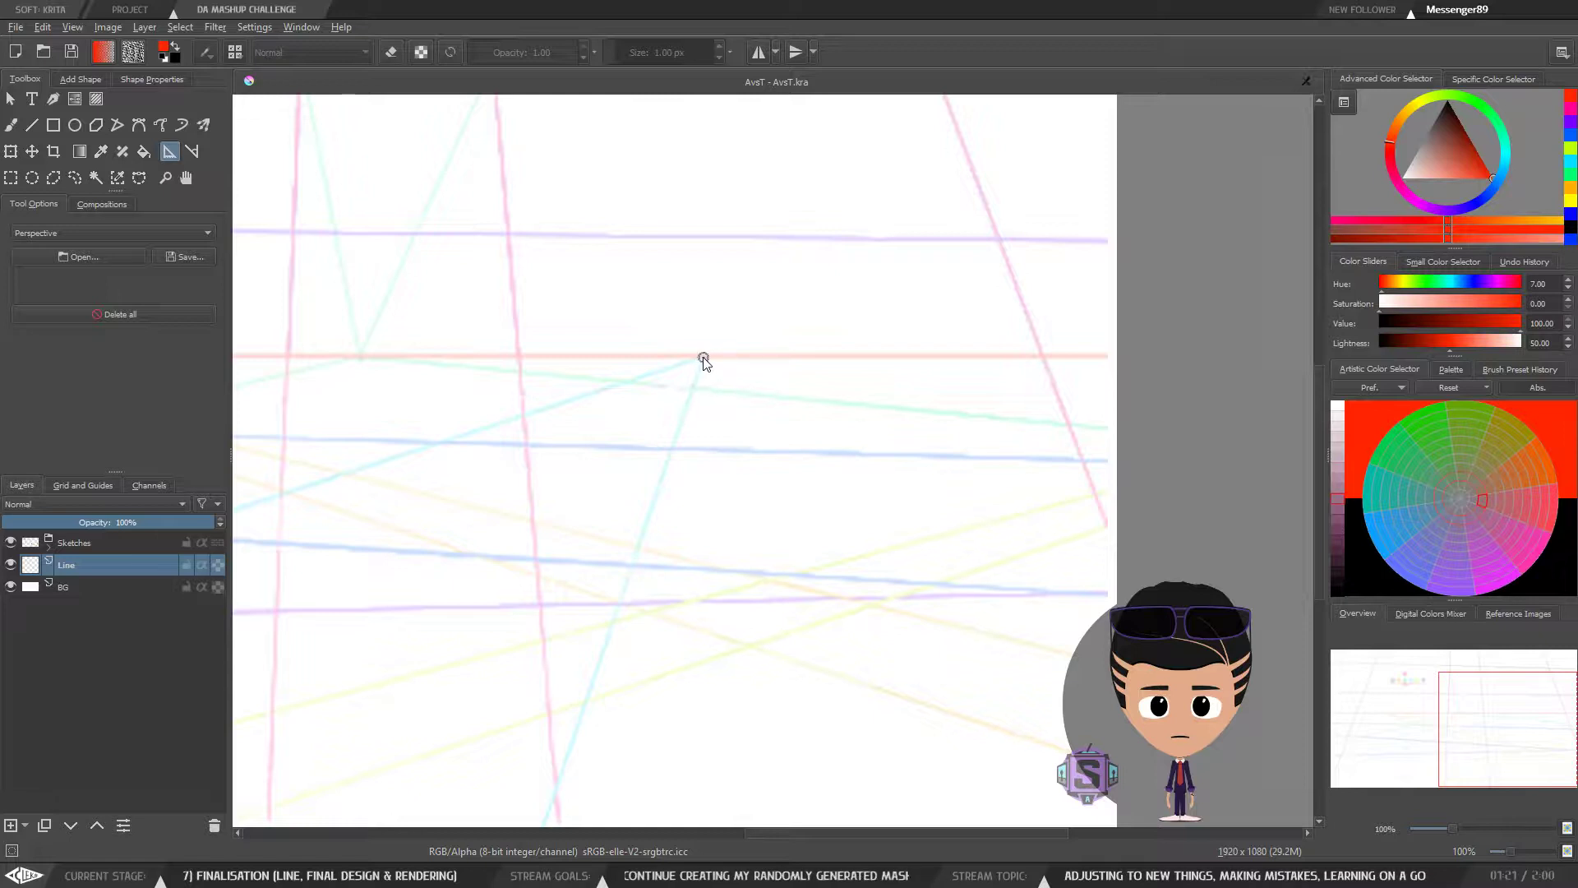
pyautogui.click(704, 359)
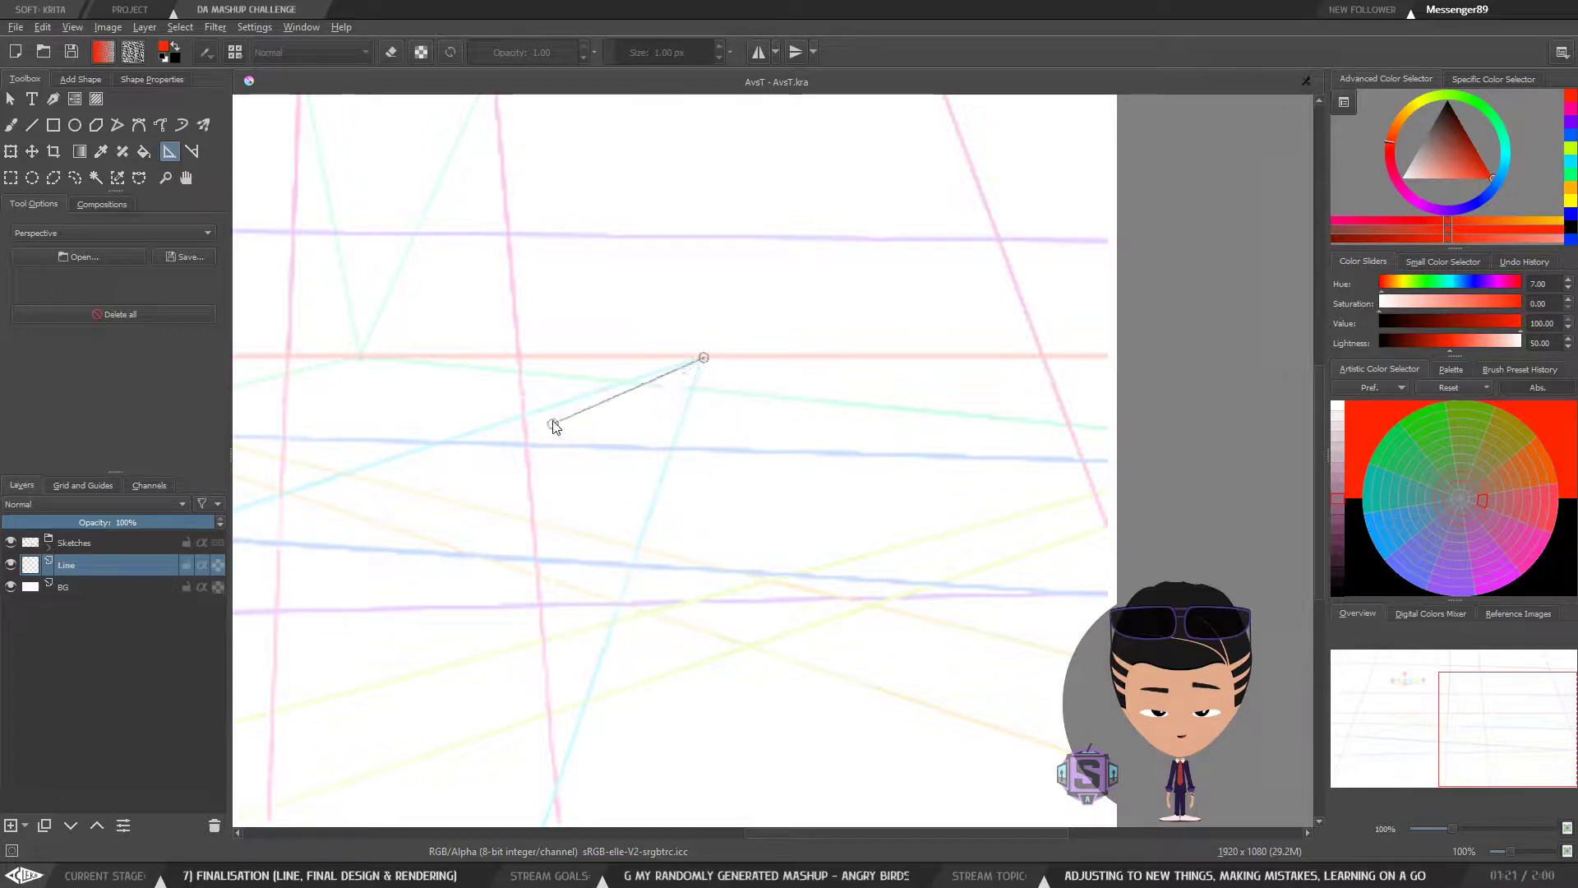
pyautogui.click(395, 355)
pyautogui.click(503, 539)
pyautogui.click(764, 519)
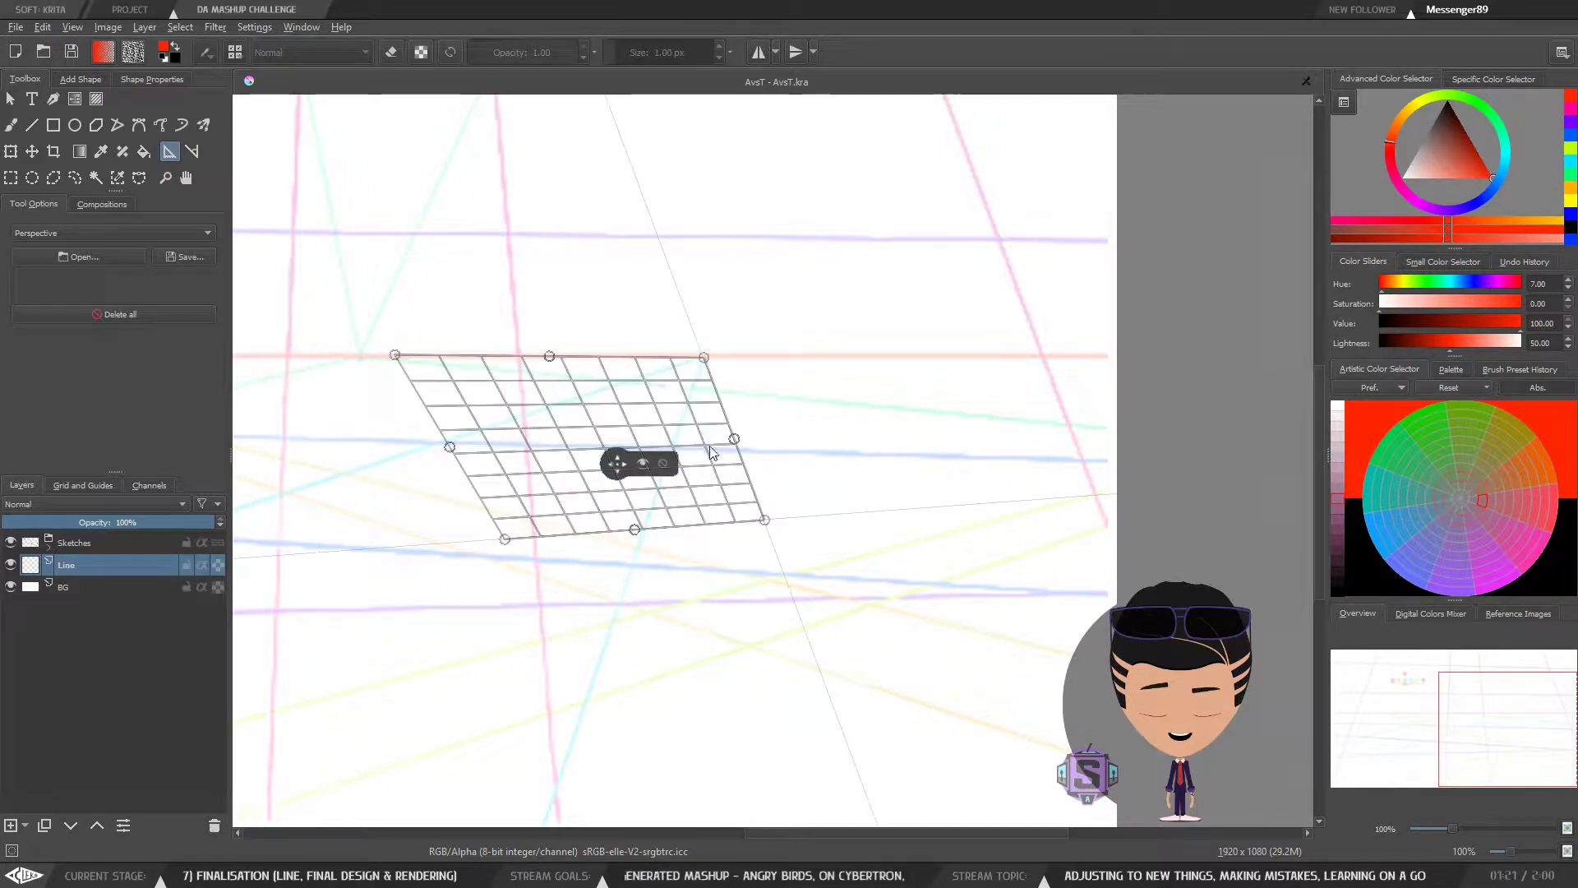
pyautogui.click(661, 465)
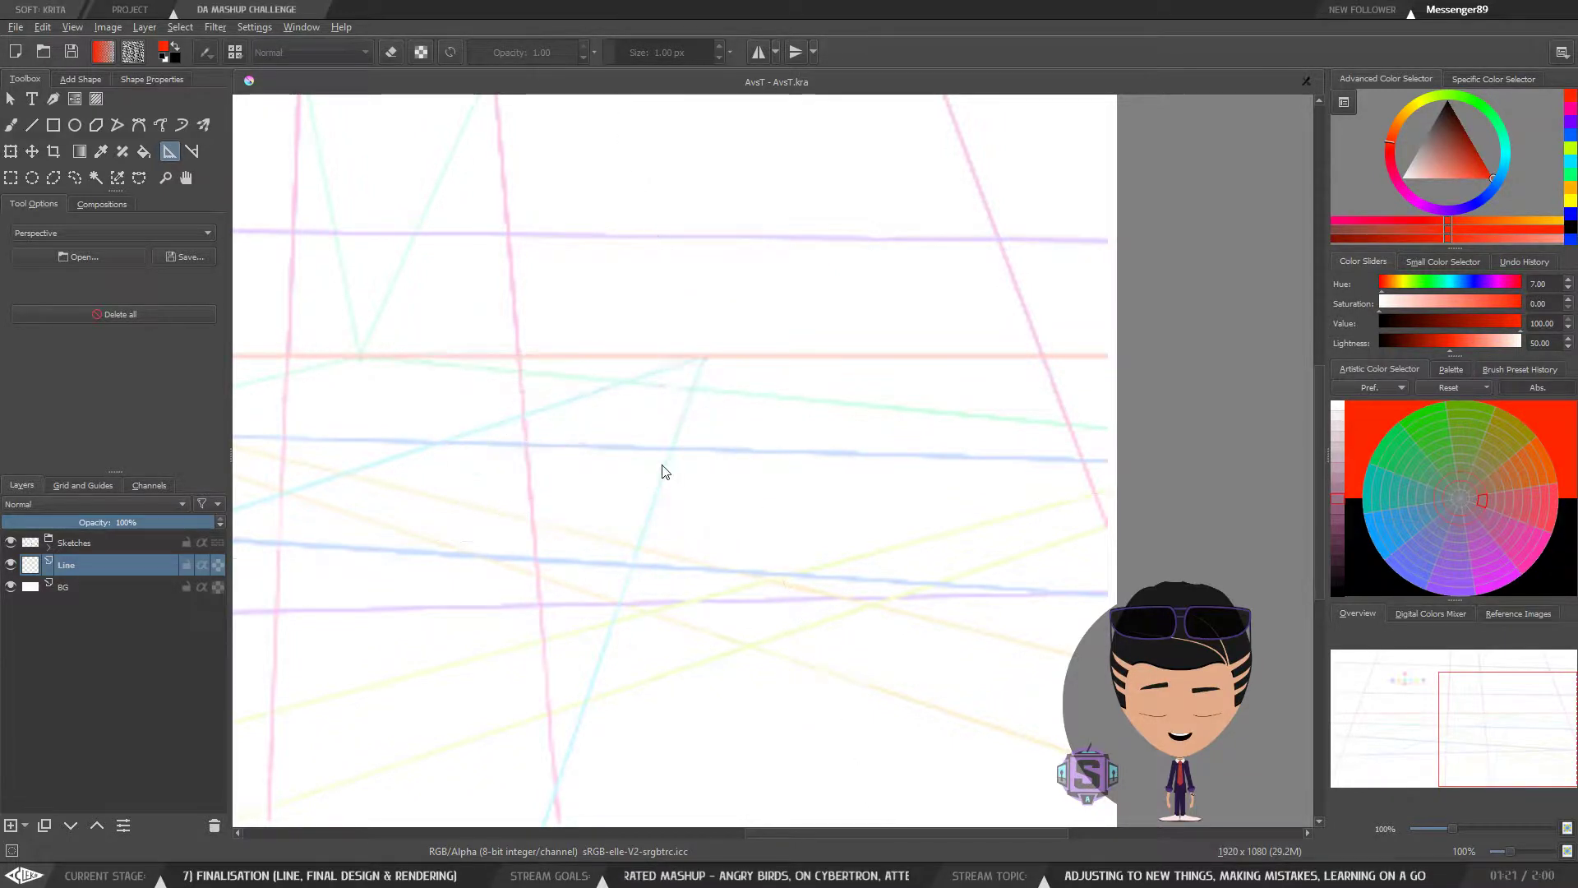
# Step: Place a Vanishing Point assistant on the red horizon line where the green guides converge
pyautogui.click(66, 233)
pyautogui.click(62, 280)
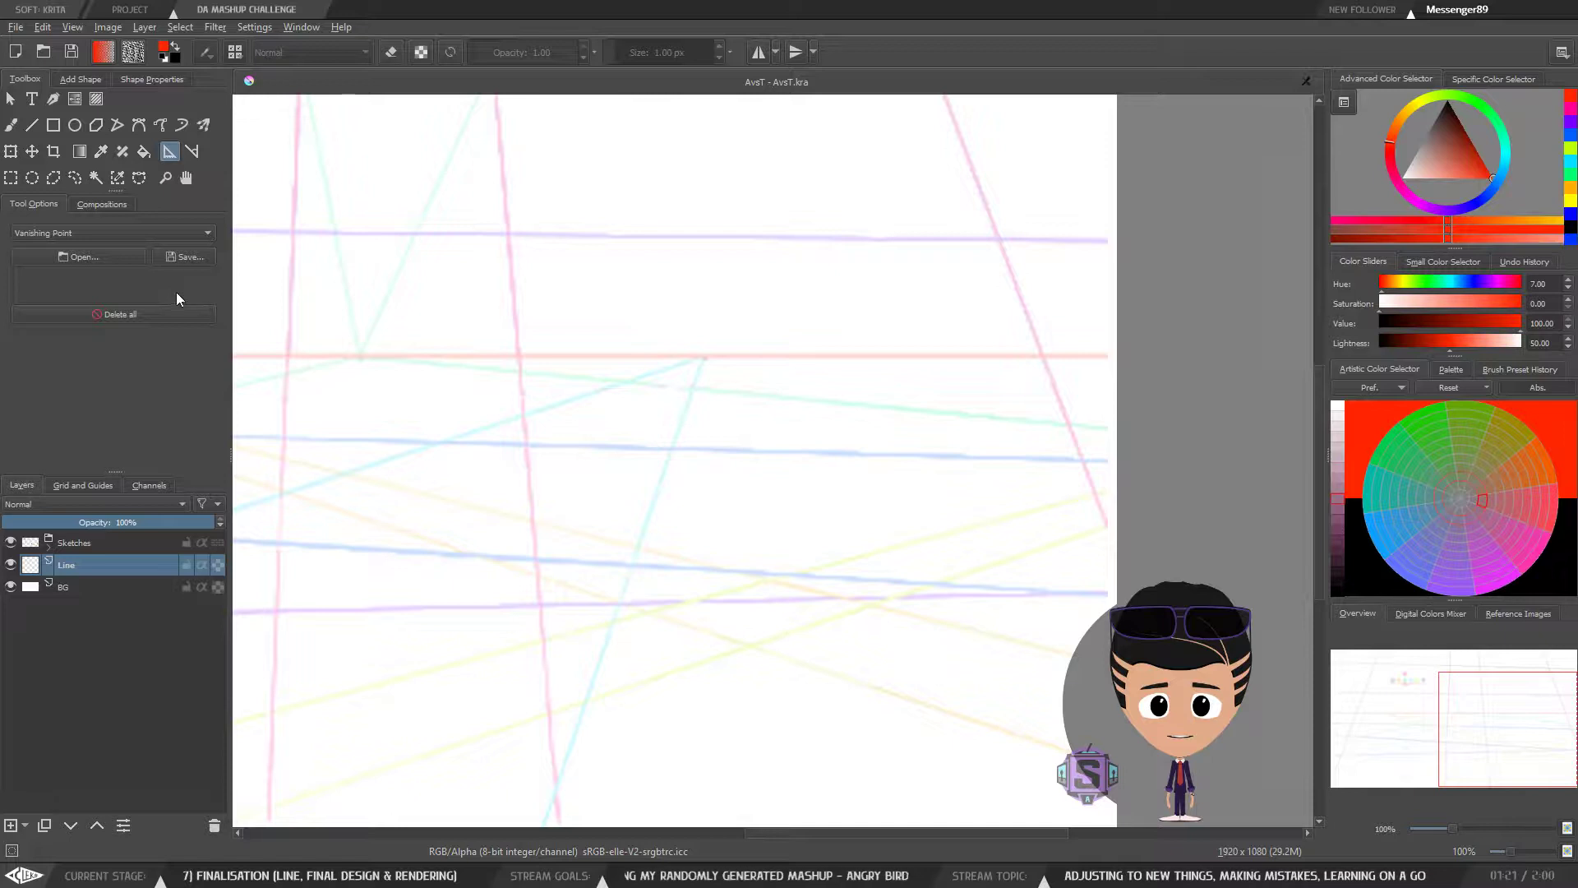
pyautogui.hotkey('ctrl', '-')
pyautogui.hotkey('ctrl', '-')
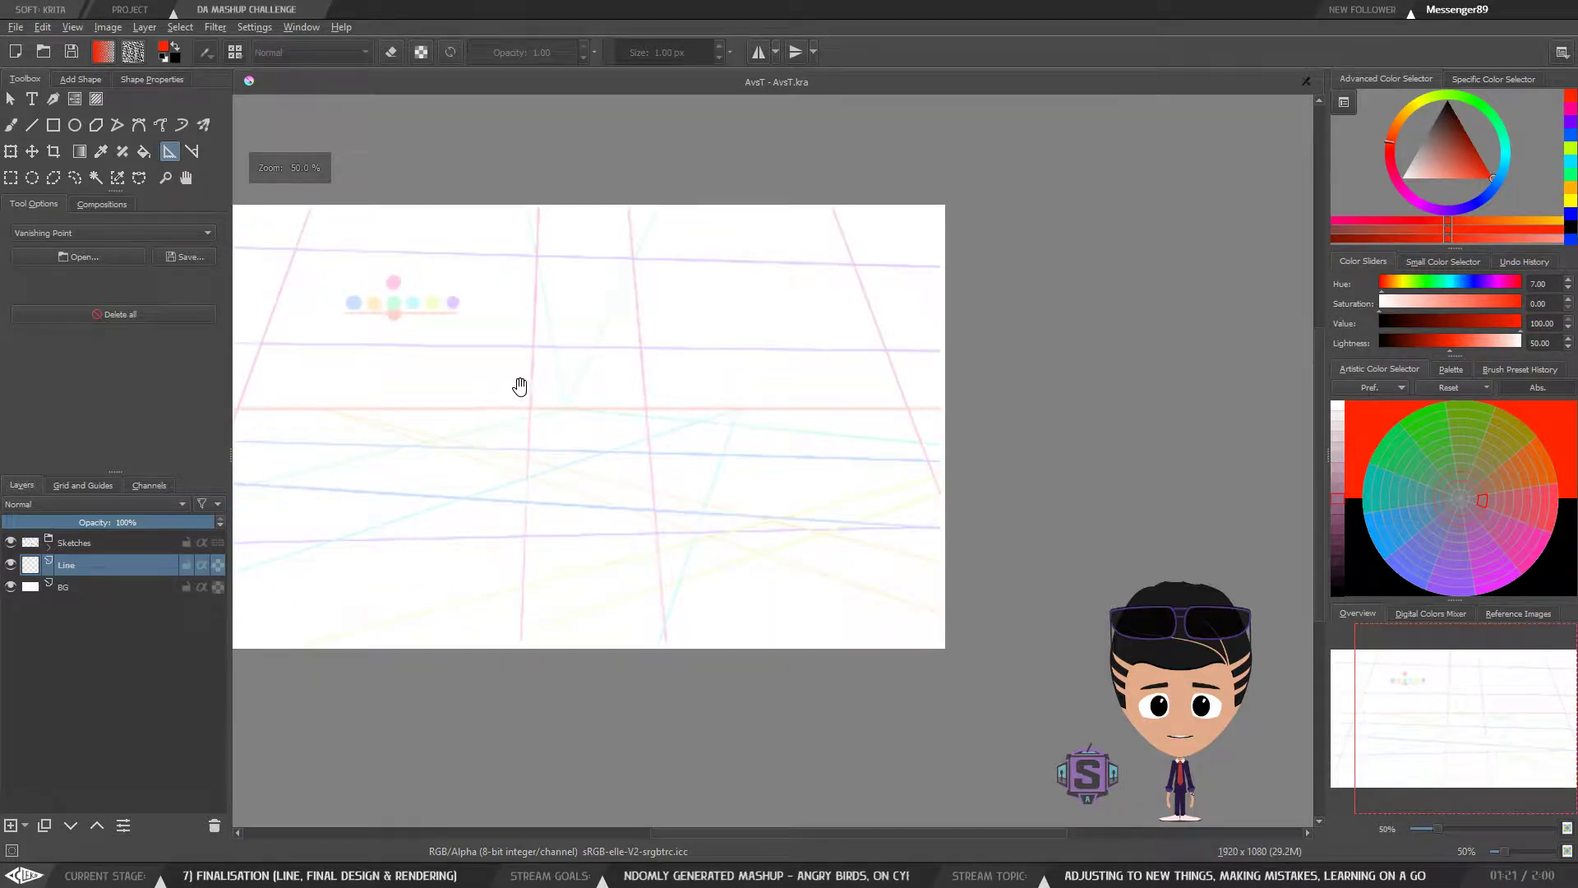
pyautogui.moveTo(520, 385); pyautogui.dragTo(715, 452)
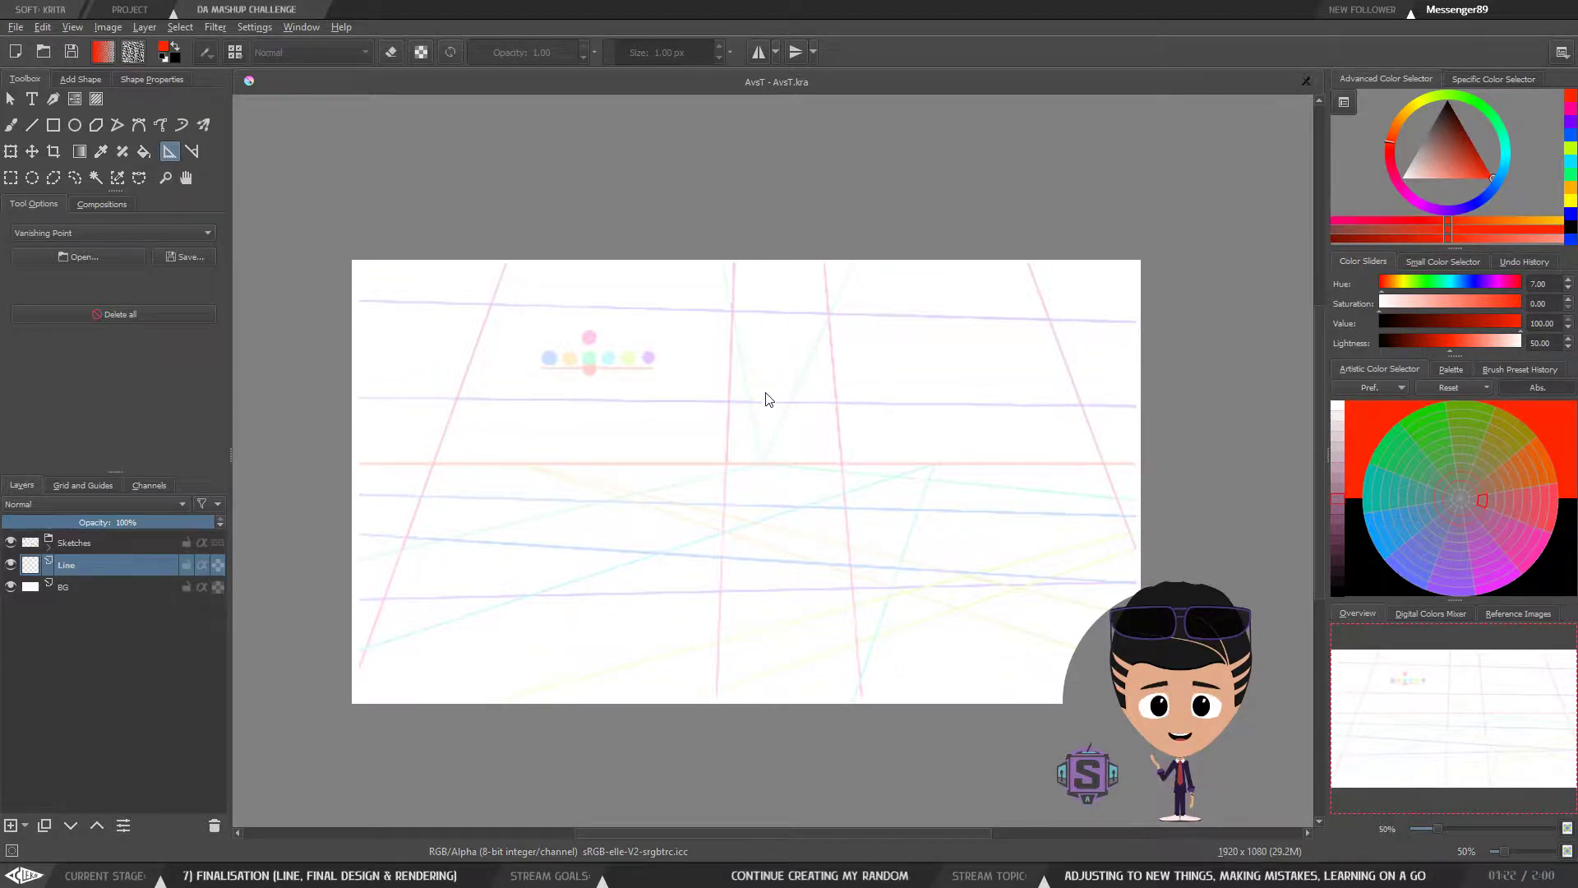
pyautogui.press('1')
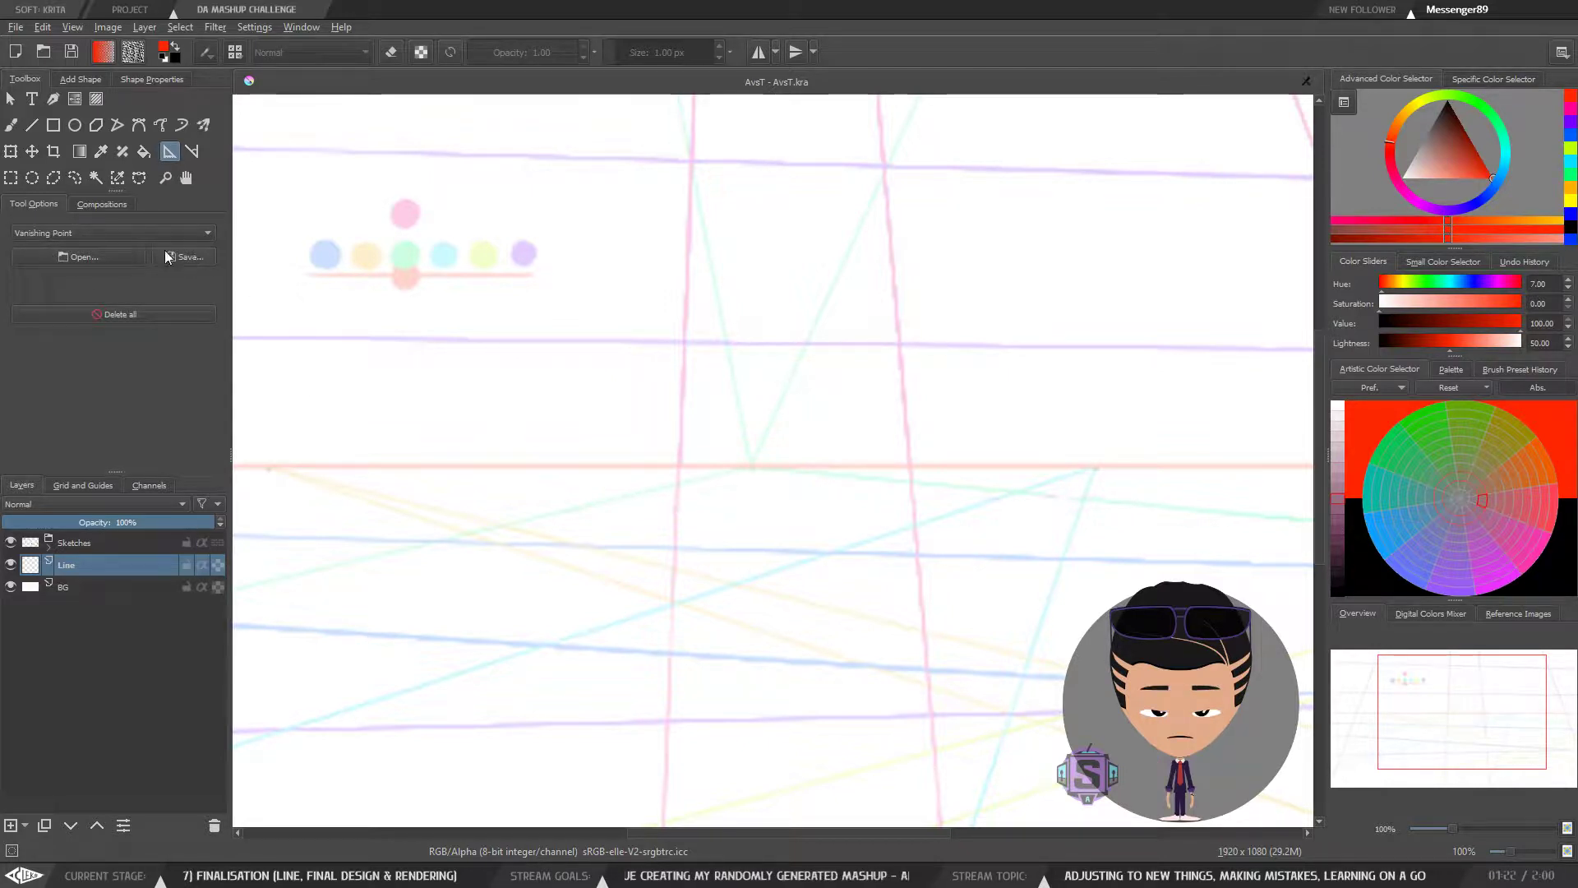
pyautogui.click(751, 469)
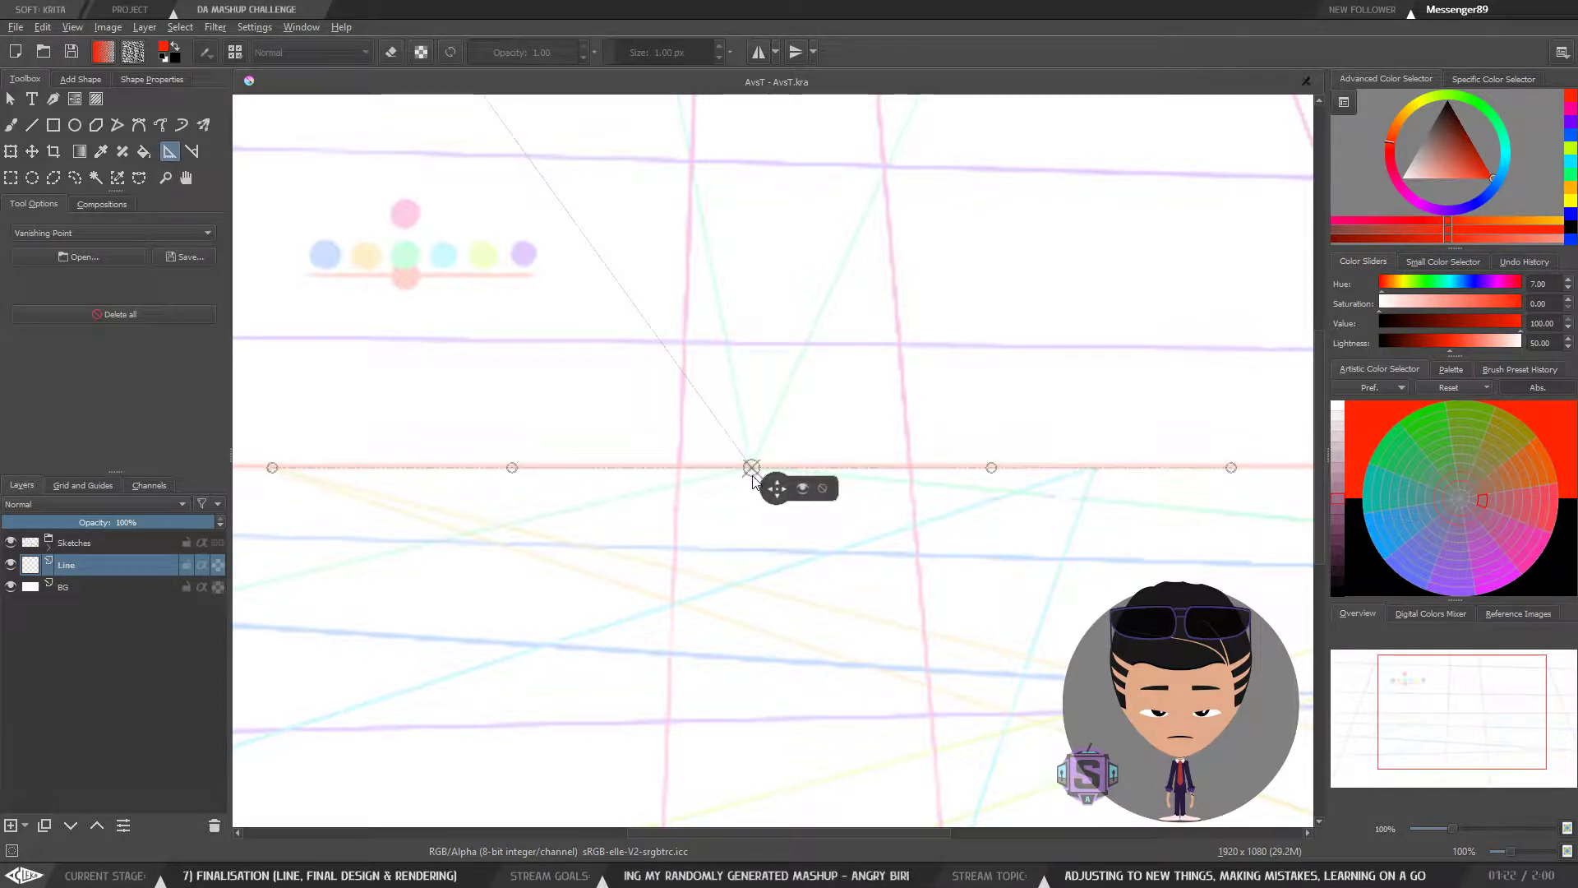
pyautogui.press('-')
pyautogui.press('-')
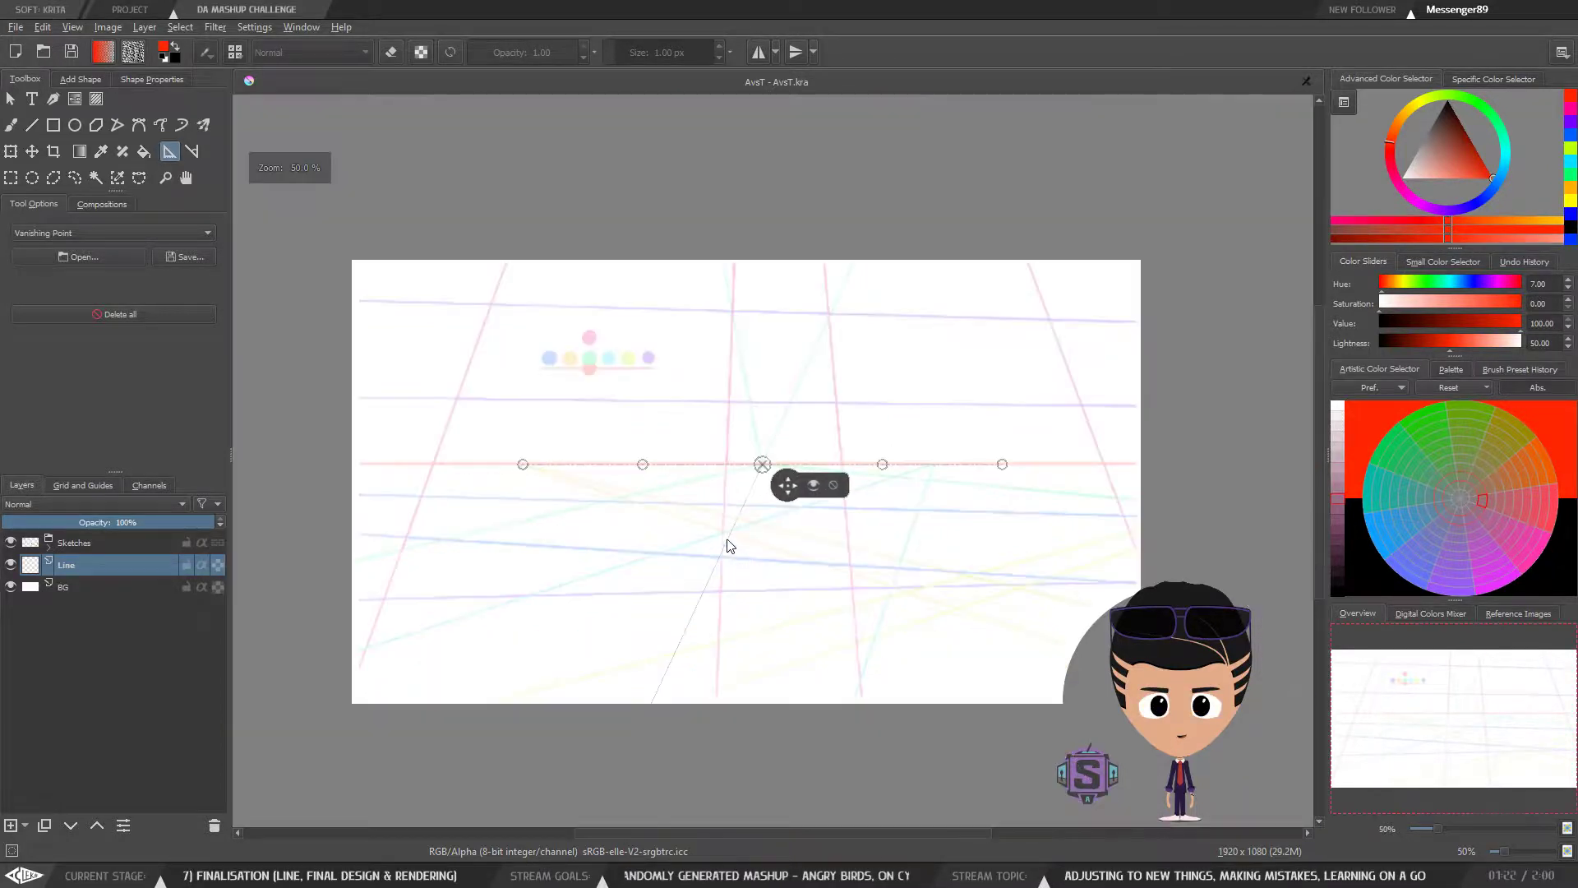
# Step: Nudge the green guides' vanishing point assistant so it sits exactly on their intersection with the horizon
pyautogui.press('+')
pyautogui.press('+')
pyautogui.moveTo(764, 542); pyautogui.dragTo(651, 570)
pyautogui.press('+')
pyautogui.press('+')
pyautogui.moveTo(581, 514); pyautogui.dragTo(581, 513)
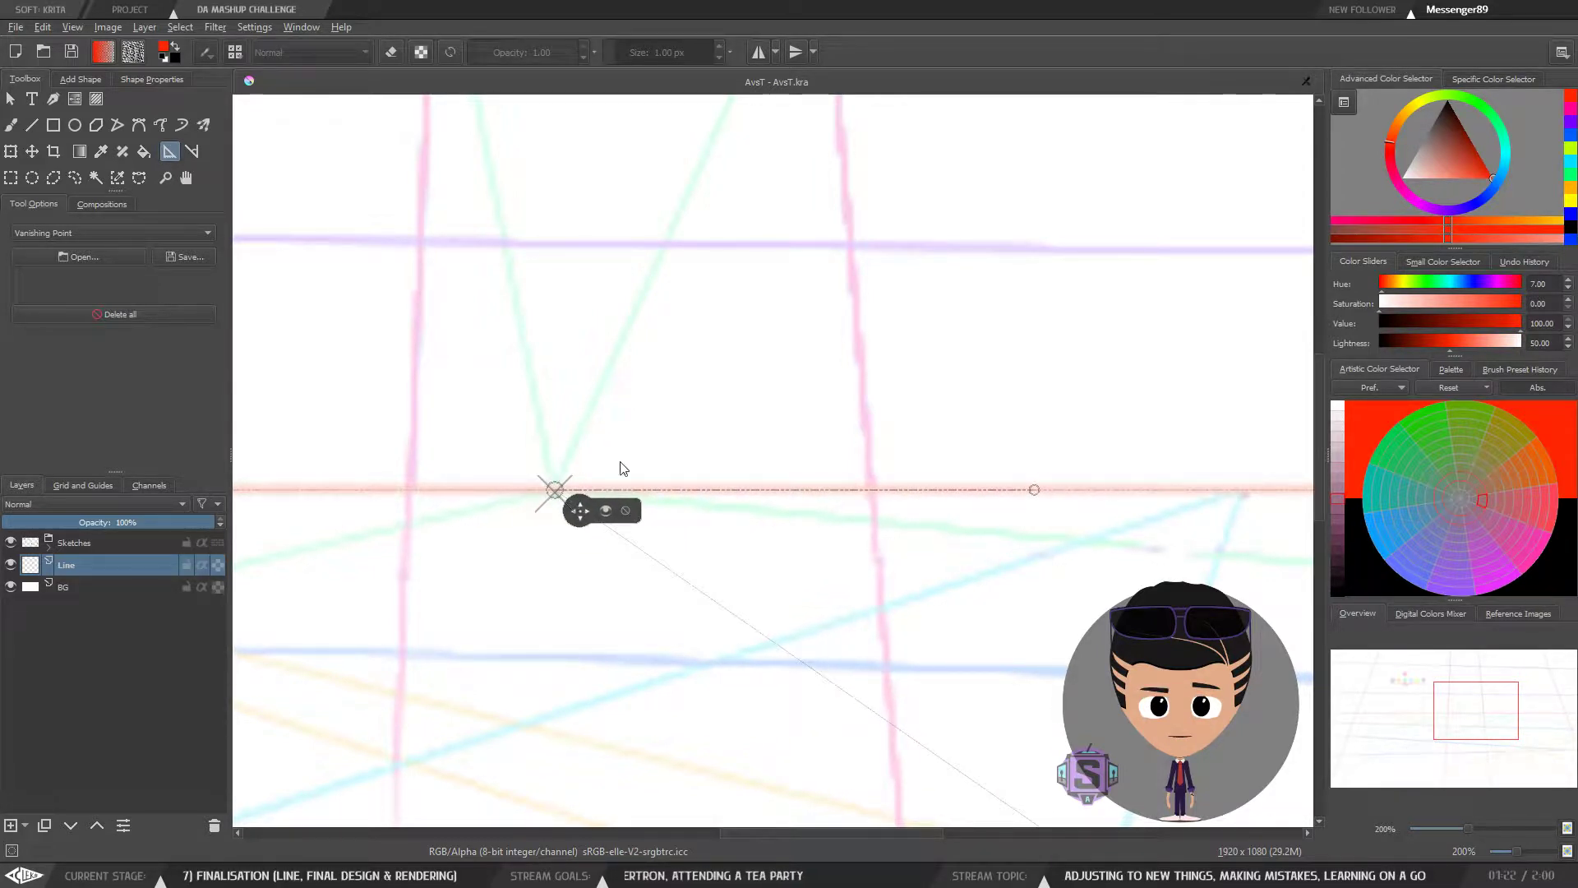
# Step: Place a second Vanishing Point assistant on the horizon where the cyan guides converge
pyautogui.press('-')
pyautogui.press('-')
pyautogui.press('-')
pyautogui.press('-')
pyautogui.moveTo(768, 552); pyautogui.dragTo(577, 540)
pyautogui.press('+')
pyautogui.press('+')
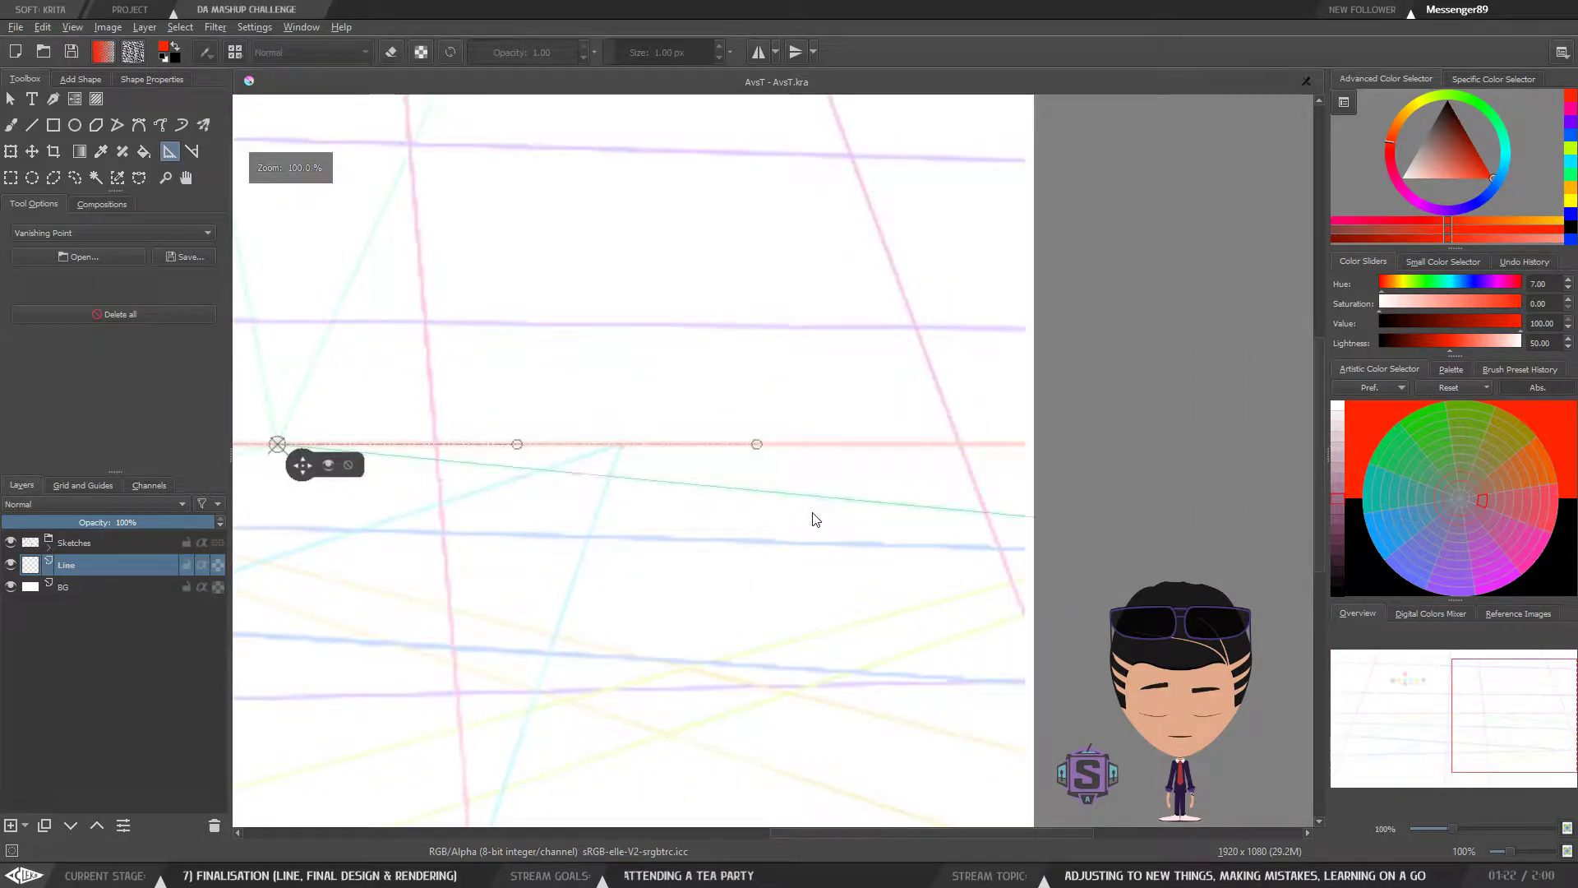
pyautogui.click(622, 447)
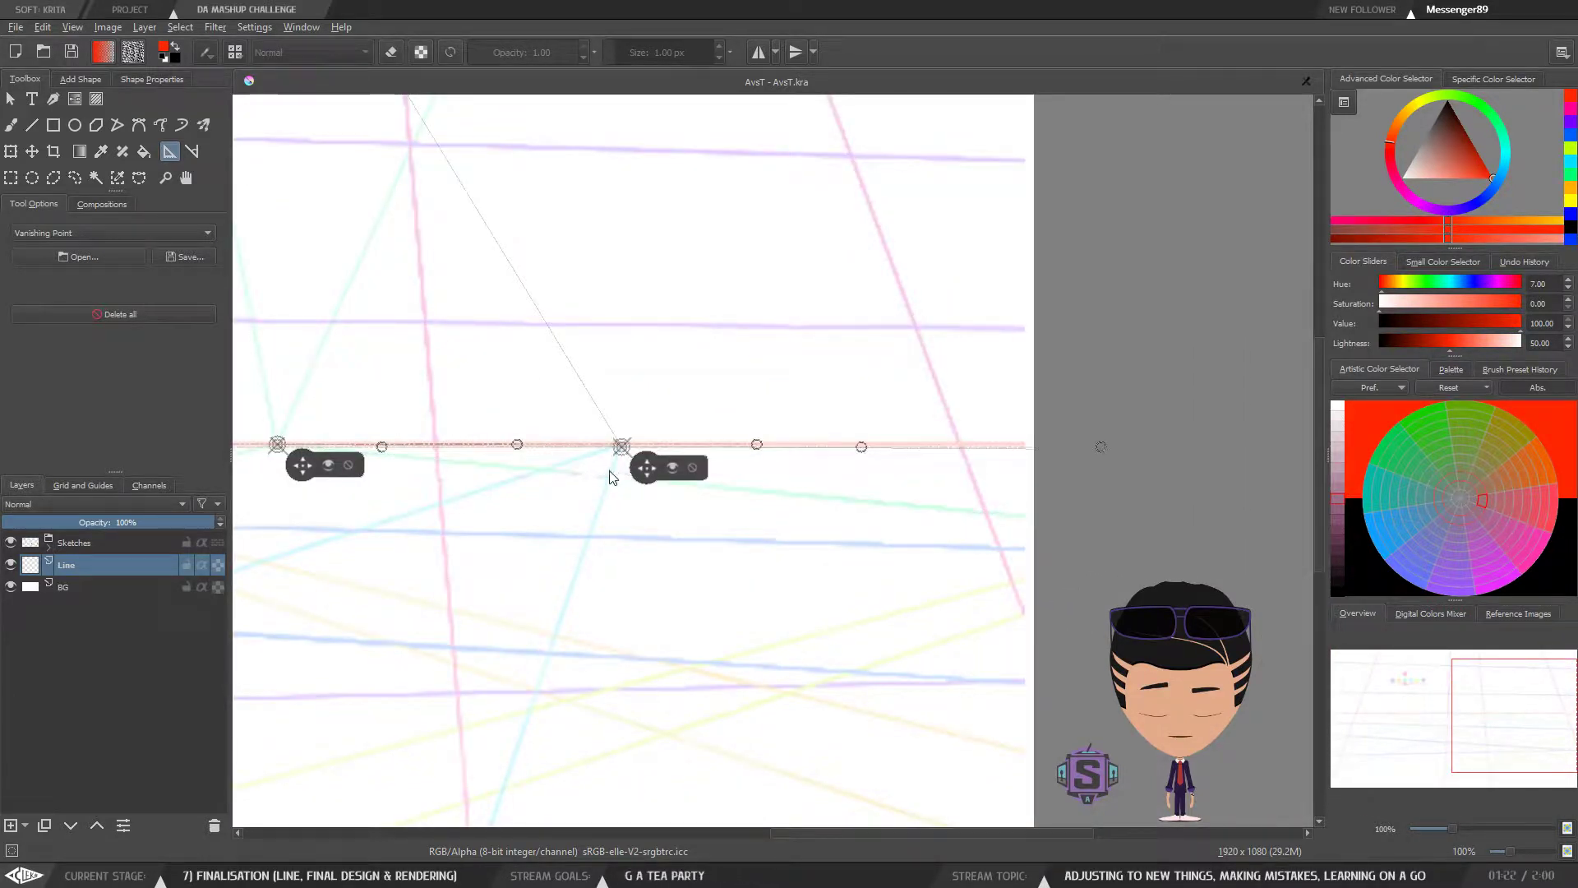
# Step: Nudge the cyan guides' vanishing point assistant so it sits exactly on their intersection with the red horizon
pyautogui.press('+')
pyautogui.press('+')
pyautogui.moveTo(608, 490); pyautogui.dragTo(828, 501)
pyautogui.moveTo(716, 467)
pyautogui.mouseDown()
pyautogui.moveTo(664, 473)
pyautogui.moveTo(736, 468)
pyautogui.moveTo(717, 460)
pyautogui.mouseUp()
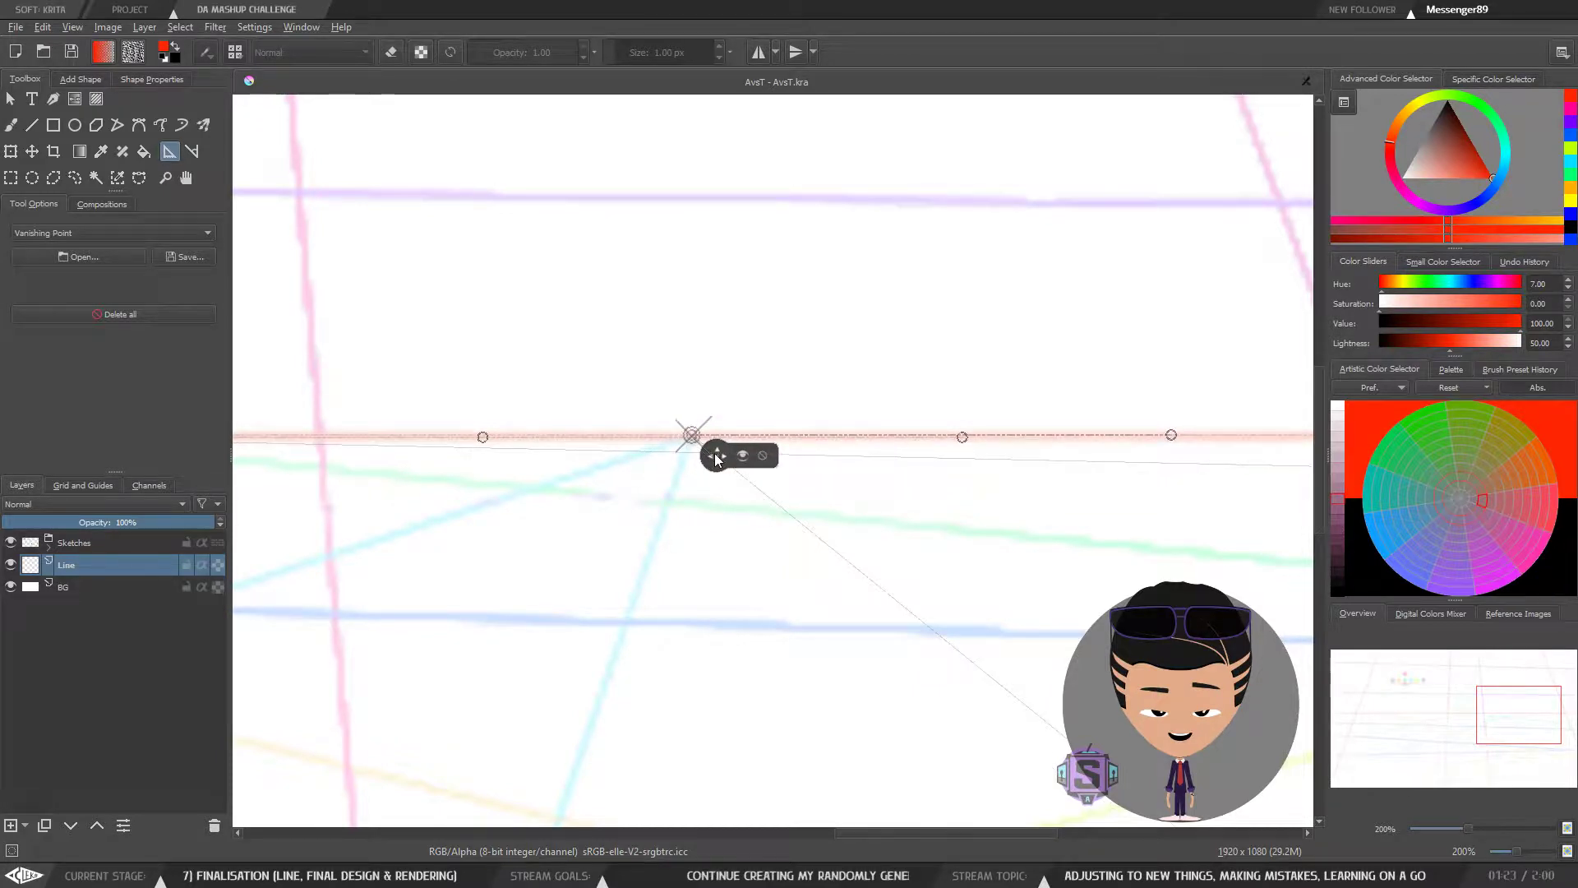
pyautogui.scroll(-4, 723, 324)
pyautogui.scroll(2, 792, 479)
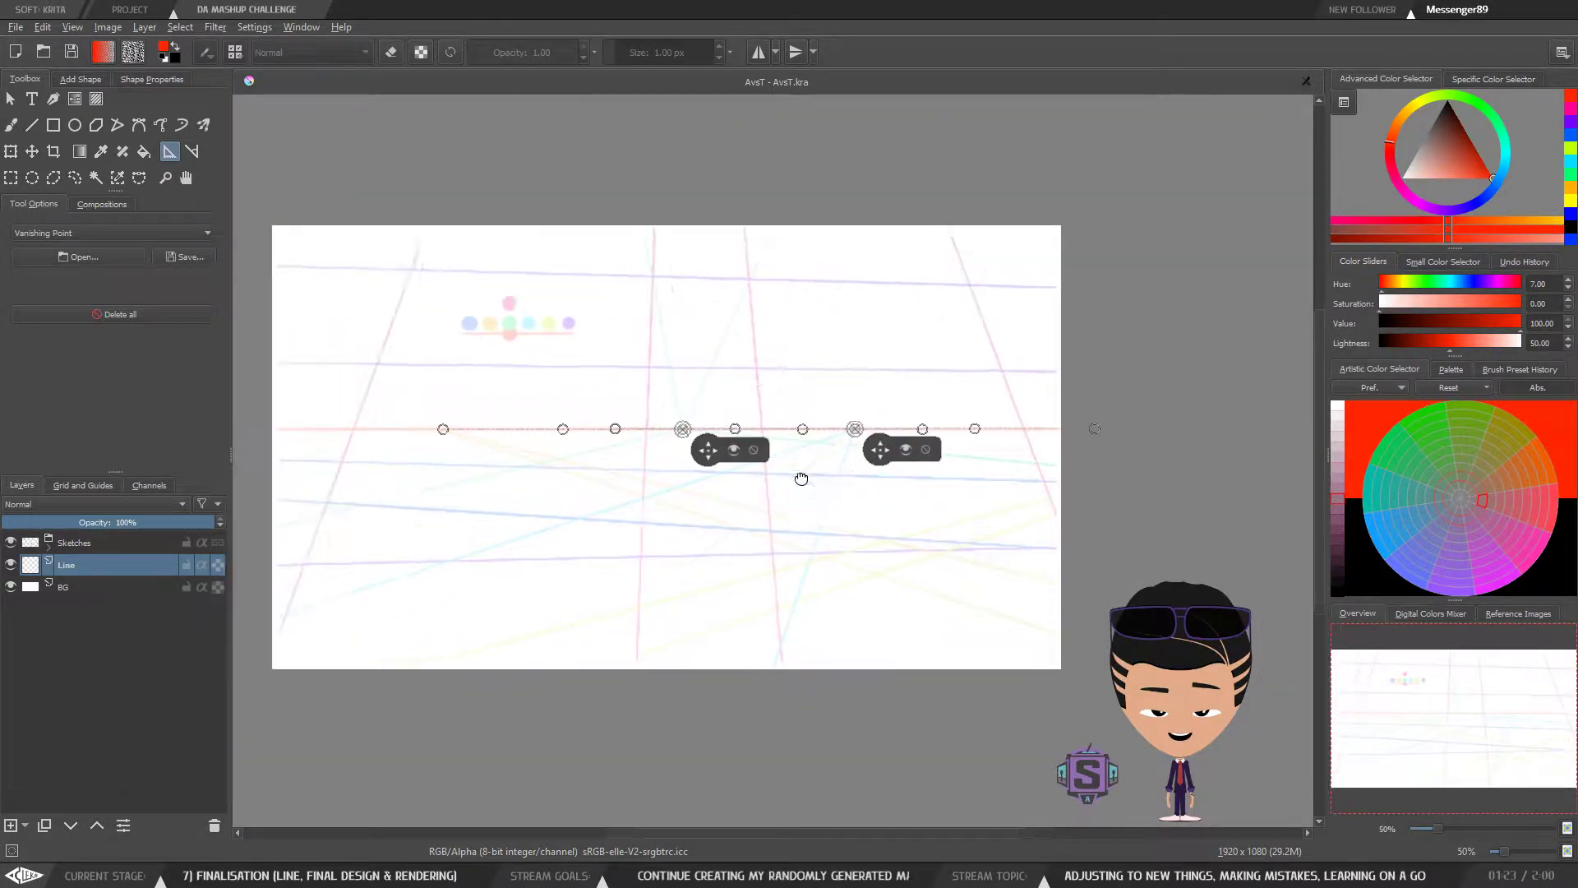
pyautogui.scroll(4, 822, 486)
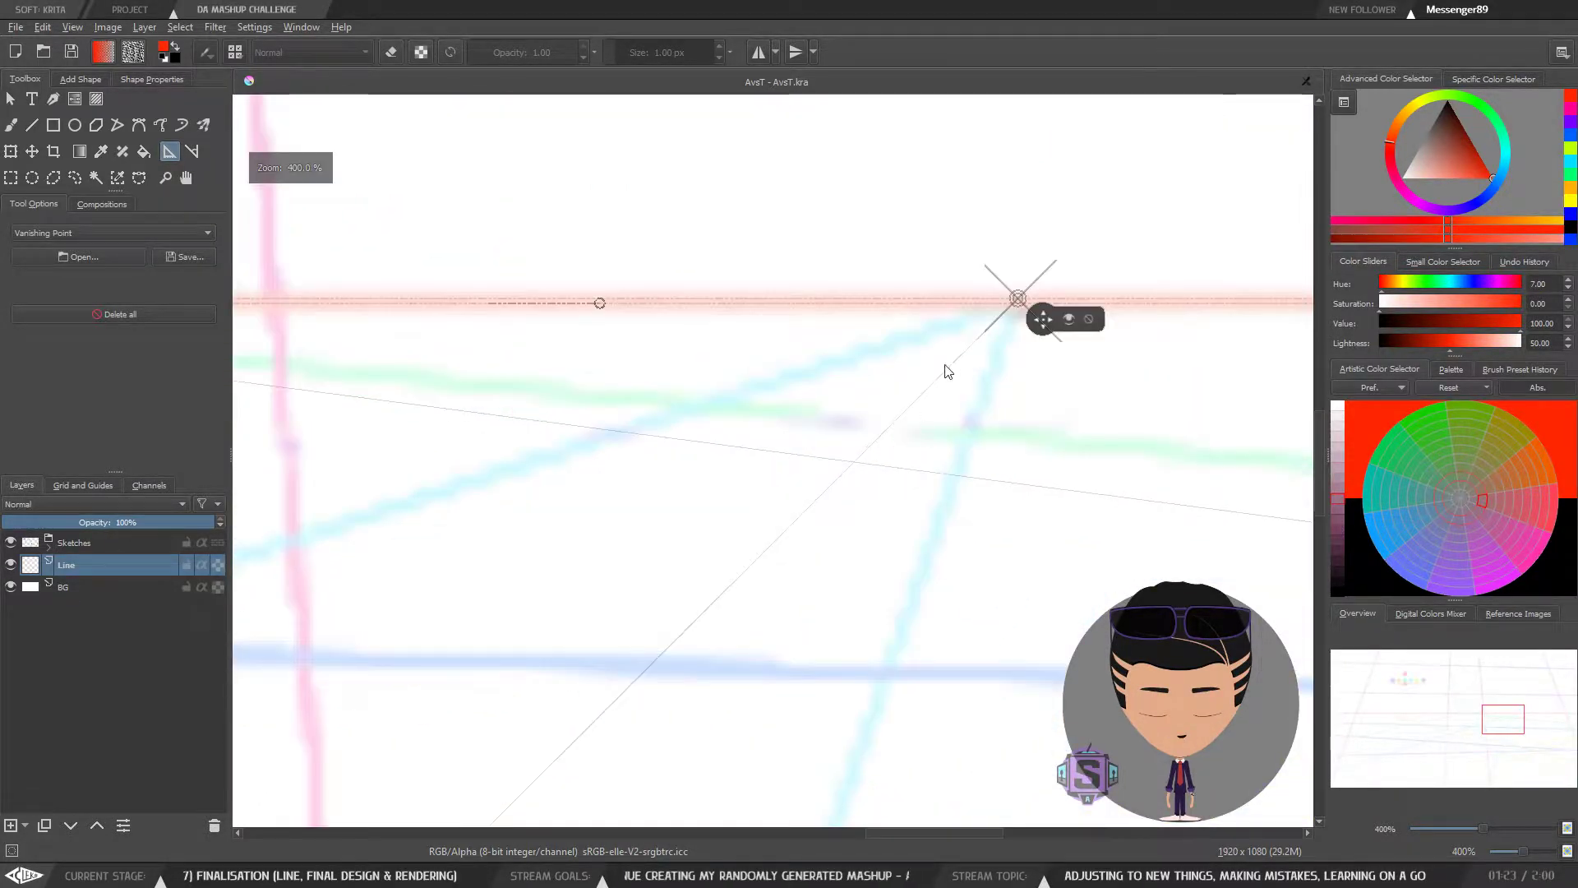
pyautogui.moveTo(1044, 322); pyautogui.dragTo(1043, 323)
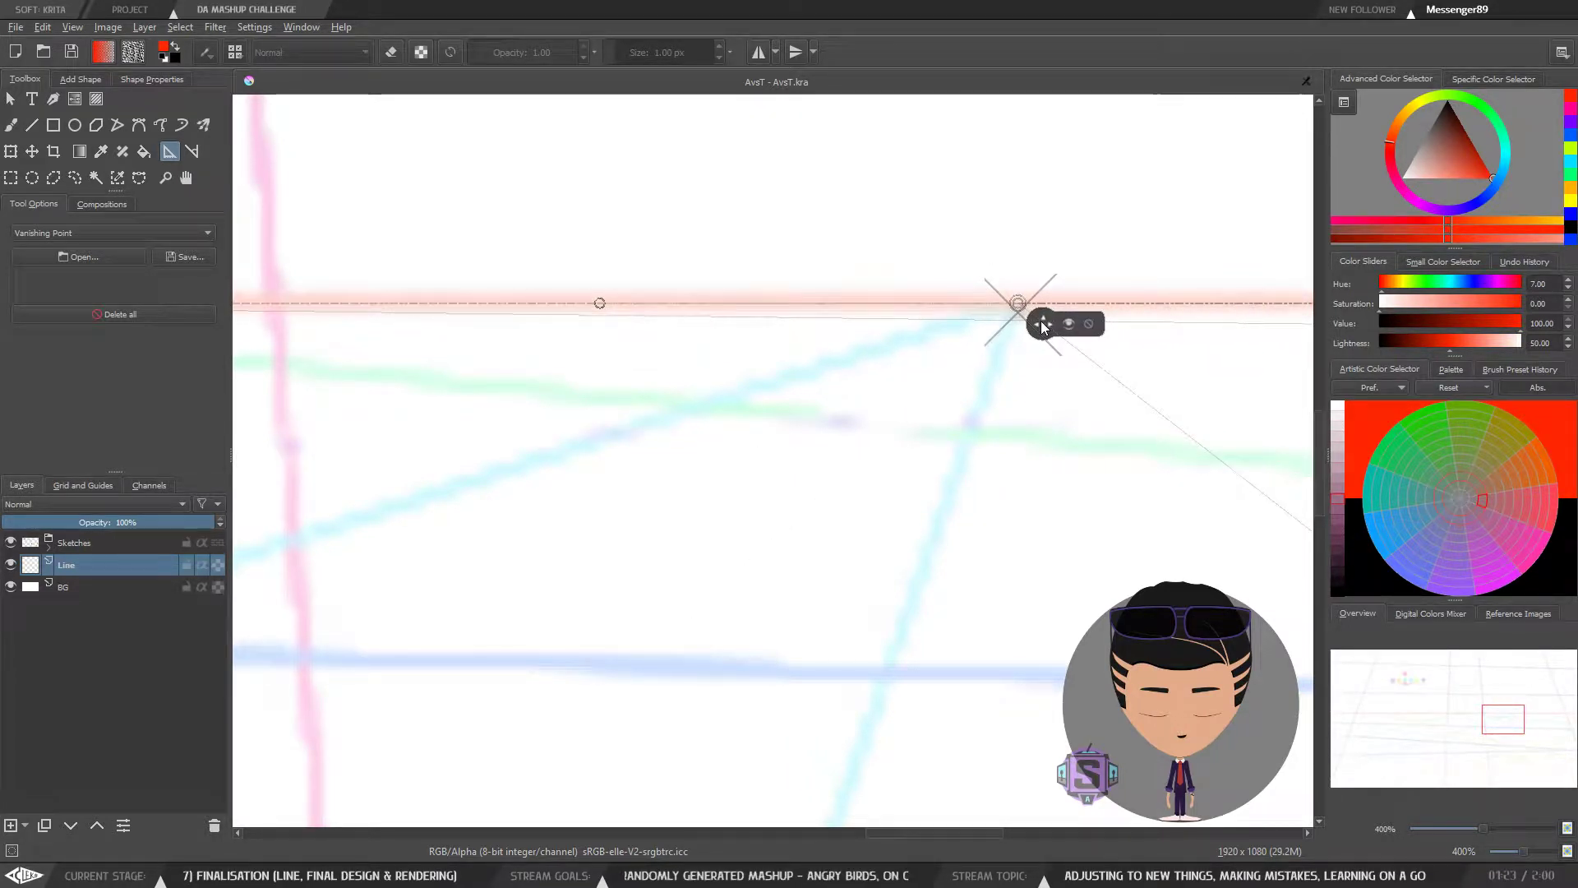
# Step: Examine up close how the cyan and green guides' vanishing point assistants line up with their intersections on the horizon
pyautogui.moveTo(994, 374); pyautogui.dragTo(740, 457)
pyautogui.hotkey('ctrl', '+')
pyautogui.hotkey('ctrl', '+')
pyautogui.hotkey('ctrl', '-')
pyautogui.hotkey('ctrl', '-')
pyautogui.hotkey('ctrl', '+')
pyautogui.hotkey('ctrl', '+')
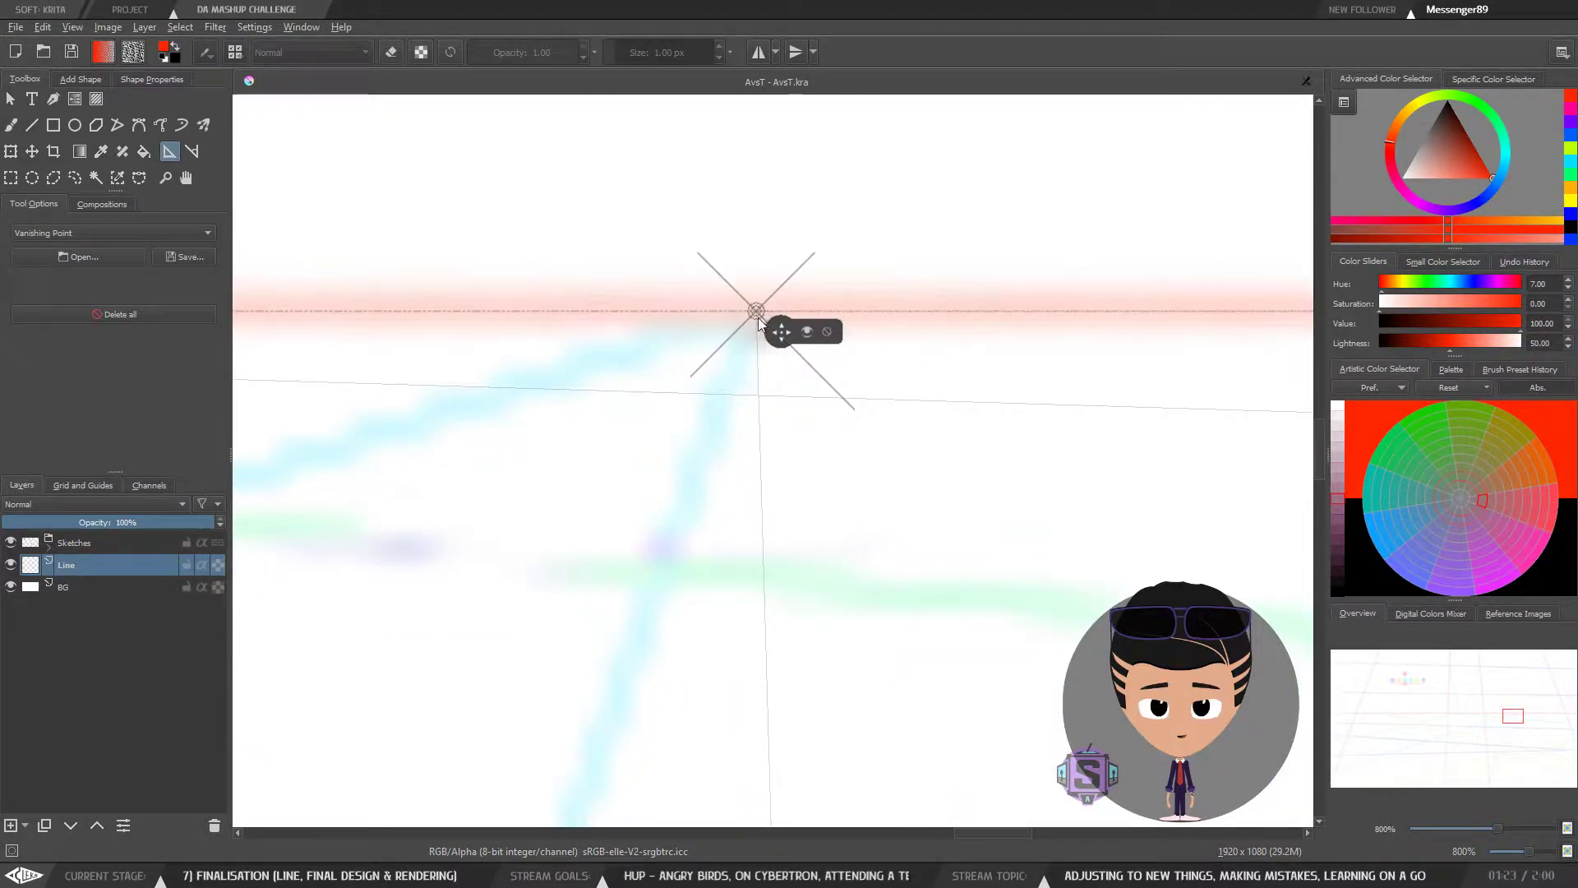
pyautogui.hotkey('ctrl', '-')
pyautogui.hotkey('ctrl', '-')
pyautogui.hotkey('ctrl', '-')
pyautogui.hotkey('ctrl', '-')
pyautogui.moveTo(239, 452); pyautogui.dragTo(848, 427)
pyautogui.hotkey('ctrl', '+')
pyautogui.hotkey('ctrl', '+')
pyautogui.hotkey('ctrl', '+')
pyautogui.hotkey('ctrl', '+')
pyautogui.hotkey('ctrl', '+')
pyautogui.hotkey('ctrl', '+')
pyautogui.moveTo(518, 283); pyautogui.dragTo(821, 564)
pyautogui.moveTo(609, 422); pyautogui.dragTo(787, 495)
pyautogui.hotkey('ctrl', '-')
pyautogui.hotkey('ctrl', '-')
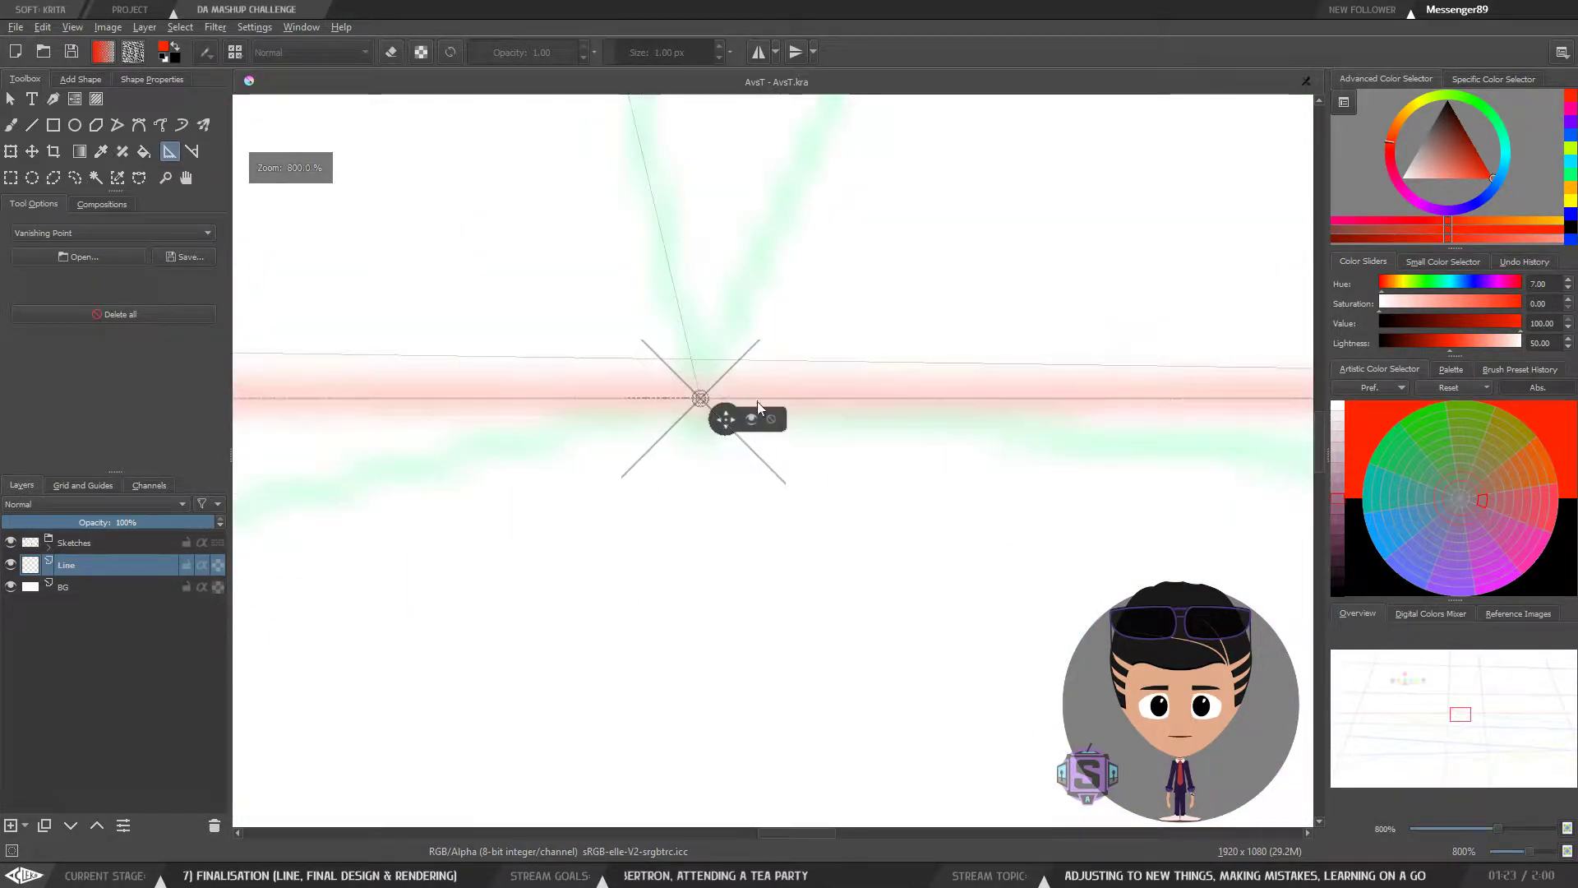
# Step: Place a third Vanishing Point assistant on the horizon where the orange guides converge, and nudge it onto their intersection
pyautogui.hotkey('ctrl', '-')
pyautogui.hotkey('ctrl', '-')
pyautogui.hotkey('ctrl', '-')
pyautogui.hotkey('ctrl', '-')
pyautogui.hotkey('ctrl', '-')
pyautogui.hotkey('ctrl', '-')
pyautogui.hotkey('ctrl', '-')
pyautogui.hotkey('ctrl', '-')
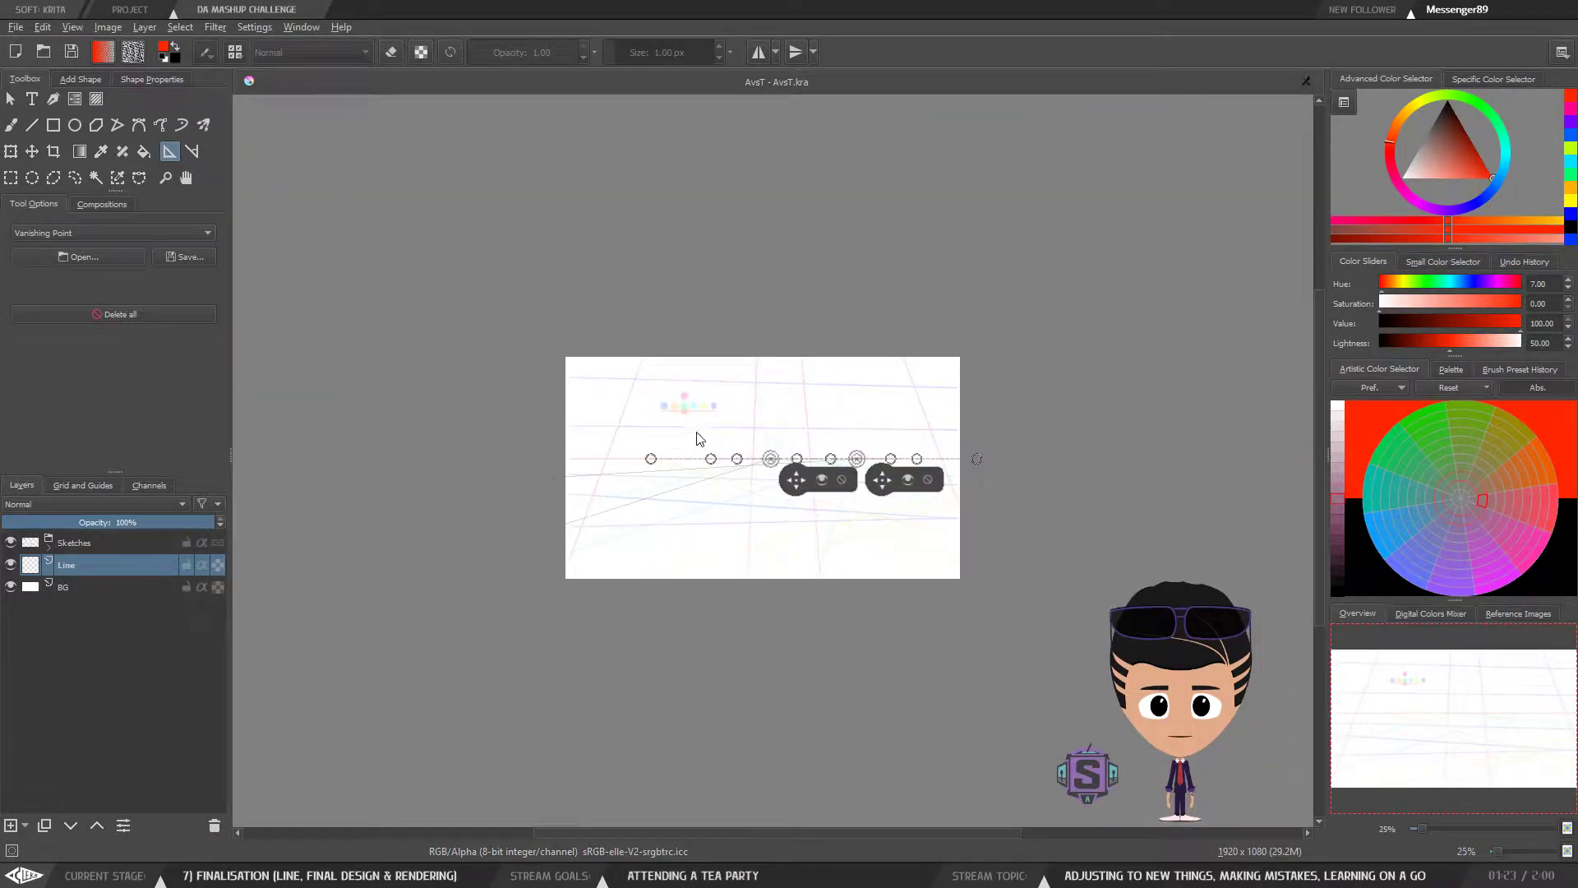
pyautogui.moveTo(733, 521); pyautogui.dragTo(780, 514)
pyautogui.hotkey('ctrl', '+')
pyautogui.hotkey('ctrl', '+')
pyautogui.hotkey('ctrl', '+')
pyautogui.hotkey('ctrl', '+')
pyautogui.moveTo(529, 481); pyautogui.dragTo(1131, 486)
pyautogui.hotkey('ctrl', '+')
pyautogui.hotkey('ctrl', '+')
pyautogui.moveTo(582, 469); pyautogui.dragTo(755, 480)
pyautogui.moveTo(518, 403); pyautogui.dragTo(748, 430)
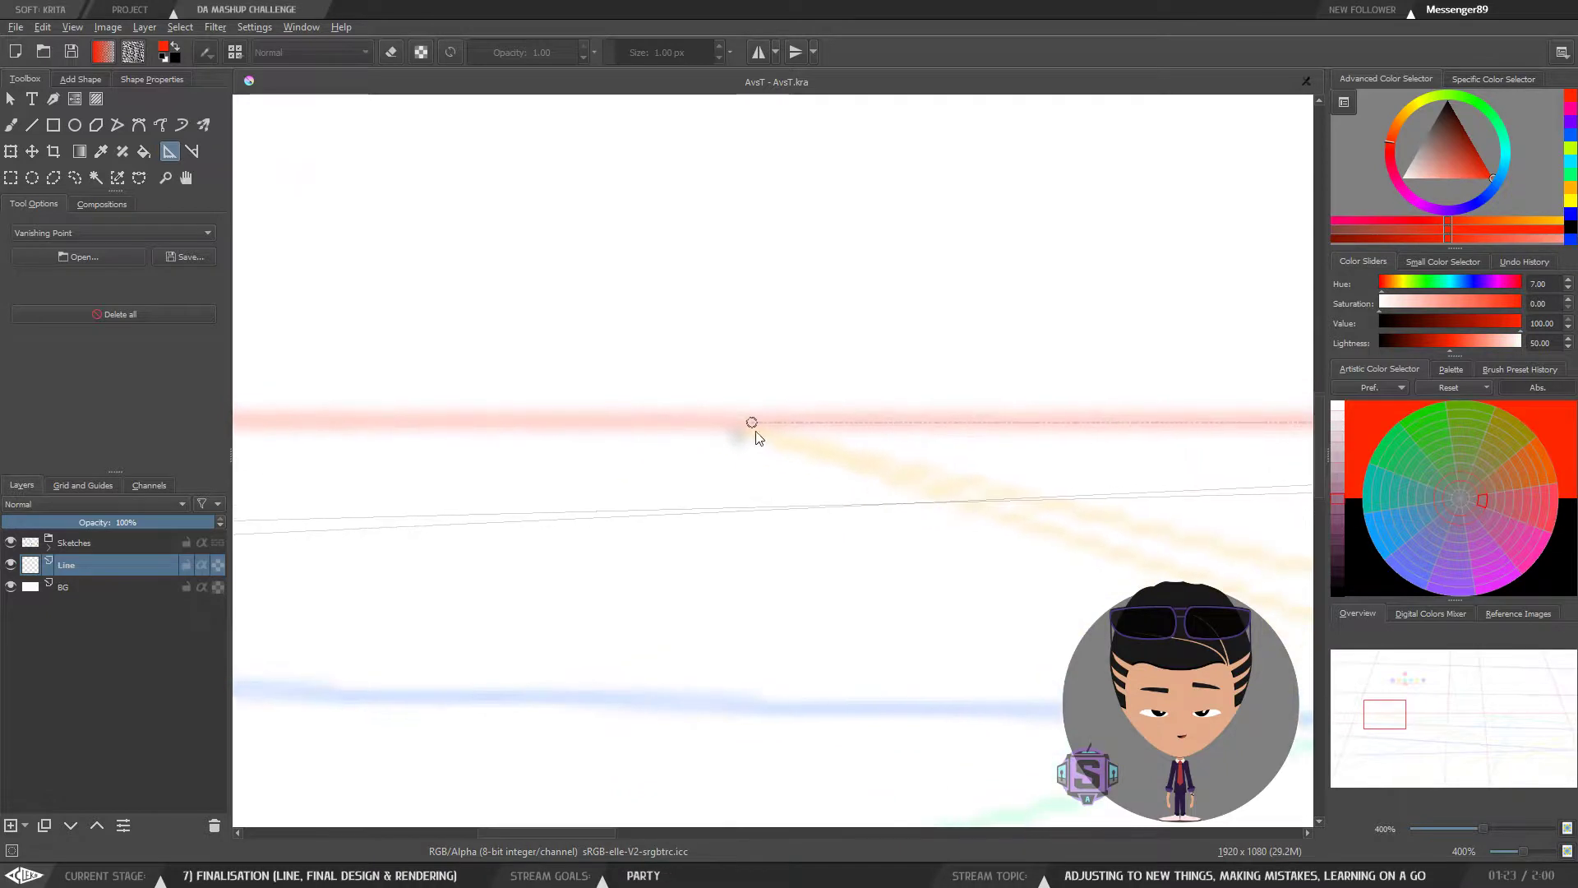
pyautogui.click(741, 422)
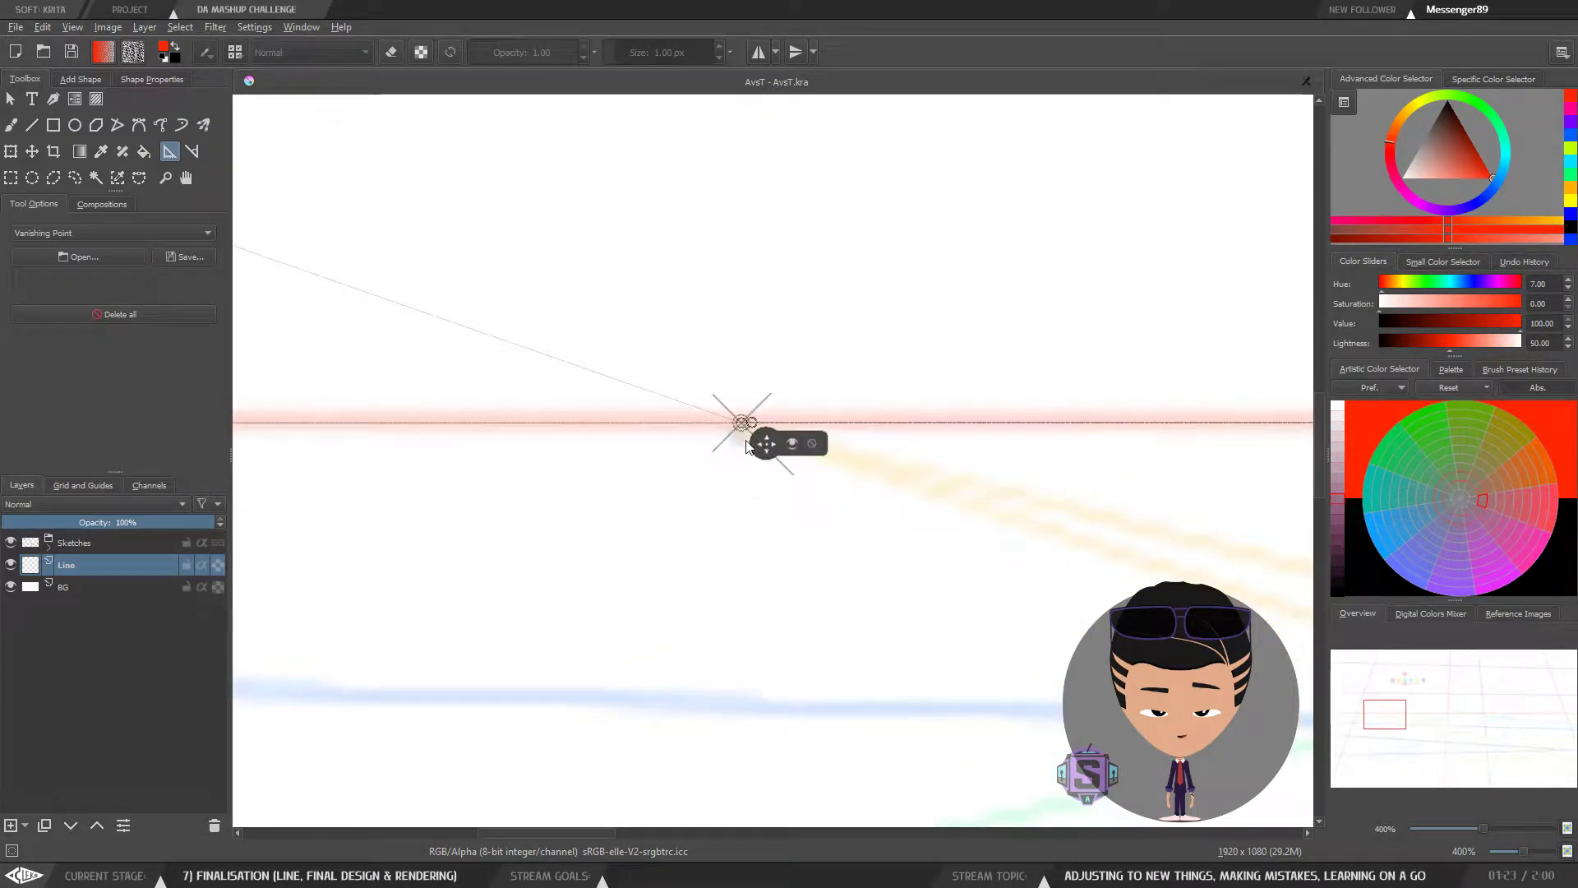
pyautogui.moveTo(765, 445); pyautogui.dragTo(765, 447)
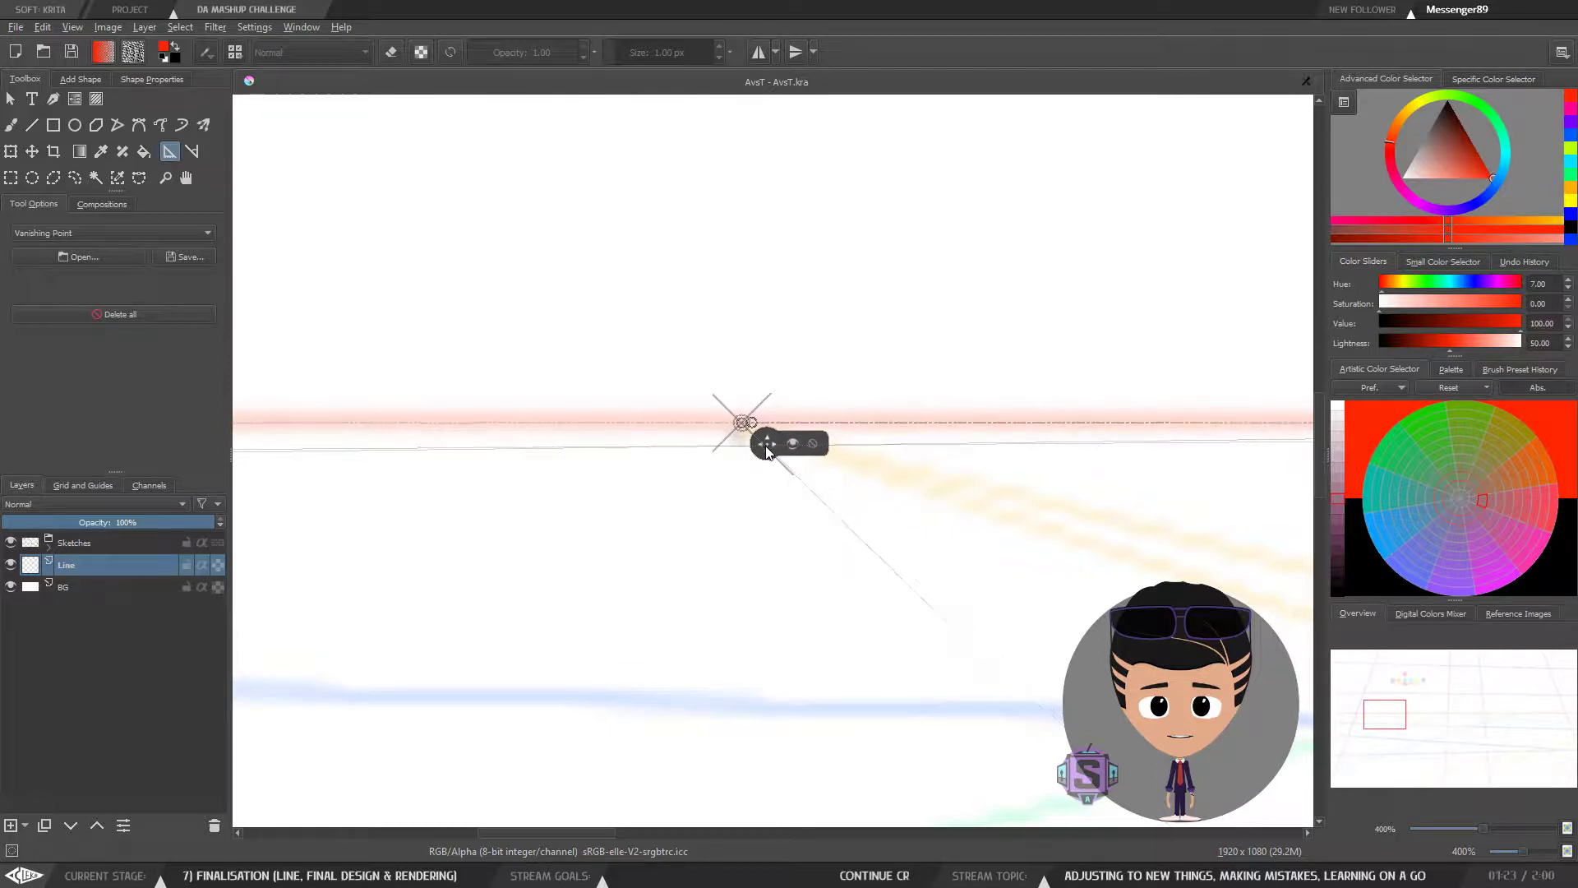
pyautogui.moveTo(767, 451); pyautogui.dragTo(765, 450)
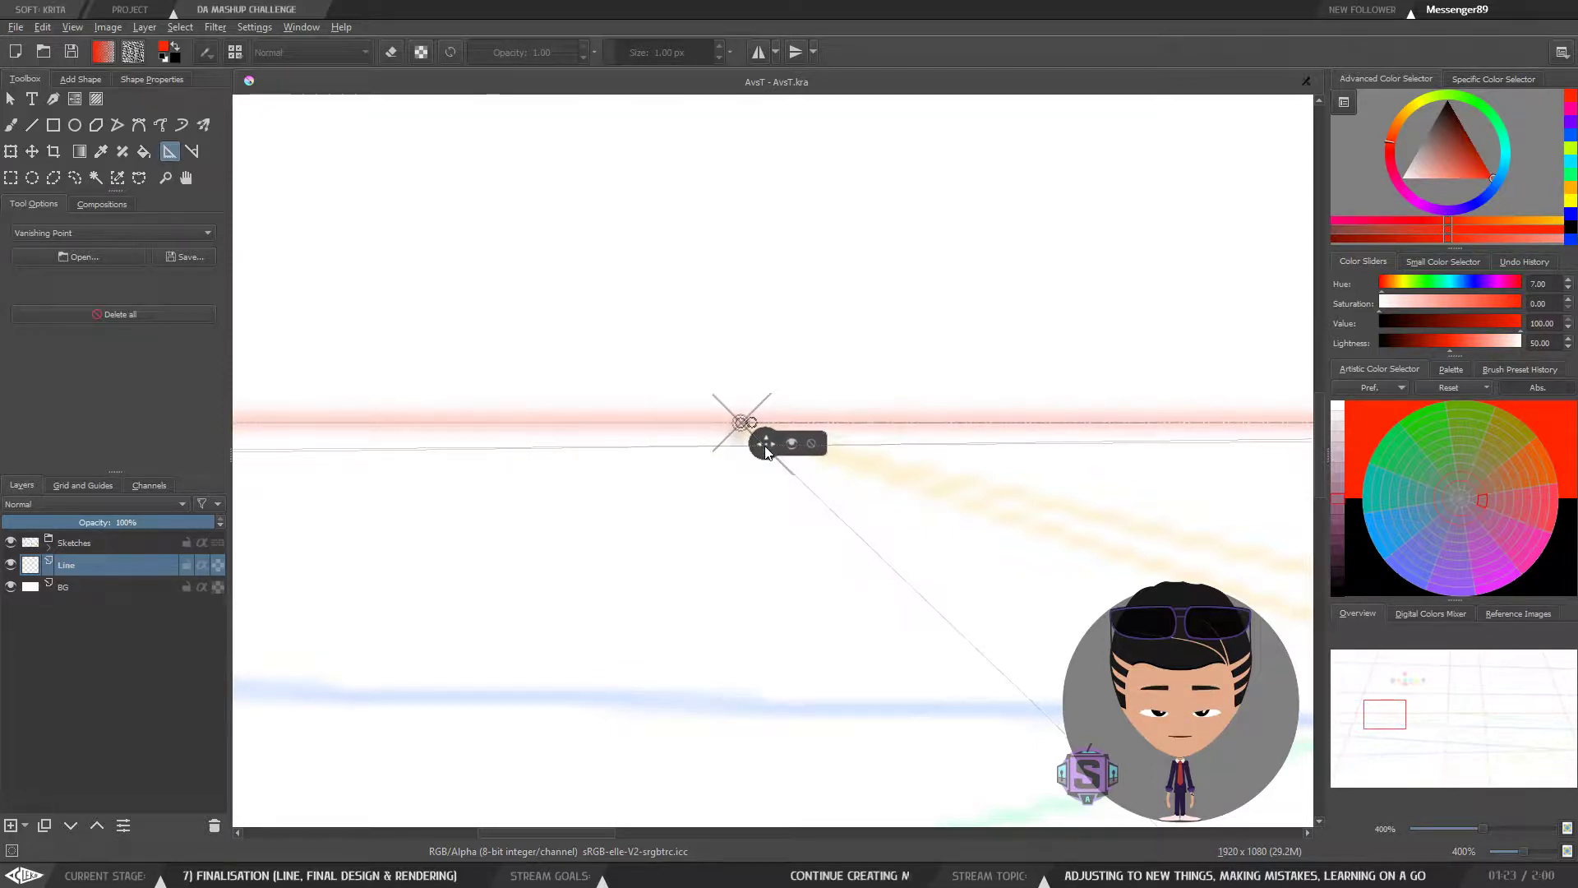
# Step: Examine the three vanishing point assistants along the horizon against the guides across the whole canvas
pyautogui.hotkey('ctrl', '+')
pyautogui.hotkey('ctrl', '-')
pyautogui.hotkey('ctrl', '-')
pyautogui.hotkey('ctrl', '-')
pyautogui.hotkey('ctrl', '-')
pyautogui.hotkey('ctrl', '-')
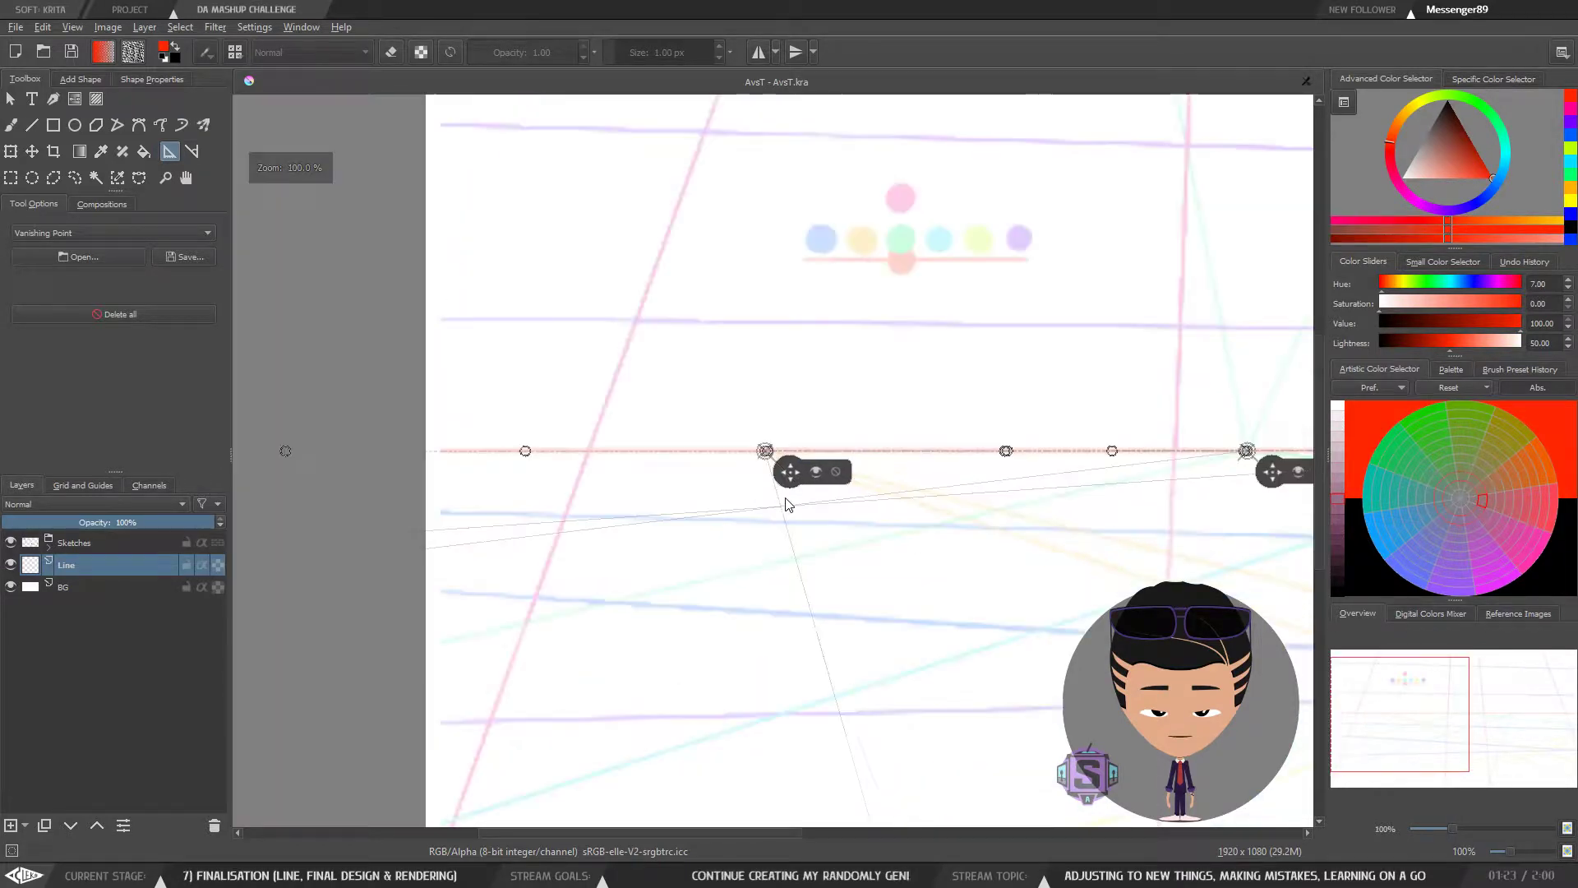
pyautogui.moveTo(789, 527); pyautogui.dragTo(614, 489)
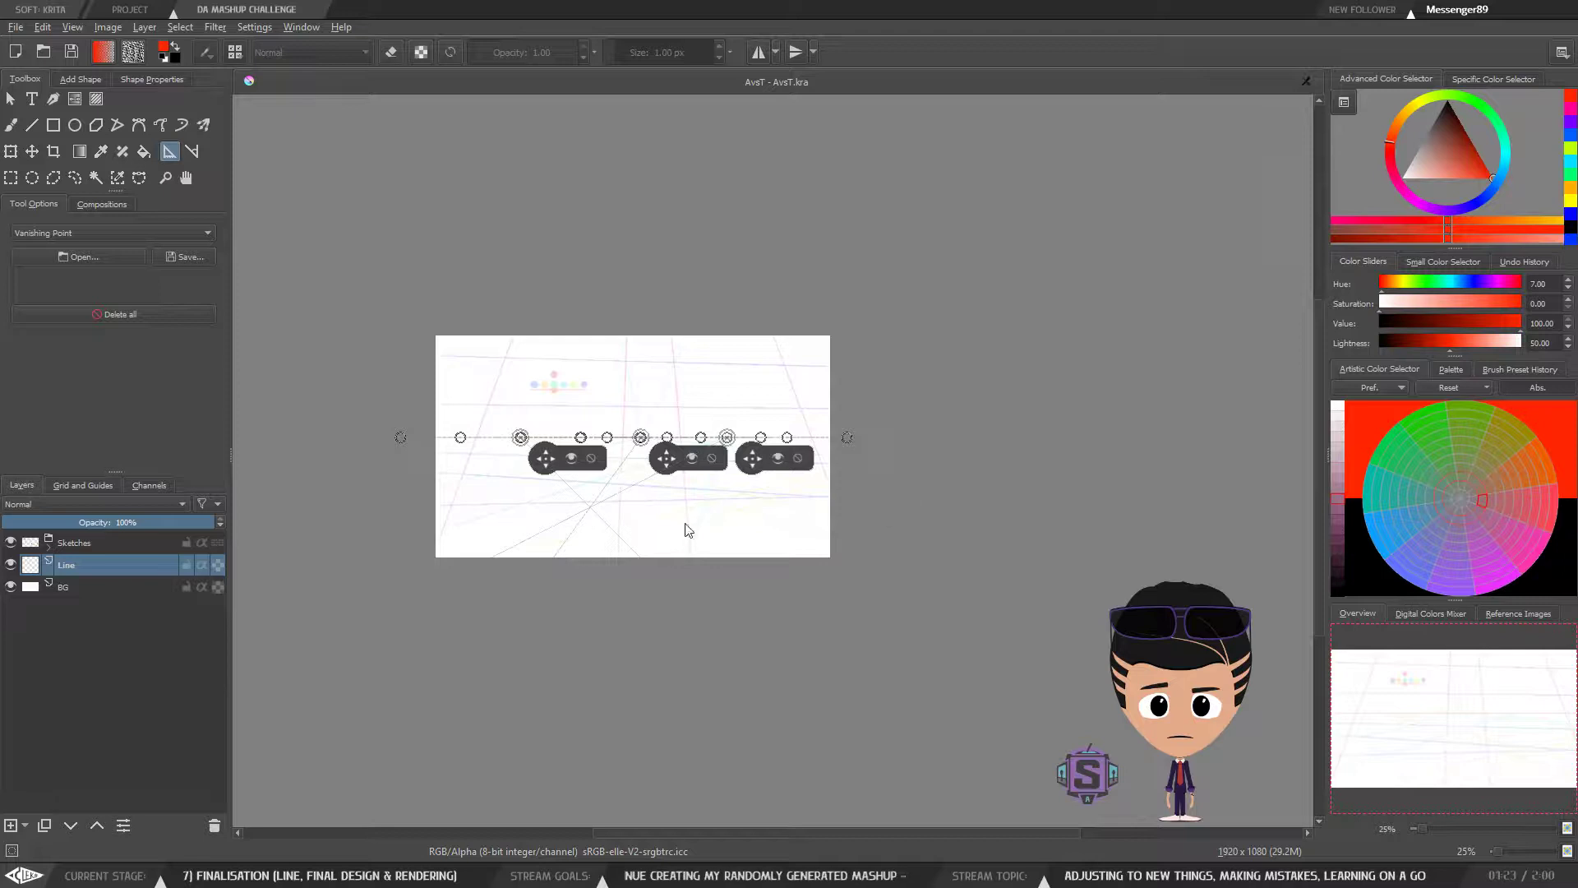
pyautogui.moveTo(879, 494); pyautogui.dragTo(758, 483)
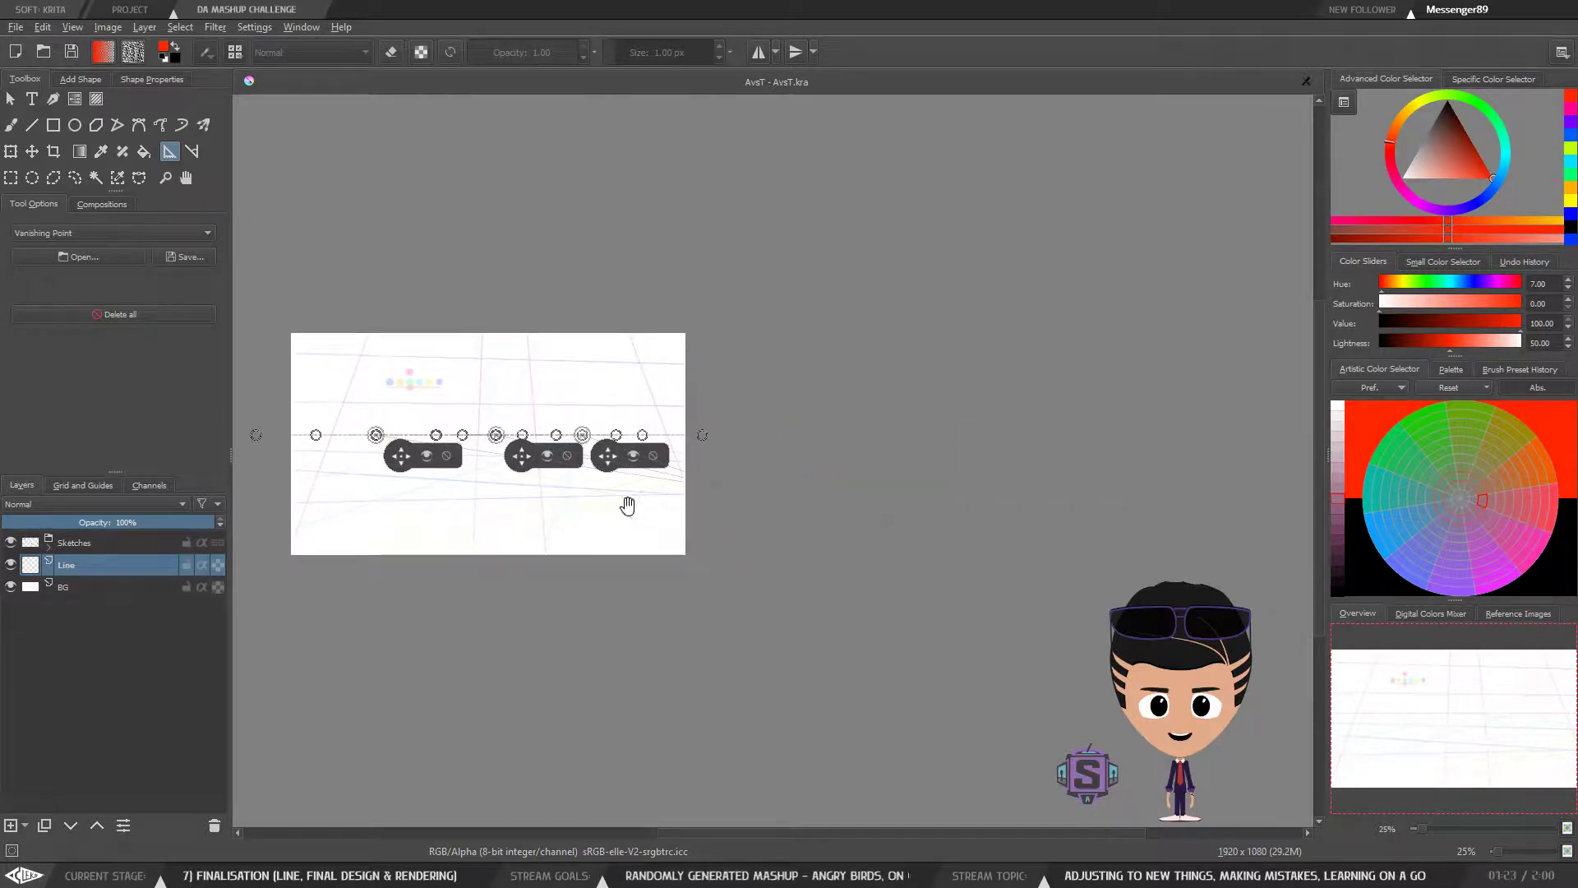
pyautogui.moveTo(651, 504); pyautogui.dragTo(747, 504)
pyautogui.hotkey('ctrl', '+')
pyautogui.hotkey('ctrl', '+')
pyautogui.hotkey('ctrl', '+')
pyautogui.hotkey('ctrl', '+')
pyautogui.moveTo(641, 529); pyautogui.dragTo(804, 493)
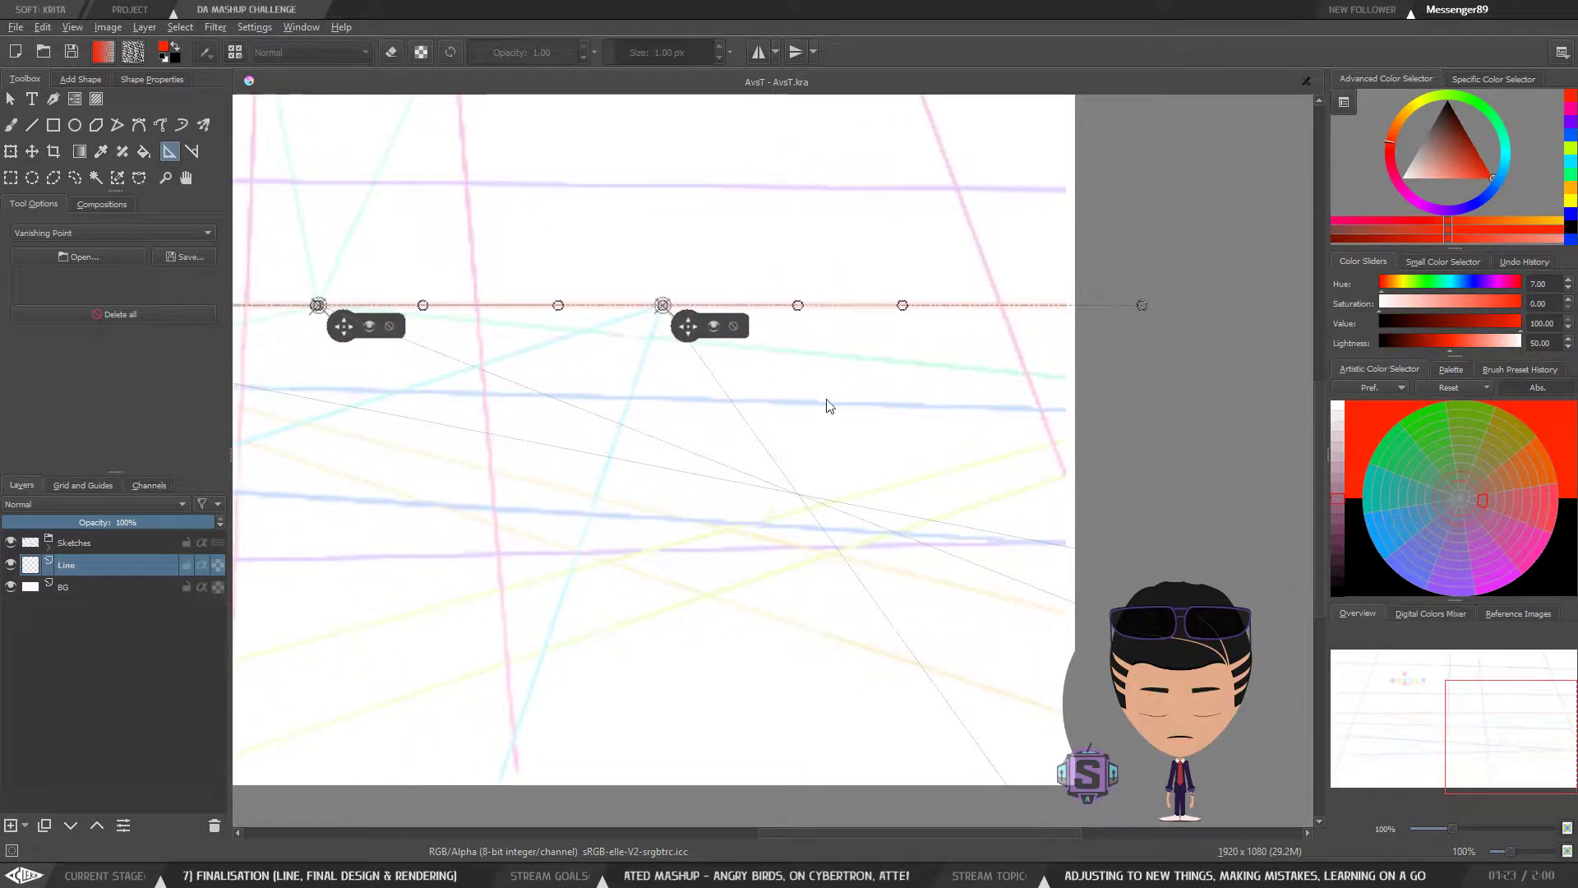
pyautogui.moveTo(891, 377); pyautogui.dragTo(1120, 359)
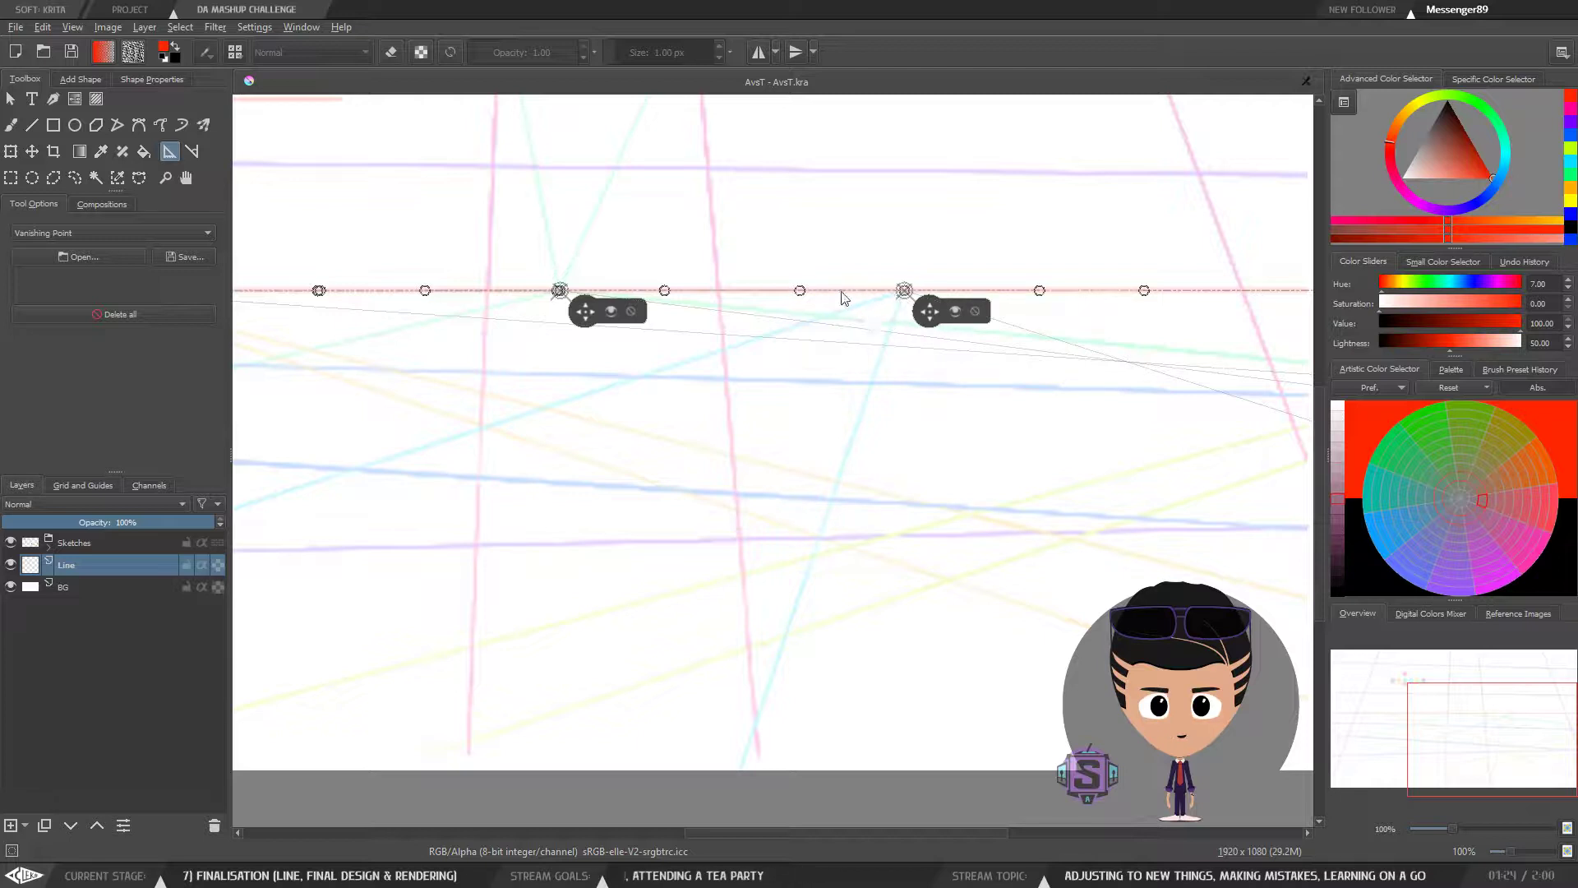
pyautogui.moveTo(757, 373); pyautogui.dragTo(1112, 438)
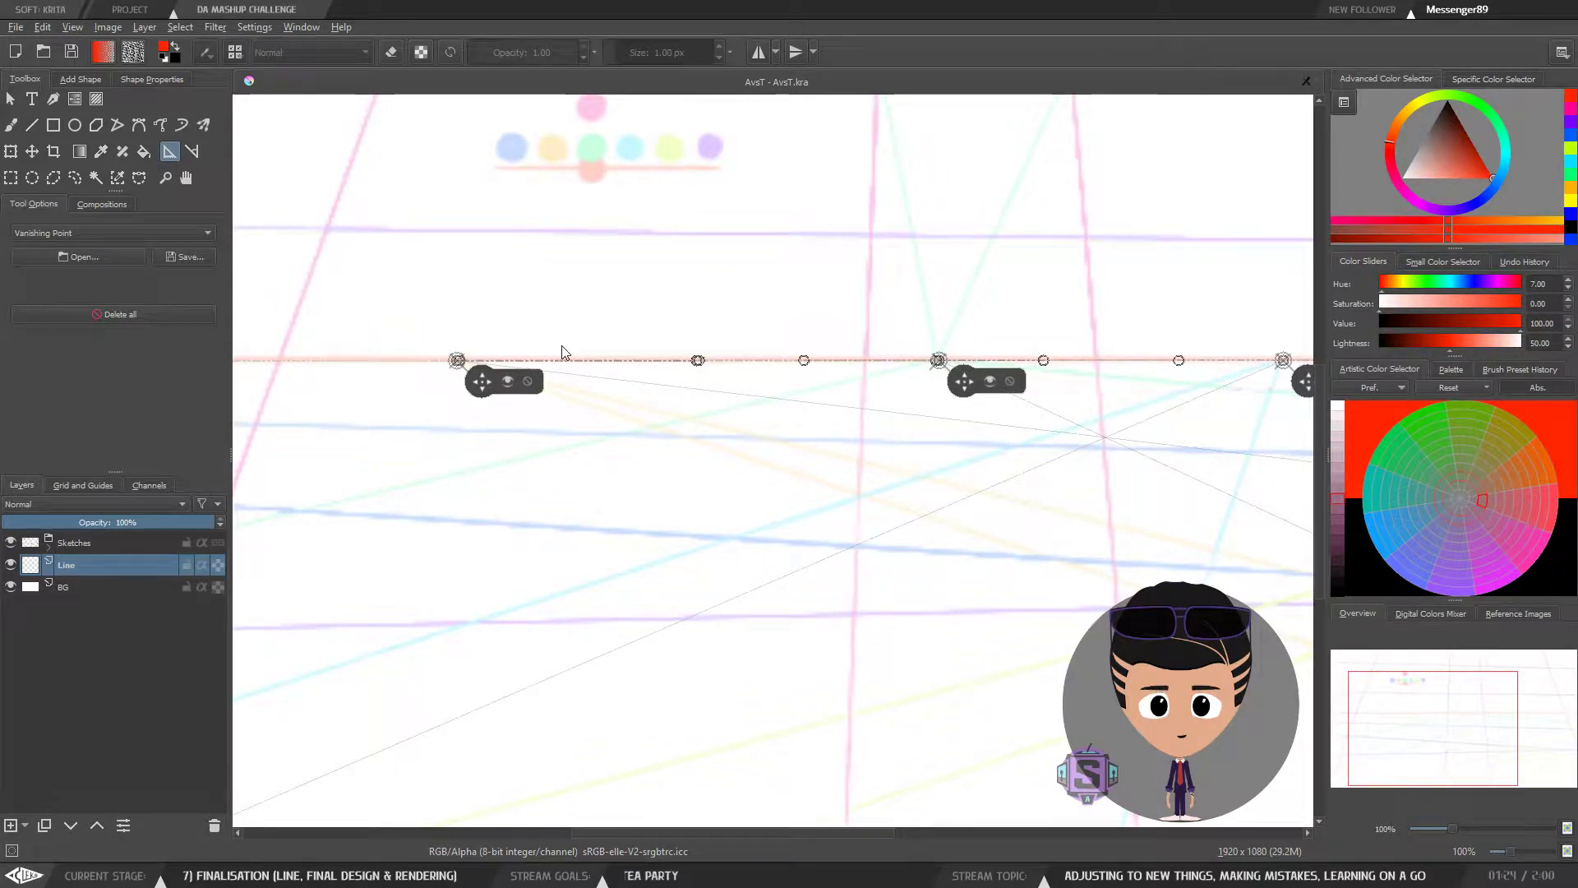
# Step: Delete the vanishing point assistants of the orange and cyan guides, leaving only the green guides' assistant
pyautogui.click(529, 382)
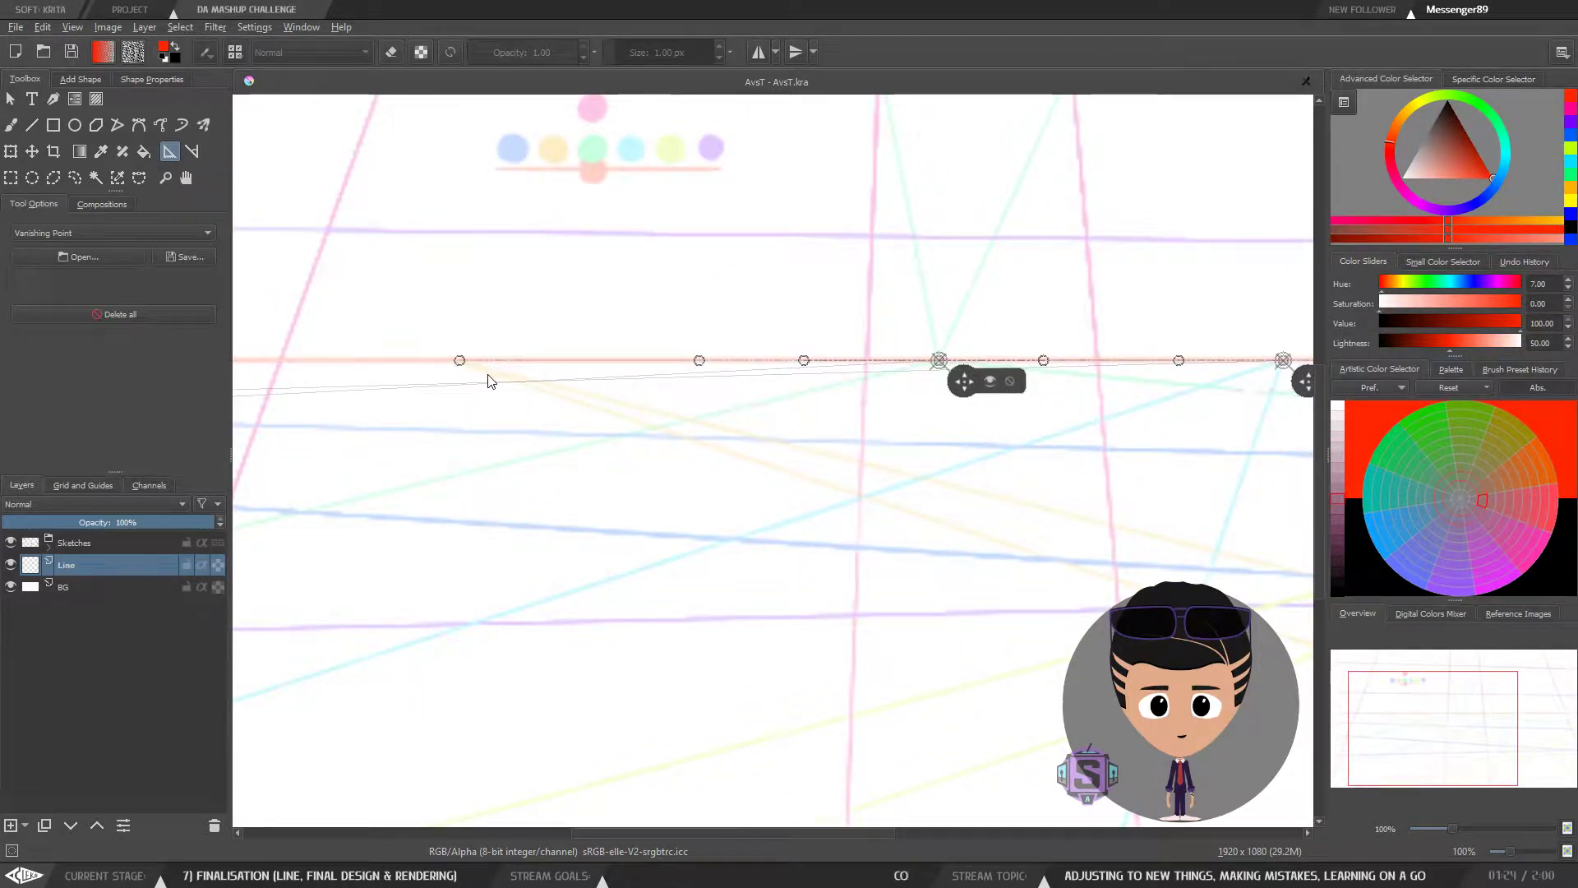
pyautogui.moveTo(493, 382); pyautogui.dragTo(625, 442)
pyautogui.moveTo(996, 453); pyautogui.dragTo(688, 373)
pyautogui.click(970, 394)
pyautogui.scroll(-2, 729, 376)
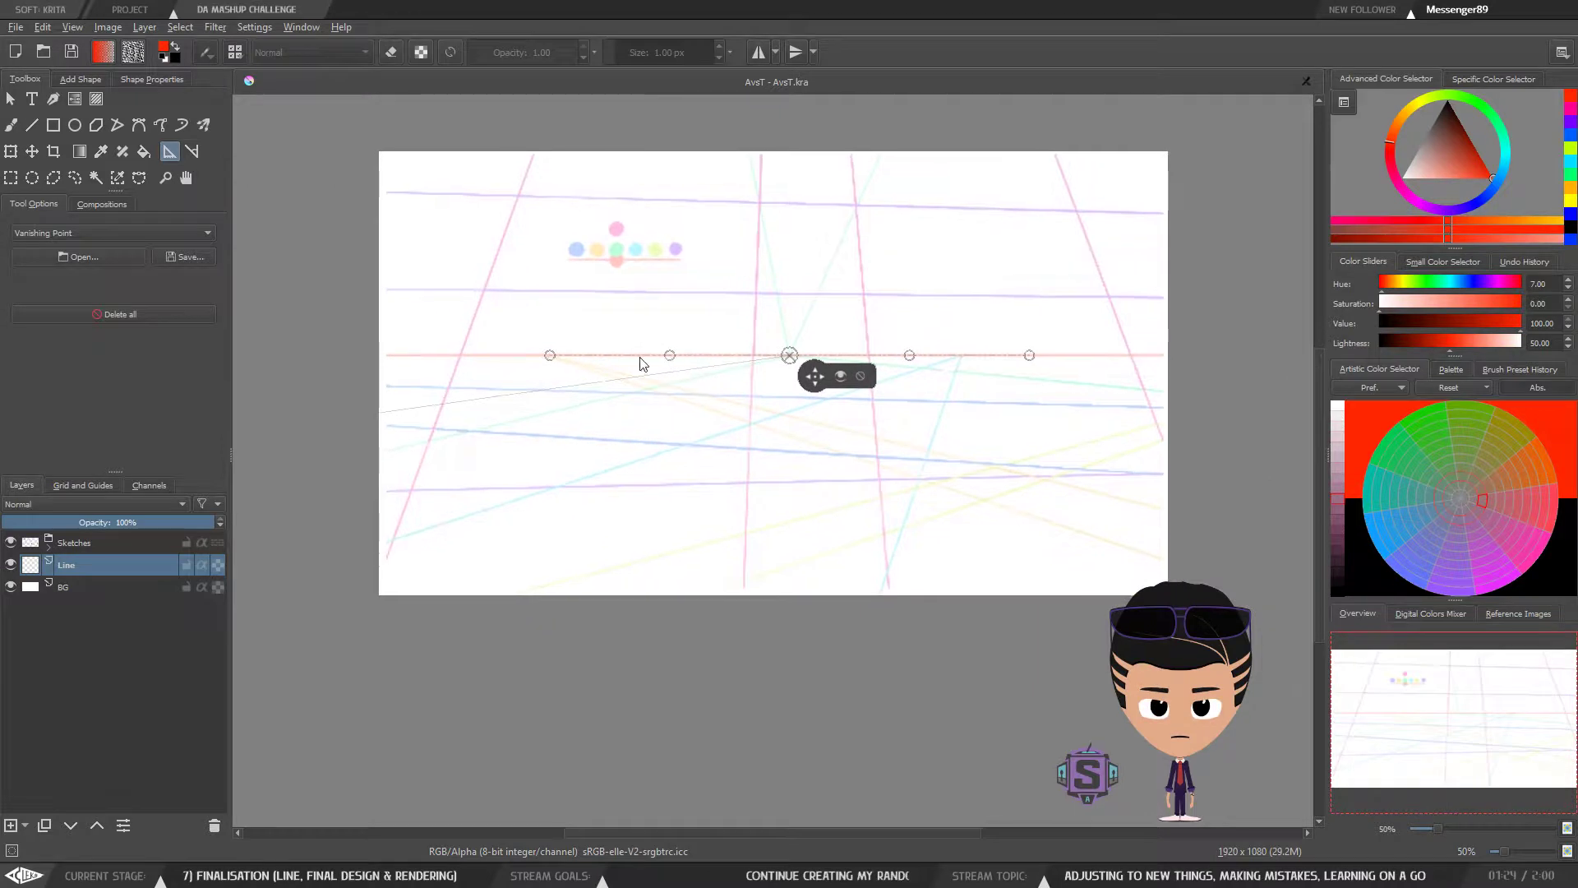
# Step: Try swinging one arm of the green guides' vanishing point assistant along the lower-left green guide, and delete the assistant
pyautogui.moveTo(547, 357); pyautogui.dragTo(669, 536)
pyautogui.press('1')
pyautogui.moveTo(592, 449); pyautogui.dragTo(831, 452)
pyautogui.press('-')
pyautogui.press('-')
pyautogui.moveTo(845, 520); pyautogui.dragTo(768, 484)
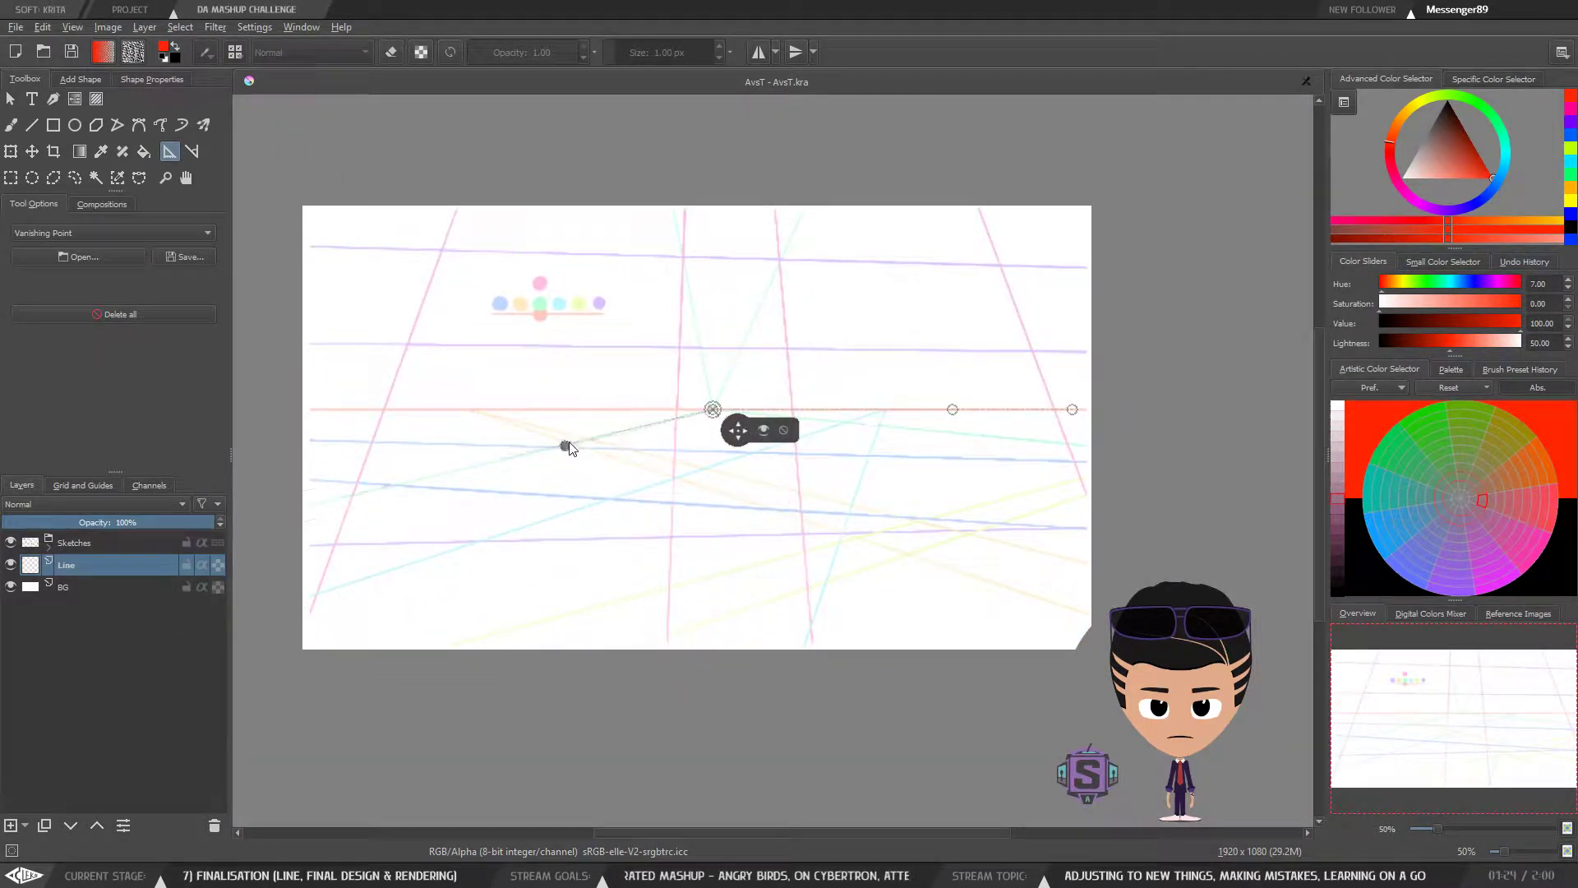
pyautogui.click(785, 430)
# Step: Place a new Vanishing Point assistant where the green guides meet the horizon, and swing its left arm along the lower-left green guide
pyautogui.press('+')
pyautogui.press('+')
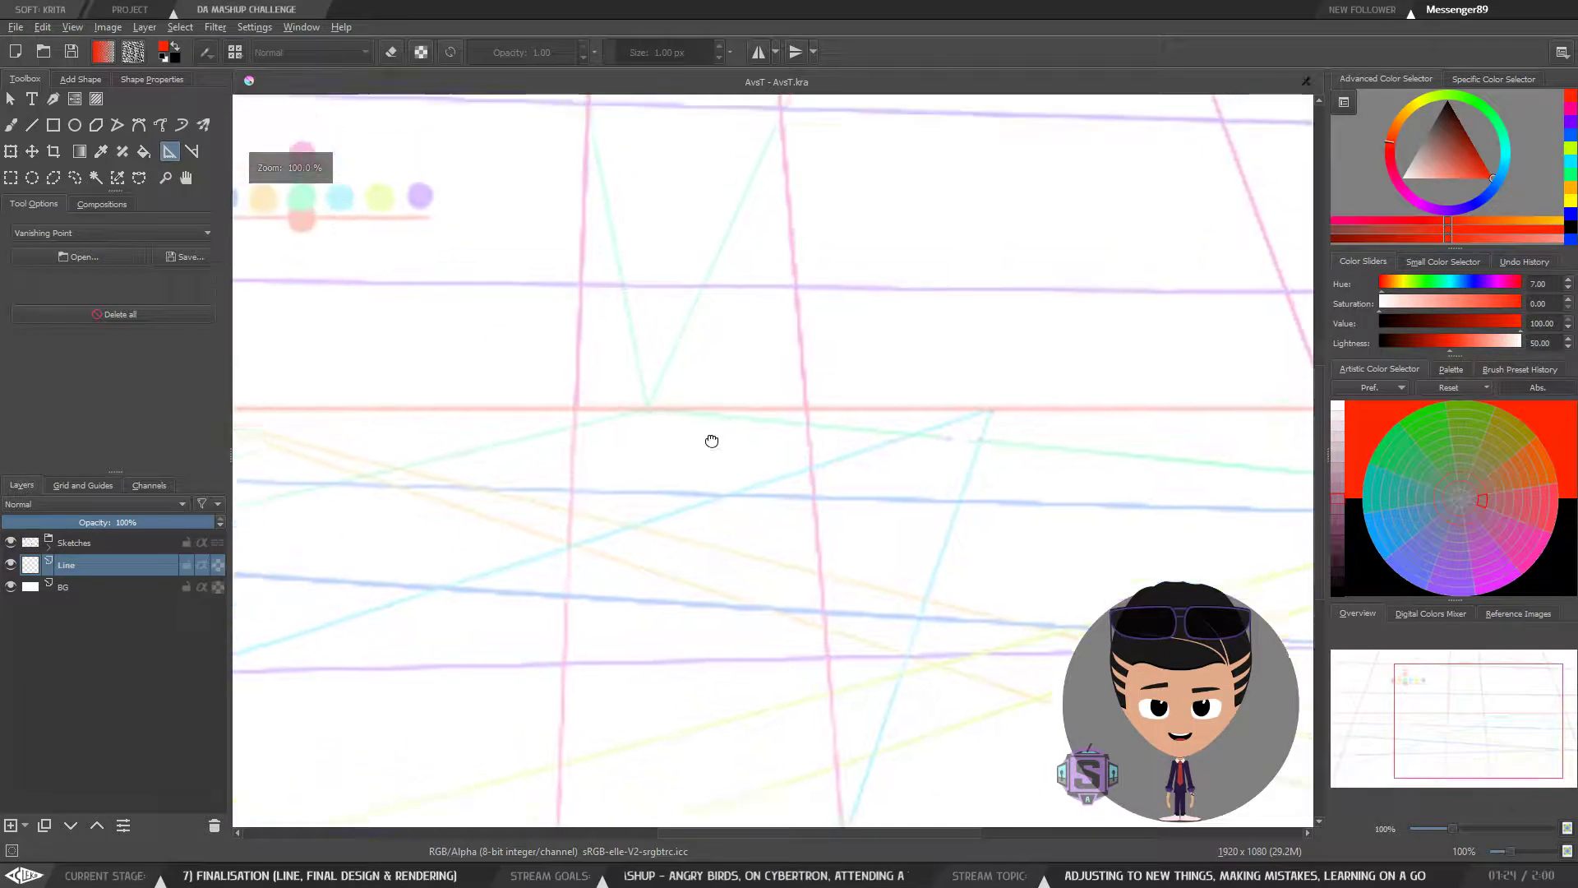
pyautogui.click(669, 434)
pyautogui.press('-')
pyautogui.press('-')
pyautogui.moveTo(634, 518); pyautogui.dragTo(597, 490)
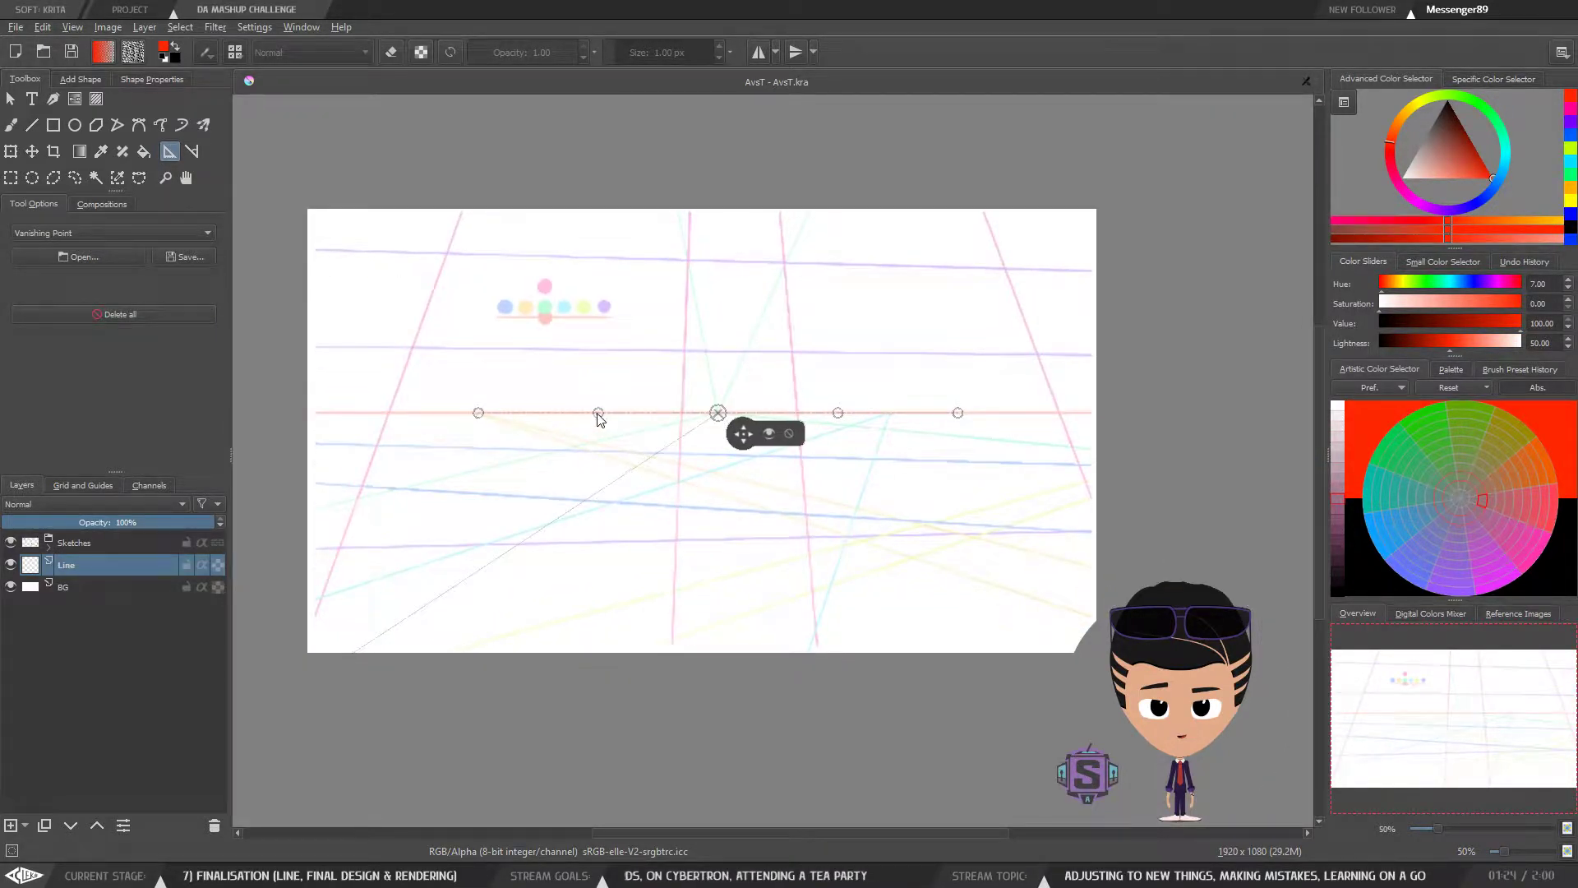
pyautogui.moveTo(600, 420); pyautogui.dragTo(389, 496)
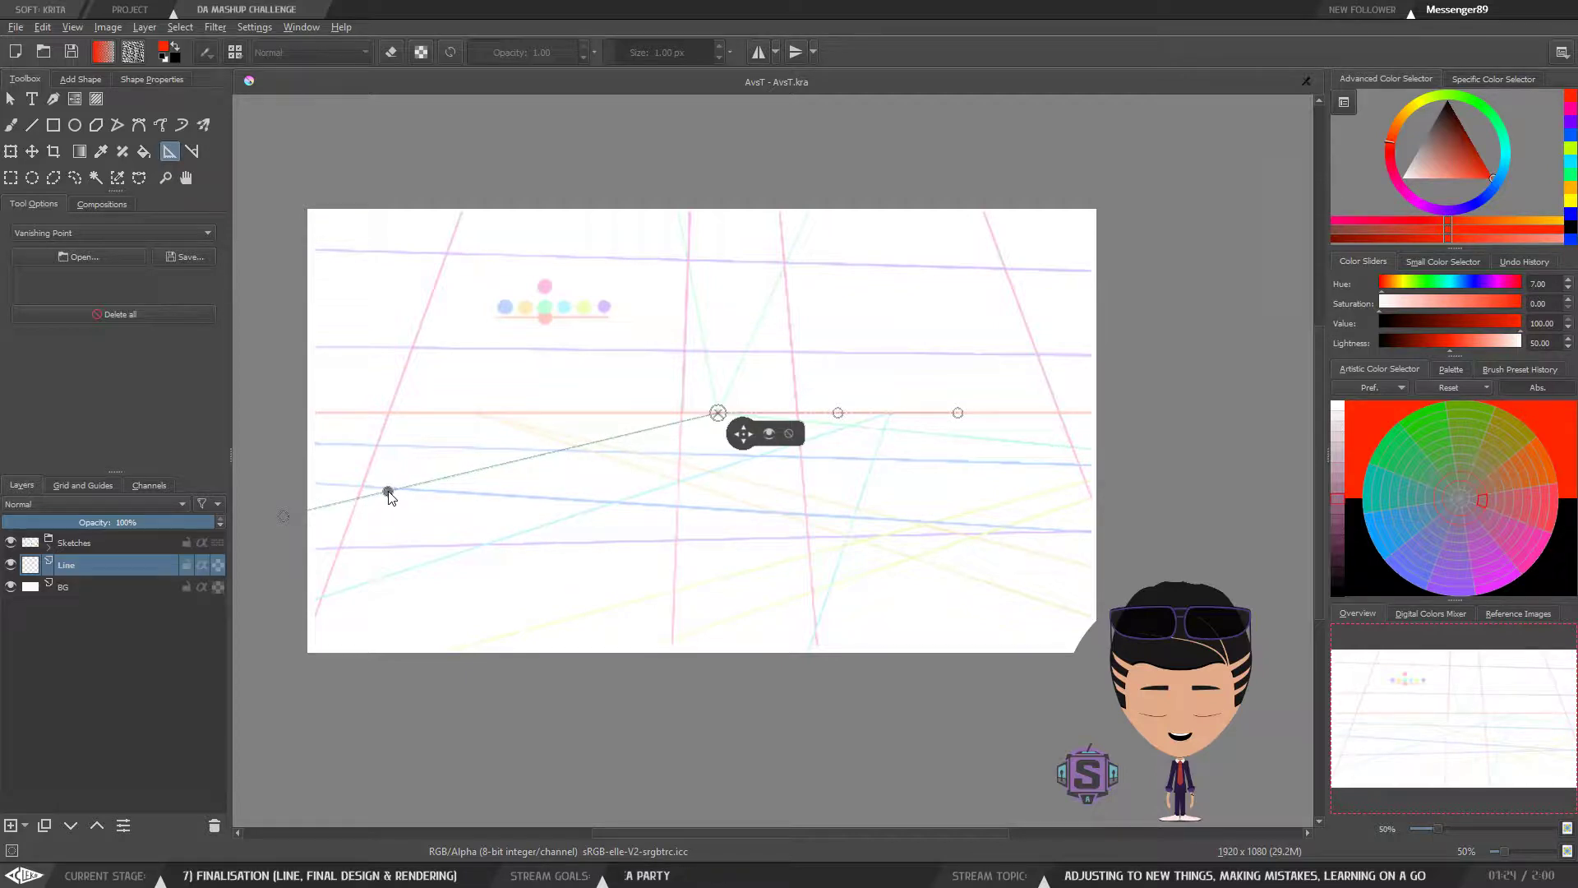
# Step: Nudge the new vanishing point assistant onto the green guides' intersection and check its position up close
pyautogui.hotkey('ctrl', '+')
pyautogui.hotkey('ctrl', '+')
pyautogui.moveTo(476, 482); pyautogui.dragTo(557, 558)
pyautogui.hotkey('ctrl', '+')
pyautogui.hotkey('ctrl', '+')
pyautogui.hotkey('ctrl', '+')
pyautogui.hotkey('ctrl', '+')
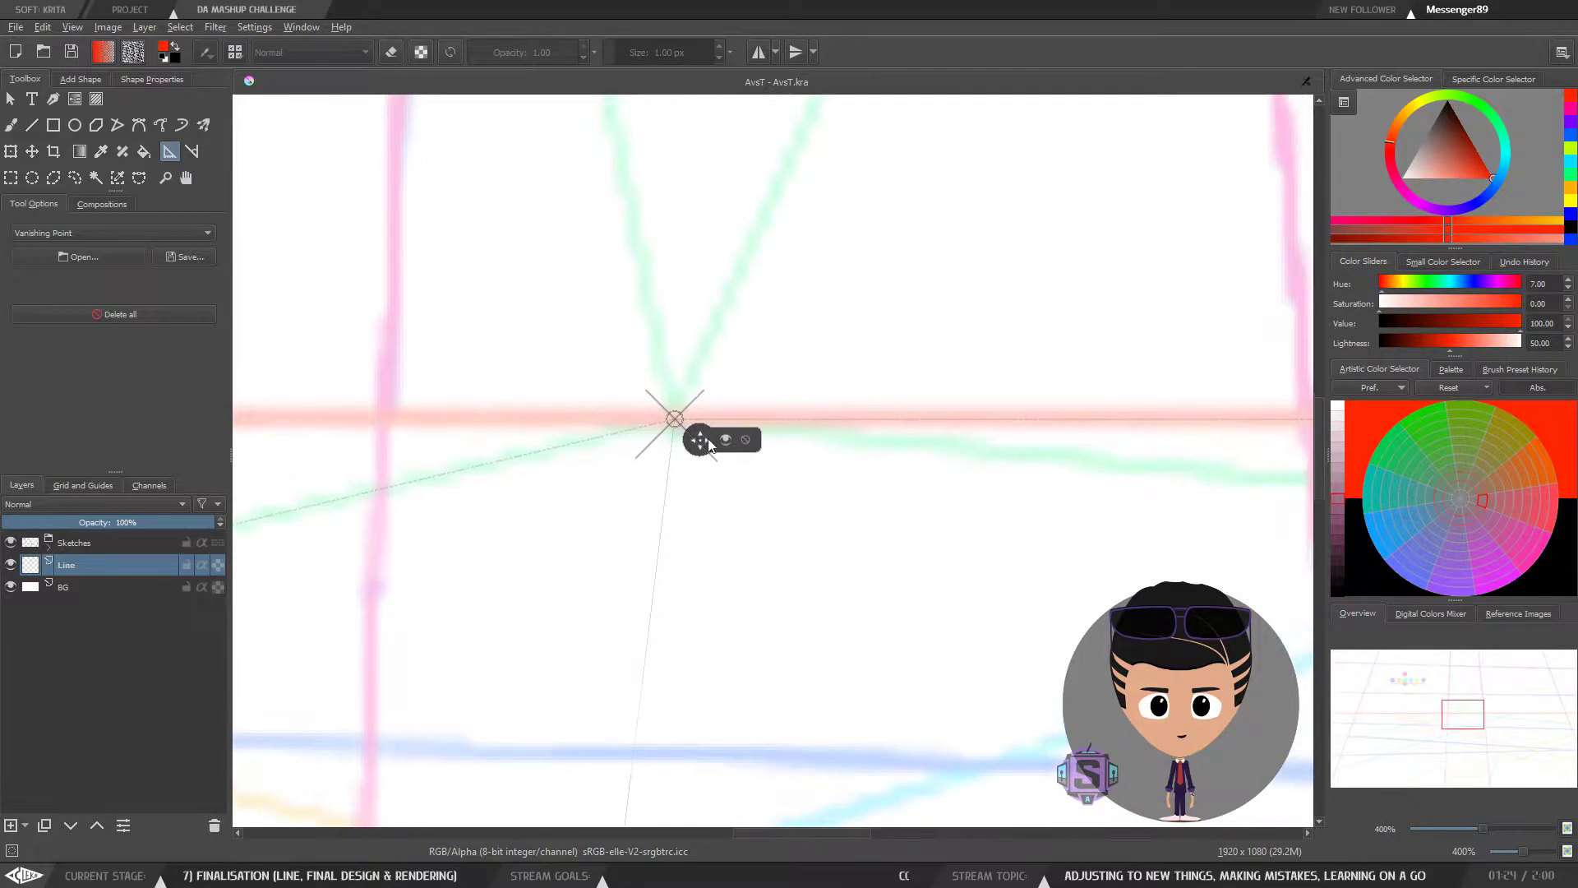
pyautogui.moveTo(701, 442); pyautogui.dragTo(702, 442)
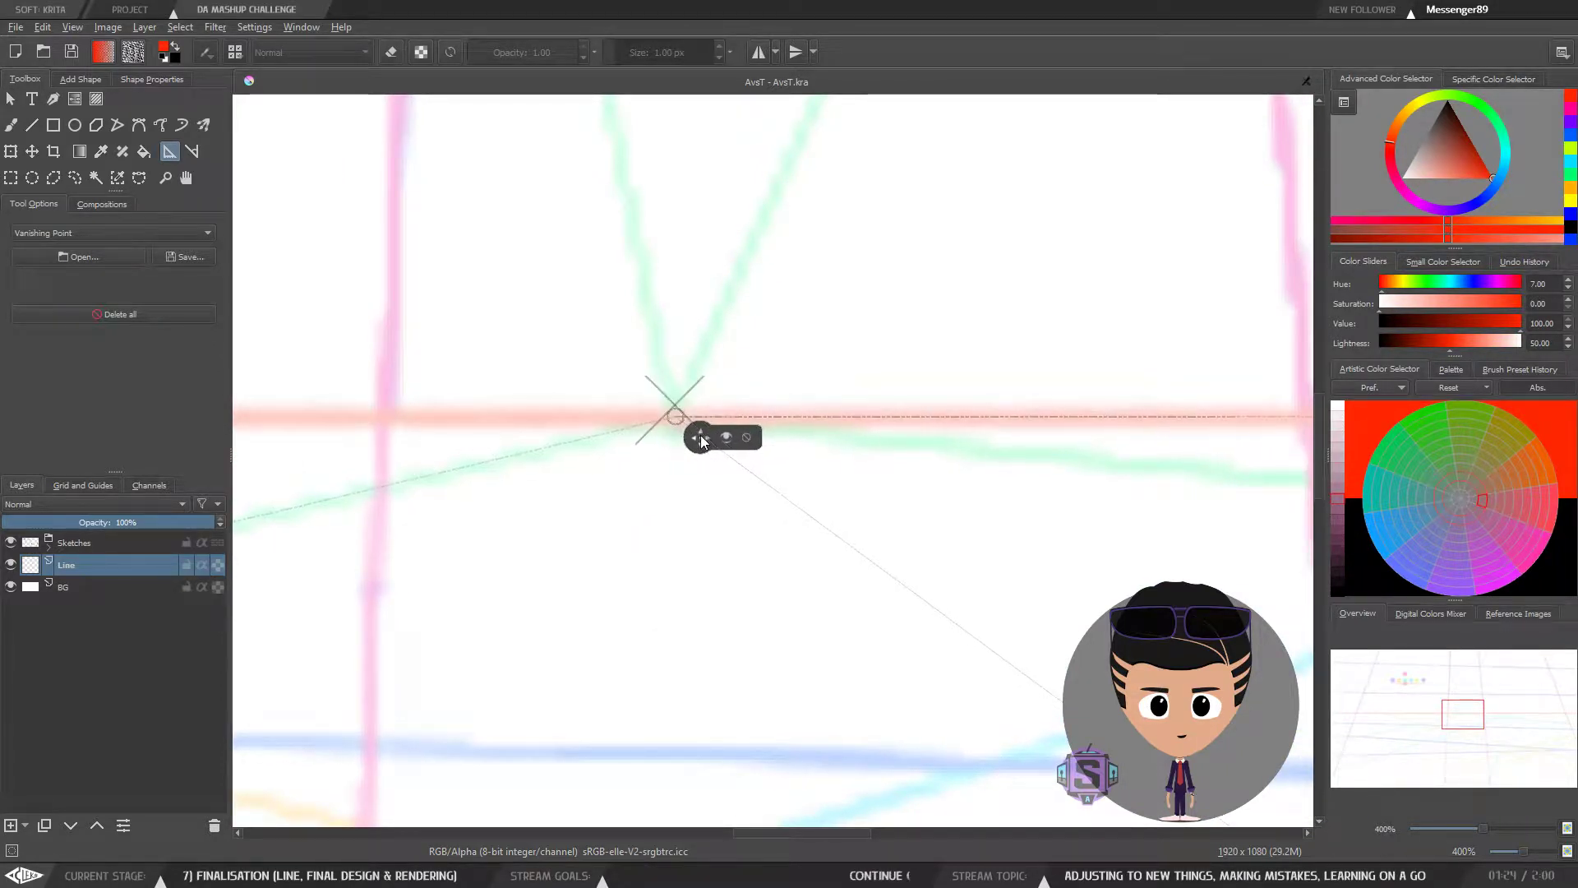
pyautogui.hotkey('ctrl', '+')
pyautogui.hotkey('ctrl', '+')
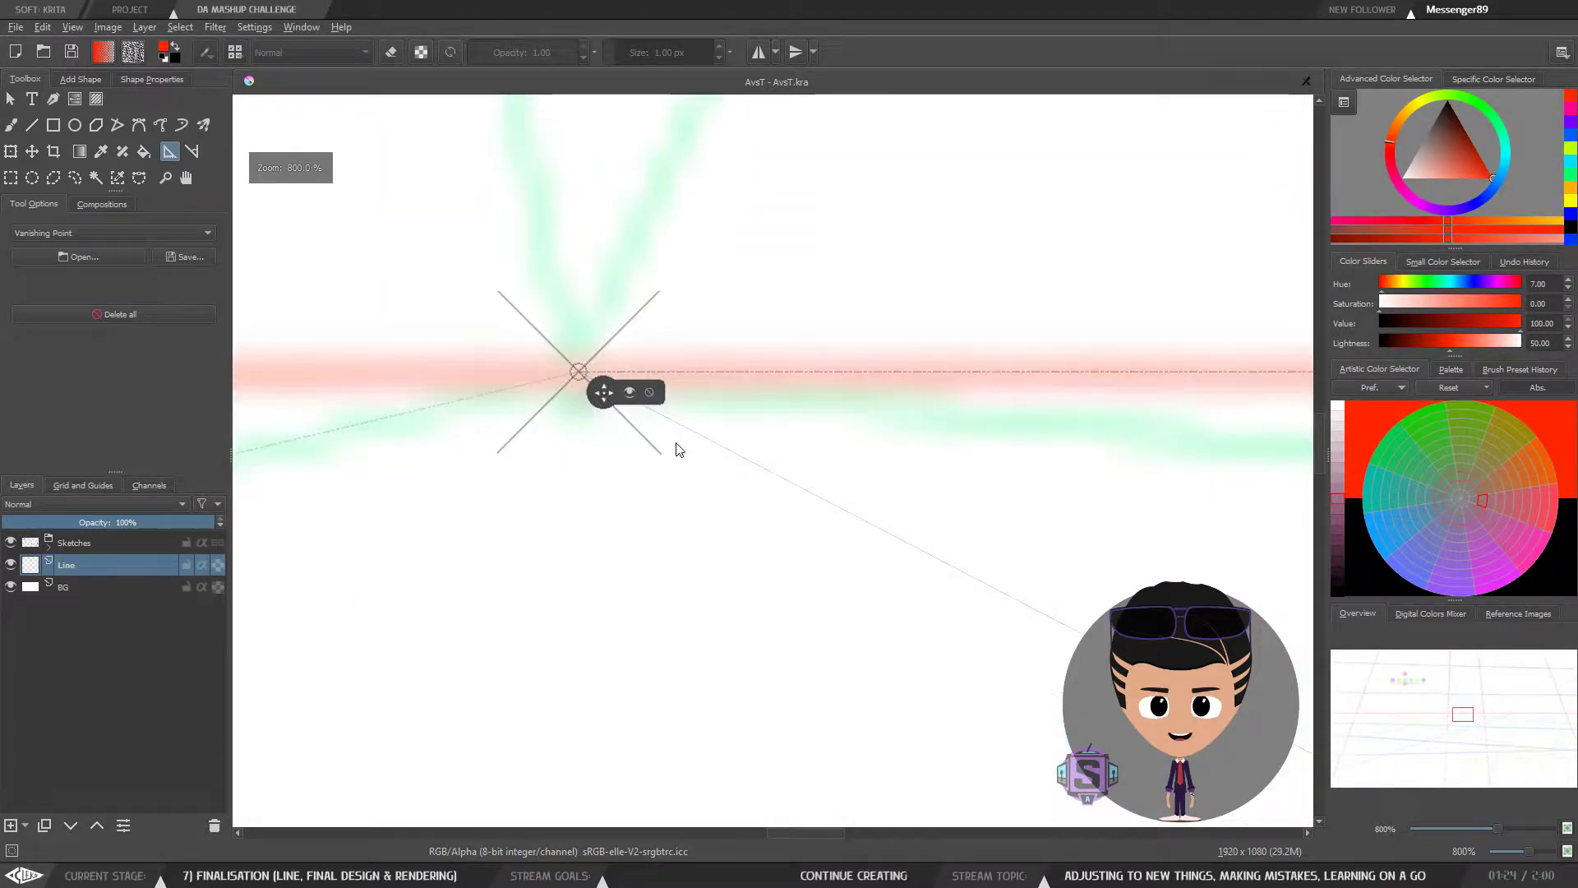
pyautogui.hotkey('ctrl', '-')
pyautogui.hotkey('ctrl', '-')
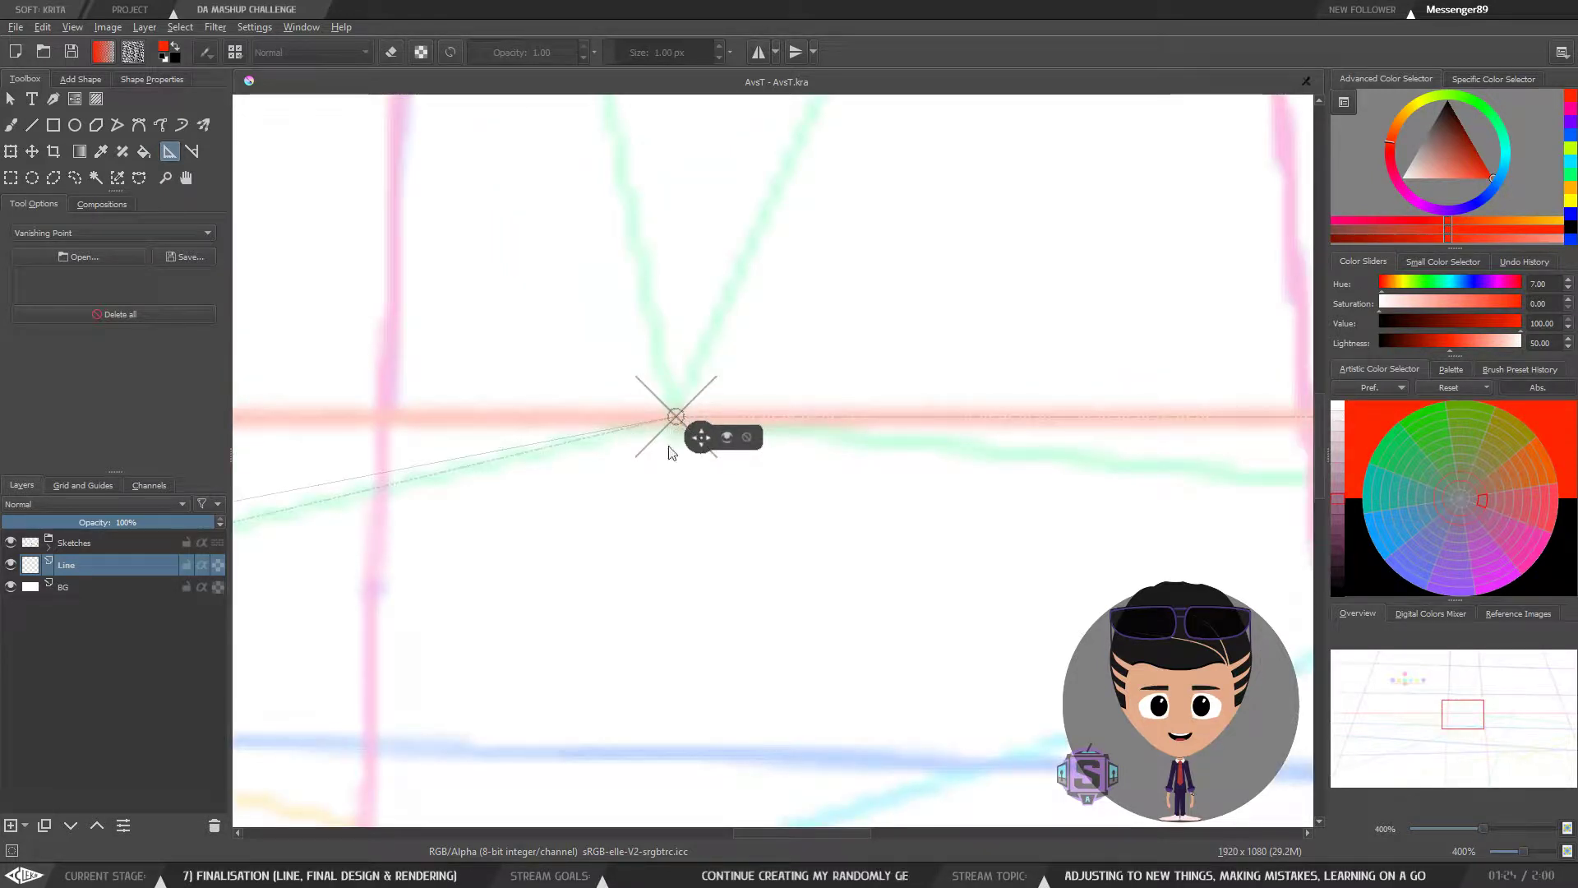
pyautogui.hotkey('ctrl', '-')
pyautogui.hotkey('ctrl', '-')
pyautogui.hotkey('ctrl', '+')
pyautogui.hotkey('ctrl', '+')
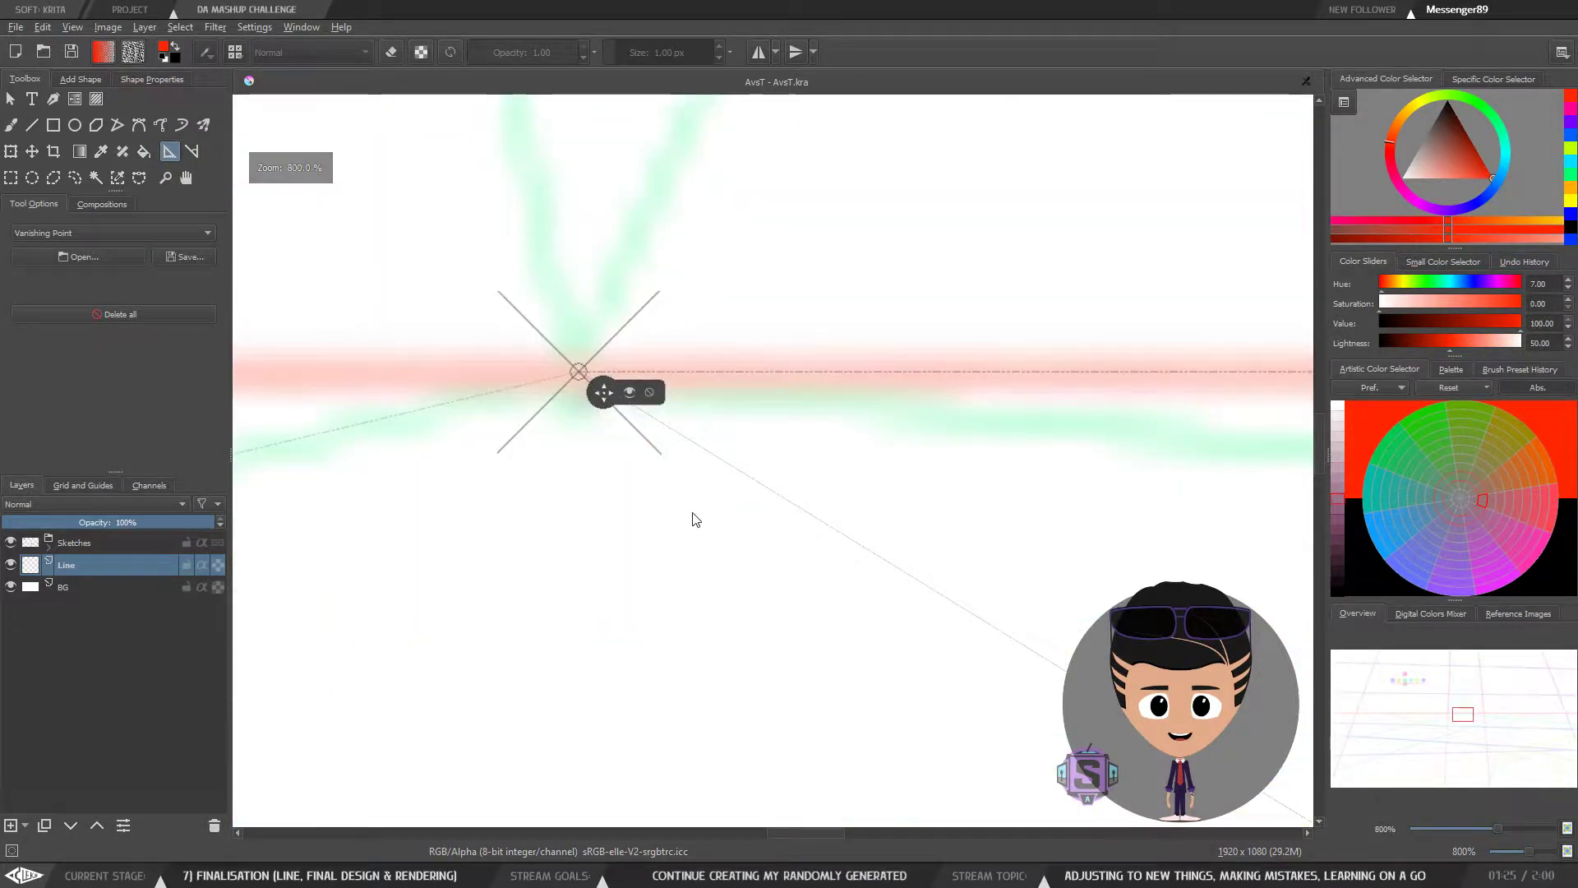
# Step: Fine-tune both handles of the assistant's left arm so it follows the lower-left green guide past the canvas edge
pyautogui.hotkey('ctrl', '-')
pyautogui.hotkey('ctrl', '-')
pyautogui.hotkey('ctrl', '-')
pyautogui.hotkey('ctrl', '-')
pyautogui.hotkey('ctrl', '-')
pyautogui.moveTo(619, 535); pyautogui.dragTo(730, 518)
pyautogui.hotkey('ctrl', '+')
pyautogui.hotkey('ctrl', '+')
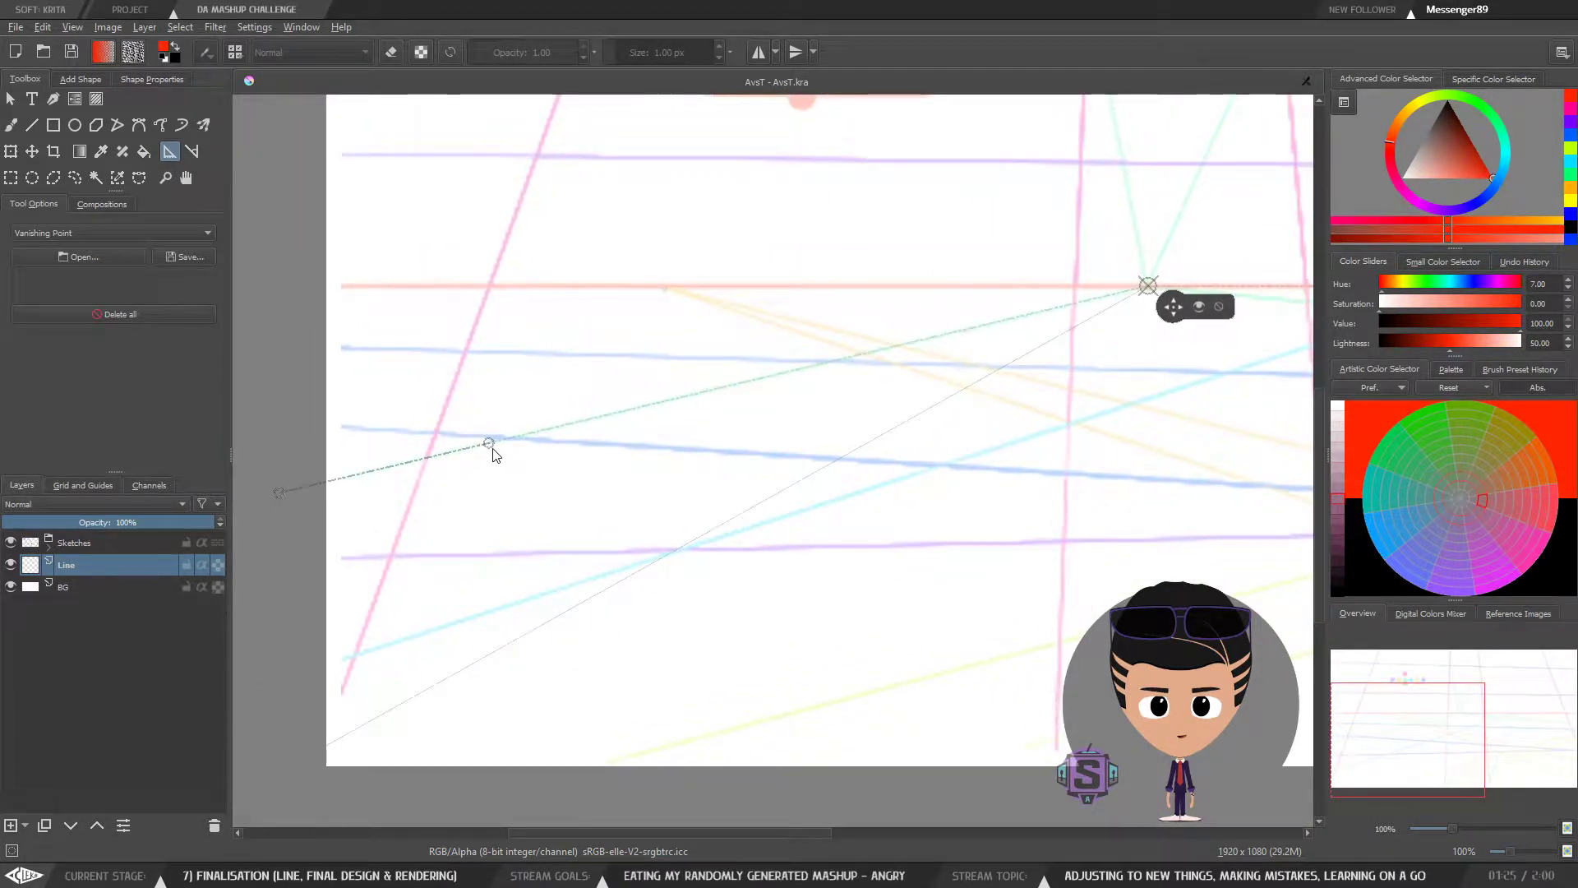
pyautogui.moveTo(490, 466)
pyautogui.mouseDown()
pyautogui.moveTo(458, 451)
pyautogui.moveTo(492, 446)
pyautogui.mouseUp()
pyautogui.moveTo(278, 494); pyautogui.dragTo(298, 485)
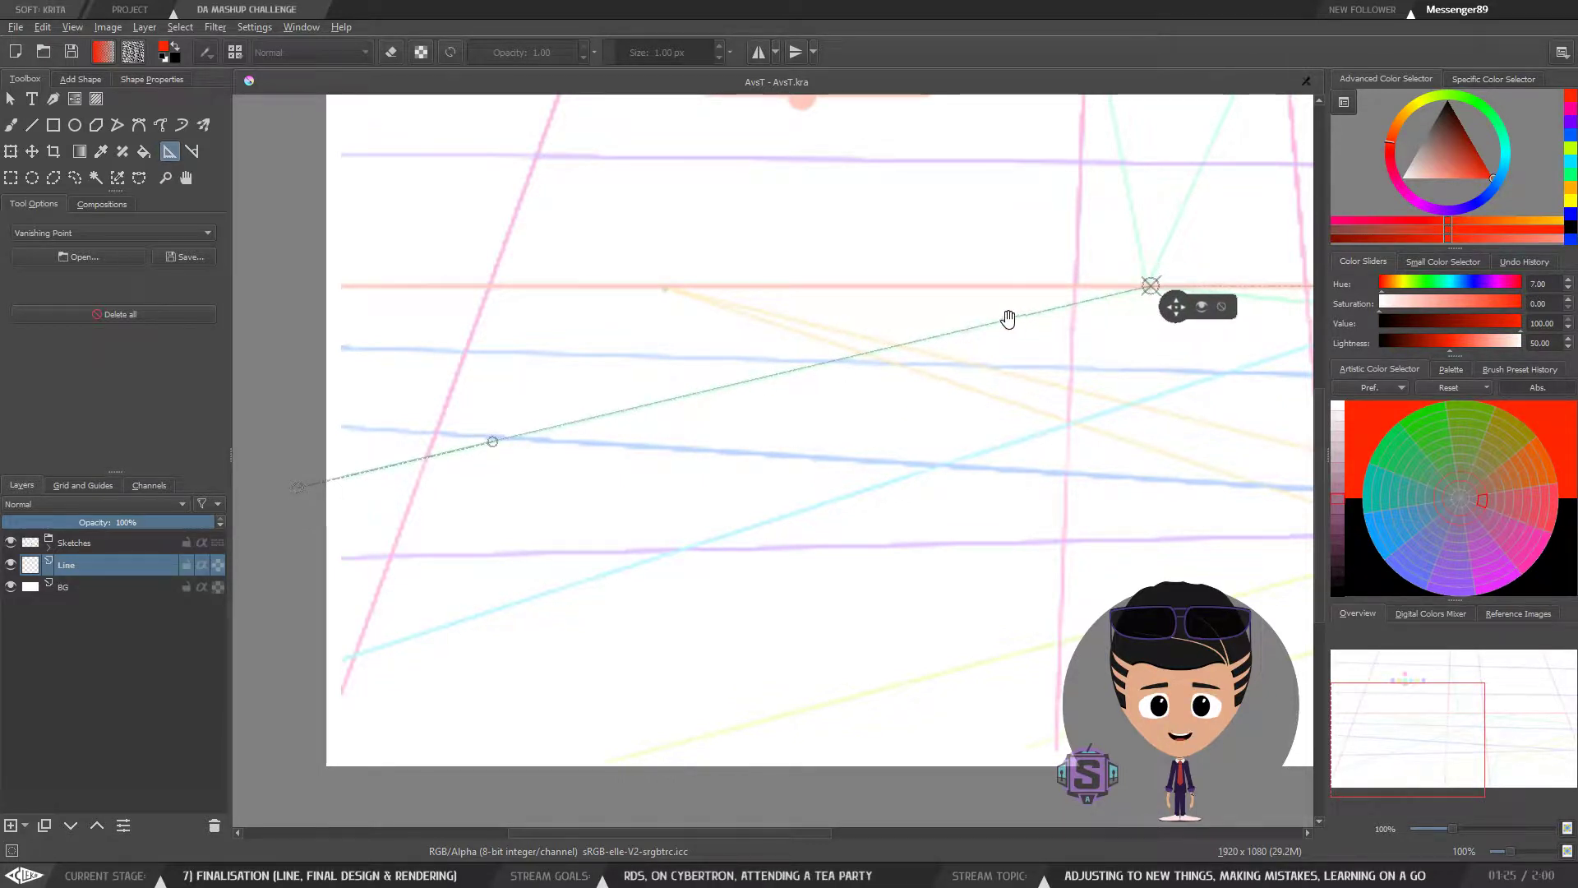
# Step: Recentre the green guides' vanishing point assistant on the horizon after the arm adjustment
pyautogui.scroll(8, 676, 429)
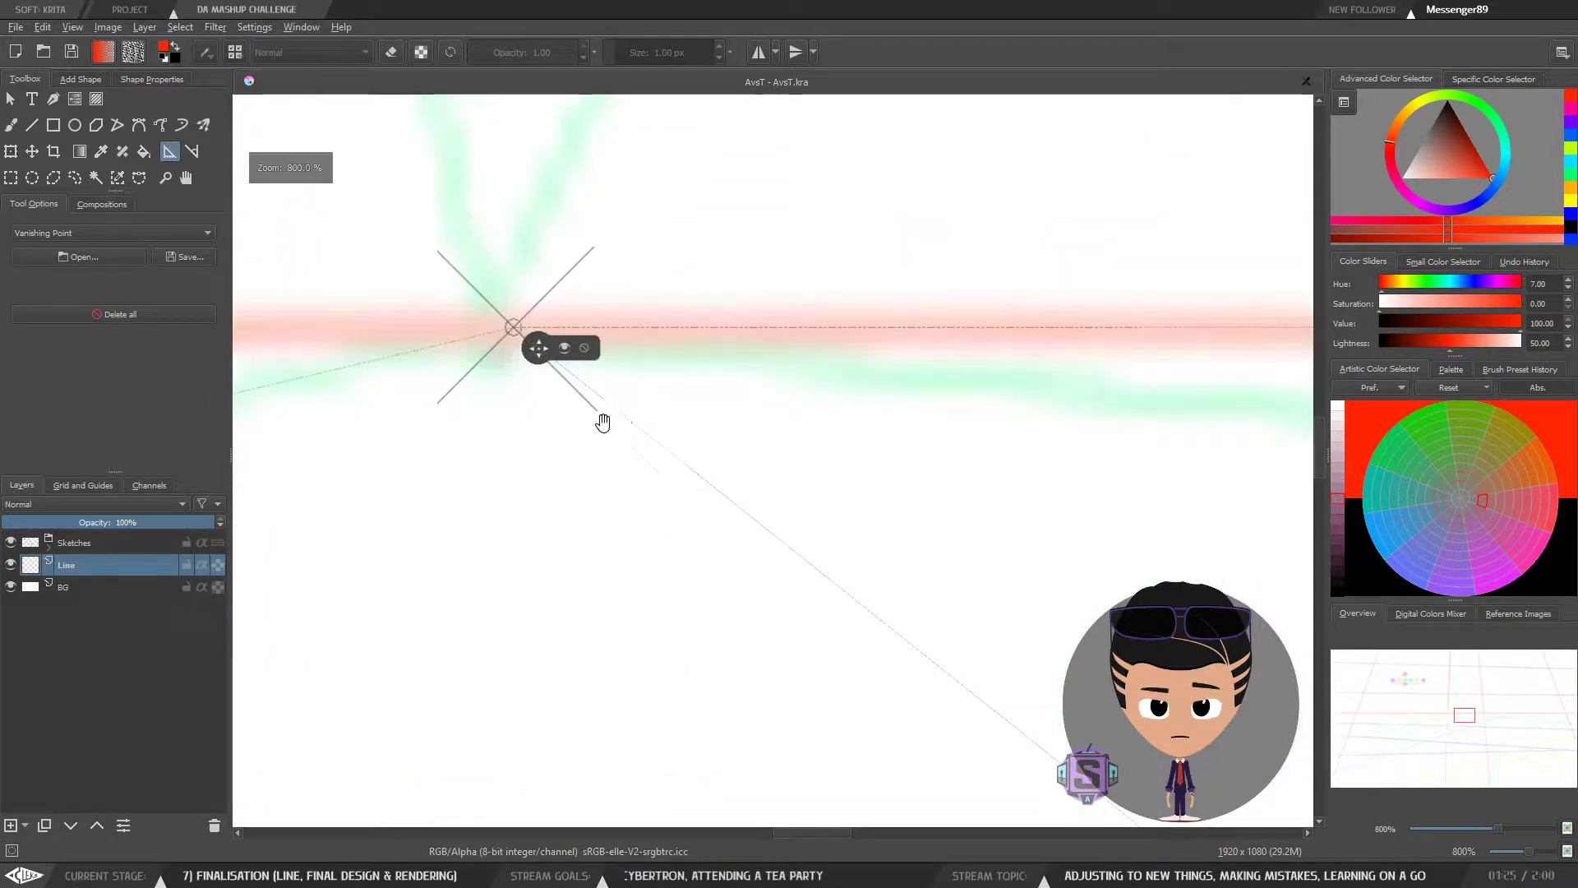
pyautogui.moveTo(625, 429); pyautogui.dragTo(774, 482)
pyautogui.moveTo(687, 404); pyautogui.dragTo(675, 403)
pyautogui.scroll(1, 740, 333)
pyautogui.scroll(-1, 723, 329)
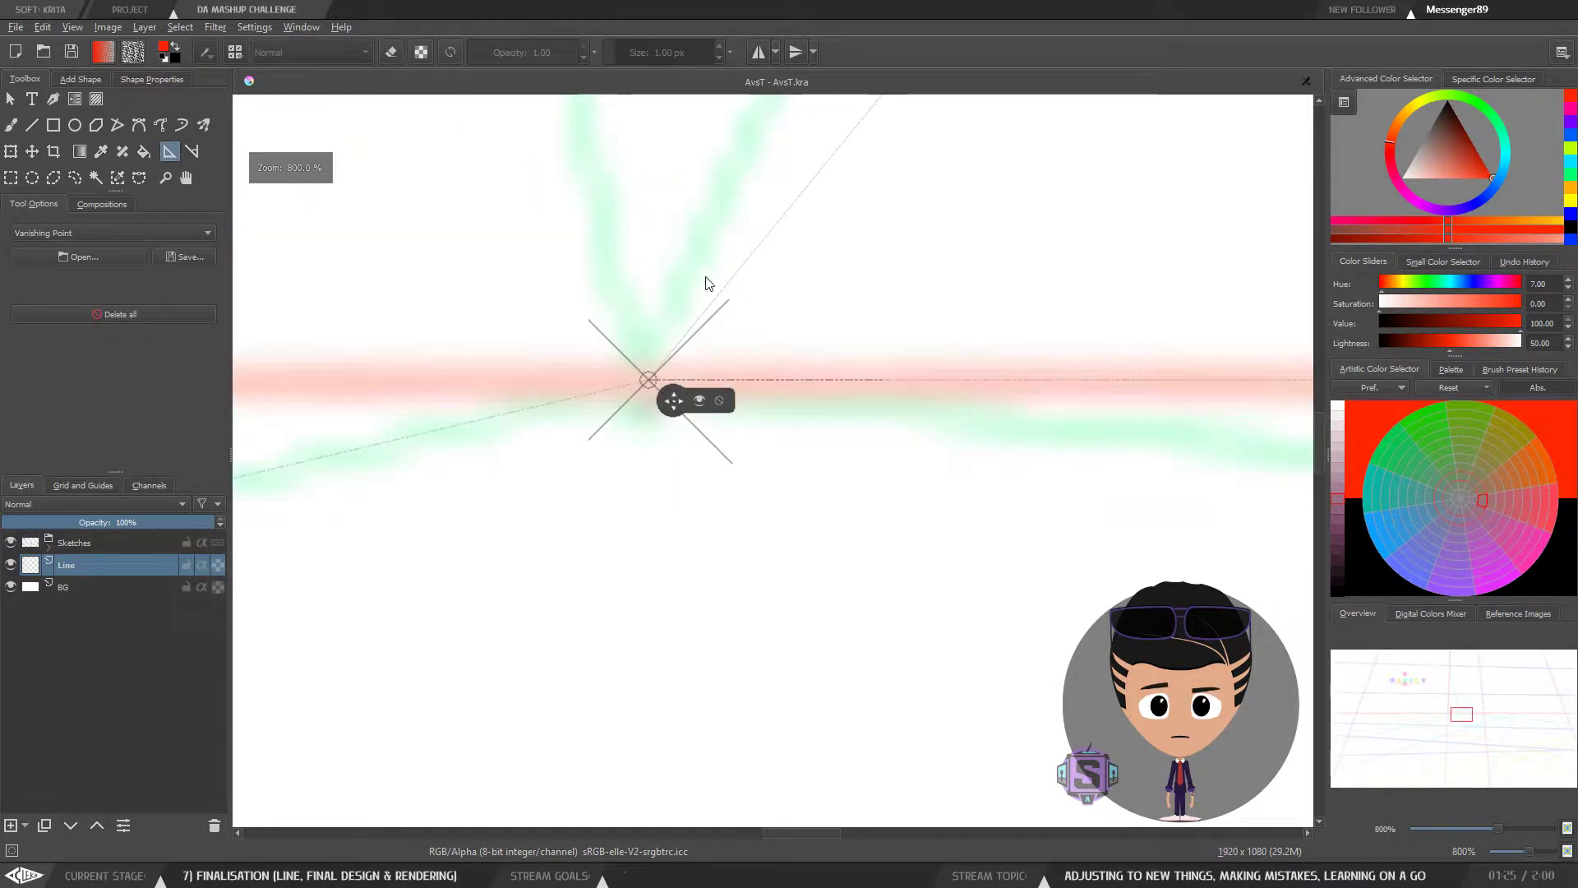
# Step: Nudge the inner handle of the green assistant's left arm onto the lower-left green guide
pyautogui.scroll(-10, 703, 284)
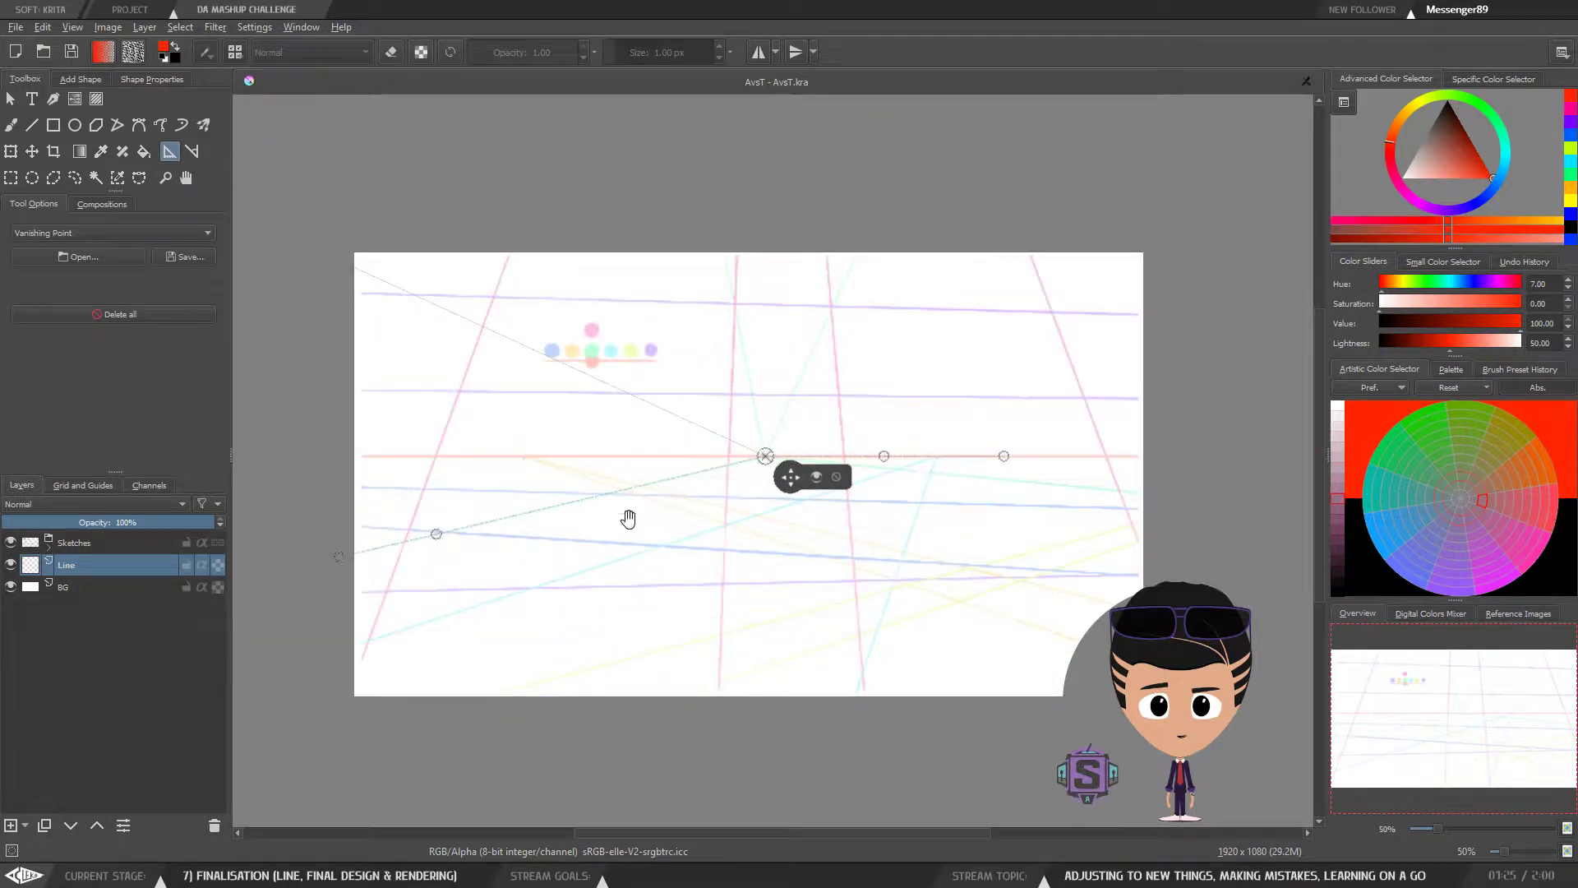
pyautogui.moveTo(627, 521); pyautogui.dragTo(812, 368)
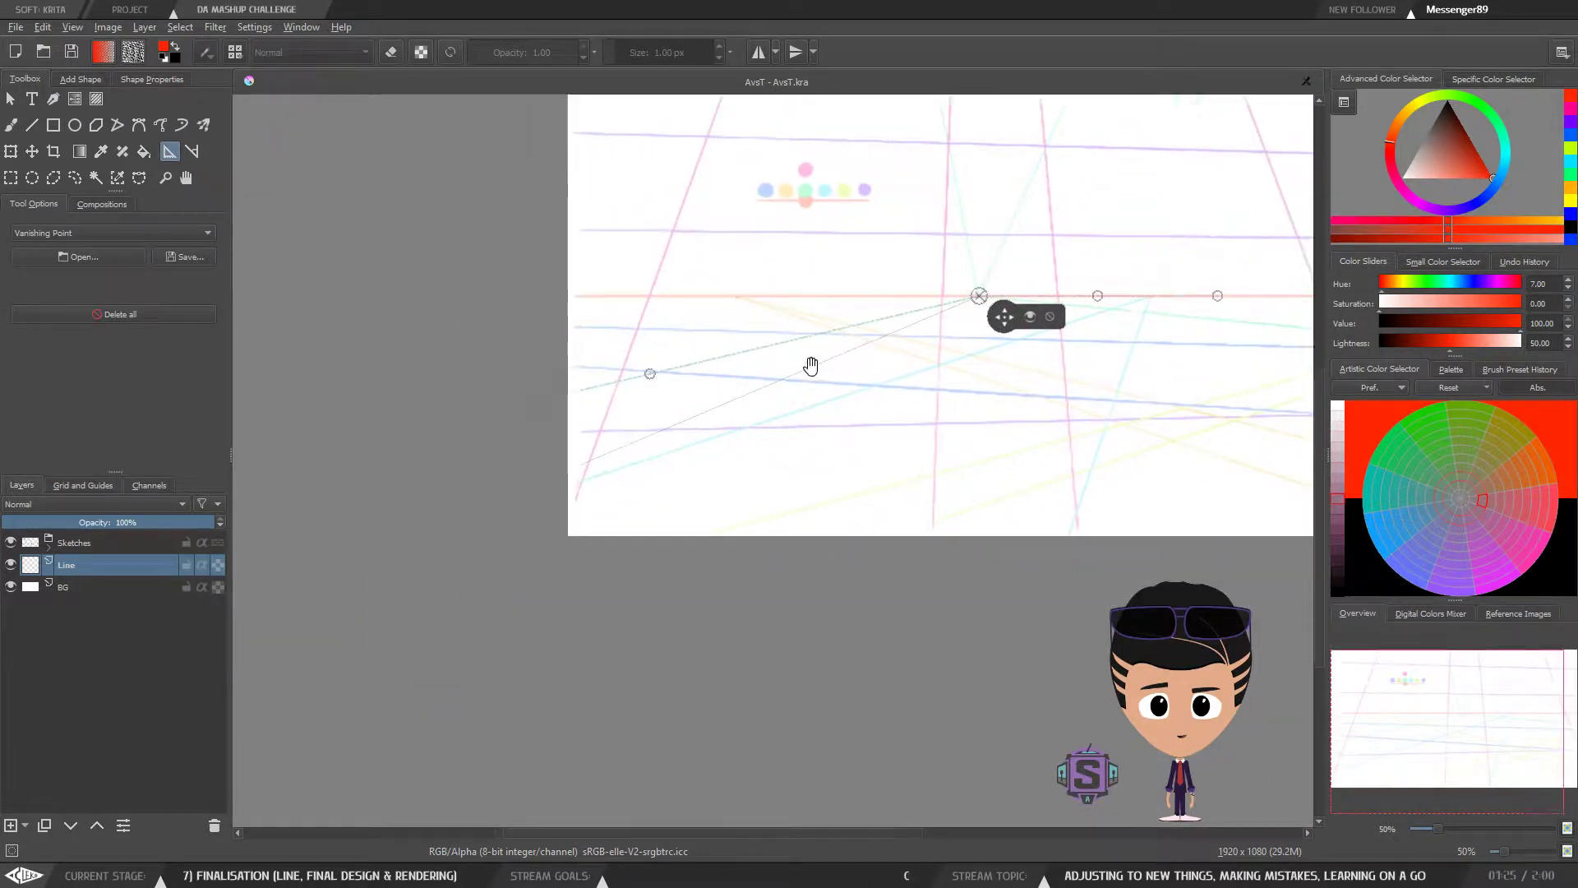
pyautogui.scroll(4, 768, 464)
pyautogui.moveTo(570, 384); pyautogui.dragTo(887, 625)
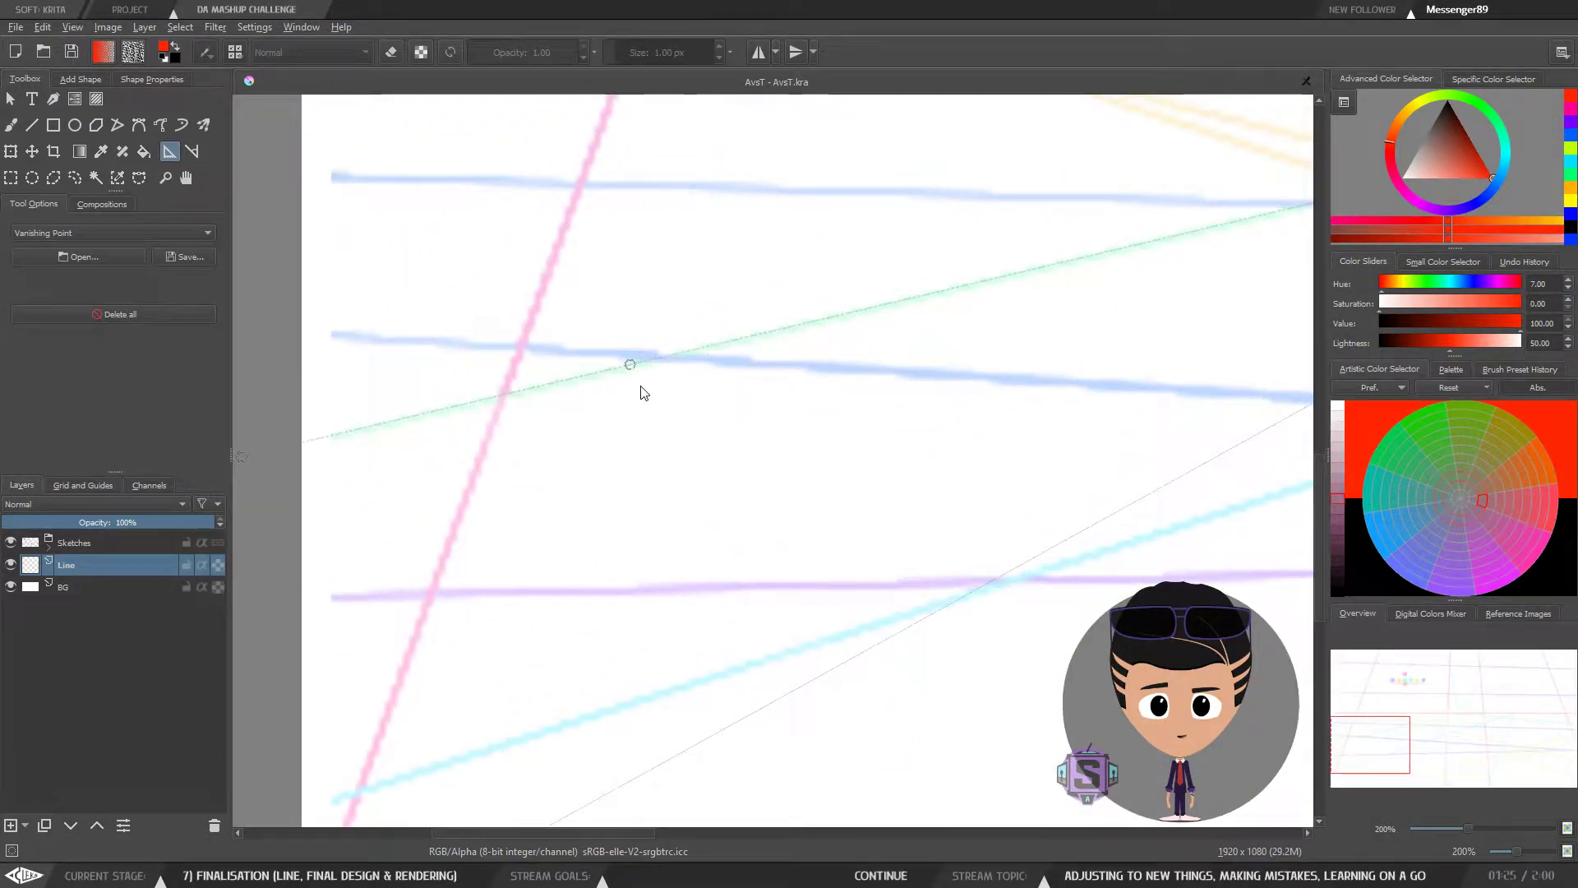
pyautogui.moveTo(631, 365); pyautogui.dragTo(626, 367)
pyautogui.scroll(-4, 891, 433)
pyautogui.scroll(2, 729, 444)
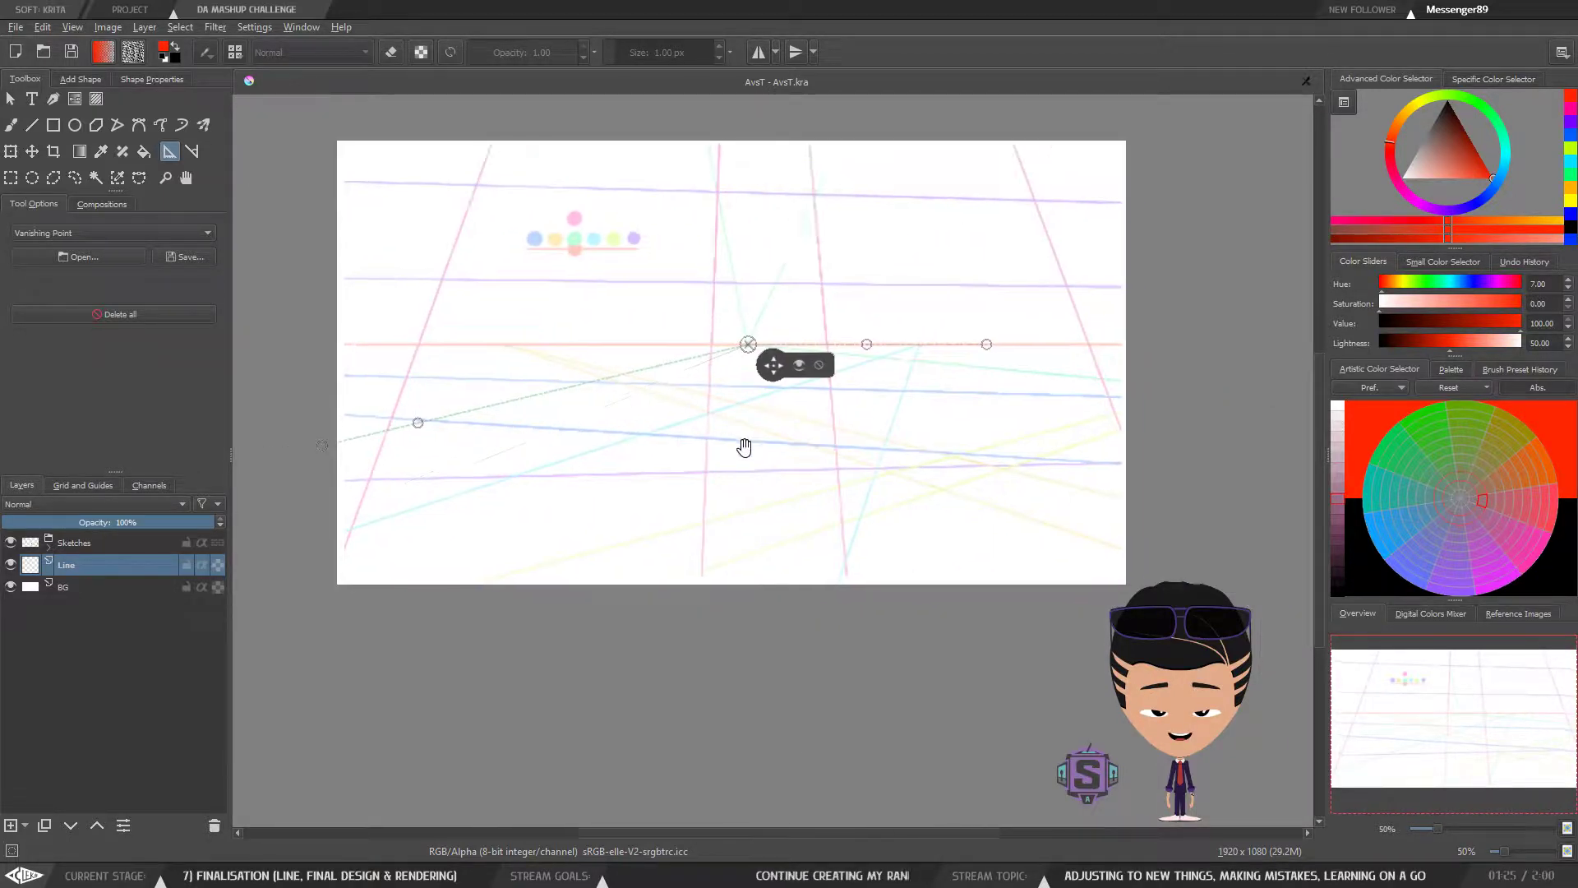
# Step: Swing the green assistant's right arm down along the right-hand green guide and preview its lines with the Freehand Brush
pyautogui.moveTo(795, 435); pyautogui.dragTo(680, 537)
pyautogui.moveTo(601, 405); pyautogui.dragTo(741, 397)
pyautogui.moveTo(662, 345); pyautogui.dragTo(945, 394)
pyautogui.scroll(3, 986, 398)
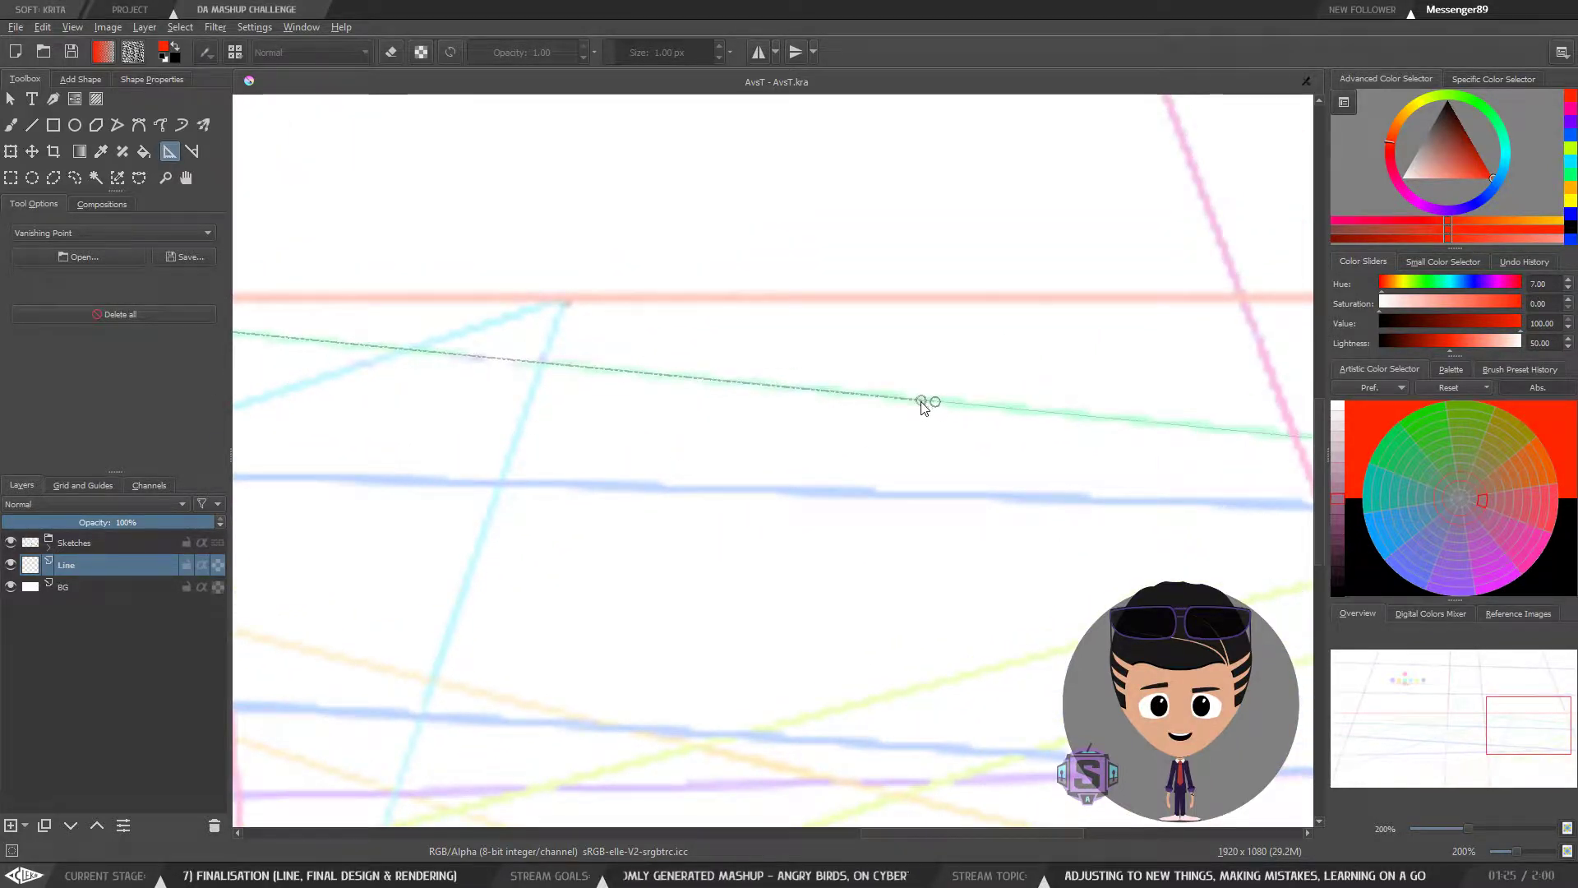
pyautogui.scroll(-5, 767, 372)
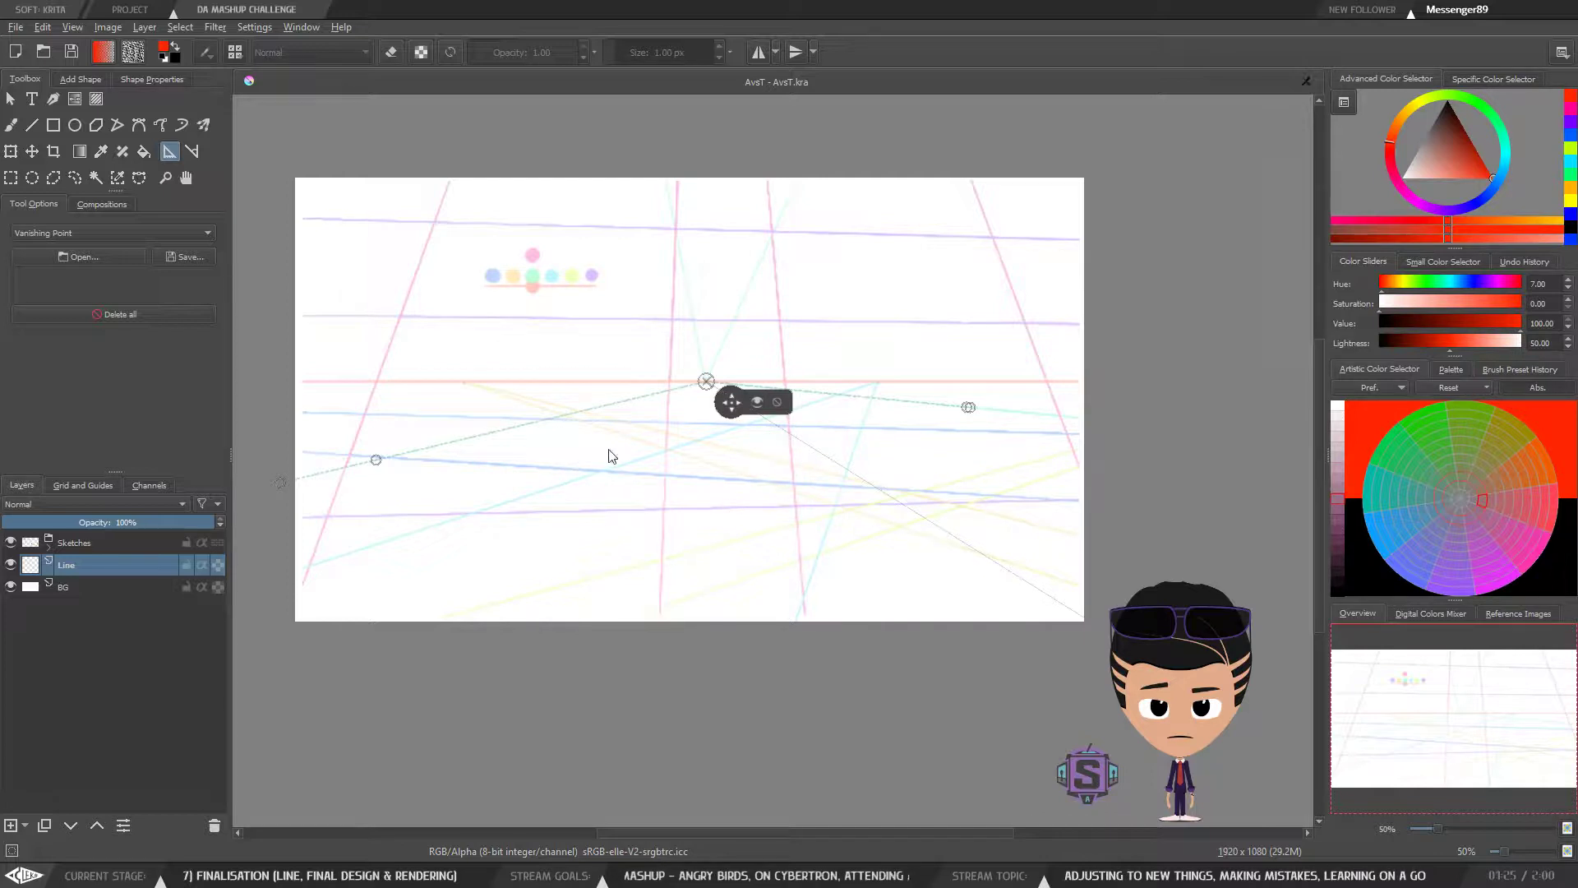
pyautogui.press('b')
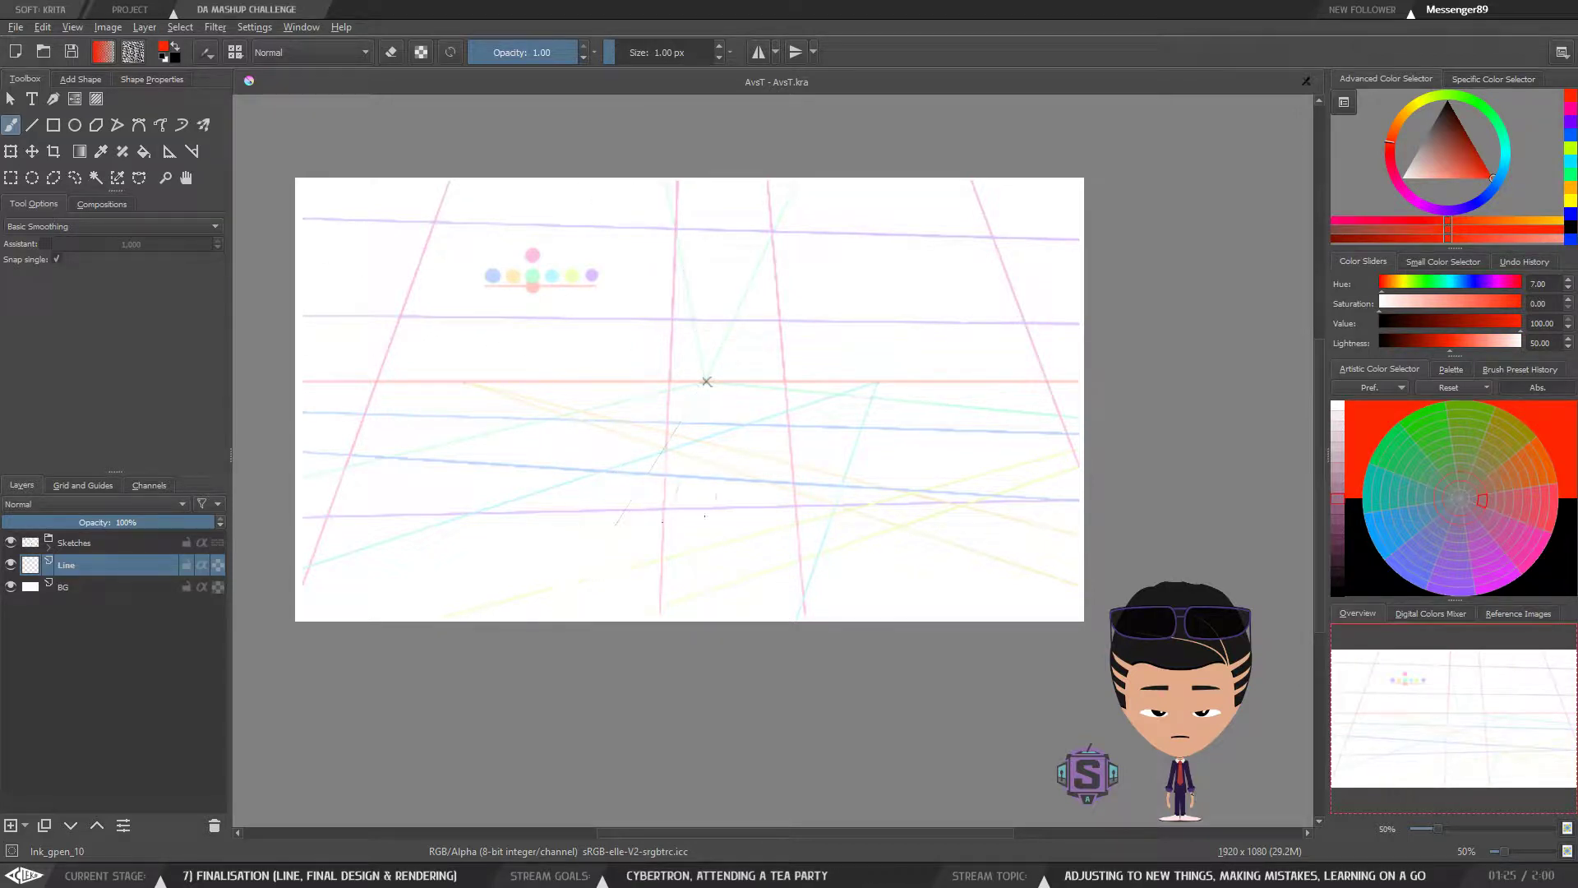
pyautogui.moveTo(757, 387); pyautogui.dragTo(754, 437)
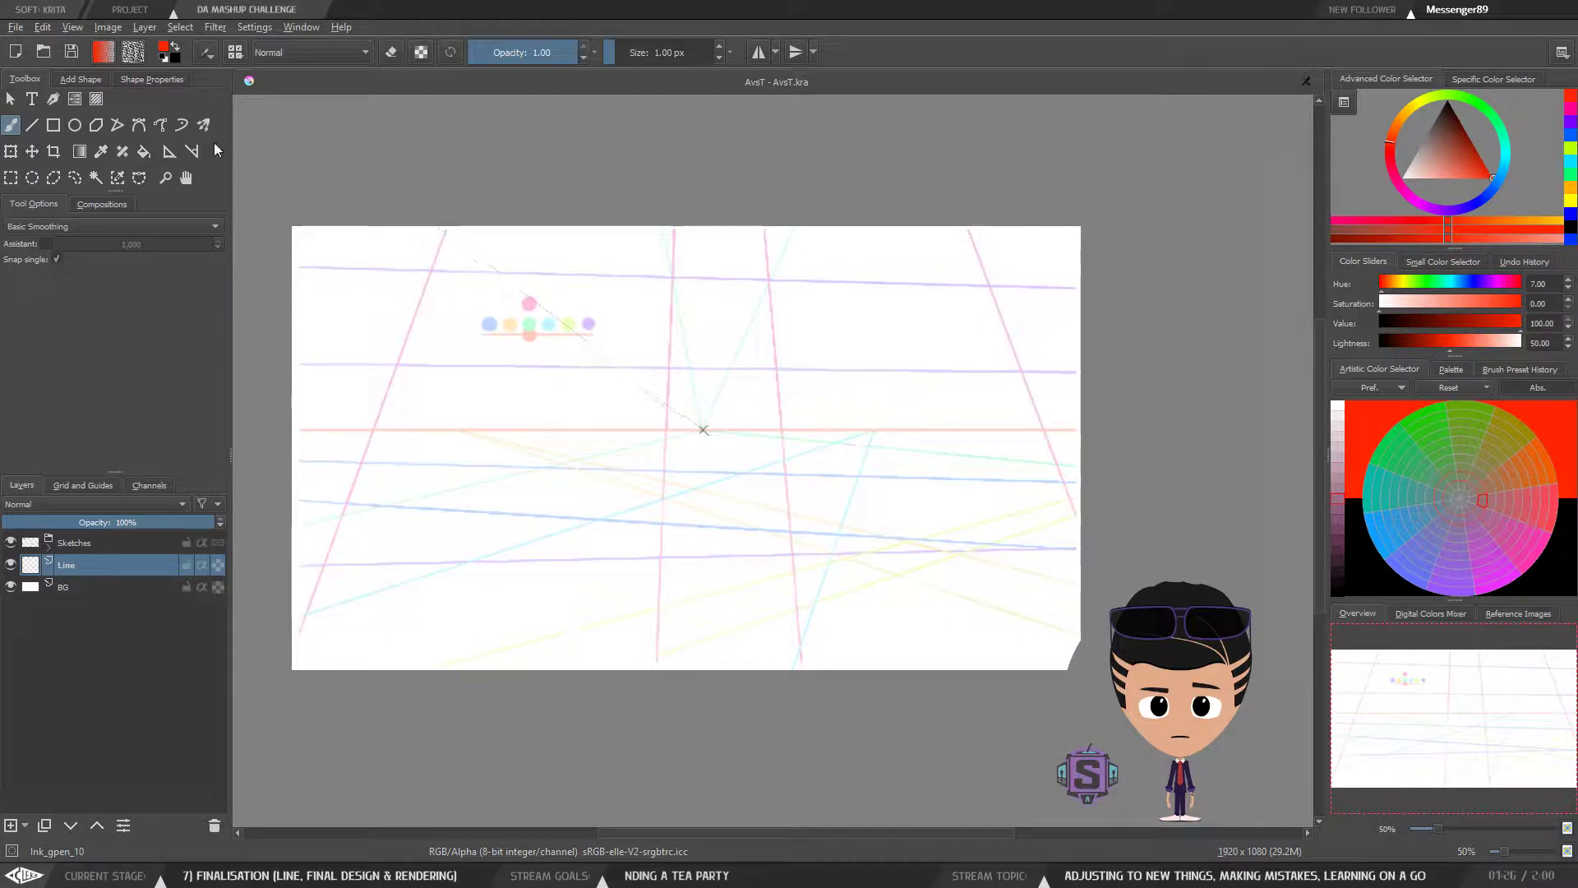
# Step: Add another Vanishing Point assistant and move it onto the horizon where the two cyan guides meet
pyautogui.click(169, 151)
pyautogui.press('1')
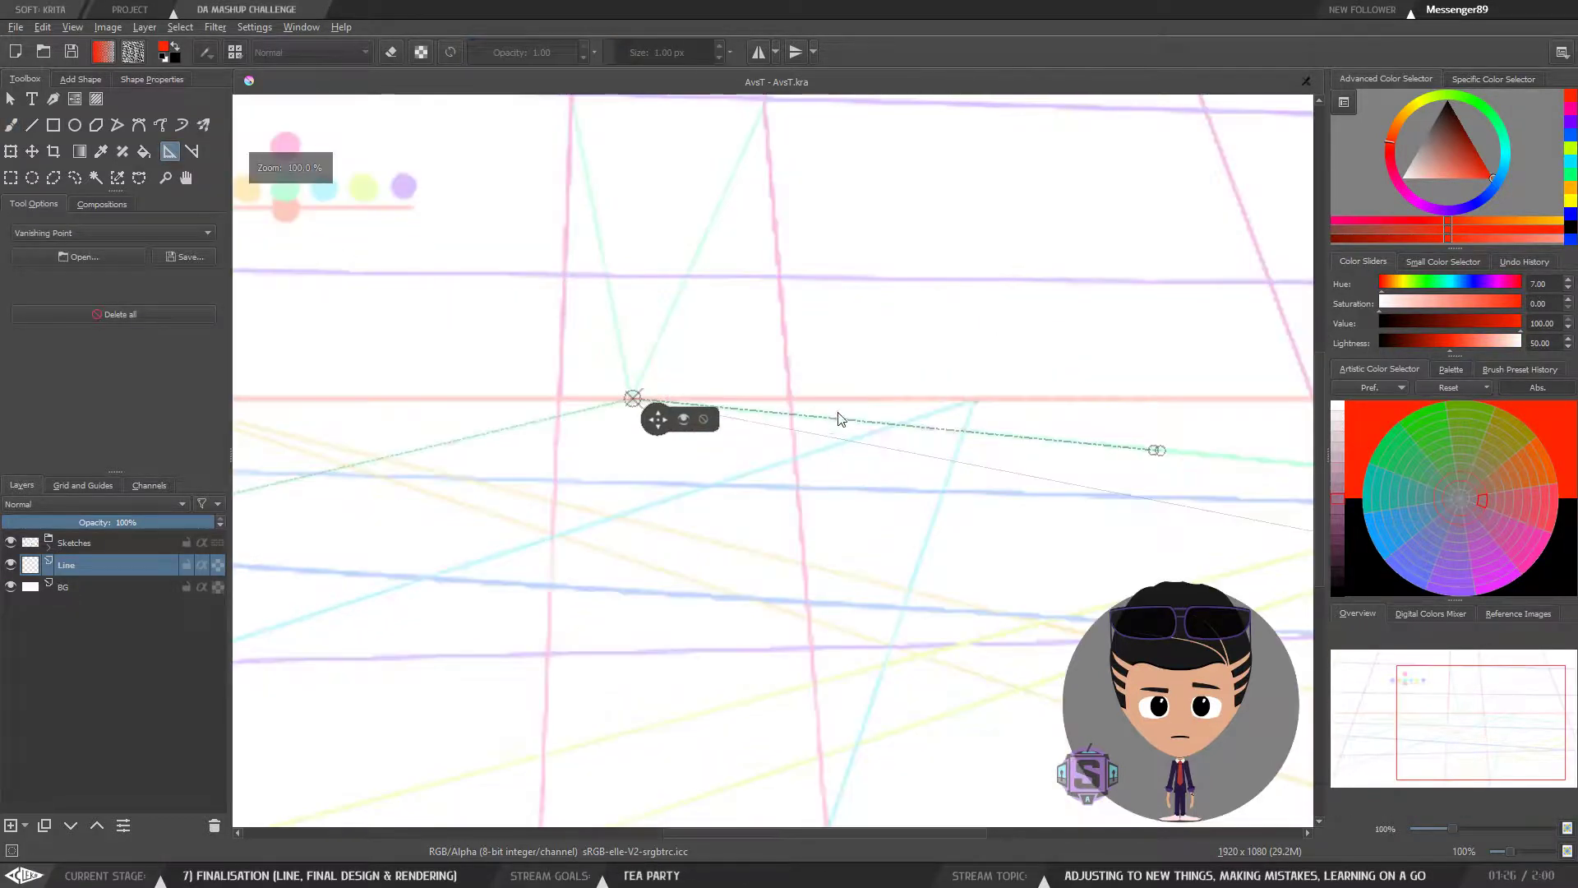
pyautogui.moveTo(846, 451); pyautogui.dragTo(604, 467)
pyautogui.hotkey('ctrl', '+')
pyautogui.moveTo(692, 413); pyautogui.dragTo(826, 396)
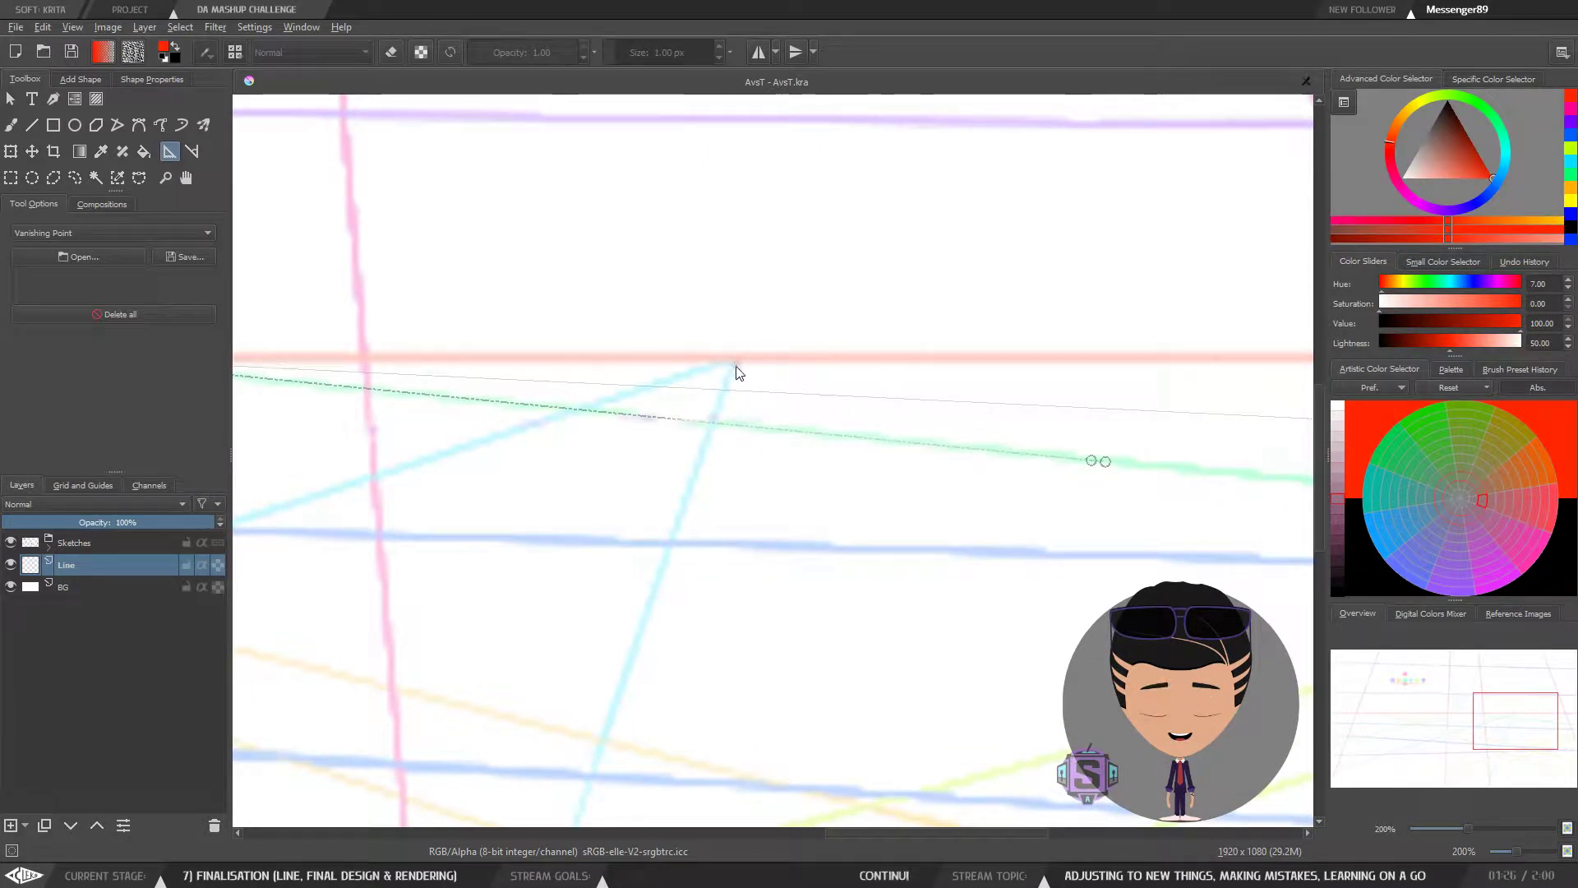
pyautogui.moveTo(701, 359); pyautogui.dragTo(1042, 372)
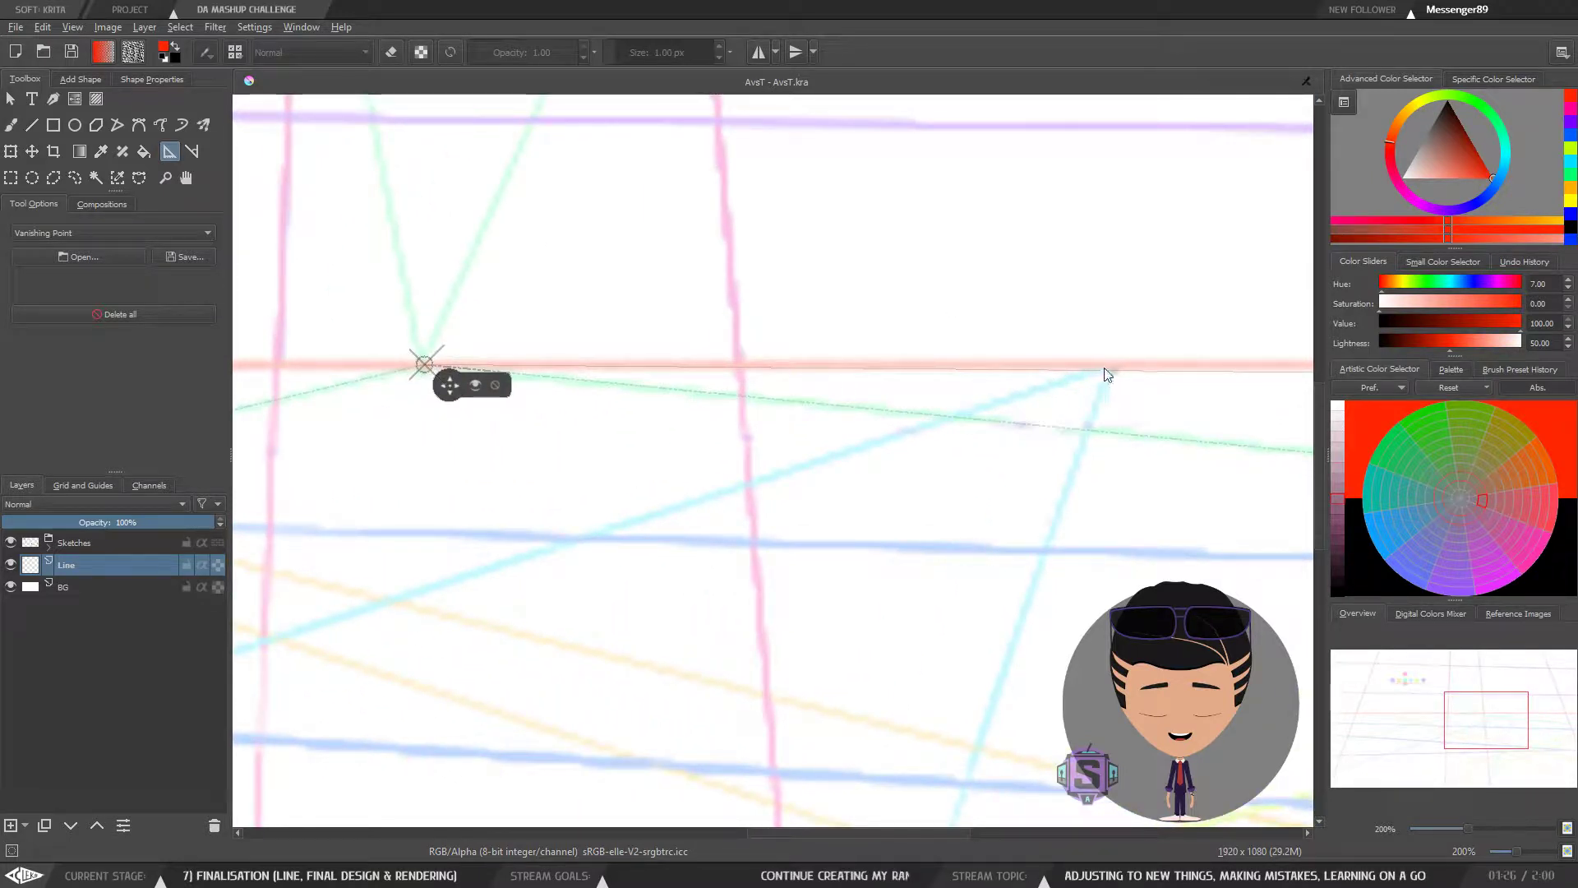
pyautogui.click(1115, 309)
pyautogui.moveTo(1138, 332); pyautogui.dragTo(1144, 389)
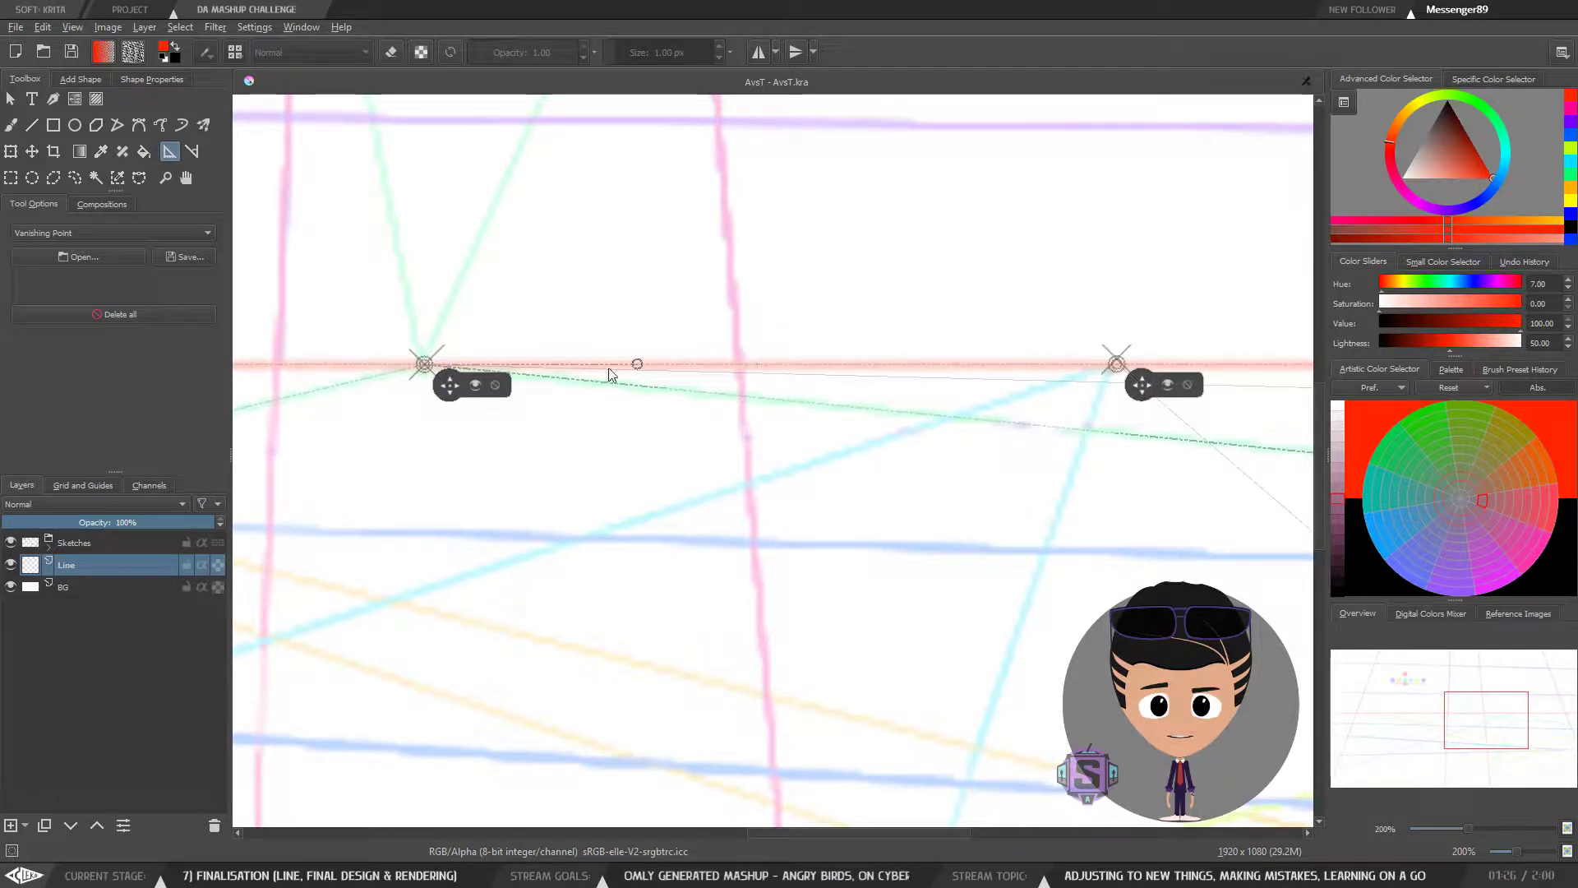
# Step: Align the new assistant's left arm with the long cyan guide, stretching its handles to the canvas's lower-left edge
pyautogui.moveTo(1094, 397); pyautogui.dragTo(658, 374)
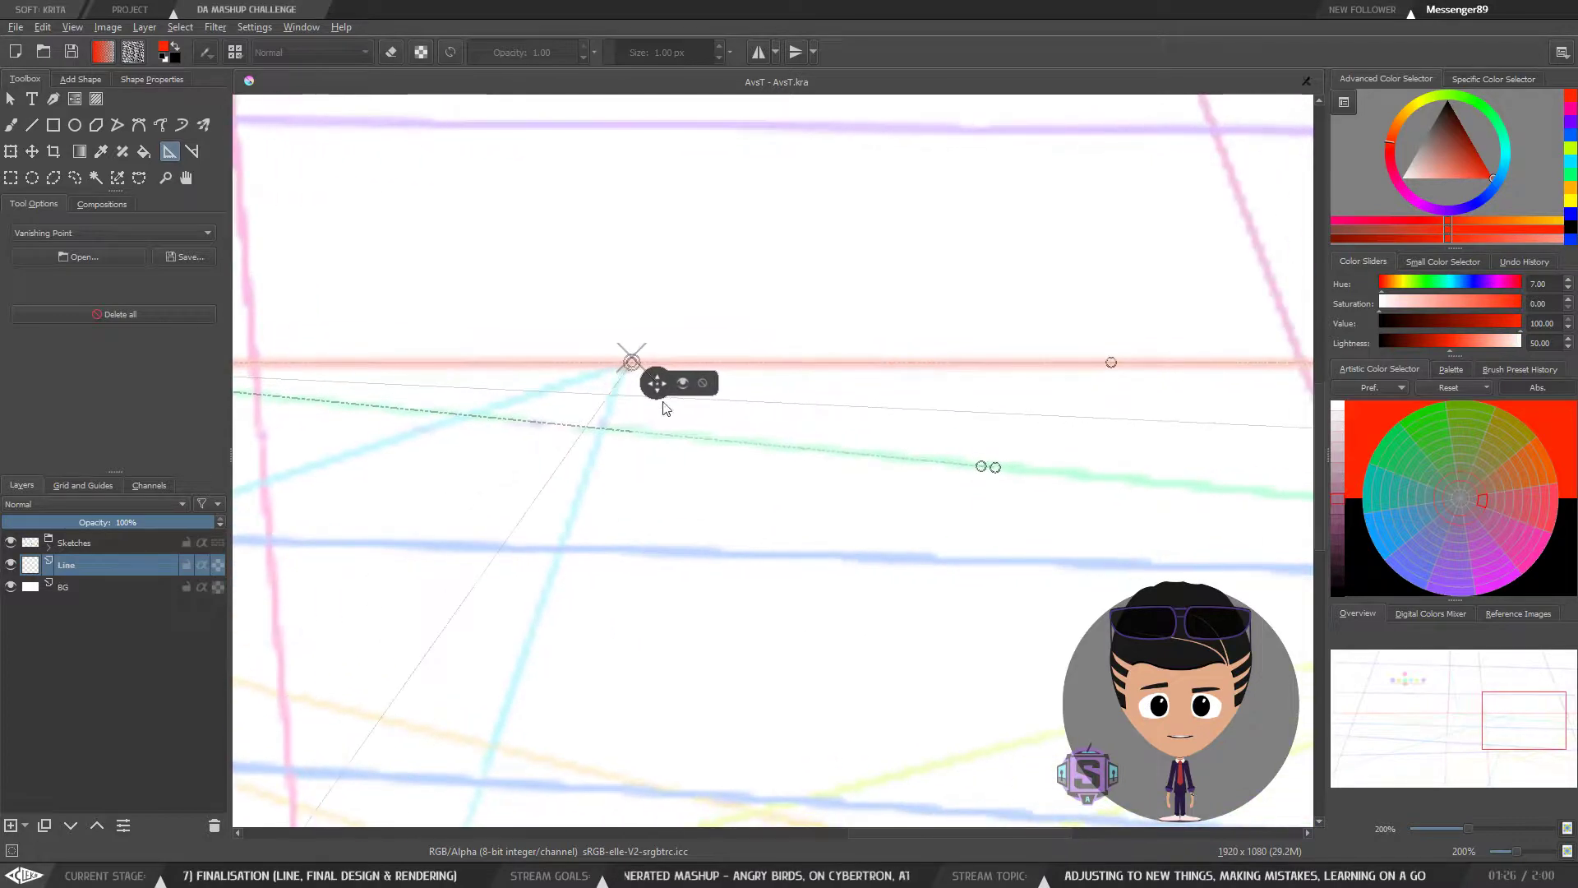
pyautogui.scroll(-2, 659, 370)
pyautogui.scroll(-1, 664, 387)
pyautogui.moveTo(674, 461); pyautogui.dragTo(793, 449)
pyautogui.scroll(1, 716, 423)
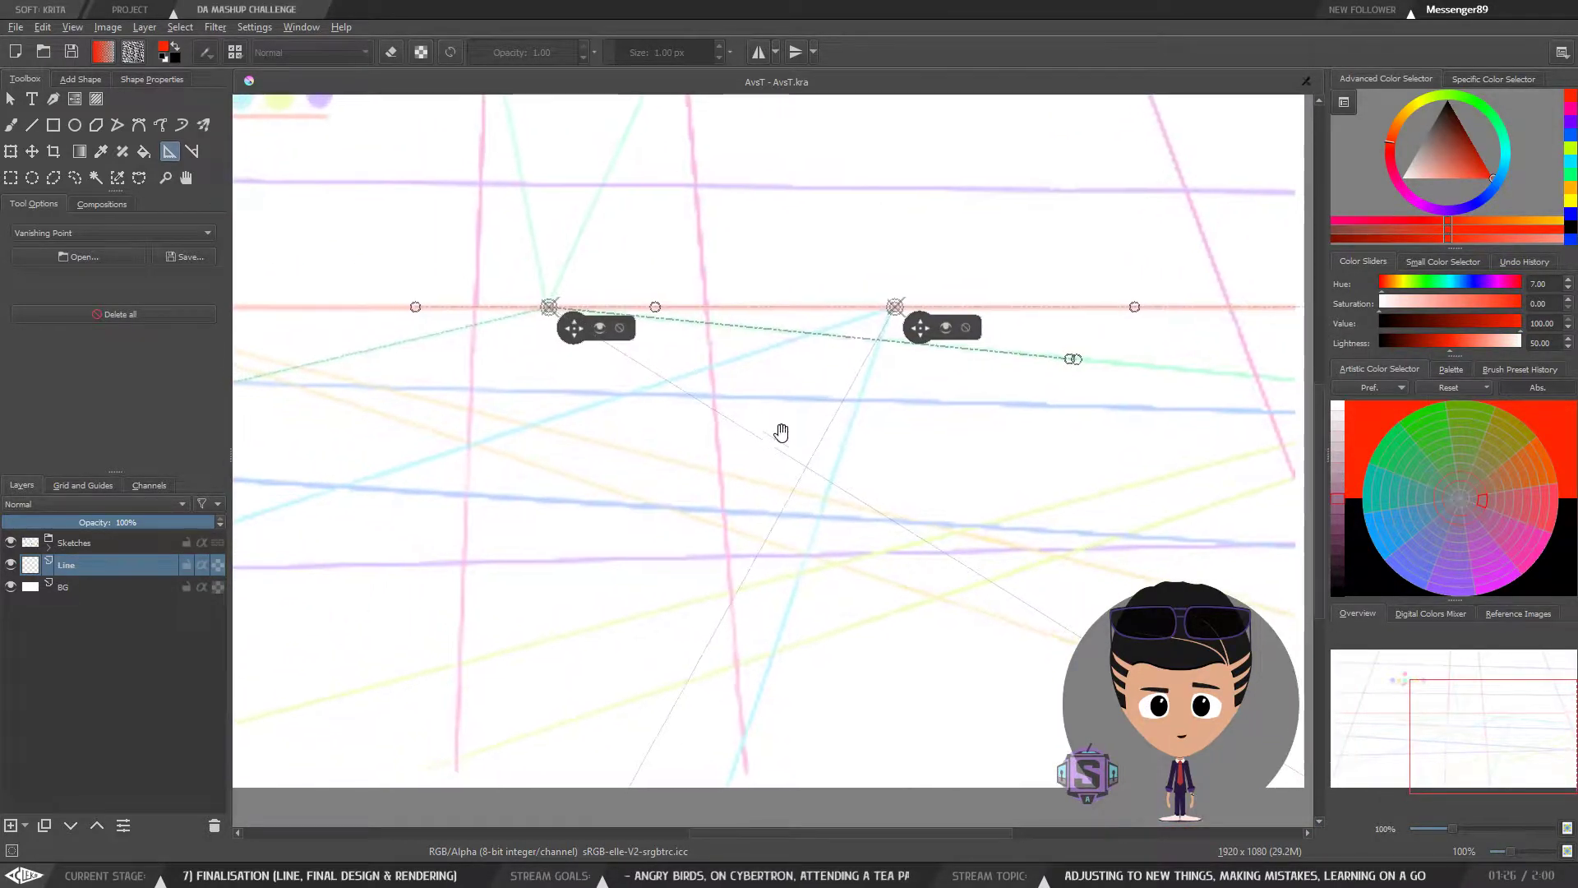
pyautogui.moveTo(656, 313); pyautogui.dragTo(472, 451)
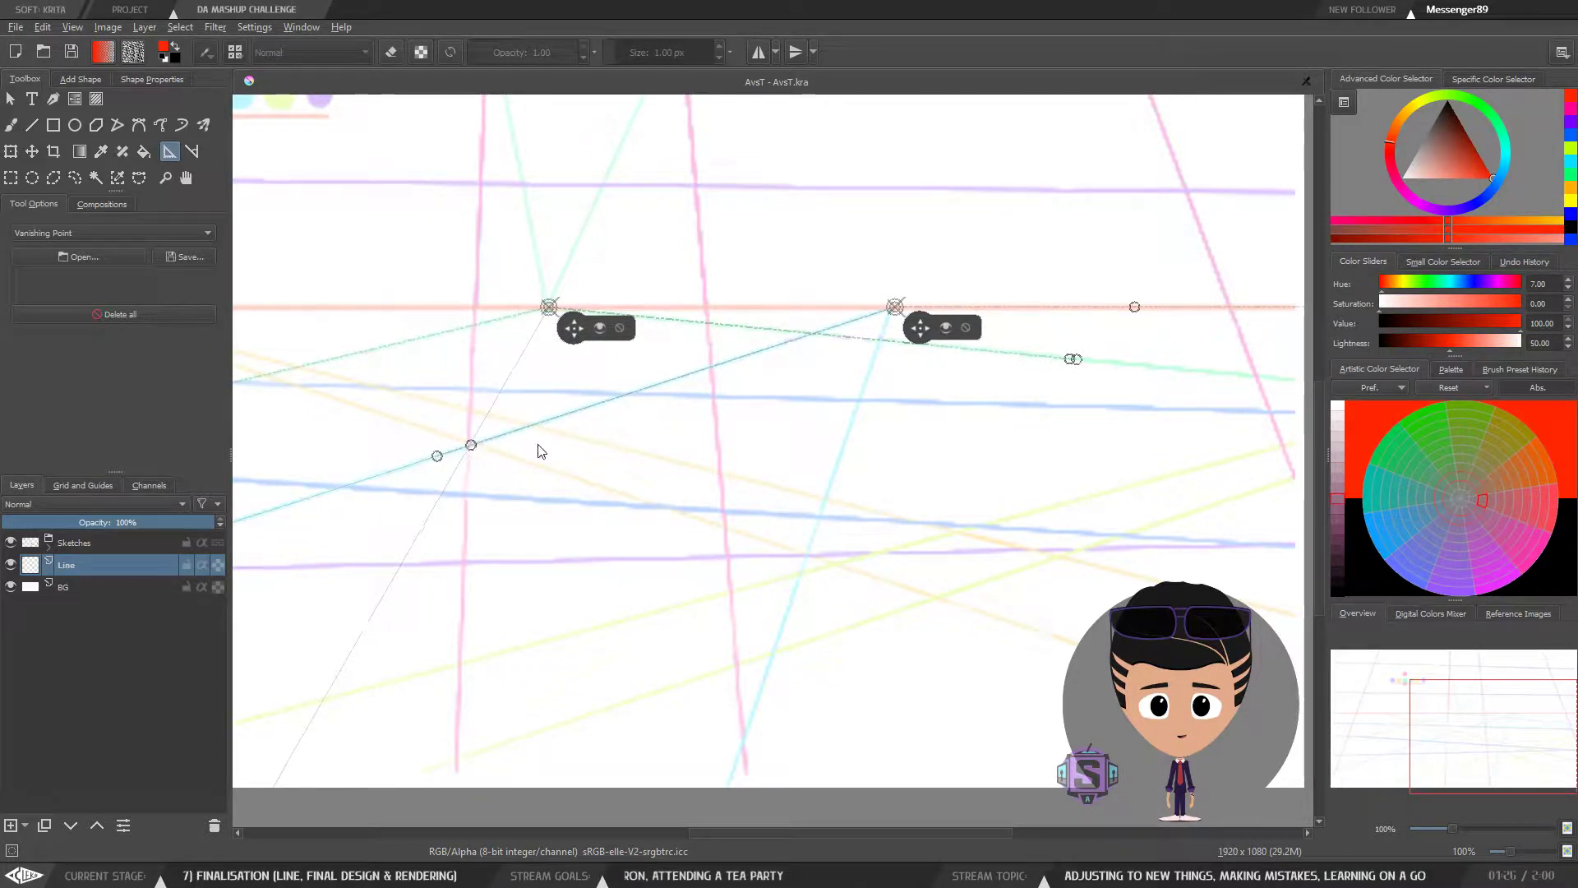
pyautogui.moveTo(778, 465); pyautogui.dragTo(1160, 297)
pyautogui.scroll(-2, 886, 324)
pyautogui.moveTo(887, 366); pyautogui.dragTo(696, 421)
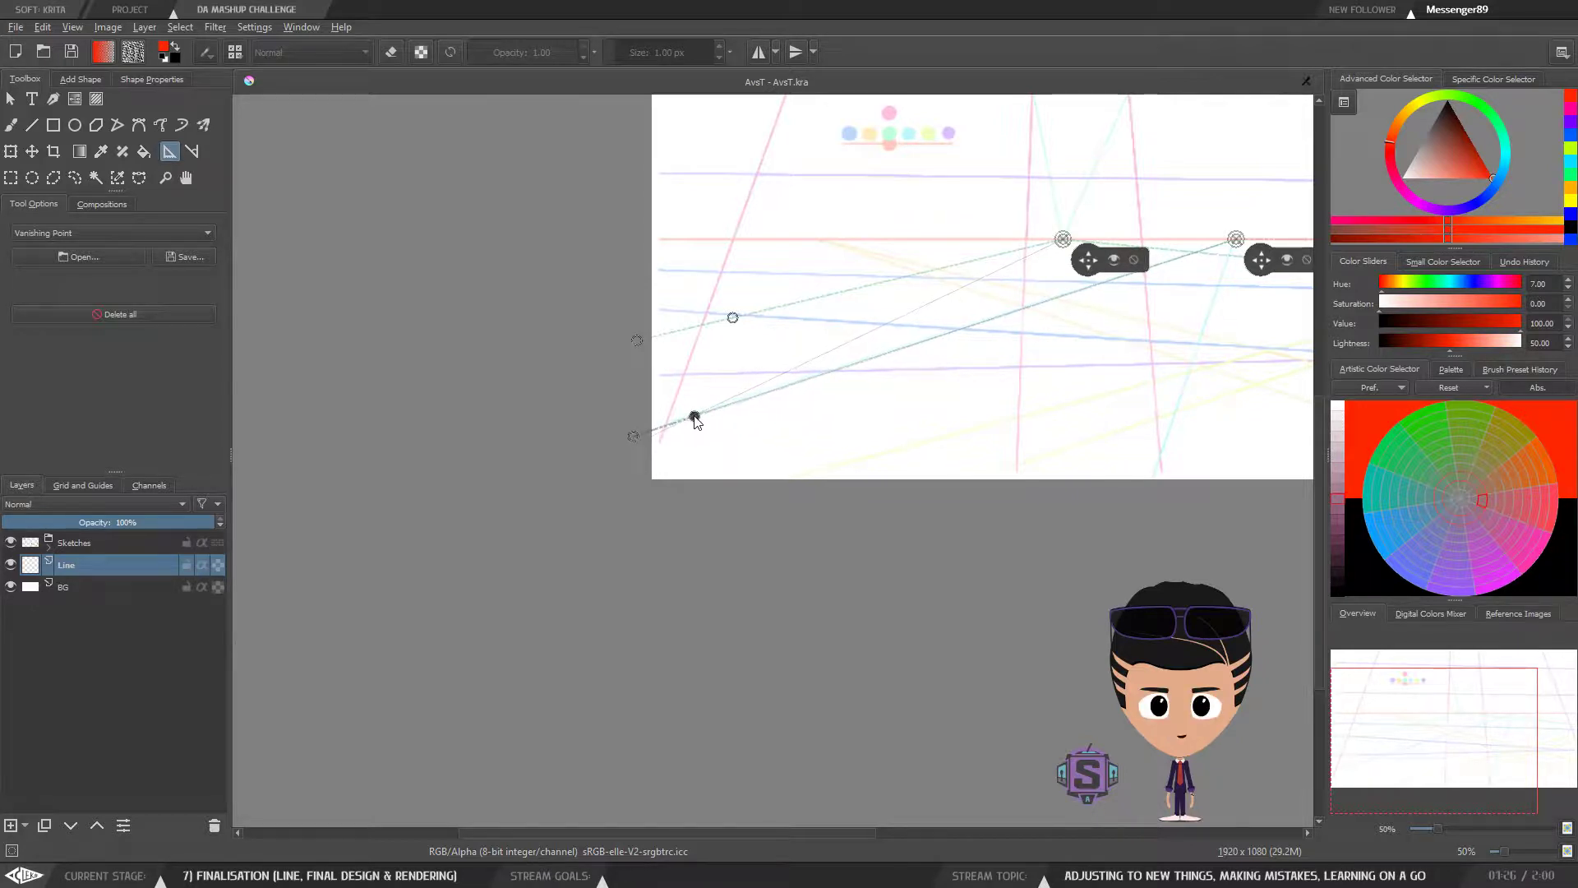
pyautogui.press('1')
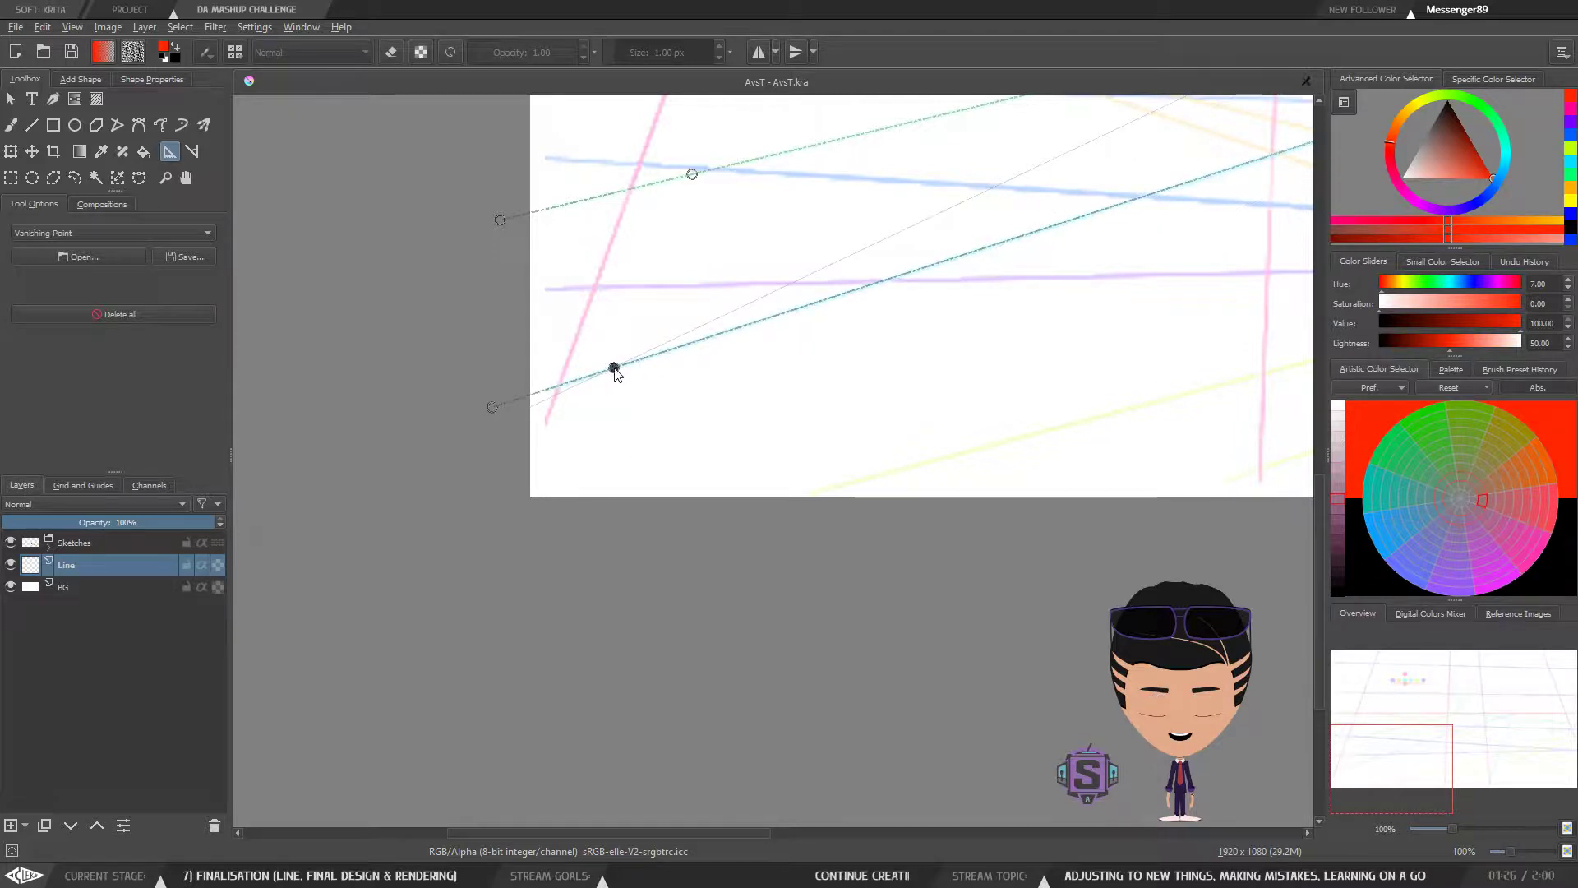
# Step: Examine the cyan guides' vanishing point assistant up close against the horizon and the steep cyan guide
pyautogui.moveTo(926, 360); pyautogui.dragTo(591, 400)
pyautogui.moveTo(1060, 378); pyautogui.dragTo(579, 466)
pyautogui.moveTo(810, 352)
pyautogui.mouseDown()
pyautogui.moveTo(769, 392)
pyautogui.moveTo(803, 340)
pyautogui.mouseUp()
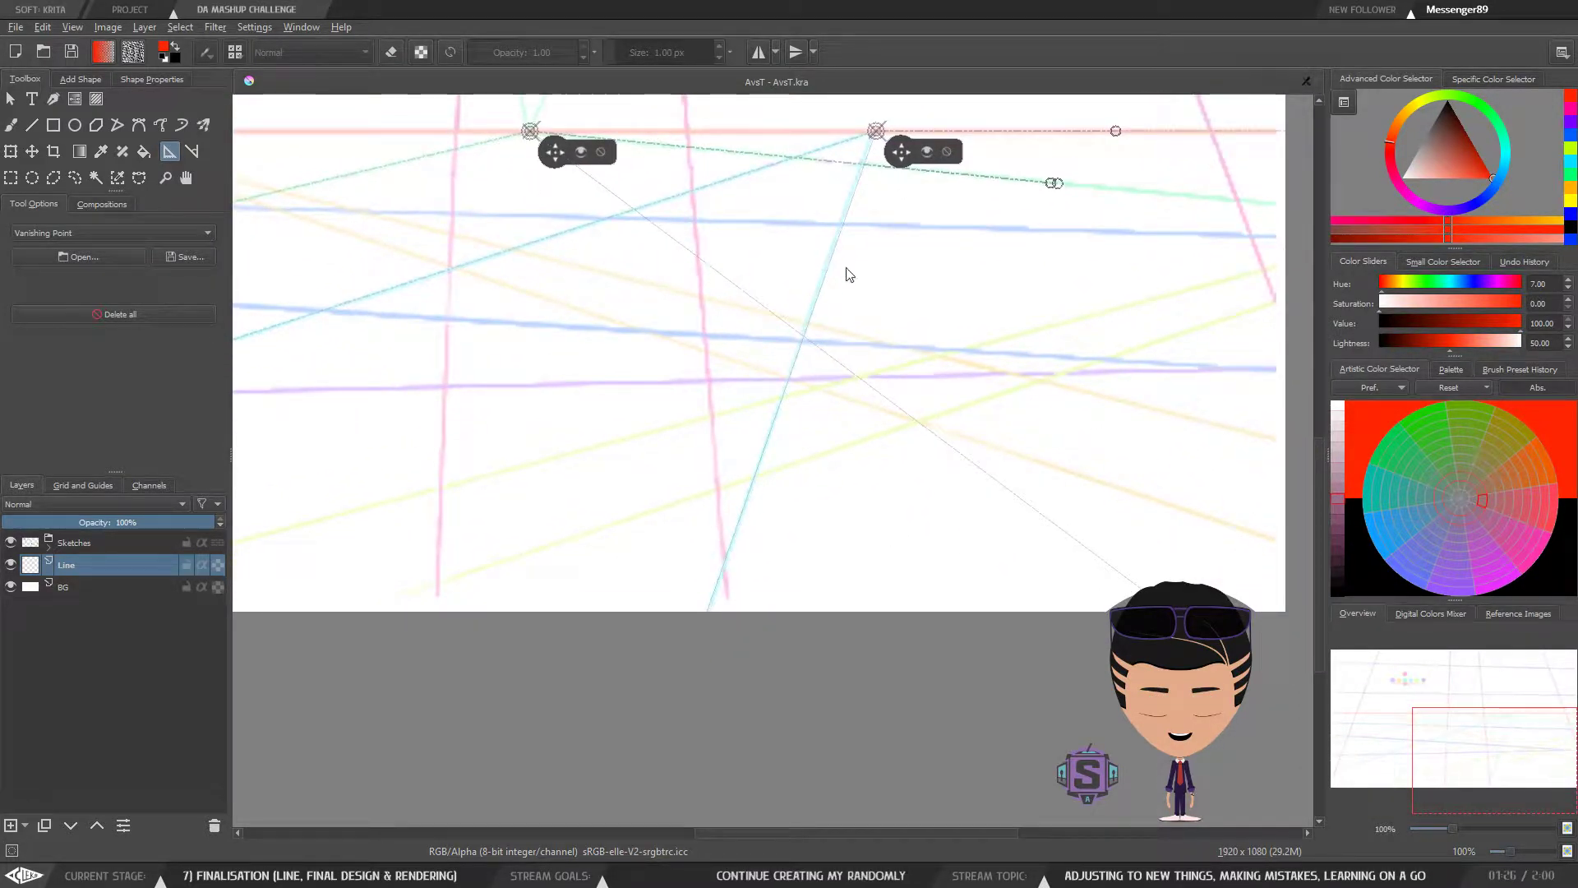
pyautogui.hotkey('ctrl', '+')
pyautogui.hotkey('ctrl', '-')
pyautogui.moveTo(869, 197); pyautogui.dragTo(763, 498)
pyautogui.hotkey('ctrl', '+')
pyautogui.hotkey('ctrl', '+')
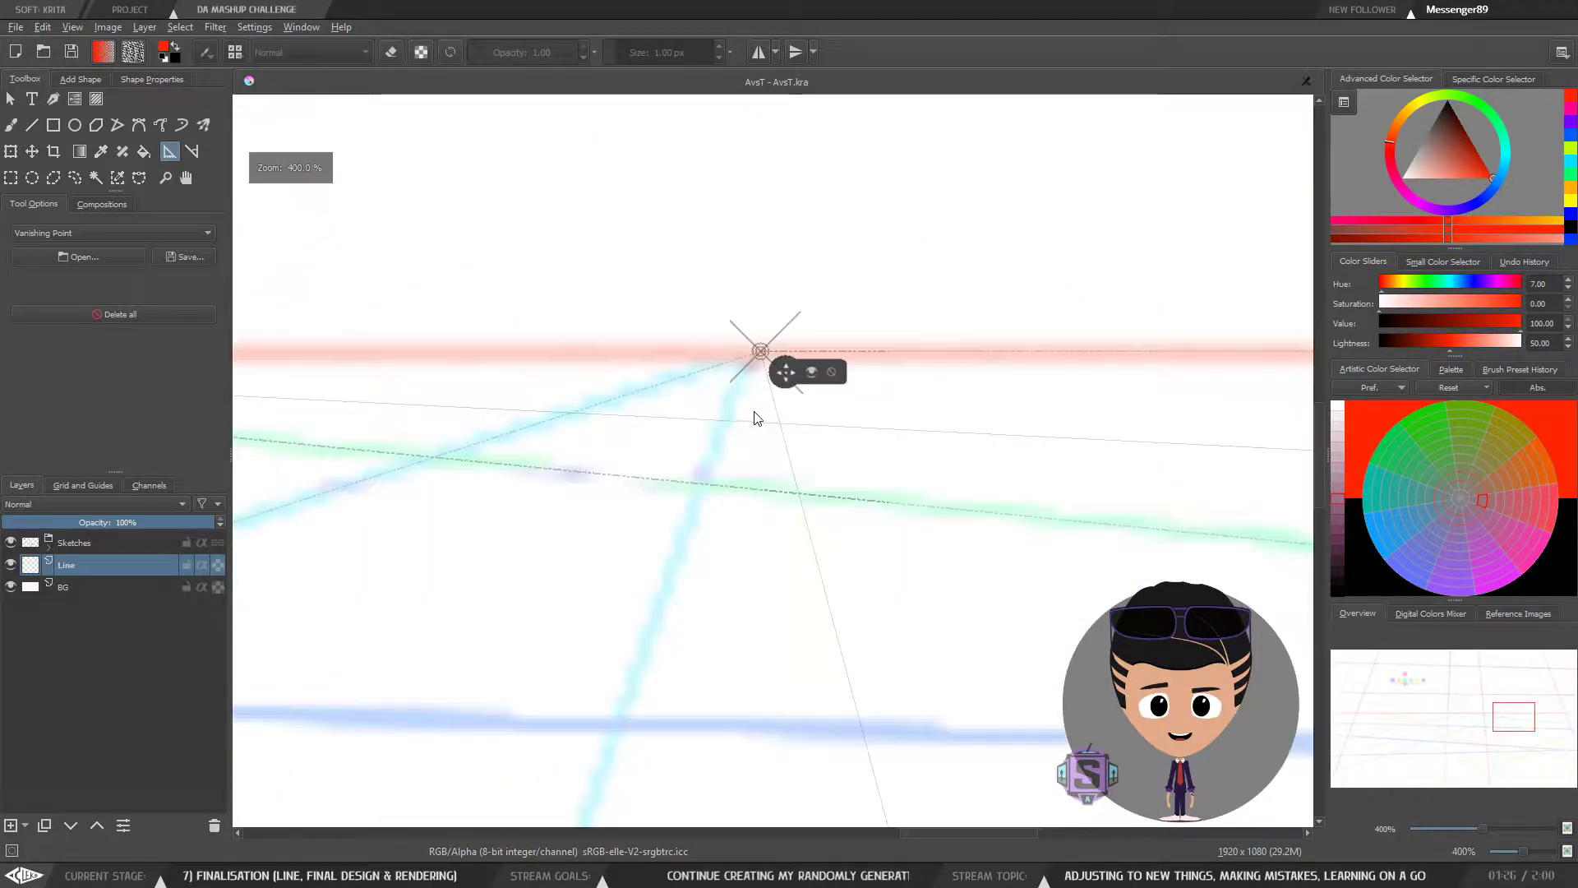
pyautogui.hotkey('ctrl', '+')
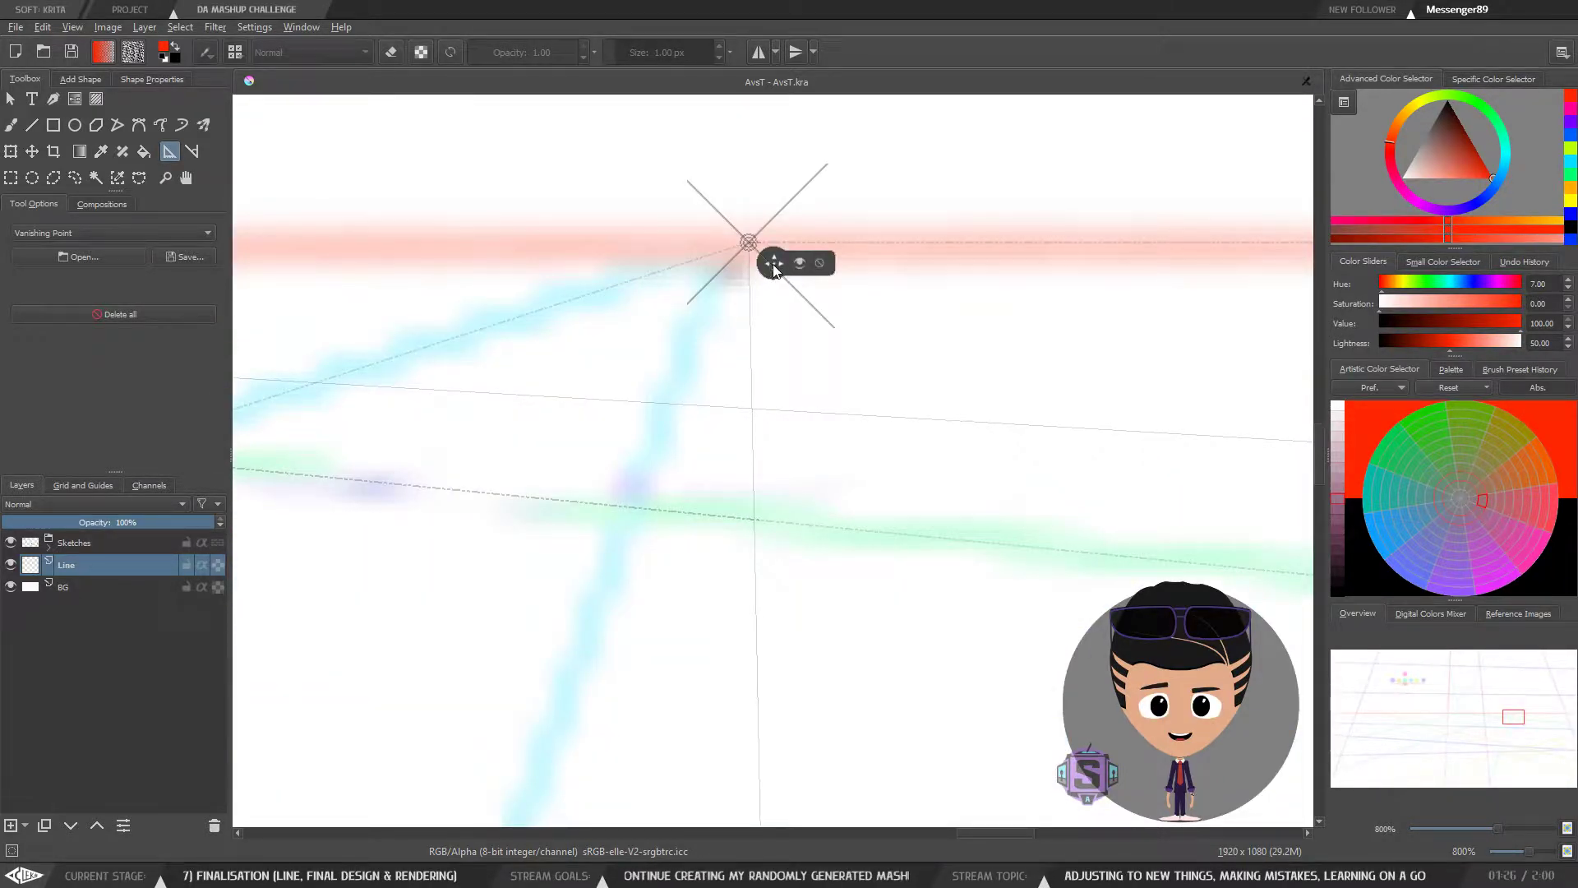
pyautogui.hotkey('ctrl', '-')
pyautogui.hotkey('ctrl', '-')
pyautogui.hotkey('ctrl', '-')
pyautogui.hotkey('ctrl', '-')
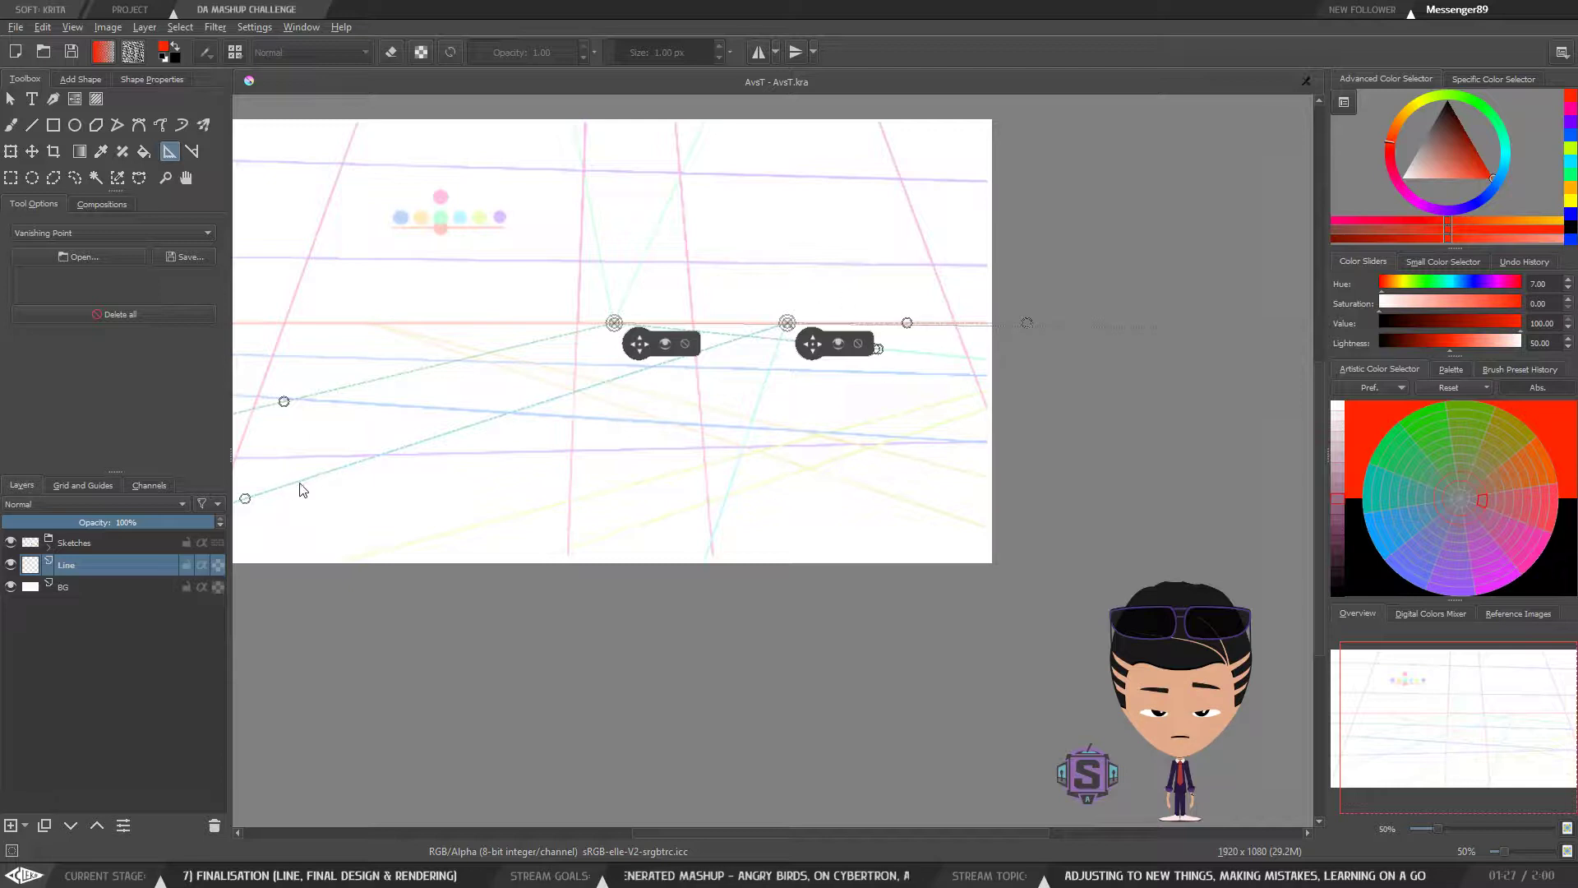
# Step: Preview the cyan assistant's lines with the Freehand Brush and shift its vanishing point slightly left onto the guides' intersection
pyautogui.press('b')
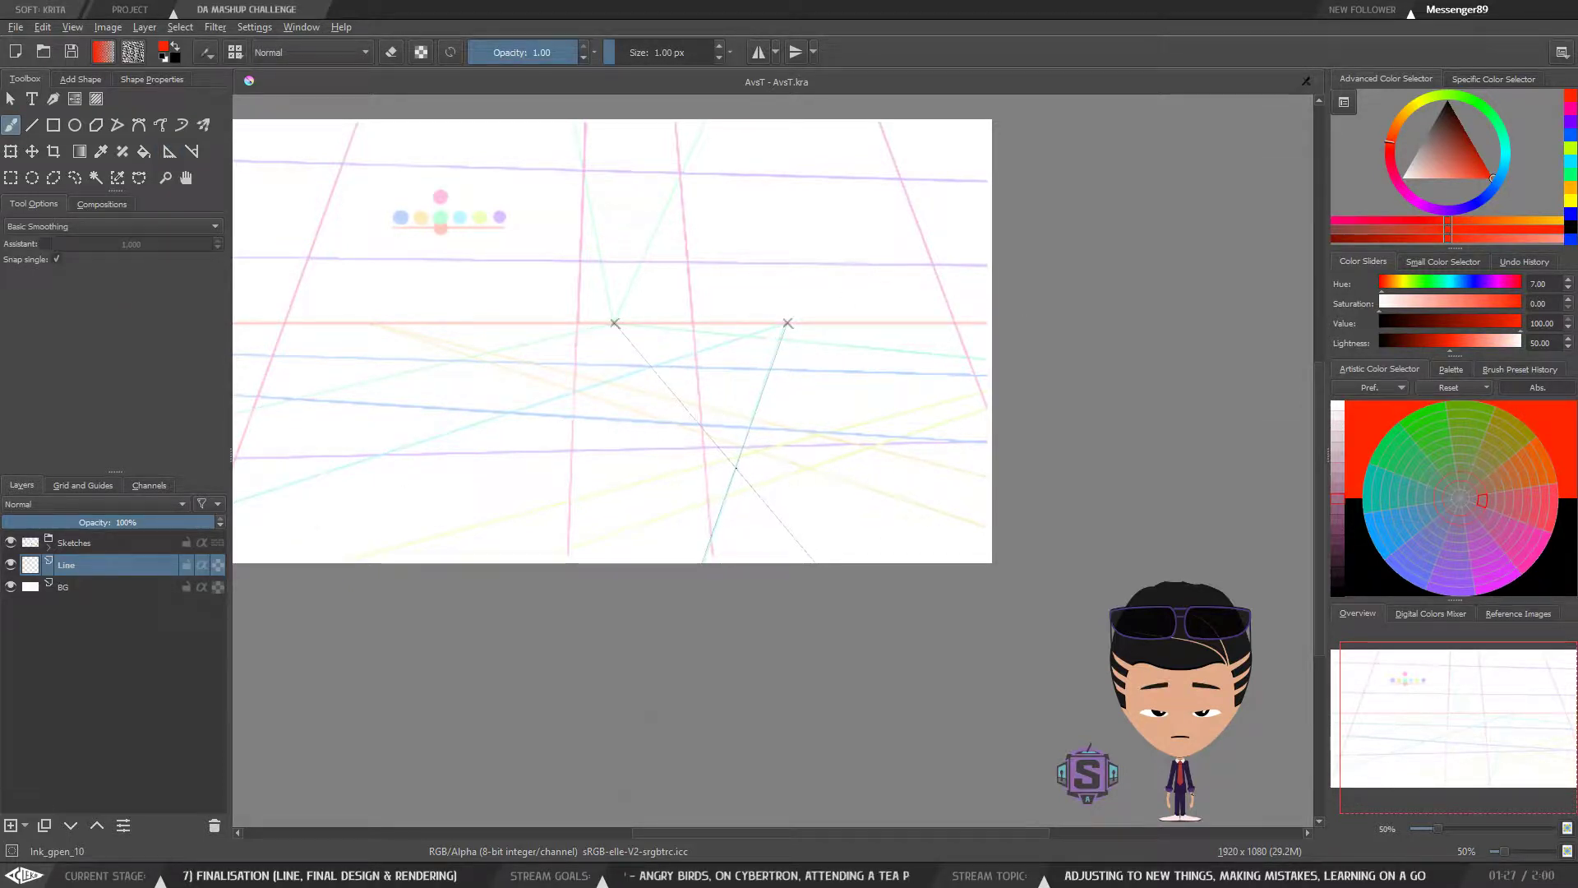
pyautogui.press('1')
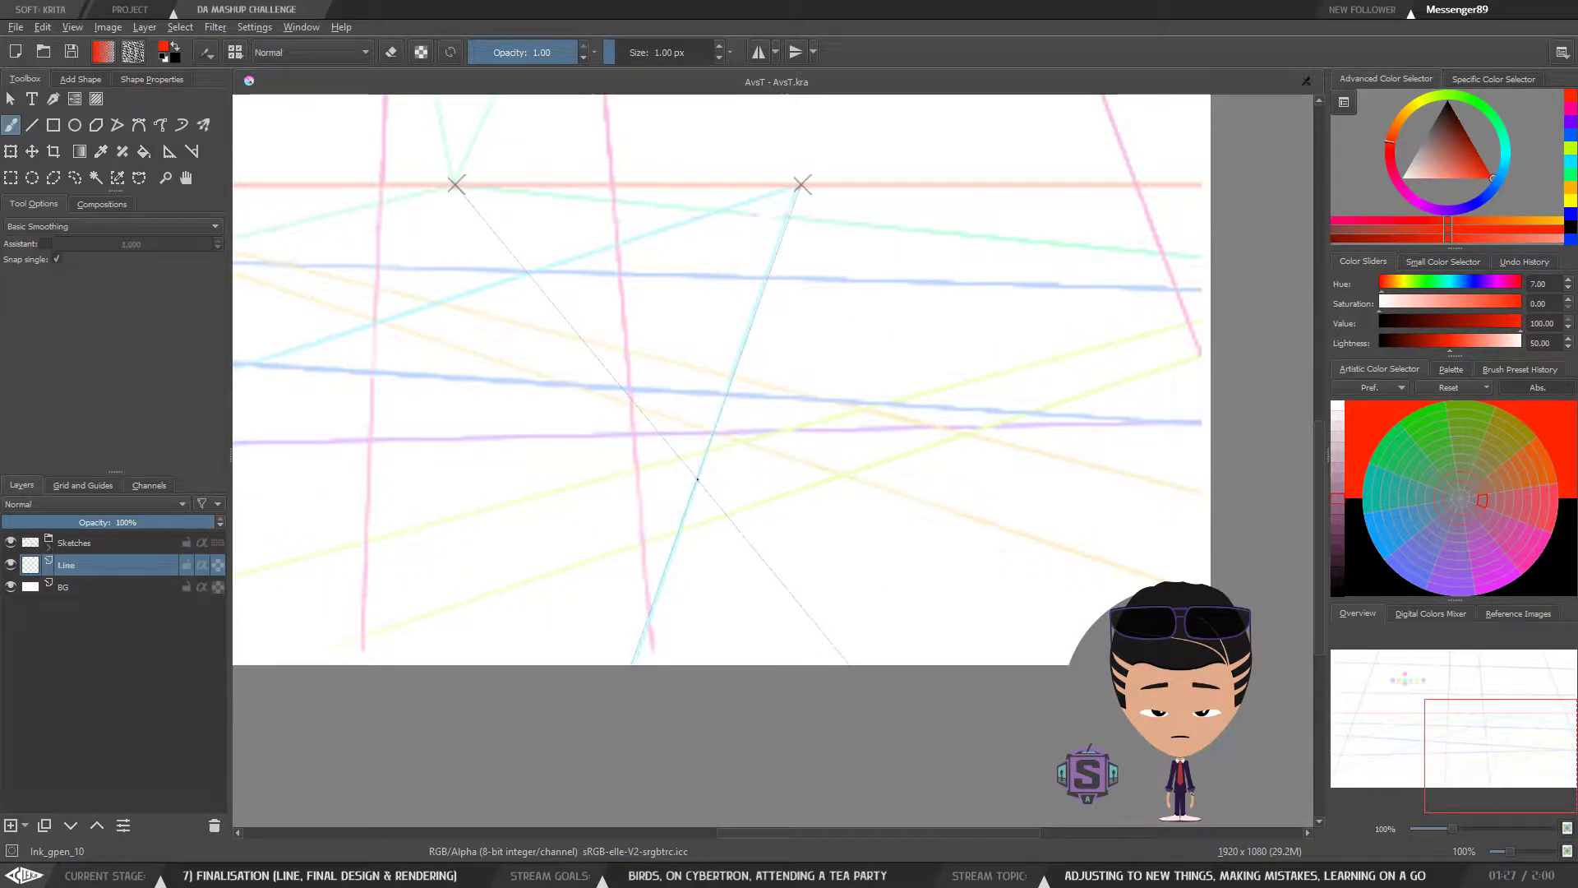
pyautogui.hotkey('ctrl', '+')
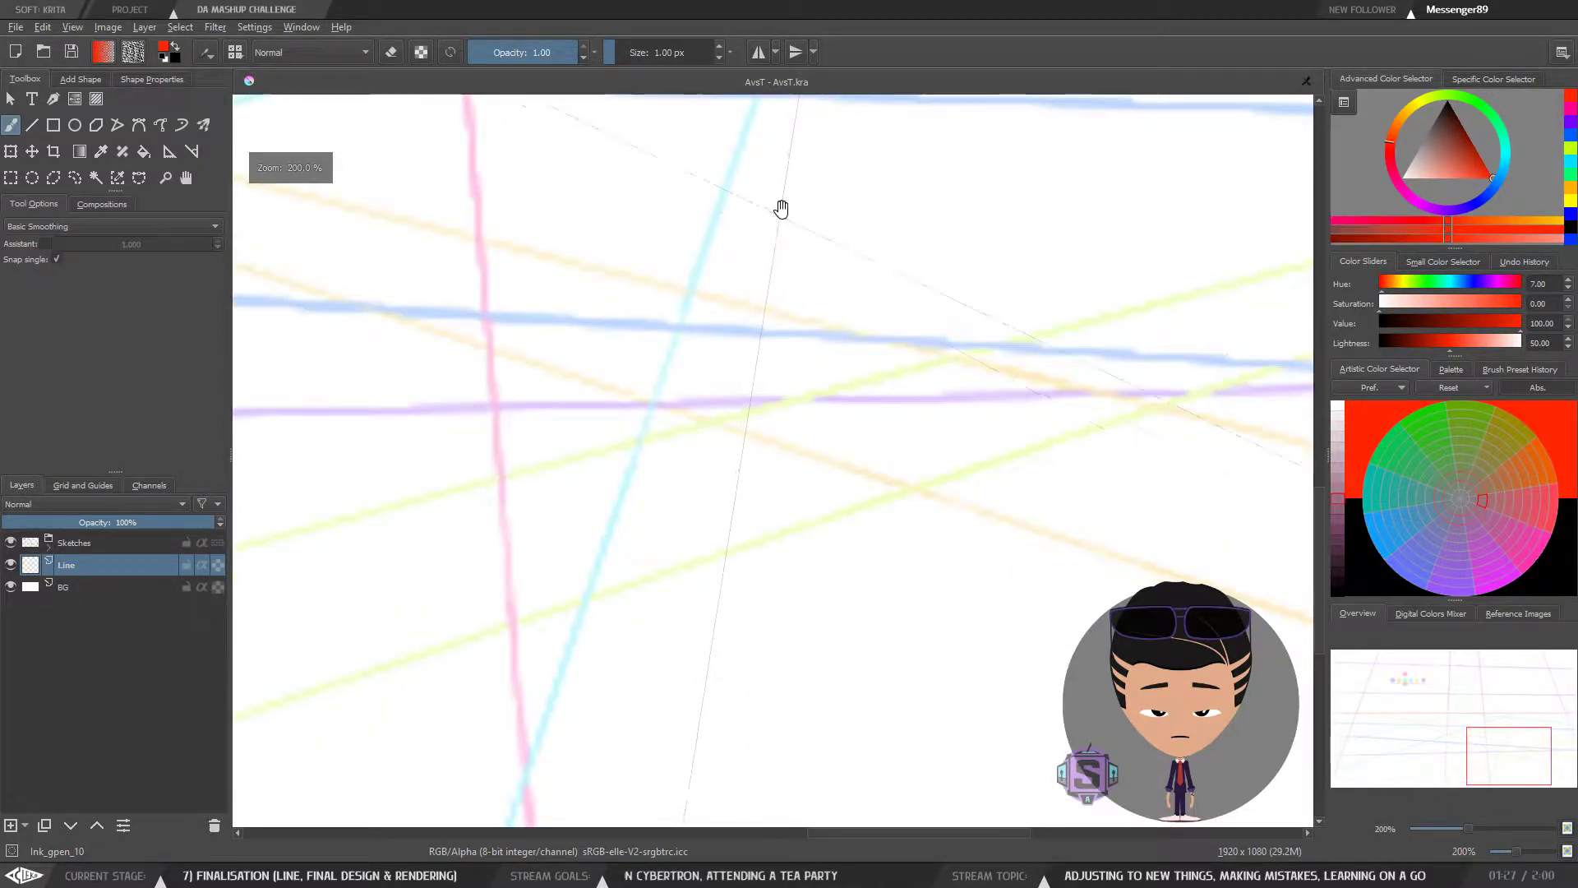
pyautogui.moveTo(786, 148); pyautogui.dragTo(655, 603)
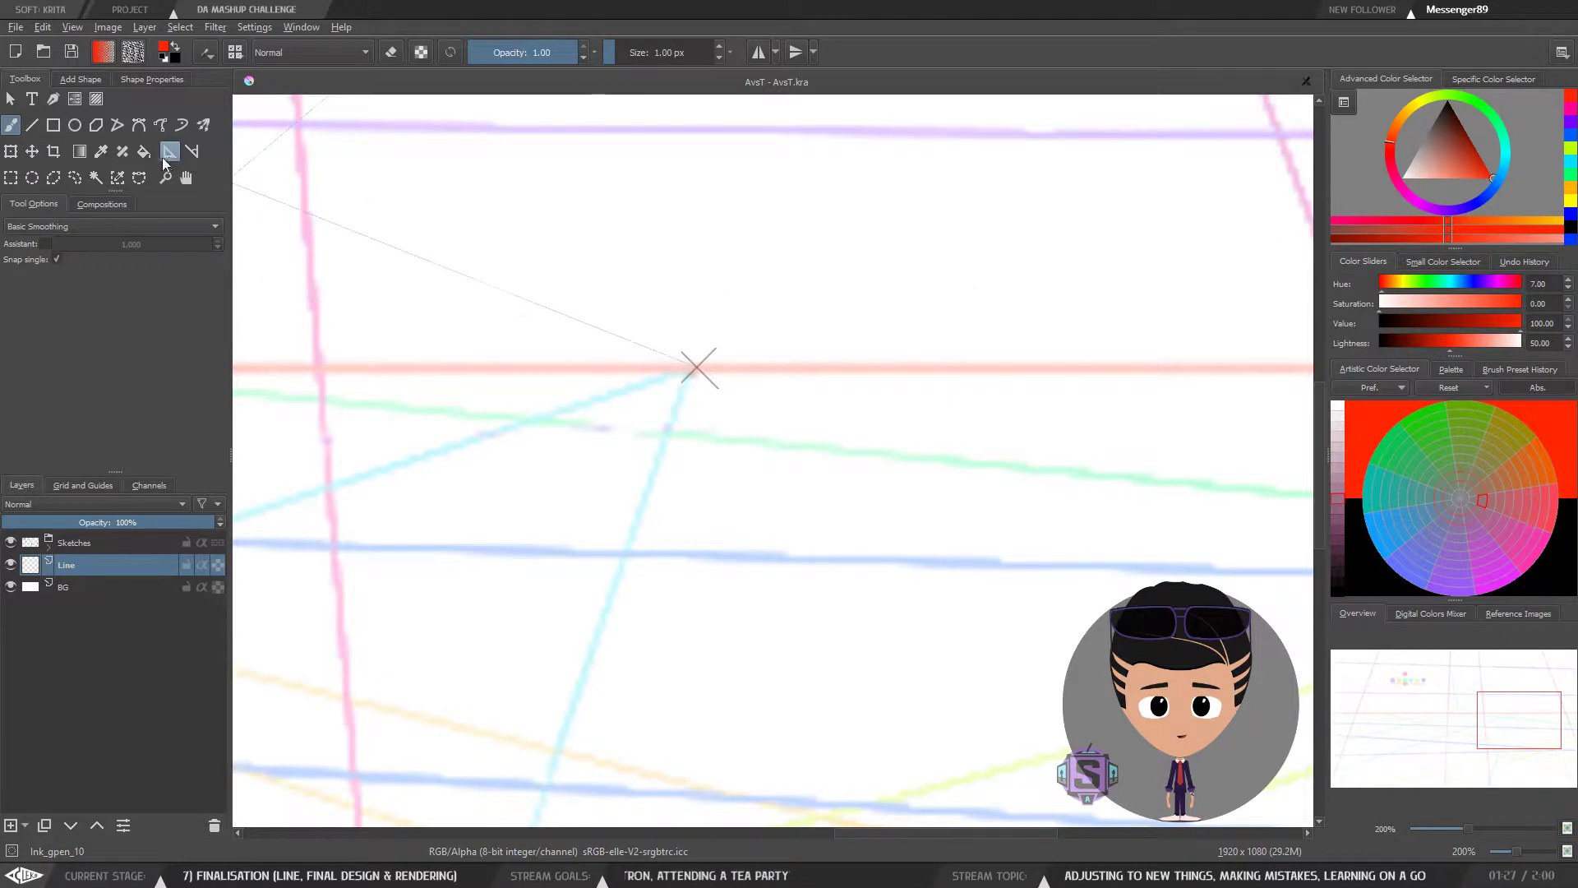
pyautogui.click(169, 151)
pyautogui.hotkey('ctrl', '+')
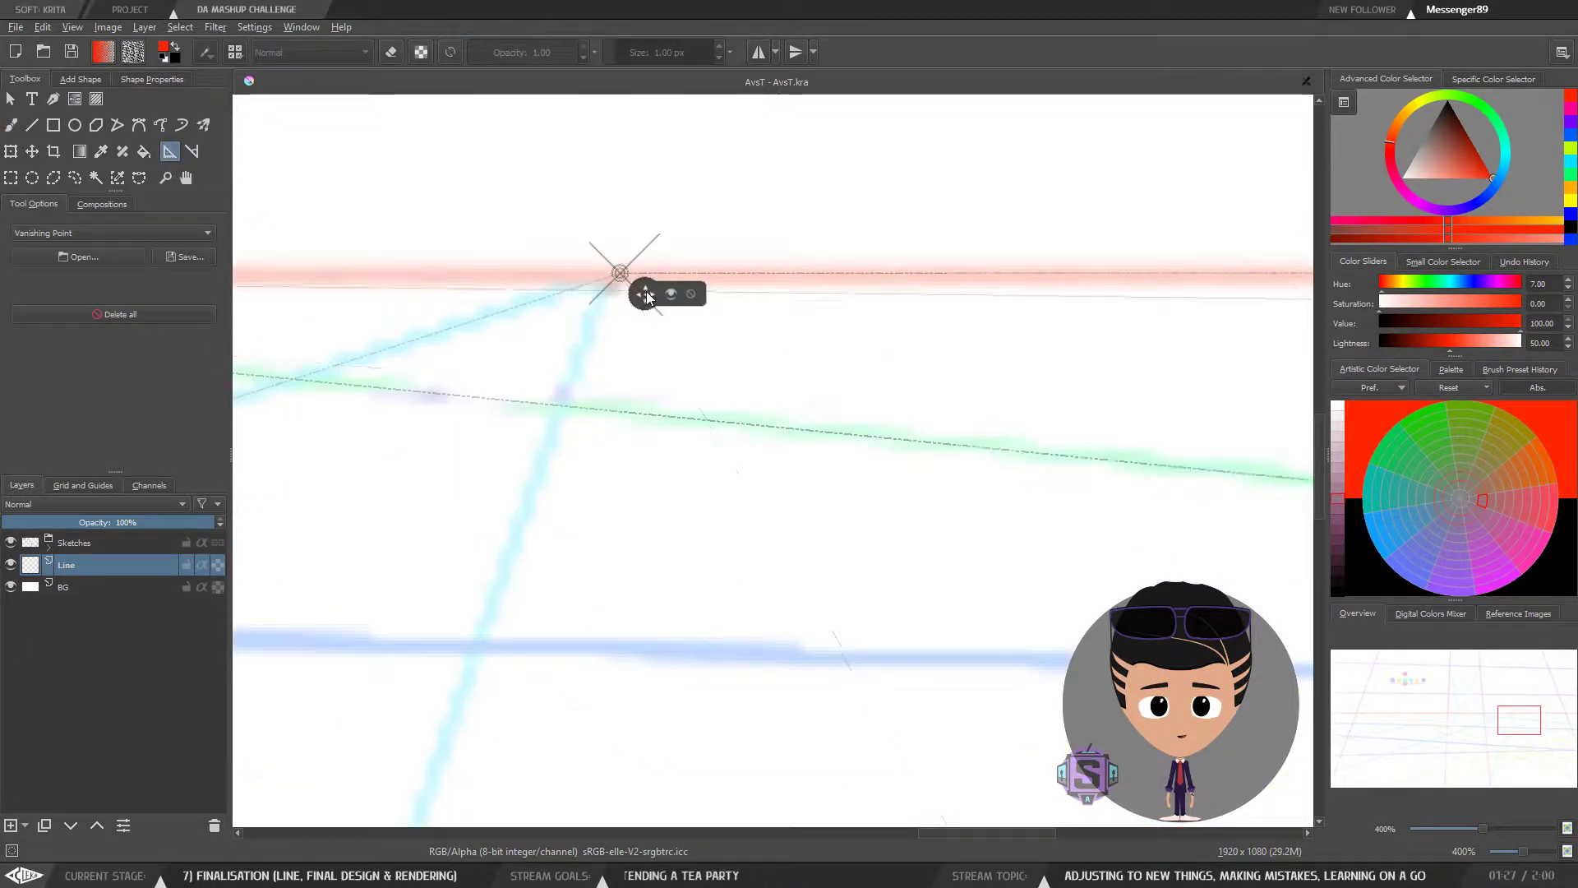
pyautogui.moveTo(643, 299); pyautogui.dragTo(638, 293)
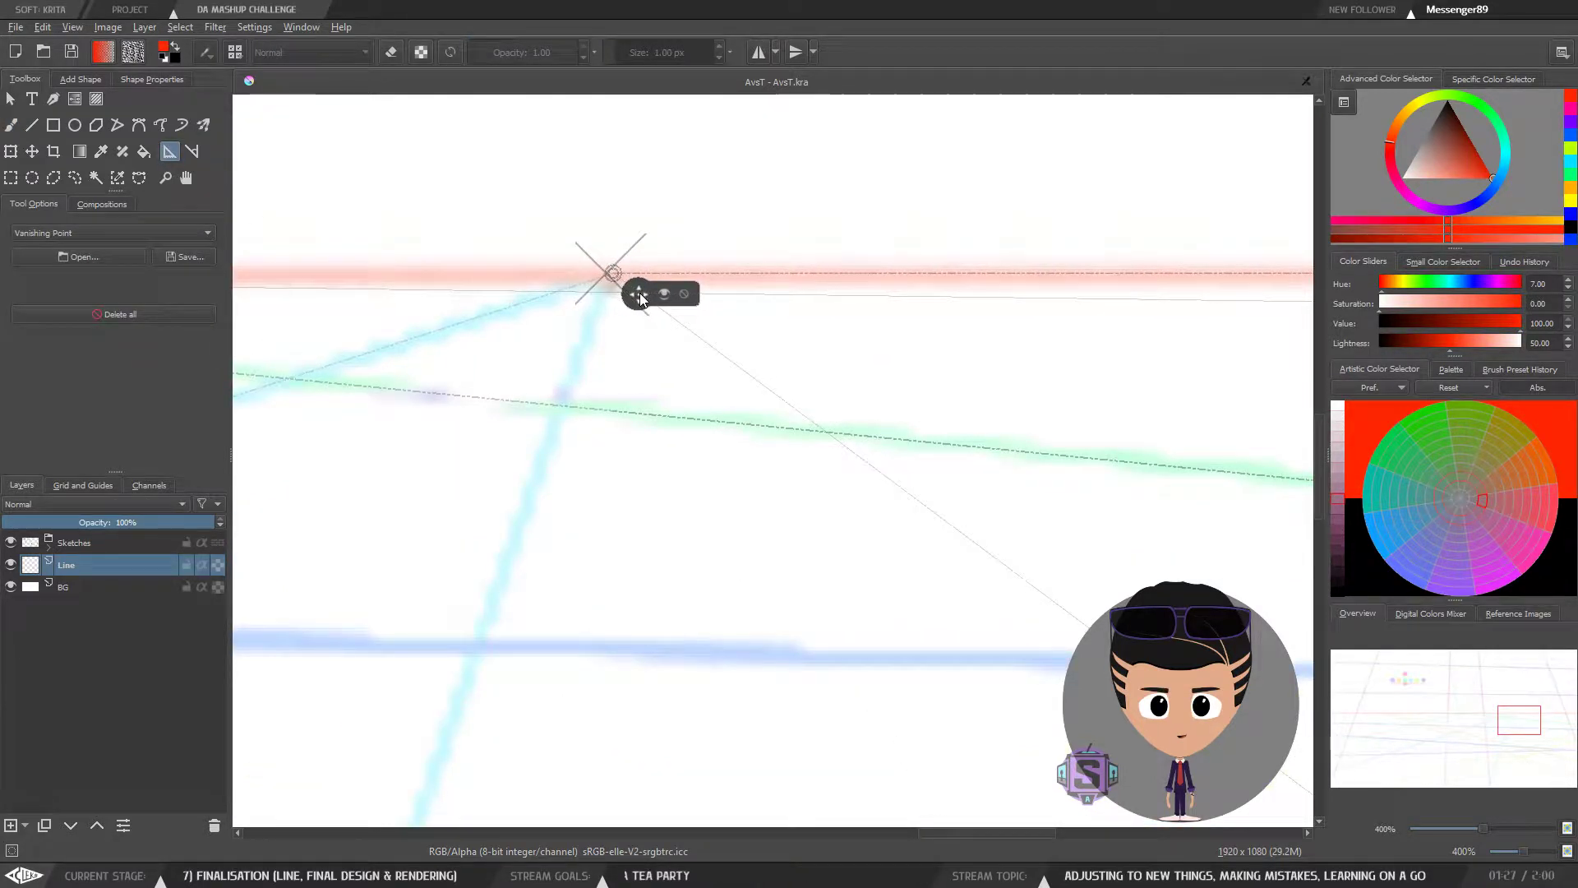
# Step: Check the repositioned assistant's brush preview lines against the full length of the steep cyan guide
pyautogui.press('b')
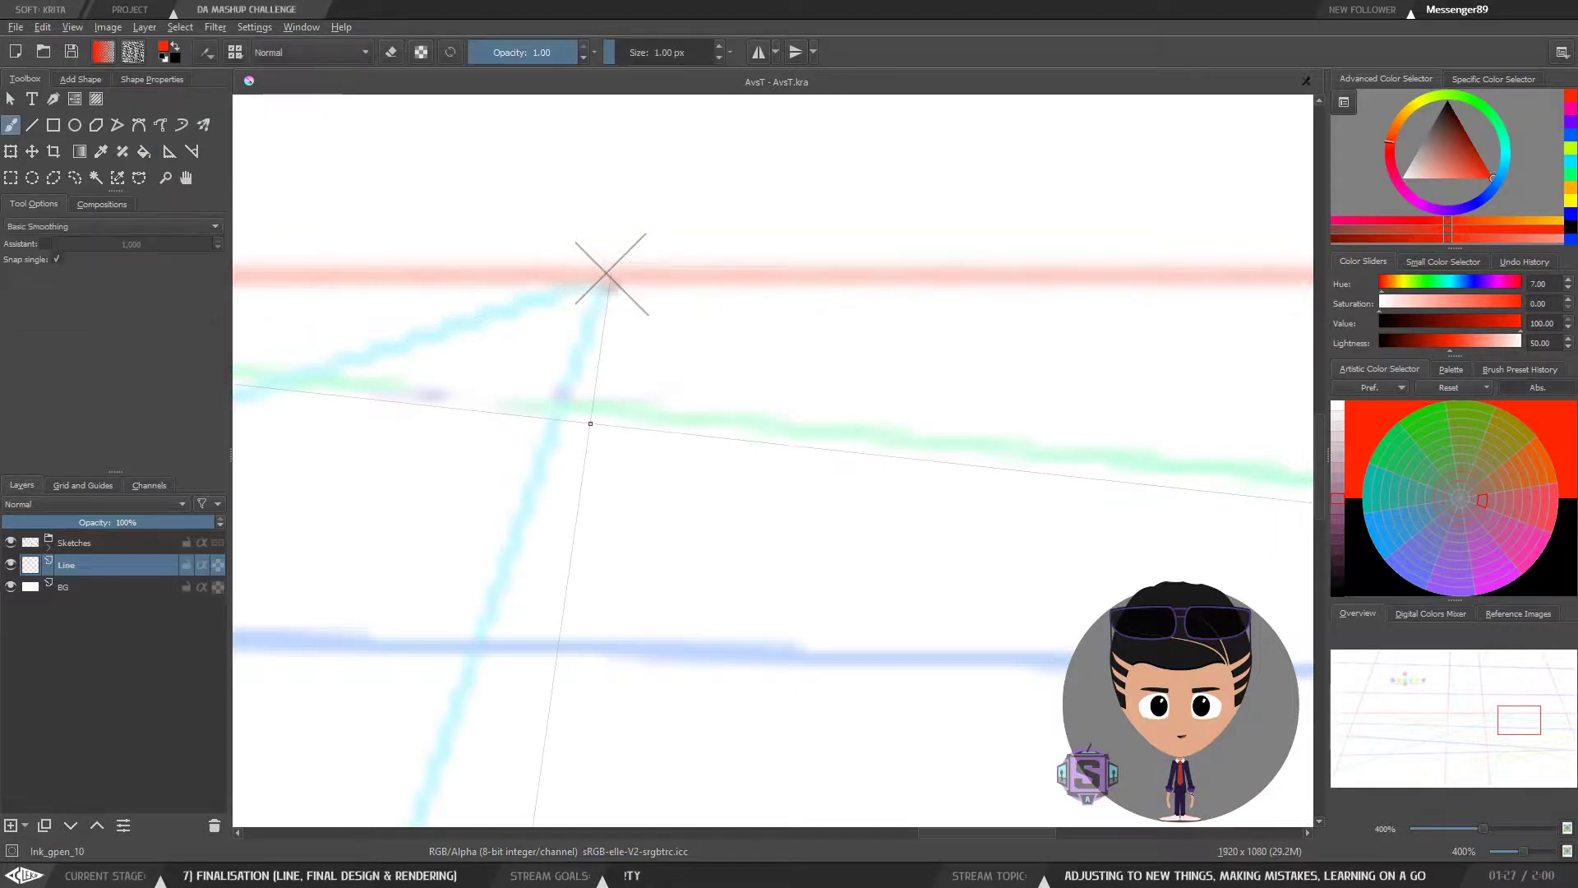
pyautogui.hotkey('ctrl', '-')
pyautogui.moveTo(615, 530); pyautogui.dragTo(712, 359)
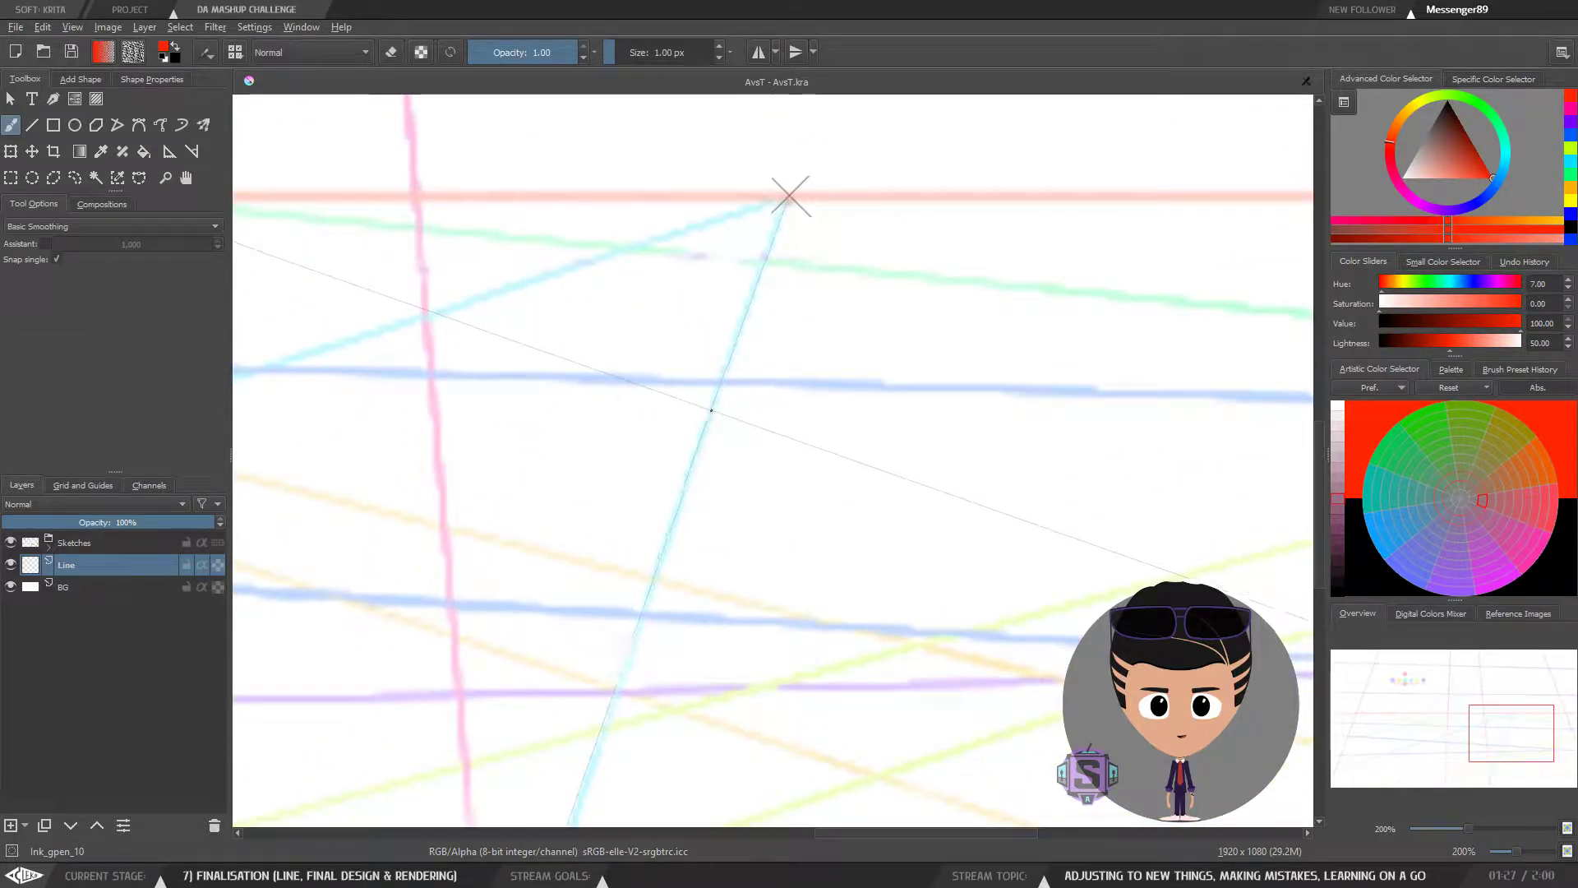
pyautogui.hotkey('ctrl', '-')
pyautogui.moveTo(709, 509); pyautogui.dragTo(719, 388)
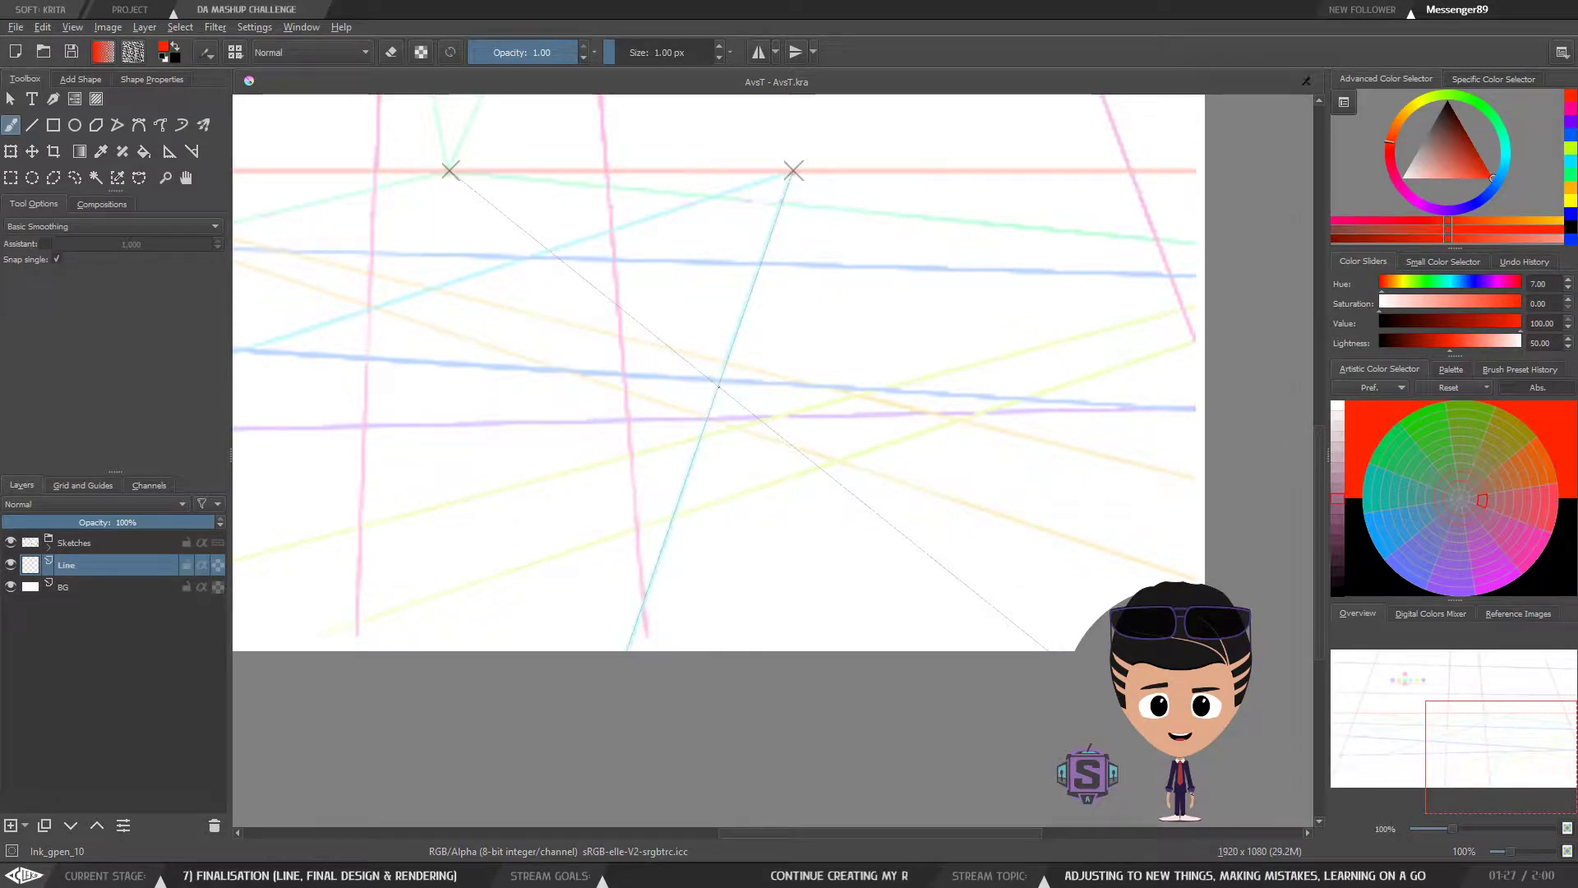
# Step: Fine-tune the cyan assistant's vanishing point on the horizon and preview both assistants across the whole canvas with the brush
pyautogui.scroll(4, 782, 201)
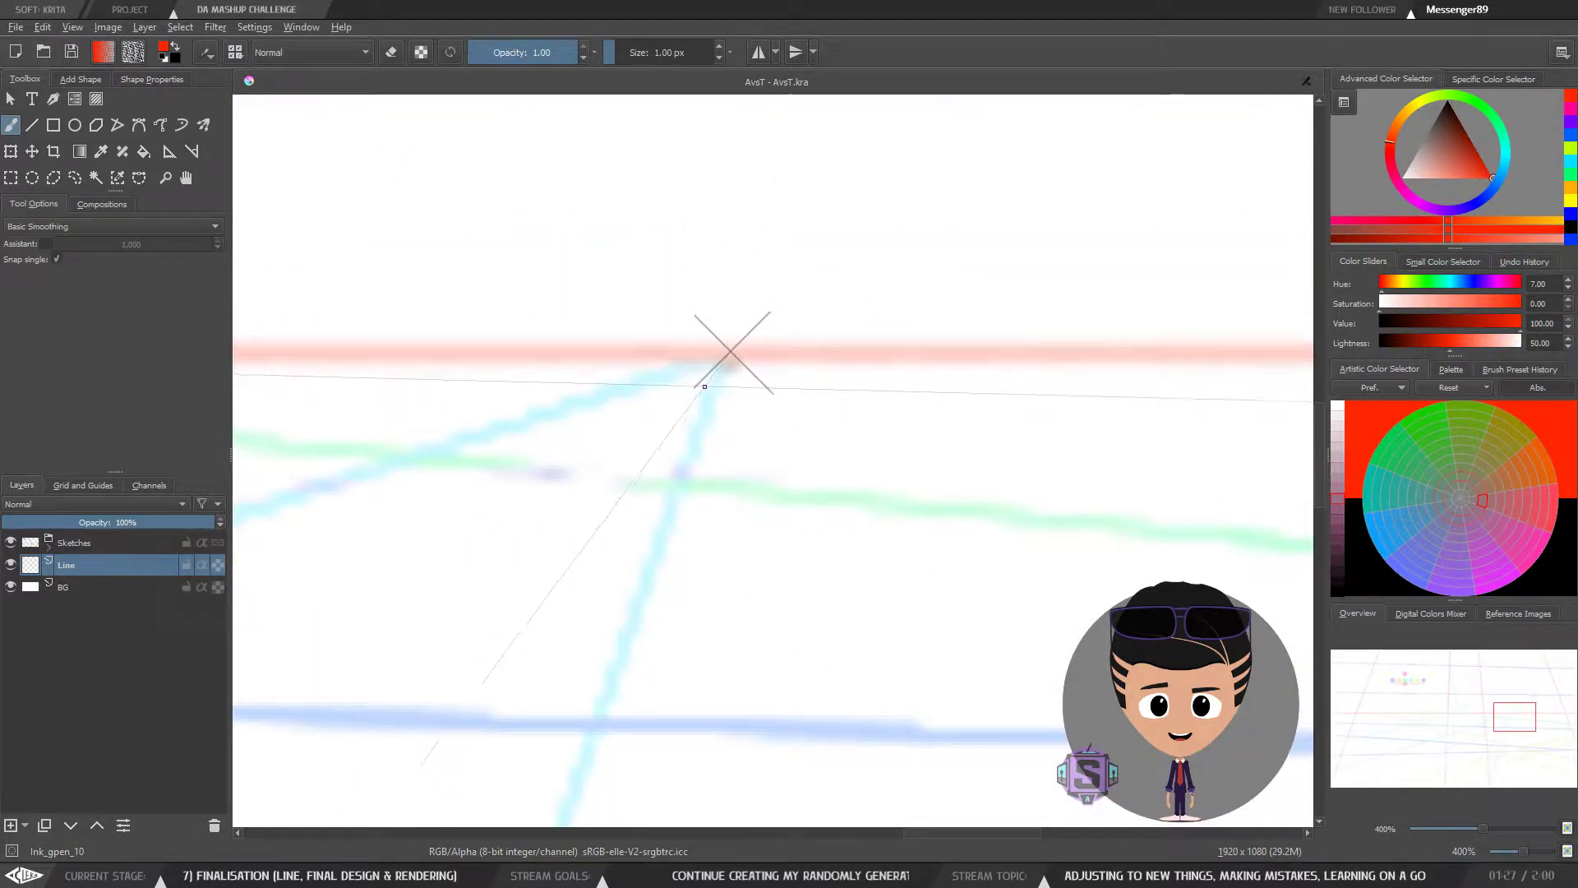
pyautogui.click(169, 151)
pyautogui.moveTo(755, 376); pyautogui.dragTo(752, 375)
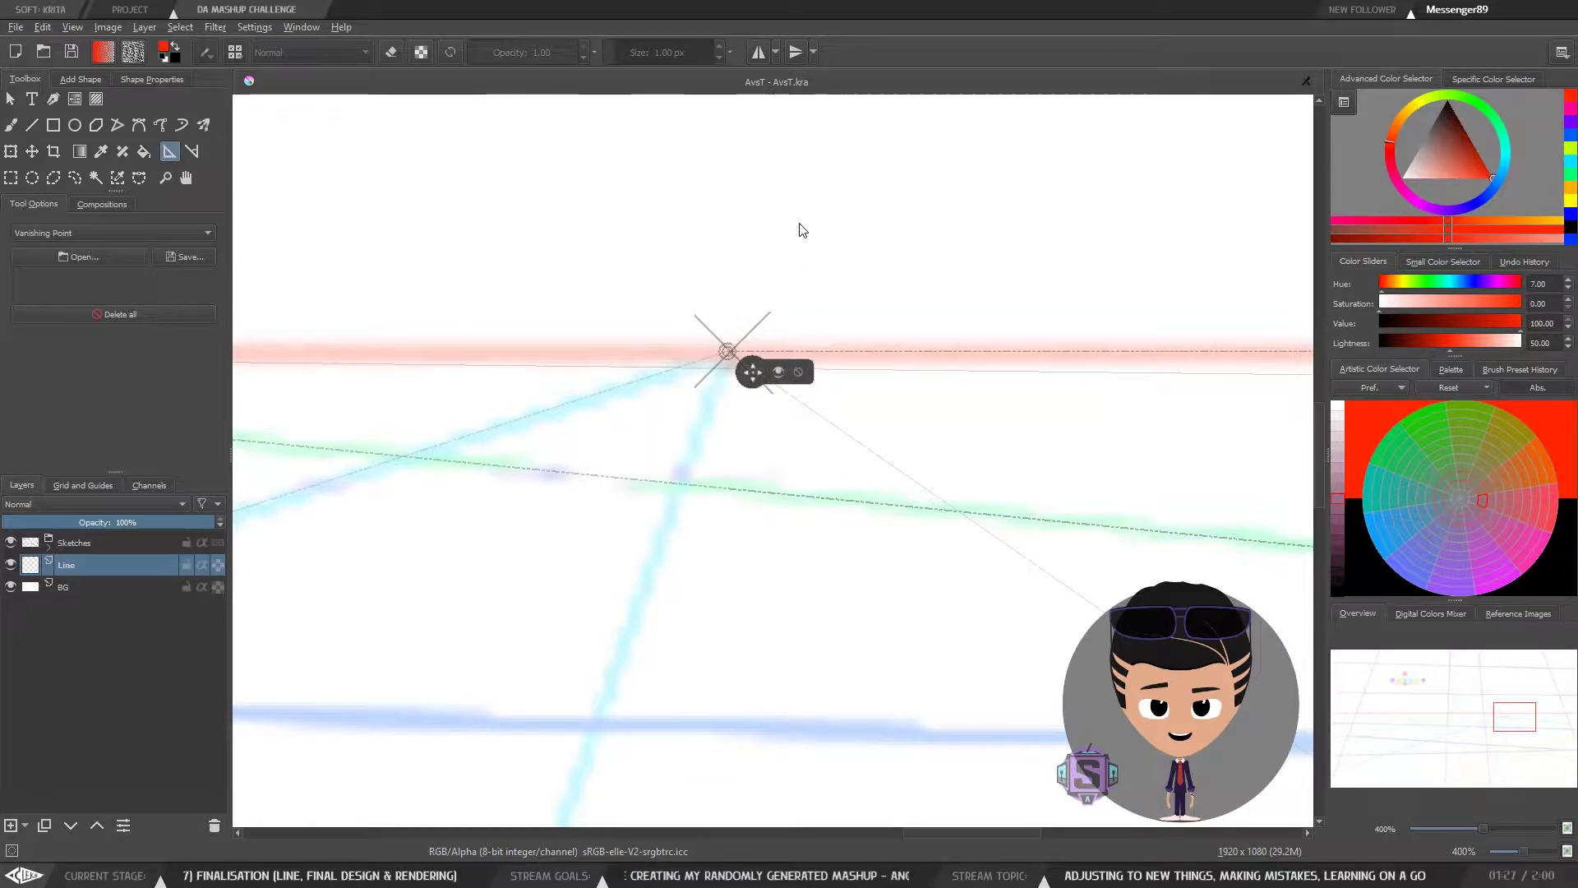
pyautogui.press('b')
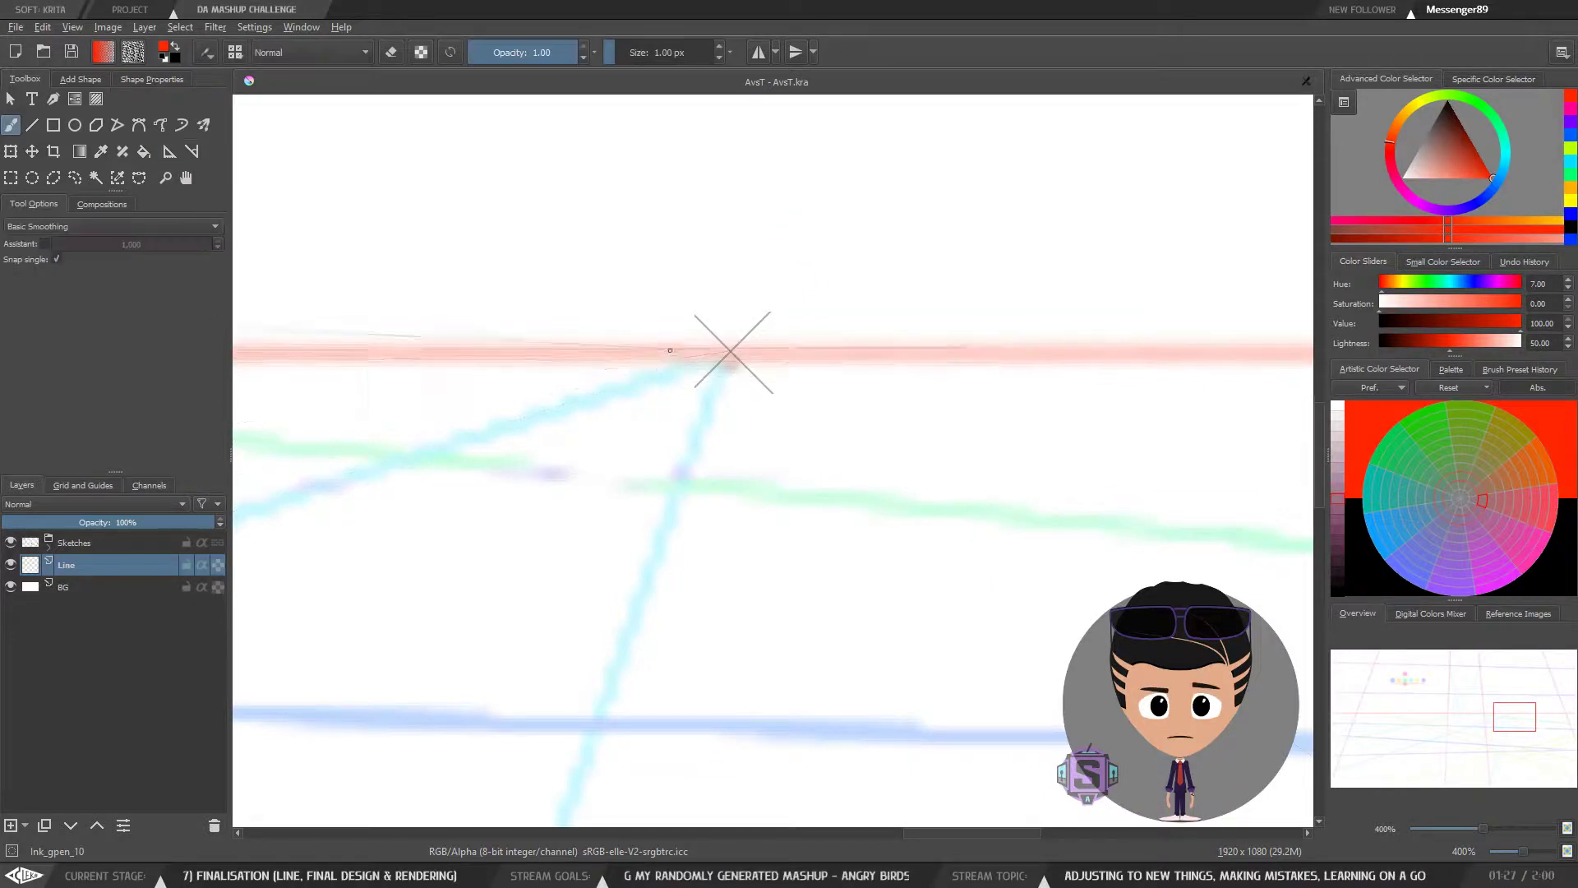
pyautogui.scroll(-6, 755, 426)
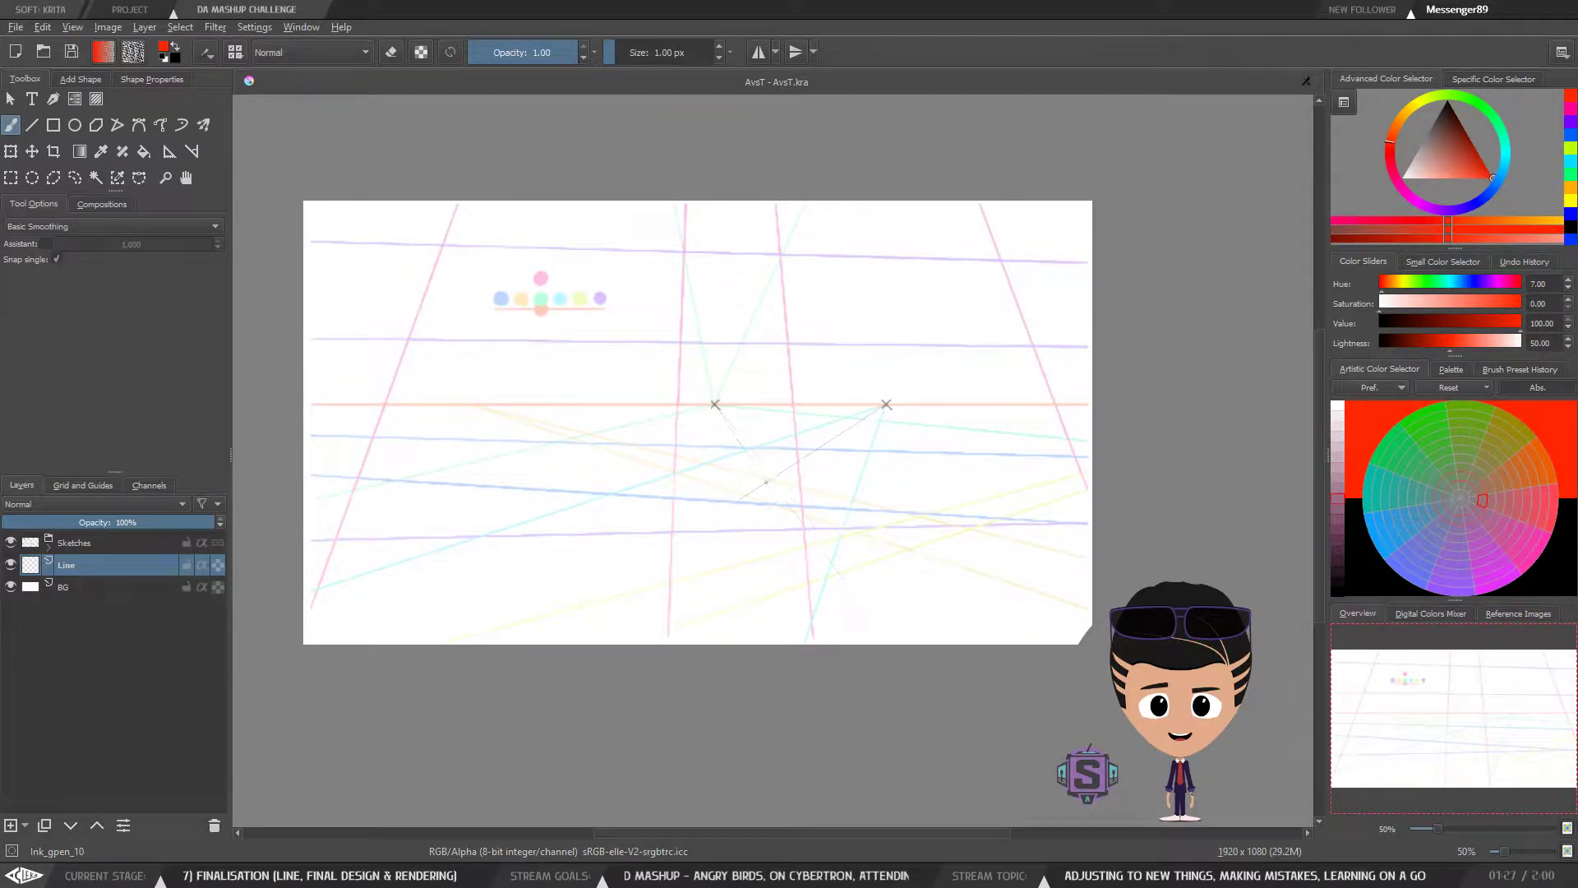
pyautogui.moveTo(773, 494); pyautogui.dragTo(610, 472)
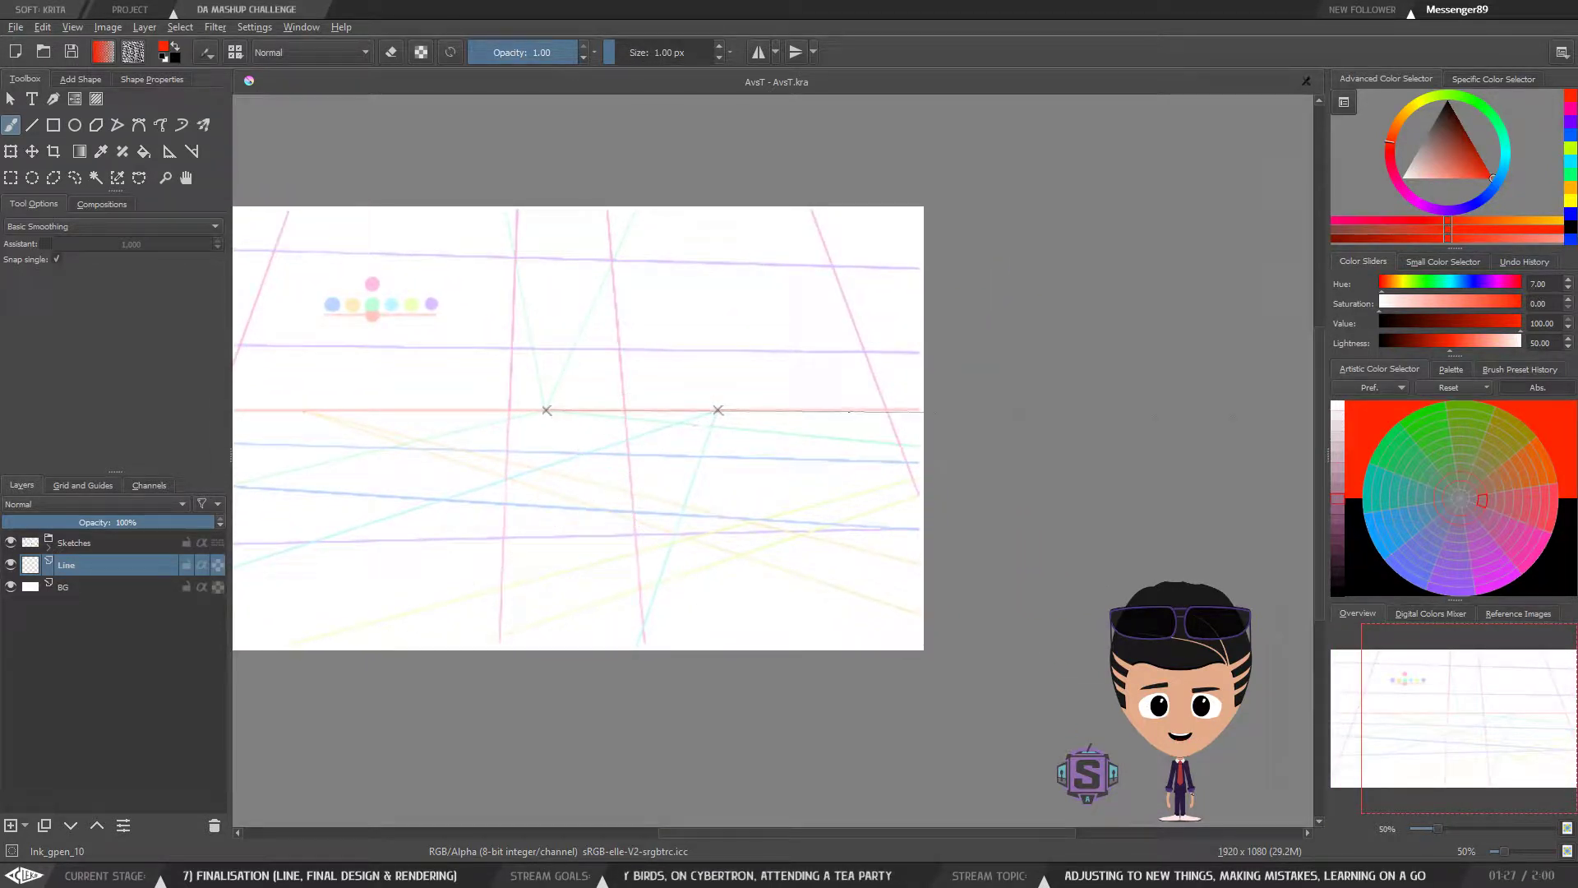
# Step: Check the cyan assistant's vanishing point up close against the guides with the Assistant Tool
pyautogui.moveTo(772, 454); pyautogui.dragTo(952, 426)
pyautogui.hotkey('ctrl', '+')
pyautogui.hotkey('ctrl', '+')
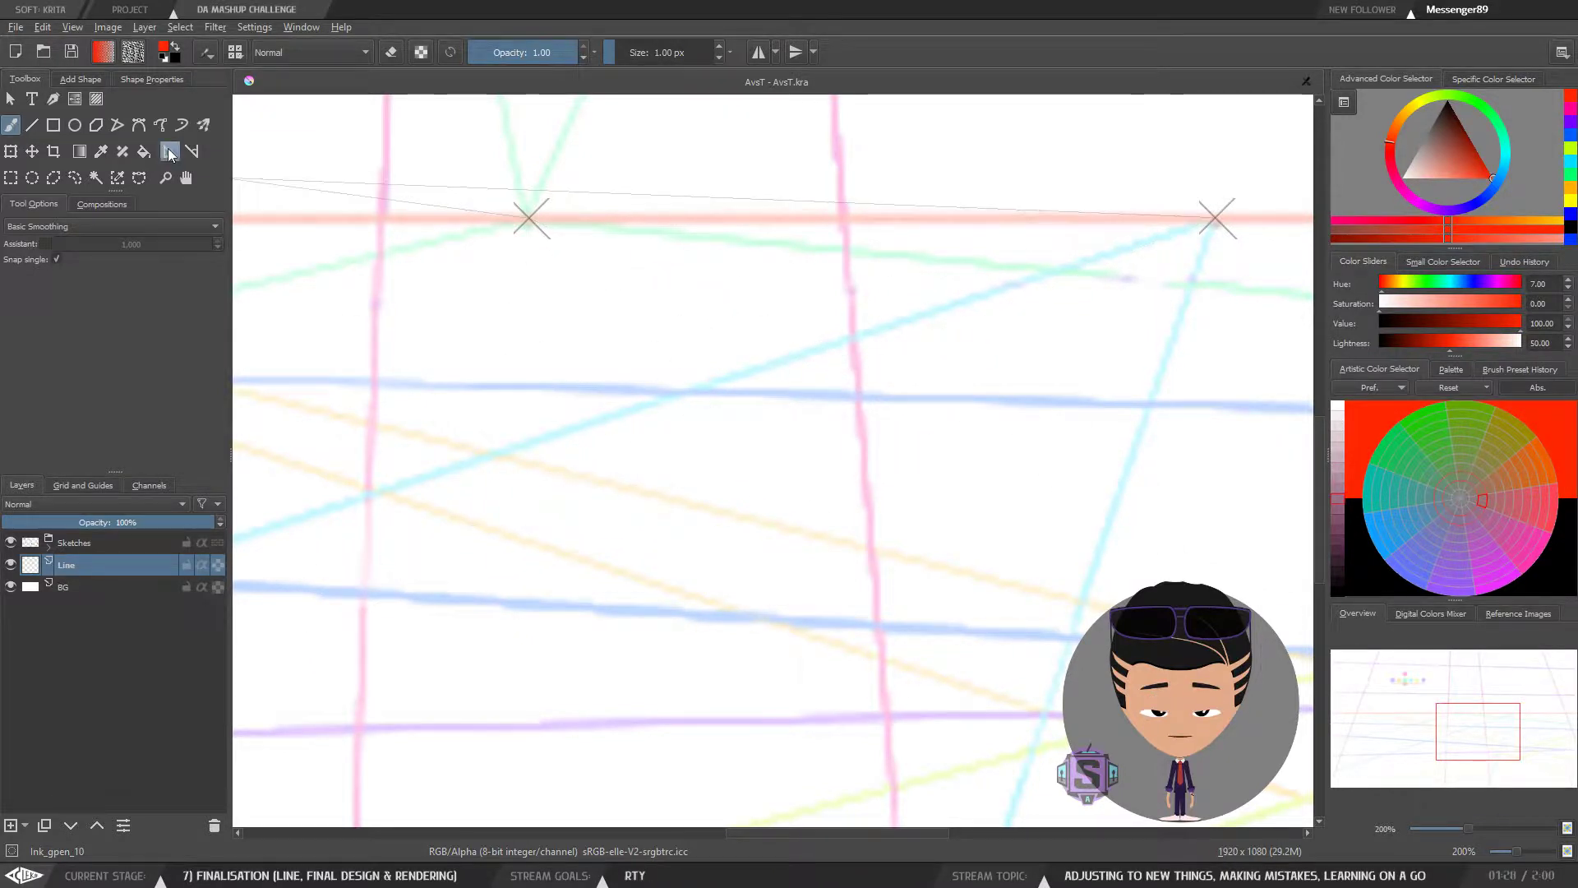
pyautogui.click(170, 152)
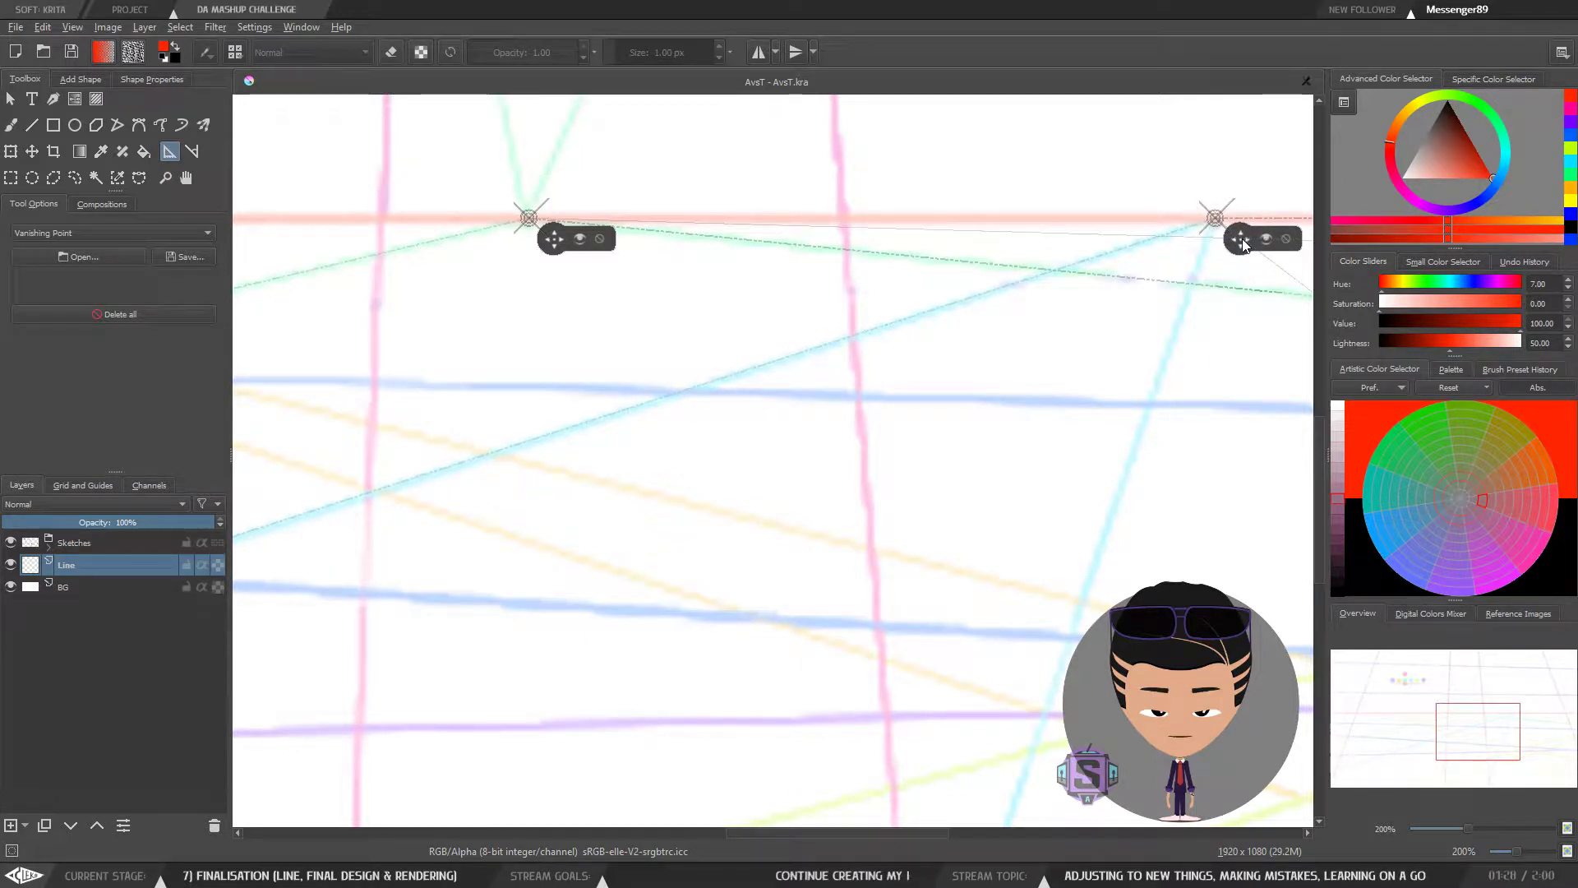
pyautogui.moveTo(1181, 246); pyautogui.dragTo(889, 297)
pyautogui.scroll(2, 903, 343)
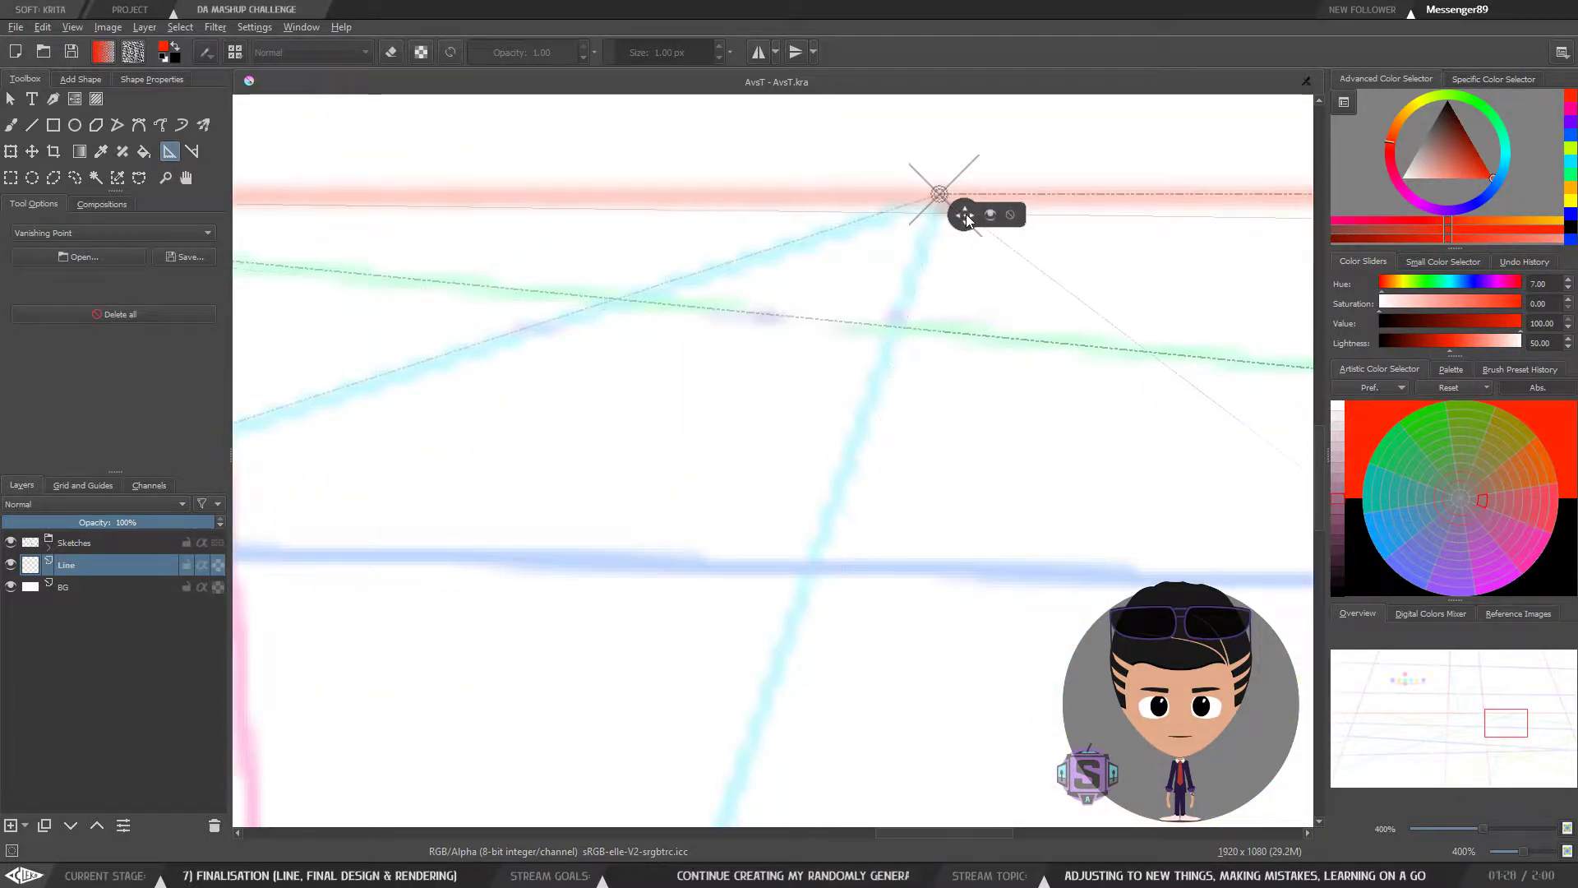
pyautogui.press('1')
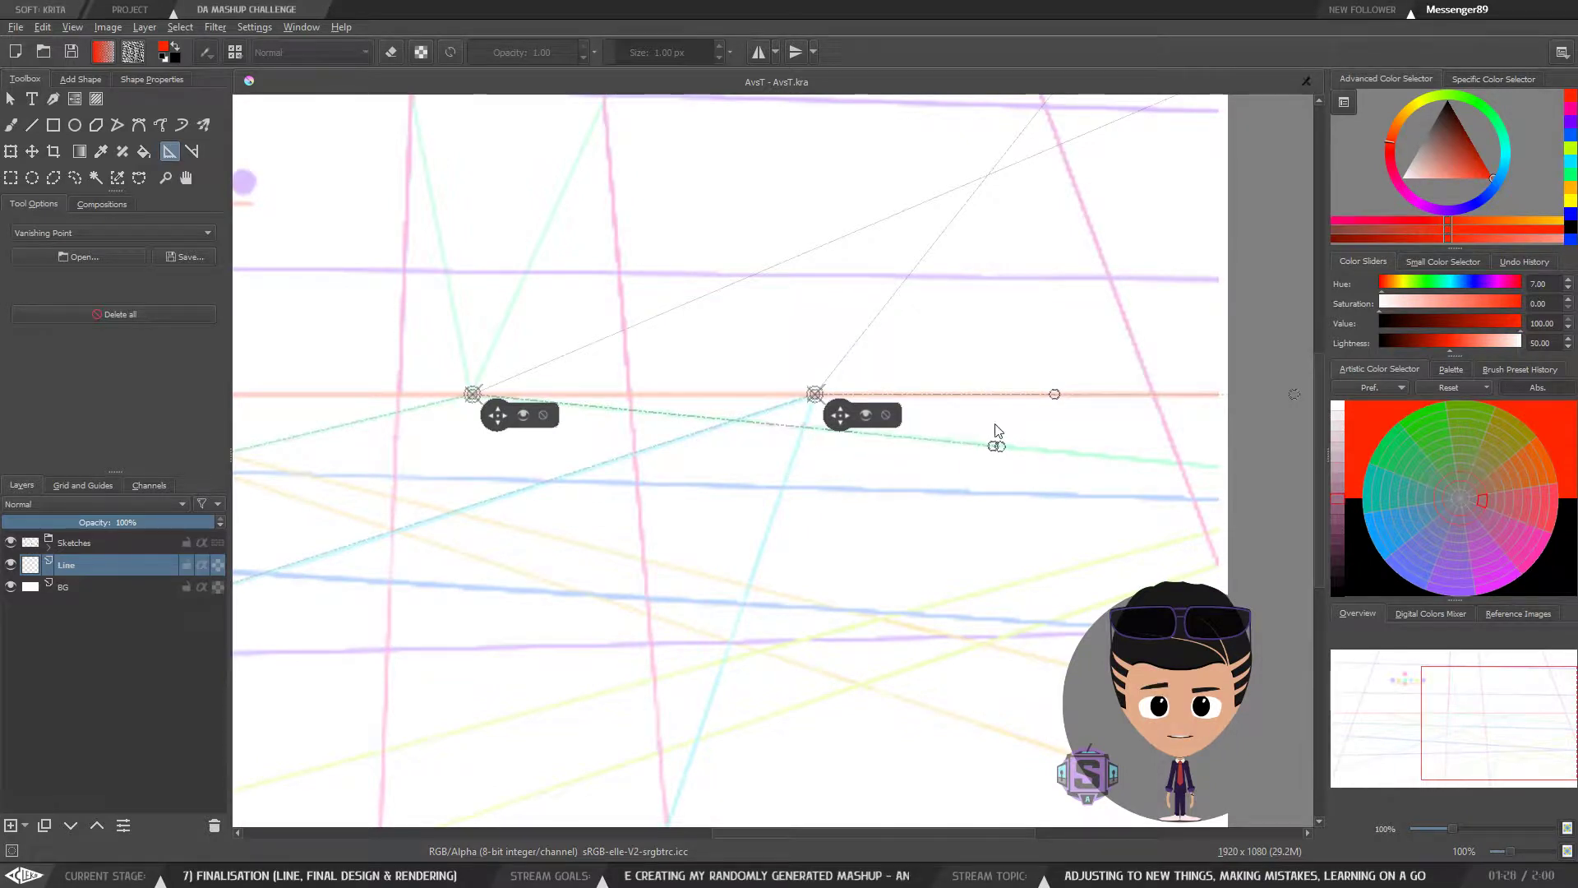
# Step: Extend the cyan assistant's horizon handles past the canvas's right edge
pyautogui.press('-')
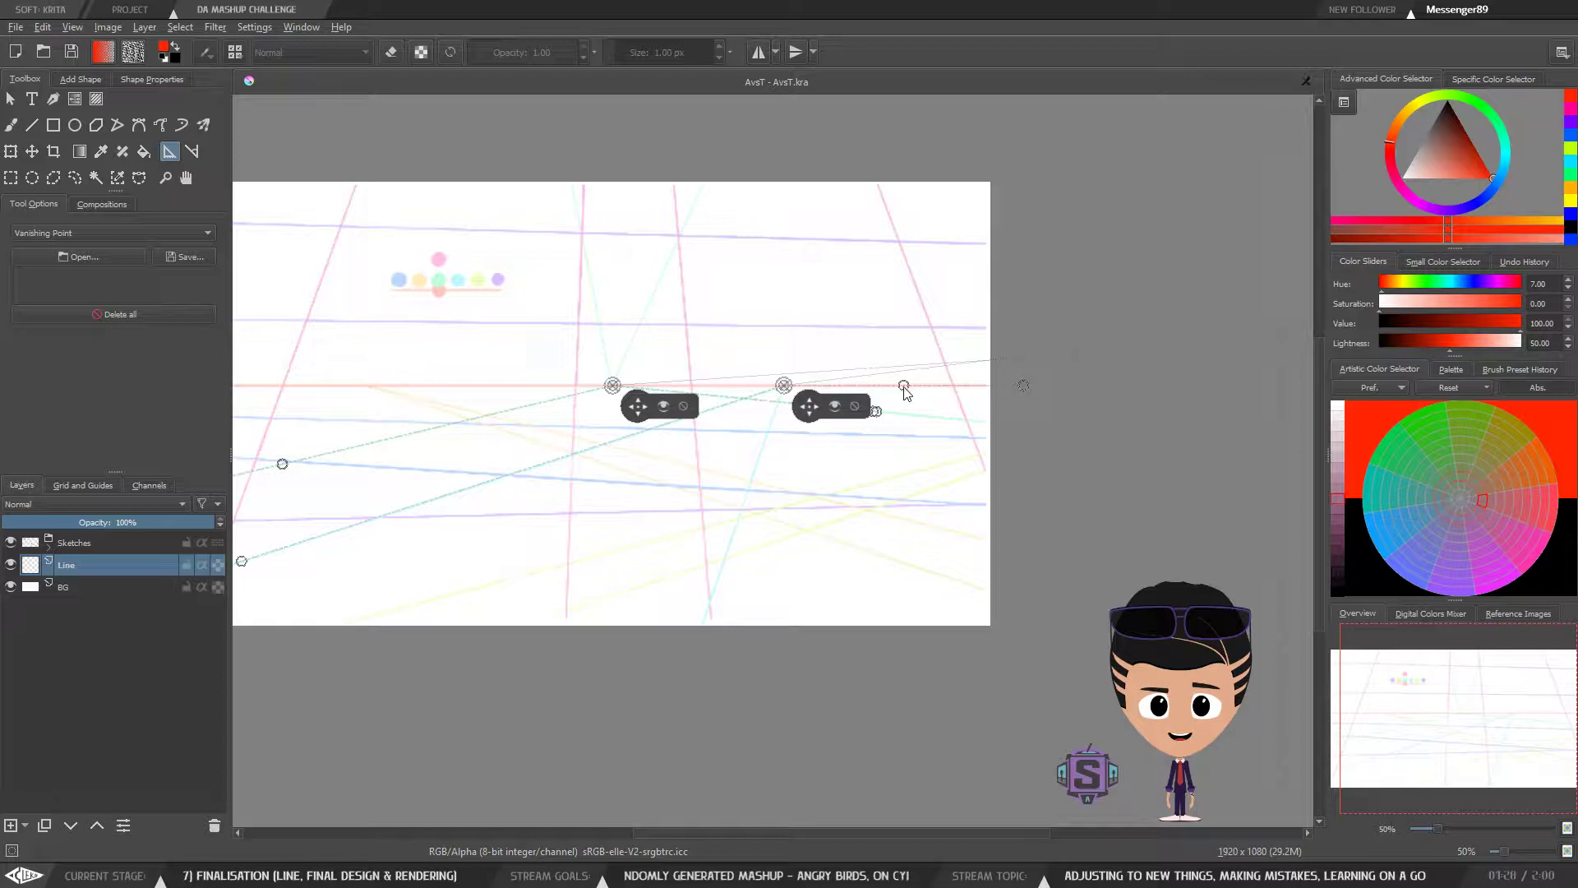
pyautogui.moveTo(904, 386); pyautogui.dragTo(966, 401)
pyautogui.moveTo(985, 397)
pyautogui.mouseDown()
pyautogui.moveTo(999, 401)
pyautogui.moveTo(863, 393)
pyautogui.moveTo(1010, 397)
pyautogui.mouseUp()
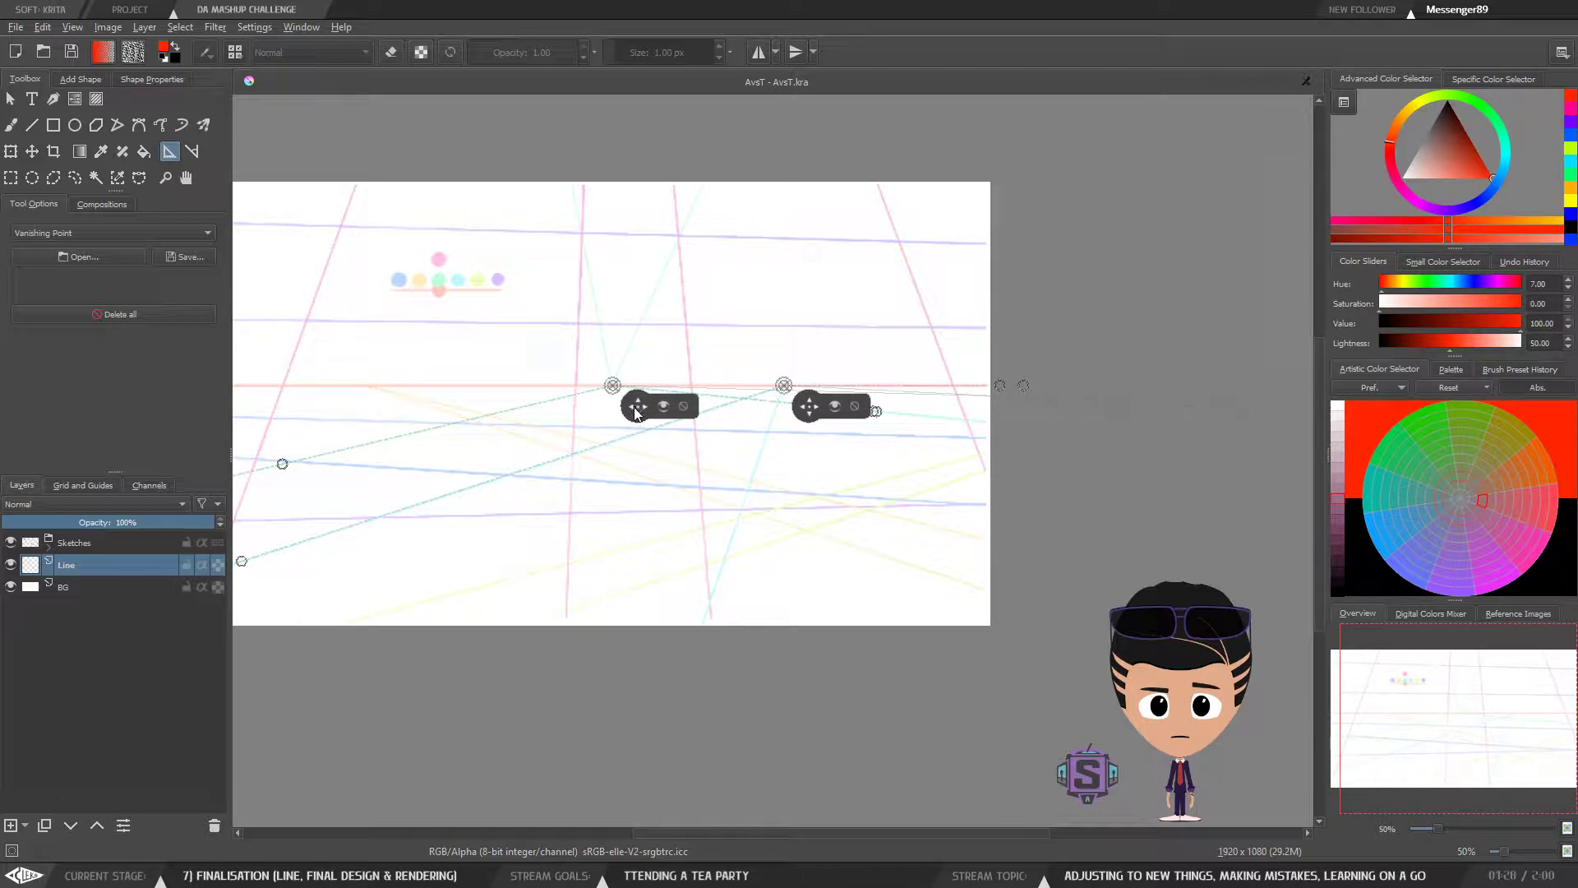
pyautogui.moveTo(661, 455); pyautogui.dragTo(628, 516)
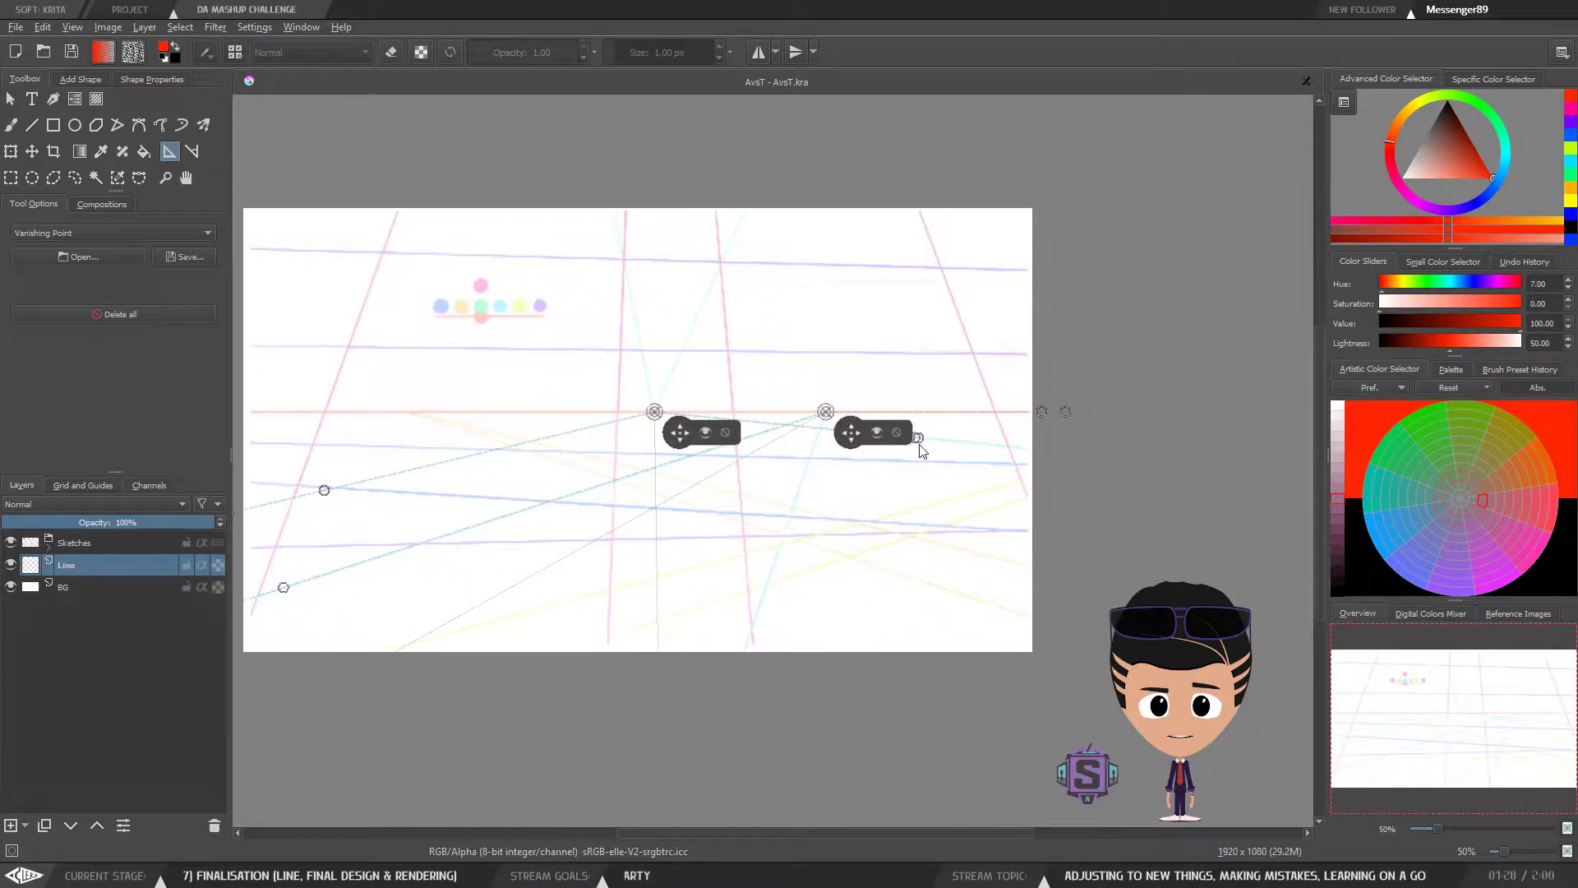
# Step: Swing the right-hand handles of the green and cyan assistants onto the horizon to the left of the green vanishing point
pyautogui.scroll(2, 926, 458)
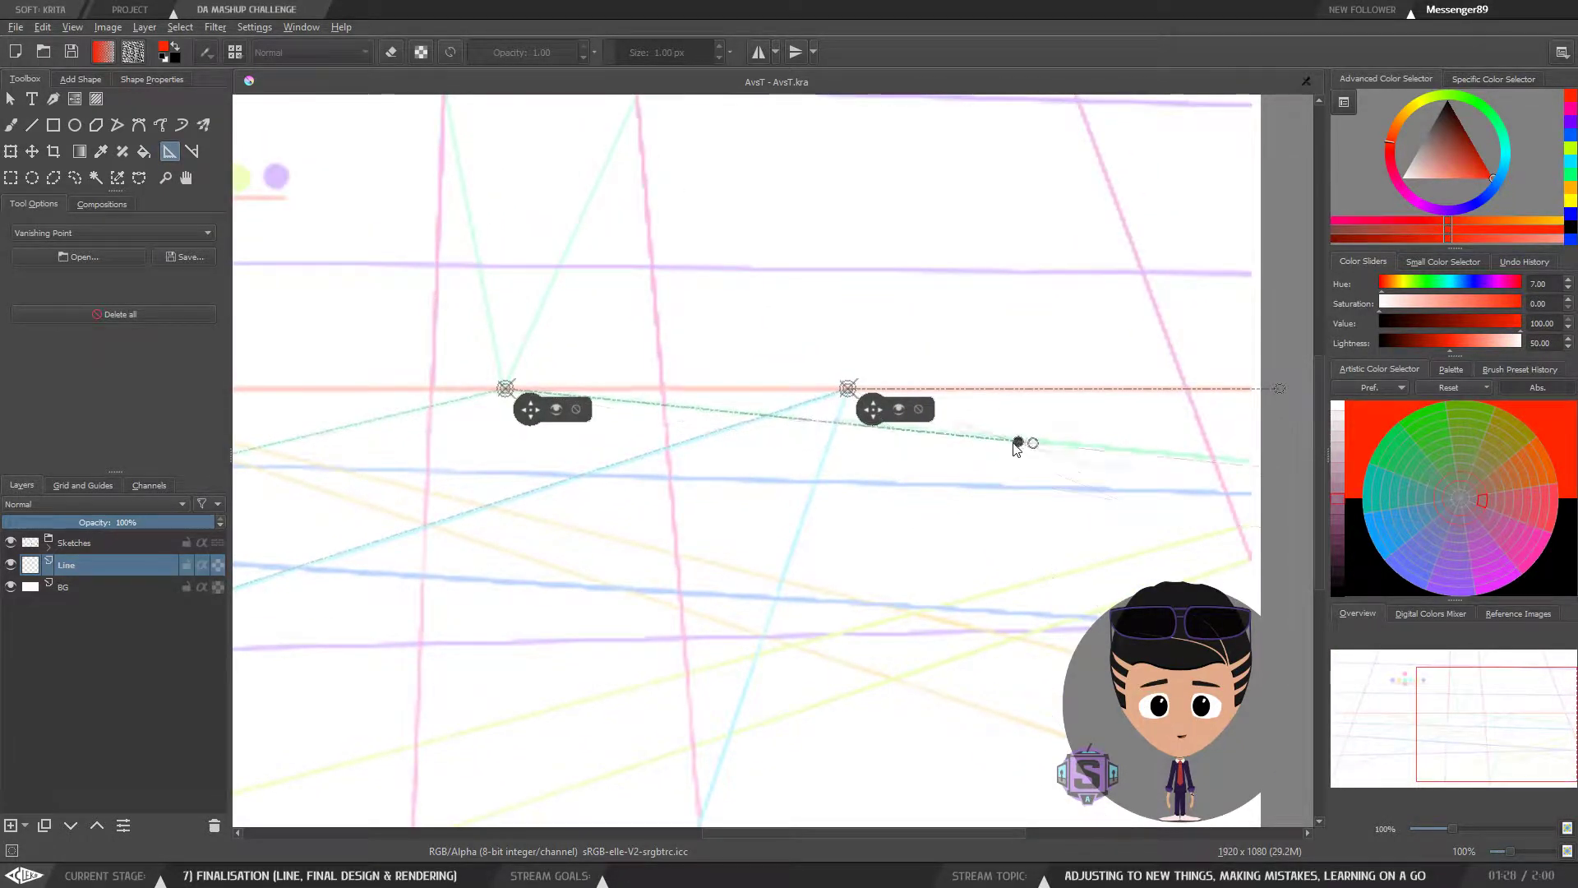
pyautogui.moveTo(791, 413); pyautogui.dragTo(427, 441)
pyautogui.moveTo(1042, 446); pyautogui.dragTo(612, 389)
pyautogui.moveTo(962, 471); pyautogui.dragTo(605, 459)
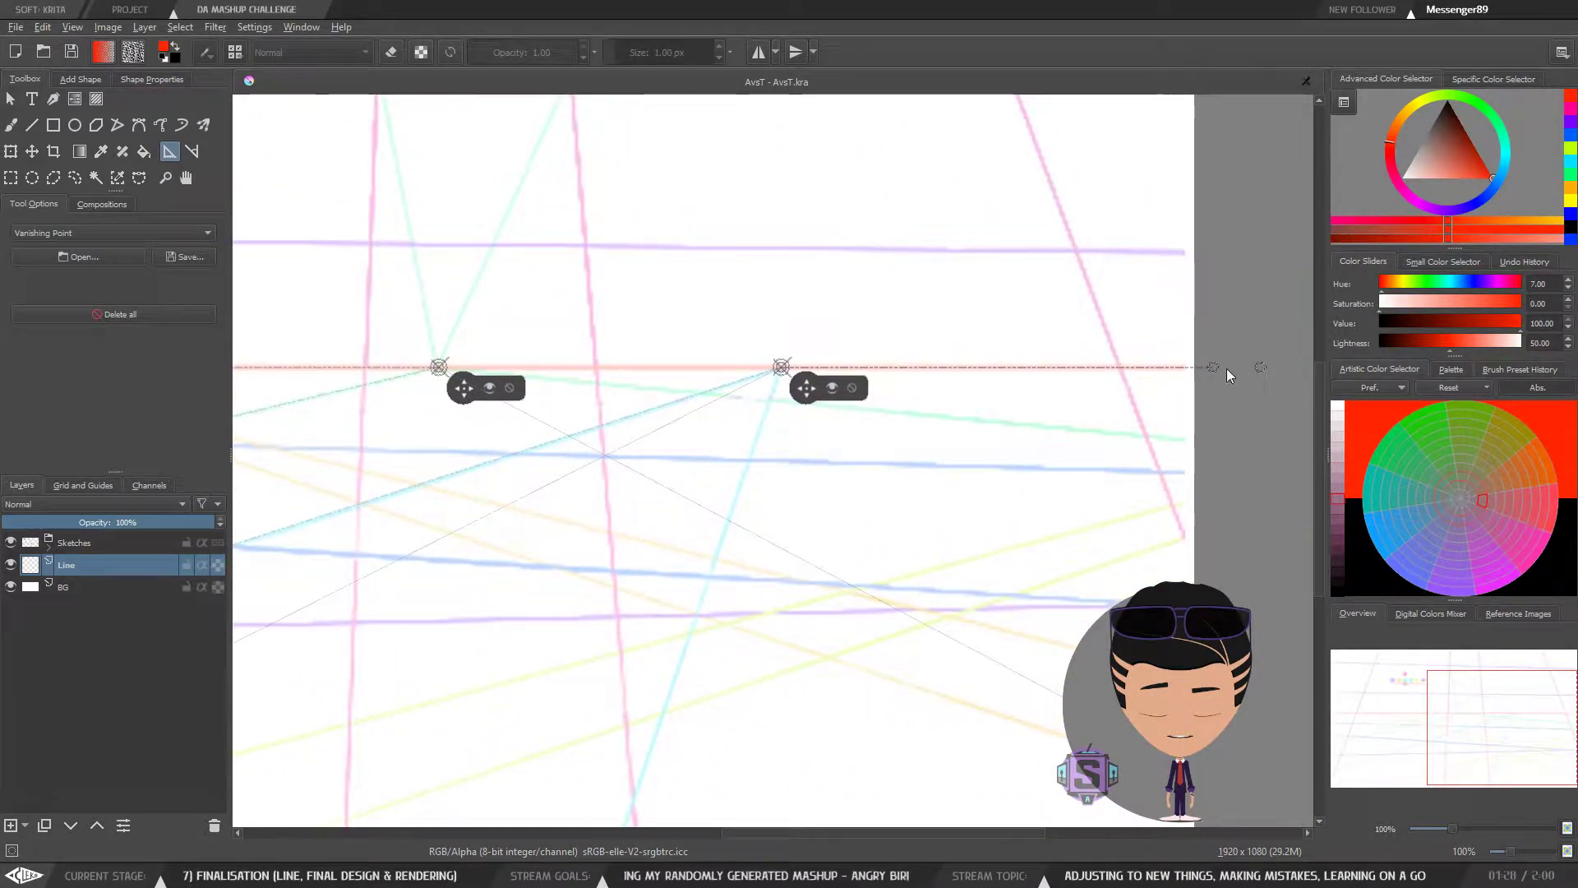
pyautogui.moveTo(1213, 367); pyautogui.dragTo(317, 386)
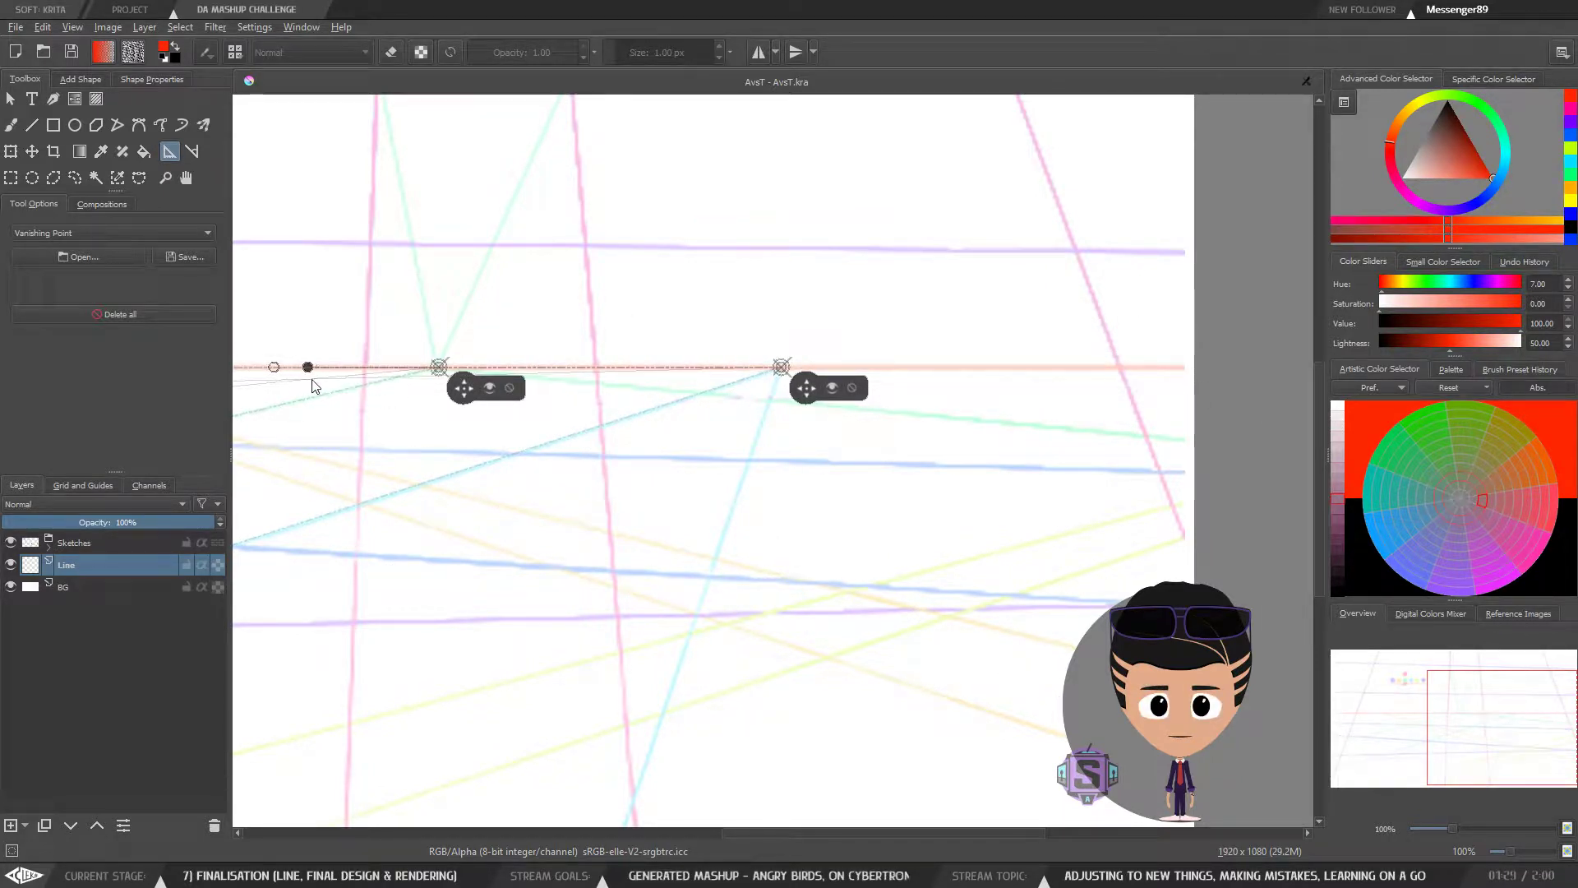
pyautogui.moveTo(426, 407); pyautogui.dragTo(692, 394)
# Step: Examine the green assistant's vanishing point up close and both assistants' alignment across the whole canvas
pyautogui.hotkey('ctrl', '+')
pyautogui.hotkey('ctrl', '+')
pyautogui.moveTo(539, 369); pyautogui.dragTo(749, 468)
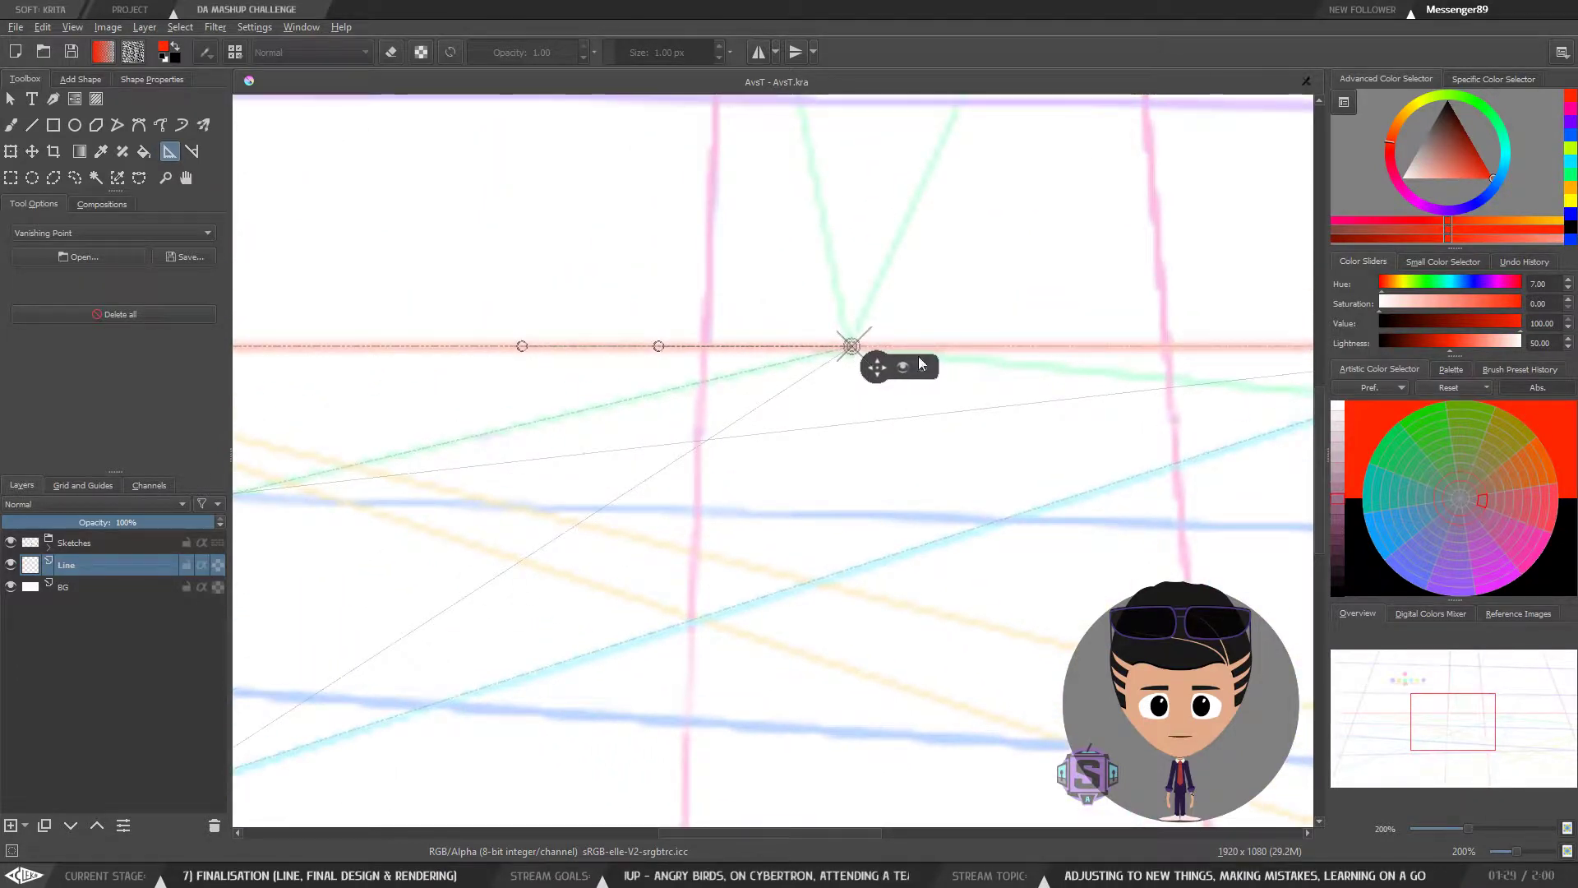
pyautogui.hotkey('ctrl', '+')
pyautogui.hotkey('ctrl', '-')
pyautogui.hotkey('ctrl', '-')
pyautogui.hotkey('ctrl', '-')
pyautogui.hotkey('ctrl', '-')
pyautogui.moveTo(869, 398); pyautogui.dragTo(711, 348)
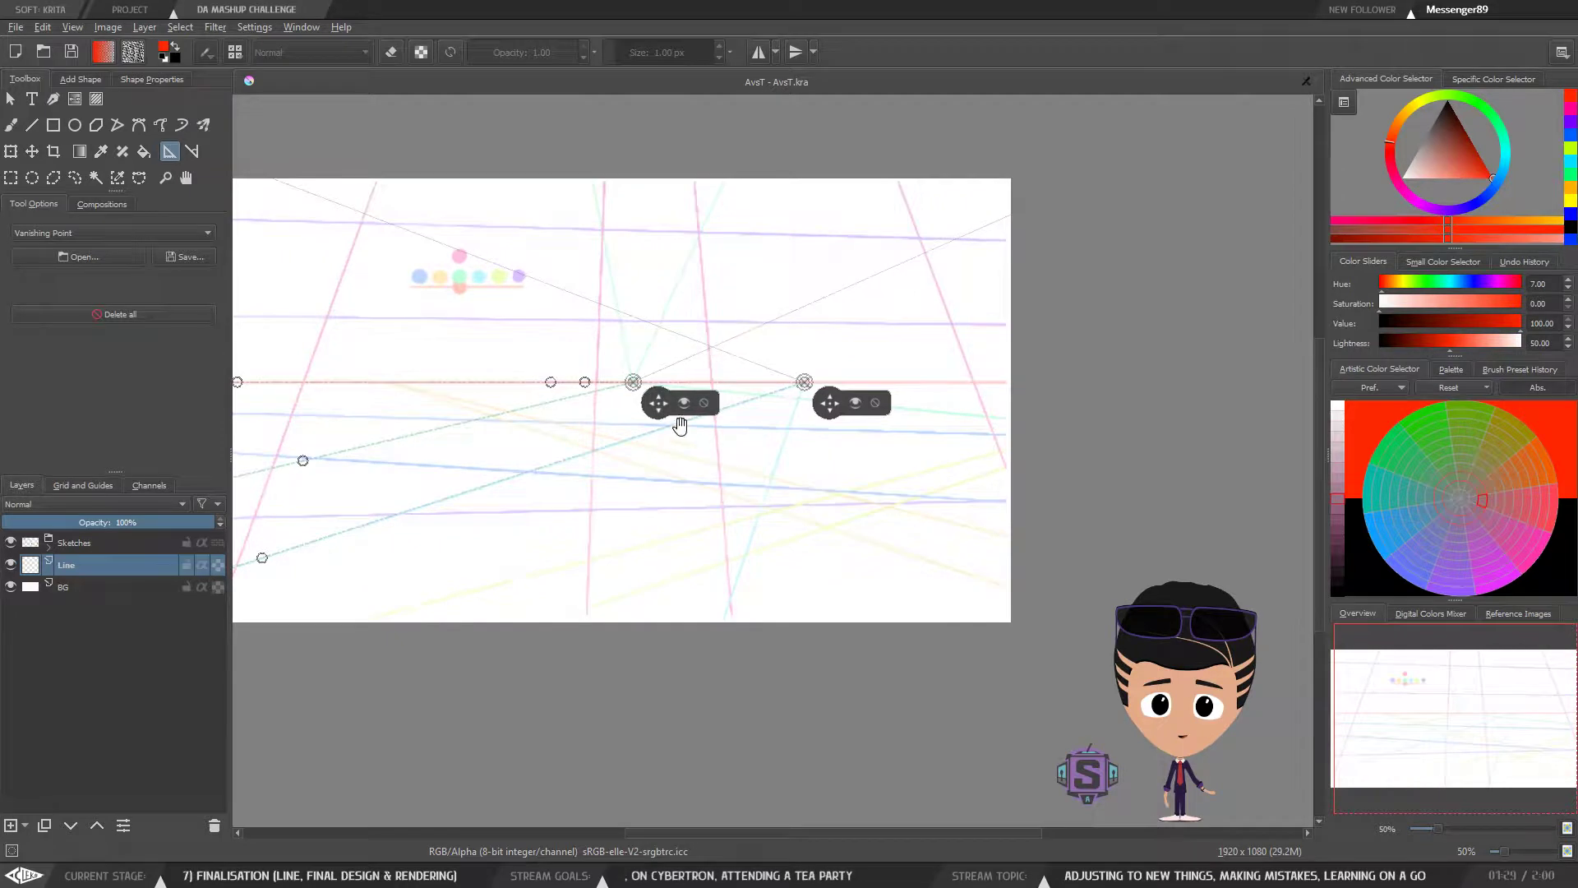
pyautogui.moveTo(689, 410); pyautogui.dragTo(789, 412)
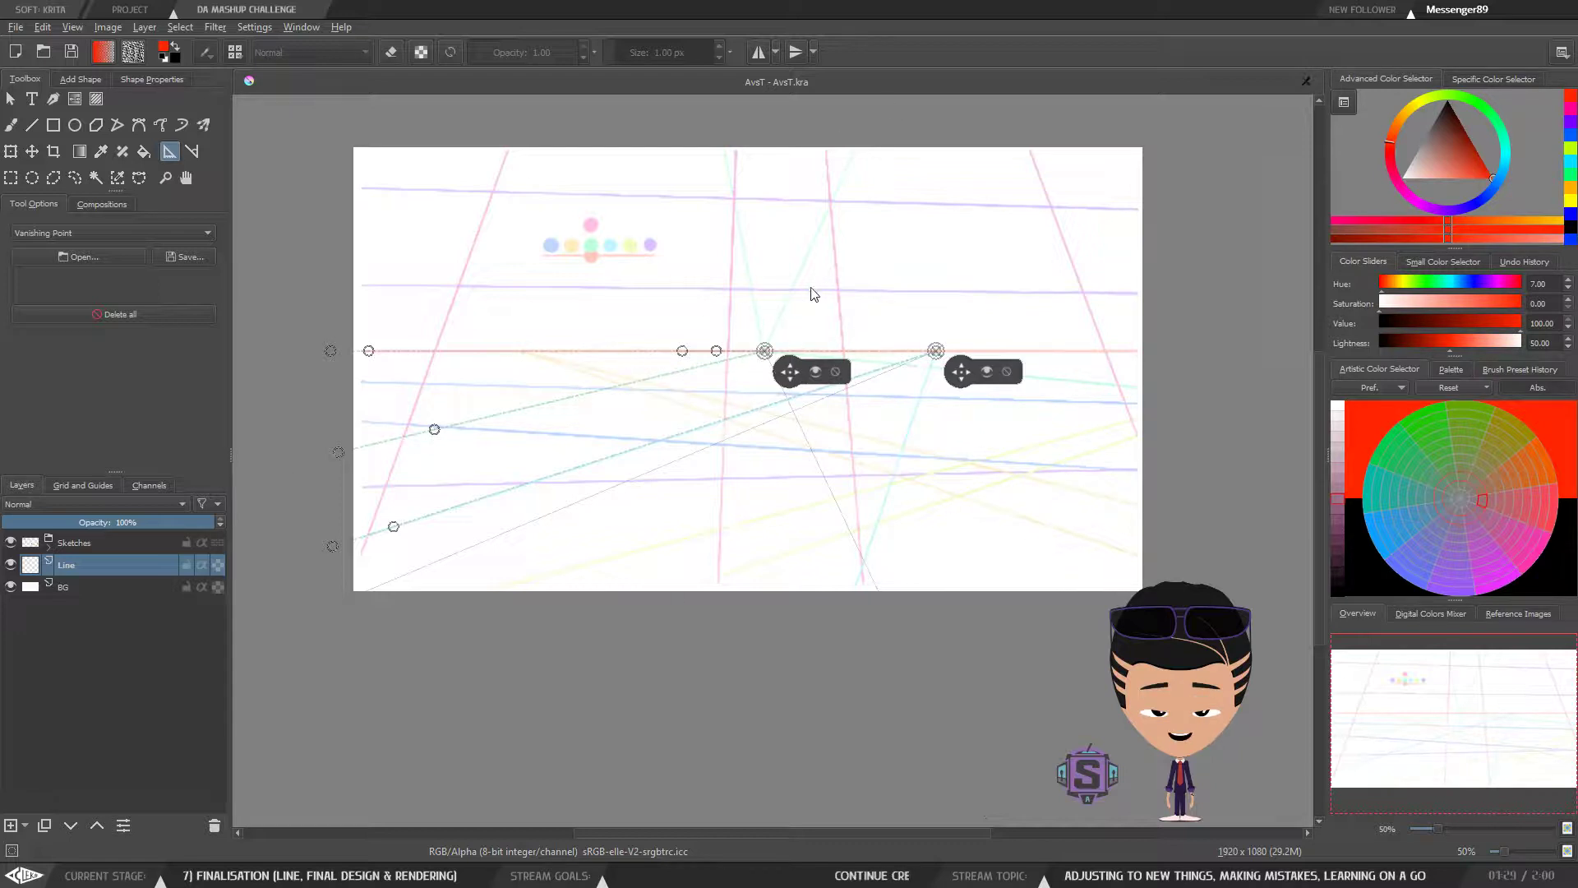
# Step: Examine the remaining faded guides around the horizon and toward the canvas's right edge
pyautogui.press('1')
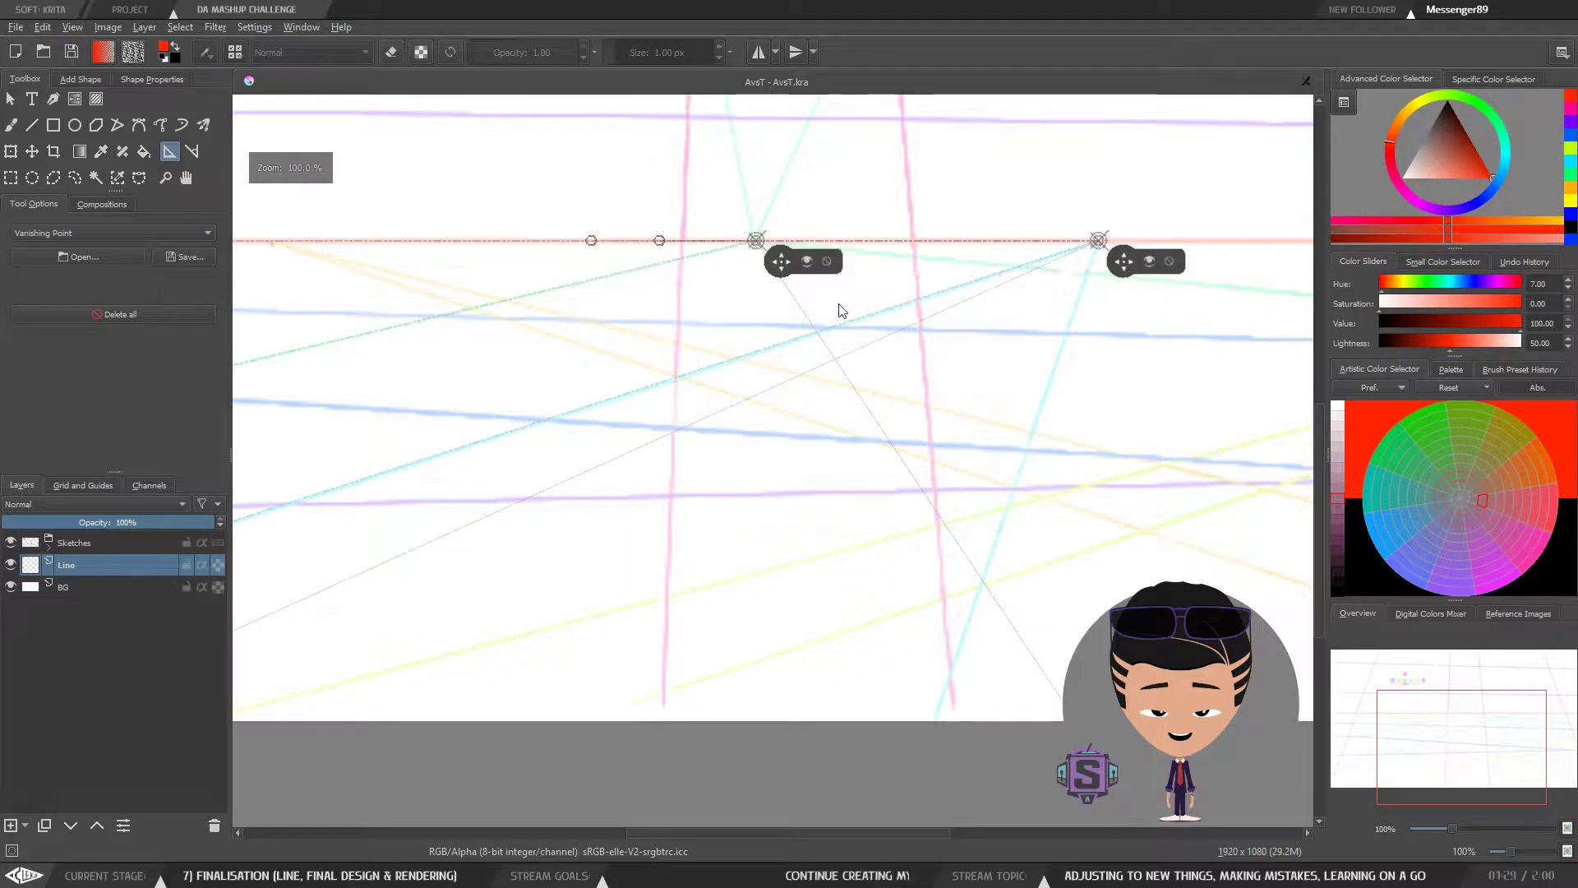
pyautogui.moveTo(942, 270); pyautogui.dragTo(790, 464)
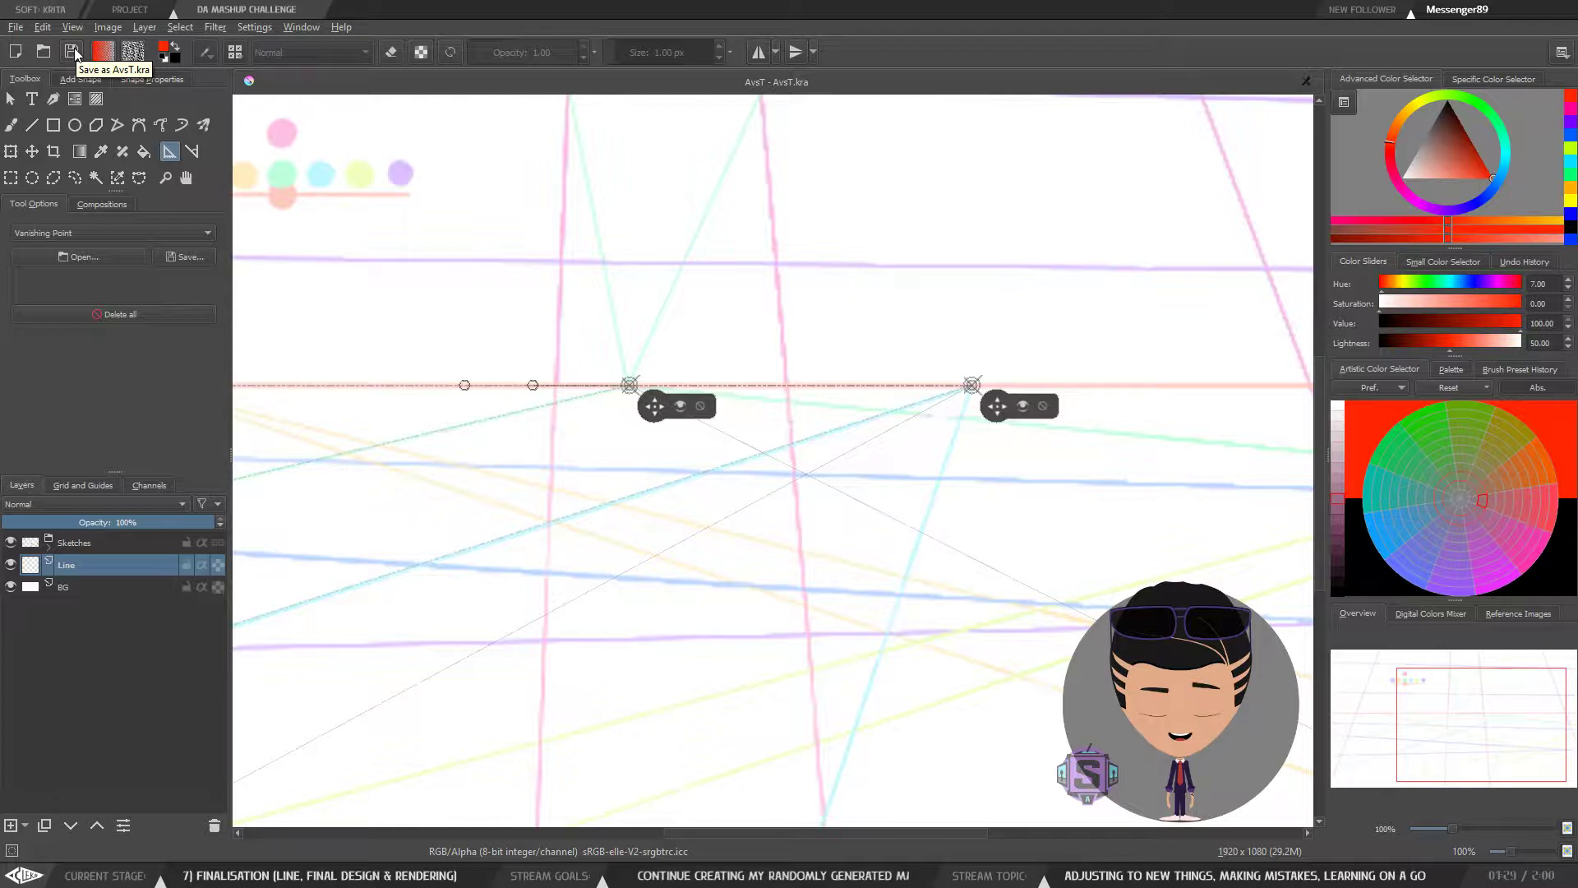
pyautogui.moveTo(835, 409); pyautogui.dragTo(609, 444)
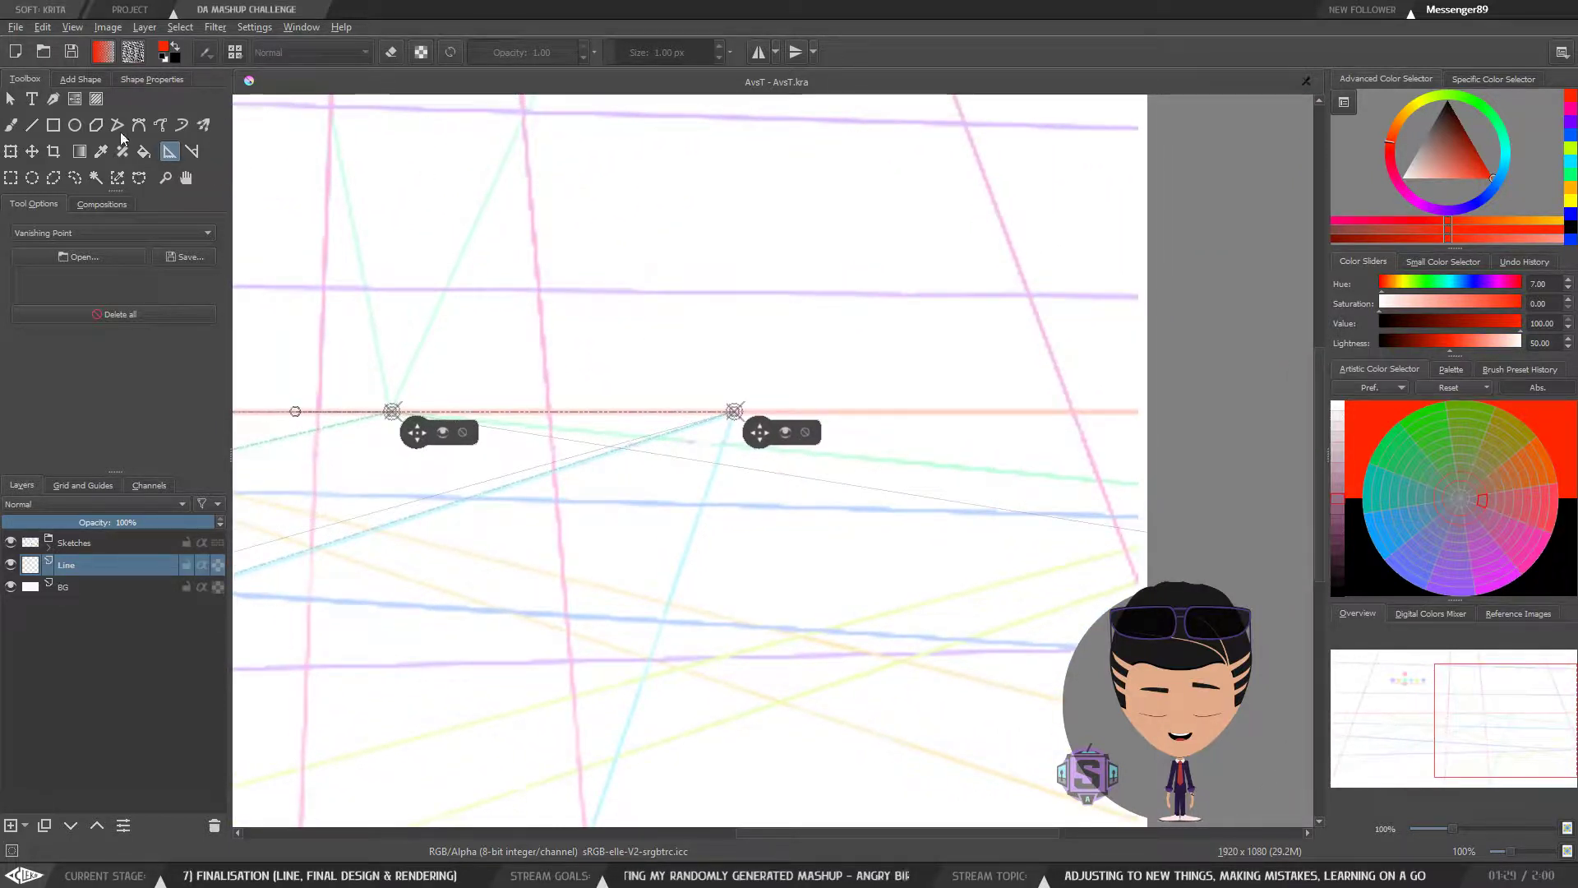
pyautogui.moveTo(1013, 438); pyautogui.dragTo(892, 368)
pyautogui.press('-')
pyautogui.press('-')
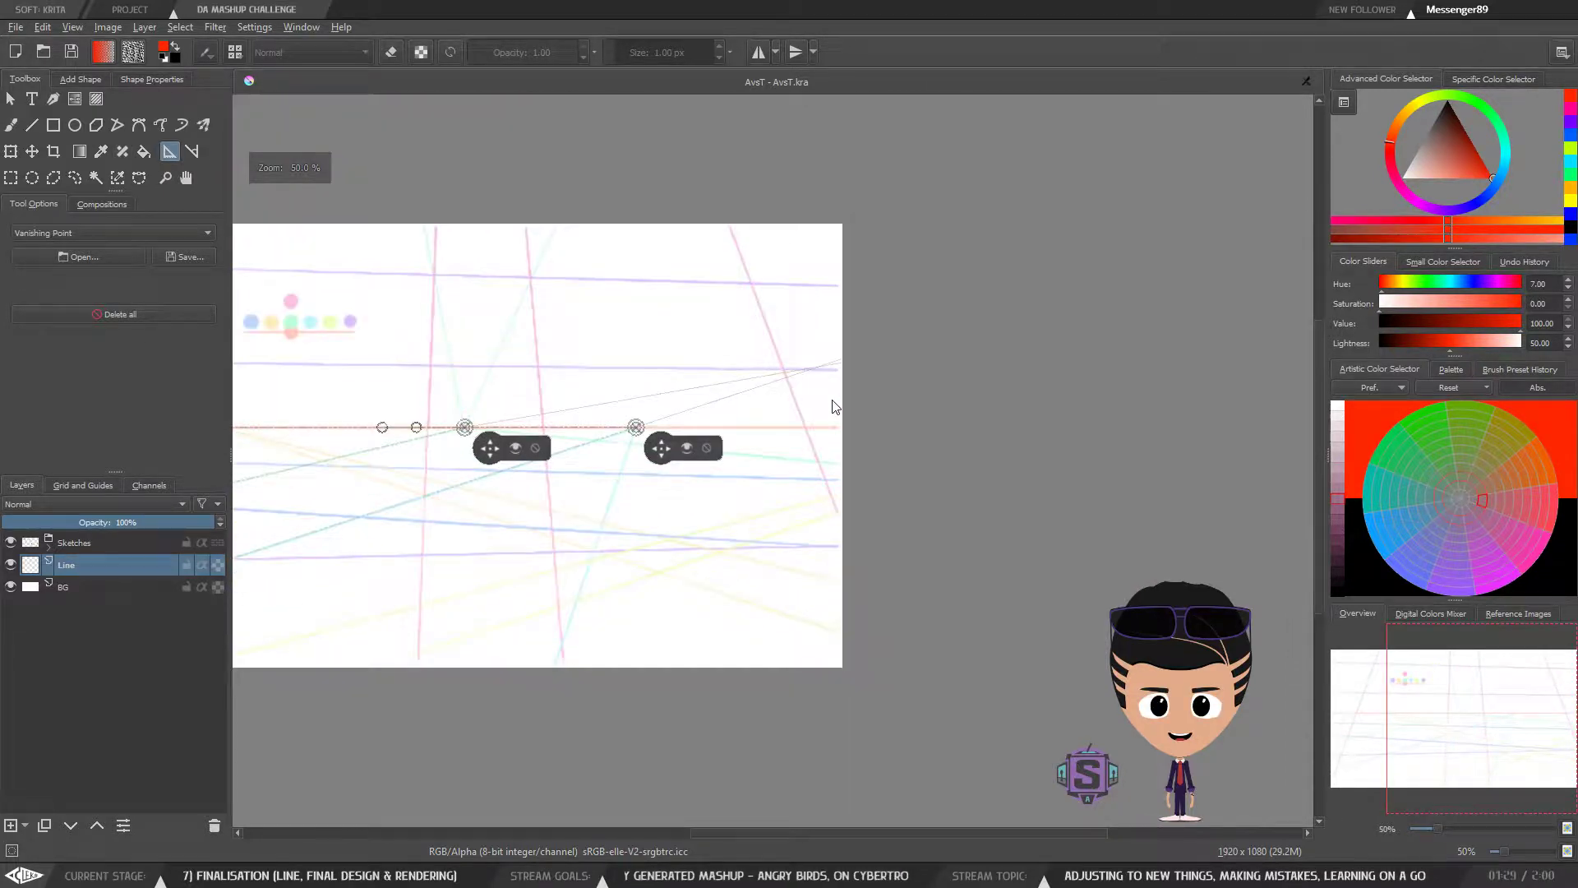
pyautogui.moveTo(835, 454); pyautogui.dragTo(789, 402)
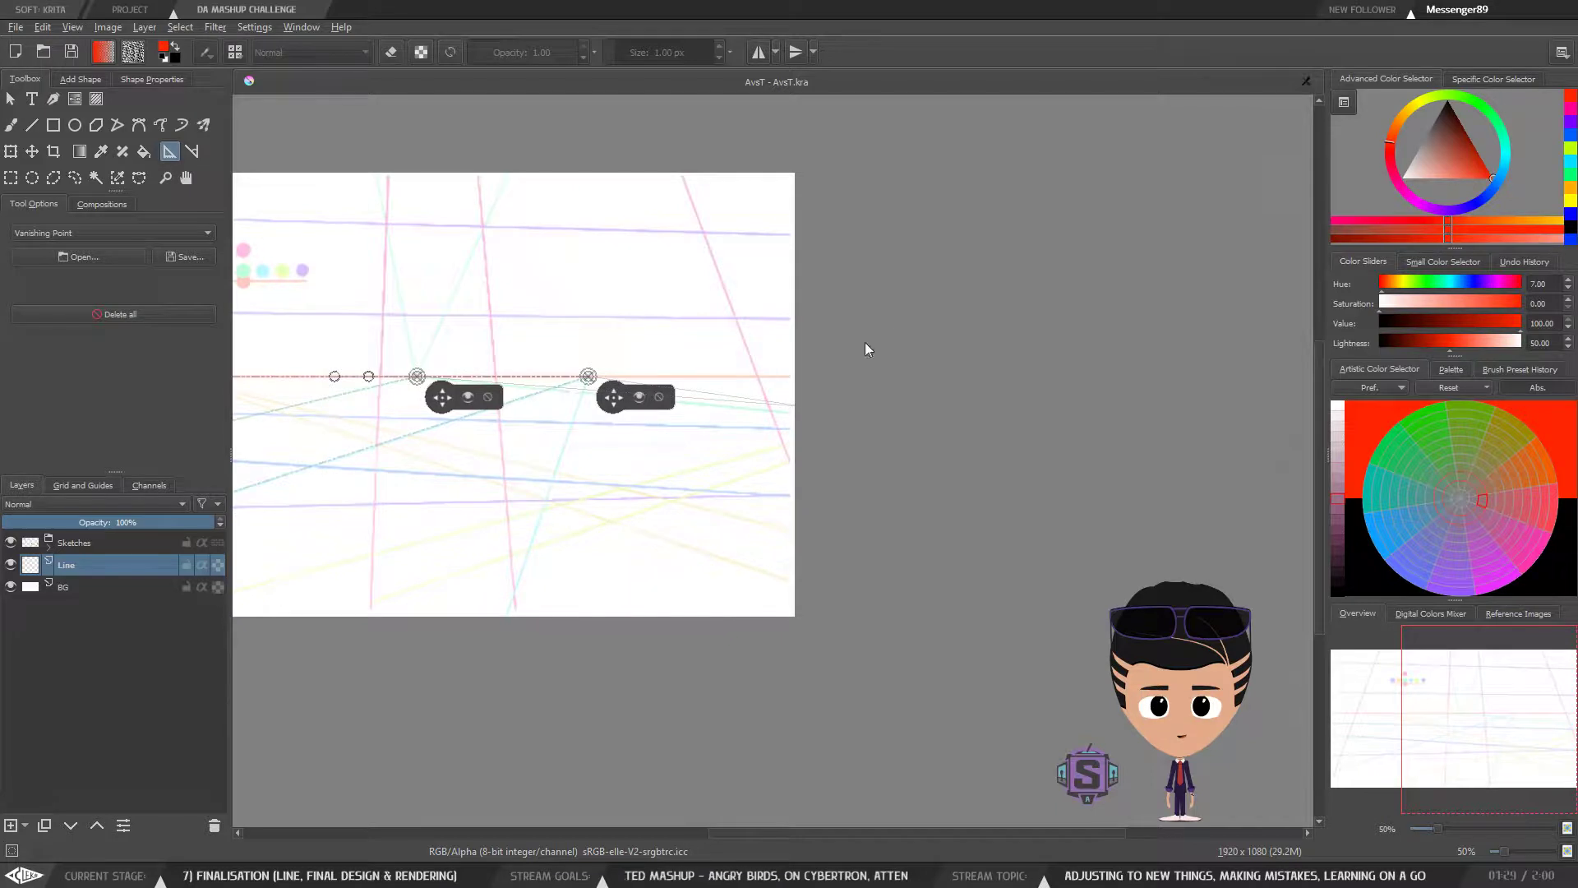
pyautogui.press('+')
pyautogui.press('+')
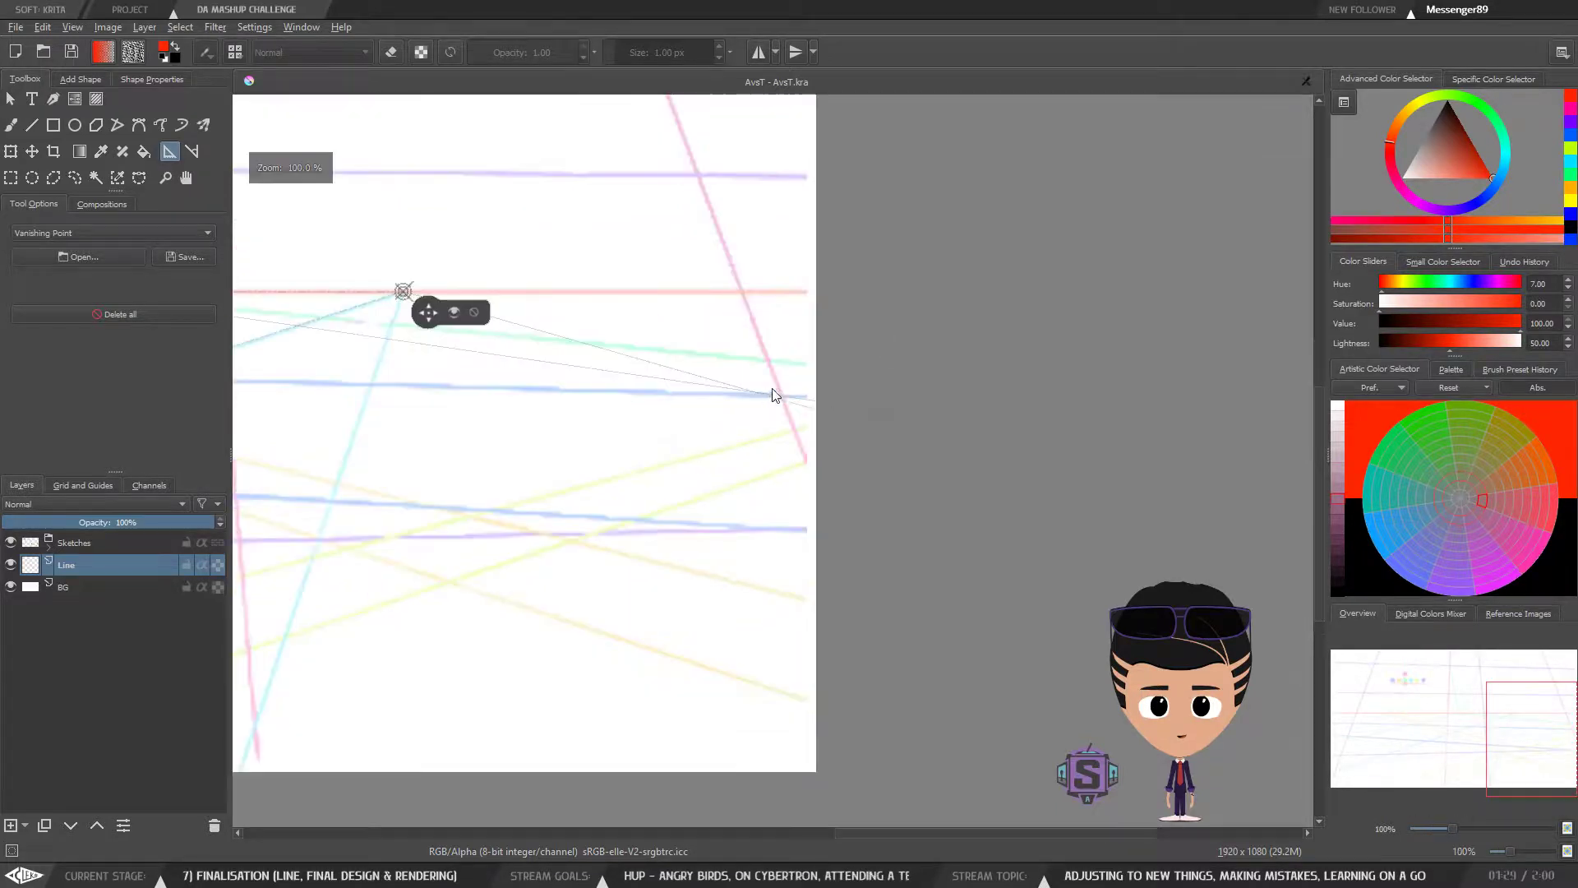
pyautogui.press('-')
pyautogui.press('-')
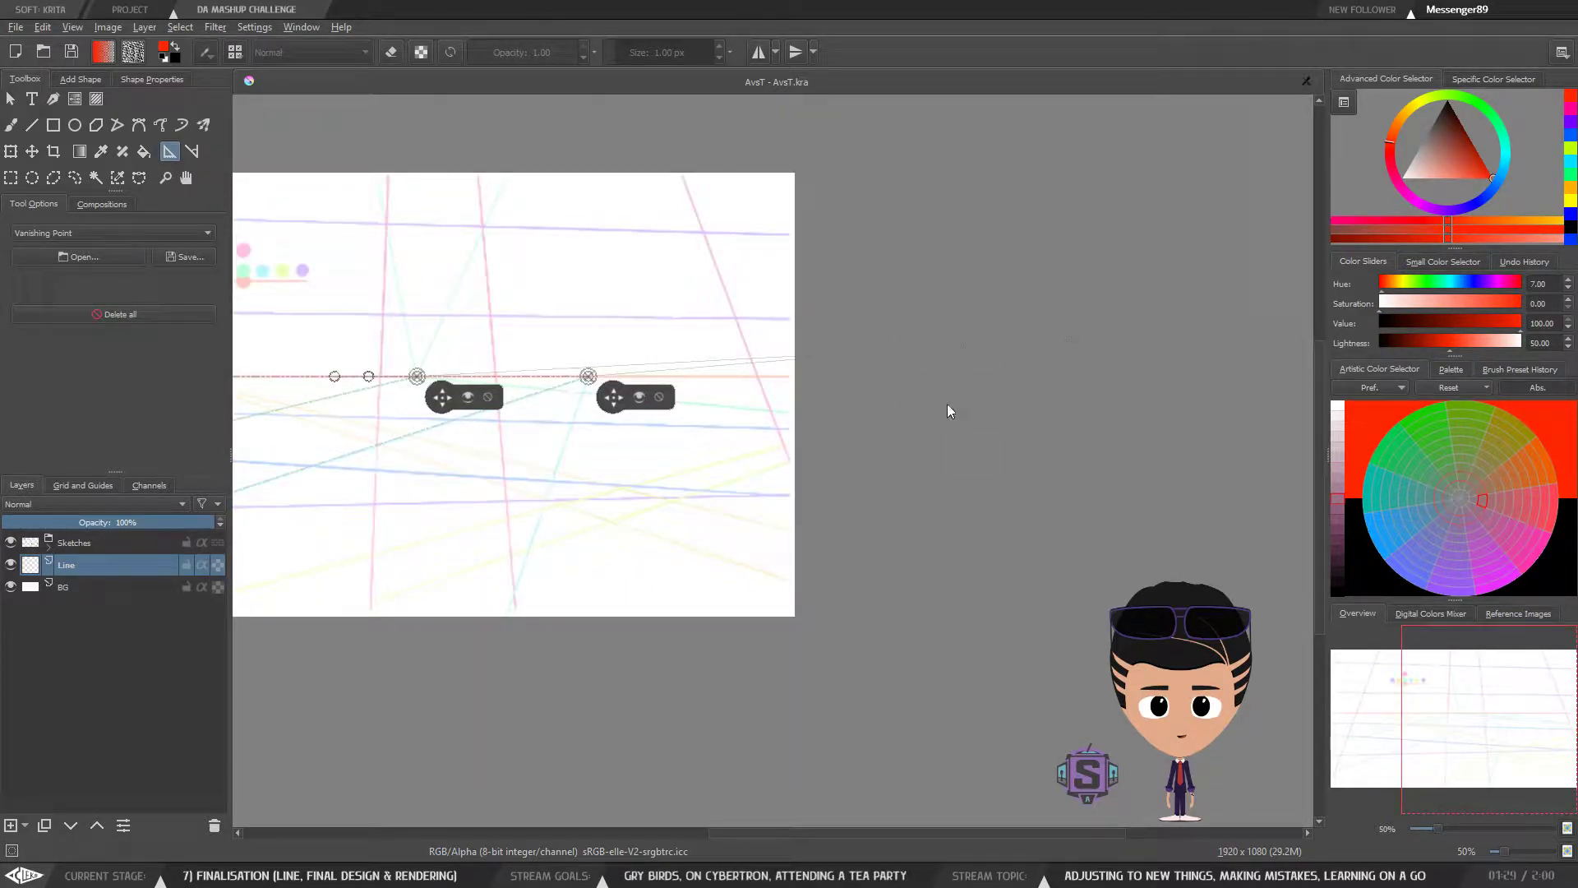
# Step: Add a third vanishing point assistant where the orange guides converge on the red horizon line
pyautogui.press('+')
pyautogui.press('+')
pyautogui.press('+')
pyautogui.press('+')
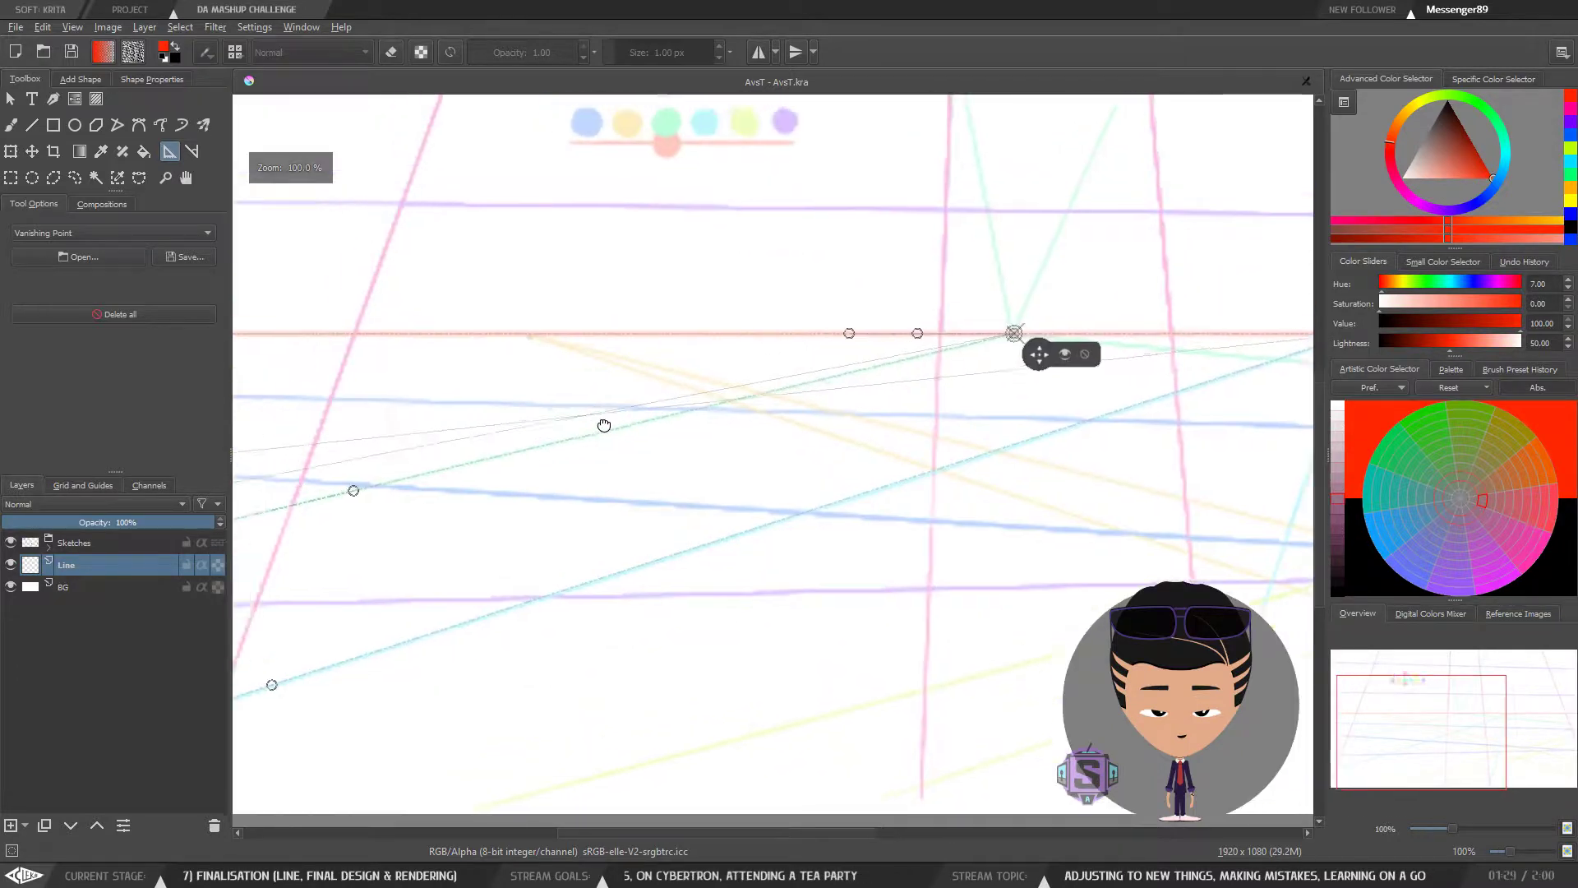
pyautogui.click(687, 324)
pyautogui.press('+')
pyautogui.press('+')
pyautogui.moveTo(652, 323); pyautogui.dragTo(668, 504)
pyautogui.press('+')
pyautogui.press('+')
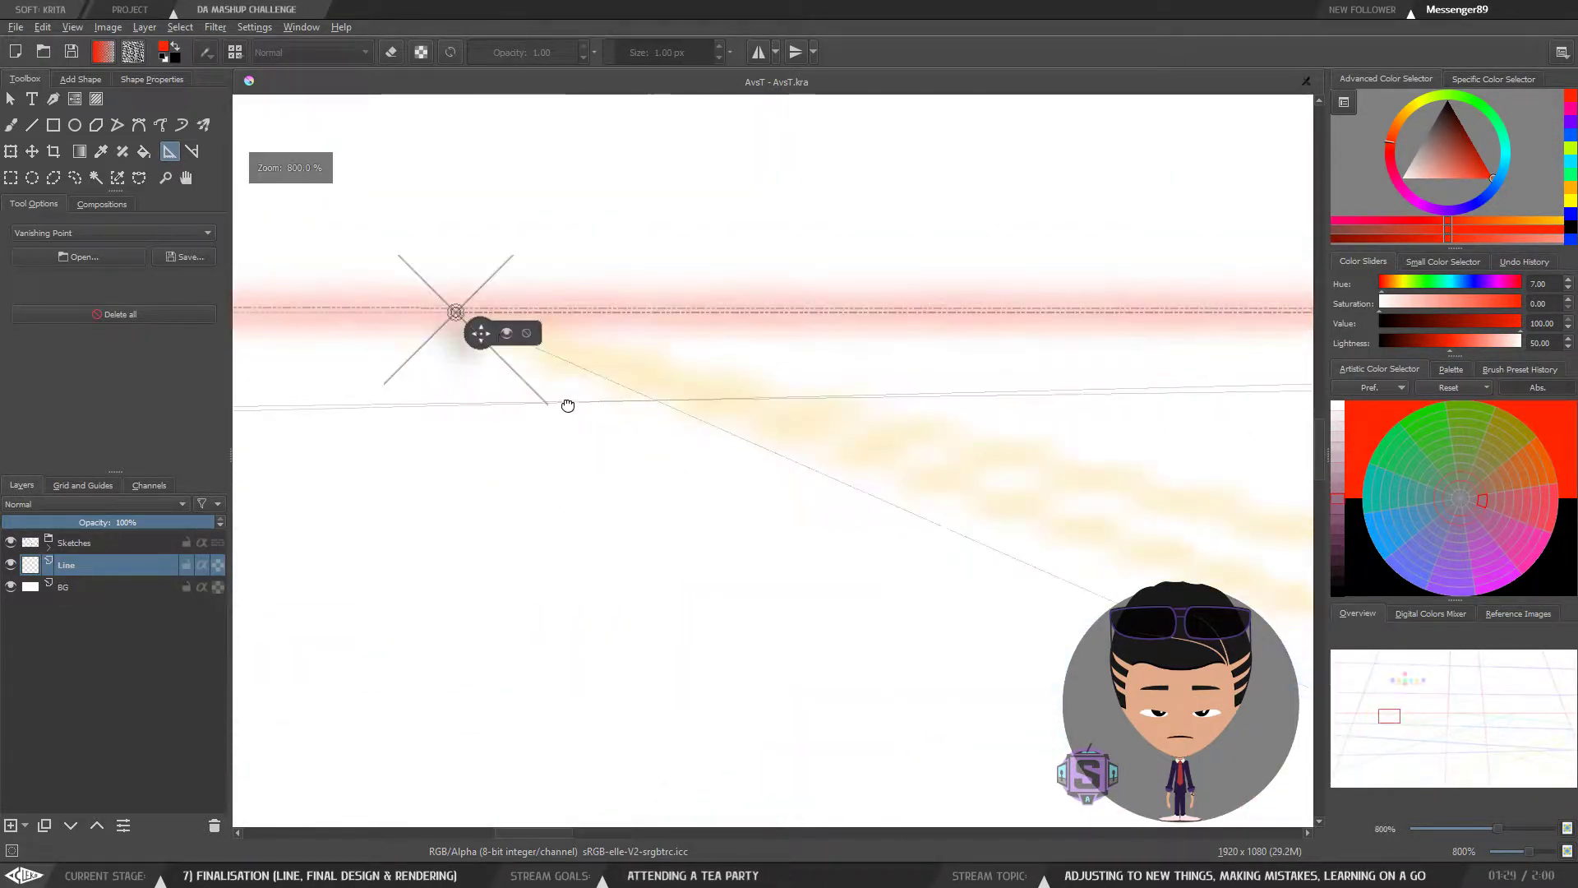
# Step: Nudge the orange assistant's vanishing point on the horizon and check all three assistants on the whole canvas
pyautogui.moveTo(564, 402); pyautogui.dragTo(743, 461)
pyautogui.moveTo(657, 400); pyautogui.dragTo(657, 394)
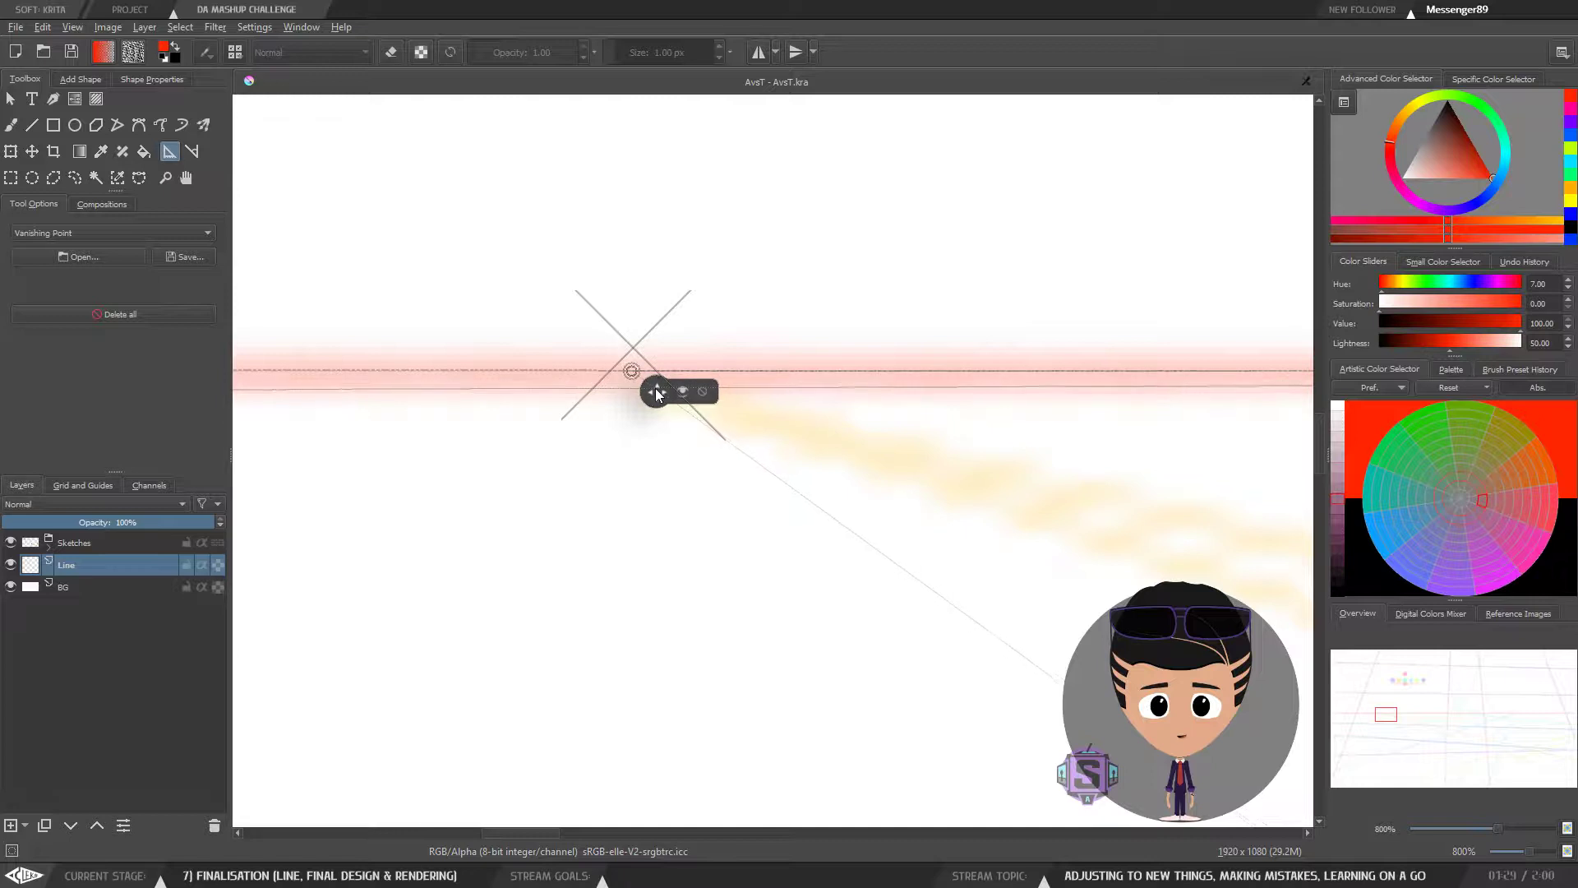
pyautogui.moveTo(658, 395); pyautogui.dragTo(656, 395)
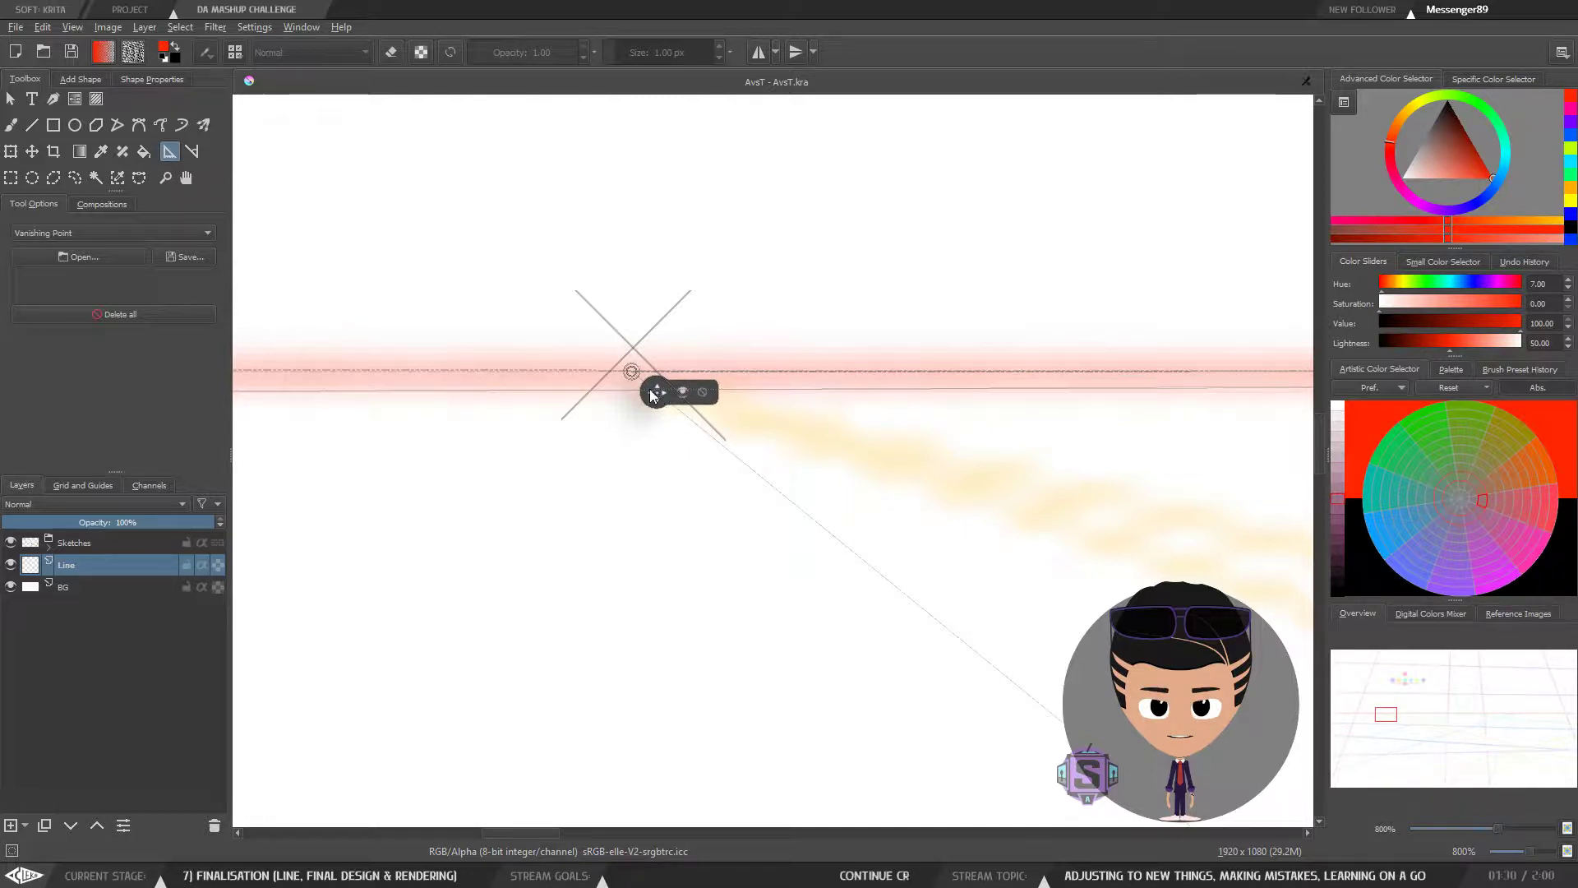
pyautogui.scroll(-10, 698, 305)
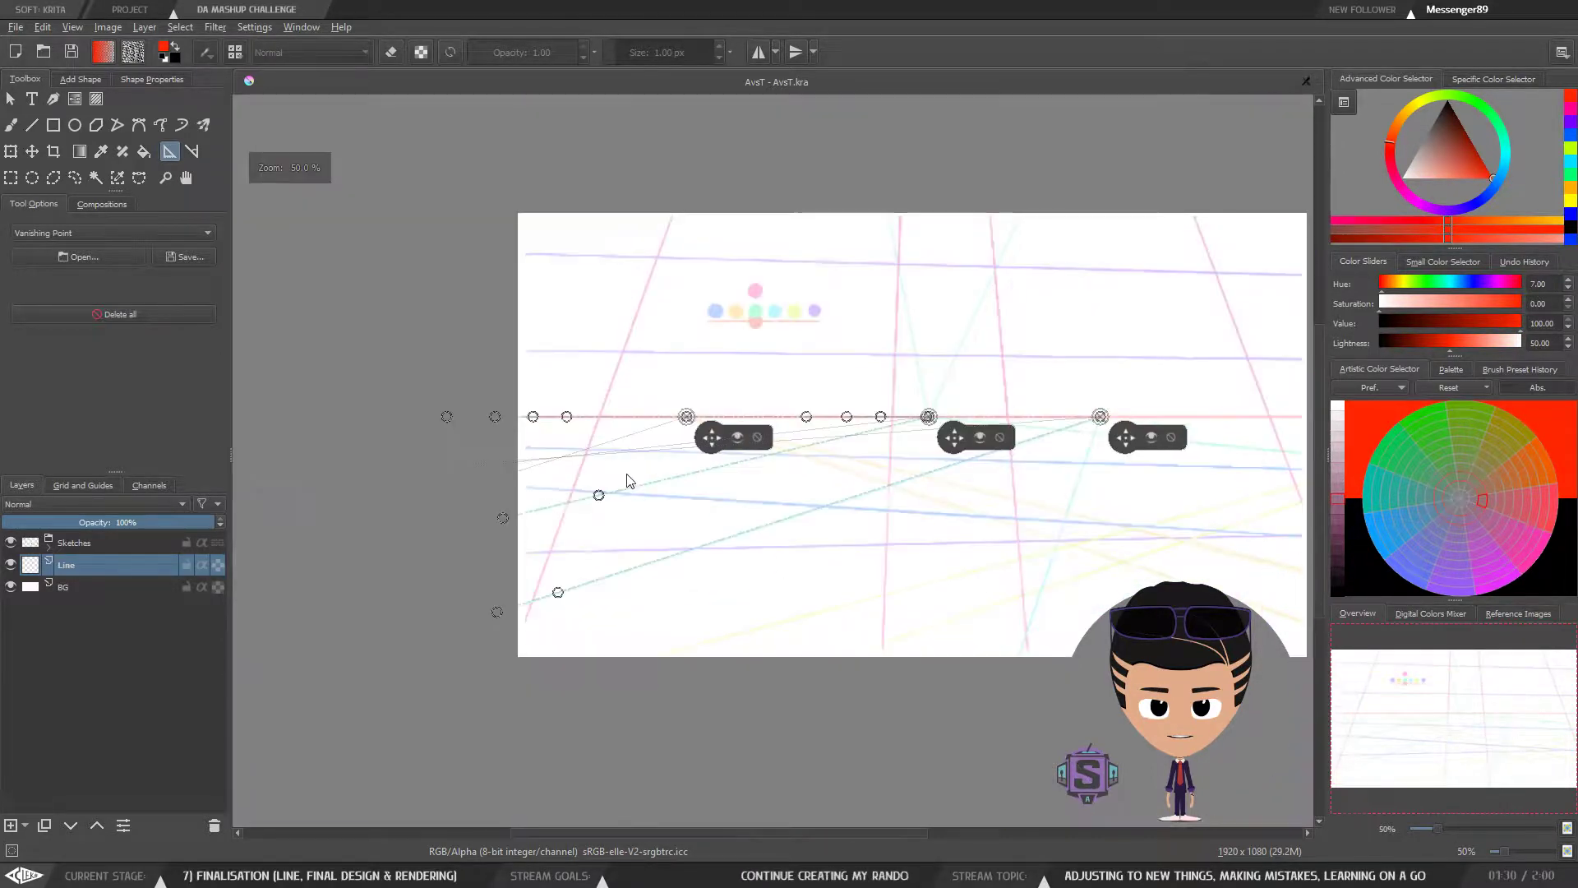
pyautogui.moveTo(729, 461); pyautogui.dragTo(612, 438)
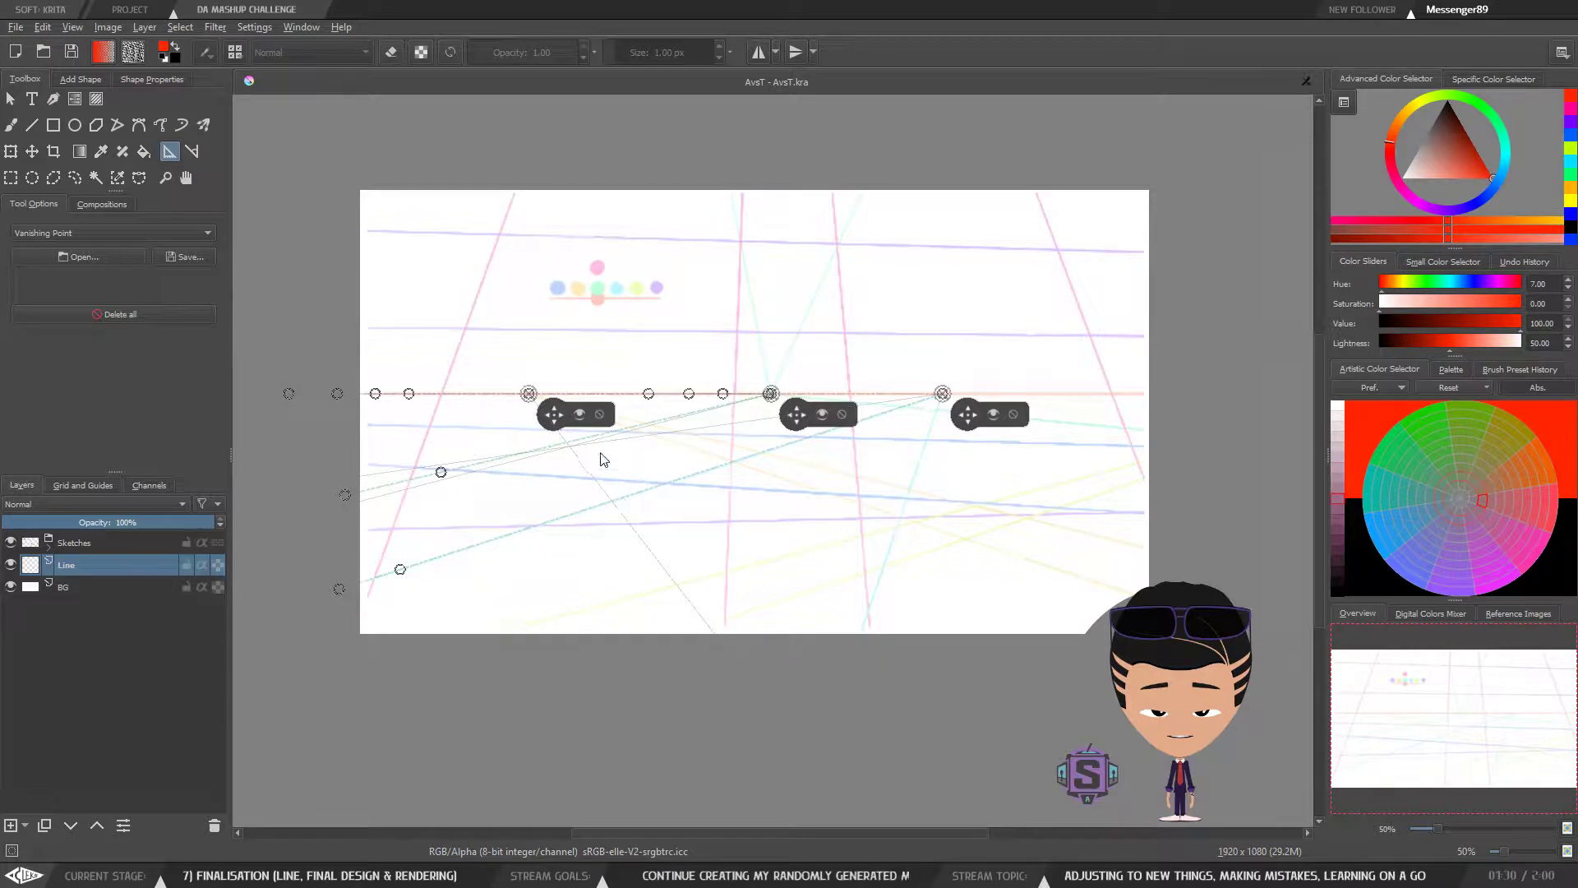
# Step: Reposition the orange assistant's vanishing point onto the horizon at the orange guides' intersection
pyautogui.moveTo(551, 421); pyautogui.dragTo(837, 465)
pyautogui.press('1')
pyautogui.press('2')
pyautogui.moveTo(559, 468); pyautogui.dragTo(708, 490)
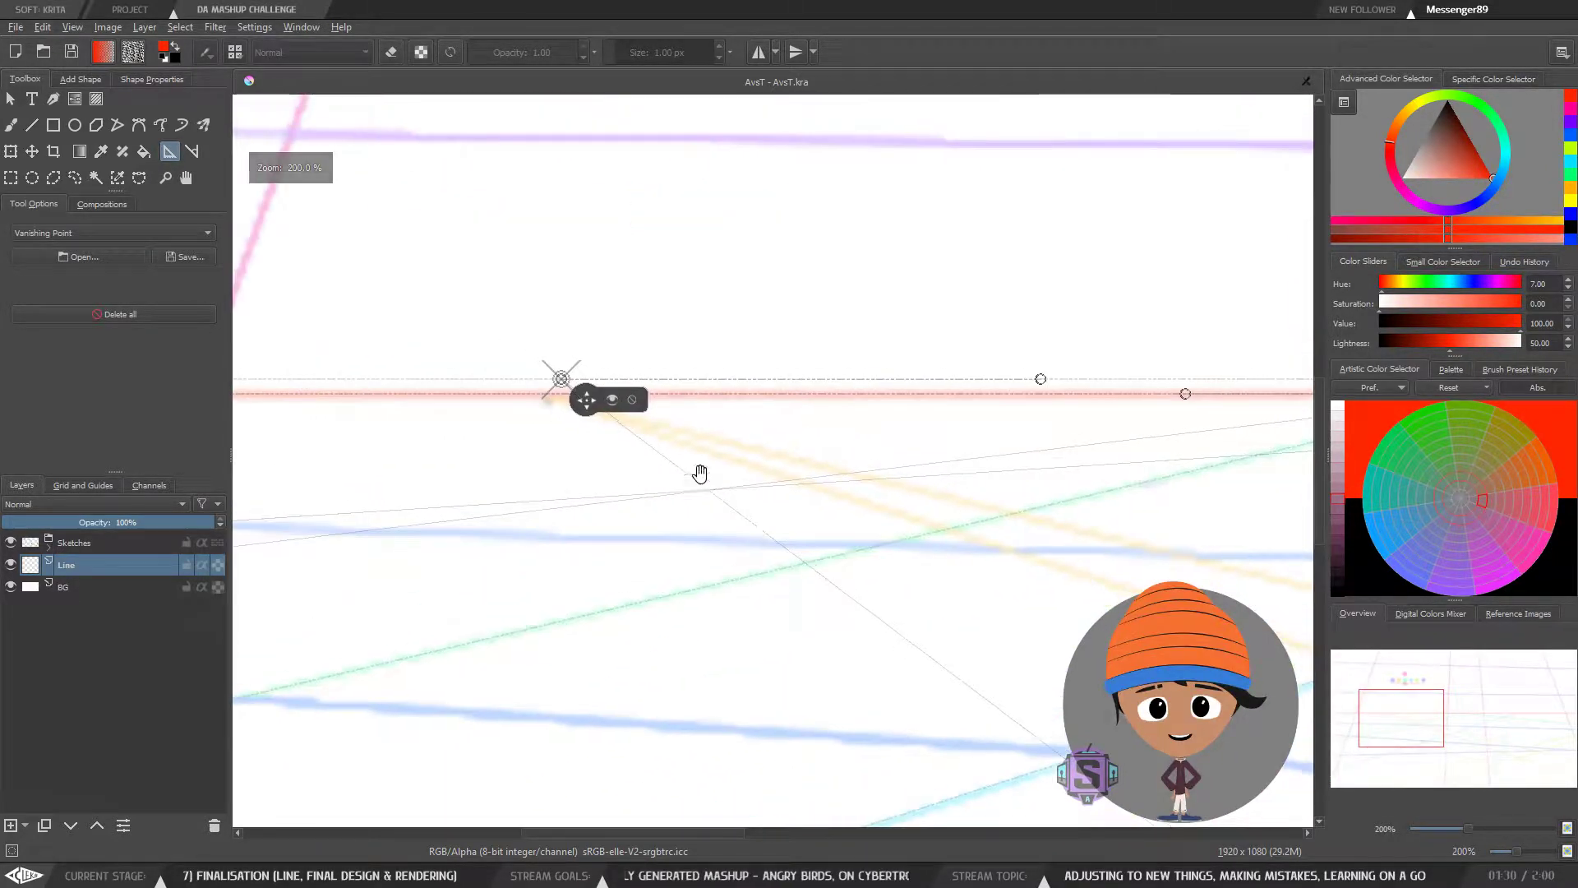
pyautogui.moveTo(581, 399); pyautogui.dragTo(805, 526)
pyautogui.press('+')
pyautogui.moveTo(618, 464); pyautogui.dragTo(613, 455)
pyautogui.press('-')
pyautogui.press('-')
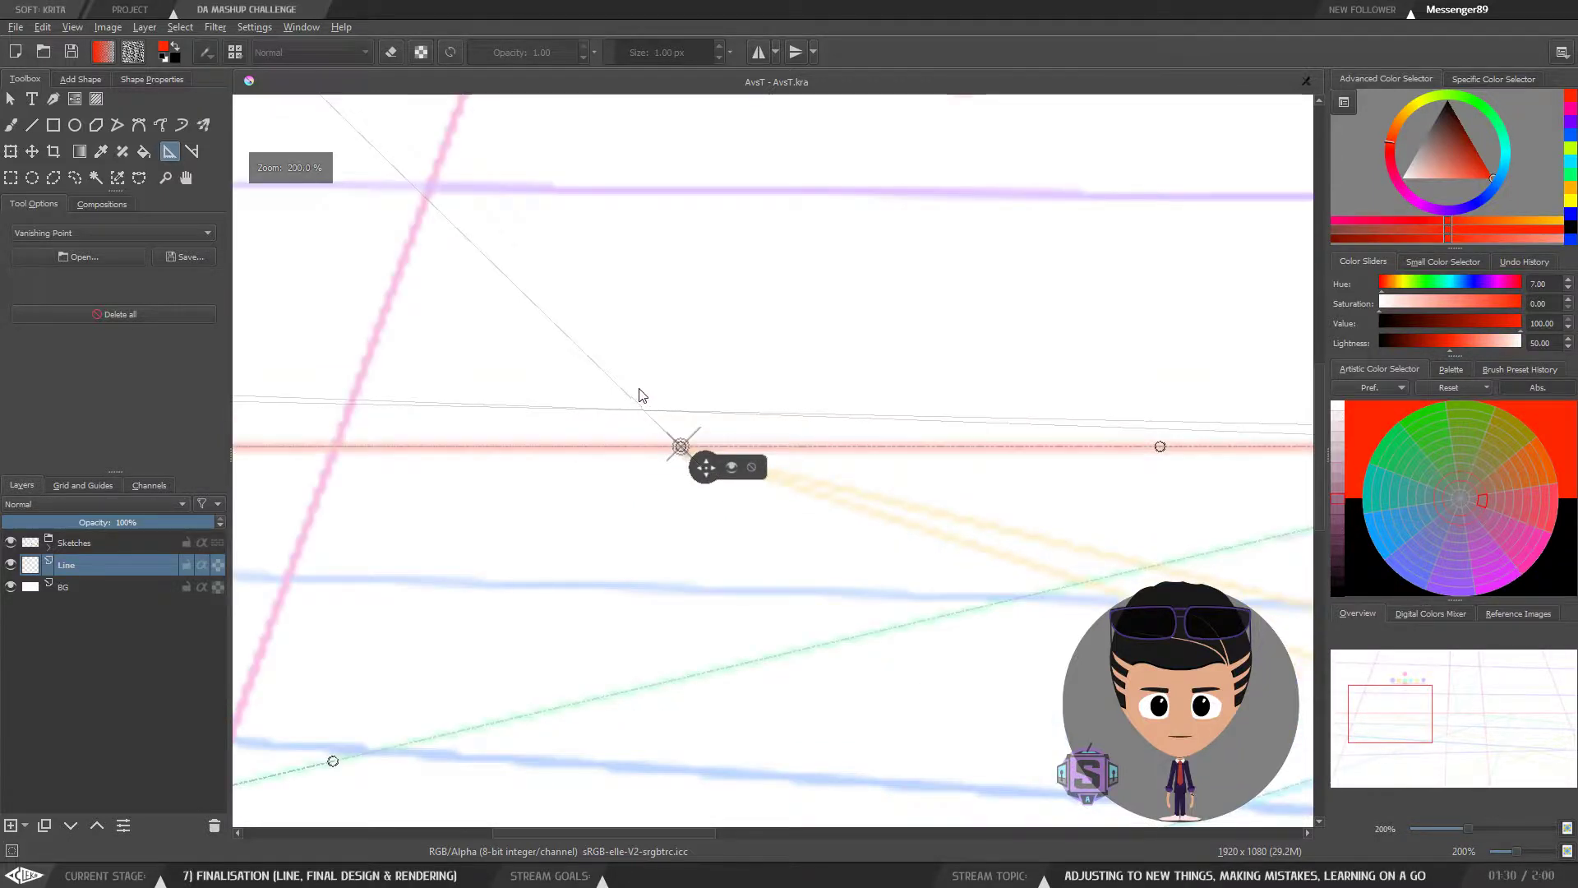
# Step: Align one pair of the orange assistant's side handles with the lower orange guide
pyautogui.moveTo(885, 540); pyautogui.dragTo(614, 382)
pyautogui.moveTo(616, 325); pyautogui.dragTo(957, 470)
pyautogui.press('-')
pyautogui.press('-')
pyautogui.press('-')
pyautogui.press('-')
pyautogui.press('+')
pyautogui.press('+')
pyautogui.press('+')
pyautogui.press('+')
pyautogui.moveTo(698, 402); pyautogui.dragTo(642, 539)
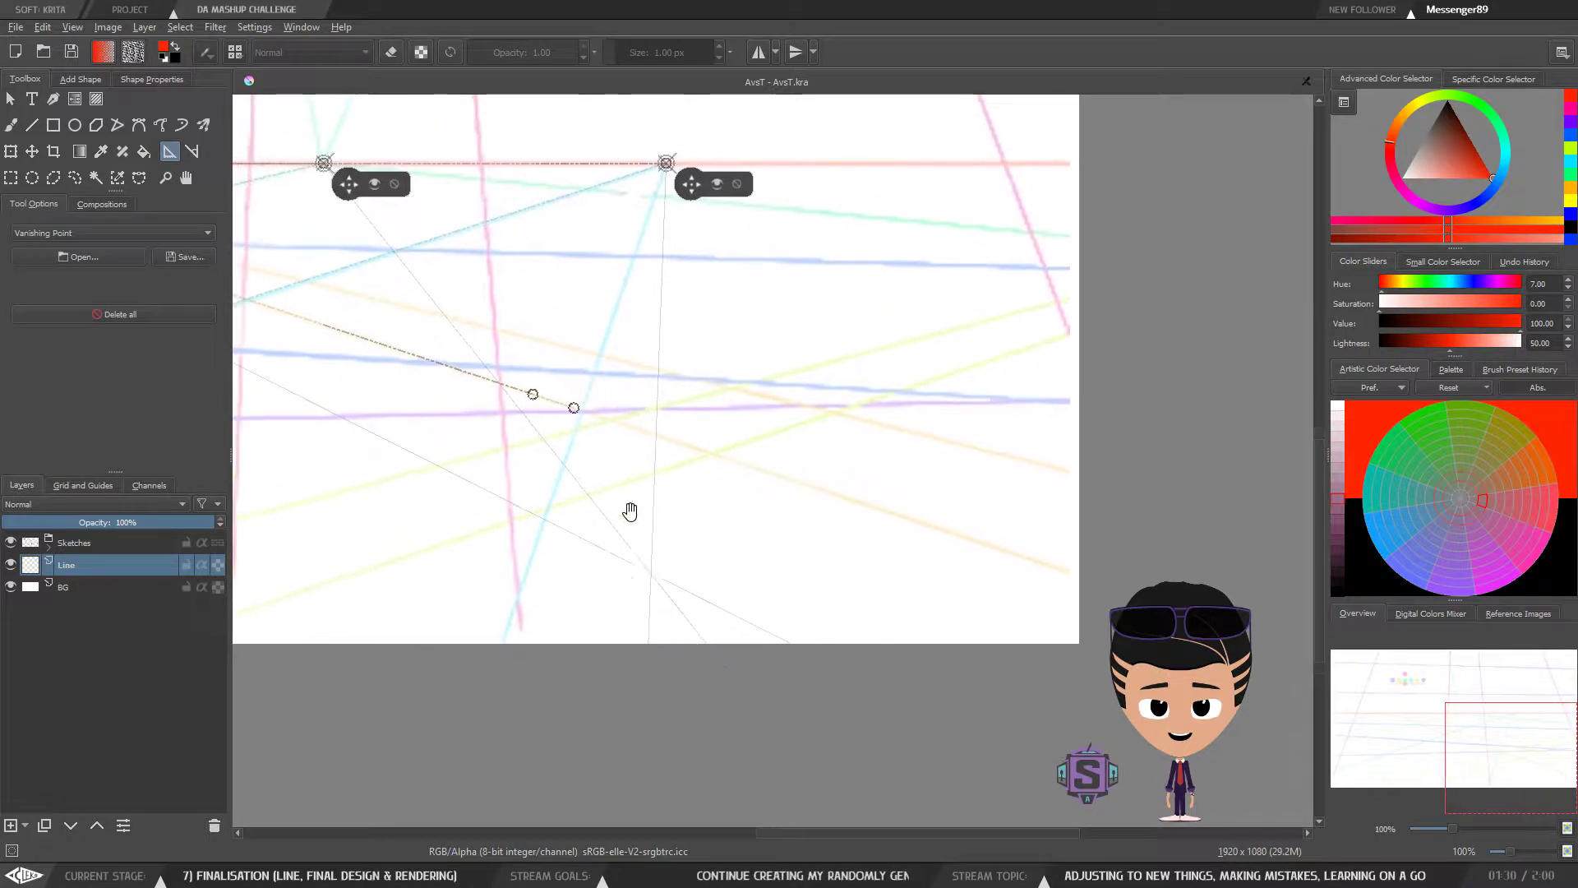
# Step: Extend the orange assistant's handle to the far right end of the lower orange guide and fine-tune its position
pyautogui.press('-')
pyautogui.press('-')
pyautogui.moveTo(542, 419); pyautogui.dragTo(622, 449)
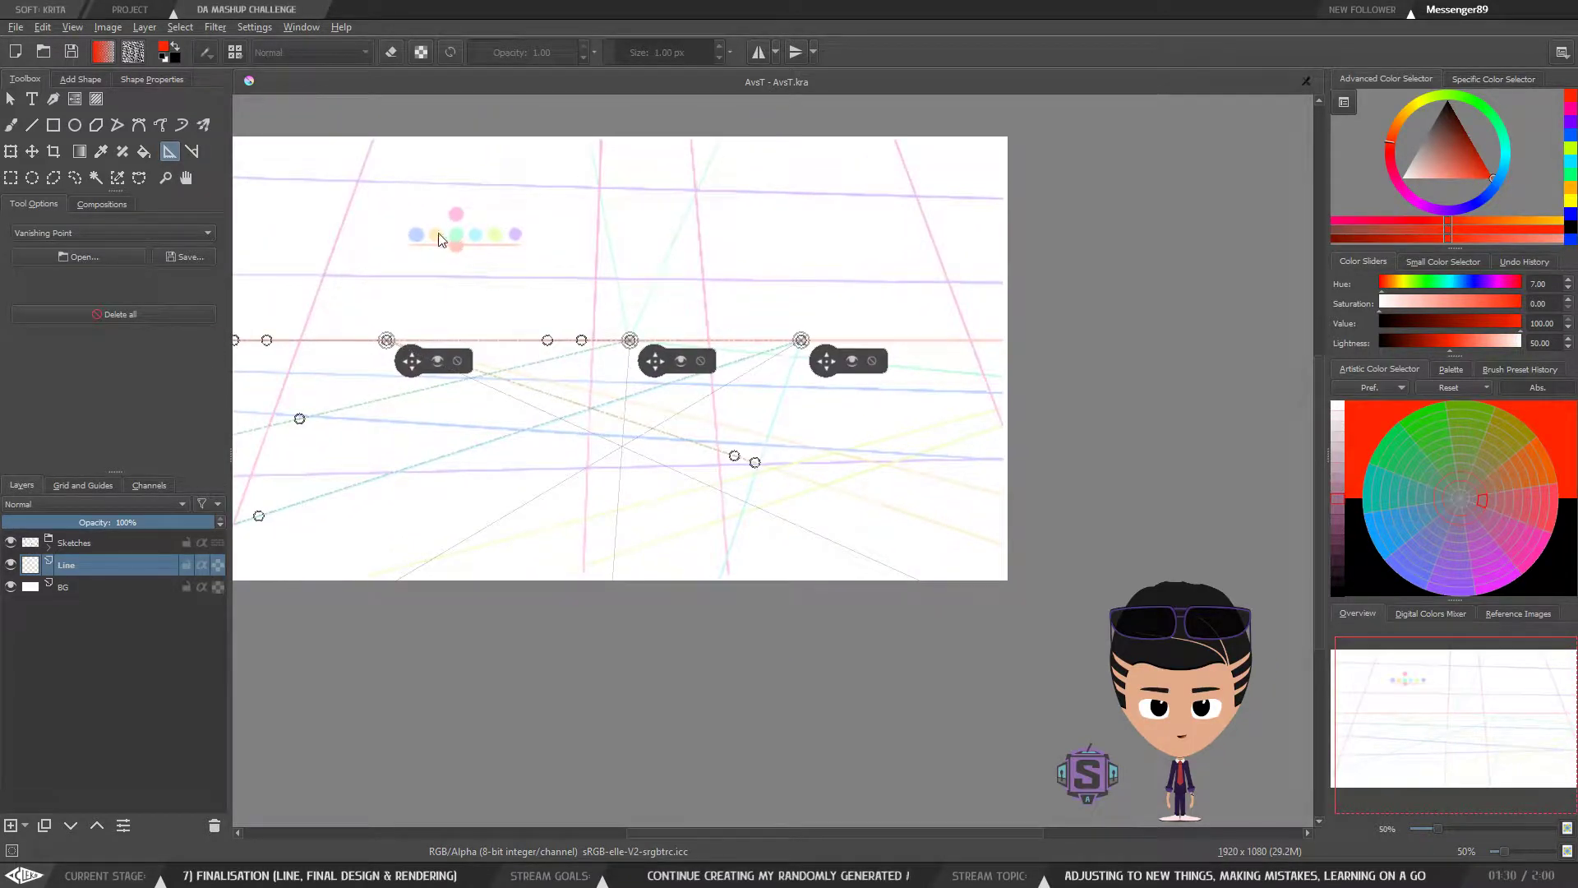
pyautogui.moveTo(734, 457); pyautogui.dragTo(988, 540)
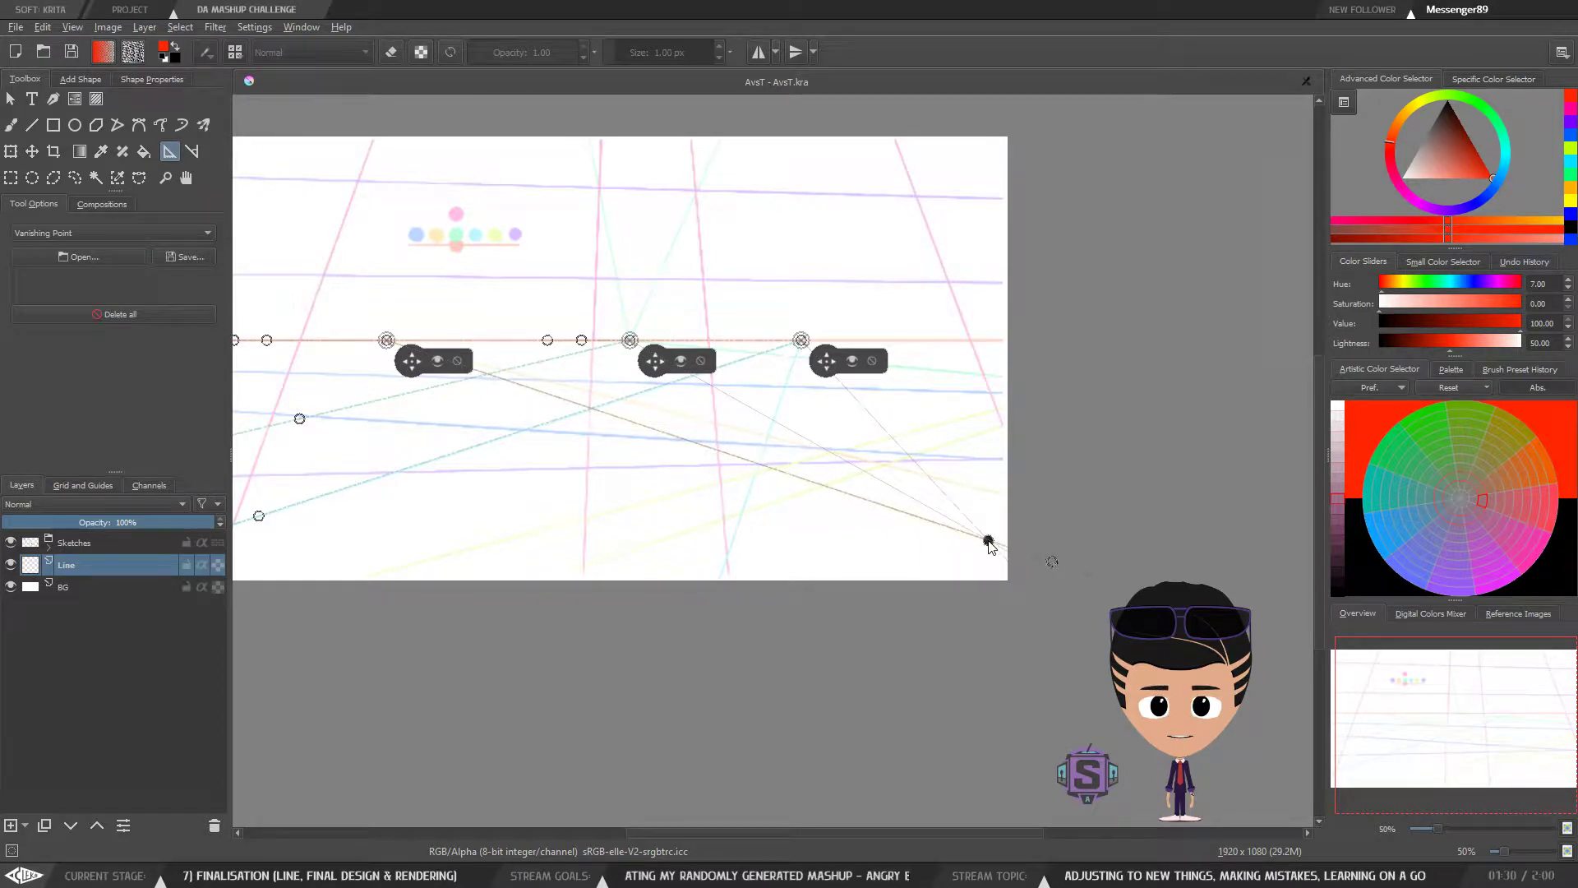
pyautogui.press('+')
pyautogui.press('+')
pyautogui.press('+')
pyautogui.press('+')
pyautogui.moveTo(721, 573); pyautogui.dragTo(821, 555)
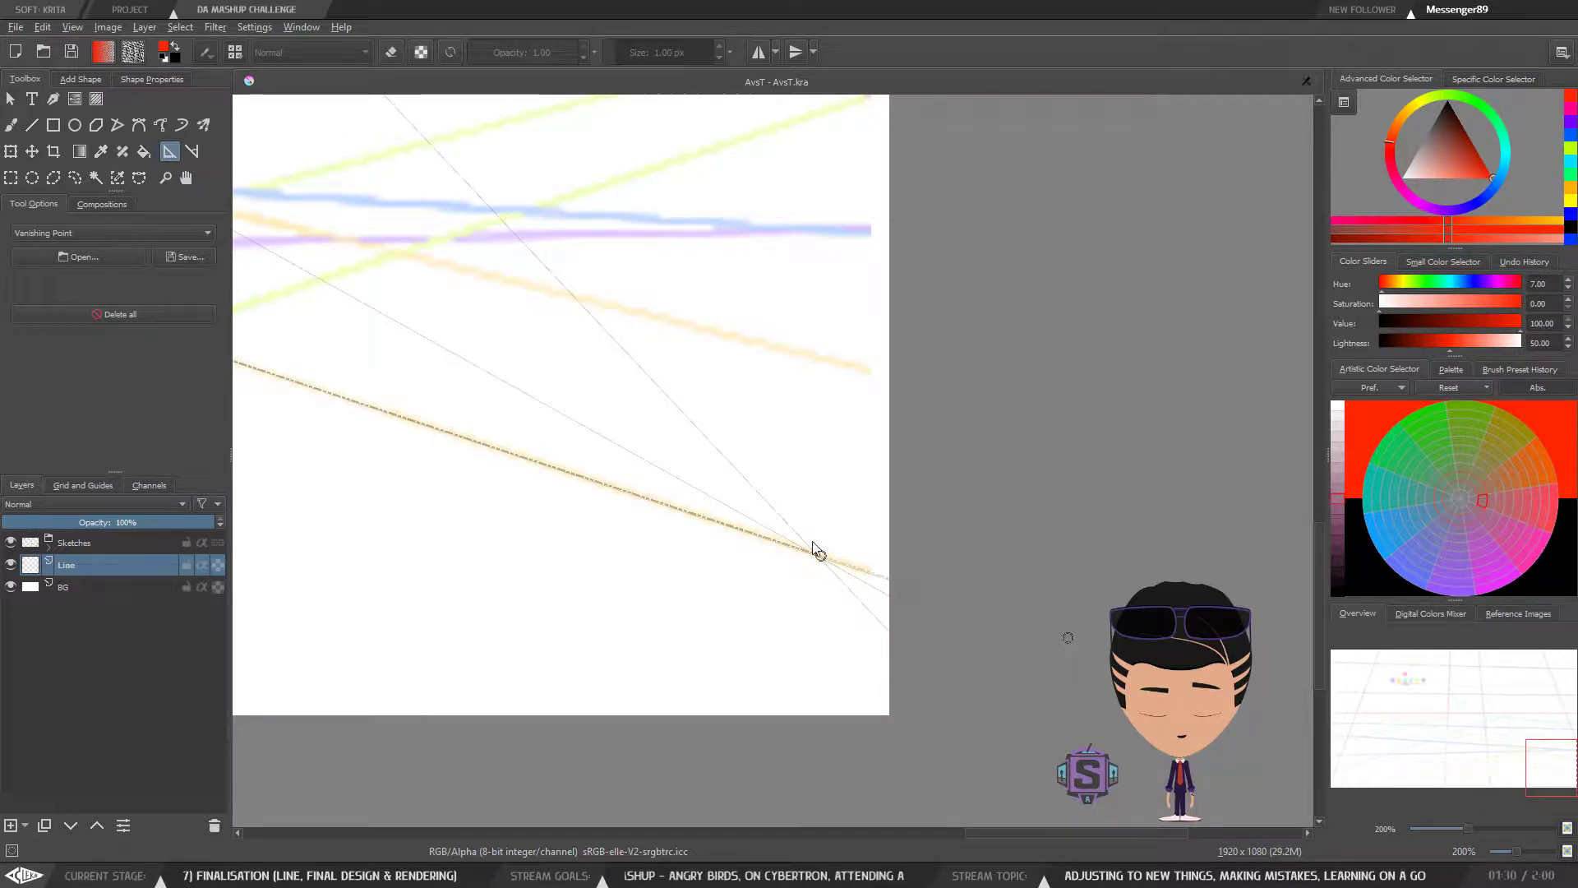
pyautogui.moveTo(820, 559); pyautogui.dragTo(826, 560)
# Step: Nudge the orange assistant's vanishing point slightly right along the horizon so its line follows the lower orange guide
pyautogui.press('1')
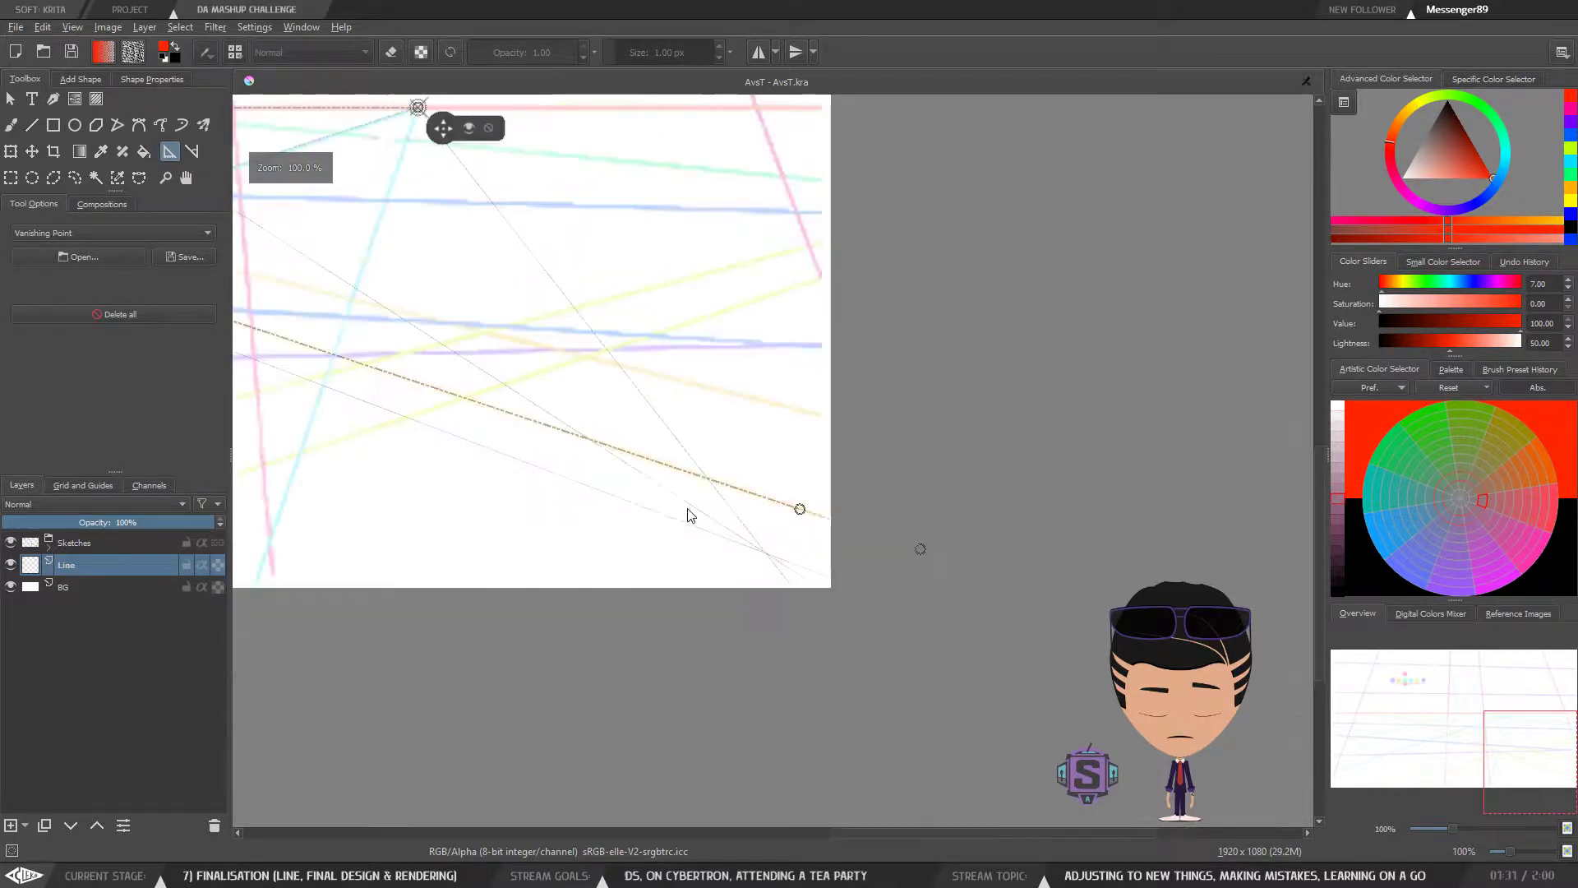
pyautogui.moveTo(568, 539); pyautogui.dragTo(891, 617)
pyautogui.moveTo(498, 446); pyautogui.dragTo(976, 567)
pyautogui.hotkey('ctrl', '+')
pyautogui.hotkey('ctrl', '+')
pyautogui.moveTo(507, 483); pyautogui.dragTo(811, 553)
pyautogui.hotkey('ctrl', '+')
pyautogui.hotkey('ctrl', '+')
pyautogui.hotkey('ctrl', '+')
pyautogui.hotkey('ctrl', '+')
pyautogui.moveTo(519, 600); pyautogui.dragTo(775, 595)
pyautogui.hotkey('ctrl', '-')
pyautogui.hotkey('ctrl', '-')
pyautogui.hotkey('ctrl', '-')
pyautogui.hotkey('ctrl', '+')
pyautogui.hotkey('ctrl', '+')
pyautogui.moveTo(511, 433)
pyautogui.mouseDown()
pyautogui.moveTo(456, 437)
pyautogui.moveTo(622, 435)
pyautogui.moveTo(517, 434)
pyautogui.mouseUp()
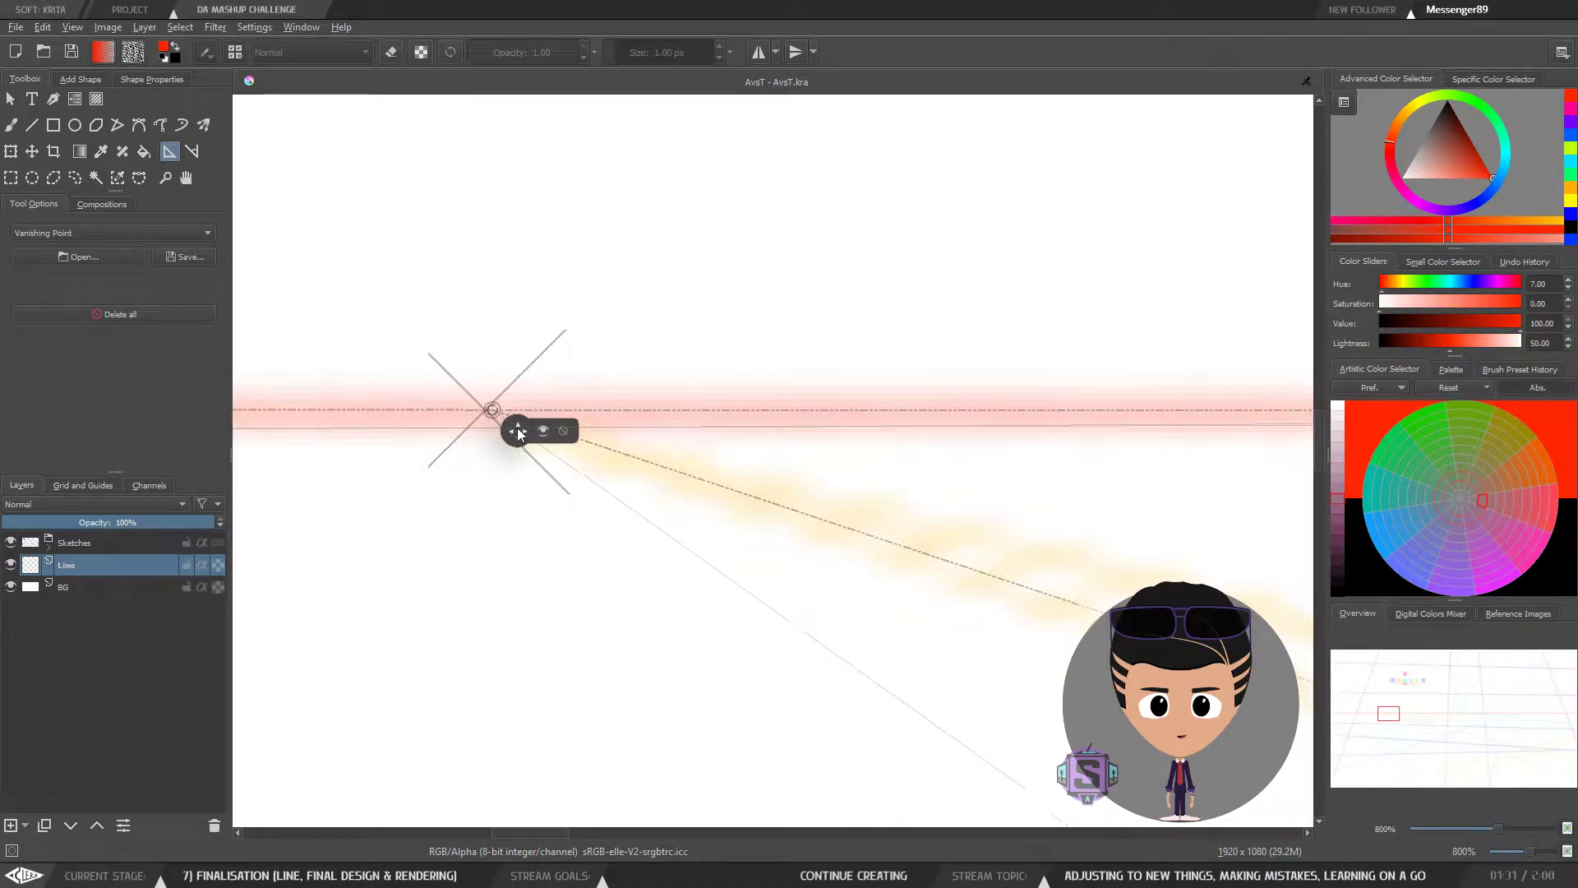
pyautogui.moveTo(520, 433); pyautogui.dragTo(528, 434)
pyautogui.press('-')
pyautogui.press('-')
pyautogui.press('-')
pyautogui.press('-')
pyautogui.press('-')
pyautogui.press('-')
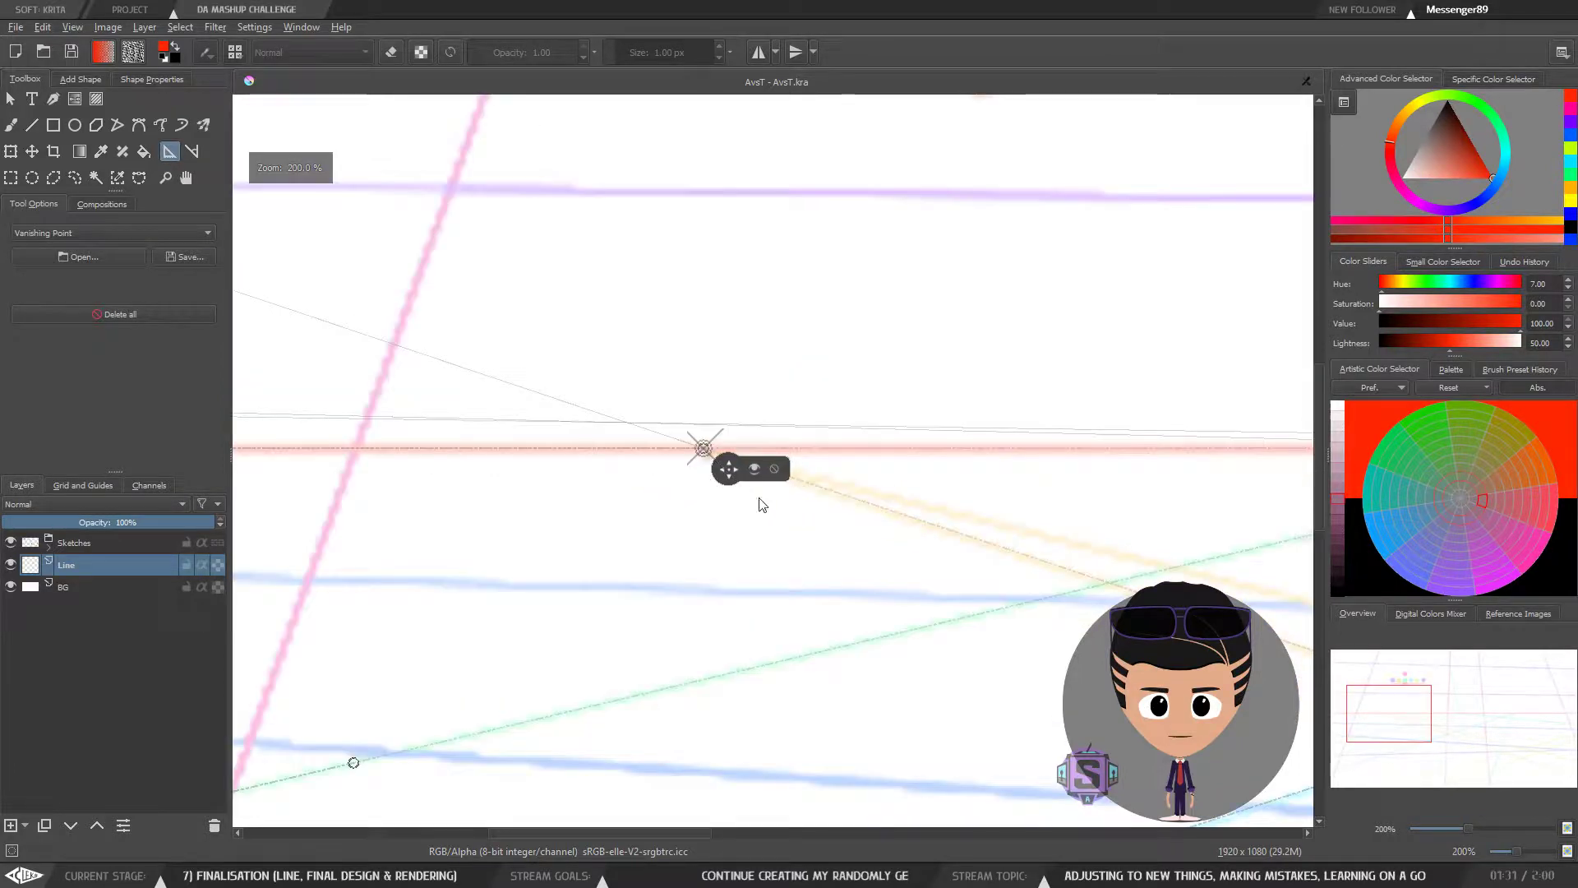
# Step: Nudge the orange assistant's vanishing point vertically to centre it on the red horizon line
pyautogui.moveTo(945, 558); pyautogui.dragTo(503, 363)
pyautogui.moveTo(875, 511); pyautogui.dragTo(345, 379)
pyautogui.press('+')
pyautogui.press('+')
pyautogui.moveTo(1003, 581); pyautogui.dragTo(633, 461)
pyautogui.press('+')
pyautogui.press('+')
pyautogui.moveTo(811, 542); pyautogui.dragTo(759, 536)
pyautogui.moveTo(761, 477); pyautogui.dragTo(762, 480)
# Step: Examine at high magnification how the orange assistant's line follows the lower orange guide from its vanishing point
pyautogui.press('1')
pyautogui.moveTo(421, 406); pyautogui.dragTo(848, 552)
pyautogui.moveTo(511, 429); pyautogui.dragTo(787, 524)
pyautogui.moveTo(658, 479); pyautogui.dragTo(847, 537)
pyautogui.press('+')
pyautogui.press('+')
pyautogui.moveTo(490, 412); pyautogui.dragTo(772, 518)
pyautogui.press('+')
pyautogui.press('+')
pyautogui.moveTo(599, 451); pyautogui.dragTo(891, 514)
pyautogui.moveTo(620, 479); pyautogui.dragTo(761, 501)
pyautogui.press('+')
pyautogui.press('+')
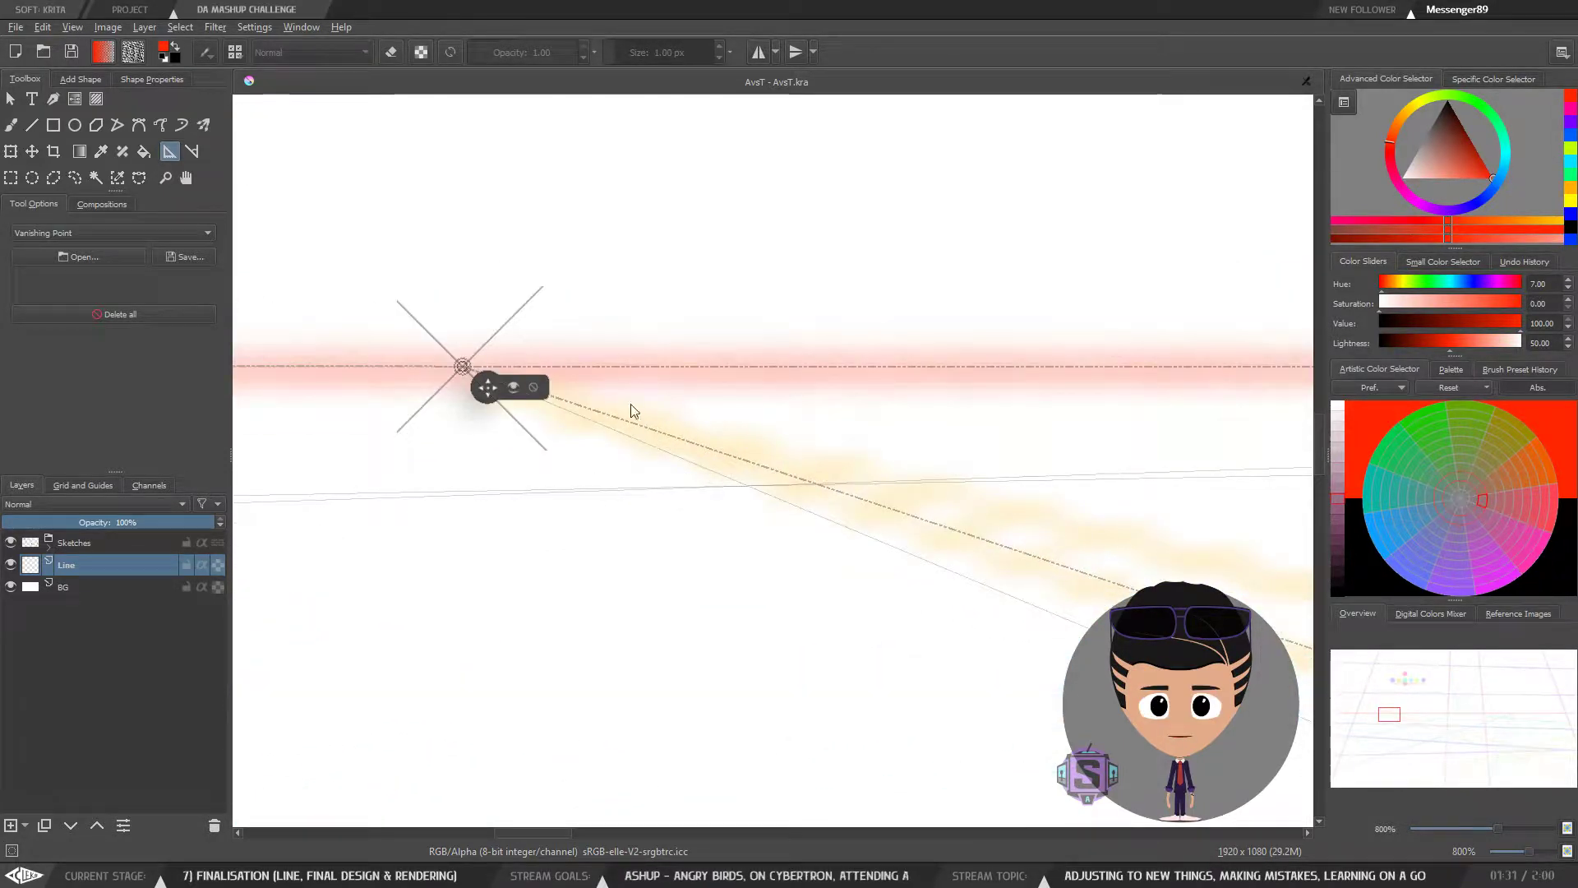
pyautogui.moveTo(655, 488); pyautogui.dragTo(834, 519)
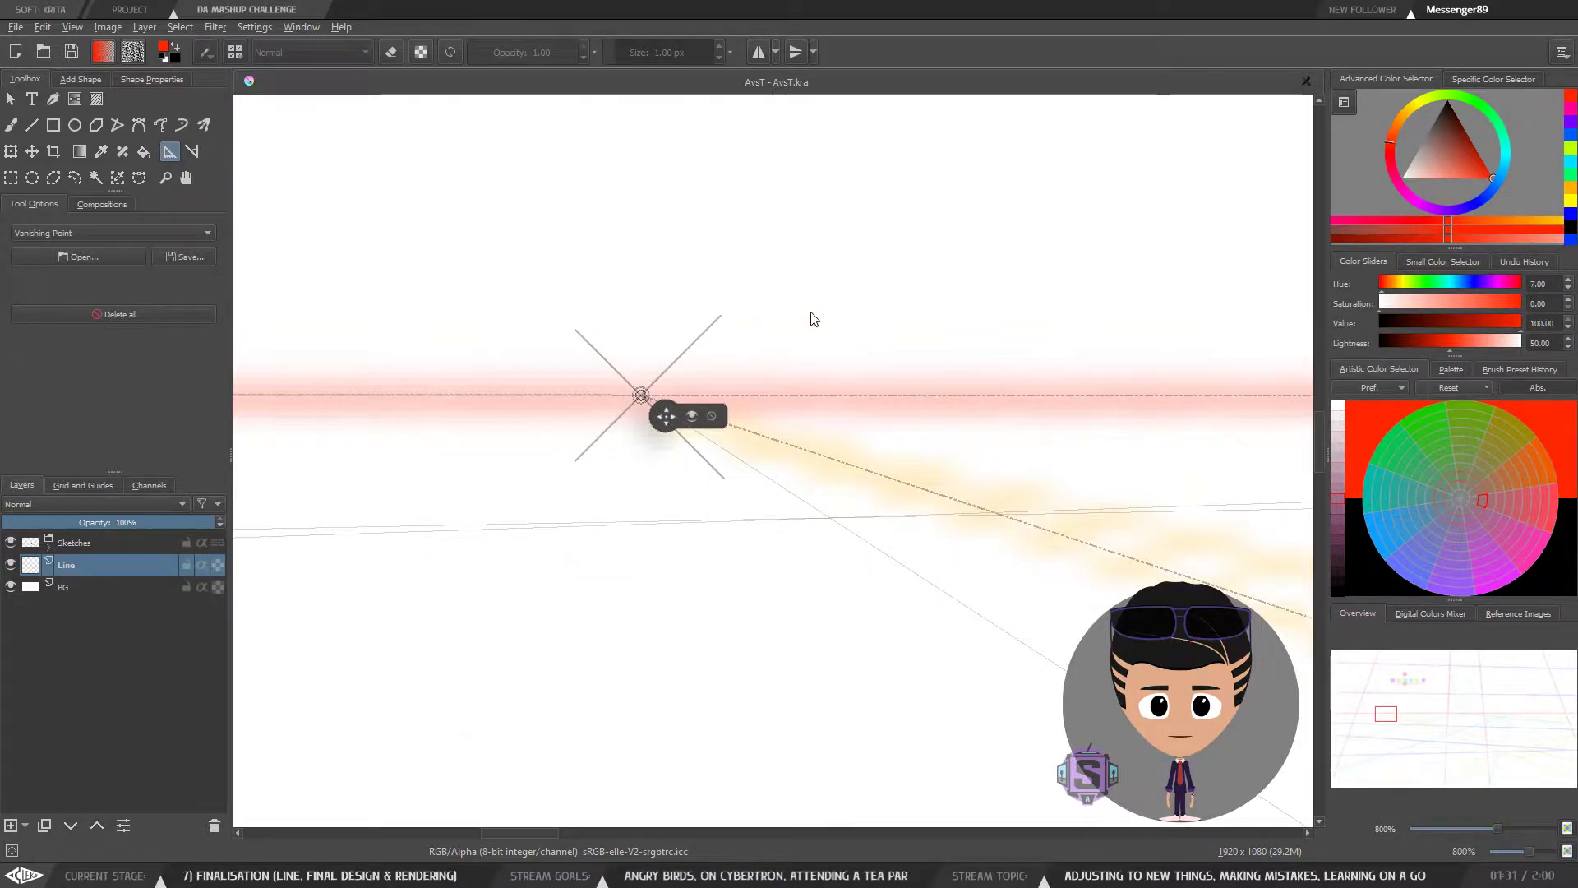
# Step: Review the orange, green and cyan assistants together against their guides across the whole canvas
pyautogui.press('-')
pyautogui.press('-')
pyautogui.press('-')
pyautogui.press('-')
pyautogui.press('-')
pyautogui.moveTo(919, 552); pyautogui.dragTo(585, 460)
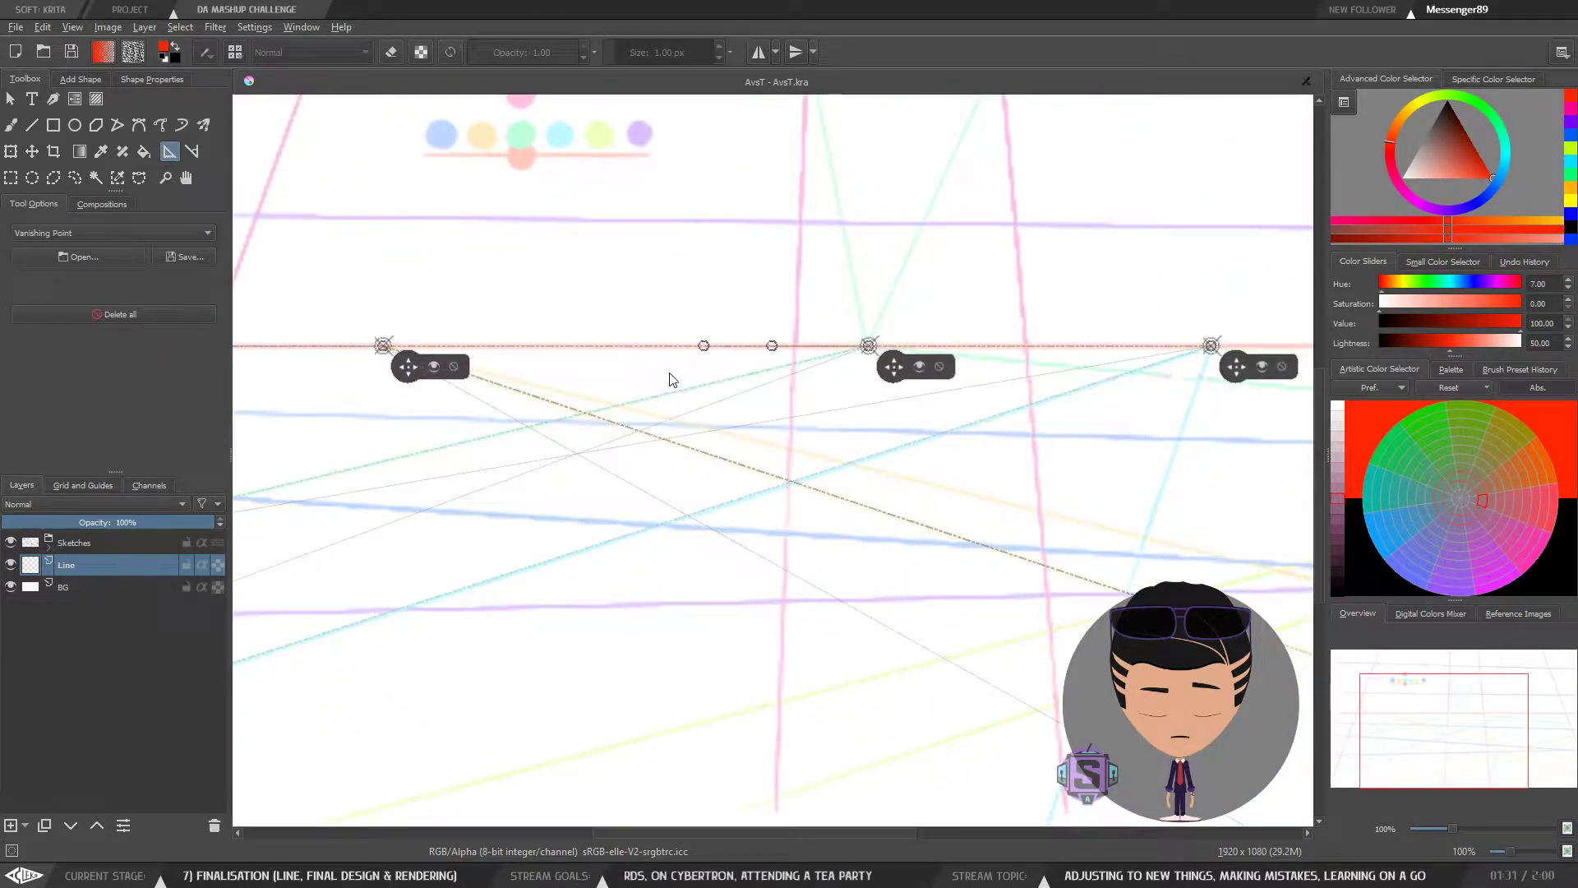
pyautogui.press('-')
pyautogui.press('-')
pyautogui.moveTo(781, 465); pyautogui.dragTo(681, 466)
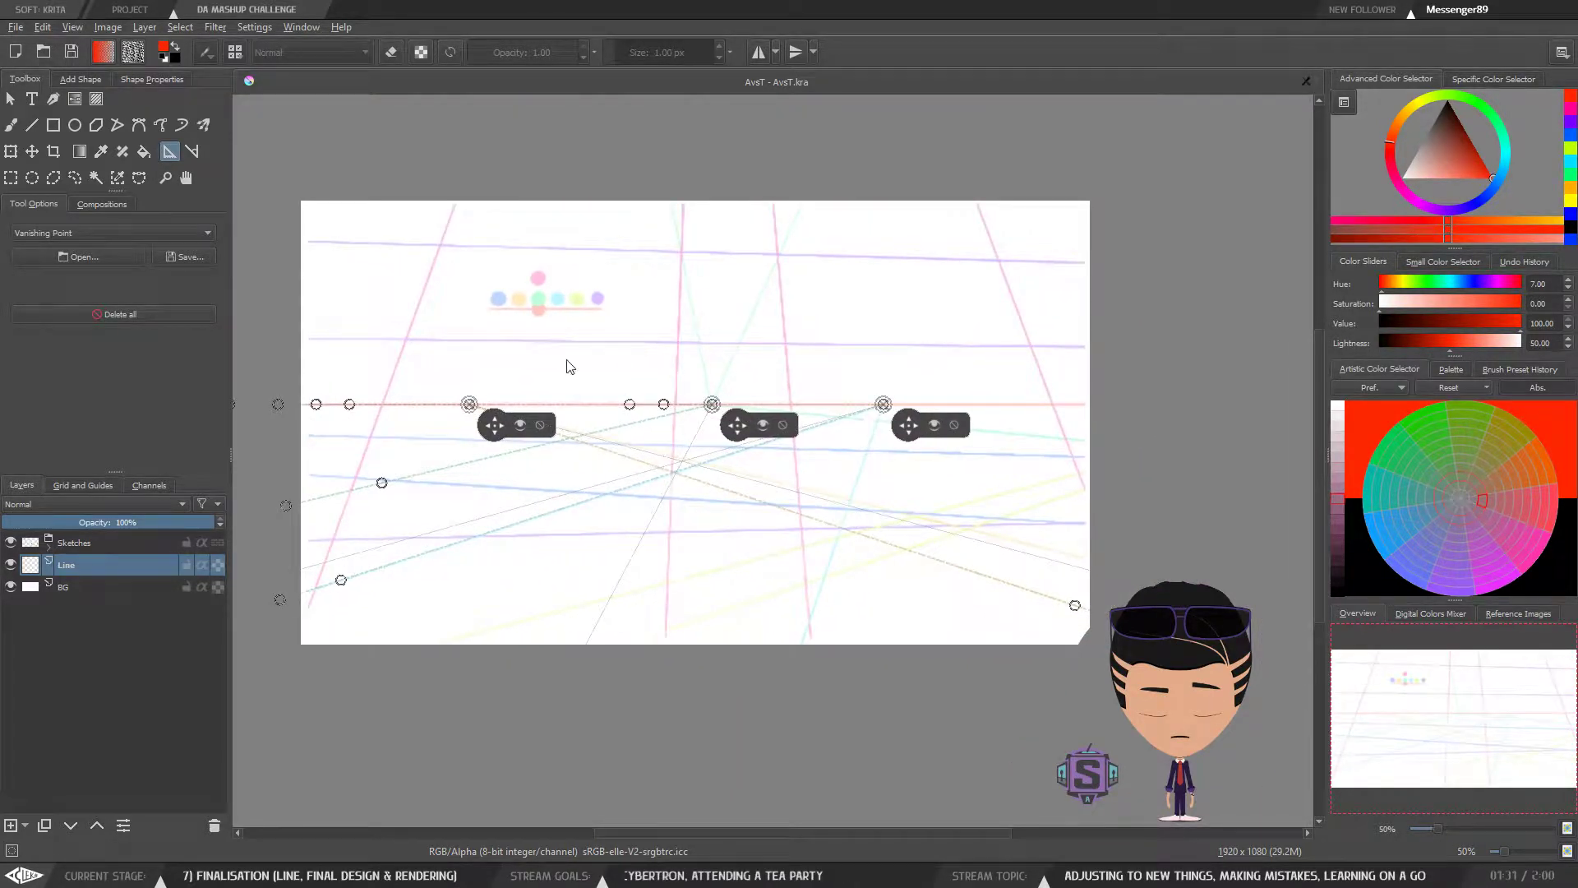
pyautogui.click(521, 427)
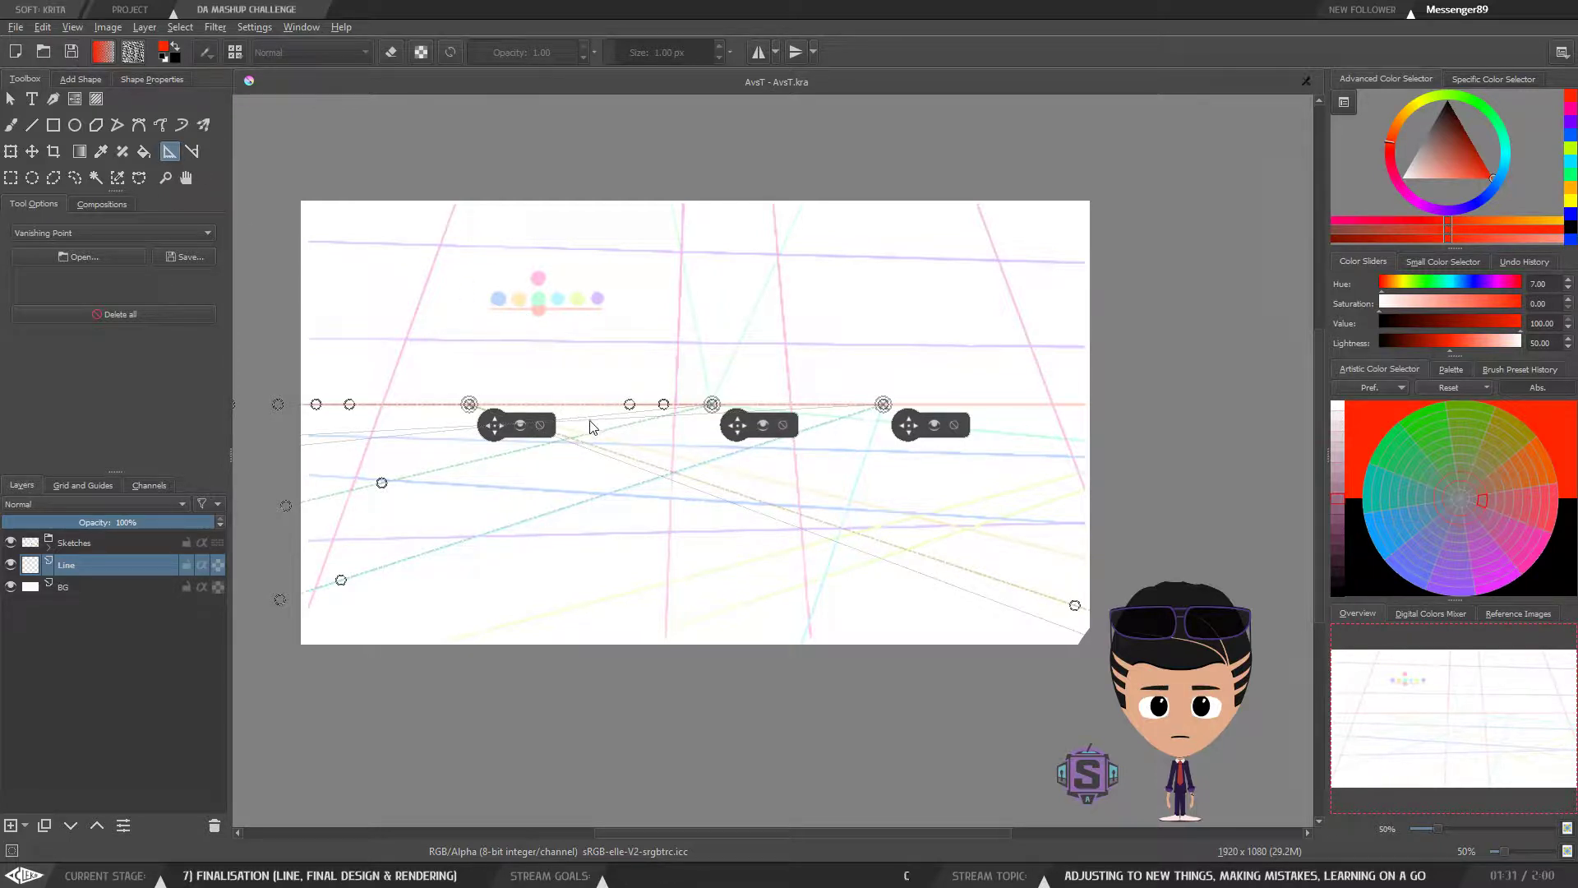
pyautogui.press('1')
pyautogui.moveTo(622, 401); pyautogui.dragTo(661, 419)
pyautogui.moveTo(891, 493); pyautogui.dragTo(798, 446)
pyautogui.hotkey('ctrl', '-')
pyautogui.hotkey('ctrl', '-')
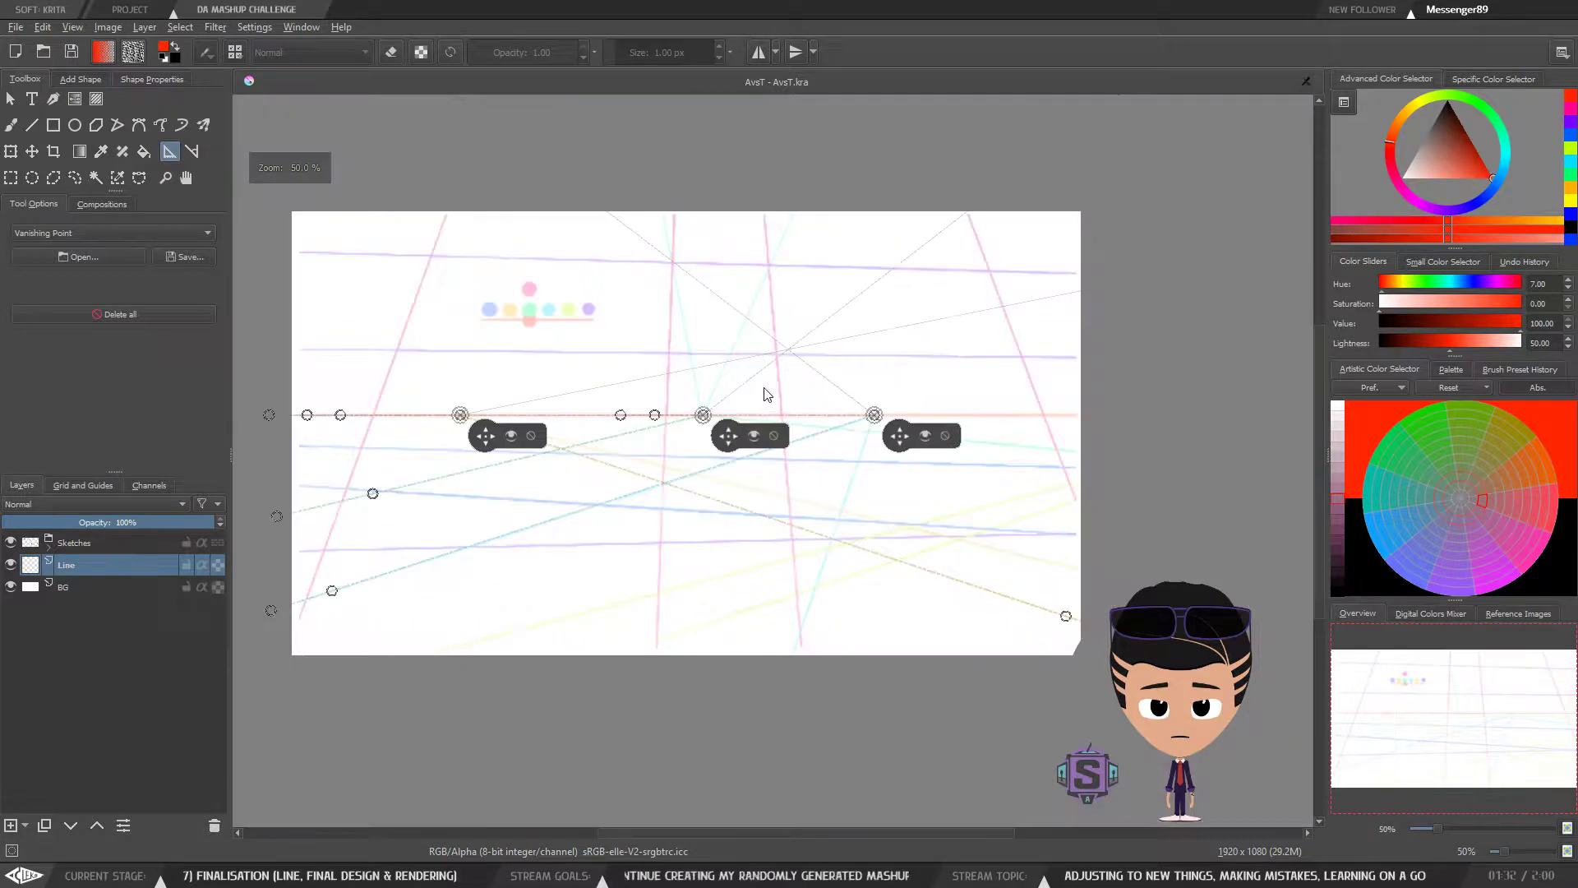
# Step: Add a fourth vanishing point assistant near the canvas's upper edge and move it far above the canvas, roughly over the green vanishing point
pyautogui.hotkey('ctrl', '+')
pyautogui.hotkey('ctrl', '+')
pyautogui.scroll(5, 711, 465)
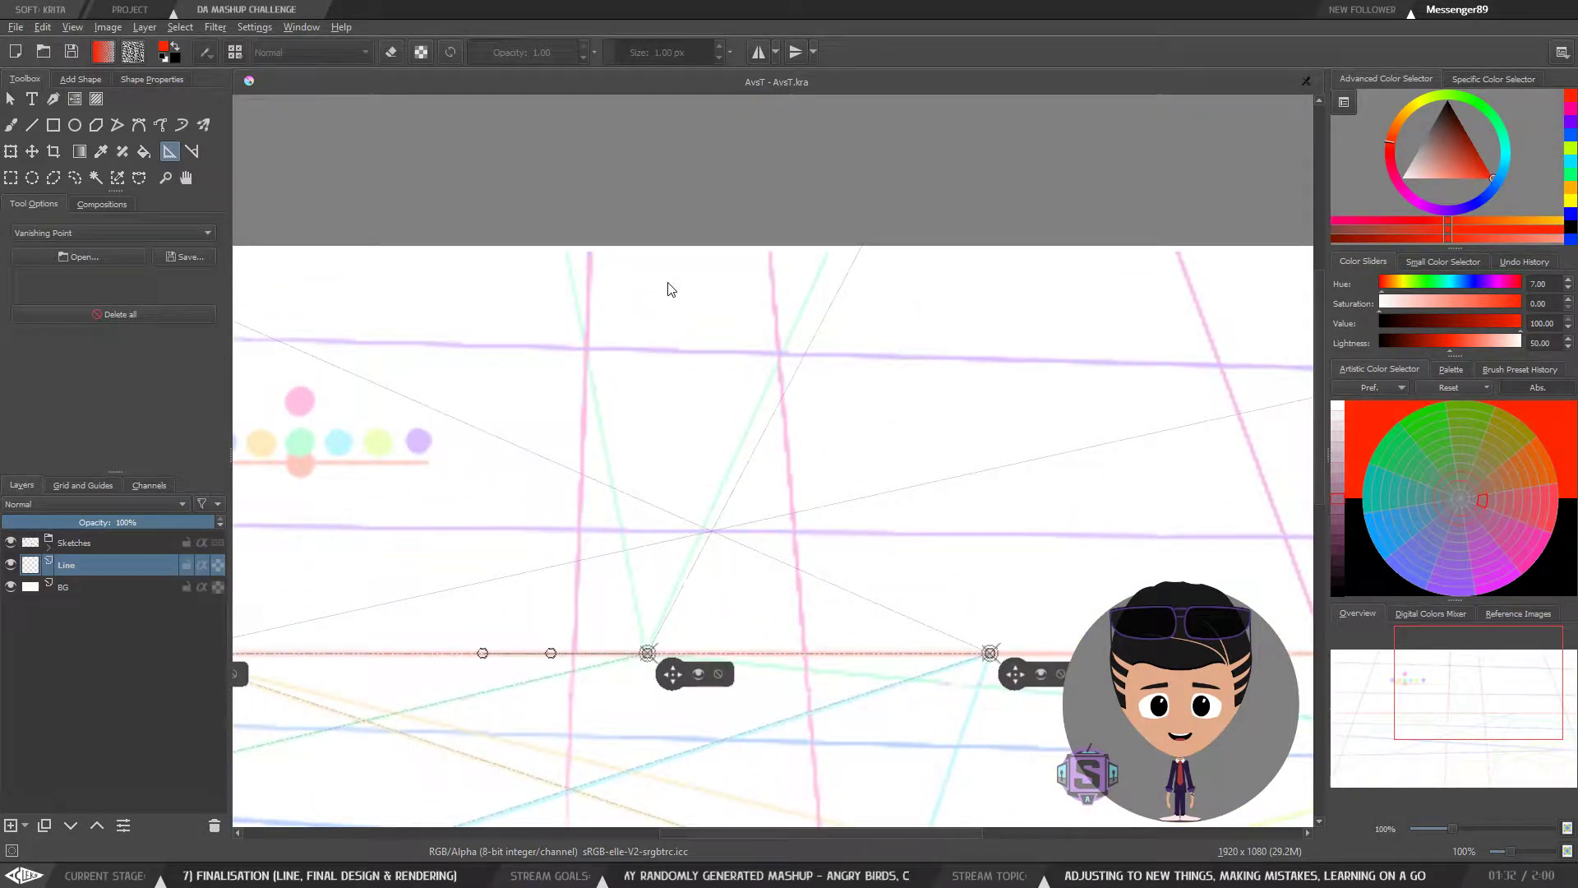
pyautogui.click(673, 284)
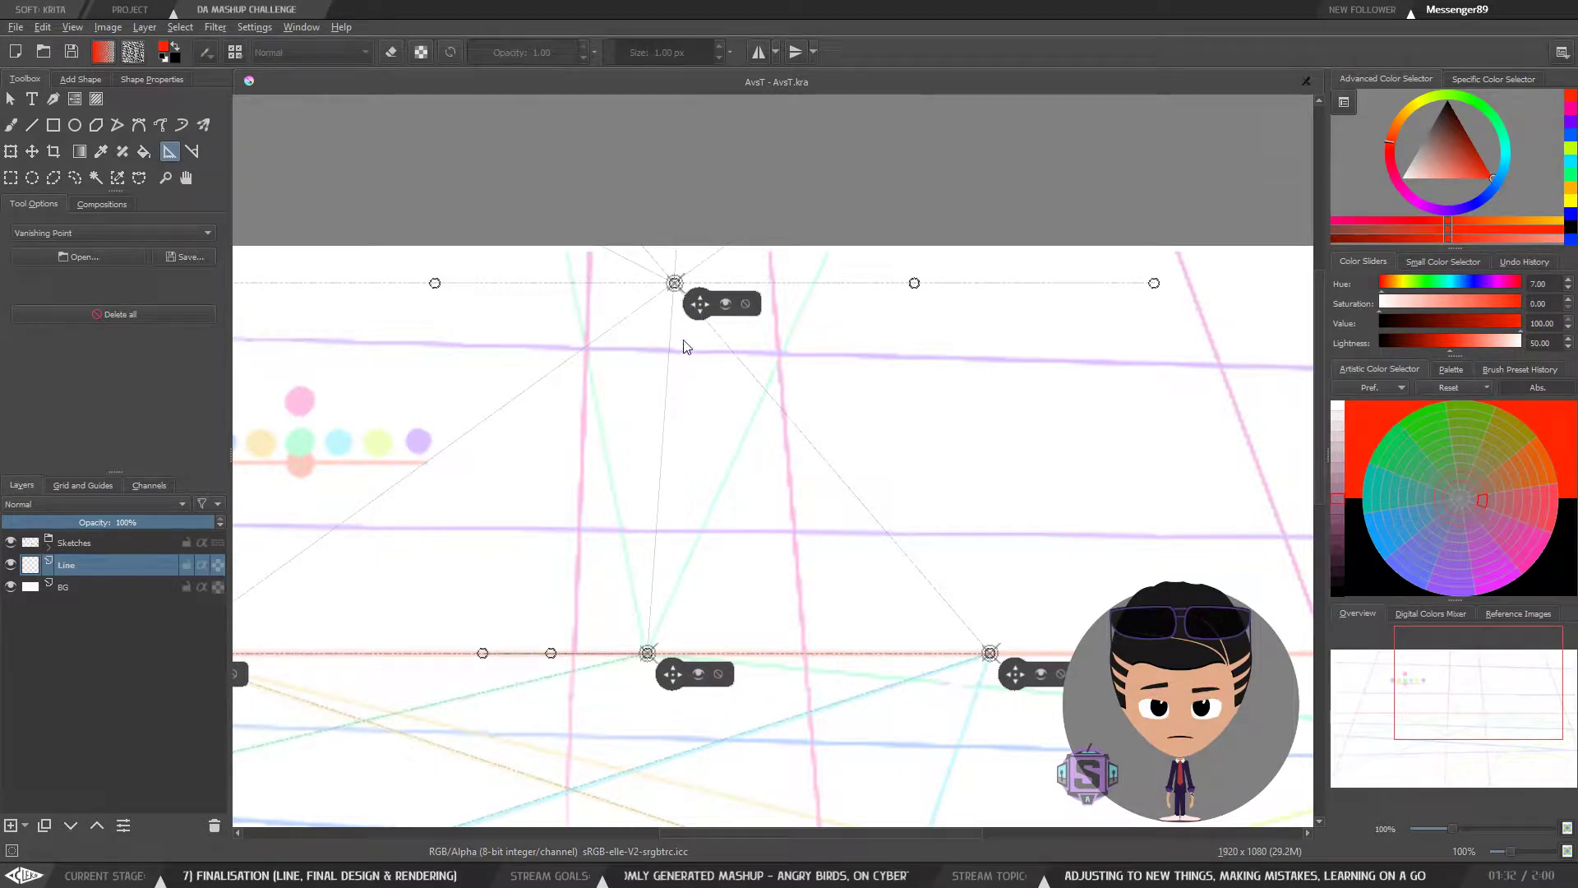
pyautogui.hotkey('ctrl', '-')
pyautogui.hotkey('ctrl', '-')
pyautogui.moveTo(697, 371); pyautogui.dragTo(628, 158)
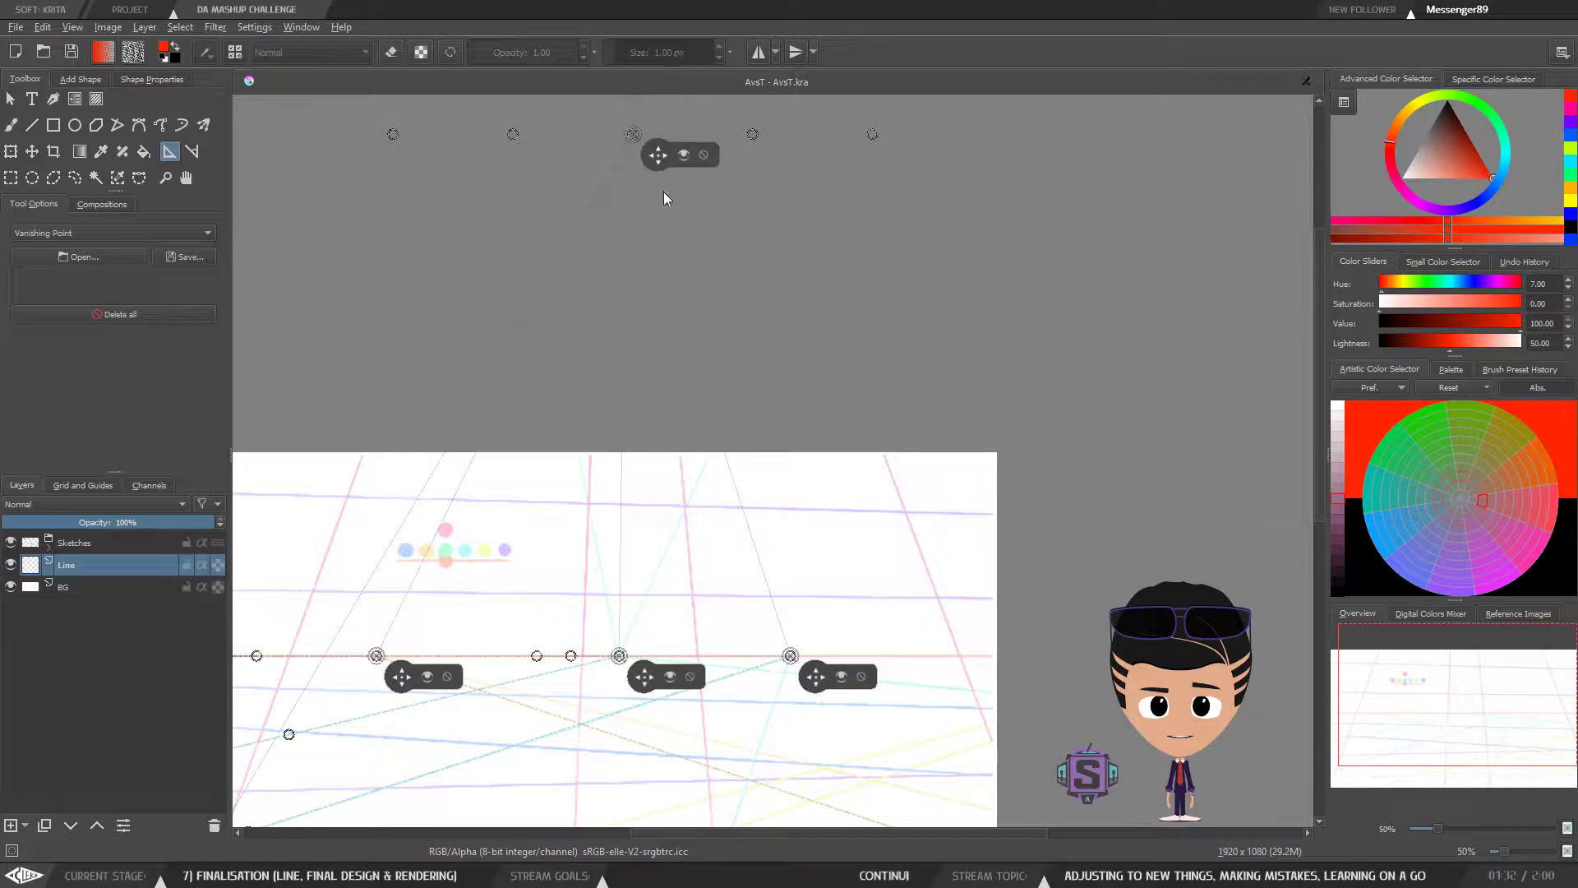
pyautogui.moveTo(657, 235); pyautogui.dragTo(688, 147)
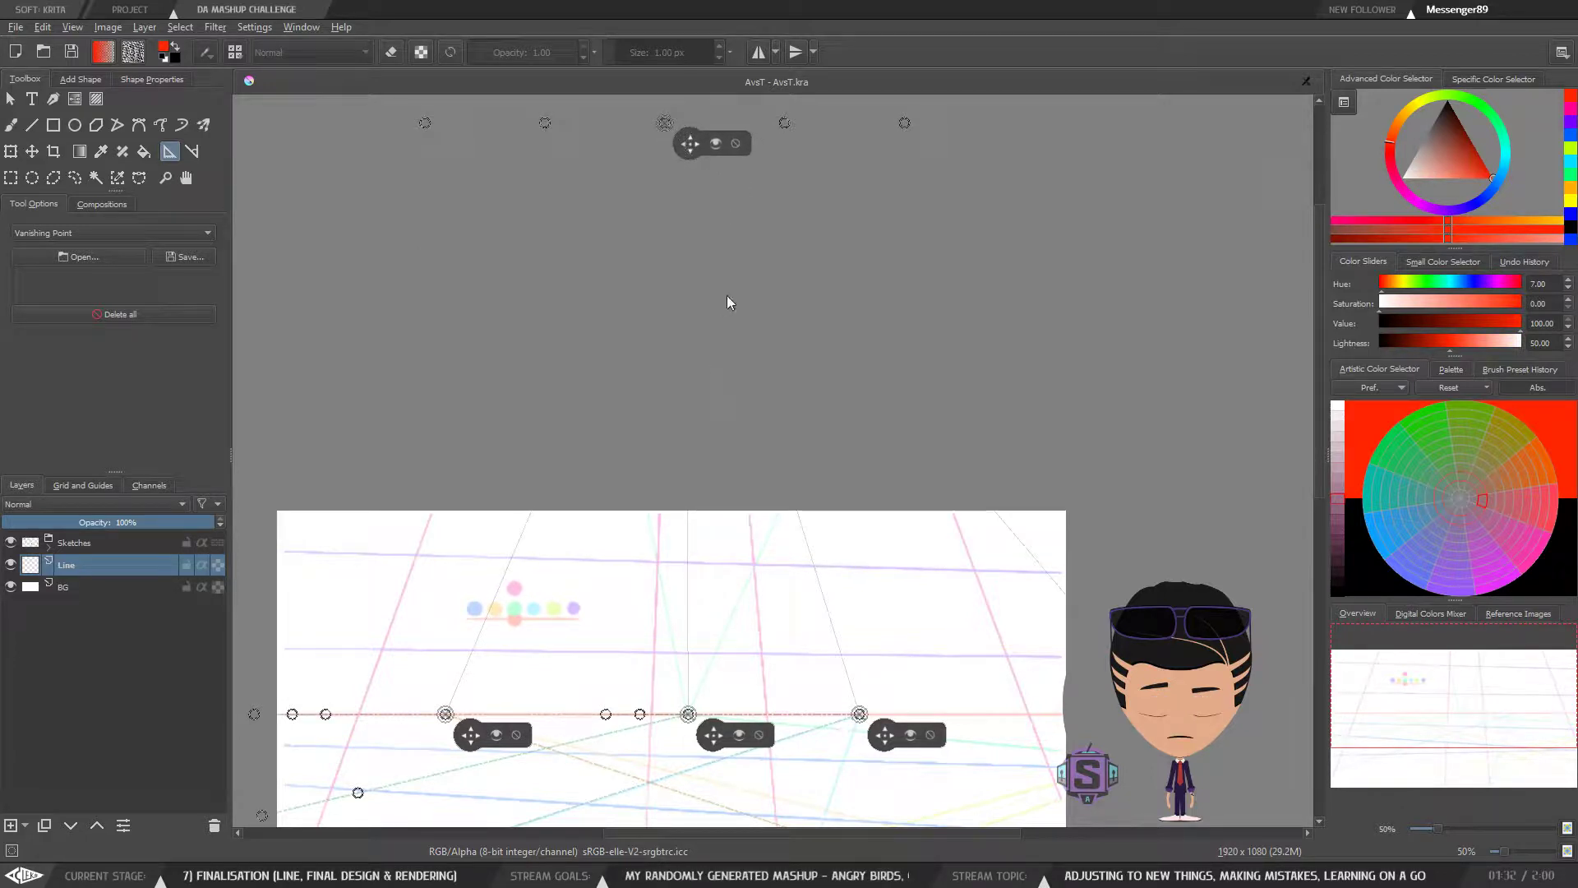
pyautogui.moveTo(738, 489); pyautogui.dragTo(692, 278)
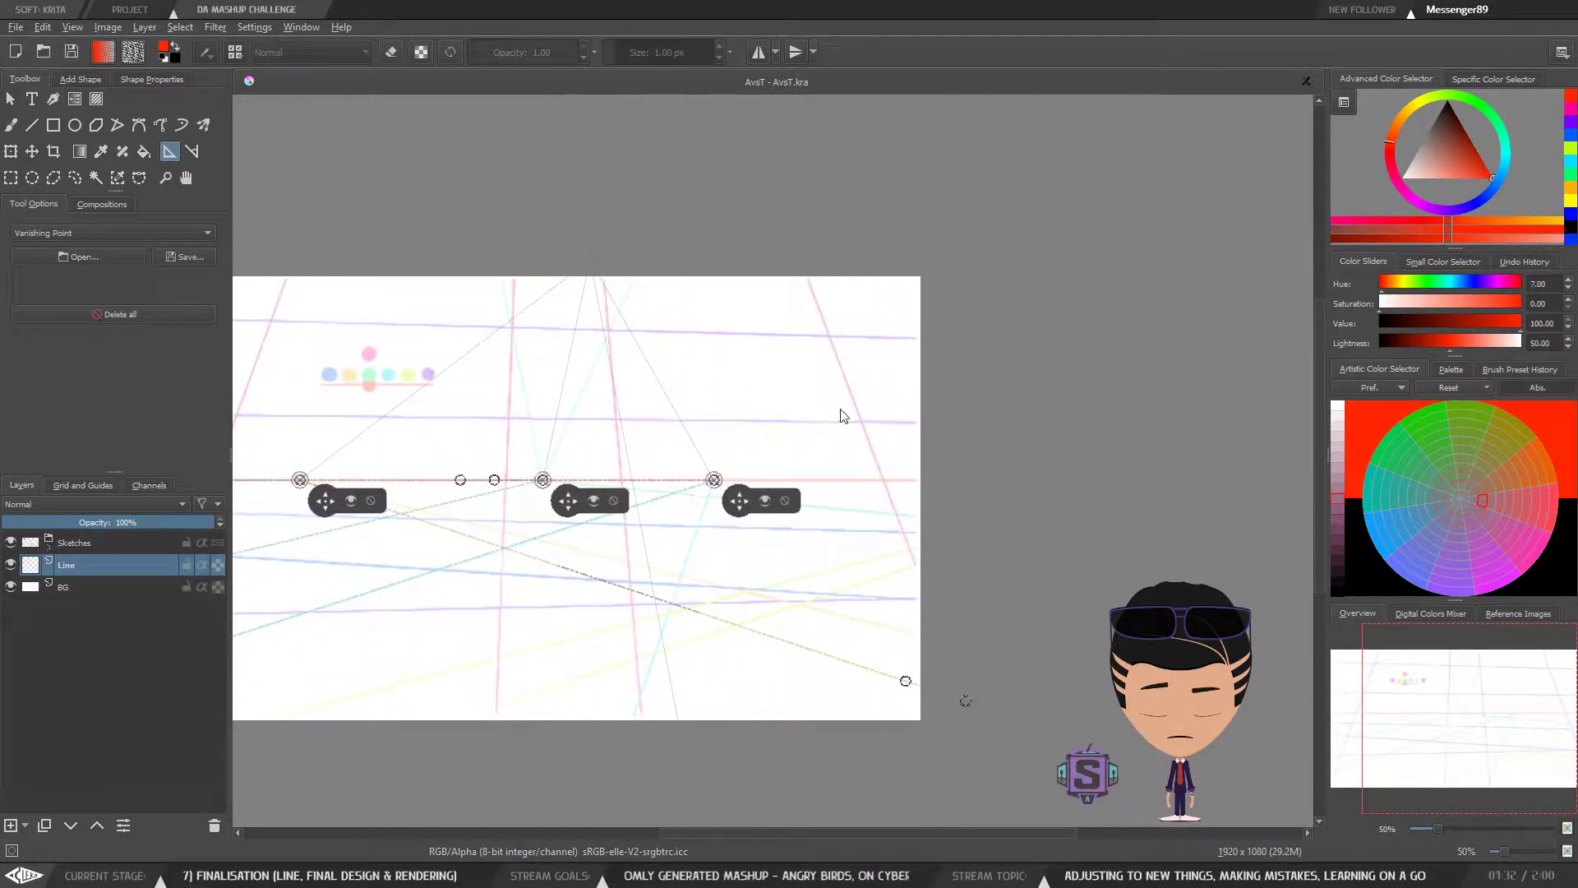
# Step: Preview the assistant lines with the Freehand Brush tool and compare them with the guides, including the area above the canvas
pyautogui.press('b')
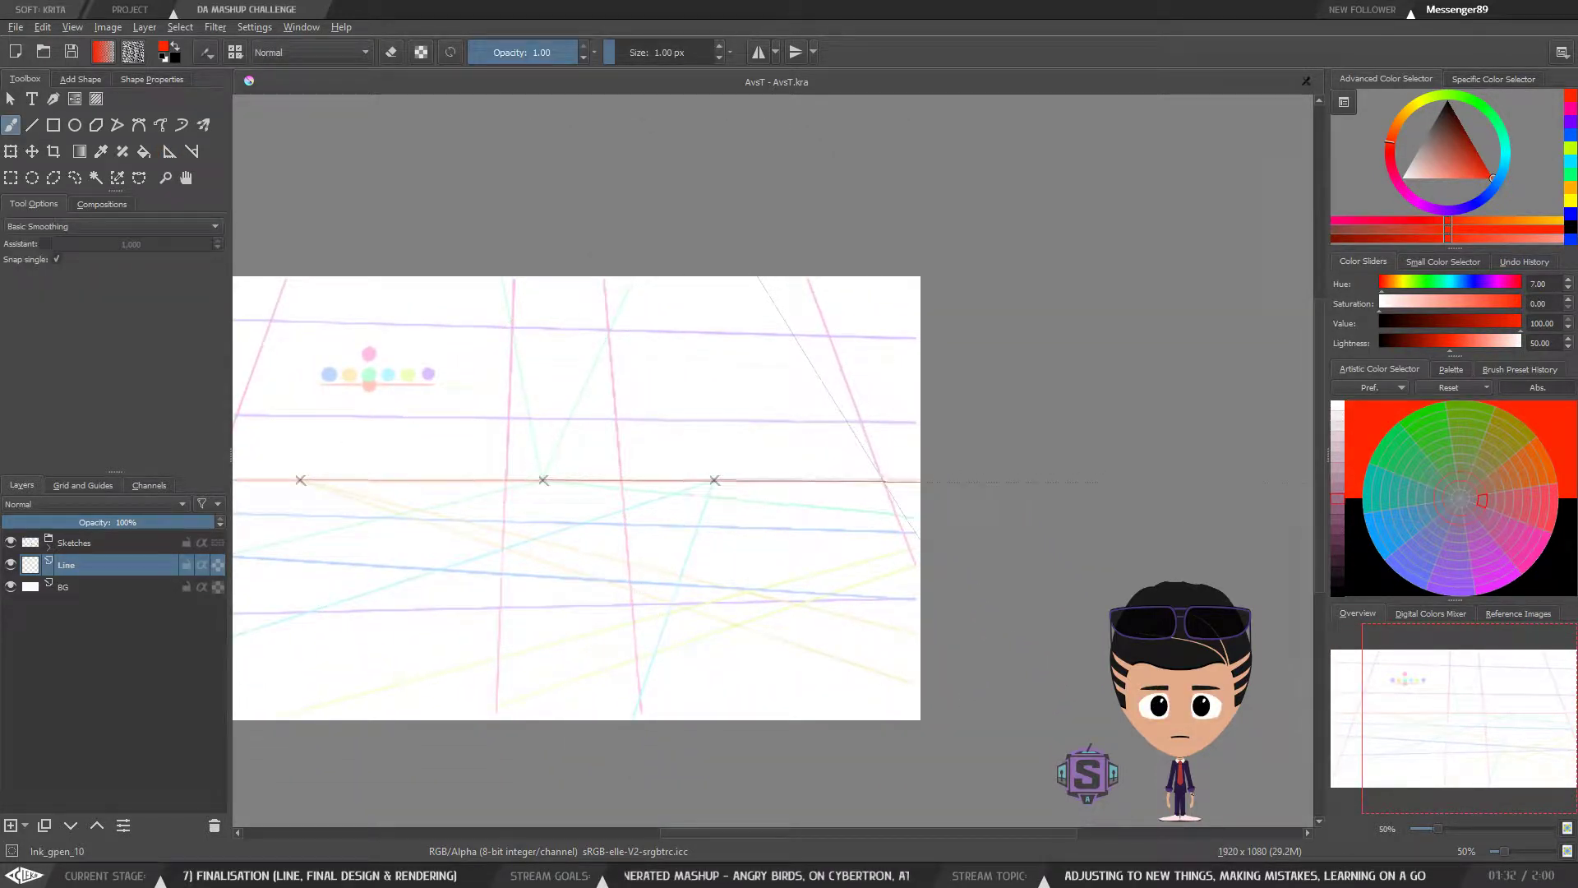
pyautogui.hotkey('ctrl', '-')
pyautogui.hotkey('ctrl', '-')
pyautogui.moveTo(806, 312); pyautogui.dragTo(844, 428)
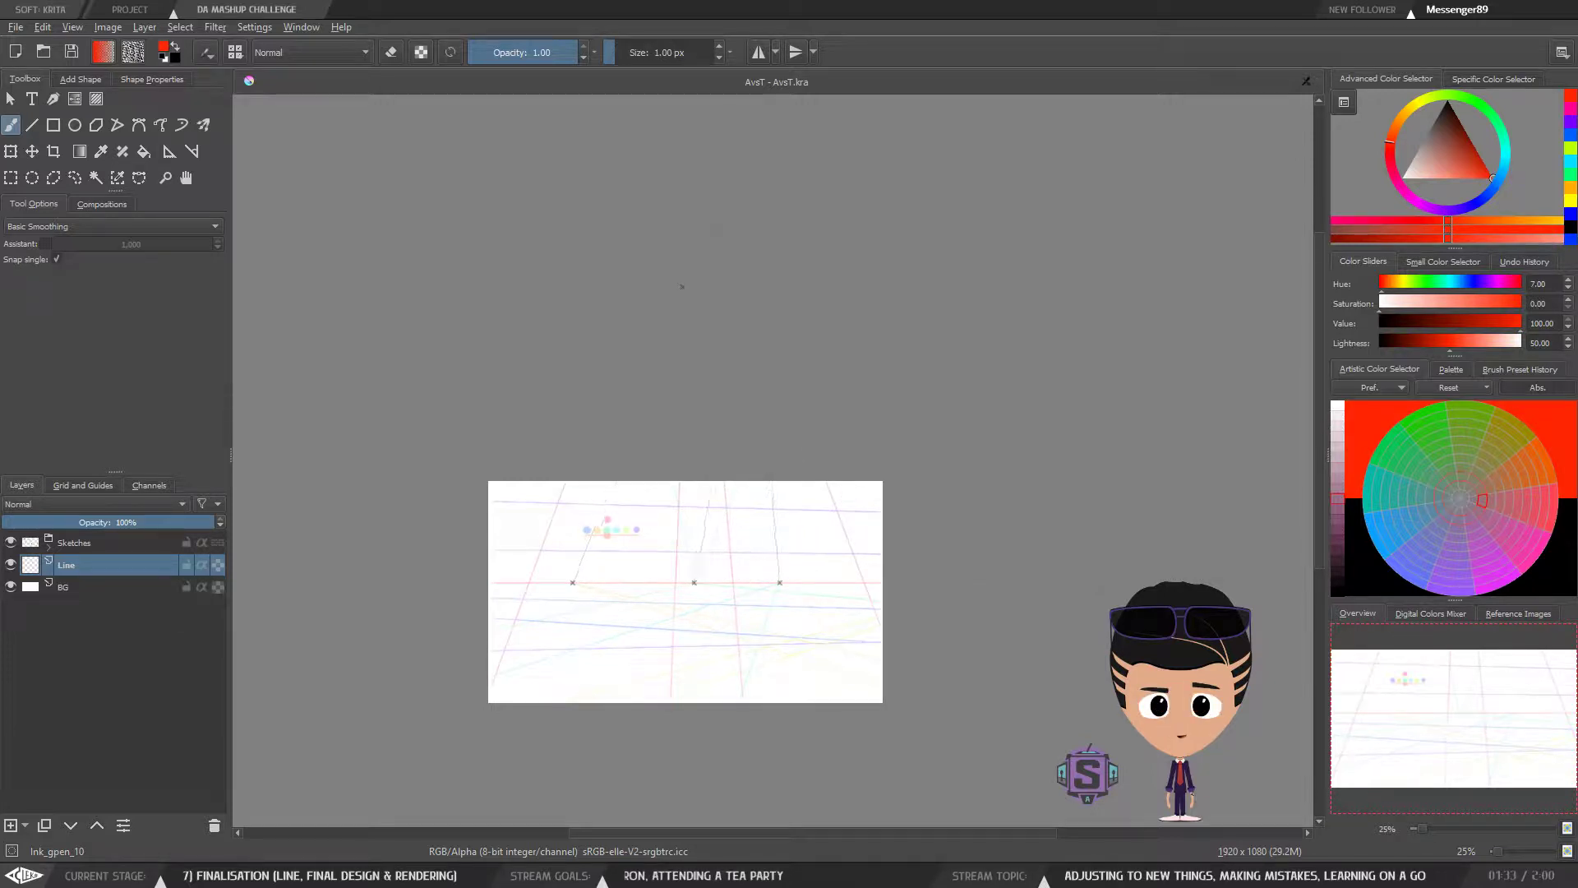
pyautogui.hotkey('ctrl', '+')
pyautogui.hotkey('ctrl', '+')
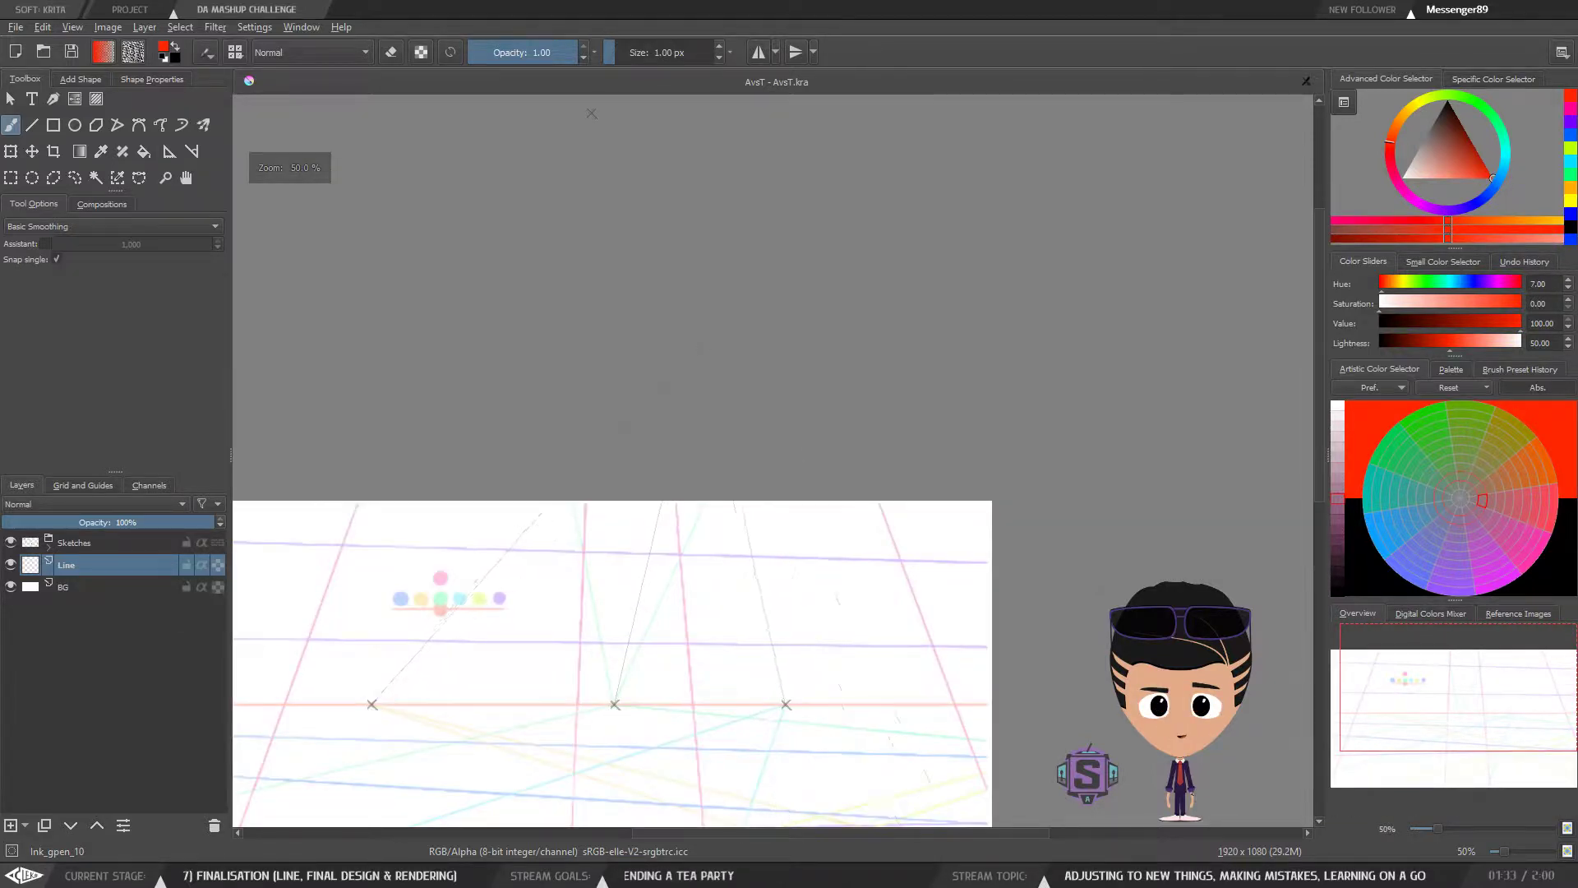
pyautogui.hotkey('ctrl', '-')
pyautogui.hotkey('ctrl', '-')
pyautogui.hotkey('ctrl', '+')
pyautogui.hotkey('ctrl', '+')
pyautogui.moveTo(653, 541); pyautogui.dragTo(676, 441)
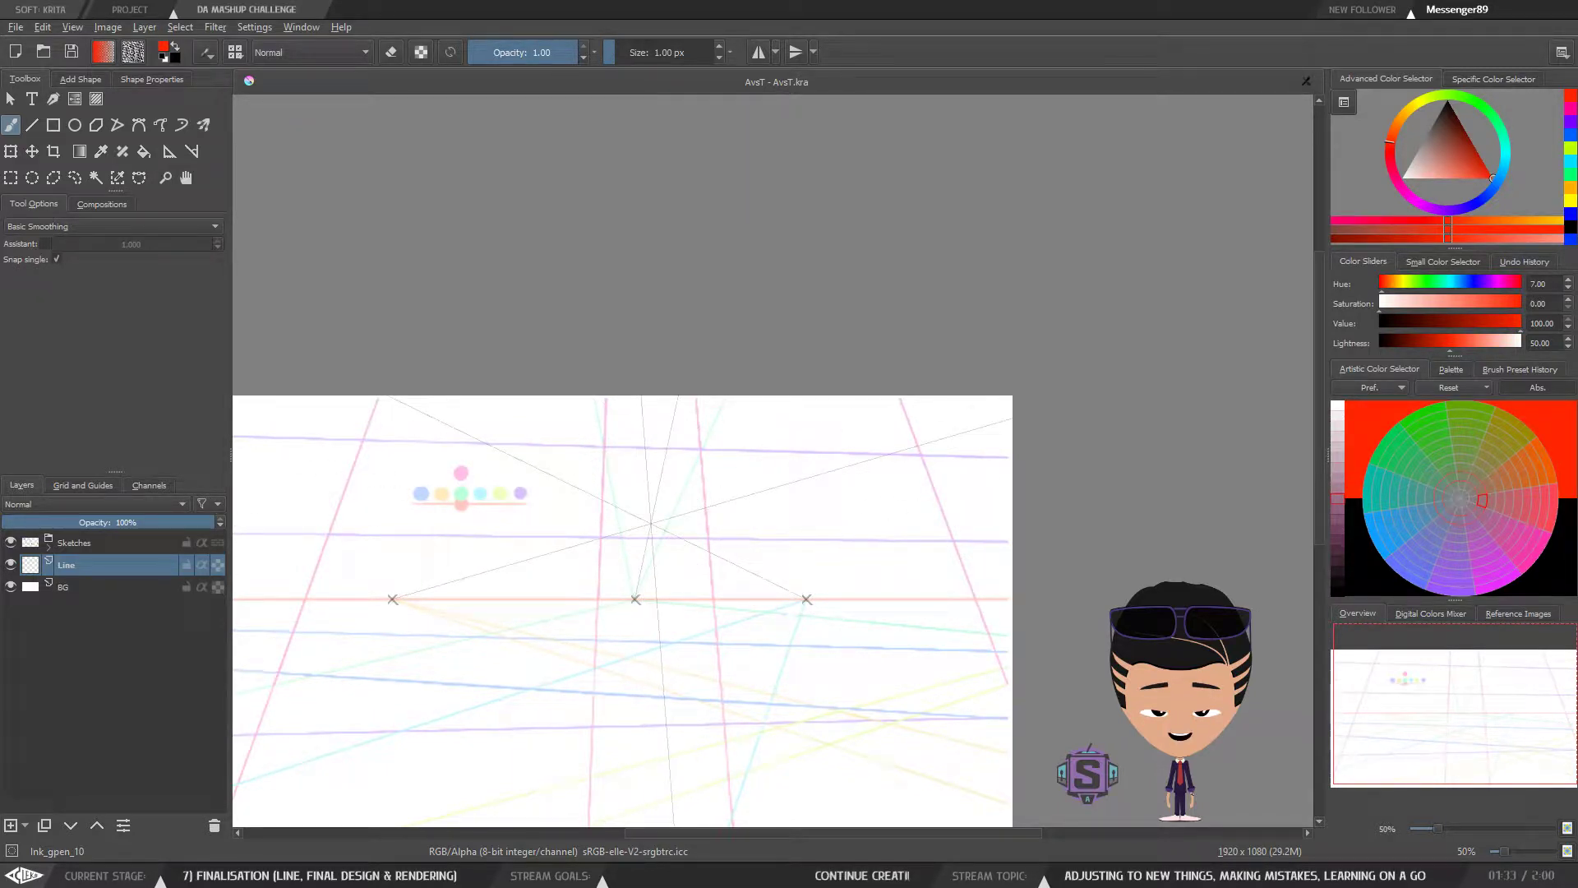
# Step: Save the AvsT document and open the recent file DA Mashup.kra
pyautogui.click(71, 52)
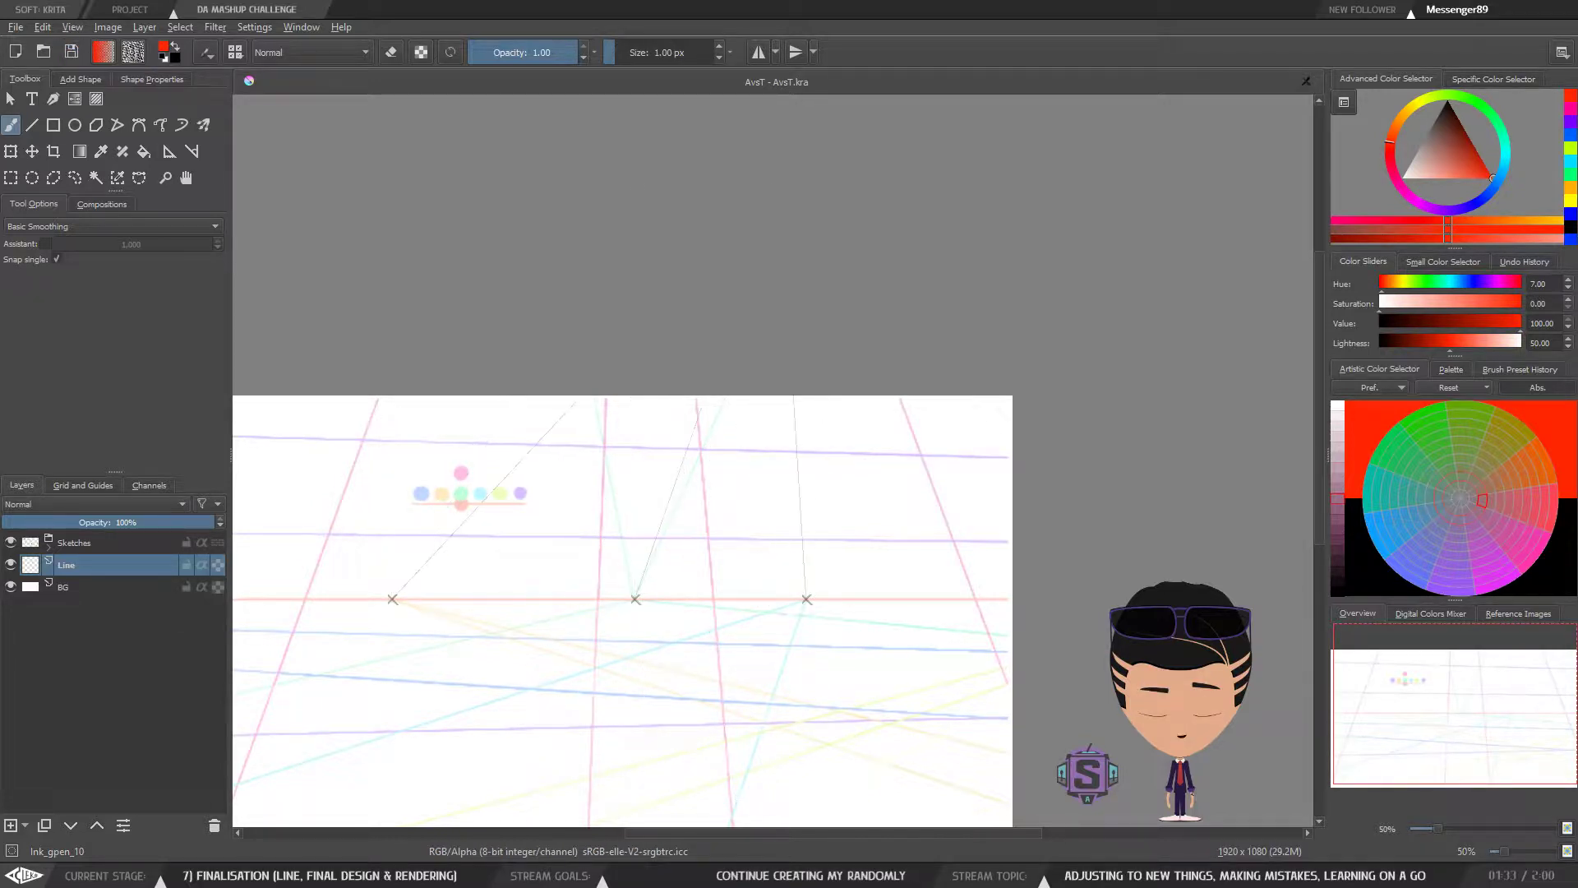
pyautogui.click(15, 27)
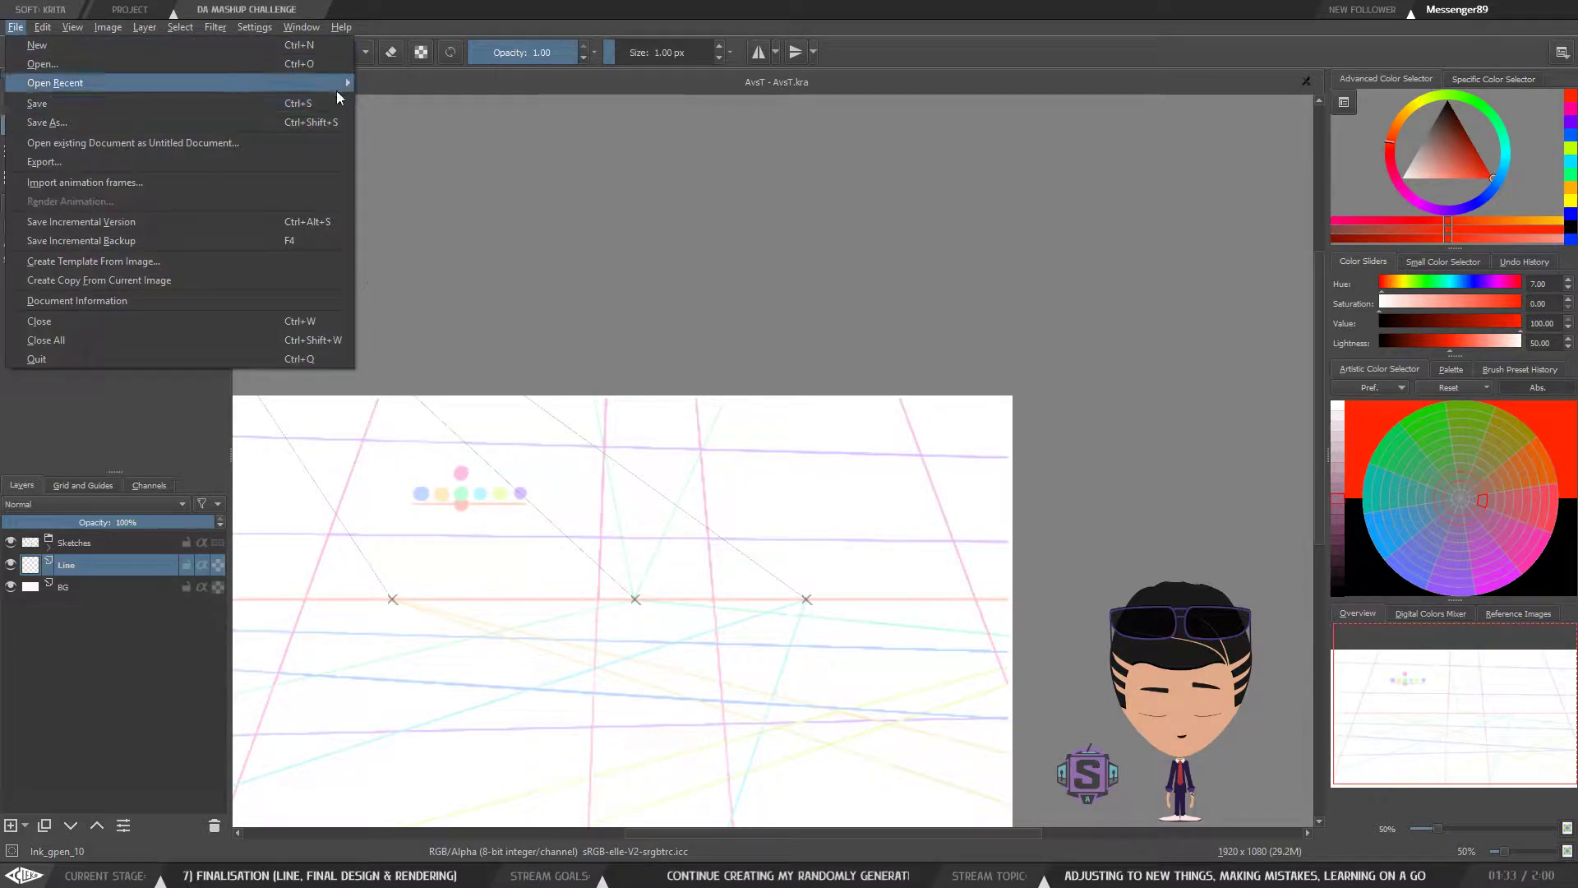
pyautogui.moveTo(337, 87)
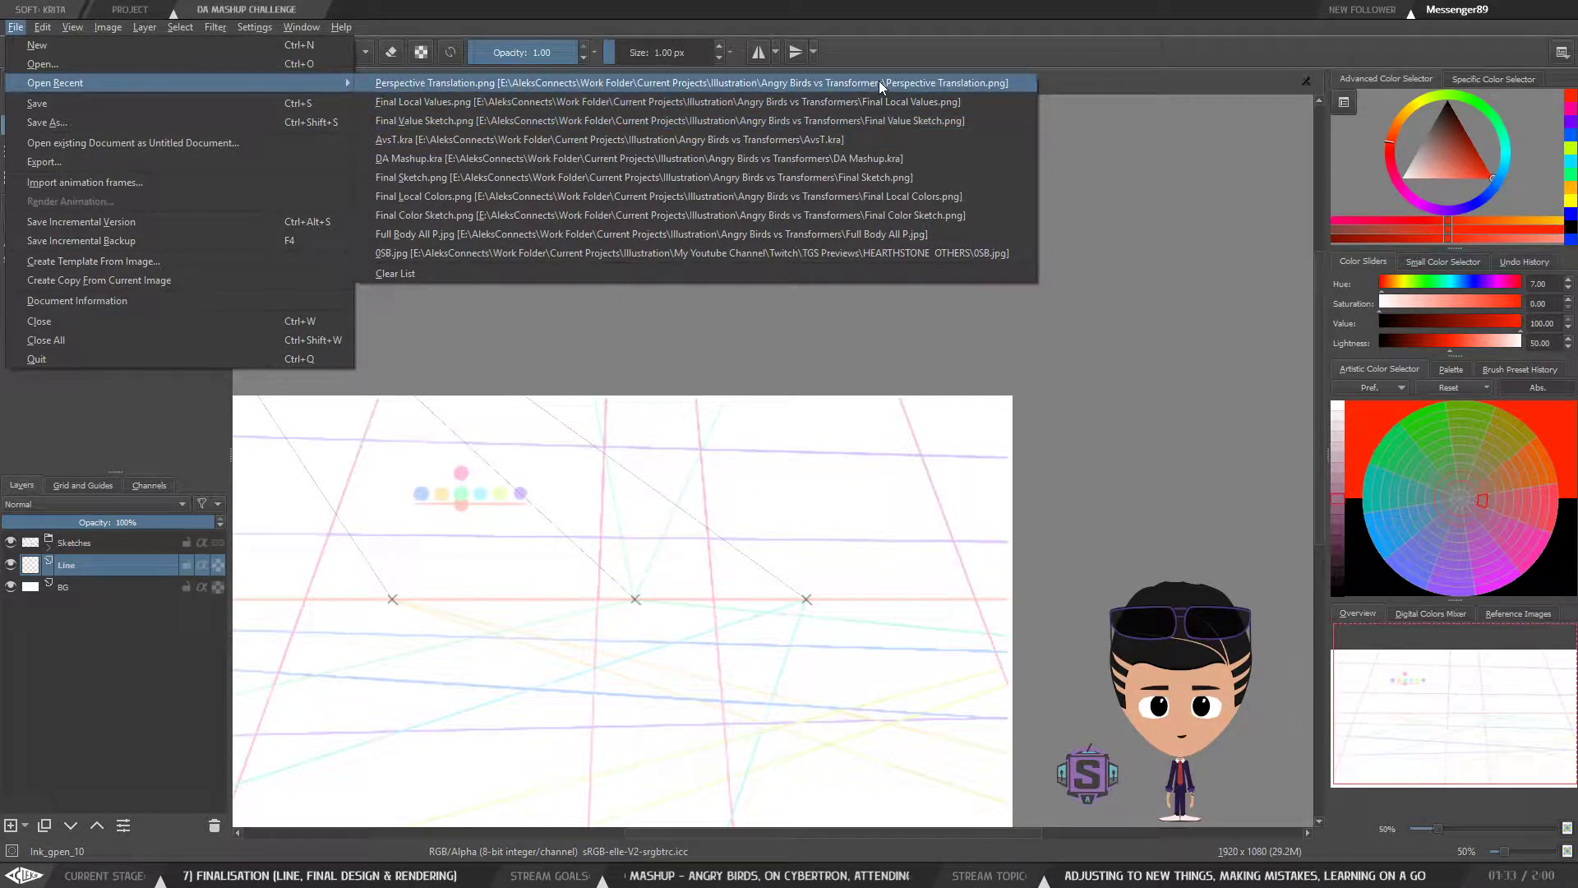
pyautogui.click(907, 152)
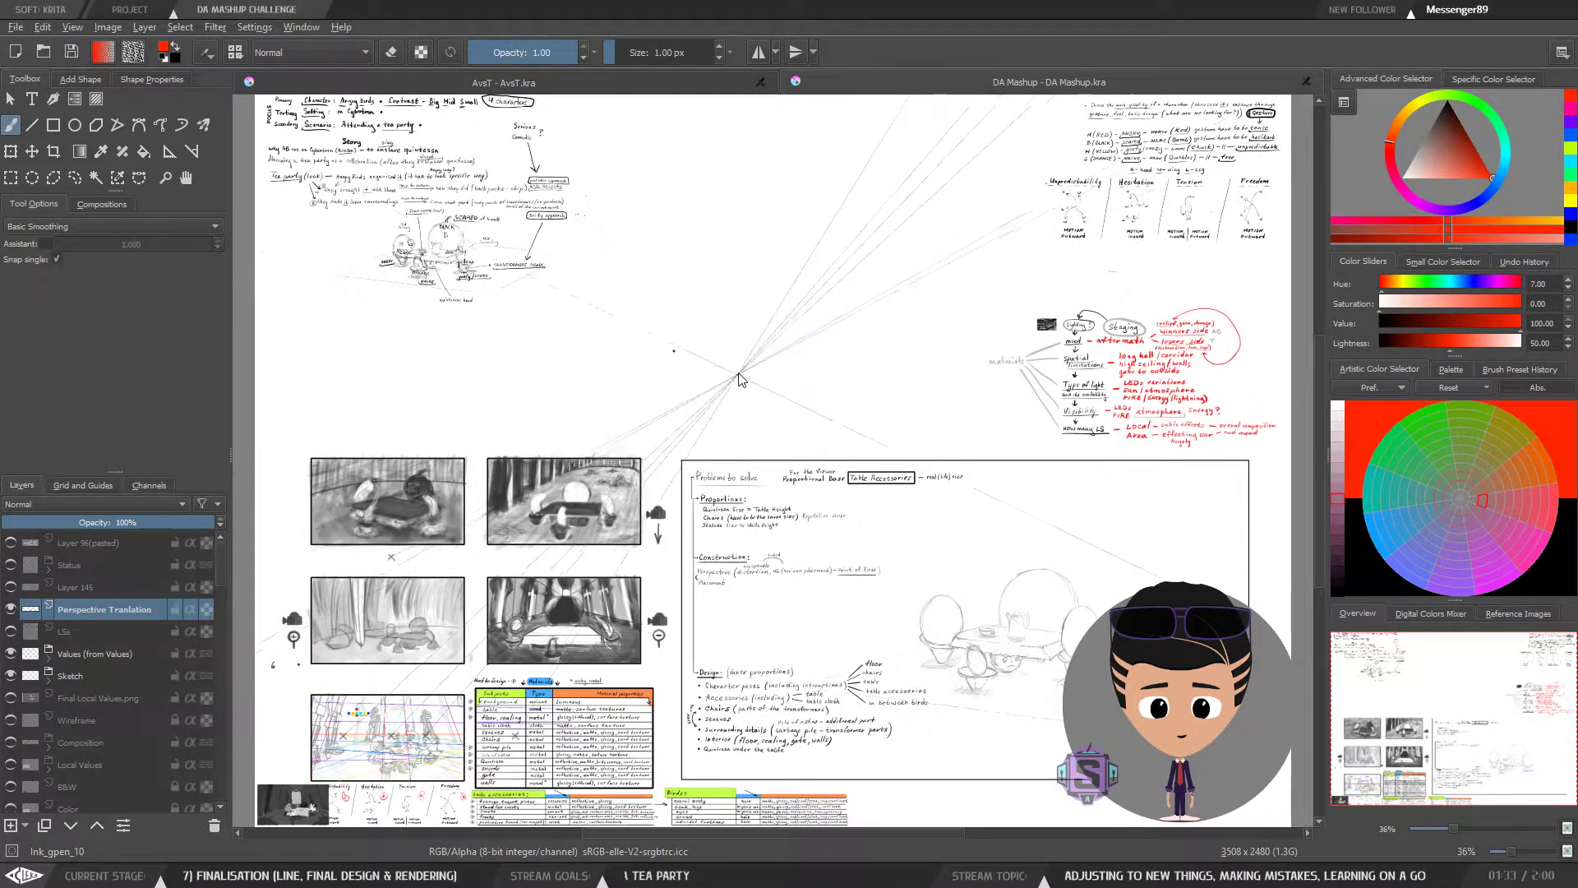
# Step: Examine the perspective guides and assistants around the tea party sketch in DA Mashup, and close that document
pyautogui.moveTo(354, 756); pyautogui.dragTo(515, 429)
pyautogui.scroll(6, 493, 433)
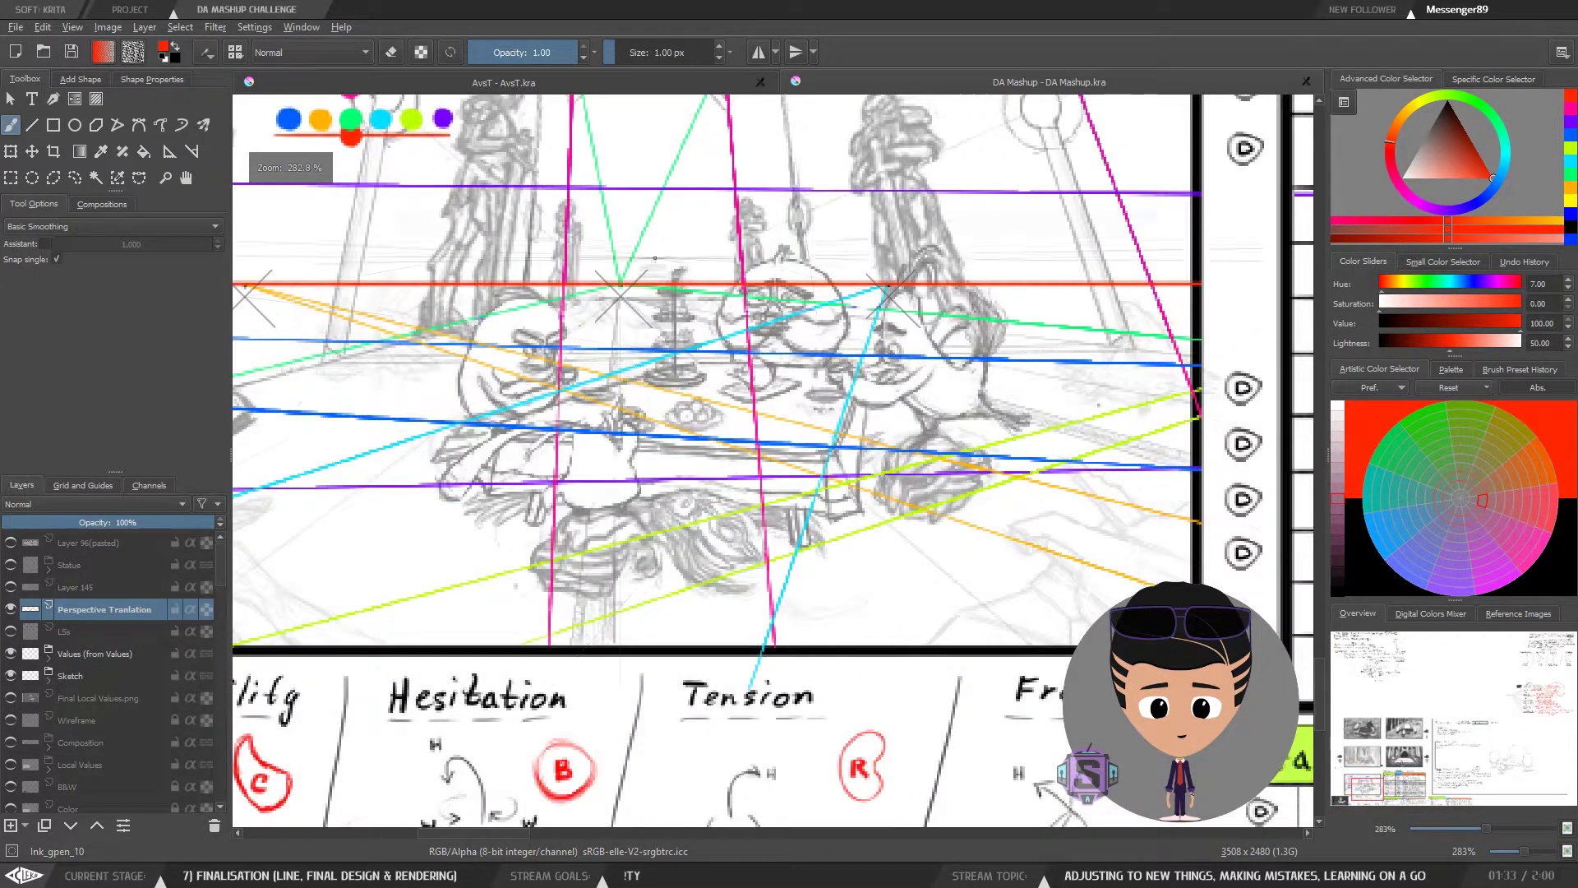
pyautogui.scroll(-3, 704, 590)
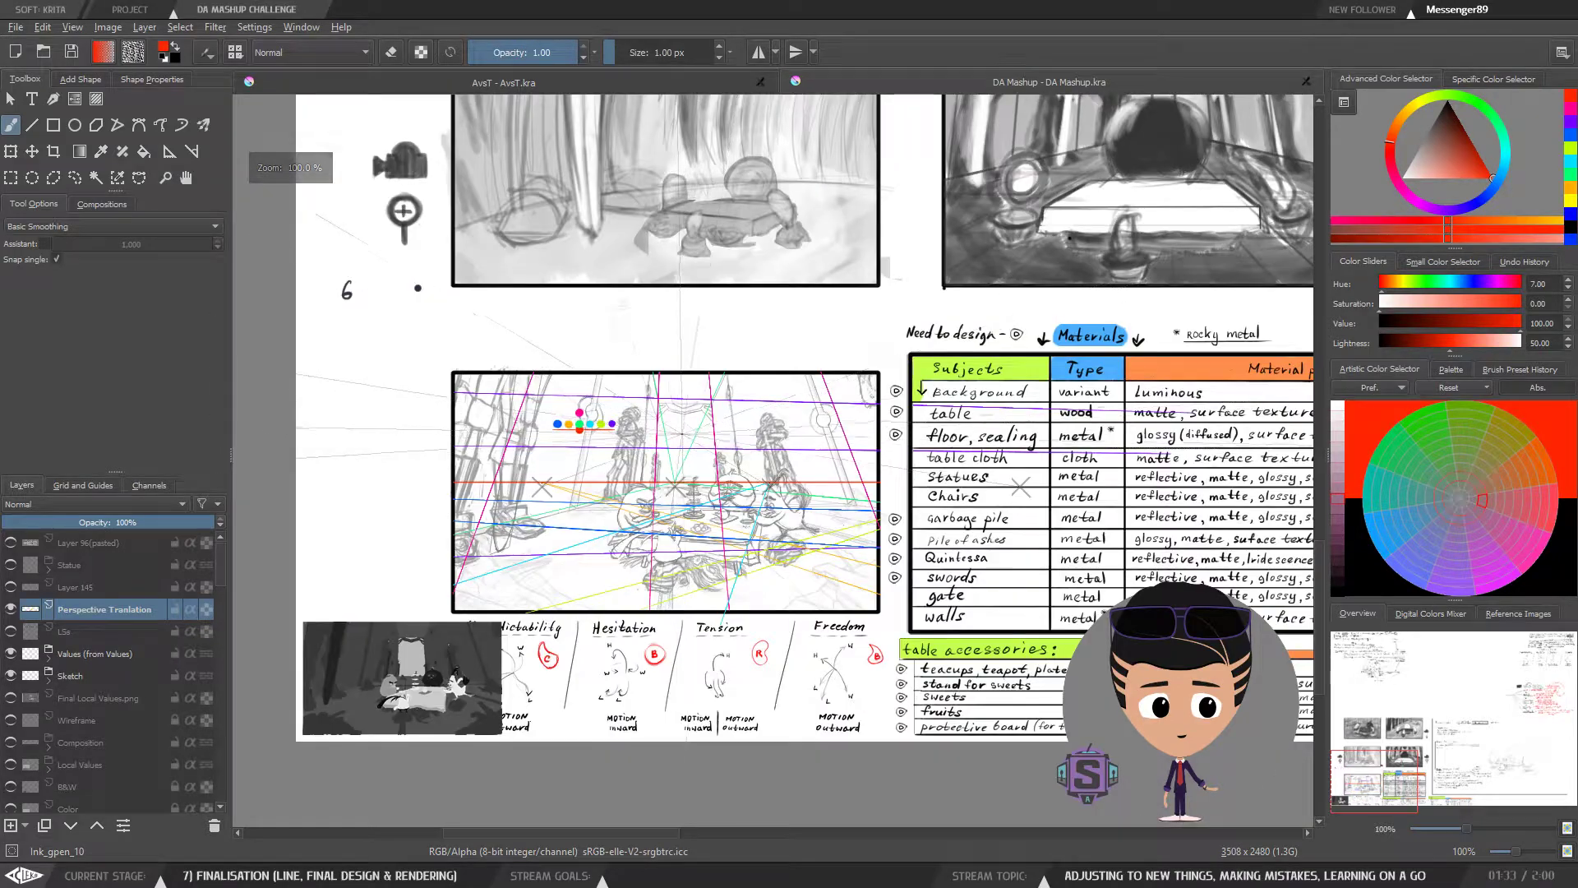
pyautogui.moveTo(675, 392); pyautogui.dragTo(648, 580)
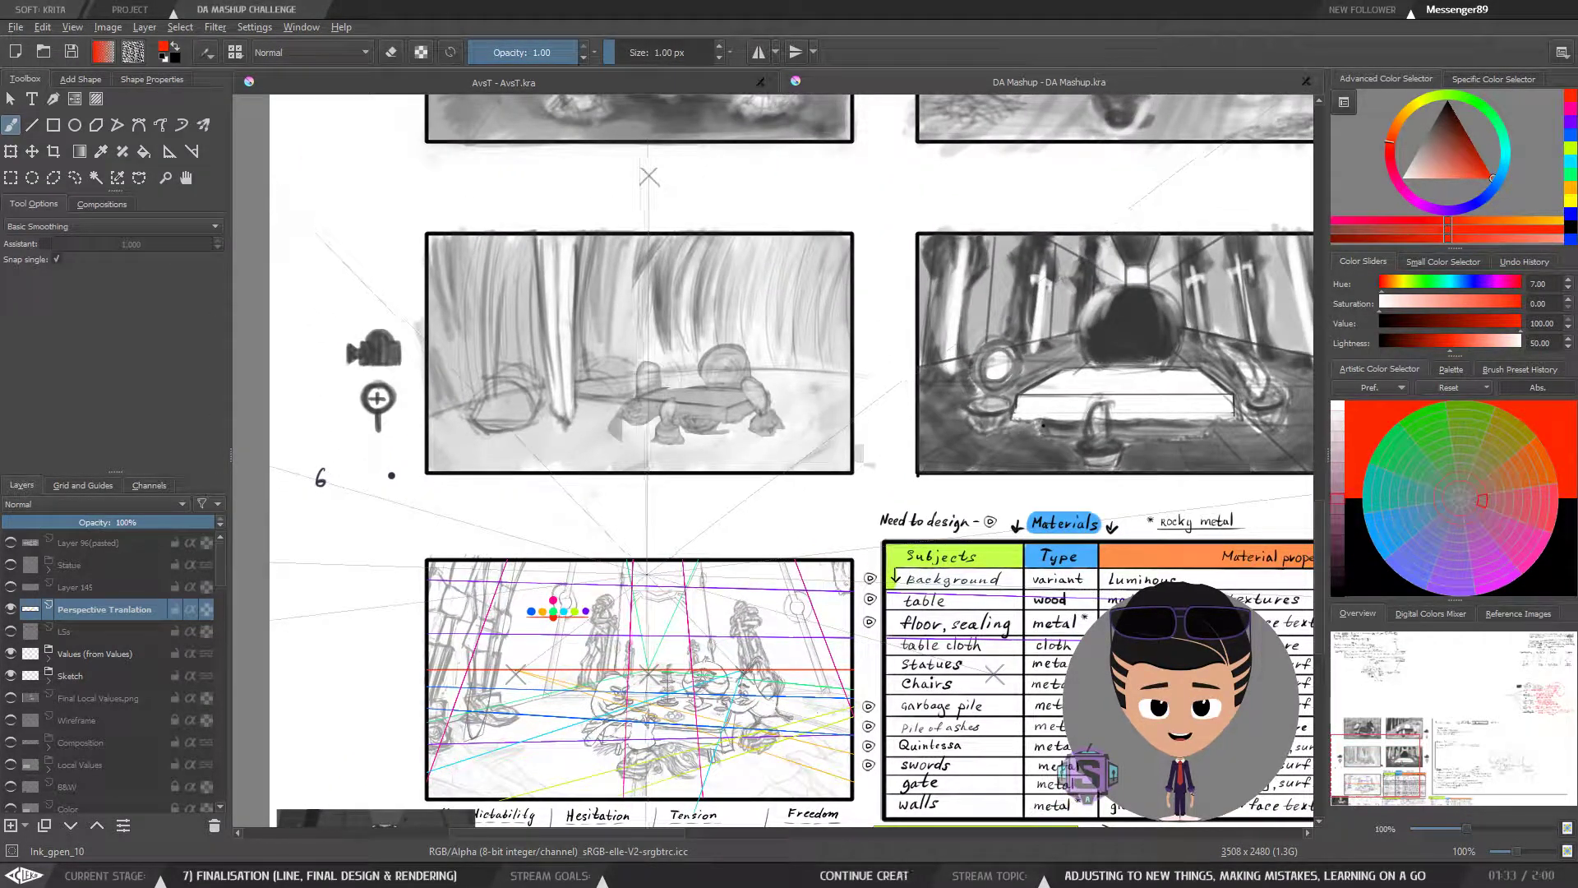
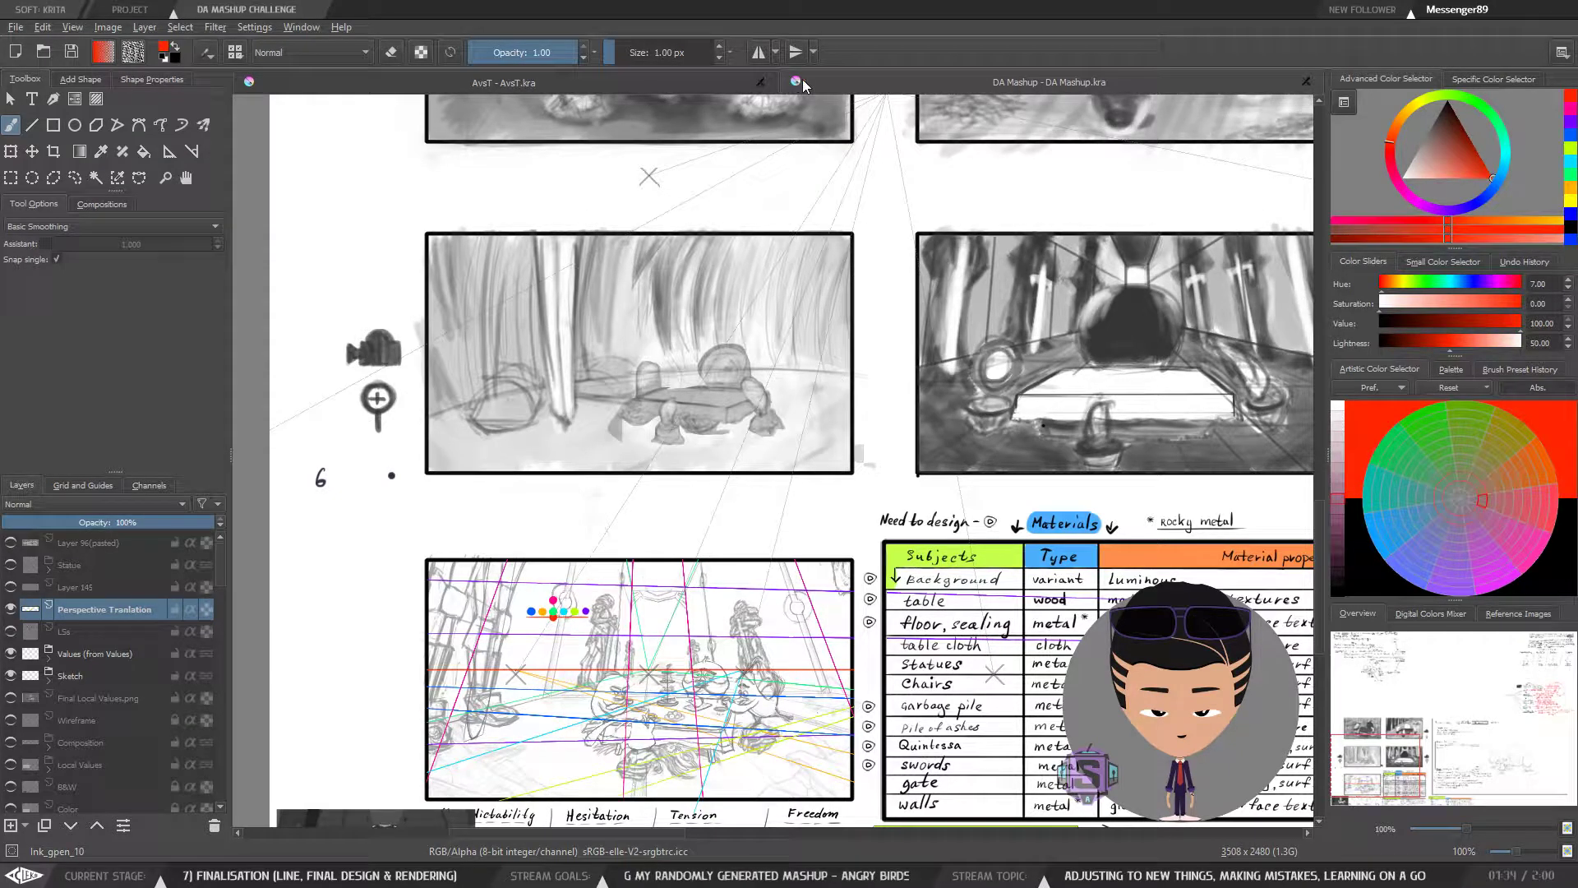
pyautogui.click(1305, 82)
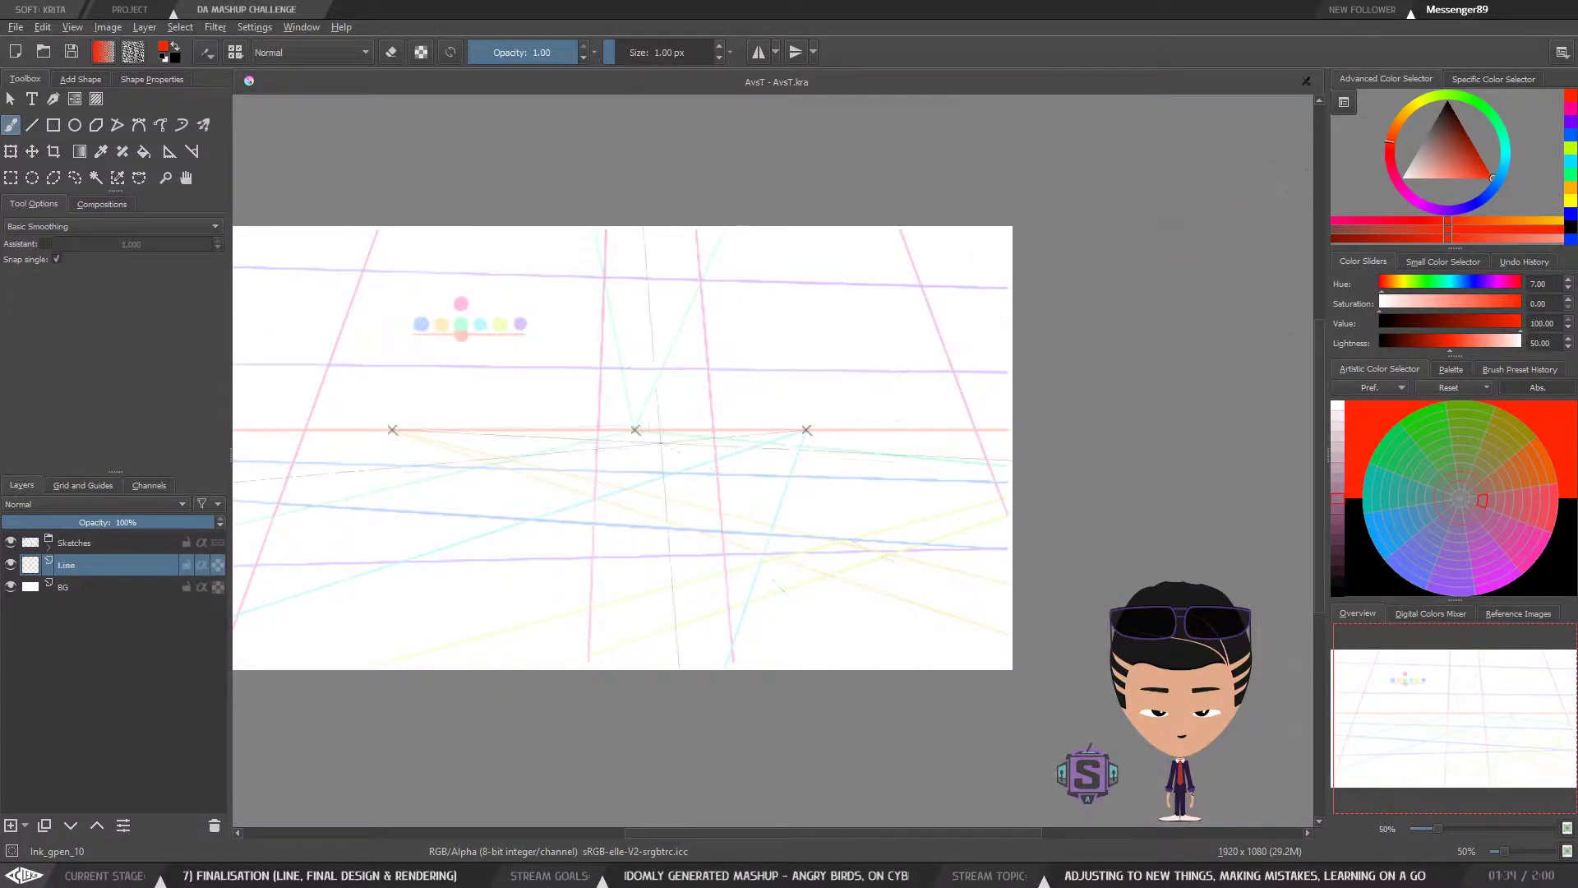
# Step: Draw a vertical 1 px red straight line on the Line layer from the green vanishing point up to the canvas's upper edge
pyautogui.hotkey('ctrl', '+')
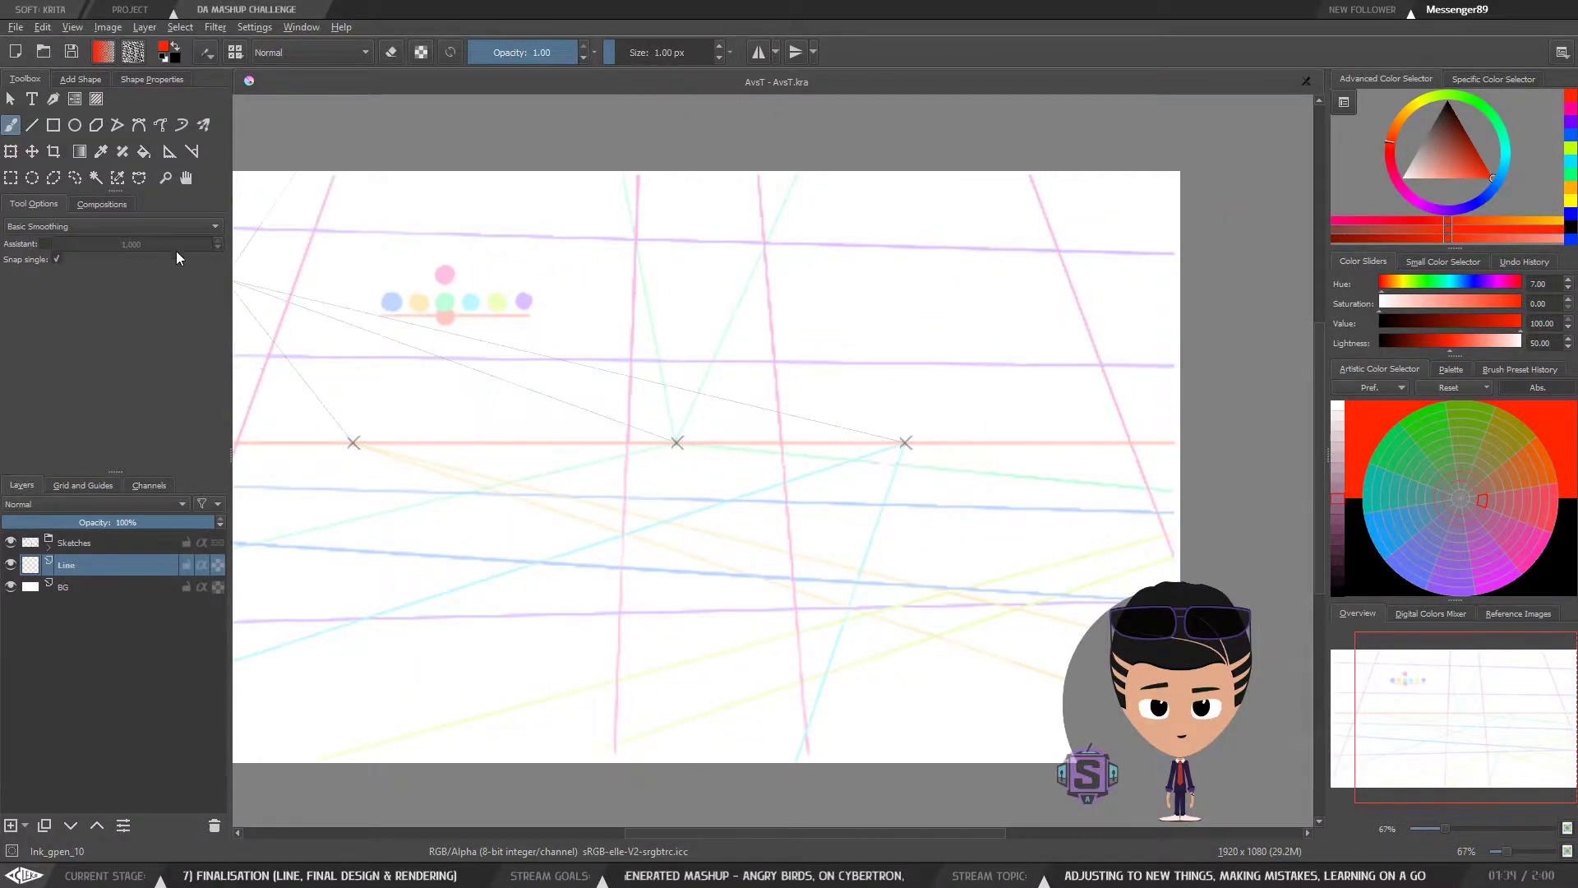
pyautogui.click(31, 124)
pyautogui.scroll(1, 723, 497)
pyautogui.scroll(1, 657, 522)
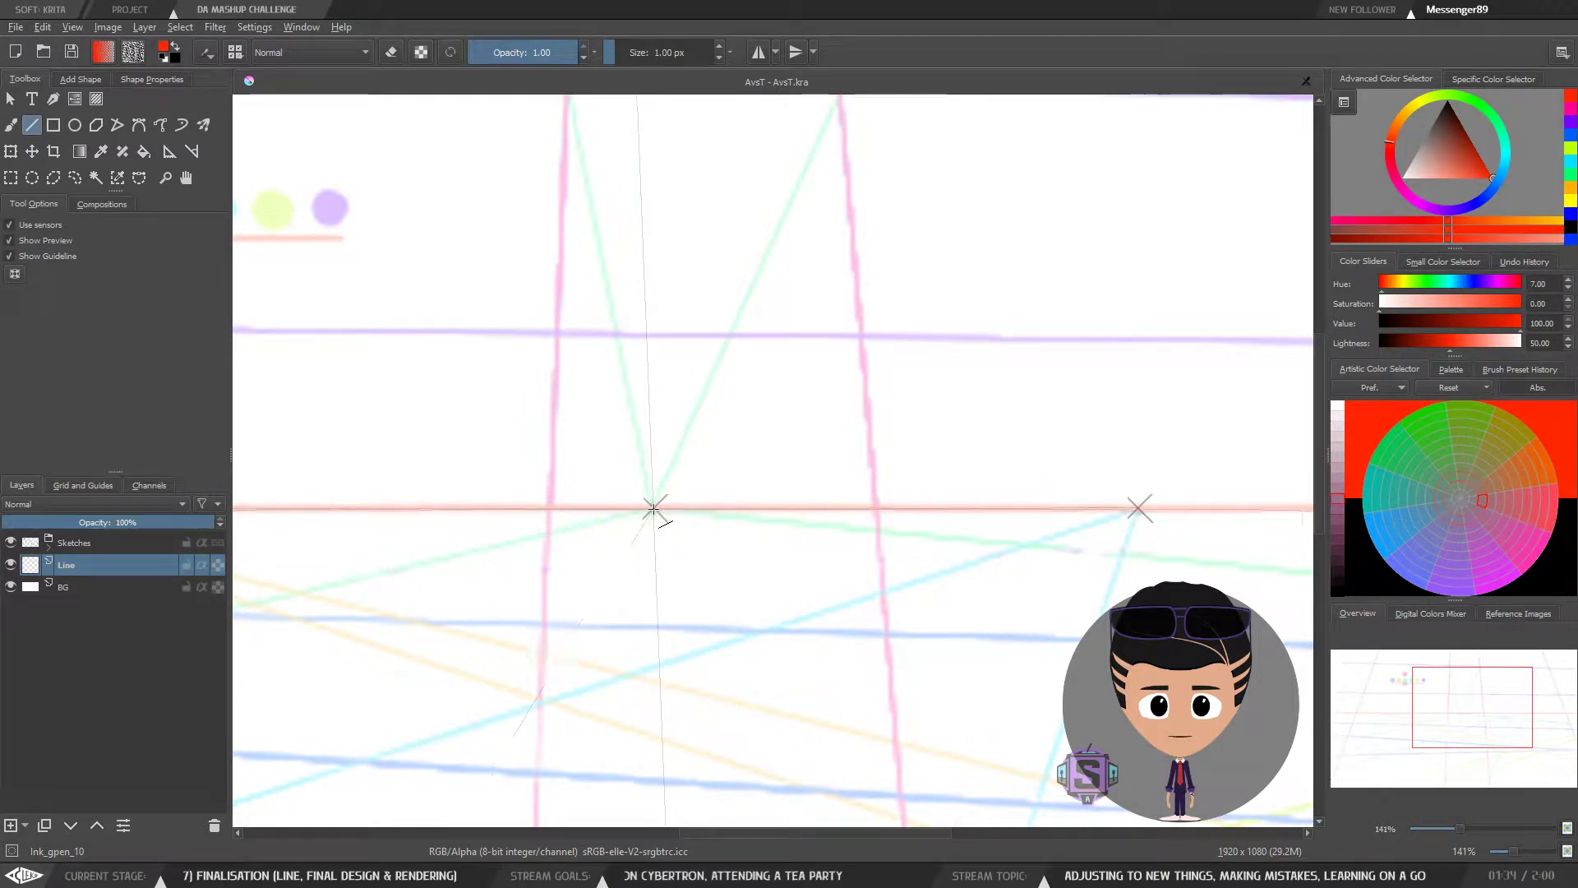
pyautogui.moveTo(655, 509)
pyautogui.mouseDown()
pyautogui.moveTo(672, 362)
pyautogui.moveTo(648, 150)
pyautogui.moveTo(667, 49)
pyautogui.moveTo(670, 277)
pyautogui.moveTo(658, 155)
pyautogui.mouseUp()
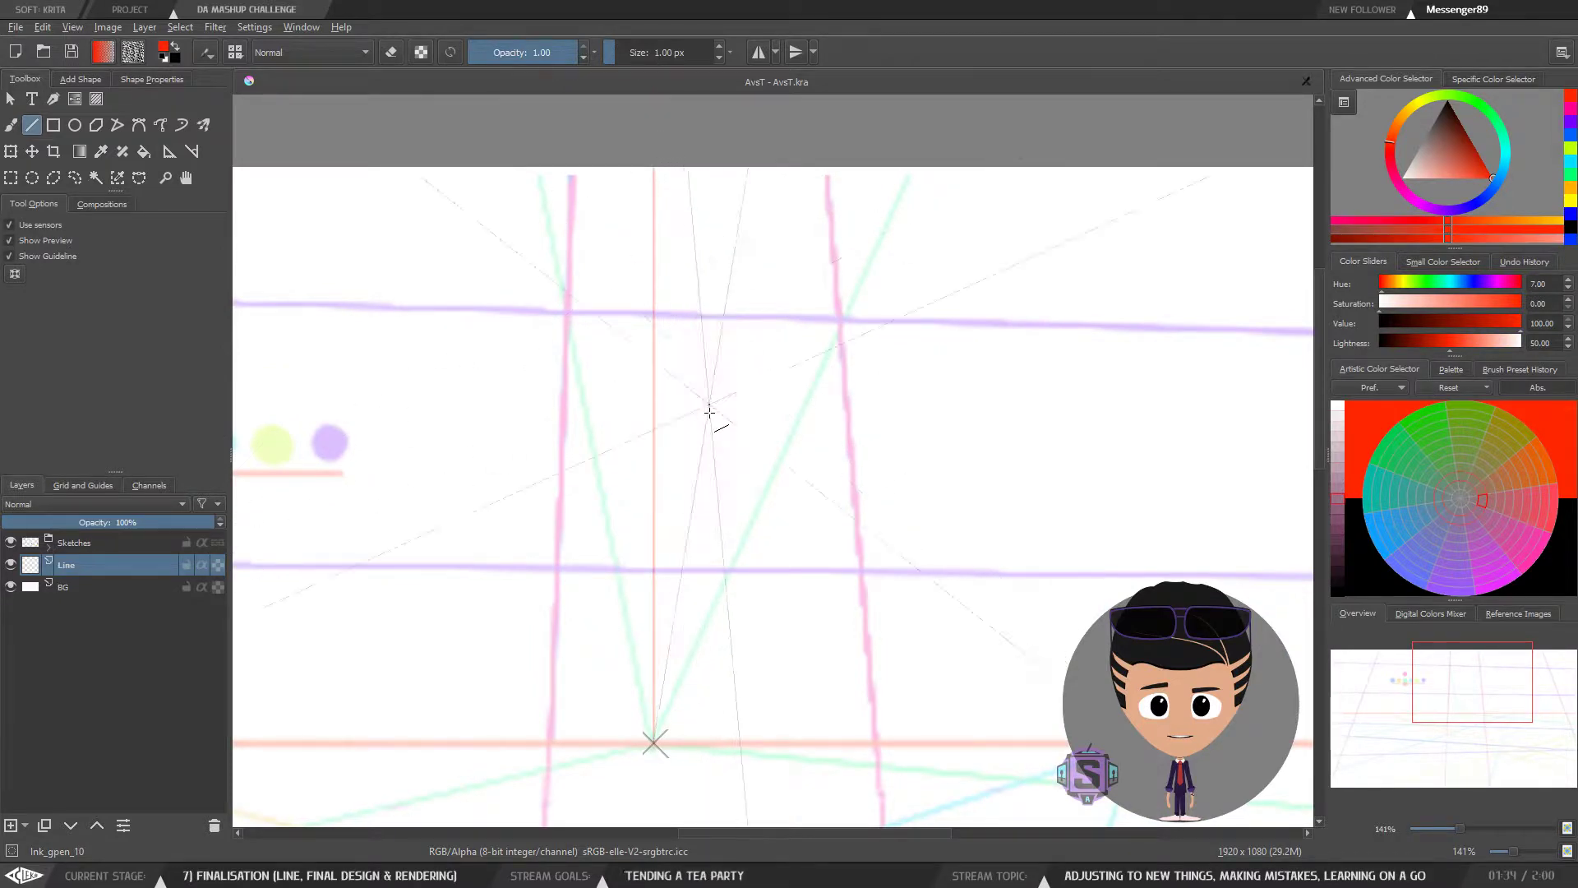
pyautogui.scroll(3, 687, 468)
pyautogui.scroll(3, 625, 655)
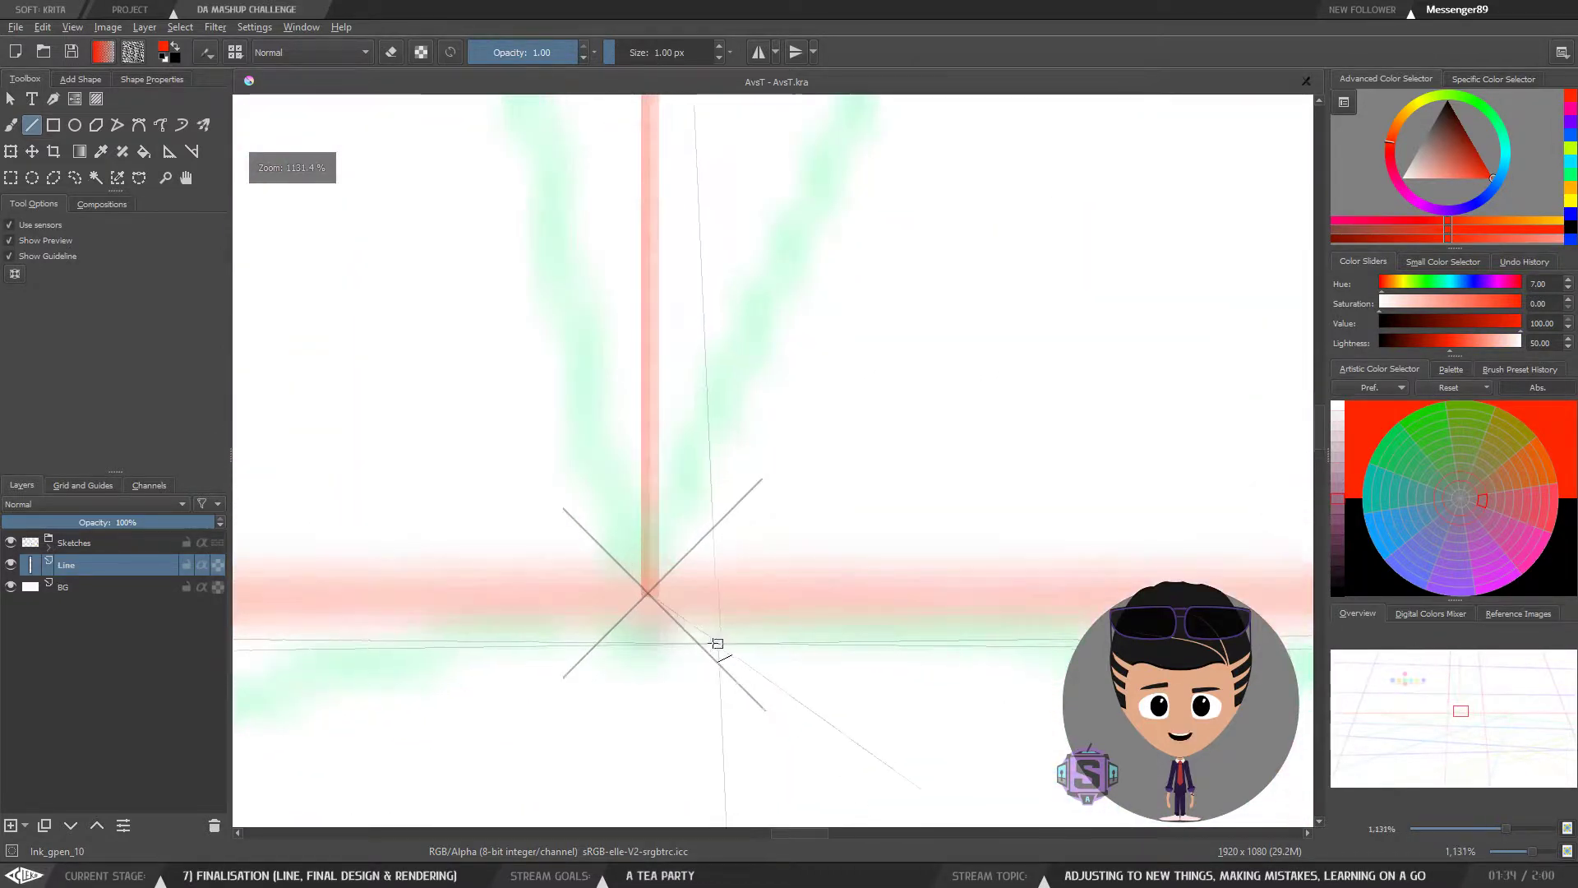
pyautogui.scroll(-9, 696, 543)
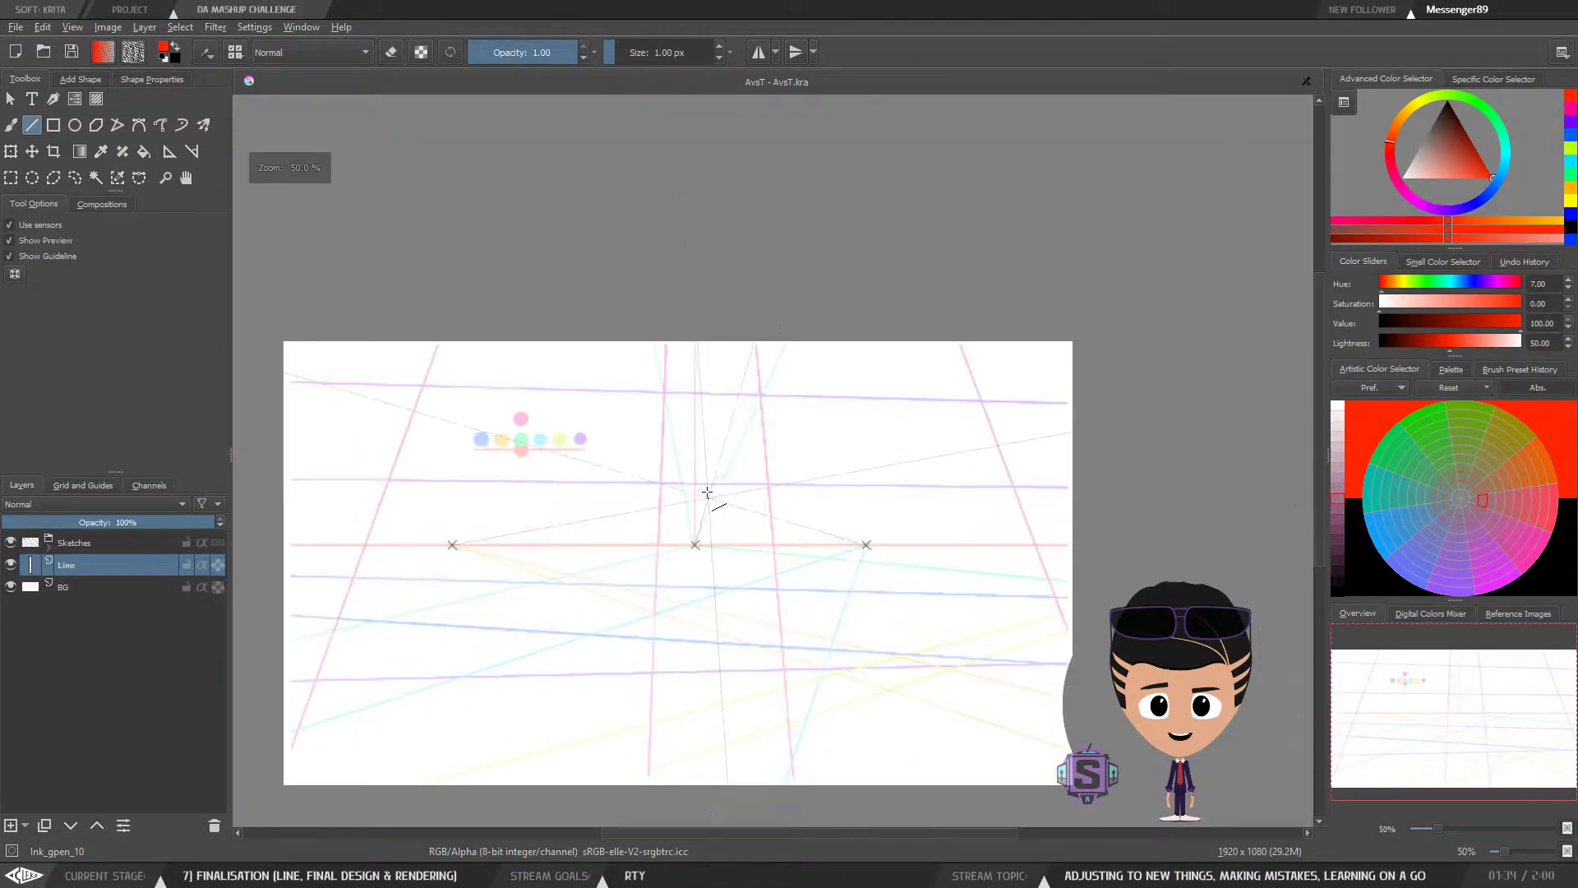
pyautogui.moveTo(725, 321); pyautogui.dragTo(691, 429)
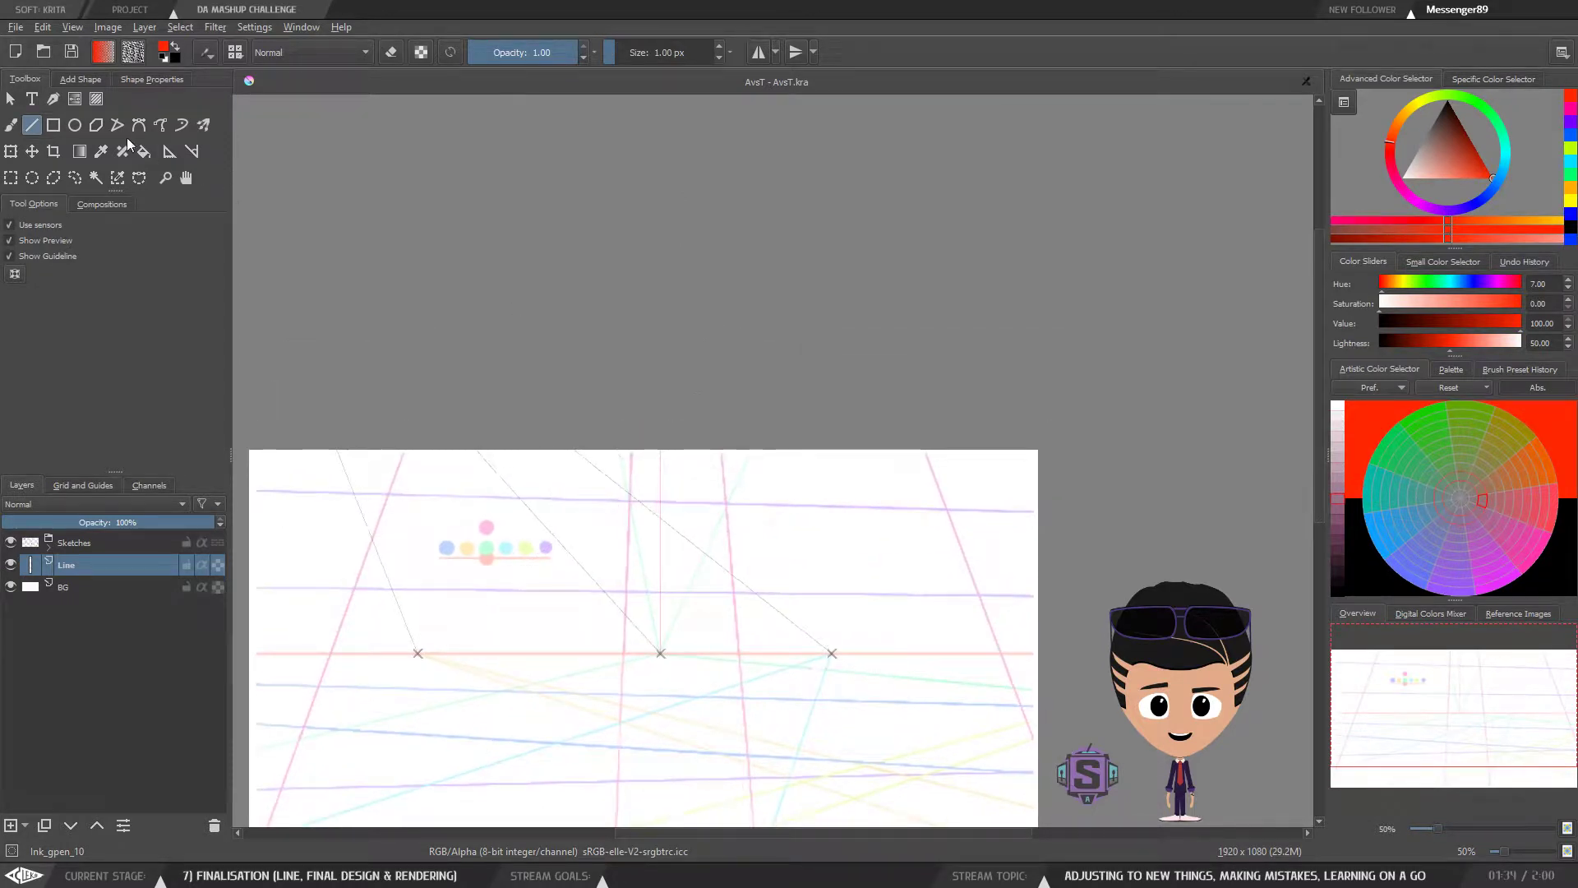
# Step: Move the fourth assistant down from above the canvas onto the red vertical line, just above the upper purple guide
pyautogui.press('b')
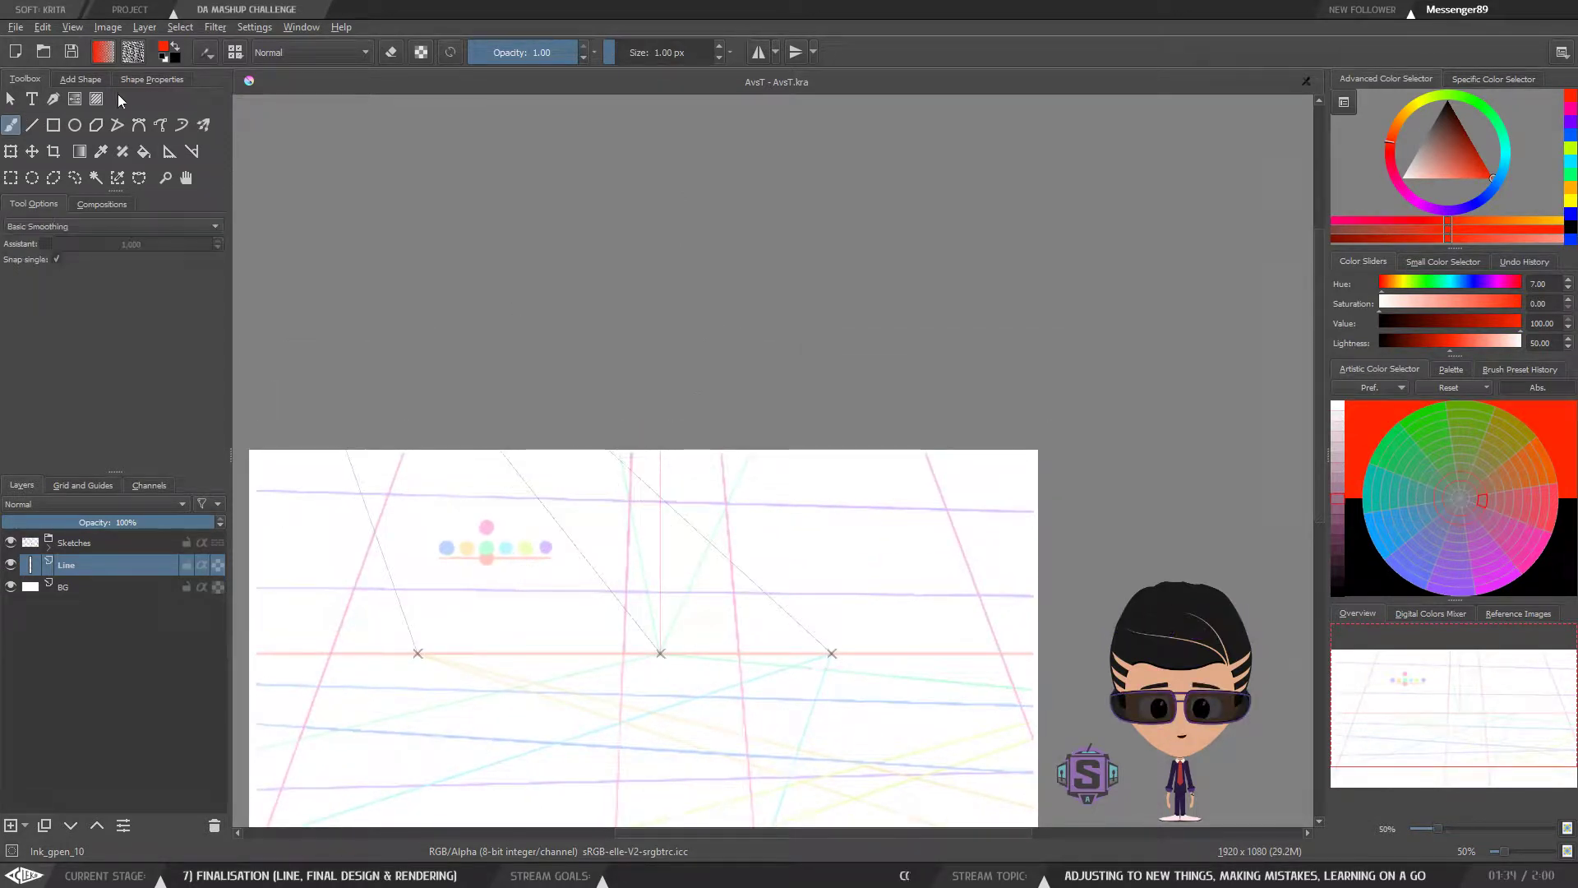
pyautogui.click(169, 153)
pyautogui.press('-')
pyautogui.press('-')
pyautogui.moveTo(703, 348); pyautogui.dragTo(702, 484)
pyautogui.press('+')
pyautogui.press('+')
pyautogui.press('-')
pyautogui.press('-')
pyautogui.moveTo(706, 389); pyautogui.dragTo(680, 555)
pyautogui.press('+')
pyautogui.press('+')
pyautogui.press('+')
pyautogui.press('+')
pyautogui.press('+')
pyautogui.press('+')
pyautogui.moveTo(527, 627); pyautogui.dragTo(838, 208)
pyautogui.moveTo(510, 499); pyautogui.dragTo(698, 296)
pyautogui.press('-')
pyautogui.press('-')
pyautogui.moveTo(682, 381); pyautogui.dragTo(719, 405)
pyautogui.moveTo(511, 299); pyautogui.dragTo(629, 302)
pyautogui.press('+')
pyautogui.press('+')
pyautogui.moveTo(612, 405)
pyautogui.mouseDown()
pyautogui.moveTo(669, 348)
pyautogui.moveTo(706, 509)
pyautogui.mouseUp()
pyautogui.moveTo(601, 306); pyautogui.dragTo(613, 256)
pyautogui.moveTo(572, 182); pyautogui.dragTo(612, 182)
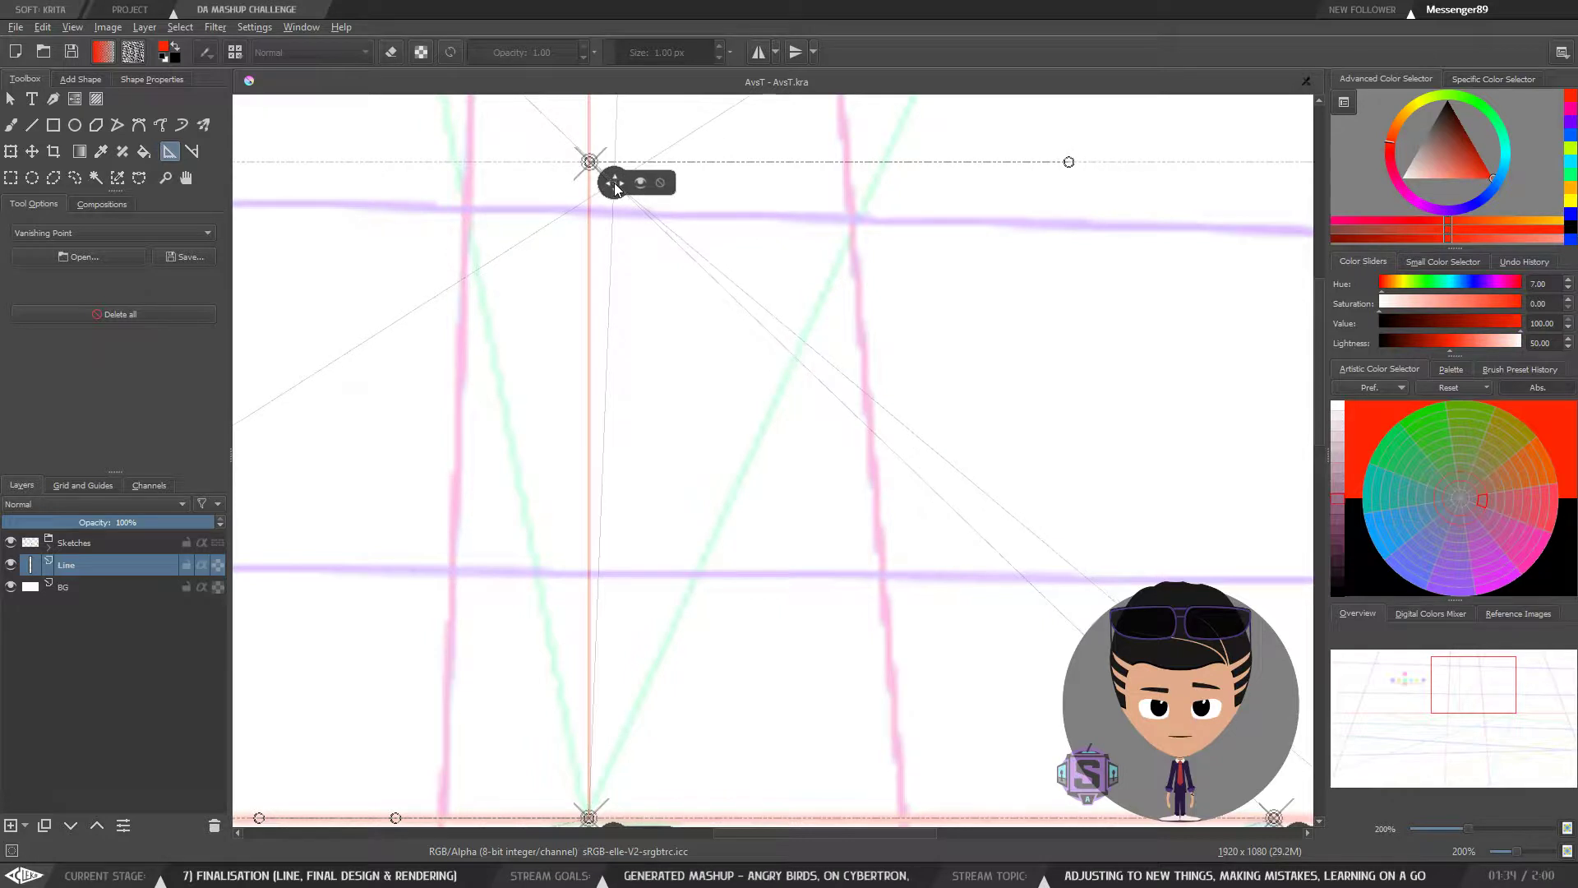
# Step: Fine-tune the fourth assistant's vanishing point so it sits precisely on the red vertical line
pyautogui.moveTo(615, 182); pyautogui.dragTo(826, 614)
pyautogui.hotkey('ctrl', '+')
pyautogui.hotkey('ctrl', '+')
pyautogui.moveTo(646, 320); pyautogui.dragTo(709, 608)
pyautogui.moveTo(668, 431); pyautogui.dragTo(672, 425)
pyautogui.hotkey('ctrl', '+')
pyautogui.moveTo(586, 456); pyautogui.dragTo(655, 510)
pyautogui.moveTo(616, 424); pyautogui.dragTo(611, 423)
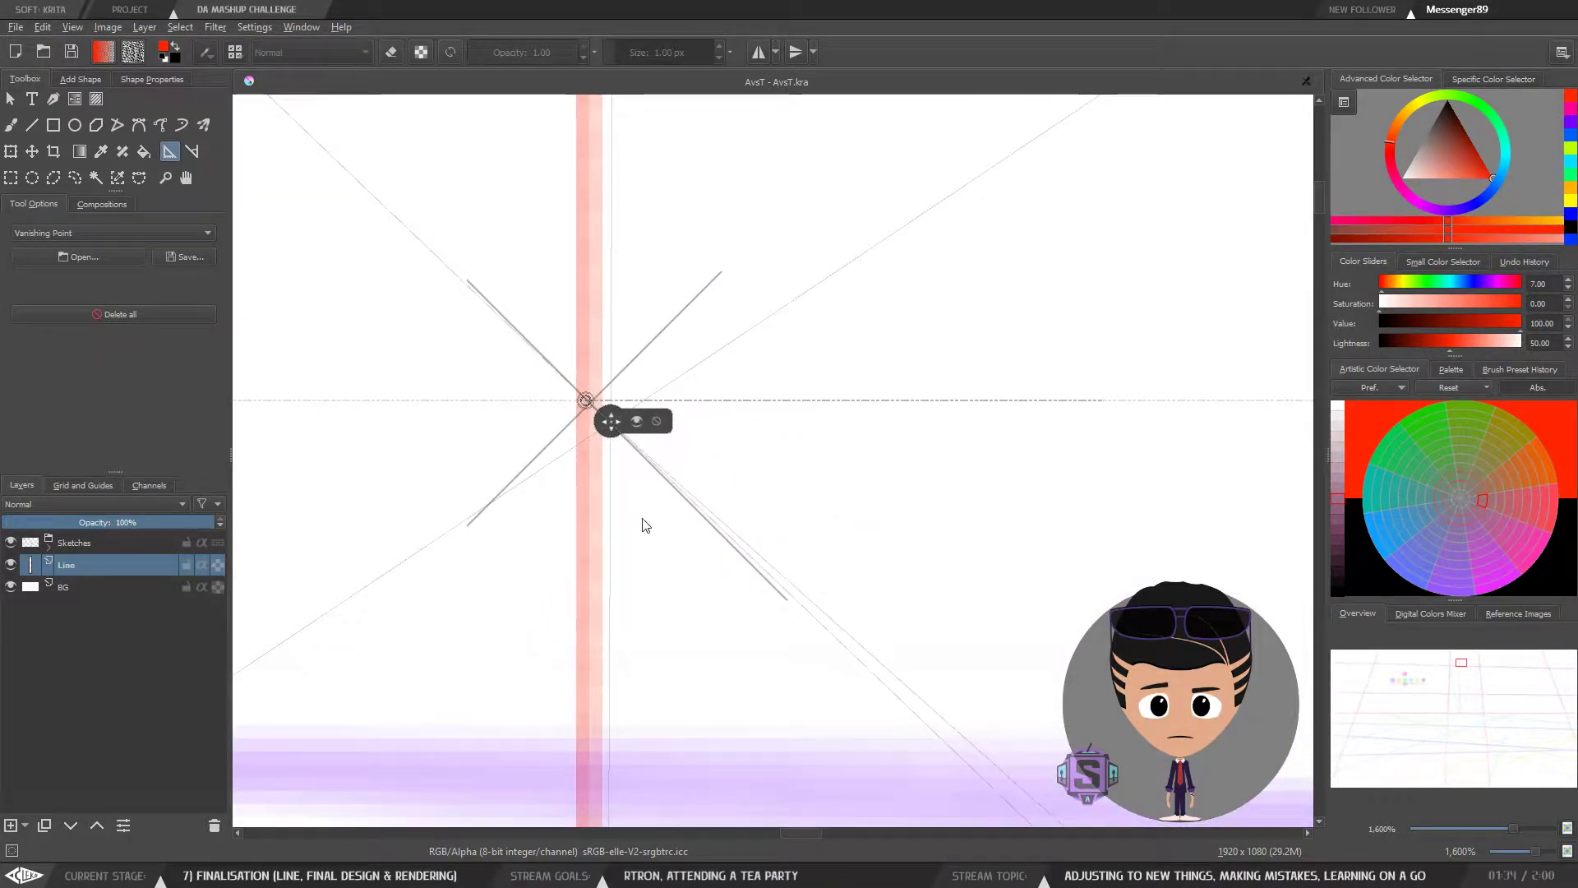
# Step: Follow the red vertical line down to the horizon and check its alignment with the green vanishing point
pyautogui.hotkey('ctrl', '-')
pyautogui.moveTo(654, 822); pyautogui.dragTo(556, 326)
pyautogui.moveTo(581, 576); pyautogui.dragTo(606, 185)
pyautogui.moveTo(577, 739); pyautogui.dragTo(593, 329)
pyautogui.moveTo(584, 818)
pyautogui.mouseDown()
pyautogui.moveTo(570, 412)
pyautogui.moveTo(587, 103)
pyautogui.mouseUp()
pyautogui.moveTo(554, 530); pyautogui.dragTo(550, 461)
pyautogui.hotkey('ctrl', '+')
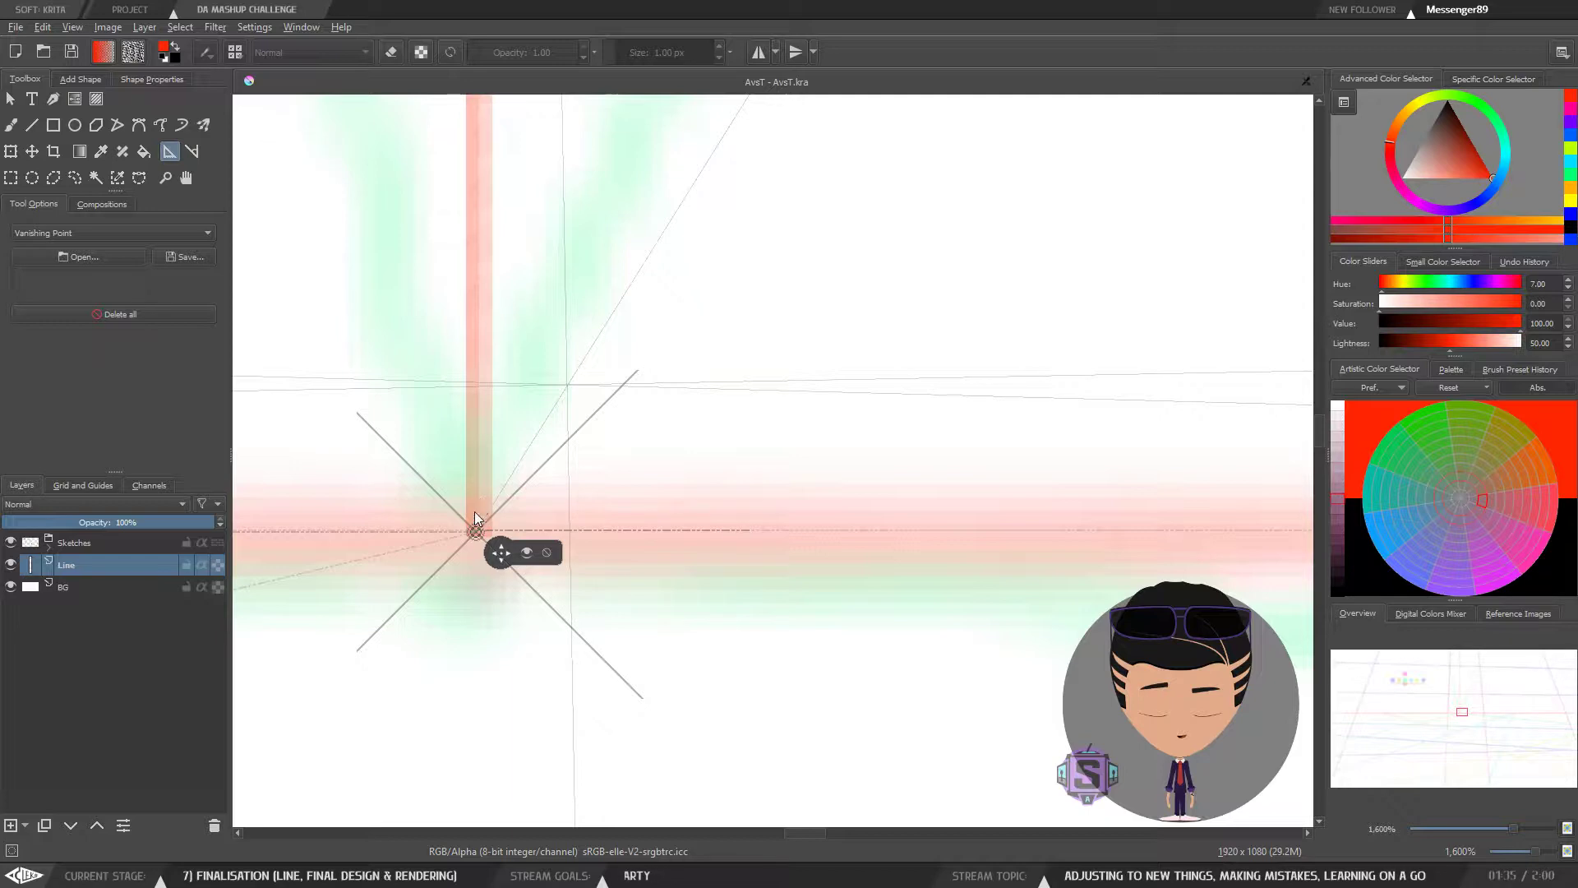
pyautogui.hotkey('ctrl', '-')
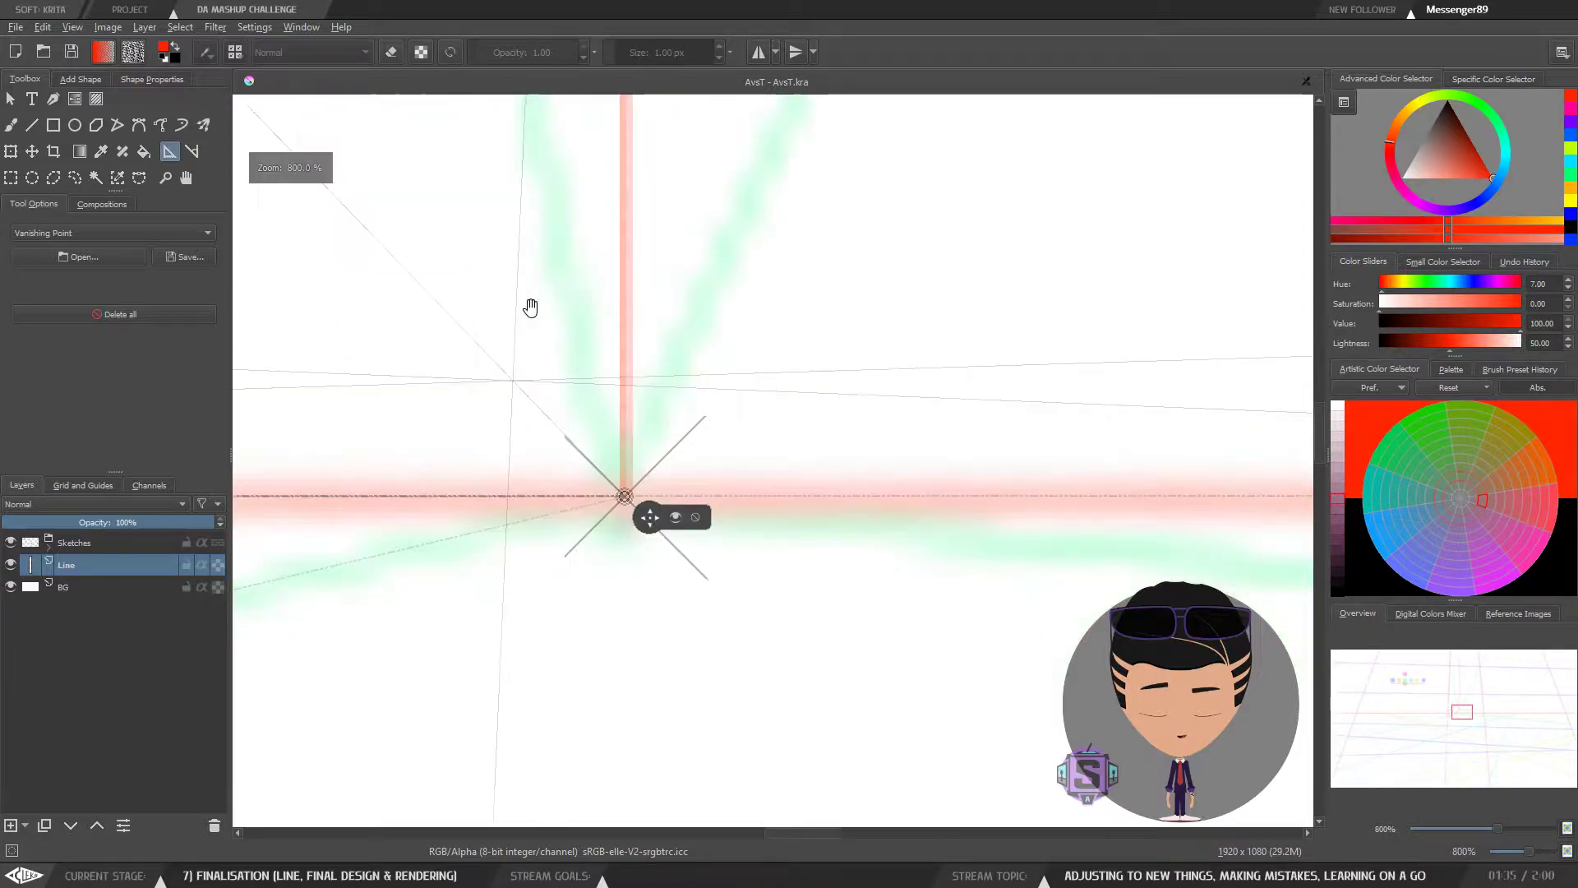
# Step: Compare the red vertical line at x 999 px and x 1000 px on the Line layer against the green vanishing point
pyautogui.moveTo(541, 309); pyautogui.dragTo(529, 614)
pyautogui.moveTo(563, 239); pyautogui.dragTo(539, 541)
pyautogui.moveTo(587, 278); pyautogui.dragTo(572, 471)
pyautogui.moveTo(580, 391); pyautogui.dragTo(589, 247)
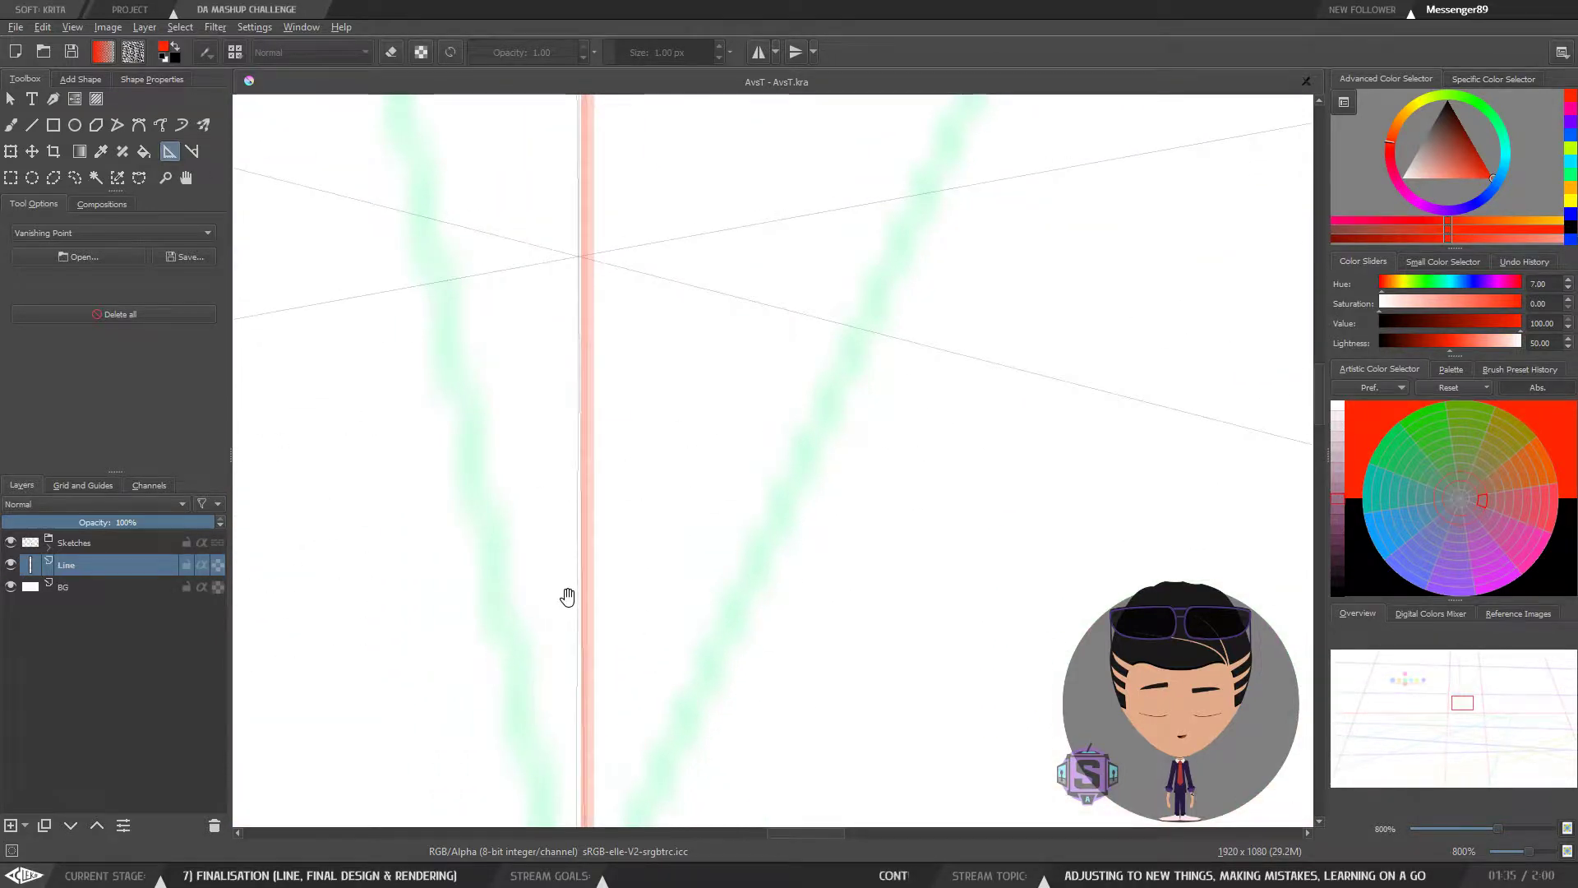
pyautogui.moveTo(588, 657); pyautogui.dragTo(599, 349)
pyautogui.moveTo(589, 539); pyautogui.dragTo(611, 479)
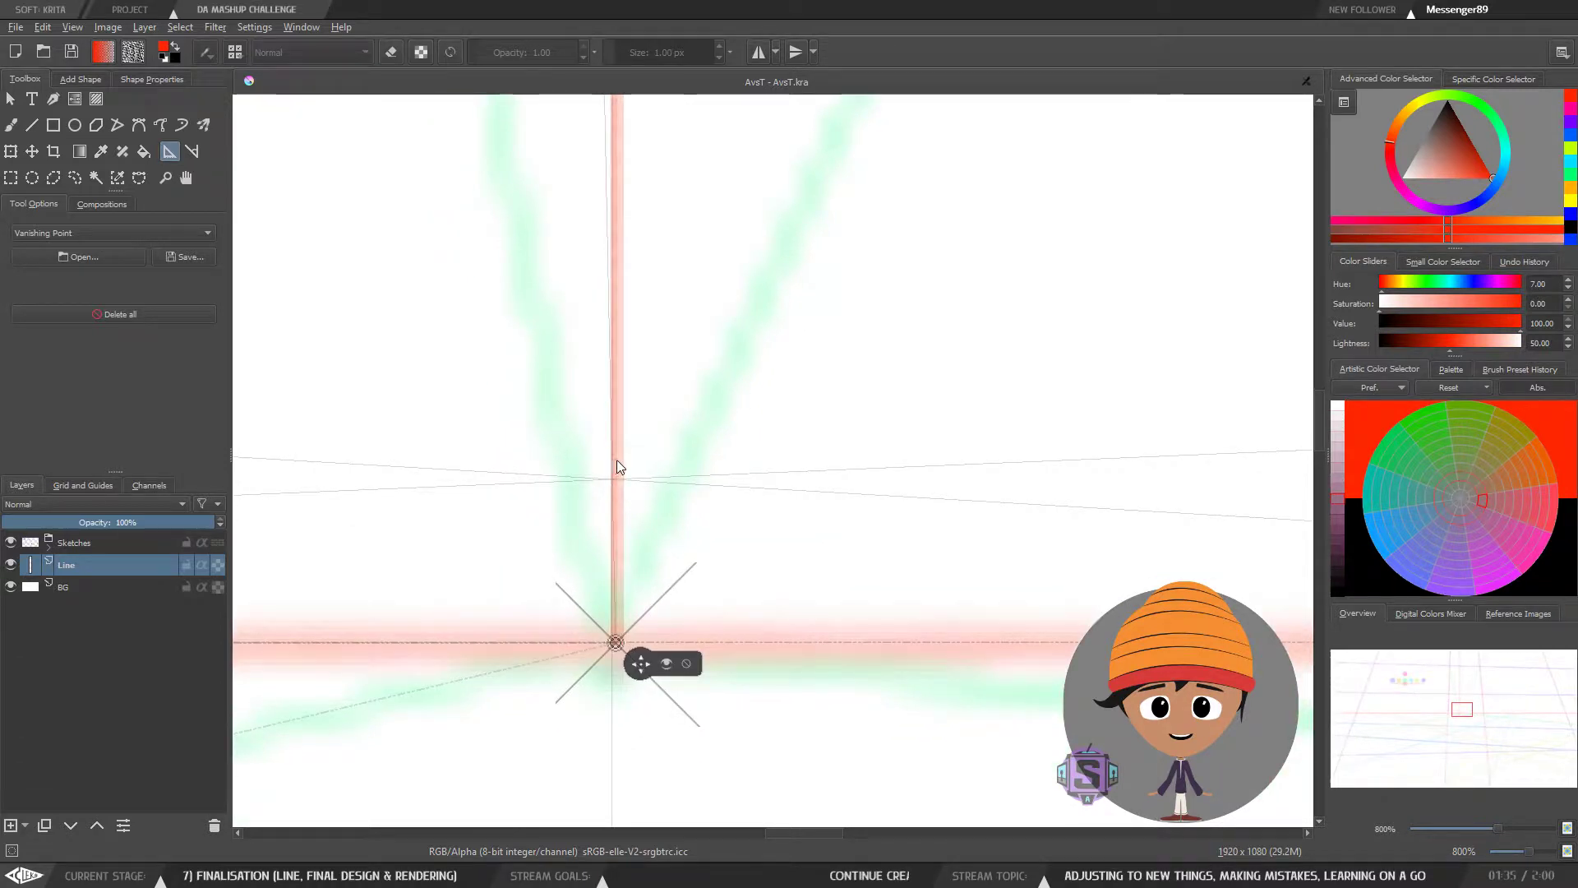
pyautogui.press('t')
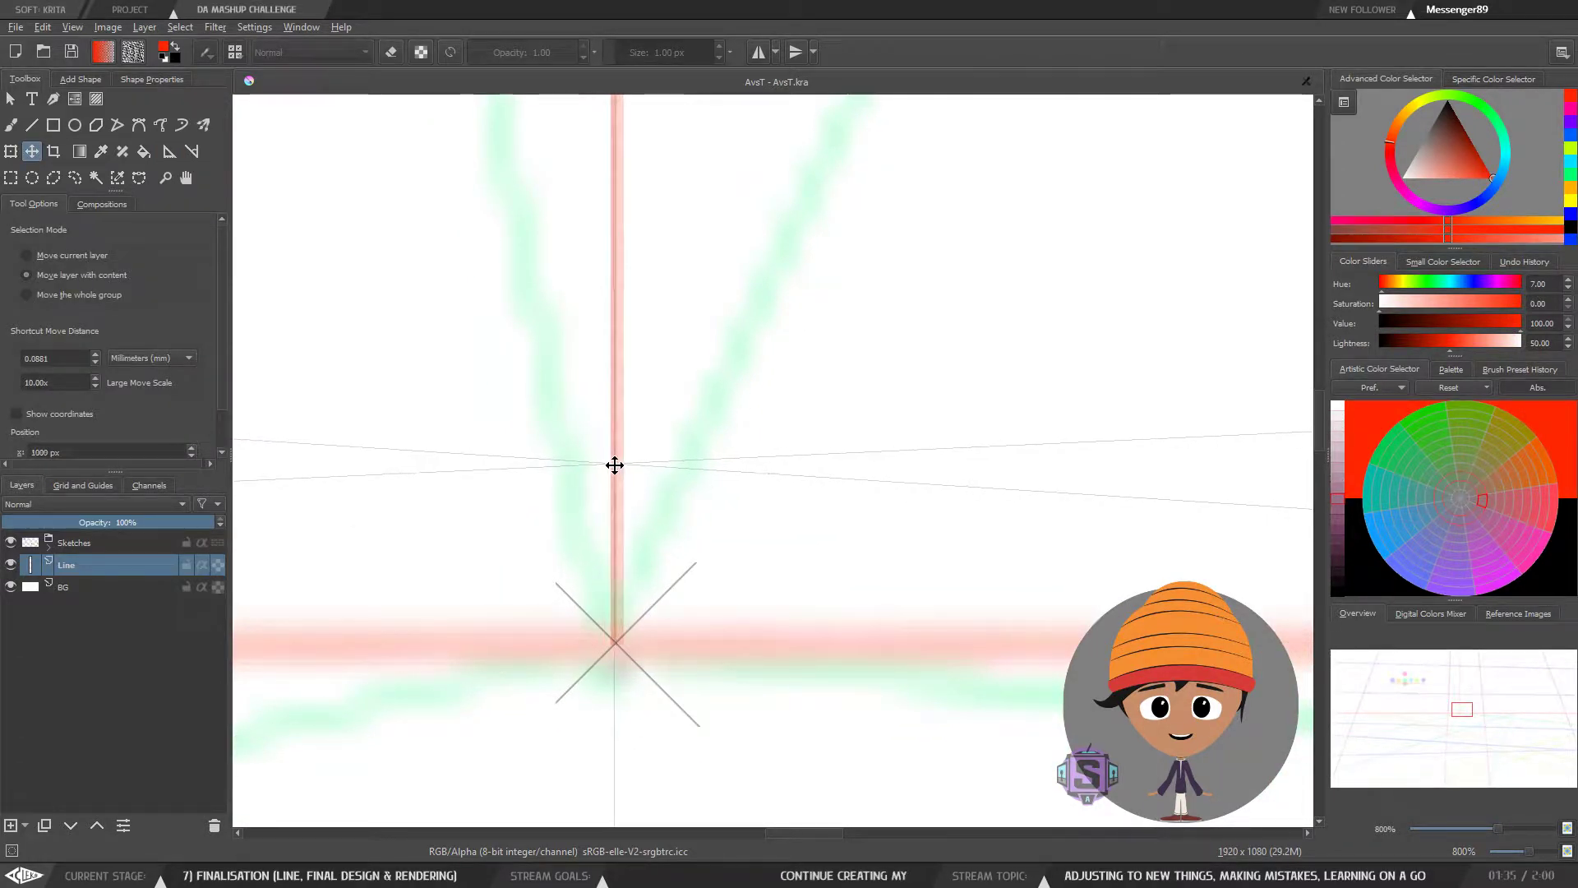
pyautogui.press('+')
pyautogui.moveTo(618, 575); pyautogui.dragTo(772, 423)
pyautogui.moveTo(612, 447); pyautogui.dragTo(608, 436)
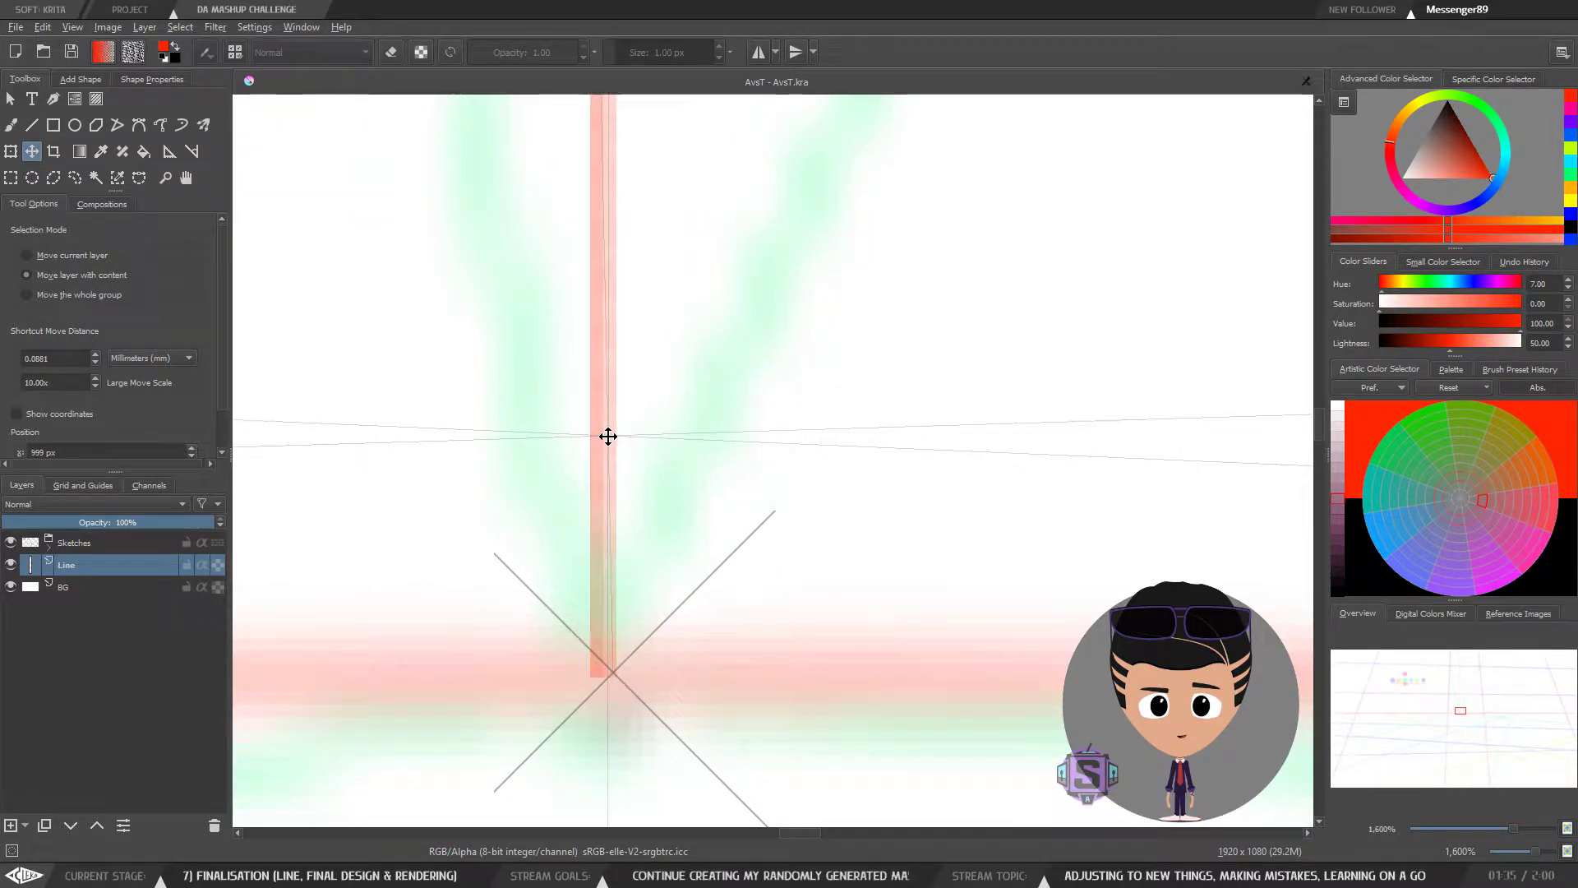
pyautogui.press('Right')
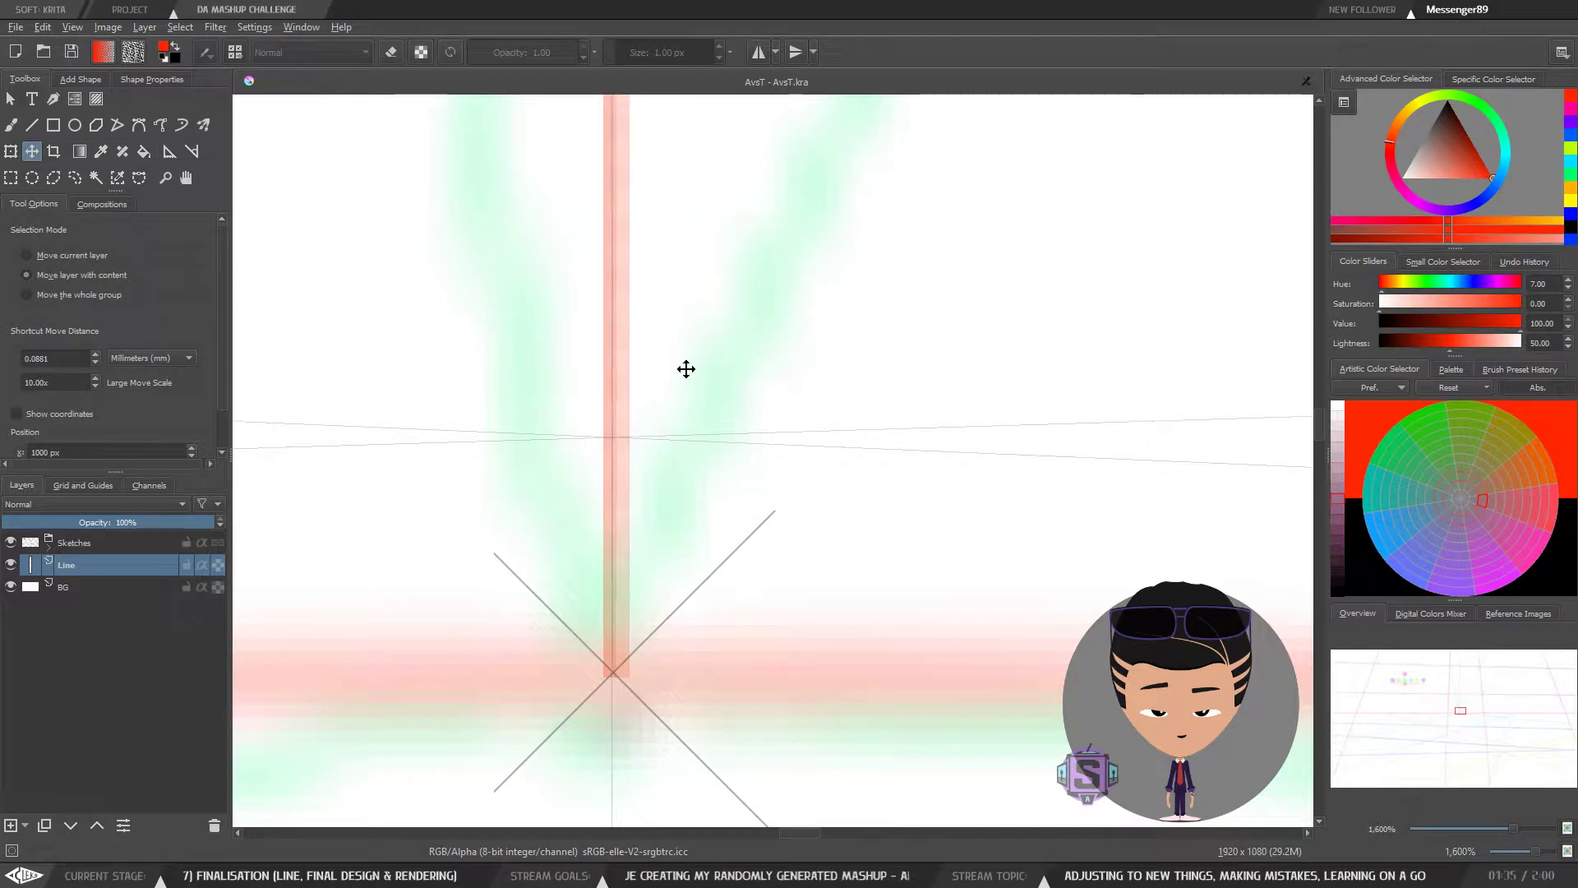
pyautogui.press('Left')
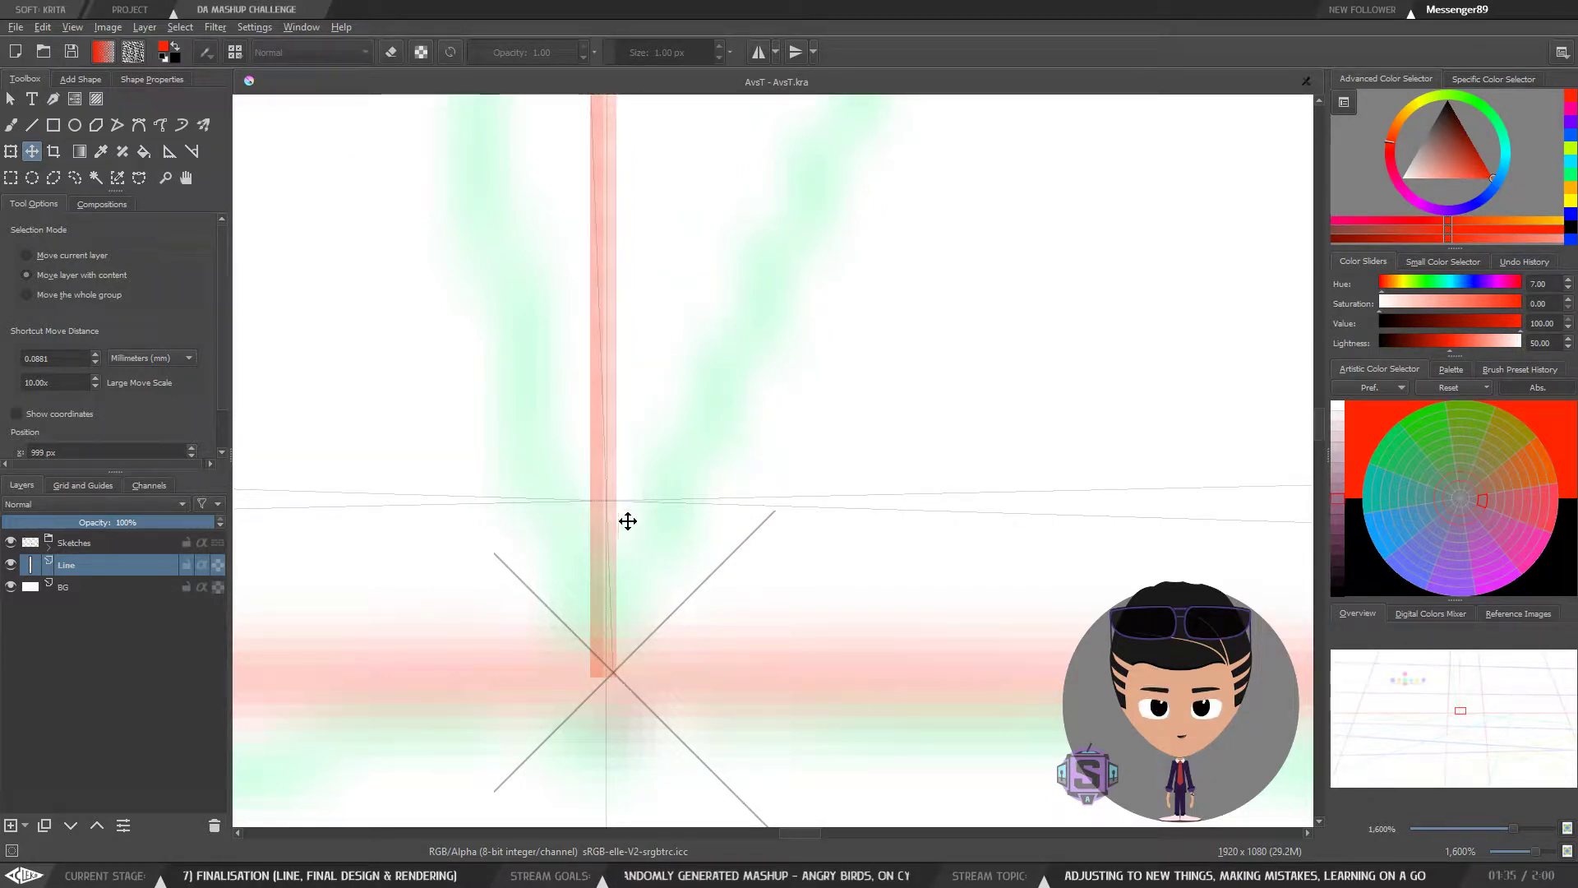
pyautogui.moveTo(601, 508); pyautogui.dragTo(611, 509)
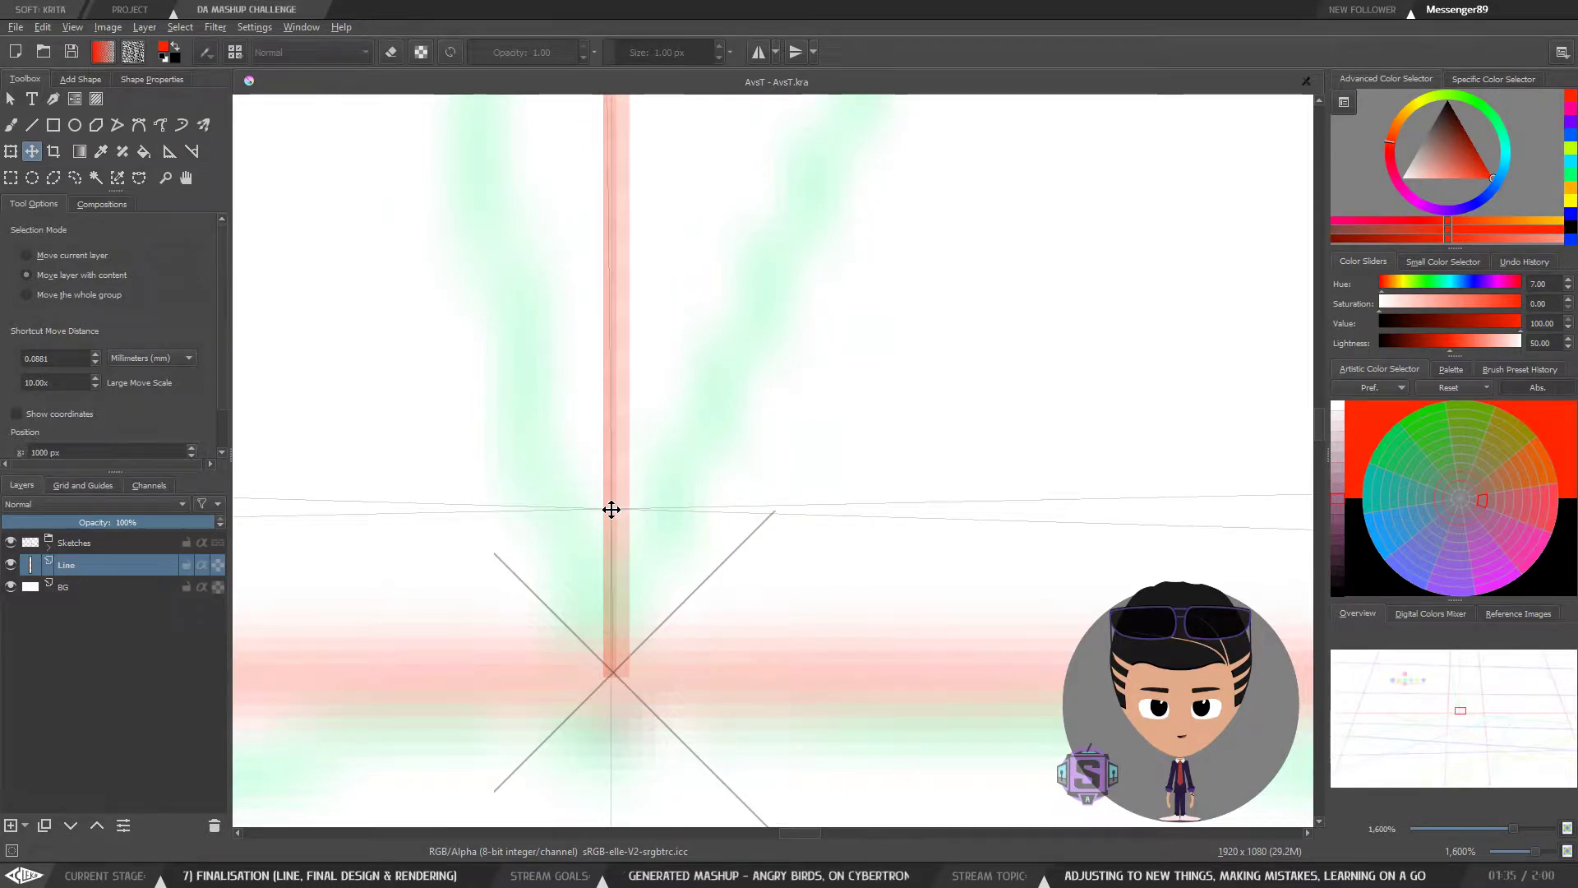
# Step: Follow the red vertical line up to the fourth assistant and examine how well it lines up with that vanishing point
pyautogui.hotkey('ctrl', '-')
pyautogui.hotkey('ctrl', '-')
pyautogui.moveTo(698, 333); pyautogui.dragTo(639, 627)
pyautogui.hotkey('ctrl', '-')
pyautogui.hotkey('ctrl', '-')
pyautogui.moveTo(699, 123); pyautogui.dragTo(645, 609)
pyautogui.moveTo(634, 273); pyautogui.dragTo(663, 402)
pyautogui.hotkey('ctrl', '+')
pyautogui.hotkey('ctrl', '+')
pyautogui.hotkey('ctrl', '+')
pyautogui.hotkey('ctrl', '+')
pyautogui.moveTo(505, 394); pyautogui.dragTo(803, 535)
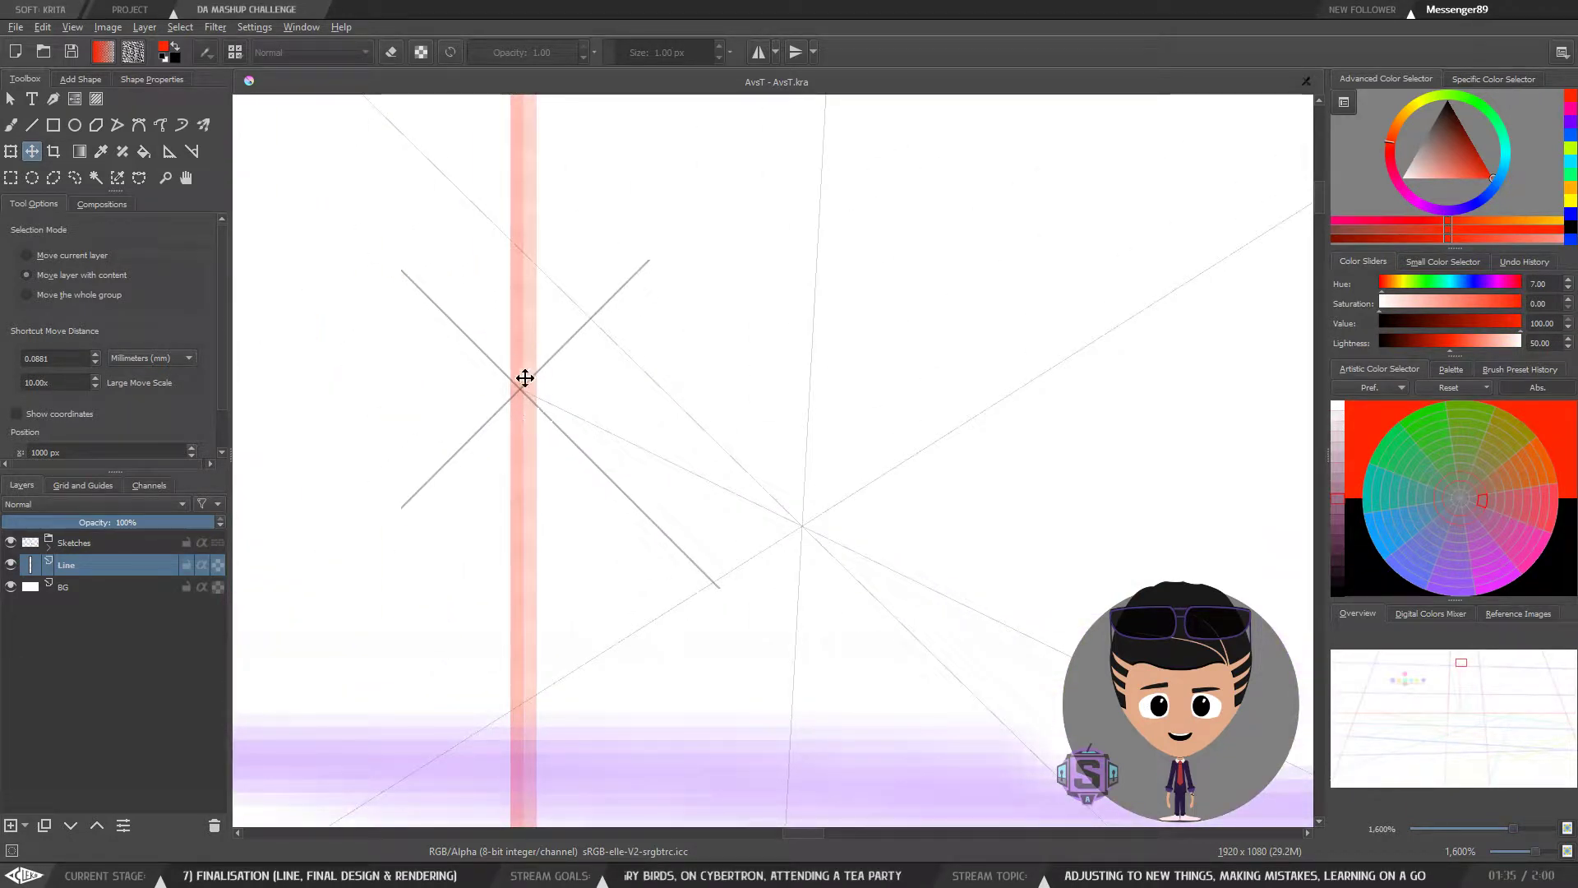
# Step: Move the fourth assistant straight up along the red vertical line to just above the canvas's upper edge
pyautogui.click(169, 152)
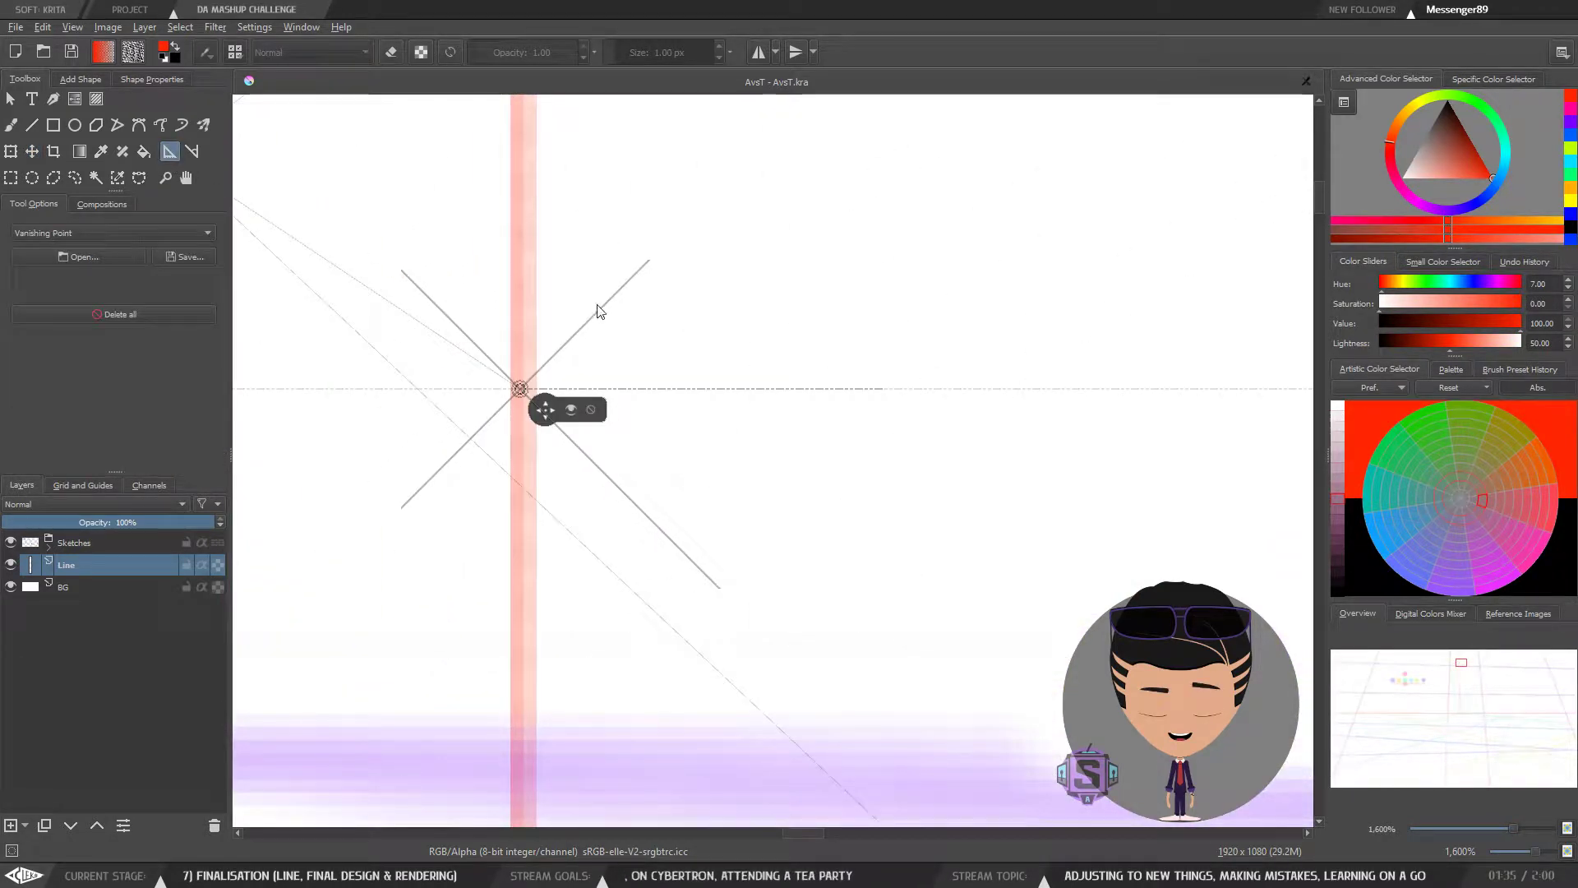
pyautogui.hotkey('ctrl', '-')
pyautogui.hotkey('ctrl', '-')
pyautogui.hotkey('ctrl', '-')
pyautogui.hotkey('ctrl', '-')
pyautogui.moveTo(768, 549); pyautogui.dragTo(702, 574)
pyautogui.hotkey('ctrl', '+')
pyautogui.hotkey('ctrl', '+')
pyautogui.moveTo(588, 567); pyautogui.dragTo(685, 633)
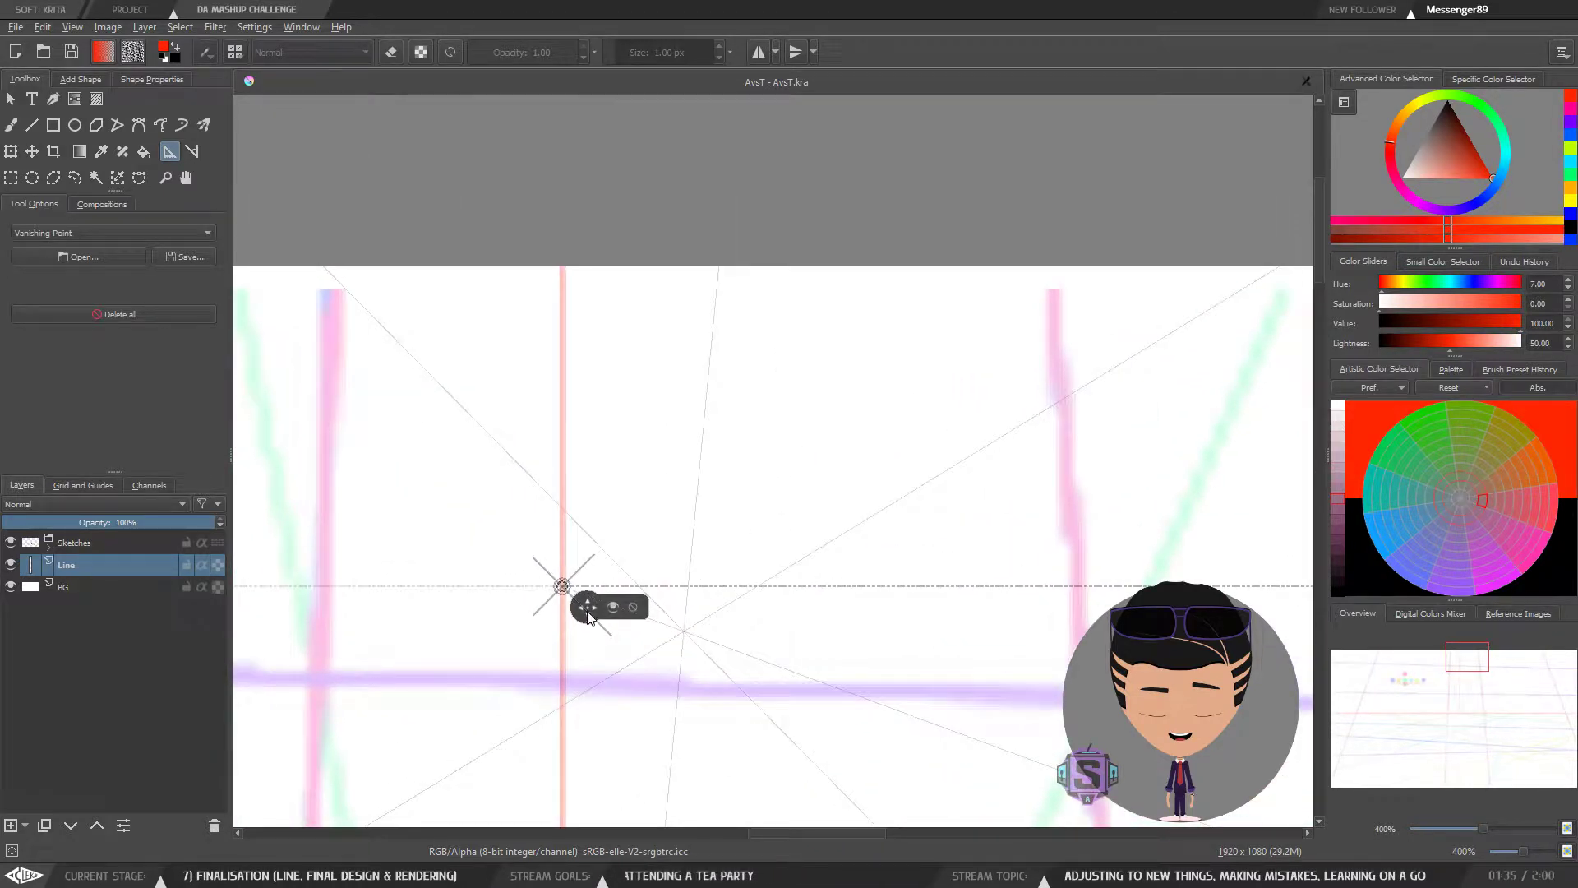
pyautogui.moveTo(589, 609); pyautogui.dragTo(608, 145)
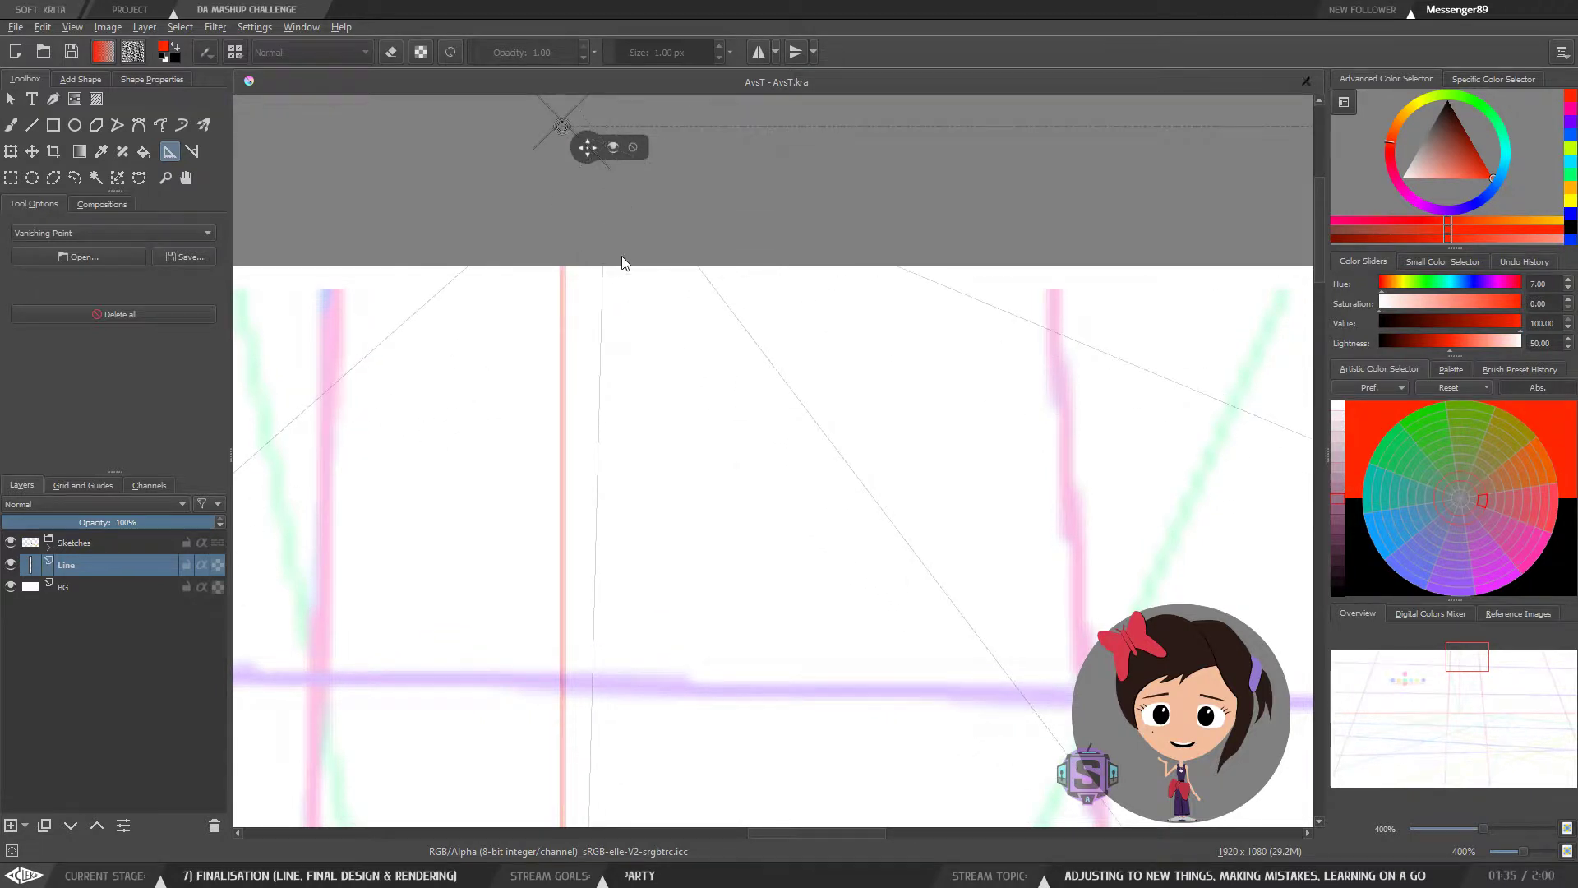
# Step: Raise the fourth assistant far above the canvas, keeping it in line with the red vertical line
pyautogui.hotkey('ctrl', '-')
pyautogui.moveTo(652, 313); pyautogui.dragTo(625, 174)
pyautogui.hotkey('ctrl', '-')
pyautogui.moveTo(673, 348); pyautogui.dragTo(647, 589)
pyautogui.moveTo(671, 521); pyautogui.dragTo(674, 172)
pyautogui.hotkey('ctrl', '-')
pyautogui.hotkey('ctrl', '-')
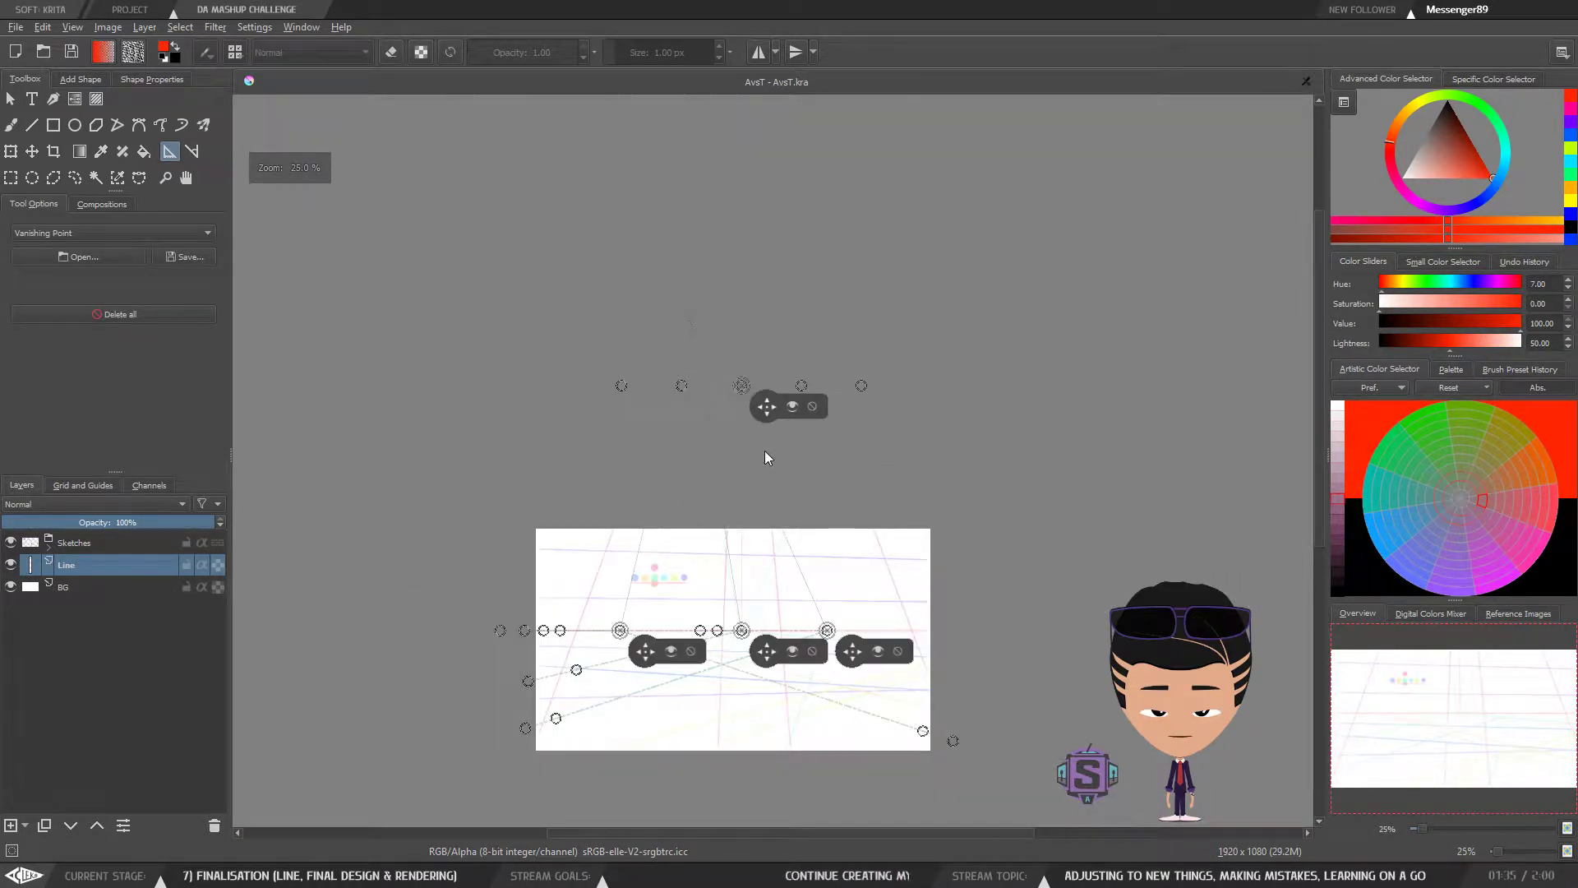
pyautogui.moveTo(742, 476); pyautogui.dragTo(710, 131)
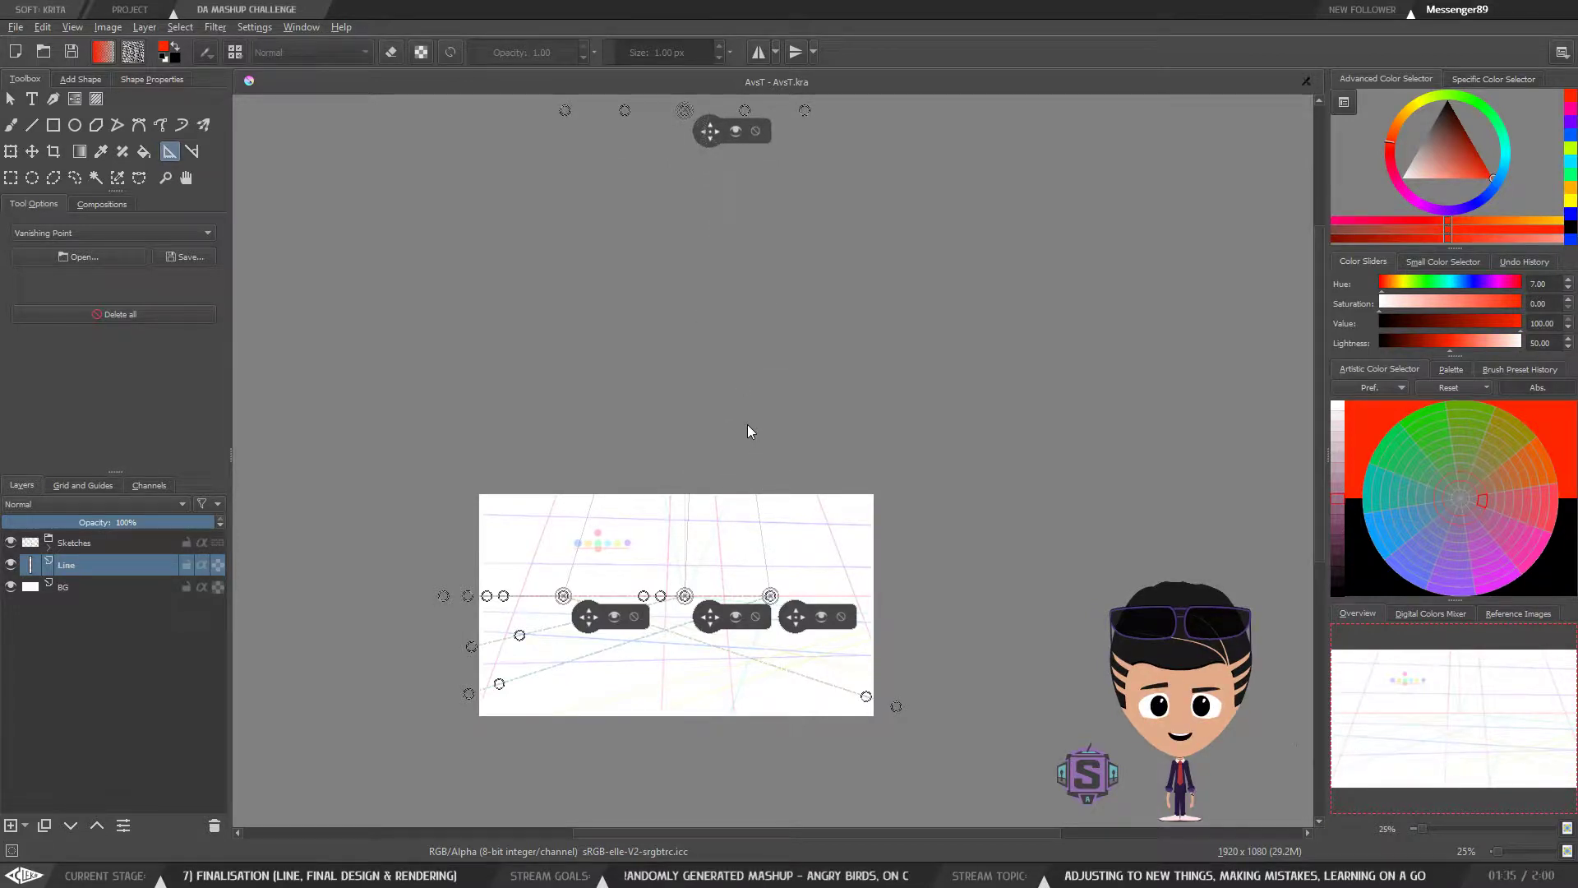
# Step: Preview the fourth assistant's guide with the brush and compare it with the rightmost pink guide
pyautogui.press('b')
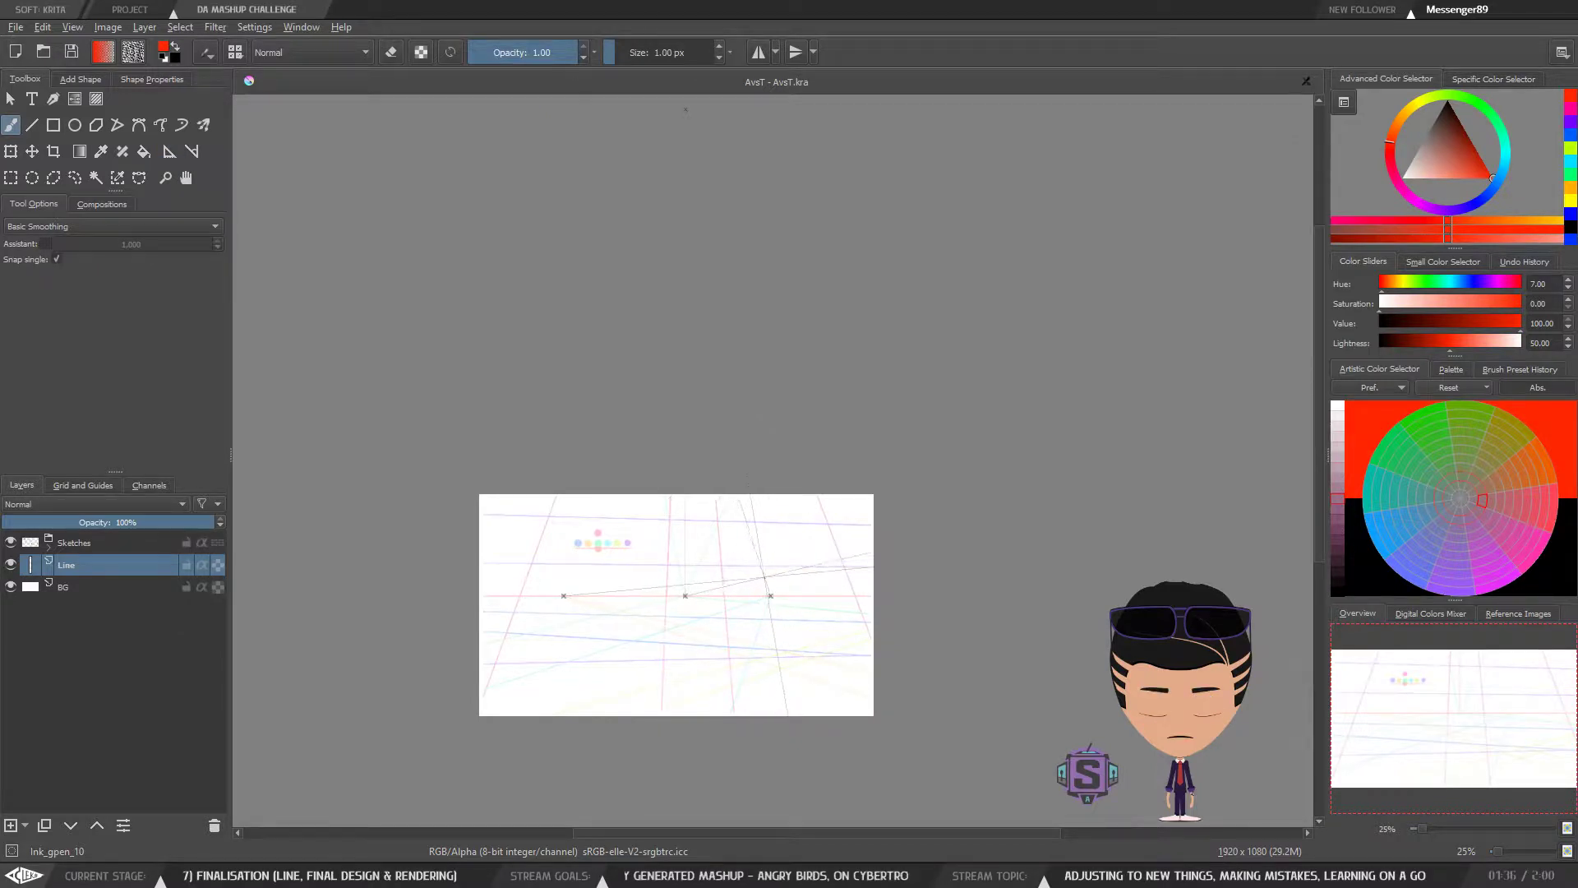
pyautogui.scroll(2, 764, 577)
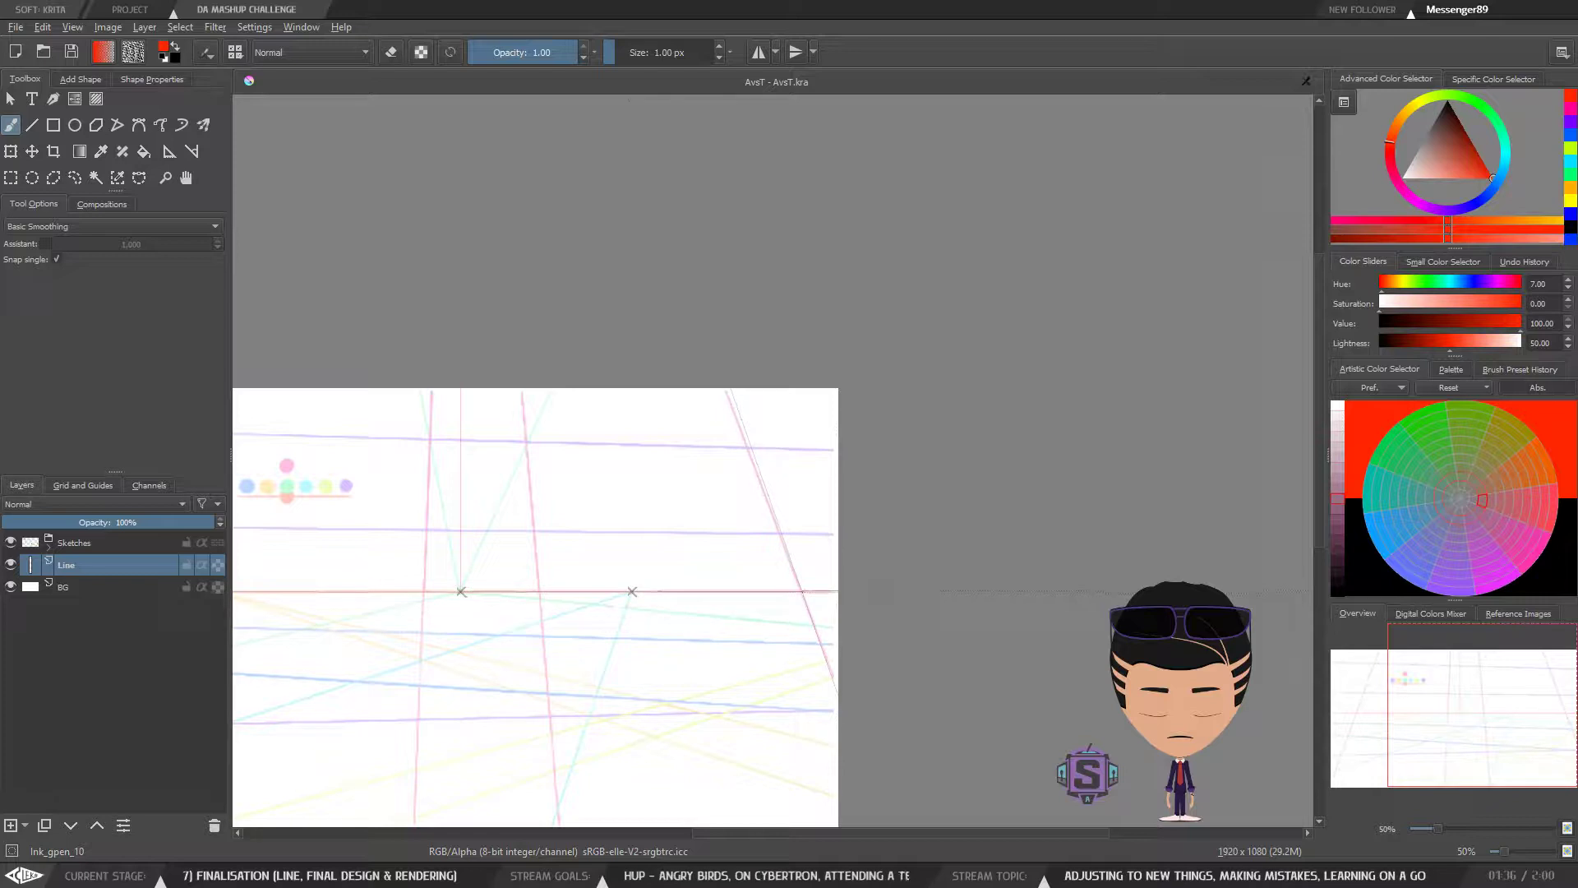
pyautogui.press('1')
pyautogui.moveTo(806, 583); pyautogui.dragTo(753, 501)
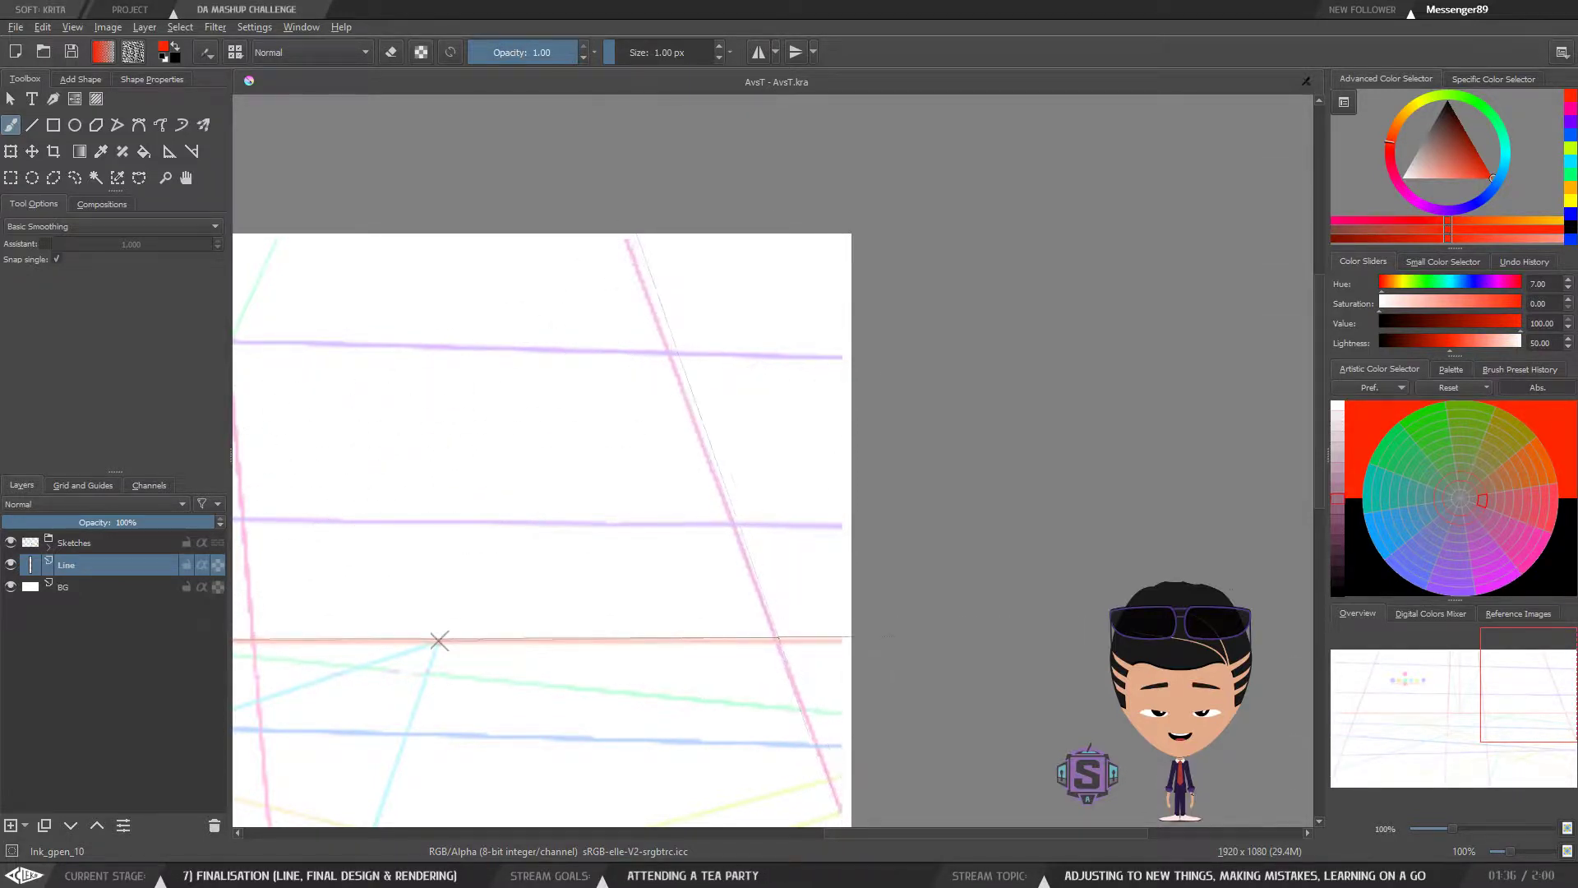
pyautogui.press('-')
pyautogui.press('-')
pyautogui.moveTo(801, 649); pyautogui.dragTo(750, 545)
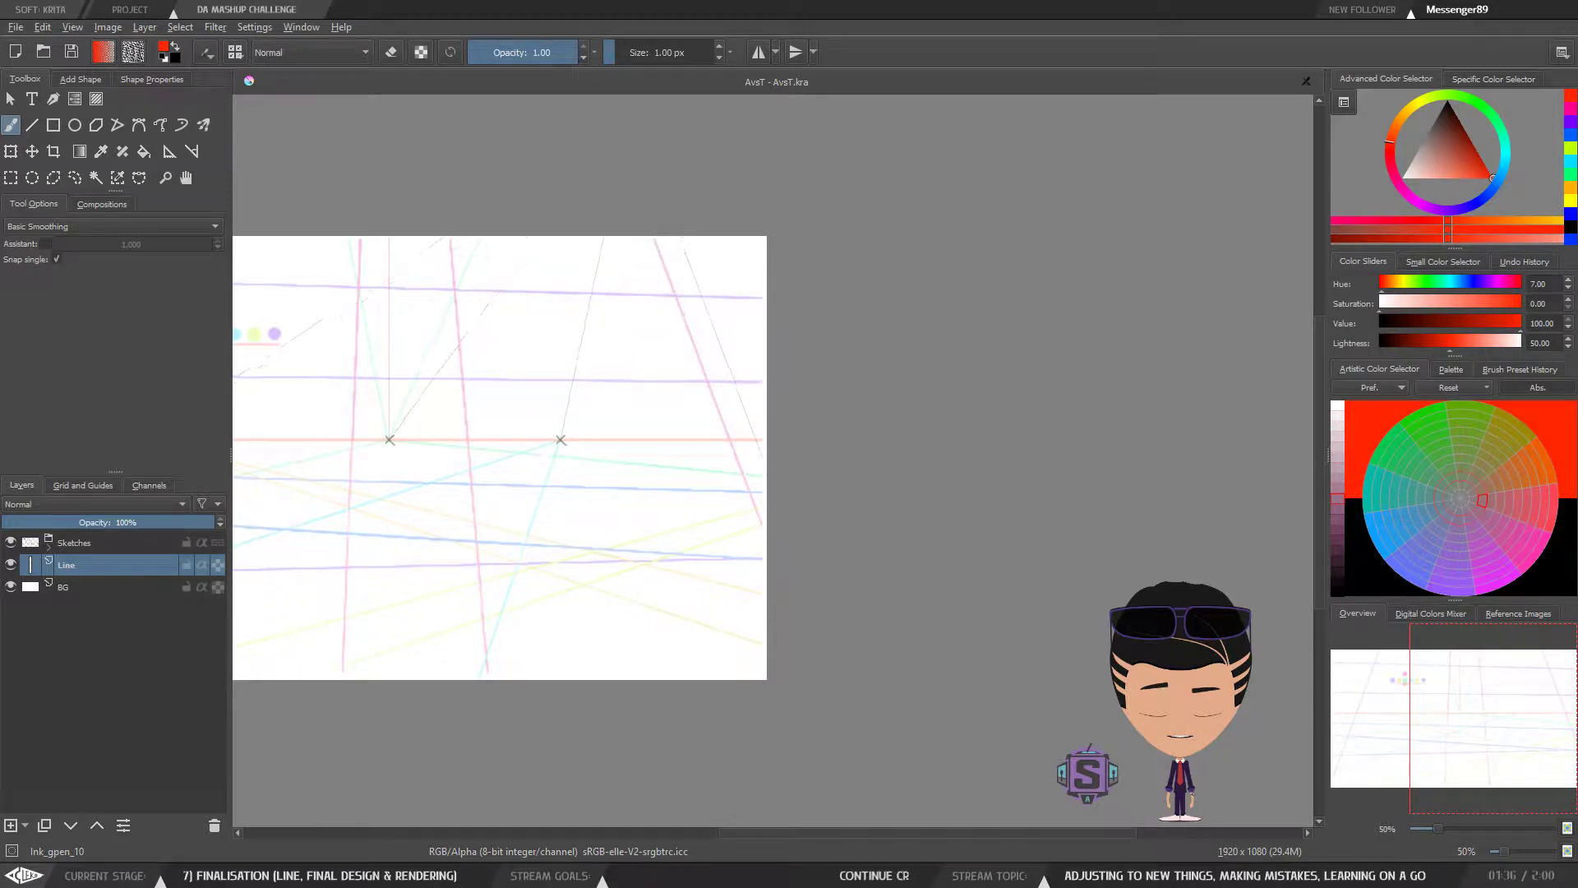
pyautogui.press('-')
pyautogui.press('-')
pyautogui.scroll(2, 577, 142)
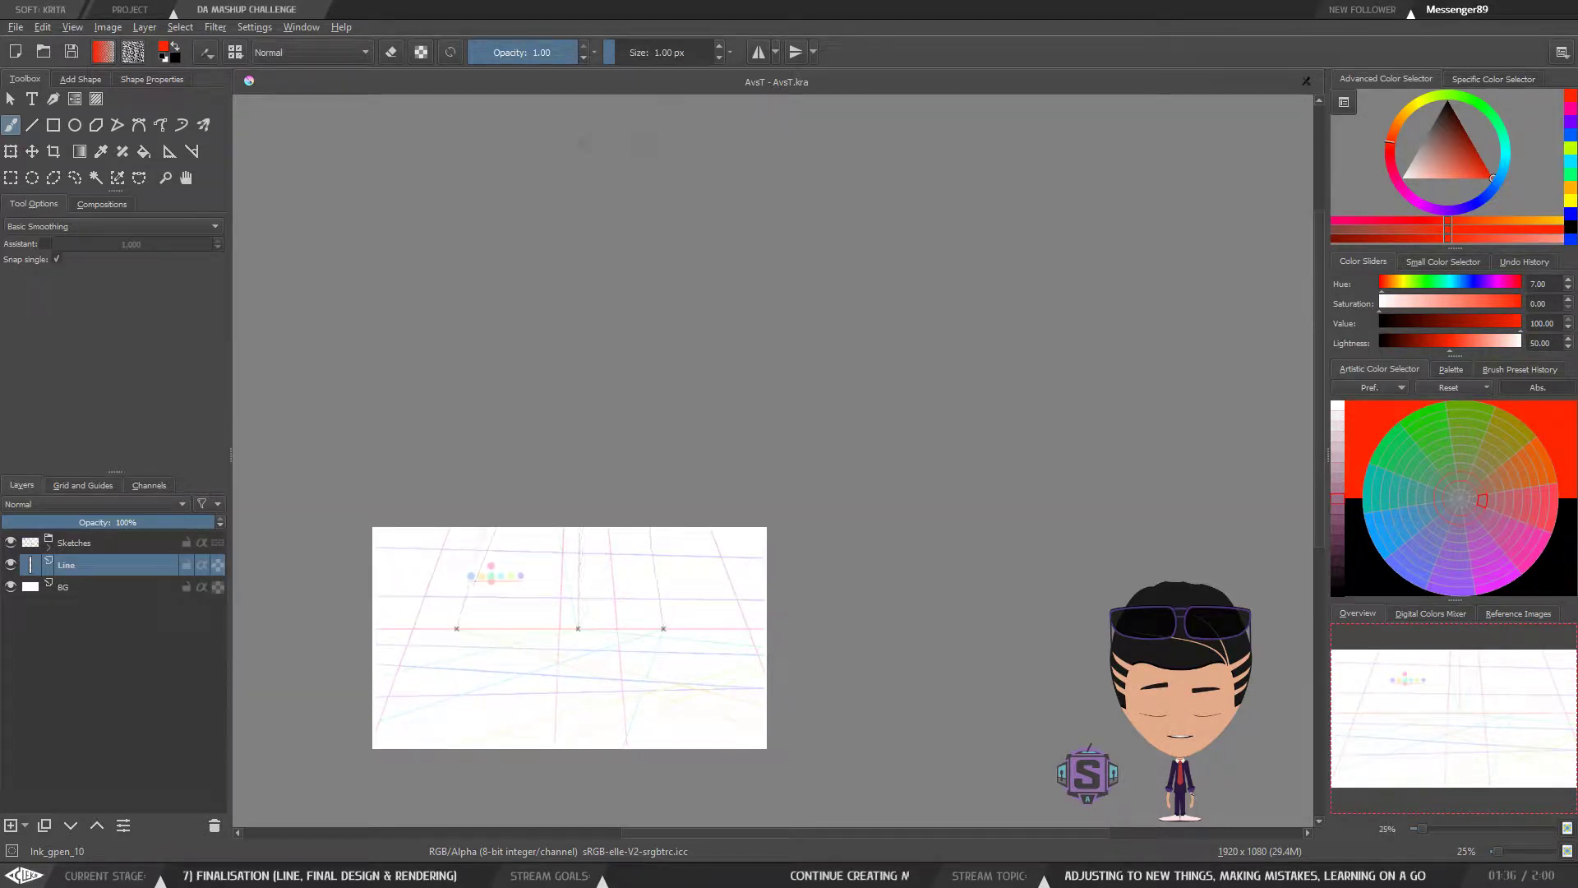
pyautogui.moveTo(616, 238); pyautogui.dragTo(637, 239)
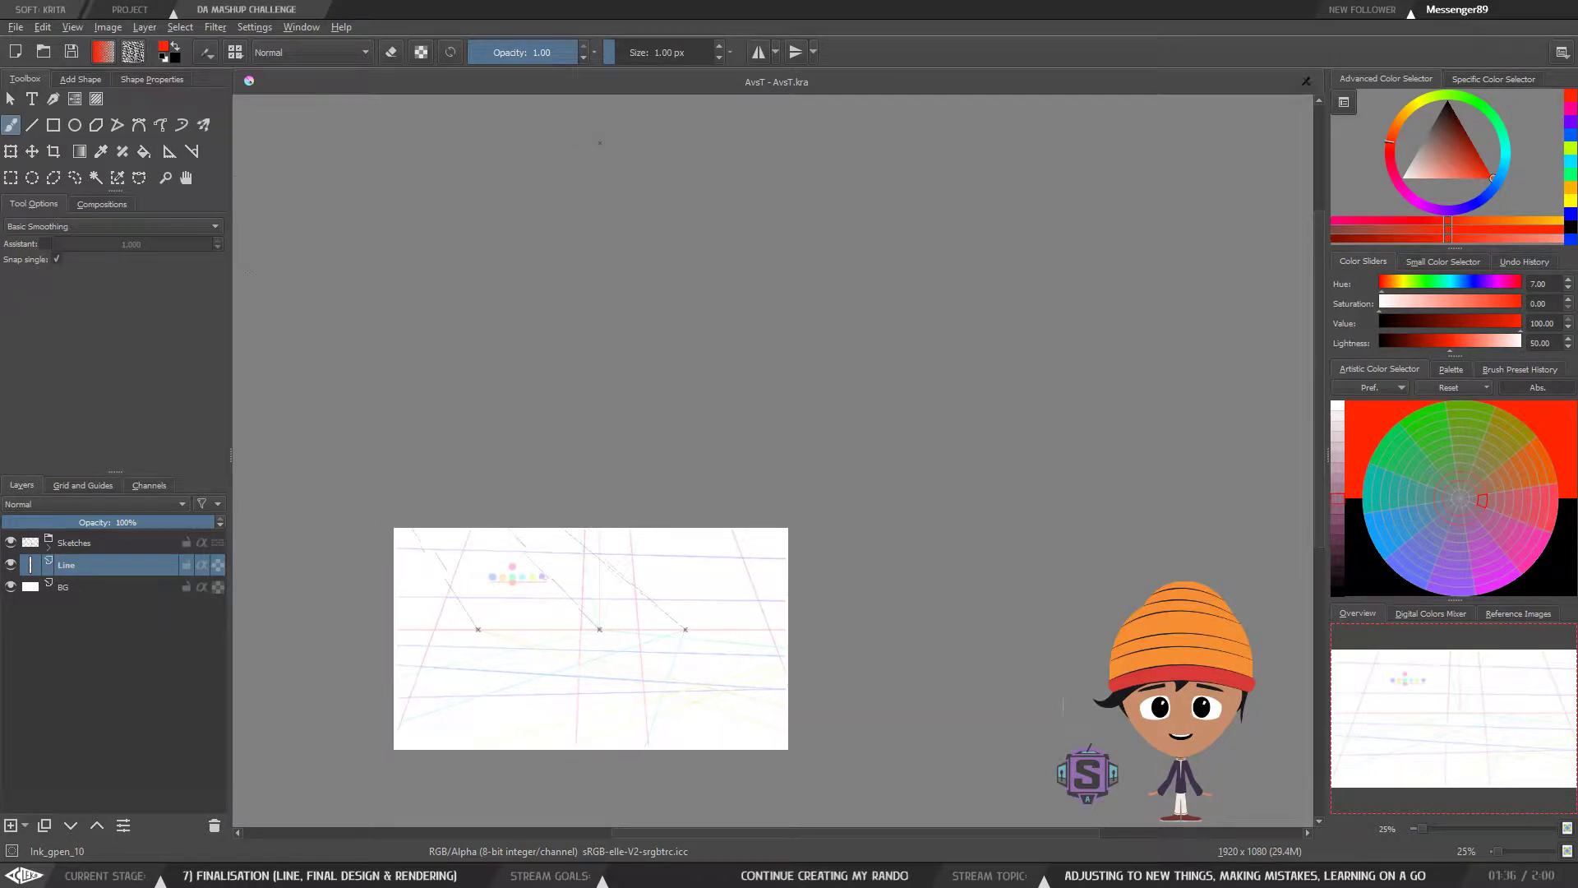
# Step: Lower the fourth assistant slightly towards the canvas and match its brush preview with the rightmost pink guide
pyautogui.click(167, 153)
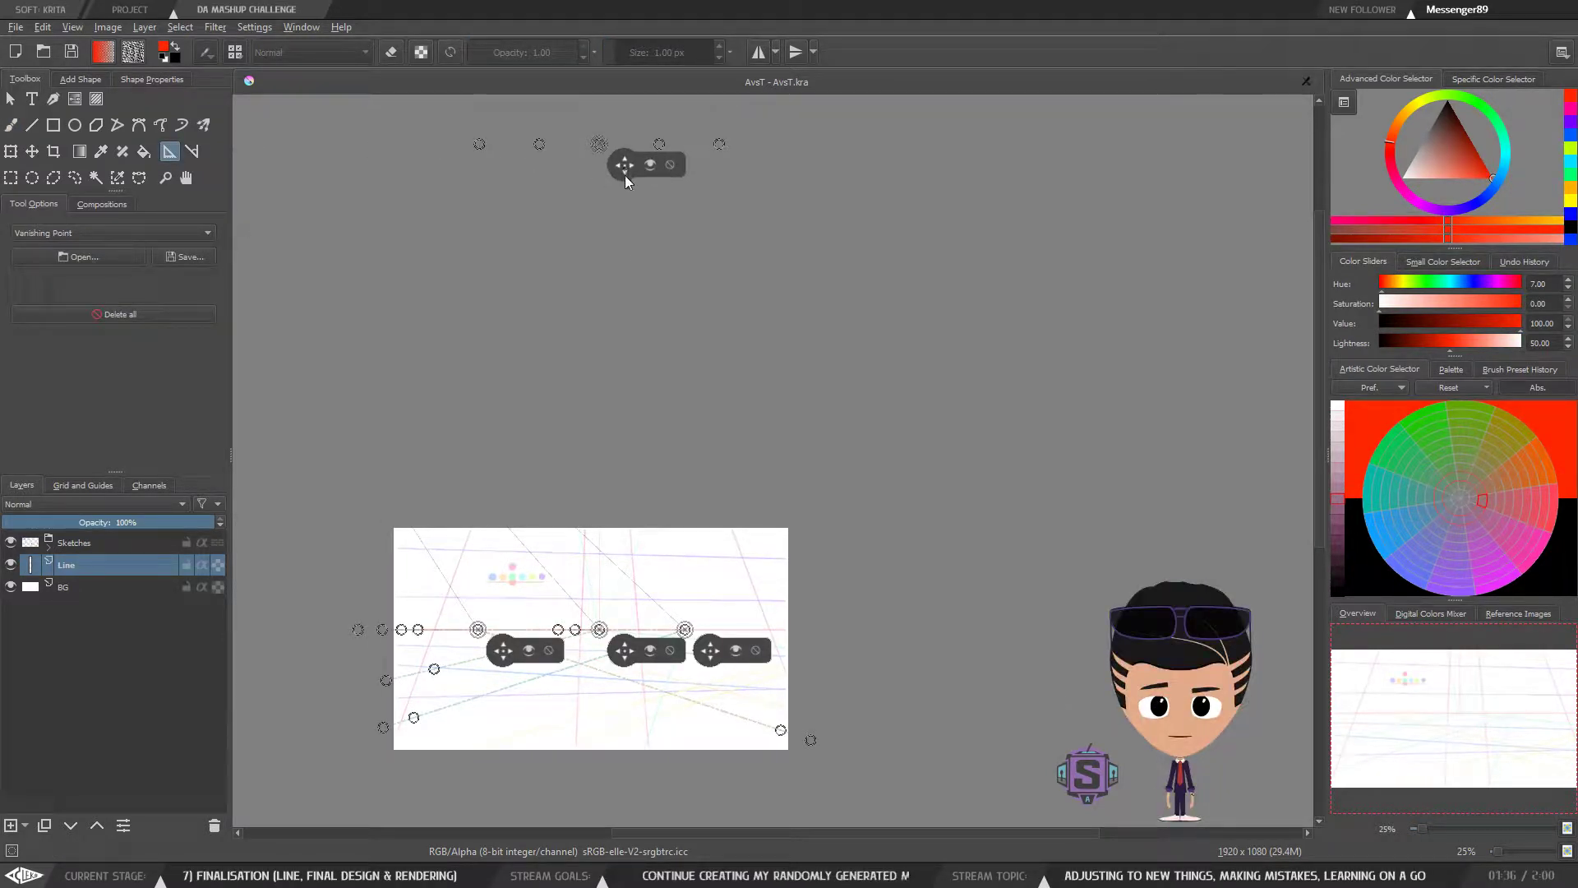
pyautogui.moveTo(624, 175); pyautogui.dragTo(620, 189)
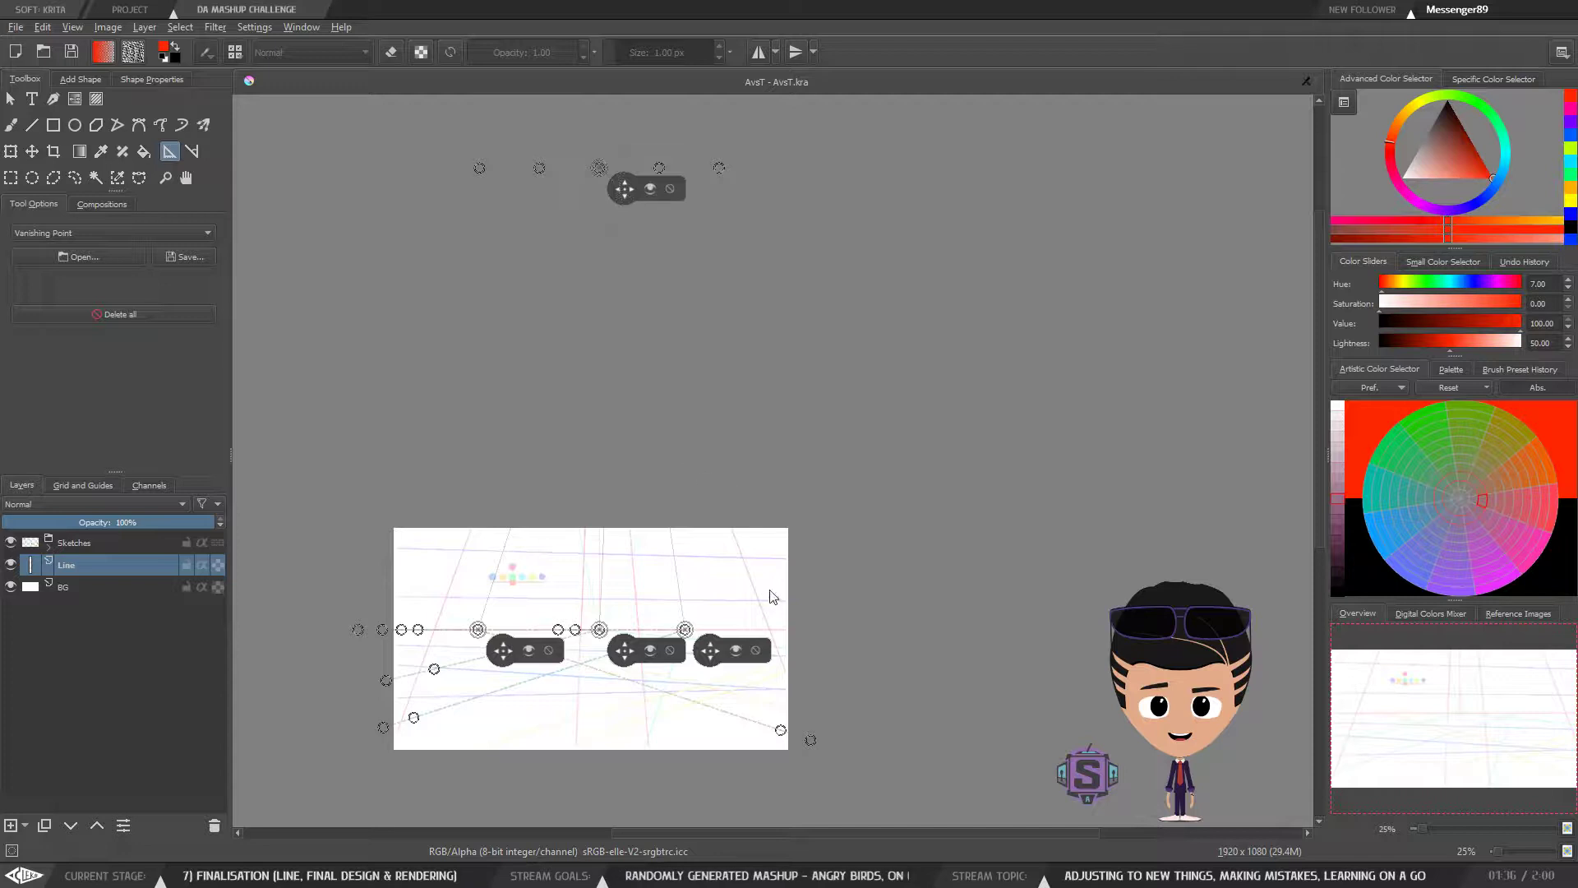
pyautogui.press('b')
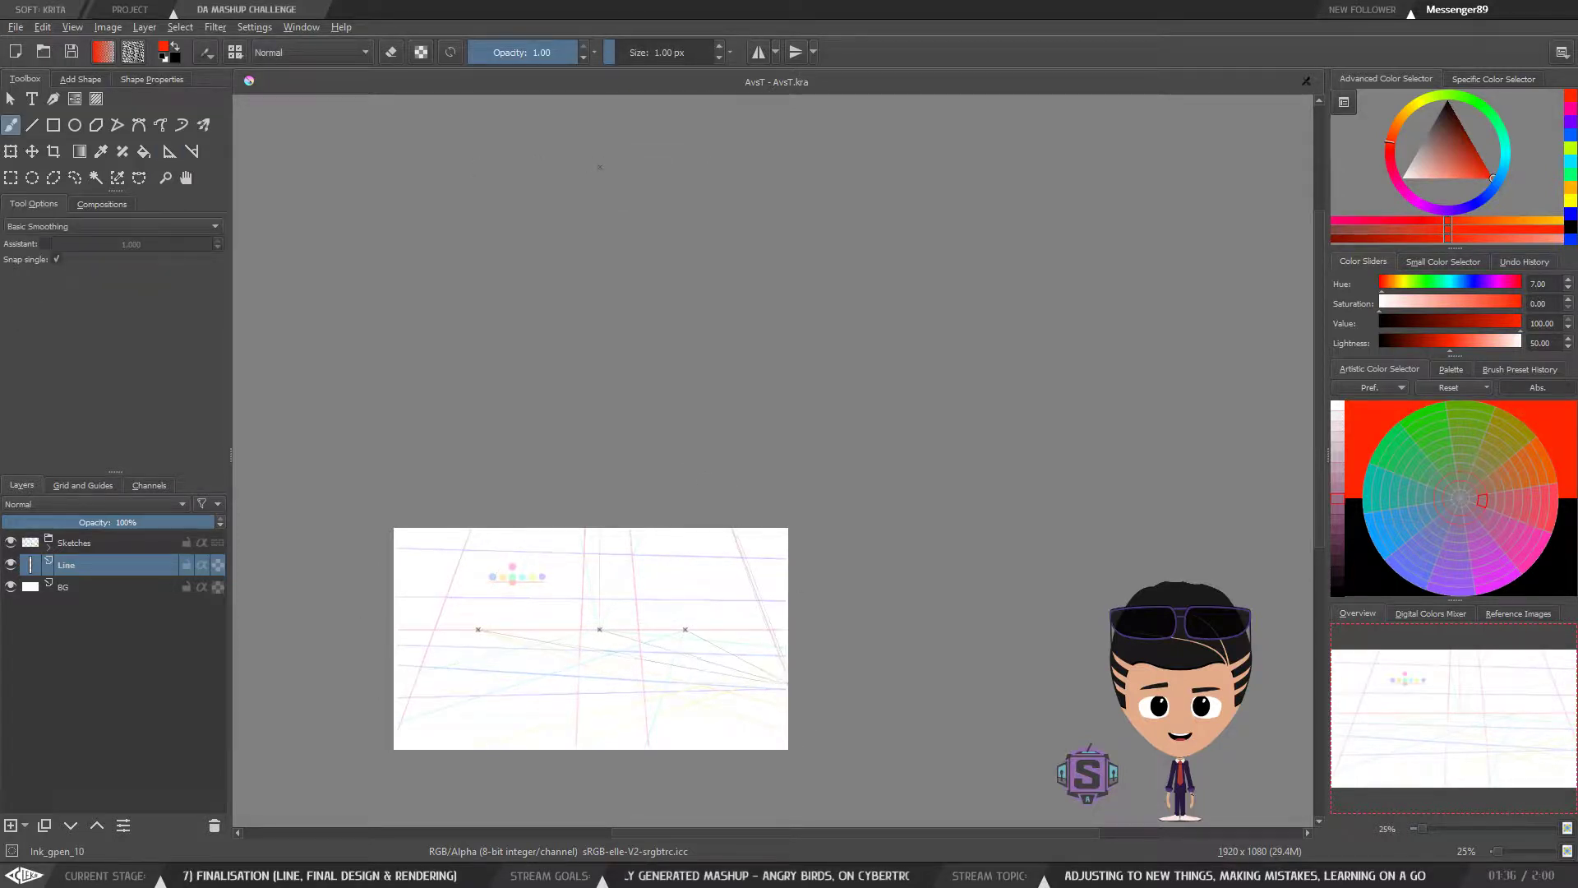
pyautogui.hotkey('ctrl', '+')
pyautogui.hotkey('ctrl', '+')
pyautogui.moveTo(822, 686); pyautogui.dragTo(758, 450)
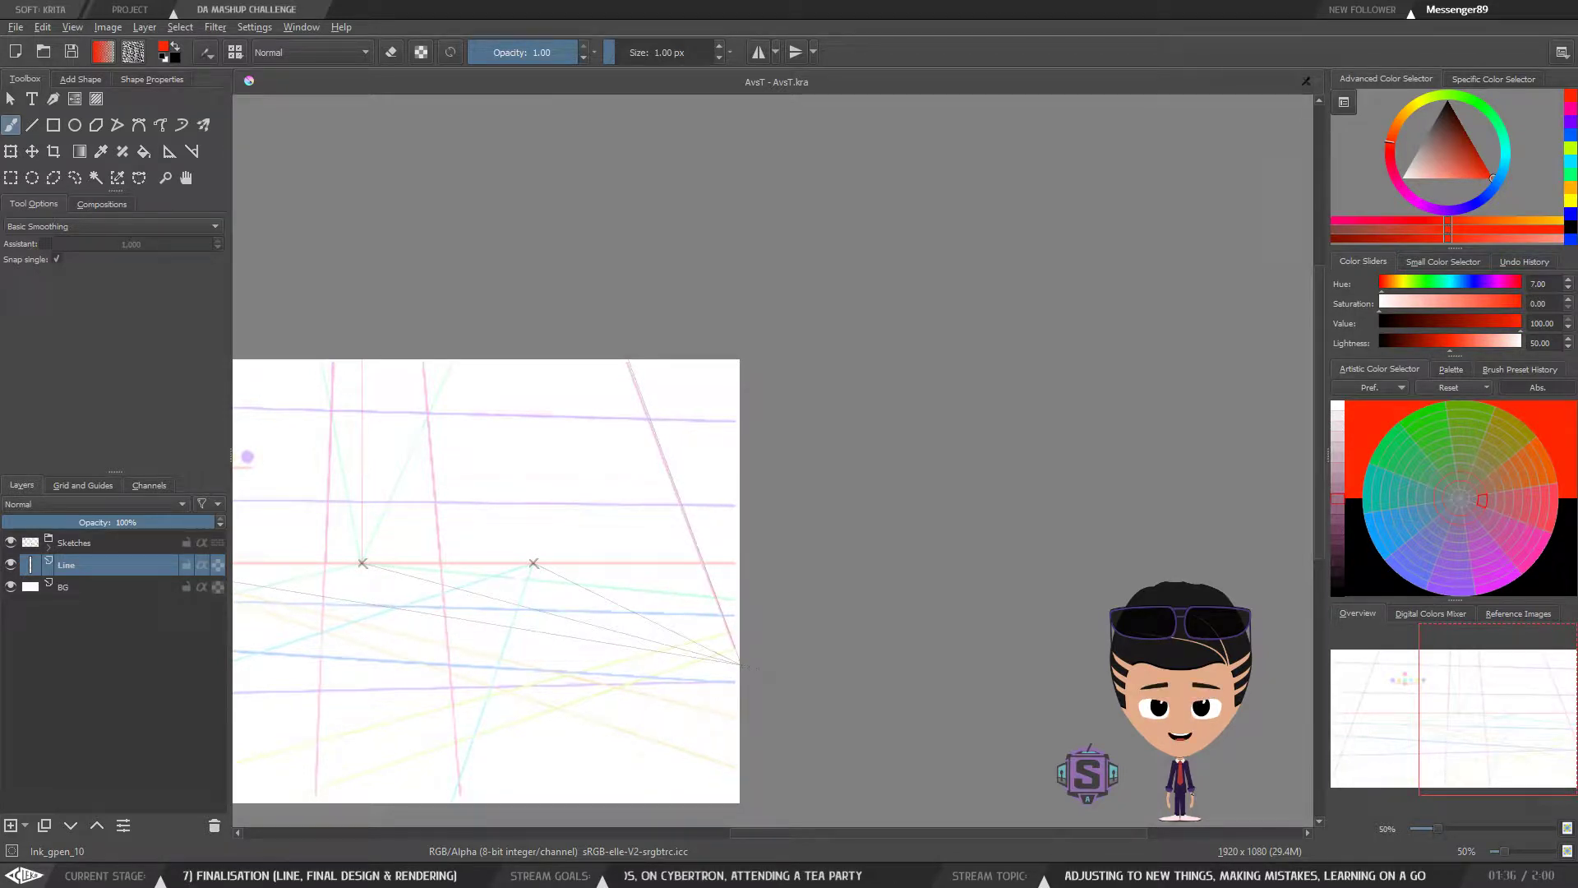
# Step: Compare the lowered fourth assistant's brush preview with the leftmost pink guide
pyautogui.hotkey('ctrl', '-')
pyautogui.hotkey('ctrl', '-')
pyautogui.moveTo(619, 521); pyautogui.dragTo(887, 505)
pyautogui.hotkey('ctrl', '+')
pyautogui.hotkey('ctrl', '+')
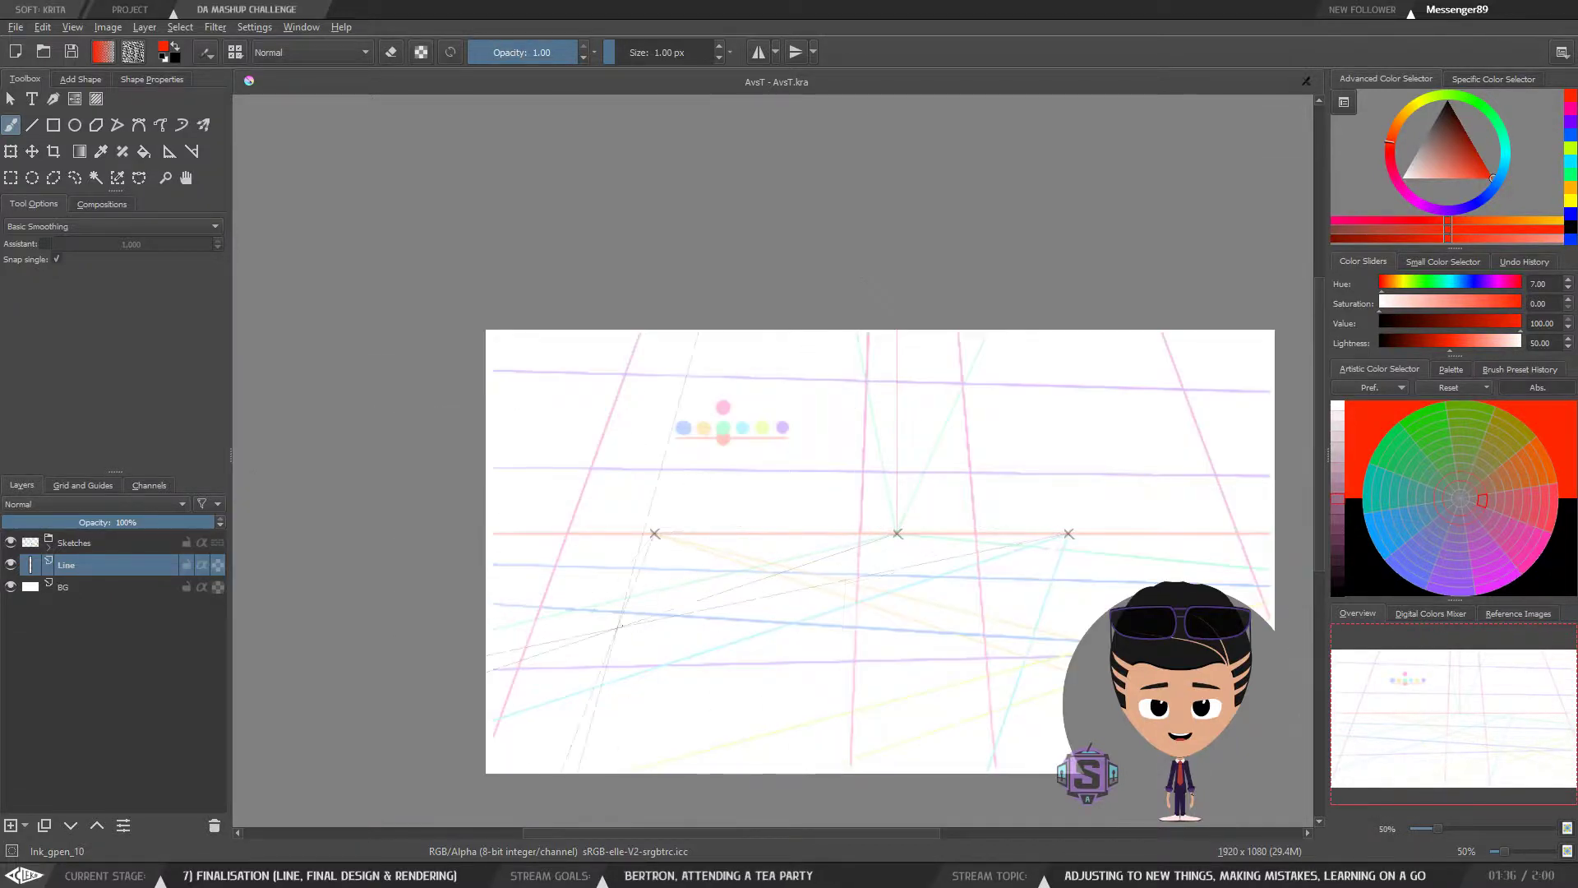
pyautogui.moveTo(566, 643); pyautogui.dragTo(489, 581)
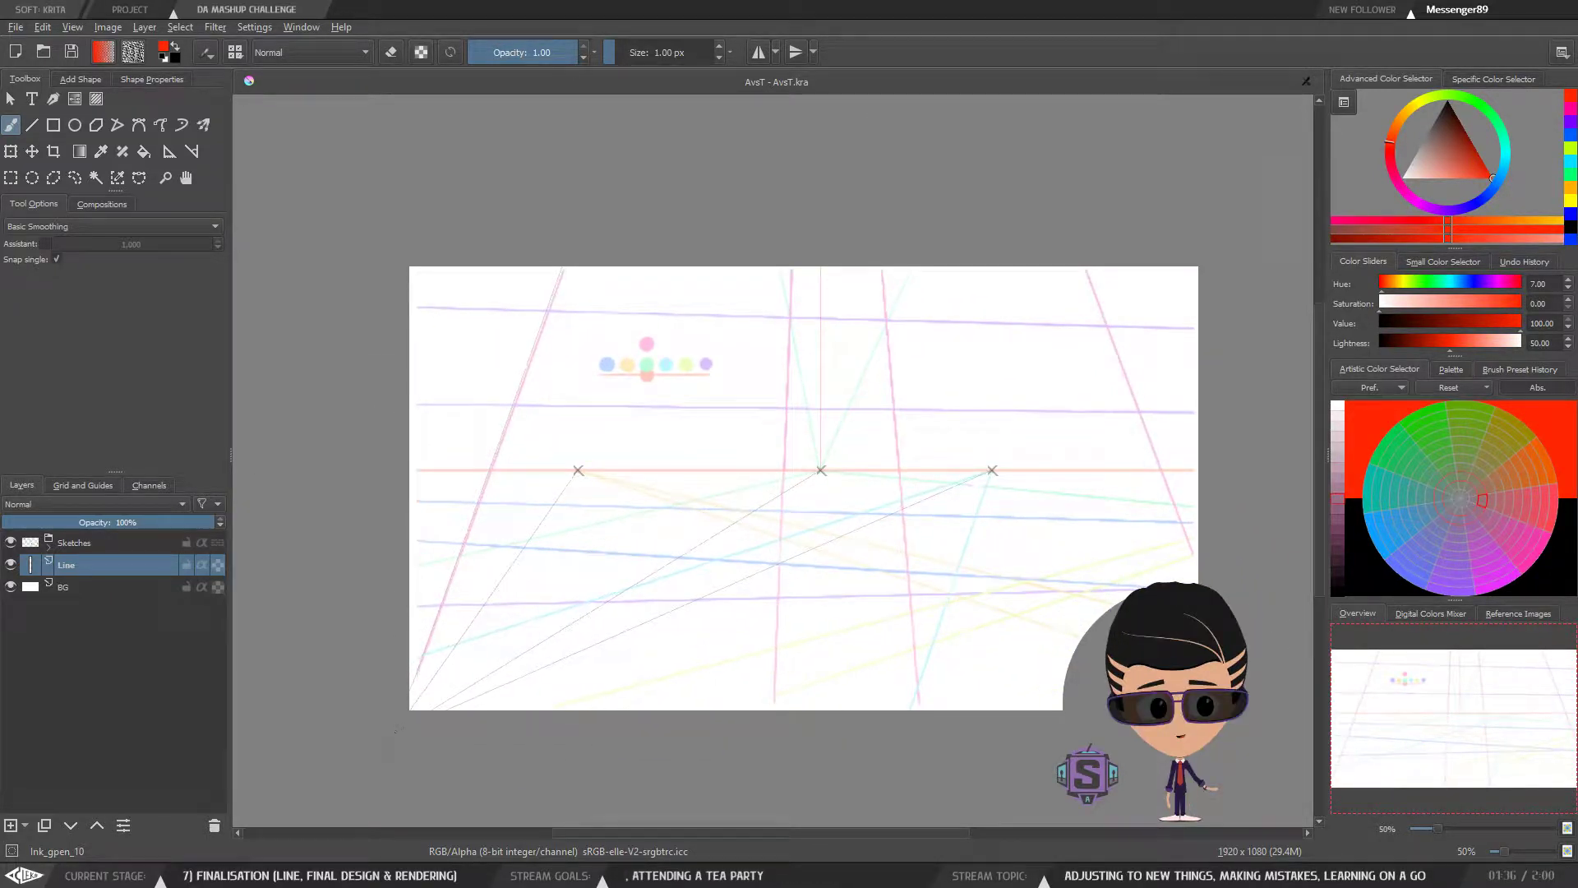
pyautogui.hotkey('ctrl', '-')
pyautogui.hotkey('ctrl', '-')
pyautogui.moveTo(725, 370); pyautogui.dragTo(577, 504)
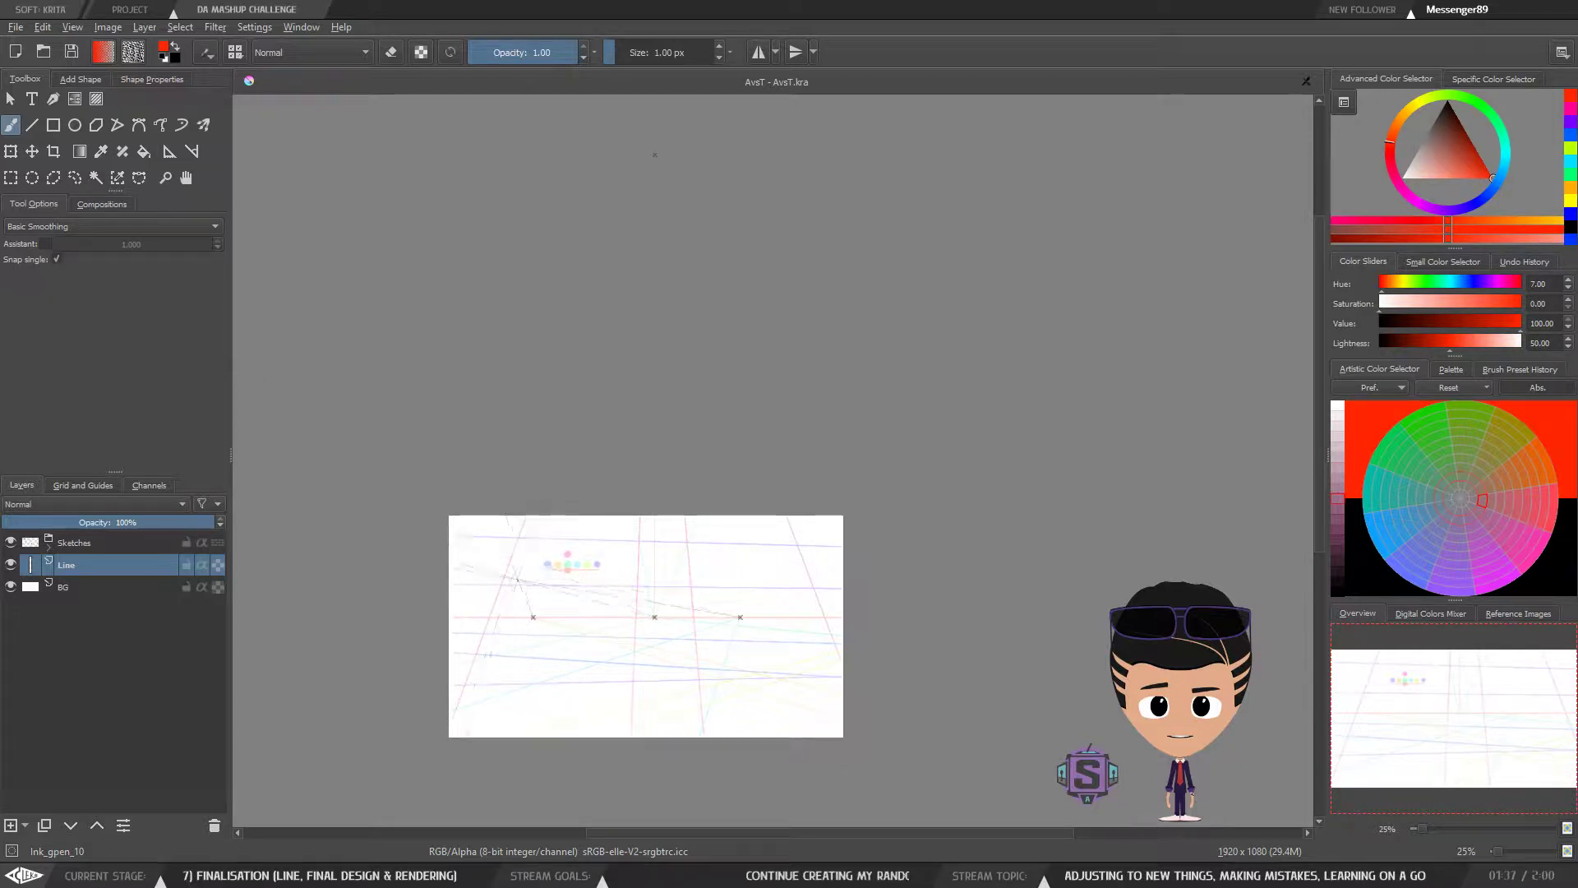
# Step: Recheck the fourth assistant's brush preview on the canvas's left side and along the inner left pink guide
pyautogui.press('+')
pyautogui.press('+')
pyautogui.moveTo(581, 660); pyautogui.dragTo(775, 375)
pyautogui.moveTo(734, 452)
pyautogui.mouseDown()
pyautogui.moveTo(717, 491)
pyautogui.moveTo(725, 463)
pyautogui.mouseUp()
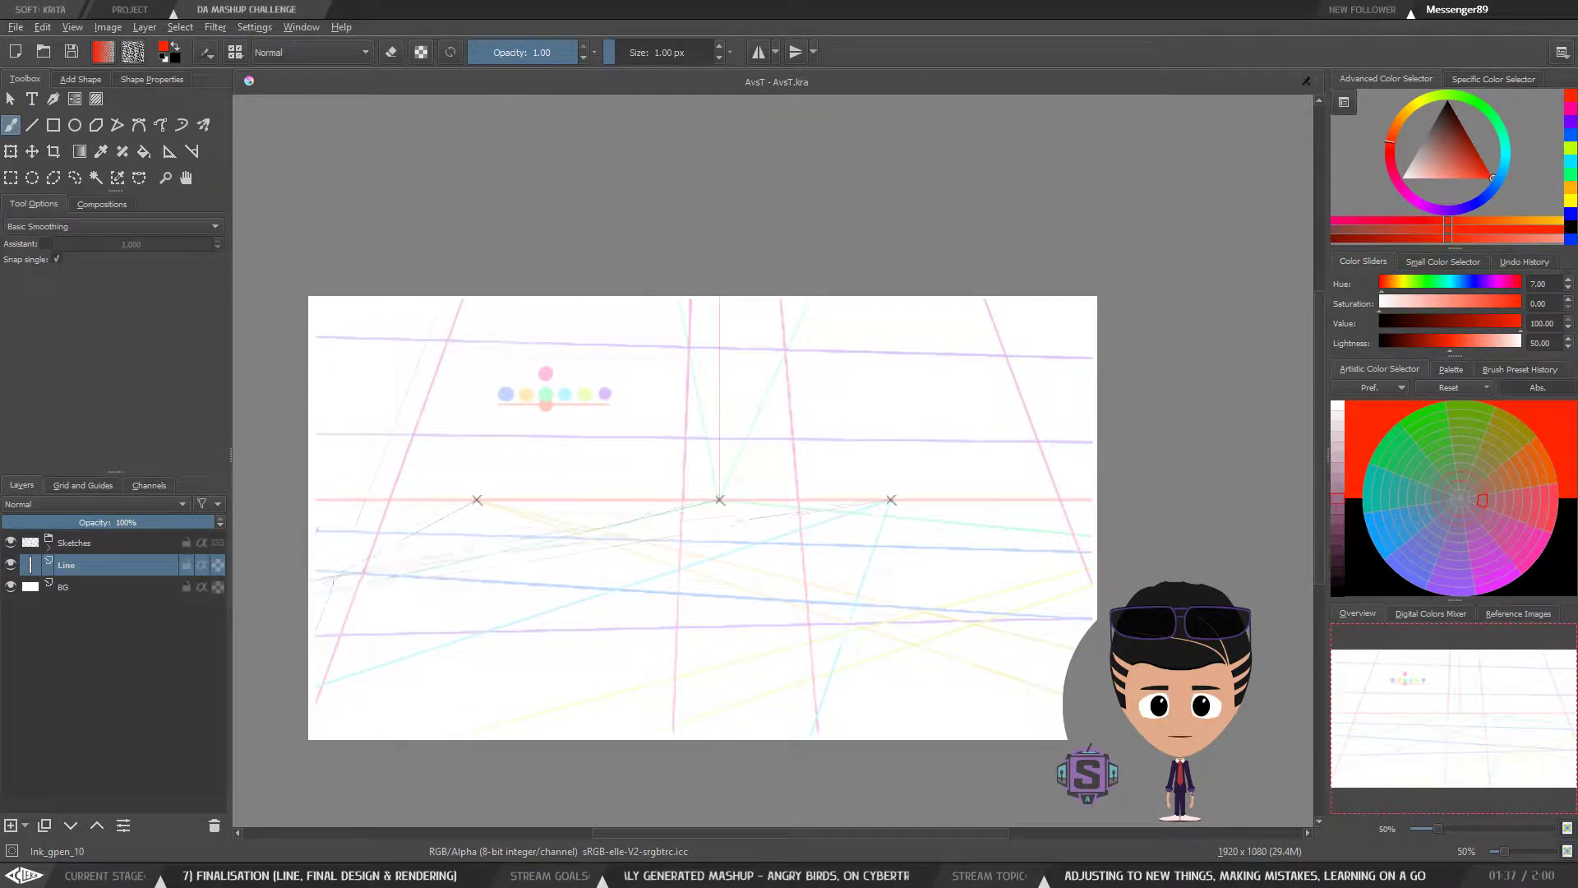
pyautogui.press('v')
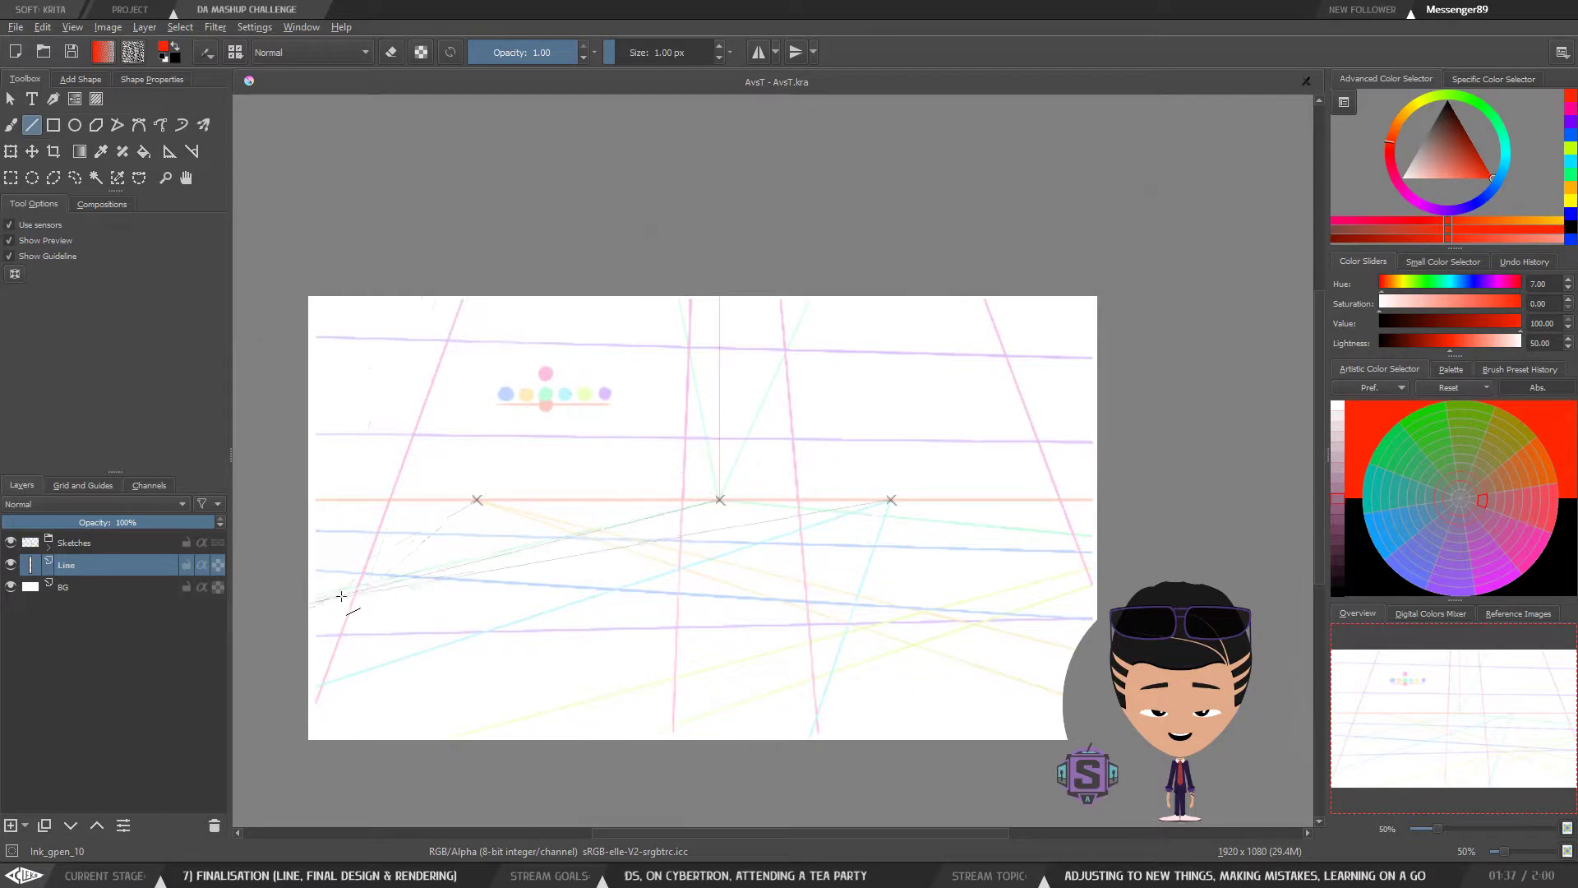
pyautogui.press('b')
pyautogui.moveTo(722, 443)
pyautogui.mouseDown()
pyautogui.moveTo(689, 498)
pyautogui.moveTo(658, 433)
pyautogui.mouseUp()
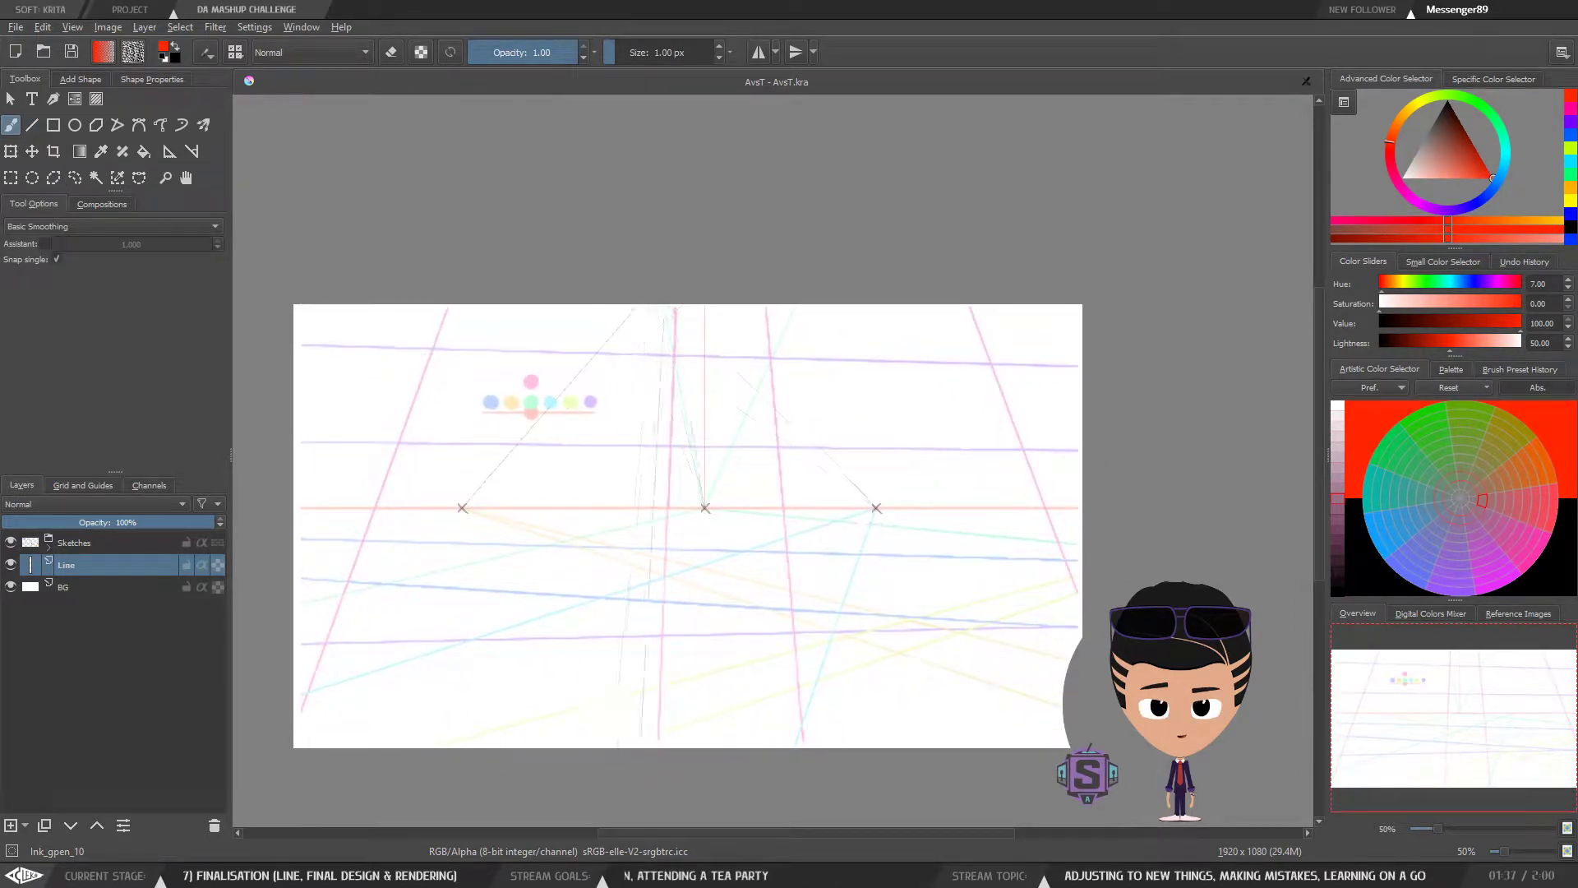
pyautogui.moveTo(654, 504); pyautogui.dragTo(658, 479)
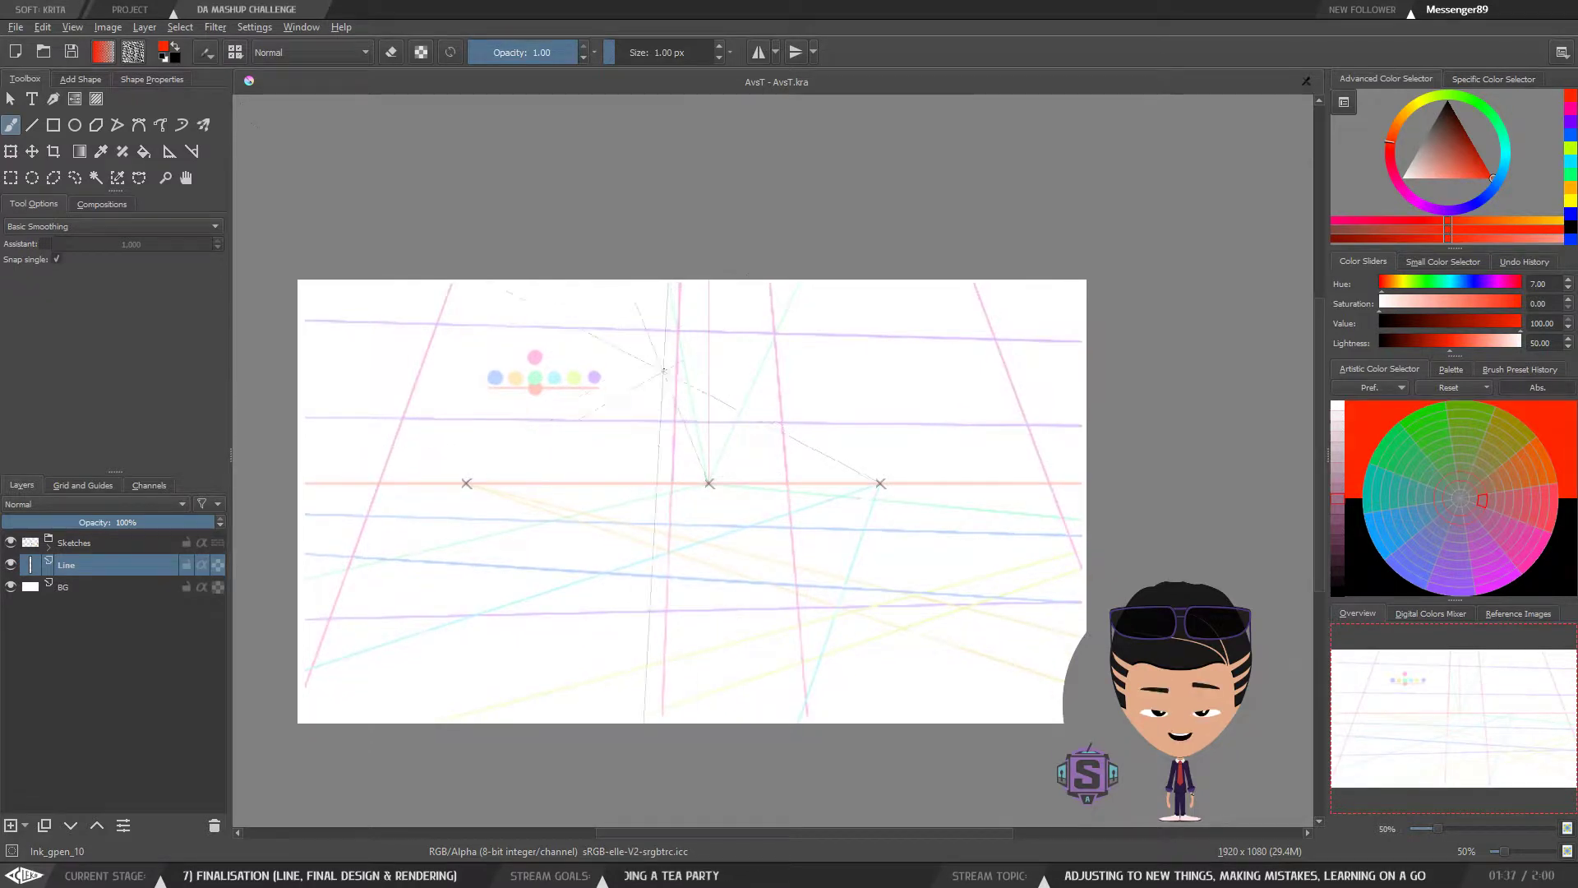
# Step: Nudge the fourth assistant down a little more towards the canvas, keeping it above the red vertical line
pyautogui.hotkey('ctrl', '-')
pyautogui.hotkey('ctrl', '-')
pyautogui.moveTo(743, 237); pyautogui.dragTo(706, 375)
pyautogui.click(170, 152)
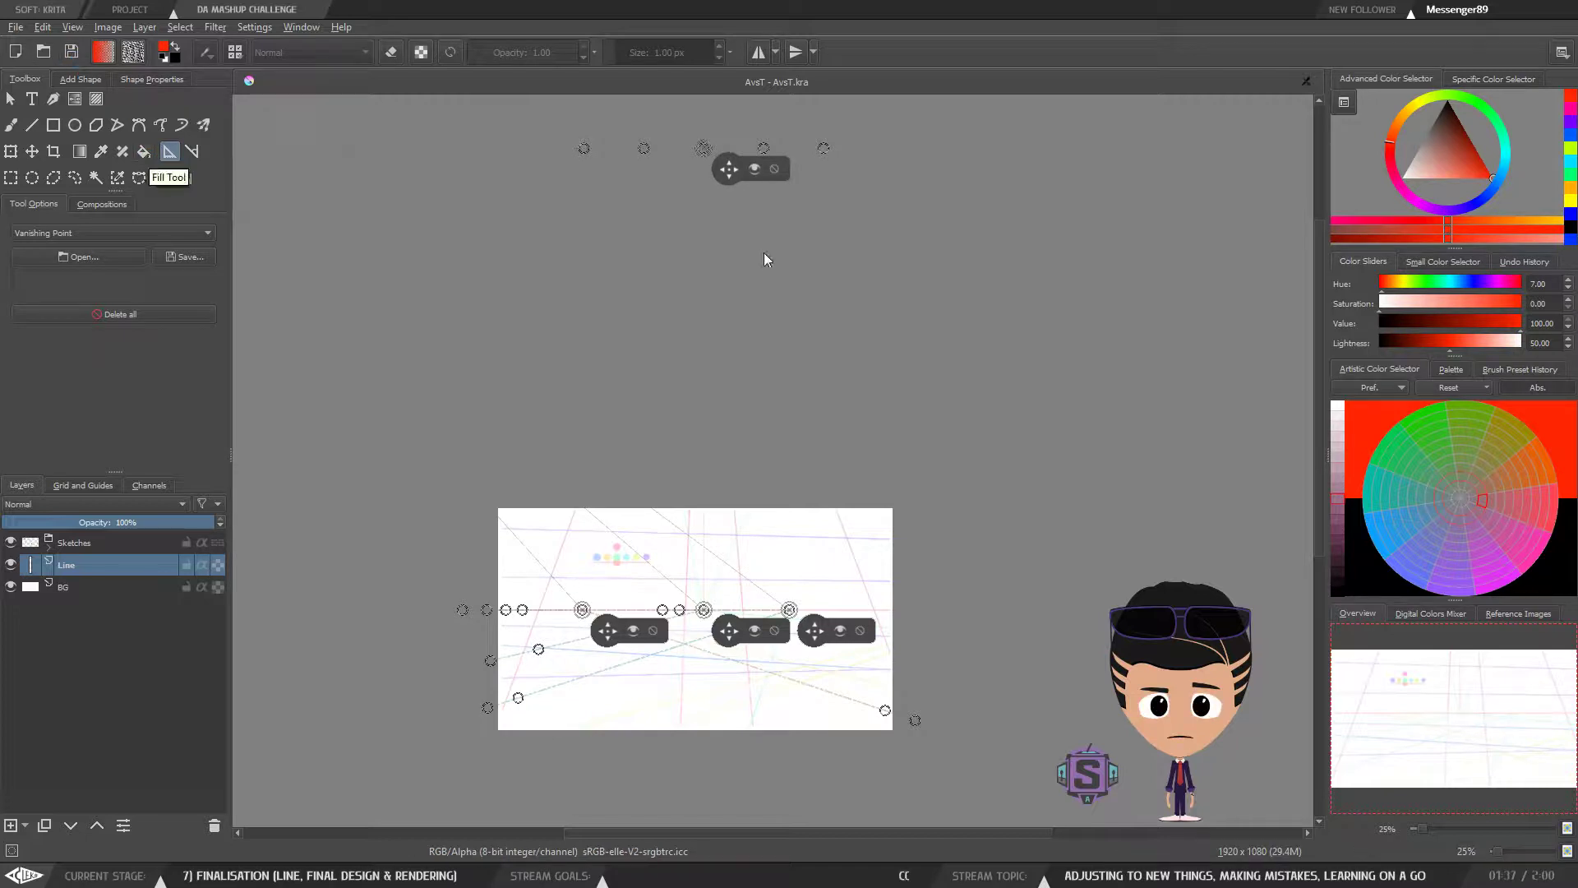
pyautogui.hotkey('ctrl', '+')
pyautogui.hotkey('ctrl', '+')
pyautogui.moveTo(703, 211); pyautogui.dragTo(730, 510)
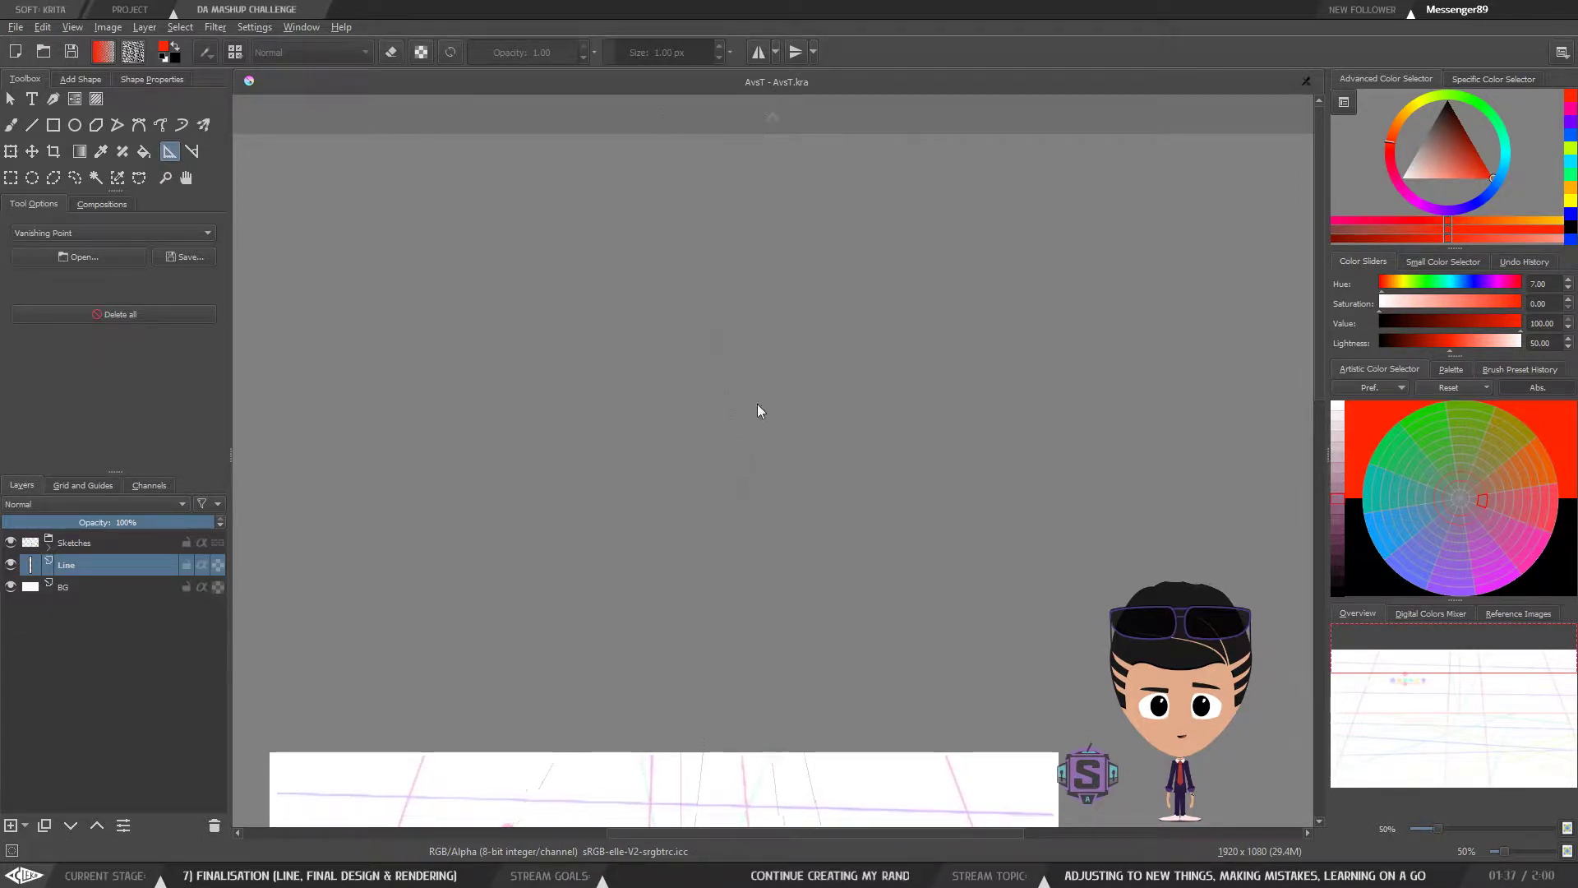
pyautogui.hotkey('ctrl', '-')
pyautogui.hotkey('ctrl', '-')
pyautogui.moveTo(770, 363); pyautogui.dragTo(762, 405)
pyautogui.hotkey('ctrl', '+')
pyautogui.hotkey('ctrl', '+')
pyautogui.moveTo(718, 315); pyautogui.dragTo(733, 624)
pyautogui.moveTo(745, 279); pyautogui.dragTo(799, 466)
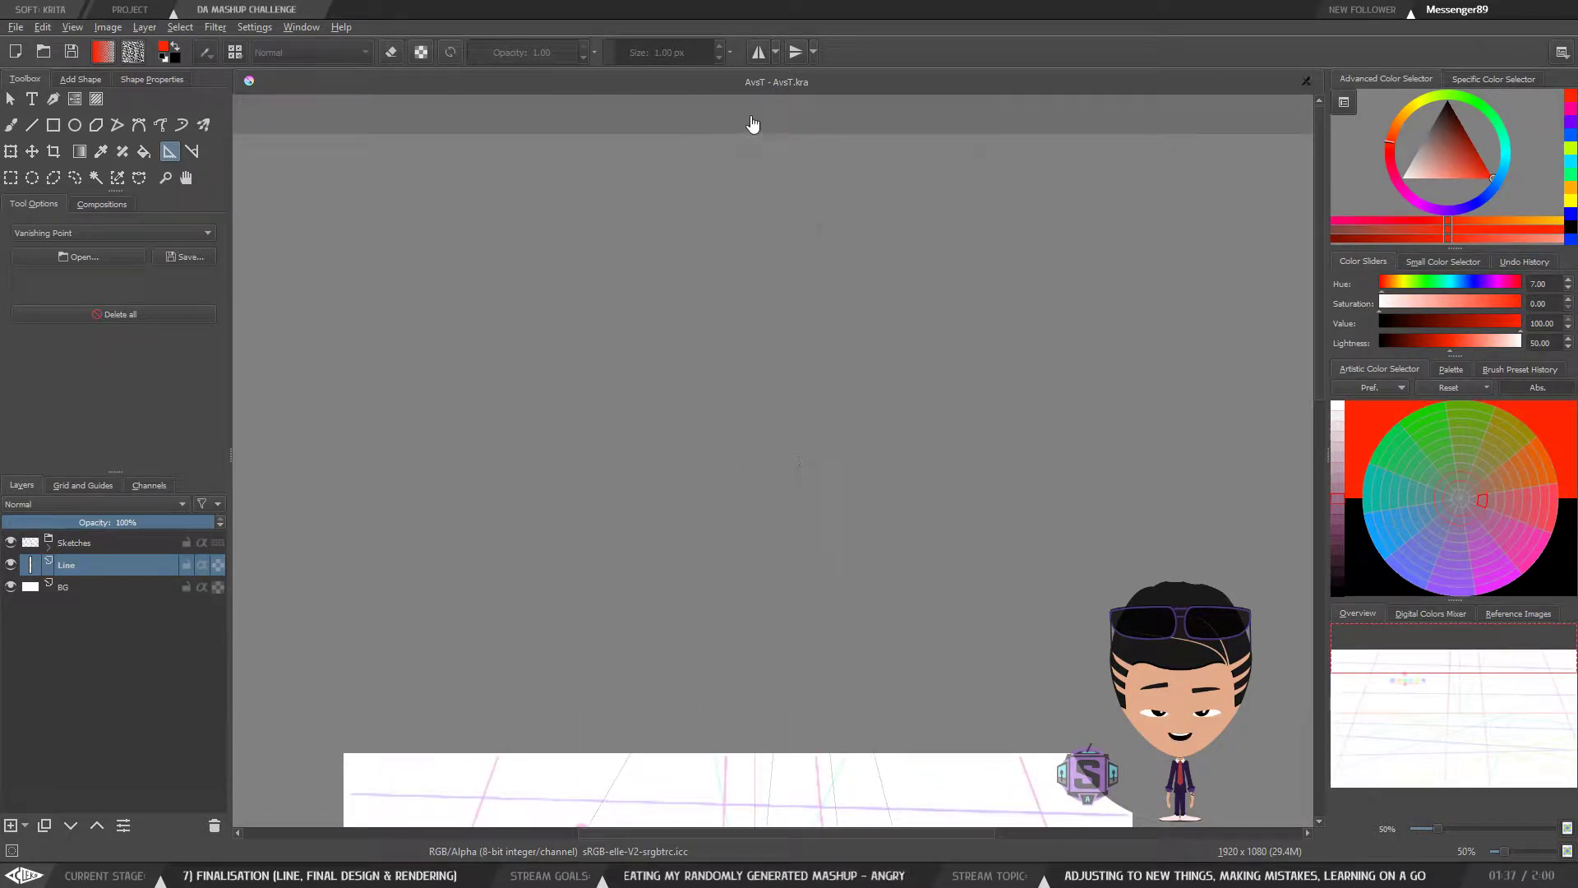
pyautogui.hotkey('ctrl', '-')
pyautogui.hotkey('ctrl', '-')
pyautogui.moveTo(806, 462); pyautogui.dragTo(711, 600)
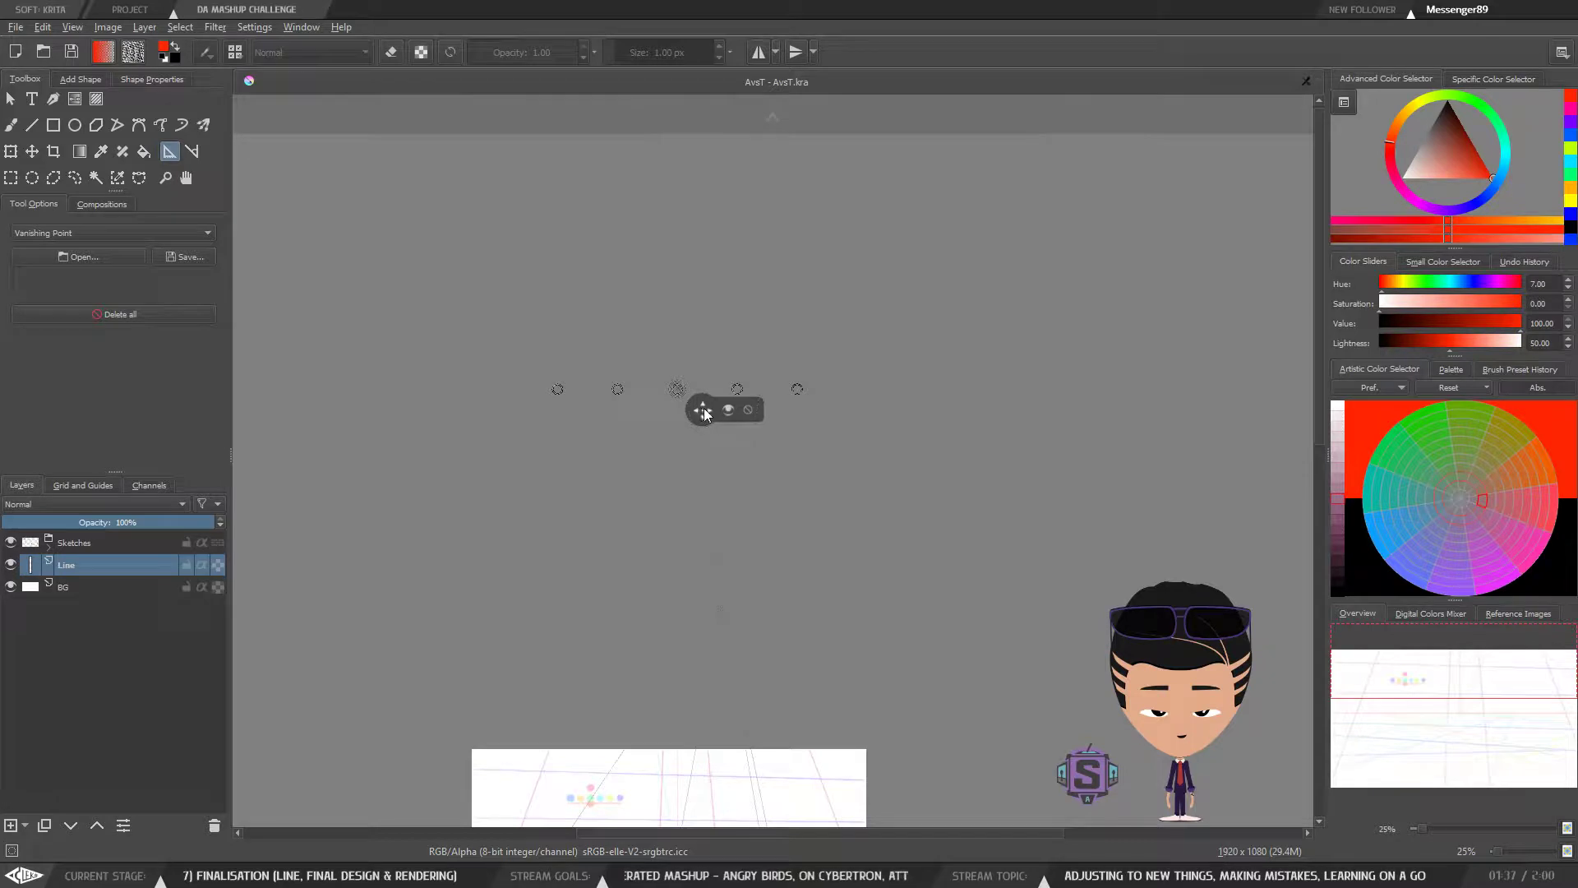
pyautogui.moveTo(703, 411); pyautogui.dragTo(707, 419)
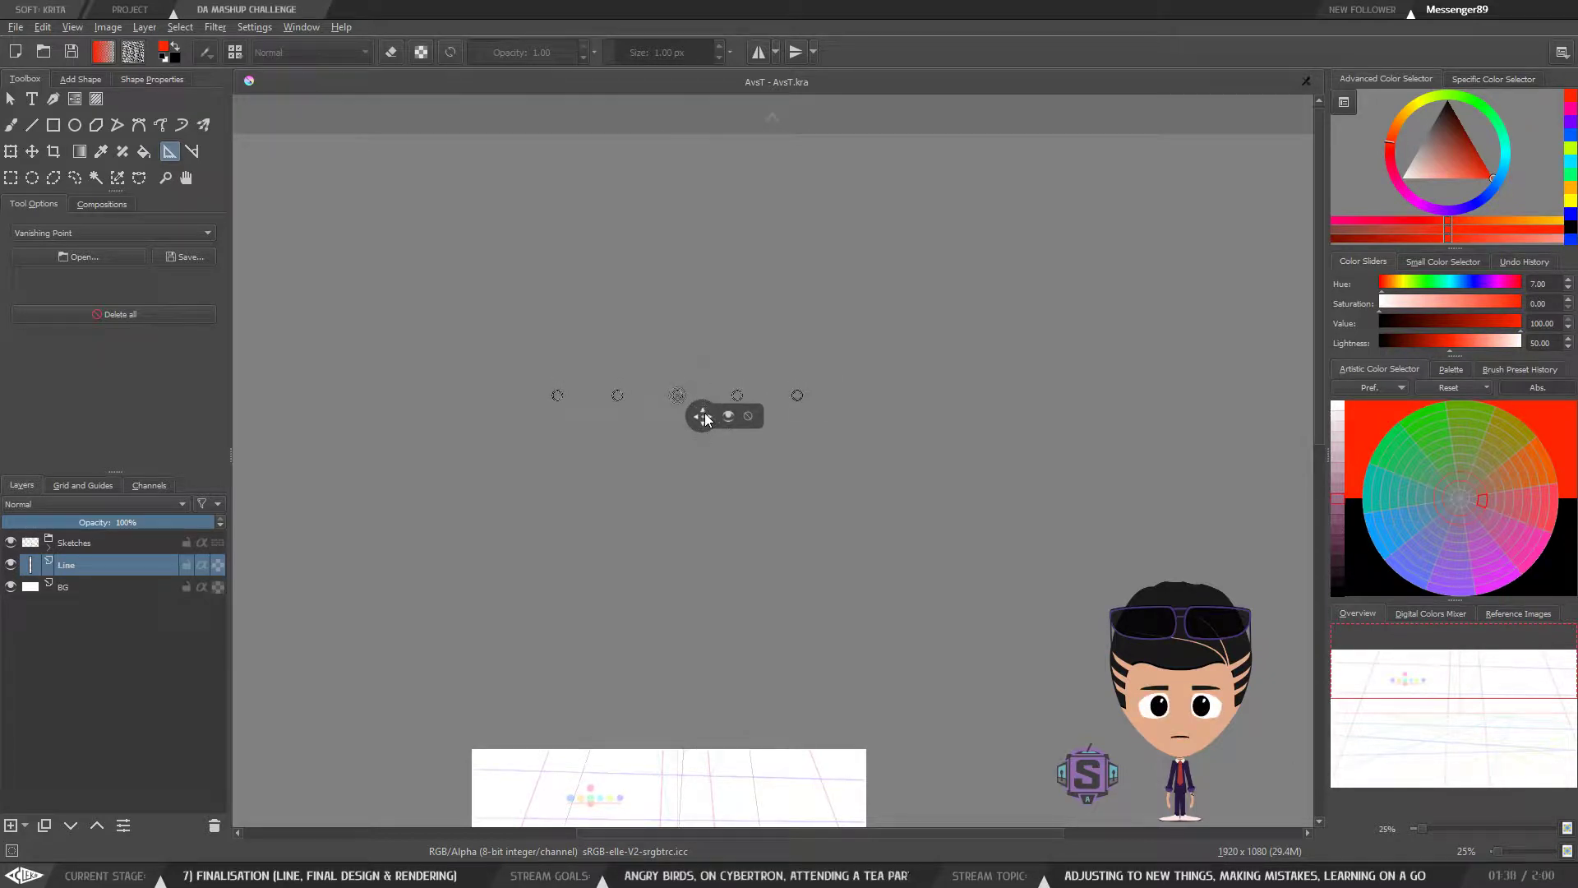
# Step: Check the nudged fourth assistant's brush preview against both the leftmost and rightmost pink guides
pyautogui.moveTo(691, 536); pyautogui.dragTo(691, 317)
pyautogui.hotkey('ctrl', '+')
pyautogui.hotkey('ctrl', '+')
pyautogui.moveTo(627, 536); pyautogui.dragTo(980, 320)
pyautogui.press('b')
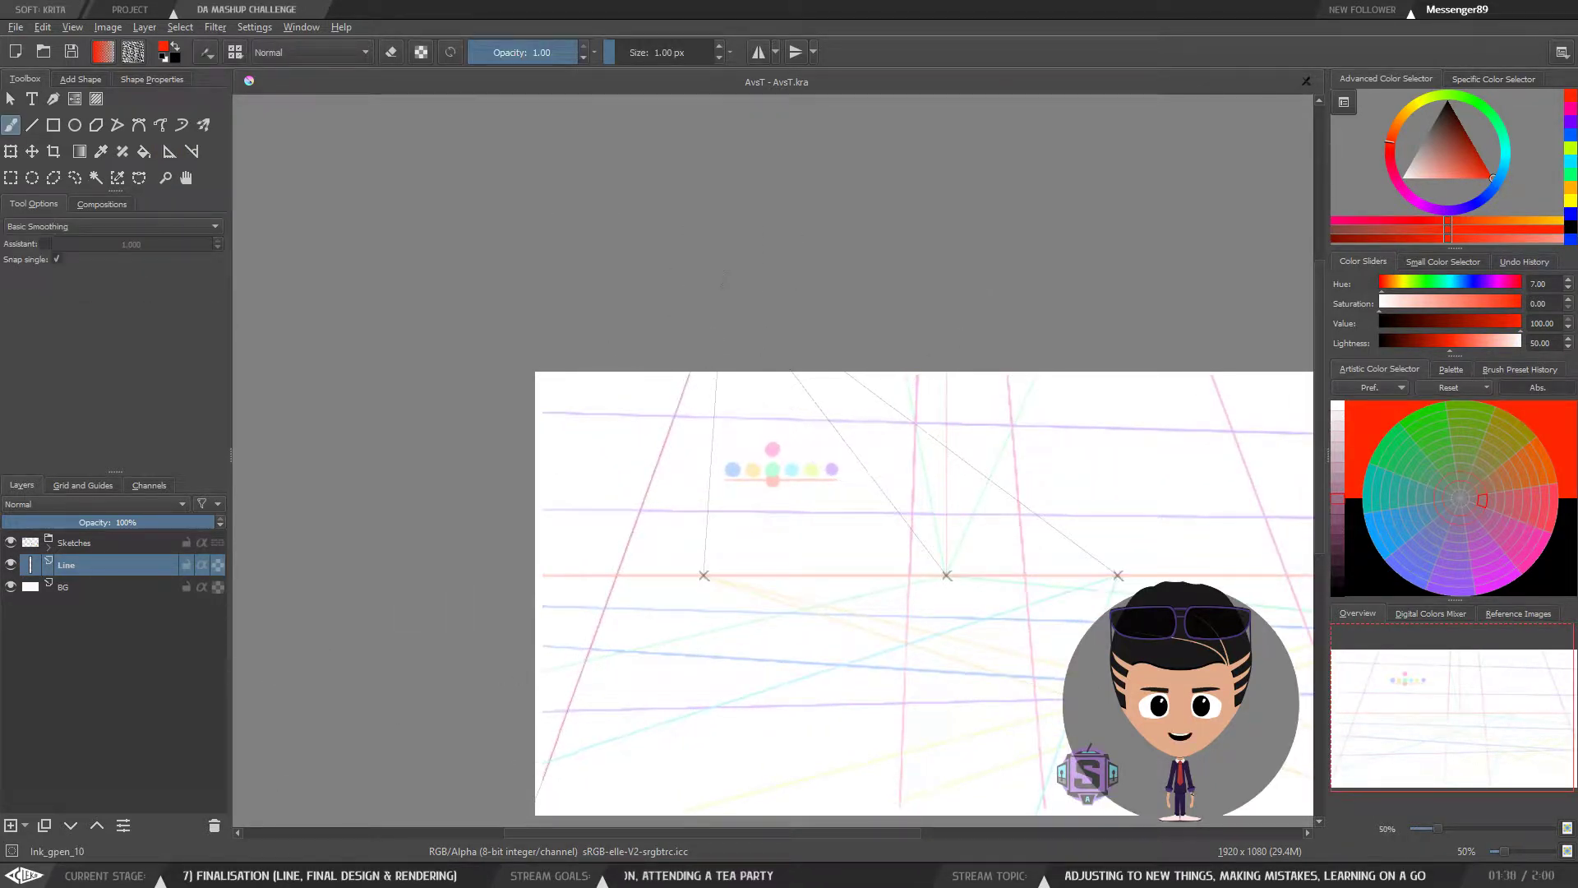
pyautogui.moveTo(613, 590); pyautogui.dragTo(623, 383)
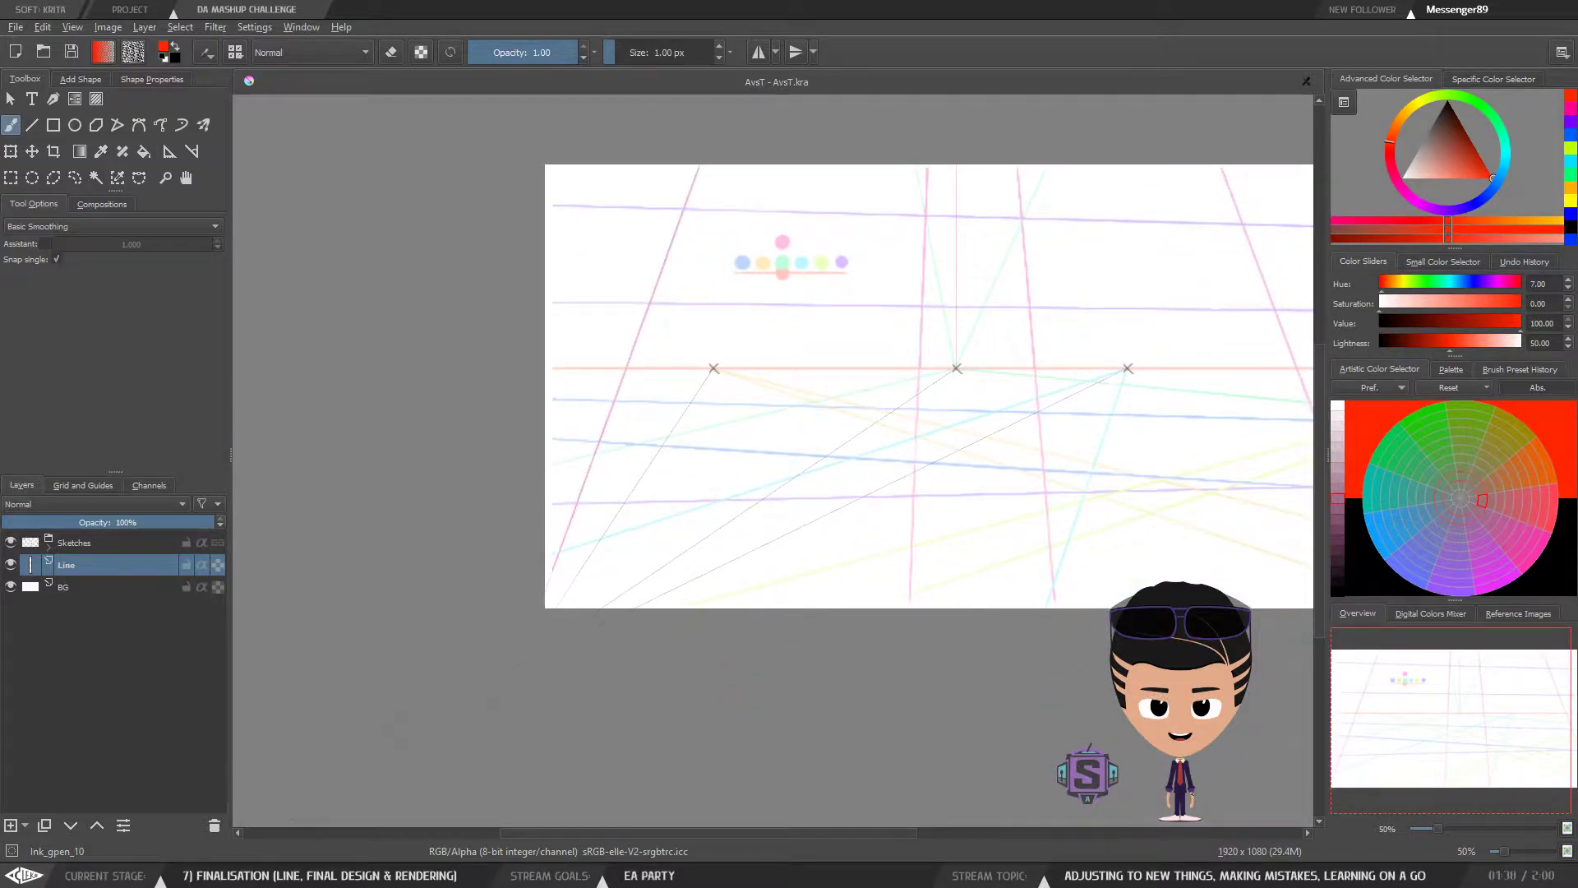
pyautogui.moveTo(813, 479); pyautogui.dragTo(490, 493)
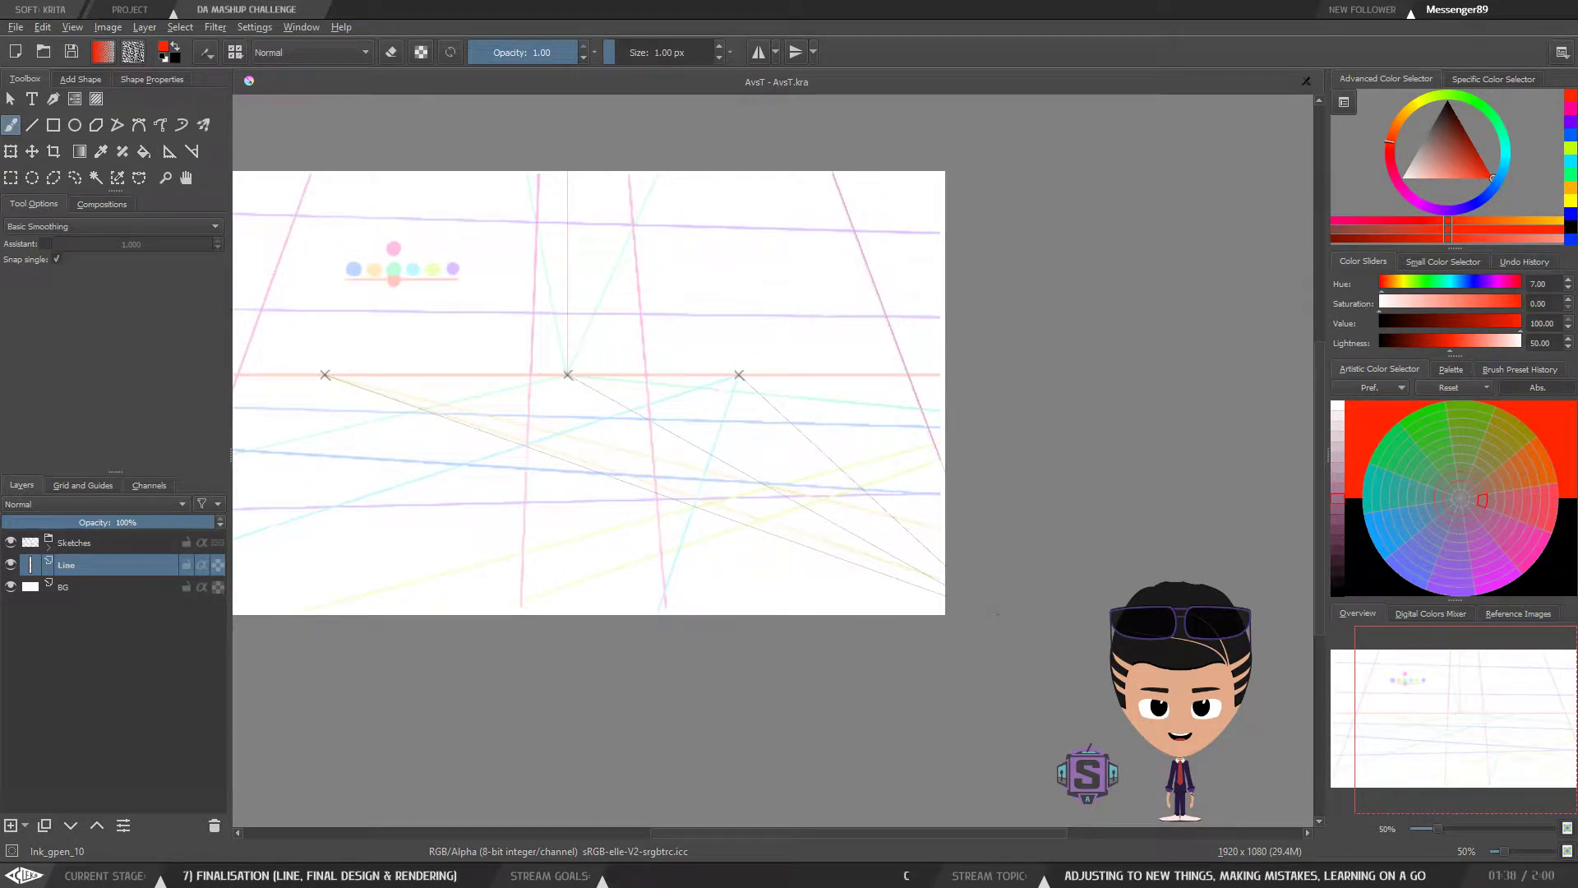
pyautogui.press('1')
pyautogui.moveTo(1007, 521); pyautogui.dragTo(759, 676)
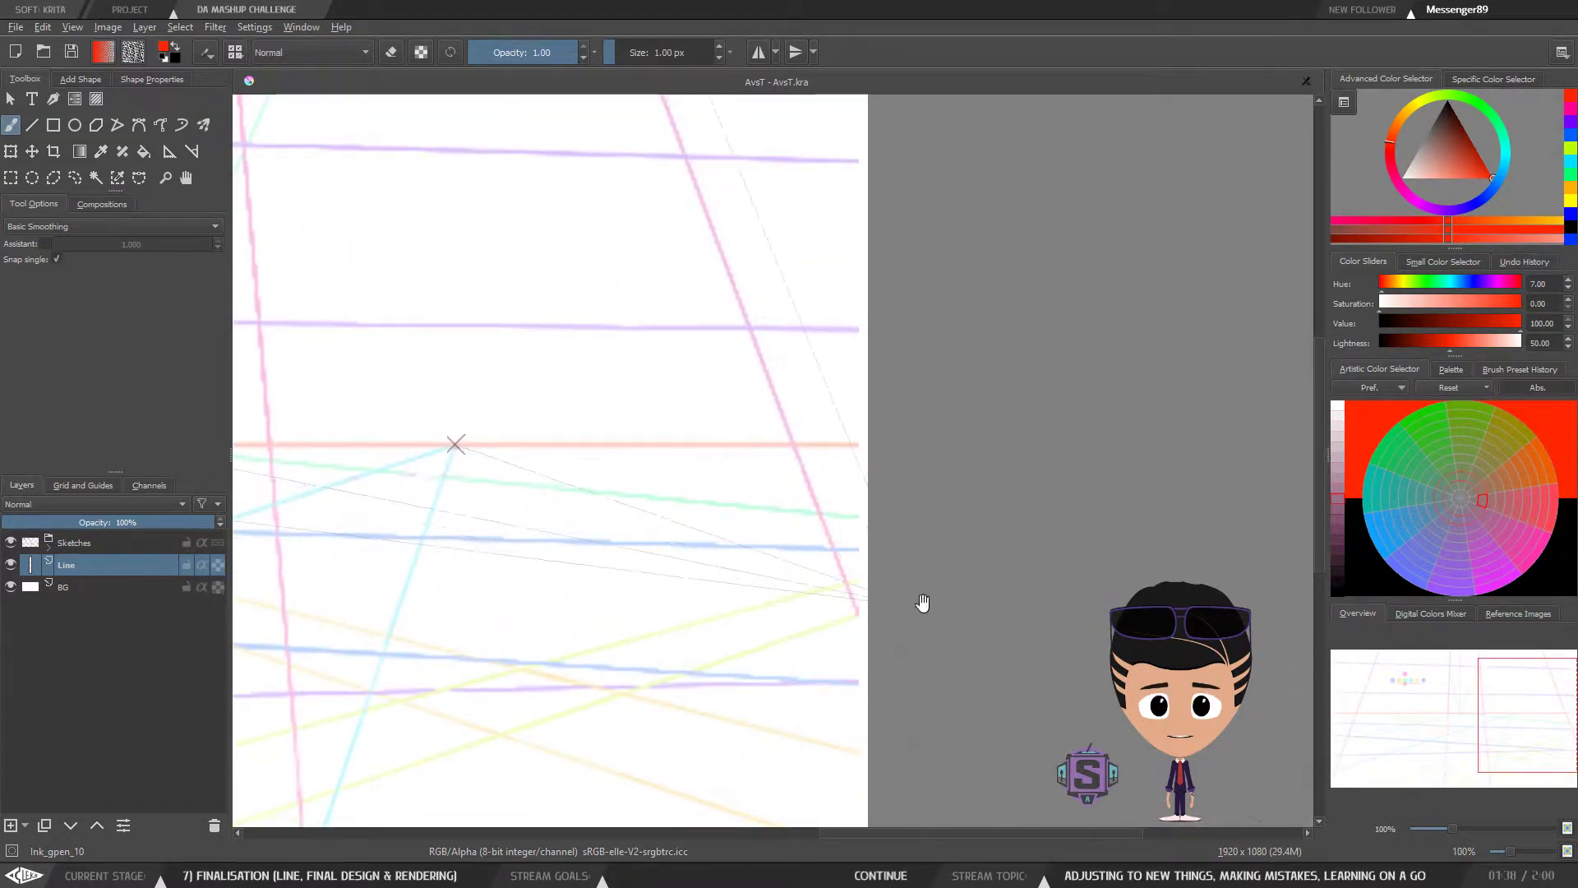
pyautogui.moveTo(903, 612); pyautogui.dragTo(901, 722)
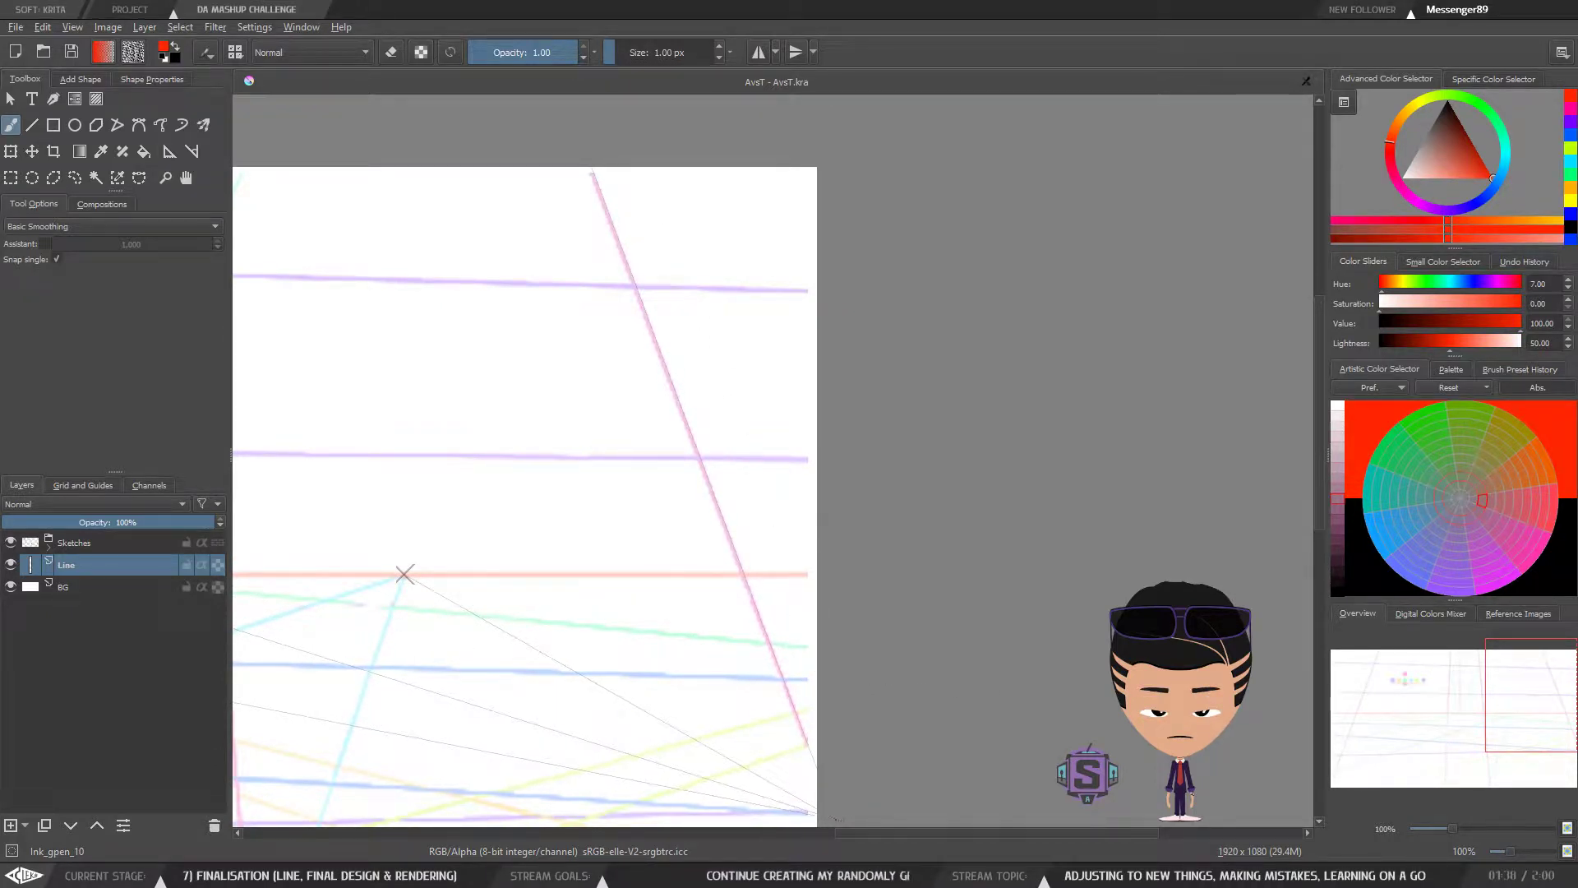
# Step: Nudge the vanishing point far above the canvas slightly downward with the Assistant tool
pyautogui.press('-')
pyautogui.press('-')
pyautogui.moveTo(560, 630); pyautogui.dragTo(1105, 598)
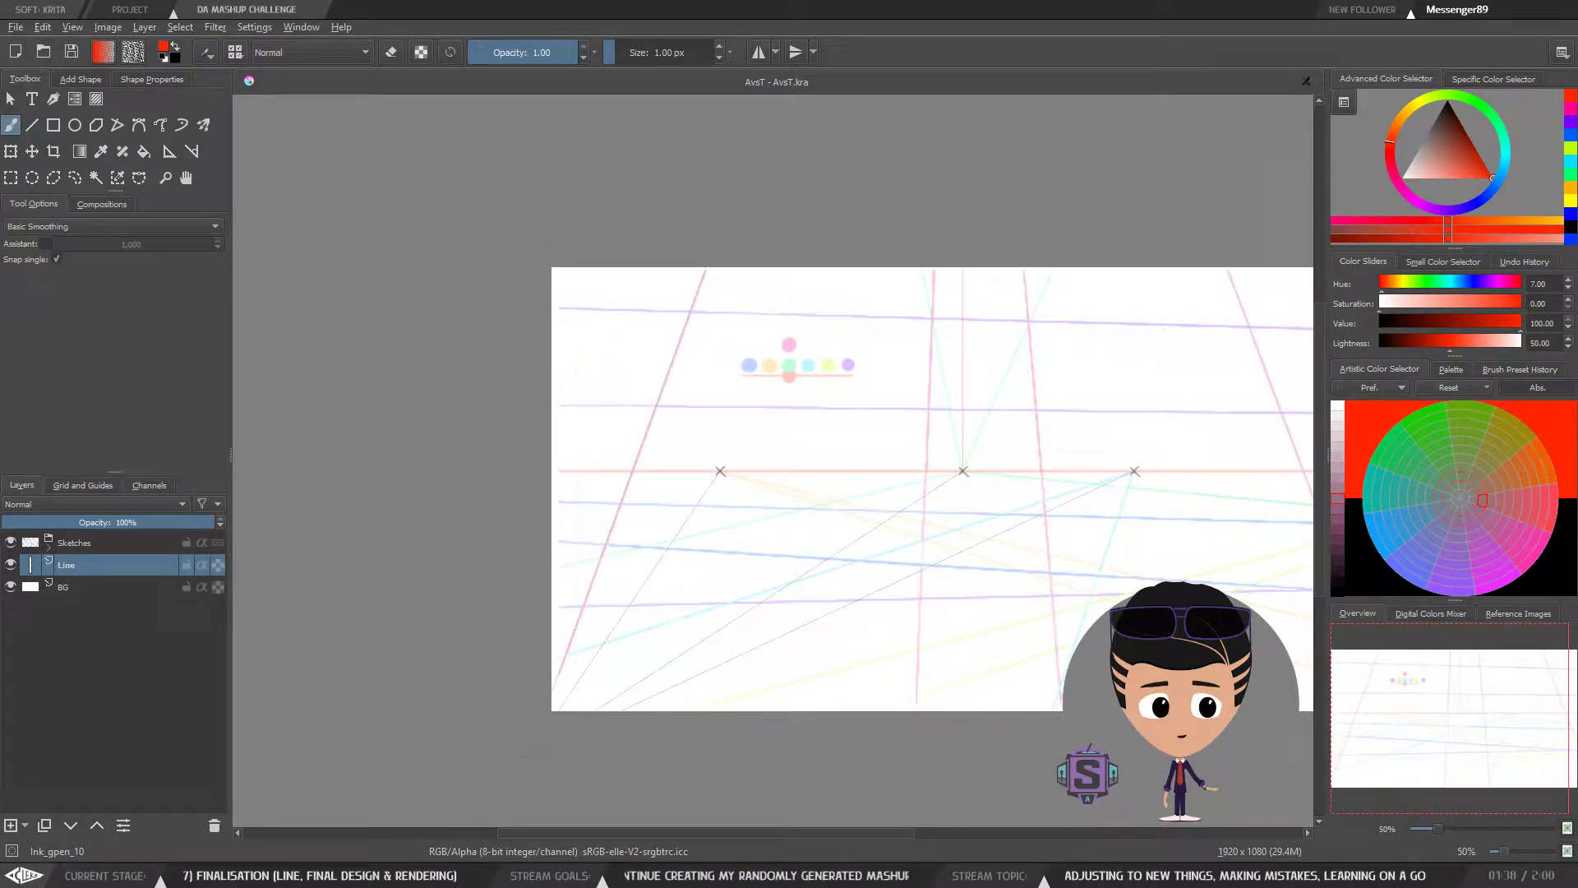
pyautogui.moveTo(771, 394); pyautogui.dragTo(598, 616)
pyautogui.moveTo(769, 384); pyautogui.dragTo(701, 564)
pyautogui.press('-')
pyautogui.press('-')
pyautogui.moveTo(758, 444); pyautogui.dragTo(741, 504)
pyautogui.press('+')
pyautogui.press('+')
pyautogui.press('-')
pyautogui.press('-')
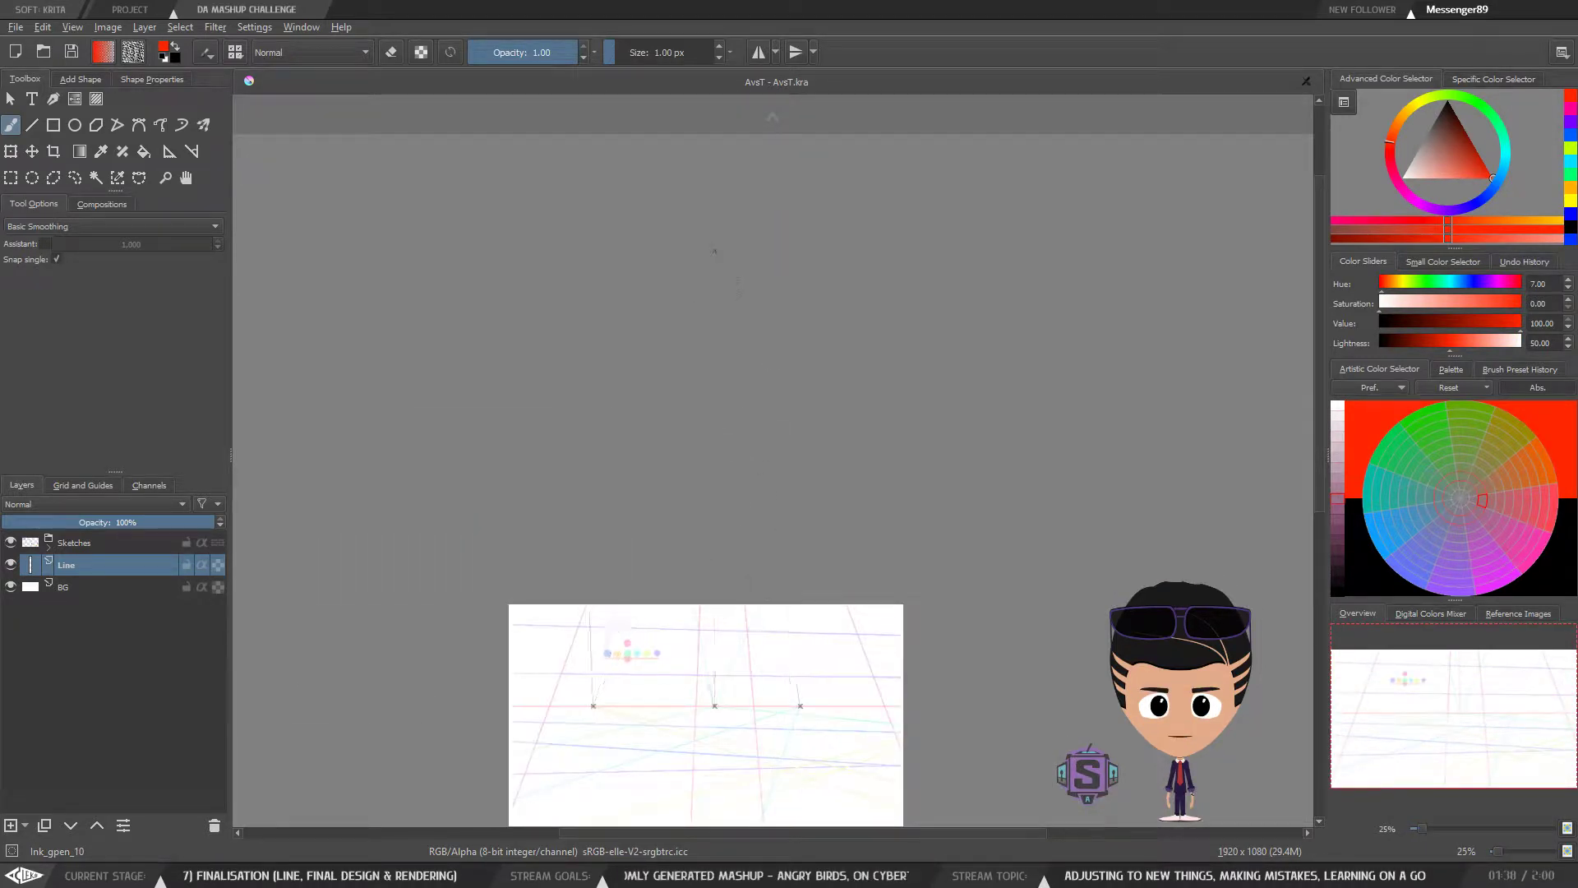
pyautogui.click(170, 151)
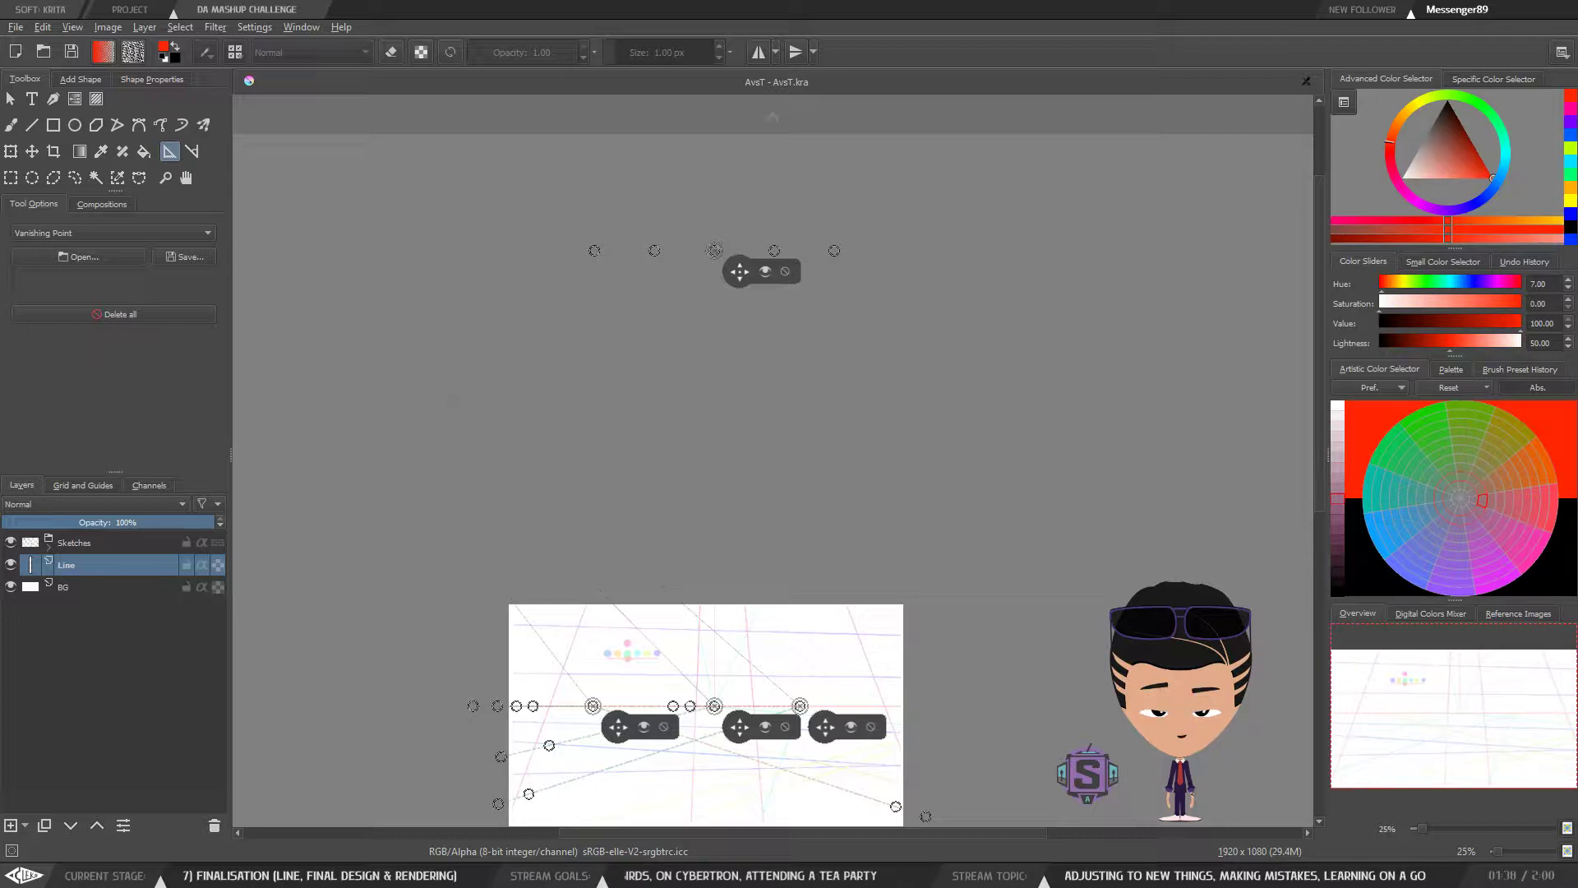
pyautogui.moveTo(728, 537)
pyautogui.mouseDown()
pyautogui.moveTo(751, 533)
pyautogui.moveTo(723, 561)
pyautogui.mouseUp()
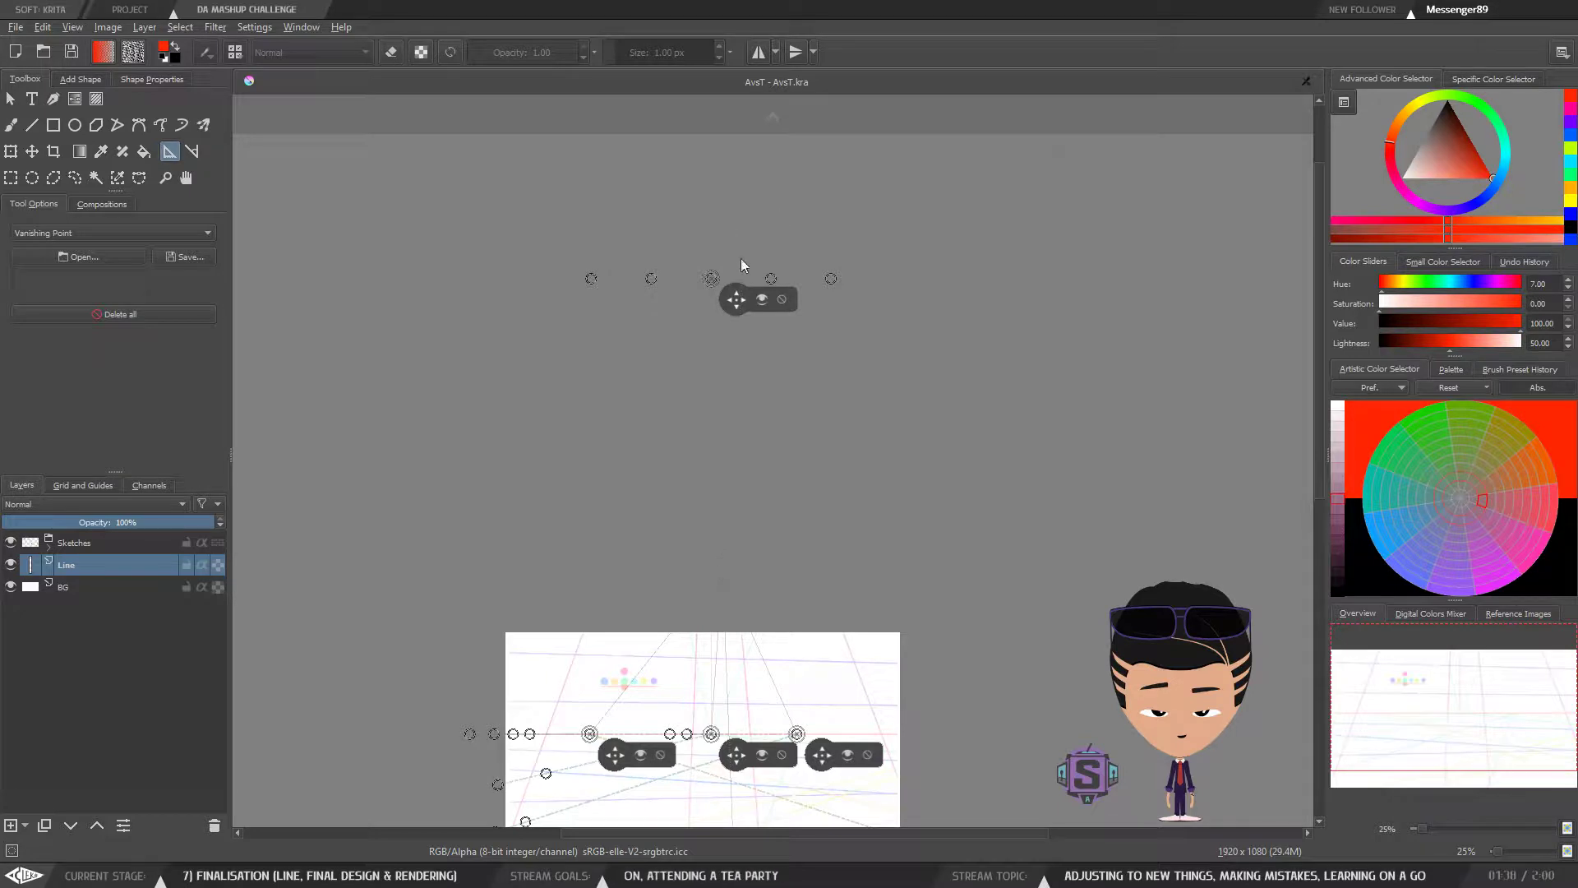
pyautogui.moveTo(737, 299); pyautogui.dragTo(736, 302)
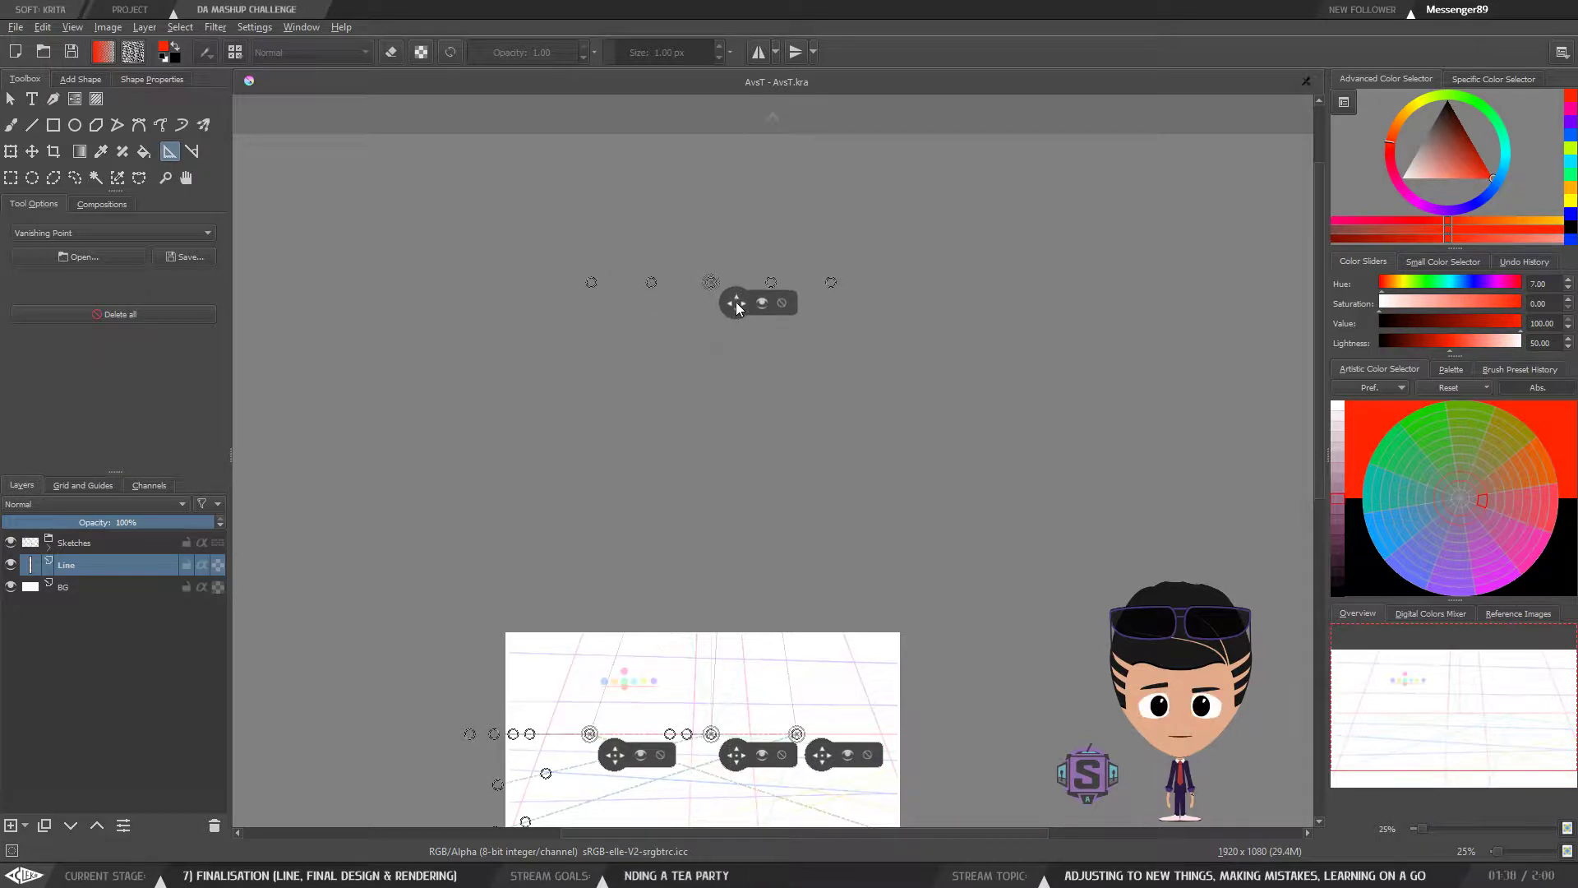
pyautogui.moveTo(692, 504); pyautogui.dragTo(769, 255)
pyautogui.press('+')
pyautogui.moveTo(569, 534); pyautogui.dragTo(674, 491)
pyautogui.press('b')
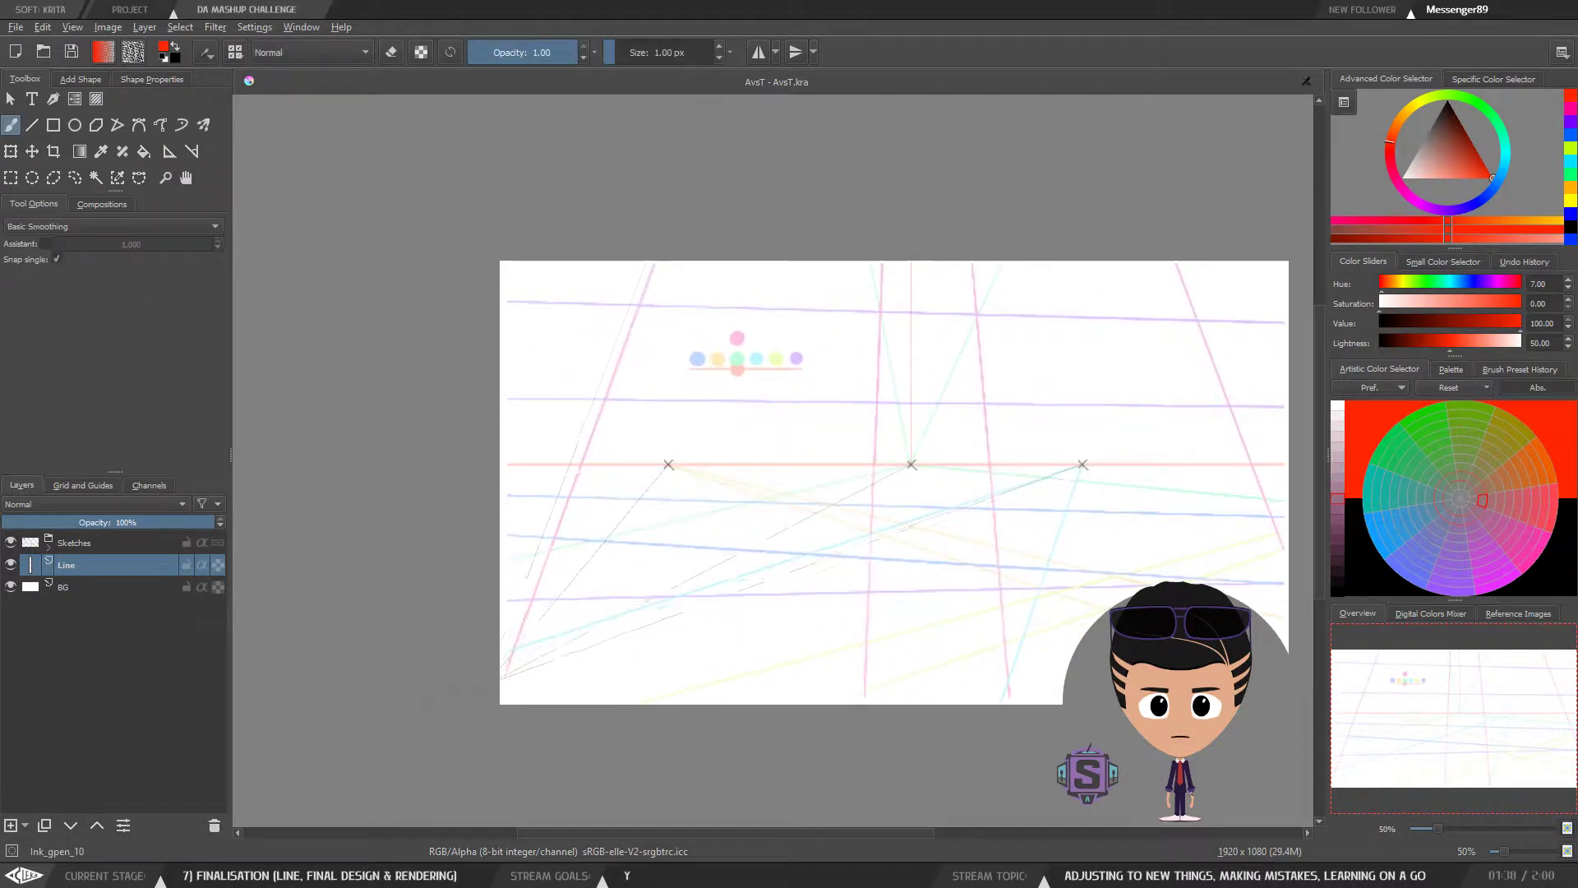
# Step: Examine how the upper vanishing point's guide follows the pink upright perspective lines across the sketch
pyautogui.press('+')
pyautogui.press('+')
pyautogui.moveTo(483, 694); pyautogui.dragTo(547, 602)
pyautogui.press('-')
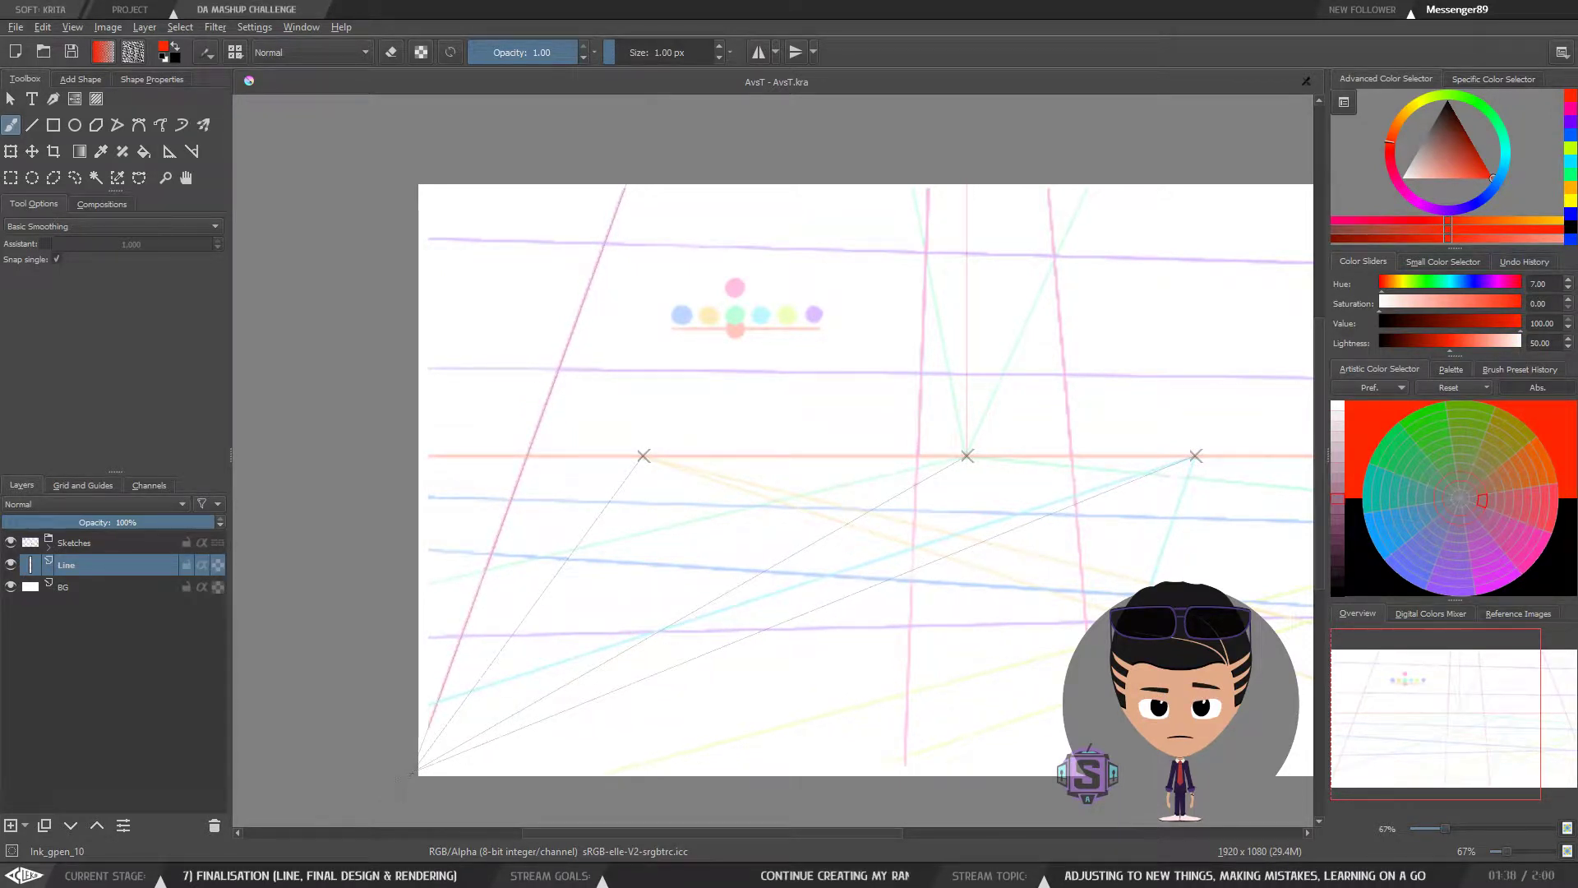
pyautogui.moveTo(930, 581); pyautogui.dragTo(447, 469)
pyautogui.moveTo(955, 495); pyautogui.dragTo(734, 577)
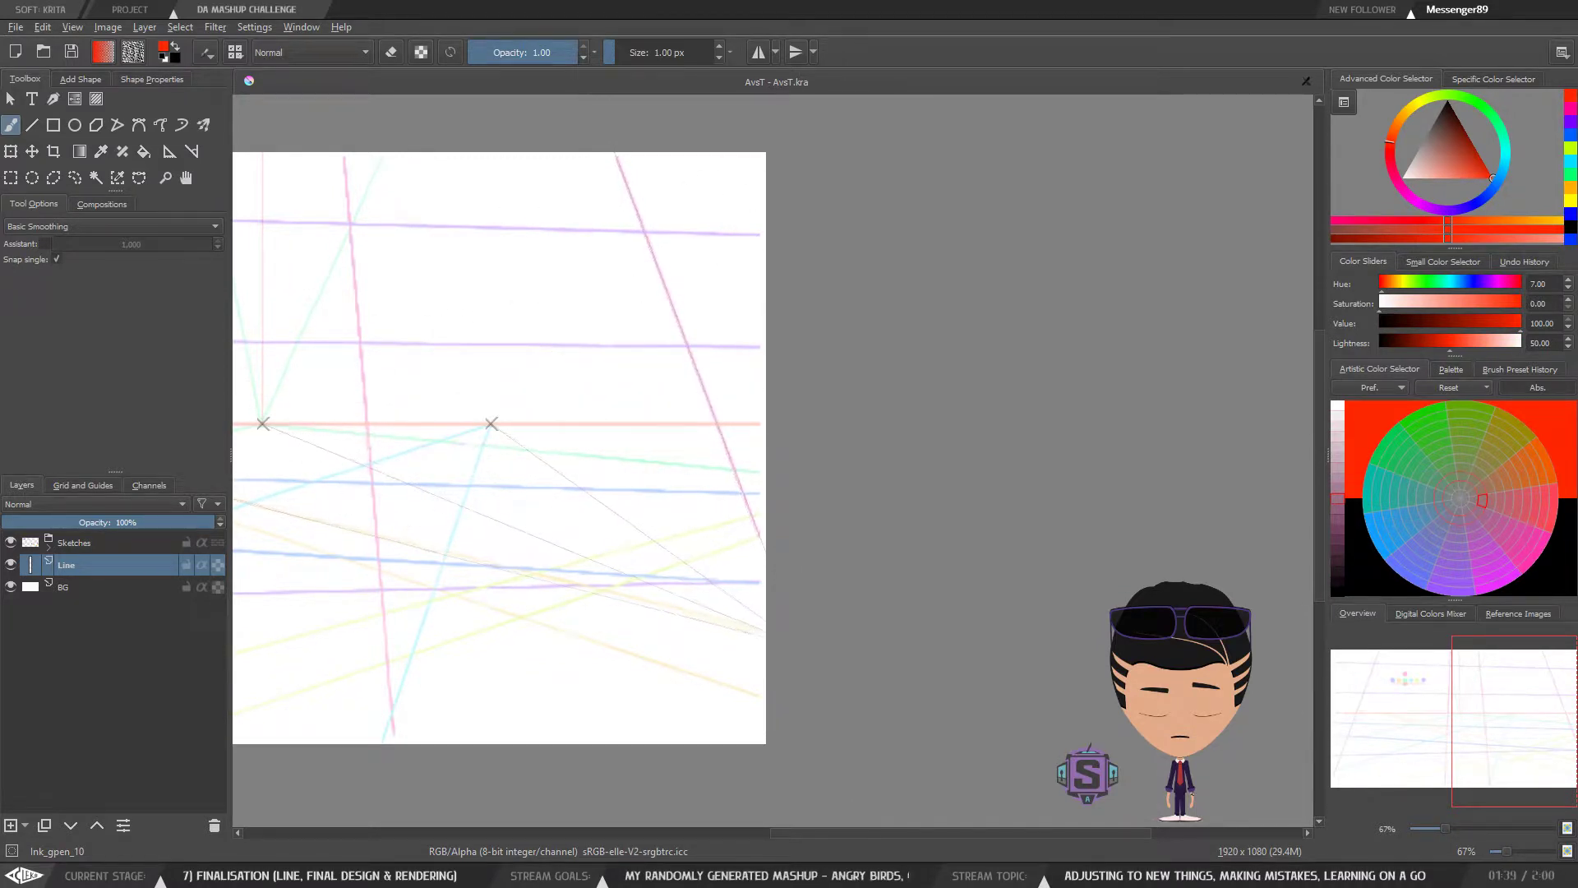
pyautogui.hotkey('ctrl', '-')
pyautogui.hotkey('ctrl', '-')
pyautogui.moveTo(693, 493); pyautogui.dragTo(941, 521)
pyautogui.hotkey('ctrl', '+')
pyautogui.hotkey('ctrl', '+')
pyautogui.moveTo(818, 636); pyautogui.dragTo(653, 461)
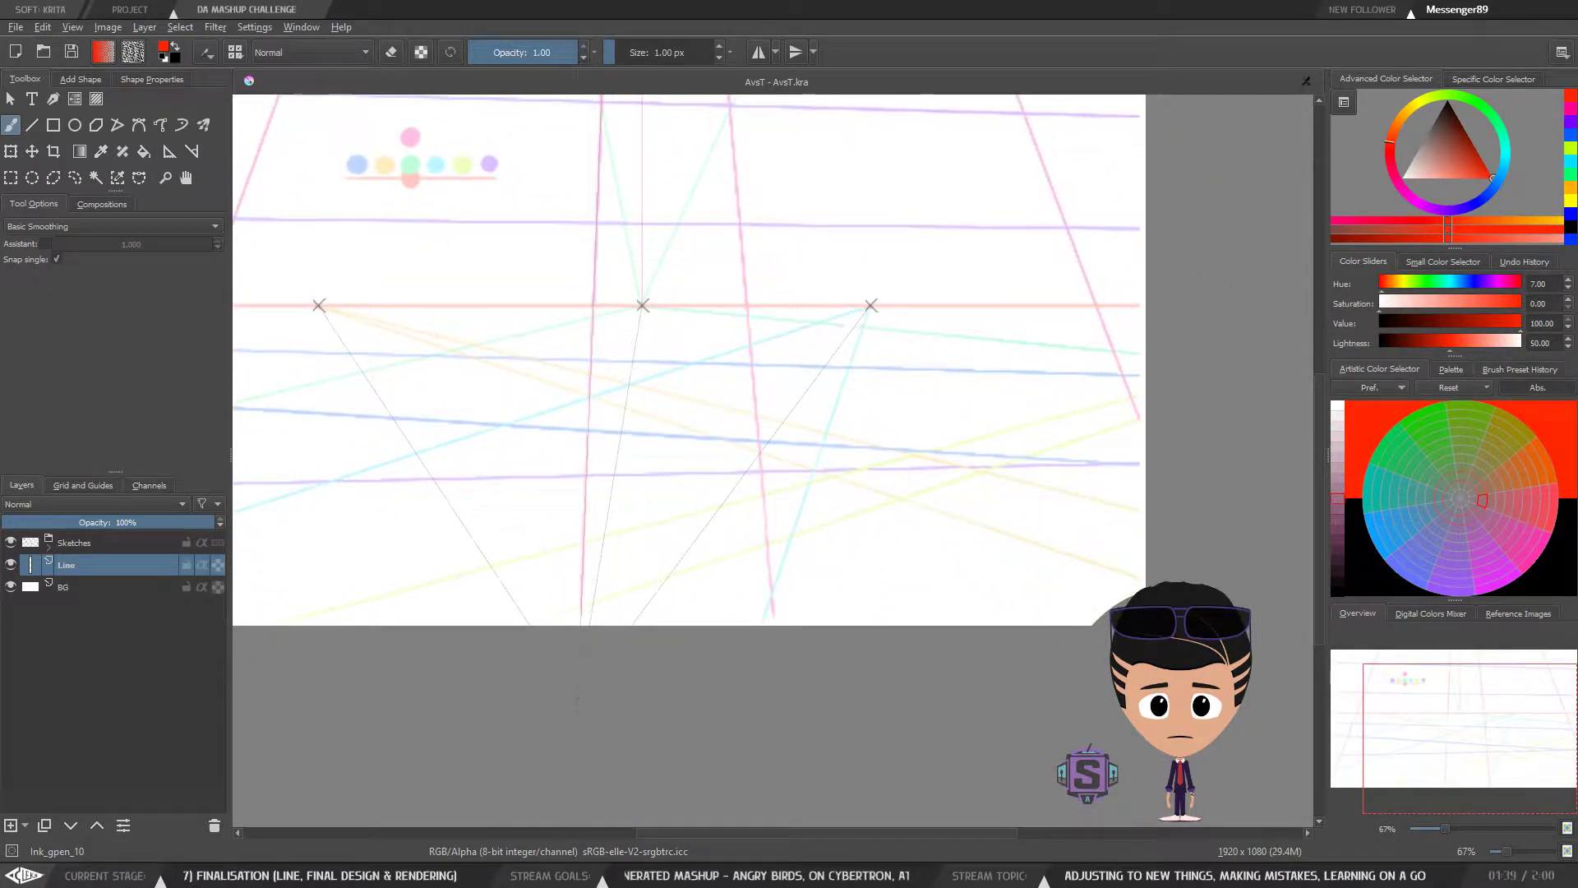
pyautogui.moveTo(580, 660); pyautogui.dragTo(557, 761)
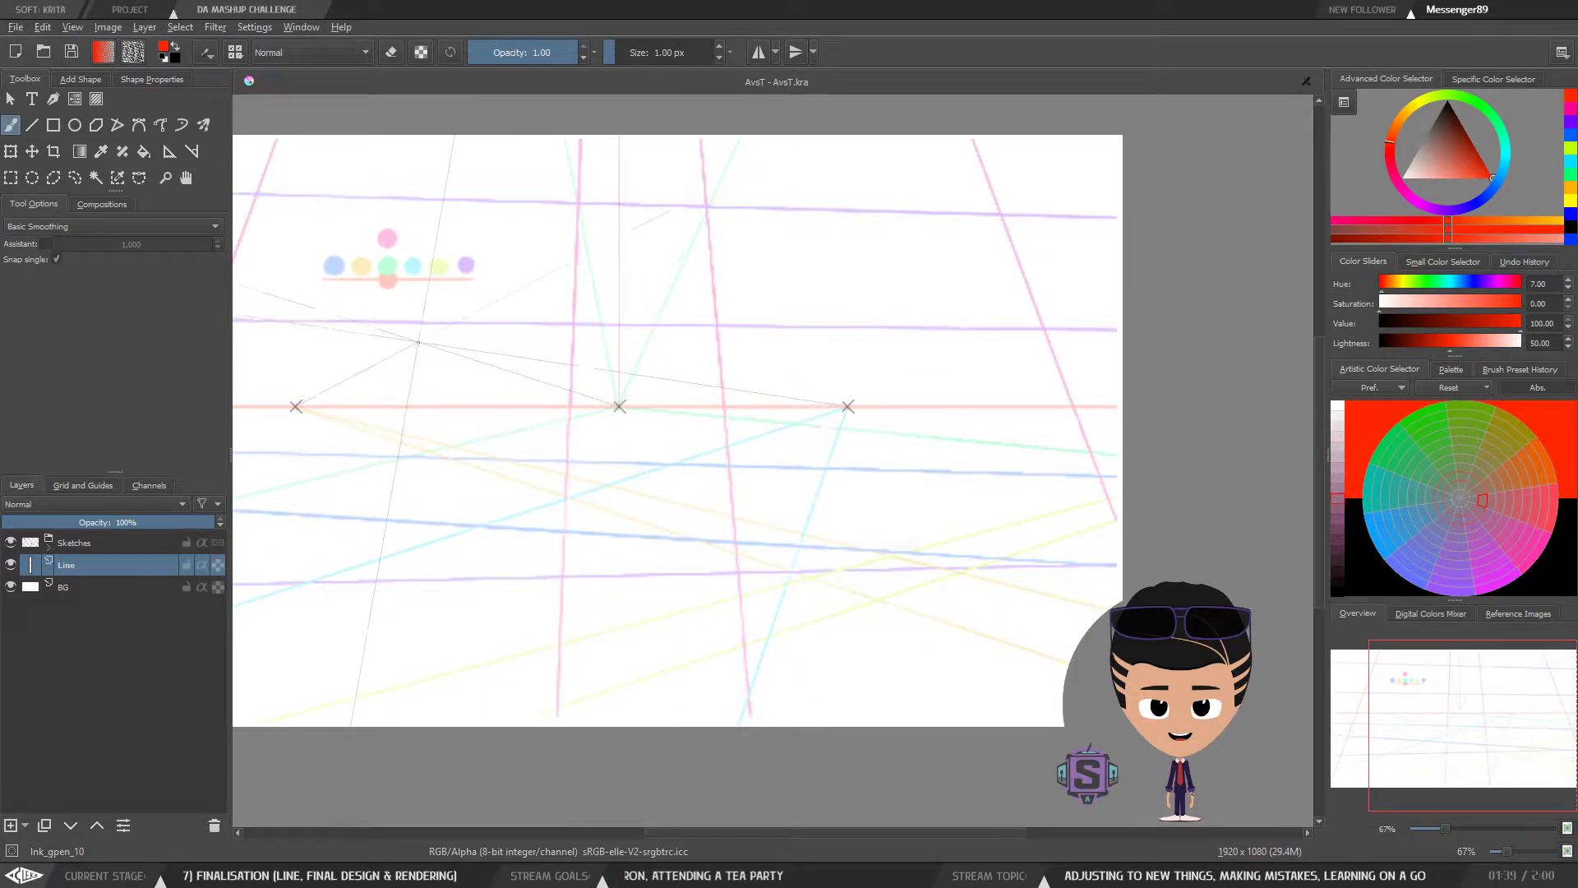
pyautogui.moveTo(584, 419)
pyautogui.mouseDown()
pyautogui.moveTo(605, 489)
pyautogui.moveTo(635, 506)
pyautogui.moveTo(648, 493)
pyautogui.mouseUp()
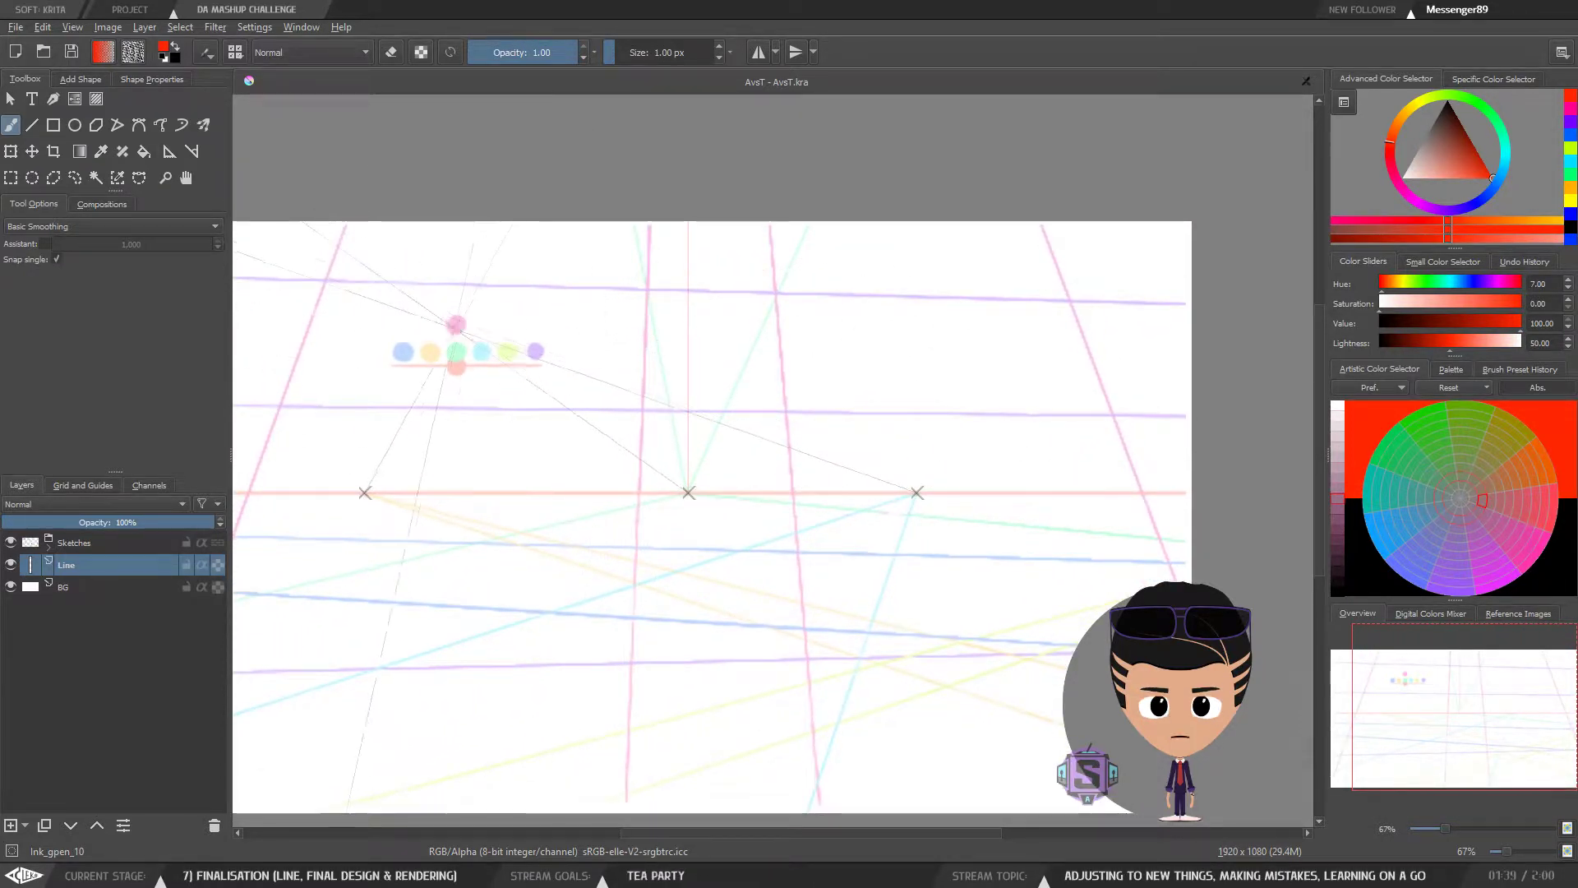
pyautogui.moveTo(479, 415); pyautogui.dragTo(519, 384)
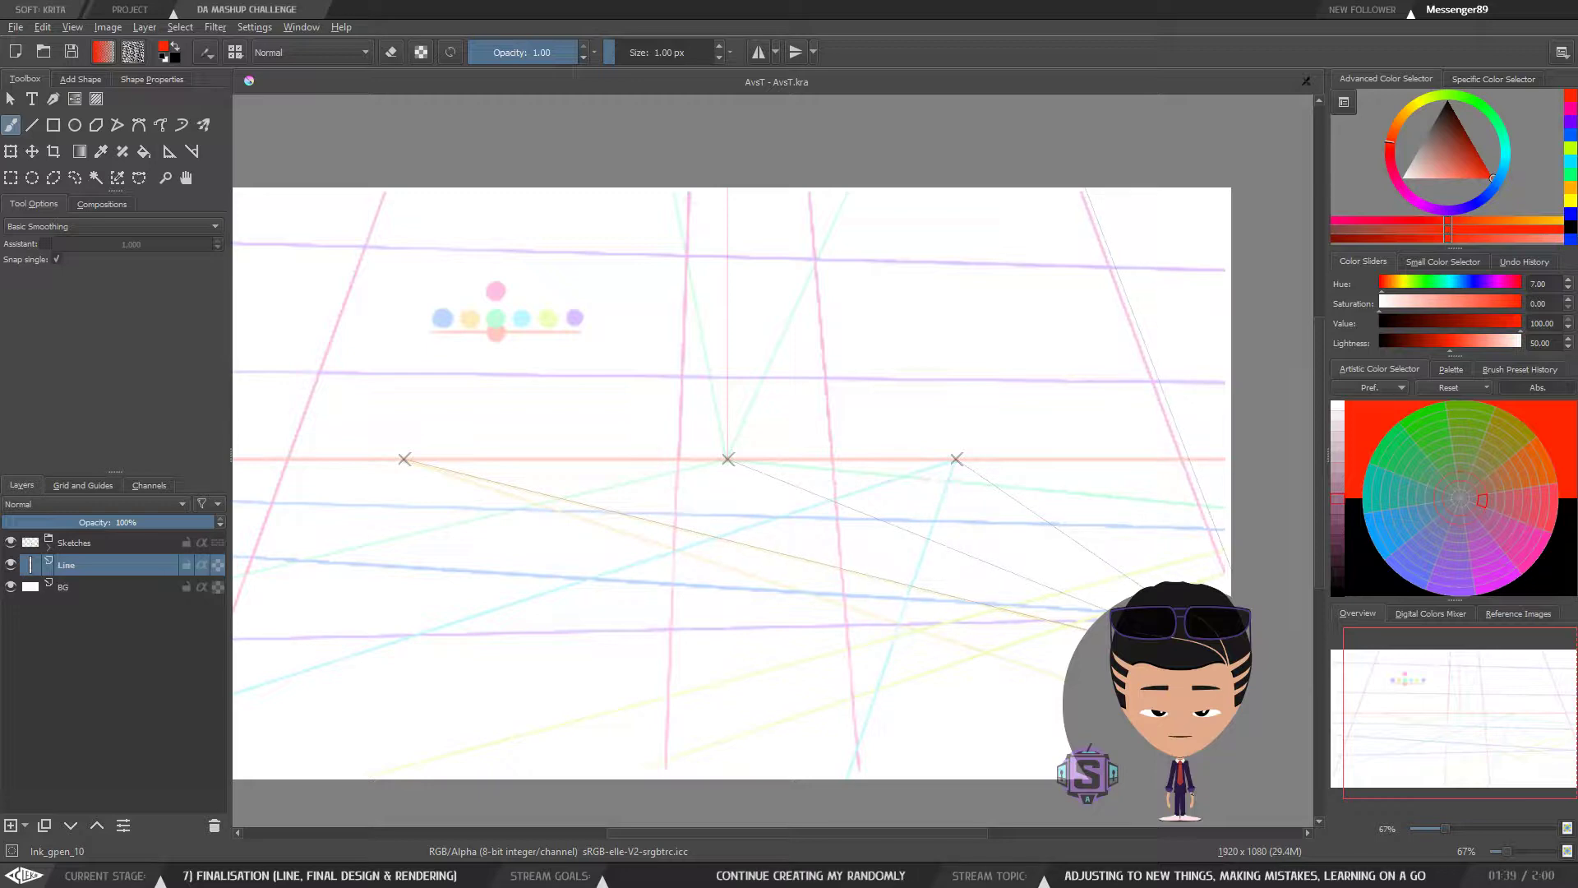
# Step: Examine the leftmost horizon vanishing point and how its guides match the orange perspective lines
pyautogui.scroll(2, 756, 564)
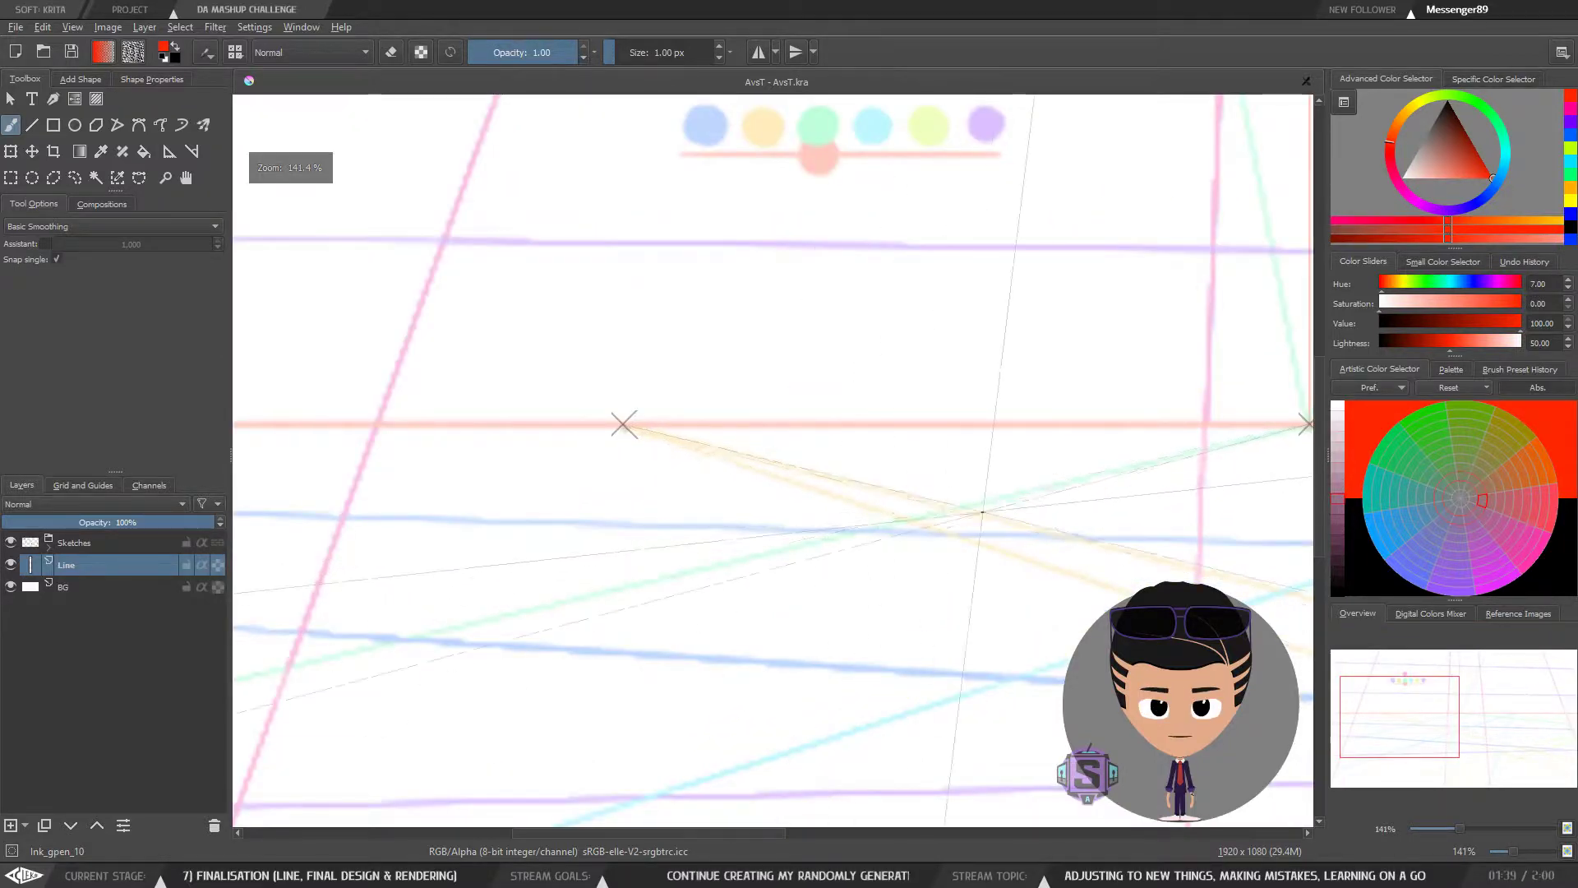
pyautogui.scroll(2, 976, 509)
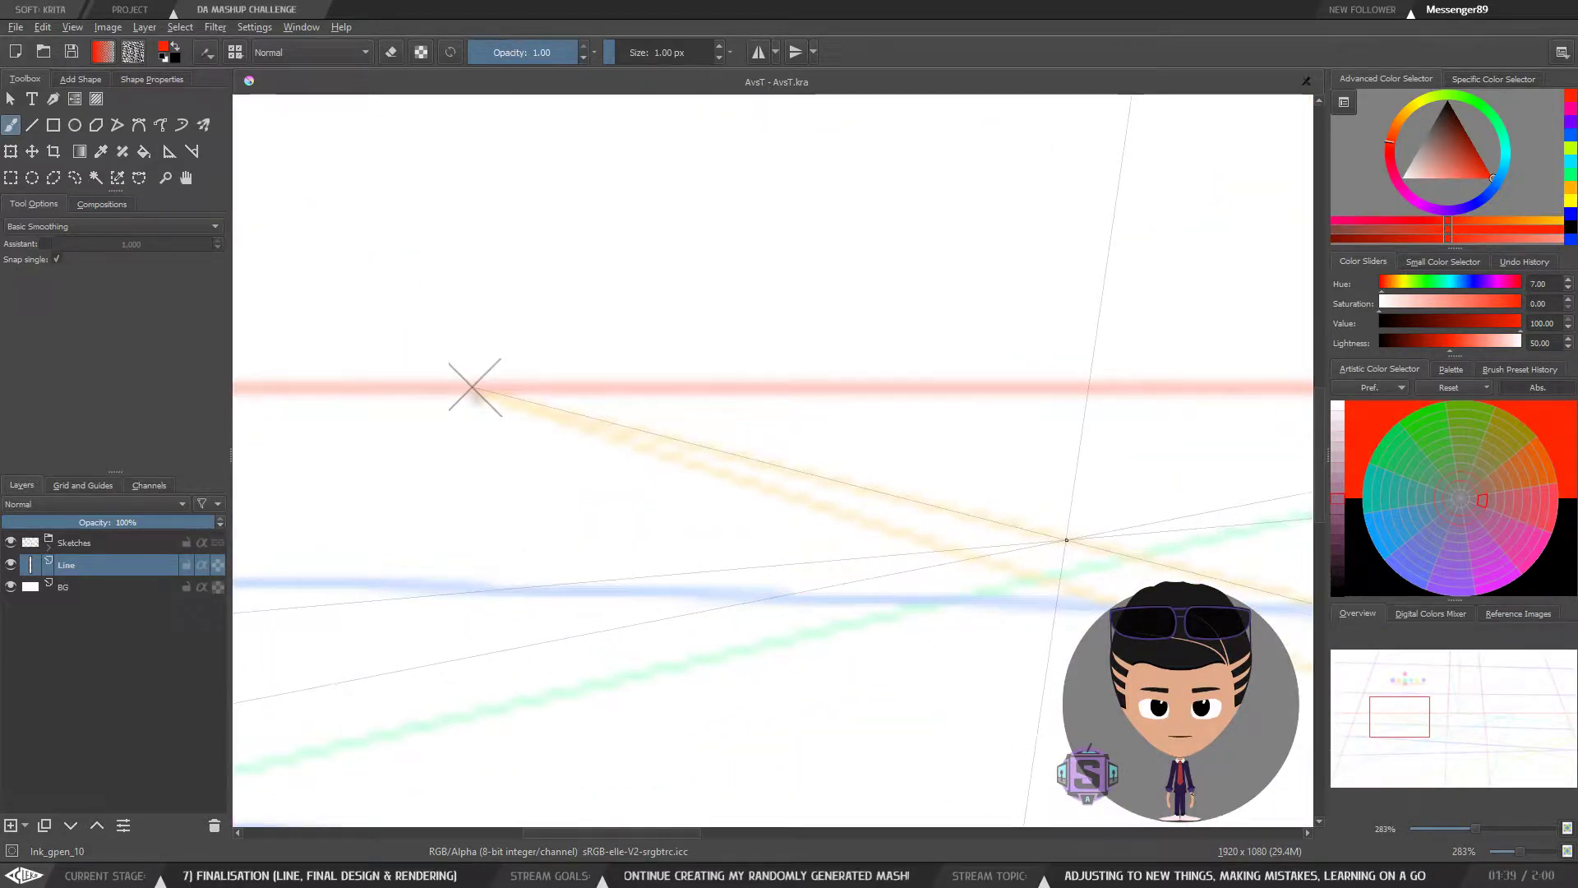
pyautogui.scroll(-2, 899, 549)
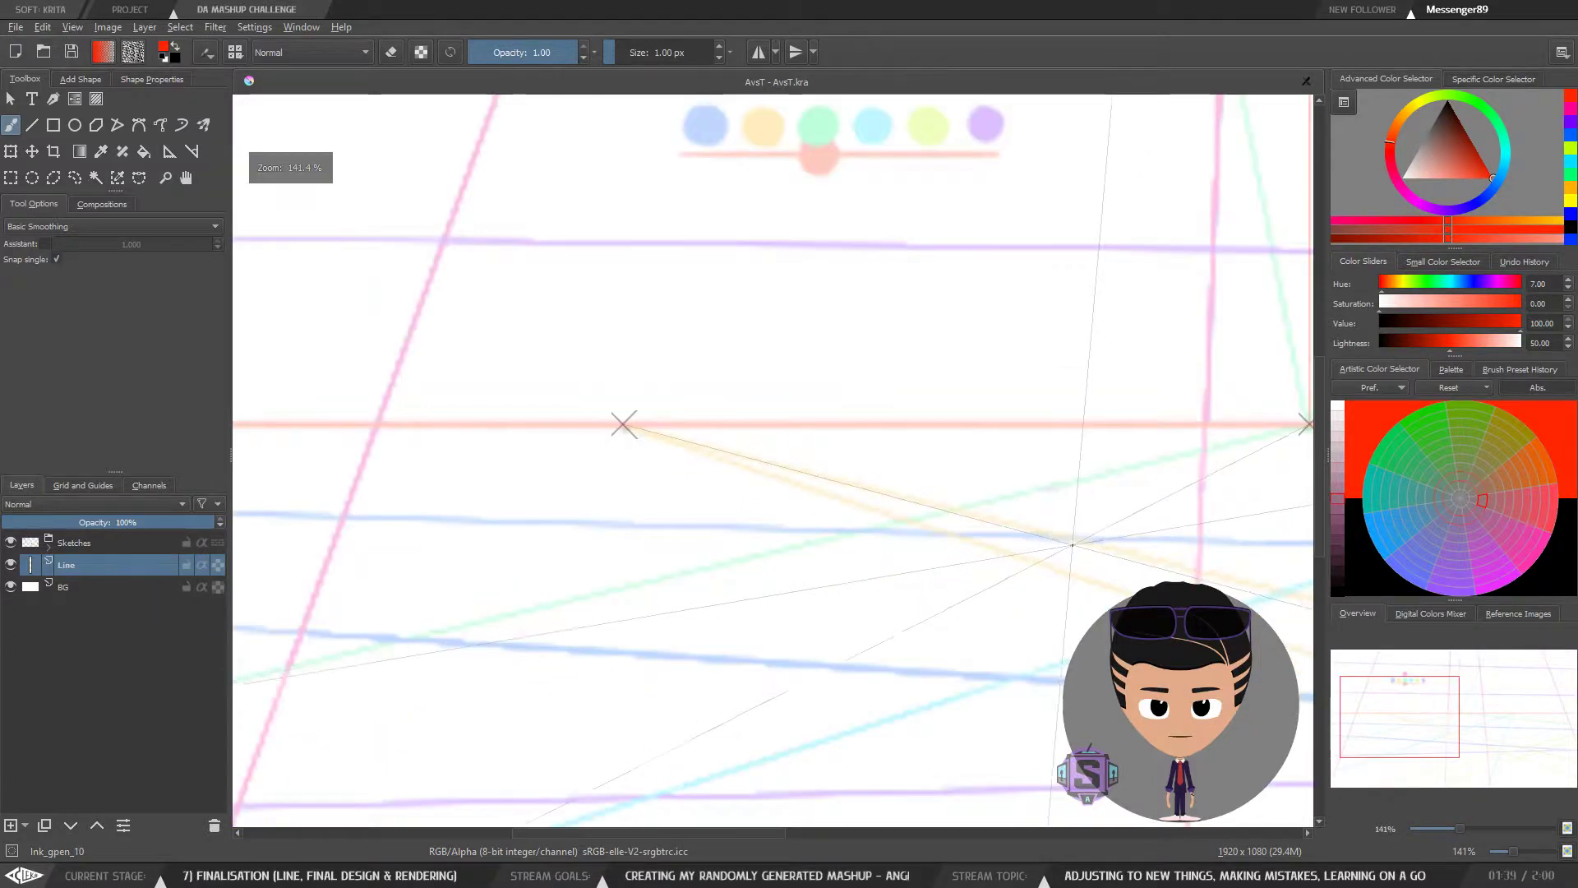
pyautogui.moveTo(898, 550); pyautogui.dragTo(432, 469)
pyautogui.moveTo(954, 624); pyautogui.dragTo(610, 531)
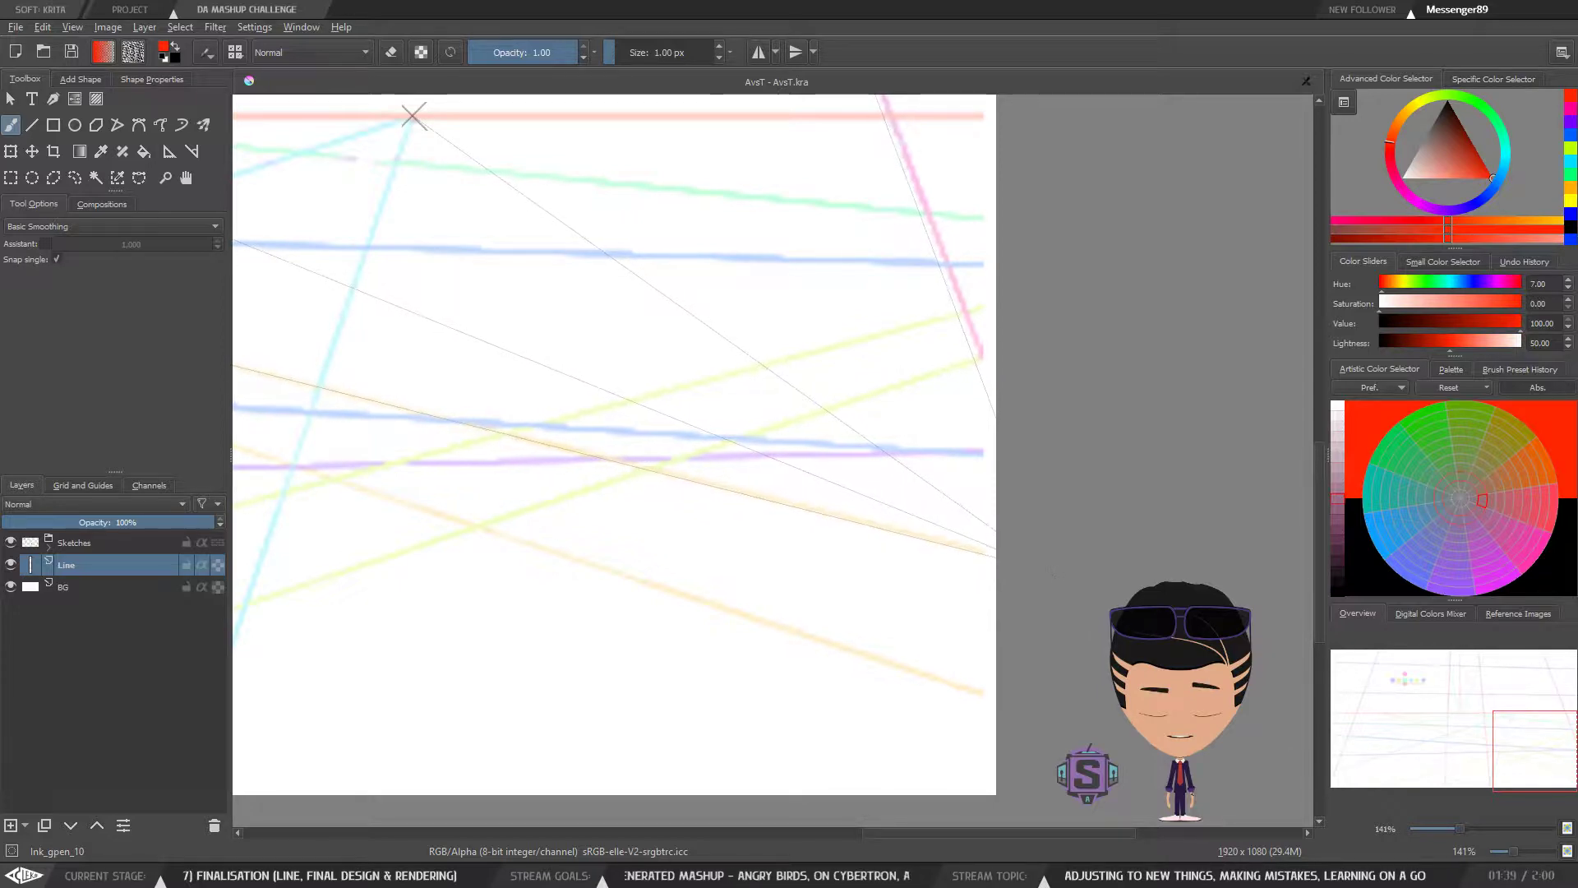
pyautogui.scroll(2, 588, 510)
pyautogui.moveTo(786, 671); pyautogui.dragTo(711, 596)
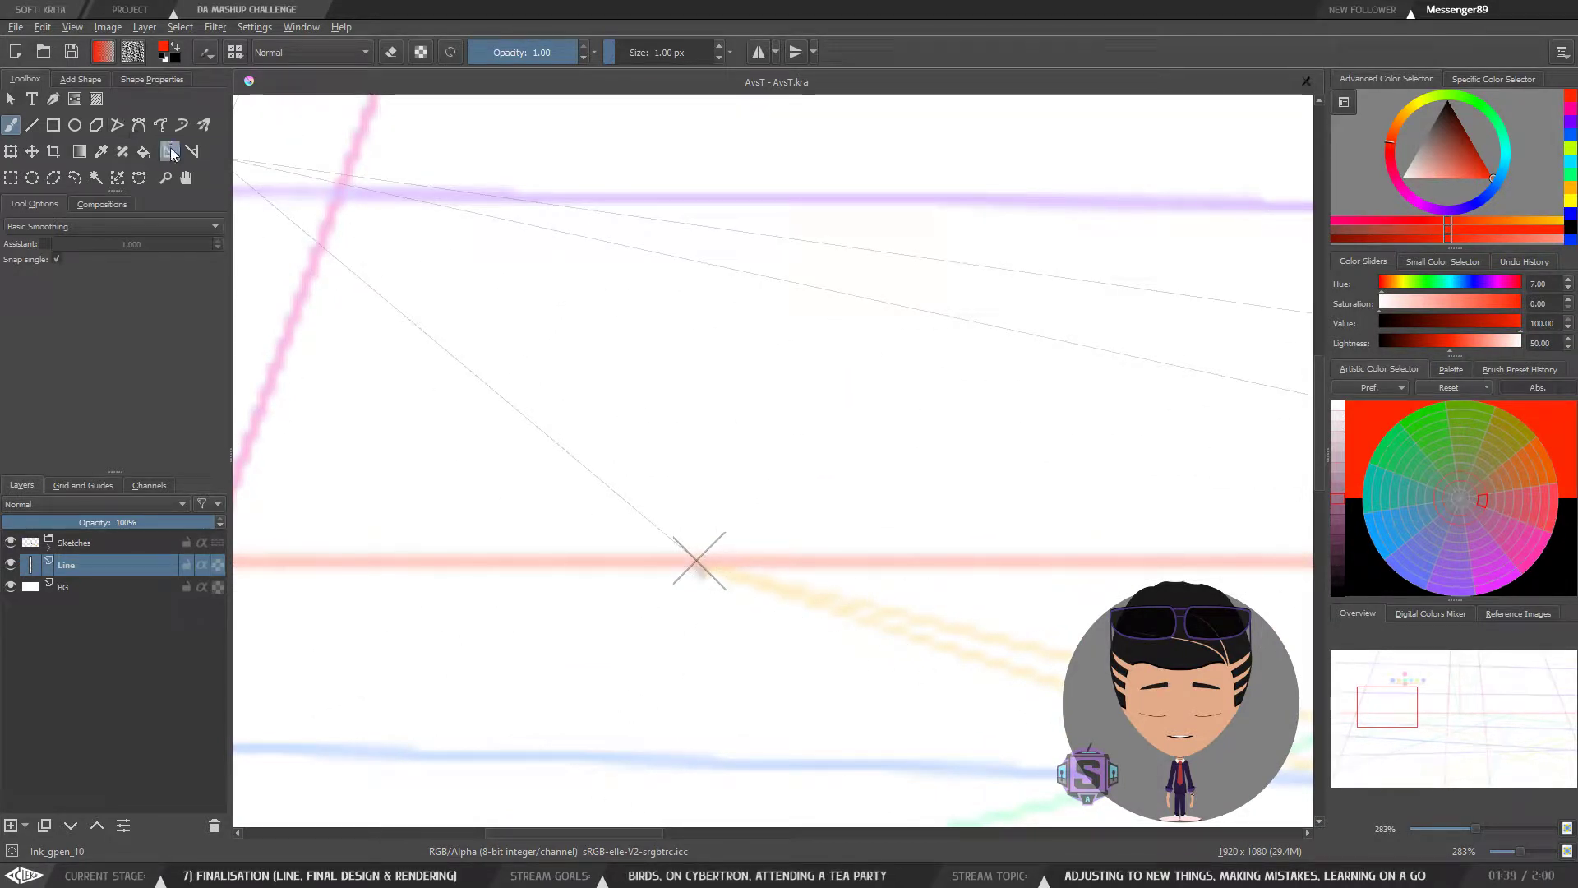
pyautogui.click(171, 151)
pyautogui.scroll(4, 754, 610)
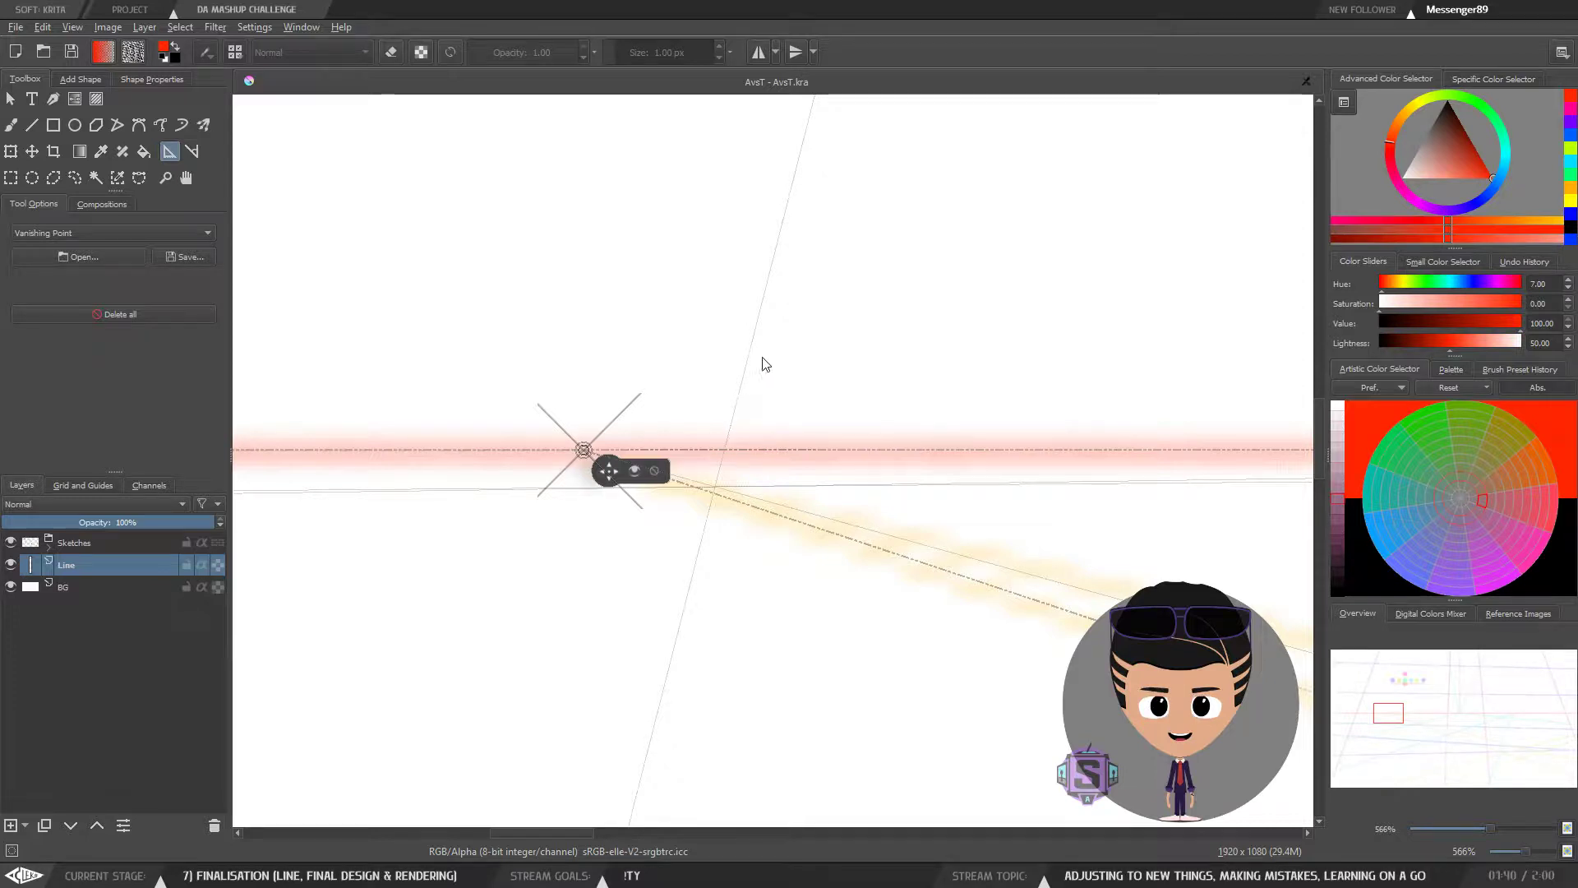
pyautogui.scroll(-6, 777, 443)
pyautogui.moveTo(850, 462); pyautogui.dragTo(556, 476)
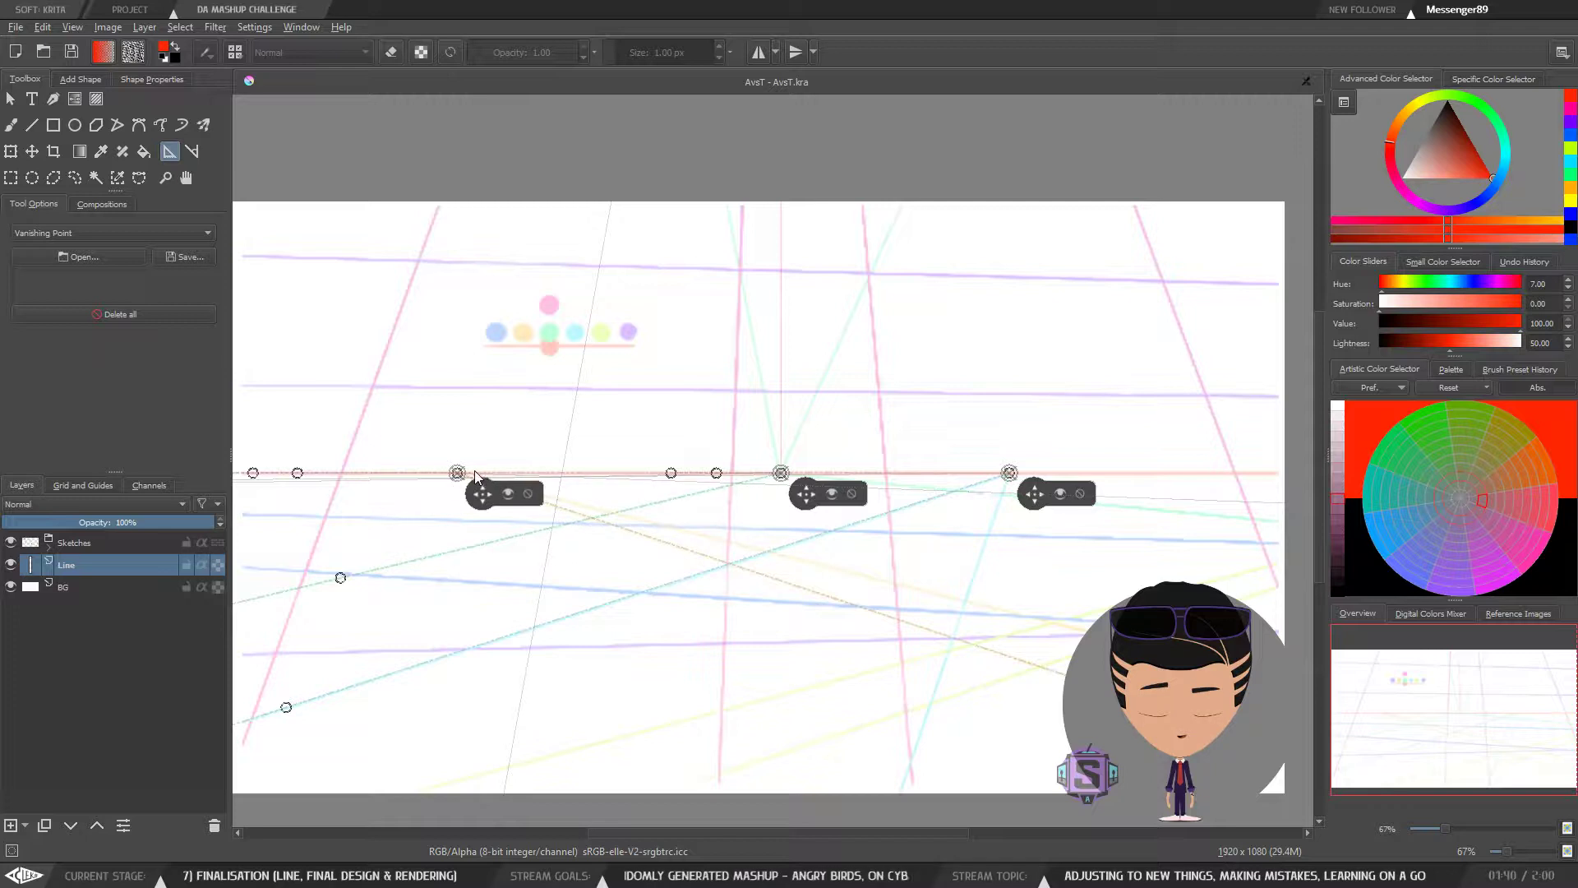
pyautogui.moveTo(747, 536)
pyautogui.mouseDown()
pyautogui.moveTo(810, 549)
pyautogui.moveTo(771, 548)
pyautogui.mouseUp()
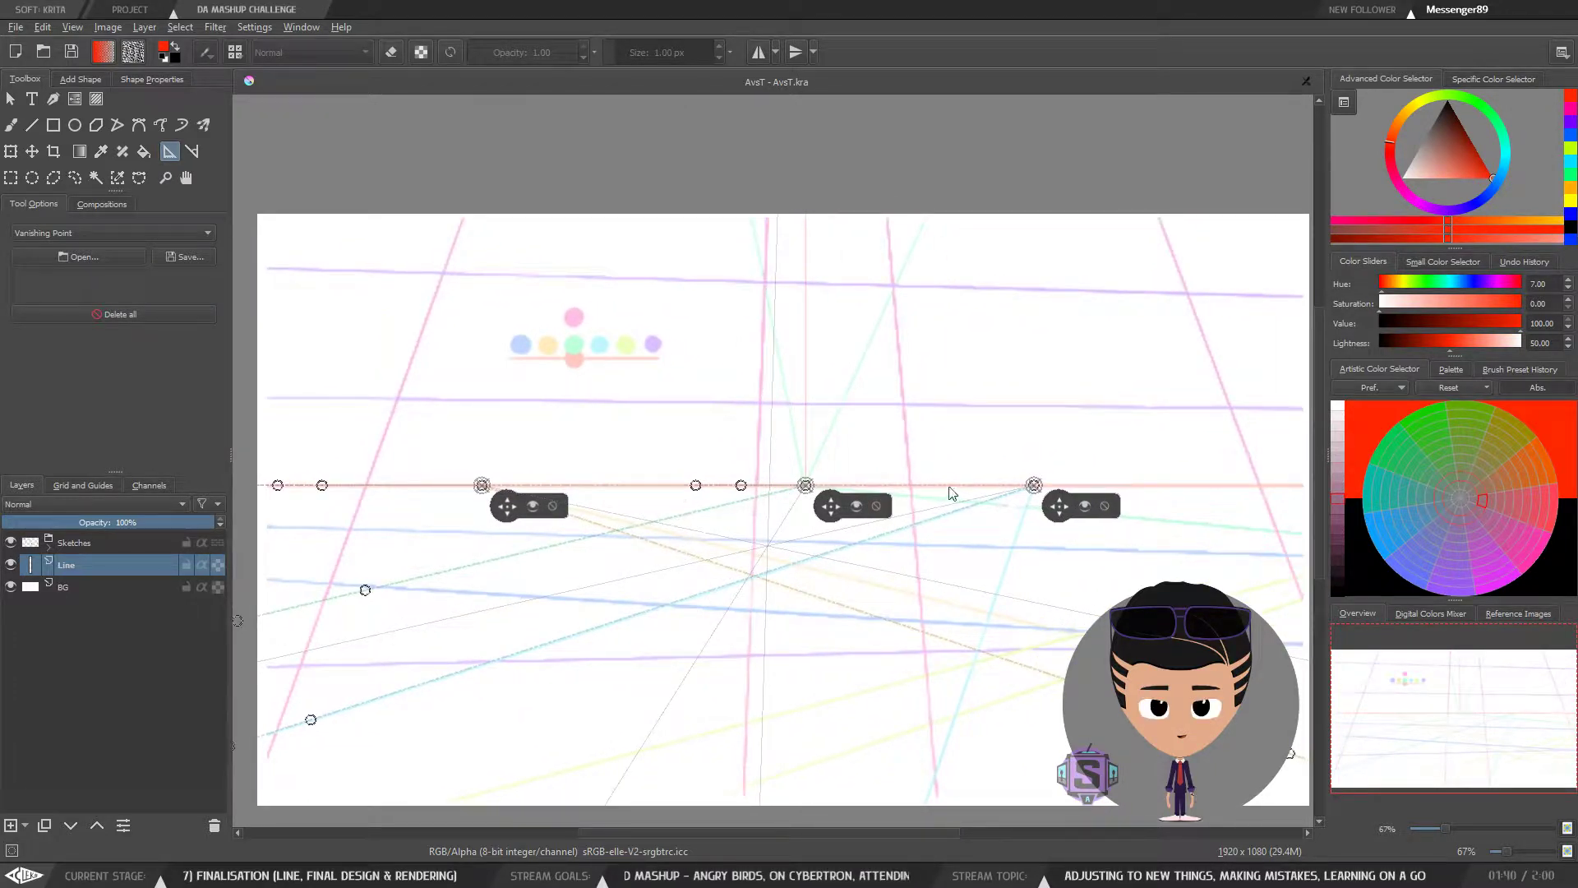
pyautogui.moveTo(900, 549); pyautogui.dragTo(844, 600)
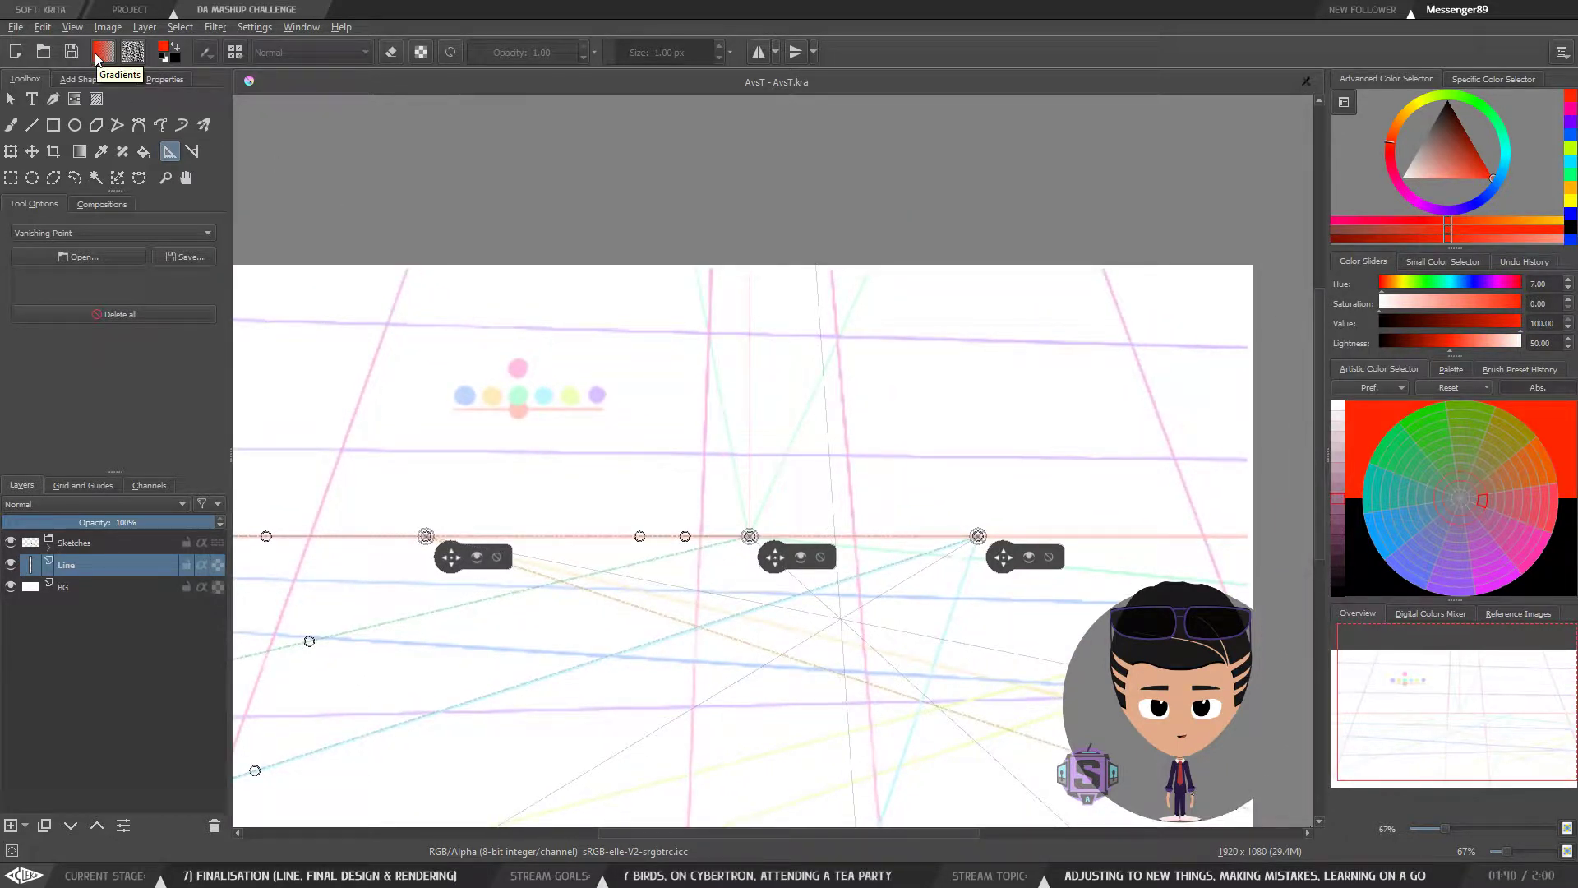
# Step: Examine how the guides of the rightmost horizon vanishing point match the cyan perspective lines
pyautogui.moveTo(991, 527); pyautogui.dragTo(974, 454)
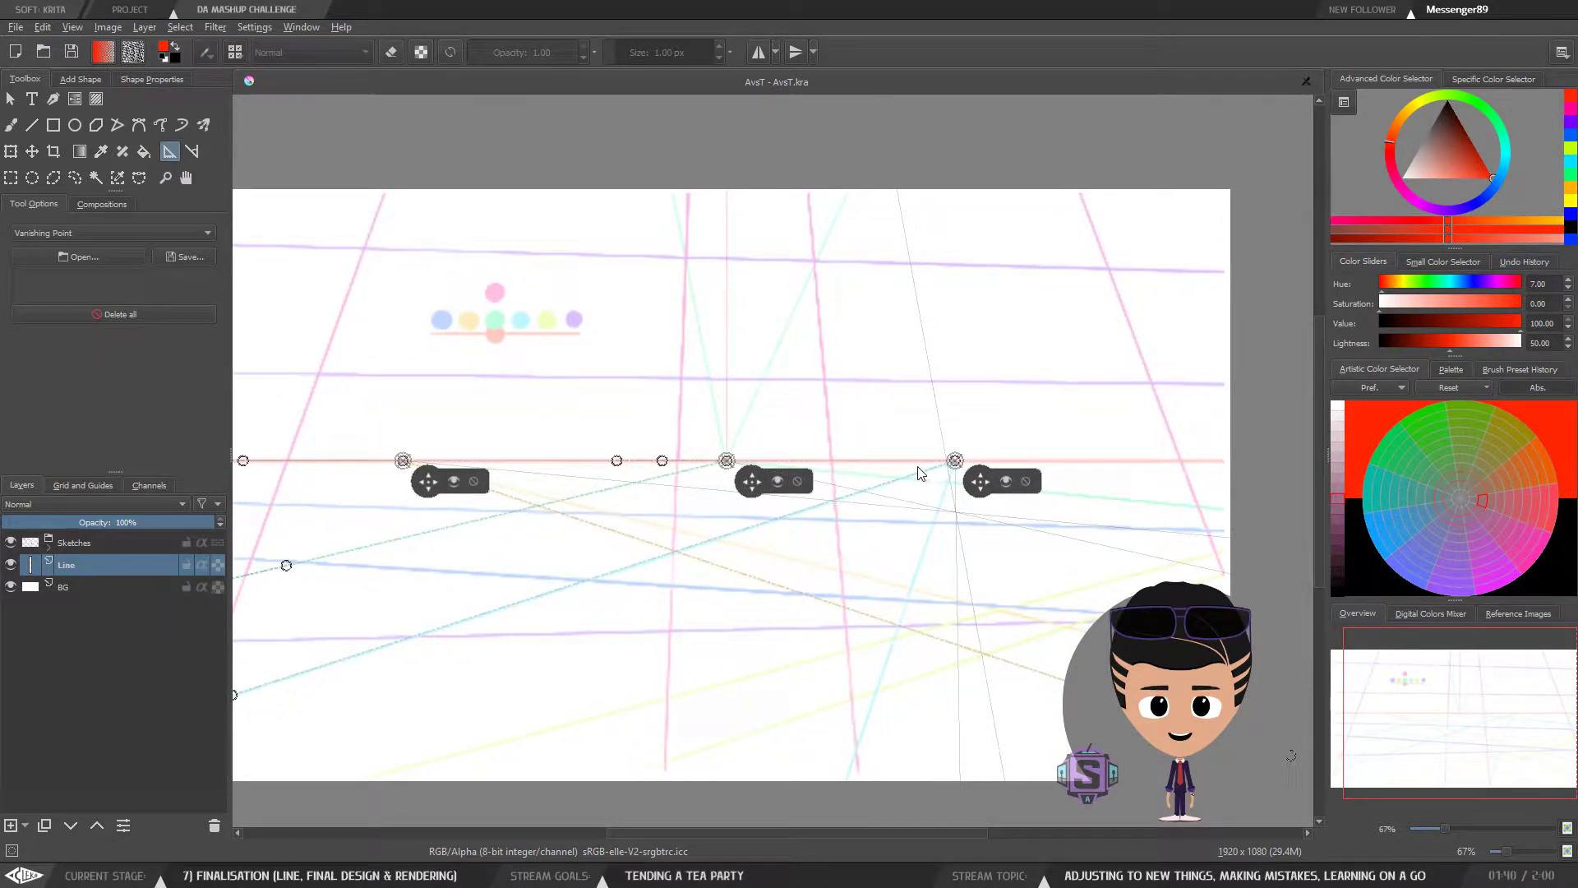
pyautogui.hotkey('ctrl', '+')
pyautogui.hotkey('ctrl', '+')
pyautogui.moveTo(953, 703); pyautogui.dragTo(696, 386)
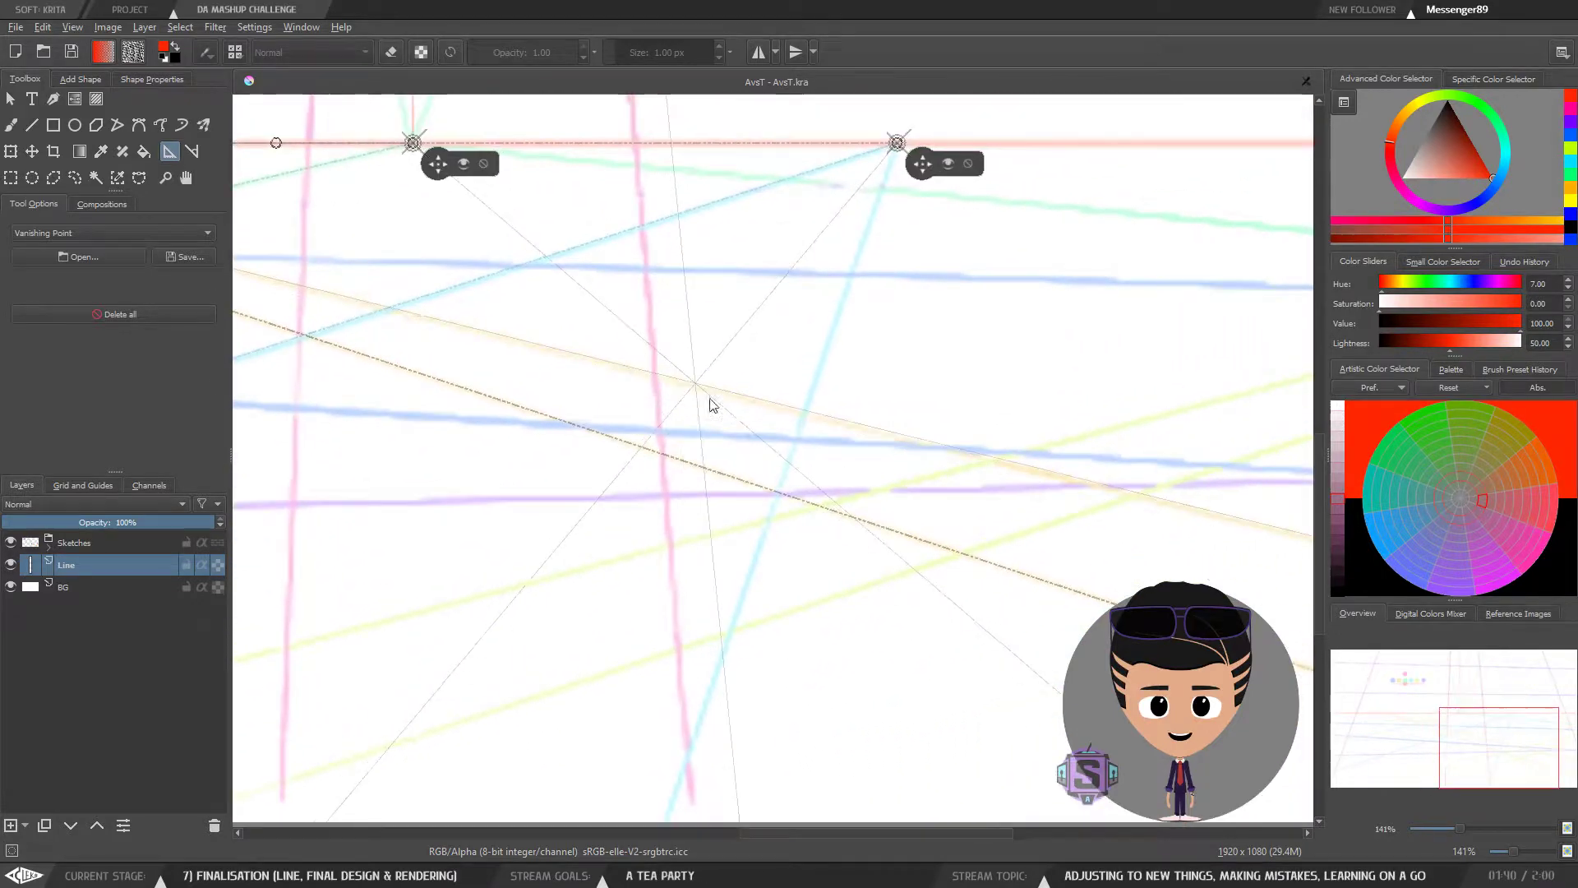
pyautogui.moveTo(778, 606); pyautogui.dragTo(683, 526)
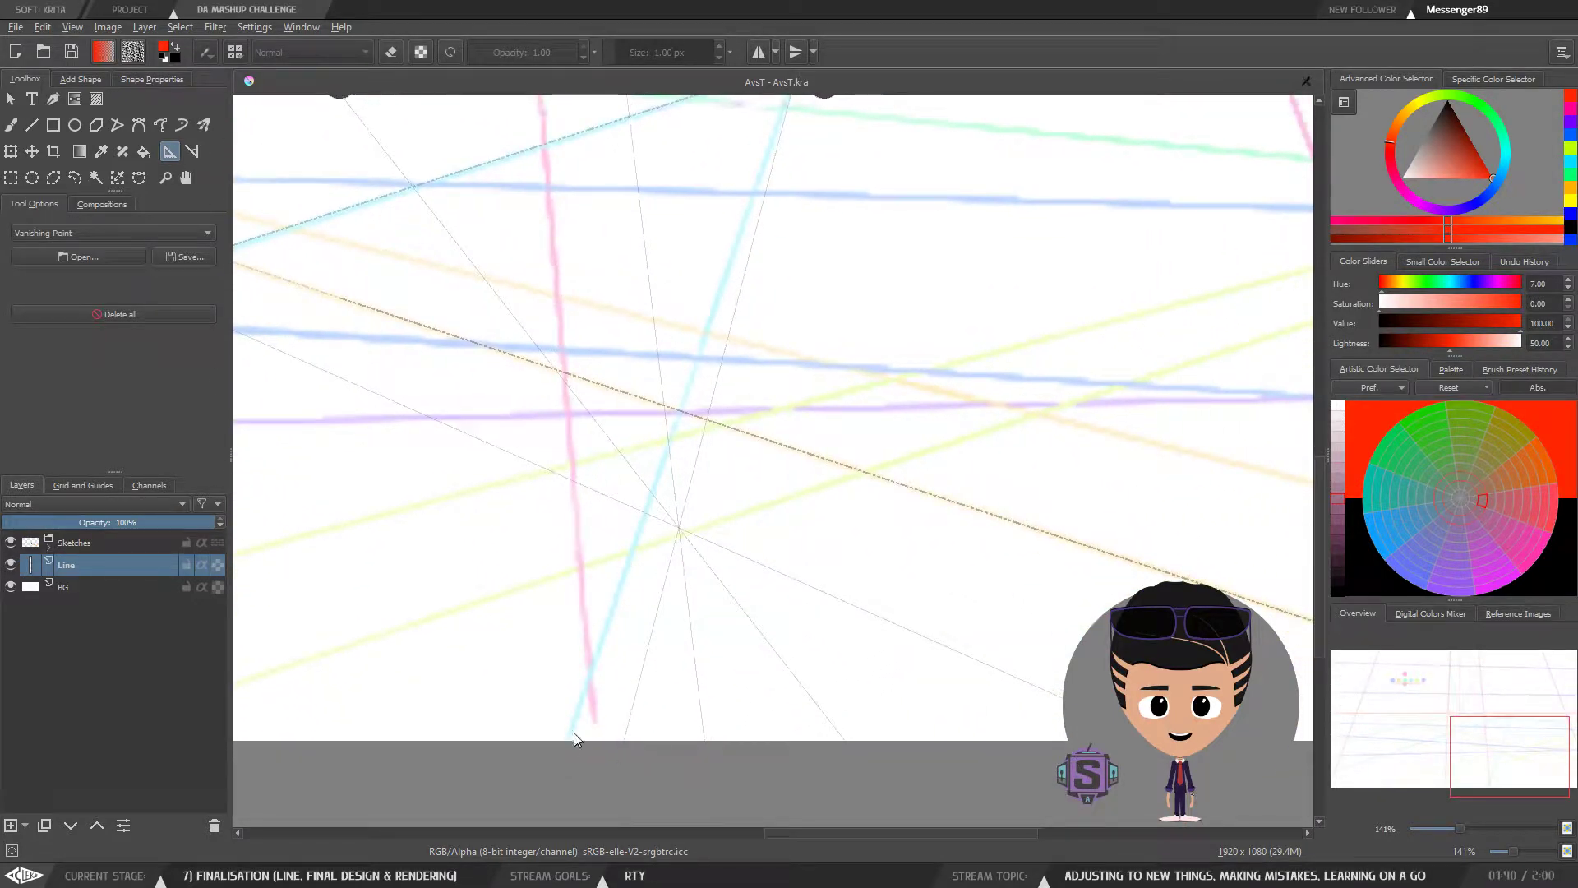
pyautogui.press('b')
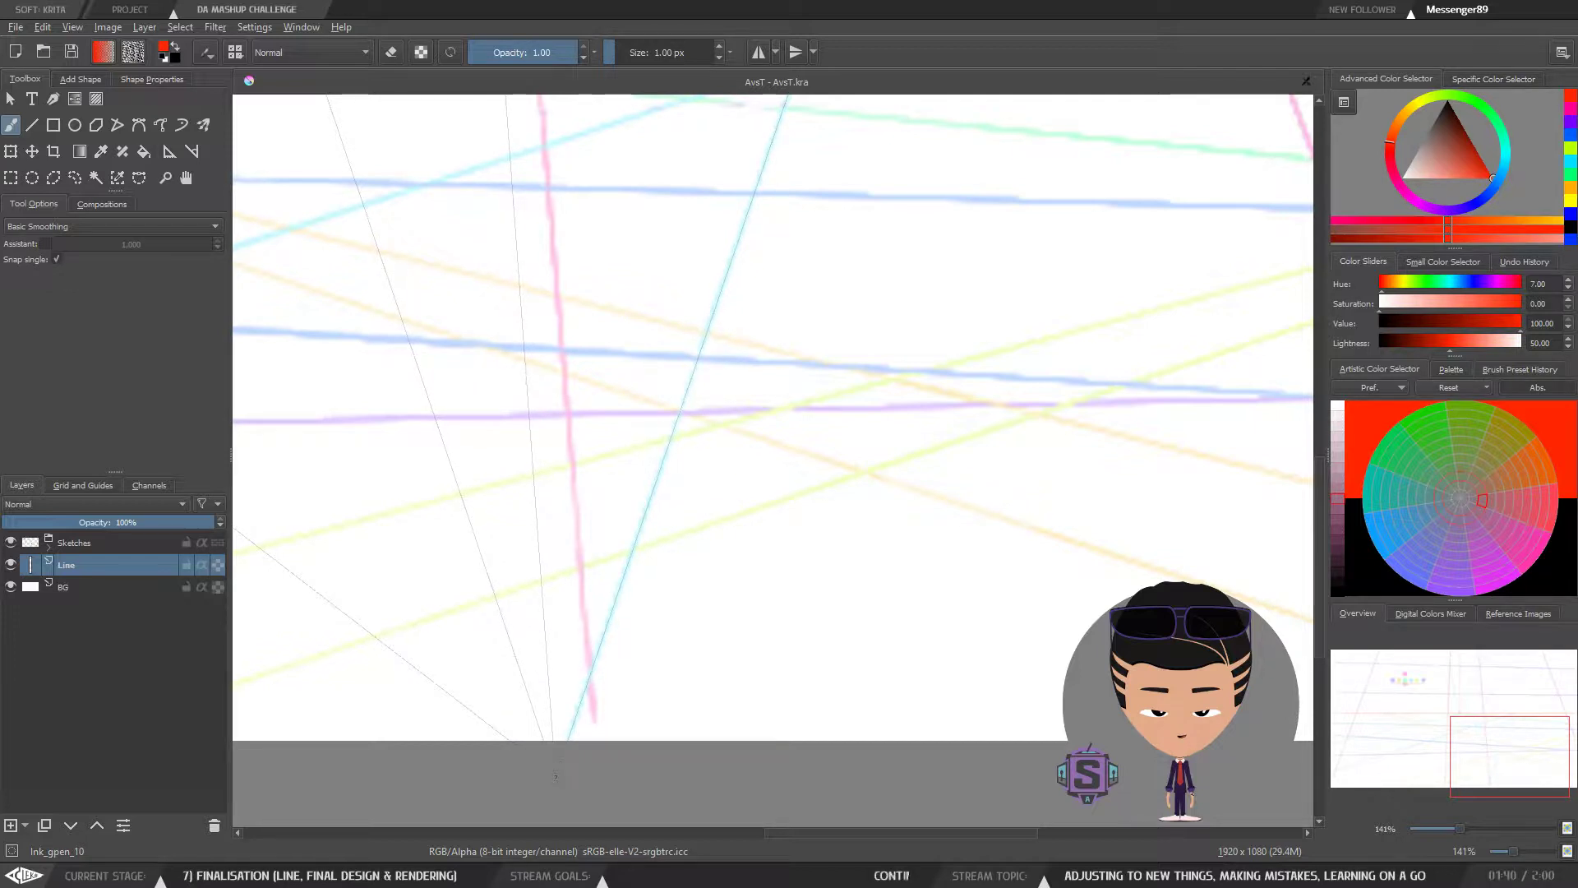
pyautogui.press('-')
pyautogui.press('-')
pyautogui.moveTo(522, 654); pyautogui.dragTo(1071, 643)
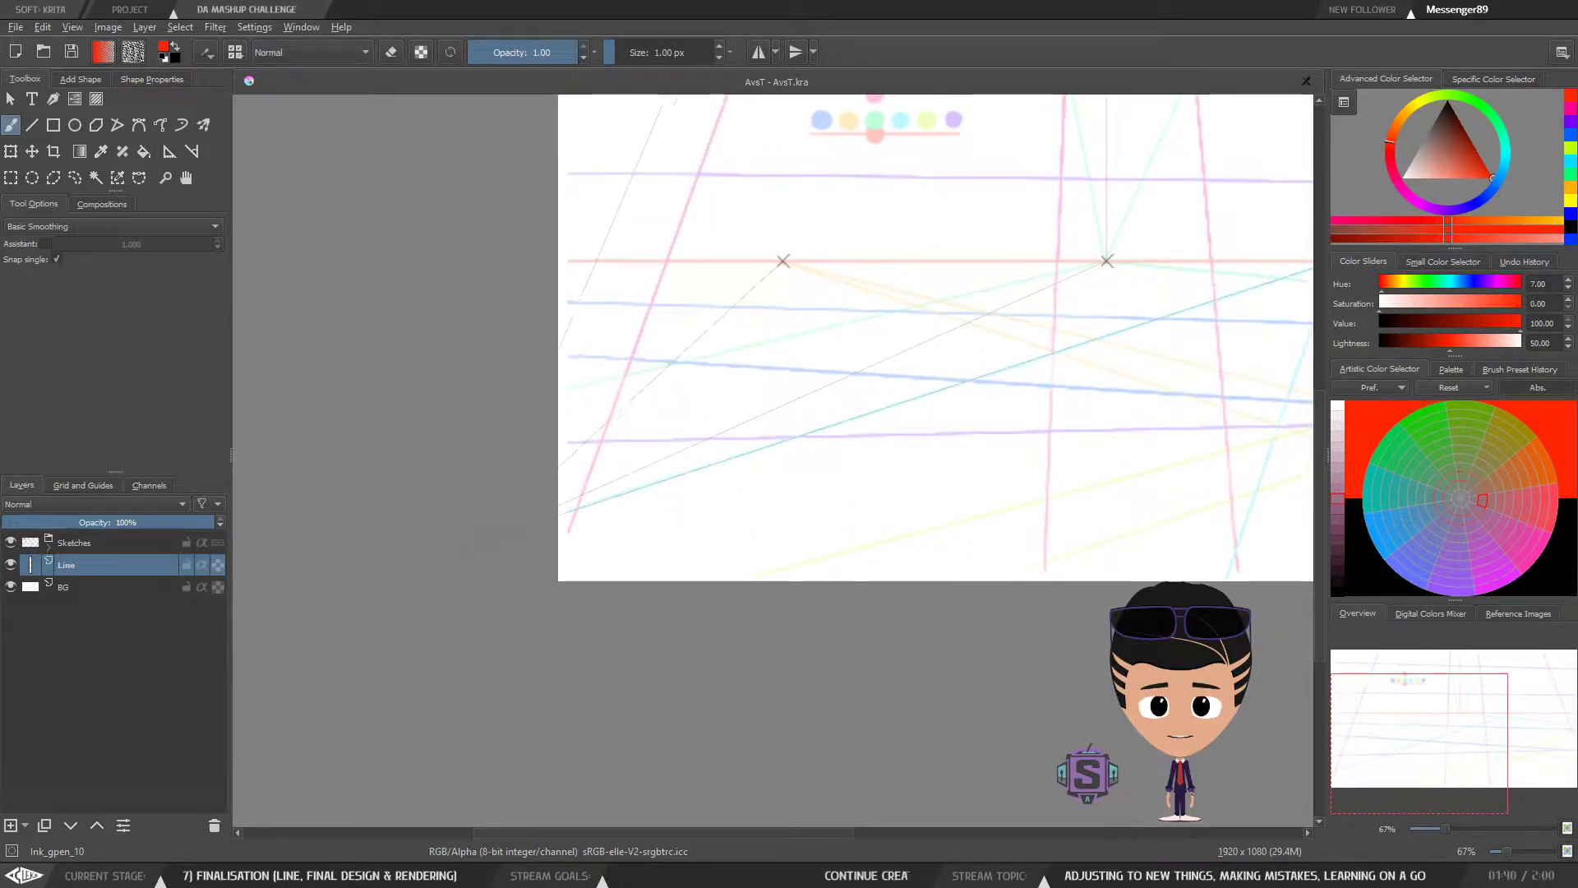
pyautogui.moveTo(511, 535); pyautogui.dragTo(398, 593)
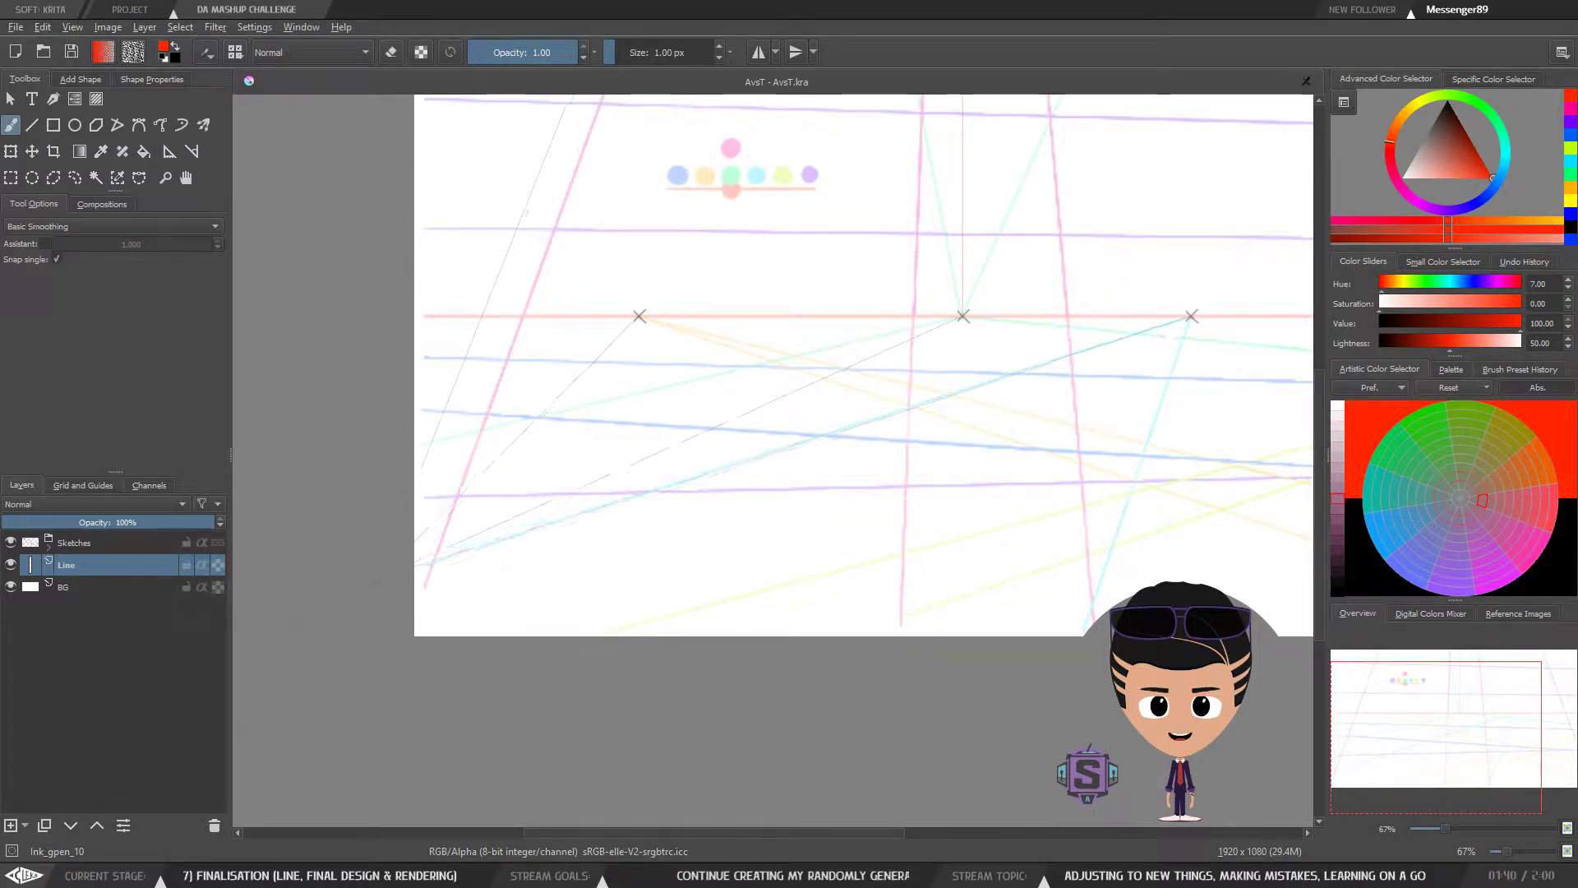
# Step: Examine how the guides of the central horizon vanishing point match the green perspective lines
pyautogui.moveTo(421, 559); pyautogui.dragTo(460, 548)
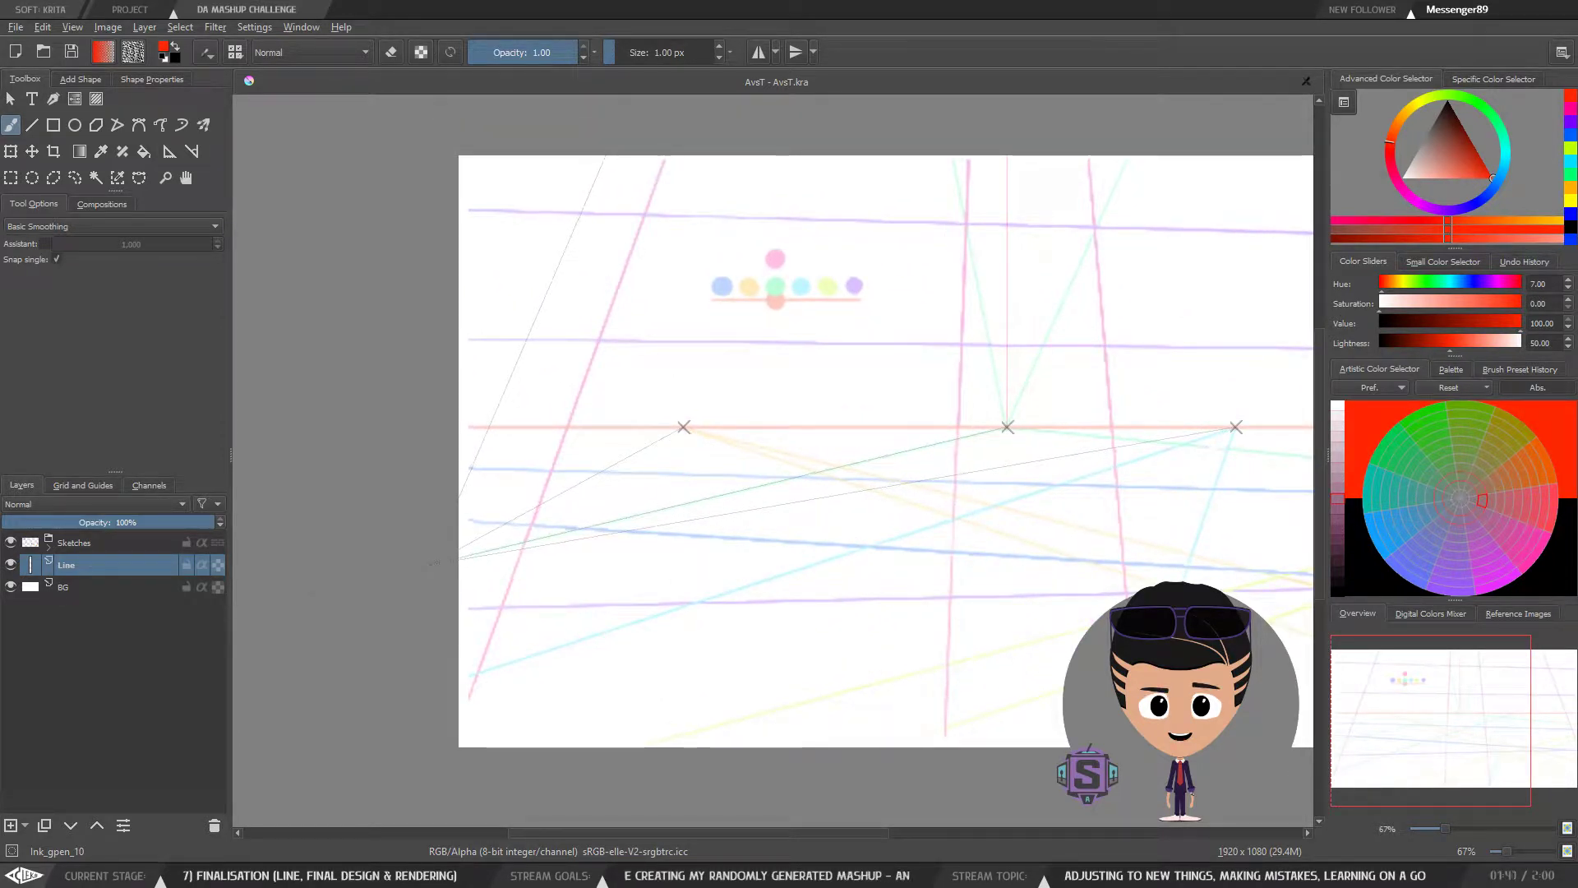
pyautogui.scroll(2, 551, 523)
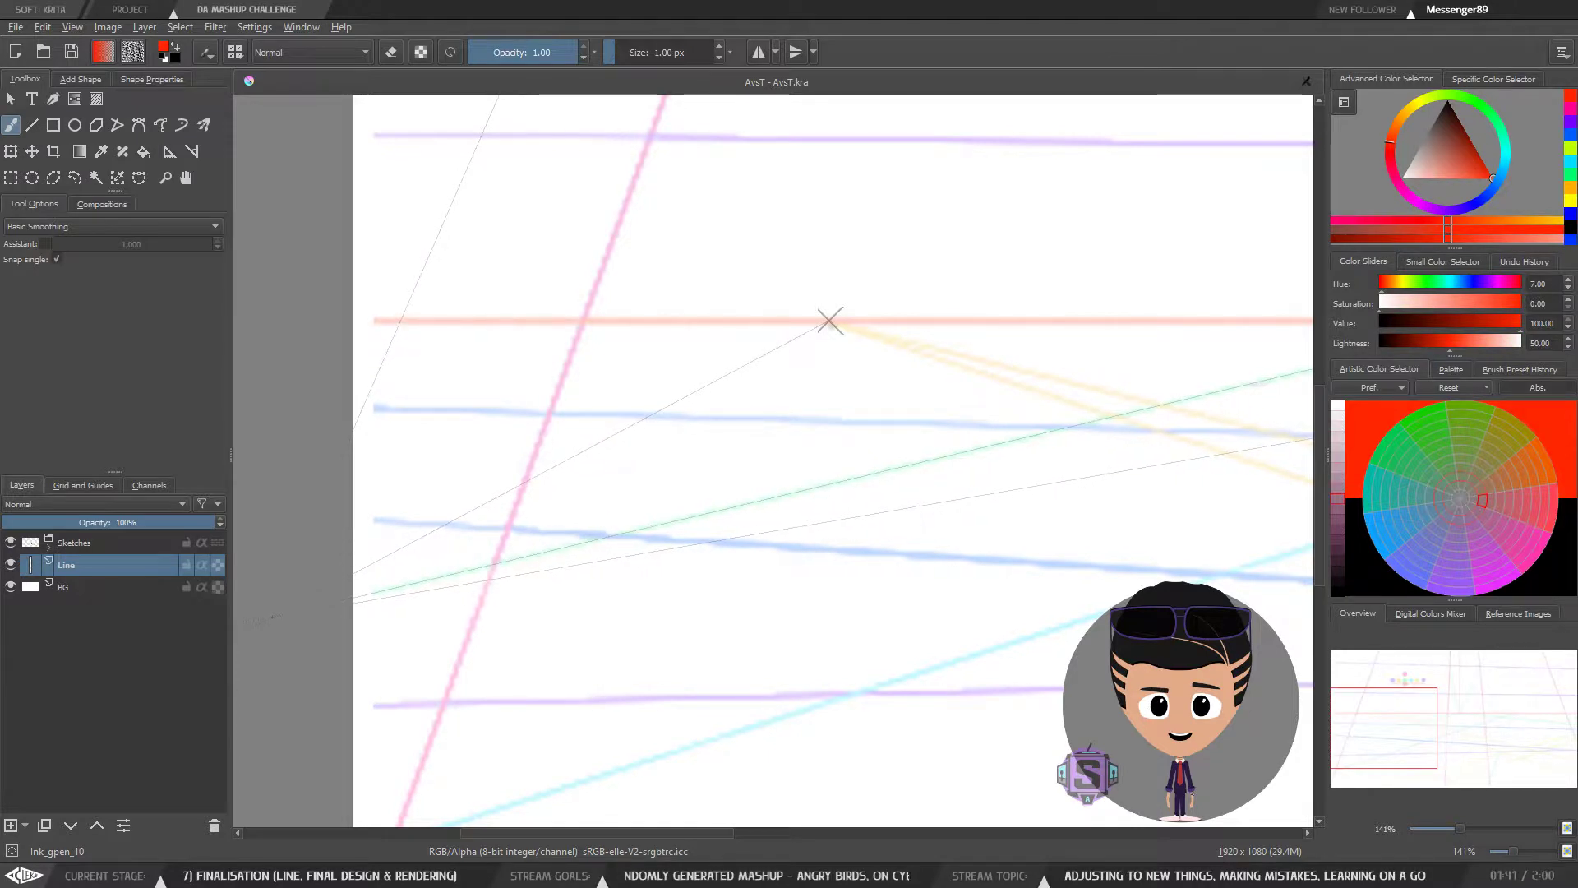
pyautogui.moveTo(275, 616); pyautogui.dragTo(203, 641)
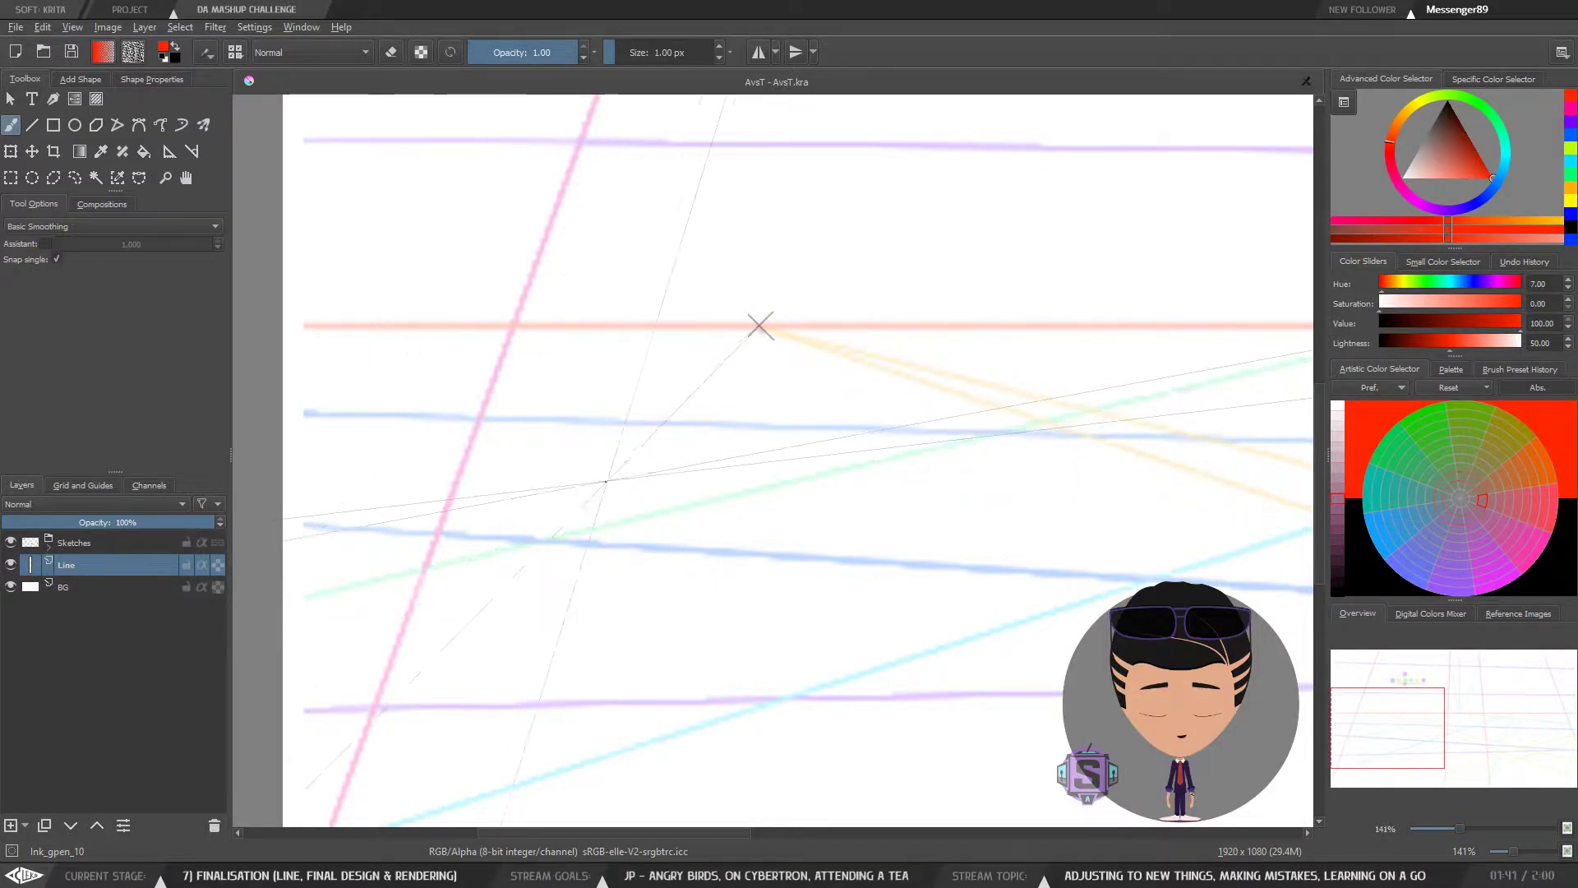
pyautogui.moveTo(693, 513); pyautogui.dragTo(467, 508)
pyautogui.scroll(-4, 951, 528)
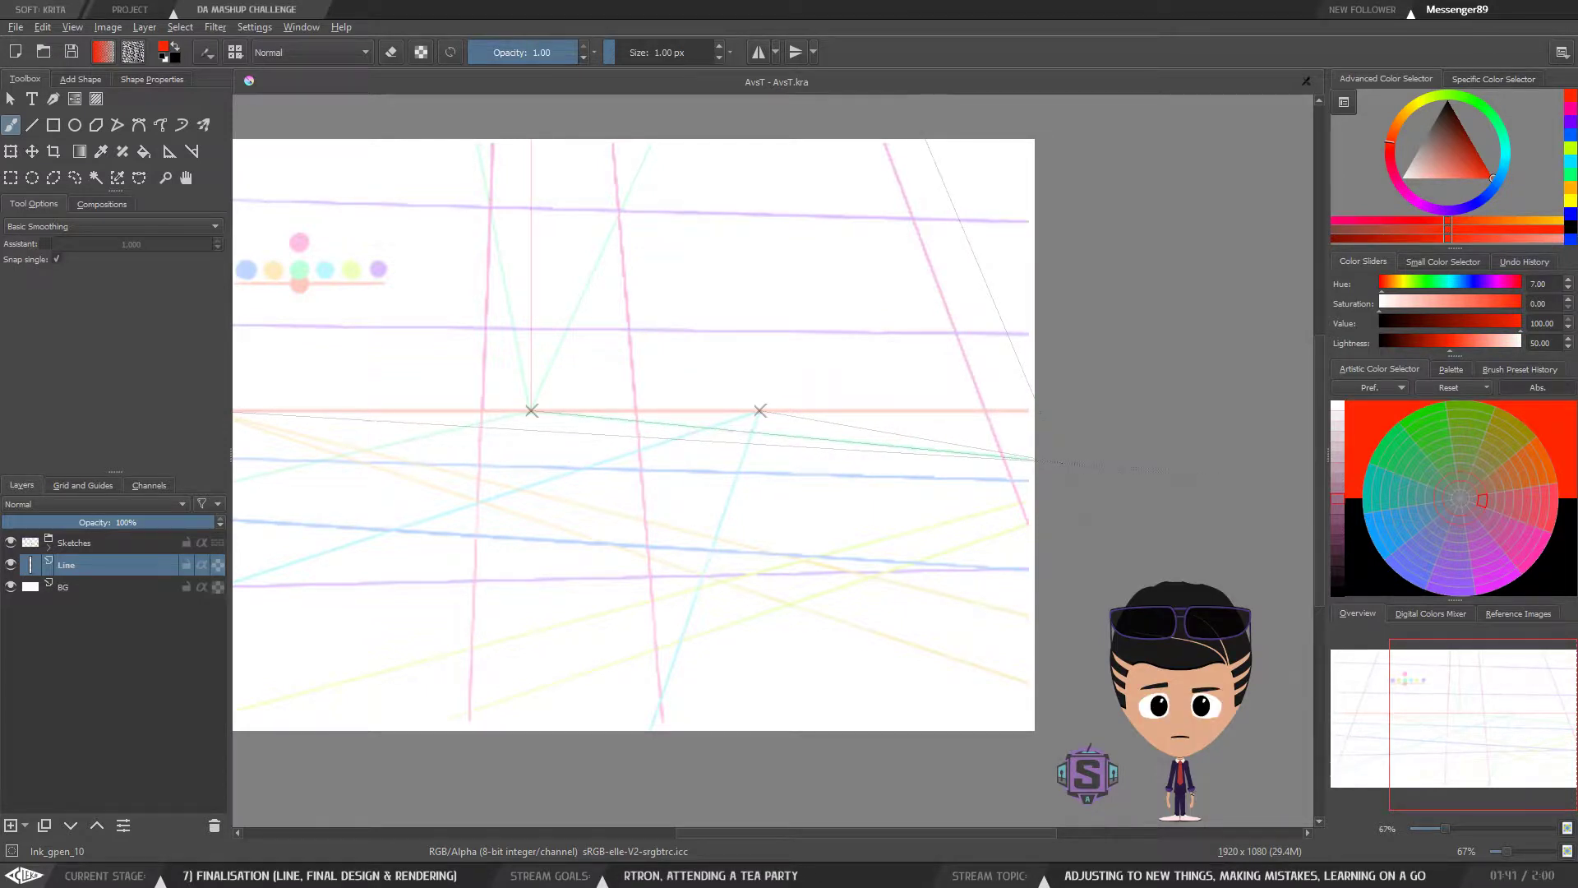
pyautogui.scroll(4, 1043, 461)
pyautogui.moveTo(958, 455); pyautogui.dragTo(1352, 516)
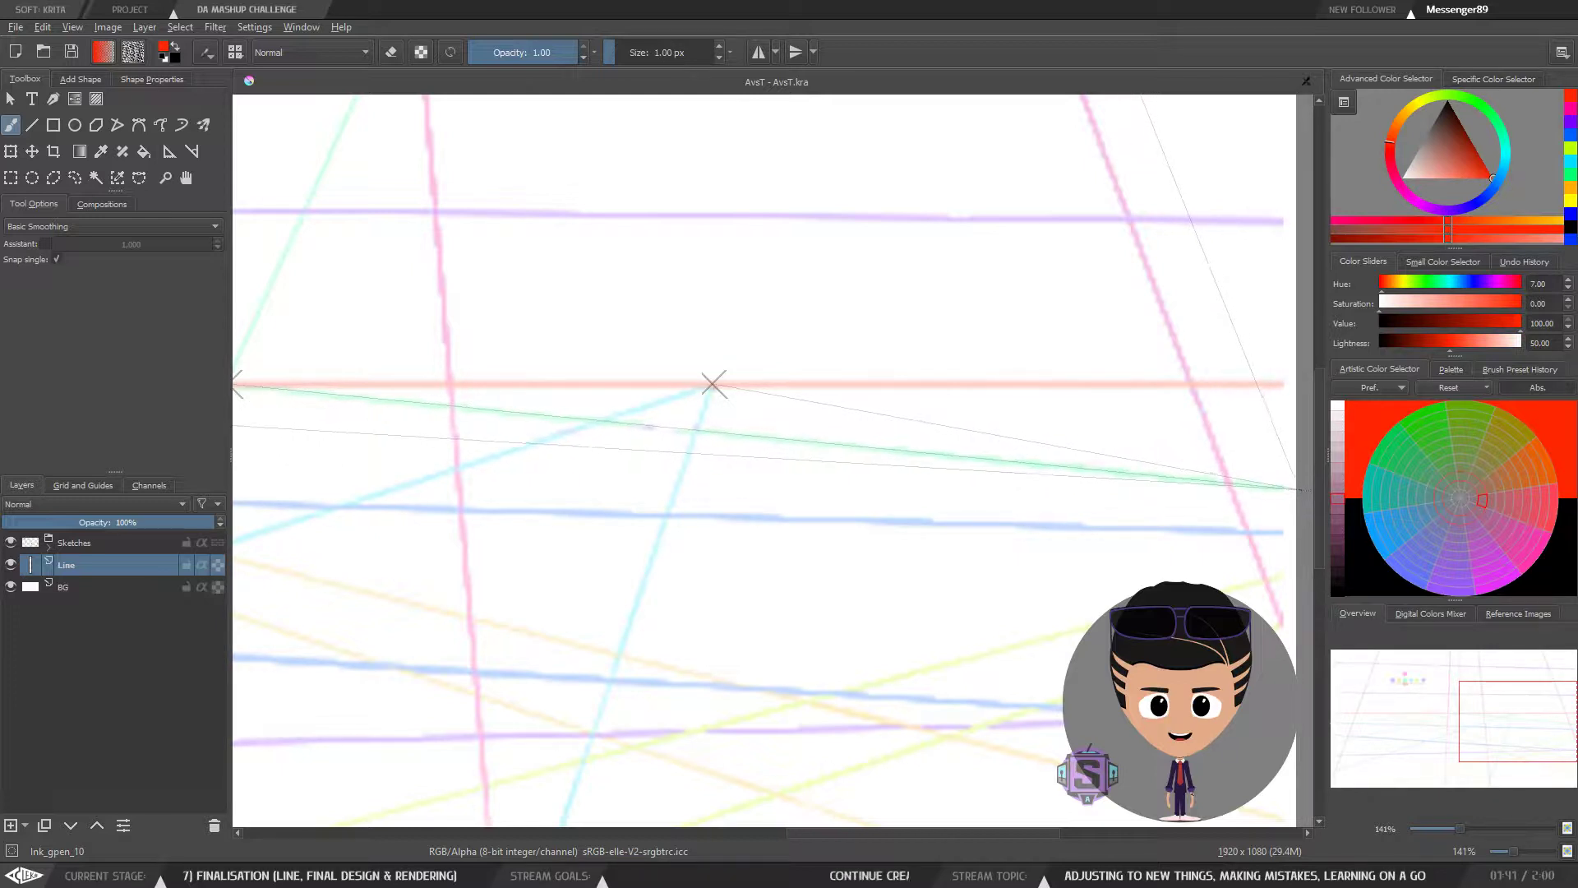
pyautogui.scroll(2, 584, 483)
pyautogui.moveTo(717, 542); pyautogui.dragTo(765, 546)
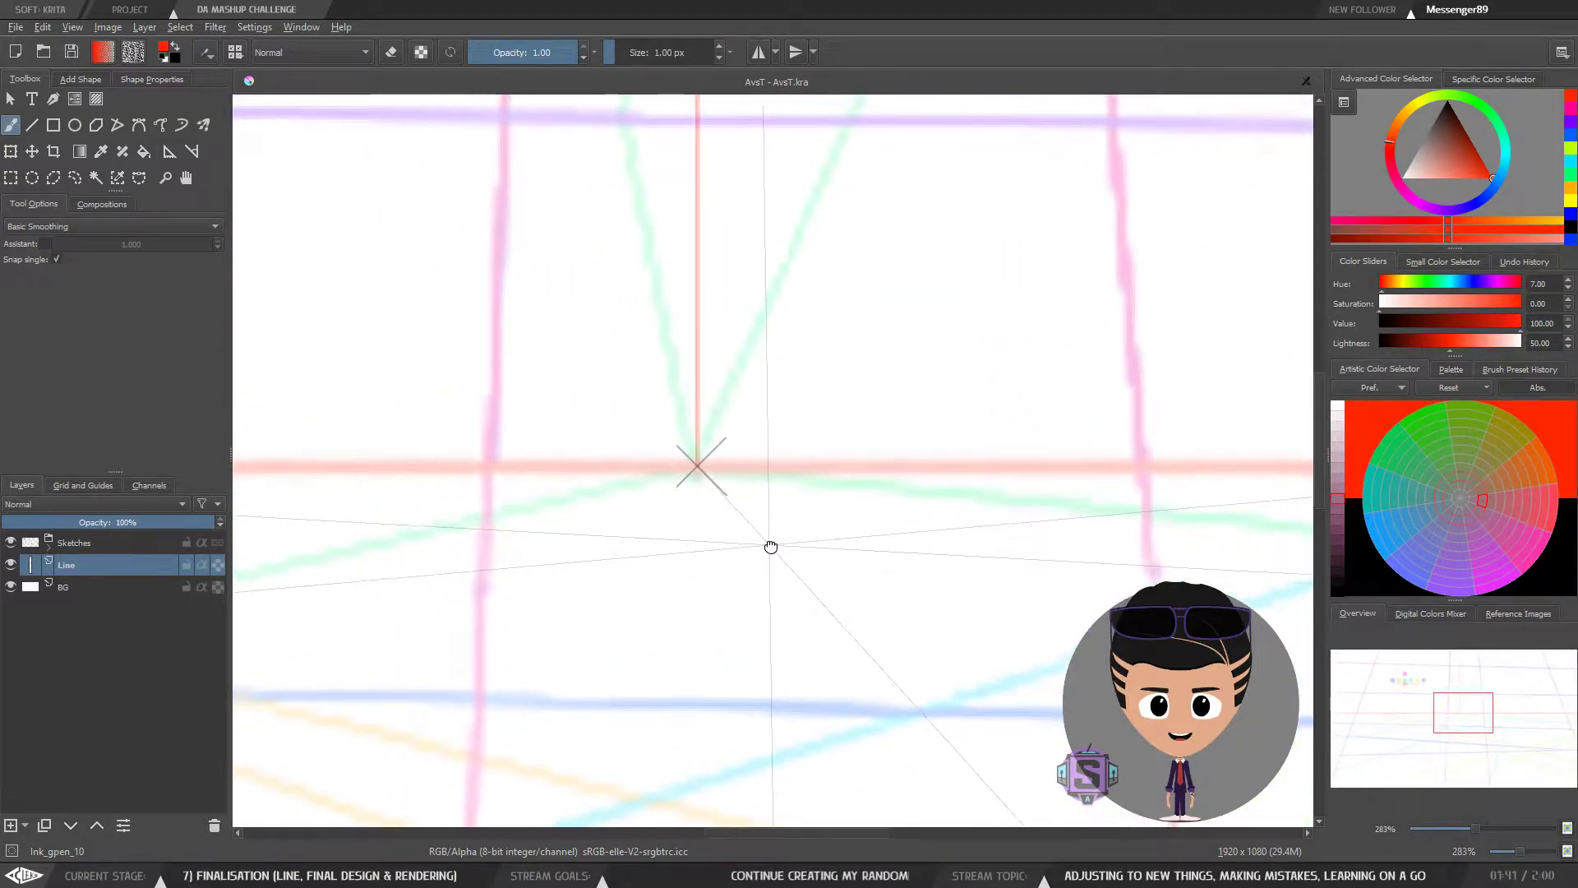
pyautogui.scroll(2, 740, 493)
pyautogui.scroll(-4, 768, 462)
pyautogui.moveTo(828, 410); pyautogui.dragTo(645, 729)
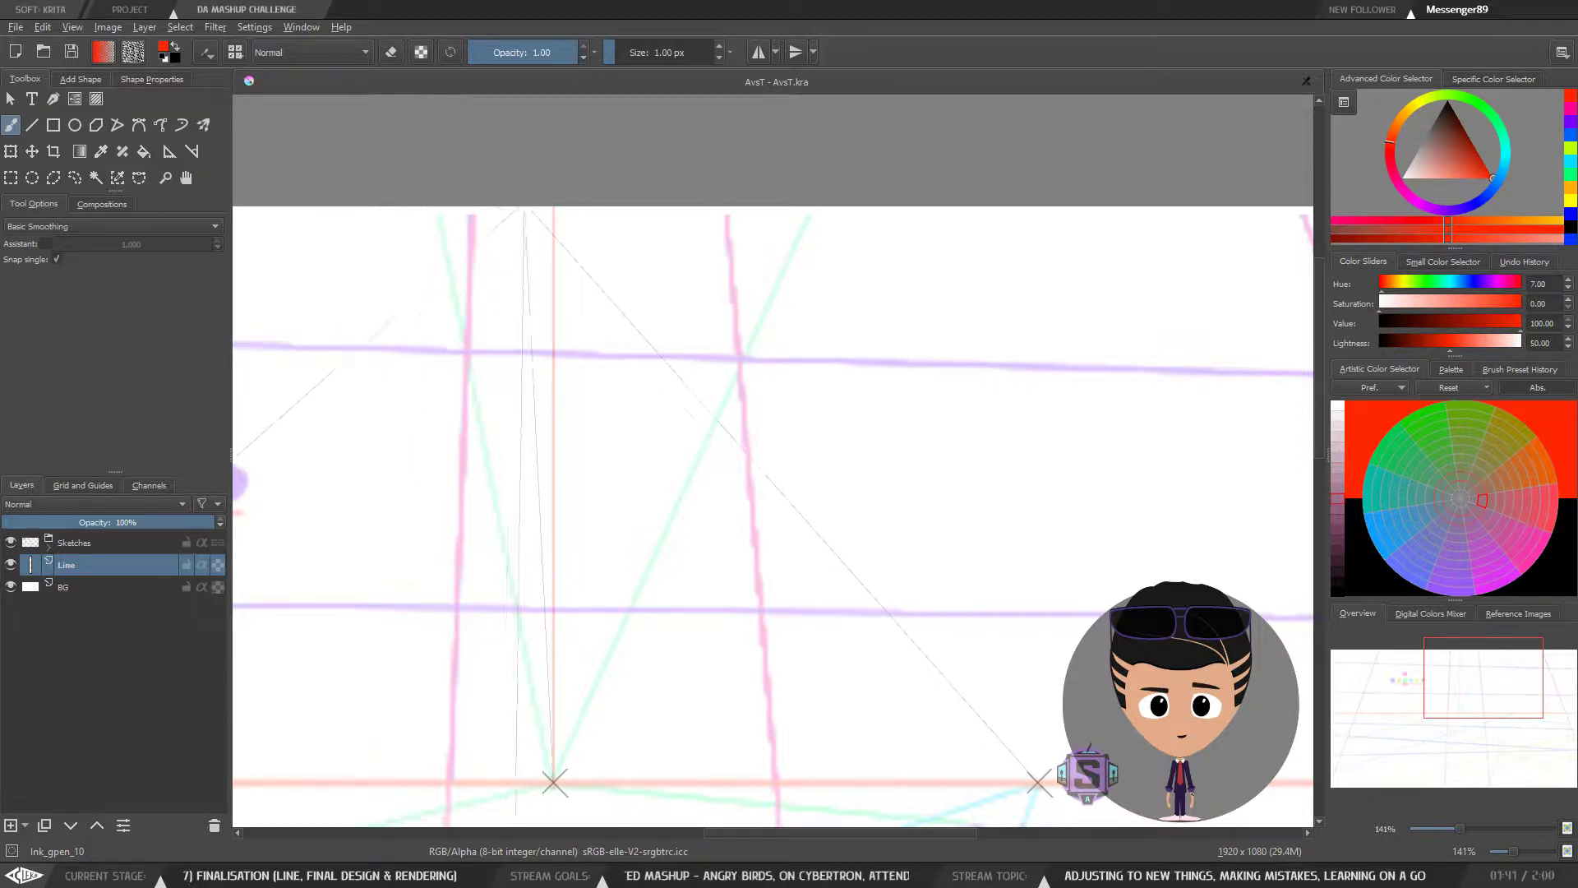
pyautogui.hotkey('ctrl', '-')
pyautogui.hotkey('ctrl', '-')
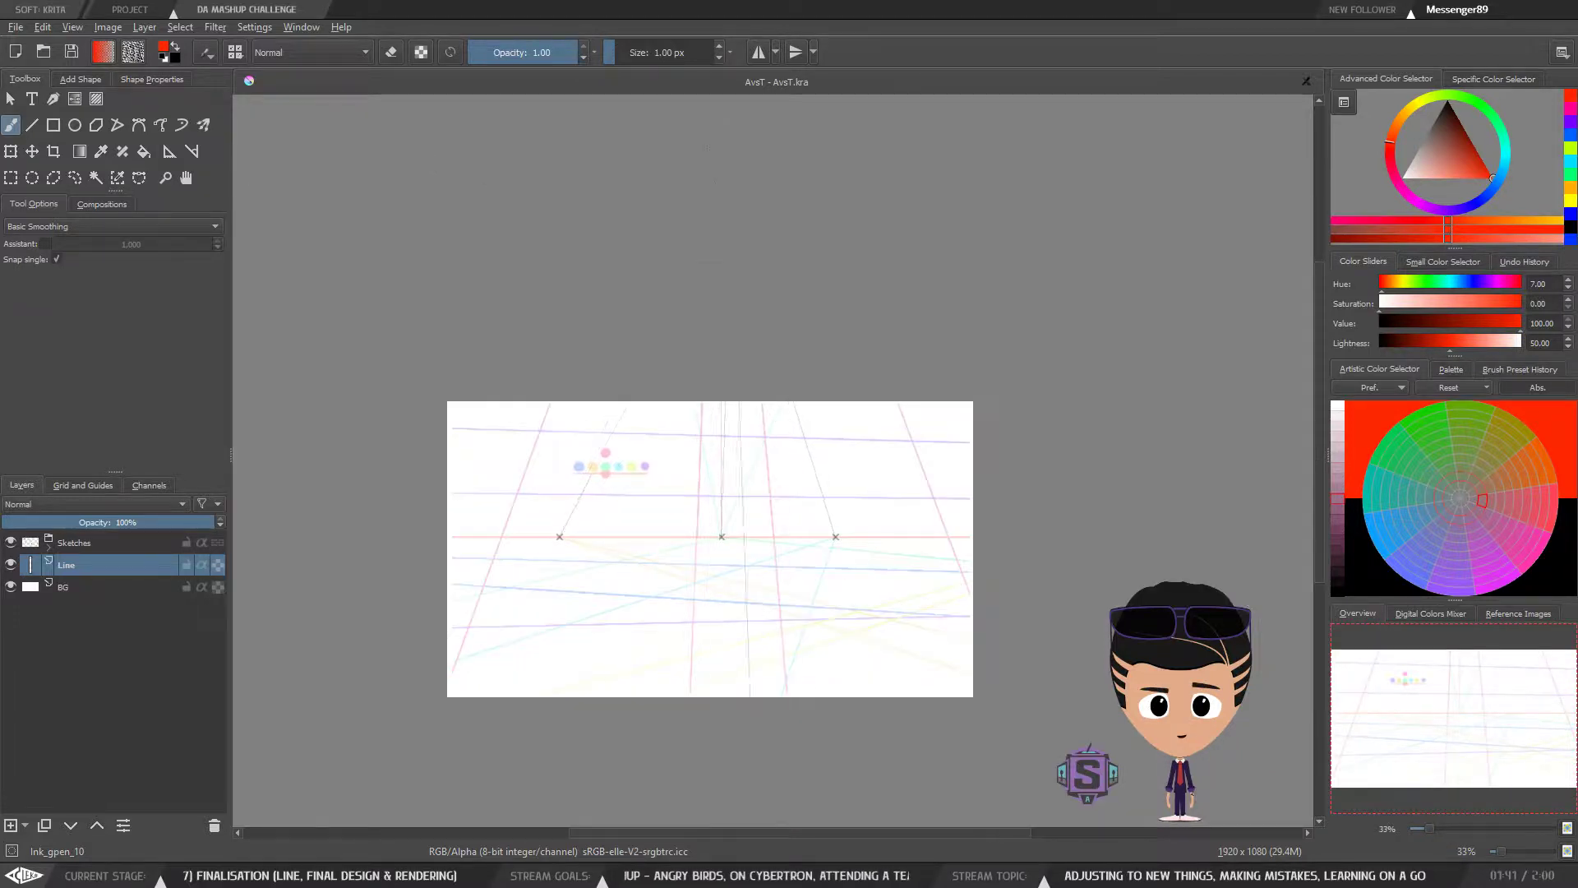
# Step: Examine the perspective sketch as a whole, from the upper vanishing point down to the three vanishing points on the red horizon line
pyautogui.moveTo(751, 212); pyautogui.dragTo(715, 436)
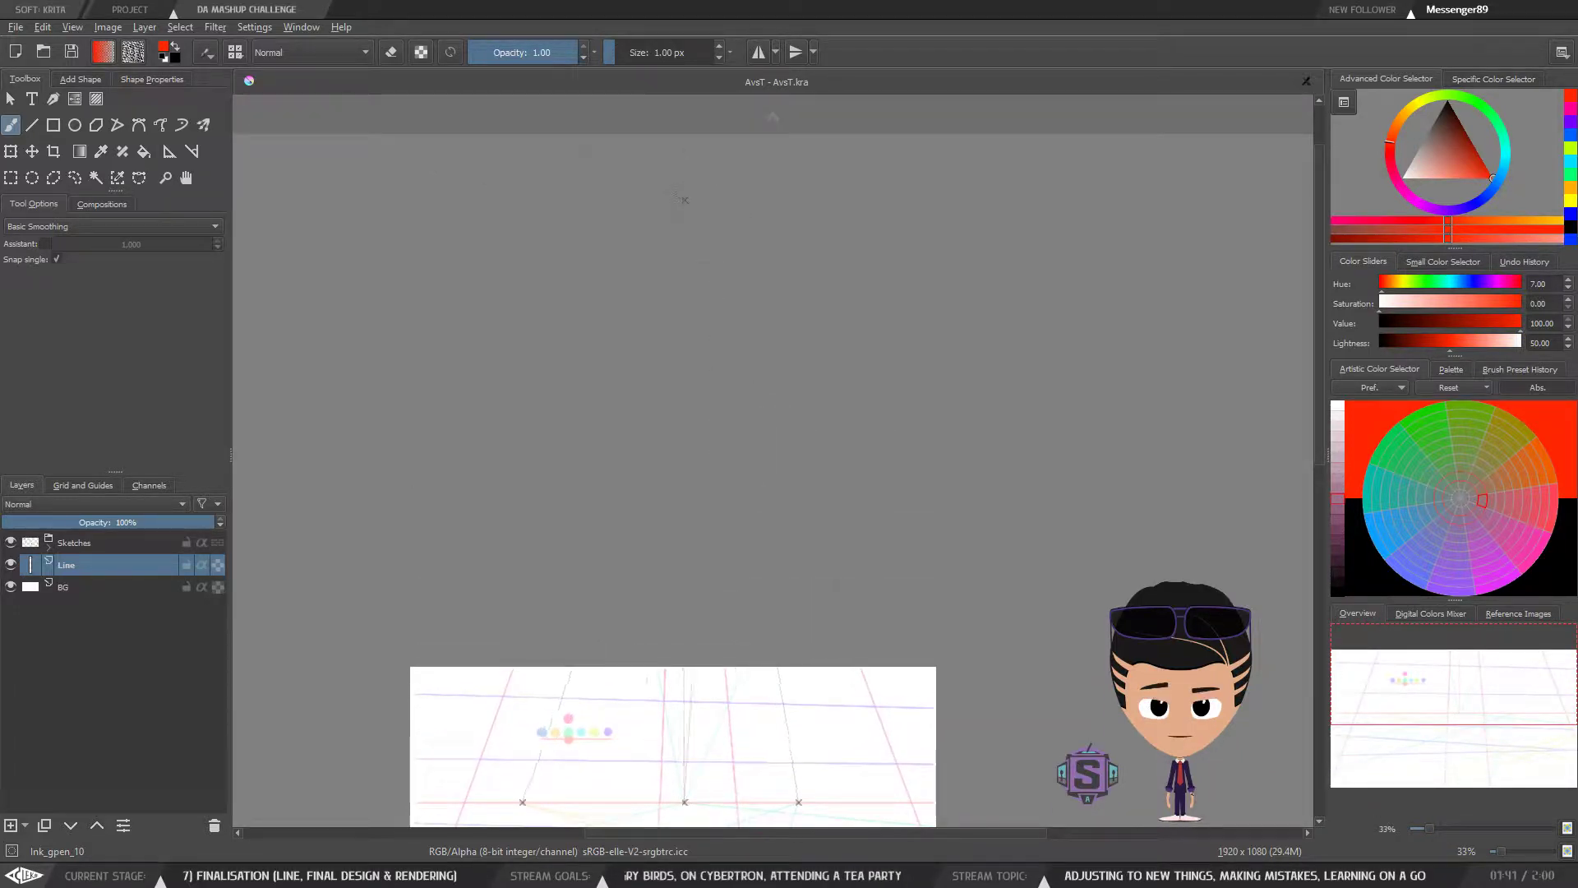
pyautogui.moveTo(711, 544); pyautogui.dragTo(689, 351)
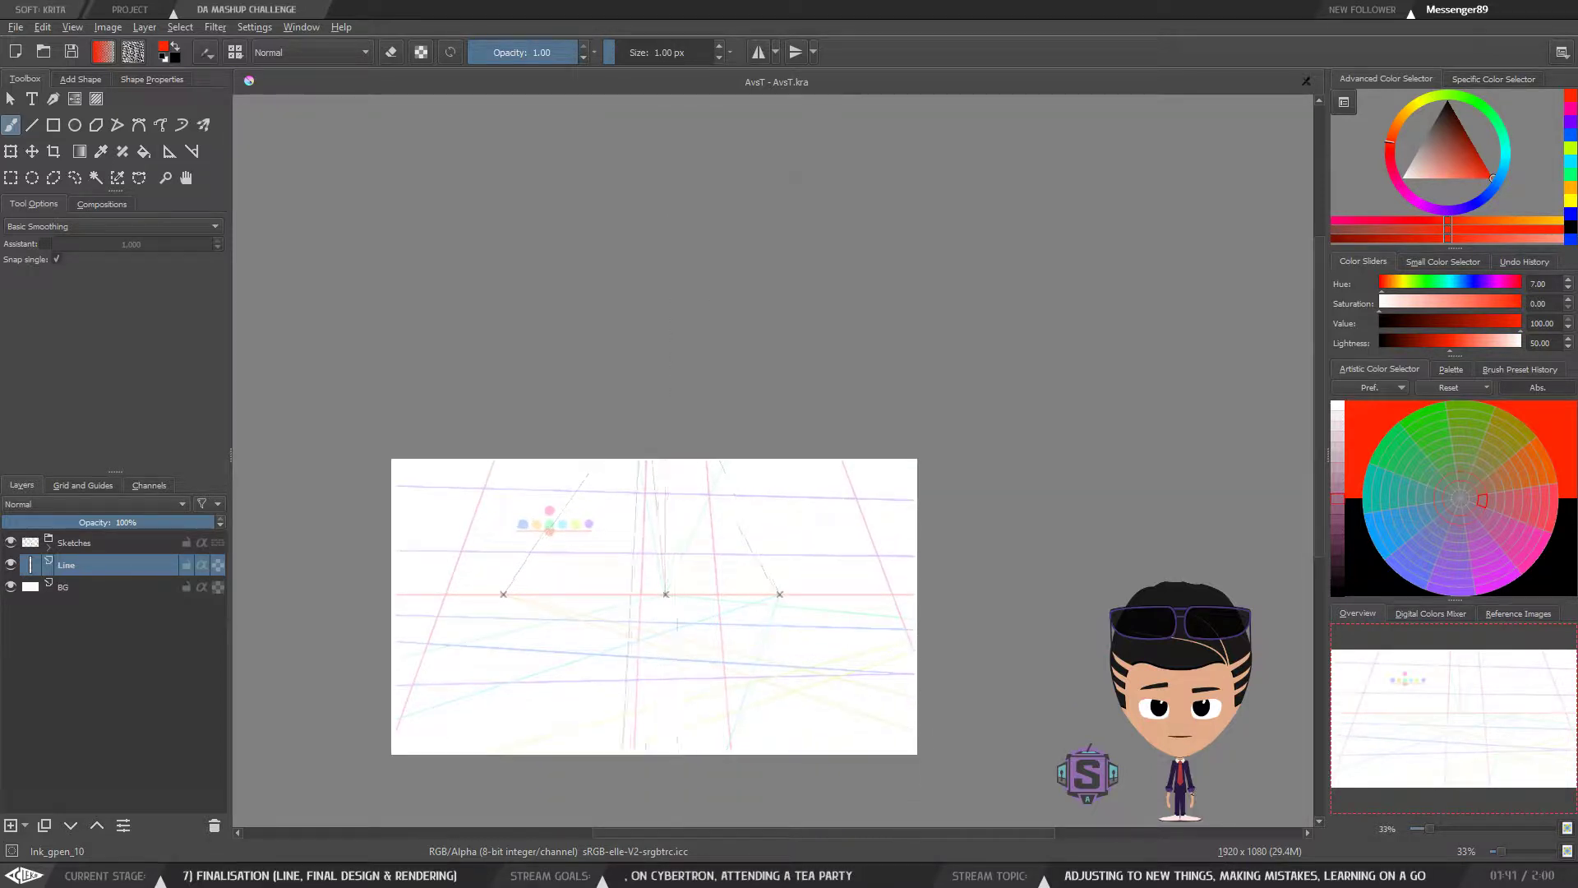
pyautogui.moveTo(683, 604); pyautogui.dragTo(724, 483)
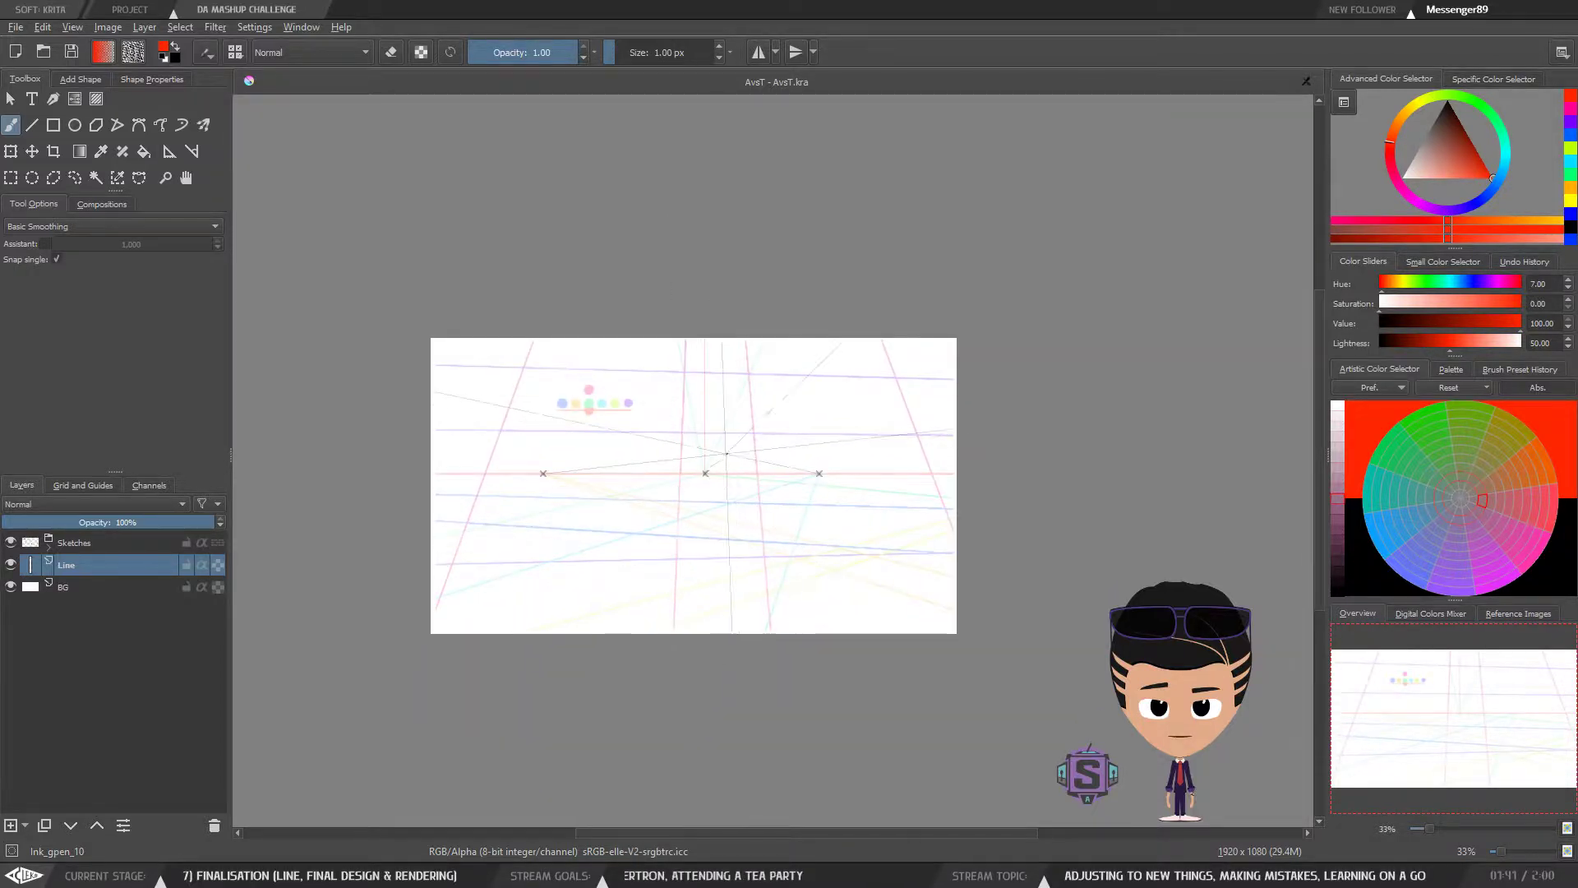
pyautogui.press('+')
pyautogui.press('+')
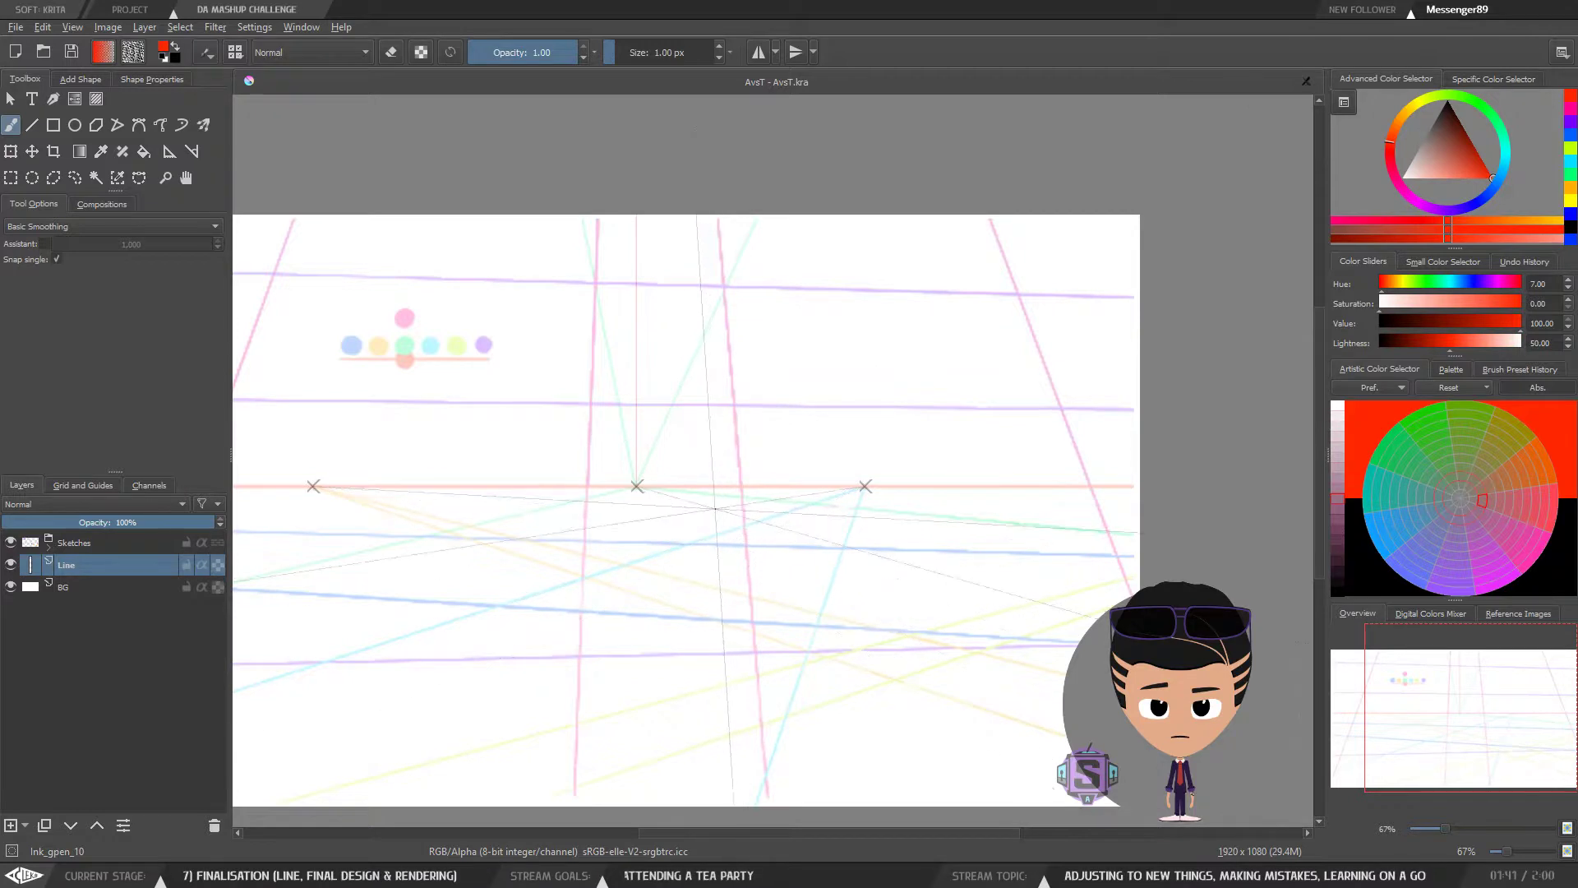
pyautogui.moveTo(788, 591); pyautogui.dragTo(857, 551)
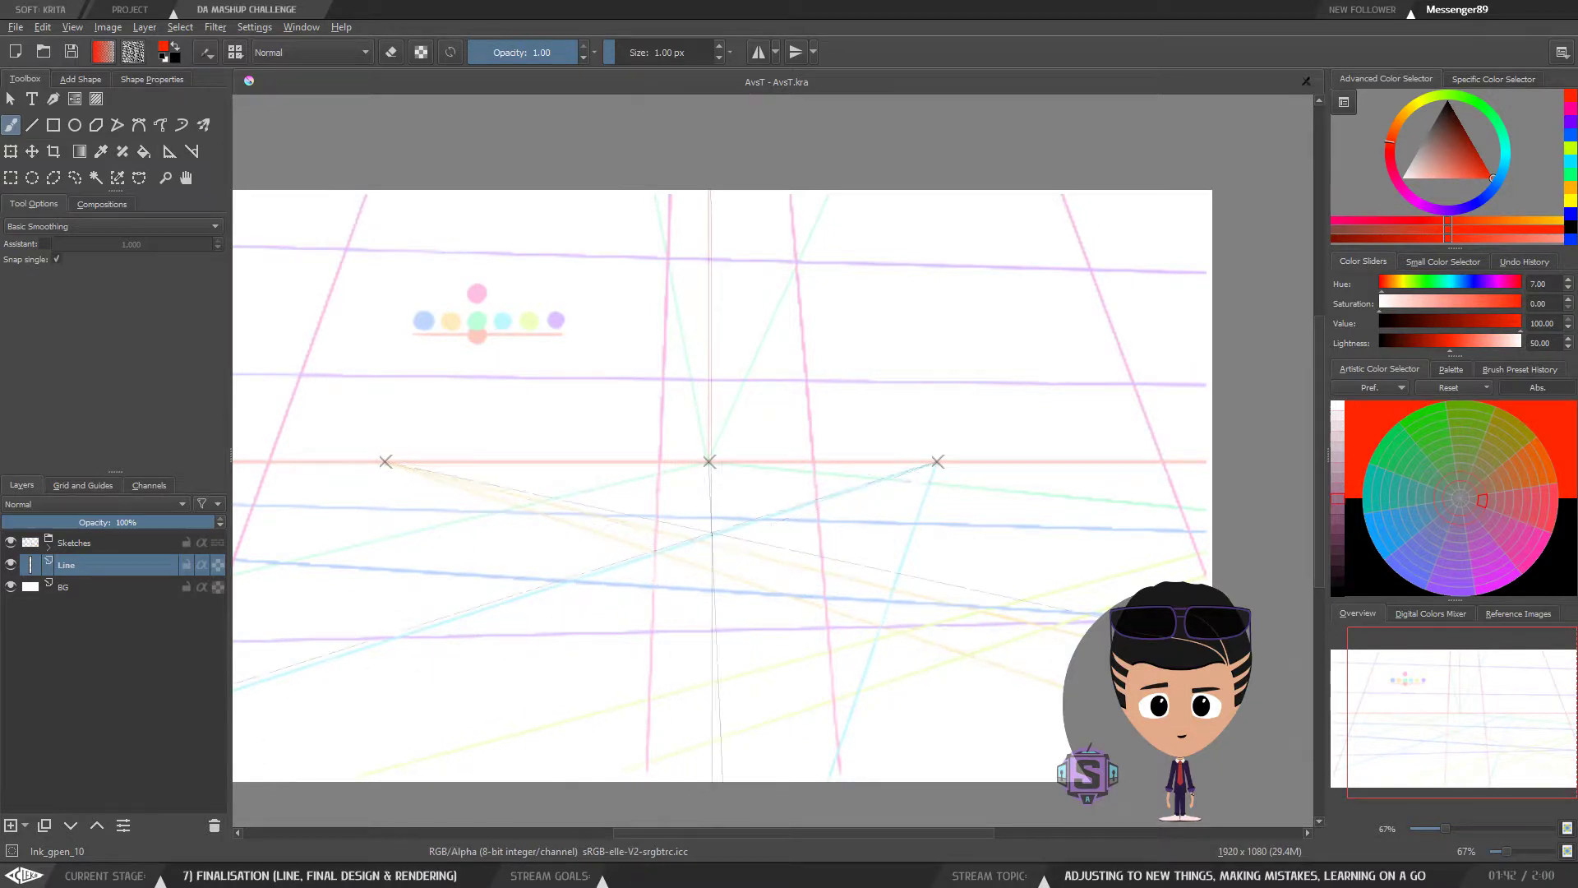
pyautogui.press('-')
pyautogui.press('-')
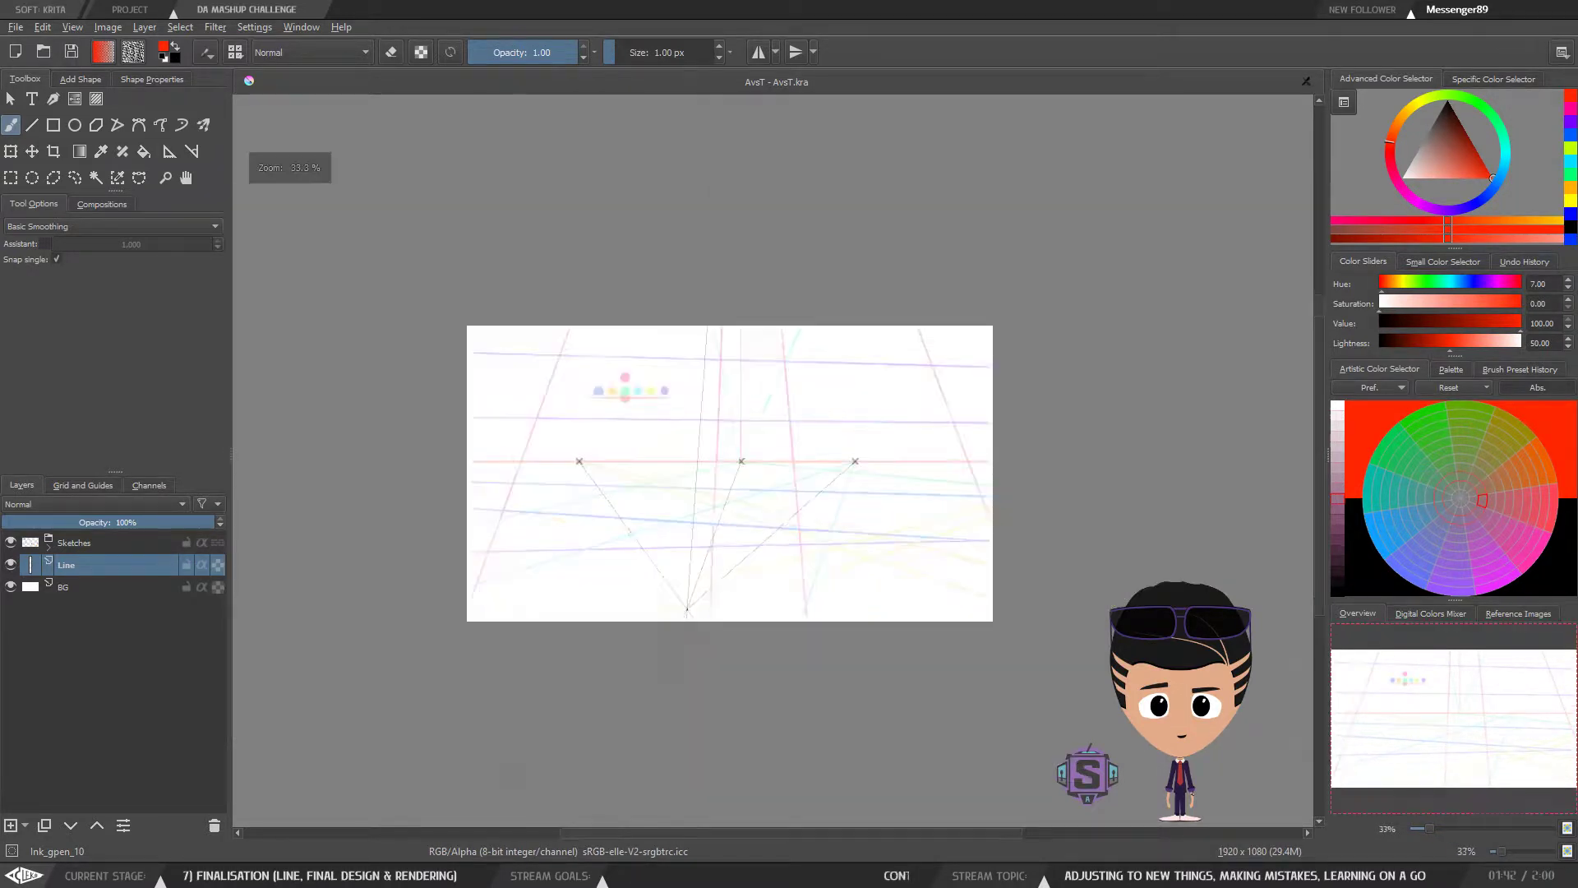
pyautogui.moveTo(747, 553); pyautogui.dragTo(675, 669)
pyautogui.moveTo(676, 223); pyautogui.dragTo(662, 471)
pyautogui.moveTo(702, 601); pyautogui.dragTo(726, 296)
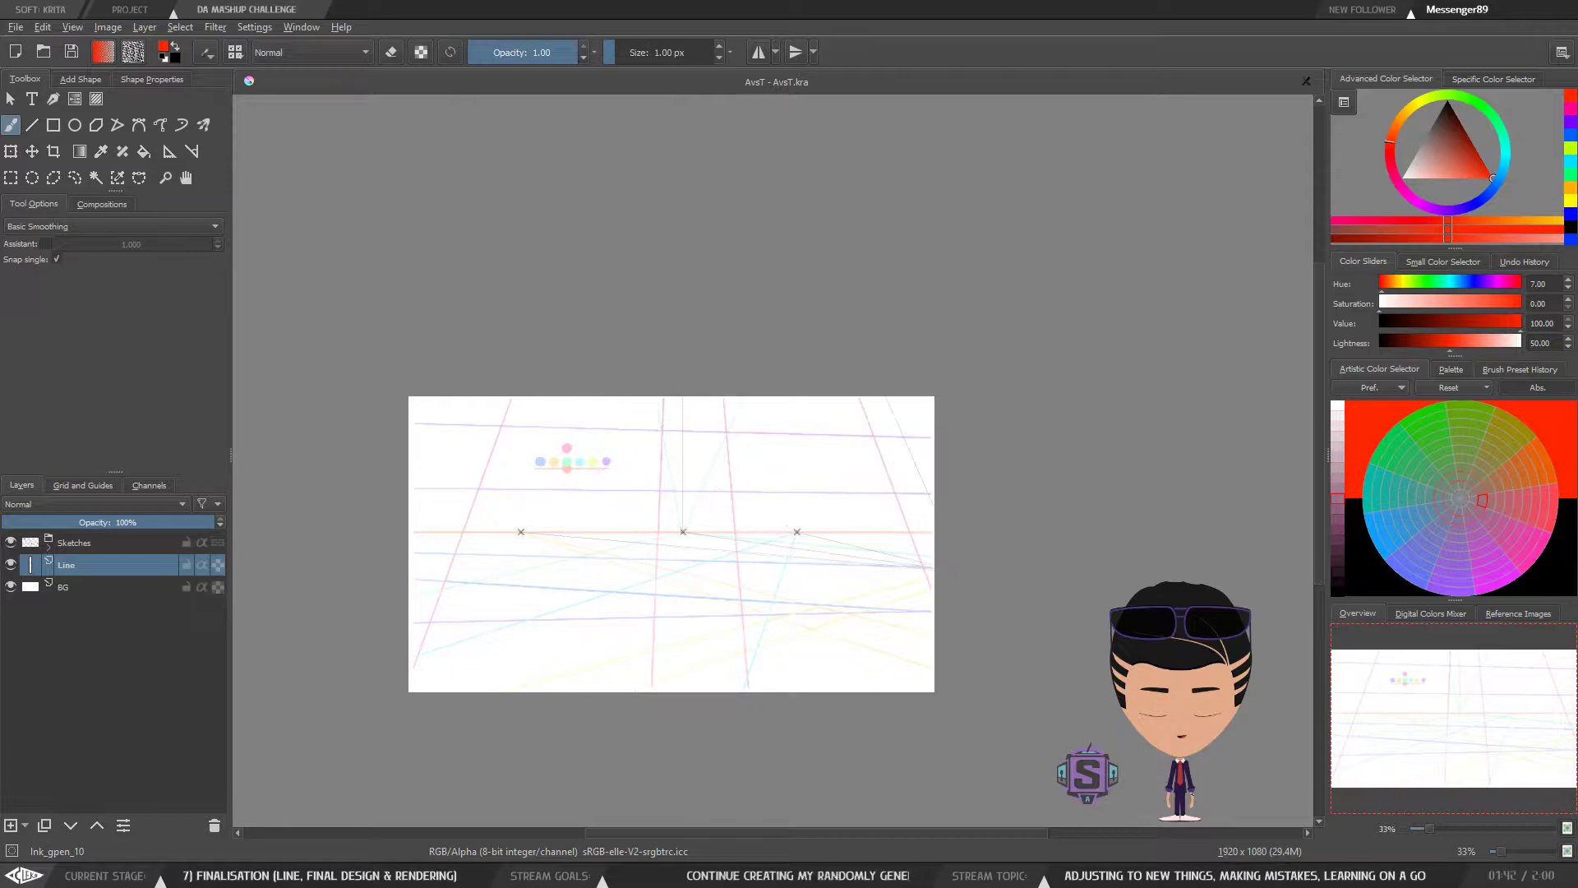
pyautogui.moveTo(860, 540); pyautogui.dragTo(885, 521)
pyautogui.hotkey('ctrl', '+')
pyautogui.hotkey('ctrl', '+')
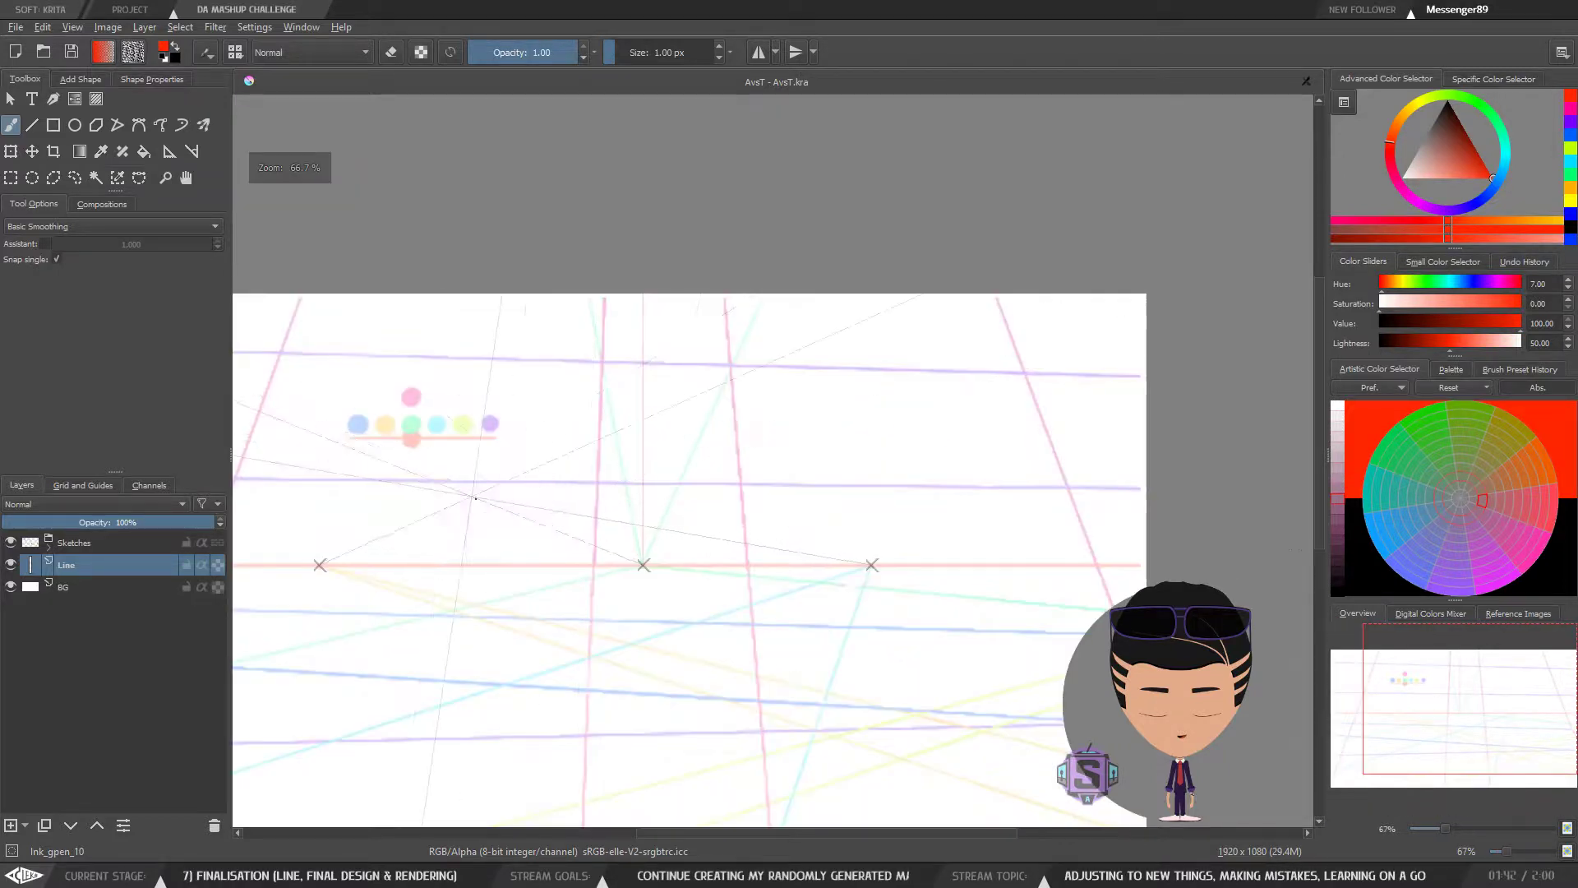
# Step: Mark off the pink, orange, green, cyan and red dots of the colour legend with crosses on the Line layer
pyautogui.moveTo(457, 454); pyautogui.dragTo(599, 430)
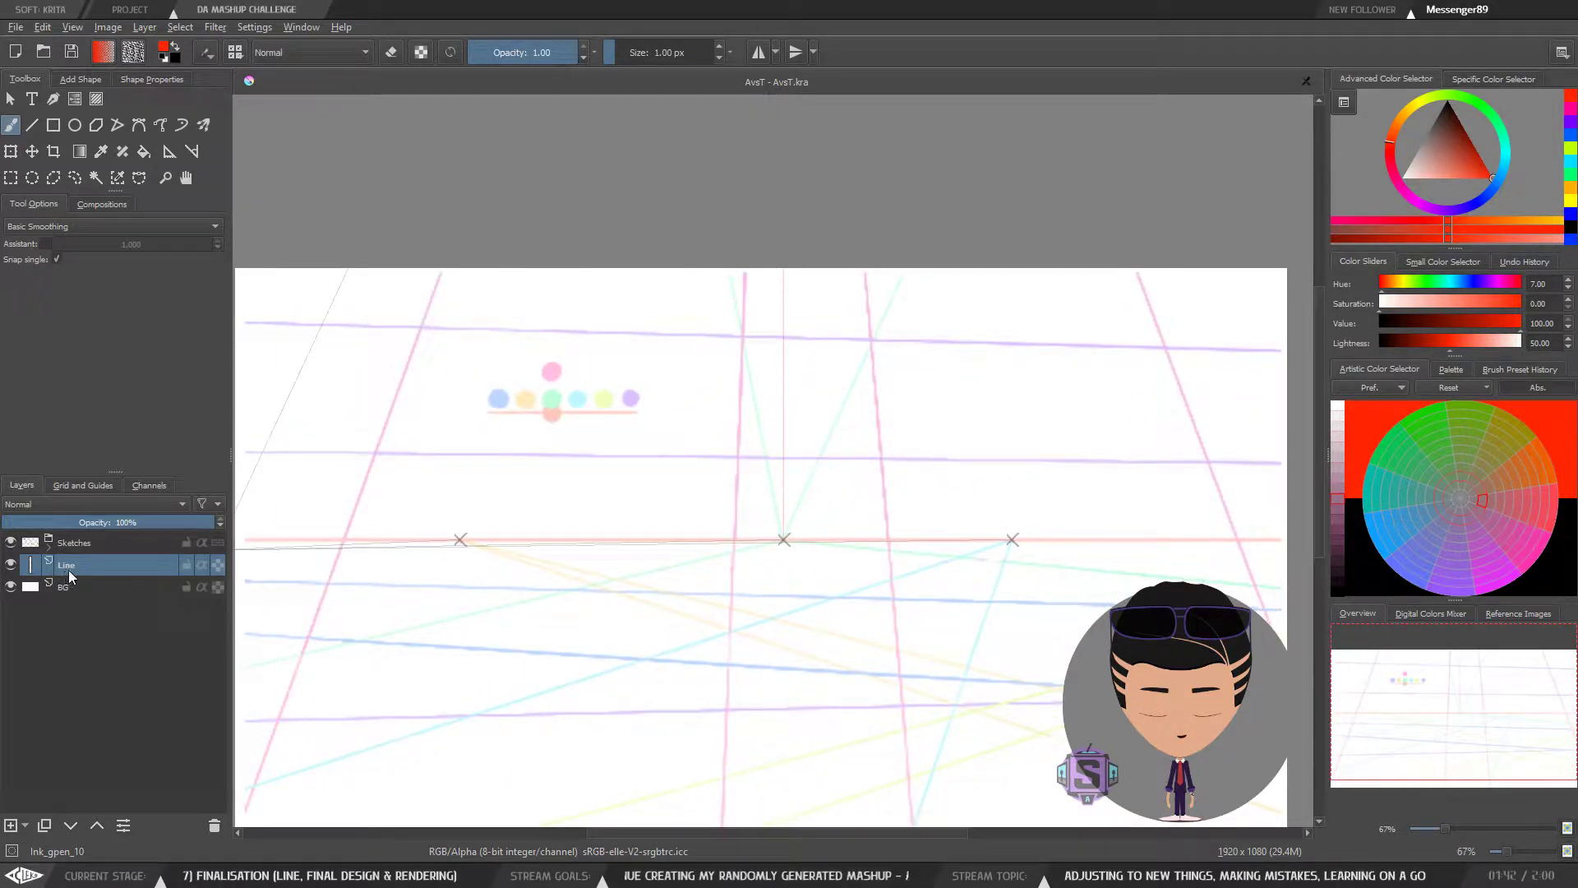
pyautogui.moveTo(553, 436); pyautogui.dragTo(633, 453)
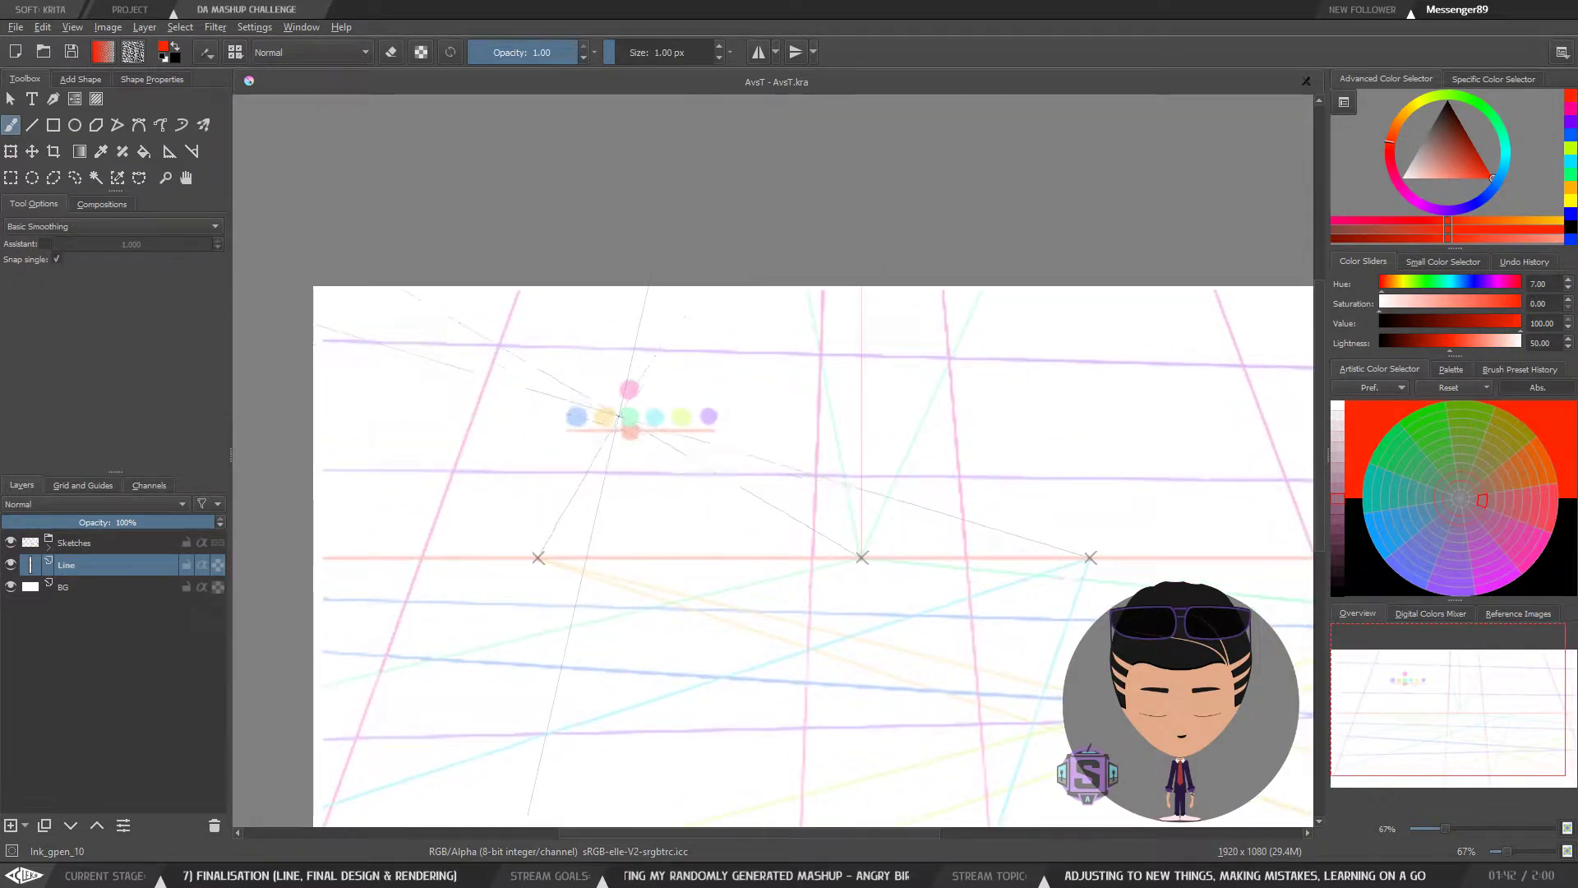
pyautogui.hotkey('ctrl', '+')
pyautogui.hotkey('ctrl', '+')
pyautogui.moveTo(420, 388); pyautogui.dragTo(598, 429)
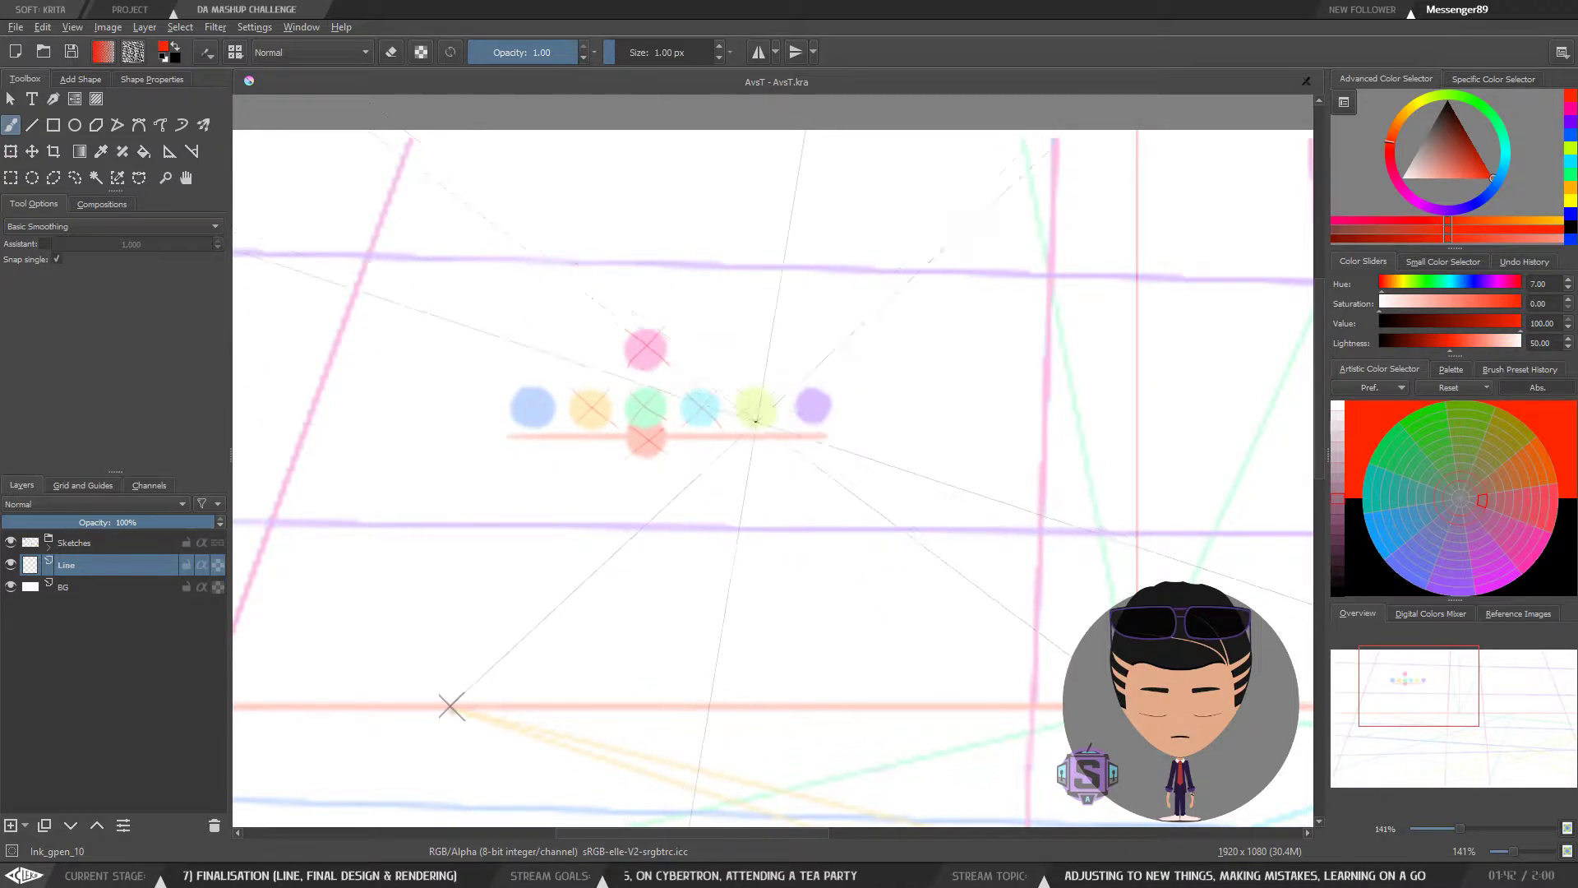
# Step: Check the legend's cross marks by switching the Line layer's visibility off and on
pyautogui.scroll(-4, 771, 469)
pyautogui.moveTo(866, 556); pyautogui.dragTo(725, 514)
pyautogui.scroll(4, 725, 514)
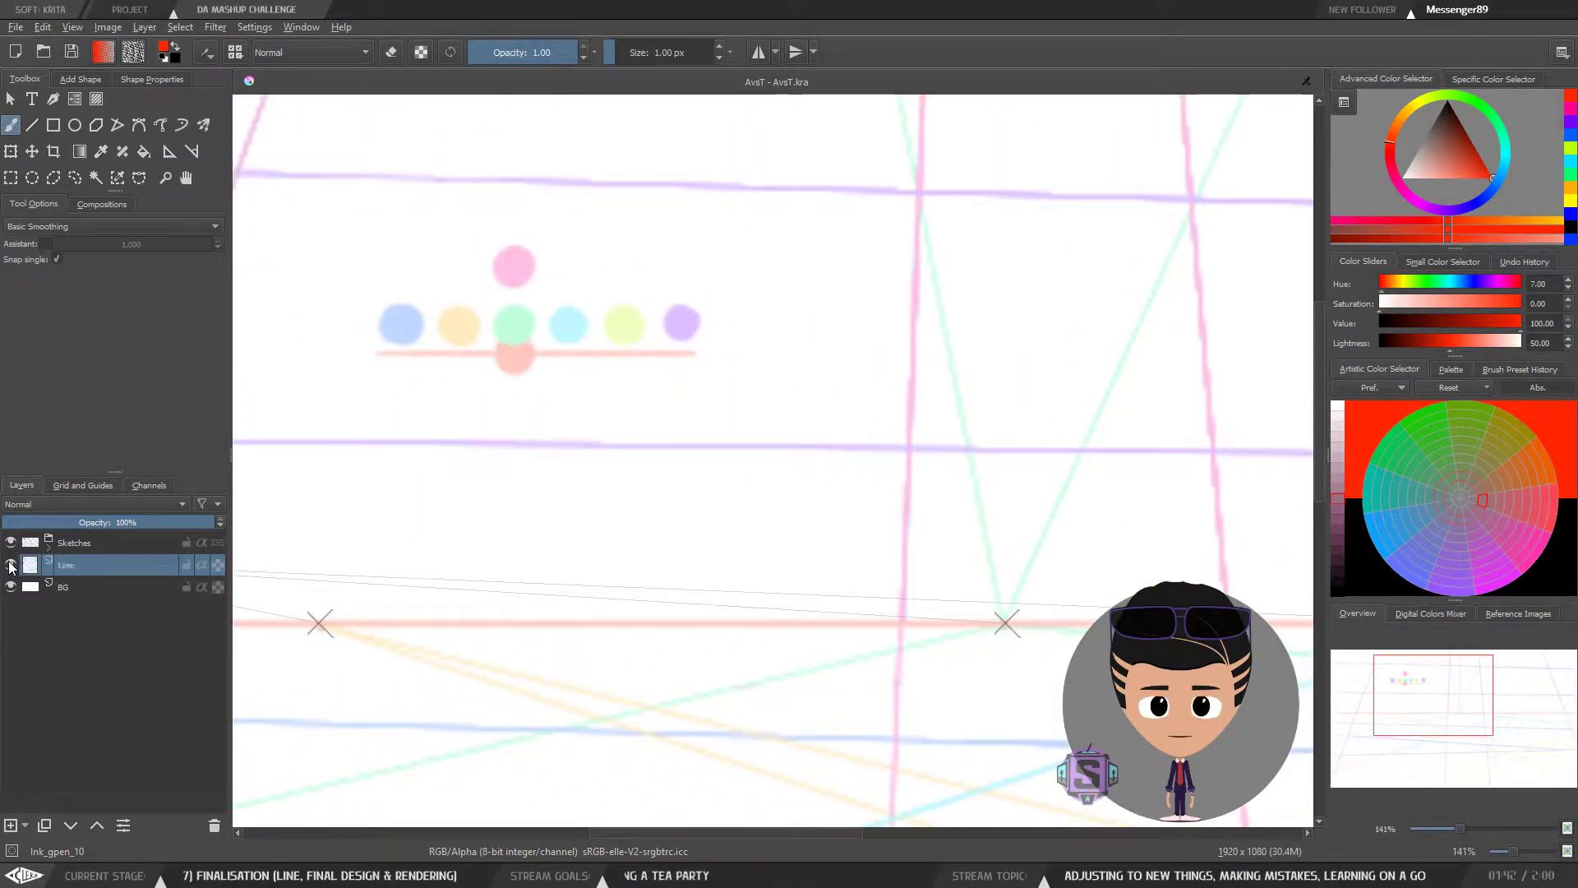
pyautogui.press('1')
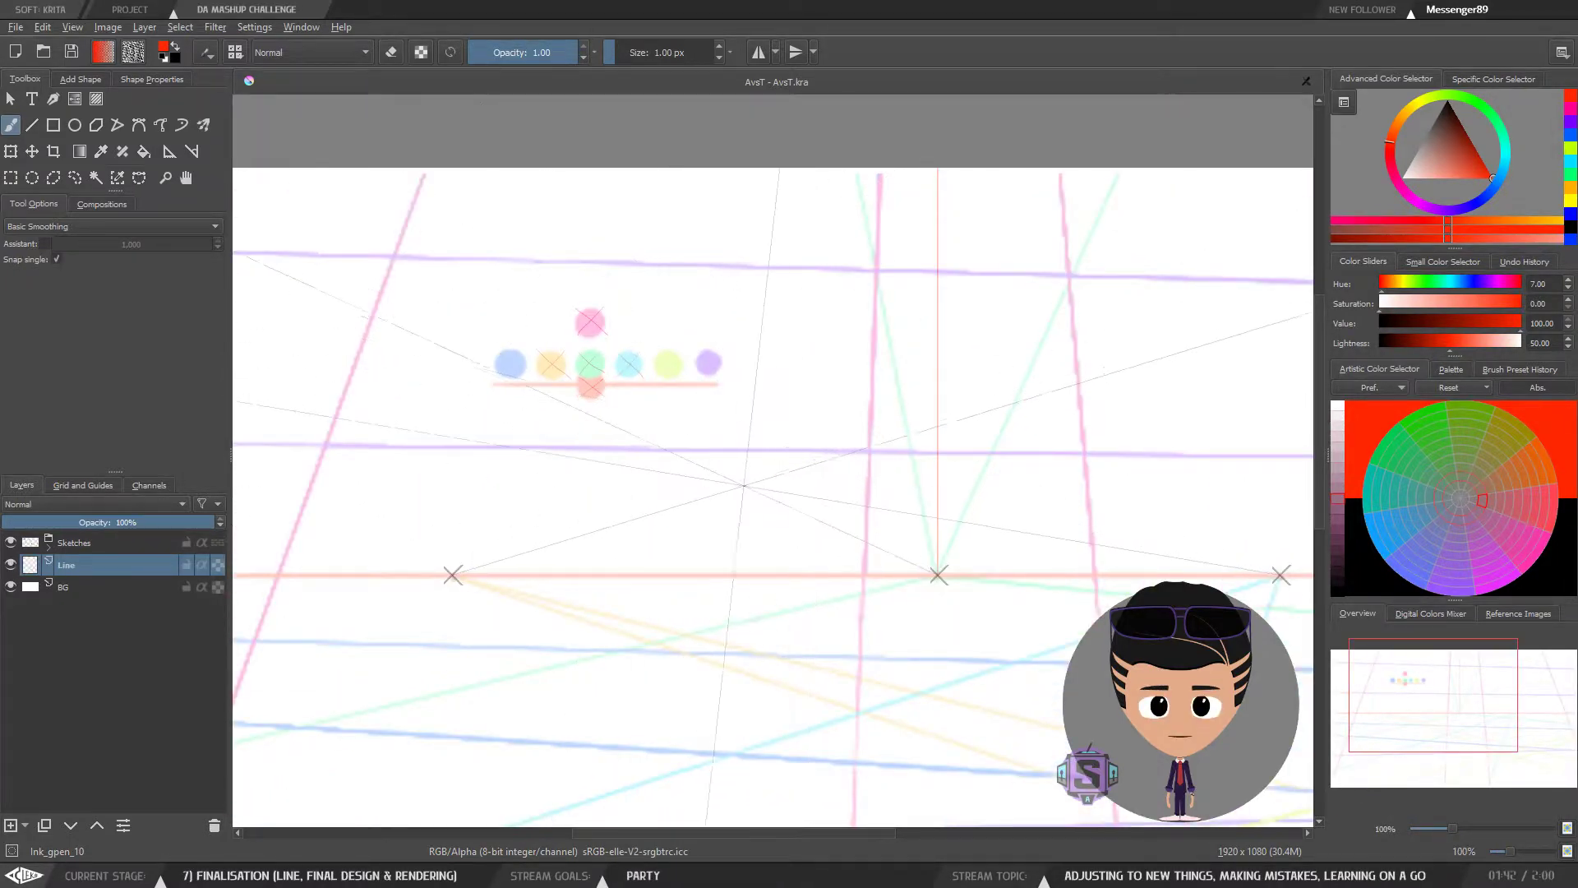
pyautogui.moveTo(751, 468); pyautogui.dragTo(643, 493)
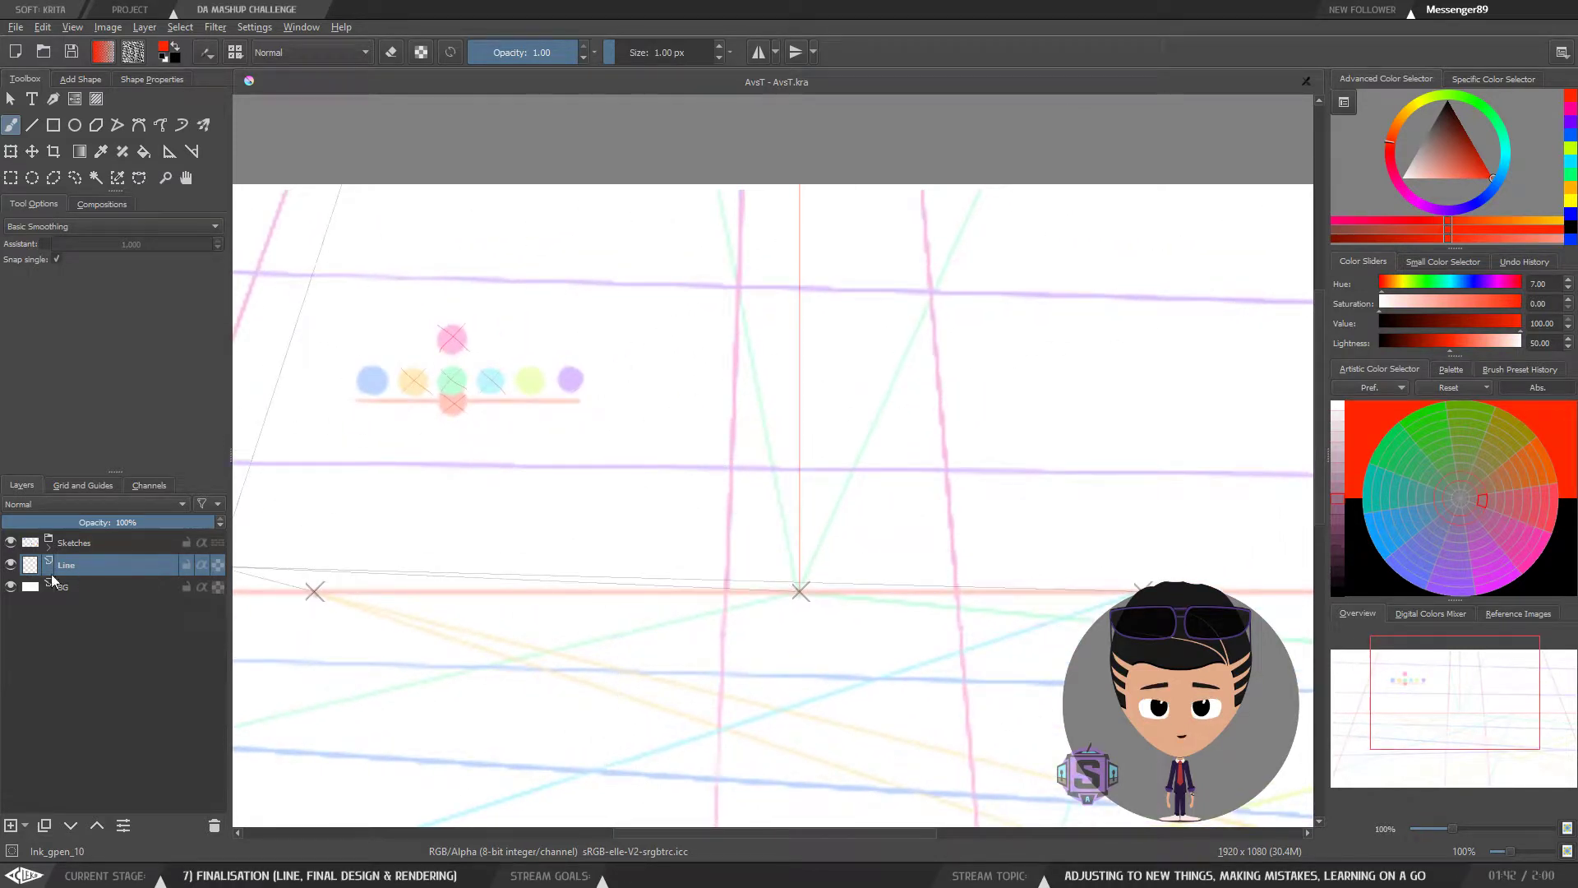
pyautogui.click(11, 565)
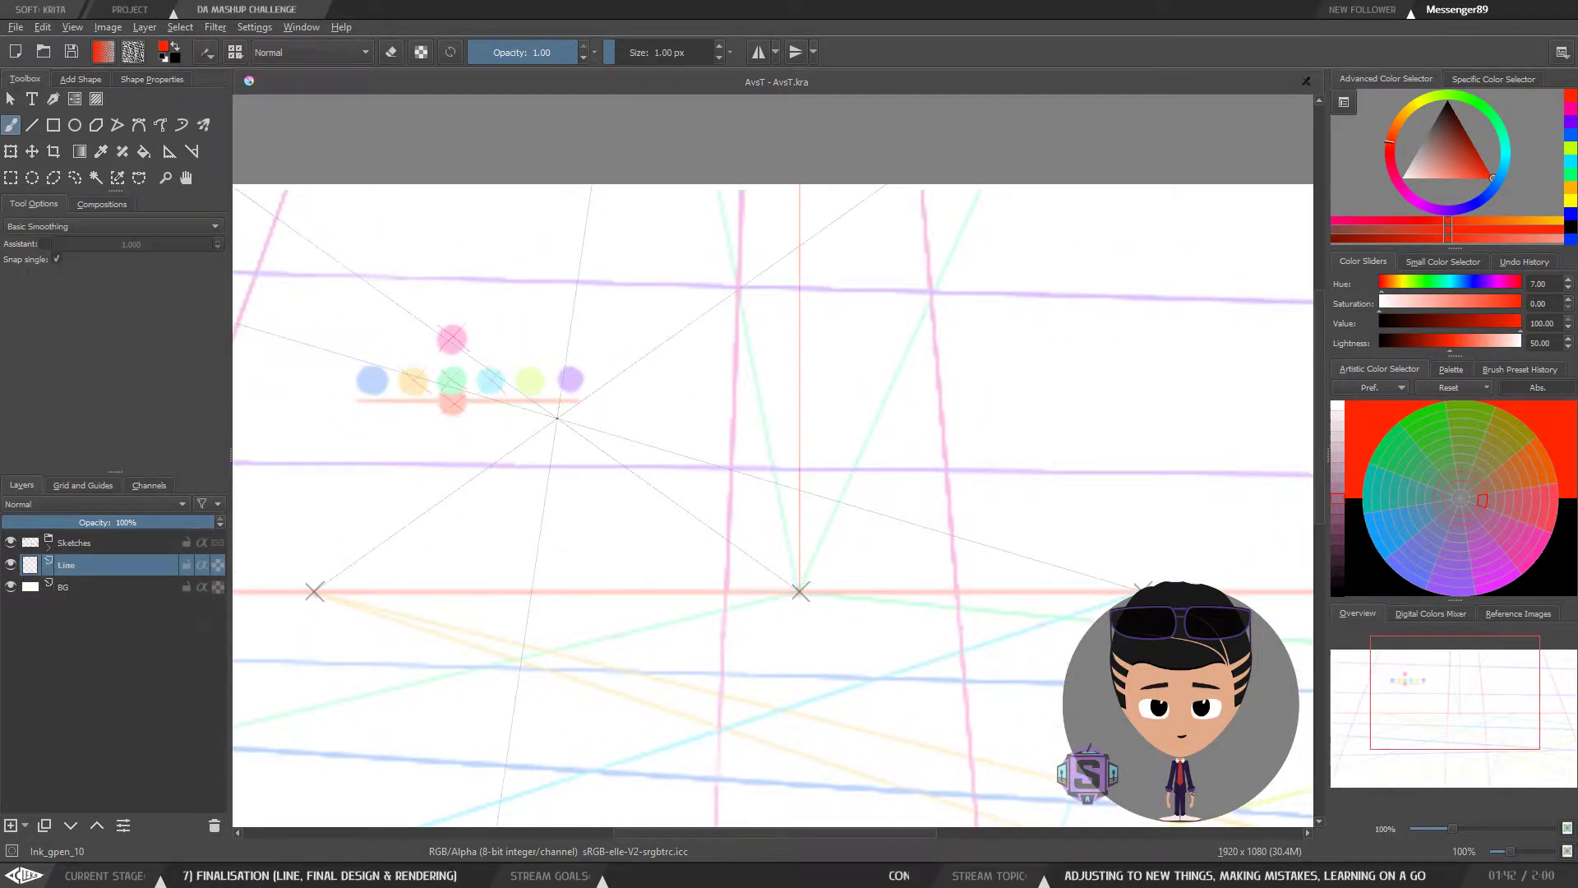
# Step: Place a new Vanishing Point assistant on the red horizon line close to the canvas's right edge
pyautogui.hotkey('ctrl', '-')
pyautogui.hotkey('ctrl', '-')
pyautogui.moveTo(870, 551); pyautogui.dragTo(671, 546)
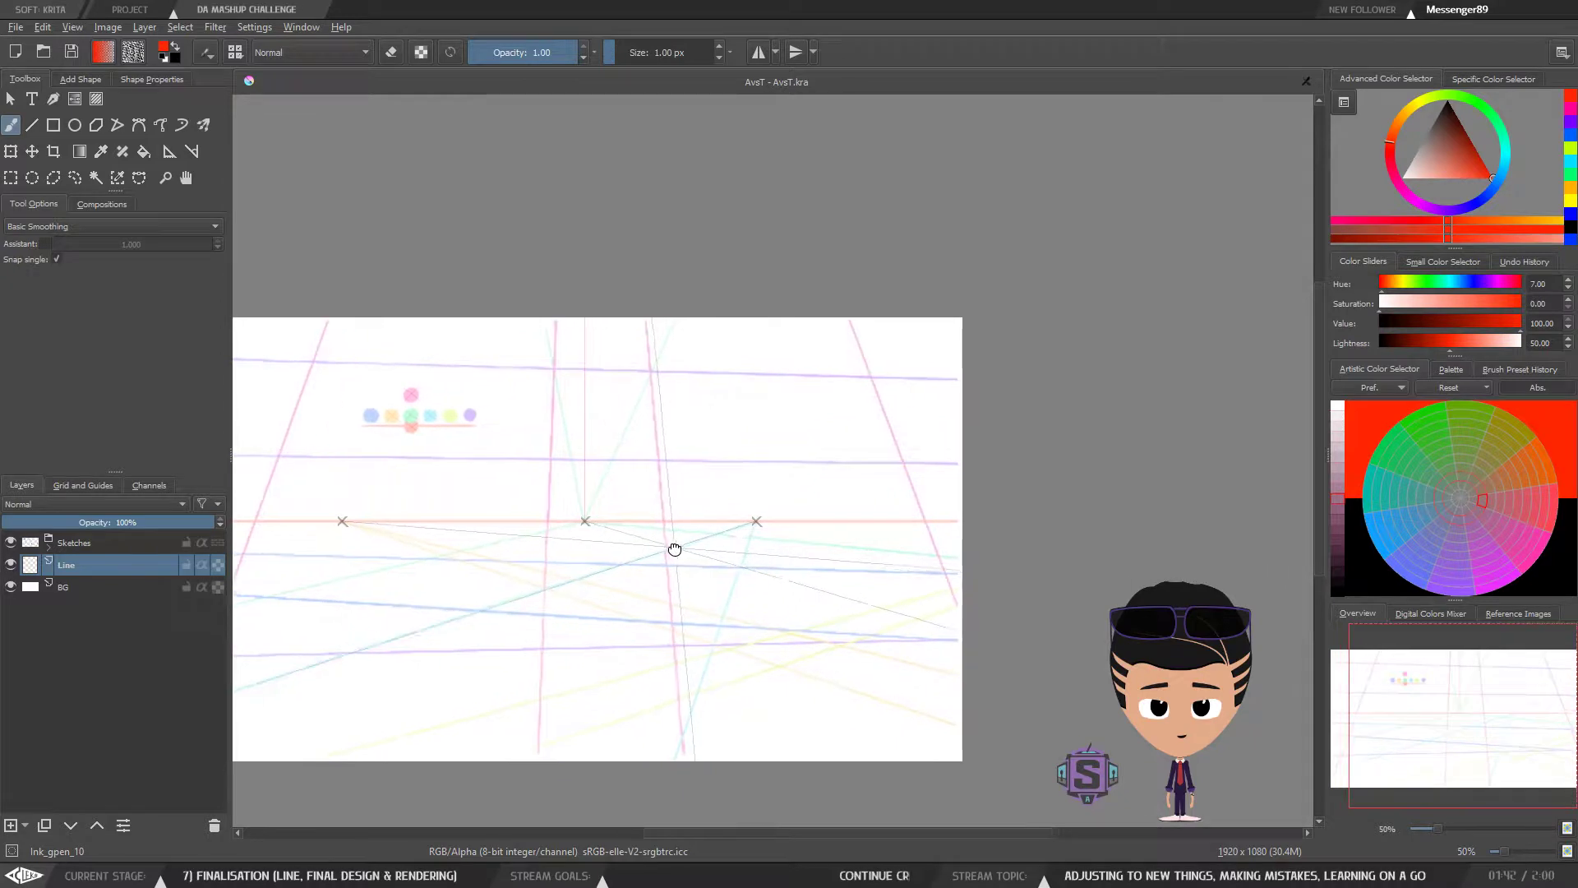
pyautogui.click(168, 152)
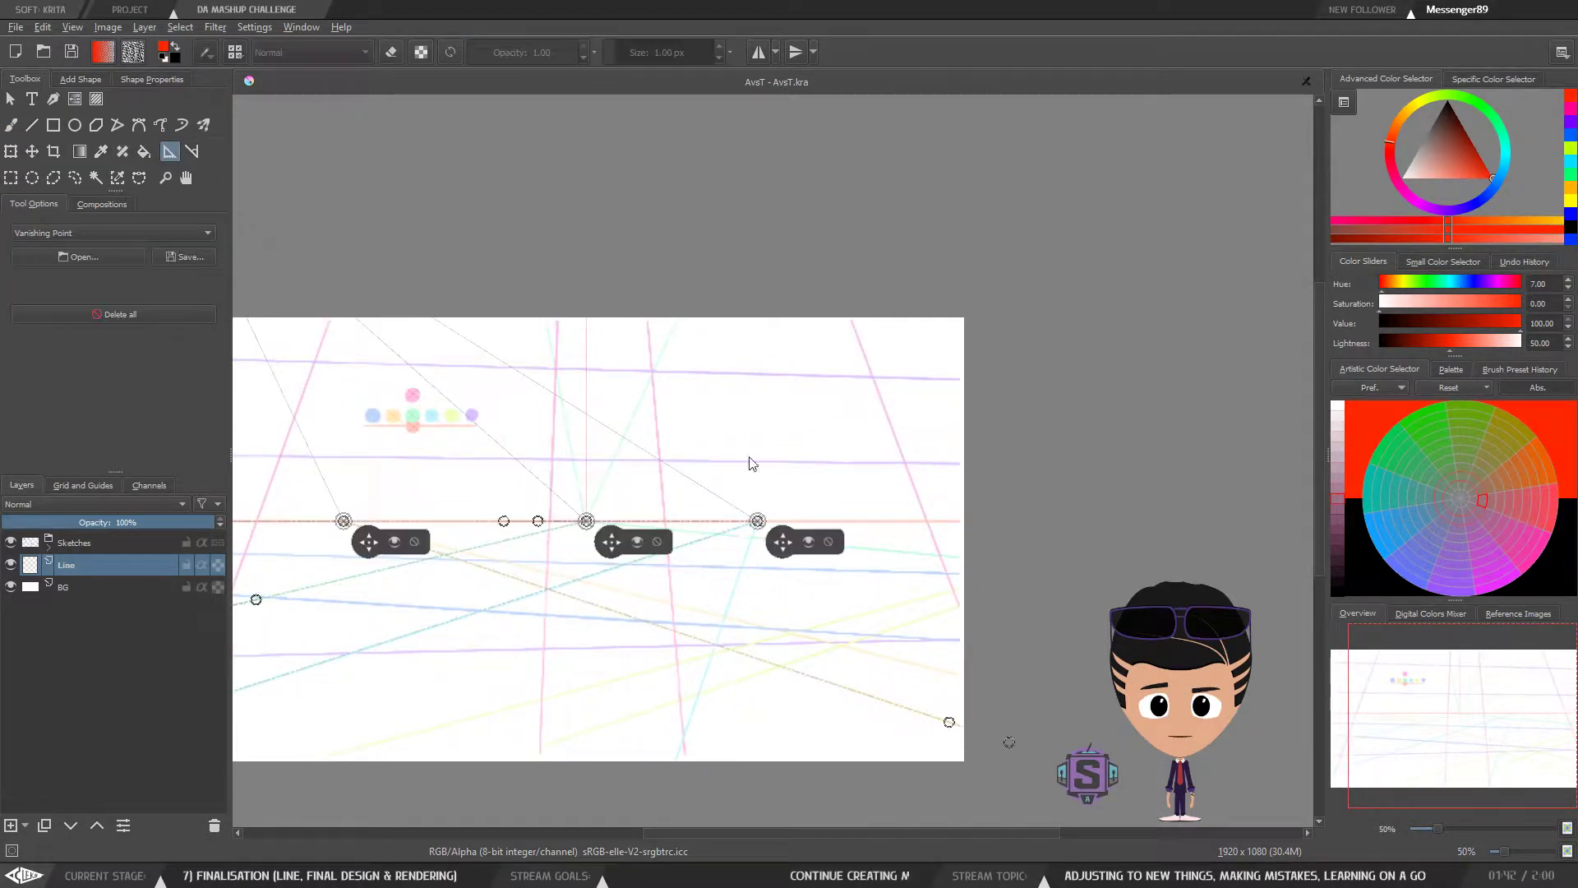
pyautogui.moveTo(956, 553); pyautogui.dragTo(829, 535)
pyautogui.hotkey('ctrl', '+')
pyautogui.hotkey('ctrl', '+')
pyautogui.hotkey('ctrl', '+')
pyautogui.hotkey('ctrl', '+')
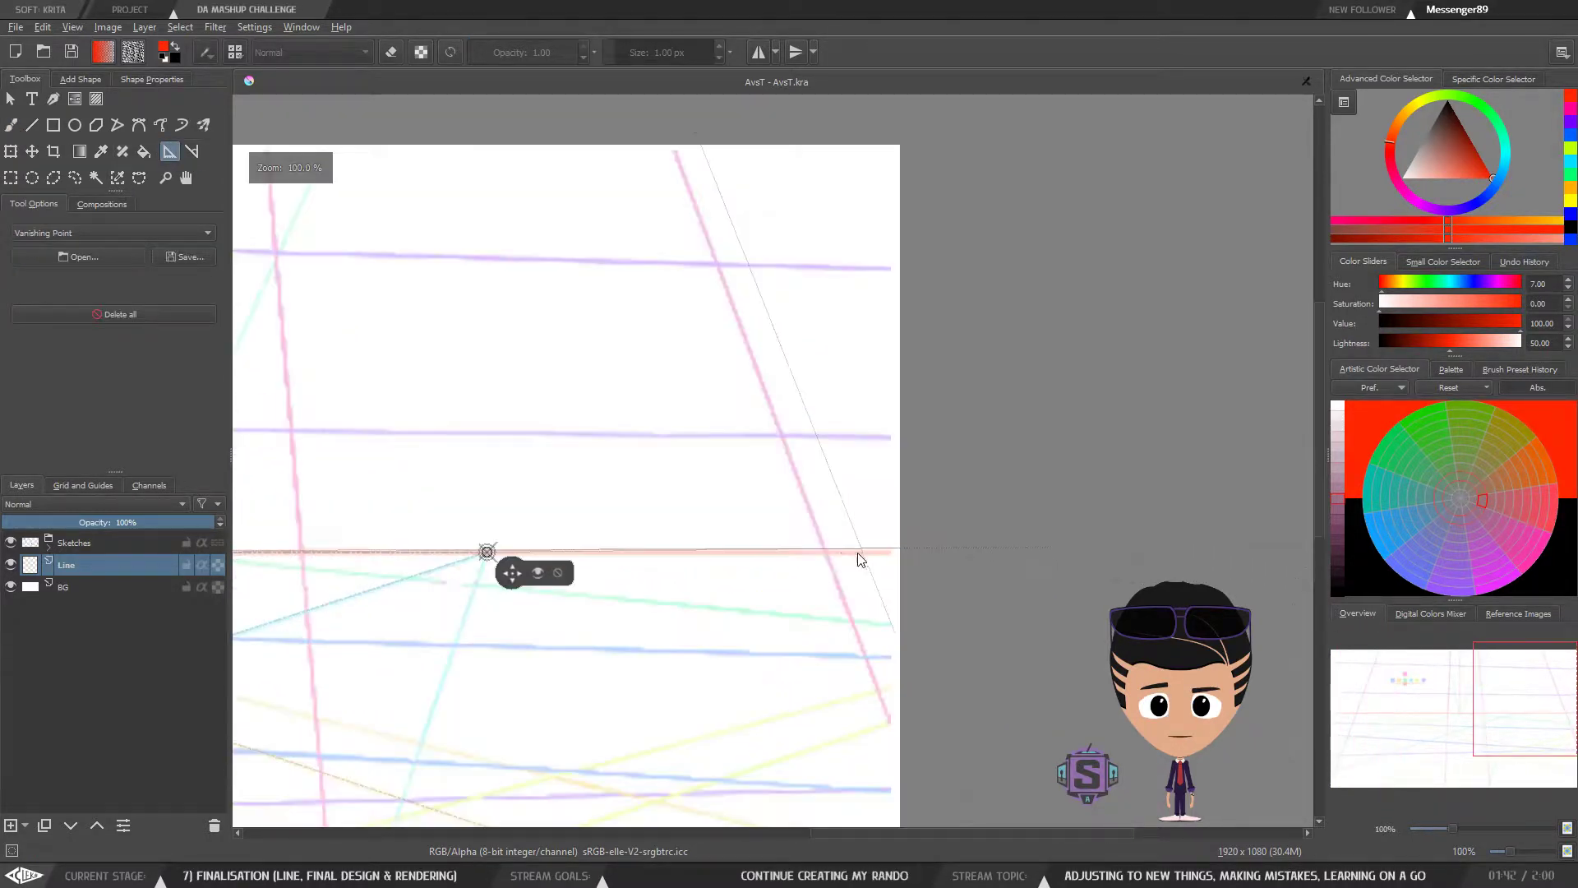
pyautogui.hotkey('ctrl', '-')
pyautogui.hotkey('ctrl', '-')
pyautogui.moveTo(868, 598); pyautogui.dragTo(840, 536)
pyautogui.hotkey('ctrl', '+')
pyautogui.hotkey('ctrl', '+')
pyautogui.moveTo(960, 557); pyautogui.dragTo(905, 535)
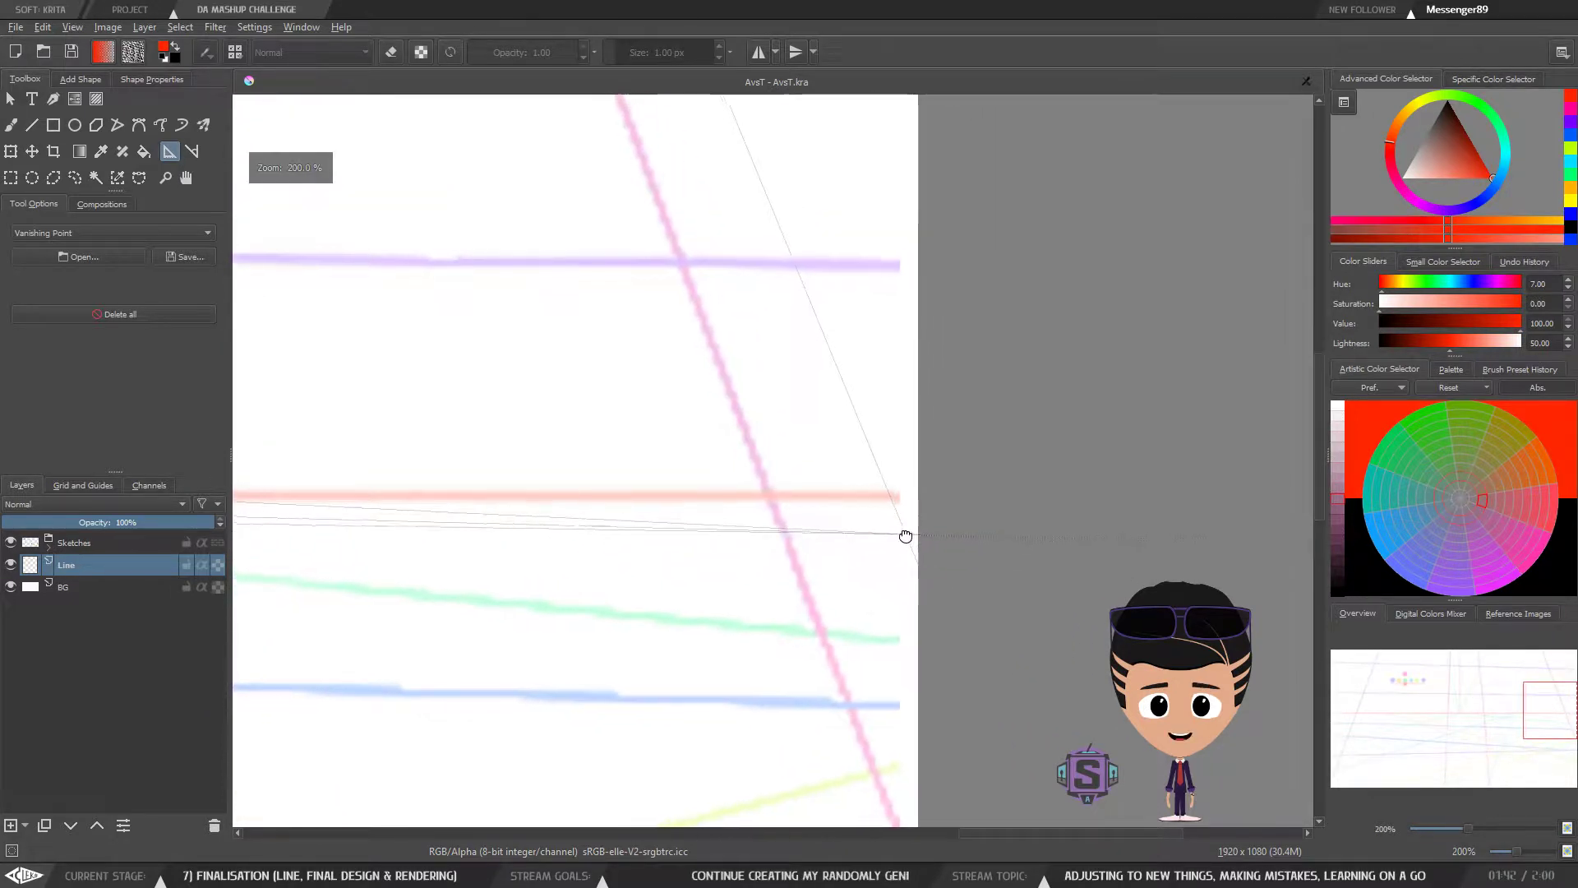
pyautogui.click(890, 495)
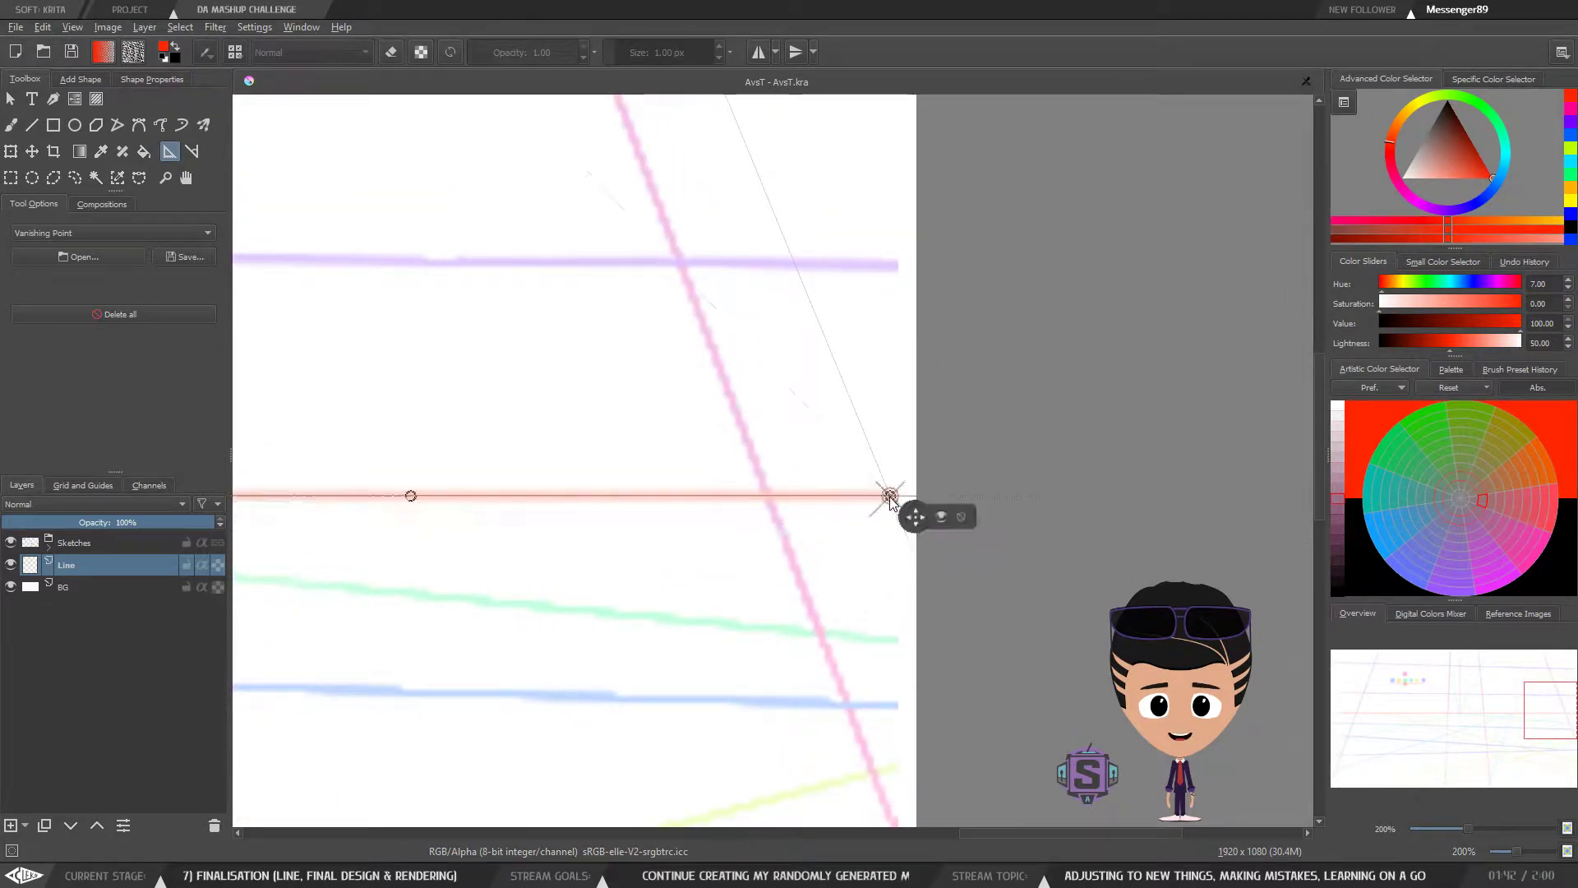
# Step: Nudge the new rightmost vanishing point slightly inward along the red horizon line
pyautogui.moveTo(781, 537); pyautogui.dragTo(1054, 547)
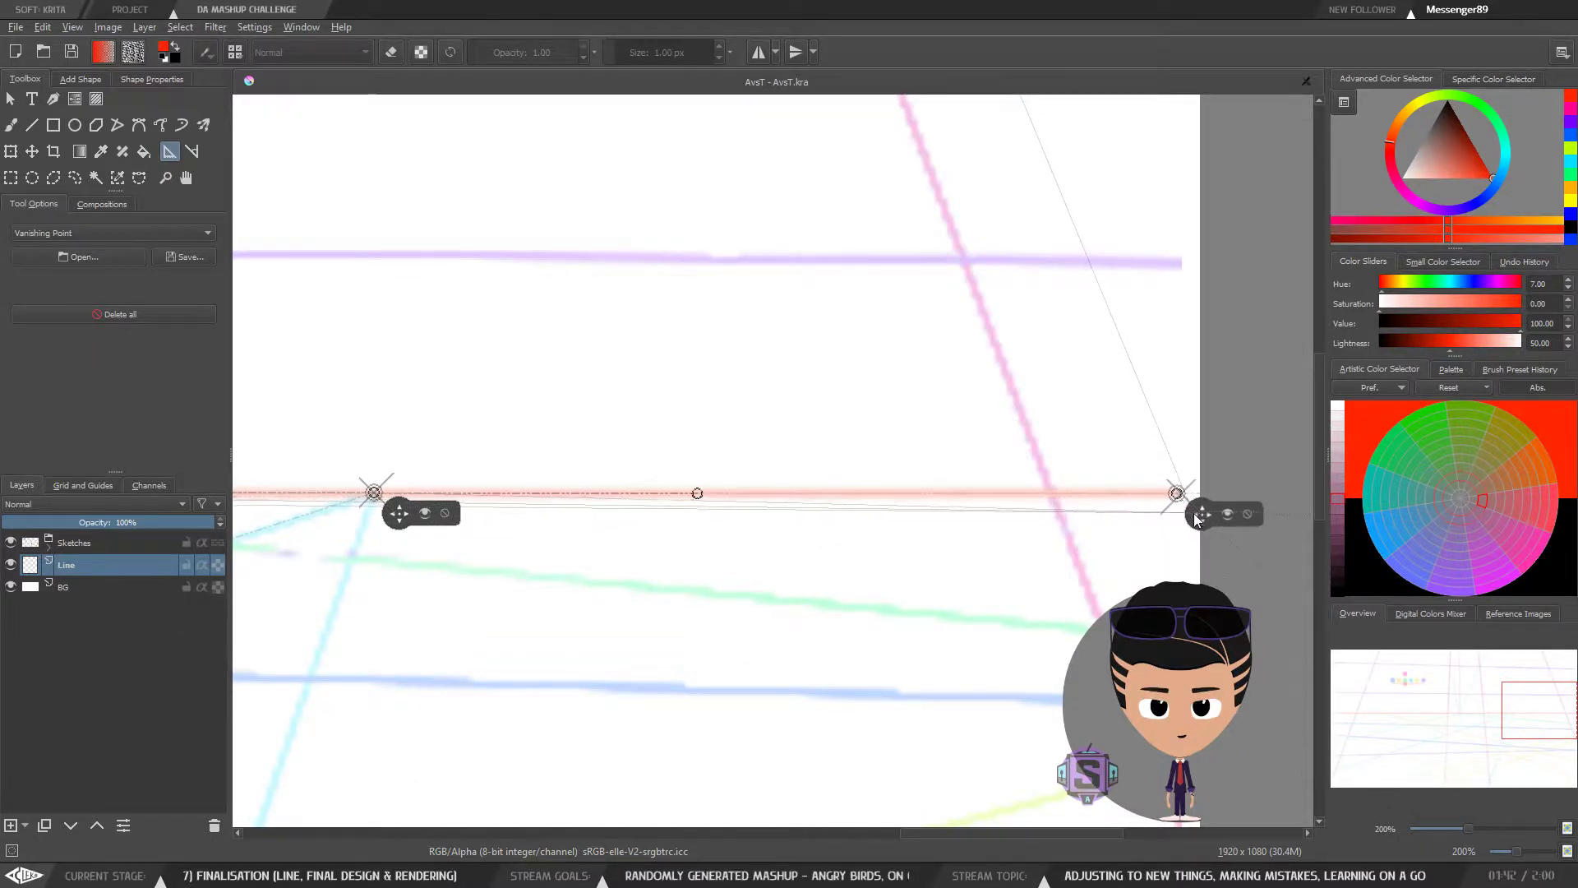
pyautogui.moveTo(1198, 515)
pyautogui.mouseDown()
pyautogui.moveTo(1160, 516)
pyautogui.moveTo(1189, 516)
pyautogui.mouseUp()
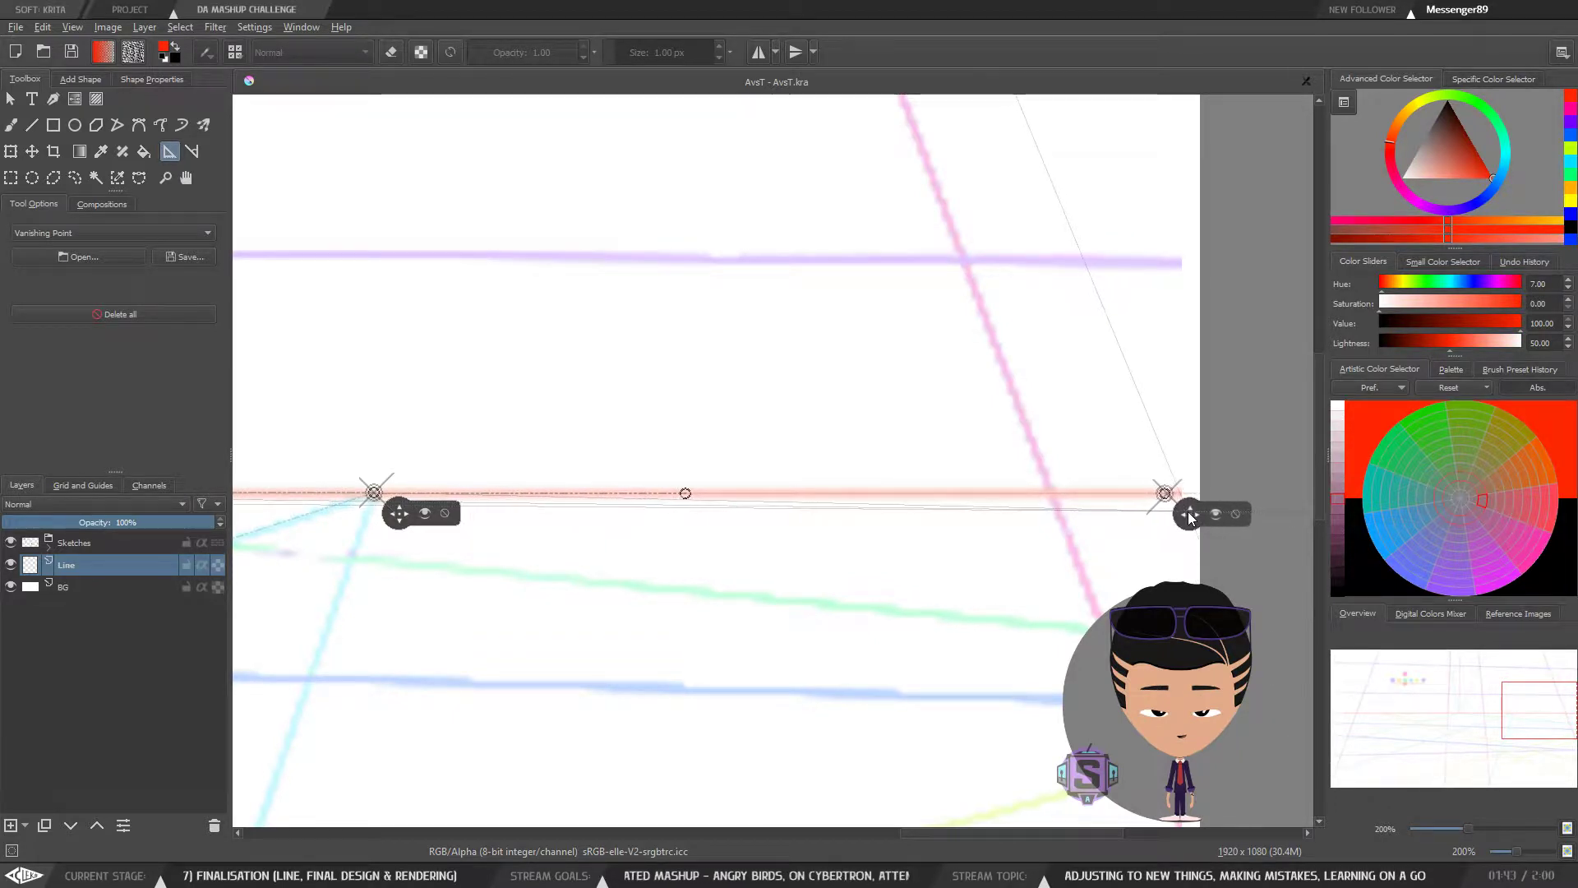
pyautogui.scroll(-3, 1226, 456)
pyautogui.hscroll(-4, 1126, 520)
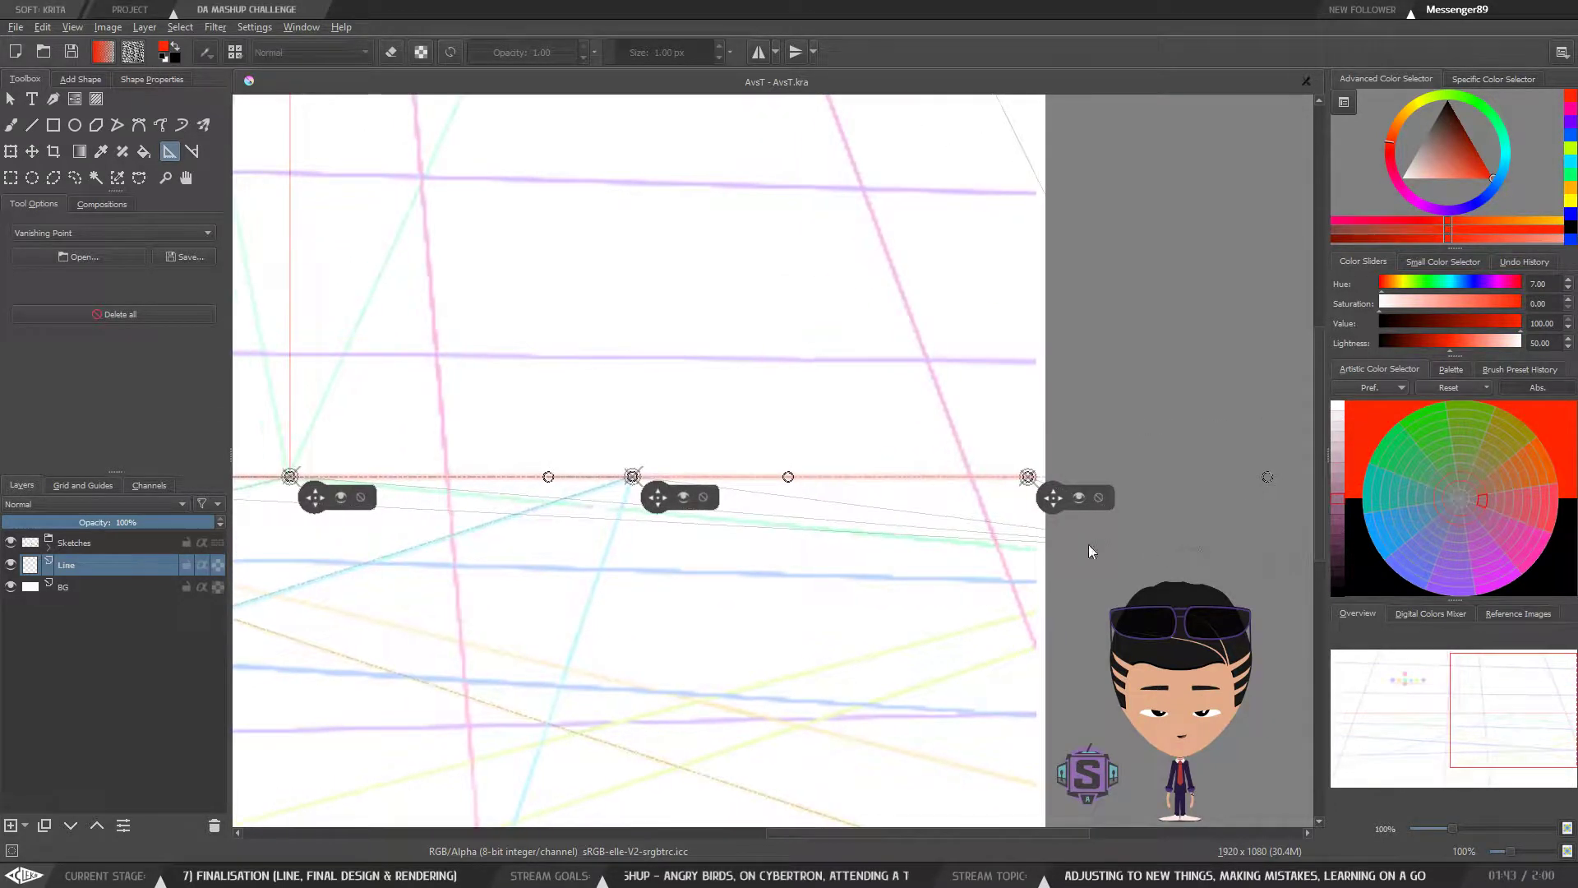
# Step: Fine-tune the new vanishing point's height at high magnification, moving it slightly up to the middle of the red horizon line
pyautogui.scroll(3, 816, 573)
pyautogui.moveTo(816, 572)
pyautogui.mouseDown()
pyautogui.moveTo(1047, 559)
pyautogui.moveTo(1025, 588)
pyautogui.moveTo(1113, 590)
pyautogui.moveTo(718, 571)
pyautogui.mouseUp()
pyautogui.hotkey('ctrl', '+')
pyautogui.moveTo(1192, 563); pyautogui.dragTo(764, 550)
pyautogui.hotkey('ctrl', '-')
pyautogui.moveTo(1057, 528); pyautogui.dragTo(1007, 534)
pyautogui.hotkey('ctrl', '+')
pyautogui.moveTo(1145, 549); pyautogui.dragTo(752, 546)
pyautogui.hotkey('ctrl', '+')
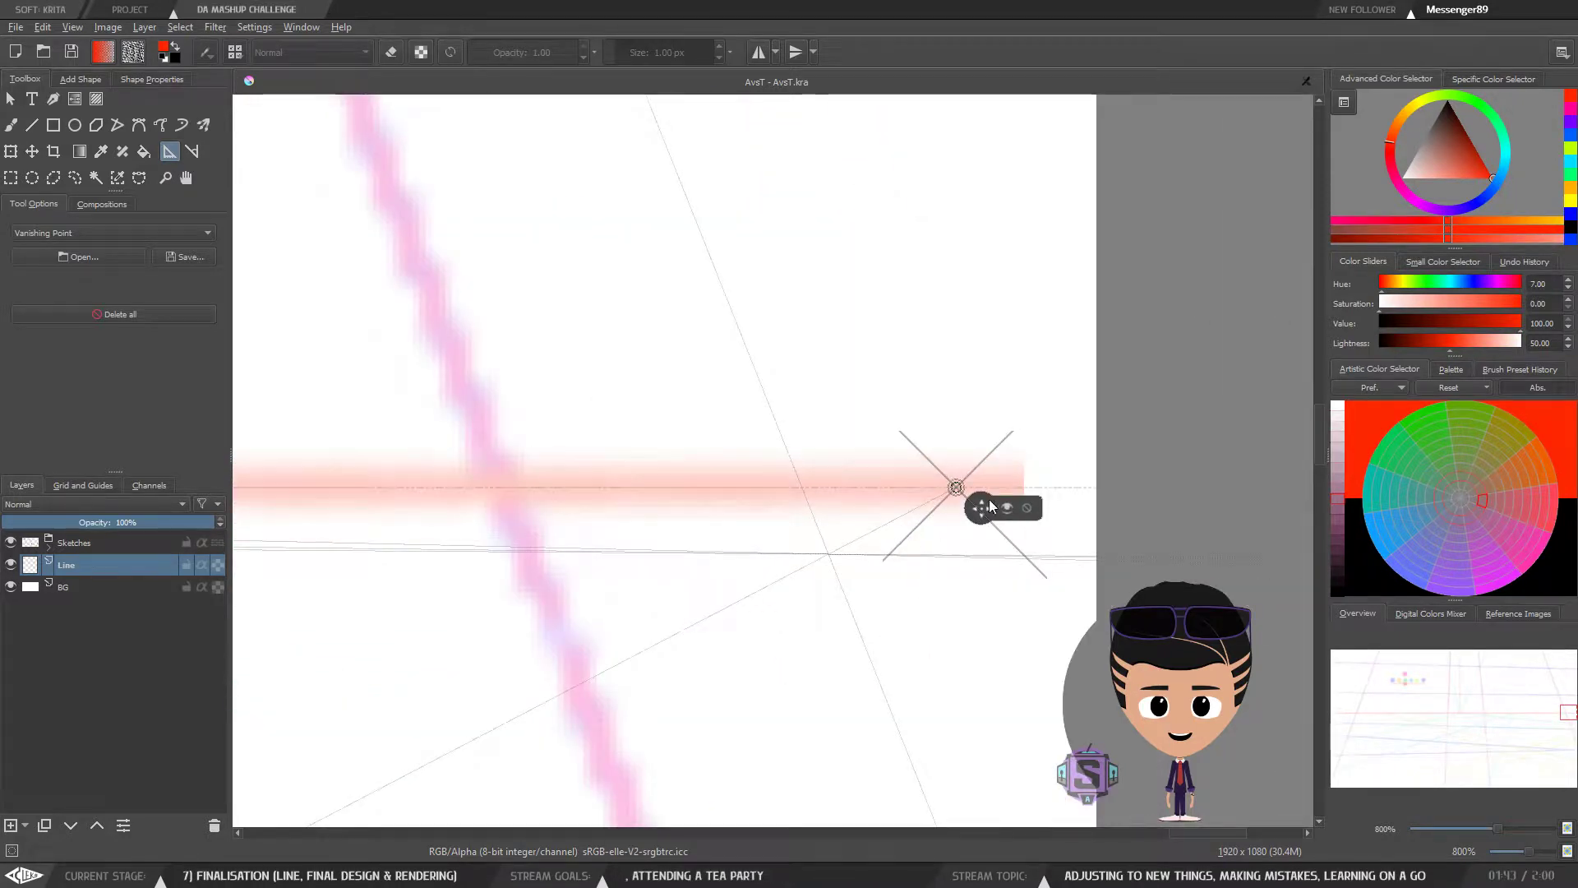
pyautogui.moveTo(982, 507); pyautogui.dragTo(982, 506)
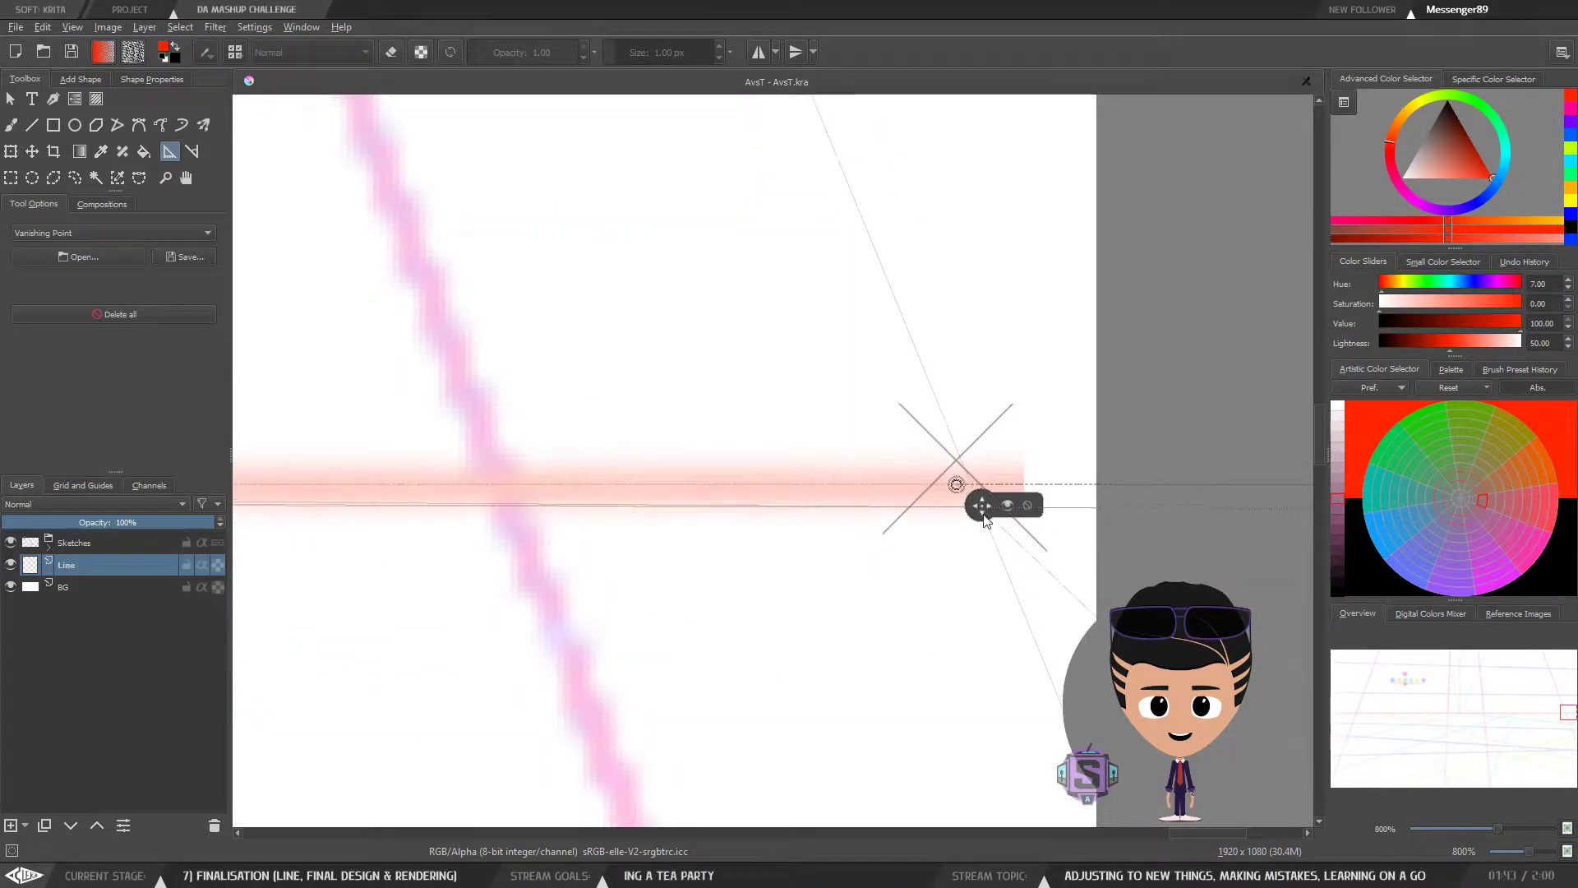
# Step: Examine how the new vanishing point's horizontal guide lines up with the neighbouring assistants' guides along the red horizon line
pyautogui.hotkey('ctrl', '-')
pyautogui.moveTo(730, 569); pyautogui.dragTo(1208, 563)
pyautogui.moveTo(609, 561); pyautogui.dragTo(1188, 571)
pyautogui.hotkey('ctrl', '+')
pyautogui.hotkey('ctrl', '+')
pyautogui.hotkey('ctrl', '-')
pyautogui.hotkey('ctrl', '-')
pyautogui.hotkey('ctrl', '+')
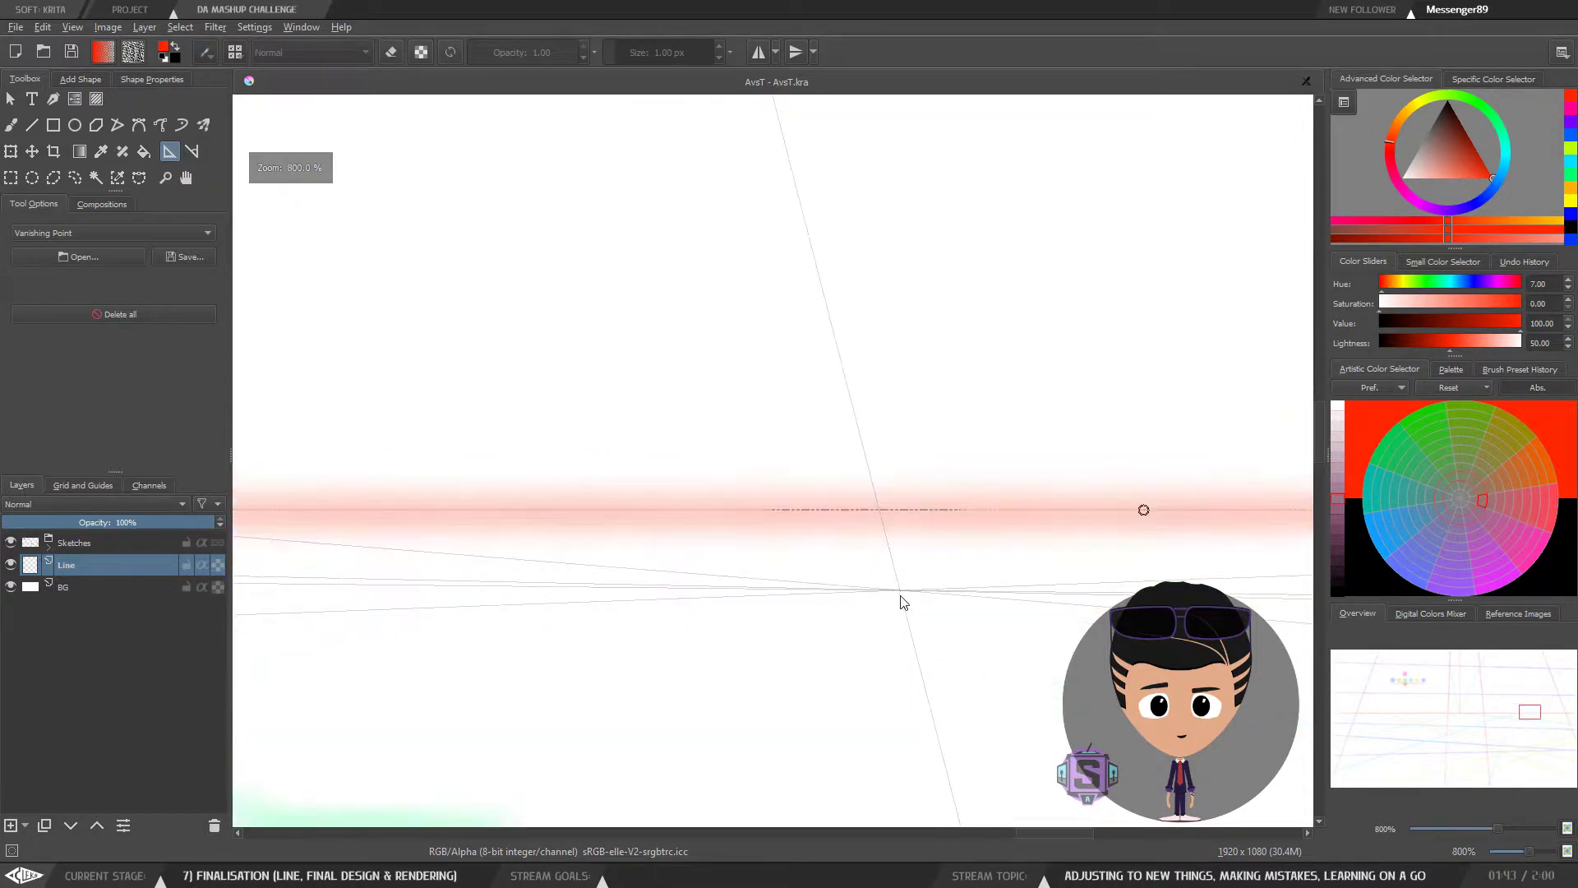
pyautogui.moveTo(909, 581); pyautogui.dragTo(1113, 574)
pyautogui.hotkey('ctrl', '-')
pyautogui.hotkey('ctrl', '-')
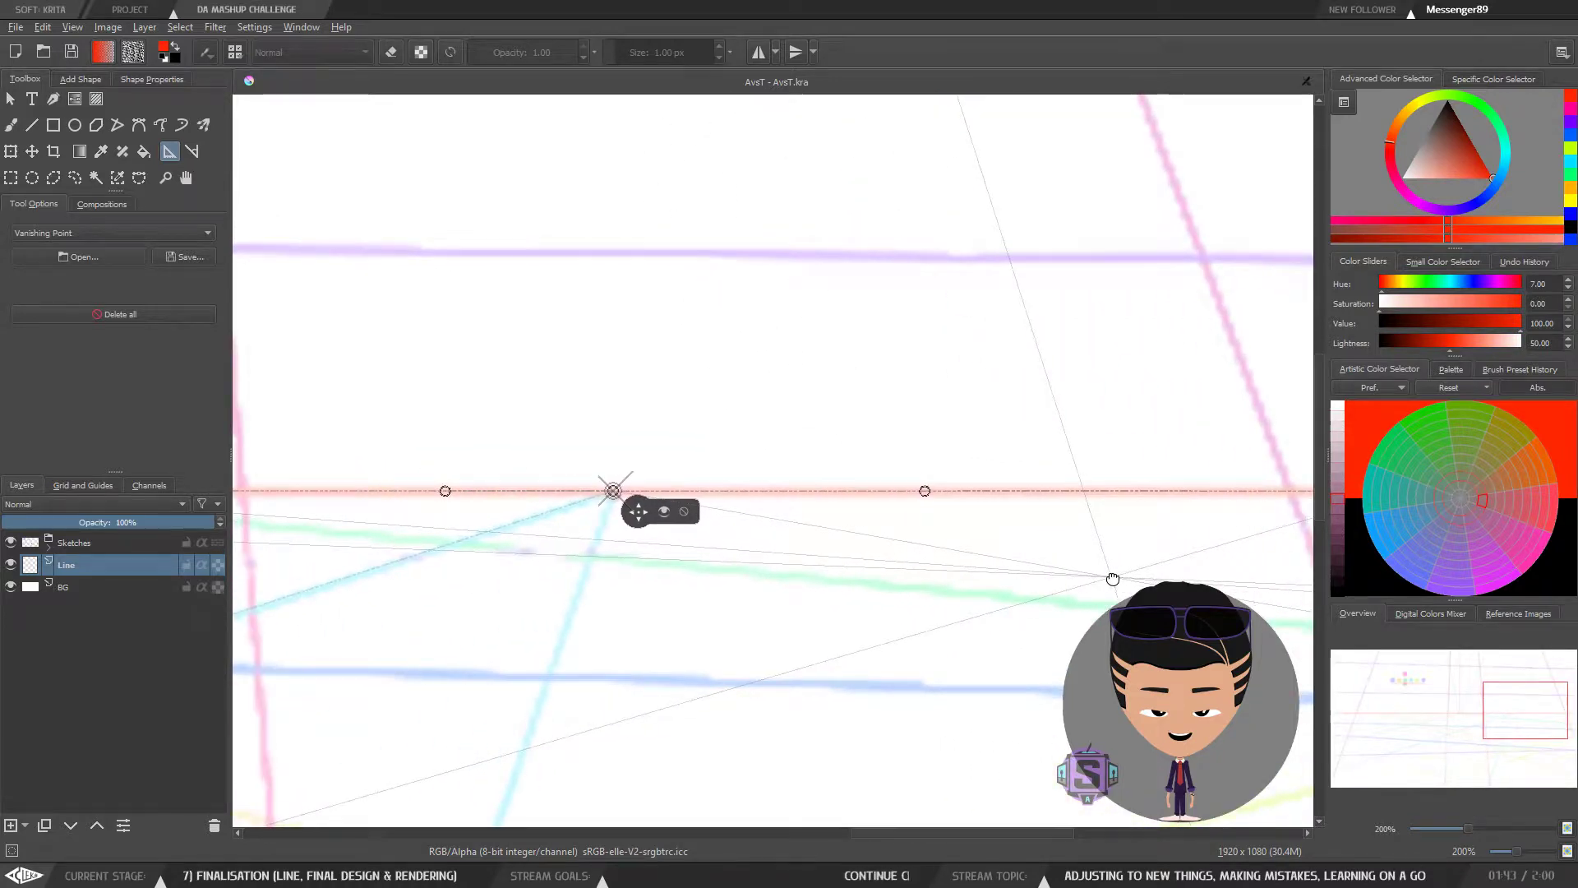
pyautogui.moveTo(814, 575); pyautogui.dragTo(1053, 600)
pyautogui.hotkey('ctrl', '+')
pyautogui.hotkey('ctrl', '+')
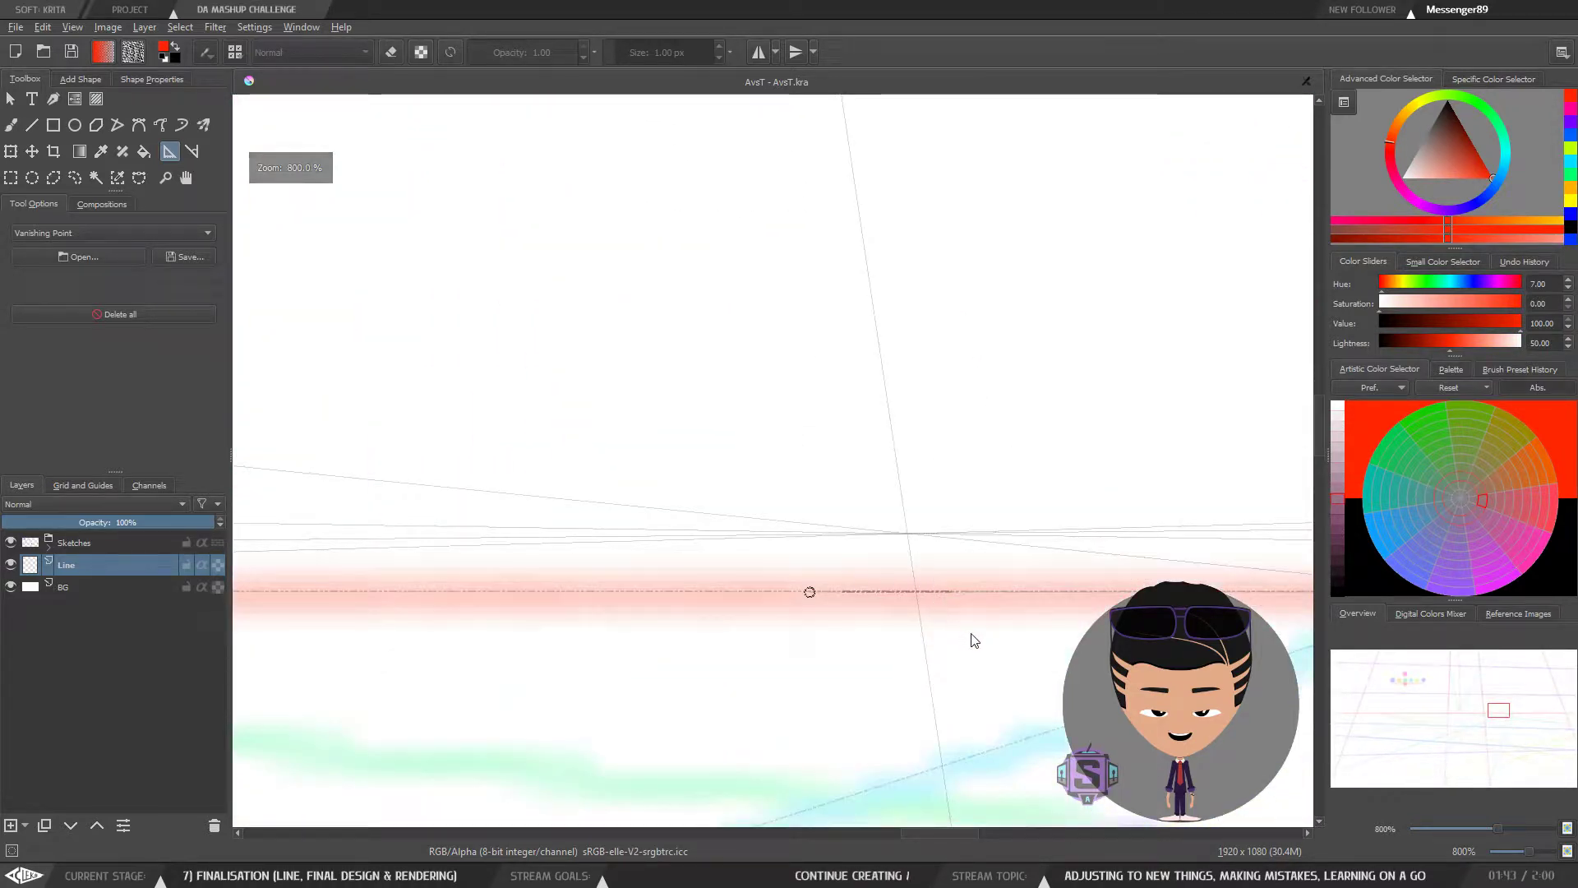
pyautogui.hotkey('ctrl', '+')
pyautogui.moveTo(989, 655); pyautogui.dragTo(817, 571)
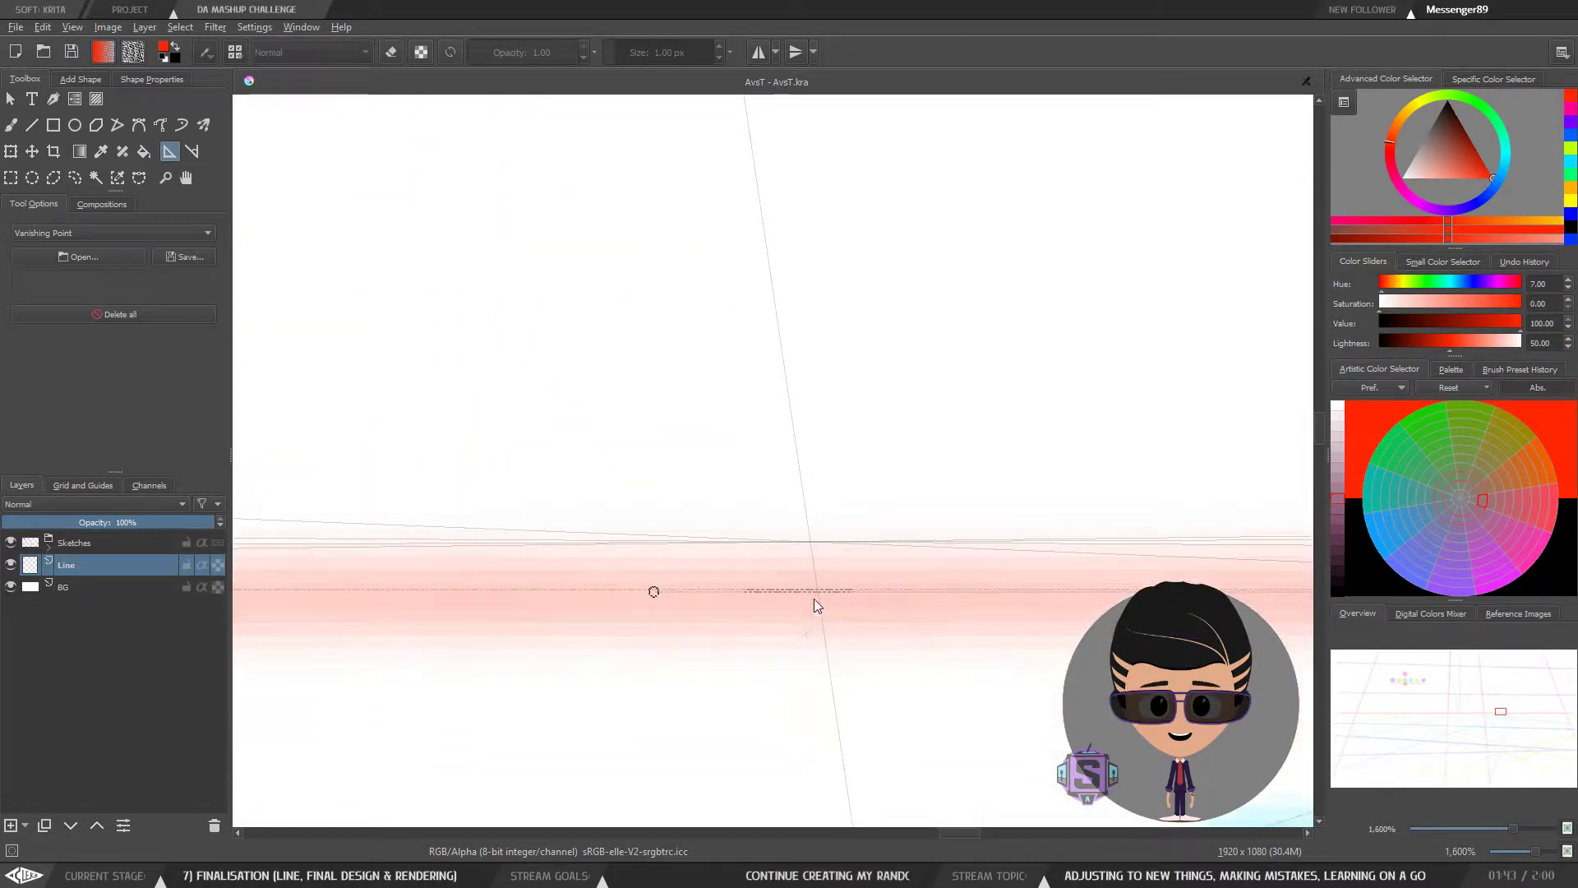
# Step: Recheck the new vanishing point's height at the horizon's end and its guide's overlap near the cyan vanishing point at closer magnification
pyautogui.hotkey('ctrl', '-')
pyautogui.hotkey('ctrl', '-')
pyautogui.hotkey('ctrl', '-')
pyautogui.moveTo(1015, 578); pyautogui.dragTo(718, 578)
pyautogui.moveTo(1064, 593); pyautogui.dragTo(700, 598)
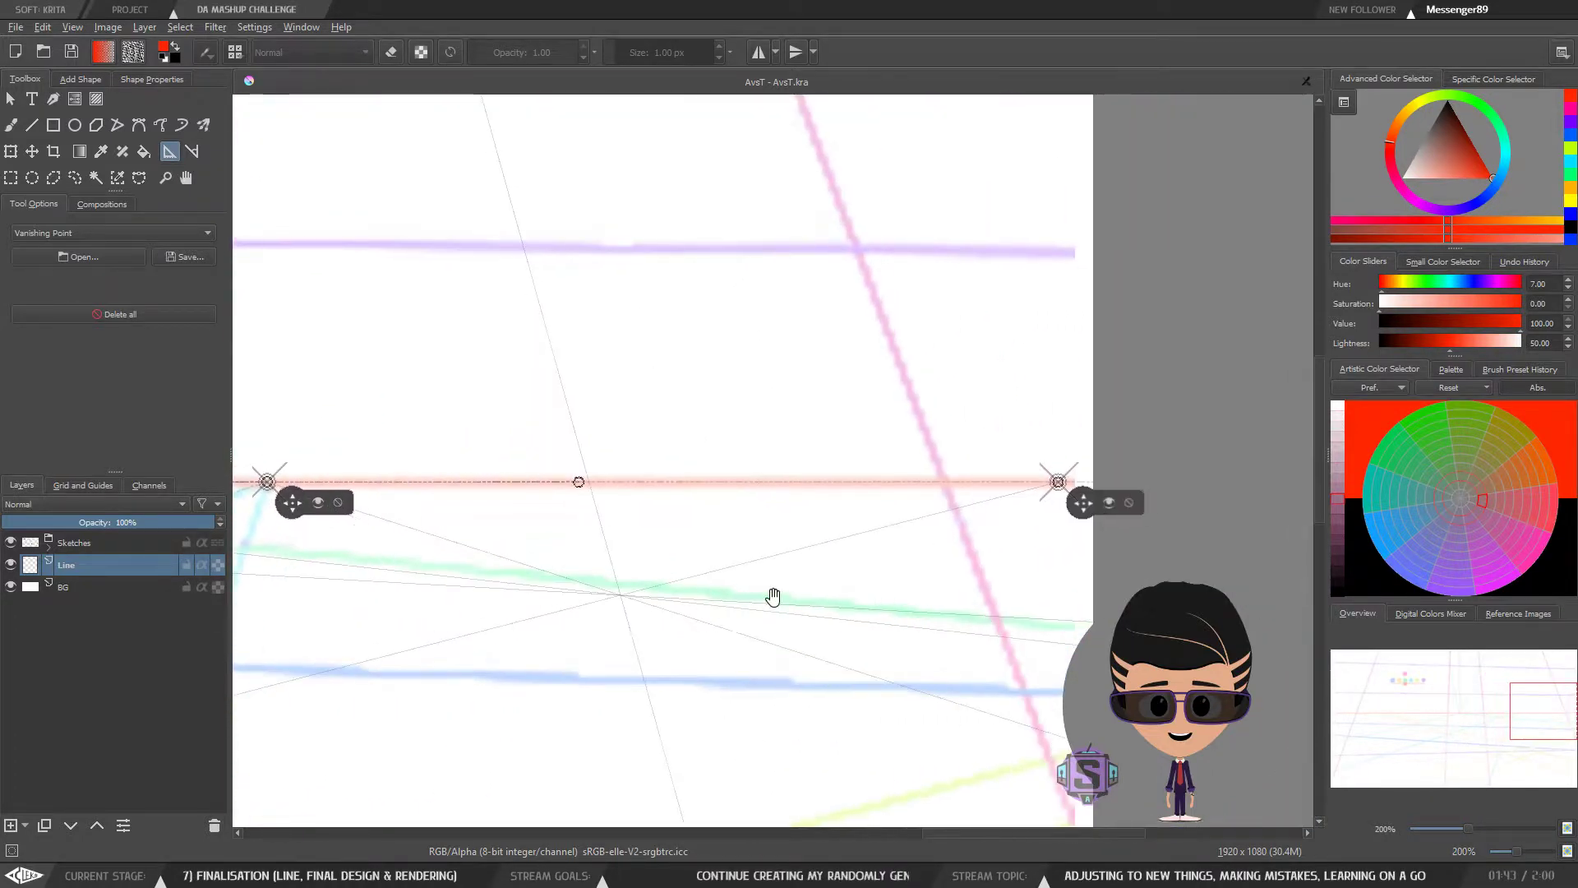
pyautogui.moveTo(984, 573); pyautogui.dragTo(736, 568)
pyautogui.hotkey('ctrl', '+')
pyautogui.hotkey('ctrl', '+')
pyautogui.hotkey('ctrl', '+')
pyautogui.moveTo(980, 620); pyautogui.dragTo(721, 565)
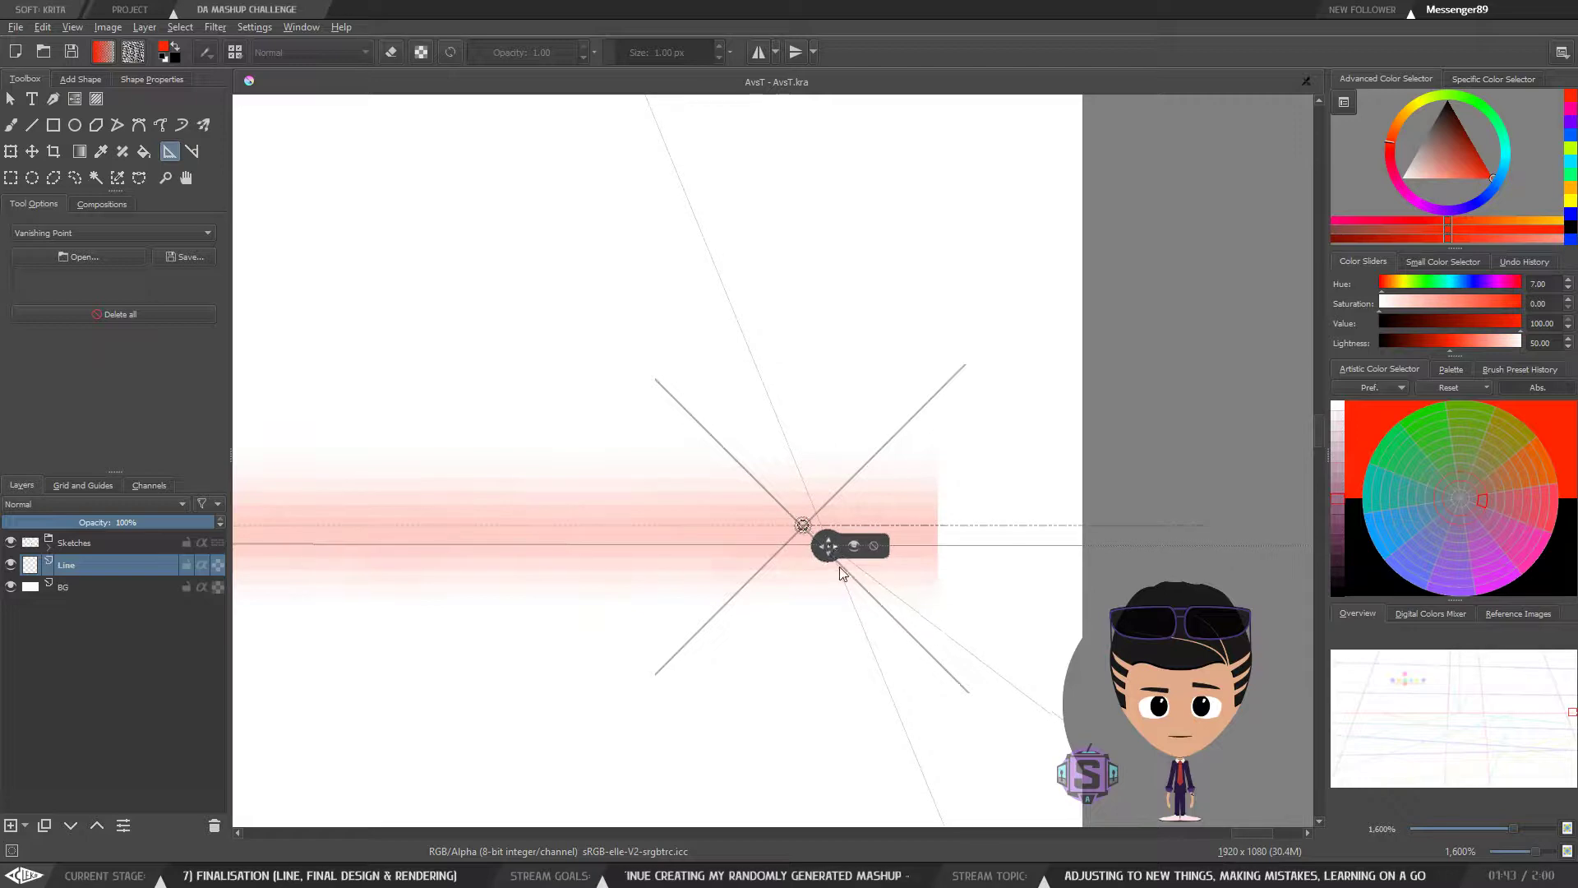
pyautogui.hotkey('ctrl', '-')
pyautogui.hotkey('ctrl', '-')
pyautogui.moveTo(468, 556); pyautogui.dragTo(1031, 568)
pyautogui.moveTo(428, 579); pyautogui.dragTo(986, 561)
pyautogui.moveTo(452, 590); pyautogui.dragTo(965, 614)
pyautogui.hotkey('ctrl', '+')
pyautogui.hotkey('ctrl', '+')
pyautogui.moveTo(579, 679); pyautogui.dragTo(896, 583)
pyautogui.hotkey('ctrl', '+')
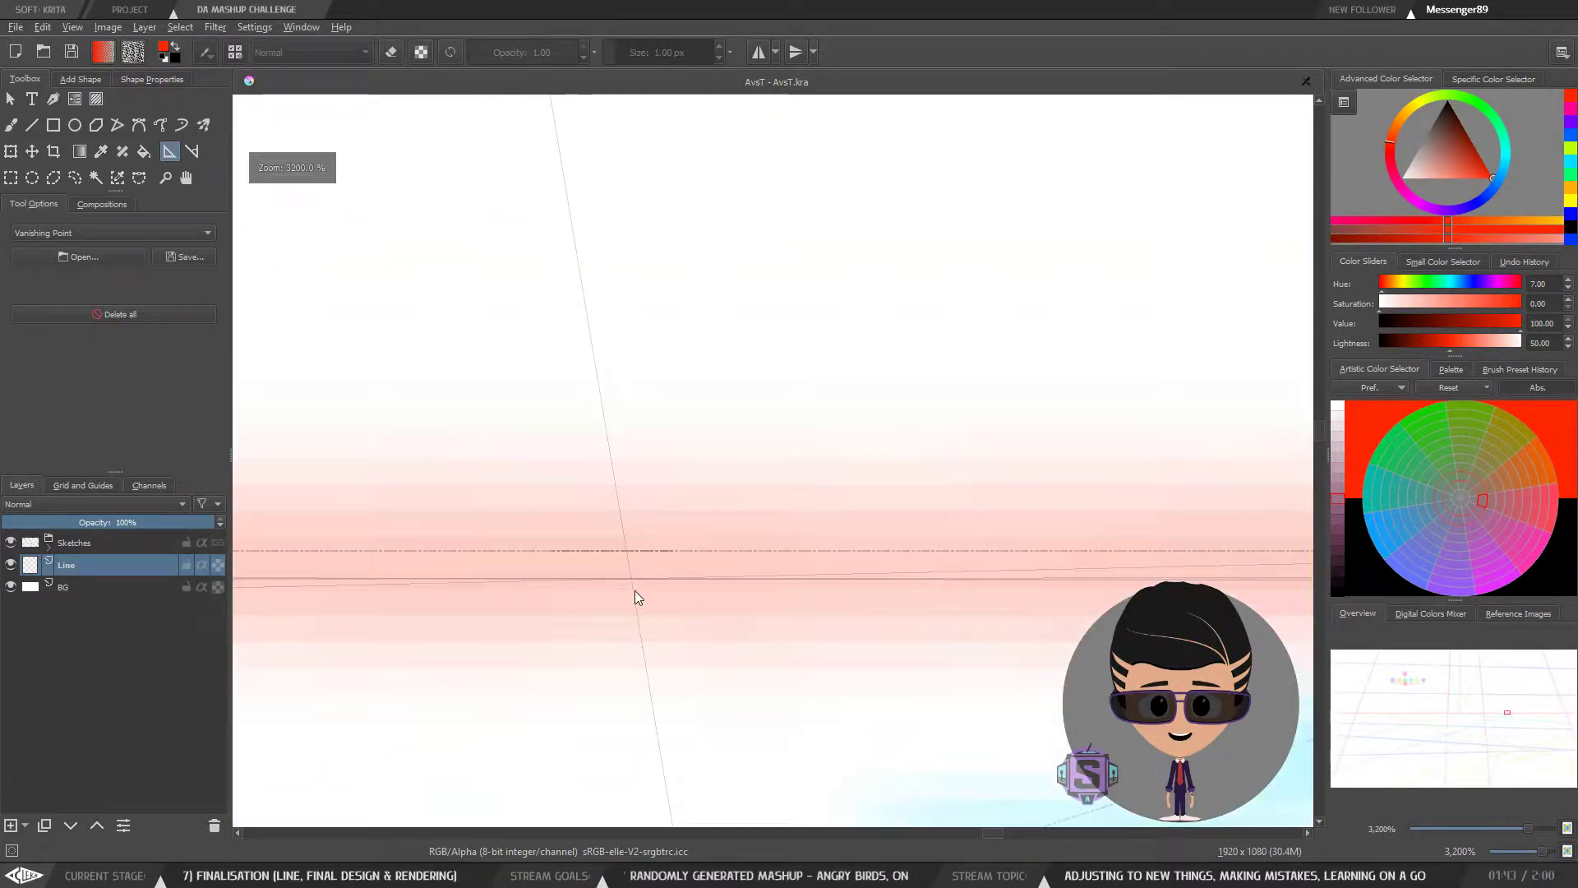
# Step: Move the rightmost vanishing point's pair of side handles along the red horizon line to beyond the canvas's left edge
pyautogui.hotkey('ctrl', '-')
pyautogui.moveTo(694, 613); pyautogui.dragTo(1088, 604)
pyautogui.hotkey('ctrl', '-')
pyautogui.hotkey('ctrl', '-')
pyautogui.hotkey('ctrl', '-')
pyautogui.hotkey('ctrl', '-')
pyautogui.moveTo(1000, 471); pyautogui.dragTo(1064, 519)
pyautogui.moveTo(966, 522); pyautogui.dragTo(302, 526)
pyautogui.moveTo(378, 583); pyautogui.dragTo(873, 619)
pyautogui.moveTo(774, 582); pyautogui.dragTo(959, 599)
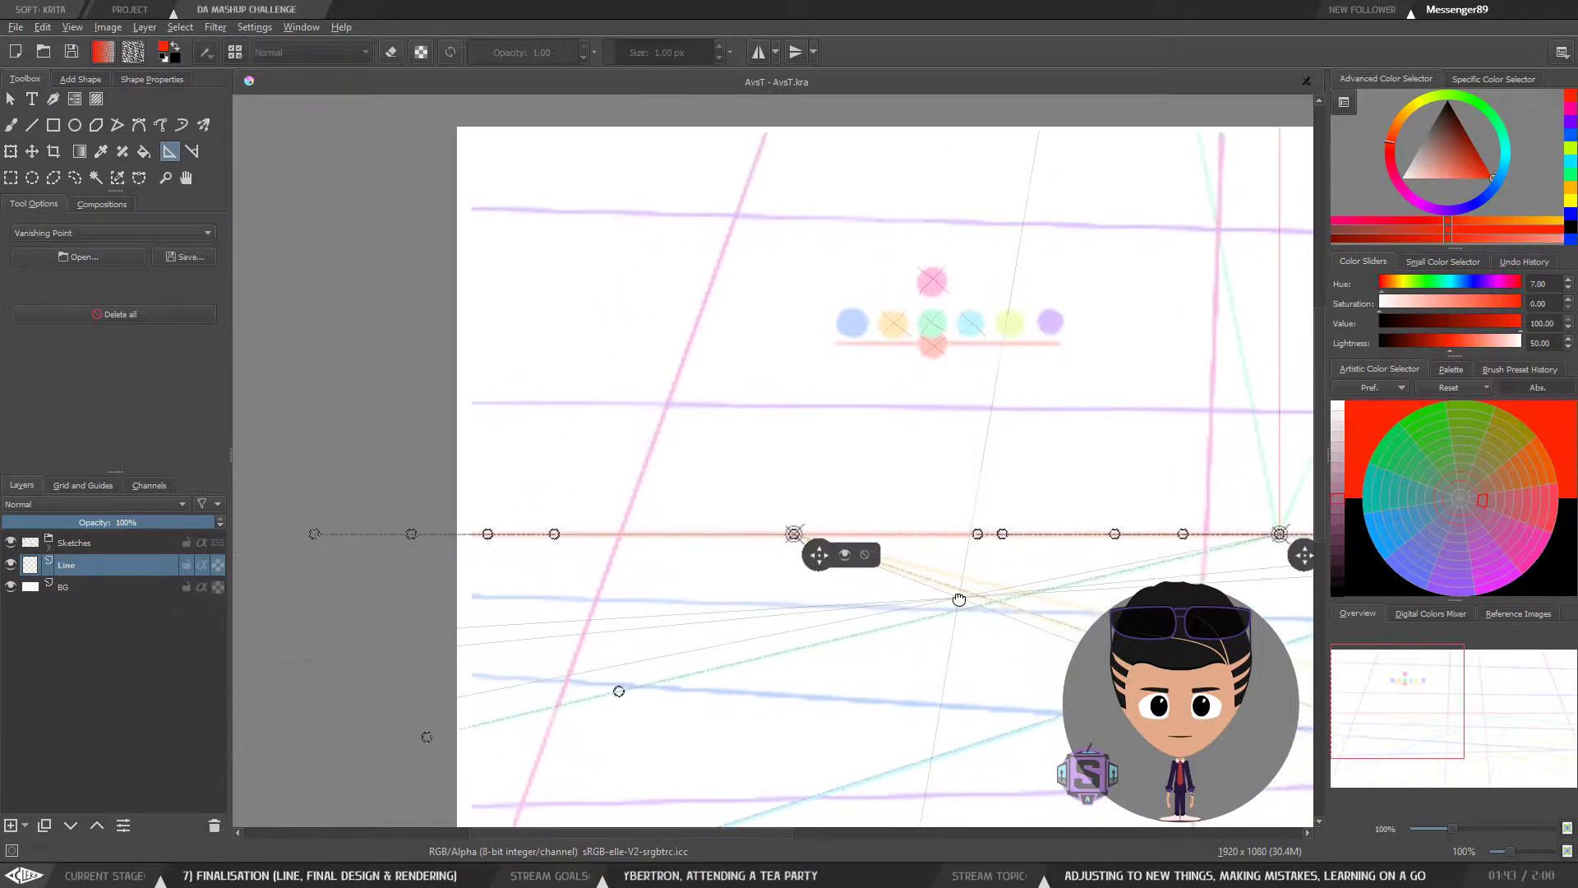
pyautogui.moveTo(1002, 534); pyautogui.dragTo(275, 517)
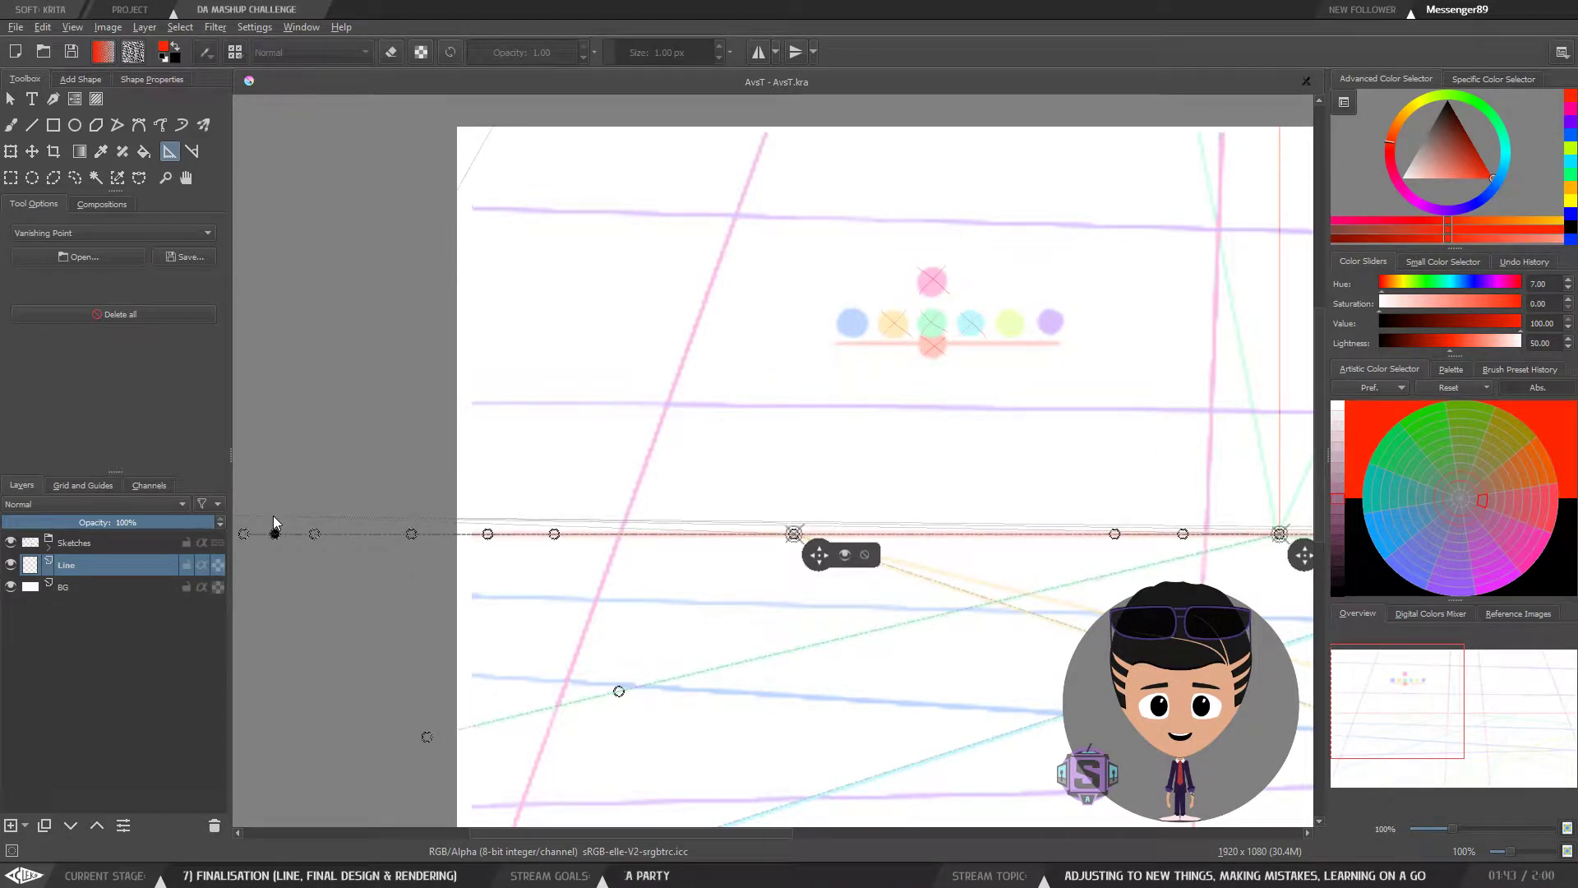
pyautogui.moveTo(460, 497); pyautogui.dragTo(878, 478)
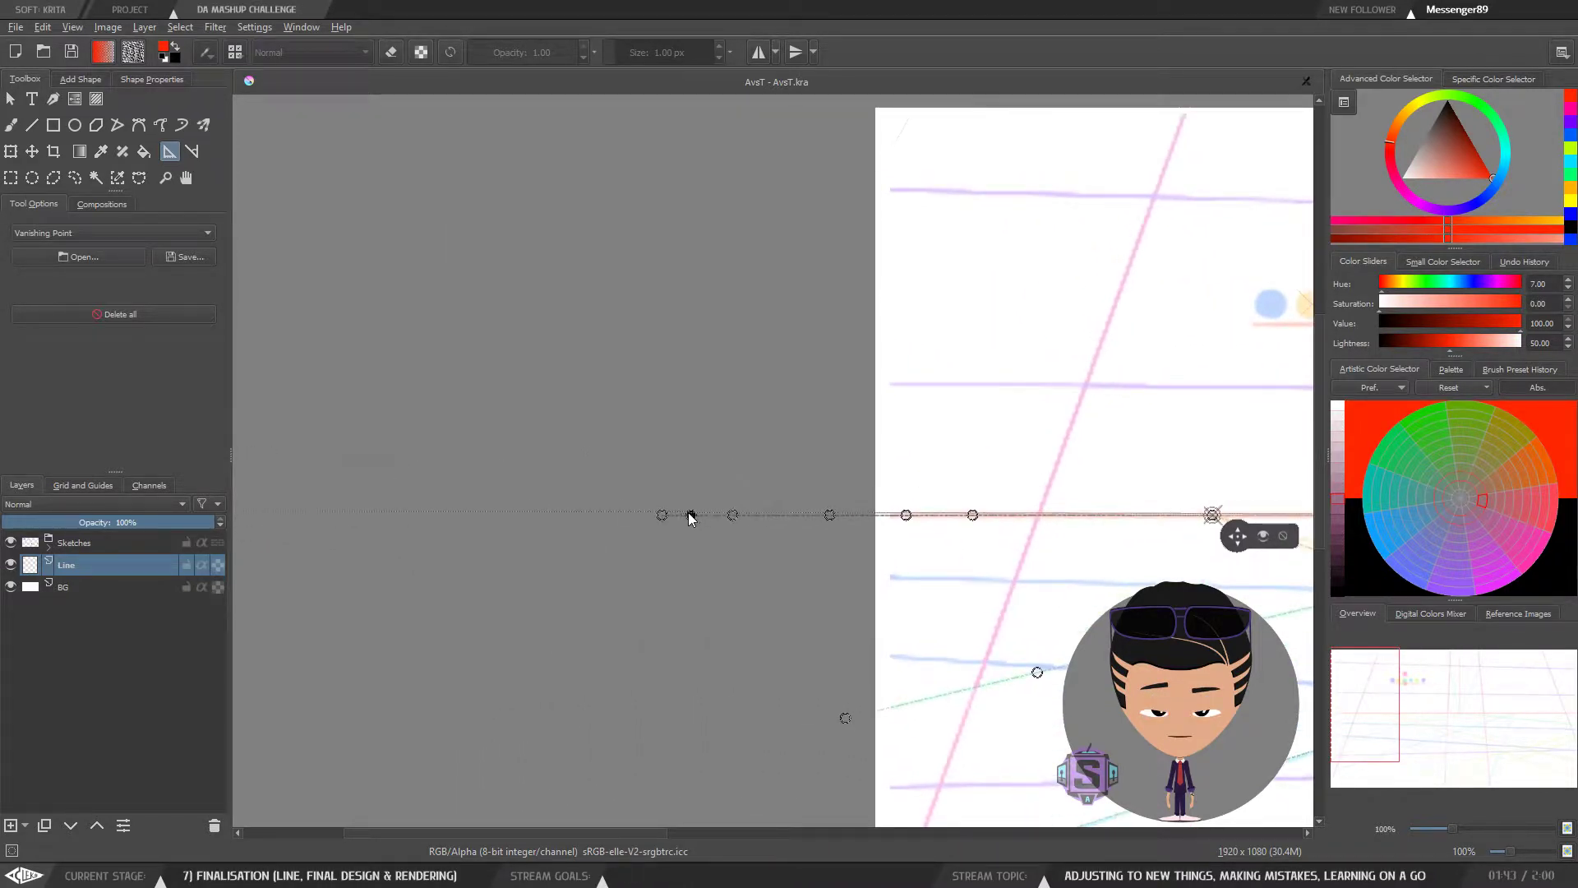
# Step: Slide the side handles outside the canvas's left edge closer together along the extended red horizon line
pyautogui.moveTo(825, 577); pyautogui.dragTo(558, 581)
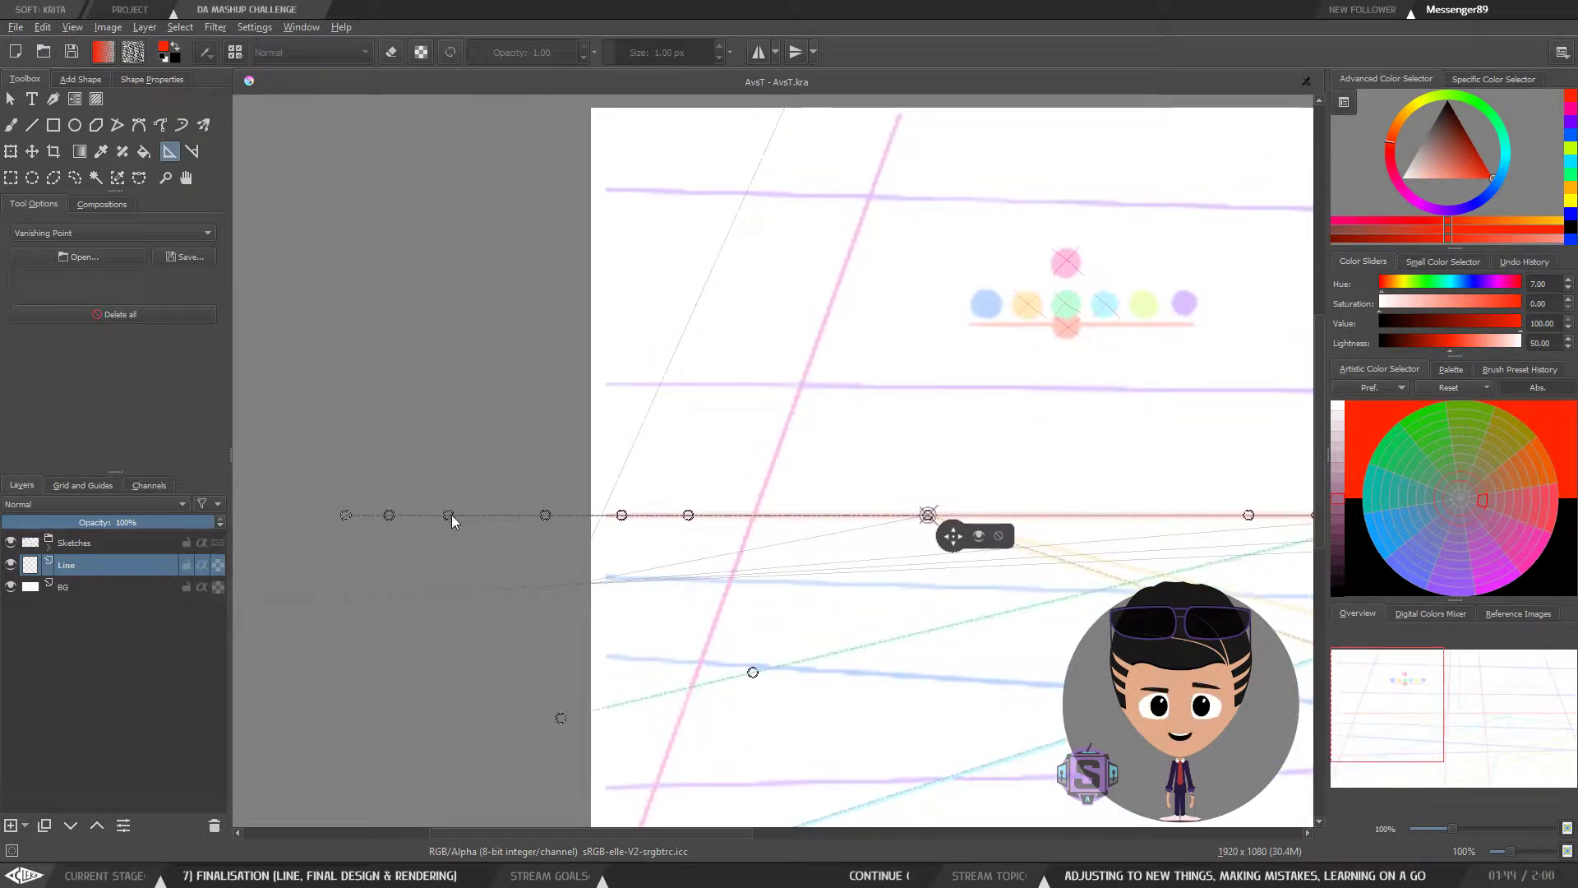
pyautogui.moveTo(545, 514); pyautogui.dragTo(492, 521)
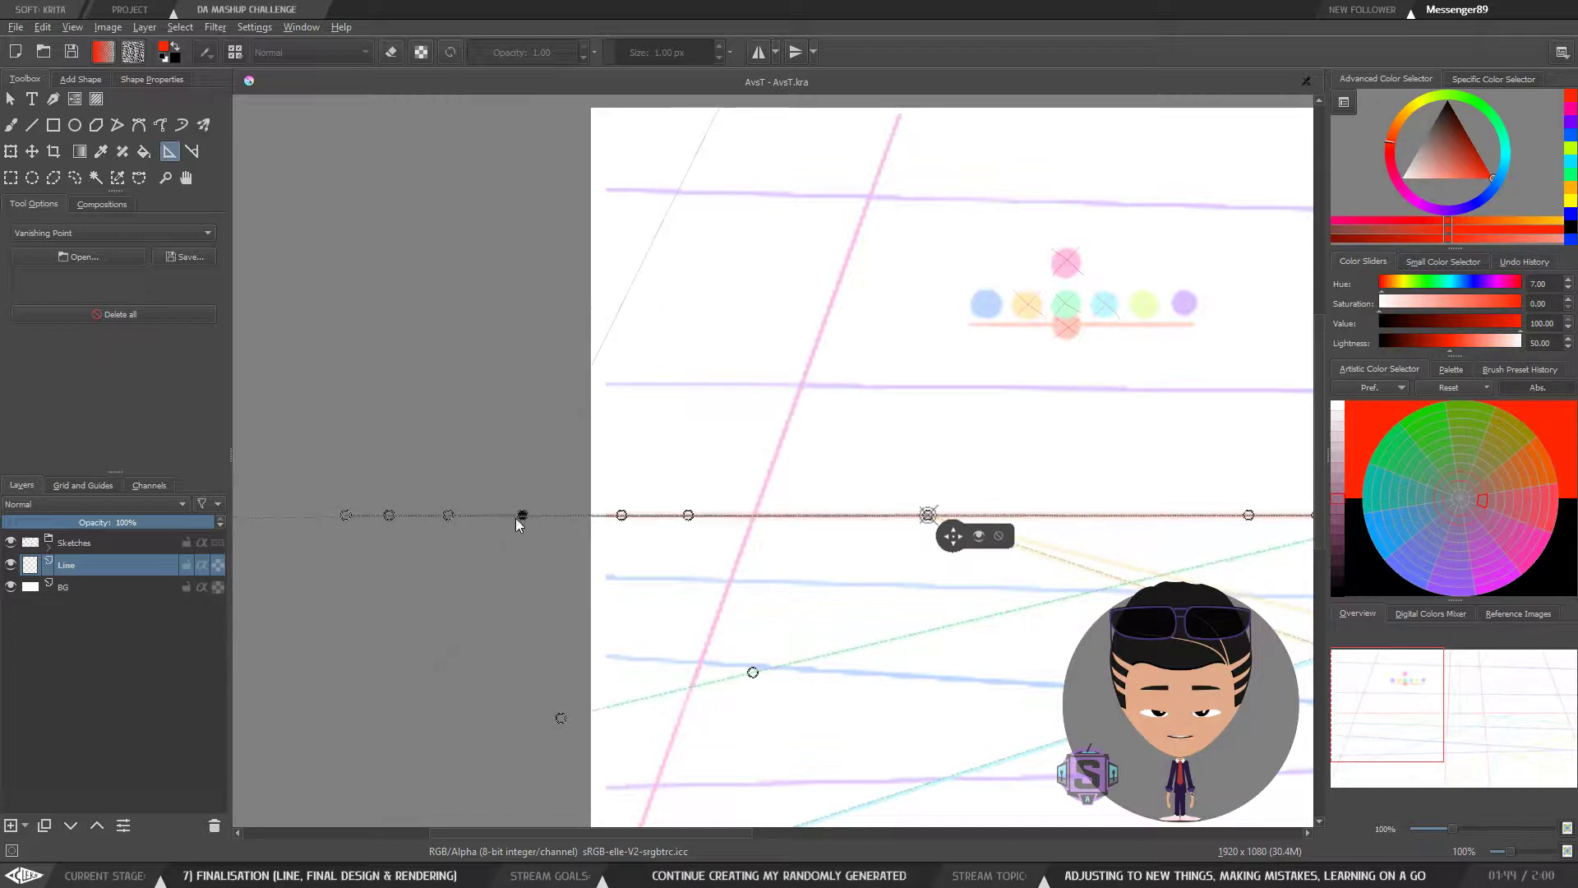
pyautogui.moveTo(528, 524); pyautogui.dragTo(526, 525)
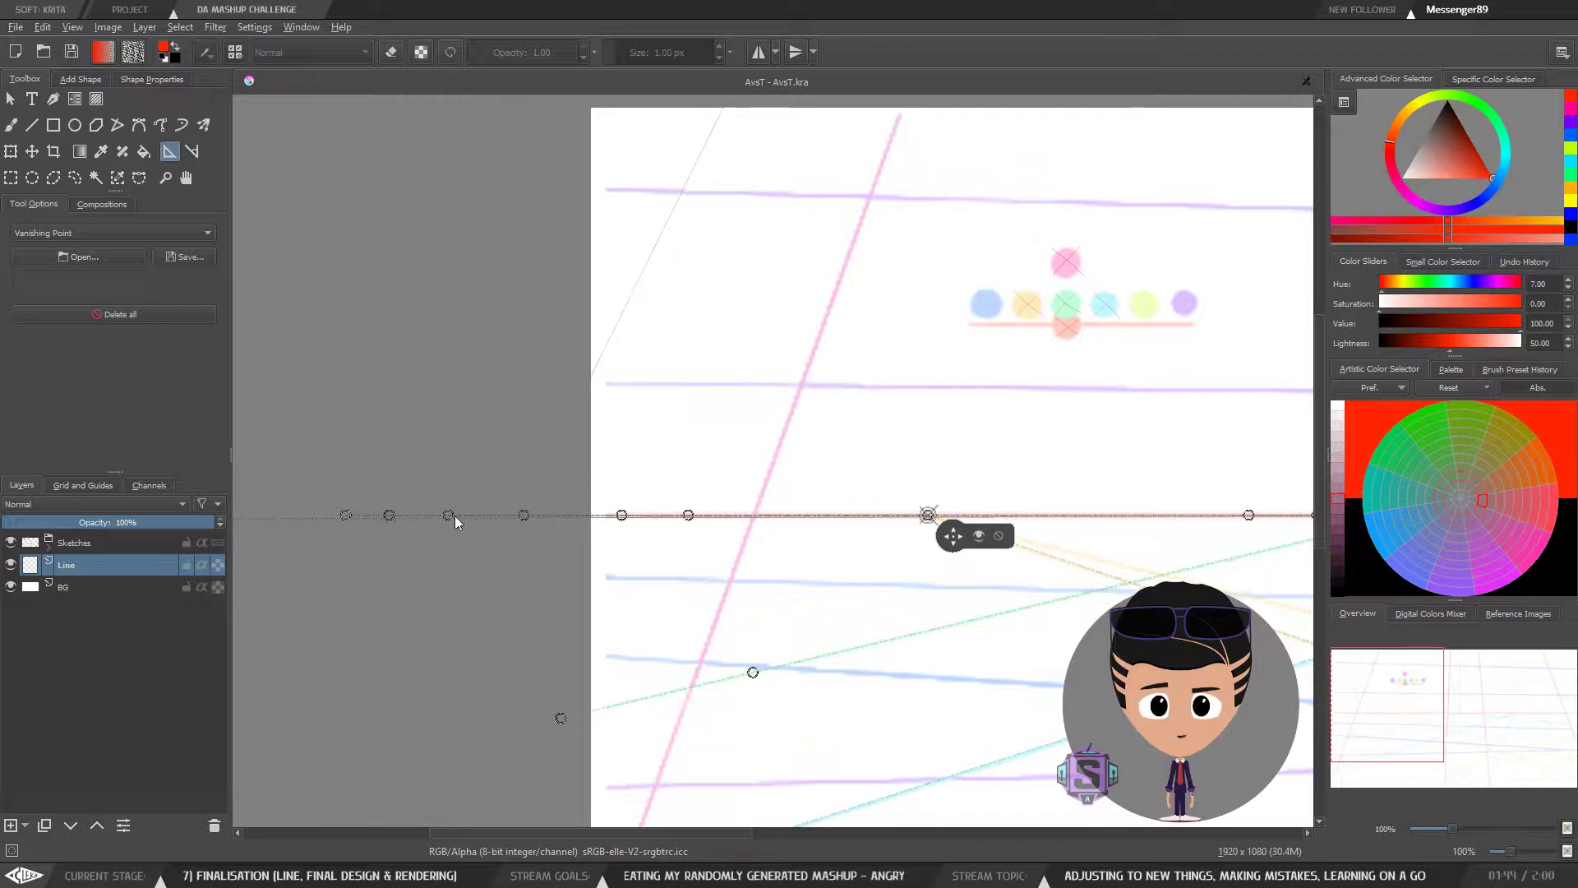
pyautogui.moveTo(447, 515); pyautogui.dragTo(509, 520)
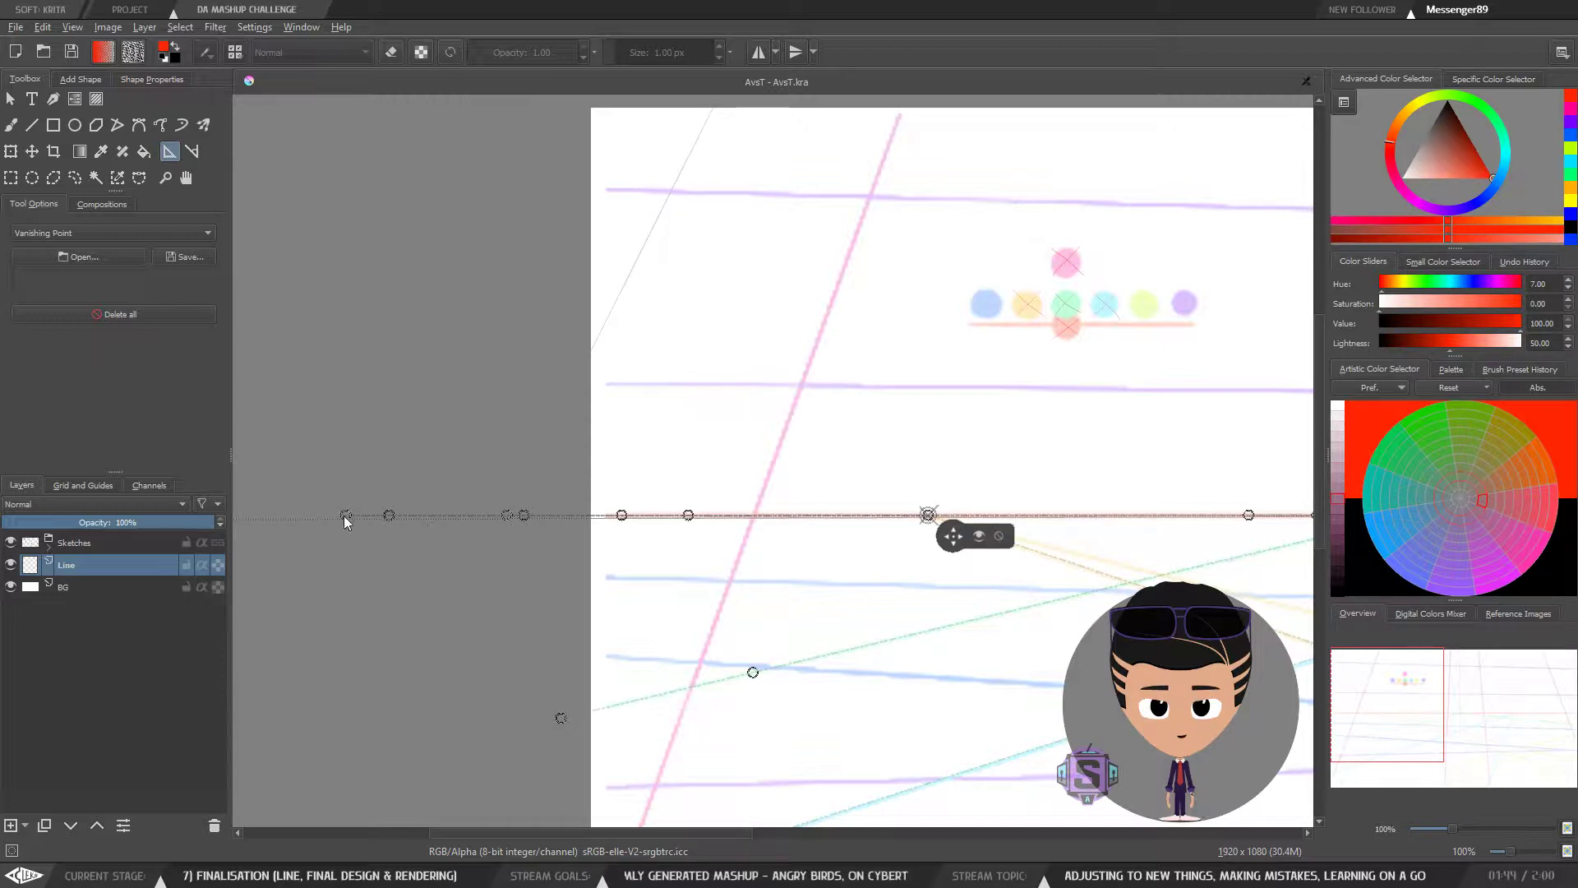
pyautogui.moveTo(345, 515); pyautogui.dragTo(364, 515)
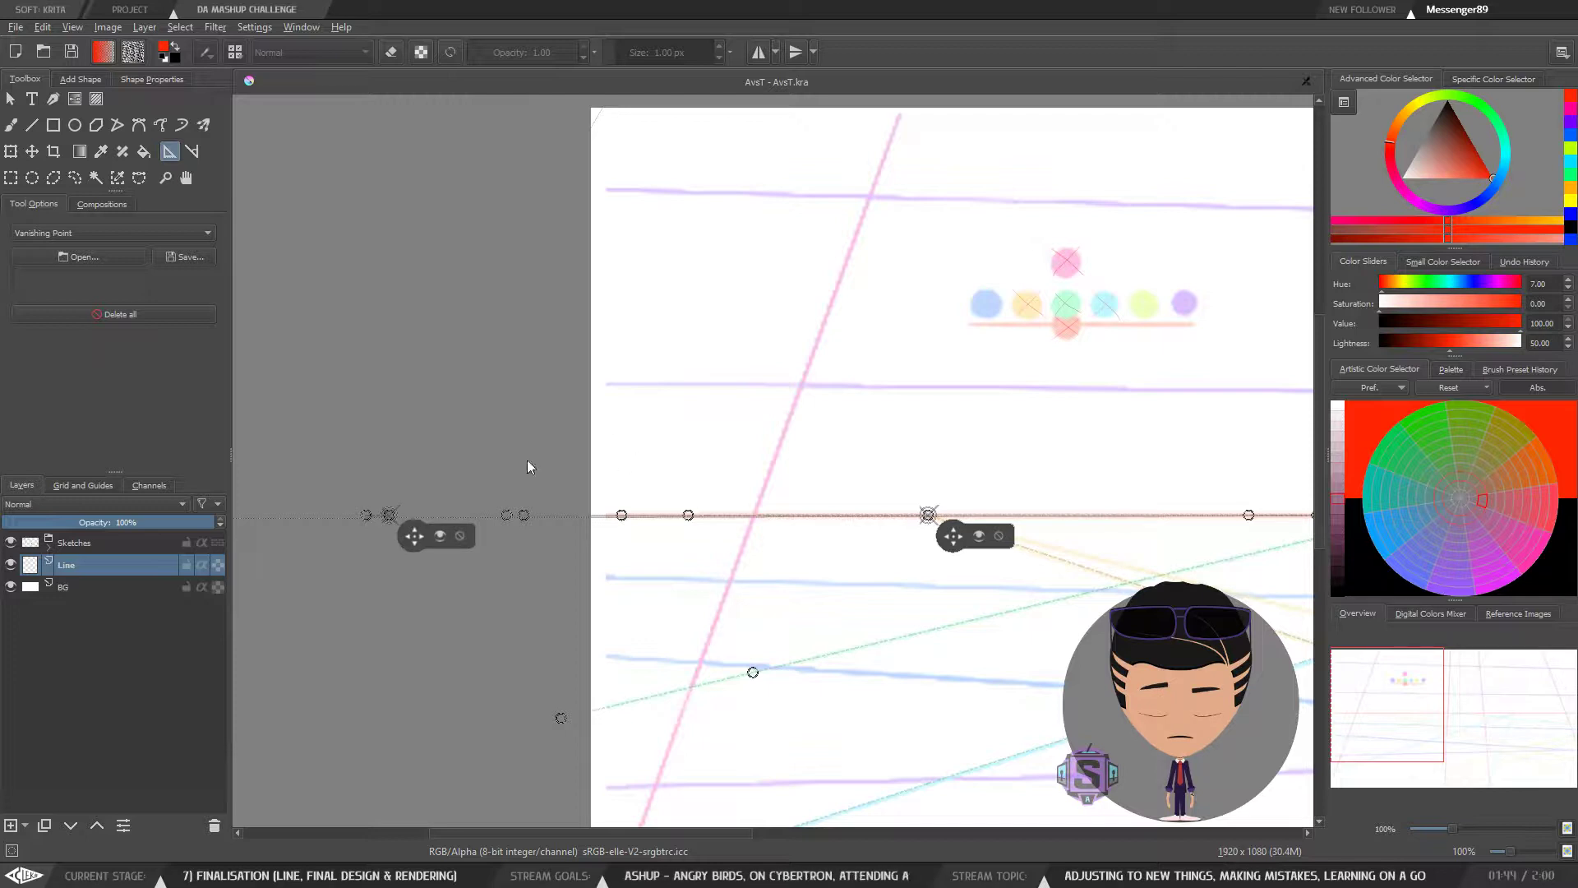
# Step: Move the vanishing point lying beyond the canvas's left edge back to the right end of the red horizon line
pyautogui.scroll(-3, 463, 571)
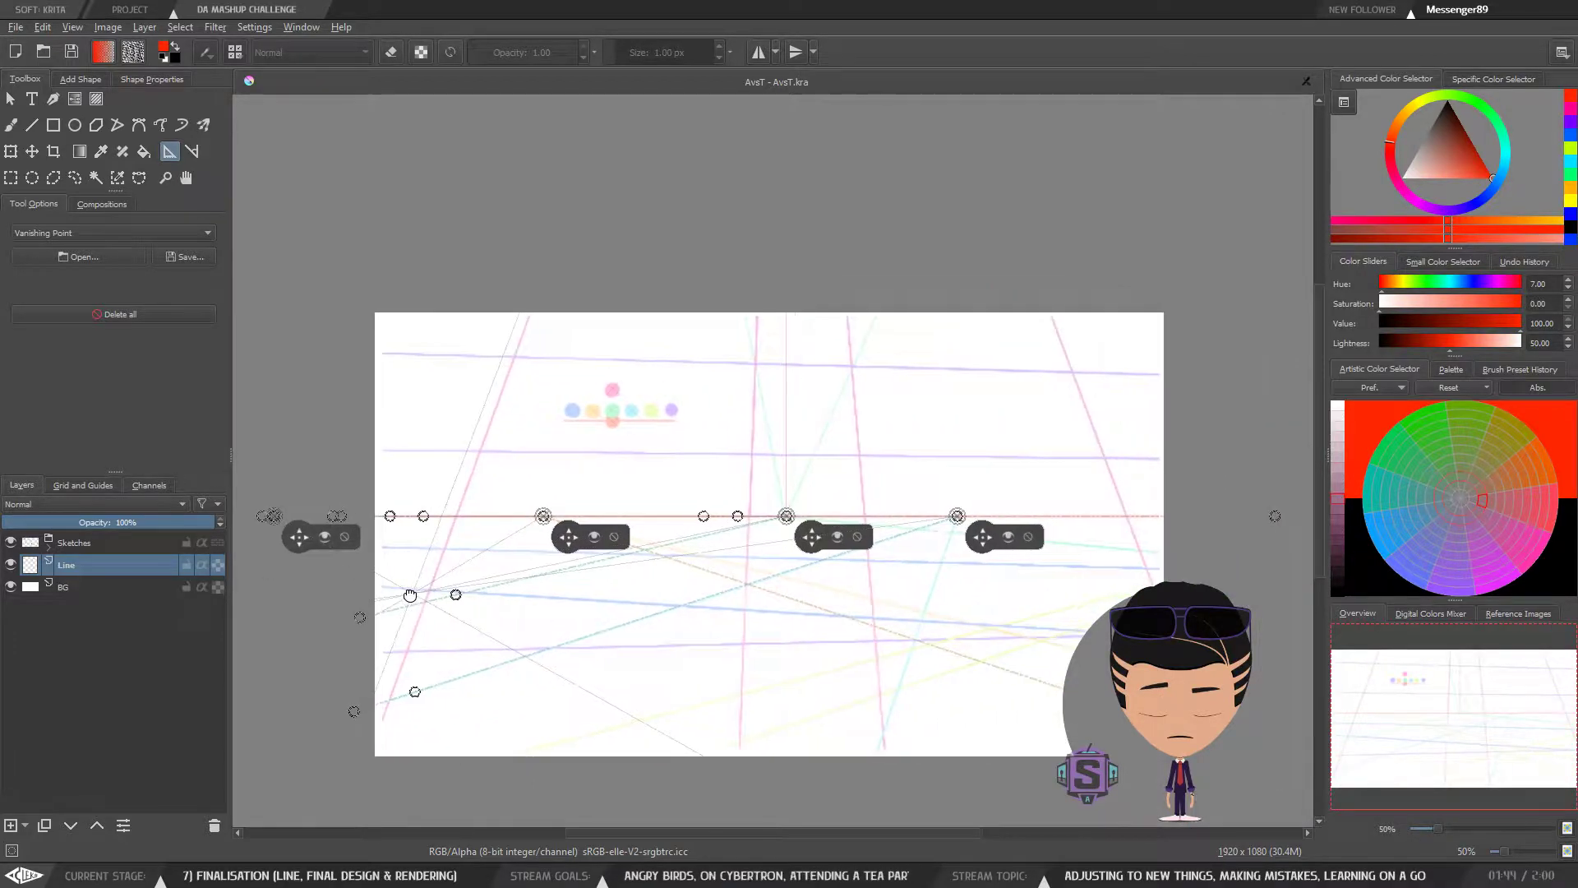
pyautogui.scroll(4, 399, 595)
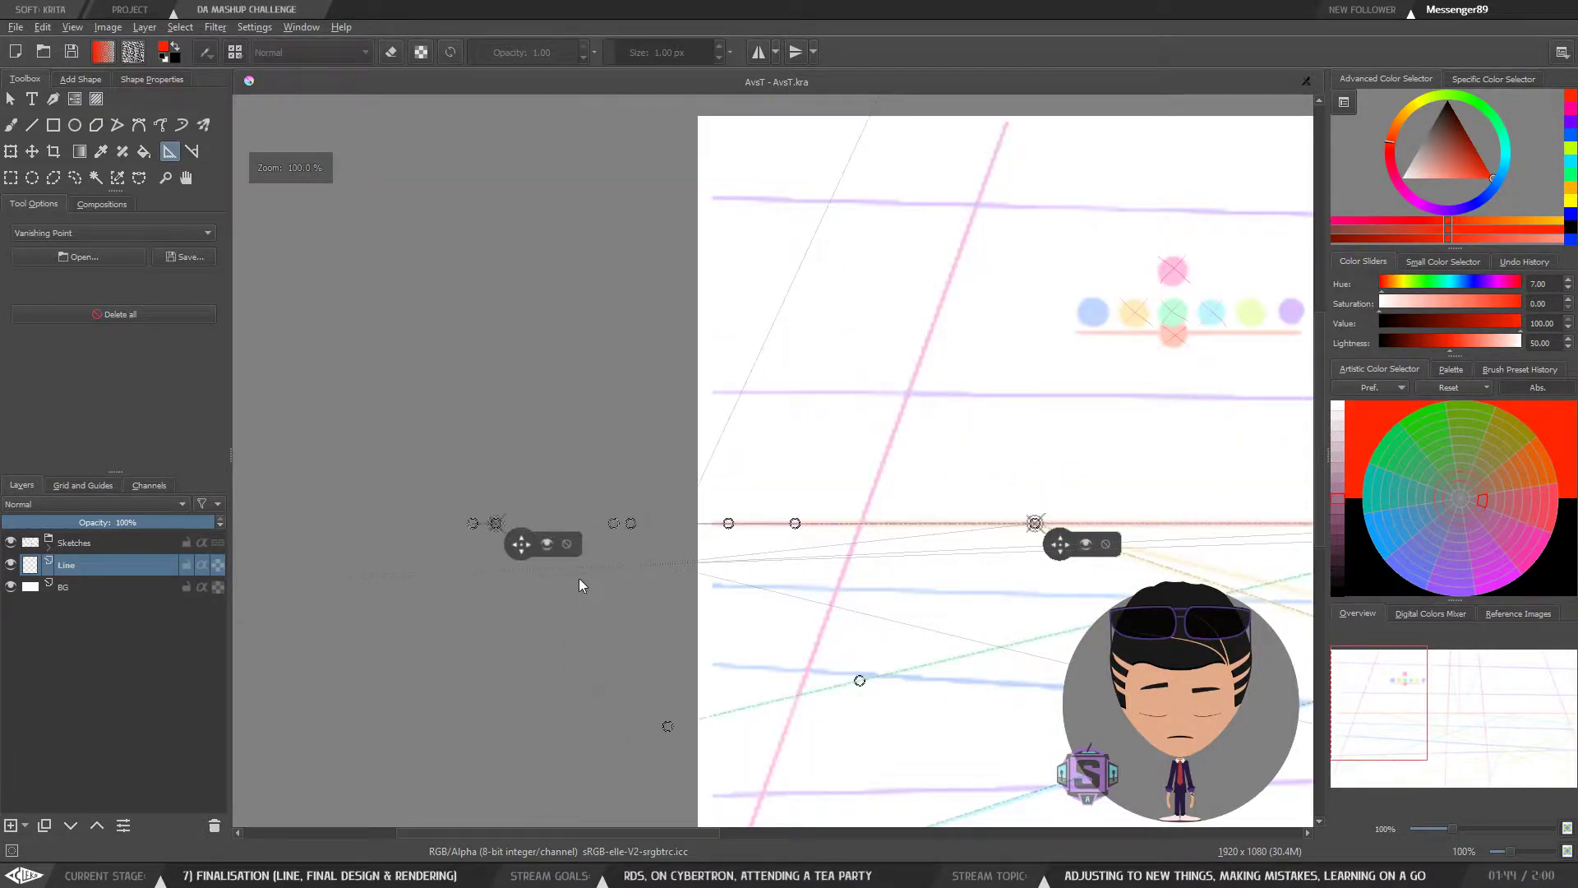
pyautogui.moveTo(467, 648); pyautogui.dragTo(742, 607)
pyautogui.moveTo(469, 537); pyautogui.dragTo(449, 575)
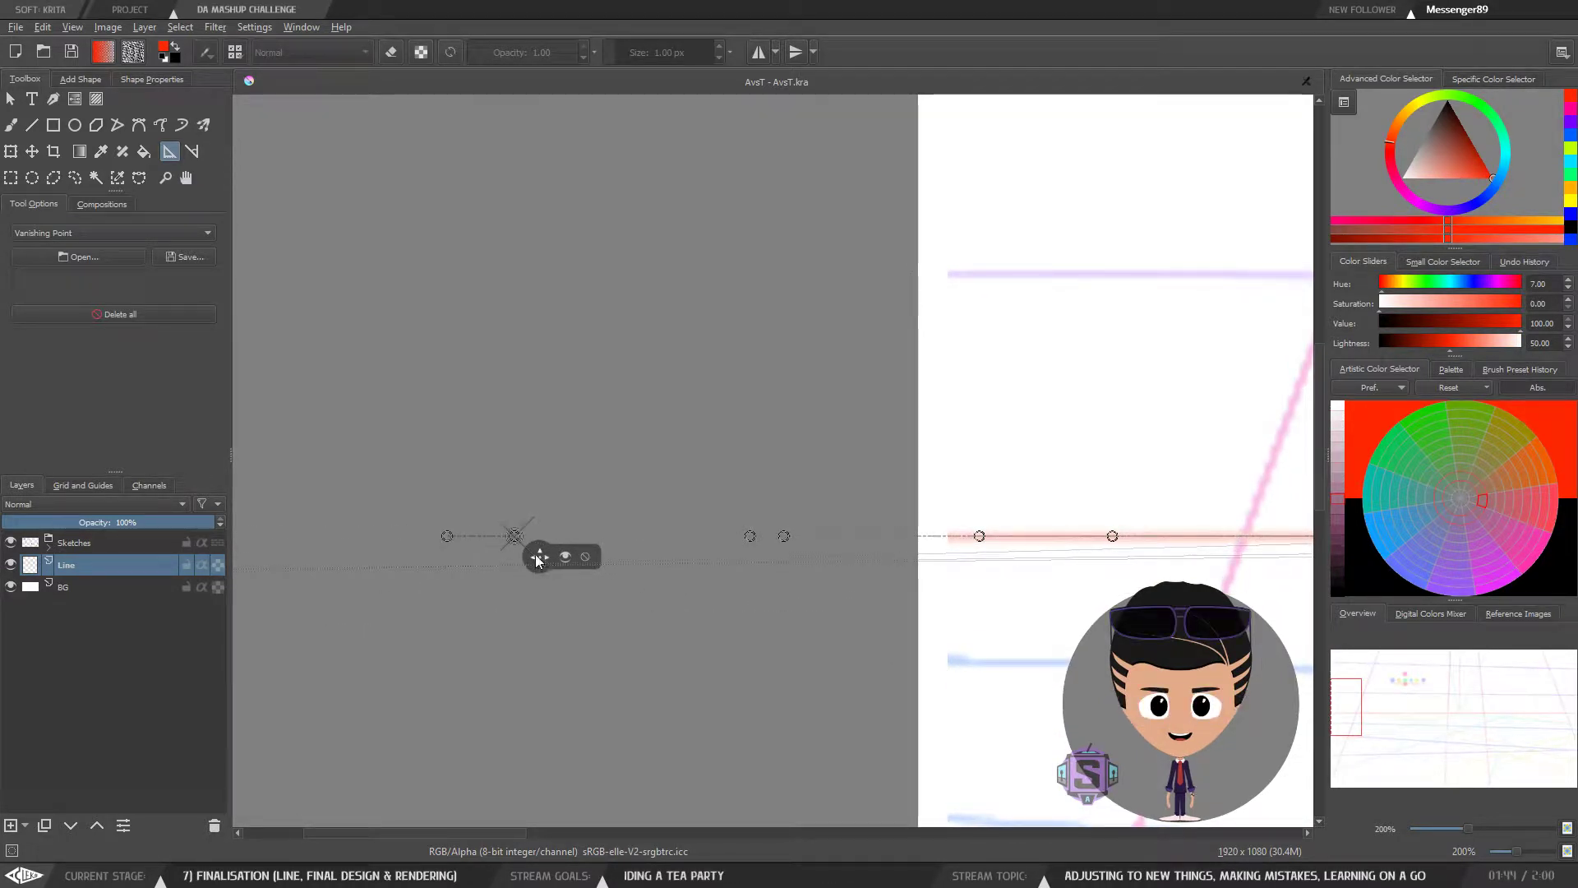
pyautogui.scroll(-4, 666, 625)
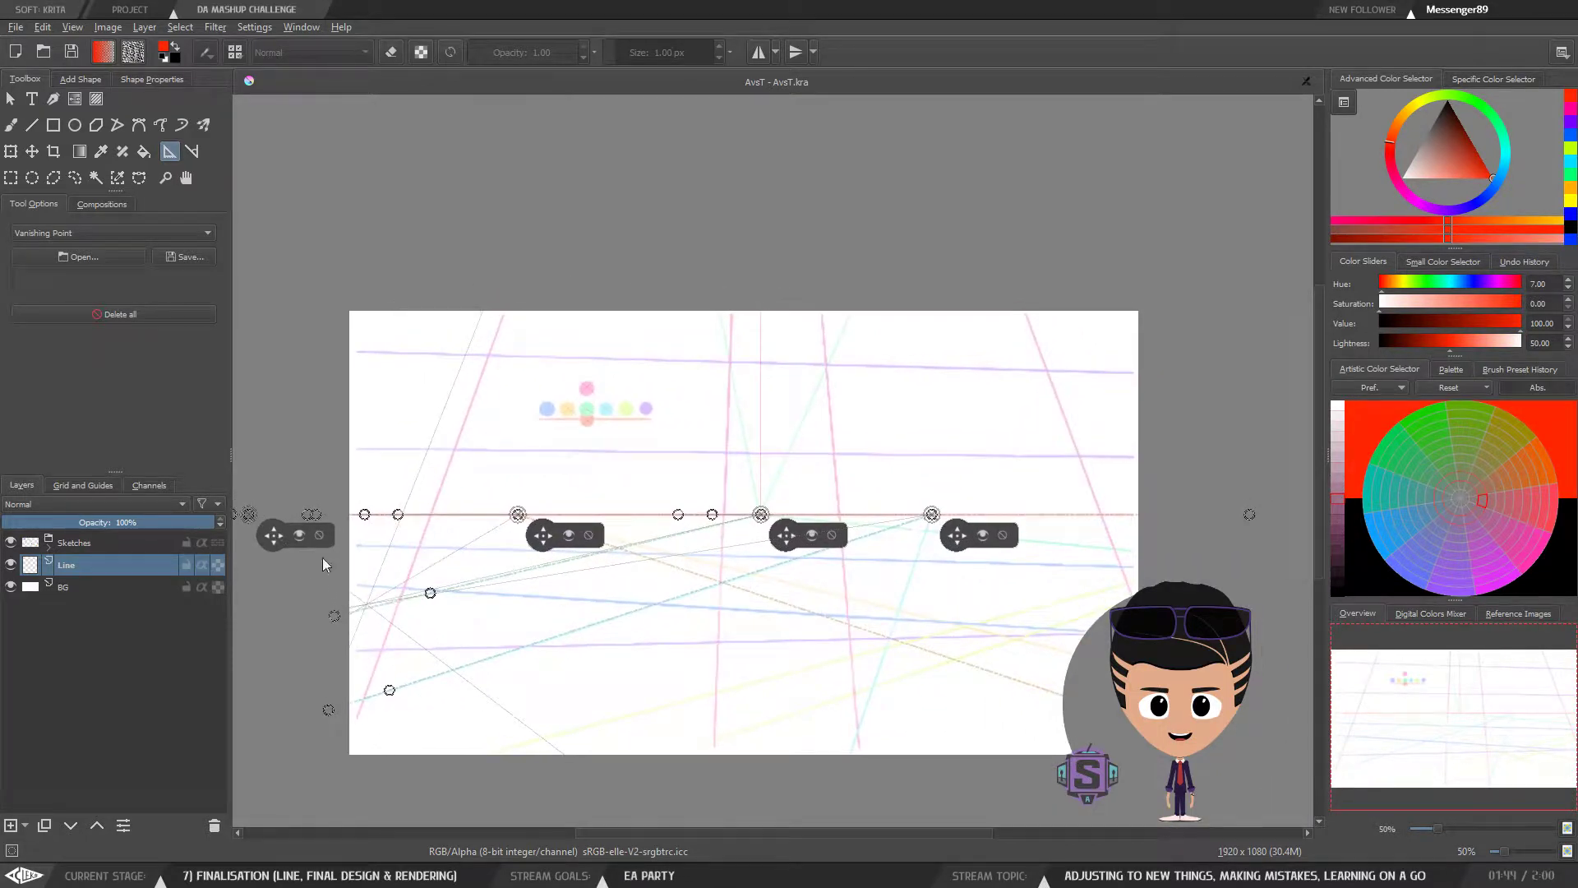
pyautogui.moveTo(276, 539); pyautogui.dragTo(1149, 582)
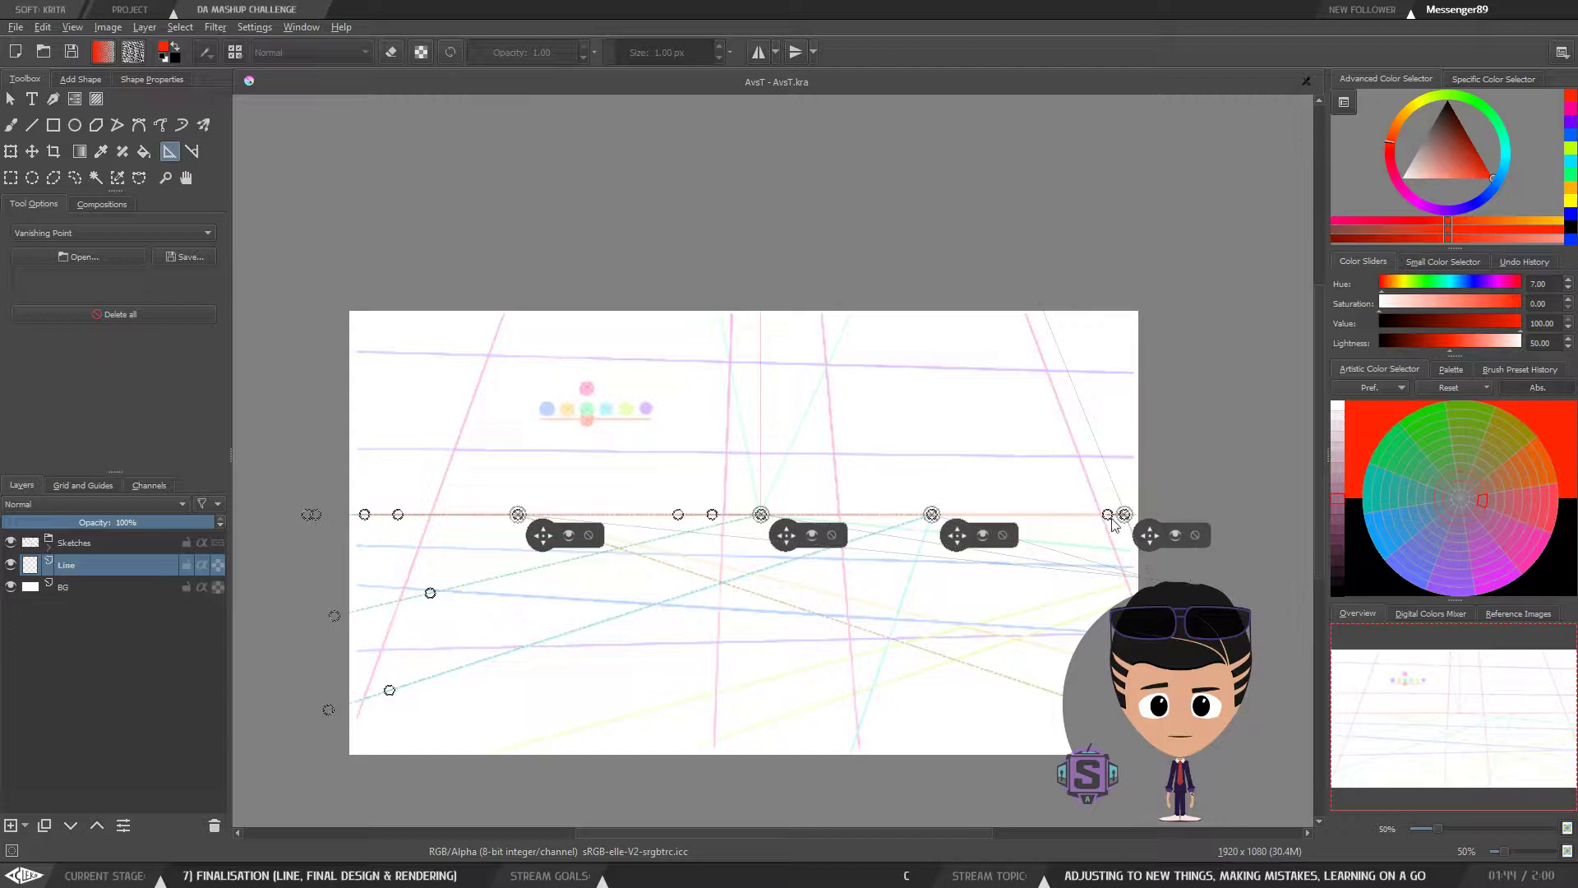
# Step: Stretch the rightmost vanishing point's side handle beyond the canvas's left edge, then delete that assistant
pyautogui.moveTo(1107, 515); pyautogui.dragTo(273, 520)
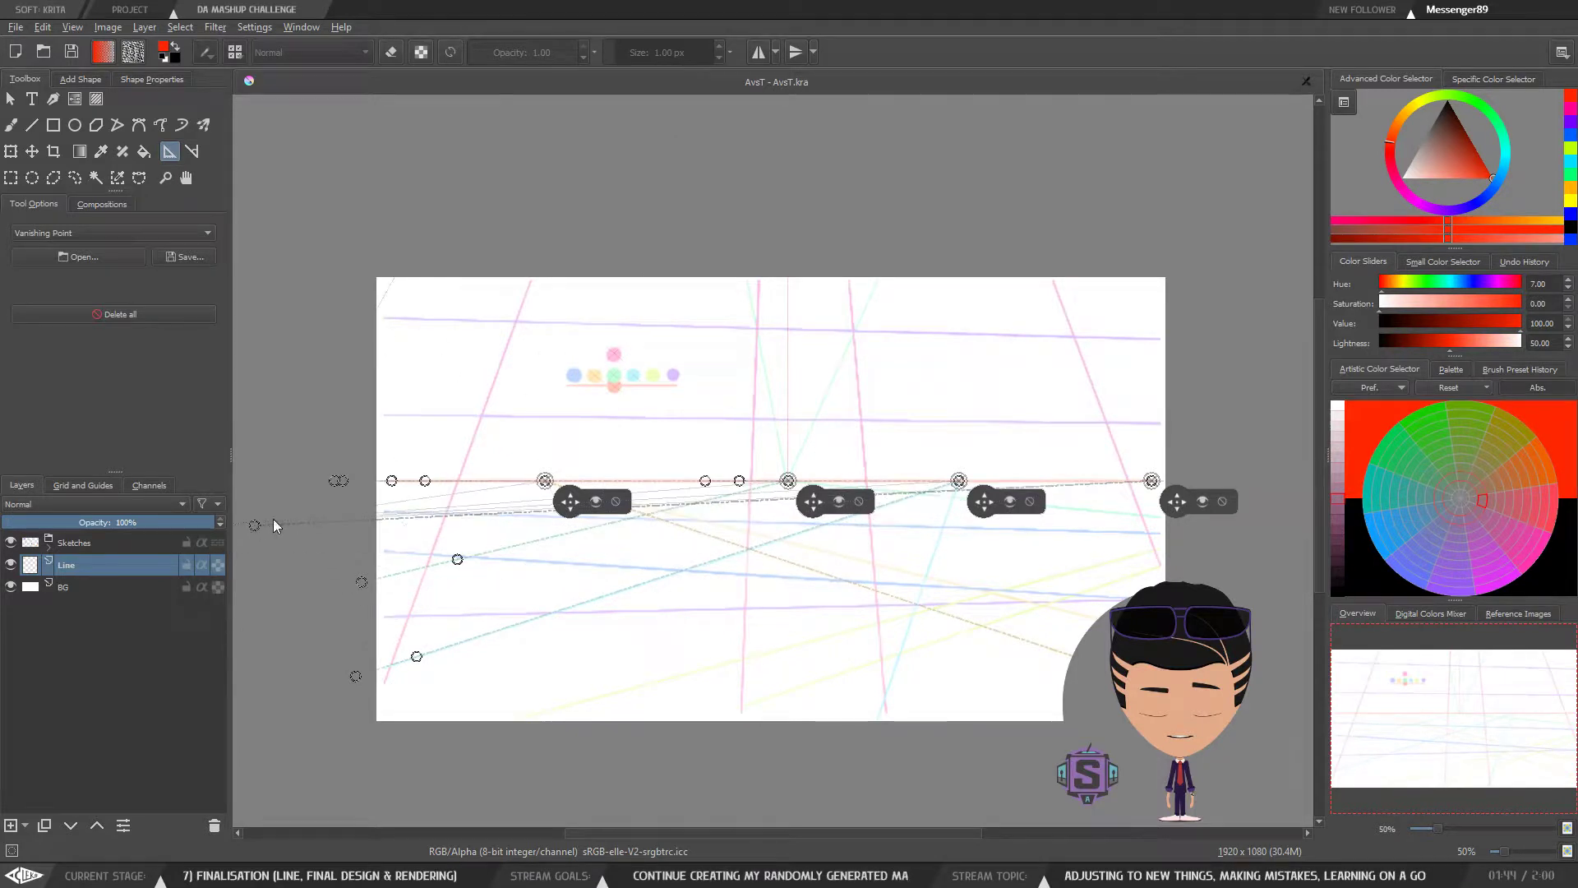
pyautogui.click(1224, 499)
pyautogui.moveTo(1099, 497)
pyautogui.mouseDown()
pyautogui.moveTo(947, 493)
pyautogui.moveTo(1113, 498)
pyautogui.mouseUp()
pyautogui.moveTo(496, 552); pyautogui.dragTo(530, 516)
pyautogui.press('+')
pyautogui.press('+')
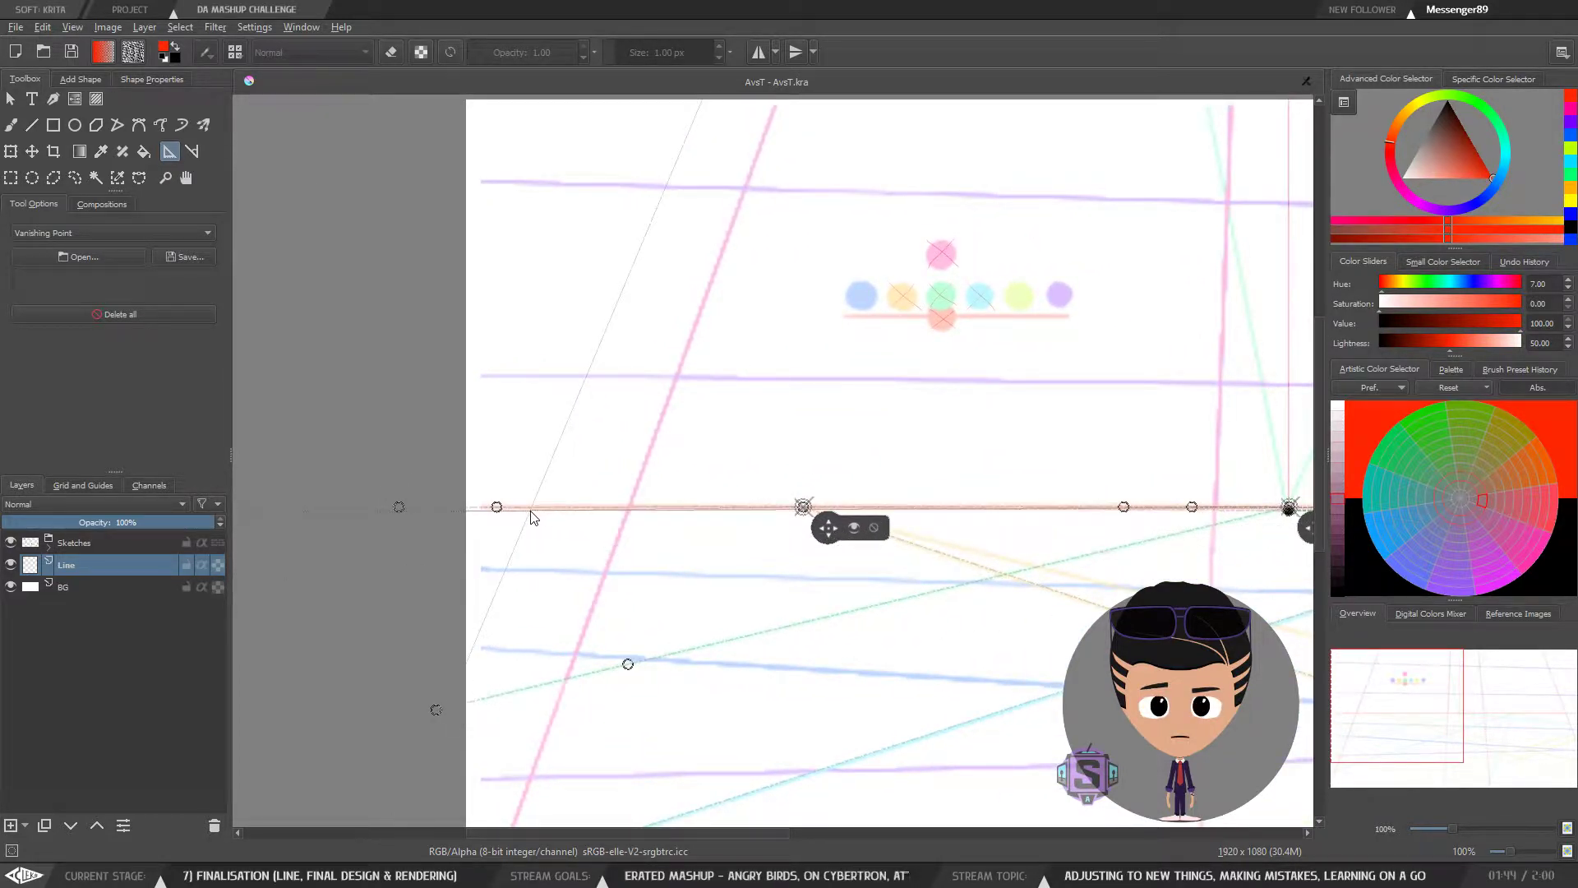
# Step: Examine the stray side handle and its guide just beneath the green vanishing point at higher magnification
pyautogui.press('-')
pyautogui.press('-')
pyautogui.moveTo(981, 548); pyautogui.dragTo(744, 528)
pyautogui.press('+')
pyautogui.press('+')
pyautogui.press('+')
pyautogui.press('+')
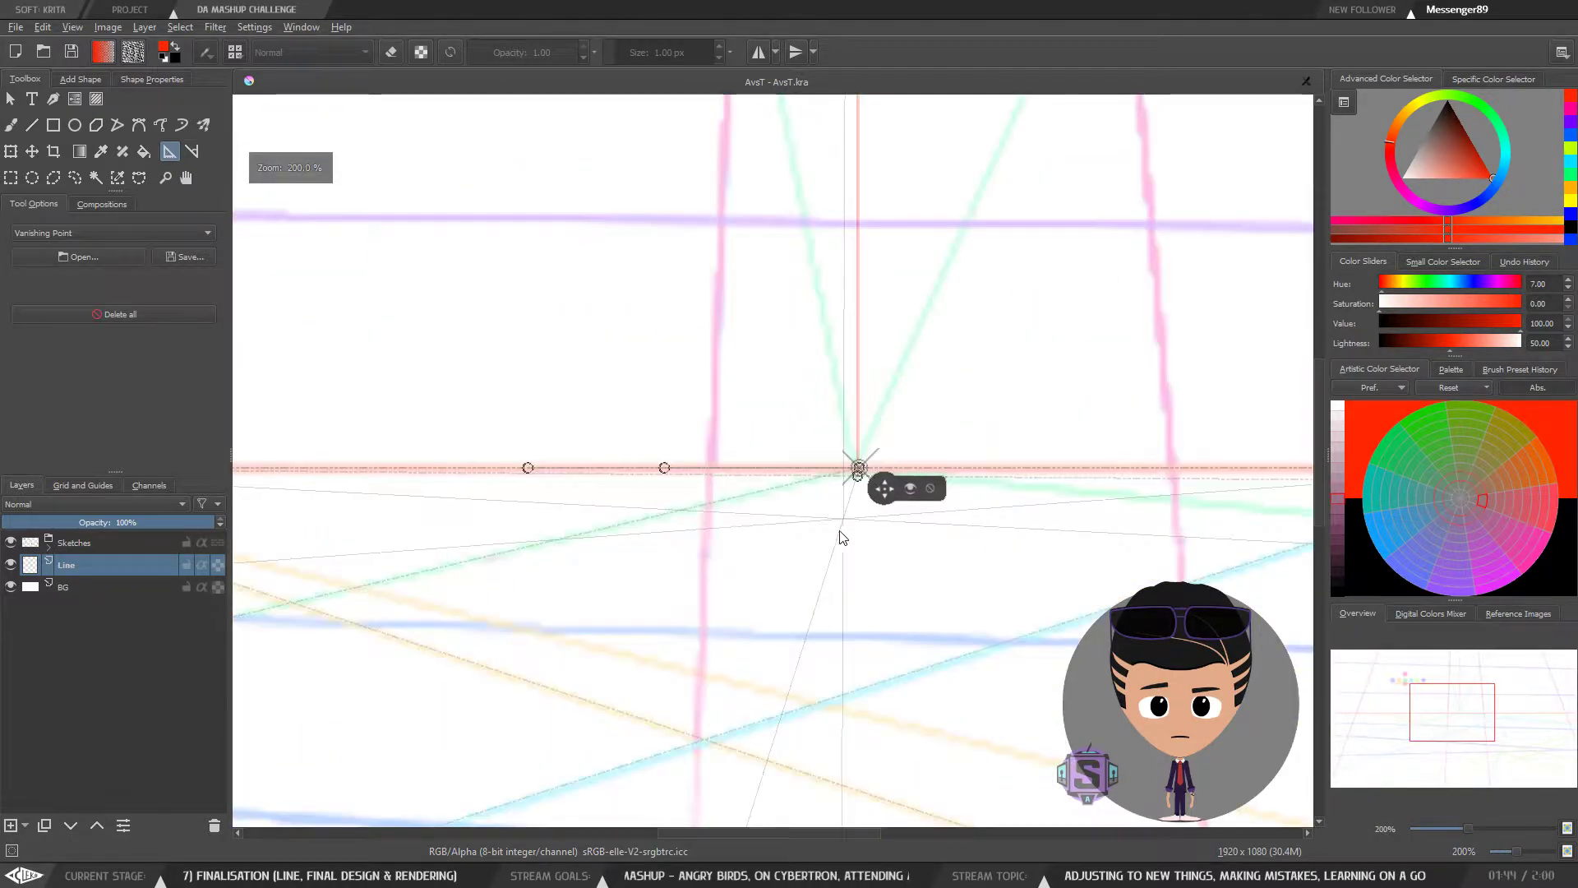
pyautogui.press('+')
pyautogui.press('+')
pyautogui.moveTo(920, 585); pyautogui.dragTo(735, 598)
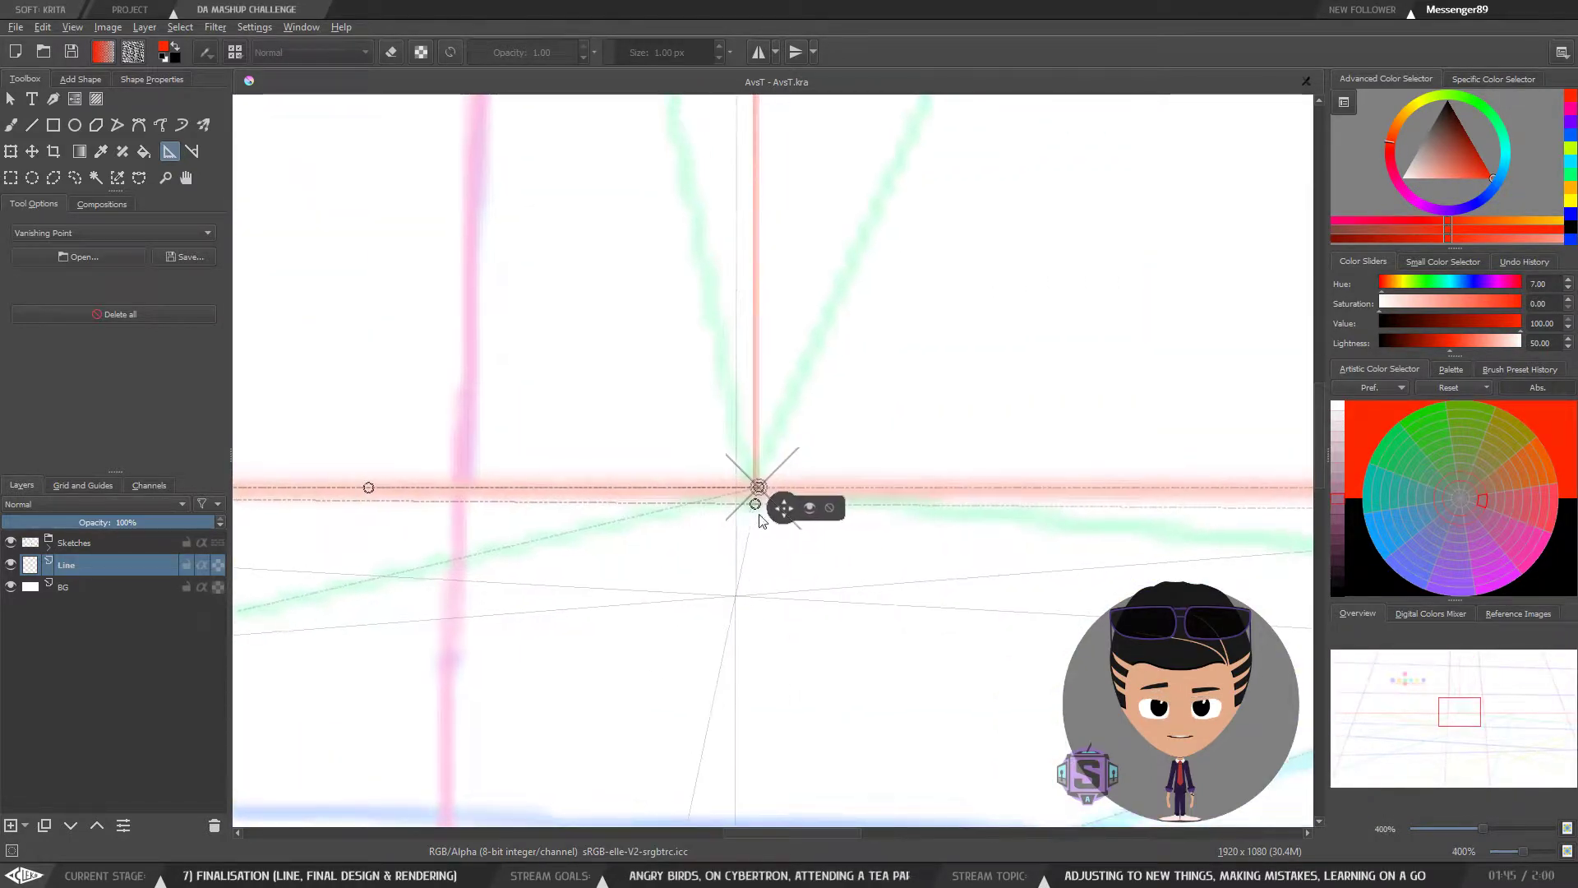
# Step: Examine how the guides run along the red horizon line between the orange, green and cyan vanishing points
pyautogui.press('-')
pyautogui.press('-')
pyautogui.press('-')
pyautogui.press('-')
pyautogui.moveTo(641, 539); pyautogui.dragTo(969, 539)
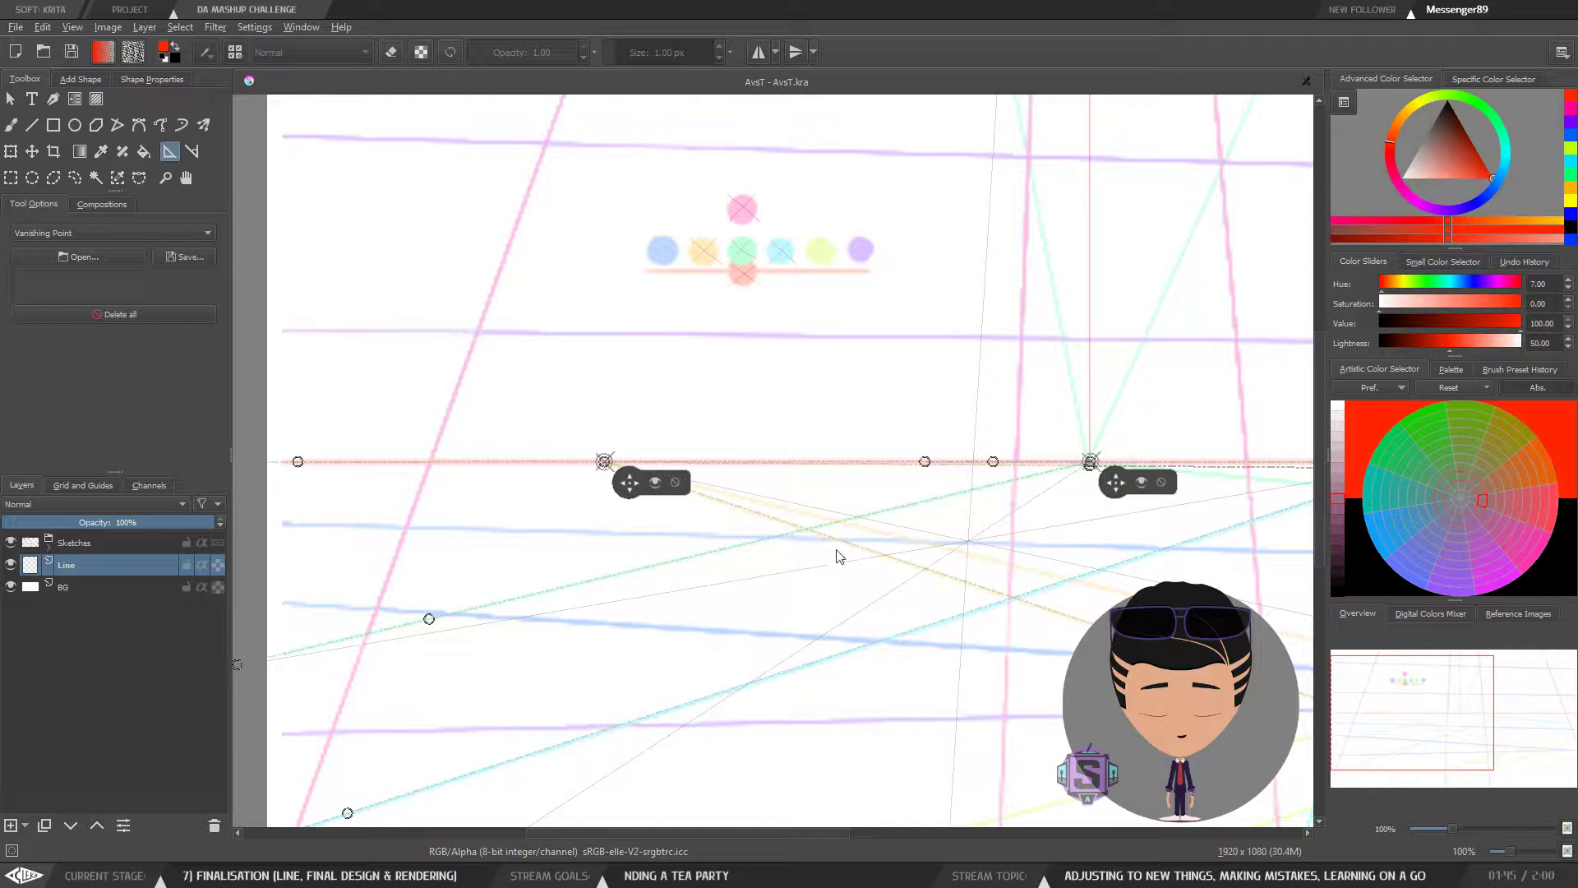
pyautogui.moveTo(969, 535); pyautogui.dragTo(556, 546)
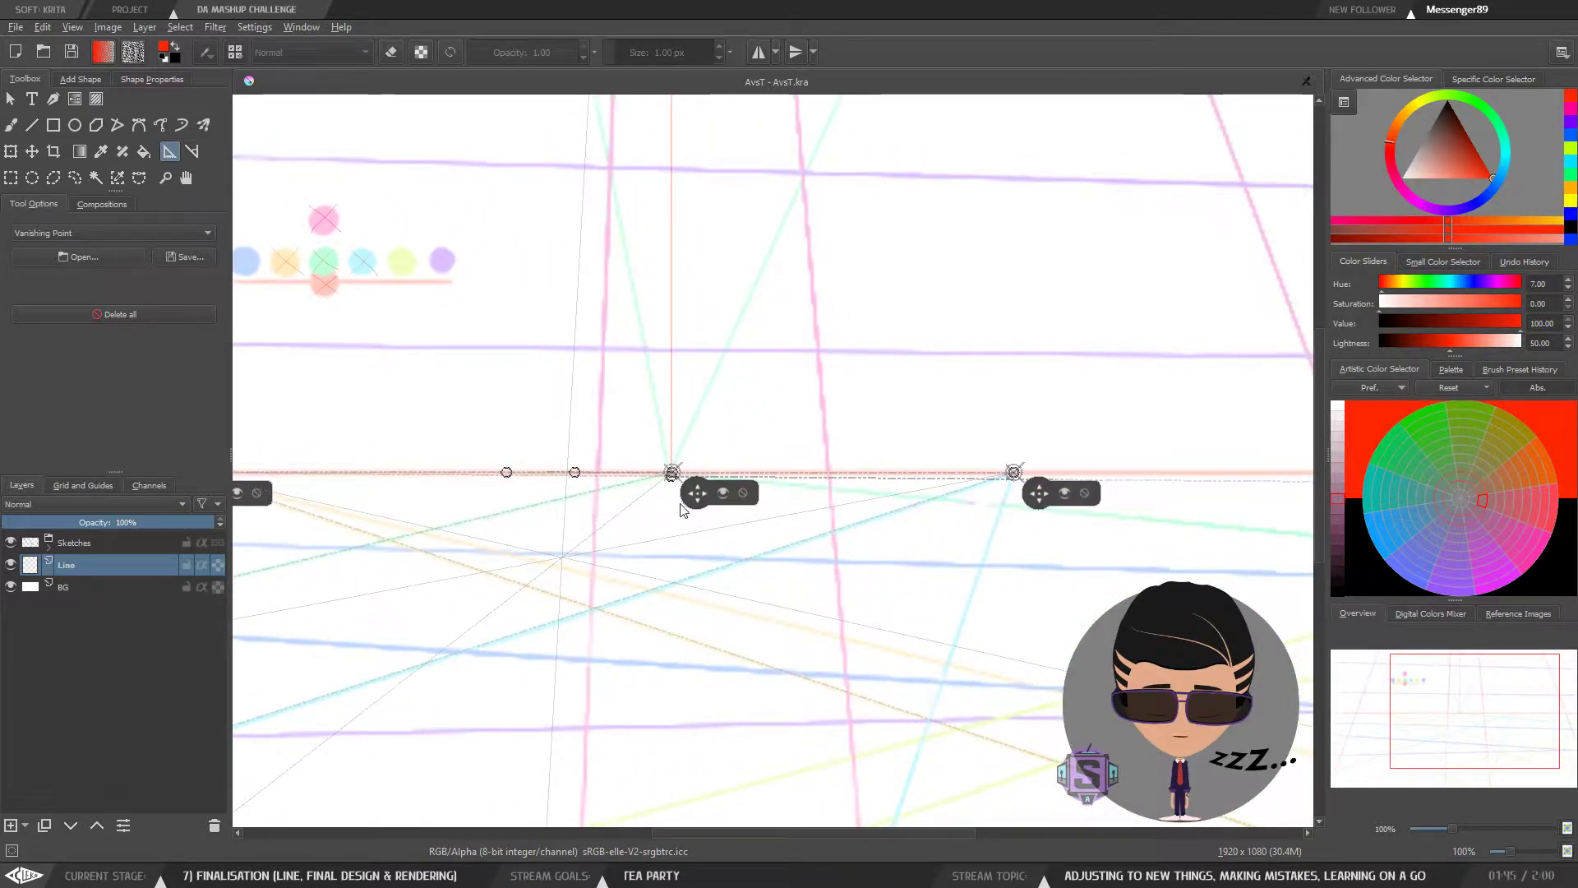
pyautogui.hotkey('ctrl', '+')
pyautogui.hotkey('ctrl', '-')
pyautogui.moveTo(925, 536); pyautogui.dragTo(629, 565)
pyautogui.moveTo(782, 599); pyautogui.dragTo(1174, 553)
pyautogui.moveTo(665, 584); pyautogui.dragTo(945, 552)
pyautogui.scroll(2, 644, 459)
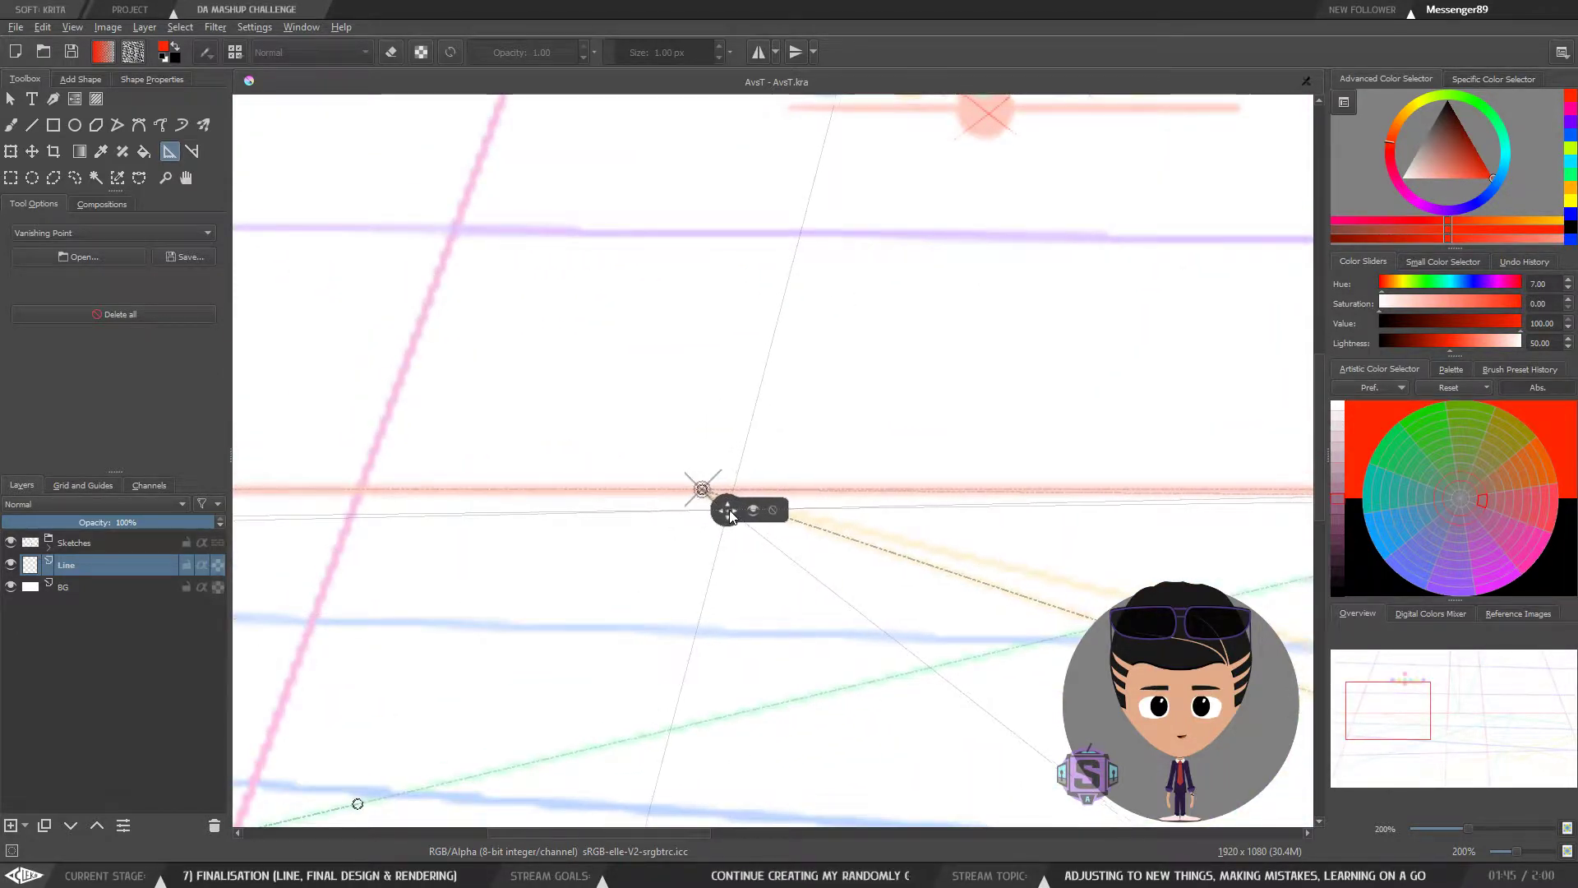
pyautogui.scroll(-2, 789, 484)
pyautogui.moveTo(782, 563); pyautogui.dragTo(611, 596)
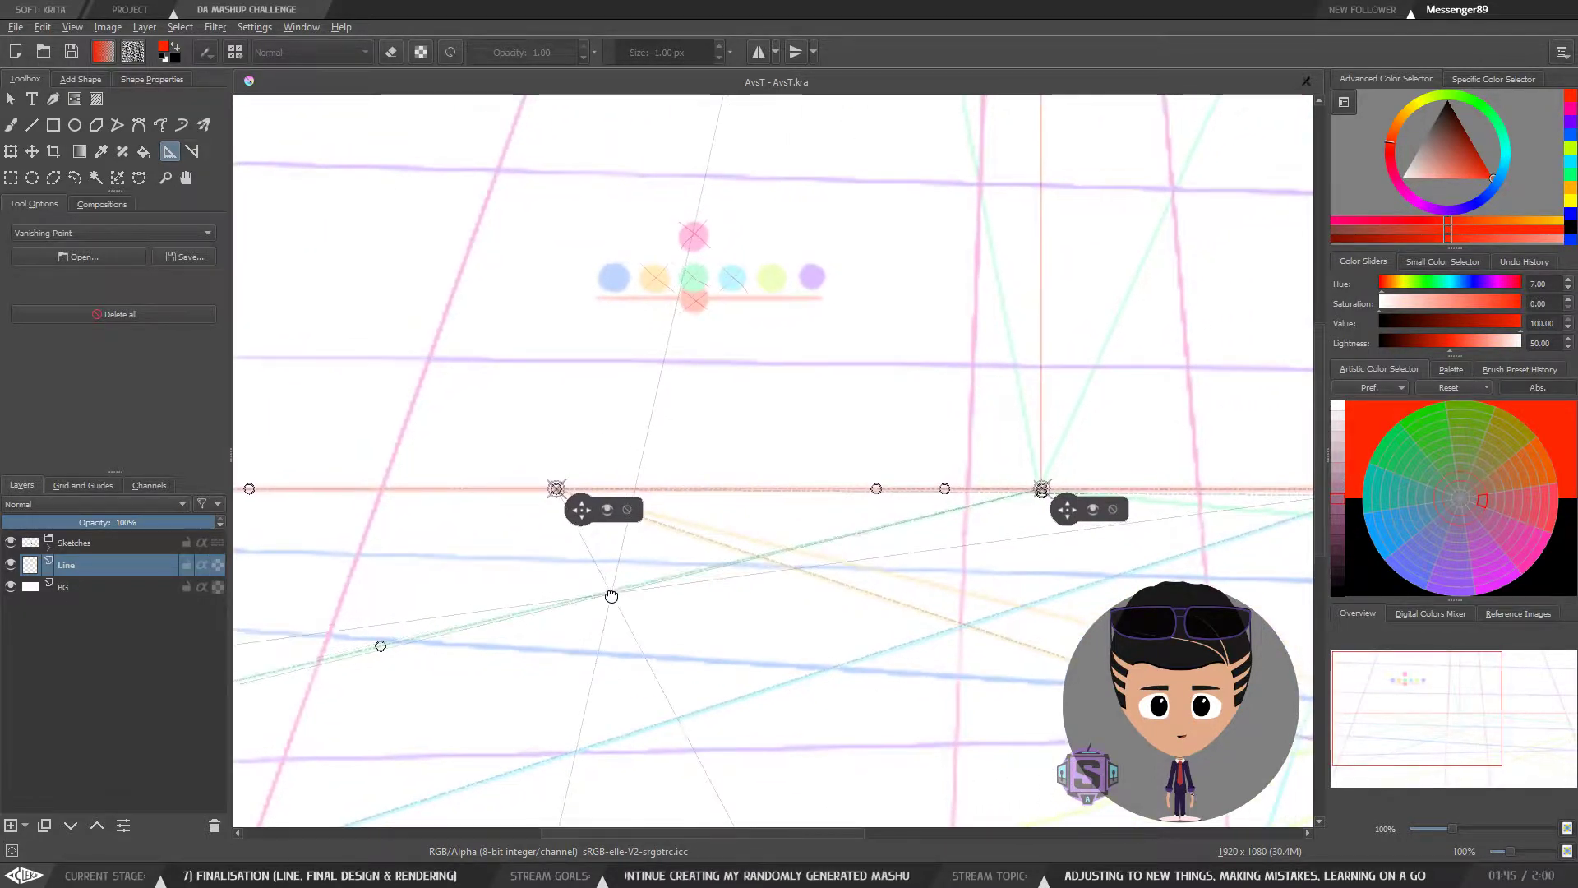
# Step: Toggle the green vanishing point assistant's visibility and trace the slanted guide to its handle beyond the canvas's right edge
pyautogui.press('-')
pyautogui.press('-')
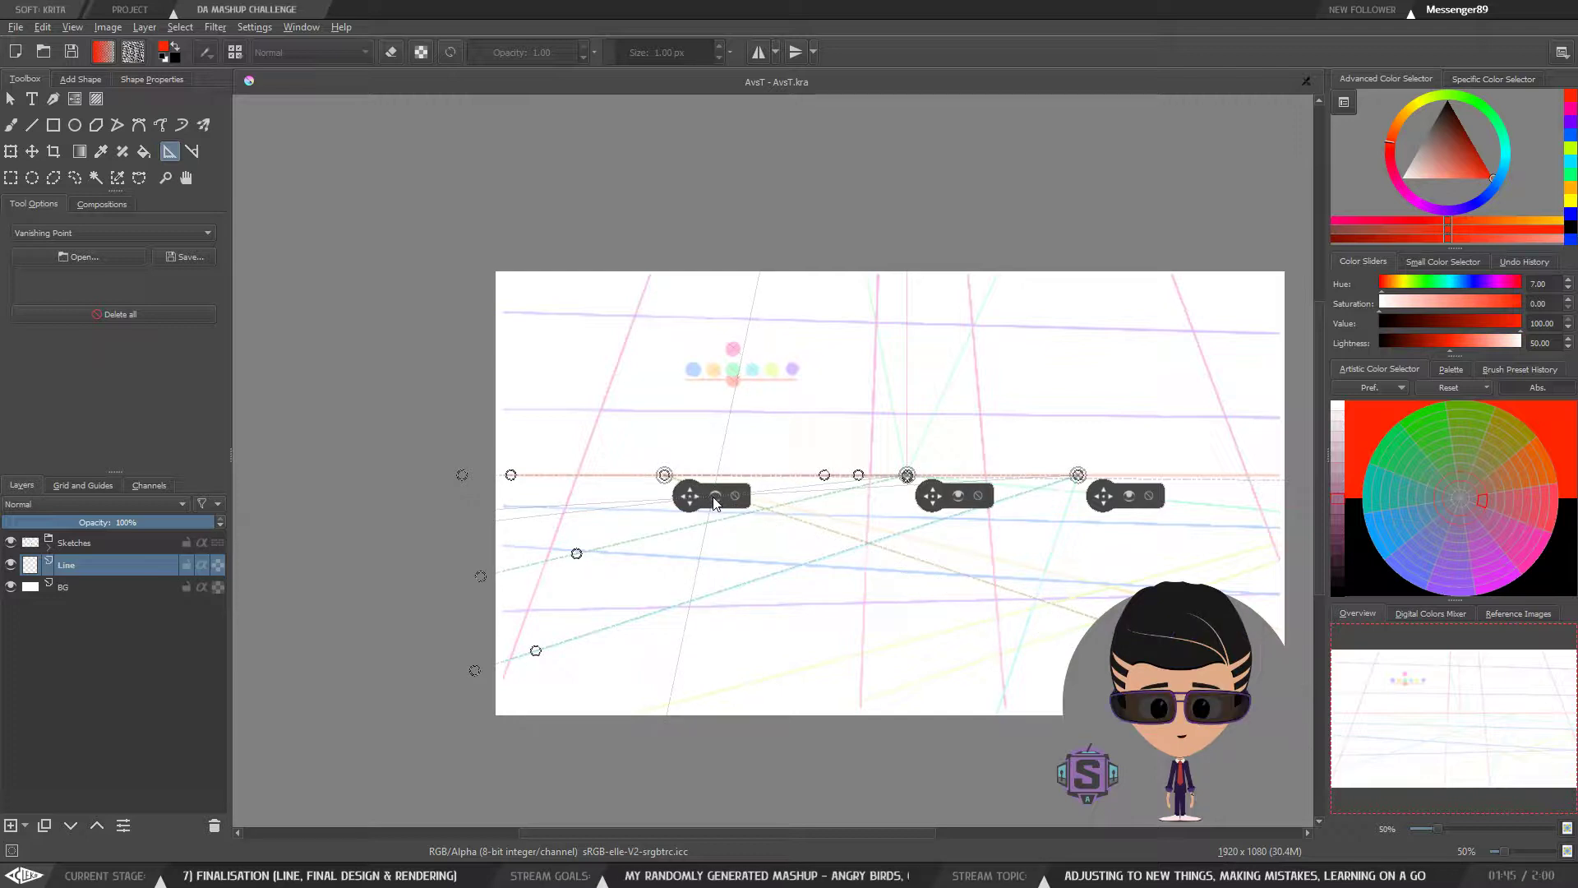
pyautogui.click(959, 497)
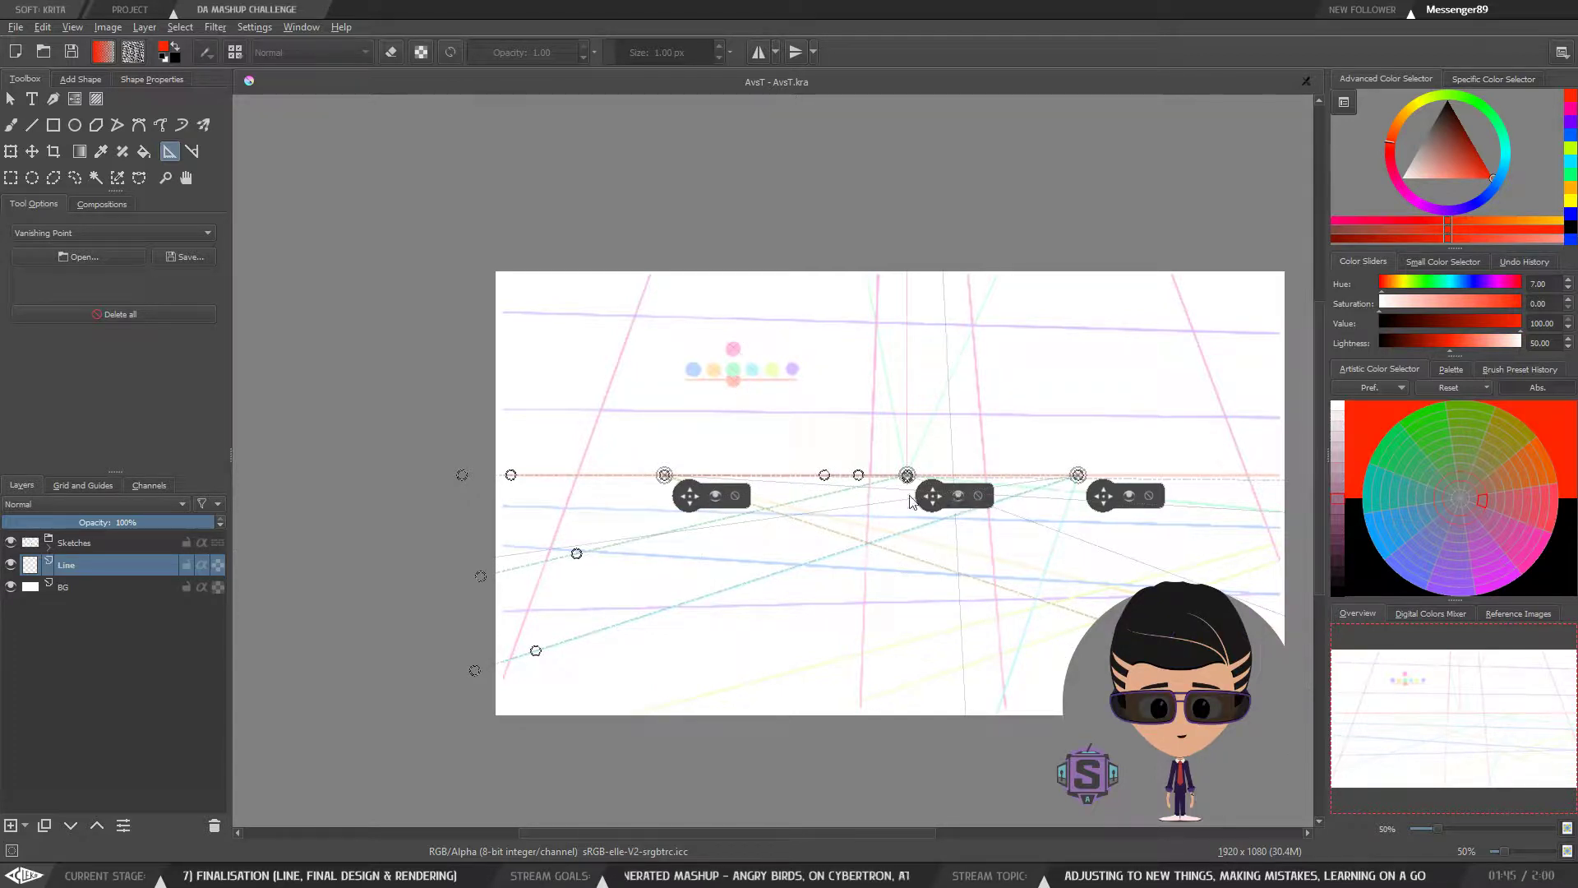
pyautogui.hscroll(5, 924, 501)
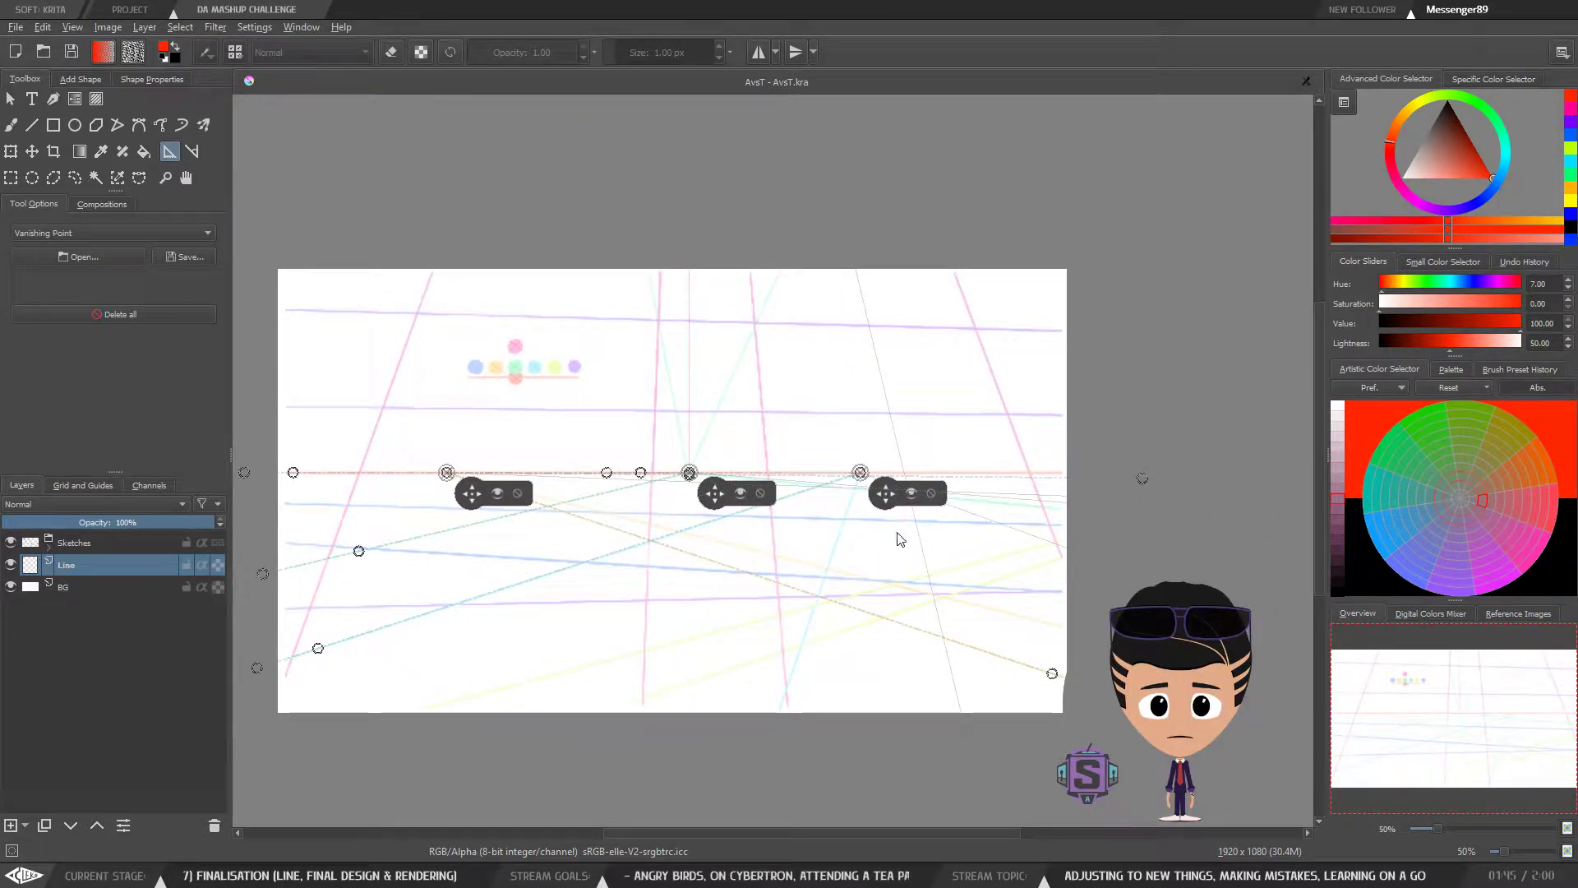
pyautogui.press('1')
pyautogui.moveTo(942, 558); pyautogui.dragTo(611, 584)
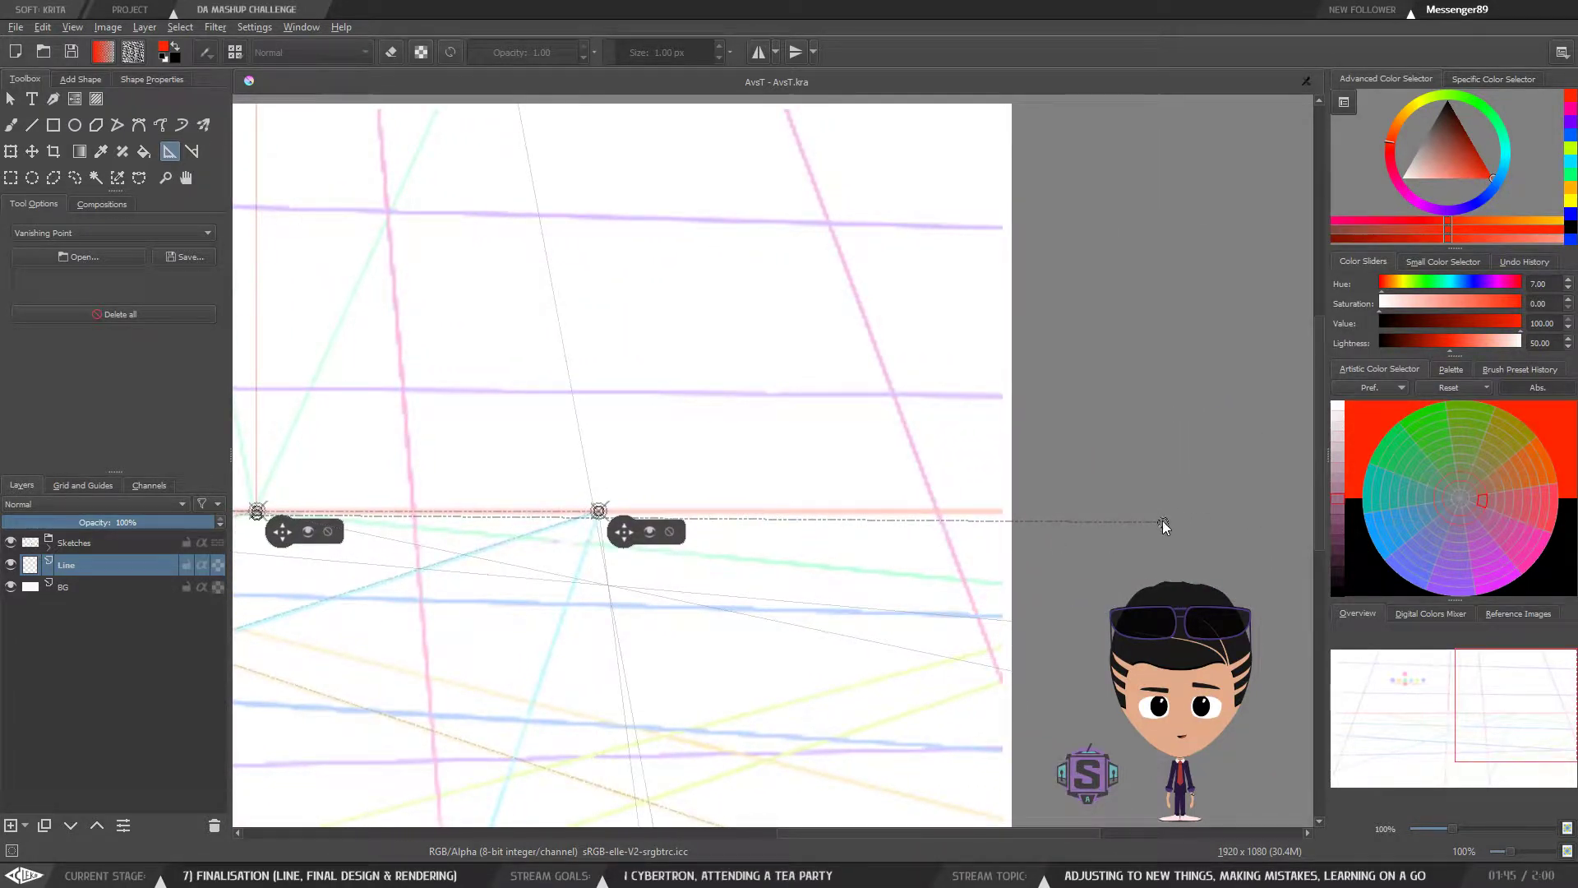
# Step: Try dragging the side handle beyond the canvas's right edge downward and then back up to the horizon line's height
pyautogui.press('-')
pyautogui.press('-')
pyautogui.moveTo(868, 561); pyautogui.dragTo(1143, 547)
pyautogui.moveTo(1241, 479); pyautogui.dragTo(1217, 544)
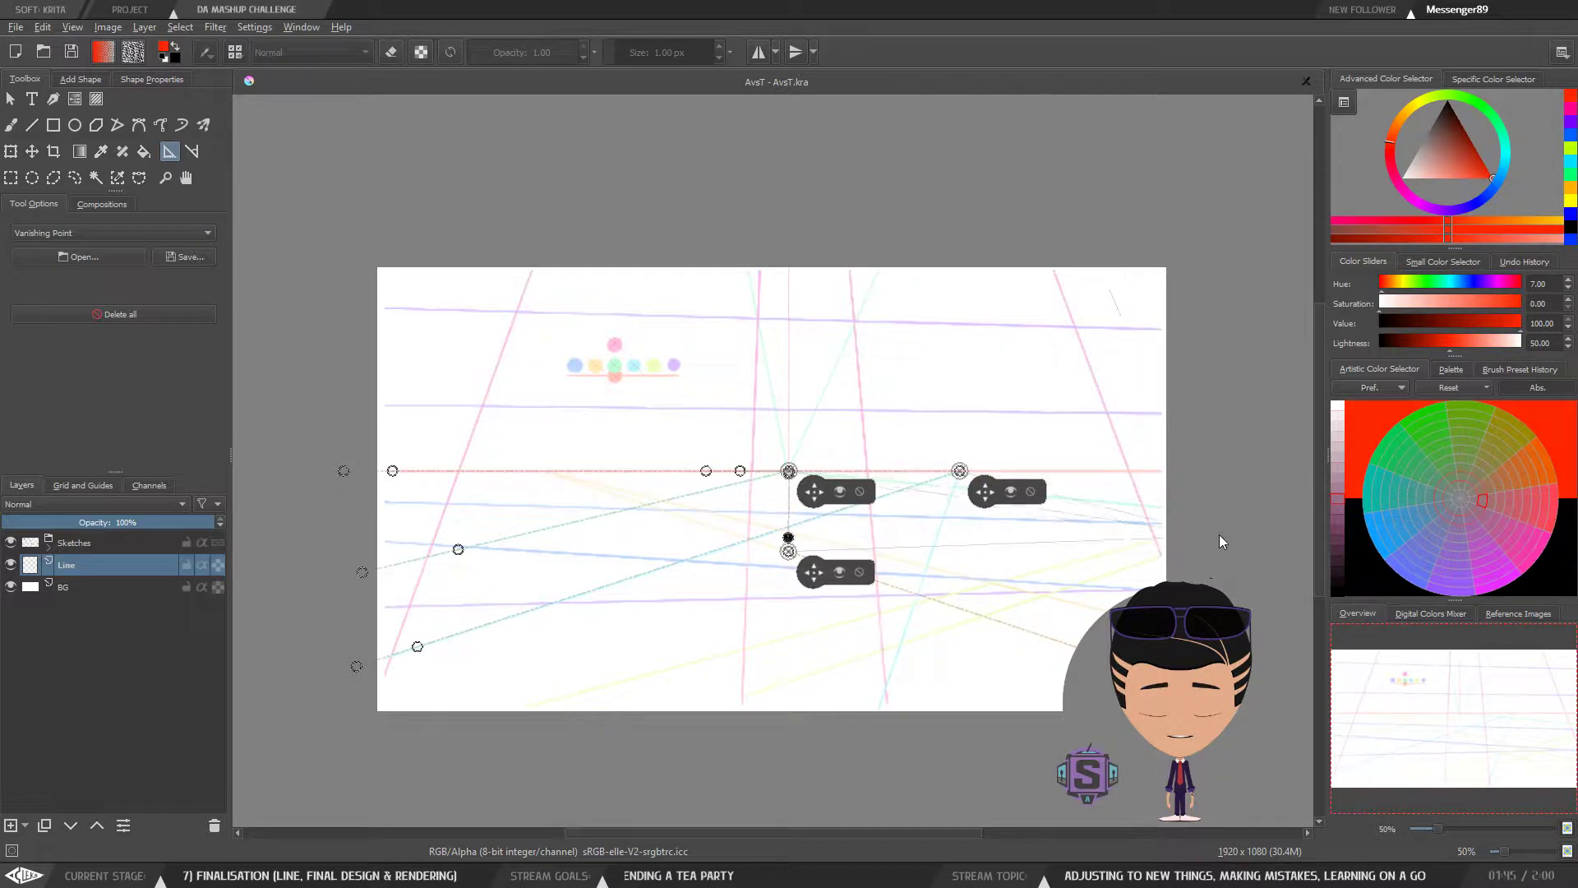
pyautogui.moveTo(1234, 490)
pyautogui.mouseDown()
pyautogui.moveTo(1242, 460)
pyautogui.moveTo(1237, 475)
pyautogui.moveTo(1275, 464)
pyautogui.moveTo(1231, 477)
pyautogui.mouseUp()
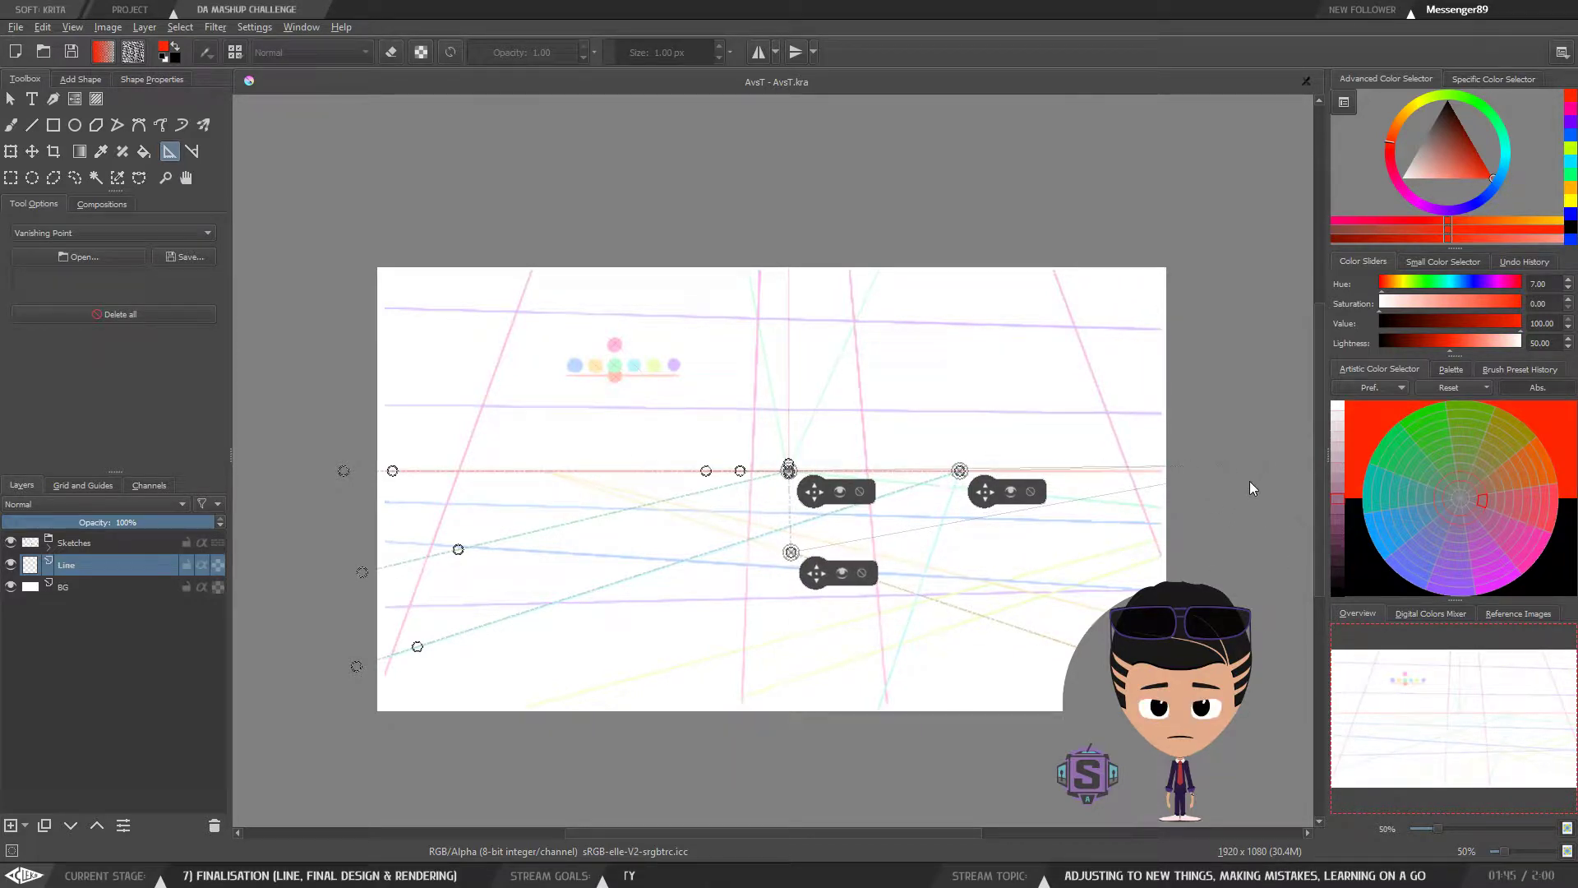
# Step: Move the displaced orange vanishing point back onto the red horizon line where the orange perspective lines meet
pyautogui.moveTo(818, 575); pyautogui.dragTo(567, 557)
pyautogui.press('1')
pyautogui.press('-')
pyautogui.press('-')
pyautogui.moveTo(972, 542); pyautogui.dragTo(861, 569)
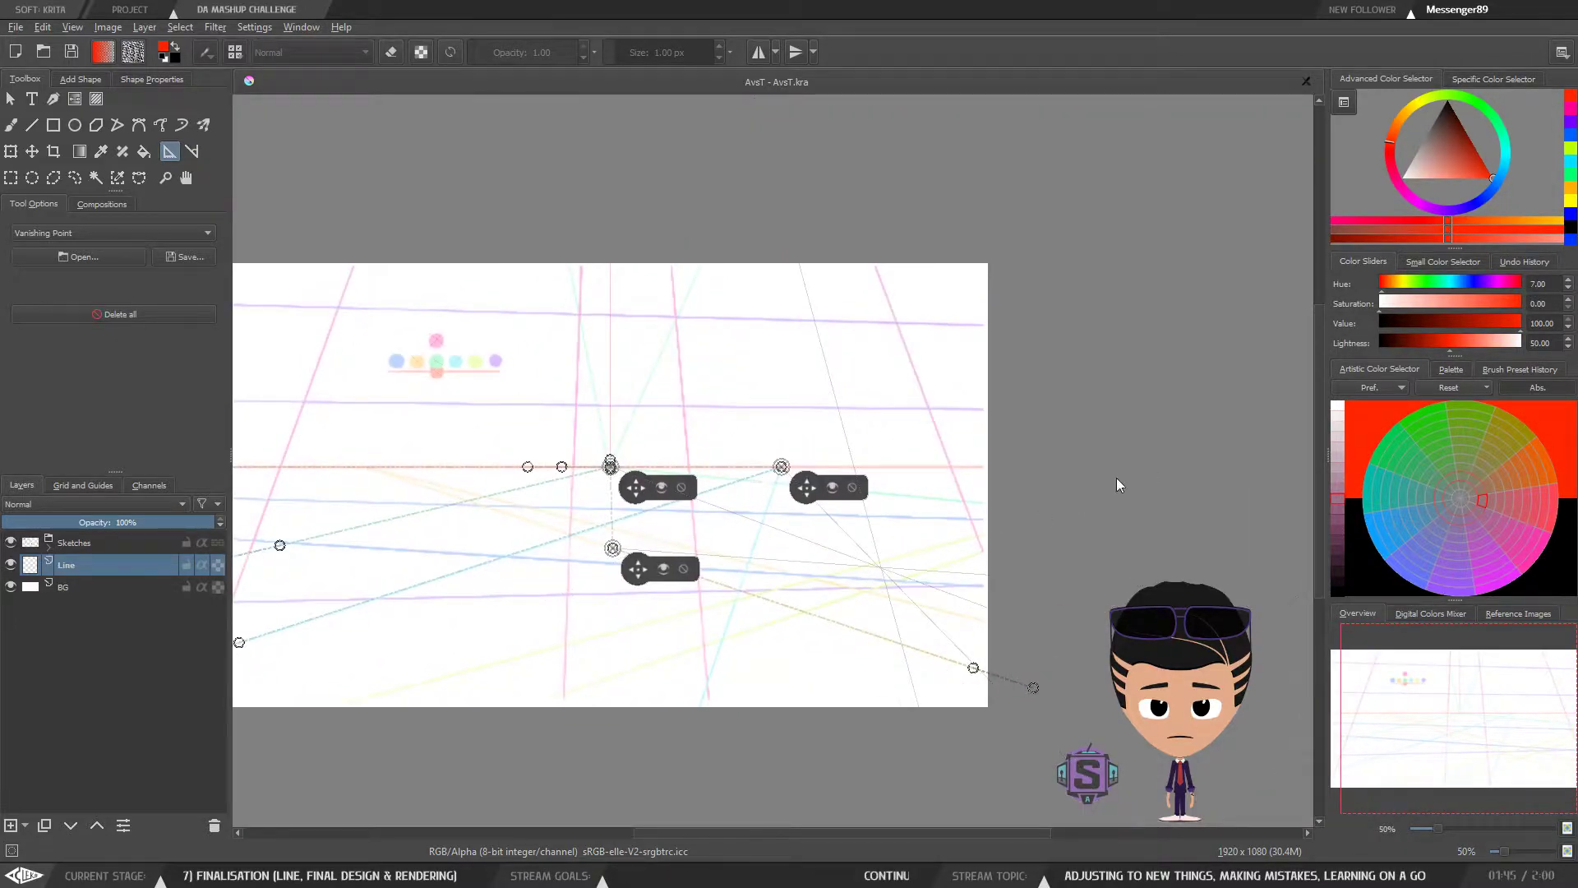
pyautogui.press('-')
pyautogui.press('-')
pyautogui.moveTo(1071, 516); pyautogui.dragTo(1087, 500)
pyautogui.press('+')
pyautogui.press('+')
pyautogui.moveTo(848, 614); pyautogui.dragTo(897, 619)
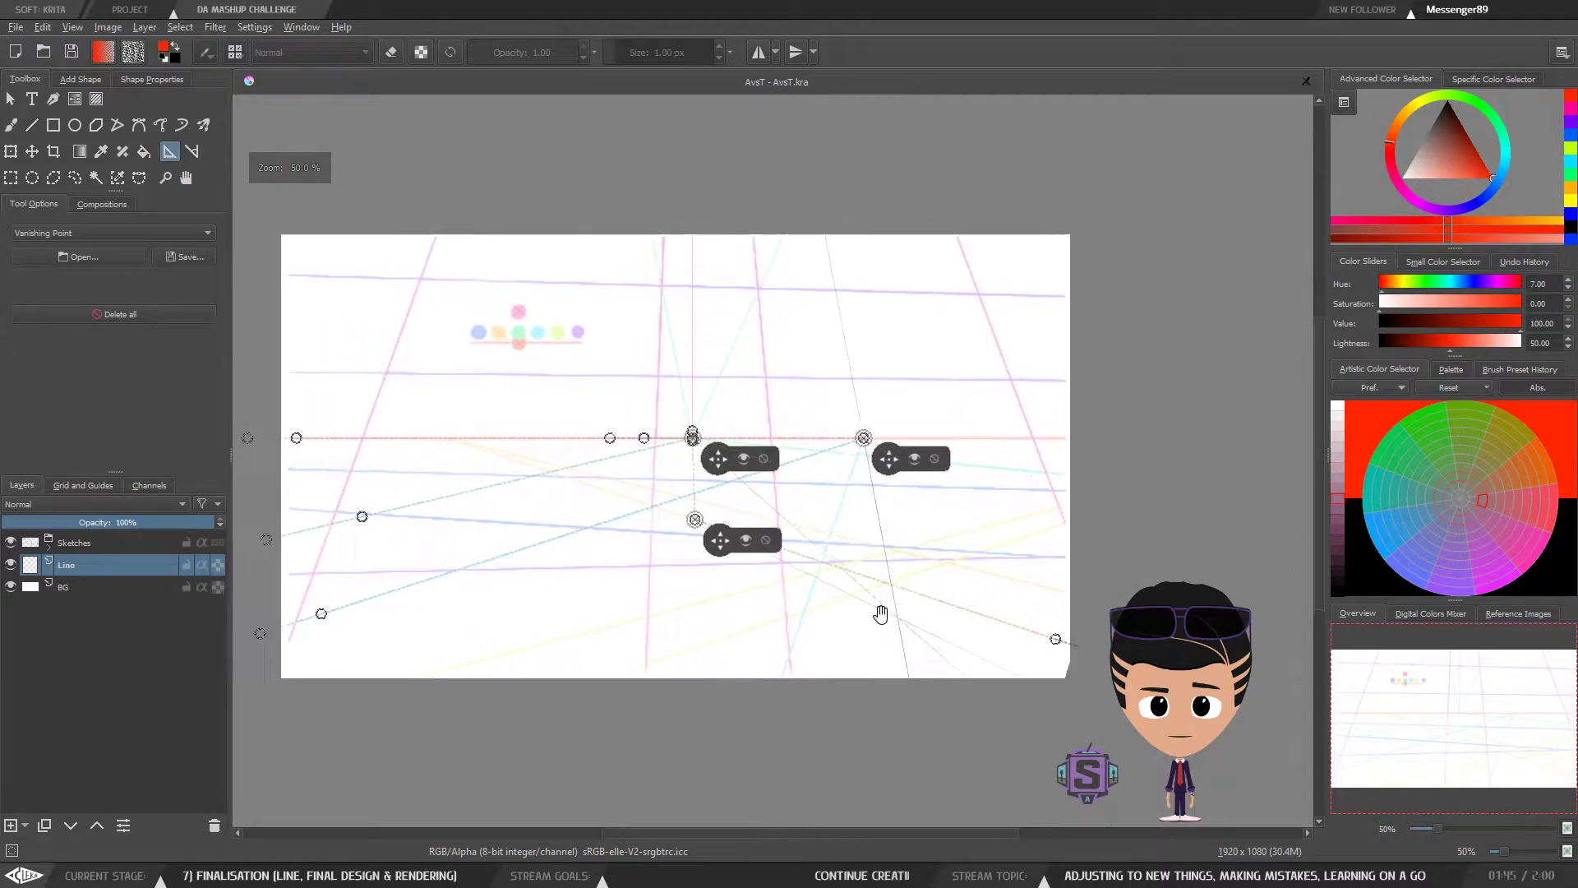
pyautogui.moveTo(720, 540); pyautogui.dragTo(475, 458)
# Step: Bring the side handles at the horizon line's left end together just outside the canvas edge
pyautogui.press('+')
pyautogui.press('+')
pyautogui.moveTo(391, 505); pyautogui.dragTo(904, 588)
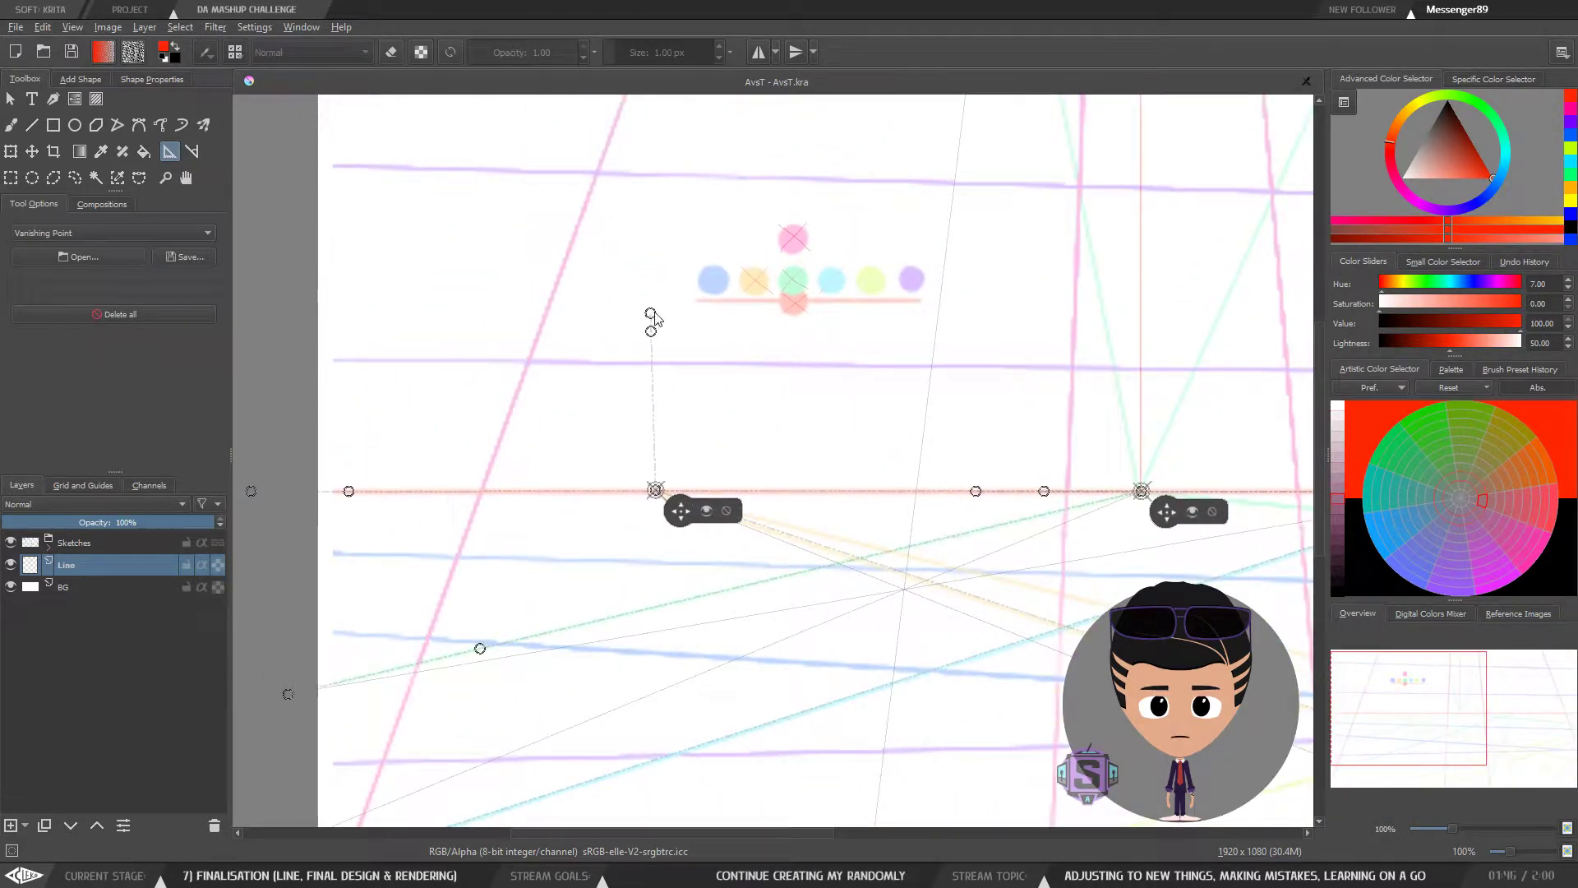
pyautogui.moveTo(496, 465); pyautogui.dragTo(825, 477)
pyautogui.moveTo(677, 503); pyautogui.dragTo(618, 510)
pyautogui.scroll(-3, 681, 519)
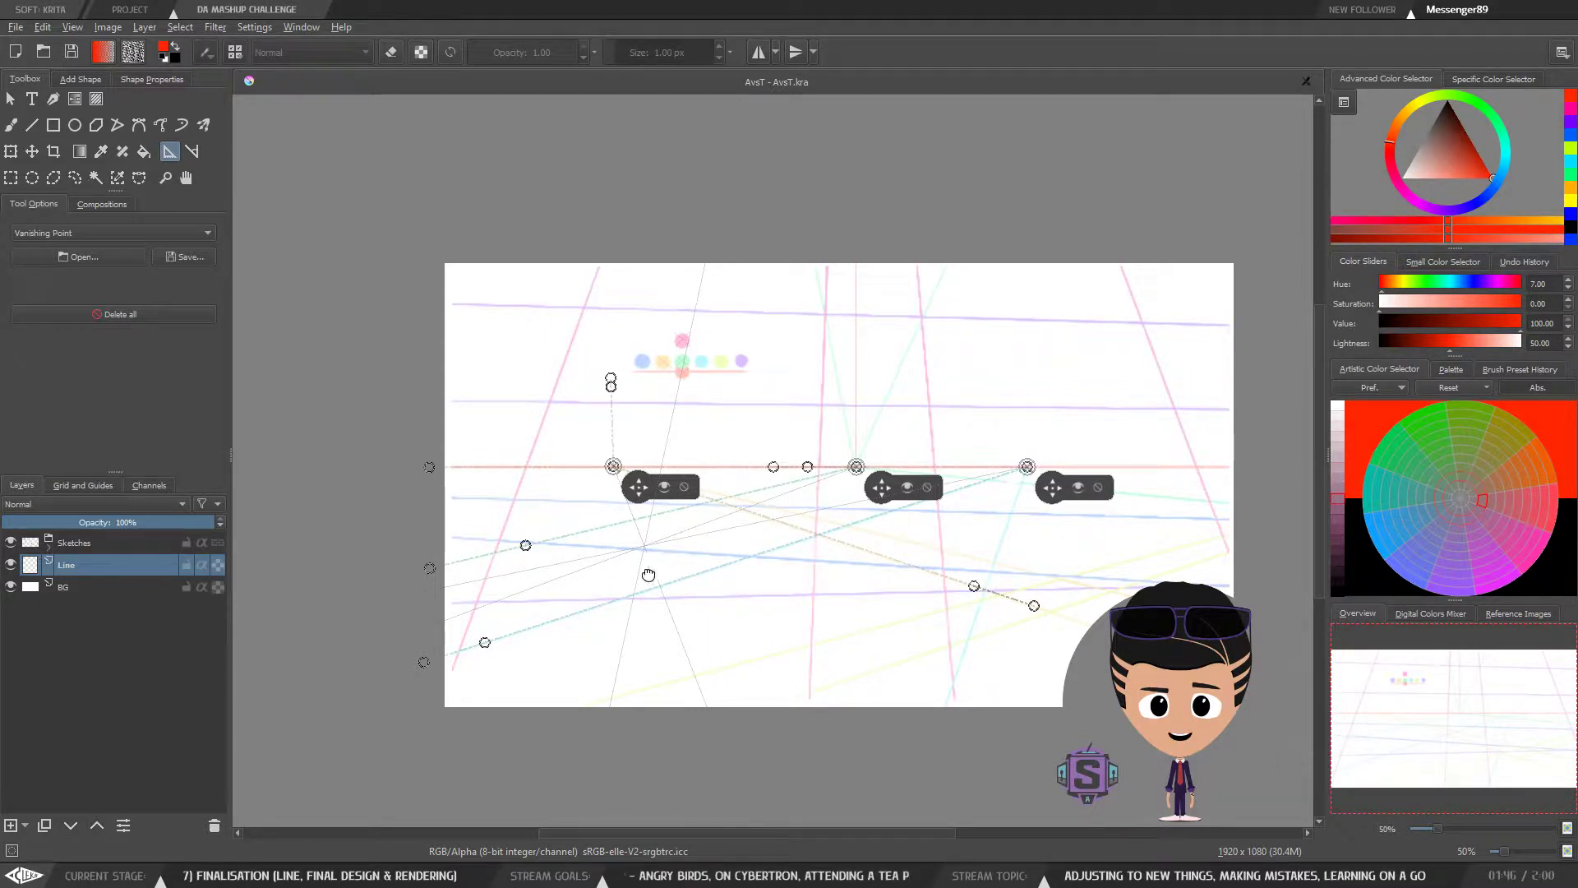
# Step: Nudge the upper side handle above the orange vanishing point and check its guide at closer magnification
pyautogui.moveTo(649, 575); pyautogui.dragTo(563, 560)
pyautogui.scroll(2, 845, 580)
pyautogui.scroll(-2, 586, 583)
pyautogui.moveTo(502, 624); pyautogui.dragTo(657, 641)
pyautogui.scroll(2, 556, 514)
pyautogui.moveTo(556, 514); pyautogui.dragTo(723, 570)
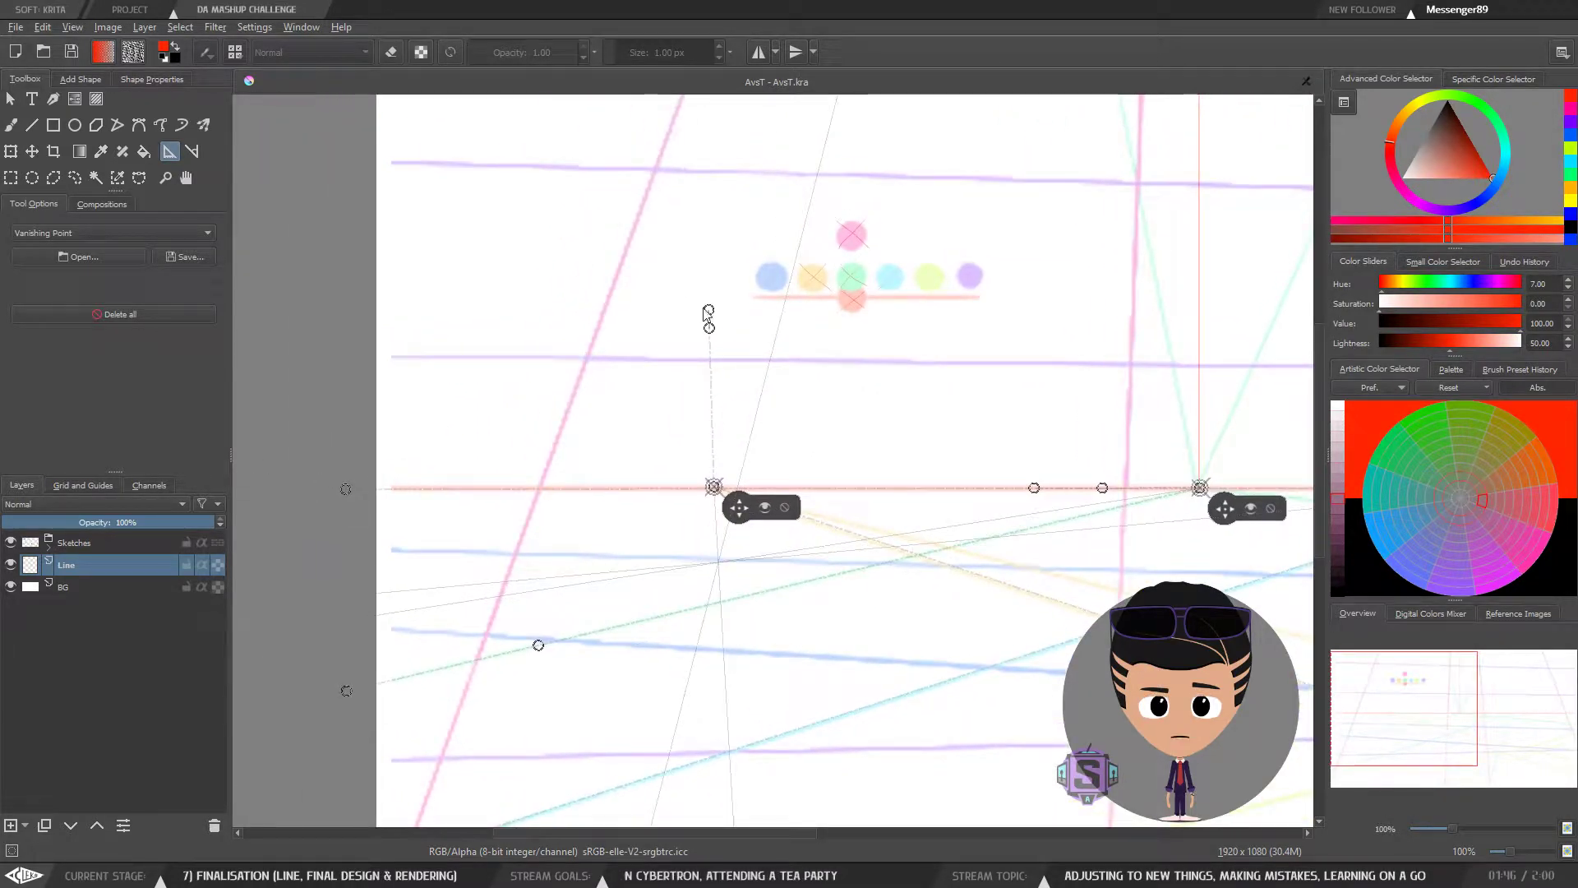
pyautogui.moveTo(708, 315)
pyautogui.mouseDown()
pyautogui.moveTo(690, 318)
pyautogui.moveTo(708, 310)
pyautogui.mouseUp()
pyautogui.scroll(2, 728, 331)
pyautogui.moveTo(762, 518); pyautogui.dragTo(791, 456)
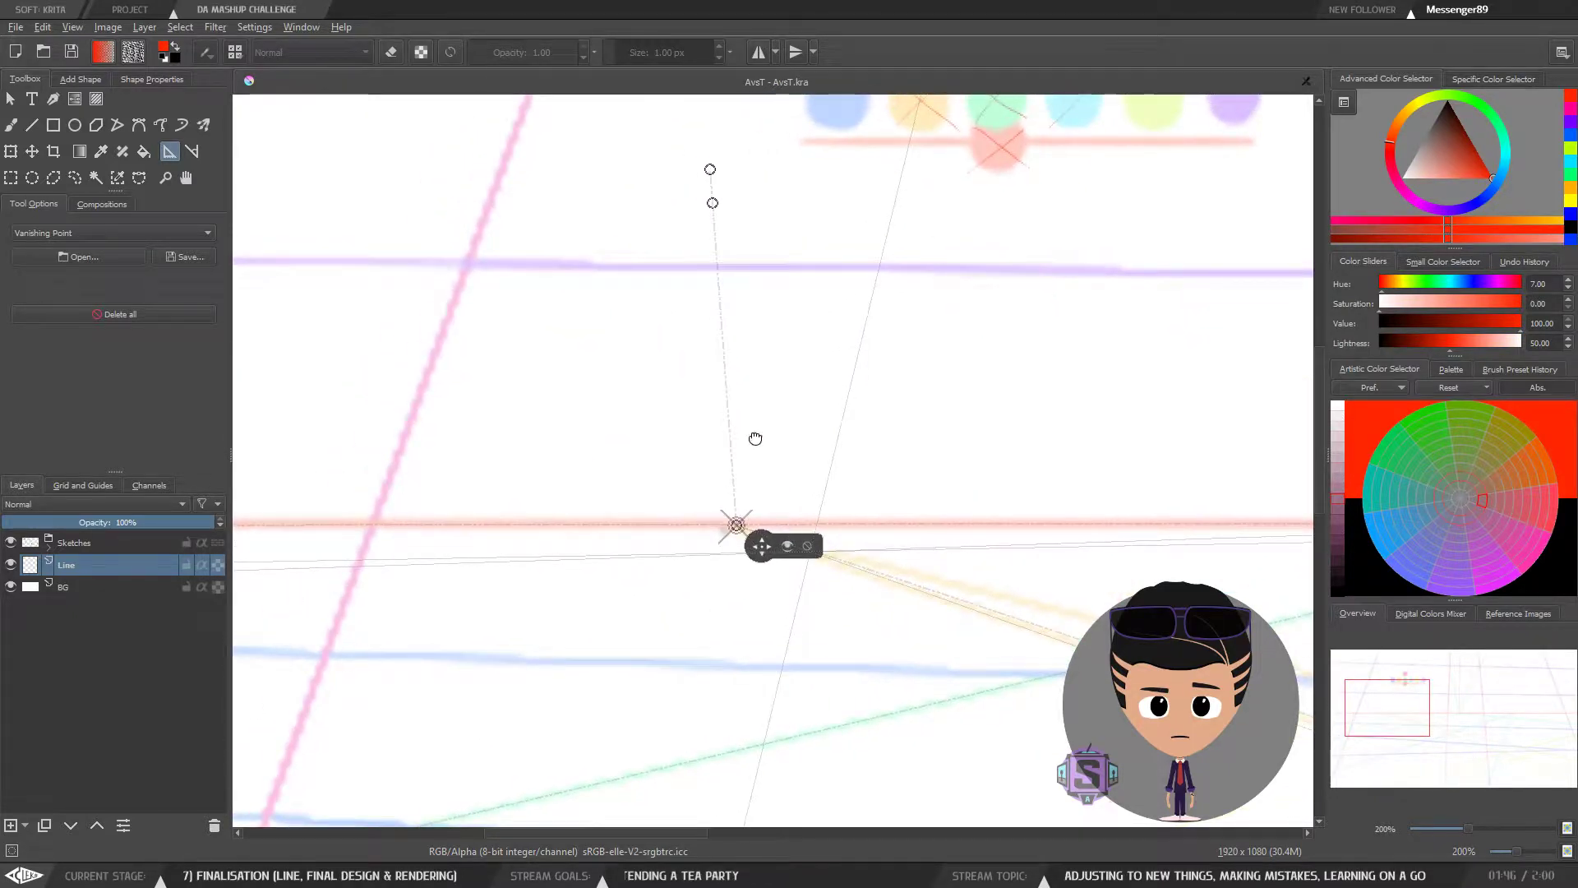
# Step: Swing the side handles above the orange vanishing point down onto the extended horizon line beyond the canvas's left edge
pyautogui.scroll(-2, 861, 417)
pyautogui.moveTo(767, 367); pyautogui.dragTo(448, 534)
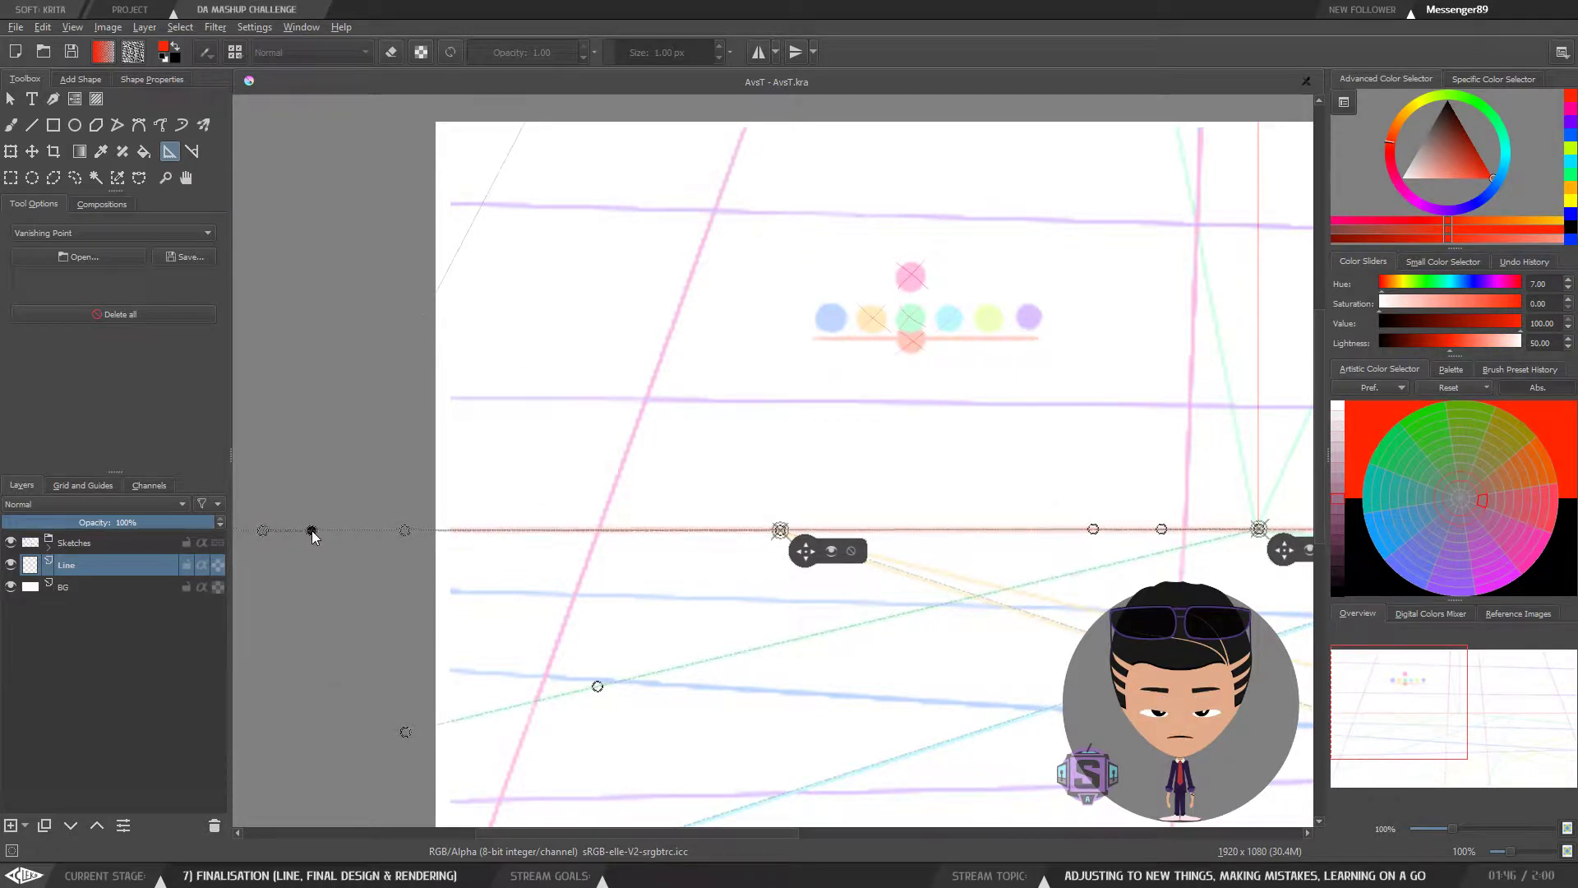
pyautogui.press('+')
pyautogui.press('+')
pyautogui.moveTo(631, 627); pyautogui.dragTo(1059, 511)
pyautogui.press('-')
pyautogui.press('-')
pyautogui.moveTo(757, 552); pyautogui.dragTo(652, 572)
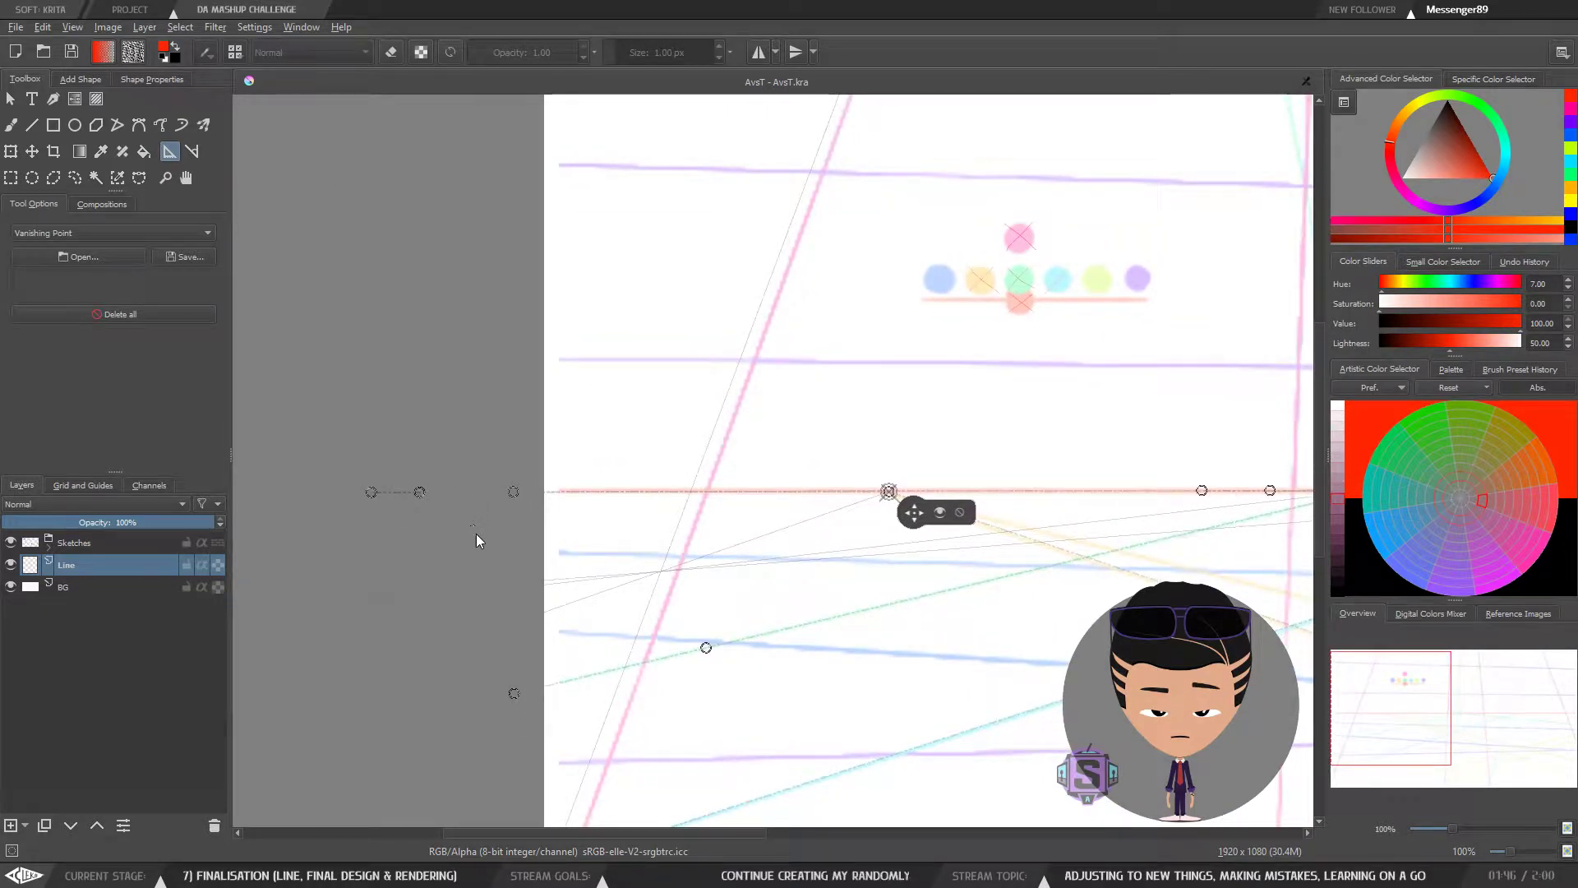
# Step: Examine how the side handles beyond the canvas's left edge line up with the horizon and the orange vanishing point's guides
pyautogui.moveTo(811, 543)
pyautogui.mouseDown()
pyautogui.moveTo(623, 515)
pyautogui.moveTo(822, 517)
pyautogui.mouseUp()
pyautogui.press('+')
pyautogui.press('+')
pyautogui.moveTo(967, 559); pyautogui.dragTo(718, 574)
pyautogui.press('+')
pyautogui.press('+')
pyautogui.press('+')
pyautogui.press('+')
pyautogui.moveTo(648, 613); pyautogui.dragTo(1008, 567)
pyautogui.moveTo(743, 522); pyautogui.dragTo(693, 517)
pyautogui.scroll(-8, 793, 420)
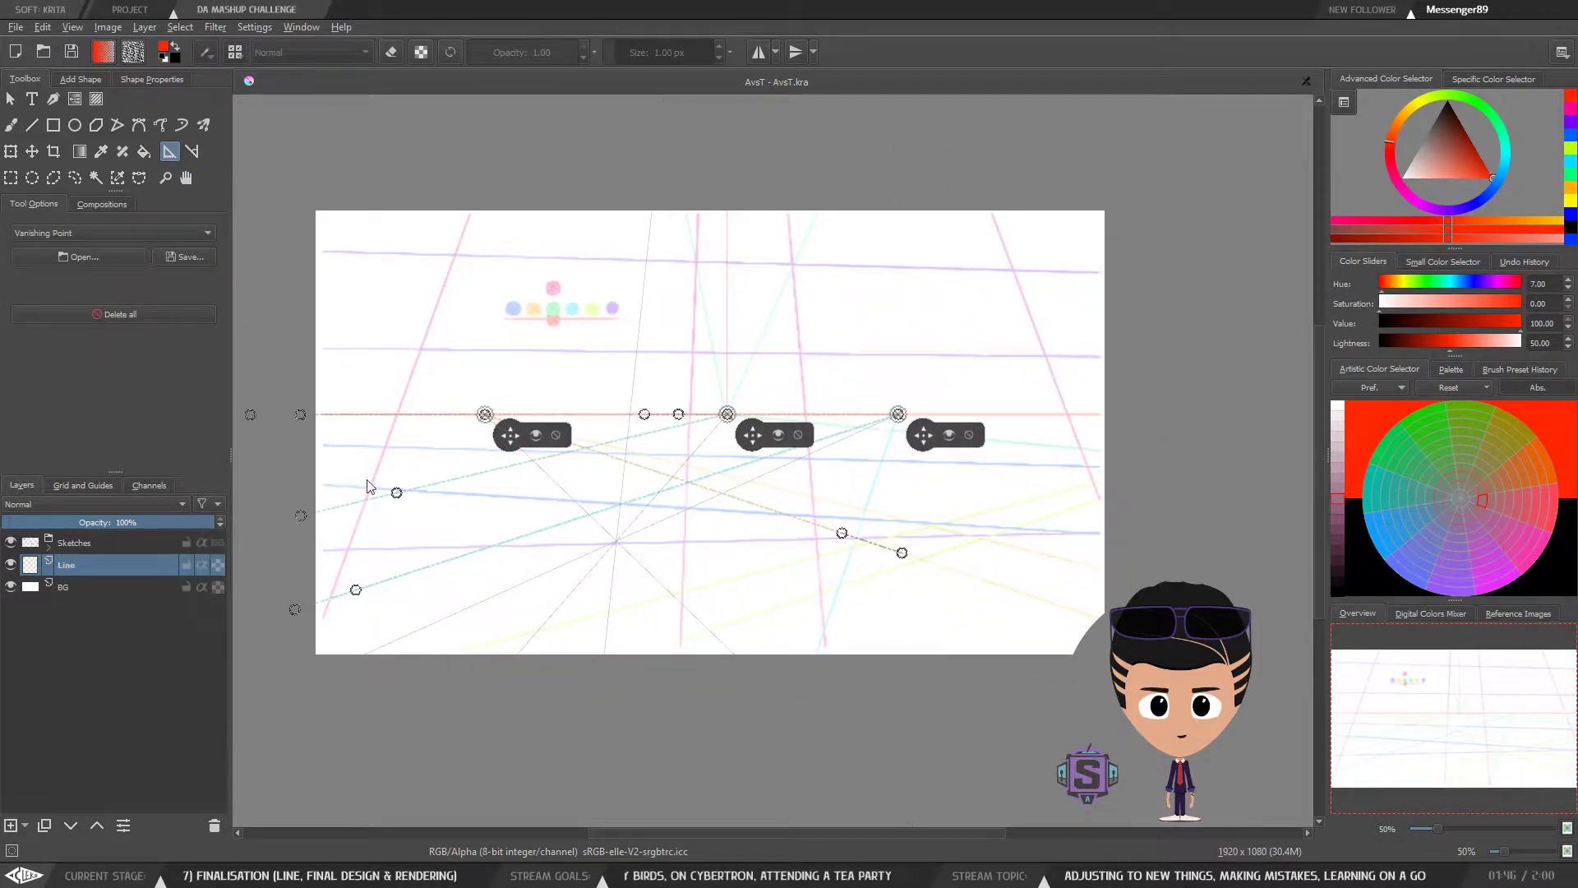
pyautogui.scroll(2, 482, 480)
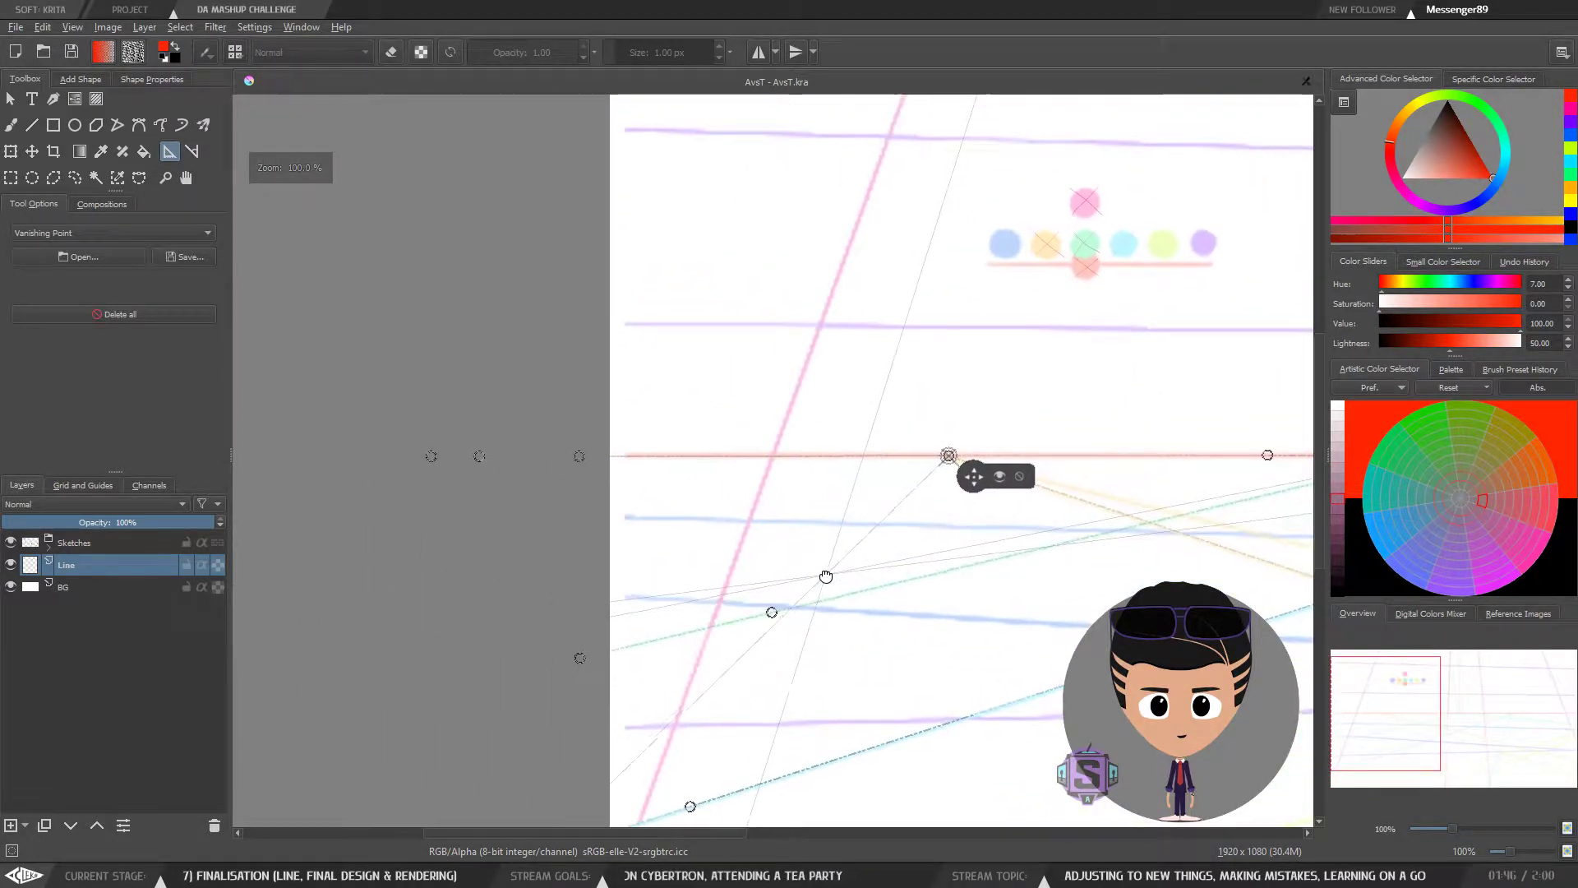
# Step: Slide the outer side handle along the extended horizon line closer to the canvas's left edge
pyautogui.moveTo(478, 456); pyautogui.dragTo(531, 454)
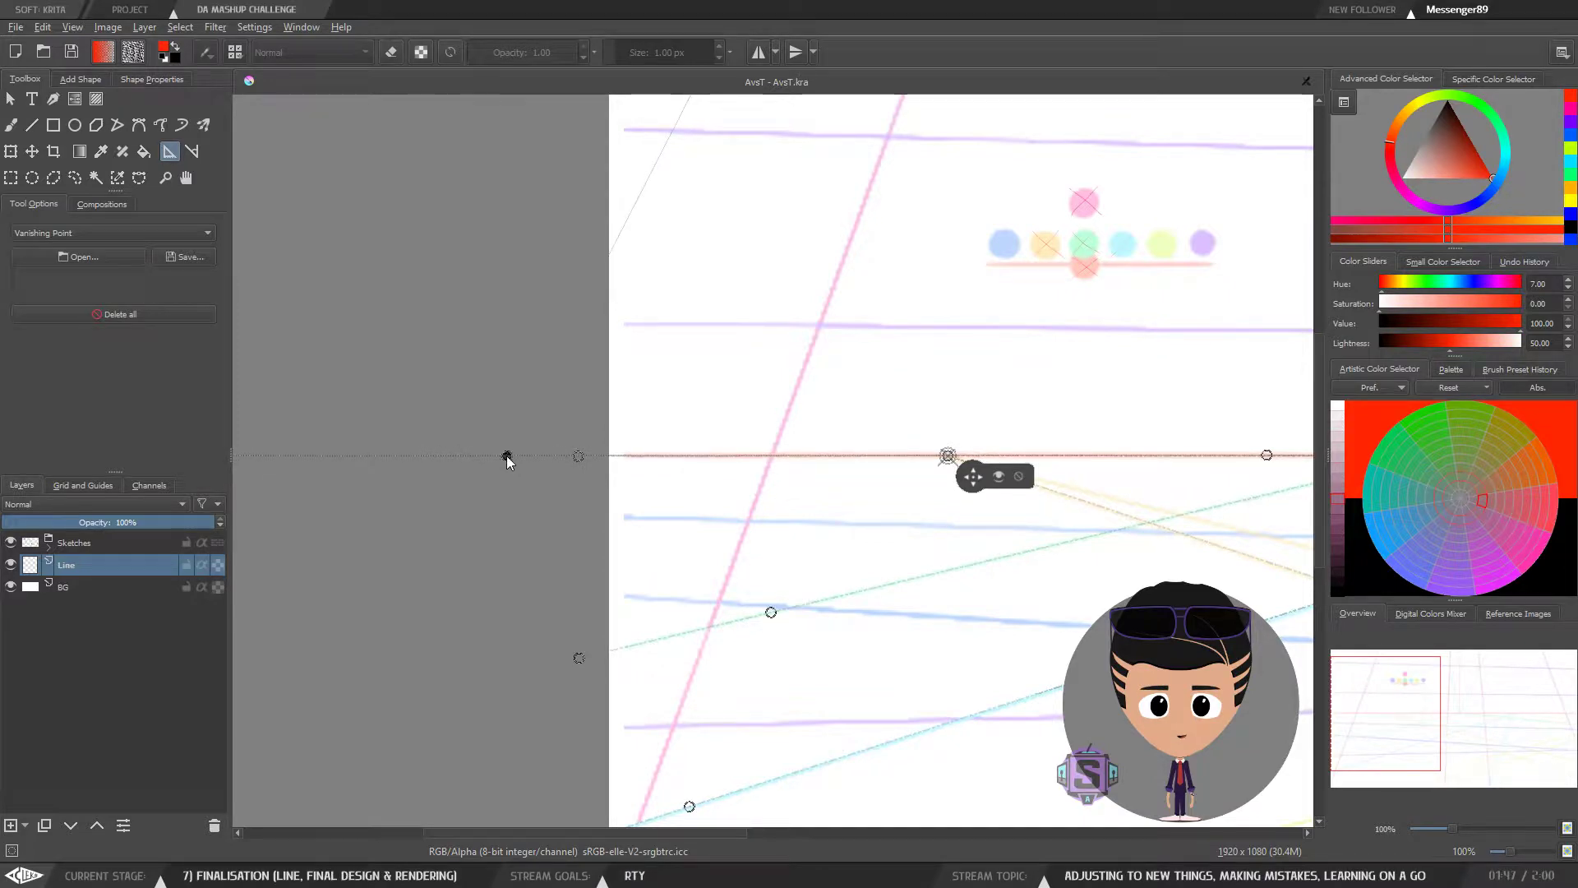
pyautogui.press('+')
pyautogui.moveTo(1052, 553); pyautogui.dragTo(621, 471)
pyautogui.press('-')
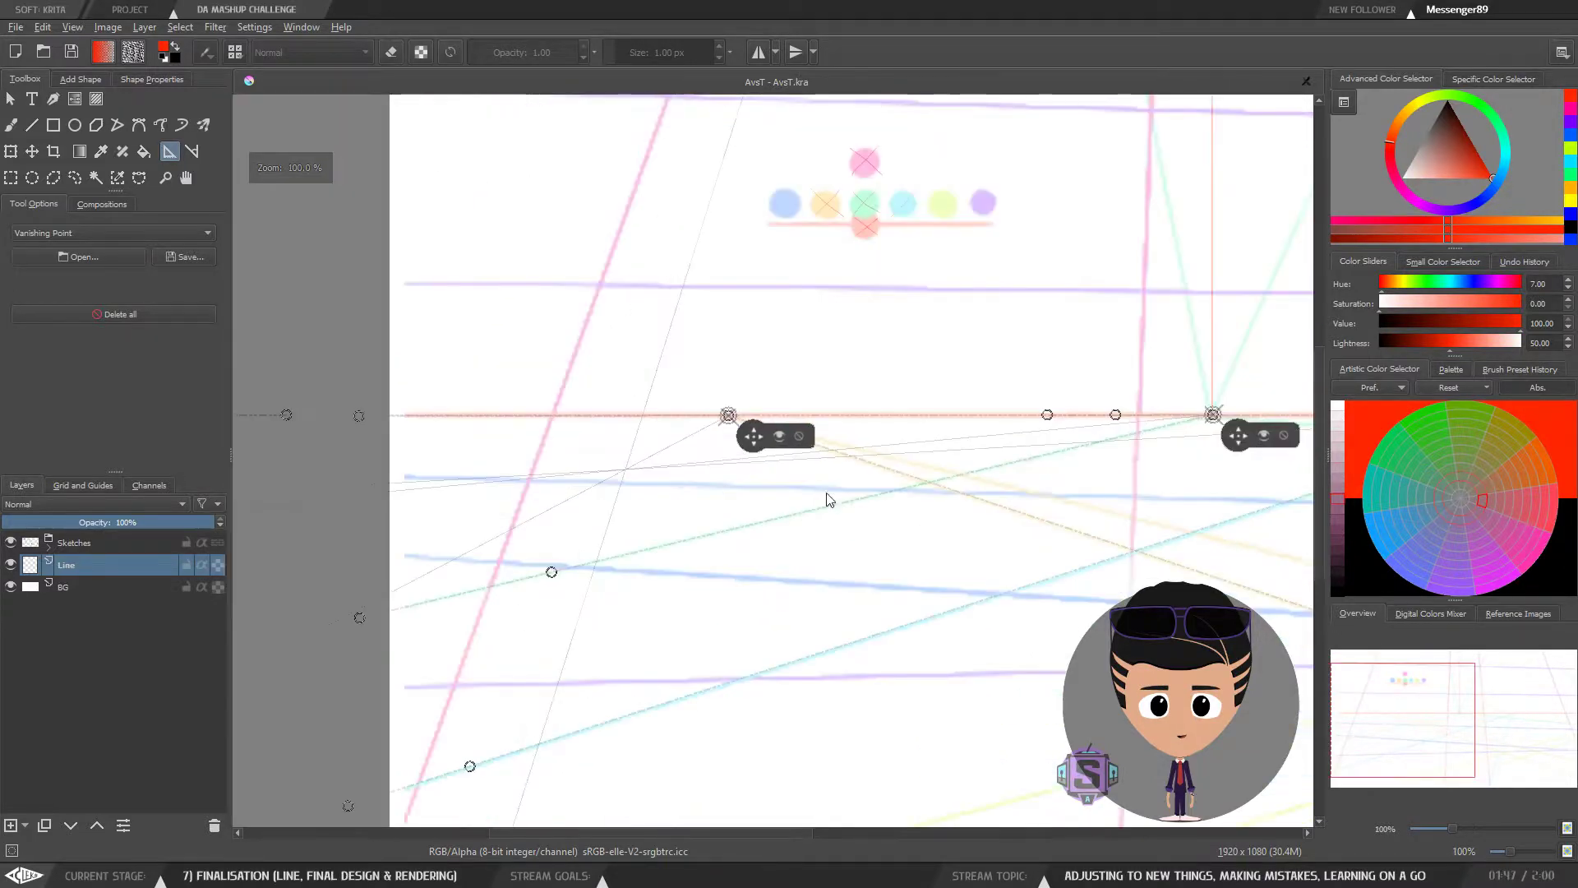
# Step: Move the orange vanishing point's lower side handles along the orange line to just beyond the canvas's right edge
pyautogui.scroll(-2, 784, 497)
pyautogui.scroll(2, 1175, 580)
pyautogui.moveTo(982, 571); pyautogui.dragTo(1173, 628)
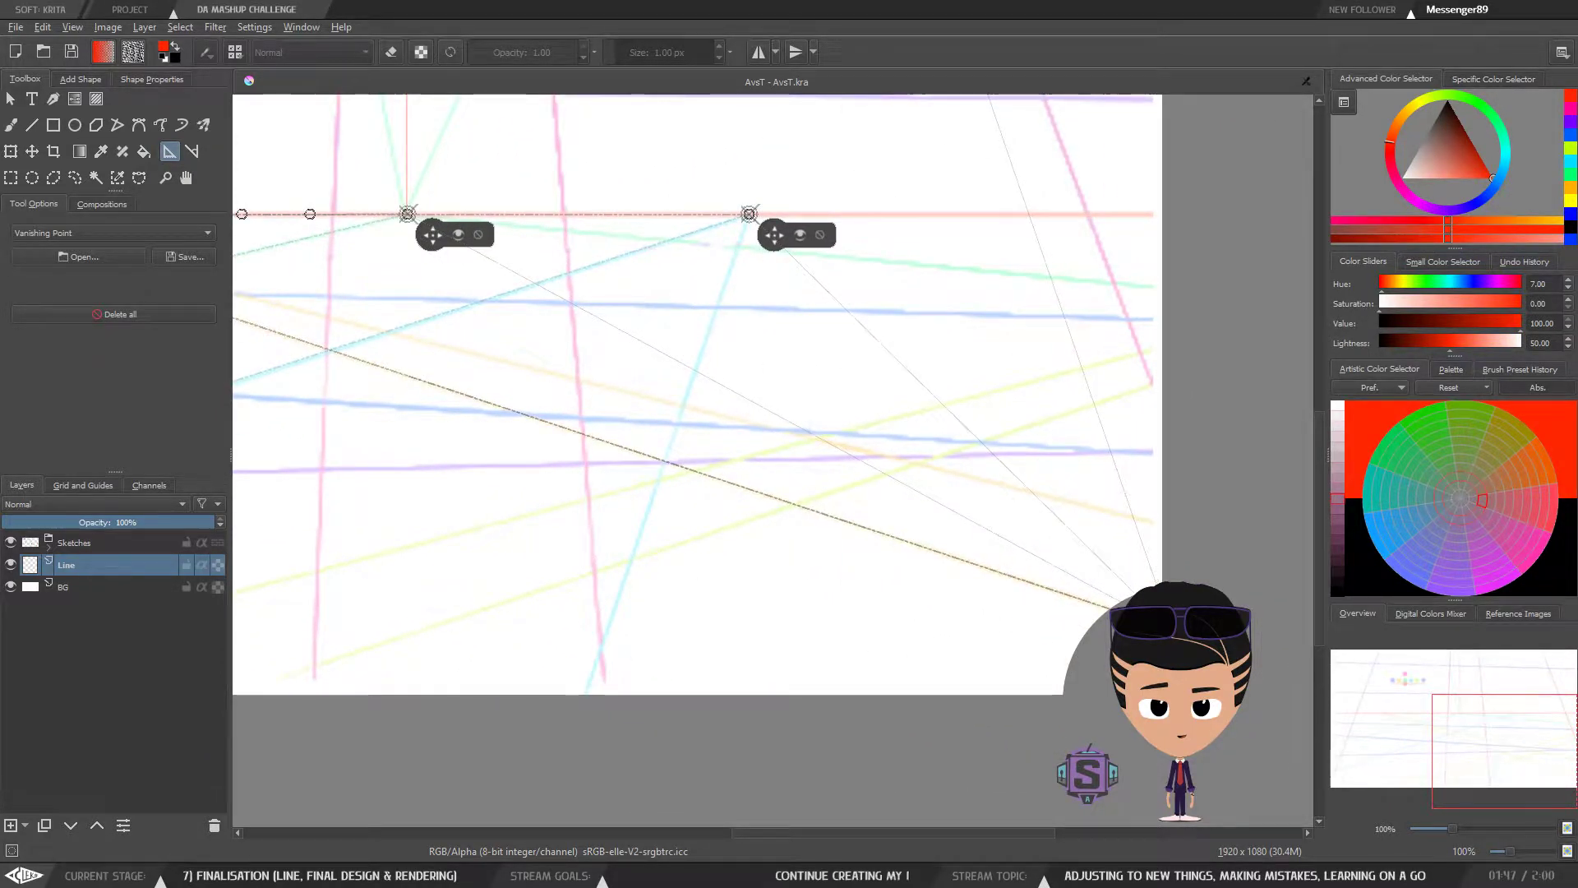
pyautogui.press('-')
pyautogui.press('-')
pyautogui.moveTo(892, 622); pyautogui.dragTo(910, 670)
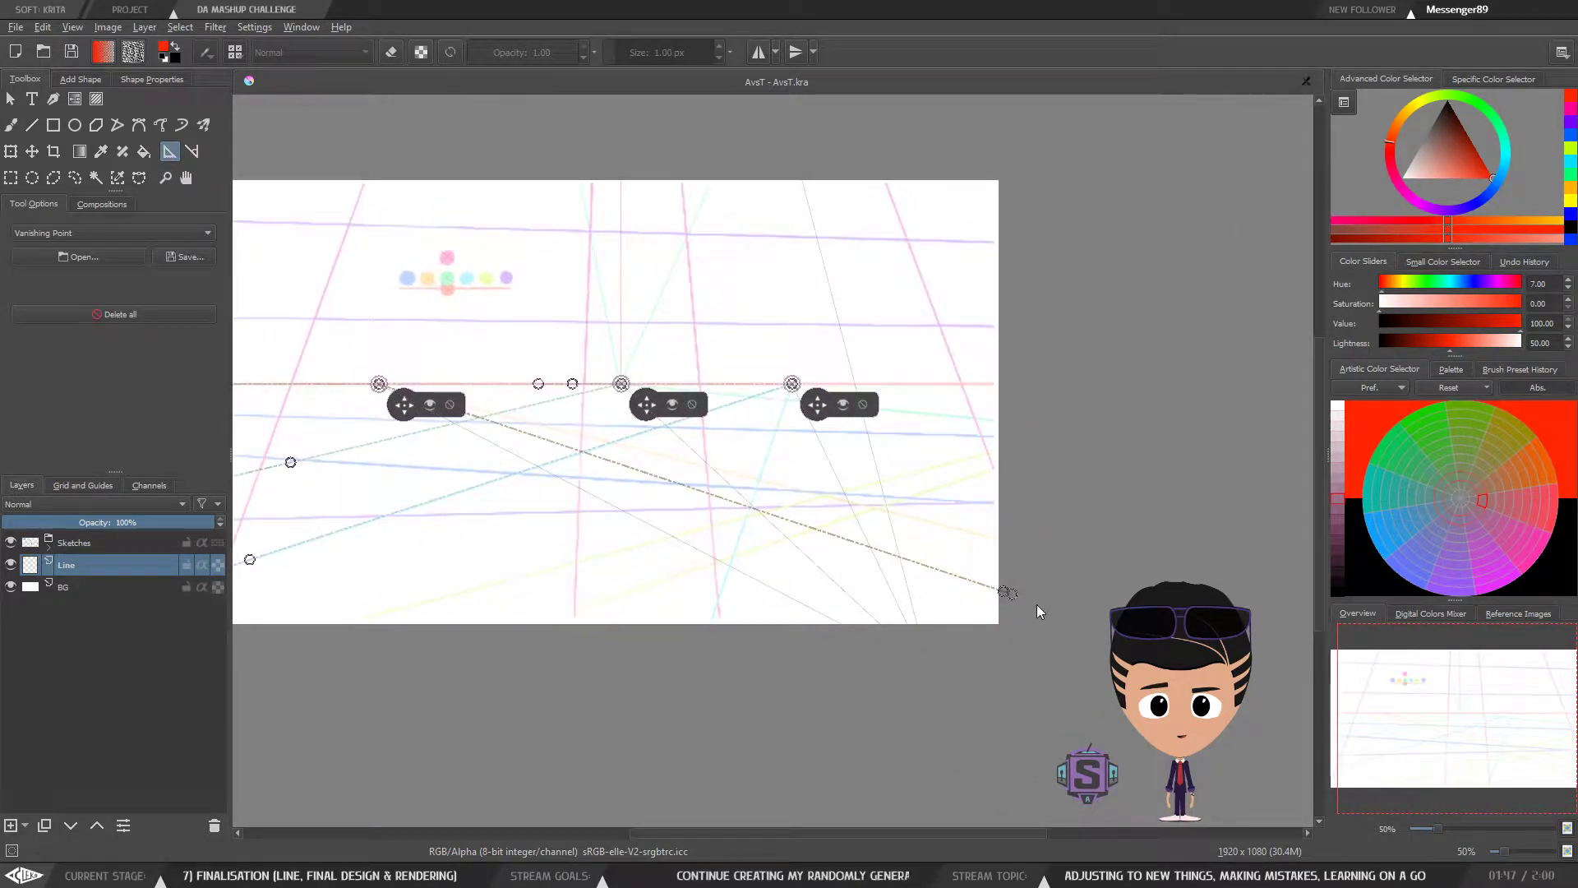
# Step: Examine the guides running from the green and cyan vanishing points across the canvas's right half
pyautogui.press('+')
pyautogui.press('+')
pyautogui.moveTo(687, 493); pyautogui.dragTo(1121, 630)
pyautogui.press('-')
pyautogui.press('-')
pyautogui.moveTo(637, 535); pyautogui.dragTo(780, 544)
pyautogui.press('+')
pyautogui.press('+')
pyautogui.press('+')
pyautogui.press('+')
pyautogui.press('-')
pyautogui.press('-')
pyautogui.moveTo(1101, 627); pyautogui.dragTo(514, 513)
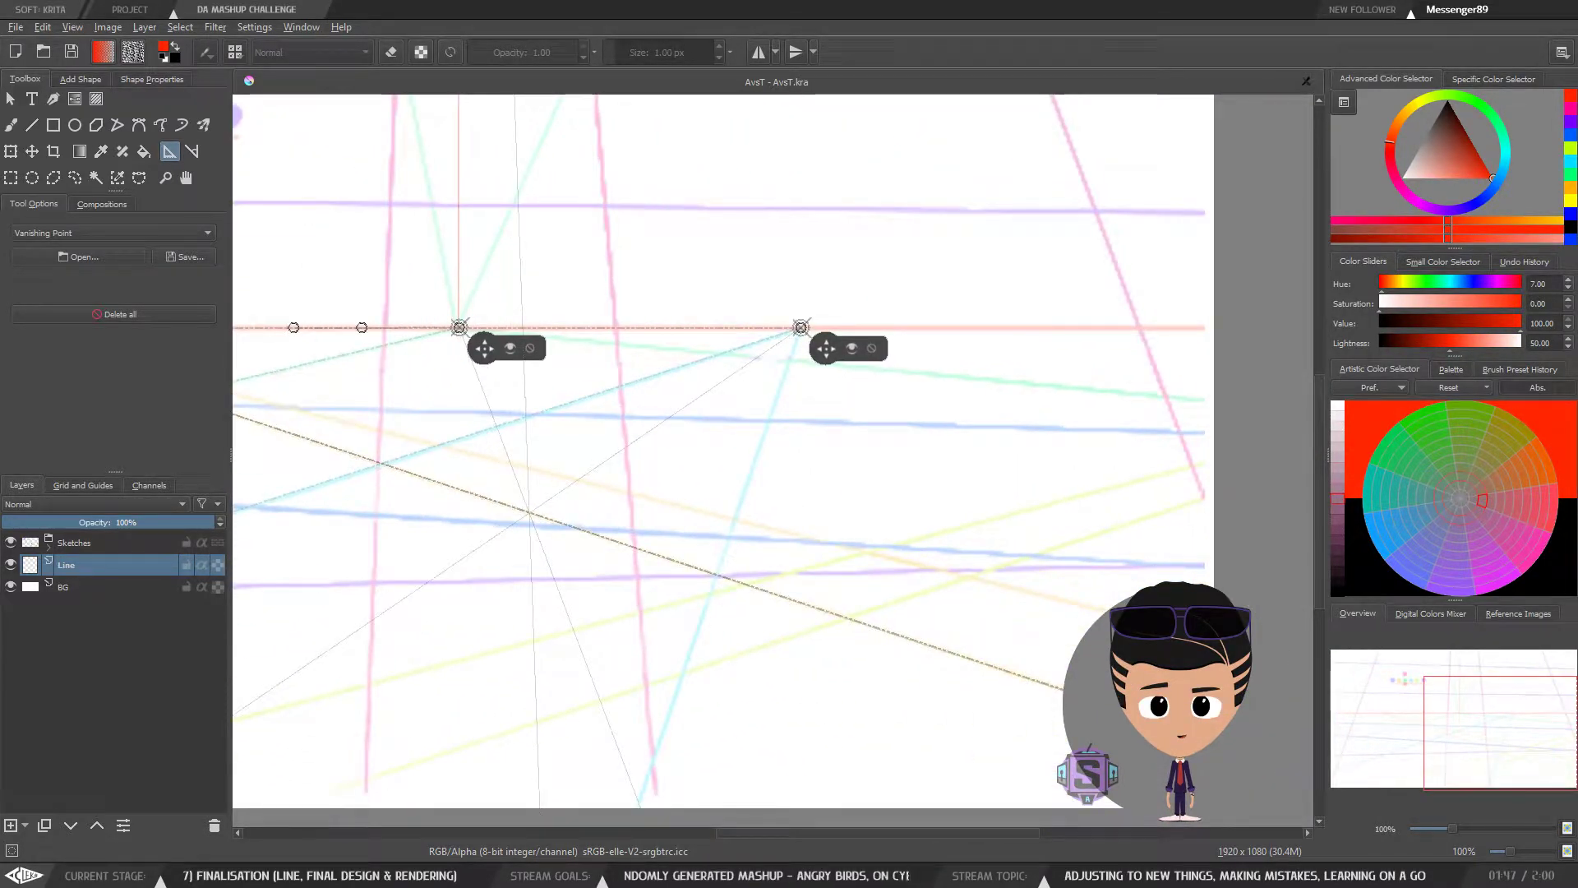
# Step: Switch to the freehand brush and examine how its preview guides converge on the vanishing points, closely around the orange one
pyautogui.press('b')
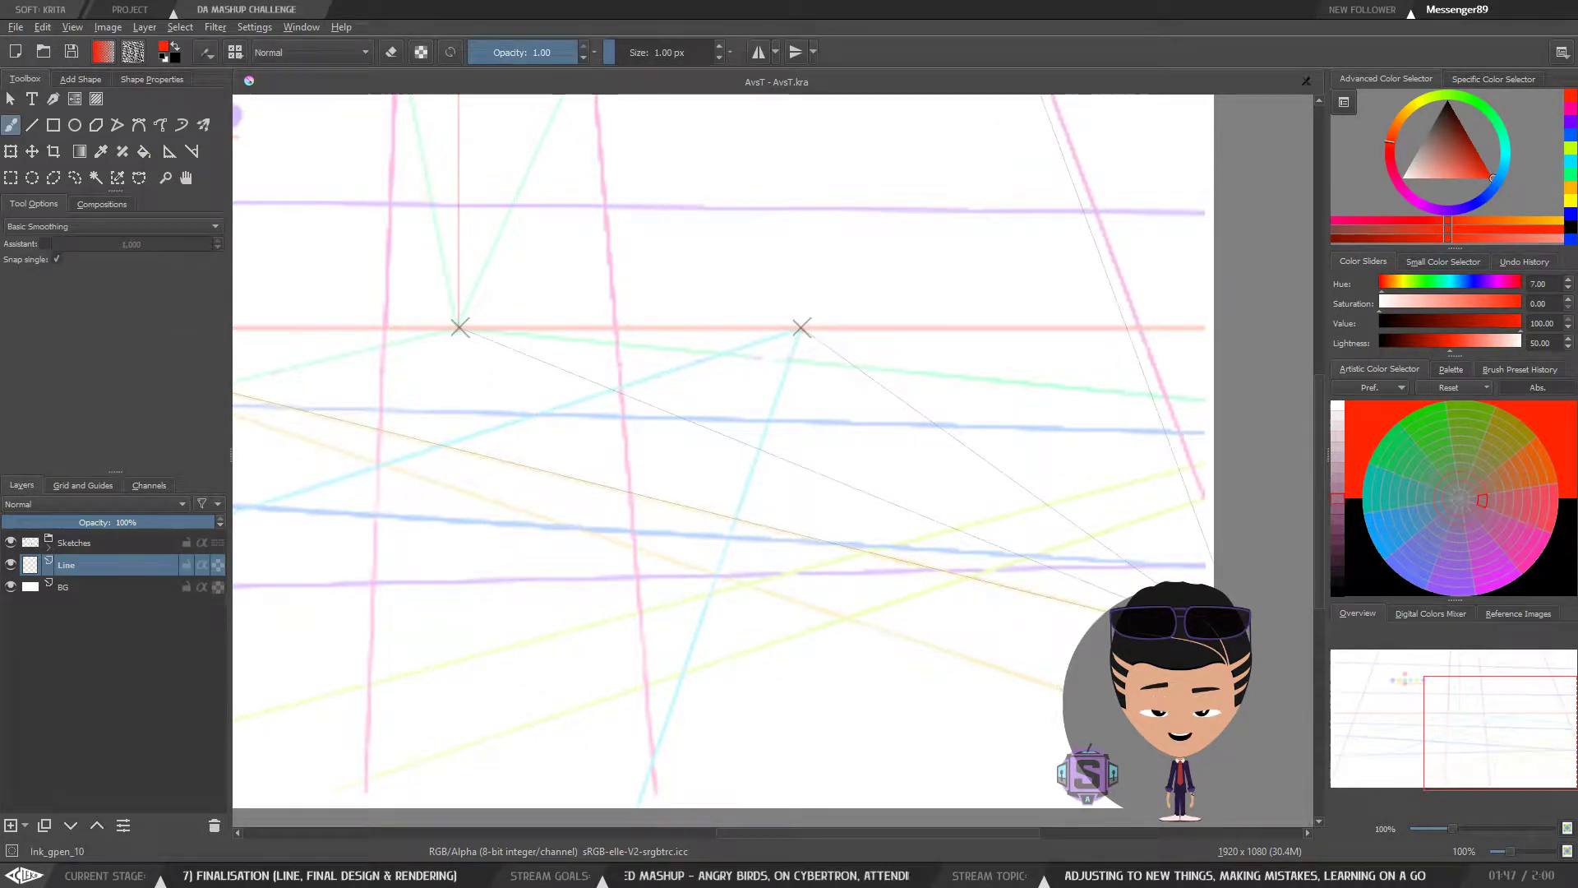
pyautogui.press('-')
pyautogui.press('-')
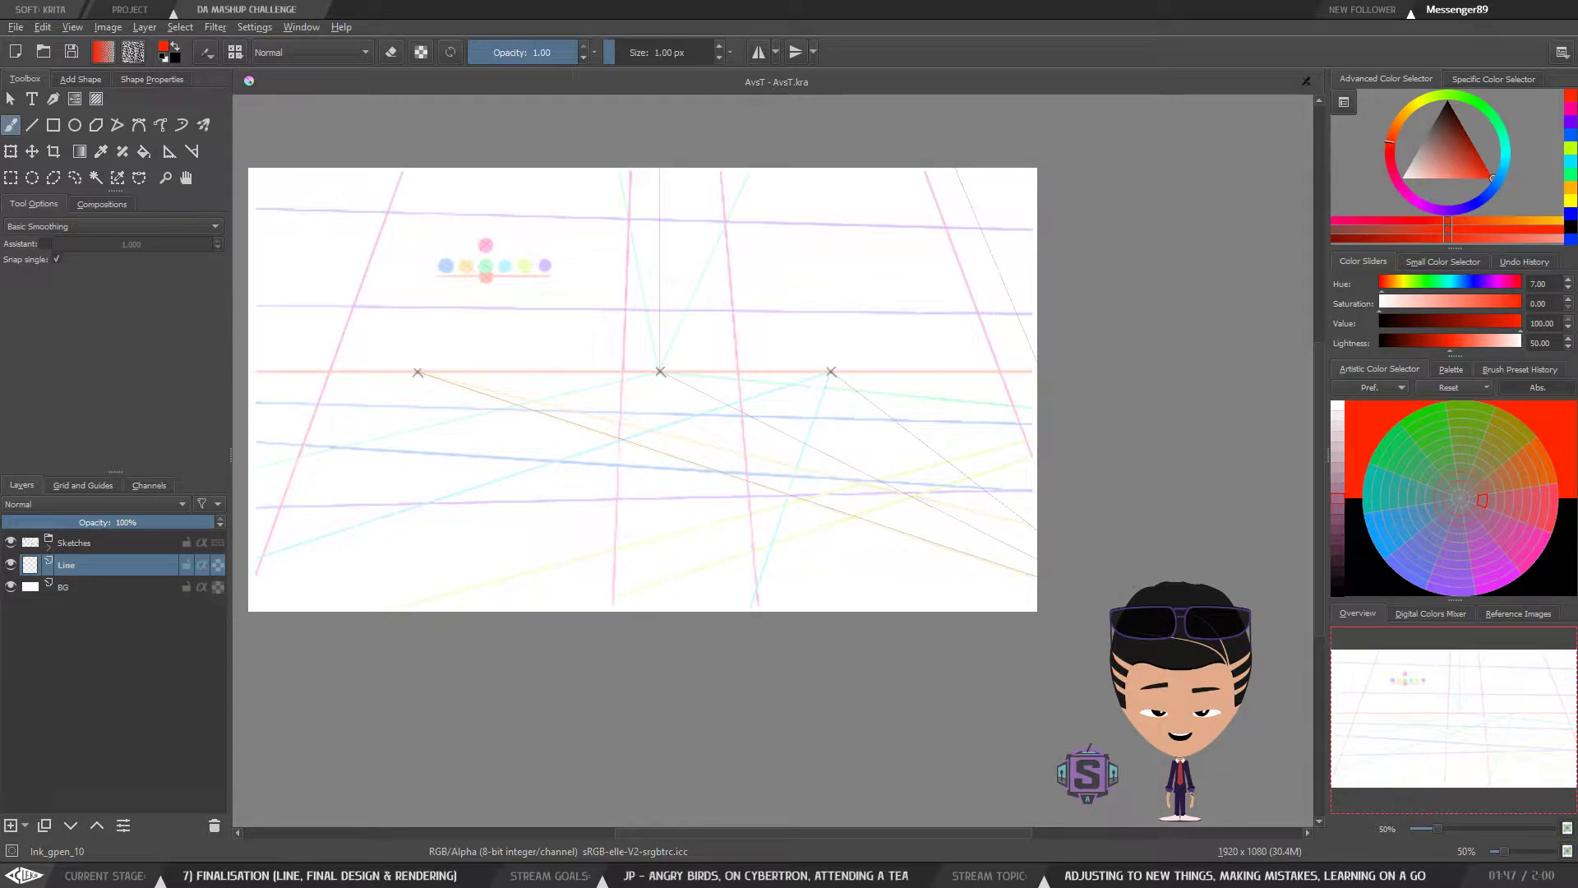
pyautogui.moveTo(687, 529); pyautogui.dragTo(838, 613)
pyautogui.press('+')
pyautogui.press('+')
pyautogui.moveTo(665, 602); pyautogui.dragTo(638, 659)
pyautogui.press('+')
pyautogui.press('+')
pyautogui.moveTo(1009, 595); pyautogui.dragTo(933, 572)
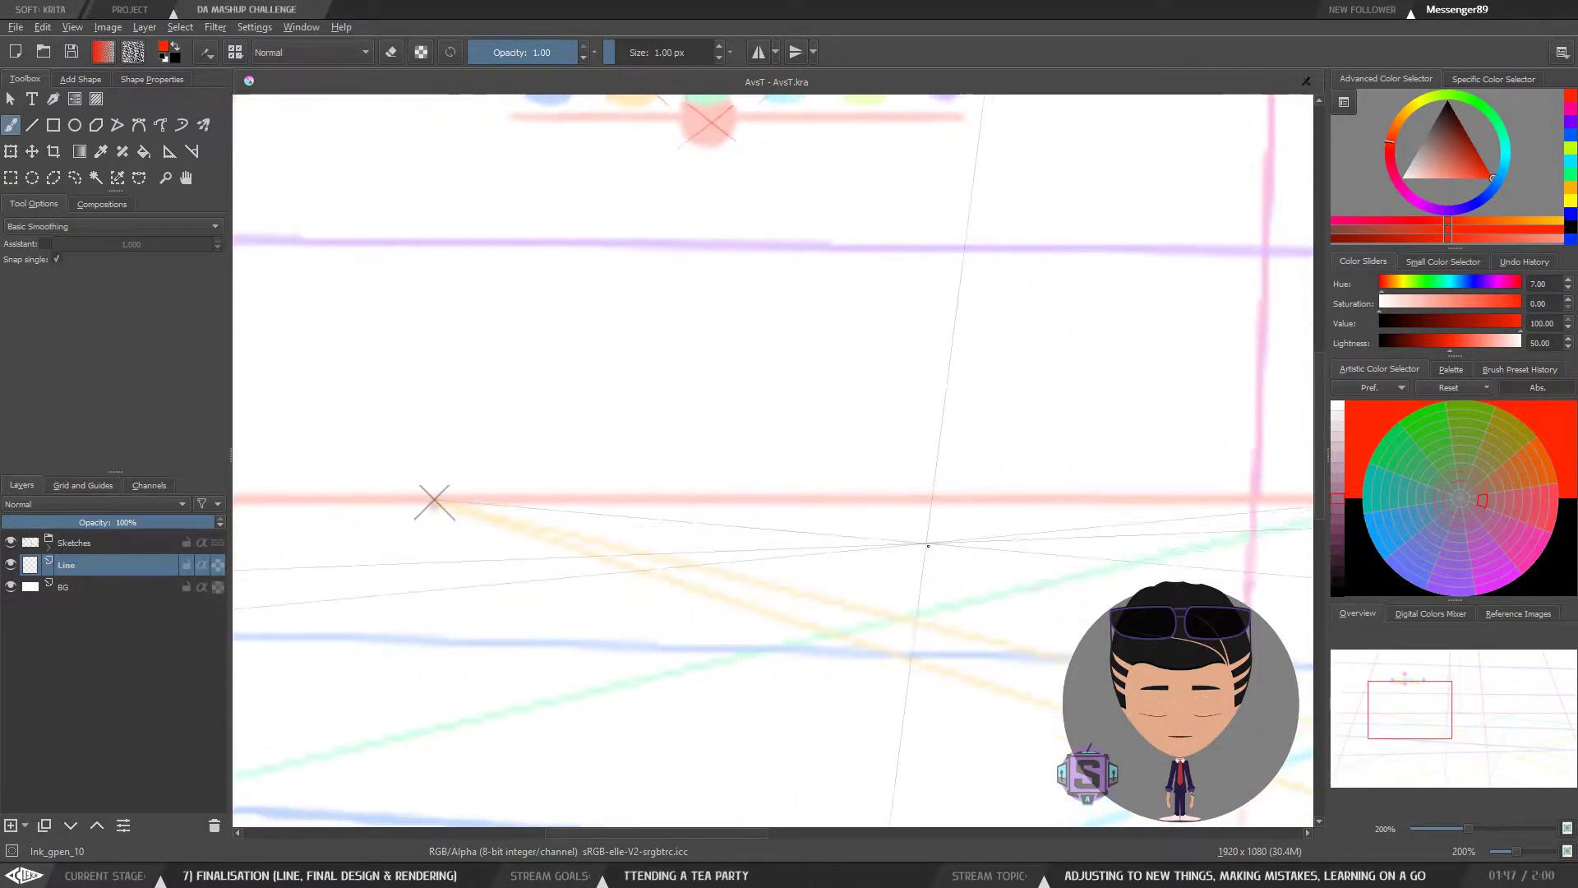
pyautogui.press('-')
pyautogui.press('-')
pyautogui.press('+')
pyautogui.press('+')
pyautogui.moveTo(724, 612); pyautogui.dragTo(1003, 619)
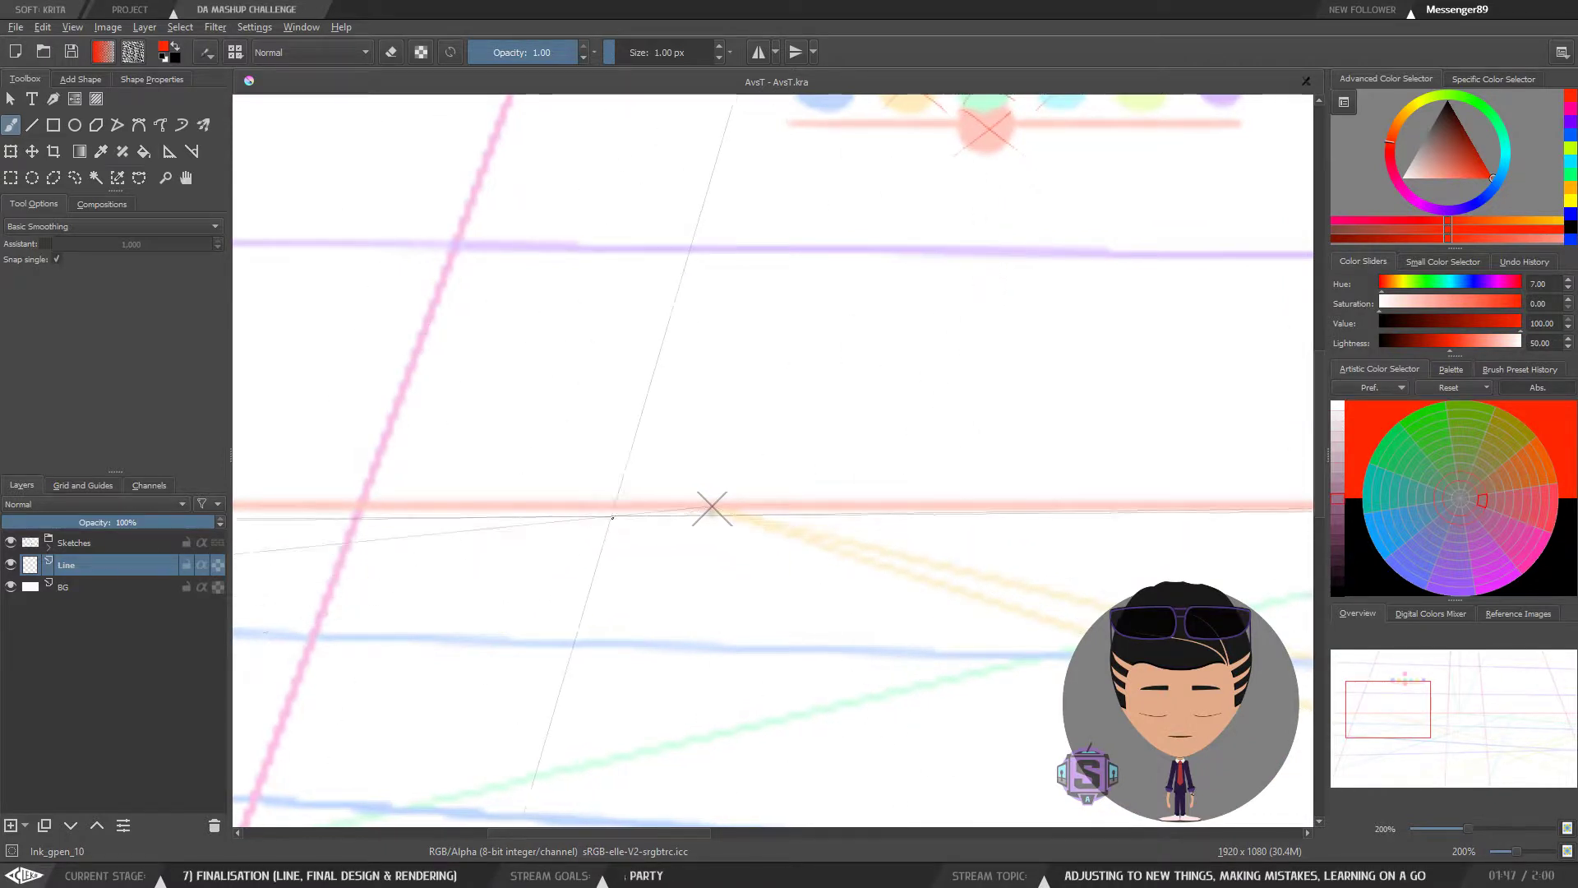
# Step: Return to the assistant tool and inspect the orange vanishing point's centre against the red horizon line at 800% zoom
pyautogui.click(169, 151)
pyautogui.press('+')
pyautogui.press('+')
pyautogui.moveTo(686, 605); pyautogui.dragTo(720, 571)
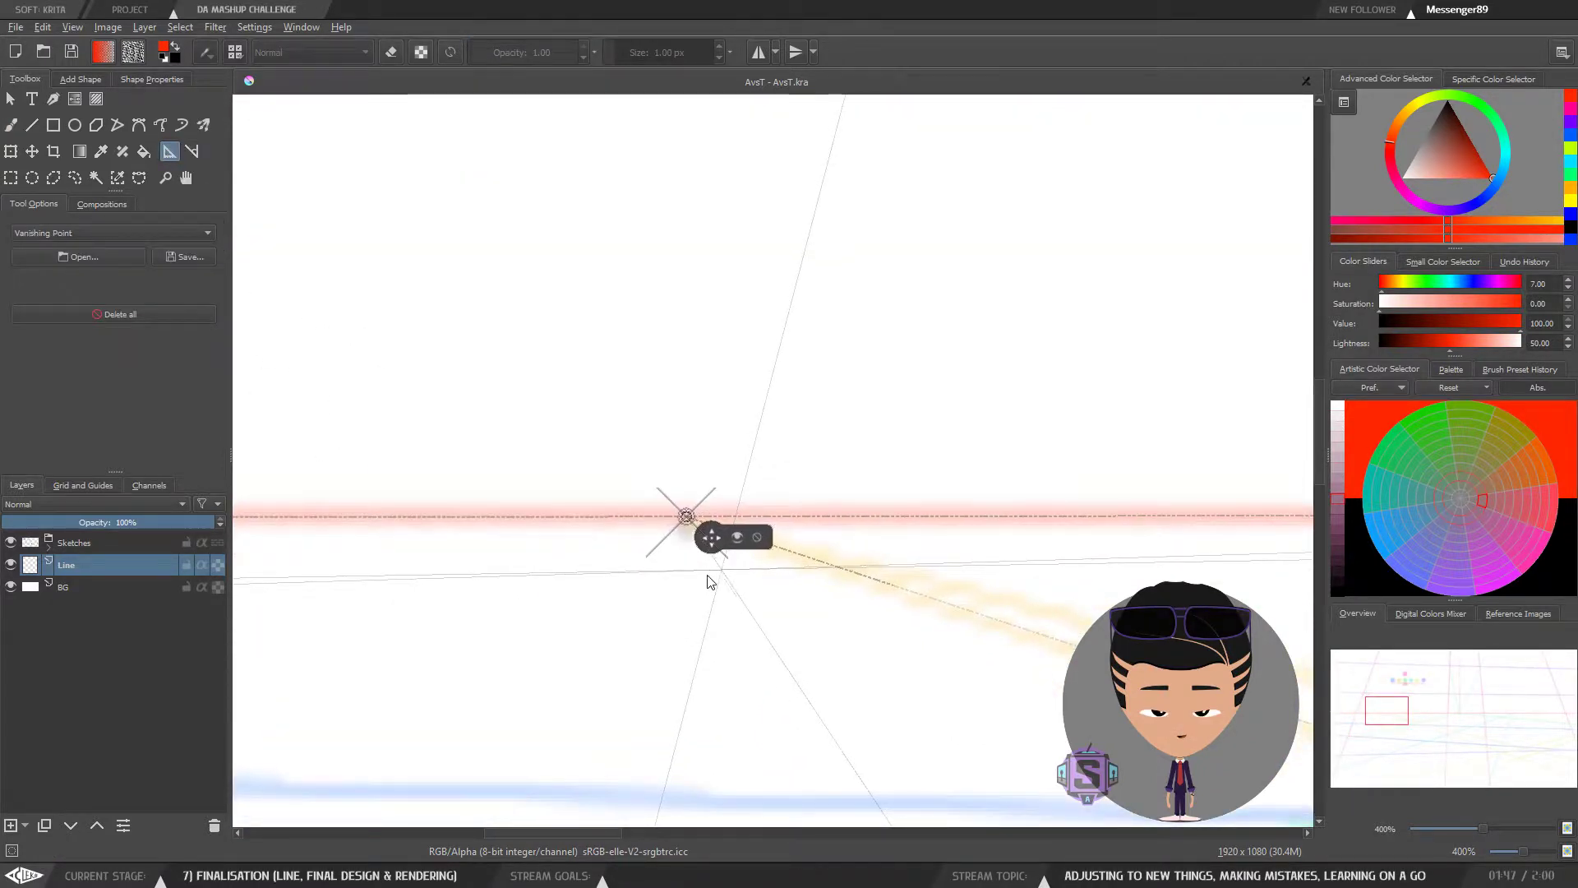
pyautogui.press('+')
pyautogui.press('+')
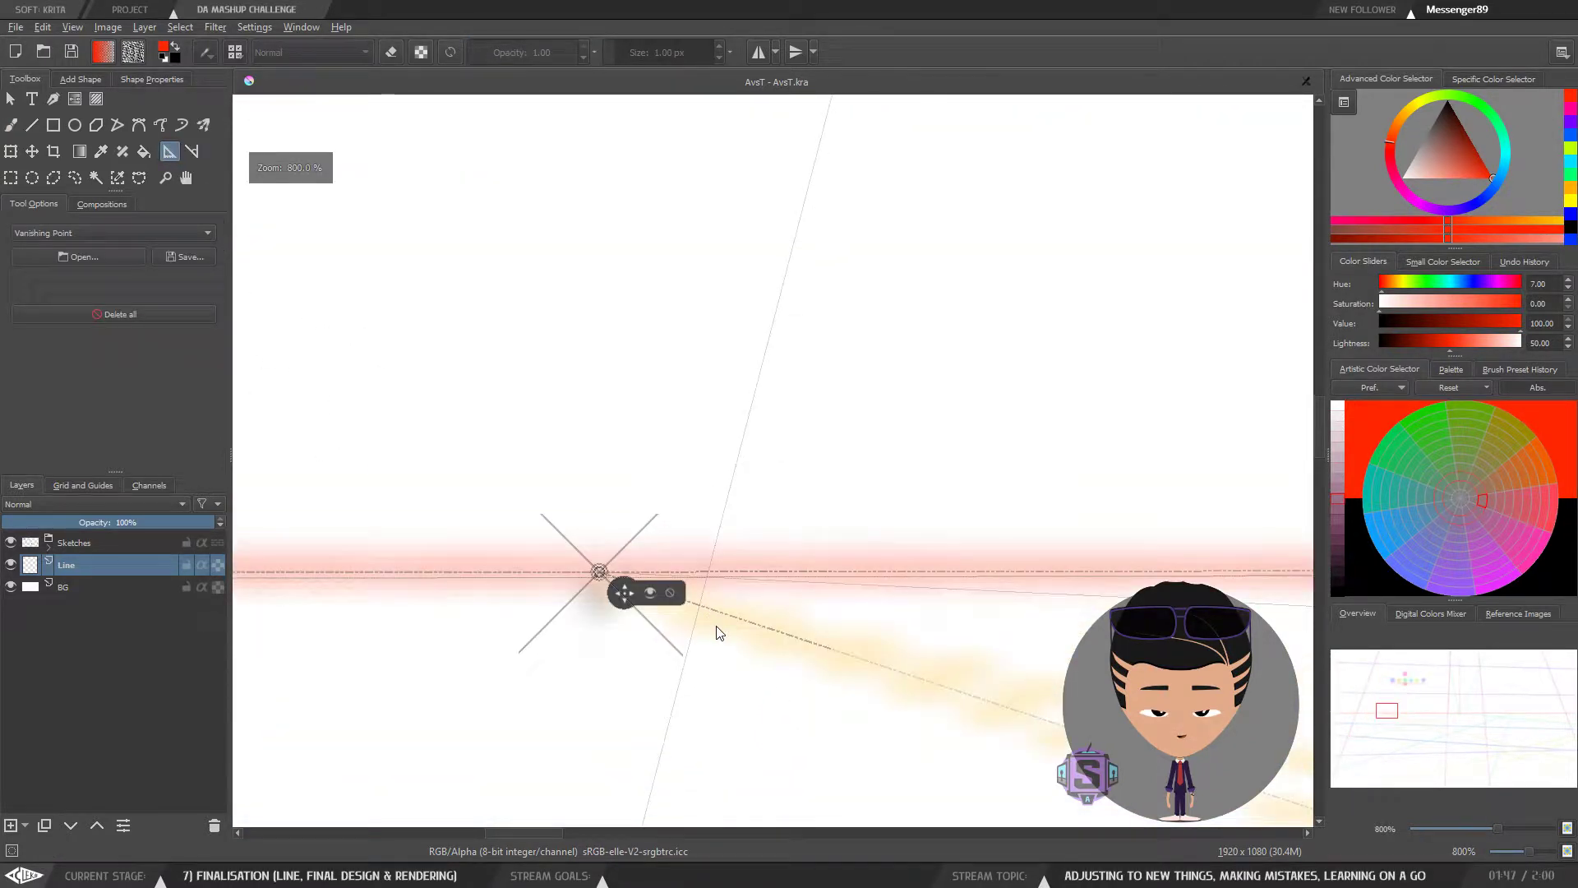
pyautogui.click(624, 592)
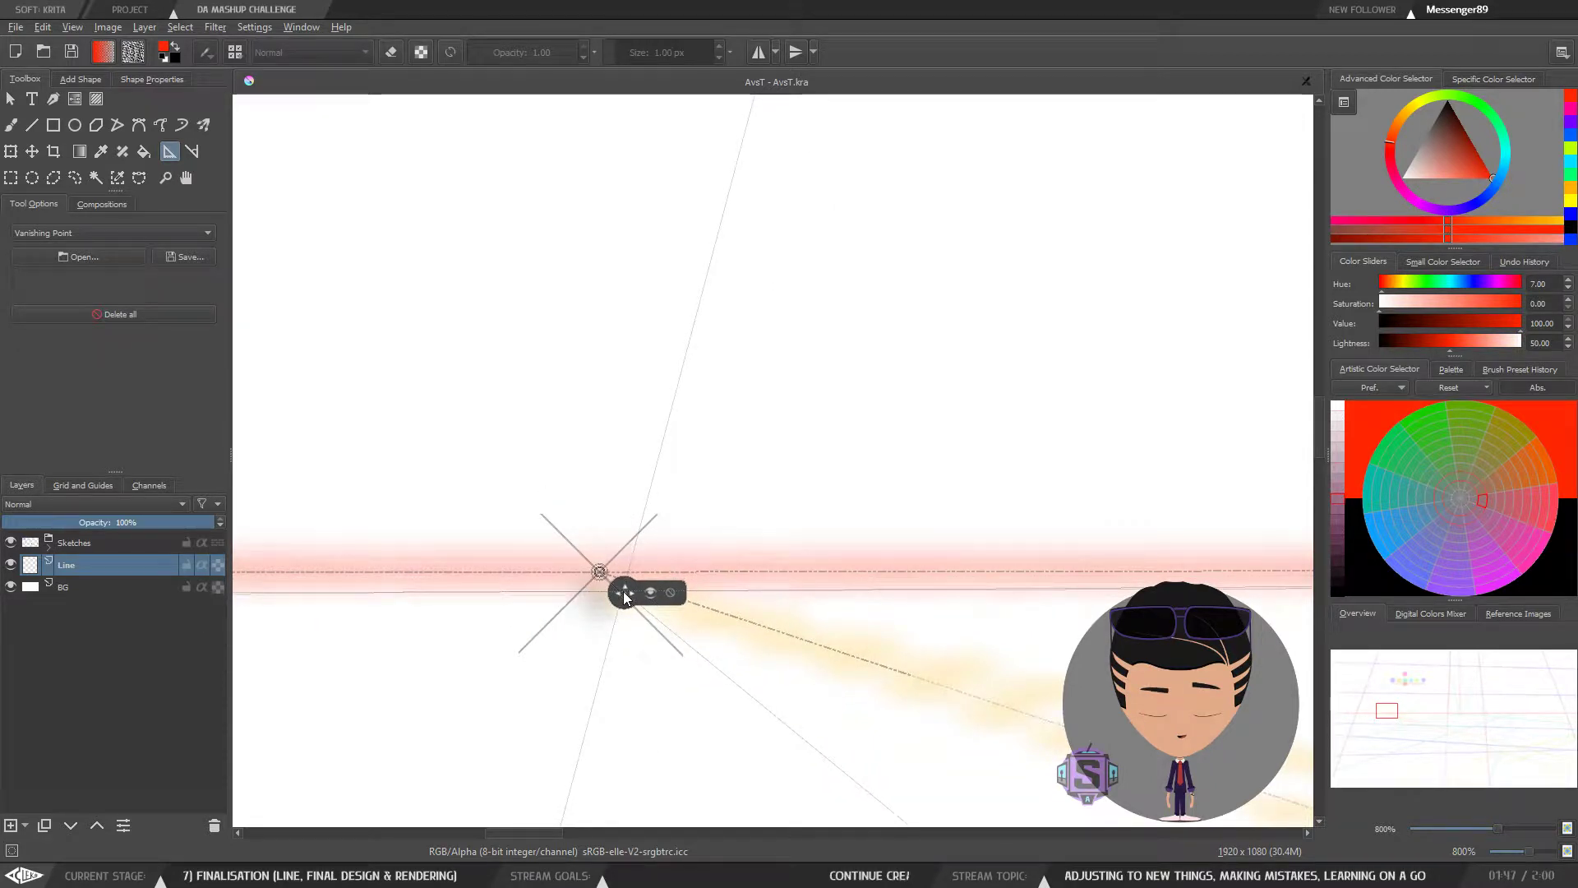
# Step: Nudge the inner side handle beyond the canvas's left edge slightly upward onto the extended horizon line
pyautogui.press('-')
pyautogui.press('-')
pyautogui.moveTo(532, 651); pyautogui.dragTo(1004, 623)
pyautogui.moveTo(580, 577); pyautogui.dragTo(1037, 588)
pyautogui.moveTo(566, 562); pyautogui.dragTo(920, 595)
pyautogui.moveTo(546, 540); pyautogui.dragTo(546, 537)
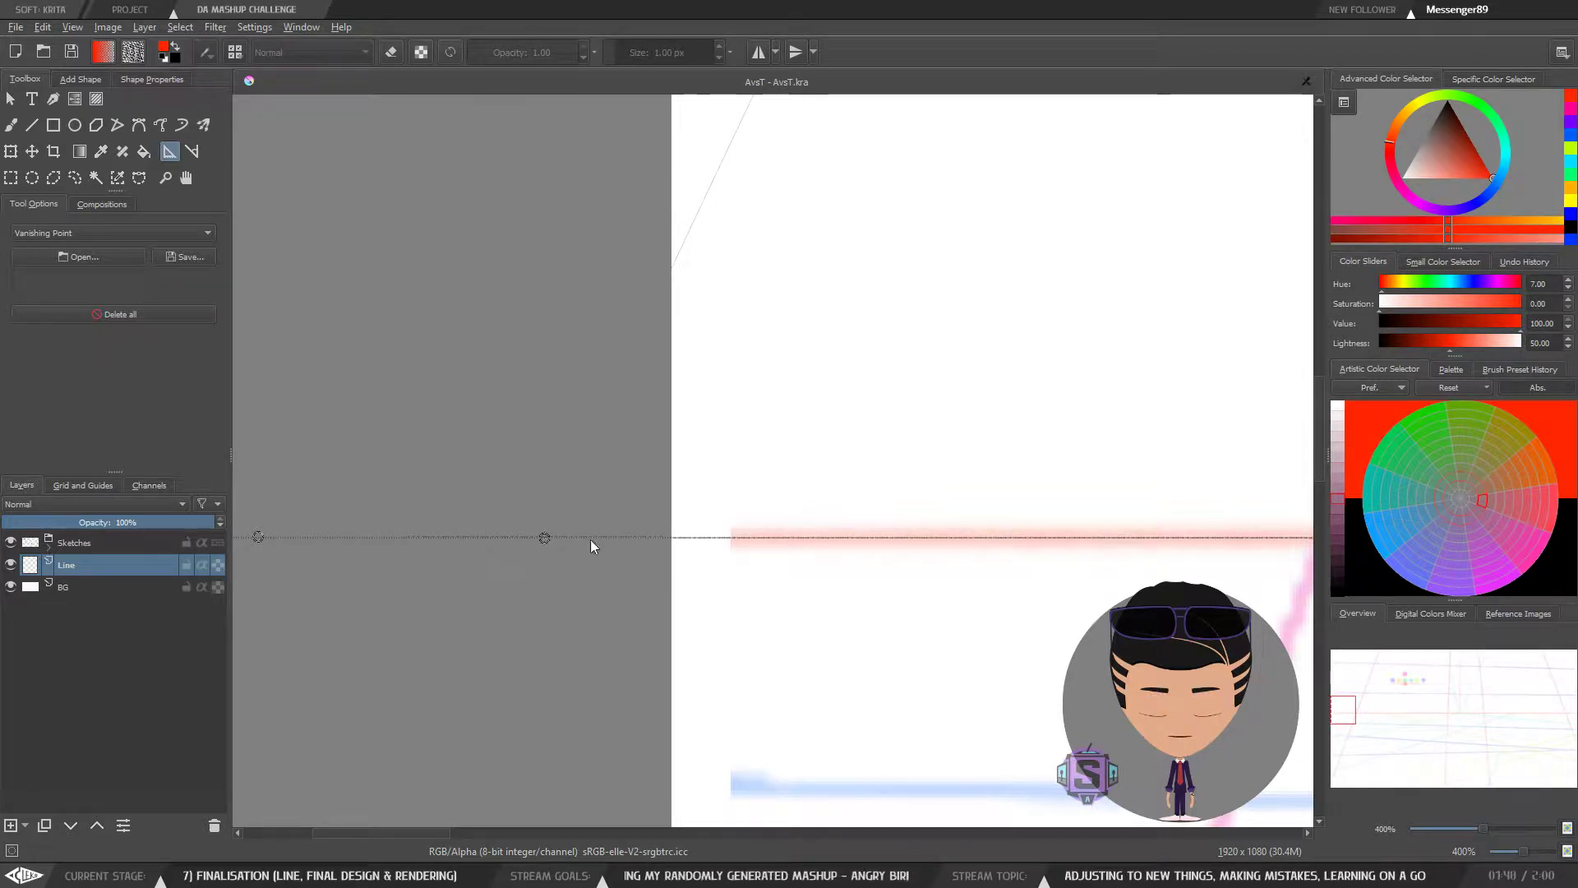
# Step: Check the alignment of the horizon guide between the orange vanishing point and the canvas's left edge
pyautogui.scroll(-2, 738, 465)
pyautogui.moveTo(749, 576); pyautogui.dragTo(564, 567)
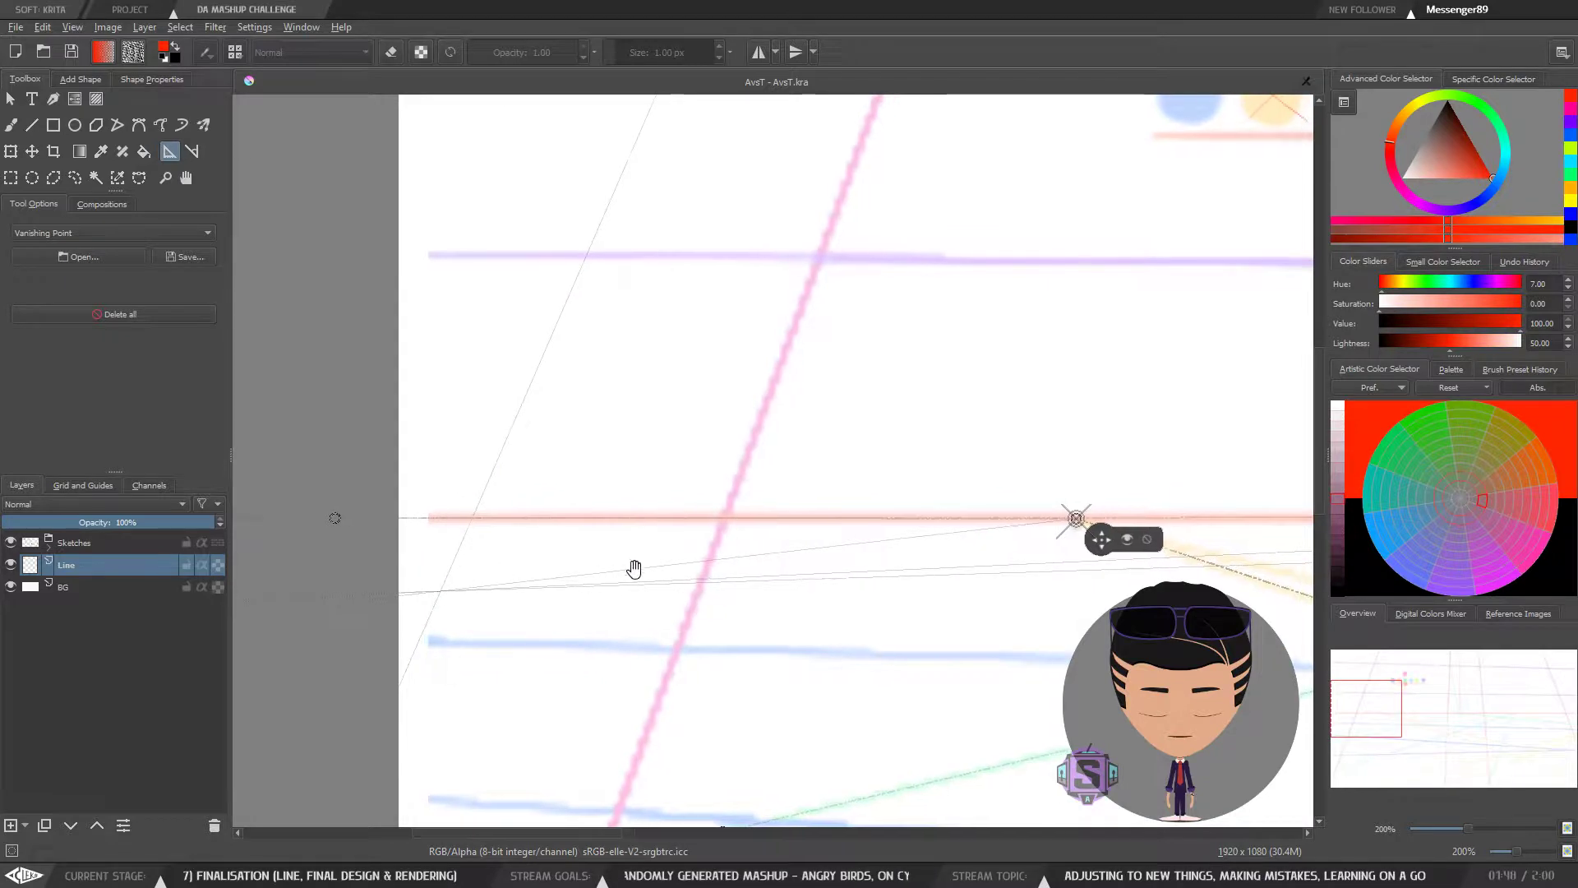
pyautogui.scroll(4, 818, 599)
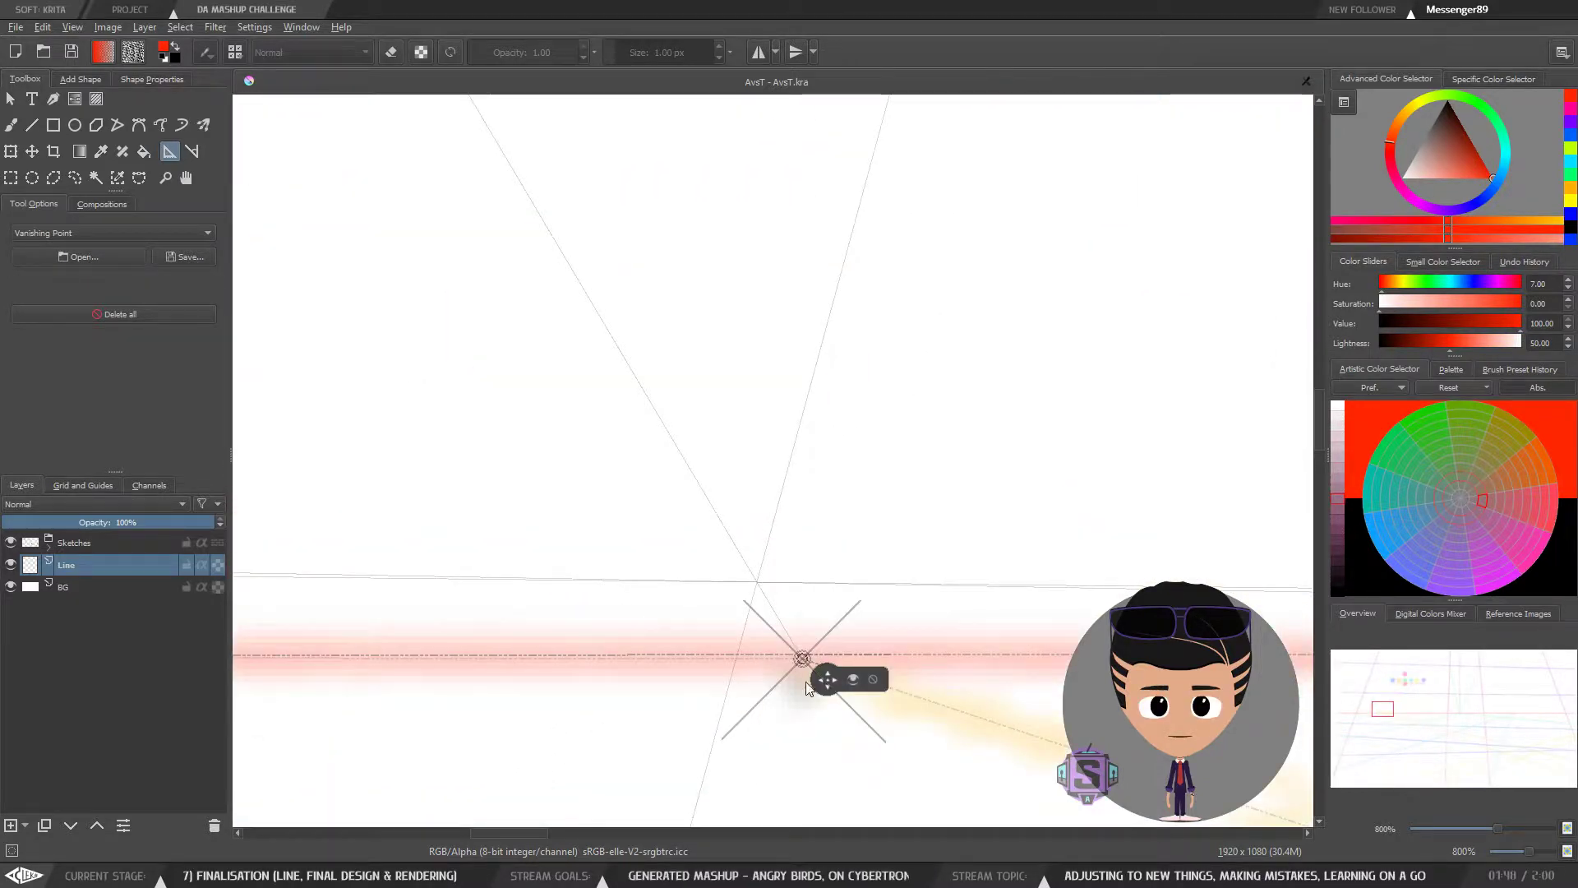
pyautogui.scroll(-2, 729, 672)
pyautogui.moveTo(547, 756); pyautogui.dragTo(1212, 598)
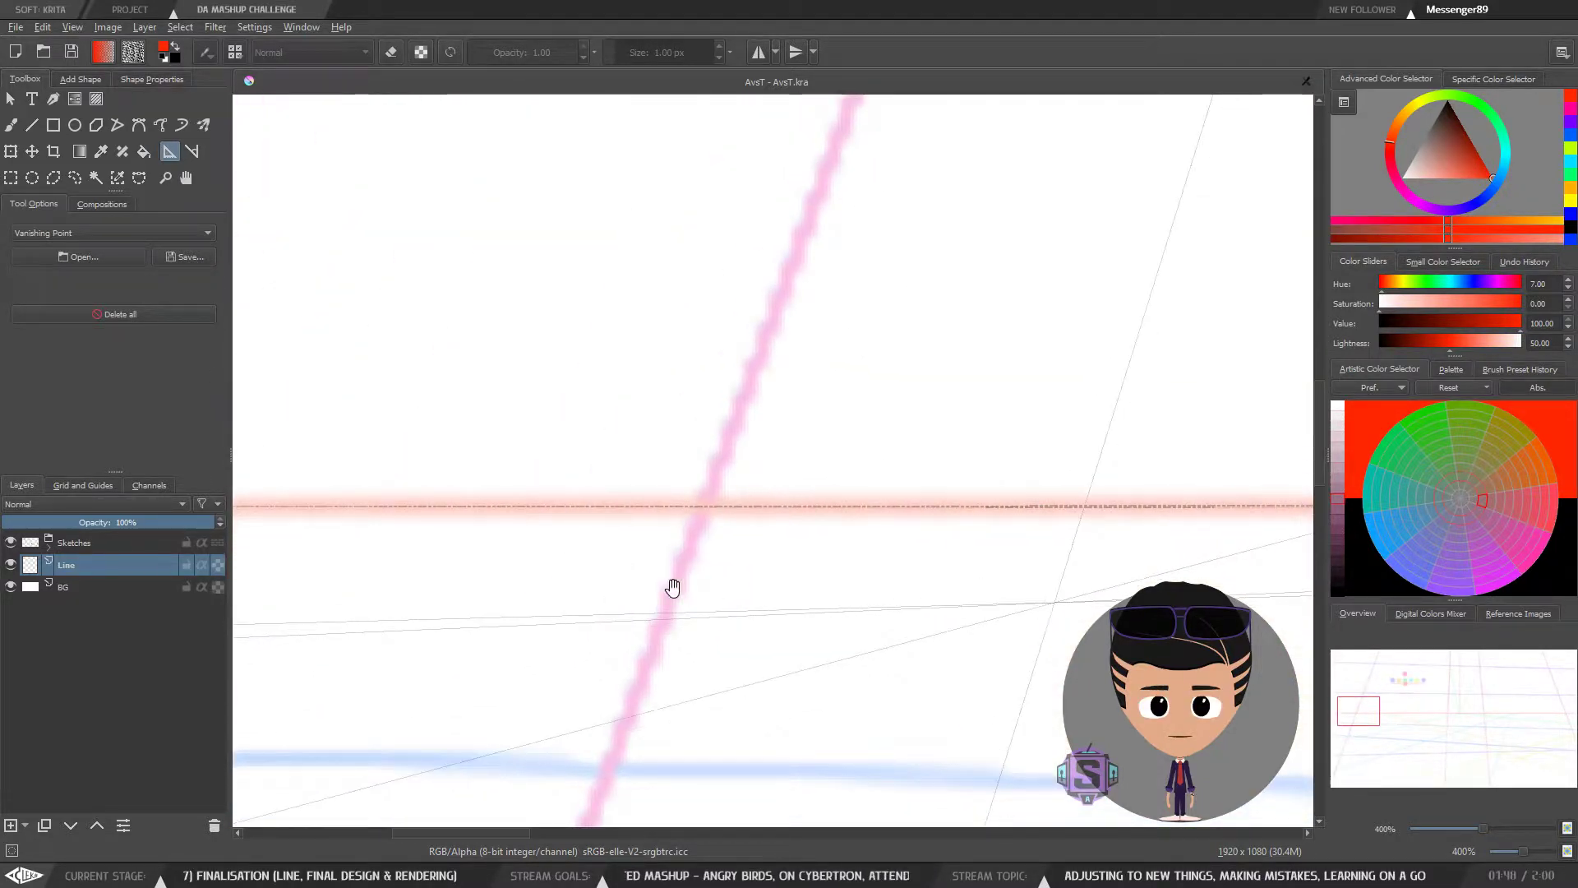
pyautogui.moveTo(711, 584); pyautogui.dragTo(820, 511)
pyautogui.scroll(-2, 821, 510)
pyautogui.moveTo(764, 580); pyautogui.dragTo(691, 618)
# Step: Pull one side handle from beyond the left edge into the canvas, slightly below the horizon and left of the orange vanishing point
pyautogui.moveTo(366, 505); pyautogui.dragTo(594, 515)
pyautogui.moveTo(378, 509); pyautogui.dragTo(809, 460)
pyautogui.press('1')
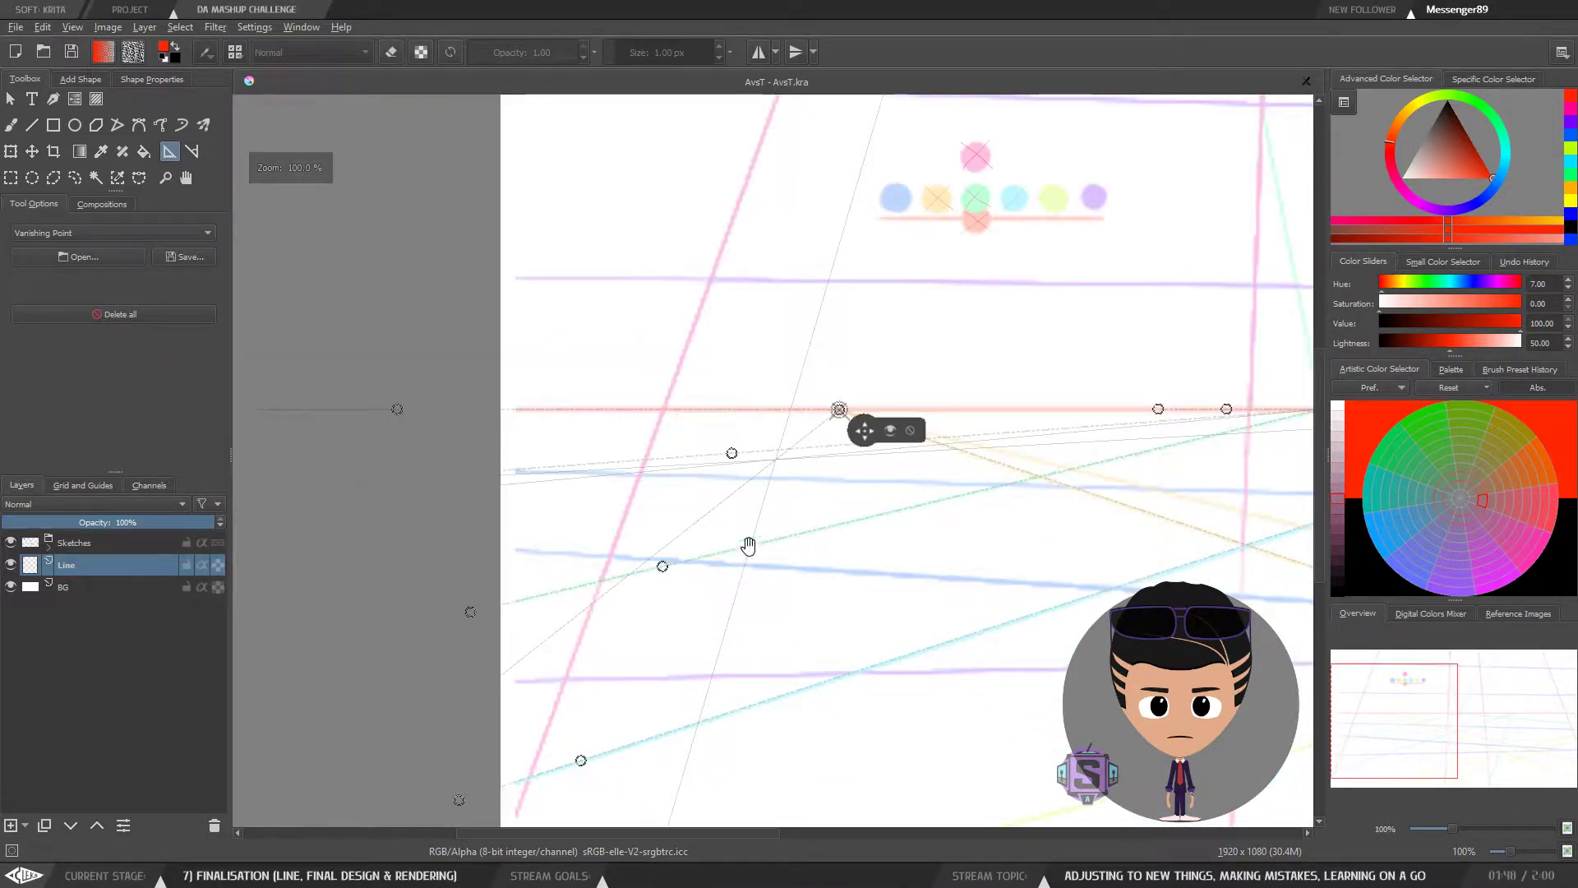
pyautogui.moveTo(746, 553); pyautogui.dragTo(886, 612)
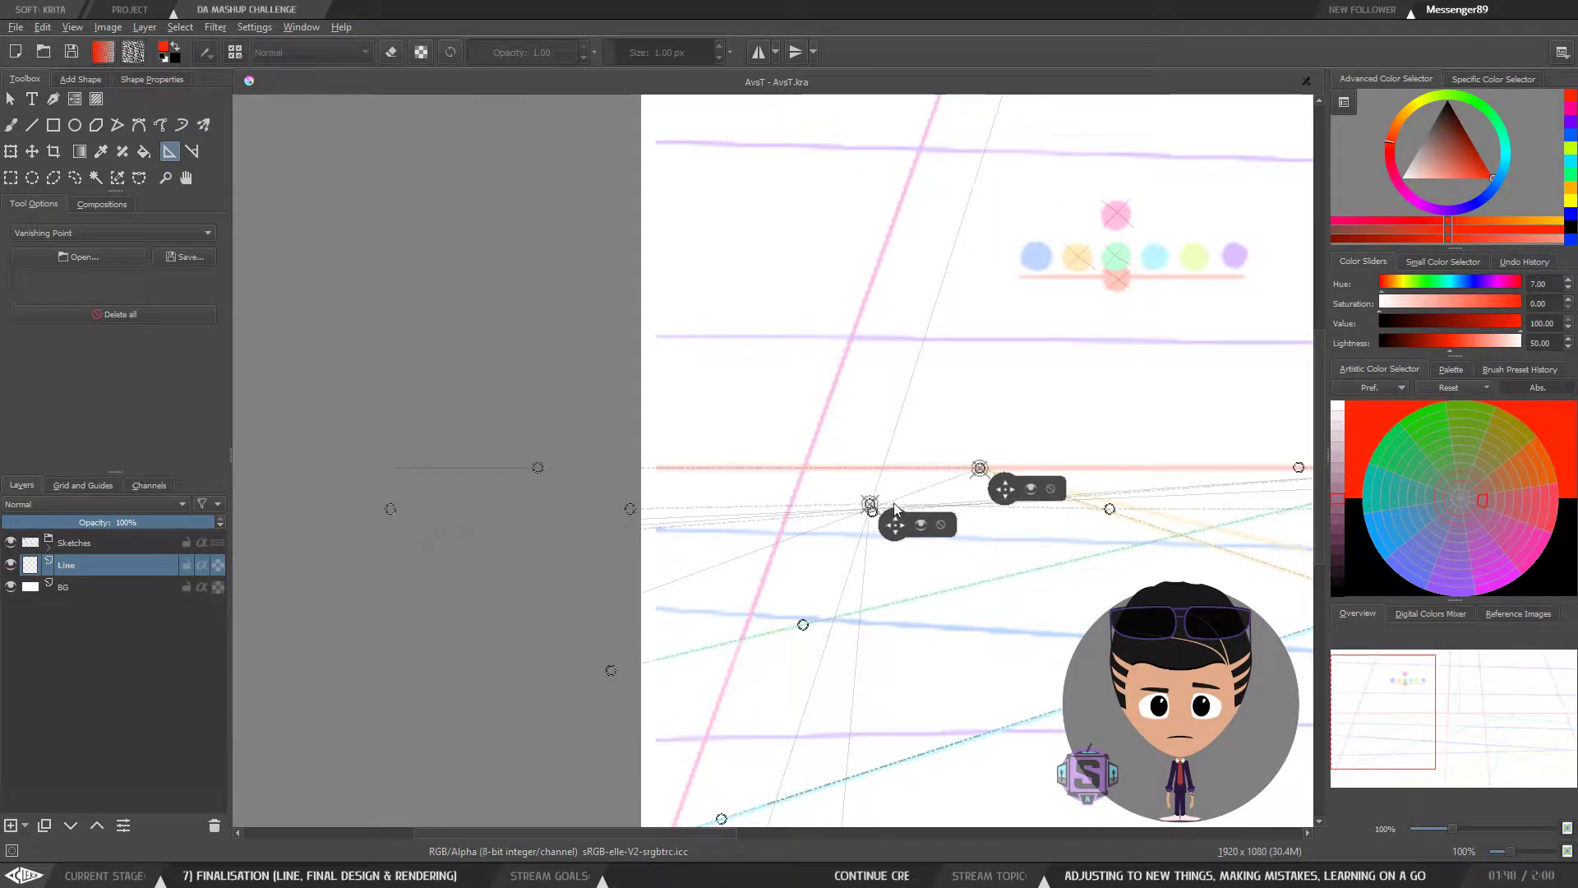
pyautogui.hotkey('ctrl', '+')
pyautogui.click(1037, 568)
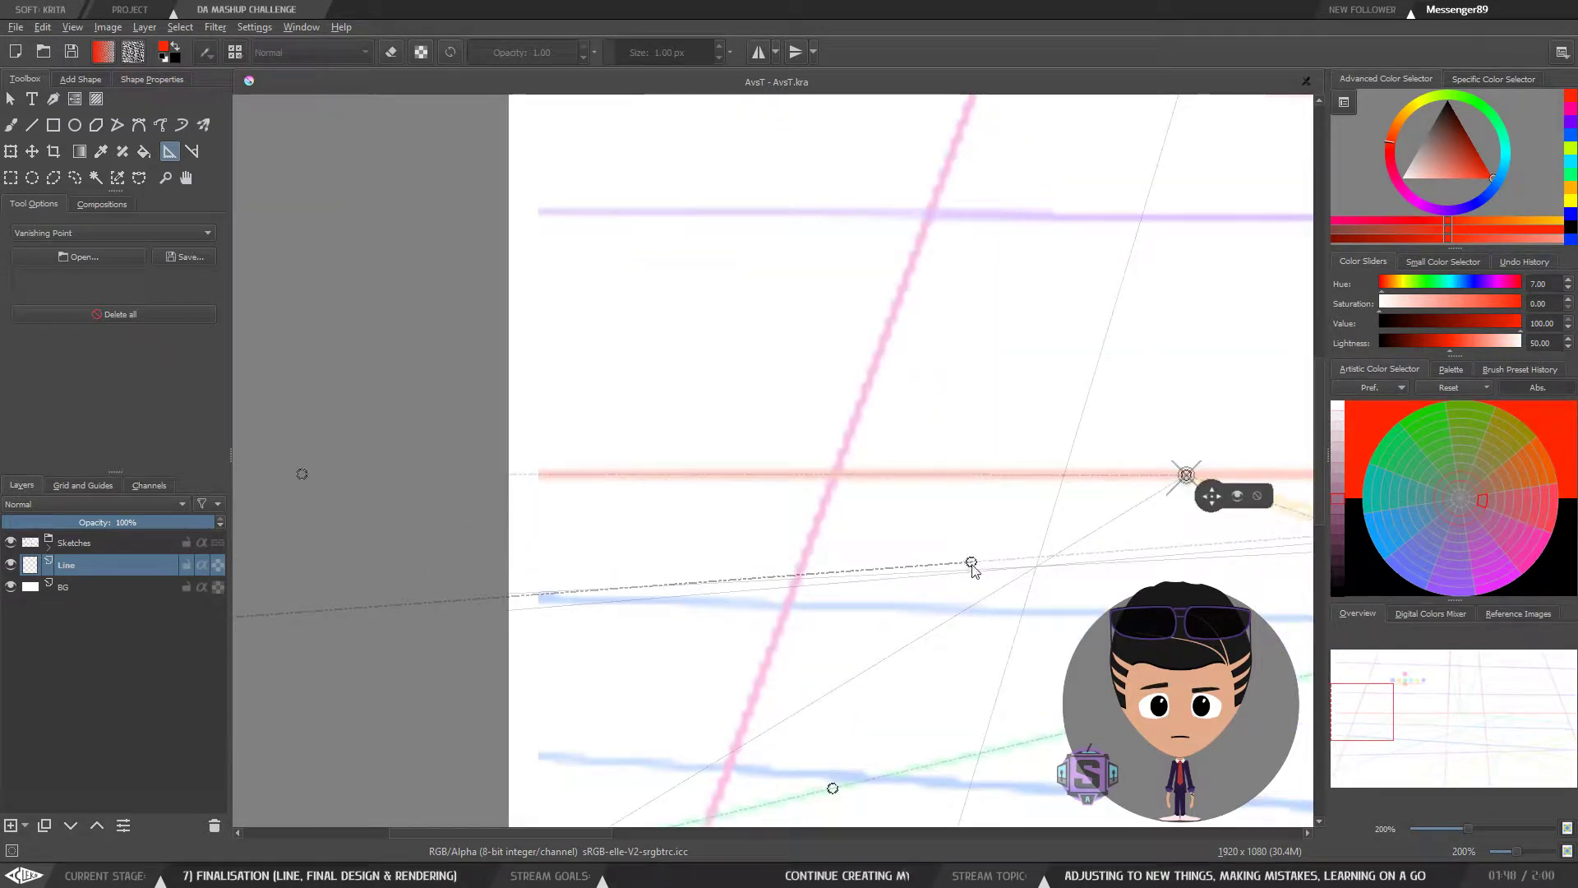
pyautogui.hotkey('ctrl', '-')
pyautogui.moveTo(920, 535); pyautogui.dragTo(633, 576)
pyautogui.click(567, 530)
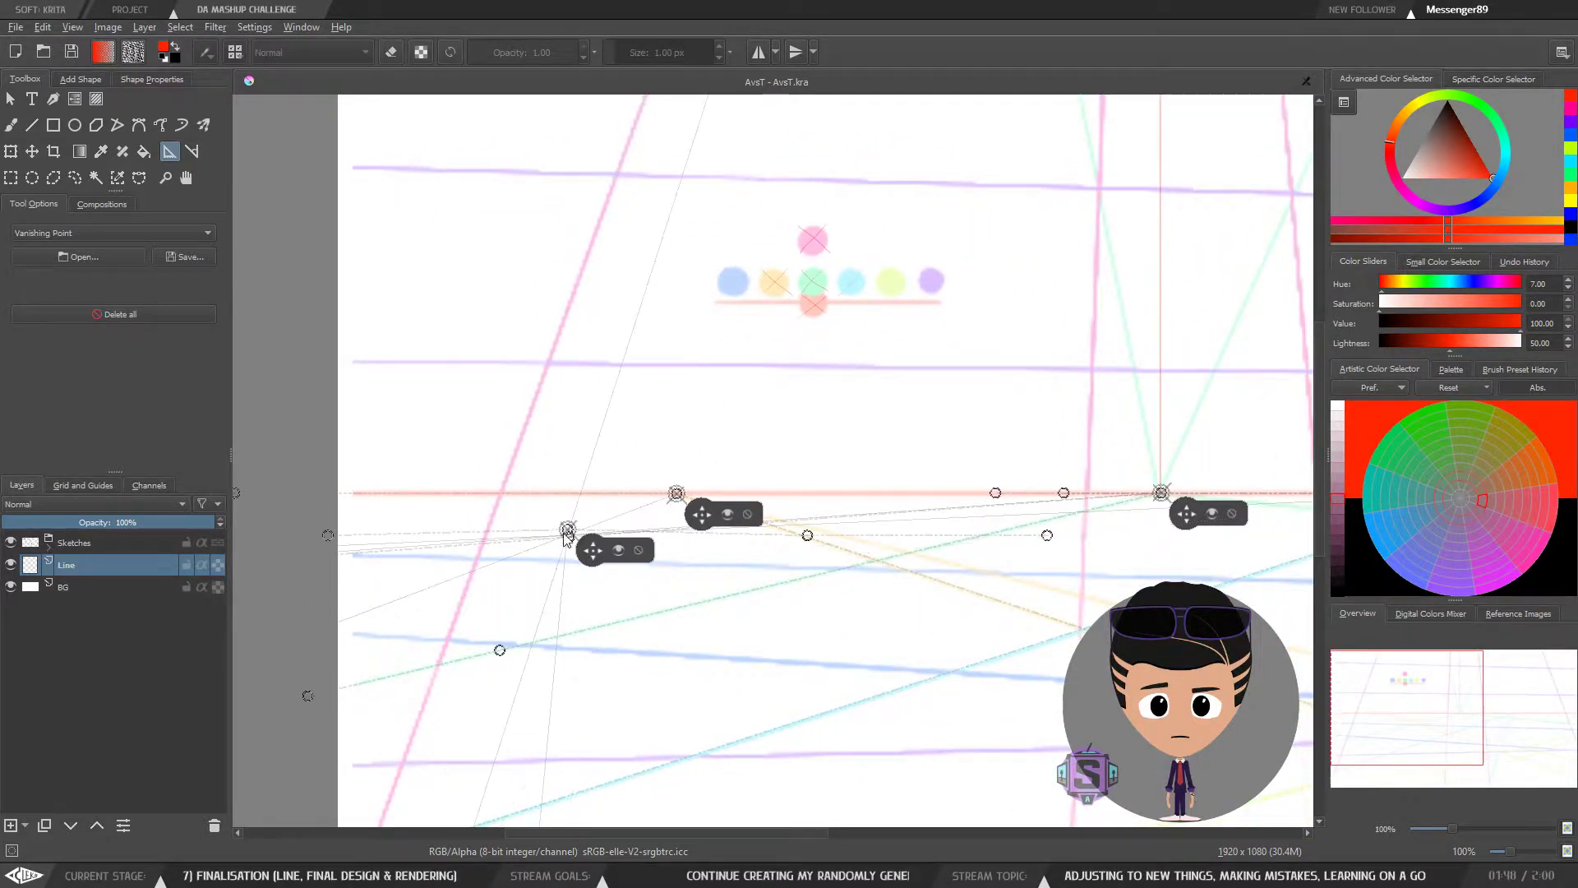
# Step: Bring the side handle below the horizon back onto the horizon line just inside the canvas's left edge
pyautogui.moveTo(567, 531); pyautogui.dragTo(483, 514)
pyautogui.moveTo(365, 494); pyautogui.dragTo(607, 515)
pyautogui.press('-')
pyautogui.press('-')
pyautogui.press('+')
pyautogui.press('+')
# Step: Swing the outer side handle along the horizon line and out beyond the canvas's left edge, slightly below the horizon
pyautogui.moveTo(486, 518); pyautogui.dragTo(734, 521)
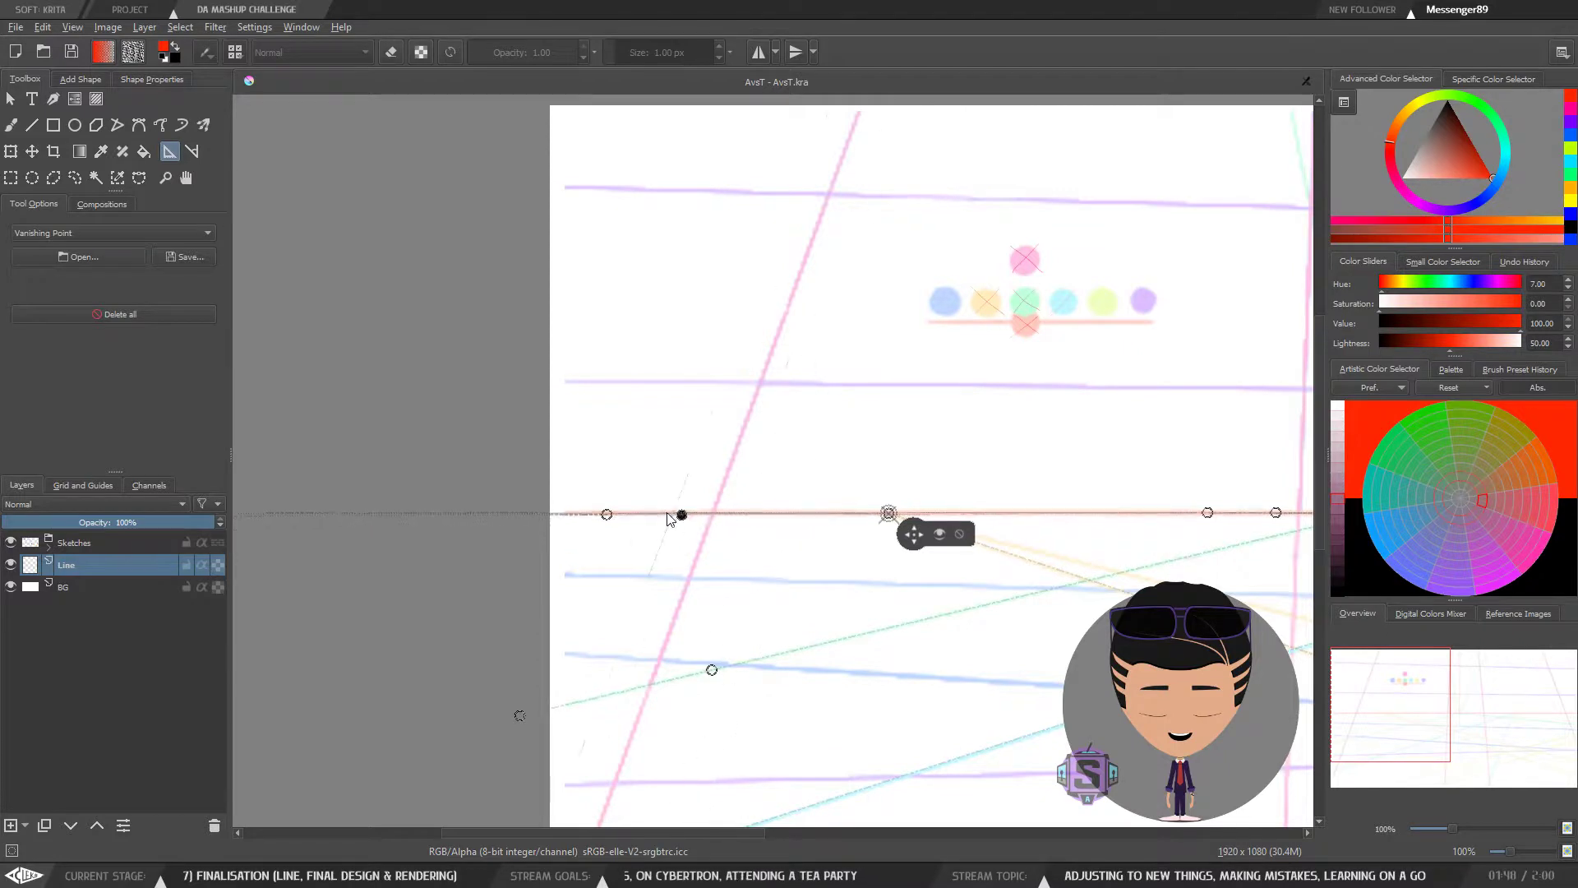
pyautogui.moveTo(487, 517); pyautogui.dragTo(383, 532)
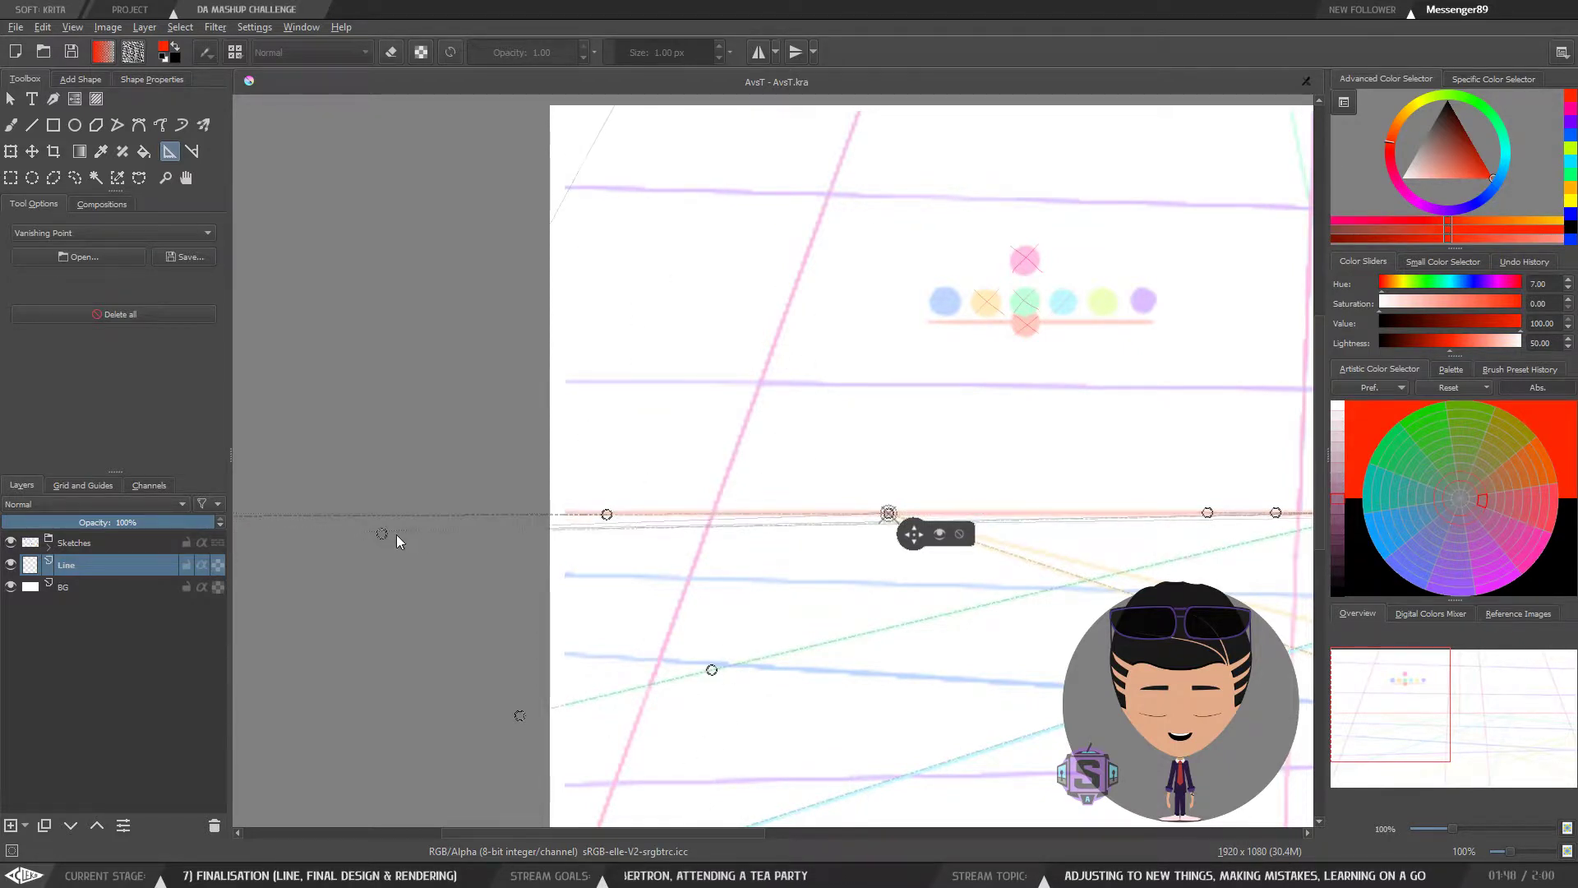
pyautogui.press('-')
pyautogui.press('-')
pyautogui.moveTo(532, 548)
pyautogui.mouseDown()
pyautogui.moveTo(1102, 528)
pyautogui.moveTo(553, 553)
pyautogui.mouseUp()
pyautogui.press('+')
pyautogui.press('+')
# Step: Move both left side handles inside the canvas above the horizon line, left of the orange vanishing point
pyautogui.moveTo(326, 539); pyautogui.dragTo(718, 471)
pyautogui.moveTo(614, 513); pyautogui.dragTo(665, 457)
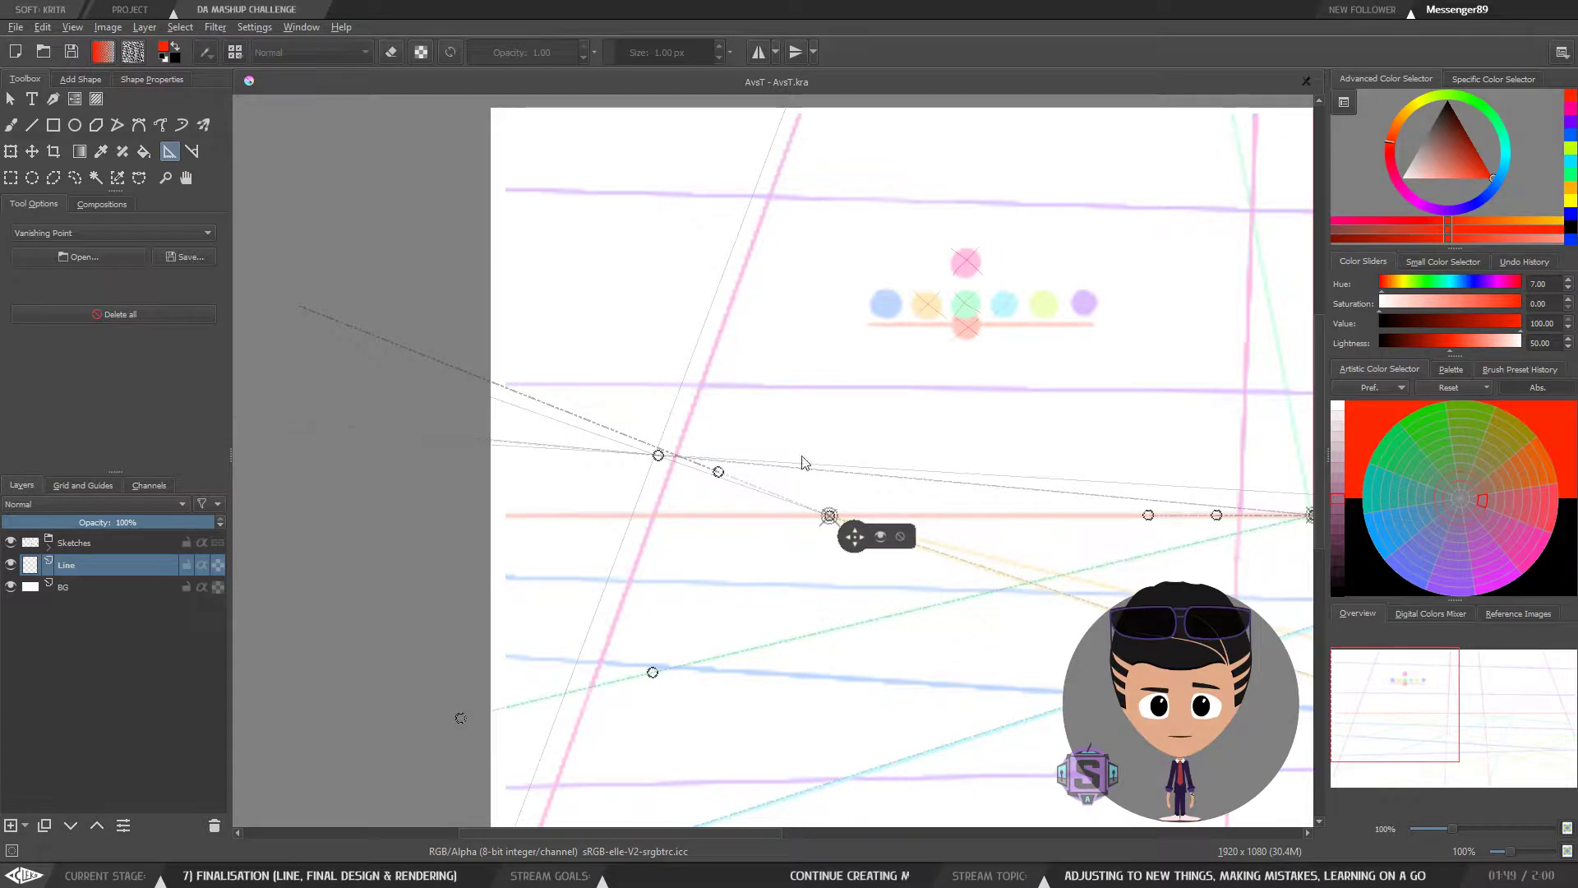
pyautogui.press('+')
pyautogui.press('+')
pyautogui.moveTo(940, 639); pyautogui.dragTo(714, 606)
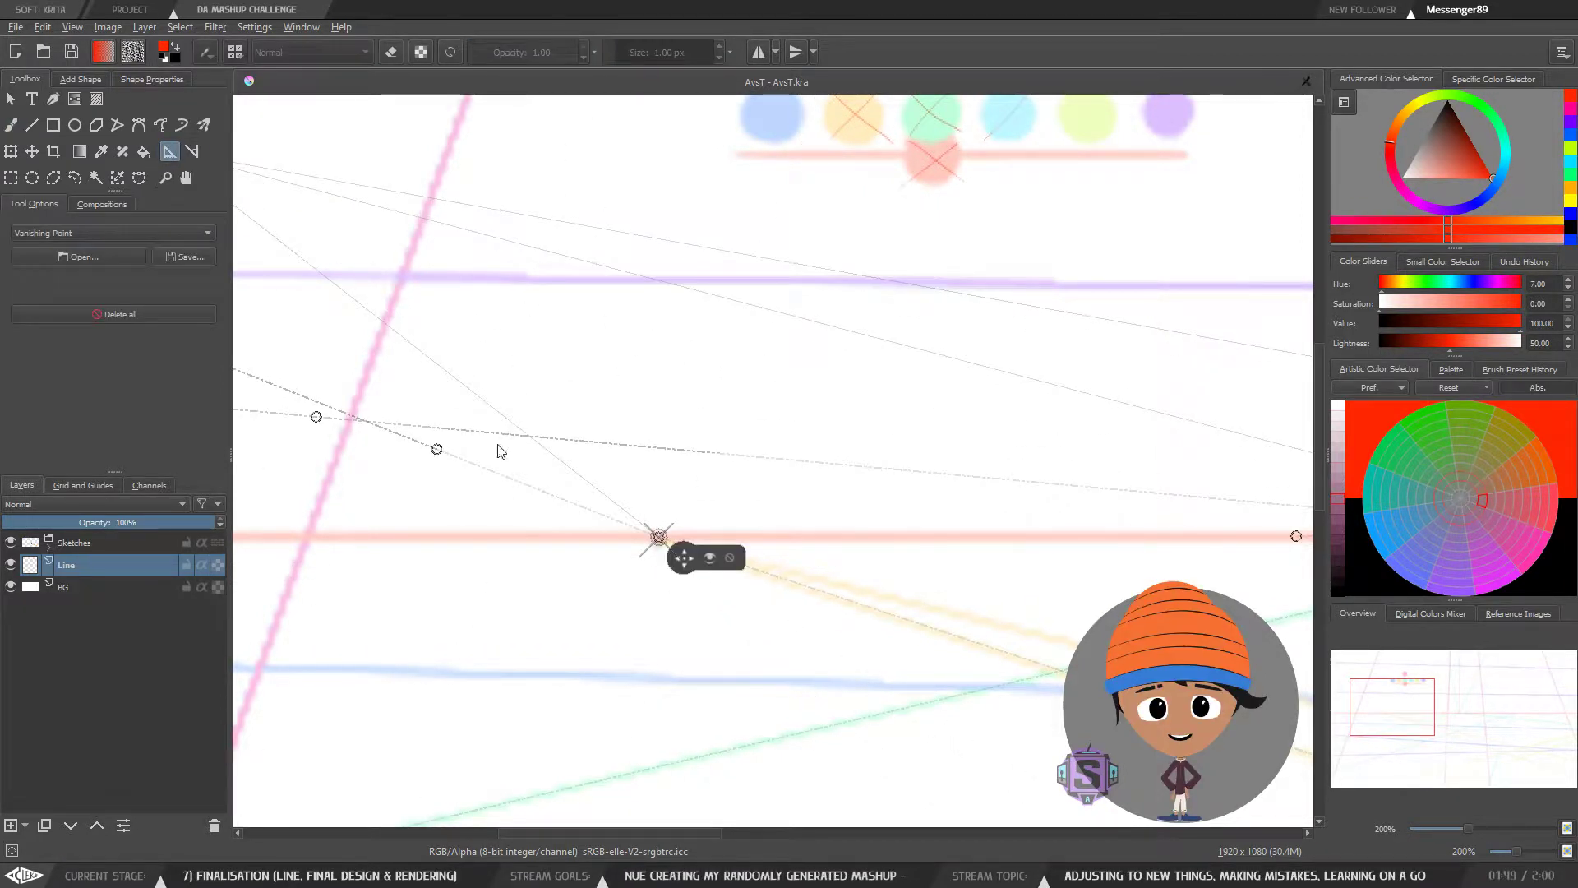
# Step: Place the leftmost of the two raised side handles on the extended horizon line just beyond the canvas's left edge
pyautogui.press('-')
pyautogui.press('-')
pyautogui.moveTo(633, 503); pyautogui.dragTo(507, 518)
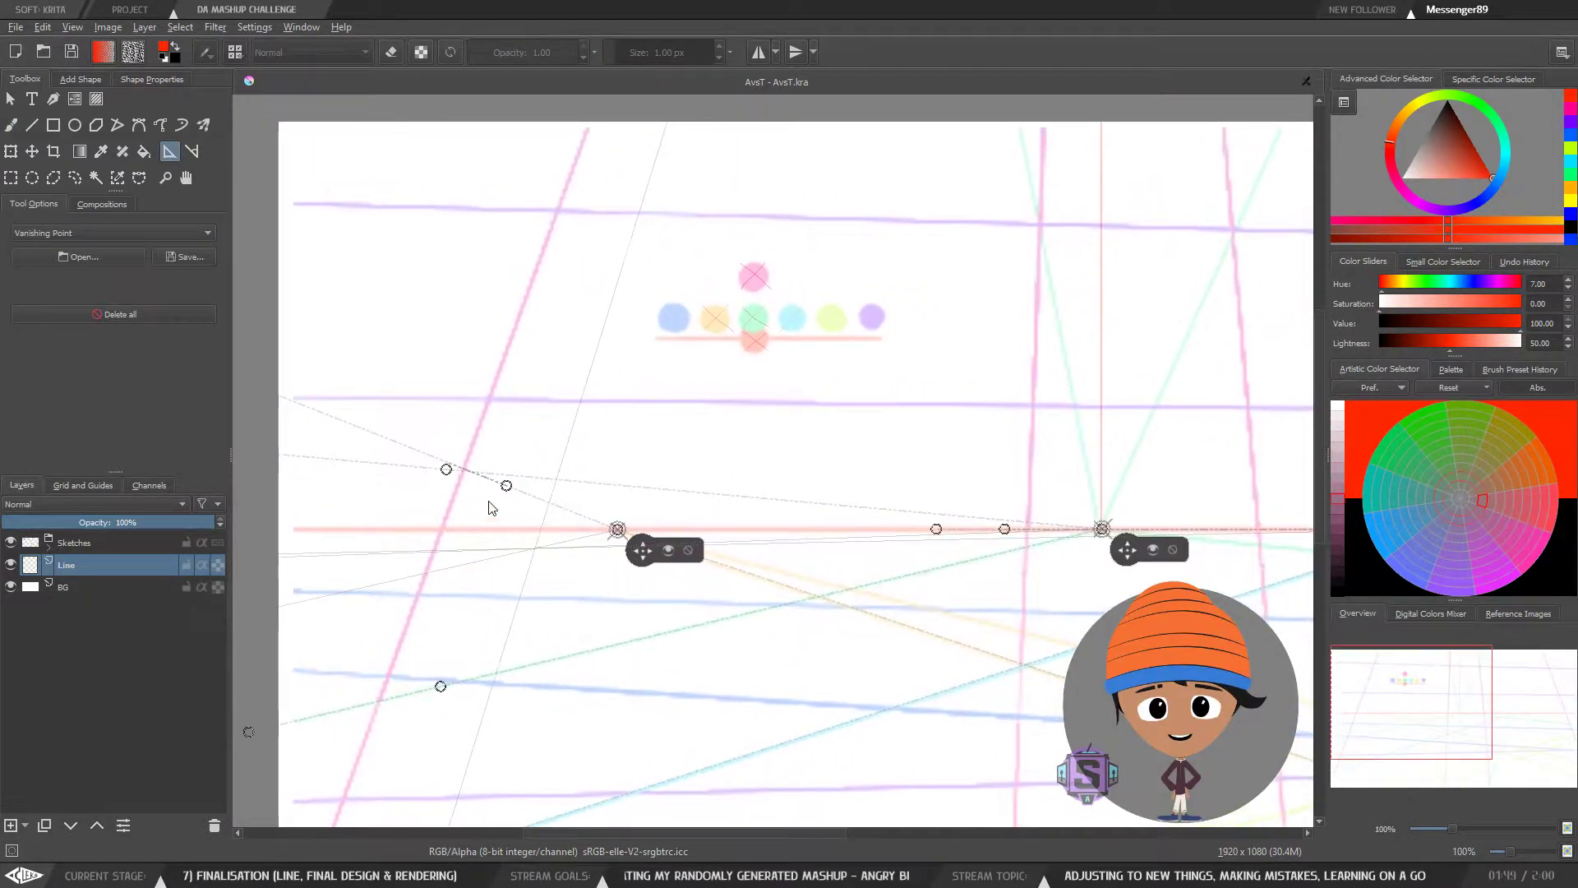
pyautogui.moveTo(446, 470); pyautogui.dragTo(575, 516)
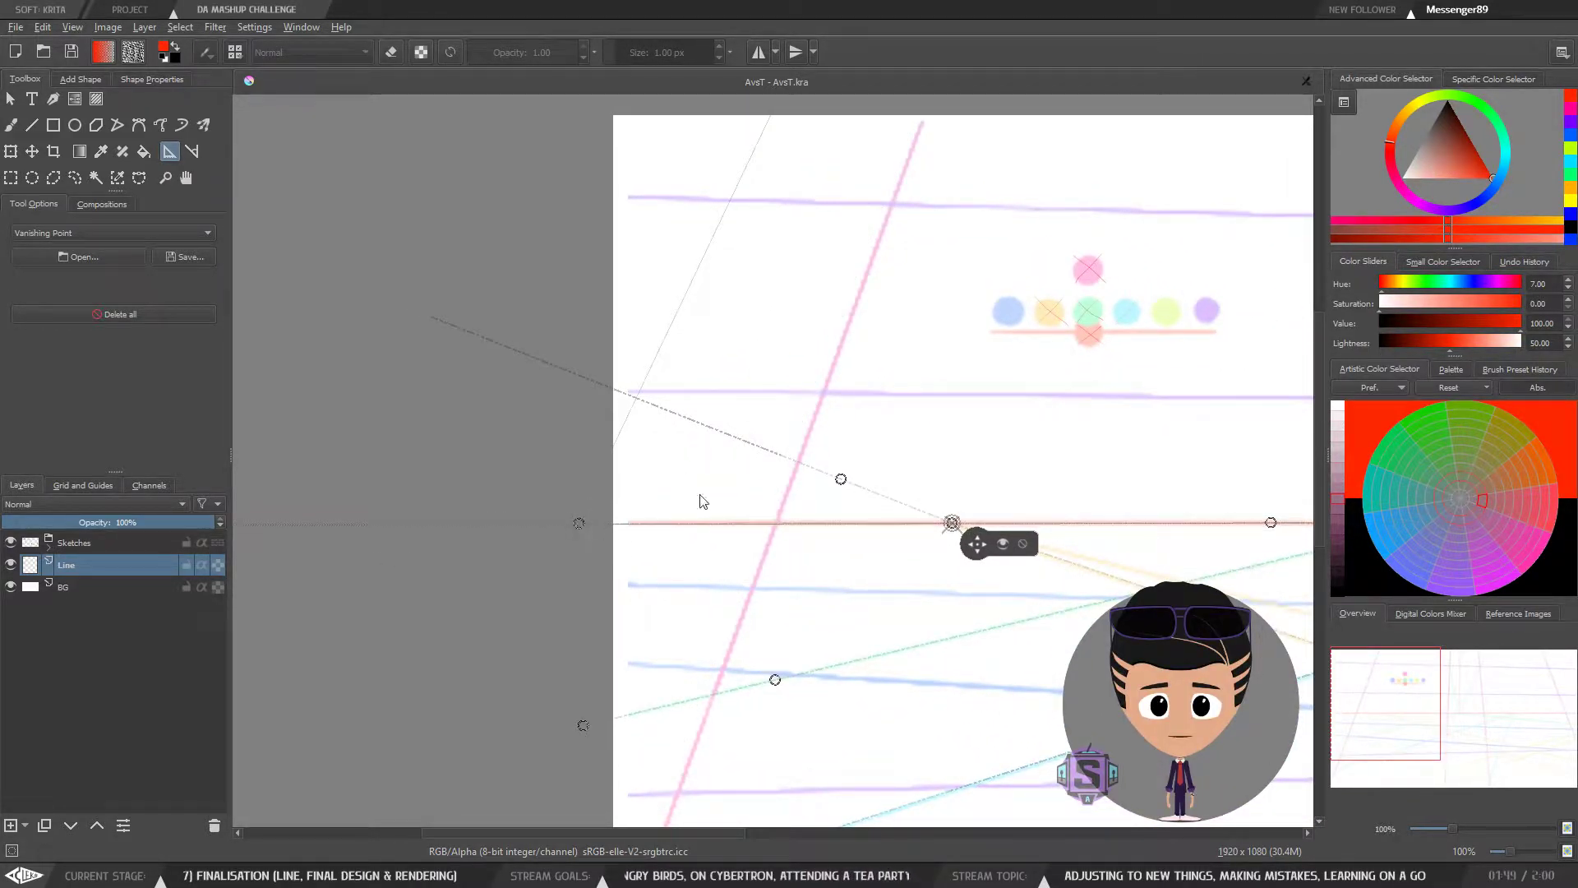
pyautogui.press('+')
pyautogui.moveTo(547, 597); pyautogui.dragTo(607, 558)
pyautogui.moveTo(443, 545); pyautogui.dragTo(443, 544)
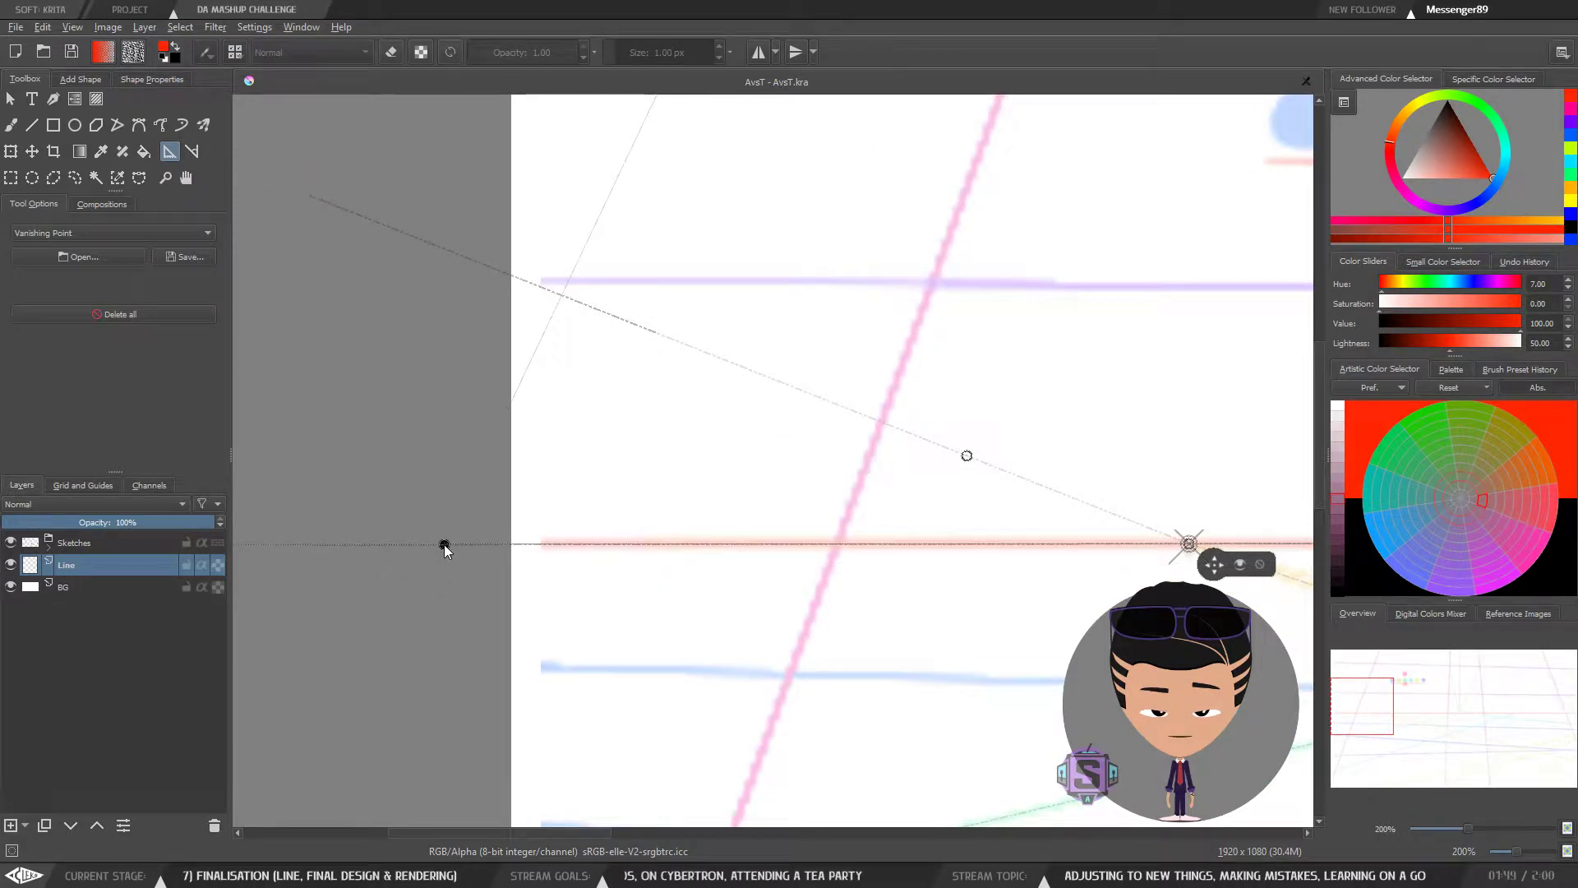
# Step: Examine the guides of all three vanishing points across the whole canvas and around the orange point
pyautogui.press('-')
pyautogui.press('-')
pyautogui.press('-')
pyautogui.press('-')
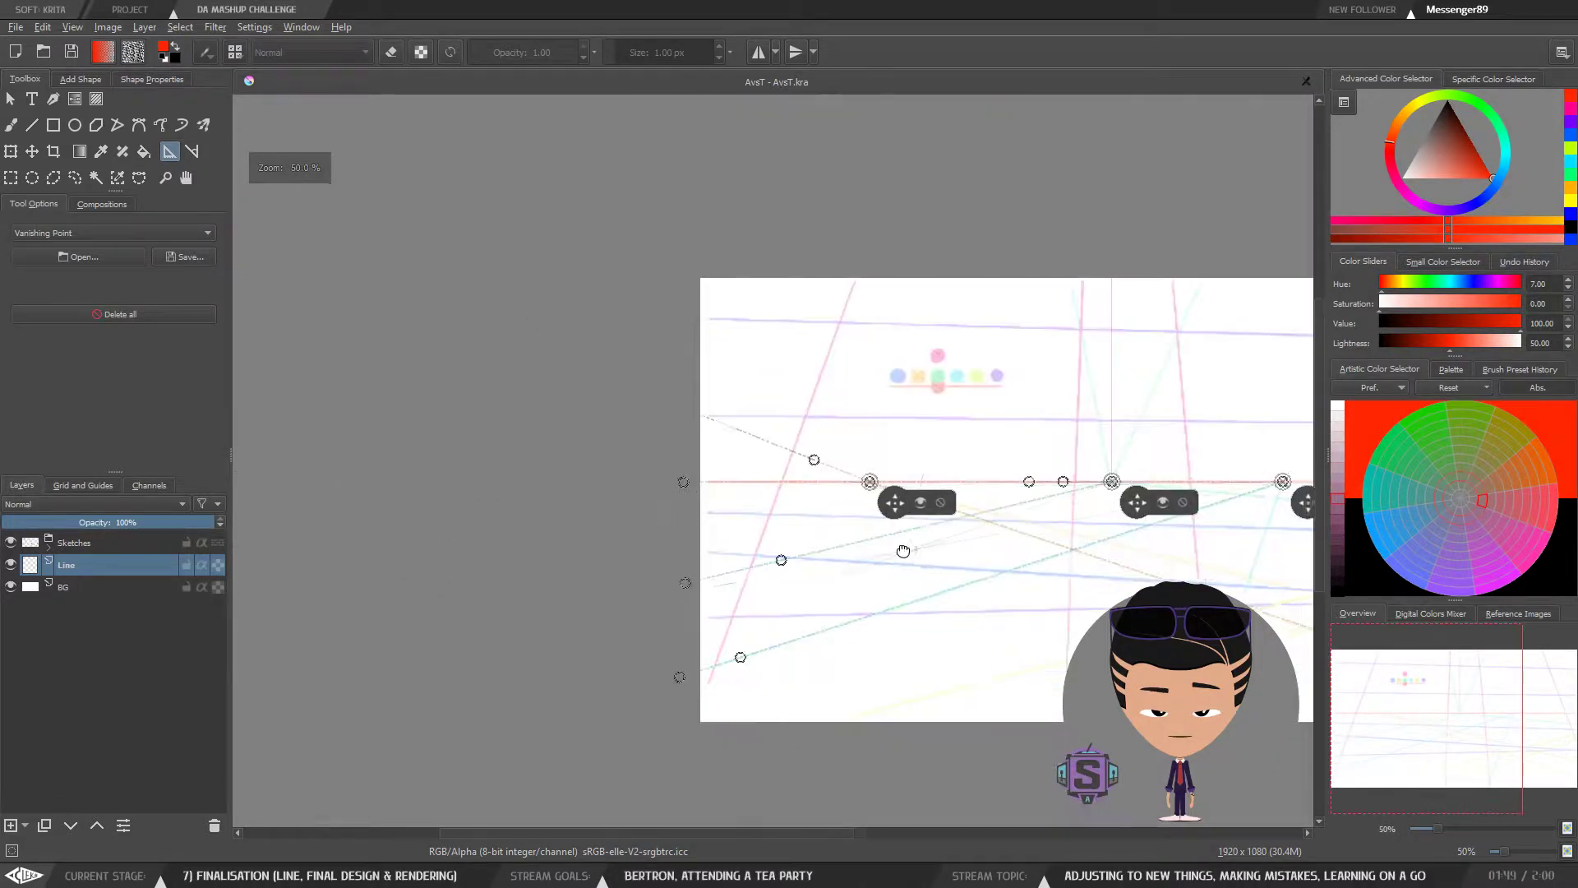
pyautogui.moveTo(679, 557); pyautogui.dragTo(736, 571)
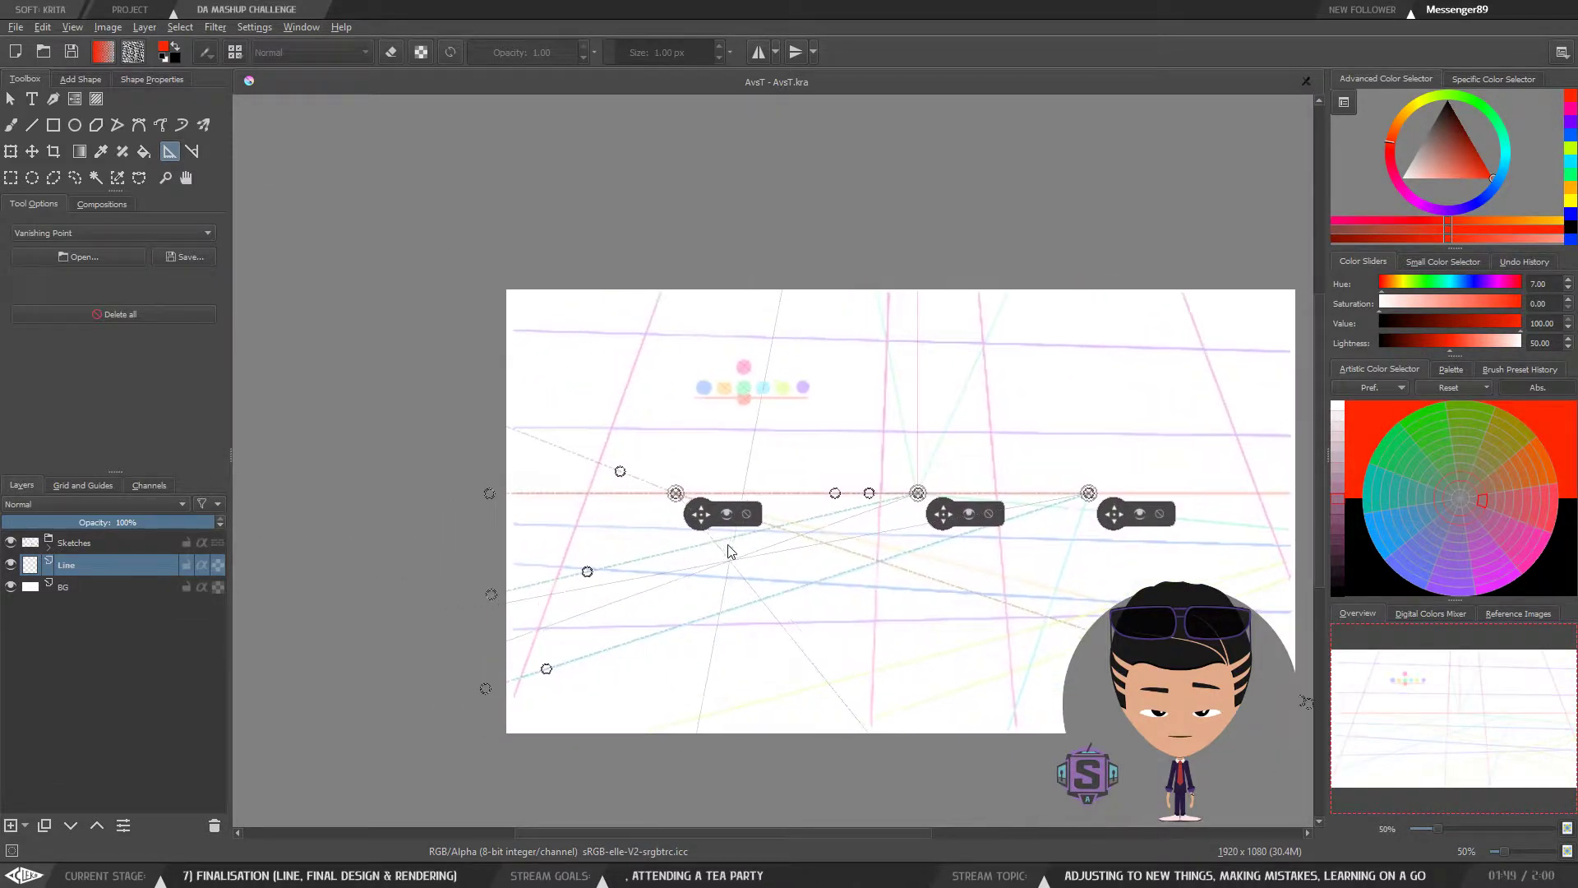
pyautogui.press('+')
pyautogui.press('+')
pyautogui.moveTo(714, 478); pyautogui.dragTo(1303, 564)
pyautogui.press('-')
pyautogui.press('-')
pyautogui.press('+')
pyautogui.press('+')
# Step: Lower the raised side handle left of the orange vanishing point onto the red horizon line inside the canvas
pyautogui.moveTo(709, 359); pyautogui.dragTo(810, 362)
pyautogui.moveTo(1077, 529); pyautogui.dragTo(792, 415)
pyautogui.press('+')
pyautogui.press('+')
pyautogui.moveTo(986, 485); pyautogui.dragTo(582, 573)
pyautogui.press('-')
pyautogui.moveTo(720, 525); pyautogui.dragTo(795, 573)
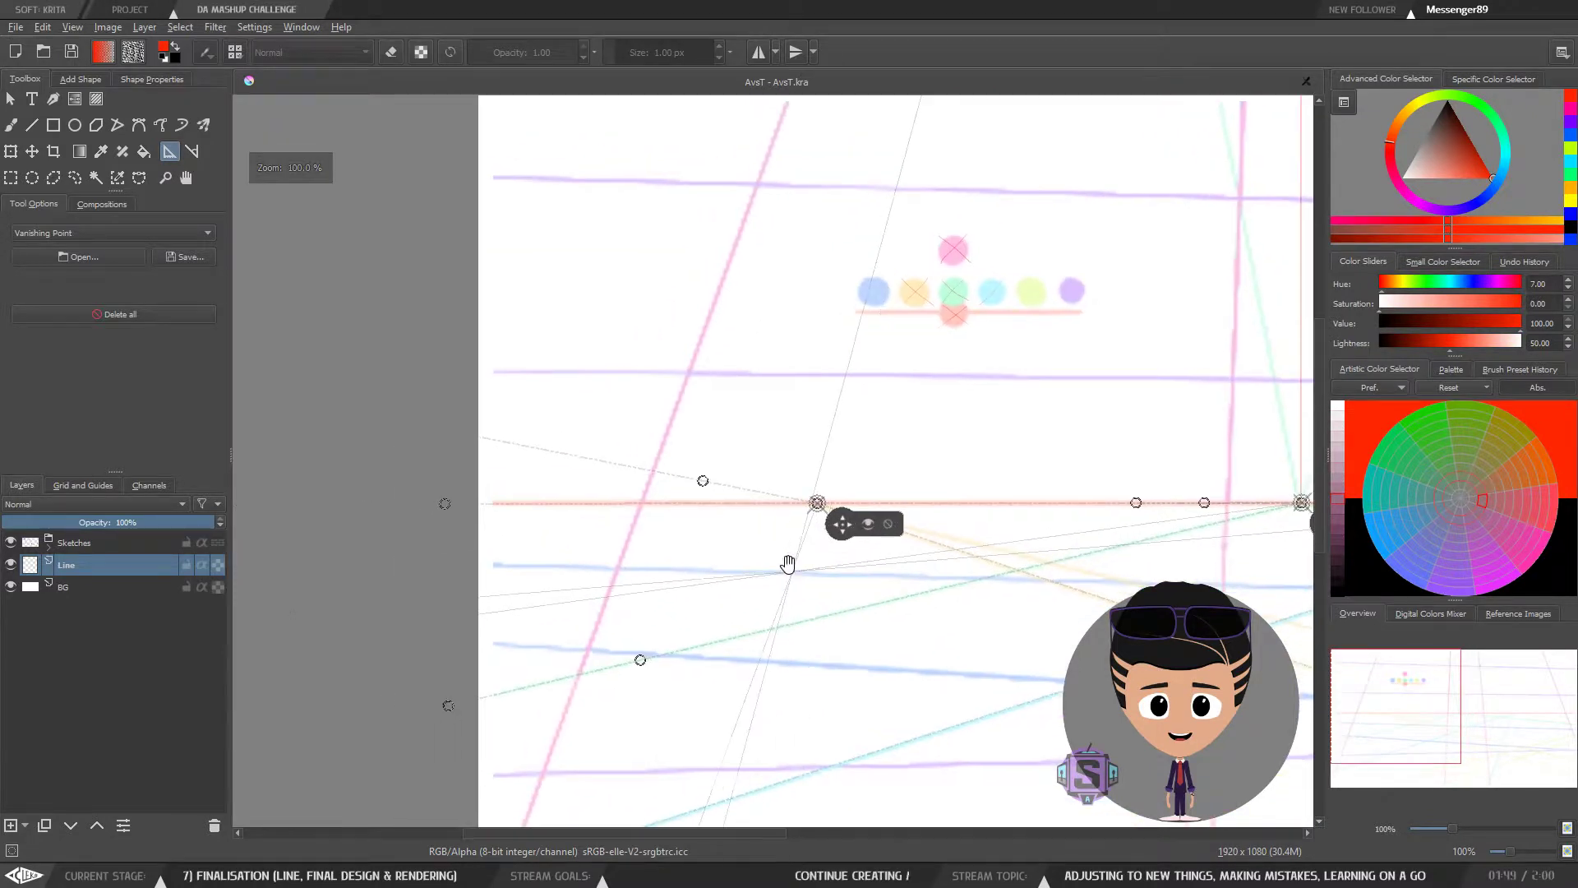
pyautogui.moveTo(701, 483); pyautogui.dragTo(698, 504)
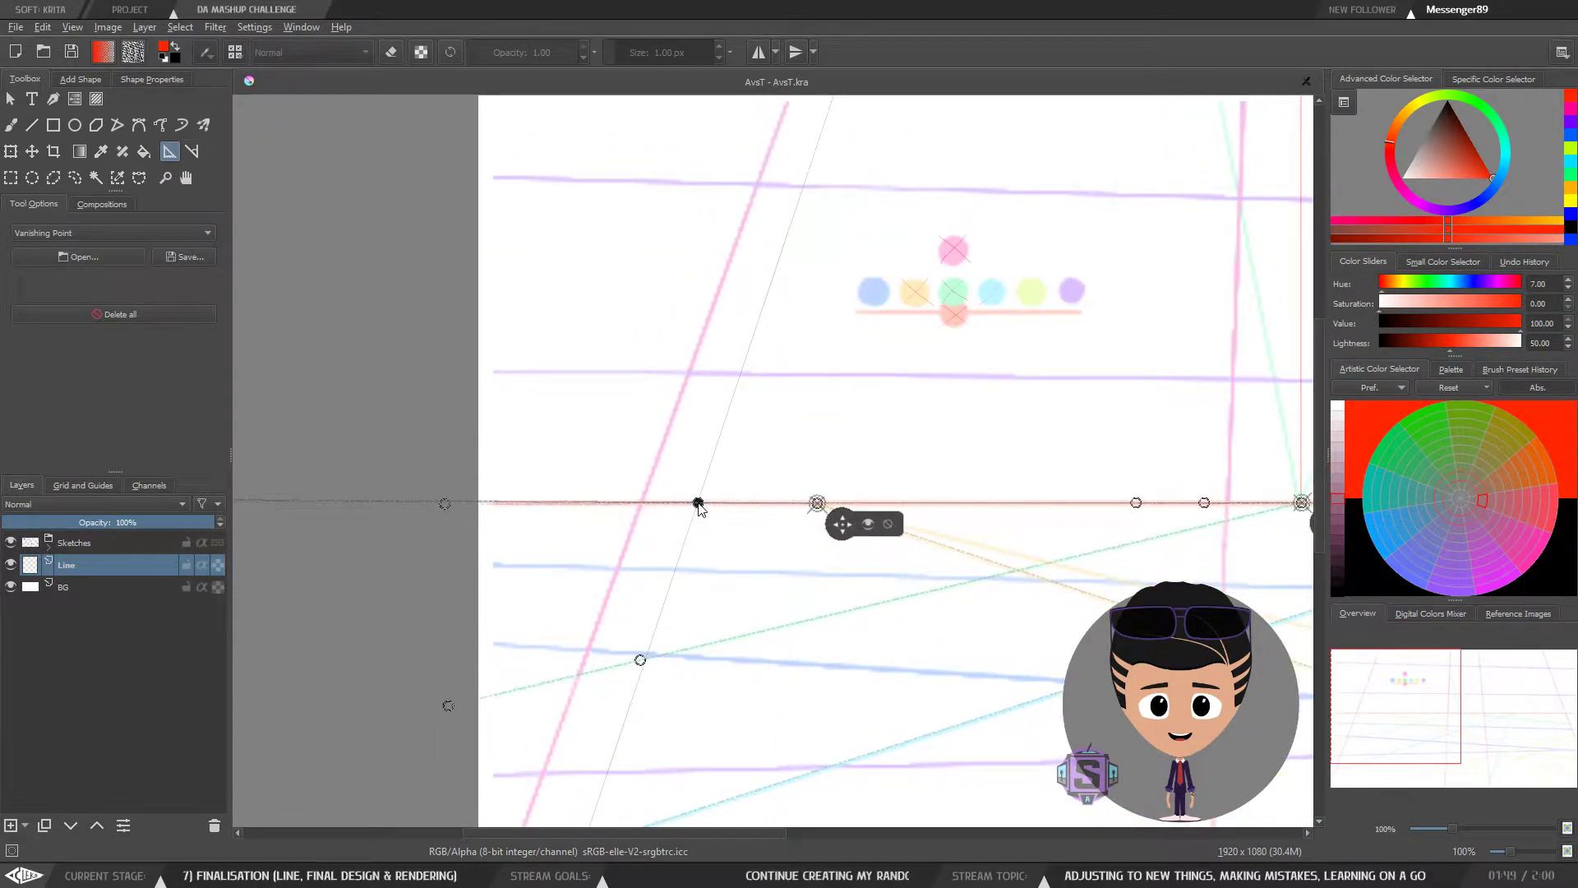
pyautogui.moveTo(694, 507); pyautogui.dragTo(697, 510)
# Step: Check how the side handles and guides of the three vanishing points line up along the red horizon
pyautogui.press('-')
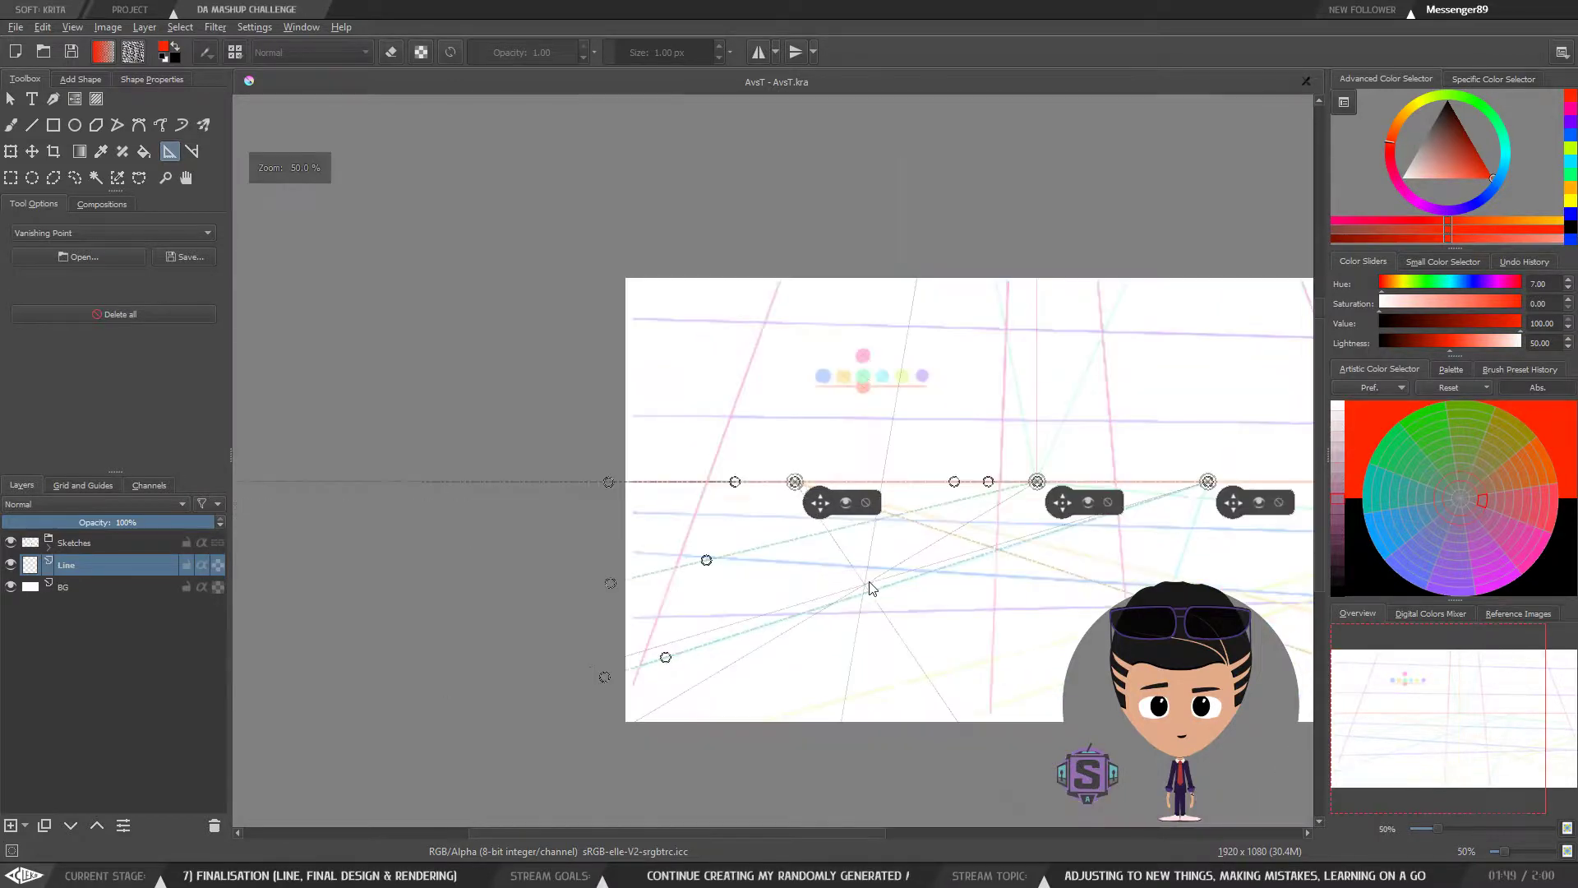
pyautogui.press('-')
pyautogui.moveTo(896, 585); pyautogui.dragTo(772, 556)
pyautogui.press('+')
pyautogui.press('+')
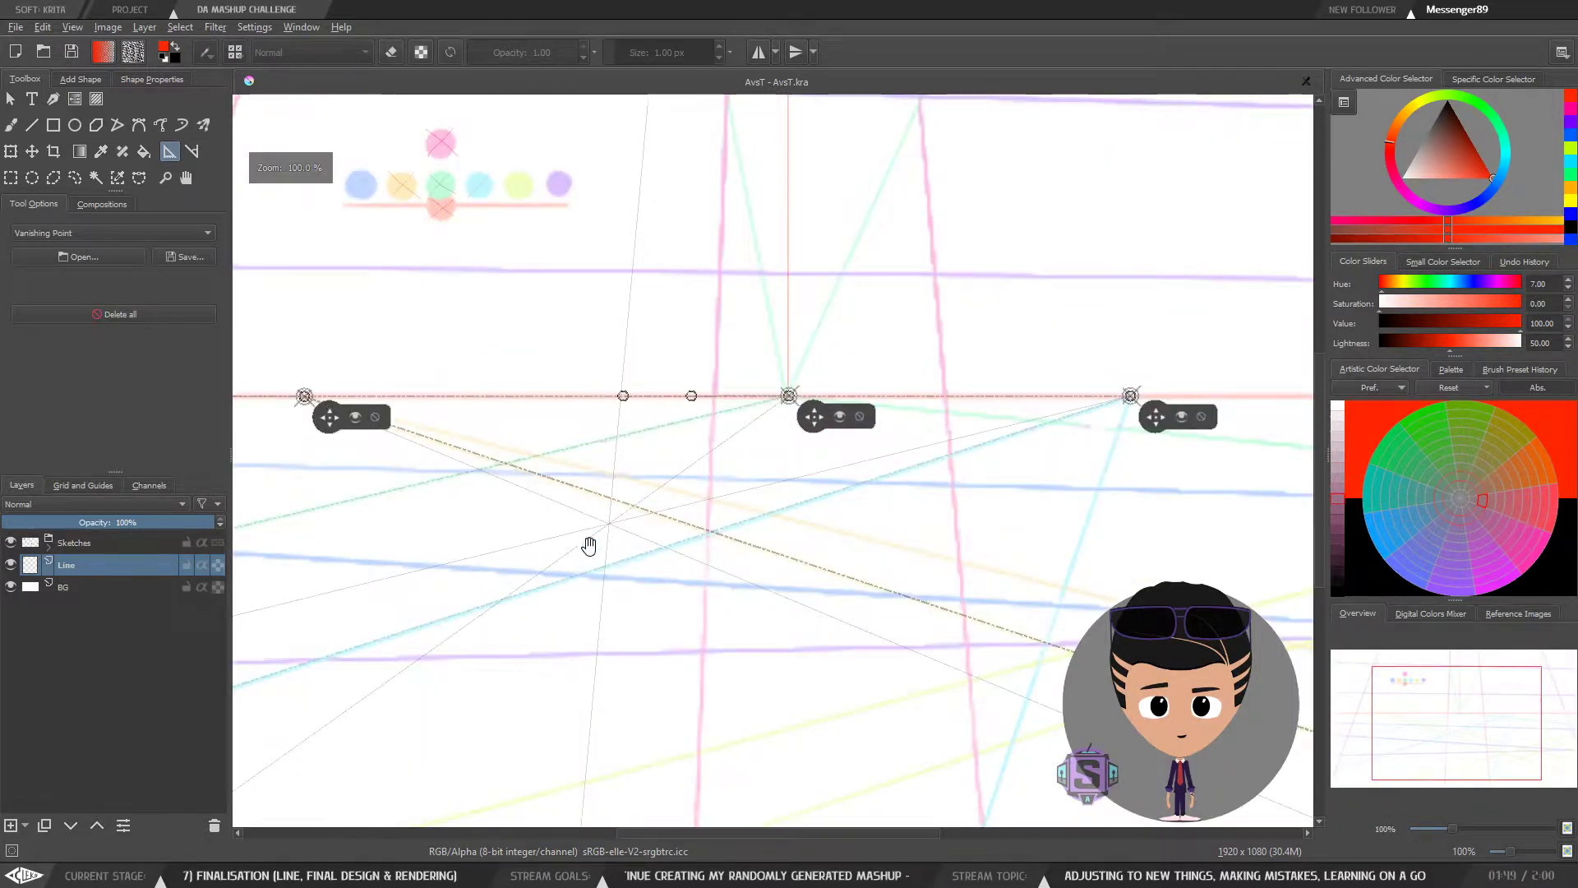
pyautogui.moveTo(616, 539); pyautogui.dragTo(705, 580)
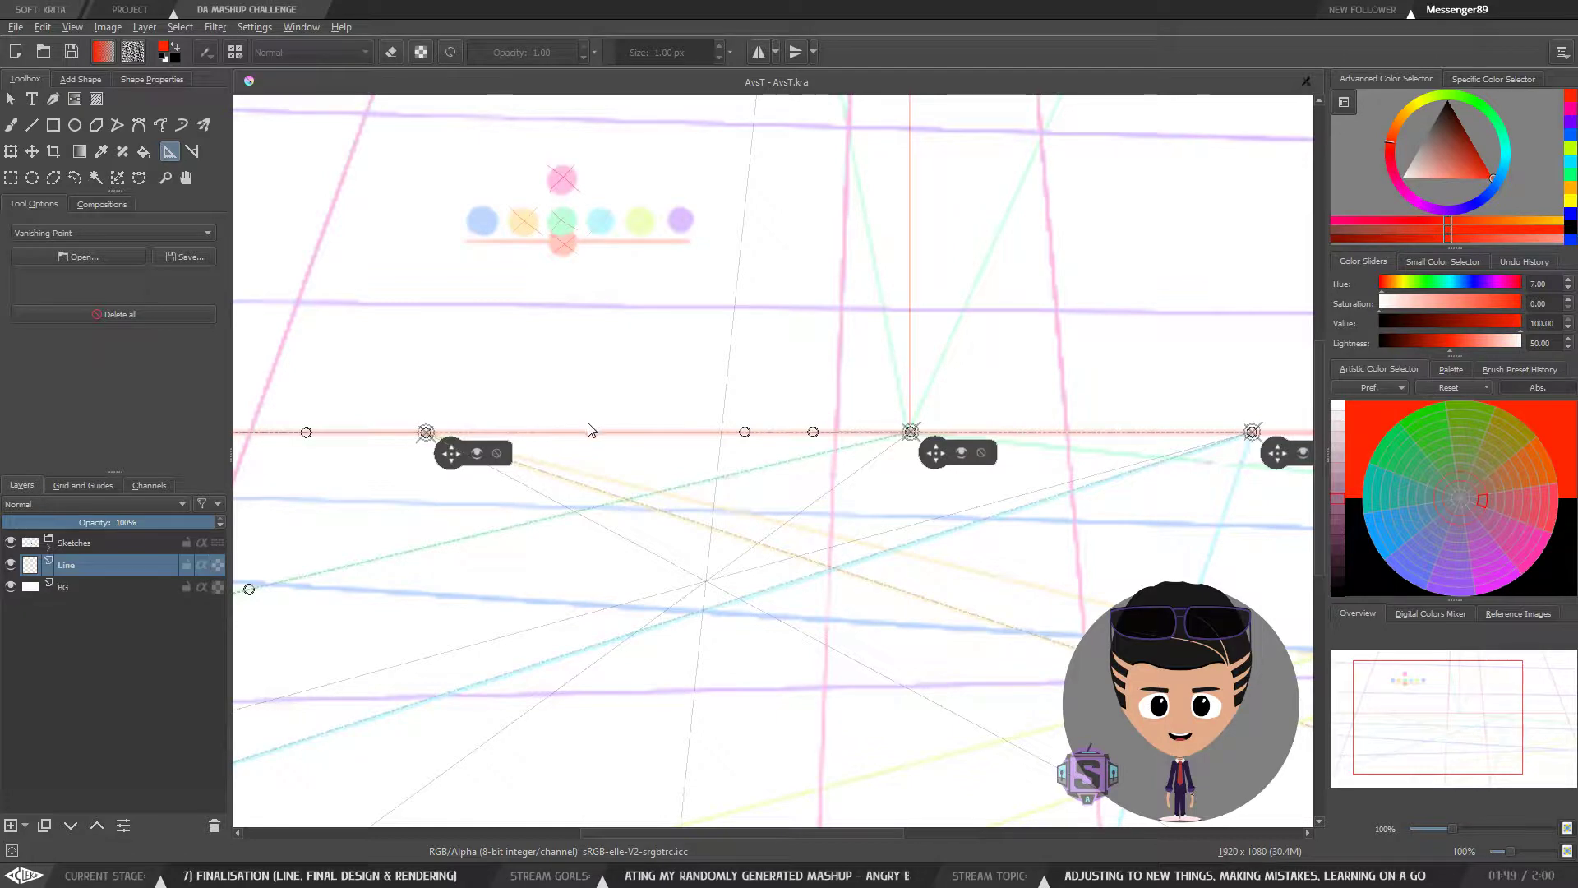
pyautogui.press('-')
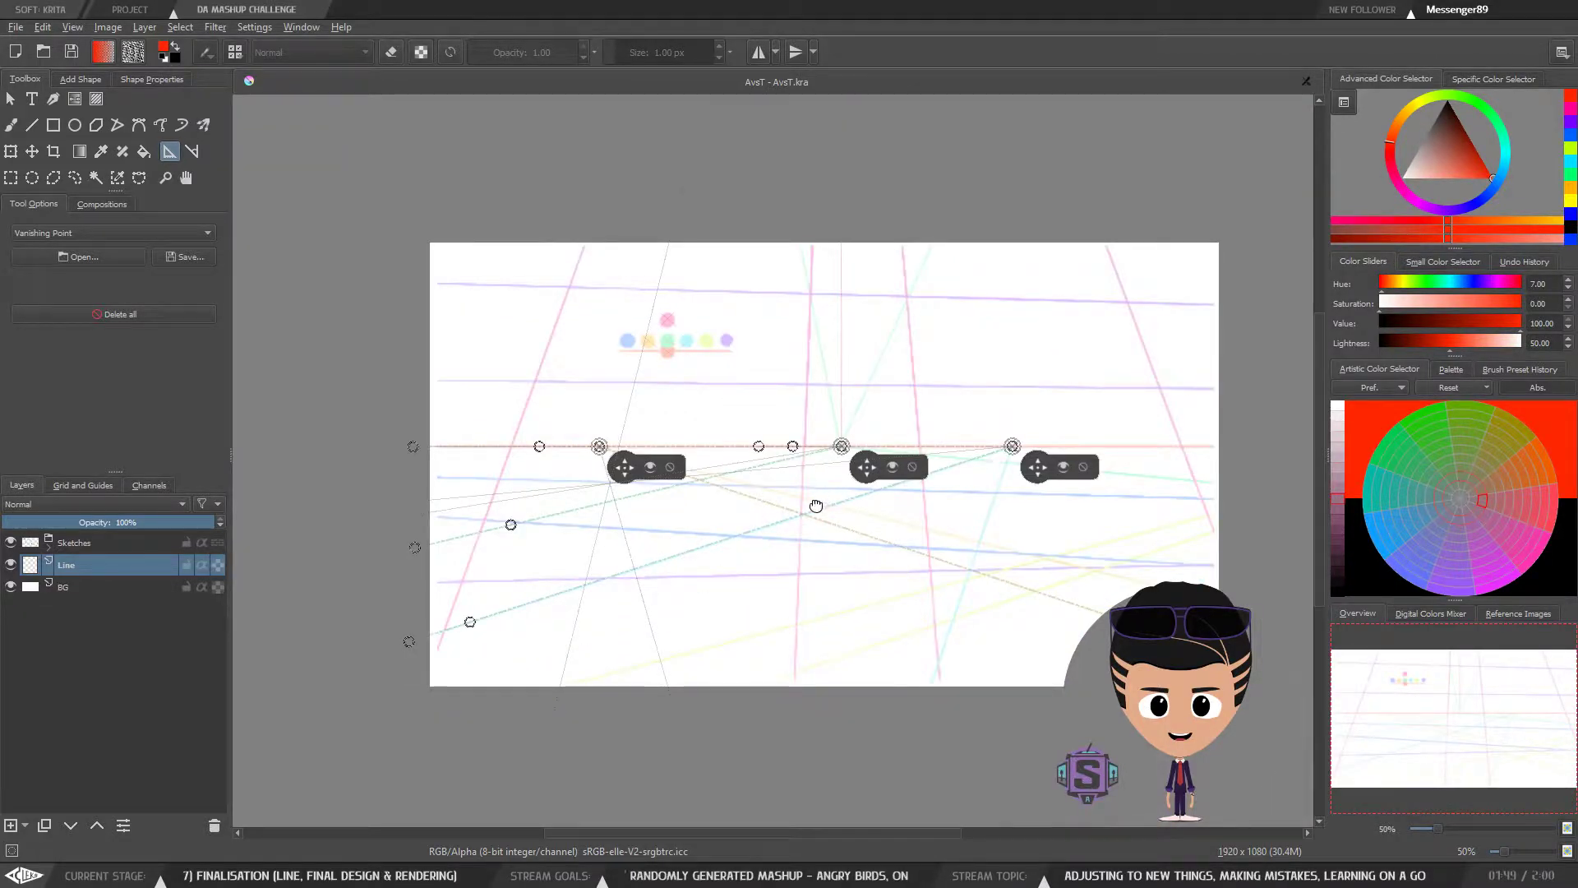
pyautogui.moveTo(817, 500); pyautogui.dragTo(908, 502)
# Step: Nudge the orange vanishing point slightly so it sits centred on the red horizon line
pyautogui.press('+')
pyautogui.press('+')
pyautogui.press('+')
pyautogui.moveTo(414, 493); pyautogui.dragTo(986, 569)
pyautogui.press('+')
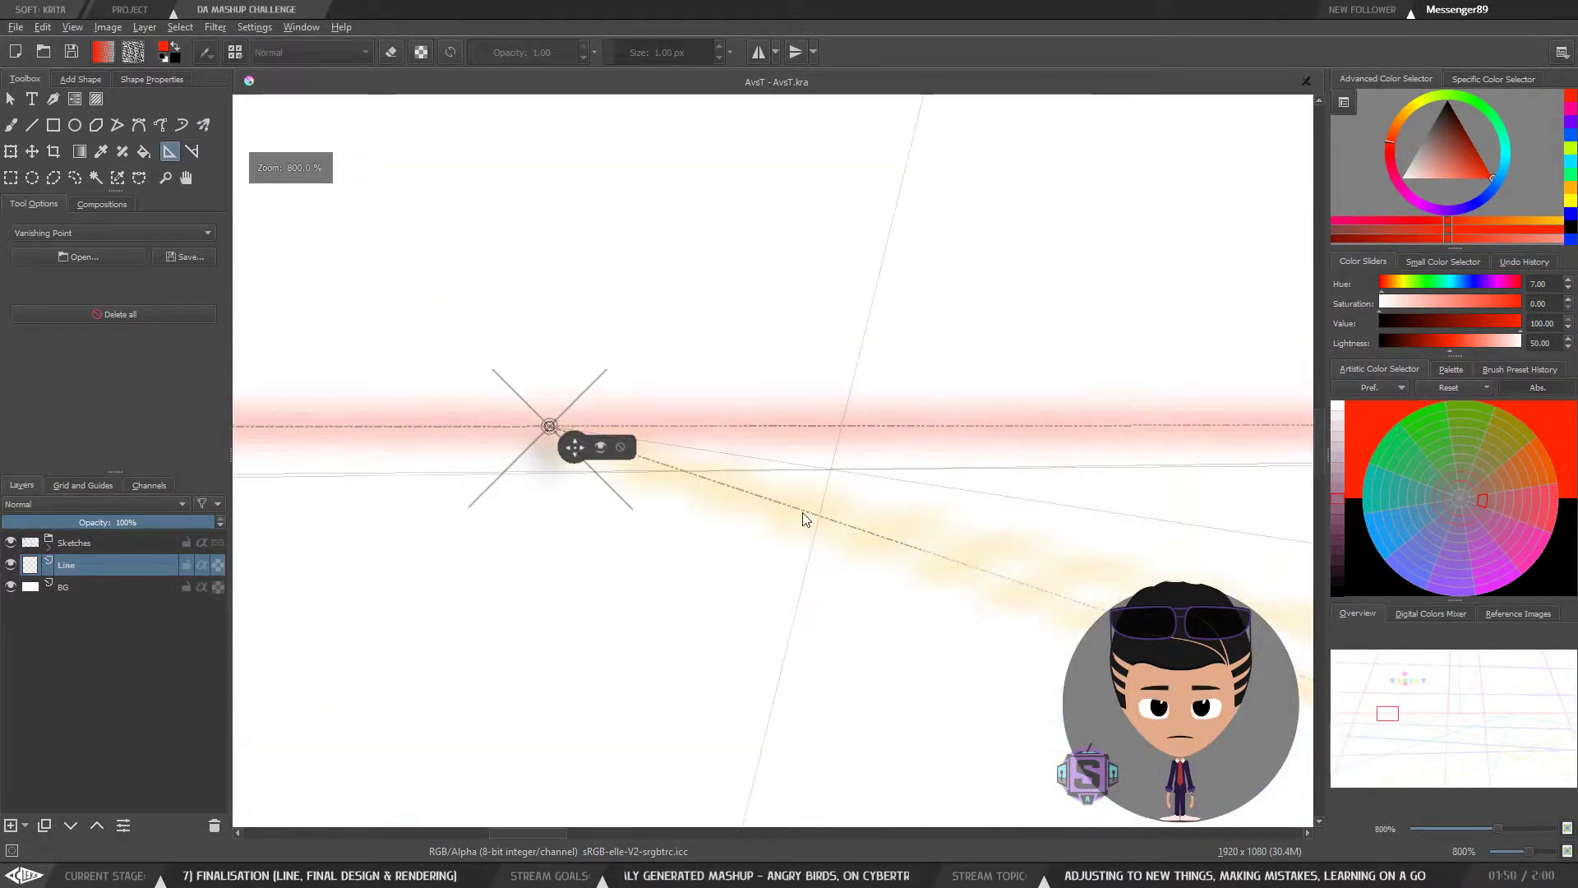
pyautogui.moveTo(575, 450); pyautogui.dragTo(578, 450)
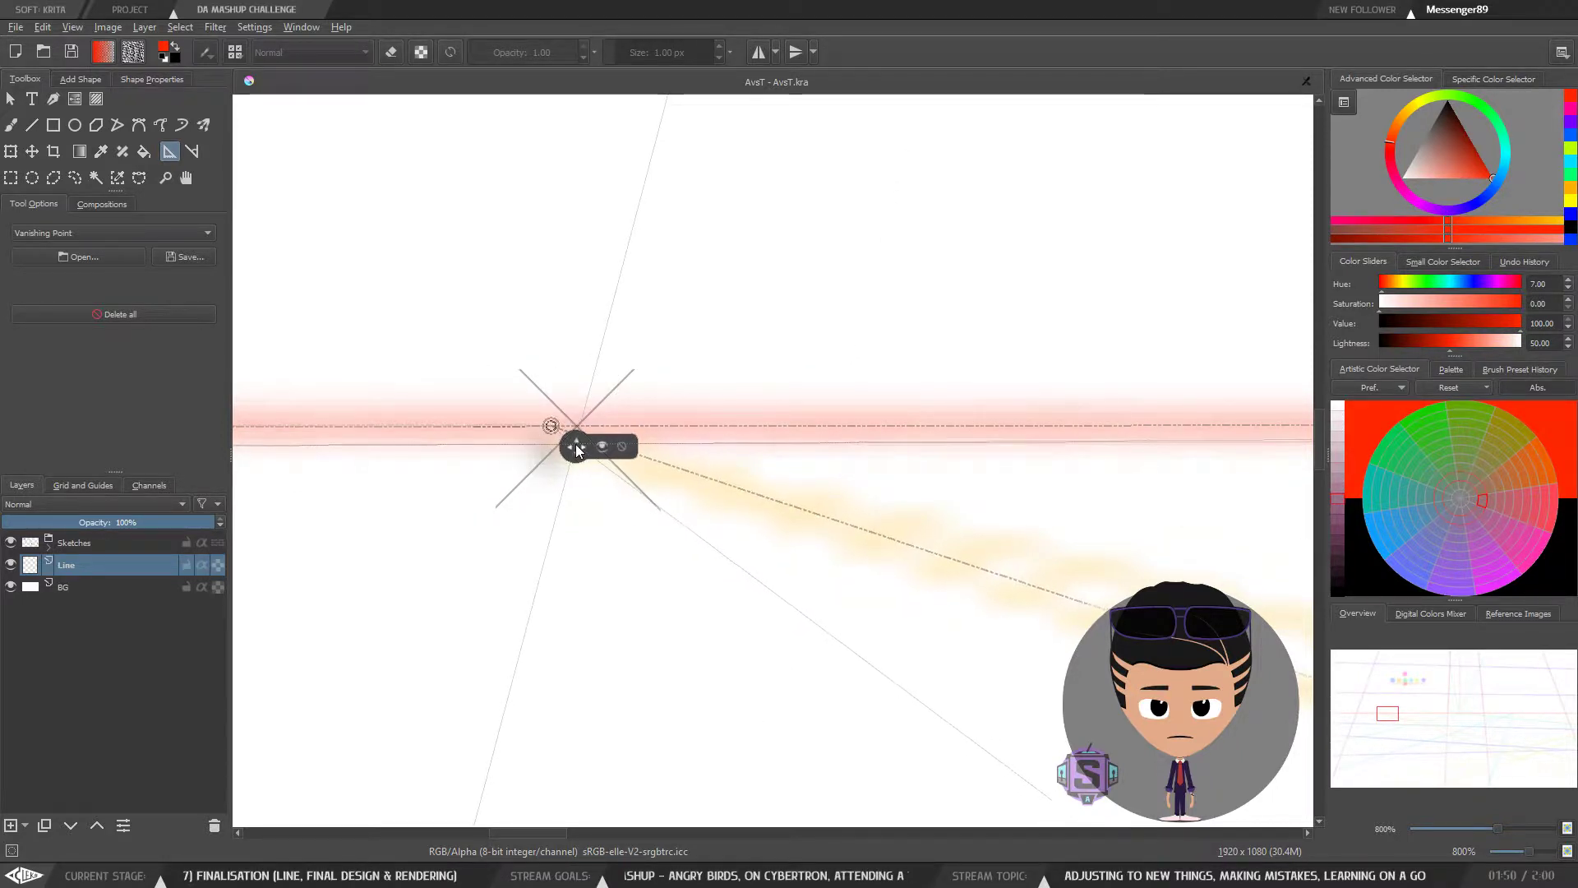
# Step: Add a fourth Vanishing Point assistant at the right end of the red horizon line, just inside the canvas edge
pyautogui.press('-')
pyautogui.press('-')
pyautogui.moveTo(940, 489); pyautogui.dragTo(553, 490)
pyautogui.press('-')
pyautogui.press('-')
pyautogui.press('-')
pyautogui.press('+')
pyautogui.press('+')
pyautogui.press('+')
pyautogui.press('+')
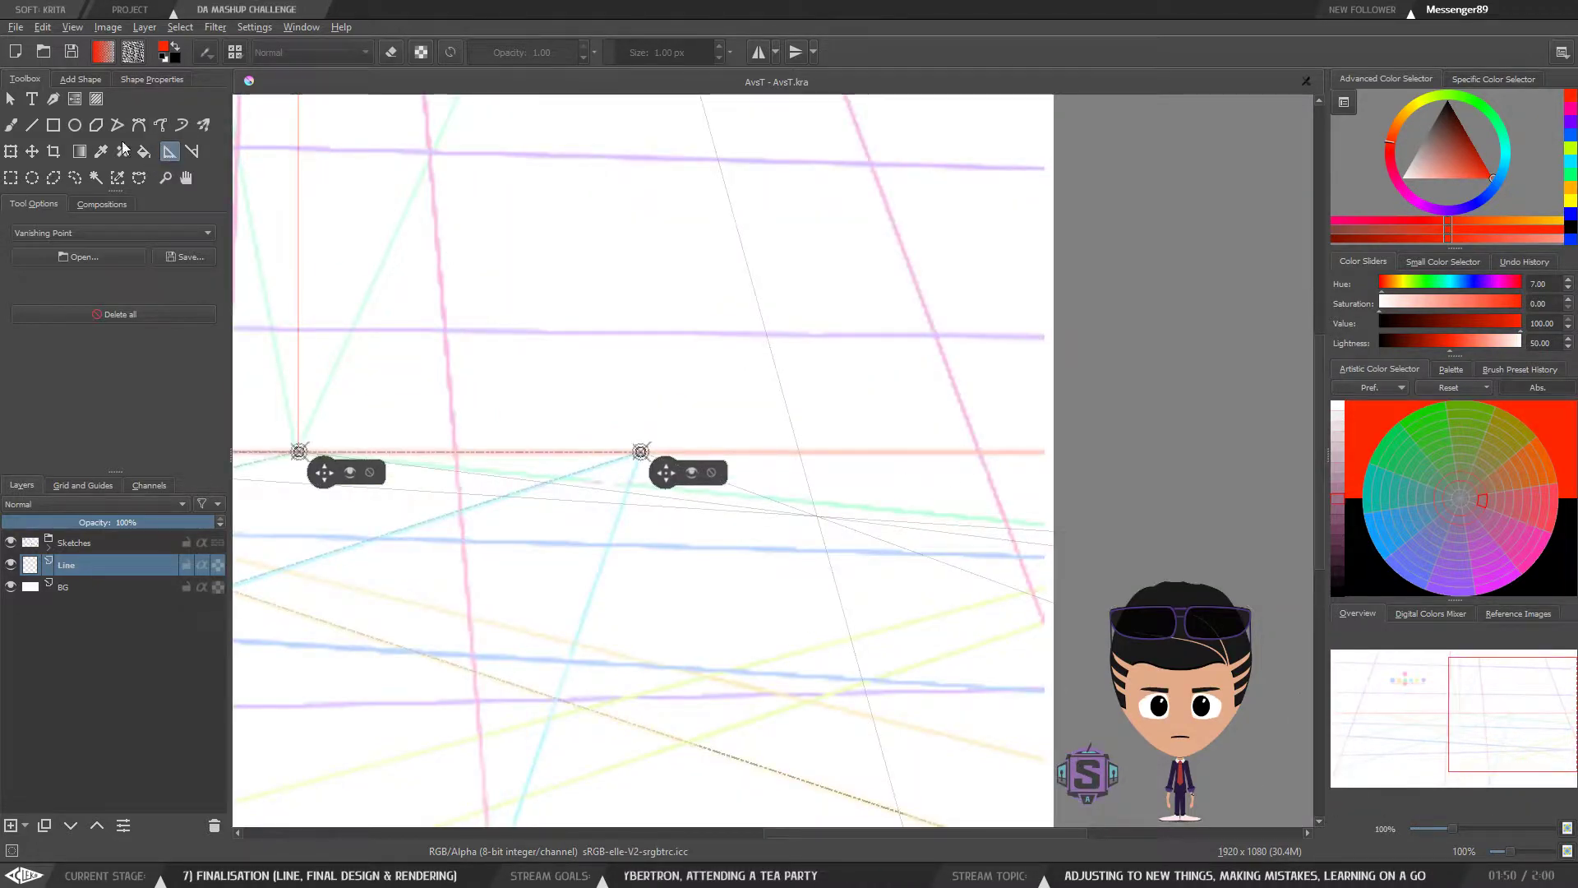
pyautogui.click(1039, 452)
# Step: Move the fourth vanishing point exactly onto the canvas's right edge, level with the red horizon line
pyautogui.press('+')
pyautogui.press('+')
pyautogui.moveTo(1197, 511); pyautogui.dragTo(715, 521)
pyautogui.moveTo(1037, 546); pyautogui.dragTo(730, 549)
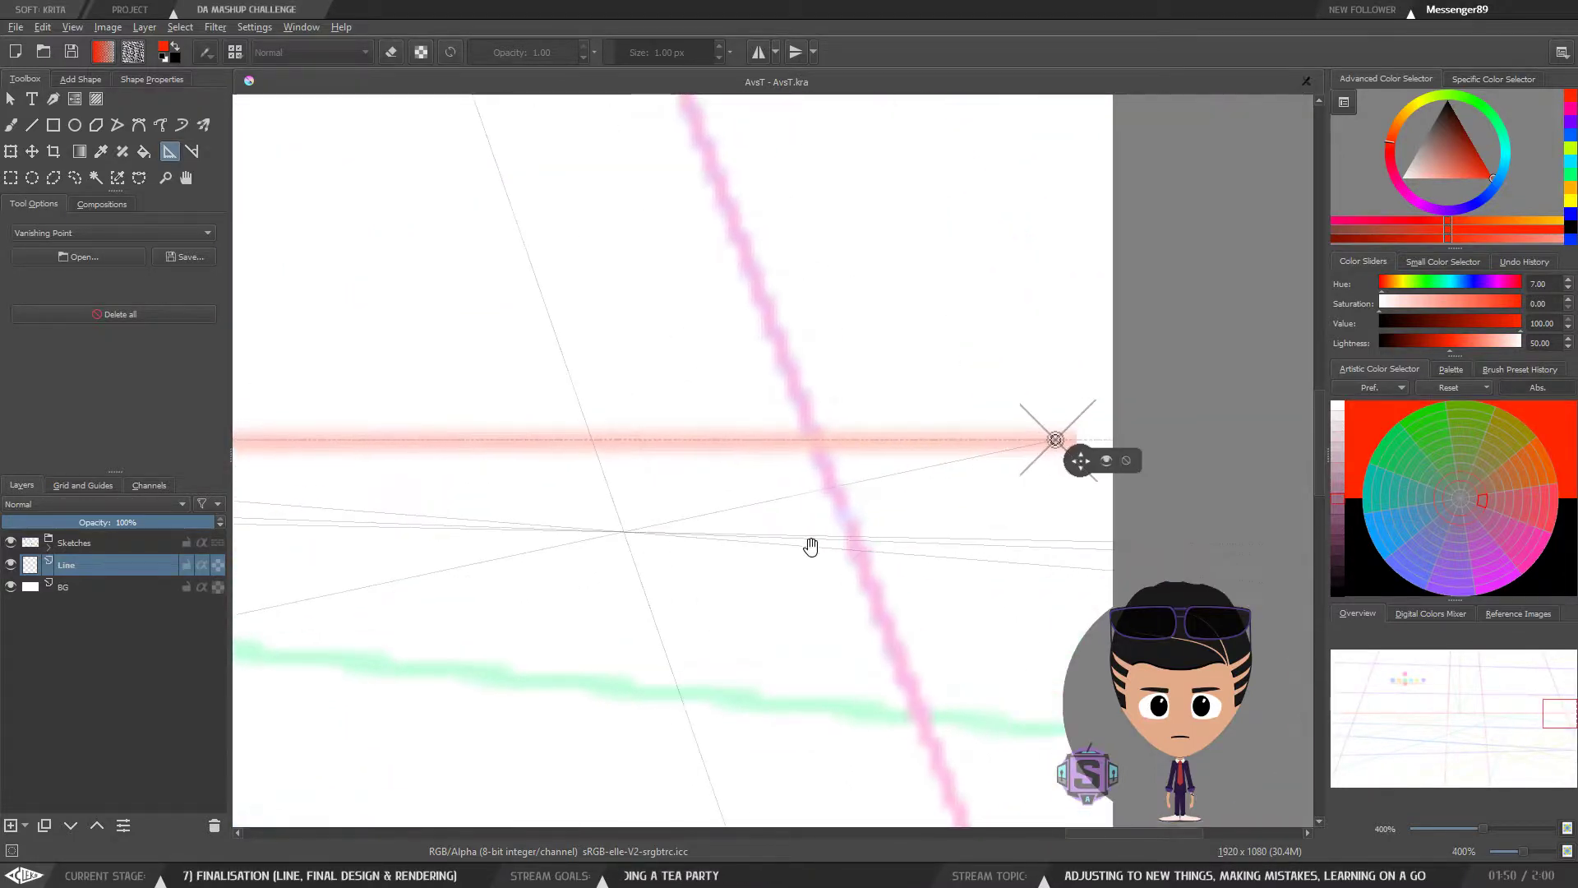
pyautogui.moveTo(1013, 532); pyautogui.dragTo(933, 499)
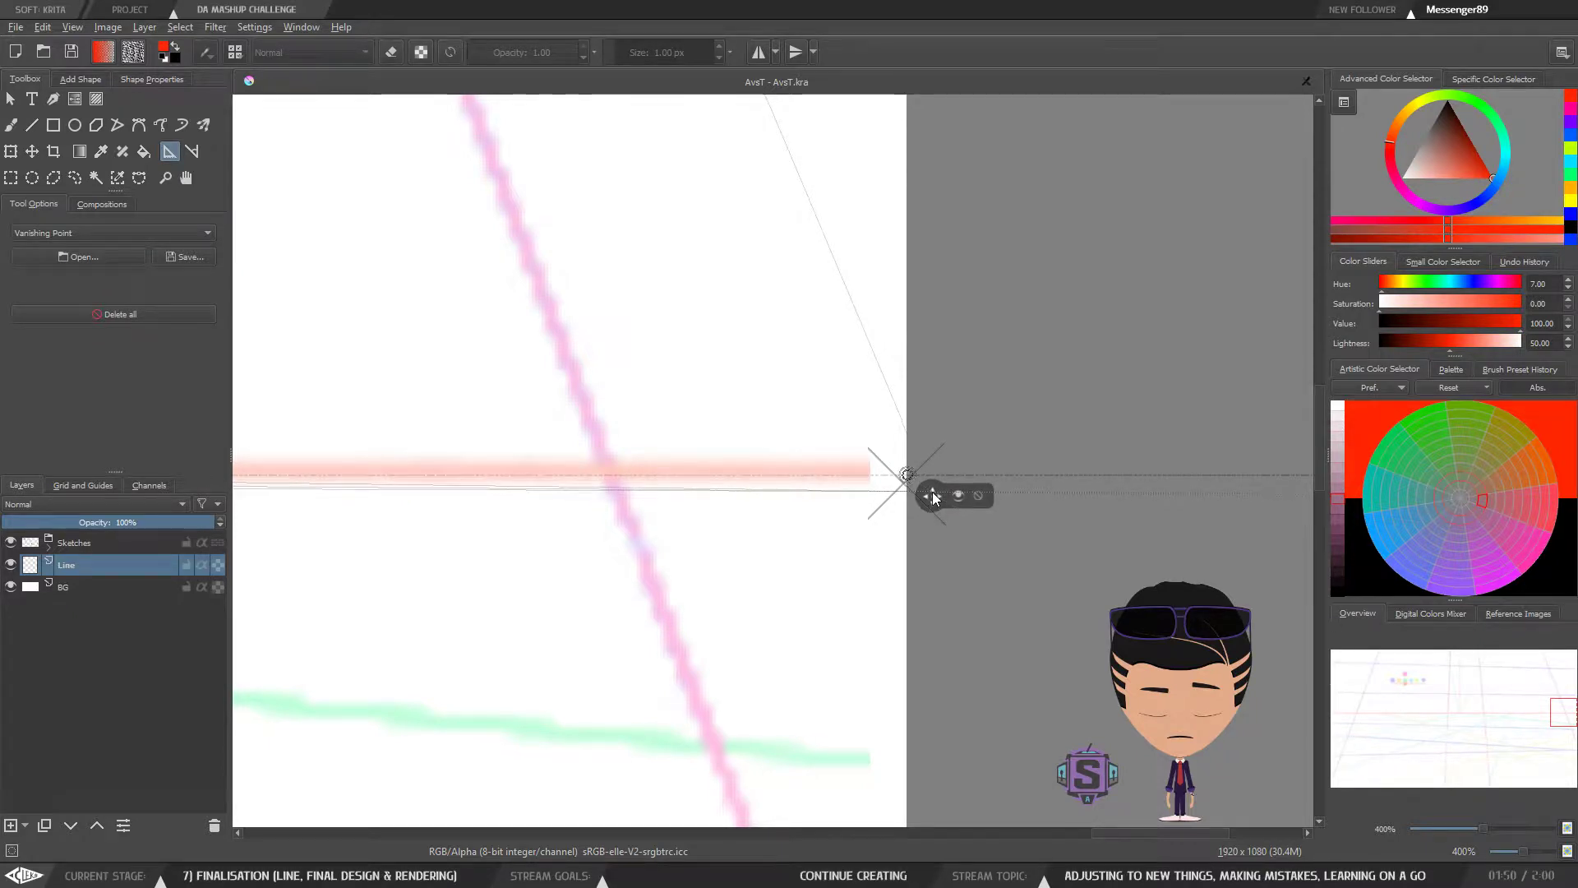
# Step: Switch to the straight Line tool, and hide and reshow the Sketches layer to check the perspective guides
pyautogui.press('-')
pyautogui.press('-')
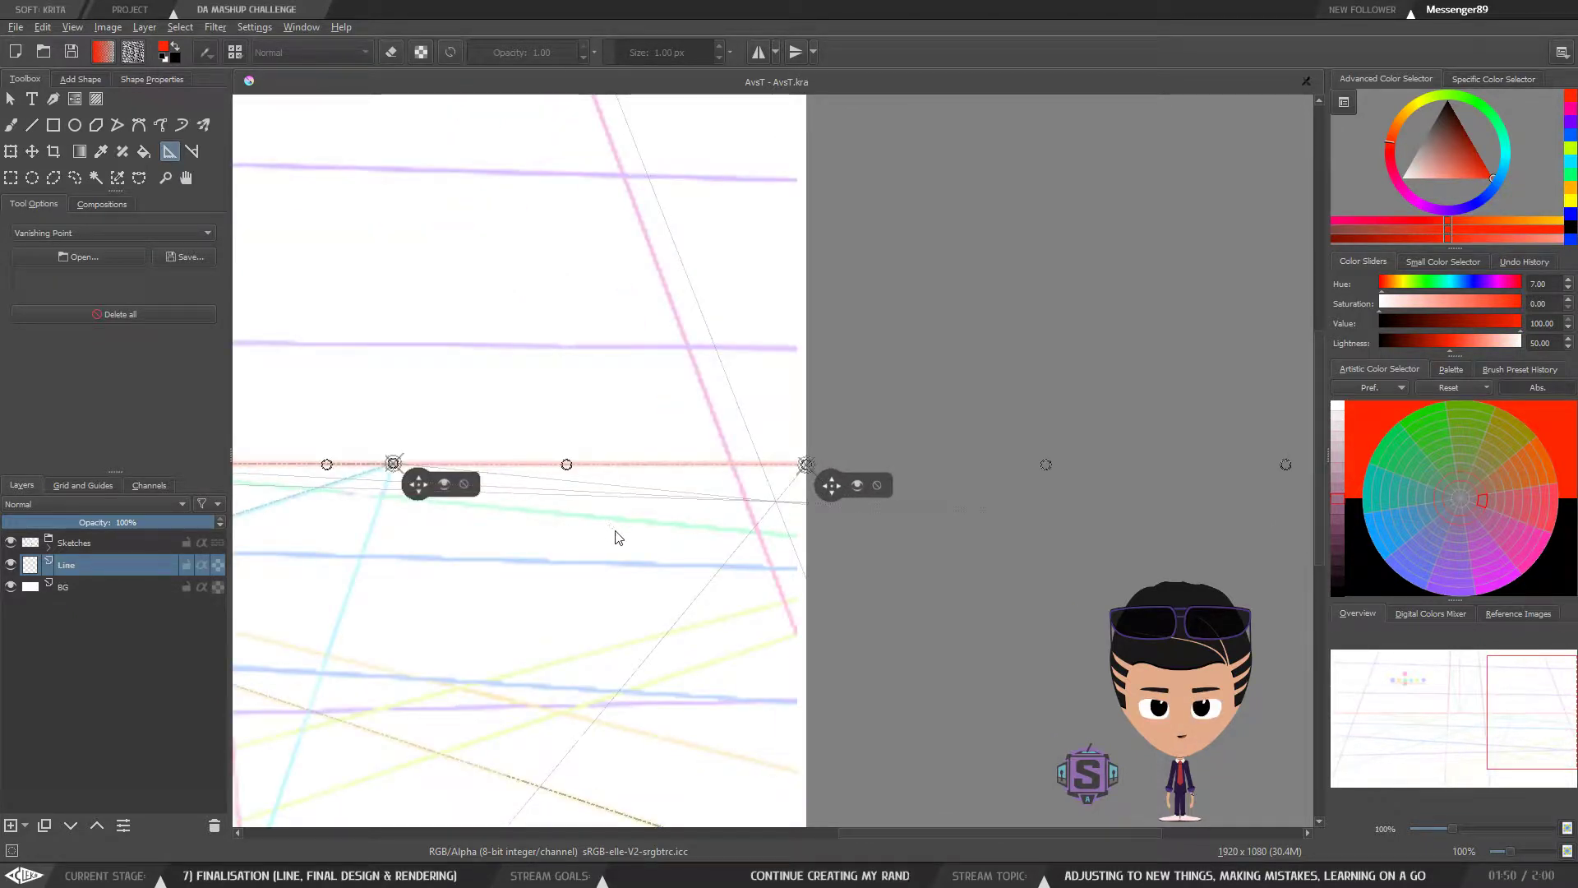
pyautogui.press('-')
pyautogui.press('-')
pyautogui.press('b')
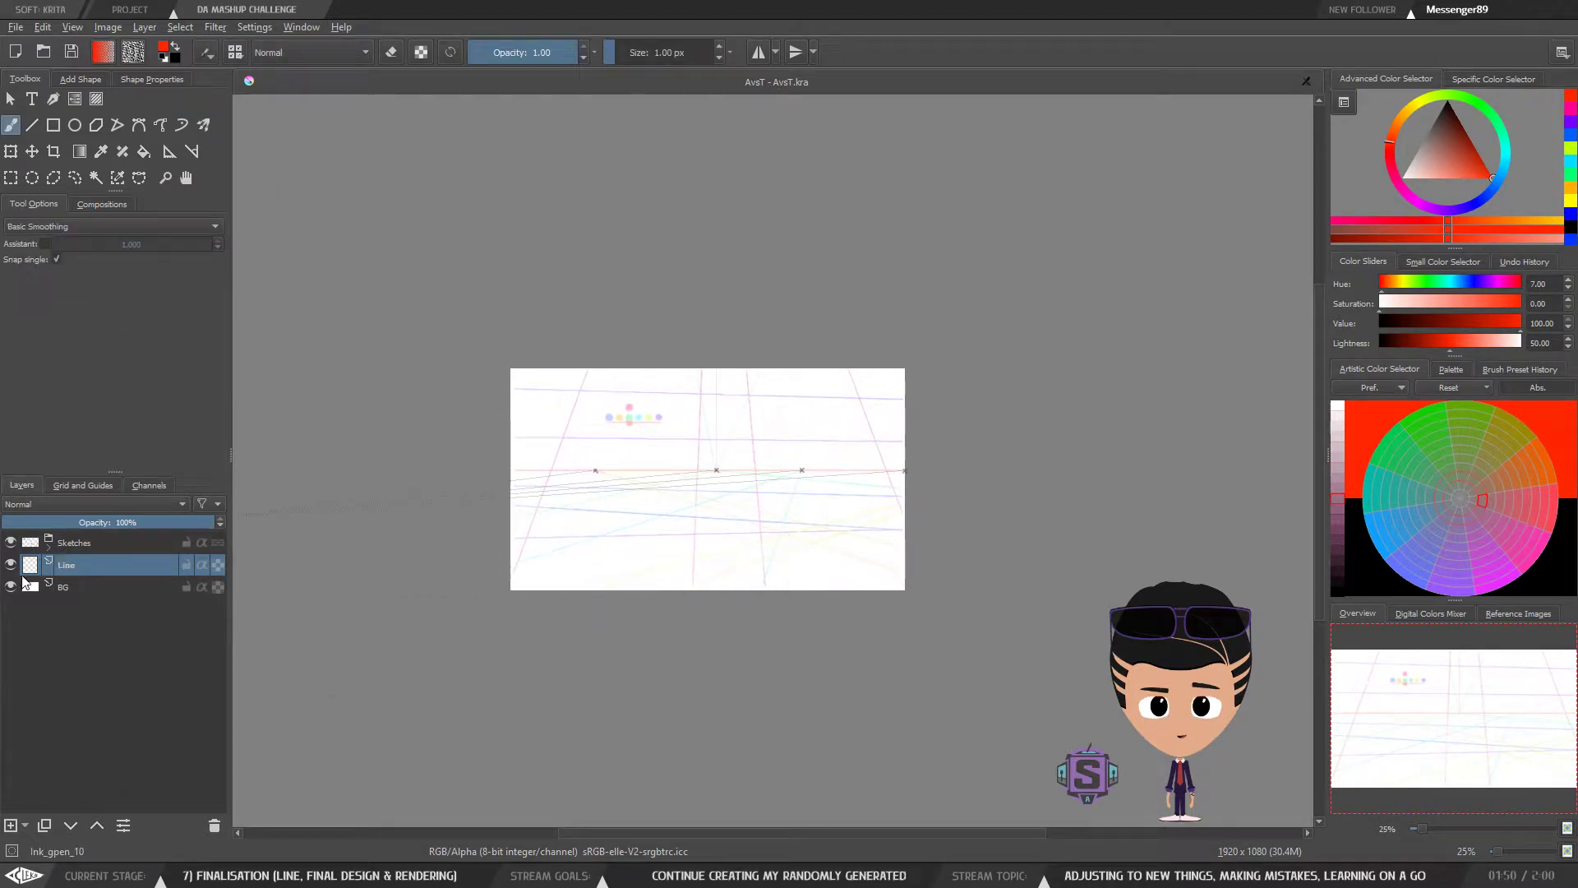
pyautogui.press('v')
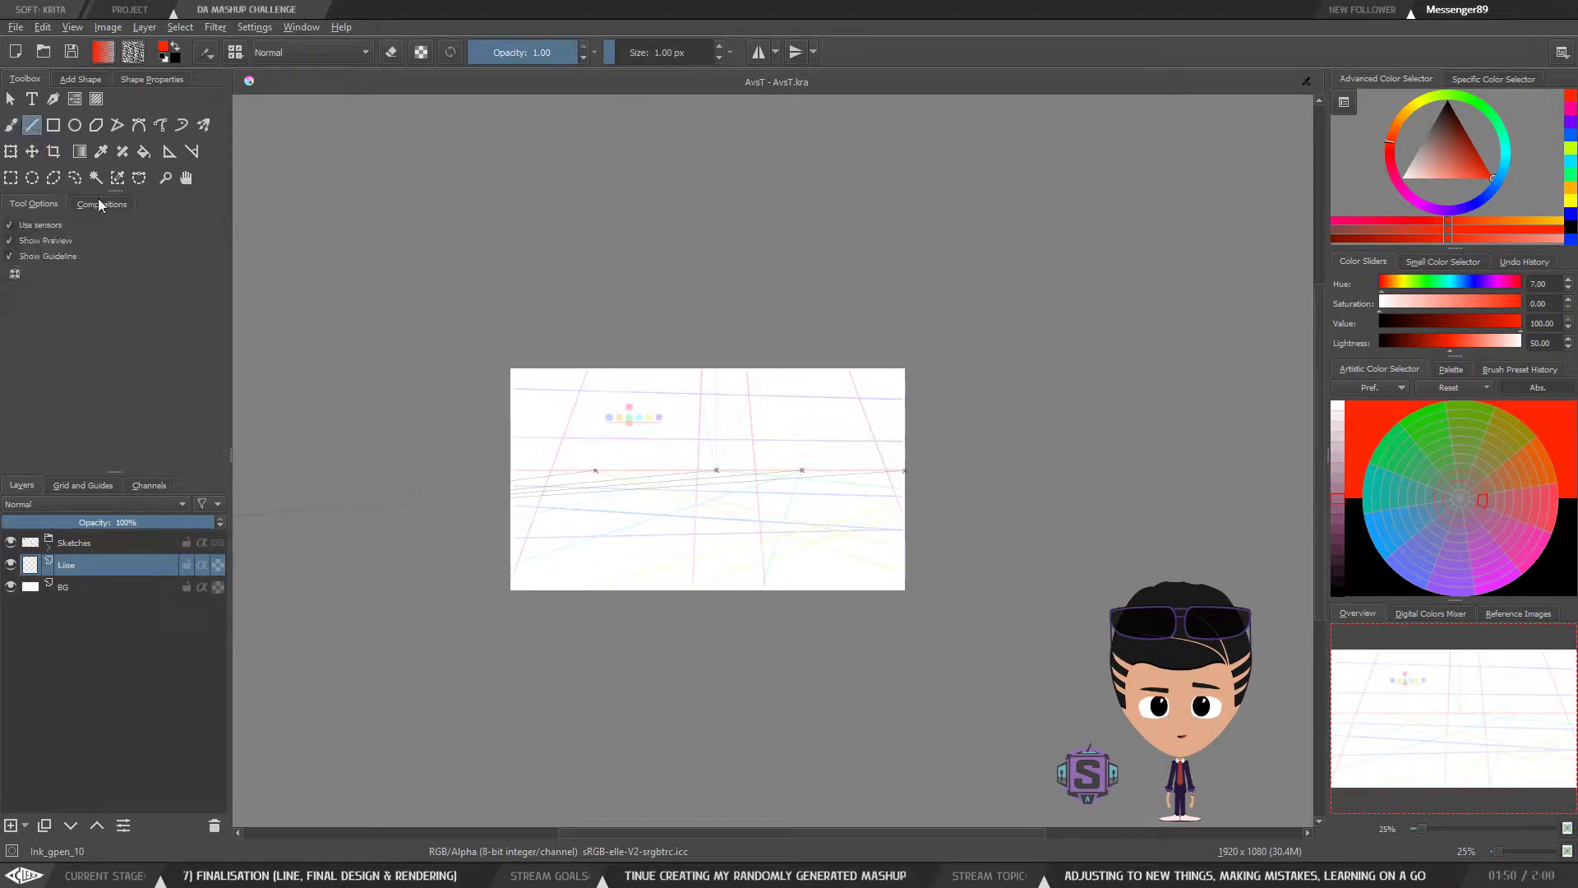
pyautogui.click(11, 543)
pyautogui.click(10, 542)
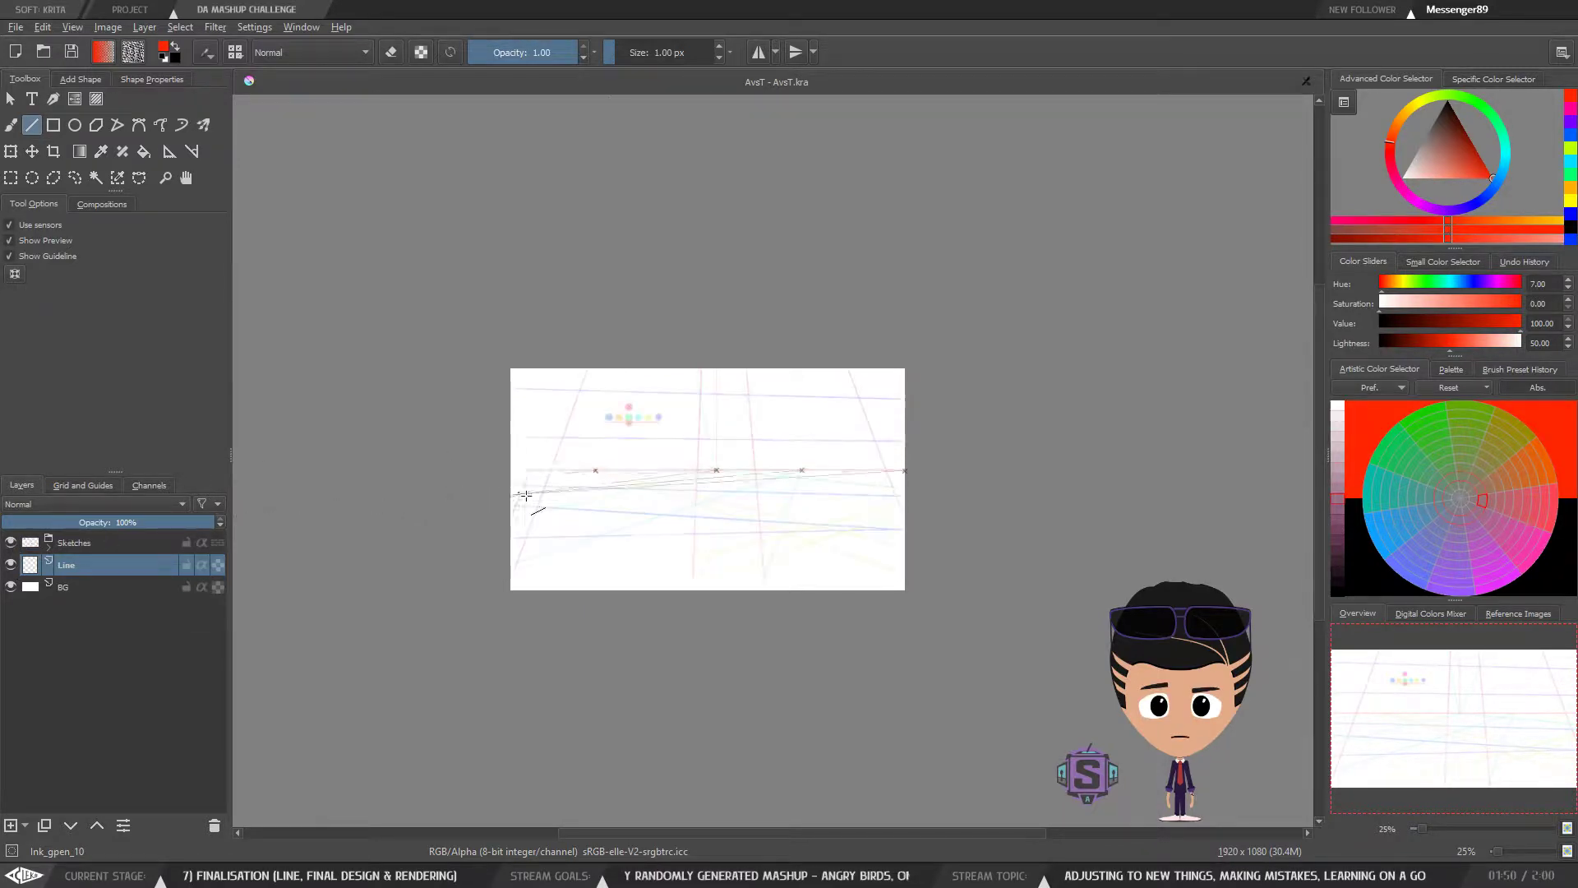
# Step: Try to draw a straight 1 px red line along the horizon from the canvas's left edge past the orange vanishing point
pyautogui.press('+')
pyautogui.press('+')
pyautogui.press('+')
pyautogui.press('-')
pyautogui.moveTo(565, 560); pyautogui.dragTo(1114, 512)
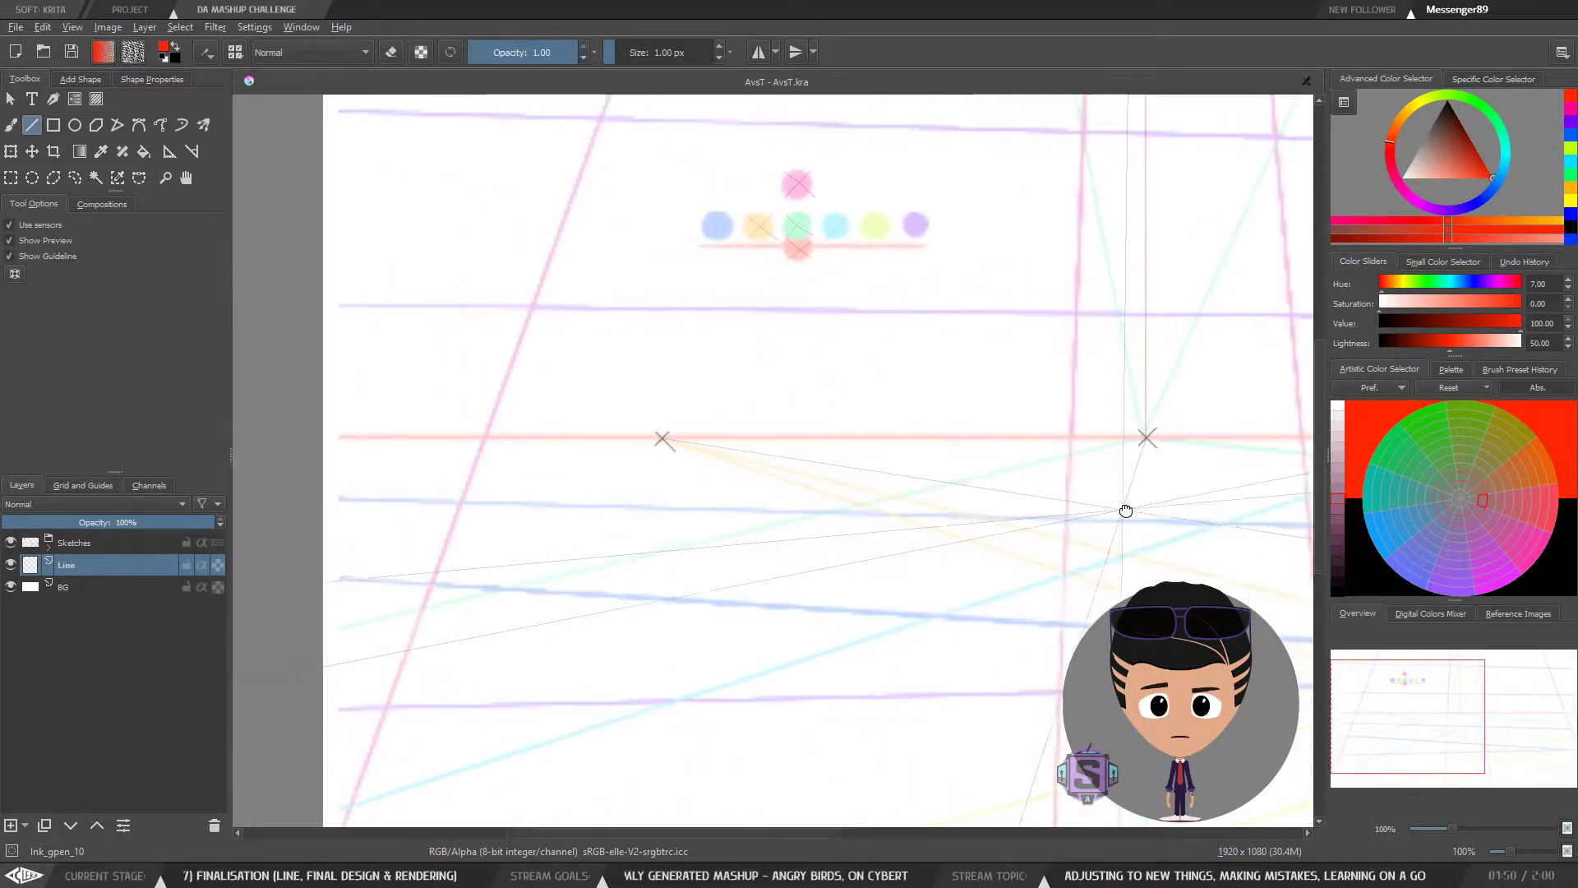
pyautogui.moveTo(954, 483); pyautogui.dragTo(1257, 486)
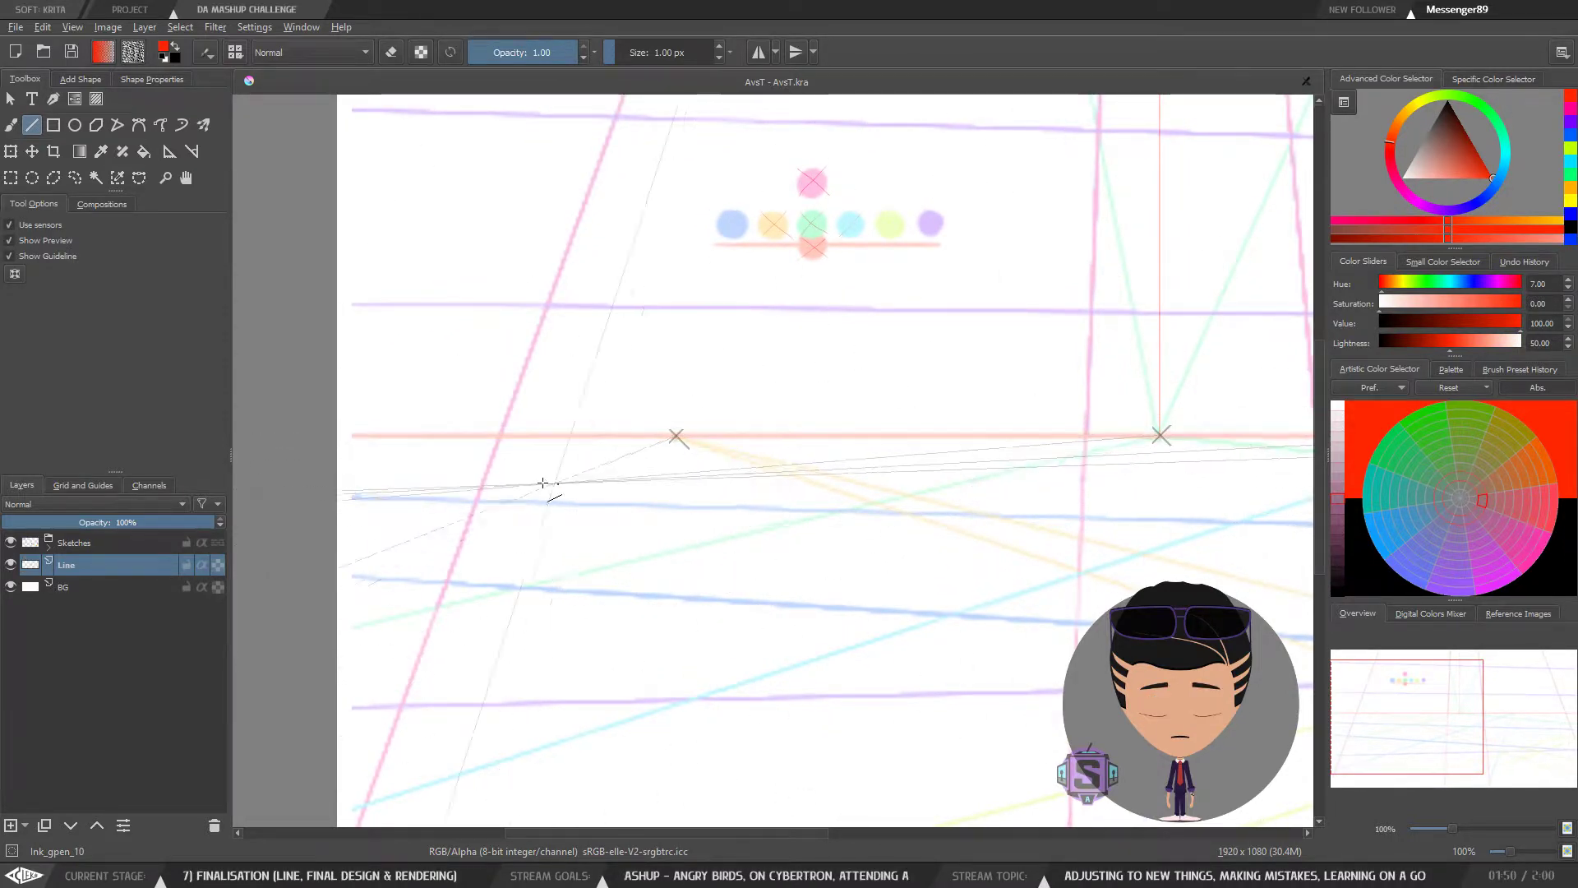
pyautogui.press('+')
pyautogui.moveTo(436, 497); pyautogui.dragTo(944, 496)
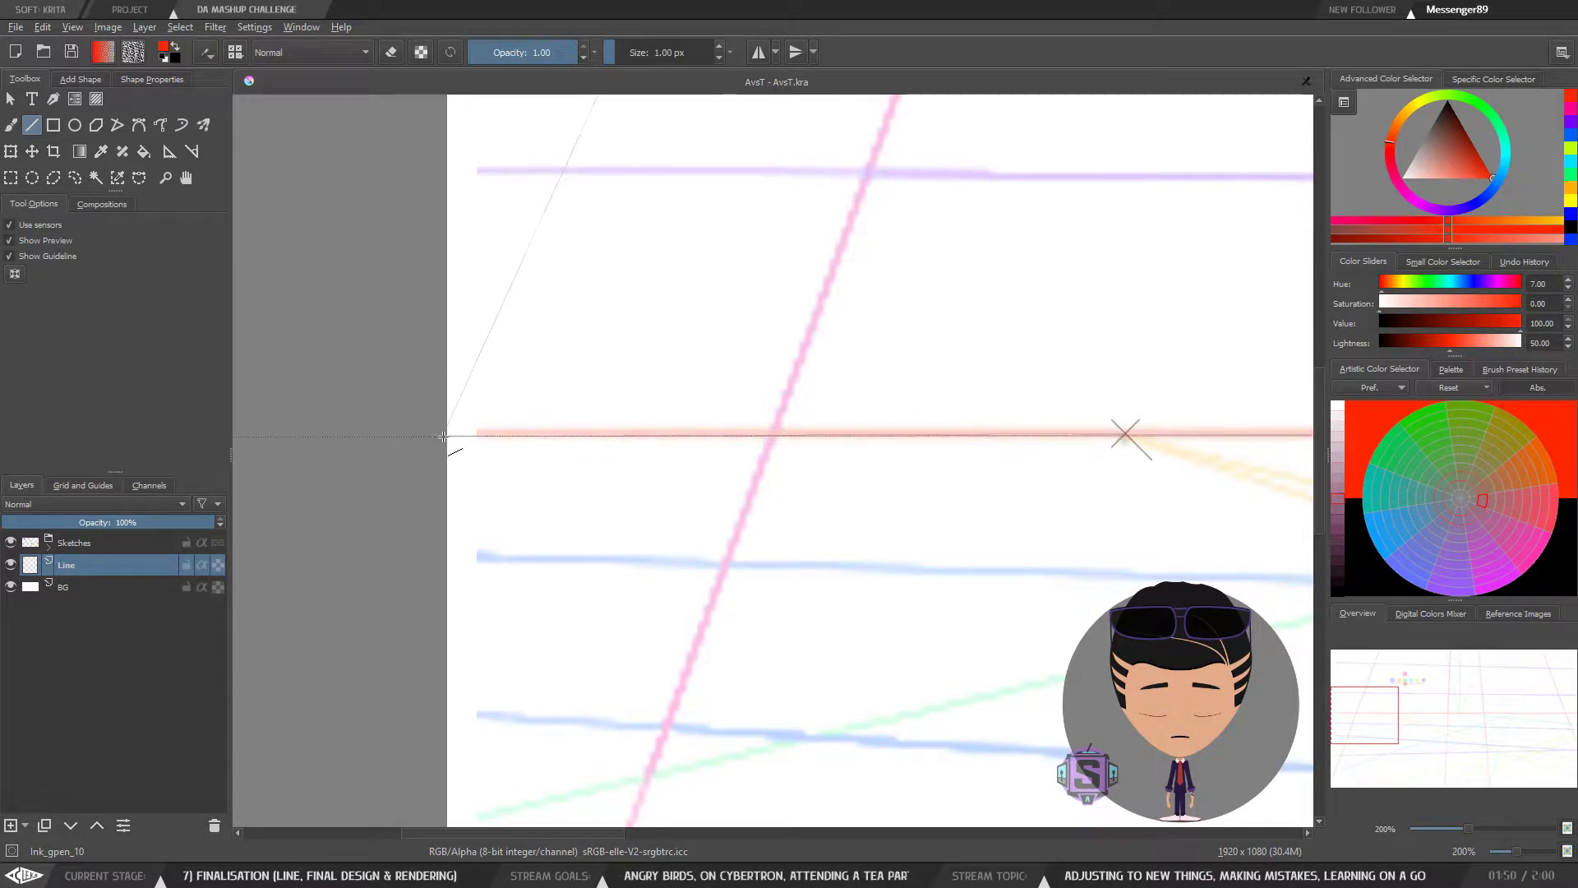
pyautogui.moveTo(442, 436); pyautogui.dragTo(387, 461)
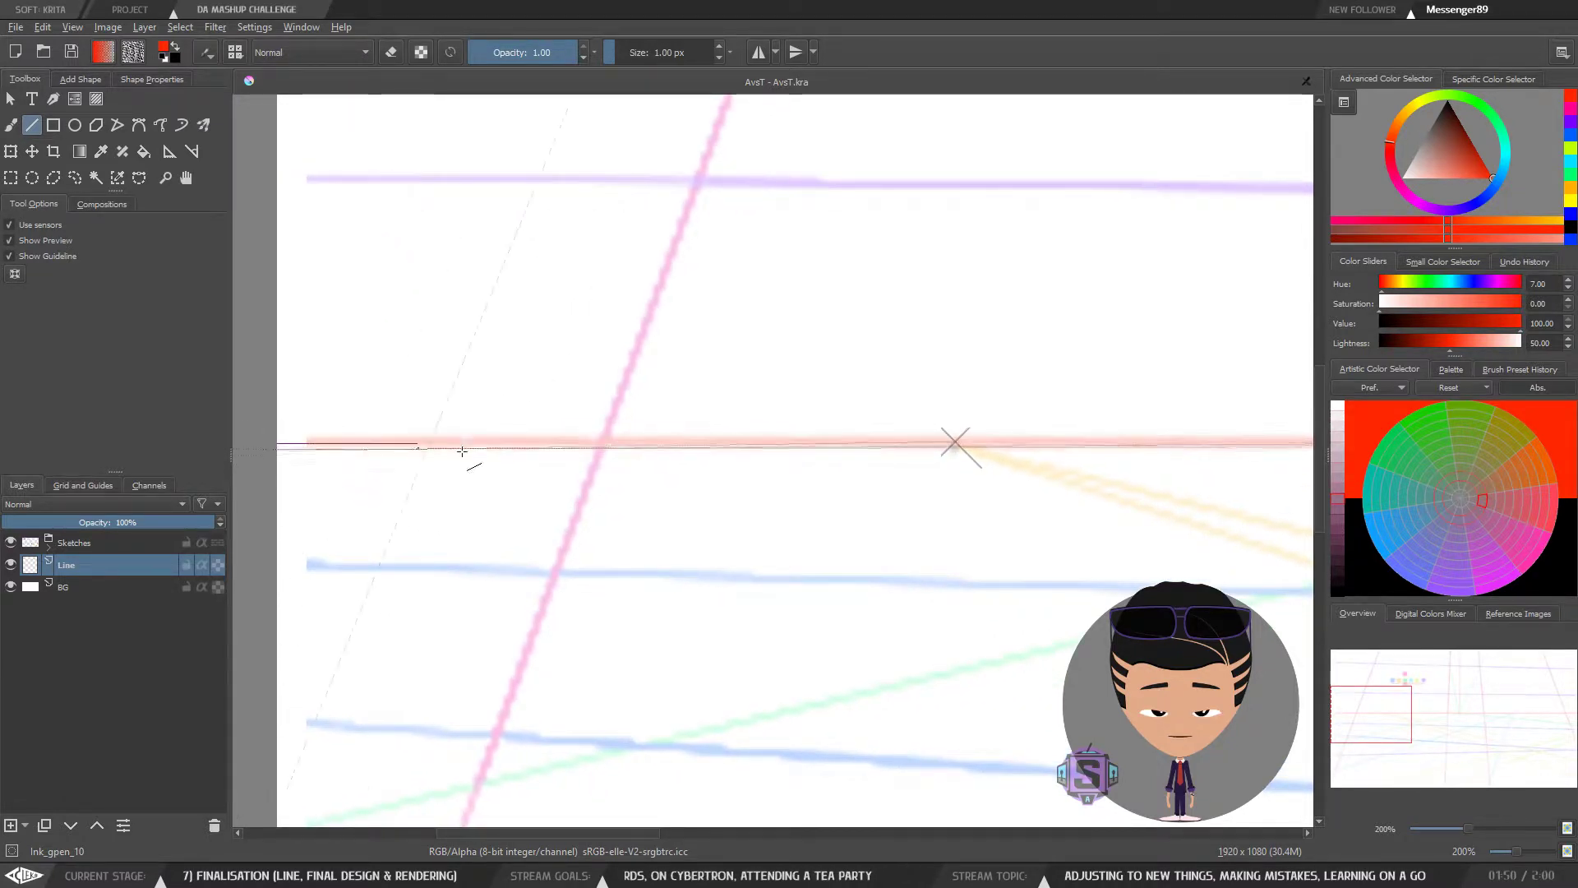
pyautogui.moveTo(1010, 489); pyautogui.dragTo(1117, 487)
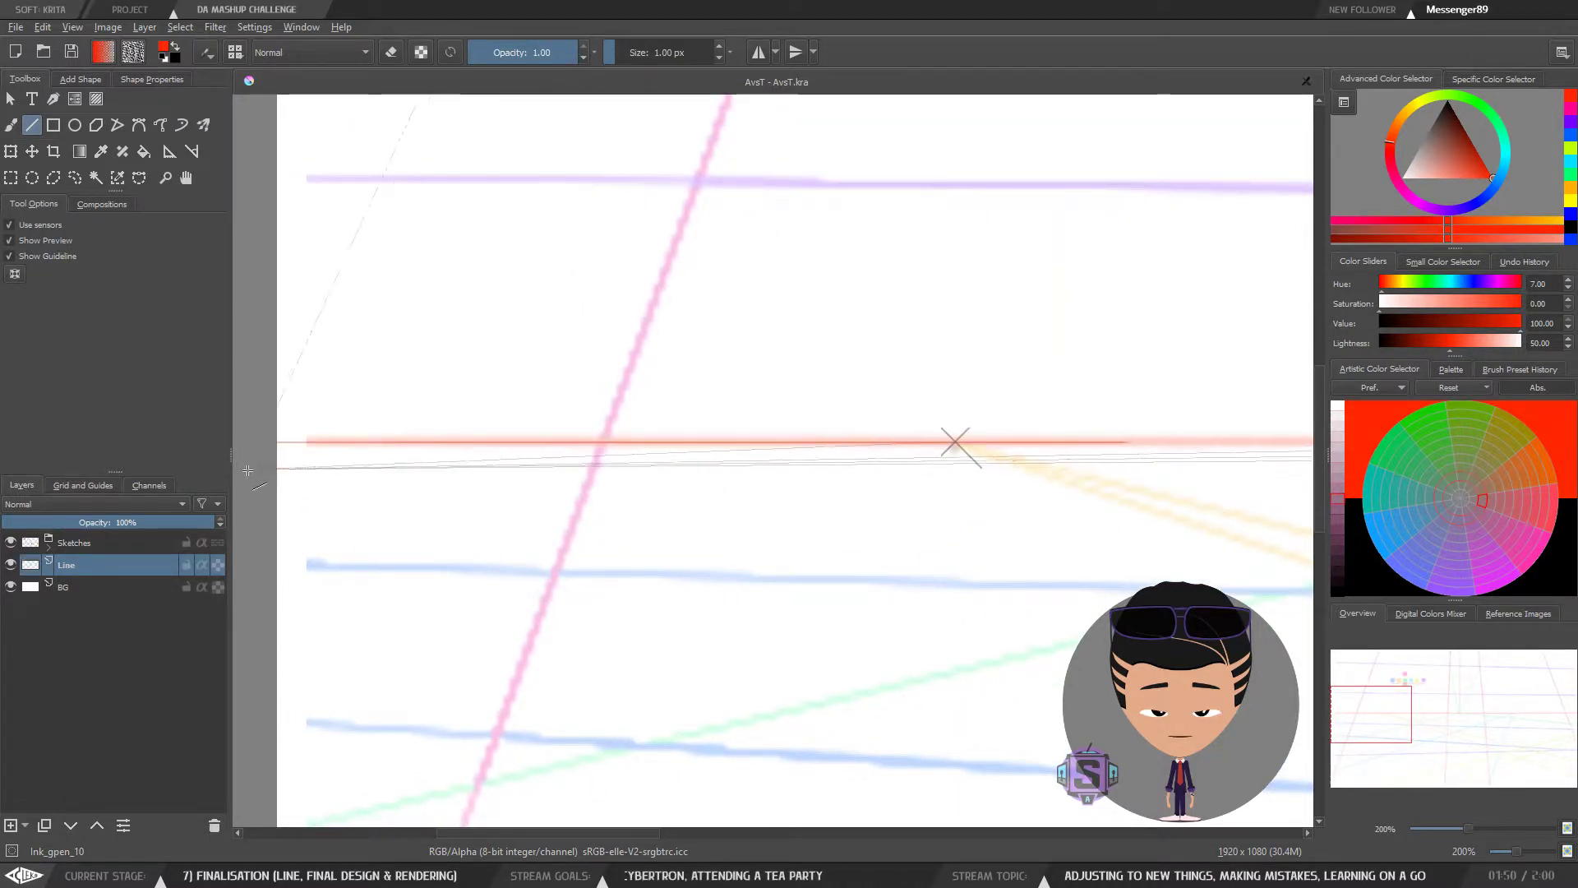
pyautogui.moveTo(631, 452); pyautogui.dragTo(1129, 488)
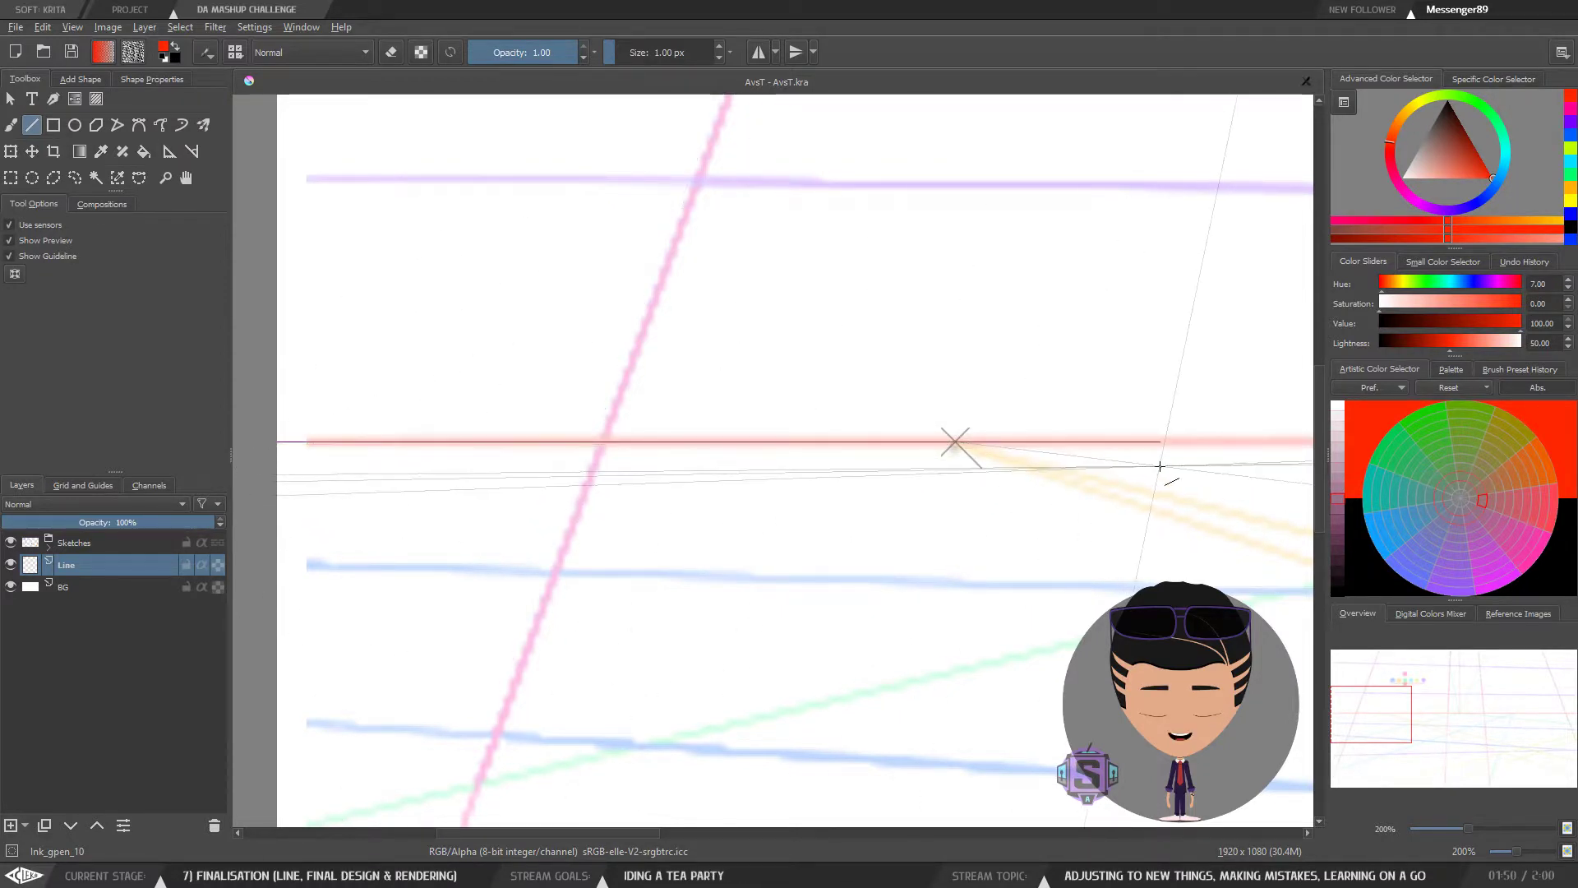
pyautogui.press('+')
pyautogui.press('+')
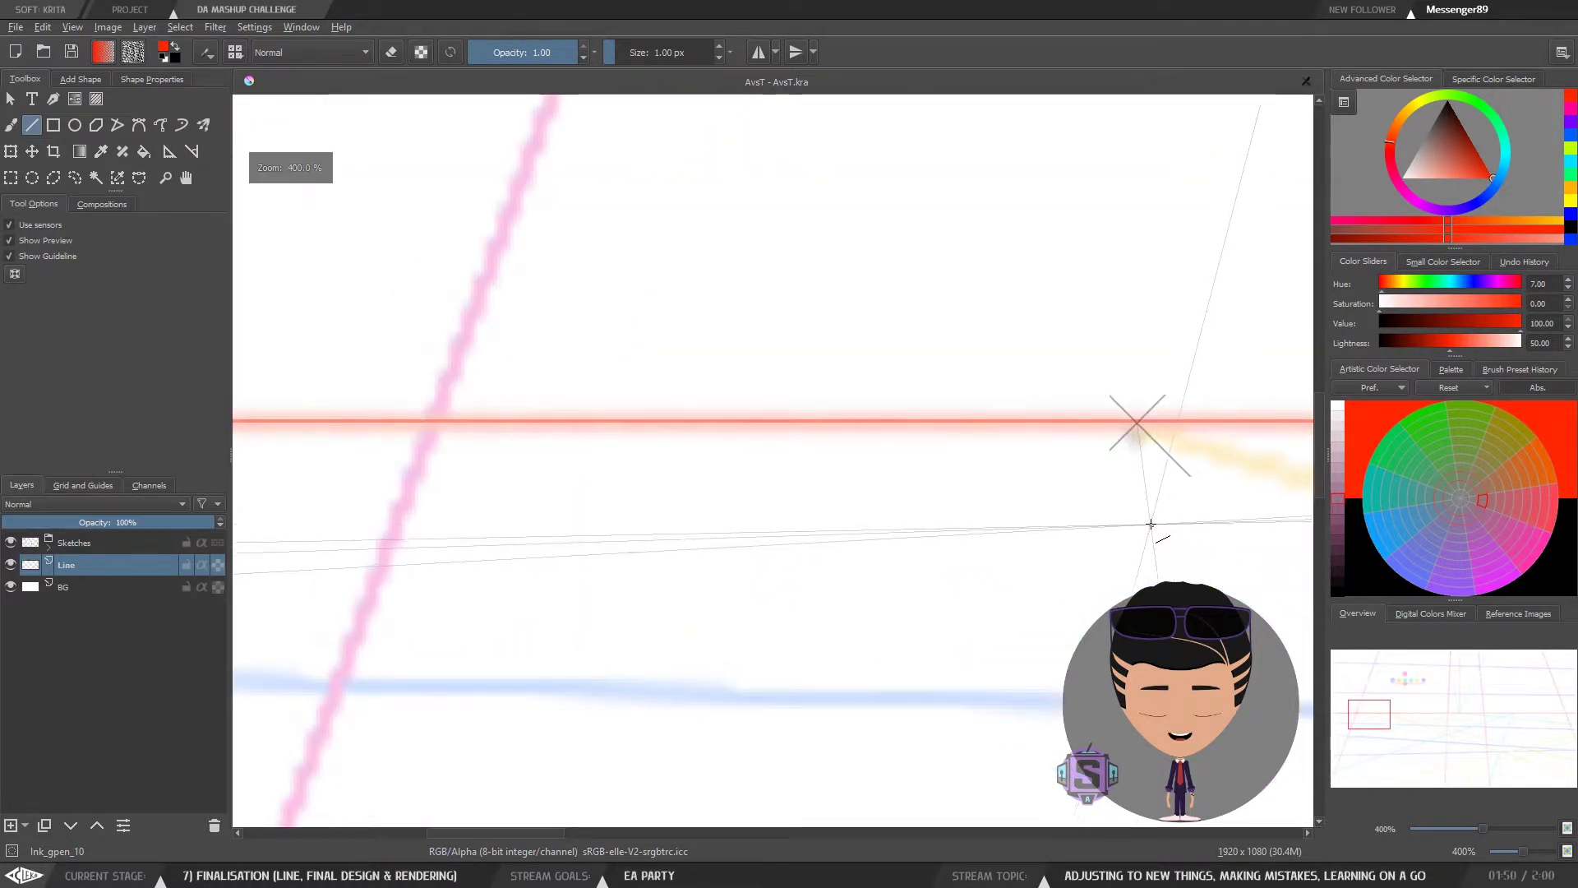
pyautogui.hotkey('ctrl', 'z')
# Step: Draw a straight 1 px red line along the horizon across the full canvas width, from left edge to right edge
pyautogui.moveTo(1067, 455); pyautogui.dragTo(507, 470)
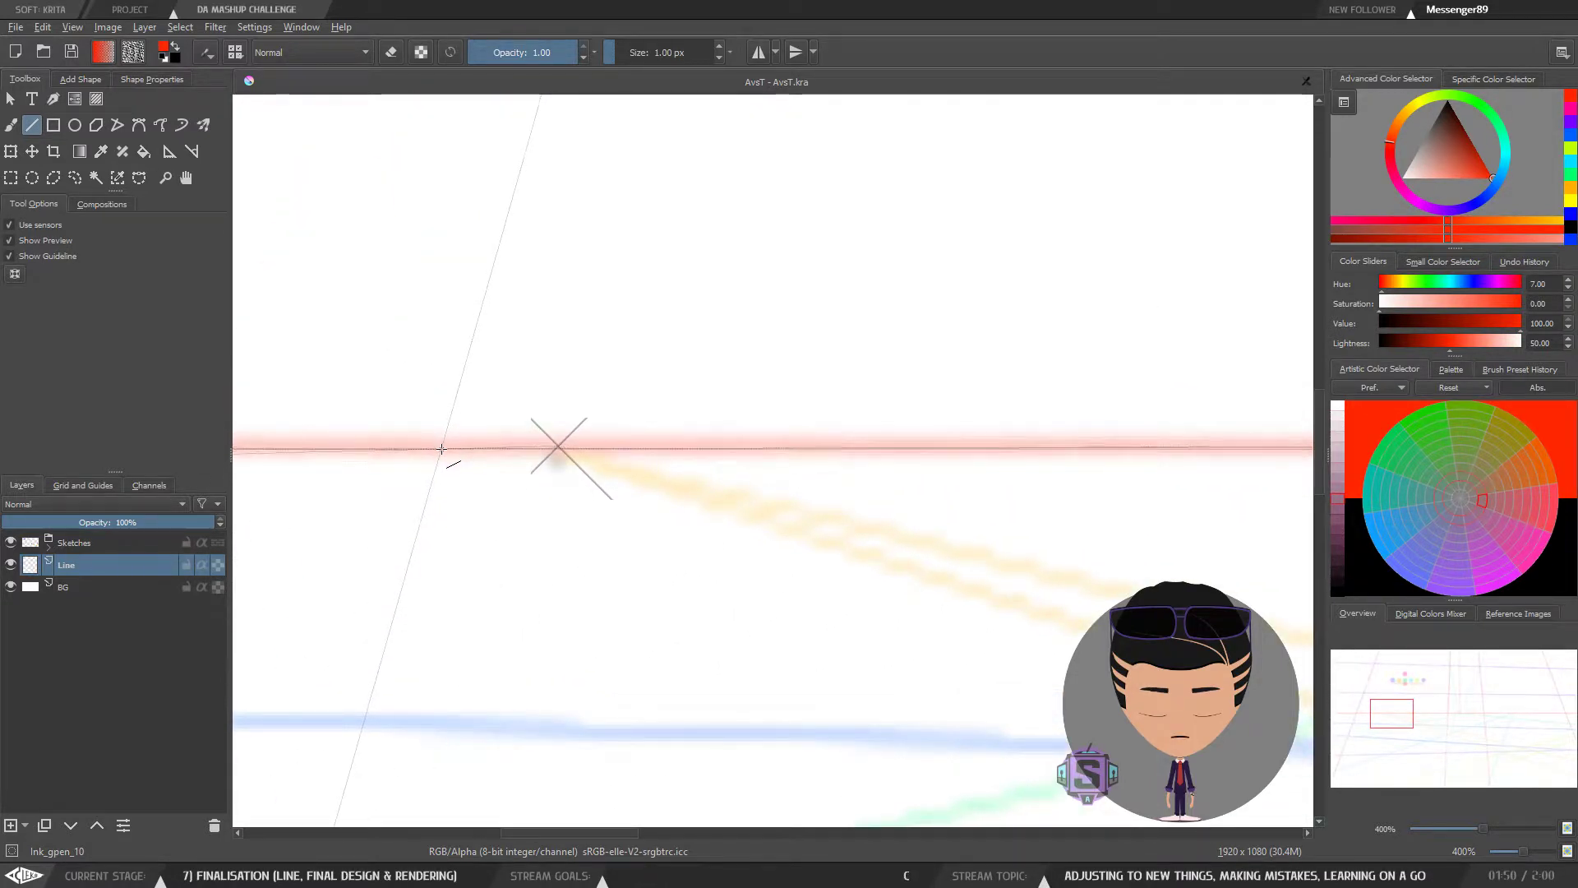
pyautogui.press('-')
pyautogui.press('-')
pyautogui.press('-')
pyautogui.press('-')
pyautogui.moveTo(682, 518); pyautogui.dragTo(612, 514)
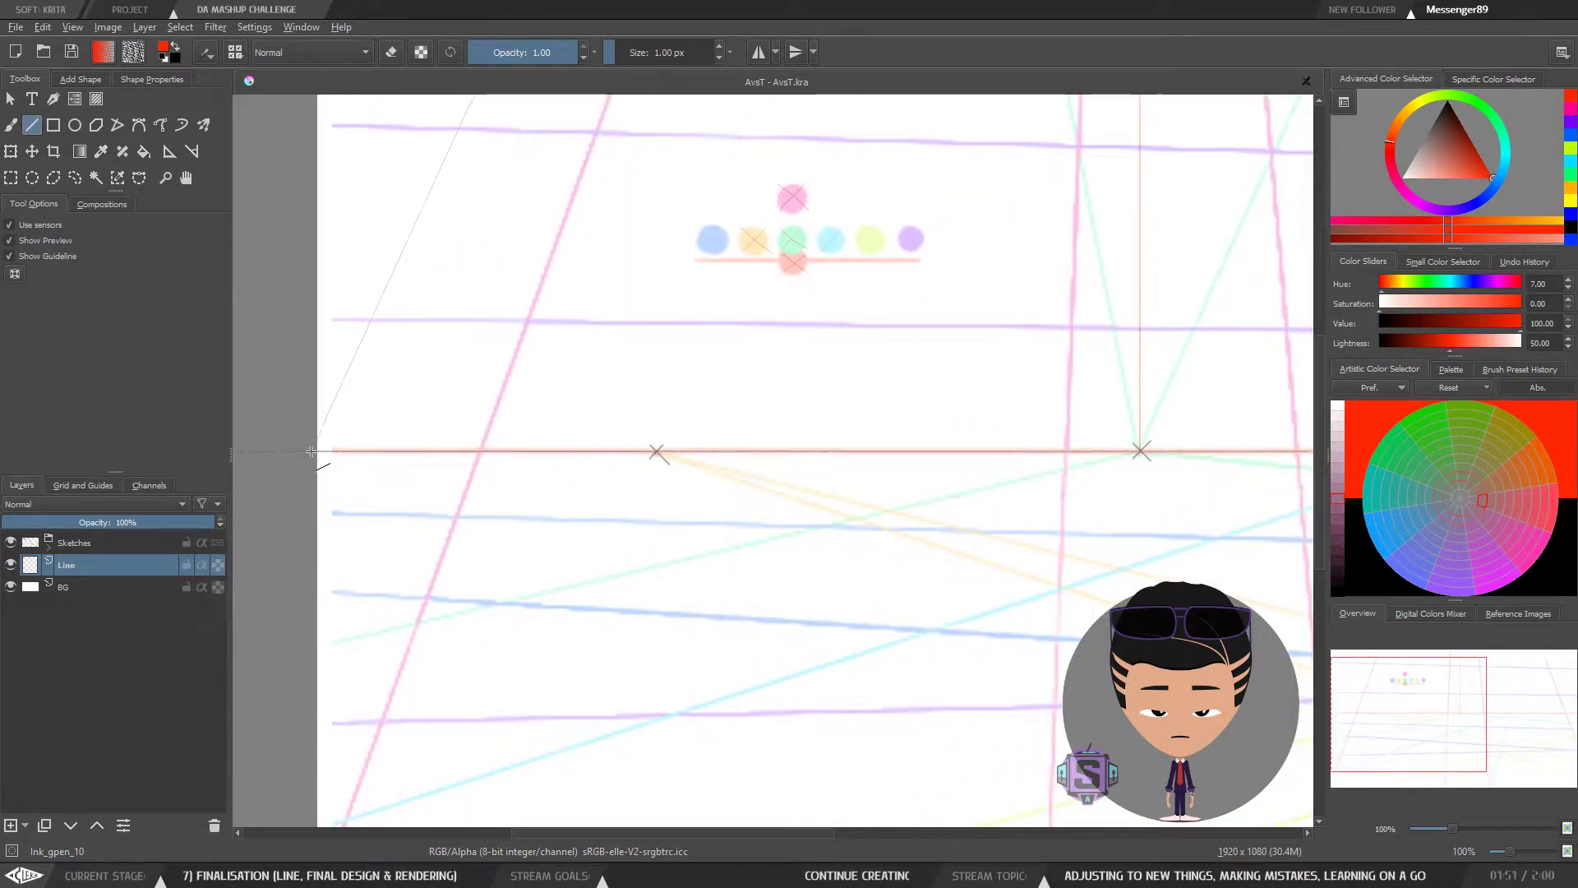
pyautogui.moveTo(1047, 462)
pyautogui.mouseDown()
pyautogui.moveTo(1377, 489)
pyautogui.moveTo(1090, 489)
pyautogui.mouseUp()
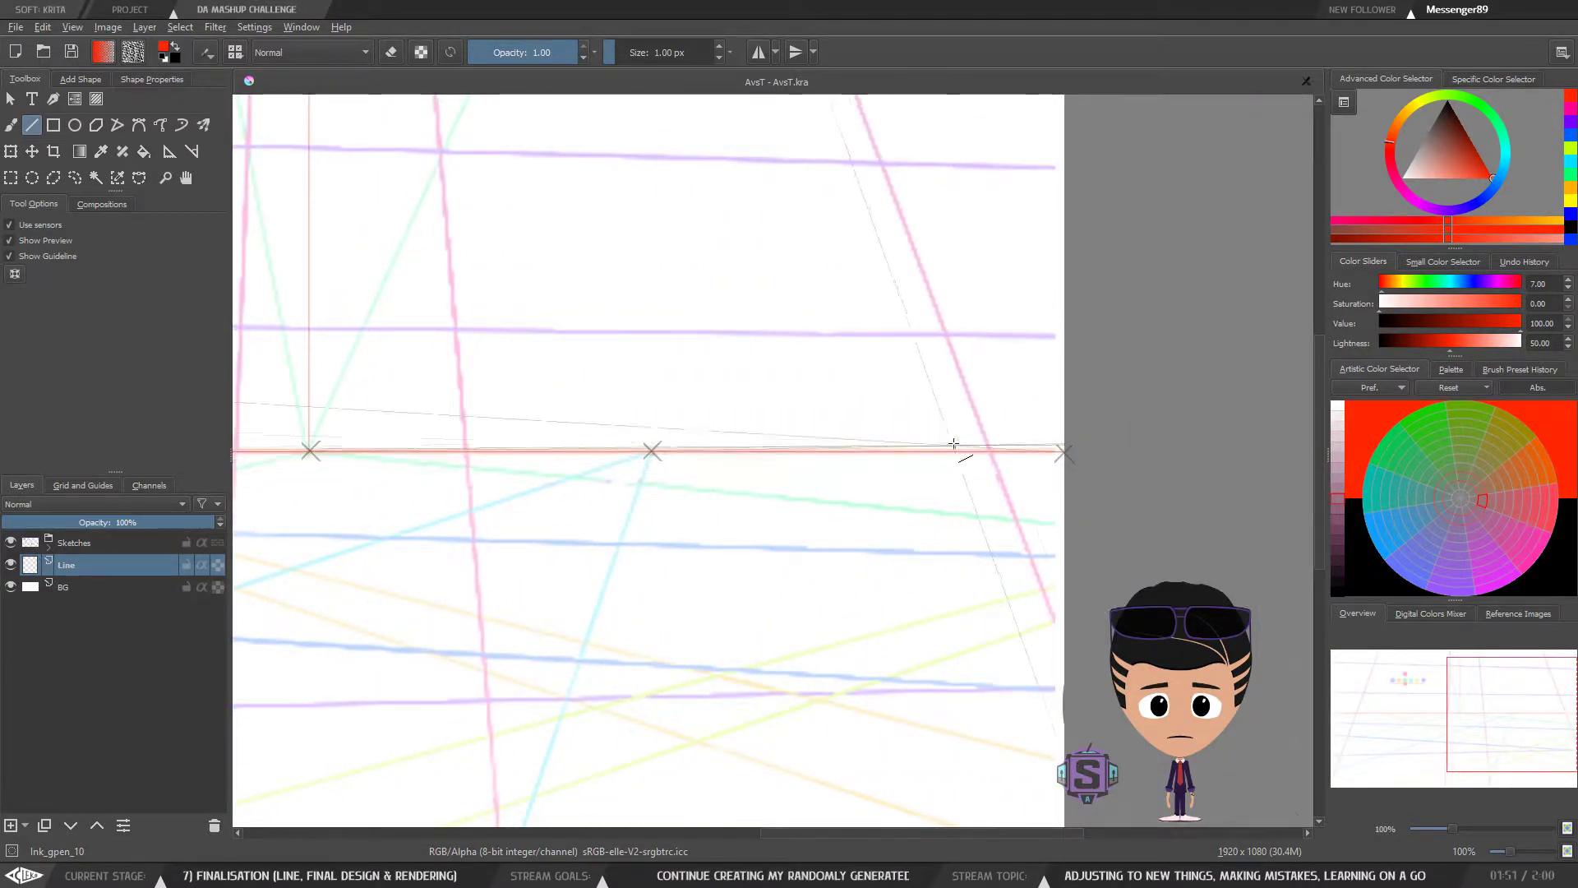
# Step: Switch to the Move tool and inspect the drawn horizon line against the cyan and green vanishing points up close
pyautogui.hotkey('ctrl', '+')
pyautogui.hotkey('ctrl', '+')
pyautogui.moveTo(460, 495); pyautogui.dragTo(1142, 532)
pyautogui.press('t')
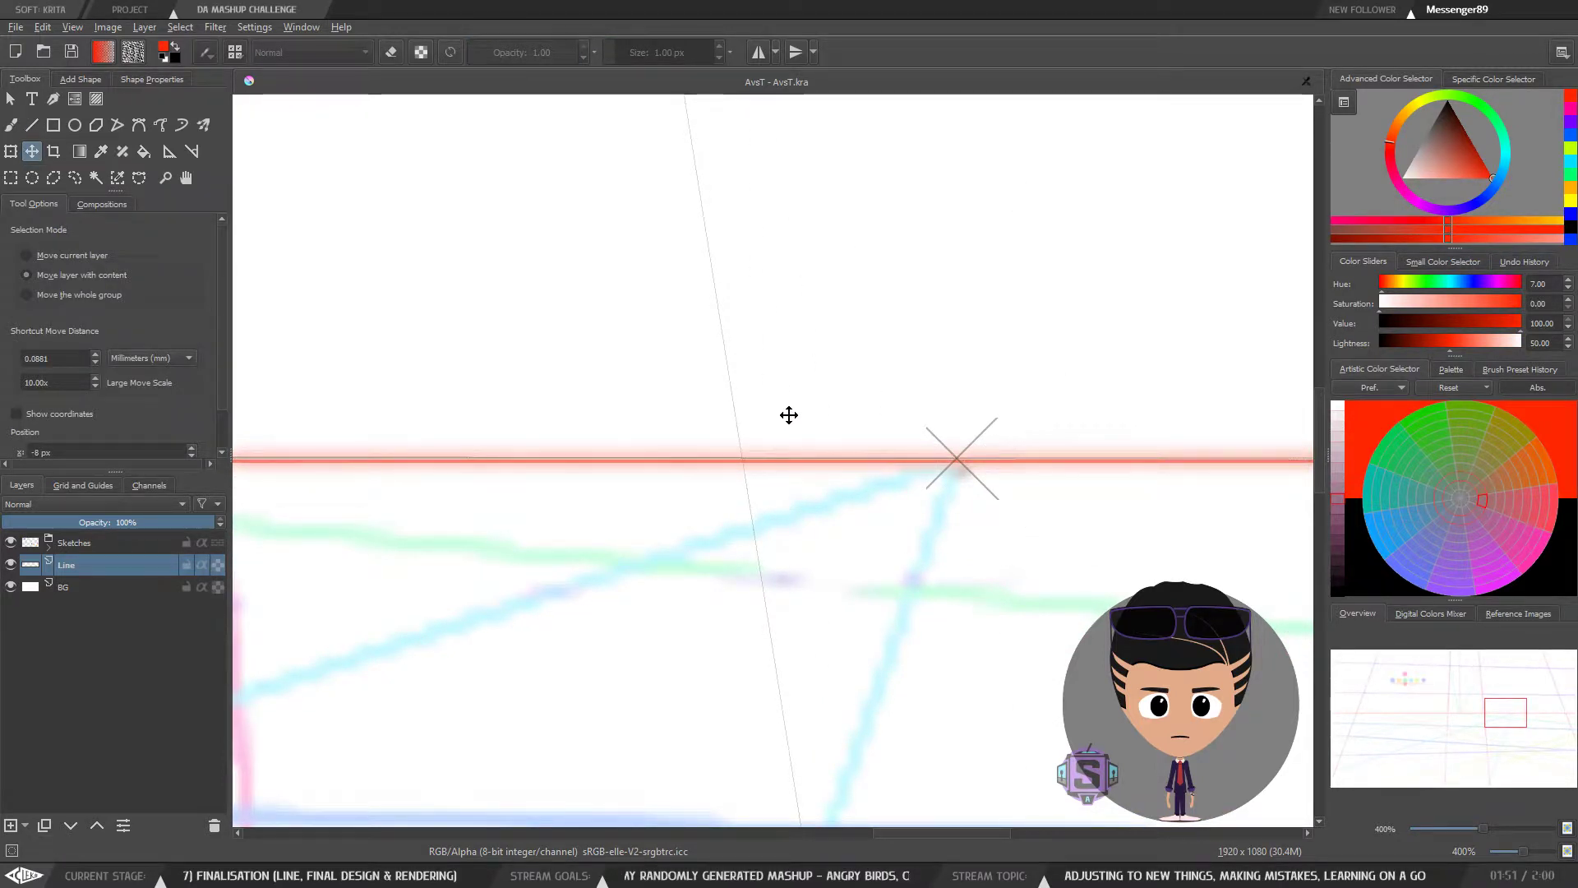
pyautogui.hotkey('ctrl', '-')
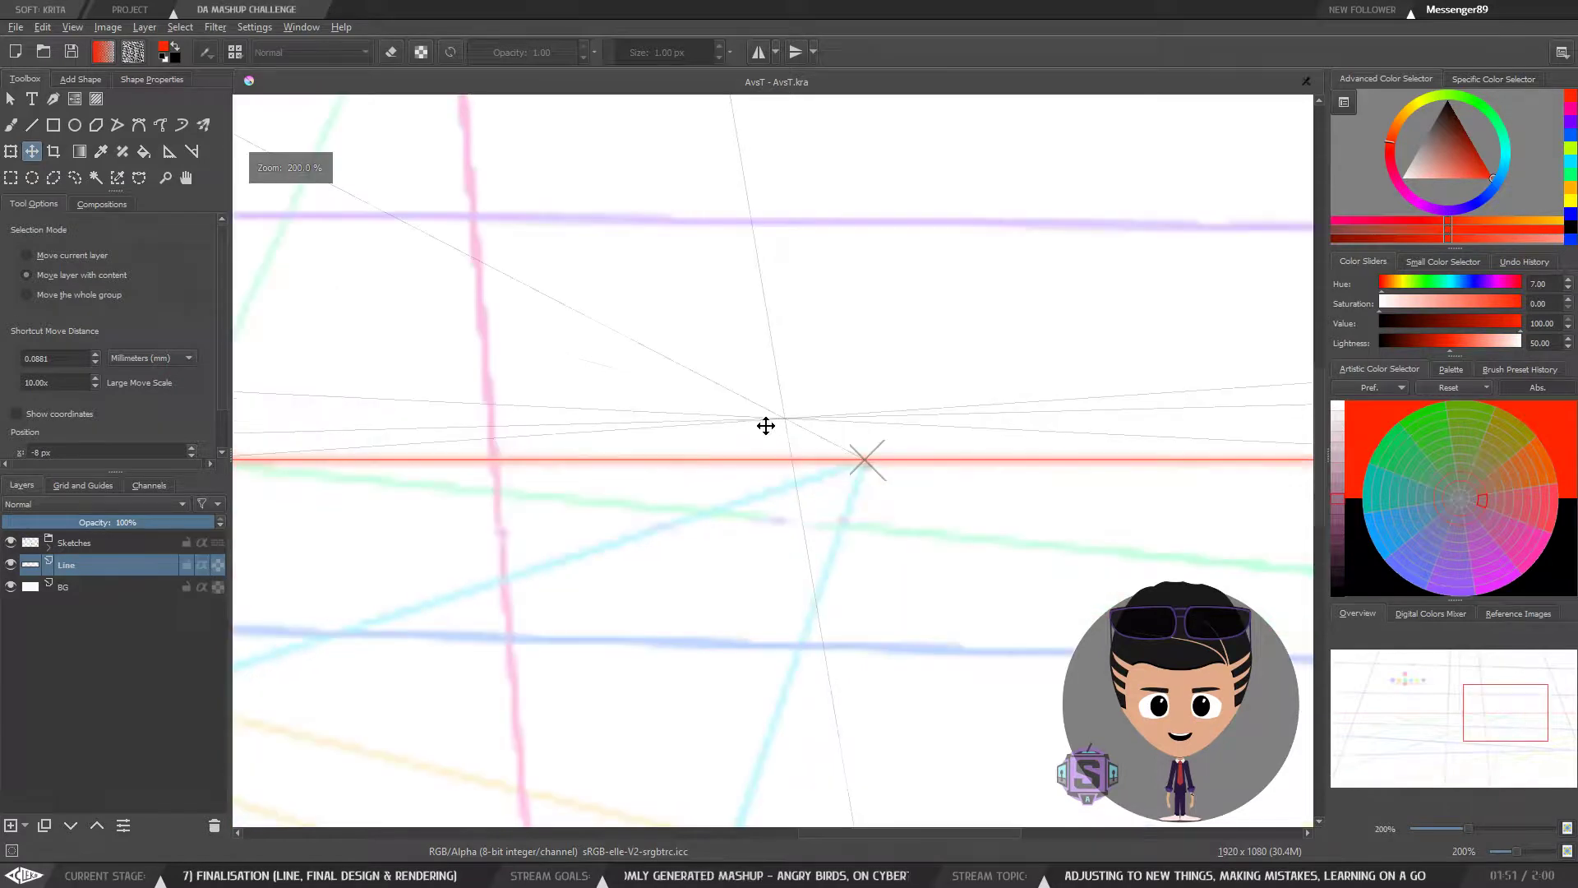
pyautogui.moveTo(546, 473); pyautogui.dragTo(822, 480)
pyautogui.hotkey('ctrl', '+')
pyautogui.hotkey('ctrl', '+')
pyautogui.hotkey('ctrl', '+')
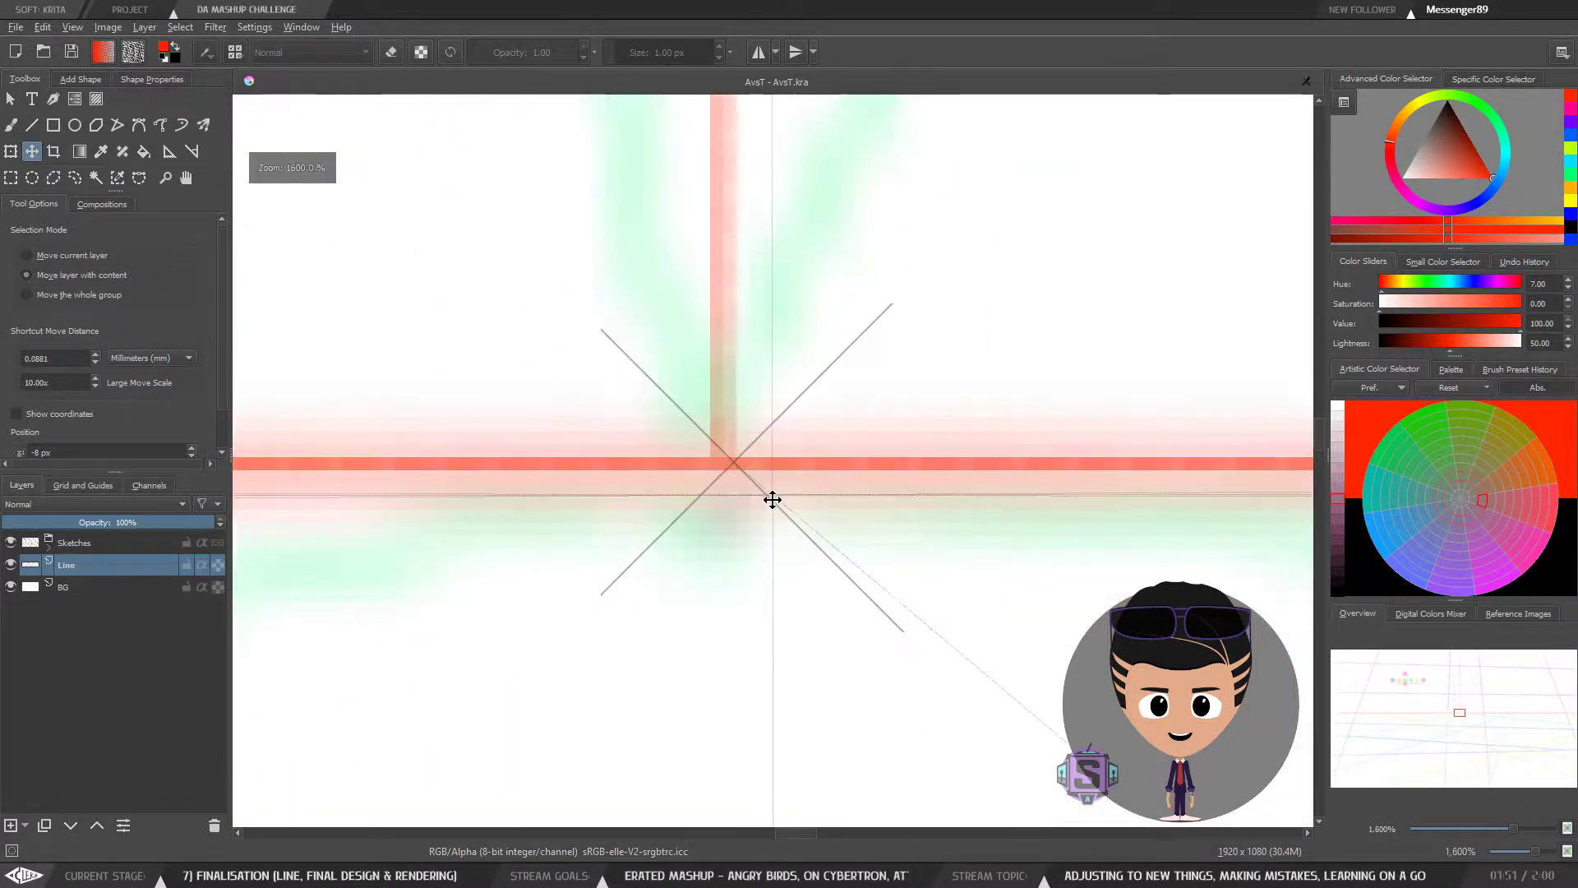
pyautogui.hotkey('ctrl', '-')
pyautogui.hotkey('ctrl', '-')
pyautogui.hotkey('ctrl', '-')
pyautogui.hotkey('ctrl', '-')
pyautogui.hotkey('ctrl', '-')
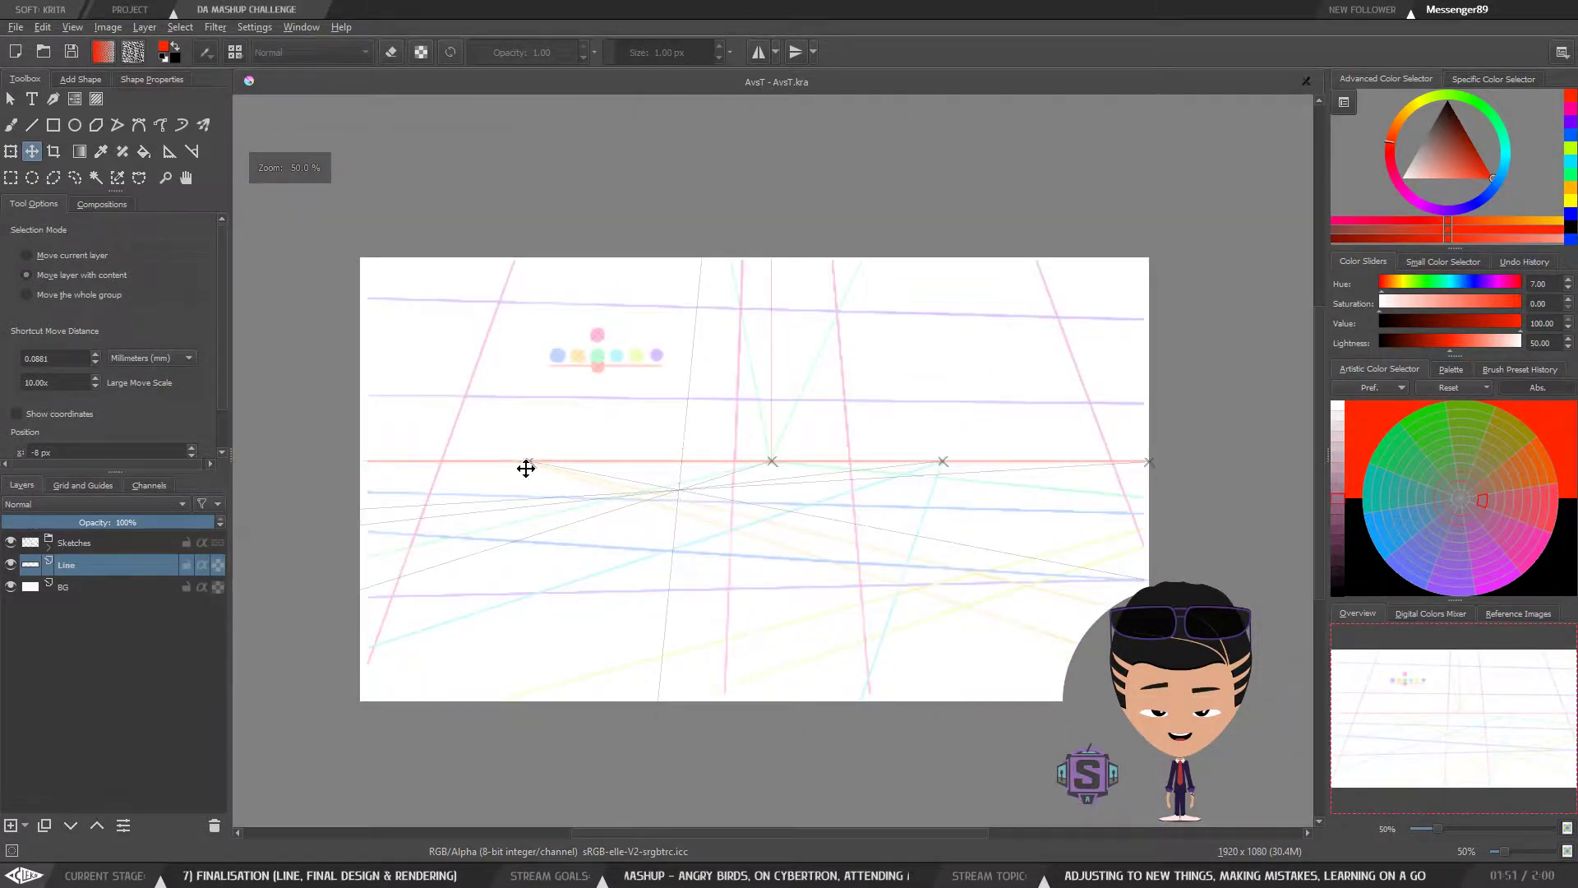
# Step: Examine the drawn horizon line around the orange vanishing point and across the whole canvas
pyautogui.moveTo(506, 517); pyautogui.dragTo(624, 525)
pyautogui.hotkey('ctrl', '+')
pyautogui.hotkey('ctrl', '+')
pyautogui.moveTo(514, 518); pyautogui.dragTo(1135, 471)
pyautogui.moveTo(751, 501); pyautogui.dragTo(1099, 531)
pyautogui.hotkey('ctrl', '-')
pyautogui.hotkey('ctrl', '-')
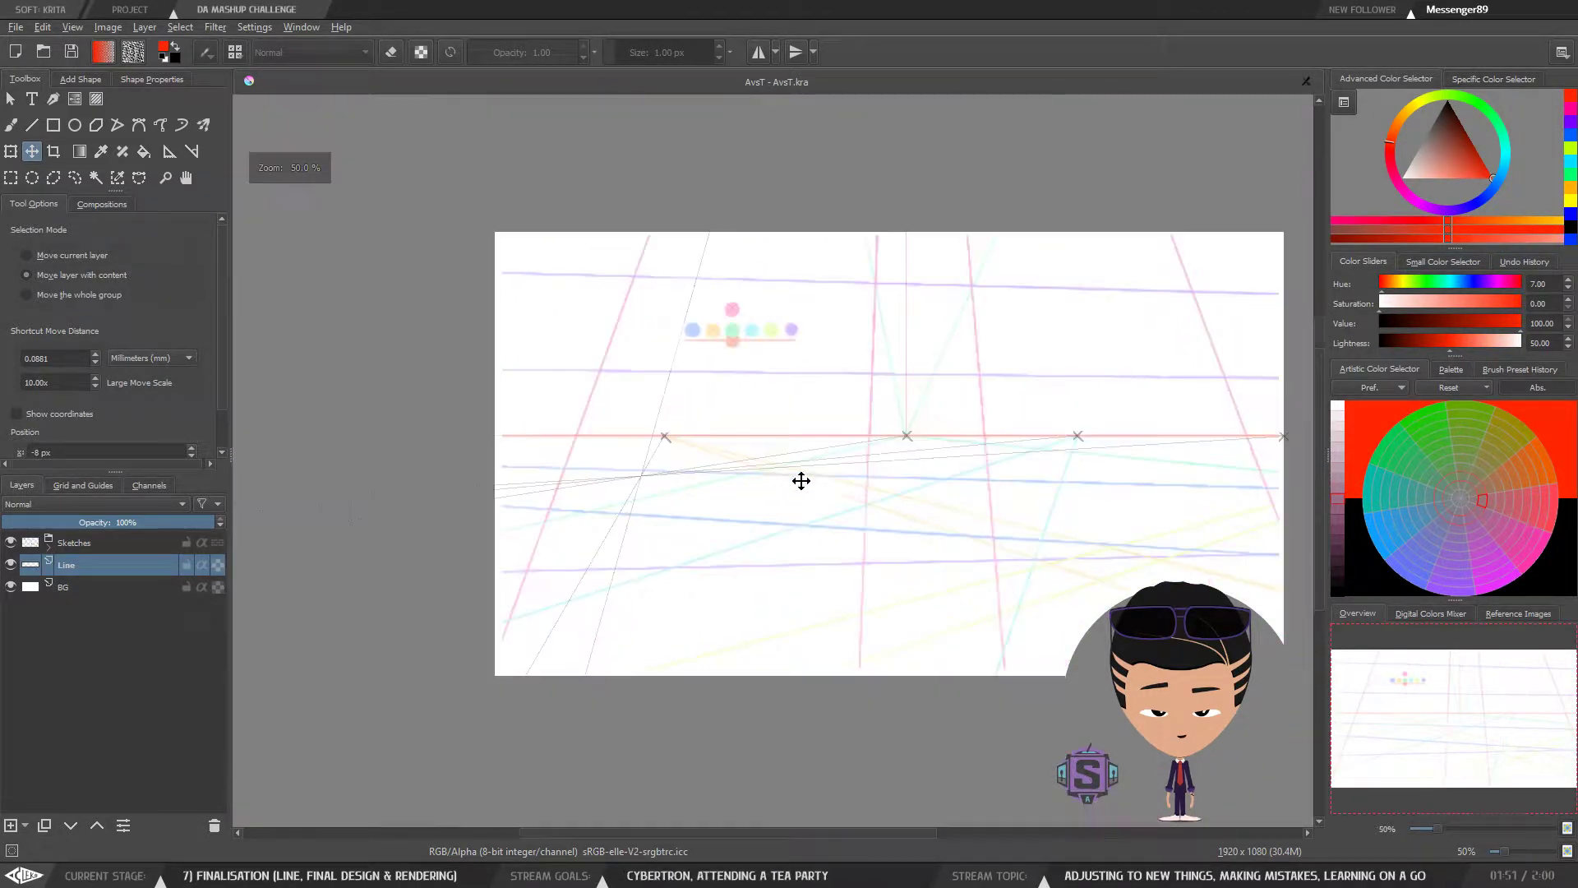
pyautogui.moveTo(893, 517); pyautogui.dragTo(688, 488)
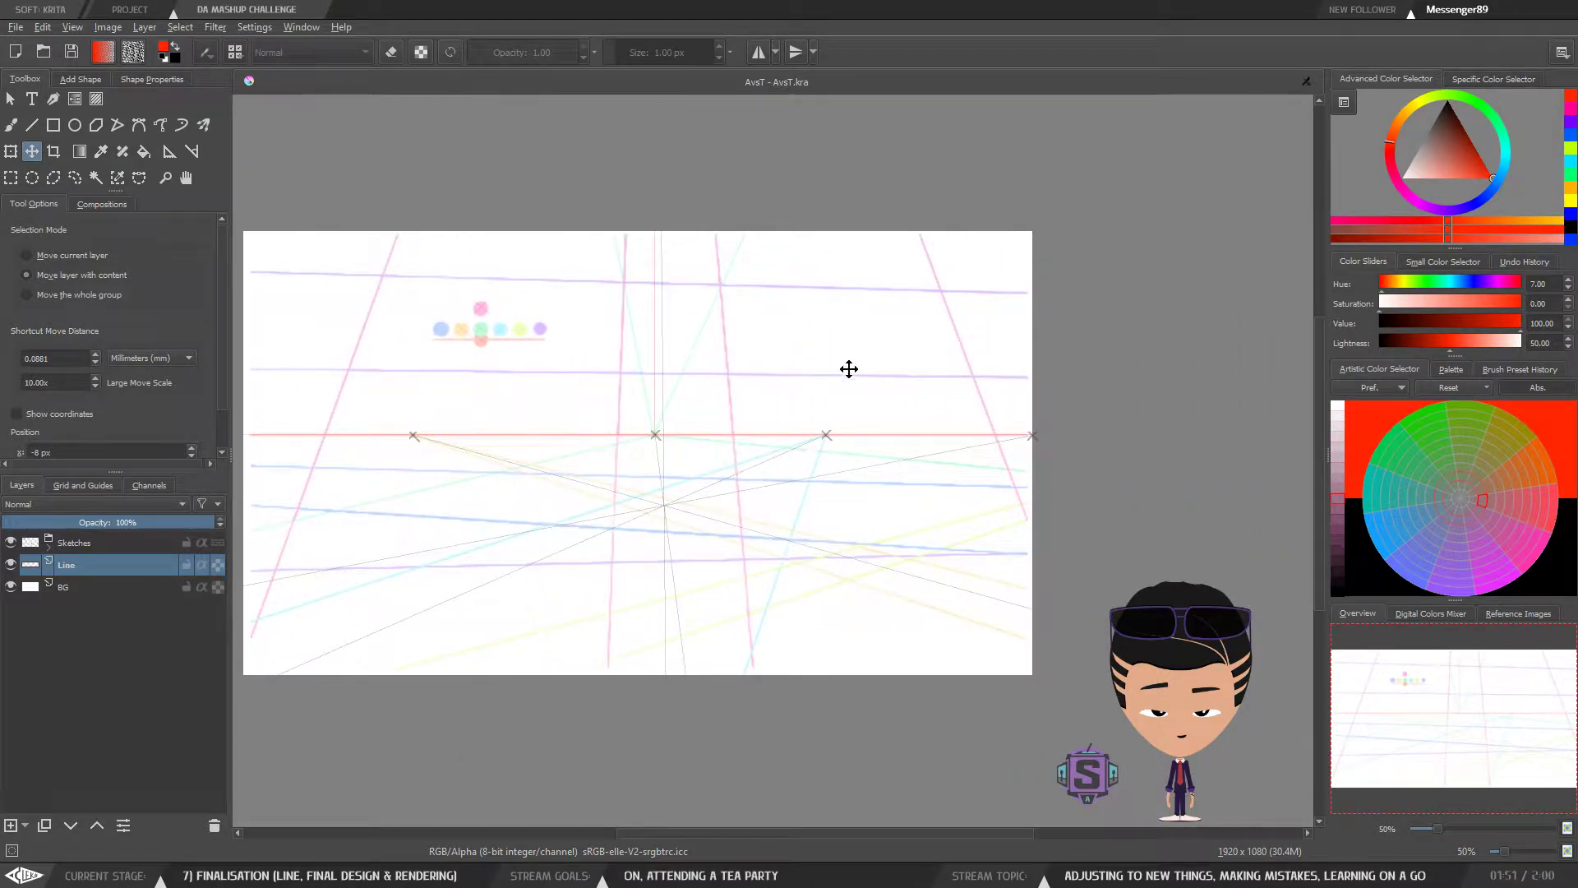
pyautogui.moveTo(919, 494); pyautogui.dragTo(944, 486)
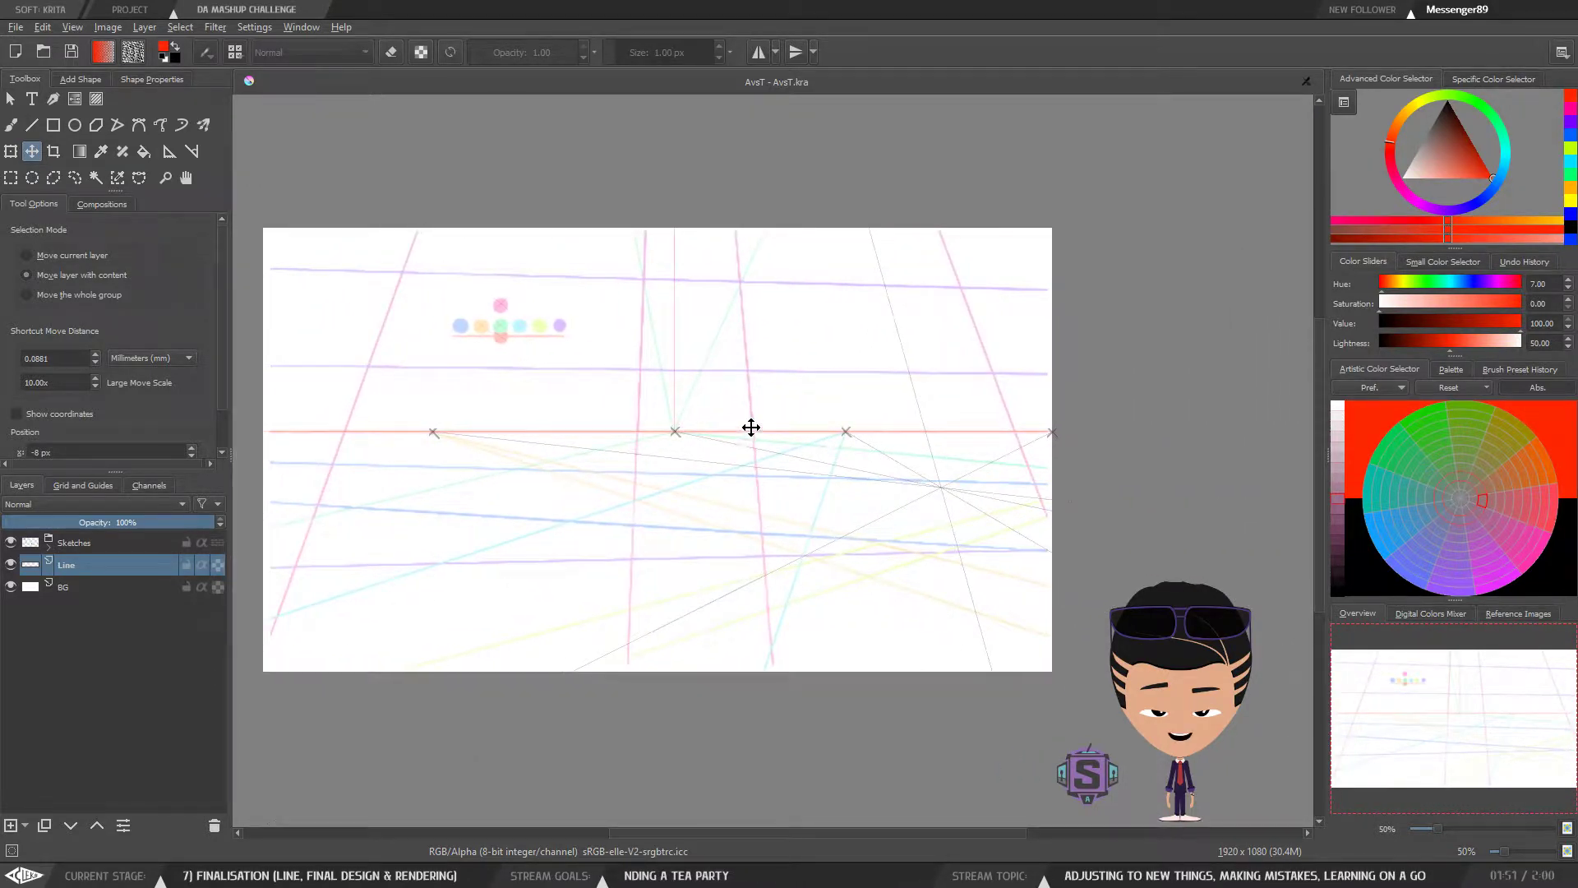
# Step: Switch to the Freehand Brush and examine the guides around the cyan vanishing point below the horizon line
pyautogui.press('b')
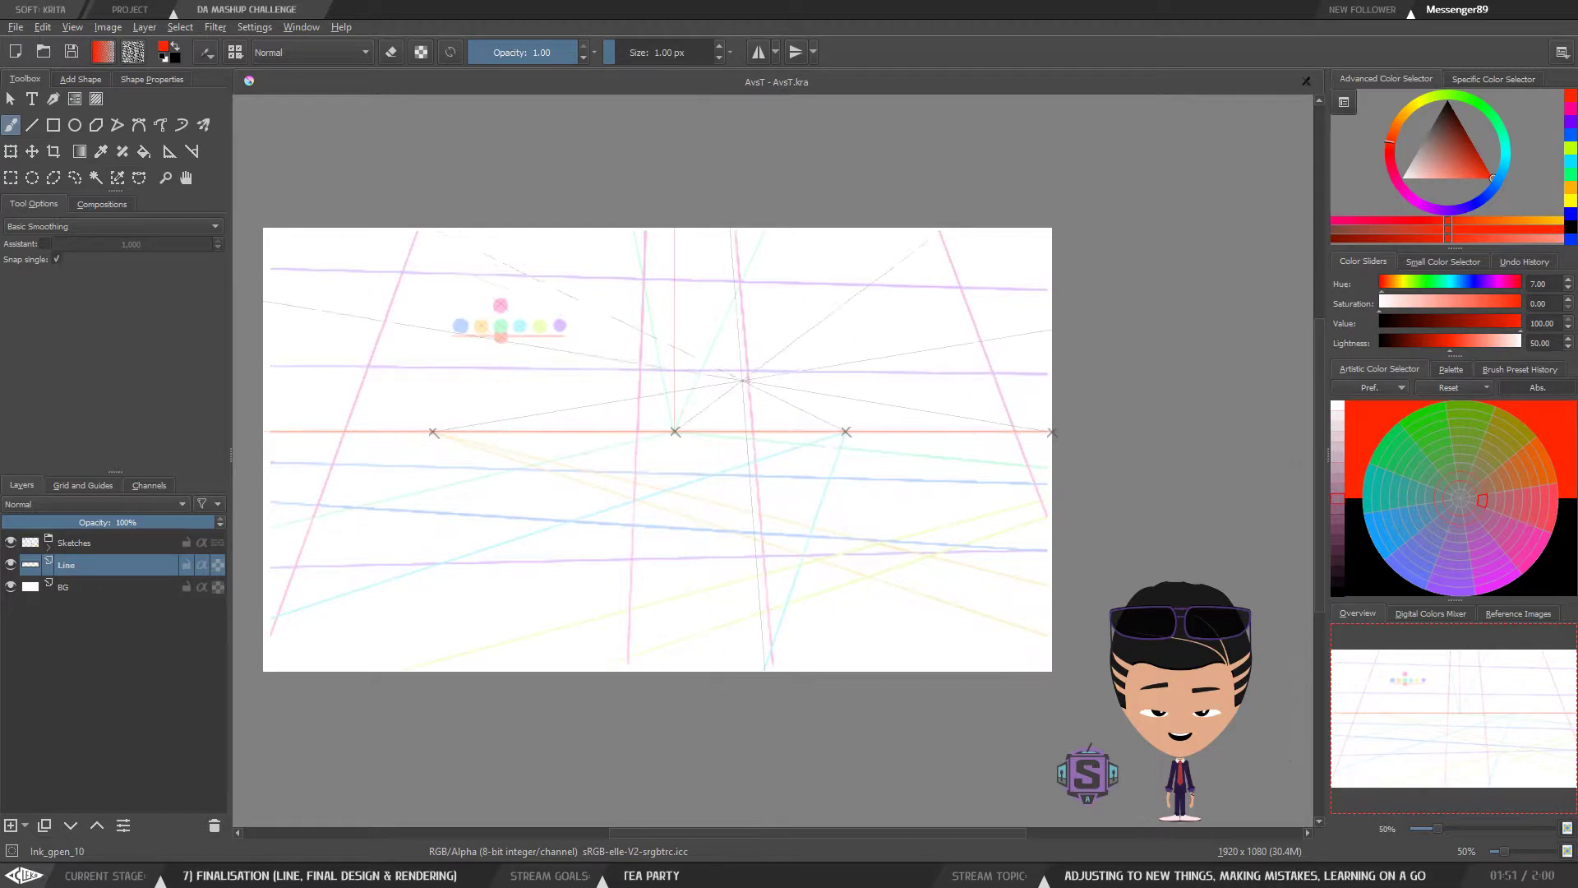
pyautogui.press('1')
pyautogui.scroll(6, 944, 451)
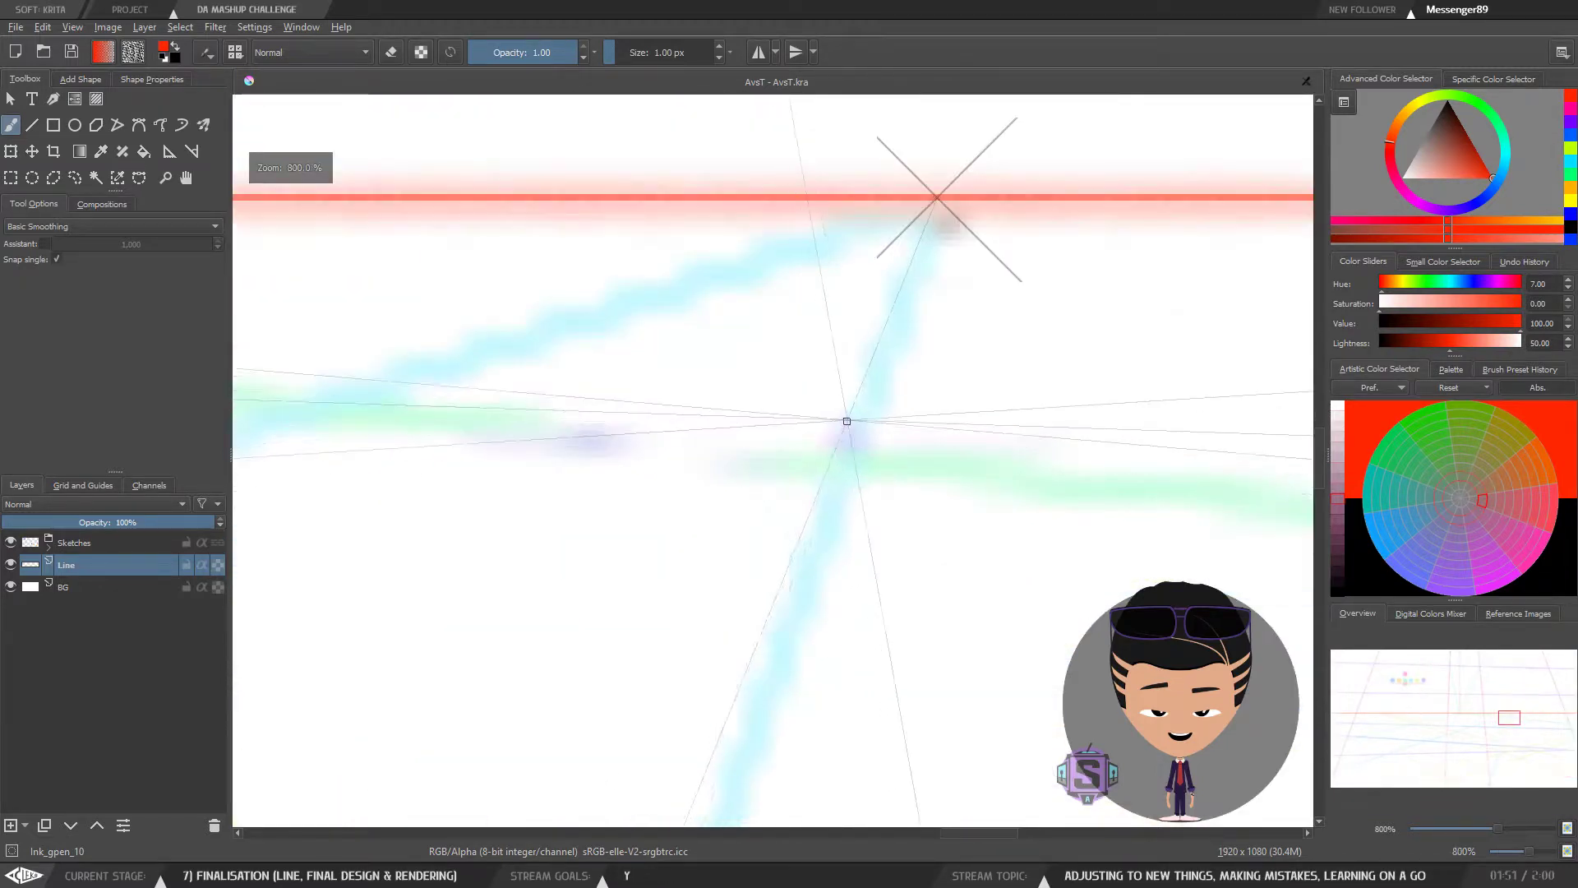
pyautogui.scroll(-6, 895, 381)
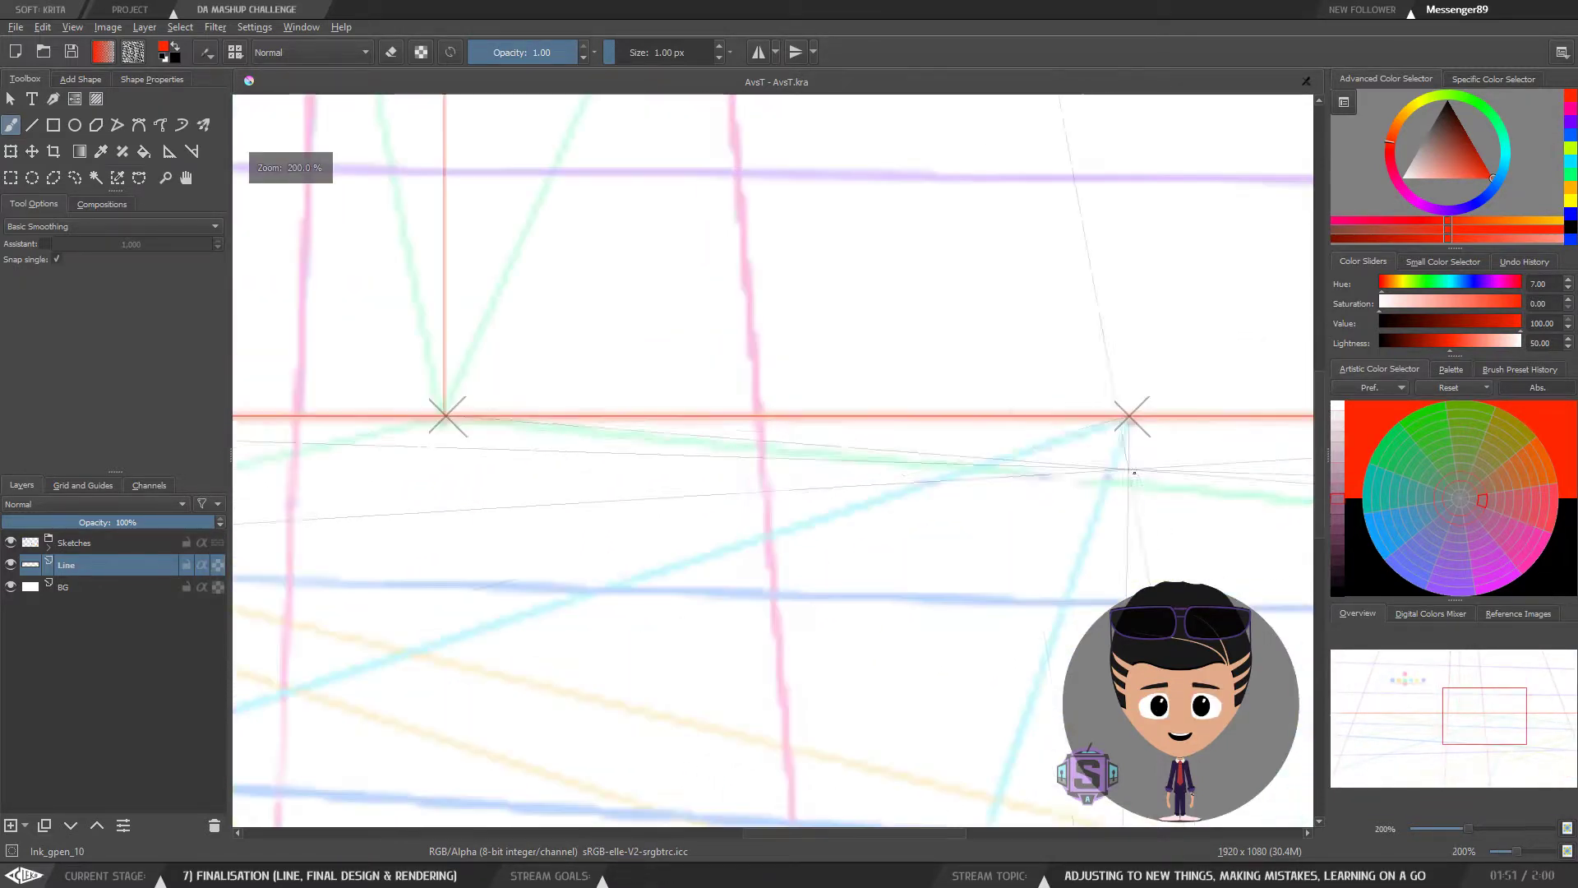
pyautogui.moveTo(687, 519); pyautogui.dragTo(880, 524)
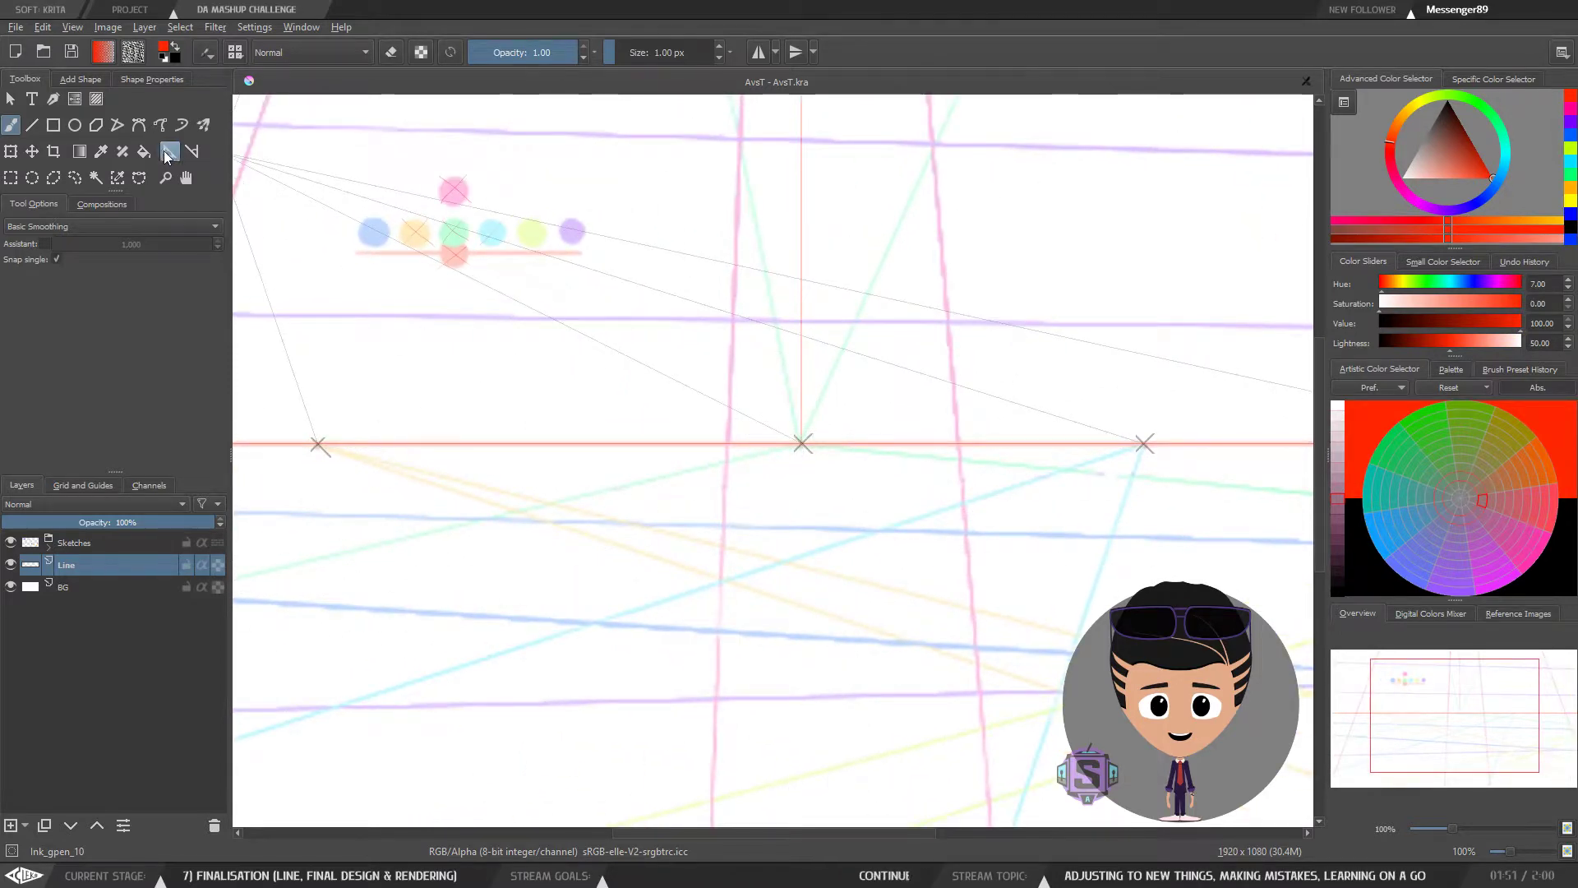
# Step: Place a vanishing point assistant on the red horizon line exactly at the canvas's right edge
pyautogui.click(168, 152)
pyautogui.scroll(-2, 570, 496)
pyautogui.scroll(4, 789, 477)
pyautogui.moveTo(827, 510); pyautogui.dragTo(718, 569)
pyautogui.scroll(-2, 679, 441)
pyautogui.moveTo(672, 488); pyautogui.dragTo(693, 582)
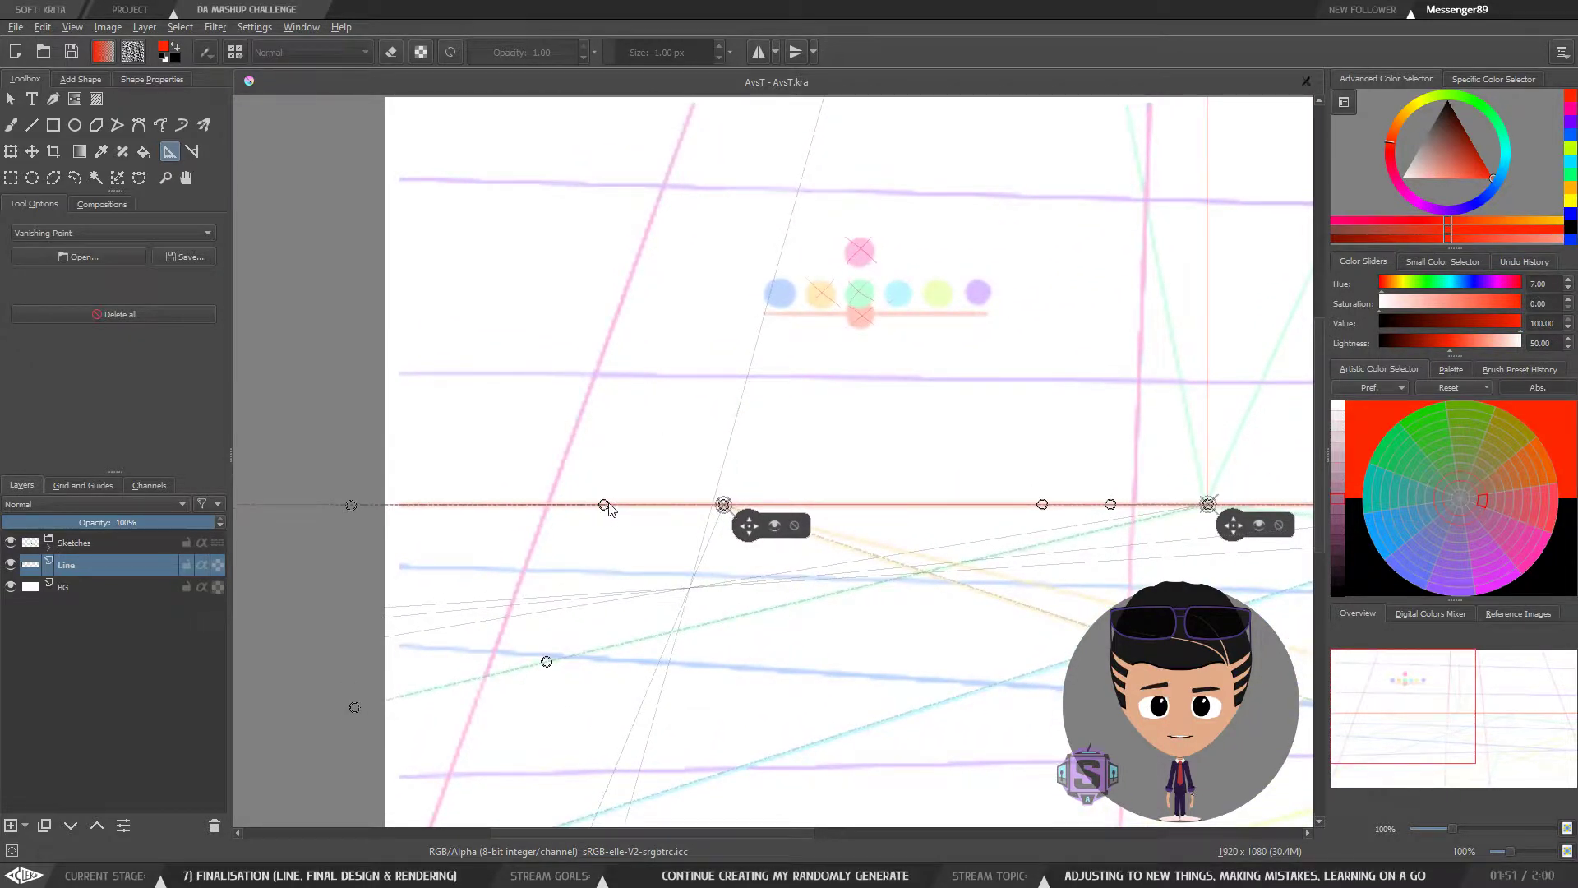
pyautogui.press('-')
pyautogui.press('-')
pyautogui.moveTo(1081, 494); pyautogui.dragTo(701, 465)
pyautogui.press('+')
pyautogui.press('+')
pyautogui.moveTo(1076, 510); pyautogui.dragTo(840, 486)
pyautogui.press('+')
pyautogui.press('+')
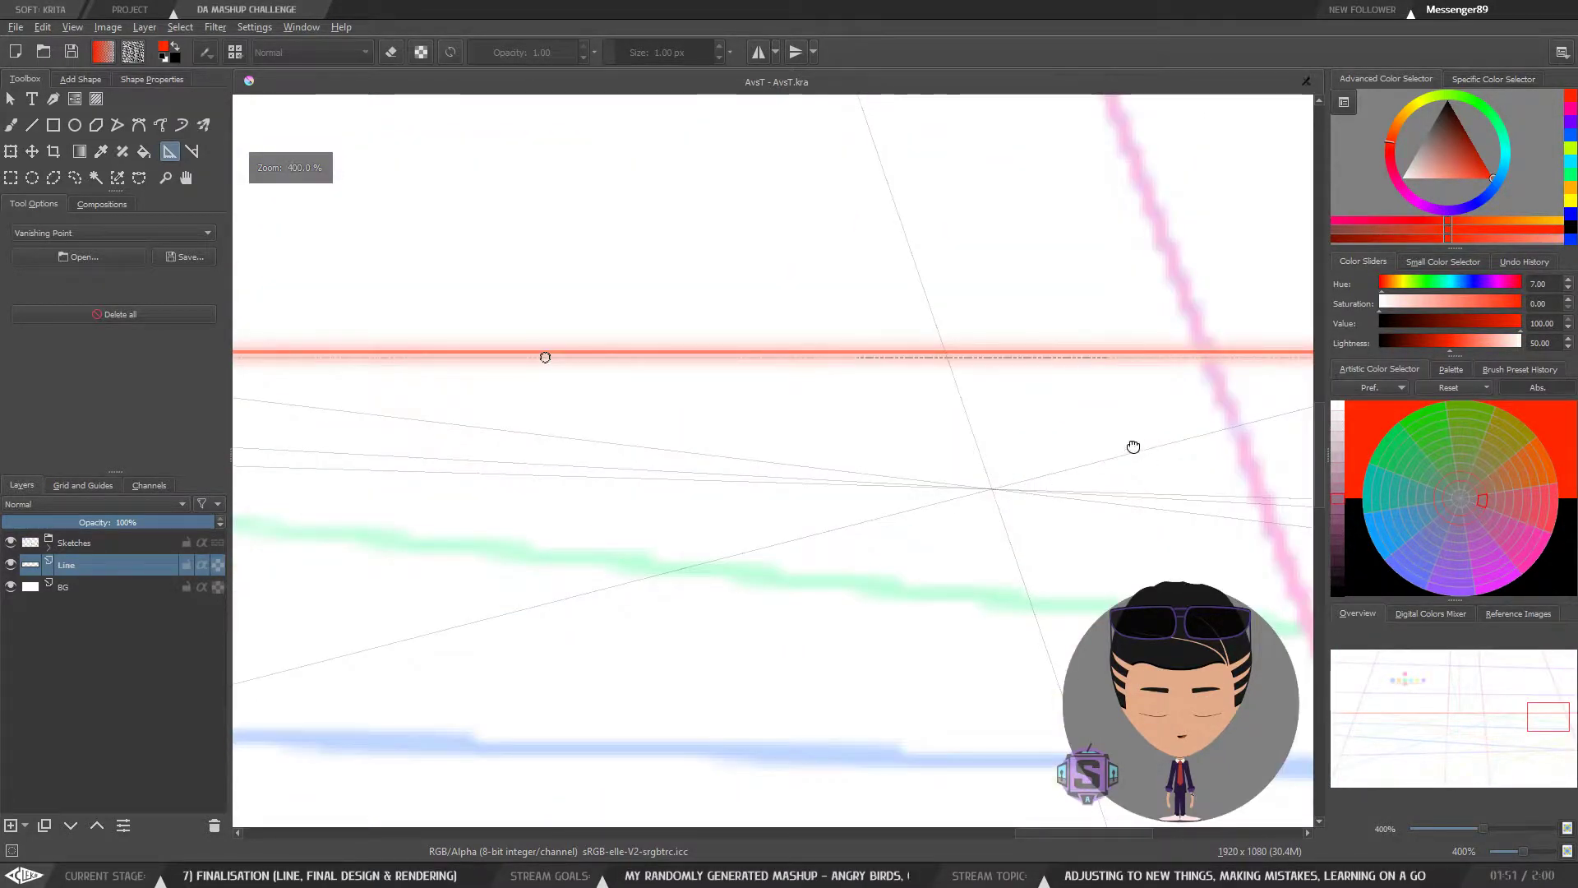
pyautogui.moveTo(1136, 445); pyautogui.dragTo(502, 518)
pyautogui.moveTo(883, 446); pyautogui.dragTo(877, 442)
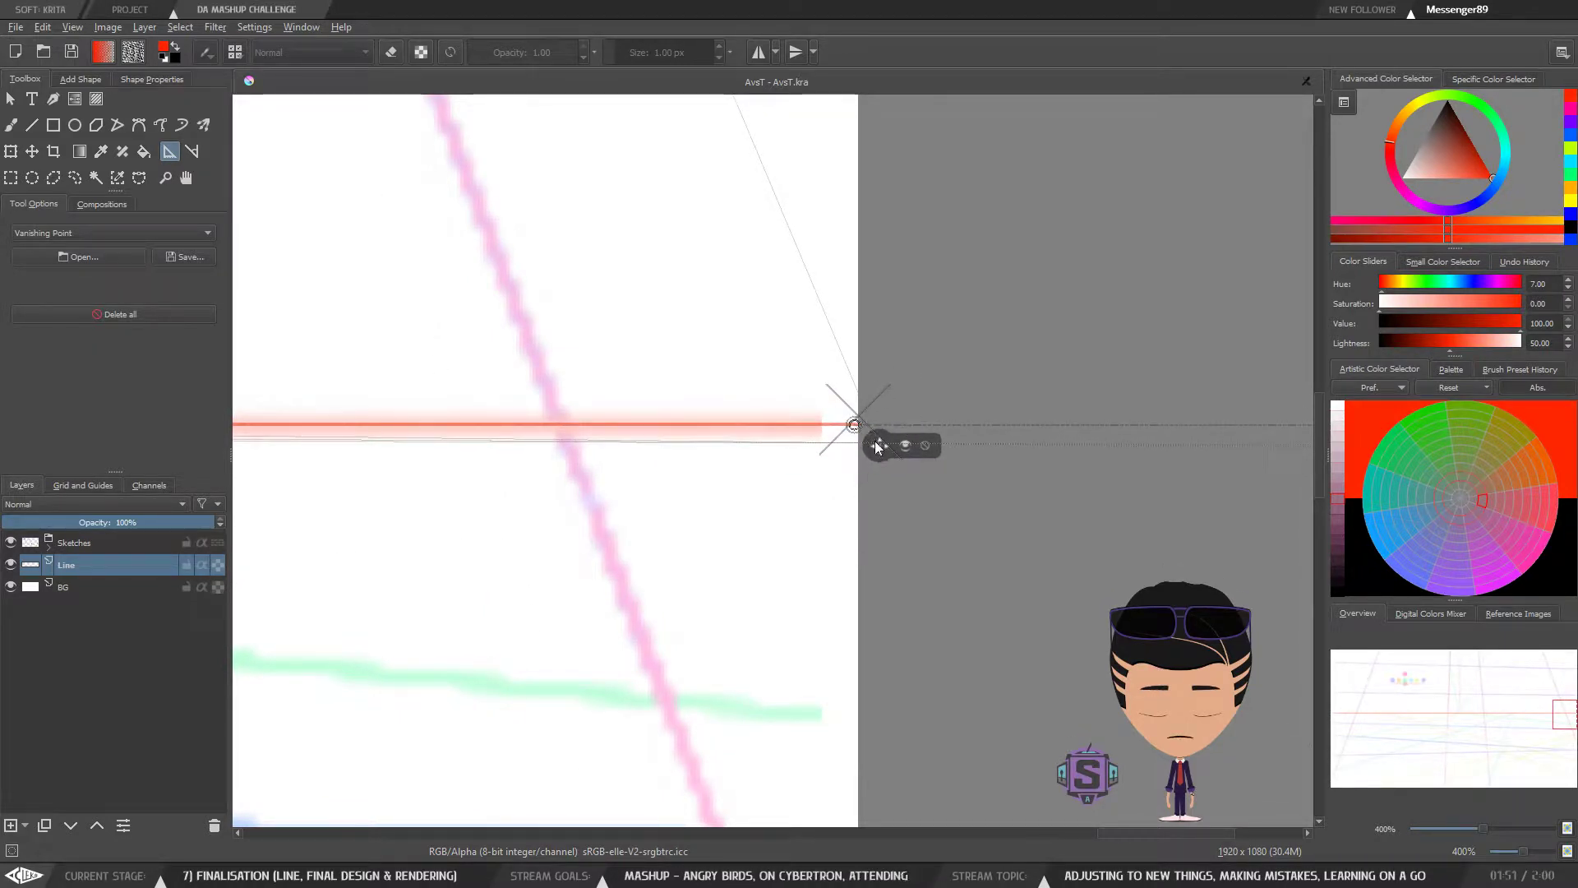
pyautogui.press('1')
pyautogui.press('b')
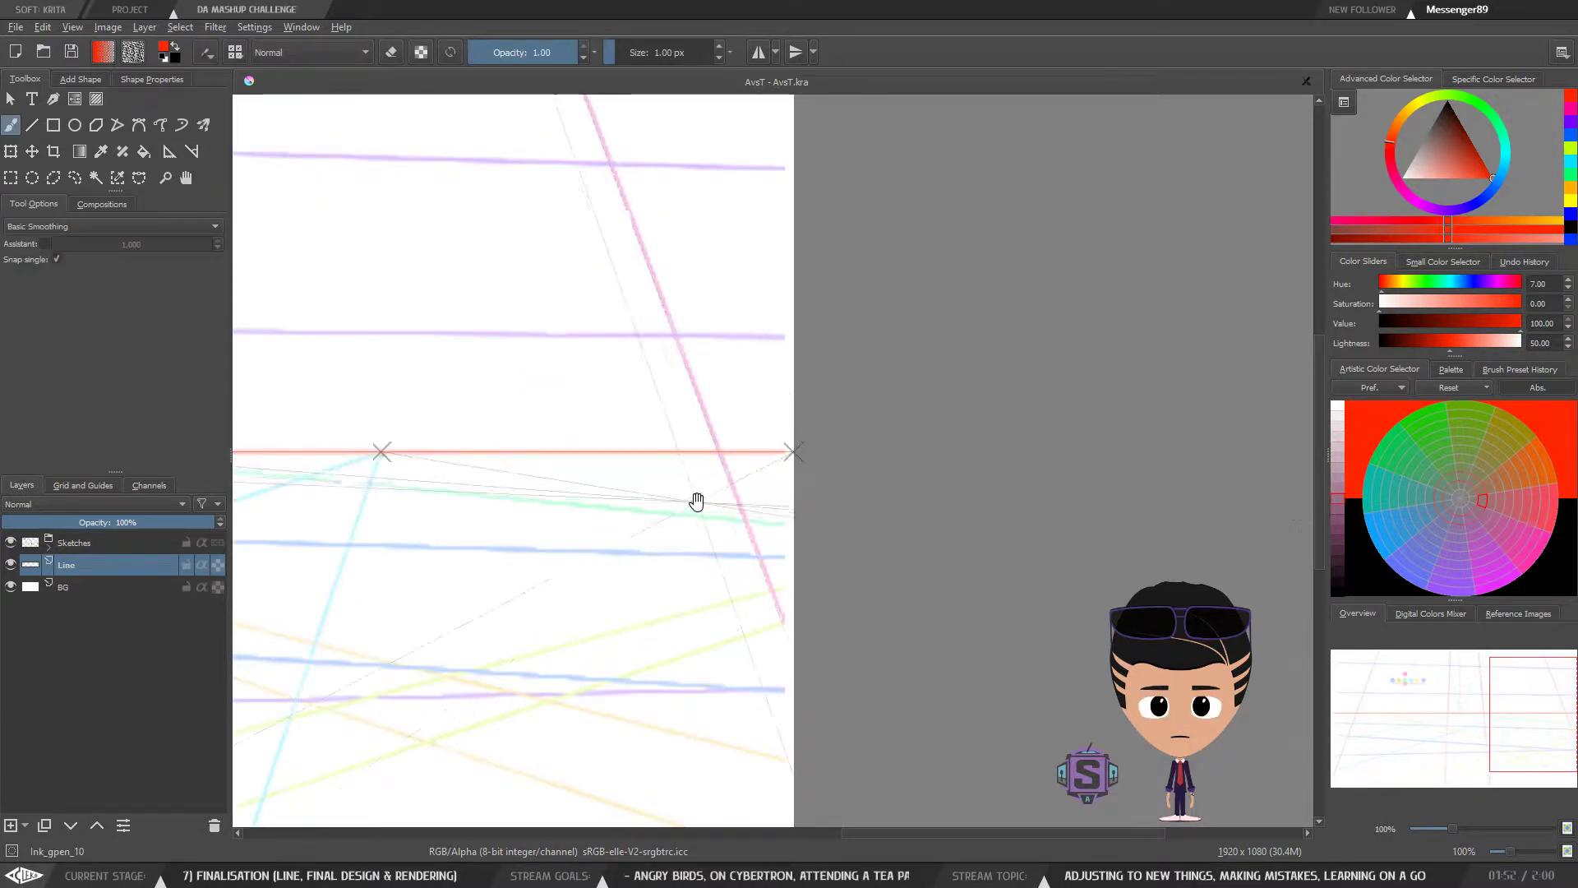
pyautogui.moveTo(694, 503); pyautogui.dragTo(802, 500)
# Step: Swing one guide of the right-edge vanishing point down across the canvas to the lower-left end of the upper yellow sketch line
pyautogui.click(170, 150)
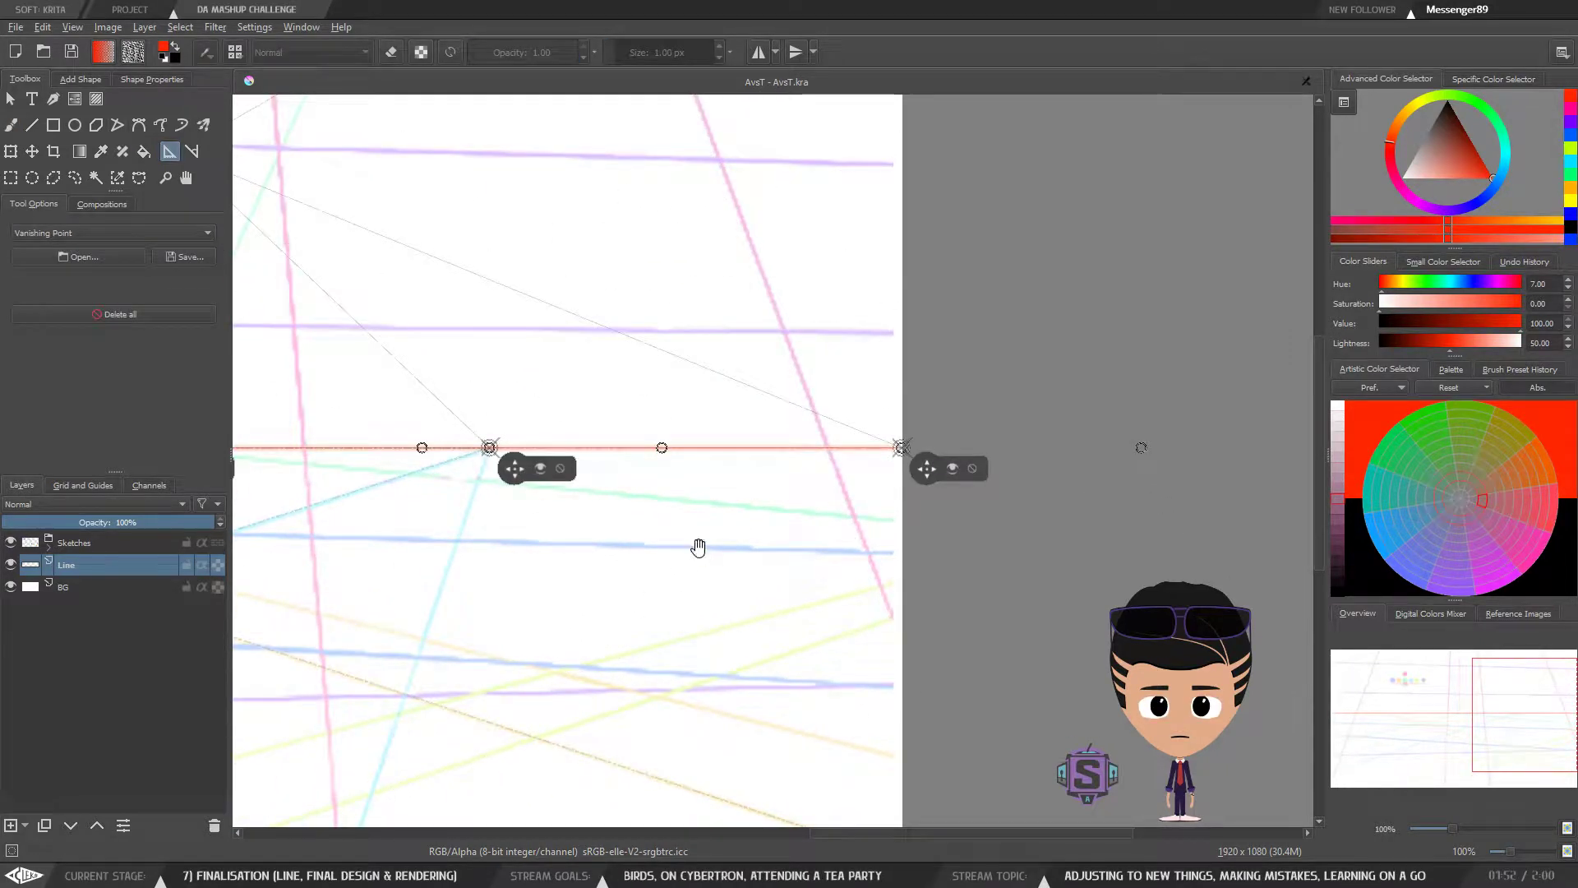
pyautogui.moveTo(704, 557); pyautogui.dragTo(819, 526)
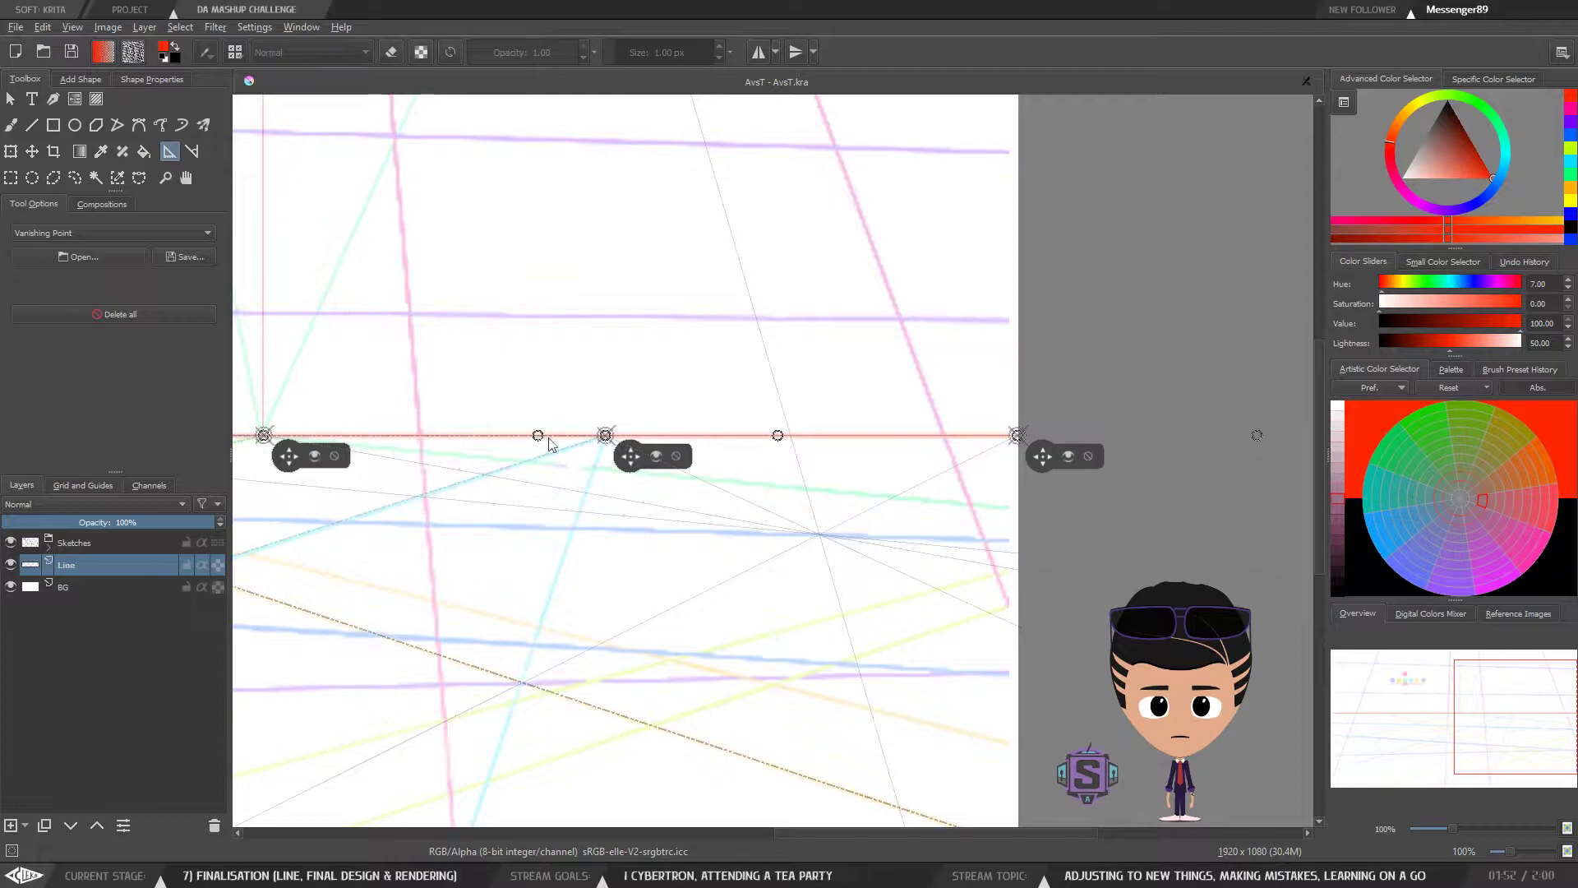
pyautogui.moveTo(781, 439); pyautogui.dragTo(634, 640)
pyautogui.hotkey('ctrl', '-')
pyautogui.hotkey('ctrl', '-')
pyautogui.moveTo(770, 617); pyautogui.dragTo(767, 509)
pyautogui.hotkey('ctrl', '+')
pyautogui.hotkey('ctrl', '+')
pyautogui.moveTo(778, 426); pyautogui.dragTo(327, 587)
pyautogui.hotkey('ctrl', '-')
pyautogui.hotkey('ctrl', '-')
pyautogui.moveTo(556, 581); pyautogui.dragTo(844, 526)
pyautogui.hotkey('ctrl', '+')
pyautogui.hotkey('ctrl', '+')
pyautogui.moveTo(944, 527); pyautogui.dragTo(1049, 480)
pyautogui.moveTo(1009, 428); pyautogui.dragTo(540, 557)
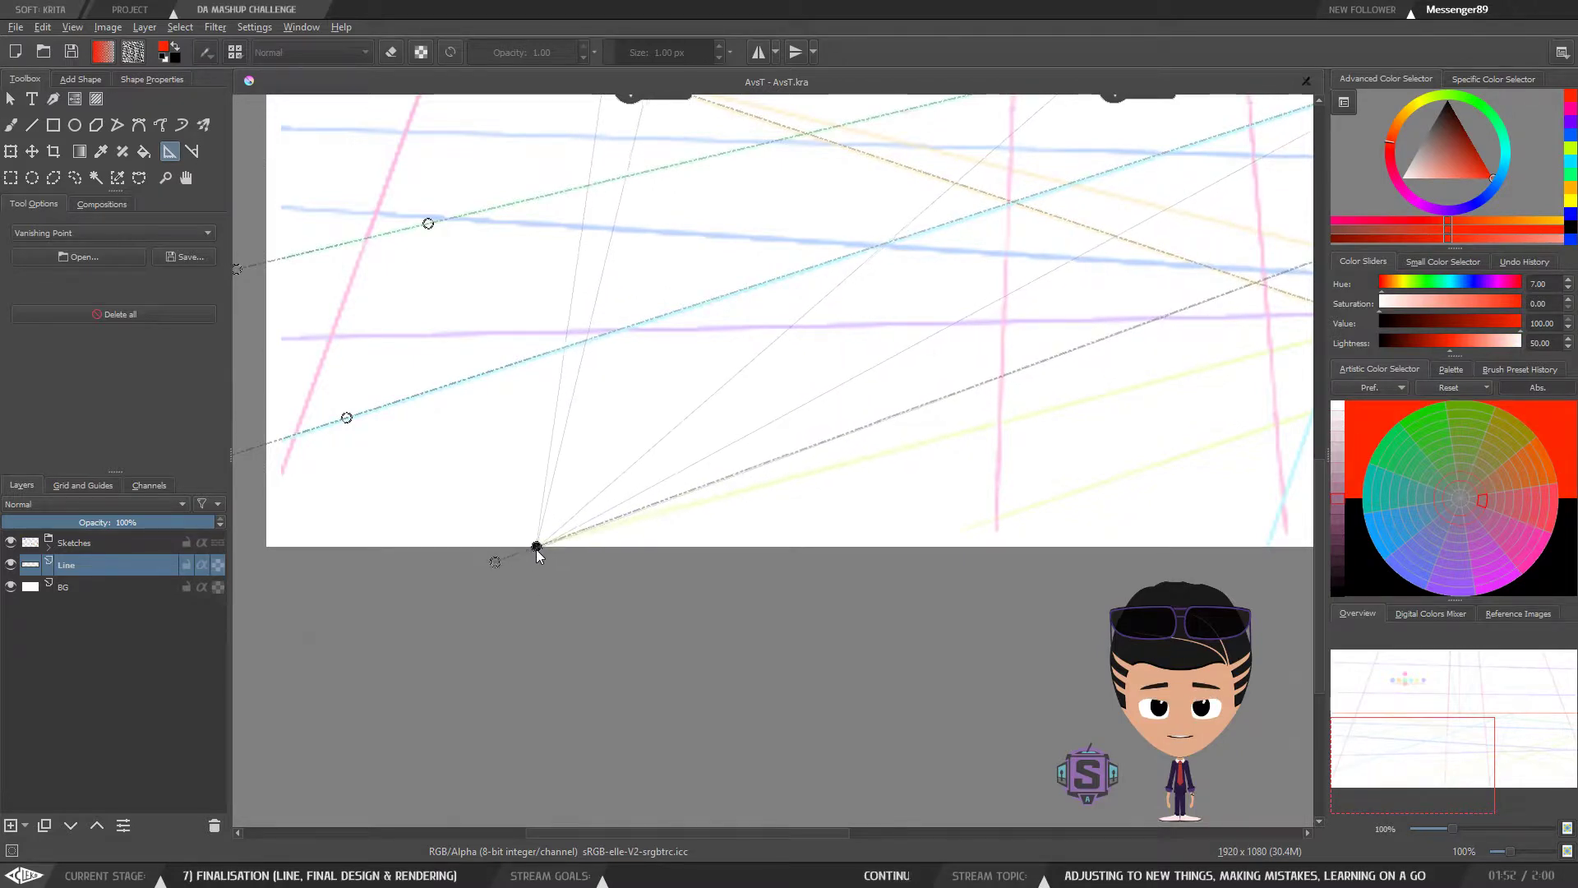
pyautogui.hotkey('ctrl', '-')
pyautogui.hotkey('ctrl', '-')
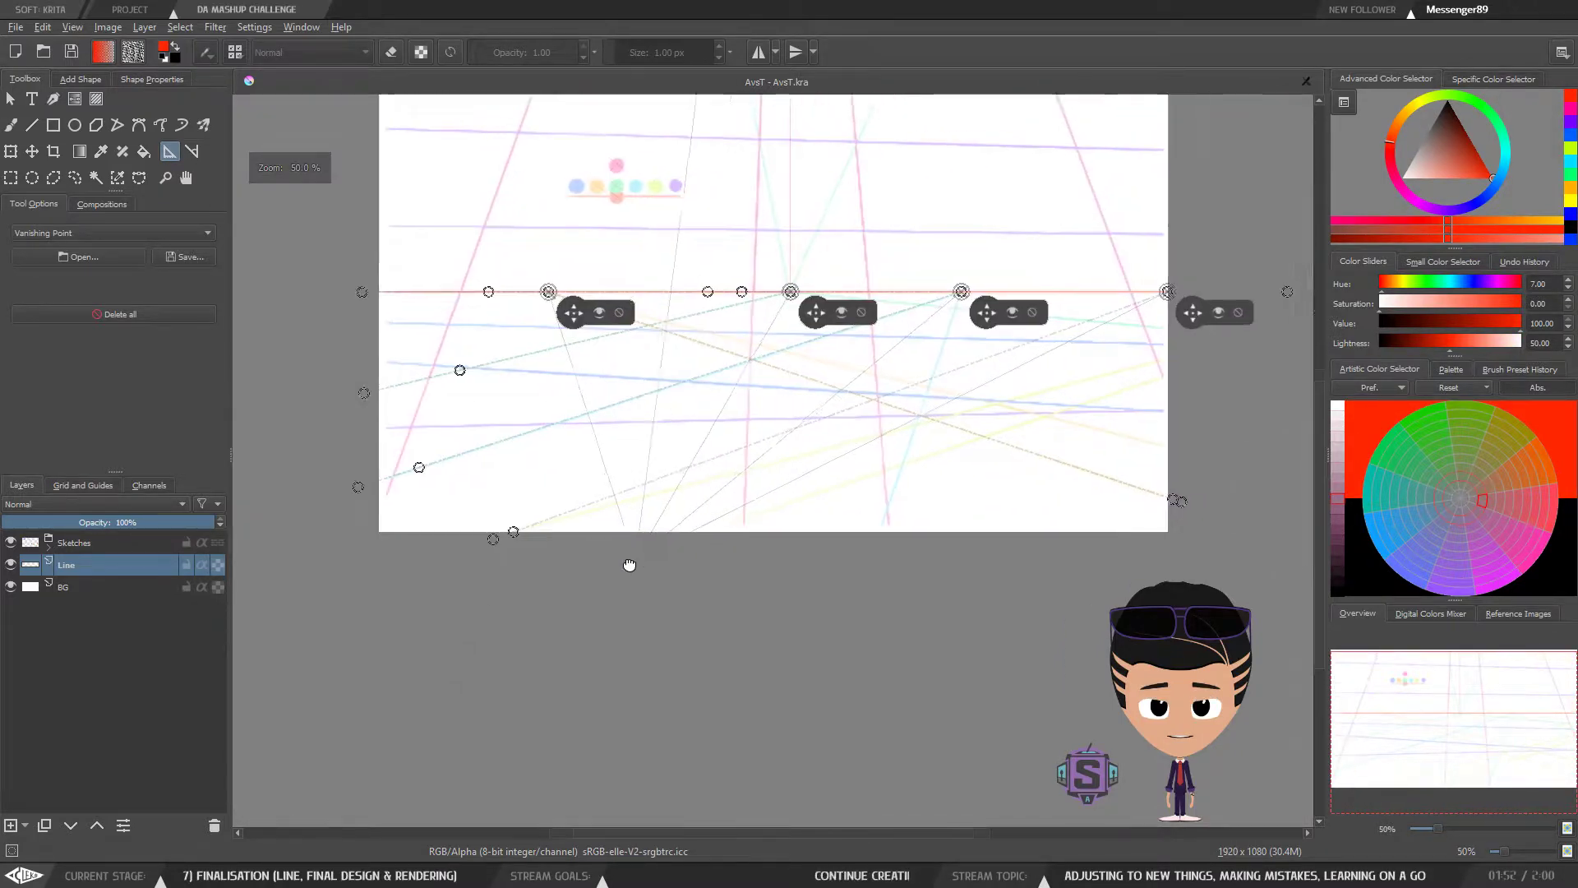
pyautogui.click(472, 559)
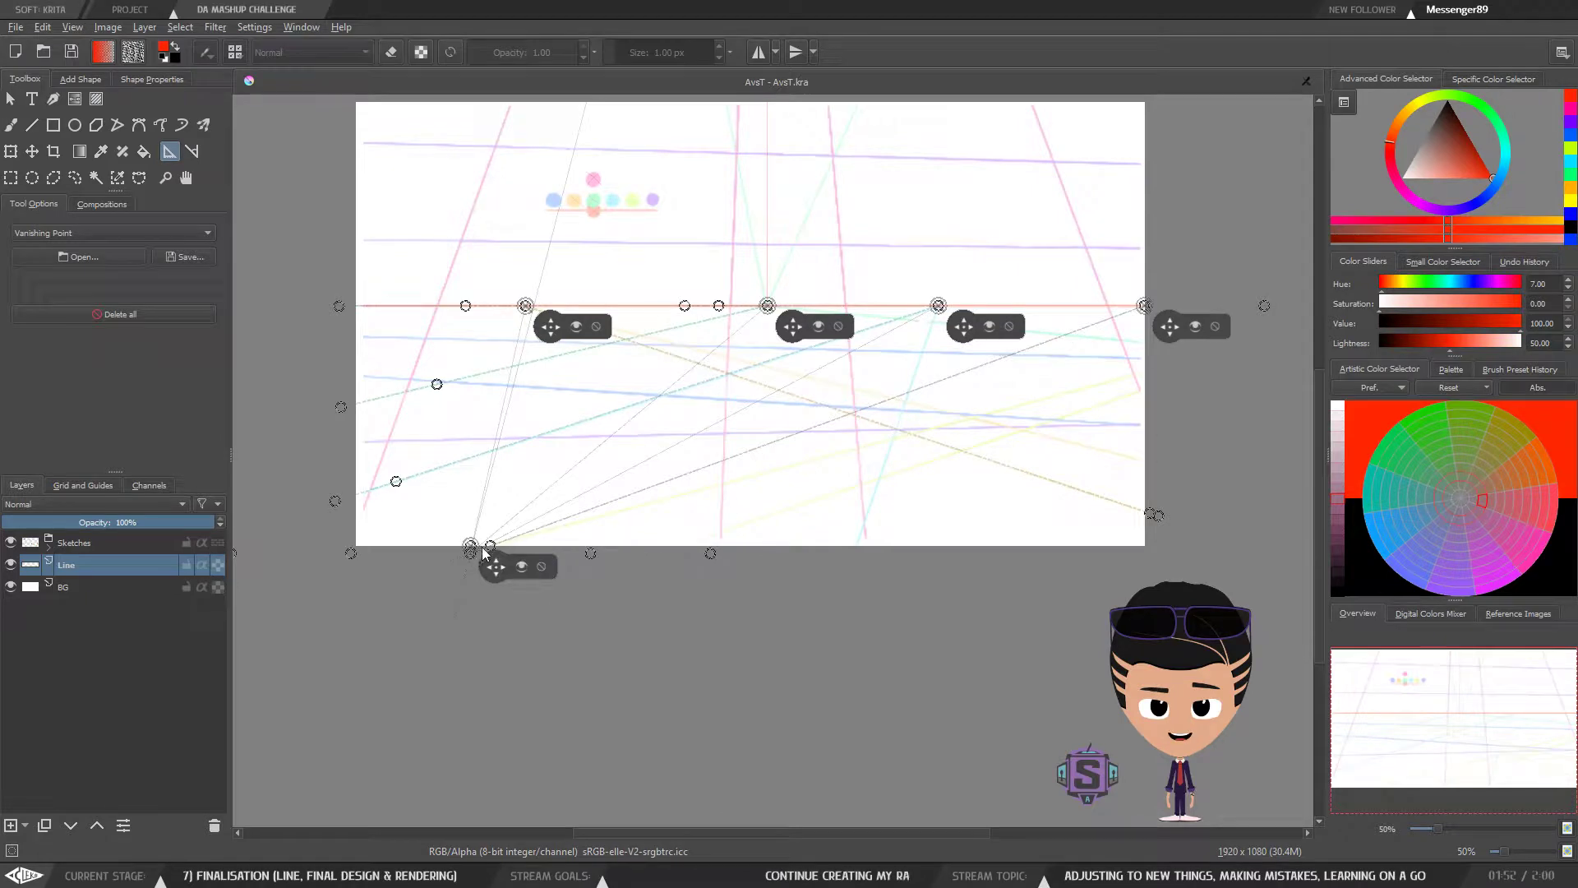
pyautogui.hotkey('ctrl', '+')
pyautogui.hotkey('ctrl', '+')
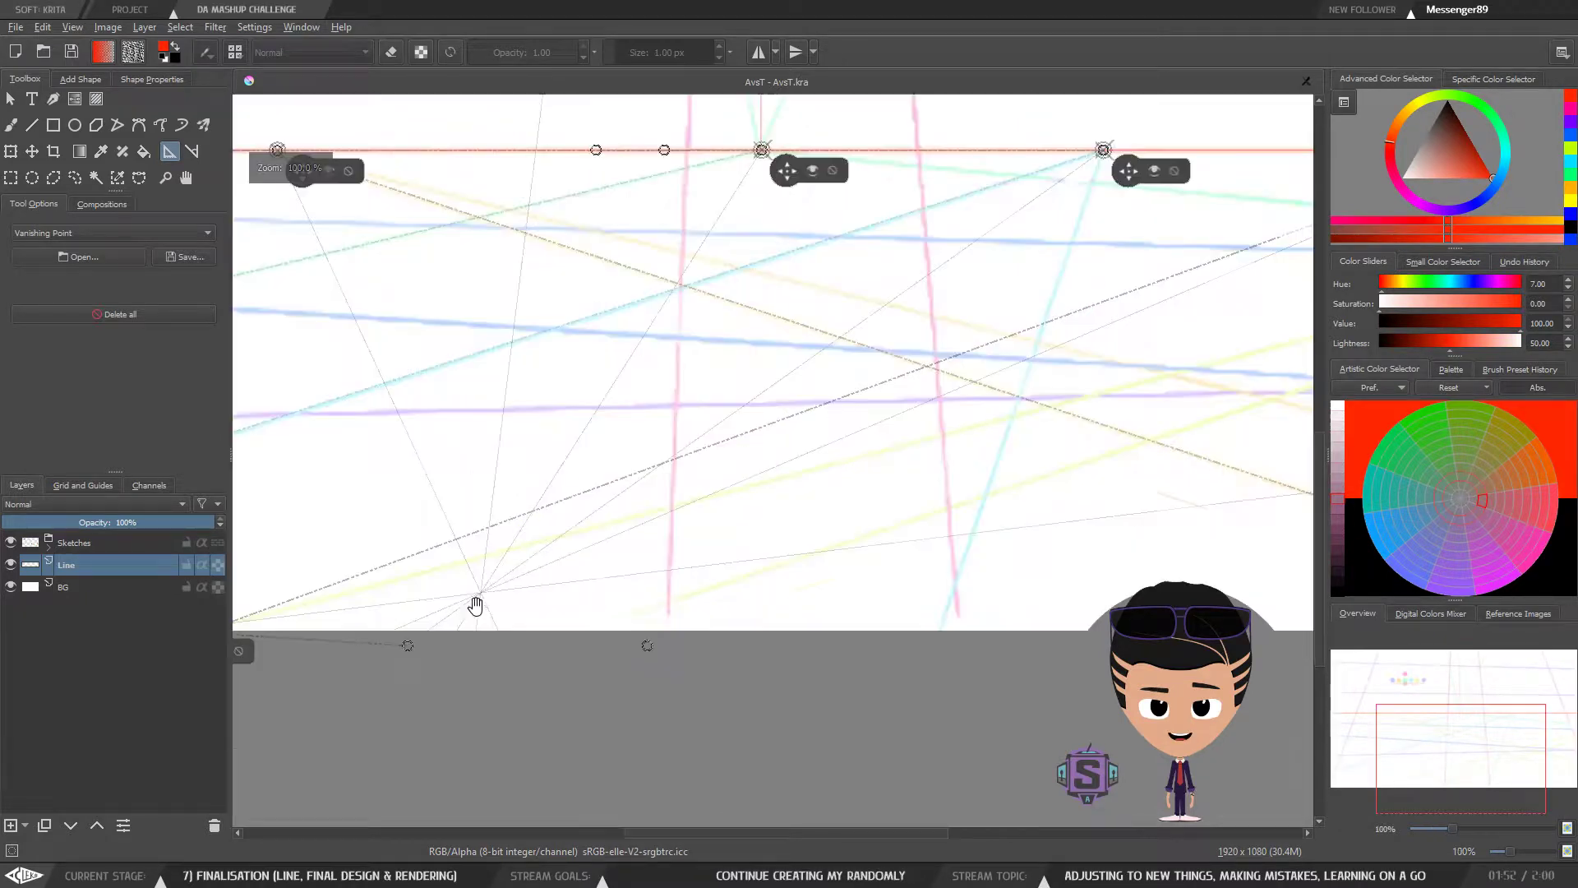
pyautogui.click(497, 567)
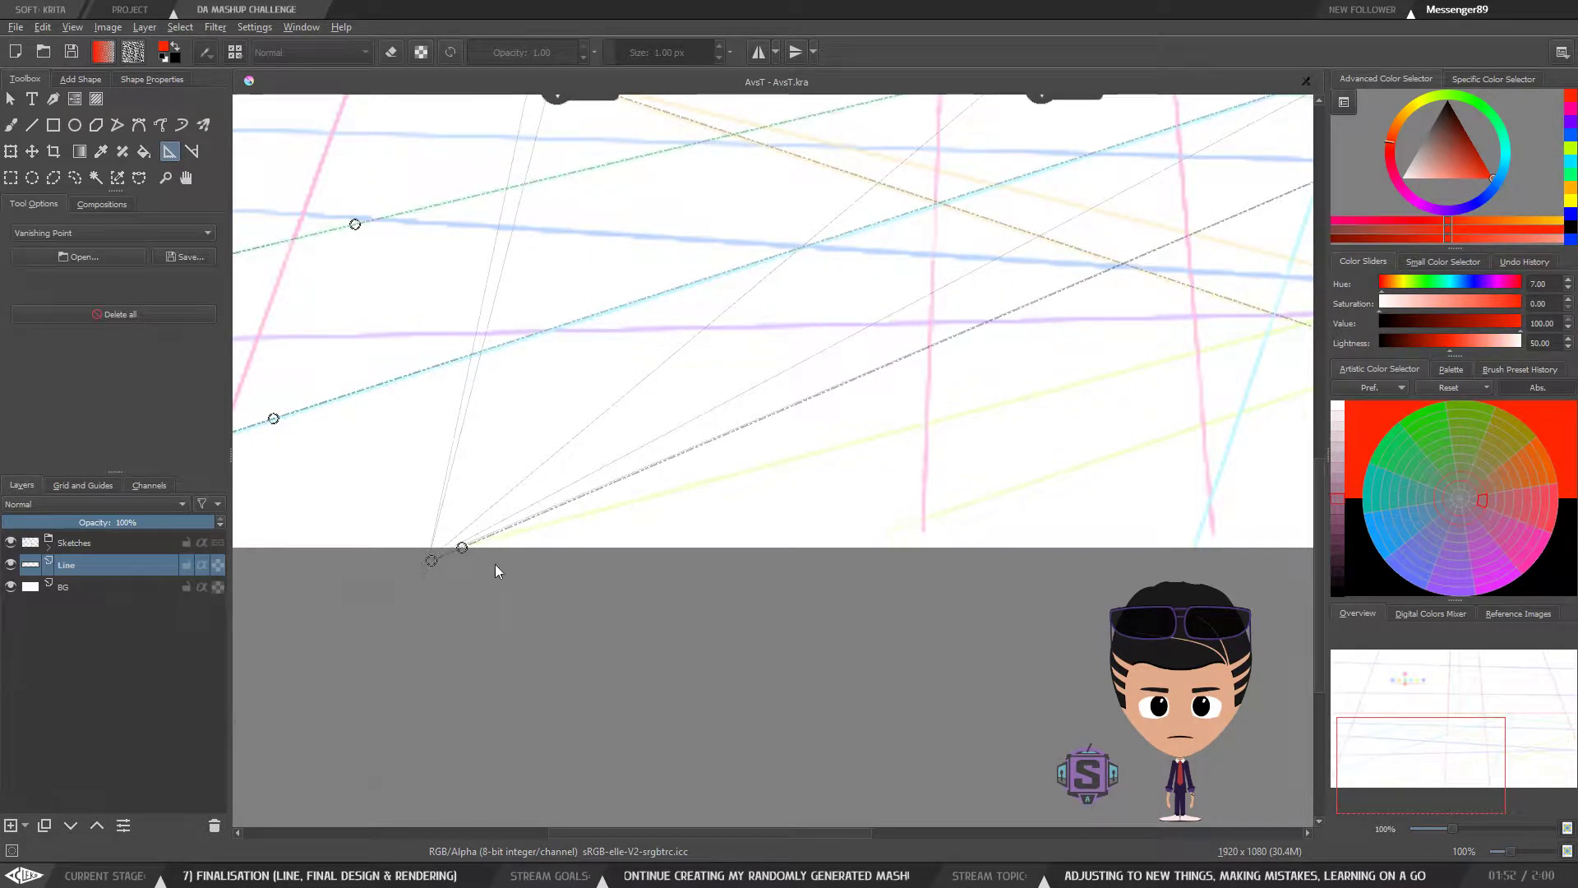
# Step: Shift the right-edge vanishing point outward along the horizon beyond the canvas and lay its guide on the upper yellow sketch line
pyautogui.hotkey('ctrl', '-')
pyautogui.hotkey('ctrl', '-')
pyautogui.moveTo(566, 529); pyautogui.dragTo(467, 578)
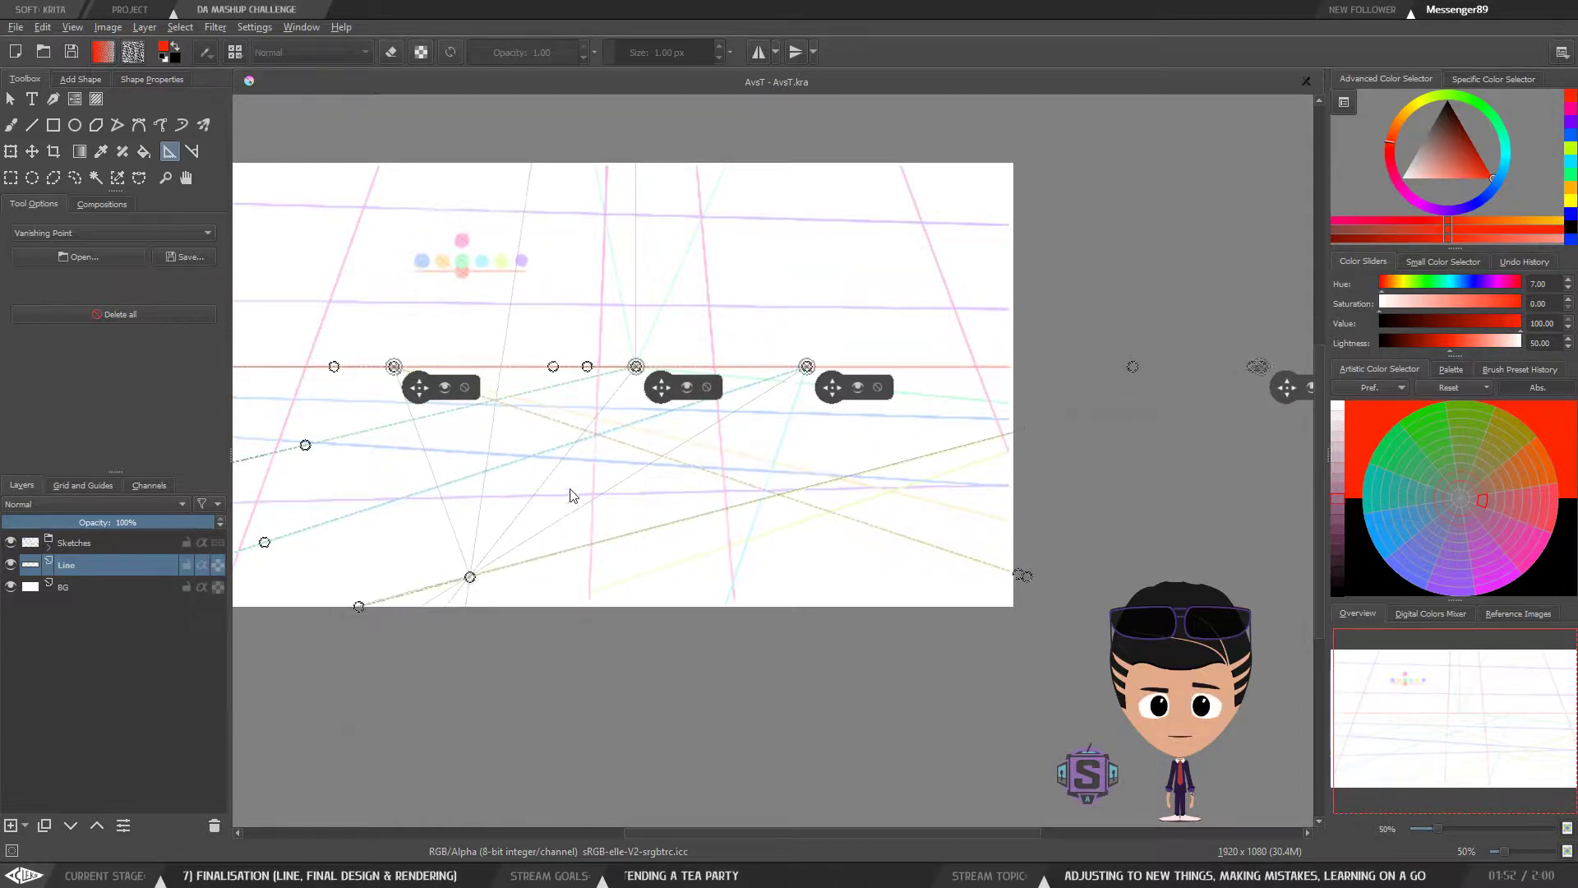
# Step: Inspect the off-canvas yellow vanishing point up close against the horizon line and the converging yellow sketch lines
pyautogui.press('1')
pyautogui.hotkey('ctrl', '-')
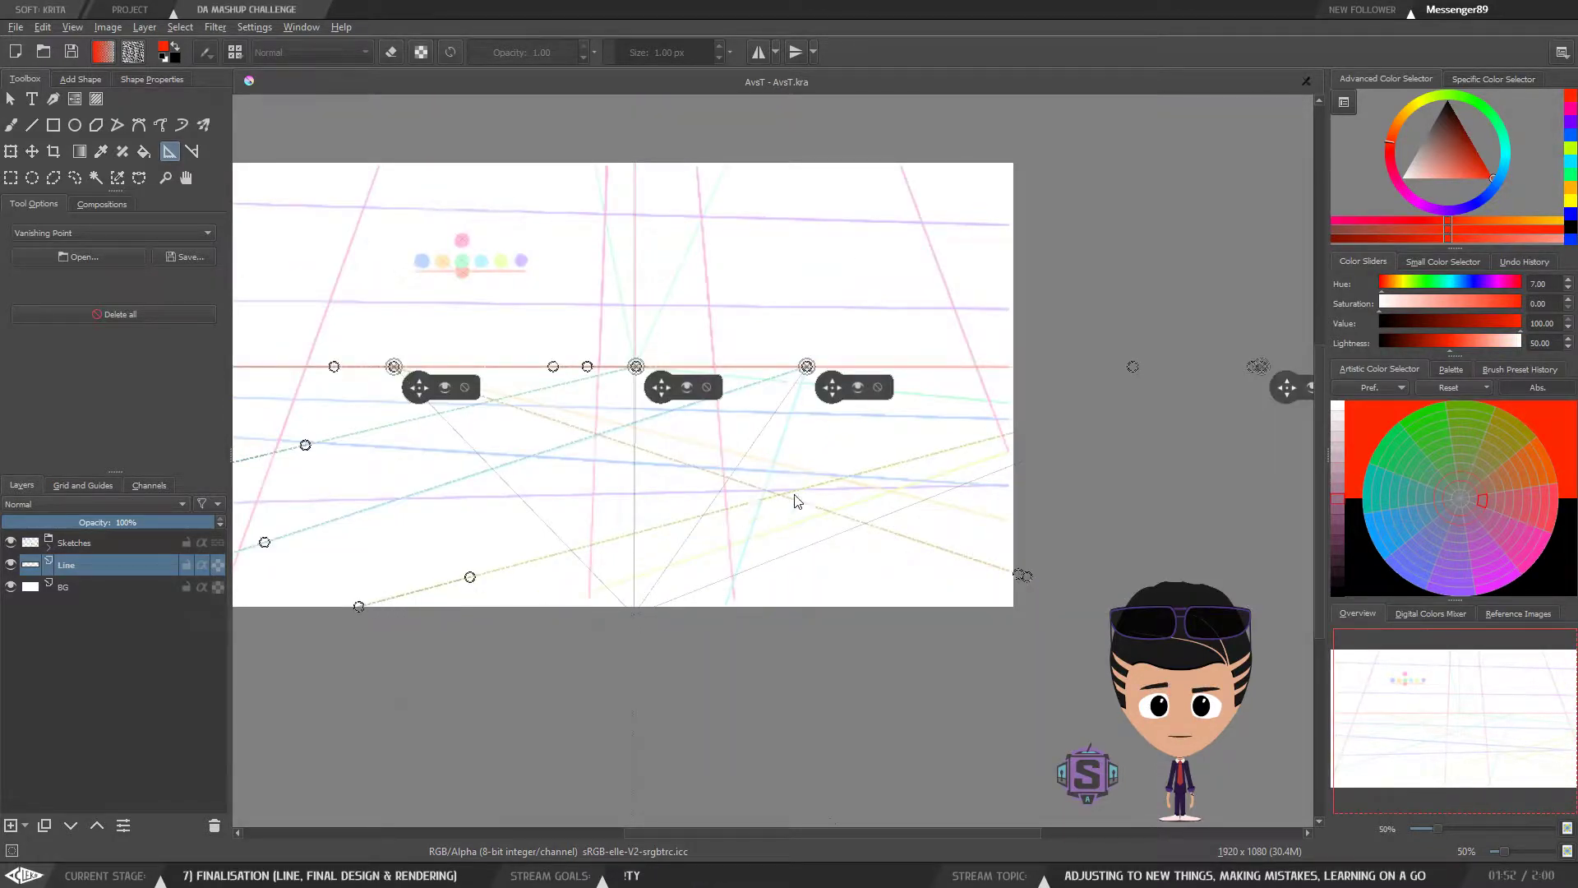
pyautogui.hotkey('ctrl', '-')
pyautogui.moveTo(1099, 441); pyautogui.dragTo(944, 447)
pyautogui.press('1')
pyautogui.moveTo(1038, 426); pyautogui.dragTo(640, 532)
pyautogui.hotkey('ctrl', '+')
pyautogui.moveTo(845, 433); pyautogui.dragTo(652, 529)
pyautogui.hotkey('ctrl', '-')
pyautogui.hotkey('ctrl', '-')
pyautogui.moveTo(883, 505); pyautogui.dragTo(816, 505)
pyautogui.press('1')
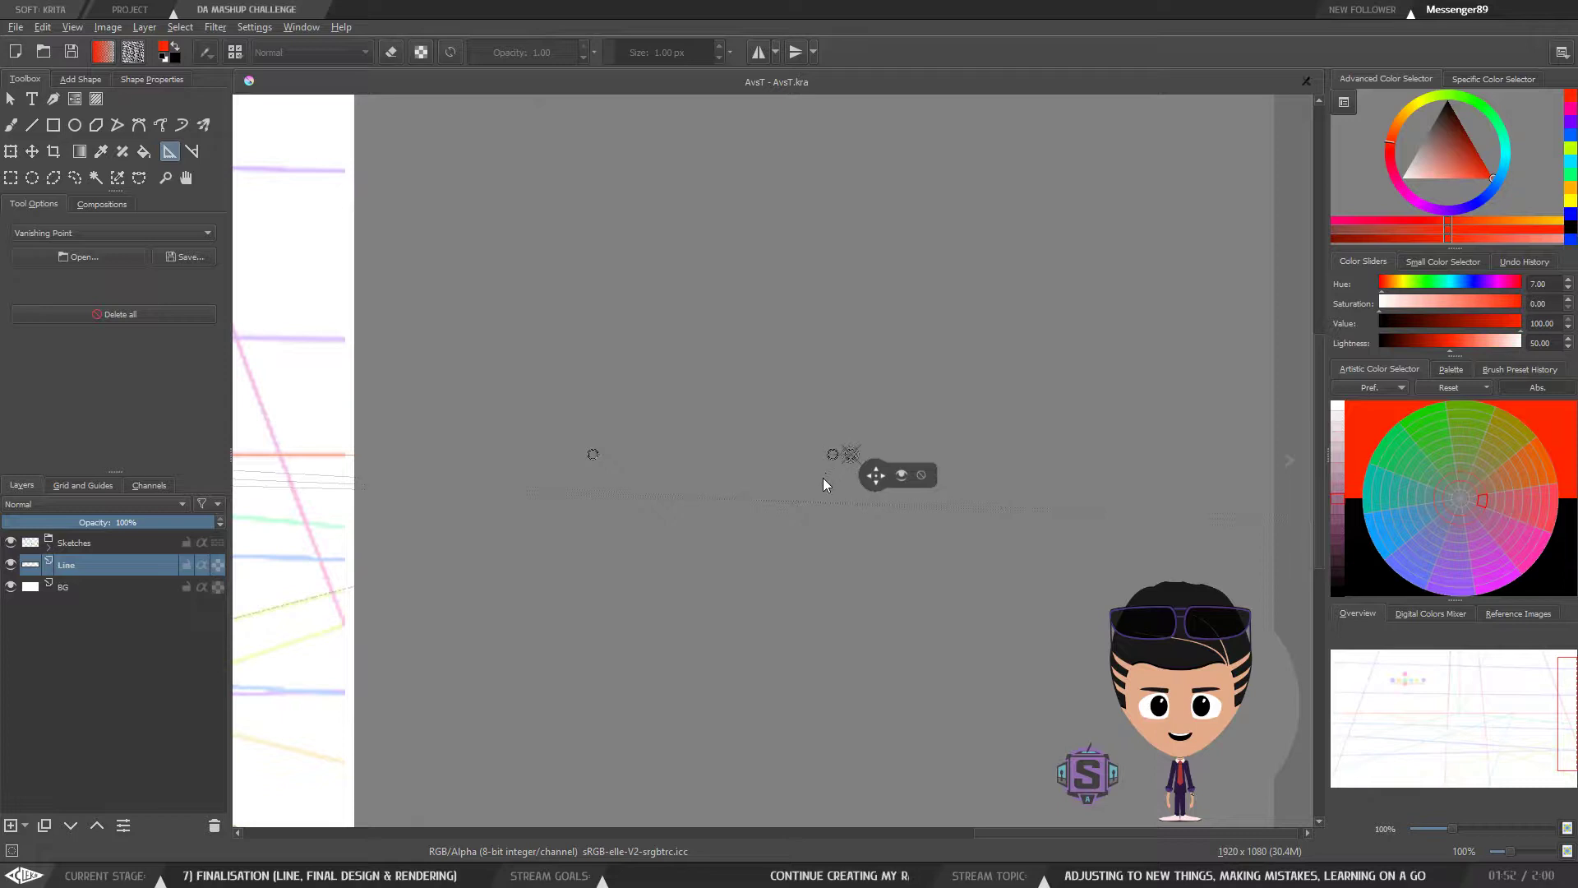
# Step: Switch to the Freehand Brush and check the assistant preview guides along the horizon near the canvas's right side
pyautogui.press('b')
pyautogui.hotkey('ctrl', '-')
pyautogui.hotkey('ctrl', '-')
pyautogui.moveTo(562, 560); pyautogui.dragTo(908, 482)
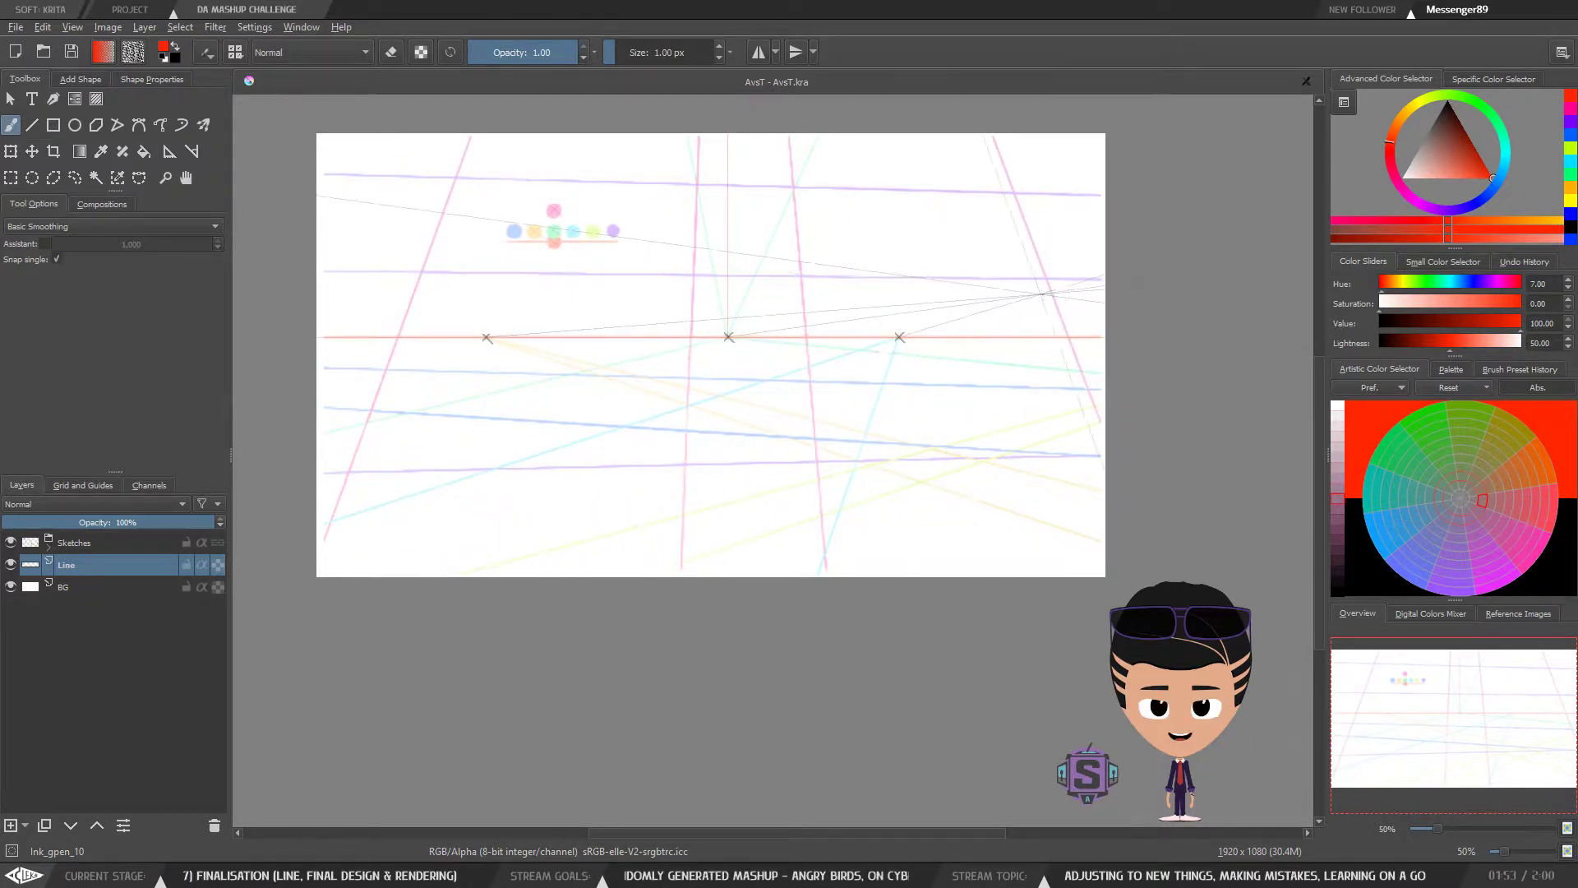
pyautogui.moveTo(1063, 360); pyautogui.dragTo(937, 394)
pyautogui.moveTo(1075, 401); pyautogui.dragTo(888, 453)
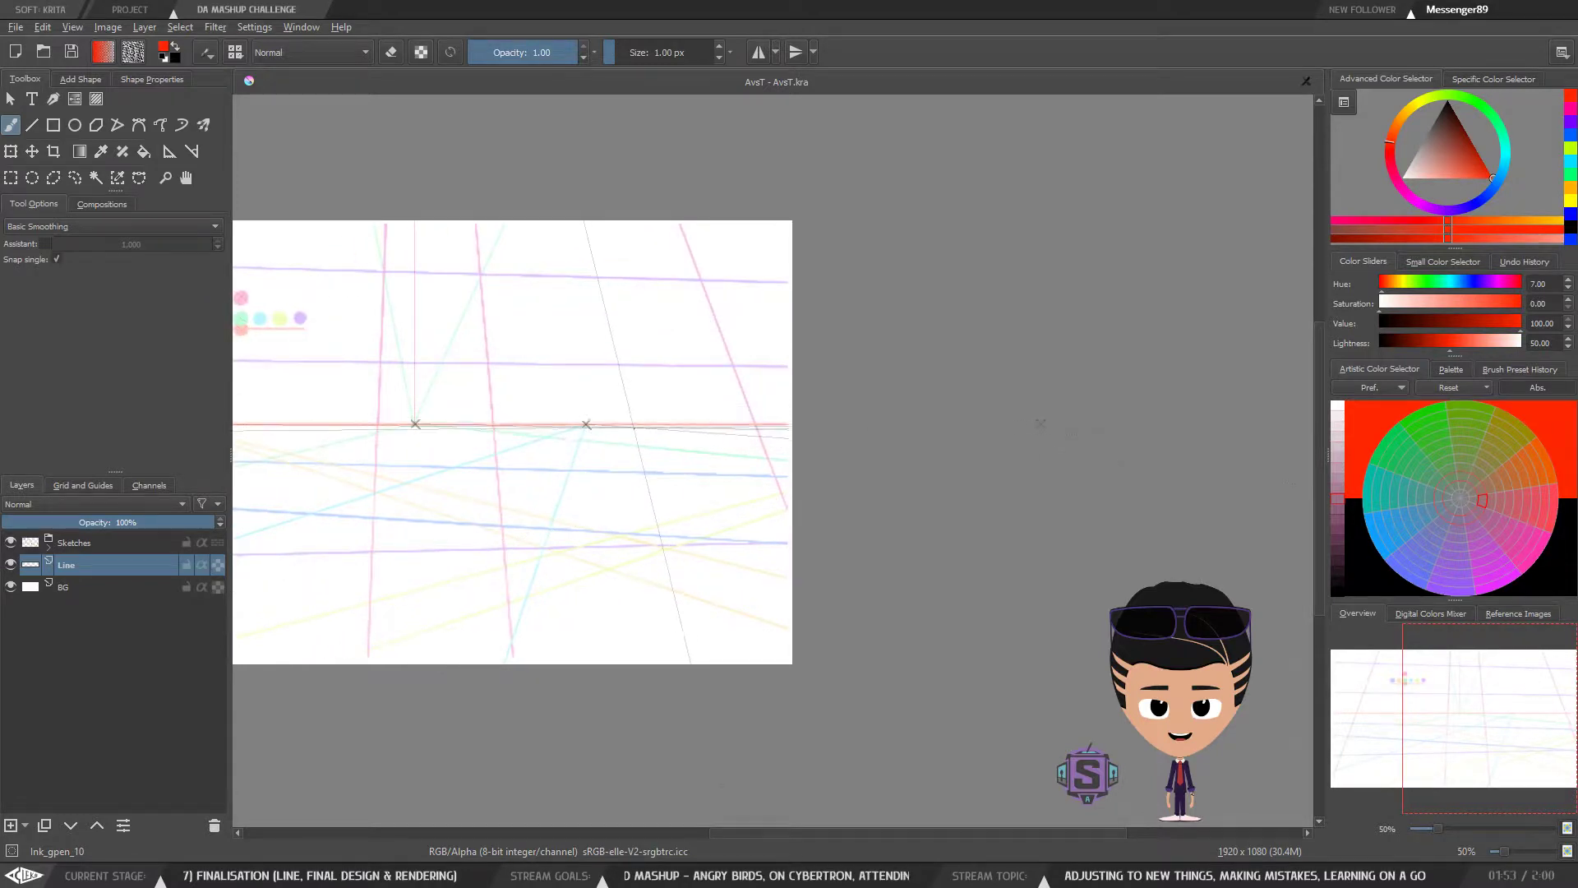
pyautogui.press('+')
pyautogui.press('+')
pyautogui.moveTo(599, 437); pyautogui.dragTo(786, 500)
pyautogui.press('+')
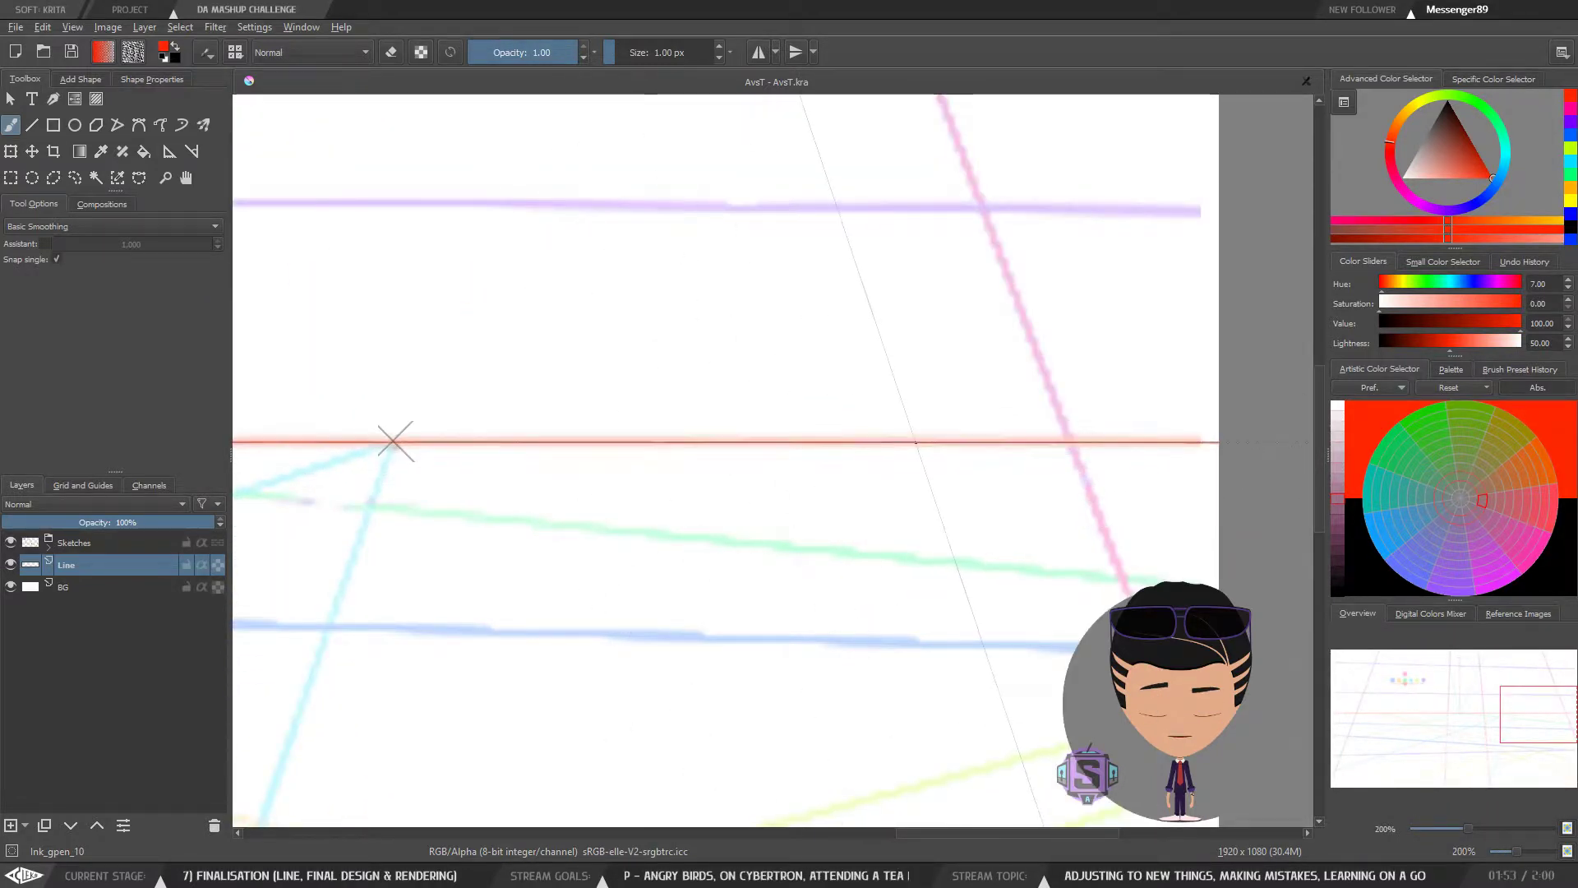
pyautogui.press('-')
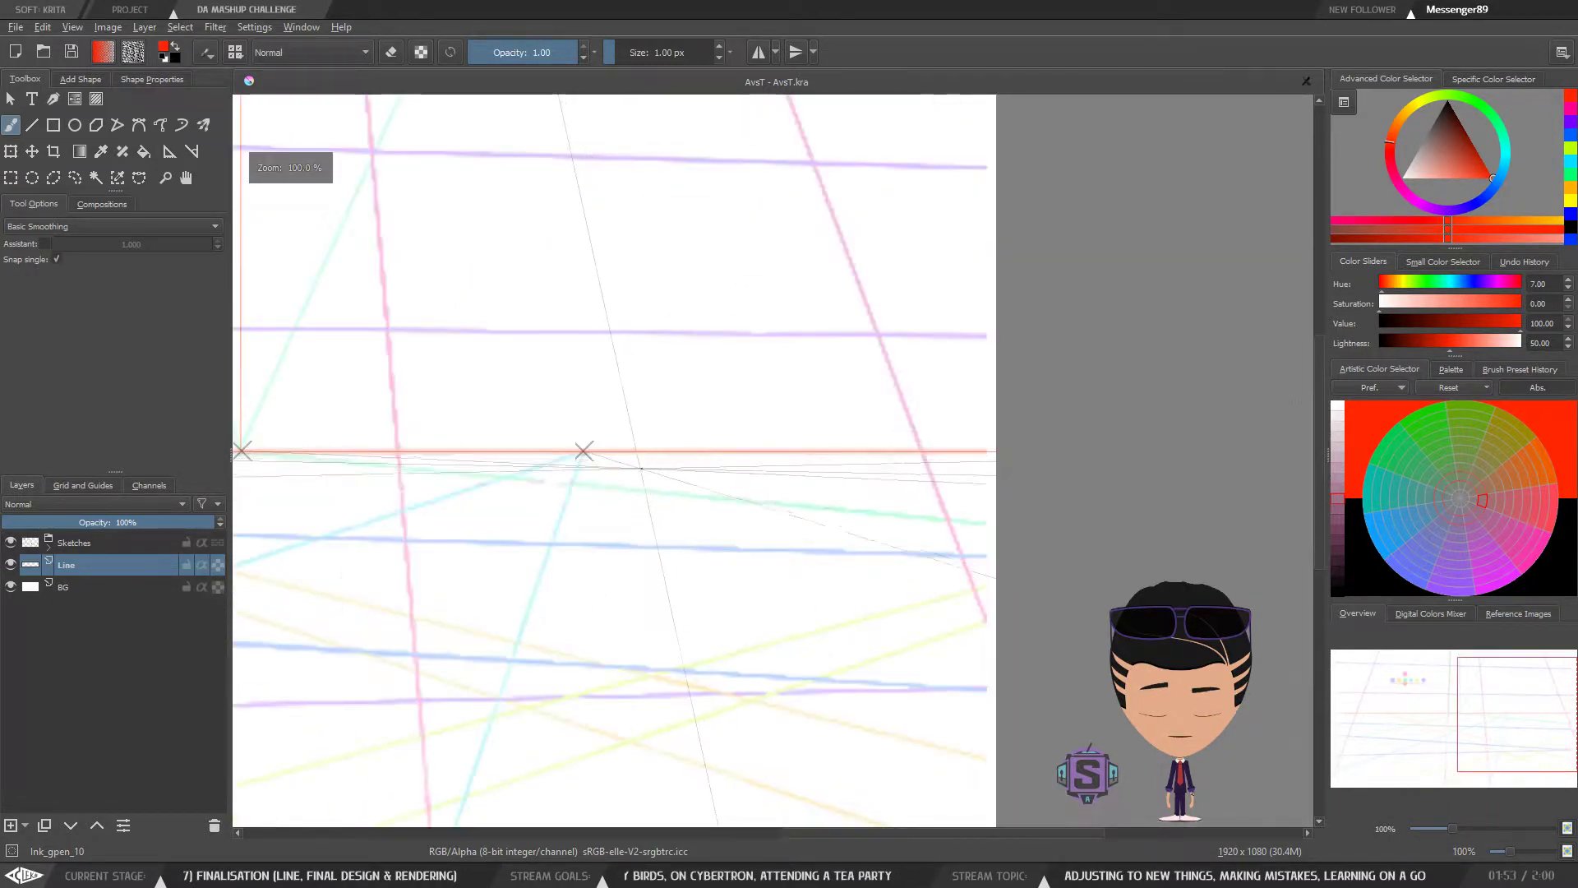
pyautogui.moveTo(669, 466); pyautogui.dragTo(907, 393)
pyautogui.press('-')
pyautogui.moveTo(818, 455); pyautogui.dragTo(891, 477)
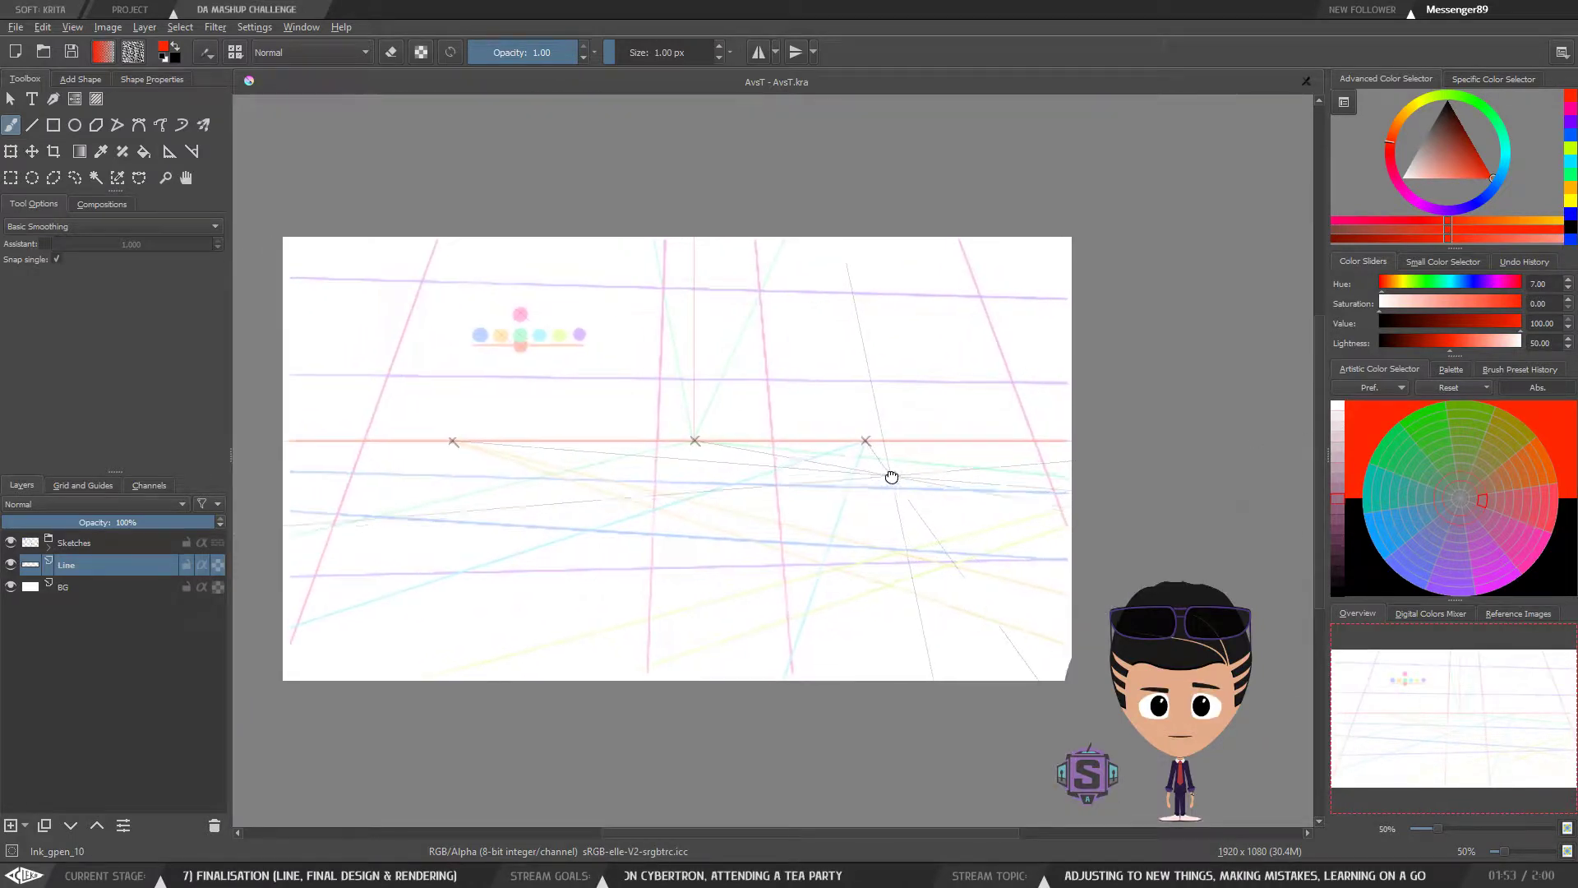
# Step: Cross off the yellow swatch in the colour key above the horizon line
pyautogui.press('+')
pyautogui.moveTo(511, 409); pyautogui.dragTo(923, 542)
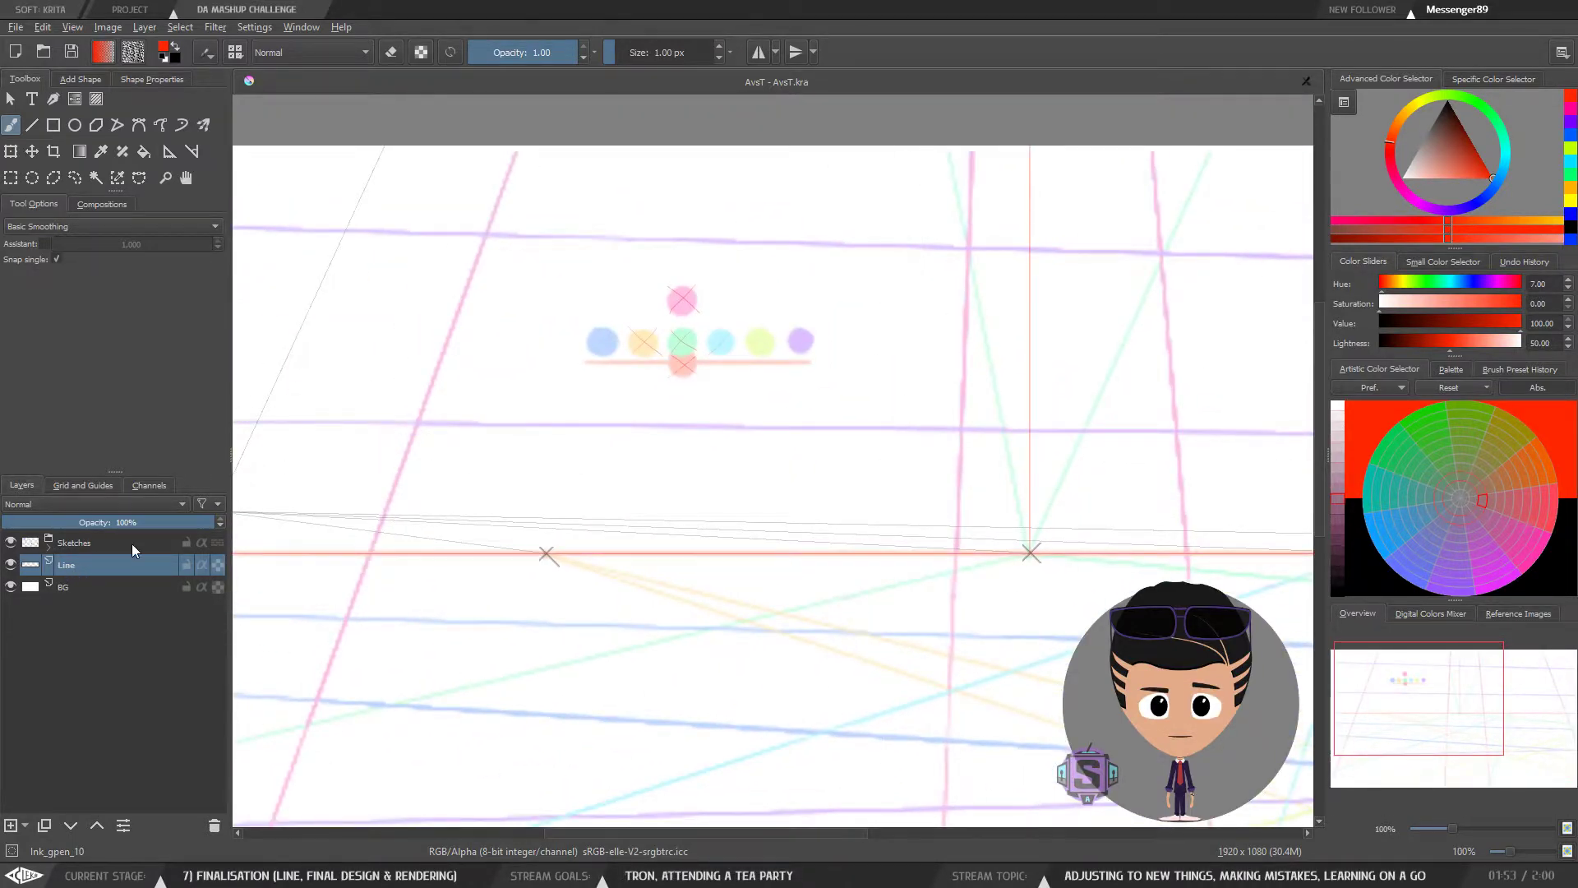
pyautogui.press('+')
pyautogui.scroll(3, 835, 348)
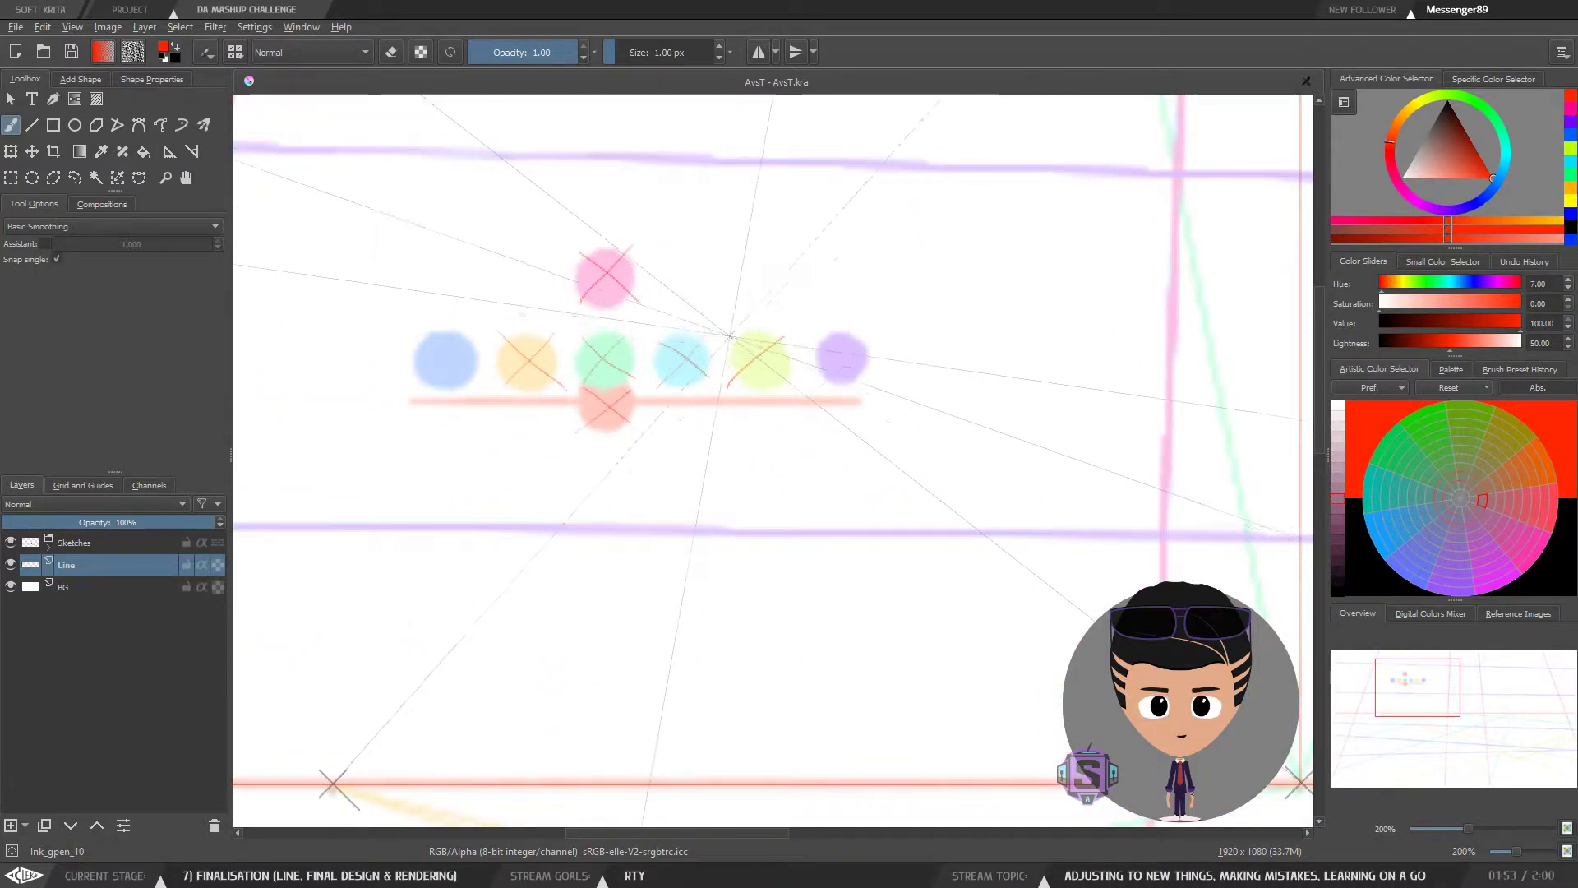
pyautogui.press('-')
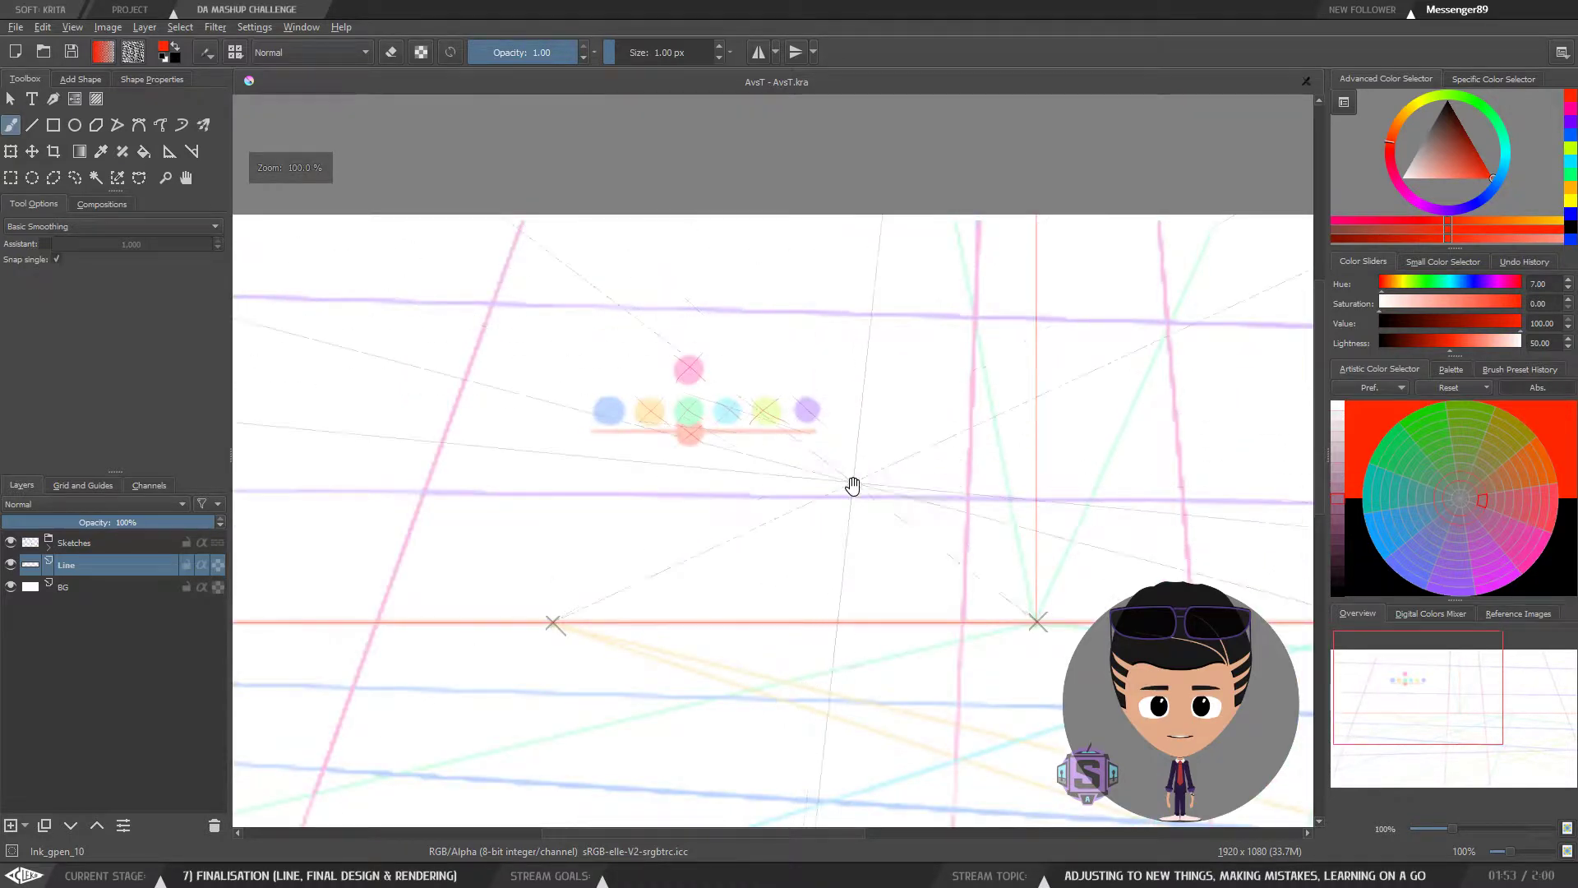
# Step: Examine the preview guides of the horizon's vanishing points against the sketch lines across the whole canvas
pyautogui.moveTo(854, 483); pyautogui.dragTo(687, 454)
pyautogui.press('-')
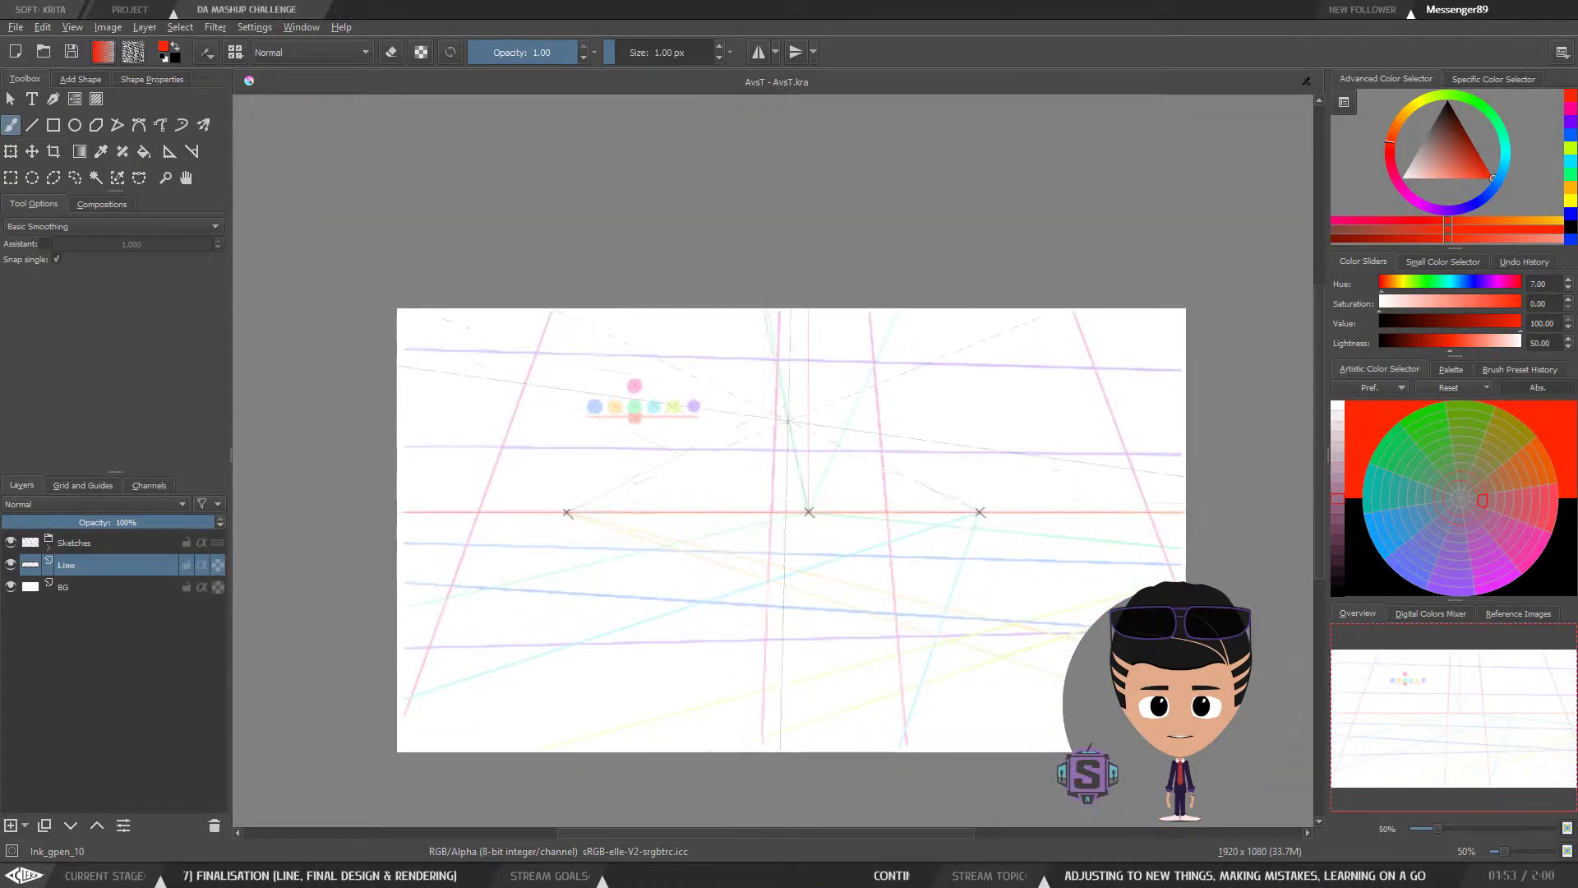
pyautogui.moveTo(848, 566); pyautogui.dragTo(691, 501)
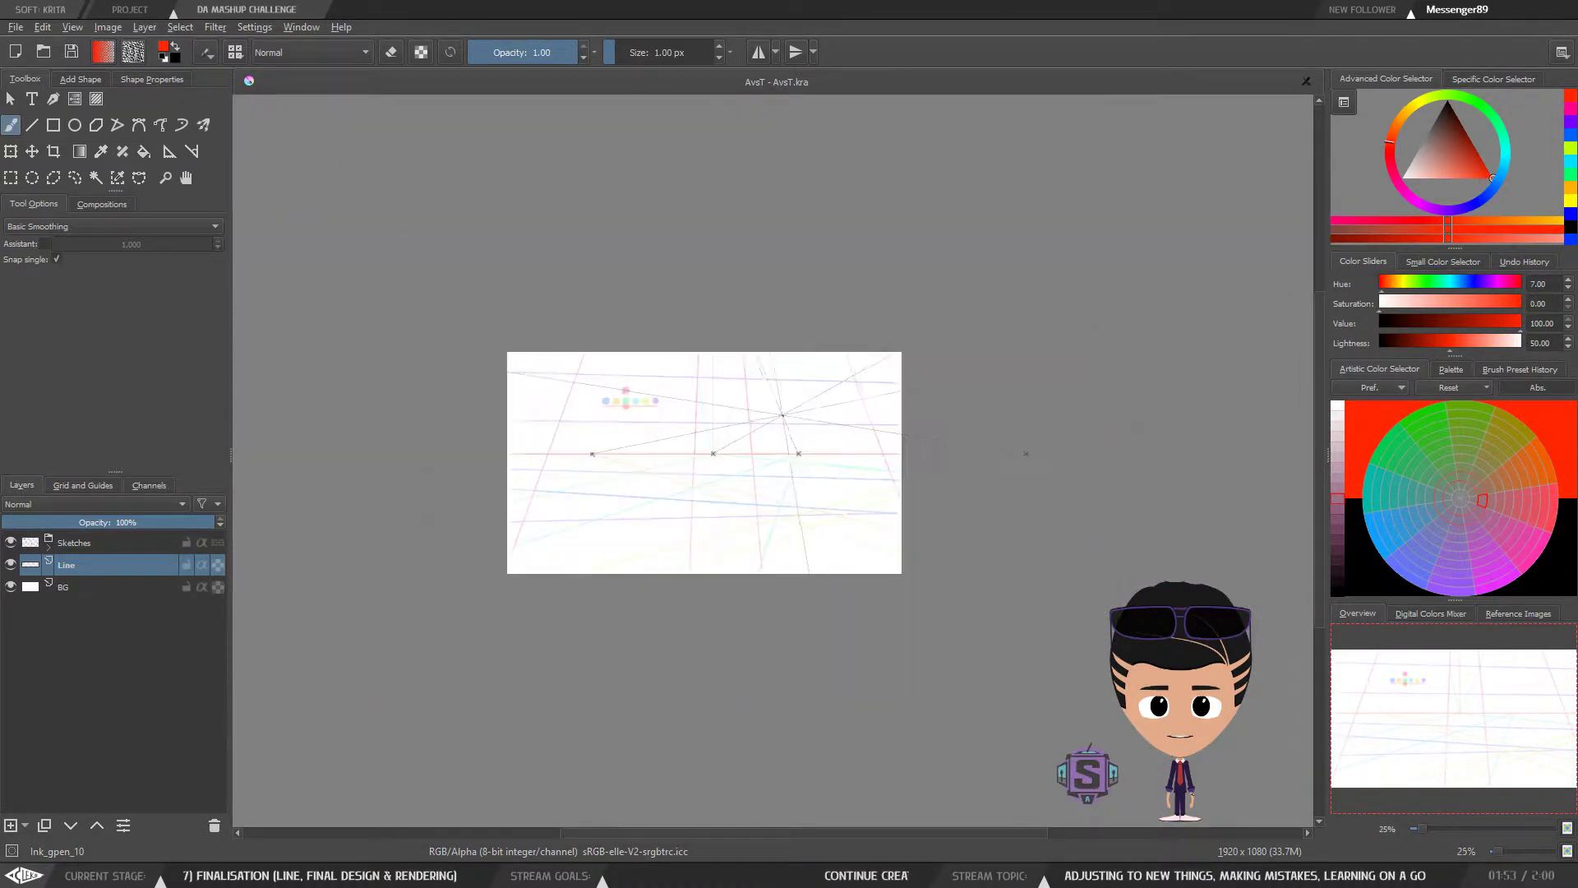
pyautogui.press('-')
pyautogui.press('+')
pyautogui.moveTo(962, 549); pyautogui.dragTo(983, 518)
pyautogui.press('-')
pyautogui.press('+')
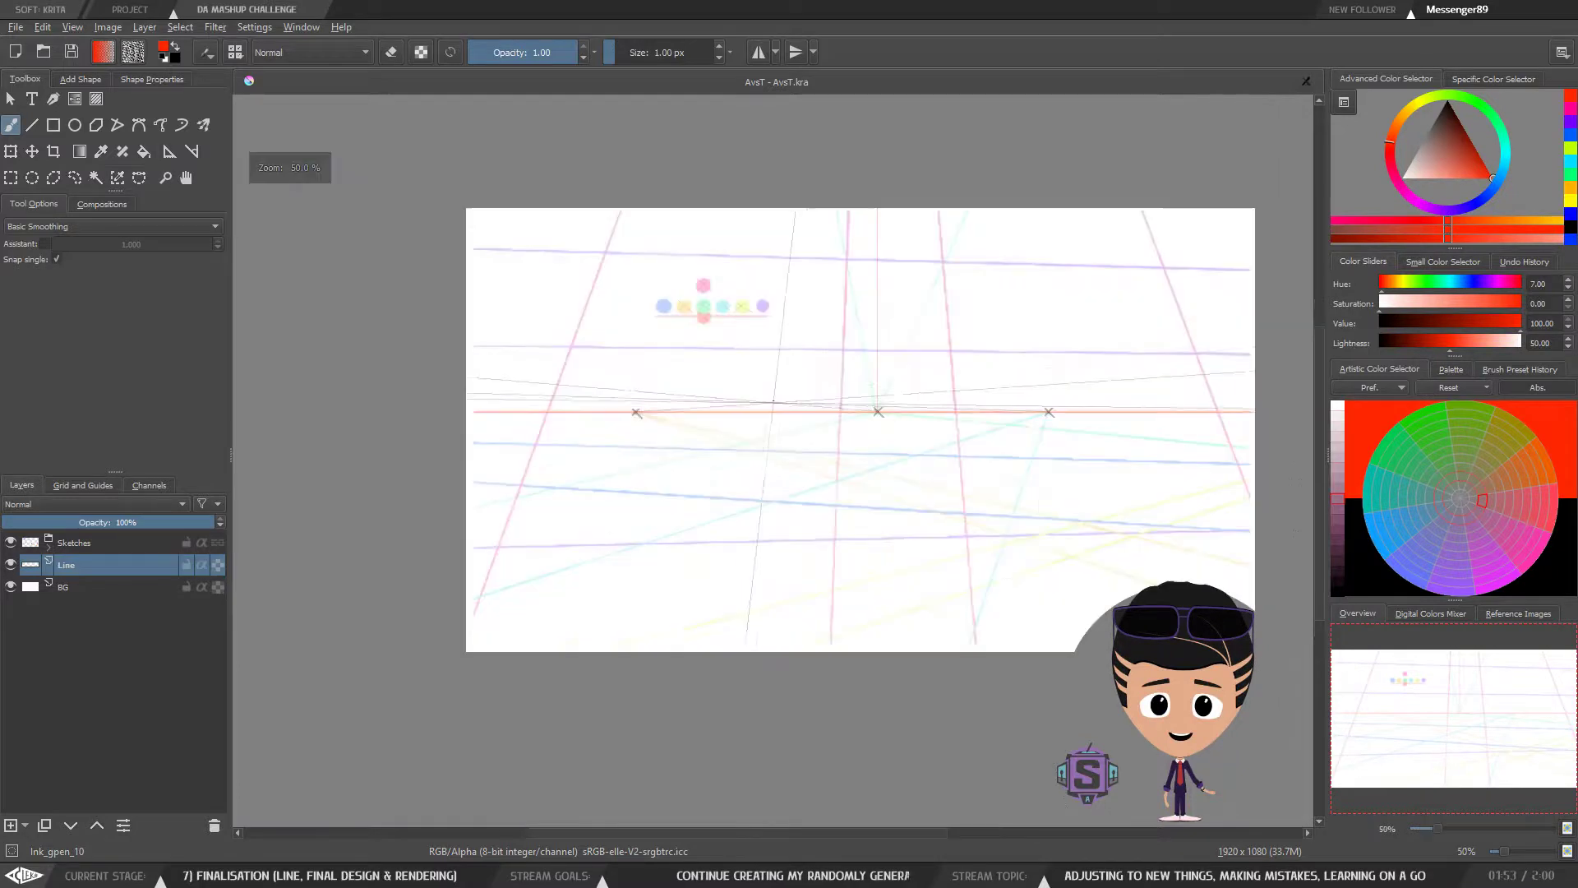
pyautogui.press('+')
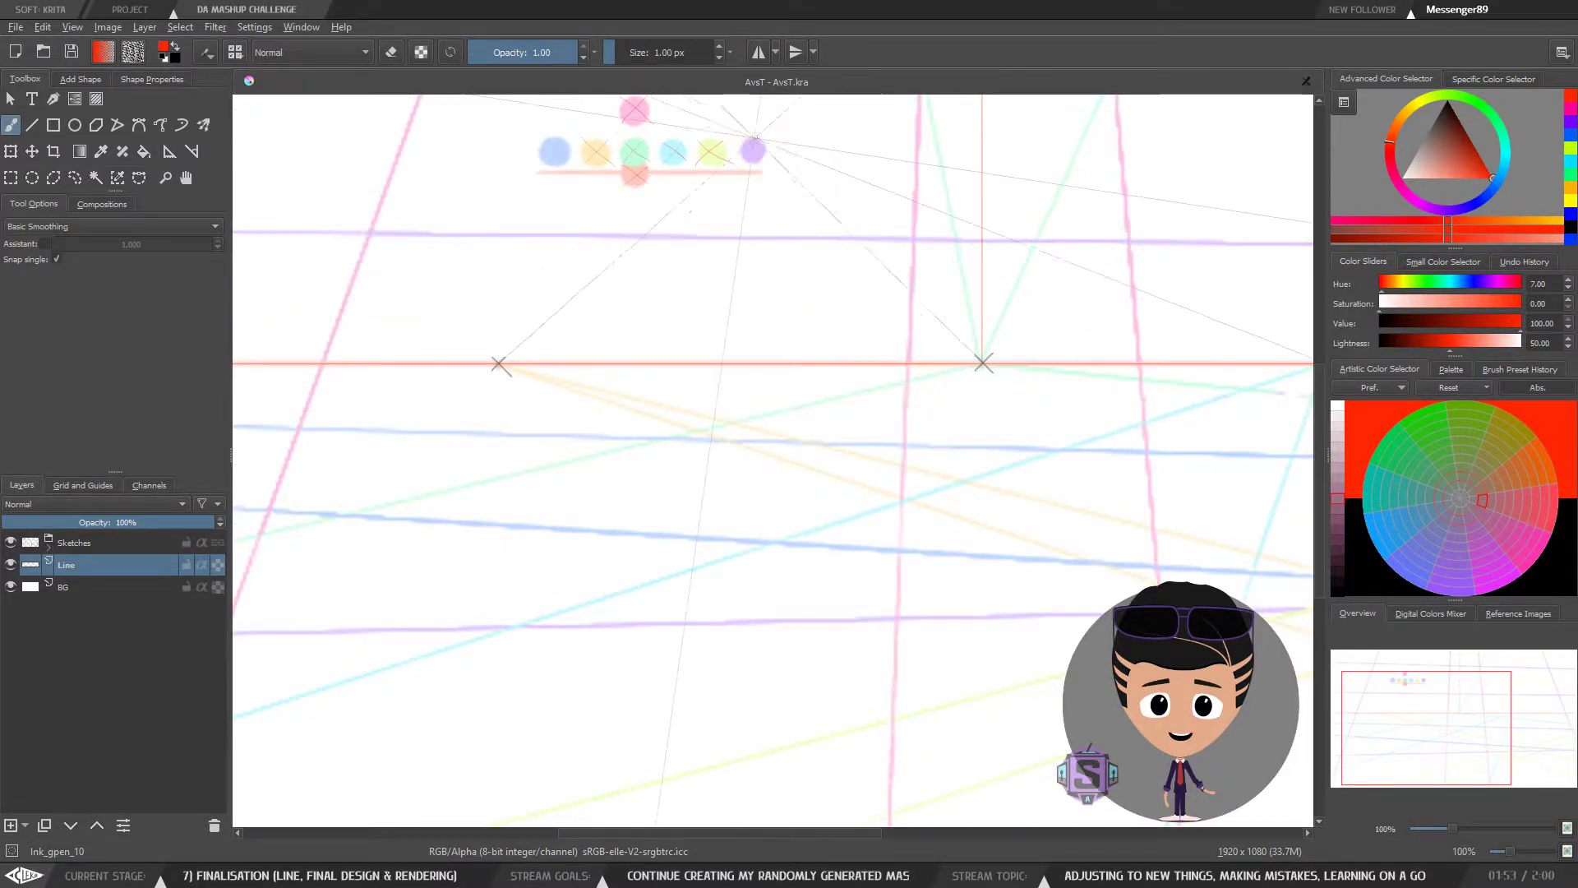
pyautogui.press('-')
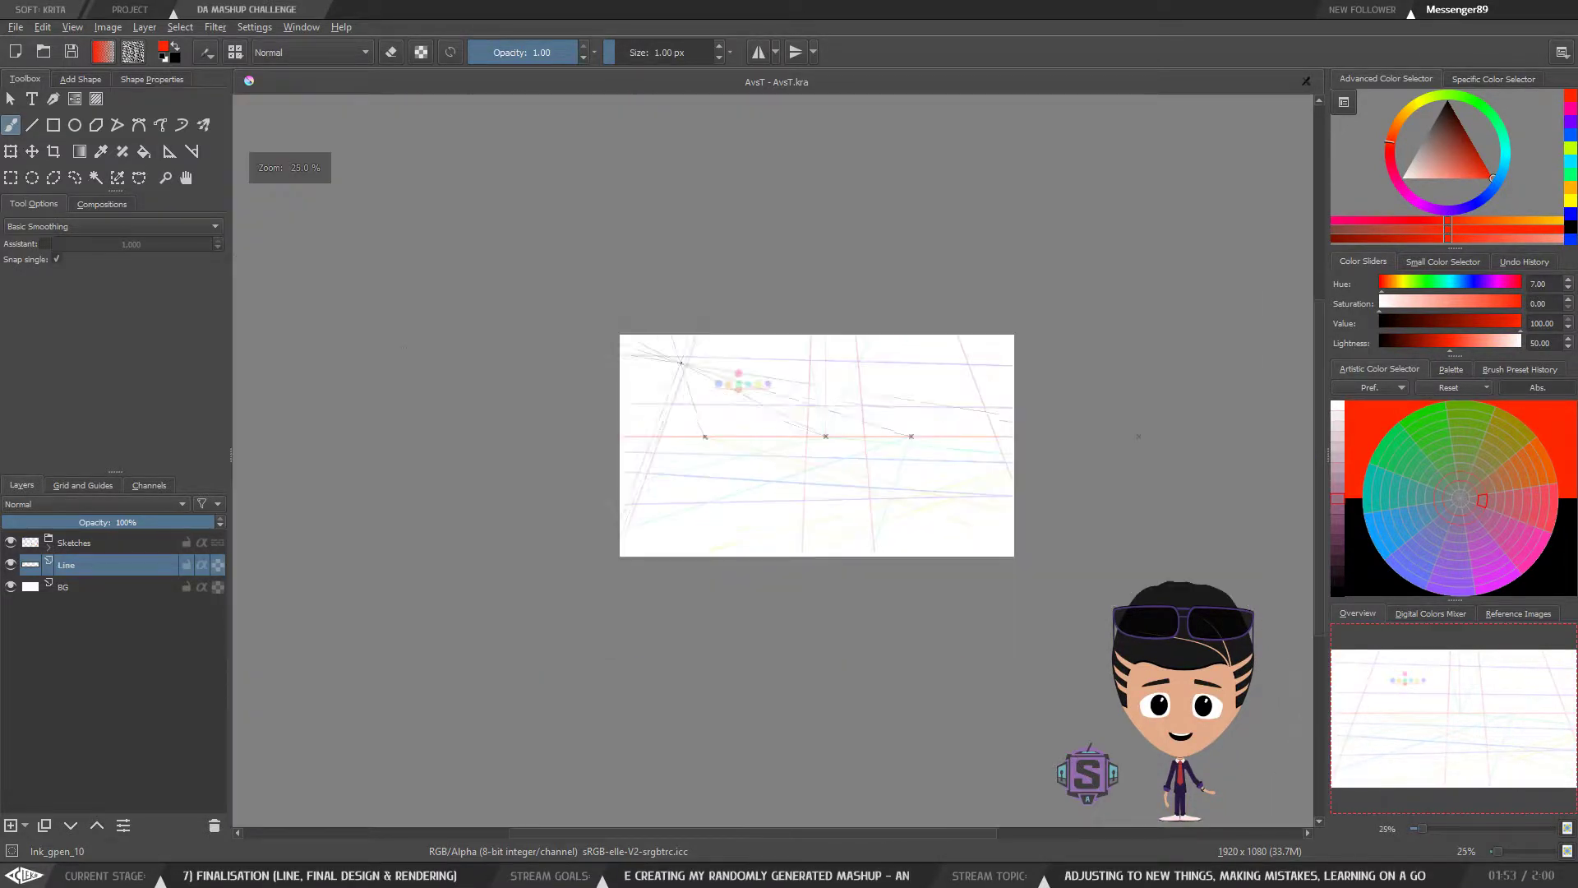
pyautogui.press('-')
pyautogui.press('+')
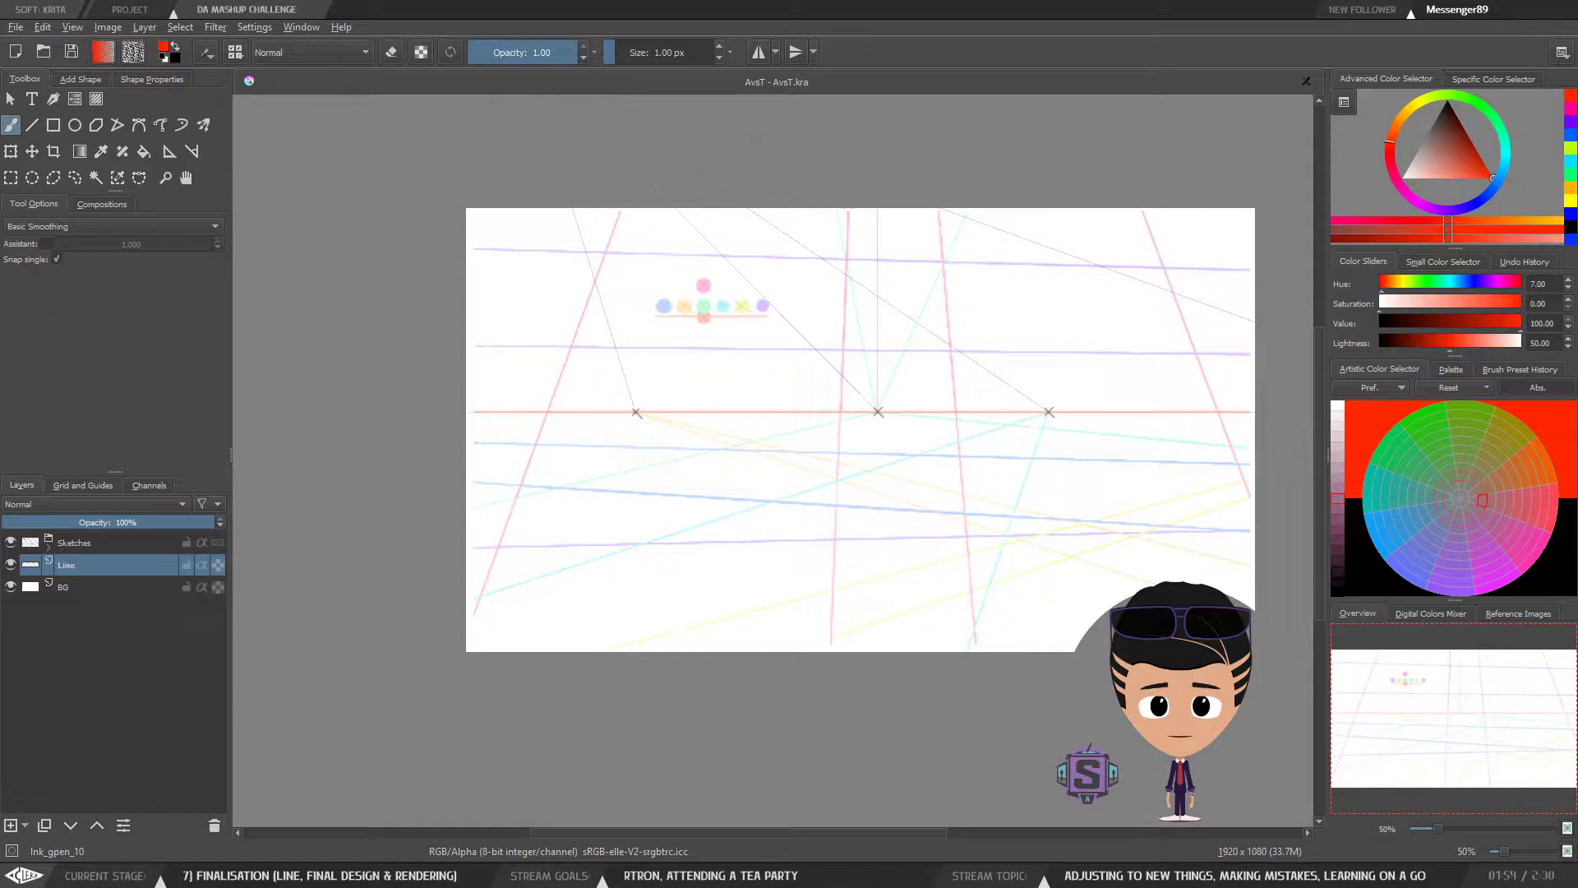
pyautogui.moveTo(929, 404); pyautogui.dragTo(900, 355)
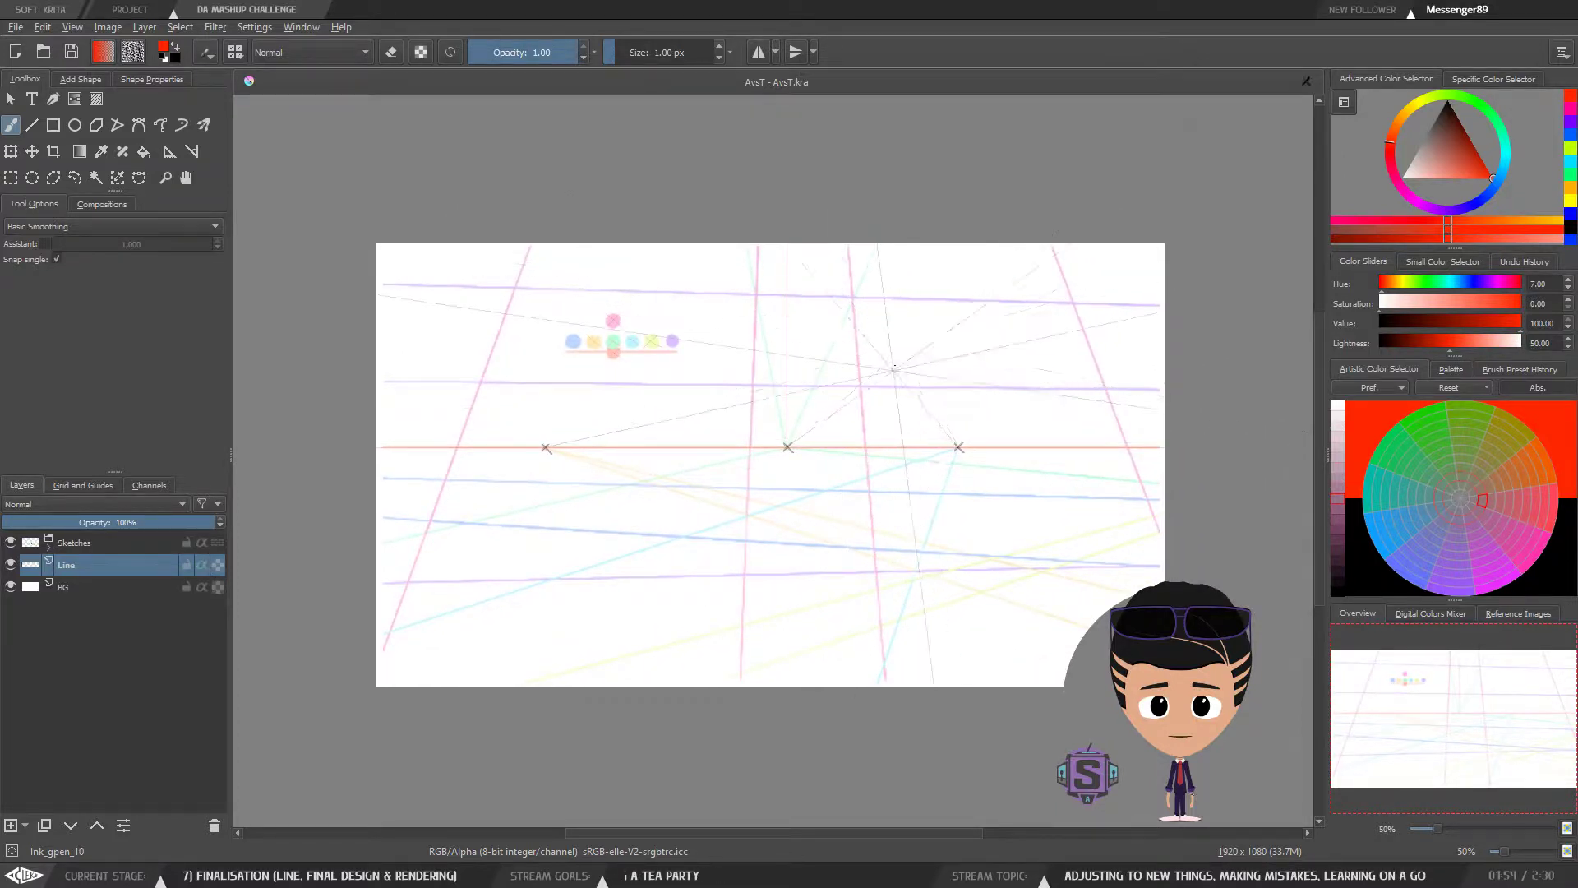
pyautogui.hotkey('ctrl', 'a')
pyautogui.moveTo(775, 484); pyautogui.dragTo(767, 516)
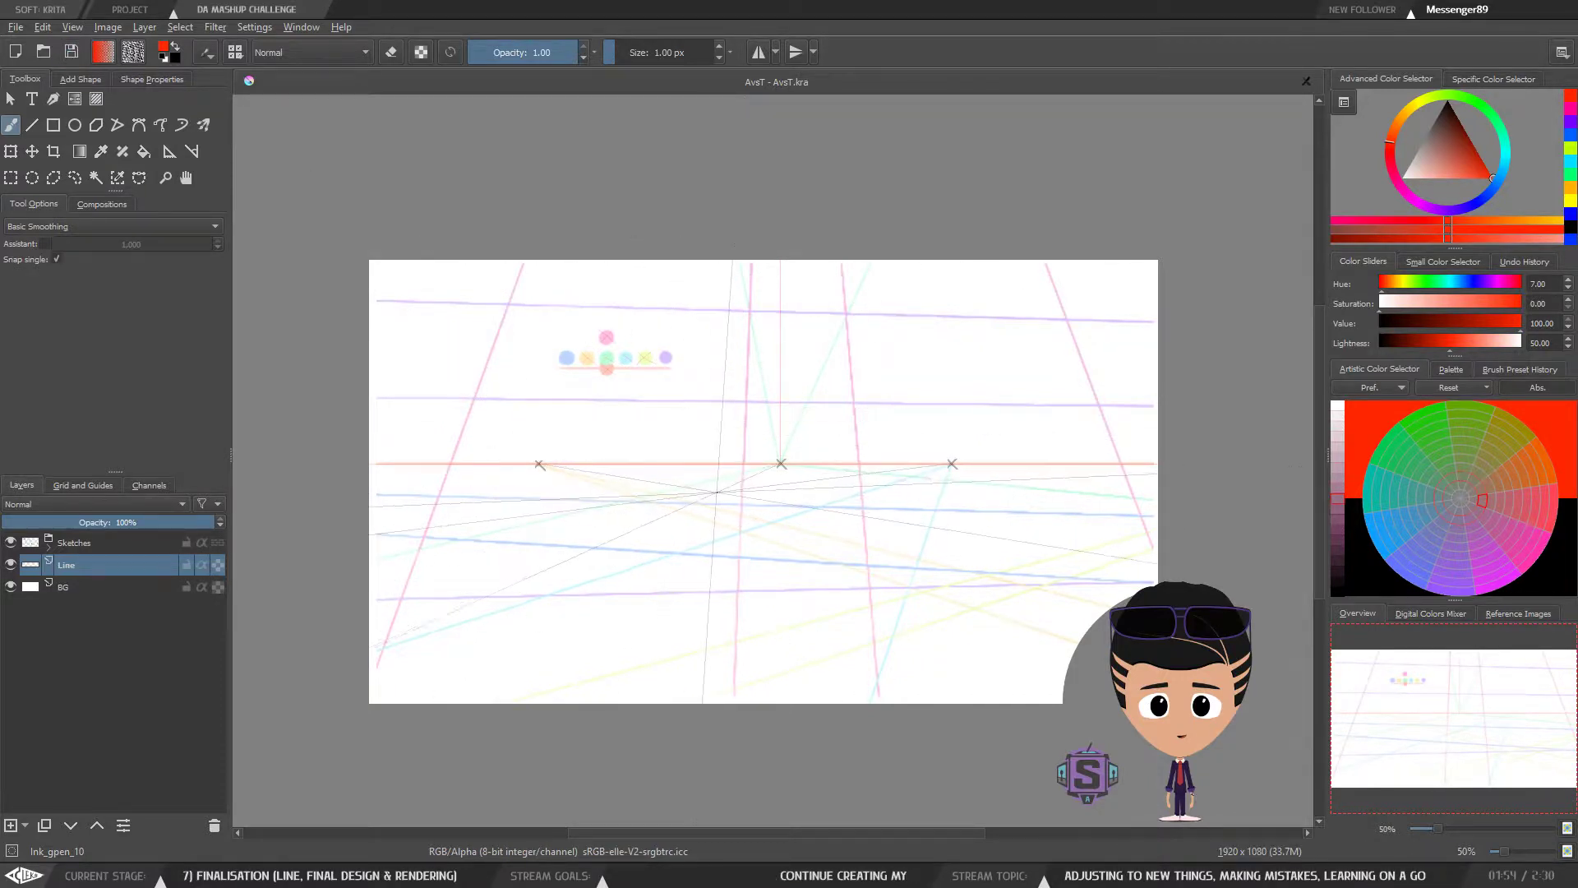
pyautogui.moveTo(704, 499)
pyautogui.mouseDown()
pyautogui.moveTo(729, 529)
pyautogui.moveTo(843, 523)
pyautogui.mouseUp()
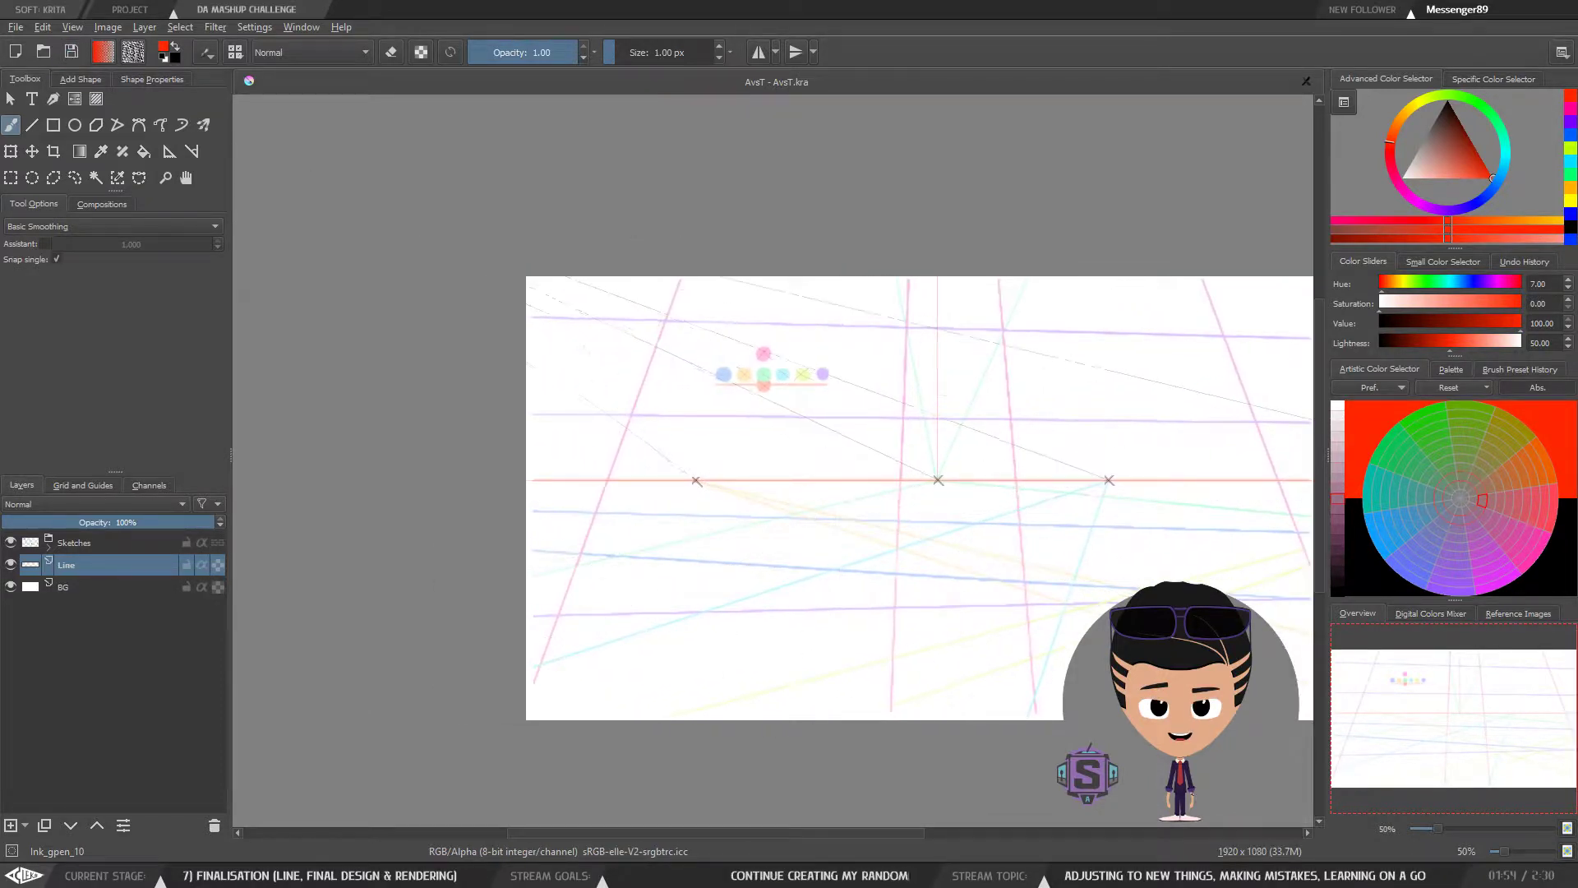
# Step: Place another vanishing point assistant at the canvas's left edge and seat it precisely on the red horizon line
pyautogui.click(170, 156)
pyautogui.press('1')
pyautogui.moveTo(472, 549); pyautogui.dragTo(898, 497)
pyautogui.press('+')
pyautogui.moveTo(761, 496); pyautogui.dragTo(751, 532)
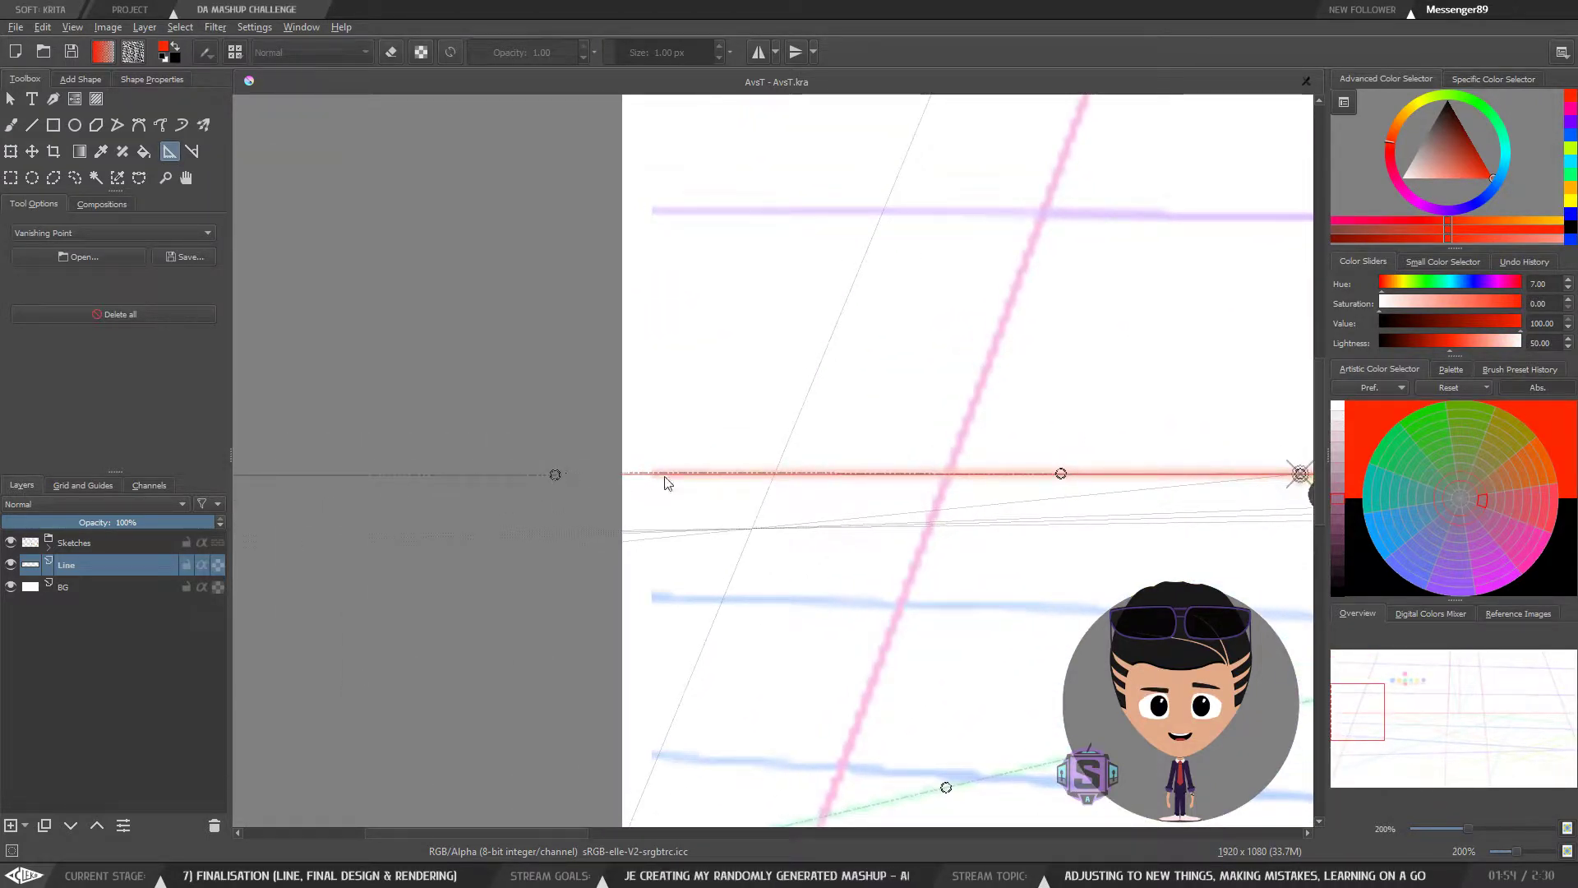
pyautogui.press('+')
pyautogui.moveTo(736, 539); pyautogui.dragTo(745, 545)
pyautogui.press('+')
pyautogui.moveTo(532, 566); pyautogui.dragTo(846, 520)
pyautogui.click(549, 461)
pyautogui.press('+')
pyautogui.moveTo(518, 547); pyautogui.dragTo(840, 547)
pyautogui.moveTo(686, 474); pyautogui.dragTo(633, 475)
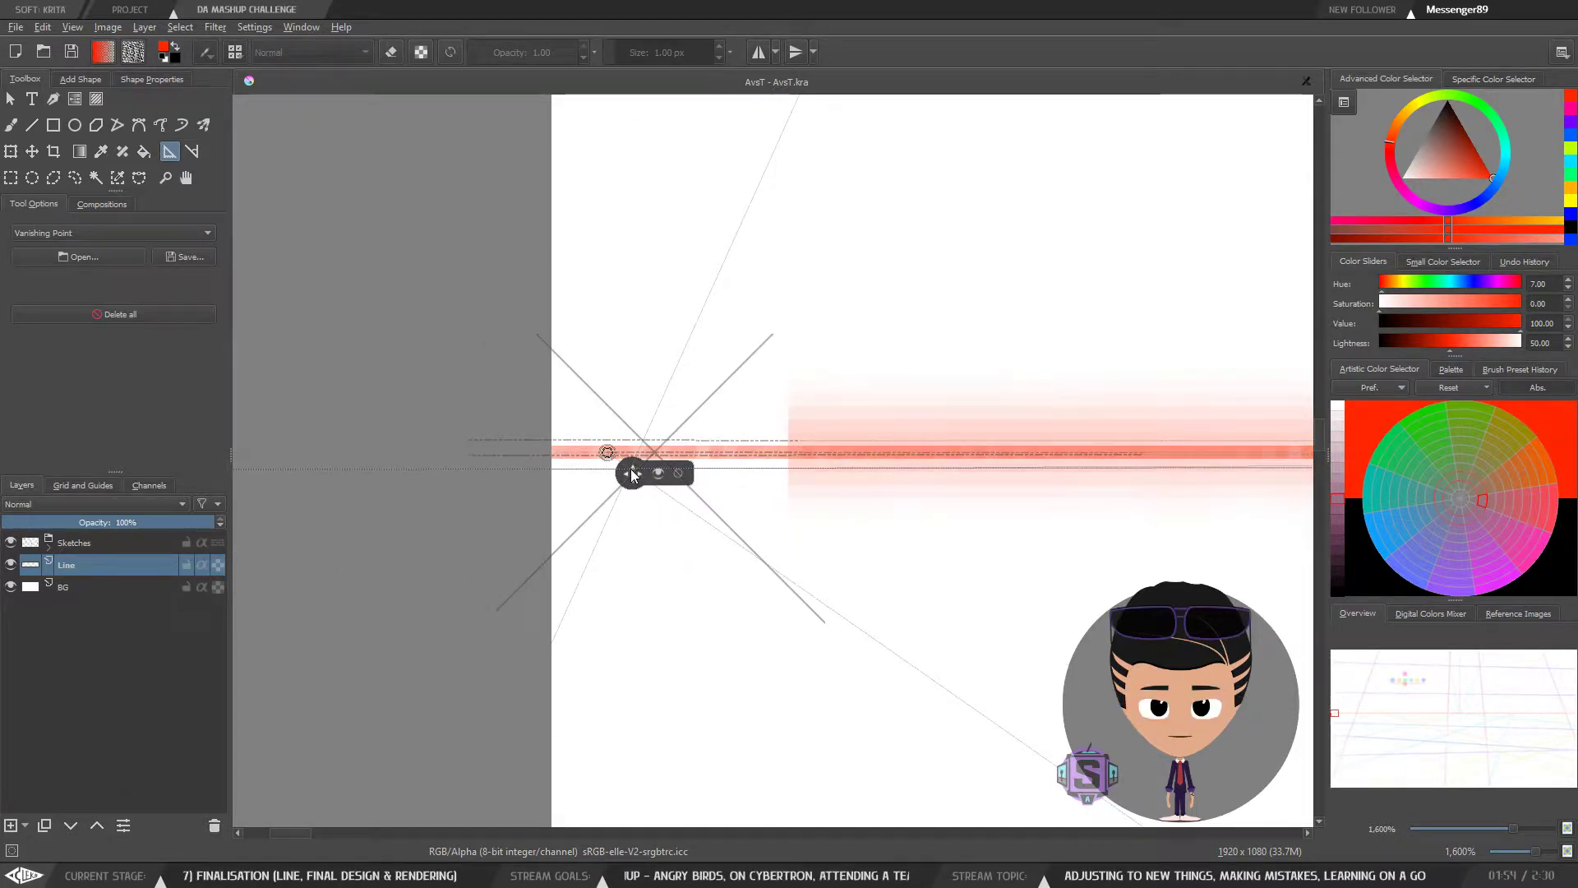
# Step: Bring one guide's handles of the left-edge vanishing point across to the lower middle of the canvas
pyautogui.press('-')
pyautogui.press('-')
pyautogui.press('-')
pyautogui.press('-')
pyautogui.moveTo(805, 544); pyautogui.dragTo(479, 509)
pyautogui.press('-')
pyautogui.press('-')
pyautogui.moveTo(722, 578); pyautogui.dragTo(782, 509)
pyautogui.press('-')
pyautogui.press('-')
pyautogui.press('-')
pyautogui.press('-')
pyautogui.moveTo(659, 501); pyautogui.dragTo(600, 499)
pyautogui.moveTo(612, 413); pyautogui.dragTo(627, 526)
pyautogui.moveTo(853, 650); pyautogui.dragTo(715, 535)
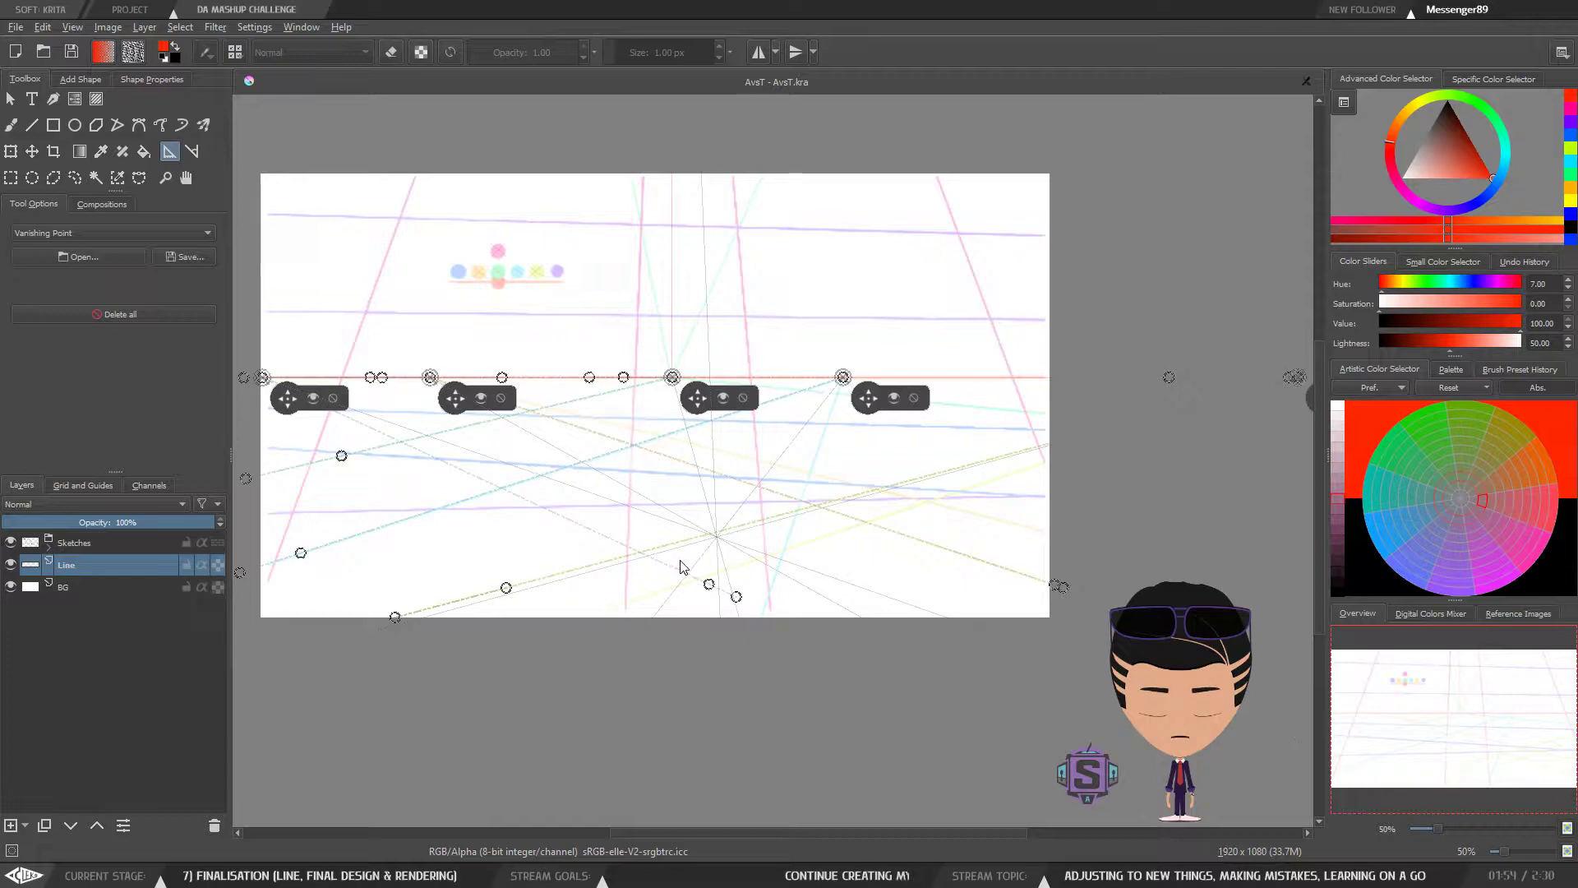
# Step: Move the left-edge vanishing point's guide handles to the canvas's right edge, where the lower blue sketch line ends
pyautogui.press('1')
pyautogui.moveTo(689, 555); pyautogui.dragTo(727, 504)
pyautogui.moveTo(681, 659); pyautogui.dragTo(726, 506)
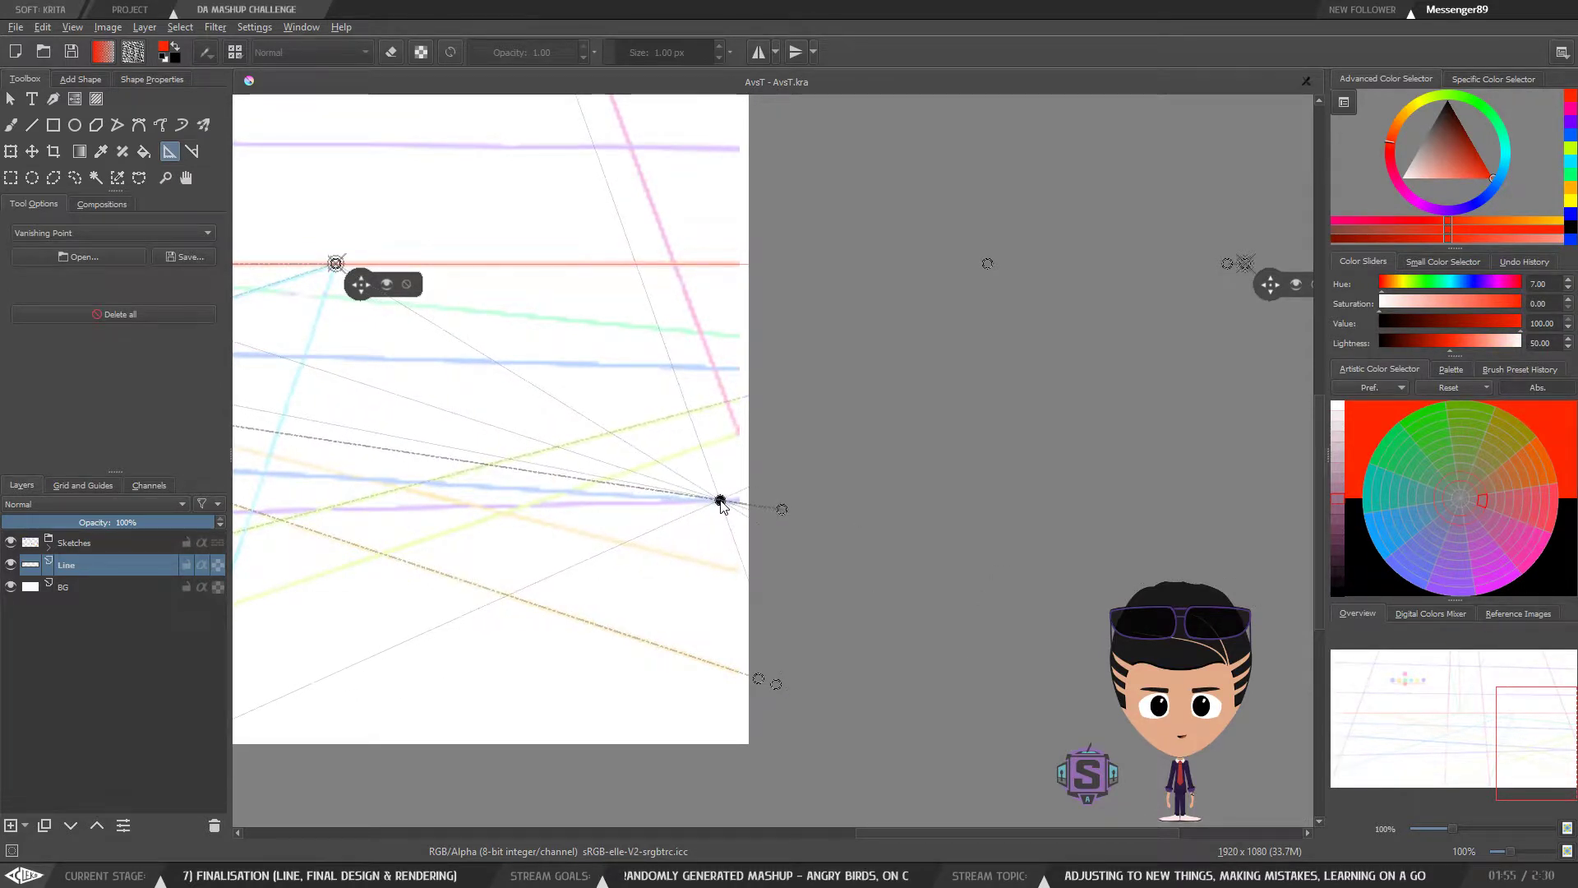
pyautogui.press('-')
pyautogui.press('-')
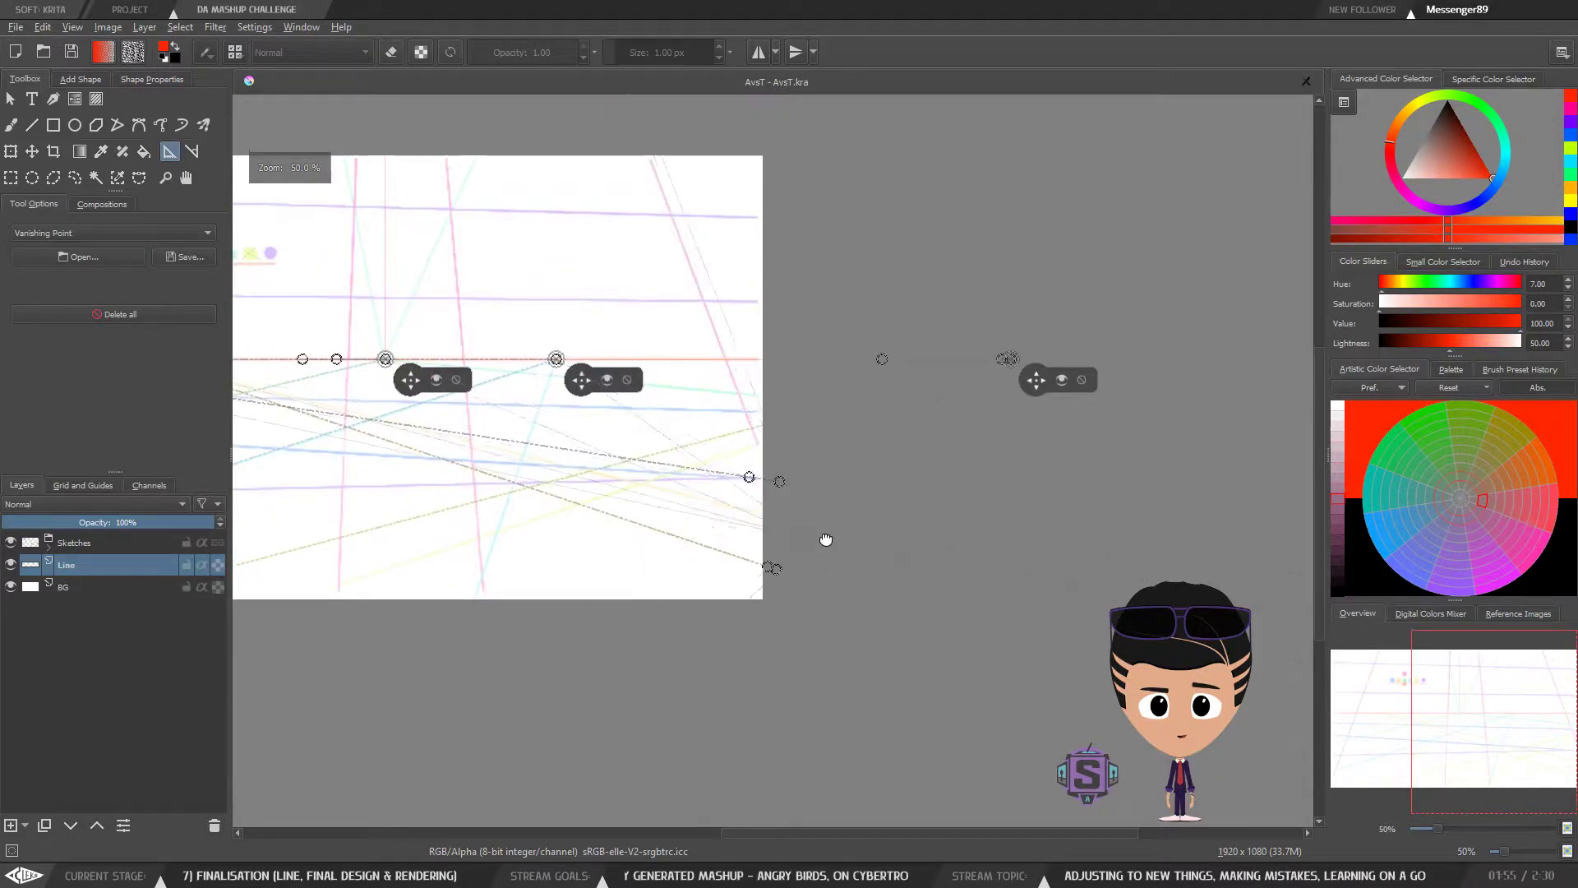
pyautogui.moveTo(800, 546); pyautogui.dragTo(1225, 504)
pyautogui.moveTo(1113, 473); pyautogui.dragTo(1106, 486)
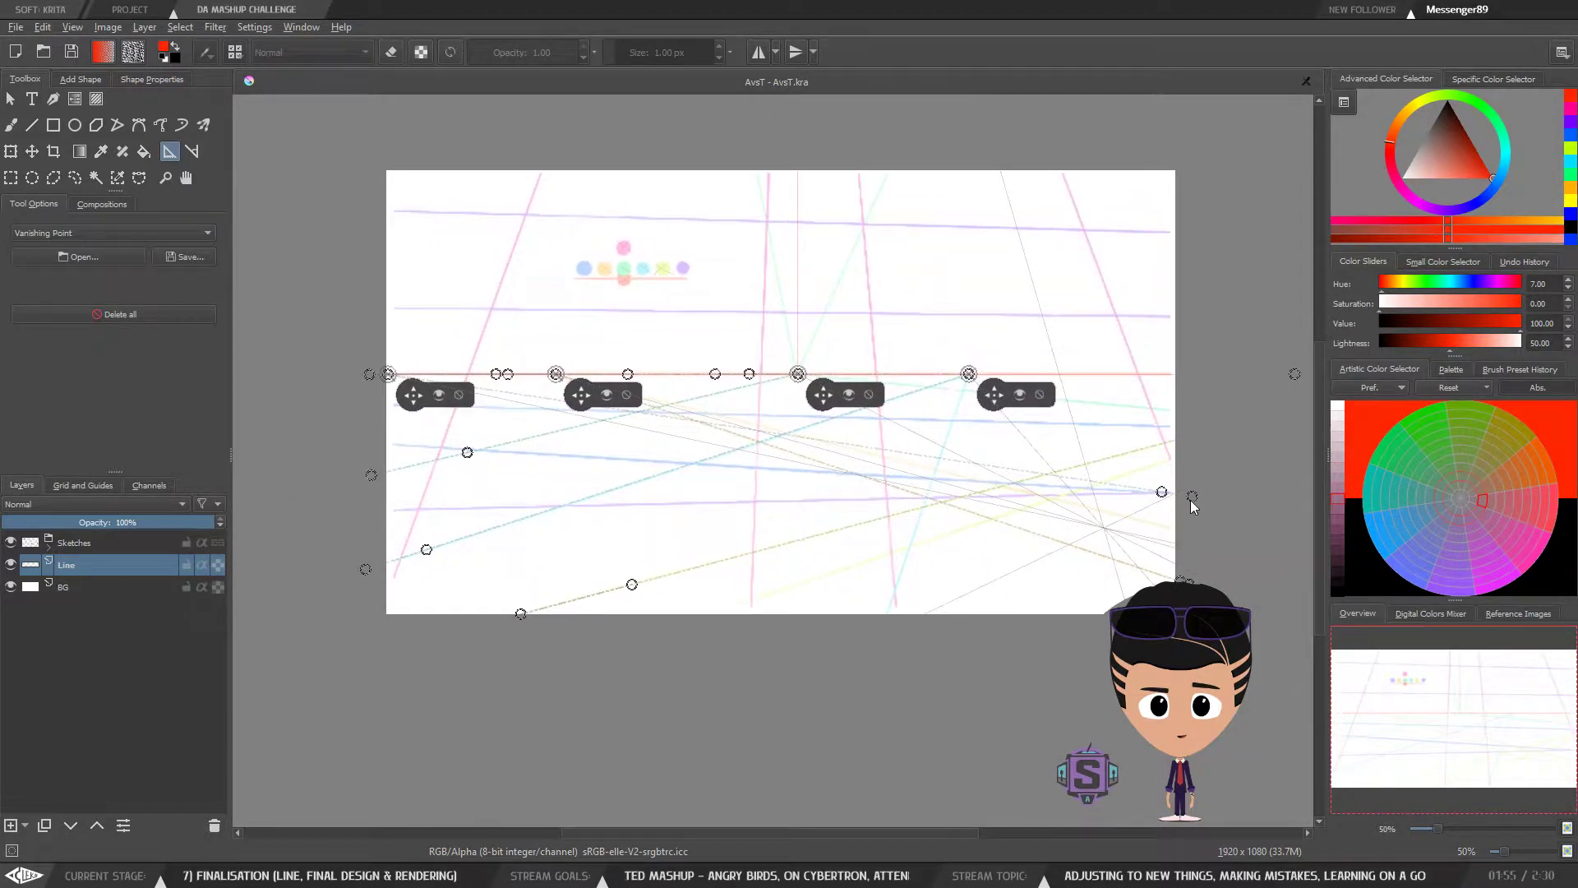
# Step: Align the guide with the lower blue sketch line, letting its vanishing point shift far left of the canvas along the horizon
pyautogui.moveTo(1193, 503); pyautogui.dragTo(1199, 500)
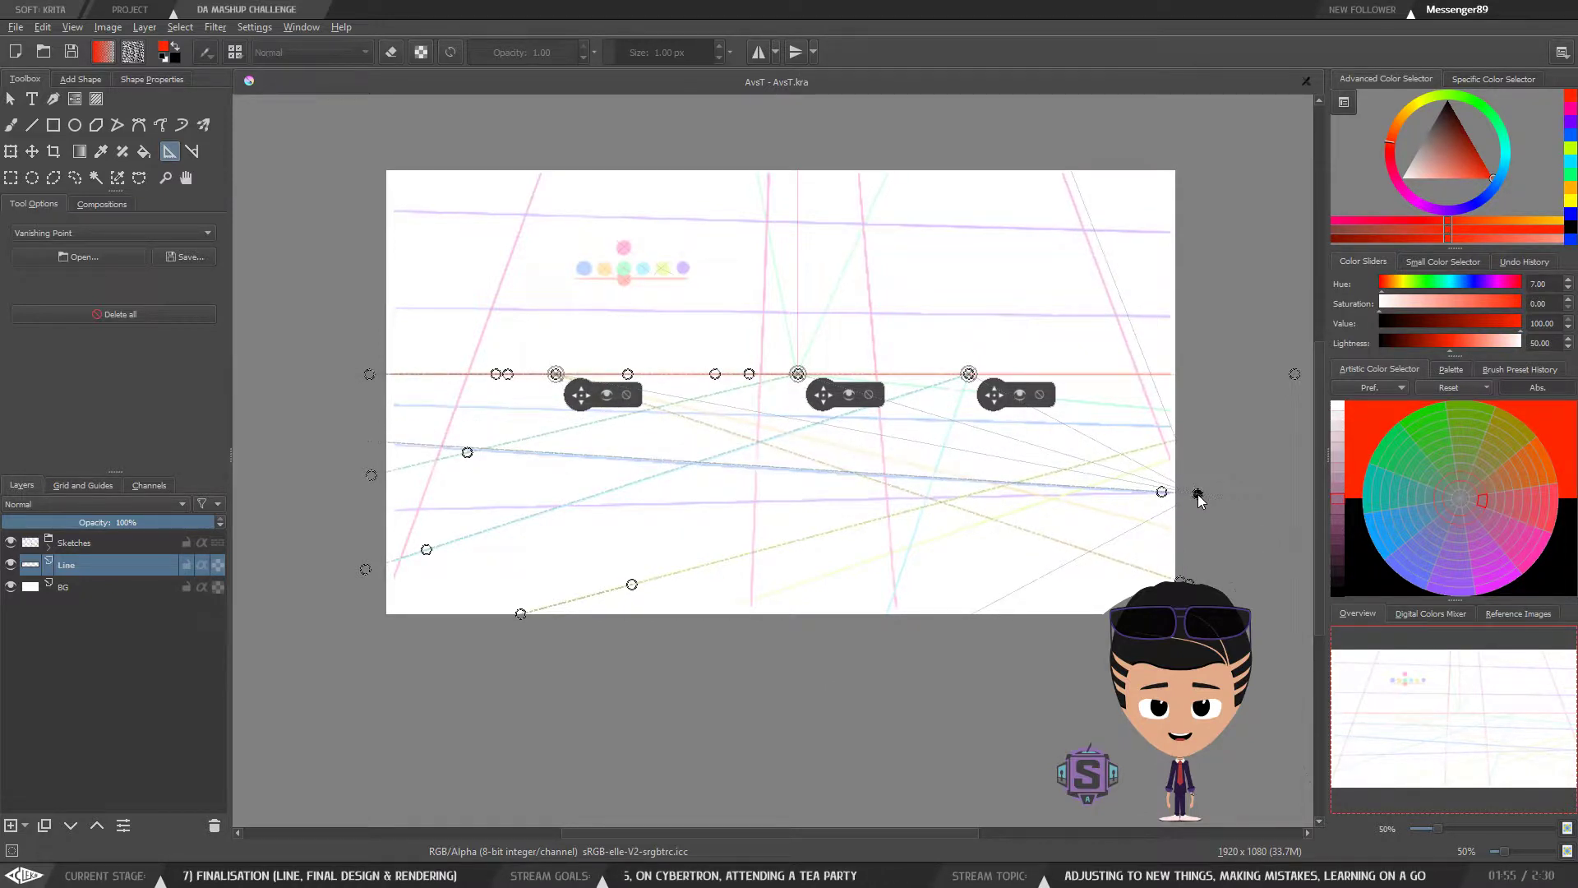
pyautogui.moveTo(1198, 493); pyautogui.dragTo(935, 509)
pyautogui.press('1')
pyautogui.moveTo(1150, 516); pyautogui.dragTo(1139, 563)
pyautogui.moveTo(1233, 495); pyautogui.dragTo(1184, 495)
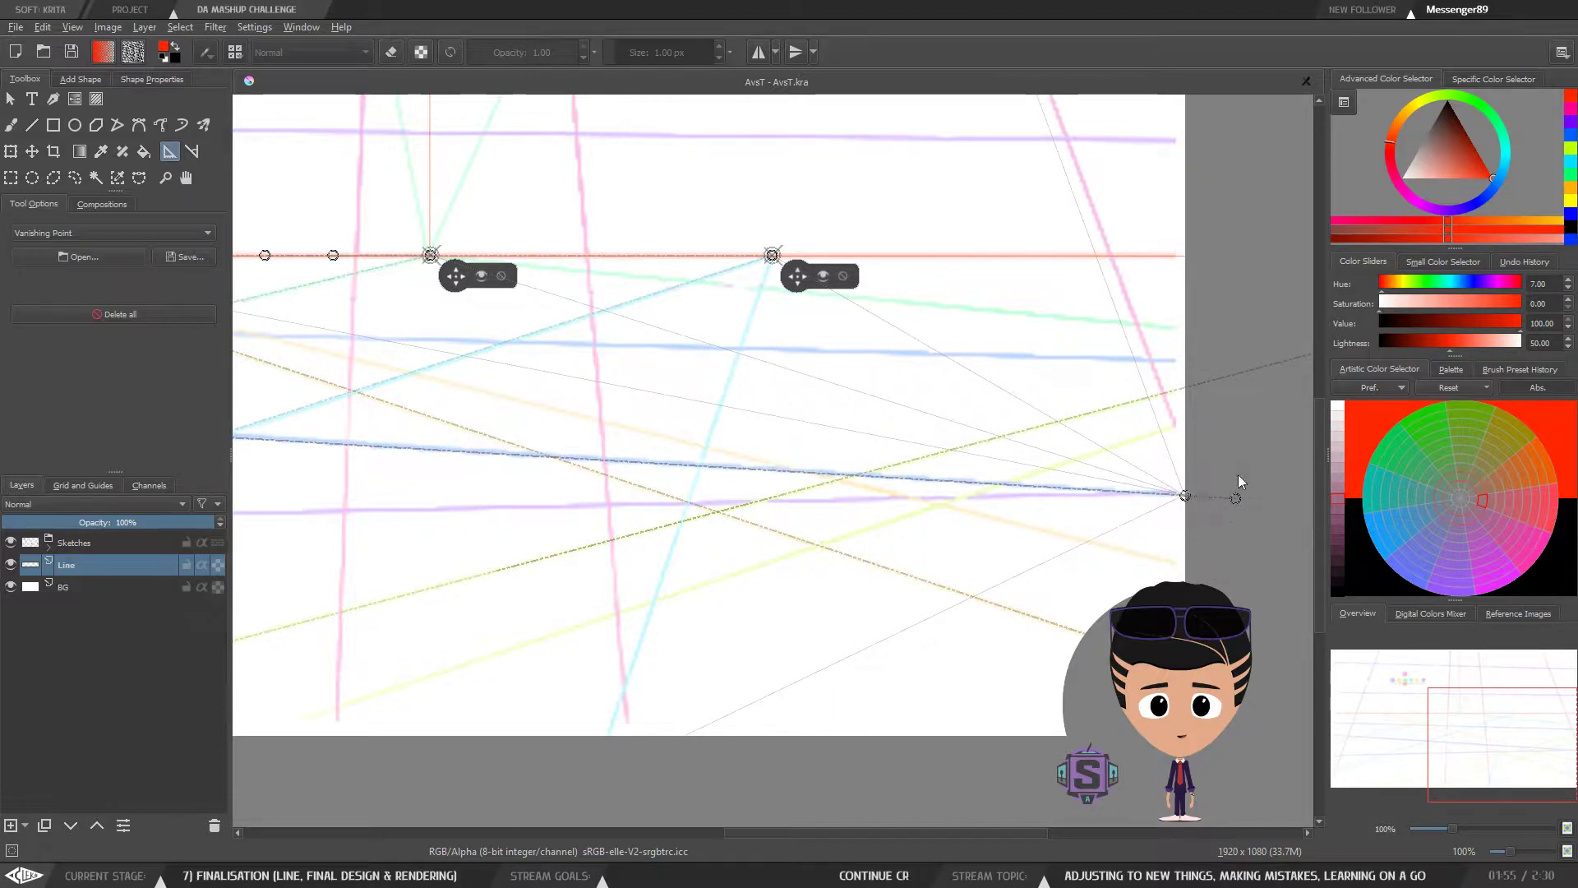
pyautogui.moveTo(1184, 496); pyautogui.dragTo(1259, 498)
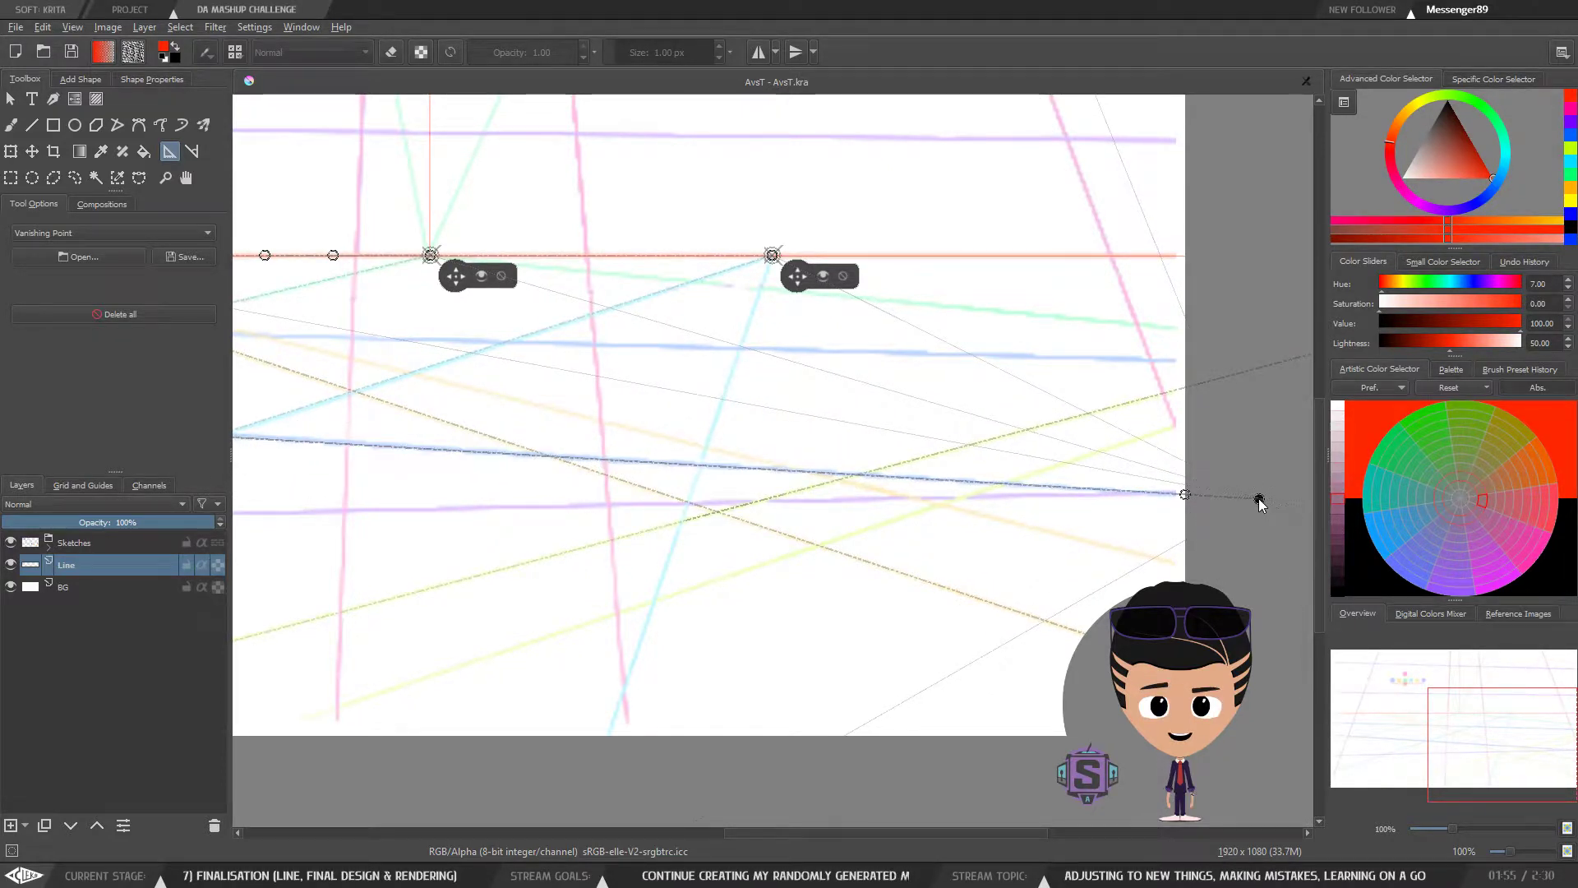
# Step: Examine all vanishing points zoomed out, and compare their brush preview guides with the blue sketch lines across the canvas
pyautogui.moveTo(1074, 502); pyautogui.dragTo(1259, 531)
pyautogui.moveTo(318, 479); pyautogui.dragTo(1086, 573)
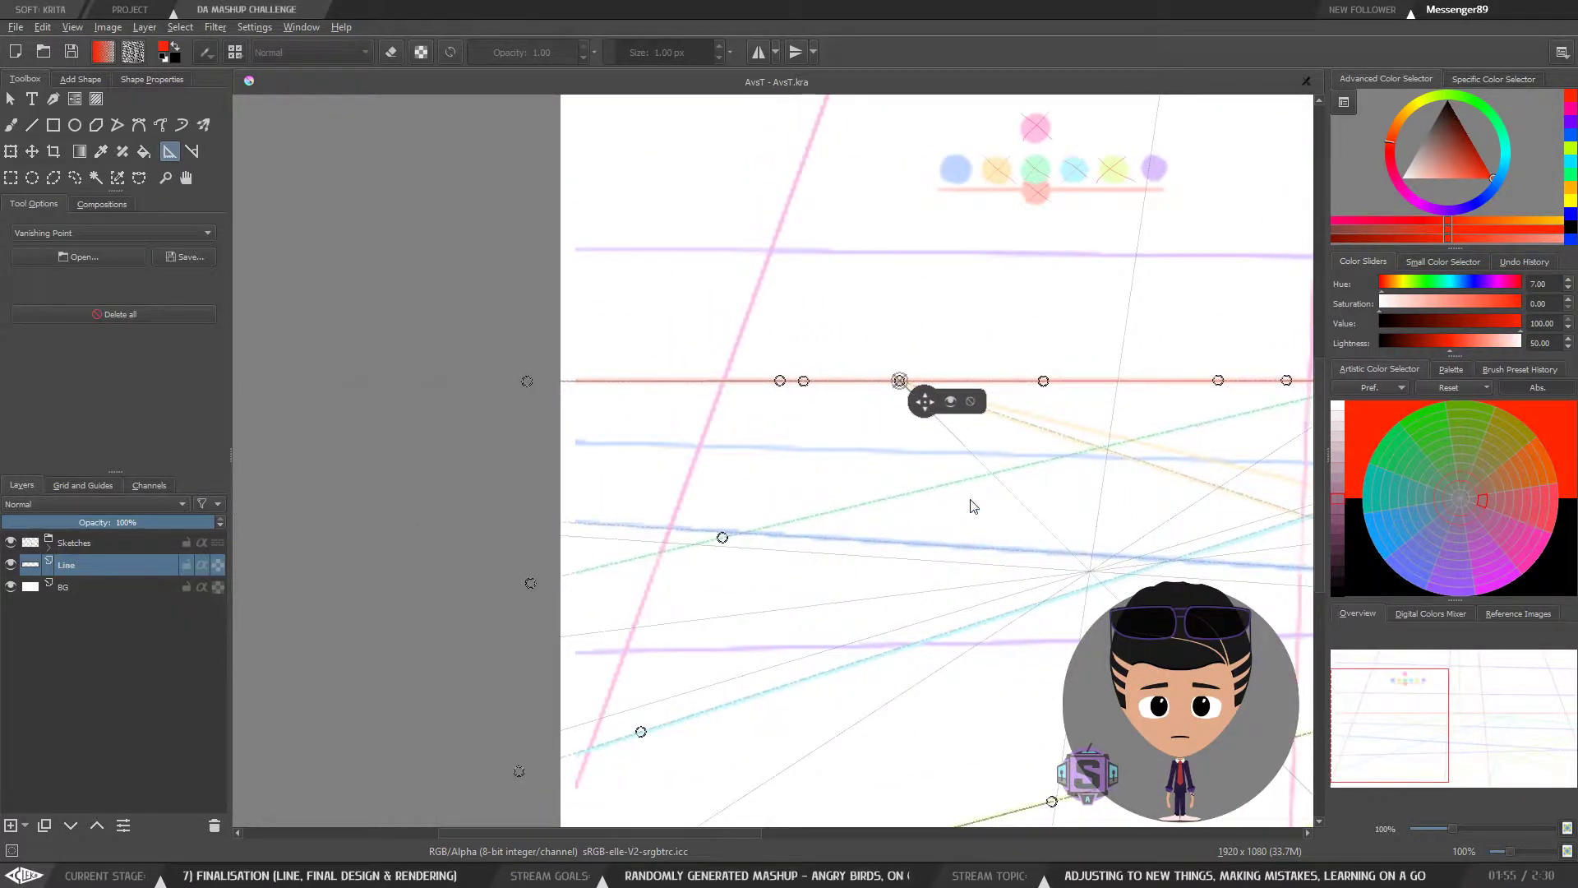
pyautogui.scroll(-4, 1068, 543)
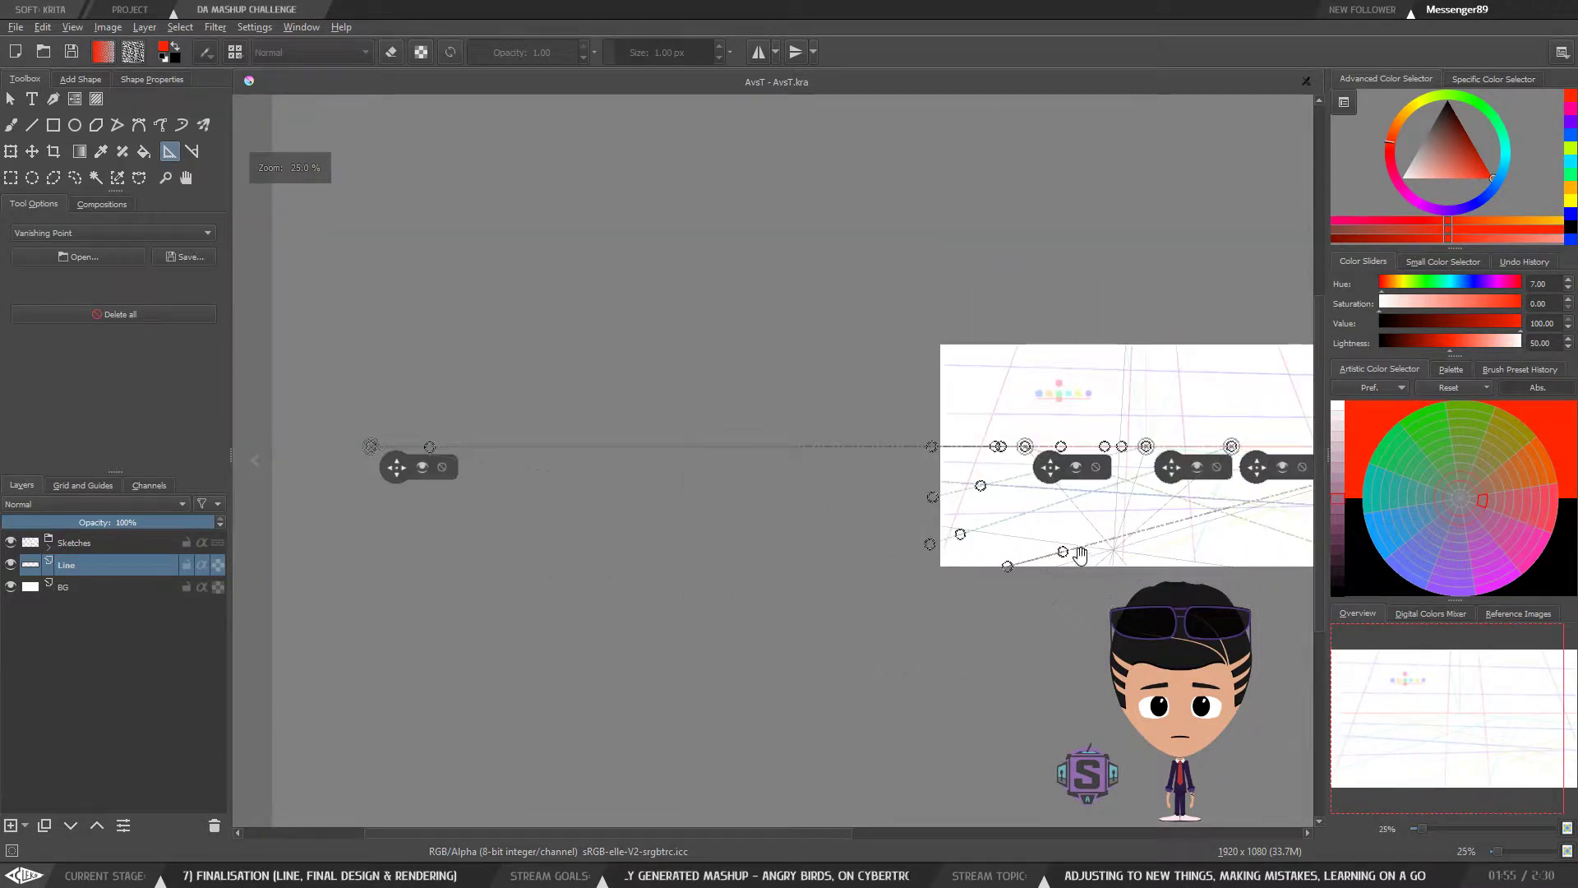
pyautogui.scroll(-2, 1077, 546)
pyautogui.moveTo(1085, 553); pyautogui.dragTo(1022, 571)
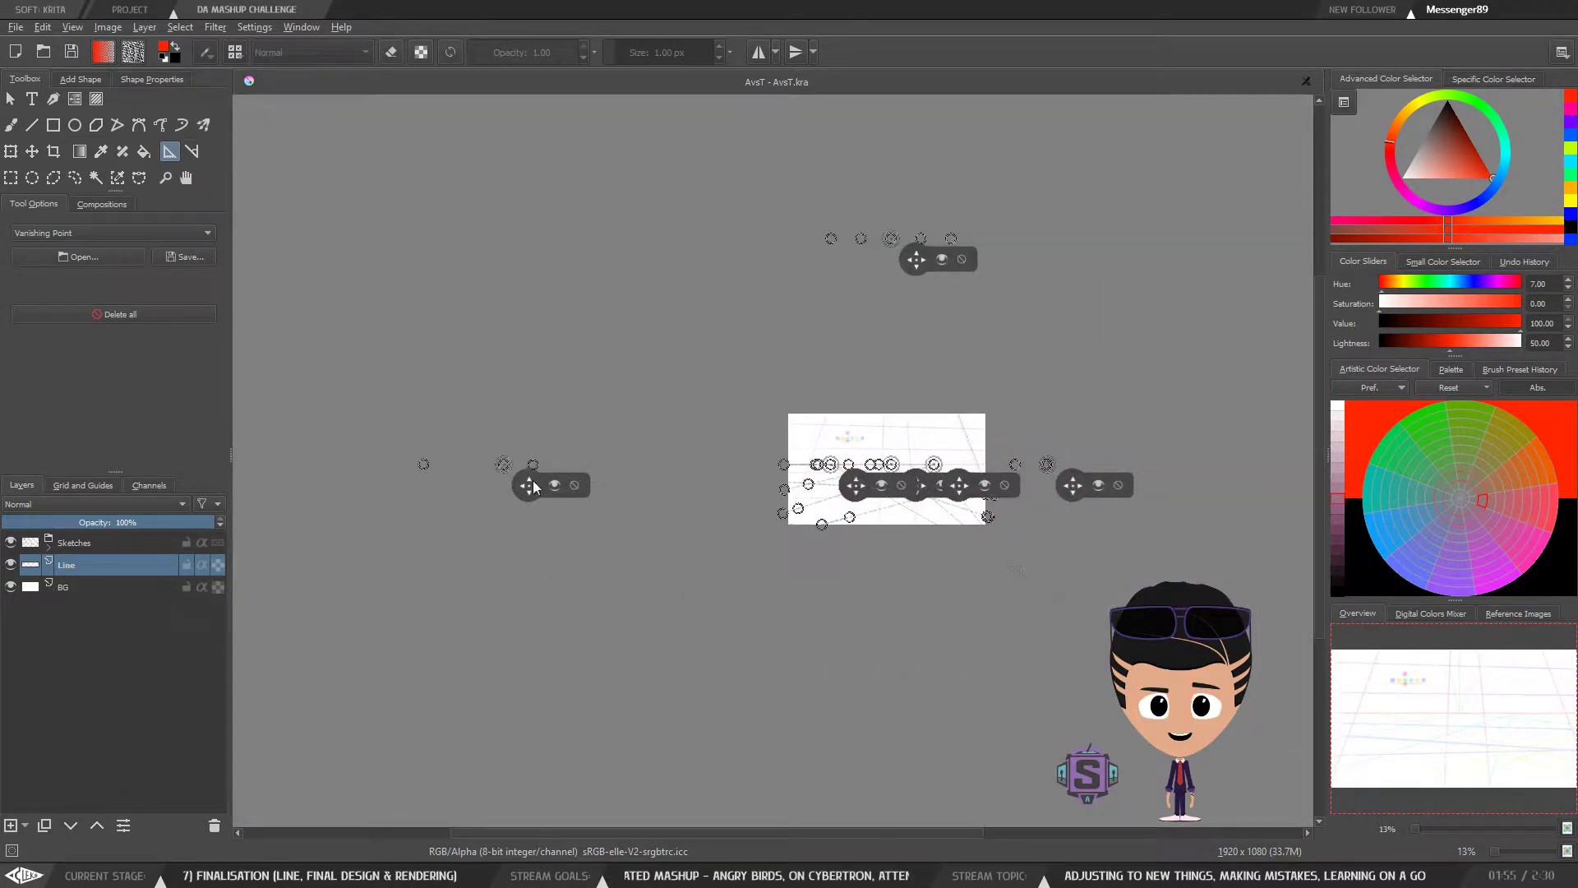
pyautogui.scroll(2, 675, 464)
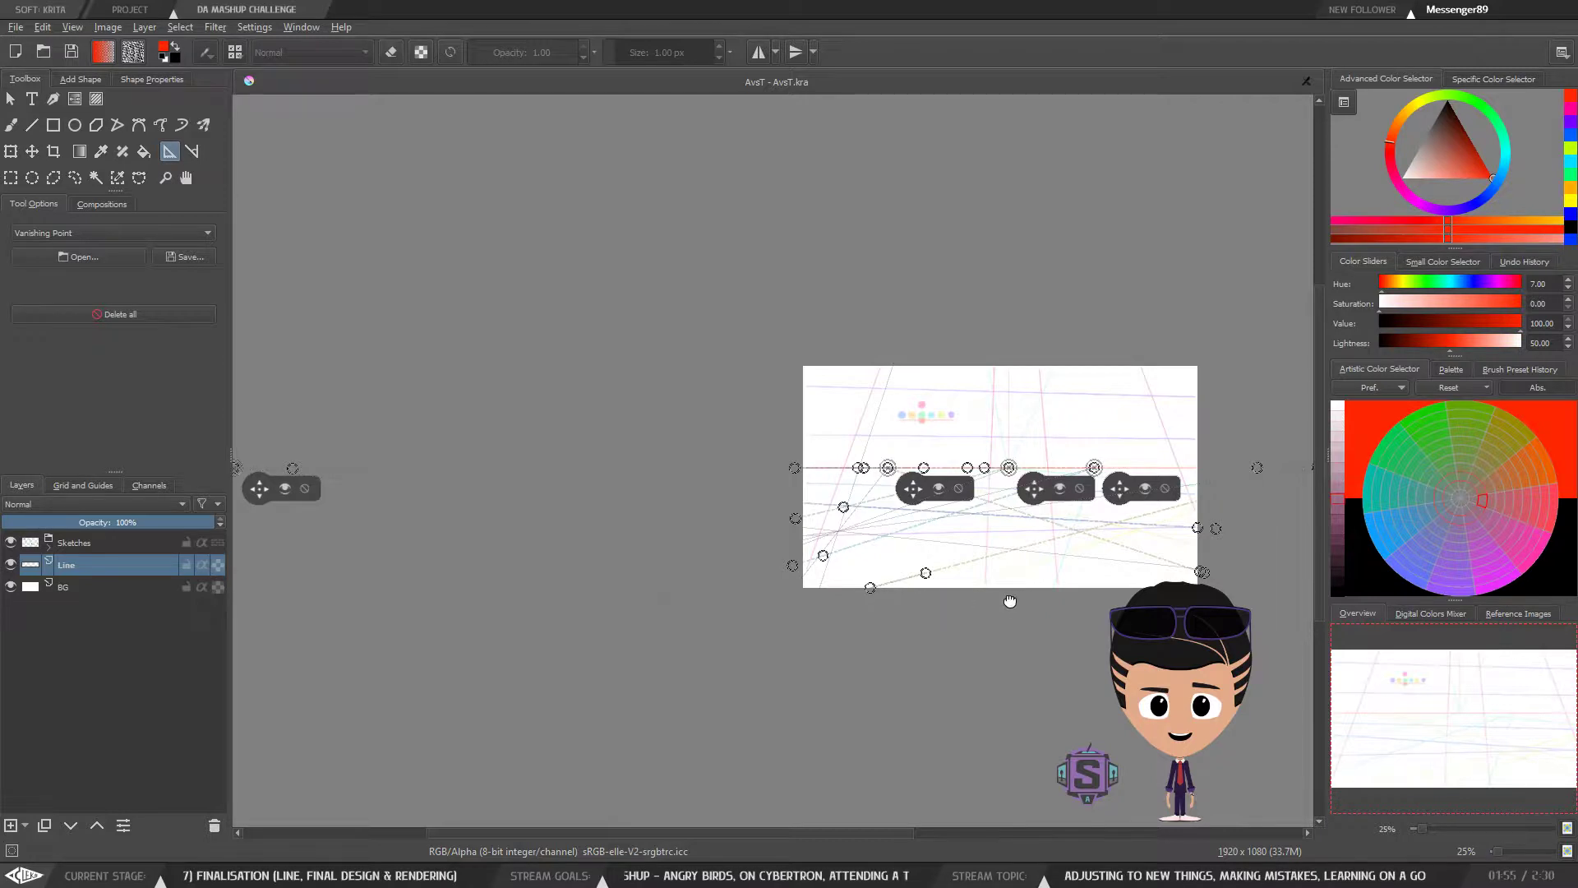
pyautogui.moveTo(945, 596); pyautogui.dragTo(604, 596)
pyautogui.press('b')
pyautogui.scroll(2, 691, 464)
pyautogui.moveTo(756, 603); pyautogui.dragTo(898, 553)
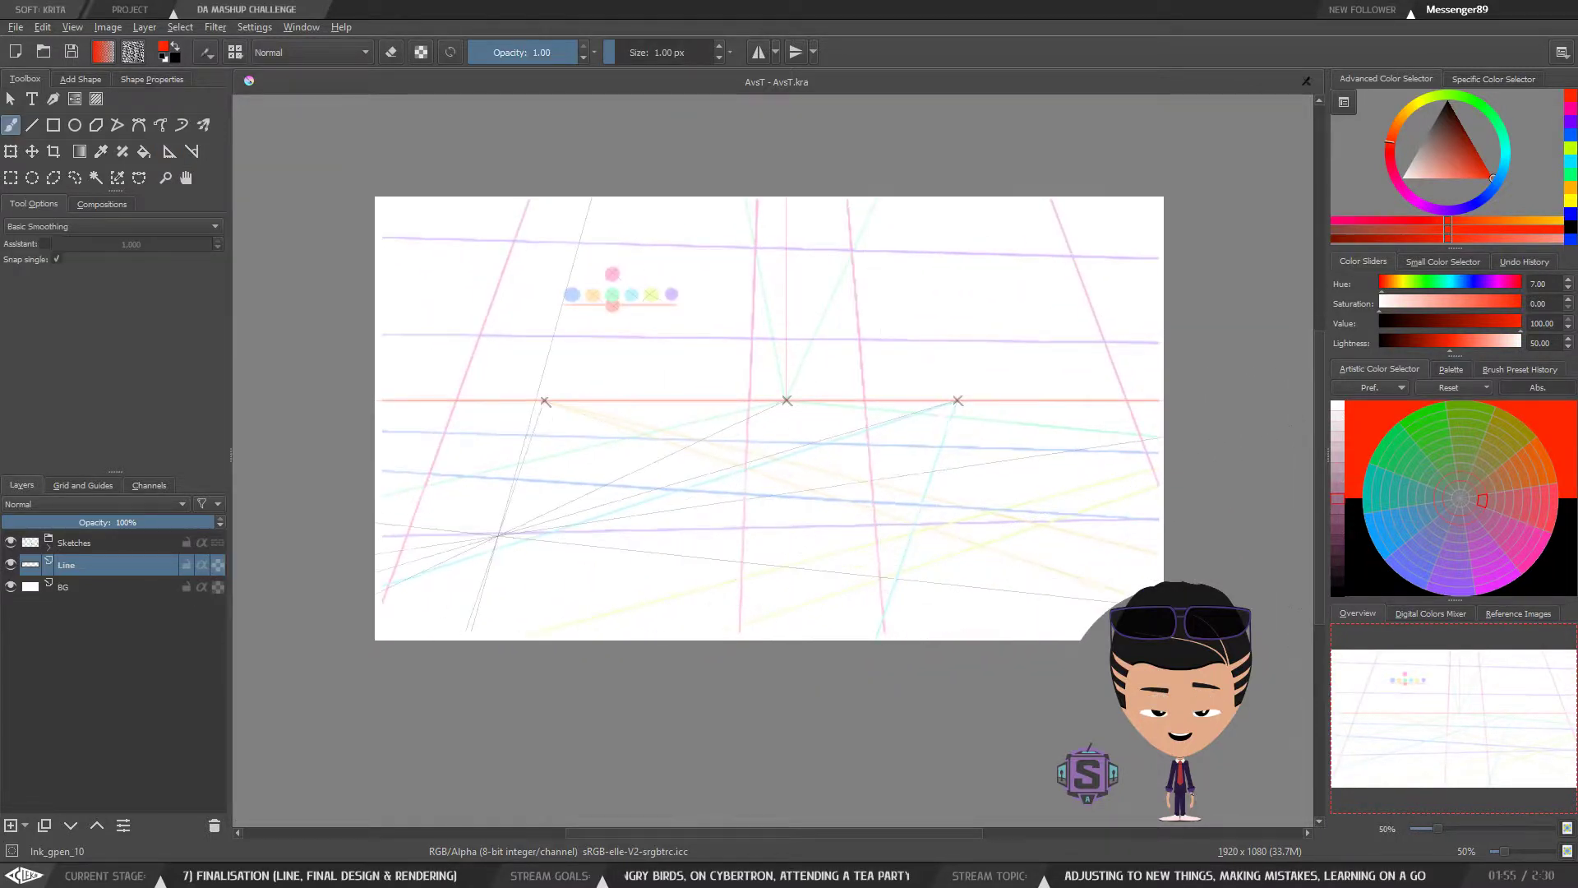
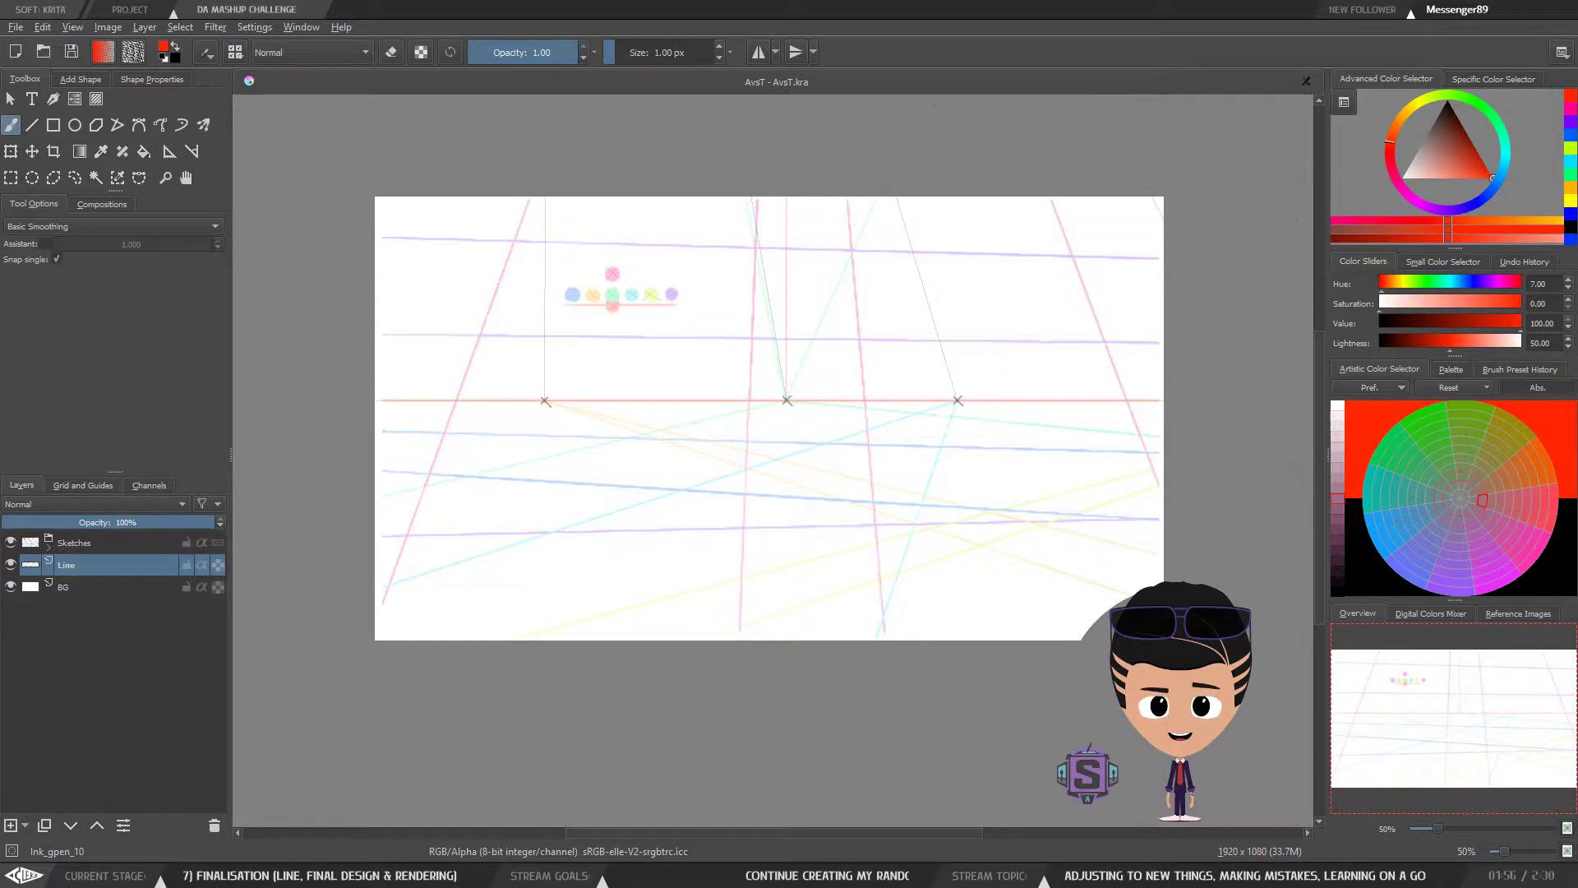
pyautogui.moveTo(887, 331); pyautogui.dragTo(852, 305)
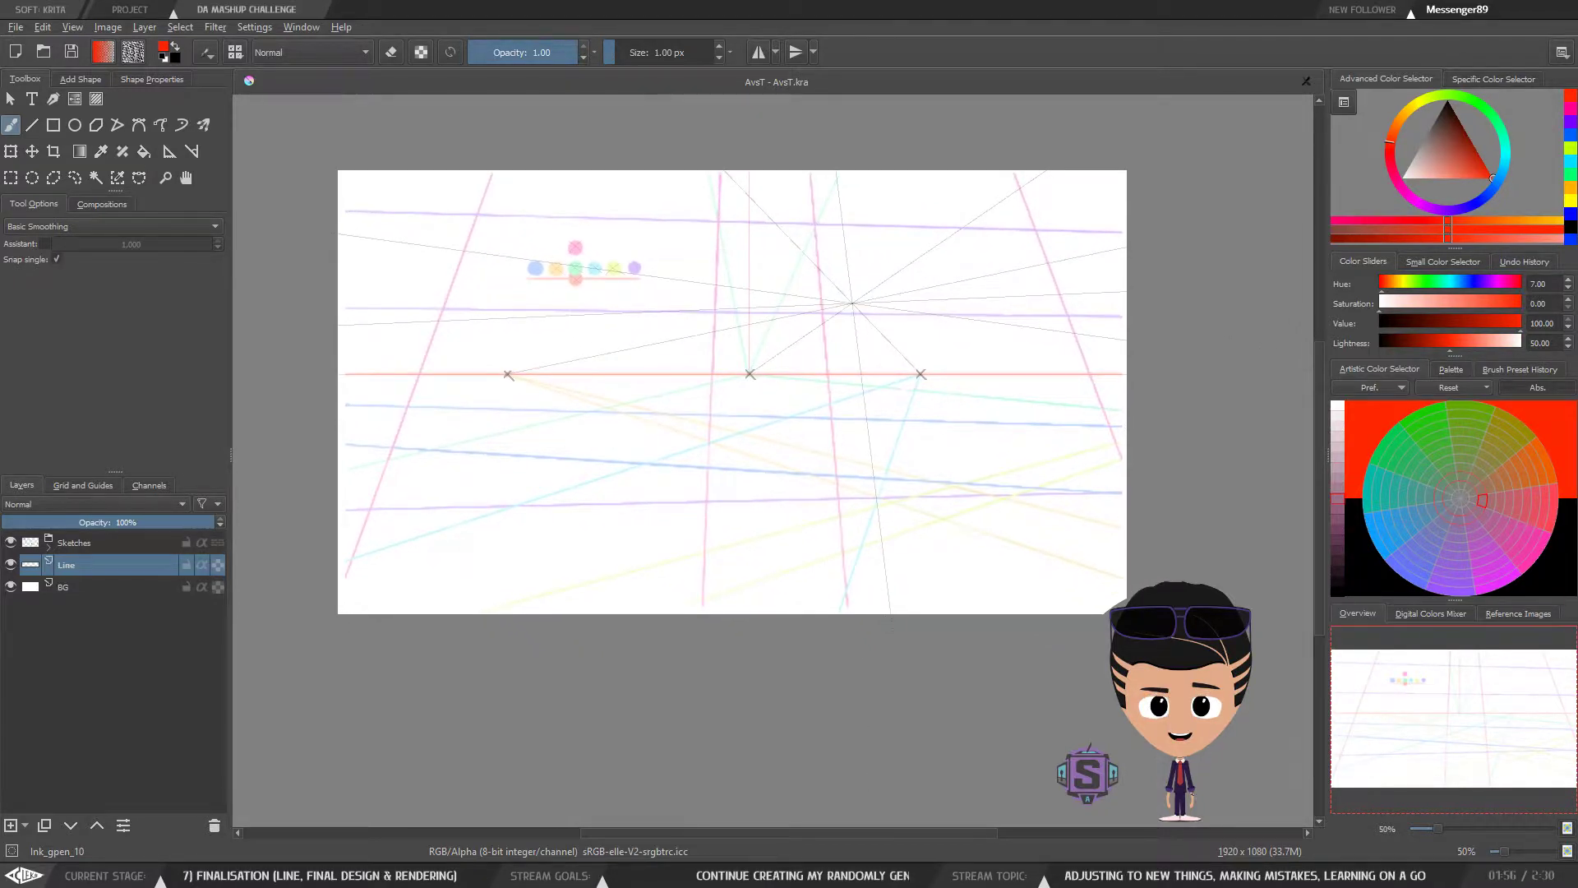
pyautogui.moveTo(832, 532); pyautogui.dragTo(822, 596)
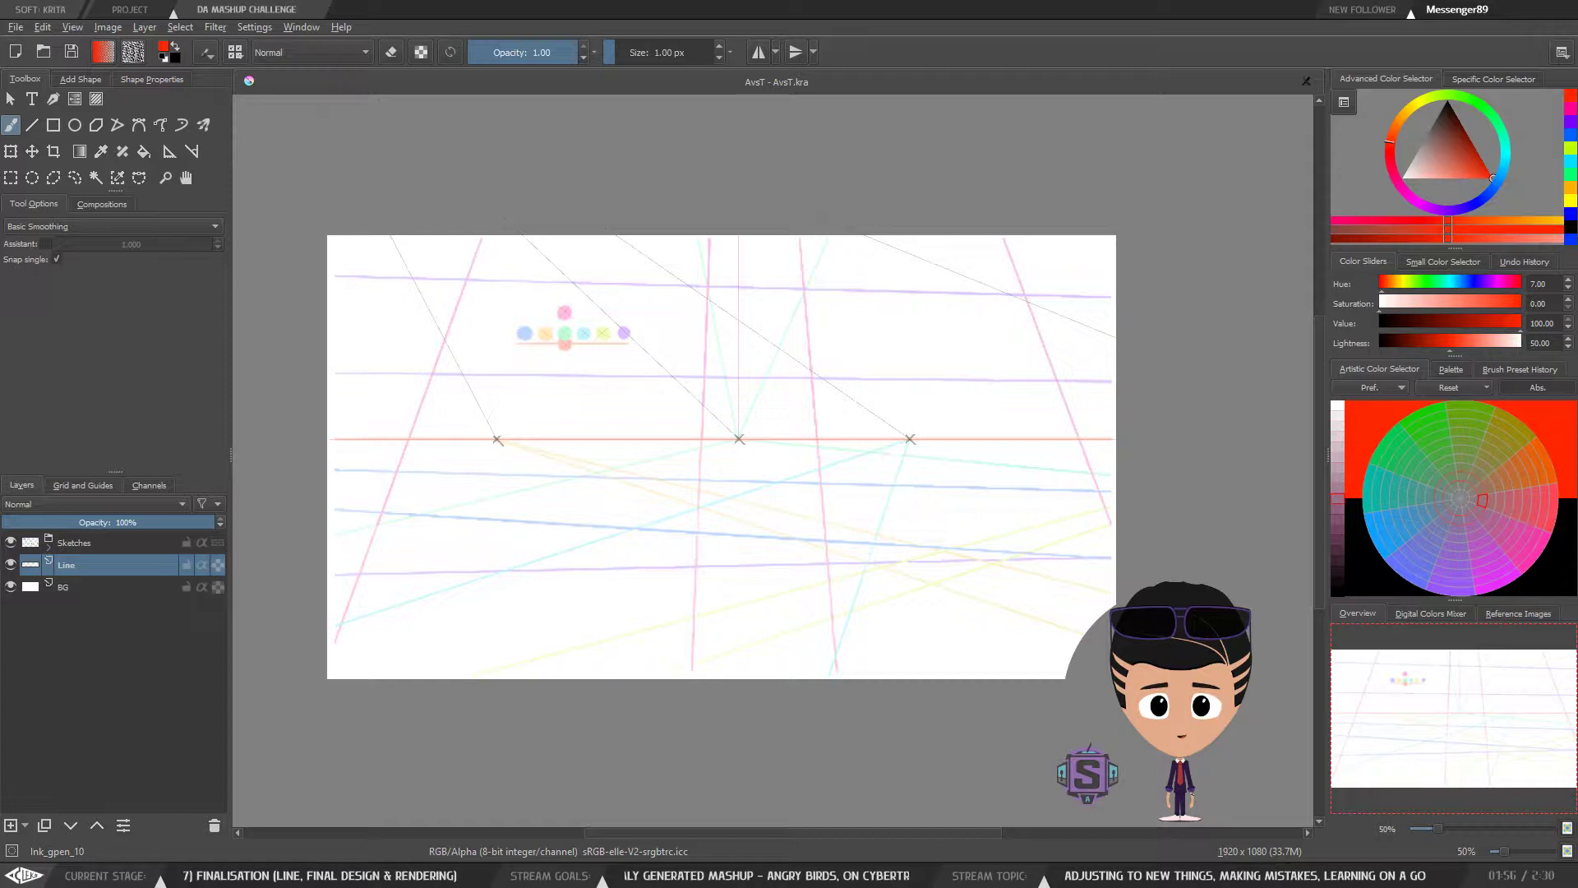
pyautogui.moveTo(1087, 335); pyautogui.dragTo(1061, 351)
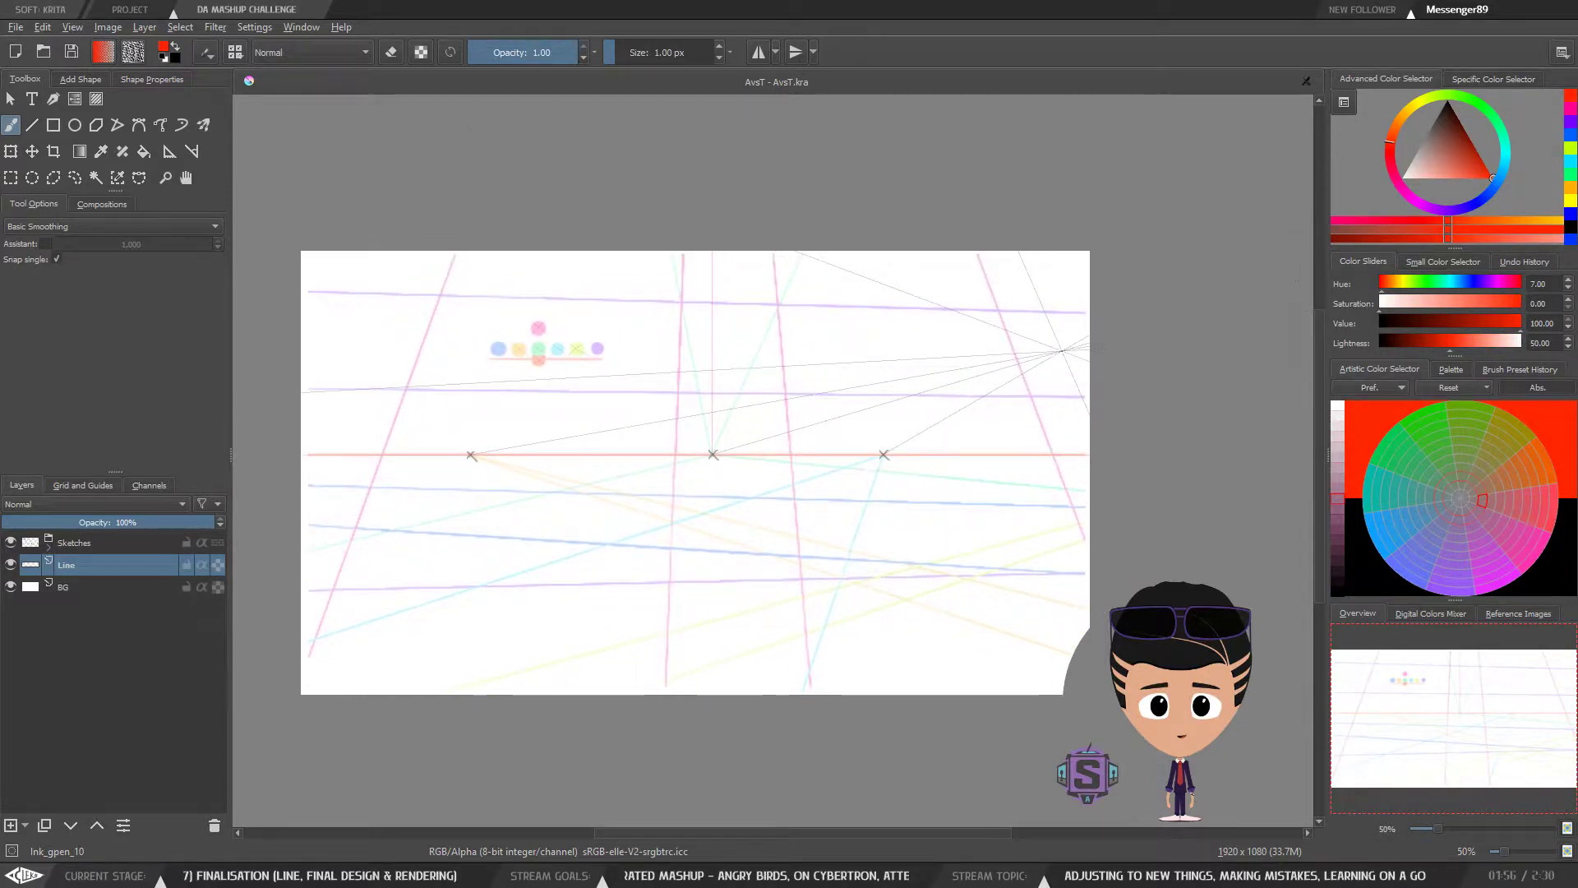
pyautogui.moveTo(798, 553)
pyautogui.mouseDown()
pyautogui.moveTo(828, 510)
pyautogui.moveTo(810, 458)
pyautogui.moveTo(803, 539)
pyautogui.mouseUp()
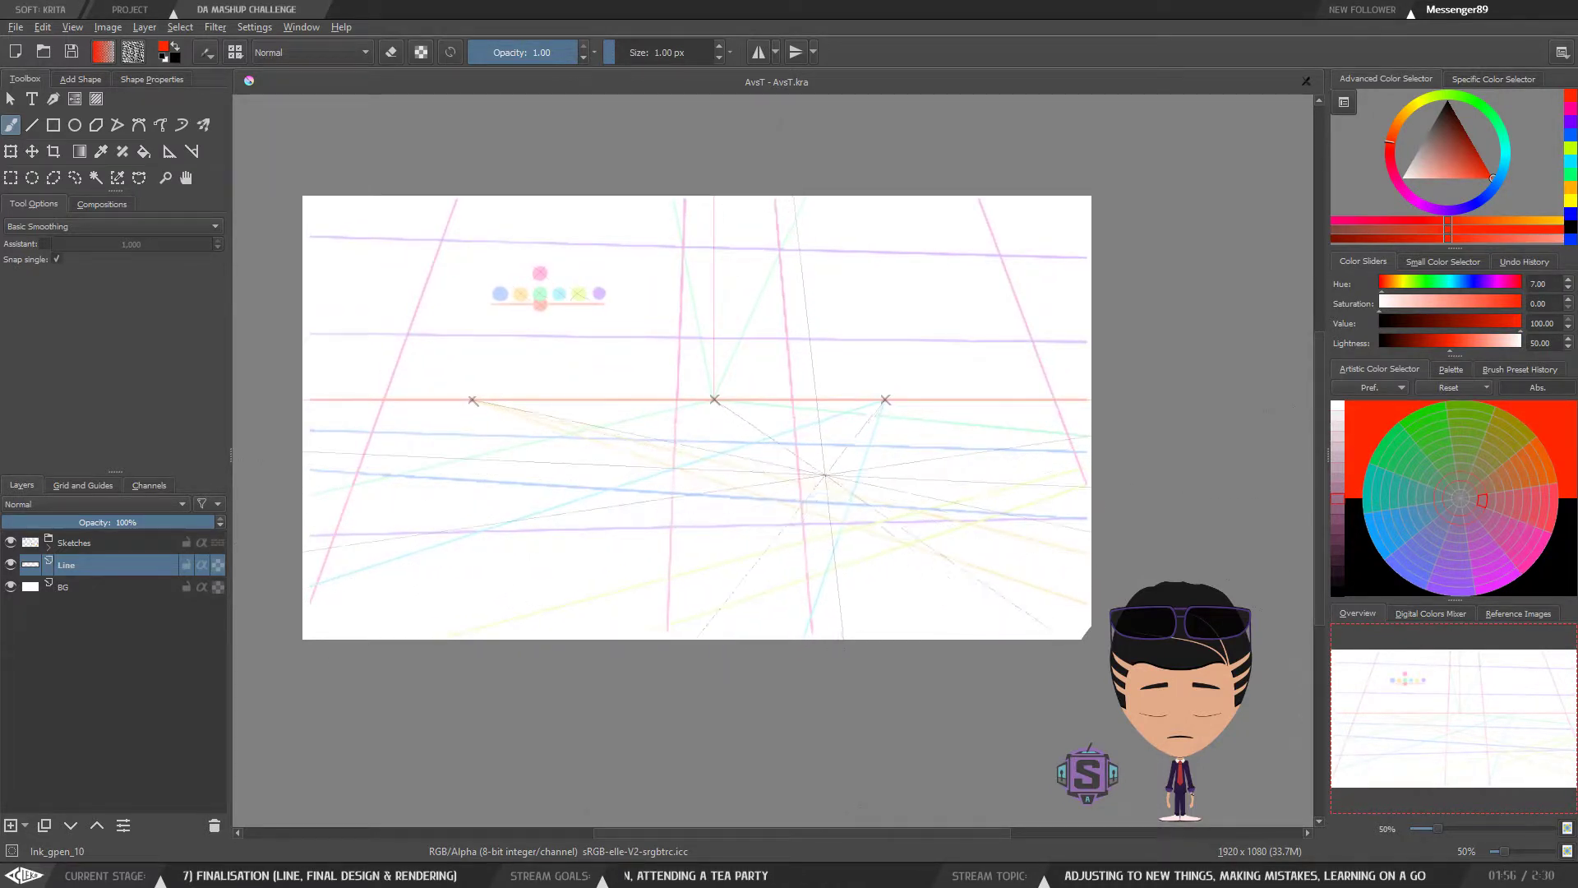
pyautogui.moveTo(810, 562); pyautogui.dragTo(908, 648)
pyautogui.scroll(-2, 792, 570)
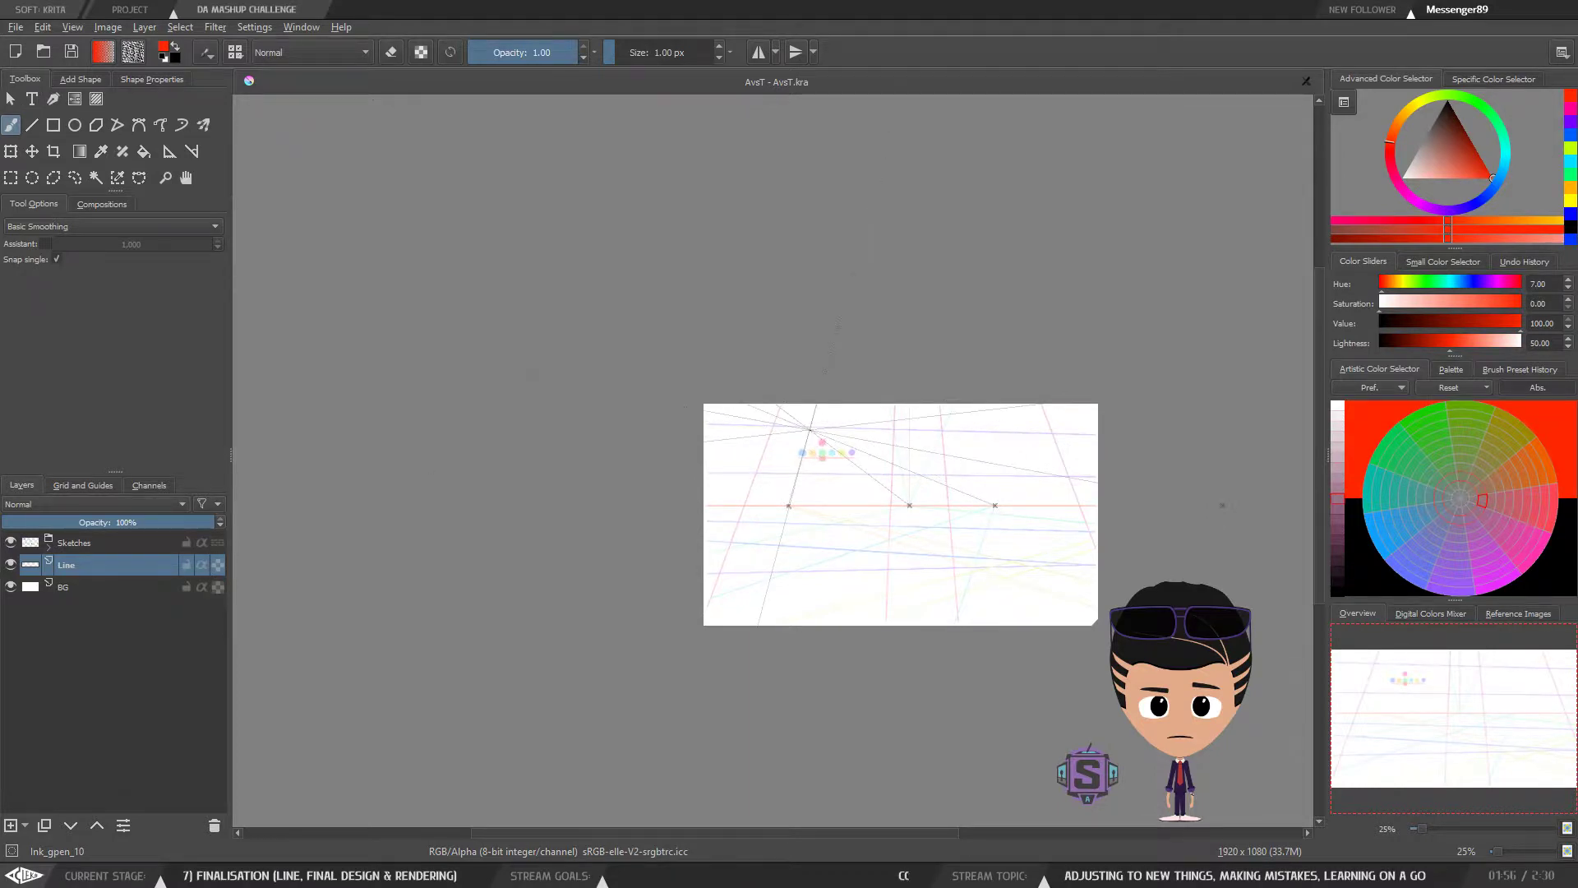
pyautogui.moveTo(1107, 514); pyautogui.dragTo(872, 534)
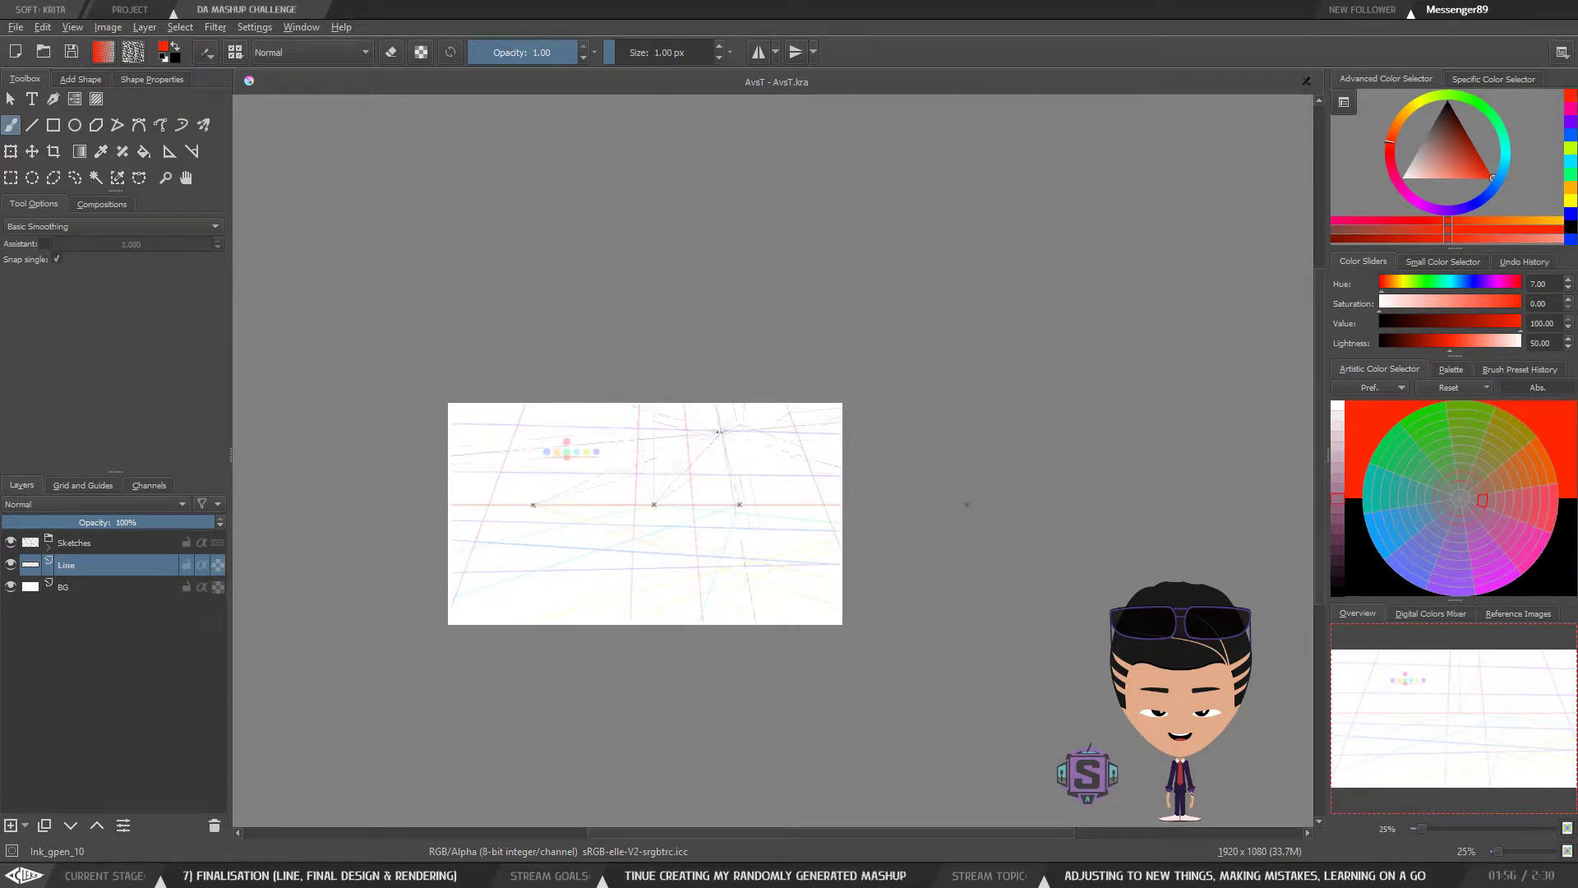
pyautogui.moveTo(789, 542); pyautogui.dragTo(761, 570)
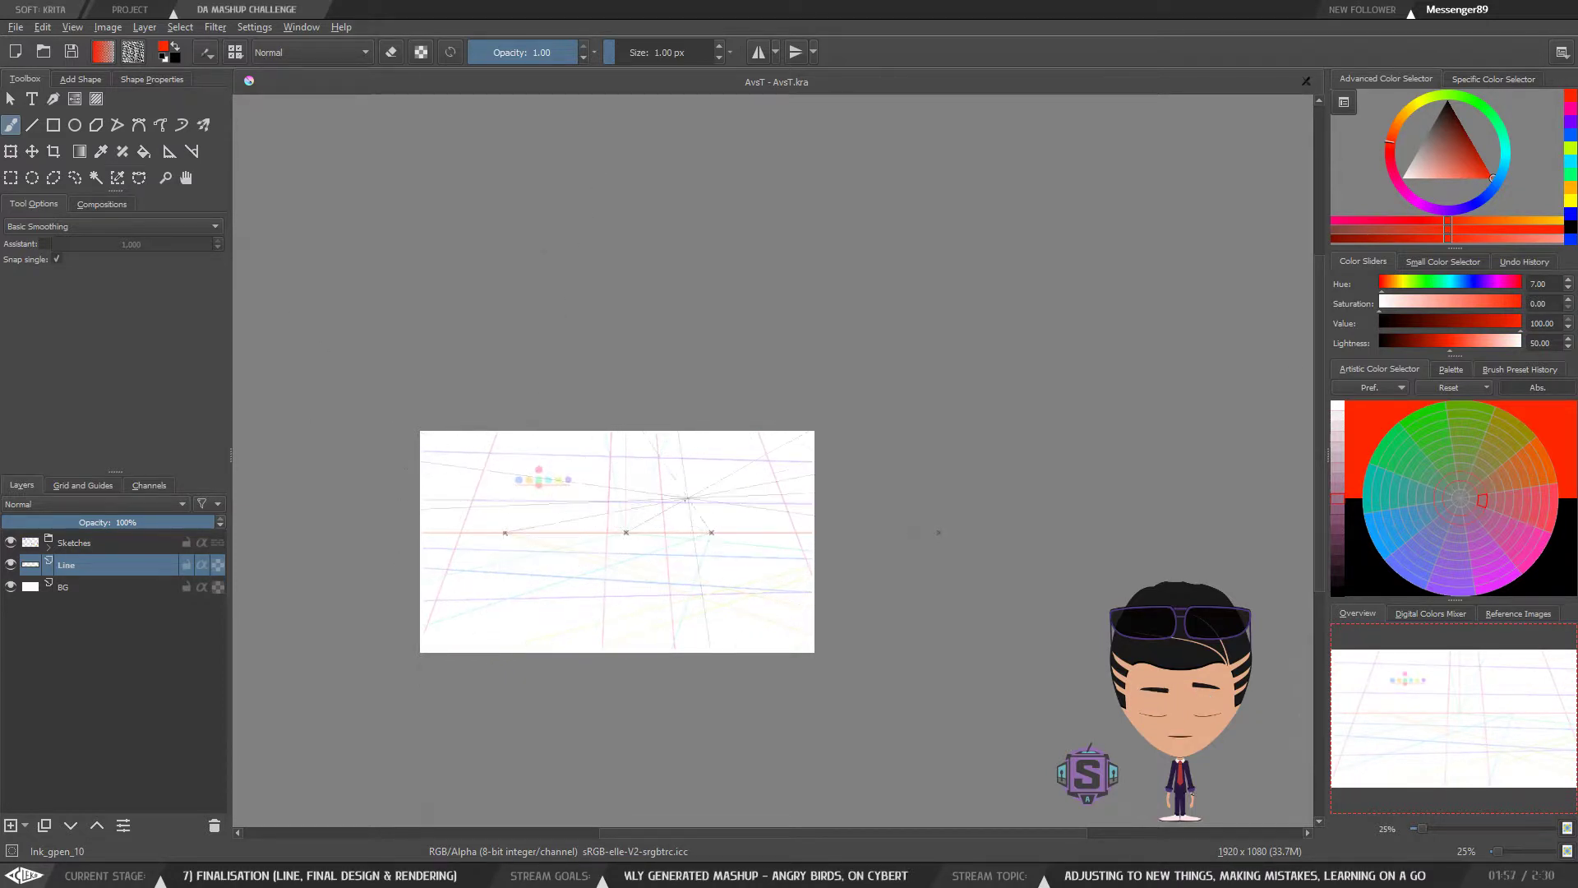
pyautogui.moveTo(799, 543); pyautogui.dragTo(832, 531)
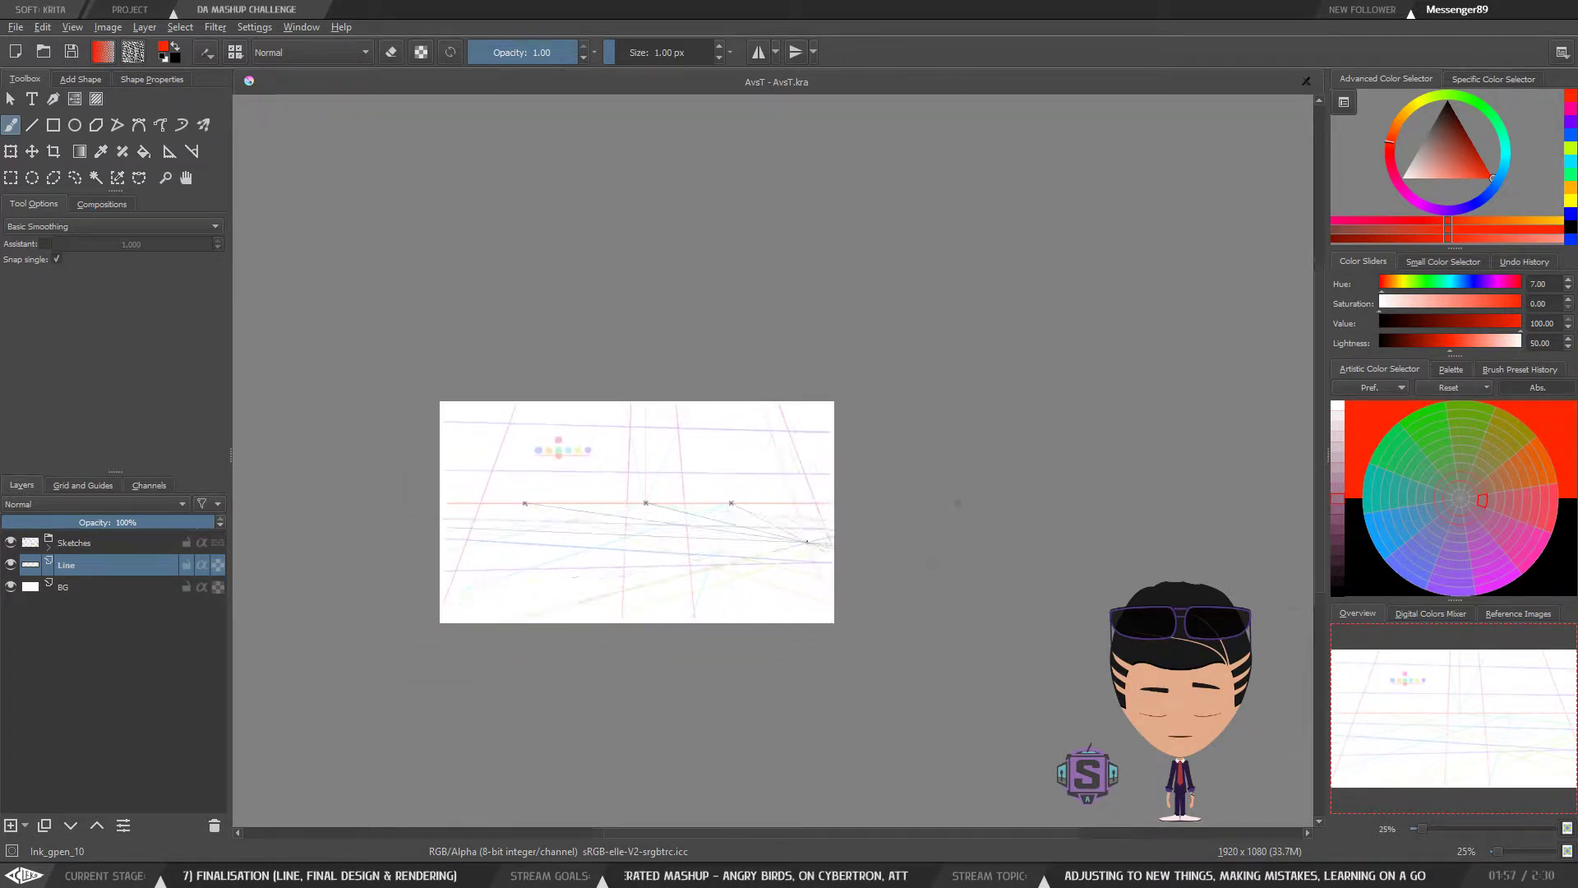
# Step: Place another vanishing point assistant on the red horizon line near the canvas's right edge
pyautogui.press('+')
pyautogui.press('+')
pyautogui.moveTo(836, 602); pyautogui.dragTo(838, 516)
pyautogui.press('+')
pyautogui.press('+')
pyautogui.moveTo(887, 567); pyautogui.dragTo(785, 530)
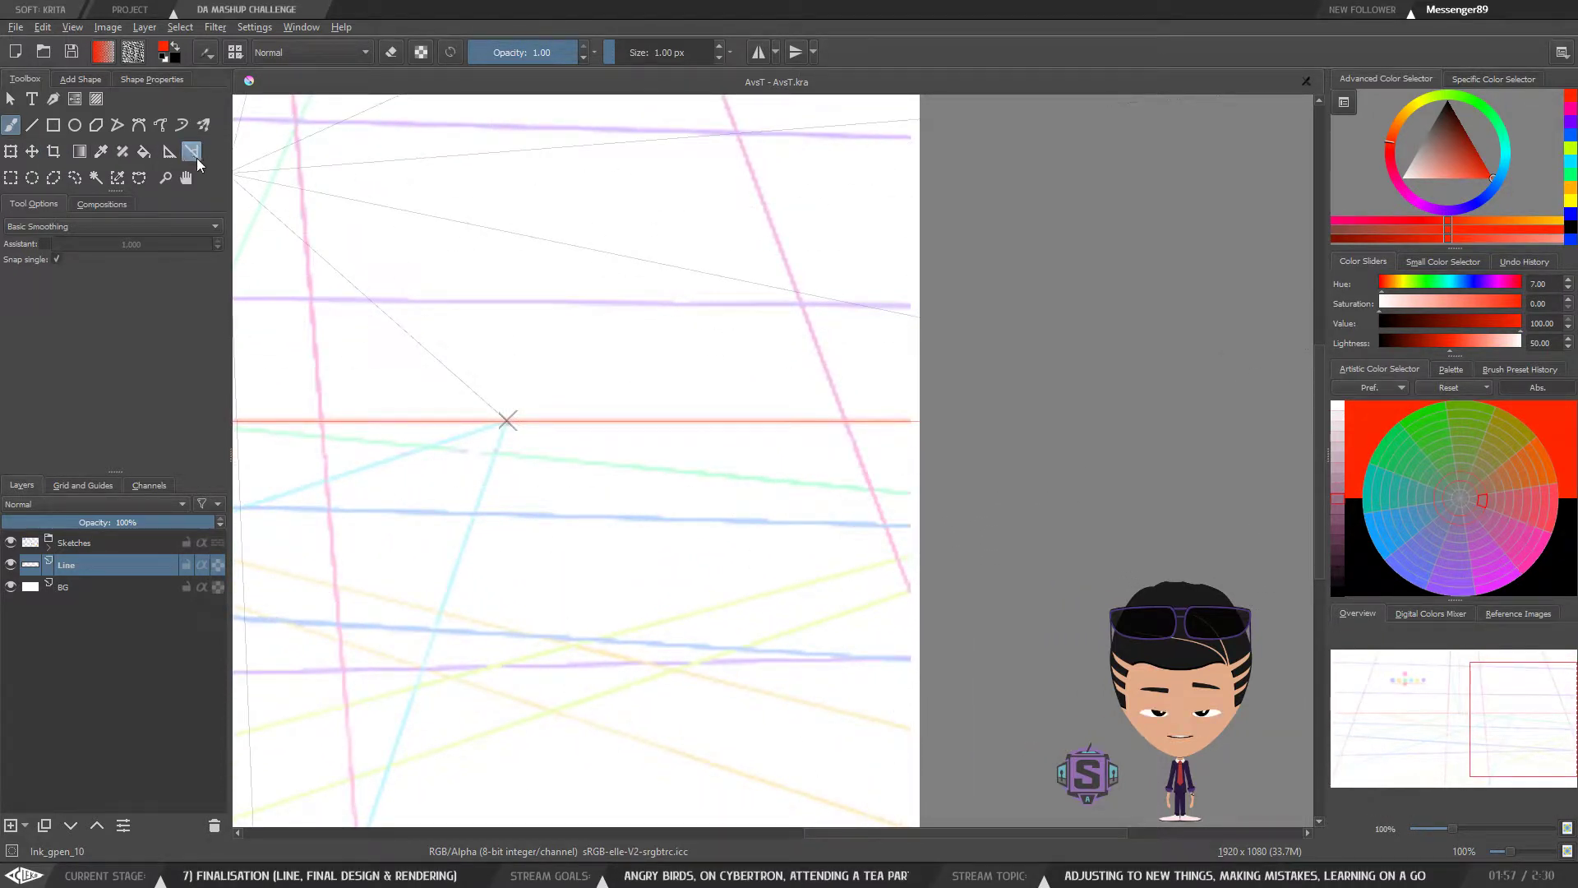
pyautogui.click(169, 151)
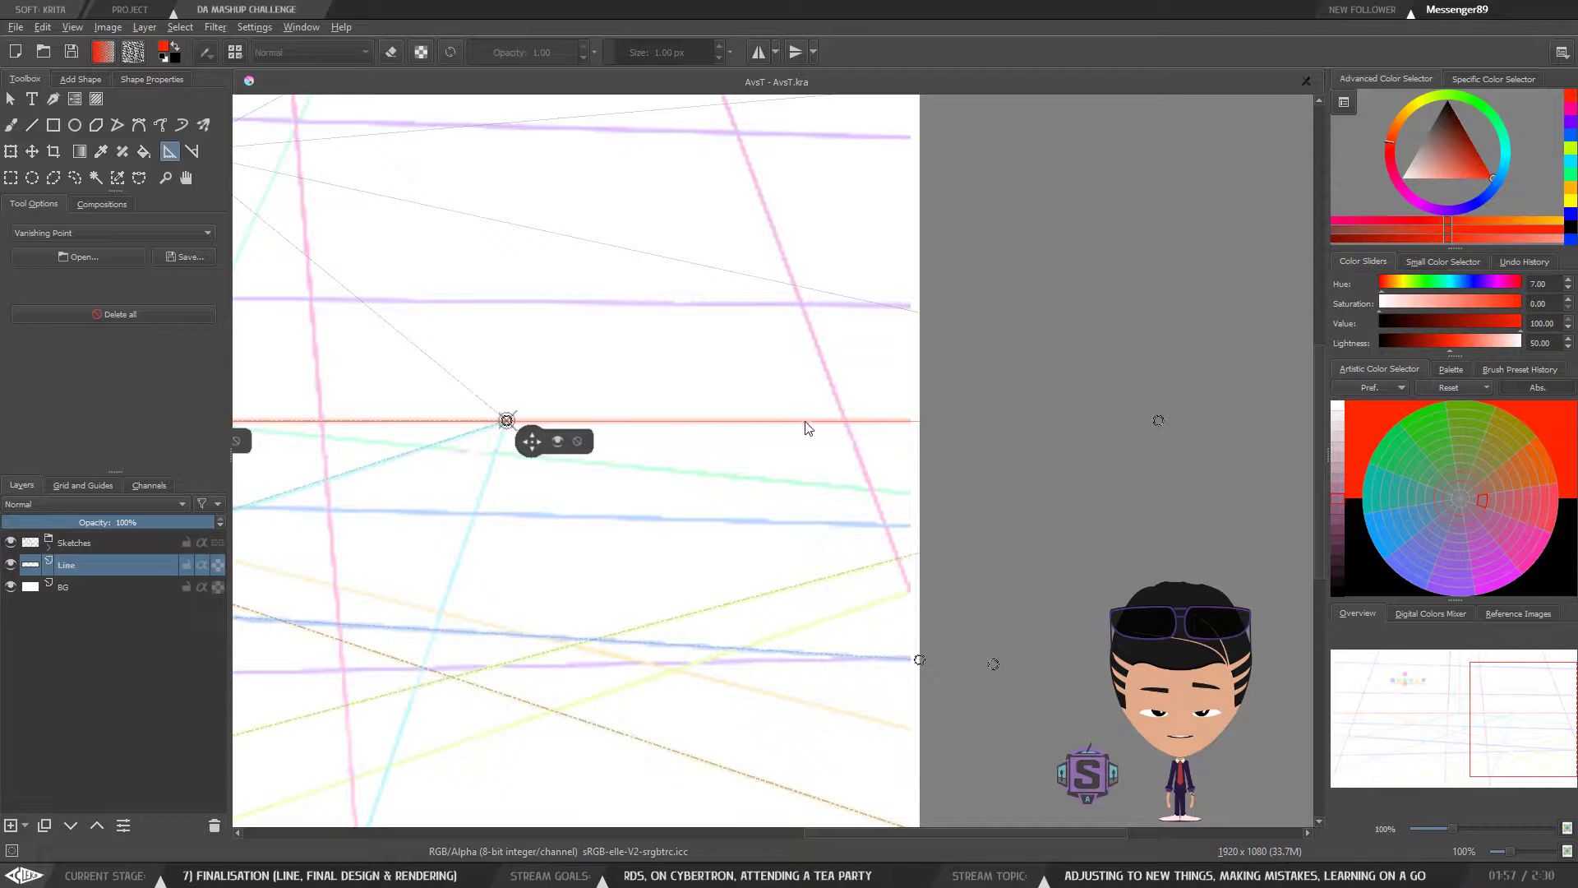
pyautogui.press('+')
pyautogui.press('+')
pyautogui.press('+')
pyautogui.press('+')
pyautogui.moveTo(938, 415); pyautogui.dragTo(698, 588)
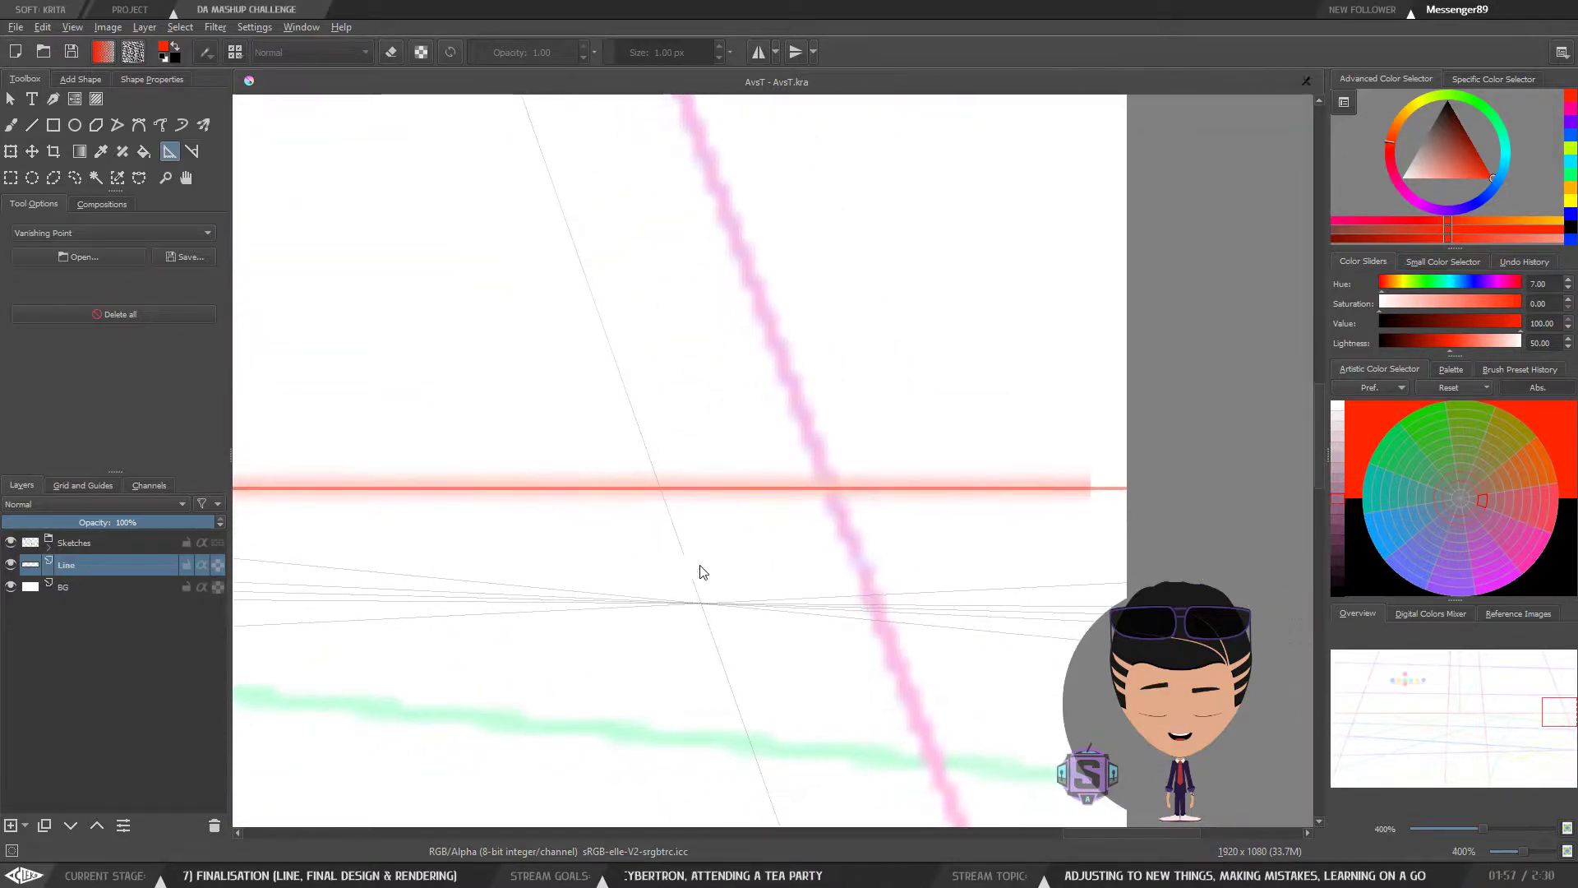
pyautogui.click(728, 493)
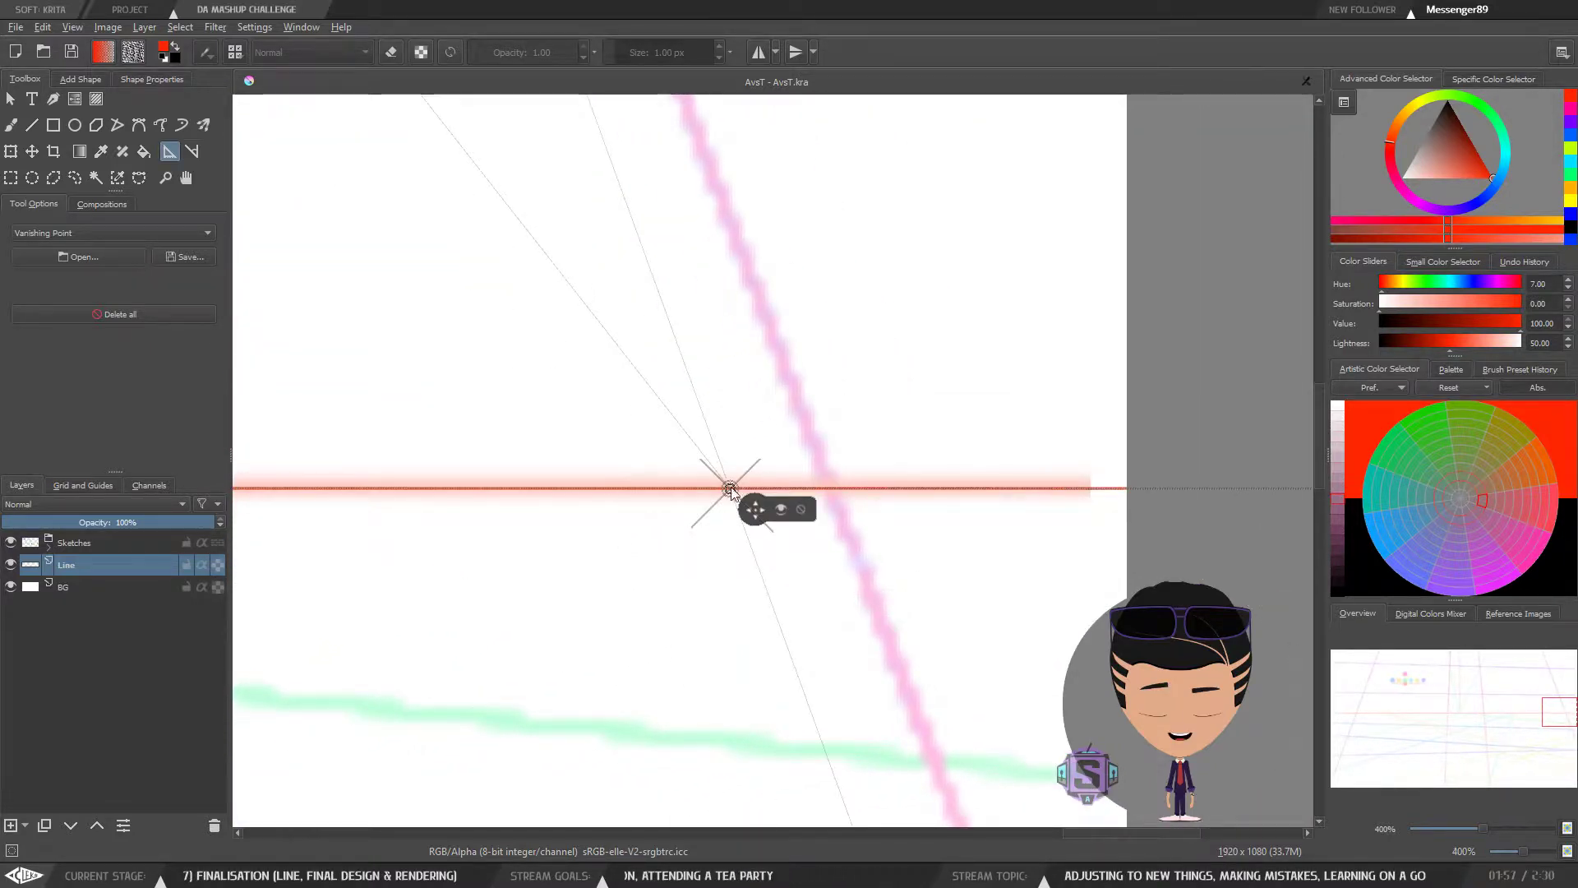
# Step: Nudge the new vanishing point so that it sits exactly on the thin red horizon line
pyautogui.press('+')
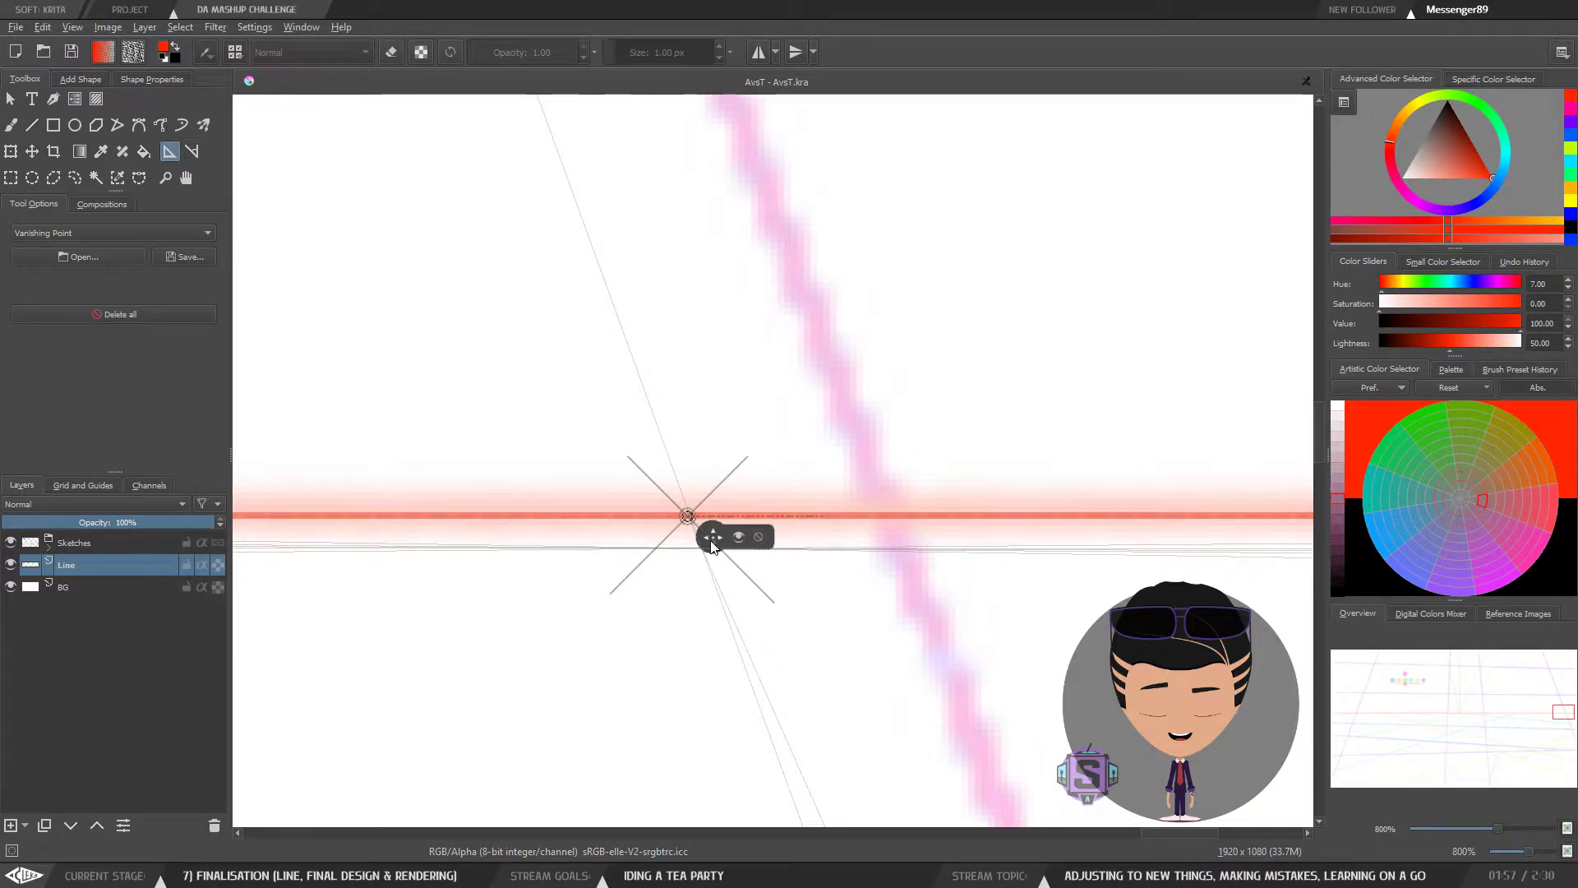
pyautogui.press('+')
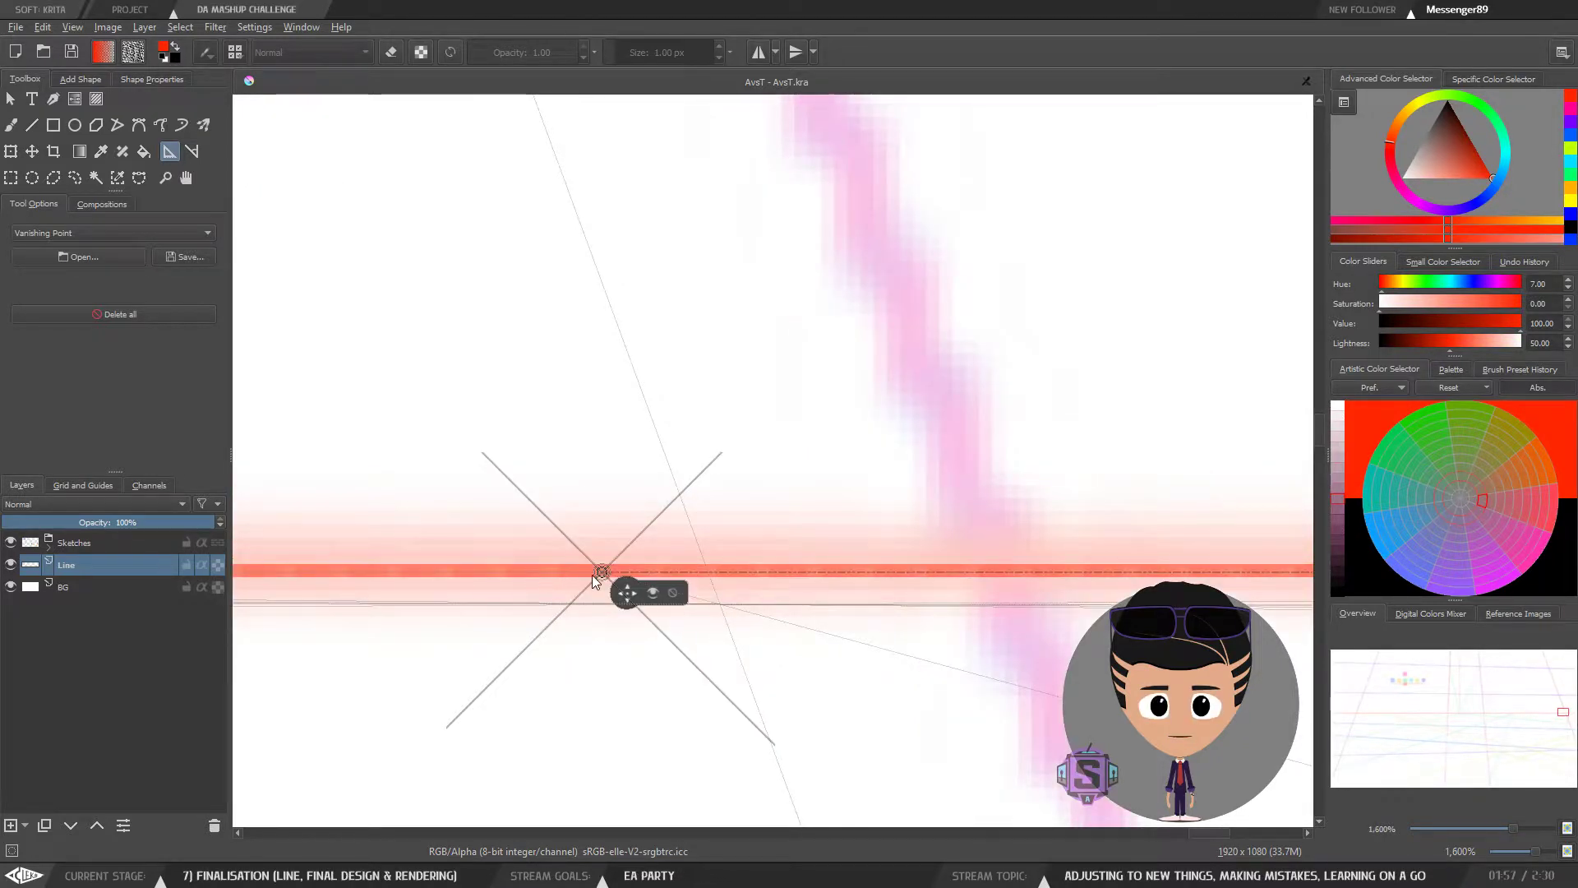
pyautogui.moveTo(627, 596); pyautogui.dragTo(630, 596)
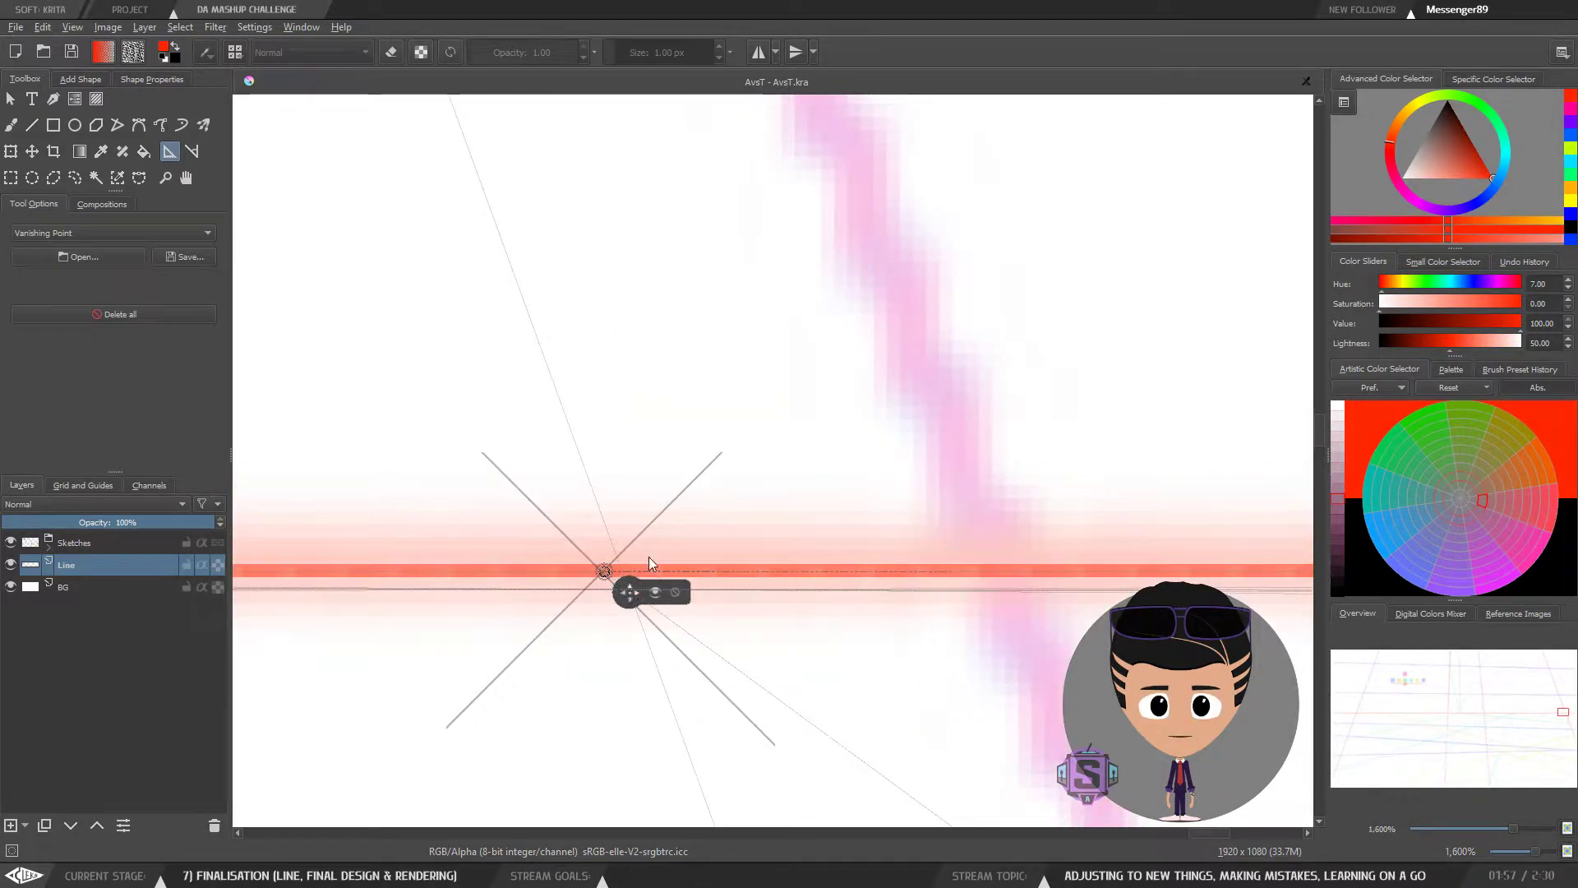
# Step: Move the new vanishing point along the horizon to a spot far right of the canvas
pyautogui.scroll(-15, 649, 561)
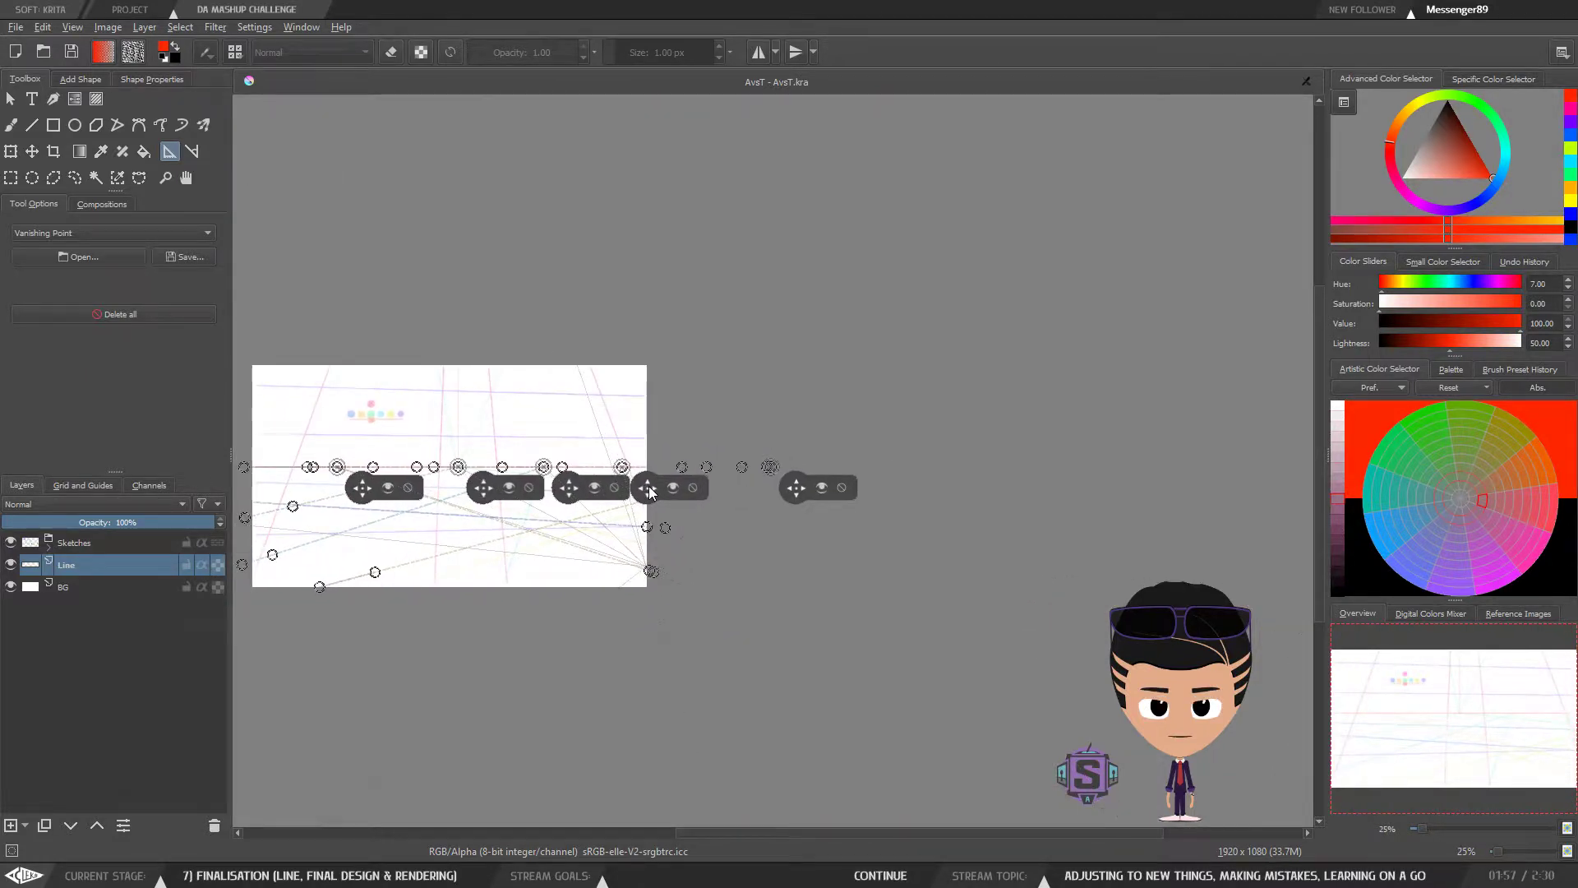
pyautogui.moveTo(650, 491); pyautogui.dragTo(1258, 488)
pyautogui.moveTo(1058, 510); pyautogui.dragTo(1122, 468)
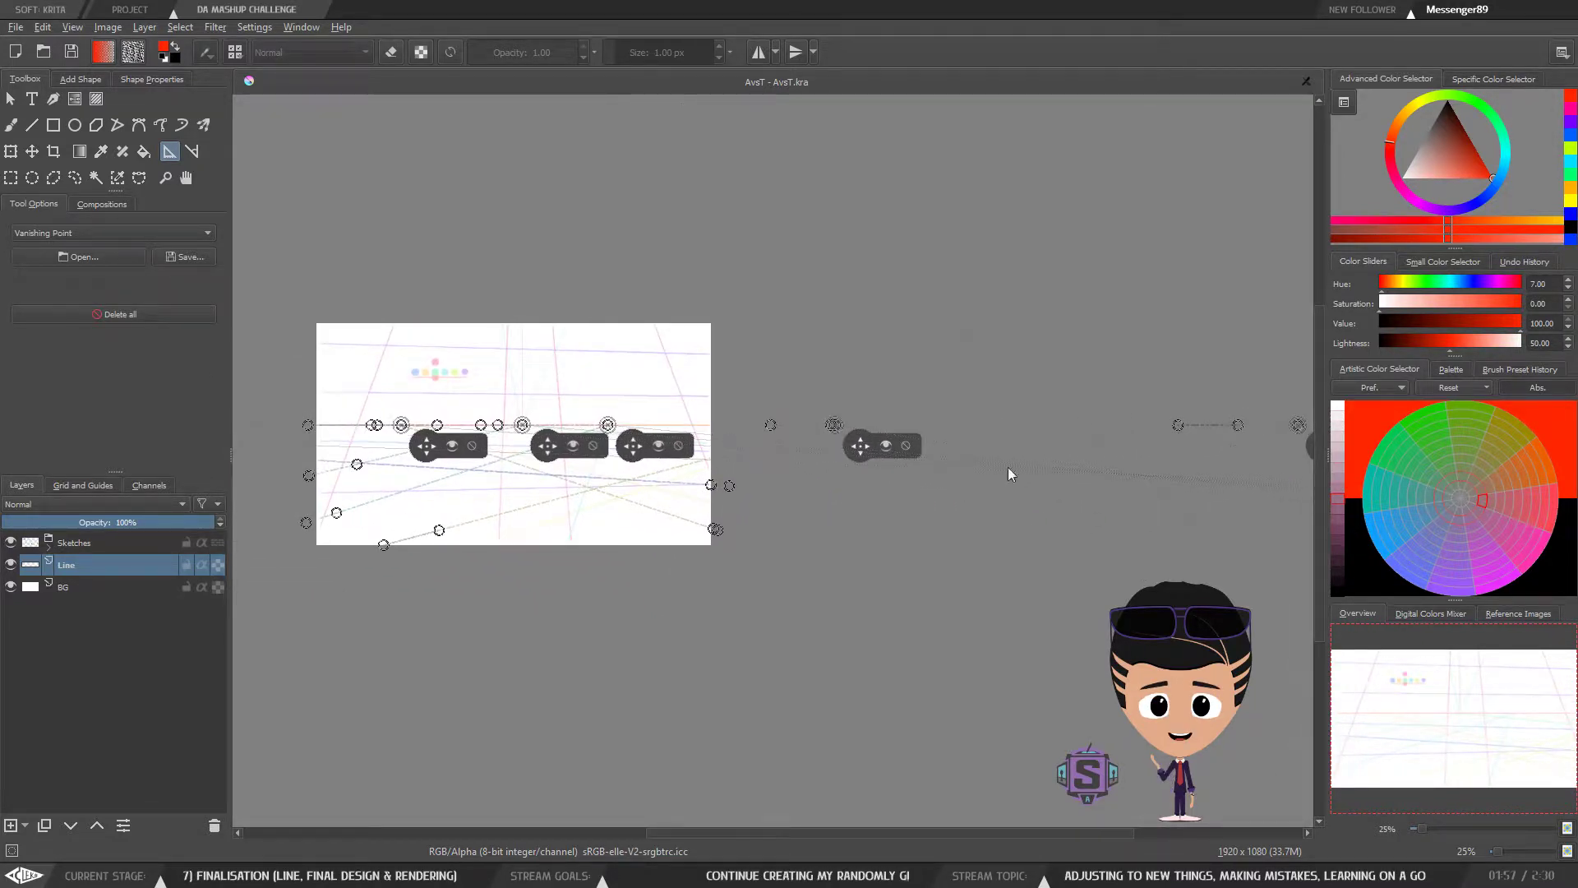
# Step: Bring one guide's handles of the far-right vanishing point to the canvas's left edge, where the lower purple sketch line begins
pyautogui.moveTo(1239, 425)
pyautogui.mouseDown()
pyautogui.moveTo(805, 509)
pyautogui.moveTo(275, 497)
pyautogui.moveTo(680, 521)
pyautogui.mouseUp()
pyautogui.scroll(6, 693, 493)
pyautogui.moveTo(526, 552); pyautogui.dragTo(1089, 451)
pyautogui.moveTo(500, 480); pyautogui.dragTo(499, 479)
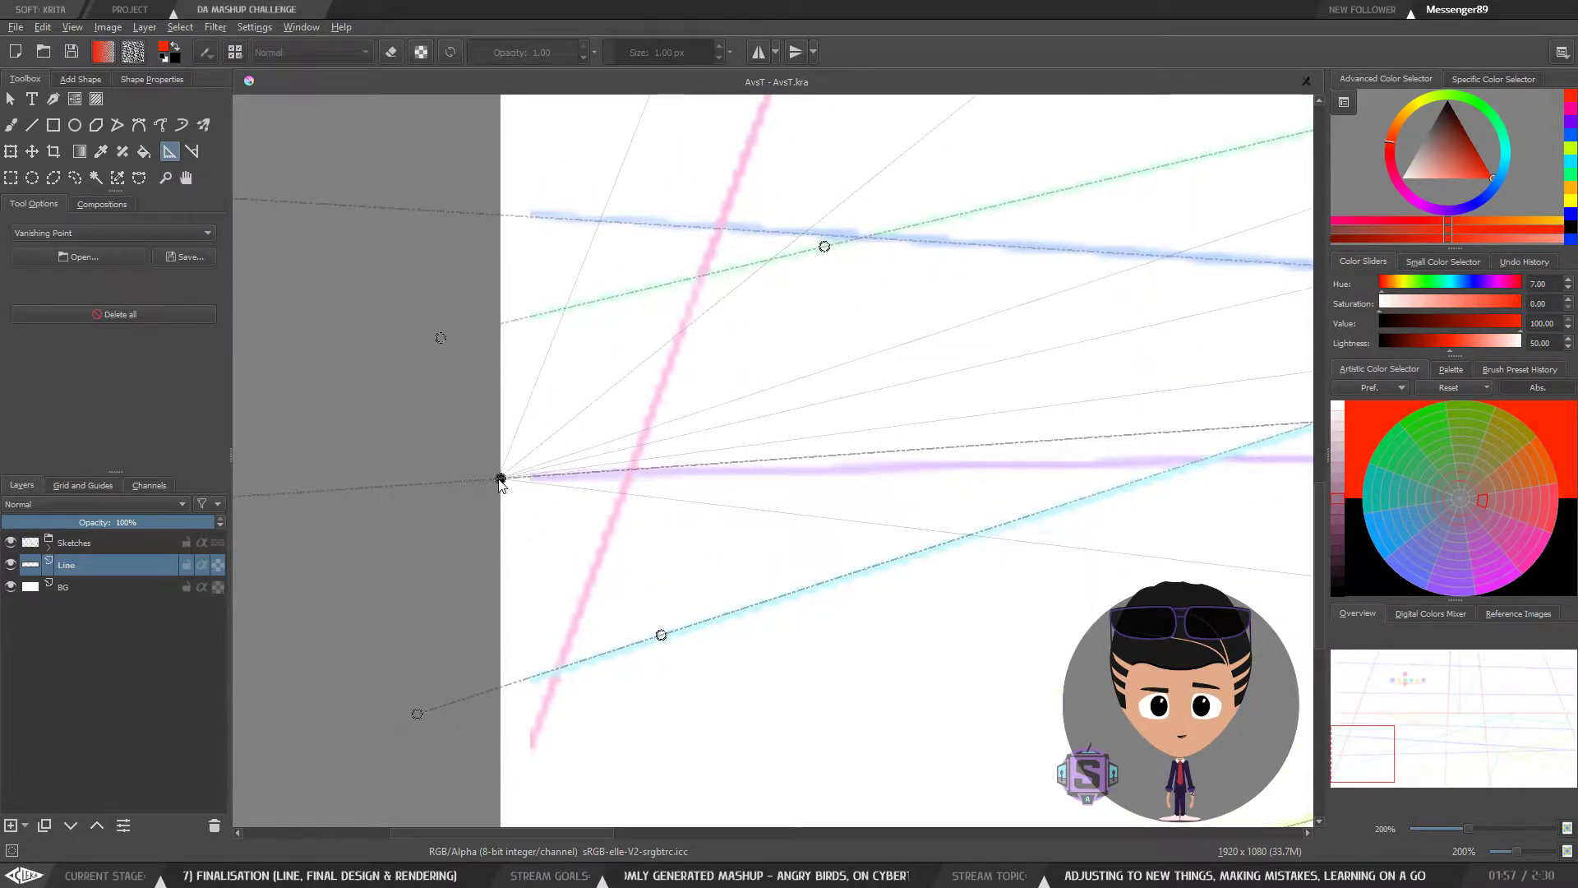
# Step: Fine-tune both handles at the canvas's left edge until the guide follows the lower purple sketch line
pyautogui.scroll(-4, 558, 454)
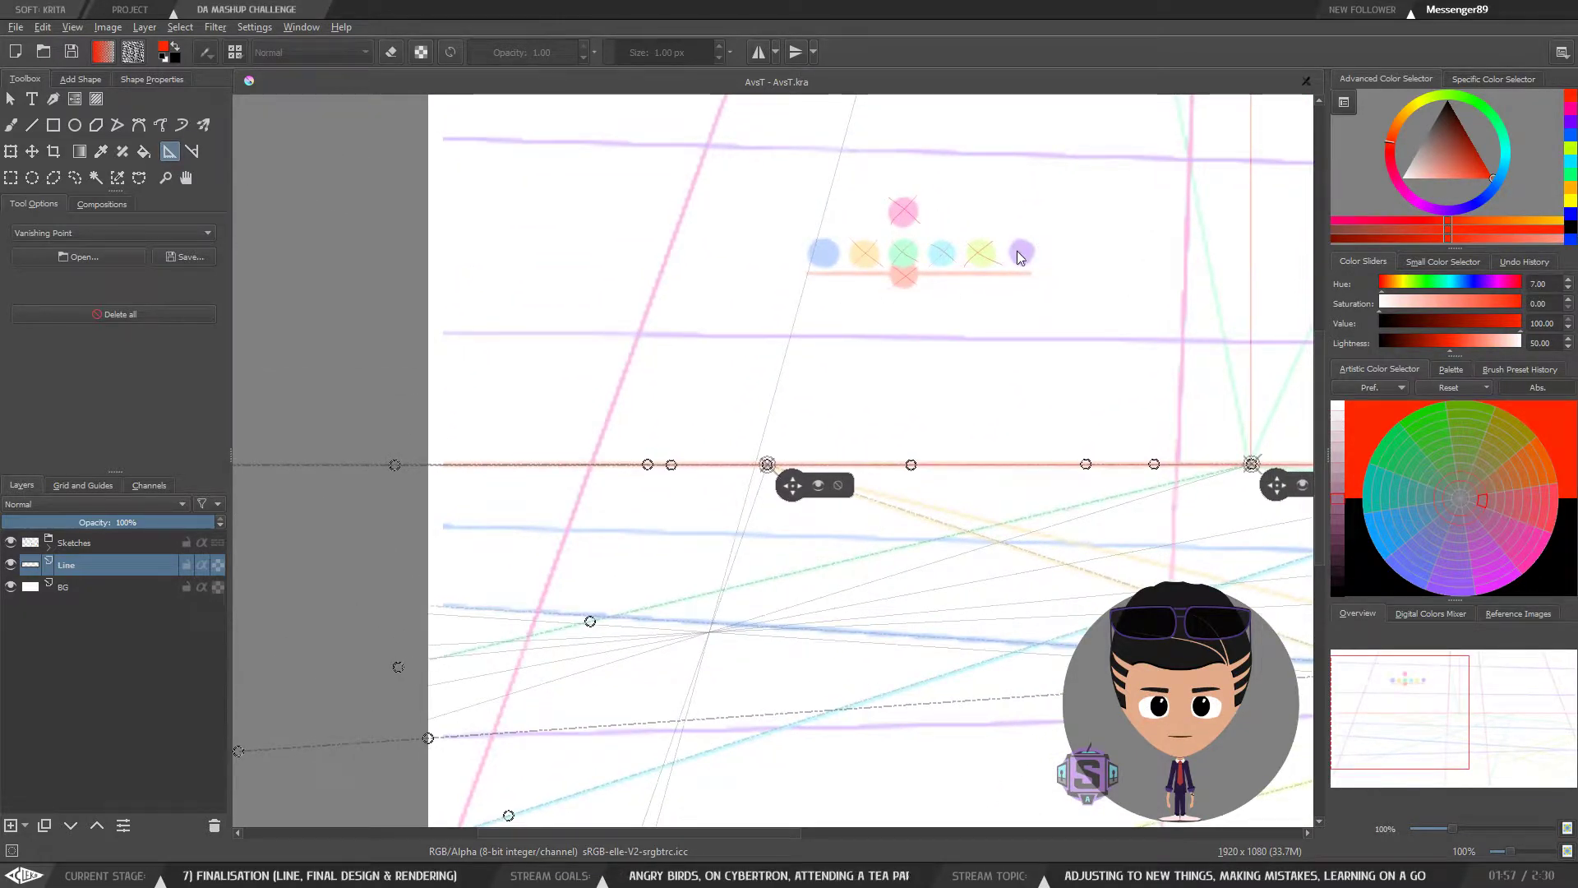
pyautogui.moveTo(713, 643); pyautogui.dragTo(959, 394)
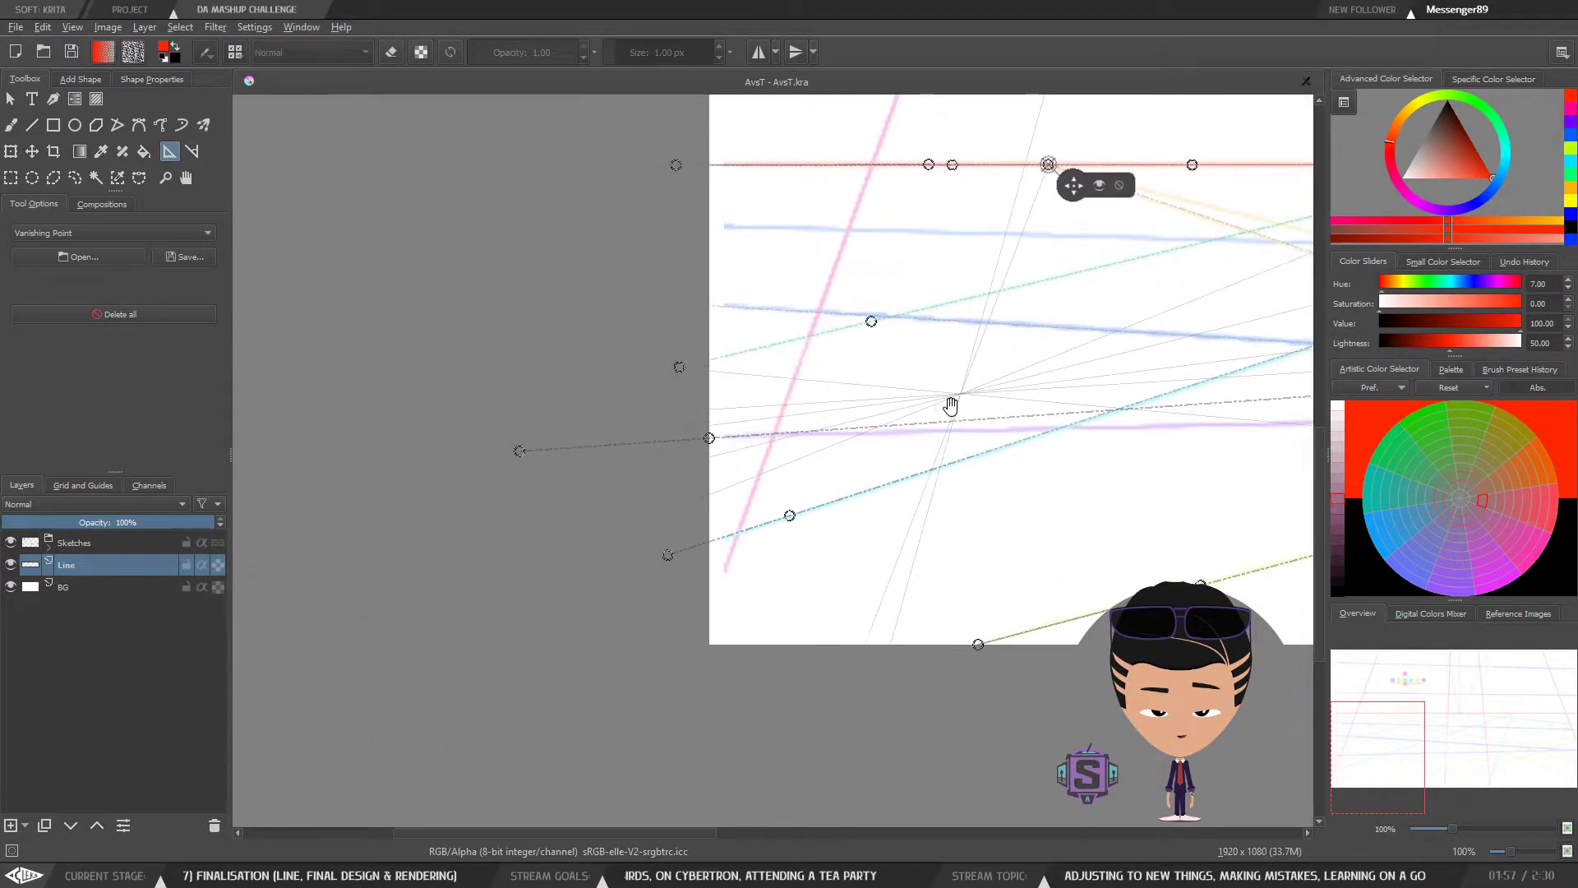
pyautogui.scroll(4, 655, 522)
pyautogui.moveTo(730, 593); pyautogui.dragTo(646, 649)
pyautogui.moveTo(442, 553); pyautogui.dragTo(604, 557)
pyautogui.moveTo(372, 521); pyautogui.dragTo(375, 501)
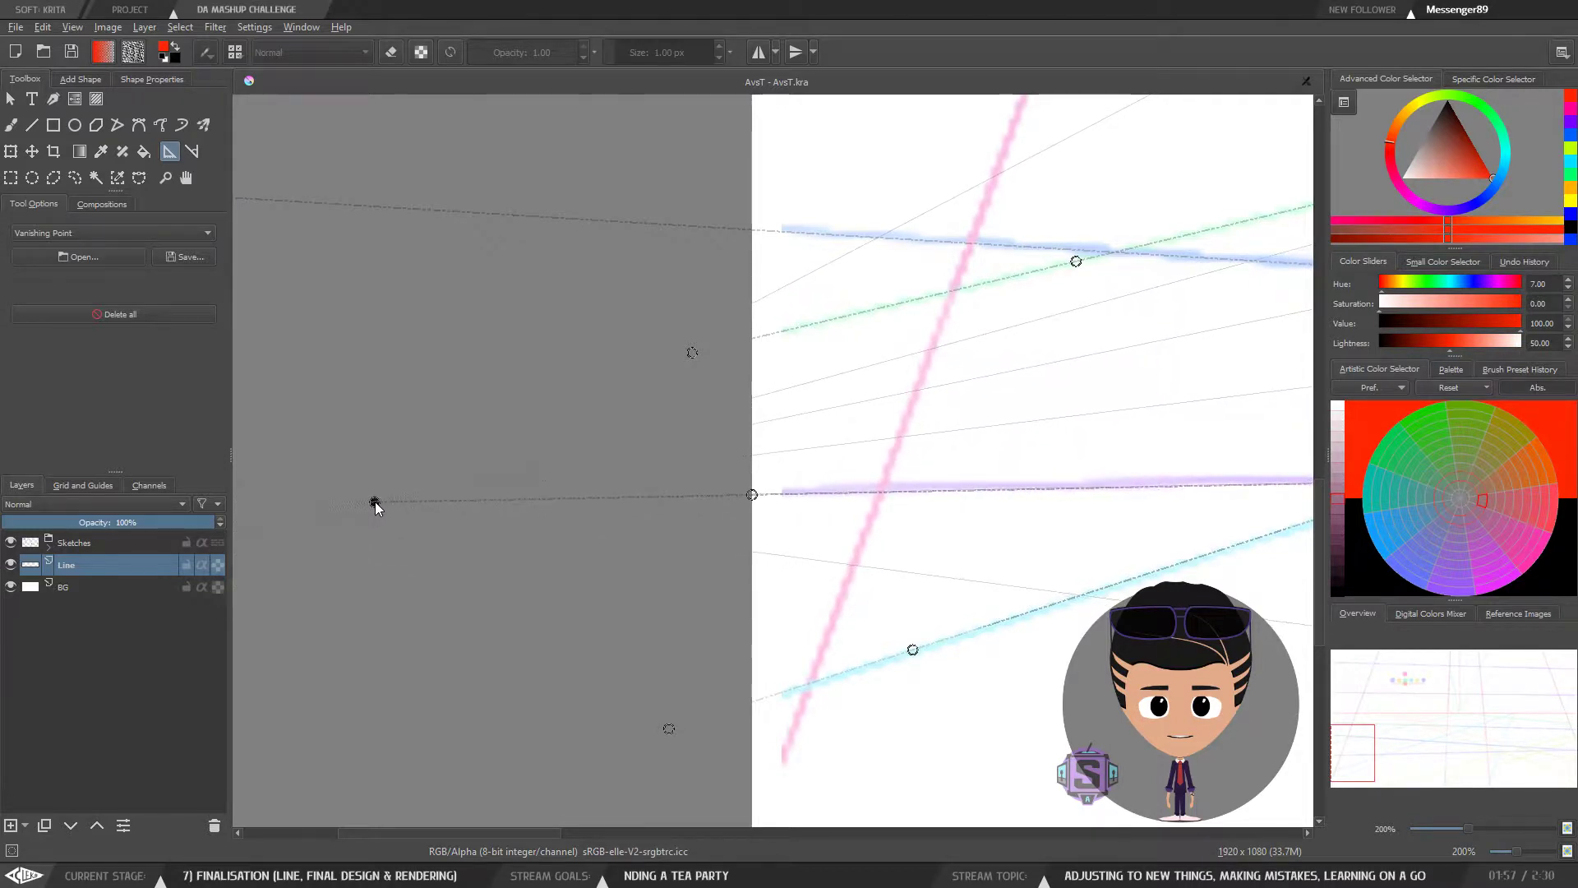
pyautogui.moveTo(752, 495); pyautogui.dragTo(751, 492)
pyautogui.moveTo(374, 500); pyautogui.dragTo(370, 501)
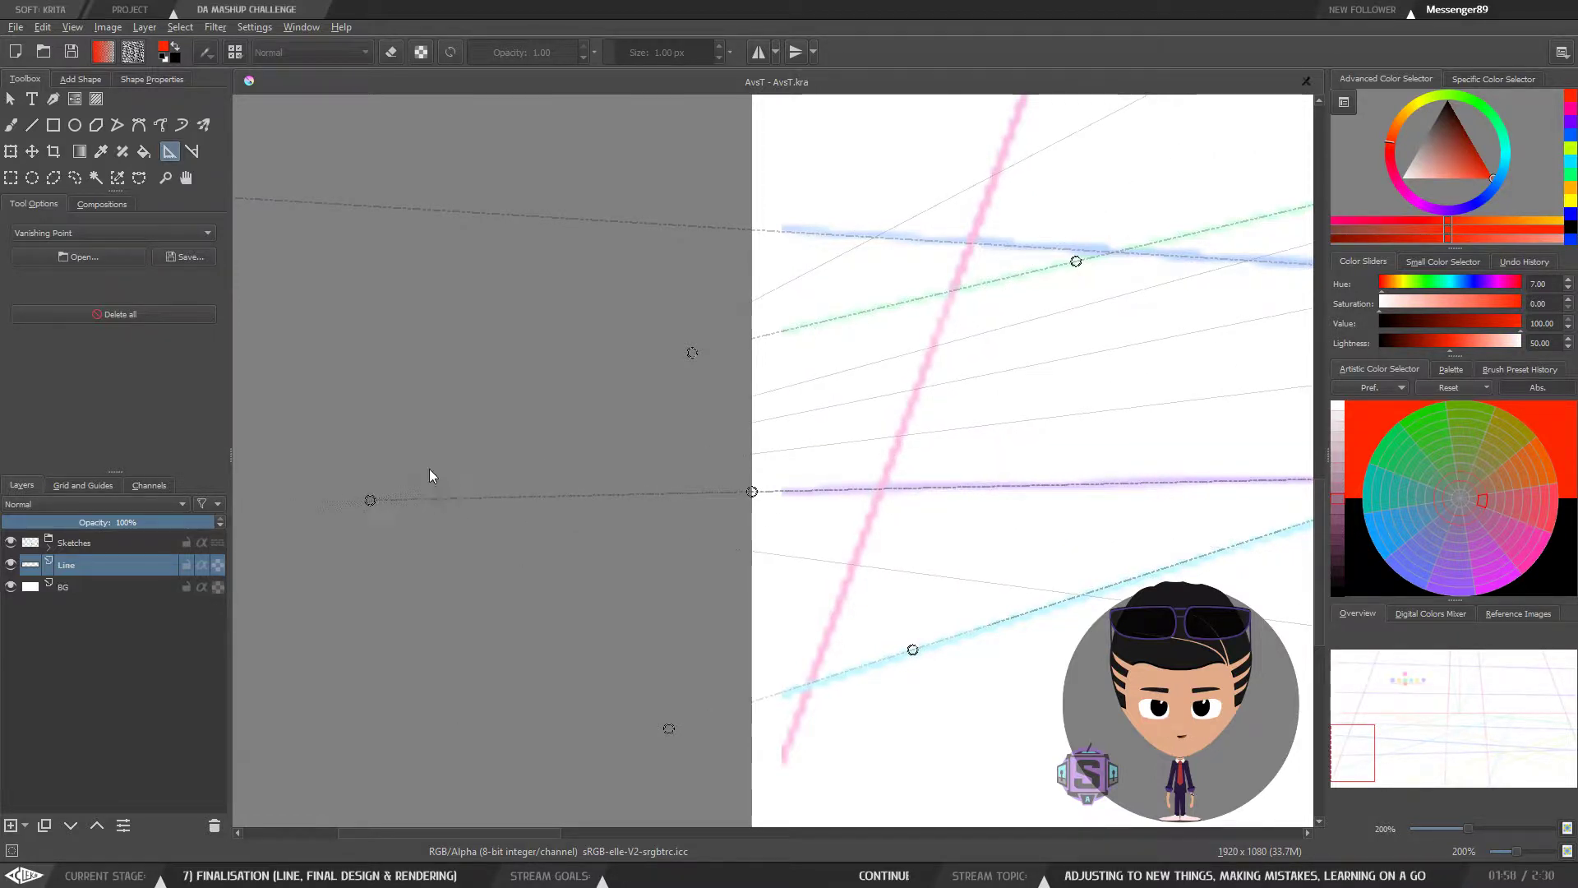
# Step: Examine how closely the lower purple guide follows its sketch line from the canvas's left edge to its right edge
pyautogui.press('1')
pyautogui.moveTo(569, 539); pyautogui.dragTo(329, 555)
pyautogui.moveTo(966, 555); pyautogui.dragTo(568, 547)
pyautogui.moveTo(890, 540); pyautogui.dragTo(631, 536)
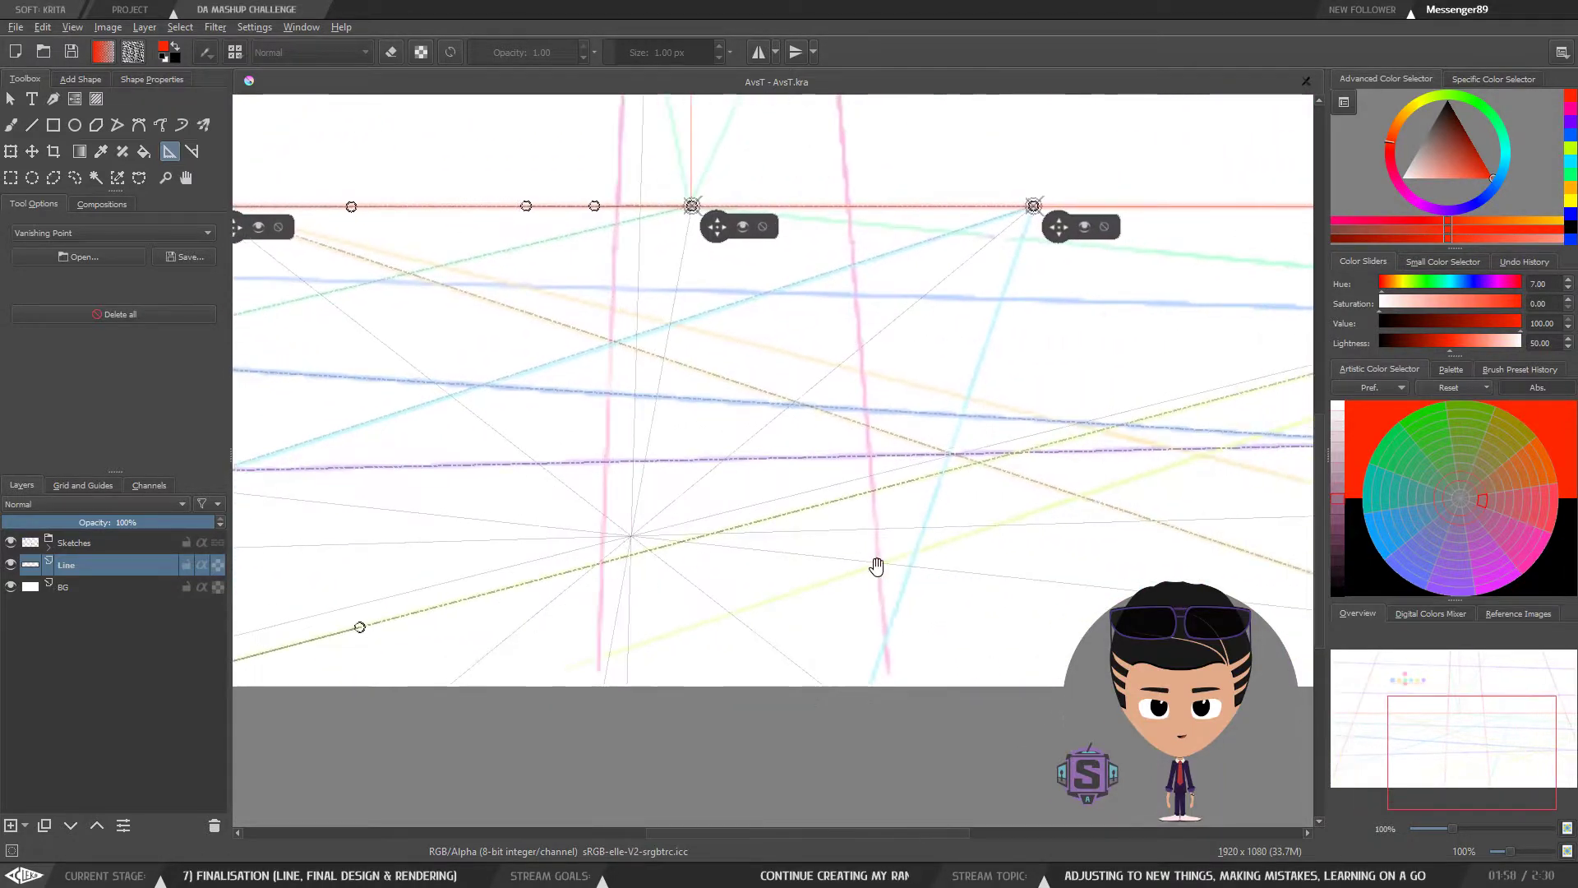
pyautogui.moveTo(1012, 568); pyautogui.dragTo(708, 556)
pyautogui.moveTo(970, 546); pyautogui.dragTo(778, 572)
pyautogui.hotkey('ctrl', '+')
pyautogui.hotkey('ctrl', '+')
pyautogui.hotkey('ctrl', '+')
pyautogui.hotkey('ctrl', '+')
pyautogui.moveTo(1055, 455); pyautogui.dragTo(984, 500)
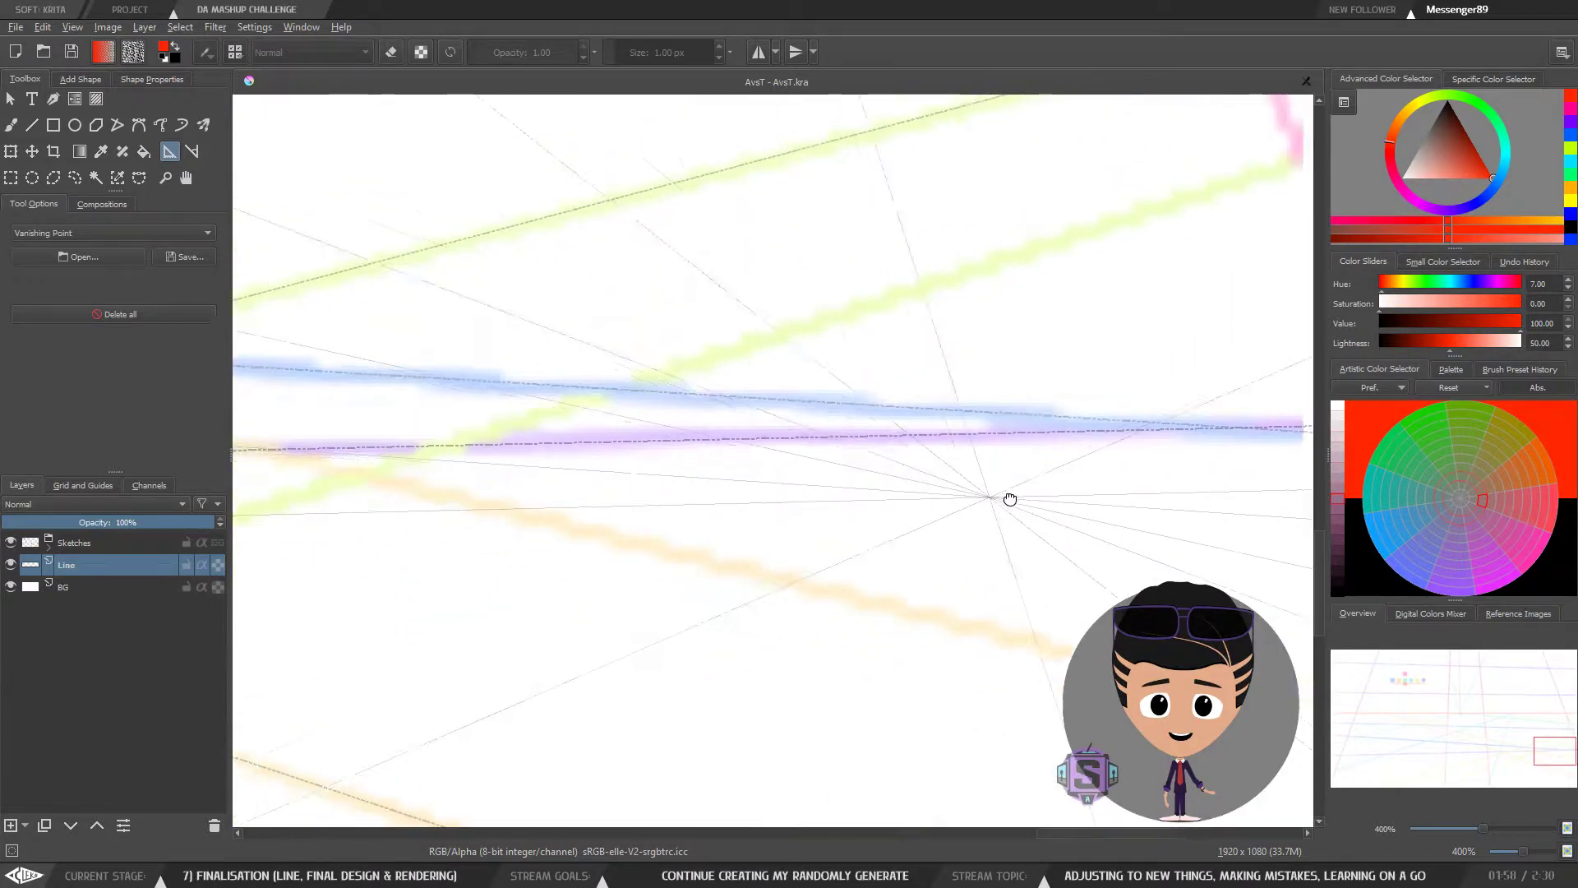
# Step: Examine how all the vanishing points and their handles are spread on and around the canvas
pyautogui.hotkey('ctrl', '-')
pyautogui.hotkey('ctrl', '-')
pyautogui.hotkey('ctrl', '-')
pyautogui.hotkey('ctrl', '-')
pyautogui.hotkey('ctrl', '-')
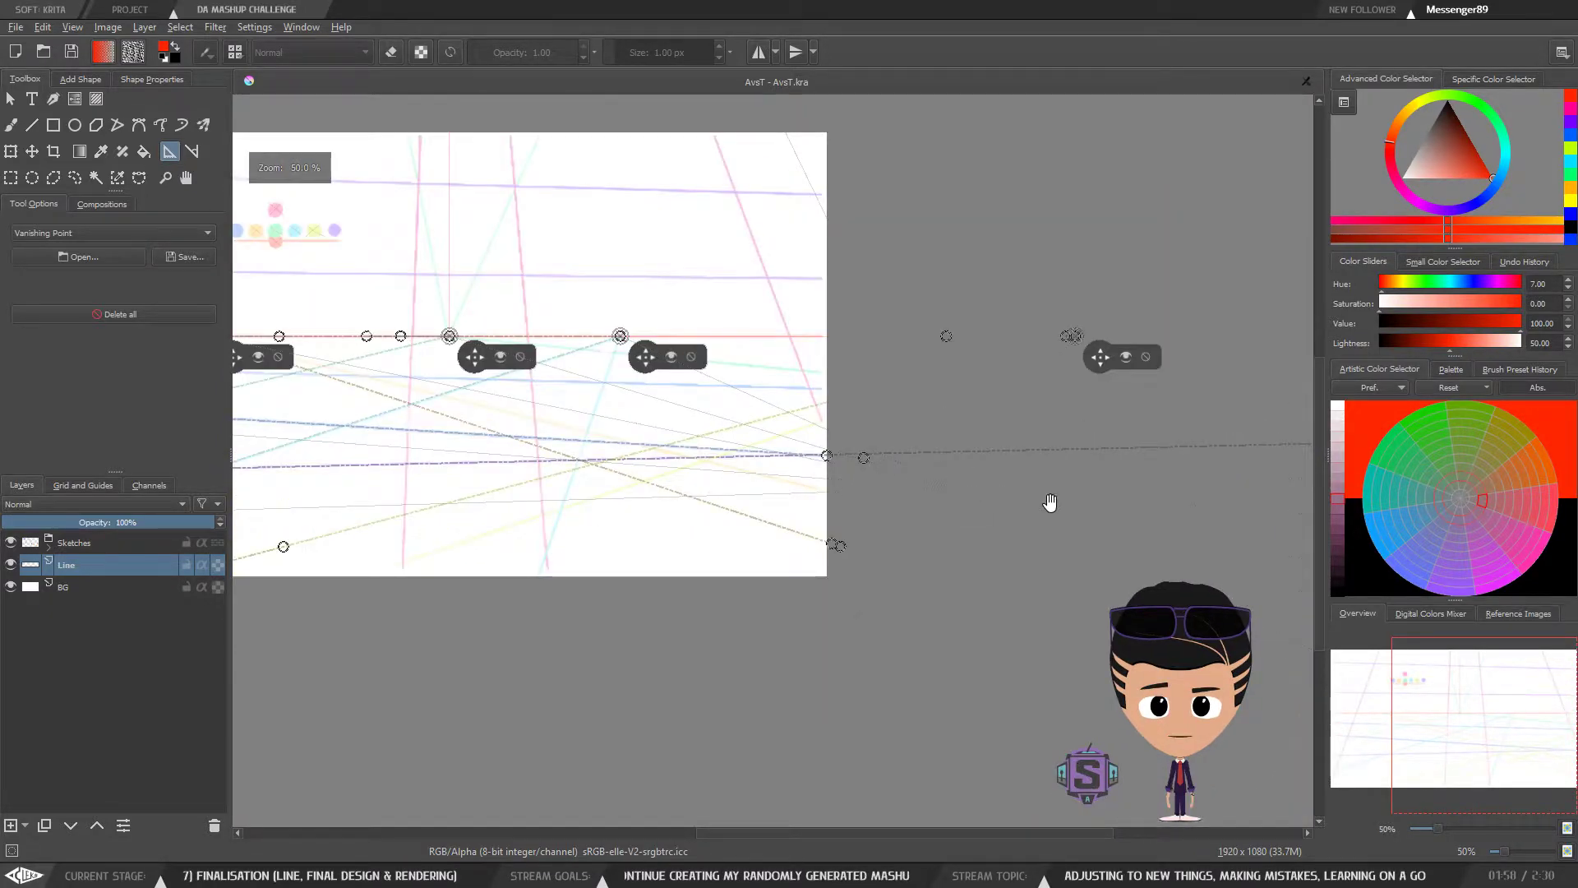
pyautogui.hotkey('ctrl', '-')
pyautogui.hotkey('ctrl', '-')
pyautogui.hotkey('ctrl', '-')
pyautogui.hotkey('ctrl', '-')
pyautogui.moveTo(1012, 526); pyautogui.dragTo(693, 512)
pyautogui.moveTo(948, 519); pyautogui.dragTo(786, 529)
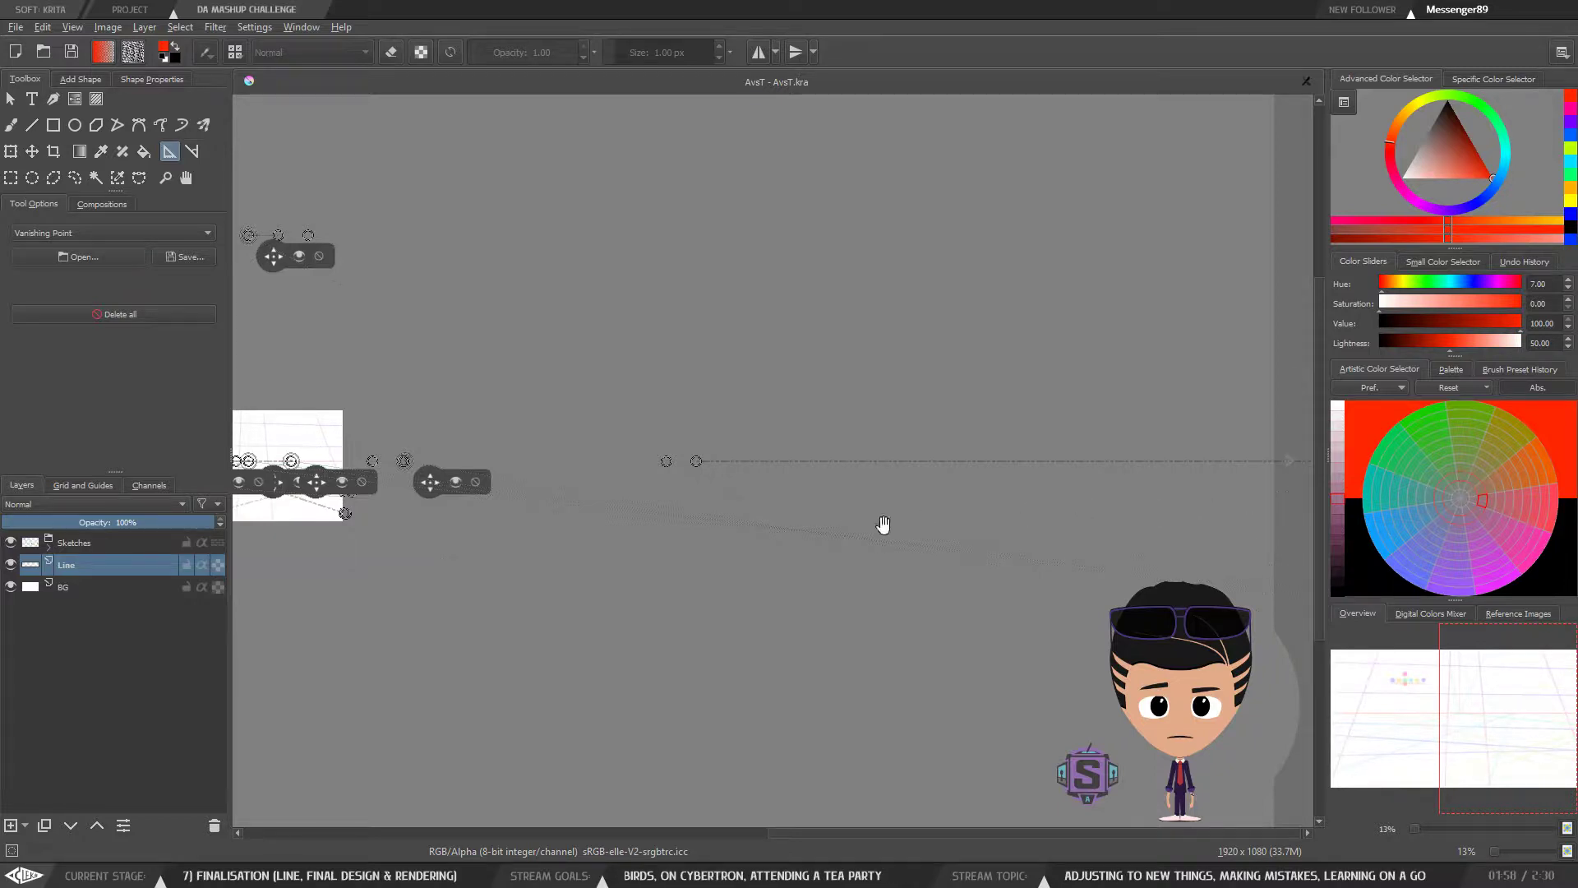
pyautogui.moveTo(924, 520); pyautogui.dragTo(995, 543)
pyautogui.moveTo(800, 582); pyautogui.dragTo(1118, 595)
# Step: Look along the horizon beyond the canvas's right edge for the purple group's far-right vanishing point
pyautogui.click(1398, 827)
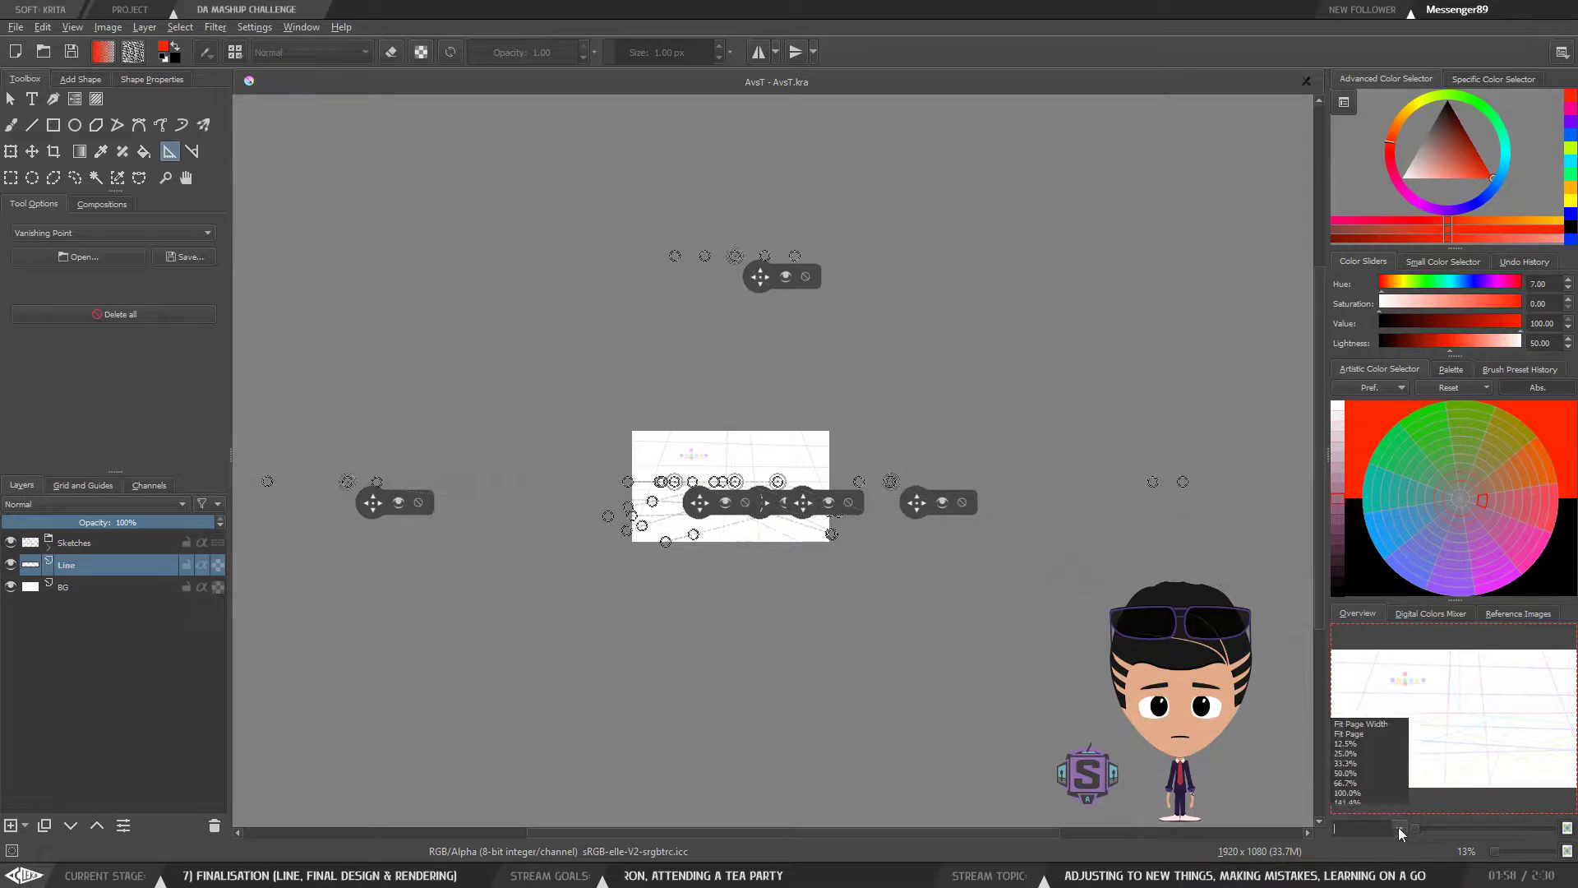
pyautogui.click(1400, 833)
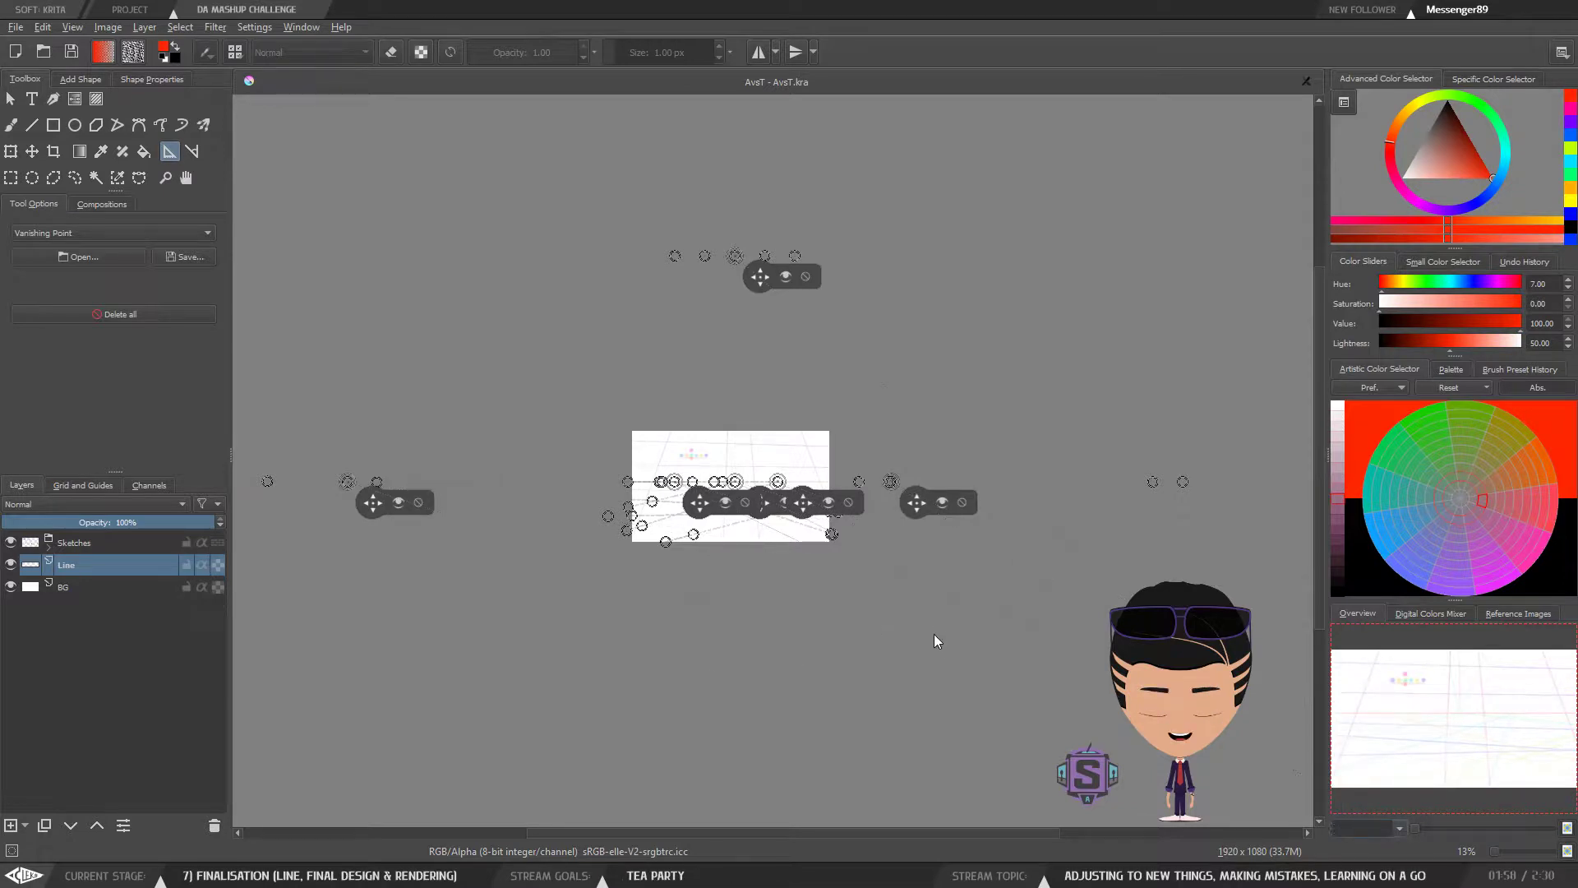
pyautogui.moveTo(1407, 702)
pyautogui.mouseDown()
pyautogui.moveTo(1452, 710)
pyautogui.moveTo(1397, 718)
pyautogui.mouseUp()
pyautogui.hotkey('ctrl', '+')
pyautogui.hotkey('ctrl', '+')
pyautogui.hotkey('ctrl', '-')
pyautogui.hotkey('ctrl', '-')
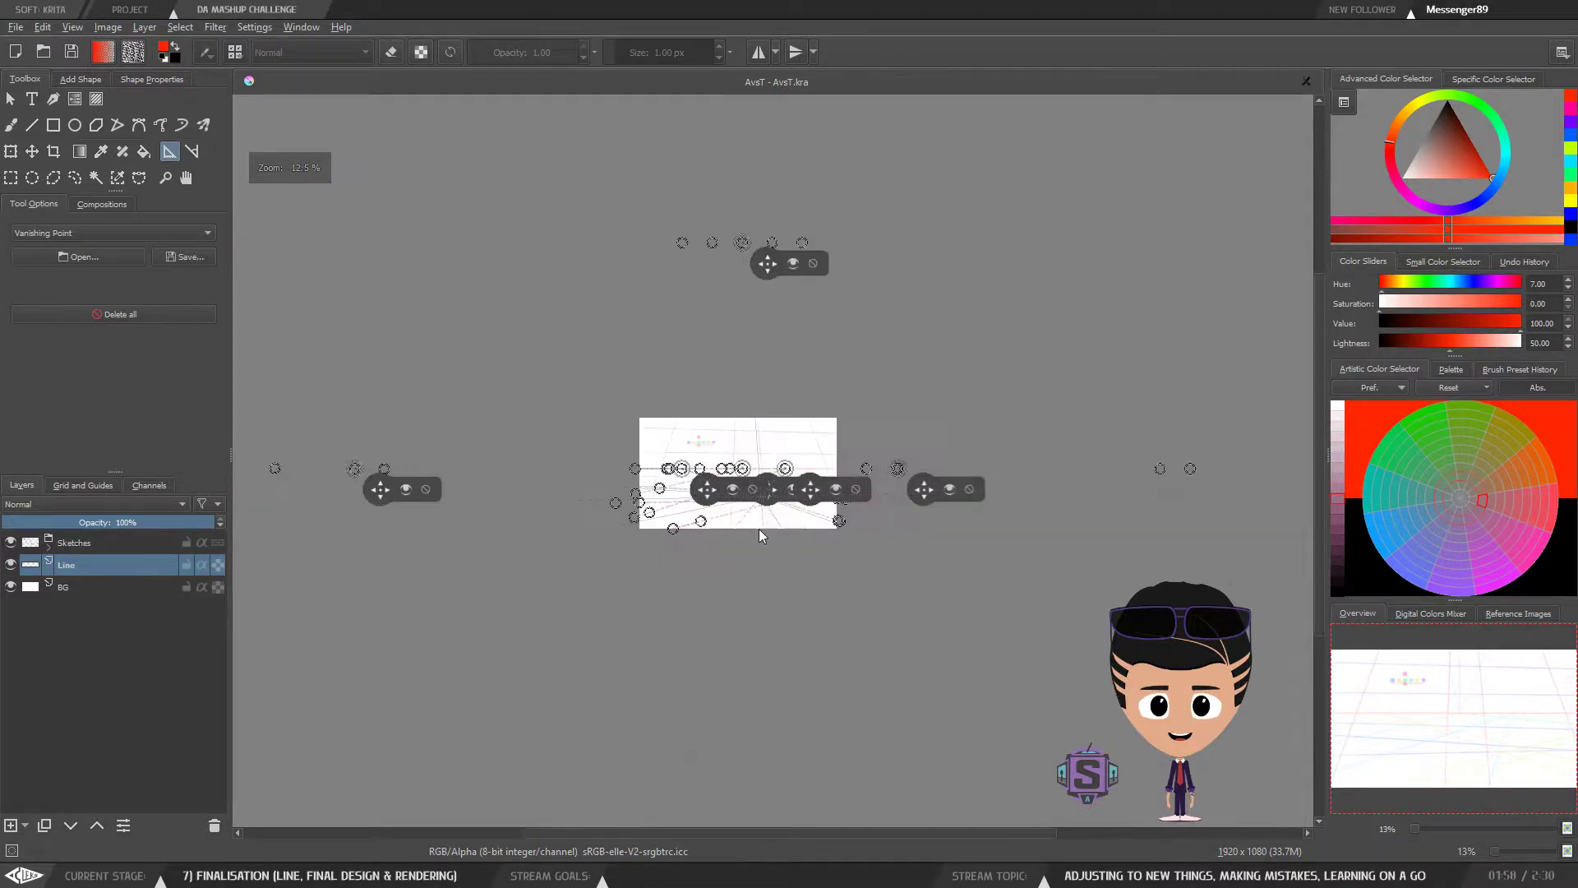
pyautogui.moveTo(1071, 556); pyautogui.dragTo(777, 535)
pyautogui.moveTo(836, 607); pyautogui.dragTo(767, 618)
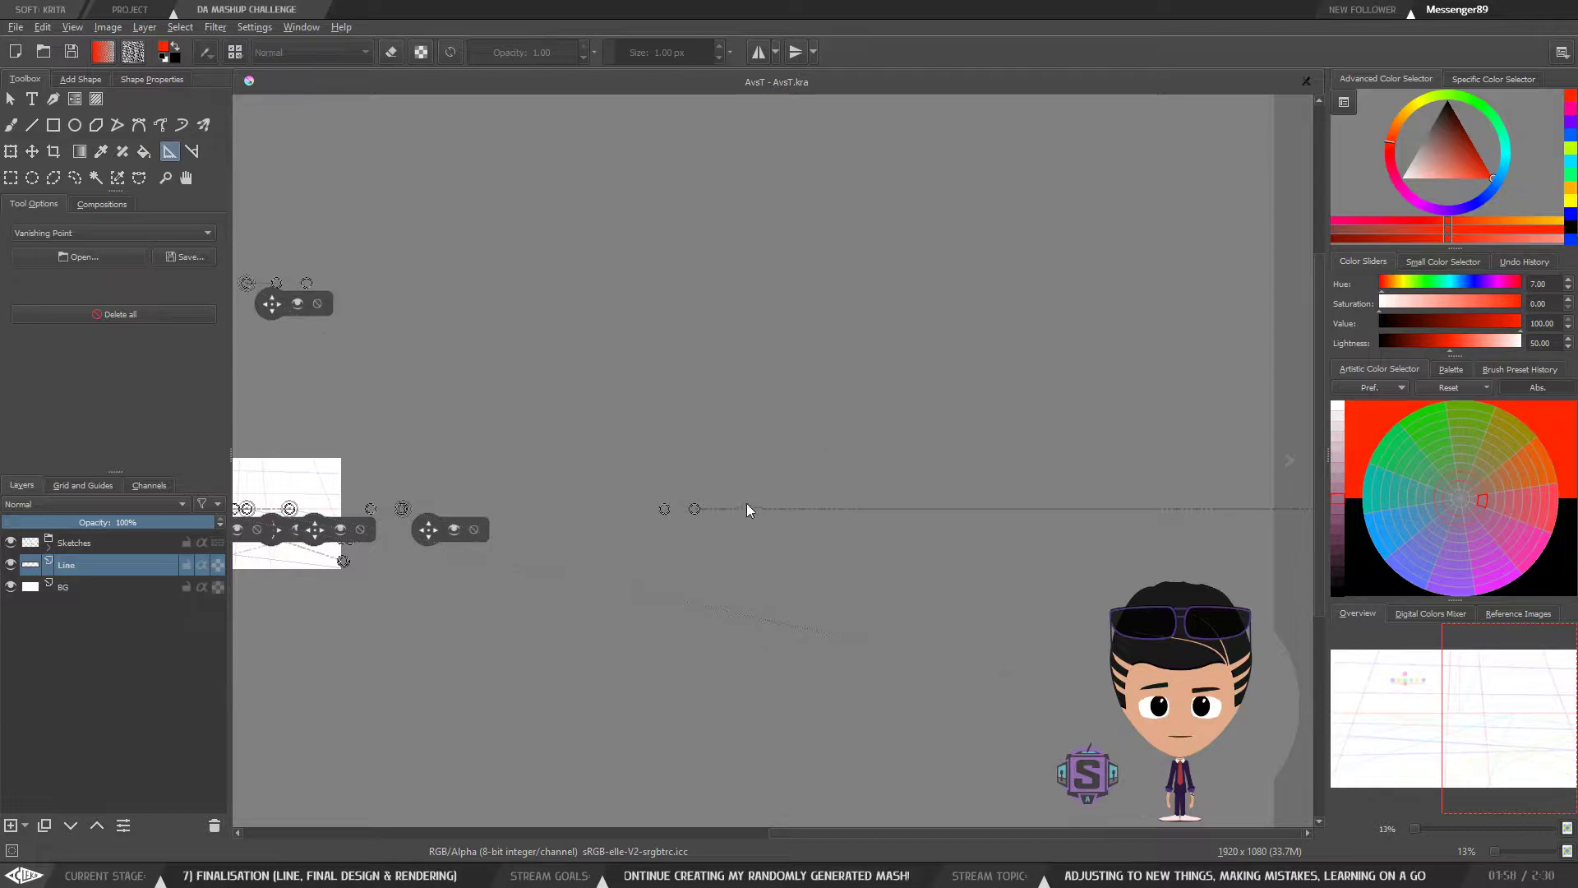
pyautogui.moveTo(536, 619); pyautogui.dragTo(1020, 568)
pyautogui.moveTo(1135, 562); pyautogui.dragTo(650, 535)
# Step: Delete the stray vanishing point placed outside the canvas, beyond its lower-right corner
pyautogui.moveTo(1039, 576); pyautogui.dragTo(854, 640)
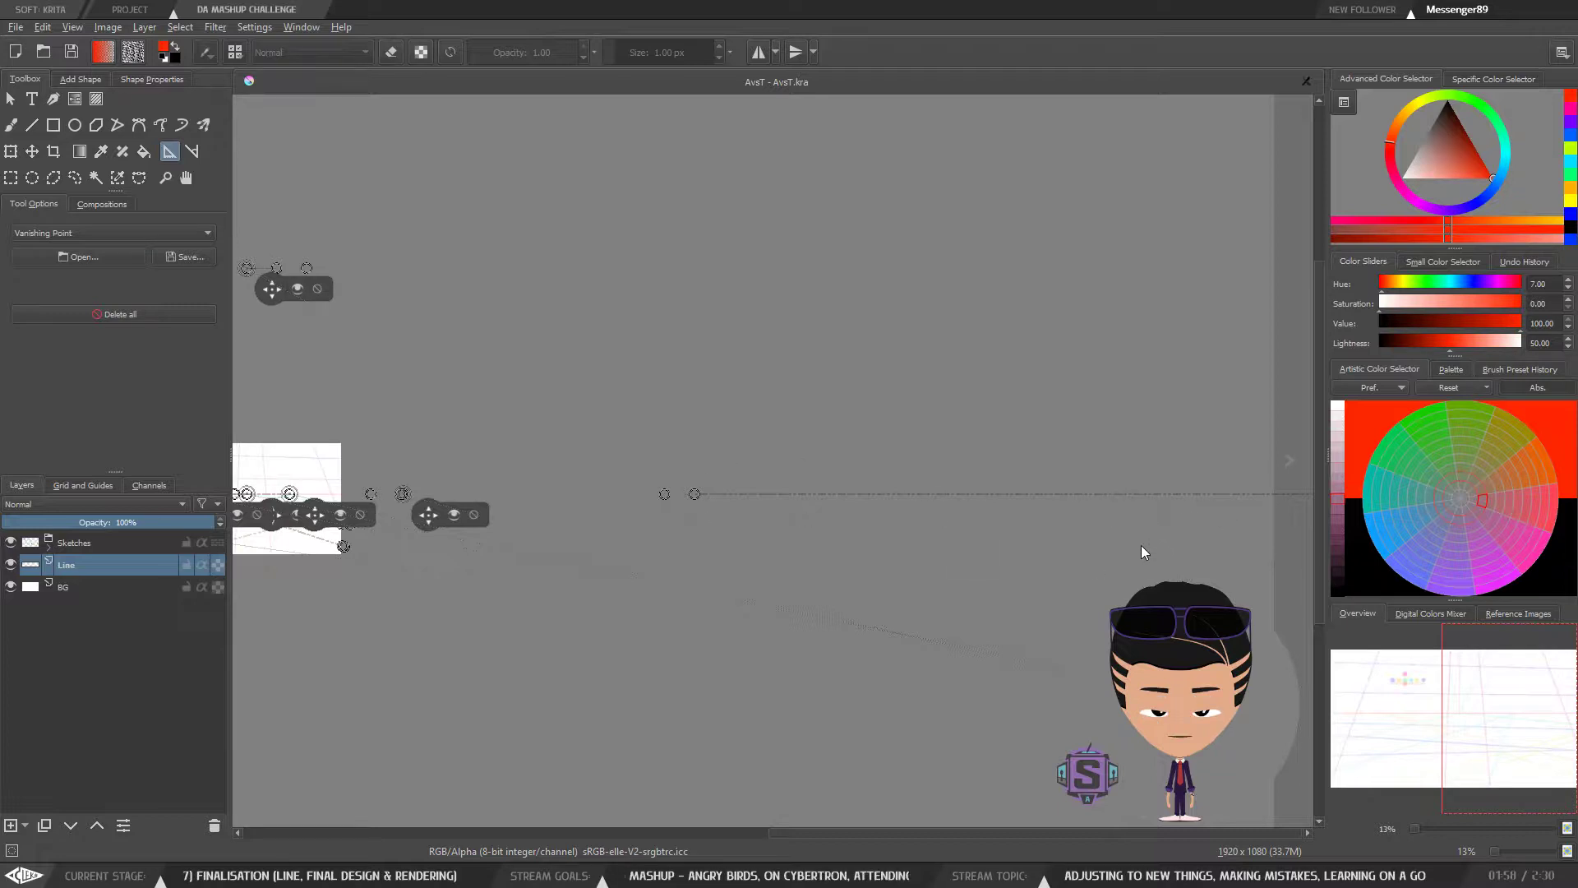
pyautogui.moveTo(731, 577); pyautogui.dragTo(907, 577)
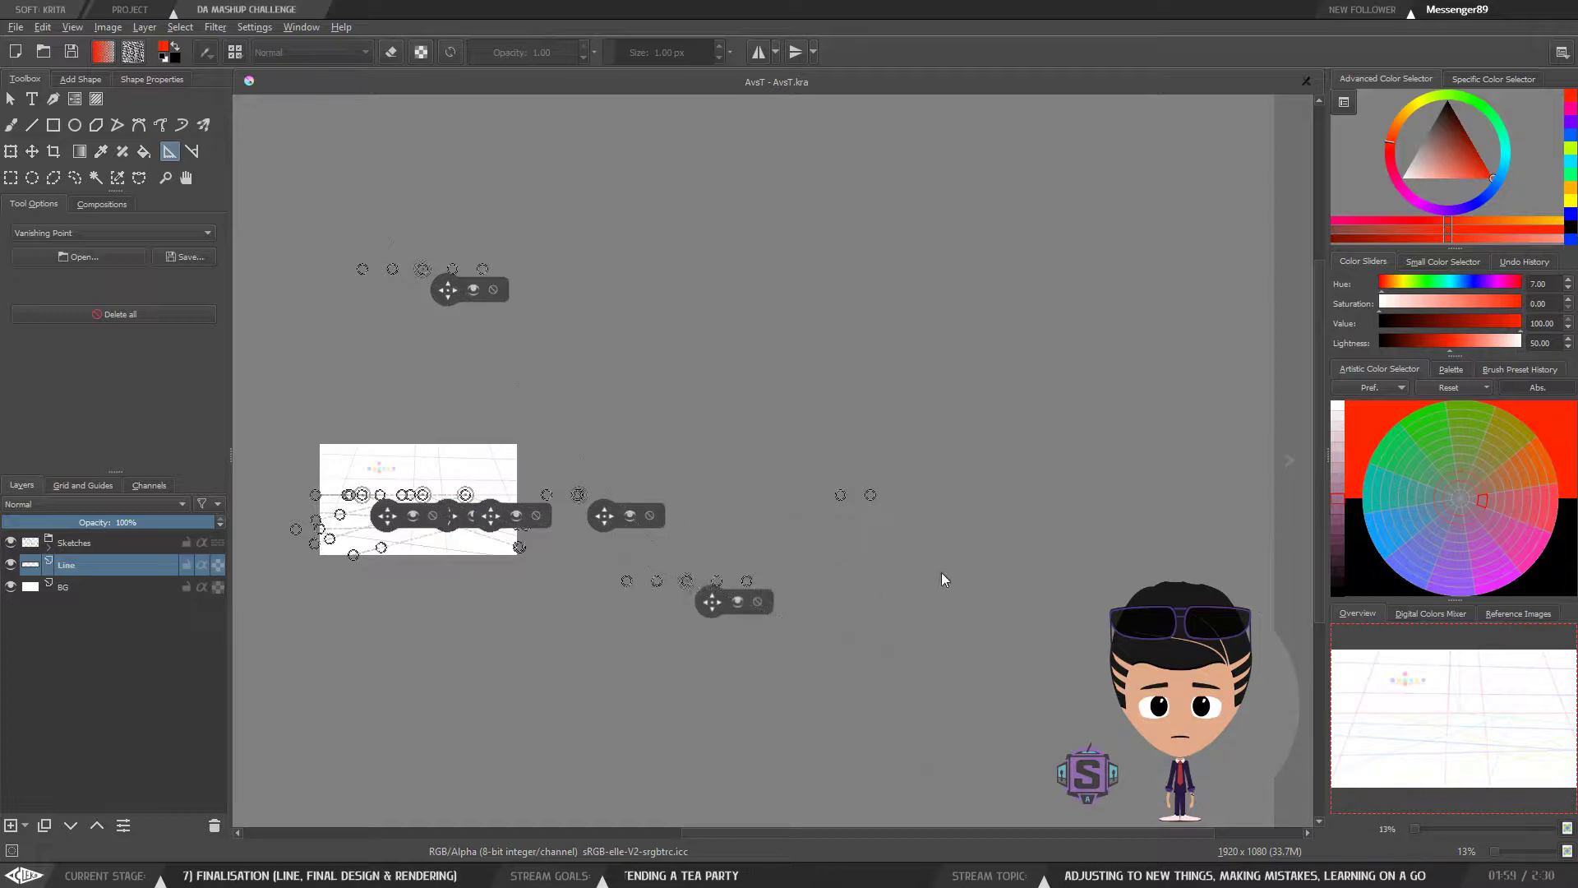
pyautogui.click(758, 601)
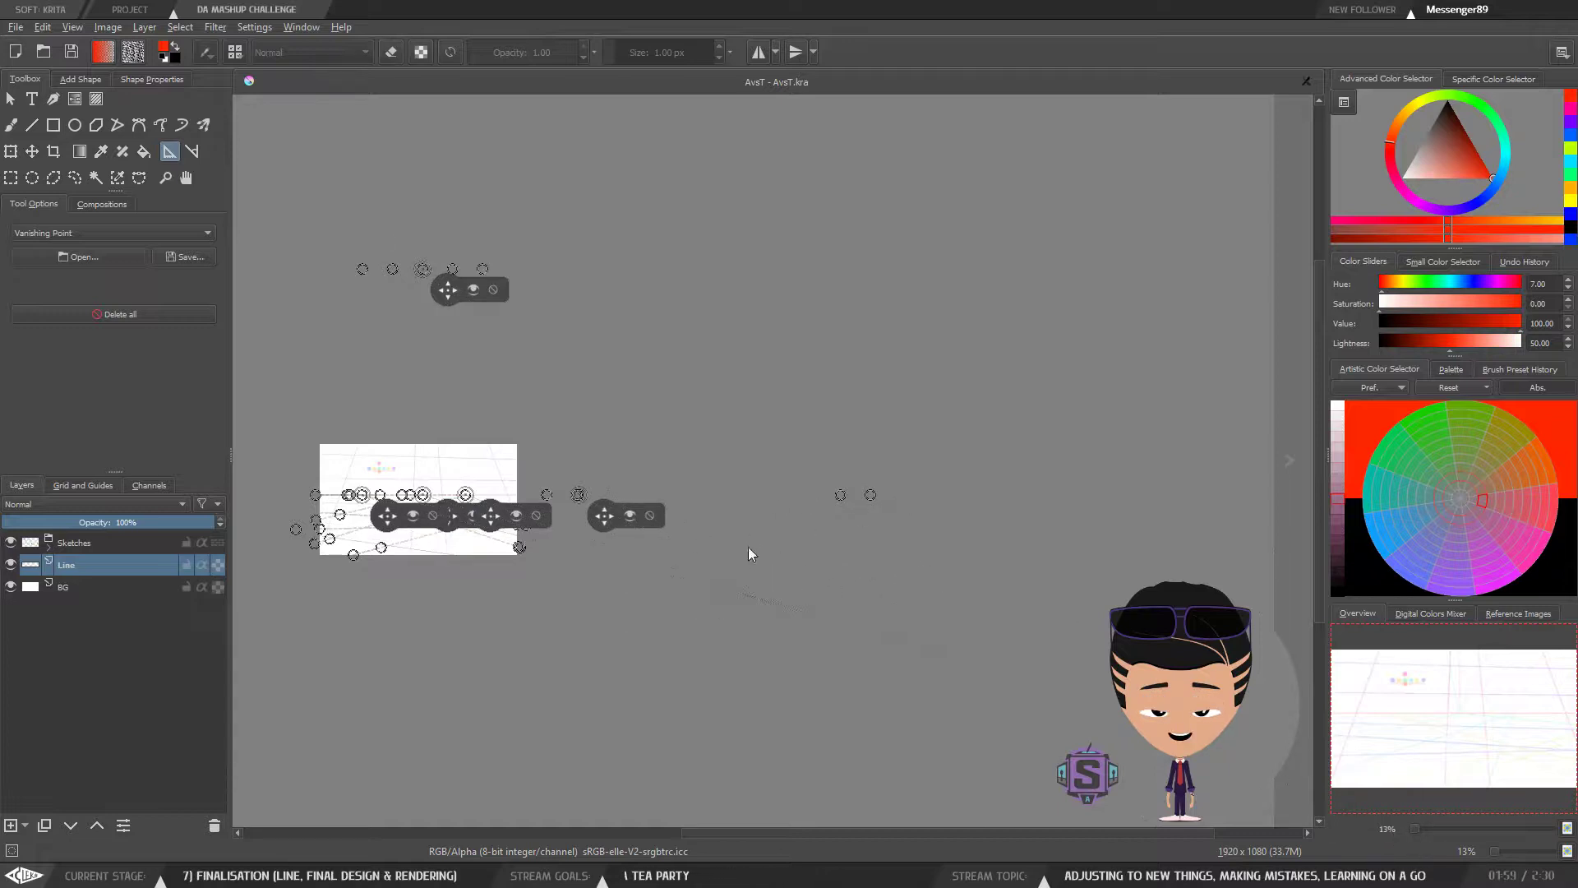
# Step: Check the empty areas to the right of and below the canvas for any further vanishing points
pyautogui.moveTo(763, 565); pyautogui.dragTo(655, 590)
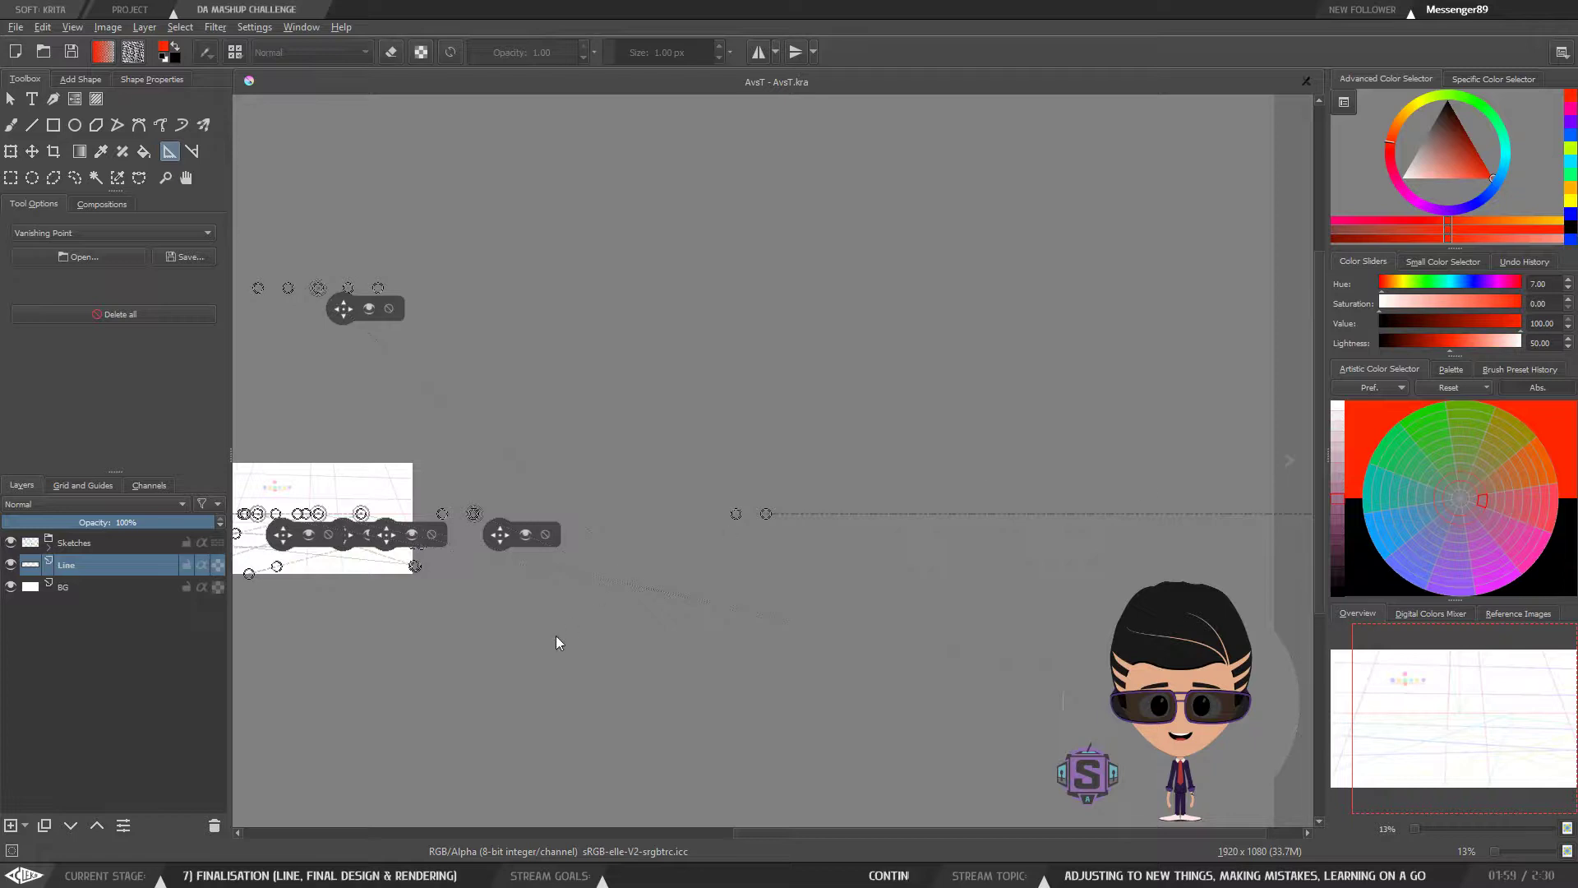
pyautogui.moveTo(516, 633); pyautogui.dragTo(845, 619)
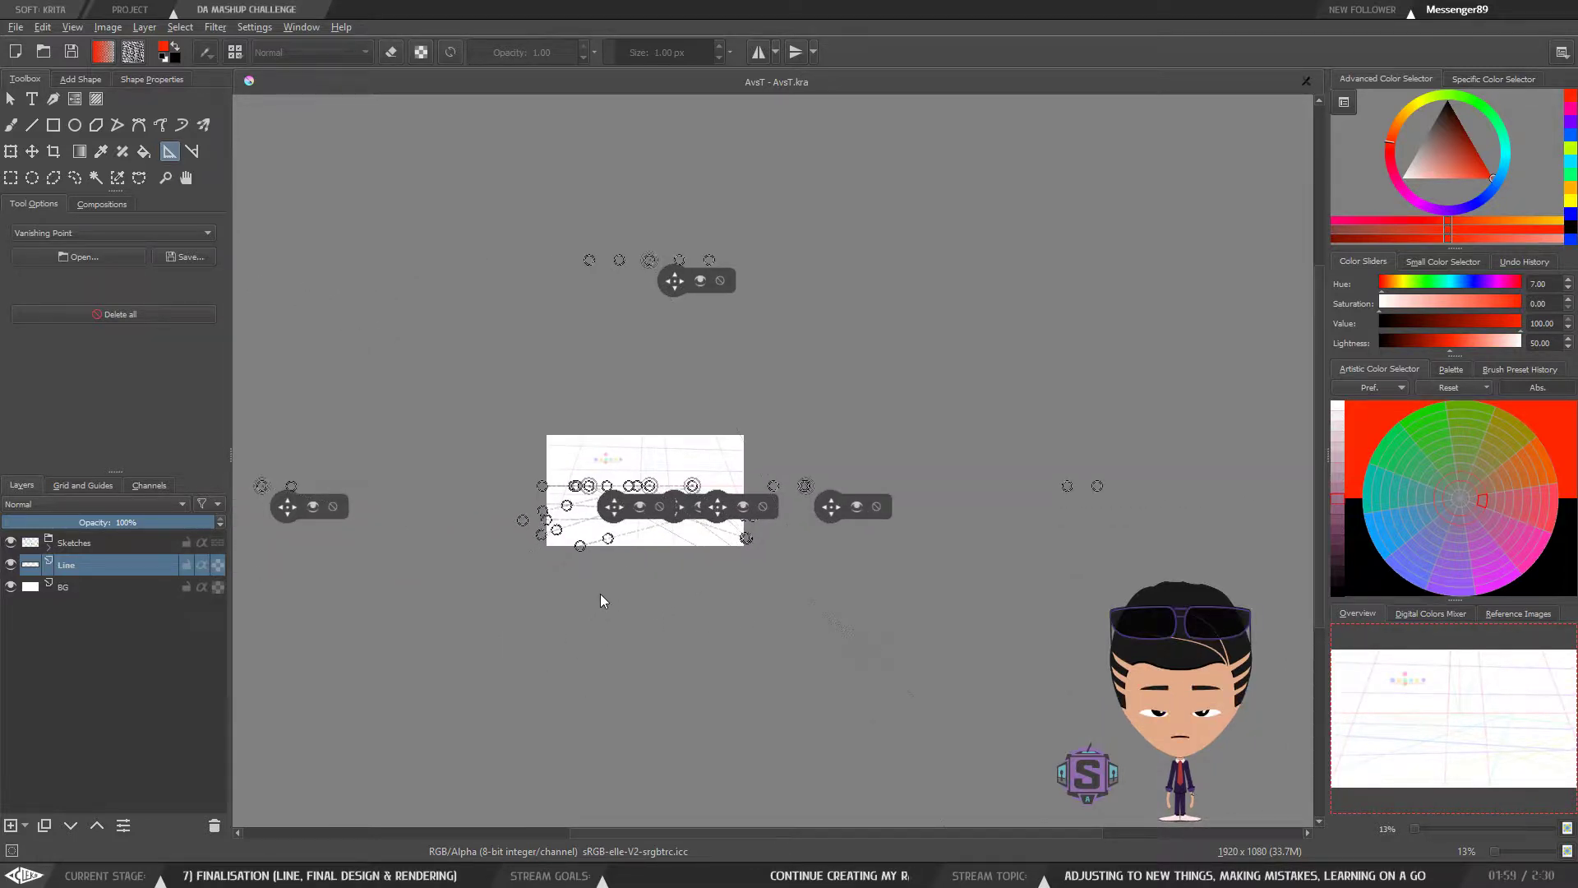
pyautogui.scroll(4, 603, 598)
pyautogui.moveTo(702, 671); pyautogui.dragTo(687, 724)
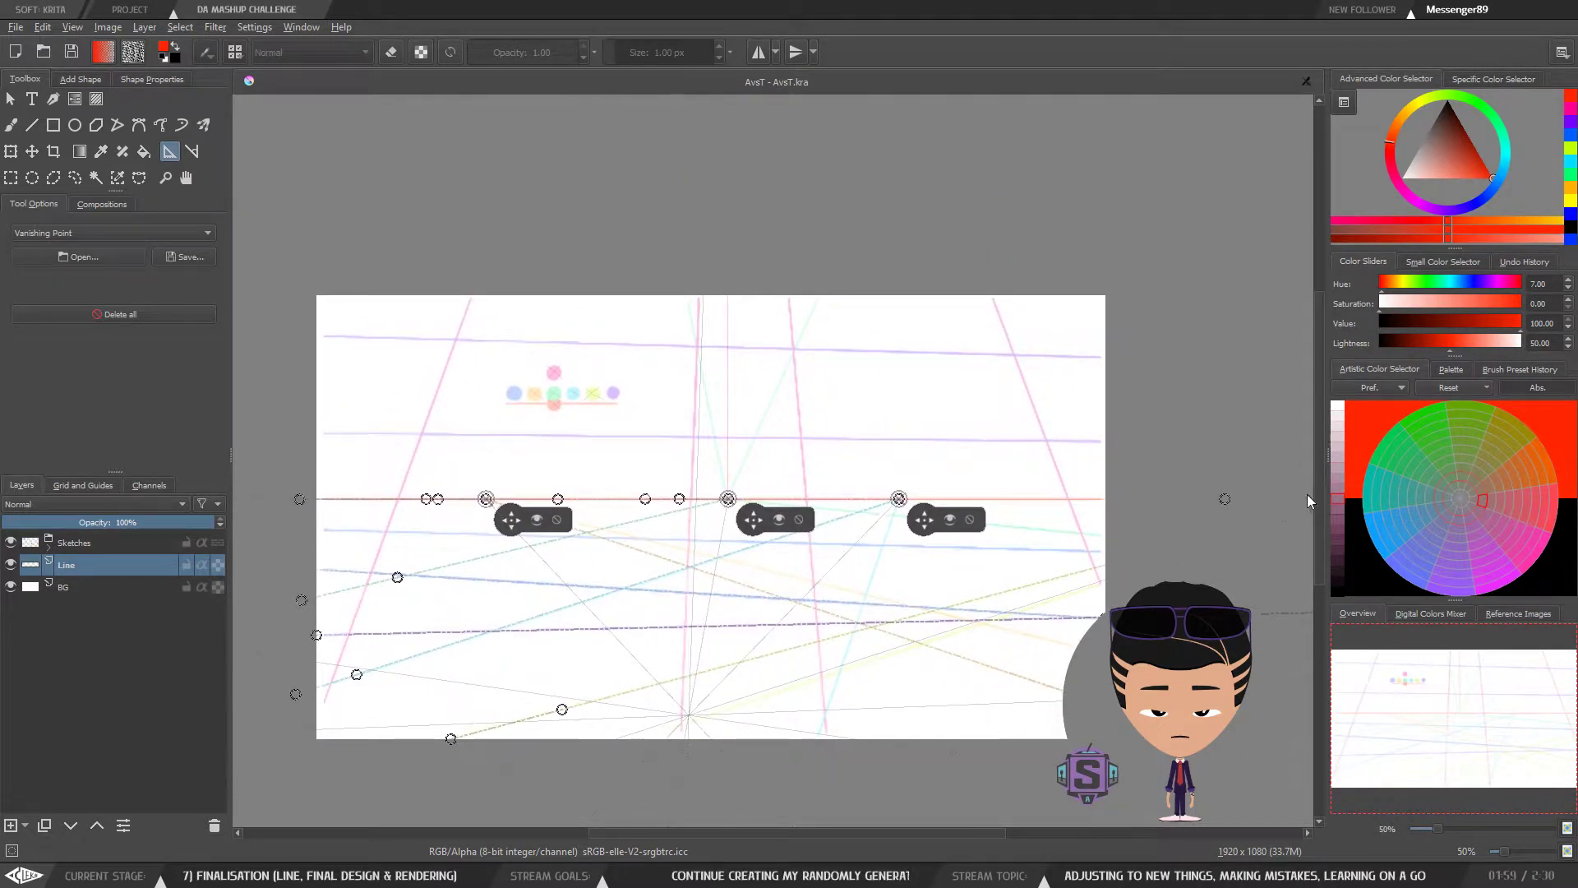
pyautogui.scroll(-4, 1306, 576)
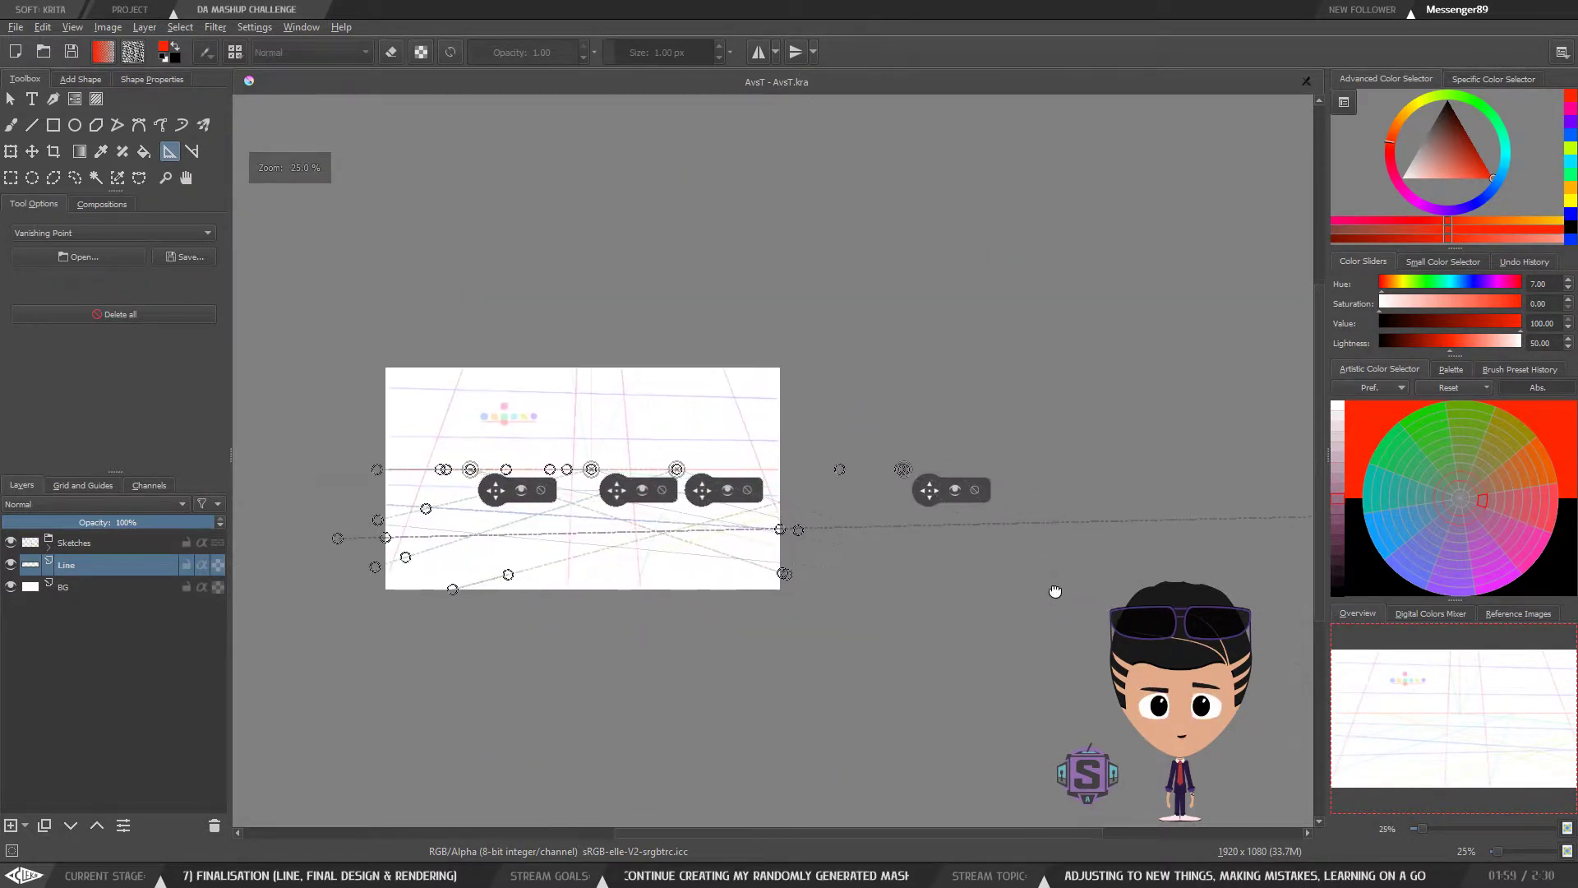
pyautogui.moveTo(1162, 609); pyautogui.dragTo(938, 633)
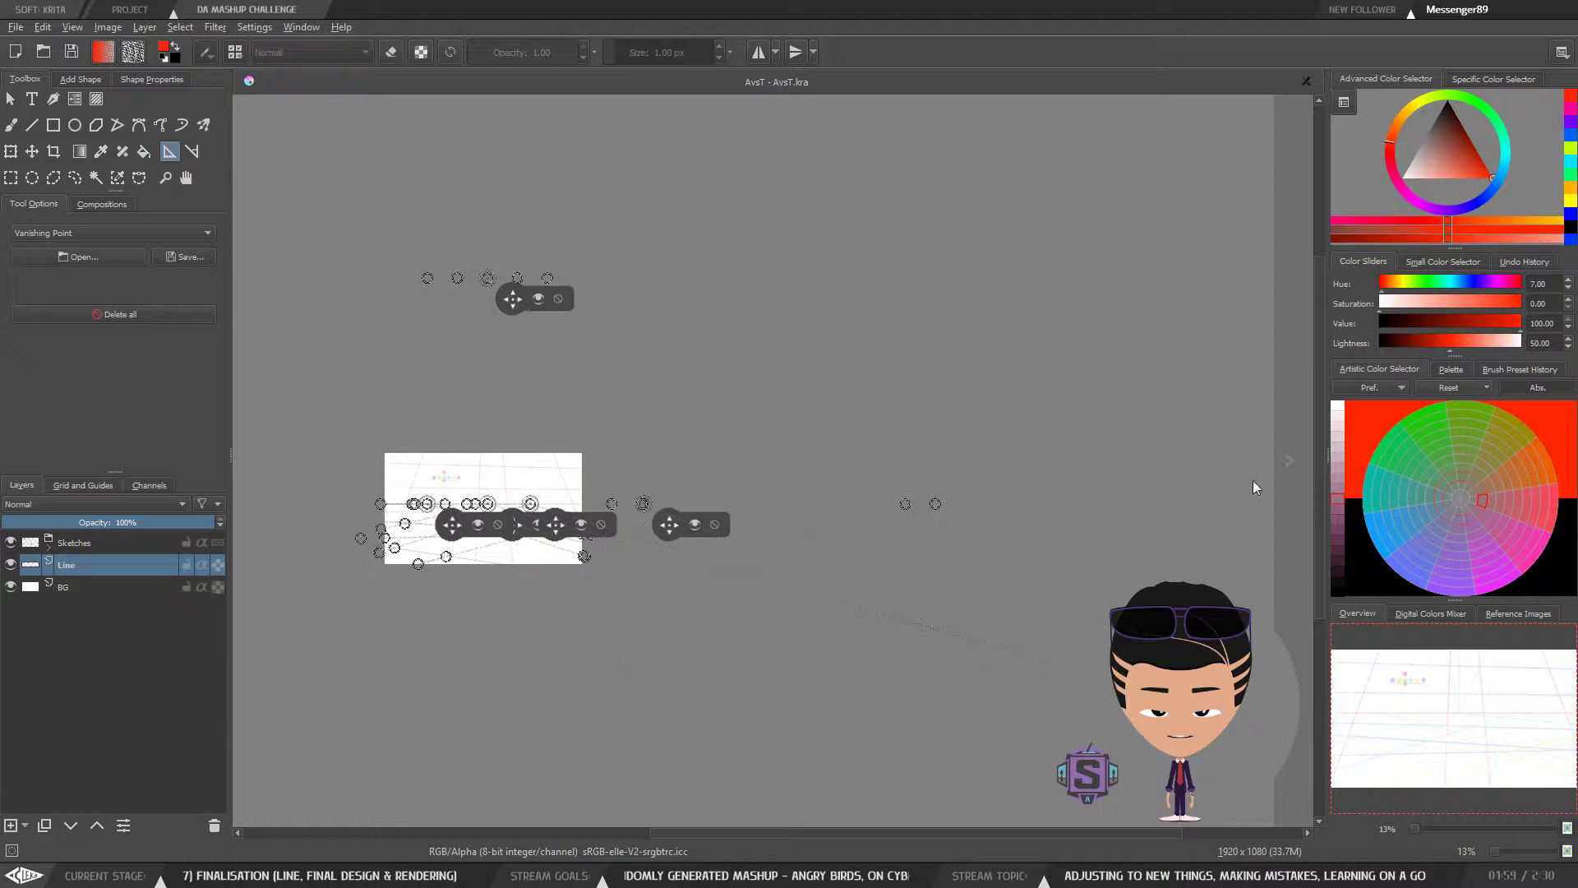
pyautogui.moveTo(516, 591); pyautogui.dragTo(670, 392)
pyautogui.moveTo(634, 662); pyautogui.dragTo(660, 429)
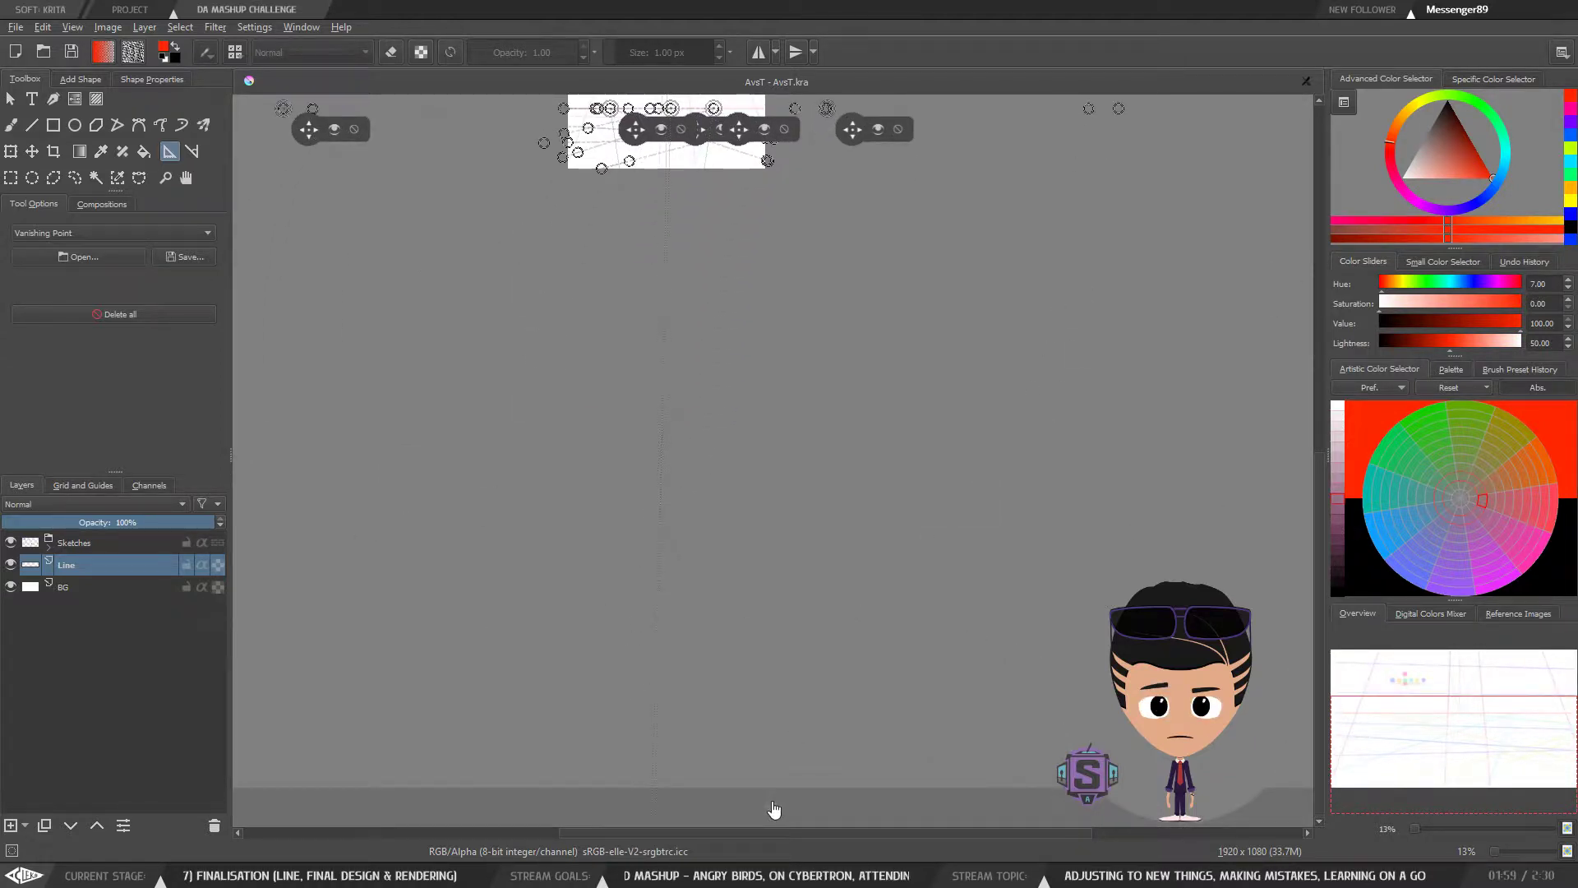
pyautogui.moveTo(792, 185); pyautogui.dragTo(775, 313)
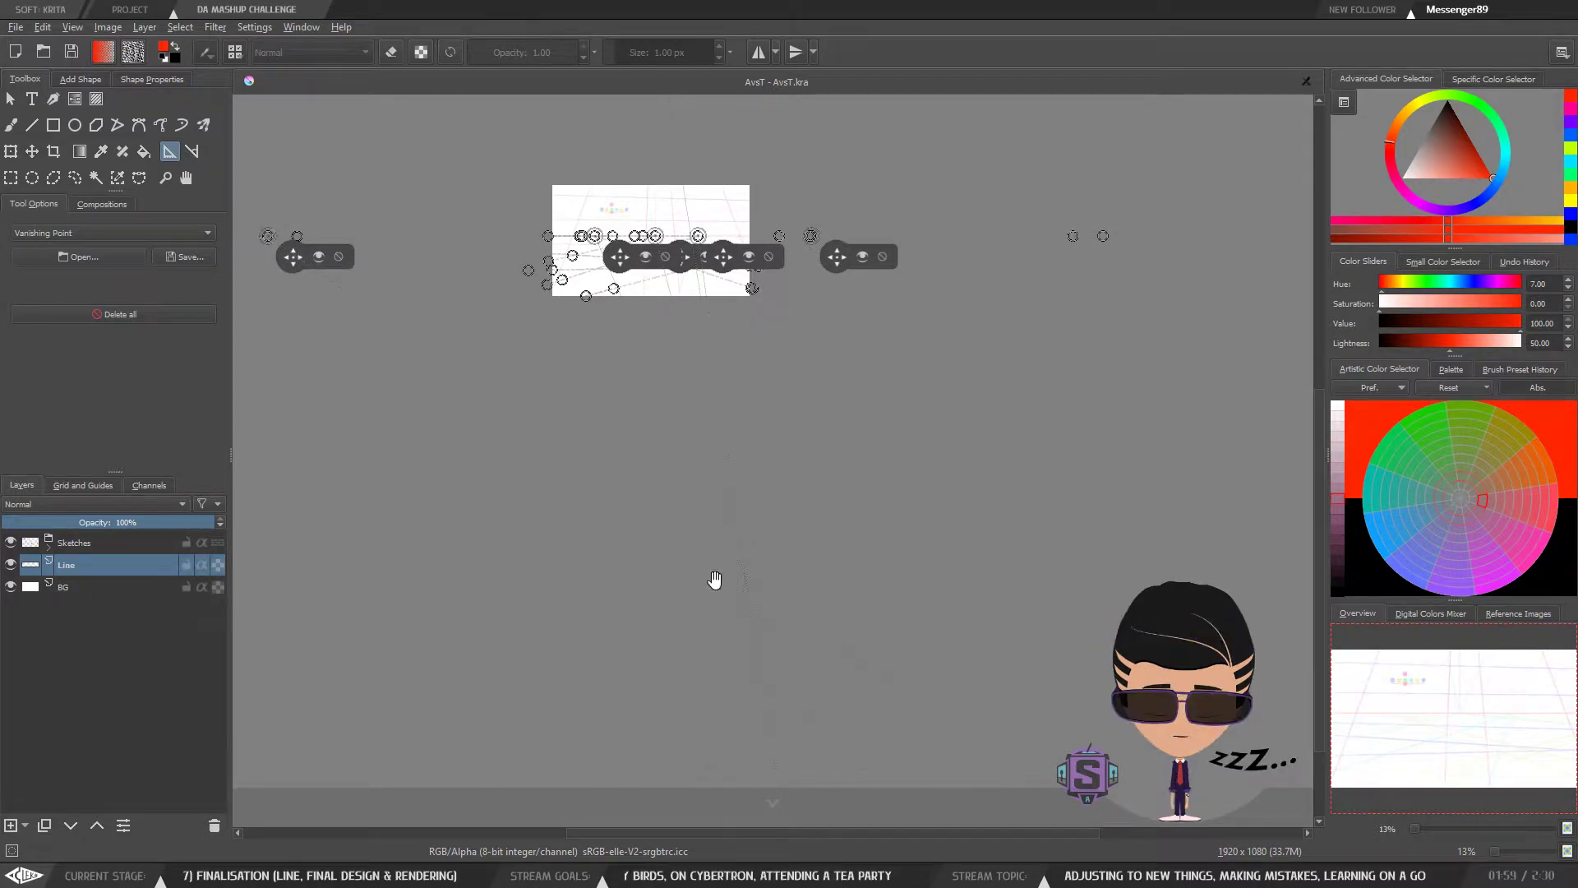
pyautogui.moveTo(725, 514); pyautogui.dragTo(714, 465)
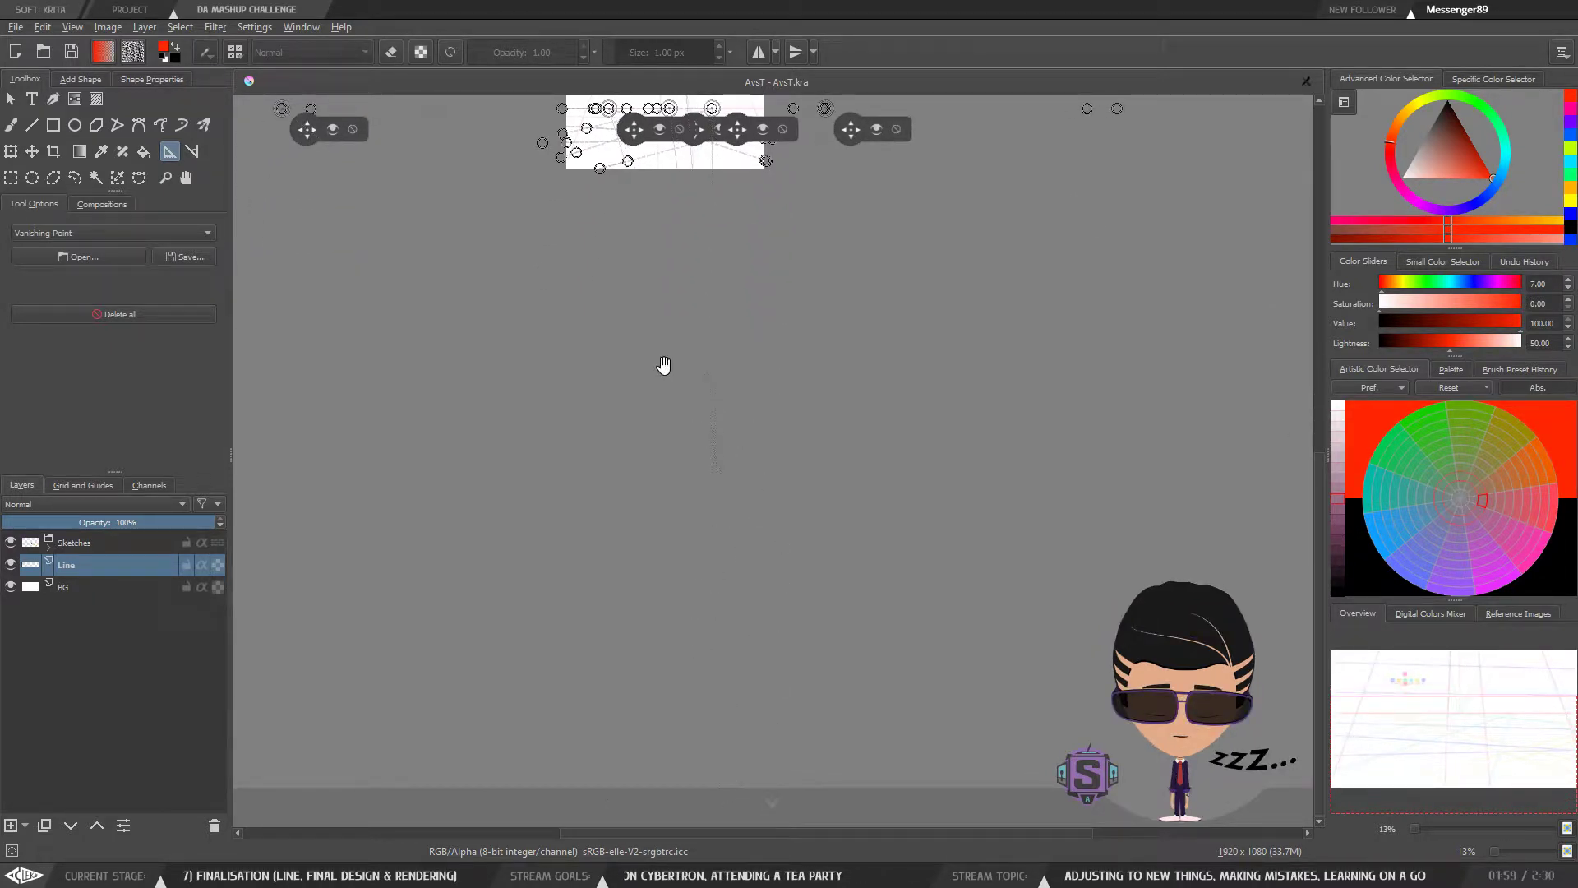
pyautogui.moveTo(665, 365); pyautogui.dragTo(682, 693)
pyautogui.moveTo(625, 529); pyautogui.dragTo(699, 512)
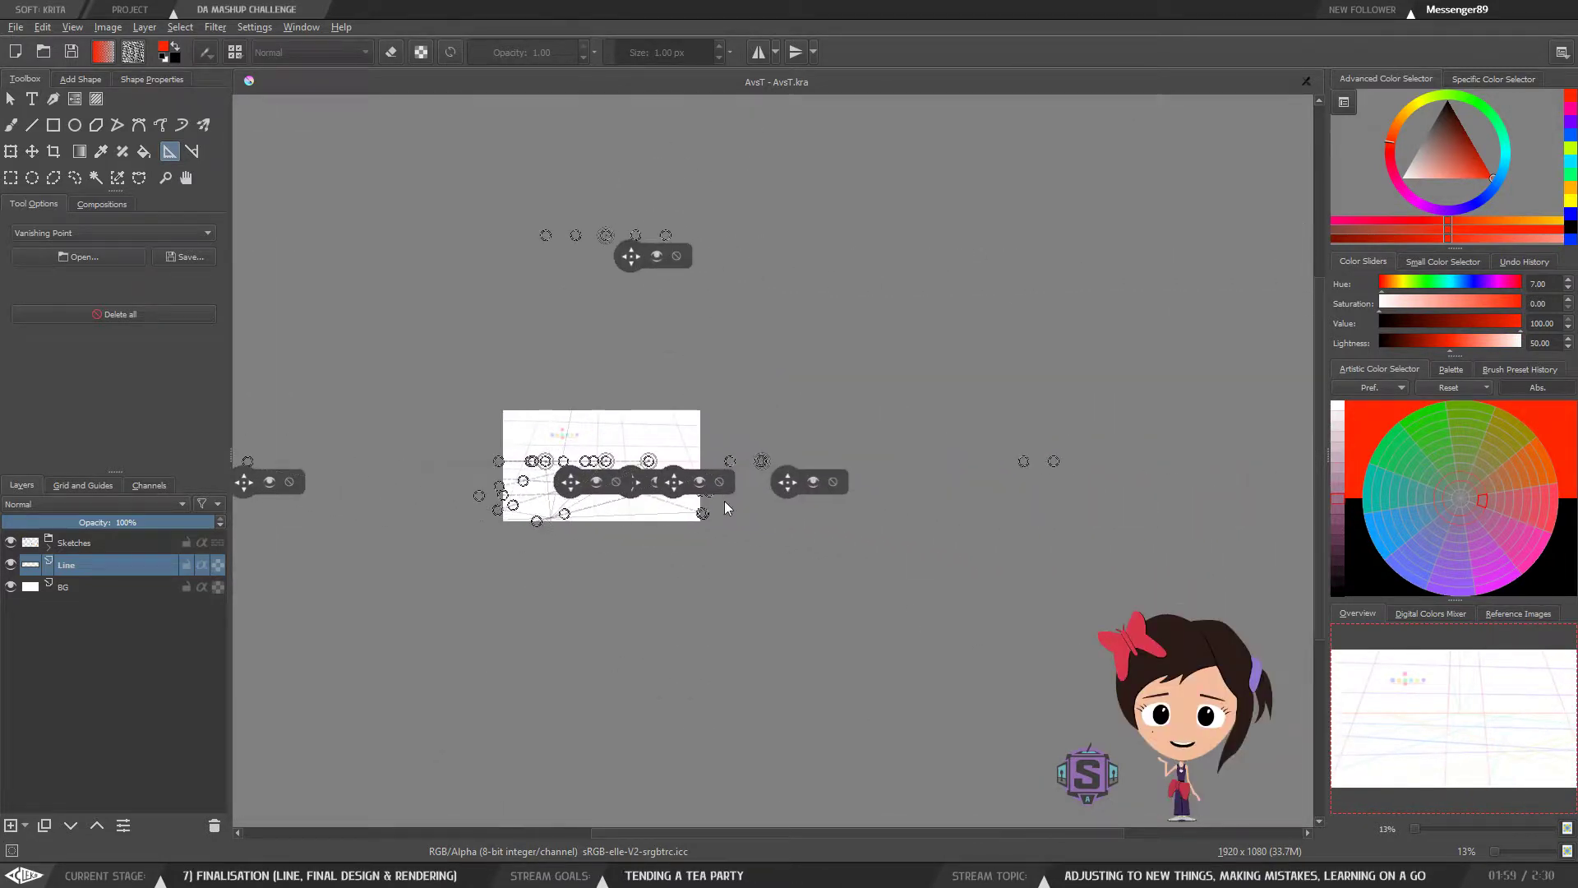
pyautogui.moveTo(988, 543); pyautogui.dragTo(944, 532)
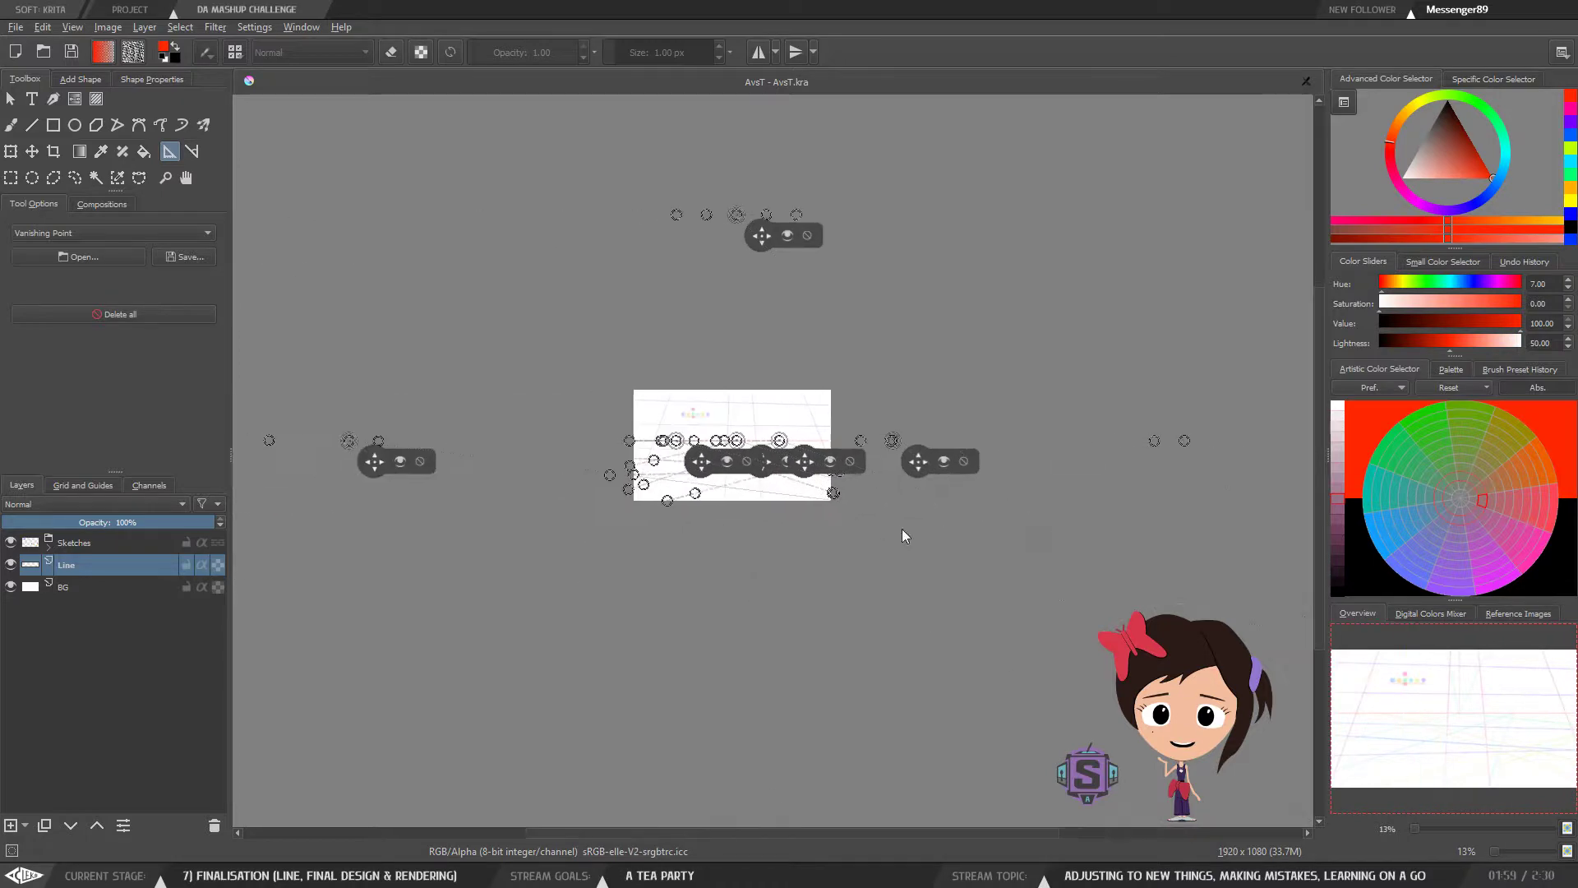
# Step: Switch to the Freehand Brush tool and bring the whole perspective sketch back into view
pyautogui.press('+')
pyautogui.press('+')
pyautogui.press('+')
pyautogui.press('+')
pyautogui.press('+')
pyautogui.press('+')
pyautogui.press('b')
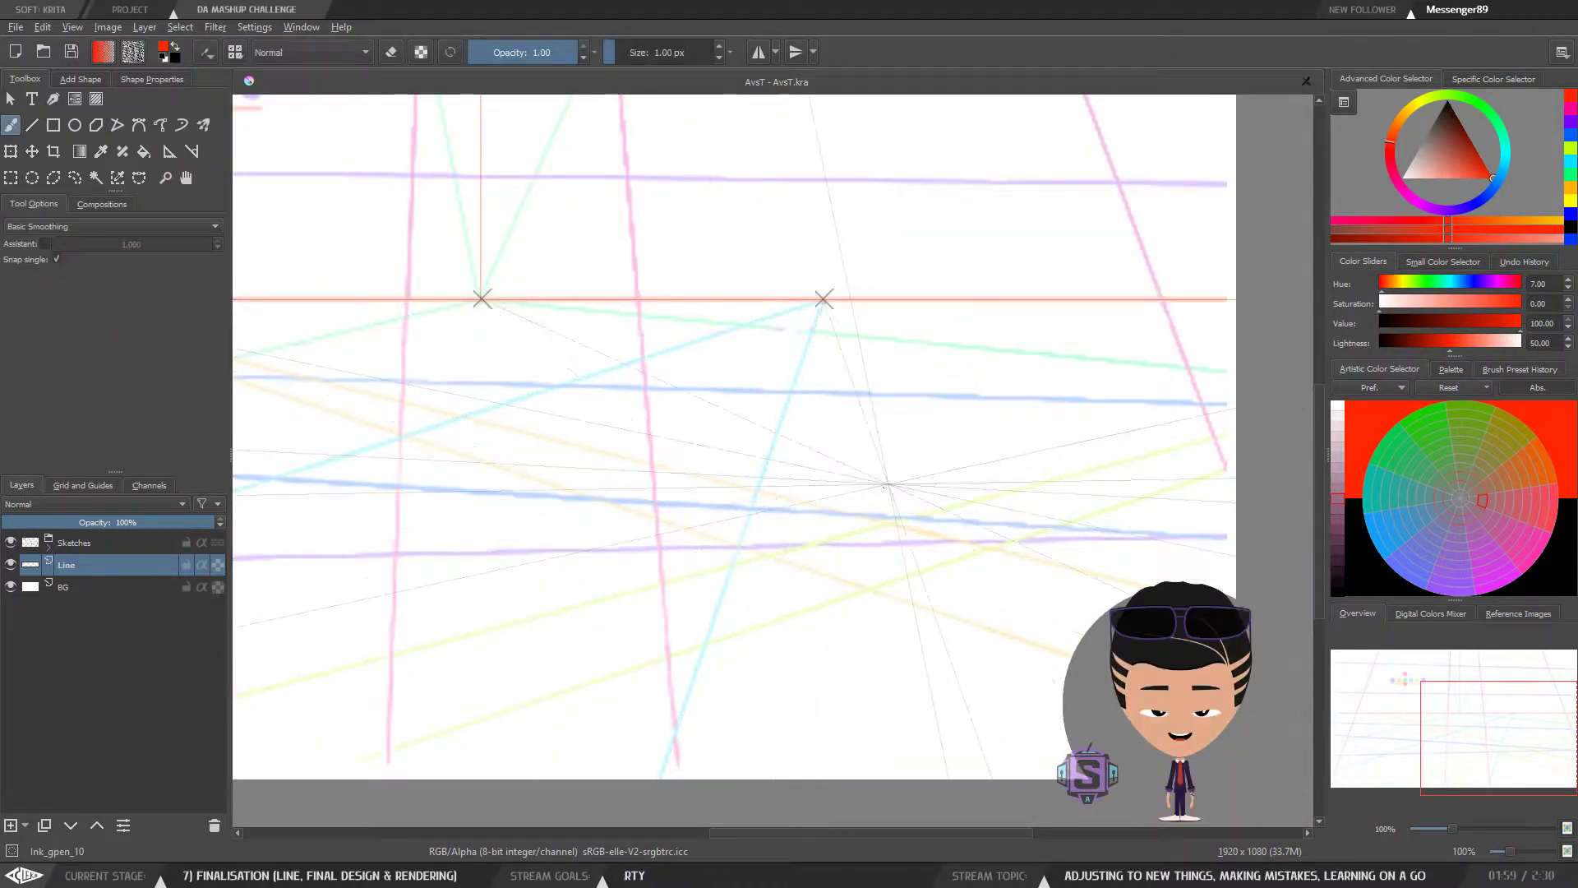
pyautogui.scroll(5, 849, 510)
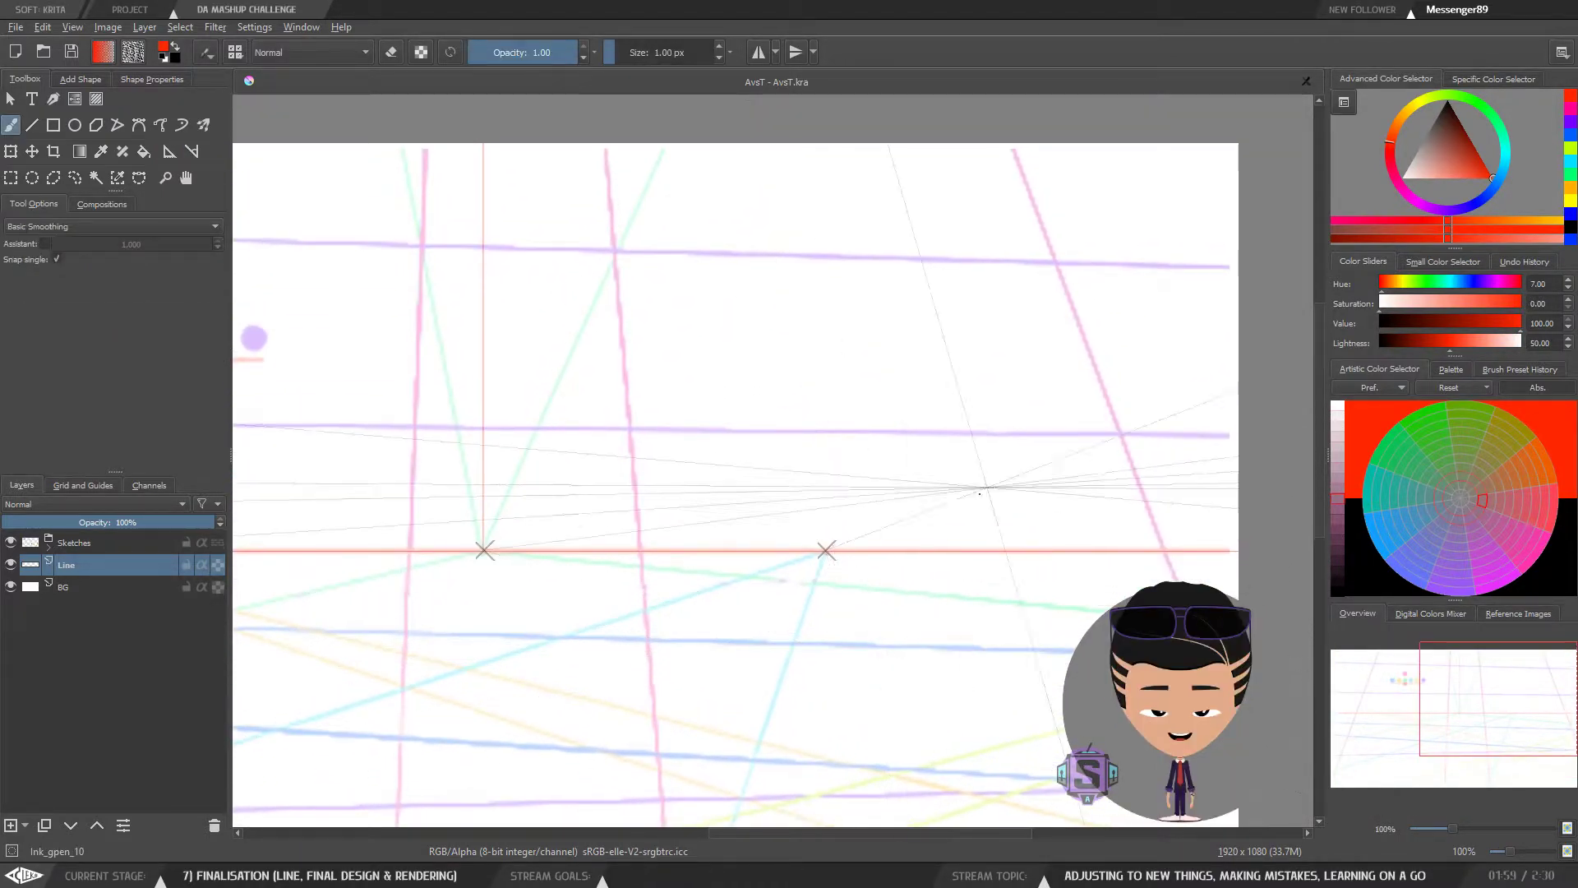
pyautogui.press('-')
pyautogui.press('-')
pyautogui.moveTo(778, 486); pyautogui.dragTo(945, 504)
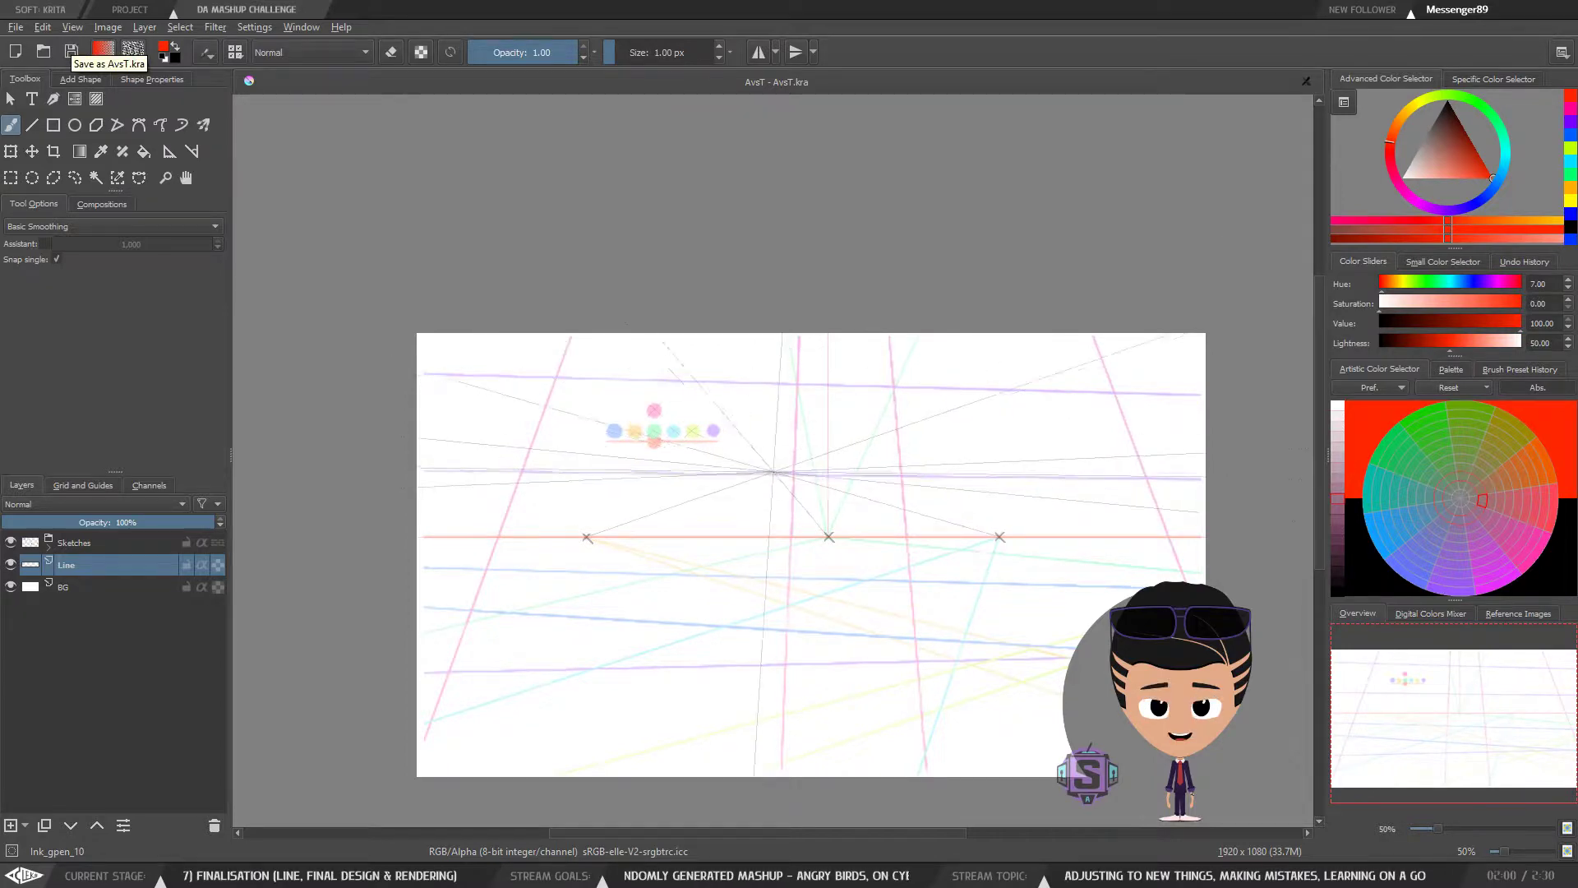
# Step: Expand the Sketches group and hide its Perspective Translation layer
pyautogui.scroll(4, 658, 472)
pyautogui.moveTo(860, 438); pyautogui.dragTo(830, 510)
pyautogui.moveTo(894, 386)
pyautogui.mouseDown()
pyautogui.moveTo(864, 404)
pyautogui.moveTo(911, 434)
pyautogui.mouseUp()
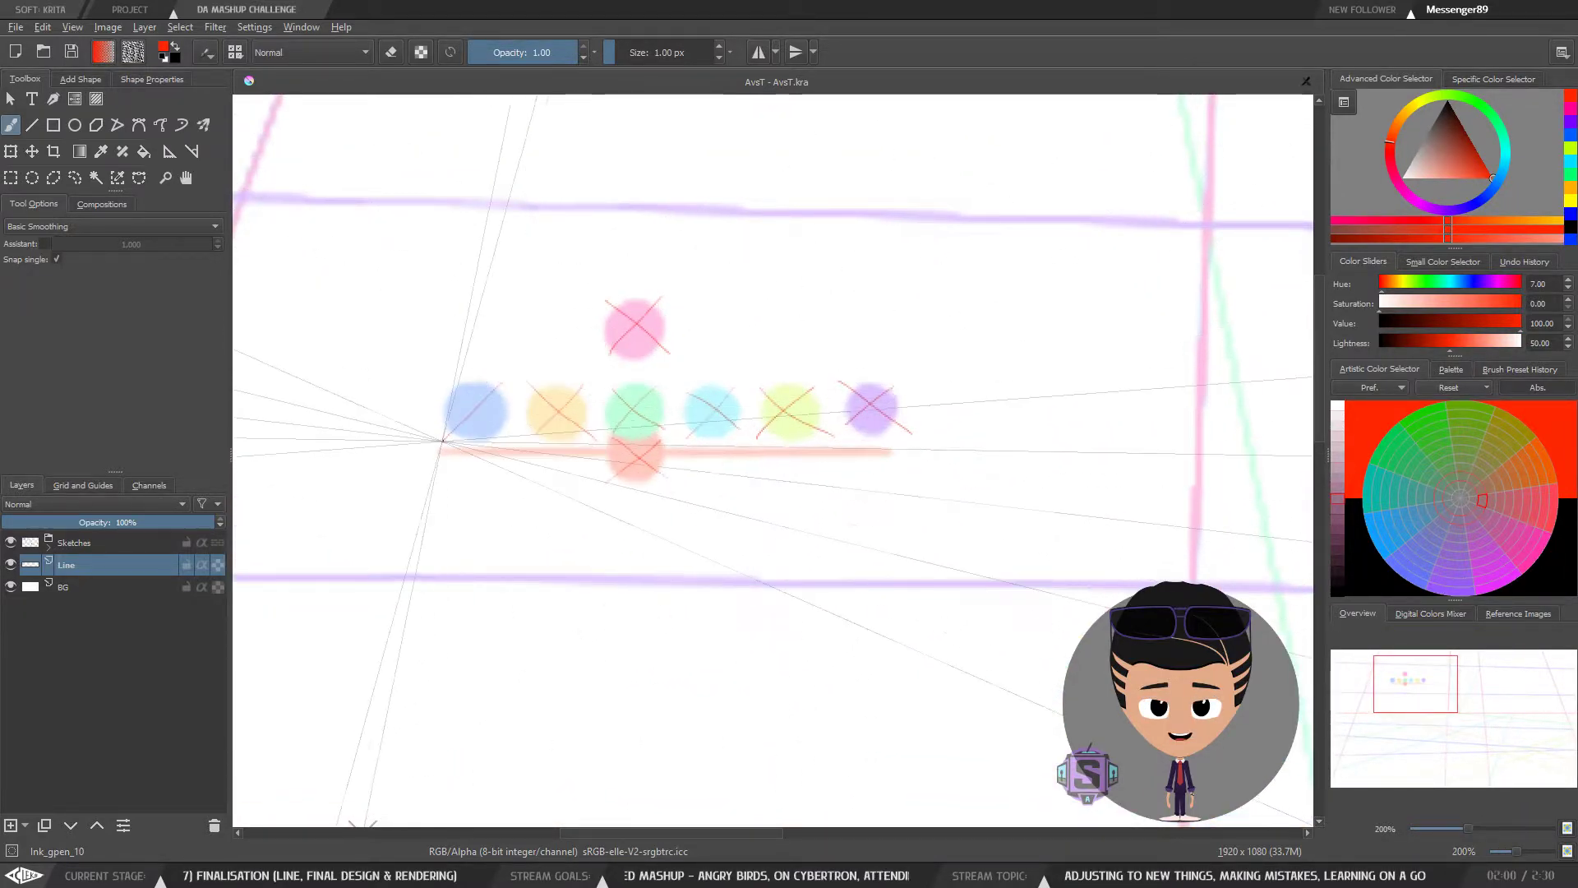
pyautogui.scroll(-4, 529, 559)
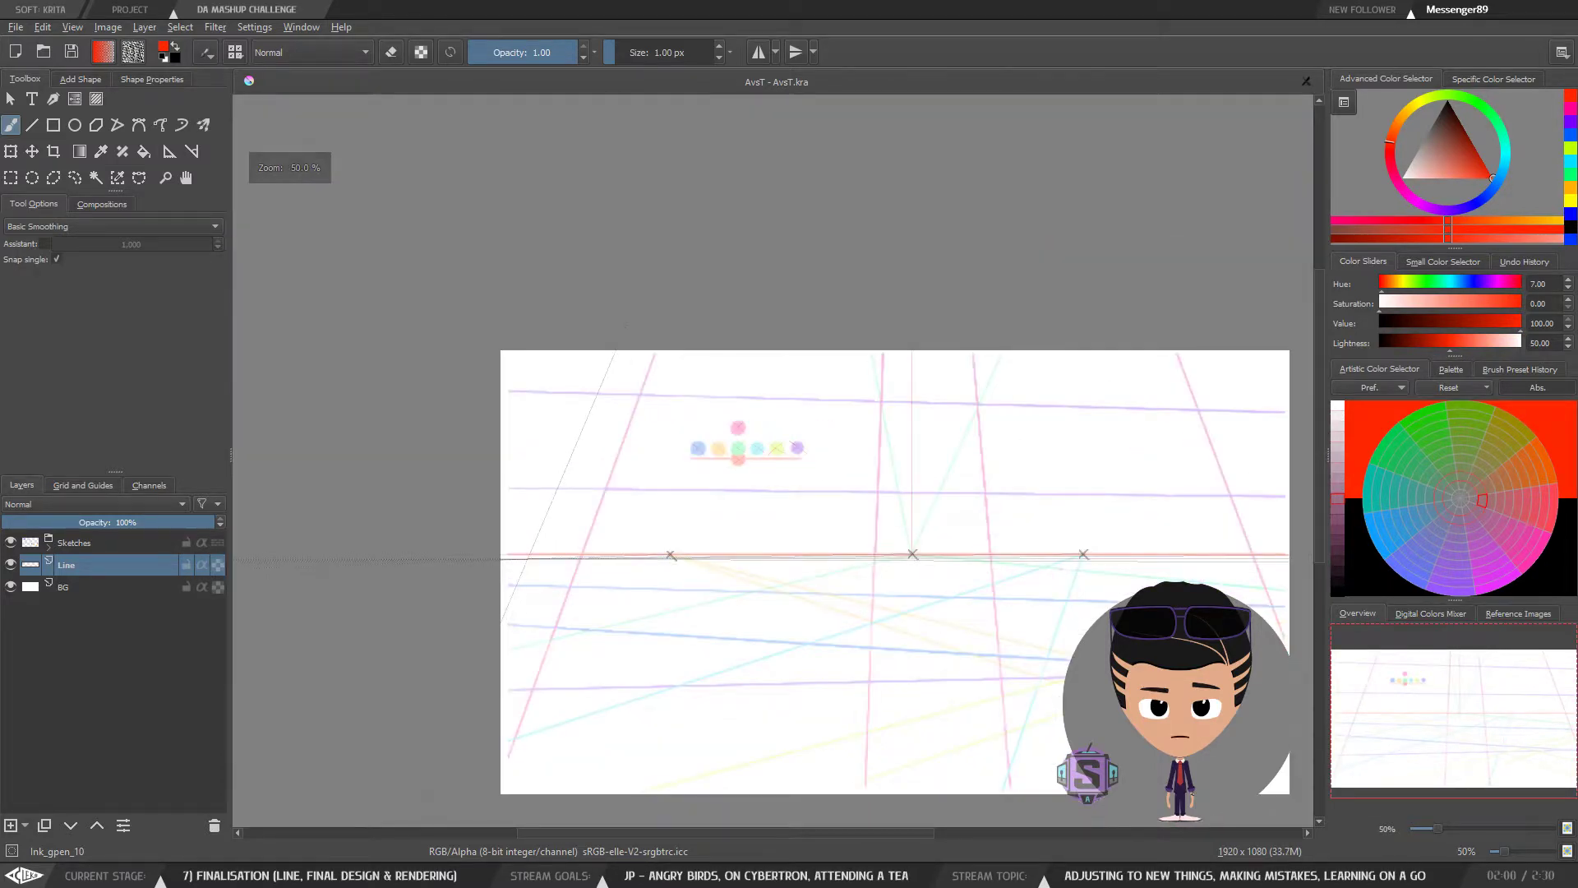
pyautogui.moveTo(891, 553); pyautogui.dragTo(748, 535)
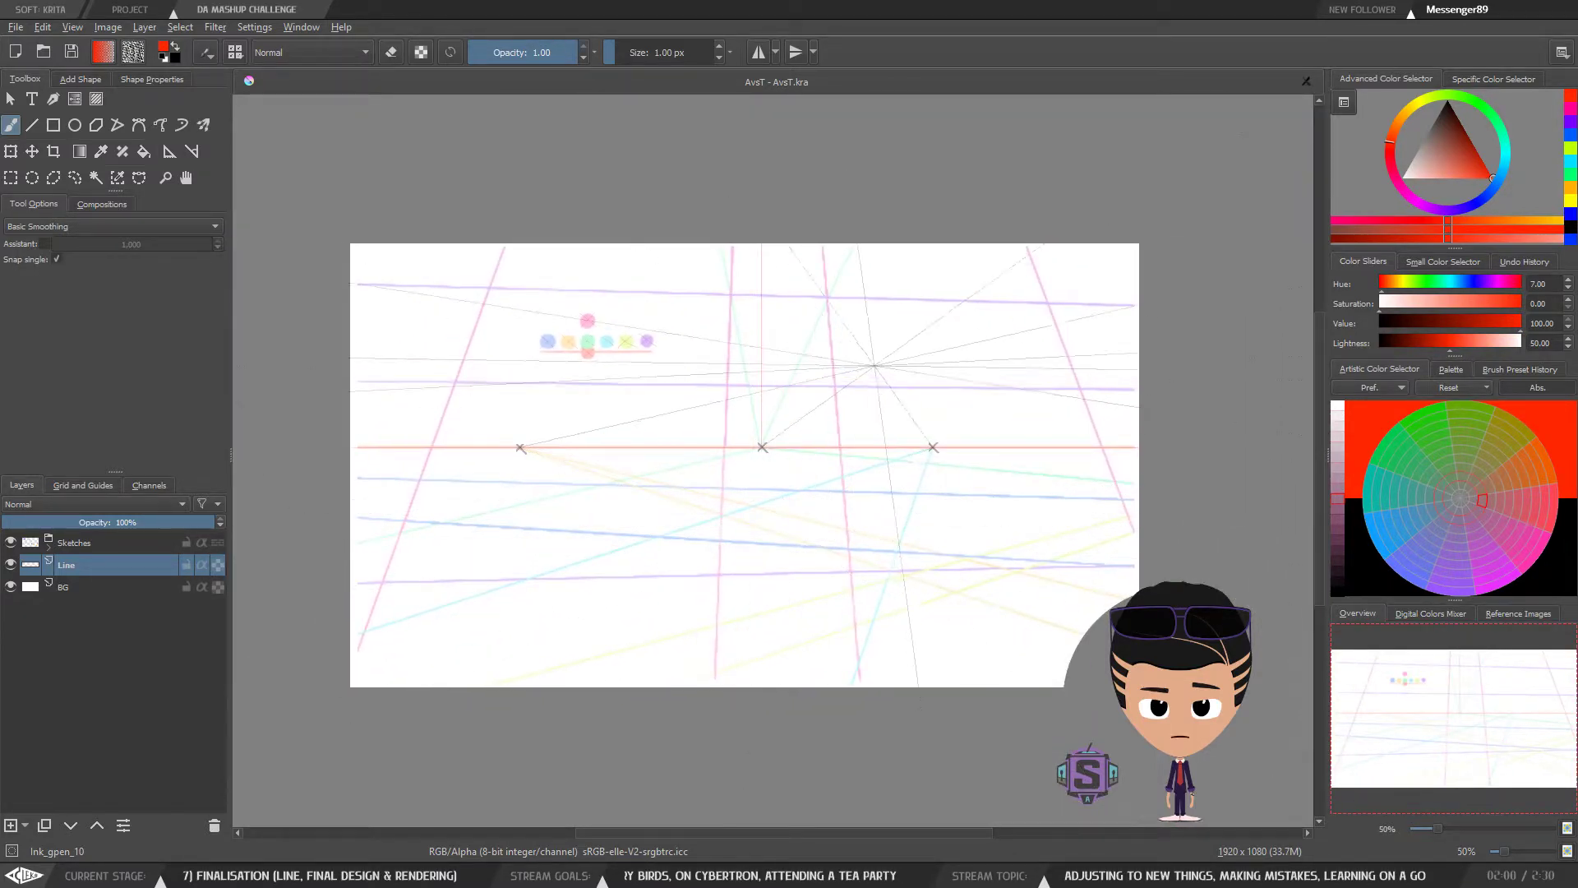
pyautogui.click(49, 548)
pyautogui.click(10, 588)
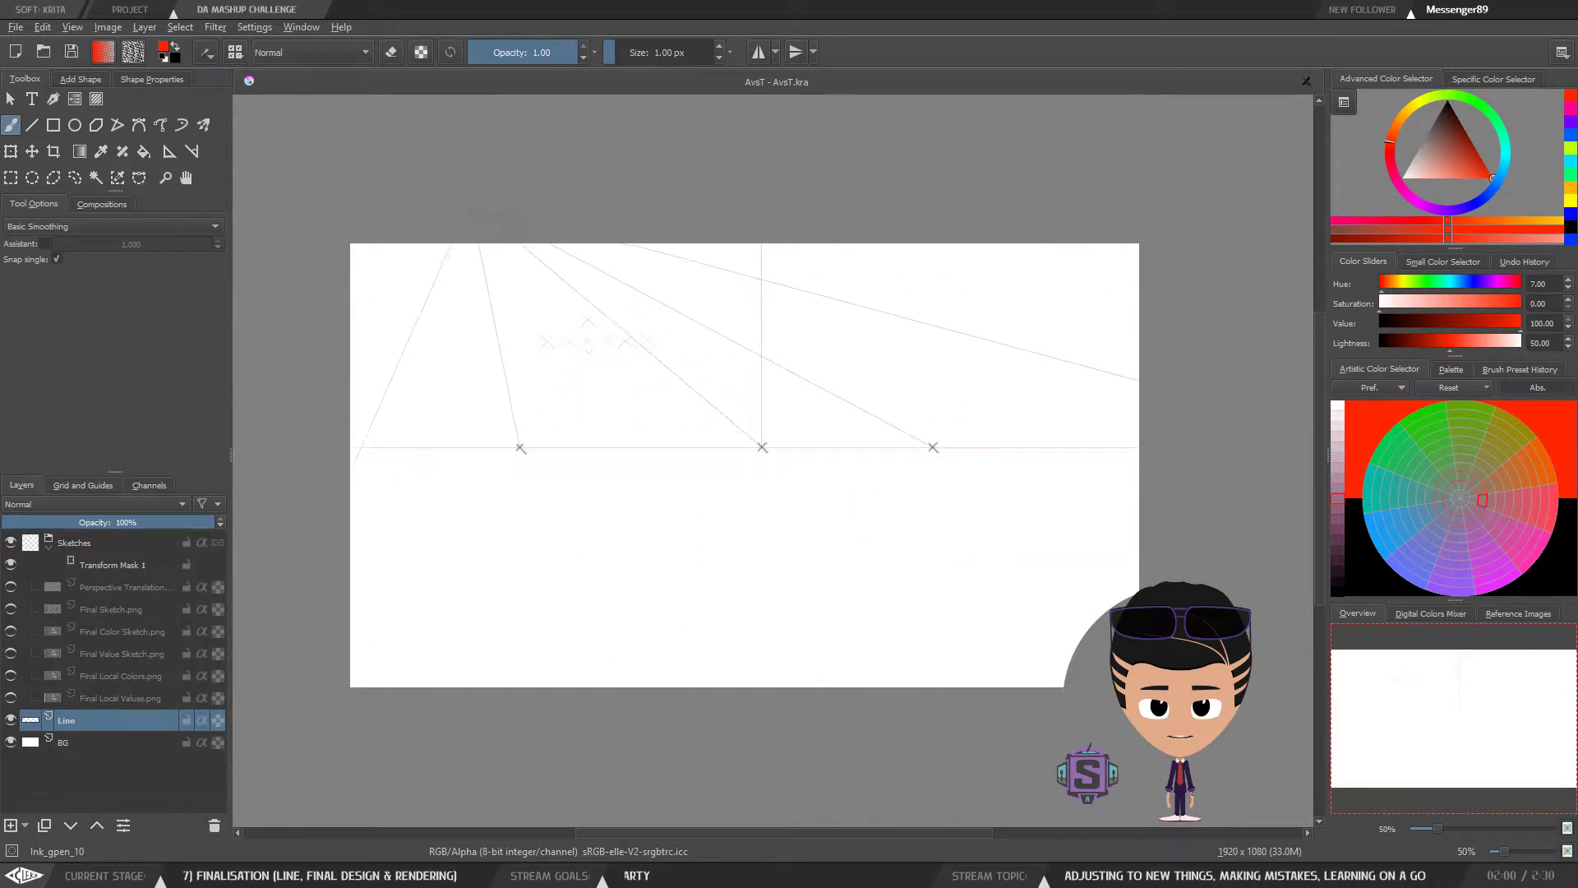
# Step: Examine the central vanishing point's position against the crossing of the red vertical line and the red horizon line
pyautogui.hotkey('ctrl', 'r')
pyautogui.moveTo(477, 193); pyautogui.dragTo(722, 408)
pyautogui.click(785, 321)
pyautogui.press('b')
pyautogui.scroll(2, 785, 321)
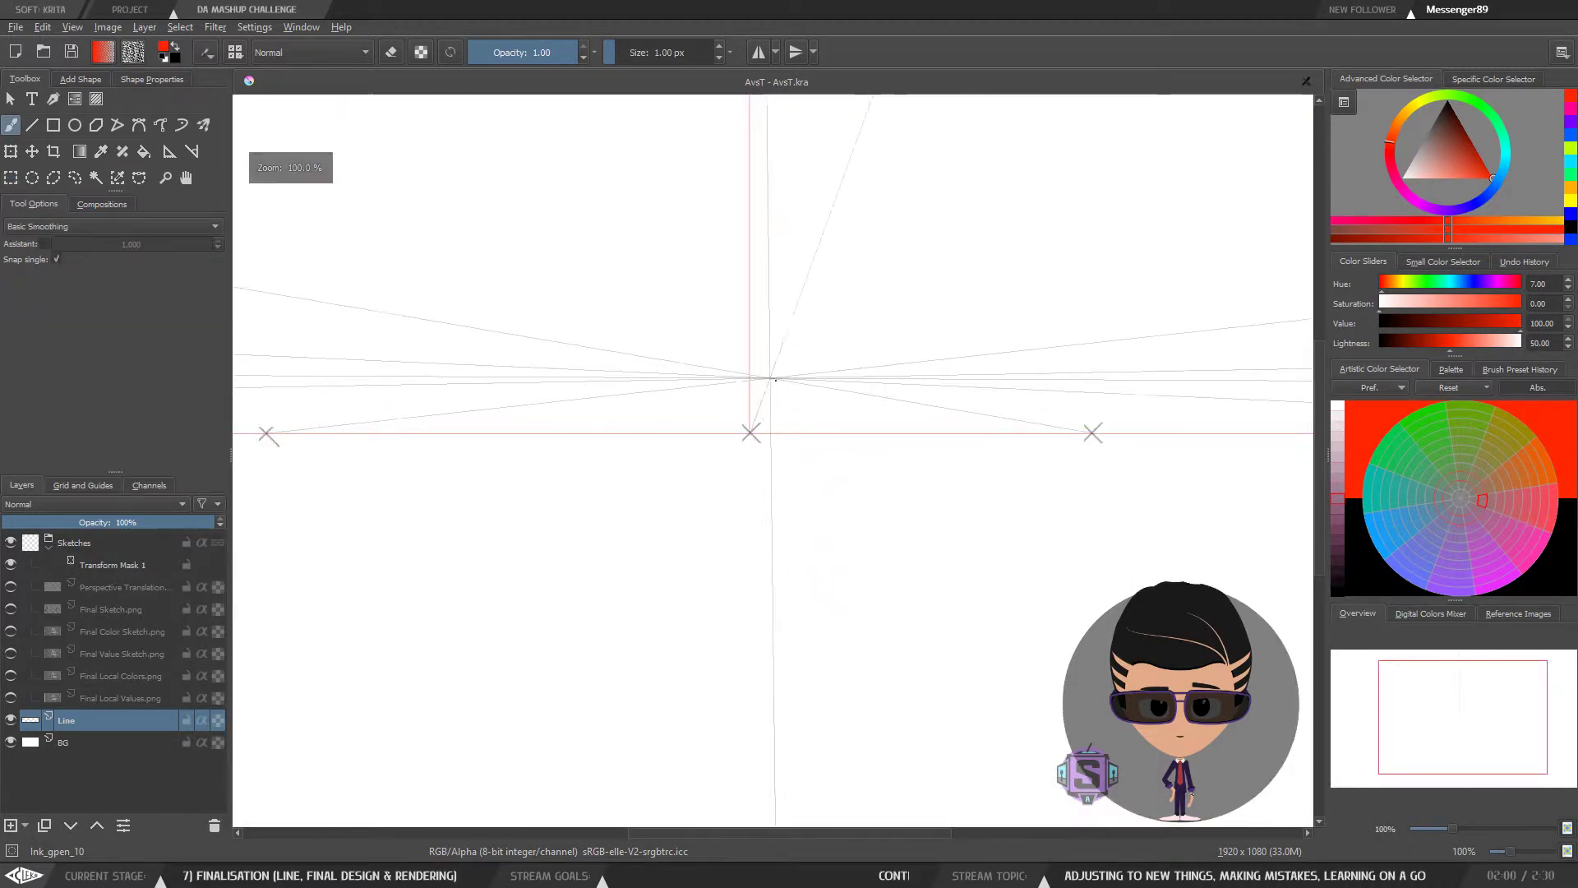
pyautogui.moveTo(771, 324); pyautogui.dragTo(724, 350)
pyautogui.scroll(4, 733, 442)
pyautogui.moveTo(649, 549); pyautogui.dragTo(758, 511)
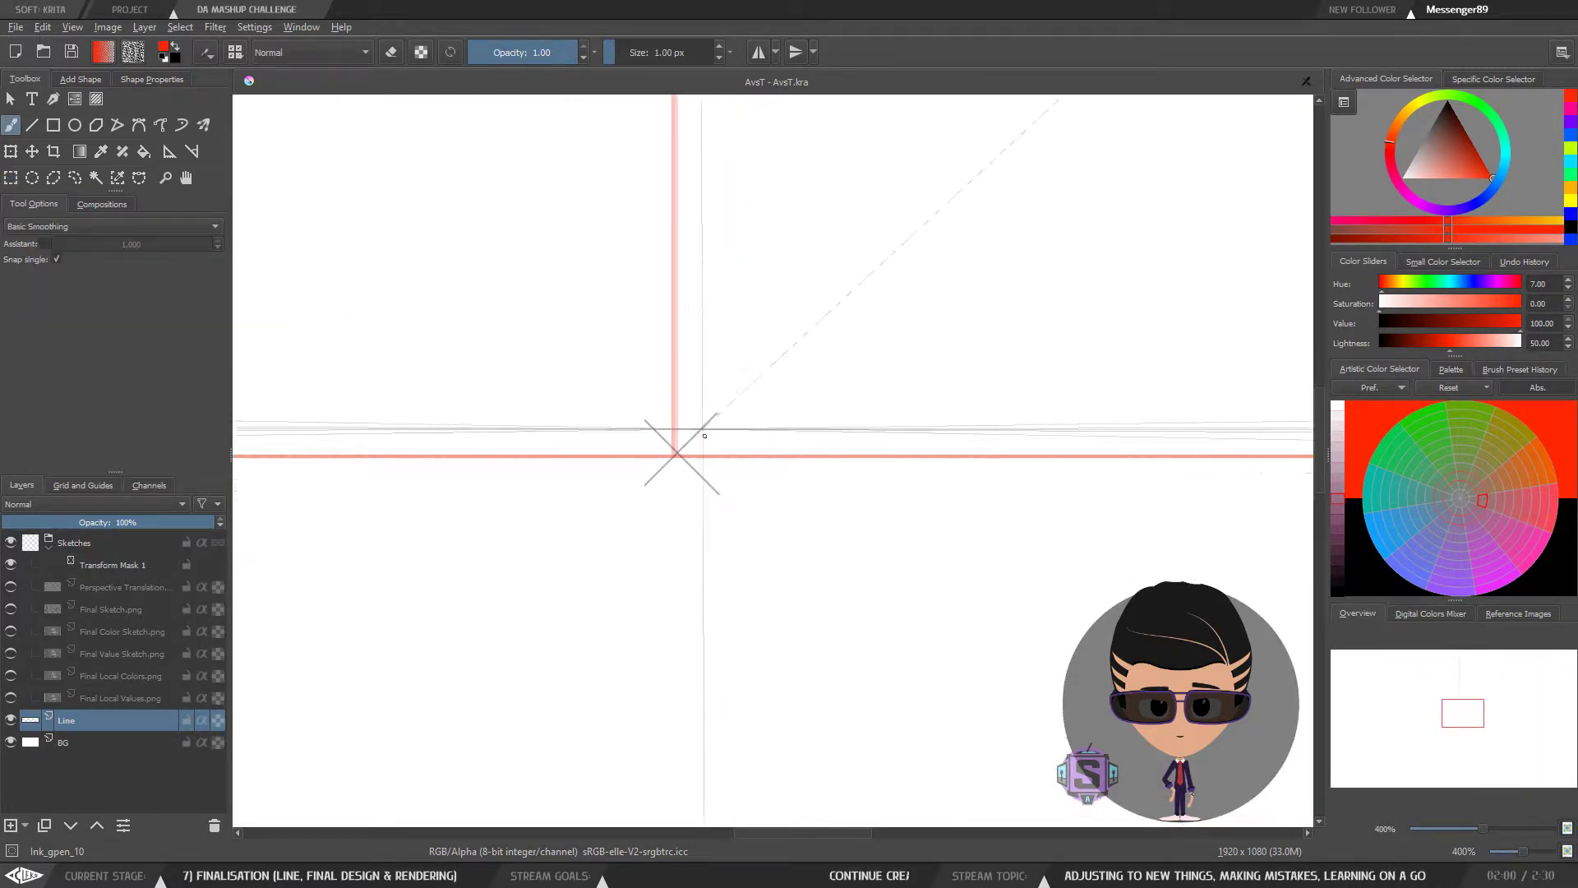
pyautogui.hotkey('ctrl', '+')
pyautogui.hotkey('ctrl', '+')
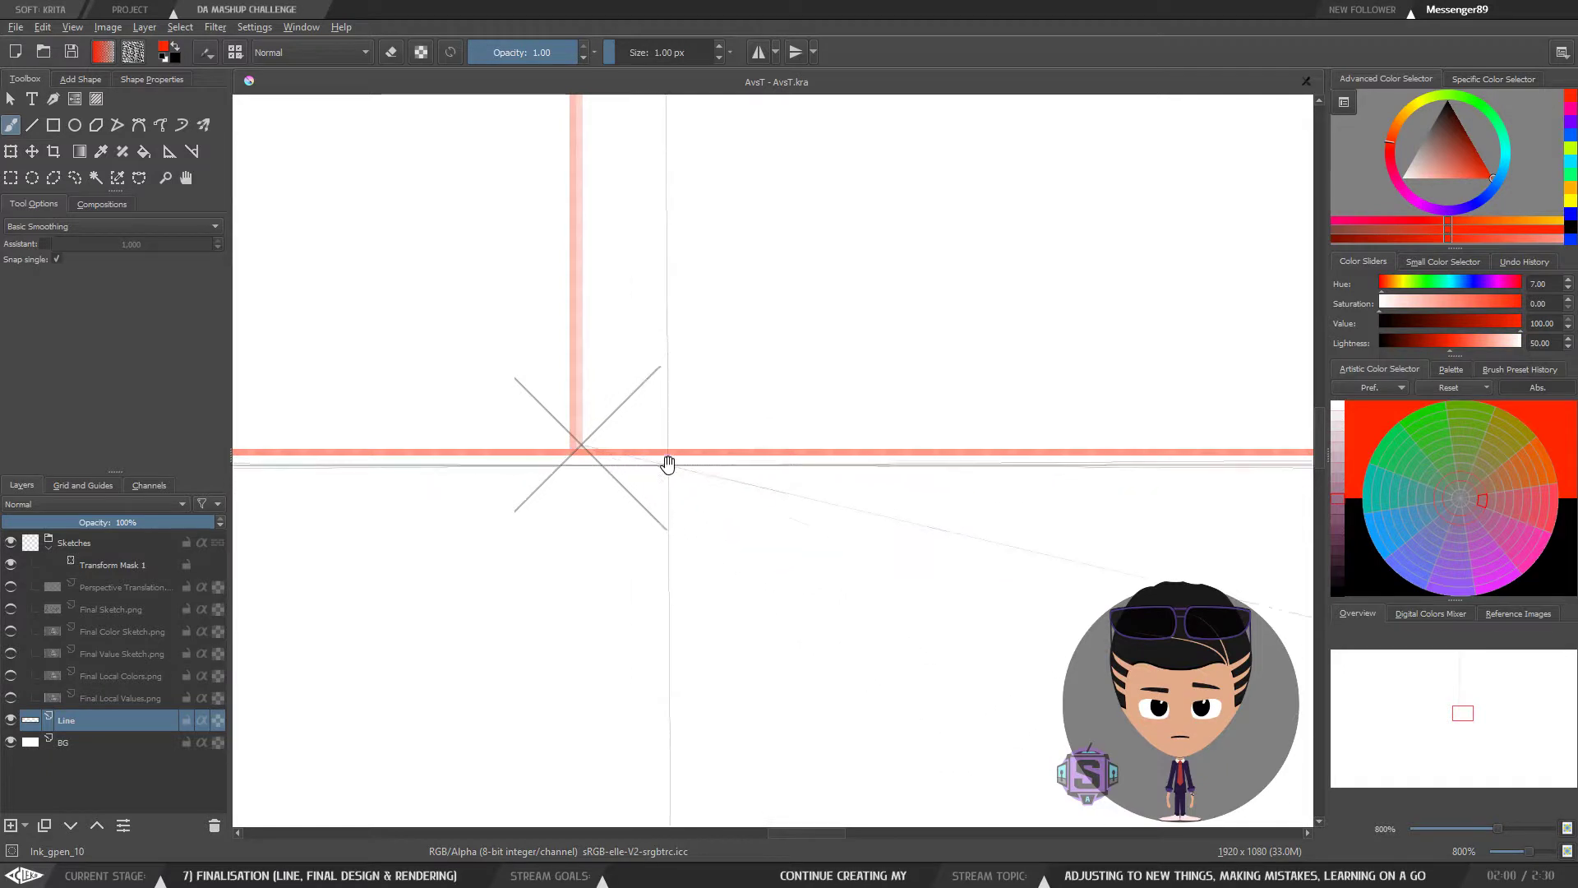
pyautogui.moveTo(672, 465); pyautogui.dragTo(779, 514)
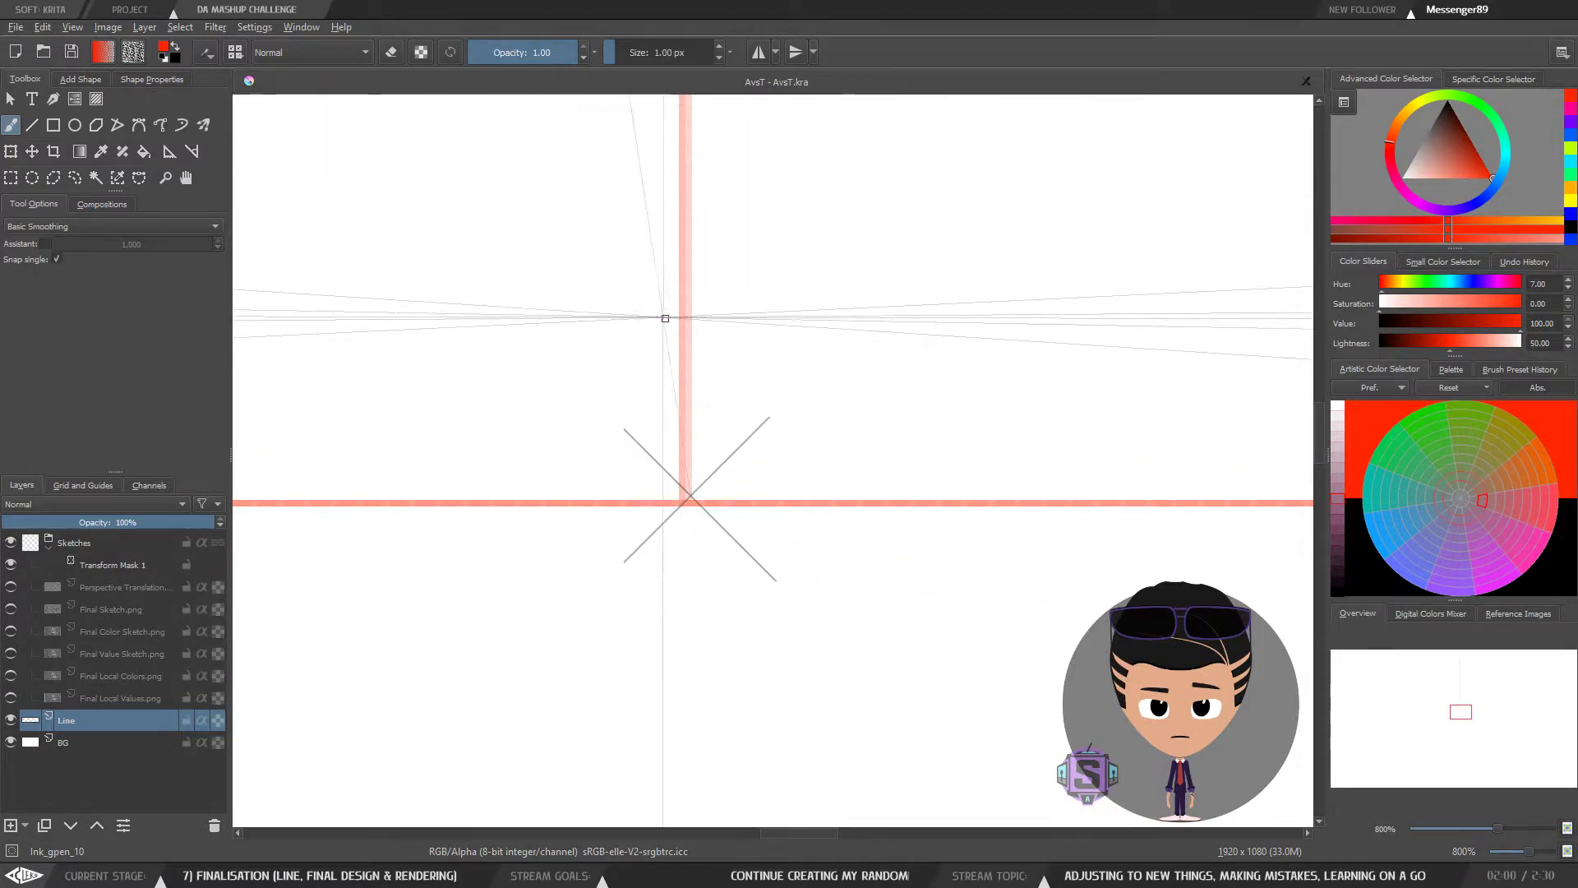
# Step: Nudge the central vanishing point with the Assistant tool so that it sits on the red horizon line
pyautogui.click(169, 151)
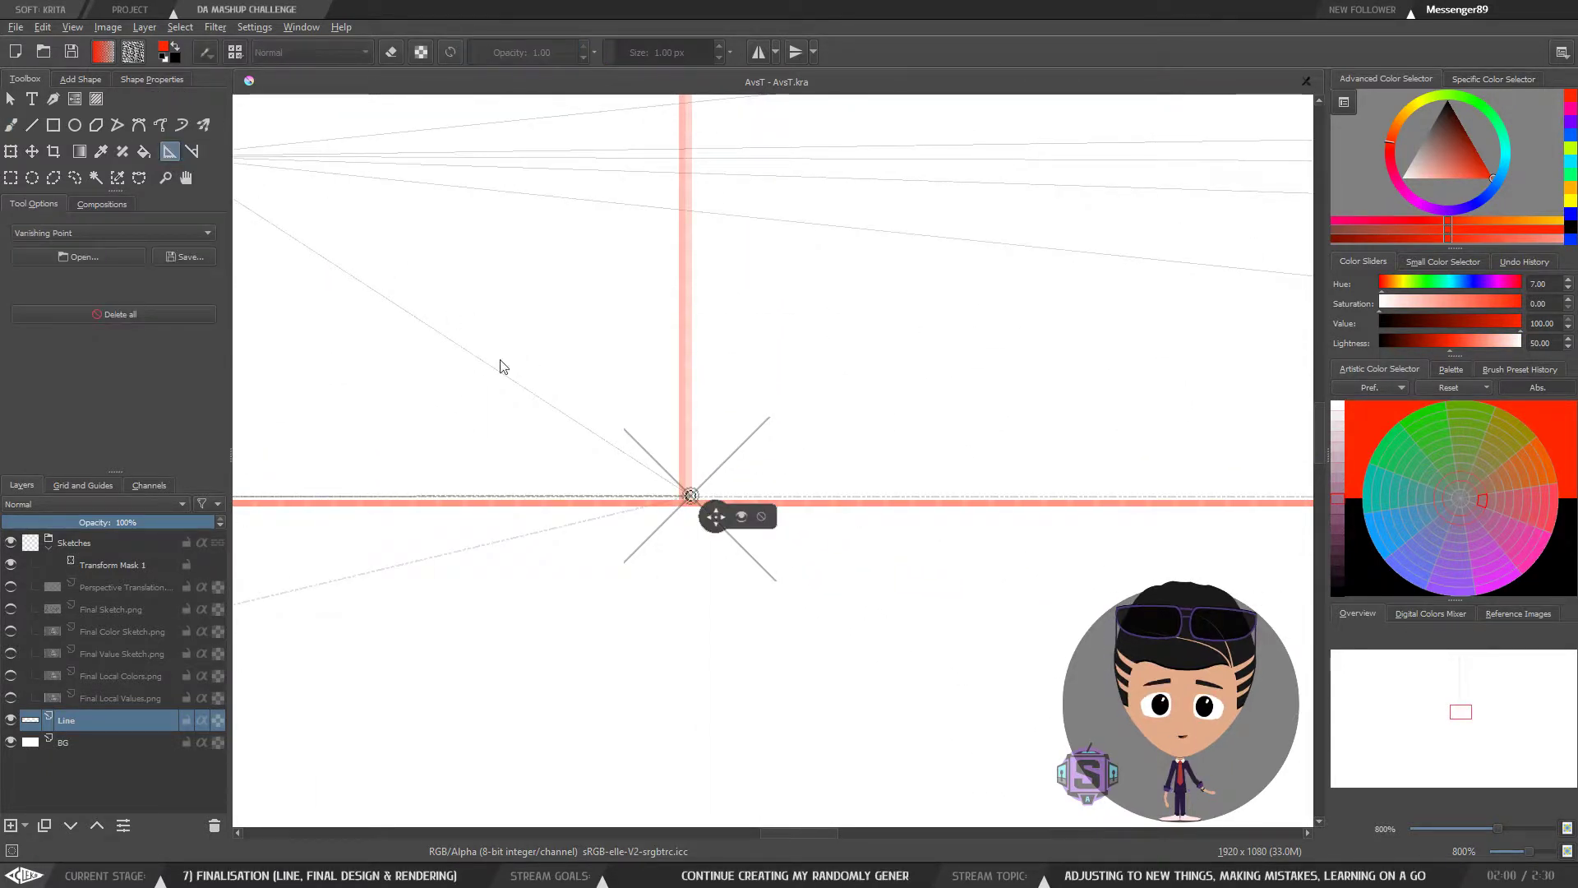
pyautogui.hotkey('ctrl', '+')
pyautogui.hotkey('ctrl', '+')
pyautogui.moveTo(602, 616); pyautogui.dragTo(670, 574)
pyautogui.moveTo(684, 521); pyautogui.dragTo(700, 543)
pyautogui.hotkey('ctrl', '-')
pyautogui.hotkey('ctrl', '-')
# Step: Move the left vanishing point on the canvas down so that it sits inside the red horizon line
pyautogui.moveTo(501, 543); pyautogui.dragTo(969, 549)
pyautogui.moveTo(452, 547); pyautogui.dragTo(760, 545)
pyautogui.hotkey('ctrl', '-')
pyautogui.hotkey('ctrl', '-')
pyautogui.hotkey('ctrl', '-')
pyautogui.hotkey('ctrl', '-')
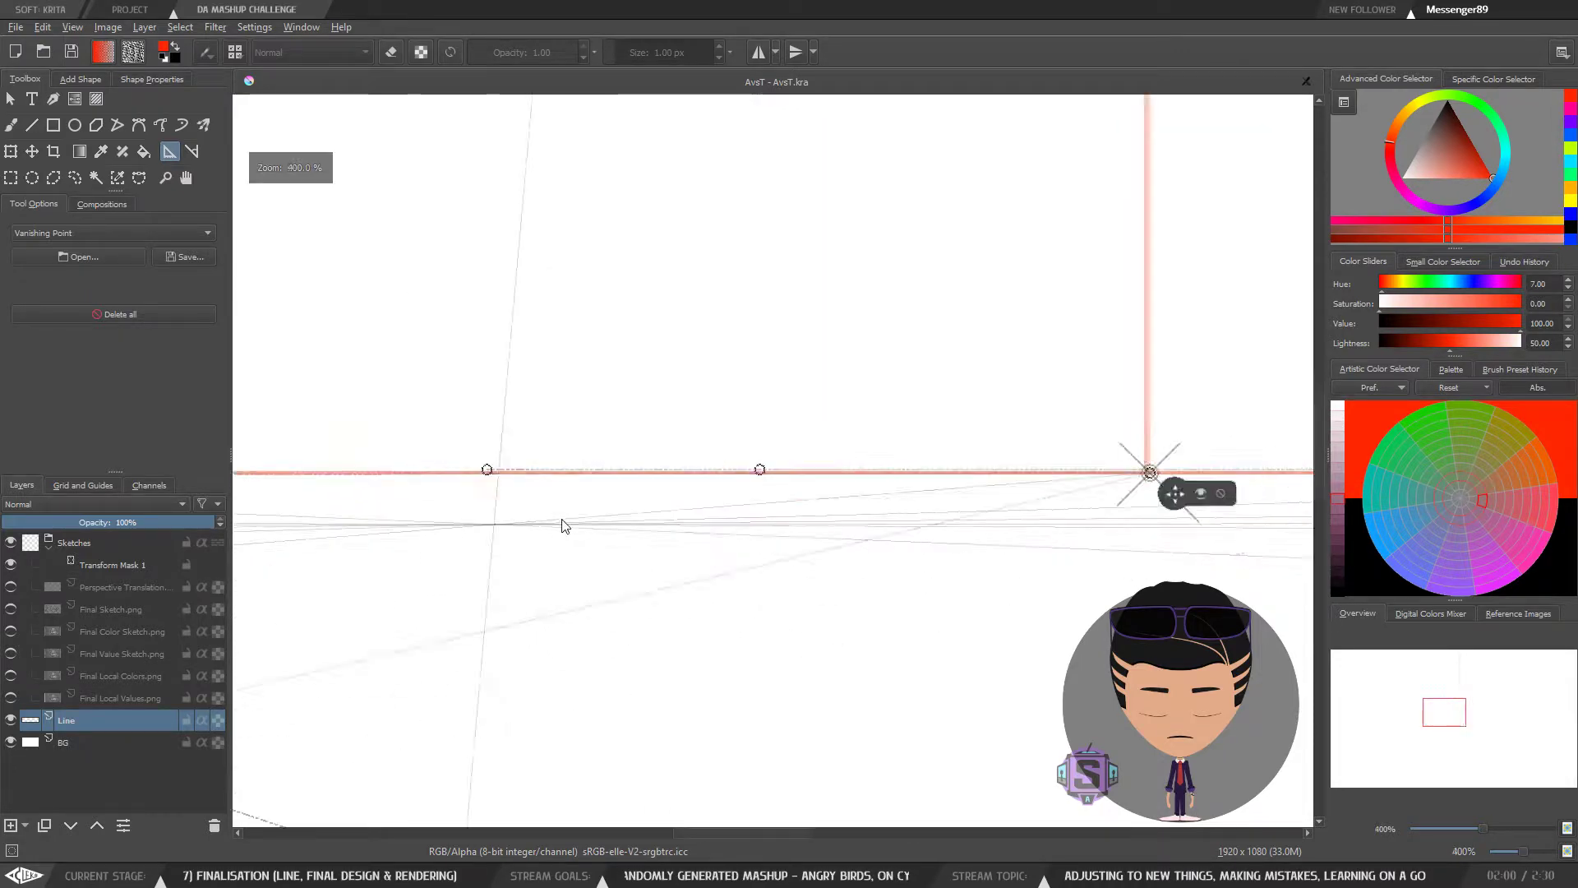
pyautogui.moveTo(310, 521); pyautogui.dragTo(1008, 526)
pyautogui.hotkey('ctrl', '+')
pyautogui.hotkey('ctrl', '+')
pyautogui.hotkey('ctrl', '+')
pyautogui.hotkey('ctrl', '+')
pyautogui.hotkey('ctrl', '+')
pyautogui.hotkey('ctrl', '+')
pyautogui.moveTo(500, 622); pyautogui.dragTo(1038, 552)
pyautogui.hotkey('ctrl', '+')
pyautogui.hotkey('ctrl', '+')
pyautogui.hotkey('ctrl', '+')
pyautogui.hotkey('ctrl', '+')
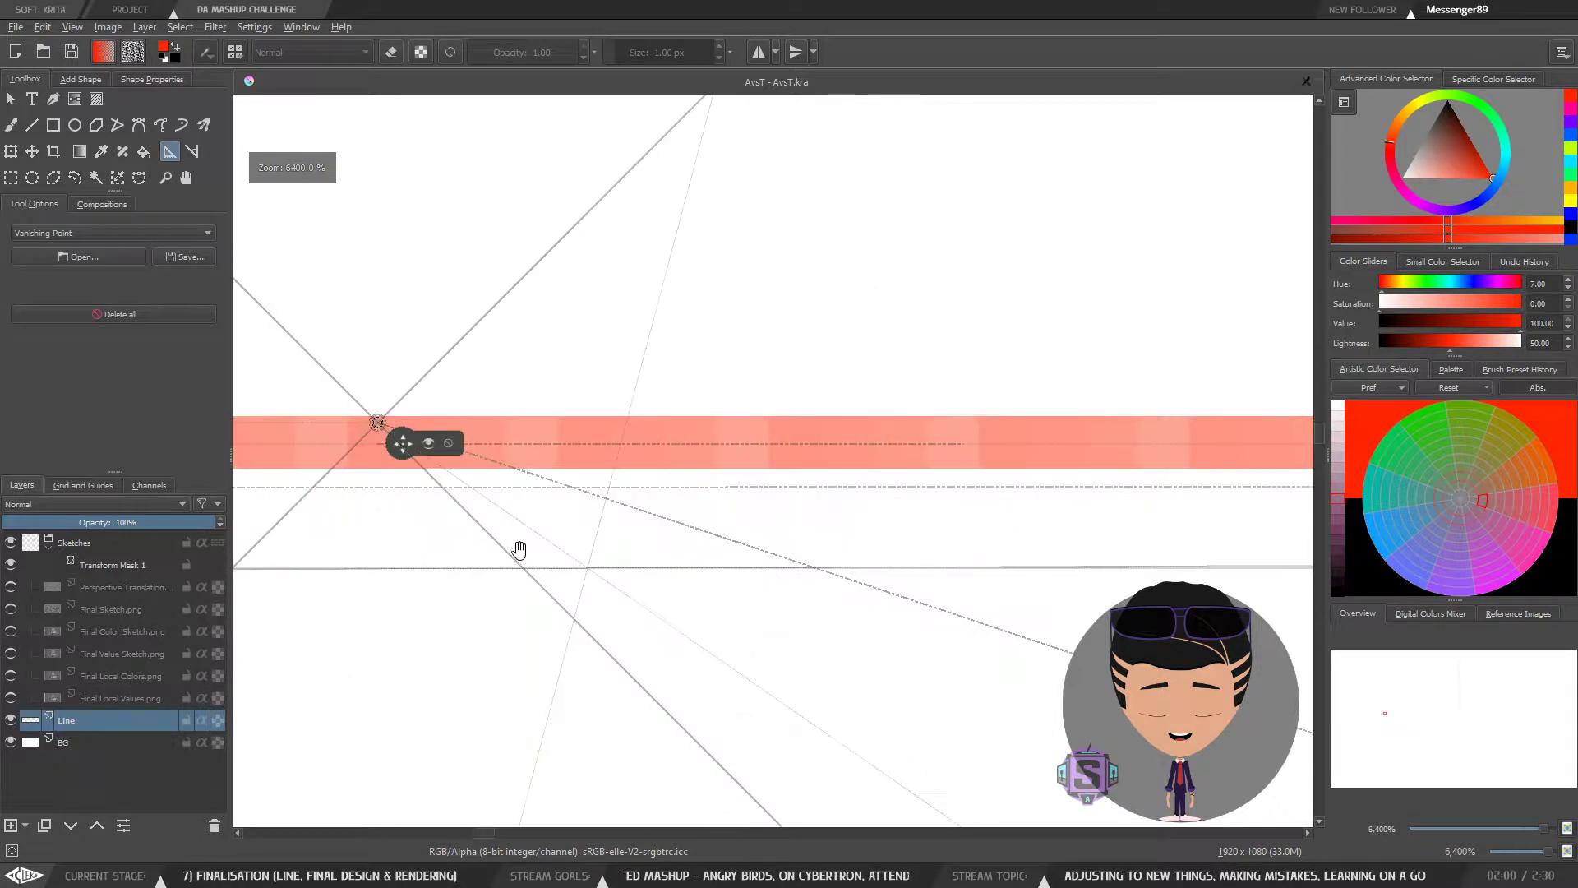
pyautogui.moveTo(529, 552); pyautogui.dragTo(801, 614)
pyautogui.moveTo(678, 511); pyautogui.dragTo(677, 532)
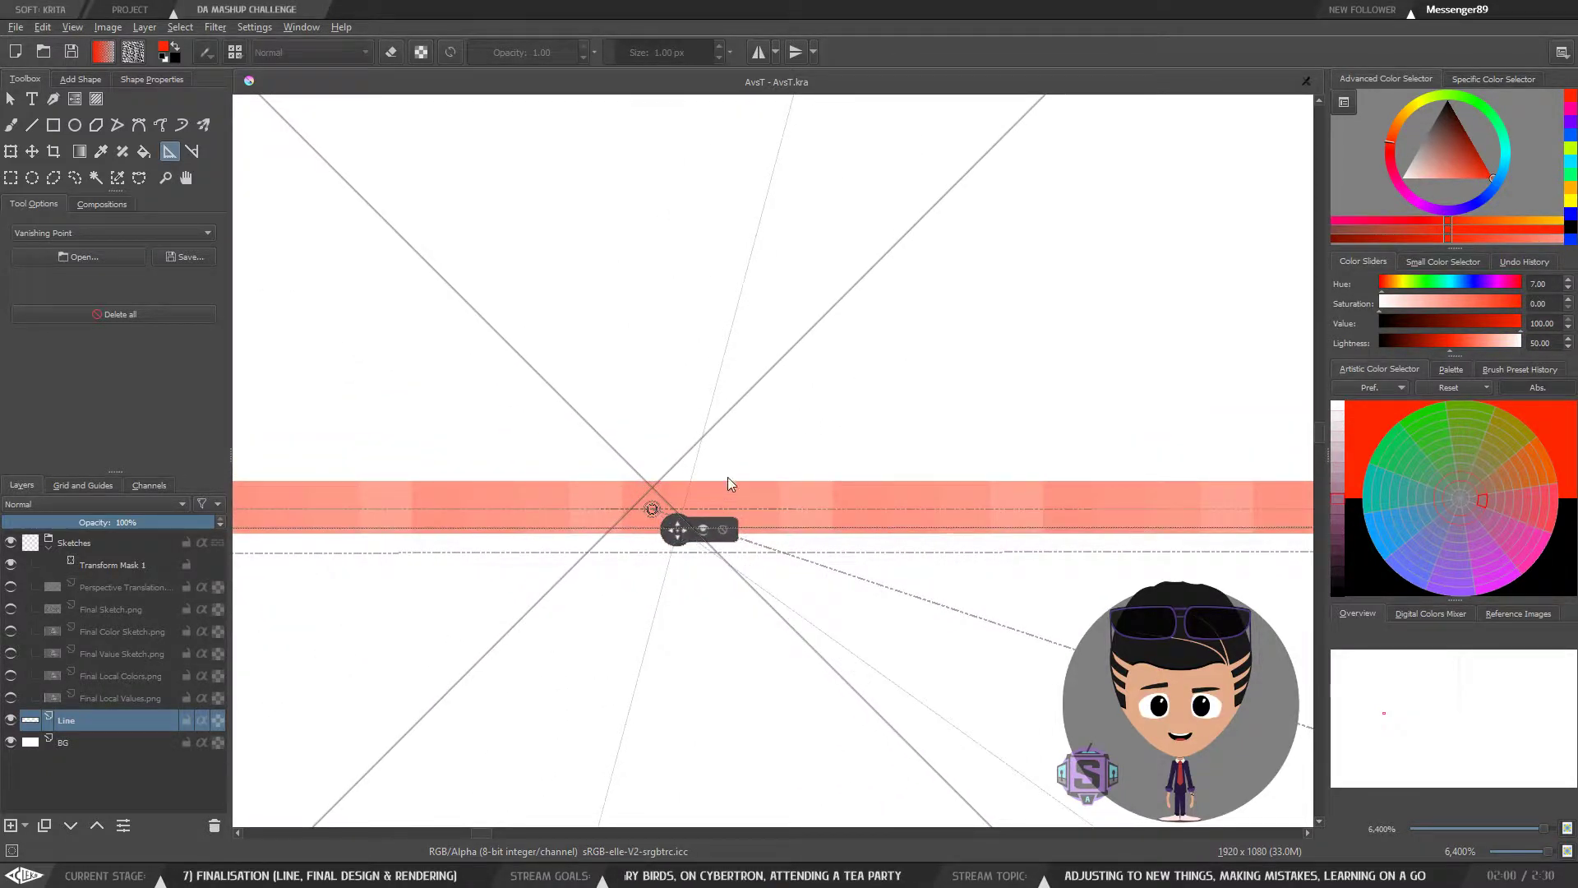
# Step: Move the vanishing point right of the red vertical line down so that it sits inside the red horizon line
pyautogui.scroll(-10, 754, 381)
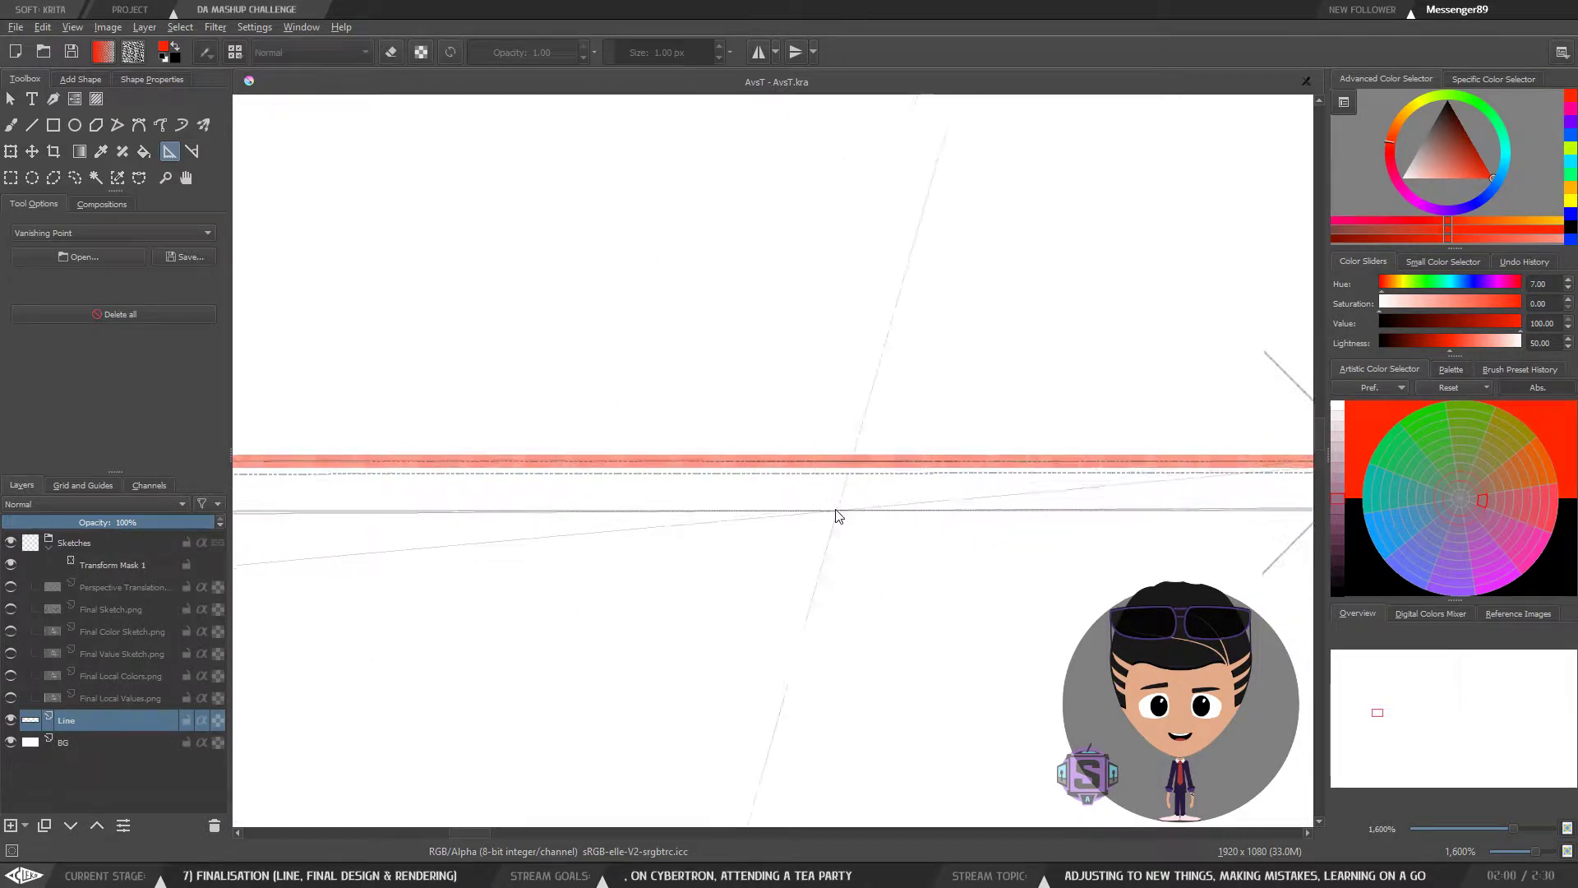
pyautogui.scroll(-3, 762, 497)
pyautogui.moveTo(623, 489); pyautogui.dragTo(726, 473)
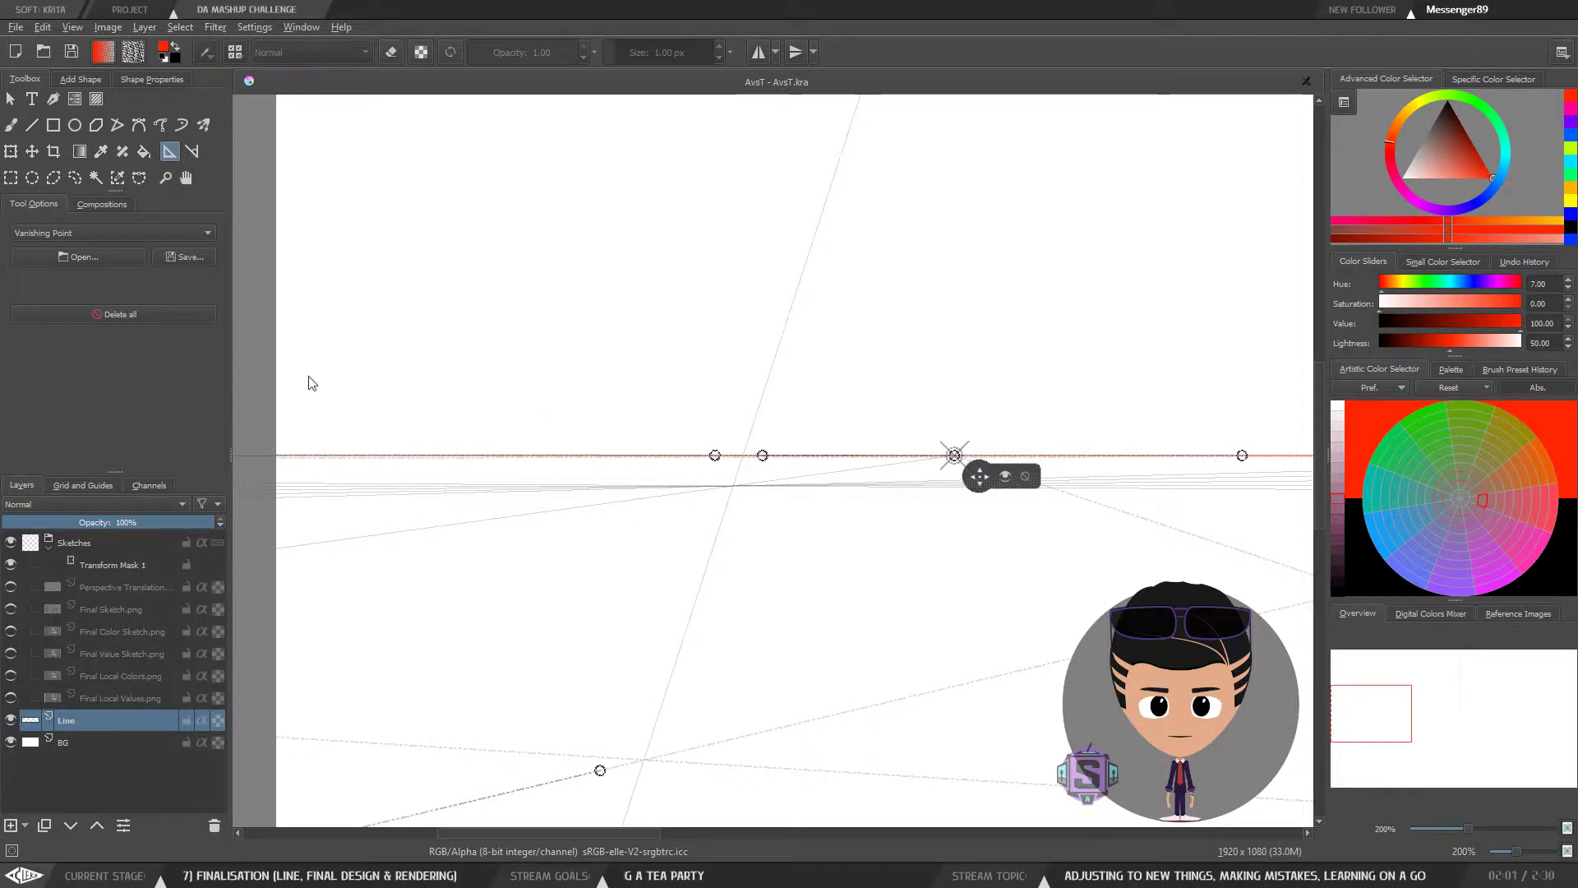
pyautogui.press('-')
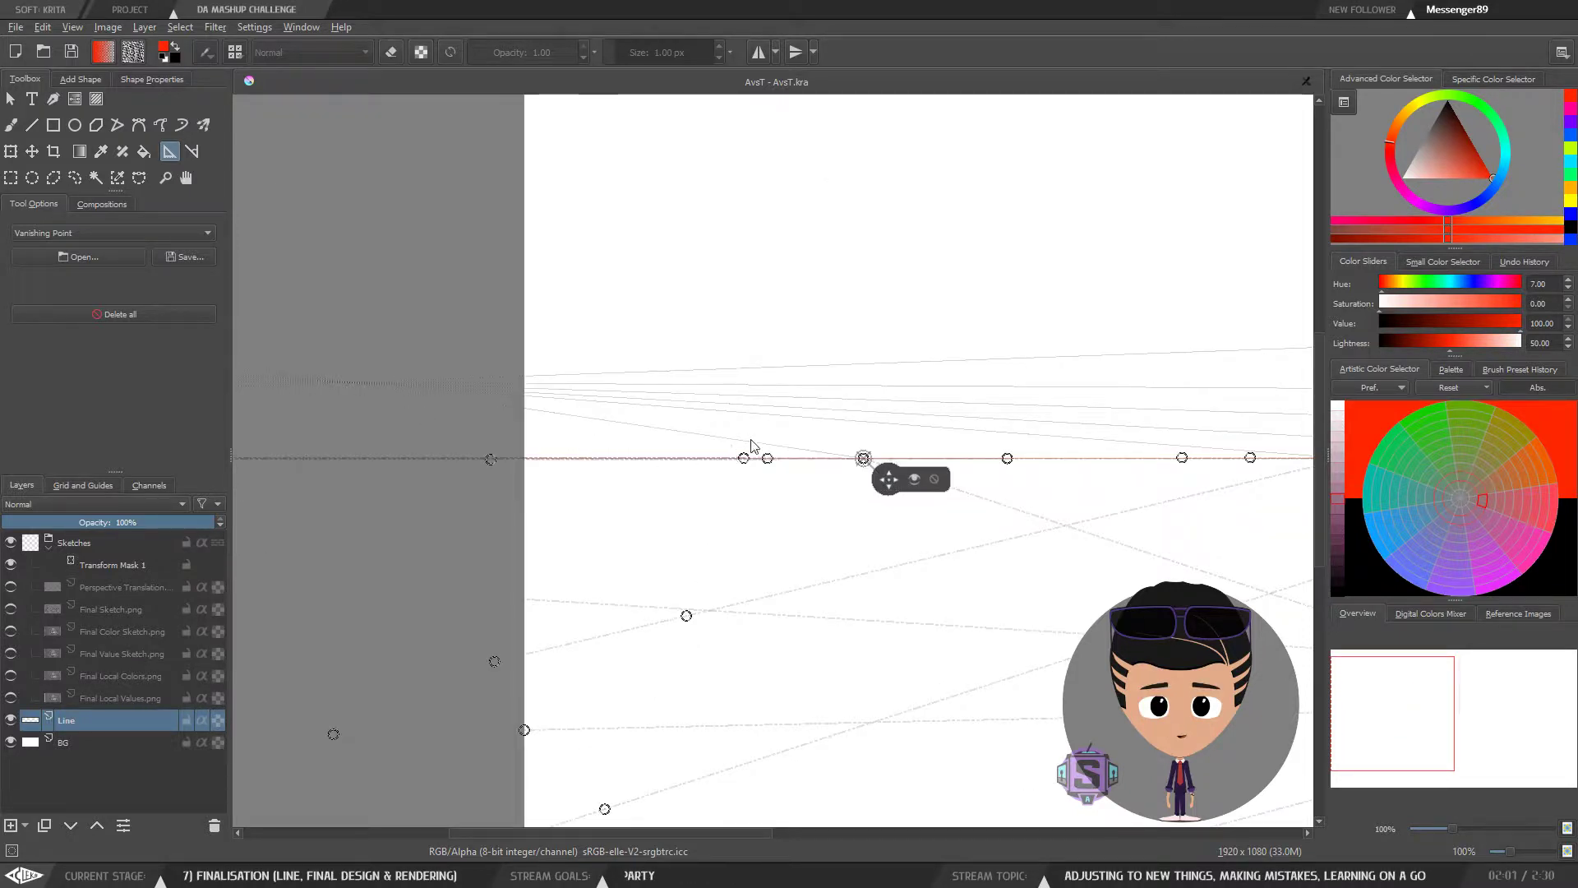
pyautogui.moveTo(1056, 498); pyautogui.dragTo(732, 517)
pyautogui.scroll(10, 732, 518)
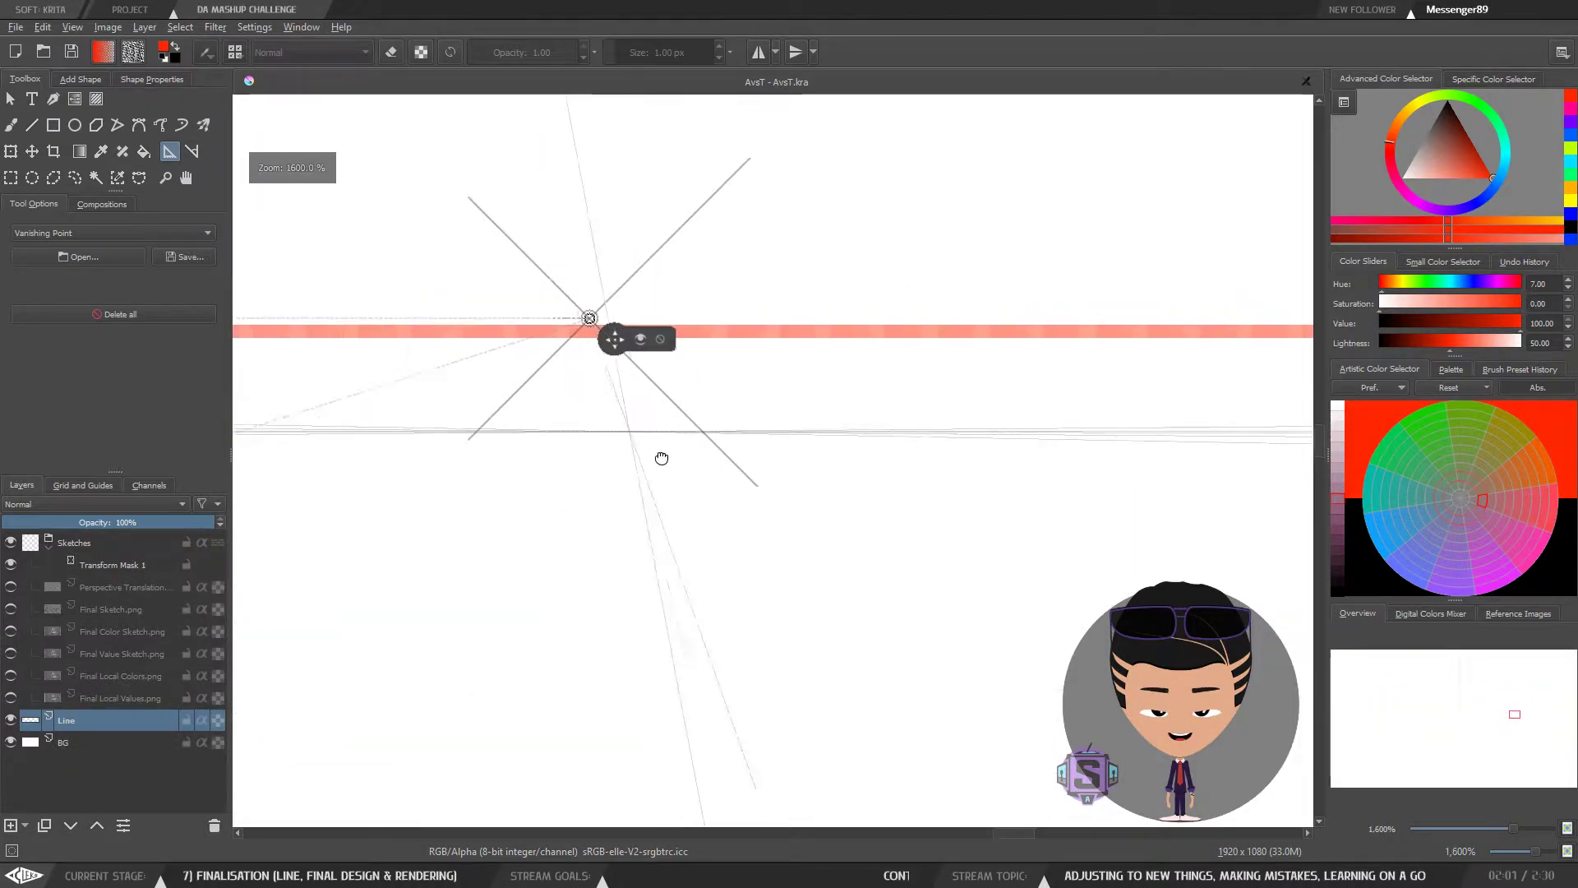
pyautogui.scroll(2, 712, 455)
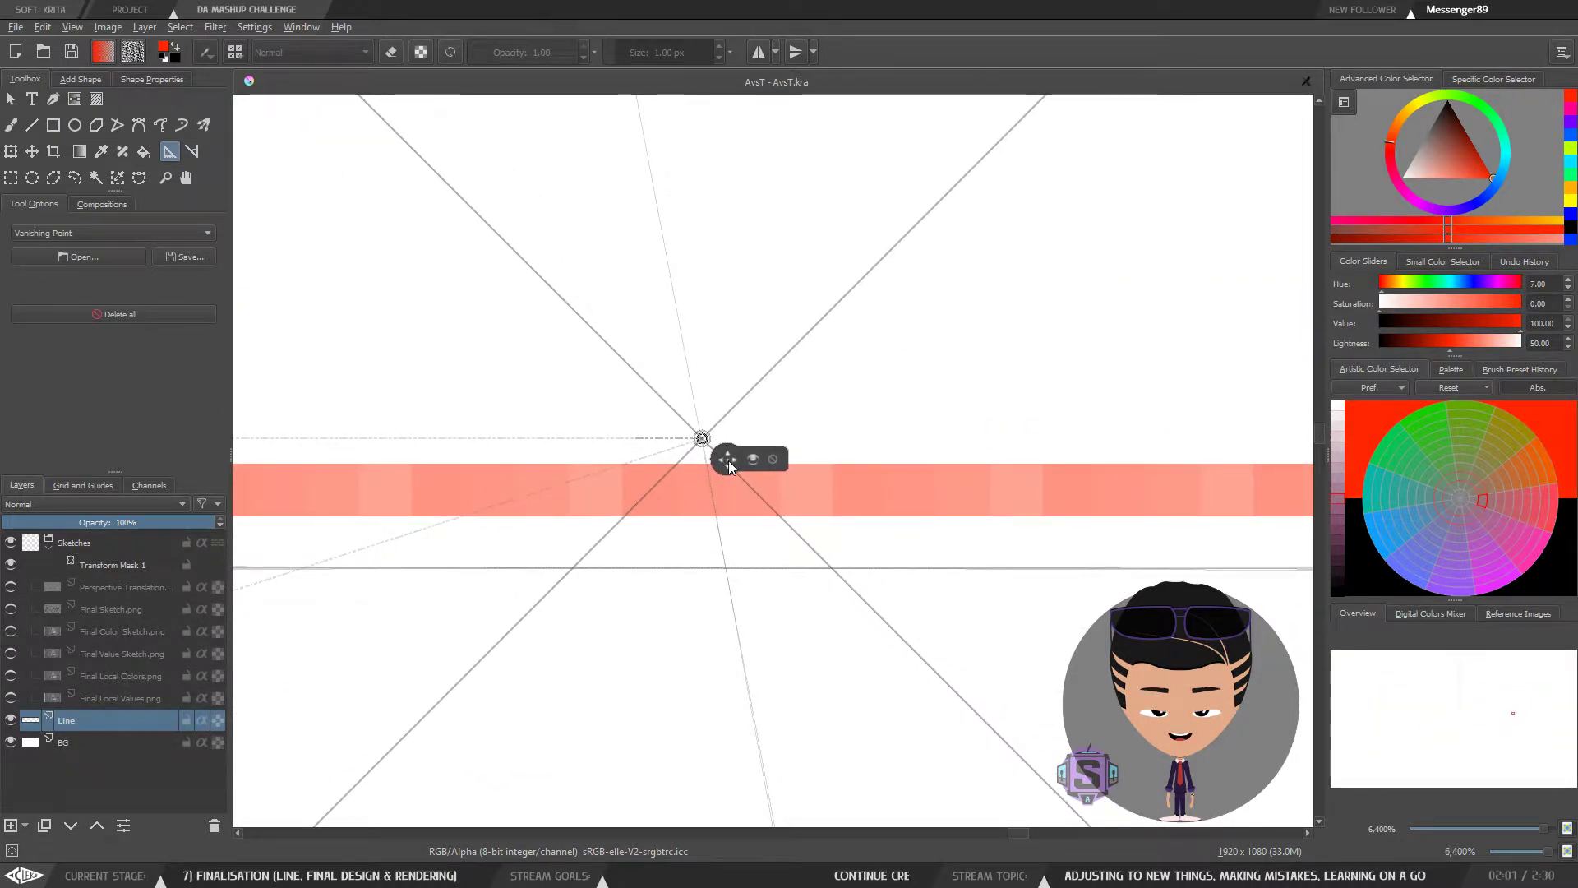
pyautogui.moveTo(728, 464); pyautogui.dragTo(720, 515)
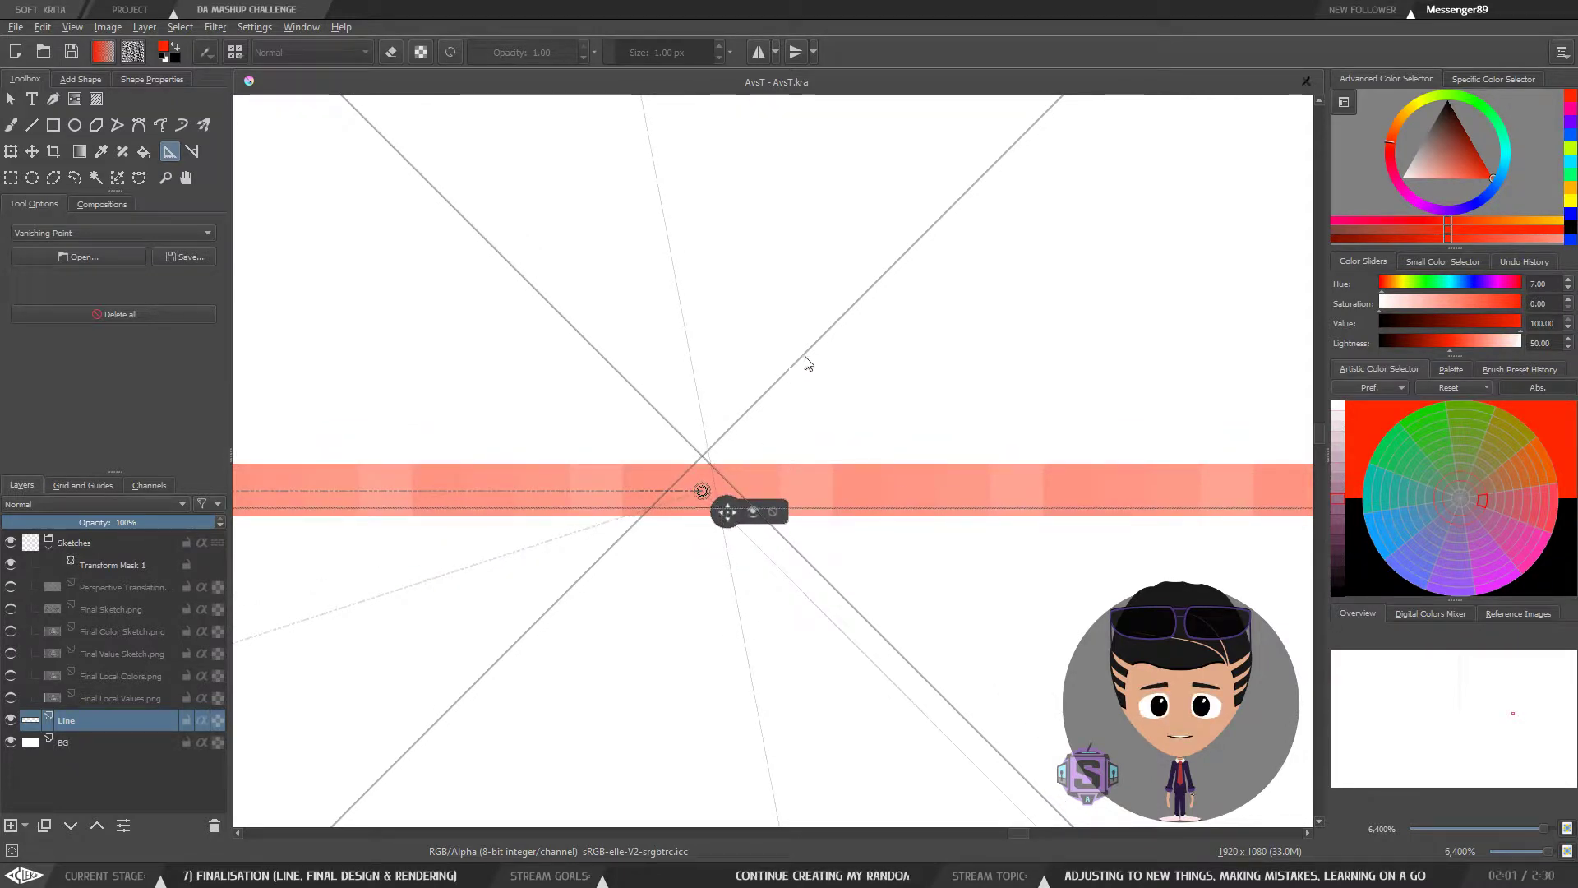
# Step: Switch back to the Freehand Brush tool and bring the whole canvas into view
pyautogui.scroll(-14, 836, 483)
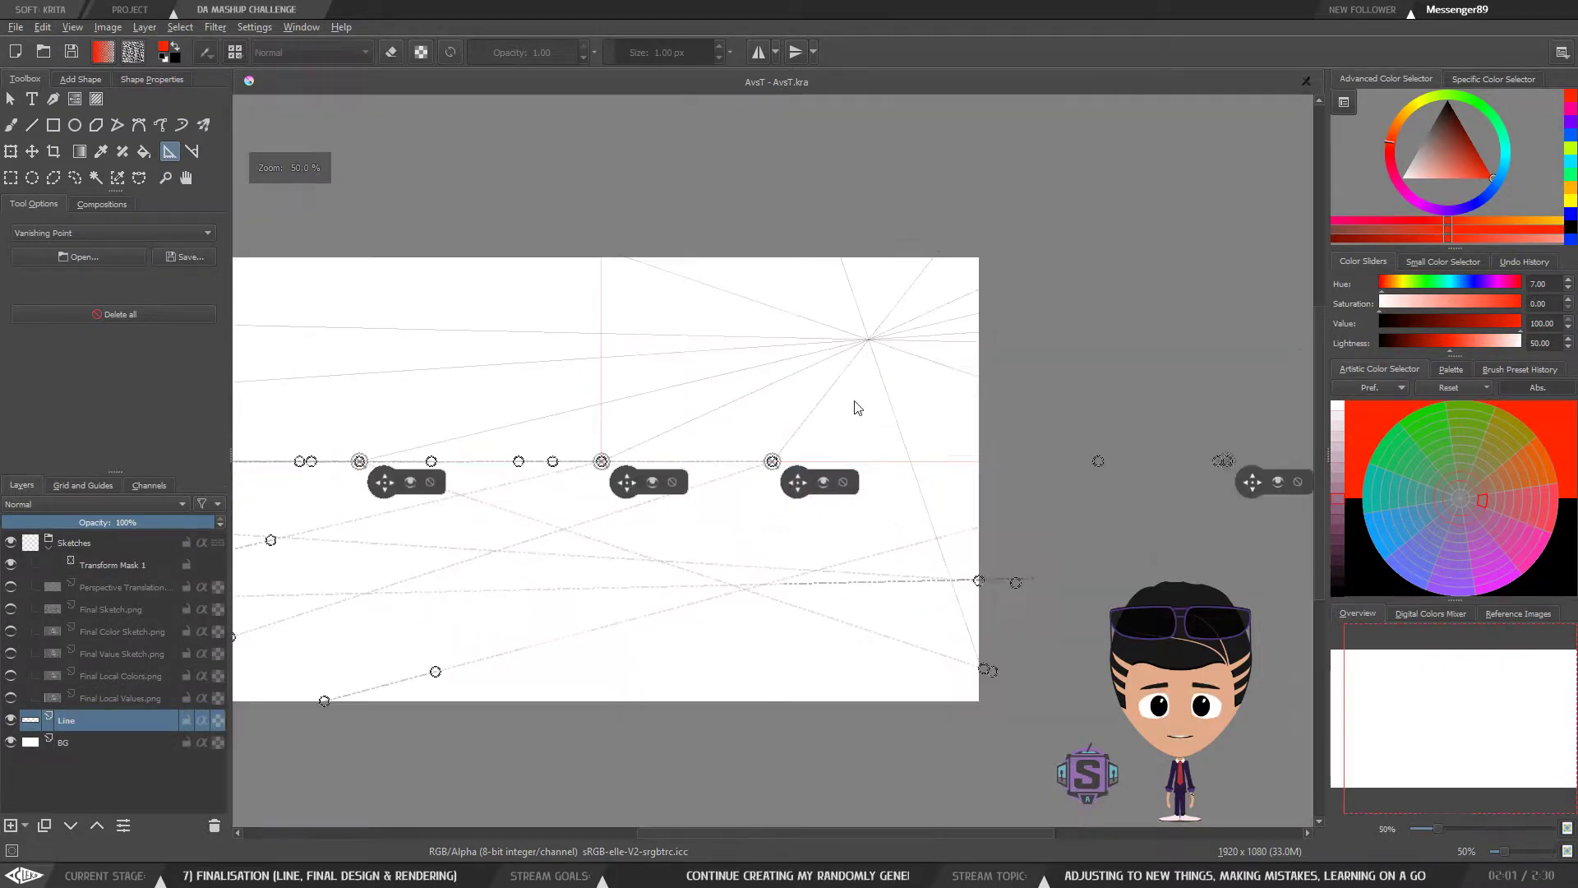
pyautogui.moveTo(818, 526); pyautogui.dragTo(510, 526)
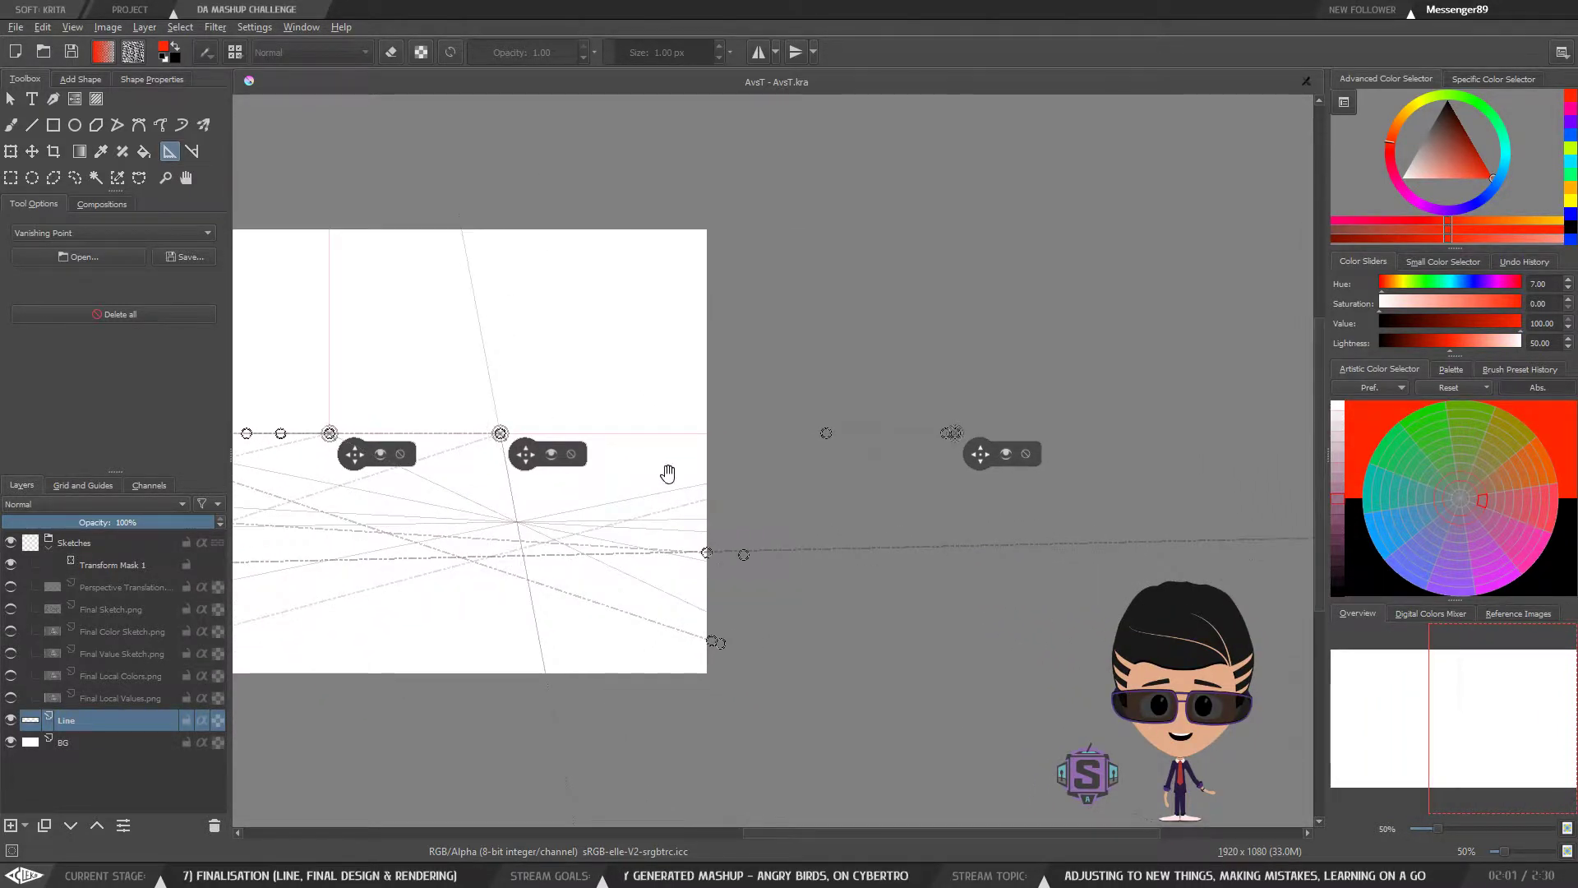
pyautogui.press('-')
pyautogui.press('-')
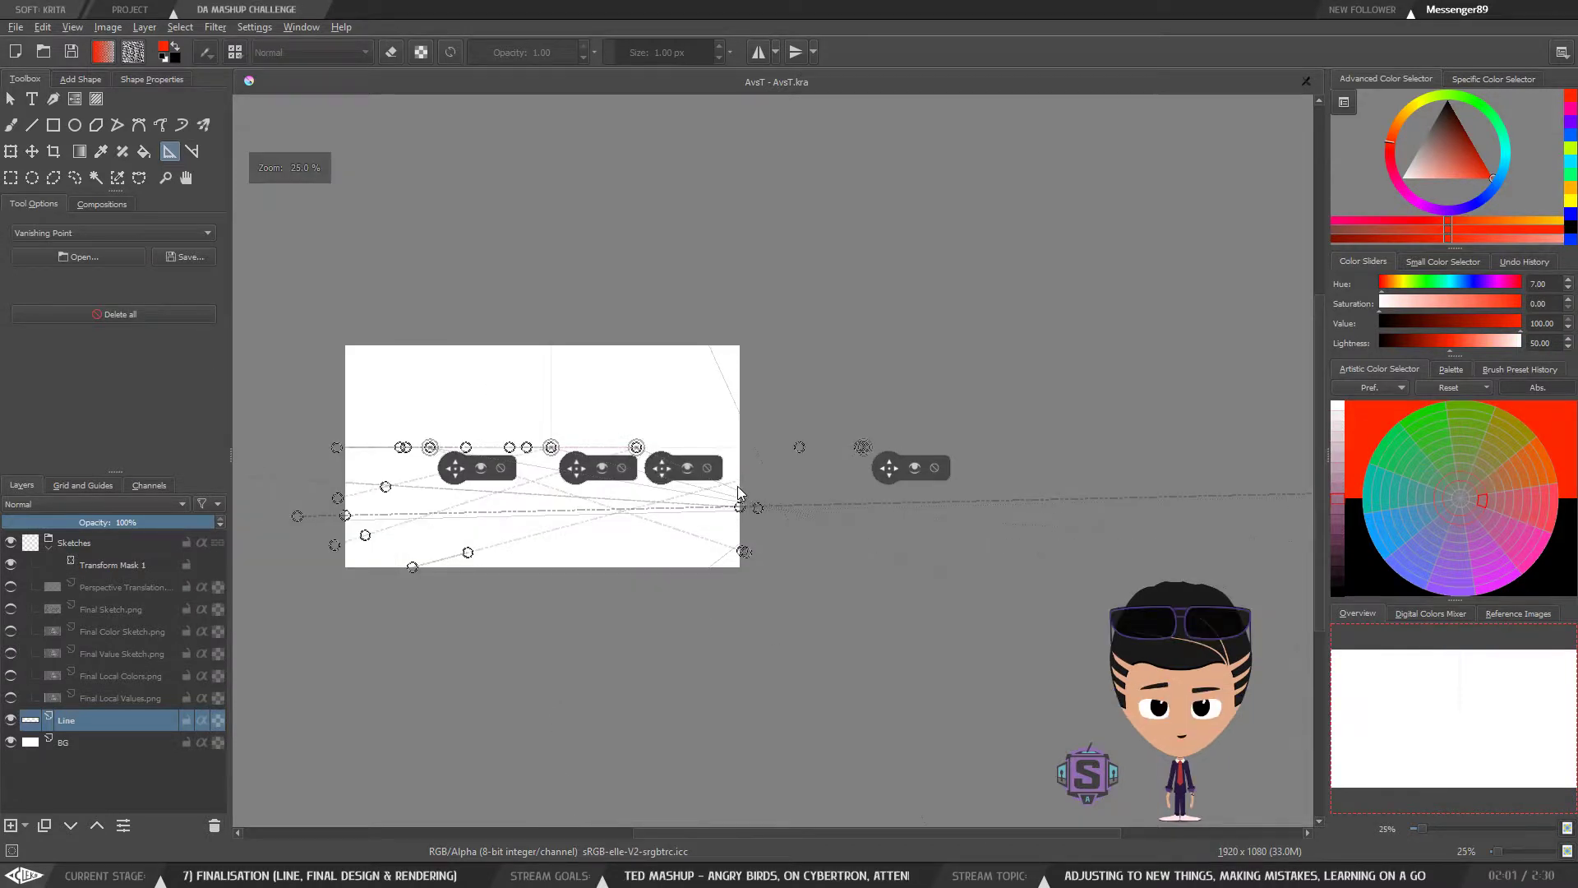
pyautogui.press('b')
pyautogui.moveTo(711, 522)
pyautogui.mouseDown()
pyautogui.moveTo(892, 505)
pyautogui.moveTo(747, 523)
pyautogui.moveTo(805, 523)
pyautogui.mouseUp()
pyautogui.press('+')
pyautogui.press('+')
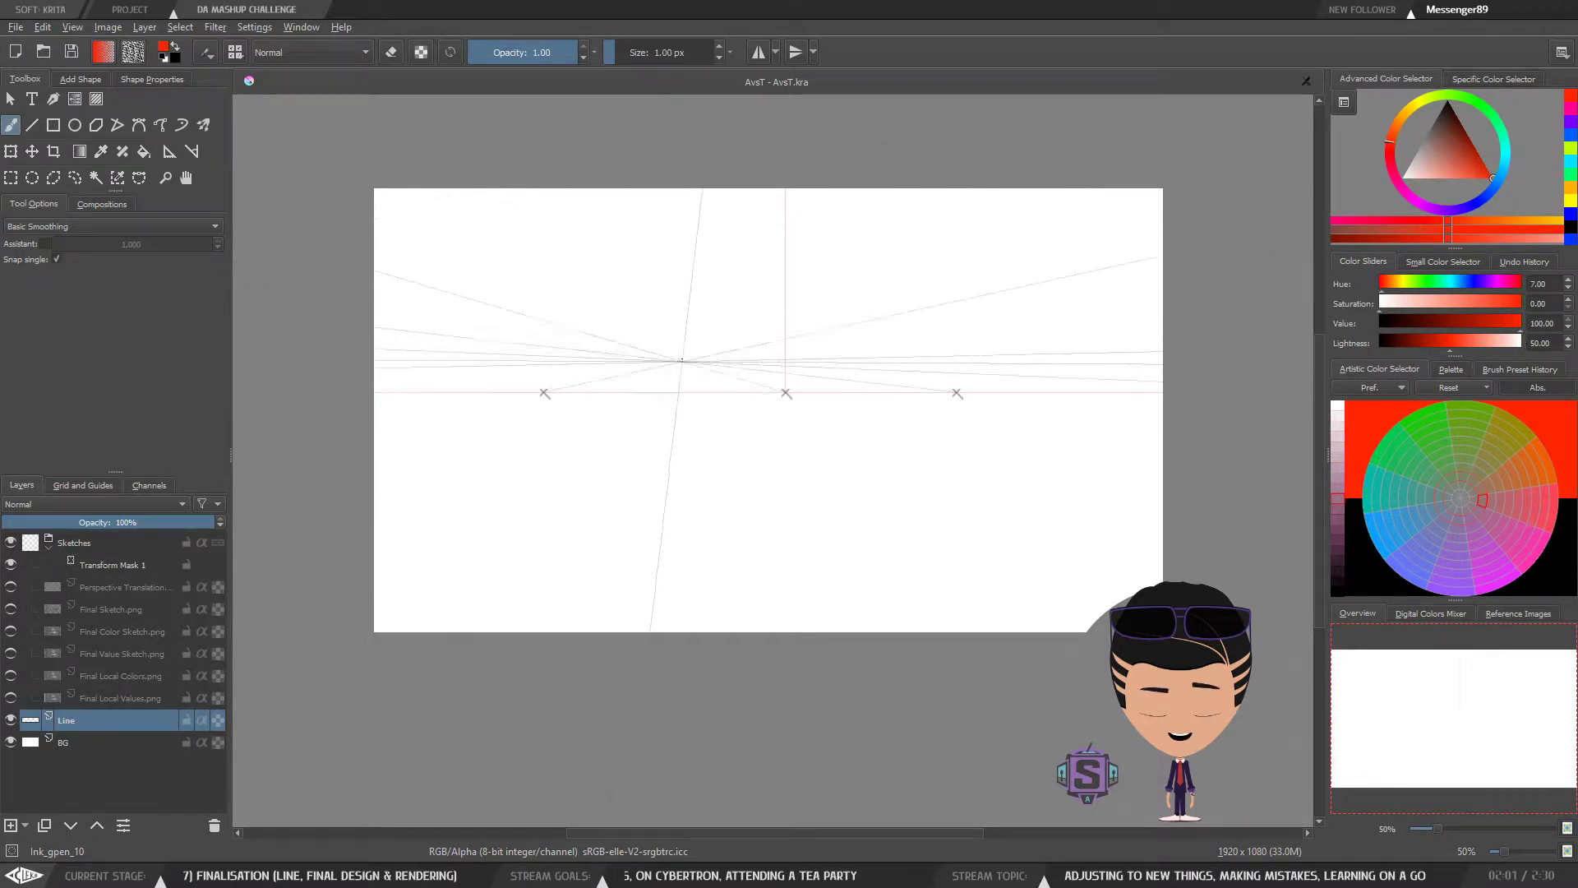
pyautogui.moveTo(732, 465); pyautogui.dragTo(665, 539)
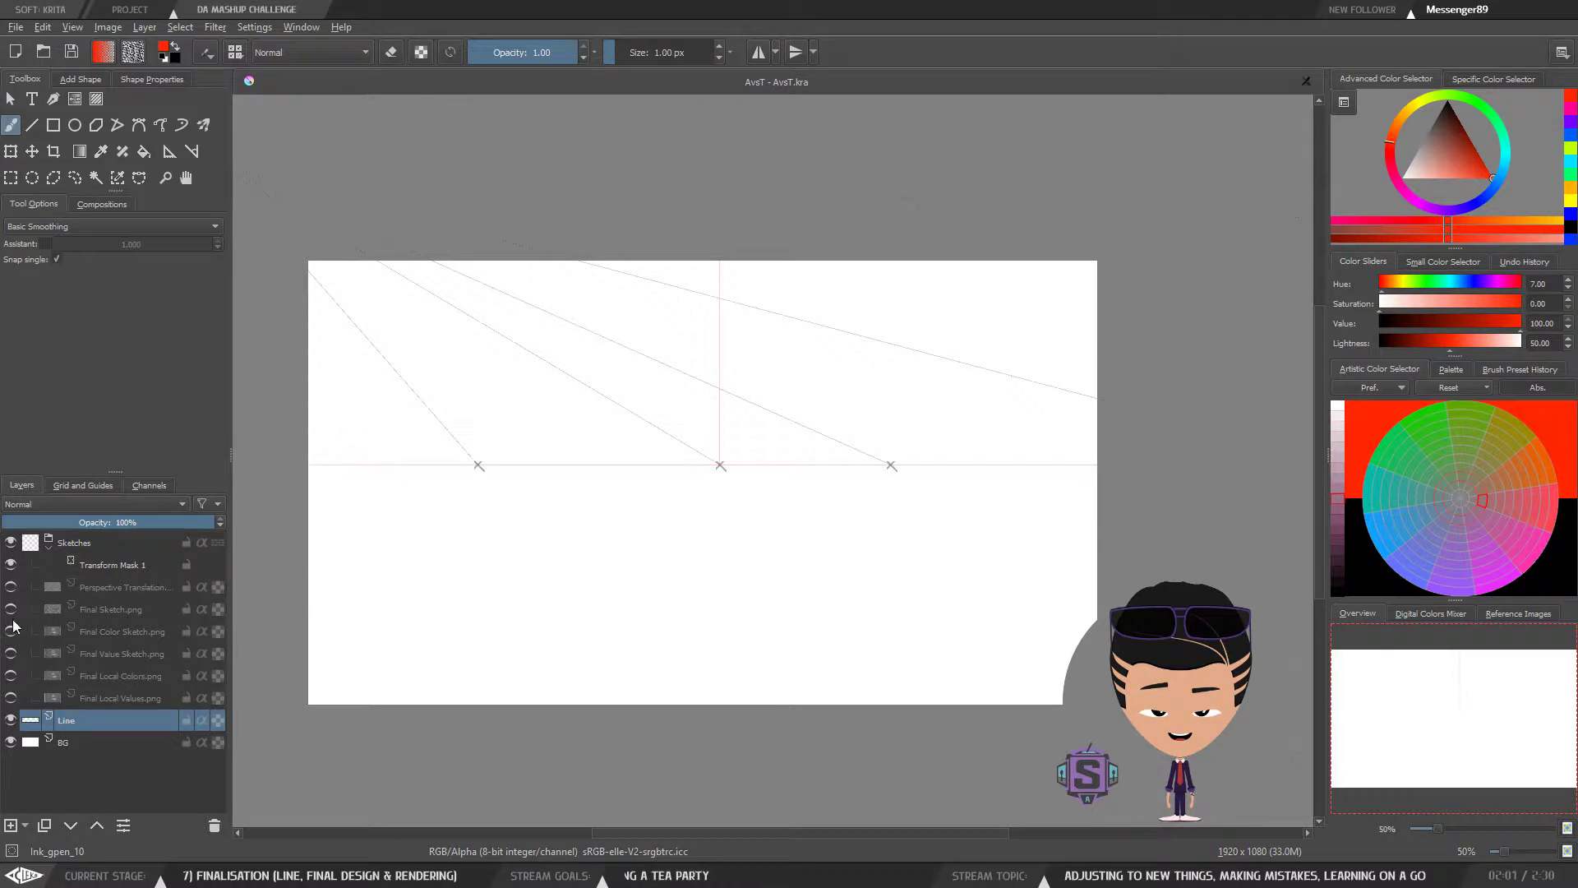
# Step: Show the Final Sketch.png layer with Perspective Translation hidden, and rename the Line layer to Perspective Base
pyautogui.click(10, 589)
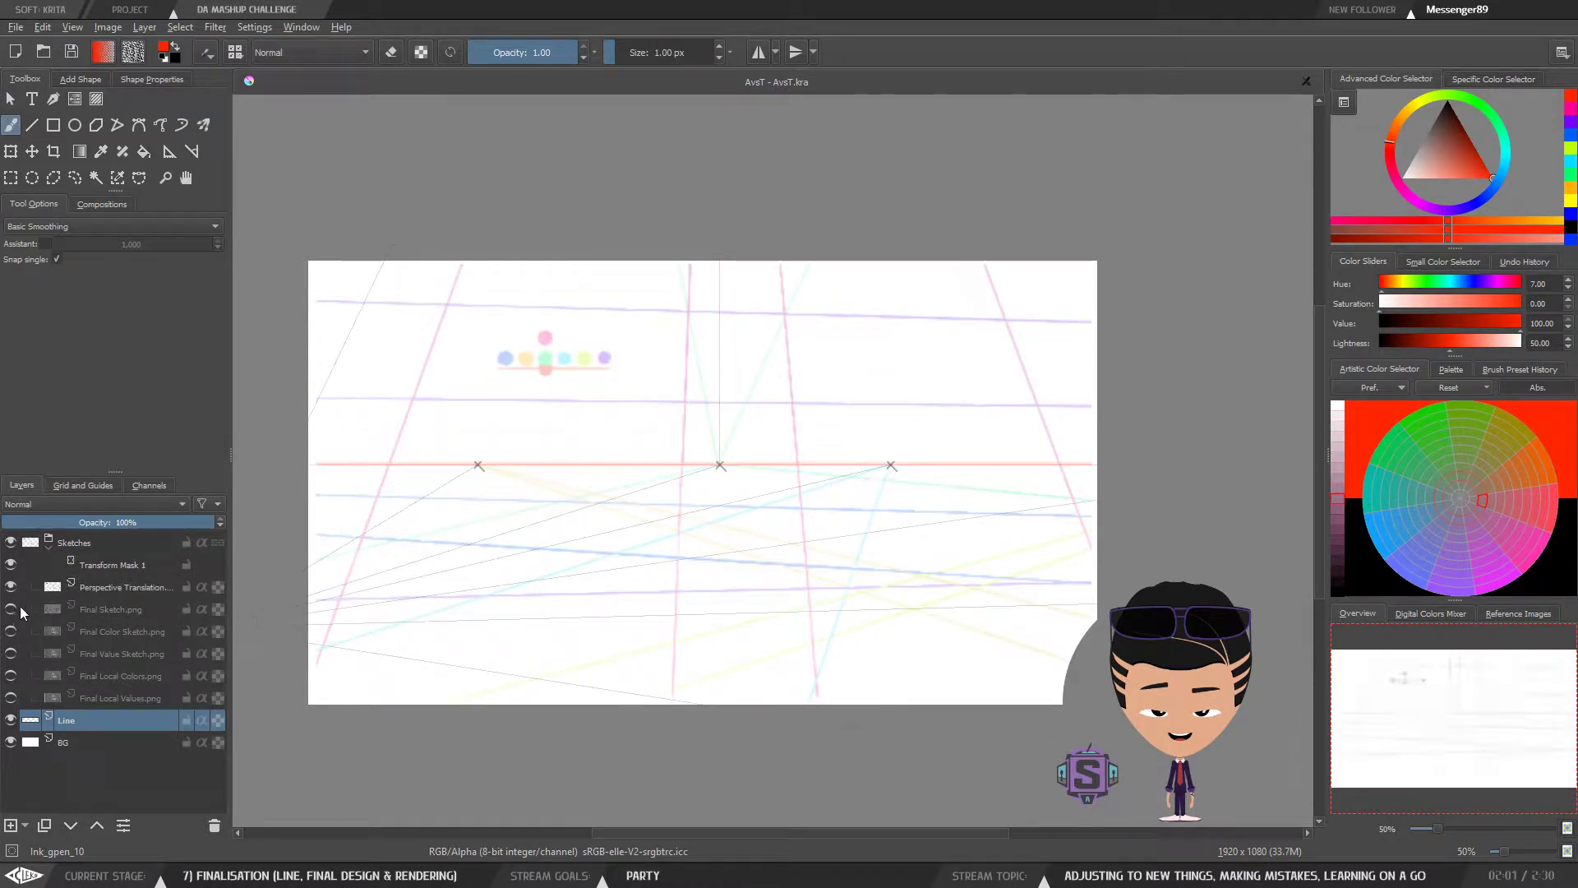
pyautogui.click(11, 609)
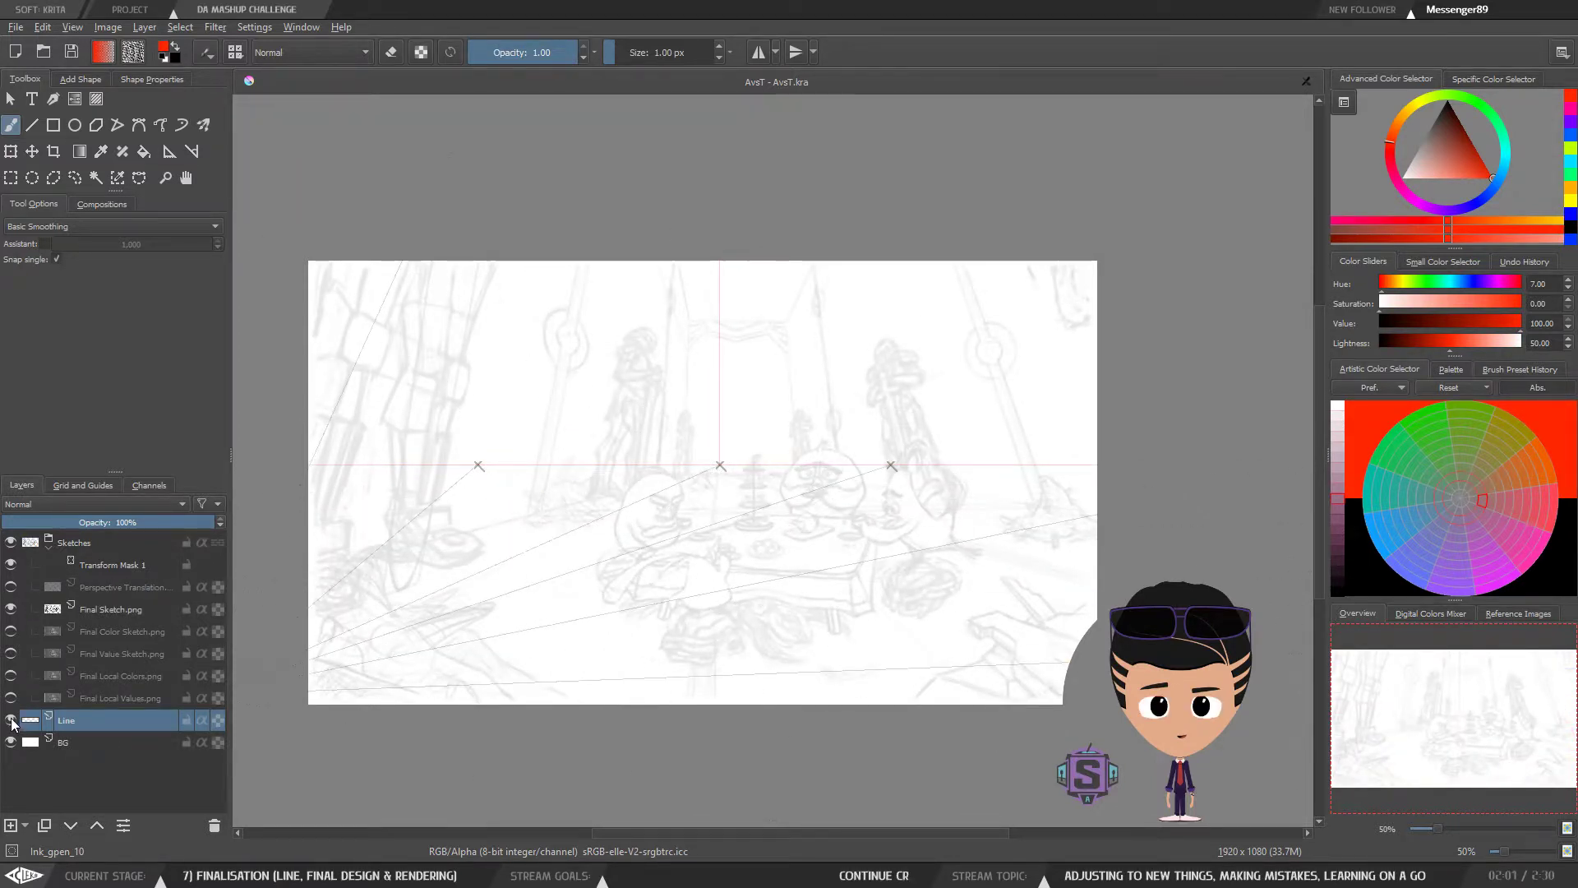
pyautogui.doubleClick(71, 720)
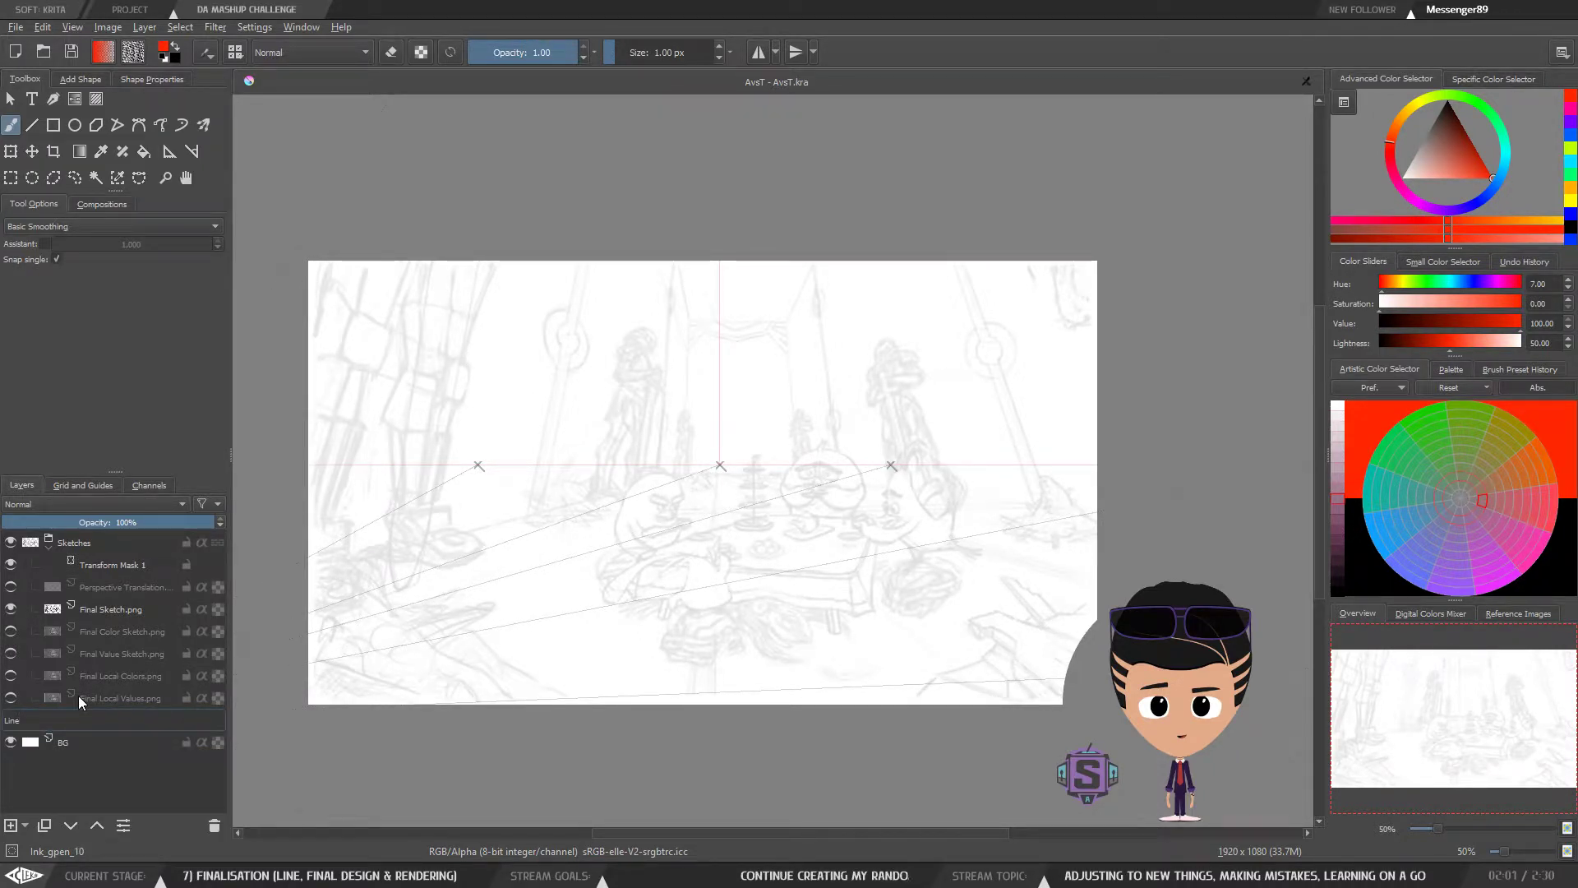
pyautogui.write('Perspect')
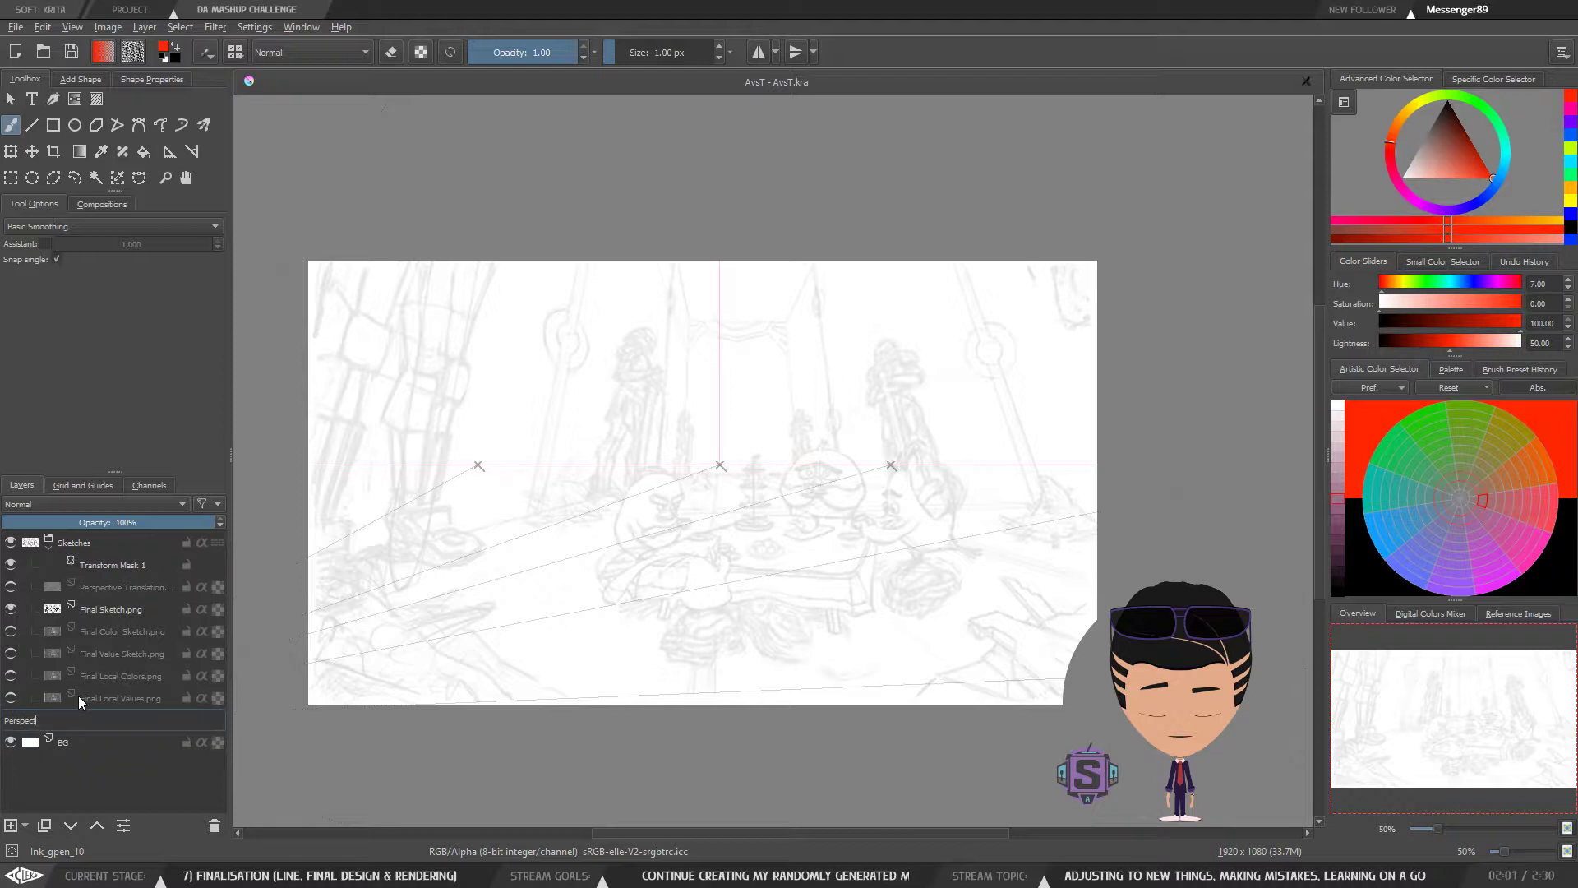
pyautogui.write('ive Bas')
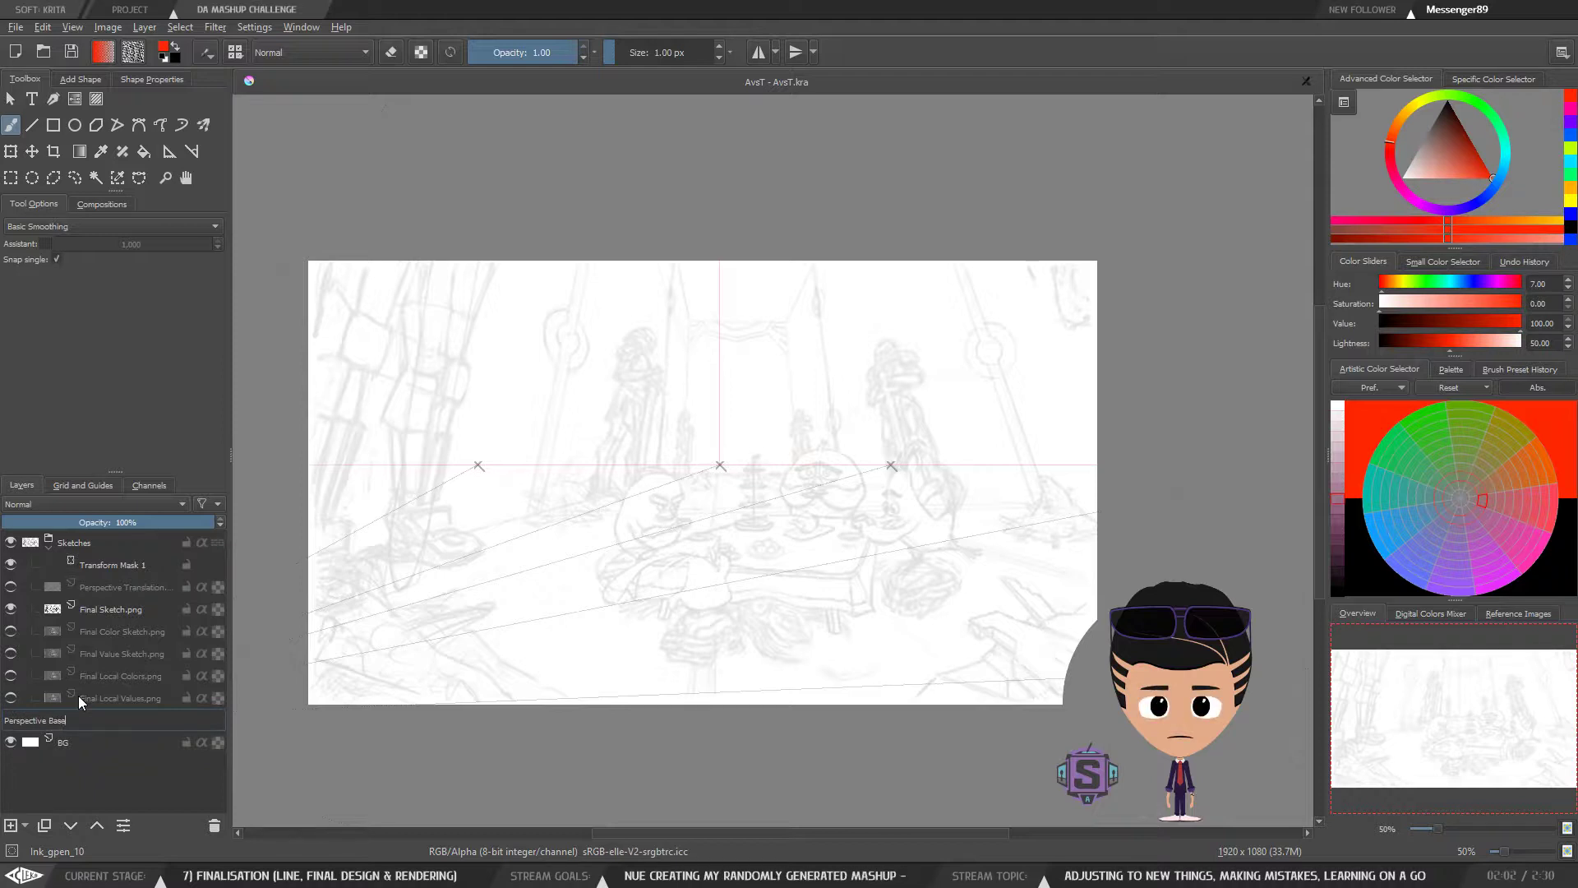
pyautogui.write('e')
pyautogui.press('Return')
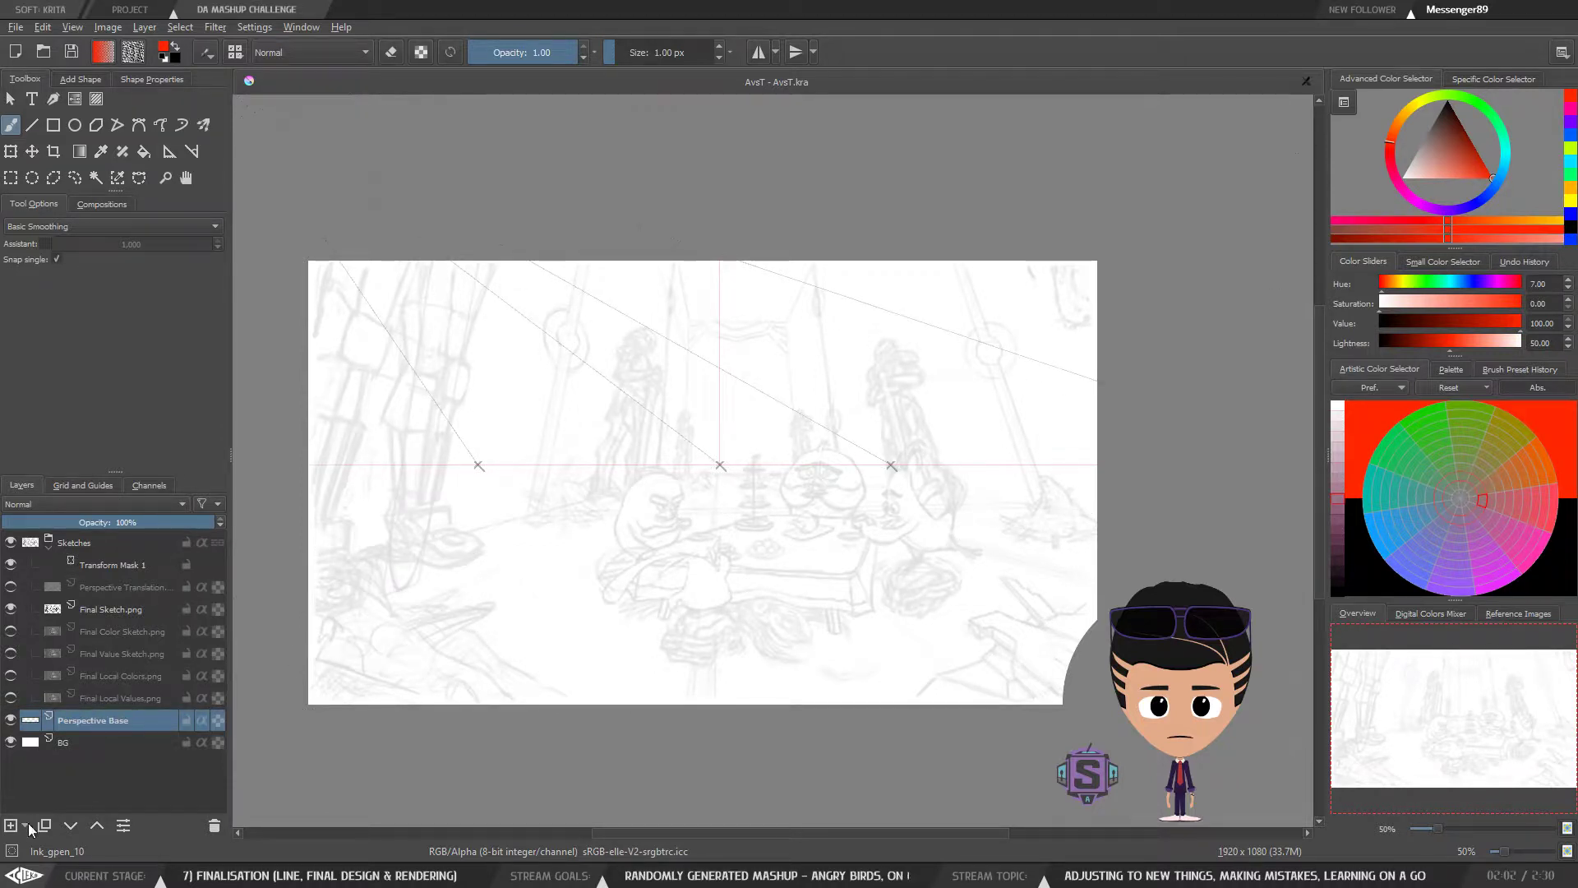
# Step: Add a new paint layer above Perspective Base and hide the Perspective Base layer
pyautogui.press('Insert')
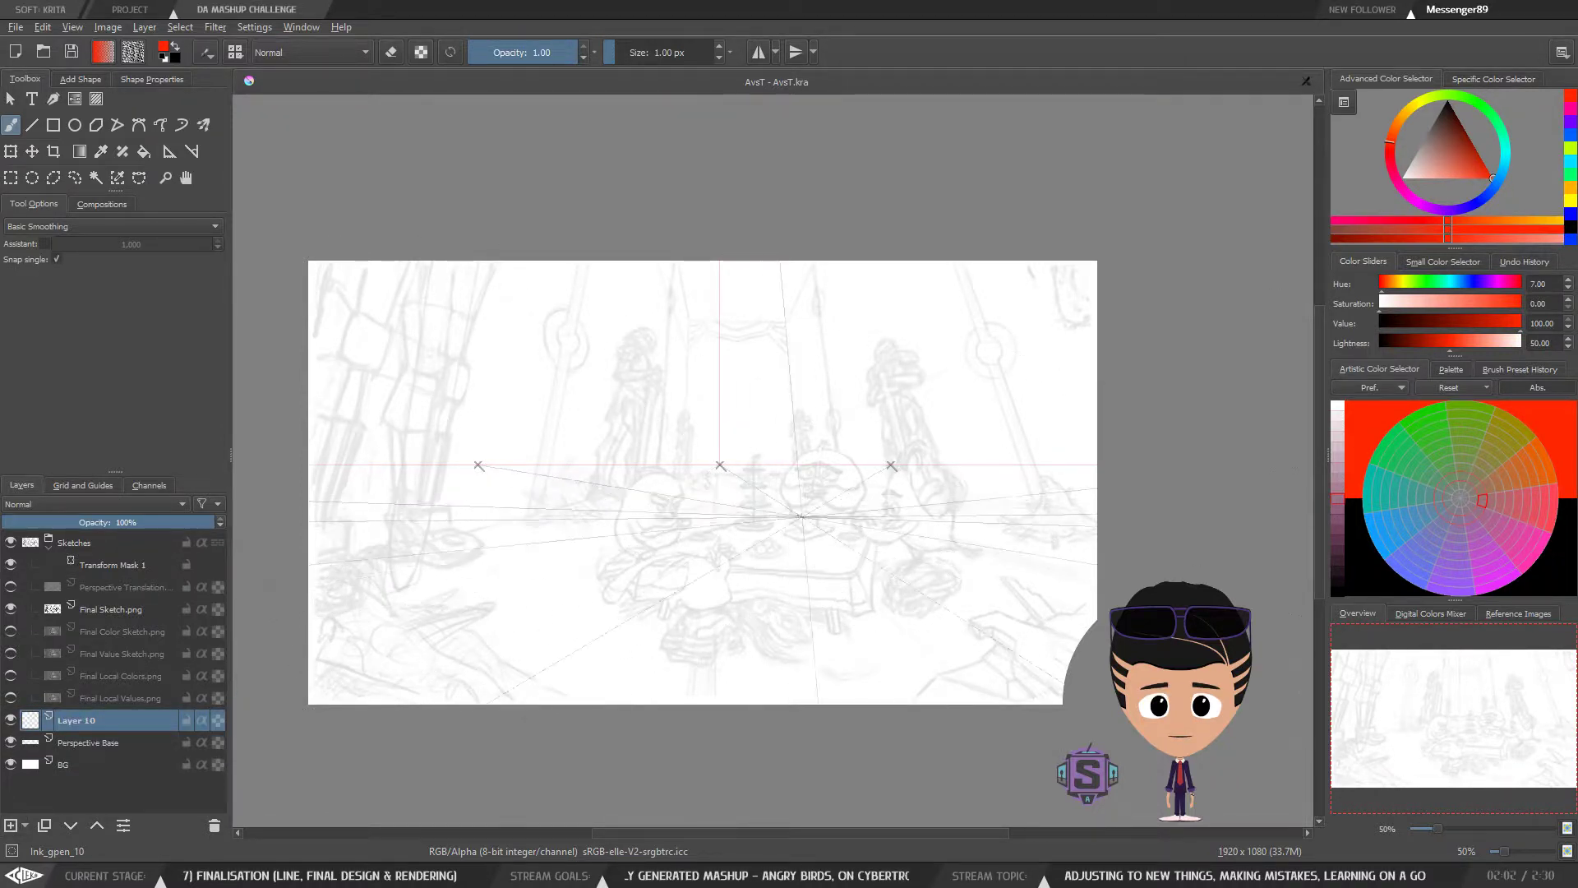
pyautogui.scroll(2, 720, 544)
pyautogui.scroll(-2, 744, 567)
pyautogui.moveTo(751, 571); pyautogui.dragTo(775, 548)
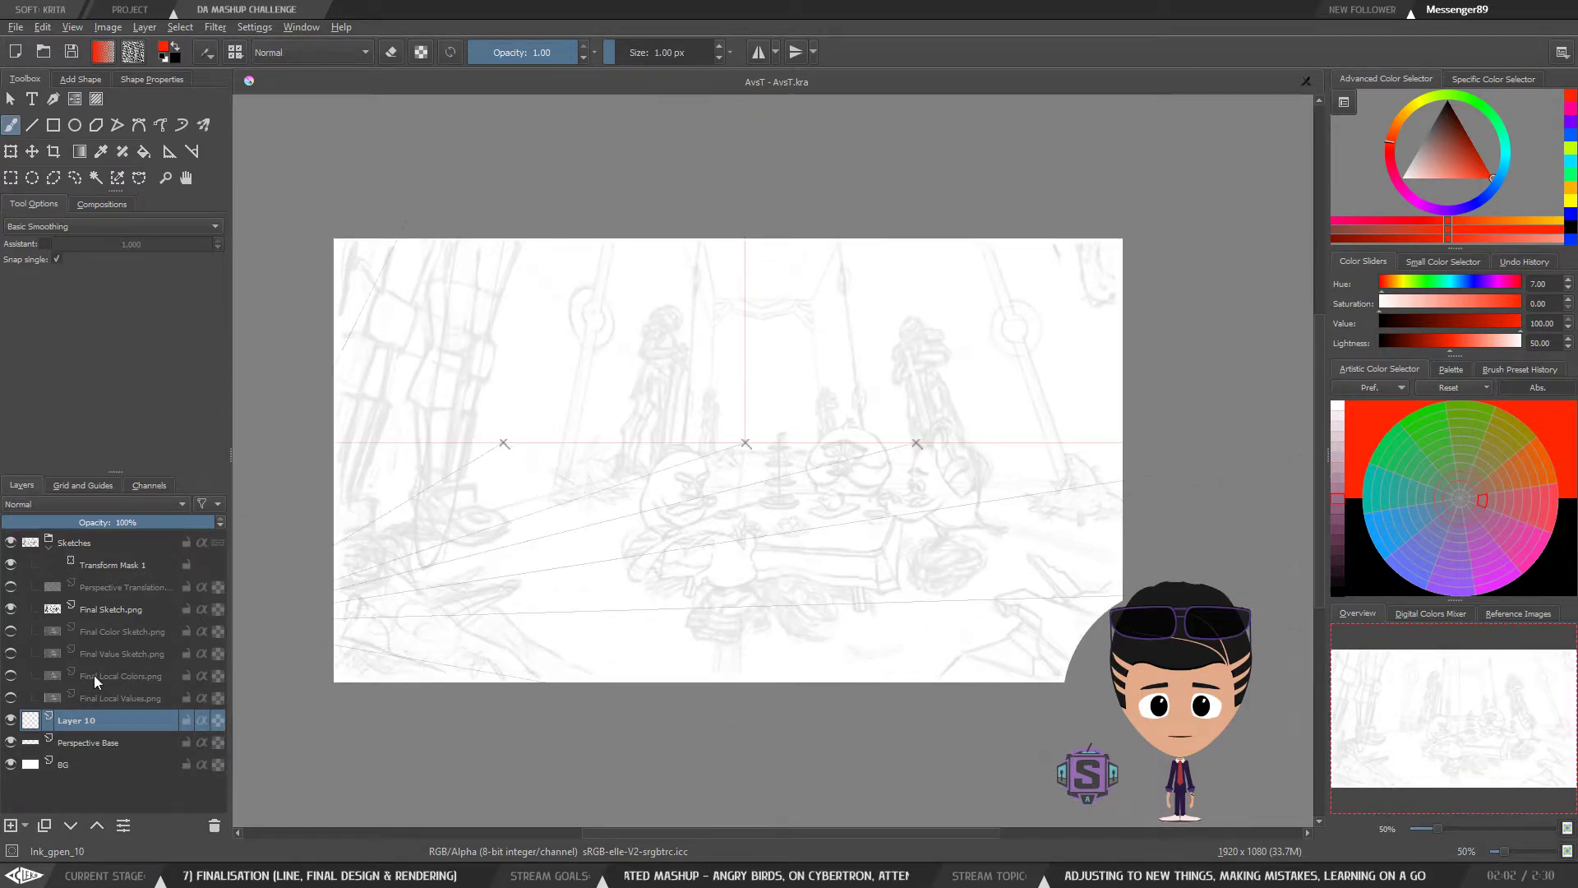
pyautogui.click(10, 742)
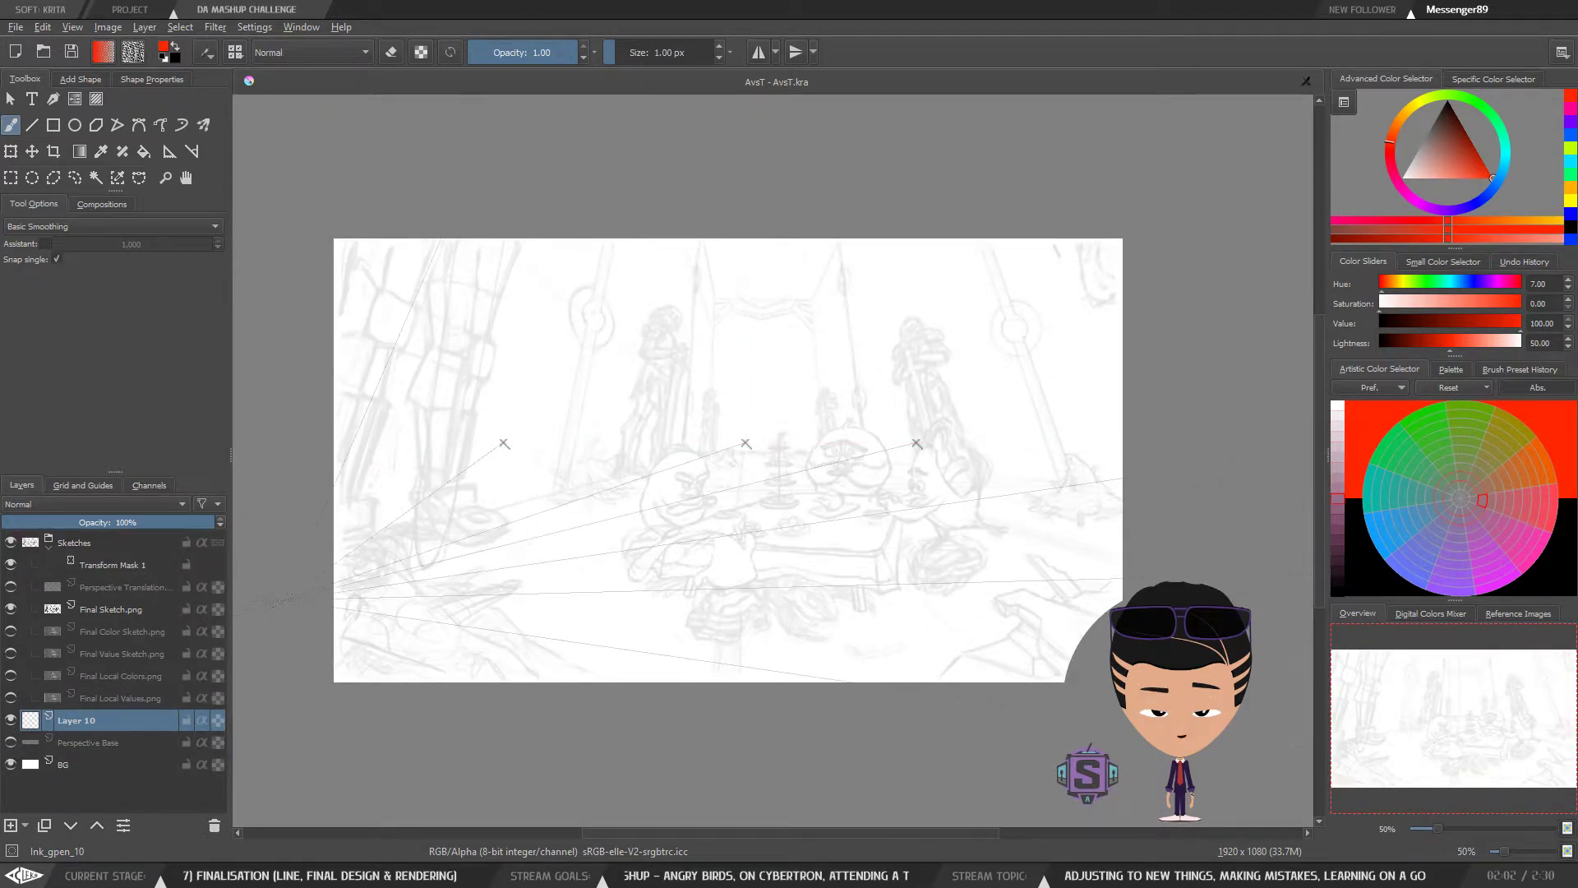
# Step: Swap the brush colour to black and turn on snapping to assistants for the brush
pyautogui.scroll(2, 687, 638)
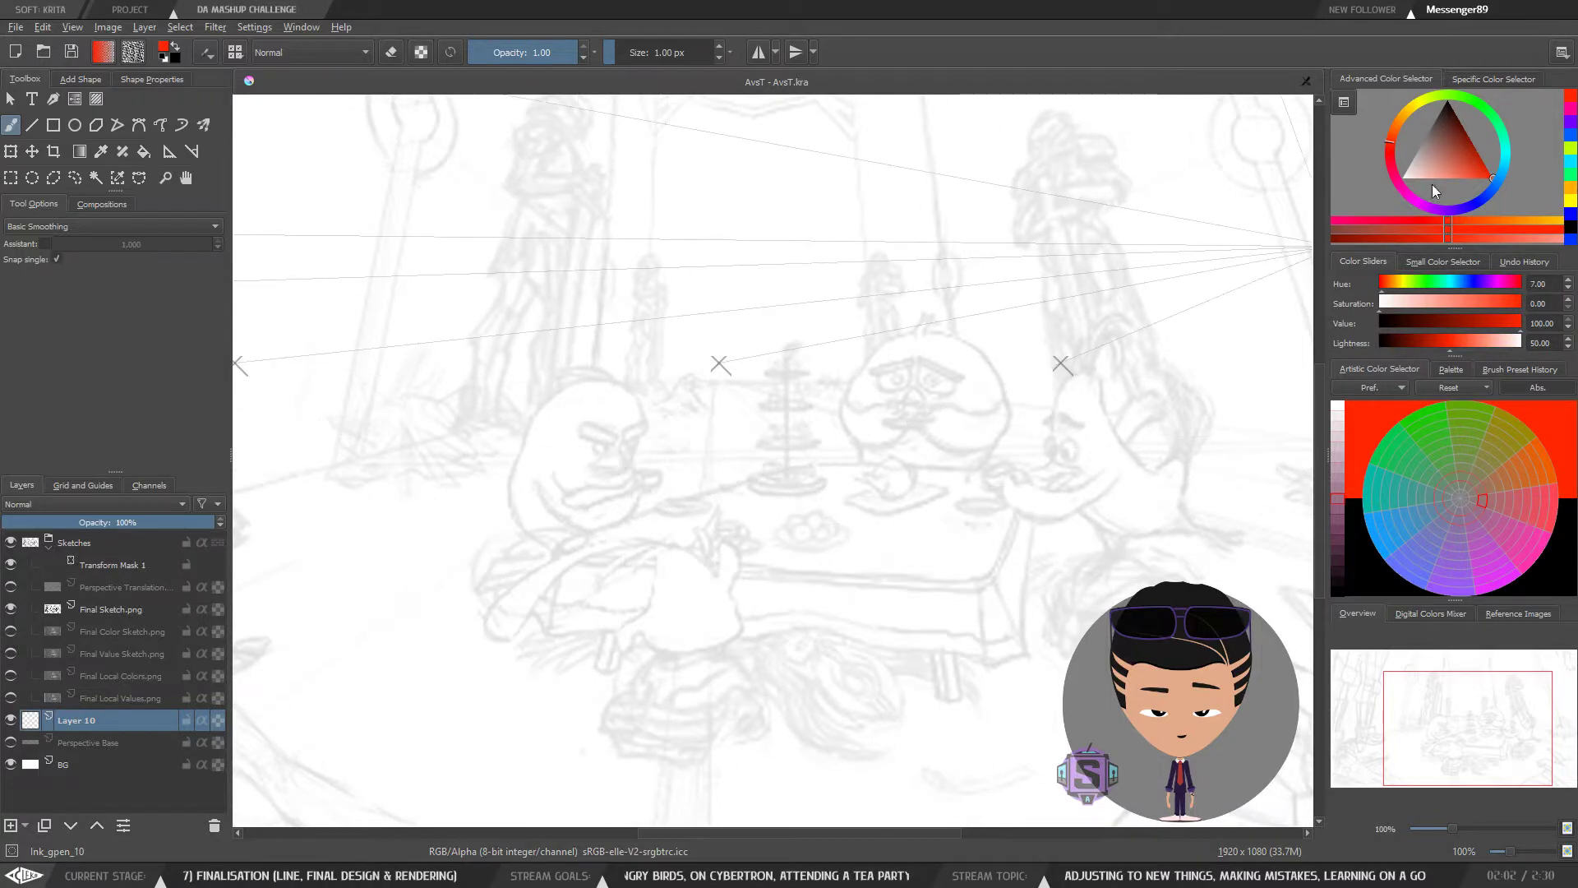
pyautogui.press('x')
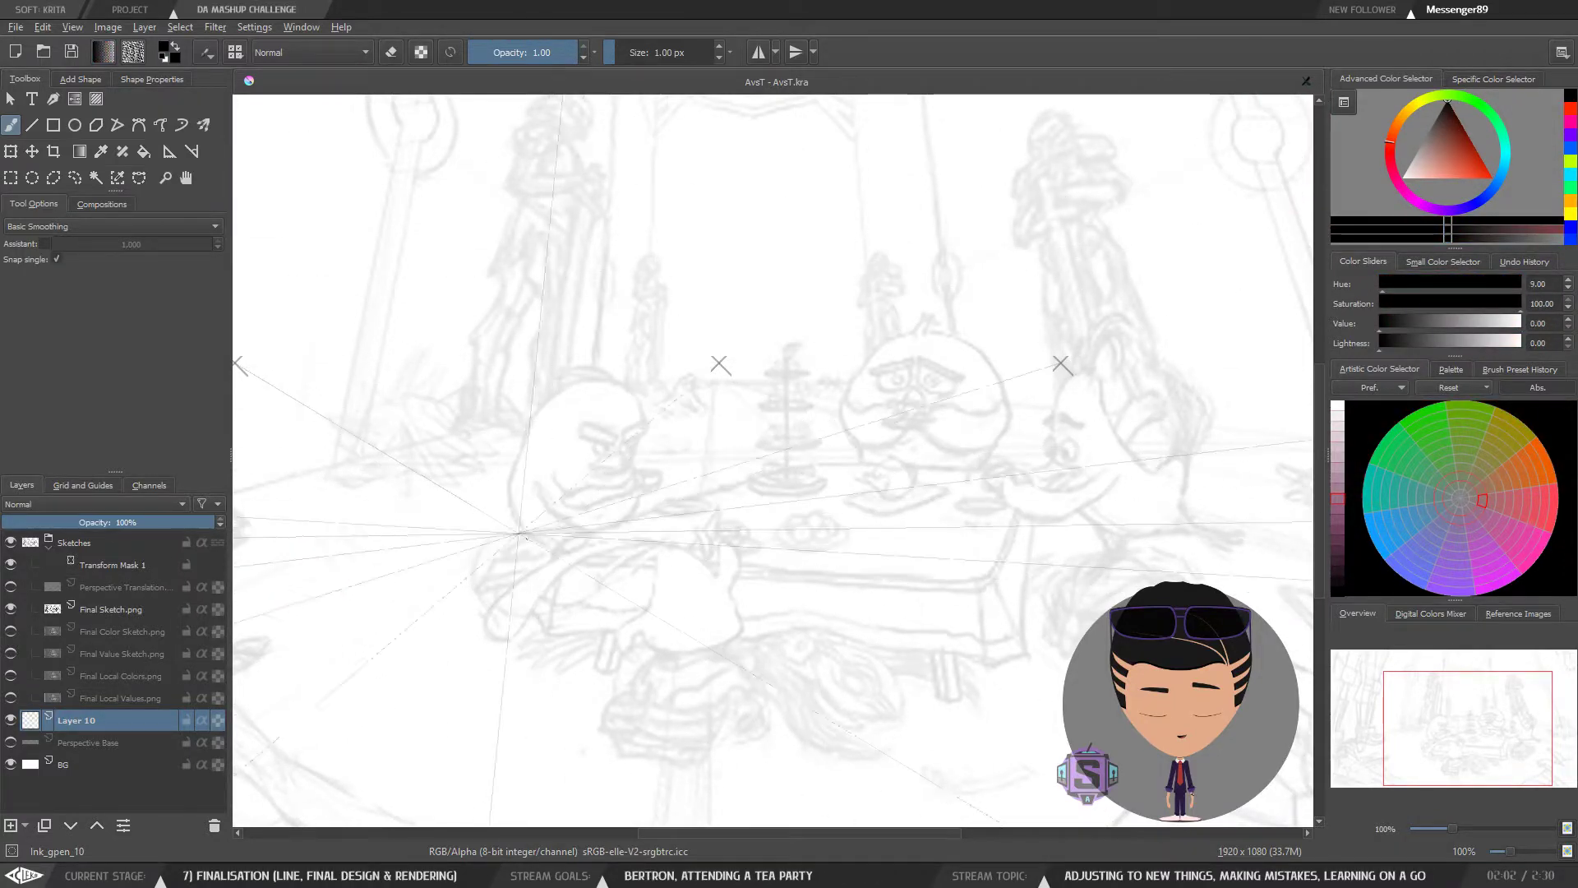
pyautogui.click(43, 244)
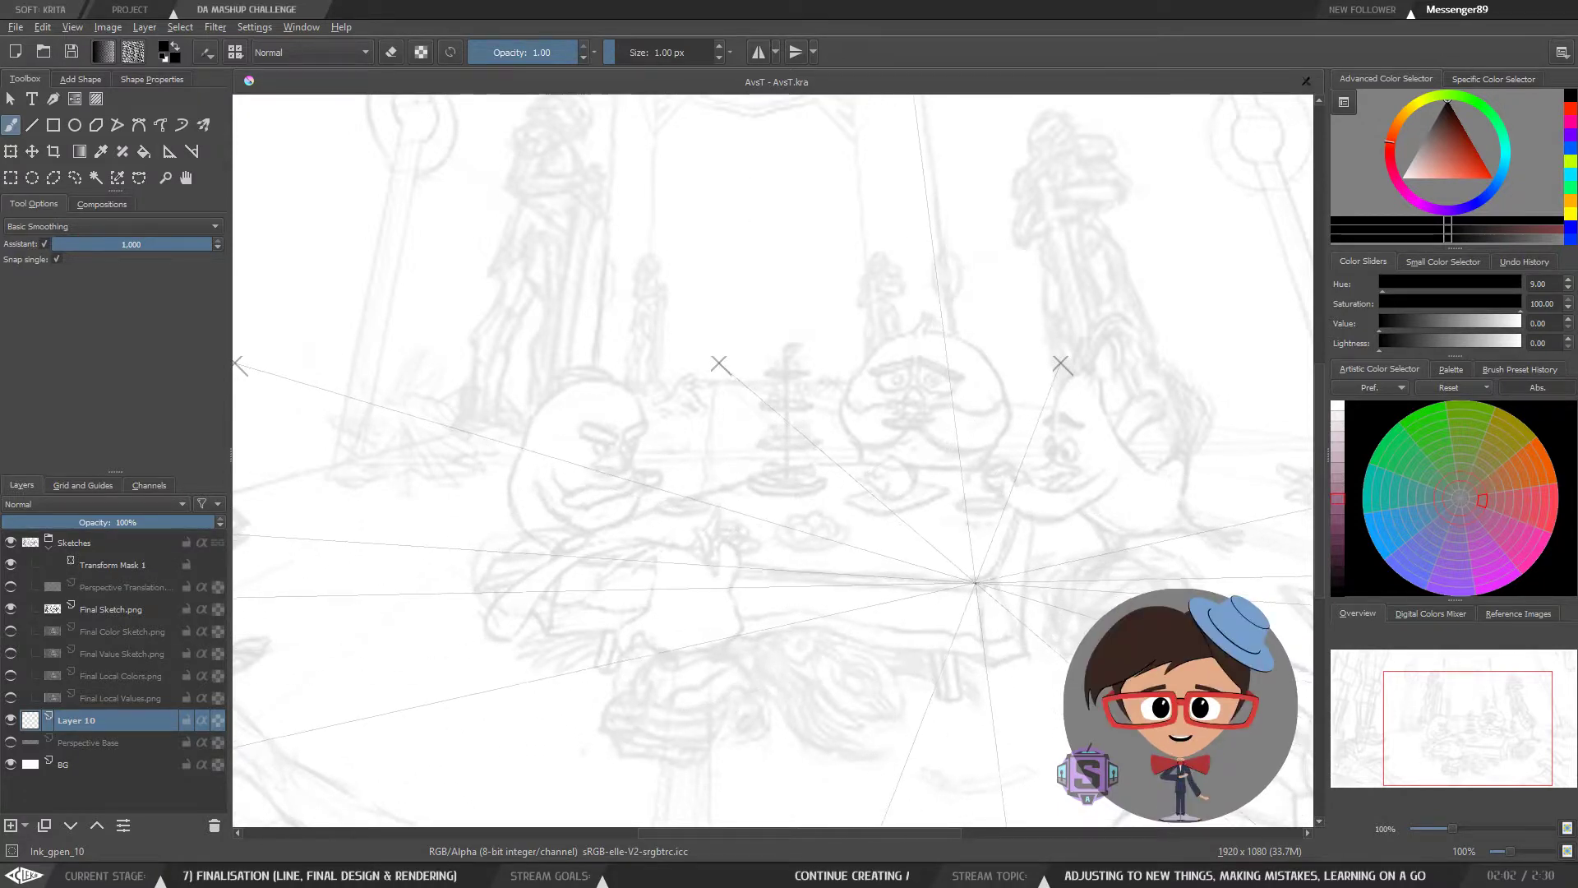
# Step: Draw the tabletop's front and back edges as assistant-snapped black lines over the sketch
pyautogui.moveTo(985, 583)
pyautogui.mouseDown()
pyautogui.moveTo(553, 575)
pyautogui.moveTo(985, 583)
pyautogui.mouseUp()
pyautogui.hotkey('ctrl', 'z')
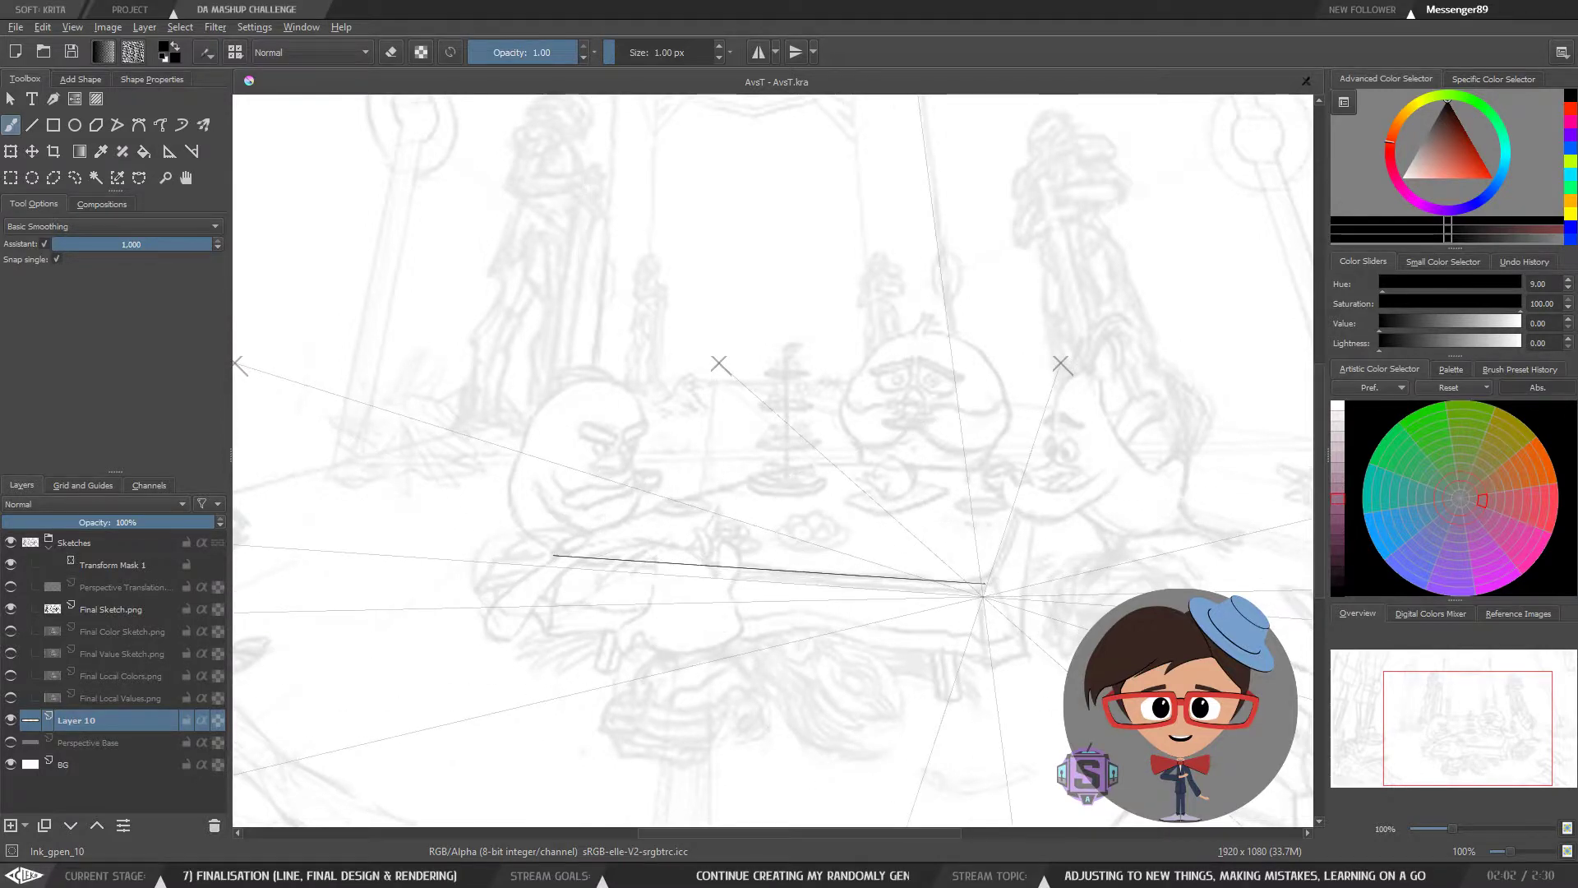
pyautogui.moveTo(816, 464); pyautogui.dragTo(925, 468)
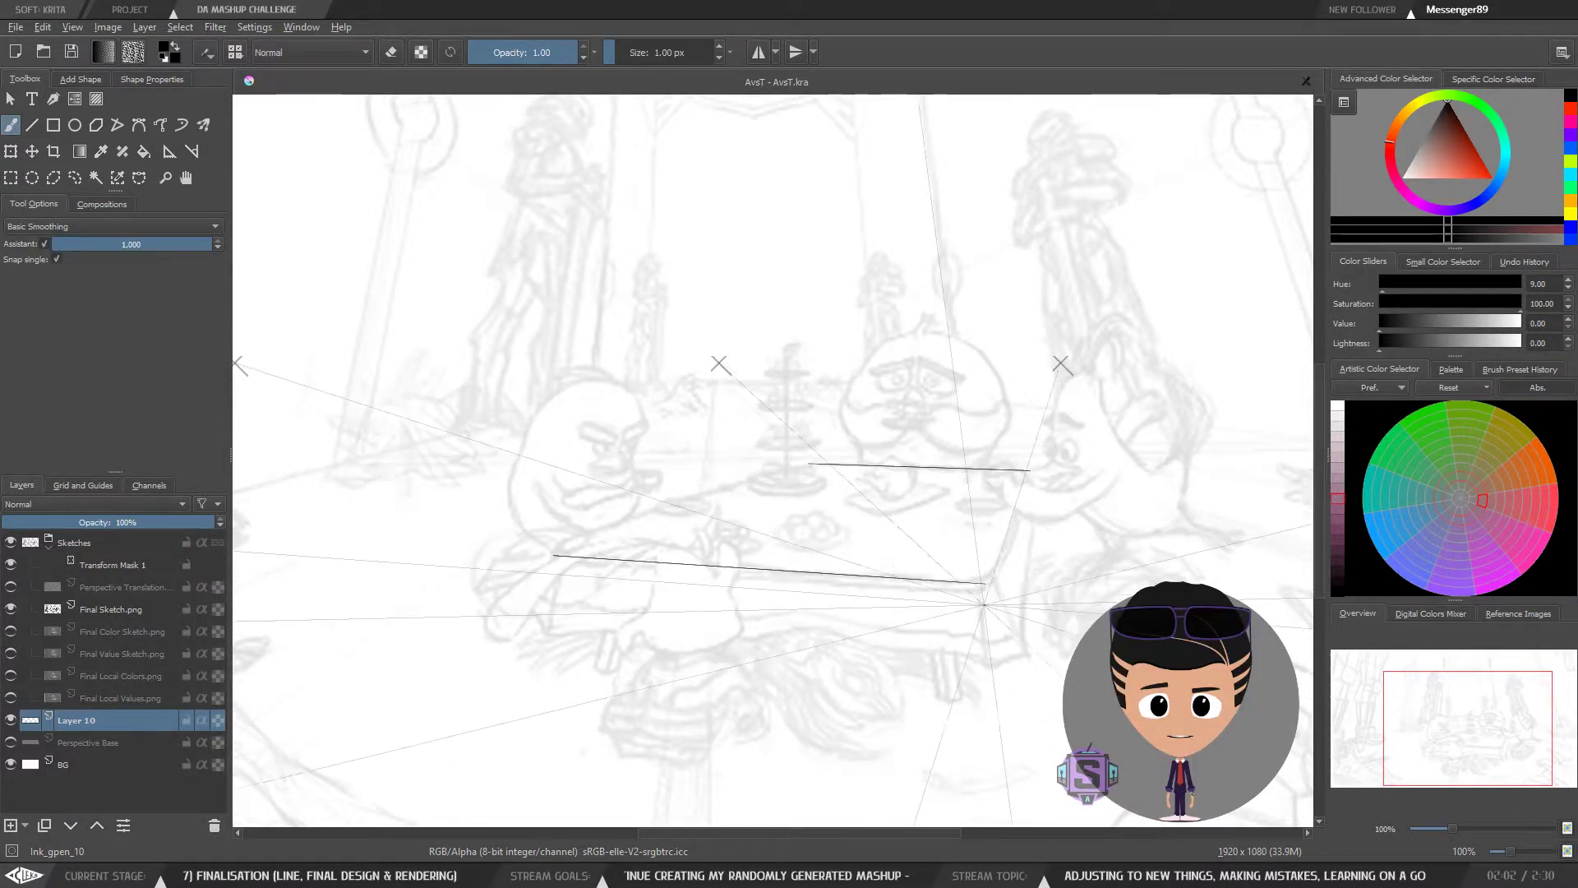
# Step: Try to draw the tabletop's side edges between its front and back edges with assistant snapping
pyautogui.moveTo(985, 584); pyautogui.dragTo(1058, 367)
pyautogui.hotkey('ctrl', 'z')
pyautogui.hotkey('ctrl', 'z')
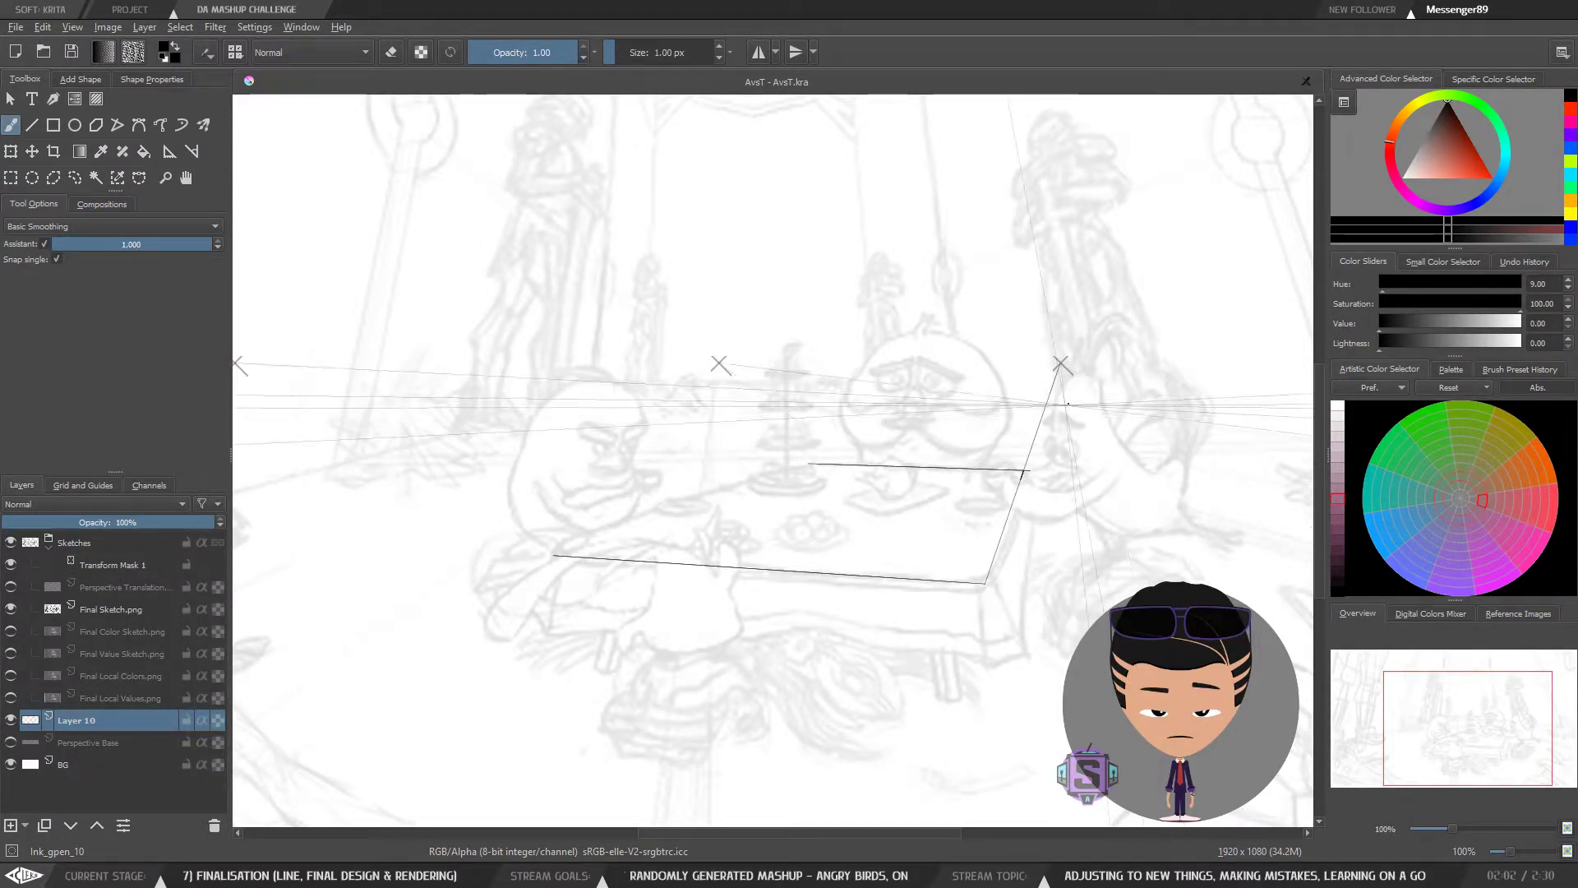
pyautogui.moveTo(985, 585); pyautogui.dragTo(1013, 503)
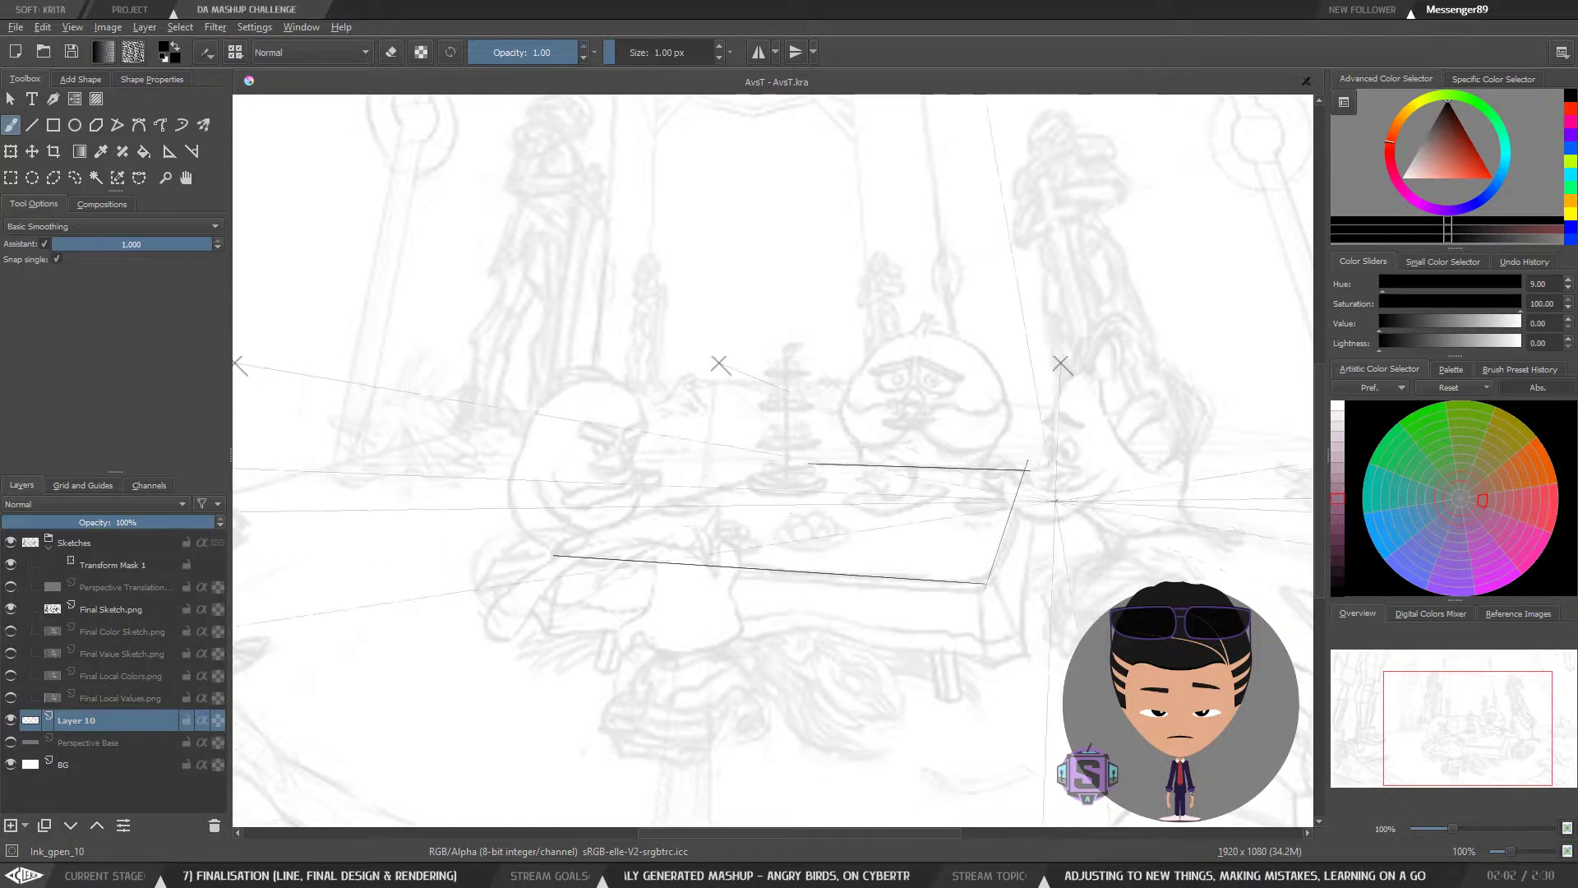
pyautogui.moveTo(553, 552); pyautogui.dragTo(853, 475)
pyautogui.hotkey('ctrl', 'z')
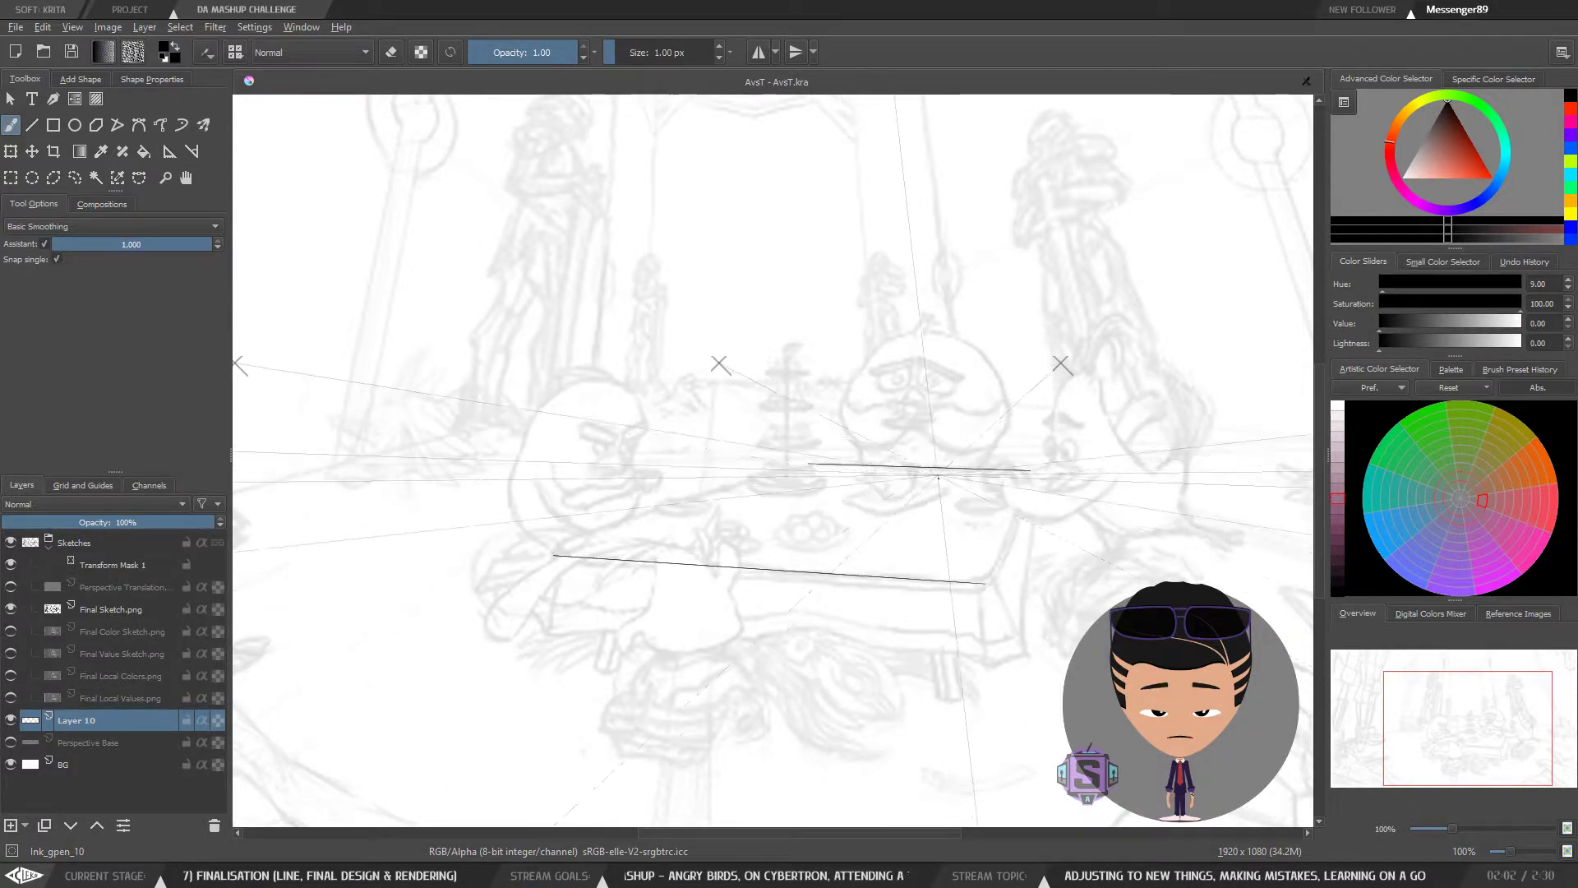
# Step: Draw a snapped diagonal line between the table's front edge and the foot of its front right leg
pyautogui.moveTo(1062, 415)
pyautogui.mouseDown()
pyautogui.moveTo(945, 413)
pyautogui.moveTo(990, 417)
pyautogui.mouseUp()
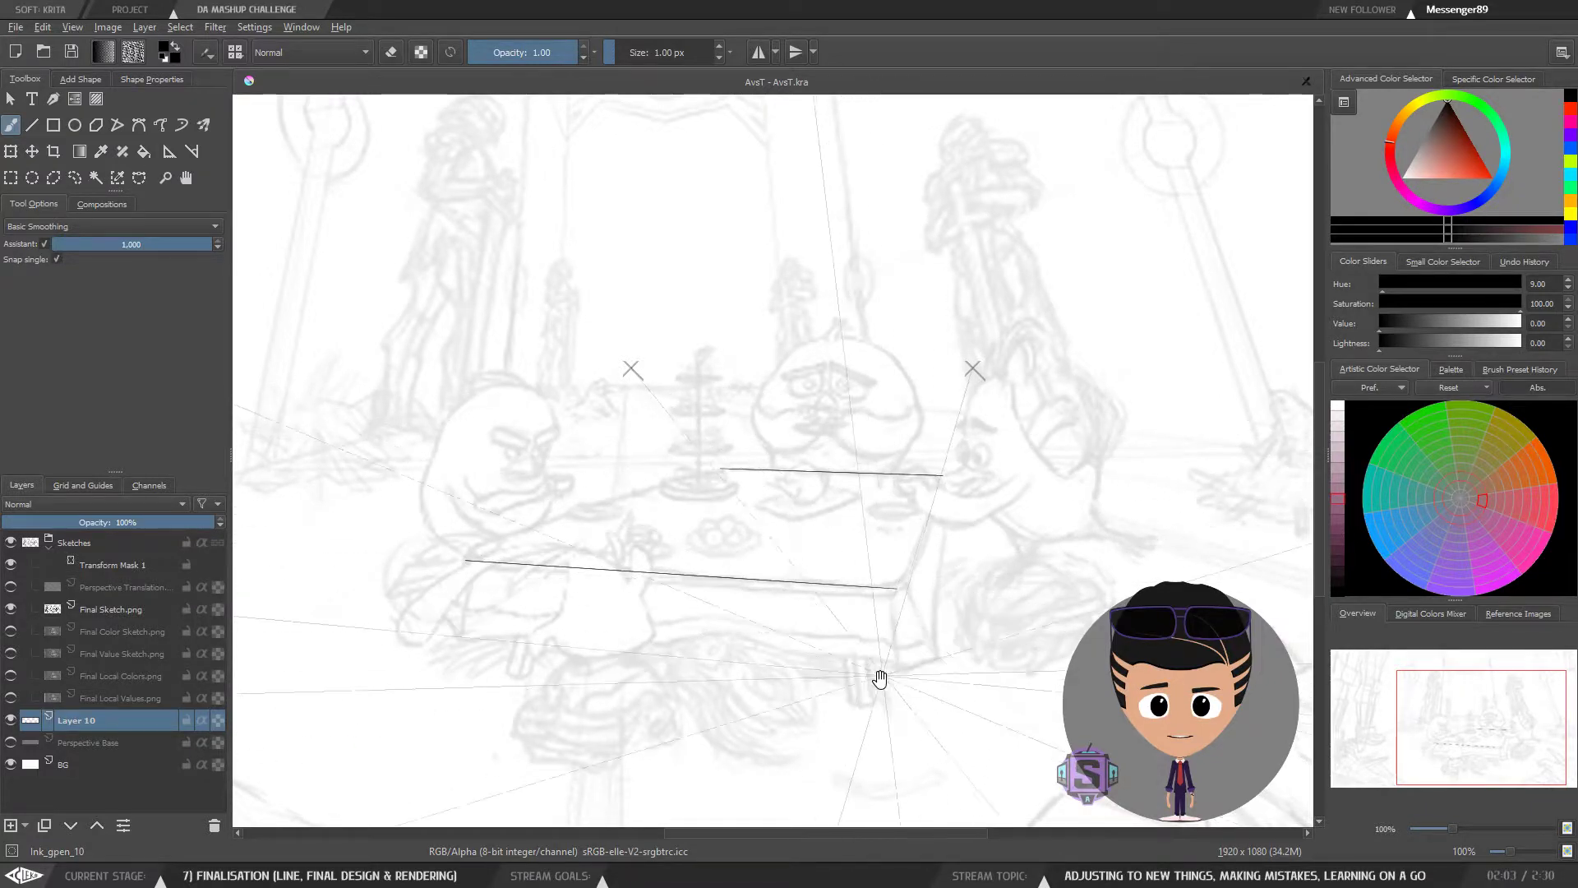
pyautogui.moveTo(880, 658); pyautogui.dragTo(768, 606)
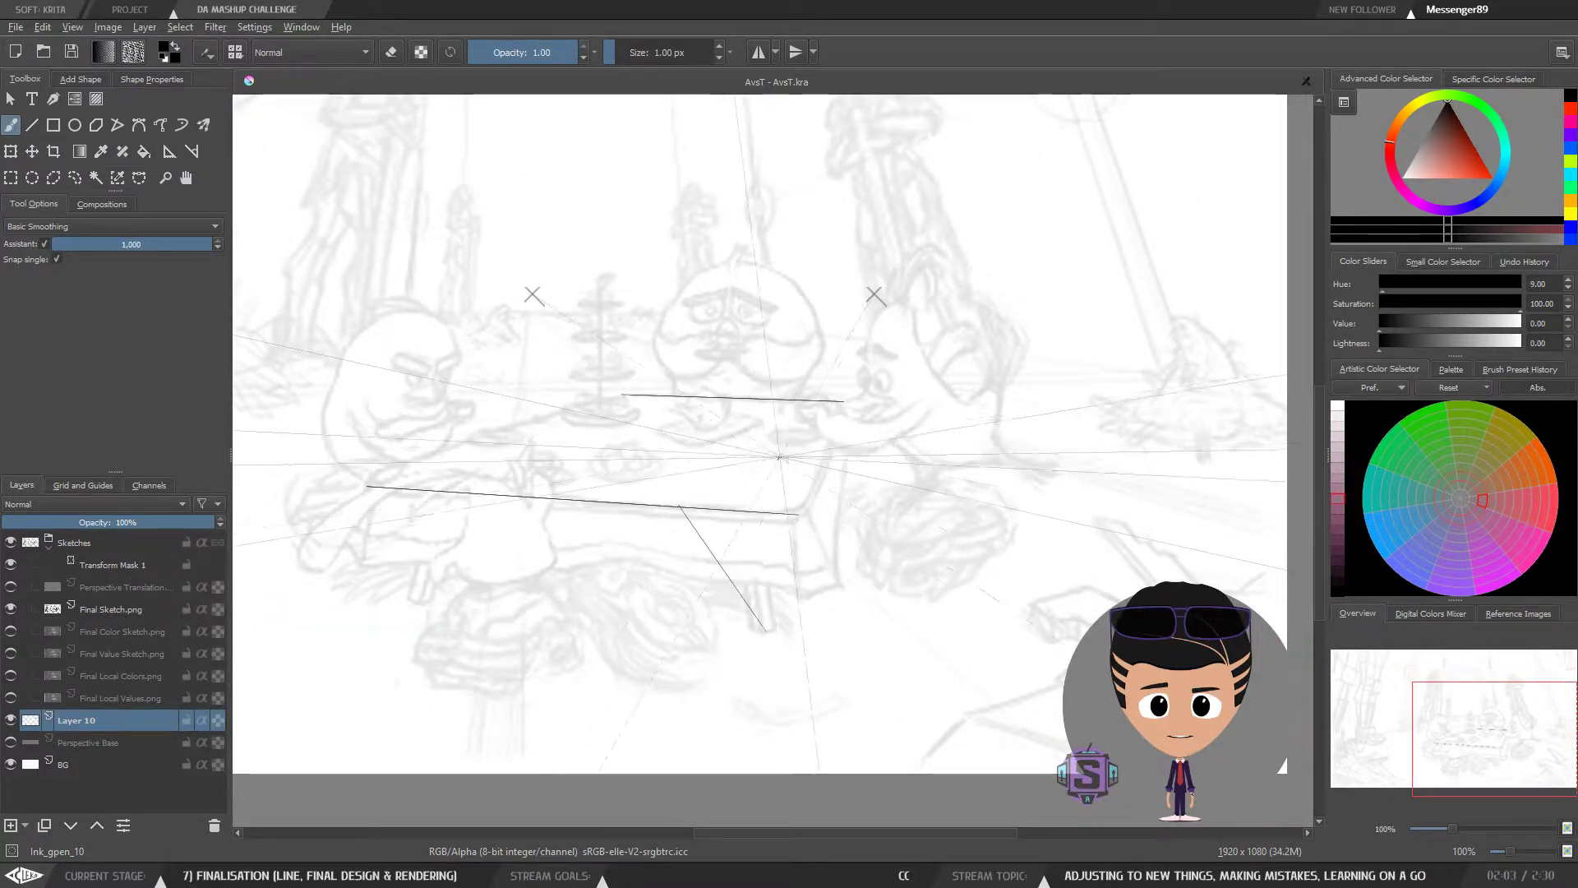
# Step: Draw the left upright of the background doorway as a long assistant-snapped black line
pyautogui.scroll(-3, 764, 466)
pyautogui.scroll(3, 701, 461)
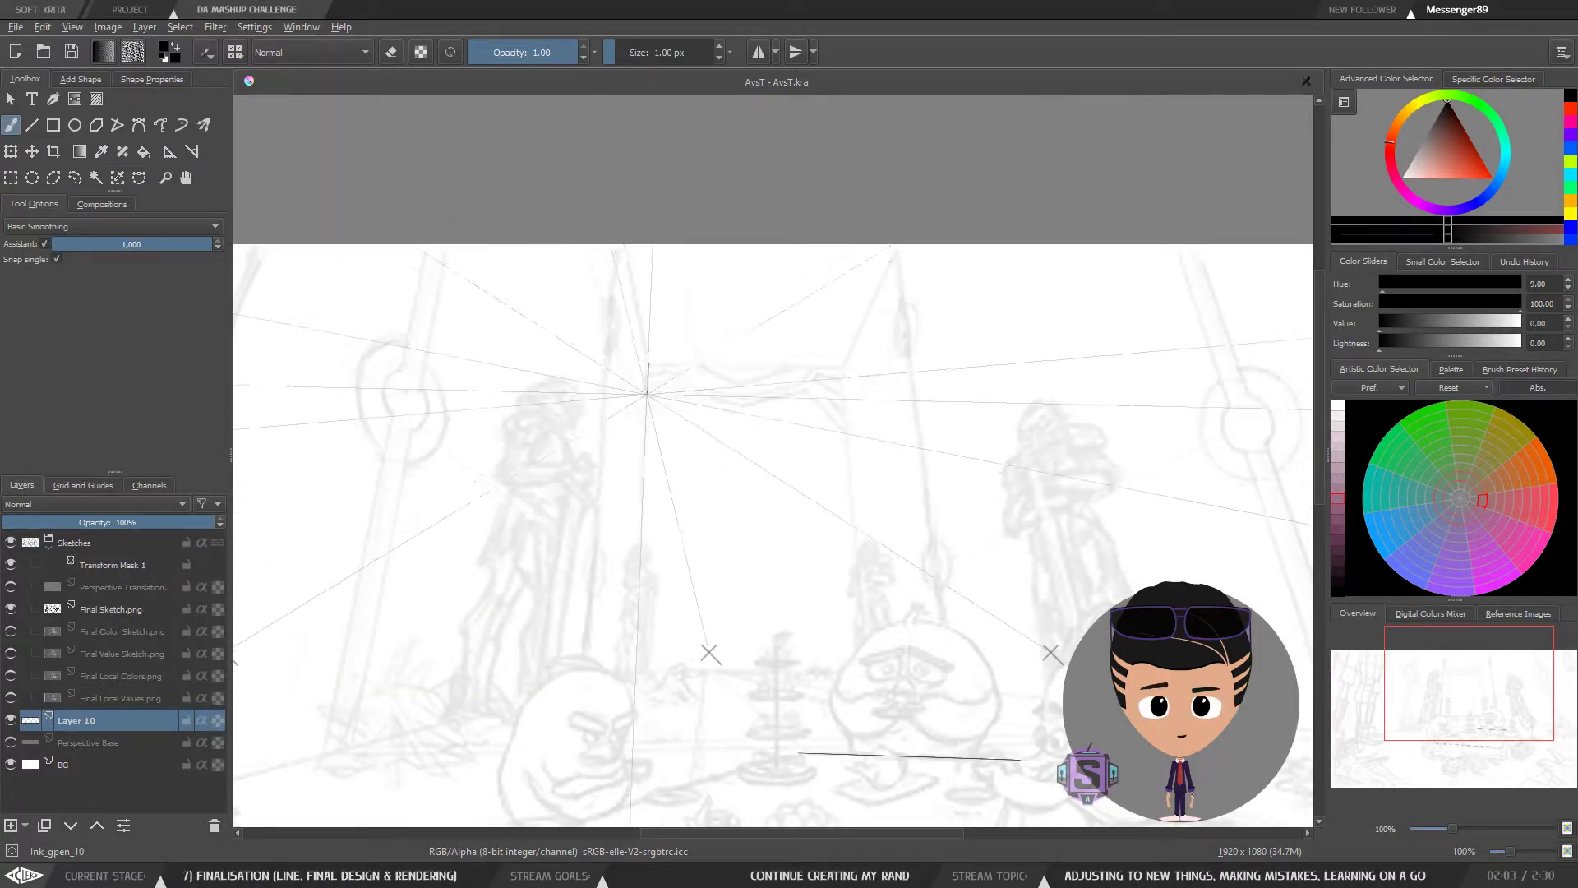
pyautogui.moveTo(641, 568); pyautogui.dragTo(636, 667)
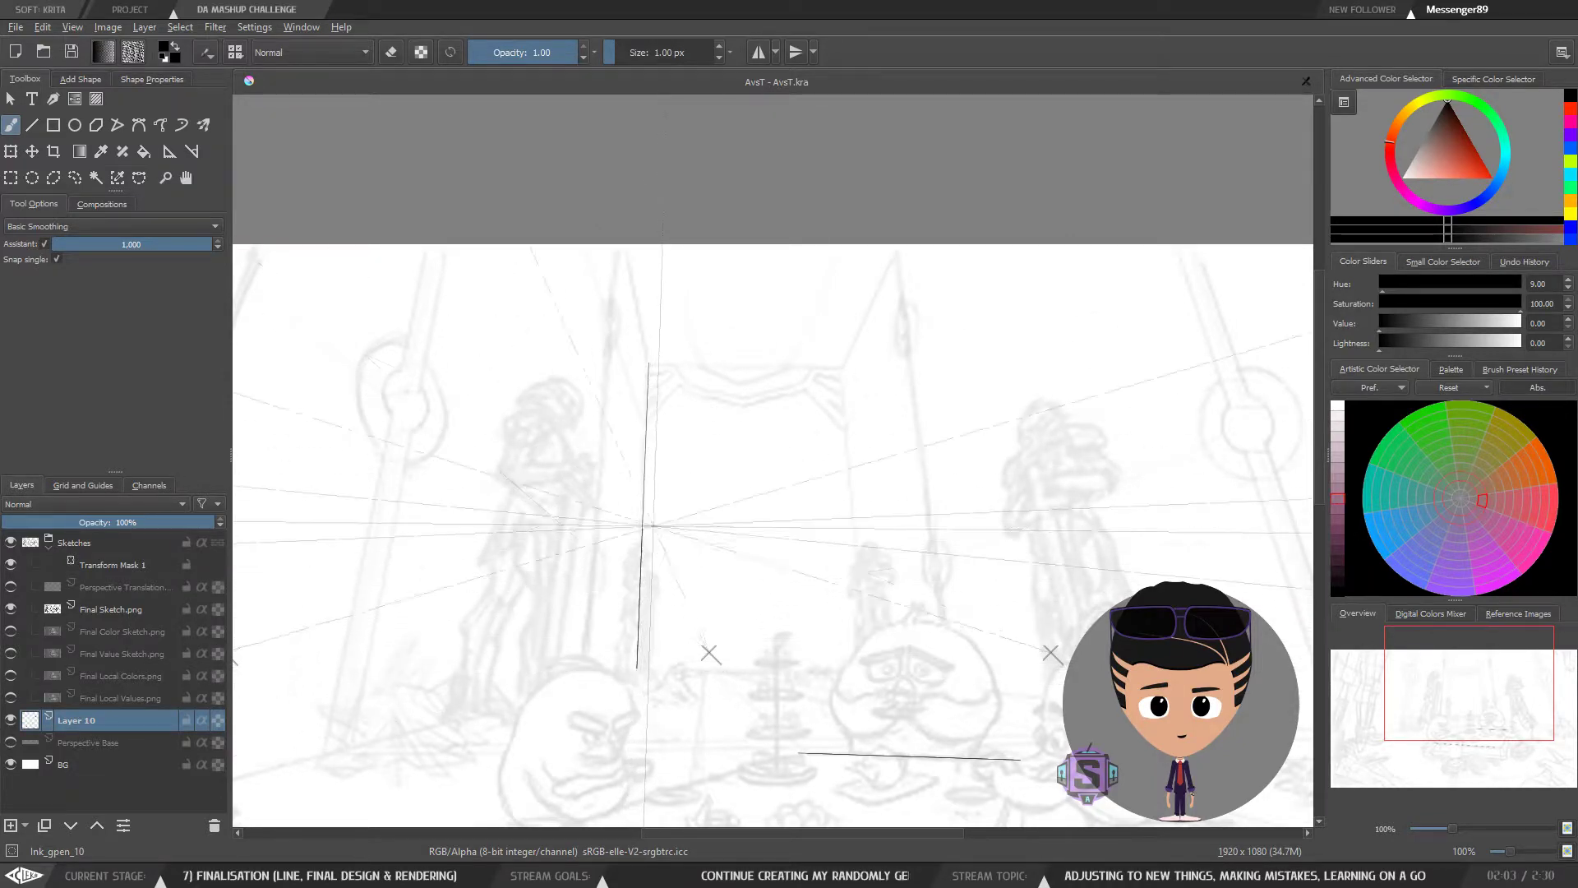
# Step: Draw the doorway's top edge and the two edges rising from its upper corners to the canvas top as assistant-snapped black lines
pyautogui.press('+')
pyautogui.press('+')
pyautogui.moveTo(625, 339); pyautogui.dragTo(825, 633)
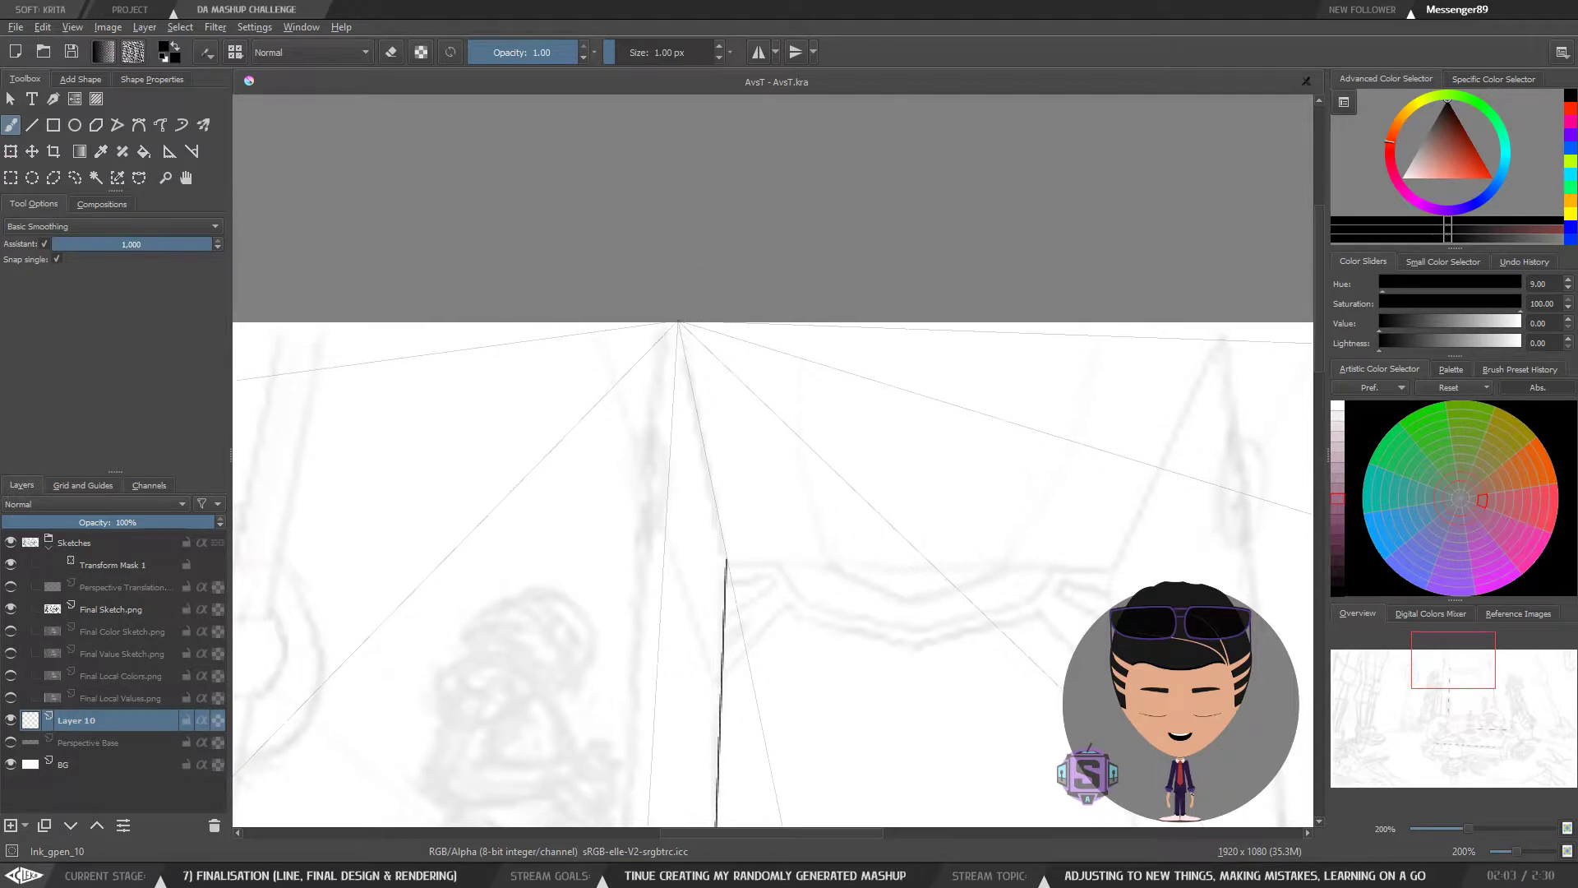
pyautogui.moveTo(703, 451)
pyautogui.mouseDown()
pyautogui.moveTo(726, 564)
pyautogui.moveTo(701, 456)
pyautogui.mouseUp()
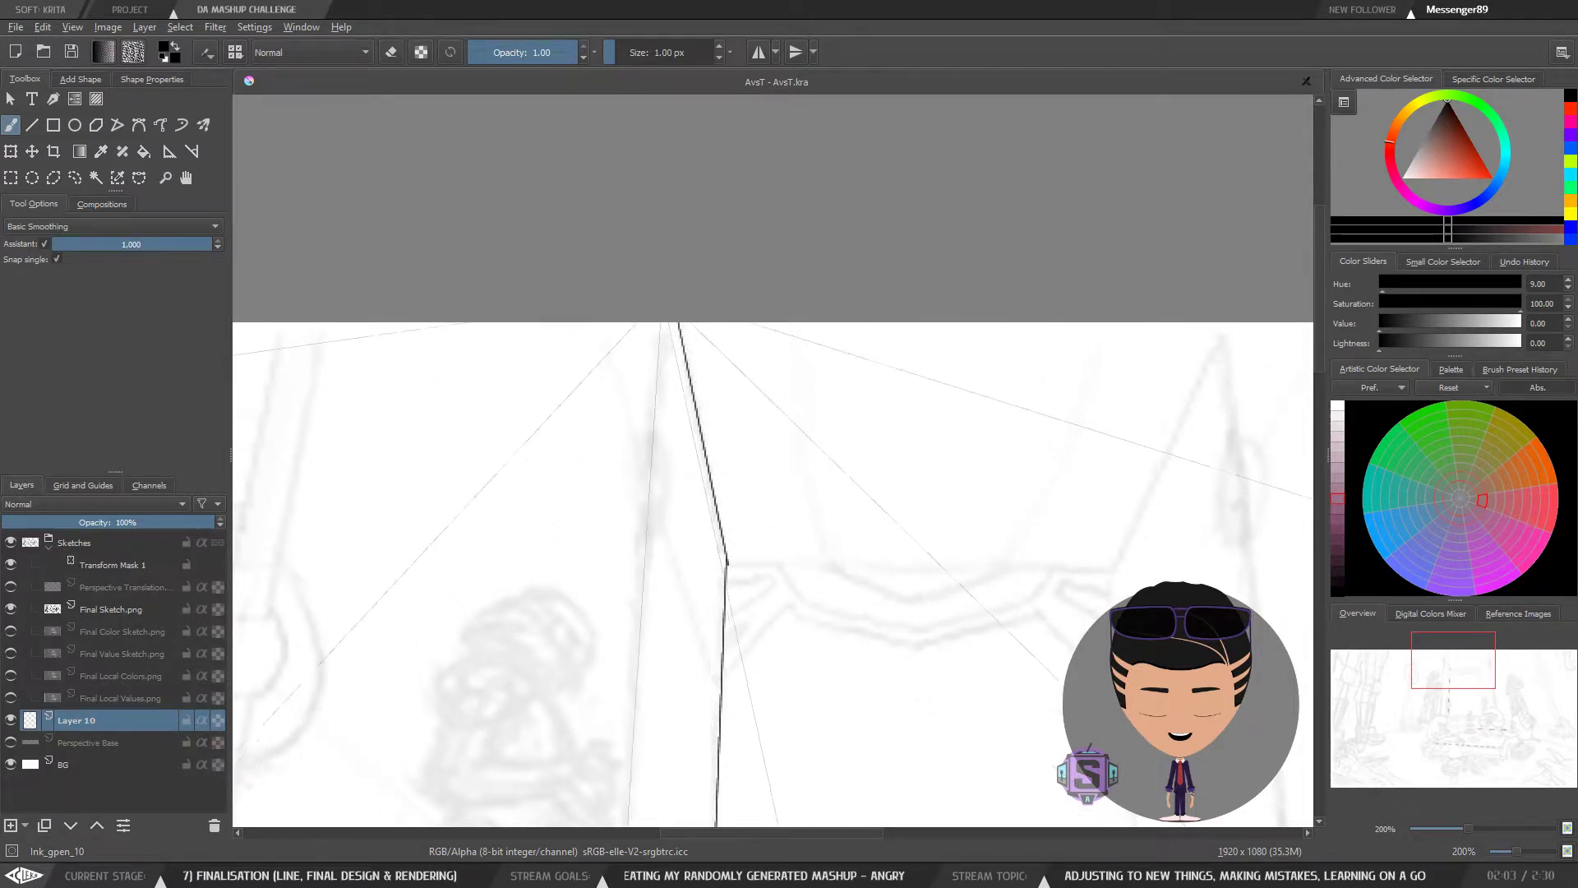
pyautogui.moveTo(1103, 511); pyautogui.dragTo(766, 508)
pyautogui.moveTo(462, 524)
pyautogui.mouseDown()
pyautogui.moveTo(532, 487)
pyautogui.moveTo(914, 510)
pyautogui.moveTo(661, 462)
pyautogui.mouseUp()
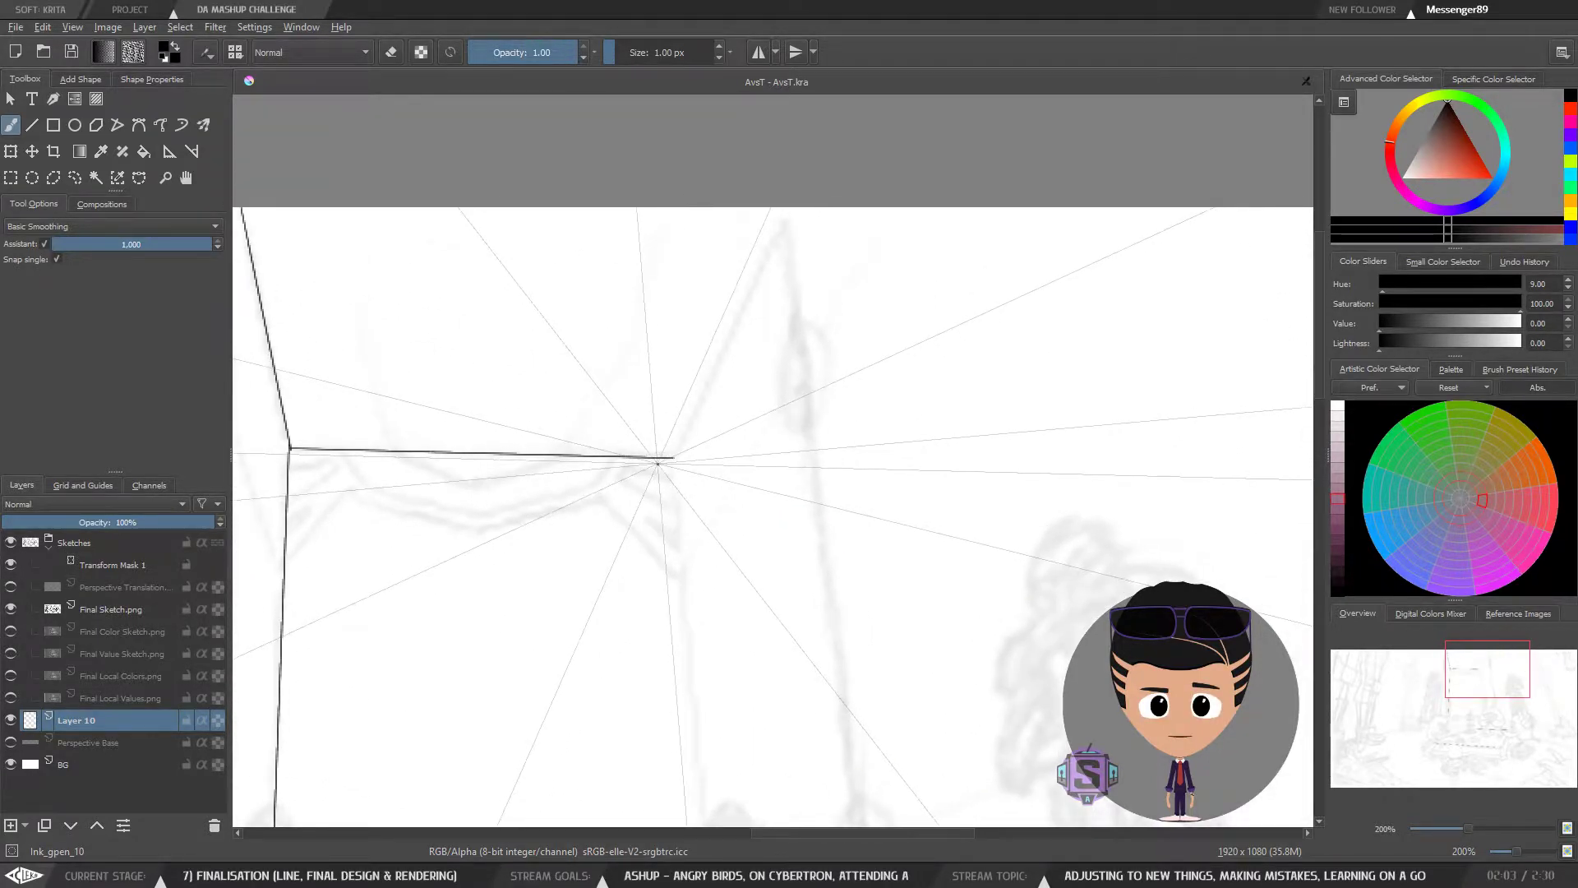
pyautogui.moveTo(674, 457); pyautogui.dragTo(793, 205)
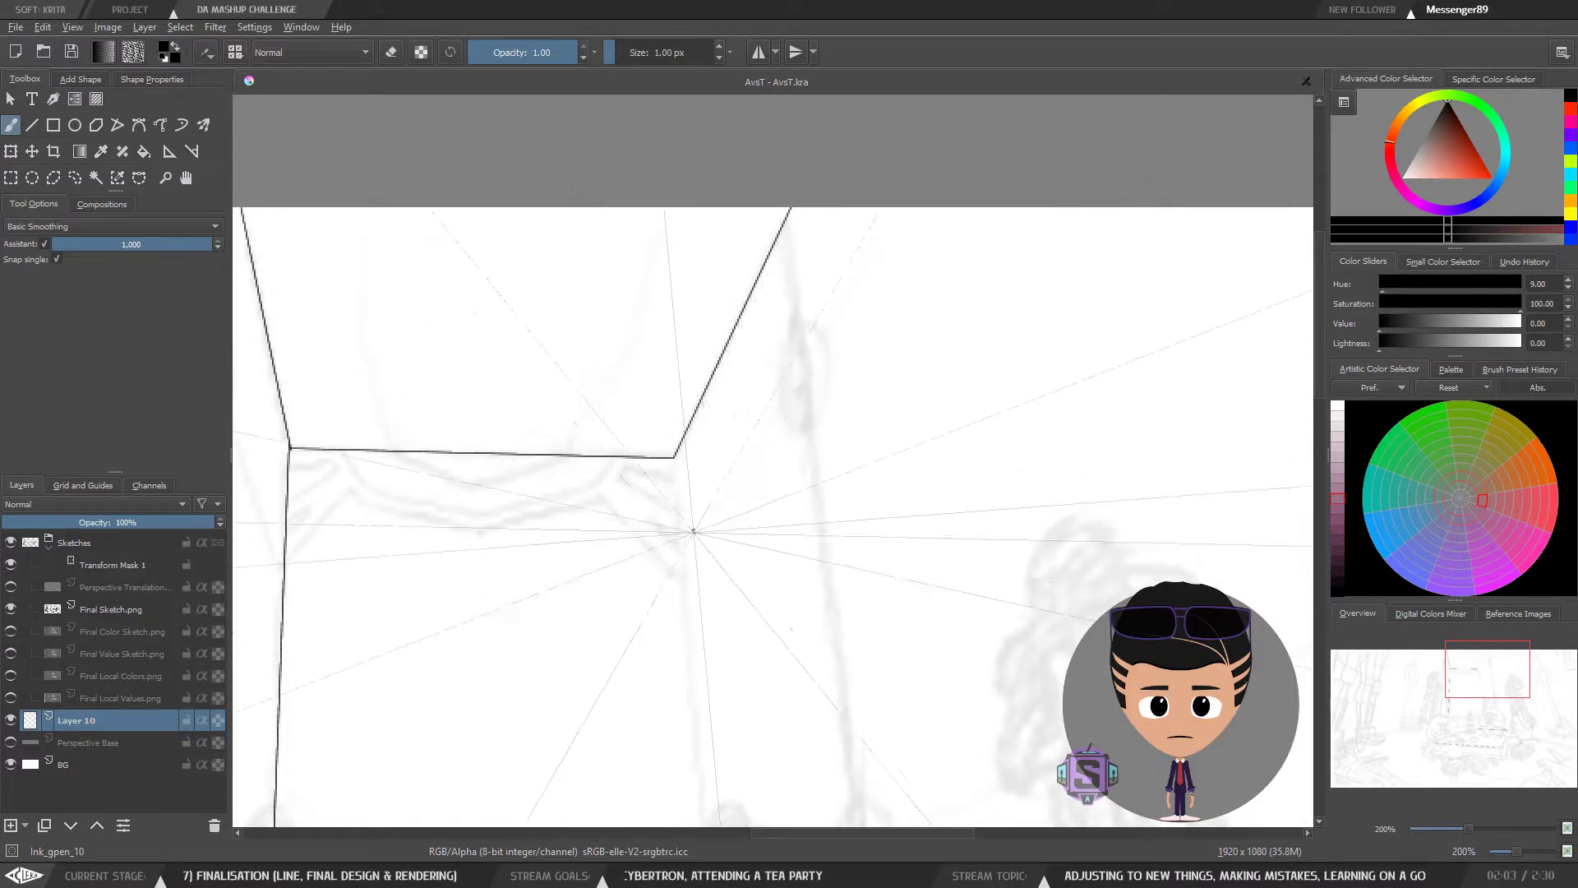
# Step: Try to draw the doorway's right upright with assistant snapping, and undo the misdirected strokes
pyautogui.moveTo(672, 597); pyautogui.dragTo(673, 520)
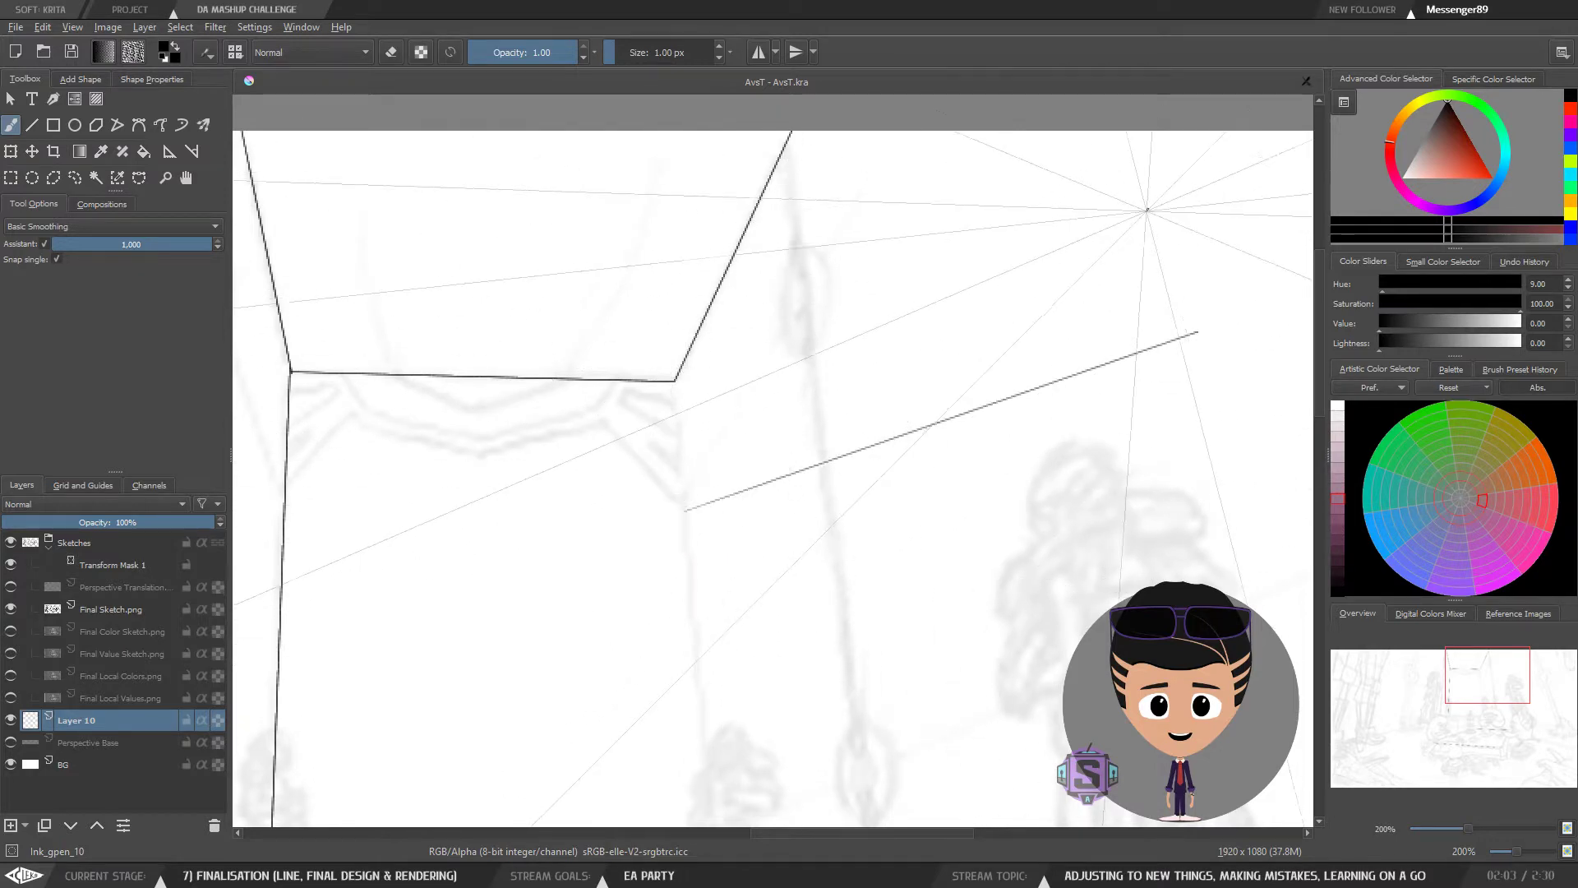
pyautogui.press('+')
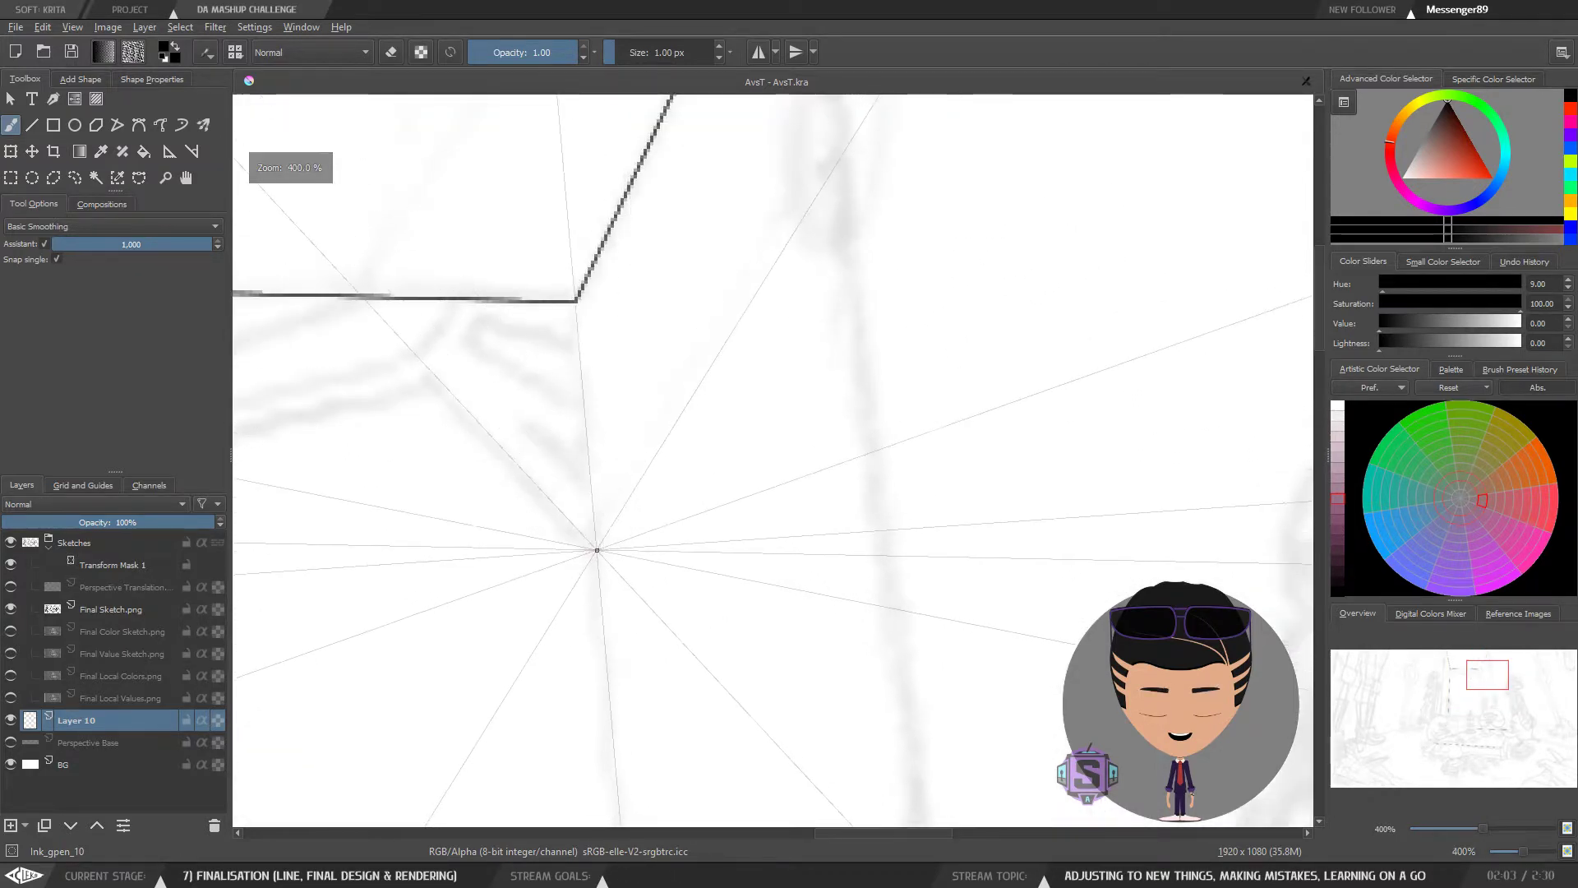
pyautogui.moveTo(599, 545)
pyautogui.mouseDown()
pyautogui.moveTo(828, 468)
pyautogui.moveTo(1079, 320)
pyautogui.mouseUp()
pyautogui.hotkey('ctrl', 'z')
pyautogui.moveTo(593, 523)
pyautogui.mouseDown()
pyautogui.moveTo(799, 282)
pyautogui.moveTo(856, 261)
pyautogui.mouseUp()
pyautogui.hotkey('ctrl', 'z')
pyautogui.press('-')
pyautogui.press('-')
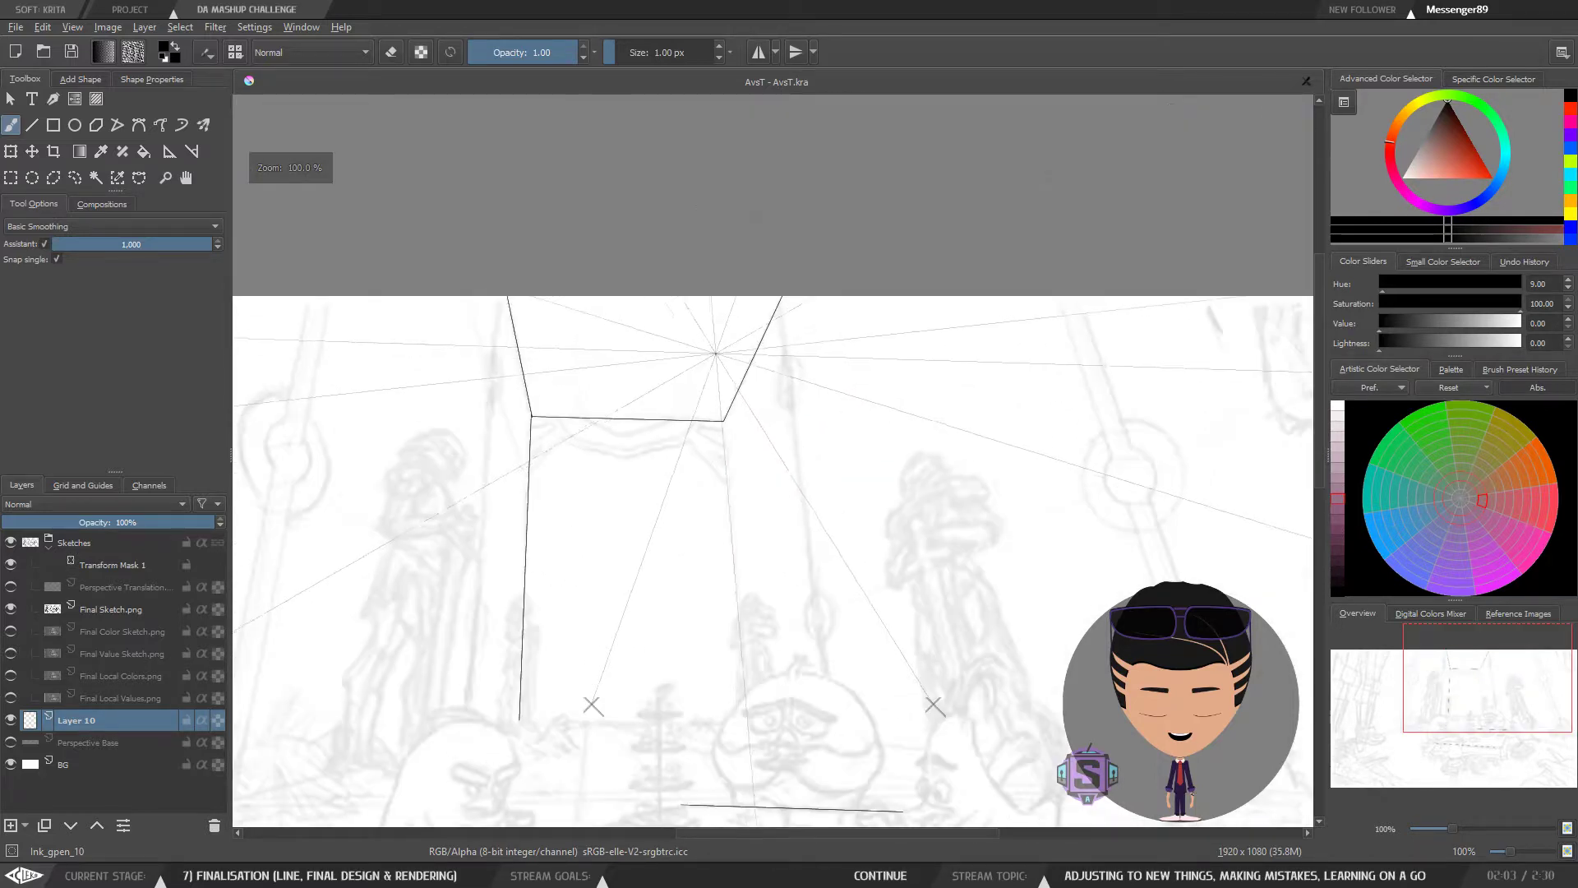
# Step: Draw the doorway's right upright and the left wall's floor line from the canvas's left edge to the doorway's lower left corner
pyautogui.press('+')
pyautogui.moveTo(664, 462)
pyautogui.mouseDown()
pyautogui.moveTo(637, 385)
pyautogui.moveTo(676, 310)
pyautogui.moveTo(686, 212)
pyautogui.moveTo(674, 243)
pyautogui.moveTo(706, 209)
pyautogui.moveTo(710, 262)
pyautogui.moveTo(701, 147)
pyautogui.moveTo(754, 744)
pyautogui.mouseUp()
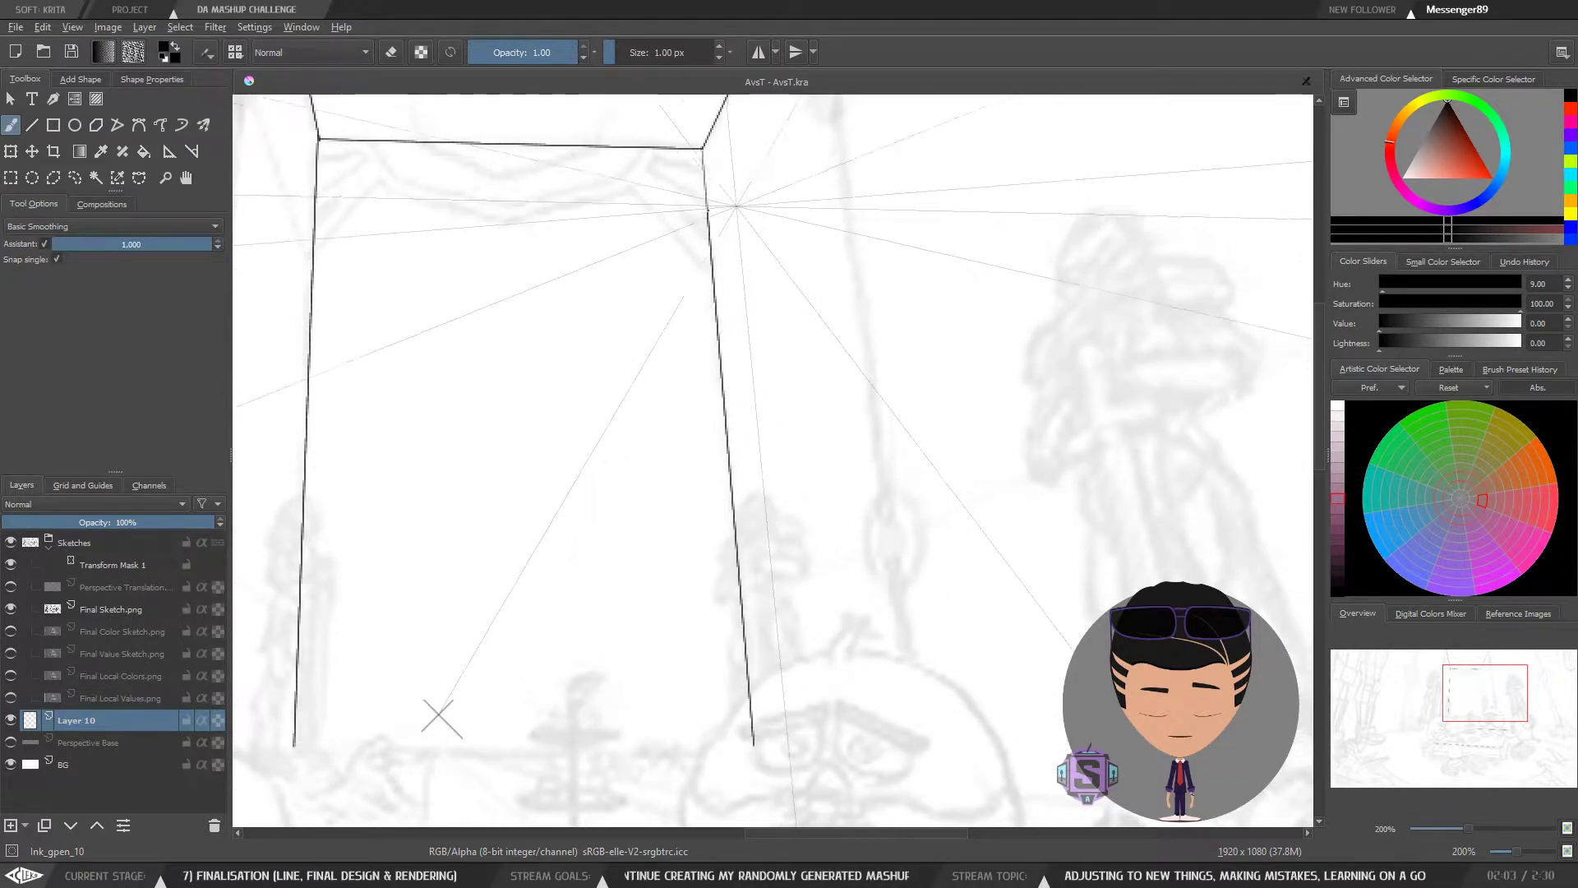
pyautogui.press('1')
pyautogui.moveTo(618, 607); pyautogui.dragTo(871, 493)
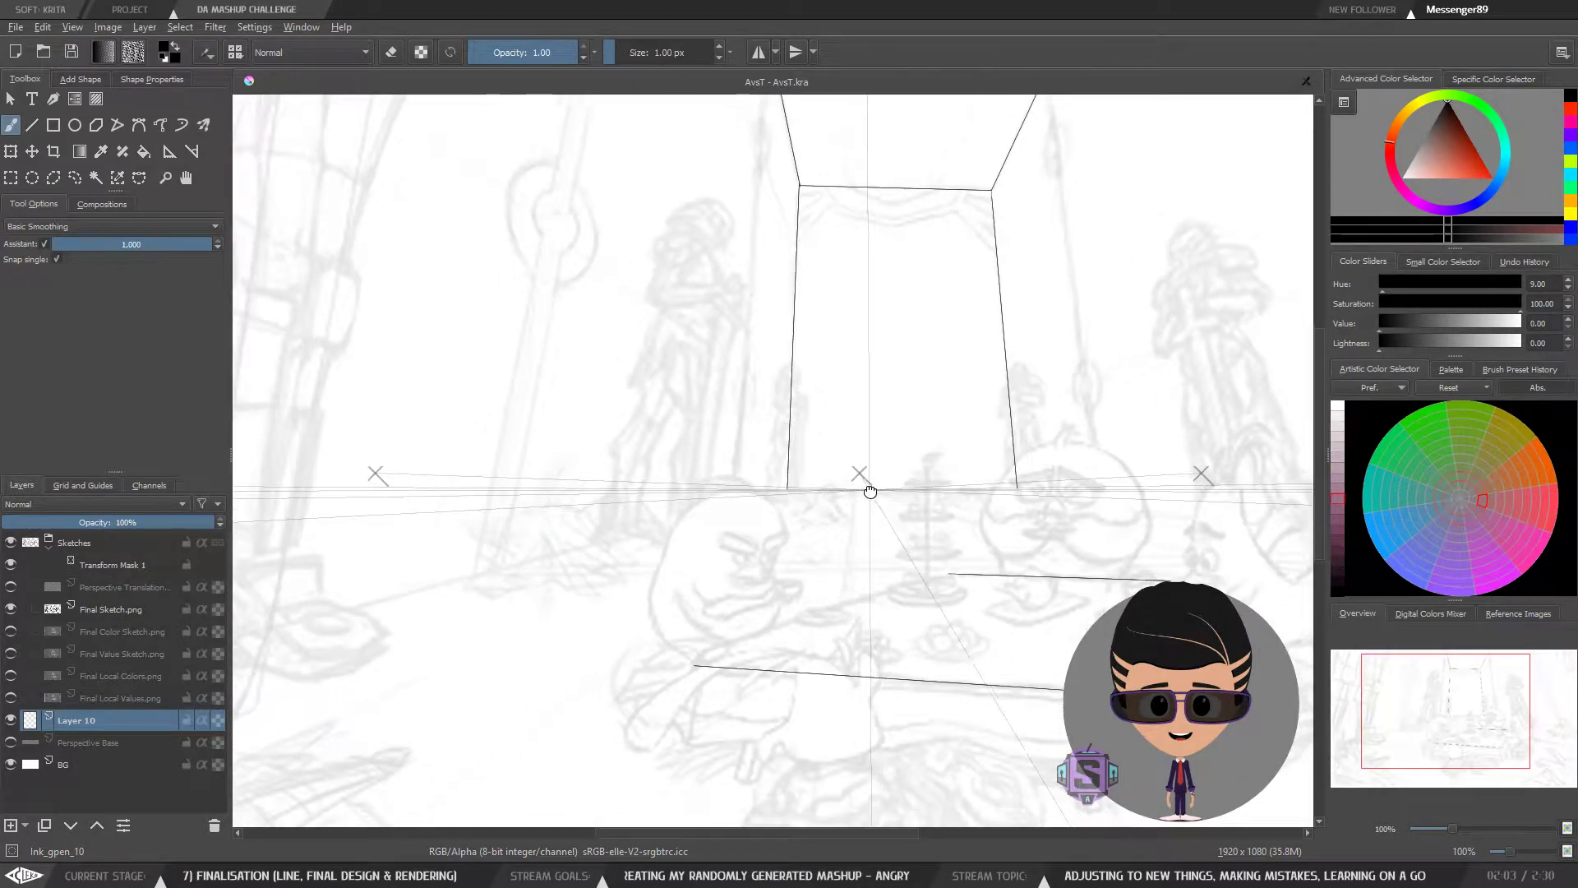
pyautogui.moveTo(713, 613)
pyautogui.mouseDown()
pyautogui.moveTo(890, 525)
pyautogui.moveTo(944, 524)
pyautogui.moveTo(918, 538)
pyautogui.mouseUp()
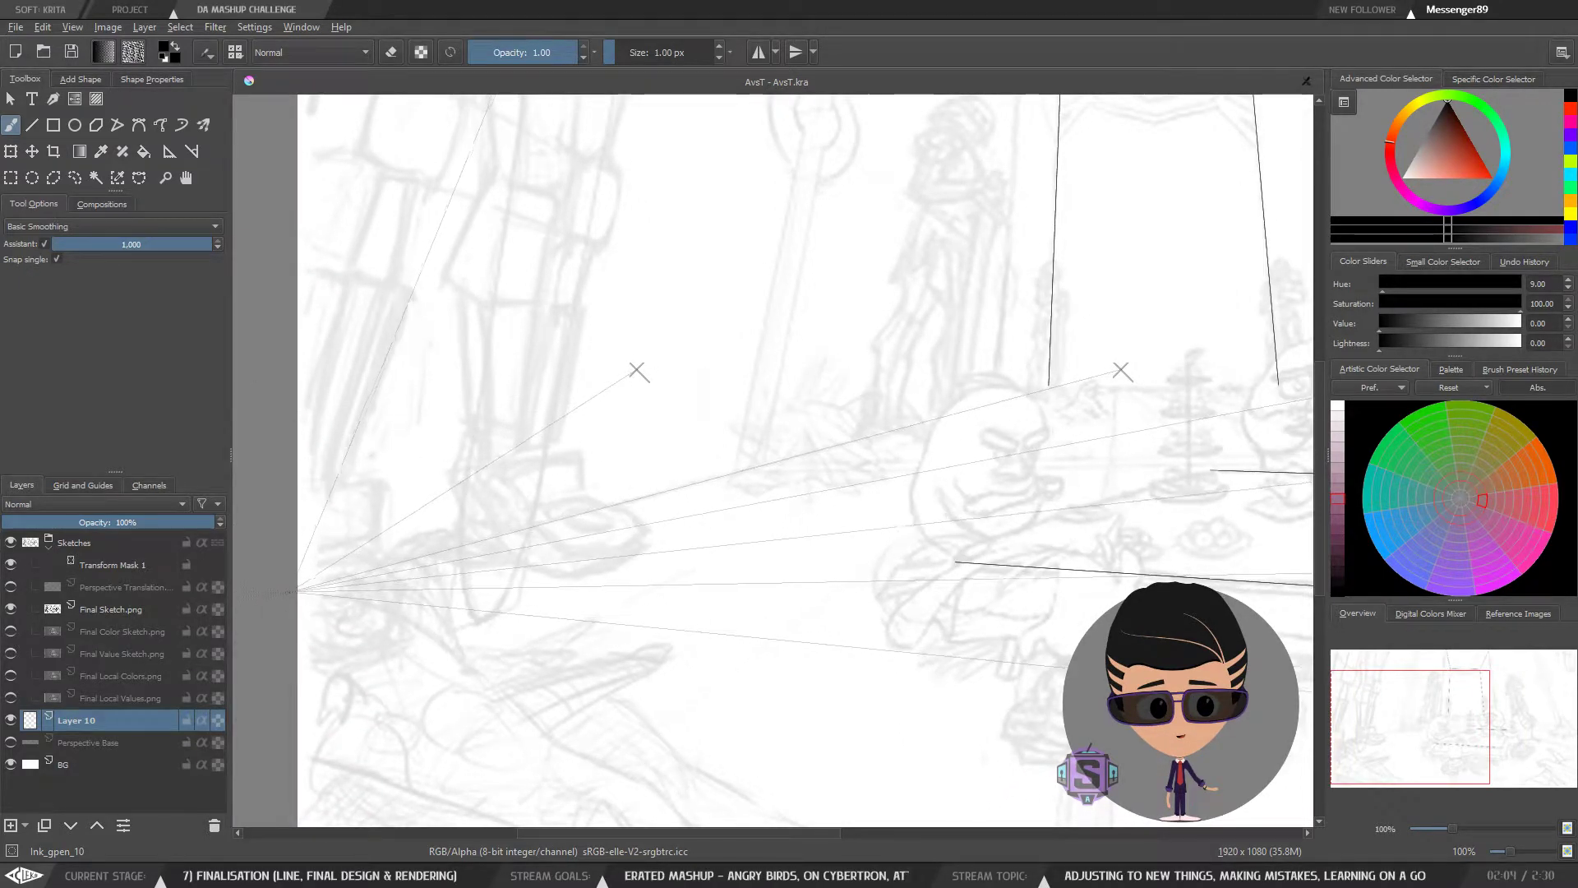
pyautogui.moveTo(298, 586)
pyautogui.mouseDown()
pyautogui.moveTo(937, 416)
pyautogui.moveTo(1053, 419)
pyautogui.mouseUp()
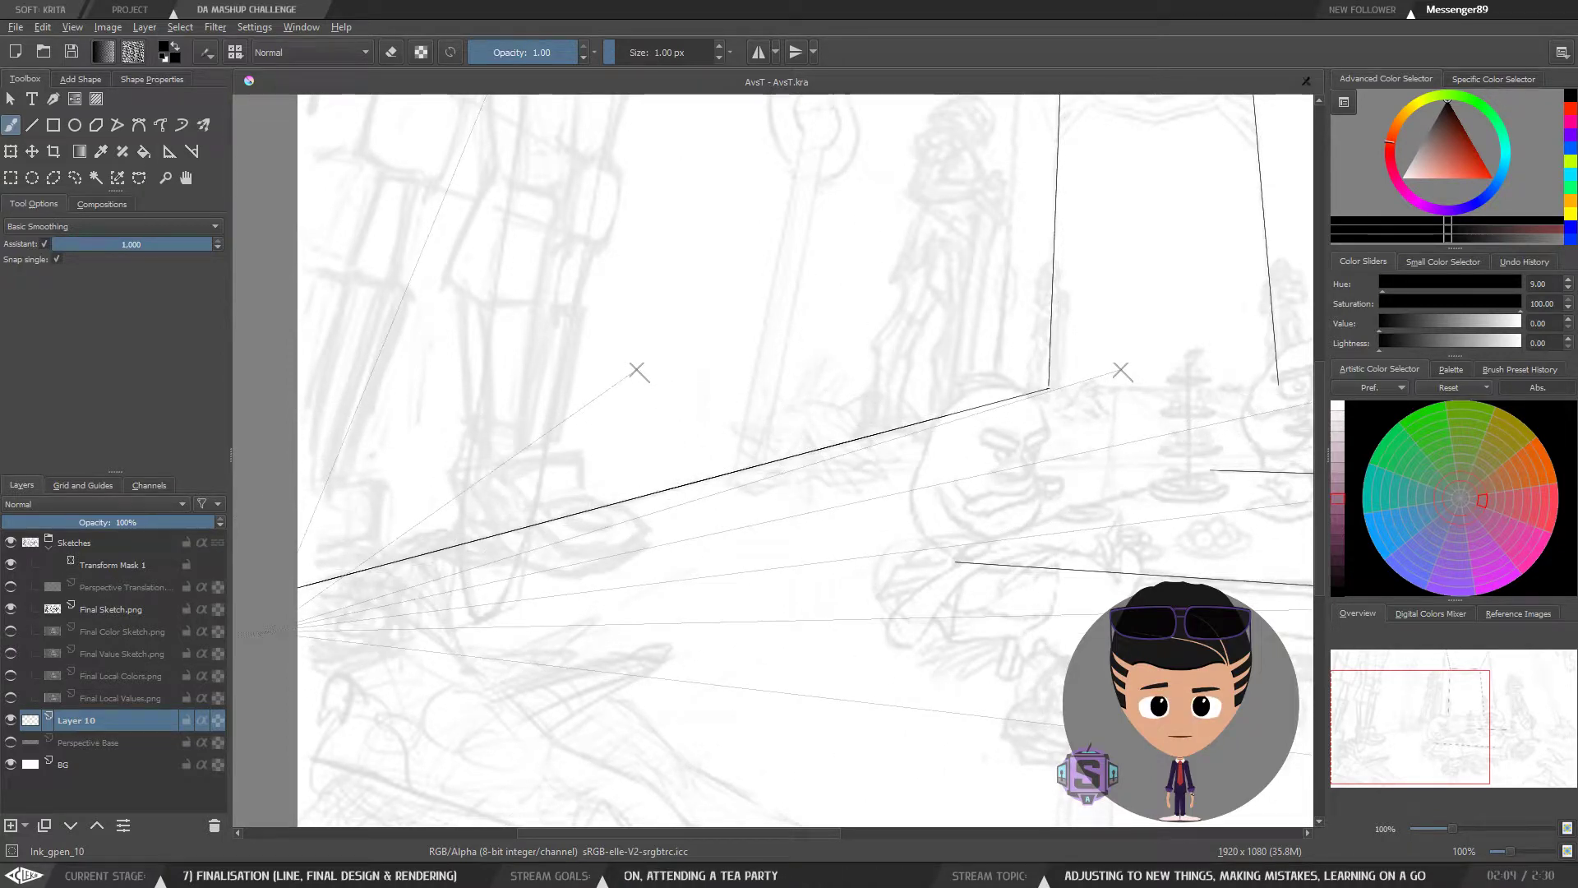
# Step: Draw the doorway's bottom edge as a snapped black line joining the feet of its two uprights
pyautogui.press('-')
pyautogui.press('-')
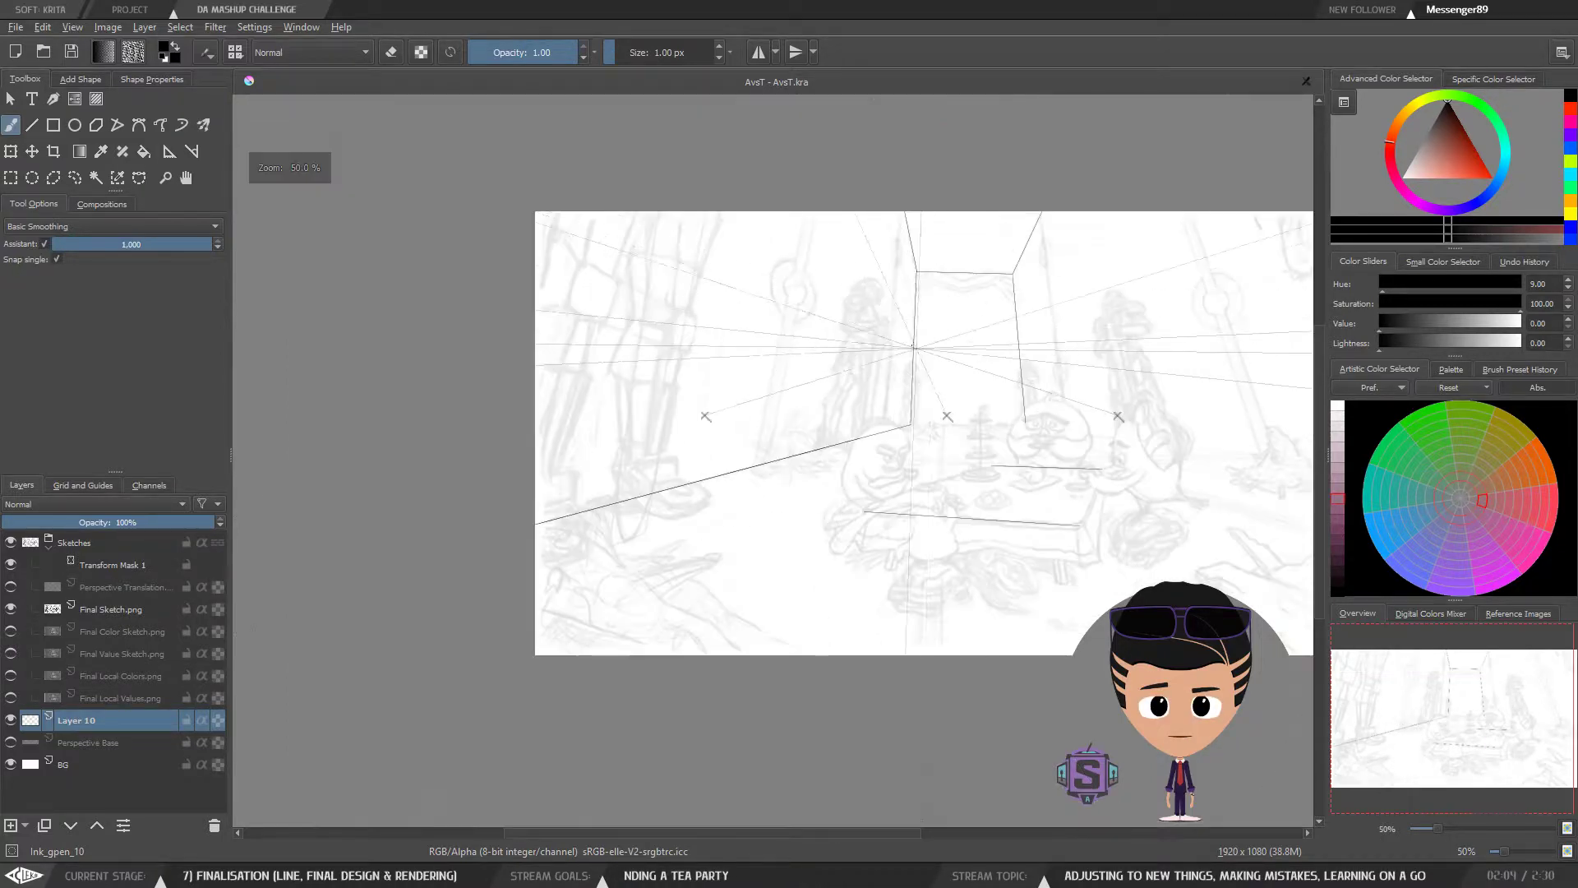
pyautogui.press('+')
pyautogui.press('+')
pyautogui.moveTo(1049, 401); pyautogui.dragTo(596, 529)
pyautogui.press('+')
pyautogui.press('+')
pyautogui.moveTo(613, 599); pyautogui.dragTo(719, 544)
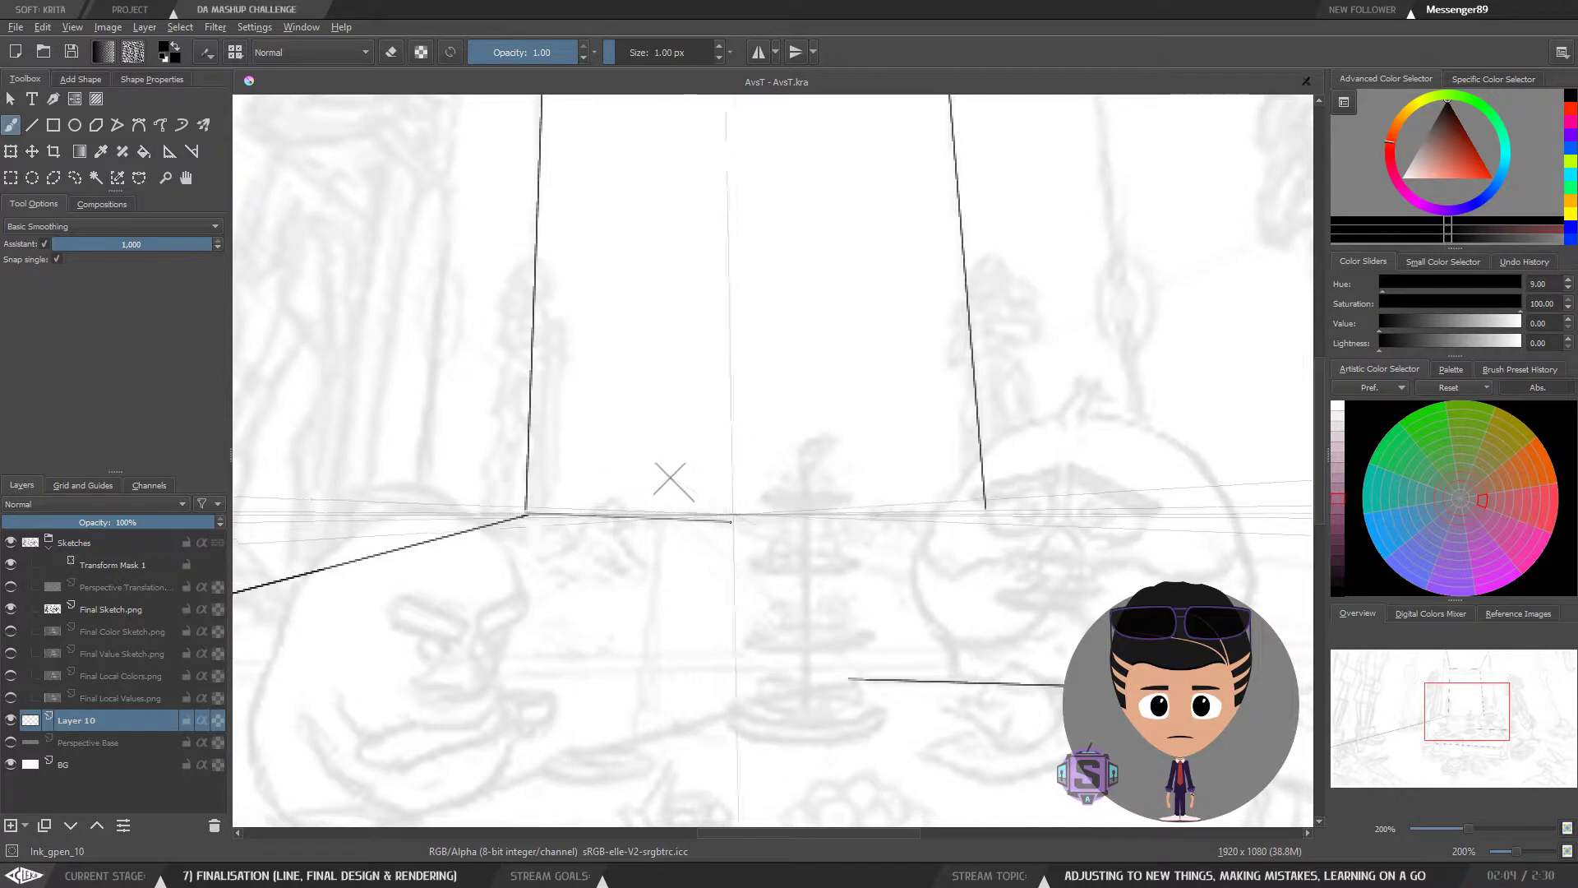
pyautogui.moveTo(873, 518)
pyautogui.mouseDown()
pyautogui.moveTo(524, 512)
pyautogui.moveTo(889, 516)
pyautogui.mouseUp()
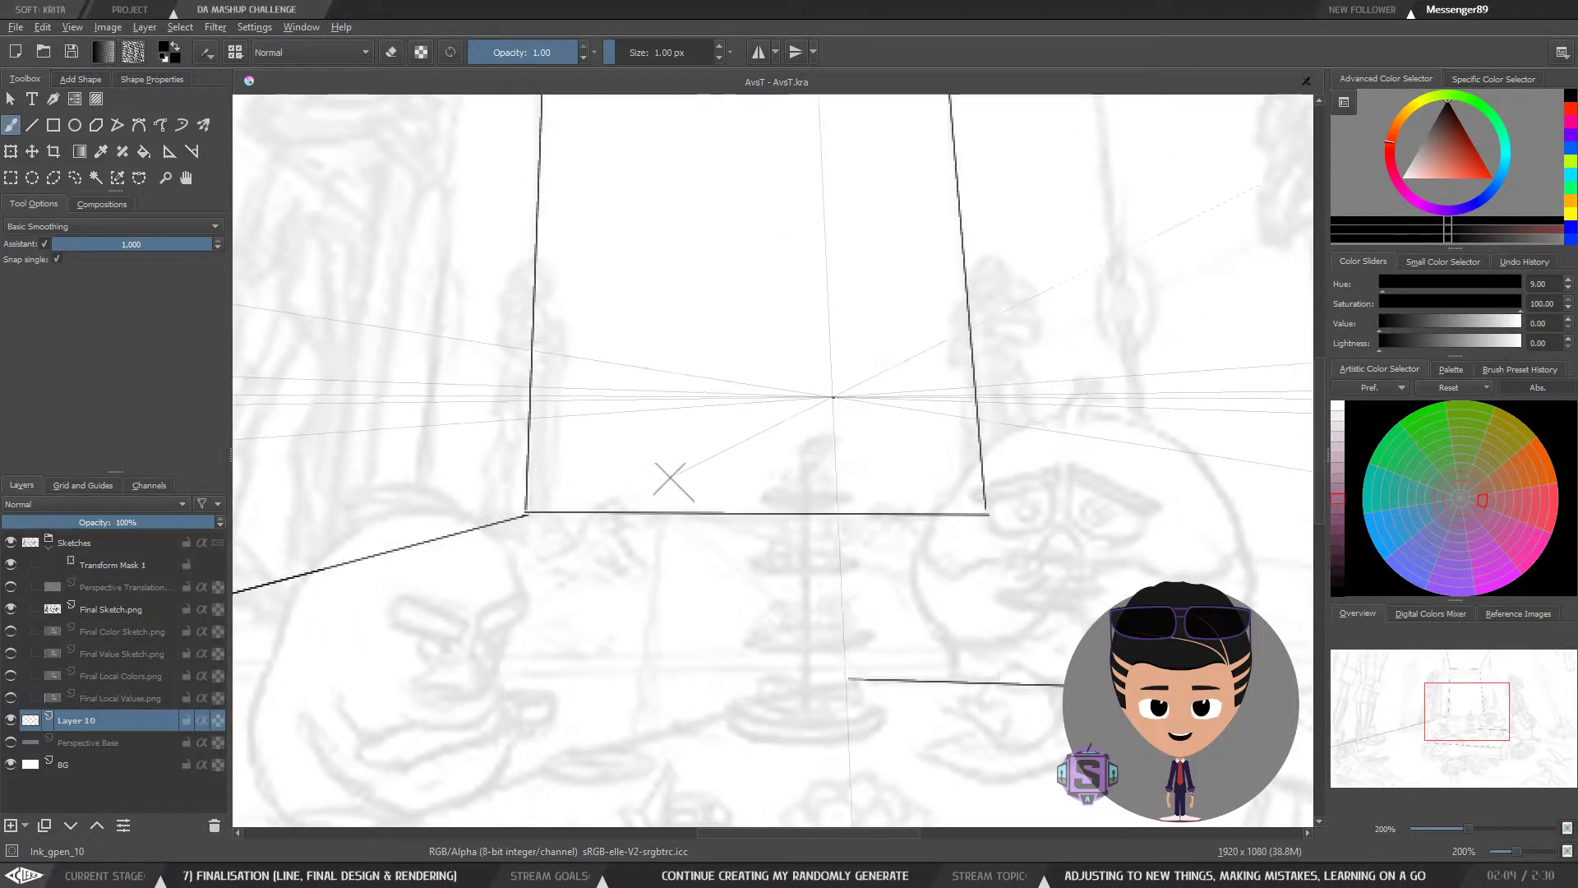
# Step: Try to draw the right wall's floor line out to the canvas's right edge with assistant snapping
pyautogui.hotkey('ctrl', '-')
pyautogui.hotkey('ctrl', '-')
pyautogui.hotkey('ctrl', '+')
pyautogui.hotkey('ctrl', '+')
pyautogui.keyDown('space'); pyautogui.moveTo(990, 561); pyautogui.dragTo(422, 435); pyautogui.keyUp('space')
pyautogui.hotkey('ctrl', '-')
pyautogui.hotkey('ctrl', '-')
pyautogui.moveTo(728, 534); pyautogui.dragTo(640, 545)
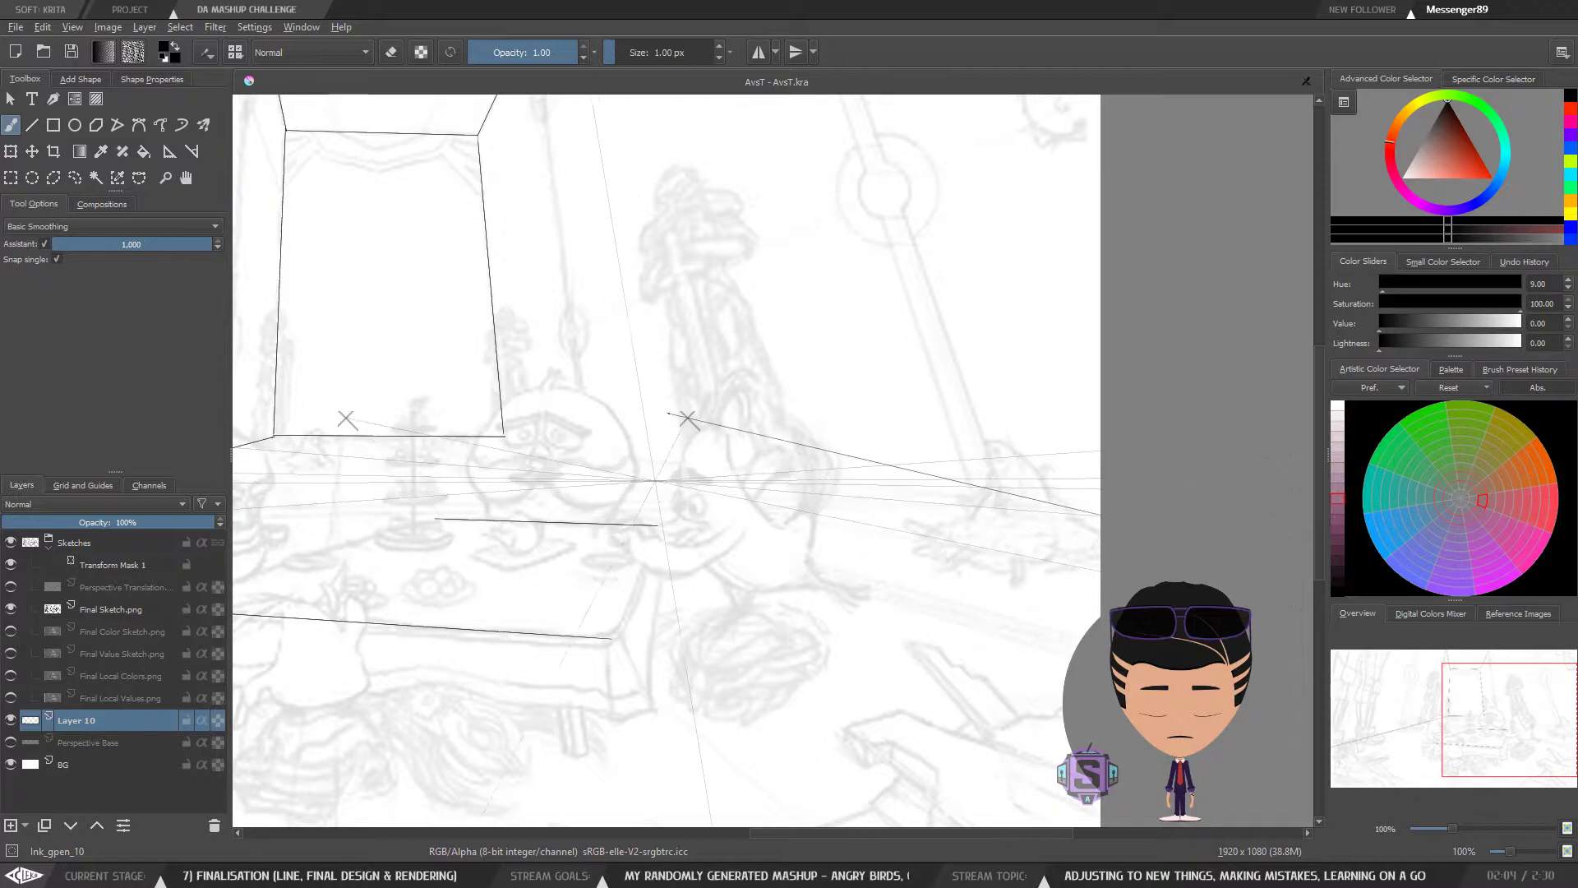
pyautogui.hotkey('ctrl', '+')
pyautogui.hotkey('ctrl', '+')
pyautogui.moveTo(564, 553); pyautogui.dragTo(933, 536)
pyautogui.hotkey('ctrl', '-')
pyautogui.hotkey('ctrl', '-')
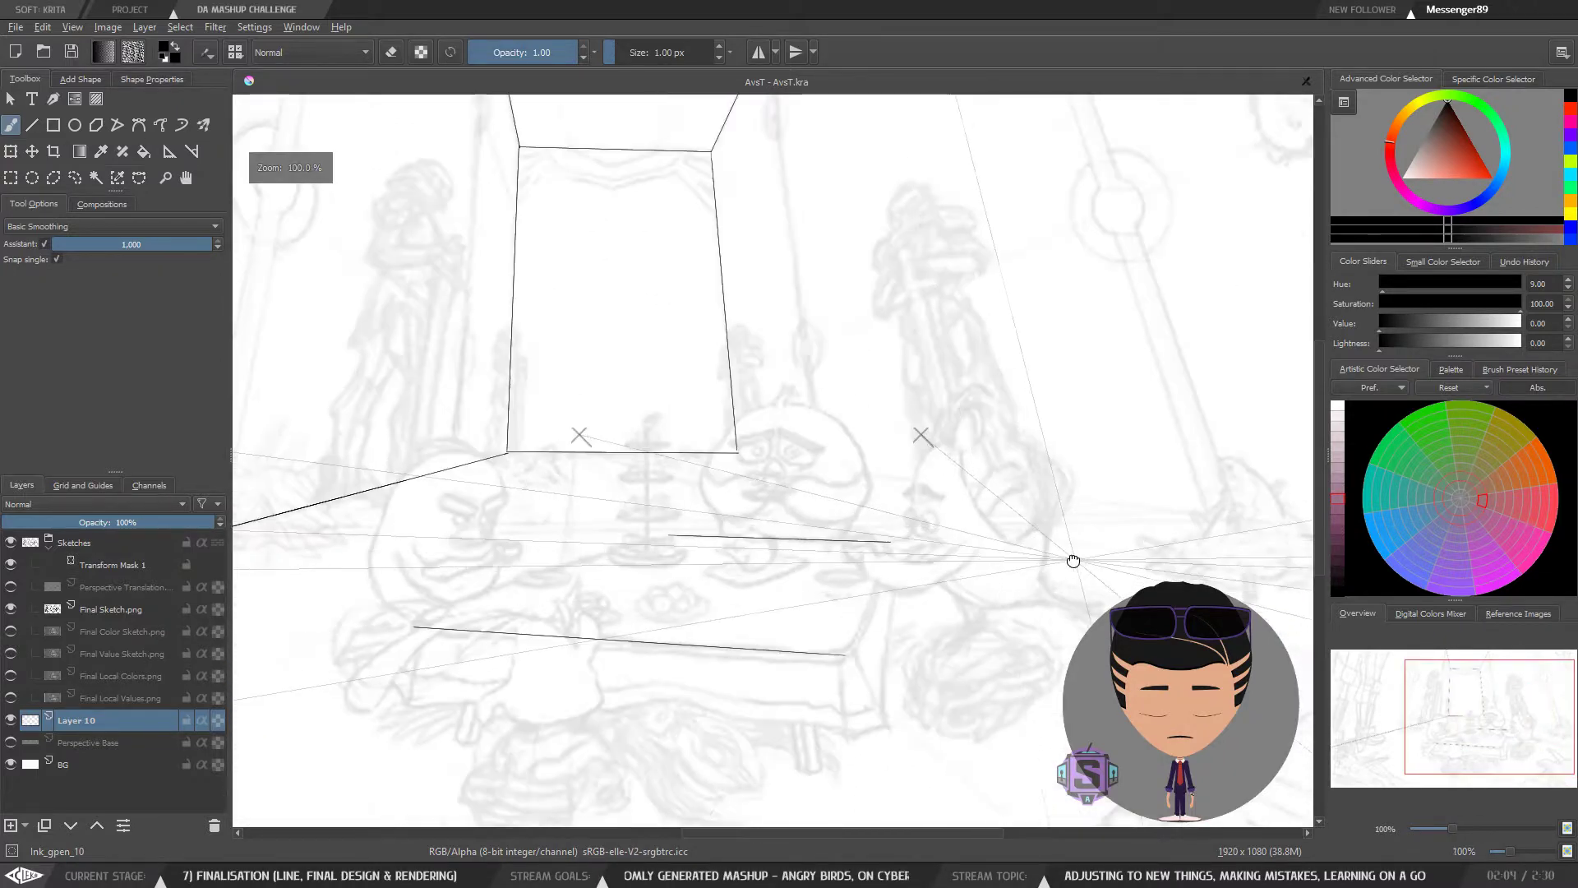
pyautogui.moveTo(1075, 562); pyautogui.dragTo(724, 539)
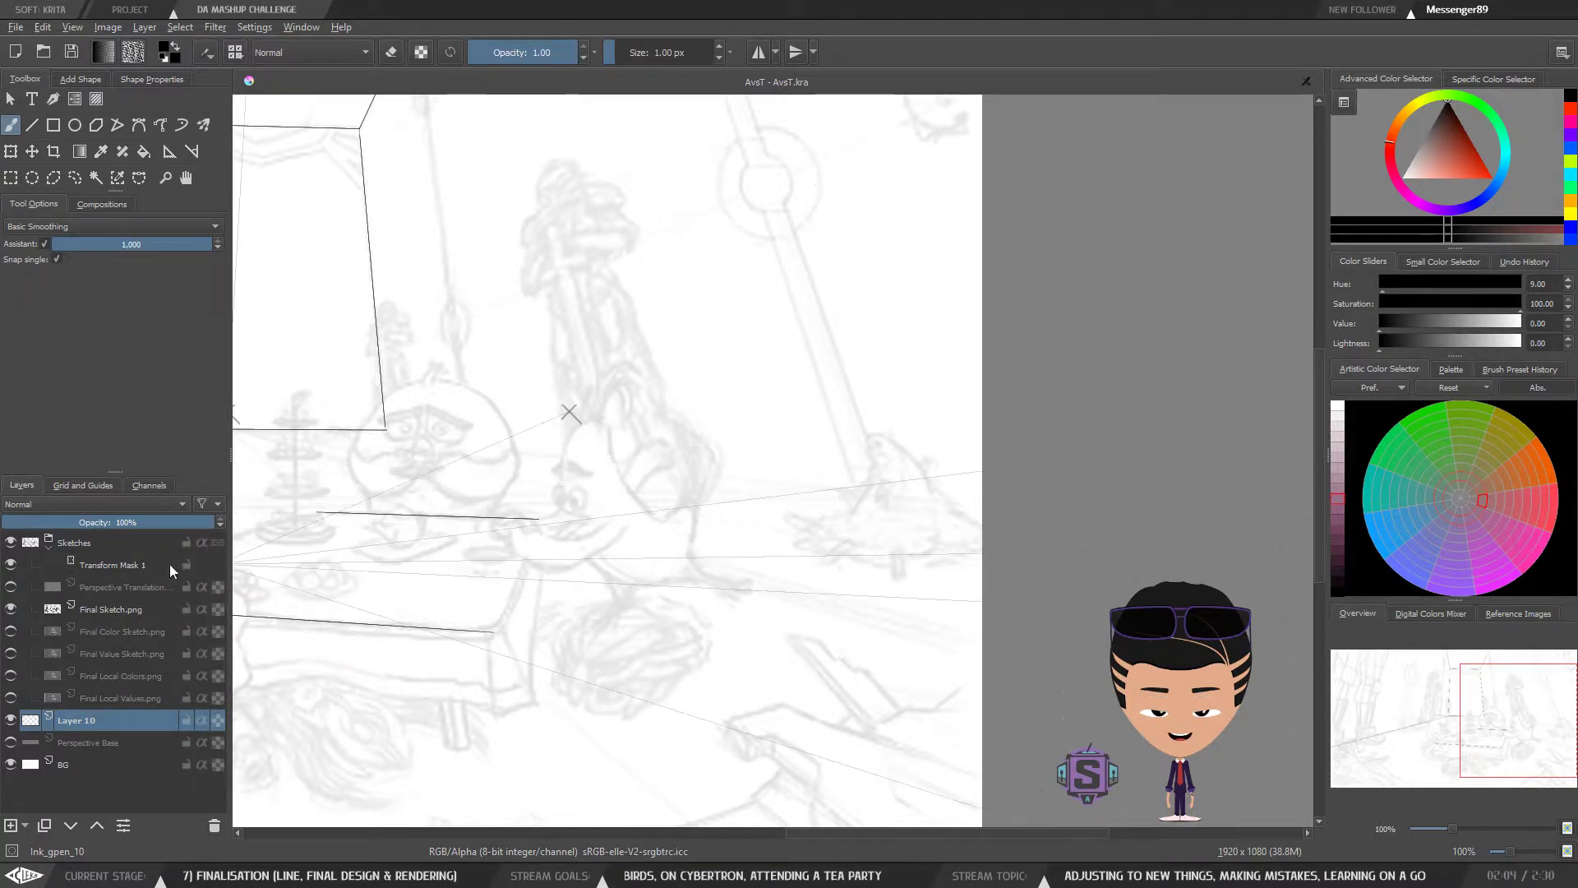
# Step: Raise the opacity of the Sketches group to 50%
pyautogui.click(88, 540)
pyautogui.moveTo(72, 526); pyautogui.dragTo(111, 526)
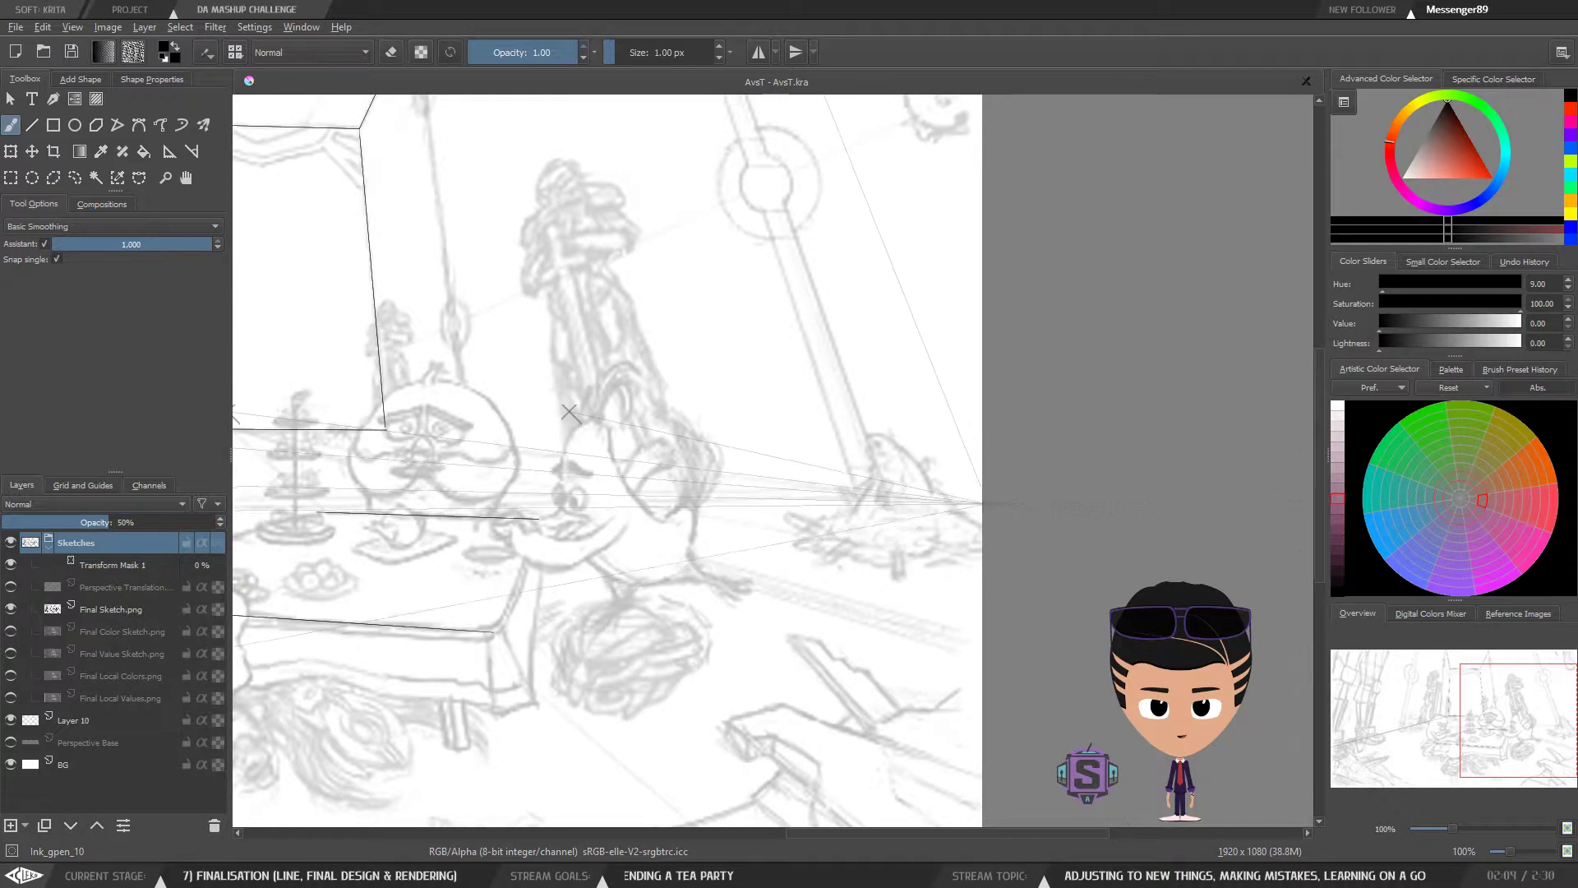
pyautogui.scroll(-2, 944, 499)
pyautogui.scroll(2, 943, 499)
pyautogui.moveTo(959, 524); pyautogui.dragTo(1089, 519)
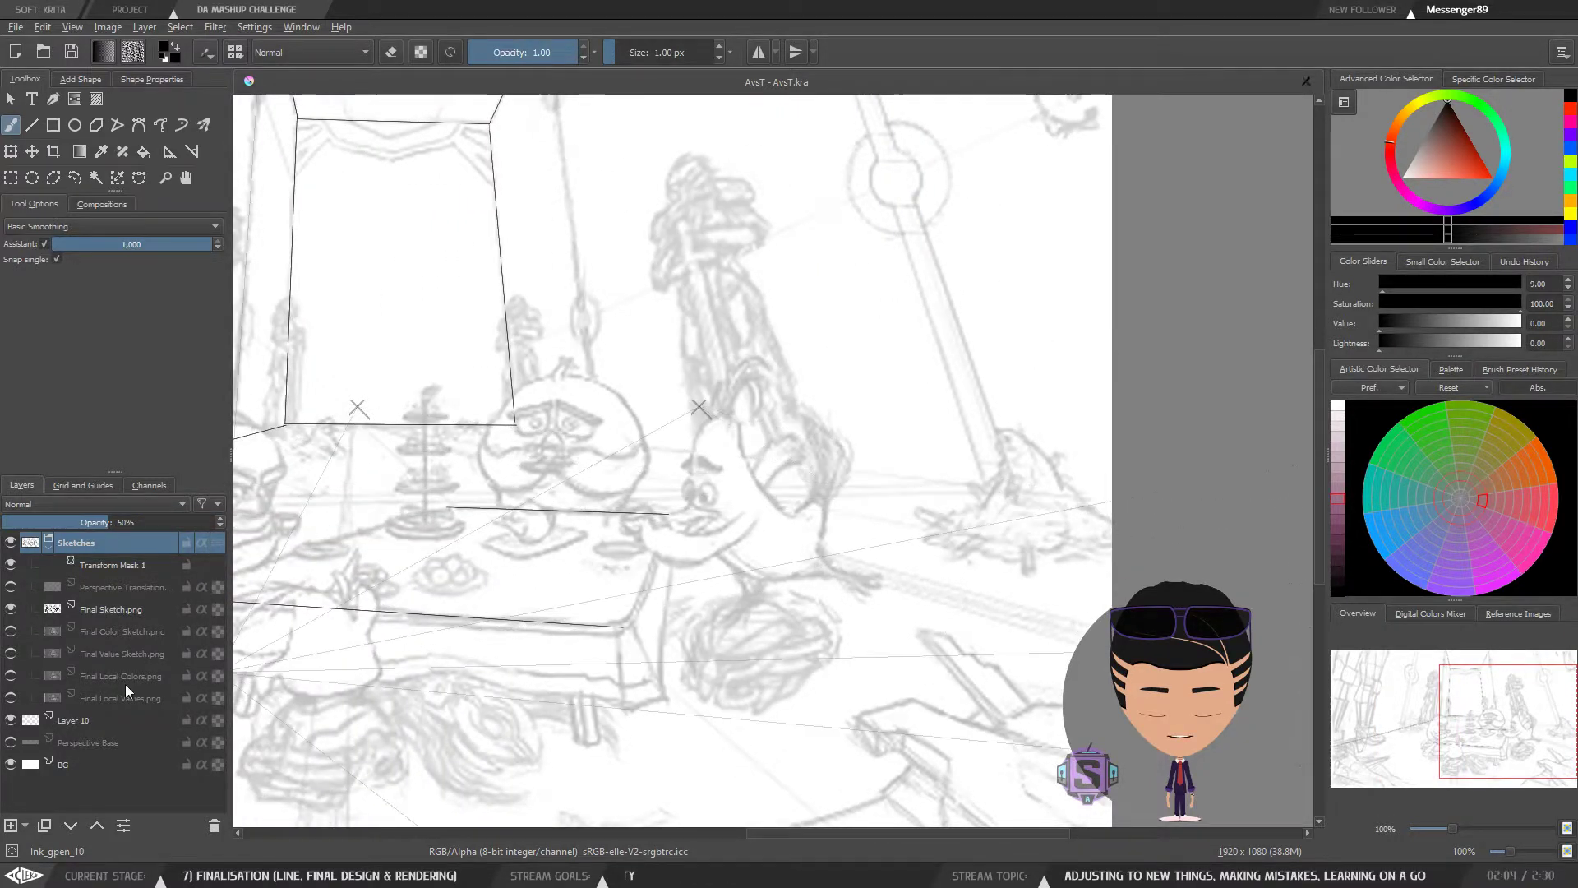
# Step: Draw the right wall's floor line on Layer 10, from the doorway's lower right corner to the canvas's right edge
pyautogui.click(88, 722)
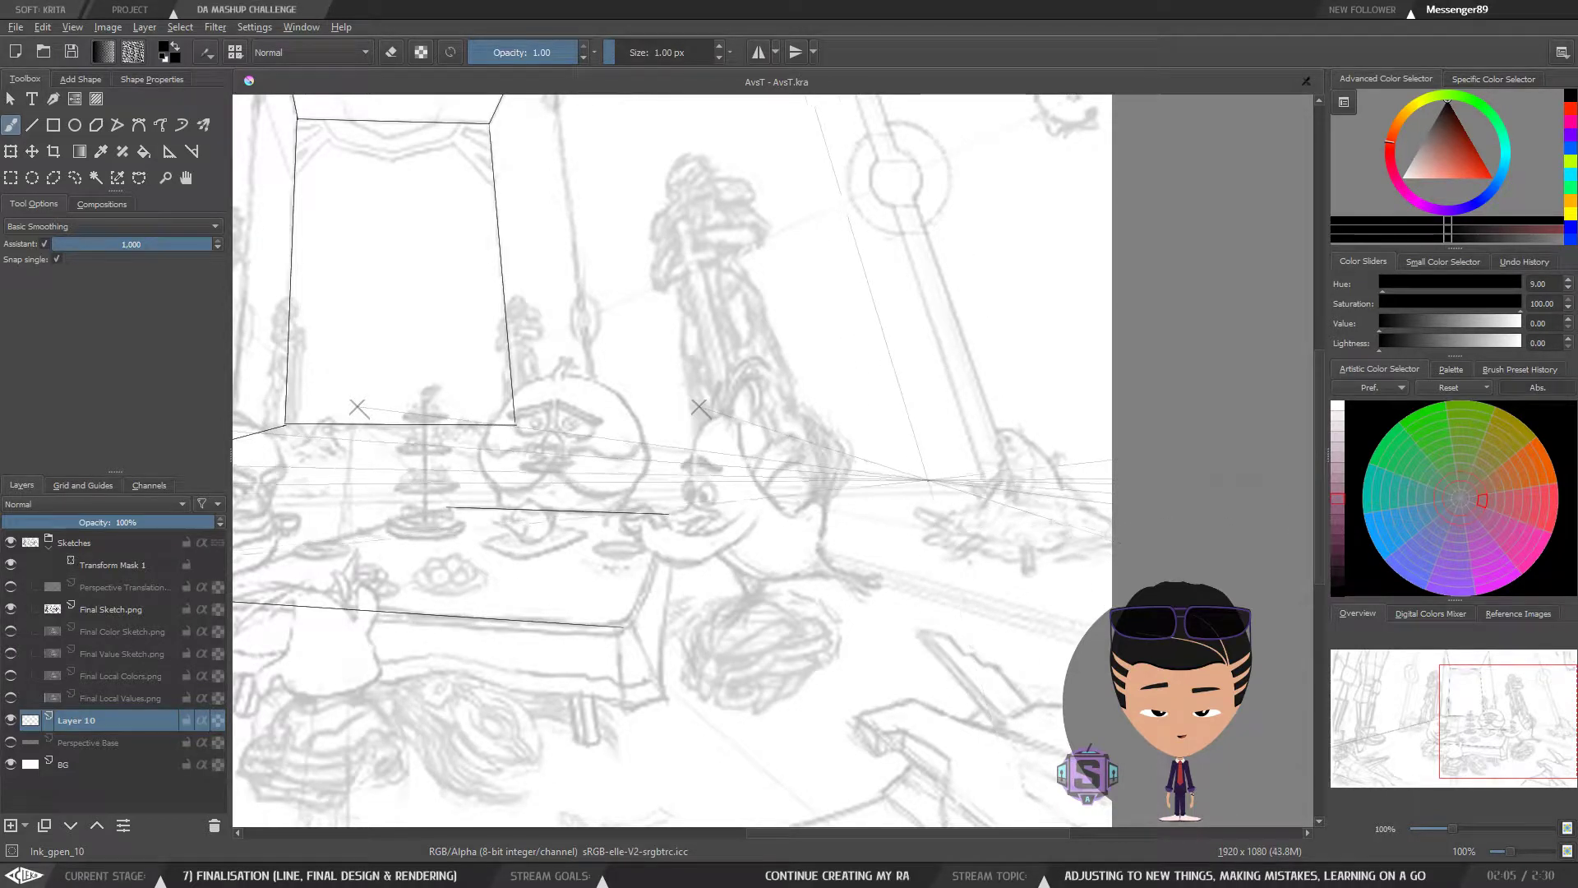
pyautogui.moveTo(603, 438); pyautogui.dragTo(514, 426)
pyautogui.moveTo(514, 425)
pyautogui.mouseDown()
pyautogui.moveTo(861, 500)
pyautogui.moveTo(1114, 503)
pyautogui.mouseUp()
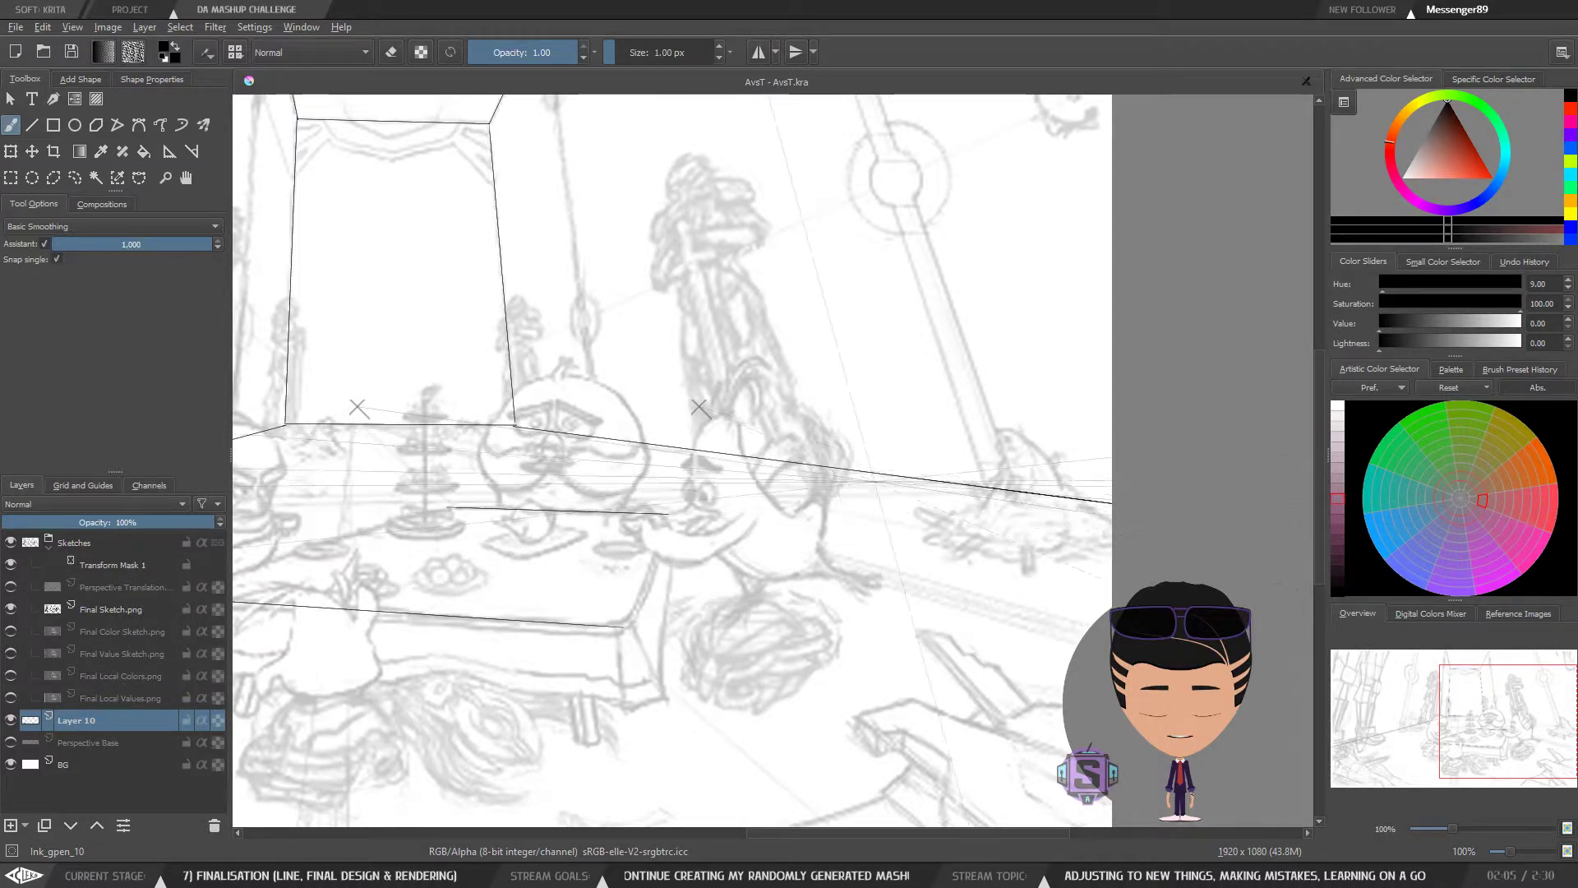
# Step: Draw both long edges of the right and left slanted pillars as snapped lines between the floor lines and the canvas top
pyautogui.moveTo(594, 369); pyautogui.dragTo(588, 557)
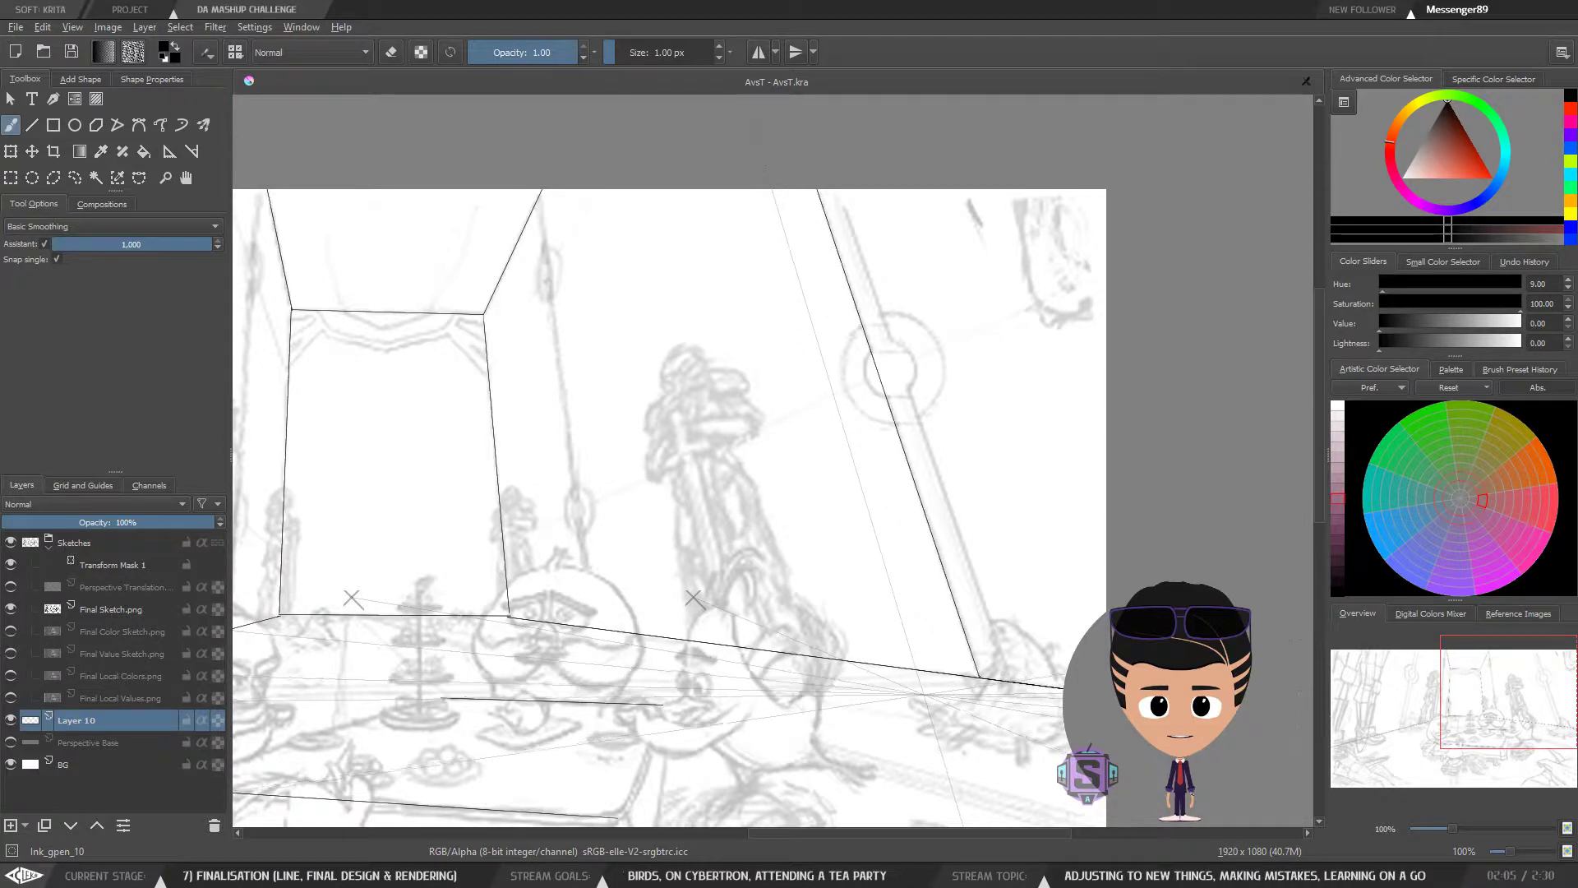
pyautogui.moveTo(1015, 684)
pyautogui.mouseDown()
pyautogui.moveTo(876, 314)
pyautogui.moveTo(810, 197)
pyautogui.mouseUp()
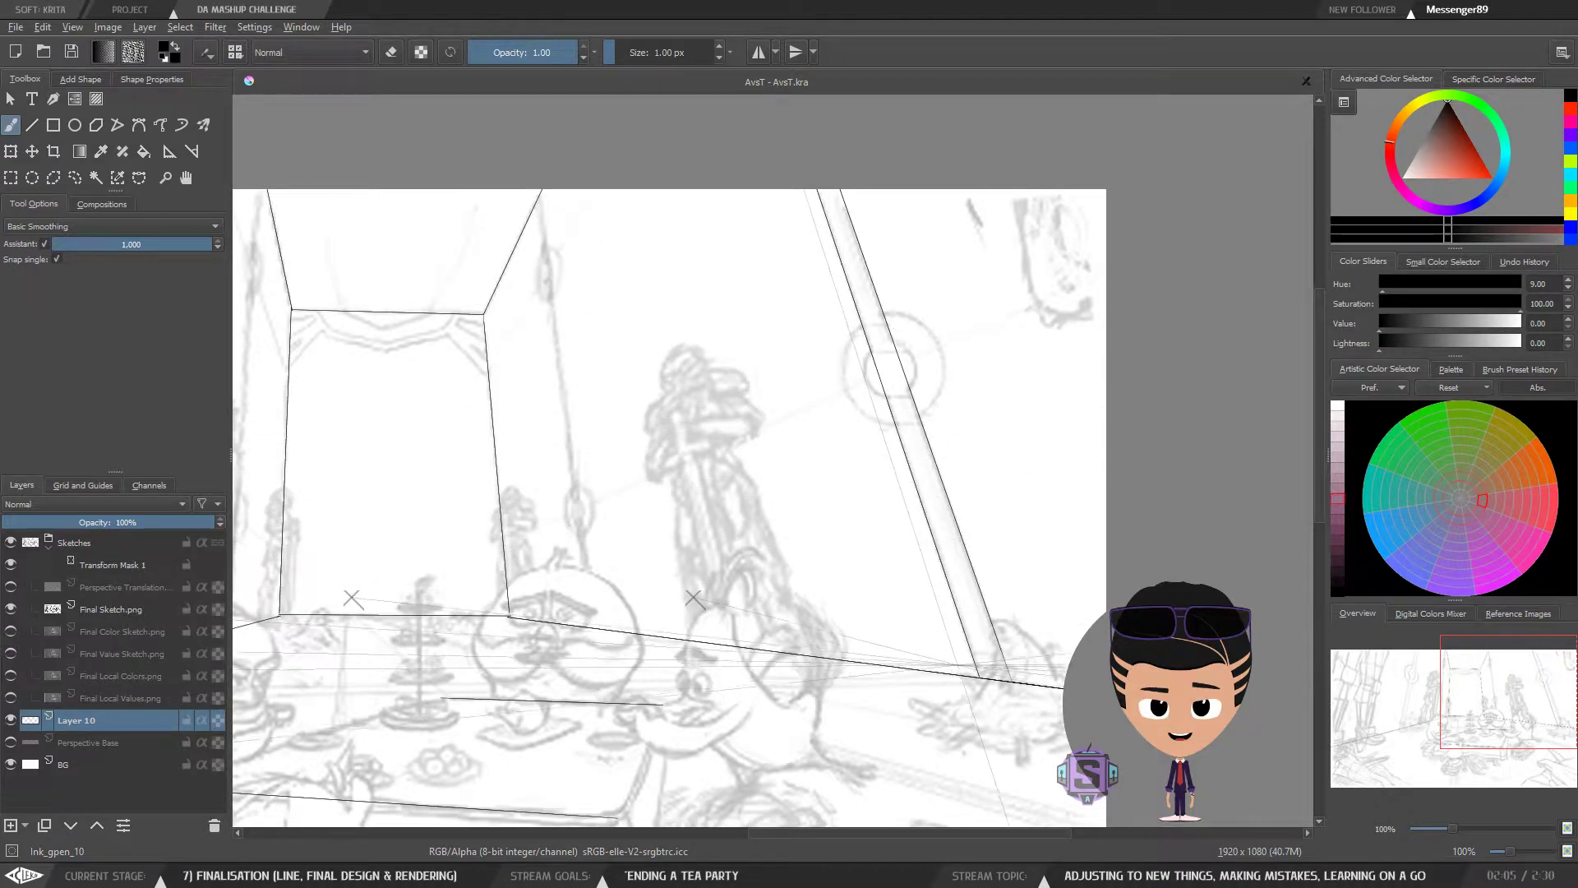
pyautogui.moveTo(578, 559); pyautogui.dragTo(1070, 586)
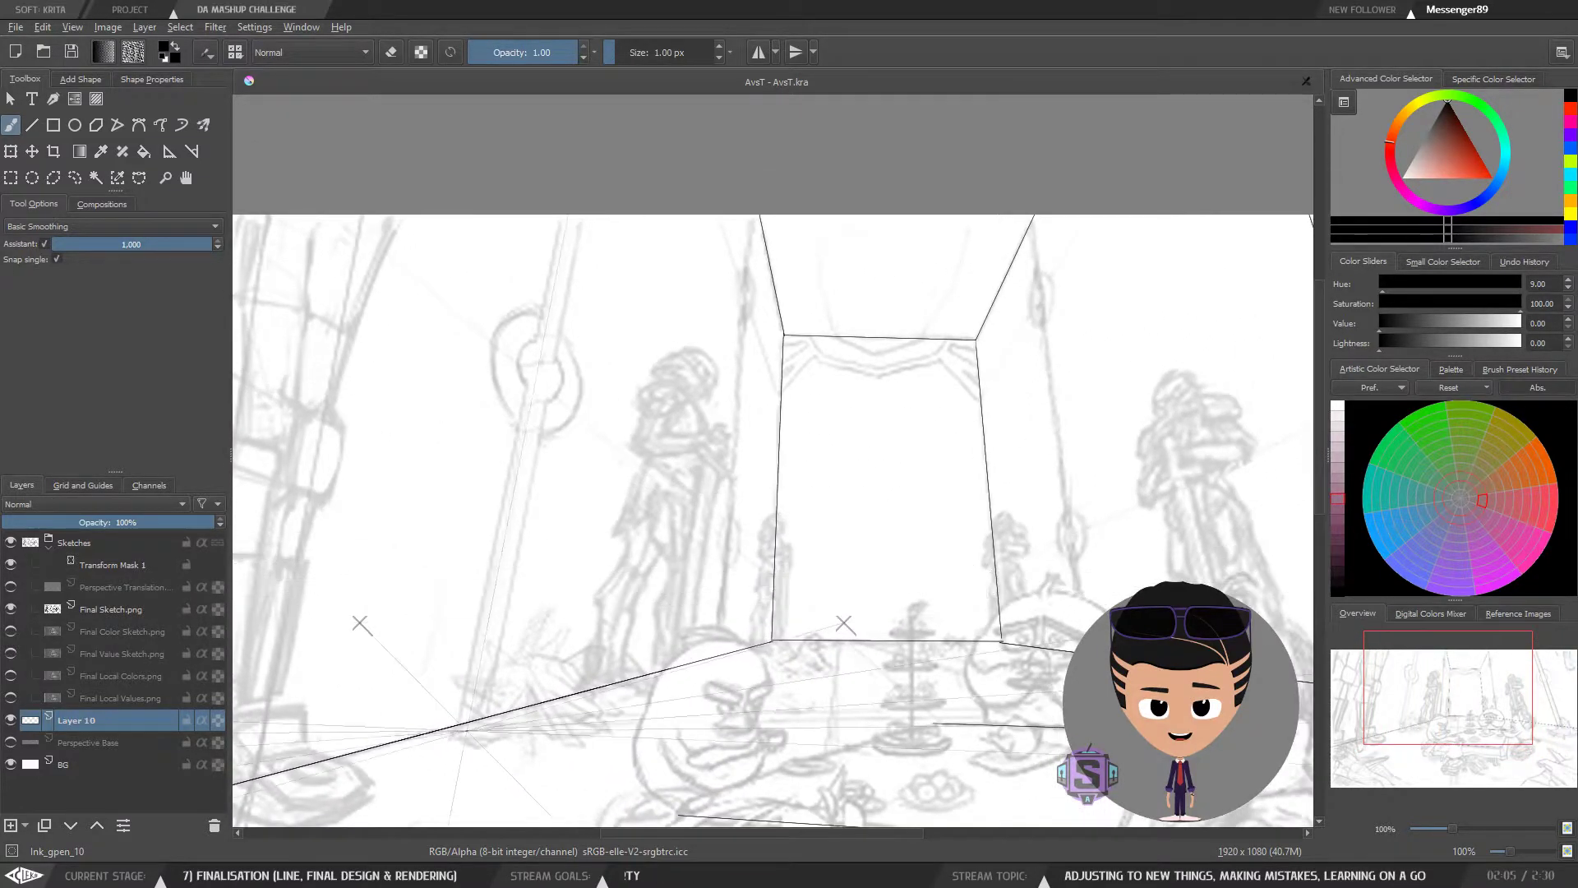
pyautogui.moveTo(458, 724)
pyautogui.mouseDown()
pyautogui.moveTo(487, 576)
pyautogui.moveTo(537, 463)
pyautogui.moveTo(601, 224)
pyautogui.moveTo(529, 513)
pyautogui.mouseUp()
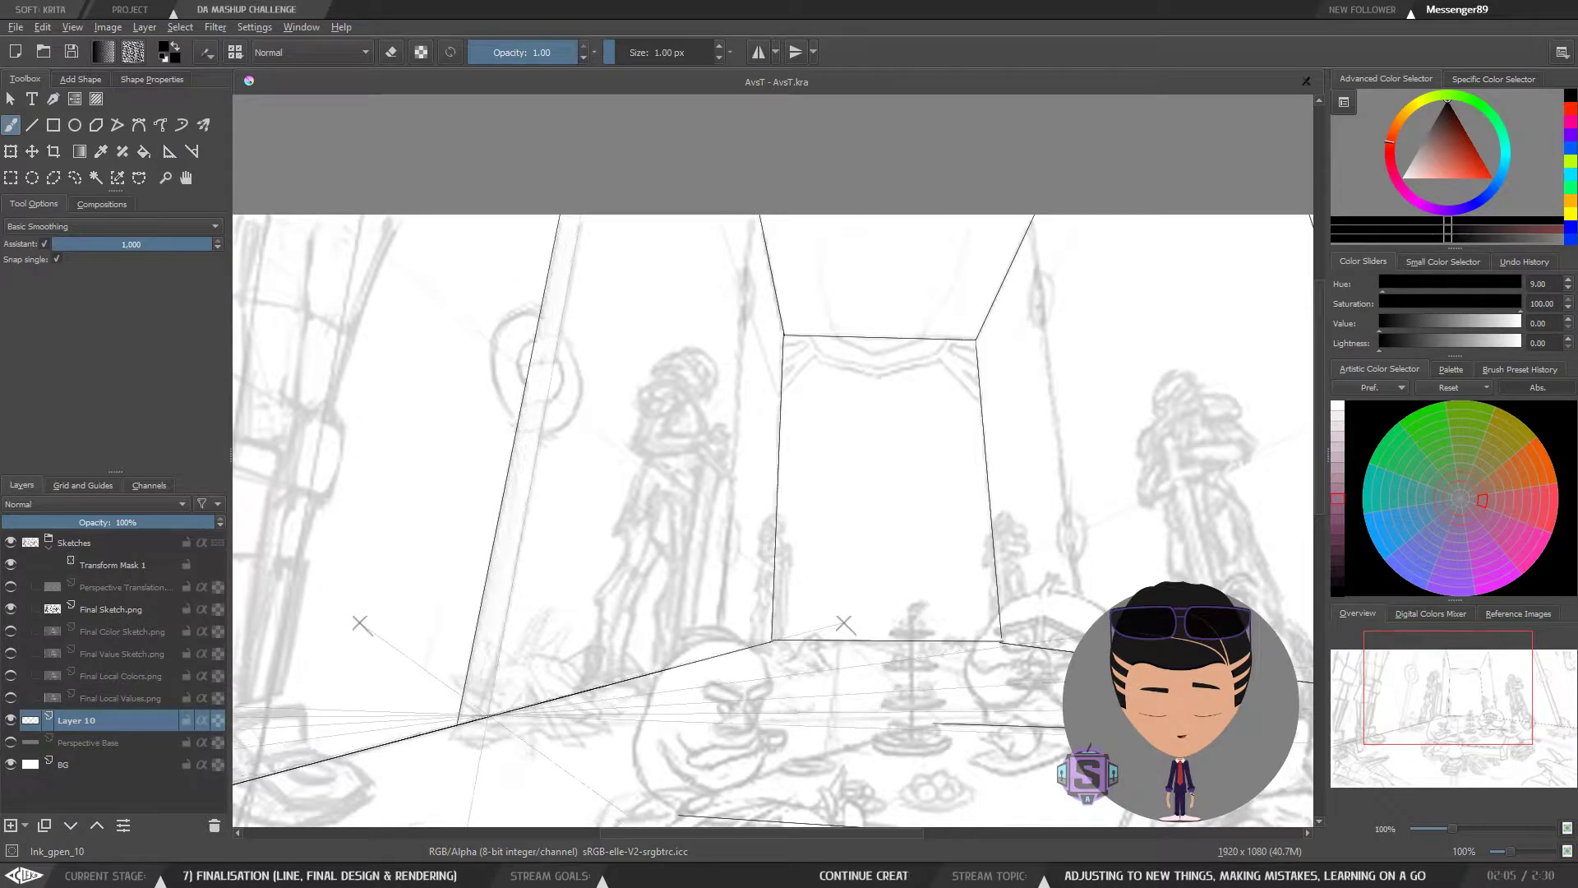
pyautogui.moveTo(486, 713); pyautogui.dragTo(588, 219)
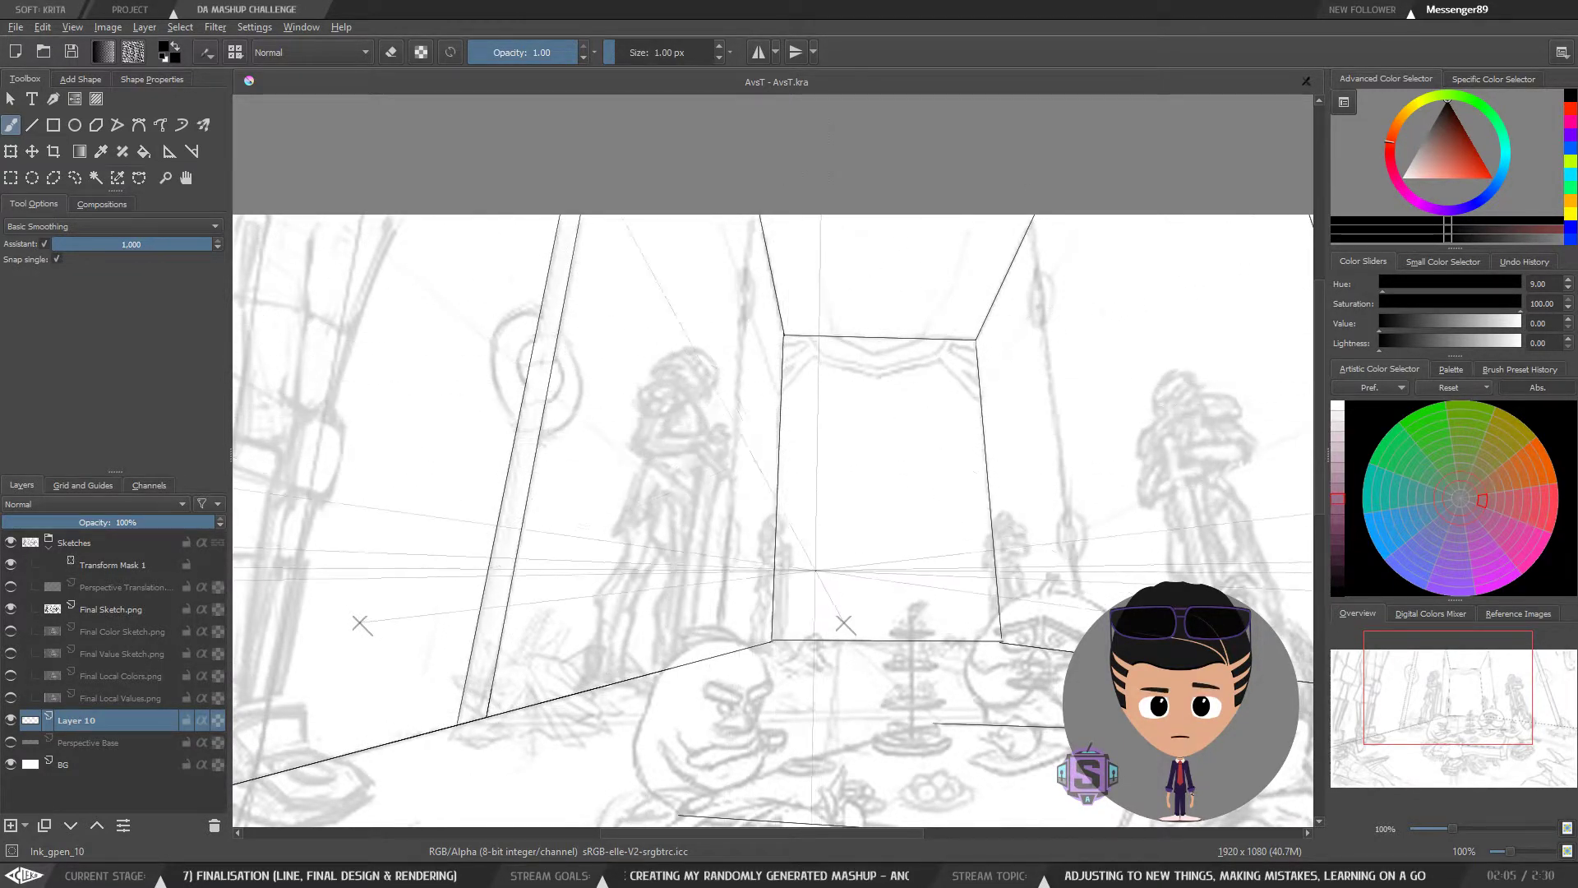
# Step: Try to draw snapped lines along the hanging sketch details beside the doorway
pyautogui.moveTo(624, 523); pyautogui.dragTo(599, 579)
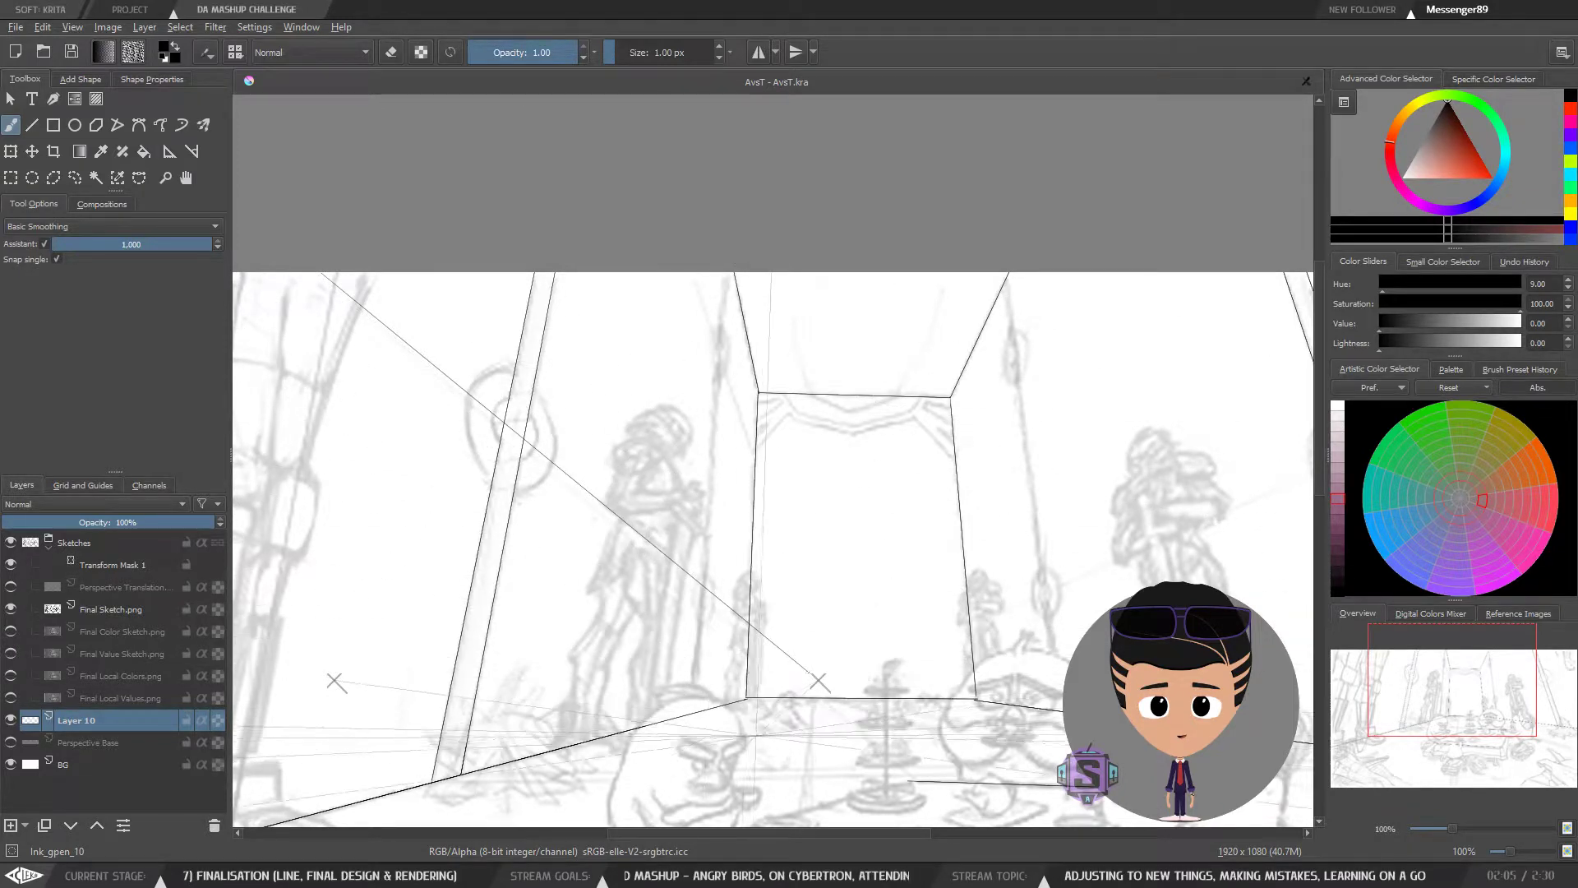
pyautogui.moveTo(1020, 557); pyautogui.dragTo(678, 475)
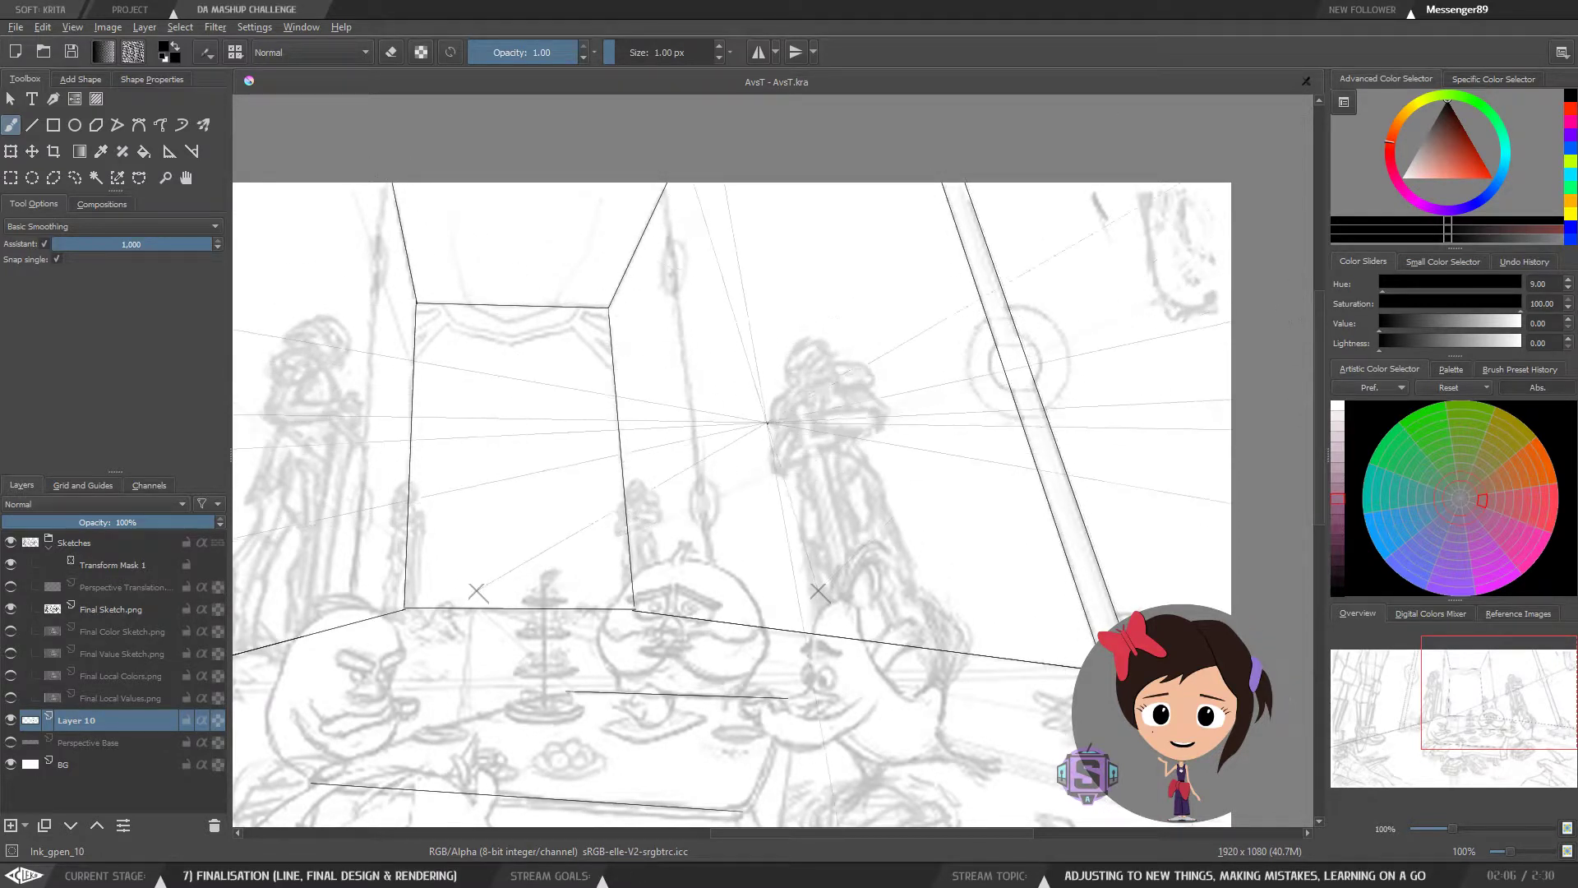
pyautogui.scroll(2, 769, 425)
pyautogui.hscroll(-2, 724, 425)
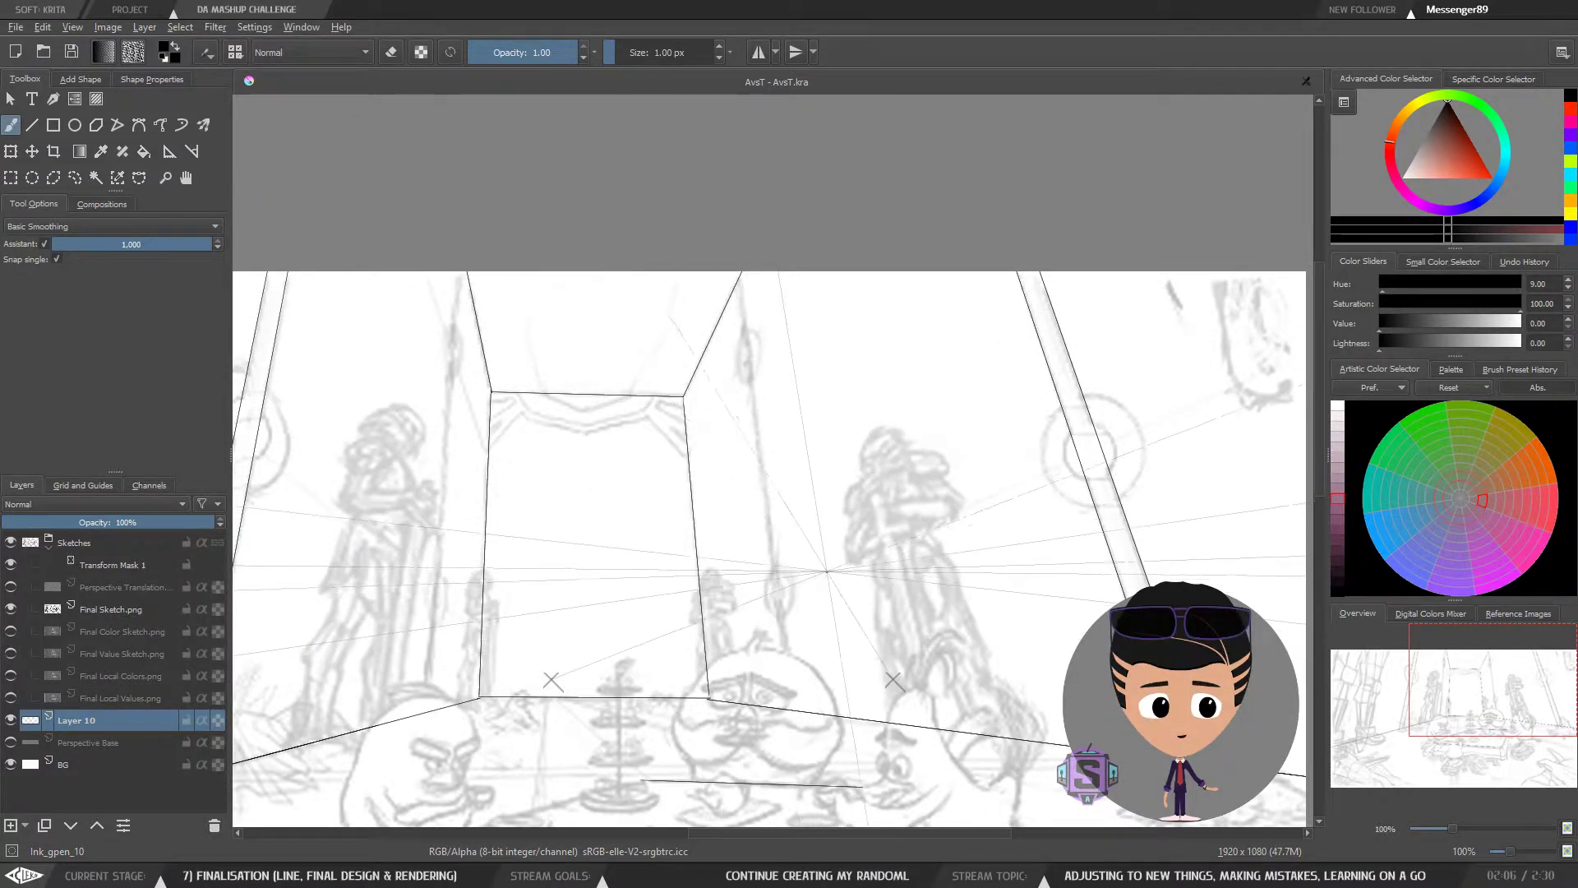
pyautogui.moveTo(475, 457); pyautogui.dragTo(480, 538)
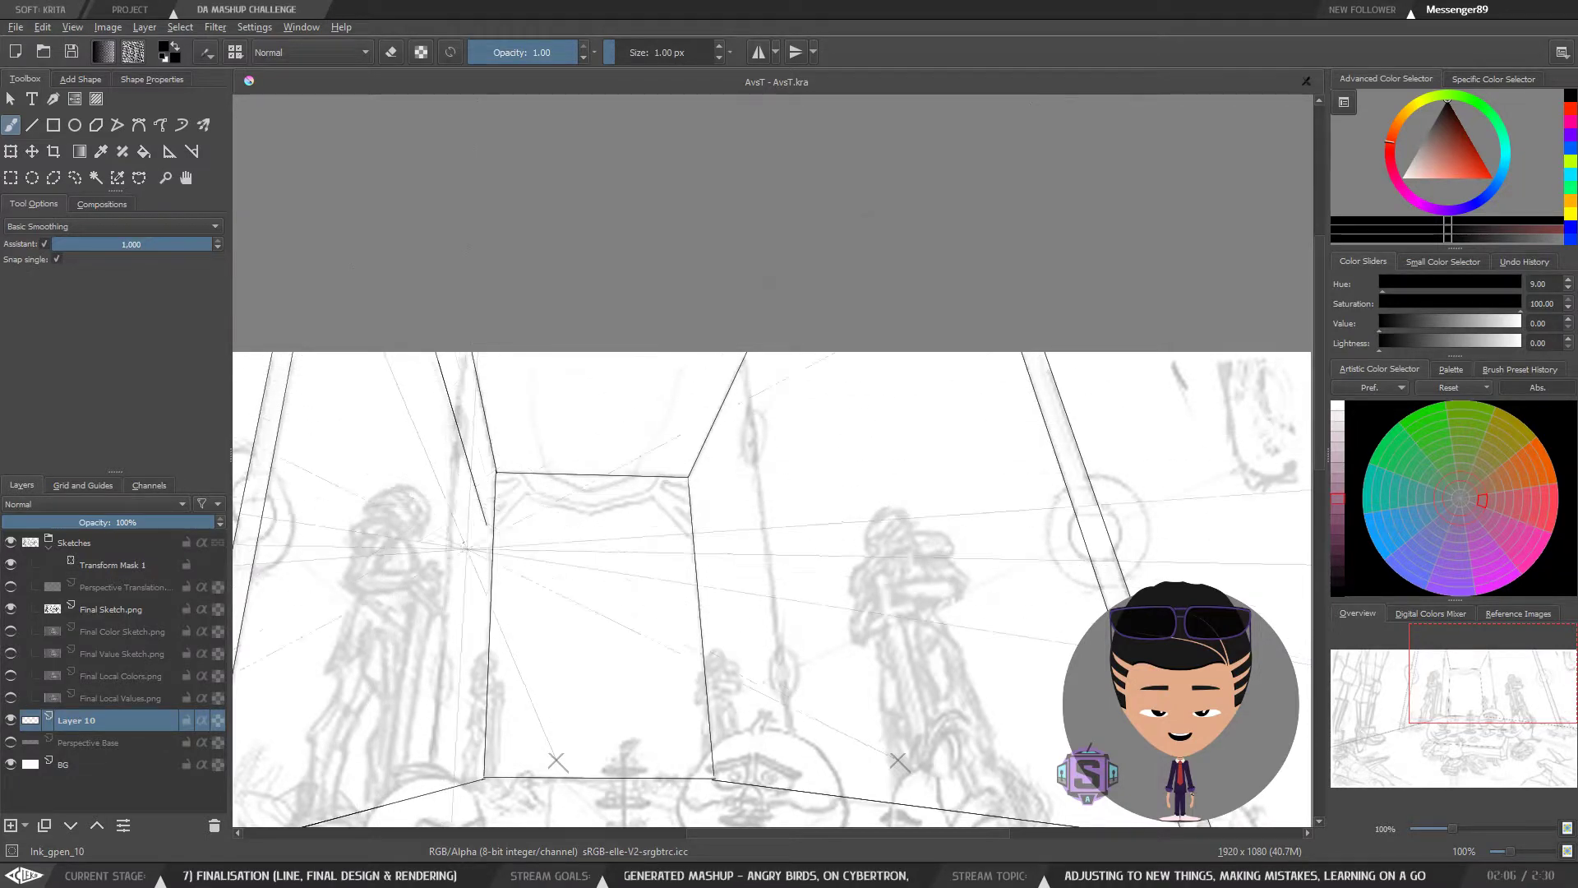
pyautogui.moveTo(537, 553); pyautogui.dragTo(725, 475)
pyautogui.hotkey('ctrl', '+')
pyautogui.hotkey('ctrl', '+')
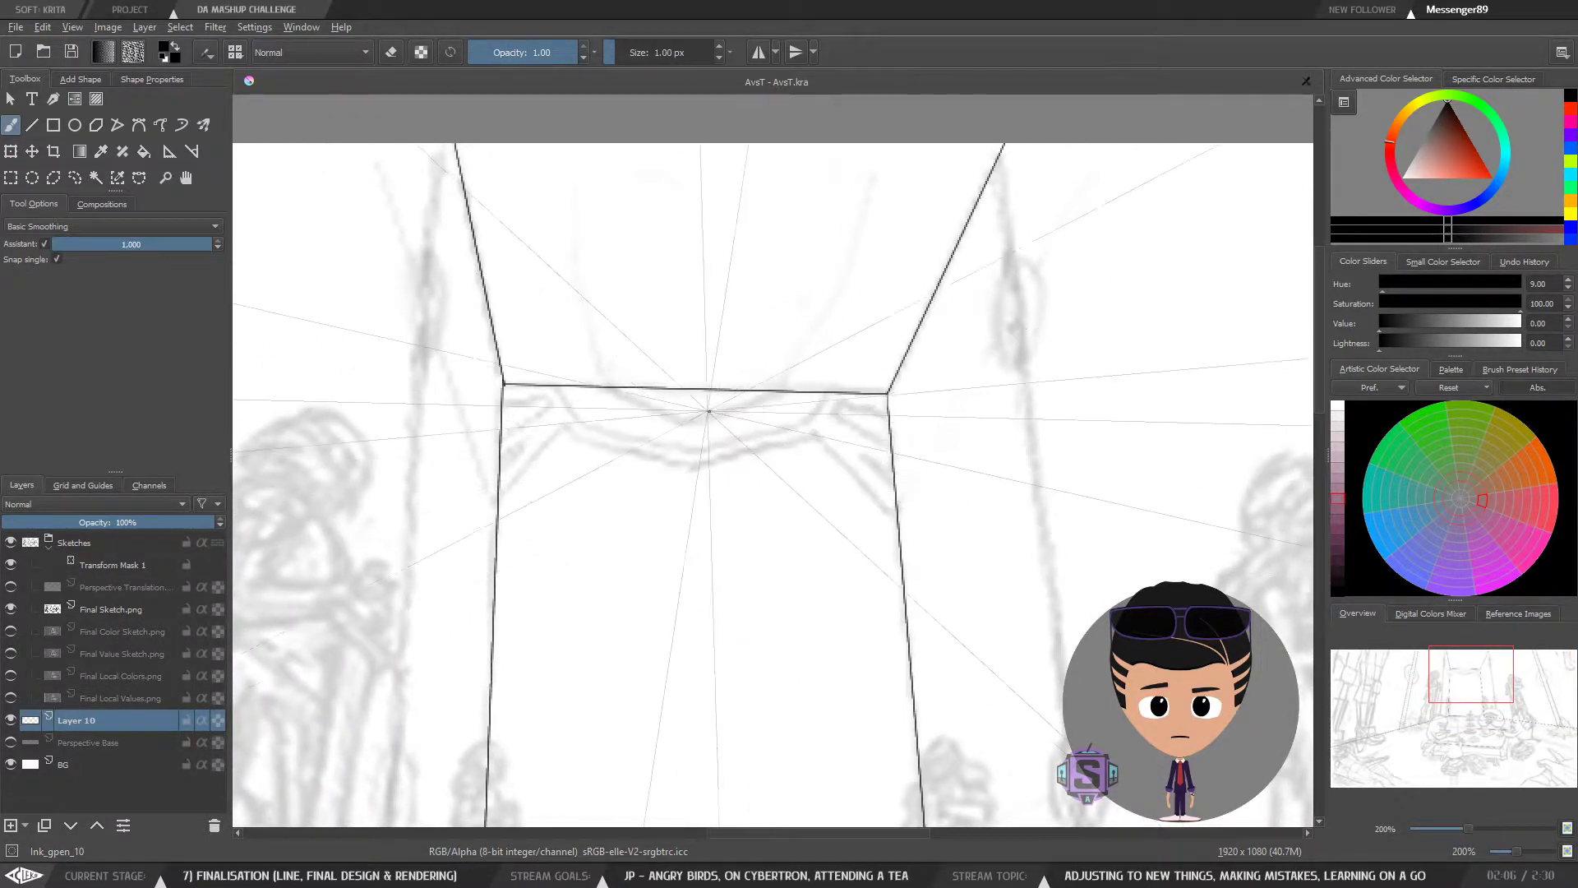
# Step: Examine the perspective line work across the whole composition
pyautogui.hotkey('ctrl', '-')
pyautogui.hotkey('ctrl', '-')
pyautogui.hotkey('ctrl', '-')
pyautogui.hotkey('ctrl', '-')
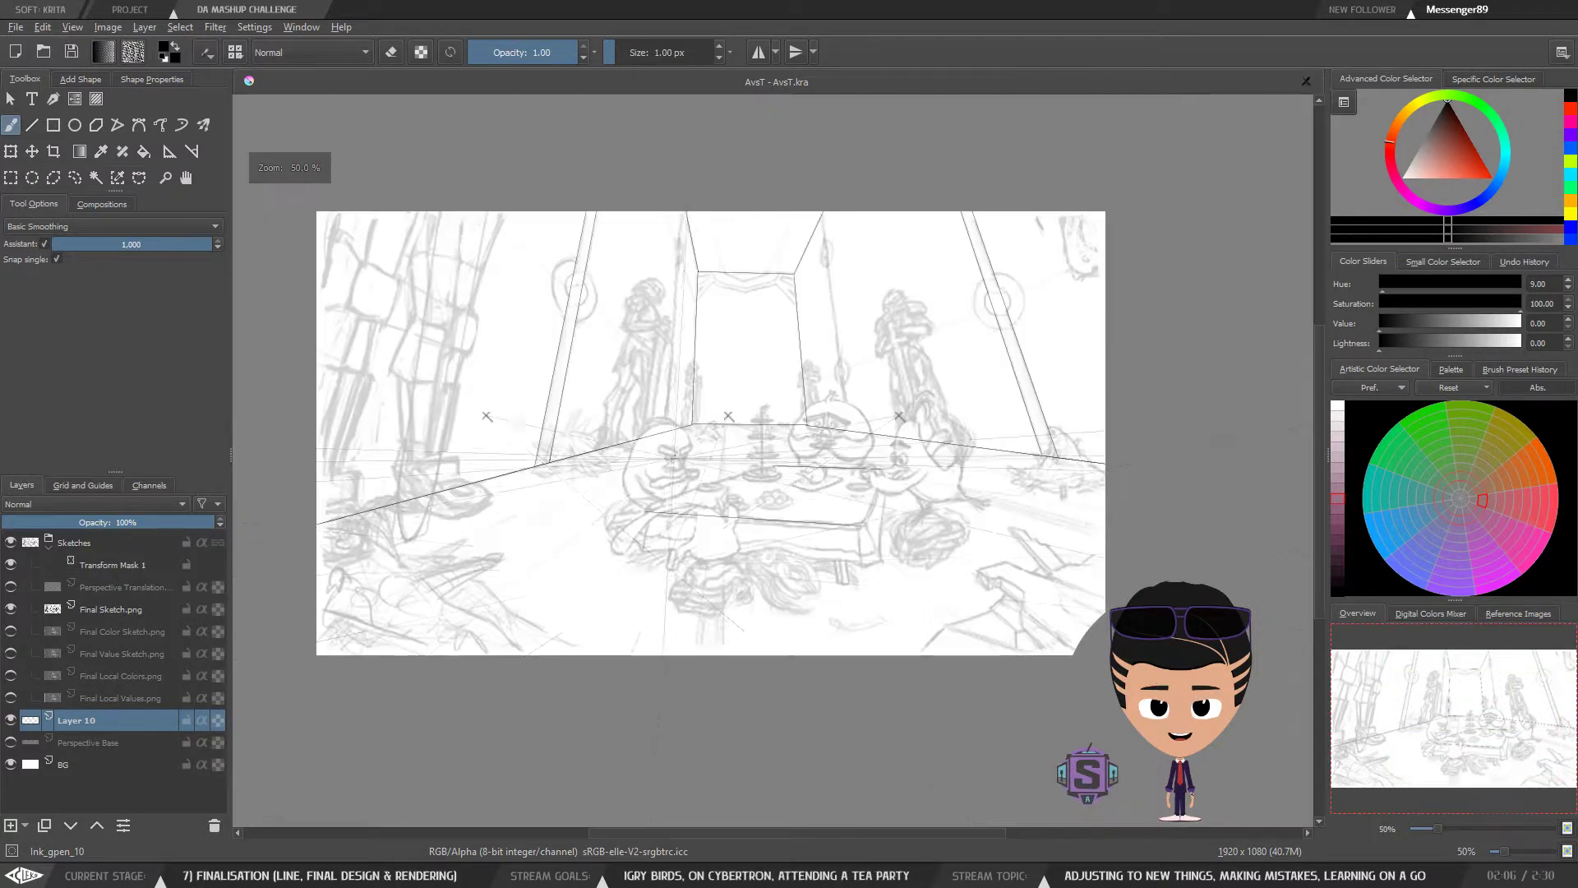
pyautogui.moveTo(653, 563); pyautogui.dragTo(634, 539)
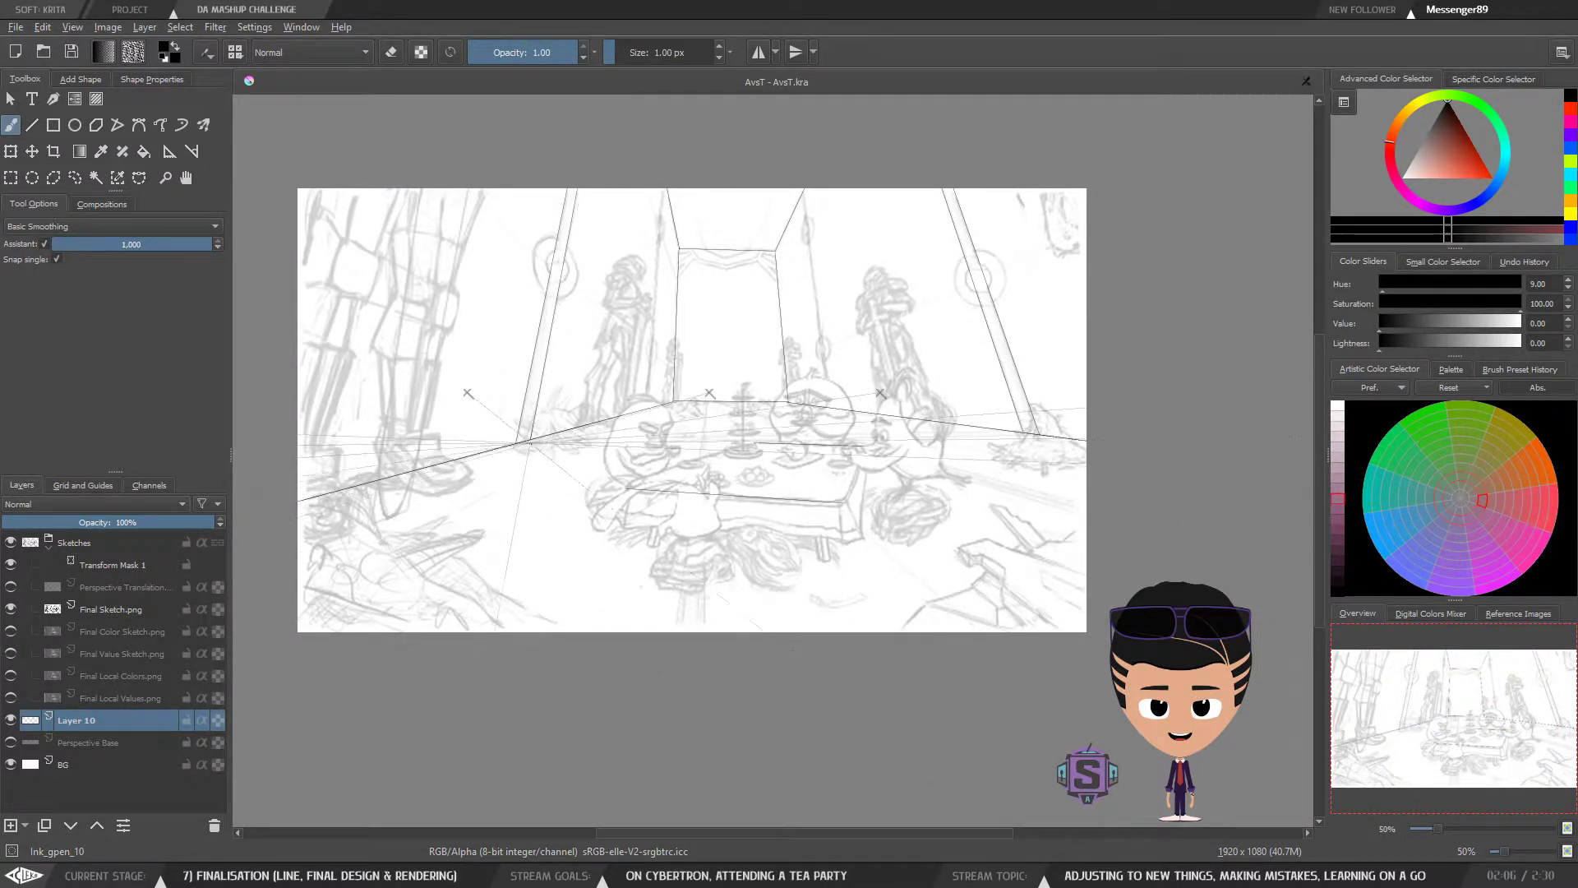
pyautogui.hotkey('ctrl', '+')
pyautogui.hotkey('ctrl', '+')
pyautogui.hotkey('ctrl', '-')
pyautogui.hotkey('ctrl', '-')
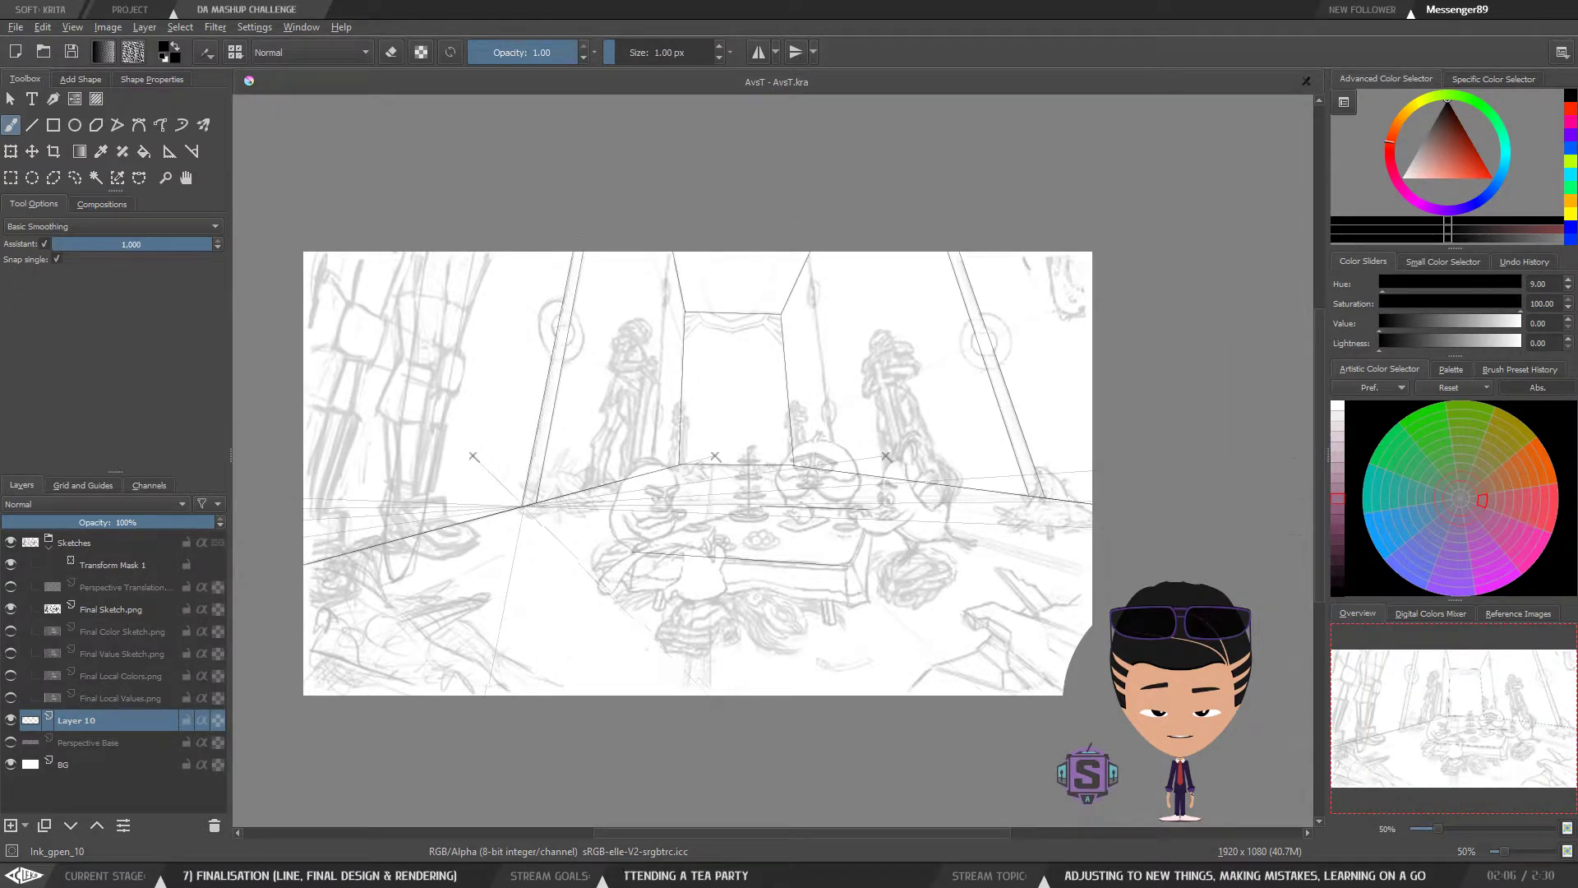
# Step: Draw a long, nearly horizontal snapped line across the floor from the foot of the right pillar toward the left pillar
pyautogui.hotkey('ctrl', '+')
pyautogui.hotkey('ctrl', '+')
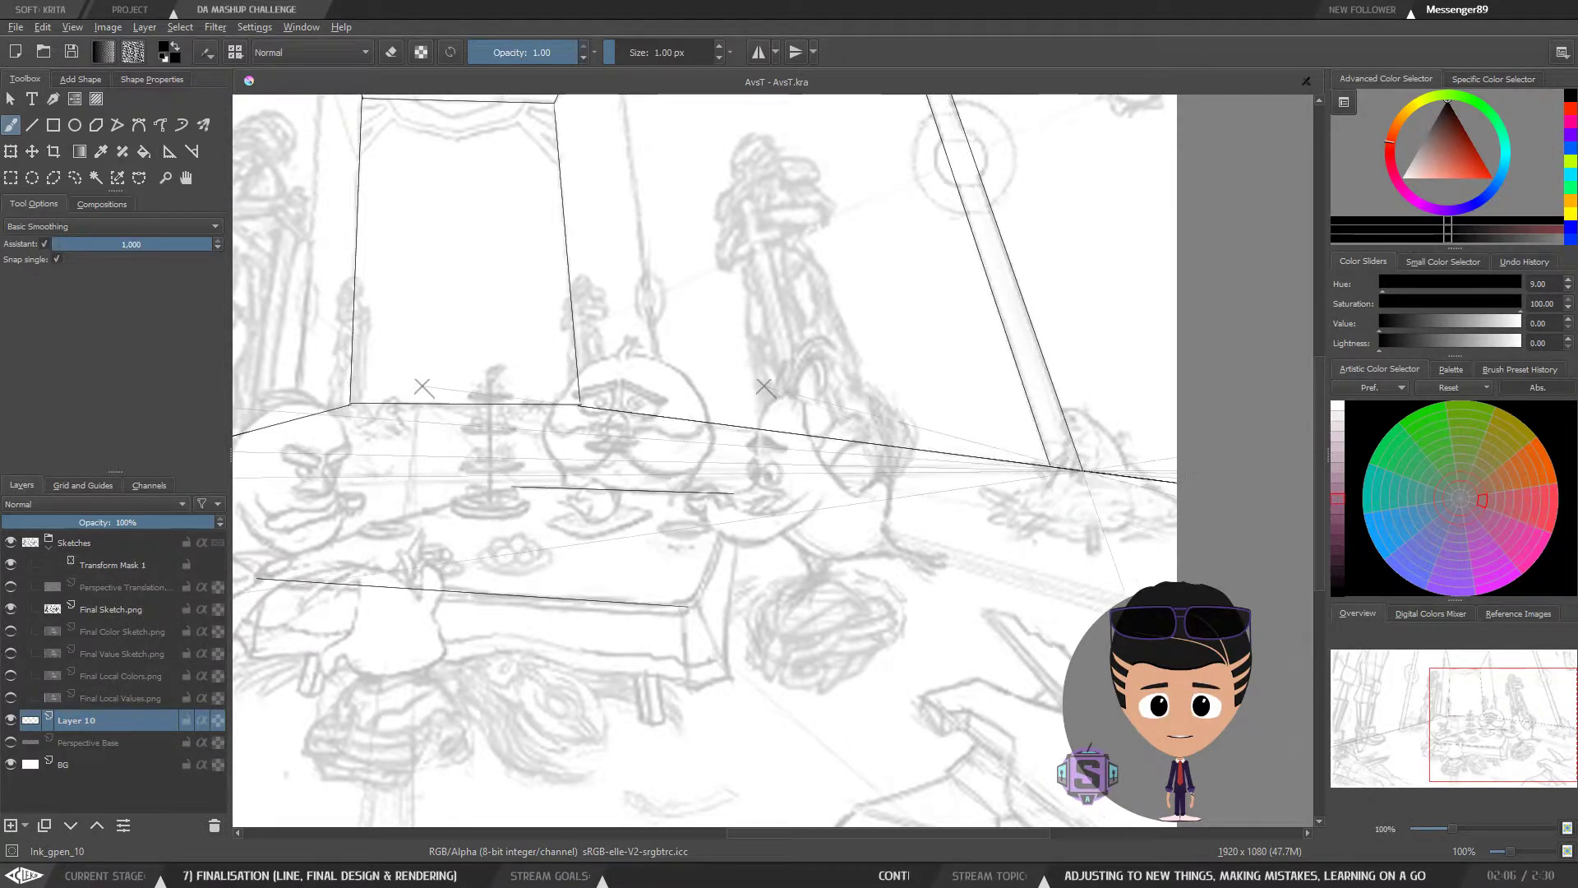
pyautogui.hotkey('ctrl', '+')
pyautogui.hotkey('ctrl', '+')
pyautogui.moveTo(1199, 523); pyautogui.dragTo(591, 517)
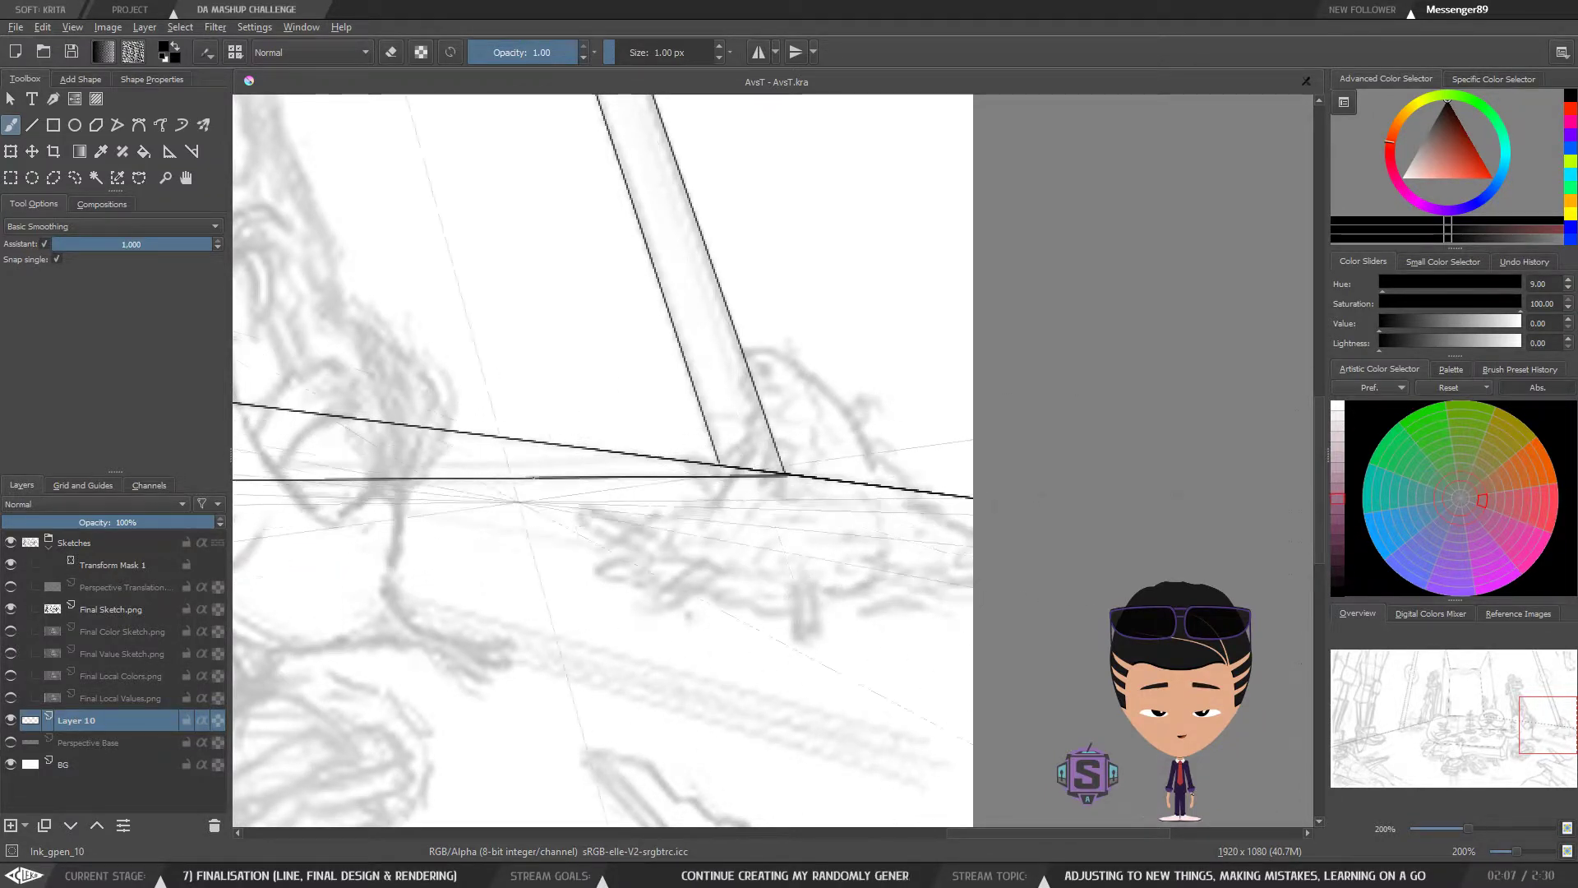
pyautogui.moveTo(461, 535); pyautogui.dragTo(1260, 568)
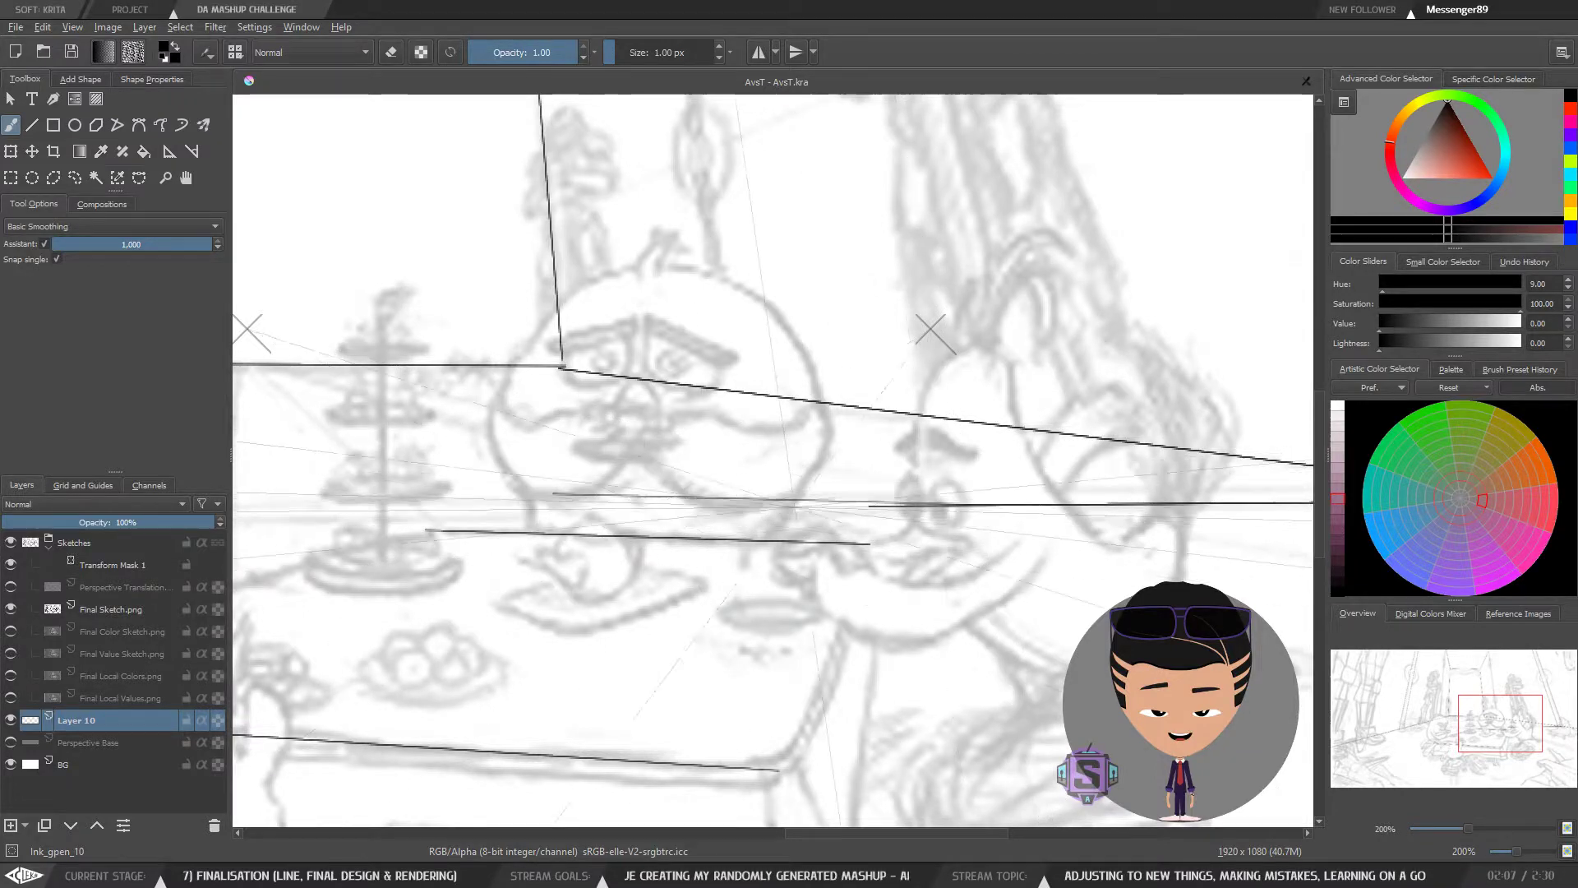
pyautogui.moveTo(722, 507); pyautogui.dragTo(362, 510)
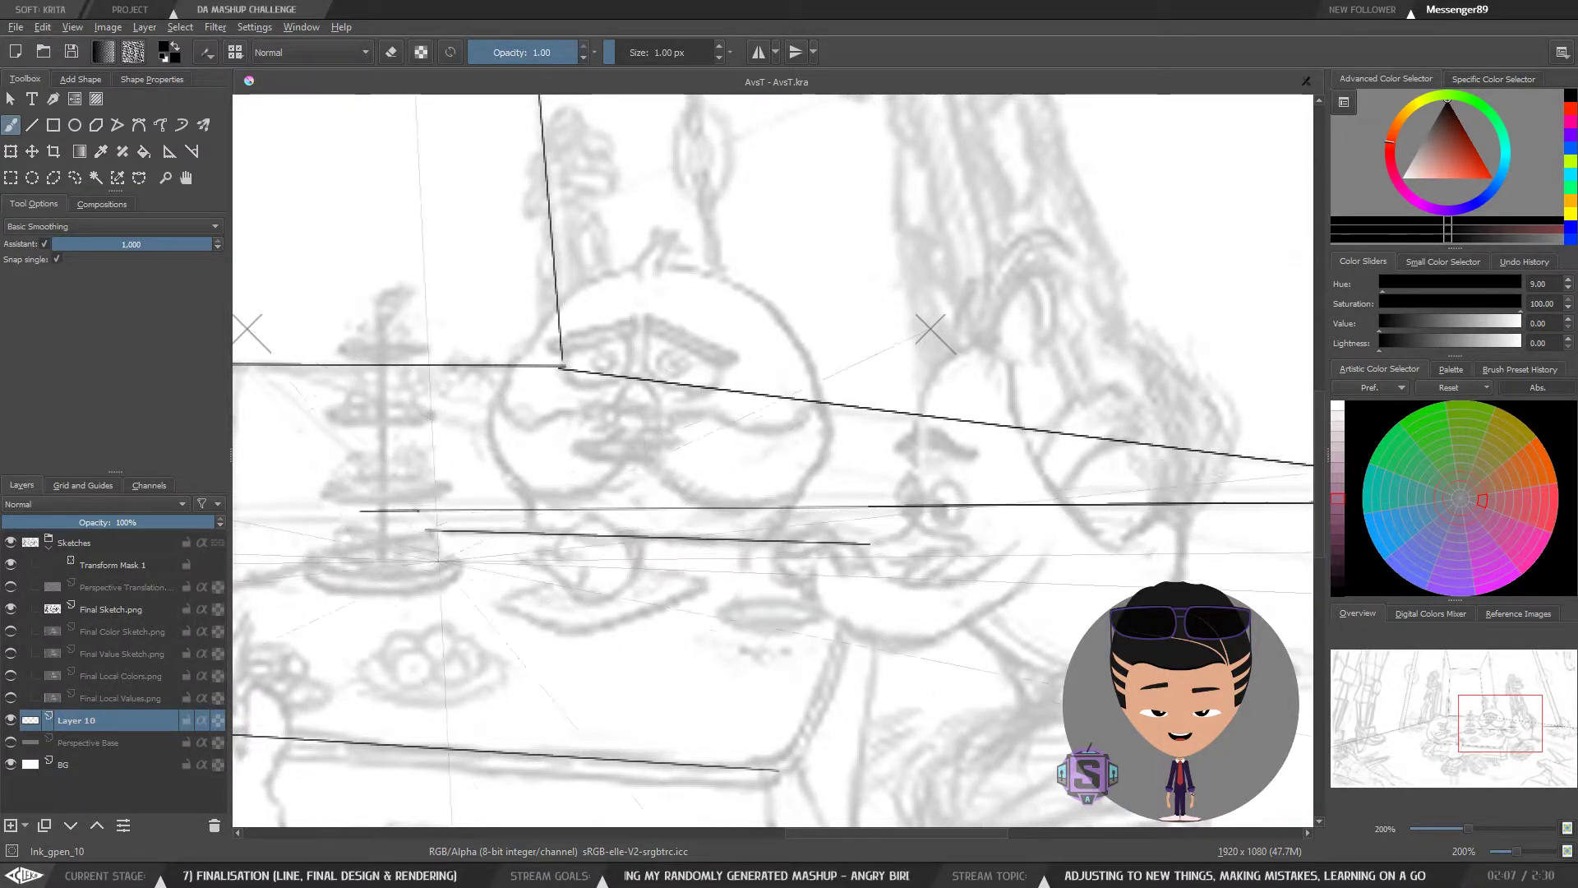
pyautogui.moveTo(431, 584); pyautogui.dragTo(1311, 584)
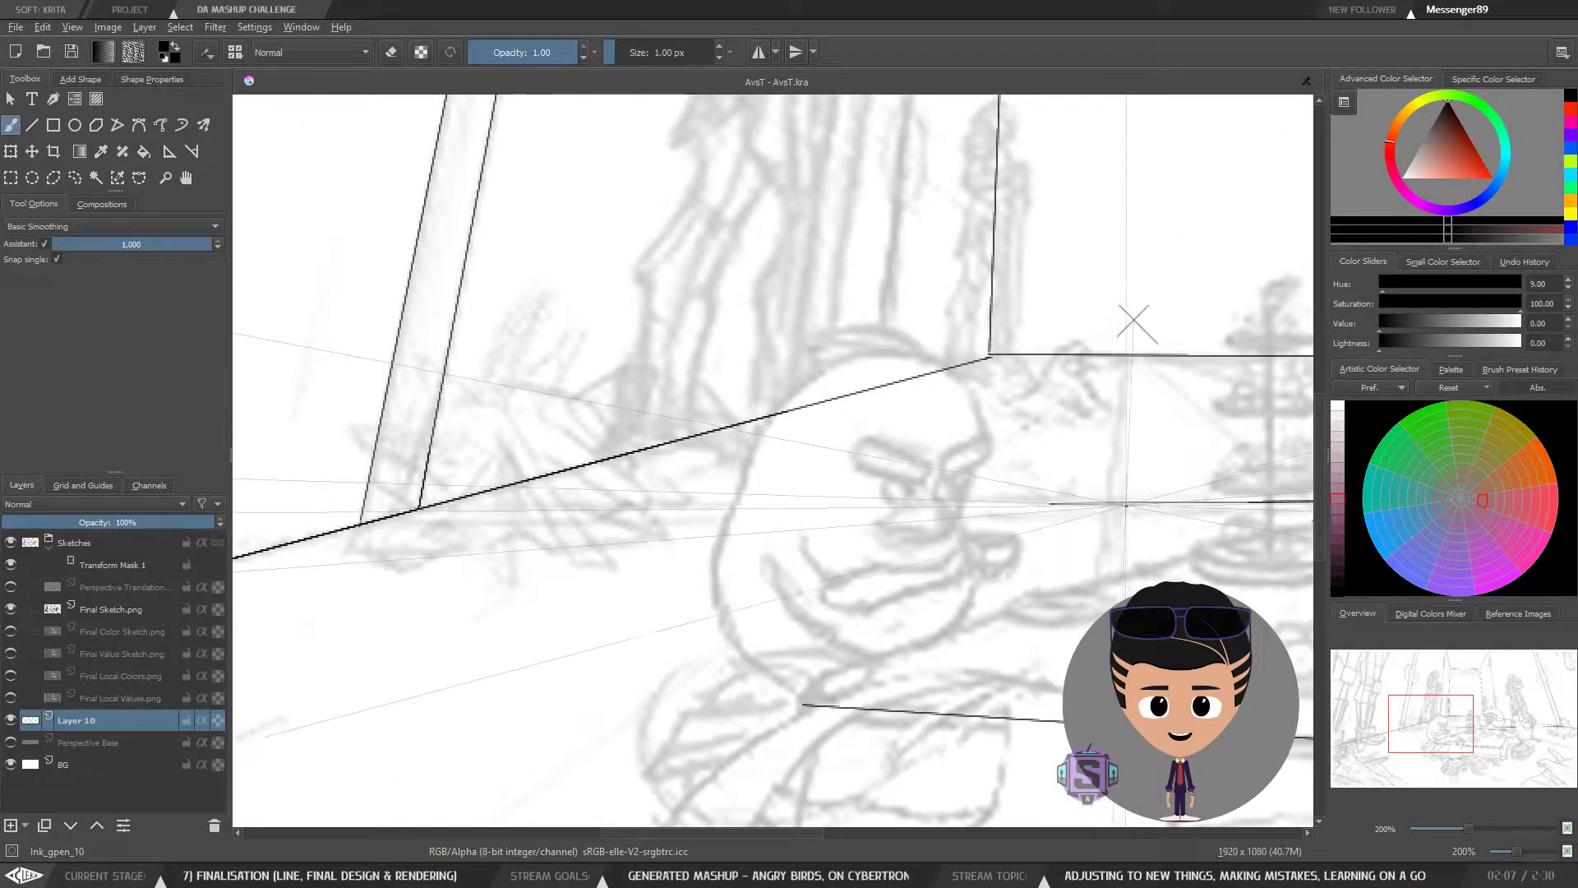
pyautogui.press('-')
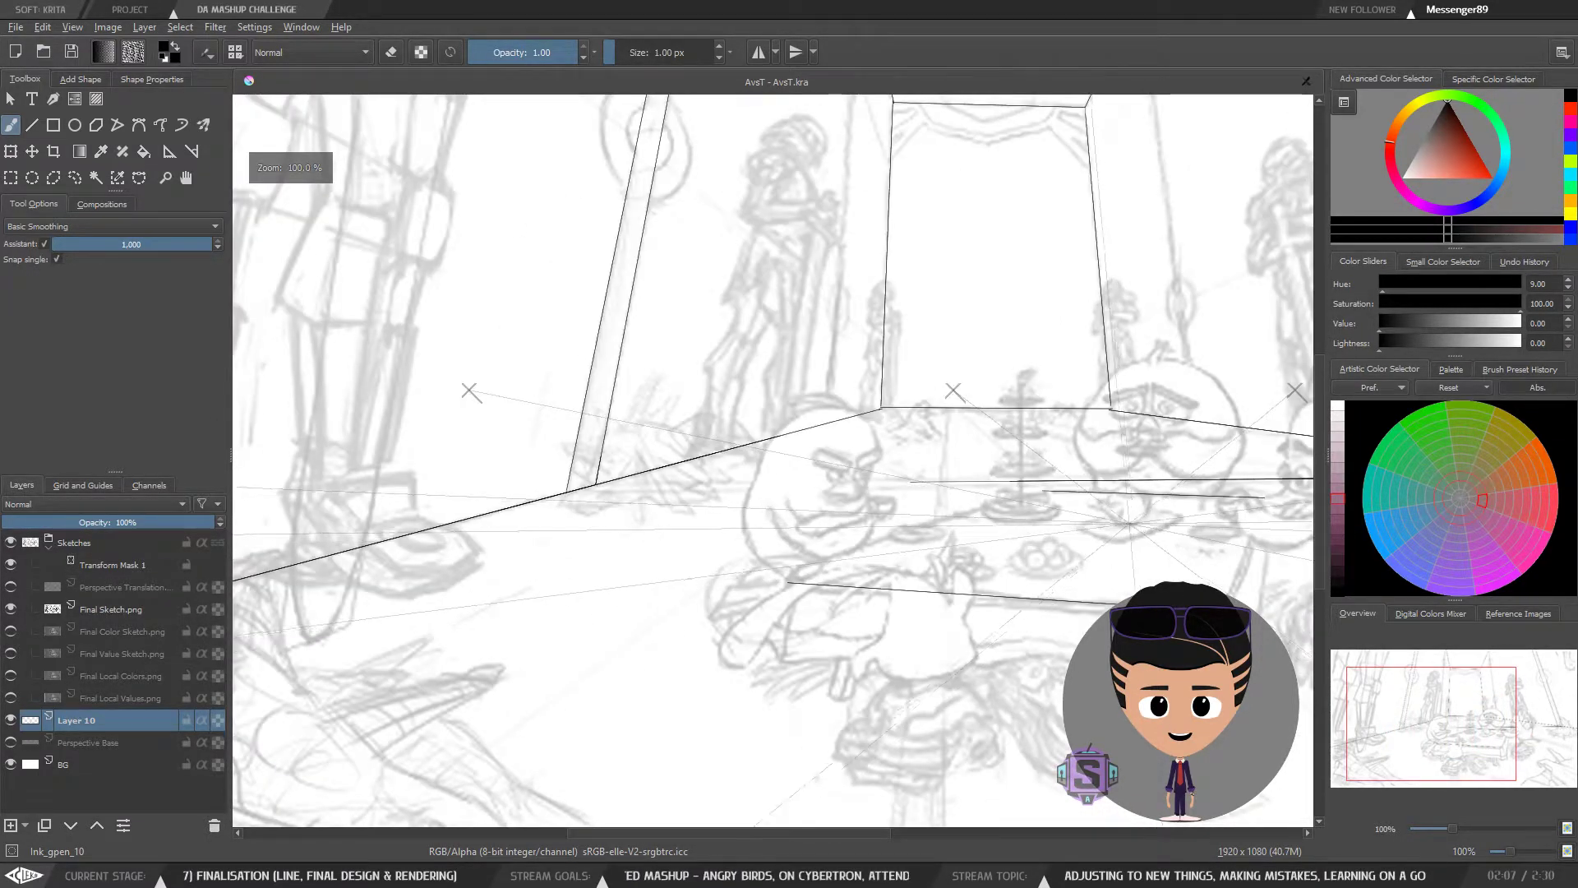
# Step: Try extending the floor line between the pillars freehand to the inner base of the left pillar
pyautogui.press('+')
pyautogui.moveTo(1144, 535); pyautogui.dragTo(1048, 530)
pyautogui.press('-')
pyautogui.press('-')
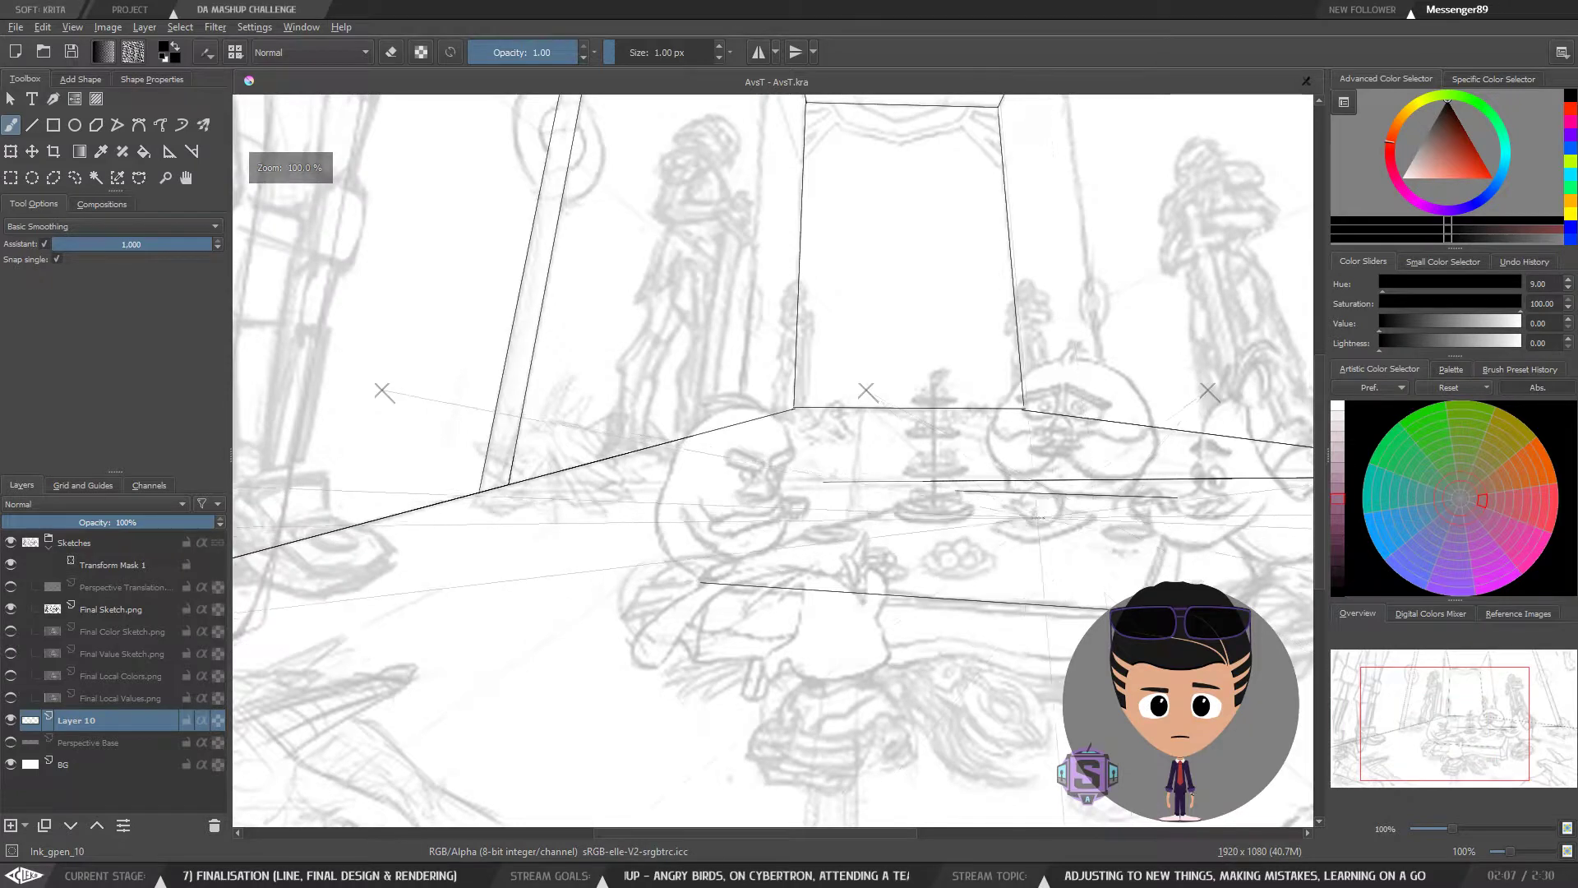
pyautogui.press('+')
pyautogui.moveTo(957, 516); pyautogui.dragTo(1064, 516)
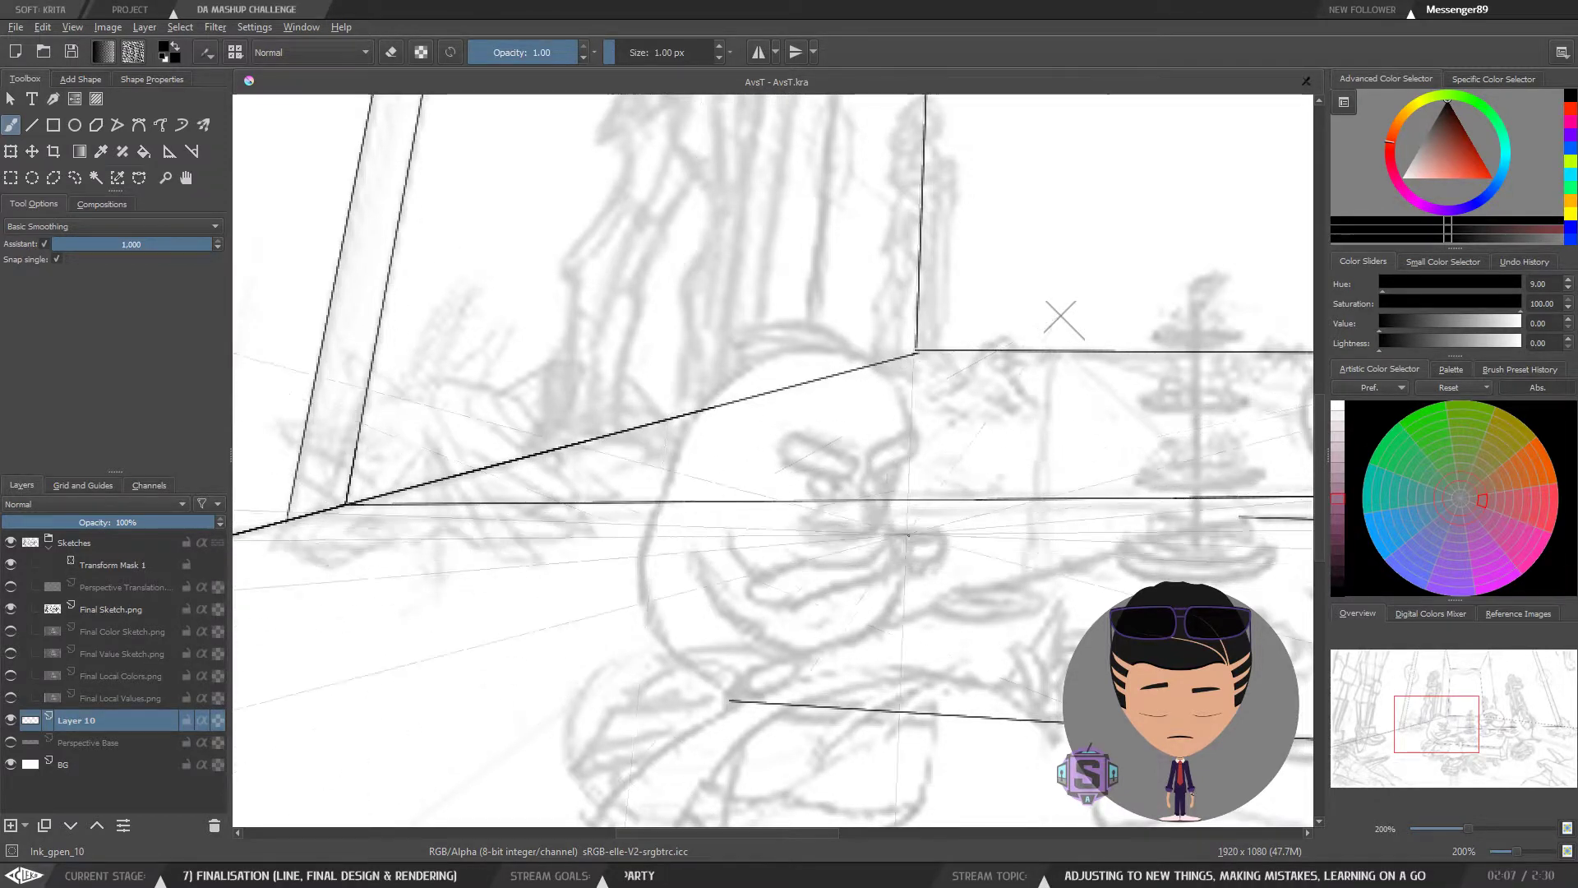
# Step: Check how the floor line runs across the scene between the left and right pillars
pyautogui.hotkey('ctrl', '-')
pyautogui.hotkey('ctrl', '-')
pyautogui.hotkey('ctrl', '-')
pyautogui.hotkey('ctrl', '-')
pyautogui.moveTo(1025, 522); pyautogui.dragTo(961, 525)
pyautogui.hotkey('ctrl', '+')
pyautogui.hotkey('ctrl', '+')
pyautogui.moveTo(1131, 515); pyautogui.dragTo(868, 544)
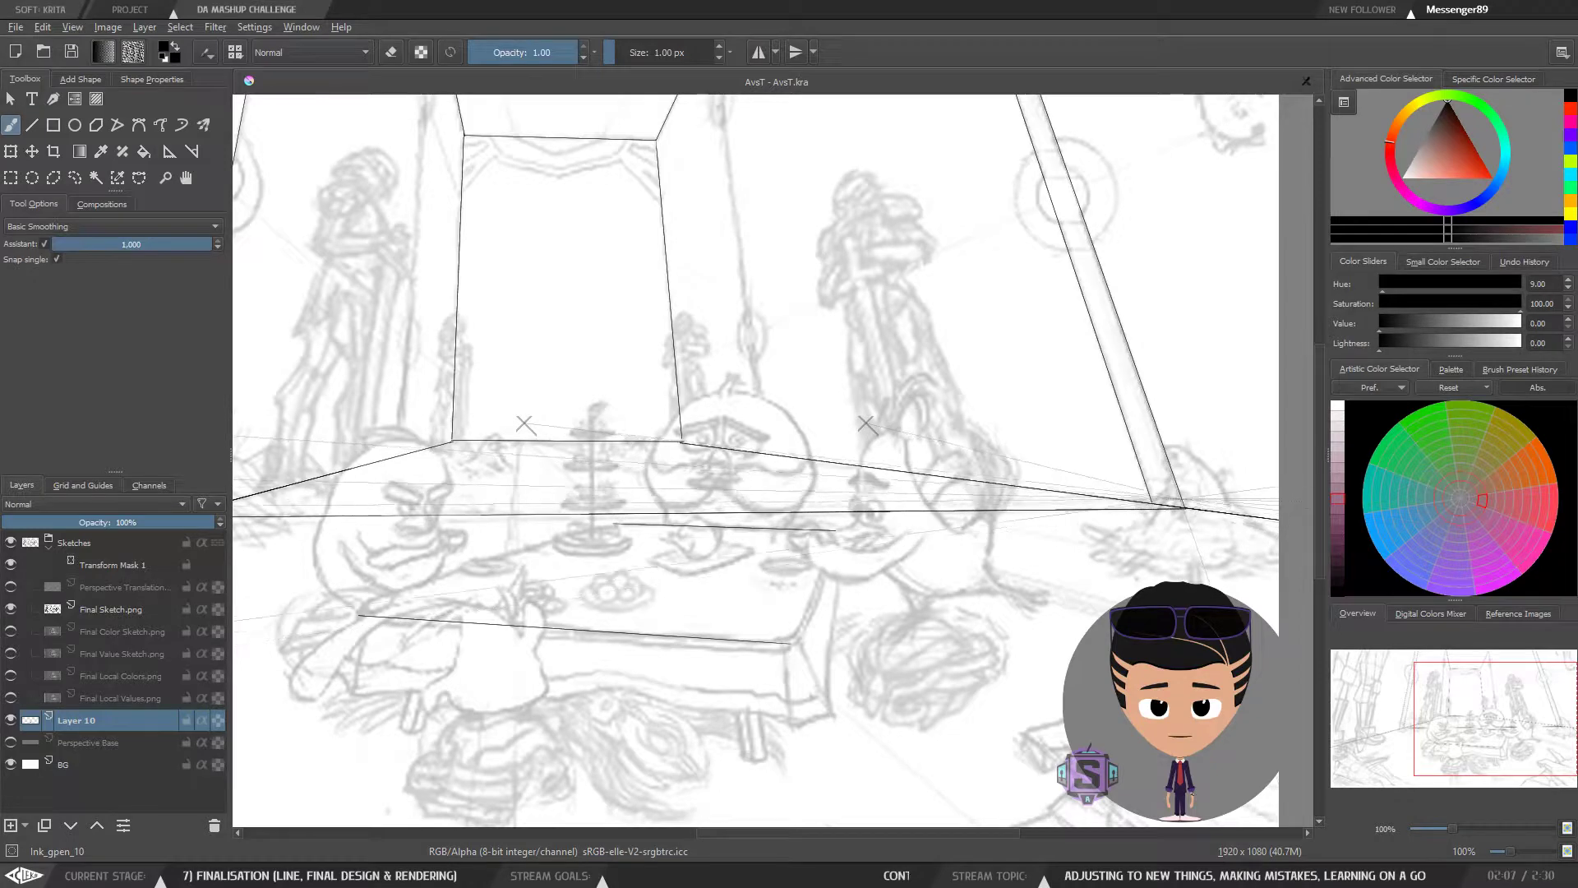
# Step: Try drawing a second perspective floor line freehand from the left pillar's outer base across to the right pillar
pyautogui.moveTo(823, 546); pyautogui.dragTo(1427, 524)
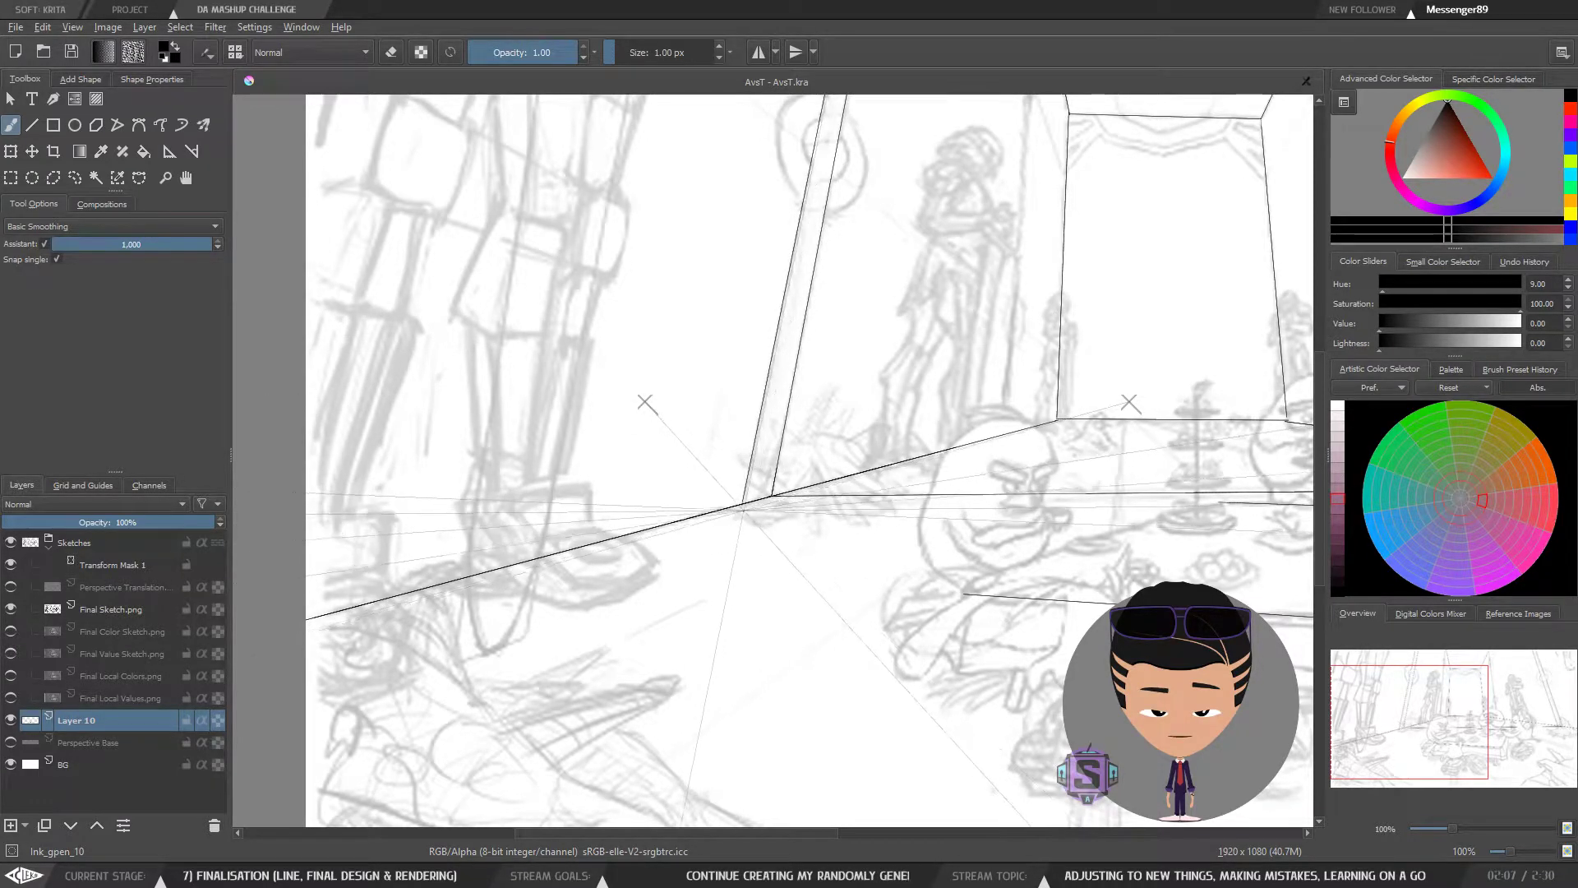
pyautogui.hotkey('ctrl', '-')
pyautogui.hotkey('ctrl', '-')
pyautogui.hotkey('ctrl', '+')
pyautogui.hotkey('ctrl', '+')
pyautogui.moveTo(960, 600)
pyautogui.mouseDown()
pyautogui.moveTo(796, 581)
pyautogui.moveTo(422, 598)
pyautogui.moveTo(721, 594)
pyautogui.mouseUp()
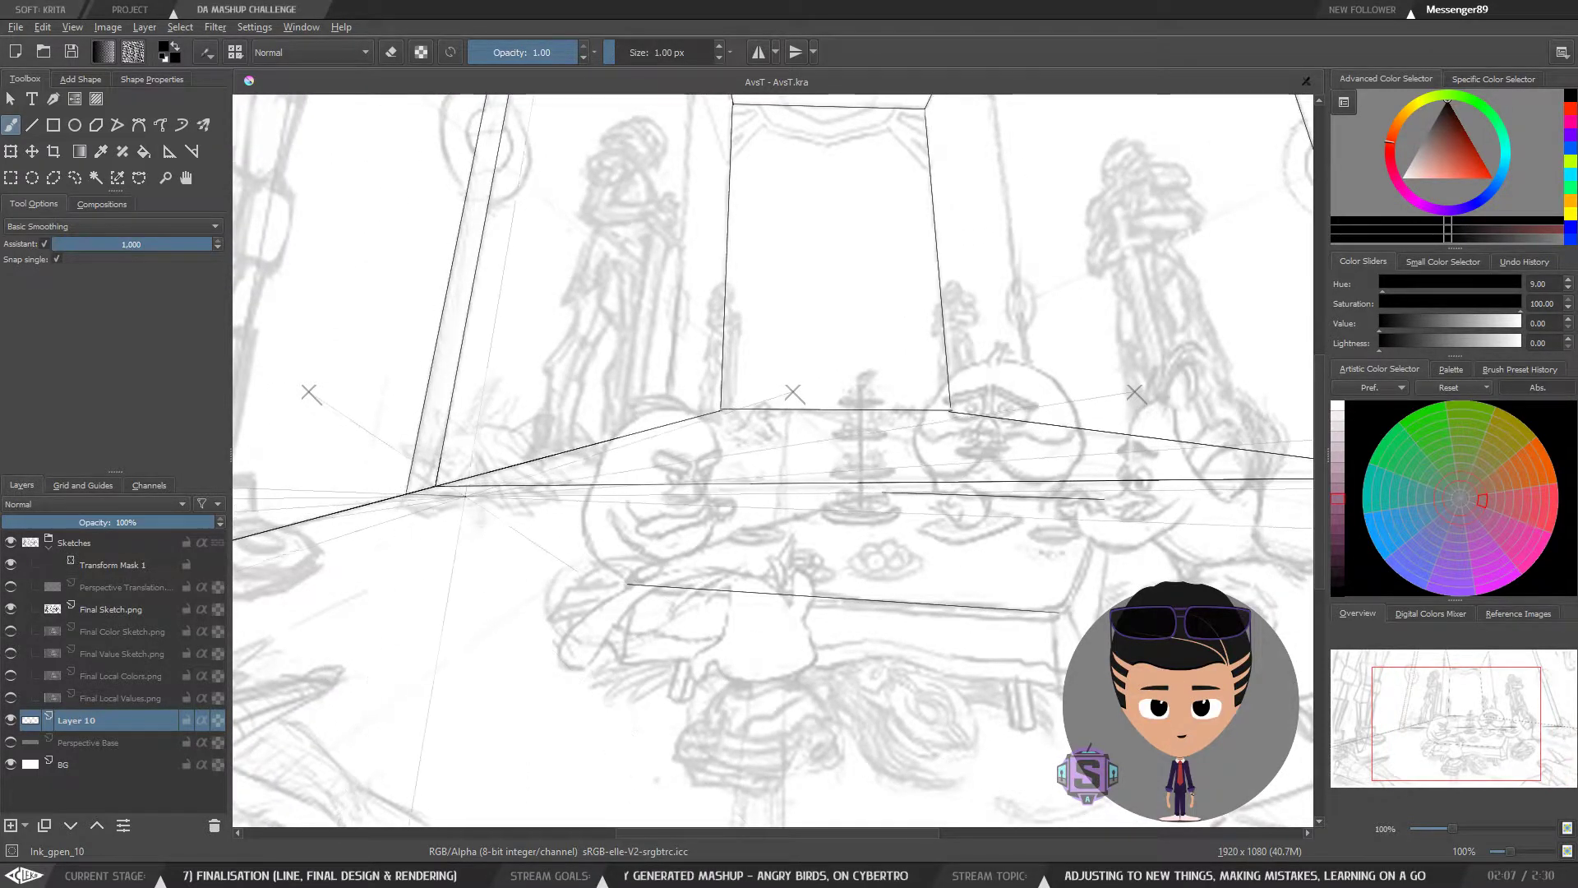
pyautogui.scroll(2, 617, 534)
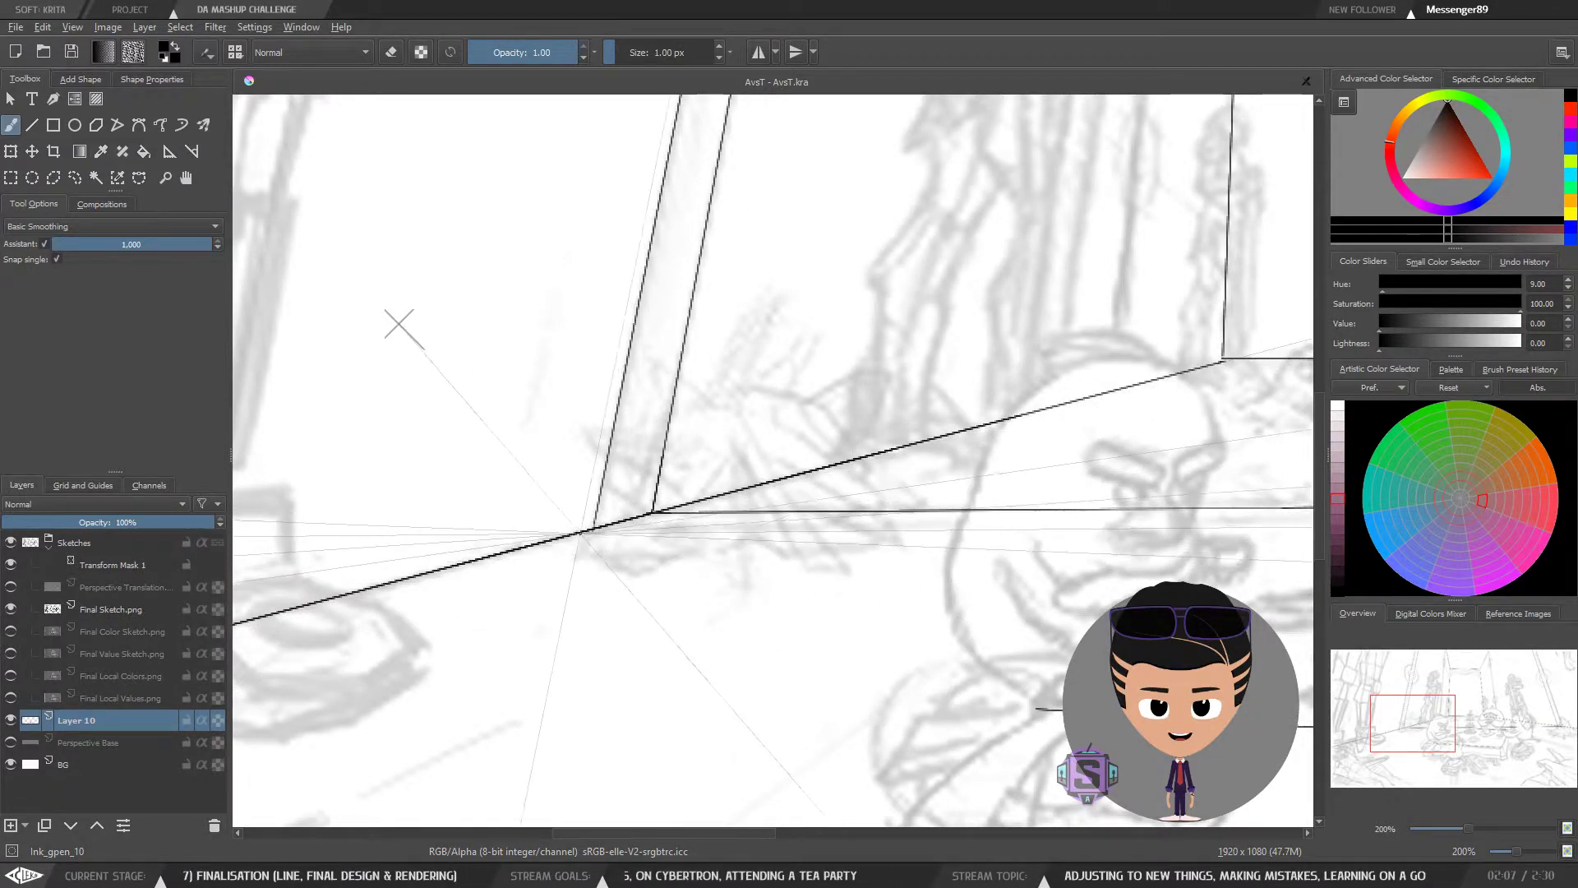
pyautogui.moveTo(849, 528); pyautogui.dragTo(1119, 525)
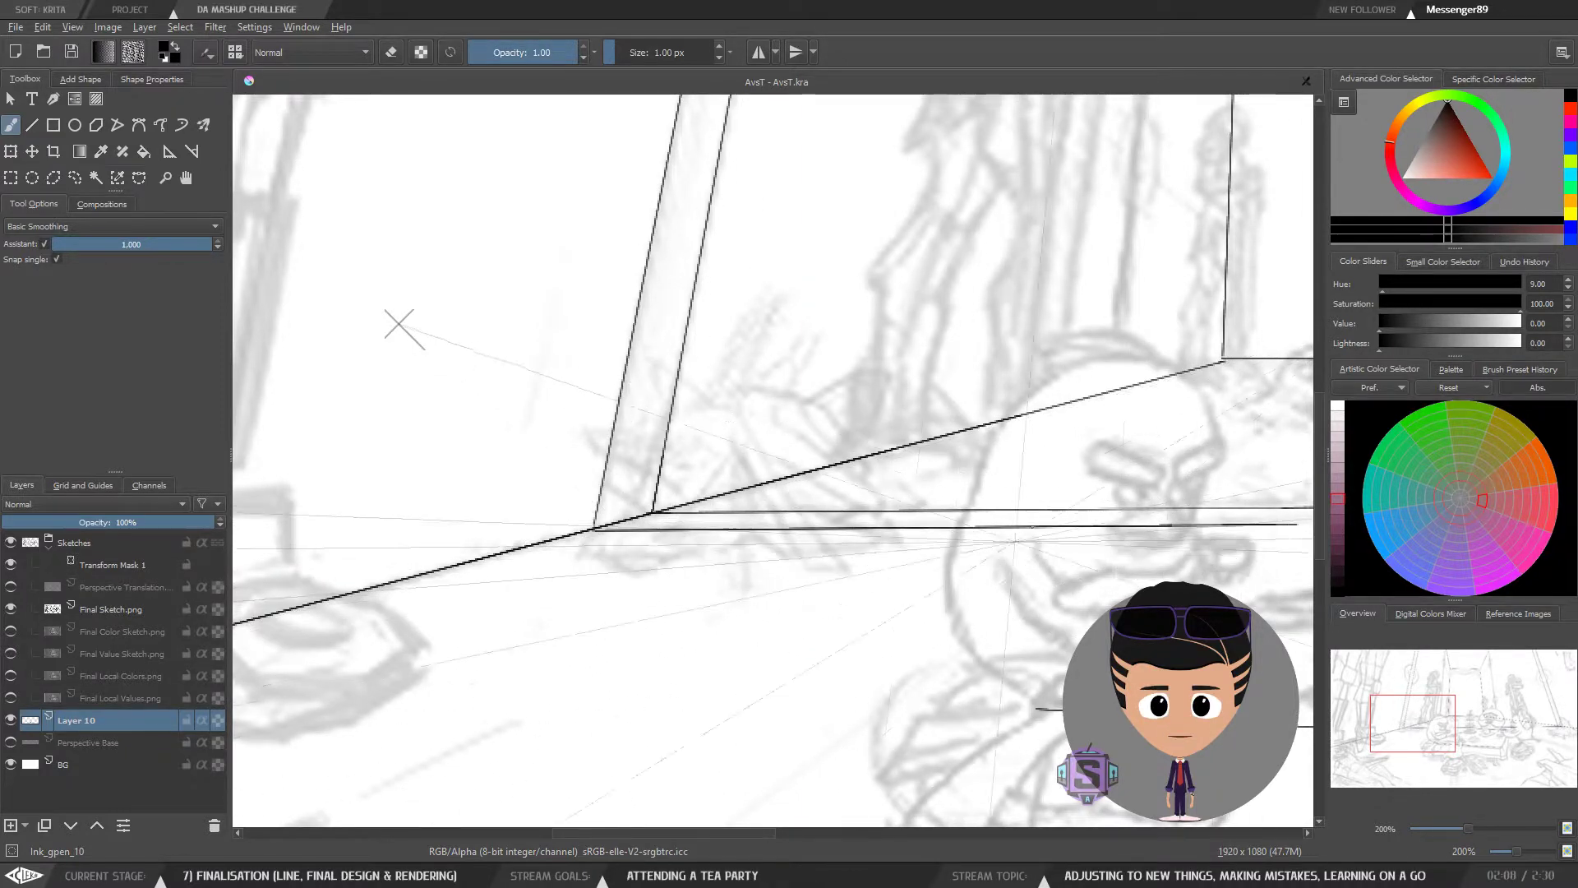
pyautogui.moveTo(1167, 554); pyautogui.dragTo(339, 526)
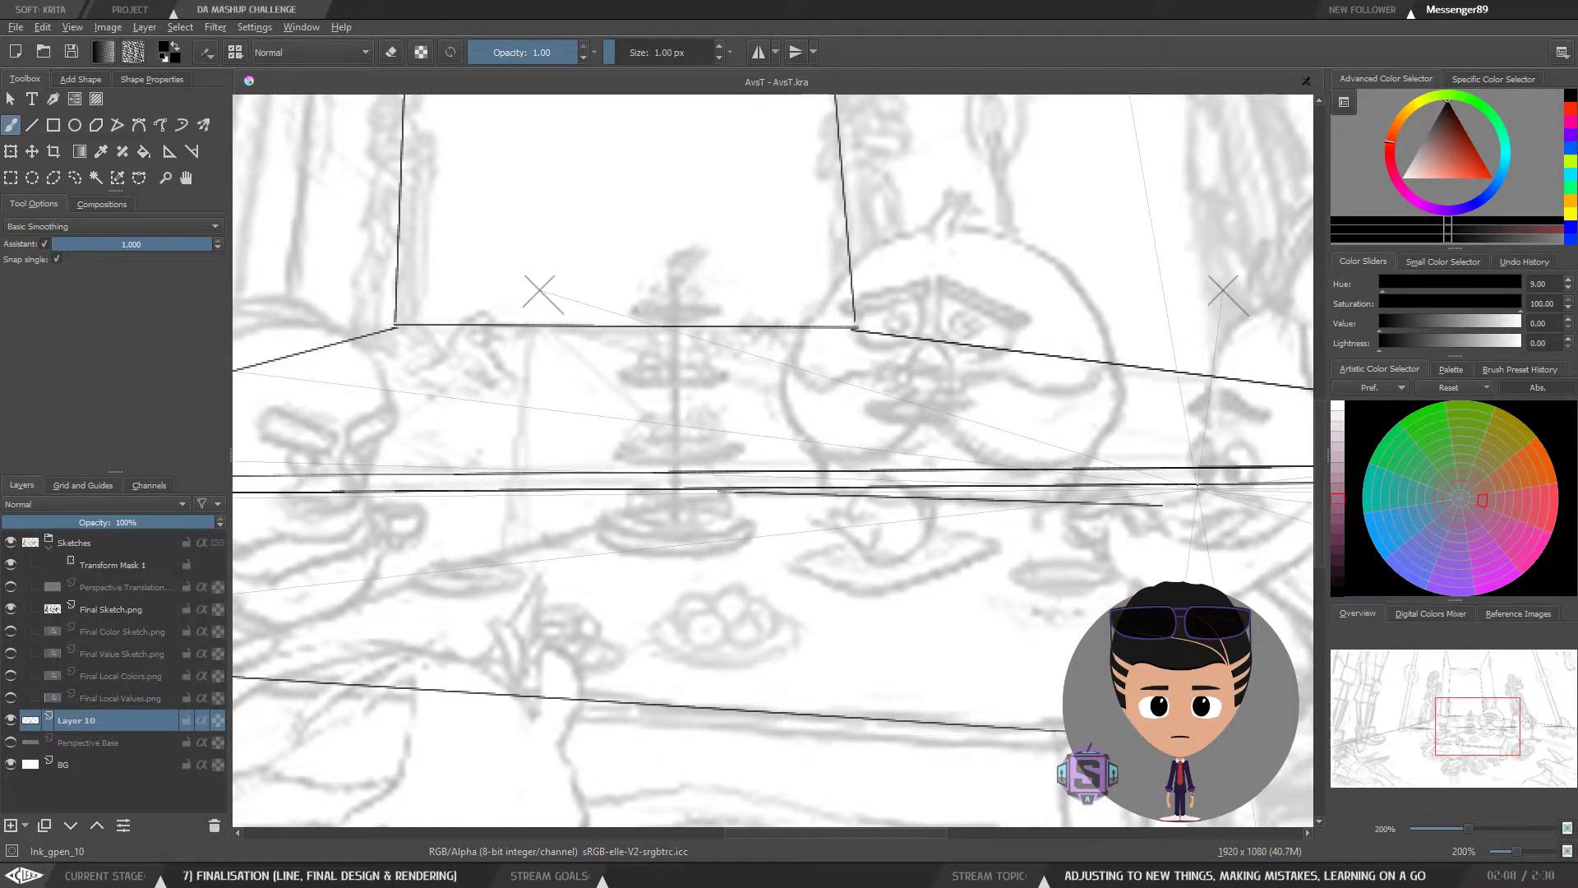
pyautogui.moveTo(1143, 529); pyautogui.dragTo(361, 548)
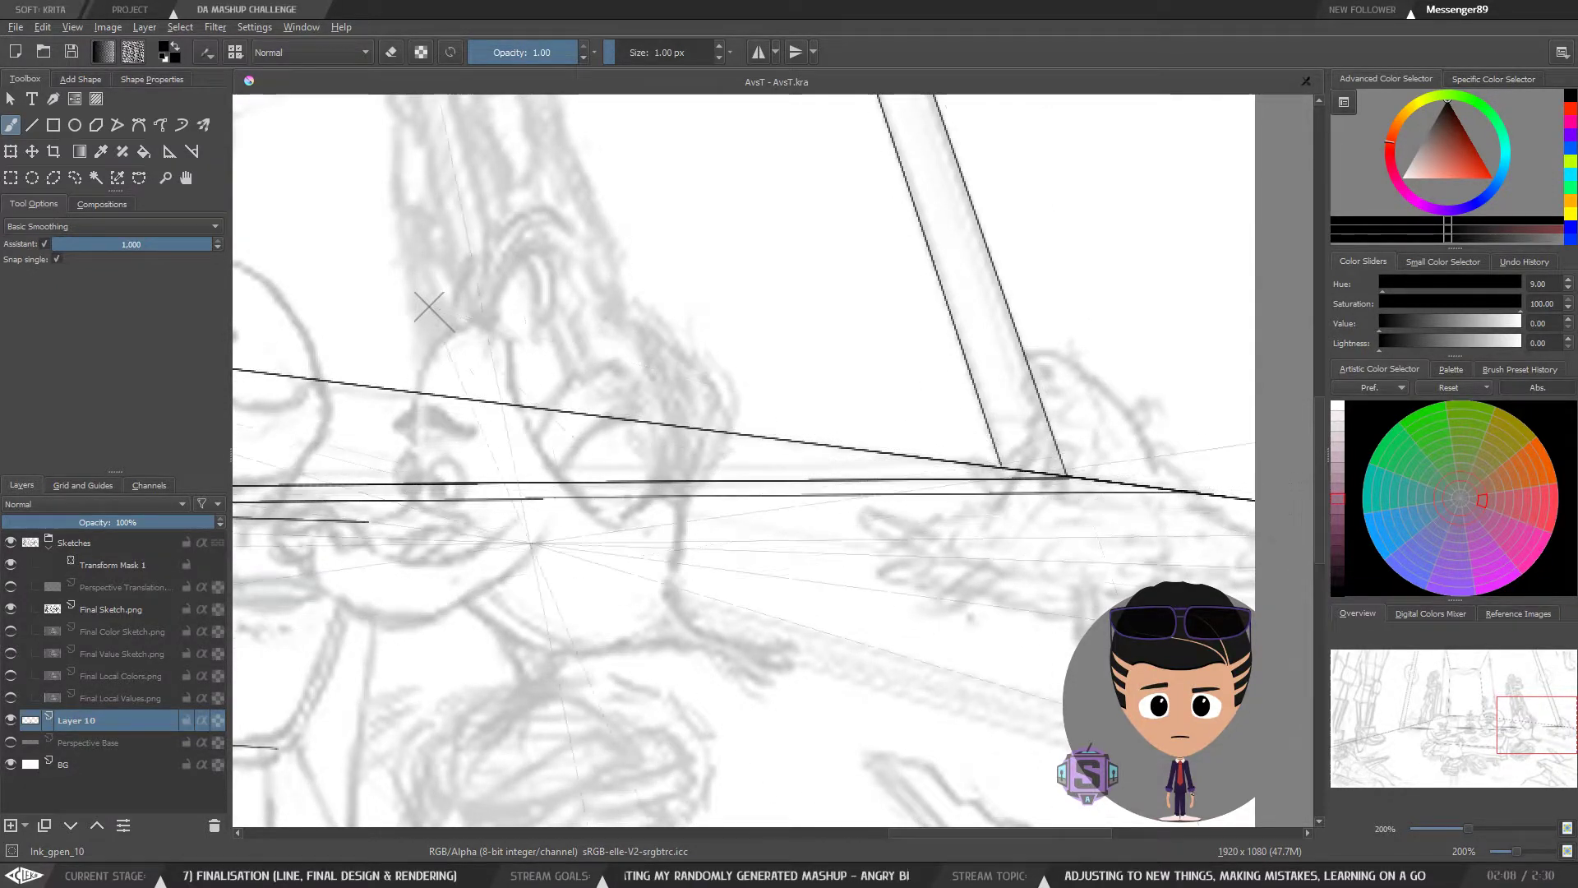
# Step: Examine both floor lines and their alignment with the pillar bases, up close and across the whole scene
pyautogui.press('-')
pyautogui.press('-')
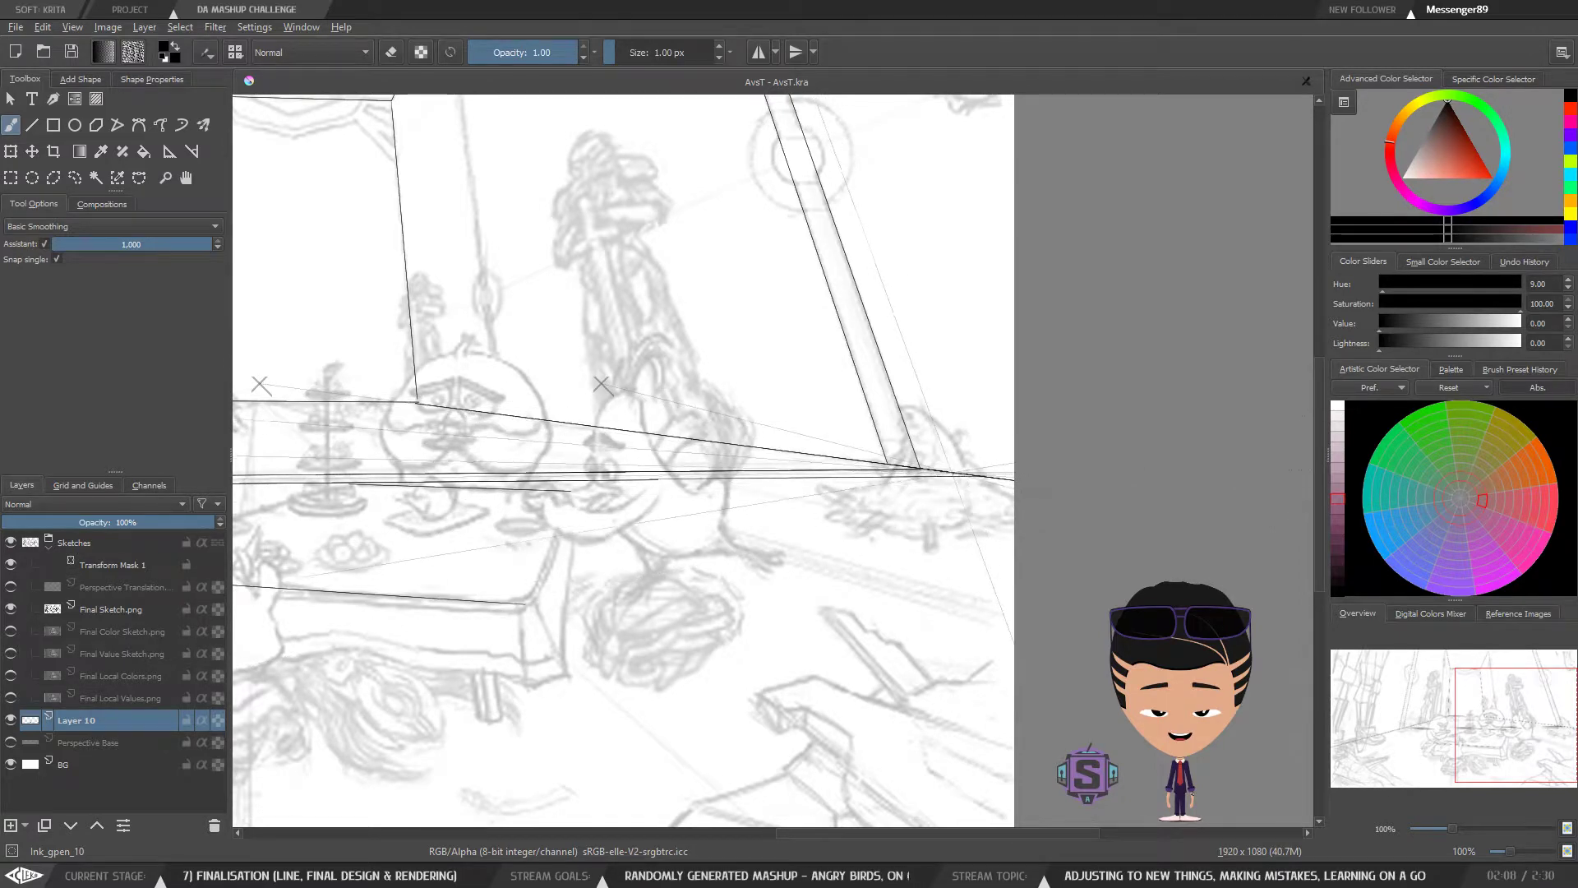
pyautogui.moveTo(675, 550); pyautogui.dragTo(951, 563)
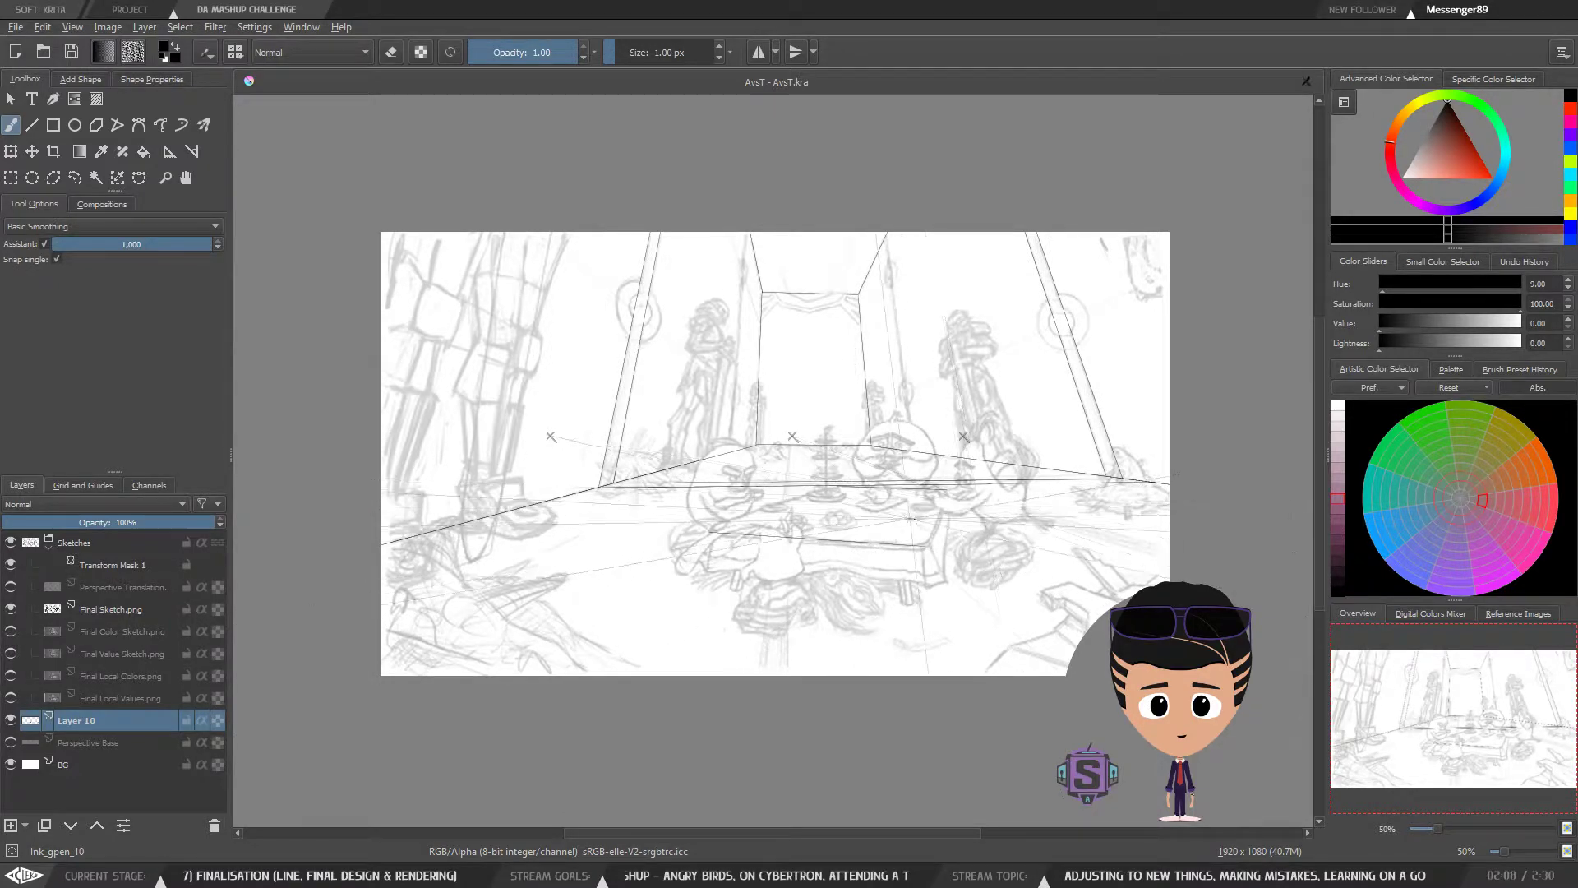
pyautogui.scroll(4, 863, 479)
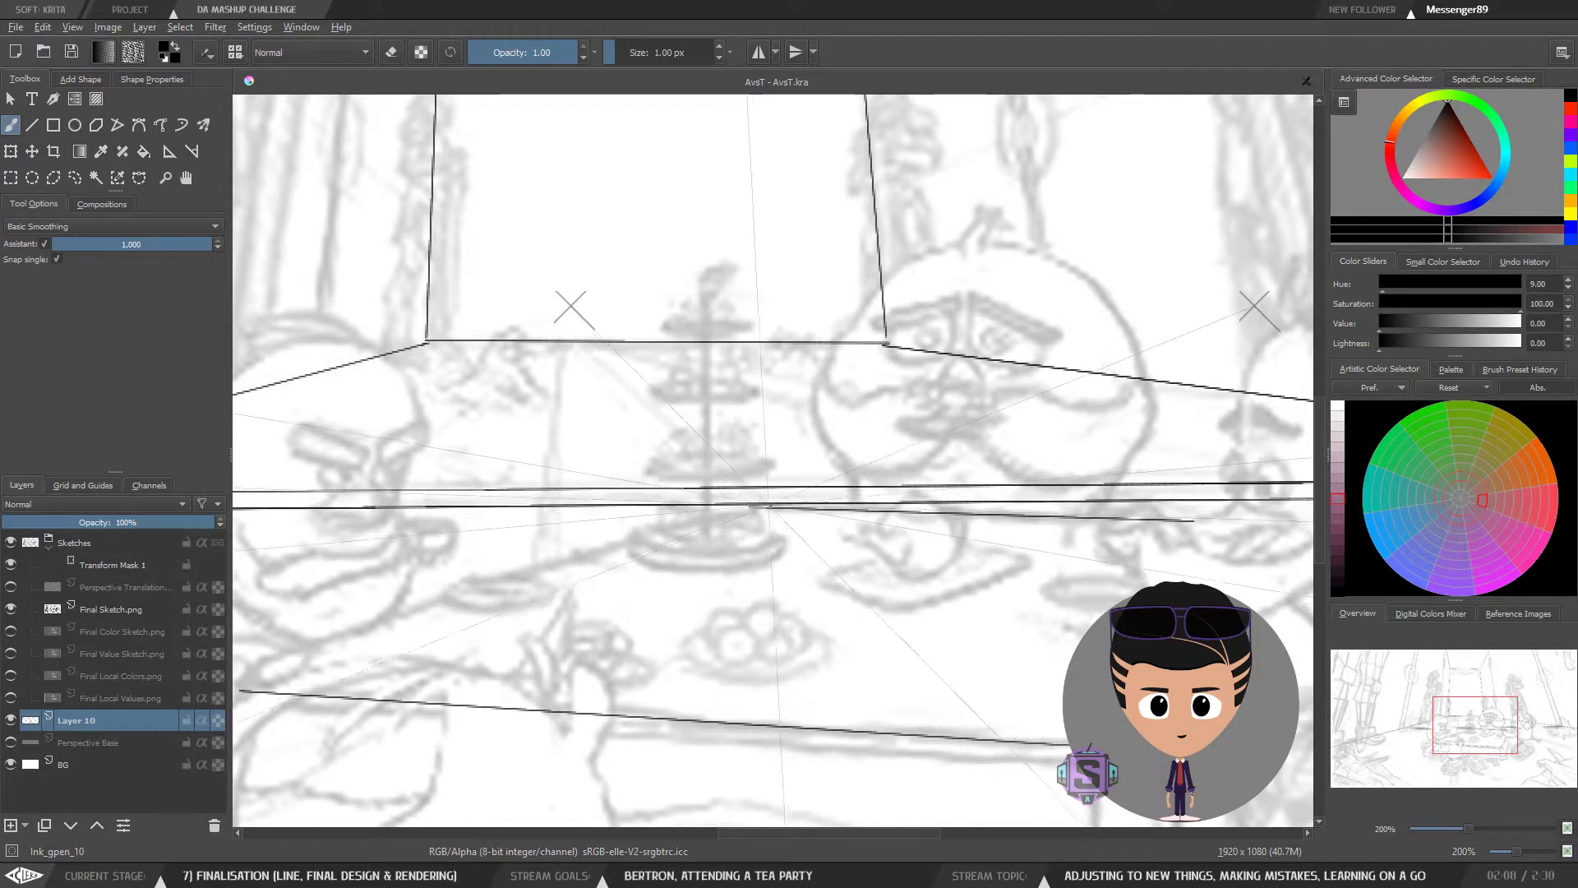
pyautogui.scroll(-2, 777, 468)
pyautogui.moveTo(1040, 510); pyautogui.dragTo(621, 515)
pyautogui.hotkey('ctrl', '+')
pyautogui.hotkey('ctrl', '+')
pyautogui.moveTo(1106, 521); pyautogui.dragTo(903, 709)
pyautogui.hotkey('ctrl', '-')
pyautogui.hotkey('ctrl', '-')
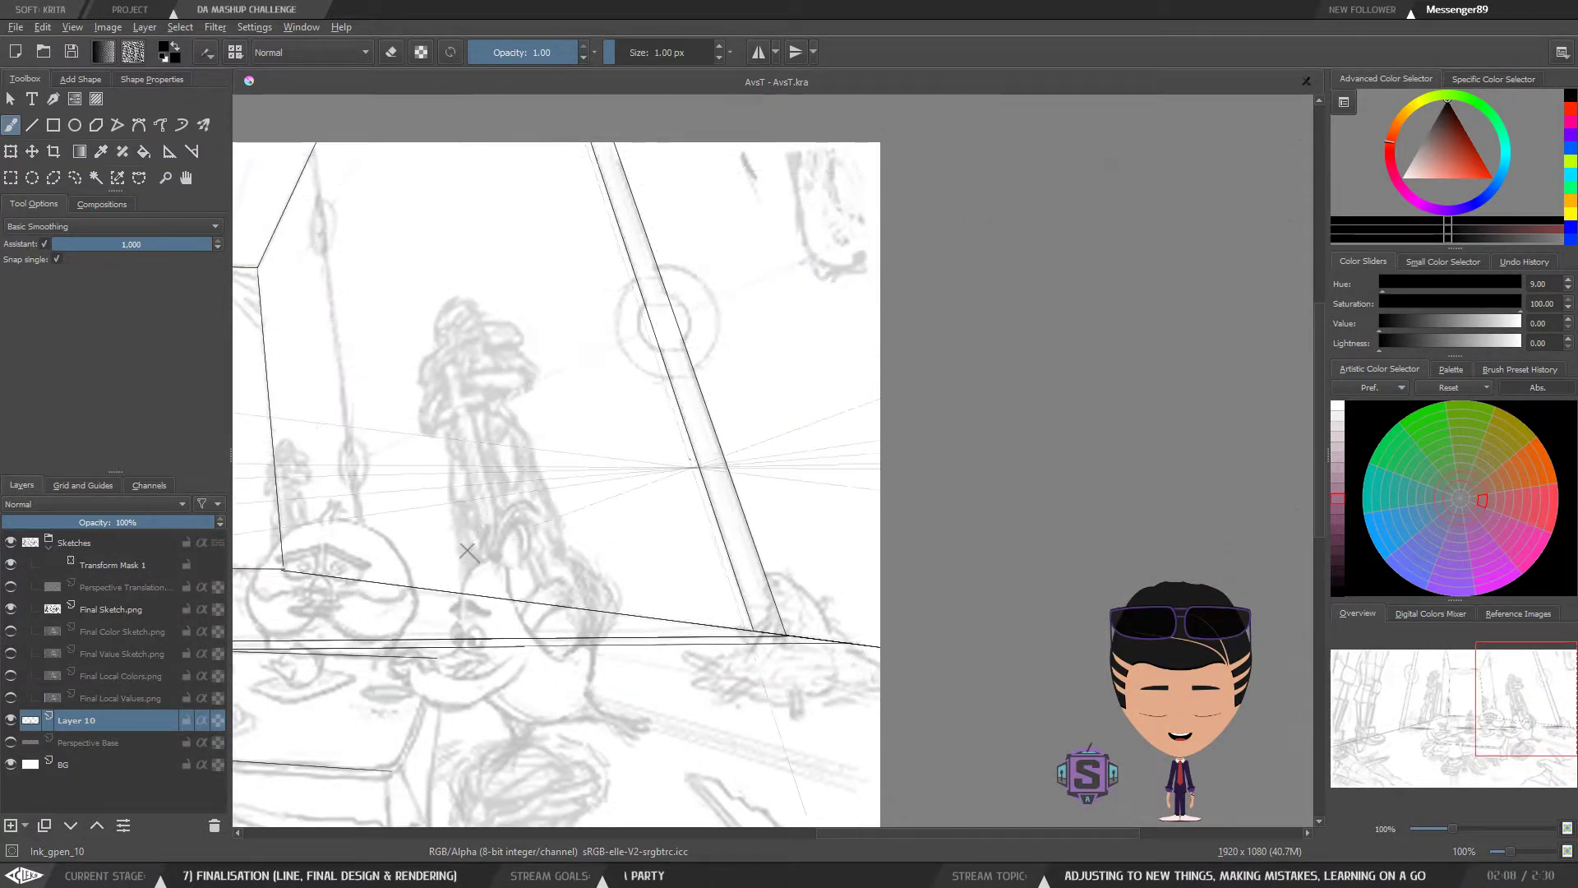
pyautogui.hotkey('ctrl', '-')
pyautogui.hotkey('ctrl', '-')
pyautogui.moveTo(786, 495); pyautogui.dragTo(1058, 444)
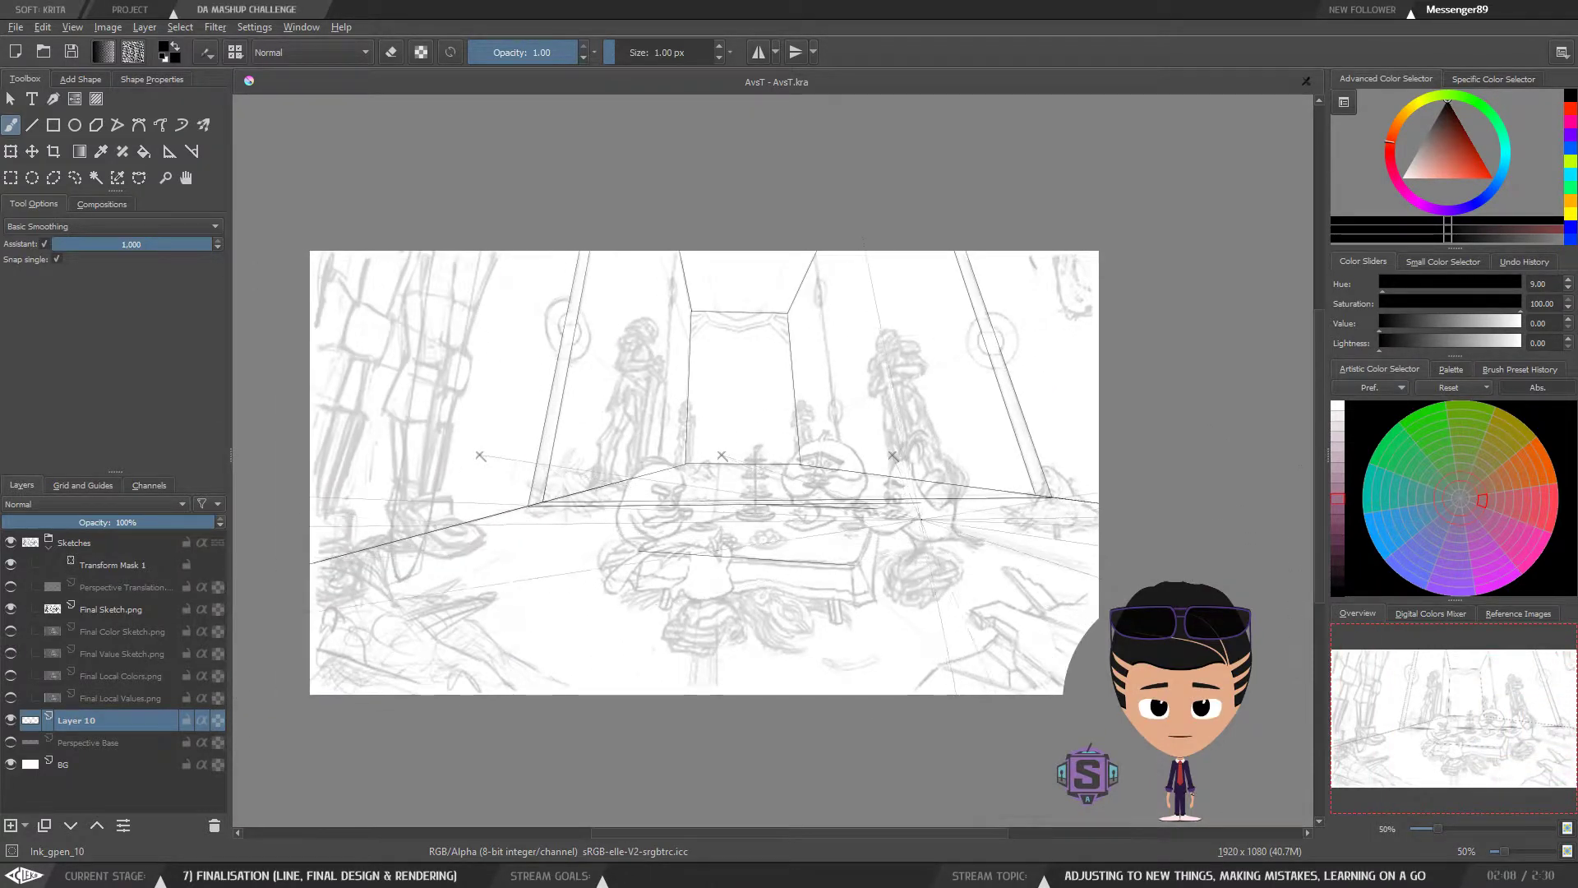
# Step: Remove the two freehand floor lines between the pillars and switch to the straight Line tool
pyautogui.hotkey('ctrl', '+')
pyautogui.hotkey('ctrl', '+')
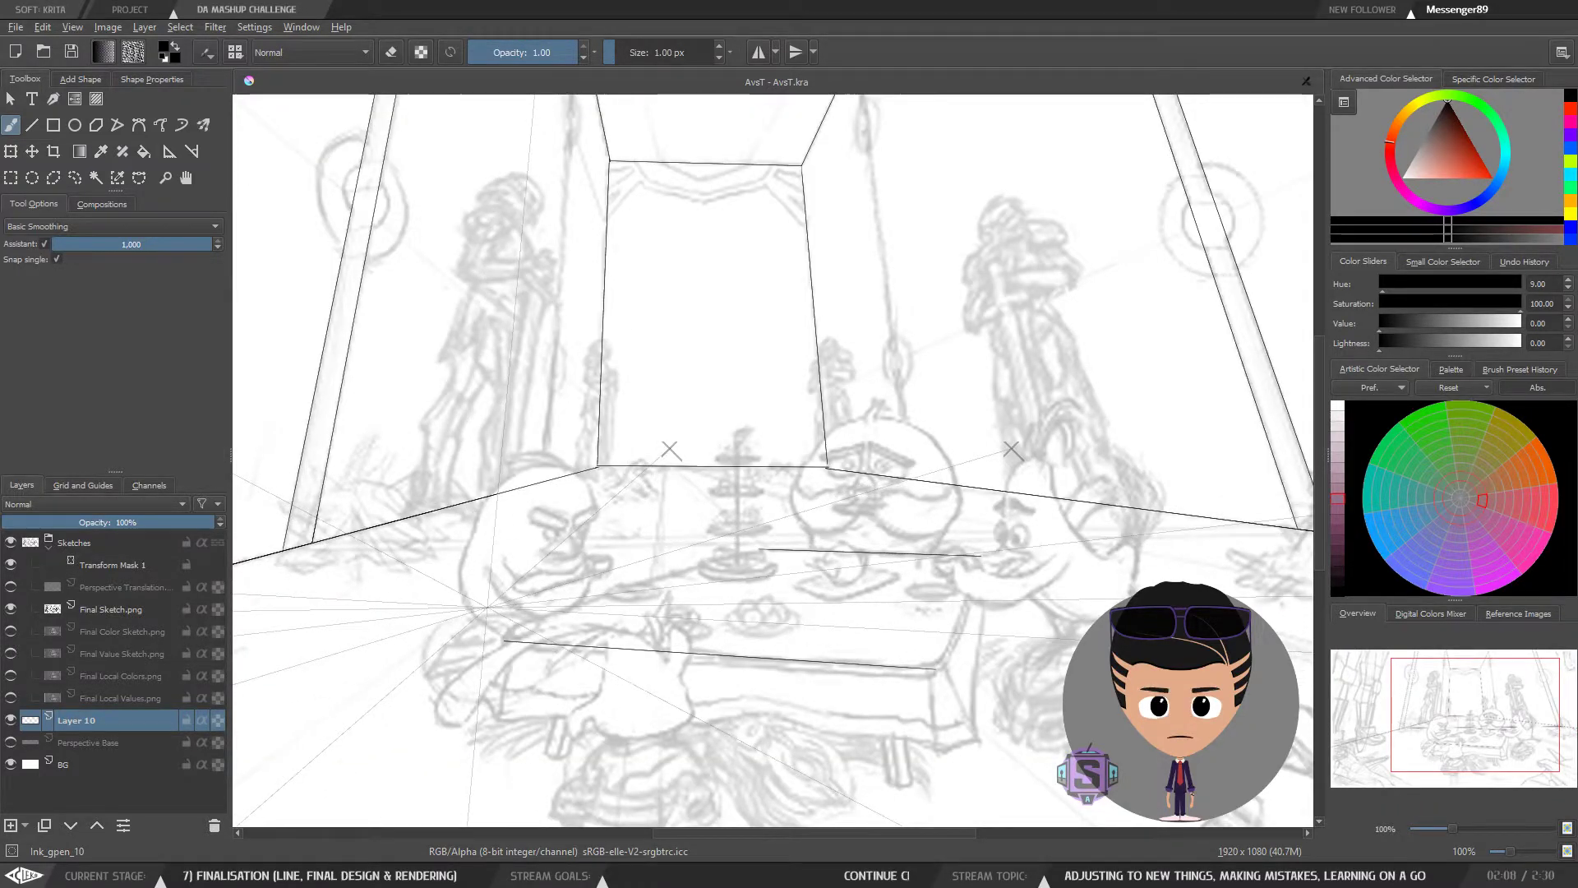
pyautogui.click(31, 125)
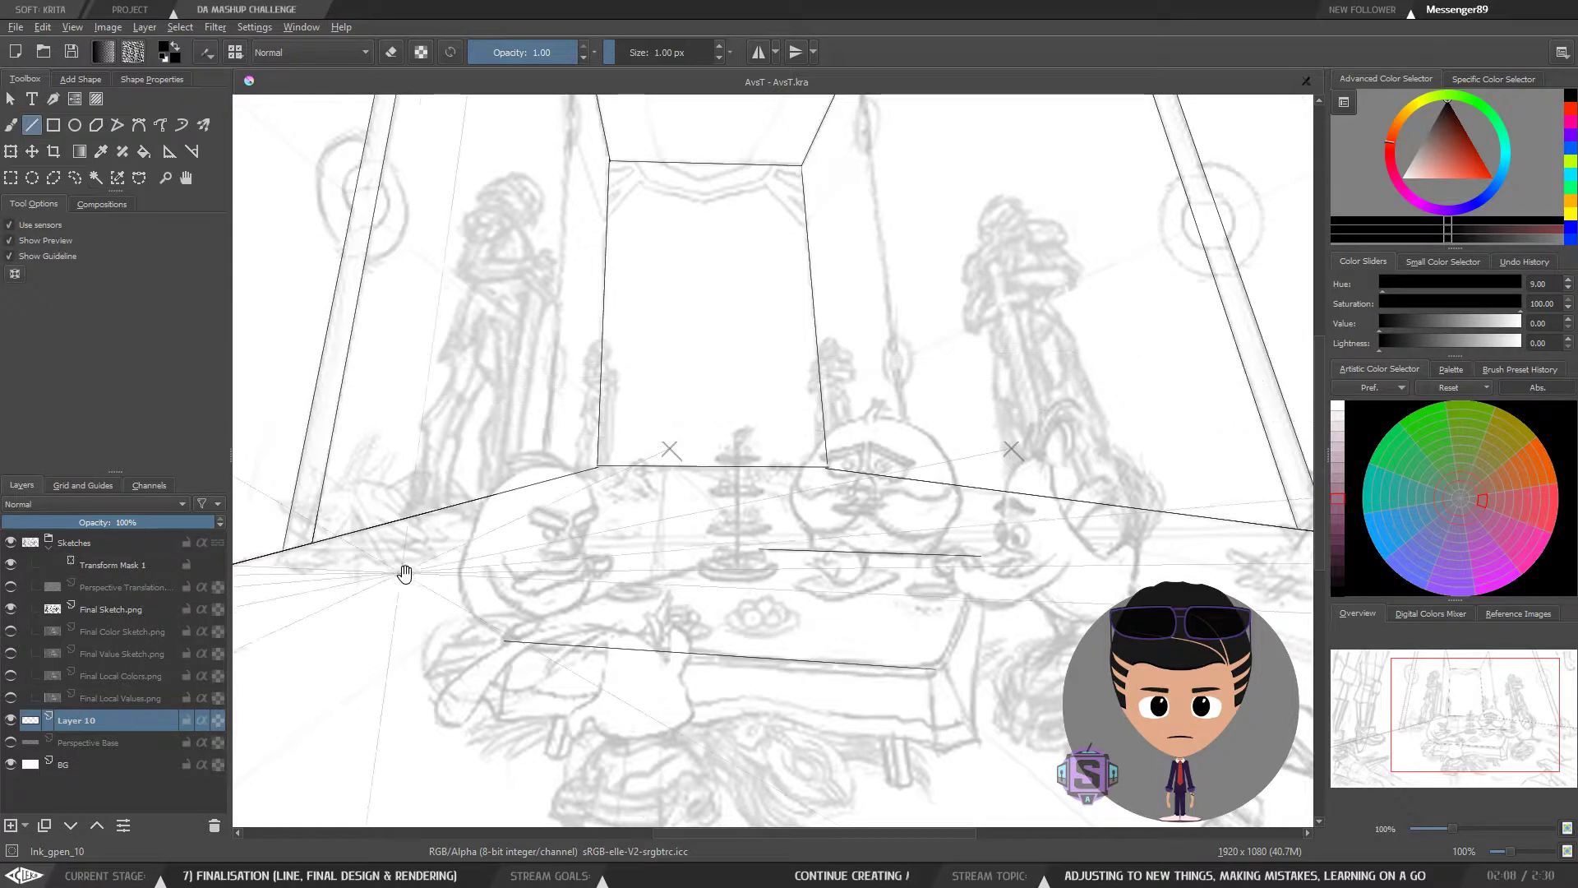
# Step: Try a straight floor line from the left pillar's outer base to the right pillar and undo it
pyautogui.moveTo(402, 570); pyautogui.dragTo(377, 555)
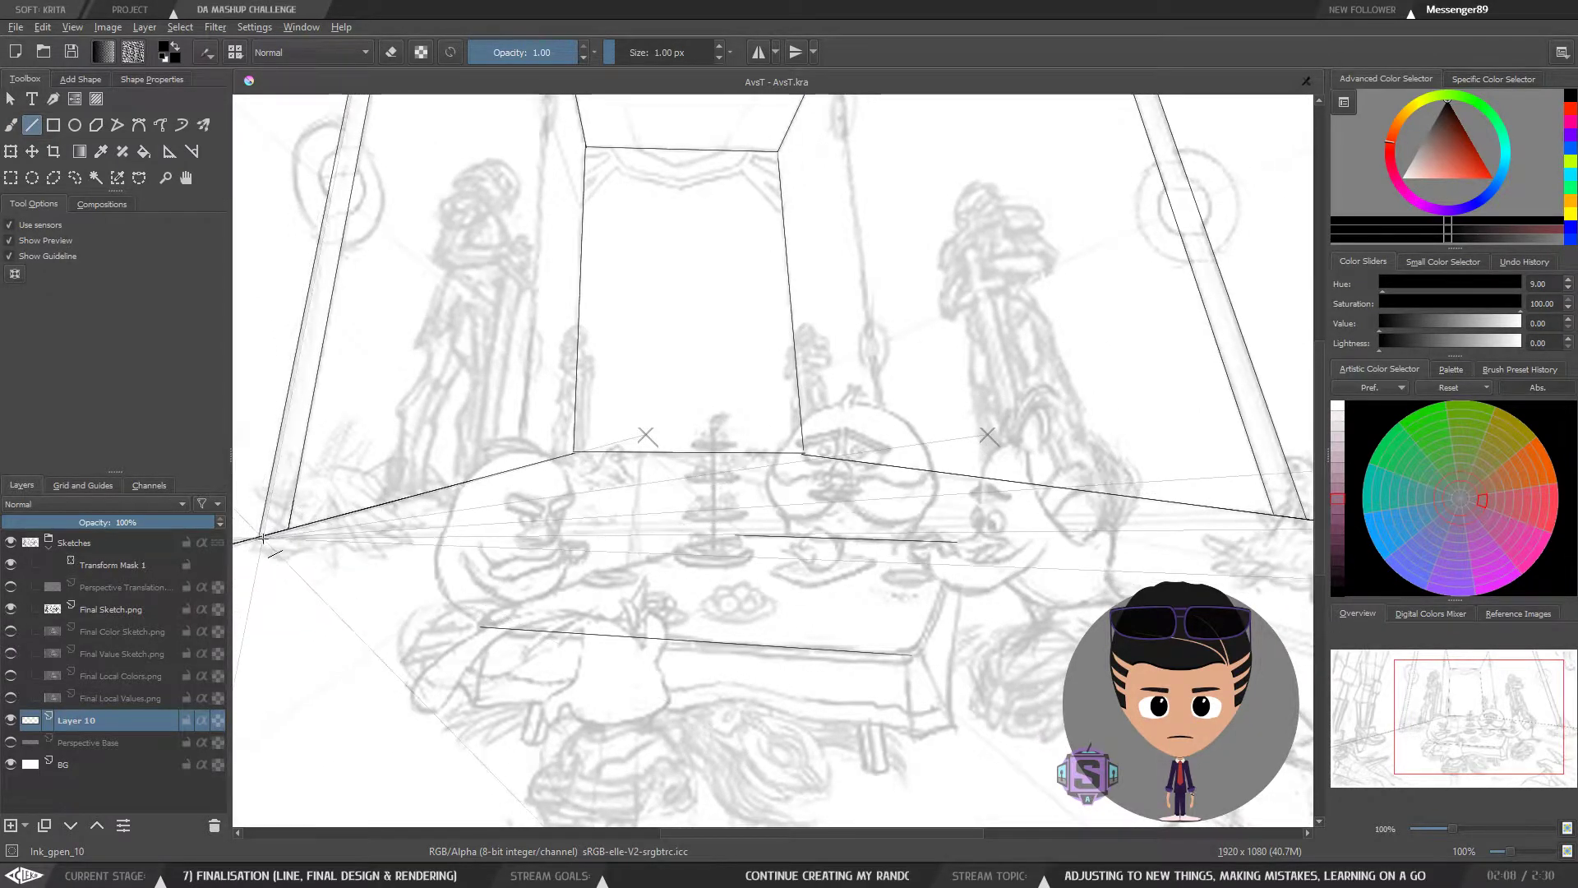
pyautogui.moveTo(1304, 521); pyautogui.dragTo(1295, 519)
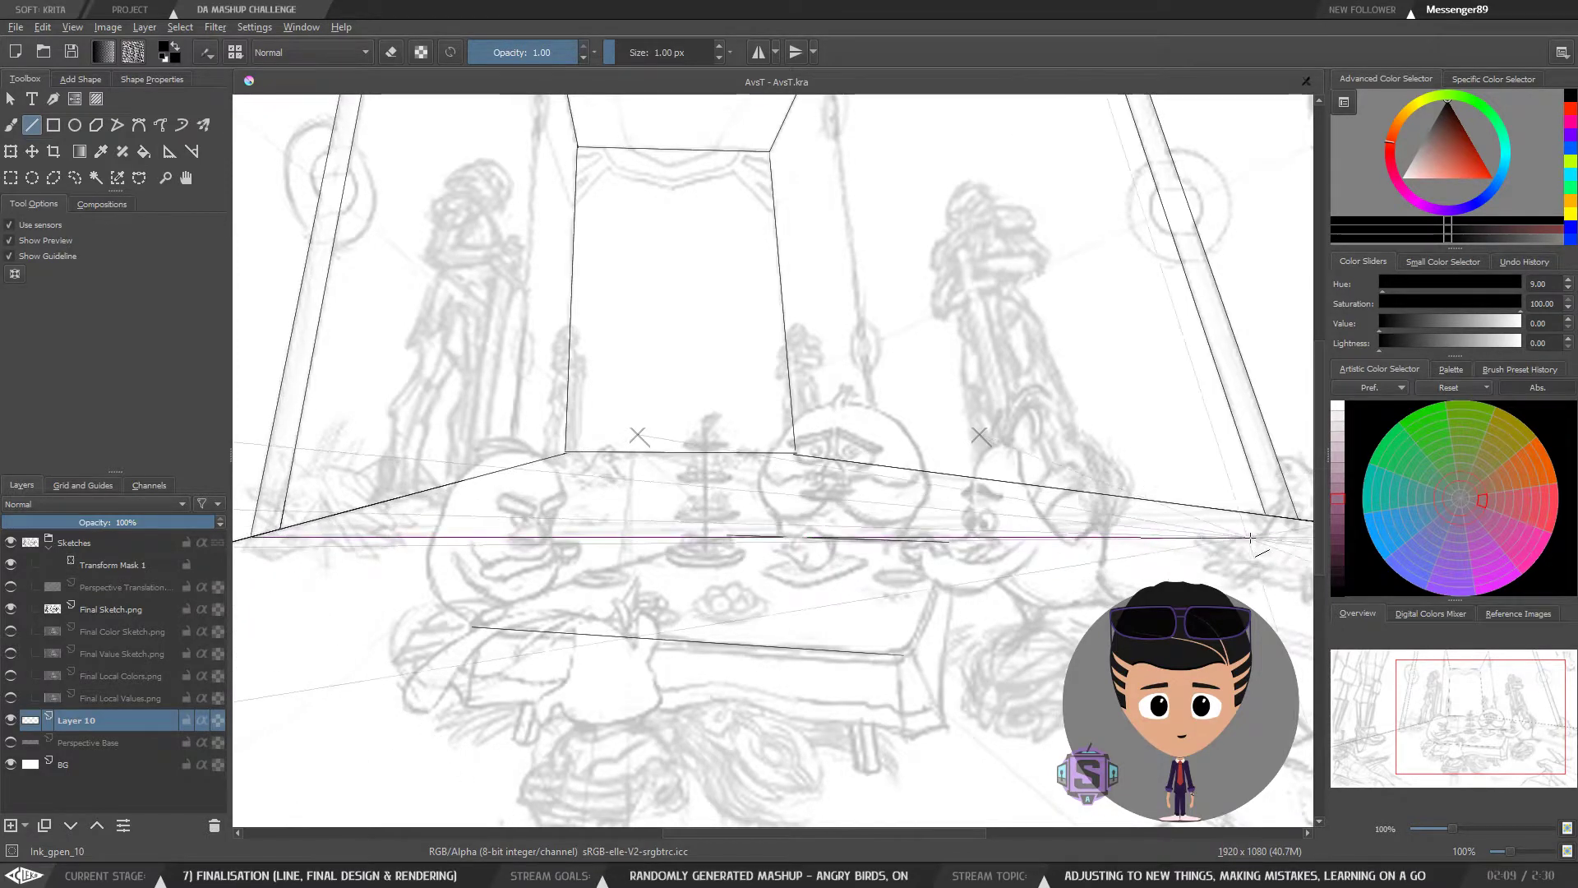
pyautogui.moveTo(1246, 538); pyautogui.dragTo(1292, 515)
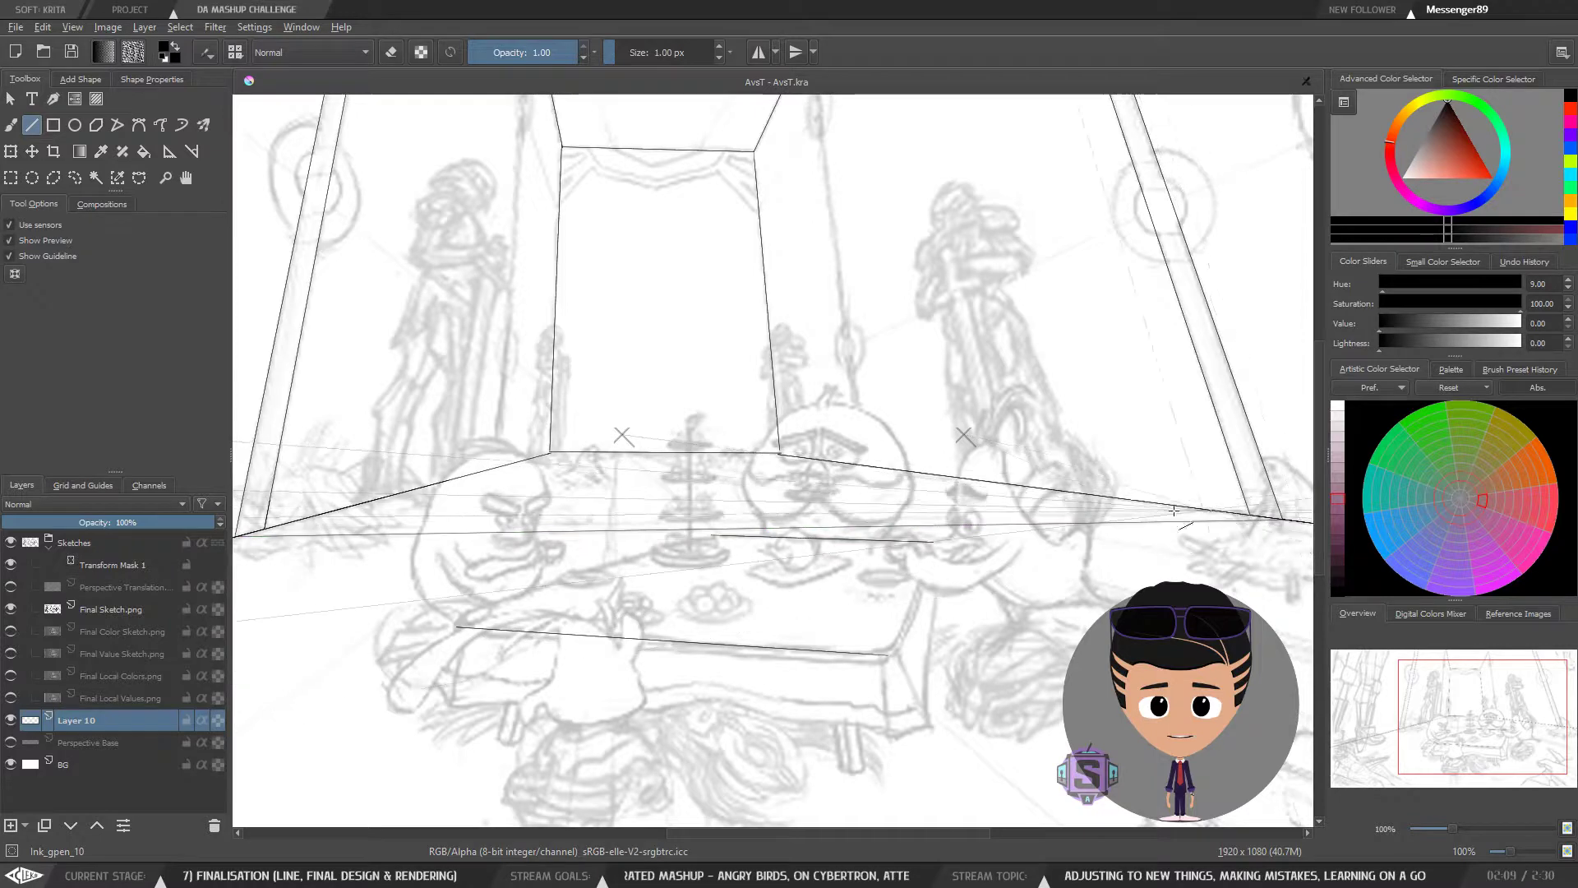
pyautogui.moveTo(283, 537)
pyautogui.mouseDown()
pyautogui.moveTo(1017, 535)
pyautogui.moveTo(960, 529)
pyautogui.mouseUp()
pyautogui.press('+')
pyautogui.press('+')
pyautogui.hotkey('ctrl', 'z')
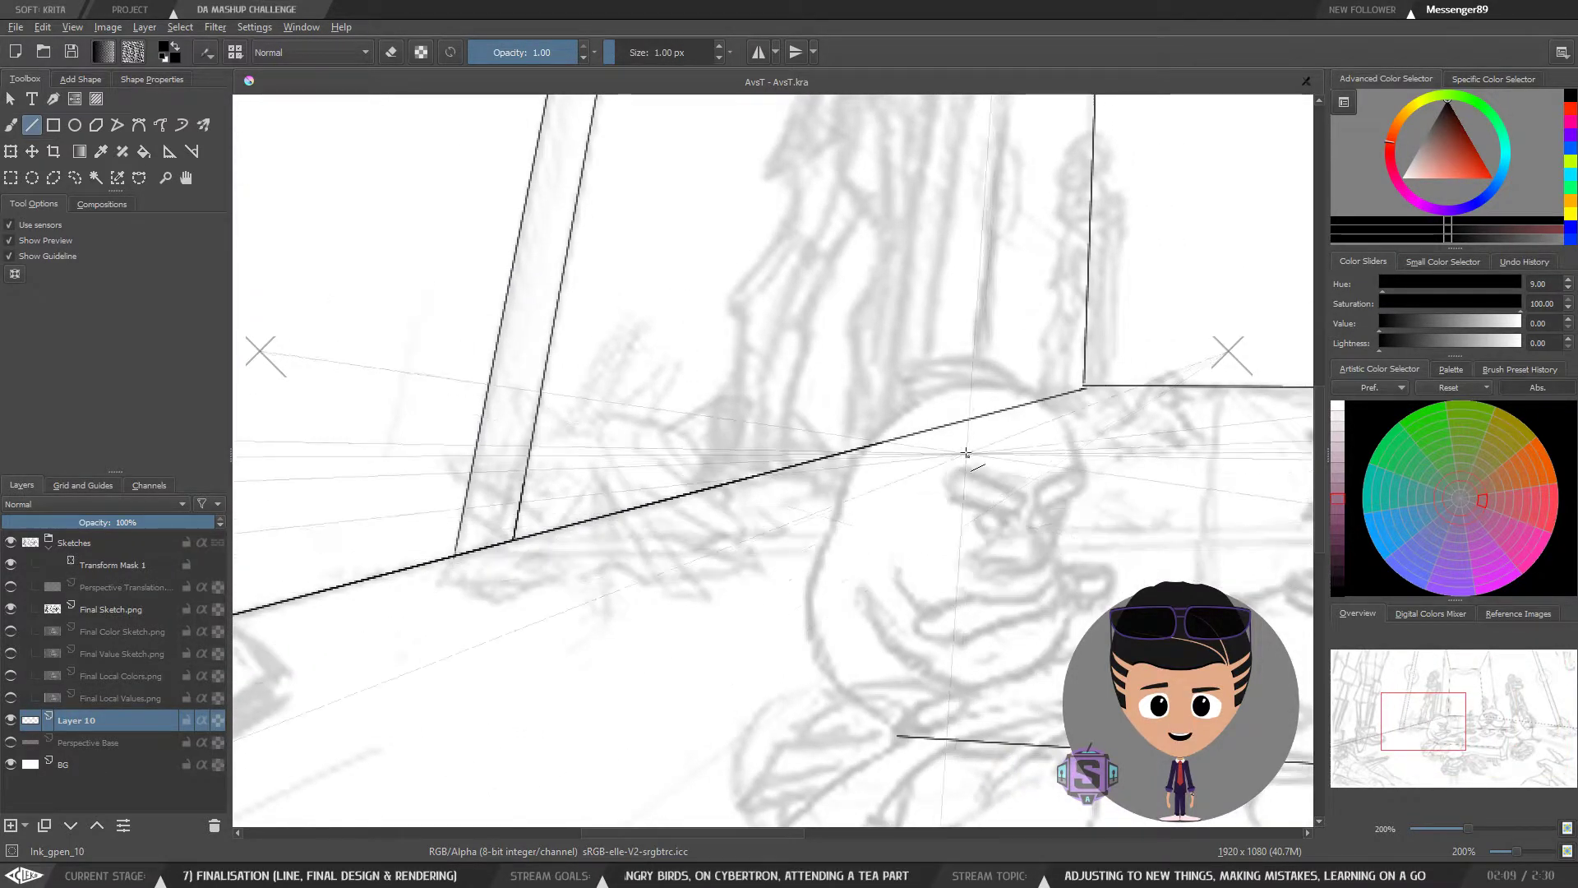
# Step: Draw a straight floor line joining the outer base of the left pillar to the outer base of the right pillar
pyautogui.moveTo(915, 577); pyautogui.dragTo(631, 539)
pyautogui.press('-')
pyautogui.press('-')
pyautogui.moveTo(859, 582); pyautogui.dragTo(705, 594)
pyautogui.moveTo(470, 540); pyautogui.dragTo(449, 527)
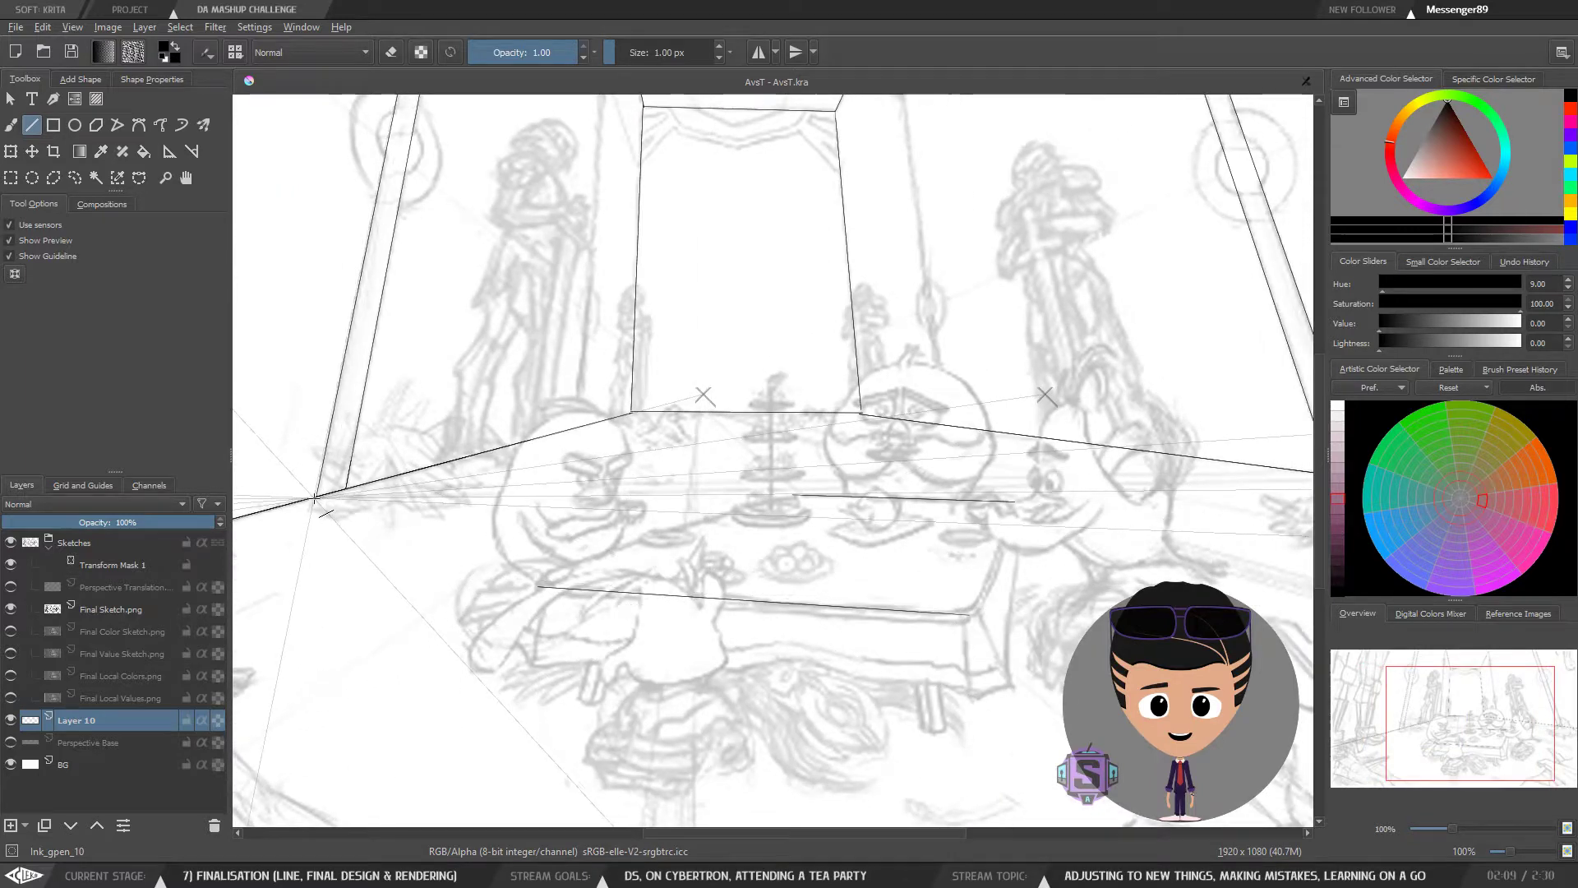
pyautogui.moveTo(1272, 513); pyautogui.dragTo(1287, 508)
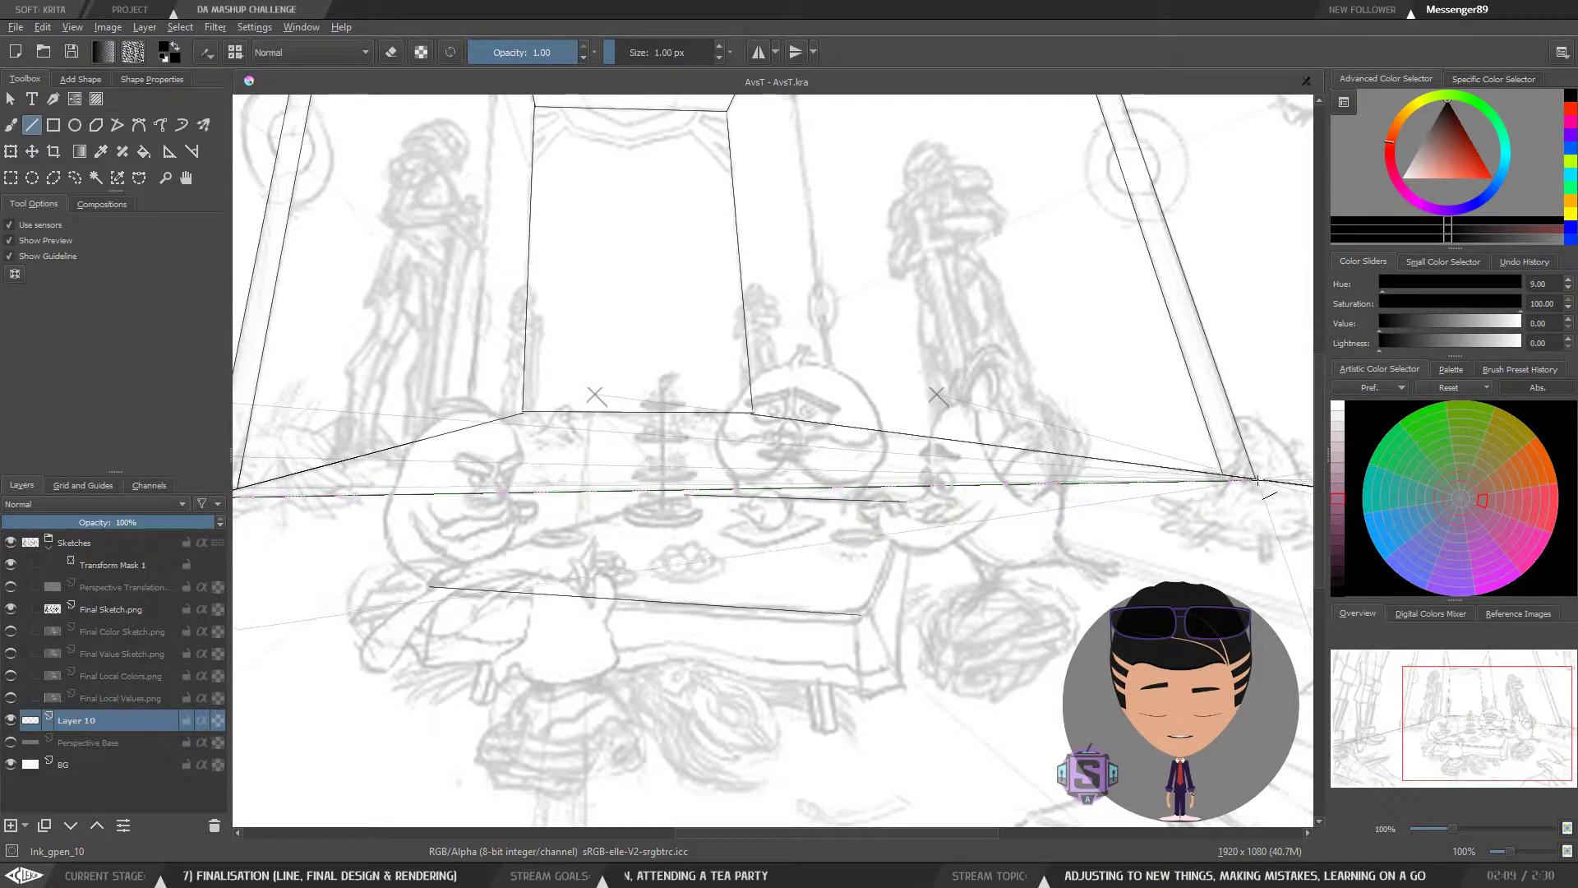
pyautogui.moveTo(1257, 478); pyautogui.dragTo(1258, 479)
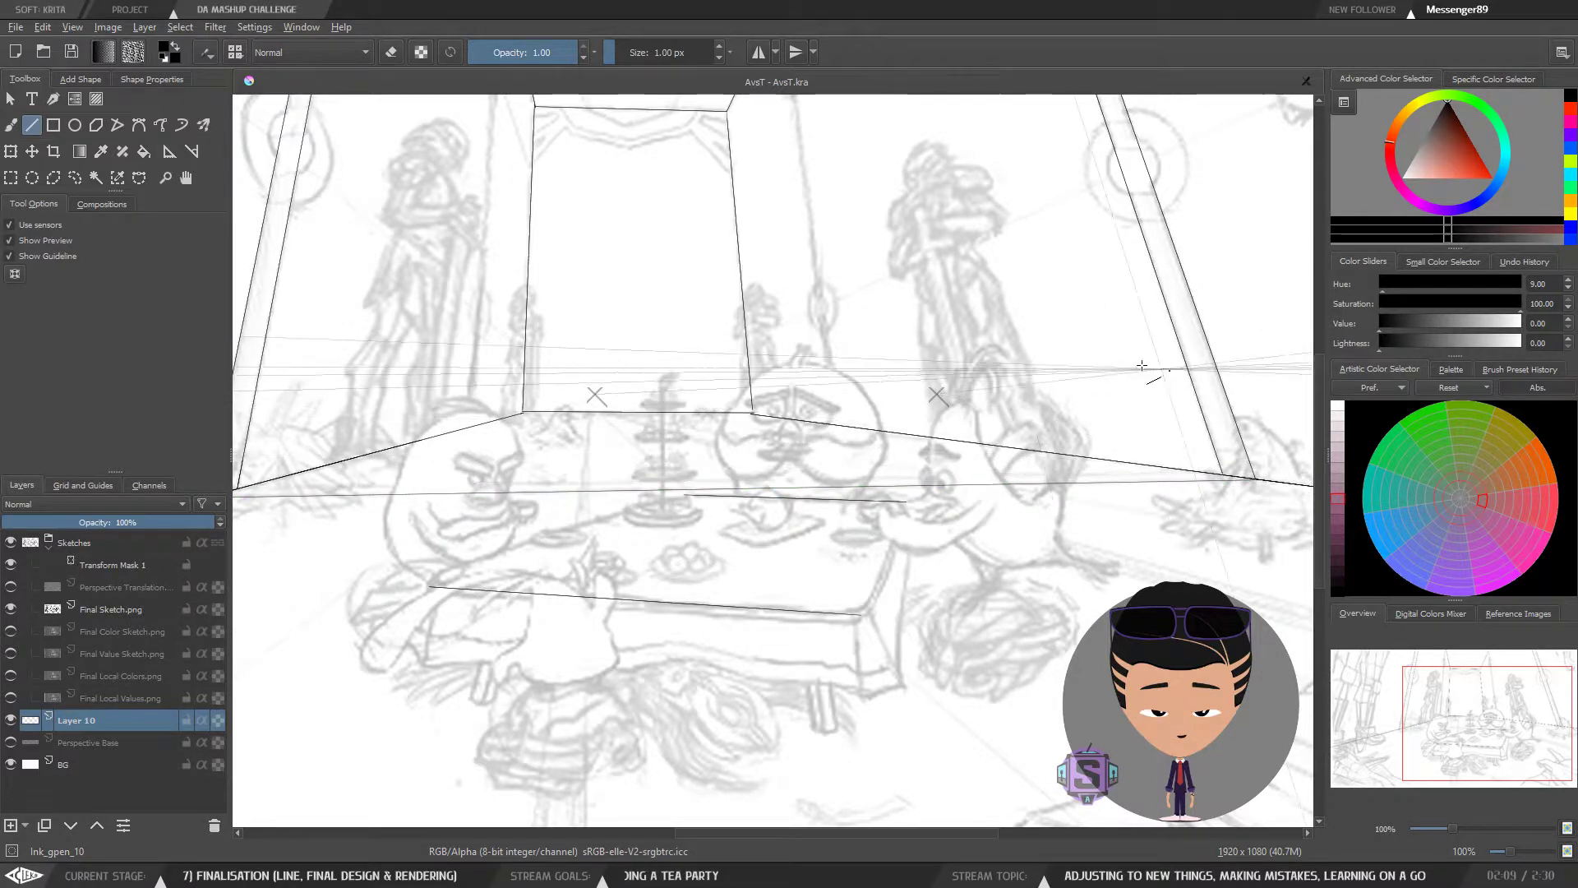
# Step: Try a second straight floor line from the left pillar's inner base to the right pillar
pyautogui.moveTo(244, 493); pyautogui.dragTo(279, 576)
pyautogui.press('+')
pyautogui.press('+')
pyautogui.press('-')
pyautogui.press('-')
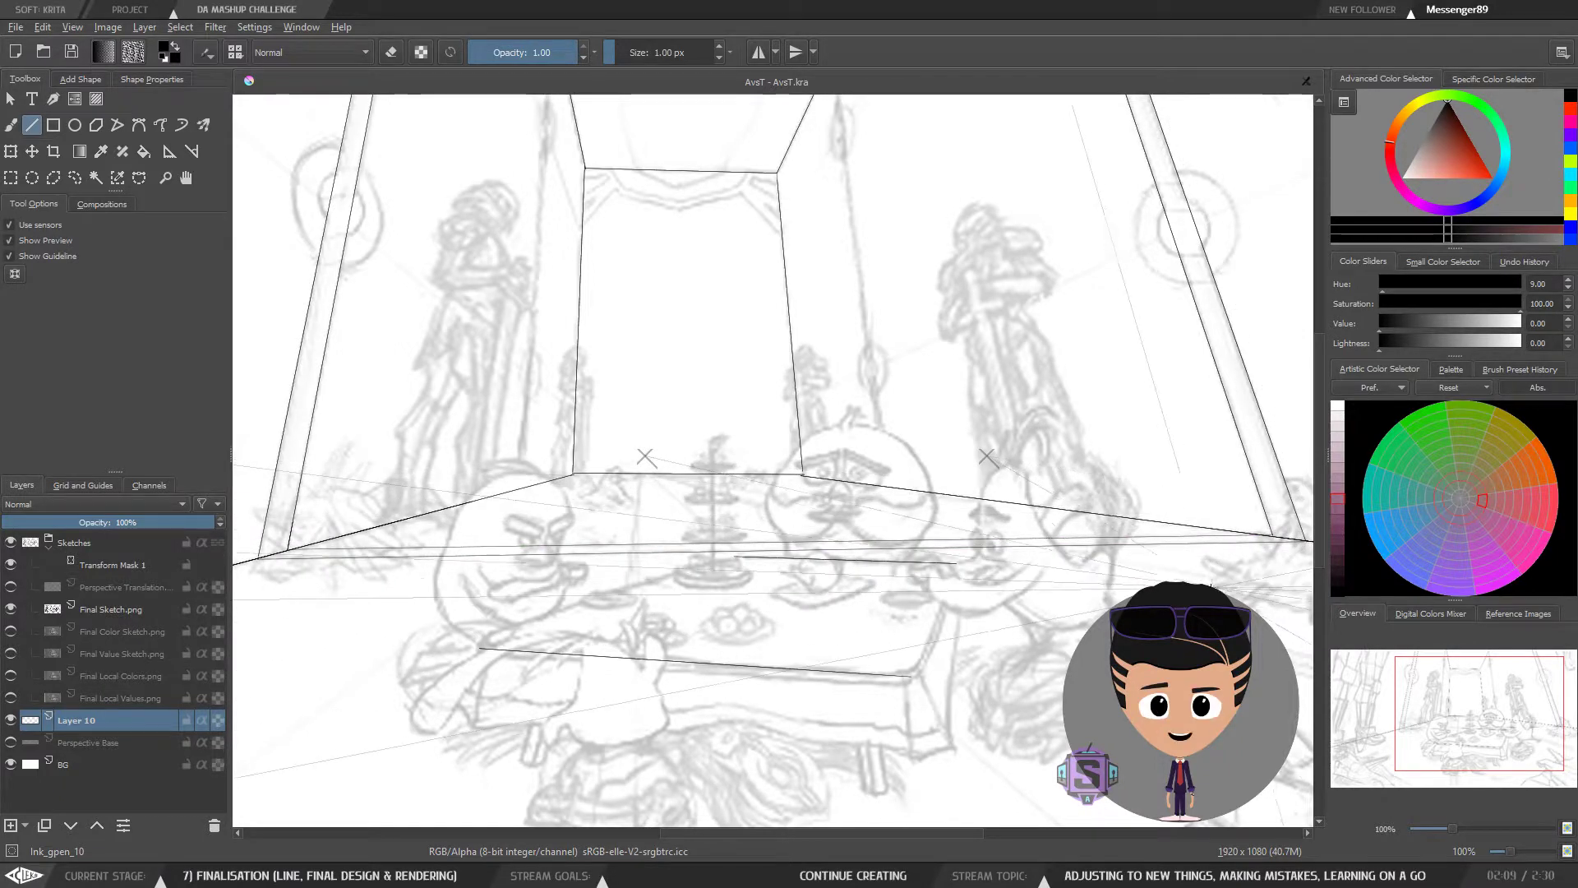
pyautogui.press('+')
pyautogui.press('+')
pyautogui.press('+')
pyautogui.press('+')
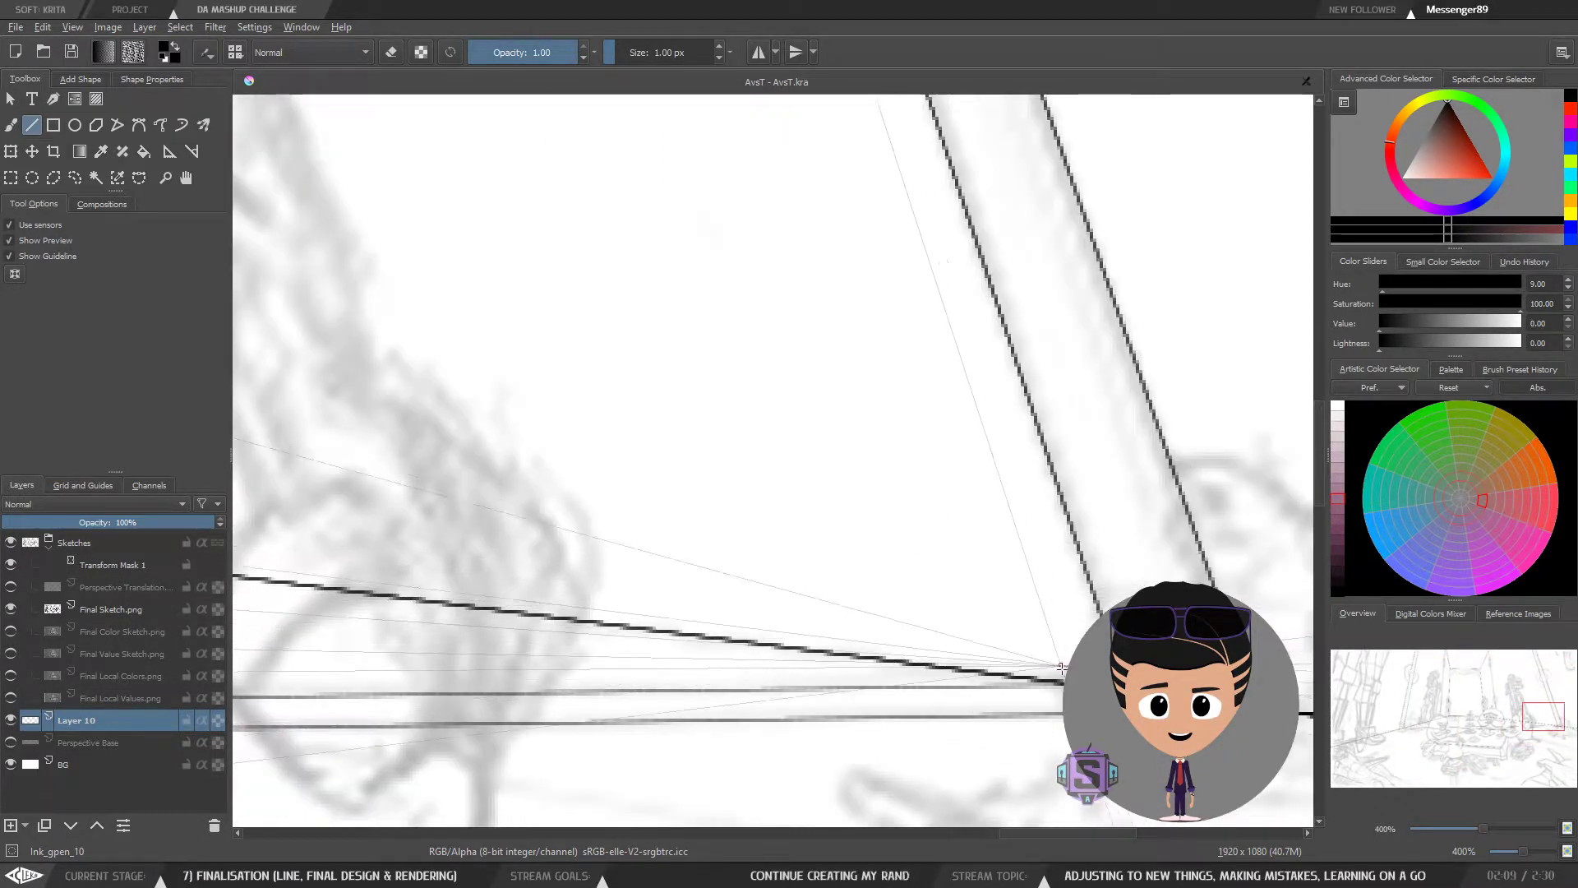
# Step: Draw a straight floor line from the right pillar's inner base to the left pillar's inner base
pyautogui.press('-')
pyautogui.press('-')
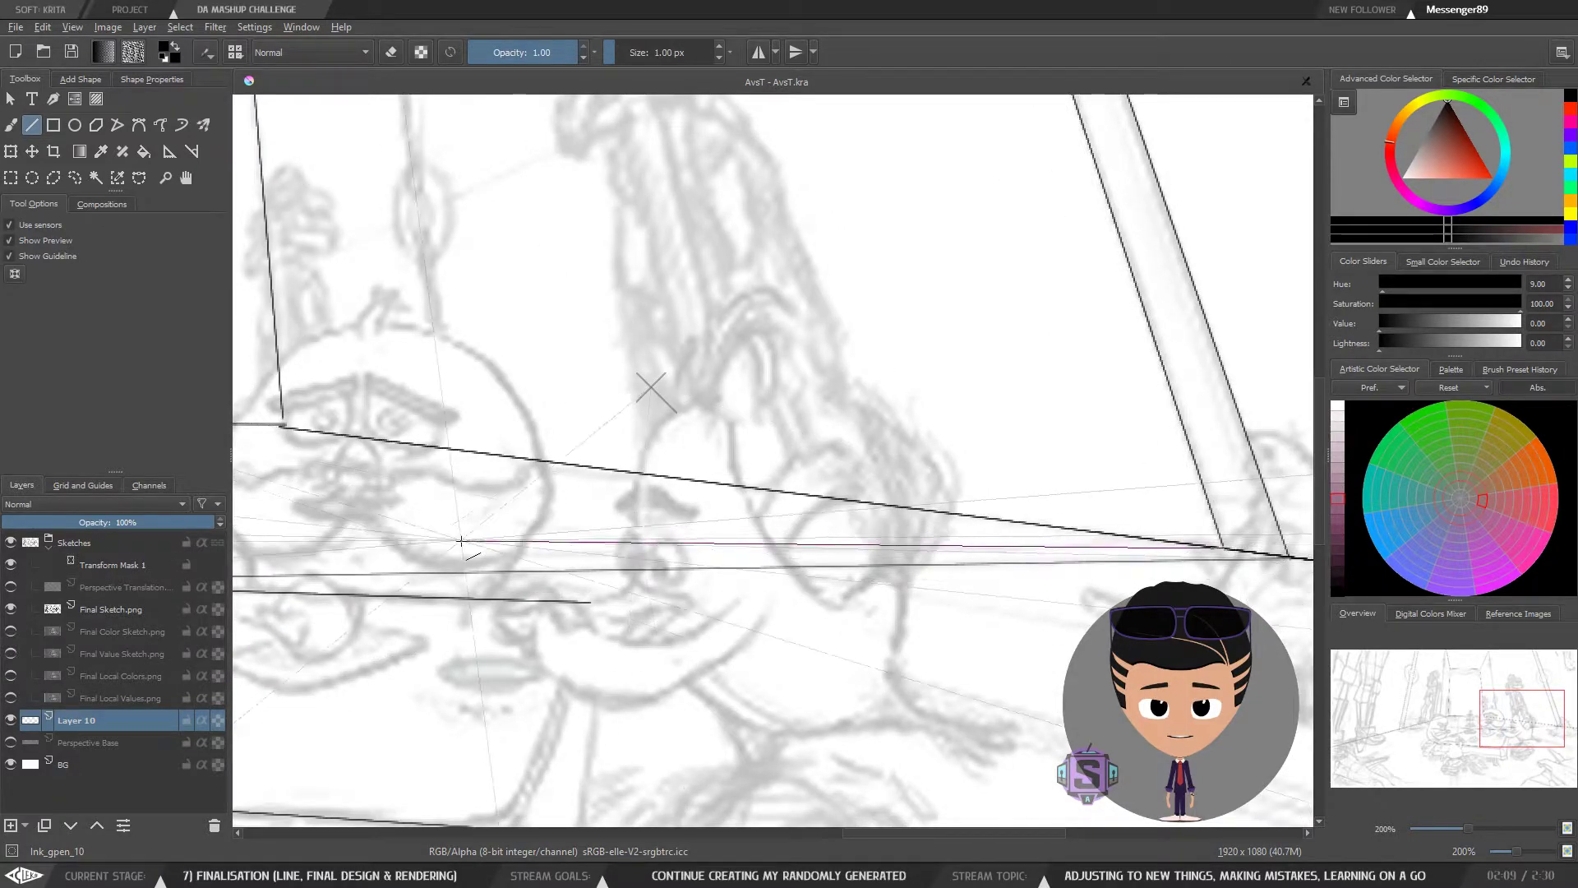
pyautogui.hscroll(-10, 461, 540)
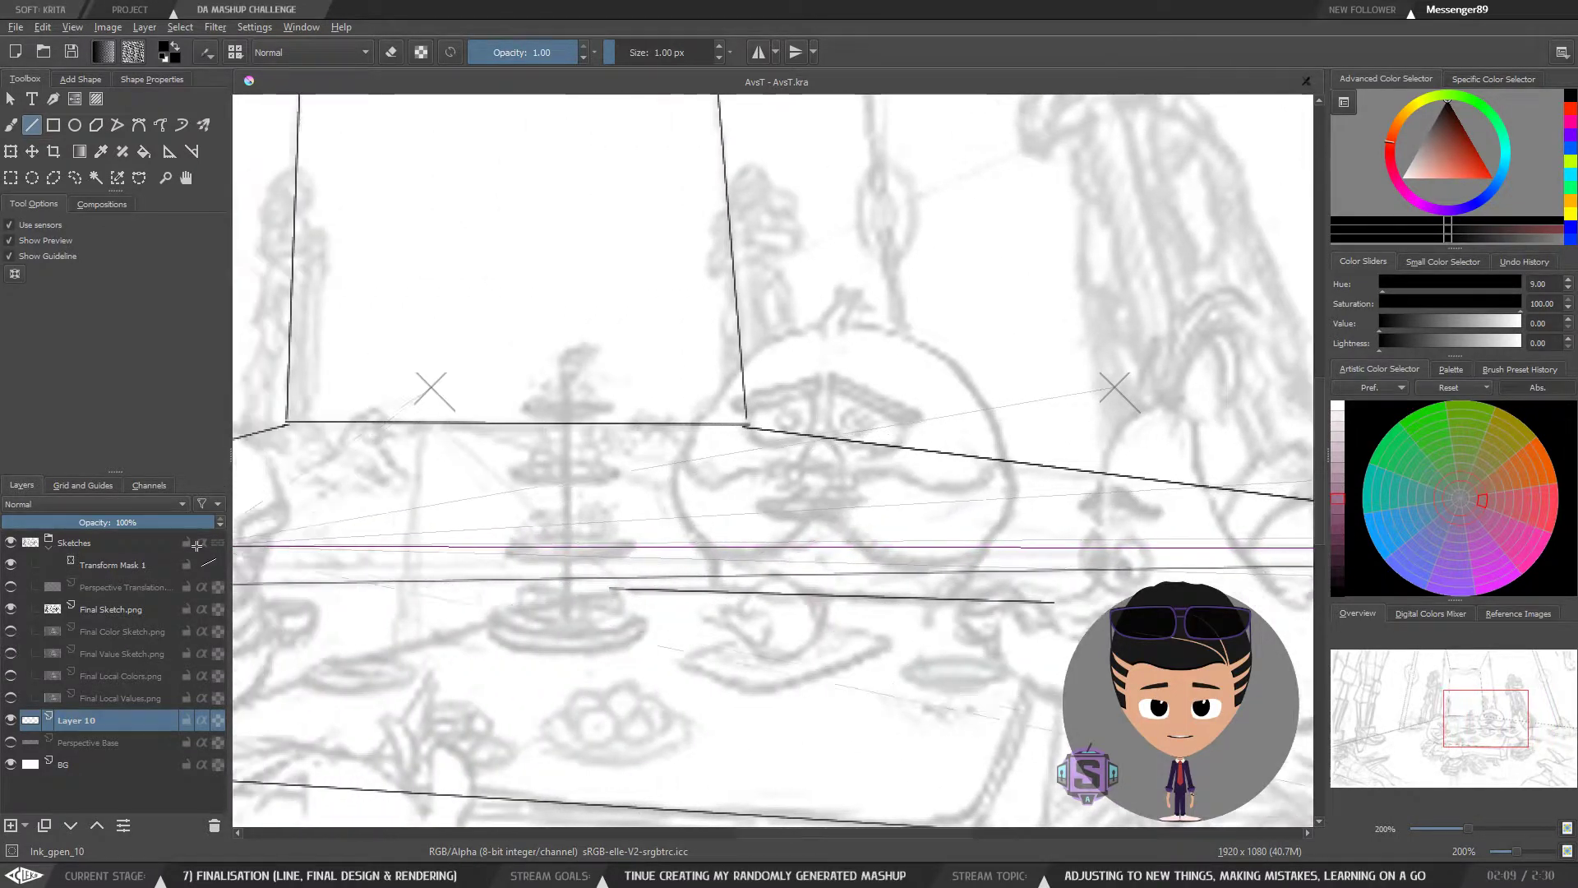
pyautogui.hscroll(-10, 314, 552)
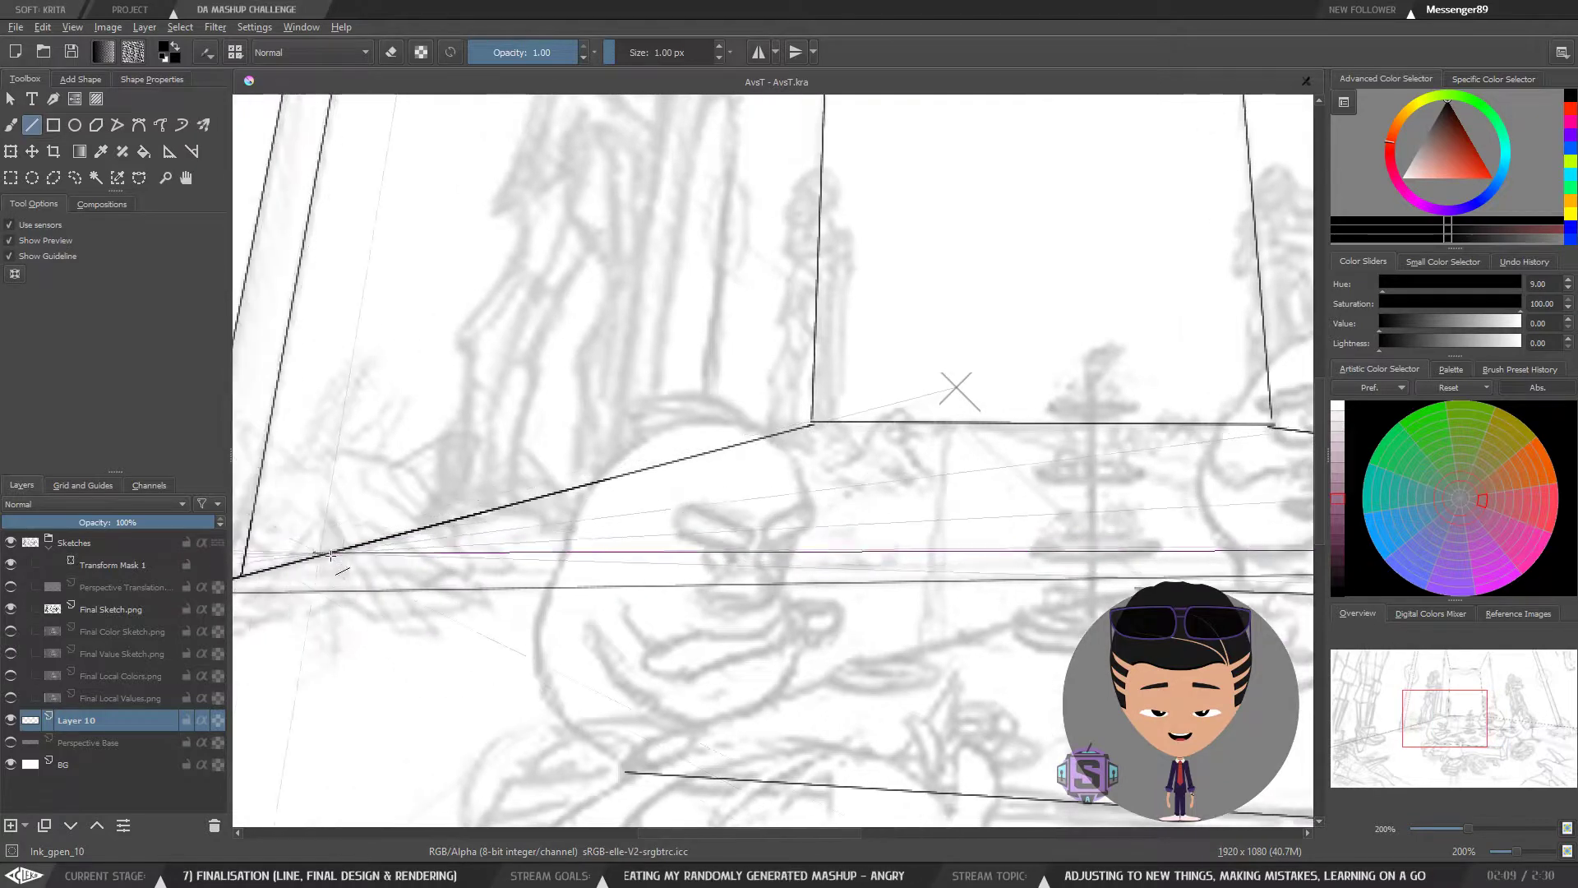
pyautogui.hscroll(-3, 378, 576)
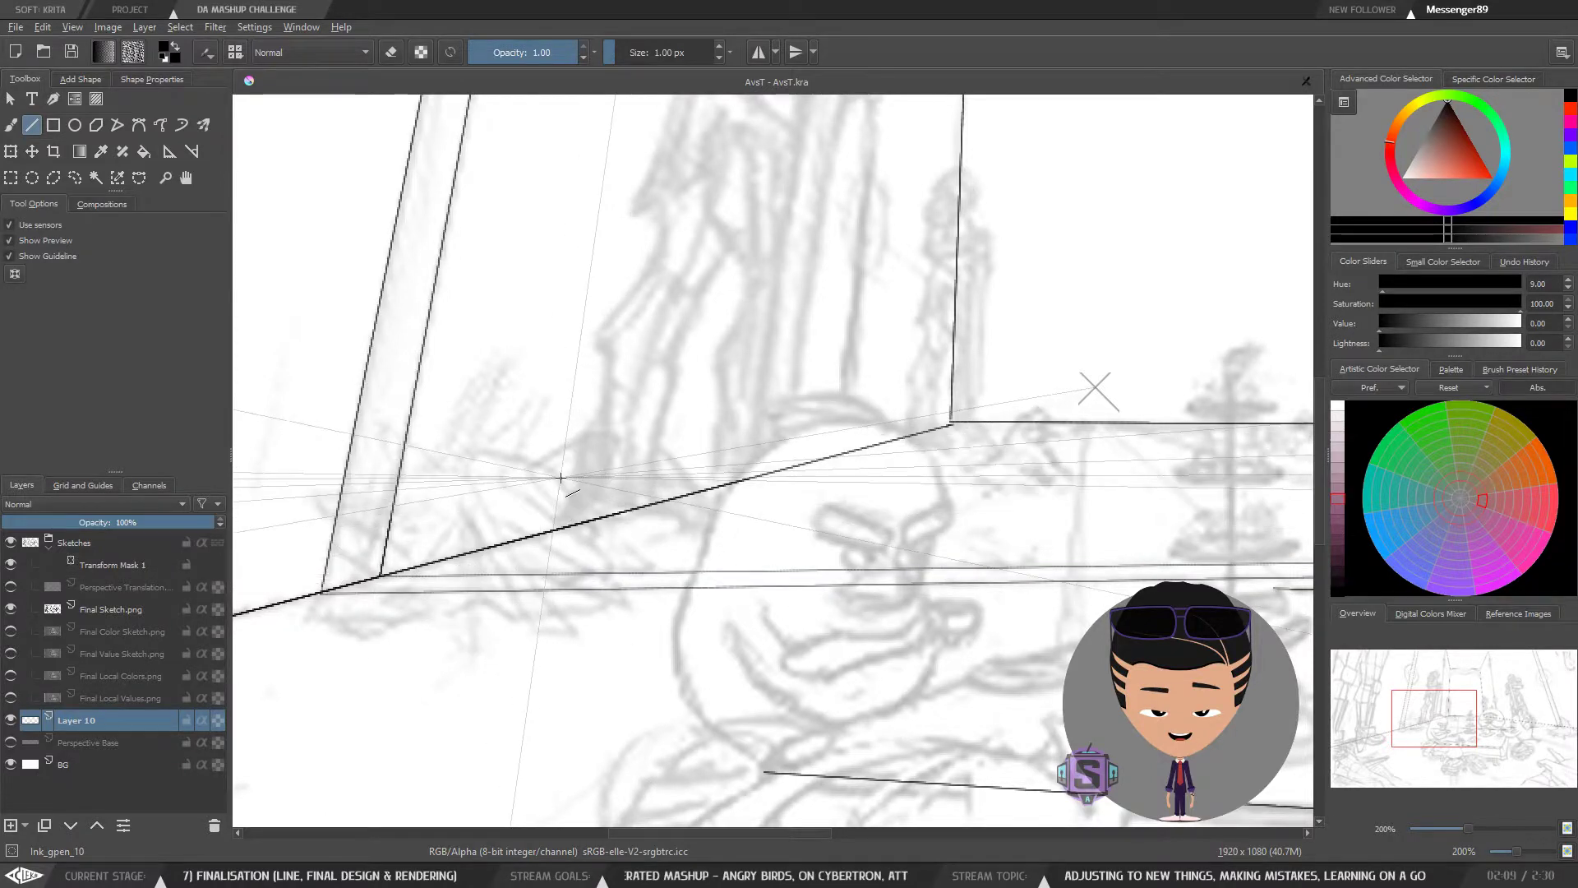
pyautogui.scroll(-5, 562, 478)
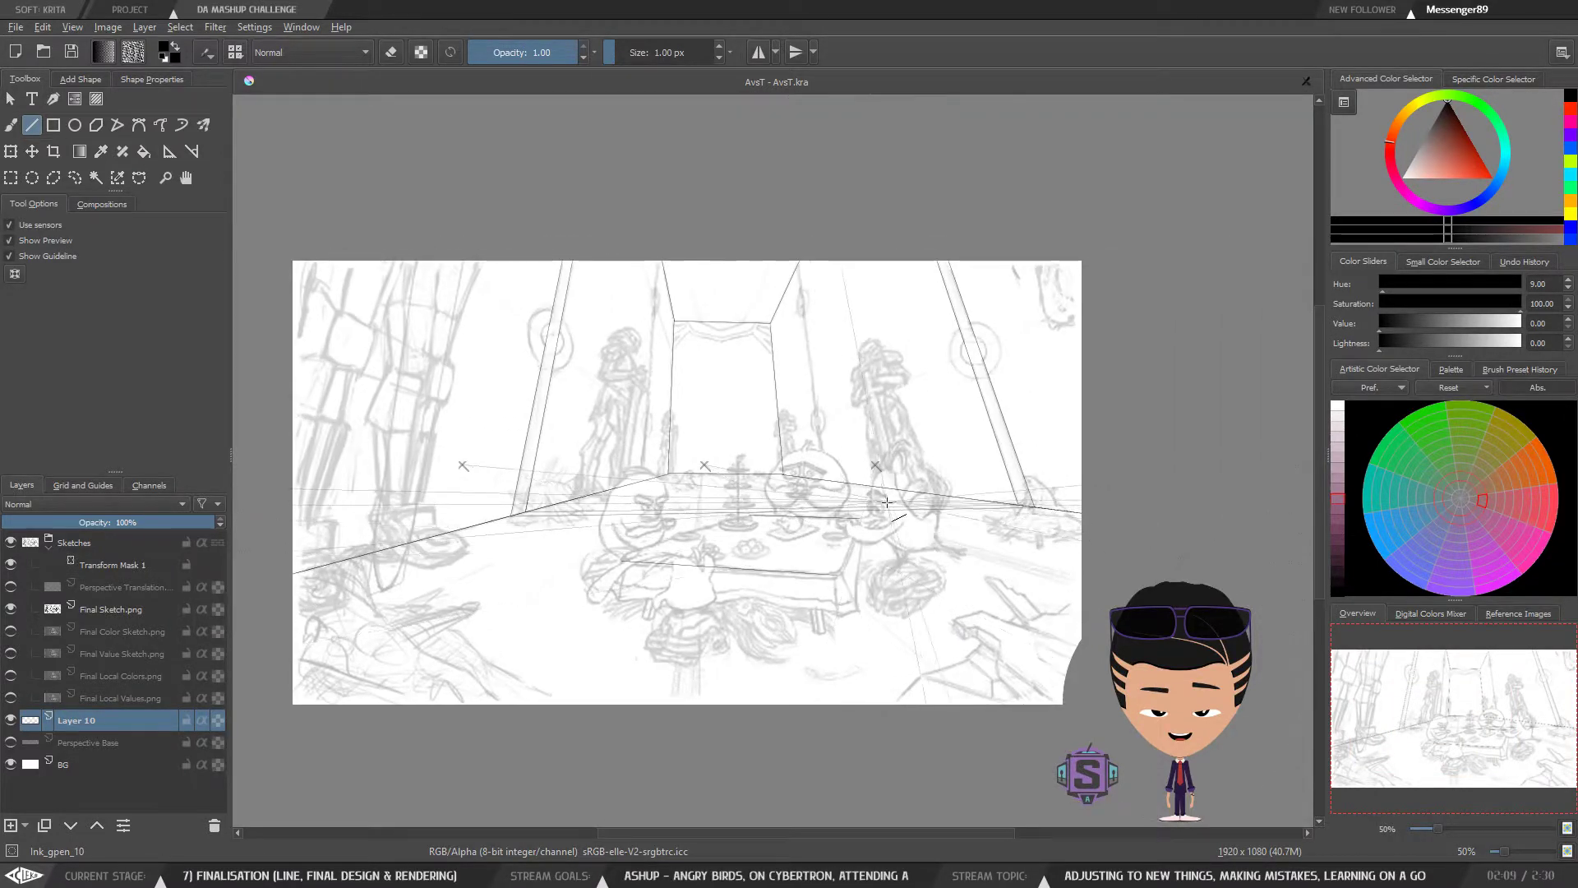
# Step: Draw a long perspective guide line across the floor through the front of the table with the Freehand Brush
pyautogui.press('b')
pyautogui.press('1')
pyautogui.moveTo(877, 651); pyautogui.dragTo(904, 598)
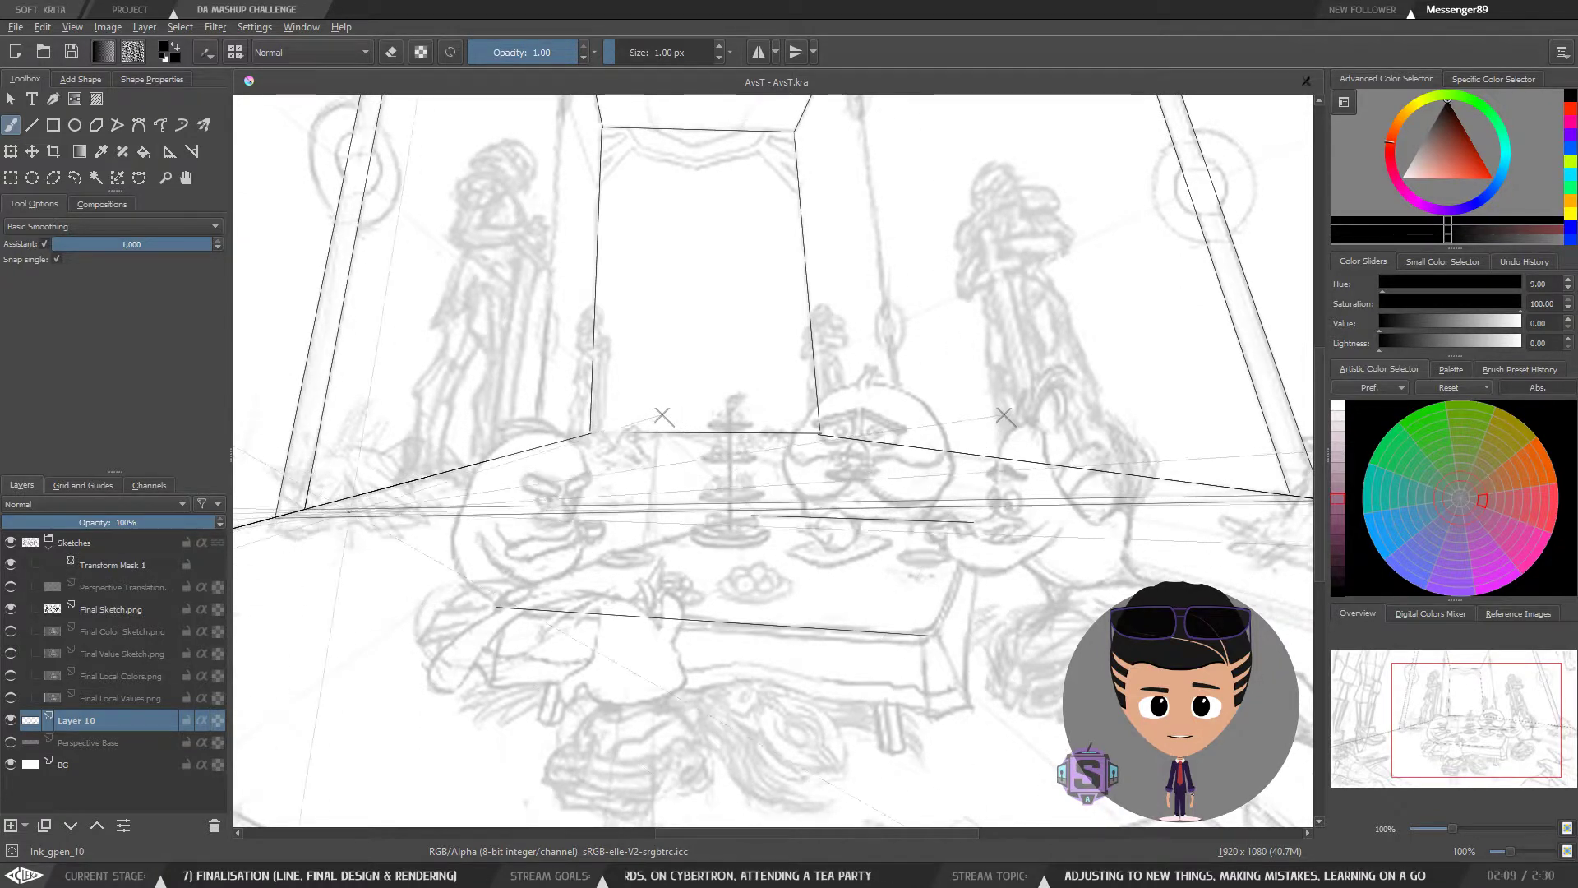
pyautogui.press('-')
pyautogui.press('-')
pyautogui.moveTo(1112, 493); pyautogui.dragTo(1110, 485)
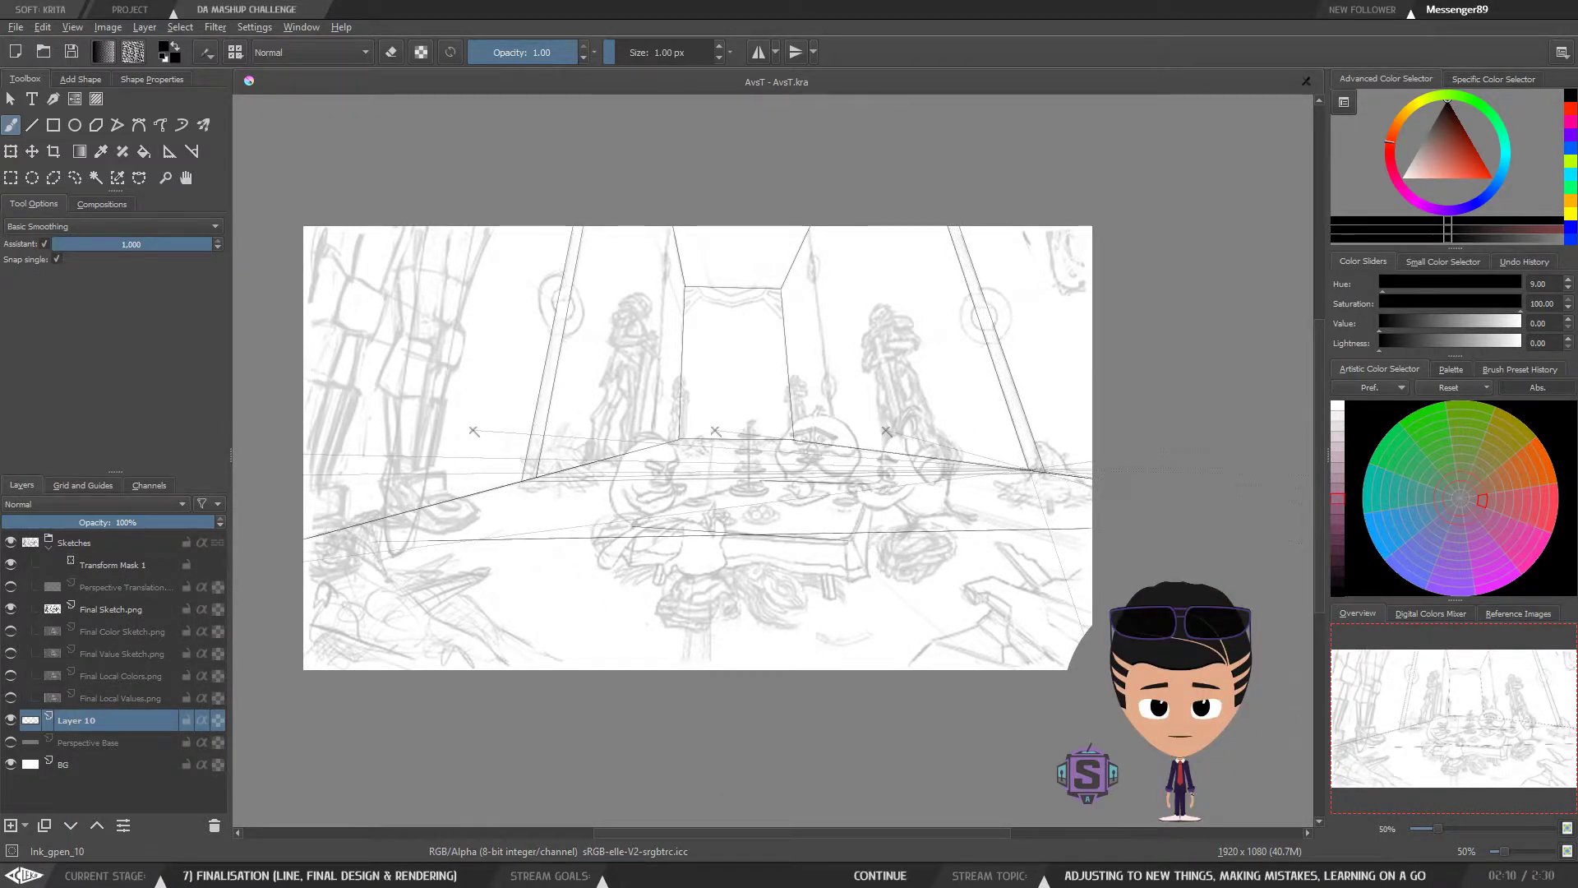
pyautogui.press('1')
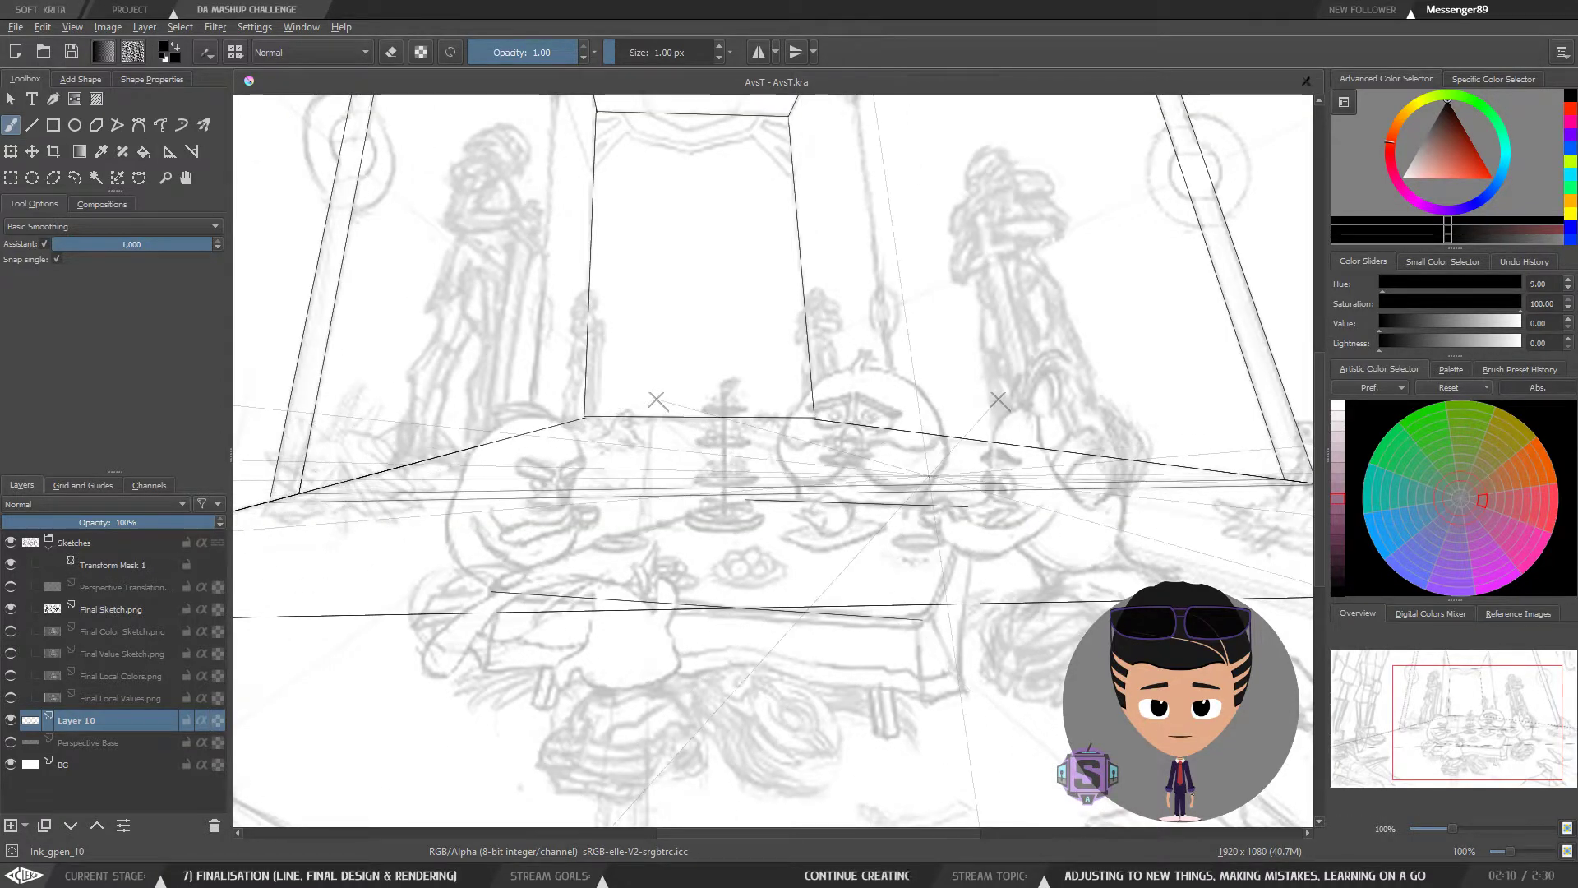
# Step: Draw a receding floor guide line from the base of the back wall to the canvas's lower edge
pyautogui.hotkey('ctrl', '-')
pyautogui.hotkey('ctrl', '-')
pyautogui.press('1')
pyautogui.moveTo(690, 684); pyautogui.dragTo(718, 504)
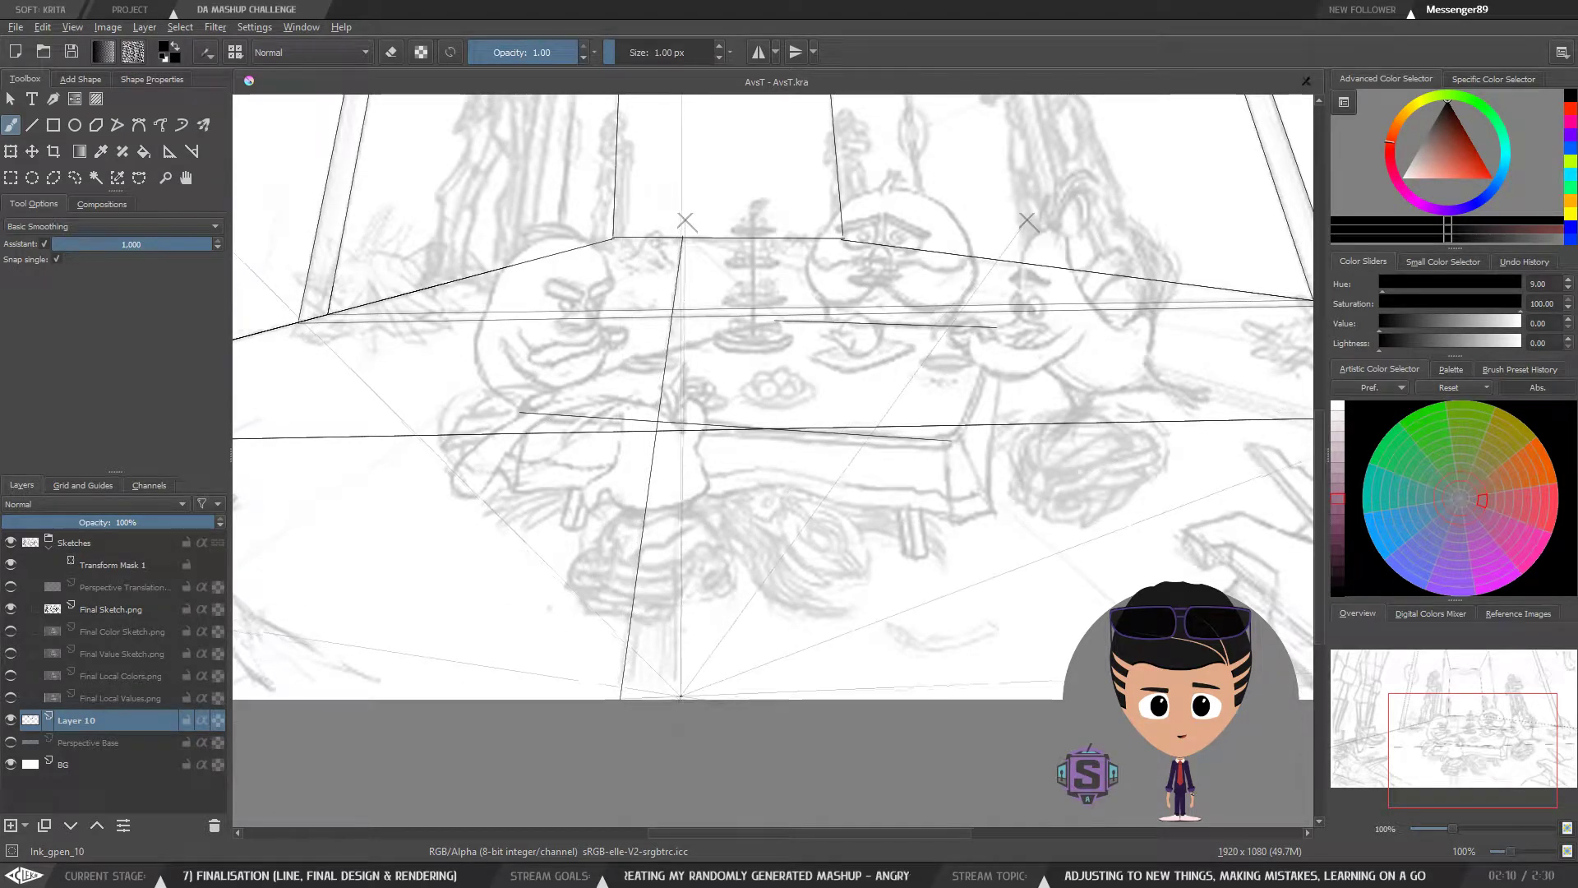
pyautogui.moveTo(678, 700); pyautogui.dragTo(680, 617)
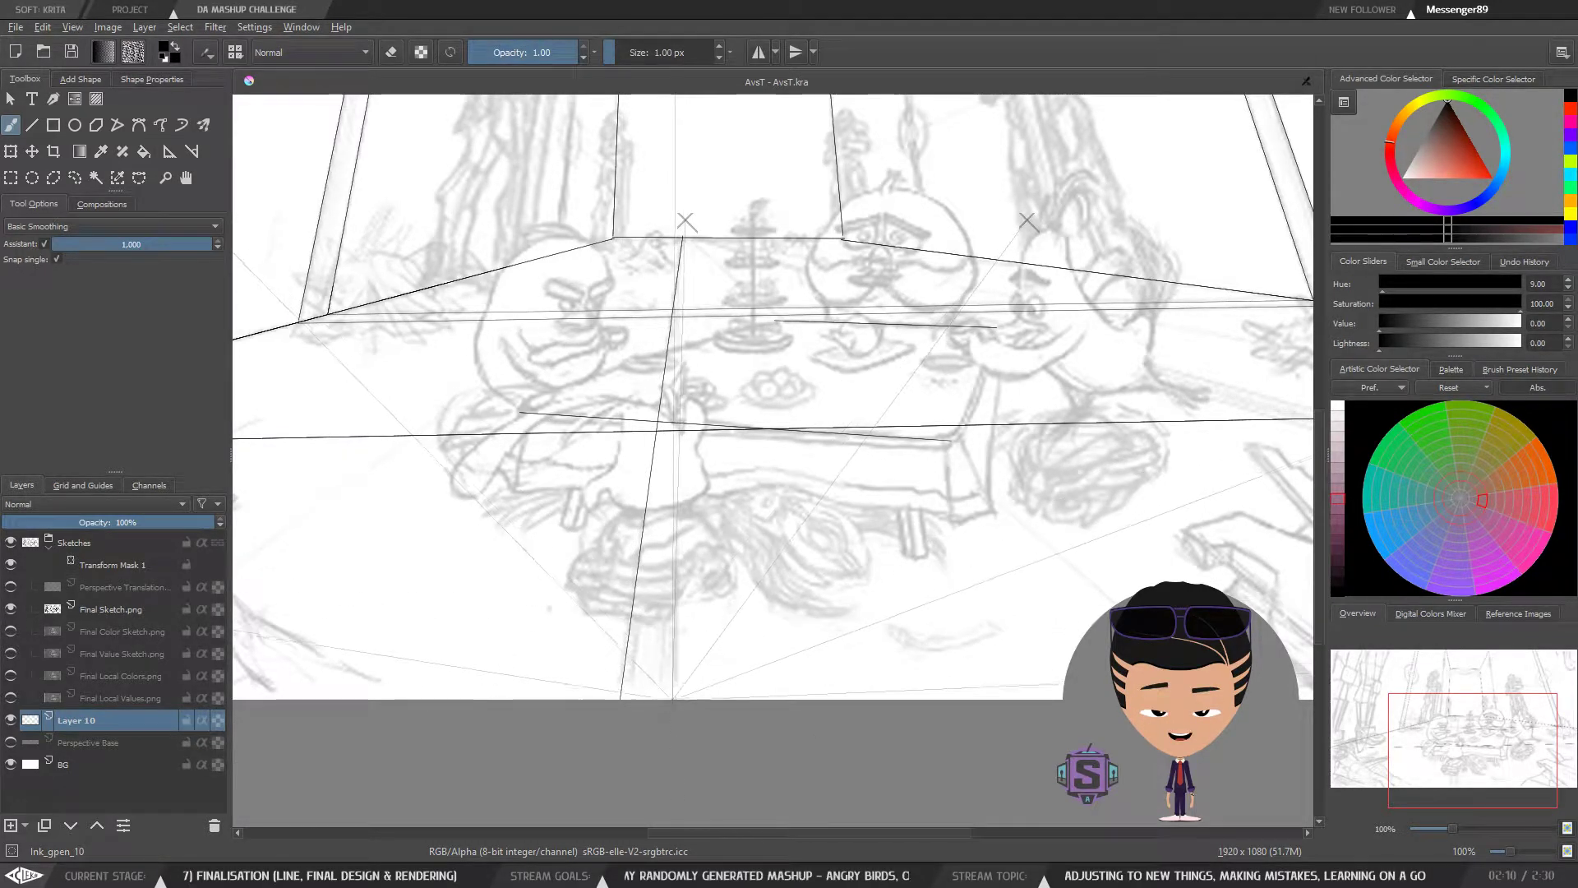
# Step: Draw a second receding floor line up to the back wall and two diagonal floor lines running right from the central vanishing point
pyautogui.moveTo(677, 674); pyautogui.dragTo(701, 272)
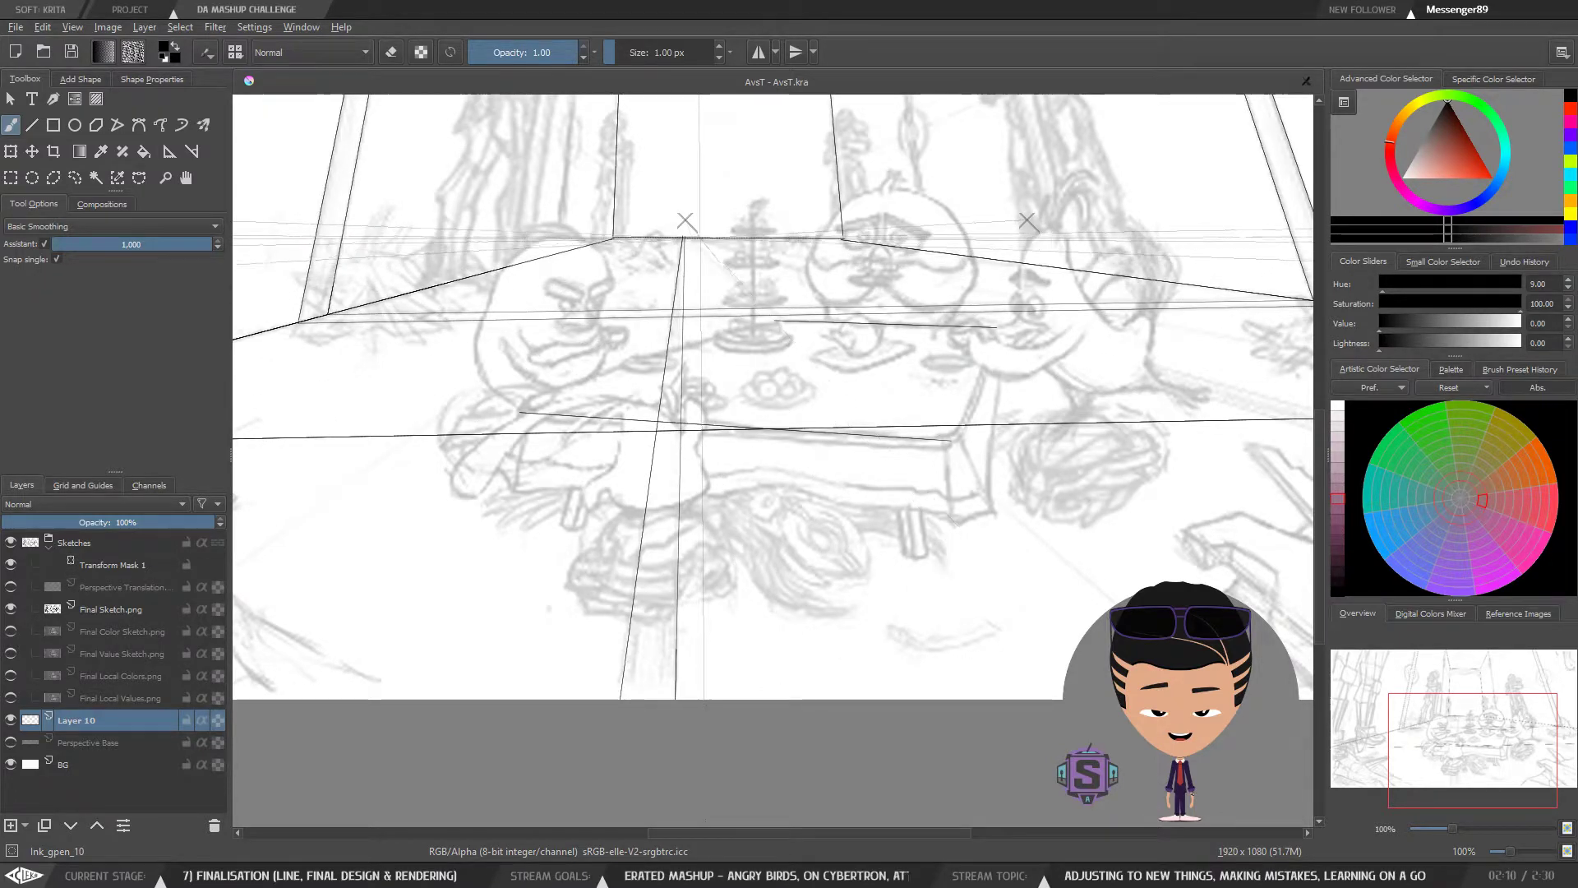
pyautogui.moveTo(898, 521); pyautogui.dragTo(796, 557)
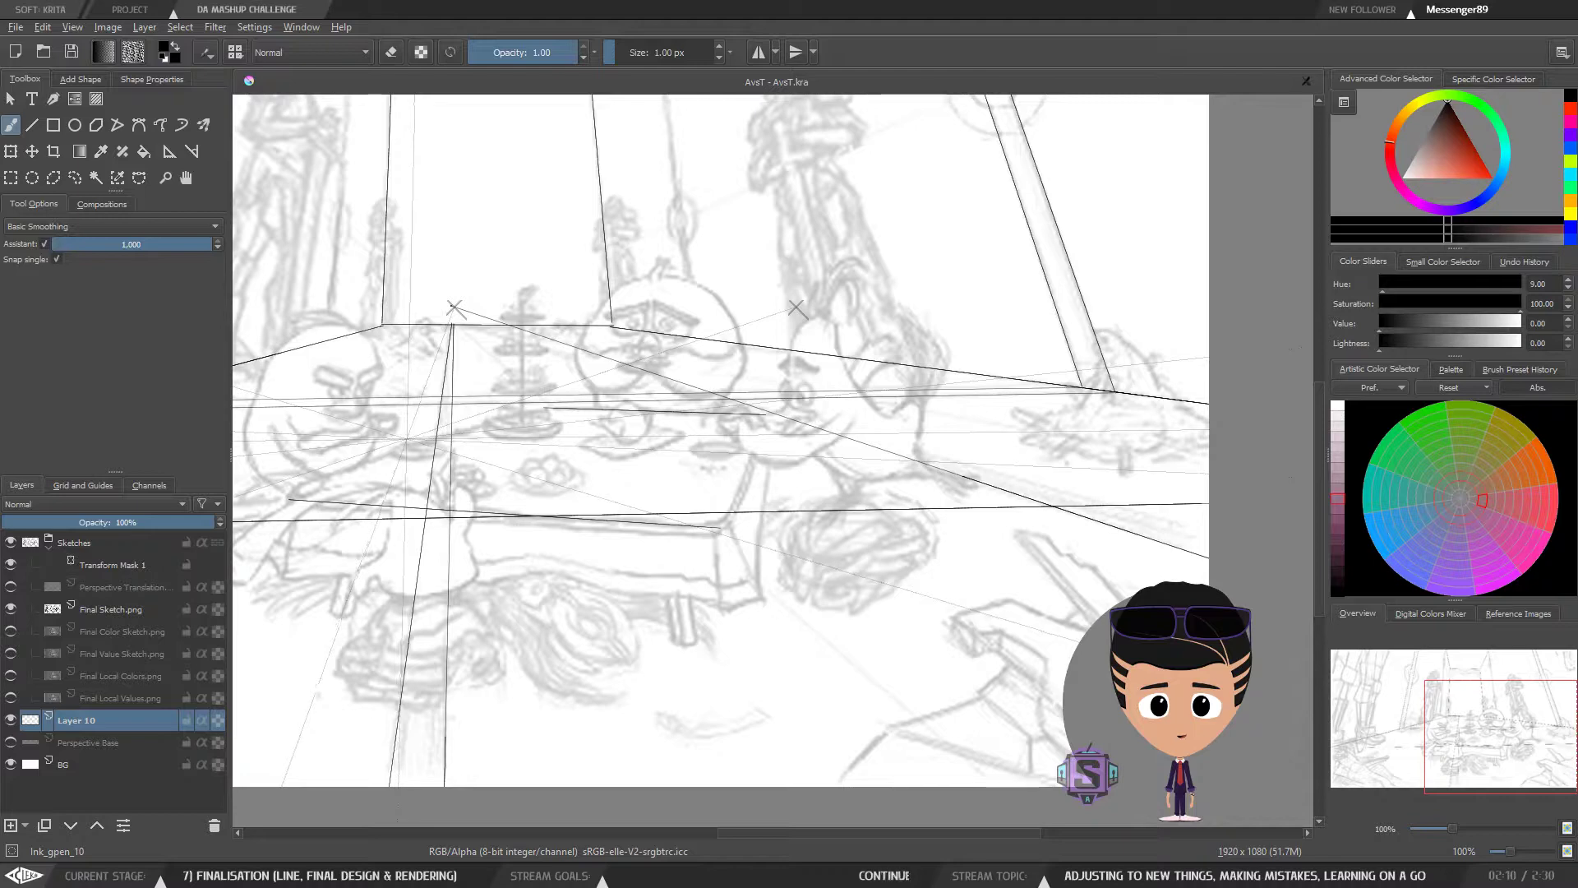
pyautogui.hotkey('ctrl', '+')
pyautogui.moveTo(481, 475); pyautogui.dragTo(967, 653)
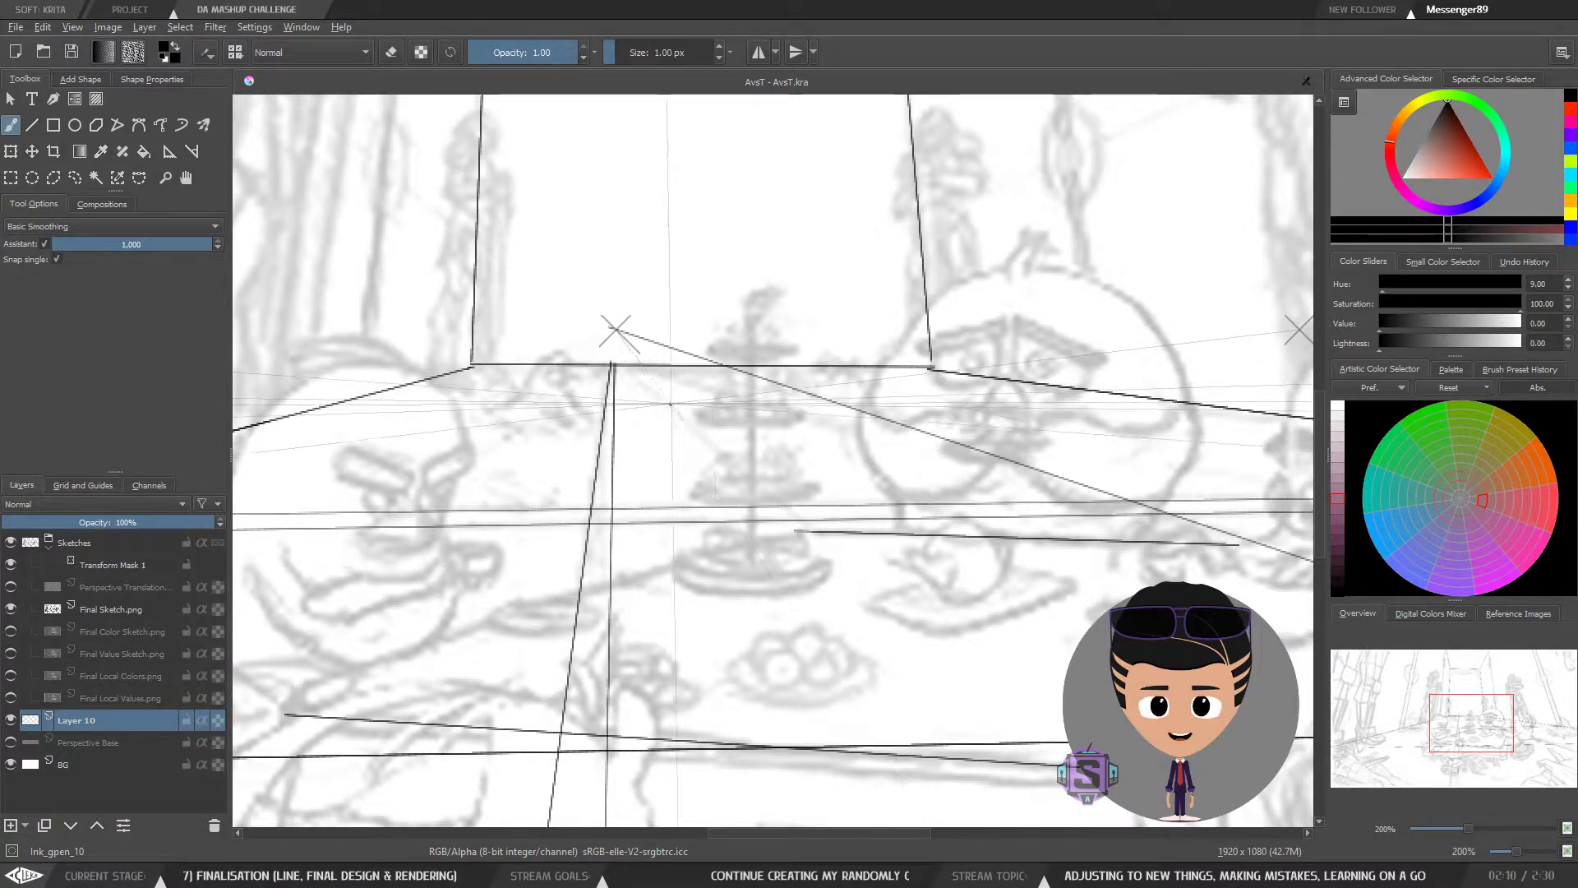
pyautogui.hotkey('ctrl', '-')
pyautogui.moveTo(909, 498); pyautogui.dragTo(664, 452)
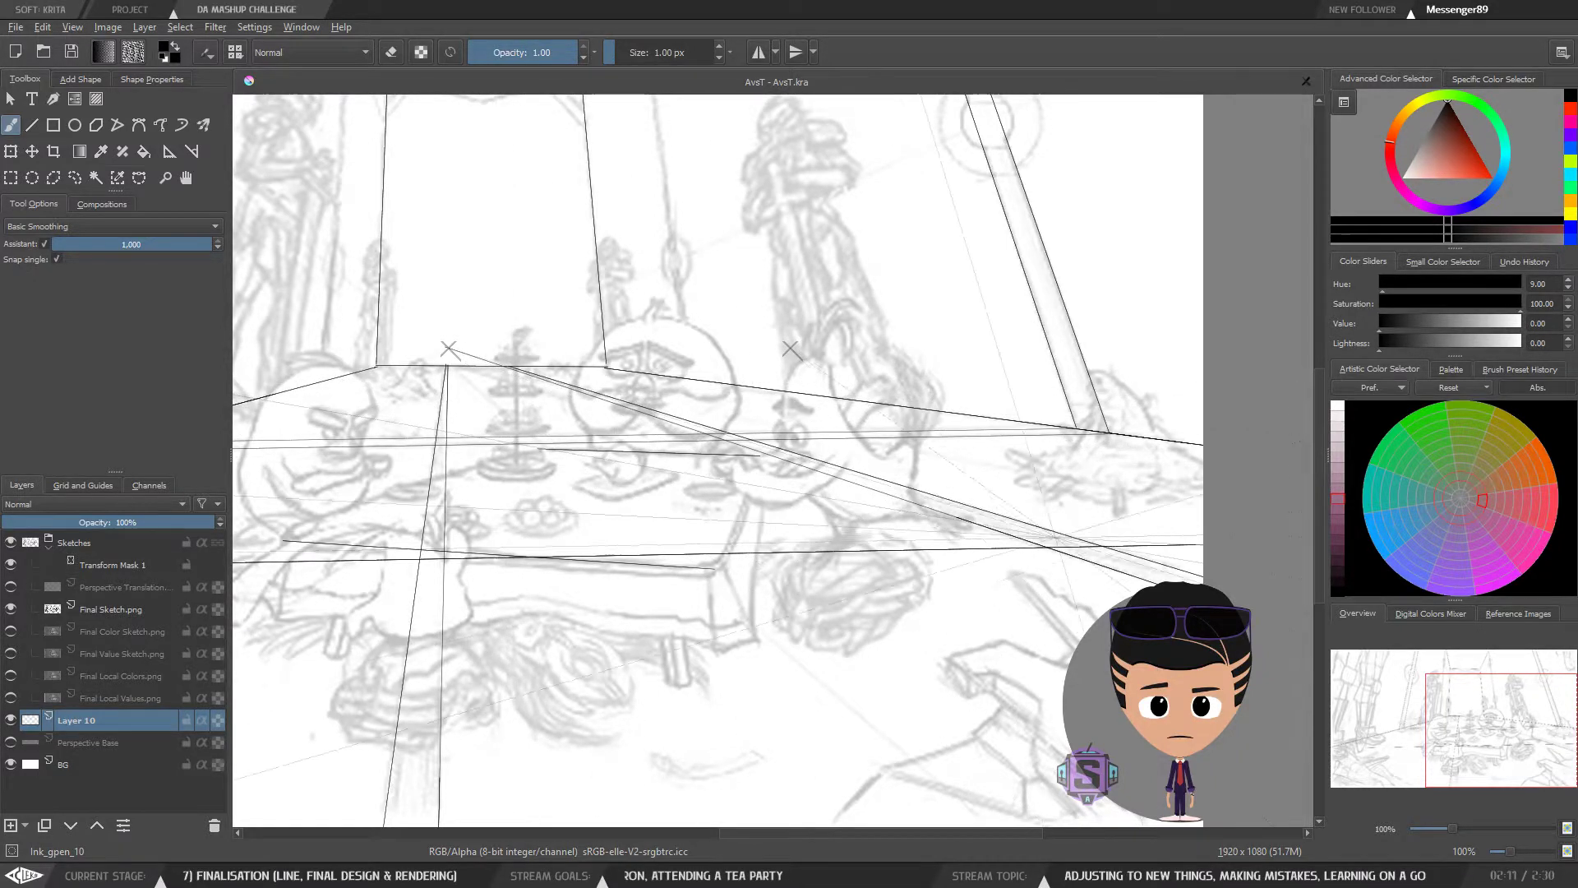
# Step: Erase the ends of the two diagonal floor lines that stick up above the back wall's base with a freehand selection
pyautogui.press('+')
pyautogui.moveTo(510, 451); pyautogui.dragTo(1055, 596)
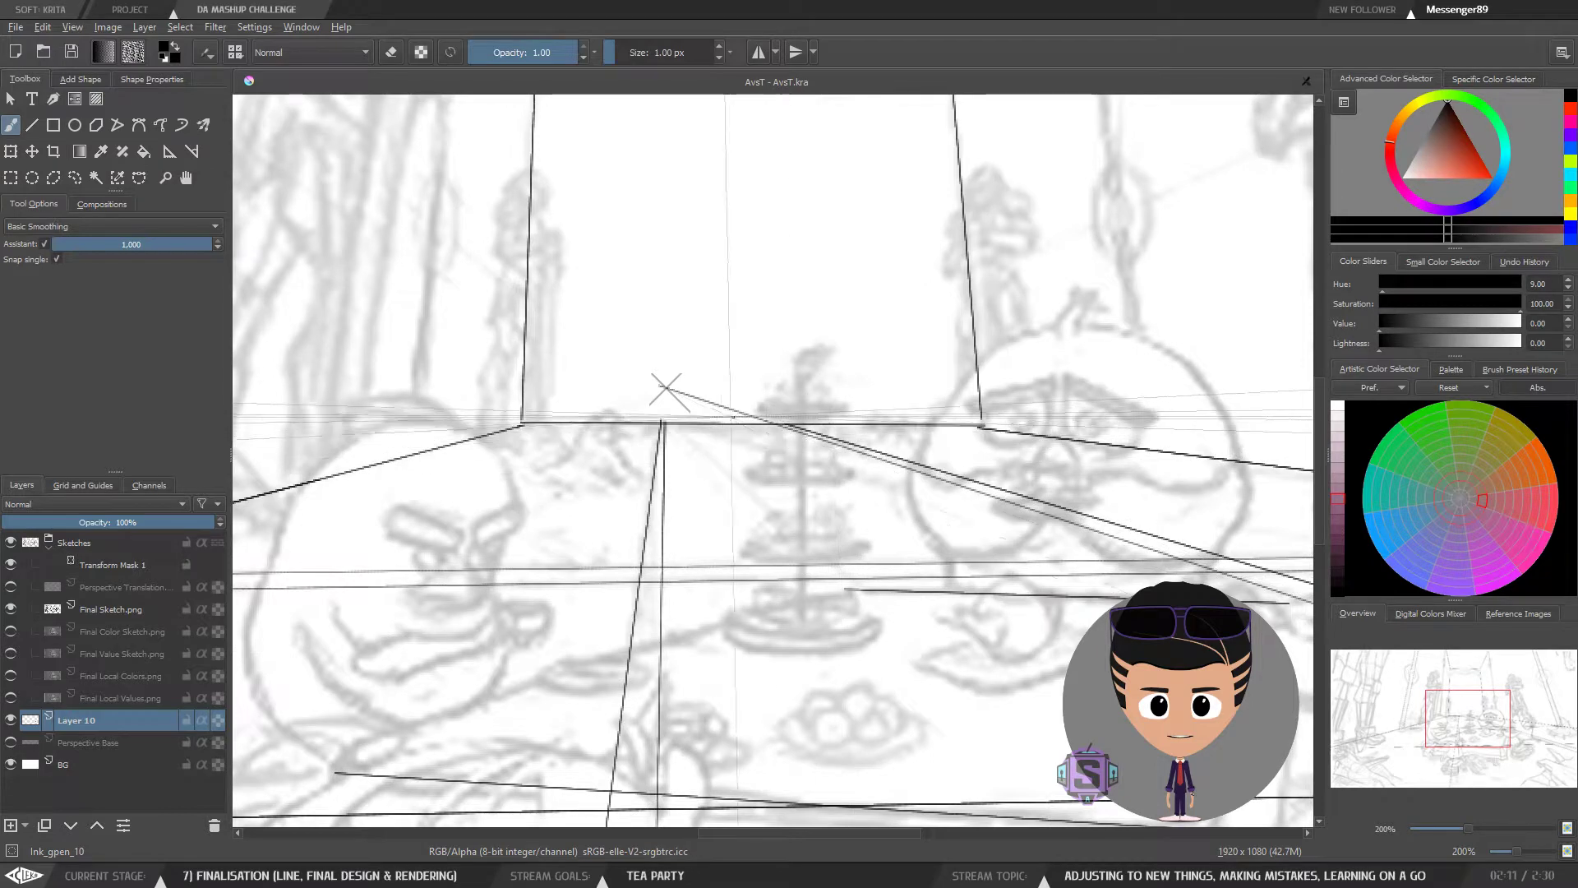
pyautogui.press('l')
pyautogui.moveTo(687, 362)
pyautogui.mouseDown()
pyautogui.moveTo(646, 414)
pyautogui.moveTo(831, 418)
pyautogui.mouseUp()
pyautogui.press('Delete')
pyautogui.hotkey('ctrl', 'shift', 'a')
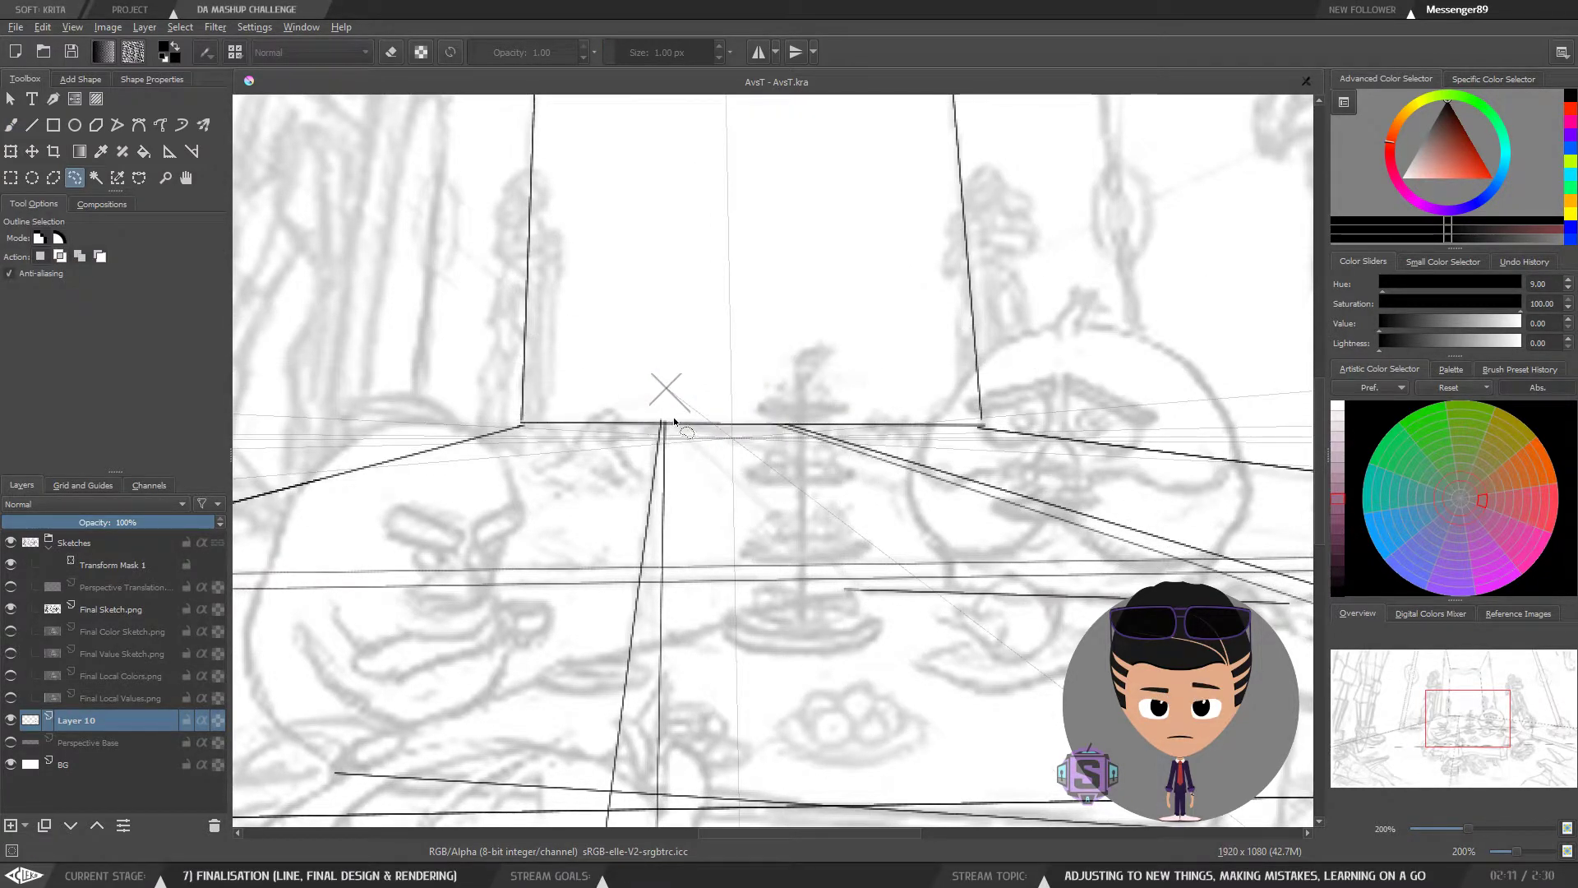
# Step: Erase the overshooting tips of the two receding floor lines at the back wall's base
pyautogui.press('+')
pyautogui.moveTo(644, 495); pyautogui.dragTo(824, 552)
pyautogui.moveTo(733, 425)
pyautogui.mouseDown()
pyautogui.moveTo(720, 436)
pyautogui.moveTo(776, 445)
pyautogui.mouseUp()
pyautogui.hotkey('ctrl', 'shift', 'a')
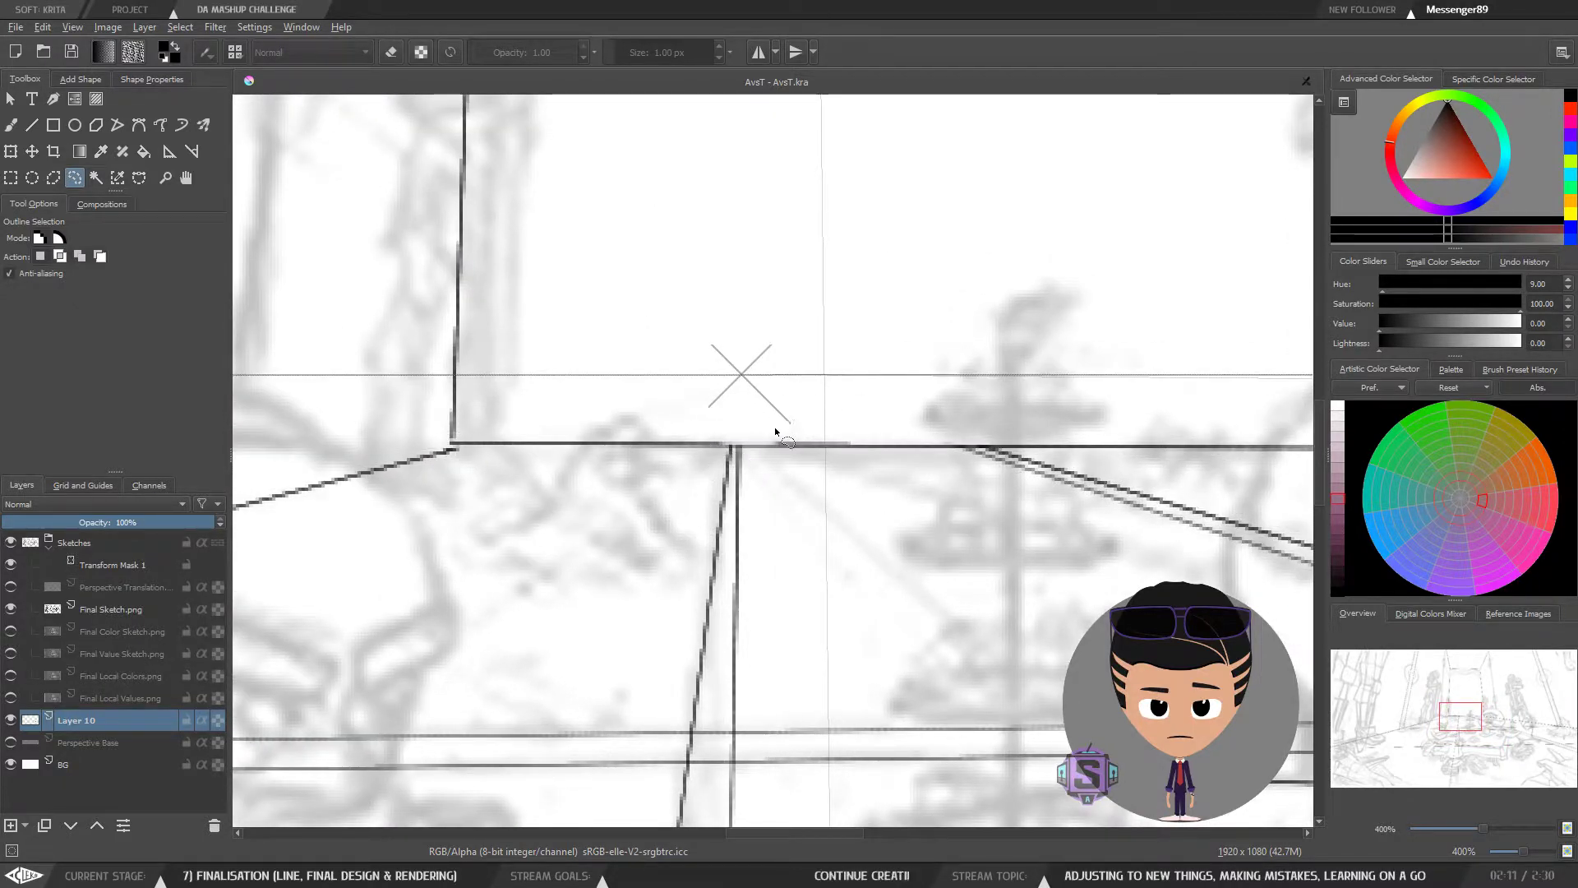
pyautogui.moveTo(776, 443)
pyautogui.mouseDown()
pyautogui.moveTo(722, 423)
pyautogui.moveTo(730, 442)
pyautogui.mouseUp()
pyautogui.press('Delete')
pyautogui.hotkey('ctrl', 'shift', 'a')
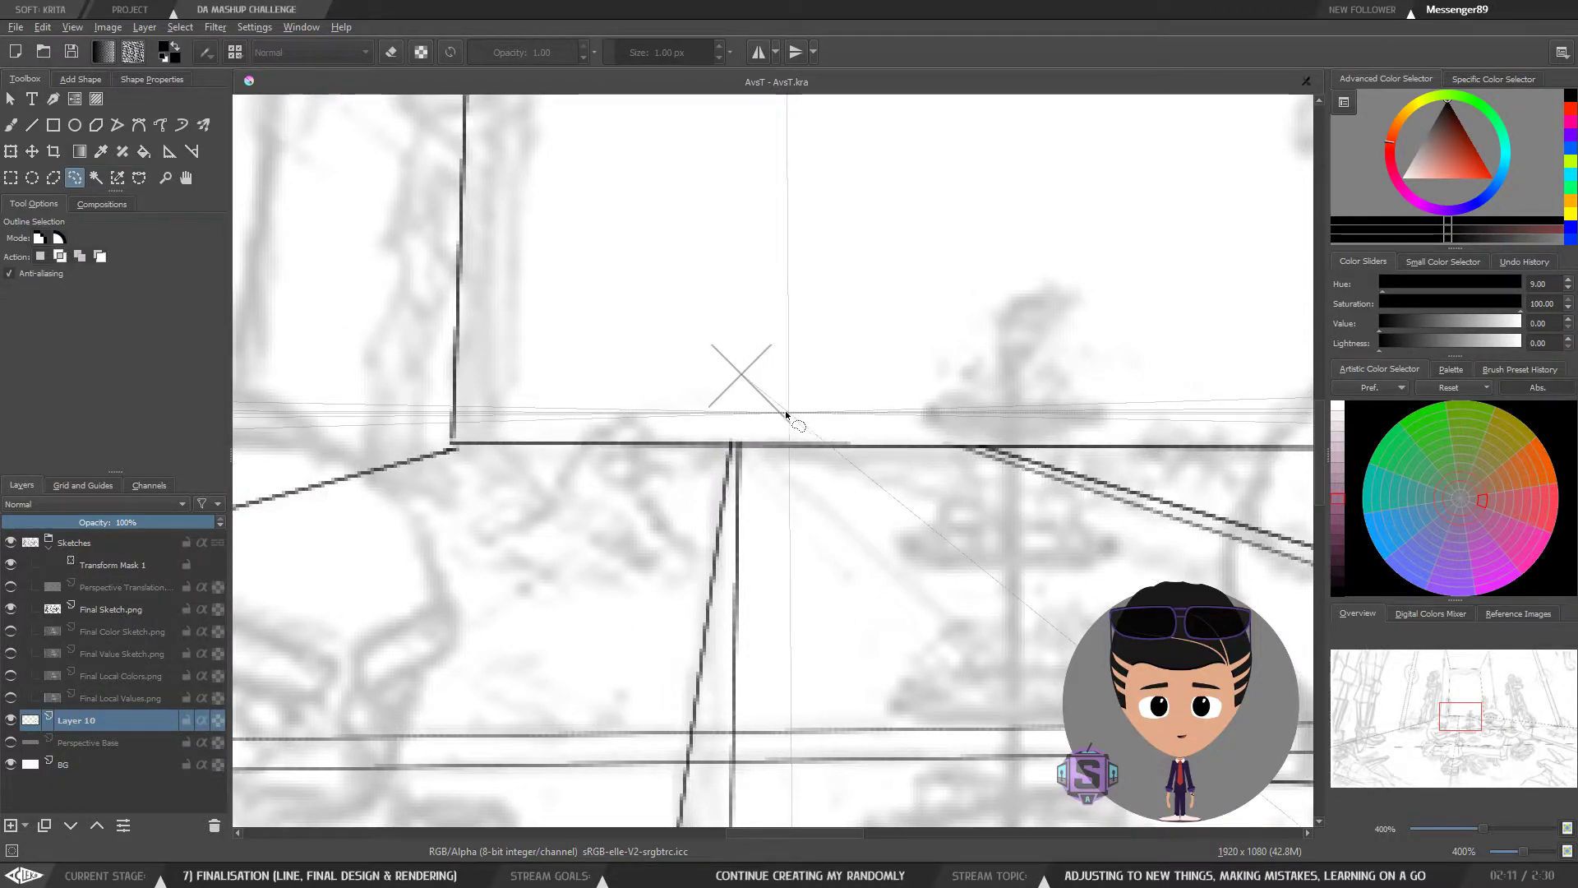
# Step: Examine the back wall's inked frame against the sketch, from its lower corners up to its upper edge
pyautogui.press('b')
pyautogui.scroll(-4, 787, 412)
pyautogui.scroll(3, 670, 538)
pyautogui.press('+')
pyautogui.press('+')
pyautogui.moveTo(564, 475); pyautogui.dragTo(694, 726)
pyautogui.press('-')
pyautogui.press('-')
pyautogui.moveTo(742, 518)
pyautogui.mouseDown()
pyautogui.moveTo(704, 648)
pyautogui.moveTo(715, 539)
pyautogui.moveTo(711, 653)
pyautogui.moveTo(715, 507)
pyautogui.mouseUp()
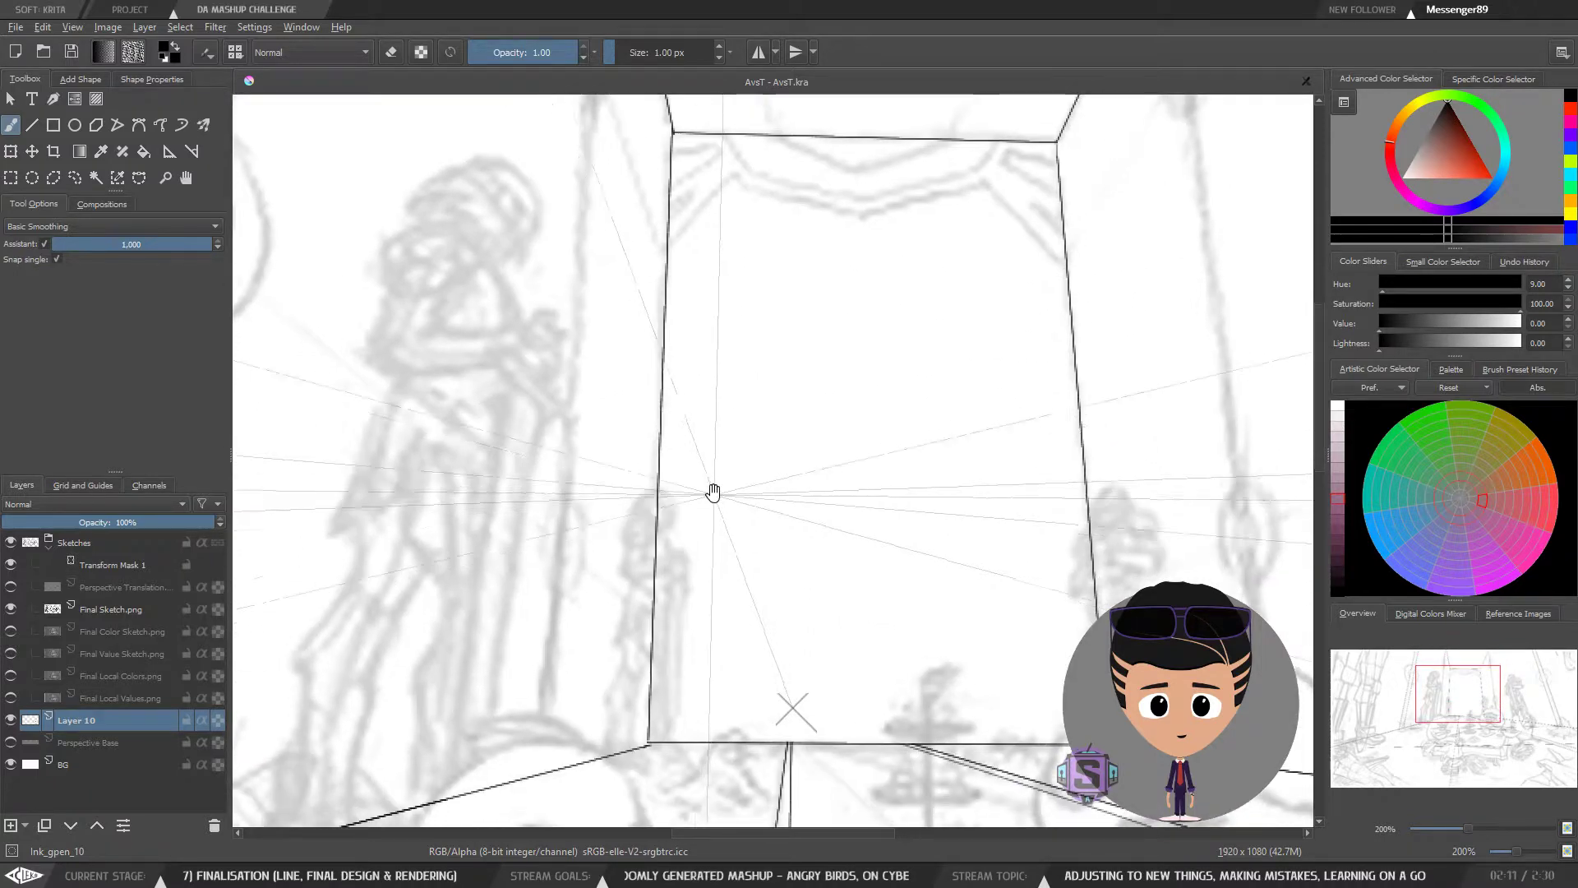
# Step: Select the back wall's base line with a freehand outline and delete it
pyautogui.moveTo(751, 691); pyautogui.dragTo(775, 441)
pyautogui.scroll(2, 775, 441)
pyautogui.moveTo(821, 712); pyautogui.dragTo(747, 606)
pyautogui.moveTo(794, 545); pyautogui.dragTo(694, 535)
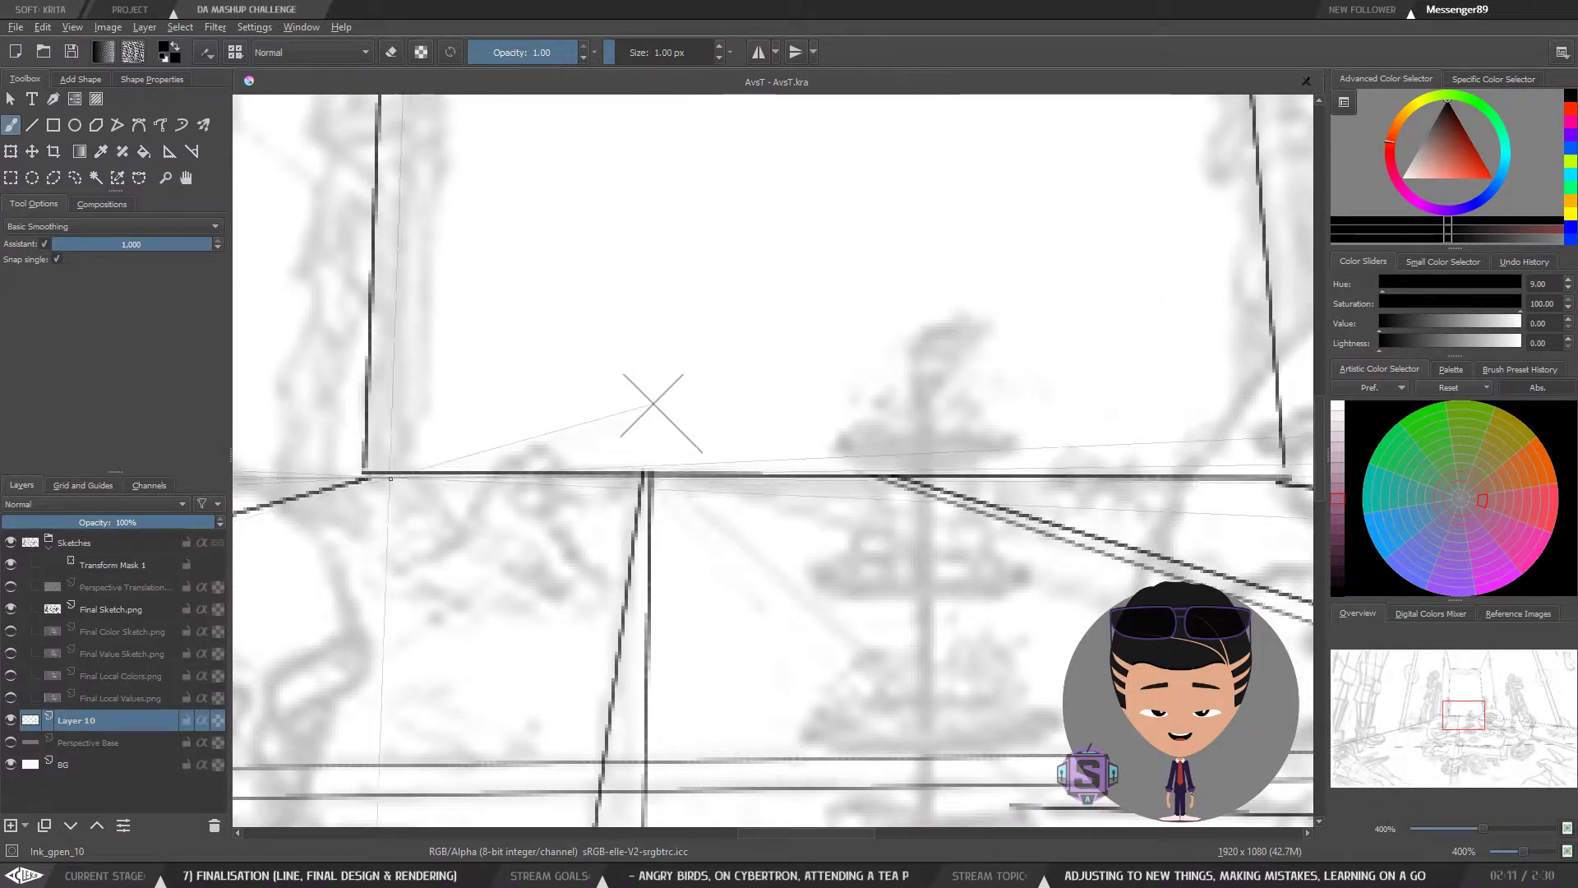
pyautogui.press('l')
pyautogui.moveTo(394, 454)
pyautogui.mouseDown()
pyautogui.moveTo(363, 468)
pyautogui.moveTo(454, 490)
pyautogui.moveTo(601, 486)
pyautogui.mouseUp()
pyautogui.moveTo(641, 483)
pyautogui.mouseDown()
pyautogui.moveTo(649, 468)
pyautogui.moveTo(739, 485)
pyautogui.moveTo(1285, 482)
pyautogui.moveTo(1011, 452)
pyautogui.moveTo(647, 456)
pyautogui.mouseUp()
pyautogui.press('Delete')
pyautogui.hotkey('ctrl', 'shift', 'a')
# Step: Redraw the back wall's base line from its lower left corner to its lower right corner with the Freehand Brush
pyautogui.press('b')
pyautogui.moveTo(707, 533); pyautogui.dragTo(655, 528)
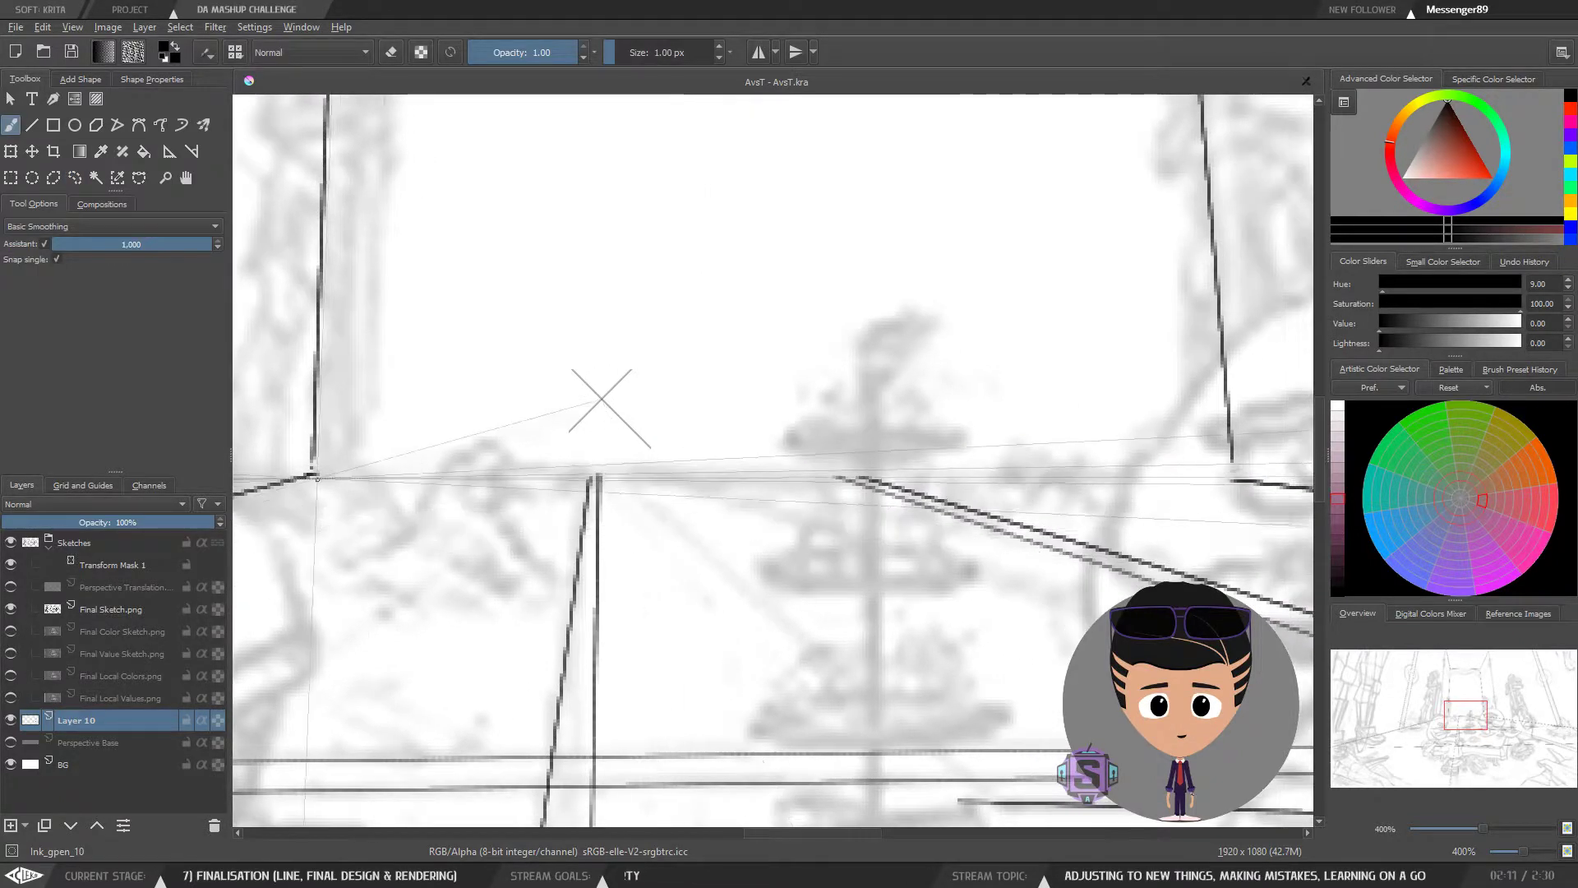
pyautogui.moveTo(312, 474); pyautogui.dragTo(736, 491)
pyautogui.hotkey('ctrl', 'z')
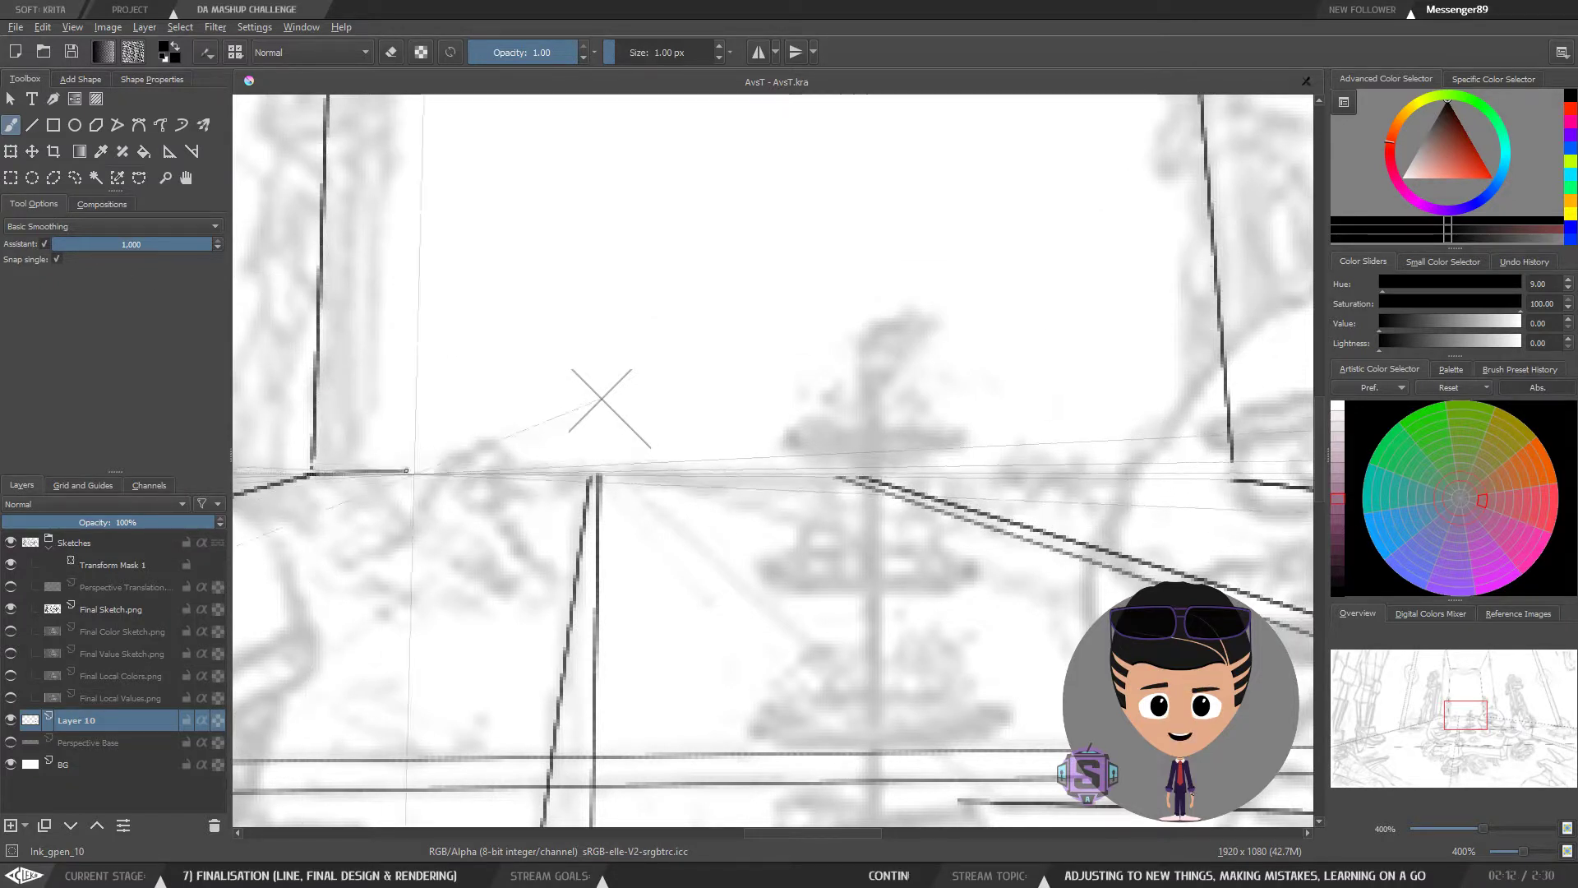
pyautogui.moveTo(310, 474)
pyautogui.mouseDown()
pyautogui.moveTo(1239, 481)
pyautogui.moveTo(311, 474)
pyautogui.mouseUp()
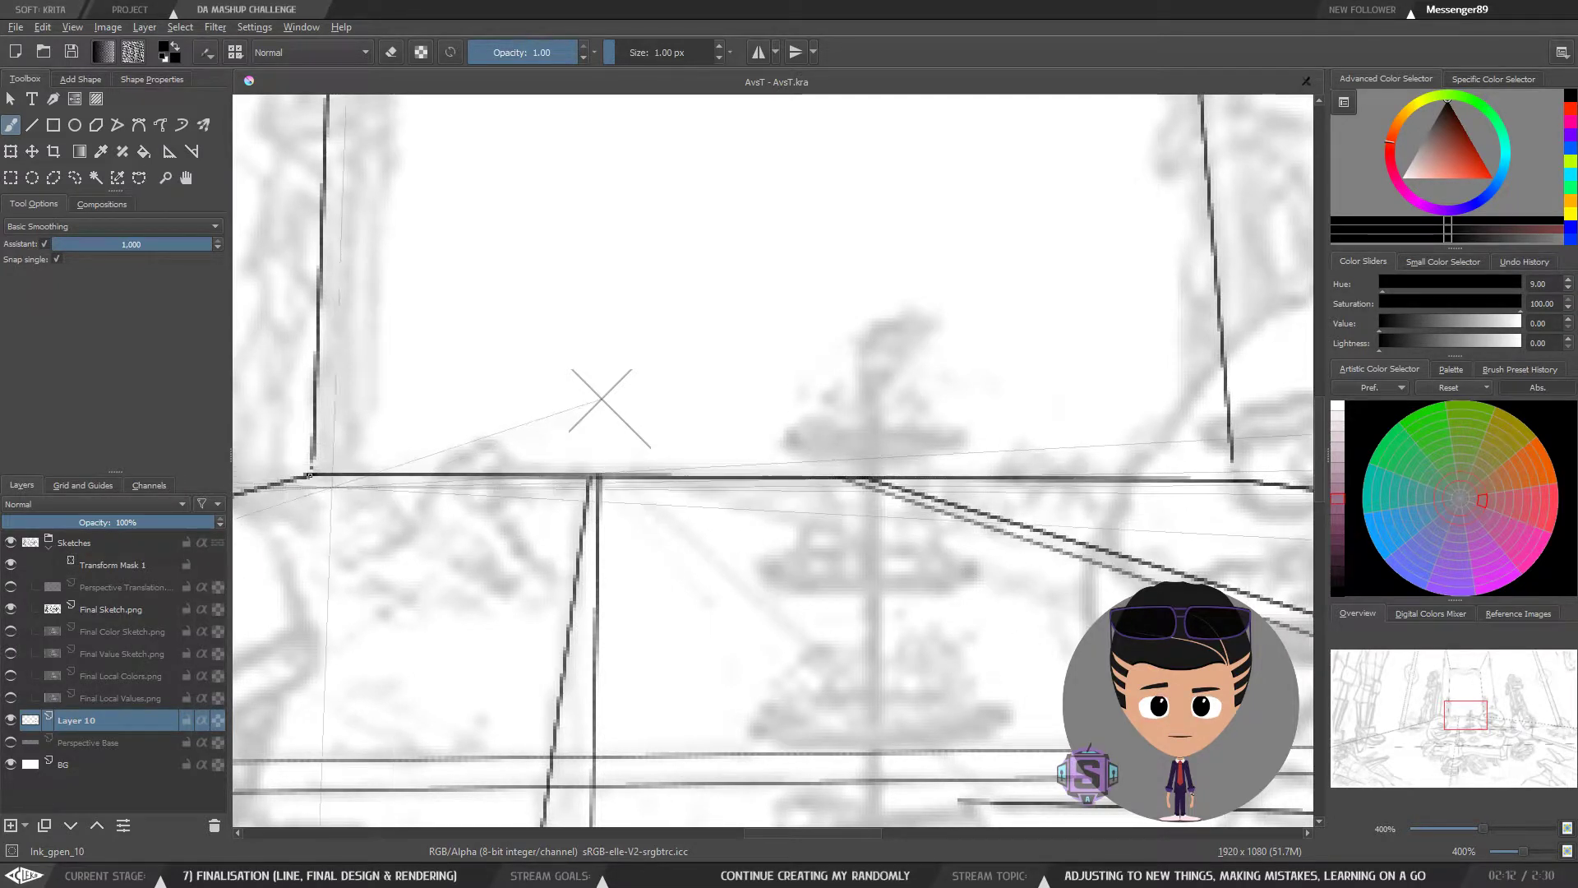
pyautogui.moveTo(1102, 458); pyautogui.dragTo(856, 481)
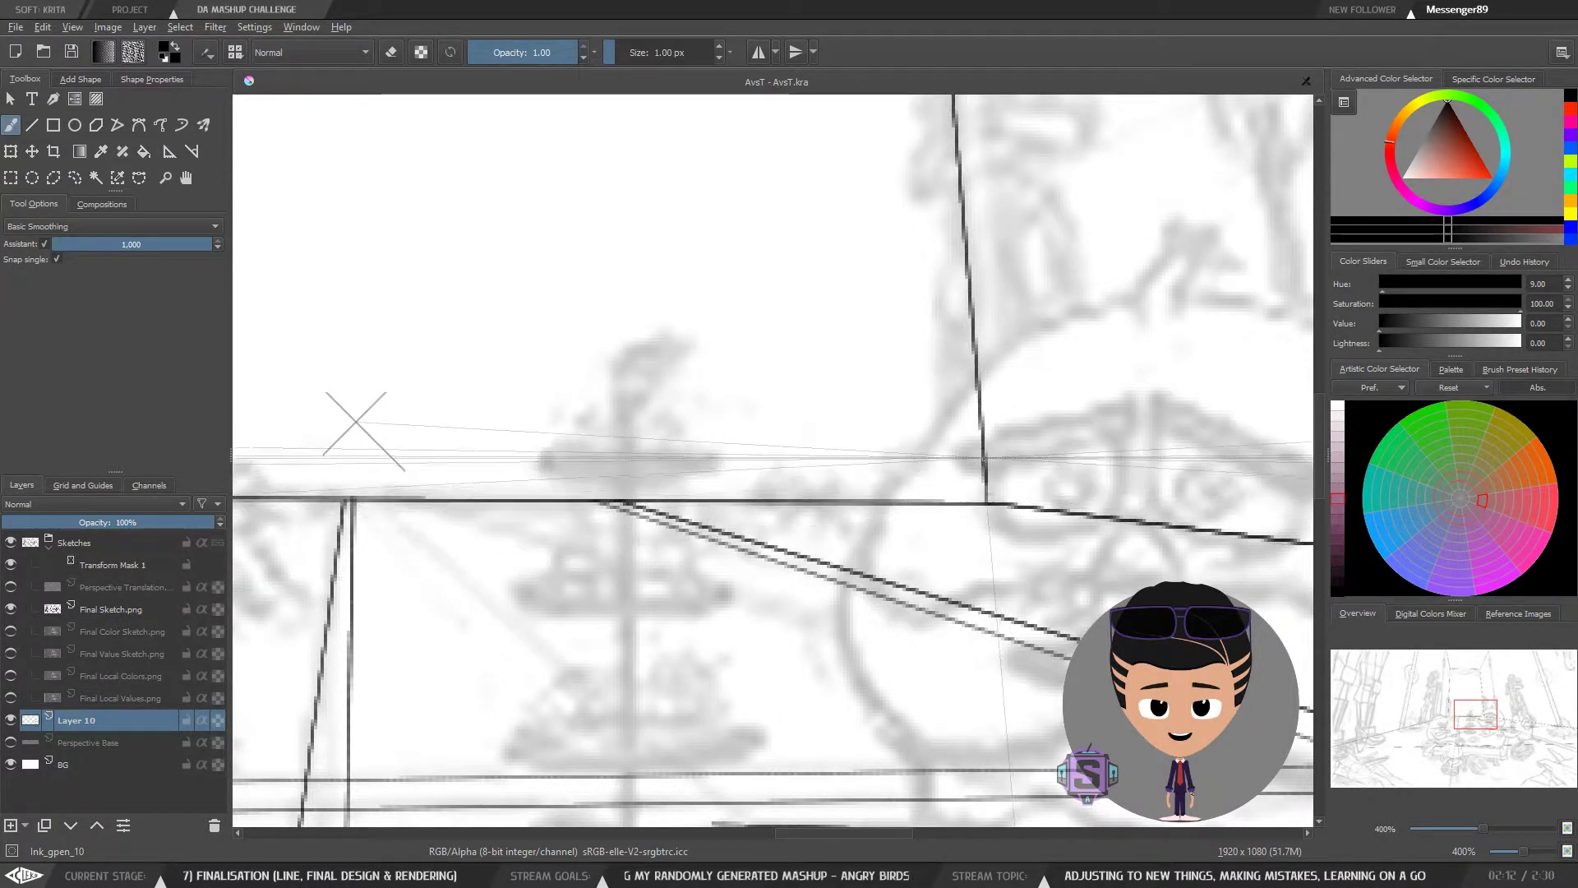
# Step: Check how the lines meet at the back wall's lower right corner, both close up and from a distance
pyautogui.press('-')
pyautogui.press('-')
pyautogui.press('-')
pyautogui.press('-')
pyautogui.press('-')
pyautogui.press('+')
pyautogui.press('+')
pyautogui.press('+')
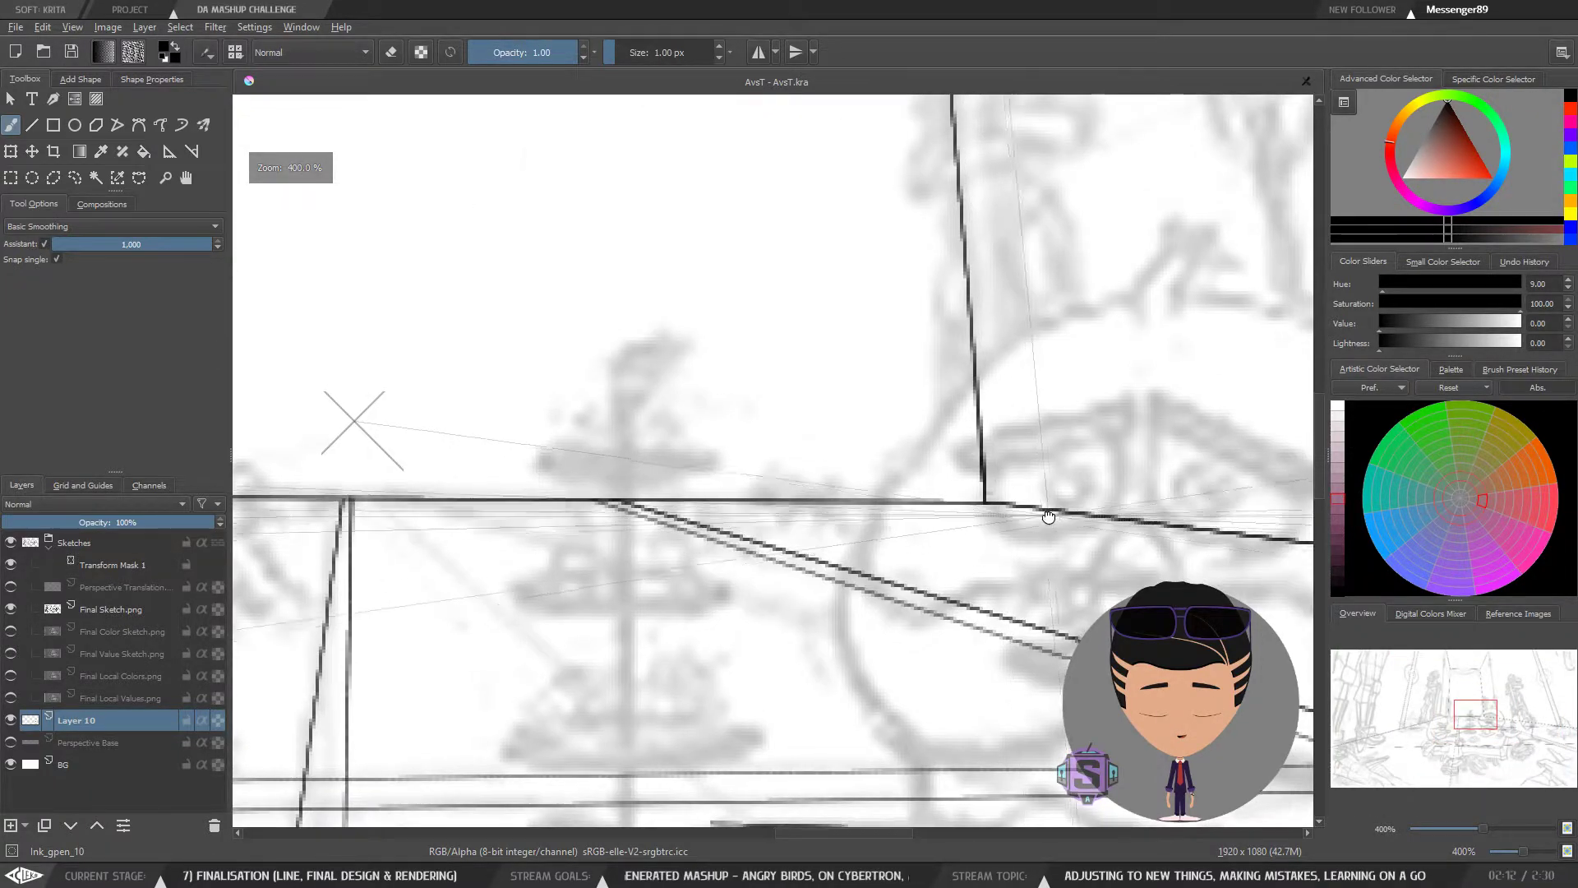
pyautogui.moveTo(1049, 518); pyautogui.dragTo(780, 512)
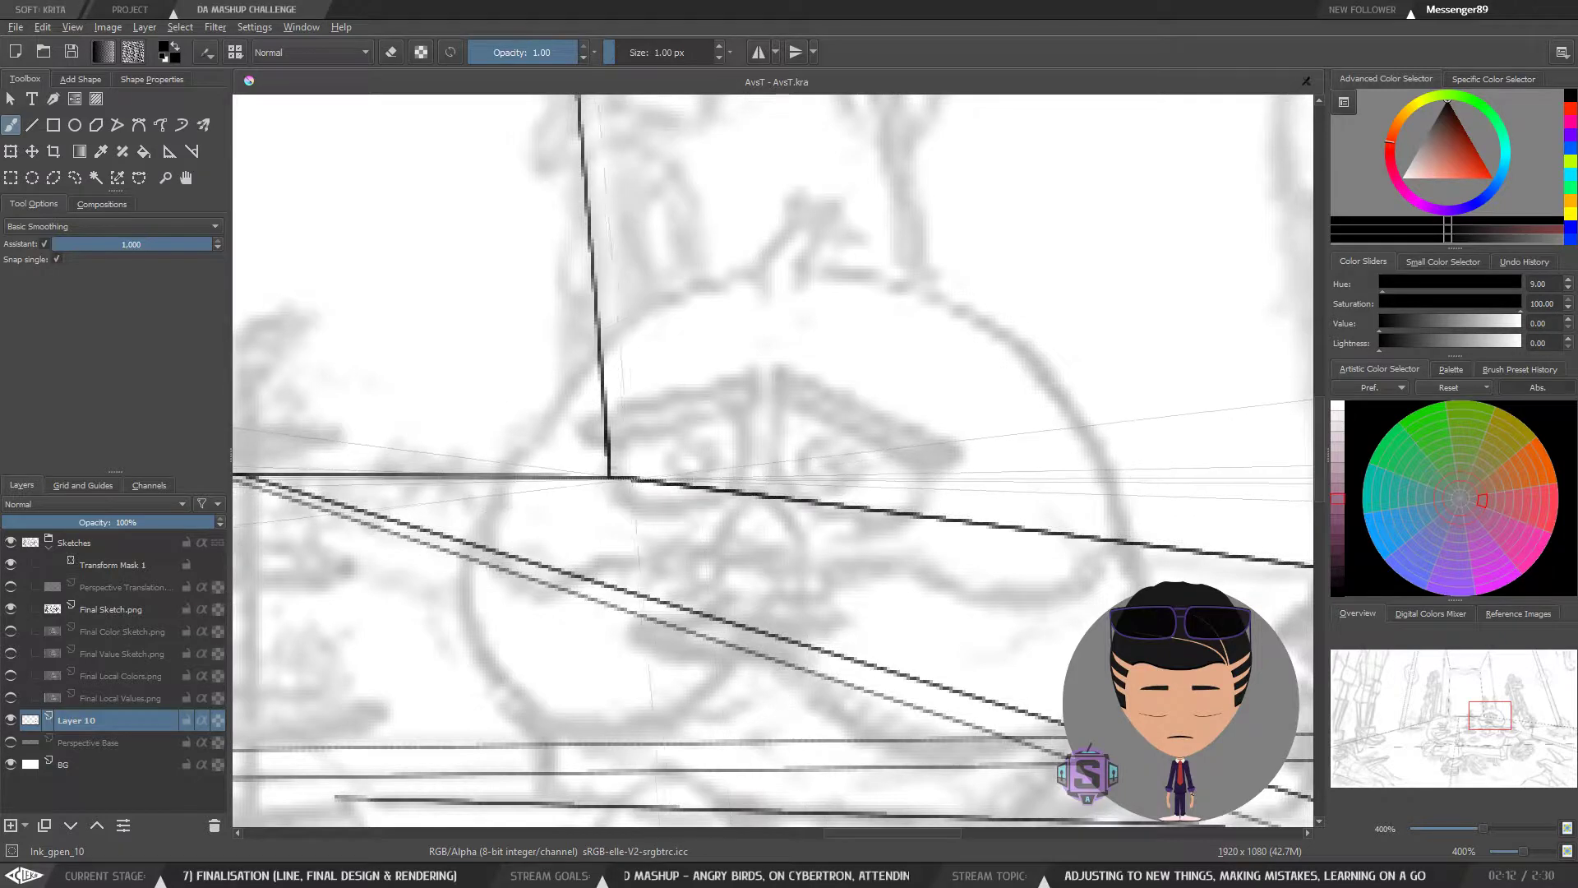
# Step: Compare the whole drawing with Layer 10 hidden and shown again
pyautogui.press('-')
pyautogui.press('-')
pyautogui.press('-')
pyautogui.press('-')
pyautogui.press('-')
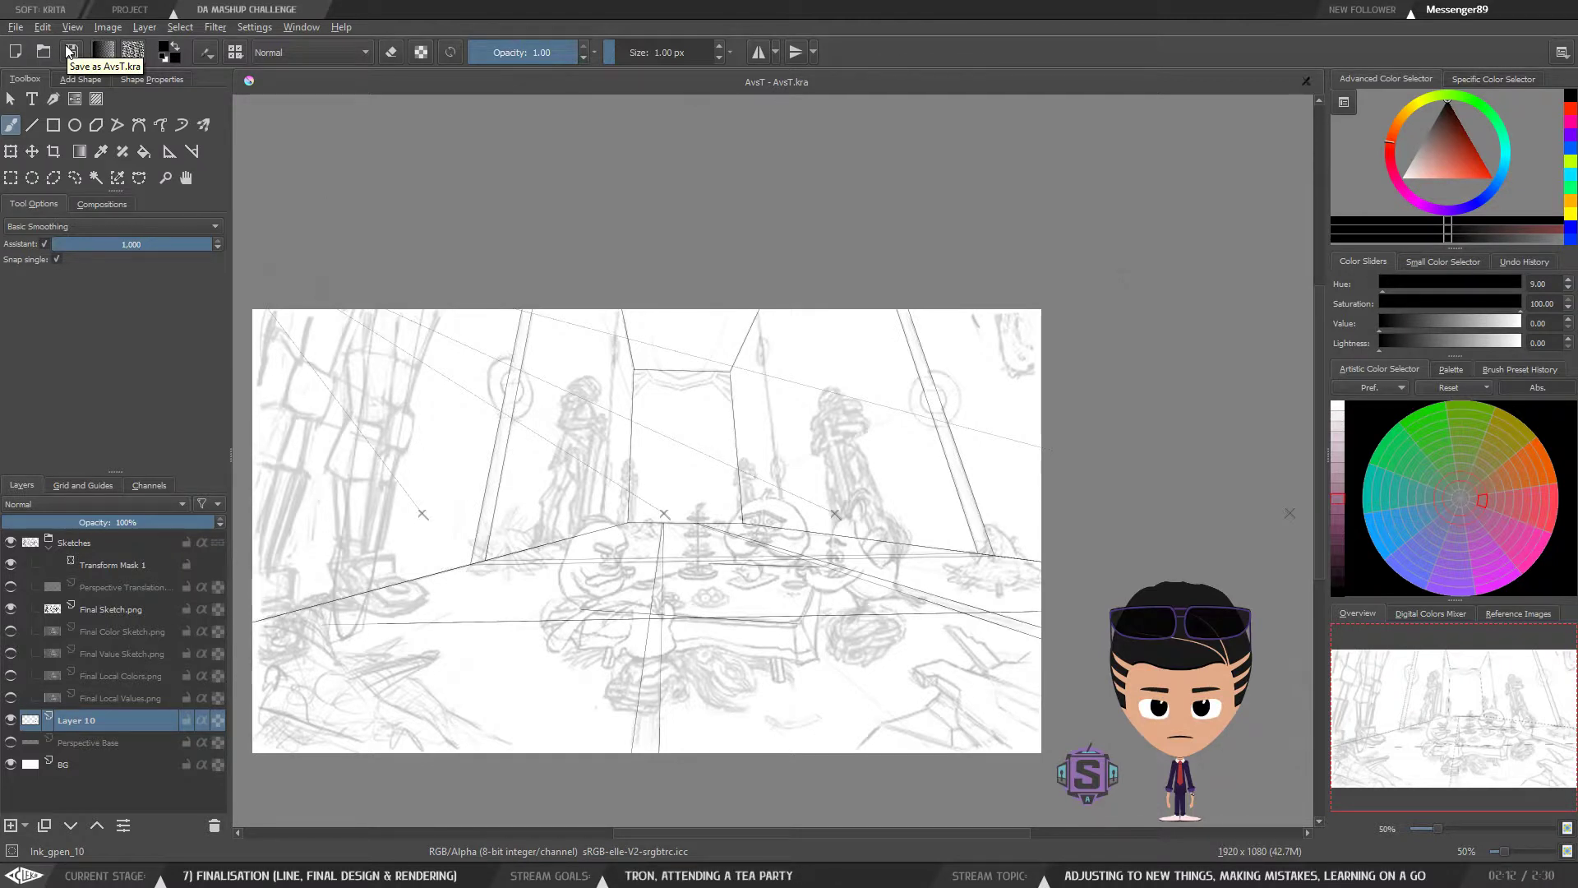
pyautogui.moveTo(575, 534); pyautogui.dragTo(656, 445)
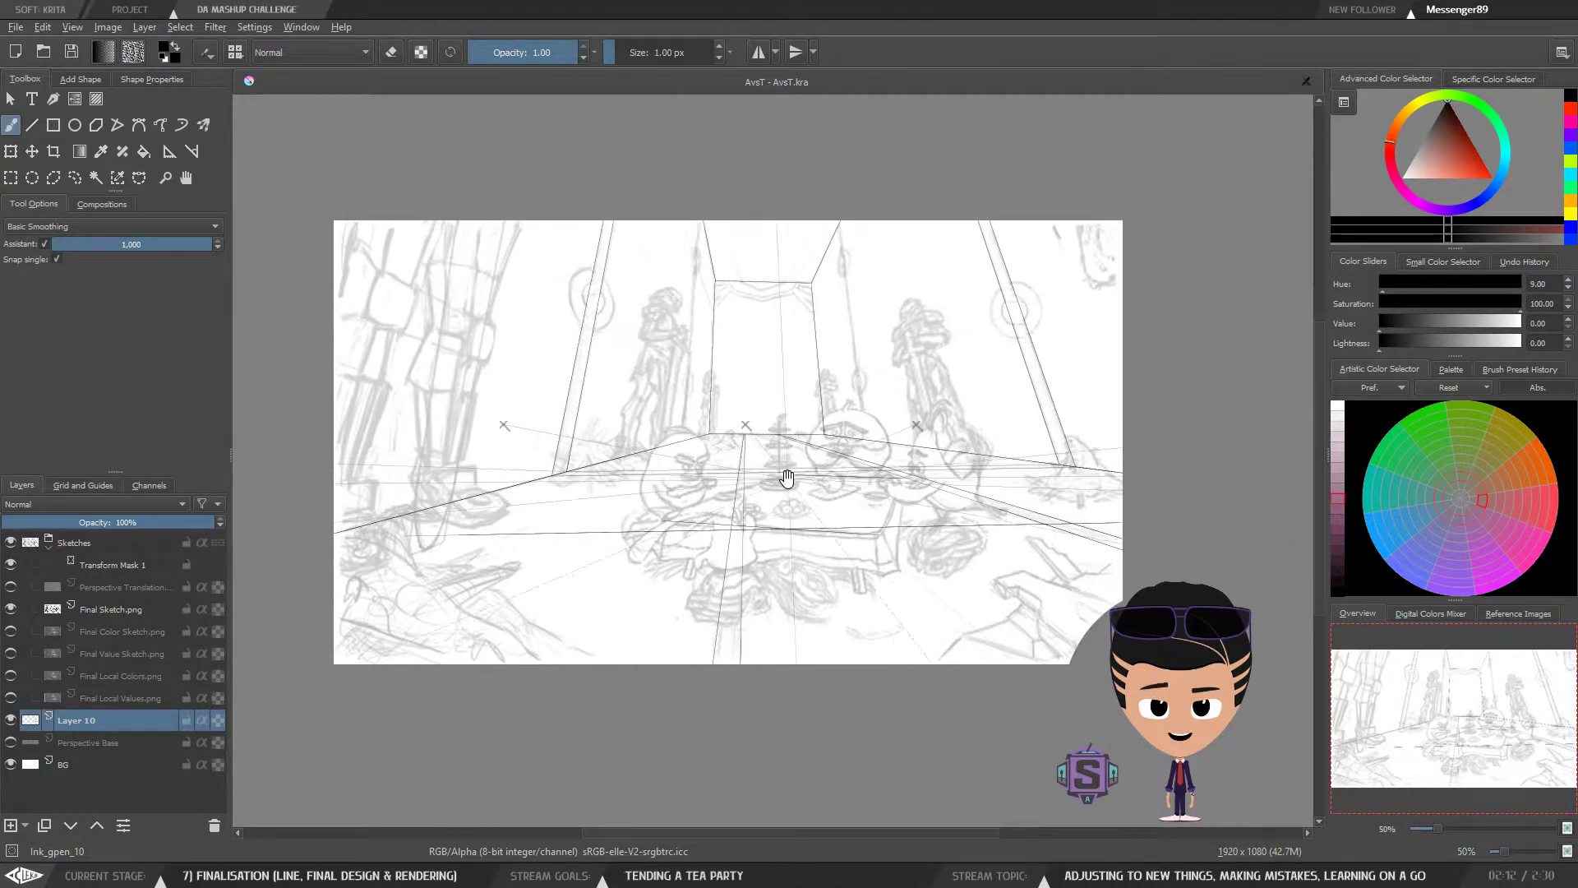
pyautogui.click(10, 720)
pyautogui.click(10, 721)
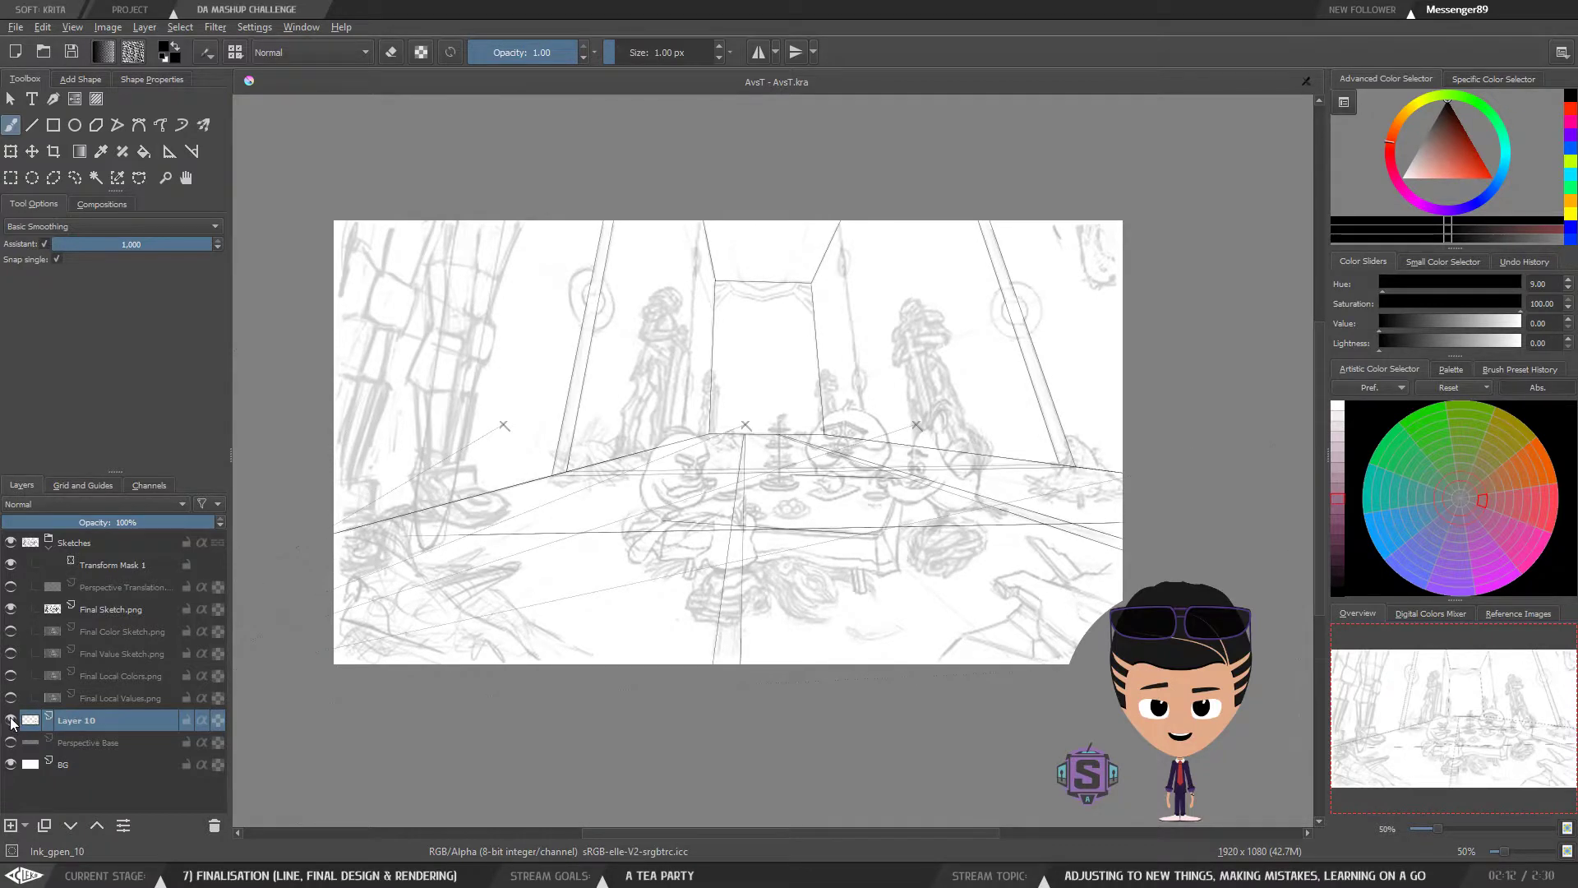
# Step: Draw two close, near-vertical edge lines for the thin pillar left of the back wall, meeting the floor edge
pyautogui.press('1')
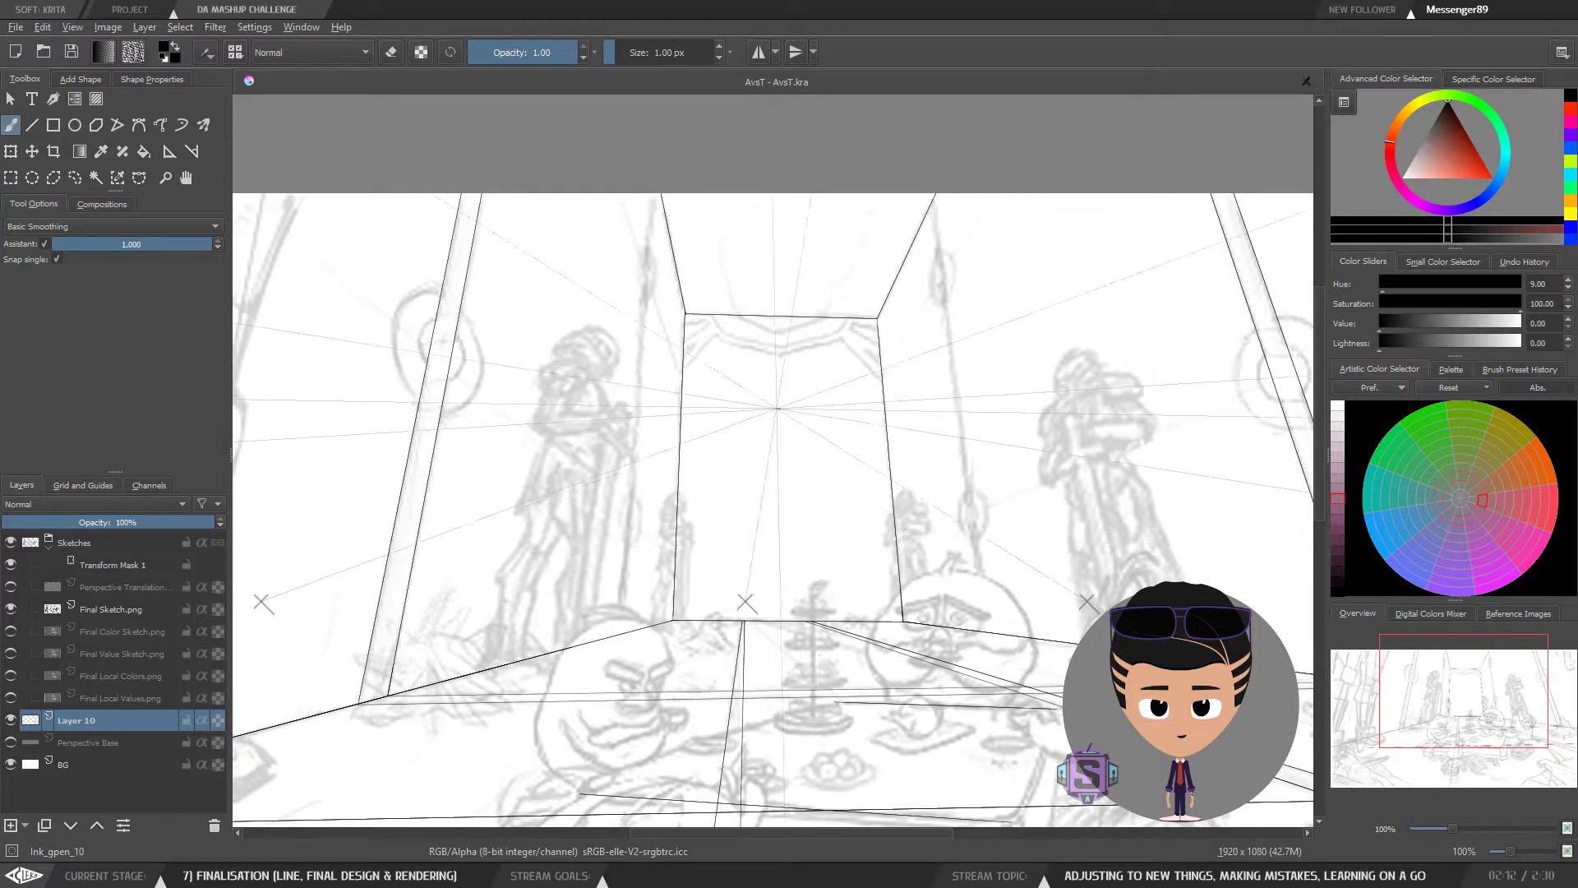
pyautogui.press('2')
pyautogui.press('1')
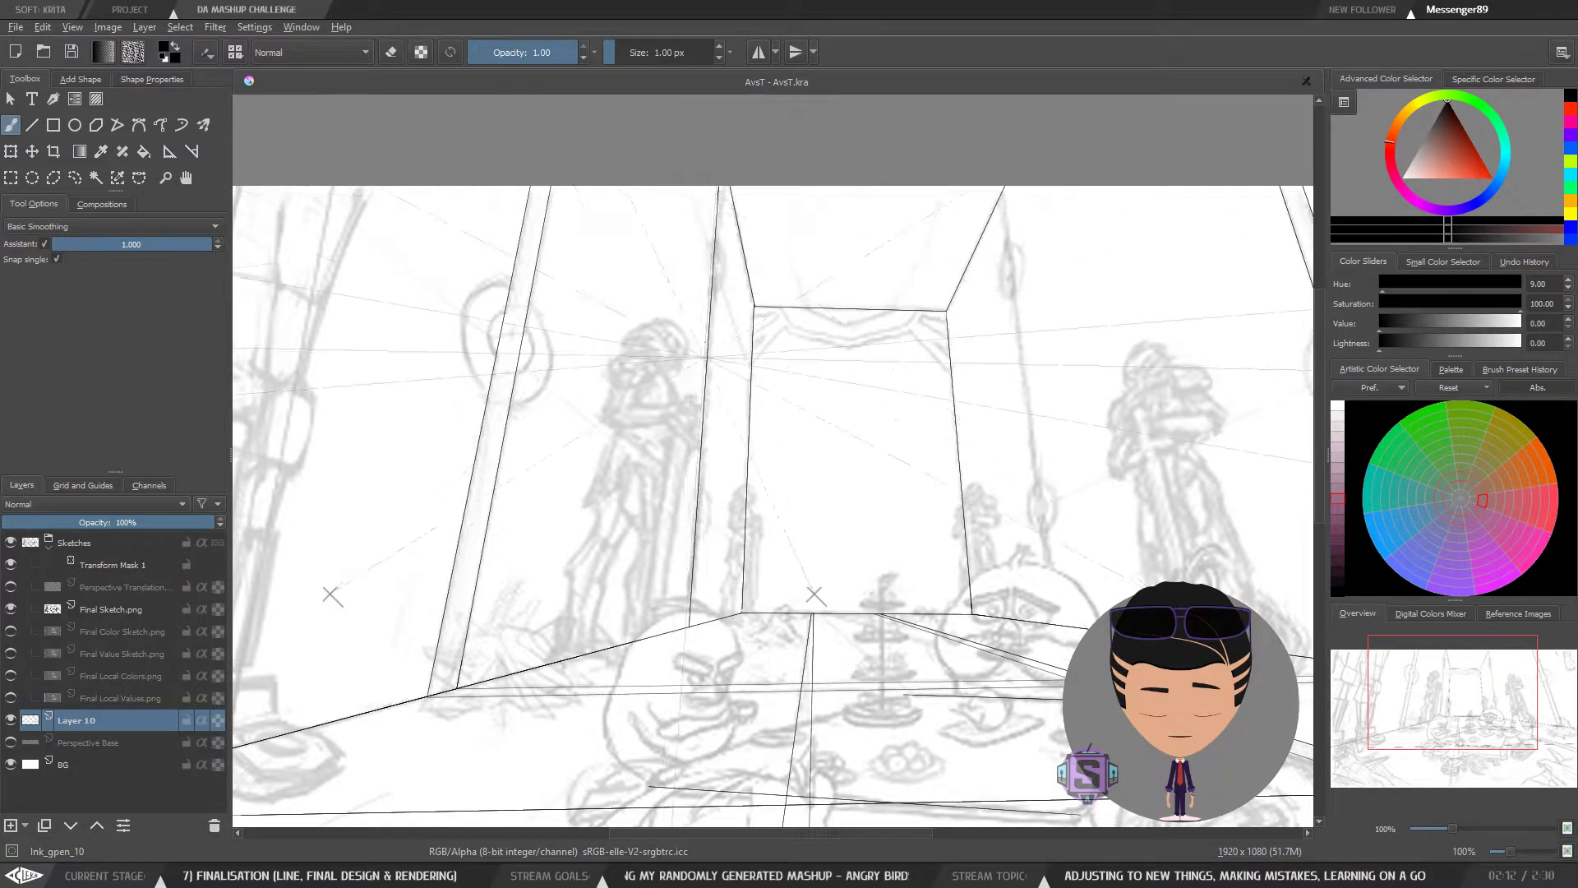
pyautogui.scroll(2, 742, 486)
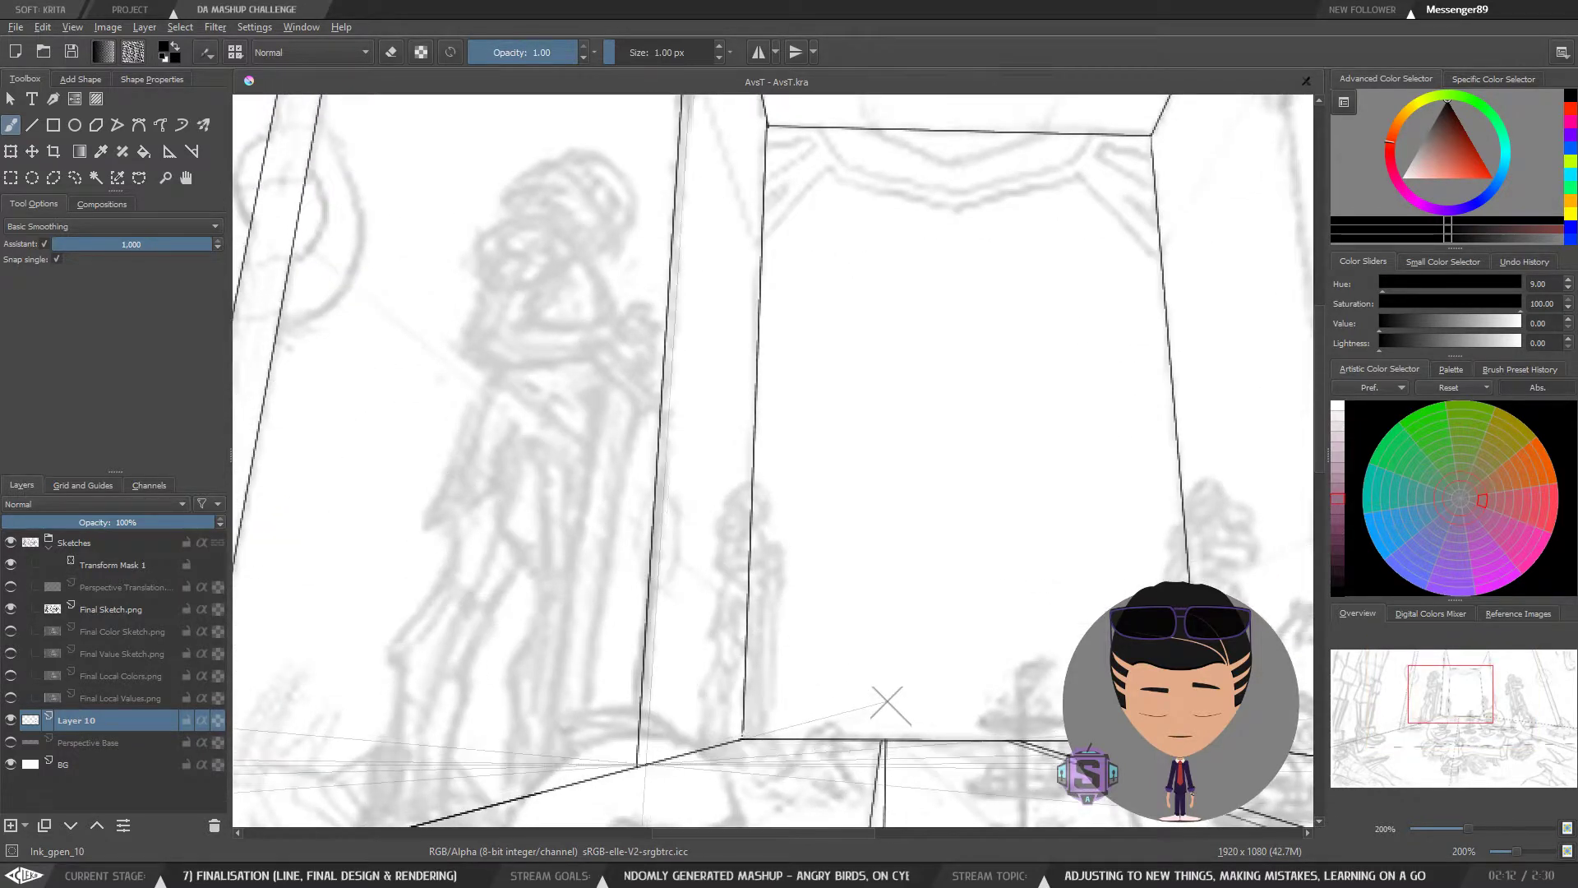
pyautogui.moveTo(647, 765); pyautogui.dragTo(677, 289)
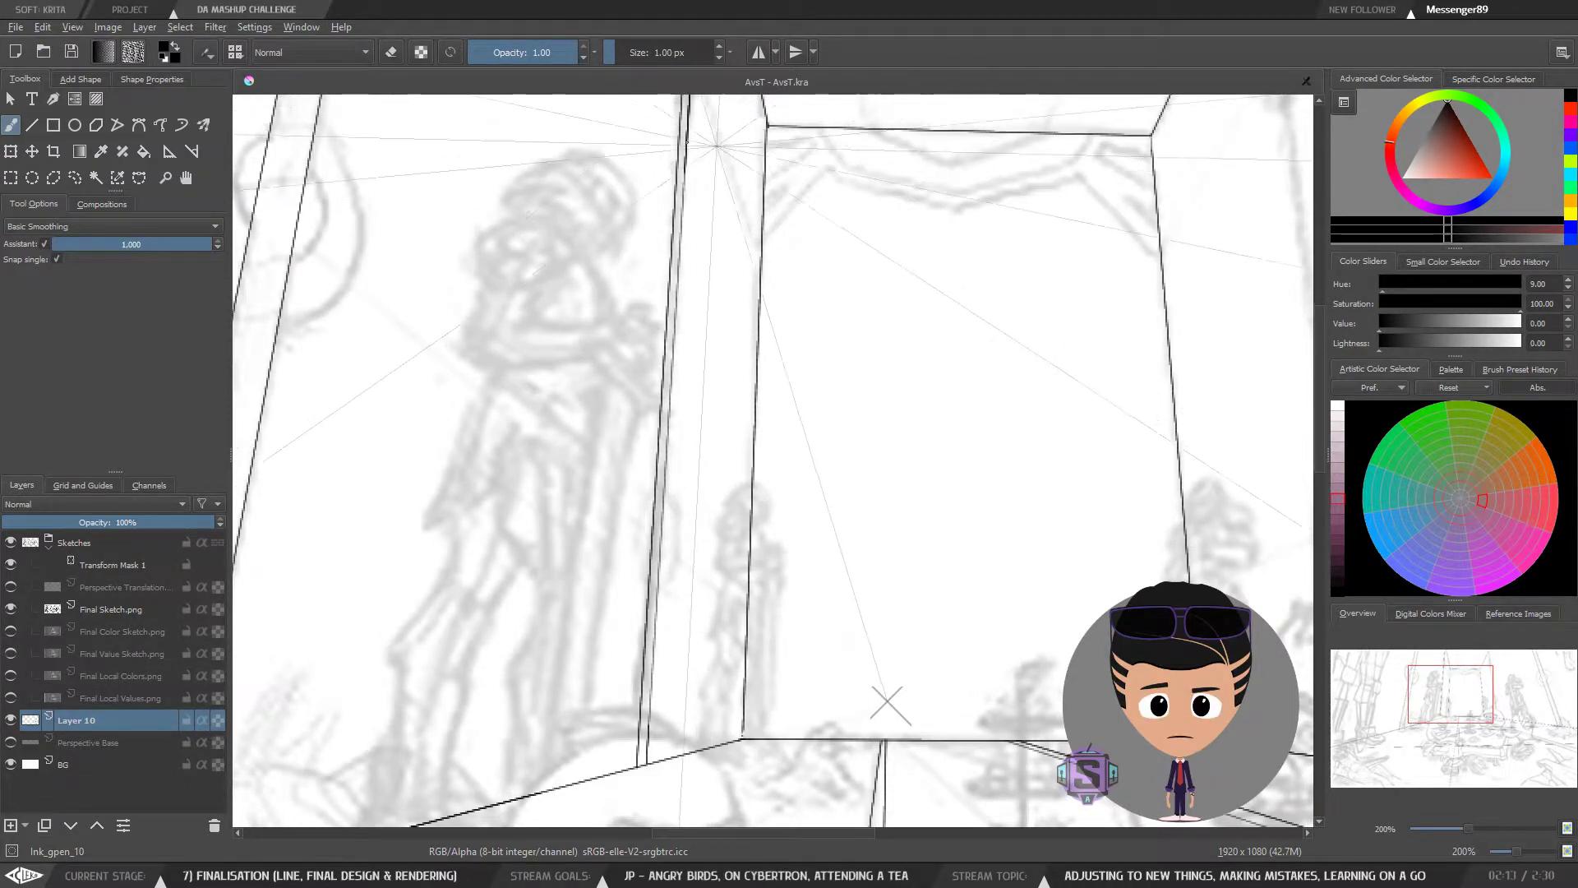
# Step: Undo the thin pillar's second edge line and redraw it from the canvas's upper edge to the floor
pyautogui.scroll(-2, 772, 461)
pyautogui.moveTo(780, 248)
pyautogui.mouseDown()
pyautogui.moveTo(746, 275)
pyautogui.moveTo(756, 357)
pyautogui.mouseUp()
pyautogui.hotkey('ctrl', 'z')
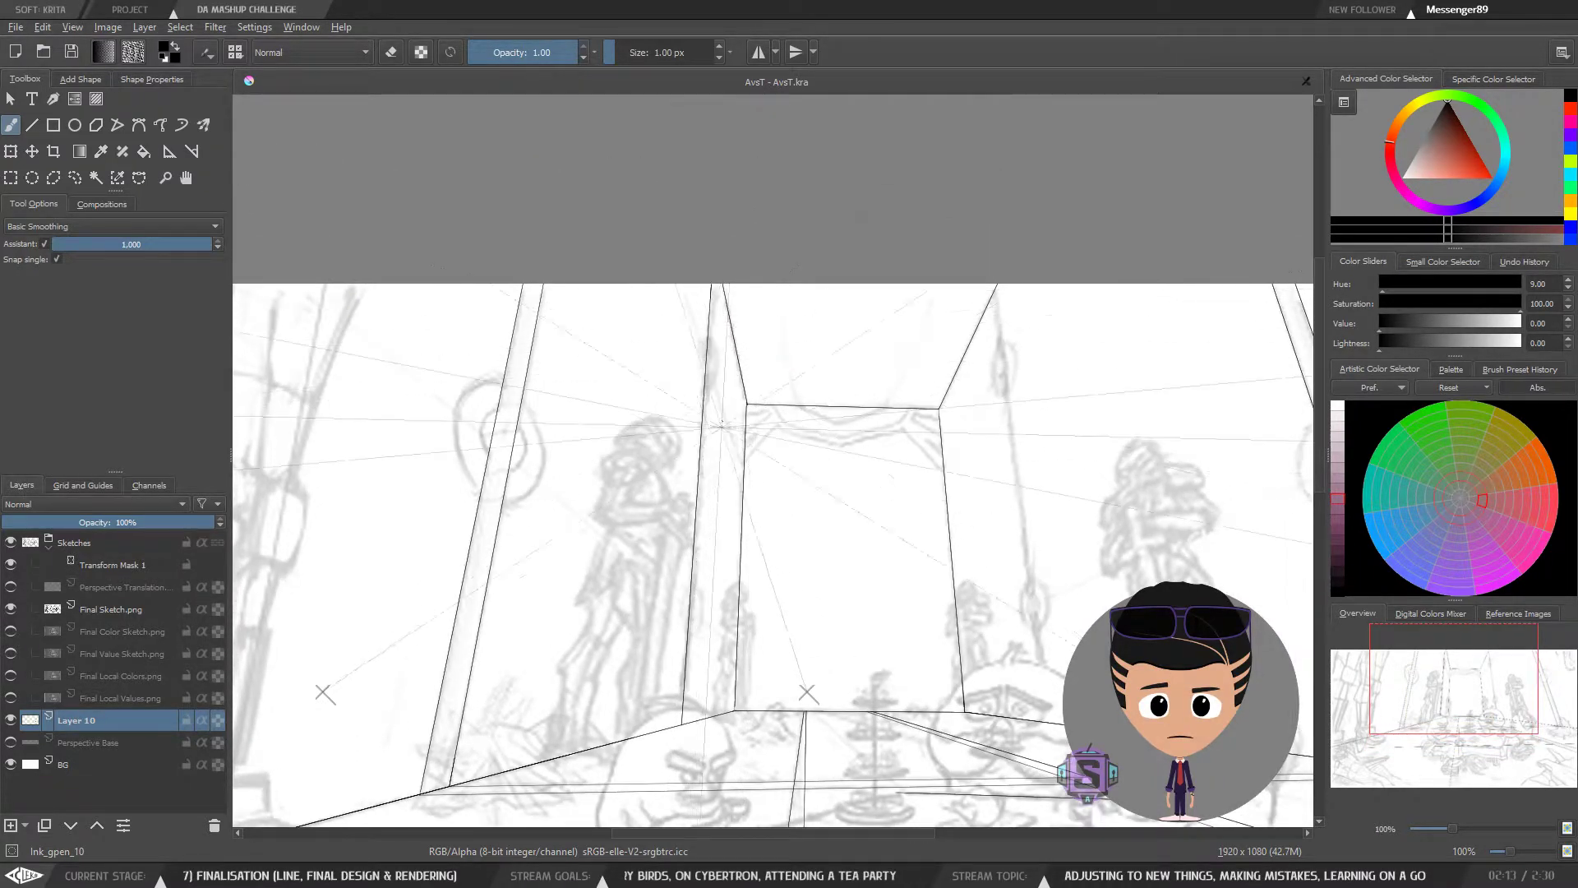
pyautogui.moveTo(732, 580); pyautogui.dragTo(702, 581)
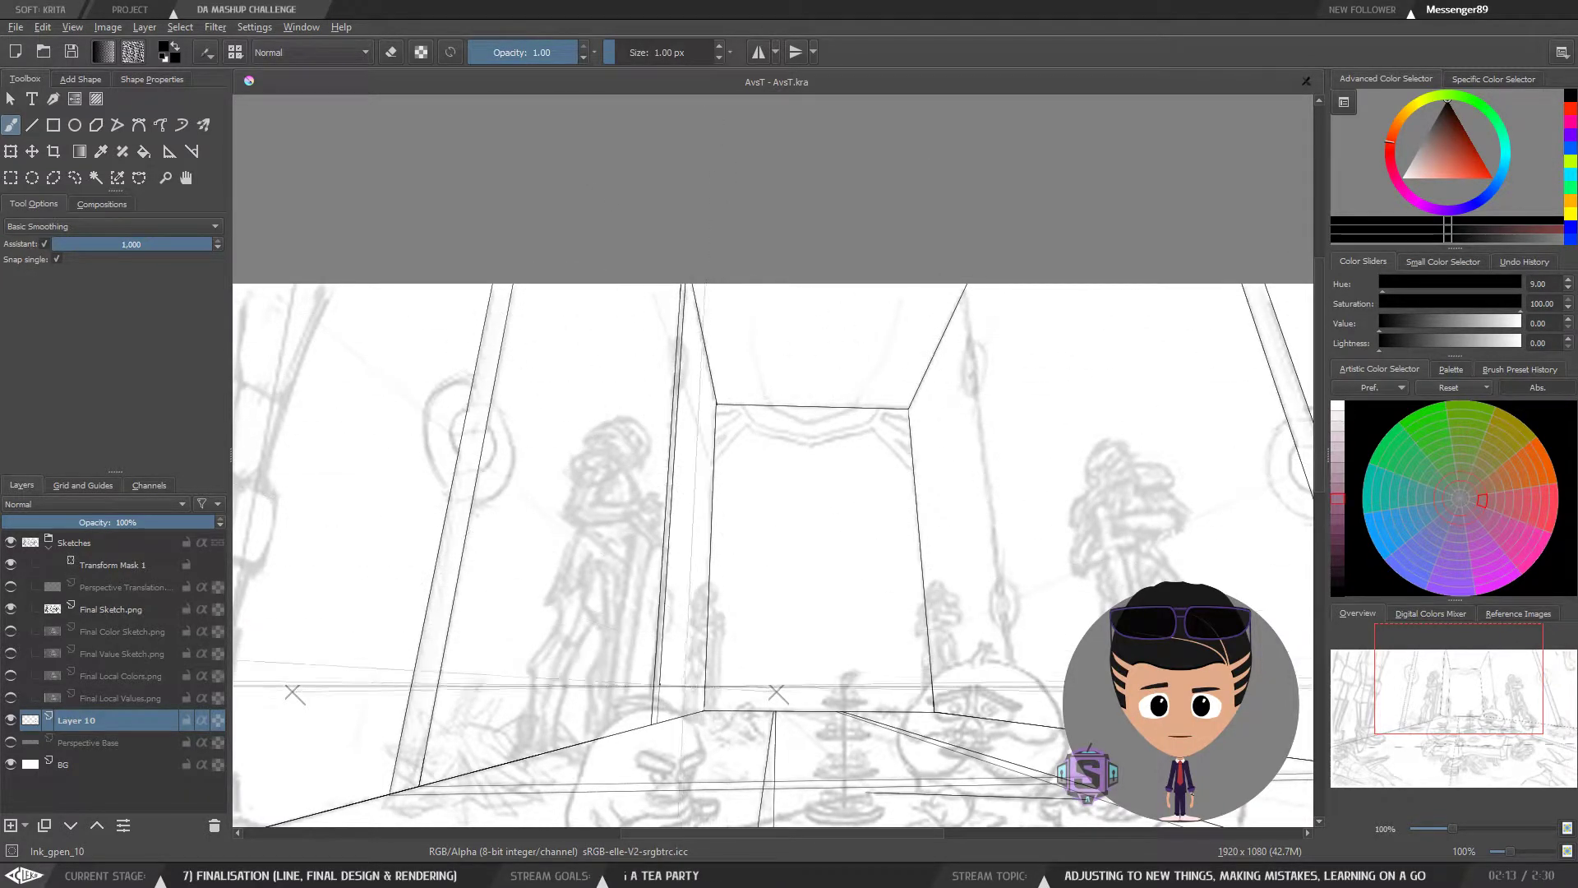
# Step: Try a long diagonal guide line from the back wall across the outer right pillar
pyautogui.moveTo(837, 620); pyautogui.dragTo(654, 564)
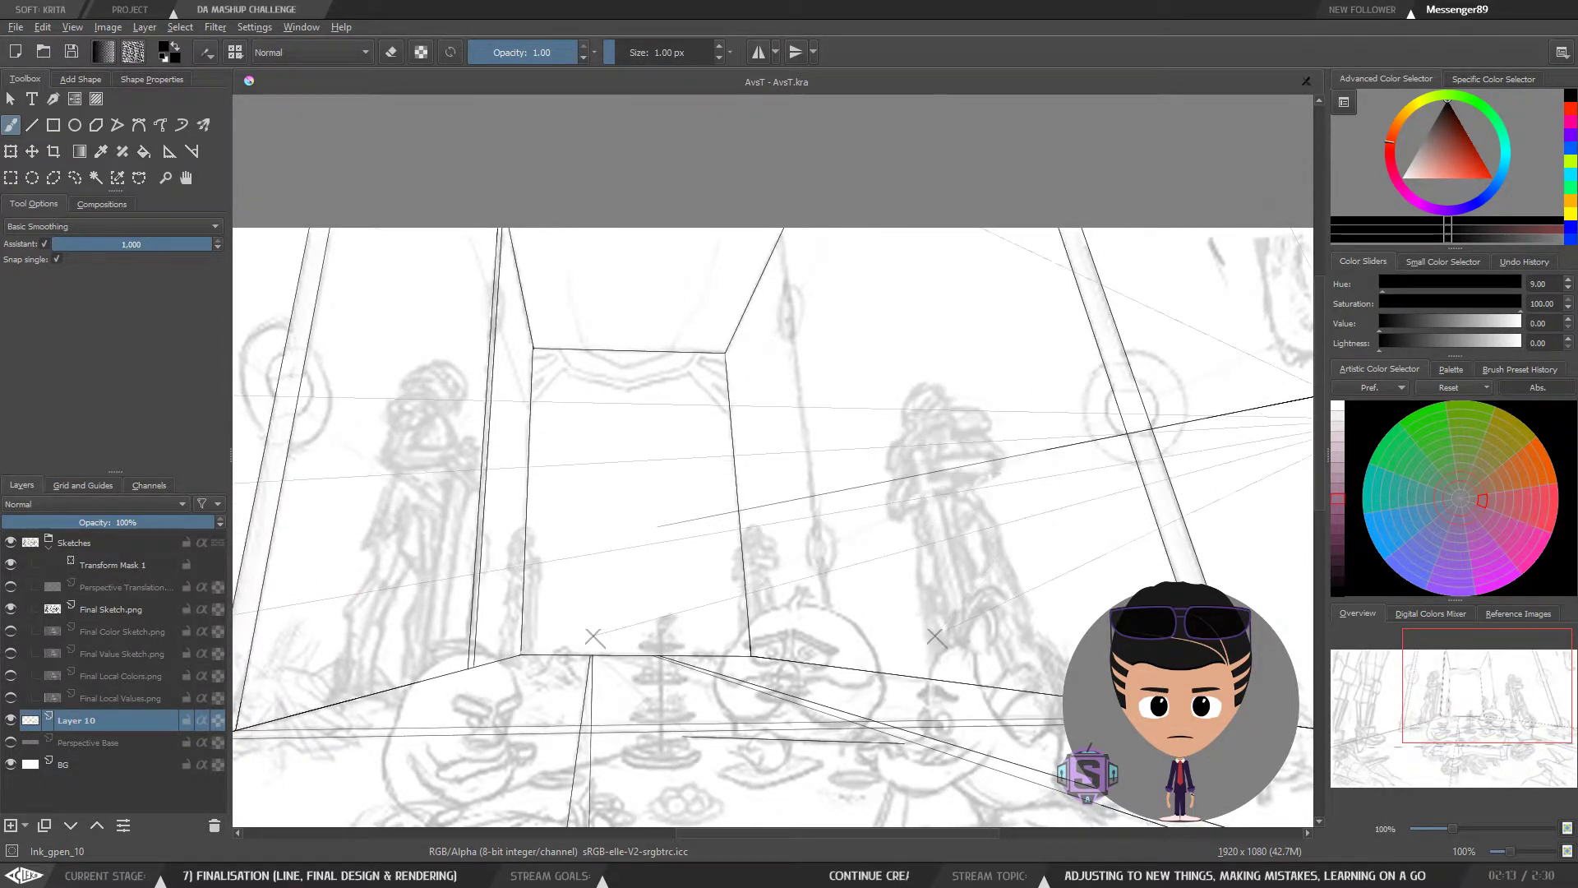
pyautogui.moveTo(610, 602); pyautogui.dragTo(890, 518)
pyautogui.moveTo(636, 633); pyautogui.dragTo(841, 464)
# Step: Examine where the outer and thin left pillars meet the floor edge
pyautogui.hotkey('ctrl', '+')
pyautogui.hotkey('ctrl', '+')
pyautogui.hotkey('ctrl', '+')
pyautogui.hotkey('ctrl', '+')
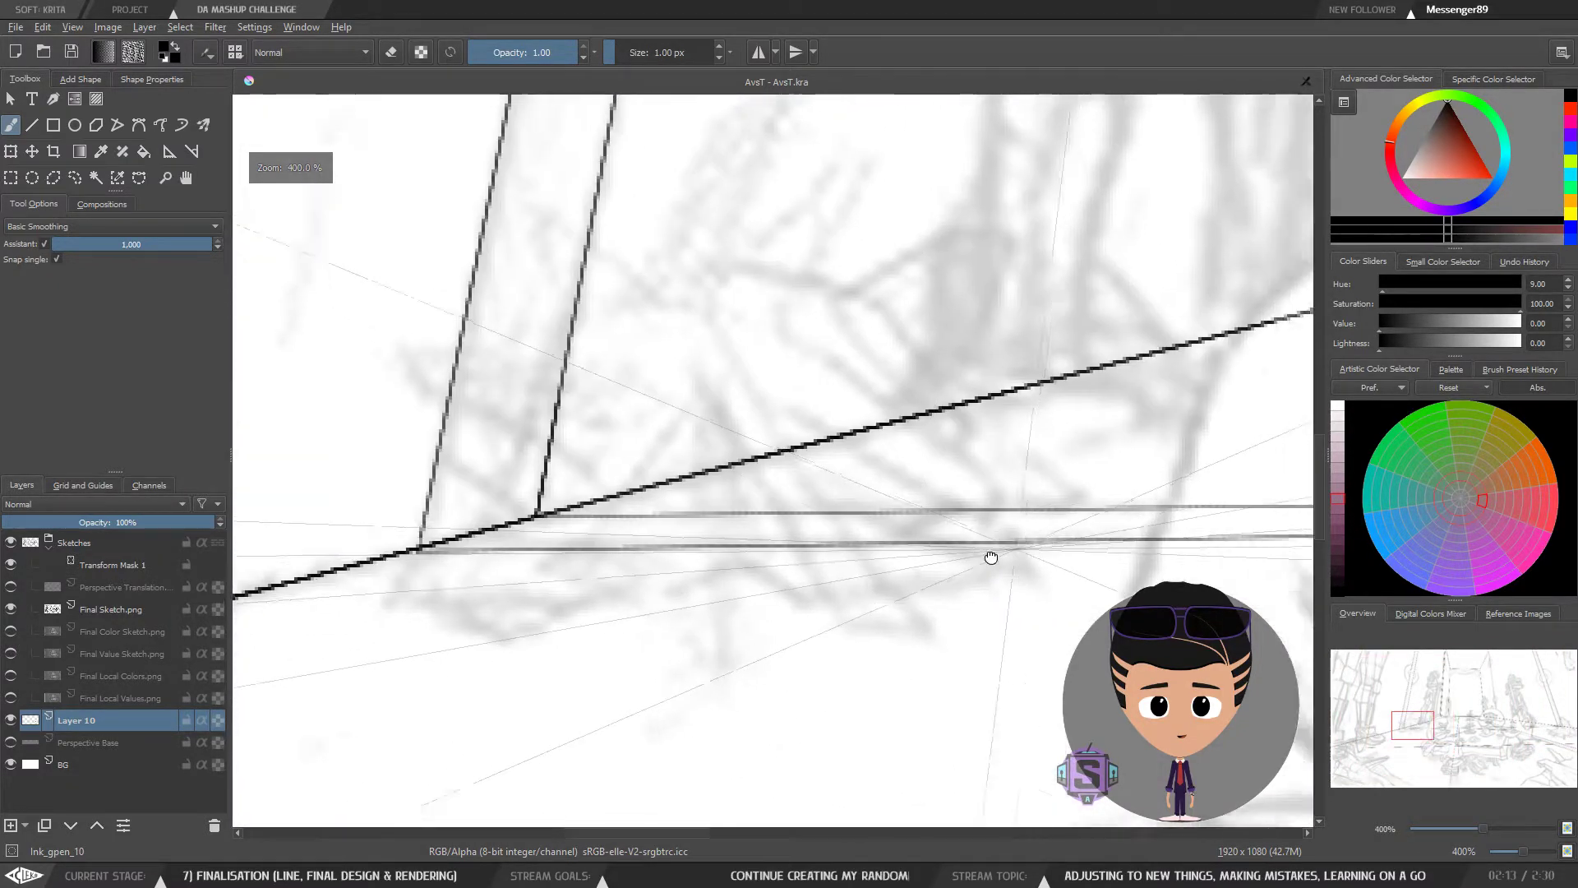
pyautogui.moveTo(1053, 546); pyautogui.dragTo(658, 733)
pyautogui.moveTo(672, 429); pyautogui.dragTo(561, 451)
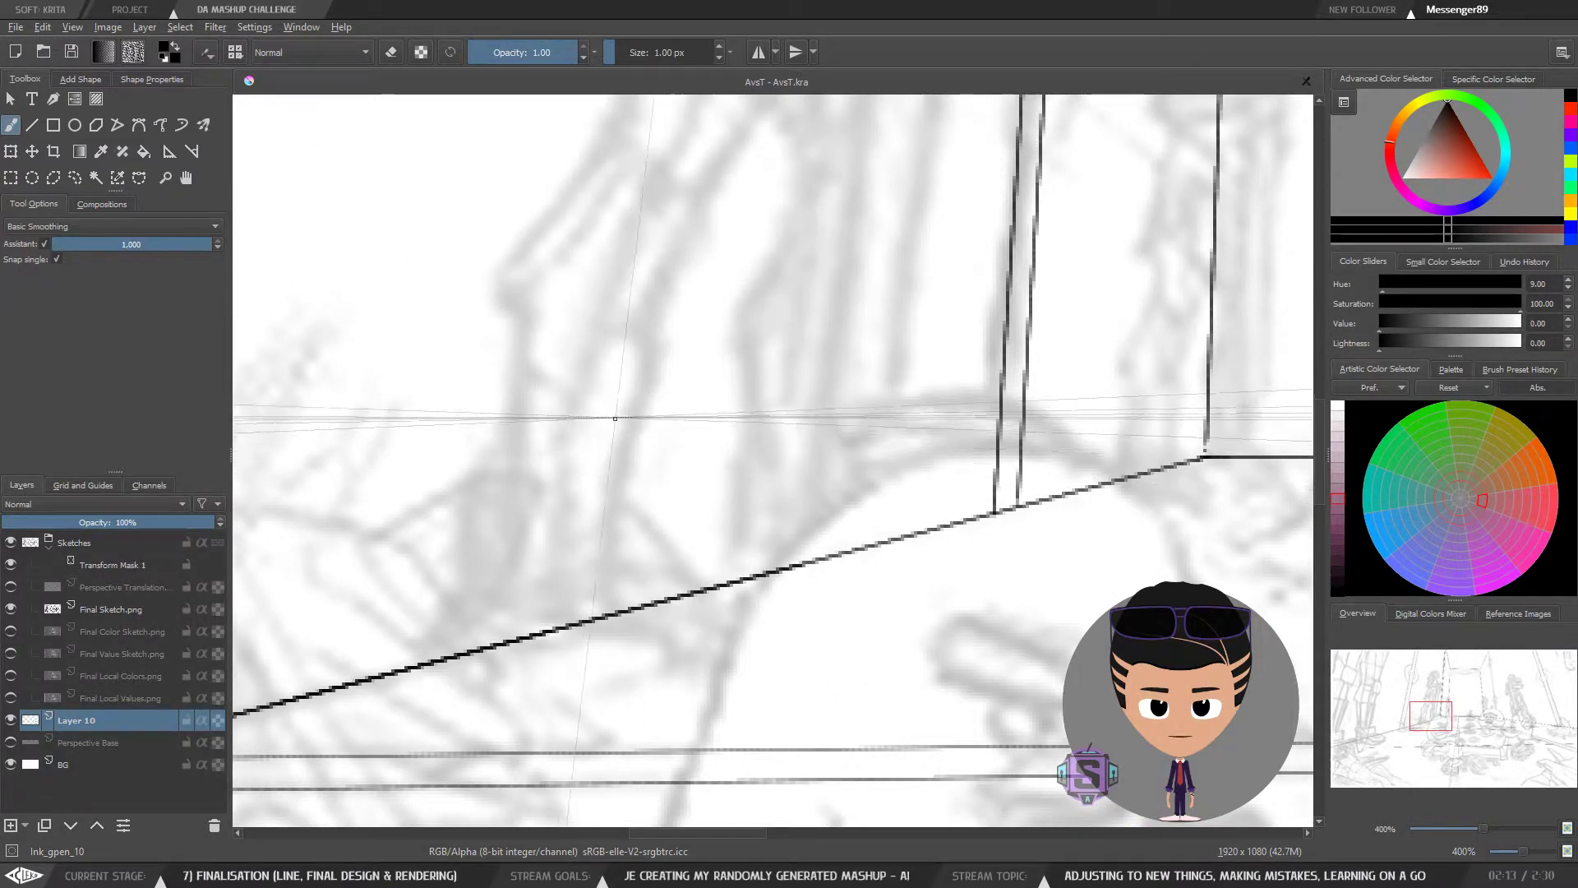
# Step: Try a nearly horizontal guide line from the middle of the back wall toward the right statue
pyautogui.hotkey('ctrl', '-')
pyautogui.hotkey('ctrl', '-')
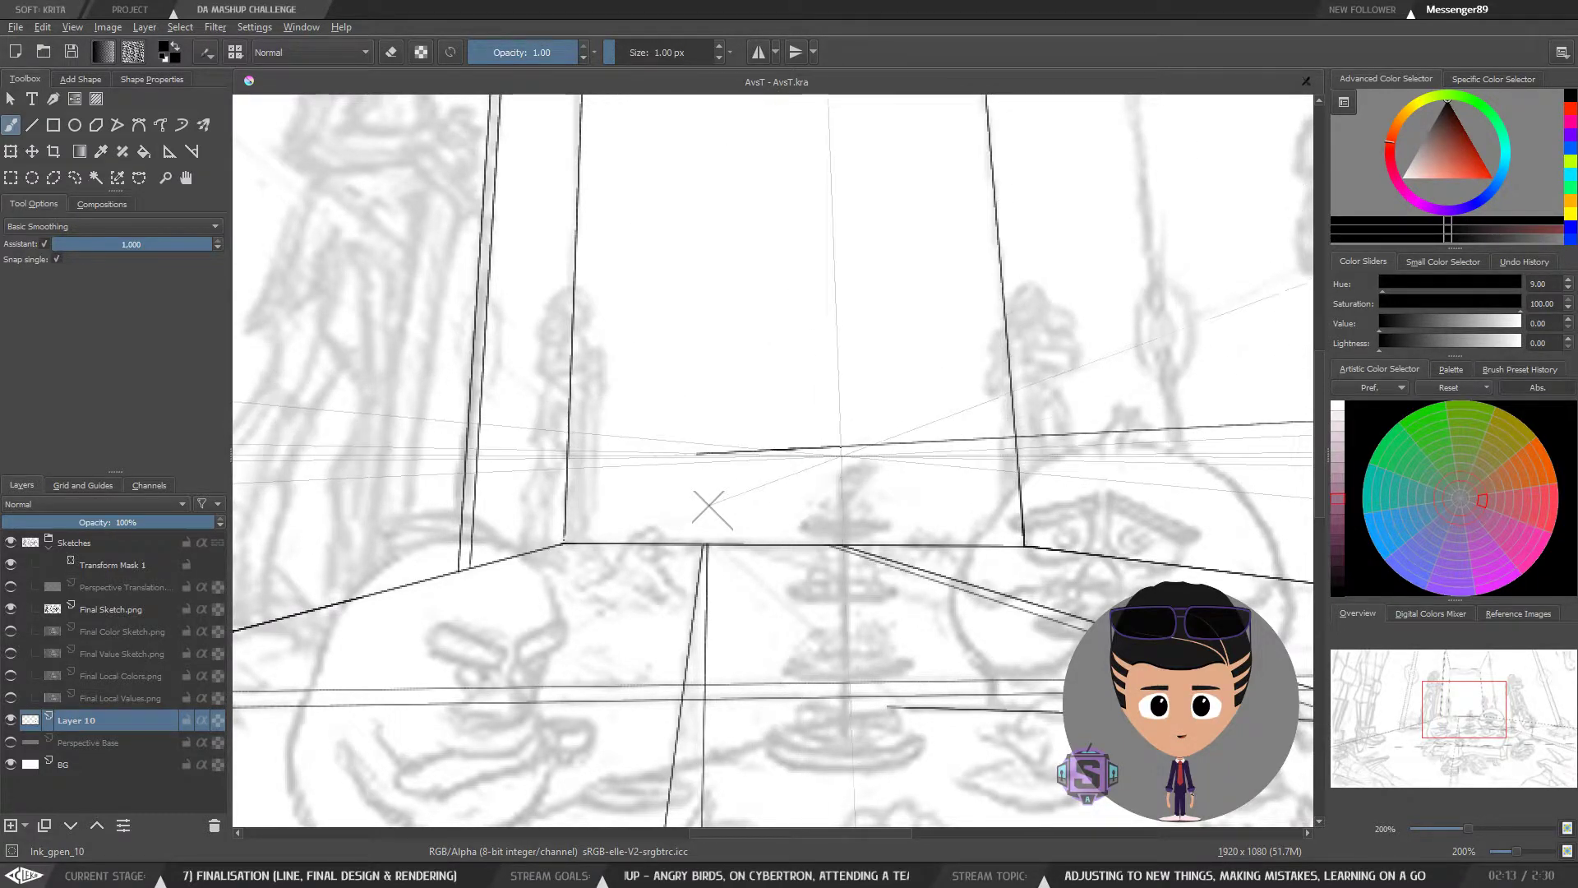
pyautogui.moveTo(1097, 433); pyautogui.dragTo(581, 468)
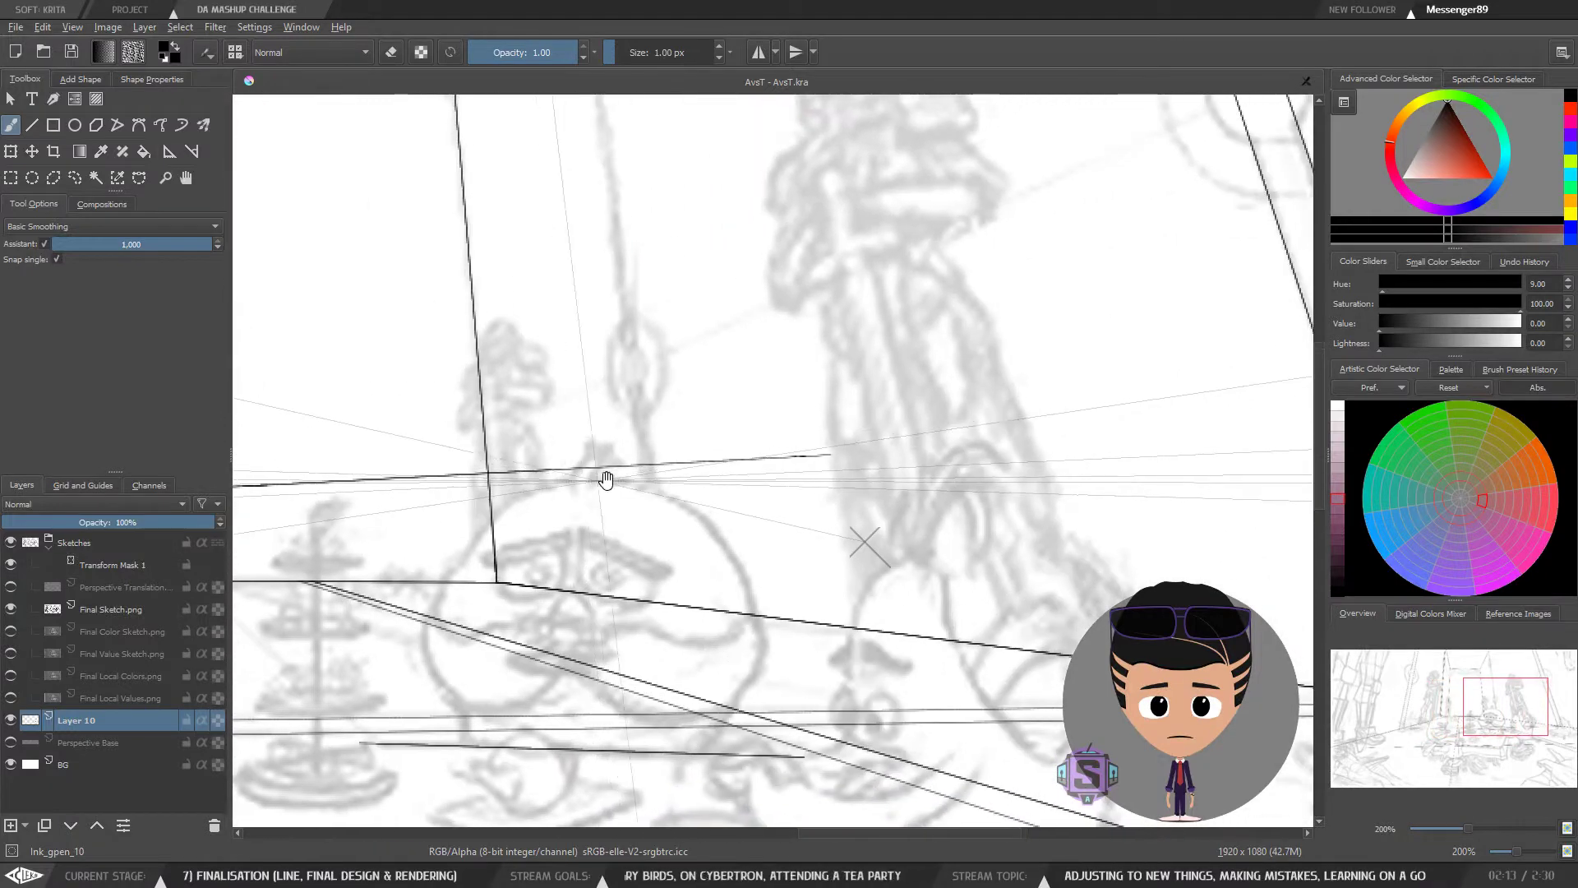
pyautogui.press('1')
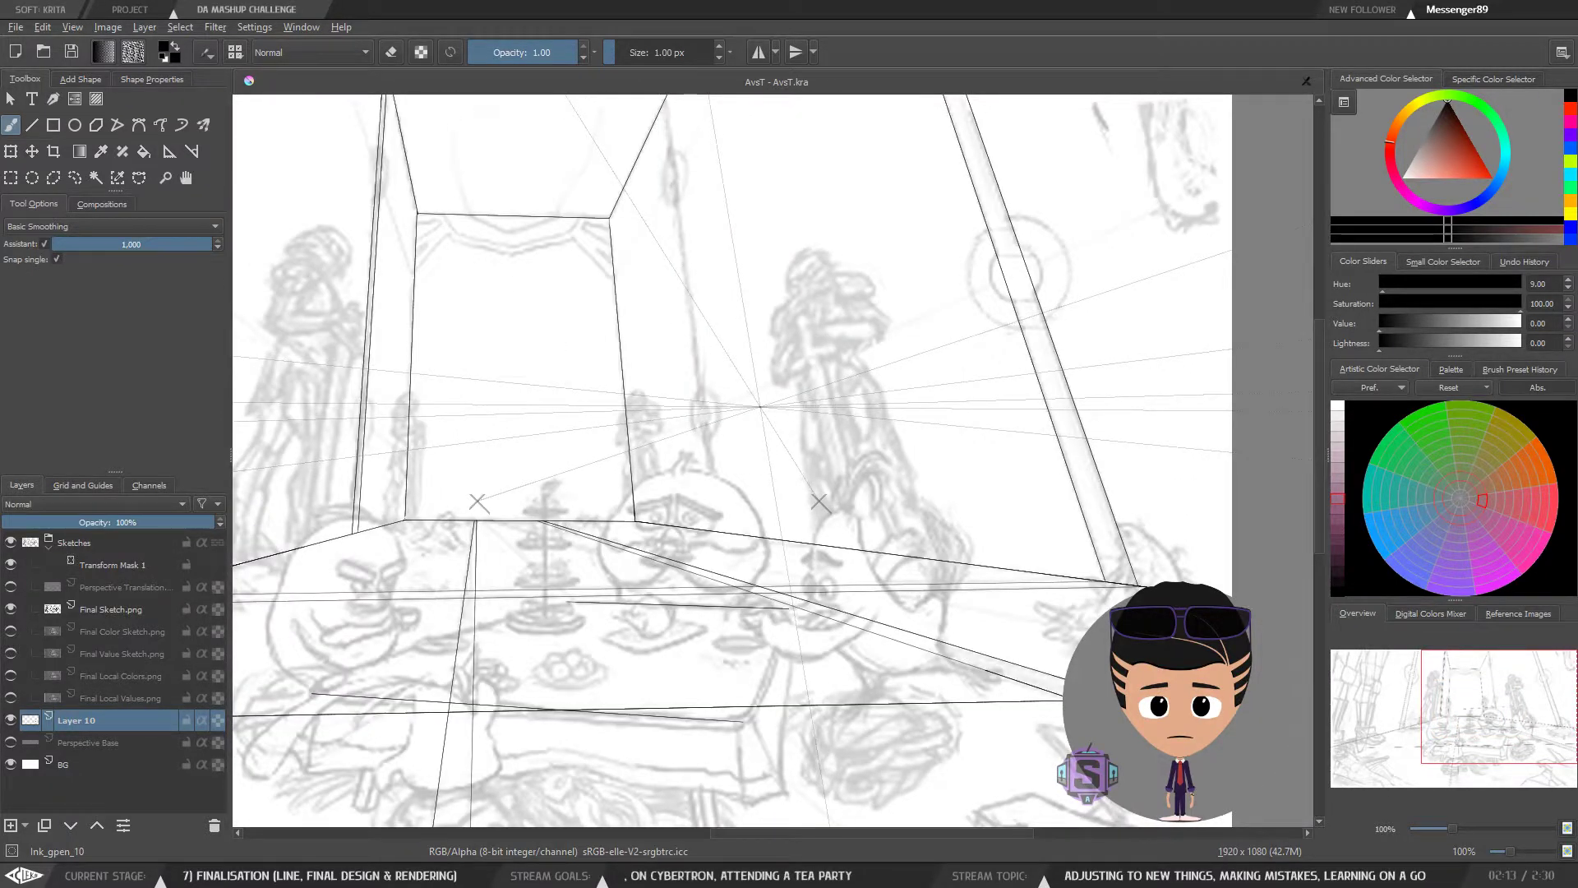
# Step: Try a horizontal guide line from the thin left pillar's base to the floor edge right of the back wall
pyautogui.scroll(-2, 669, 447)
pyautogui.scroll(2, 670, 448)
pyautogui.moveTo(635, 431); pyautogui.dragTo(779, 570)
pyautogui.press('+')
pyautogui.press('+')
pyautogui.moveTo(833, 673); pyautogui.dragTo(923, 406)
pyautogui.moveTo(997, 539)
pyautogui.mouseDown()
pyautogui.moveTo(987, 585)
pyautogui.moveTo(977, 559)
pyautogui.mouseUp()
pyautogui.press('-')
pyautogui.press('-')
pyautogui.press('+')
pyautogui.press('+')
pyautogui.moveTo(594, 630); pyautogui.dragTo(698, 554)
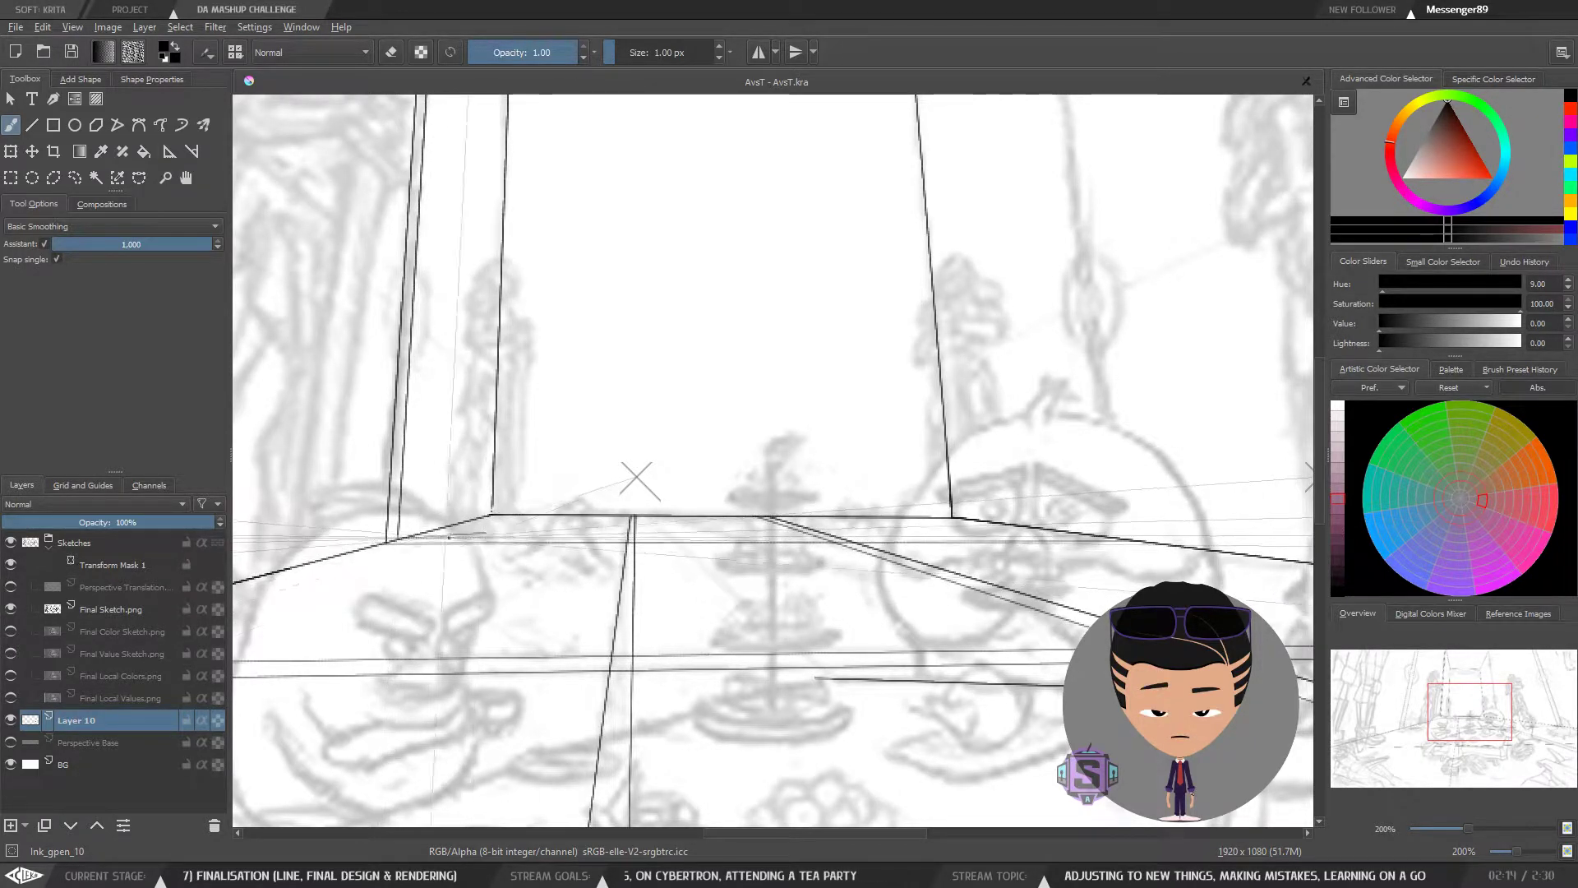
pyautogui.press('-')
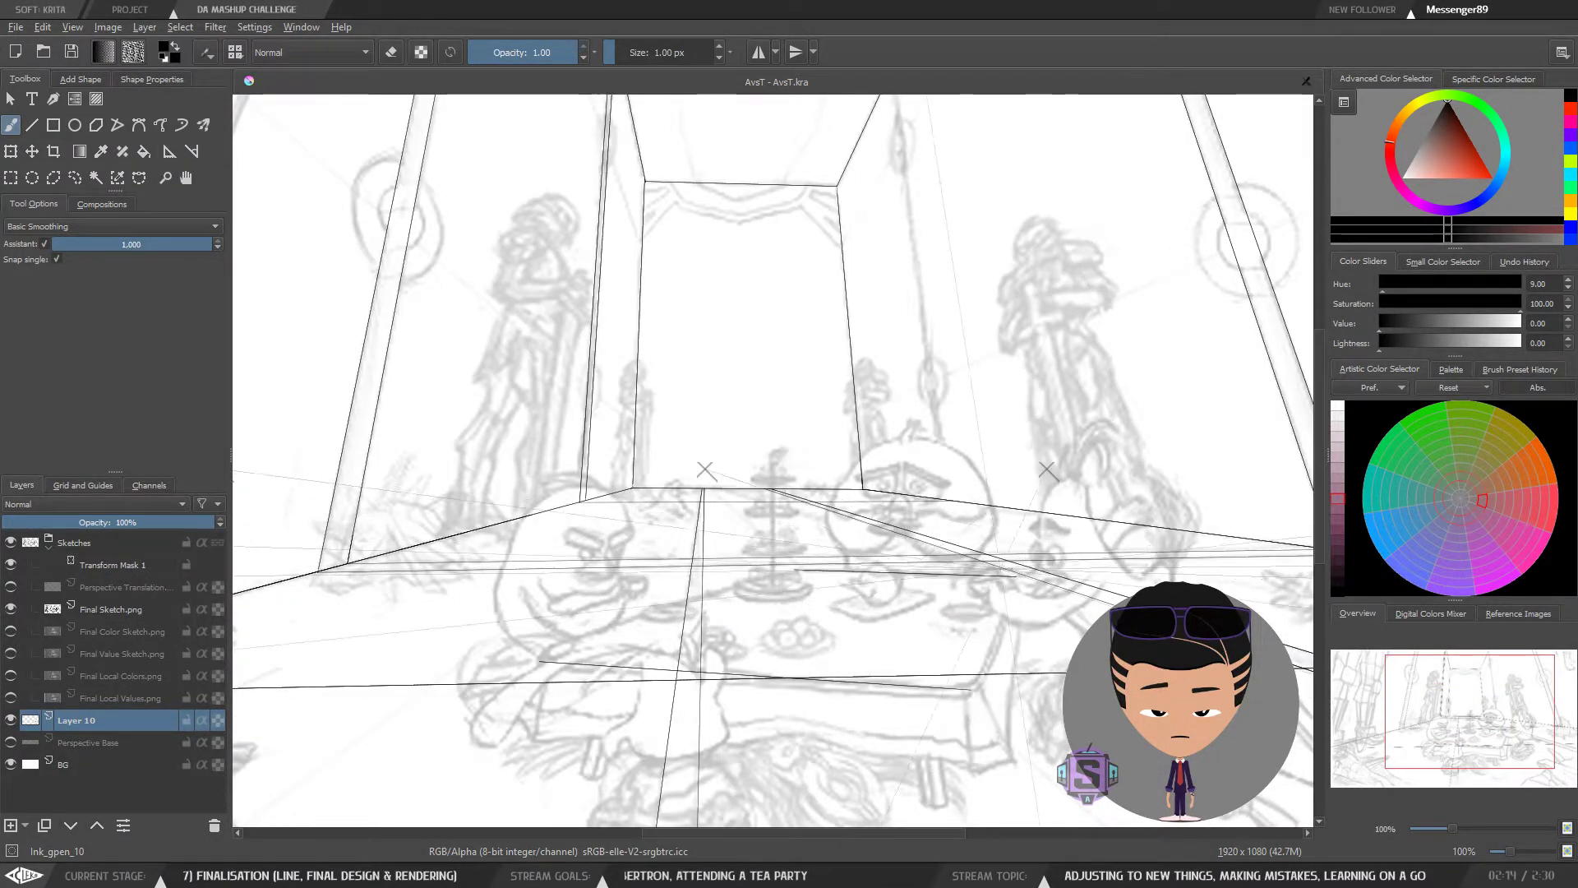
pyautogui.moveTo(805, 620); pyautogui.dragTo(728, 556)
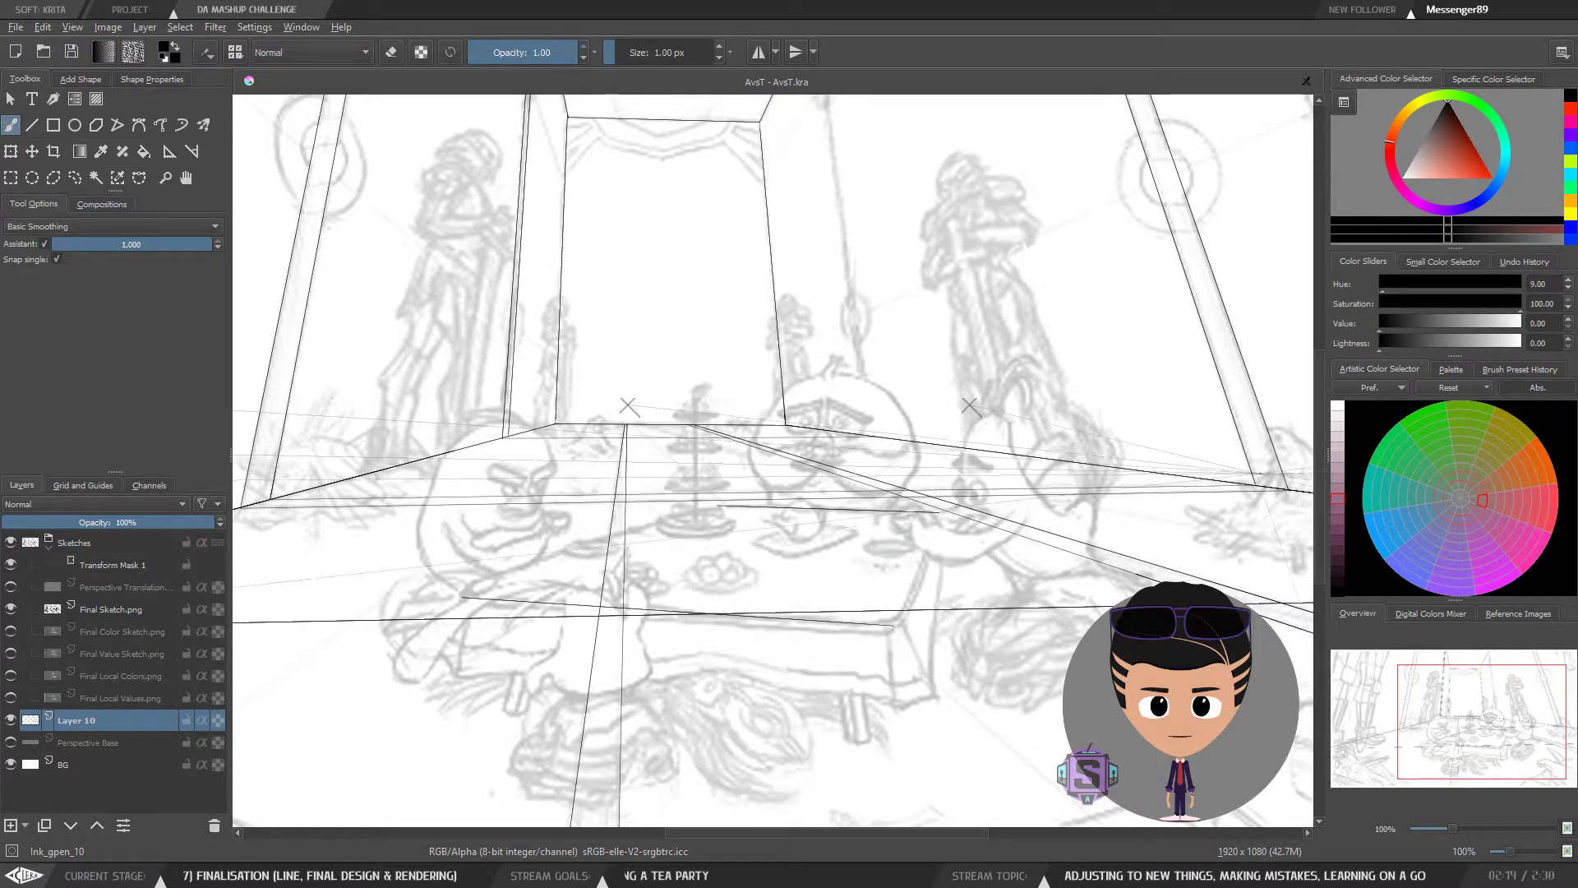
pyautogui.press('-')
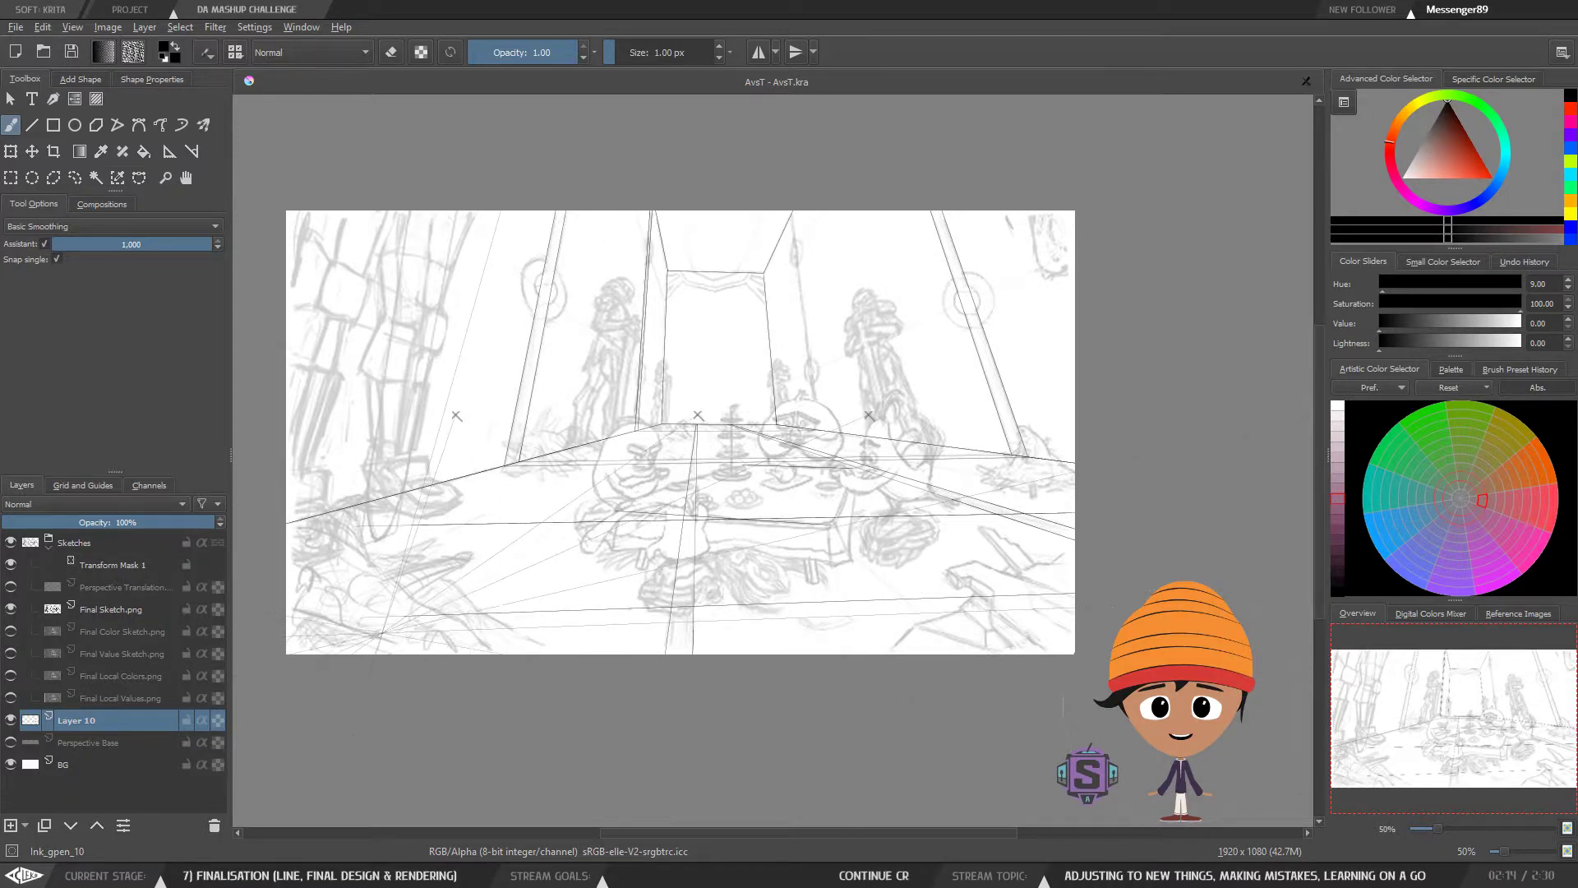
# Step: Outline the middle band of the floor around the table freehand and clear the guide lines inside it
pyautogui.hotkey('ctrl', '-')
pyautogui.hotkey('ctrl', '=')
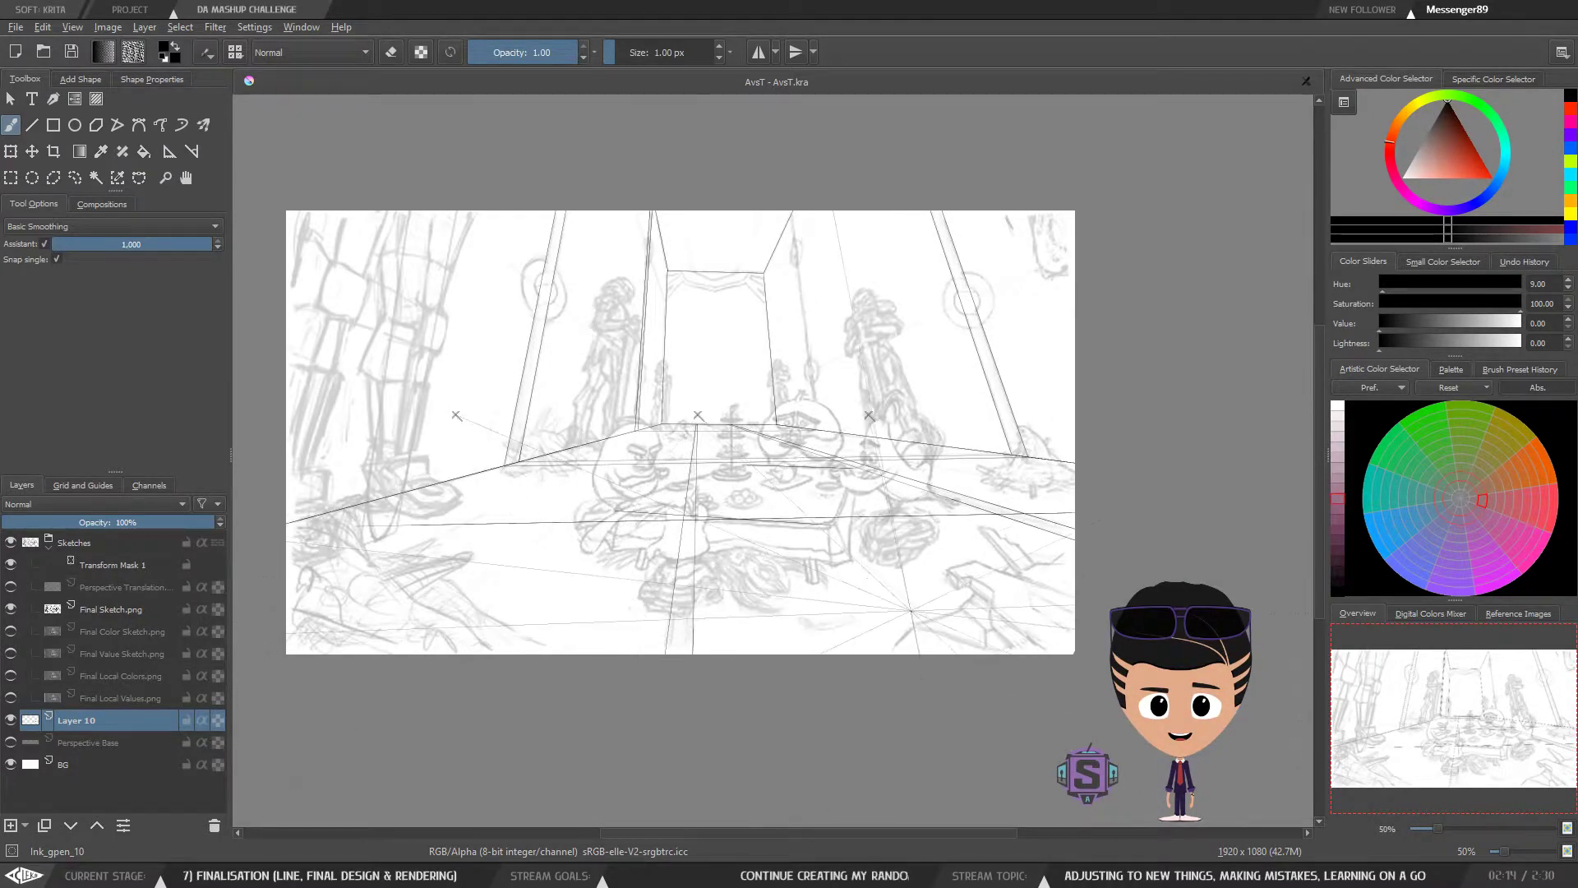
pyautogui.moveTo(606, 617); pyautogui.dragTo(659, 619)
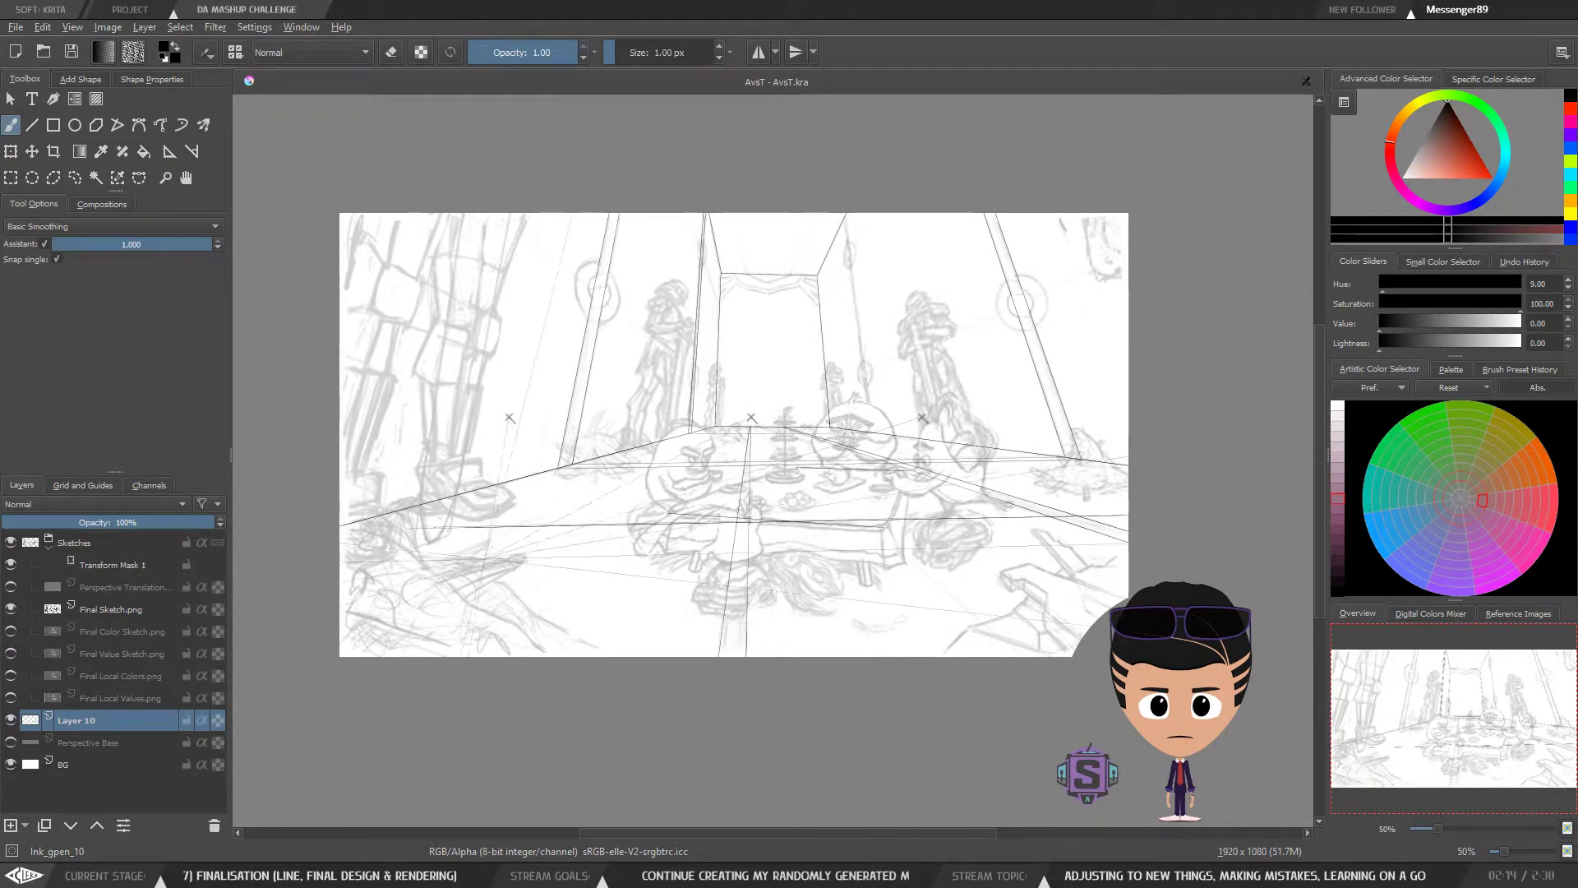
pyautogui.press('l')
pyautogui.moveTo(482, 504)
pyautogui.mouseDown()
pyautogui.moveTo(397, 530)
pyautogui.moveTo(453, 567)
pyautogui.moveTo(803, 565)
pyautogui.mouseUp()
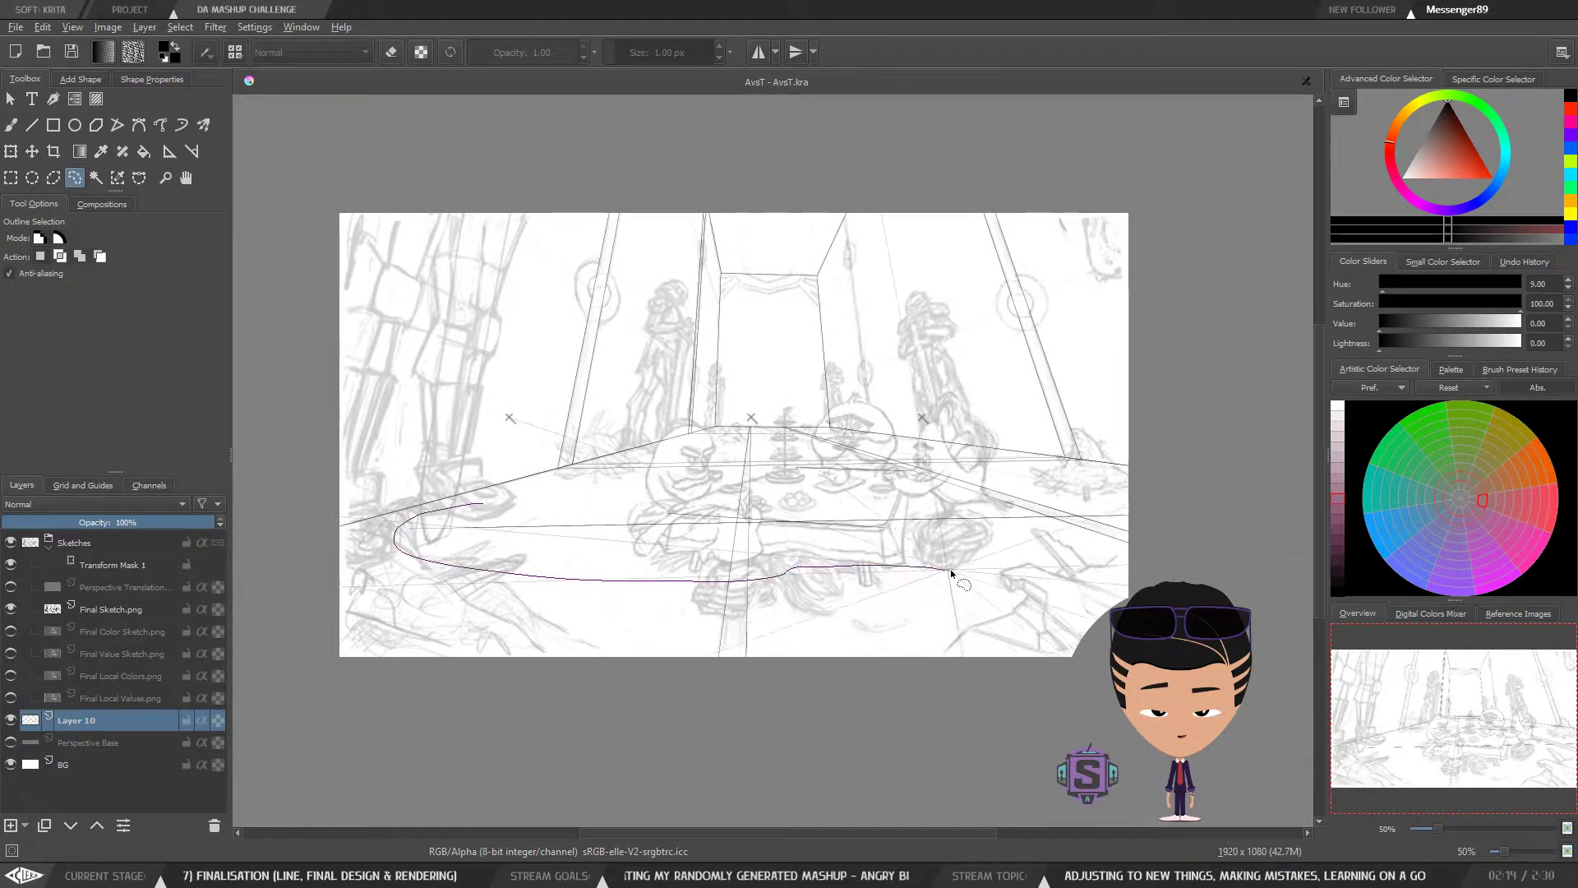
pyautogui.moveTo(1049, 547)
pyautogui.mouseDown()
pyautogui.moveTo(1047, 526)
pyautogui.moveTo(880, 490)
pyautogui.moveTo(460, 498)
pyautogui.moveTo(473, 501)
pyautogui.mouseUp()
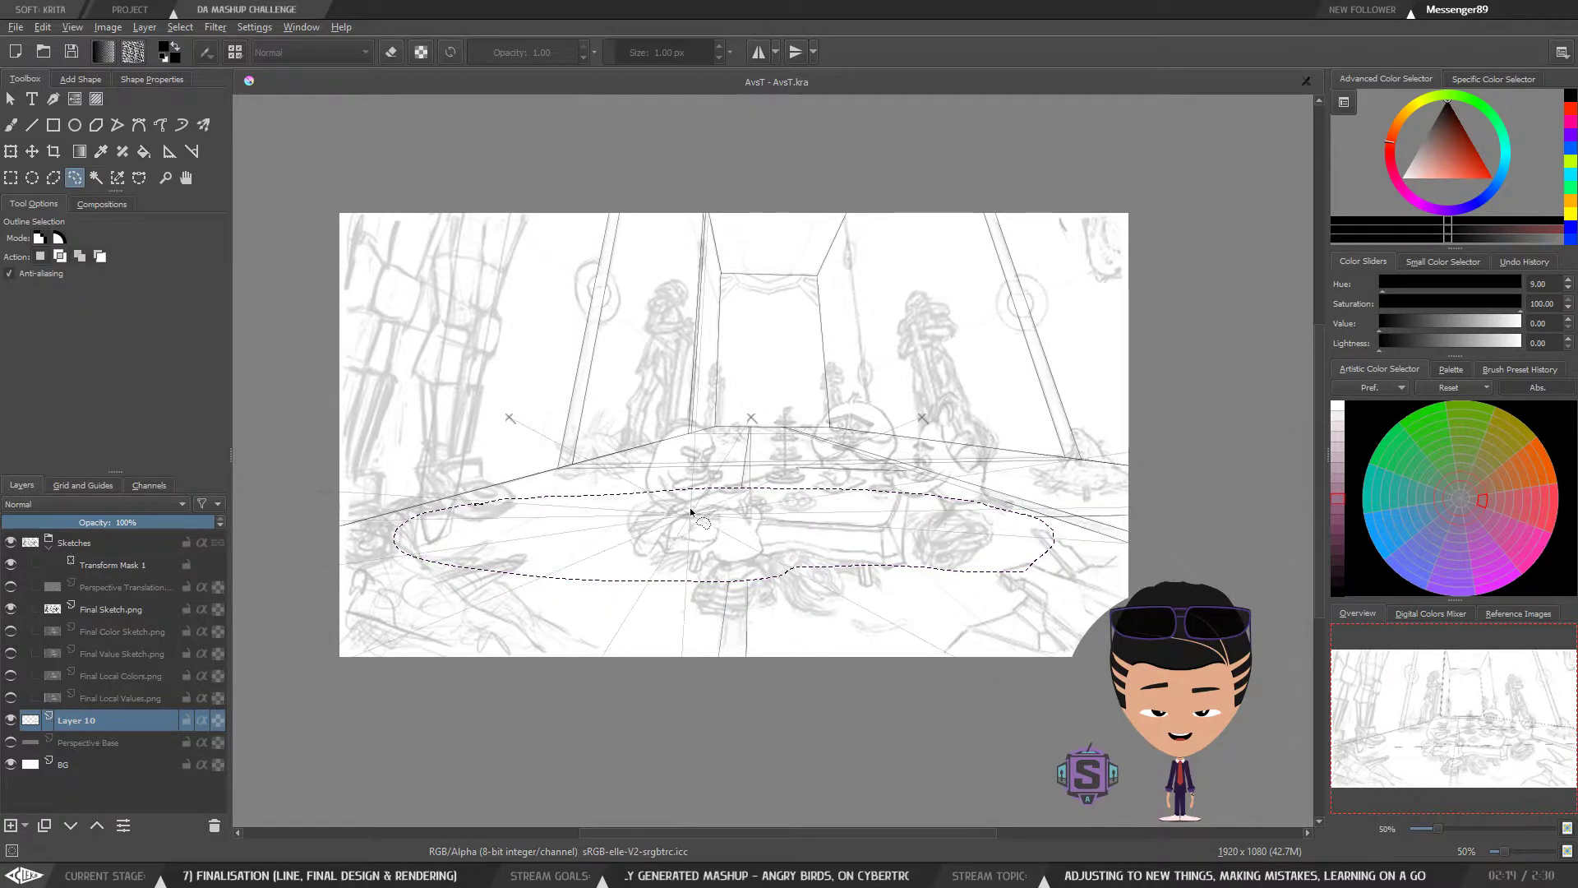
# Step: Remove the leftover horizontal guide segment crossing the right floor stripe and clear the selection
pyautogui.moveTo(1048, 569); pyautogui.dragTo(775, 588)
pyautogui.press('+')
pyautogui.press('+')
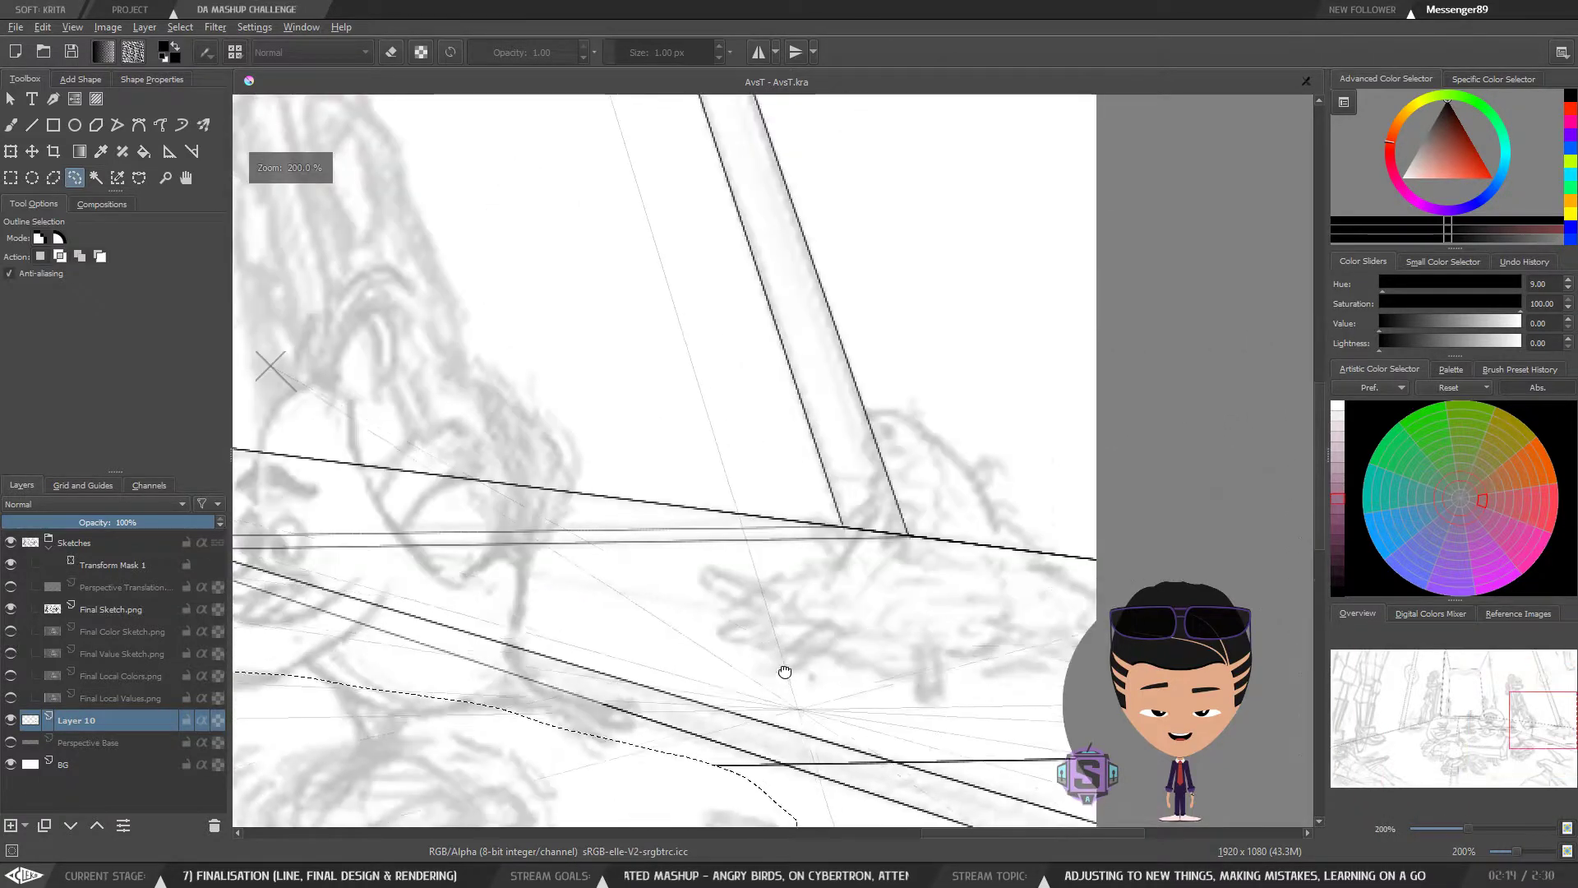
pyautogui.moveTo(798, 711); pyautogui.dragTo(763, 503)
pyautogui.press('e')
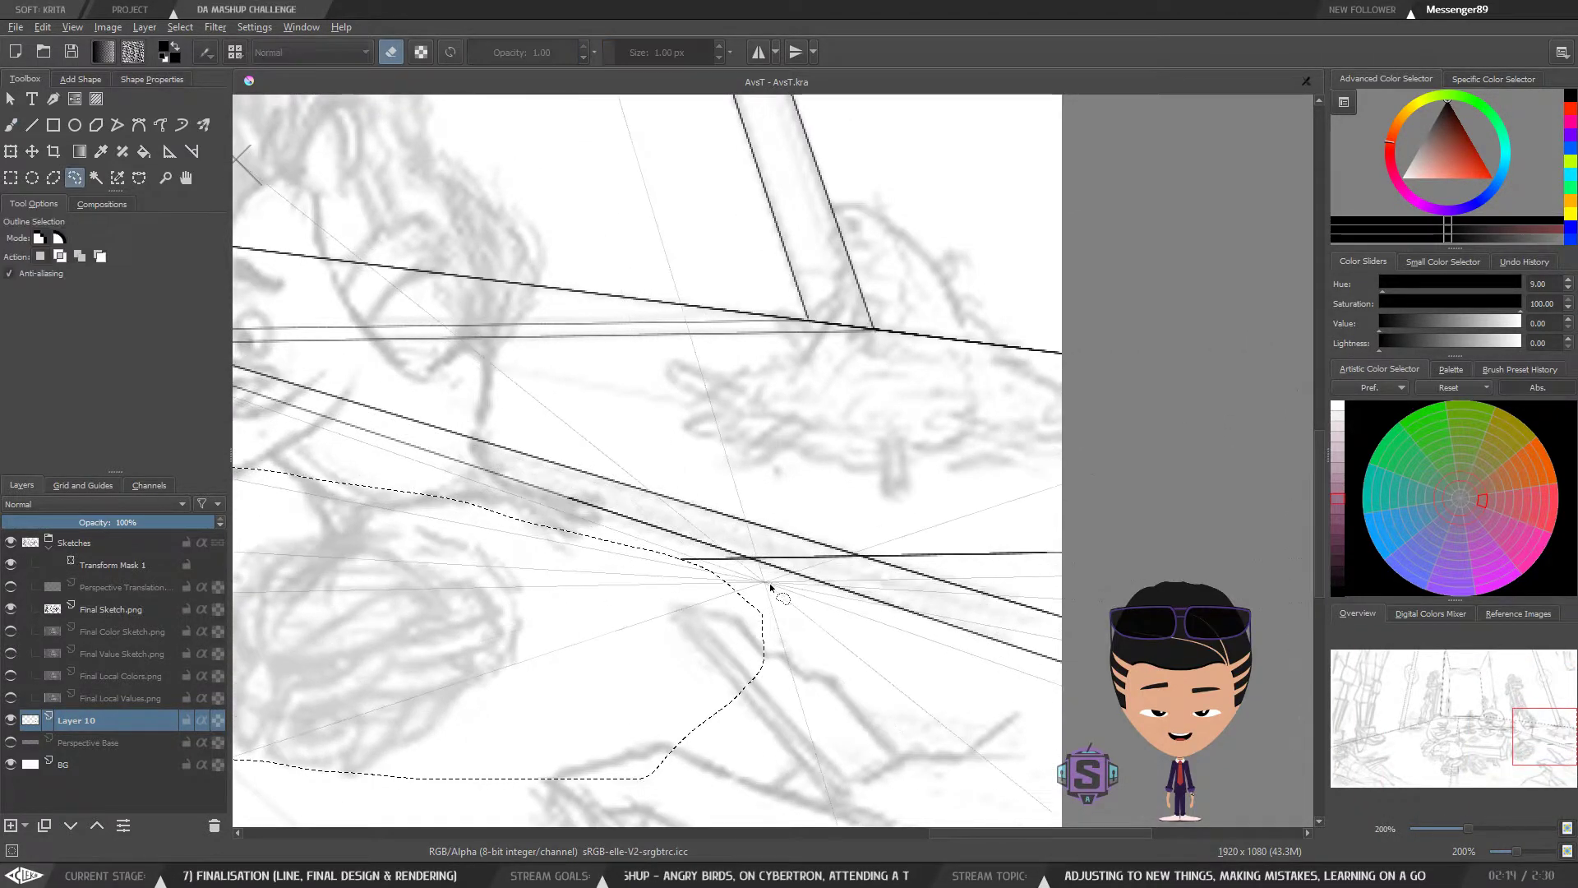
pyautogui.moveTo(747, 556)
pyautogui.mouseDown()
pyautogui.moveTo(715, 552)
pyautogui.moveTo(770, 583)
pyautogui.moveTo(861, 566)
pyautogui.moveTo(848, 551)
pyautogui.moveTo(750, 552)
pyautogui.mouseUp()
pyautogui.press('Delete')
pyautogui.press('Delete')
pyautogui.moveTo(909, 531)
pyautogui.mouseDown()
pyautogui.moveTo(859, 549)
pyautogui.moveTo(1021, 568)
pyautogui.moveTo(1124, 557)
pyautogui.mouseUp()
pyautogui.press('Delete')
pyautogui.hotkey('ctrl', 'shift', 'a')
# Step: Ink the tabletop's long front edge in perspective and try a line for its right side edge
pyautogui.press('1')
pyautogui.moveTo(545, 567); pyautogui.dragTo(1056, 591)
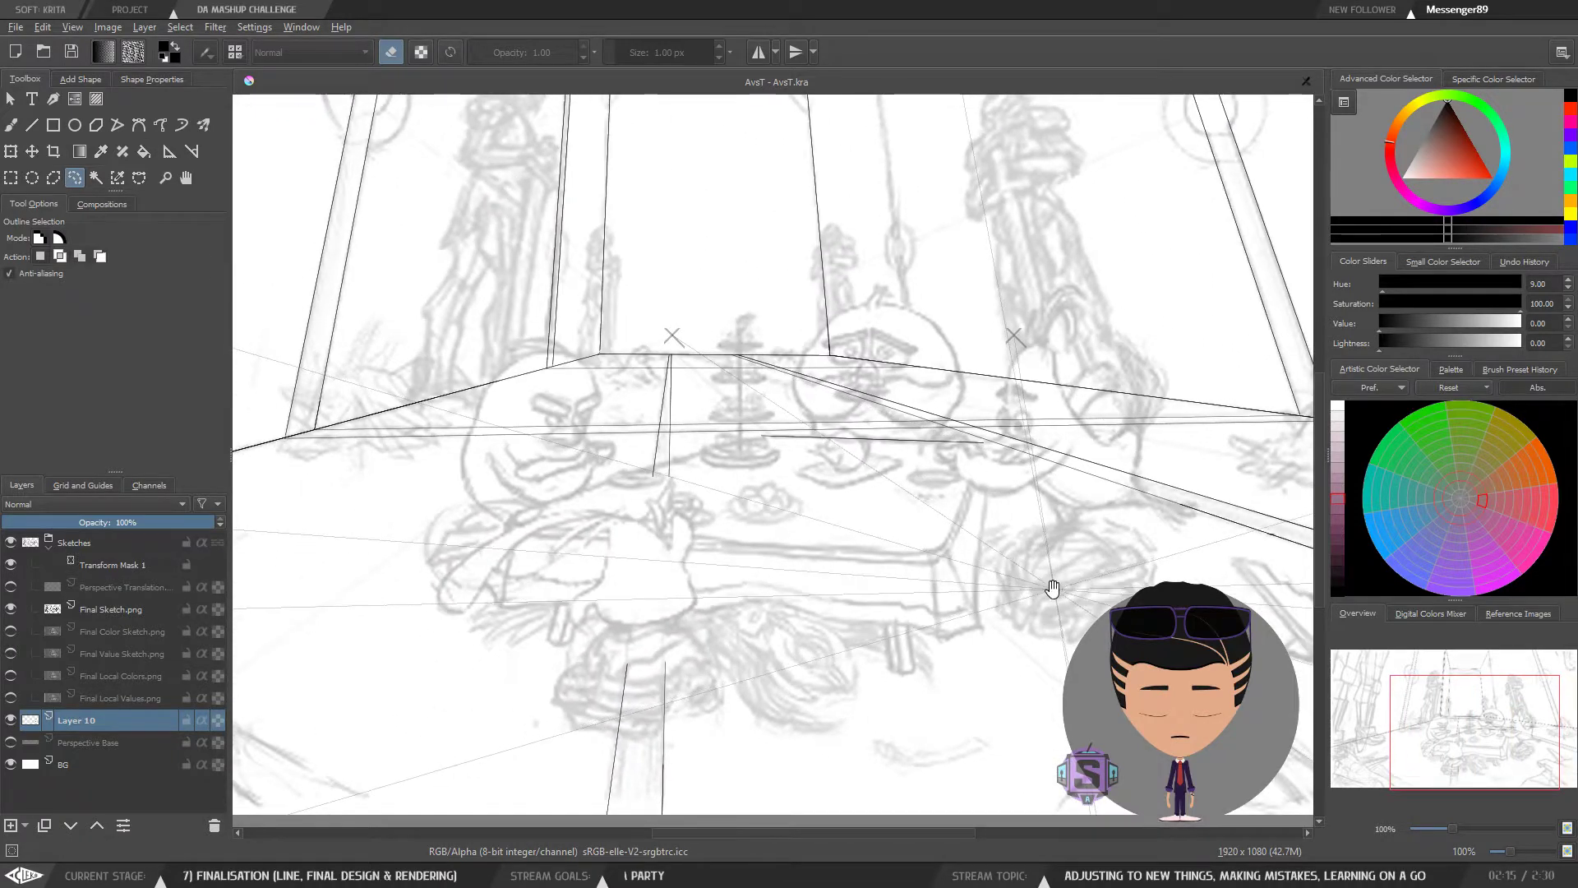
pyautogui.press('b')
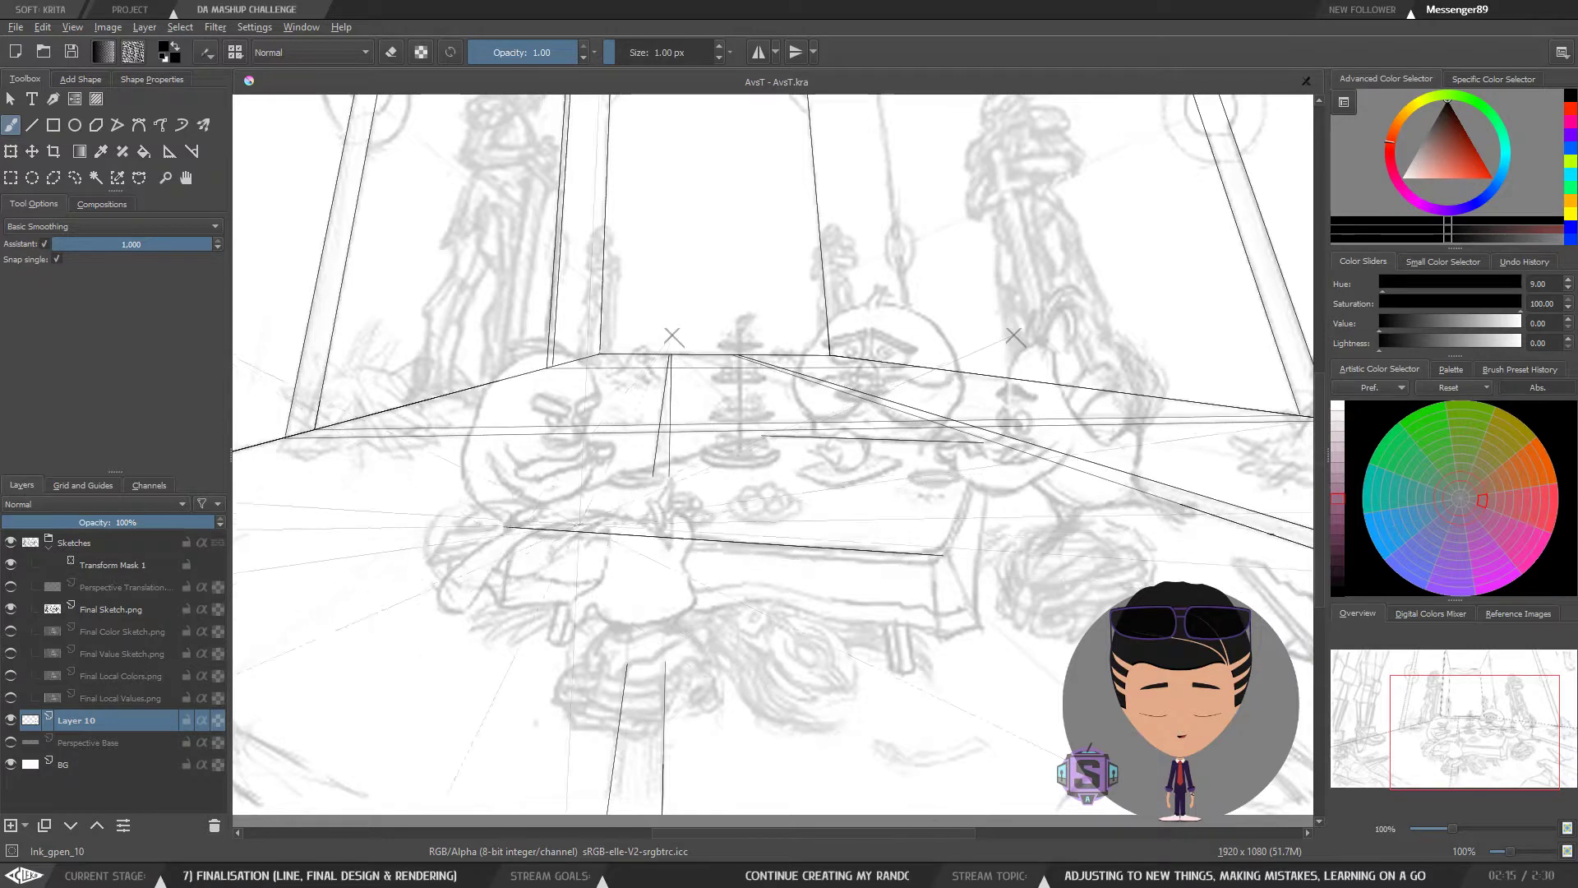
pyautogui.moveTo(943, 555); pyautogui.dragTo(977, 442)
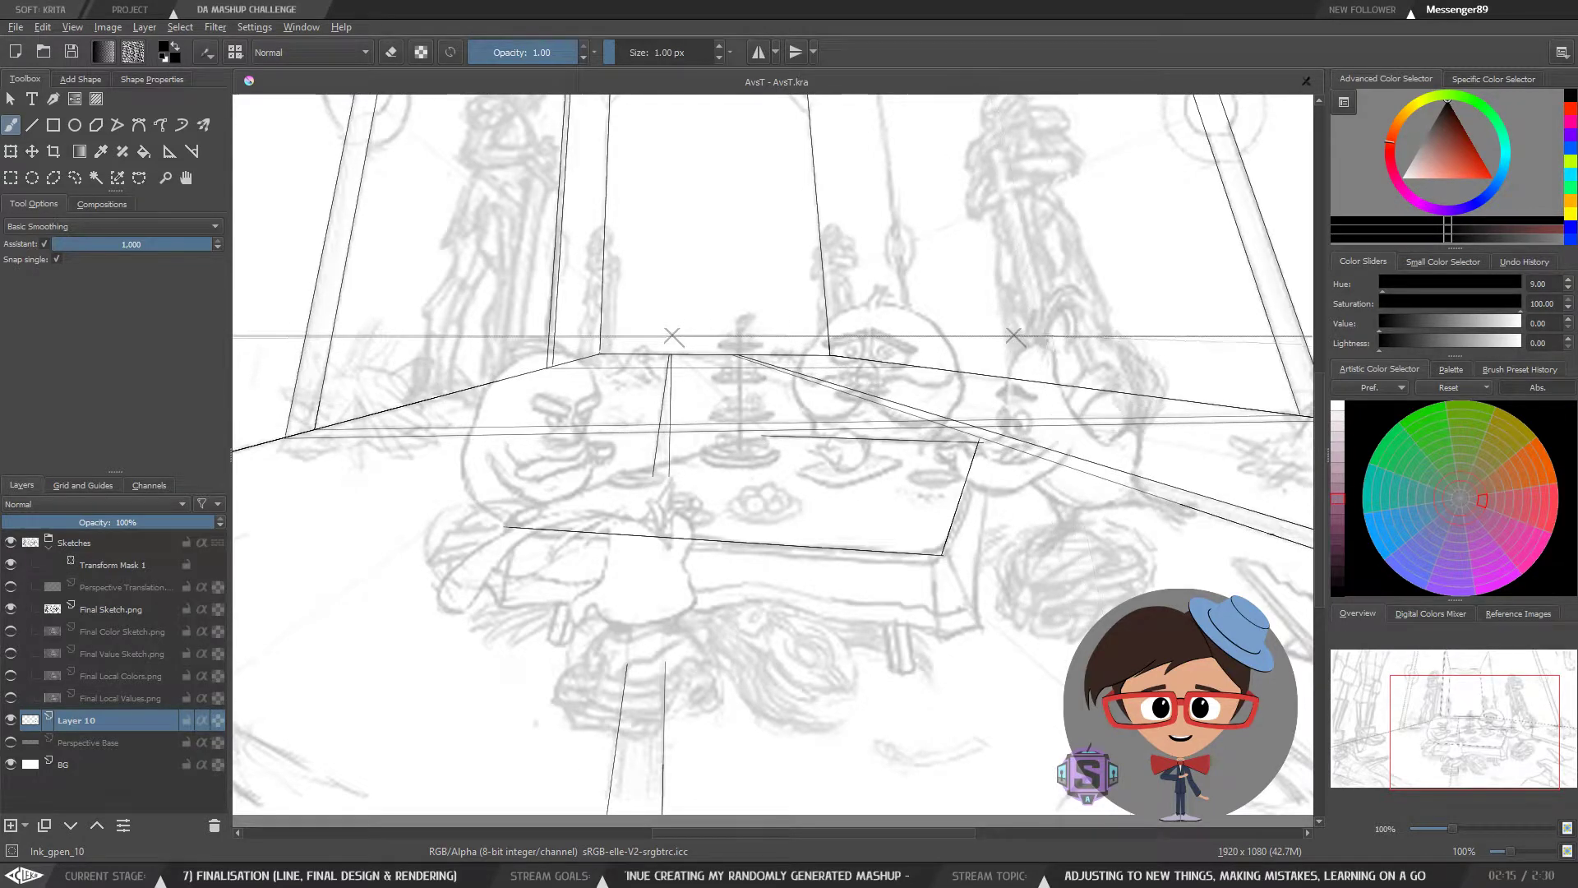
pyautogui.hotkey('ctrl', 'z')
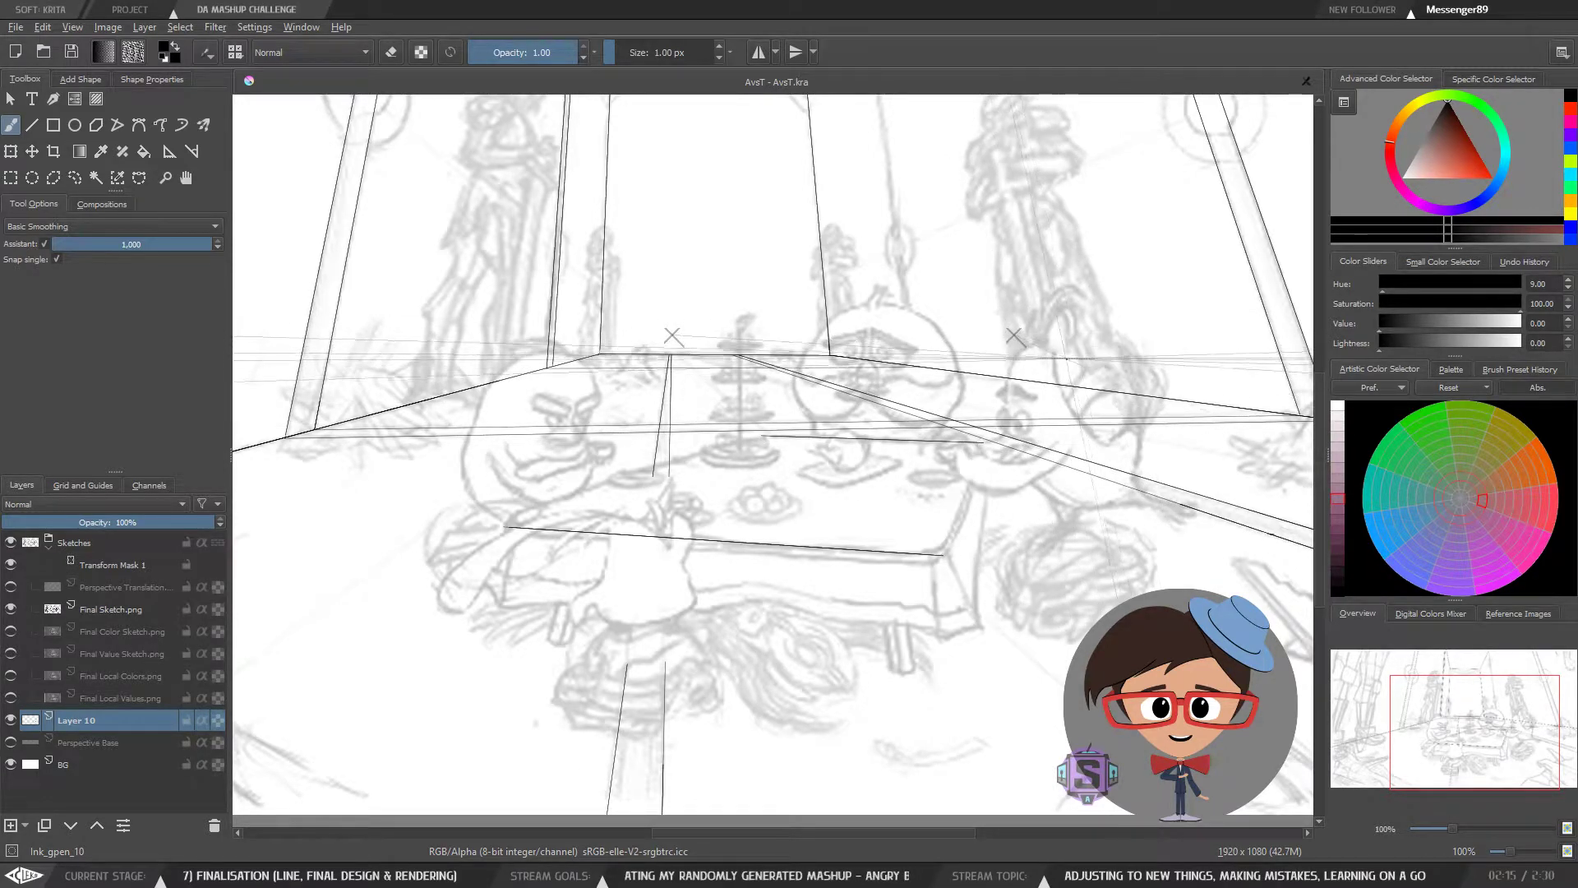
# Step: Ink the two front edges of a perspective diamond under the cushion right of the table
pyautogui.moveTo(1058, 415)
pyautogui.mouseDown()
pyautogui.moveTo(1011, 418)
pyautogui.moveTo(1112, 416)
pyautogui.moveTo(1050, 415)
pyautogui.moveTo(1070, 396)
pyautogui.mouseUp()
pyautogui.hotkey('ctrl', '-')
pyautogui.hotkey('ctrl', '-')
pyautogui.moveTo(865, 465)
pyautogui.mouseDown()
pyautogui.moveTo(877, 486)
pyautogui.moveTo(853, 475)
pyautogui.mouseUp()
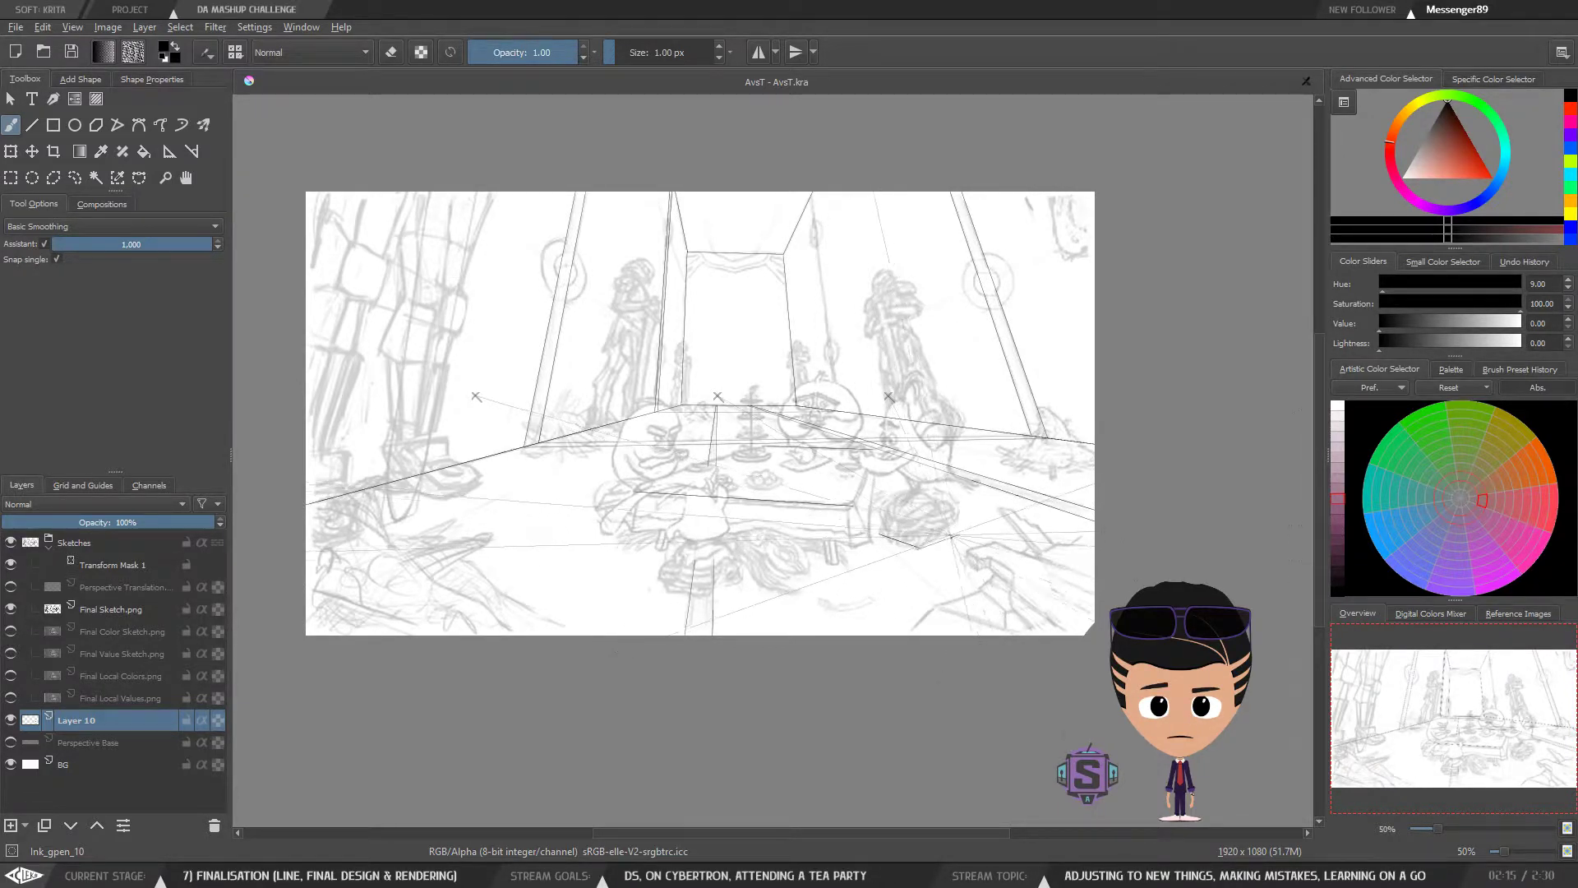
pyautogui.hotkey('ctrl', 'z')
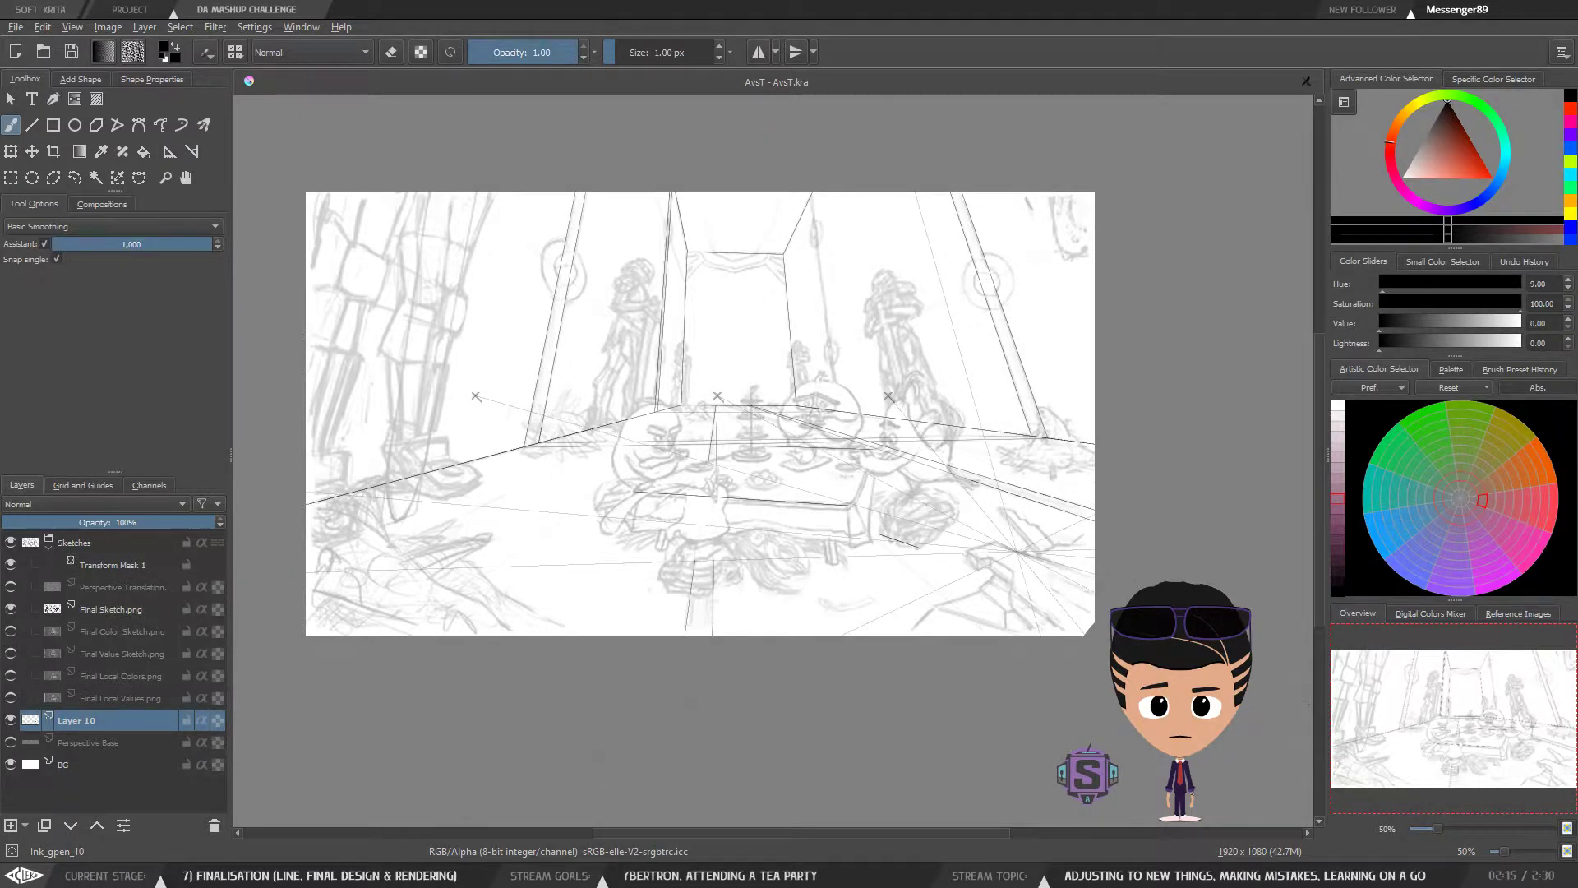
pyautogui.hotkey('ctrl', '+')
pyautogui.hotkey('ctrl', '+')
pyautogui.moveTo(1098, 617); pyautogui.dragTo(706, 579)
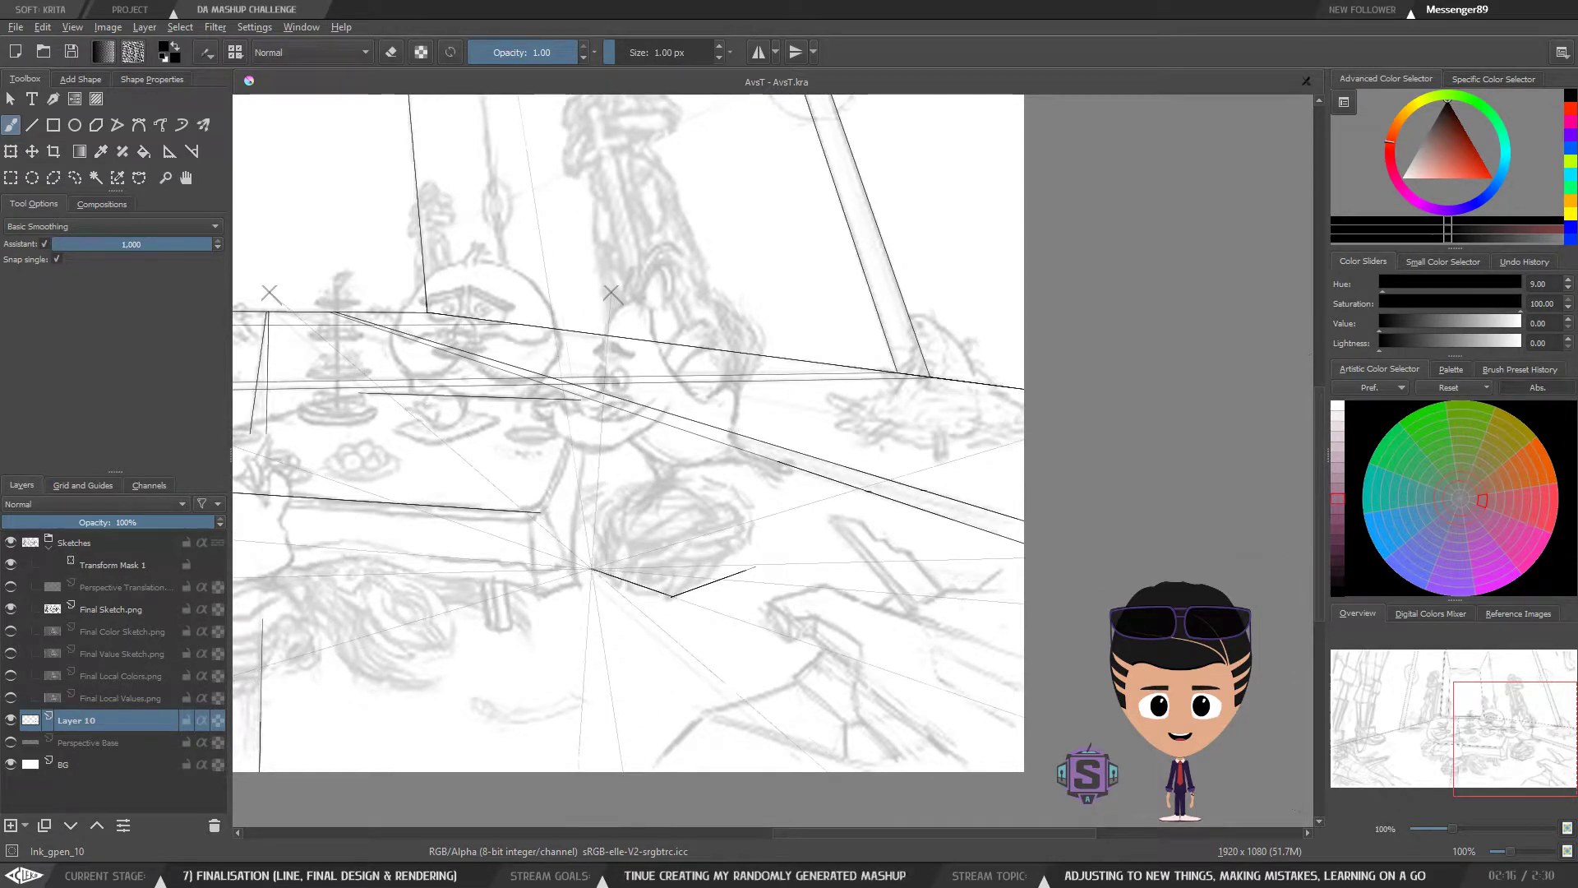
# Step: Close the diamond under the right cushion by inking its two back edges along the perspective guides
pyautogui.hotkey('ctrl', '+')
pyautogui.hotkey('ctrl', '-')
pyautogui.hotkey('ctrl', '-')
pyautogui.hotkey('ctrl', '-')
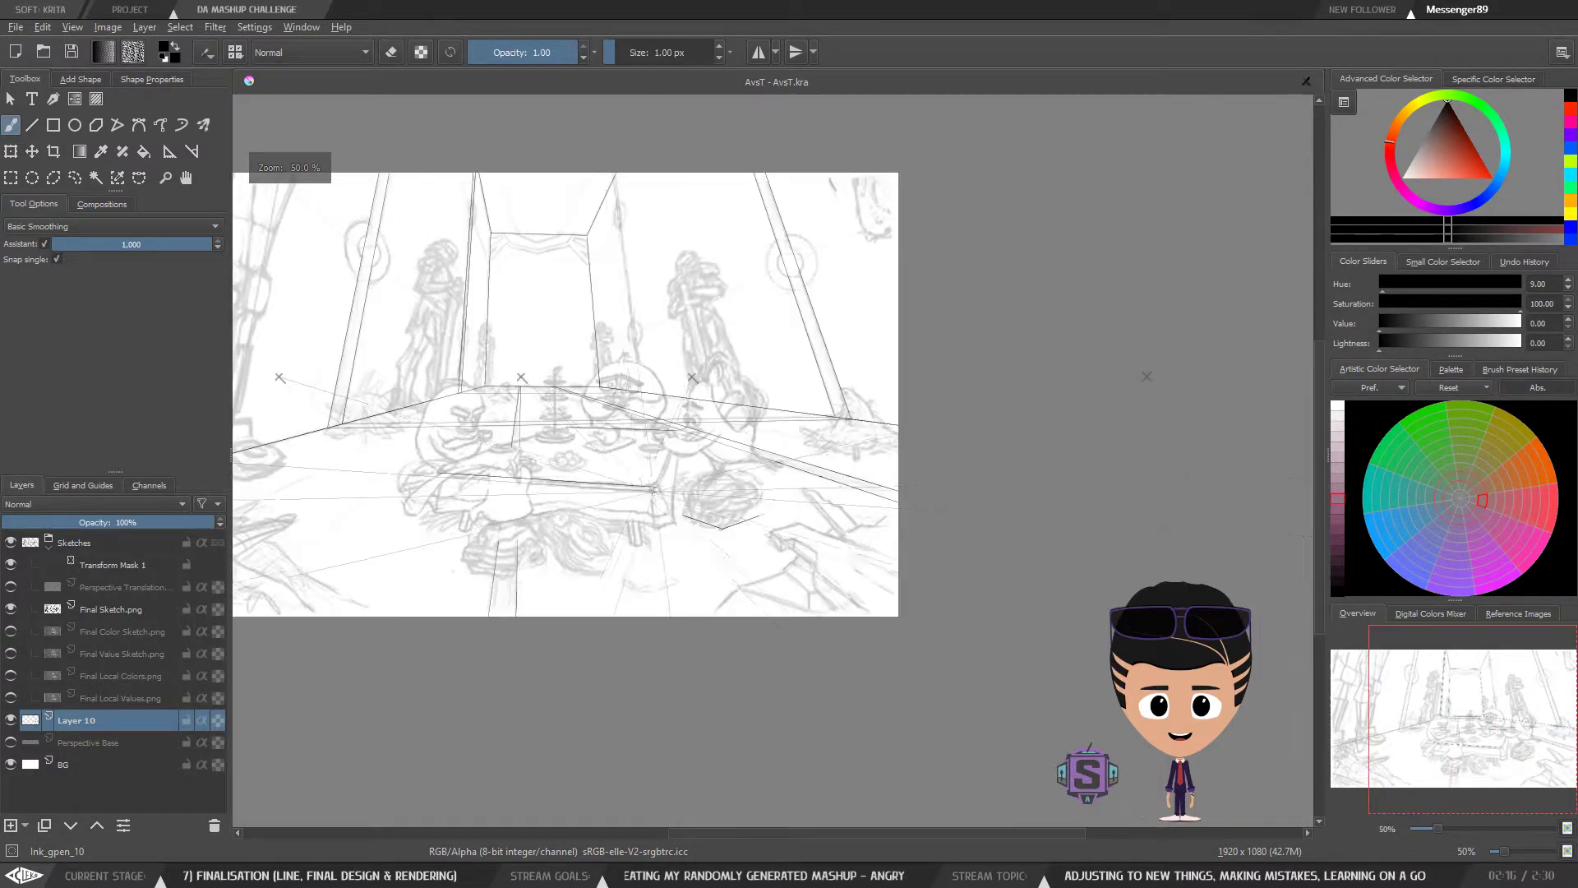
pyautogui.moveTo(739, 521); pyautogui.dragTo(743, 578)
pyautogui.hotkey('ctrl', '+')
pyautogui.hotkey('ctrl', '+')
pyautogui.hotkey('ctrl', '-')
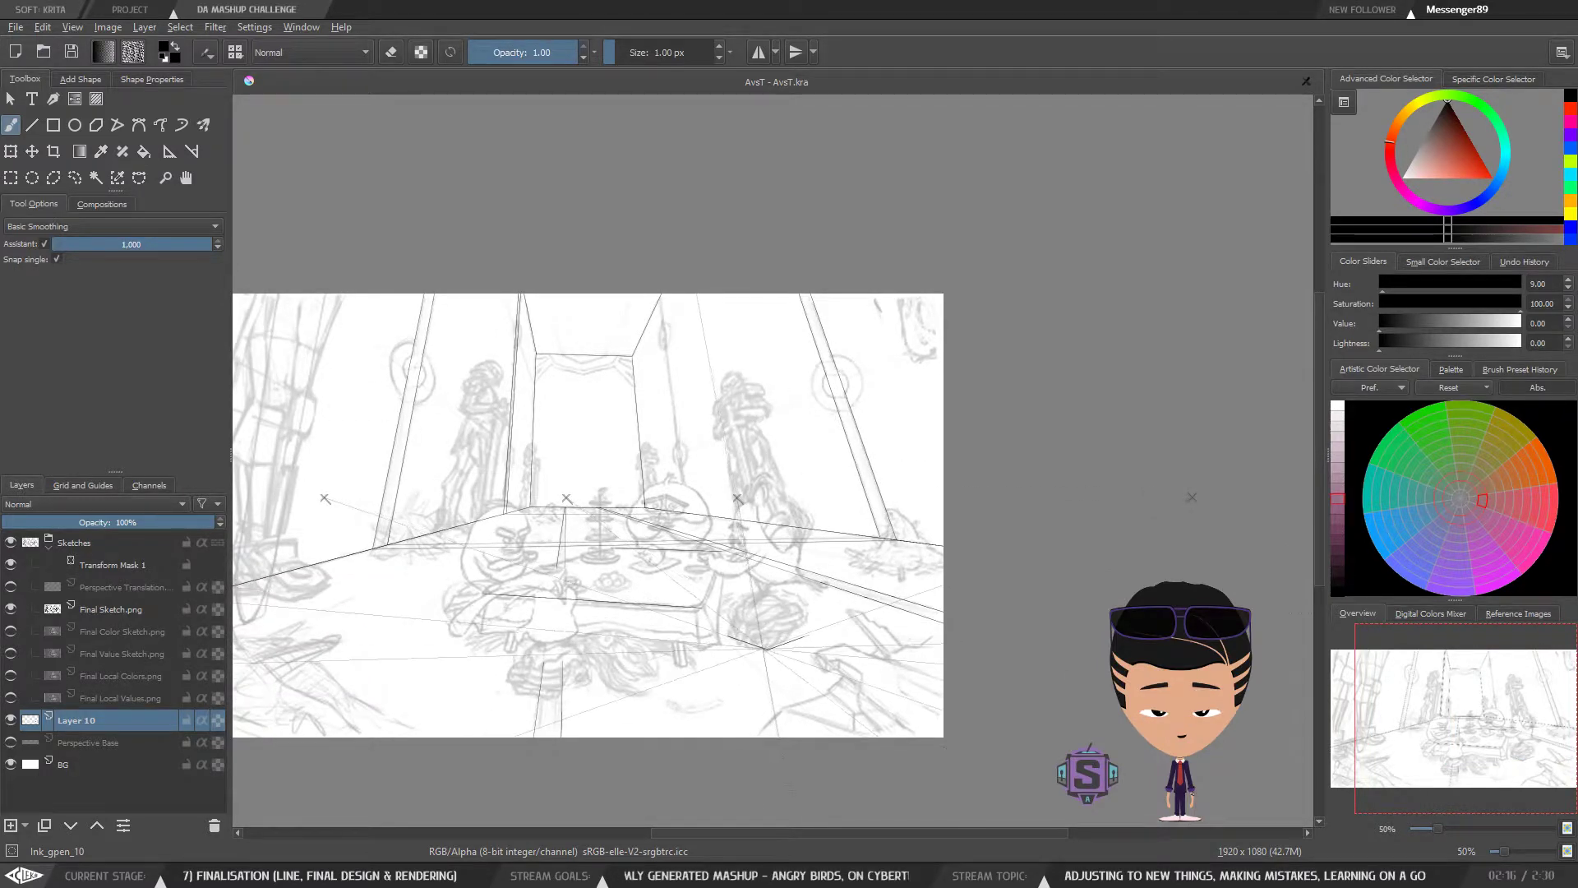
pyautogui.hotkey('ctrl', '+')
pyautogui.moveTo(881, 663); pyautogui.dragTo(835, 266)
pyautogui.hotkey('ctrl', '+')
pyautogui.moveTo(615, 430); pyautogui.dragTo(688, 624)
pyautogui.moveTo(577, 562); pyautogui.dragTo(746, 510)
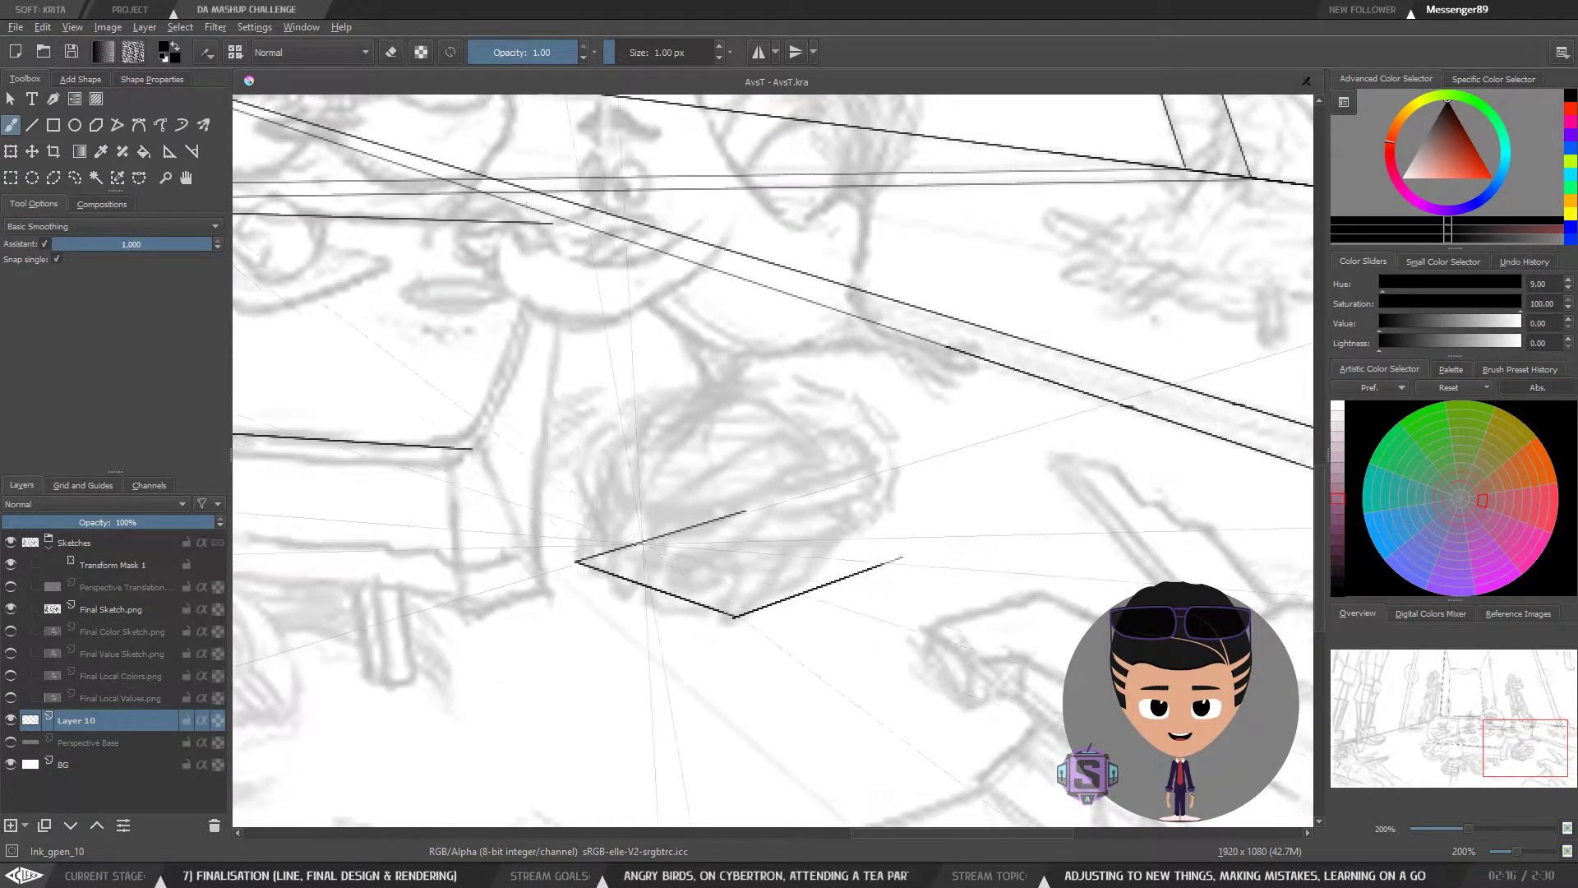
pyautogui.moveTo(746, 510); pyautogui.dragTo(902, 557)
pyautogui.hotkey('ctrl', 'z')
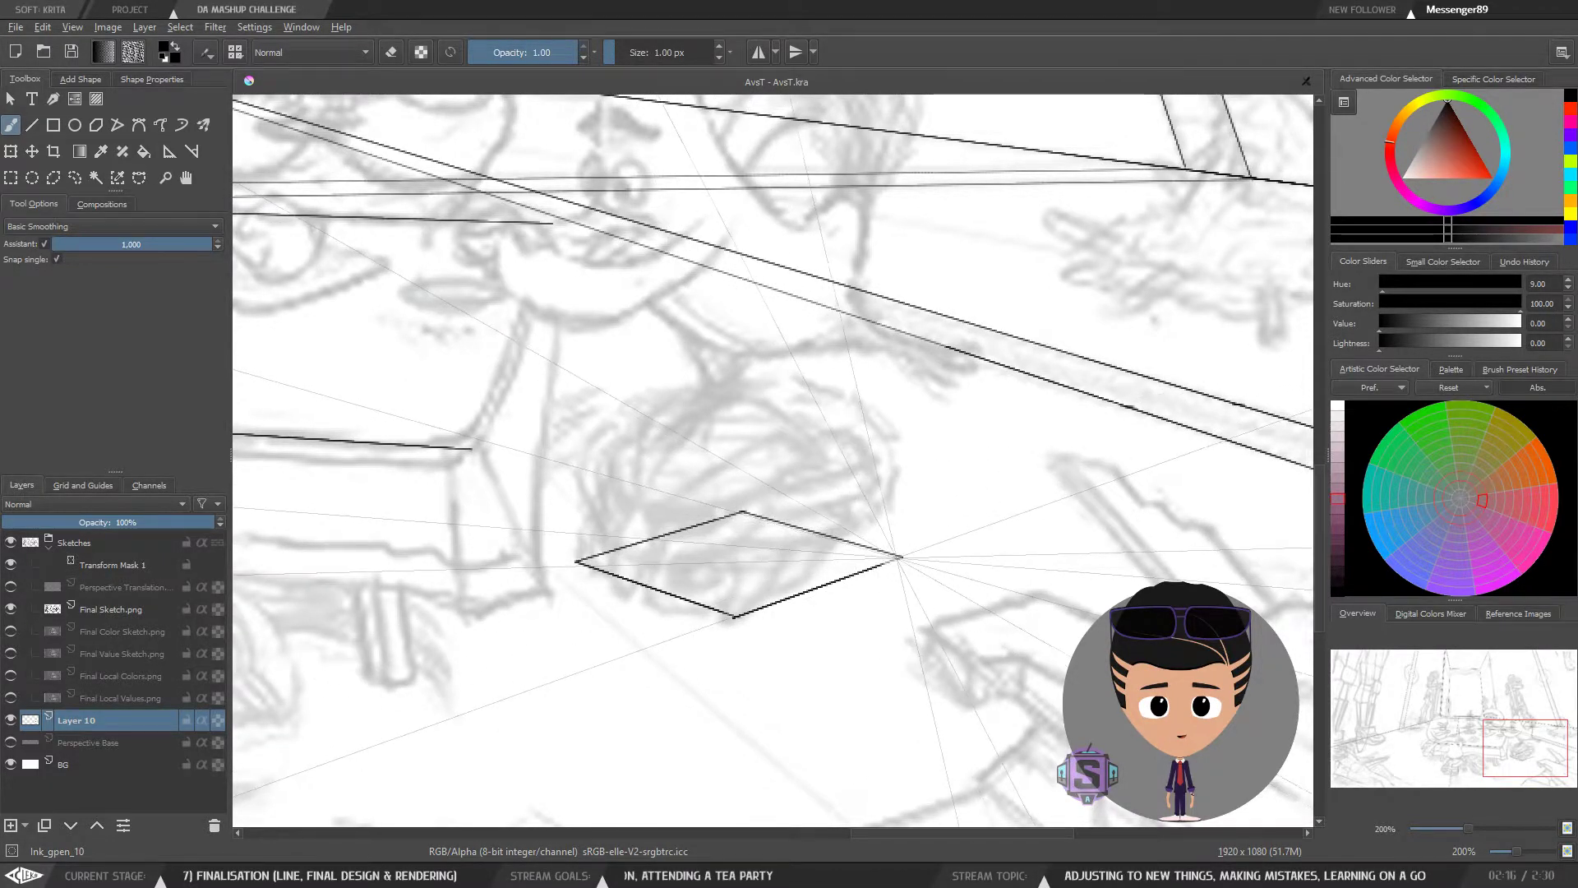
# Step: Examine the diamond under the right cushion against the whole scene and the cushions in front of the table
pyautogui.press('-')
pyautogui.press('-')
pyautogui.press('-')
pyautogui.press('-')
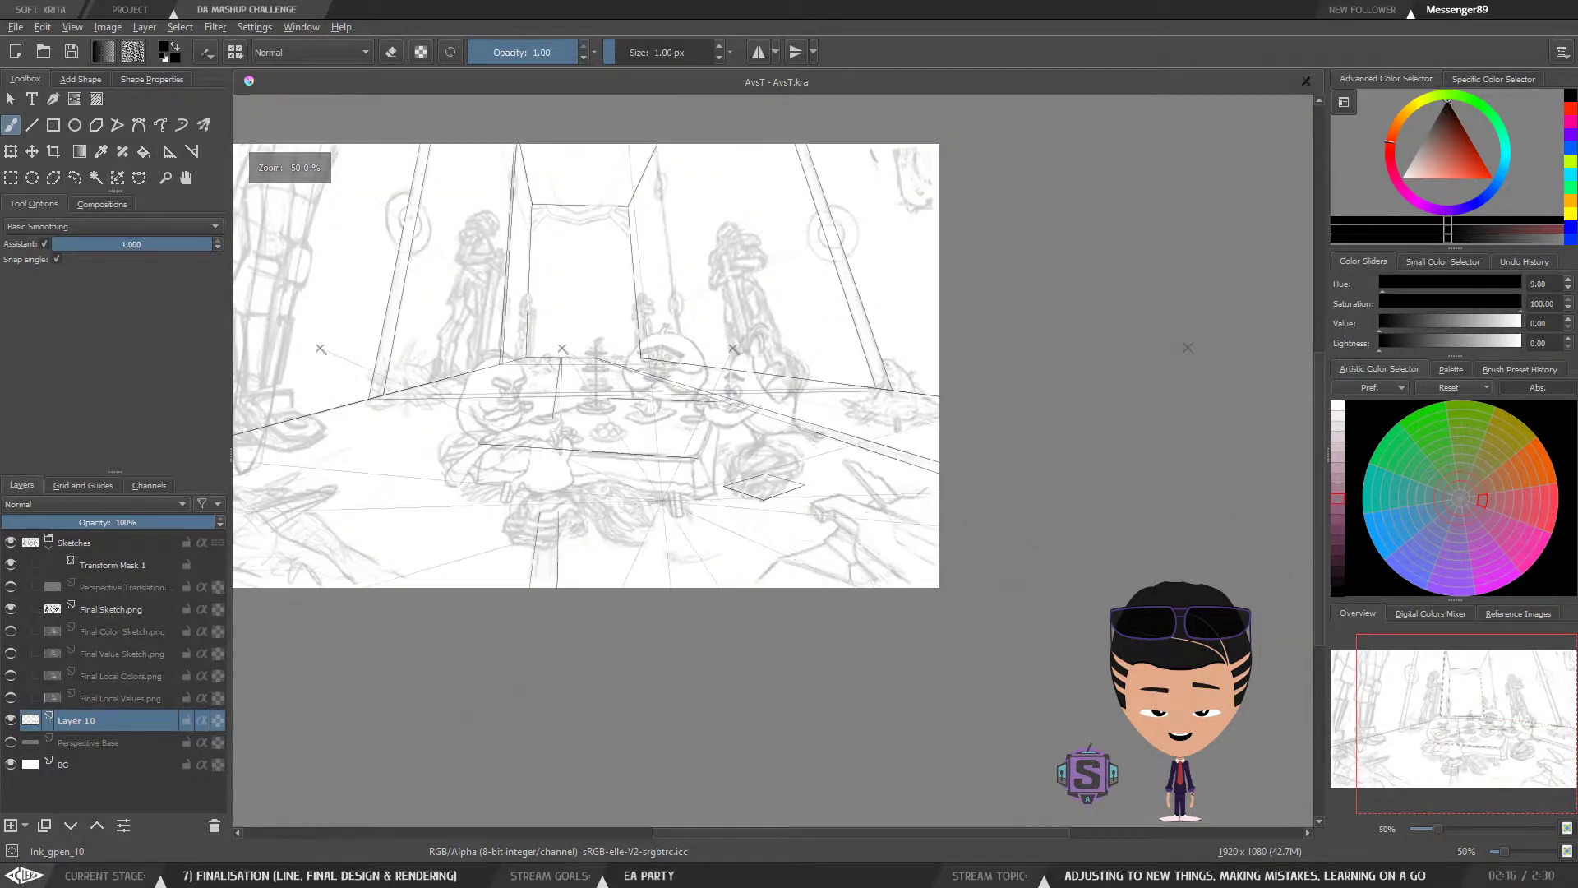
pyautogui.press('+')
pyautogui.press('+')
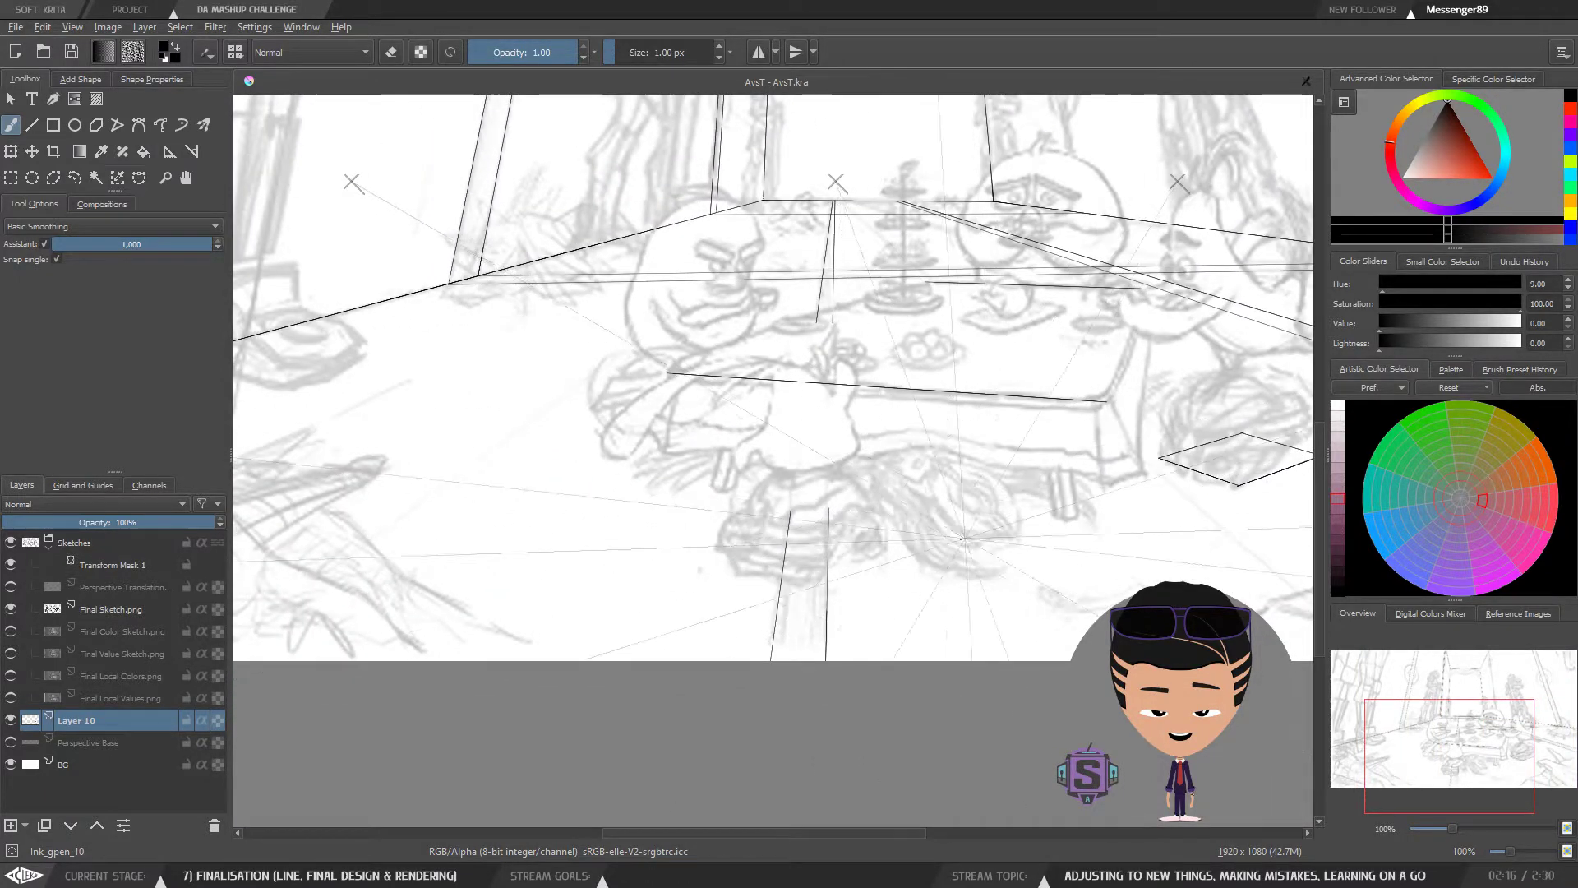
pyautogui.press('-')
pyautogui.press('-')
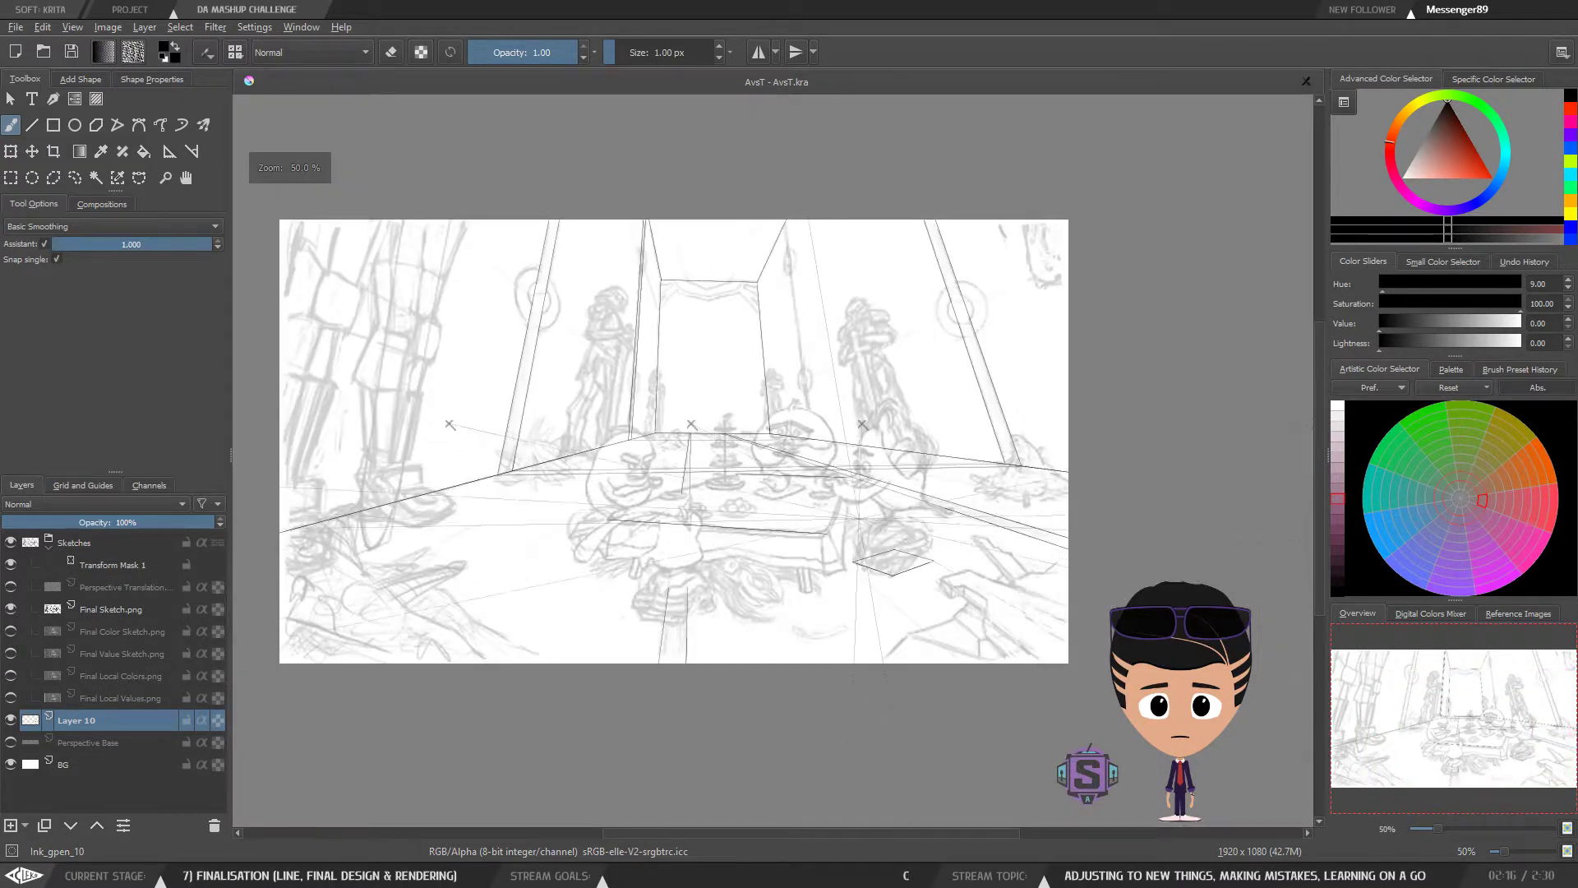
# Step: Ink the outer edge of the thin right pillar beside the back wall up to the canvas's upper edge
pyautogui.moveTo(804, 565); pyautogui.dragTo(980, 590)
pyautogui.press('+')
pyautogui.press('+')
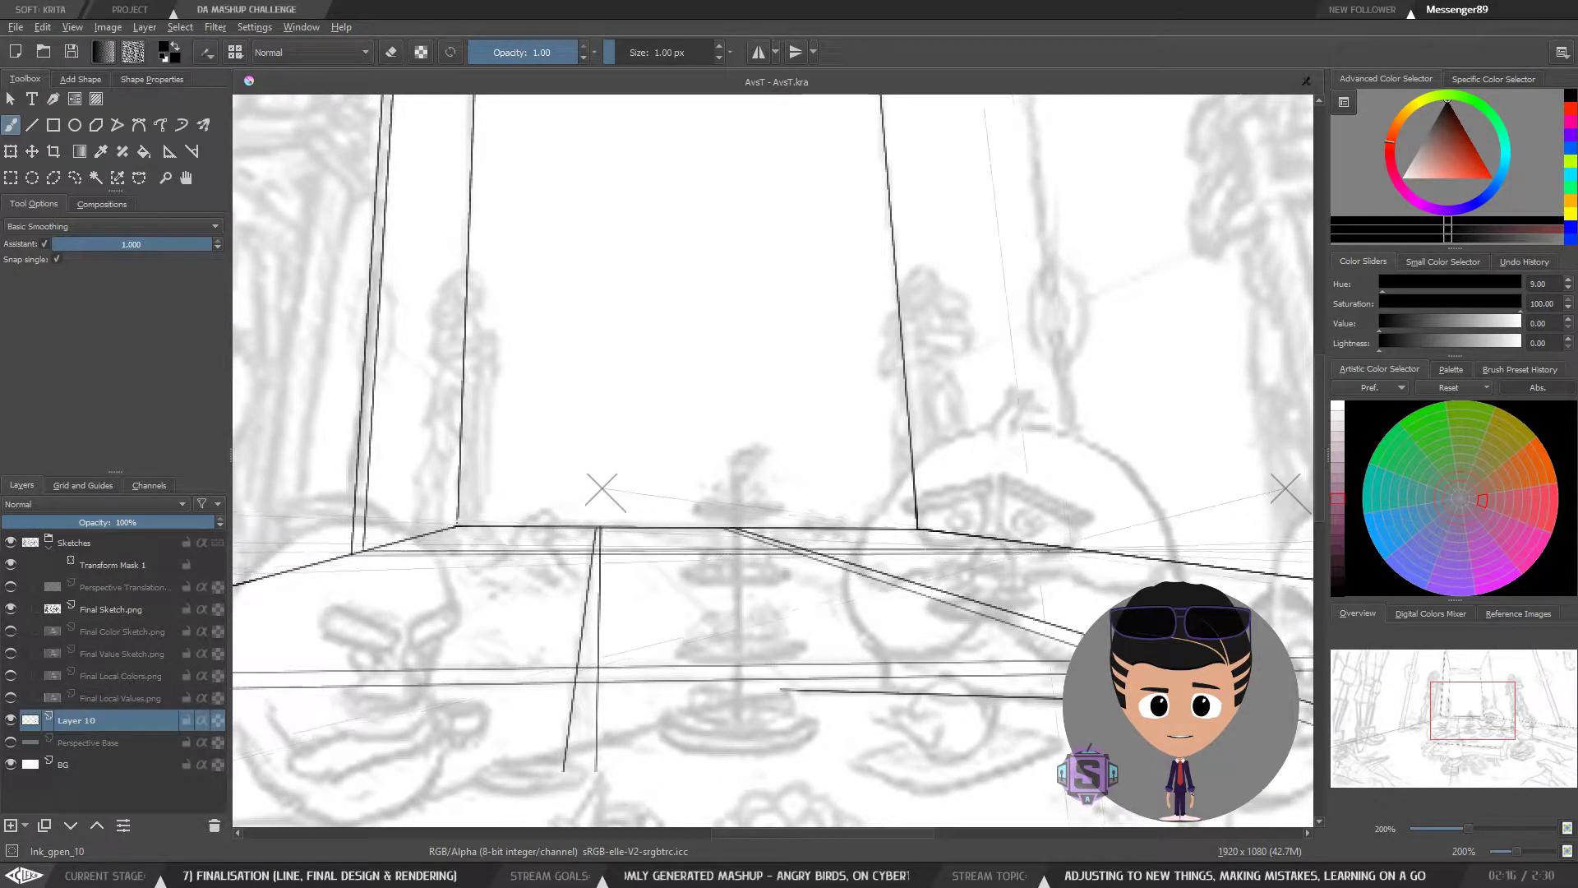
pyautogui.moveTo(1082, 514); pyautogui.dragTo(884, 704)
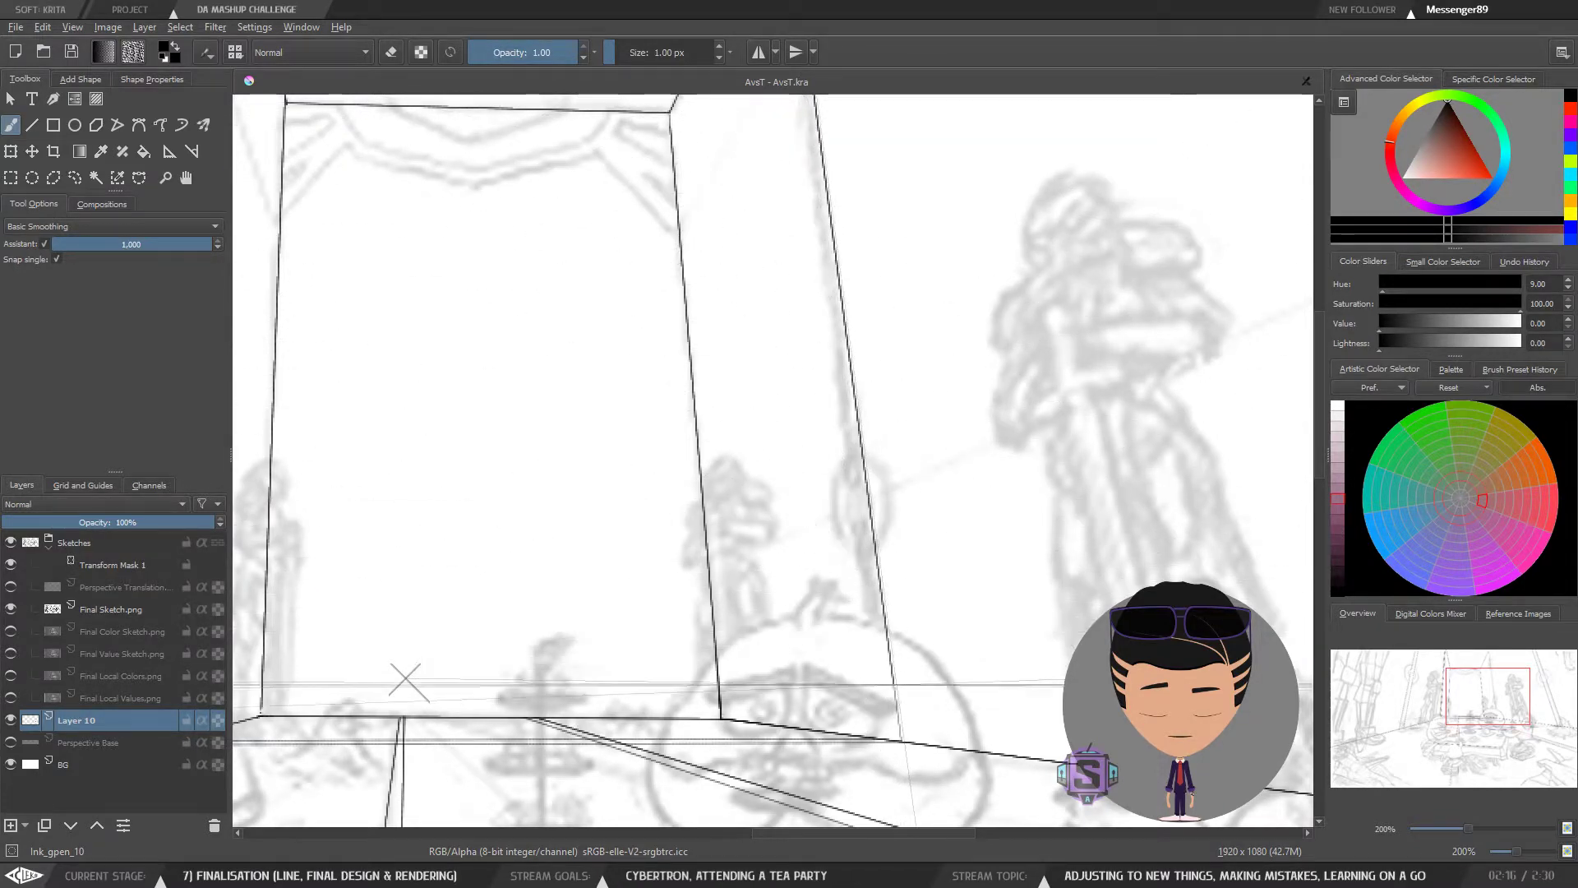
pyautogui.moveTo(909, 560); pyautogui.dragTo(905, 705)
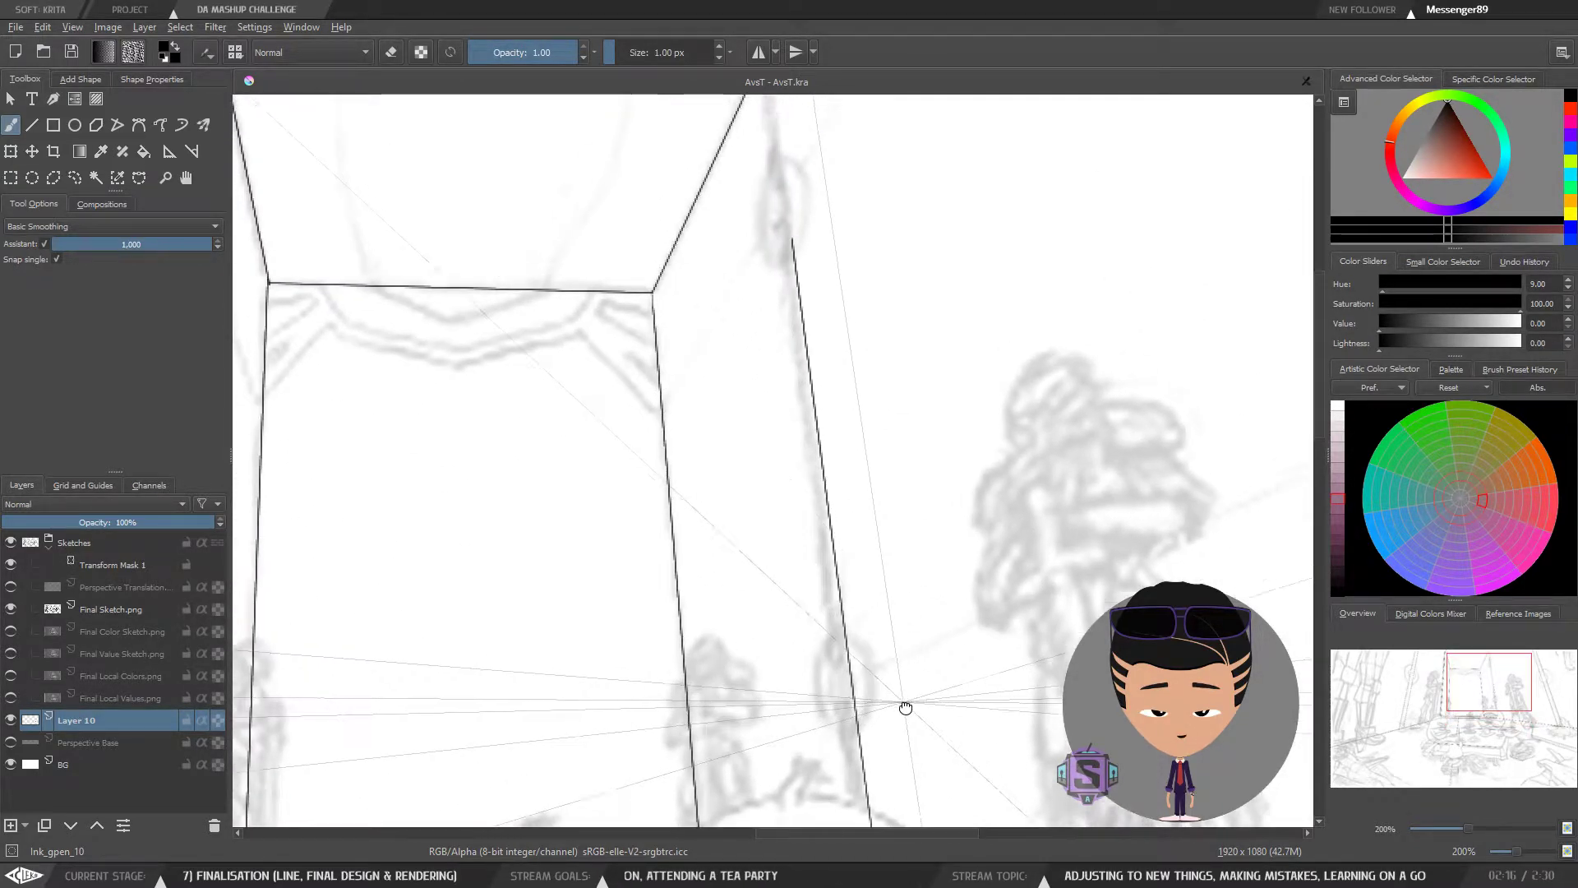
pyautogui.moveTo(807, 257); pyautogui.dragTo(858, 499)
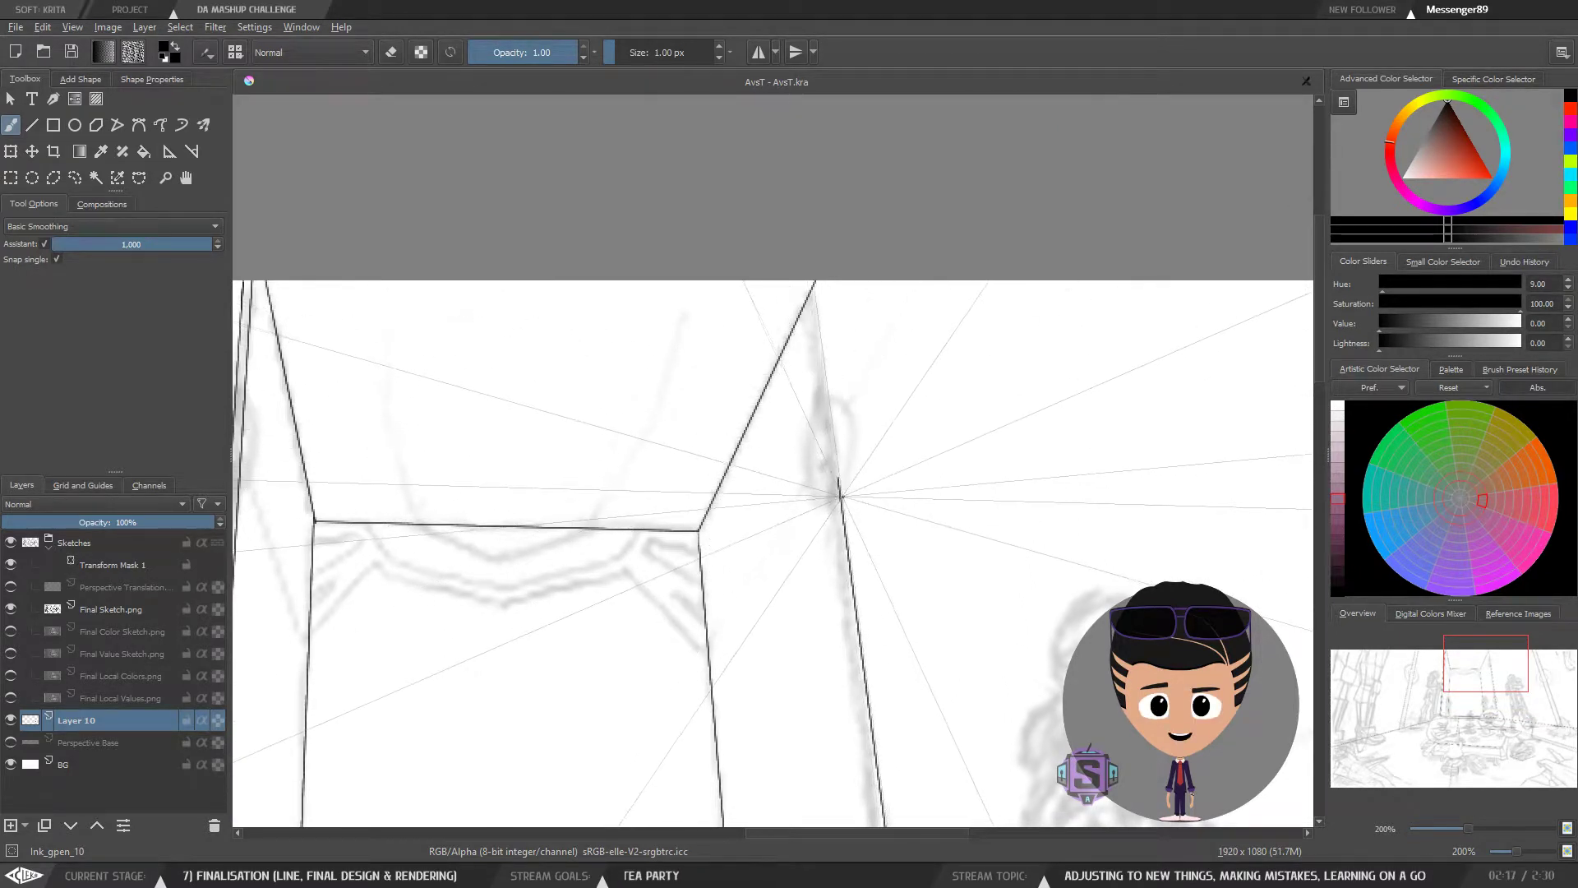
pyautogui.moveTo(825, 375)
pyautogui.mouseDown()
pyautogui.moveTo(837, 471)
pyautogui.moveTo(814, 284)
pyautogui.mouseUp()
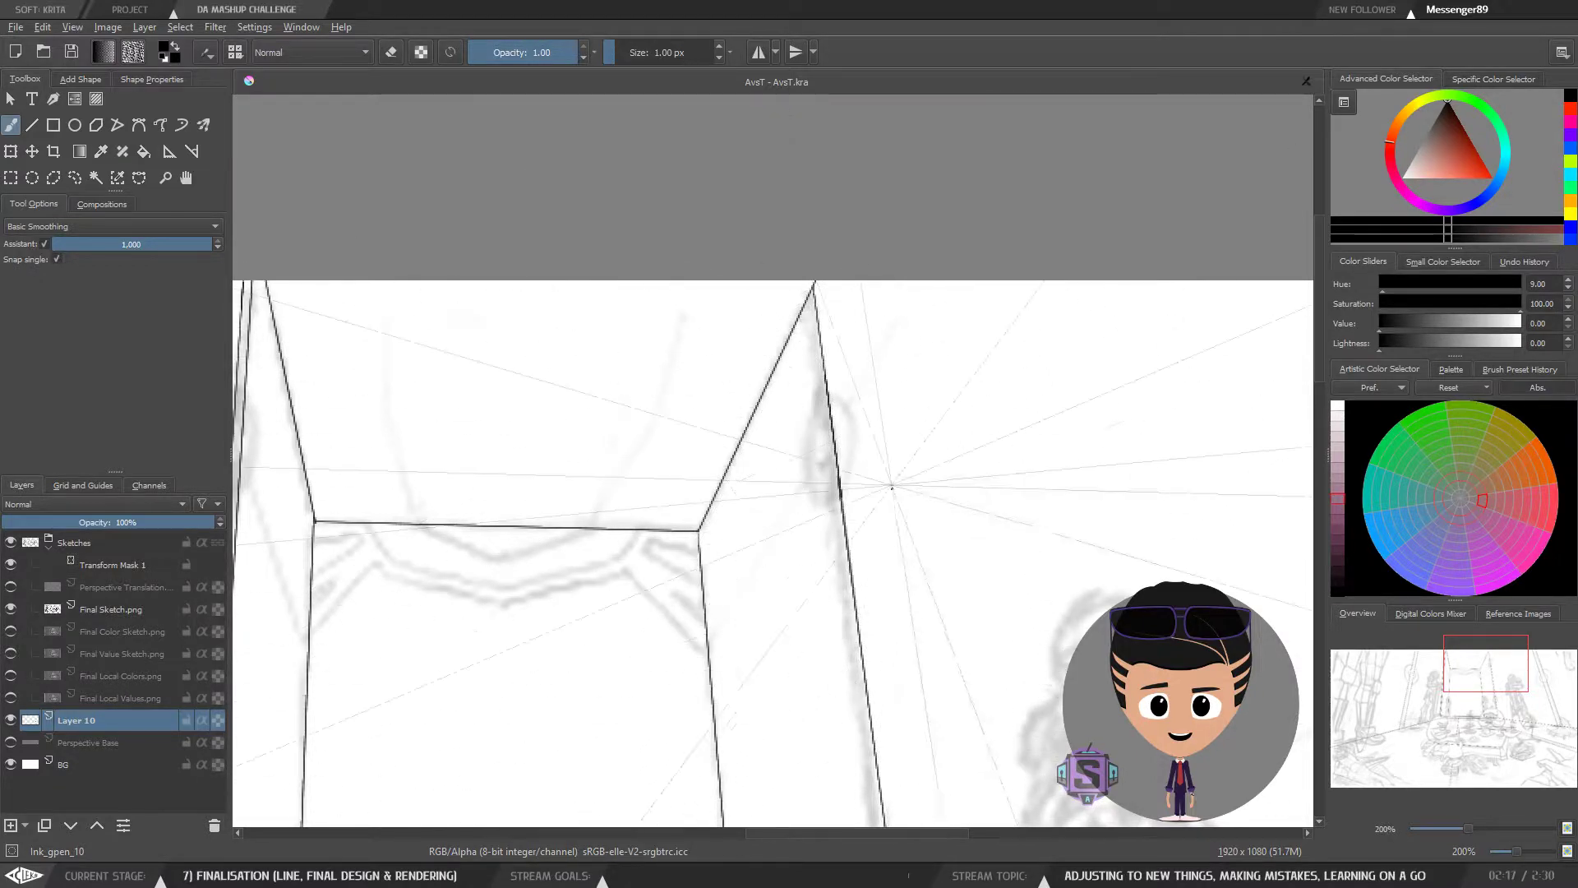
# Step: Extend the thin right pillar's outer edge down to meet the right floor edge
pyautogui.moveTo(858, 656); pyautogui.dragTo(784, 359)
pyautogui.moveTo(826, 712)
pyautogui.mouseDown()
pyautogui.moveTo(792, 440)
pyautogui.moveTo(799, 457)
pyautogui.mouseUp()
pyautogui.moveTo(820, 583); pyautogui.dragTo(822, 601)
pyautogui.press('+')
pyautogui.press('+')
pyautogui.moveTo(840, 677)
pyautogui.mouseDown()
pyautogui.moveTo(813, 623)
pyautogui.moveTo(811, 744)
pyautogui.mouseUp()
pyautogui.press('-')
pyautogui.press('-')
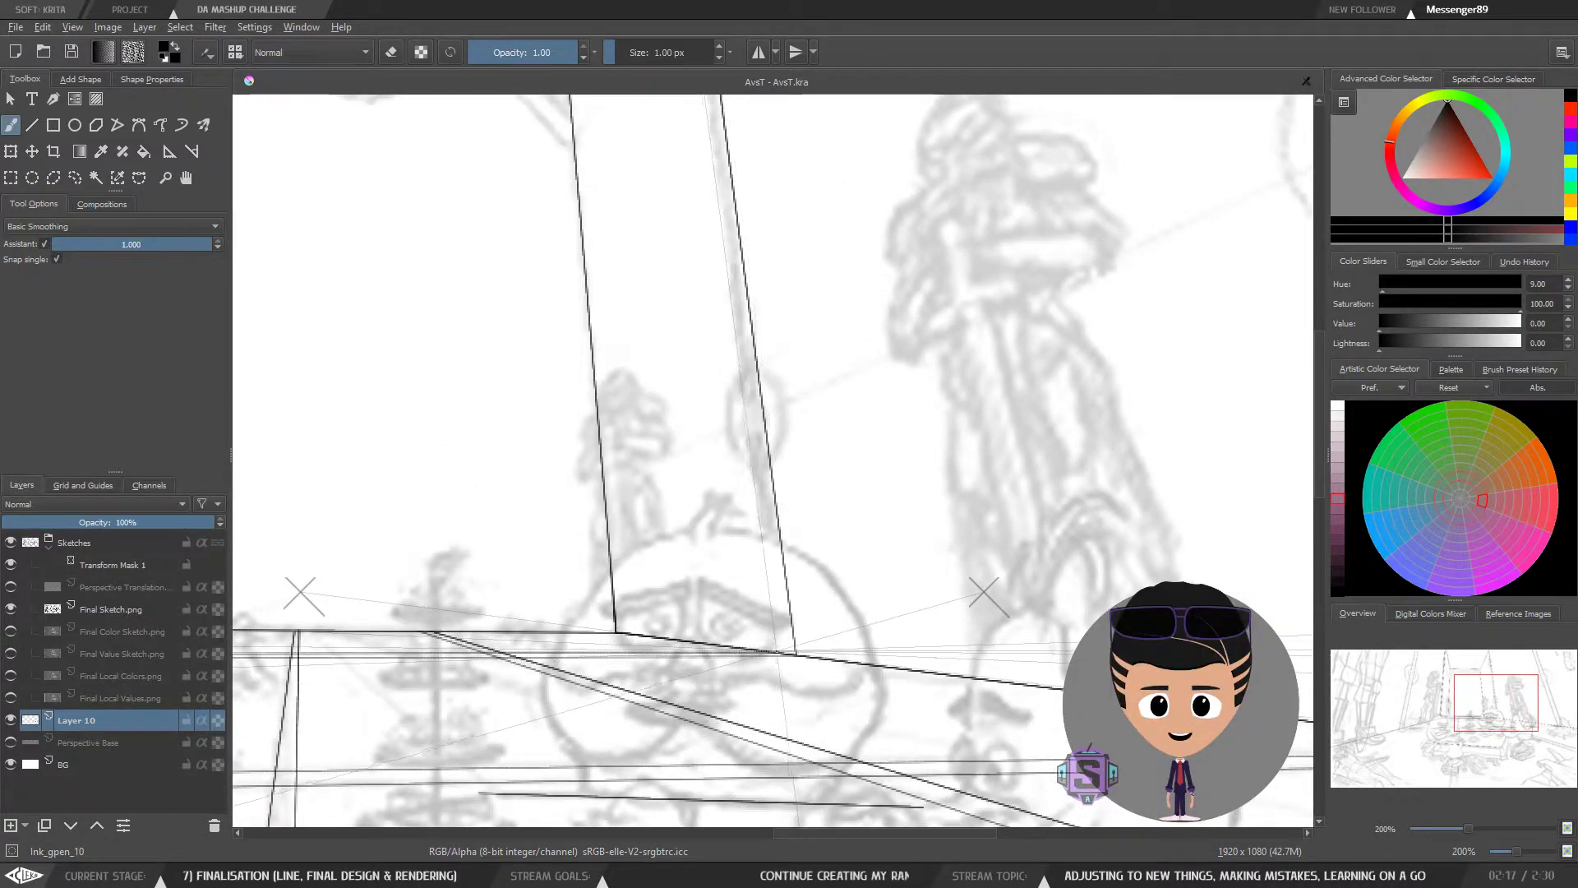
# Step: Try an inner edge for the thin right pillar, running from the floor edge up toward the ceiling
pyautogui.moveTo(783, 644); pyautogui.dragTo(793, 555)
pyautogui.press('+')
pyautogui.press('+')
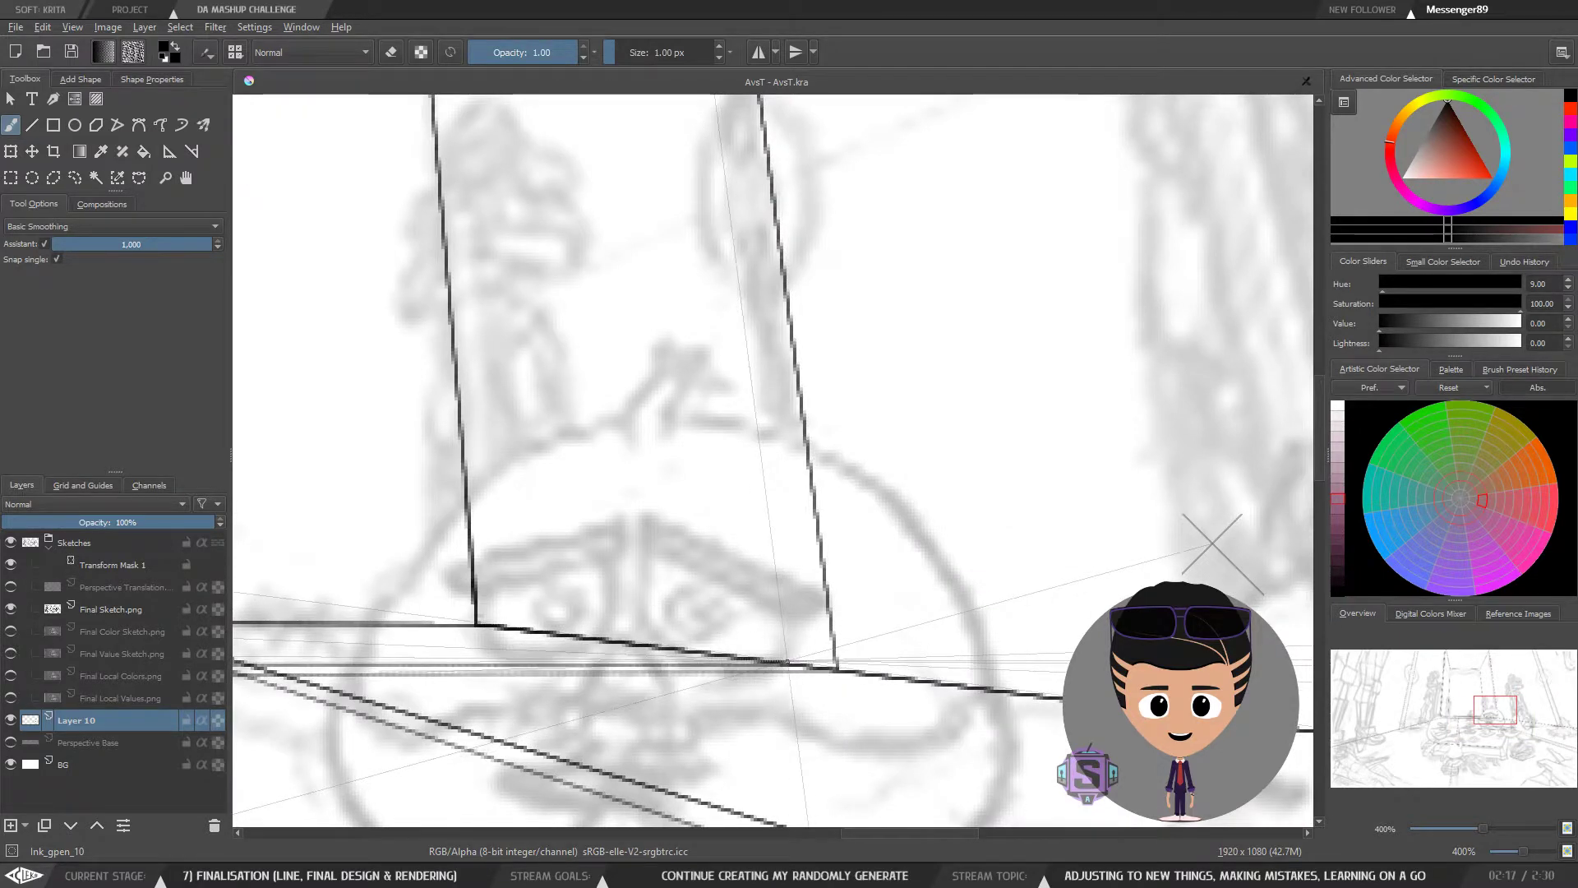
pyautogui.moveTo(783, 661); pyautogui.dragTo(712, 96)
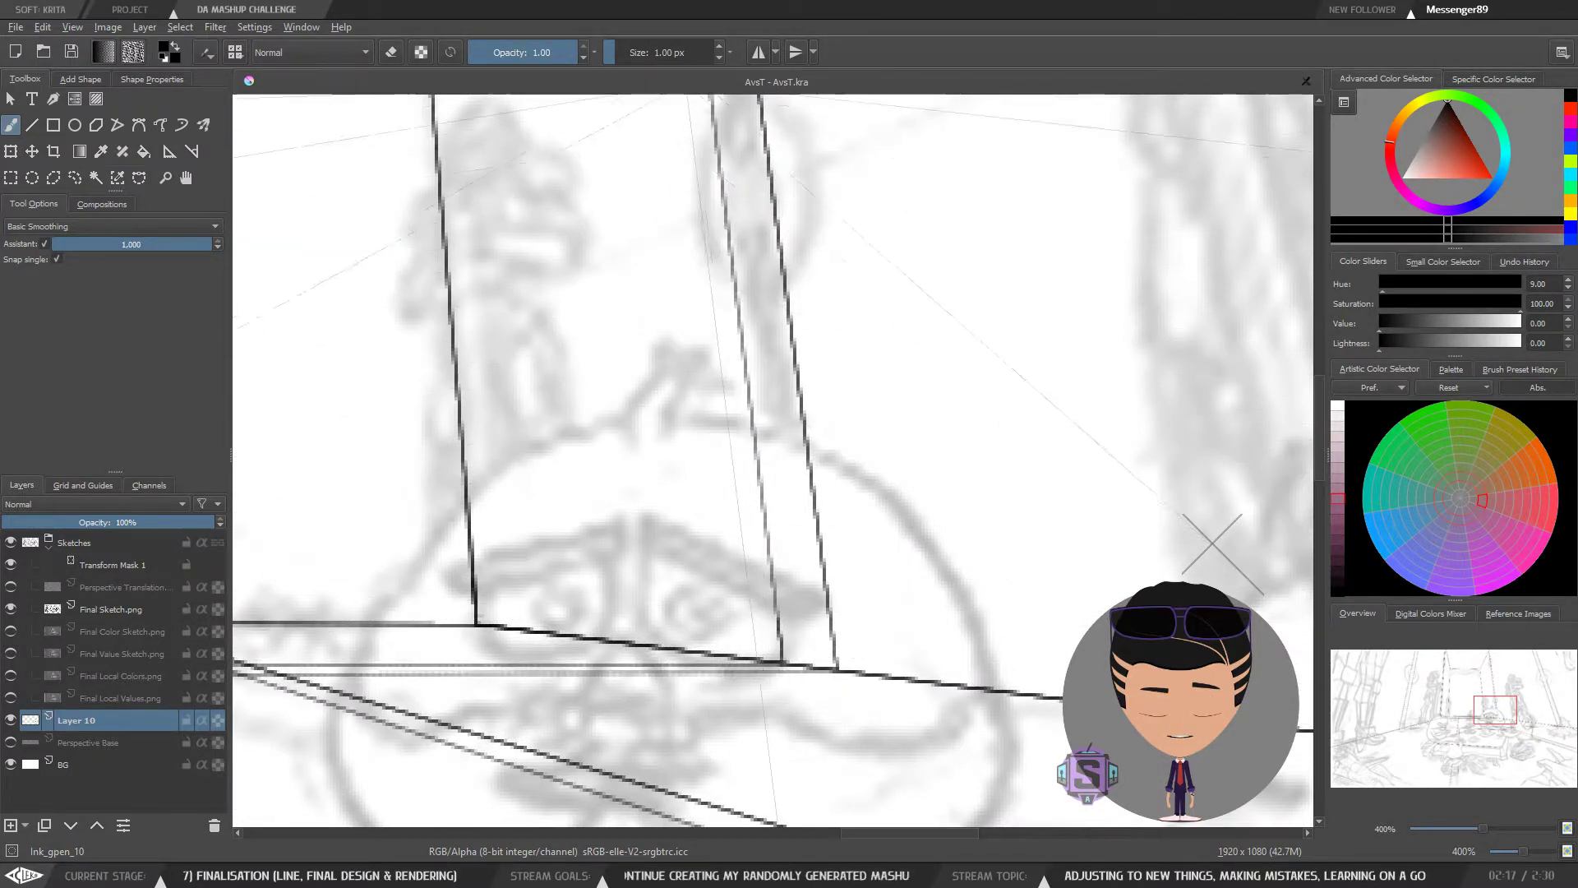
pyautogui.press('-')
pyautogui.press('-')
pyautogui.moveTo(803, 399); pyautogui.dragTo(864, 683)
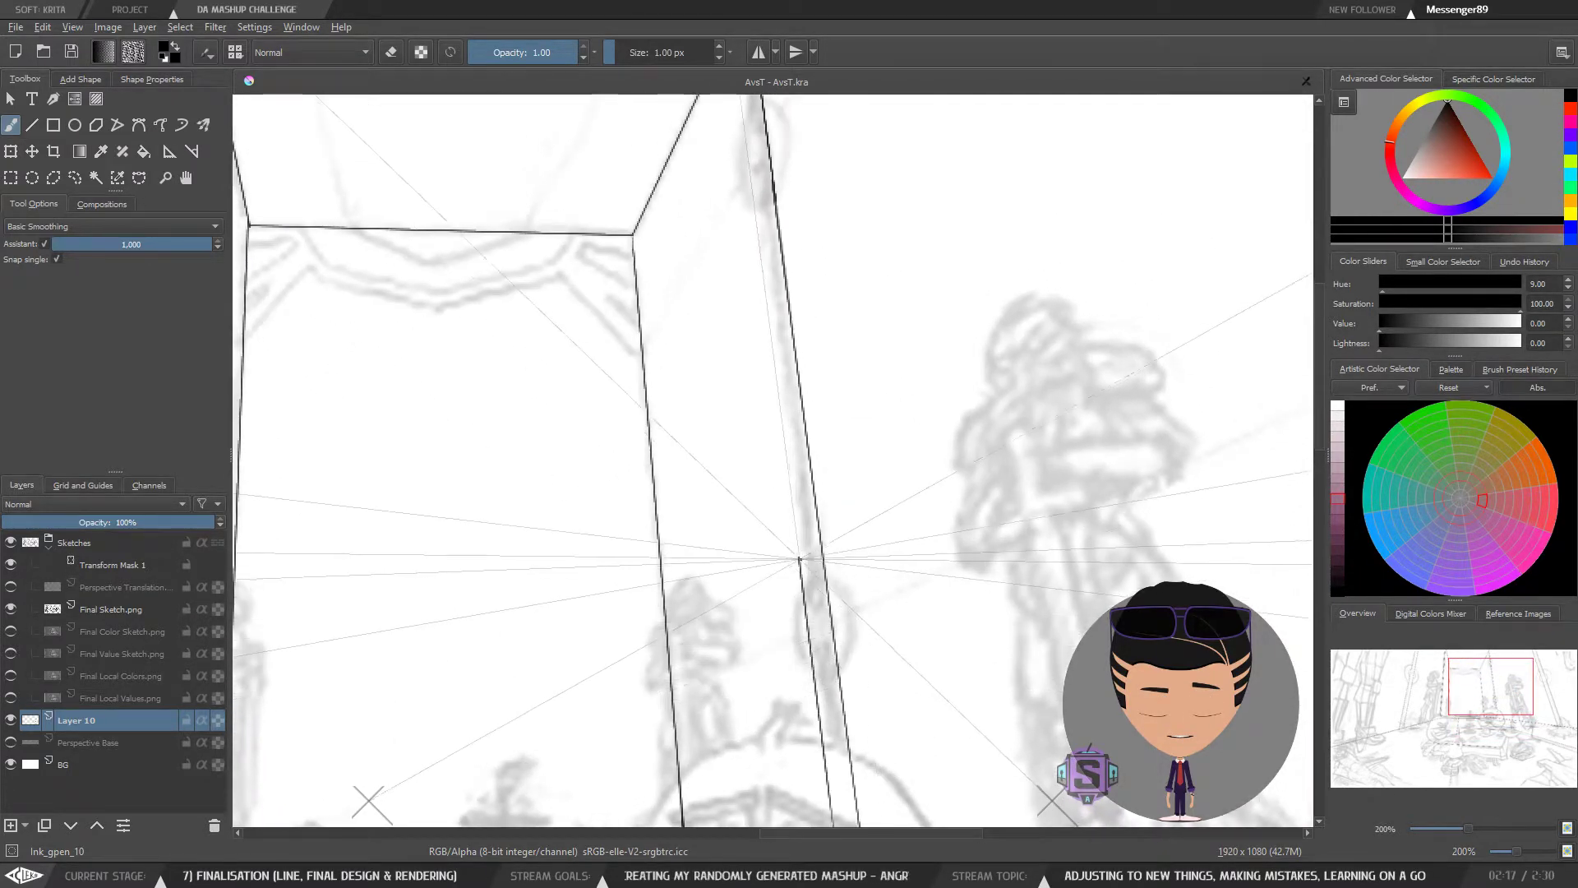
pyautogui.moveTo(799, 565)
pyautogui.mouseDown()
pyautogui.moveTo(796, 474)
pyautogui.moveTo(744, 125)
pyautogui.mouseUp()
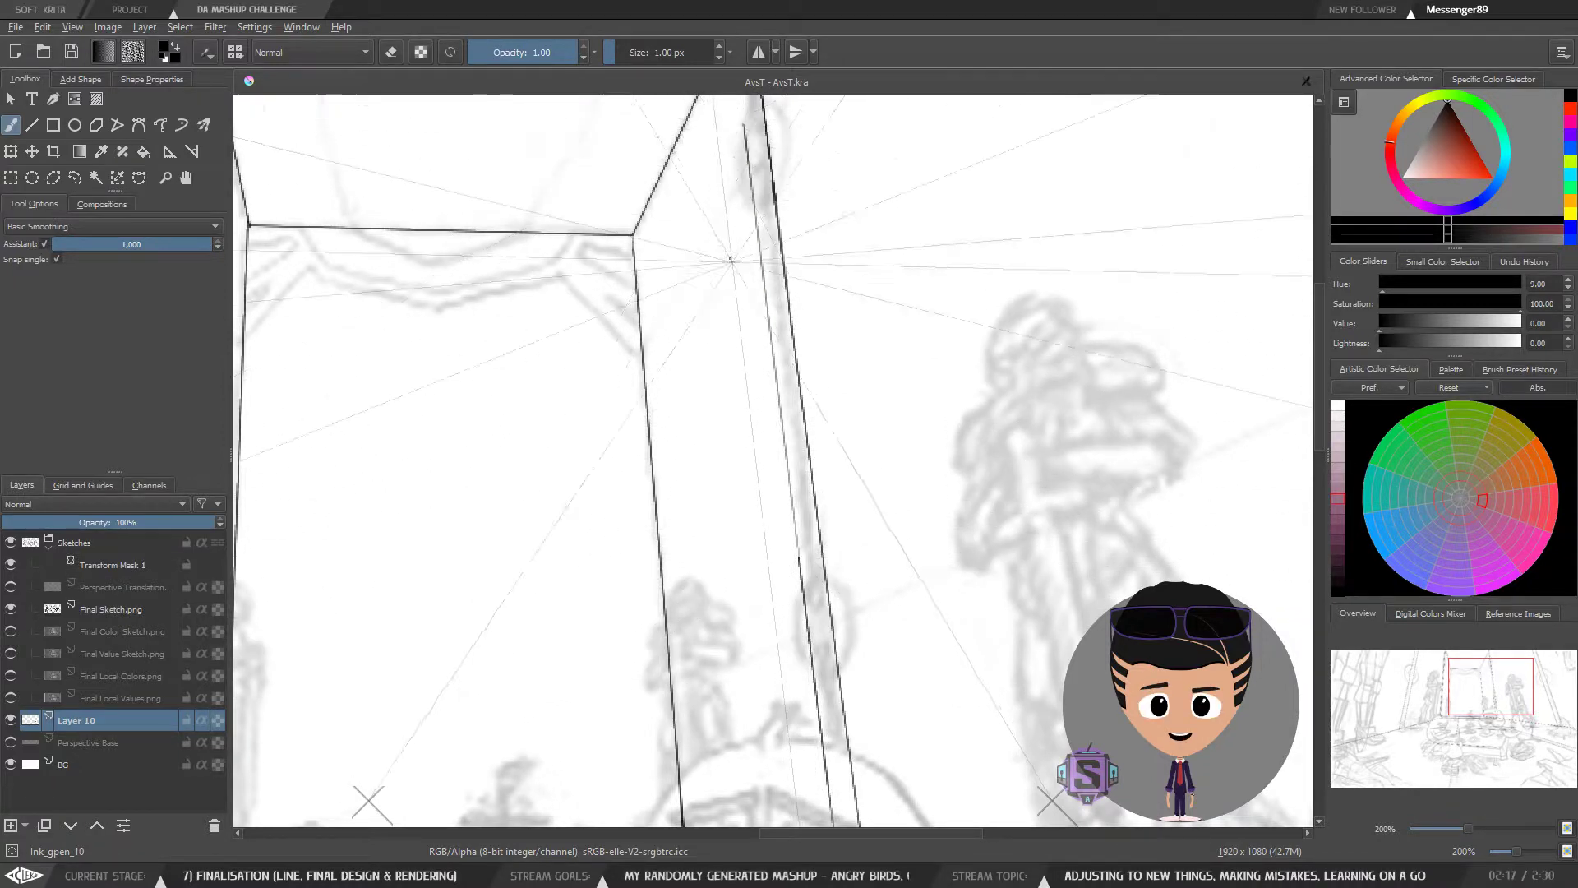
# Step: Examine the width of the thin right pillar against the left one and where its edges meet the floor
pyautogui.press('-')
pyautogui.press('-')
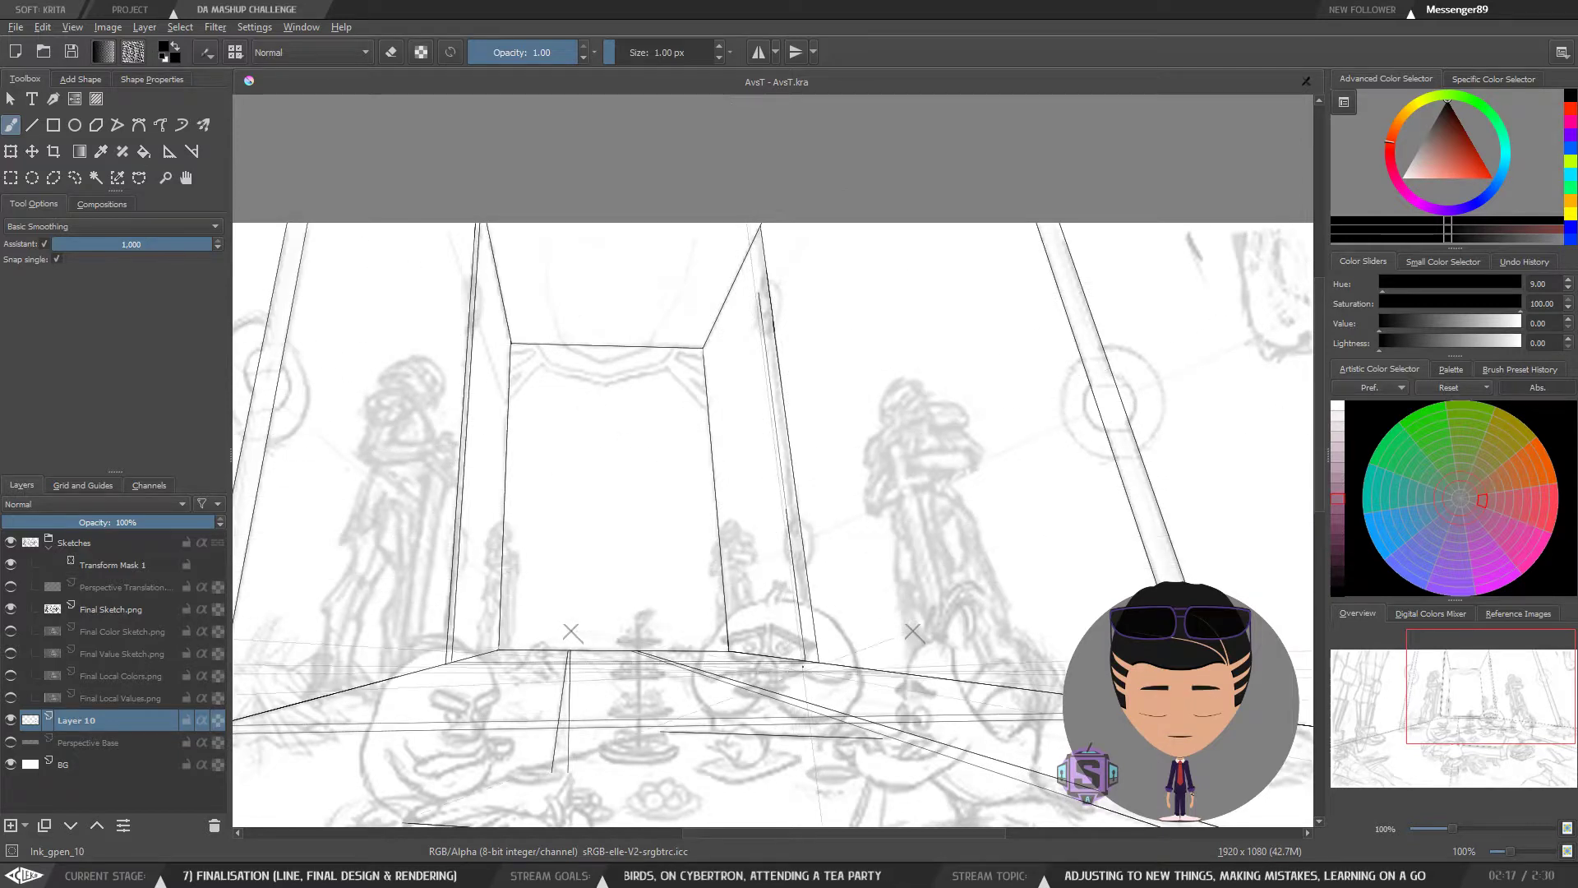
pyautogui.press('+')
pyautogui.press('+')
pyautogui.moveTo(848, 735); pyautogui.dragTo(772, 369)
pyautogui.press('+')
pyautogui.press('+')
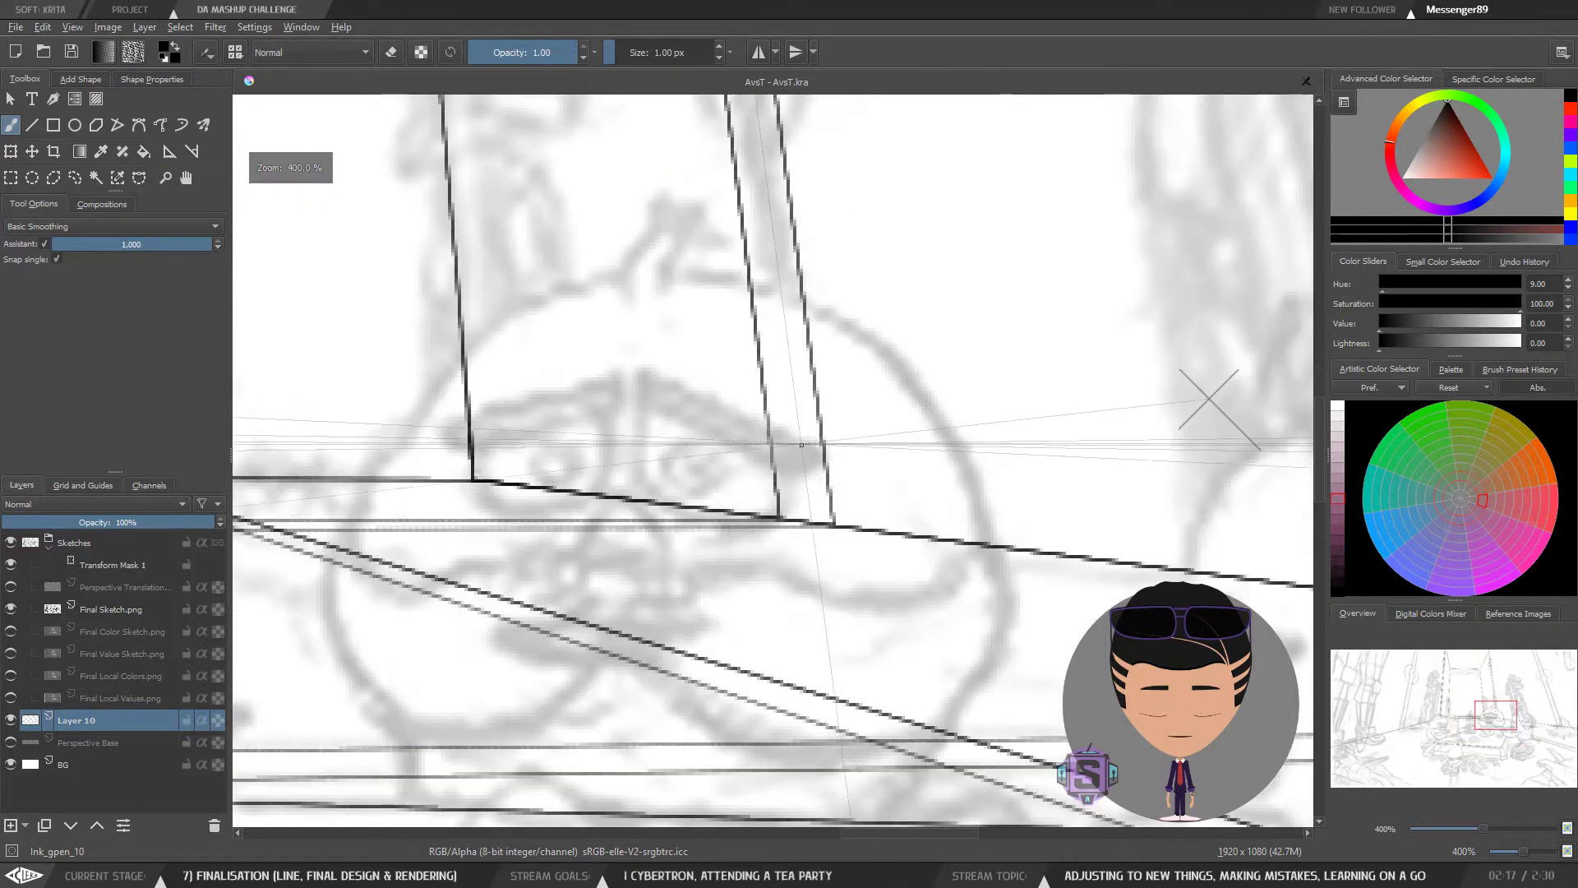
pyautogui.press('-')
pyautogui.press('-')
# Step: Undo the thin right pillar's inner edge and ink it again from the floor edge upward, slightly closer to the outer edge
pyautogui.moveTo(784, 553); pyautogui.dragTo(954, 540)
pyautogui.press('+')
pyautogui.press('+')
pyautogui.moveTo(1053, 567); pyautogui.dragTo(878, 564)
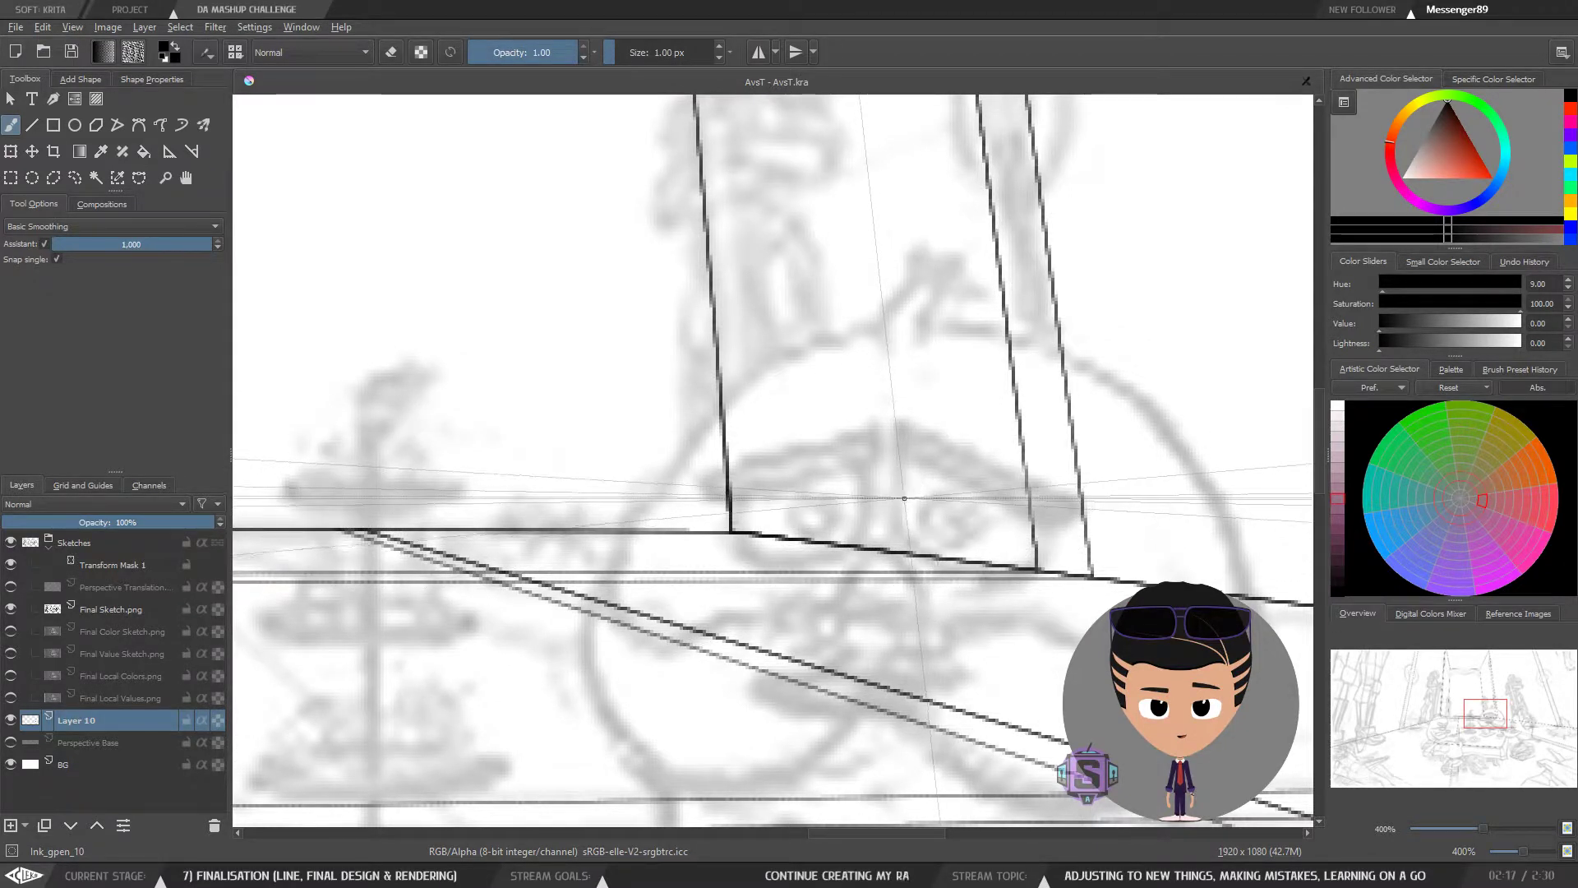
pyautogui.hotkey('ctrl', 'z')
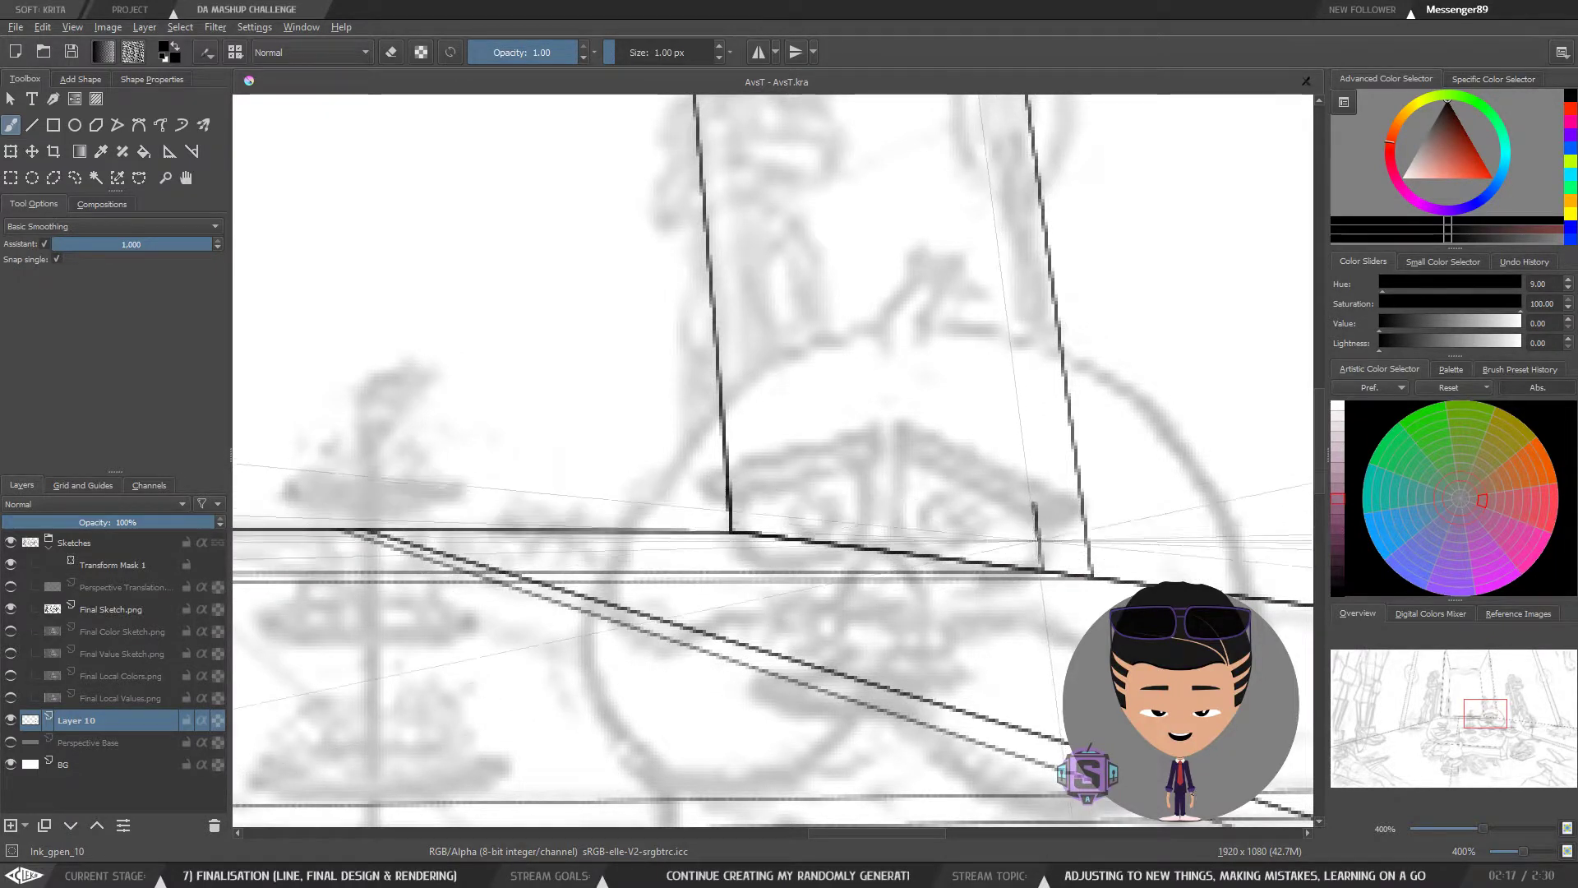
pyautogui.moveTo(1042, 569); pyautogui.dragTo(984, 119)
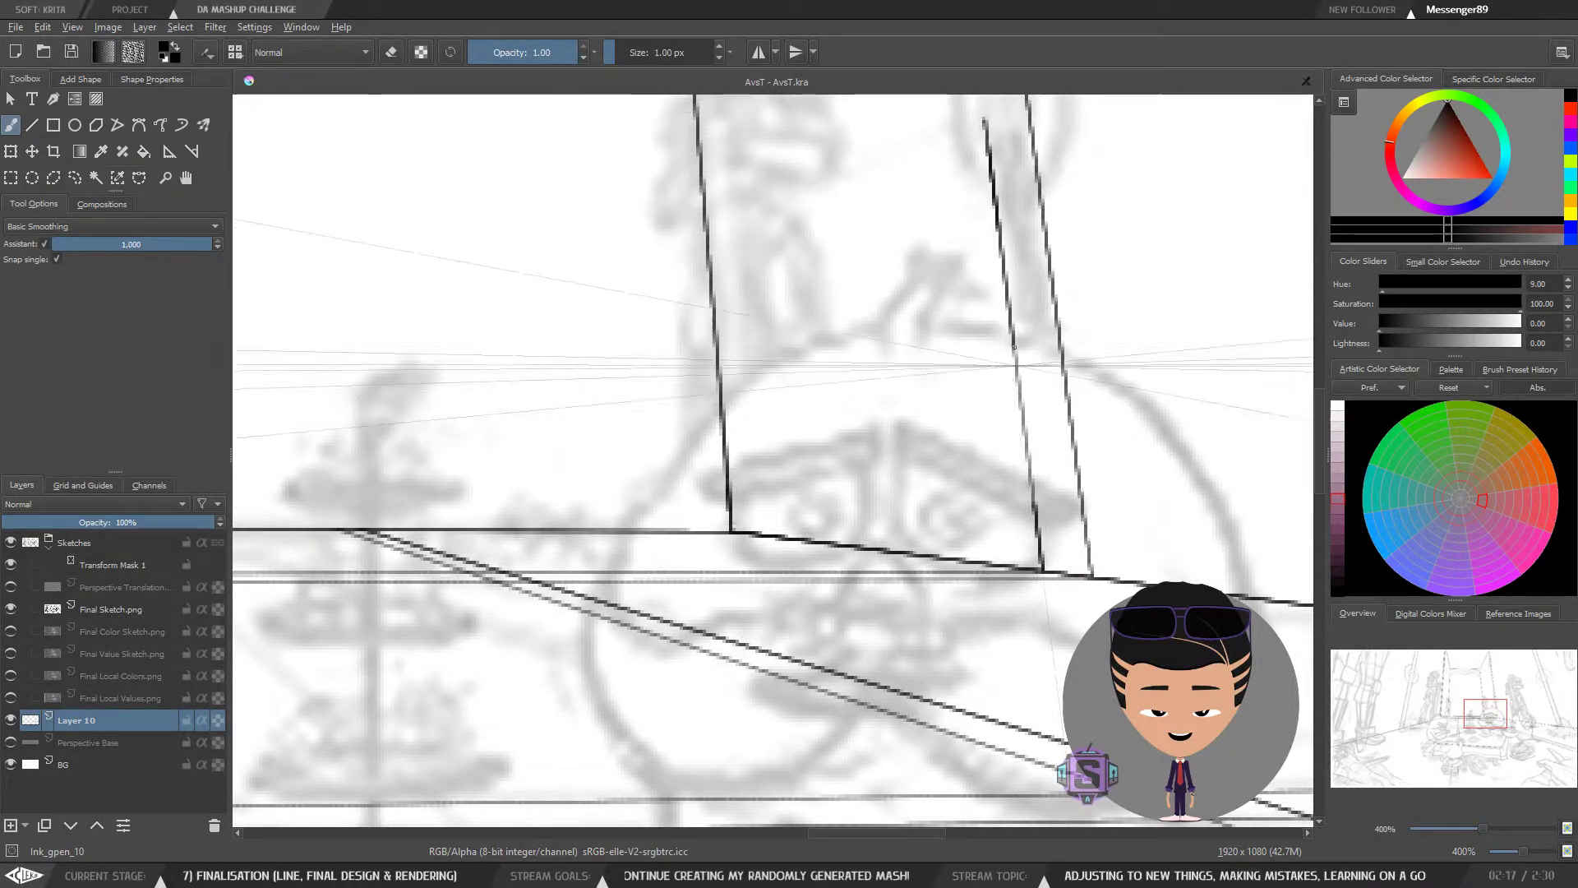
# Step: Extend the thin right pillar's inner edge upward until it meets the slanted ceiling edge
pyautogui.press('-')
pyautogui.press('-')
pyautogui.moveTo(1044, 250); pyautogui.dragTo(963, 589)
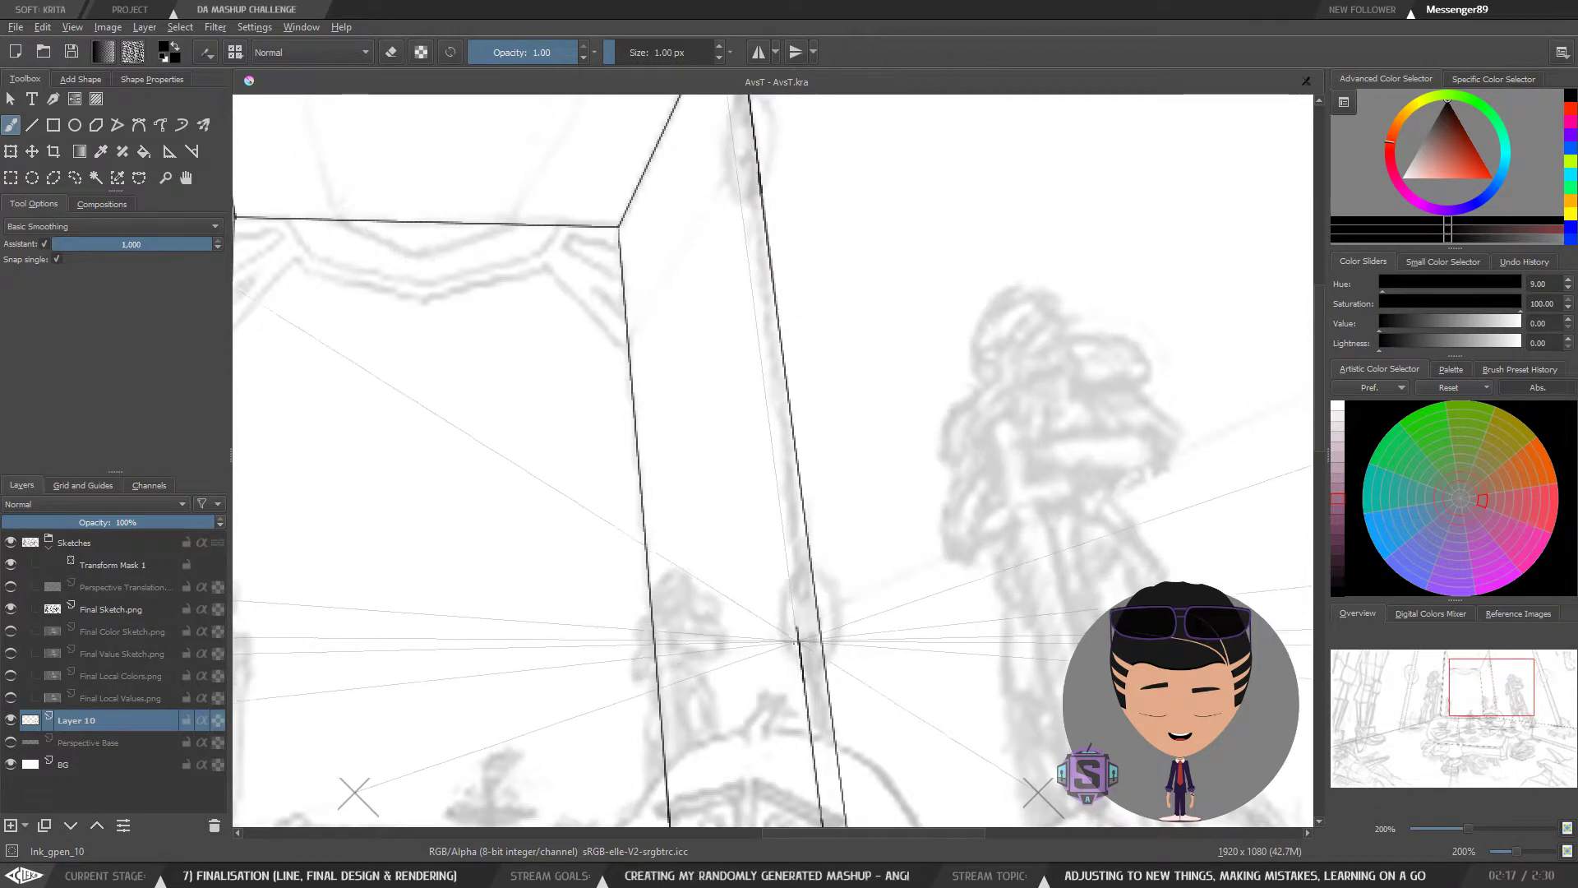
pyautogui.moveTo(797, 640); pyautogui.dragTo(756, 312)
pyautogui.hotkey('ctrl', 'z')
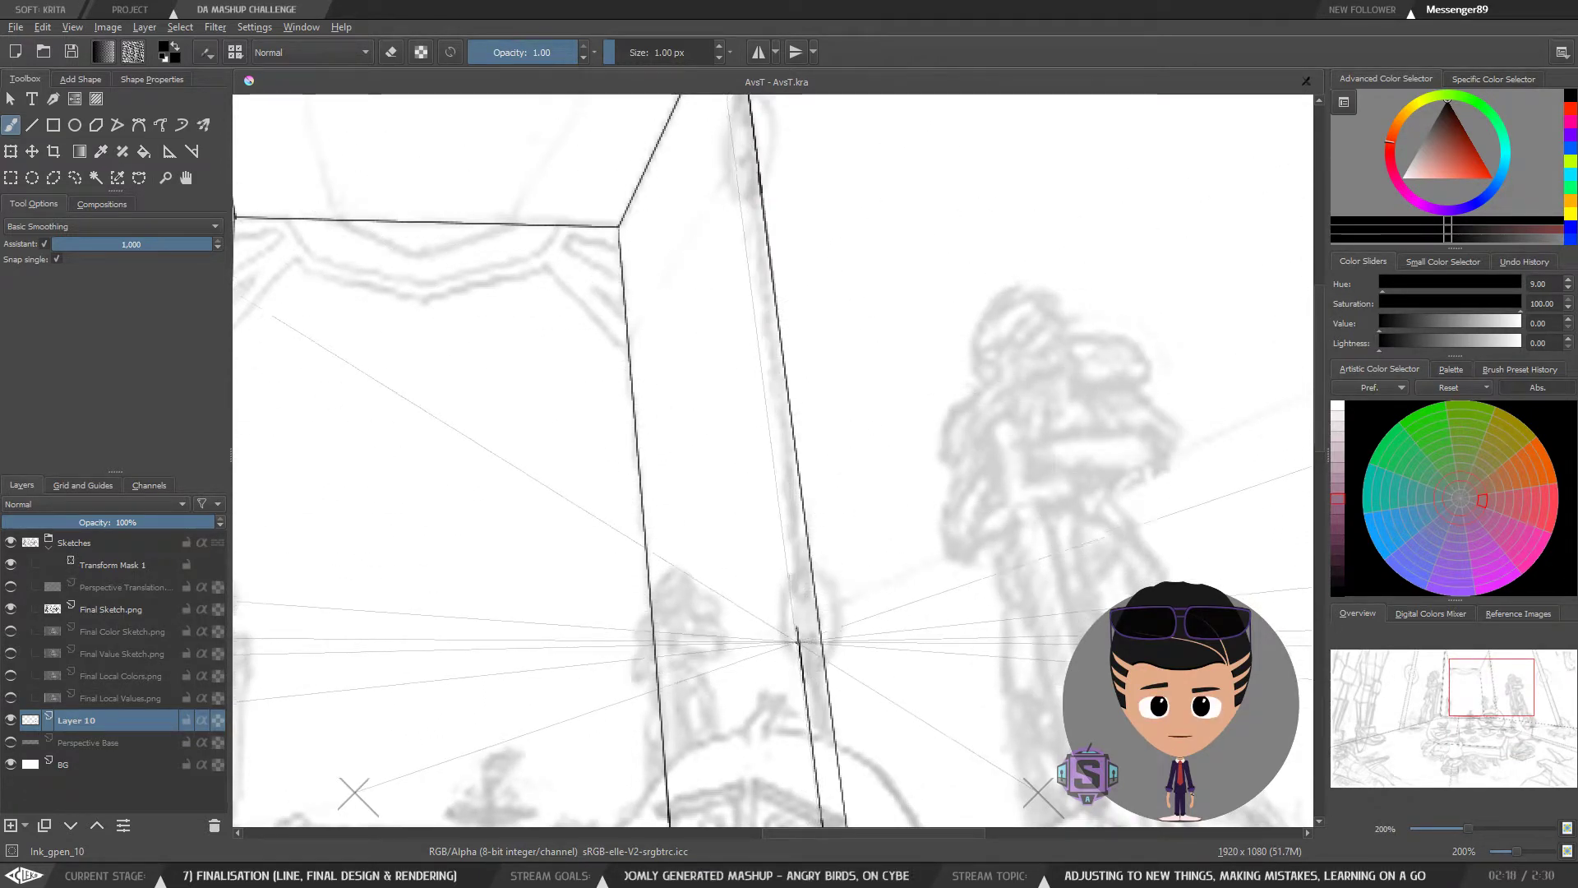
pyautogui.moveTo(796, 635)
pyautogui.mouseDown()
pyautogui.moveTo(750, 345)
pyautogui.moveTo(685, 94)
pyautogui.mouseUp()
pyautogui.moveTo(739, 175); pyautogui.dragTo(788, 415)
pyautogui.scroll(2, 777, 419)
pyautogui.moveTo(794, 251)
pyautogui.mouseDown()
pyautogui.moveTo(829, 498)
pyautogui.moveTo(812, 427)
pyautogui.mouseUp()
pyautogui.scroll(-6, 818, 475)
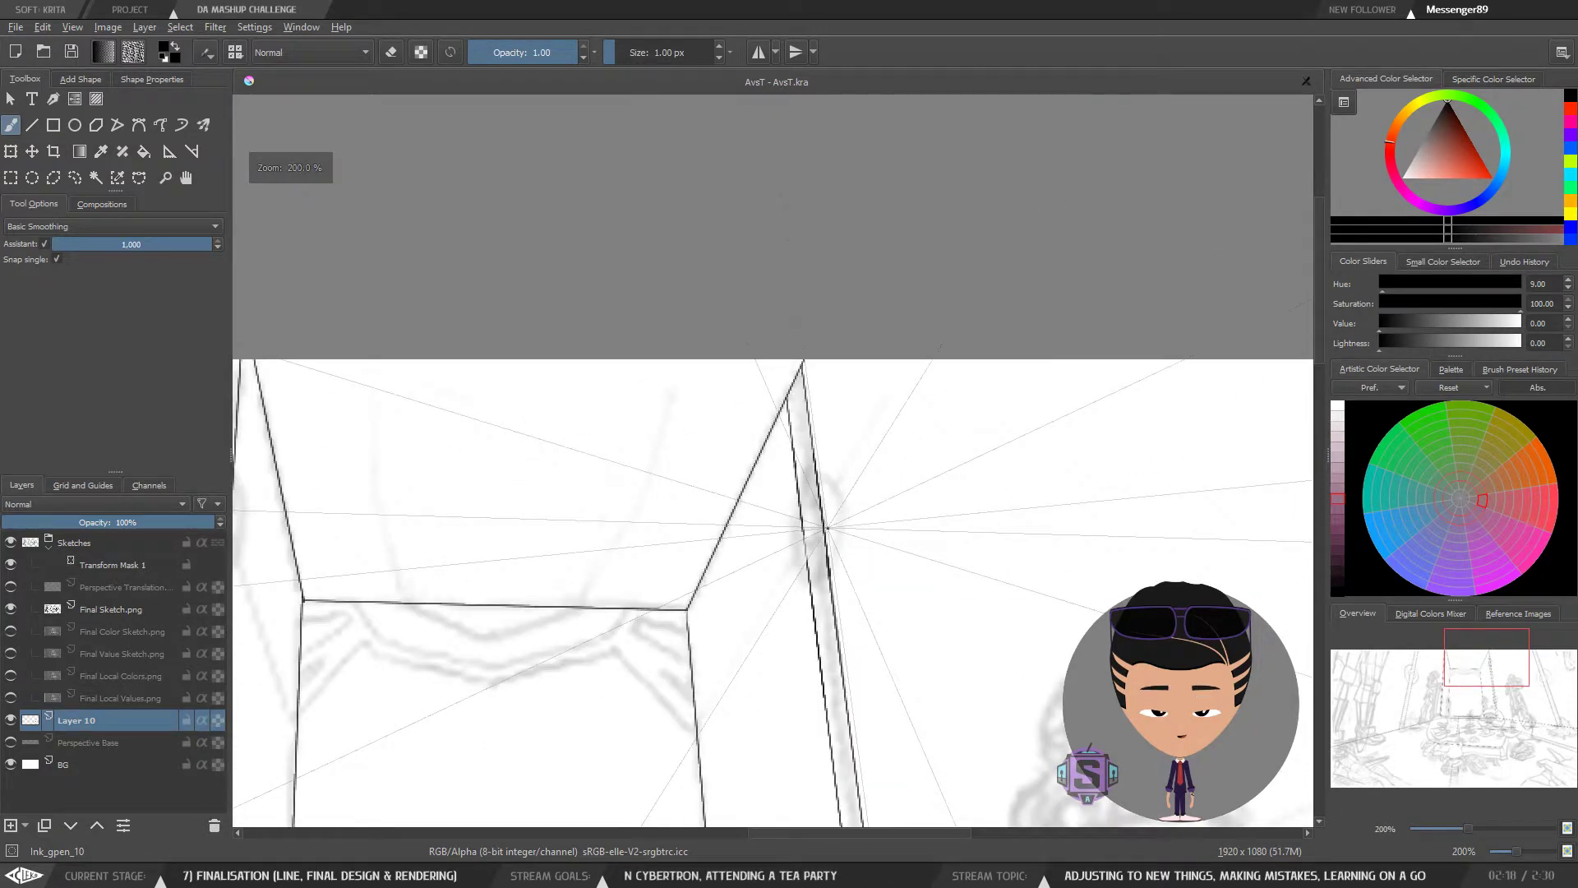
# Step: Examine the whole room's construction lines and how the table's edges sit against the floor lines and pillars
pyautogui.moveTo(833, 610); pyautogui.dragTo(849, 460)
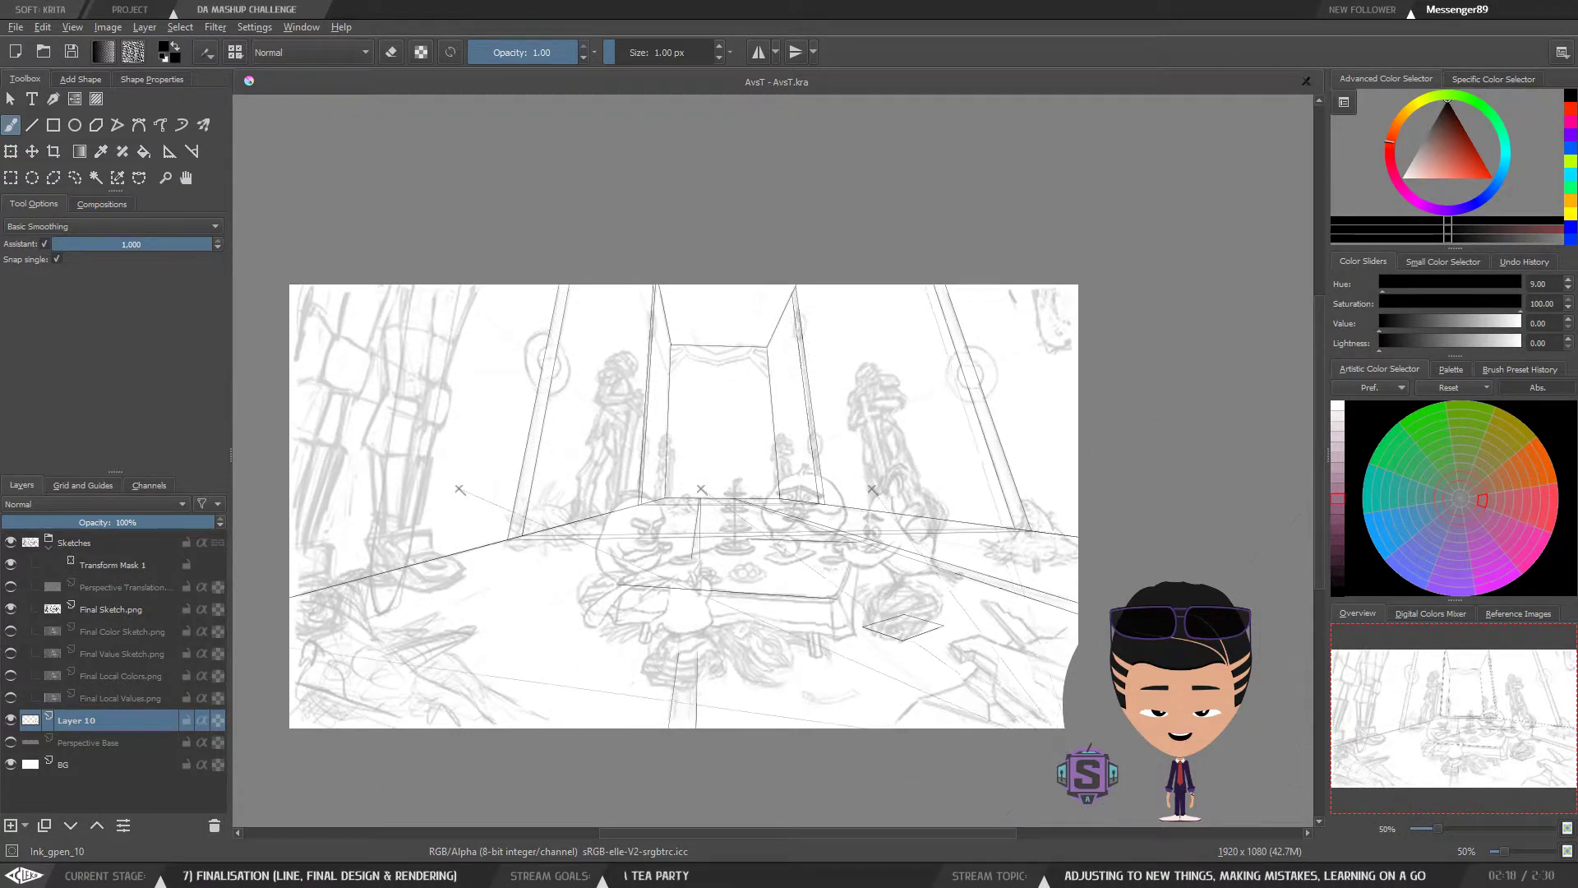
pyautogui.moveTo(729, 574); pyautogui.dragTo(768, 567)
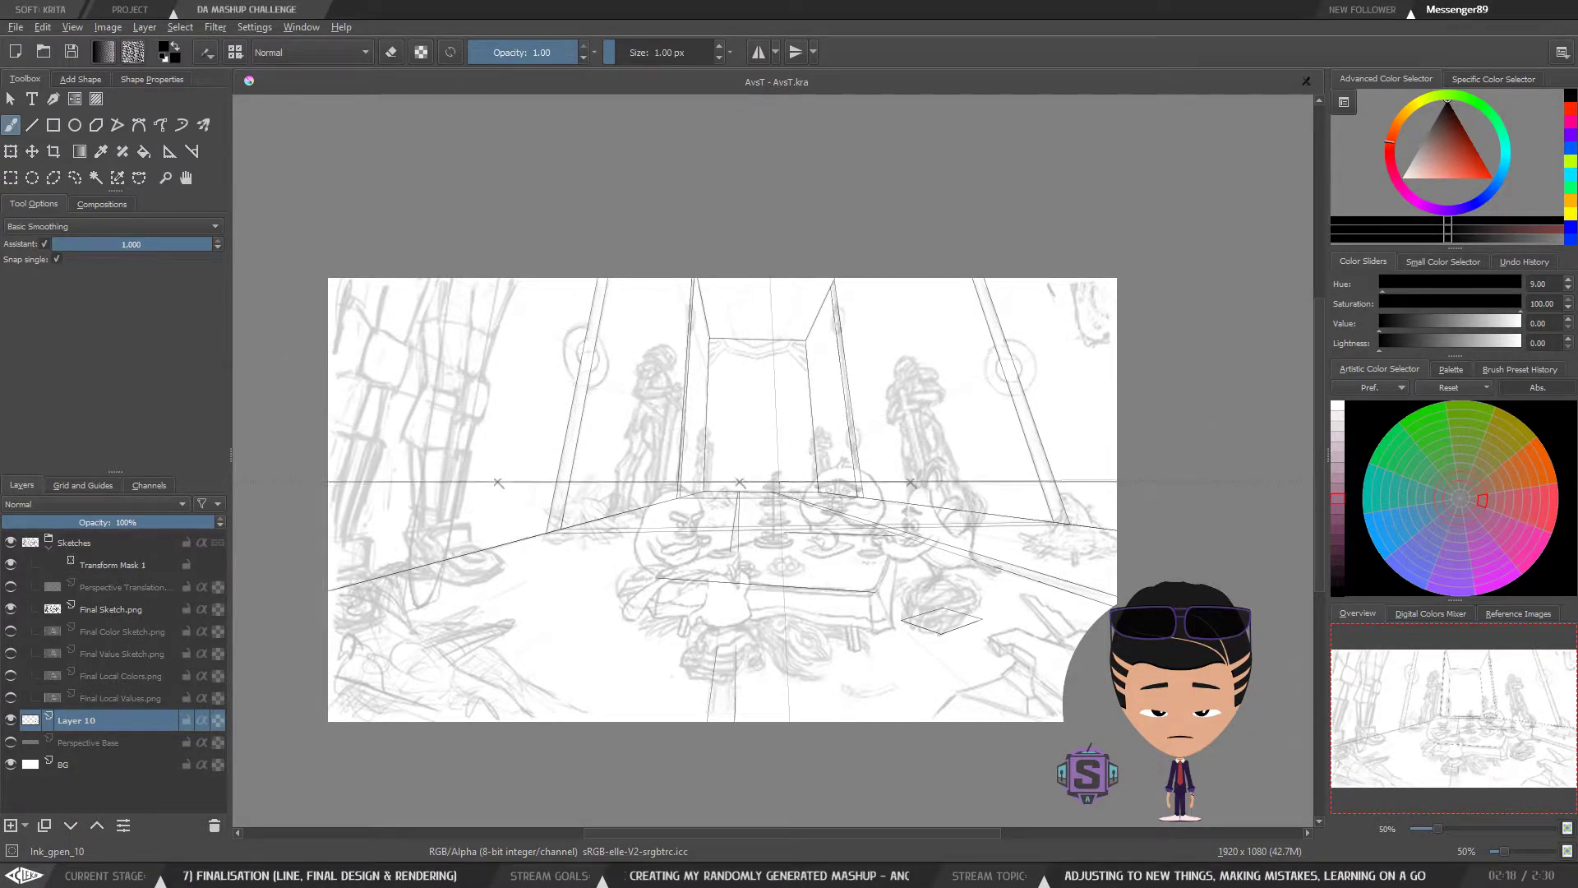
pyautogui.press('1')
pyautogui.moveTo(755, 615); pyautogui.dragTo(645, 635)
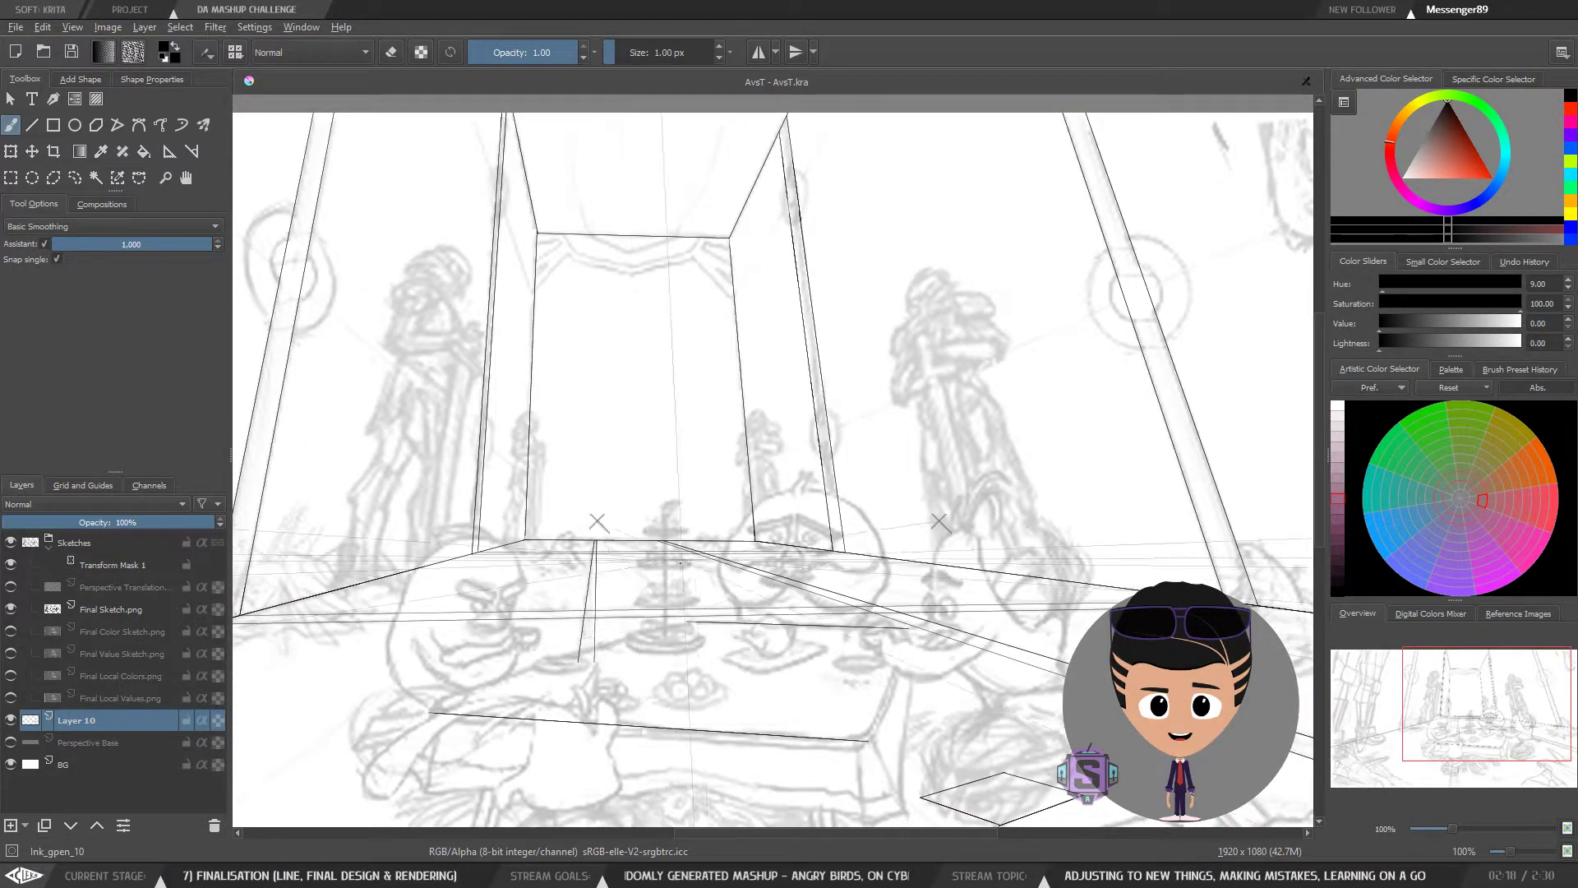
pyautogui.moveTo(665, 575); pyautogui.dragTo(608, 383)
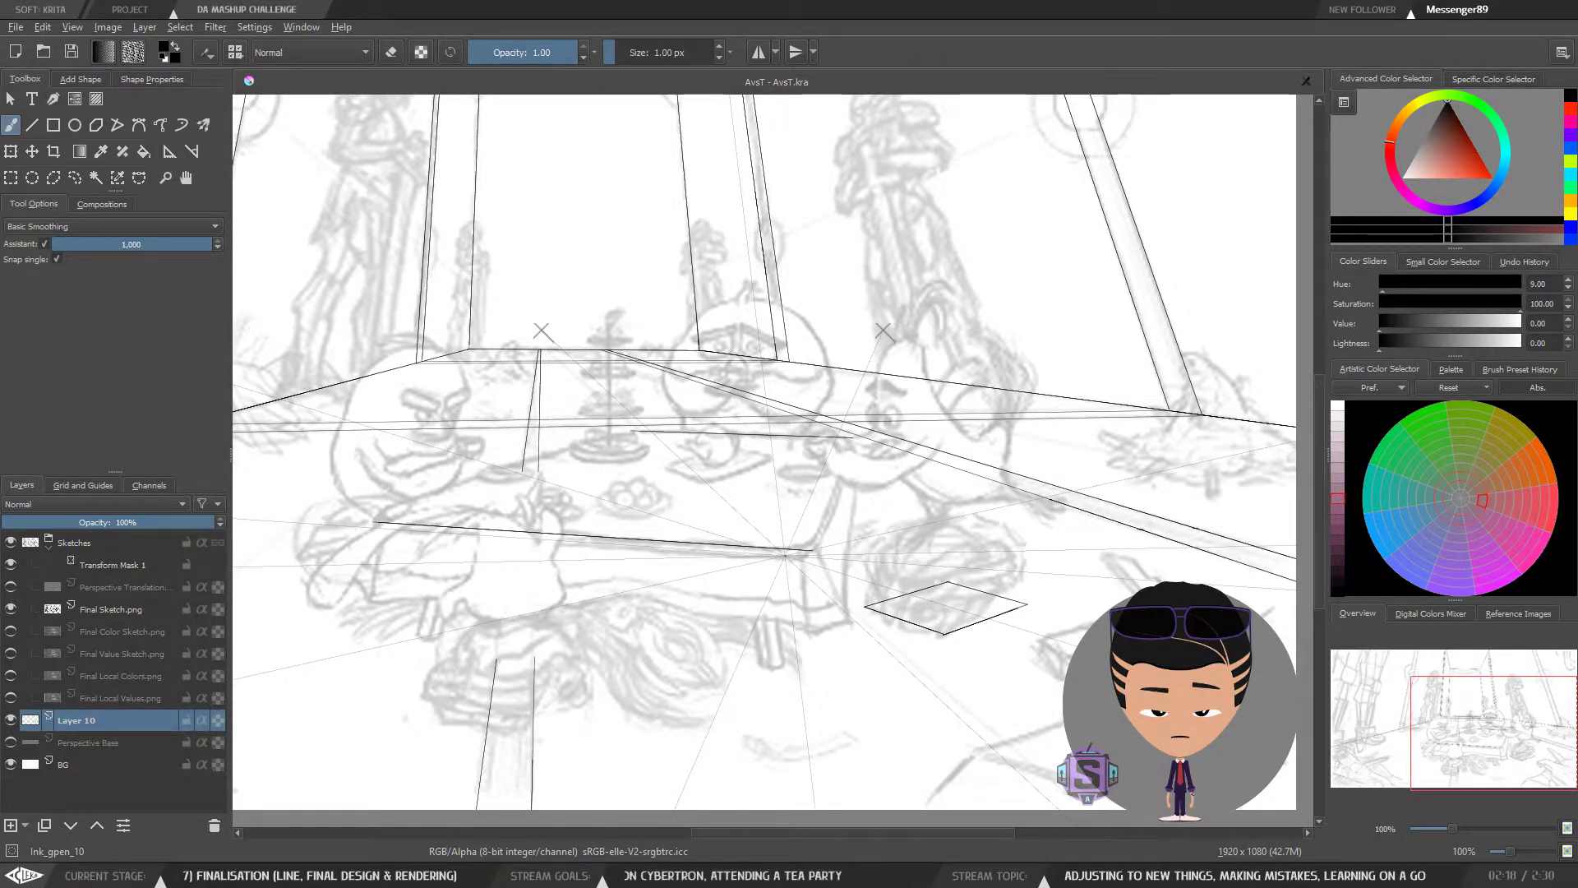
pyautogui.scroll(2, 784, 554)
pyautogui.scroll(-2, 786, 555)
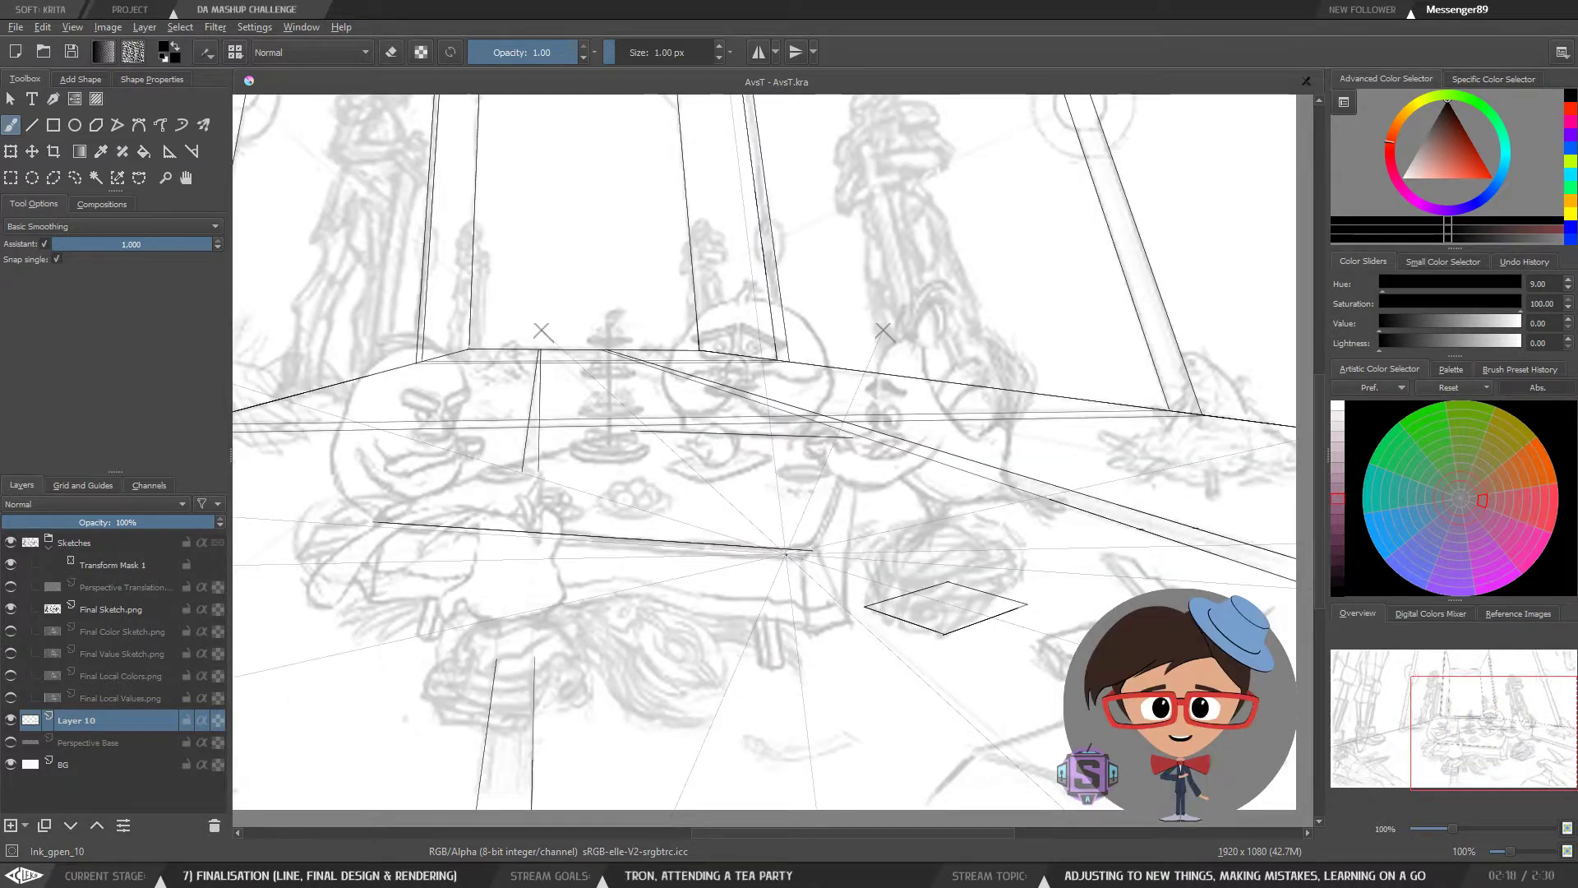
pyautogui.scroll(4, 786, 554)
pyautogui.moveTo(782, 422)
pyautogui.mouseDown()
pyautogui.moveTo(827, 620)
pyautogui.moveTo(855, 623)
pyautogui.moveTo(869, 652)
pyautogui.moveTo(1180, 514)
pyautogui.mouseUp()
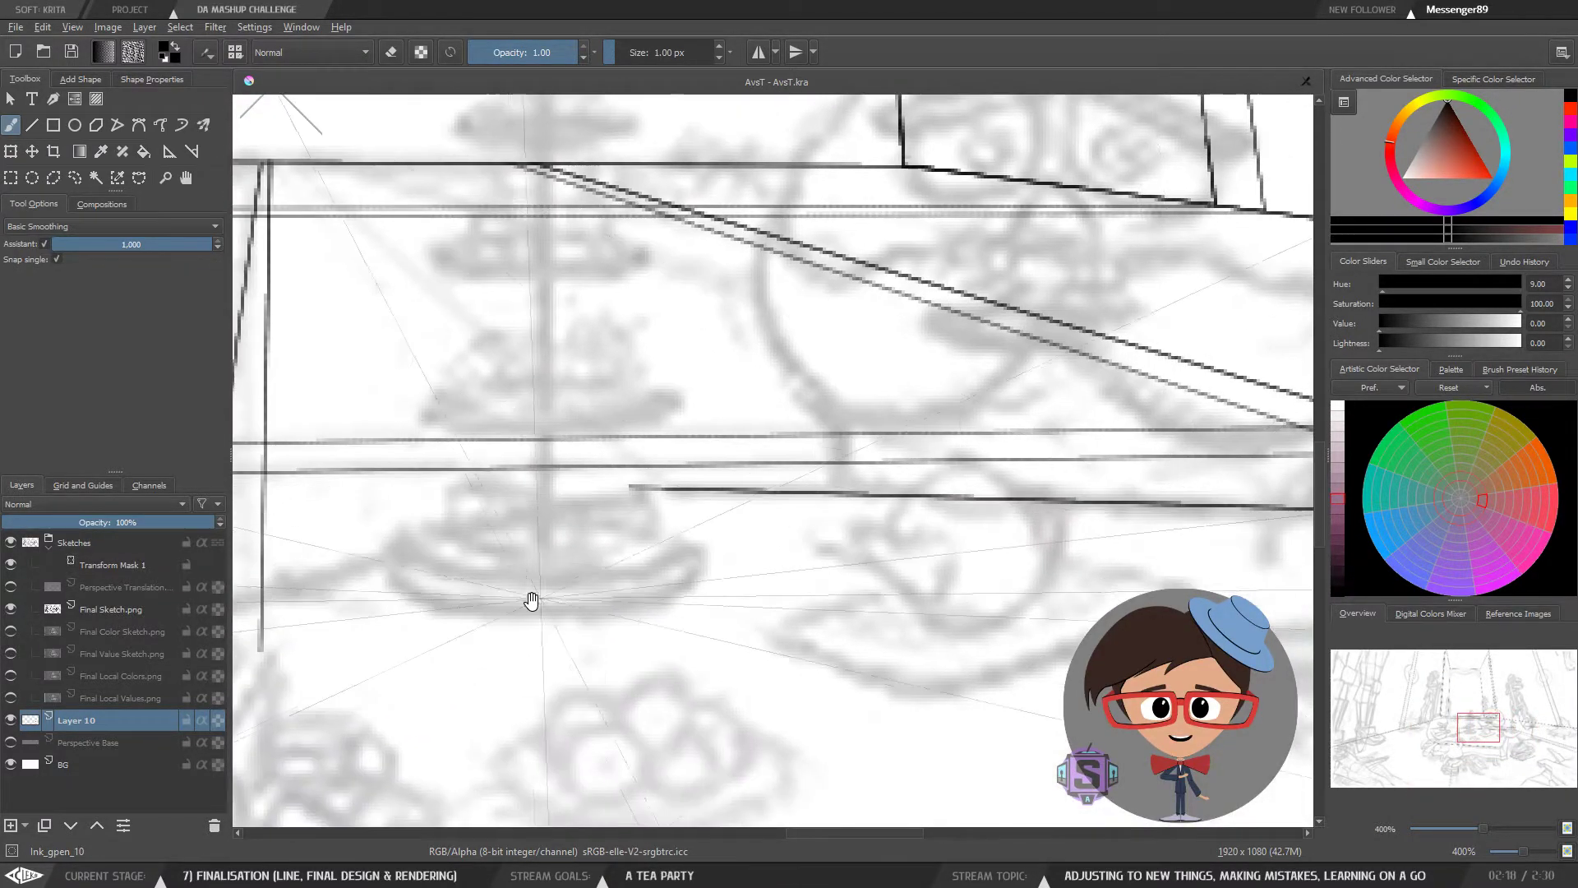
pyautogui.moveTo(502, 582); pyautogui.dragTo(1081, 507)
pyautogui.moveTo(640, 545); pyautogui.dragTo(891, 601)
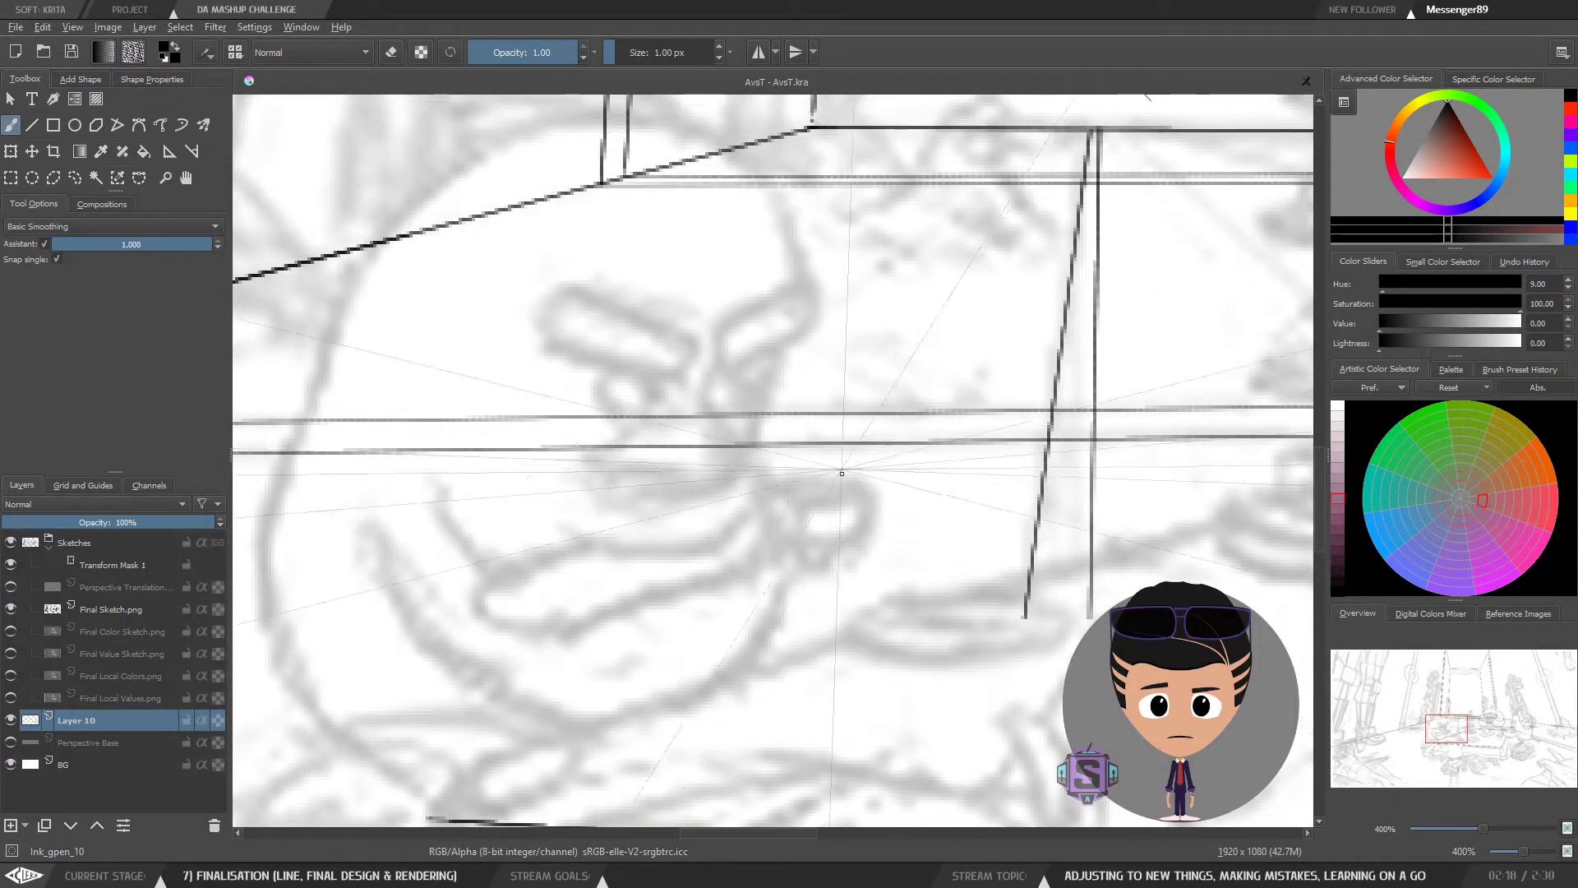
pyautogui.hotkey('ctrl', '-')
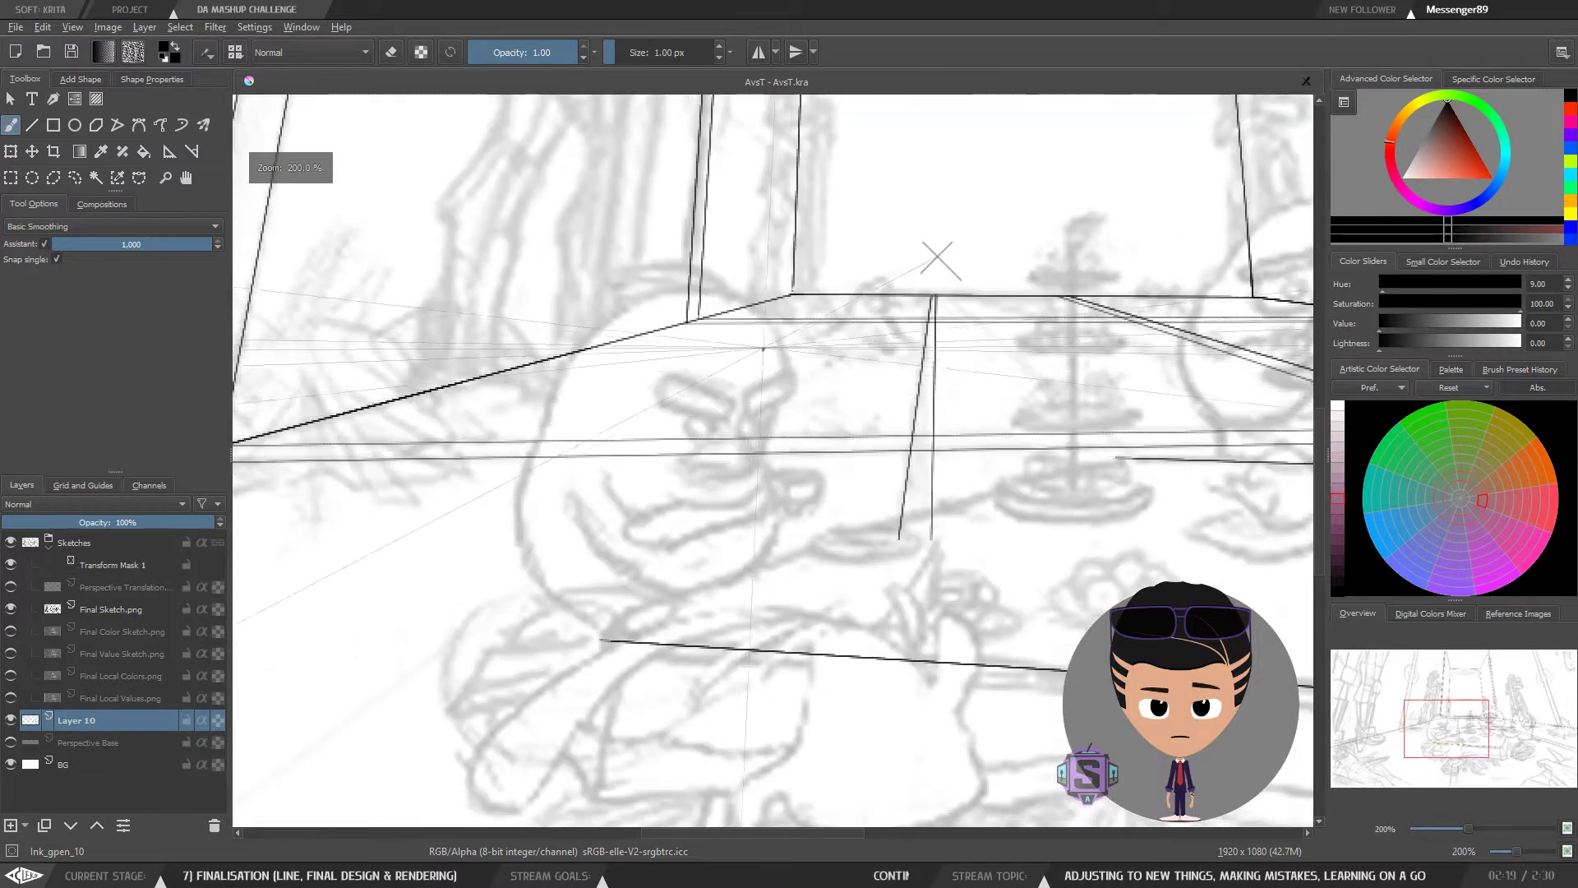
pyautogui.hotkey('ctrl', '-')
pyautogui.moveTo(1013, 492)
pyautogui.mouseDown()
pyautogui.moveTo(674, 471)
pyautogui.moveTo(772, 504)
pyautogui.moveTo(755, 474)
pyautogui.mouseUp()
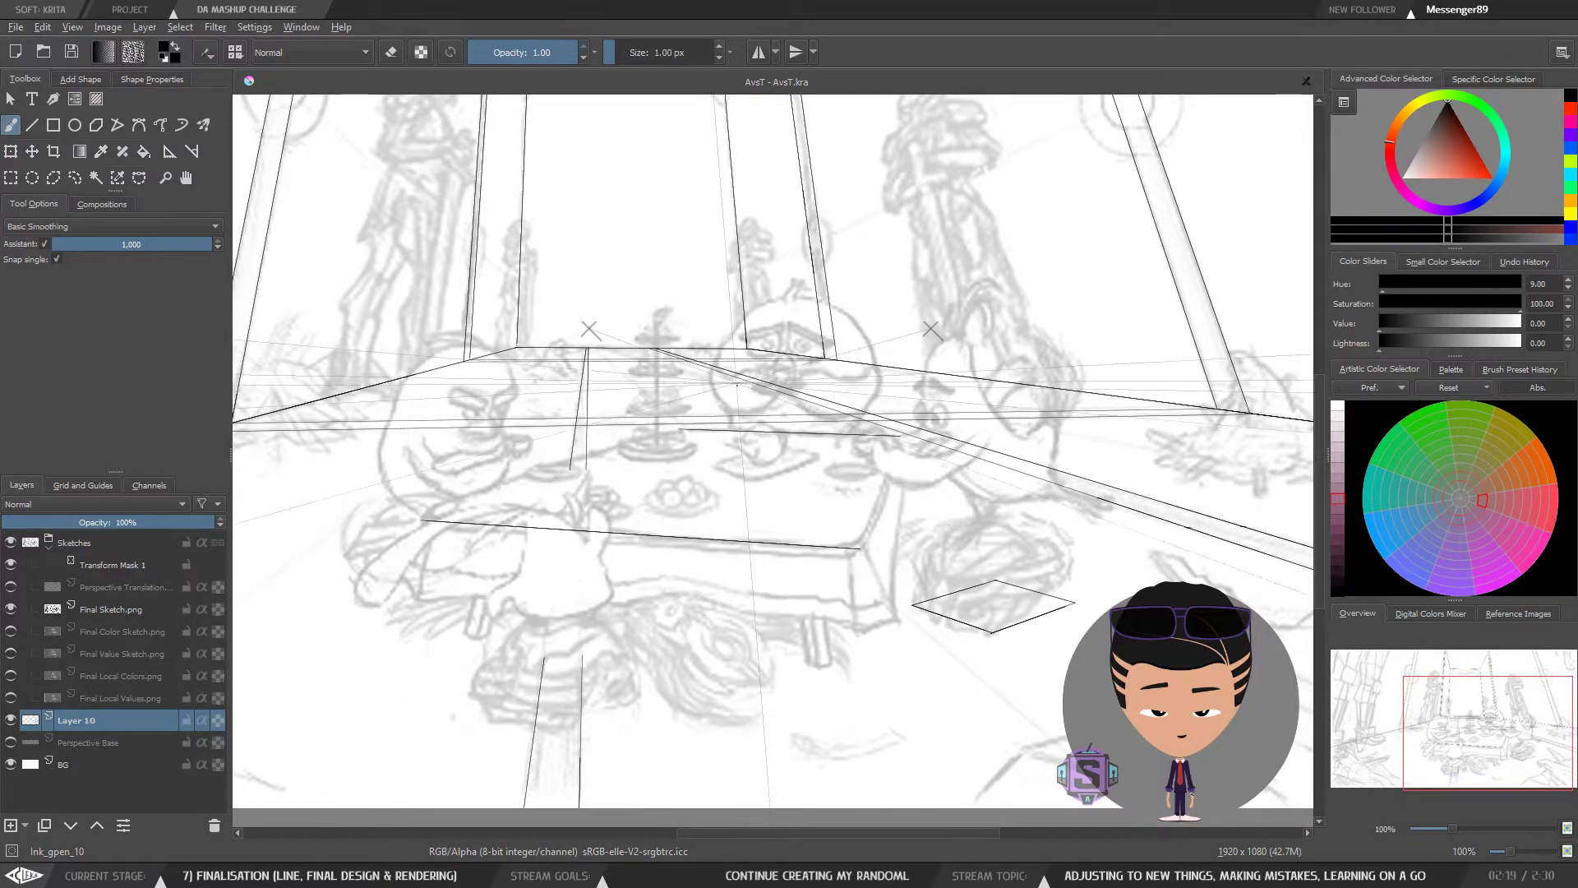
pyautogui.hotkey('ctrl', '-')
pyautogui.moveTo(685, 346); pyautogui.dragTo(749, 424)
pyautogui.hotkey('ctrl', '+')
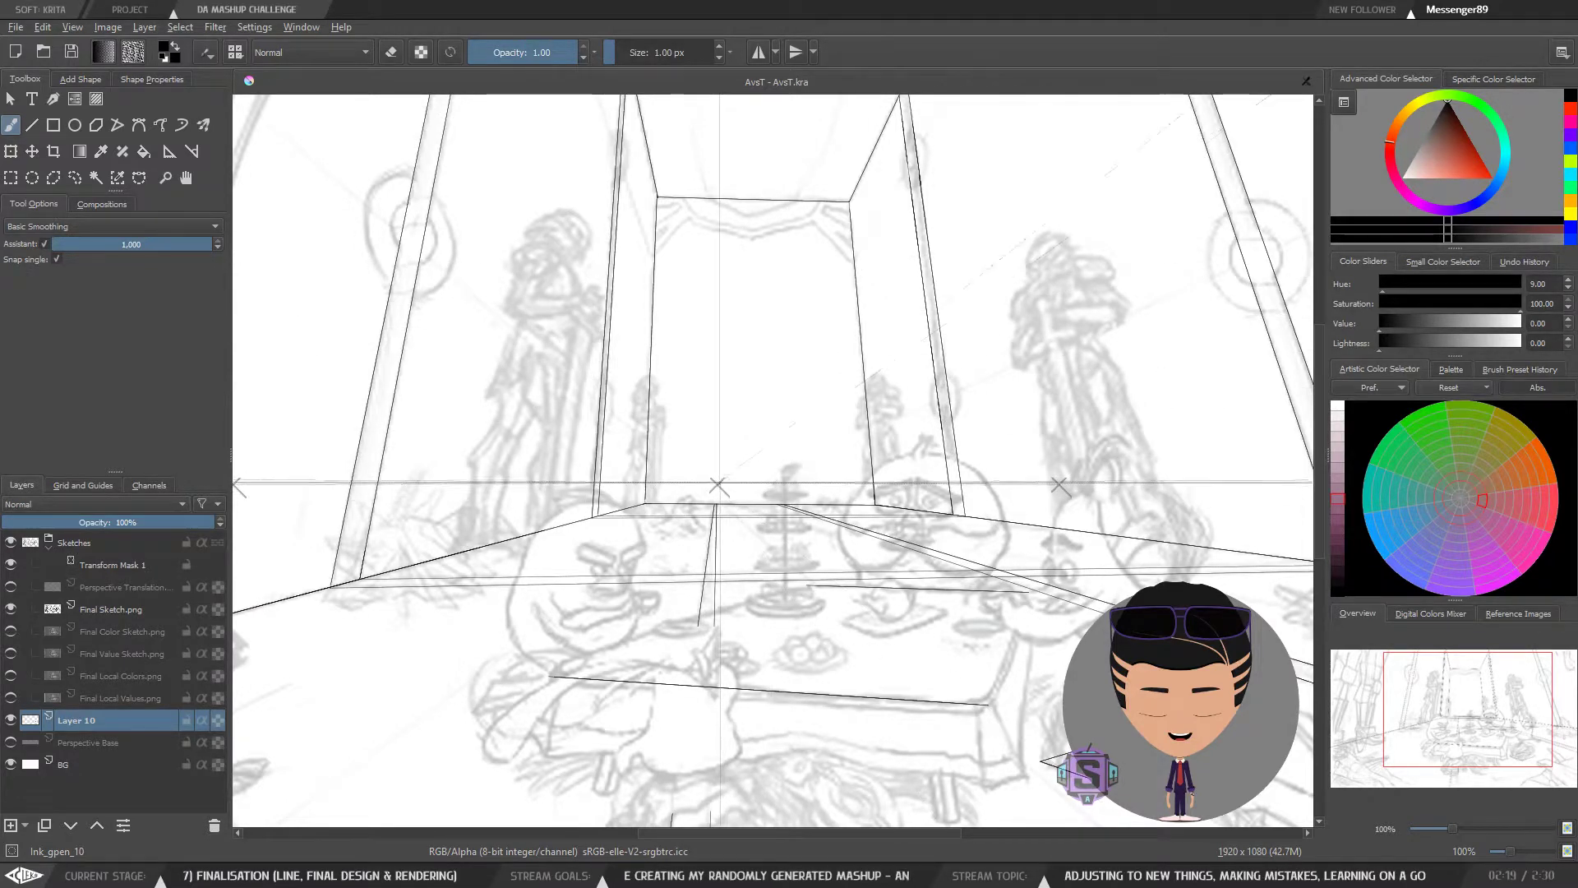
pyautogui.moveTo(744, 611)
pyautogui.mouseDown()
pyautogui.moveTo(702, 565)
pyautogui.moveTo(675, 483)
pyautogui.mouseUp()
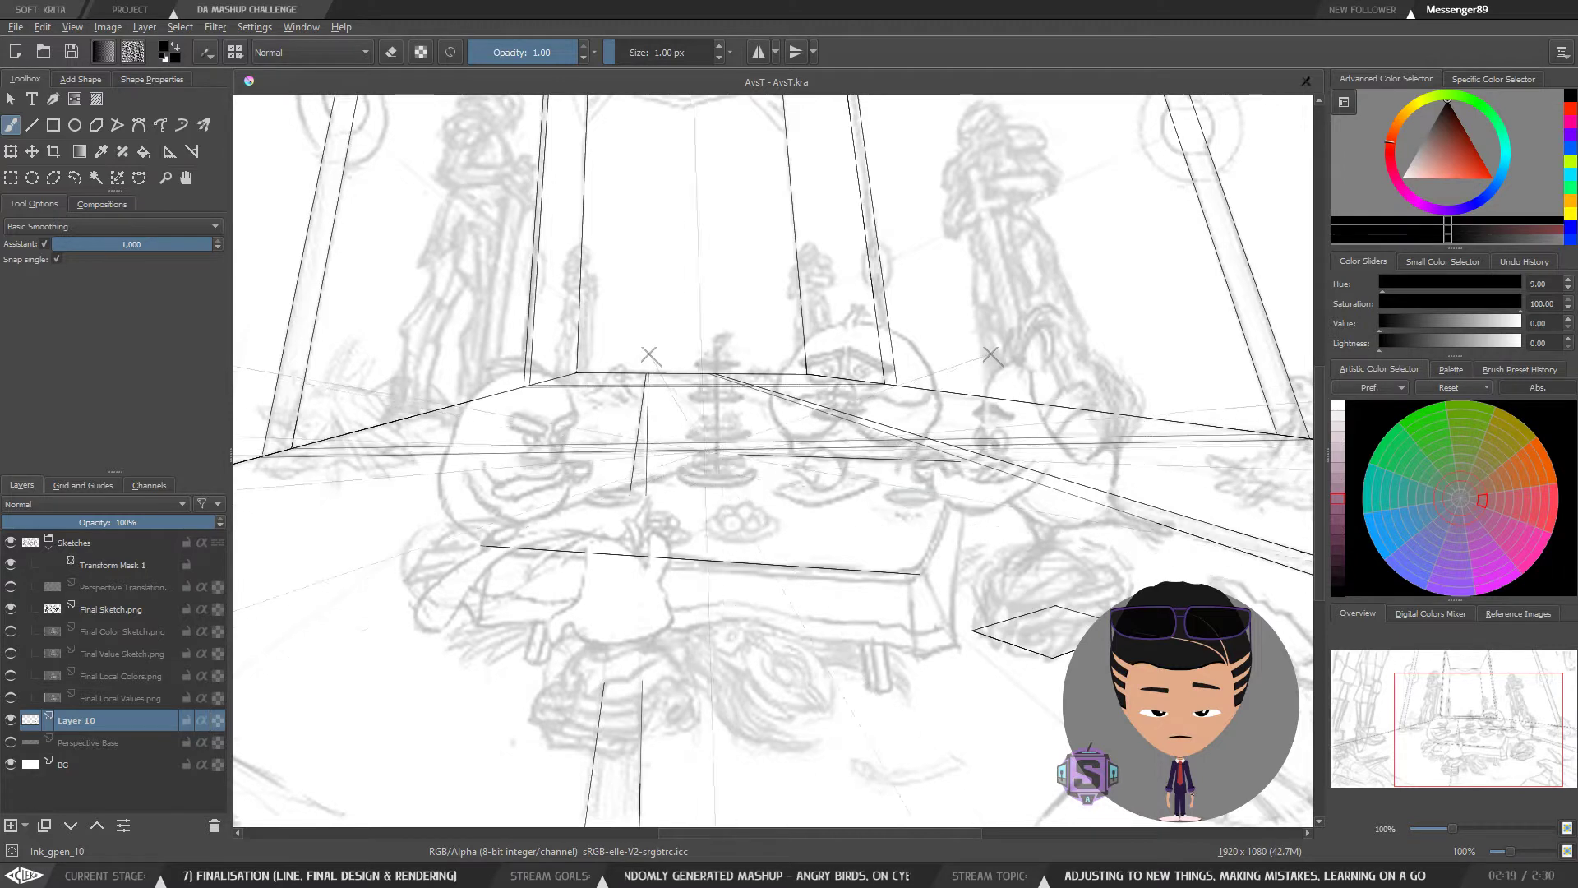
# Step: Try a small perspective box on the tabletop beside the base of the tiered stand
pyautogui.scroll(5, 710, 469)
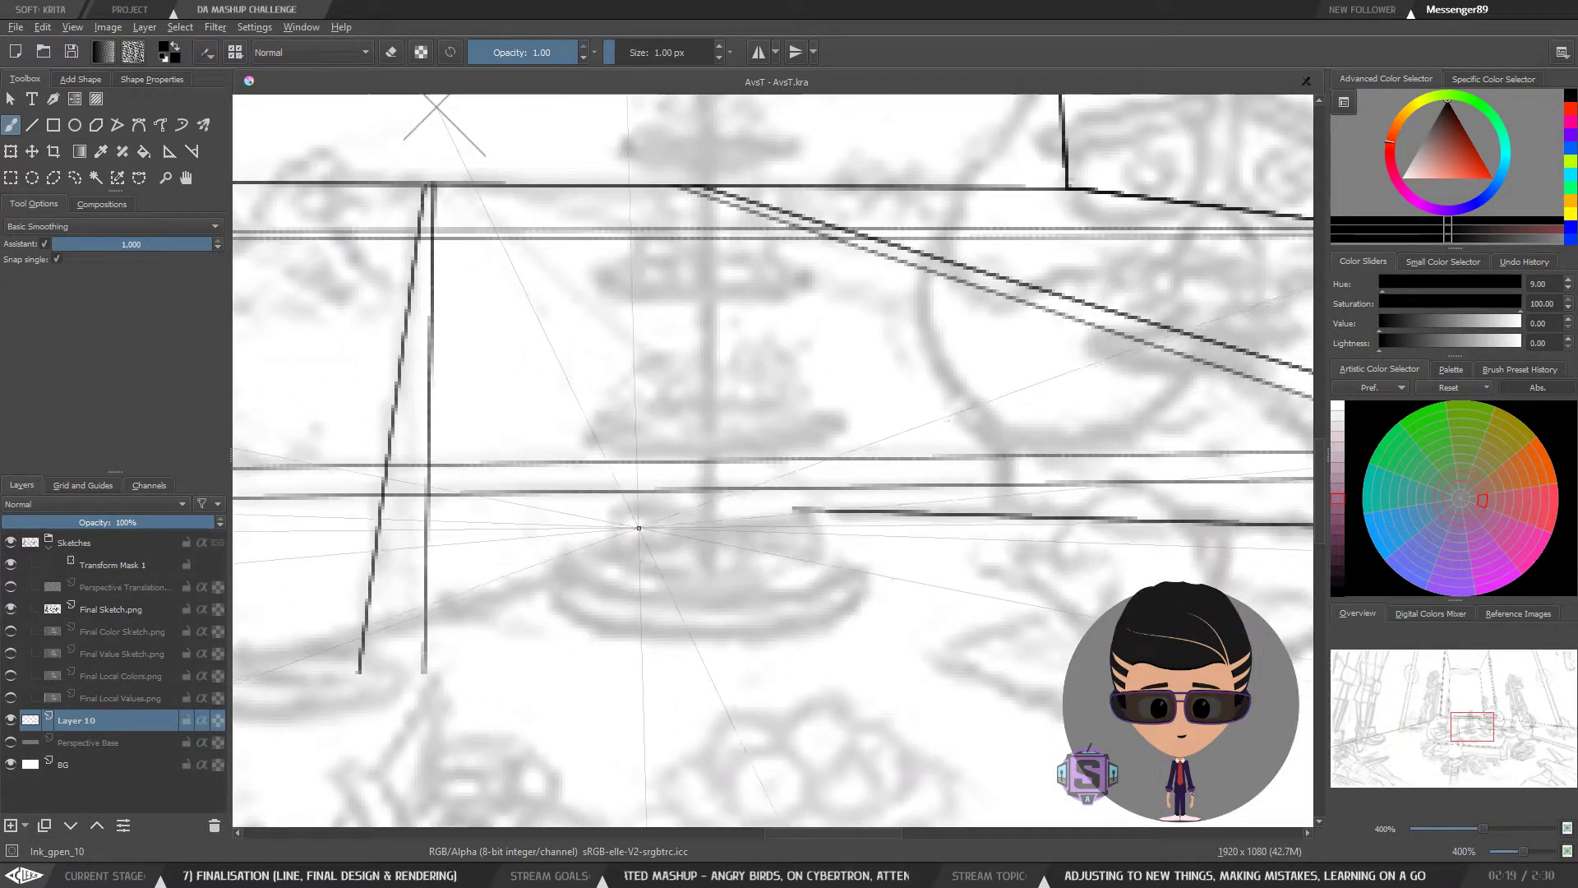
pyautogui.moveTo(602, 538)
pyautogui.mouseDown()
pyautogui.moveTo(651, 562)
pyautogui.moveTo(606, 542)
pyautogui.moveTo(653, 554)
pyautogui.moveTo(649, 531)
pyautogui.moveTo(688, 539)
pyautogui.mouseUp()
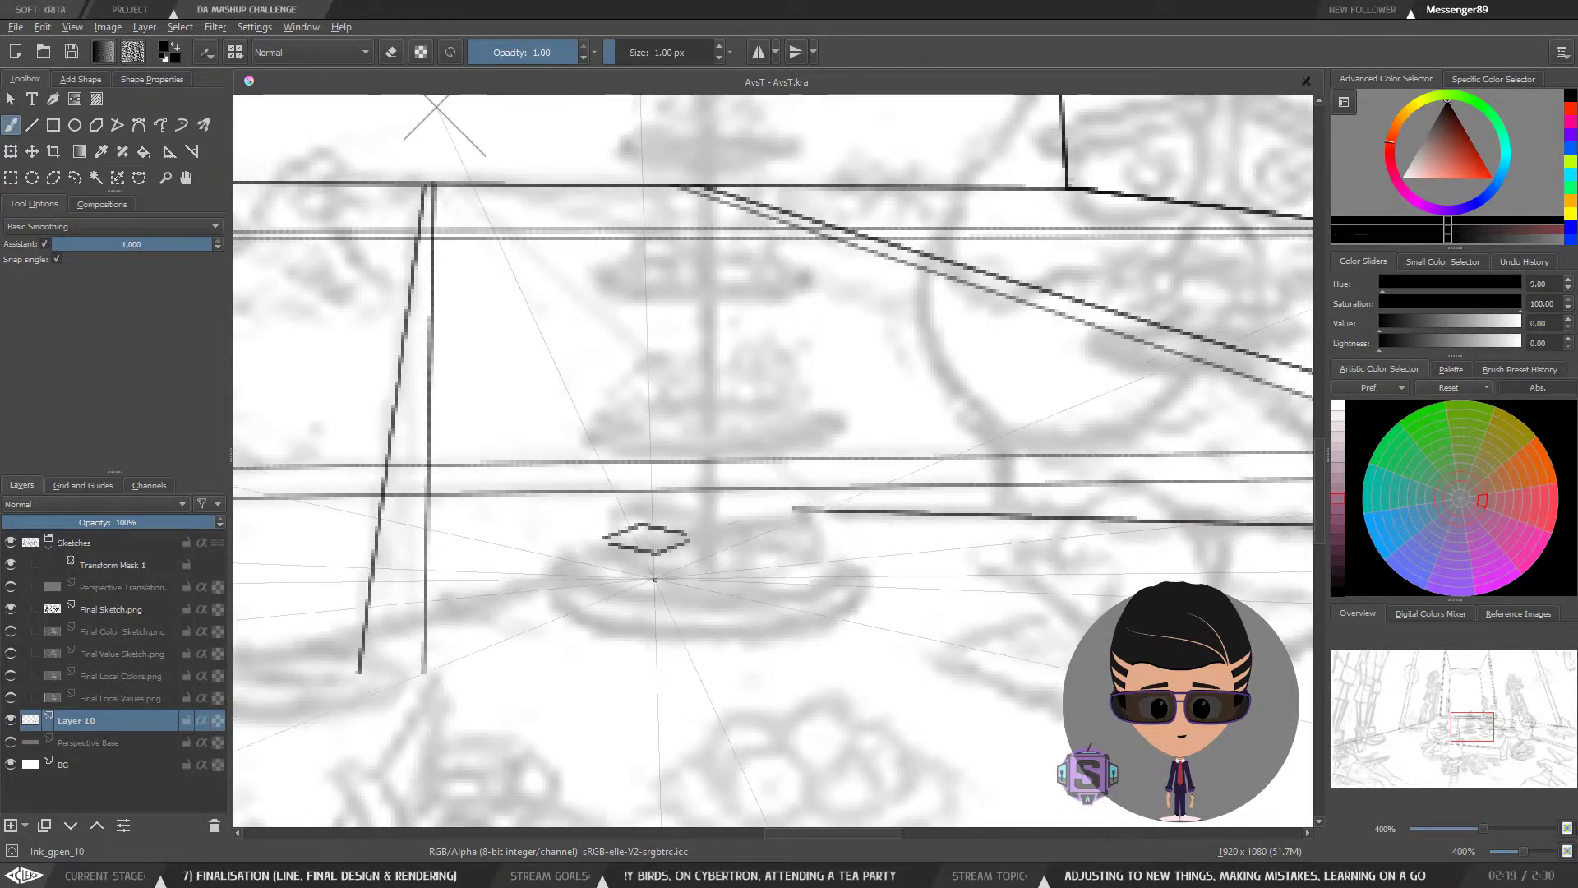
pyautogui.moveTo(603, 539)
pyautogui.mouseDown()
pyautogui.moveTo(662, 584)
pyautogui.moveTo(658, 545)
pyautogui.moveTo(663, 584)
pyautogui.moveTo(693, 566)
pyautogui.mouseUp()
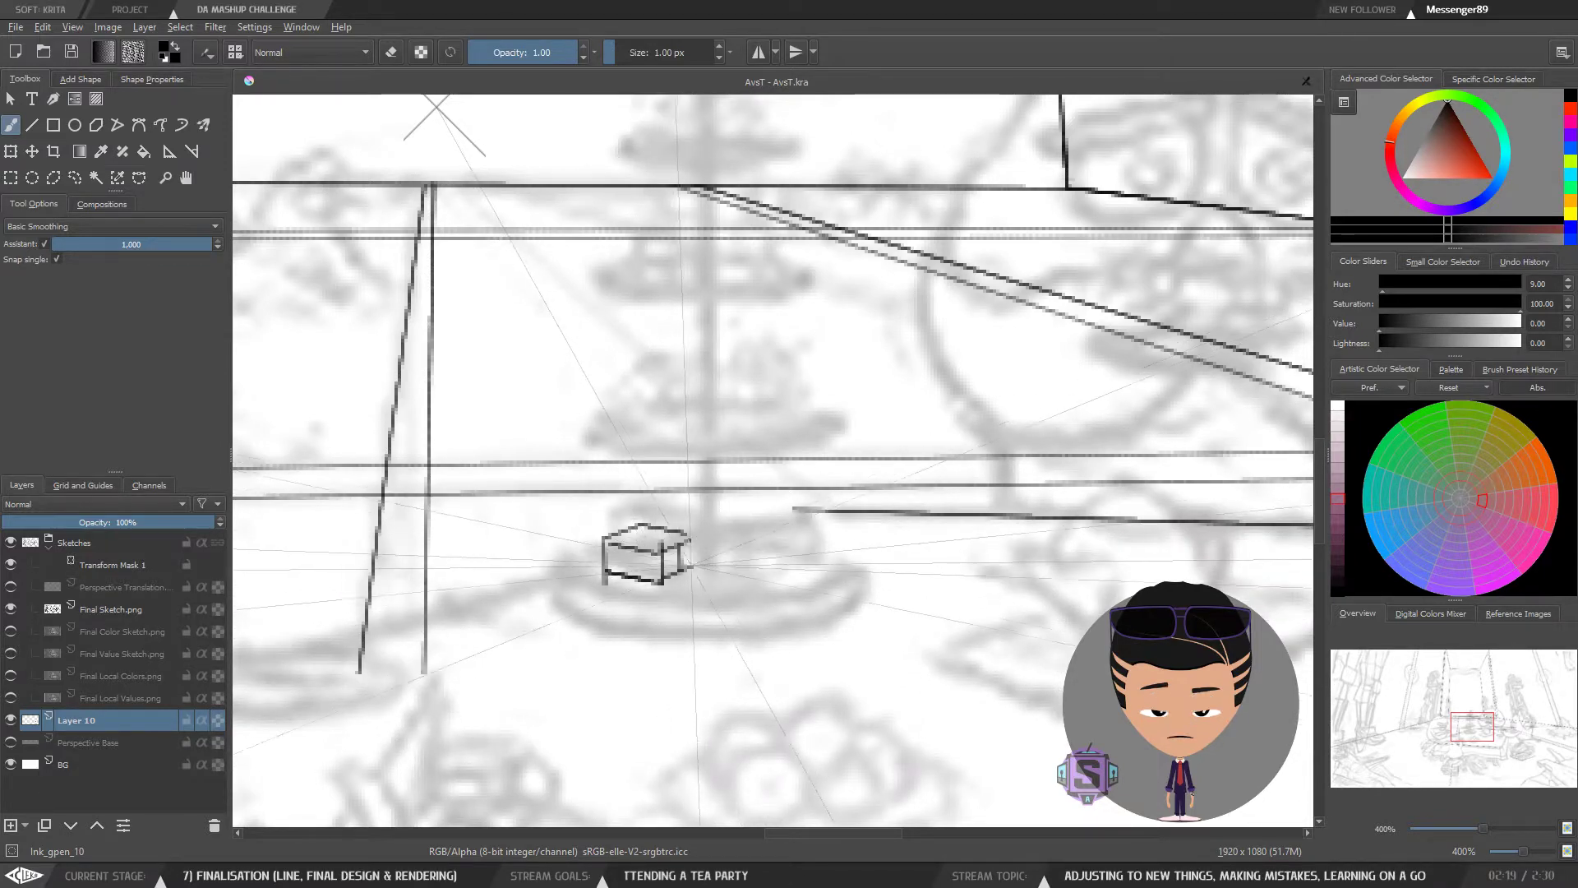
# Step: Select and delete the small test box on the tabletop, clear the selection and return to the brush
pyautogui.press('-')
pyautogui.press('l')
pyautogui.moveTo(744, 498)
pyautogui.mouseDown()
pyautogui.moveTo(692, 539)
pyautogui.moveTo(760, 533)
pyautogui.mouseUp()
pyautogui.press('-')
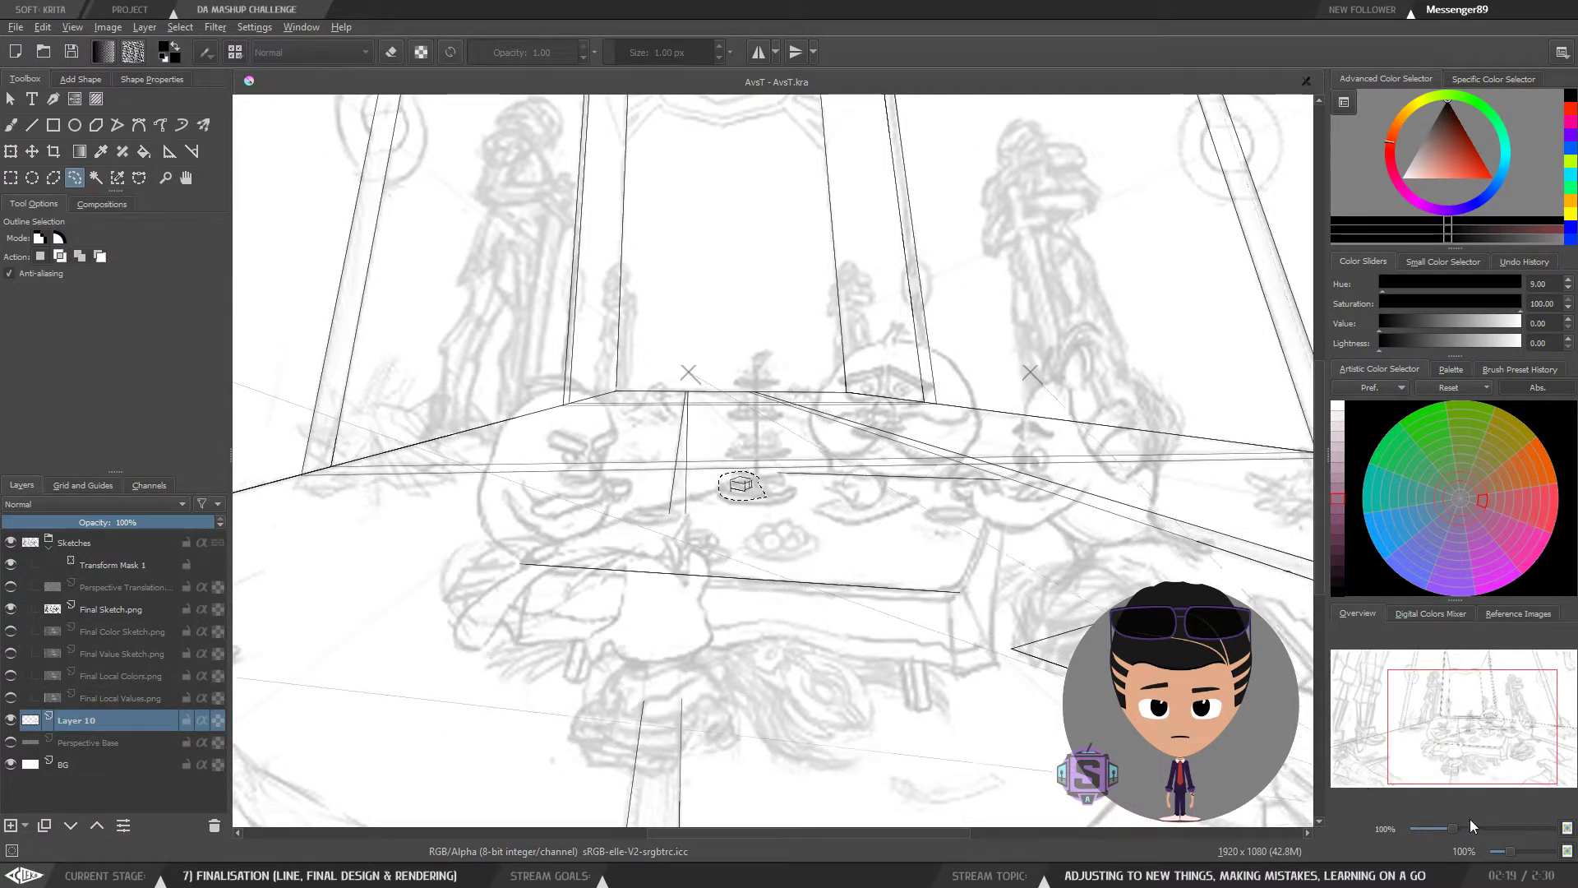
pyautogui.hotkey('ctrl', 'shift', 'a')
pyautogui.press('b')
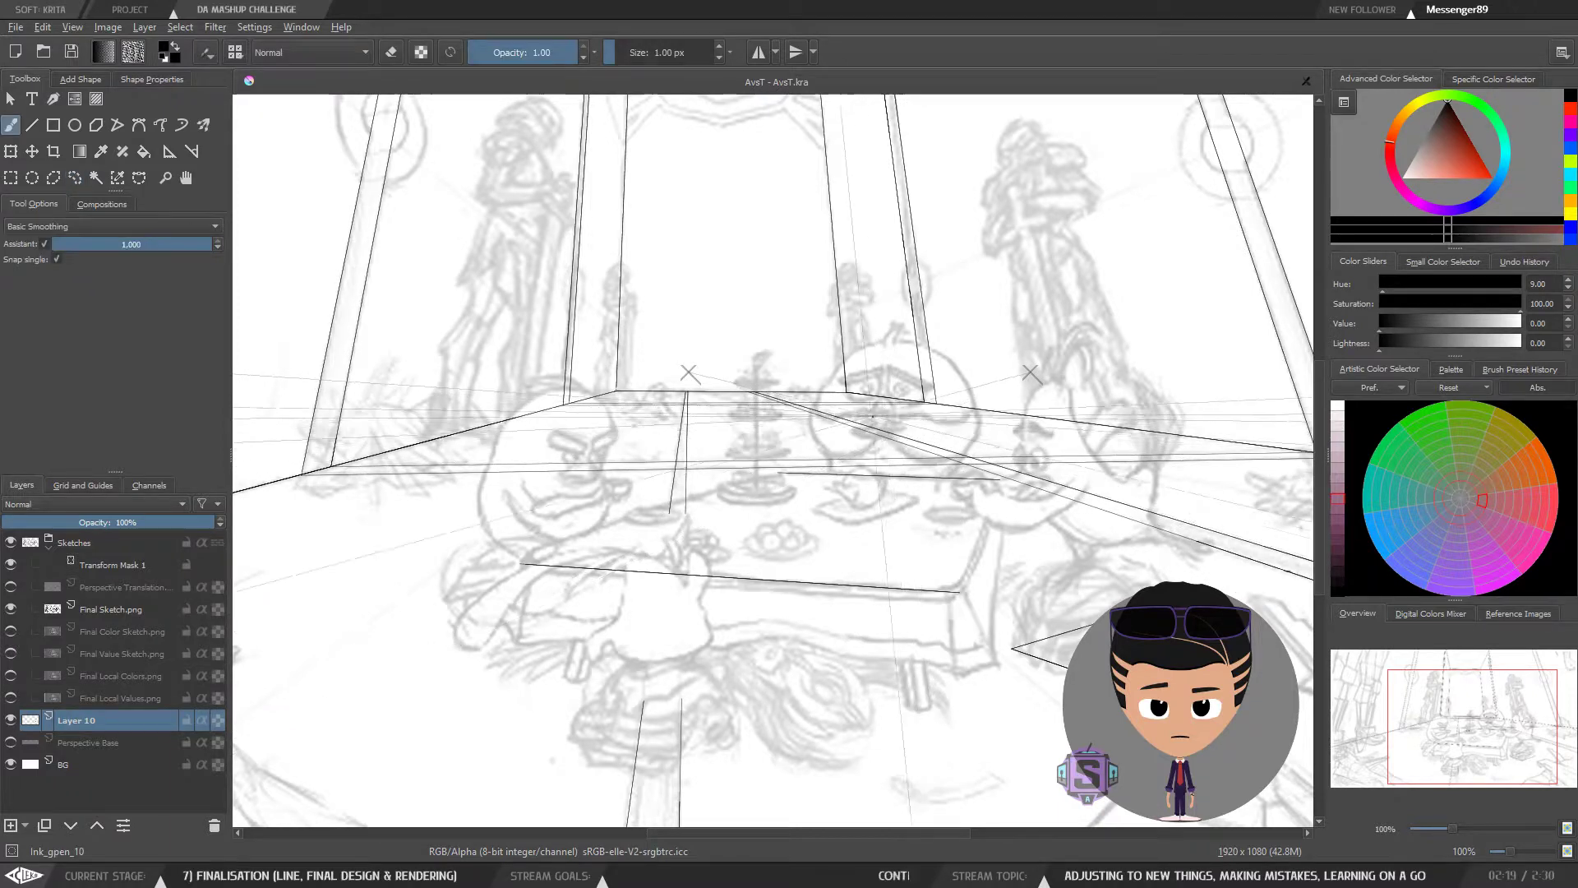
# Step: Examine the left and right pillars, the statues and the back wall for where depth edges are still missing
pyautogui.moveTo(892, 505)
pyautogui.mouseDown()
pyautogui.moveTo(732, 556)
pyautogui.moveTo(658, 558)
pyautogui.moveTo(666, 594)
pyautogui.moveTo(777, 638)
pyautogui.moveTo(810, 711)
pyautogui.mouseUp()
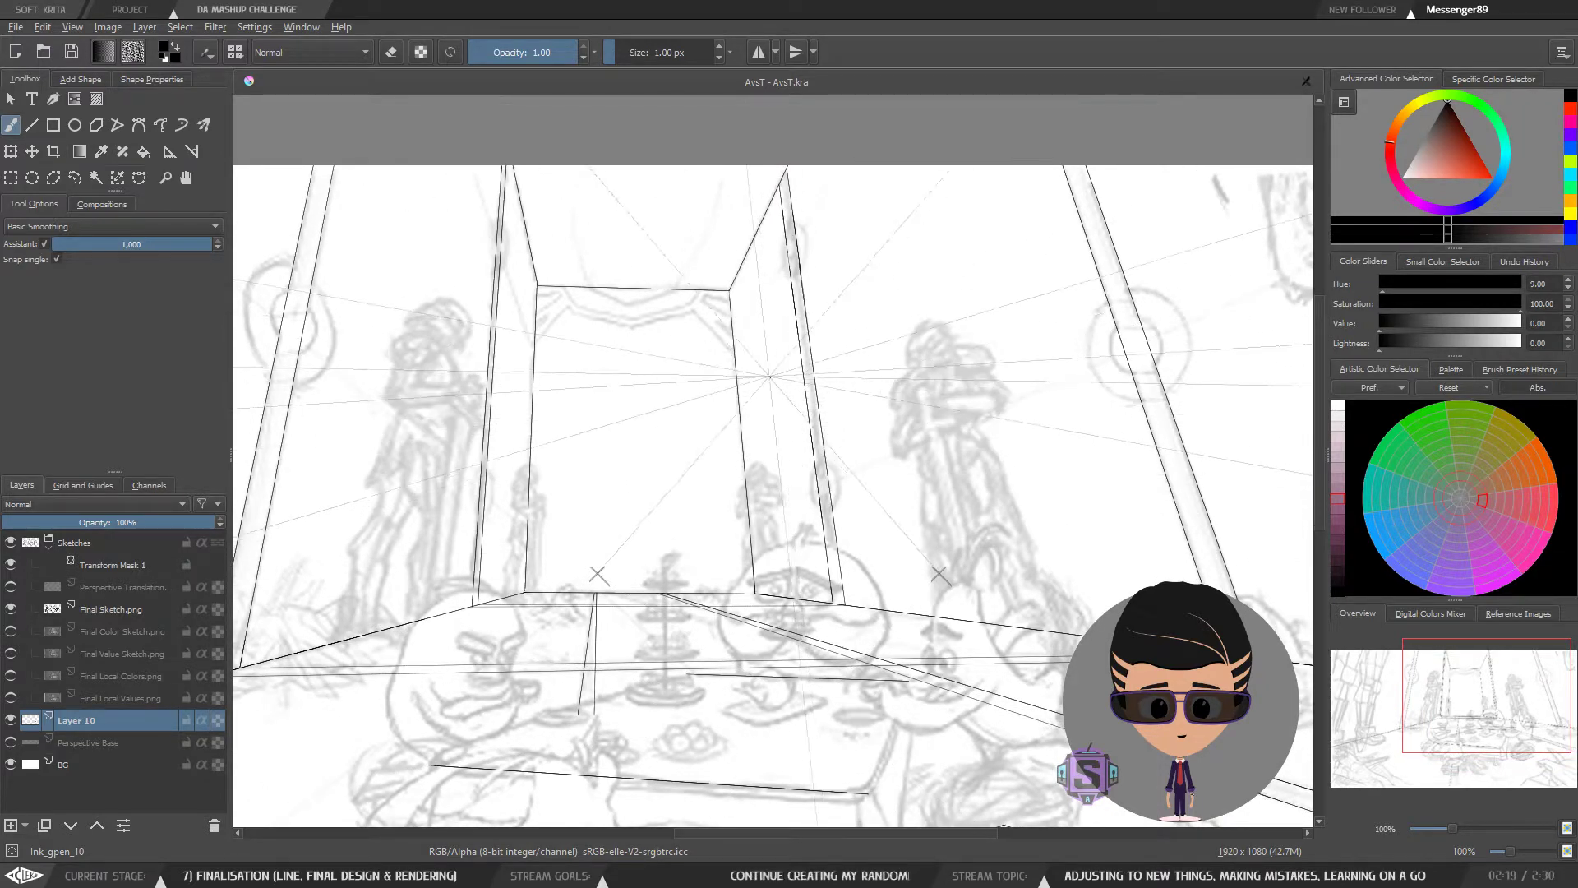
pyautogui.moveTo(1013, 456); pyautogui.dragTo(1120, 469)
pyautogui.moveTo(1064, 589); pyautogui.dragTo(895, 536)
pyautogui.scroll(2, 564, 581)
pyautogui.scroll(-2, 863, 497)
pyautogui.moveTo(669, 598); pyautogui.dragTo(882, 647)
pyautogui.moveTo(882, 506); pyautogui.dragTo(1103, 589)
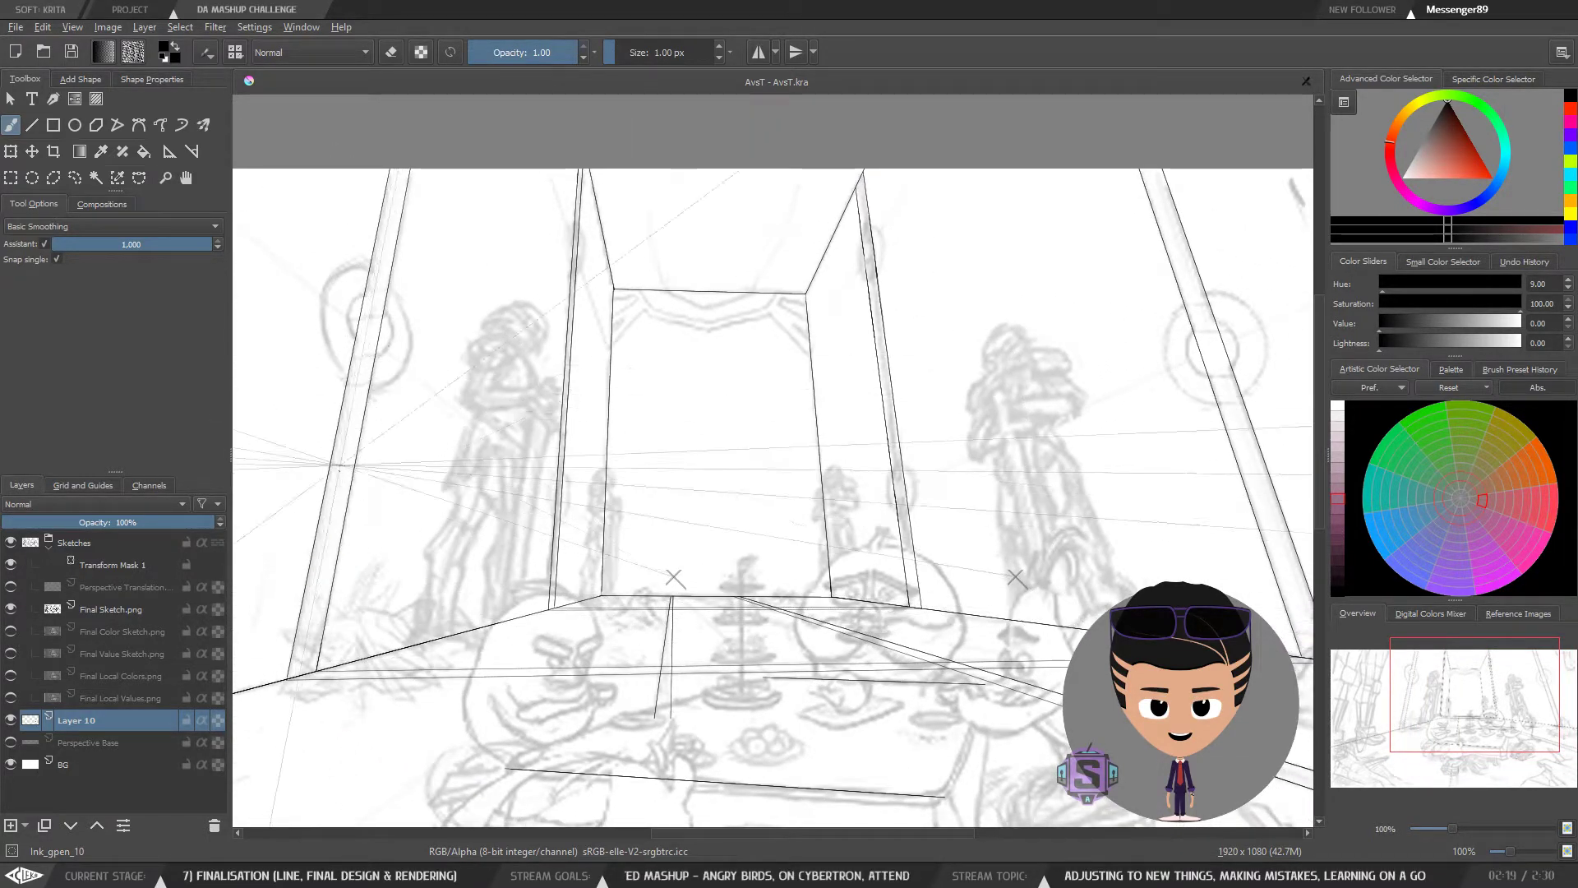
pyautogui.press('-')
pyautogui.press('-')
pyautogui.moveTo(976, 518); pyautogui.dragTo(808, 481)
pyautogui.press('+')
pyautogui.press('+')
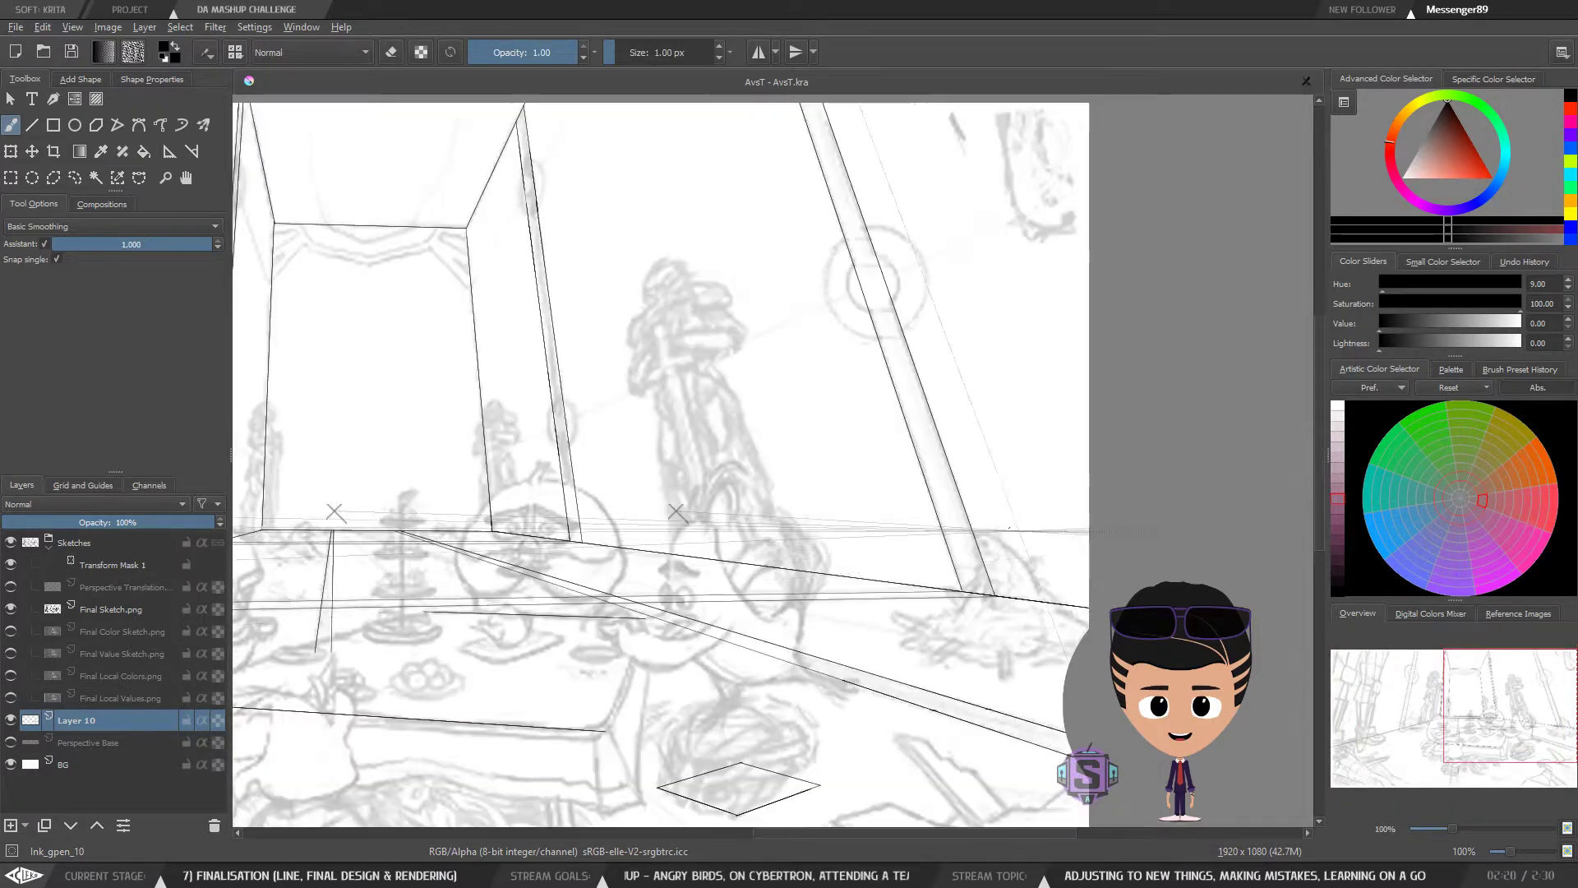
pyautogui.moveTo(1028, 574); pyautogui.dragTo(1312, 530)
pyautogui.press('+')
pyautogui.press('+')
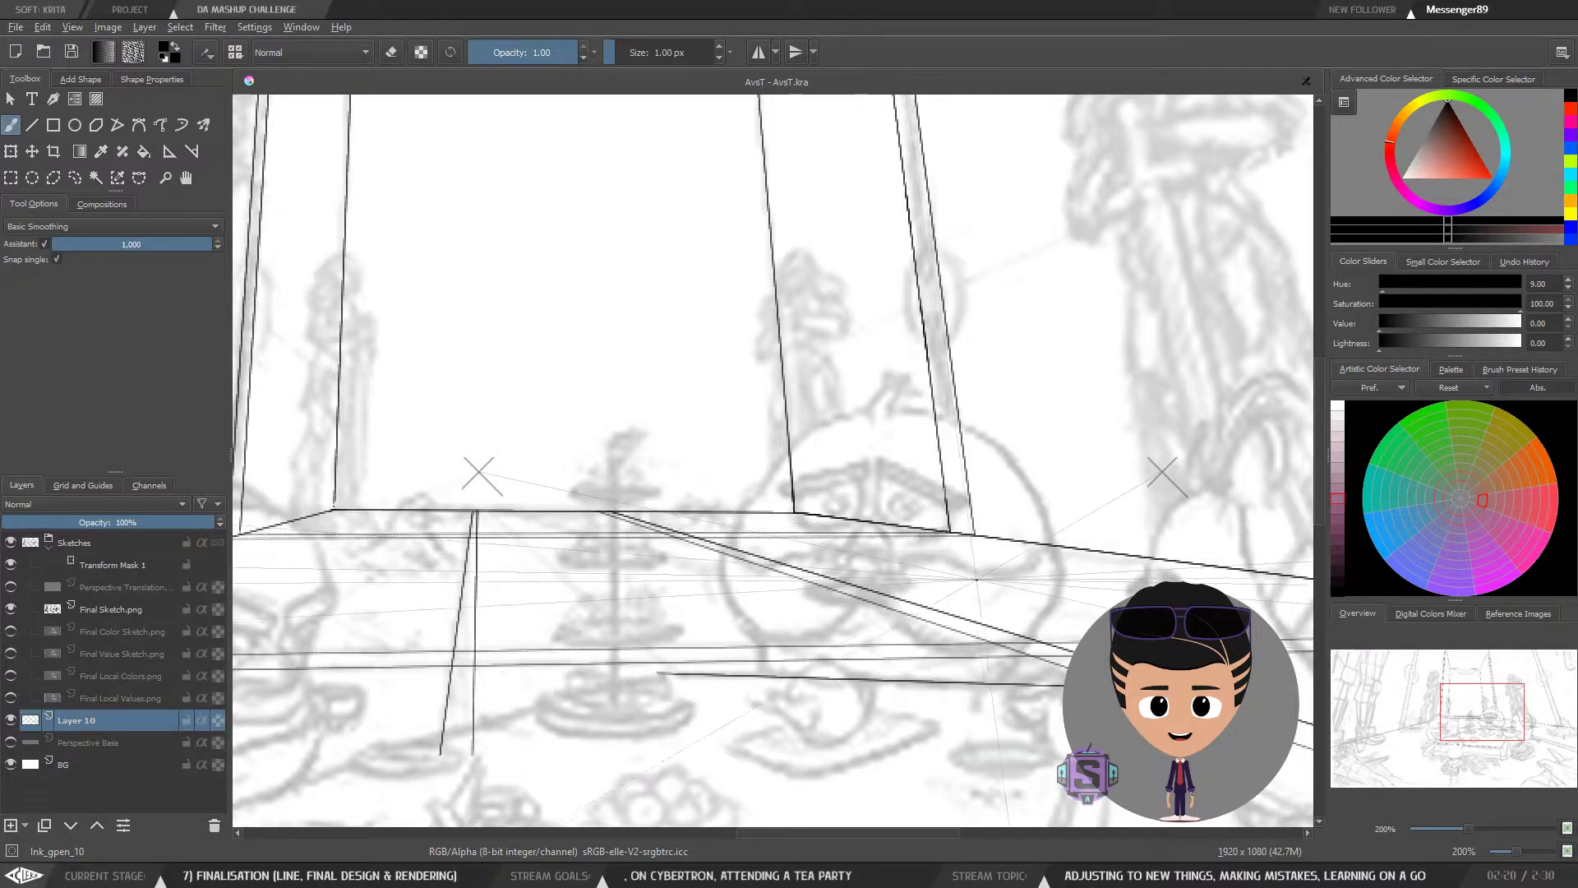
pyautogui.press('-')
pyautogui.press('-')
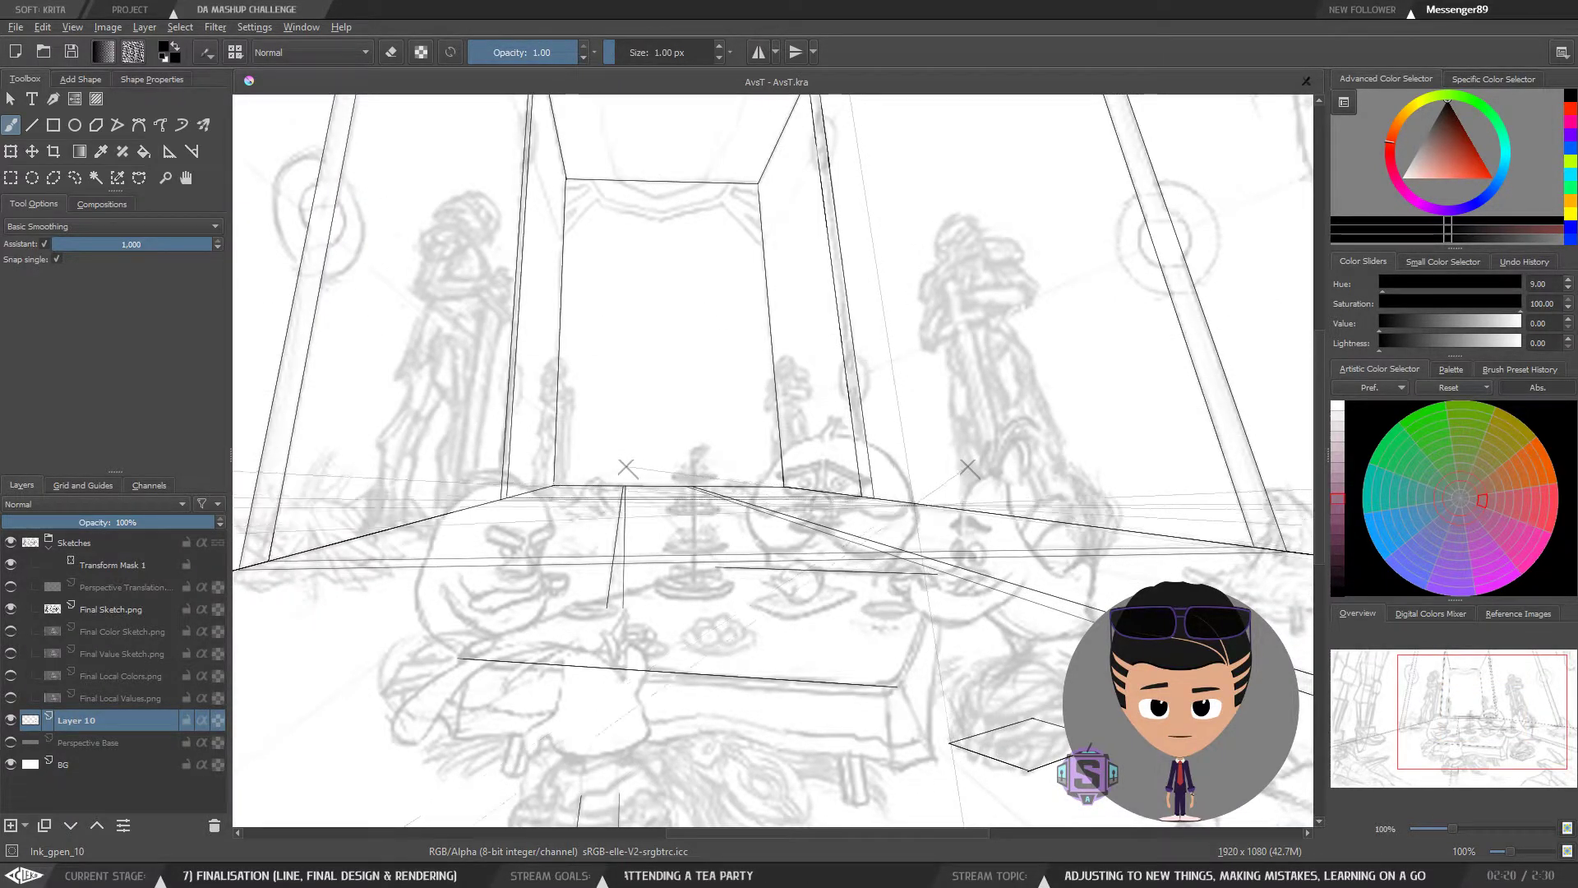
# Step: Ink a narrow side-face edge parallel to the wide right pillar, on its back-wall side, from the floor edge to the canvas's upper edge
pyautogui.moveTo(1064, 591); pyautogui.dragTo(654, 577)
pyautogui.press('+')
pyautogui.press('-')
pyautogui.moveTo(873, 576); pyautogui.dragTo(898, 656)
pyautogui.press('+')
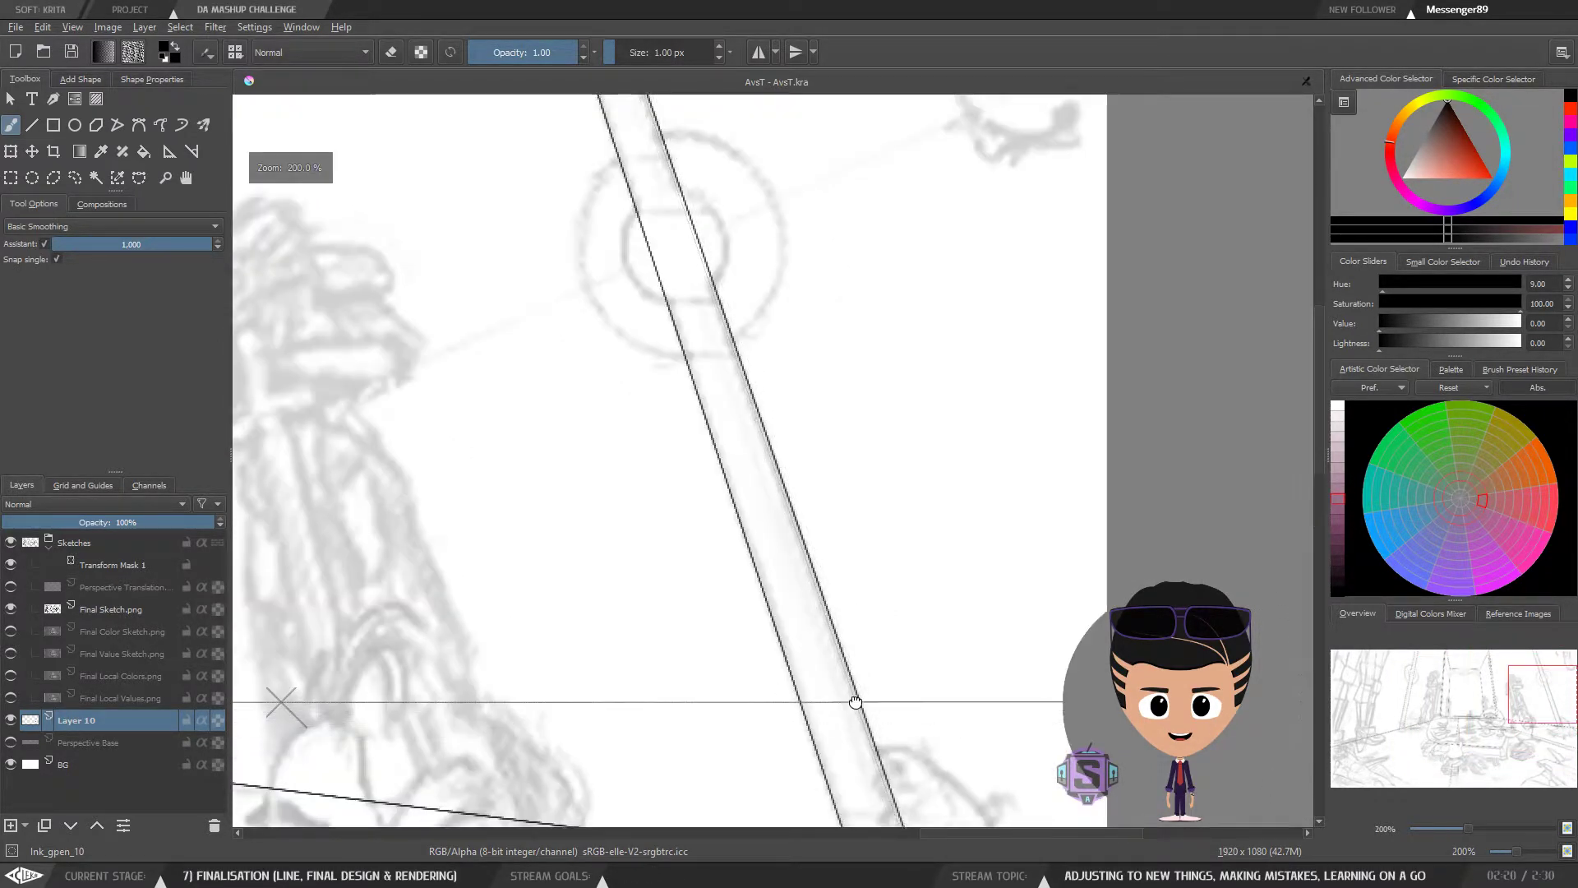
pyautogui.moveTo(852, 704); pyautogui.dragTo(898, 521)
pyautogui.press('-')
pyautogui.moveTo(905, 581); pyautogui.dragTo(910, 614)
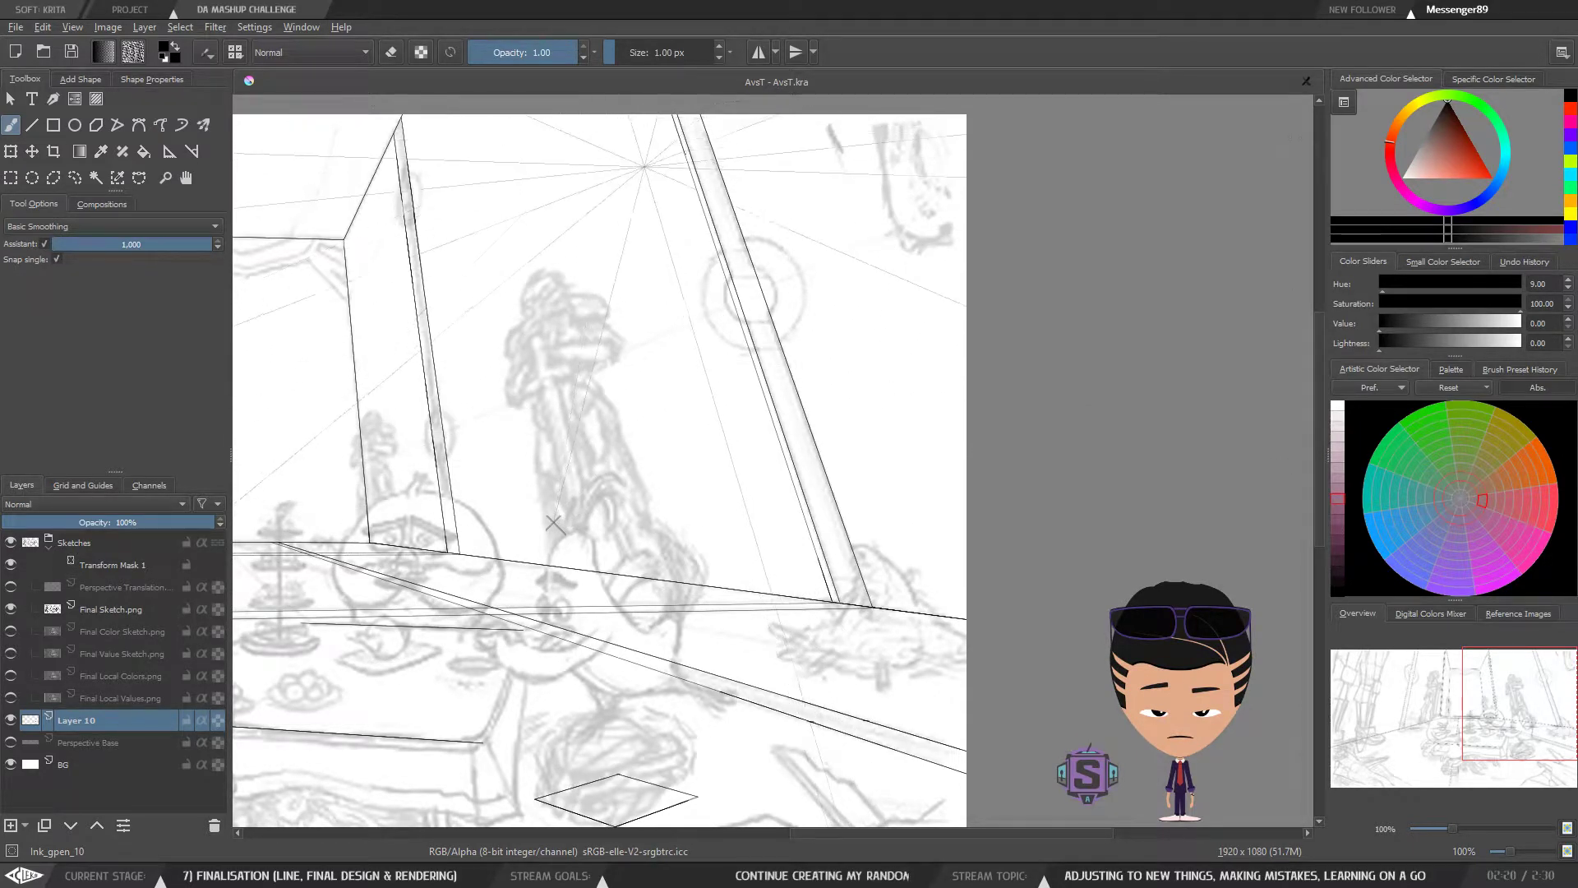
pyautogui.moveTo(699, 185)
pyautogui.mouseDown()
pyautogui.moveTo(704, 211)
pyautogui.moveTo(700, 197)
pyautogui.mouseUp()
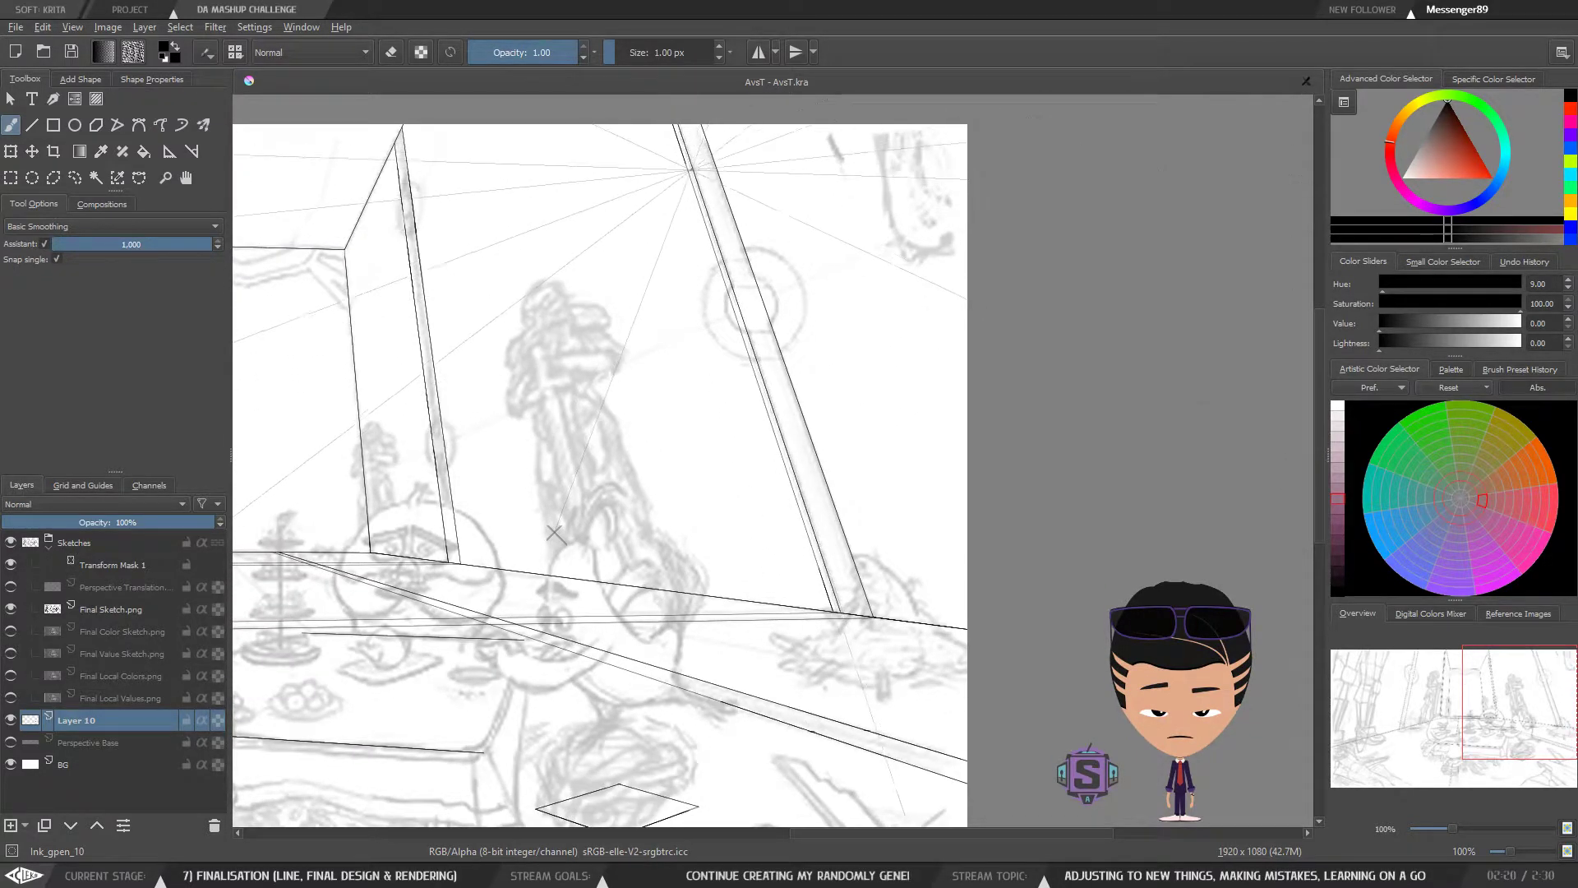
pyautogui.scroll(2, 840, 563)
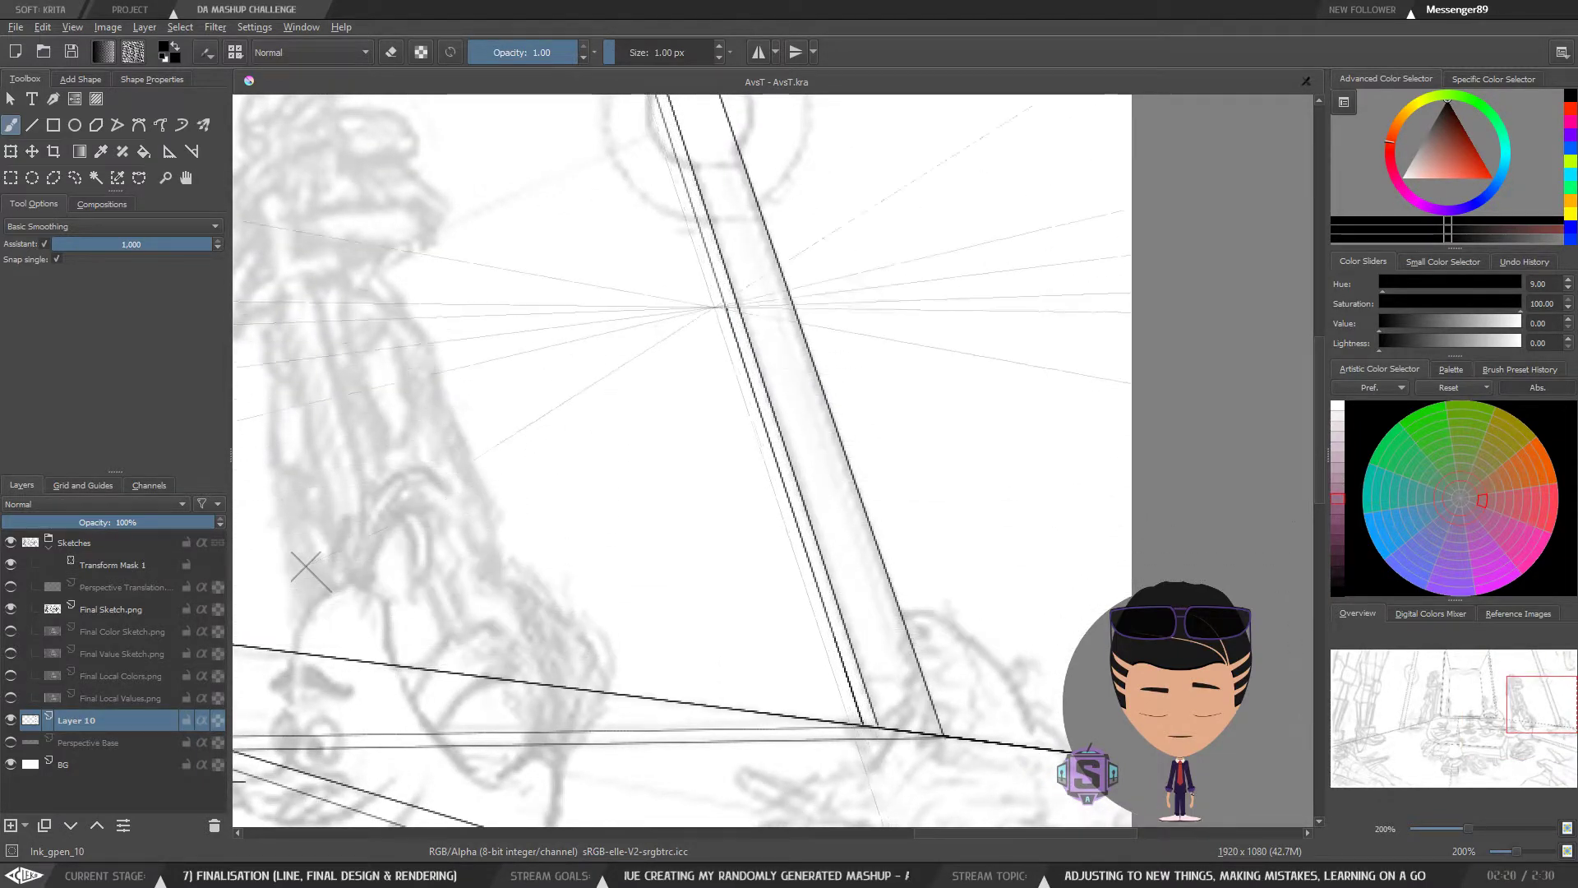
pyautogui.moveTo(655, 198); pyautogui.dragTo(869, 627)
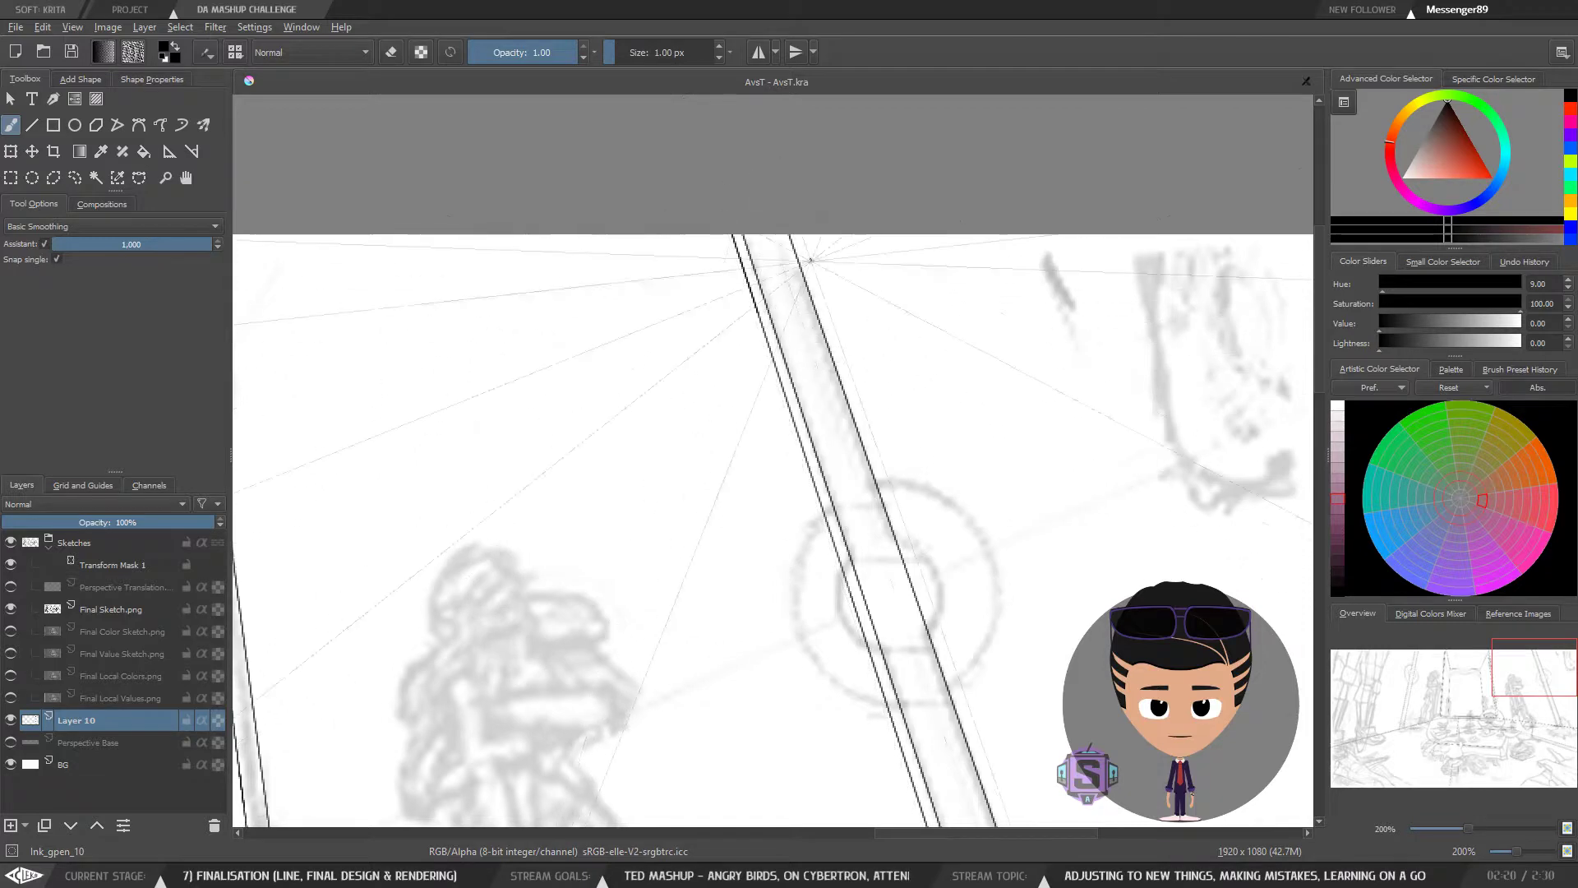
pyautogui.scroll(-2, 794, 219)
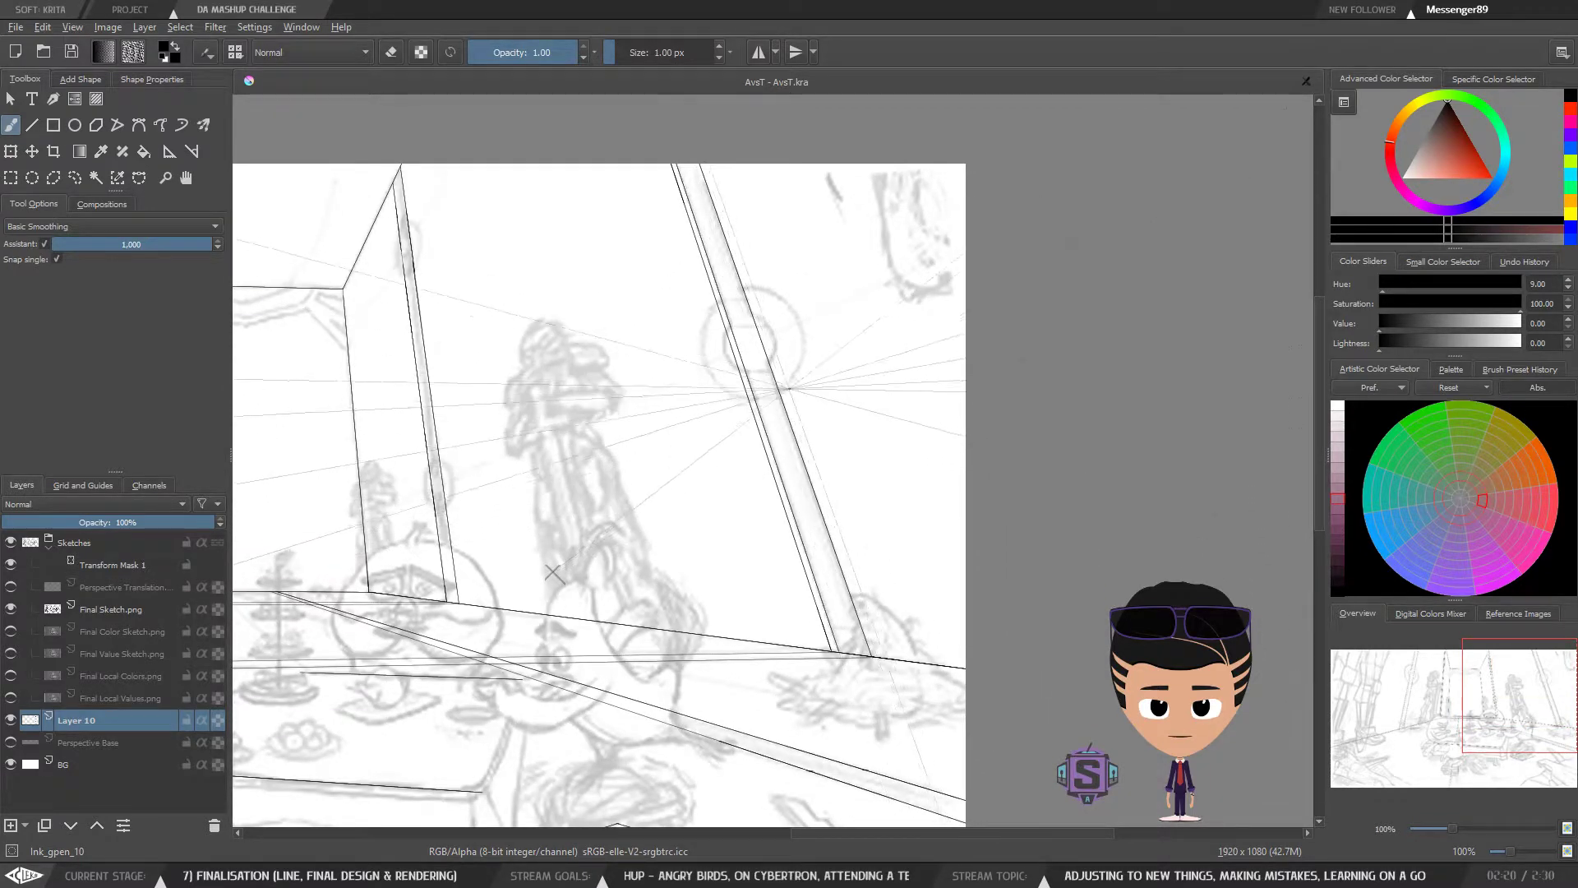
pyautogui.scroll(2, 829, 523)
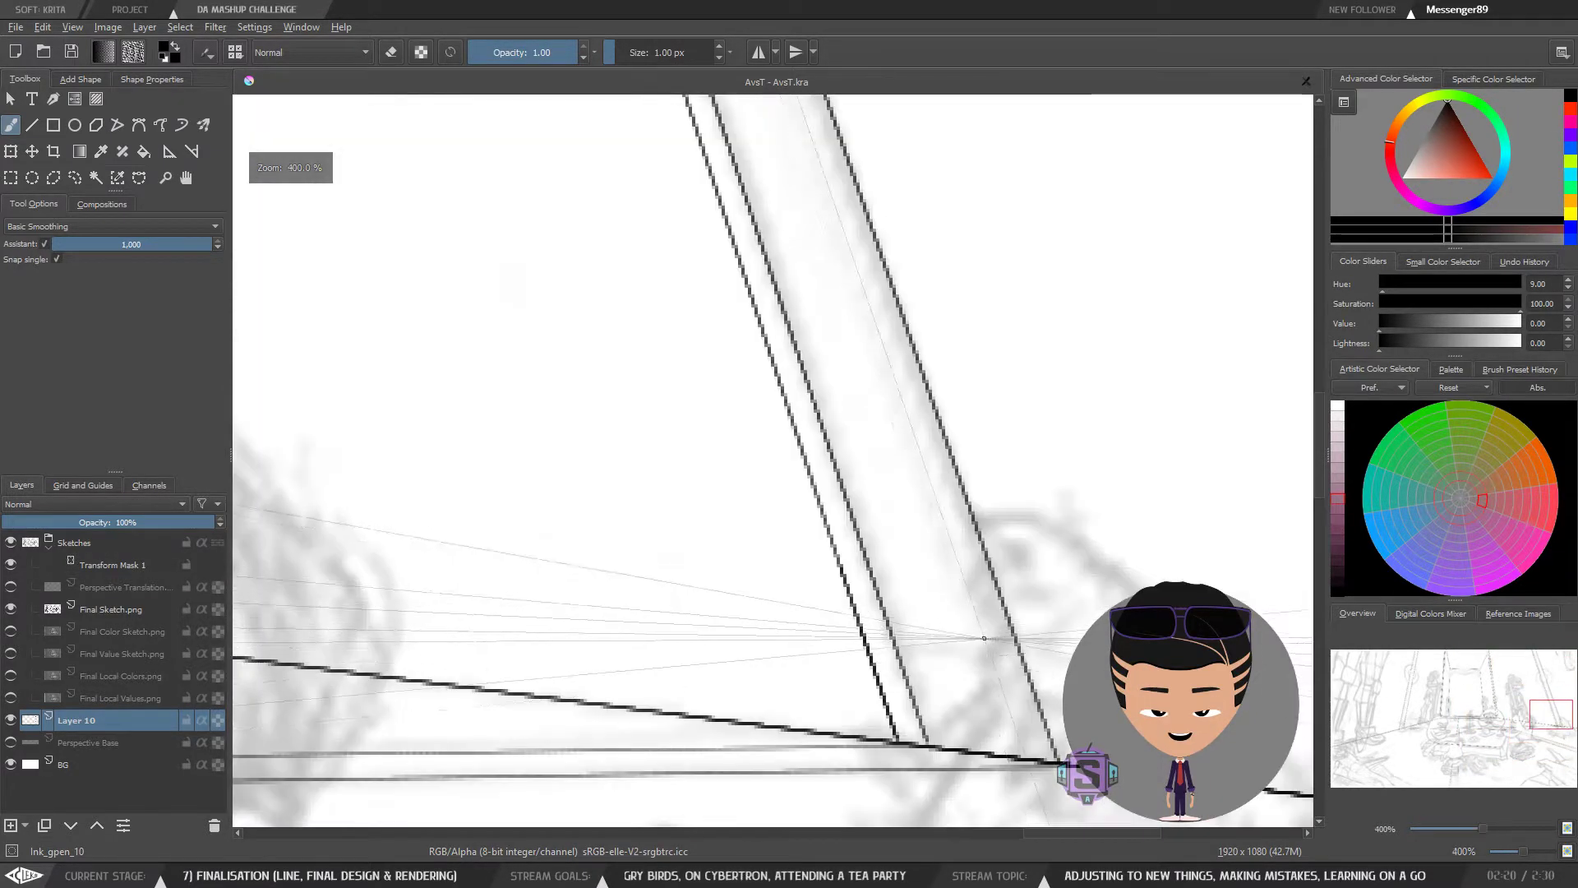
pyautogui.scroll(-4, 891, 693)
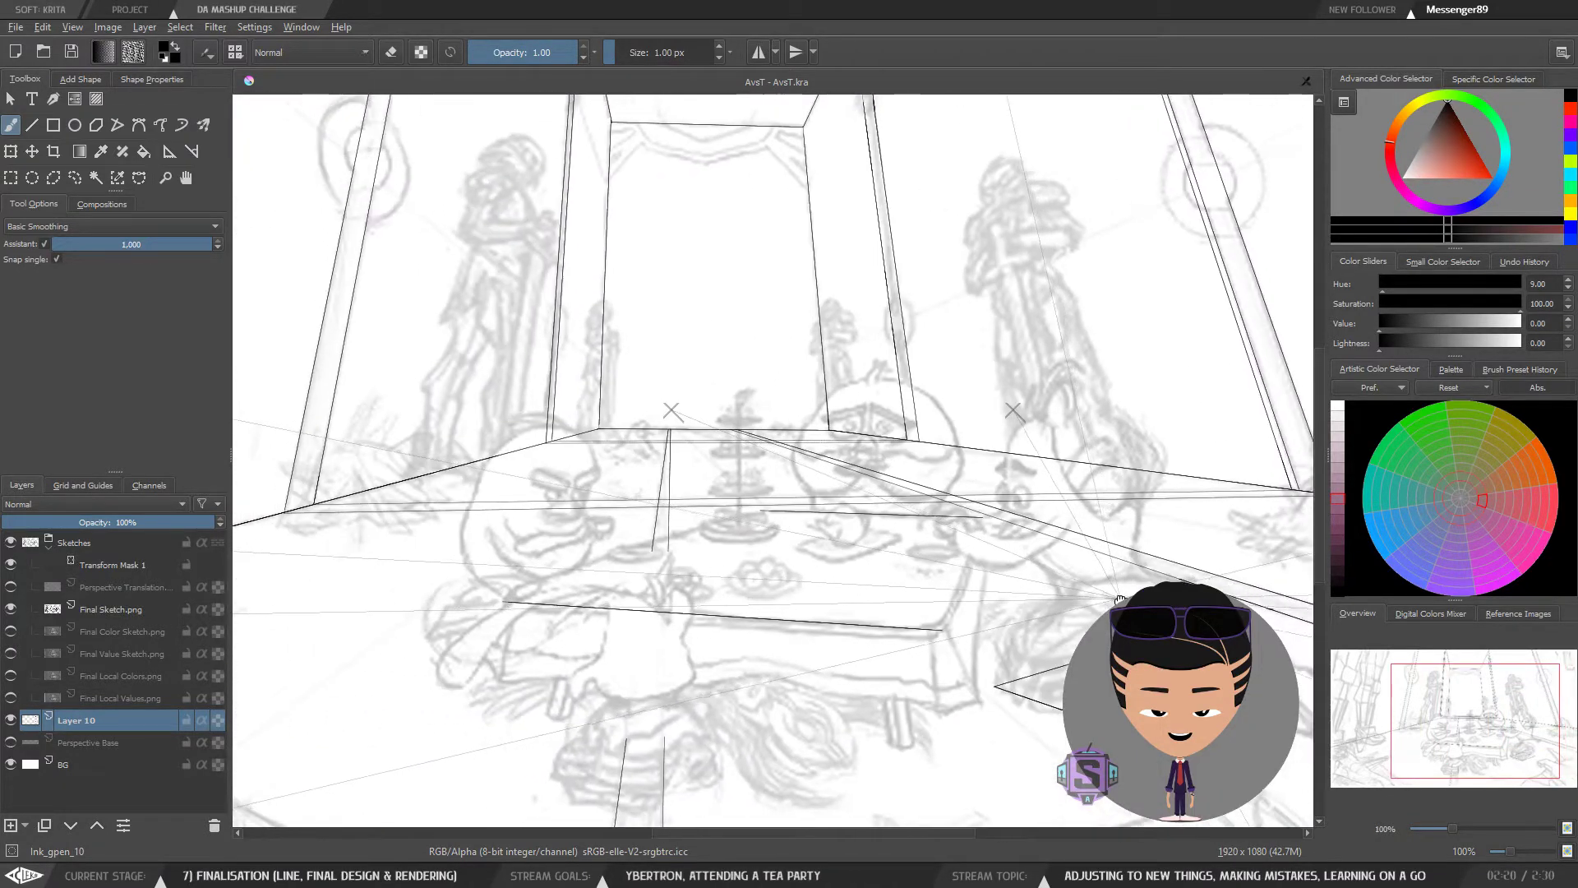
# Step: Erase the middle of the wide right pillar's three parallel edges, from the floor edge up to the canvas's upper edge
pyautogui.moveTo(1119, 600); pyautogui.dragTo(1079, 608)
pyautogui.scroll(3, 534, 632)
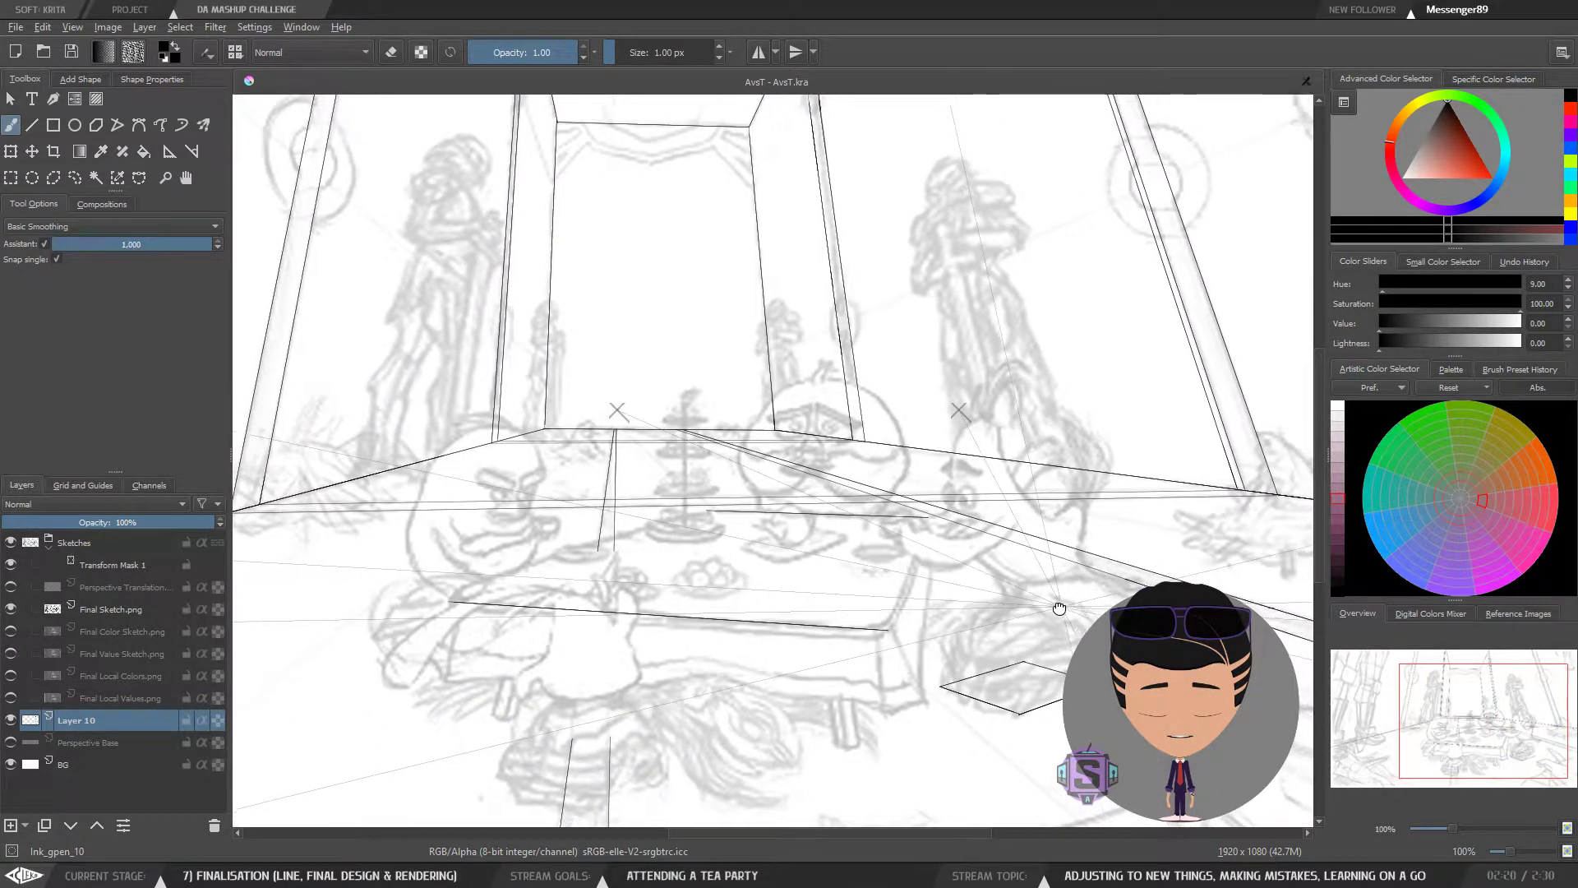
pyautogui.moveTo(557, 645); pyautogui.dragTo(836, 661)
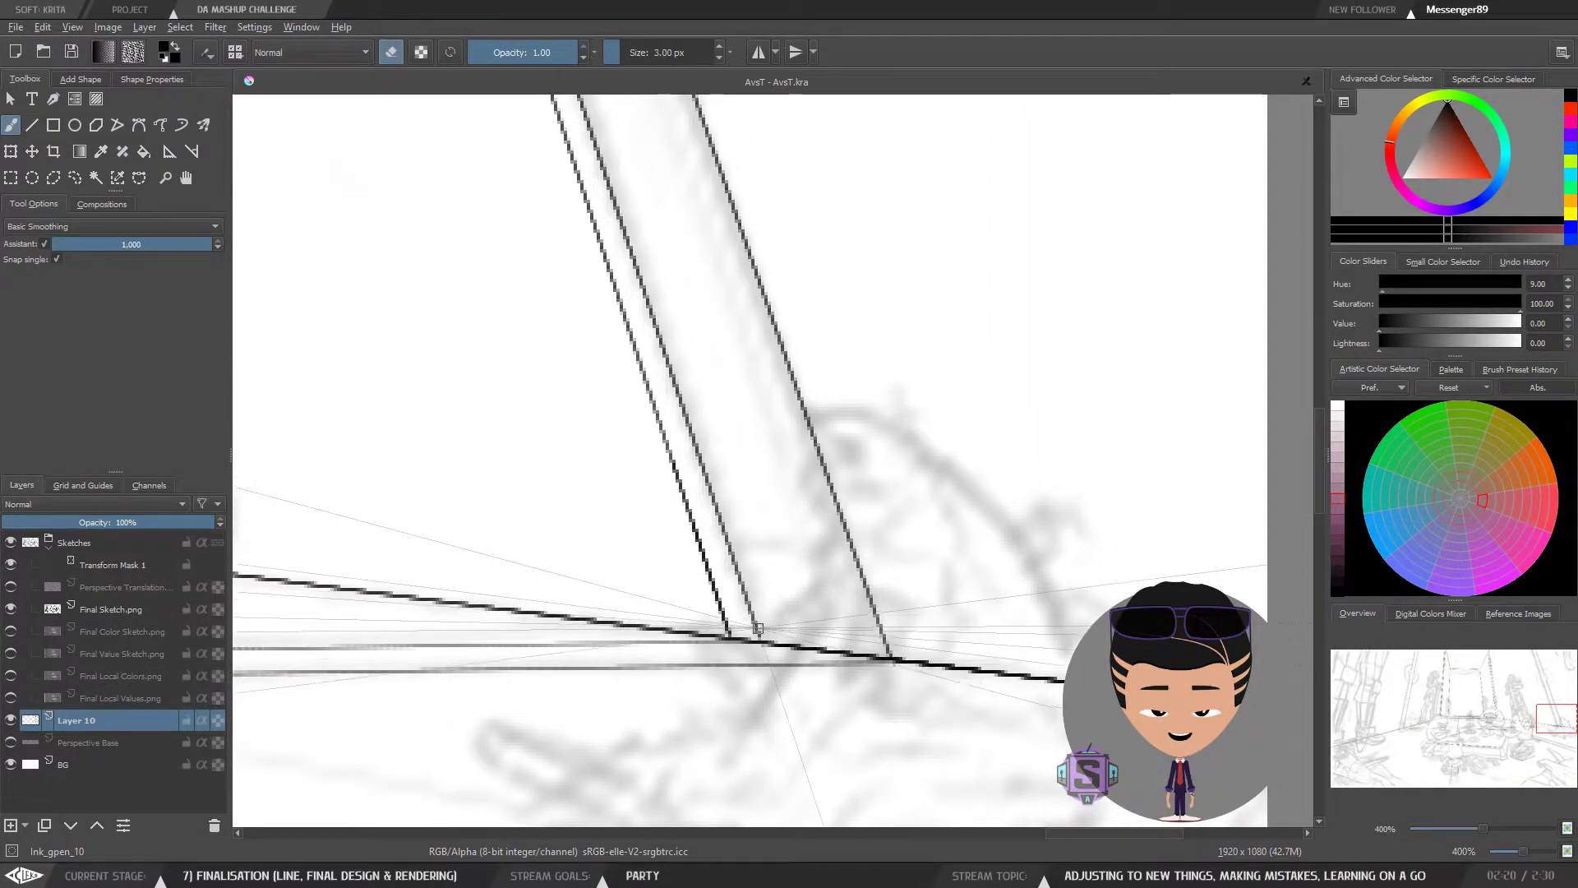
pyautogui.moveTo(757, 631); pyautogui.dragTo(593, 140)
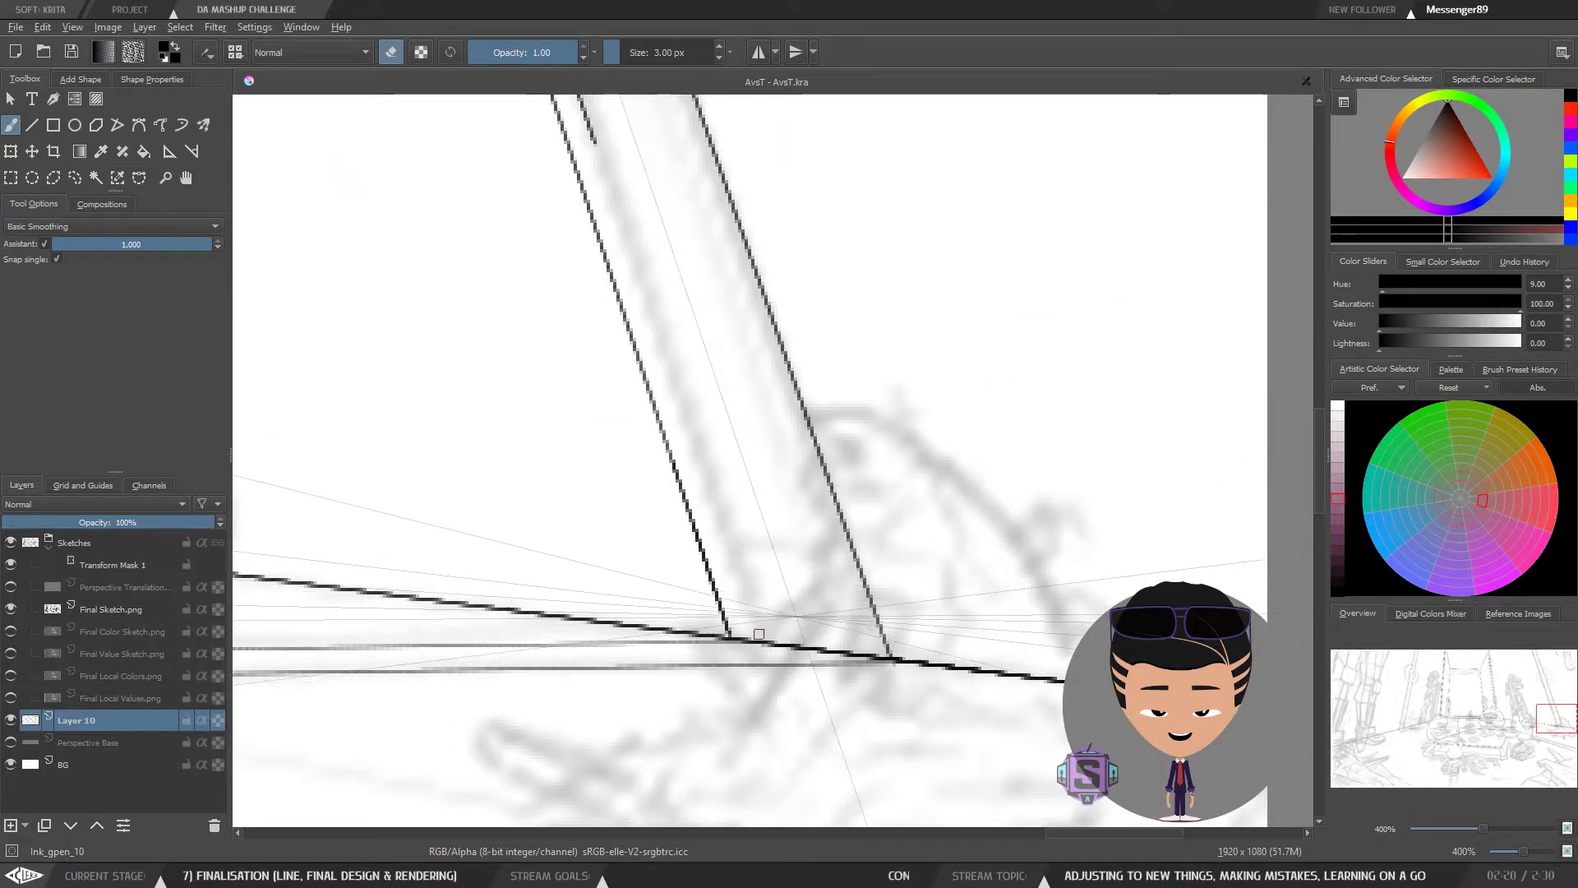
pyautogui.scroll(-2, 773, 458)
pyautogui.moveTo(717, 308); pyautogui.dragTo(813, 547)
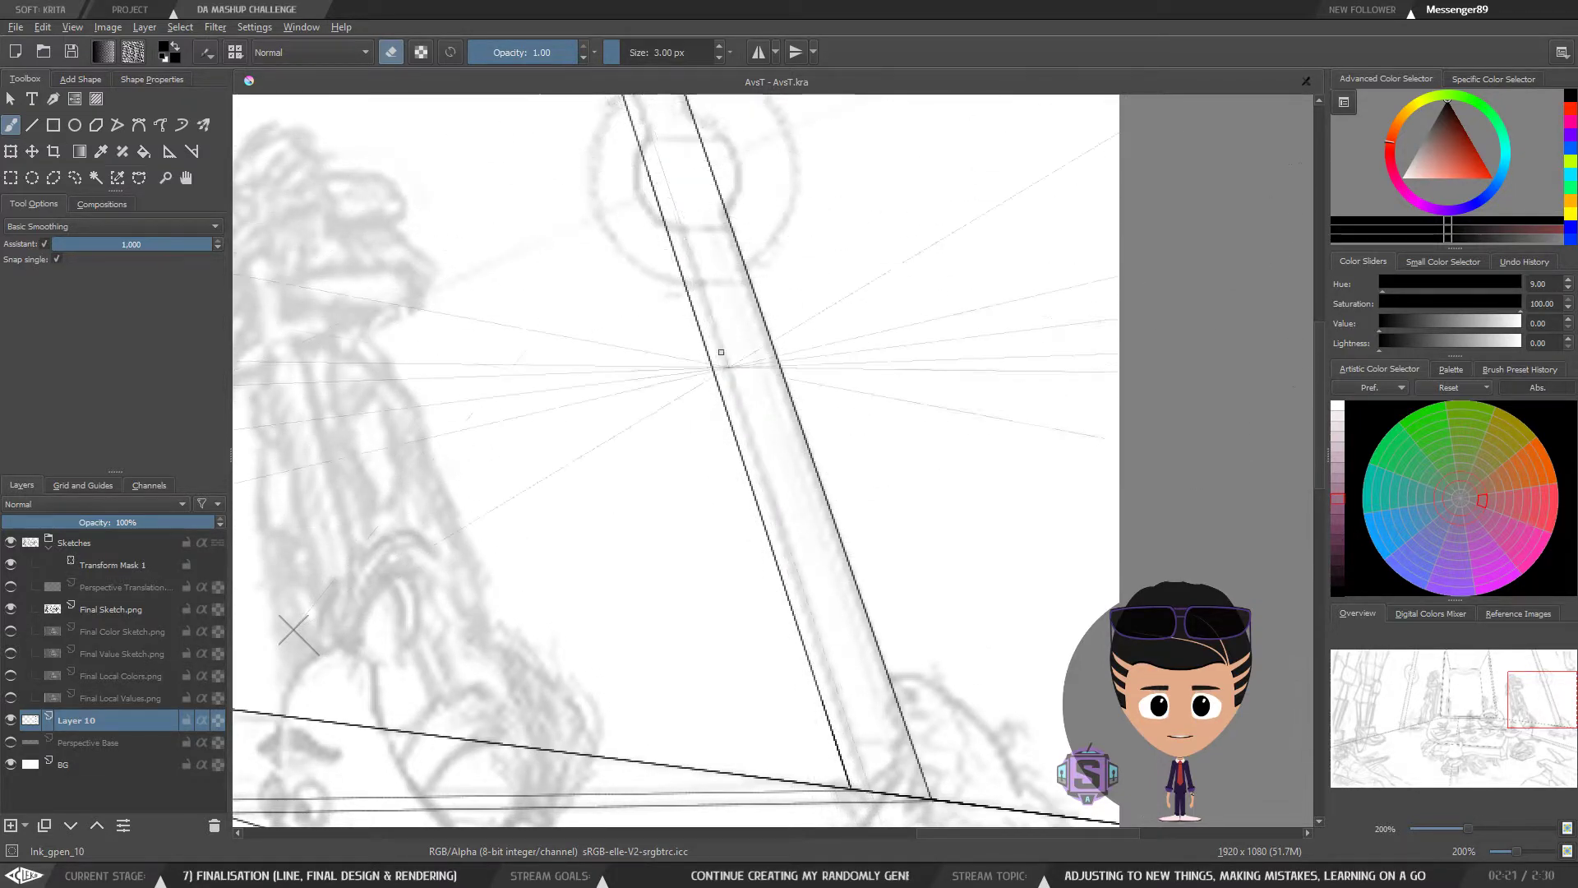
pyautogui.moveTo(719, 280); pyautogui.dragTo(836, 602)
pyautogui.scroll(2, 760, 394)
pyautogui.moveTo(756, 385); pyautogui.dragTo(835, 570)
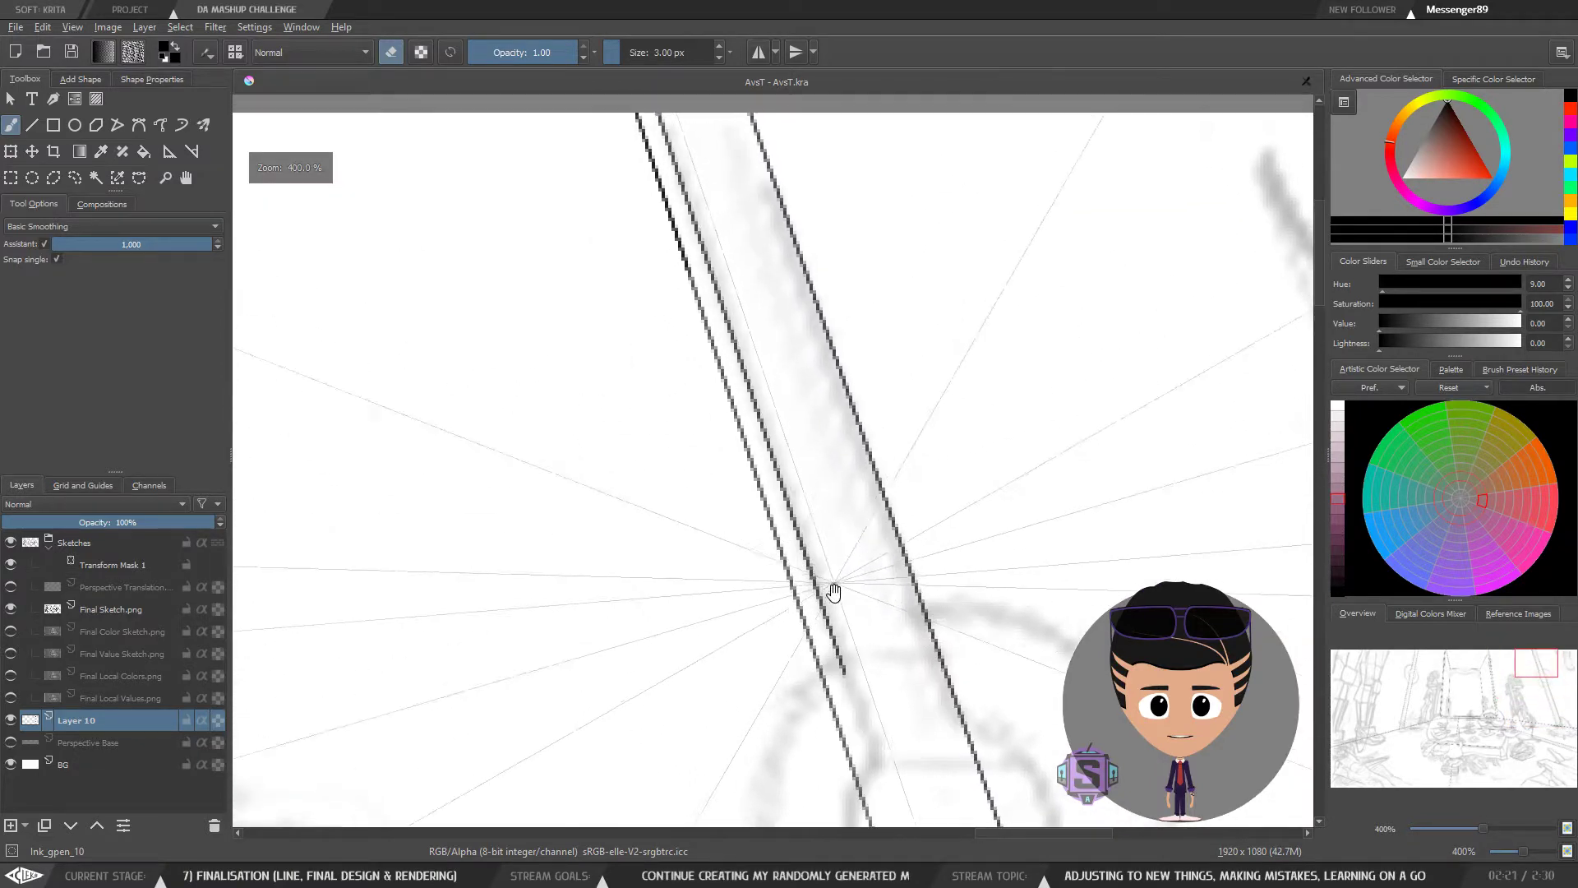
pyautogui.press(']')
pyautogui.moveTo(852, 691); pyautogui.dragTo(678, 169)
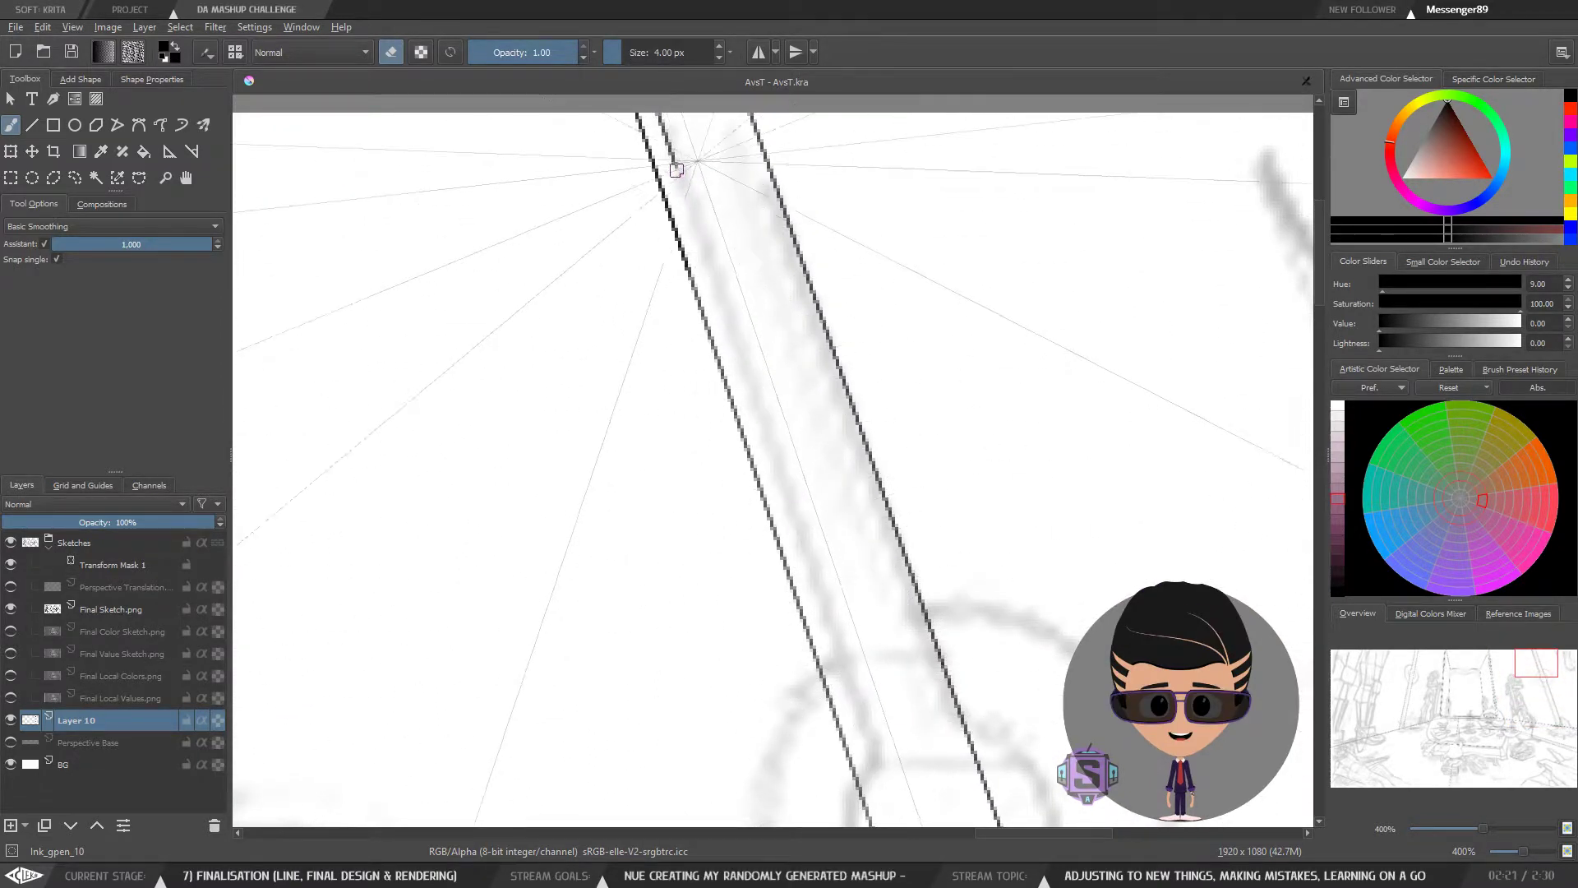
pyautogui.moveTo(775, 383); pyautogui.dragTo(811, 531)
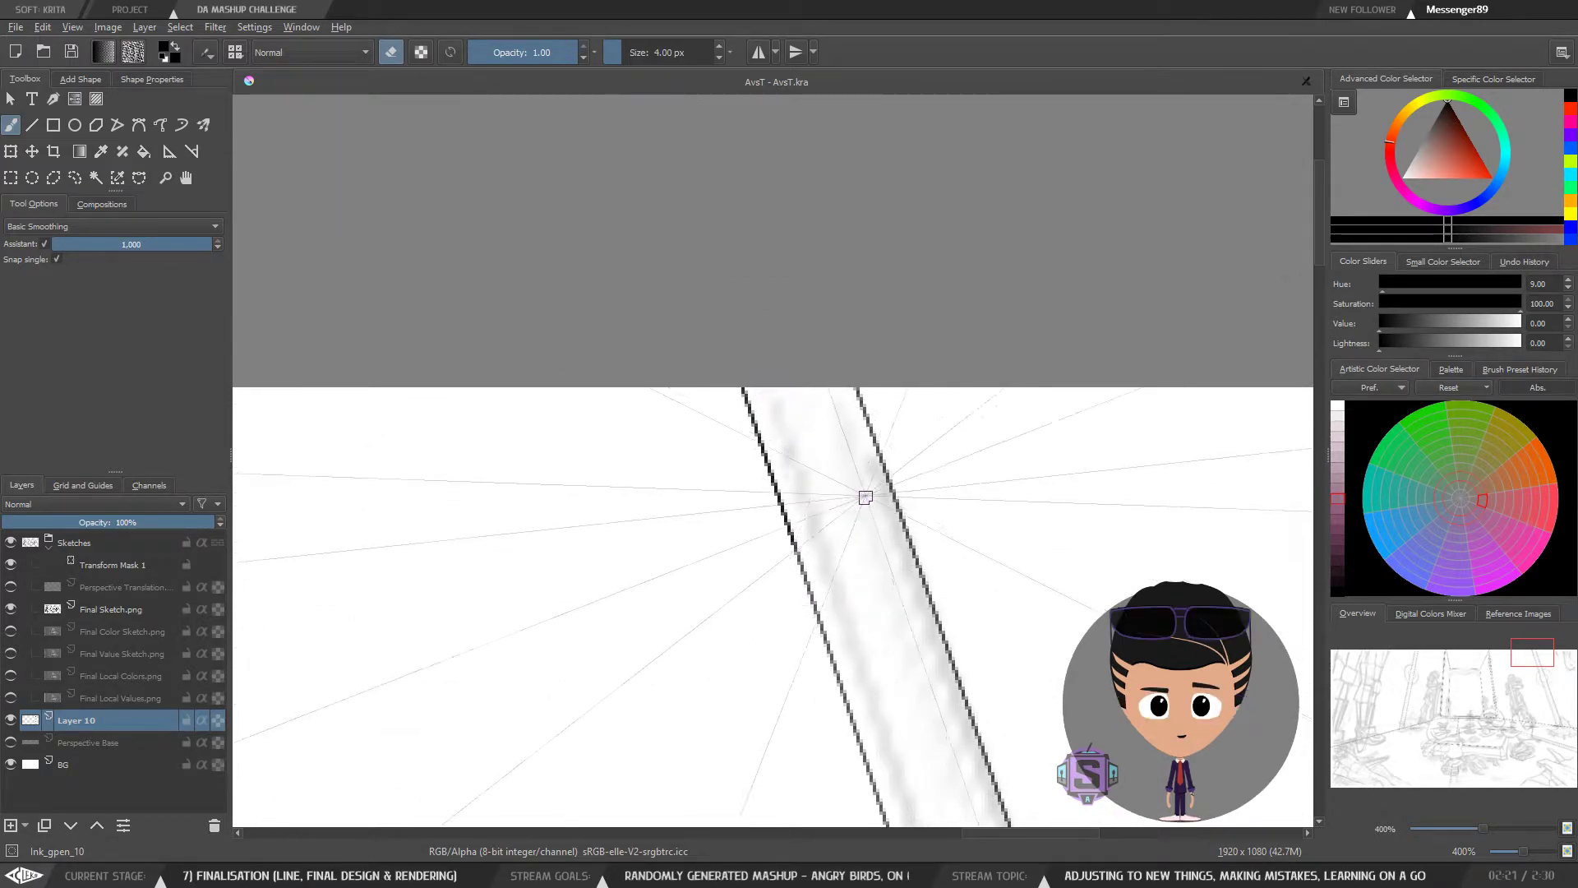
# Step: Close the gap in the left edge line of the narrow central floor strip, across the table and the front bird
pyautogui.hotkey('ctrl', '-')
pyautogui.hotkey('ctrl', '-')
pyautogui.moveTo(831, 649); pyautogui.dragTo(863, 395)
pyautogui.moveTo(829, 697); pyautogui.dragTo(836, 502)
pyautogui.hotkey('ctrl', '+')
pyautogui.moveTo(803, 645); pyautogui.dragTo(1116, 612)
pyautogui.hotkey('ctrl', '-')
pyautogui.moveTo(731, 647); pyautogui.dragTo(811, 617)
pyautogui.hotkey('ctrl', '+')
pyautogui.moveTo(701, 641); pyautogui.dragTo(706, 613)
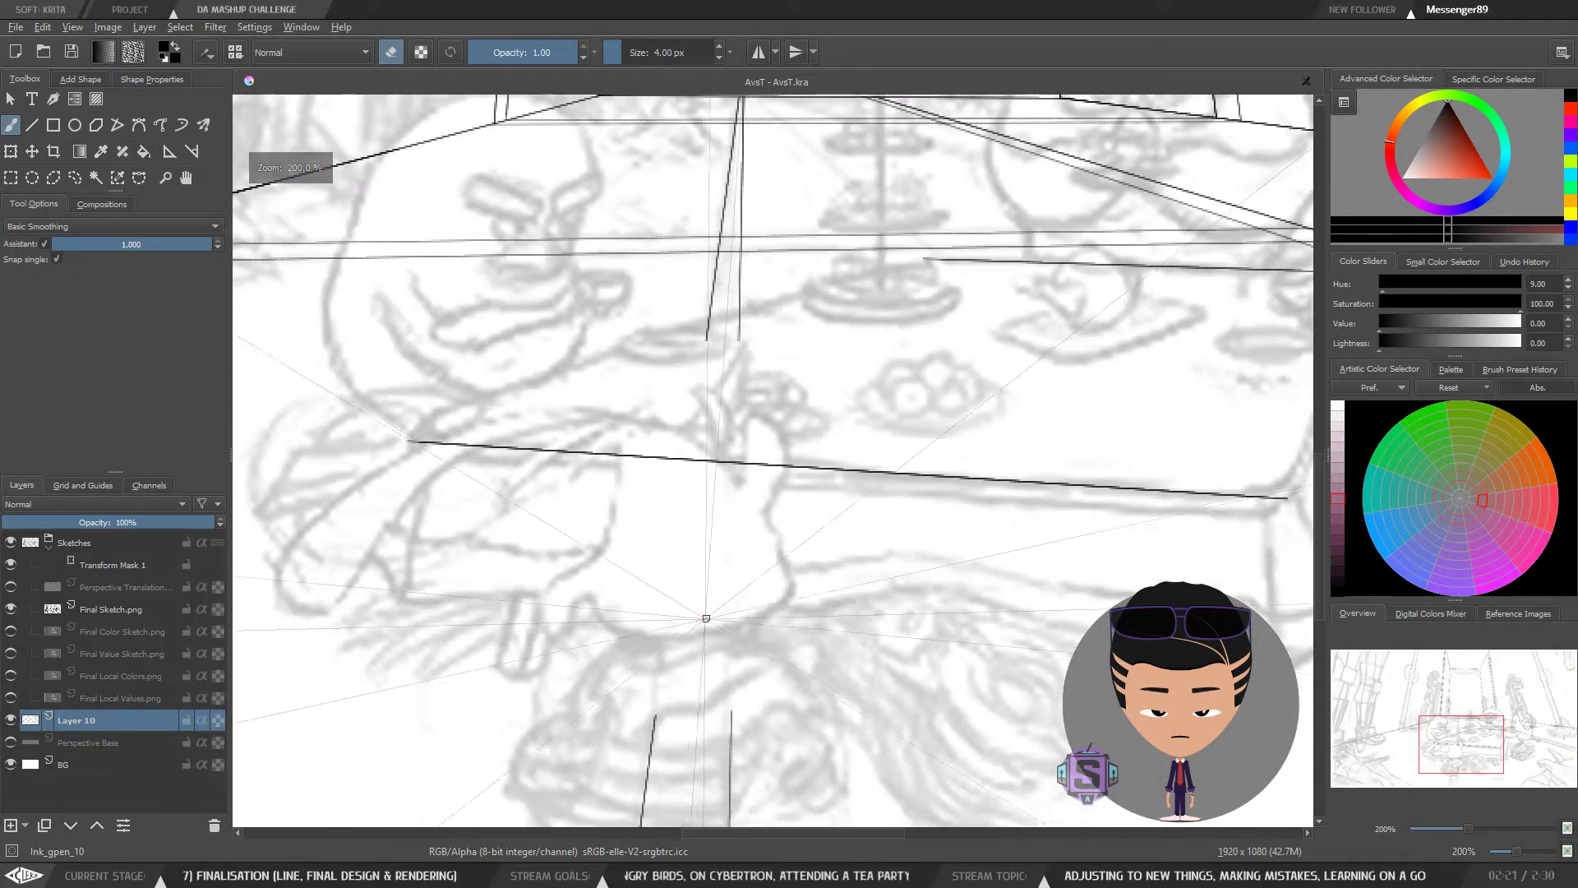
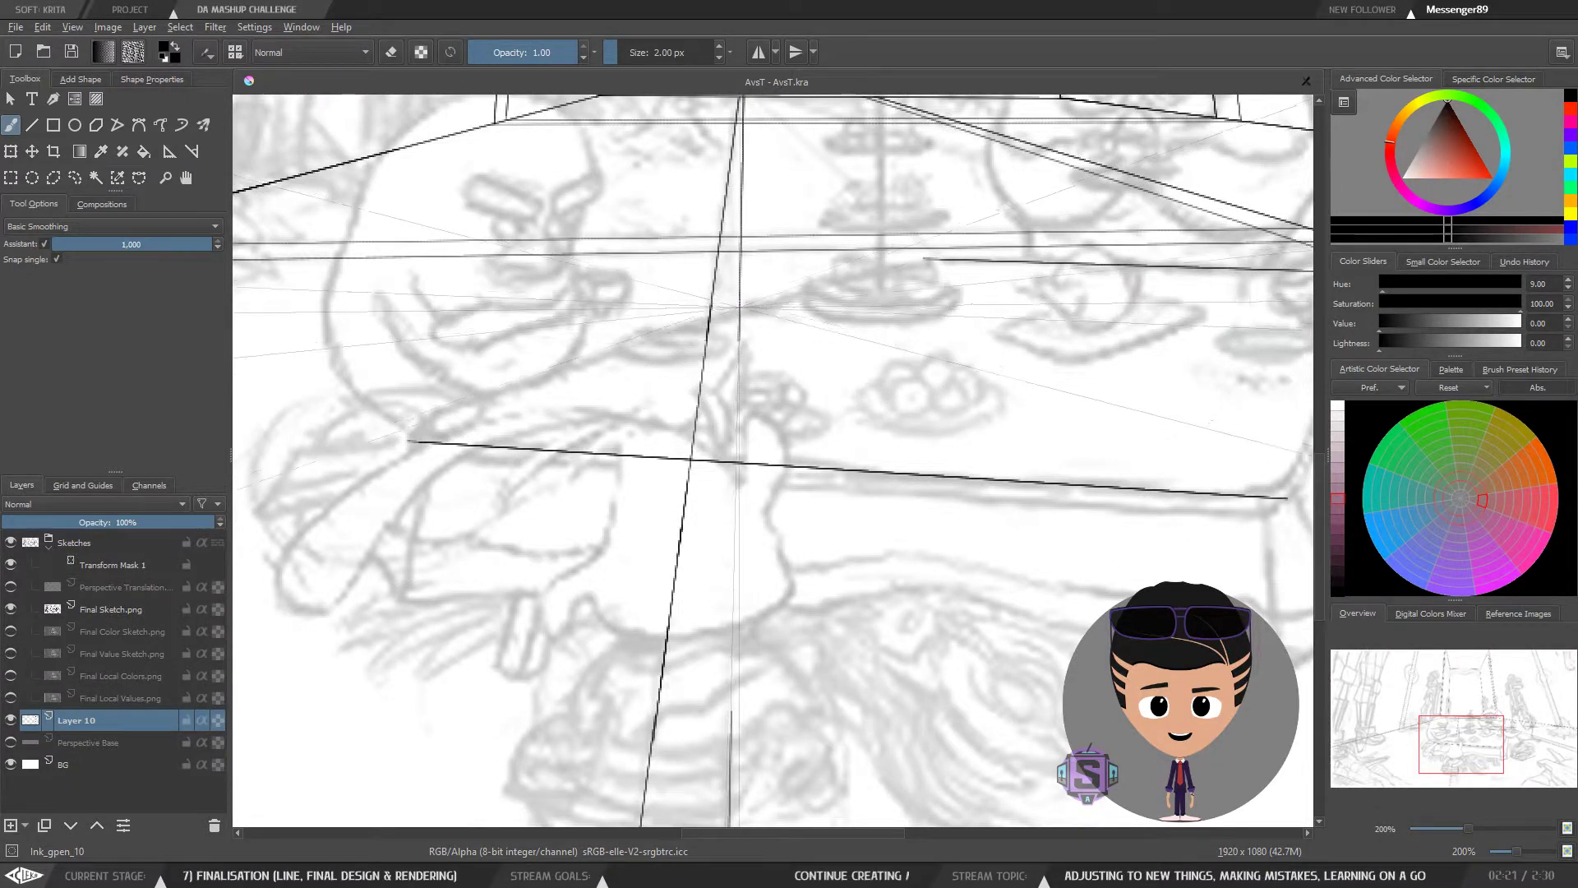
# Step: Ink the right edge line of the central floor strip with the 2 px brush, from the back wall to the canvas's lower edge
pyautogui.moveTo(739, 548); pyautogui.dragTo(739, 720)
pyautogui.moveTo(738, 789); pyautogui.dragTo(739, 825)
pyautogui.moveTo(739, 682)
pyautogui.mouseDown()
pyautogui.moveTo(744, 115)
pyautogui.moveTo(740, 165)
pyautogui.mouseUp()
pyautogui.hotkey('ctrl', 'z')
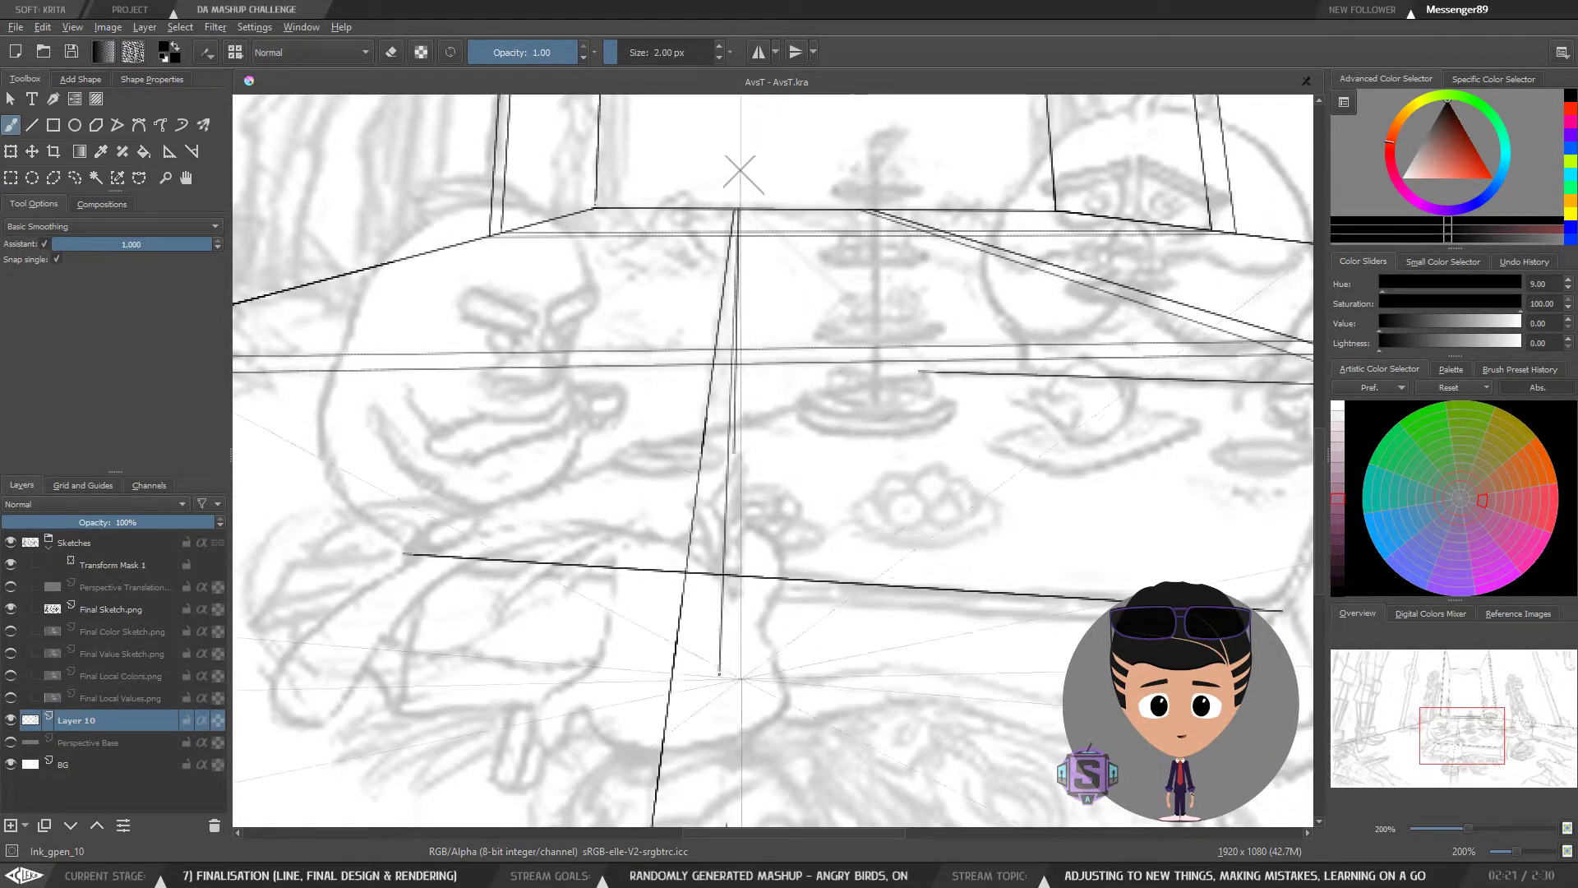
pyautogui.moveTo(734, 427); pyautogui.dragTo(734, 523)
pyautogui.moveTo(788, 703); pyautogui.dragTo(803, 324)
pyautogui.moveTo(781, 429); pyautogui.dragTo(777, 709)
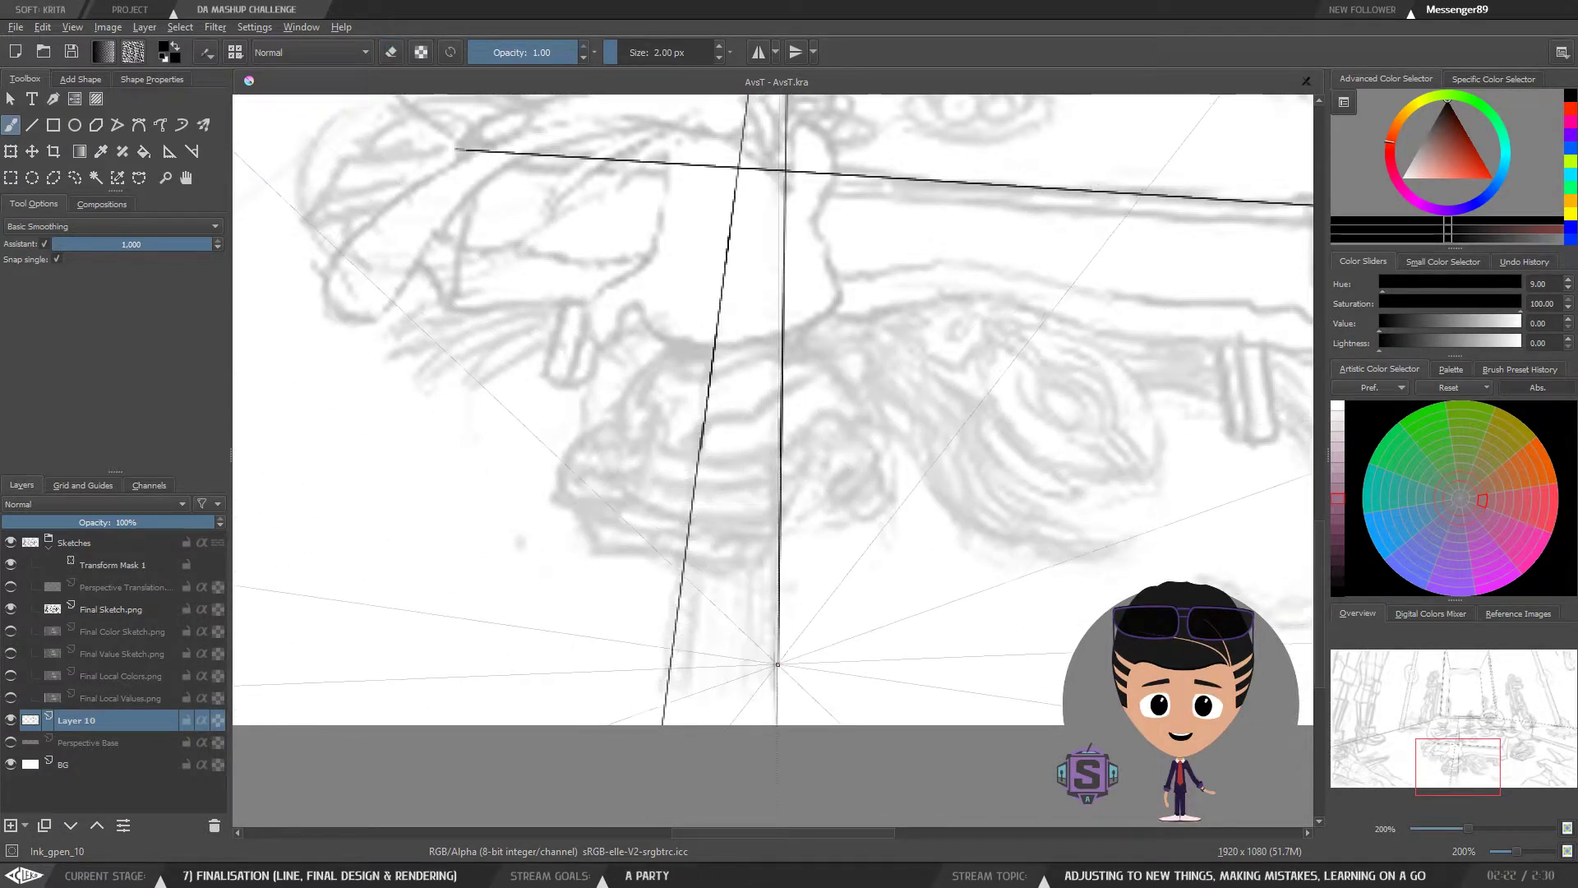
# Step: Examine the central floor strip's two edge lines against the vanishing points, both close up and with the whole perspective setup in view
pyautogui.press('1')
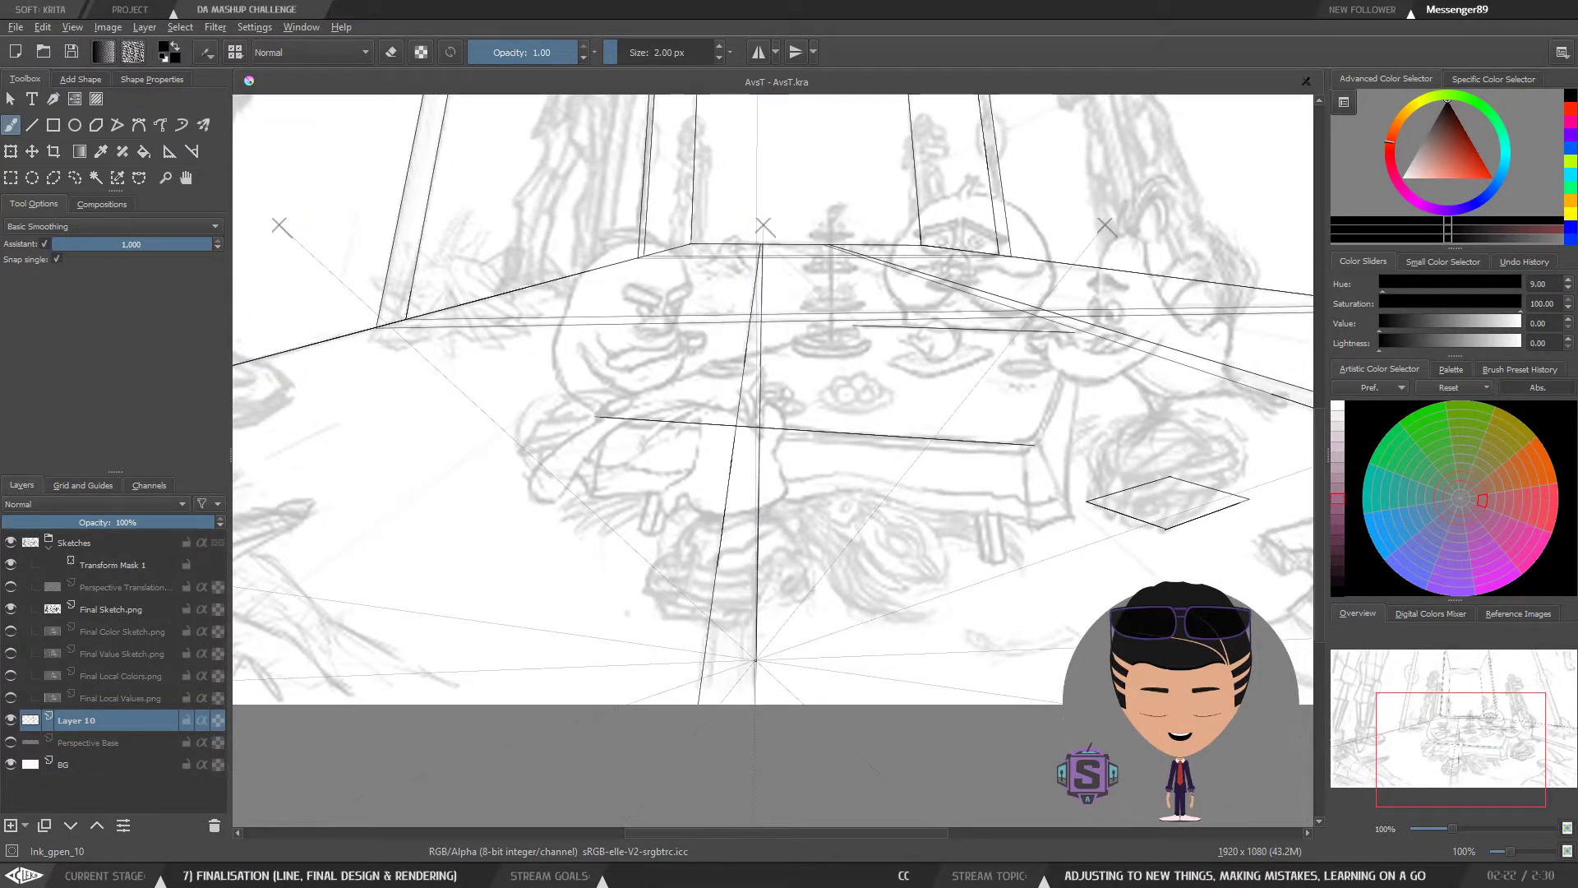
pyautogui.moveTo(764, 313); pyautogui.dragTo(790, 519)
pyautogui.press('+')
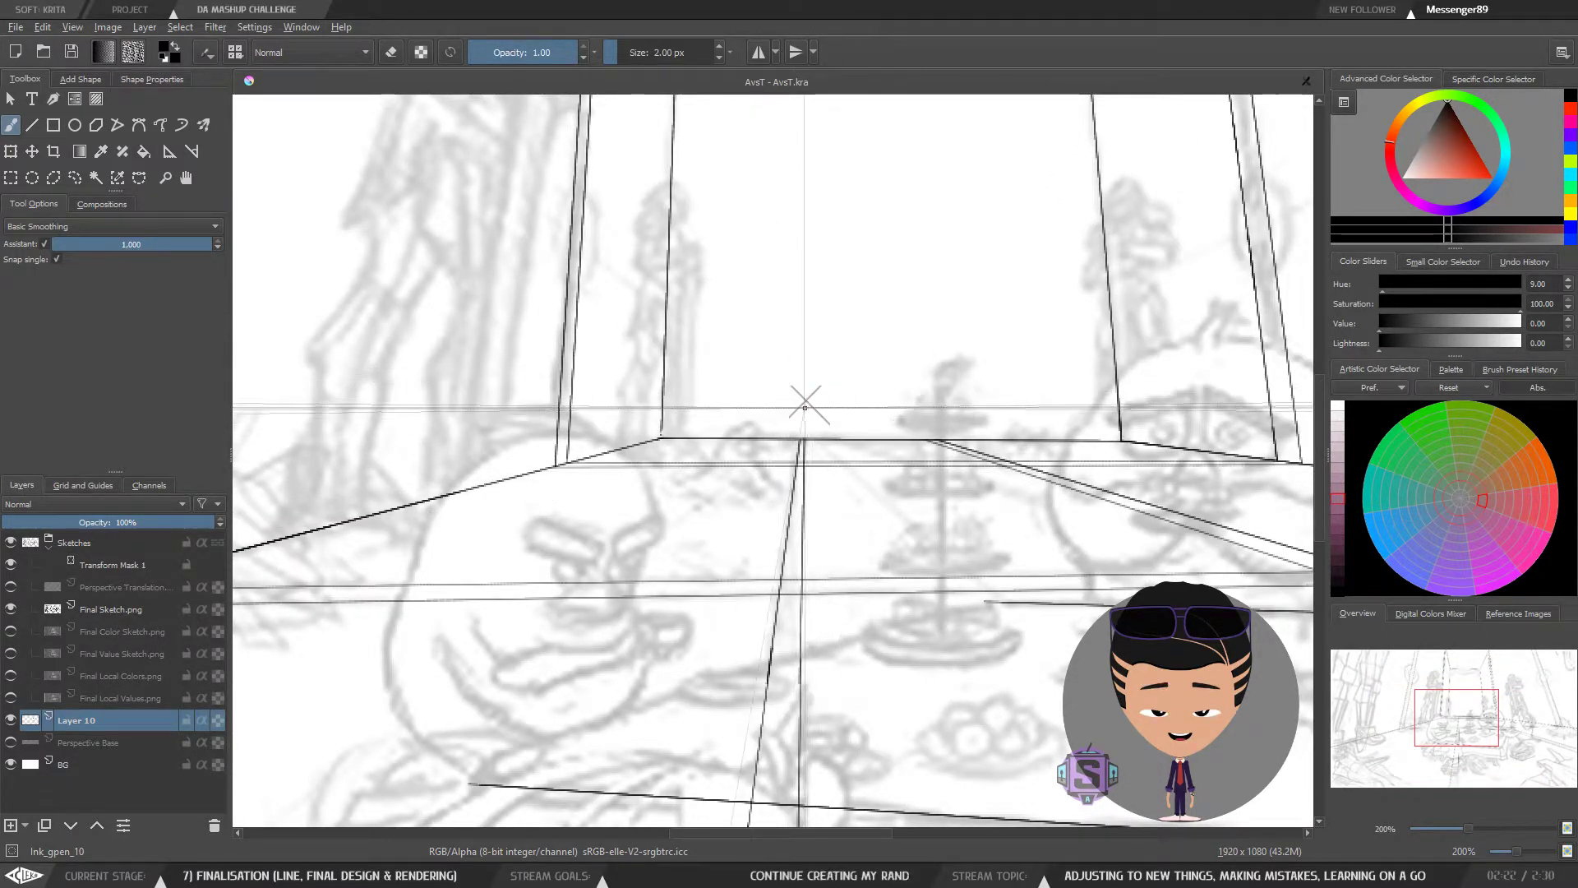
pyautogui.press('-')
pyautogui.moveTo(833, 292); pyautogui.dragTo(792, 643)
pyautogui.moveTo(796, 345); pyautogui.dragTo(763, 719)
pyautogui.moveTo(772, 514); pyautogui.dragTo(770, 497)
pyautogui.press('-')
pyautogui.press('-')
pyautogui.press('-')
pyautogui.press('-')
pyautogui.press('-')
pyautogui.press('-')
pyautogui.press('+')
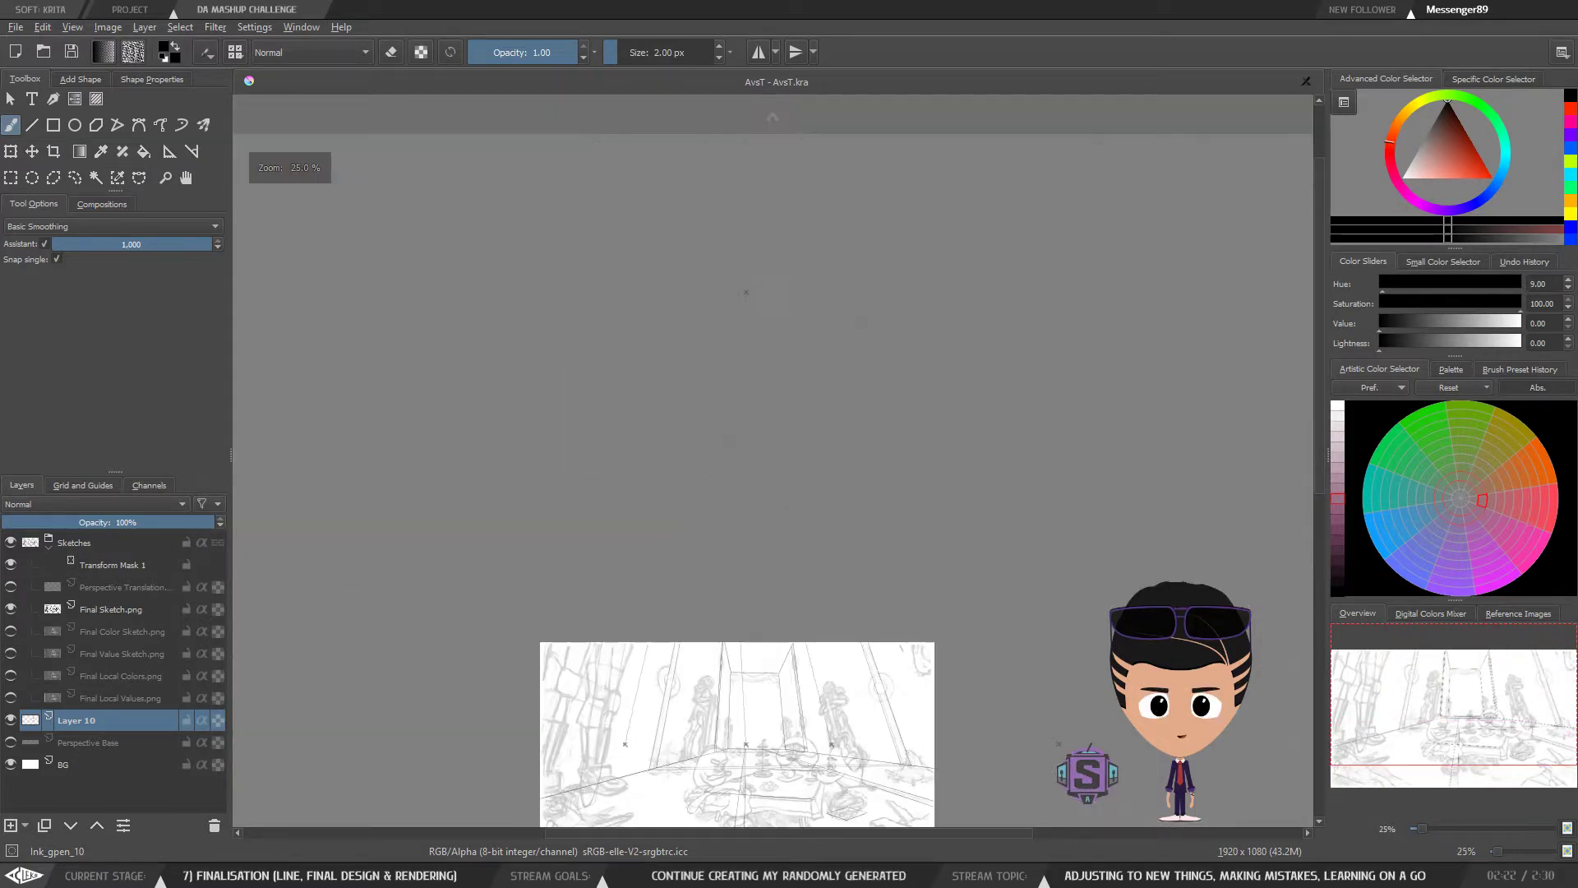
pyautogui.moveTo(738, 620); pyautogui.dragTo(728, 567)
pyautogui.press('+')
pyautogui.press('+')
pyautogui.press('+')
pyautogui.press('+')
pyautogui.press('+')
pyautogui.press('+')
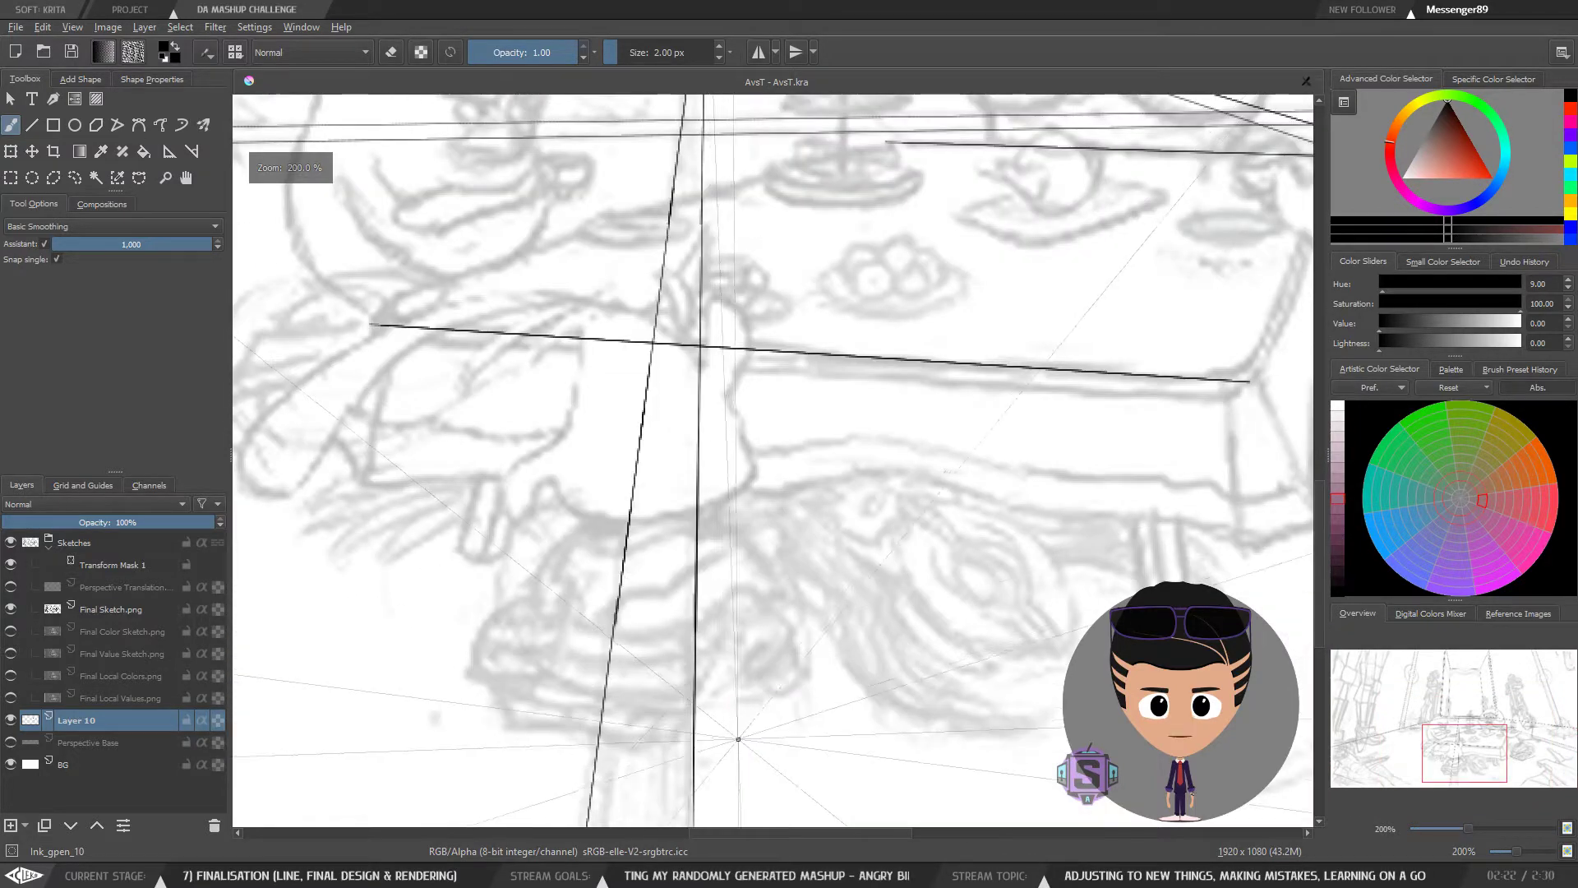
# Step: Examine the hall, the table and the horizontal floor lines for construction lines that need correcting
pyautogui.press('-')
pyautogui.press('-')
pyautogui.moveTo(717, 520); pyautogui.dragTo(682, 547)
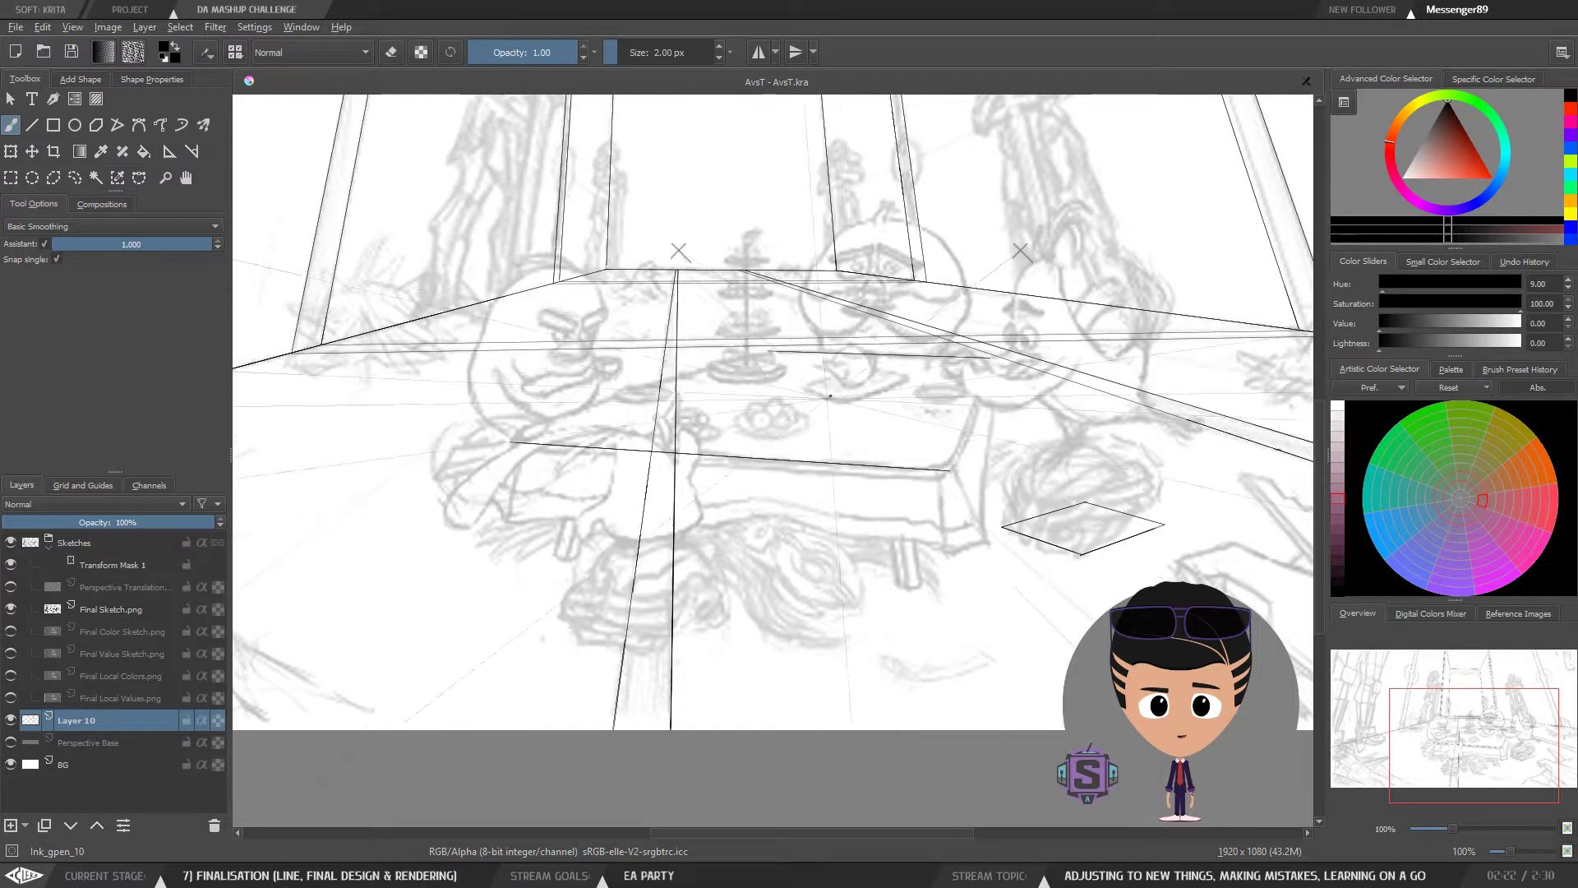
pyautogui.moveTo(758, 520); pyautogui.dragTo(723, 683)
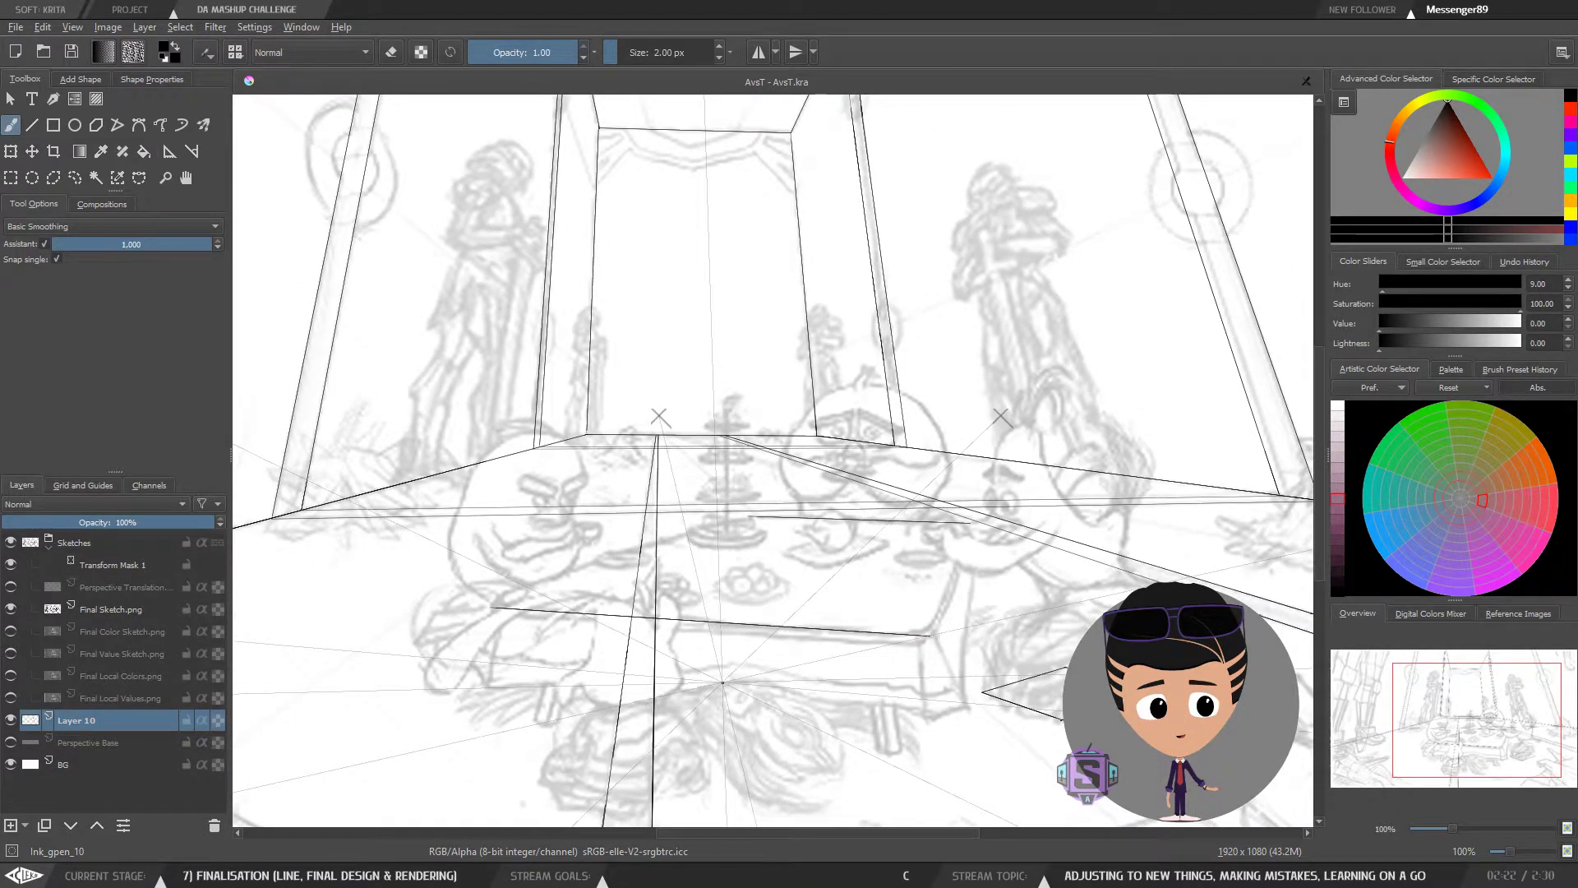
pyautogui.press('-')
pyautogui.press('-')
pyautogui.press('+')
pyautogui.press('+')
pyautogui.moveTo(763, 514)
pyautogui.mouseDown()
pyautogui.moveTo(752, 637)
pyautogui.moveTo(679, 649)
pyautogui.moveTo(704, 570)
pyautogui.moveTo(796, 567)
pyautogui.mouseUp()
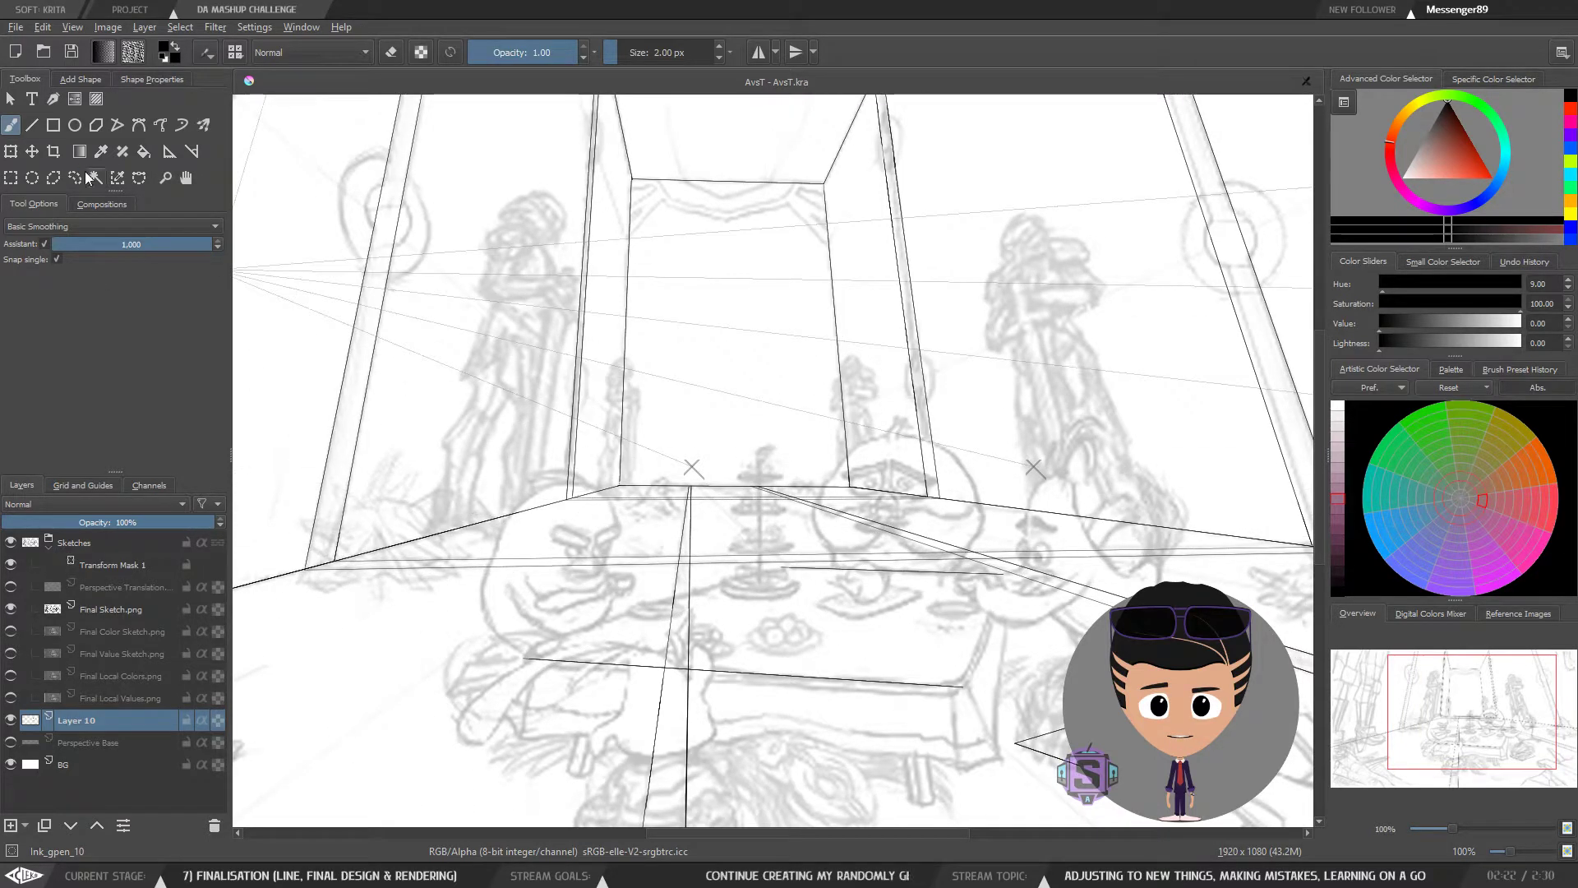
# Step: Turn off assistant snapping, set the eraser to 14 px and erase the upper horizontal floor line between the left pillar and the central strip
pyautogui.click(32, 125)
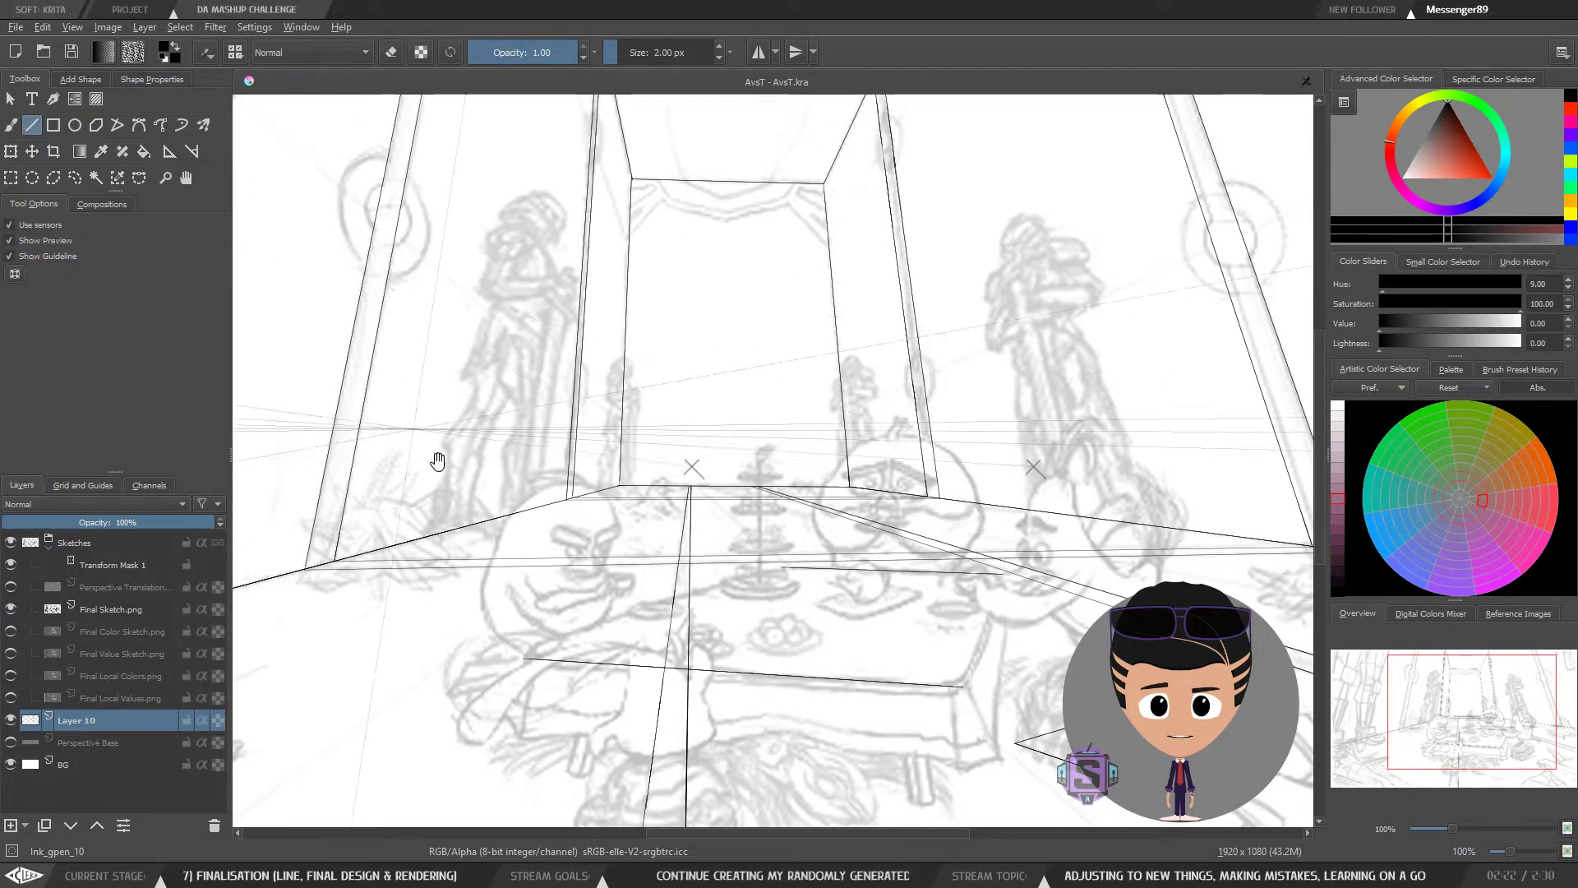
pyautogui.scroll(2, 493, 534)
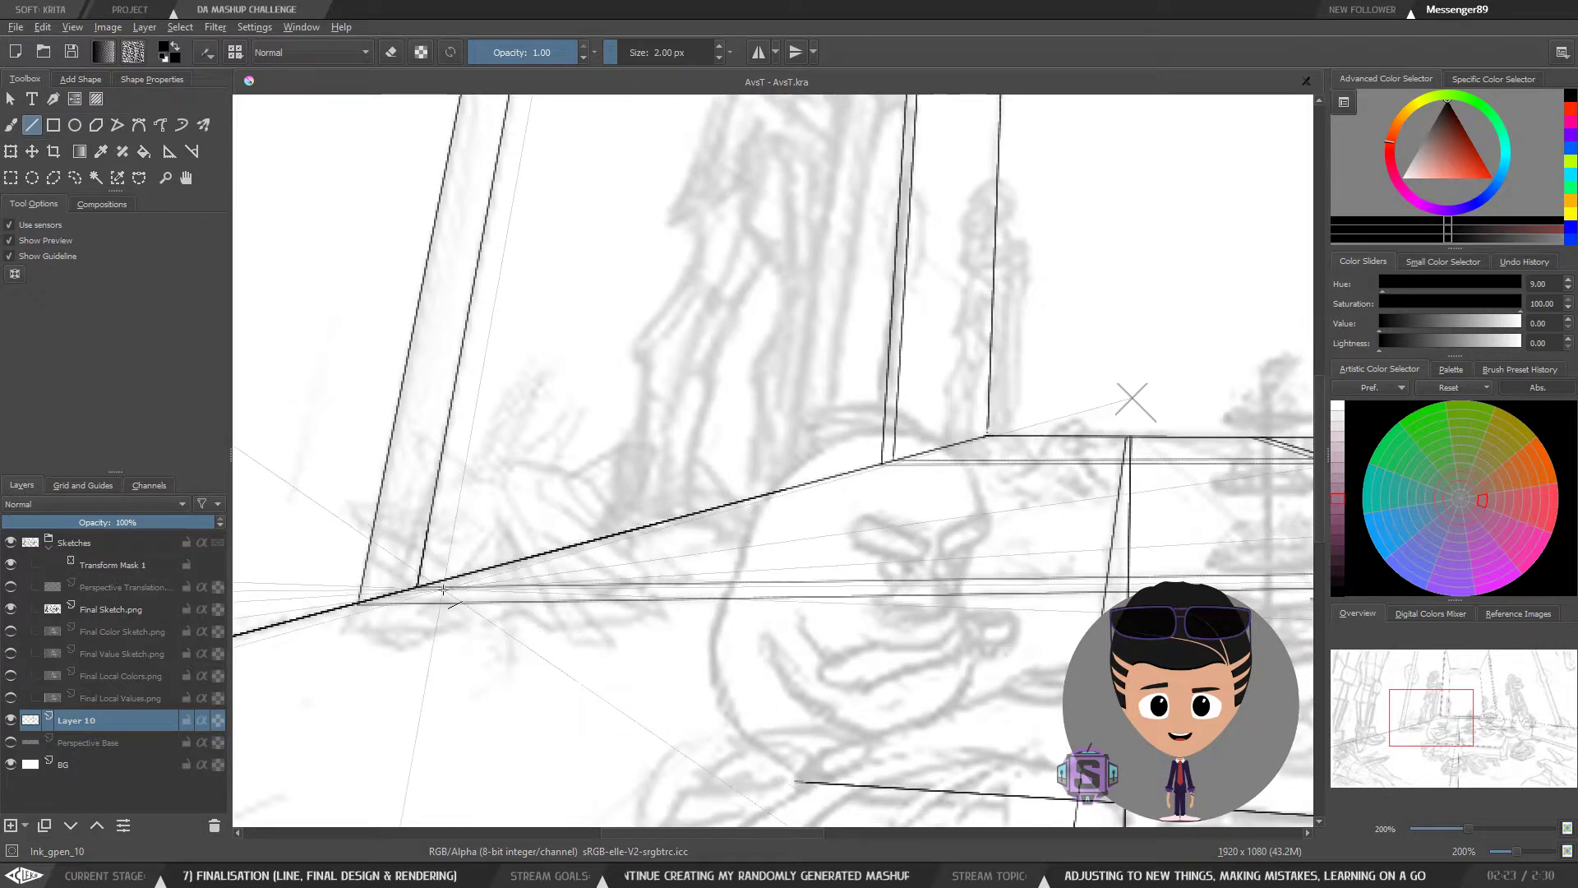
pyautogui.scroll(-1, 572, 577)
pyautogui.press('b')
pyautogui.press('e')
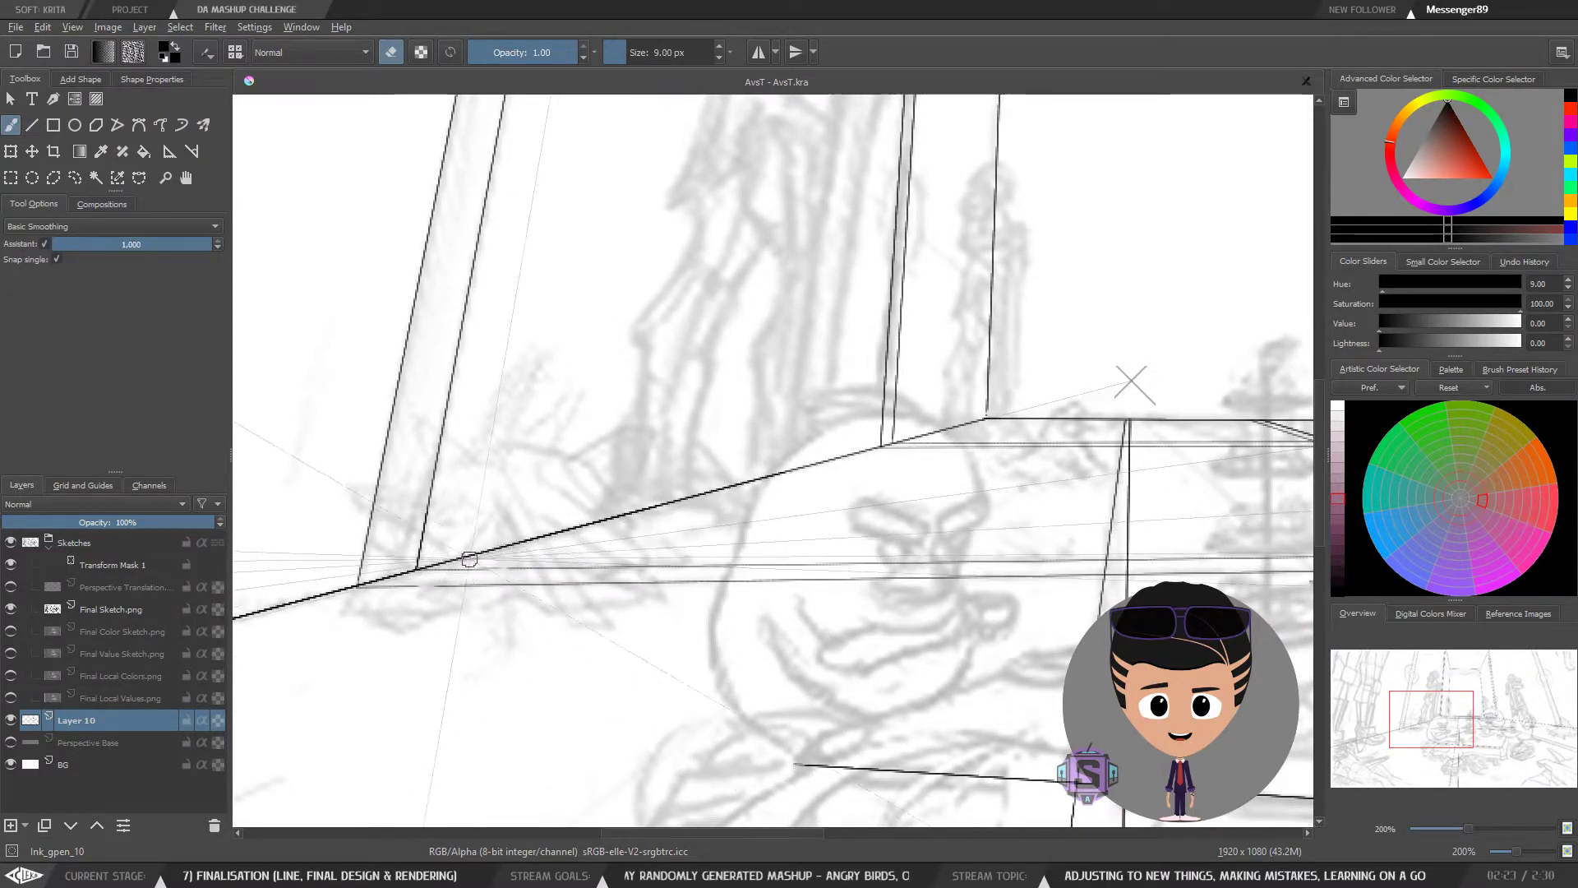
pyautogui.click(44, 243)
pyautogui.press(']')
pyautogui.press(']')
pyautogui.press(']')
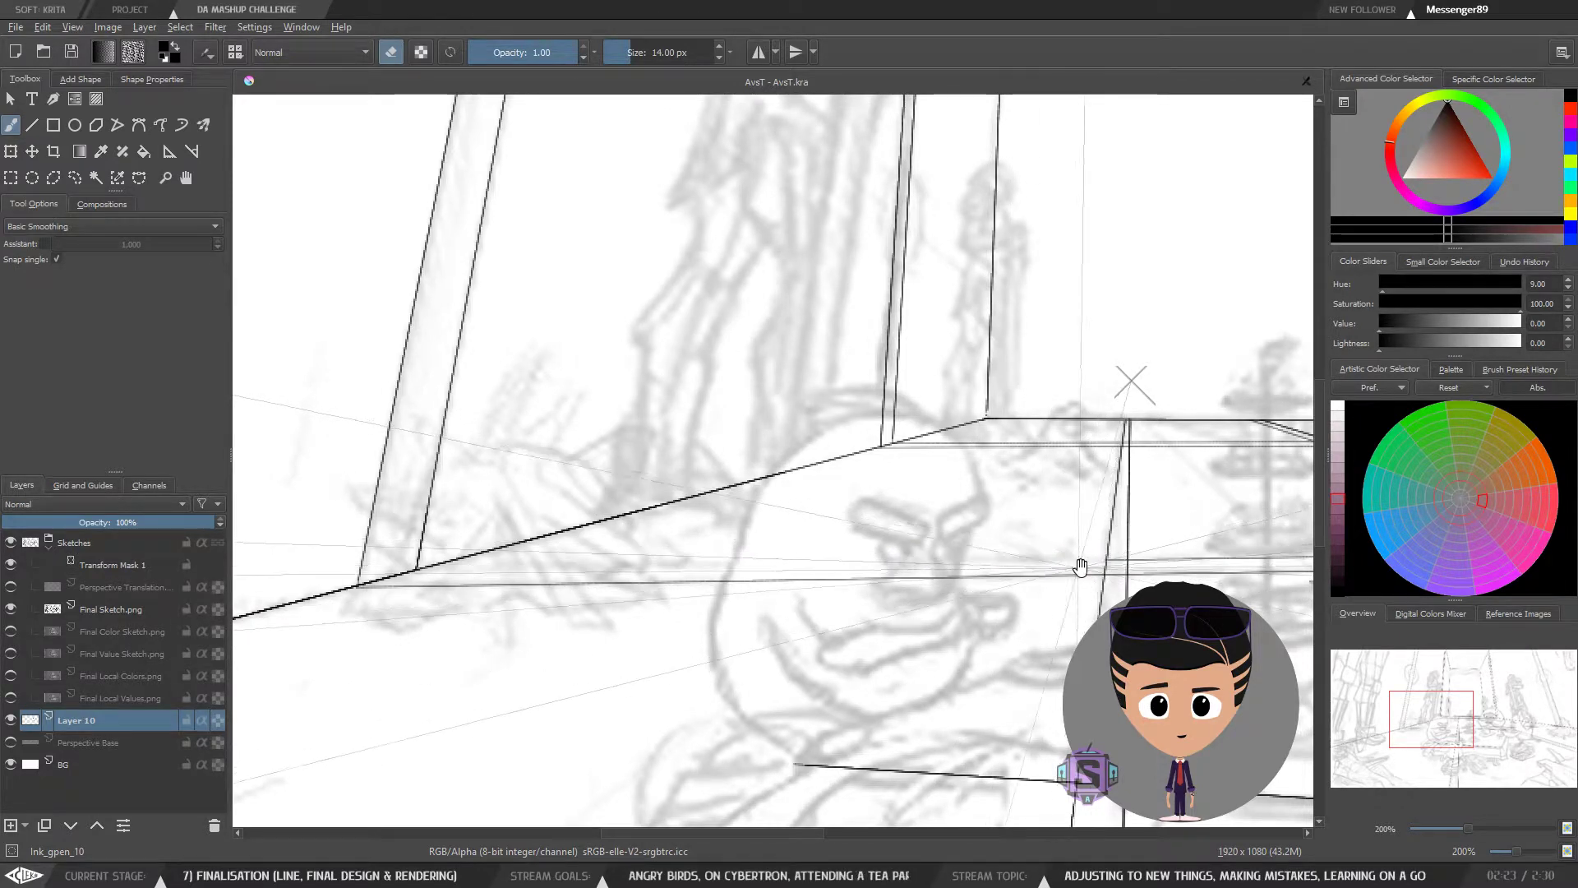
# Step: Erase the rest of the upper horizontal floor line from the central floor strip to the wide right pillar's base
pyautogui.scroll(2, 1067, 564)
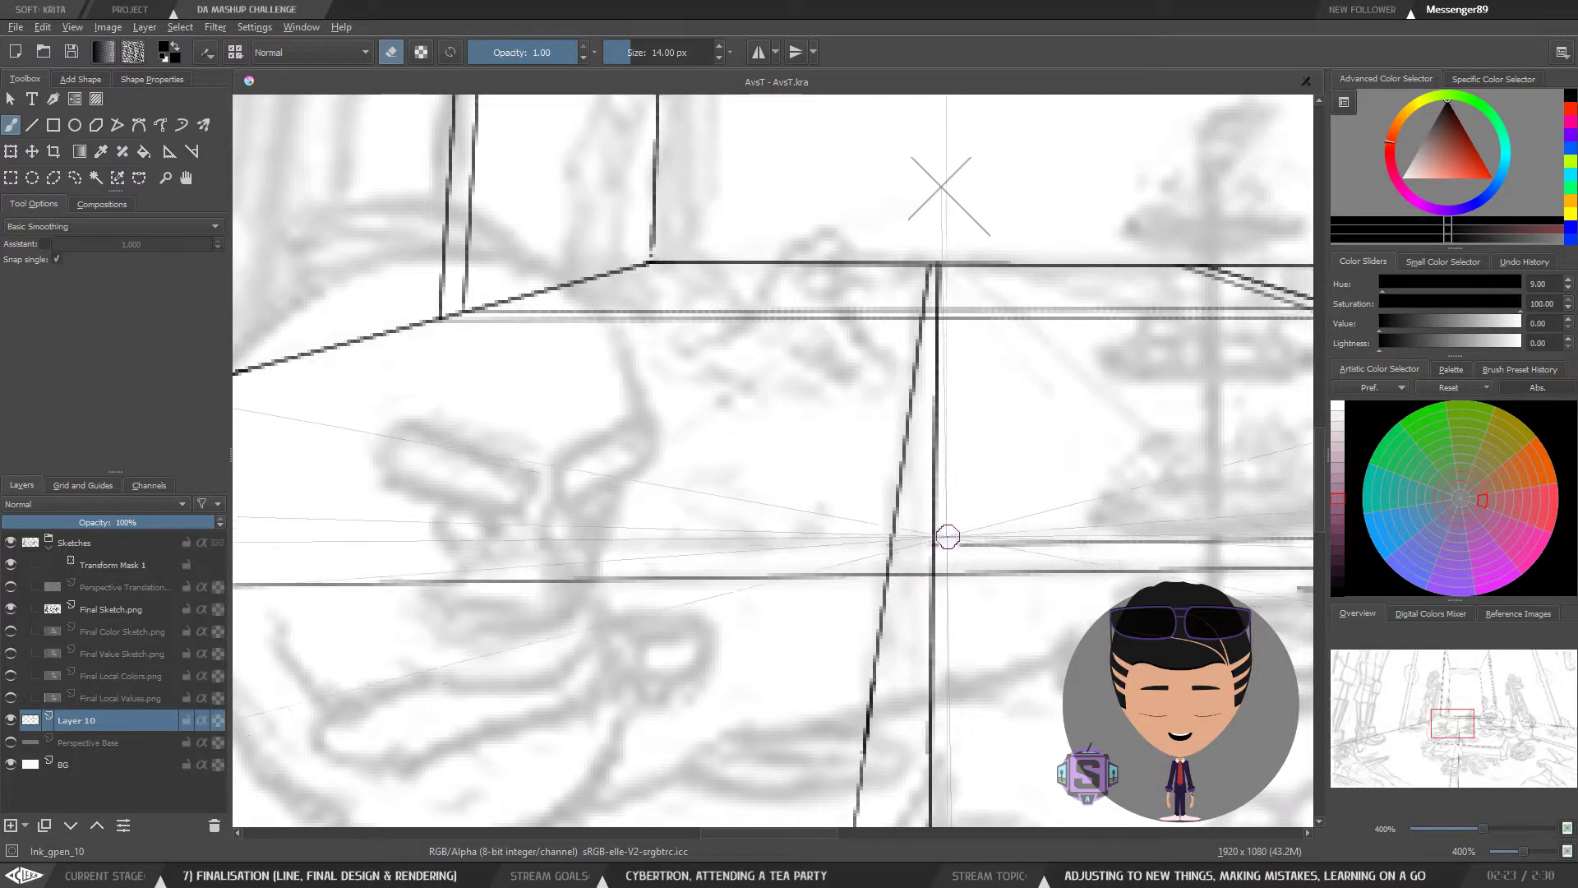
pyautogui.moveTo(1133, 536); pyautogui.dragTo(721, 548)
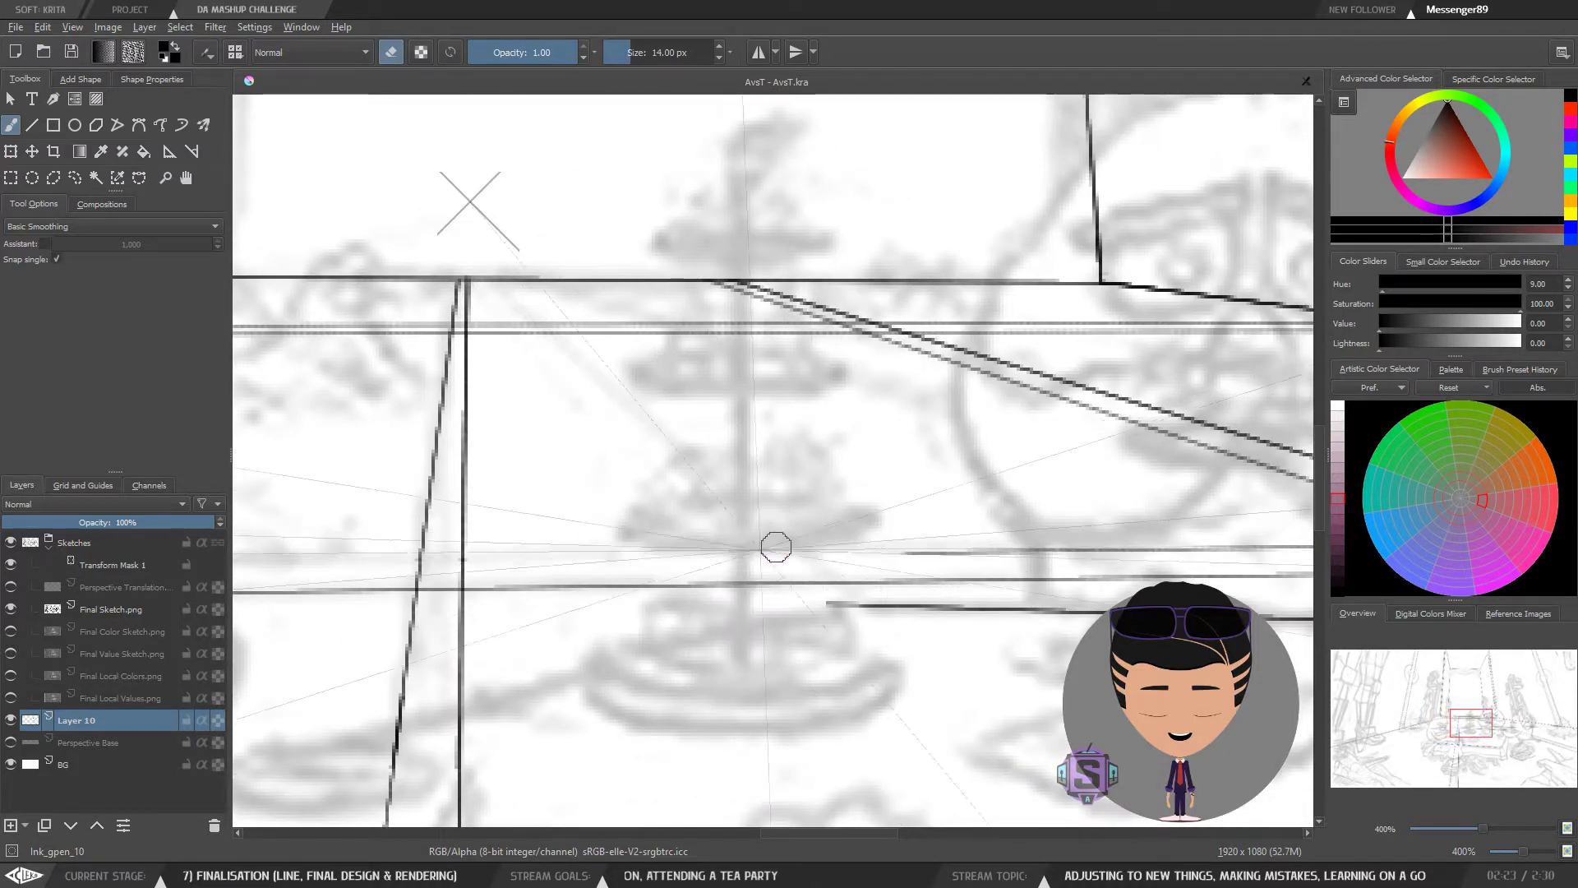
pyautogui.moveTo(1100, 538); pyautogui.dragTo(617, 535)
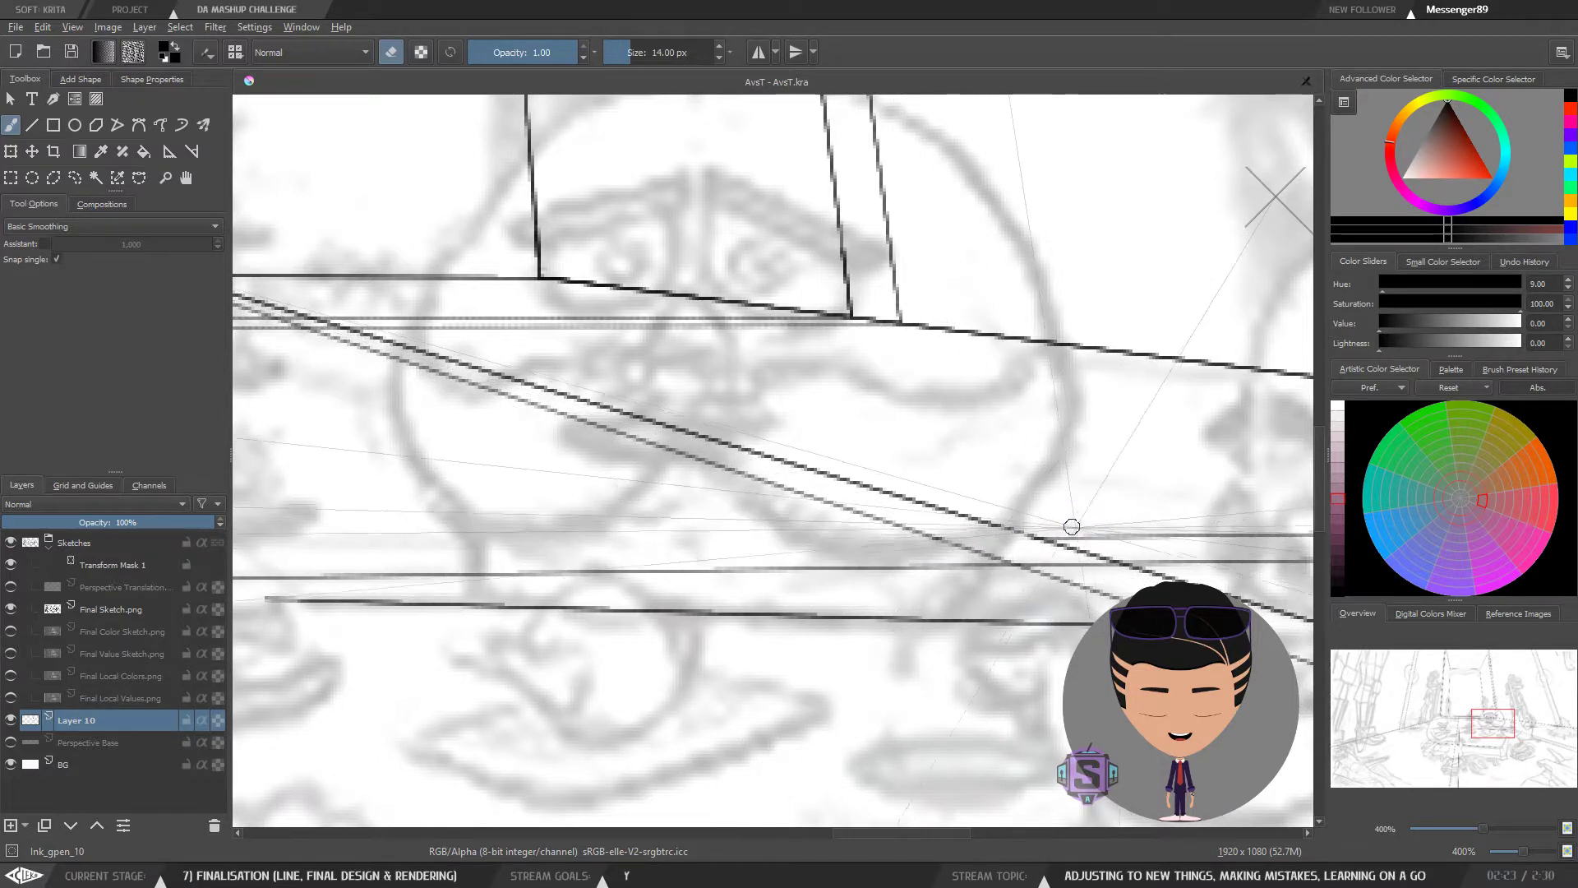
pyautogui.moveTo(1160, 562); pyautogui.dragTo(972, 551)
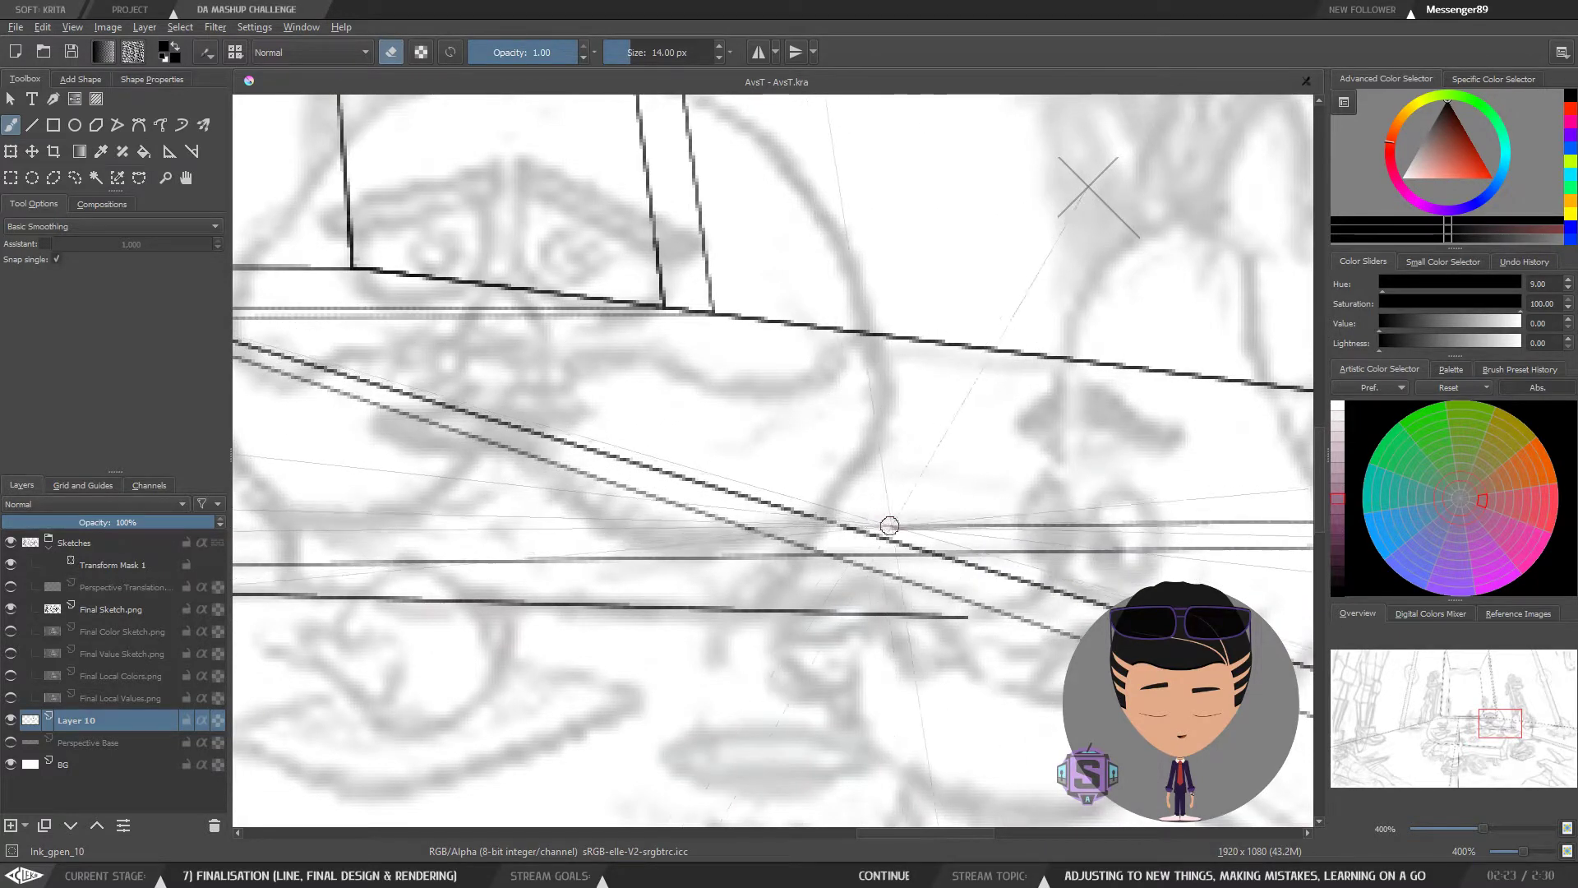
pyautogui.moveTo(1147, 522); pyautogui.dragTo(606, 569)
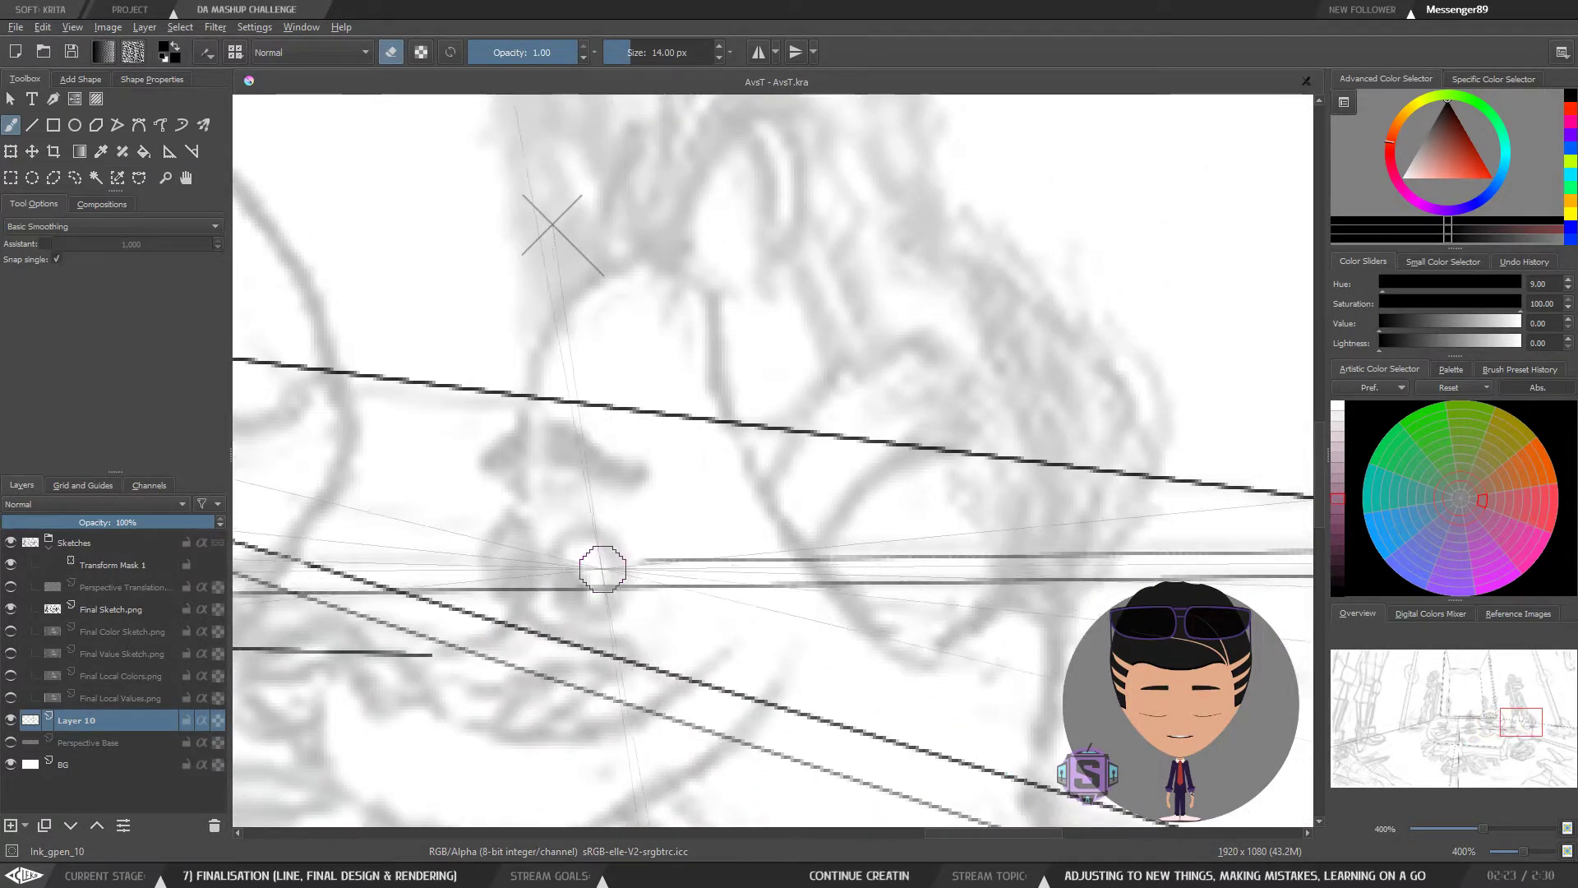
pyautogui.moveTo(1067, 554)
pyautogui.mouseDown()
pyautogui.moveTo(813, 539)
pyautogui.moveTo(777, 553)
pyautogui.mouseUp()
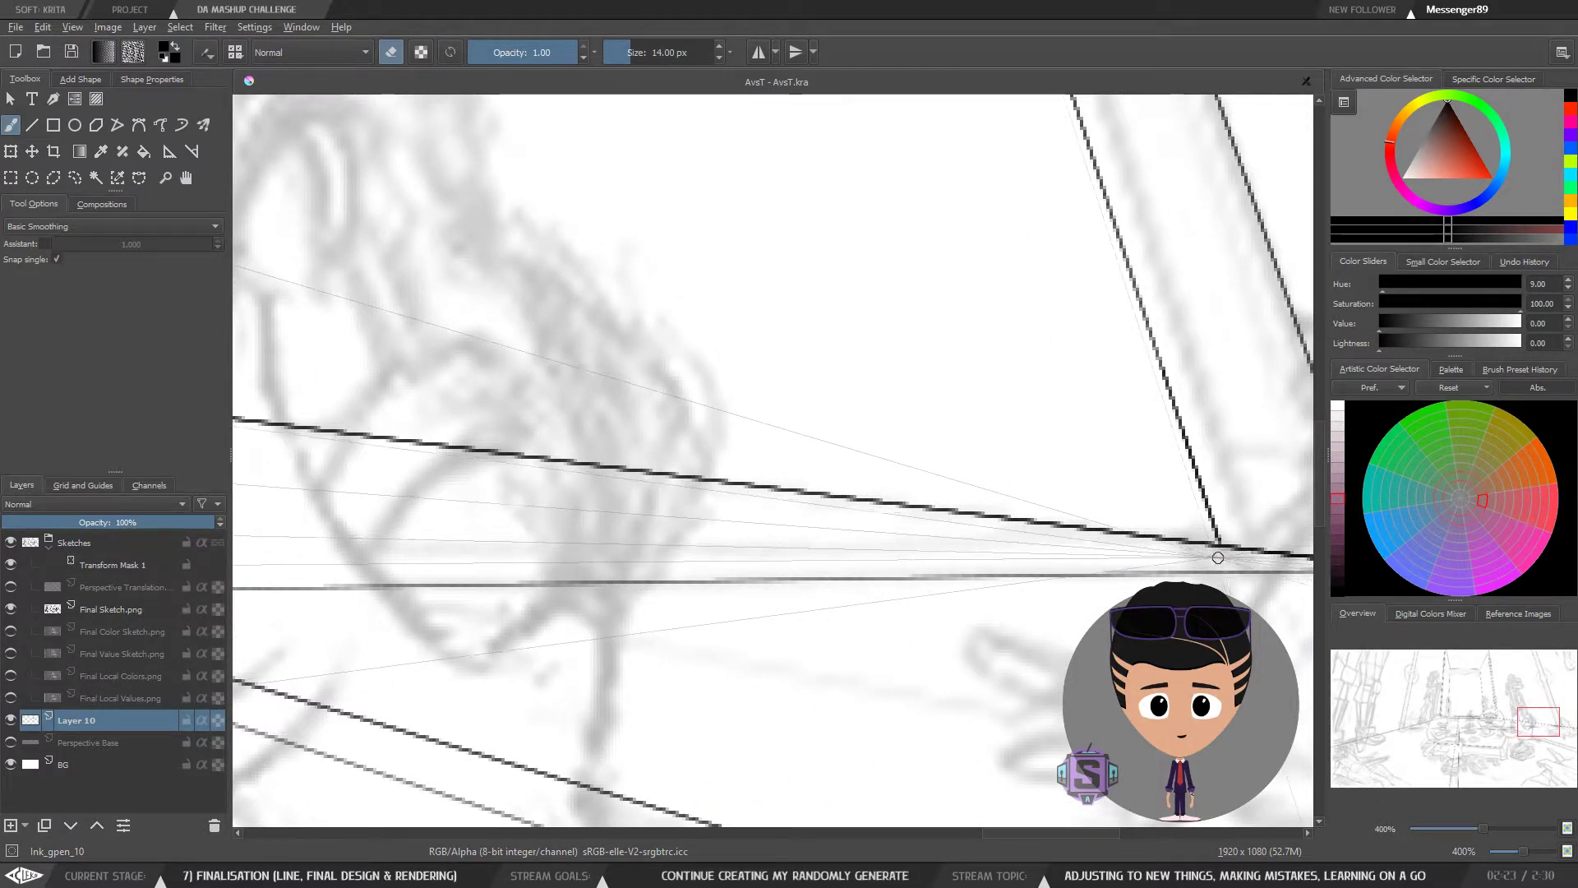
# Step: Ink a straight 2 px line across the floor between the inner base corners of the wide left and right pillars using the Line tool
pyautogui.scroll(-6, 1222, 557)
pyautogui.moveTo(824, 219); pyautogui.dragTo(940, 438)
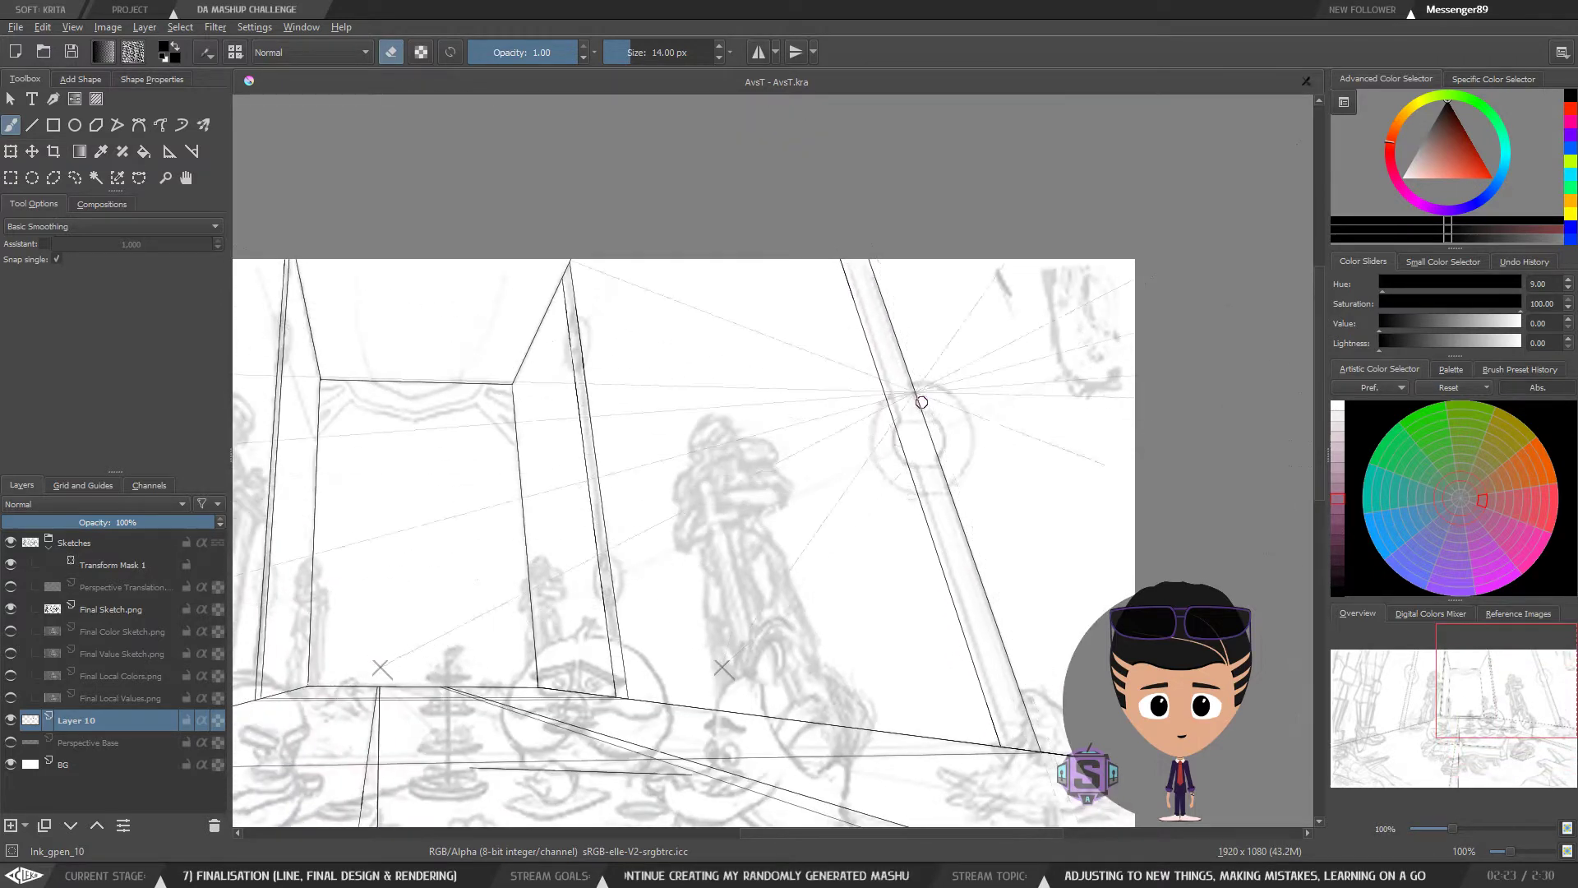
pyautogui.moveTo(690, 610); pyautogui.dragTo(940, 539)
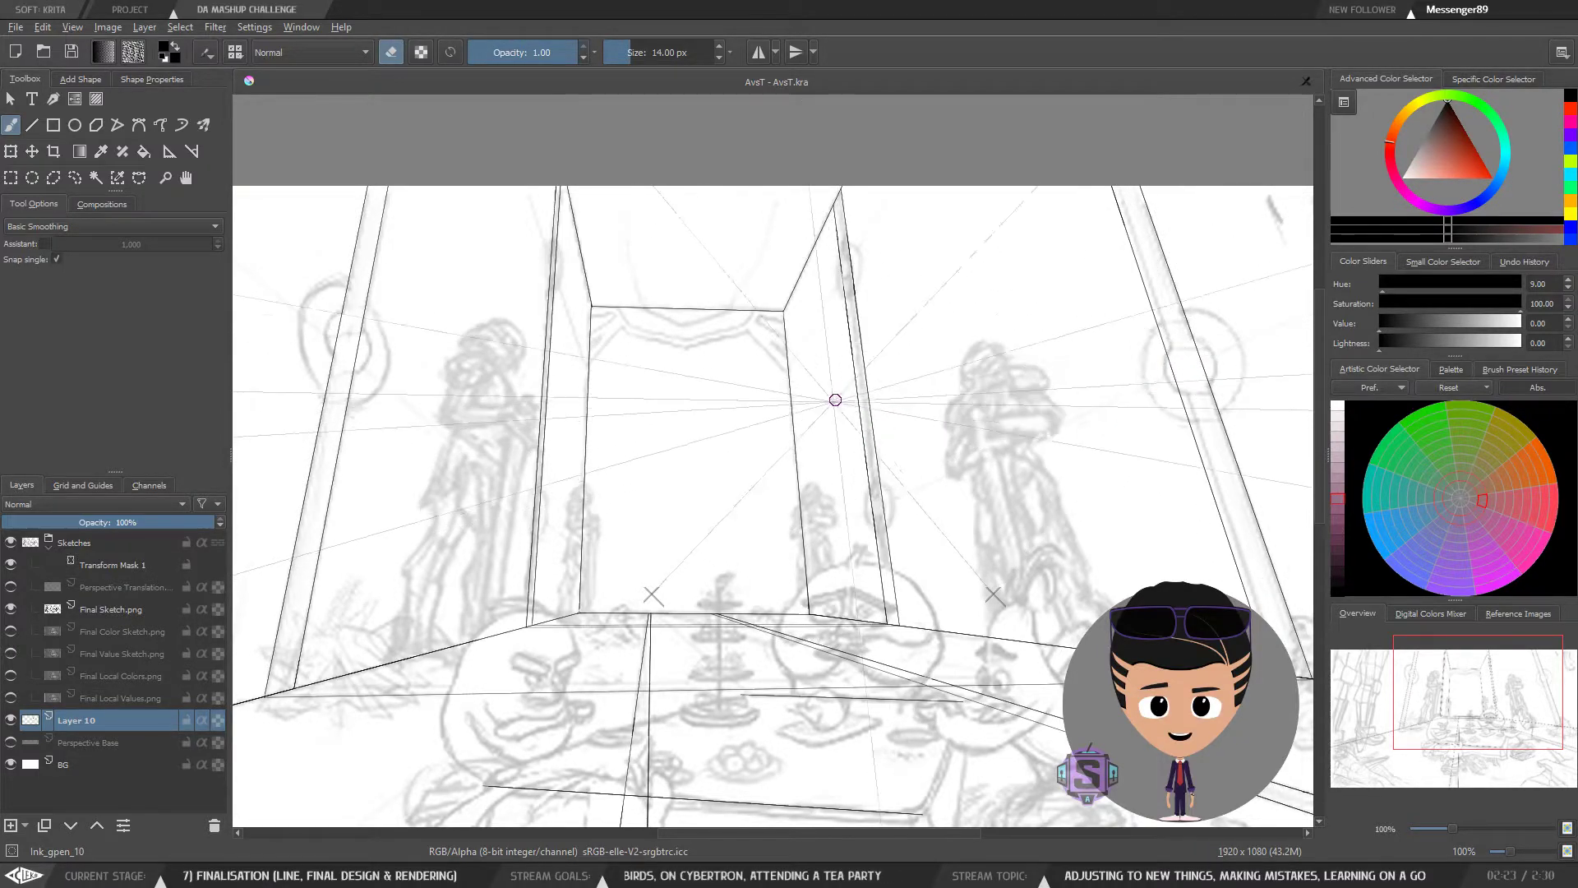
pyautogui.moveTo(1119, 464); pyautogui.dragTo(122, 207)
pyautogui.click(31, 127)
pyautogui.press('[')
pyautogui.scroll(8, 286, 612)
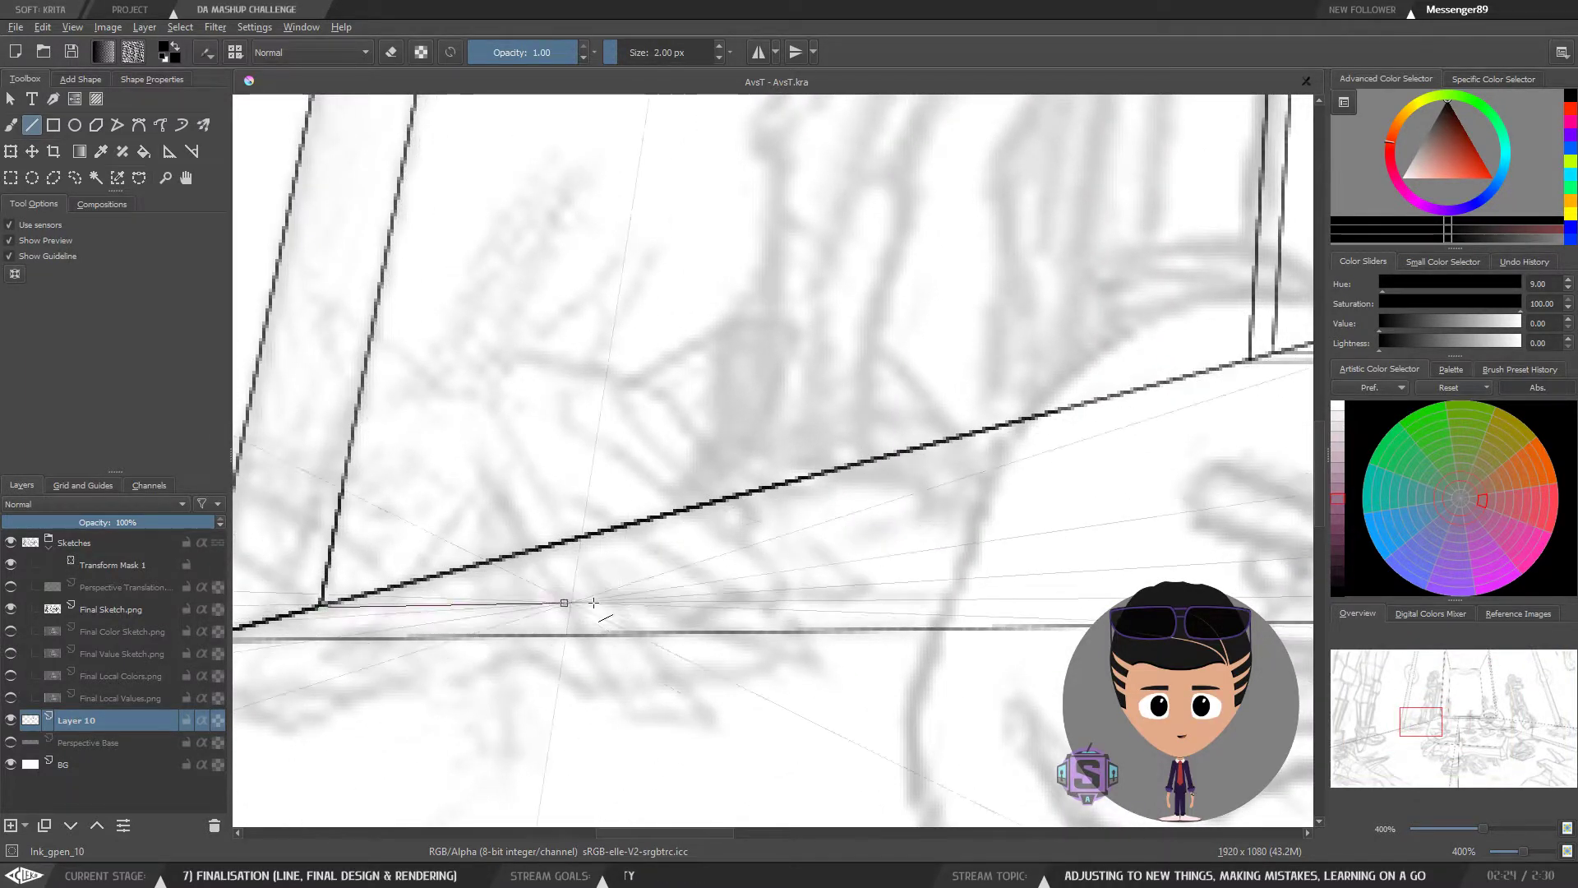
pyautogui.moveTo(1222, 584)
pyautogui.mouseDown()
pyautogui.moveTo(1341, 585)
pyautogui.moveTo(1094, 546)
pyautogui.mouseUp()
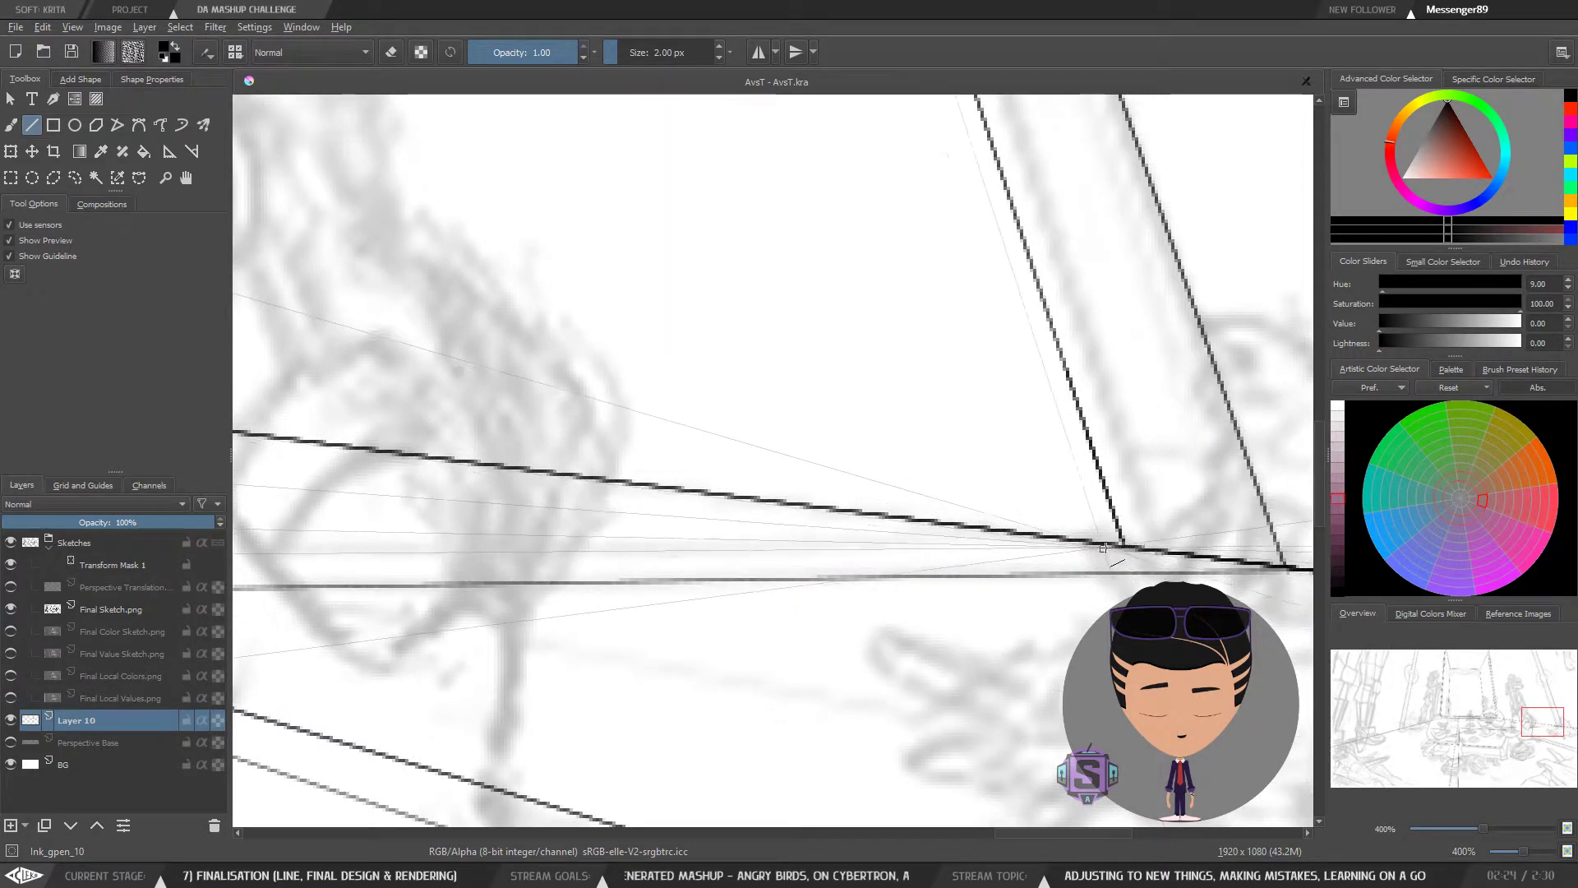
pyautogui.moveTo(307, 567); pyautogui.dragTo(212, 549)
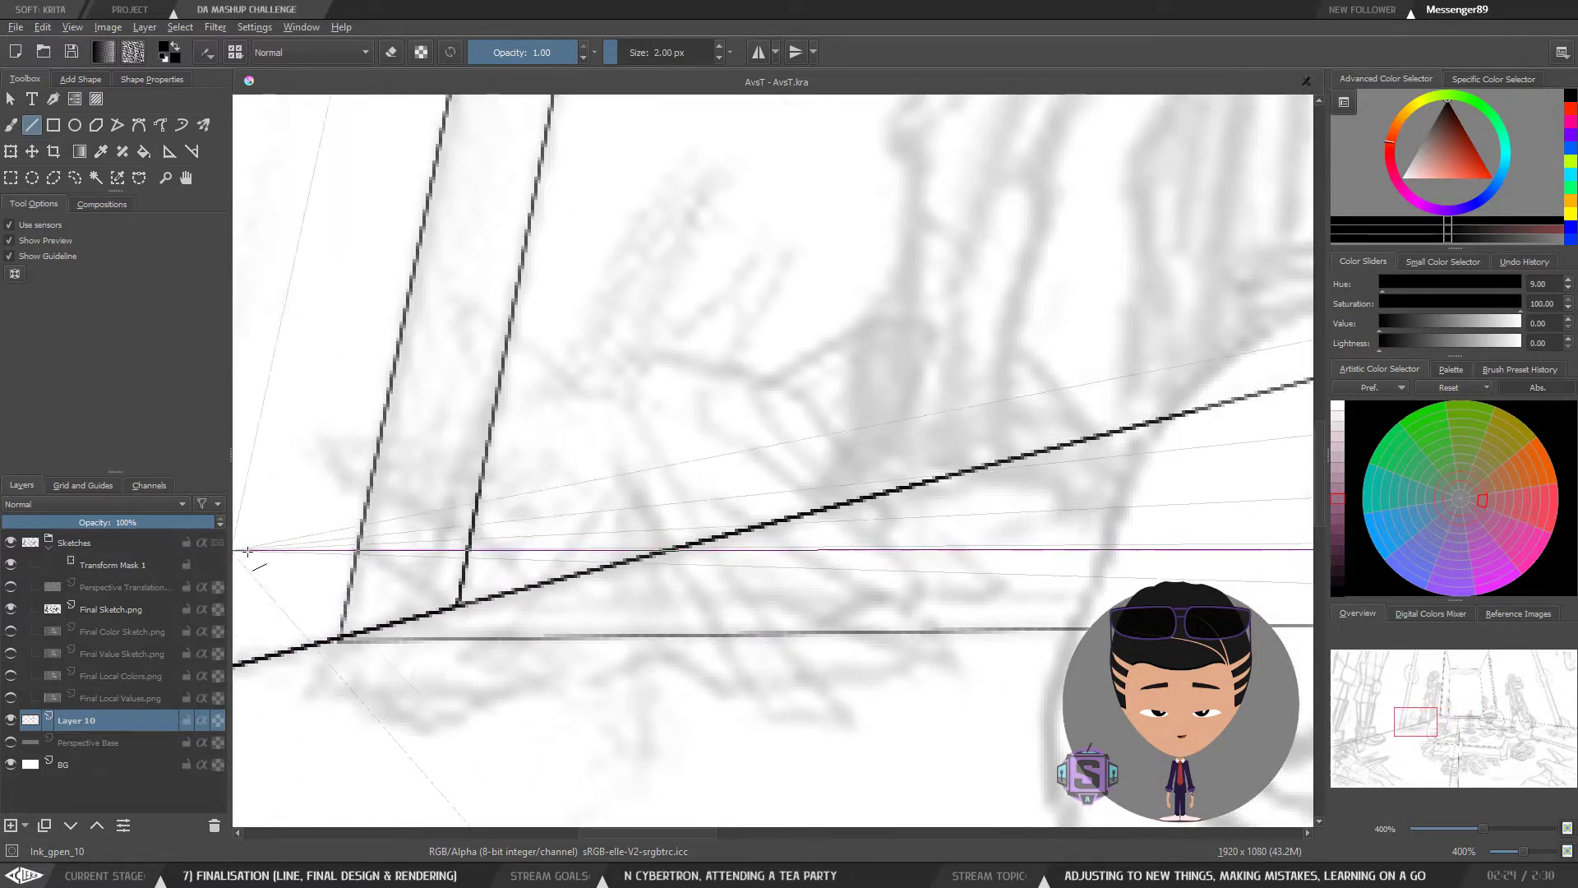
pyautogui.moveTo(493, 612); pyautogui.dragTo(459, 606)
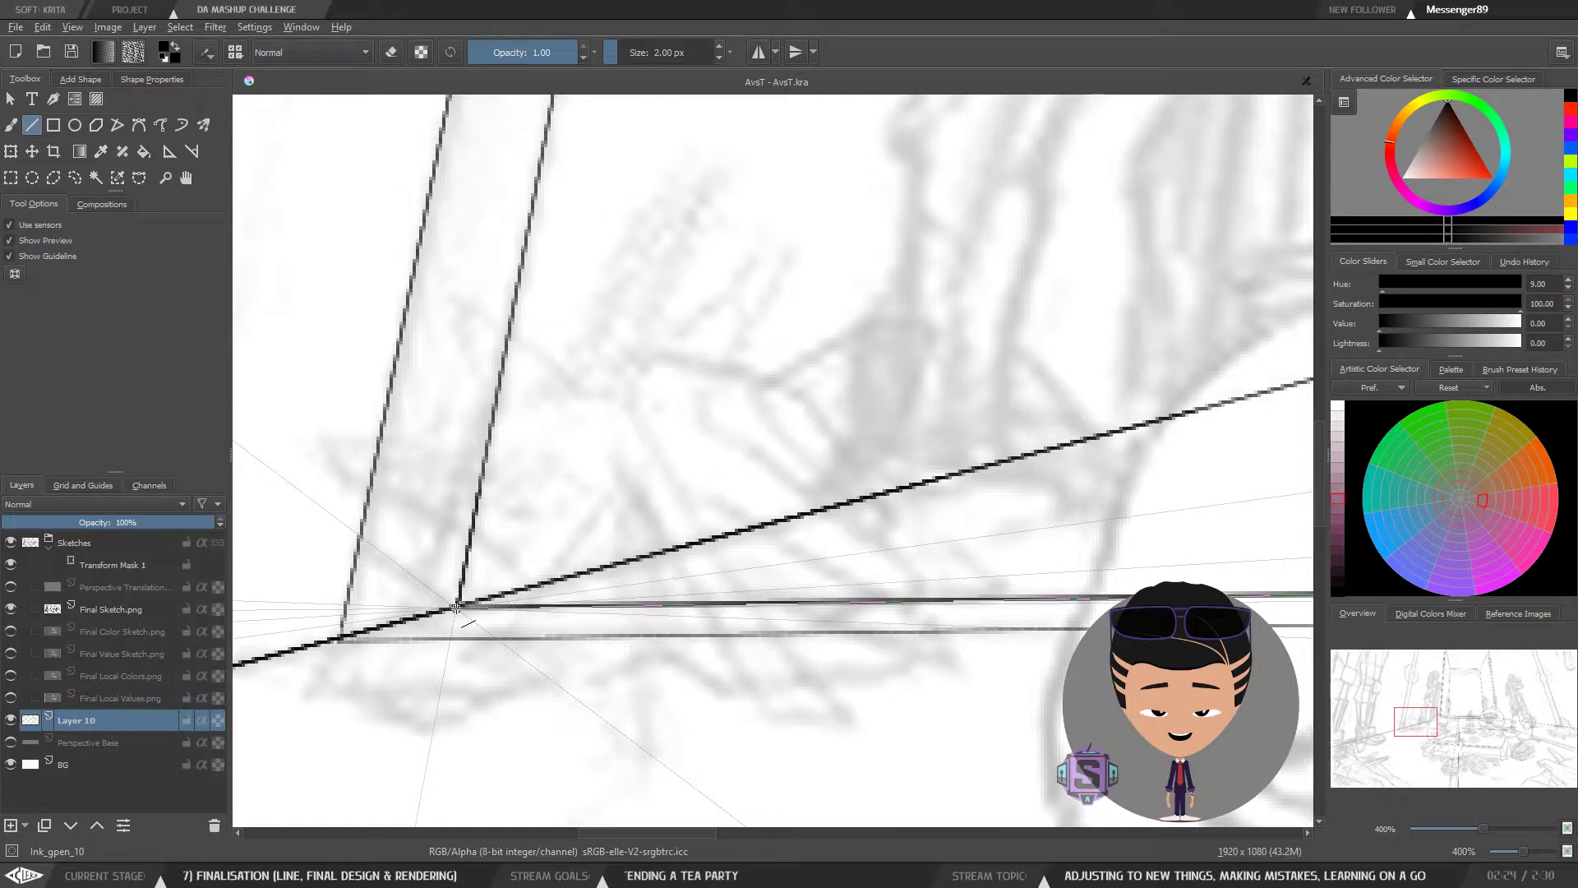
pyautogui.moveTo(456, 607); pyautogui.dragTo(456, 607)
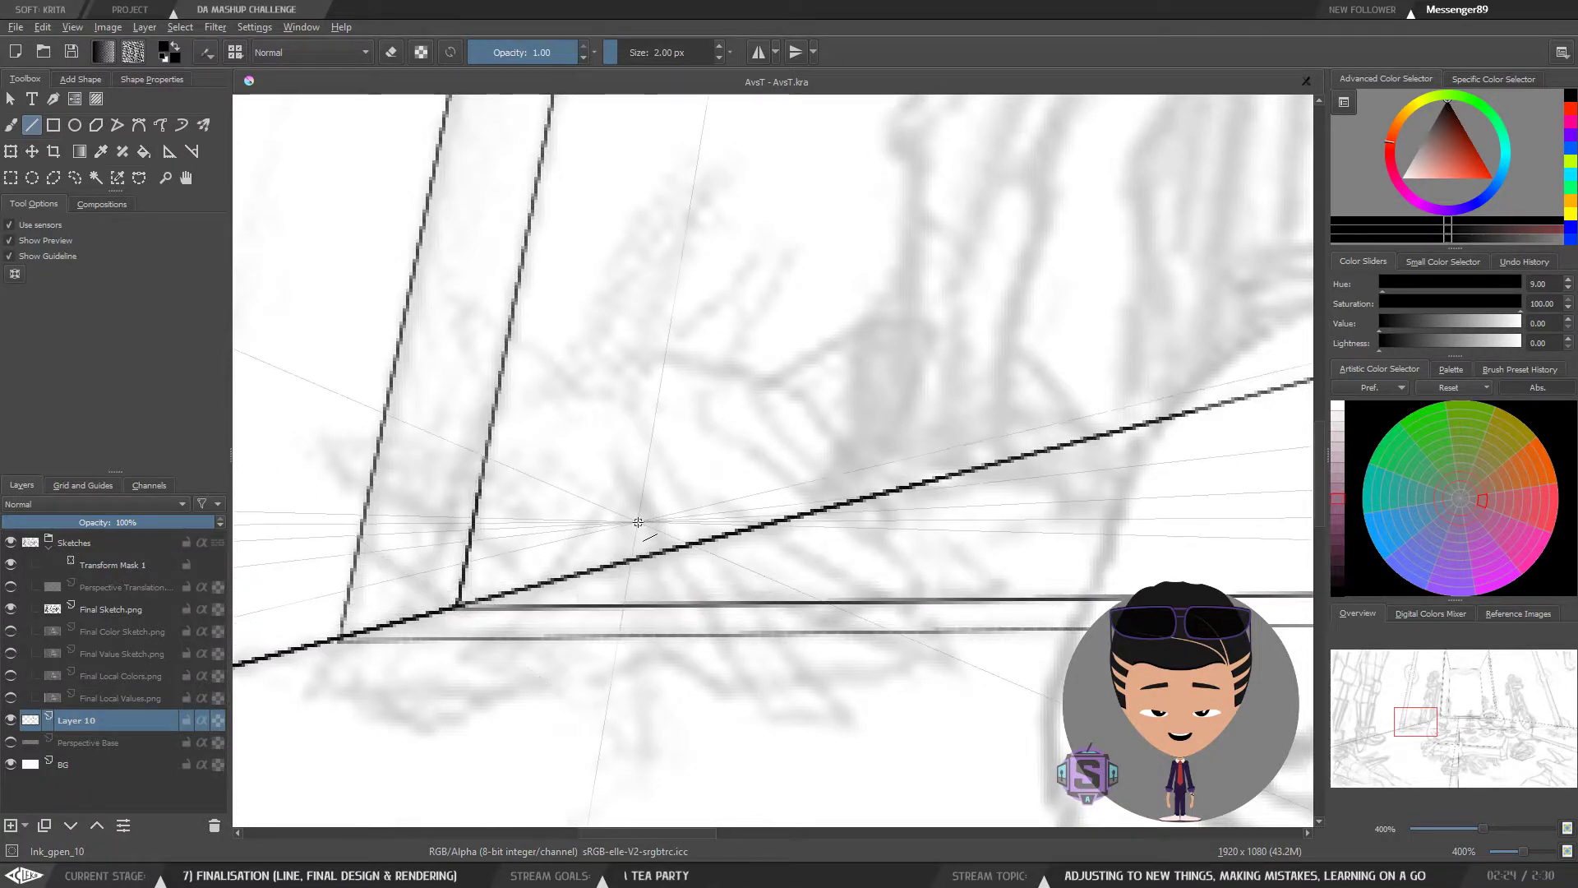
# Step: Switch to the brush and try a freehand 2 px line across the ceiling from the narrow right pillar's upper corner, undoing it
pyautogui.press('-')
pyautogui.press('-')
pyautogui.press('-')
pyautogui.press('-')
pyautogui.press('-')
pyautogui.press('-')
pyautogui.moveTo(934, 480); pyautogui.dragTo(701, 550)
pyautogui.press('b')
pyautogui.press('+')
pyautogui.press('+')
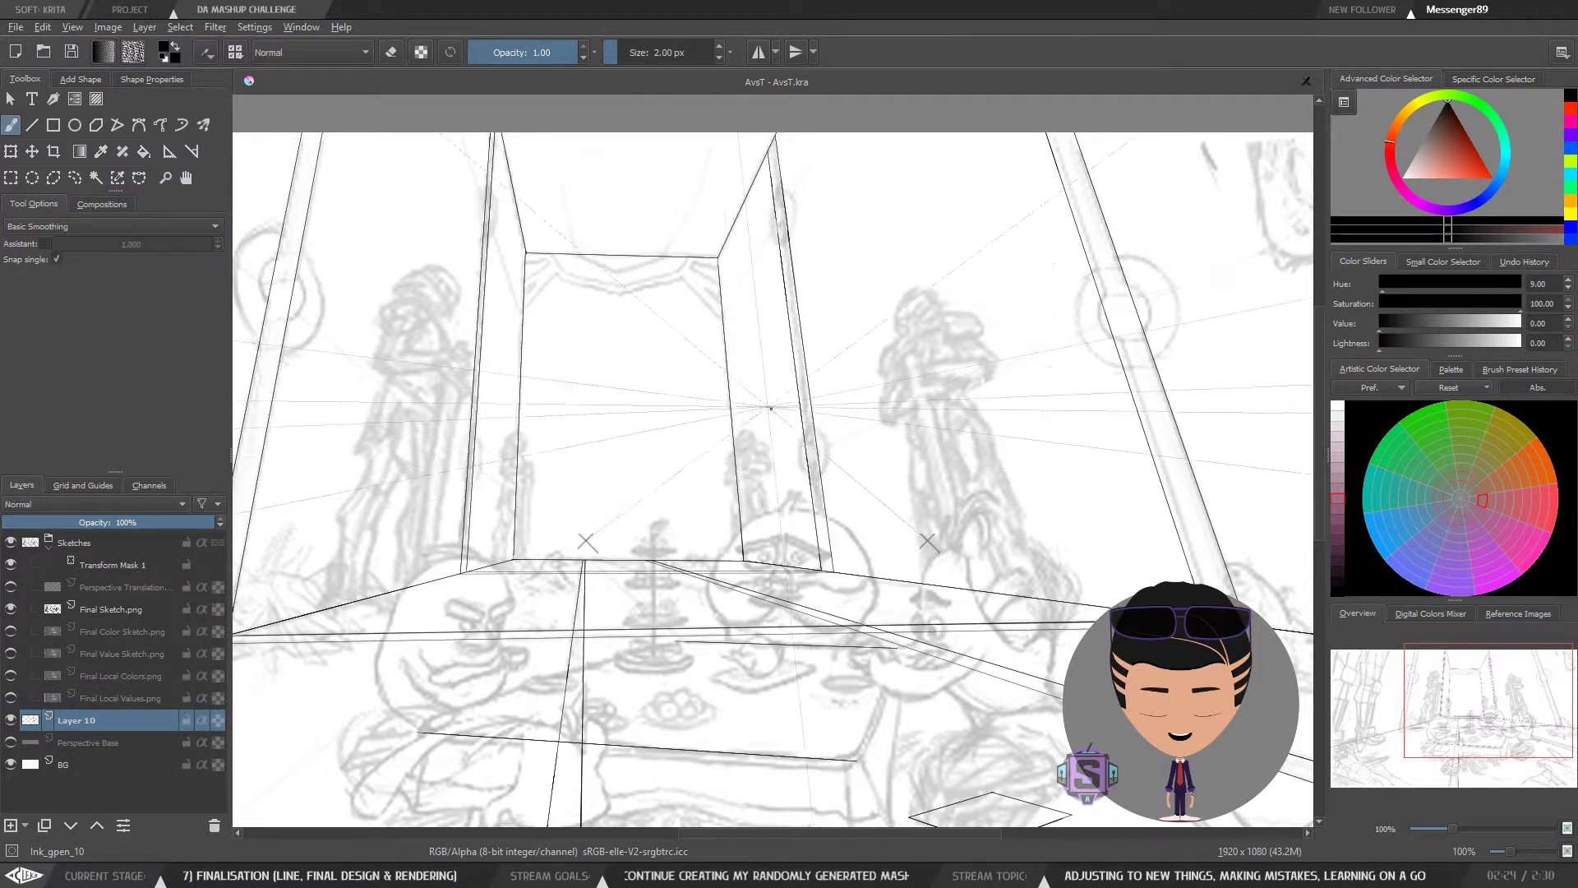
pyautogui.hotkey('ctrl', '+')
pyautogui.moveTo(645, 208); pyautogui.dragTo(837, 667)
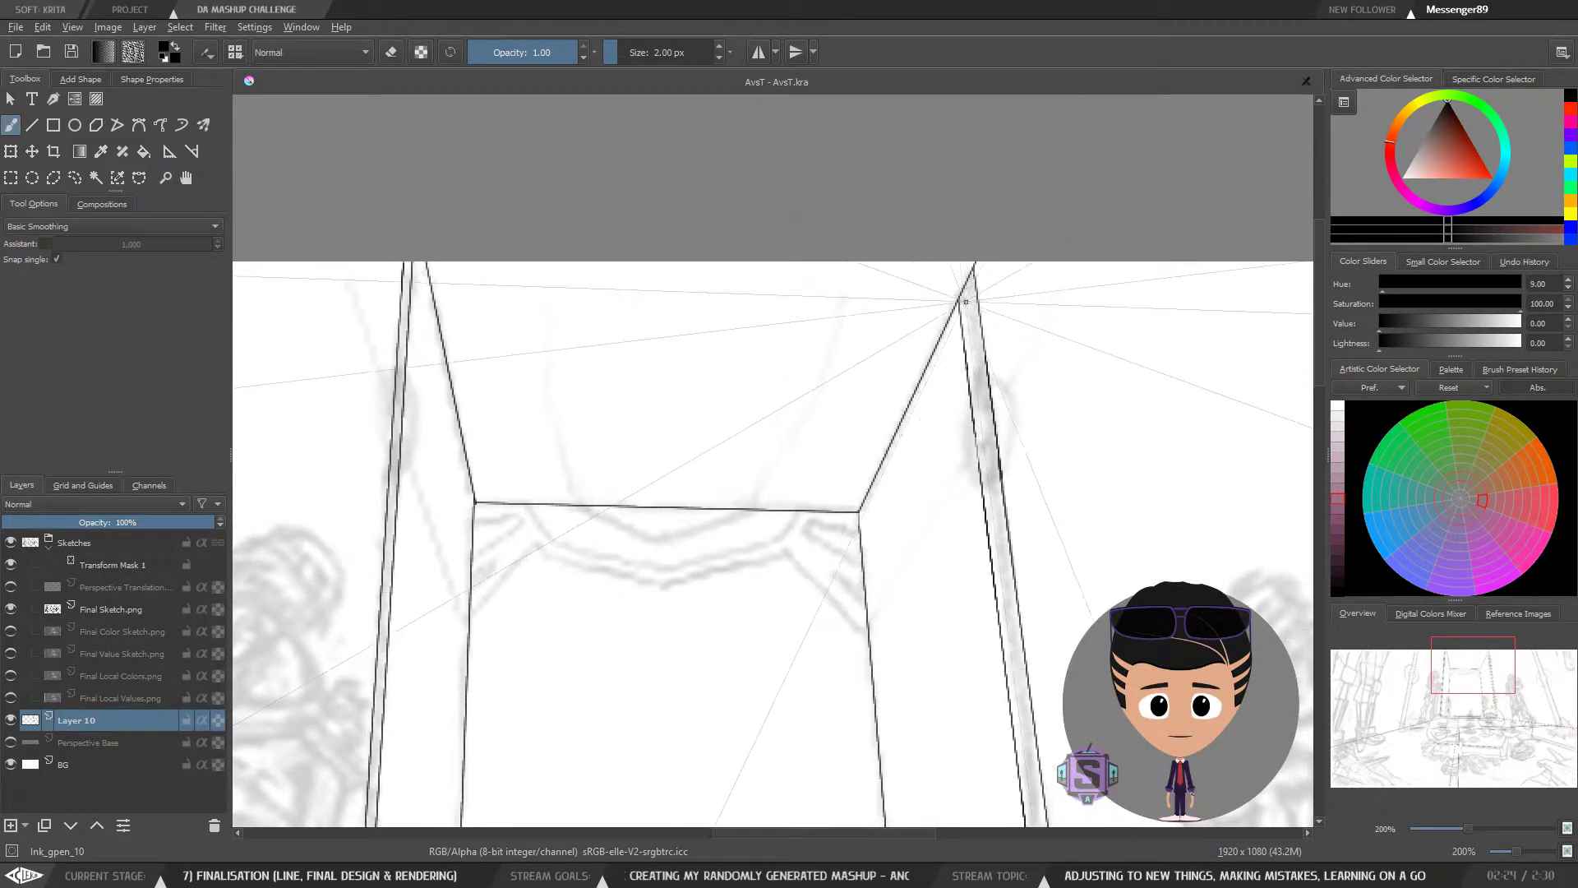
pyautogui.moveTo(958, 301); pyautogui.dragTo(669, 298)
pyautogui.hotkey('ctrl', 'z')
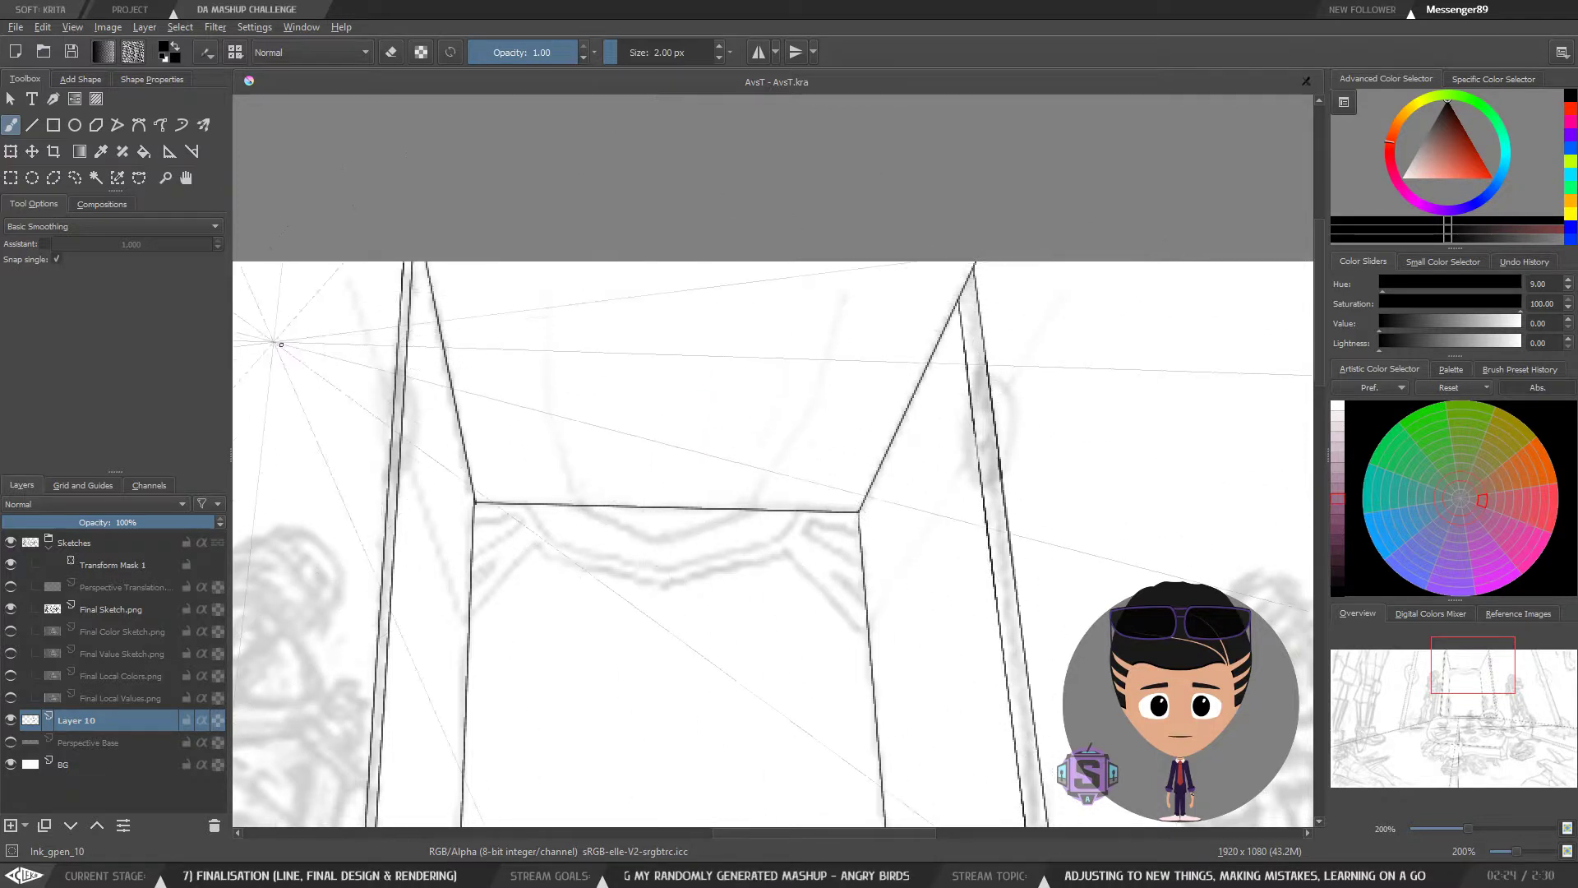
# Step: Turn on assistant snapping and try a ceiling line between the upper corners of the narrow right and left pillars
pyautogui.click(46, 245)
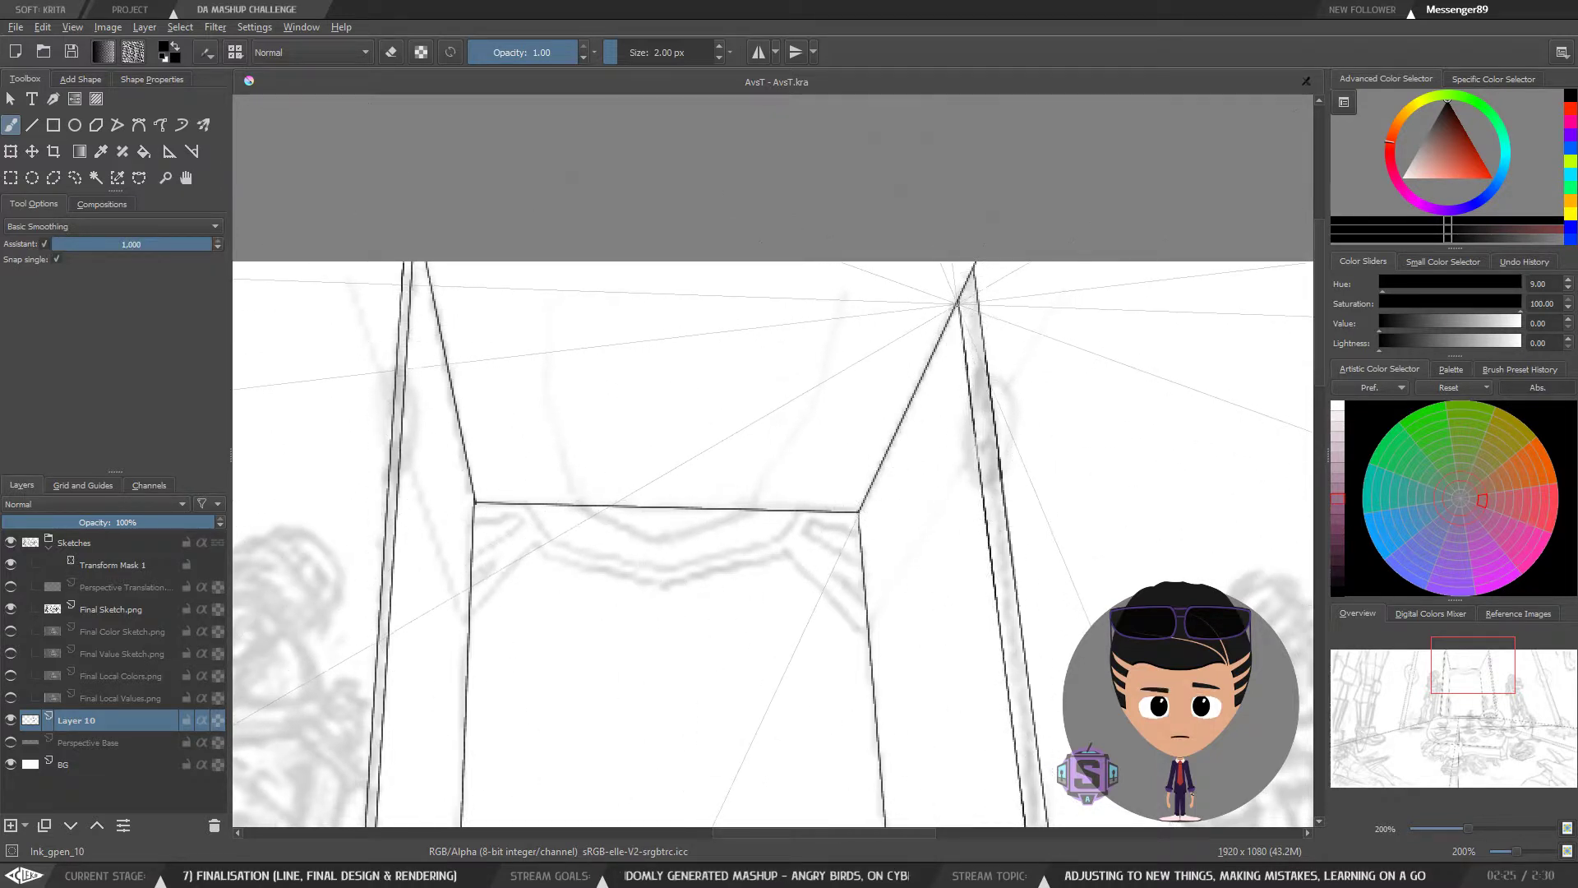
pyautogui.moveTo(958, 301); pyautogui.dragTo(865, 285)
pyautogui.hotkey('ctrl', 'z')
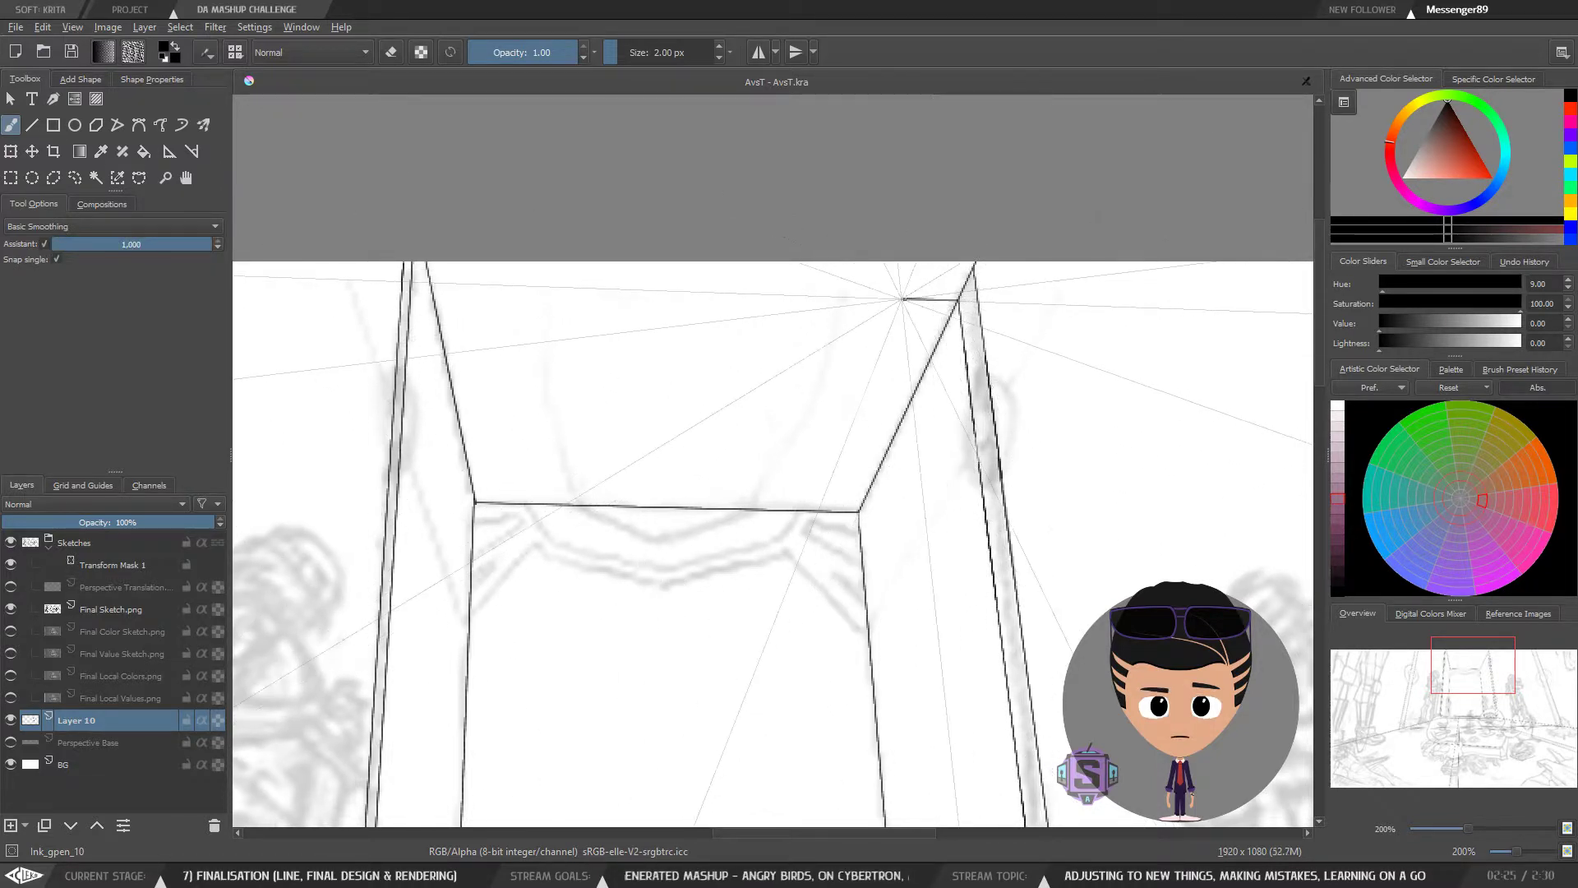
pyautogui.moveTo(744, 293); pyautogui.dragTo(414, 282)
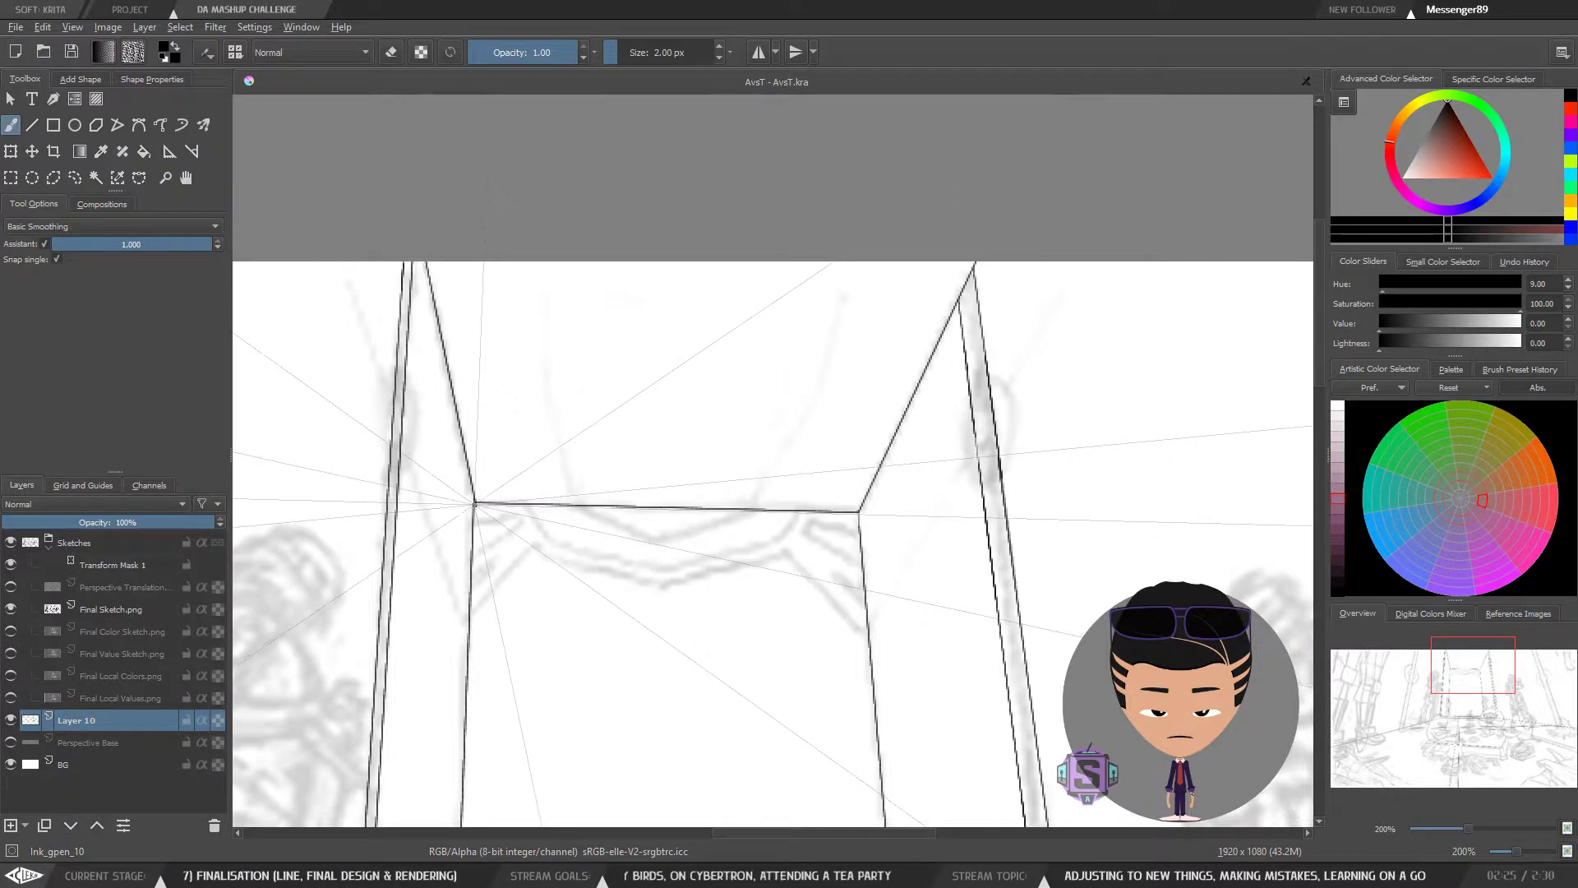
# Step: Ink two parallel 2 px lines across the ceiling from the narrow right pillar's upper corners towards the left pillar
pyautogui.press('-')
pyautogui.press('-')
pyautogui.press('1')
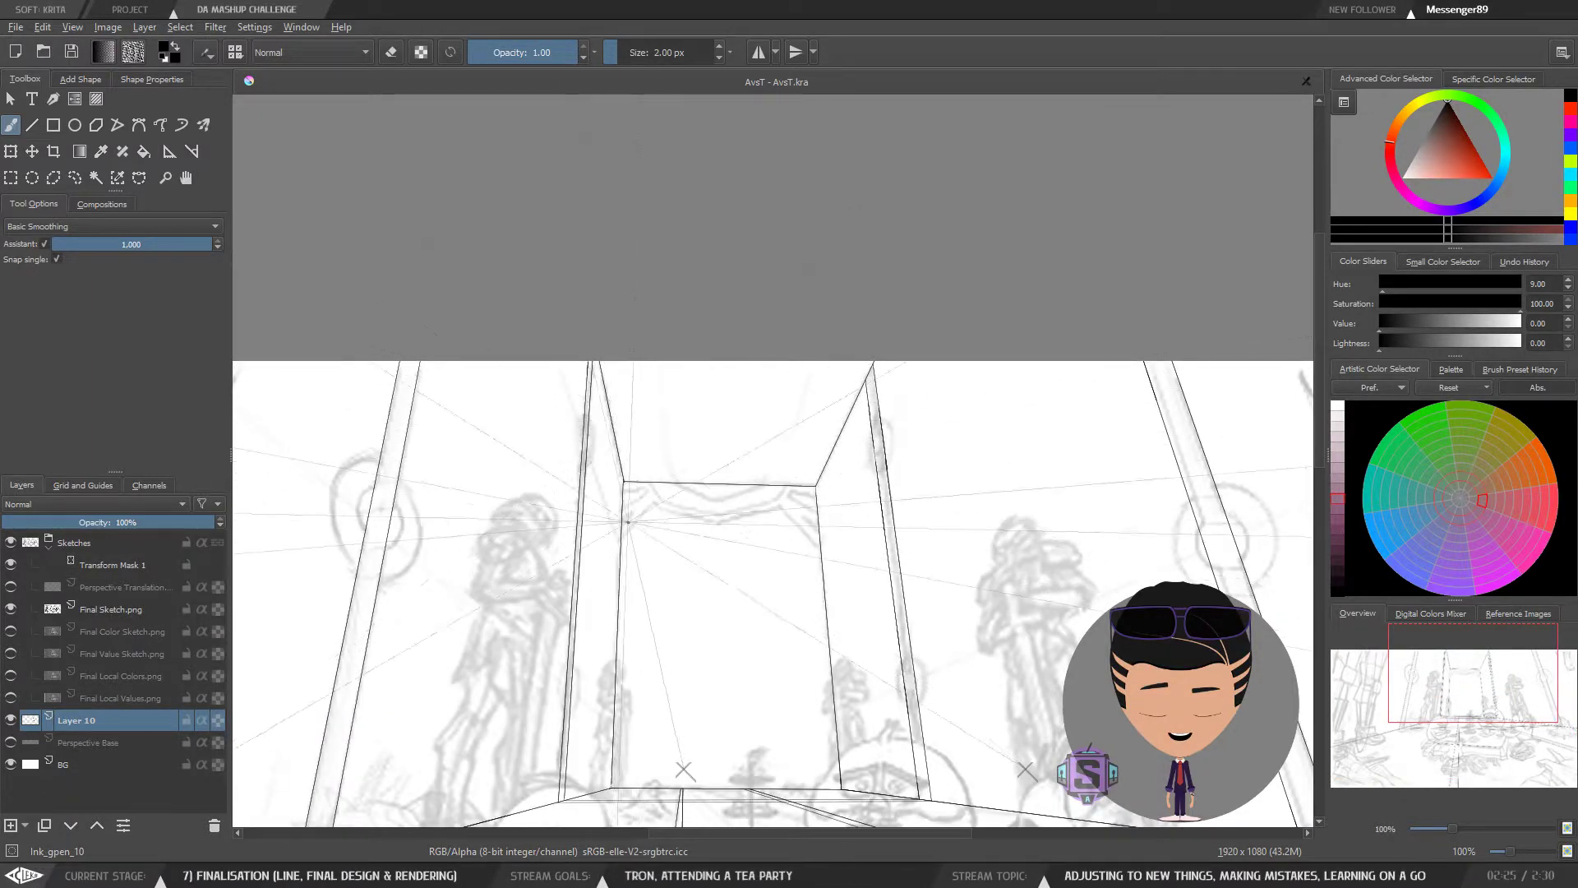
pyautogui.press('-')
pyautogui.press('+')
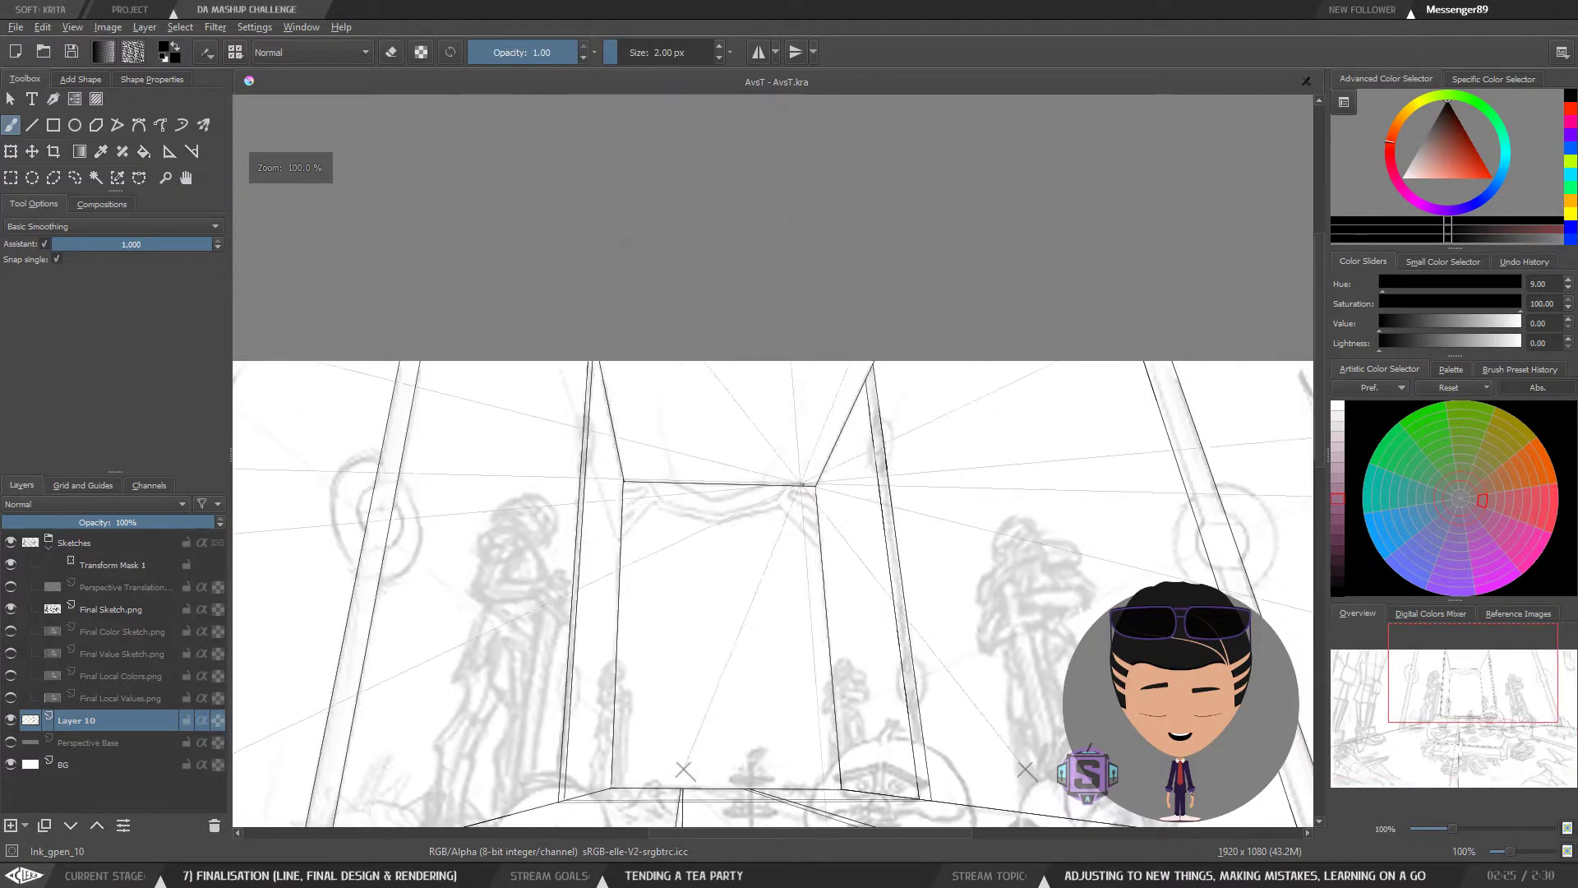
pyautogui.press('+')
pyautogui.press('+')
pyautogui.moveTo(773, 498); pyautogui.dragTo(737, 526)
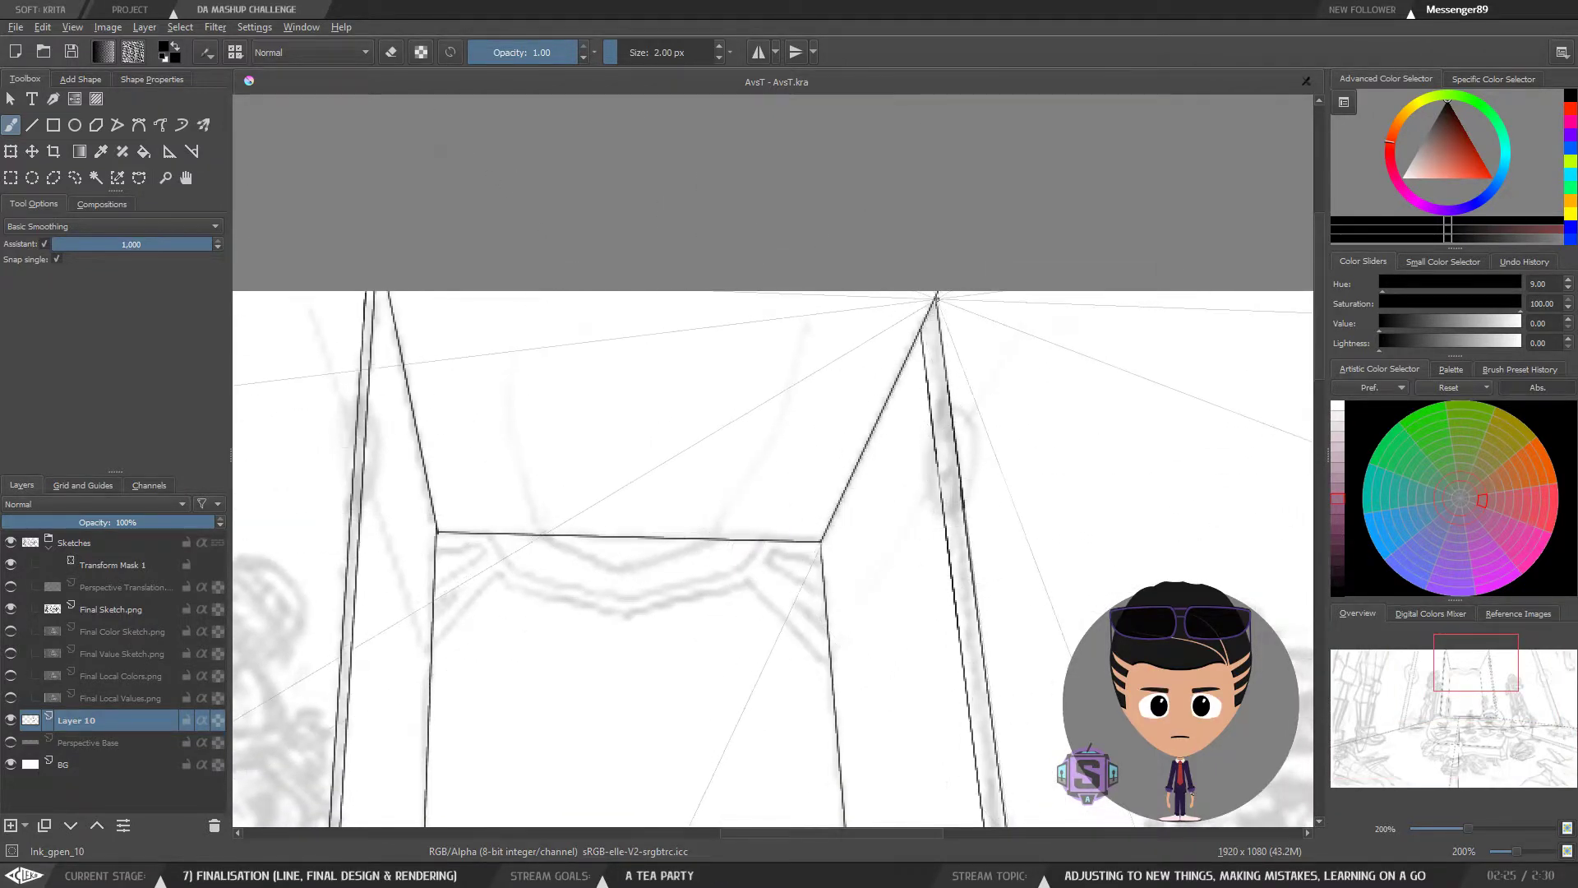
pyautogui.moveTo(935, 298); pyautogui.dragTo(465, 281)
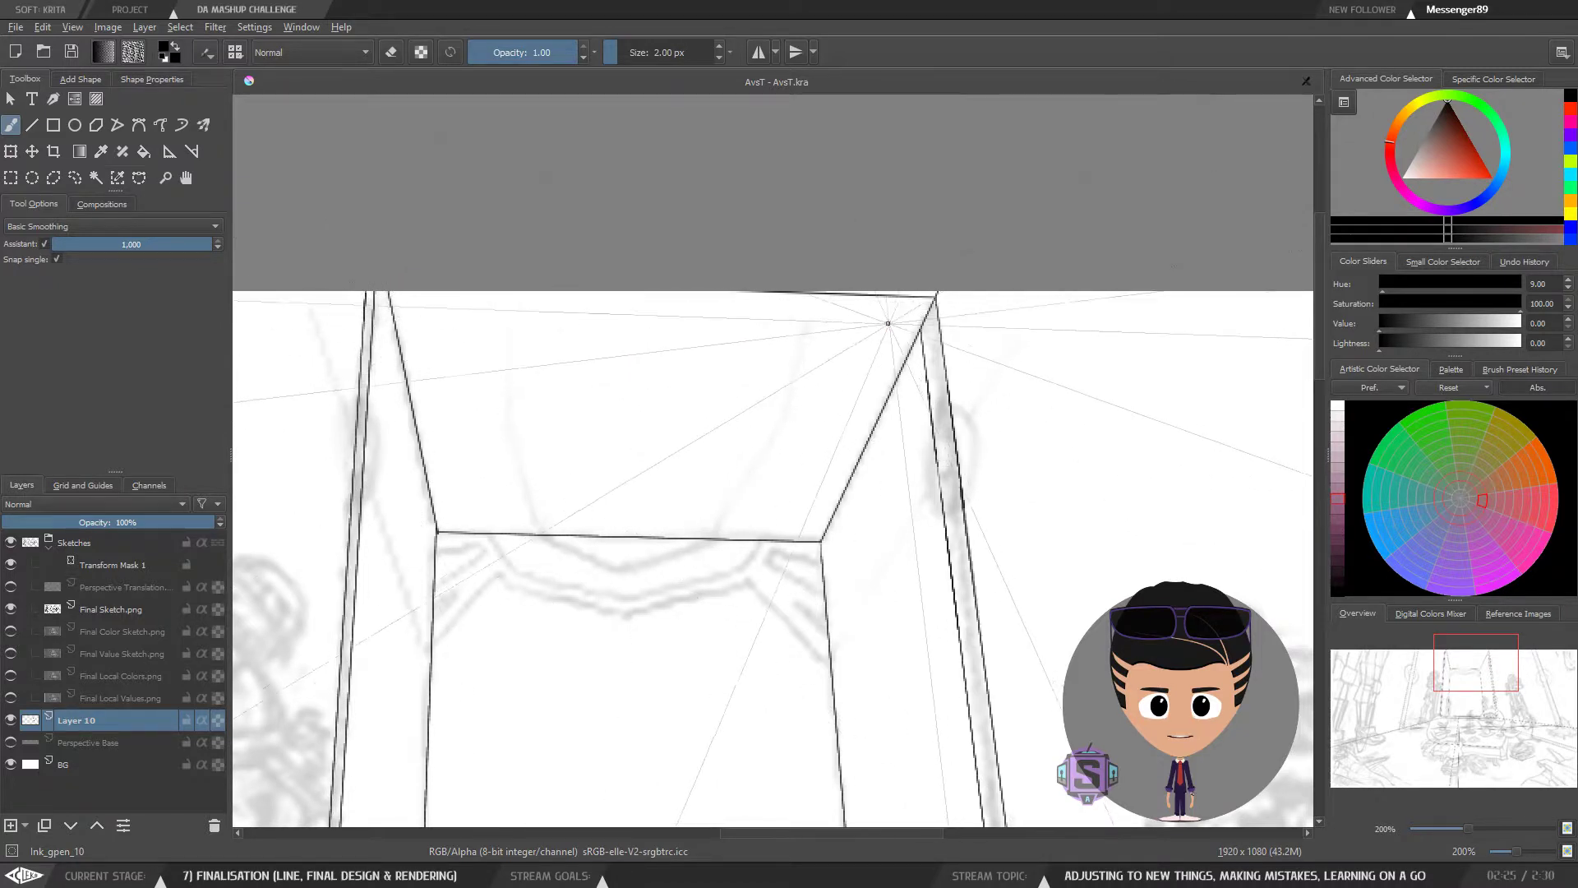
pyautogui.moveTo(920, 327)
pyautogui.mouseDown()
pyautogui.moveTo(865, 310)
pyautogui.moveTo(817, 312)
pyautogui.moveTo(874, 326)
pyautogui.moveTo(425, 311)
pyautogui.mouseUp()
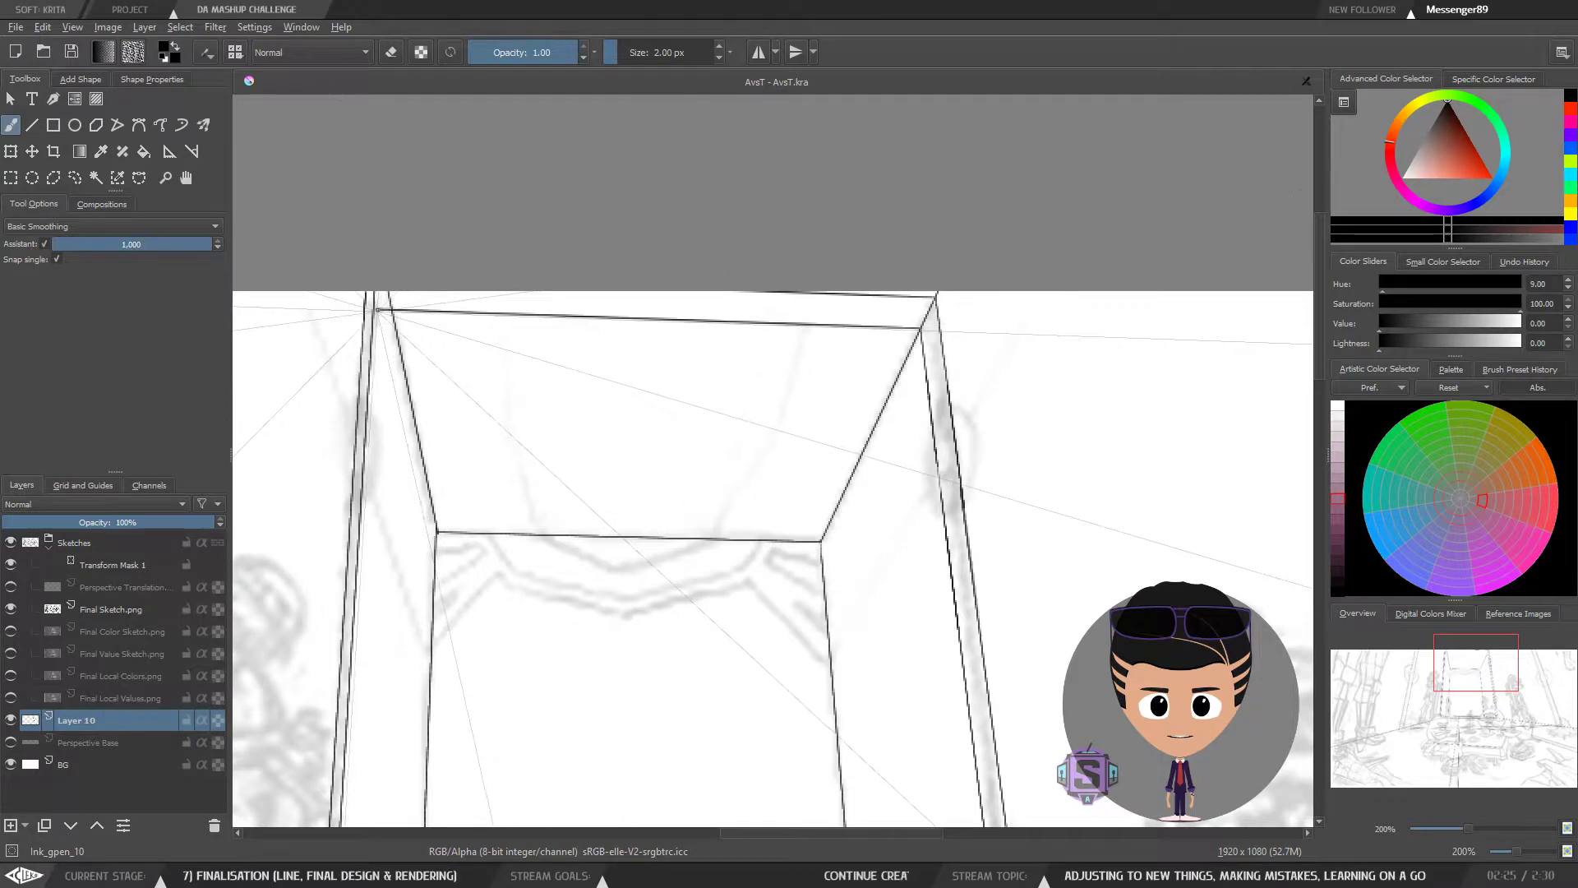
# Step: Ink a receding lower beam edge from the narrow left pillar's top down to the back wall's left vertical edge
pyautogui.press('1')
pyautogui.moveTo(651, 617); pyautogui.dragTo(646, 535)
pyautogui.press('+')
pyautogui.moveTo(581, 391)
pyautogui.mouseDown()
pyautogui.moveTo(697, 565)
pyautogui.moveTo(657, 568)
pyautogui.moveTo(624, 546)
pyautogui.mouseUp()
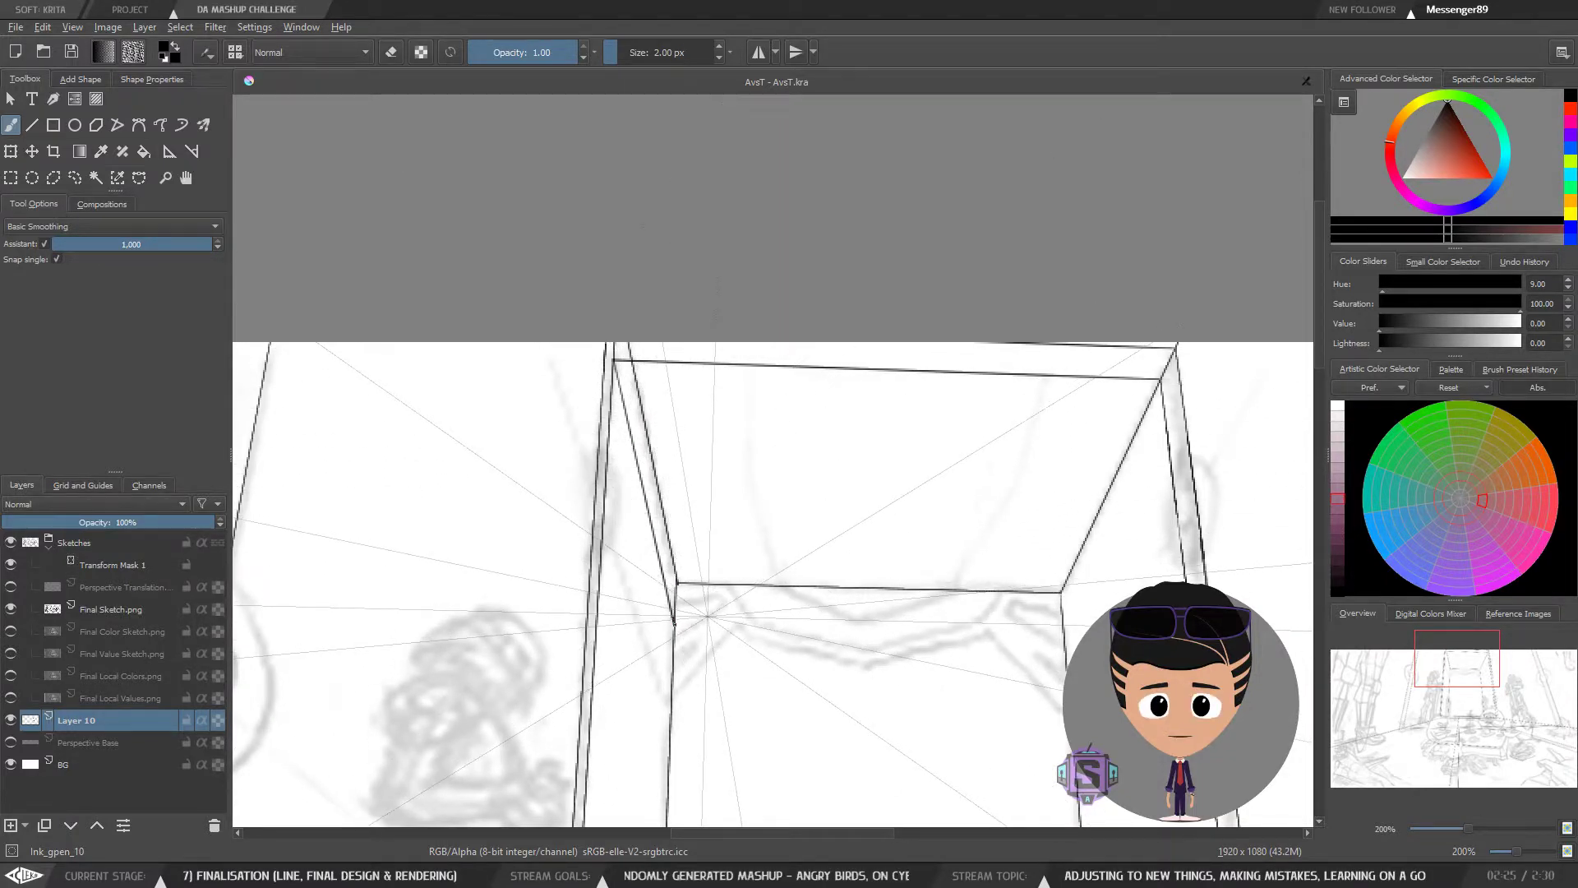
# Step: Ink the beam's lower edge across the back wall and along the right side up to the narrow right pillar
pyautogui.moveTo(787, 637); pyautogui.dragTo(707, 475)
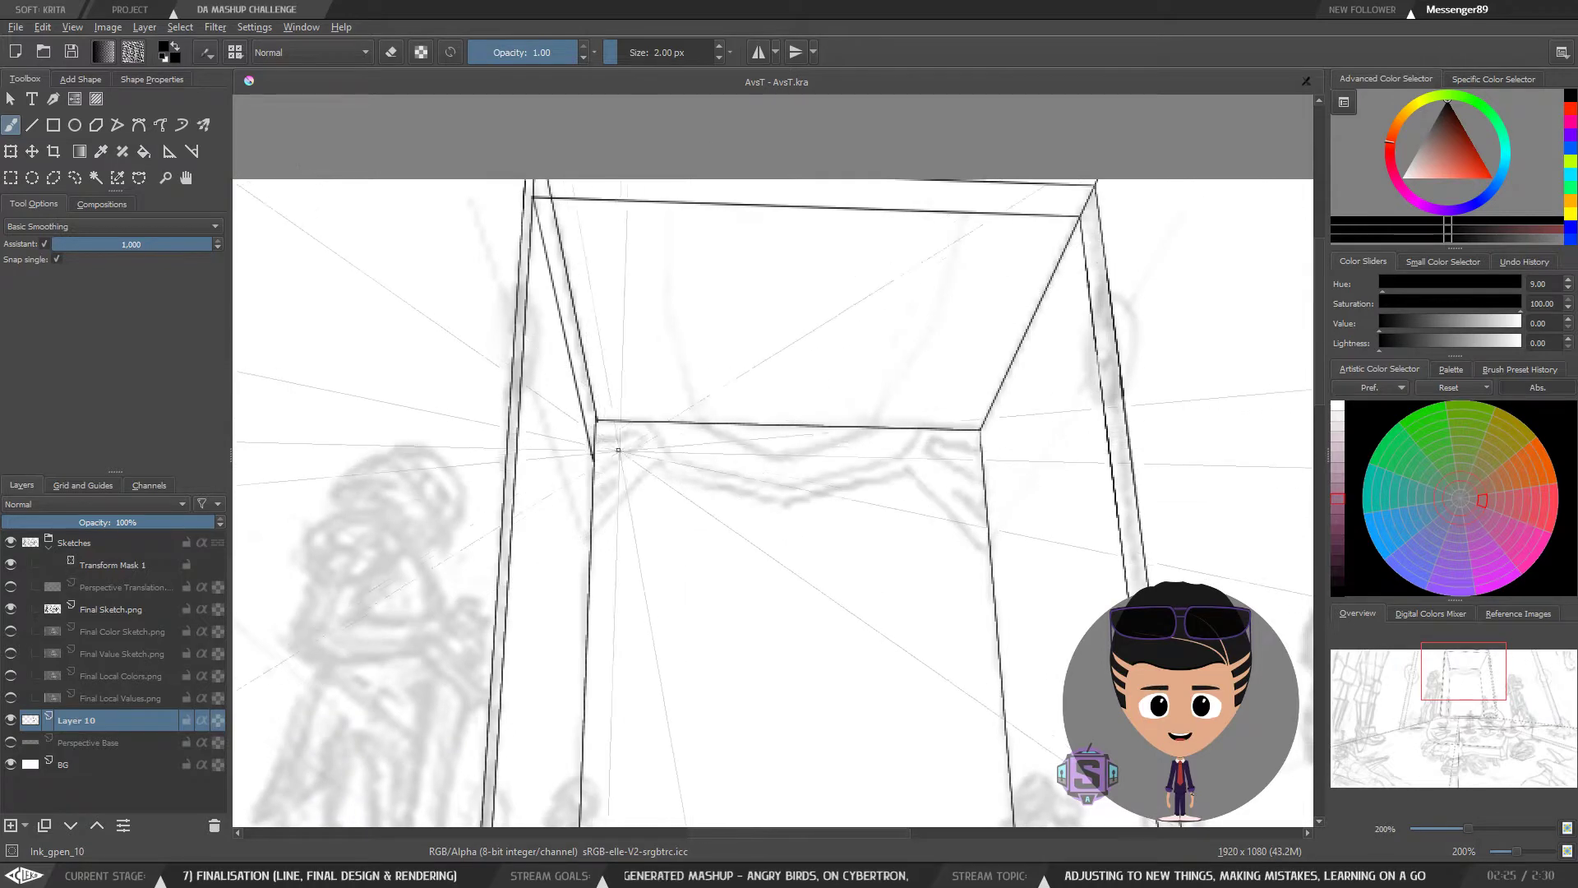
pyautogui.moveTo(593, 458); pyautogui.dragTo(637, 460)
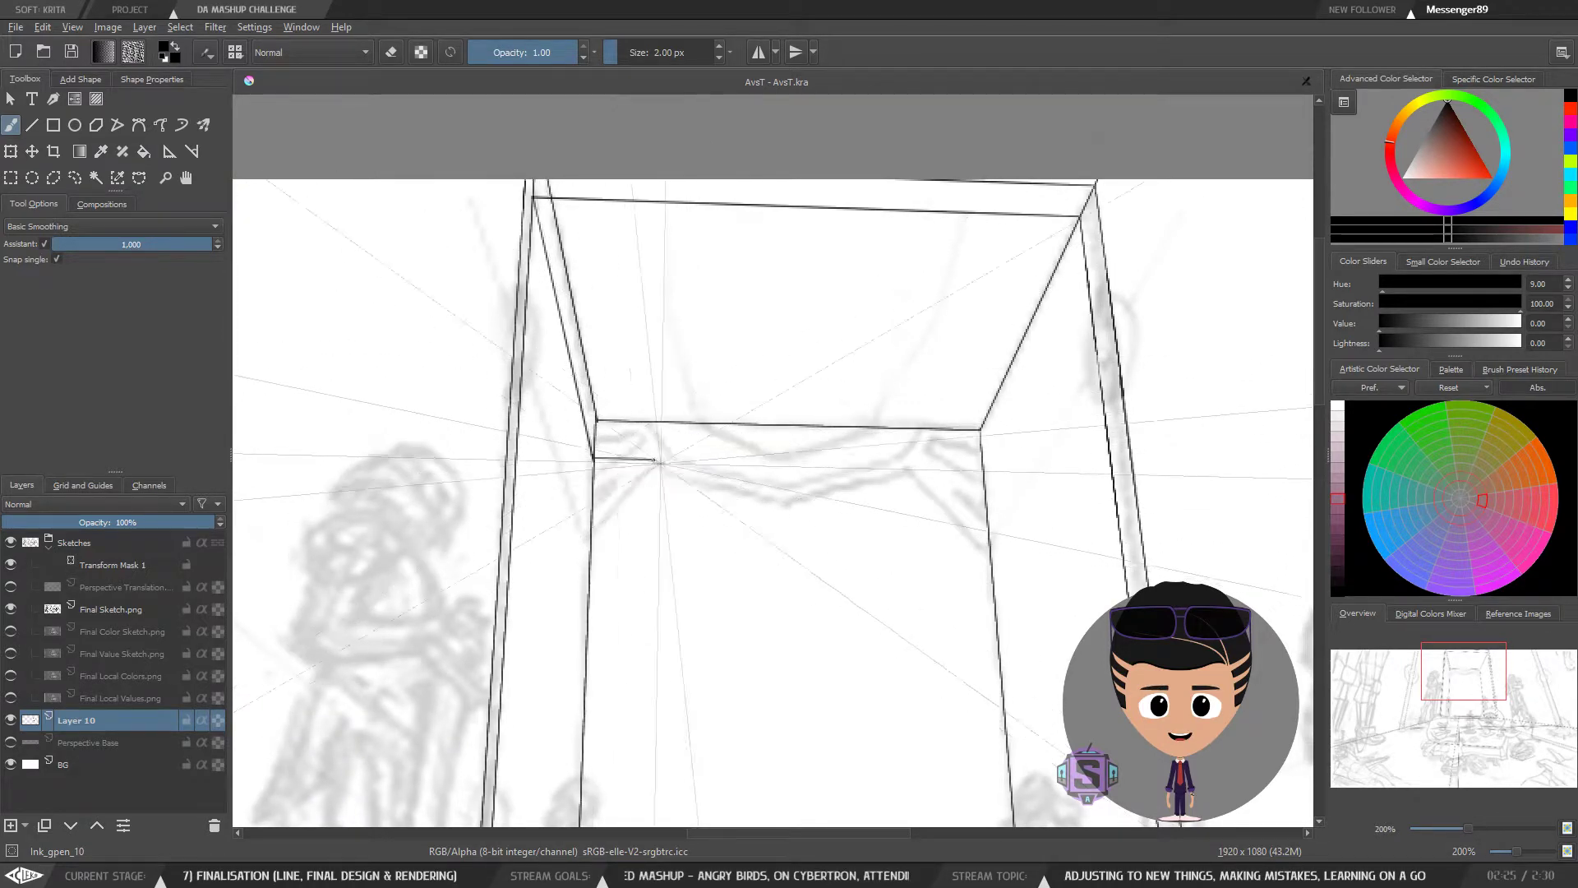
pyautogui.moveTo(968, 466); pyautogui.dragTo(1102, 240)
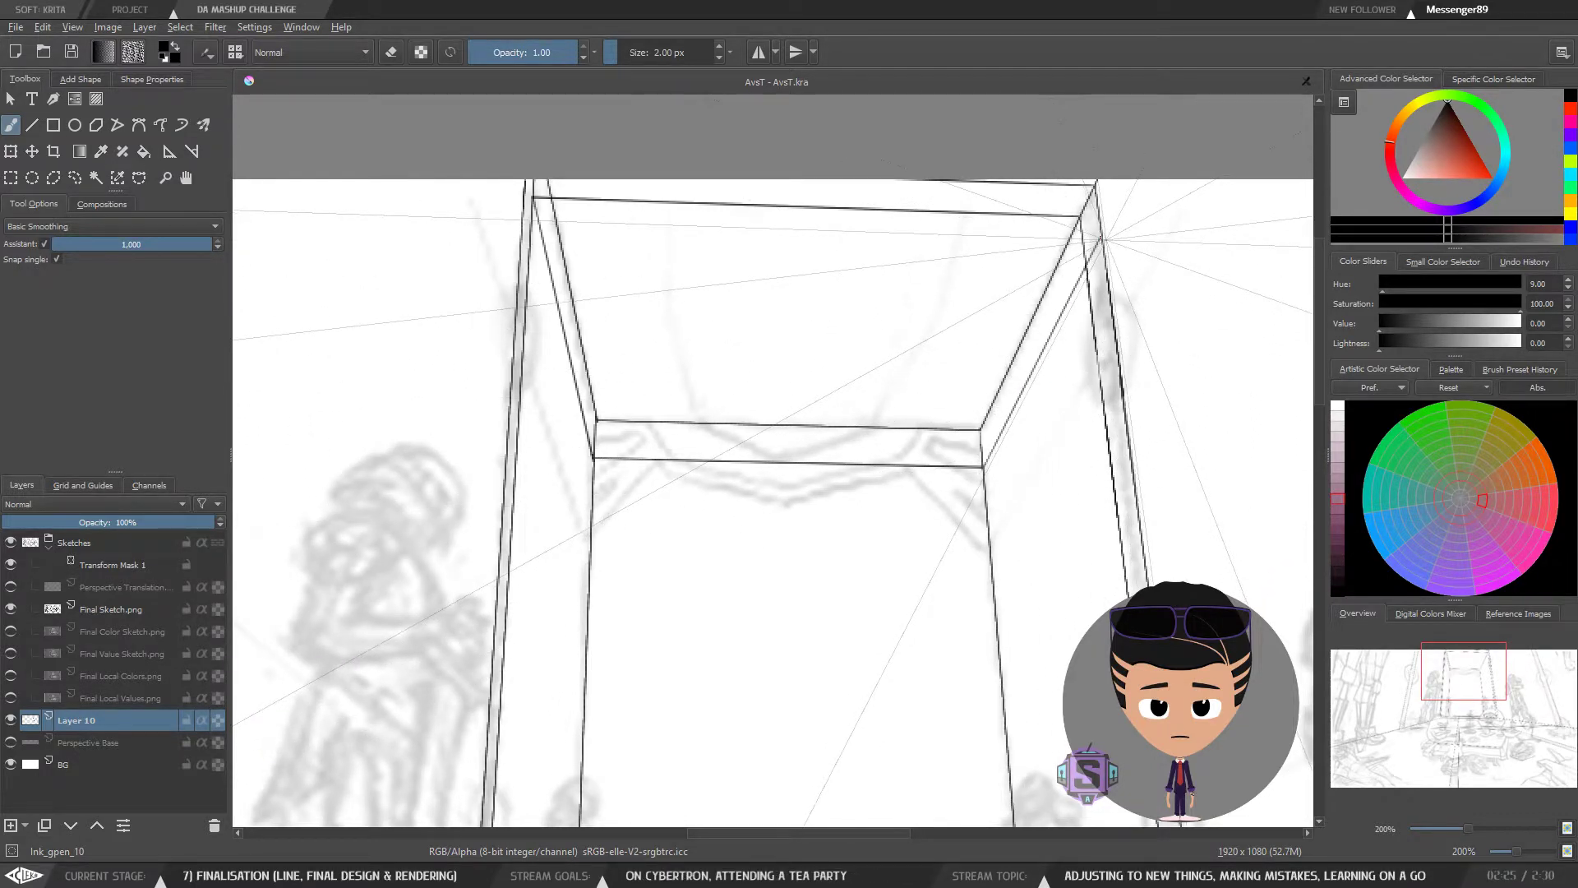
# Step: Check the ceiling beams against the whole hall and undo all the added beam lines
pyautogui.press('1')
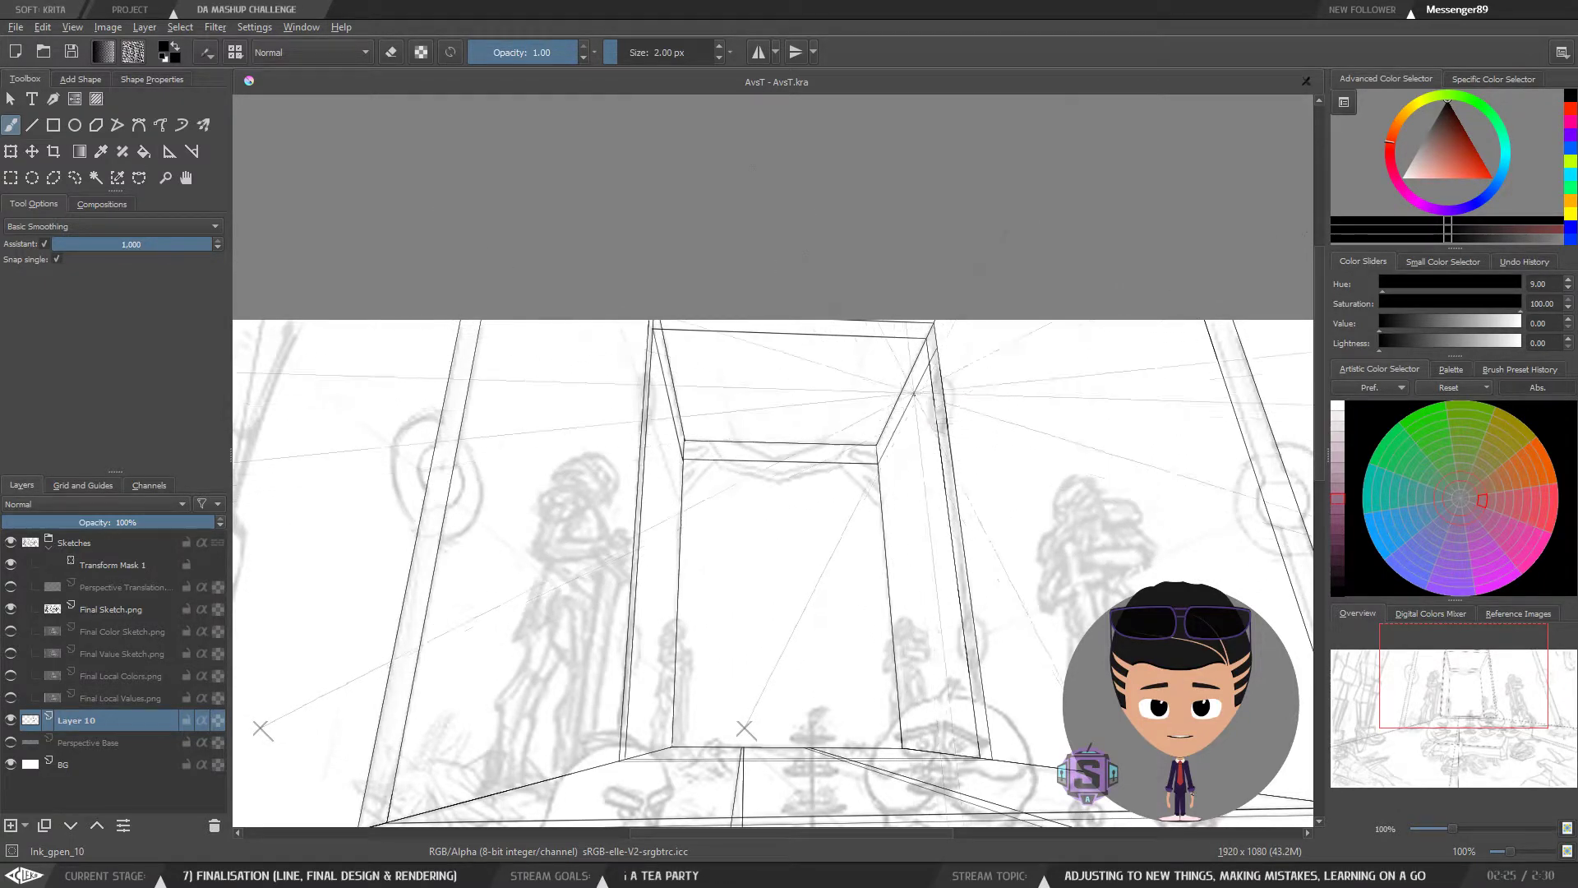
pyautogui.press('+')
pyautogui.moveTo(831, 433)
pyautogui.mouseDown()
pyautogui.moveTo(828, 599)
pyautogui.moveTo(825, 564)
pyautogui.mouseUp()
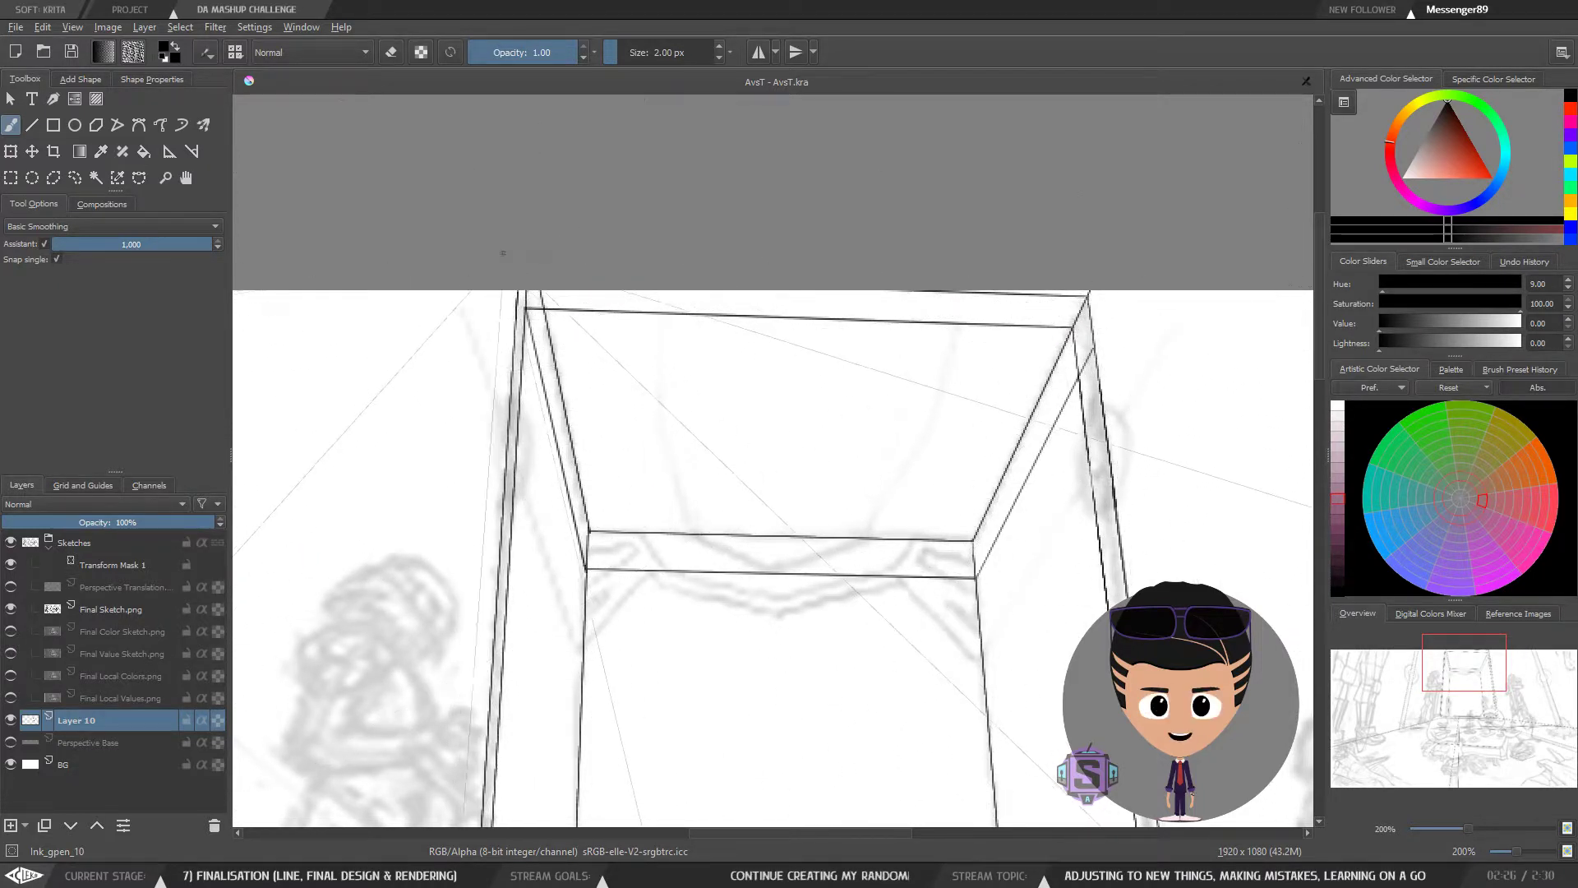
pyautogui.moveTo(711, 691); pyautogui.dragTo(646, 251)
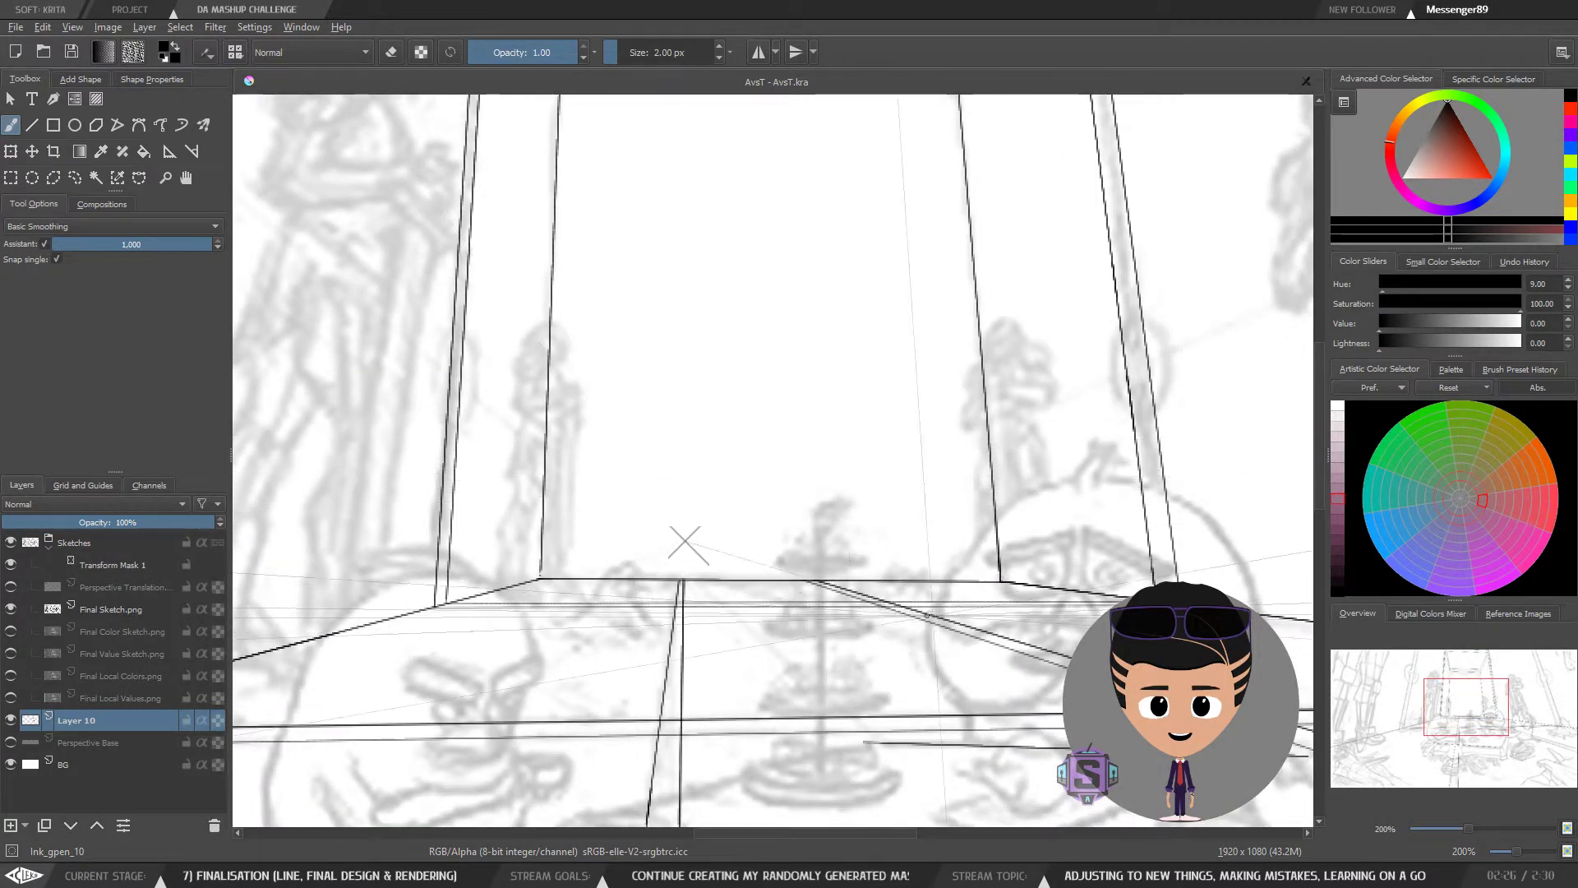
pyautogui.scroll(-2, 688, 544)
pyautogui.scroll(2, 829, 428)
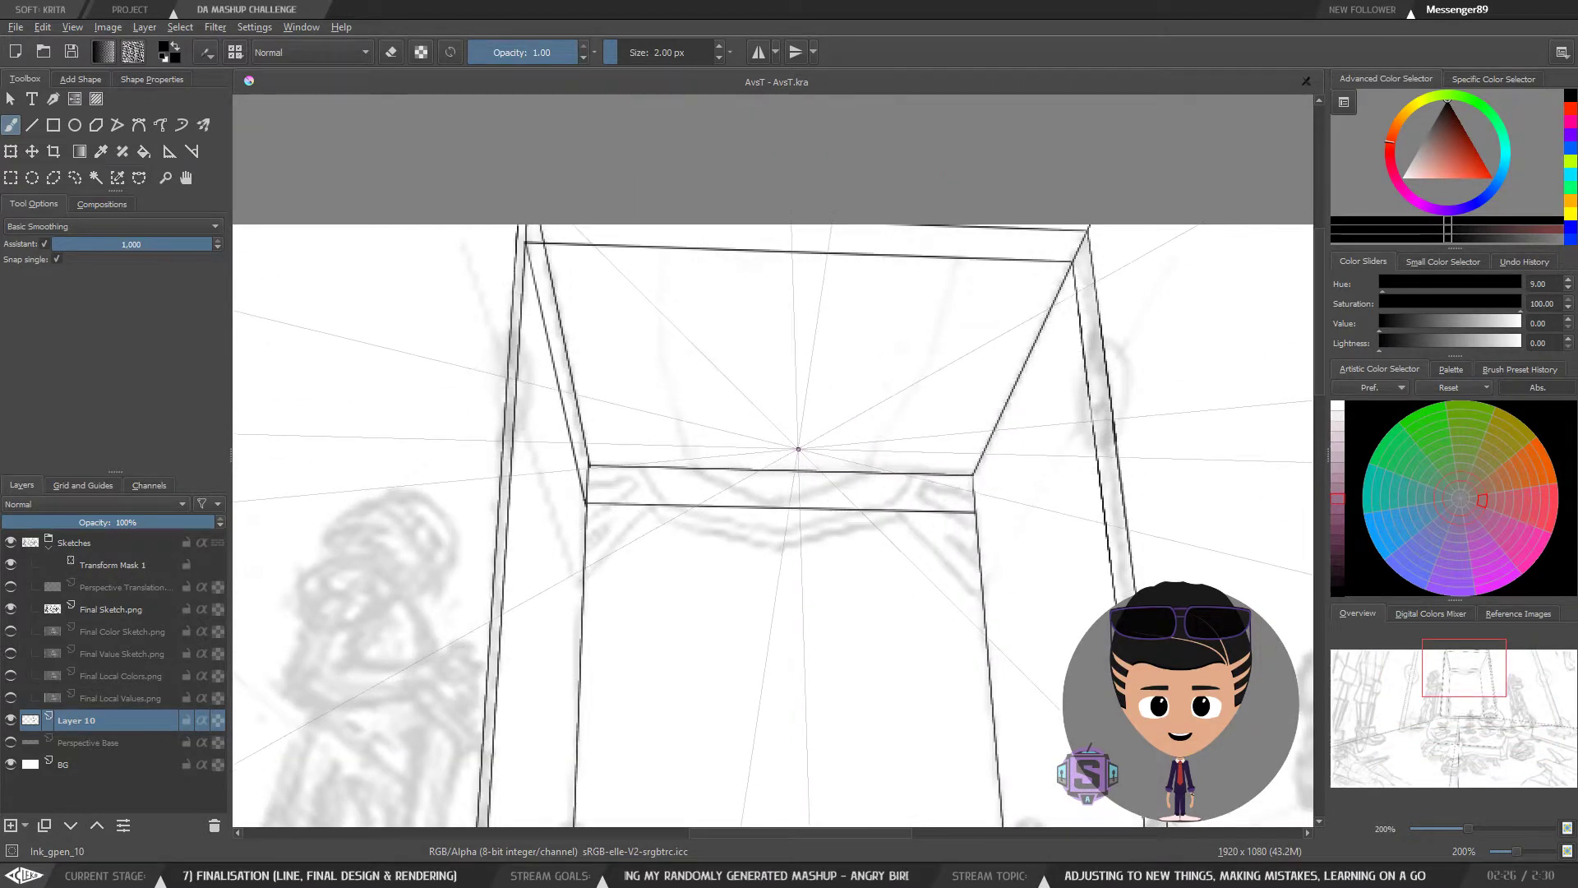
pyautogui.hotkey('ctrl', 'z')
pyautogui.hotkey('ctrl', 'z')
pyautogui.hotkey('ctrl', 'z')
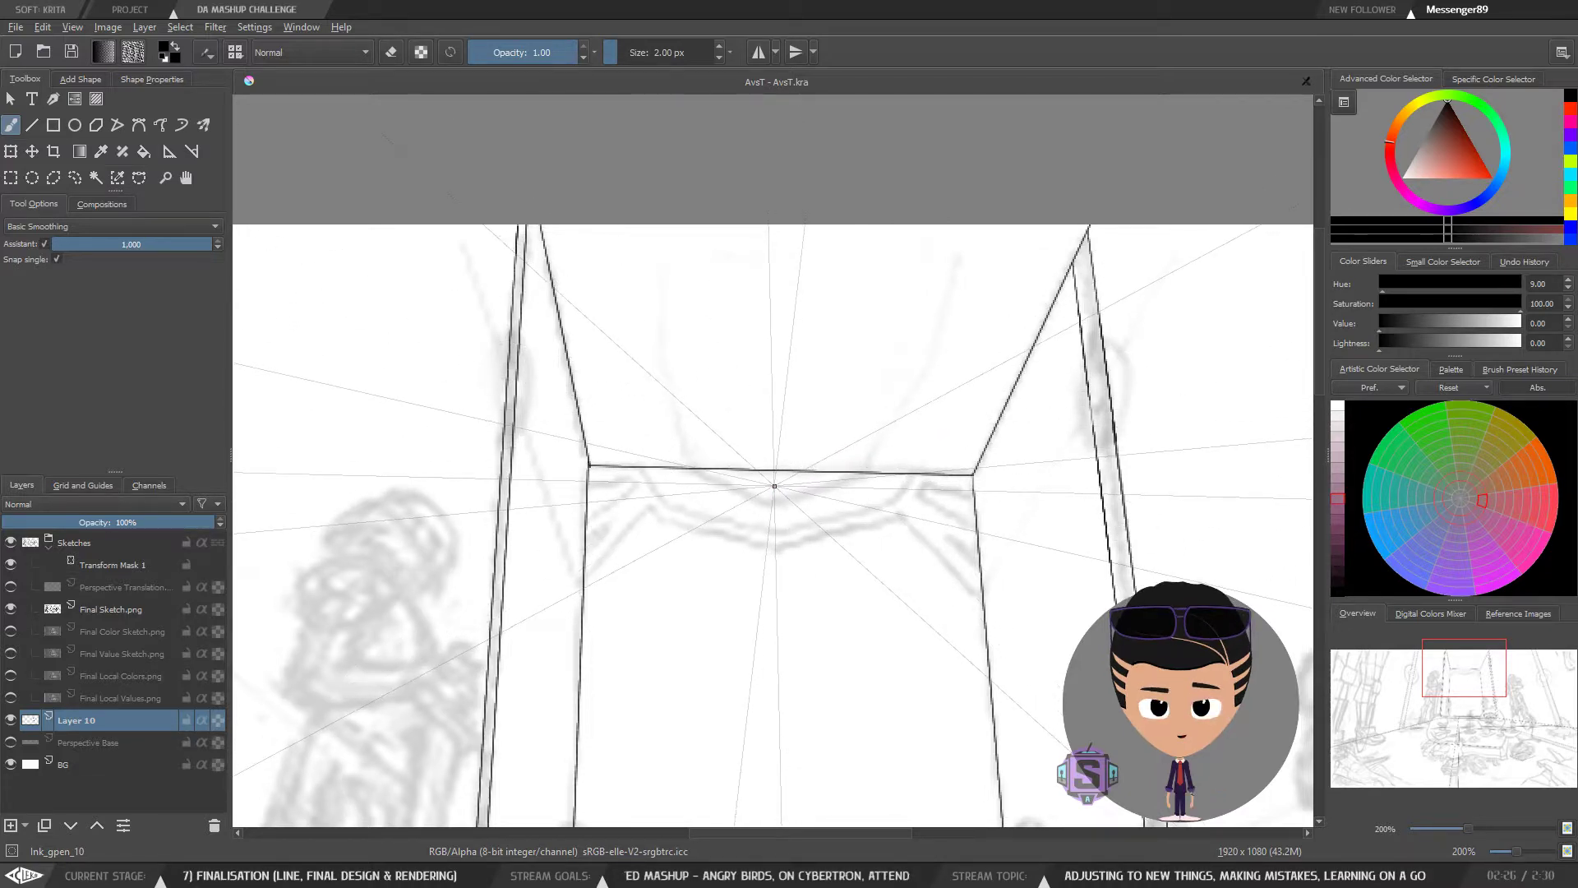
# Step: Extend the narrow right pillar's inner edge past the slanted ceiling line up to the canvas edge
pyautogui.moveTo(619, 587); pyautogui.dragTo(648, 329)
pyautogui.hotkey('ctrl', '-')
pyautogui.moveTo(680, 255); pyautogui.dragTo(665, 568)
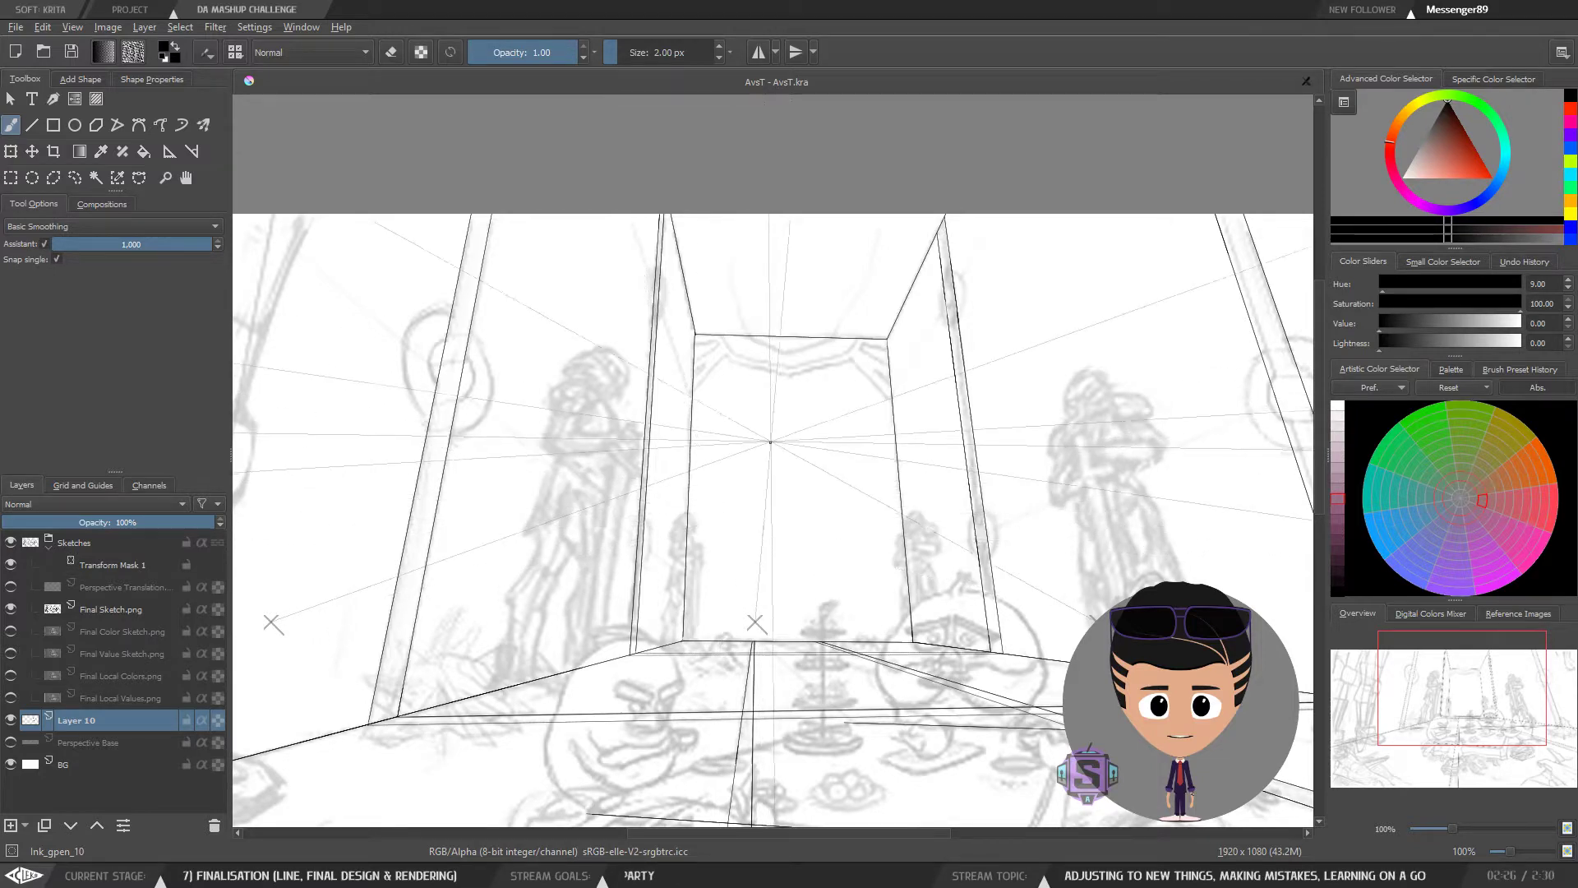
pyautogui.moveTo(980, 575)
pyautogui.mouseDown()
pyautogui.moveTo(842, 577)
pyautogui.moveTo(852, 612)
pyautogui.moveTo(965, 605)
pyautogui.moveTo(922, 627)
pyautogui.mouseUp()
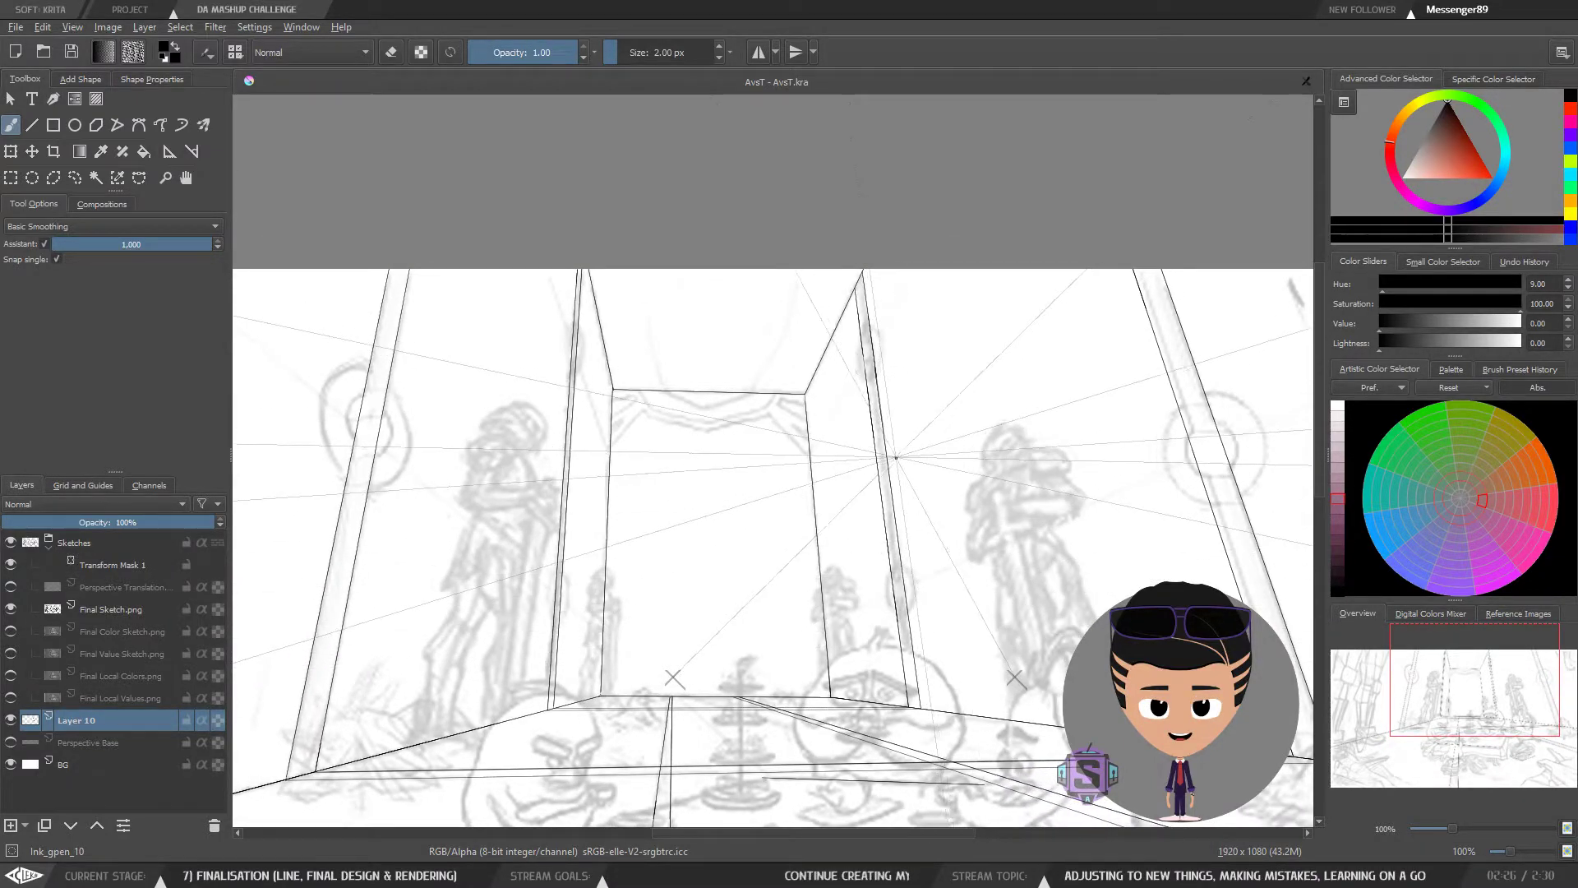
pyautogui.press('+')
pyautogui.press('+')
pyautogui.moveTo(876, 256); pyautogui.dragTo(787, 594)
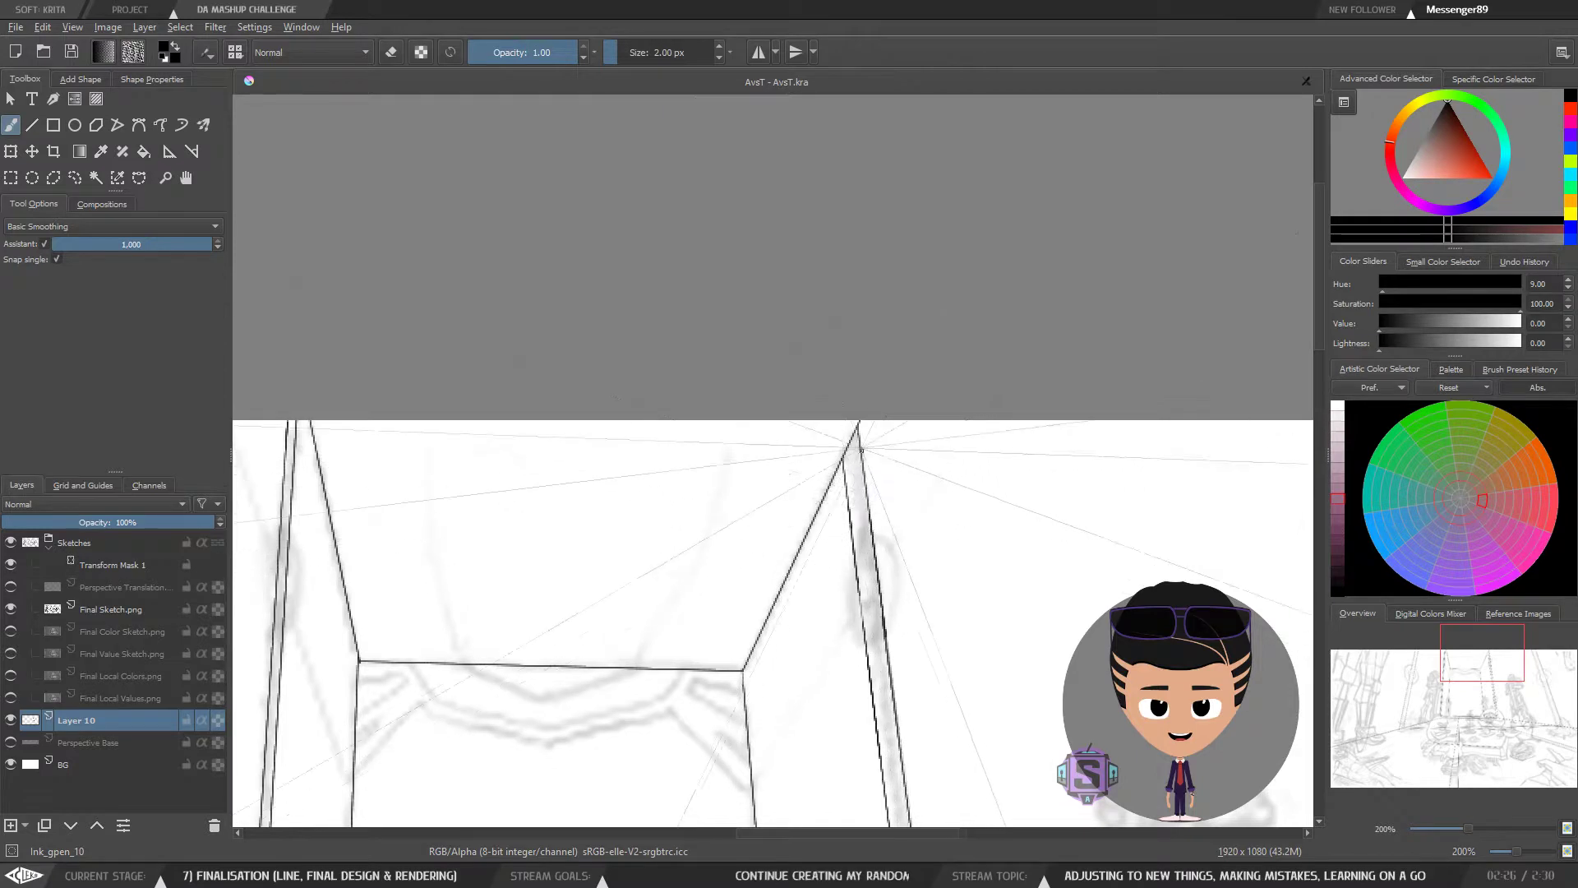
pyautogui.press('+')
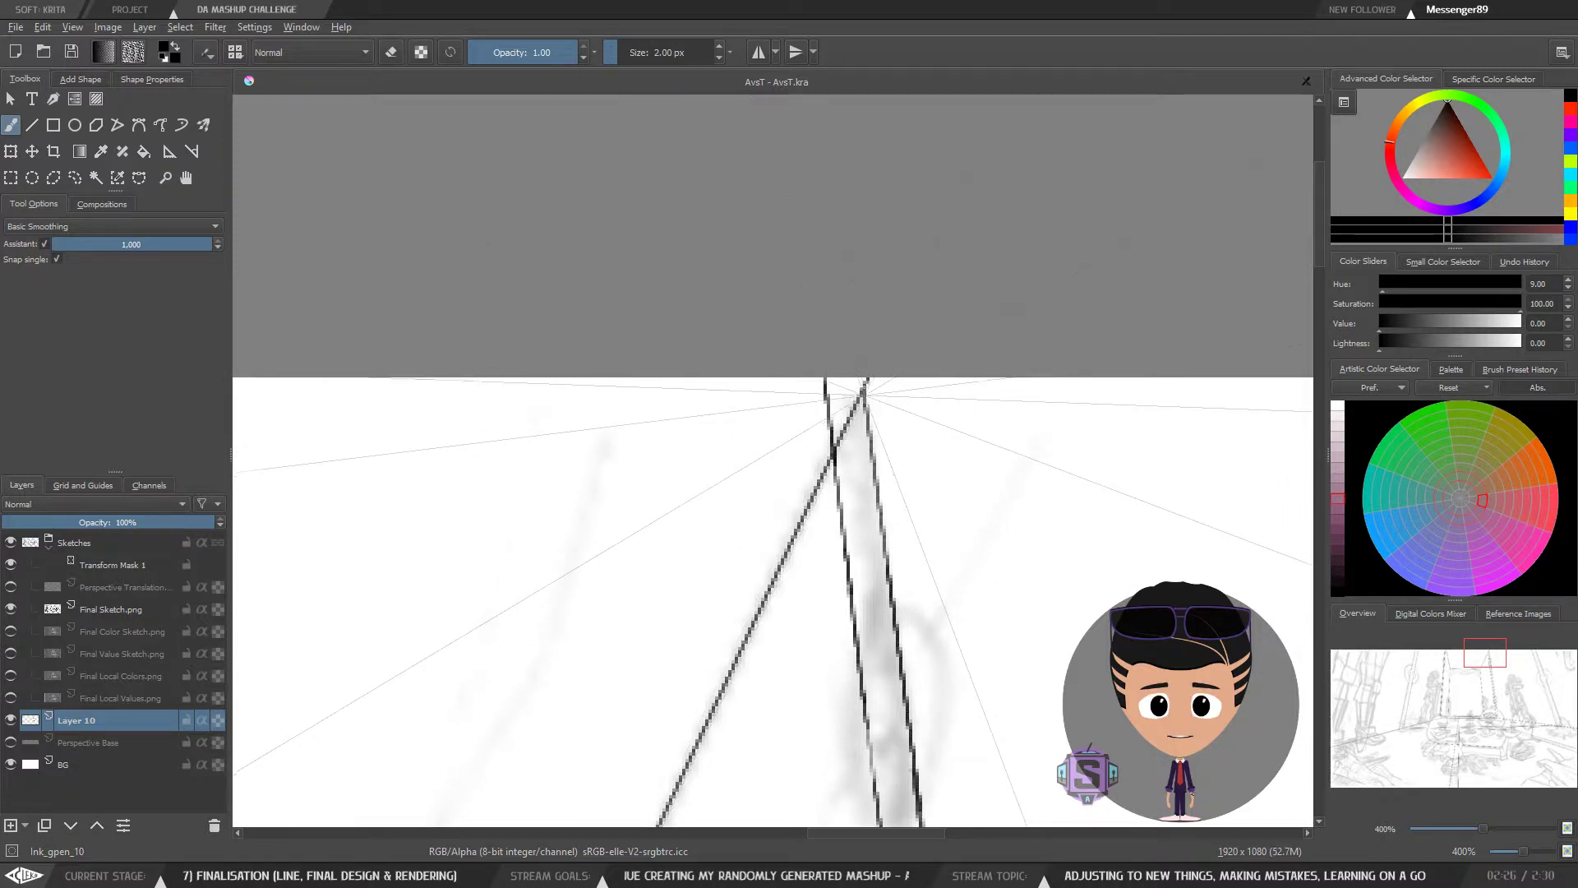
pyautogui.press('-')
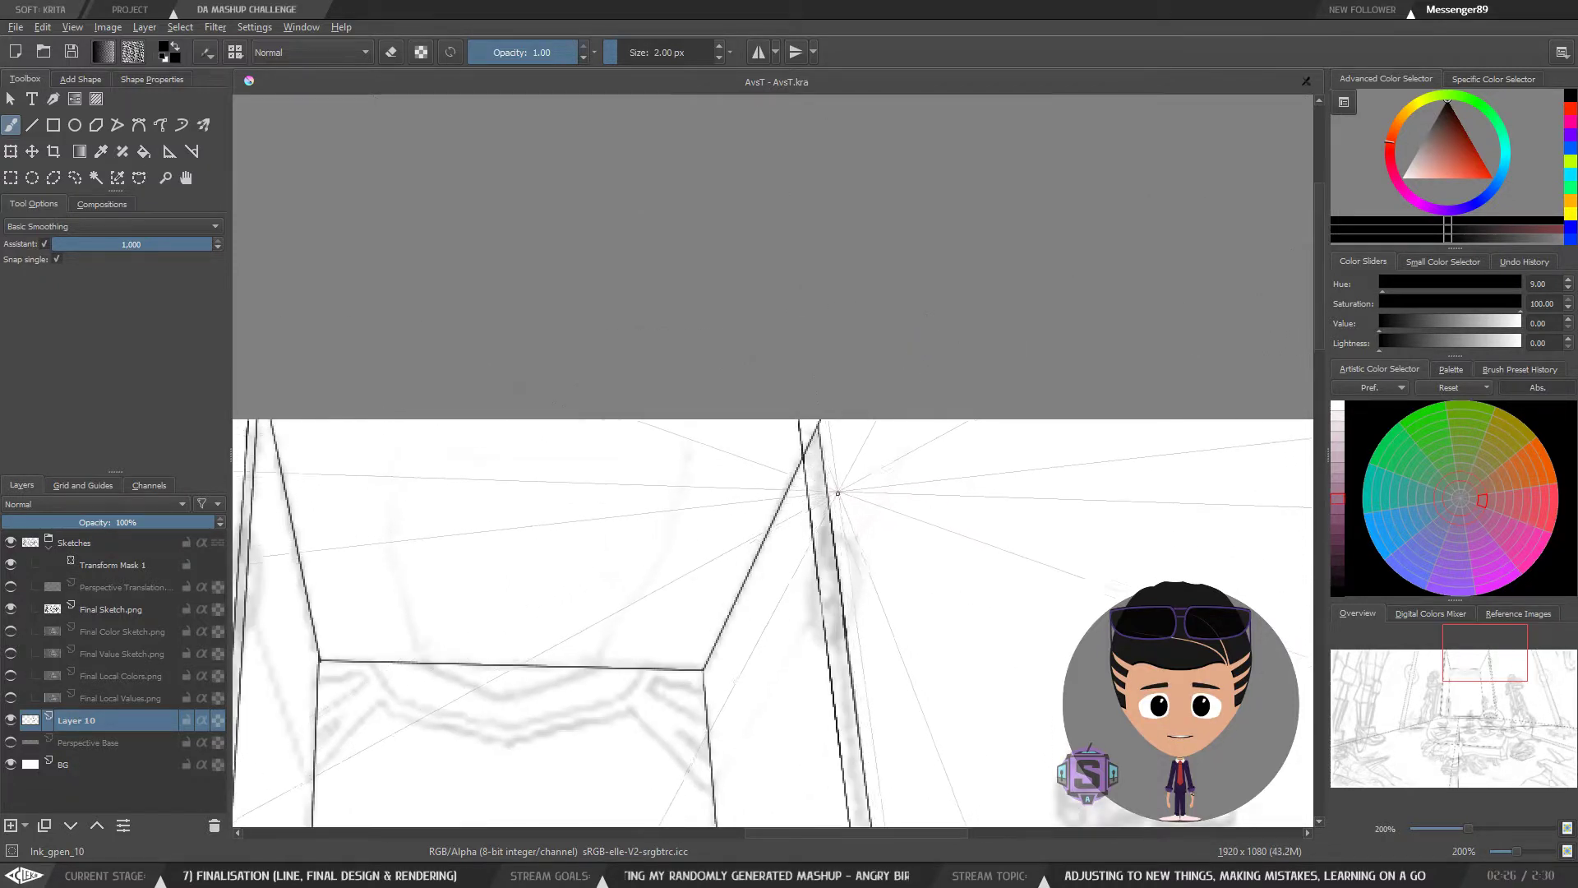
# Step: Replace a trial horizontal ceiling line with a slanted one from the right pillar's extended edge to the back wall's upper edge
pyautogui.moveTo(820, 485); pyautogui.dragTo(1033, 442)
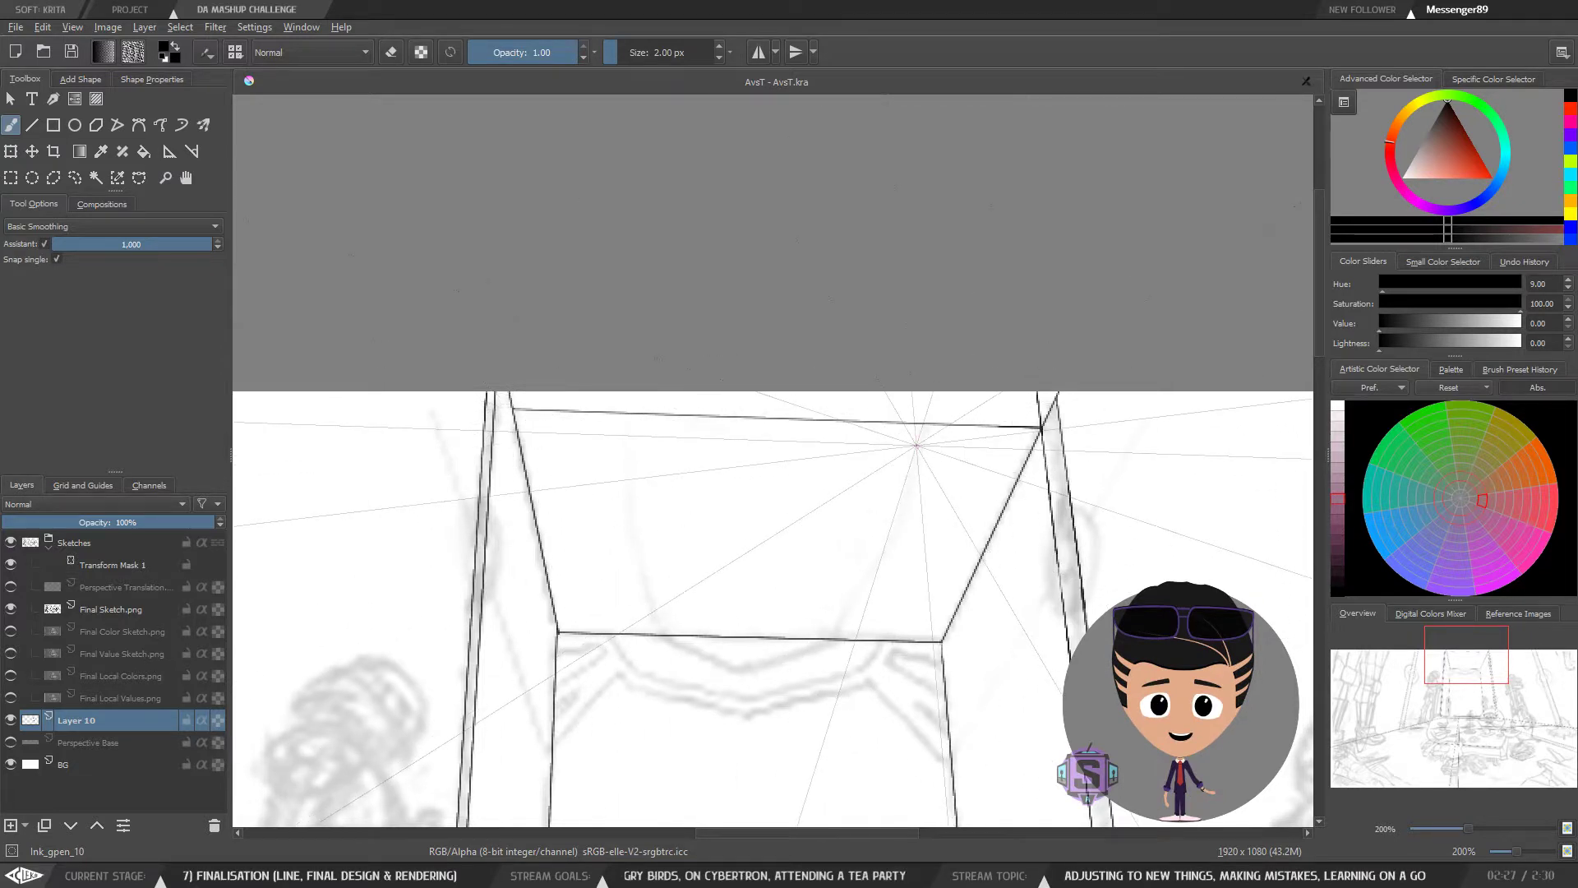
pyautogui.moveTo(969, 612); pyautogui.dragTo(781, 556)
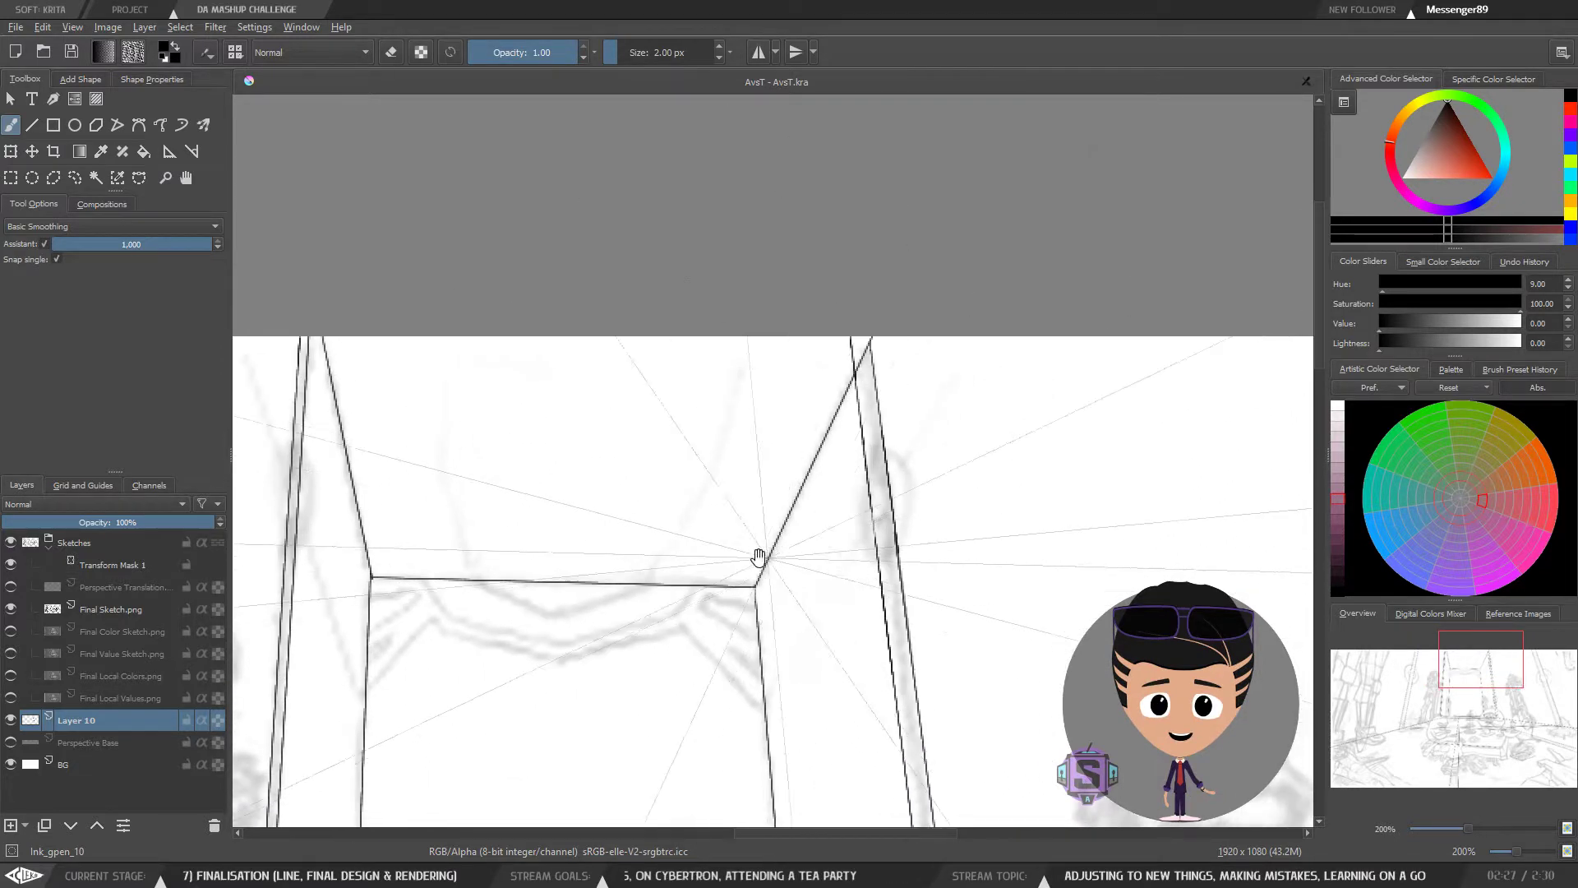
pyautogui.hotkey('ctrl', 'z')
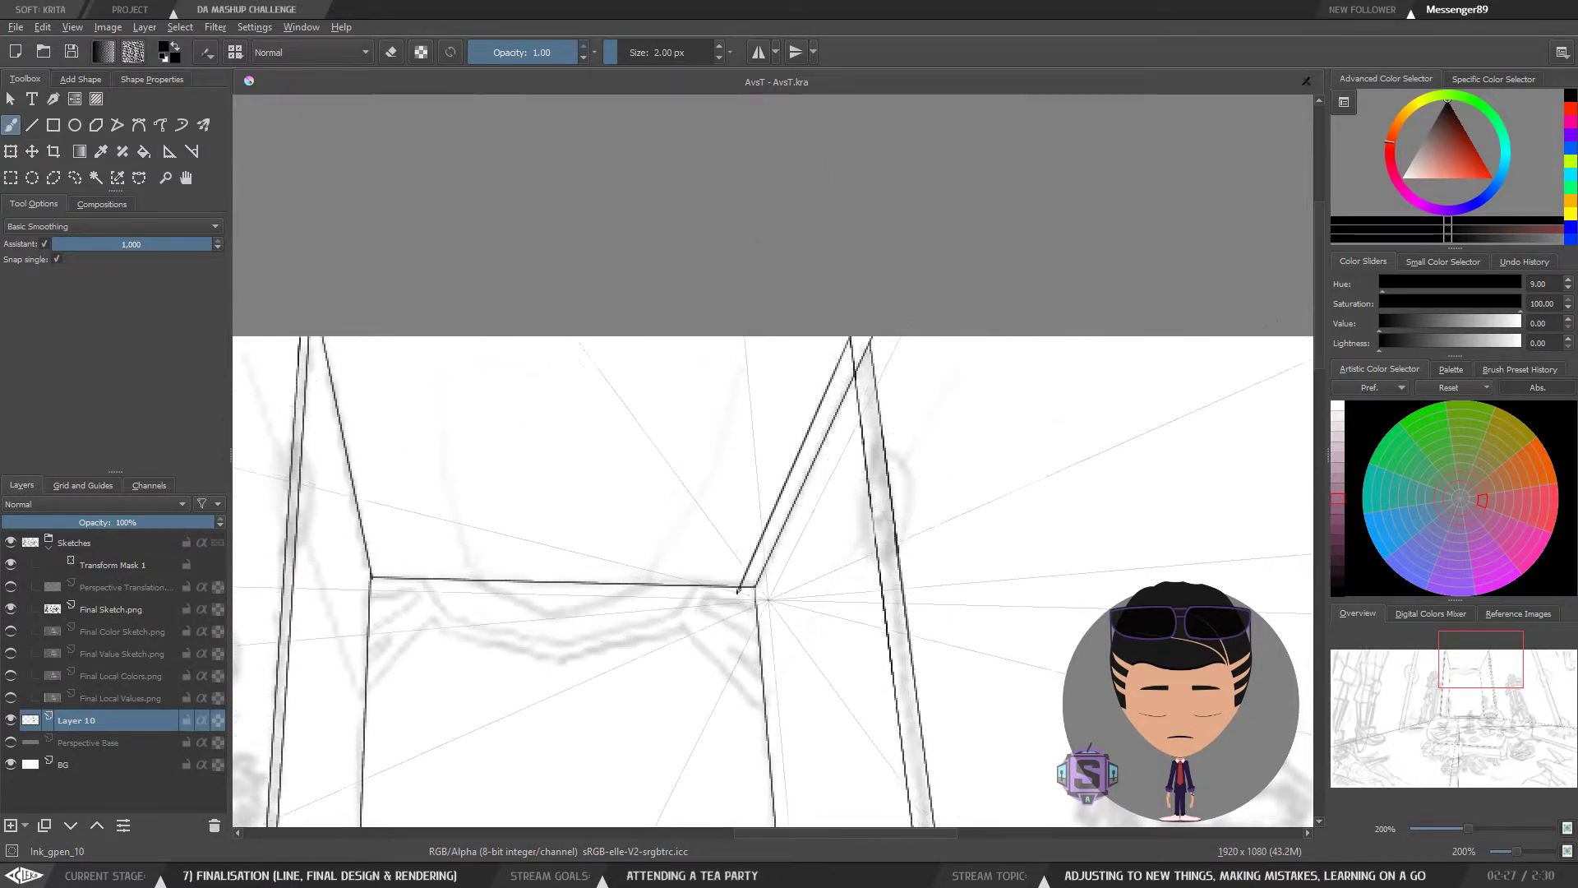
pyautogui.hotkey('ctrl', 'z')
pyautogui.moveTo(791, 475)
pyautogui.mouseDown()
pyautogui.moveTo(851, 336)
pyautogui.moveTo(741, 585)
pyautogui.mouseUp()
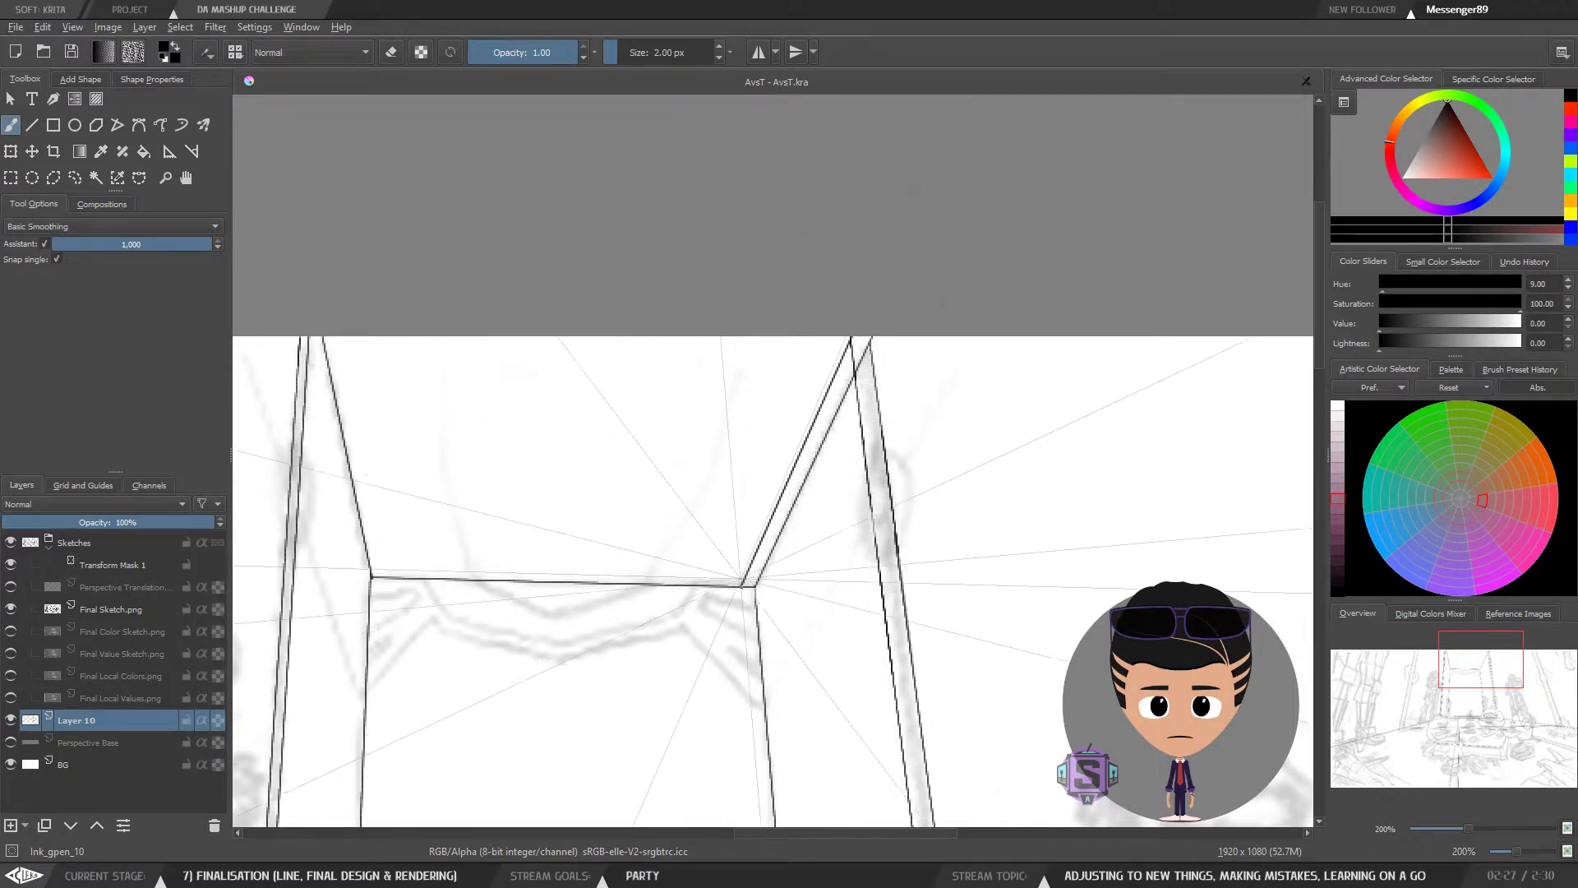
# Step: Inspect the right pillar's top corner and undo the second slanted ceiling line and the pillar edge extension
pyautogui.press('1')
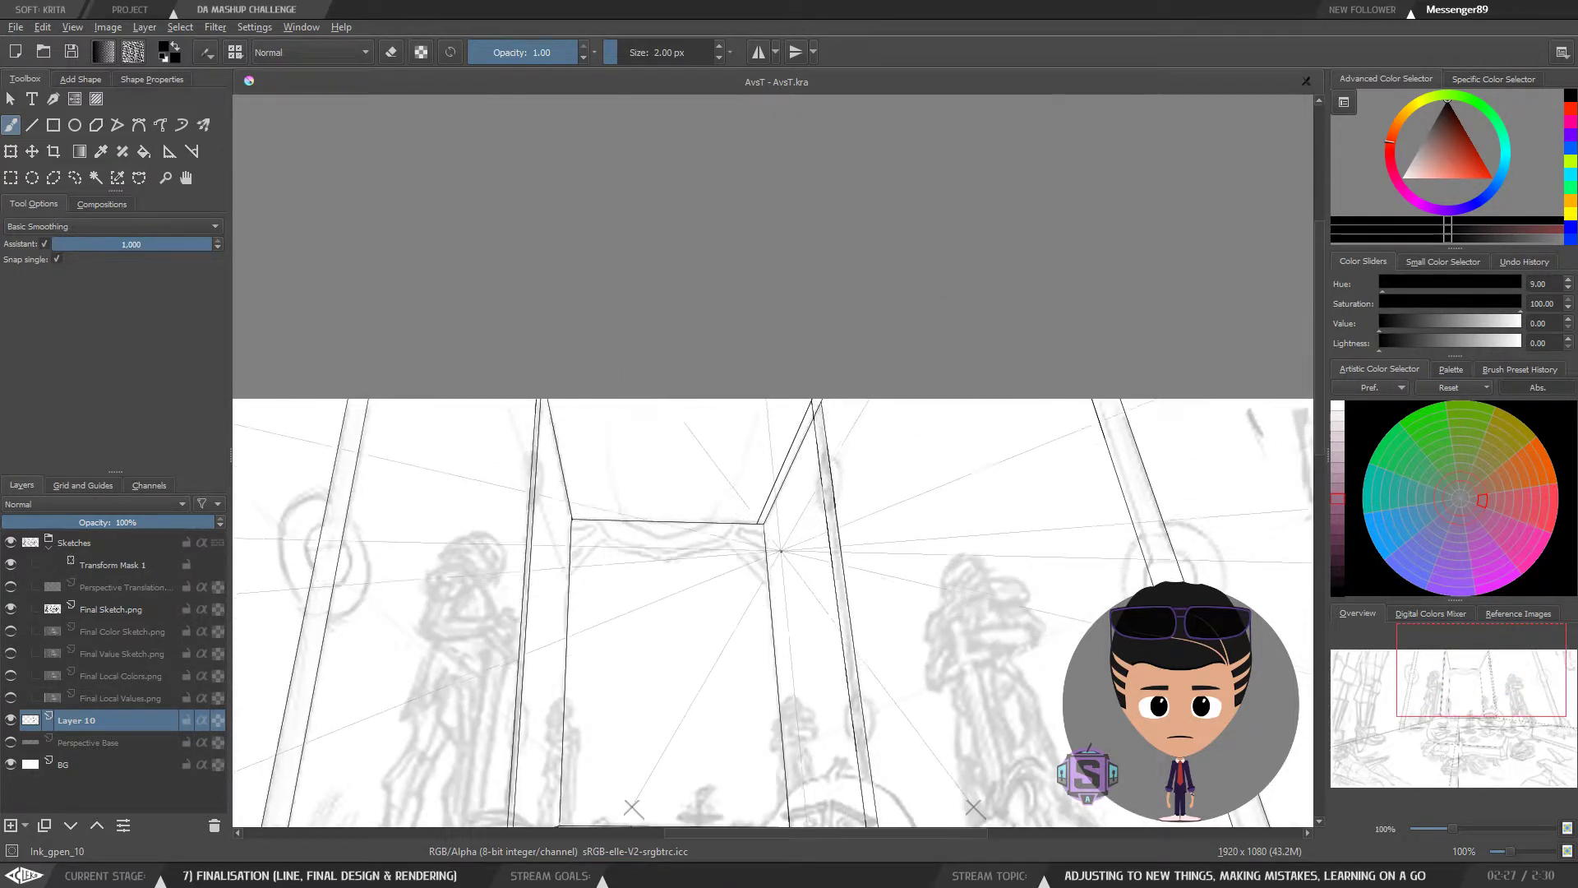
pyautogui.moveTo(792, 579); pyautogui.dragTo(761, 613)
pyautogui.press('+')
pyautogui.press('+')
pyautogui.press('+')
pyautogui.press('+')
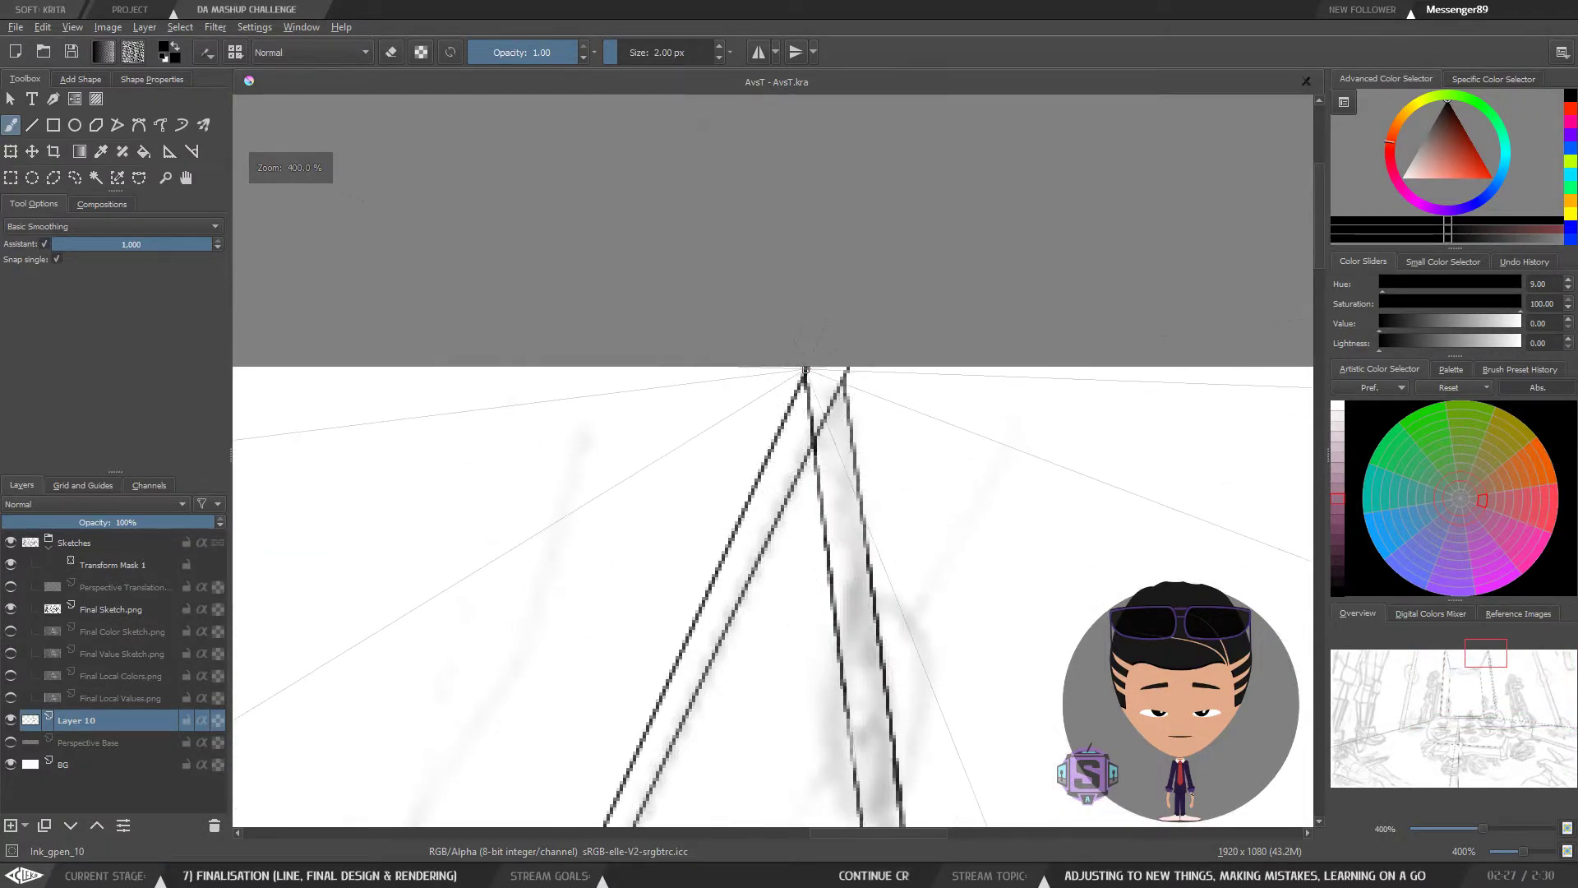
pyautogui.press('1')
pyautogui.moveTo(819, 616); pyautogui.dragTo(813, 537)
pyautogui.hotkey('ctrl', 'z')
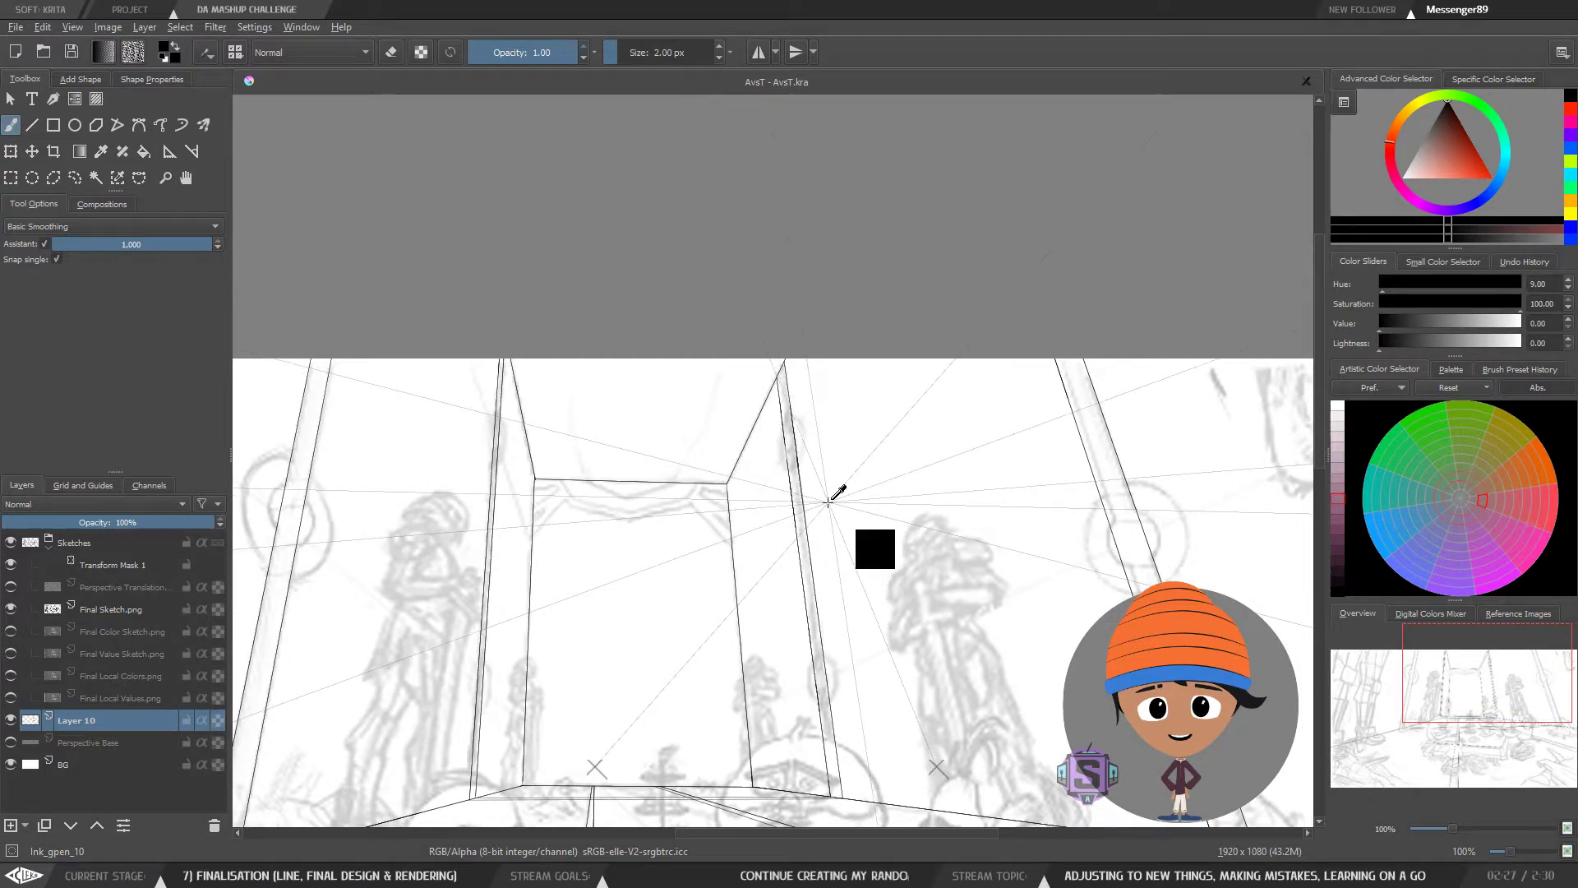
# Step: Examine the tops of the narrow pillars, the ceiling edges and the whole hall to judge how the ceiling structure fits
pyautogui.press('+')
pyautogui.press('+')
pyautogui.moveTo(811, 387); pyautogui.dragTo(786, 582)
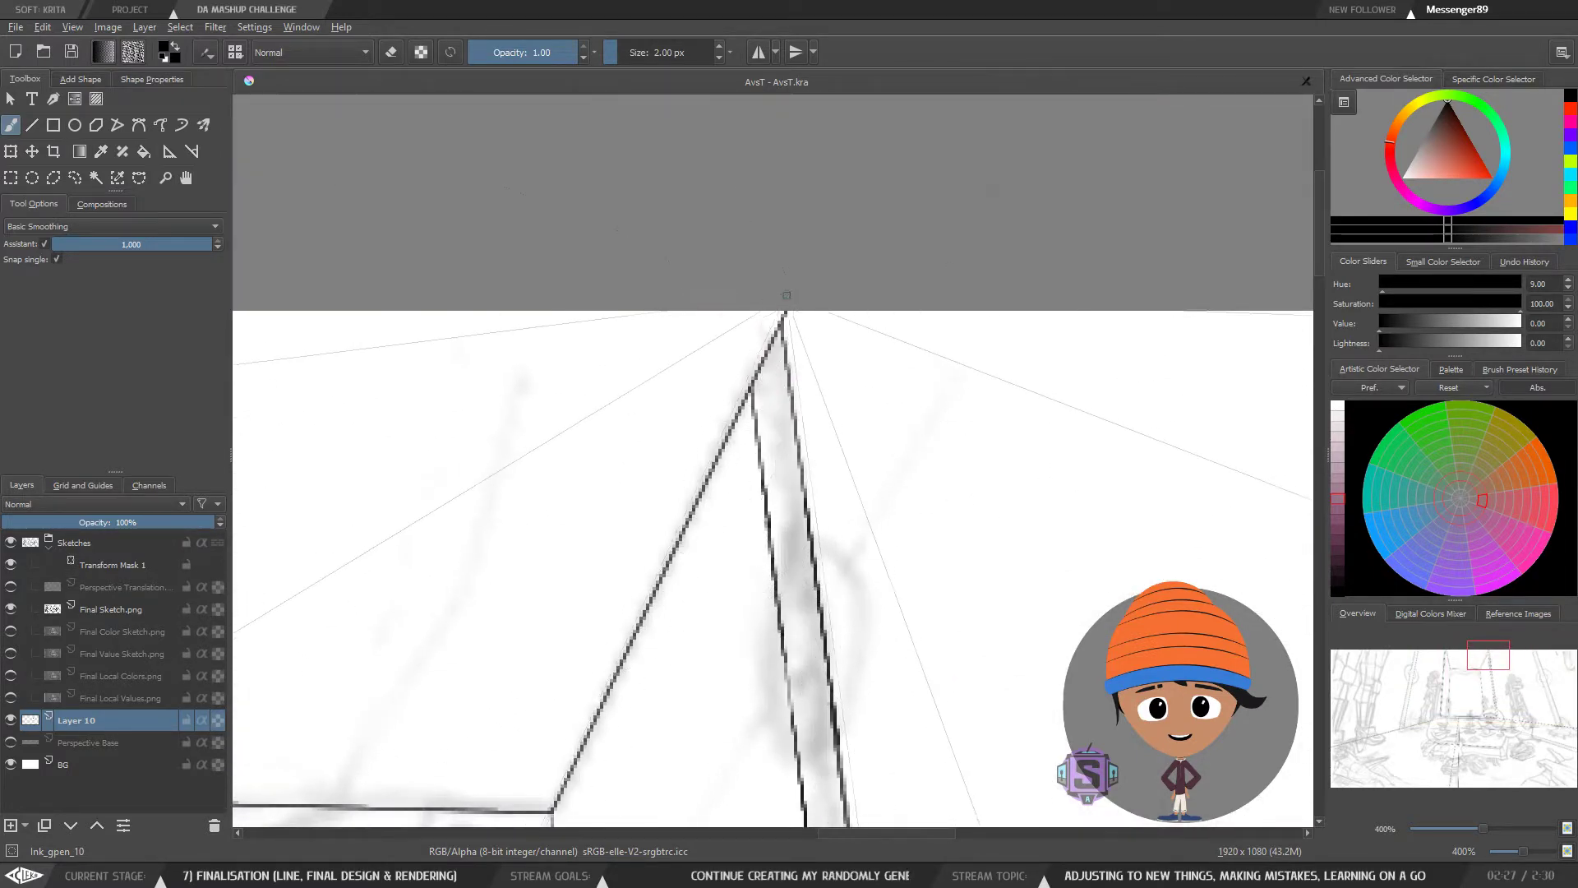
pyautogui.press('-')
pyautogui.press('-')
pyautogui.moveTo(896, 538)
pyautogui.mouseDown()
pyautogui.moveTo(989, 540)
pyautogui.moveTo(1011, 483)
pyautogui.moveTo(768, 493)
pyautogui.moveTo(839, 442)
pyautogui.moveTo(912, 514)
pyautogui.mouseUp()
pyautogui.press('+')
pyautogui.press('+')
pyautogui.moveTo(845, 428); pyautogui.dragTo(844, 495)
pyautogui.press('-')
pyautogui.moveTo(852, 602); pyautogui.dragTo(832, 368)
pyautogui.press('-')
pyautogui.moveTo(799, 483); pyautogui.dragTo(879, 454)
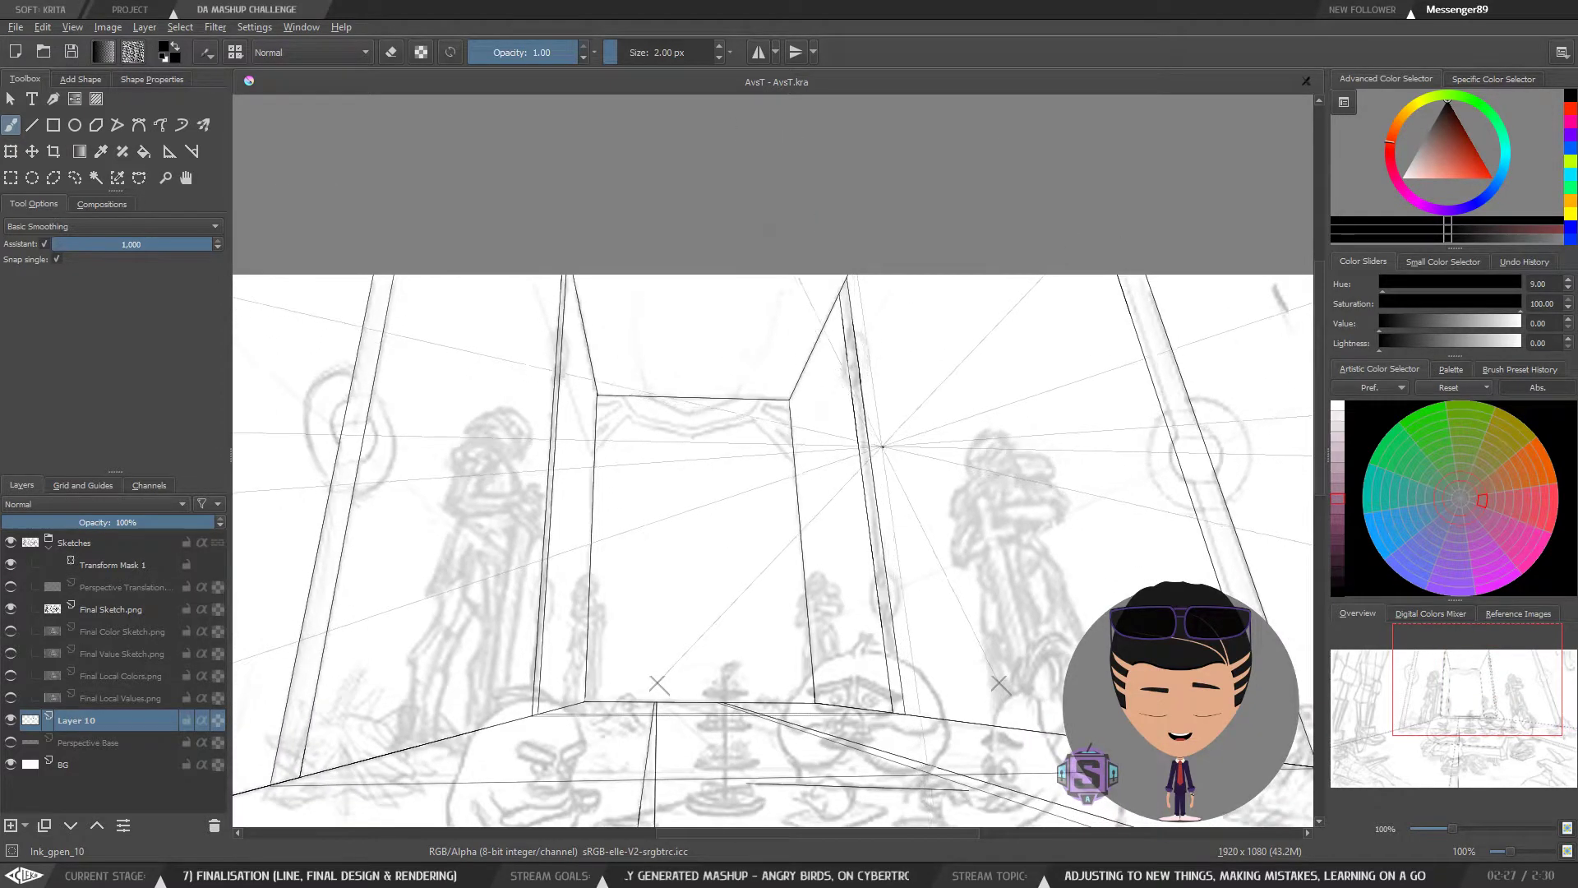
pyautogui.press('+')
pyautogui.moveTo(549, 346); pyautogui.dragTo(777, 544)
pyautogui.press('-')
pyautogui.press('-')
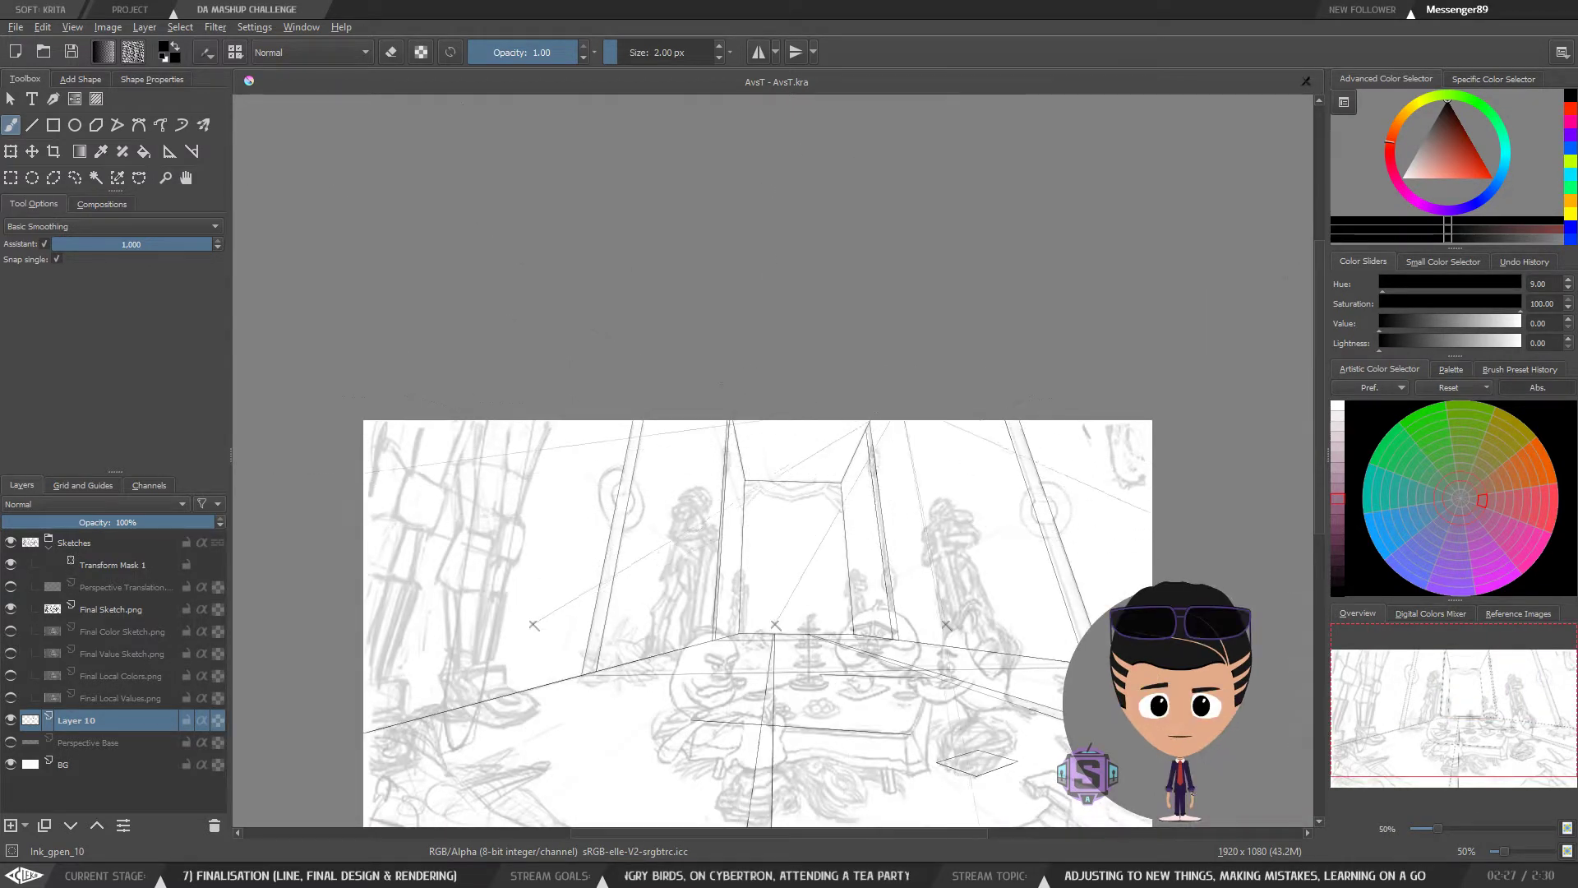
# Step: Draw the ceiling's front edge between the tops of the narrow pillars, plus a line along the canvas edge from the right pillar
pyautogui.press('+')
pyautogui.press('+')
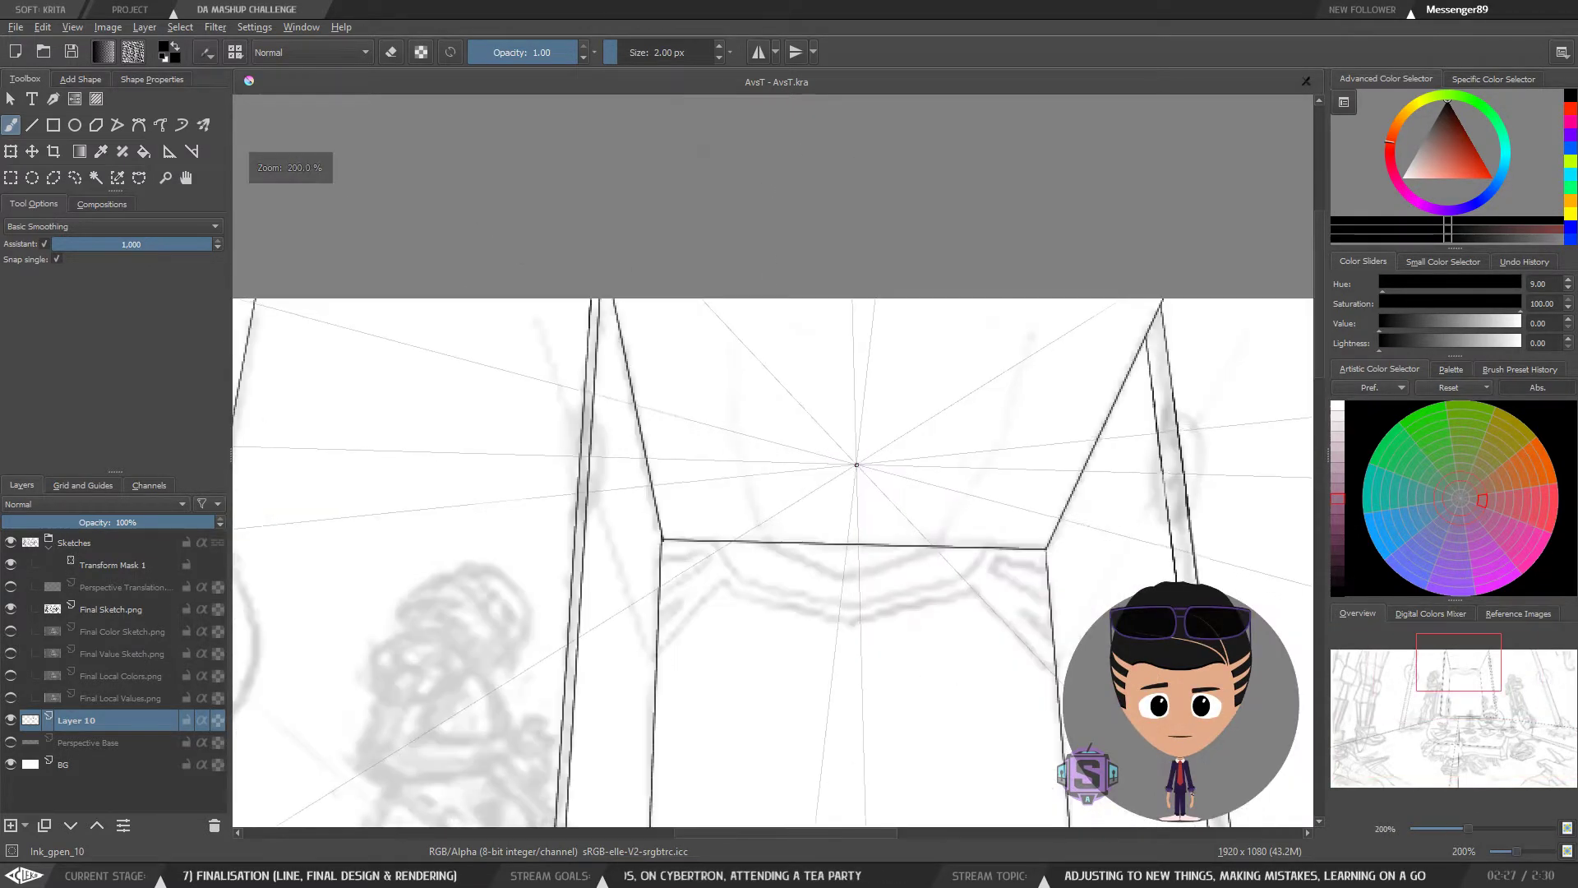
pyautogui.moveTo(934, 503); pyautogui.dragTo(809, 483)
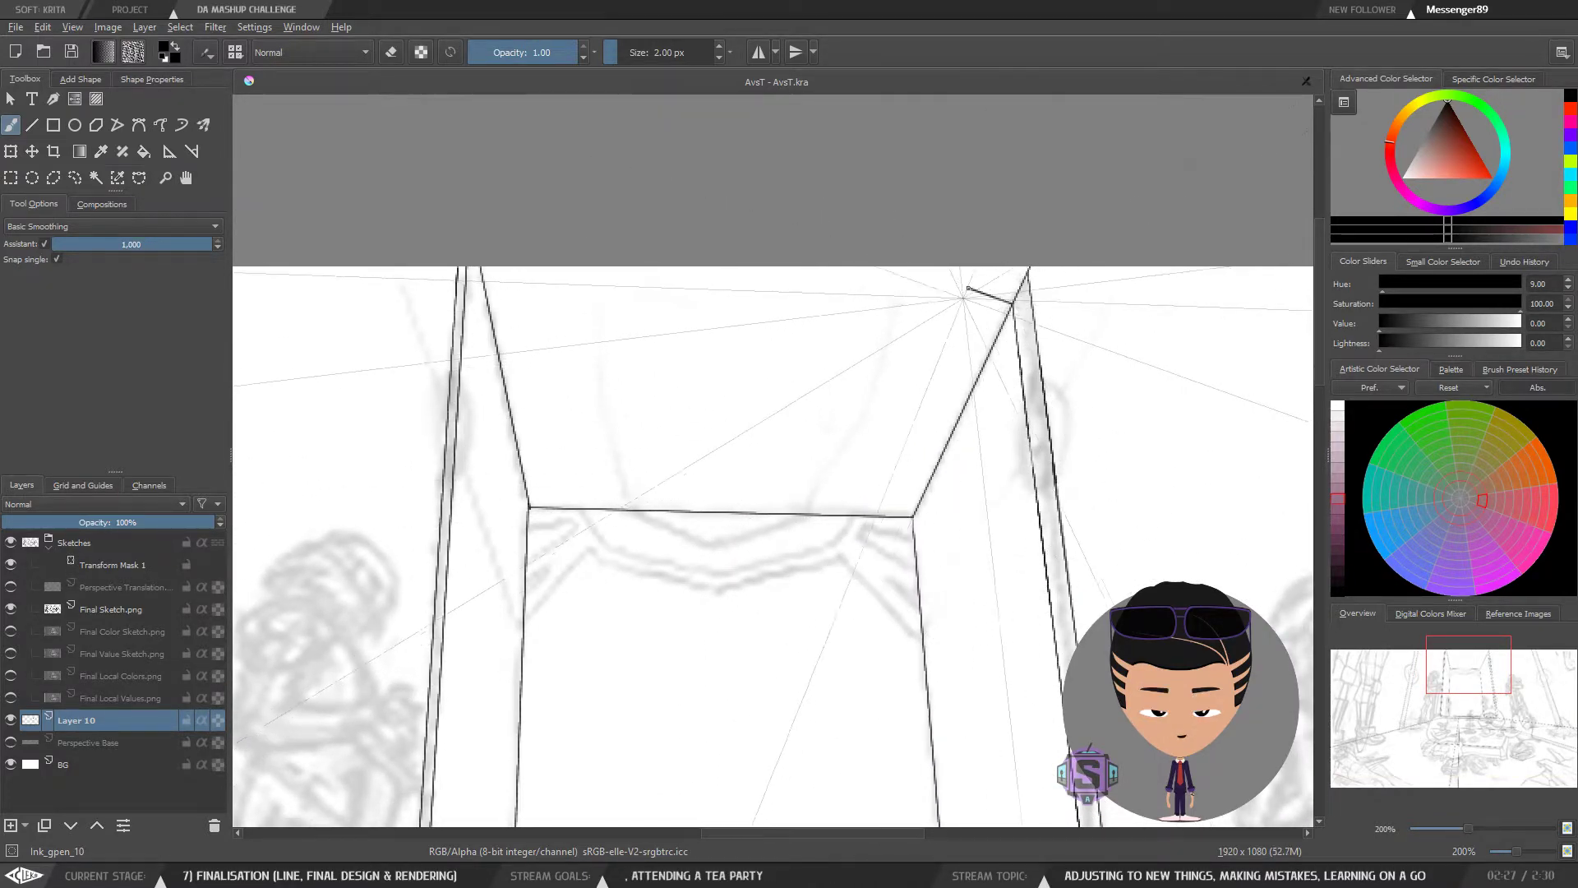
pyautogui.moveTo(1012, 304); pyautogui.dragTo(487, 285)
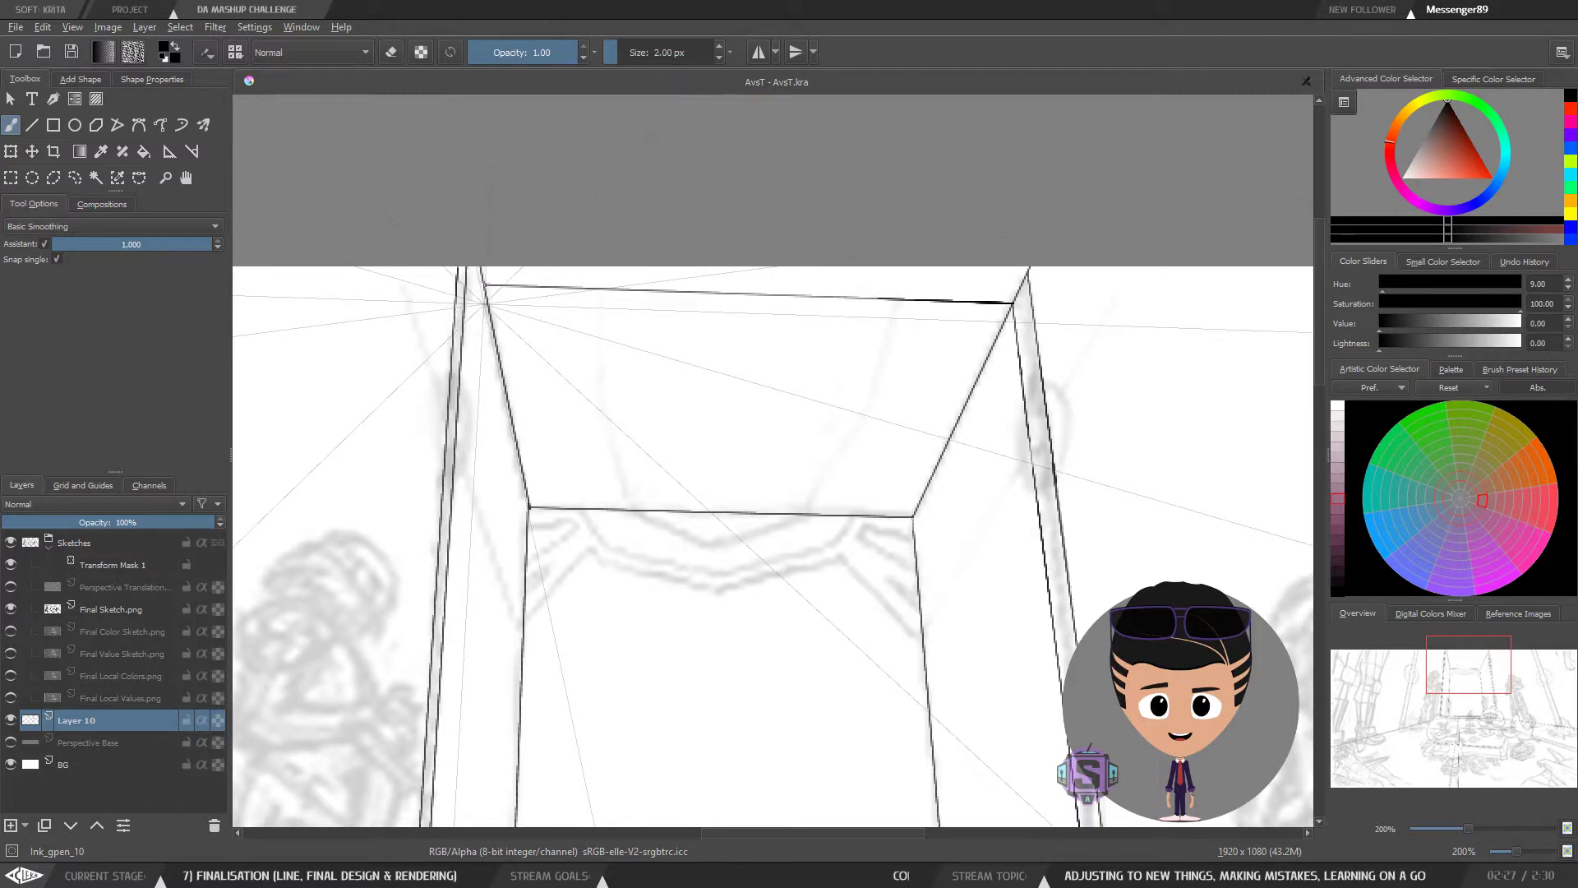
pyautogui.moveTo(1027, 273); pyautogui.dragTo(830, 267)
pyautogui.press('-')
pyautogui.moveTo(720, 566); pyautogui.dragTo(698, 355)
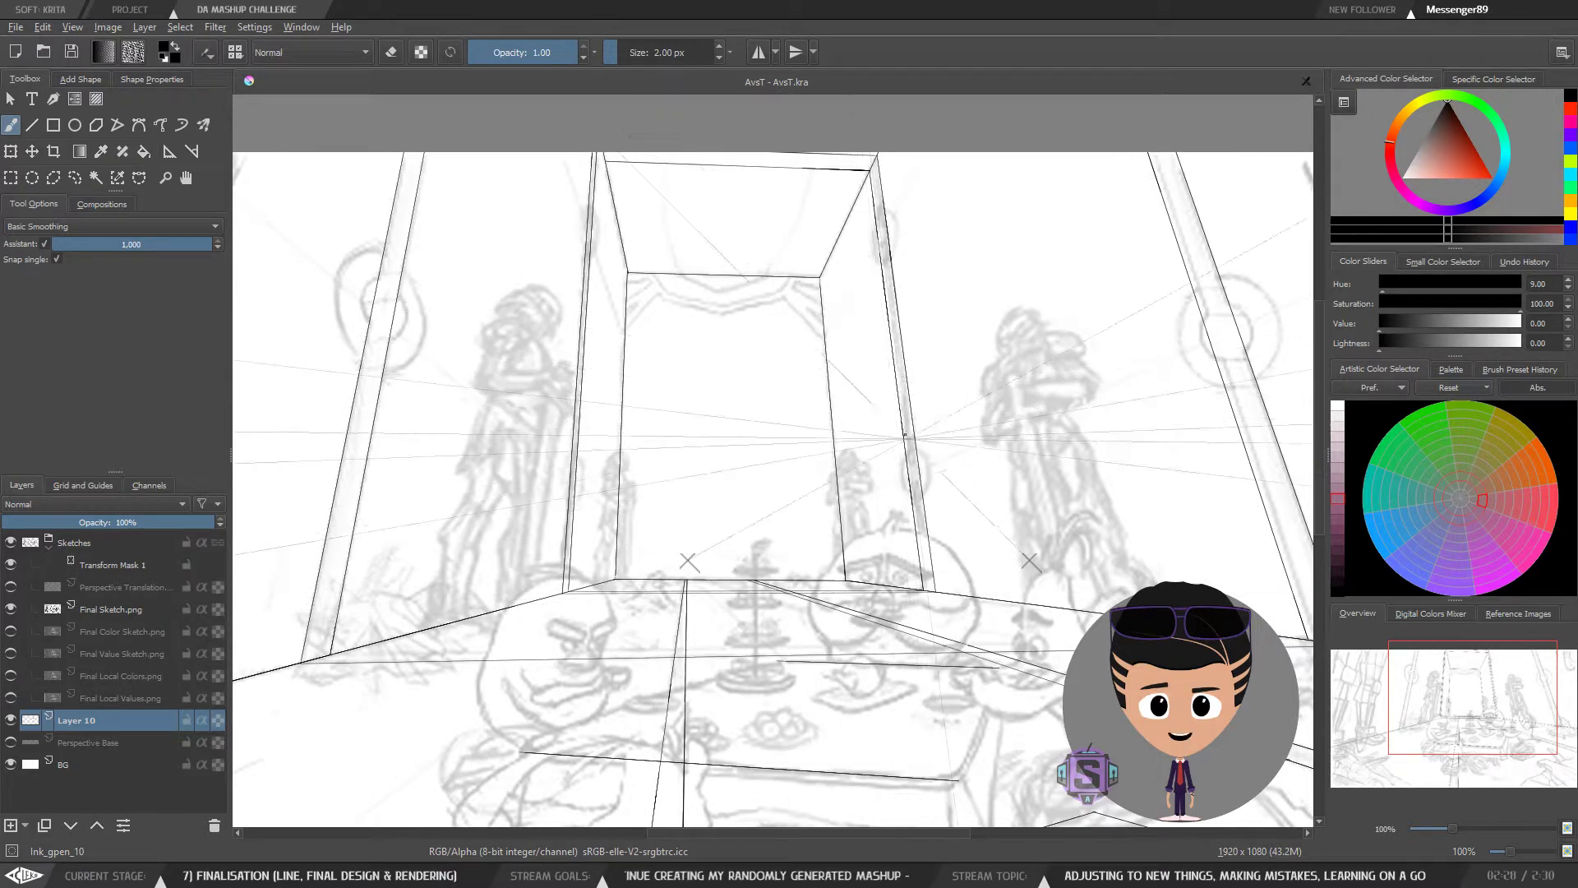
# Step: Examine the right side of the hall and the whole composition to judge how the wall, floor and ceiling lines fit the perspective
pyautogui.moveTo(986, 612); pyautogui.dragTo(695, 554)
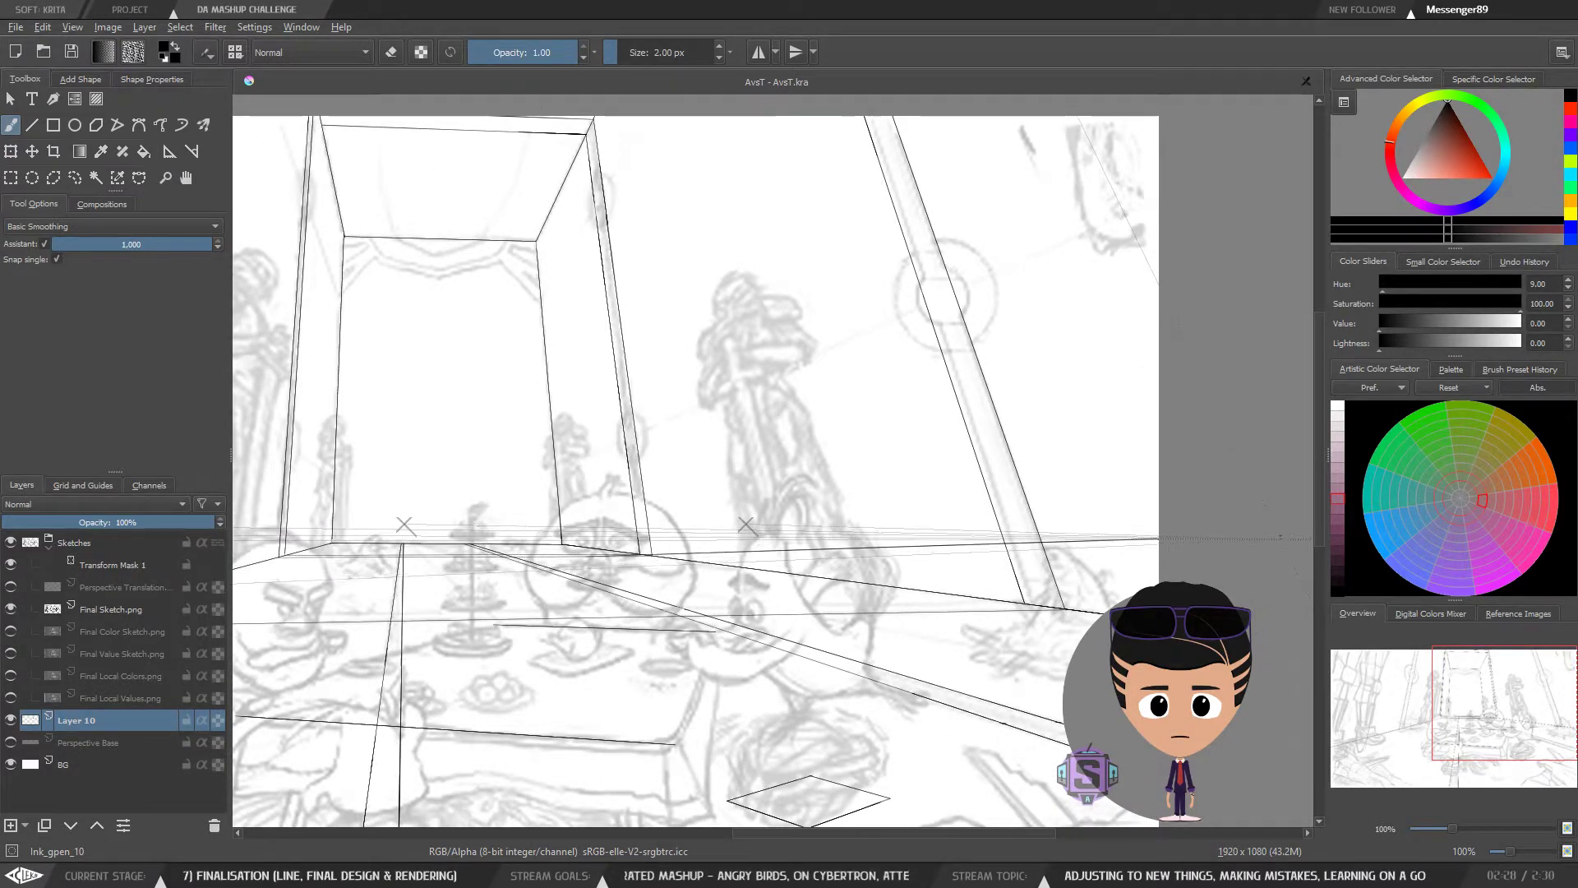
pyautogui.press('-')
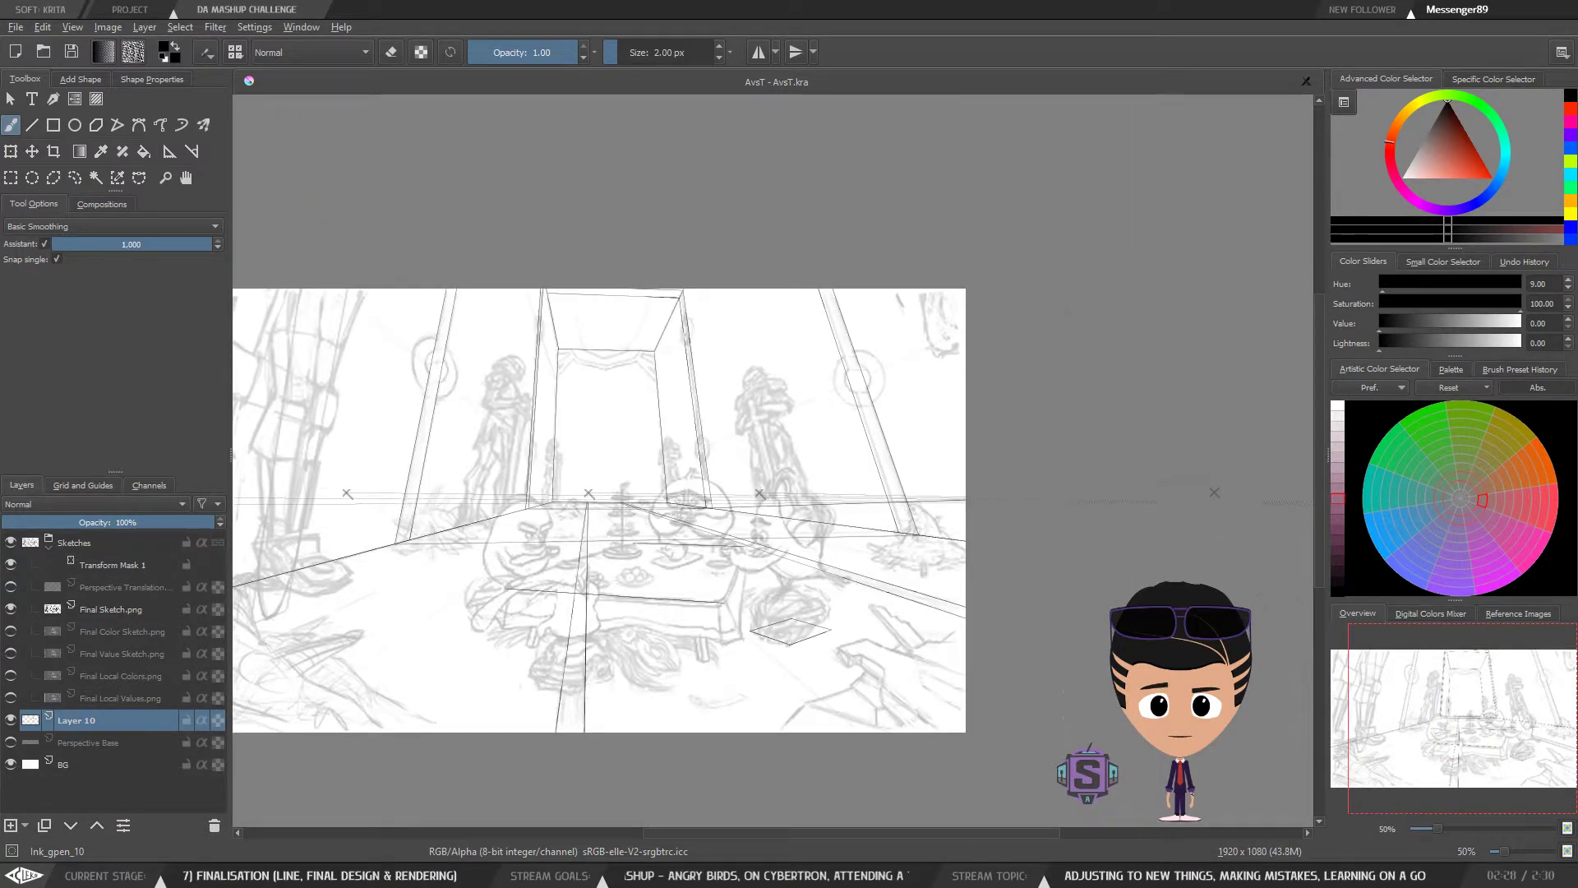
pyautogui.moveTo(684, 559); pyautogui.dragTo(572, 509)
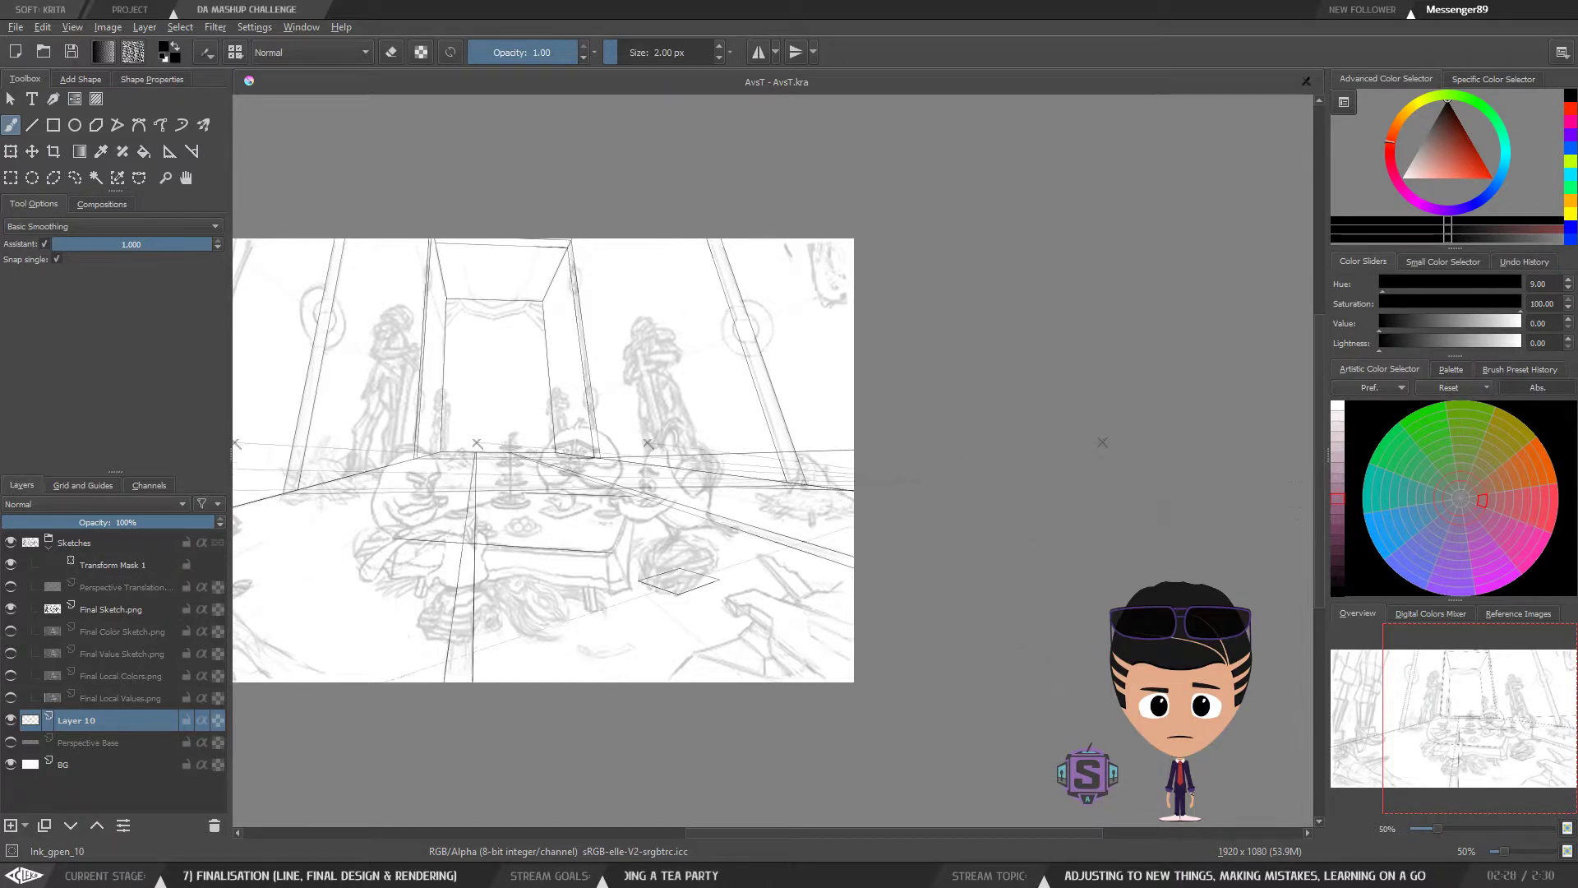
pyautogui.press('1')
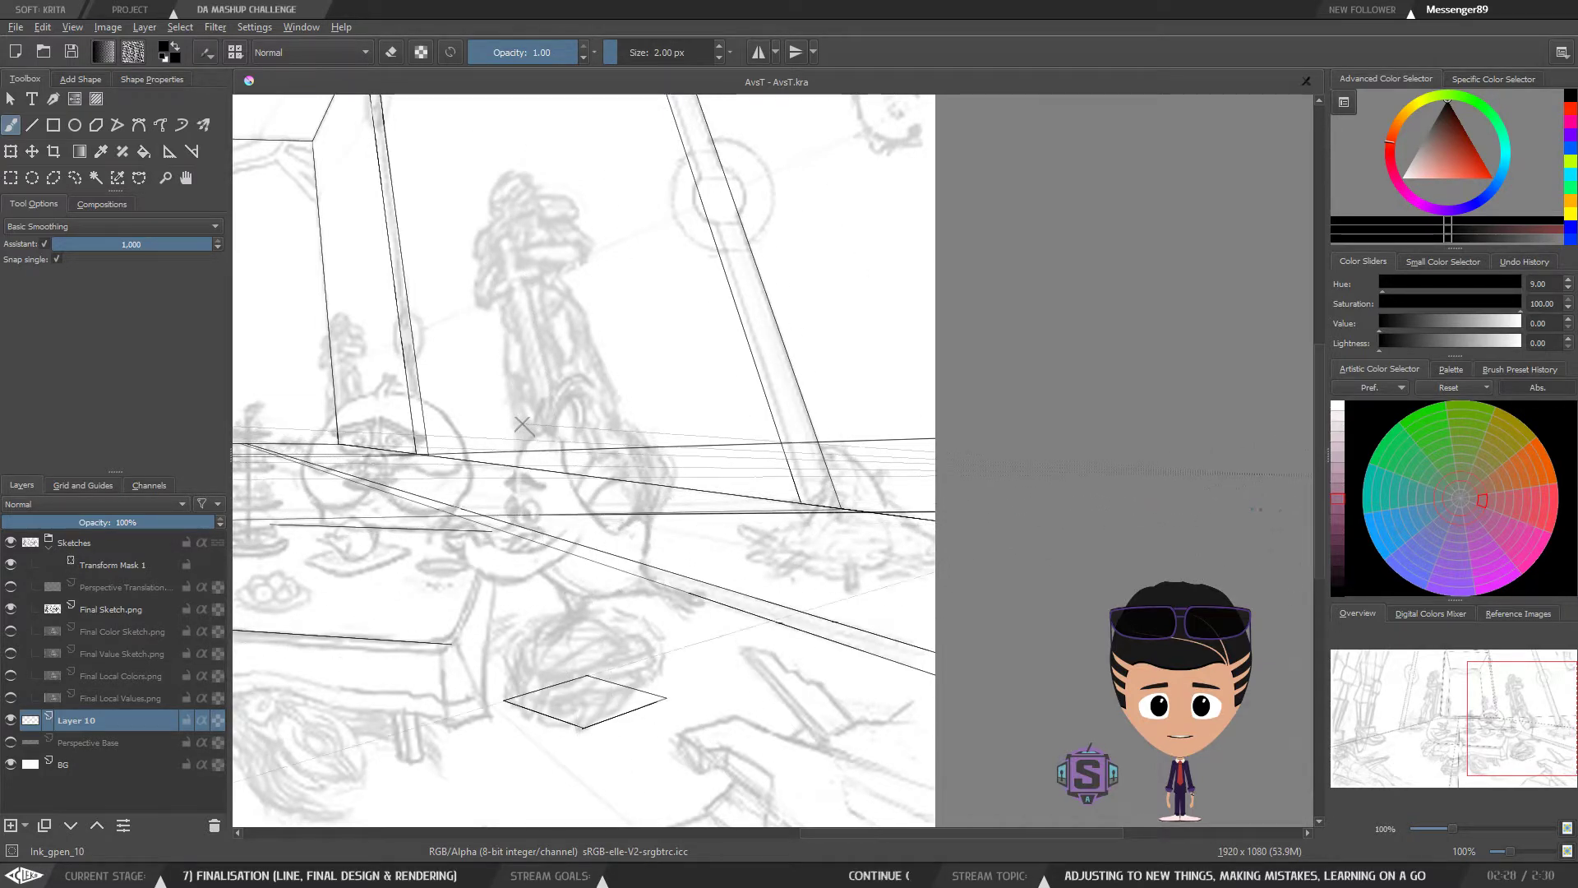
pyautogui.press('-')
pyautogui.press('-')
pyautogui.press('-')
pyautogui.press('-')
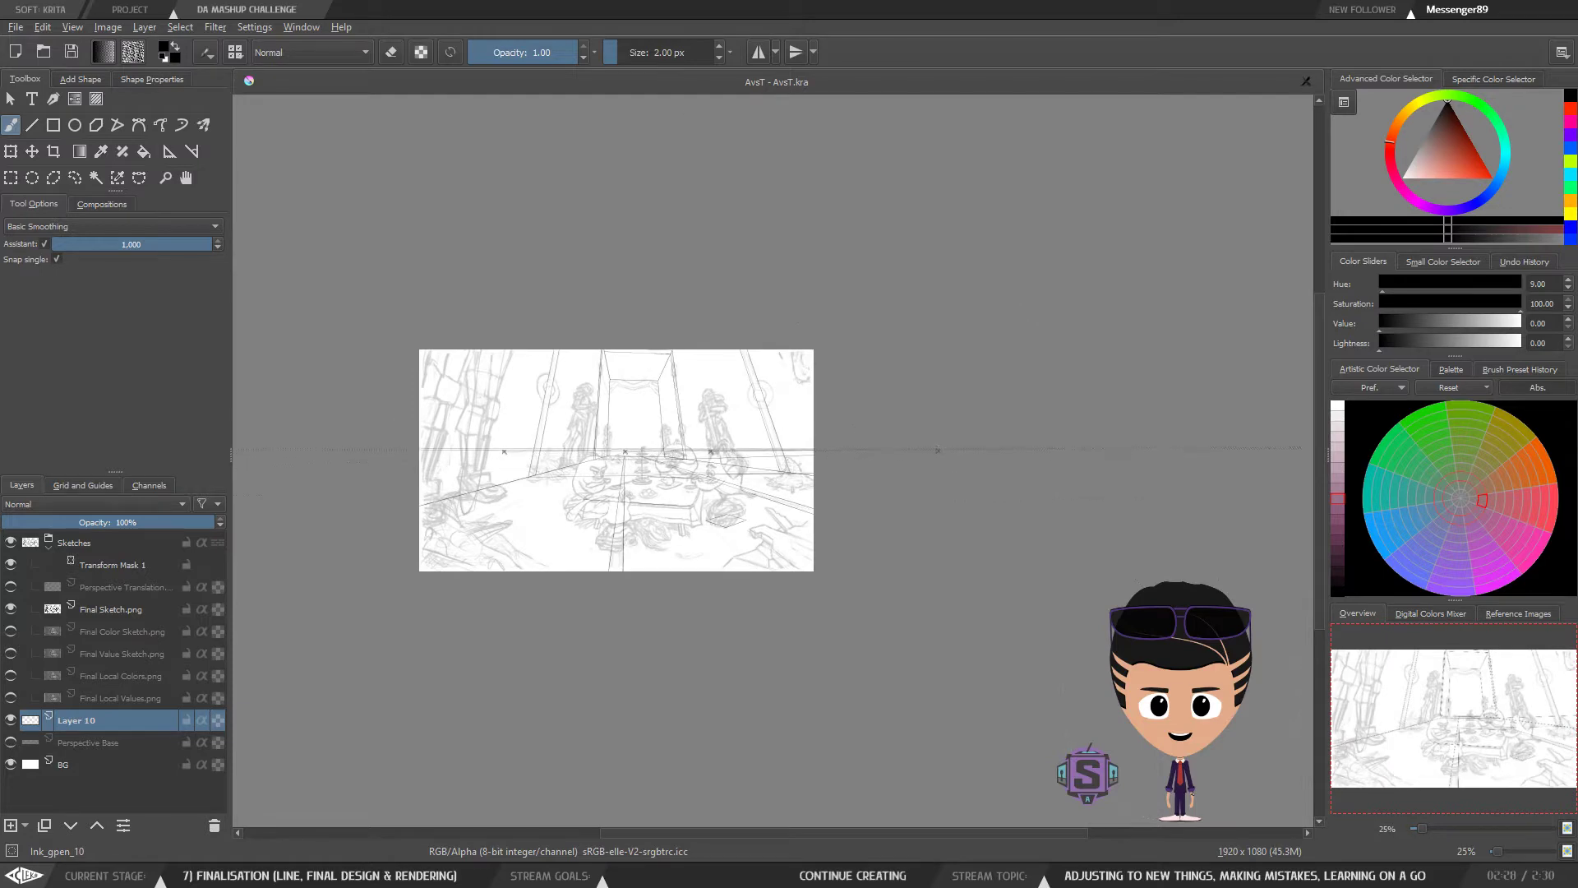
pyautogui.press('+')
pyautogui.press('+')
pyautogui.press('+')
pyautogui.press('+')
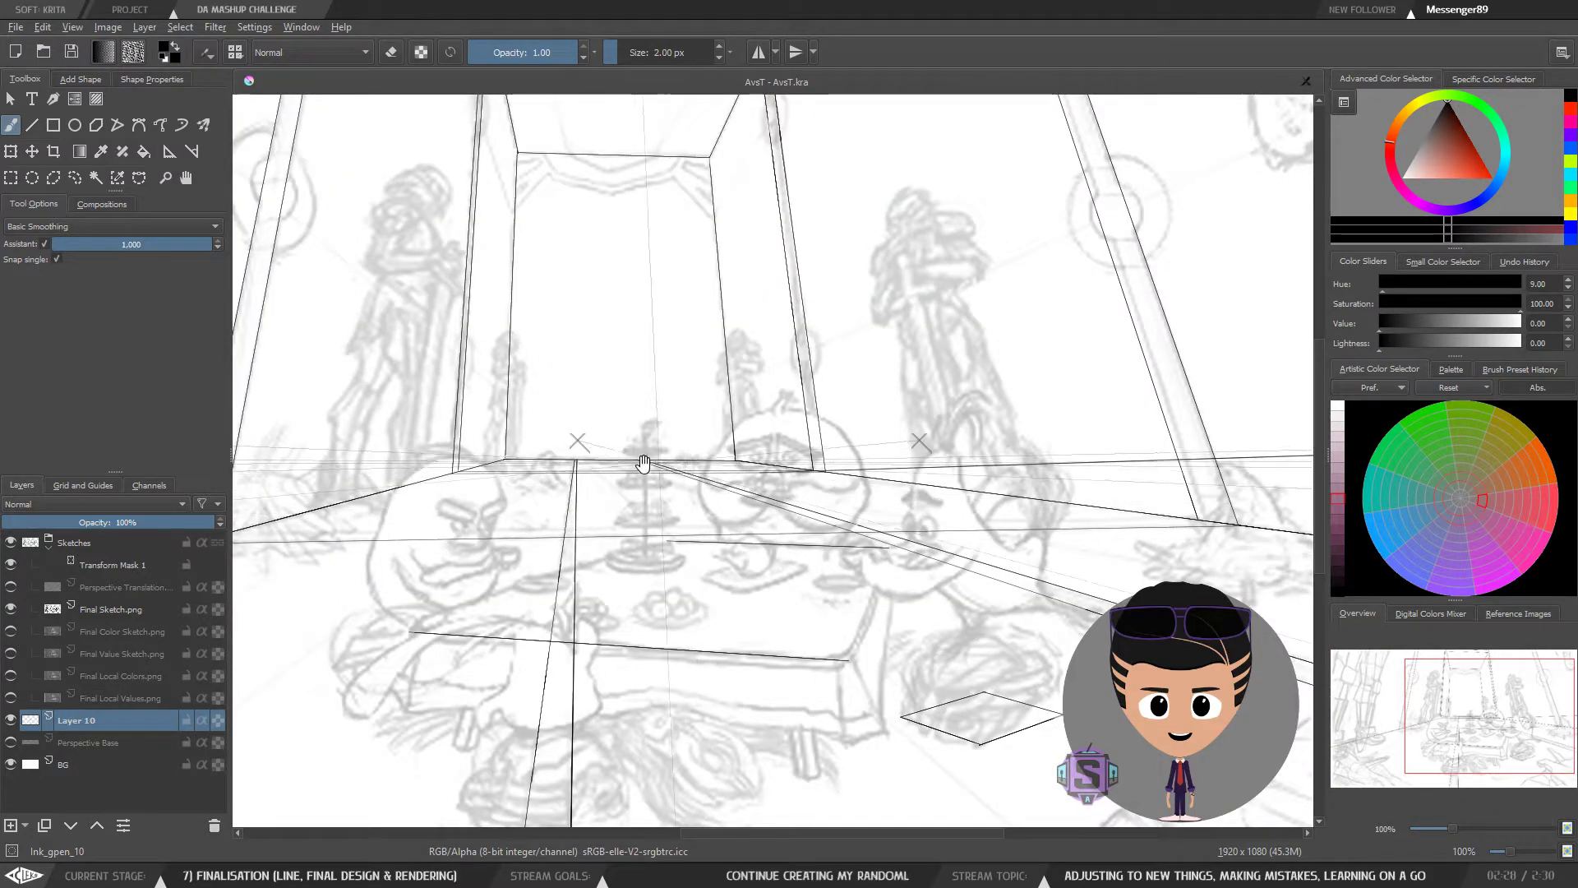
pyautogui.moveTo(643, 463); pyautogui.dragTo(734, 584)
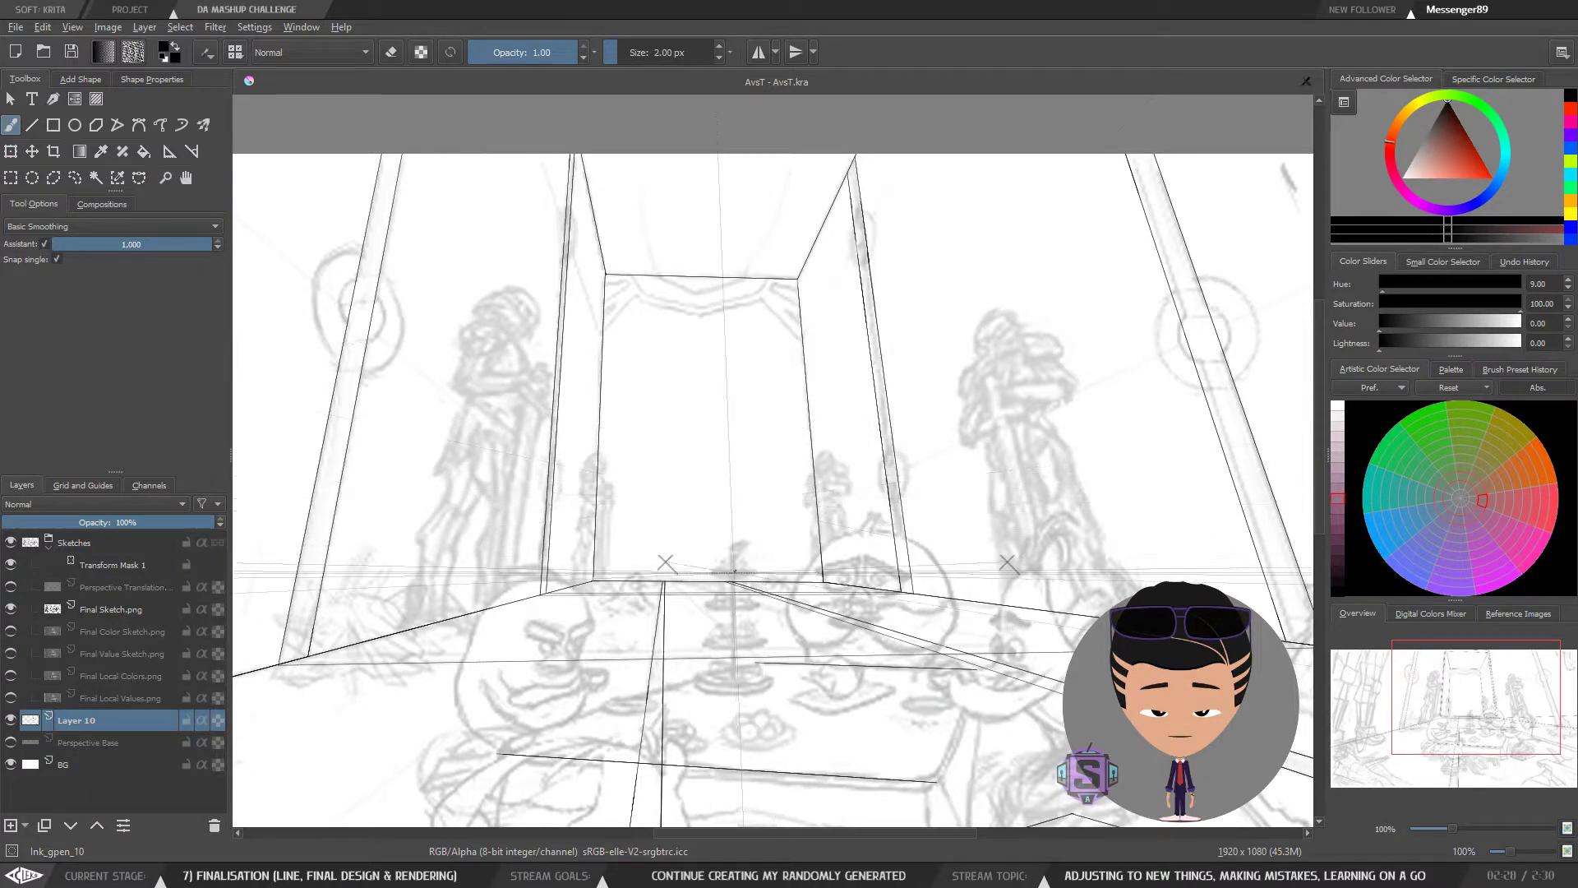
# Step: Select and erase the stray construction lines below the back wall's base, between the narrow left pillar and the central floor line
pyautogui.press('+')
pyautogui.press('+')
pyautogui.press('+')
pyautogui.press('+')
pyautogui.press('l')
pyautogui.moveTo(660, 639)
pyautogui.mouseDown()
pyautogui.moveTo(496, 664)
pyautogui.moveTo(469, 698)
pyautogui.moveTo(886, 697)
pyautogui.moveTo(953, 689)
pyautogui.moveTo(965, 658)
pyautogui.moveTo(887, 636)
pyautogui.moveTo(781, 644)
pyautogui.mouseUp()
pyautogui.press('Delete')
pyautogui.moveTo(973, 667); pyautogui.dragTo(827, 583)
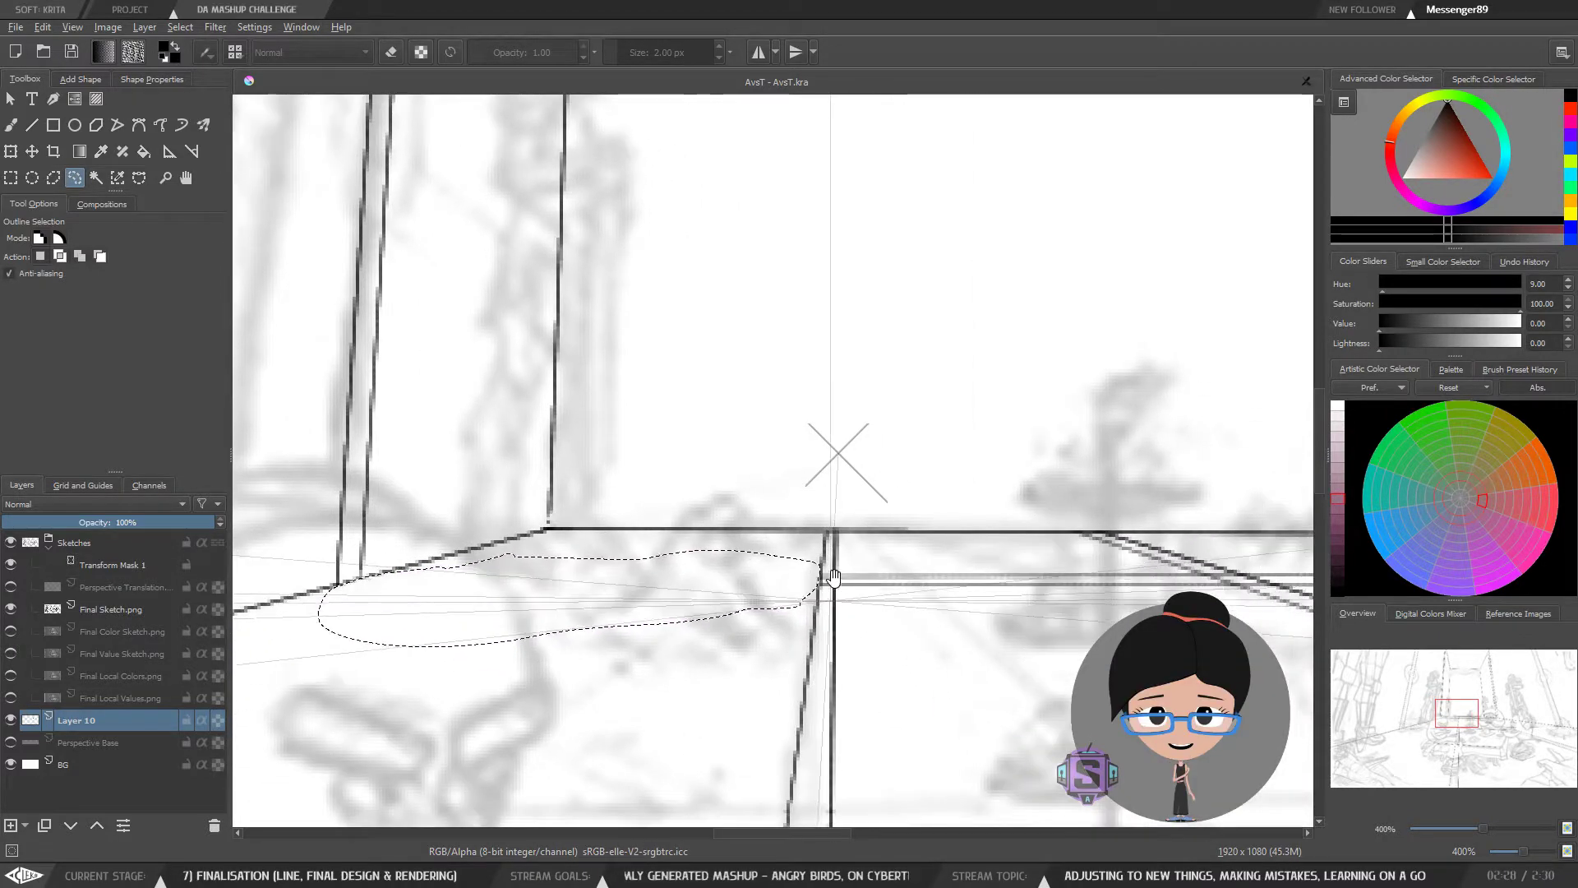
pyautogui.hotkey('ctrl', 'shift', 'a')
# Step: Select and erase the remaining stray lines below the back wall's base, from the central floor line to the narrow right pillar
pyautogui.moveTo(838, 577)
pyautogui.mouseDown()
pyautogui.moveTo(854, 593)
pyautogui.moveTo(1233, 590)
pyautogui.moveTo(1138, 563)
pyautogui.moveTo(910, 562)
pyautogui.mouseUp()
pyautogui.moveTo(1123, 581); pyautogui.dragTo(541, 533)
pyautogui.moveTo(685, 514)
pyautogui.mouseDown()
pyautogui.moveTo(675, 526)
pyautogui.moveTo(811, 543)
pyautogui.moveTo(1250, 535)
pyautogui.moveTo(1180, 520)
pyautogui.moveTo(689, 518)
pyautogui.mouseUp()
pyautogui.press('Delete')
pyautogui.hotkey('ctrl', 'shift', 'a')
pyautogui.moveTo(914, 509)
pyautogui.mouseDown()
pyautogui.moveTo(750, 518)
pyautogui.moveTo(826, 540)
pyautogui.moveTo(999, 518)
pyautogui.moveTo(1024, 494)
pyautogui.moveTo(997, 486)
pyautogui.moveTo(1215, 520)
pyautogui.mouseUp()
pyautogui.press('Delete')
pyautogui.hotkey('ctrl', 'shift', 'a')
pyautogui.press('b')
pyautogui.middleClick(1067, 505)
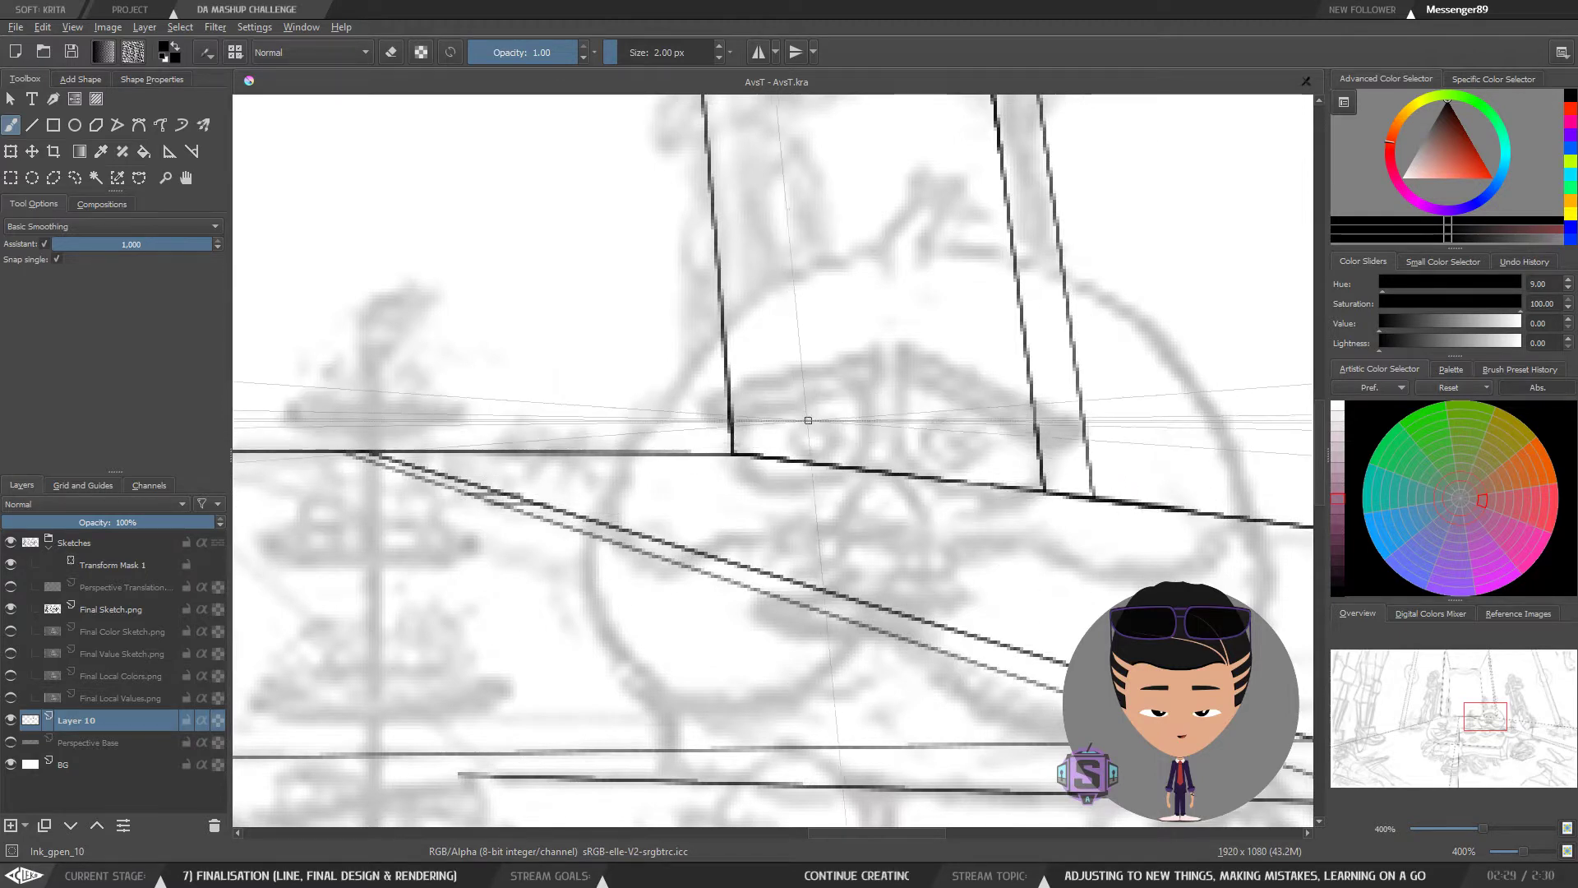
# Step: Draw a trial horizon line through the central vanishing point, starting at the back wall's left edge
pyautogui.press('e')
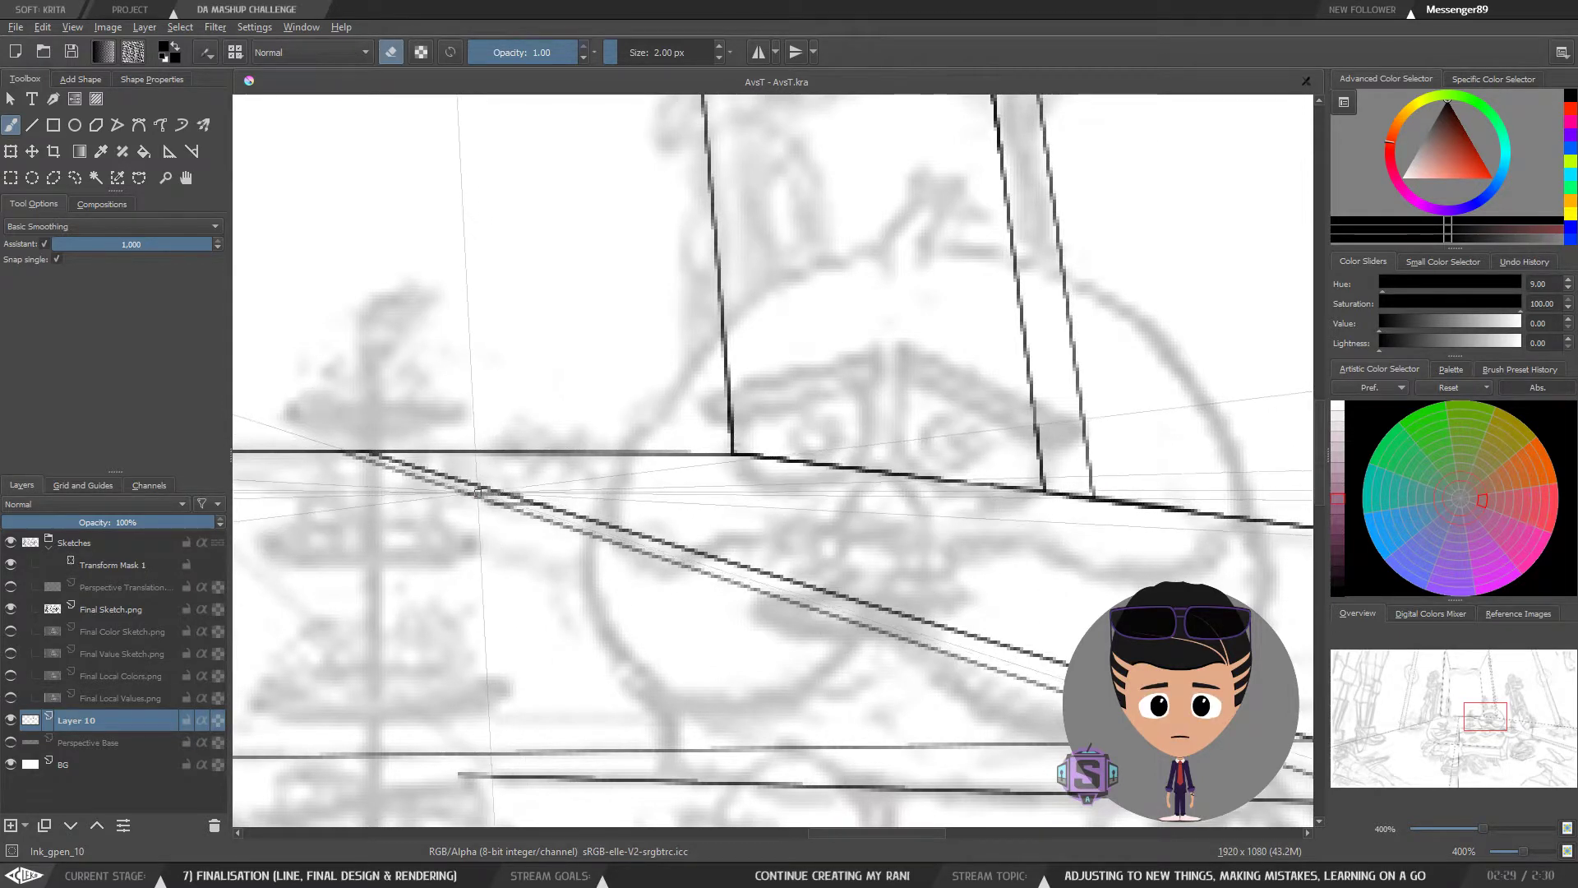
pyautogui.scroll(-5, 503, 499)
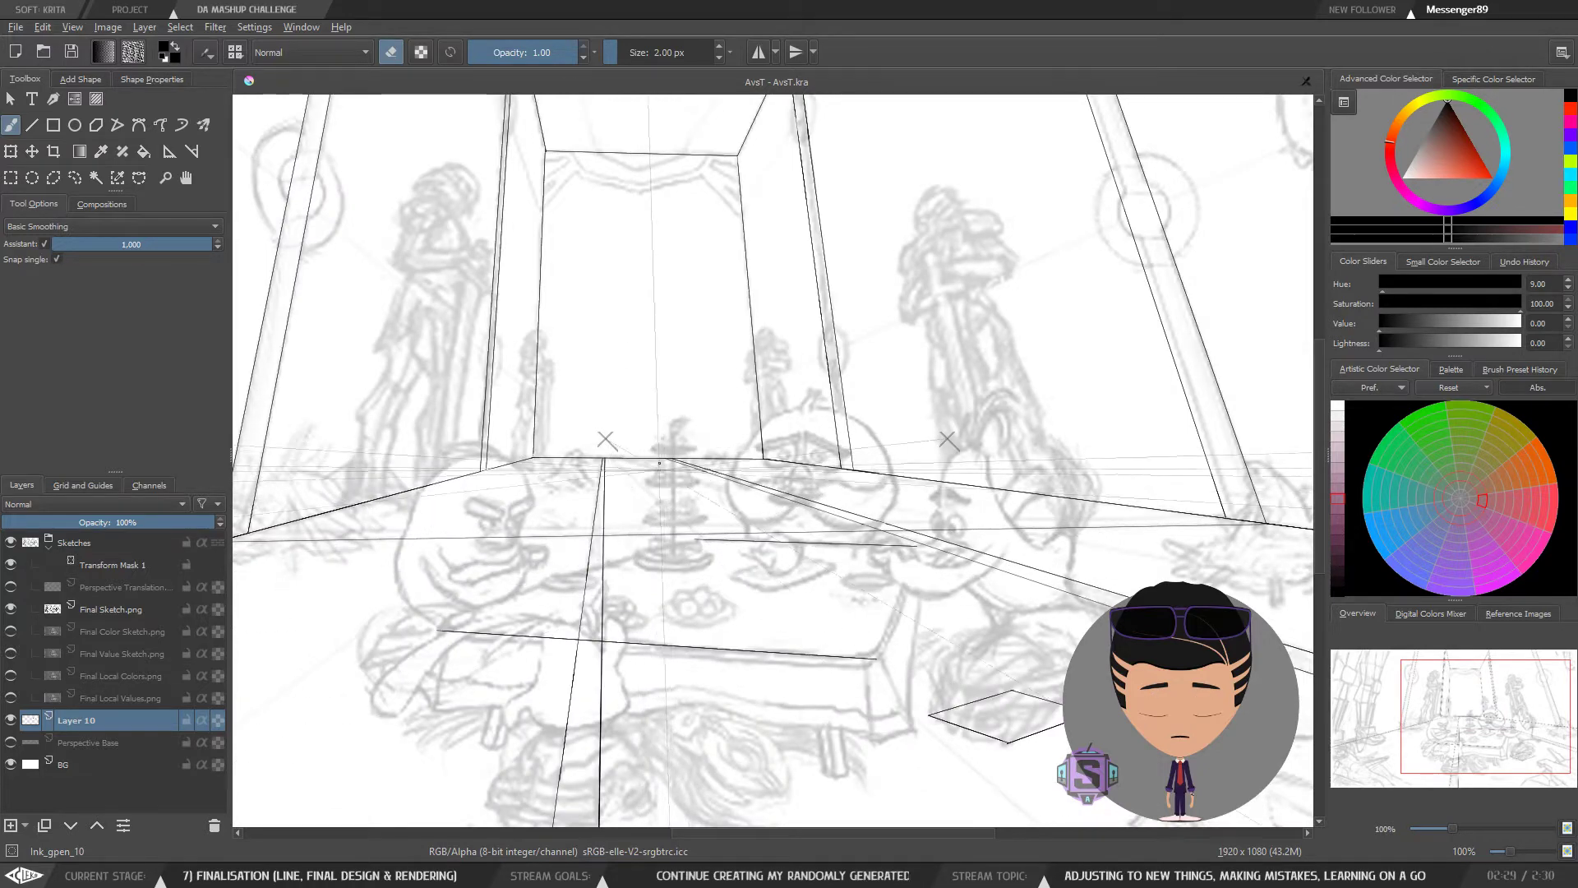
pyautogui.press('-')
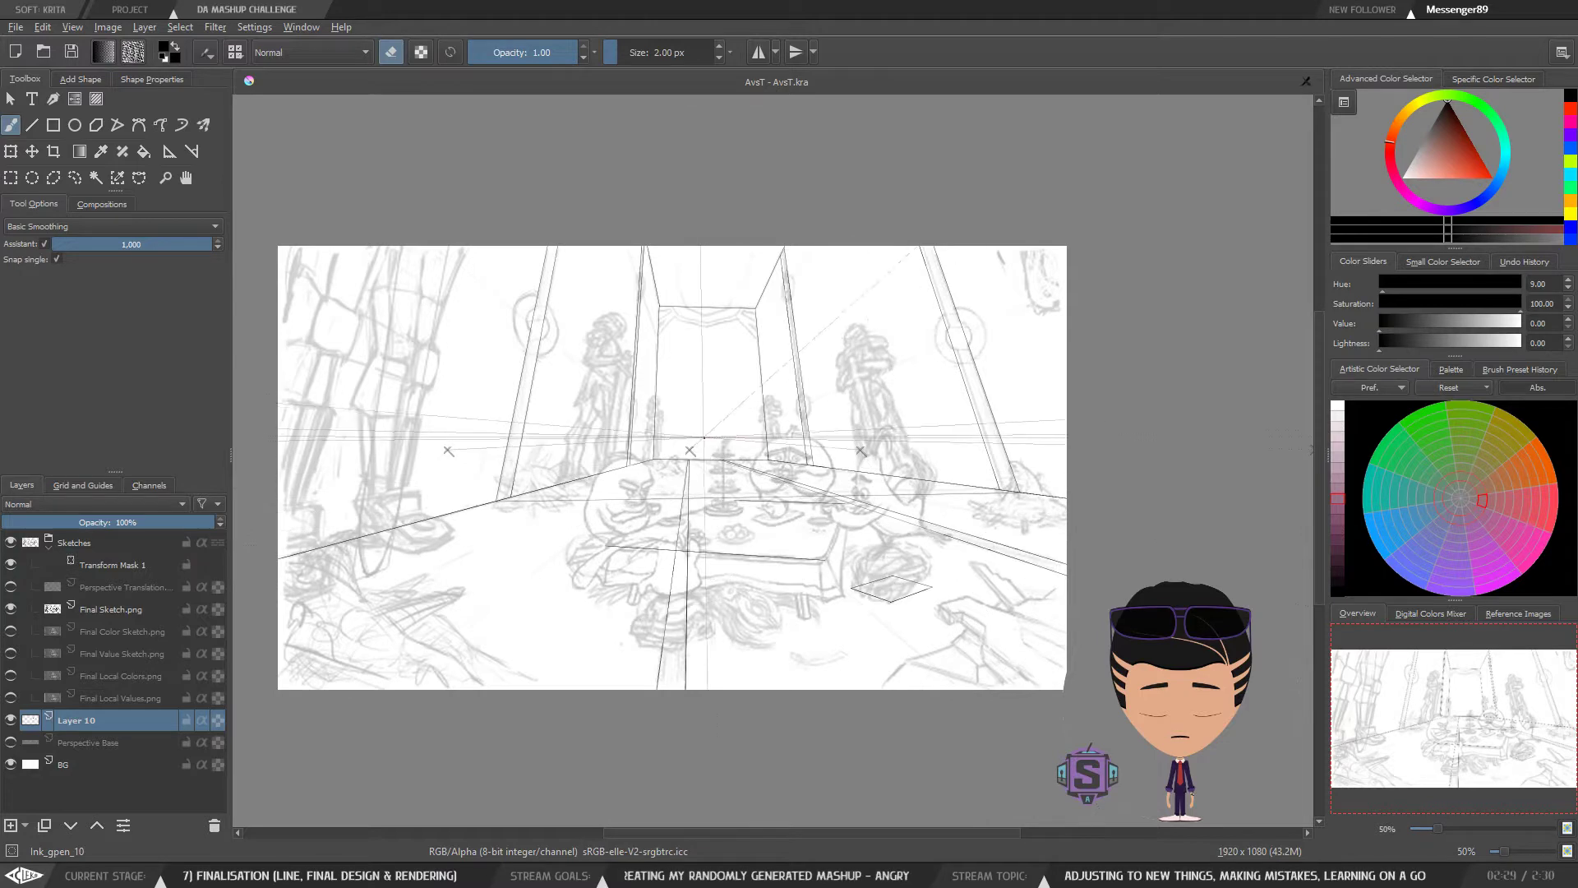
pyautogui.scroll(4, 682, 450)
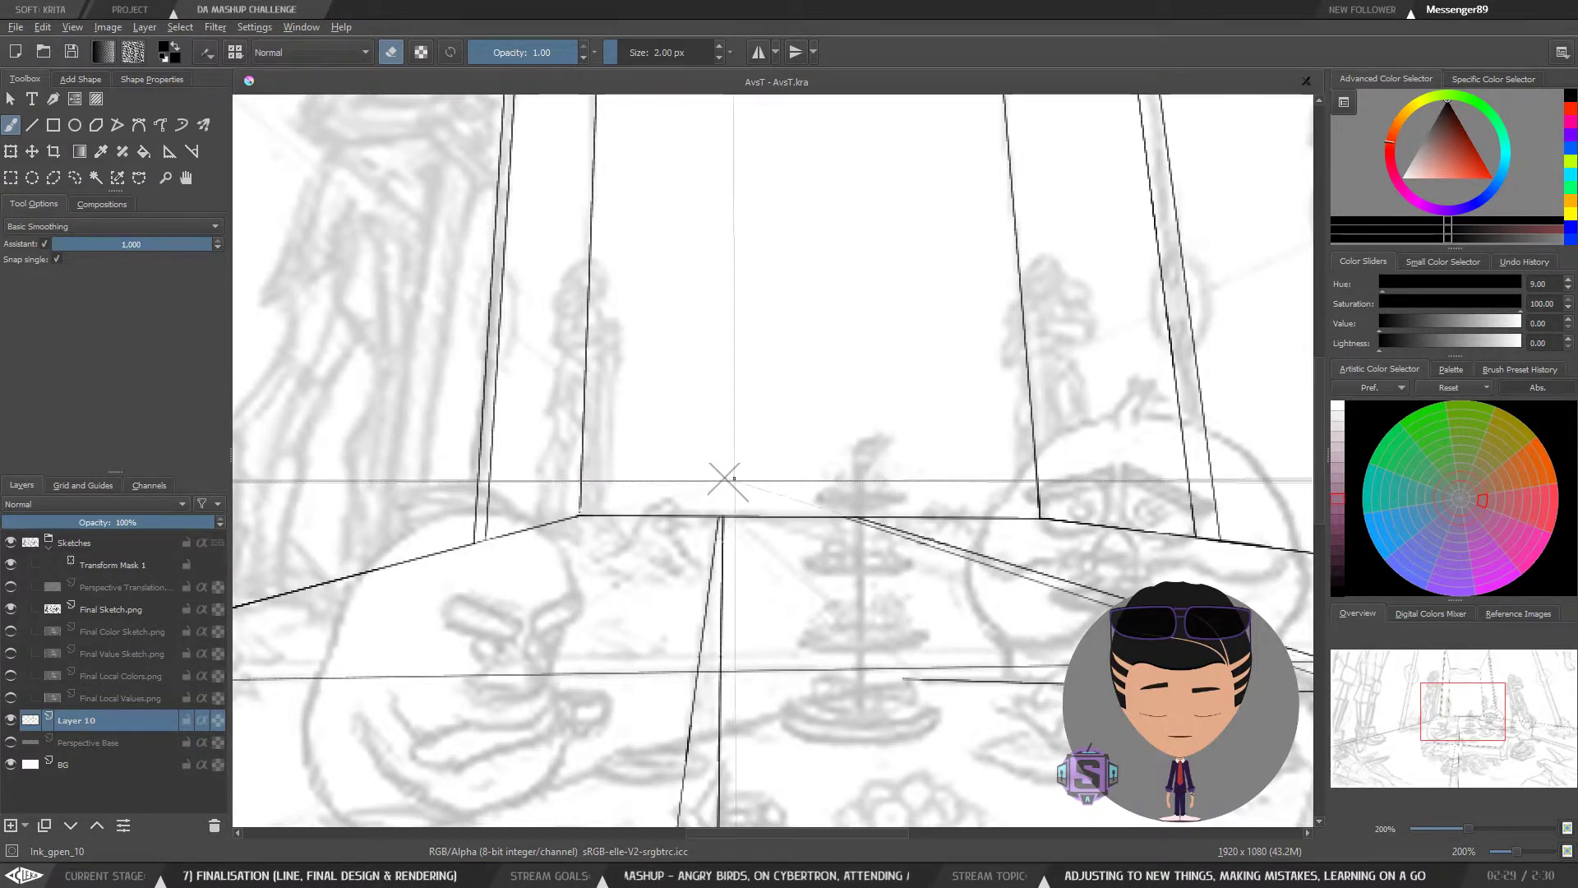
pyautogui.scroll(2, 727, 481)
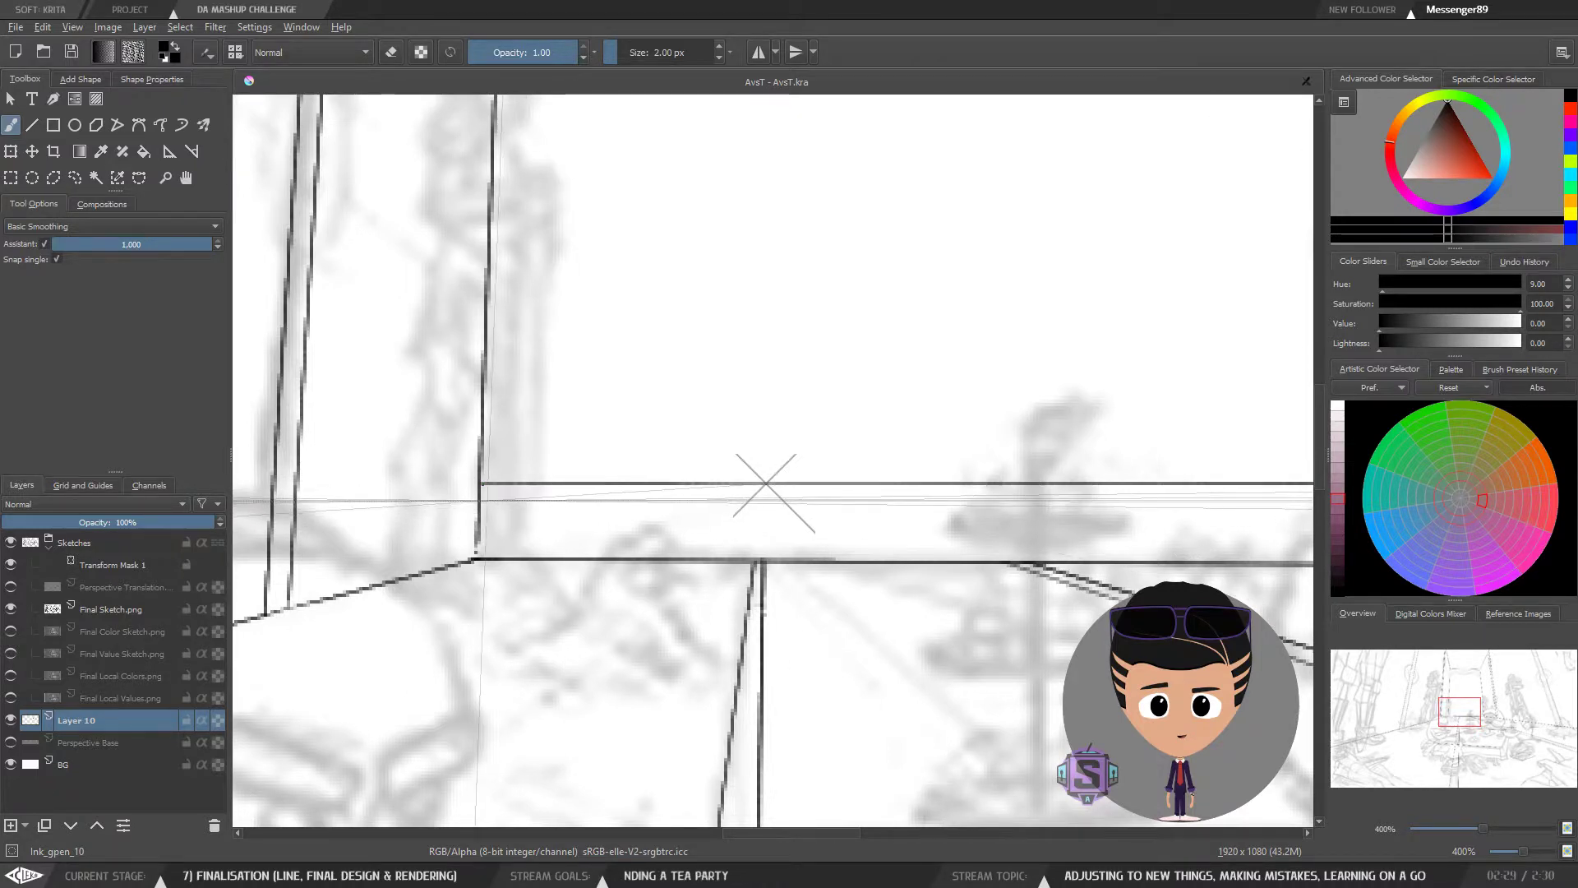
# Step: Redraw the horizon line through the central vanishing point, from the back wall's right edge to its left edge
pyautogui.press('-')
pyautogui.press('-')
pyautogui.moveTo(993, 518); pyautogui.dragTo(817, 518)
pyautogui.press('+')
pyautogui.press('+')
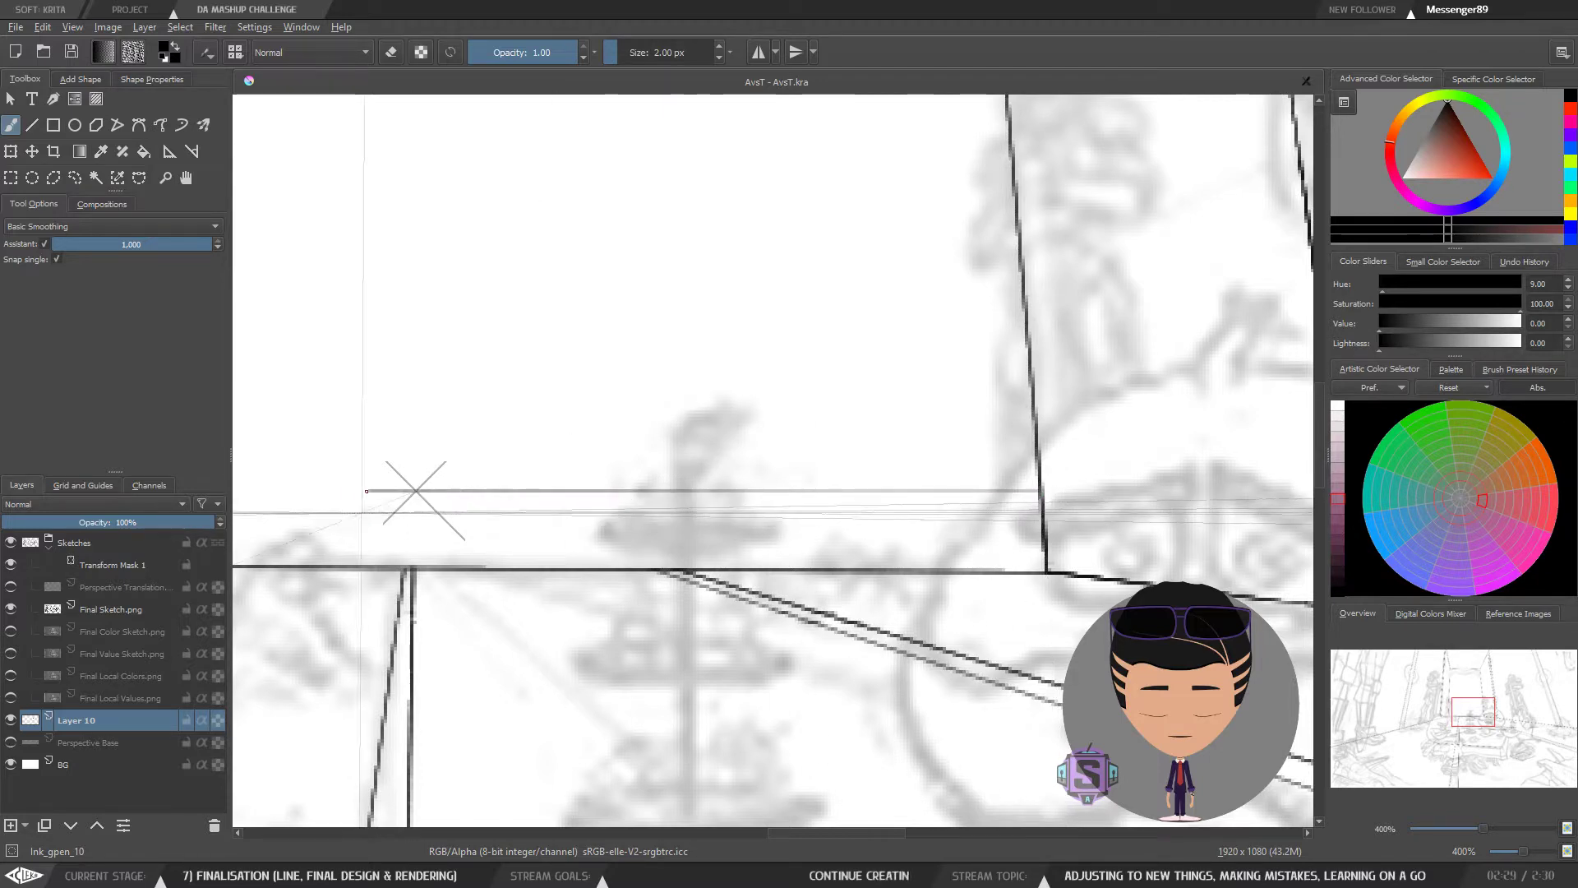
pyautogui.moveTo(400, 503); pyautogui.dragTo(967, 526)
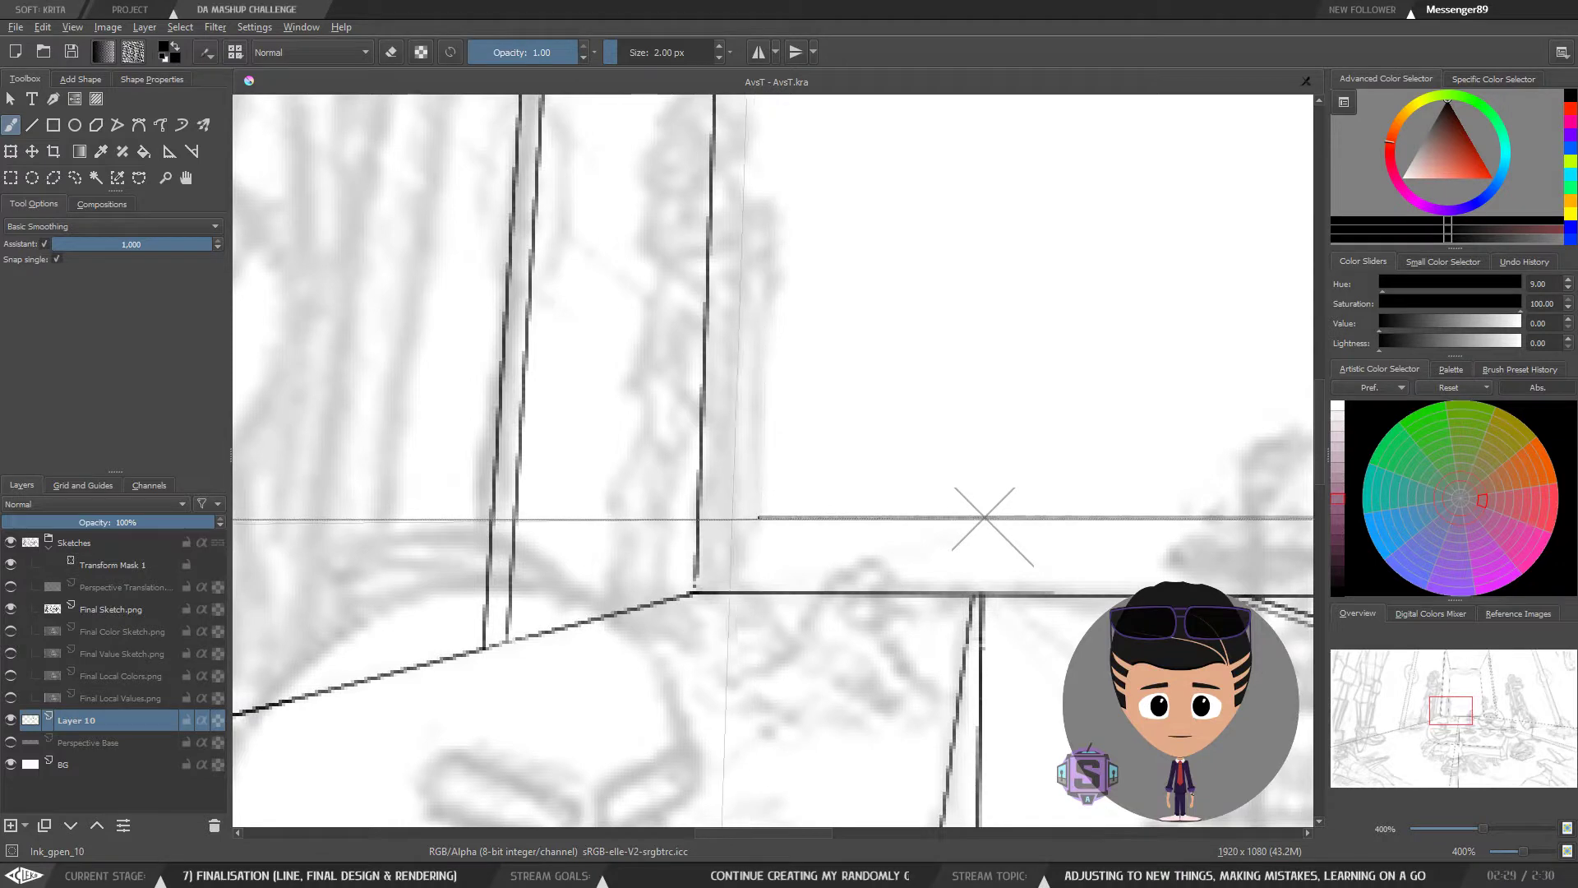
pyautogui.press('-')
pyautogui.press('-')
pyautogui.press('-')
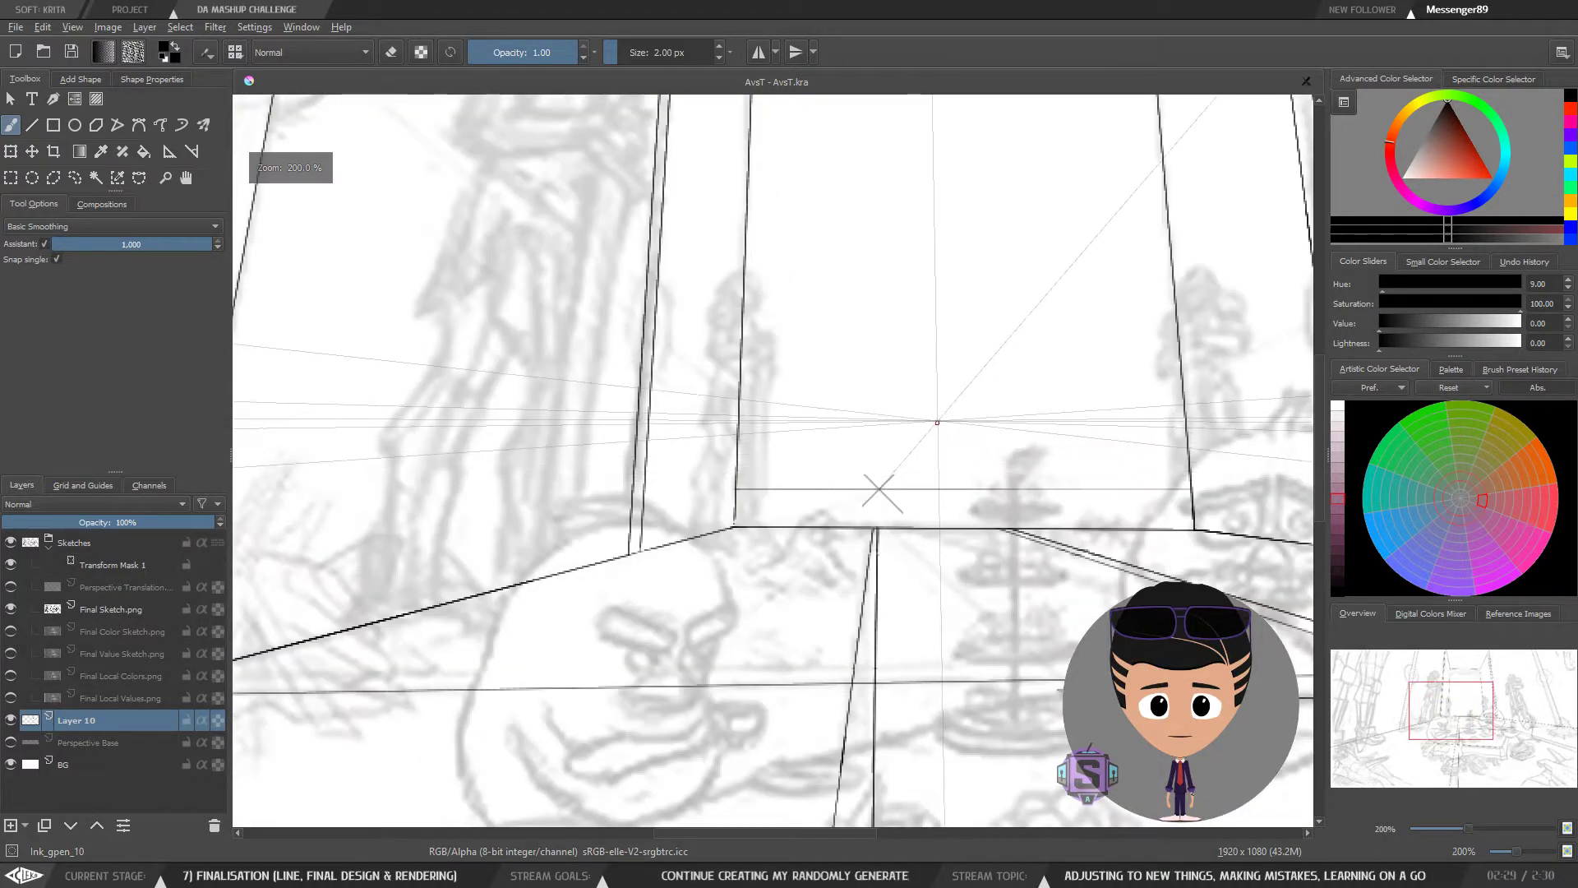
# Step: Extend the converging floor lines lightly beyond the back wall's base up to the central vanishing point
pyautogui.press('+')
pyautogui.press('+')
pyautogui.press('+')
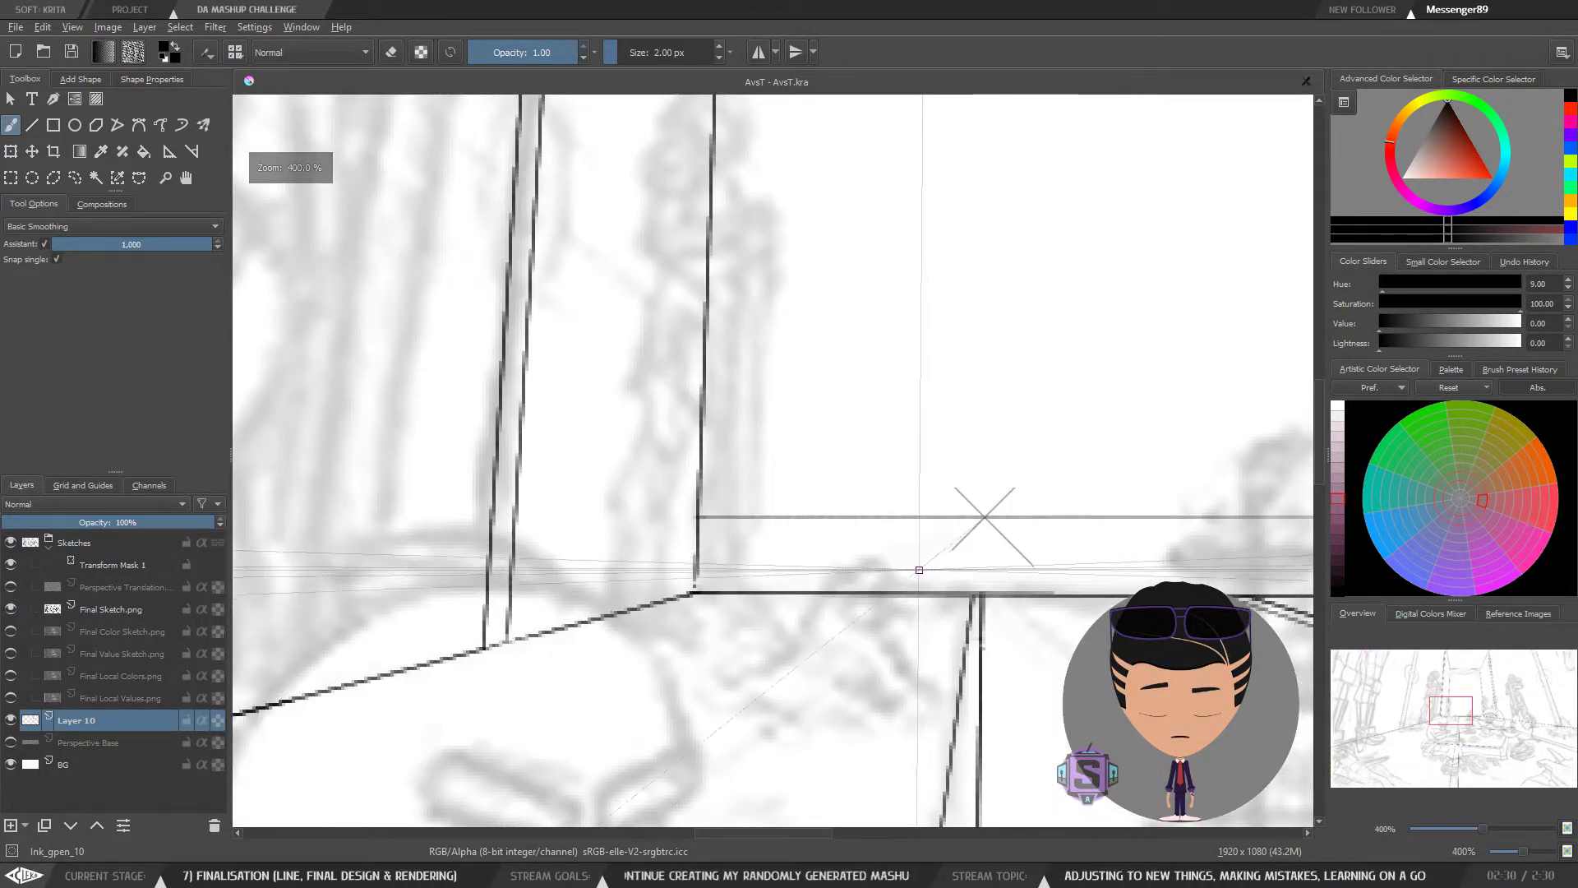
pyautogui.moveTo(937, 581)
pyautogui.mouseDown()
pyautogui.moveTo(747, 556)
pyautogui.moveTo(664, 580)
pyautogui.moveTo(727, 582)
pyautogui.mouseUp()
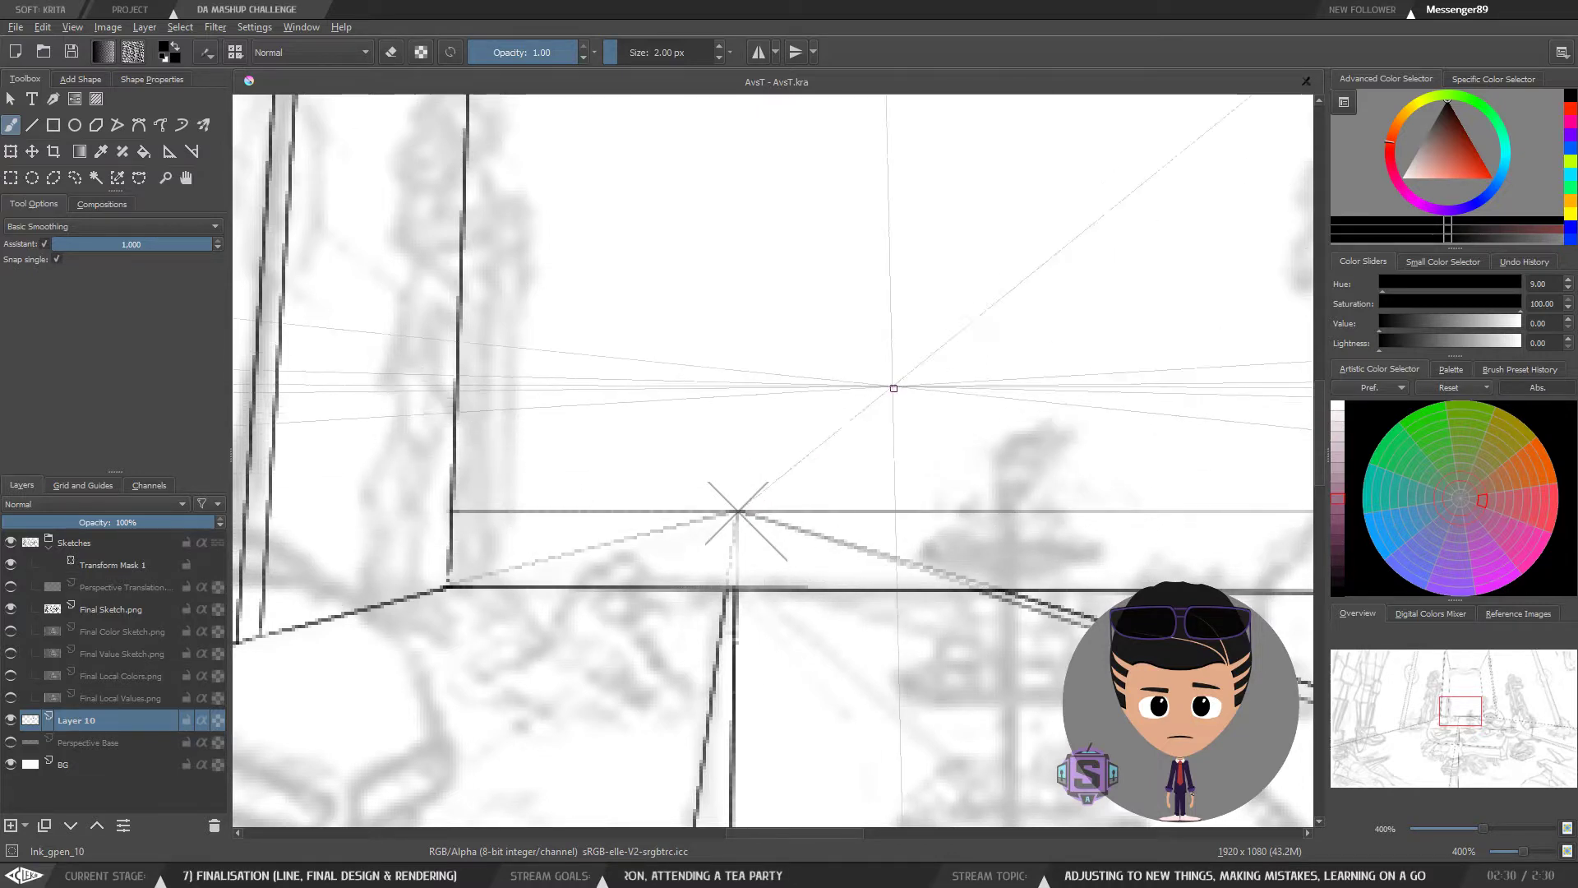
# Step: Draw light construction lines from the back wall's two upper corners down to the central vanishing point
pyautogui.press('-')
pyautogui.press('-')
pyautogui.moveTo(798, 503)
pyautogui.mouseDown()
pyautogui.moveTo(705, 597)
pyautogui.moveTo(712, 564)
pyautogui.moveTo(673, 627)
pyautogui.moveTo(676, 682)
pyautogui.mouseUp()
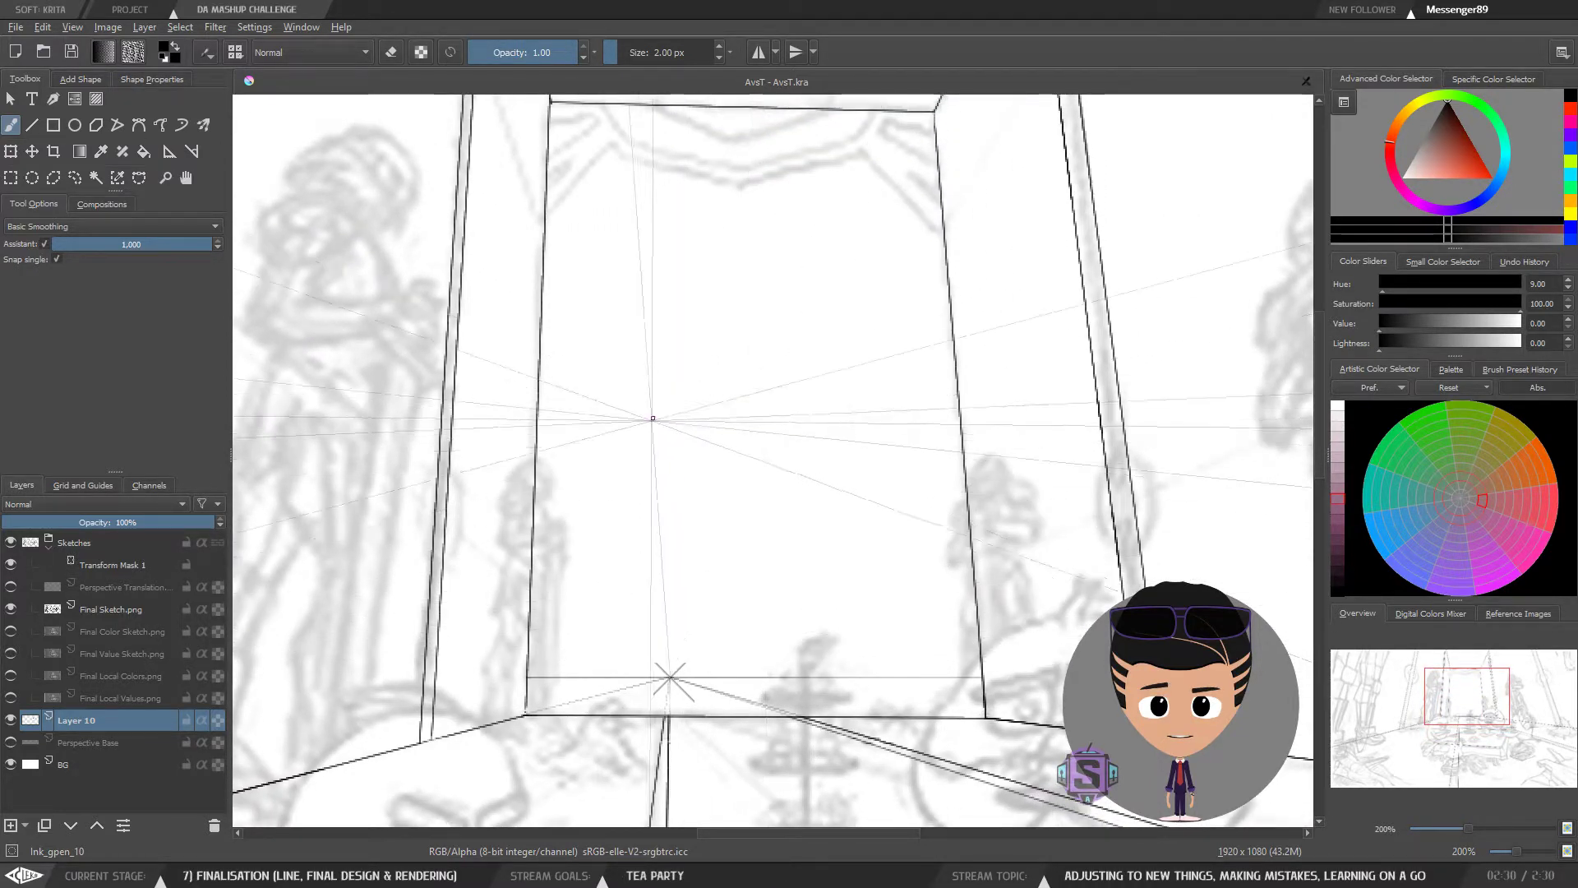
pyautogui.moveTo(674, 600); pyautogui.dragTo(654, 664)
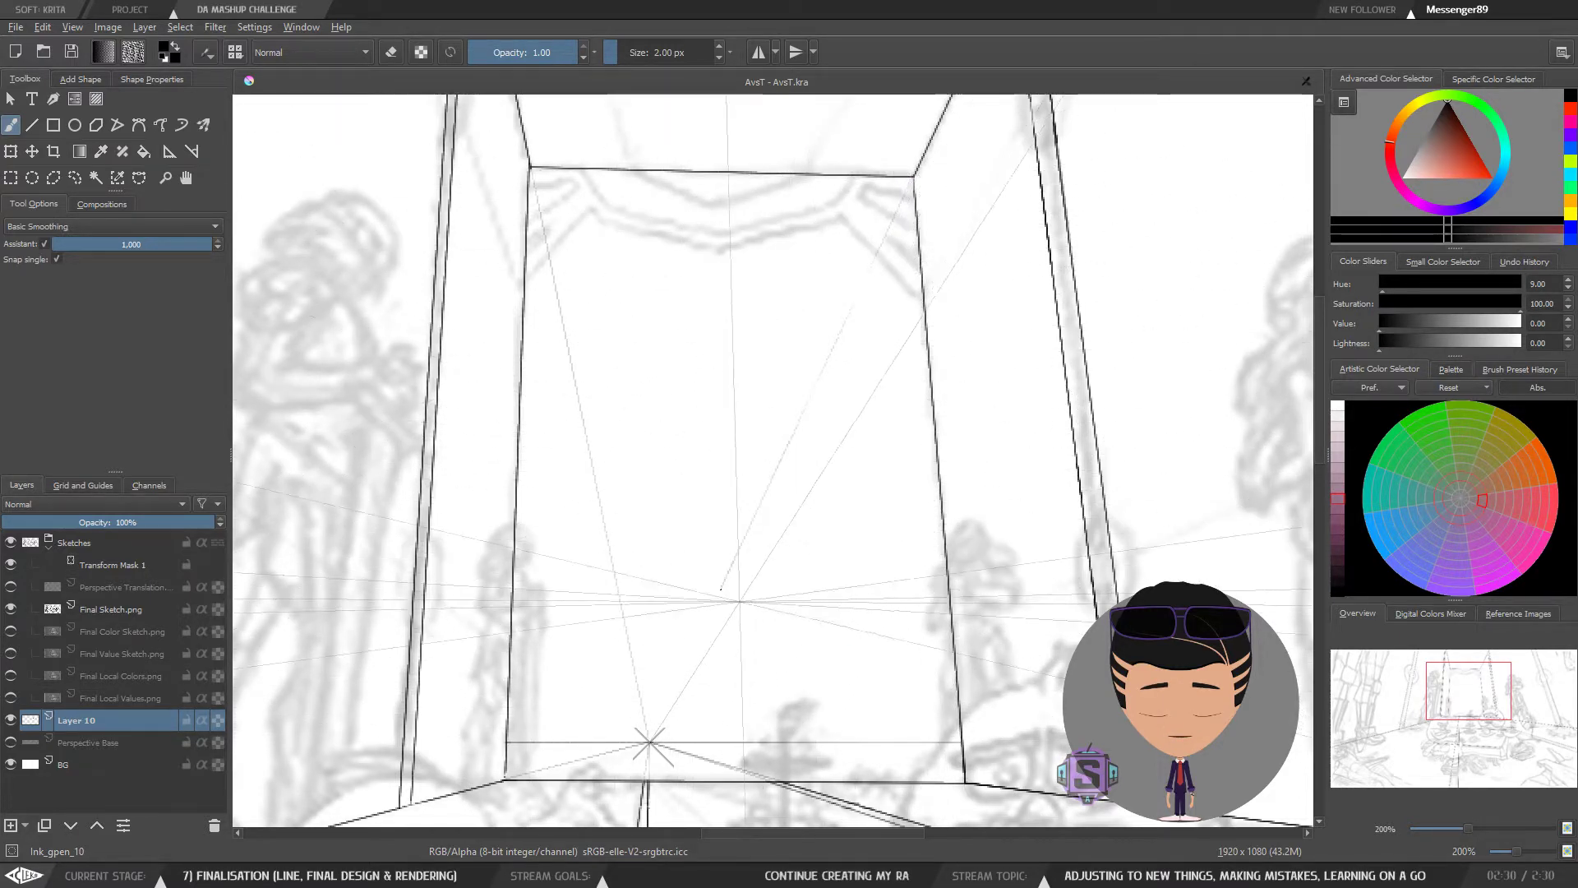
pyautogui.hotkey('ctrl', '-')
pyautogui.hotkey('ctrl', '-')
pyautogui.hotkey('ctrl', '+')
pyautogui.hotkey('ctrl', '+')
pyautogui.hotkey('ctrl', '+')
pyautogui.hotkey('ctrl', '+')
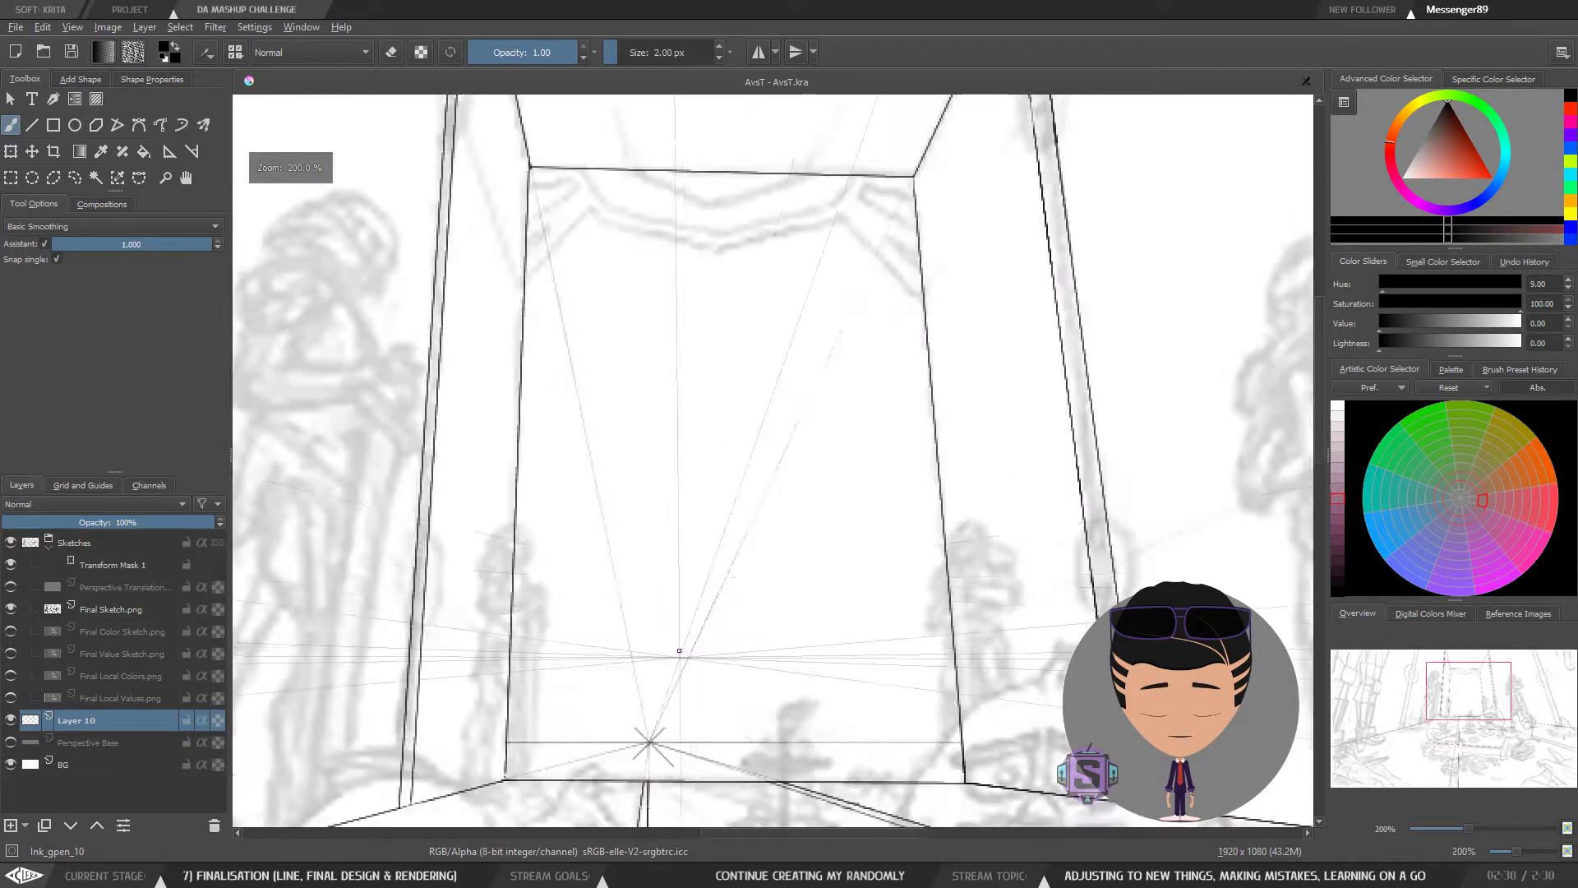
# Step: Check how the back wall's converging lines fit the perspective of the whole hall
pyautogui.hotkey('ctrl', '-')
pyautogui.hotkey('ctrl', '-')
pyautogui.hotkey('ctrl', '-')
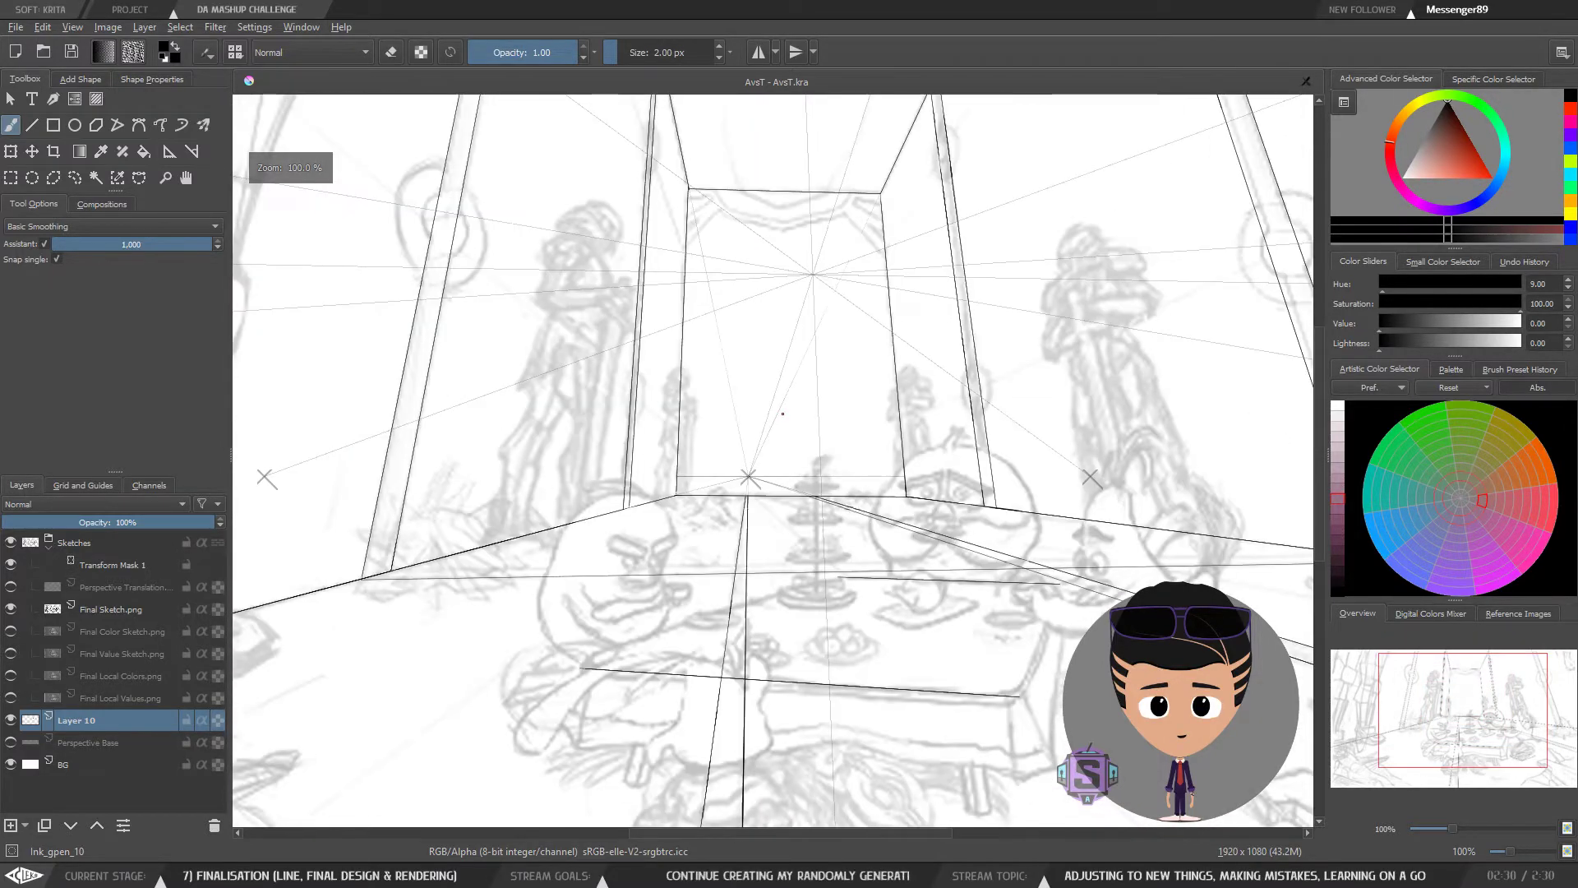
pyautogui.hotkey('ctrl', '-')
pyautogui.moveTo(874, 567); pyautogui.dragTo(836, 608)
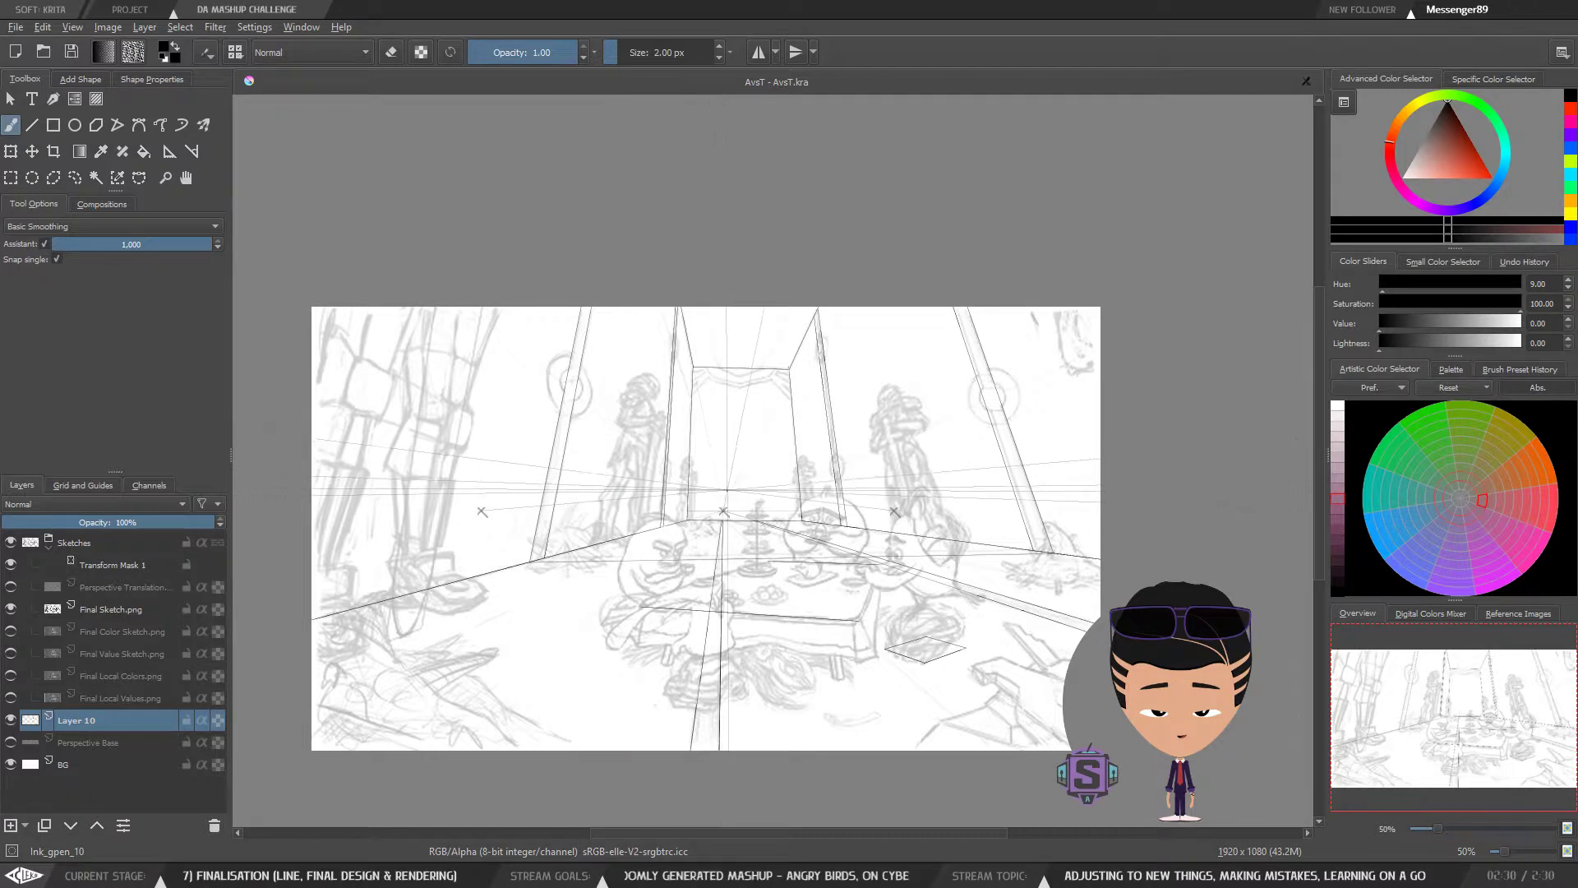
pyautogui.moveTo(742, 555); pyautogui.dragTo(766, 503)
pyautogui.hotkey('ctrl', '+')
pyautogui.hotkey('ctrl', '+')
pyautogui.hotkey('ctrl', '-')
pyautogui.hotkey('ctrl', '-')
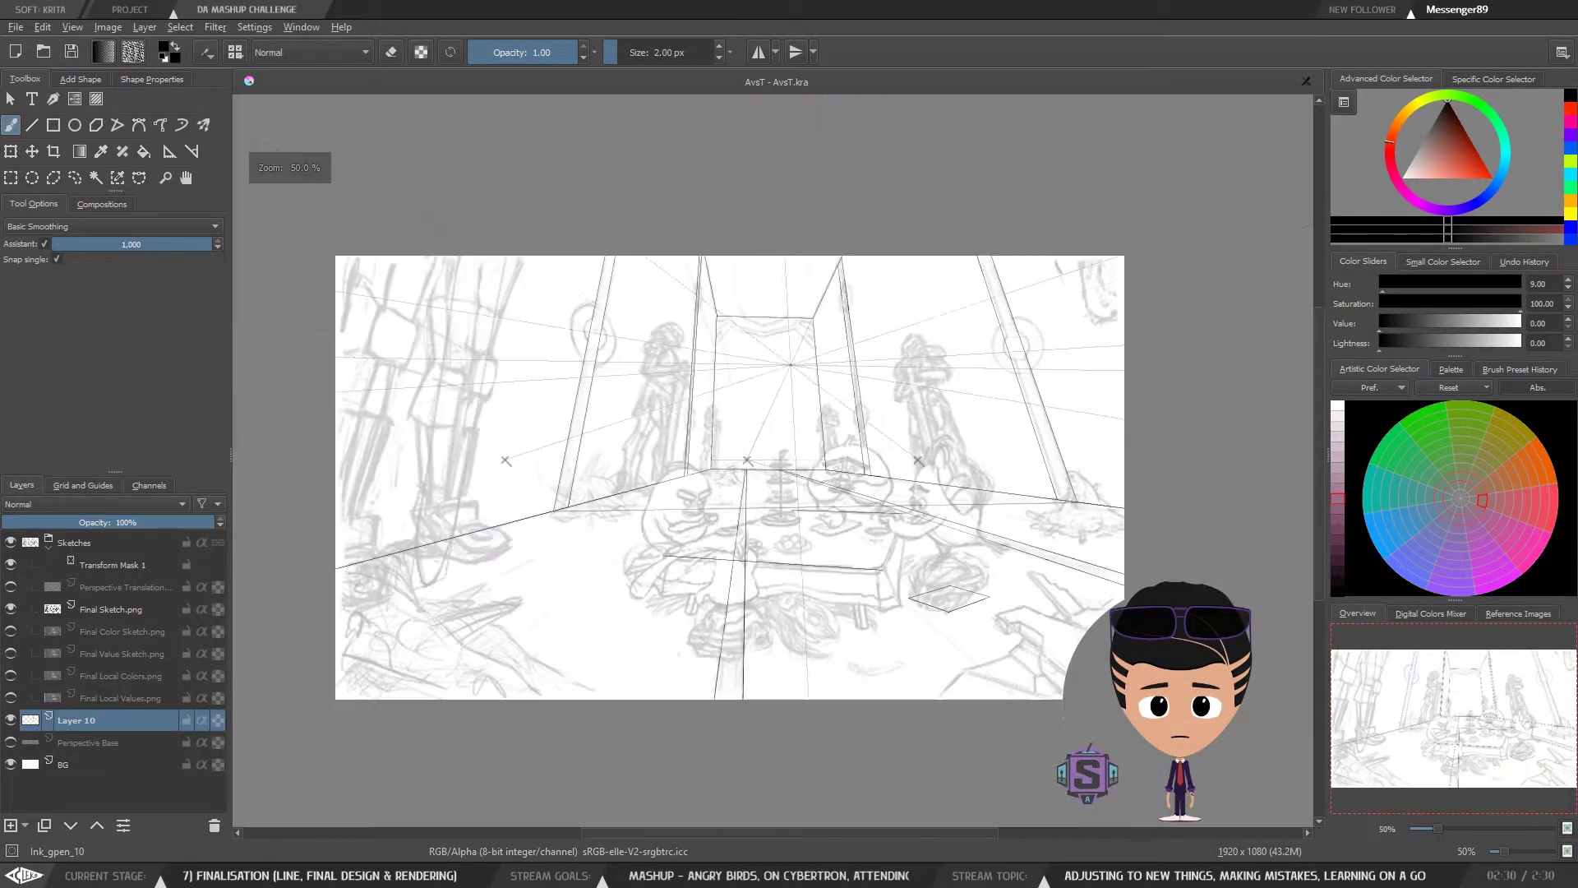
# Step: Examine the right vanishing point and the right wall's base line around the statue and seated birds
pyautogui.moveTo(866, 481); pyautogui.dragTo(743, 478)
pyautogui.hotkey('ctrl', '+')
pyautogui.hotkey('ctrl', '+')
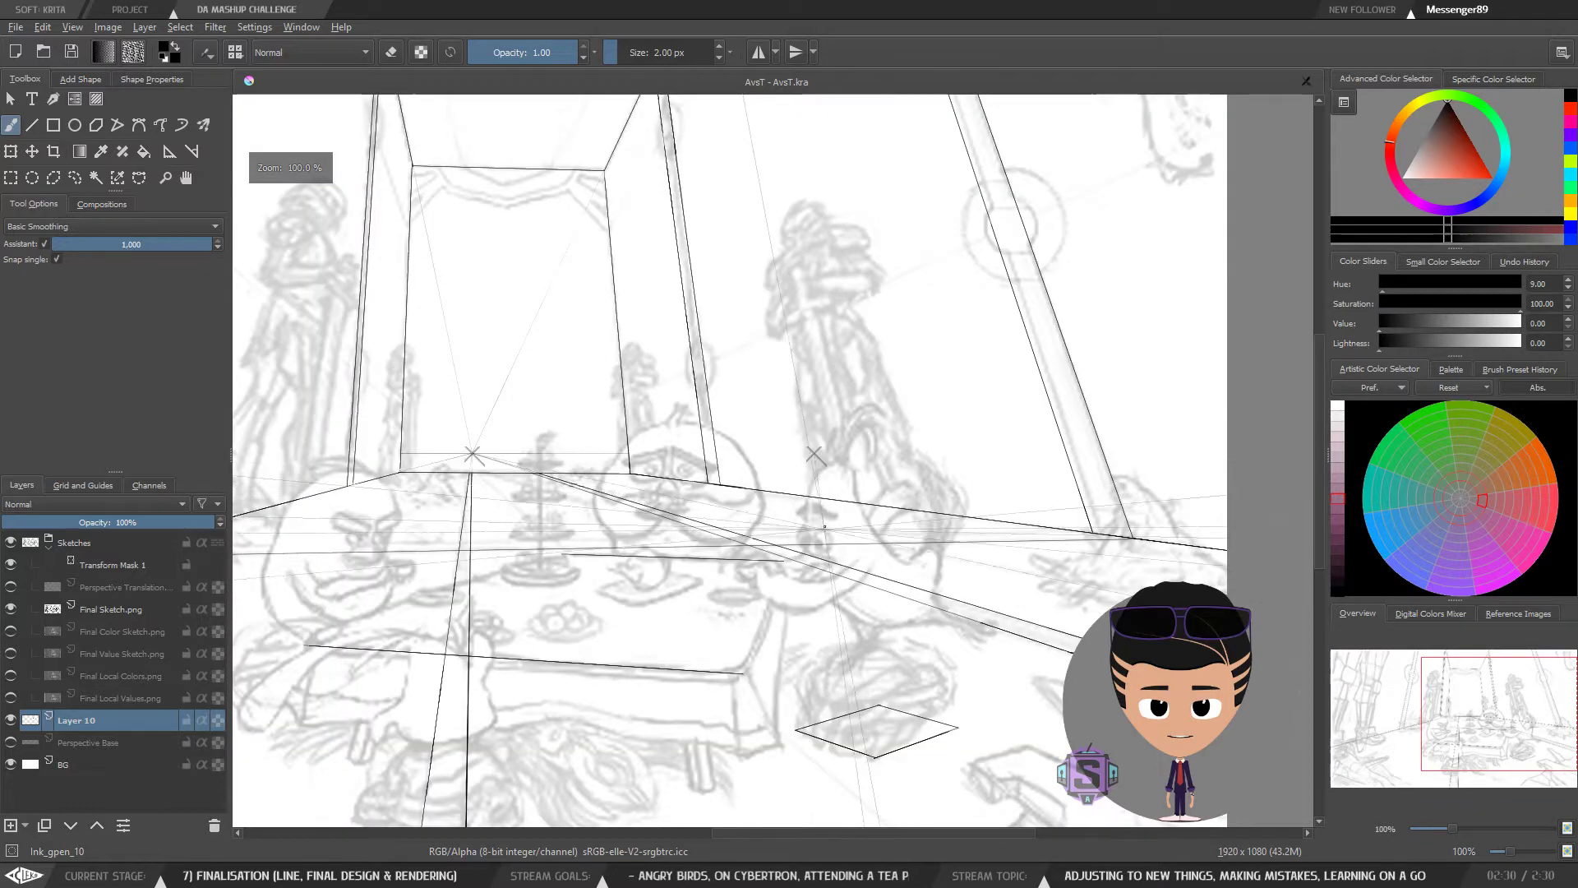
pyautogui.moveTo(838, 556); pyautogui.dragTo(763, 517)
pyautogui.hotkey('ctrl', '+')
pyautogui.hotkey('ctrl', '+')
pyautogui.moveTo(694, 447); pyautogui.dragTo(758, 556)
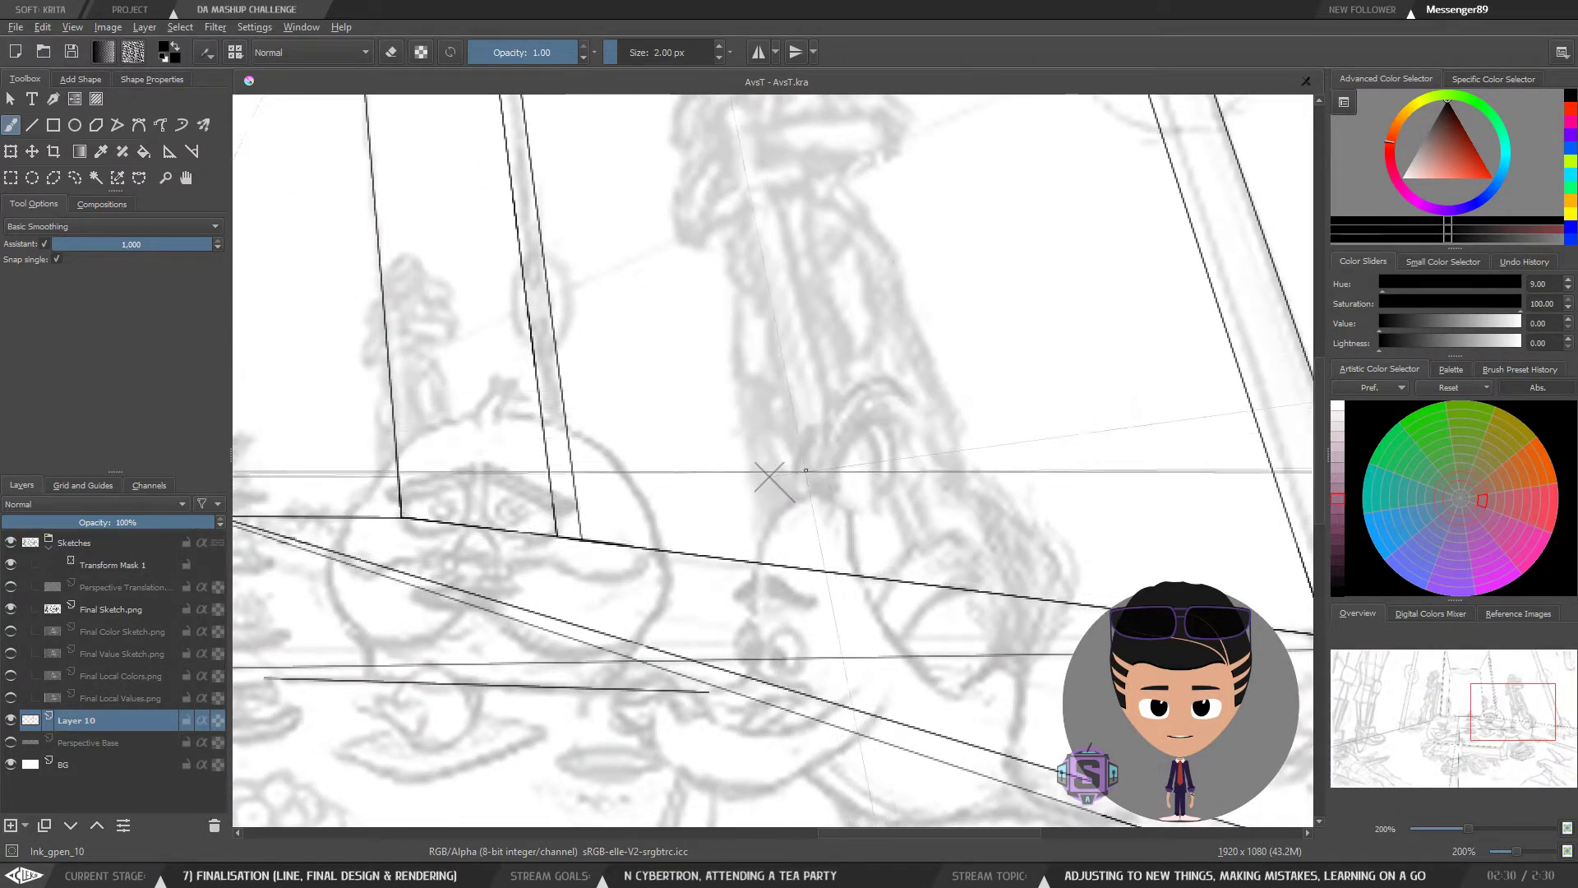
pyautogui.hotkey('ctrl', '+')
pyautogui.hotkey('ctrl', '+')
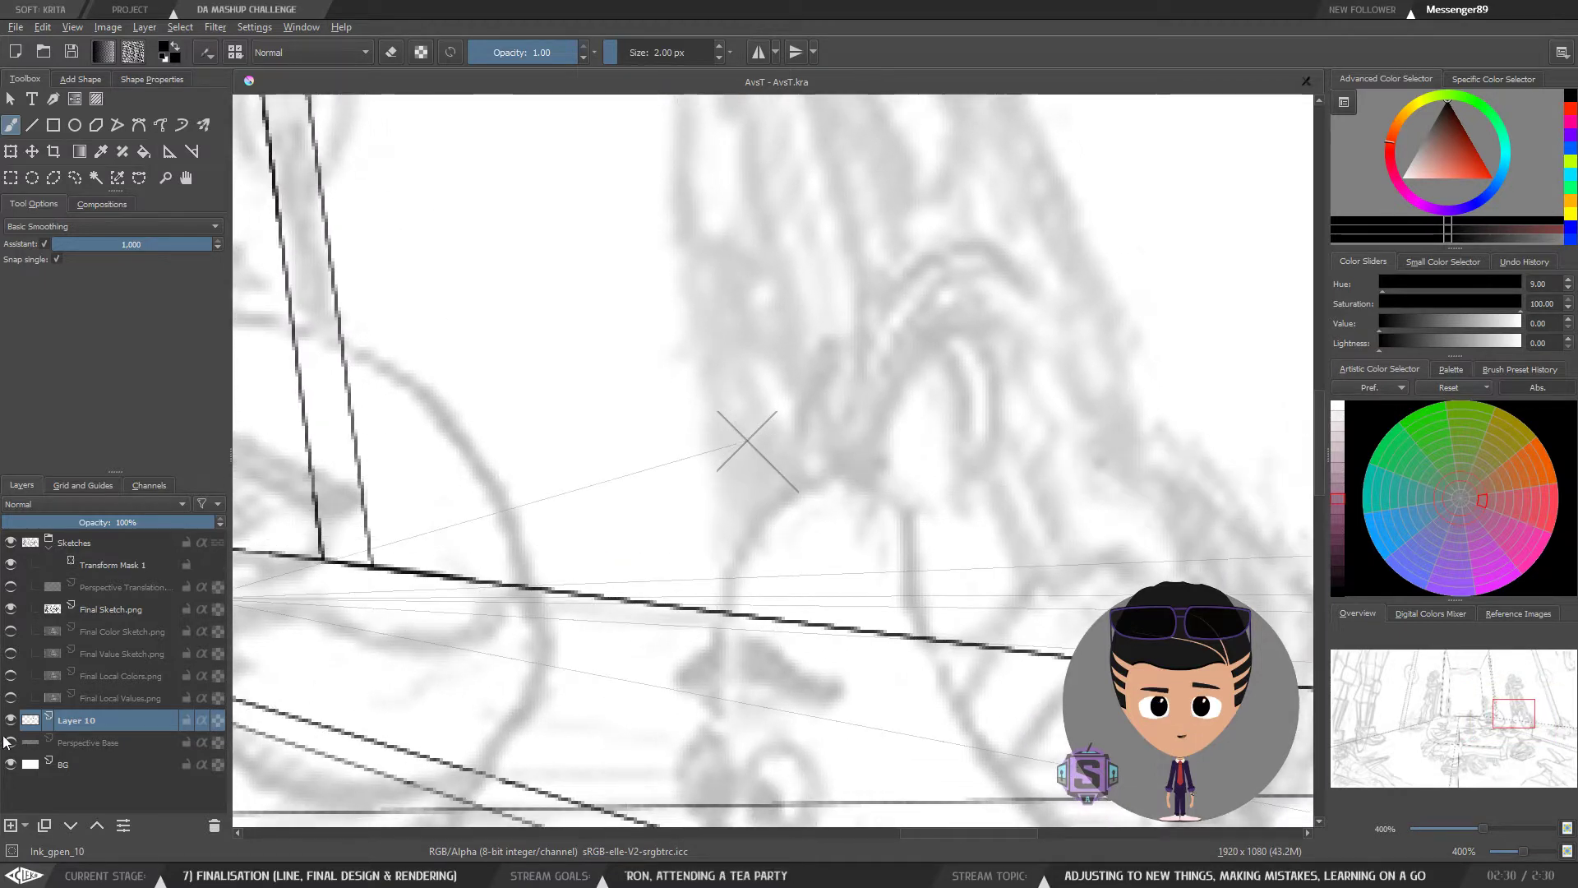
# Step: Try drawing the tabletop's side edges from its corners in line with the right vanishing point
pyautogui.hotkey('ctrl', '-')
pyautogui.hotkey('ctrl', '-')
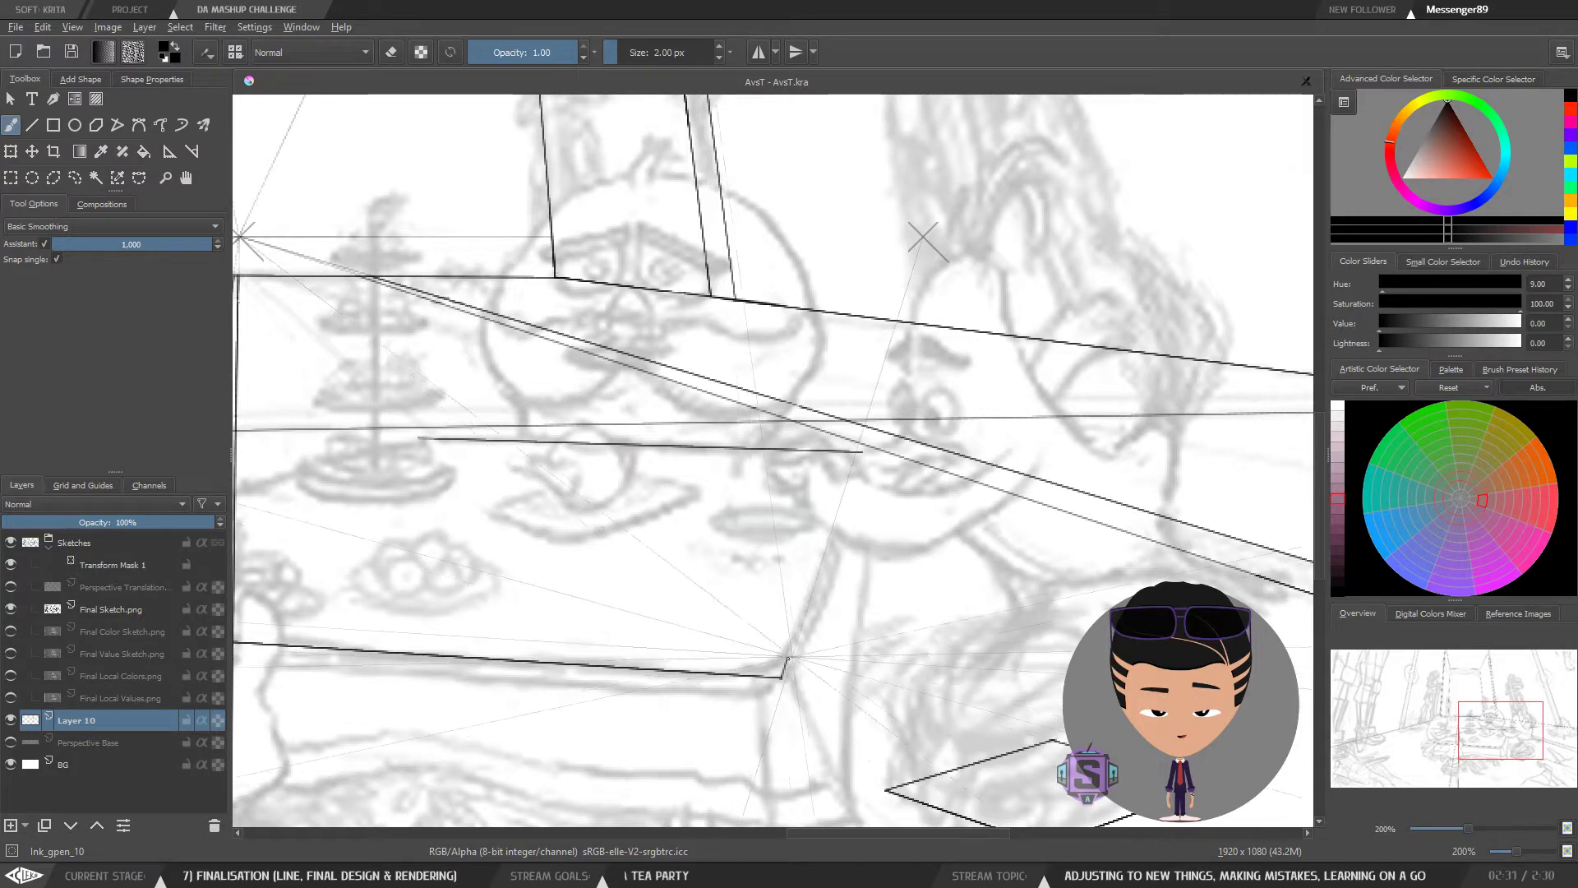
pyautogui.hotkey('ctrl', 'z')
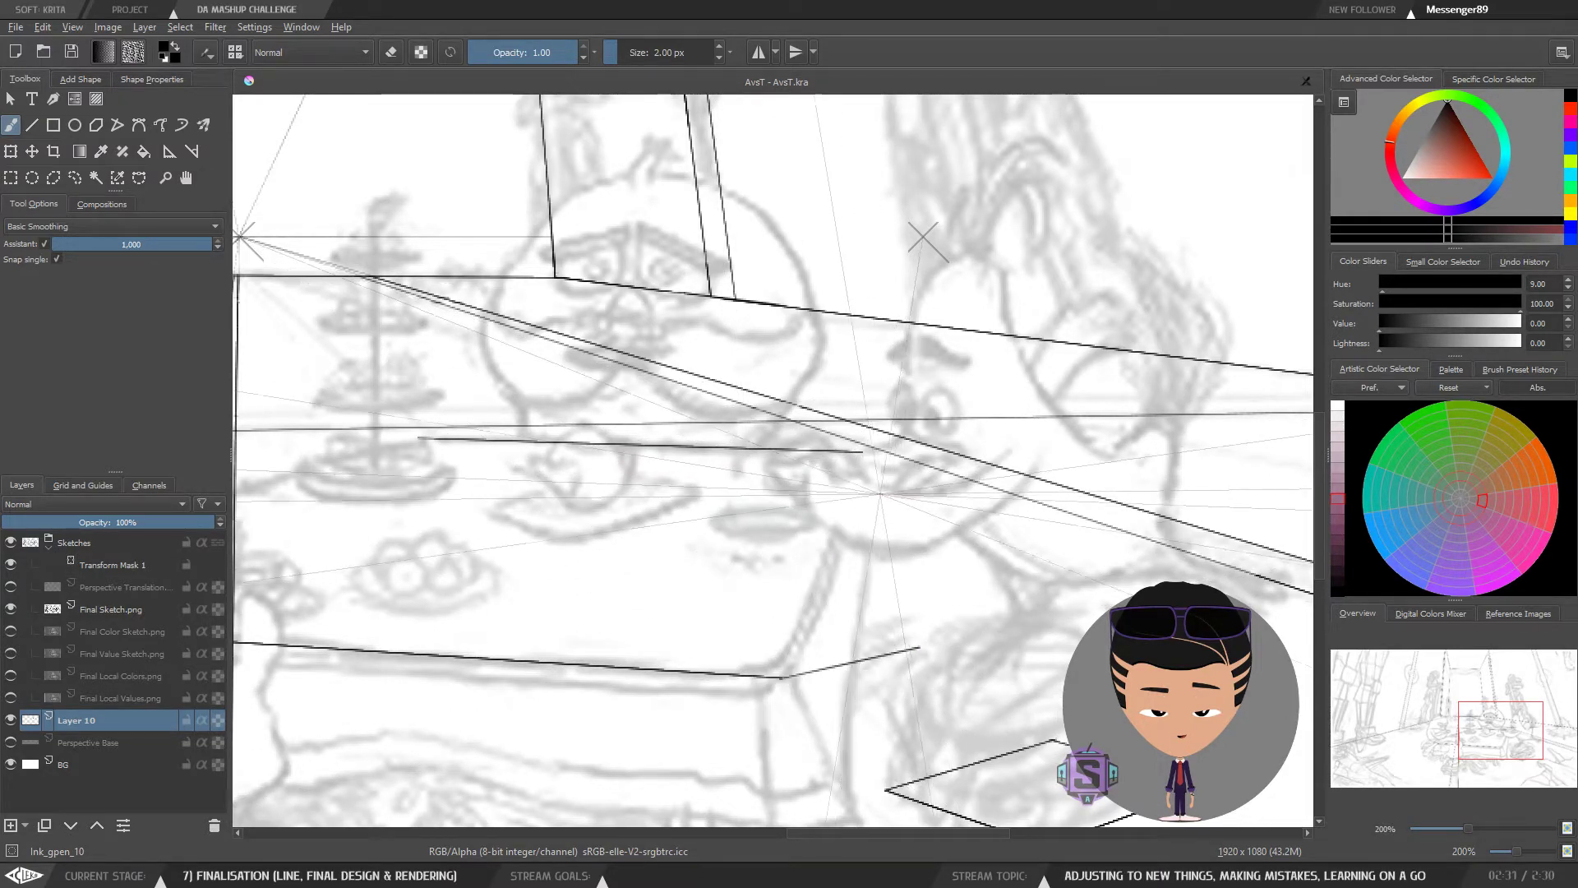
pyautogui.moveTo(823, 600); pyautogui.dragTo(767, 663)
pyautogui.moveTo(709, 567); pyautogui.dragTo(1105, 570)
pyautogui.moveTo(532, 587); pyautogui.dragTo(796, 599)
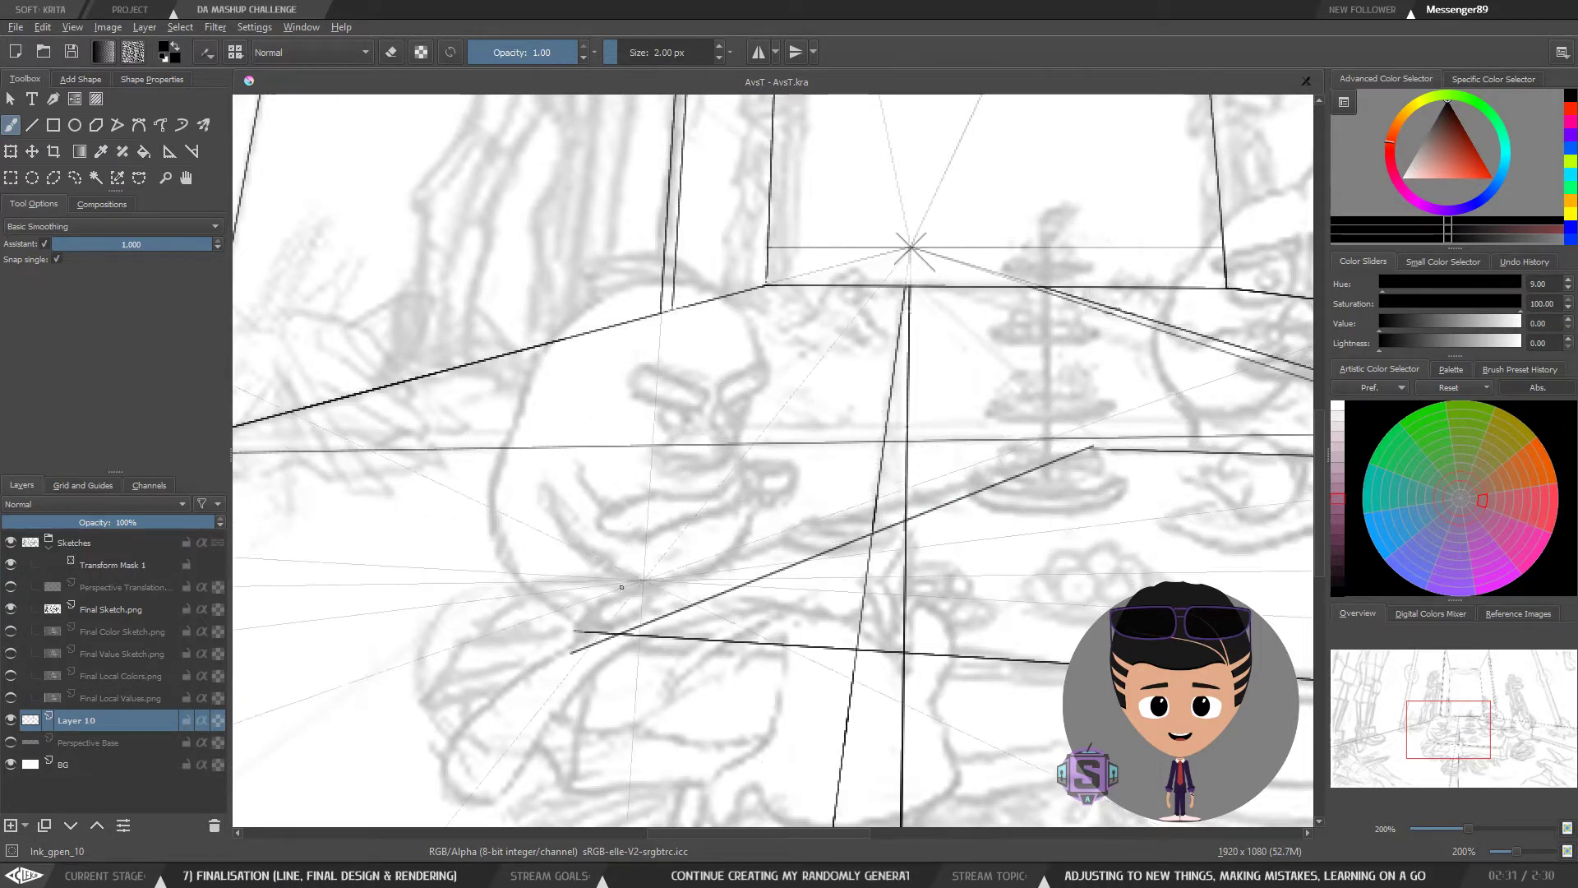
pyautogui.hotkey('ctrl', 'z')
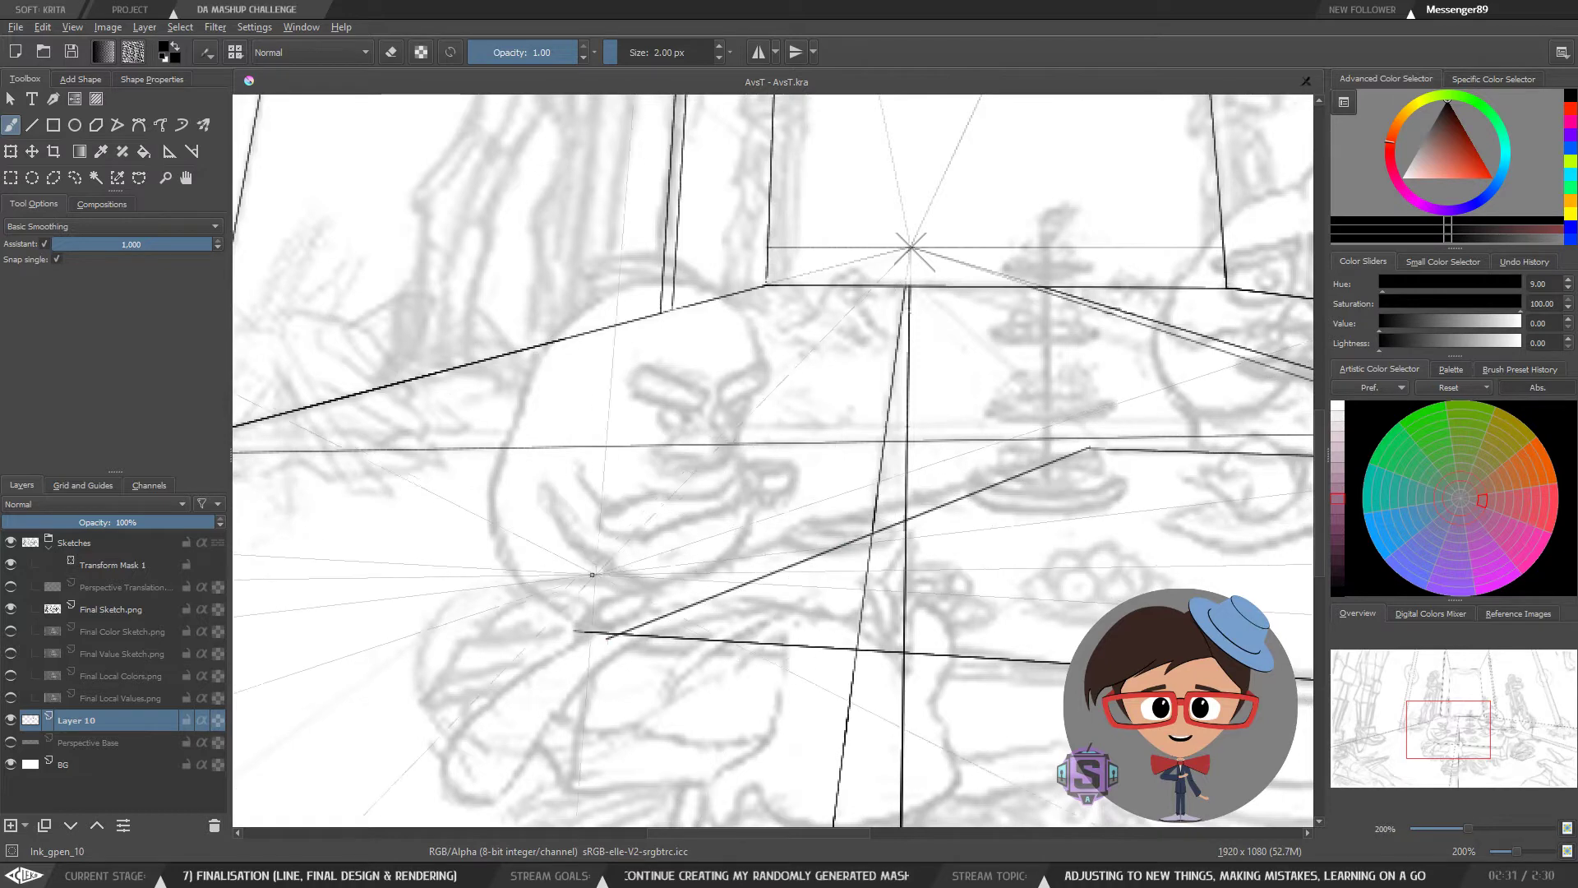
pyautogui.scroll(-2, 871, 542)
pyautogui.moveTo(872, 542); pyautogui.dragTo(644, 552)
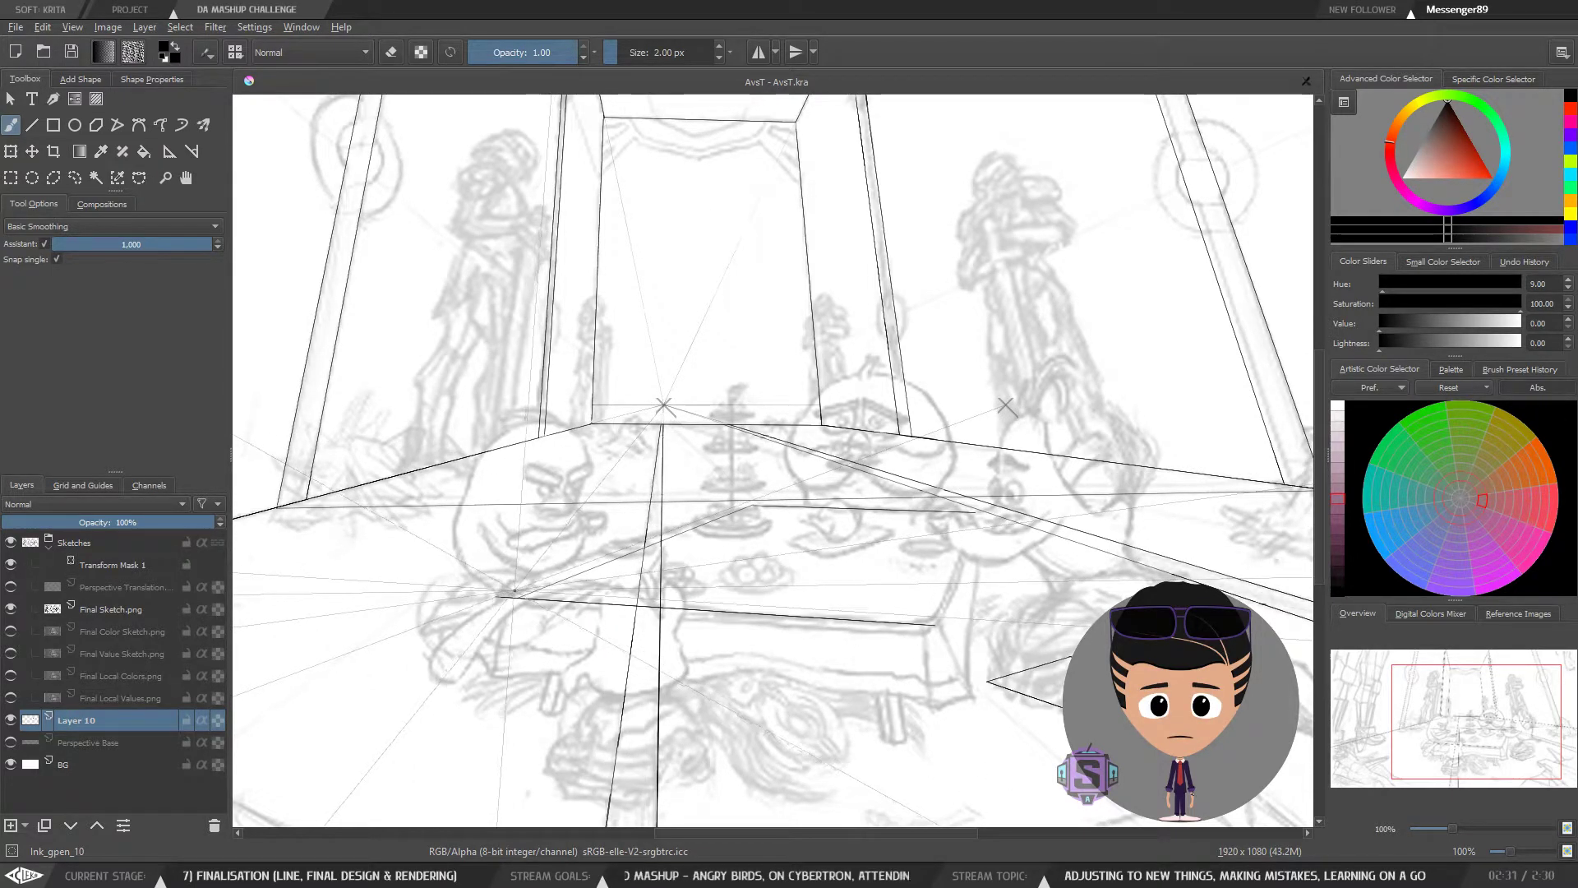
# Step: Show the Perspective Translation layer over the sketch to compare its coloured guides with the right vanishing point assistant
pyautogui.scroll(4, 807, 418)
pyautogui.moveTo(949, 460); pyautogui.dragTo(821, 611)
pyautogui.click(169, 152)
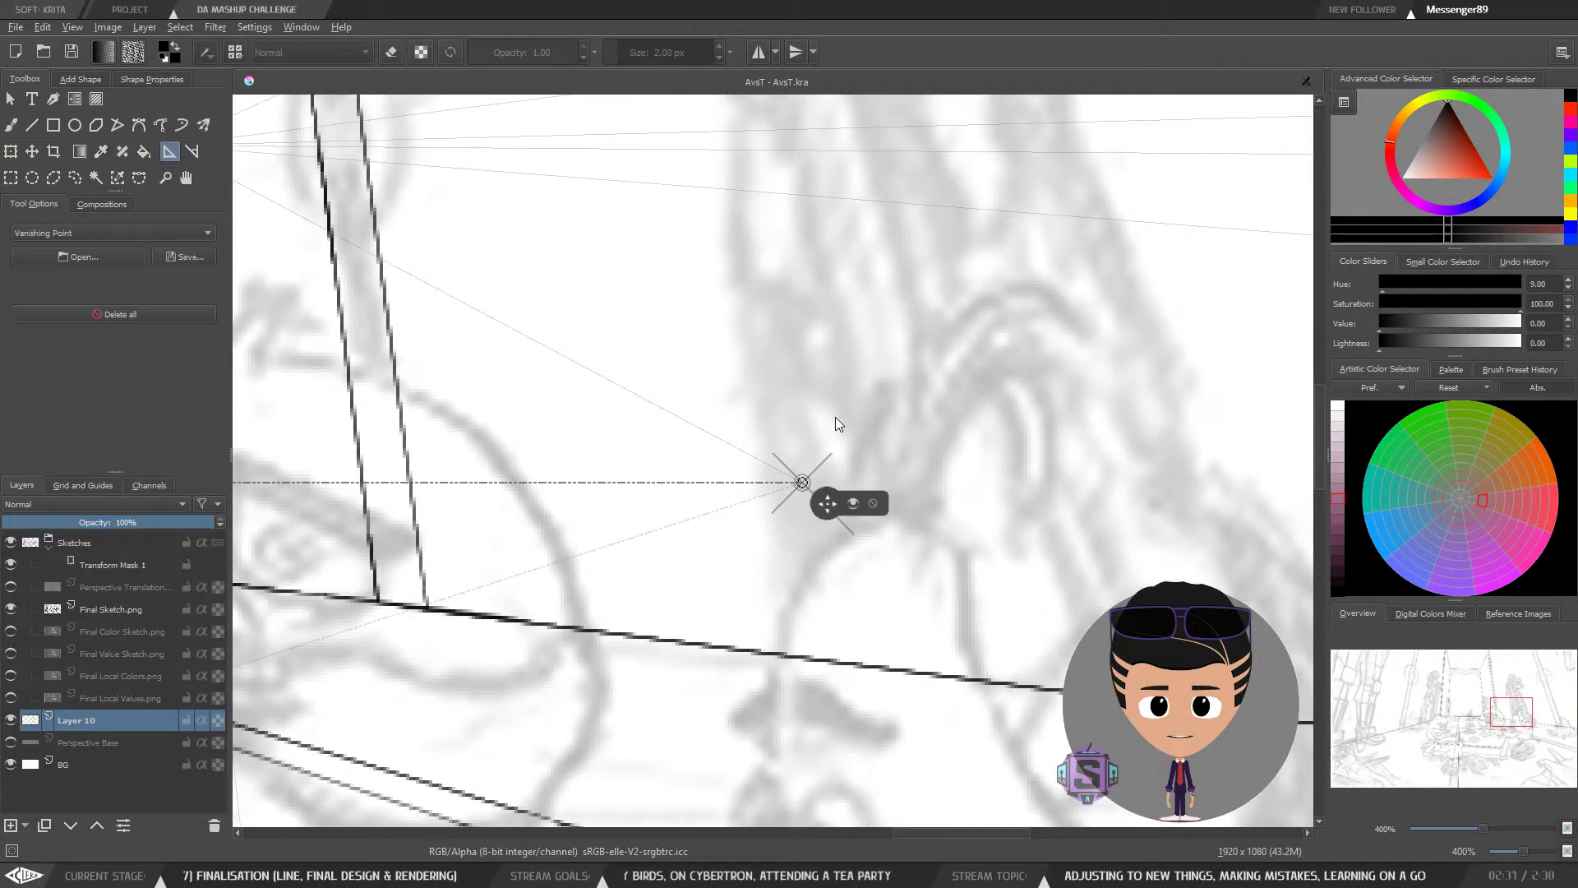
pyautogui.click(10, 586)
pyautogui.scroll(-2, 834, 503)
pyautogui.scroll(4, 842, 528)
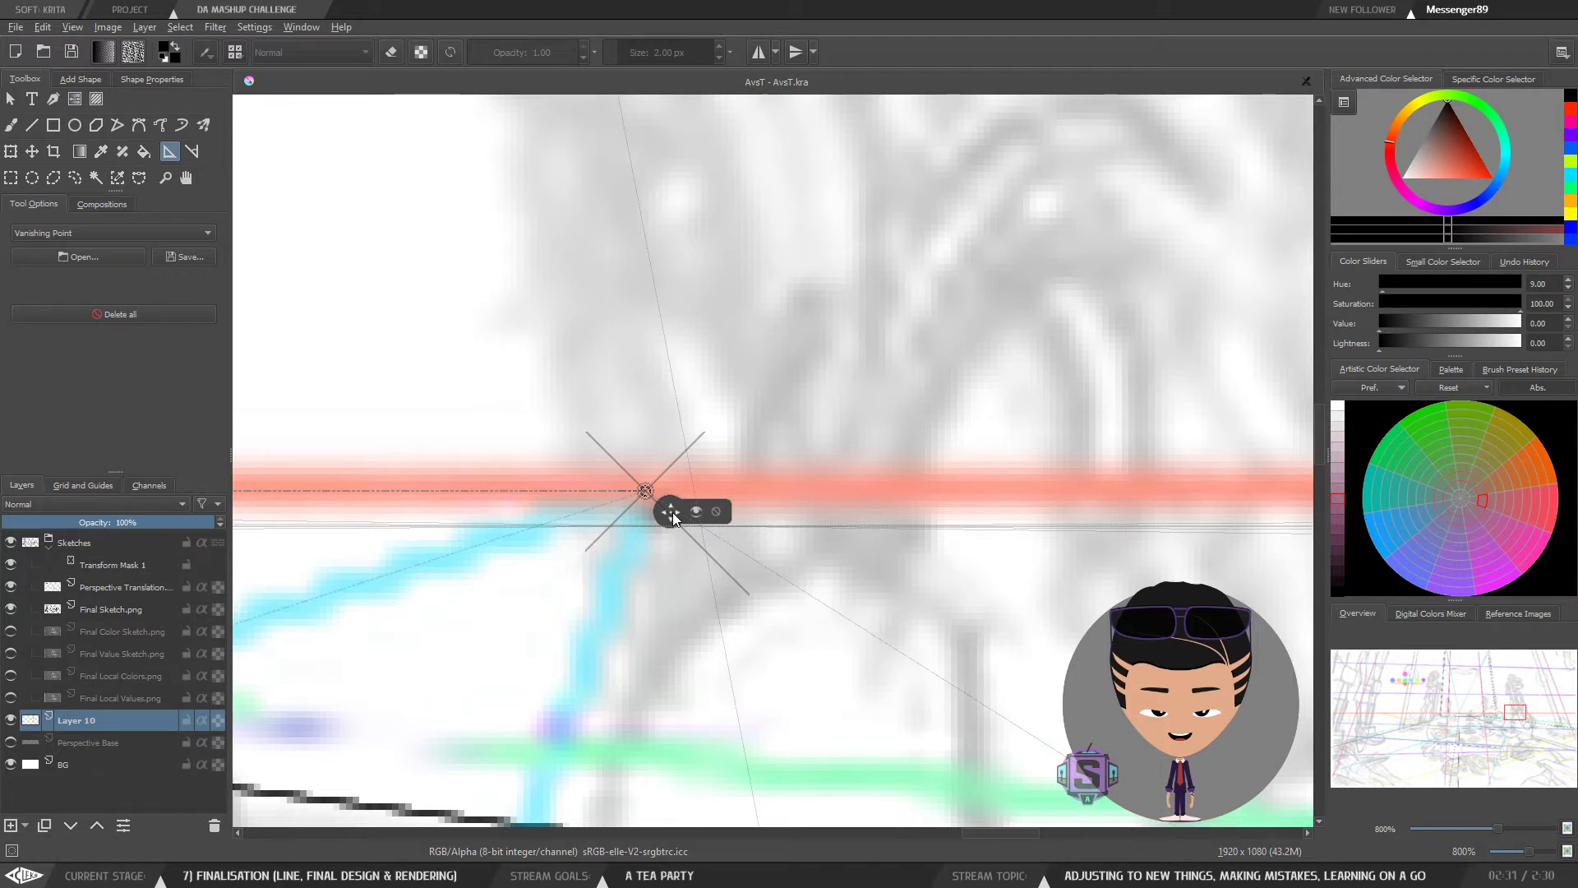
# Step: Shift the right vanishing point assistant slightly outward along the red horizon line and compare it with the table
pyautogui.moveTo(671, 515); pyautogui.dragTo(738, 518)
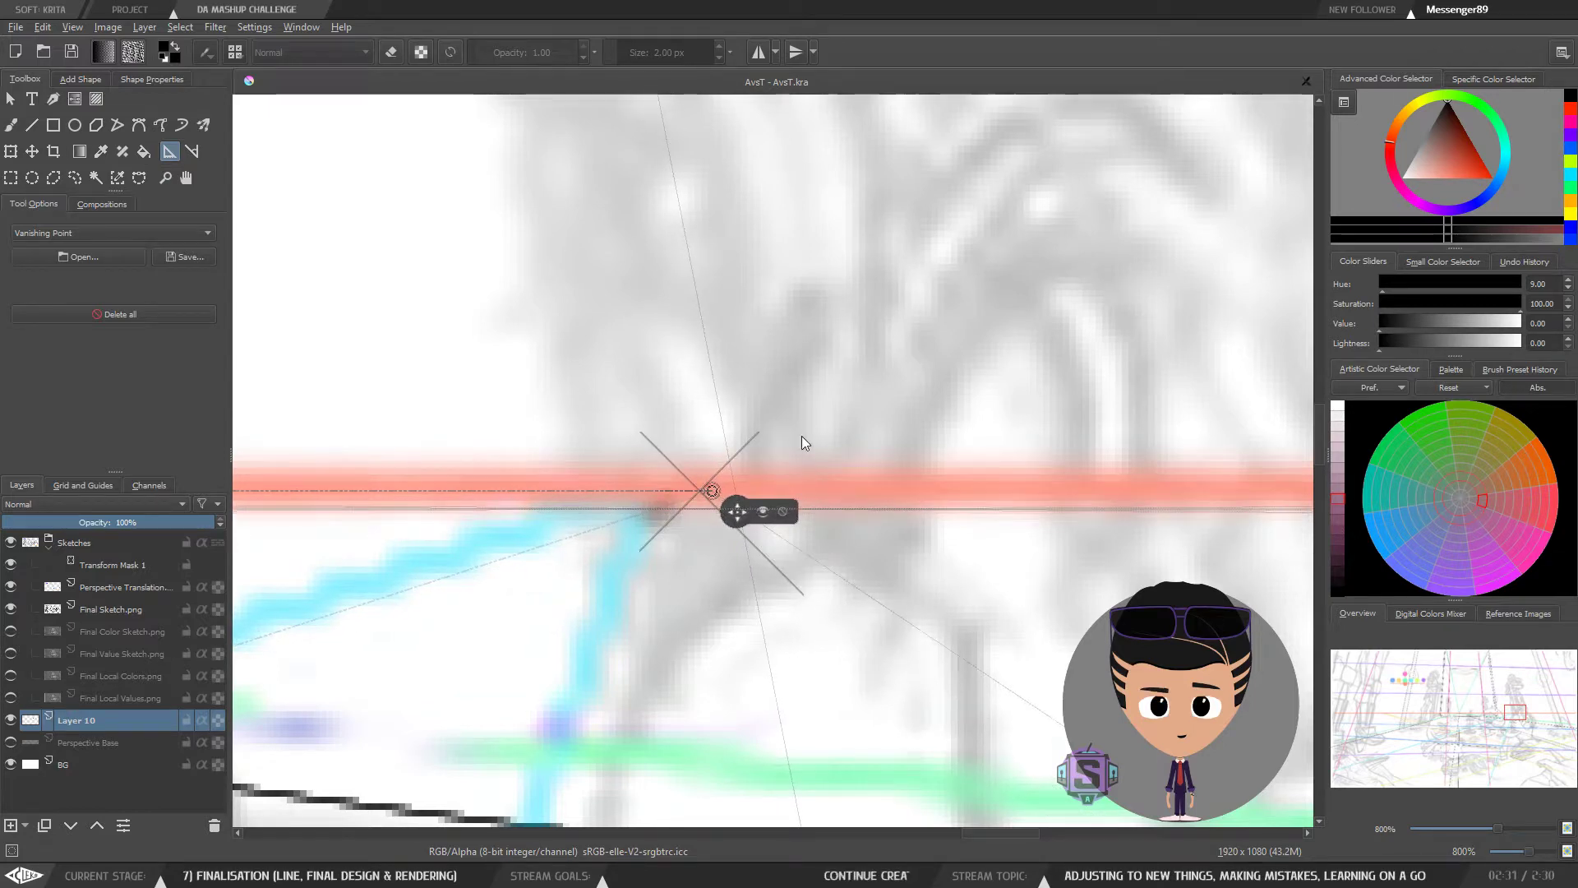
pyautogui.press('1')
pyautogui.moveTo(720, 593); pyautogui.dragTo(804, 477)
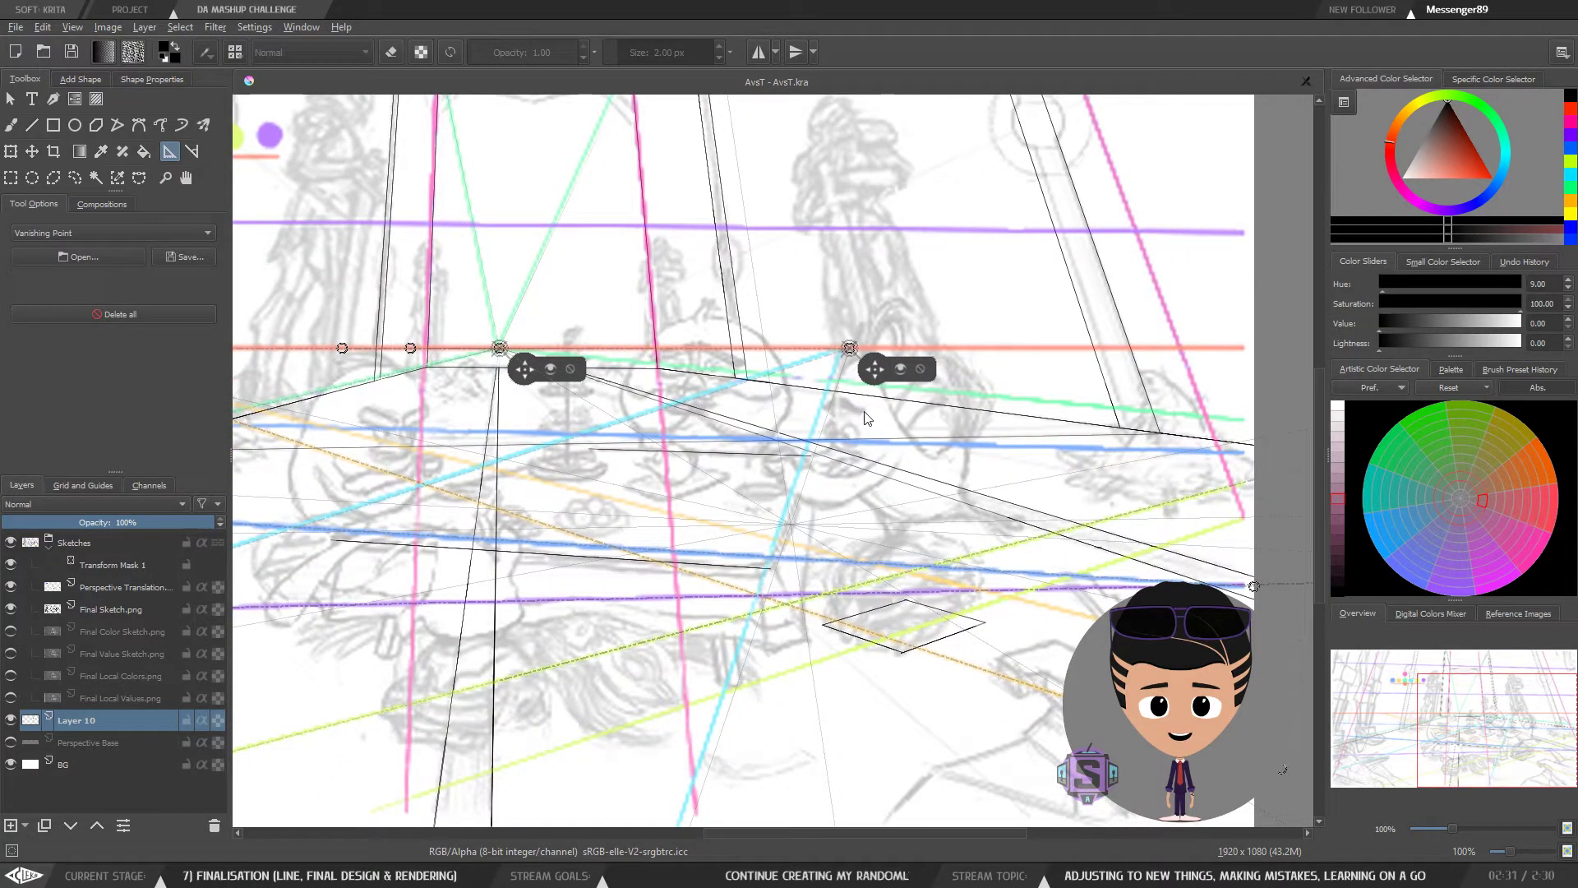
pyautogui.moveTo(858, 516); pyautogui.dragTo(958, 544)
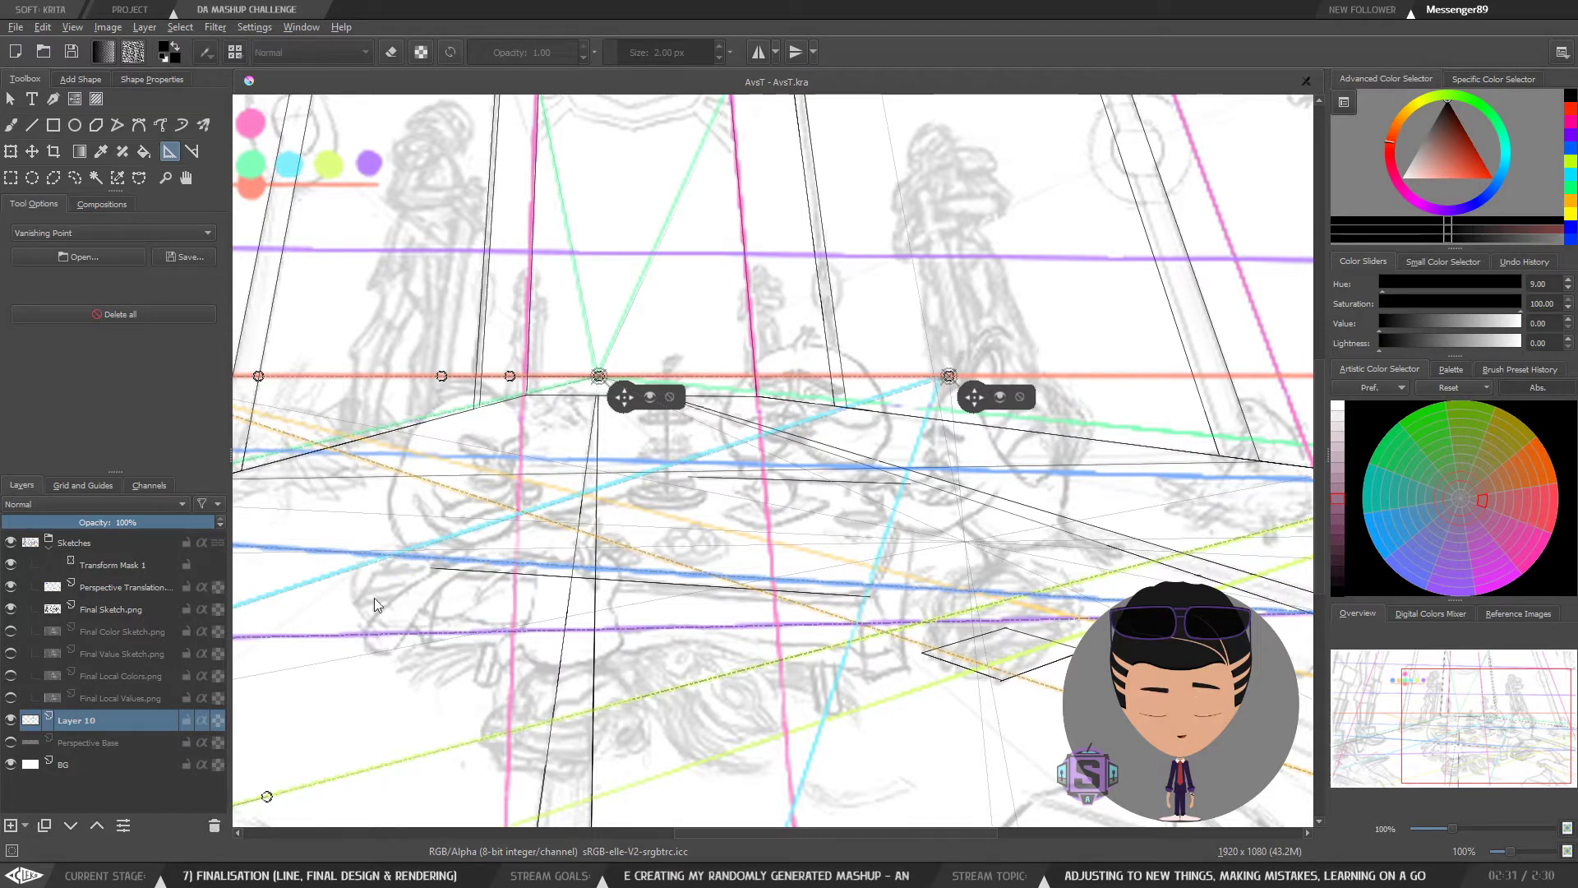
pyautogui.moveTo(741, 642); pyautogui.dragTo(815, 584)
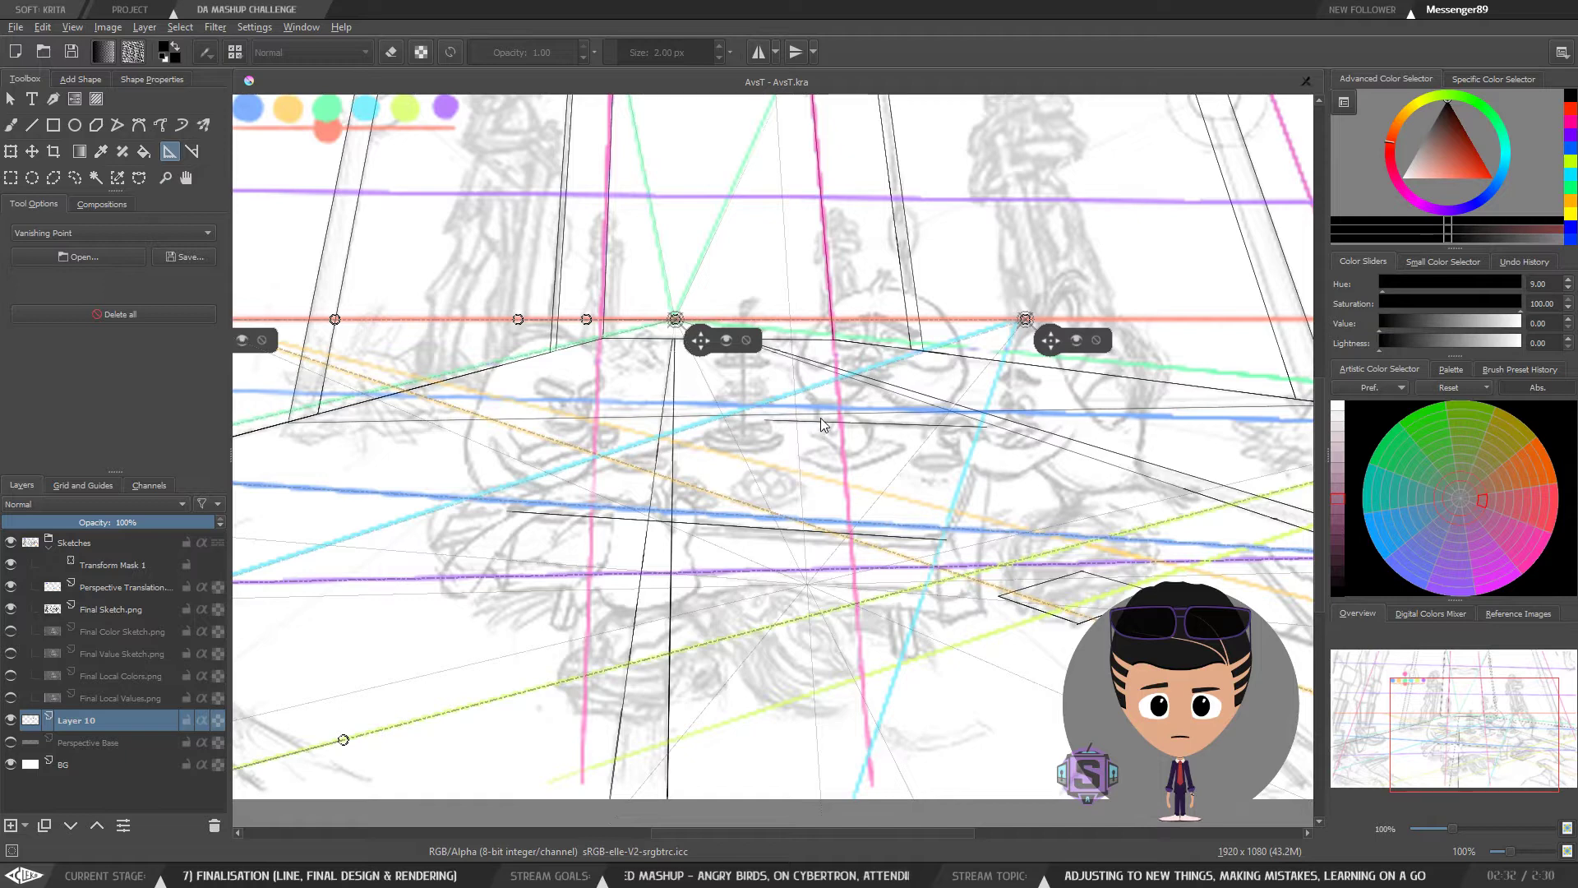
pyautogui.press('b')
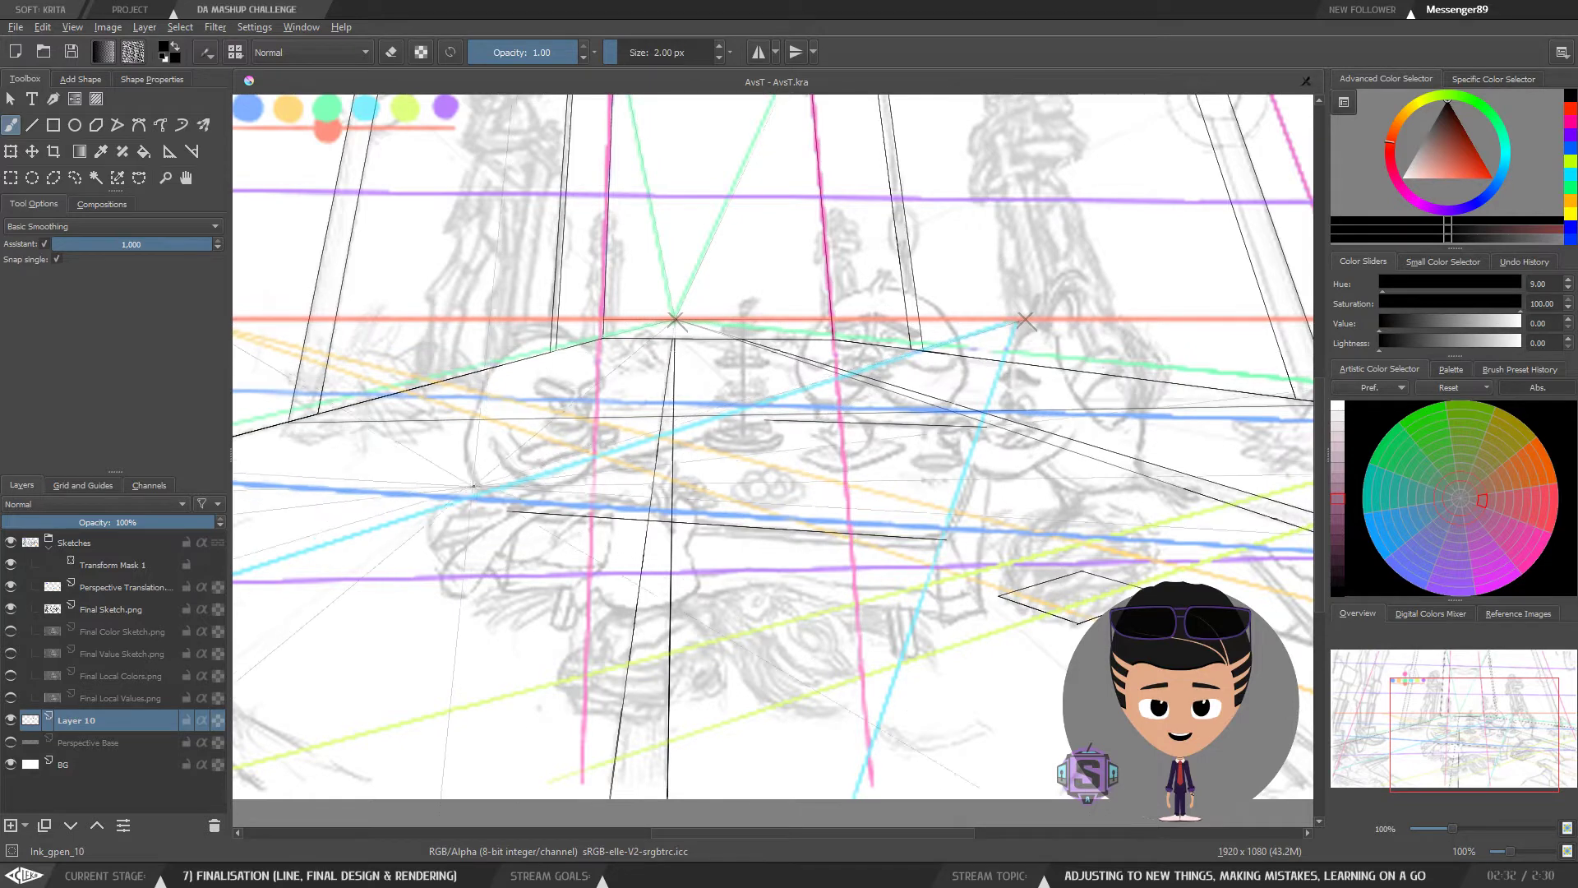
pyautogui.moveTo(514, 505); pyautogui.dragTo(563, 495)
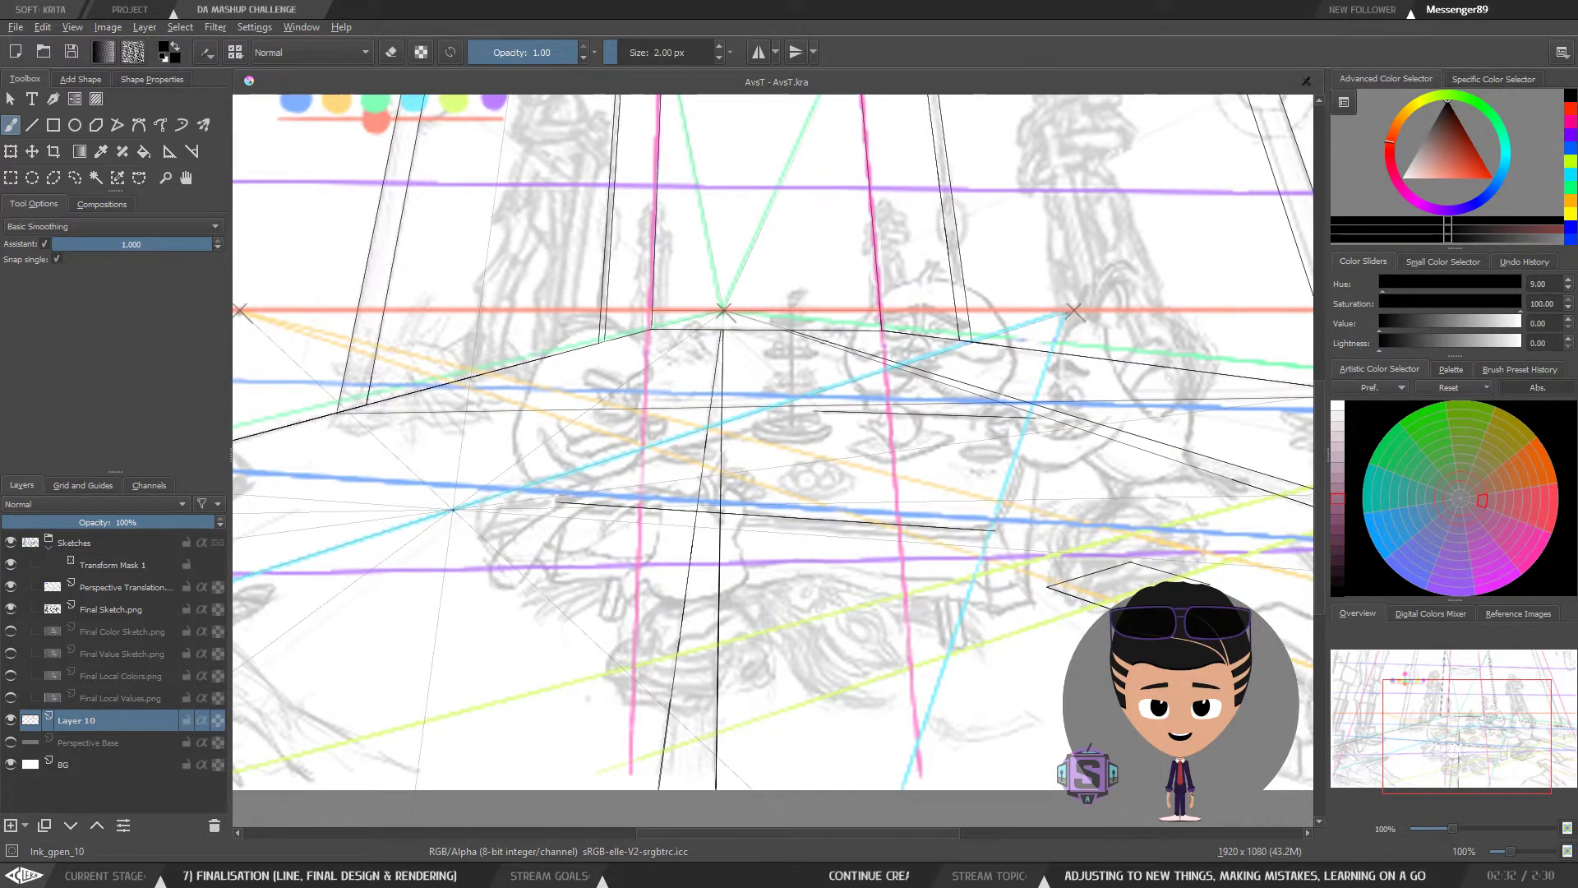
# Step: Move the right vanishing point assistant back inward to where the cyan guides meet the red horizon line
pyautogui.scroll(2, 773, 460)
pyautogui.moveTo(1103, 356); pyautogui.dragTo(556, 628)
pyautogui.scroll(2, 736, 462)
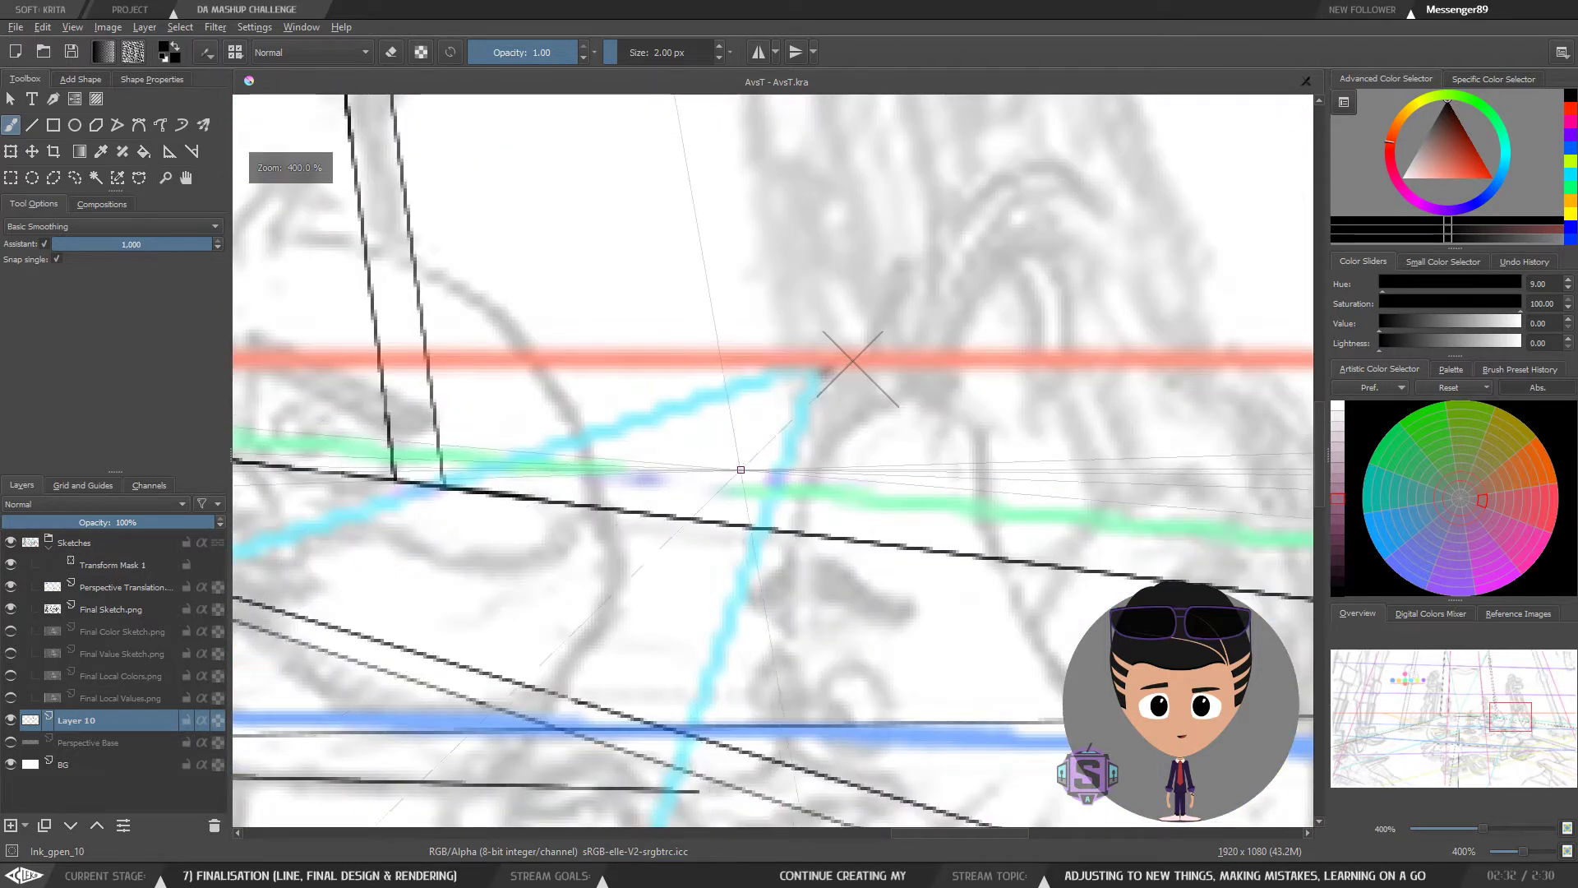
pyautogui.moveTo(794, 445); pyautogui.dragTo(756, 519)
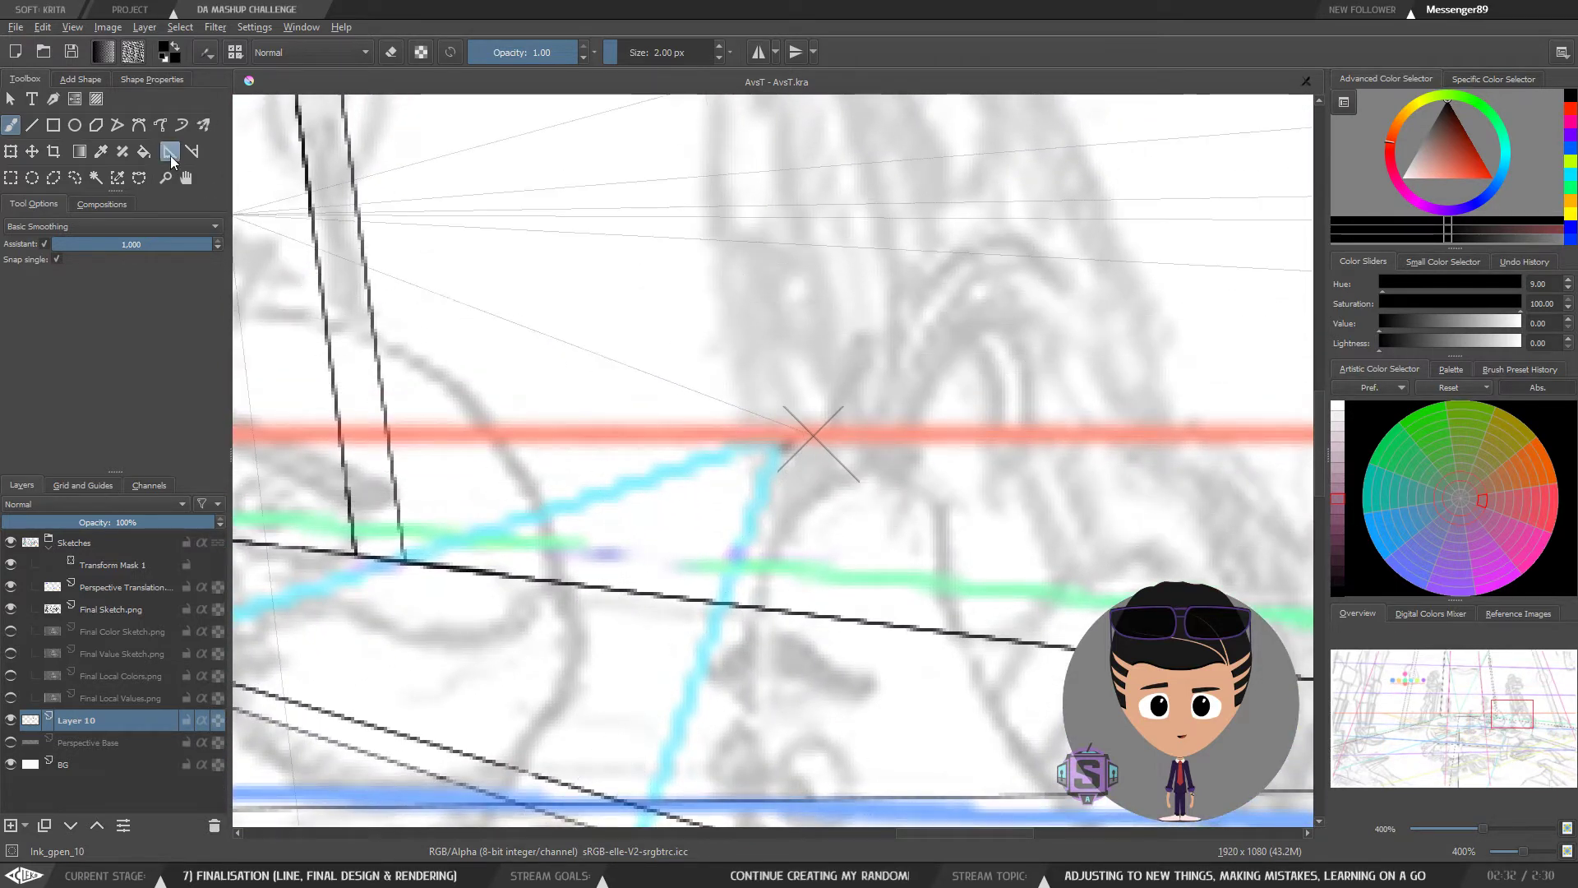
pyautogui.click(171, 156)
pyautogui.moveTo(840, 461); pyautogui.dragTo(815, 461)
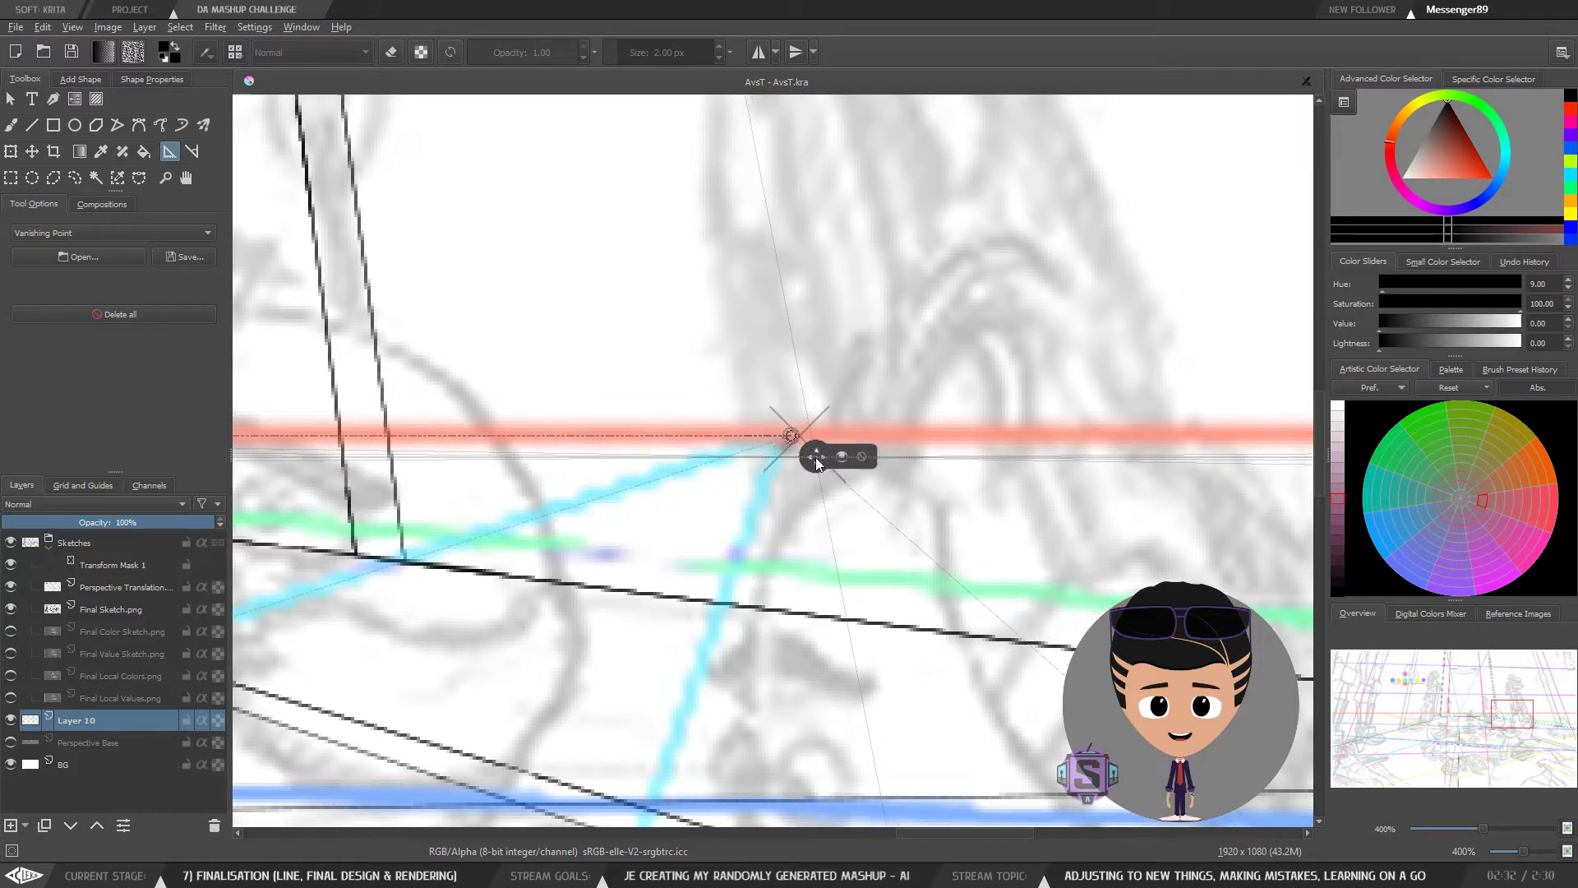
pyautogui.press('+')
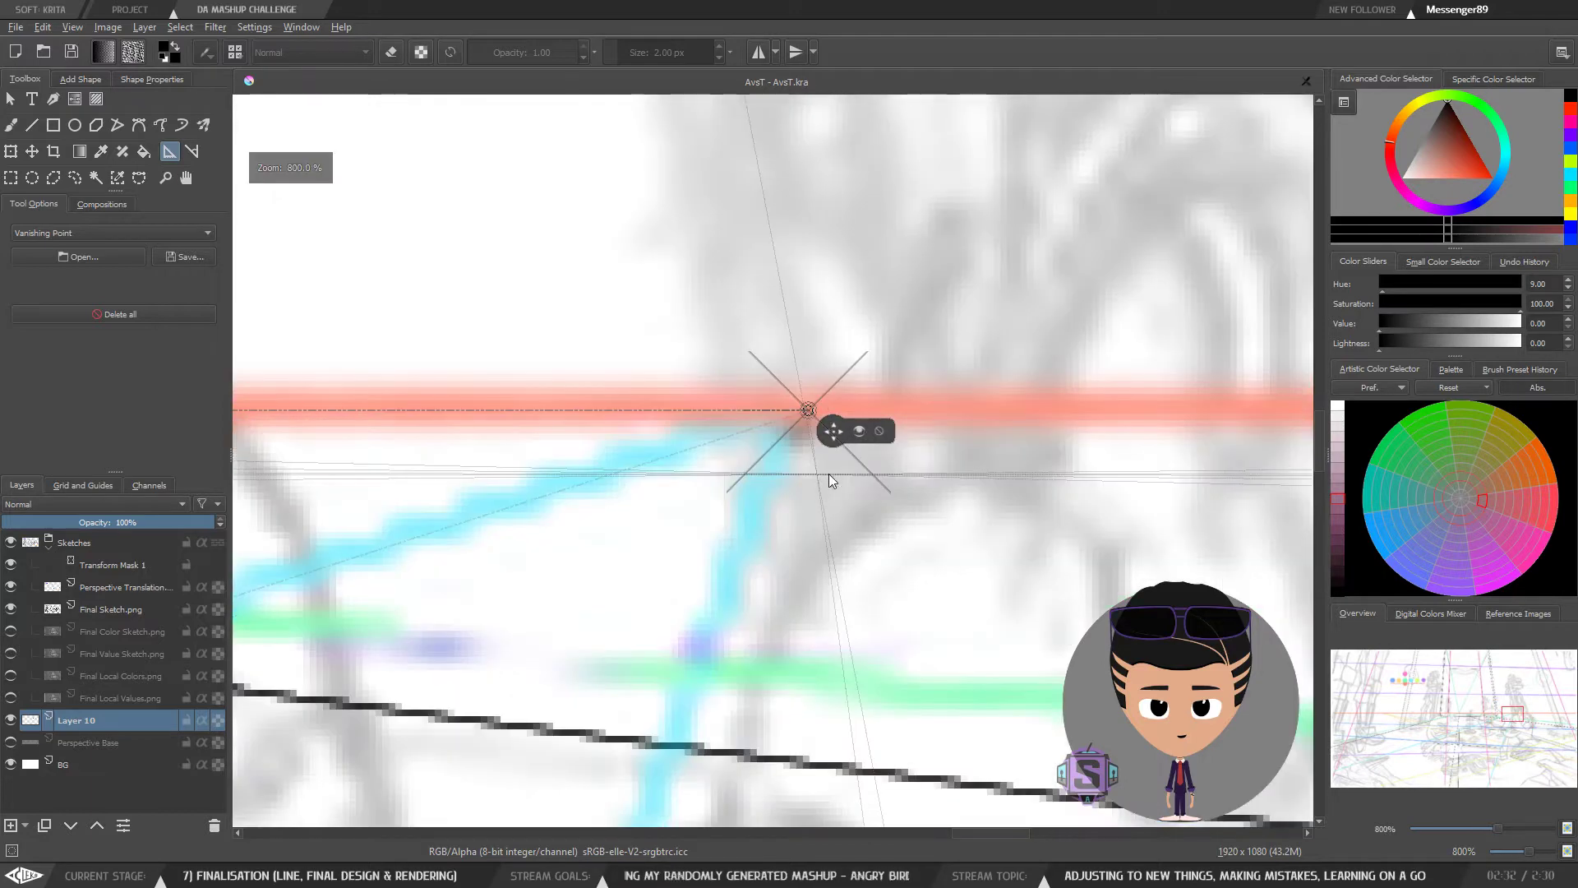
pyautogui.moveTo(833, 431); pyautogui.dragTo(828, 436)
# Step: Check how the assistant's rays line up with the tabletop corners and the coloured perspective guides across the hall
pyautogui.press('-')
pyautogui.press('-')
pyautogui.press('-')
pyautogui.press('-')
pyautogui.press('-')
pyautogui.press('-')
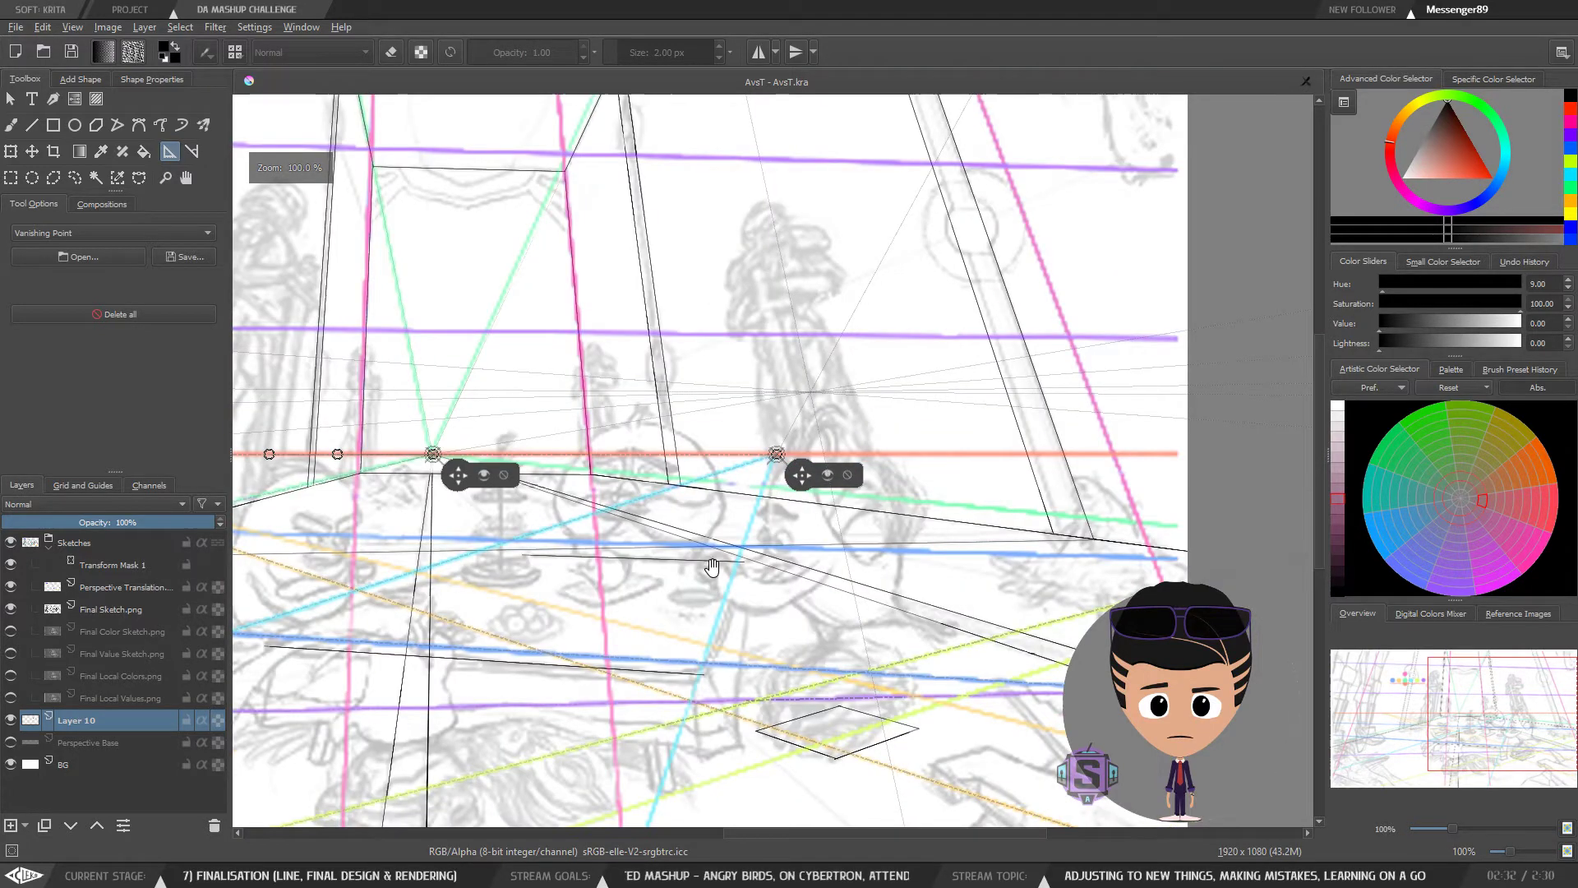
pyautogui.moveTo(713, 567); pyautogui.dragTo(939, 396)
pyautogui.press('b')
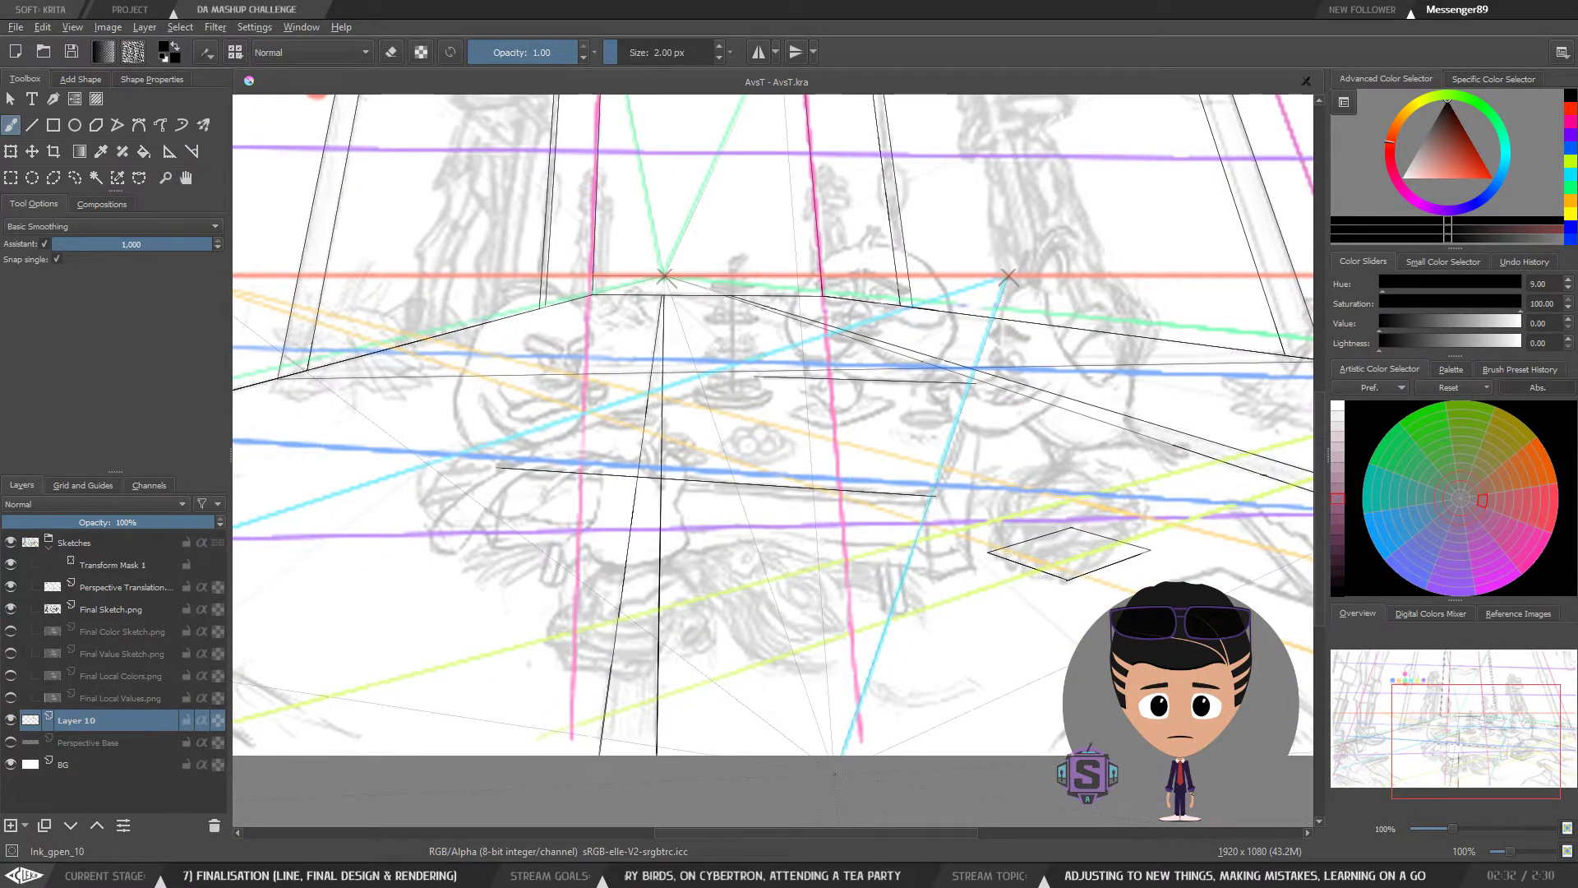
pyautogui.moveTo(499, 590); pyautogui.dragTo(926, 576)
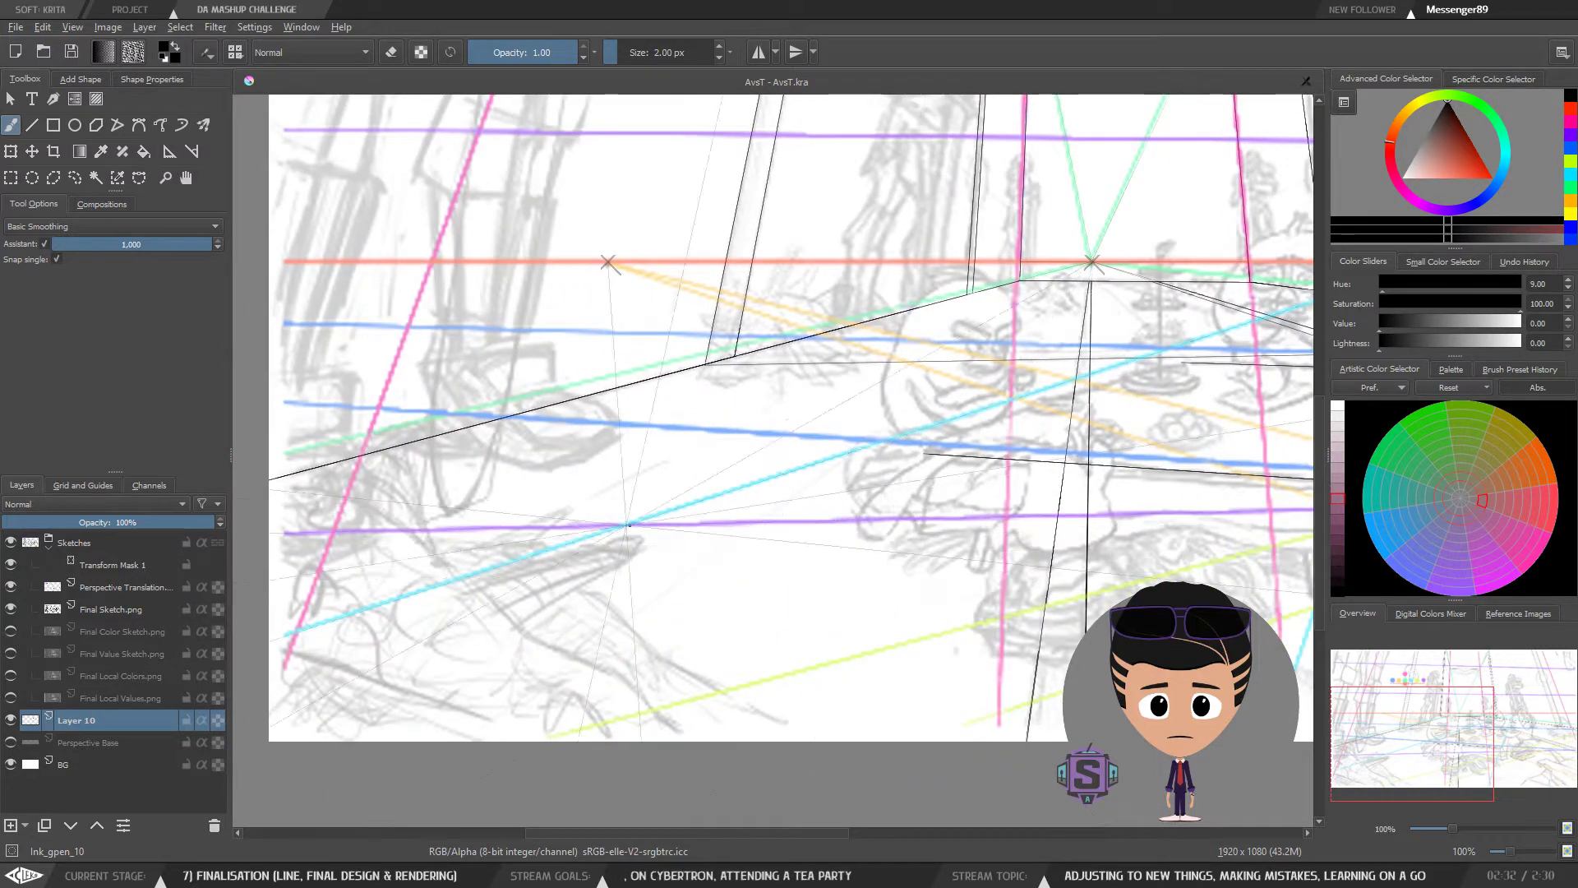
pyautogui.moveTo(590, 543); pyautogui.dragTo(313, 581)
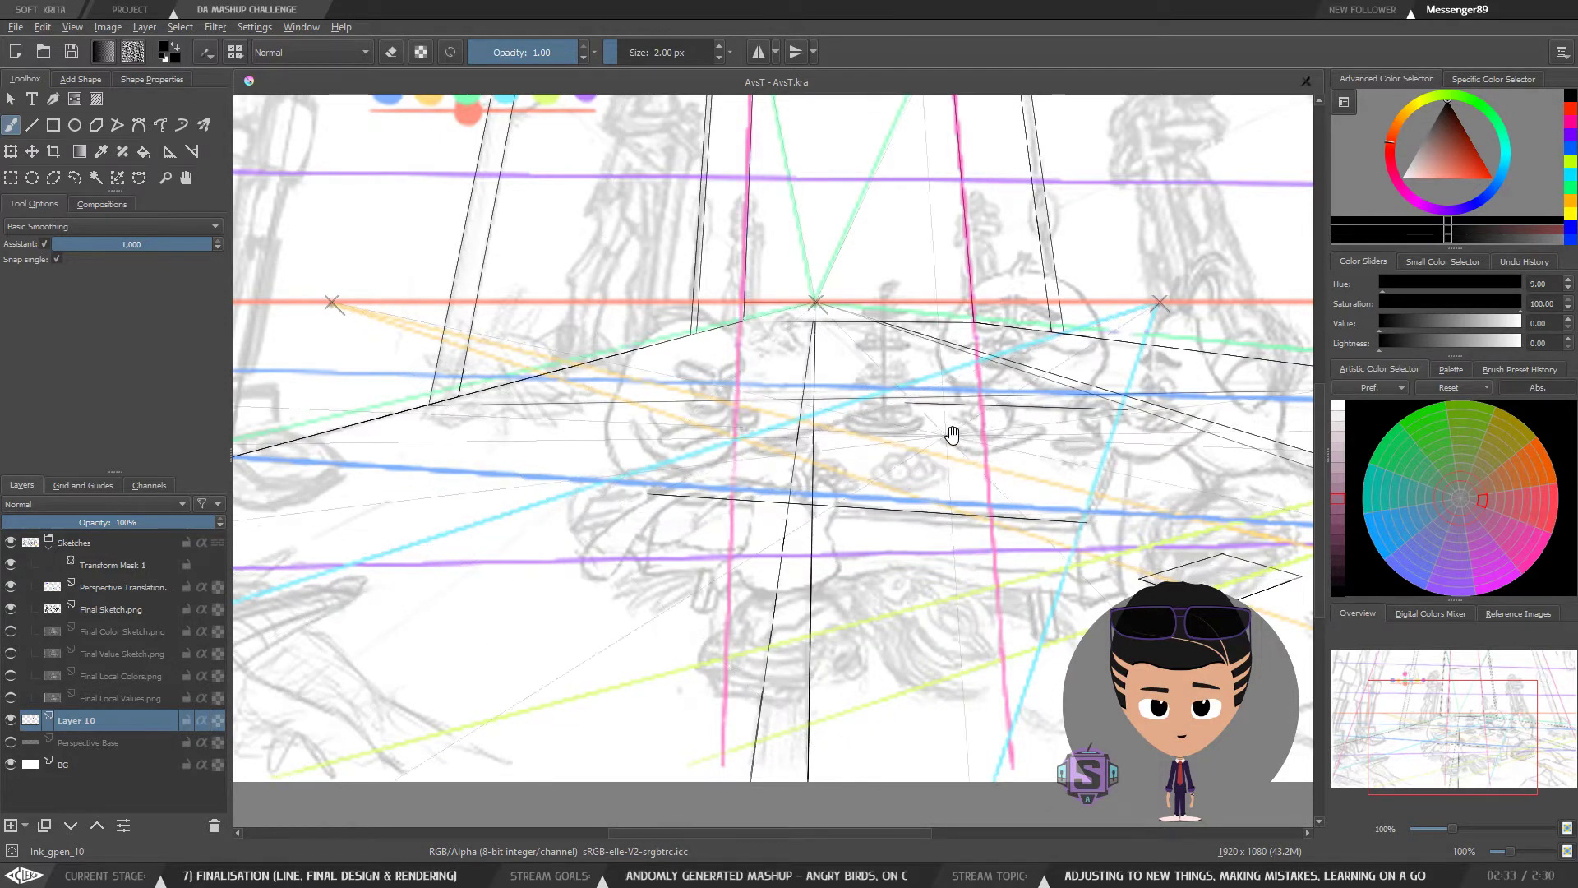
# Step: Move the right vanishing point assistant outward along the red horizon line, just past the cyan guides' meeting point
pyautogui.scroll(2, 746, 464)
pyautogui.scroll(2, 746, 465)
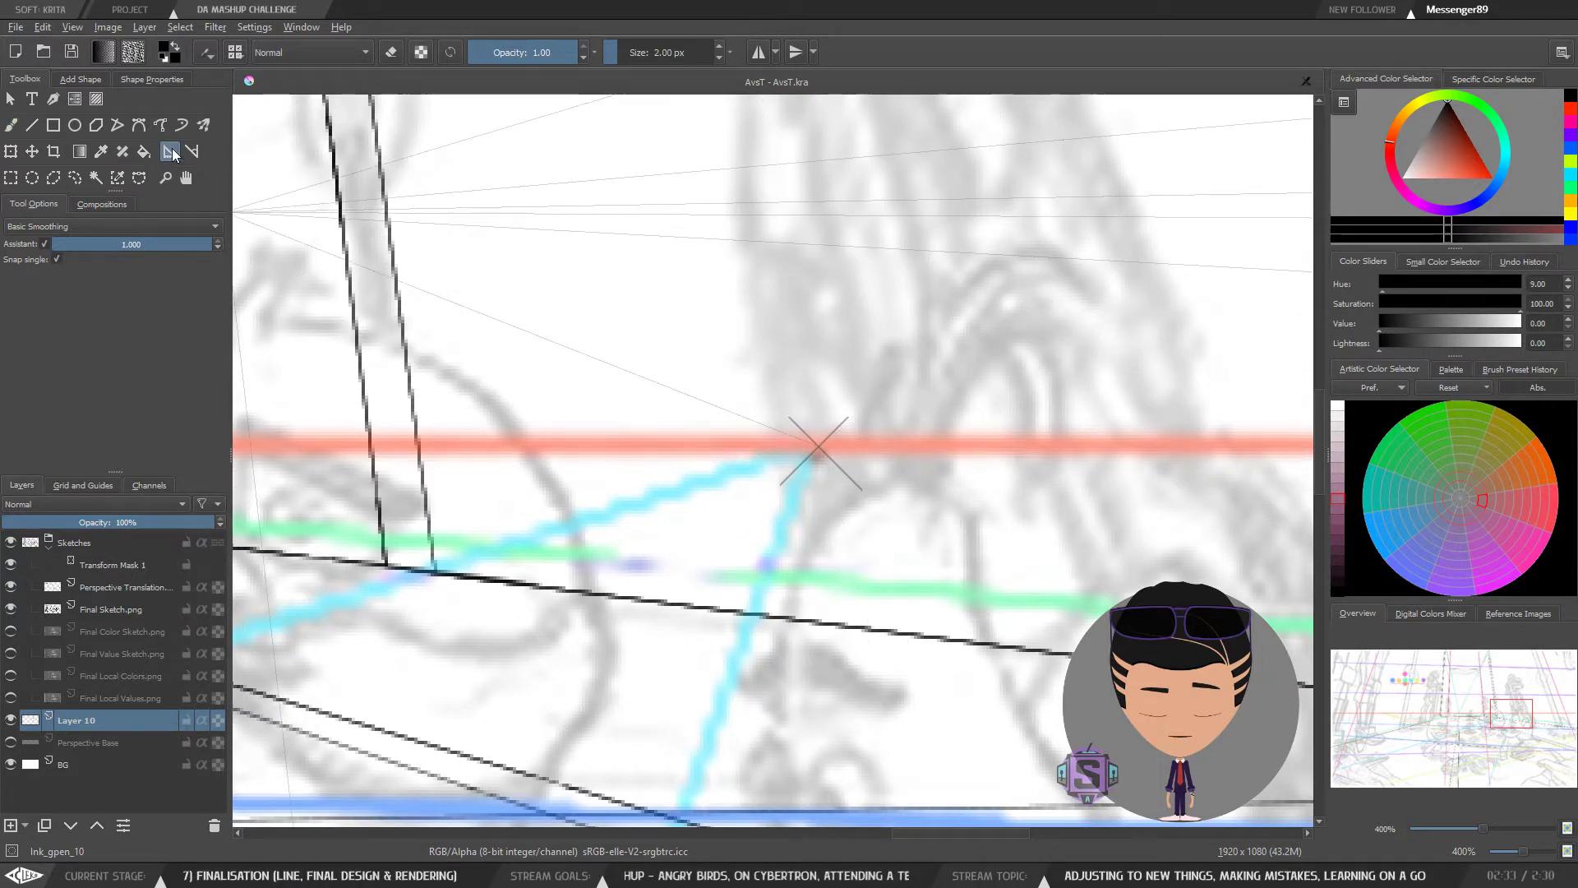
pyautogui.click(168, 153)
pyautogui.moveTo(844, 471); pyautogui.dragTo(893, 477)
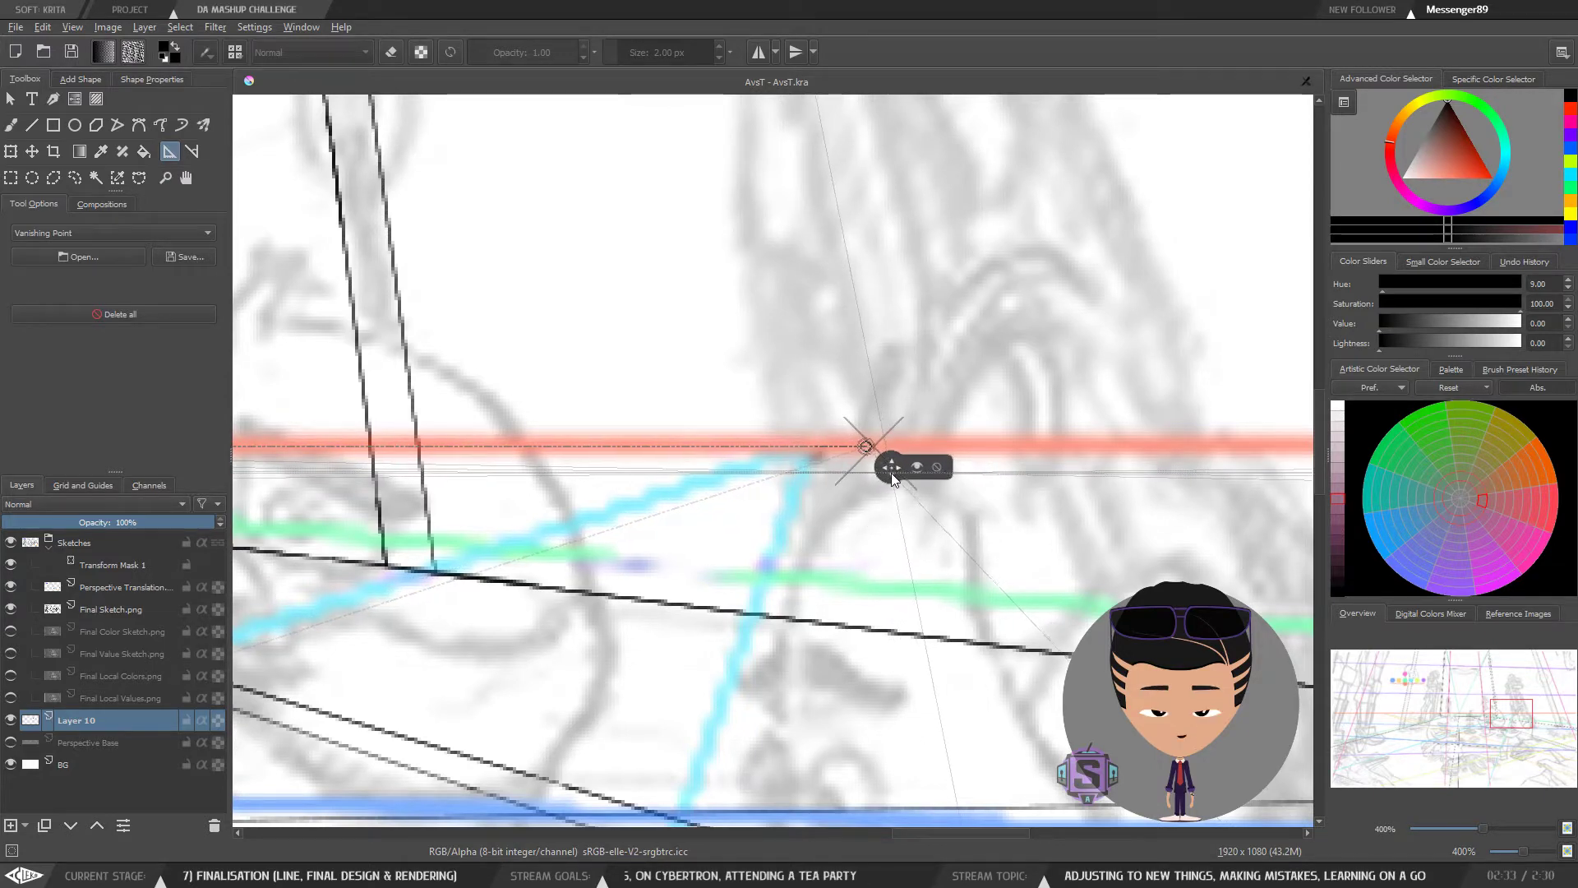
pyautogui.press('1')
pyautogui.moveTo(798, 542); pyautogui.dragTo(1092, 440)
# Step: Try drawing the tabletop's left edge from its front corner up to the back edge
pyautogui.press('b')
pyautogui.moveTo(956, 482); pyautogui.dragTo(1059, 482)
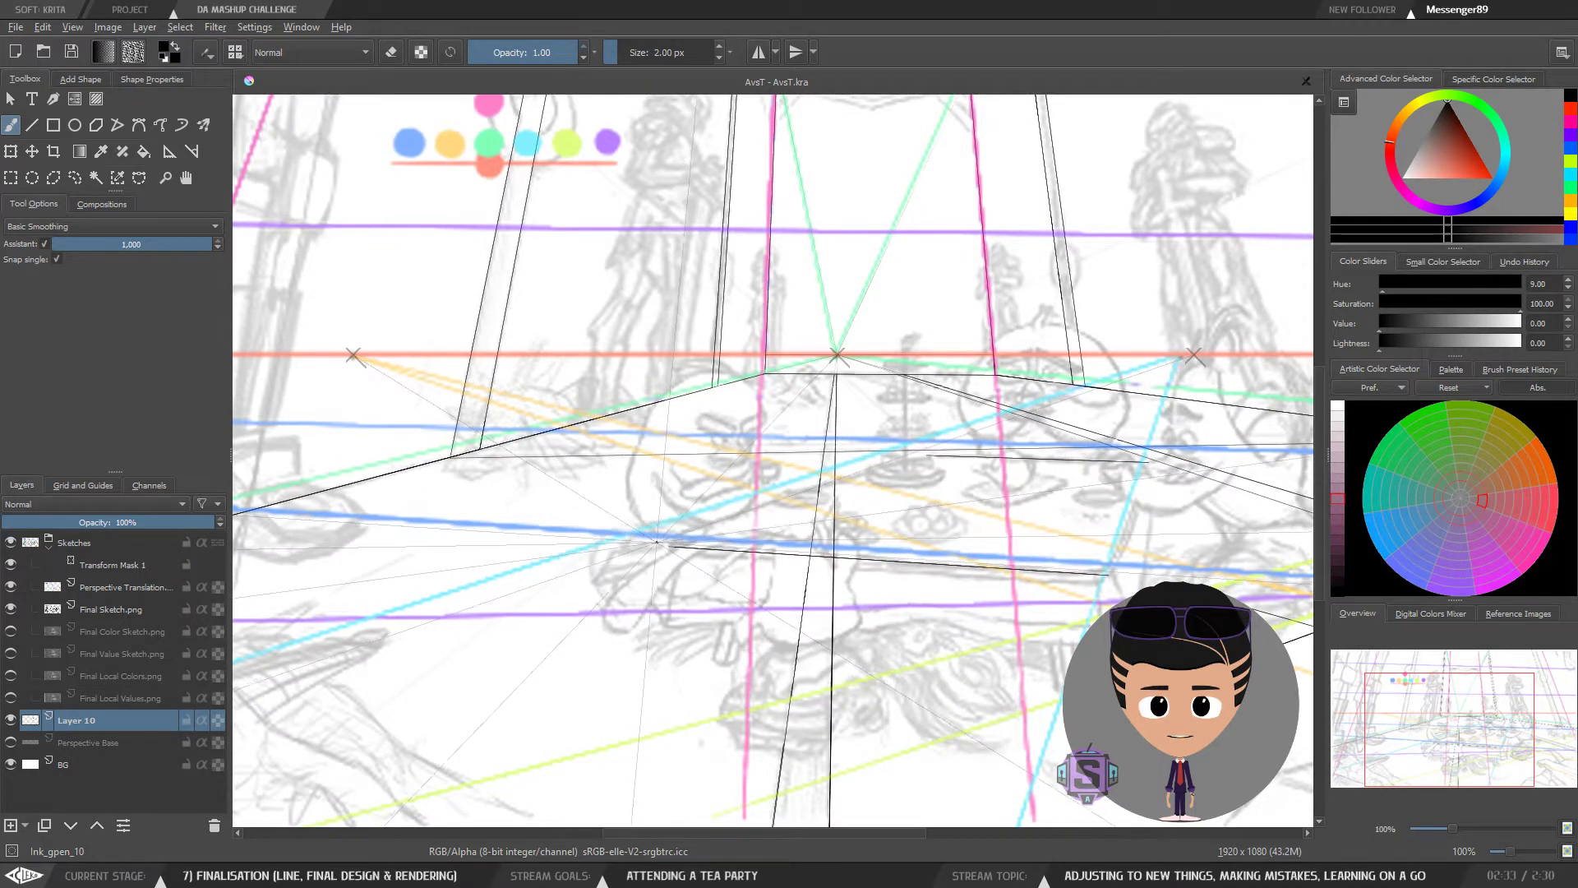
pyautogui.moveTo(669, 544); pyautogui.dragTo(914, 453)
pyautogui.hotkey('ctrl', 'z')
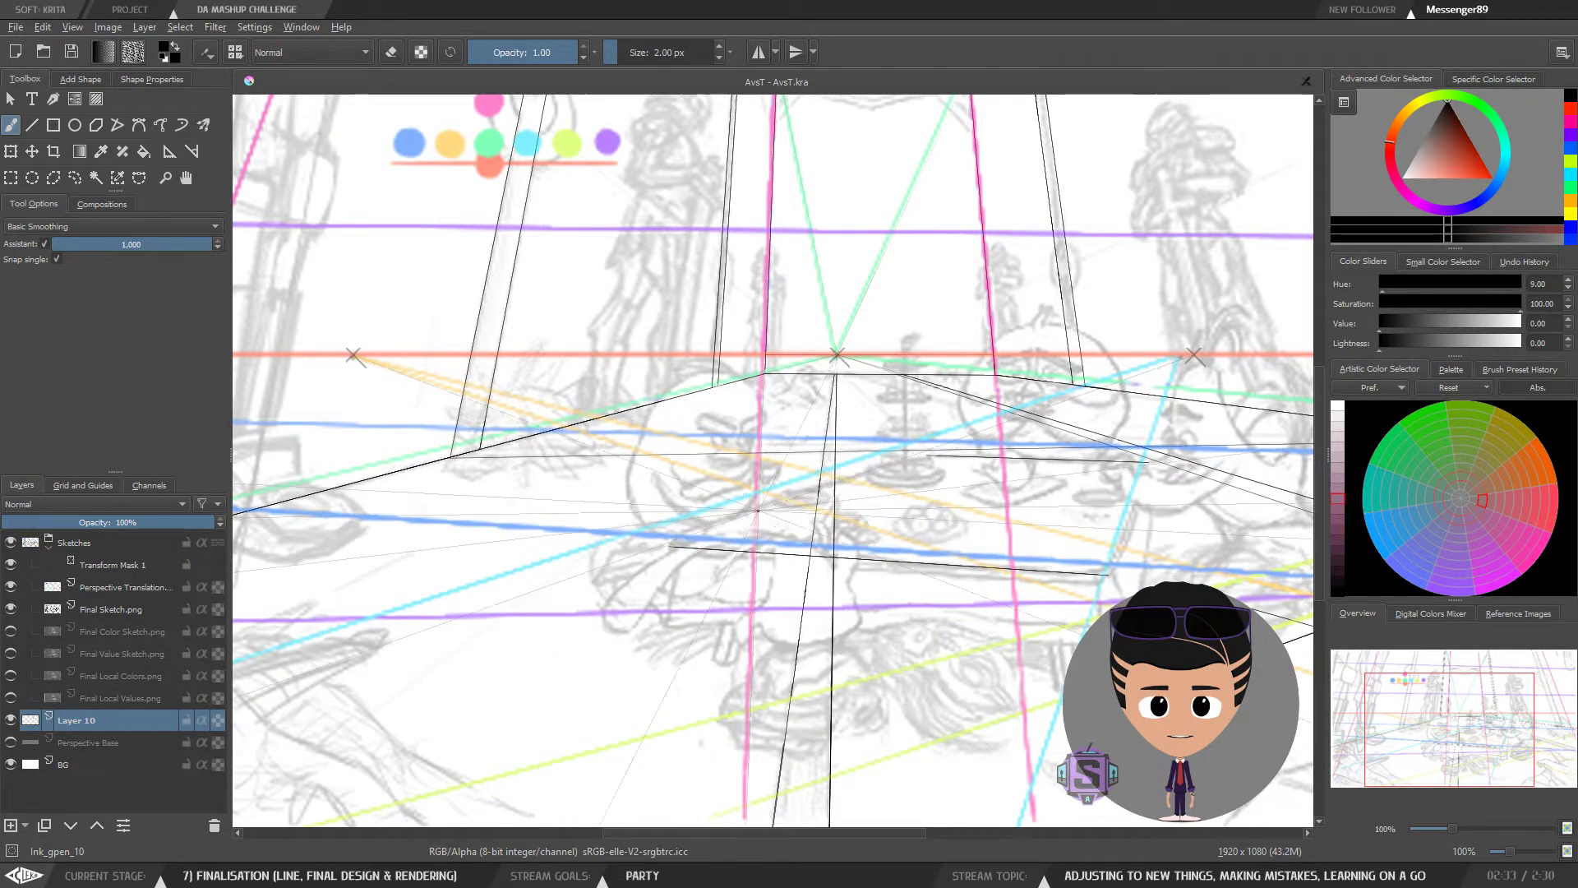
# Step: Try drawing the tabletop's left edge from the back edge's end down toward the front left corner
pyautogui.hotkey('ctrl', '+')
pyautogui.hotkey('ctrl', '+')
pyautogui.moveTo(1019, 516); pyautogui.dragTo(1037, 460)
pyautogui.moveTo(1096, 393); pyautogui.dragTo(600, 529)
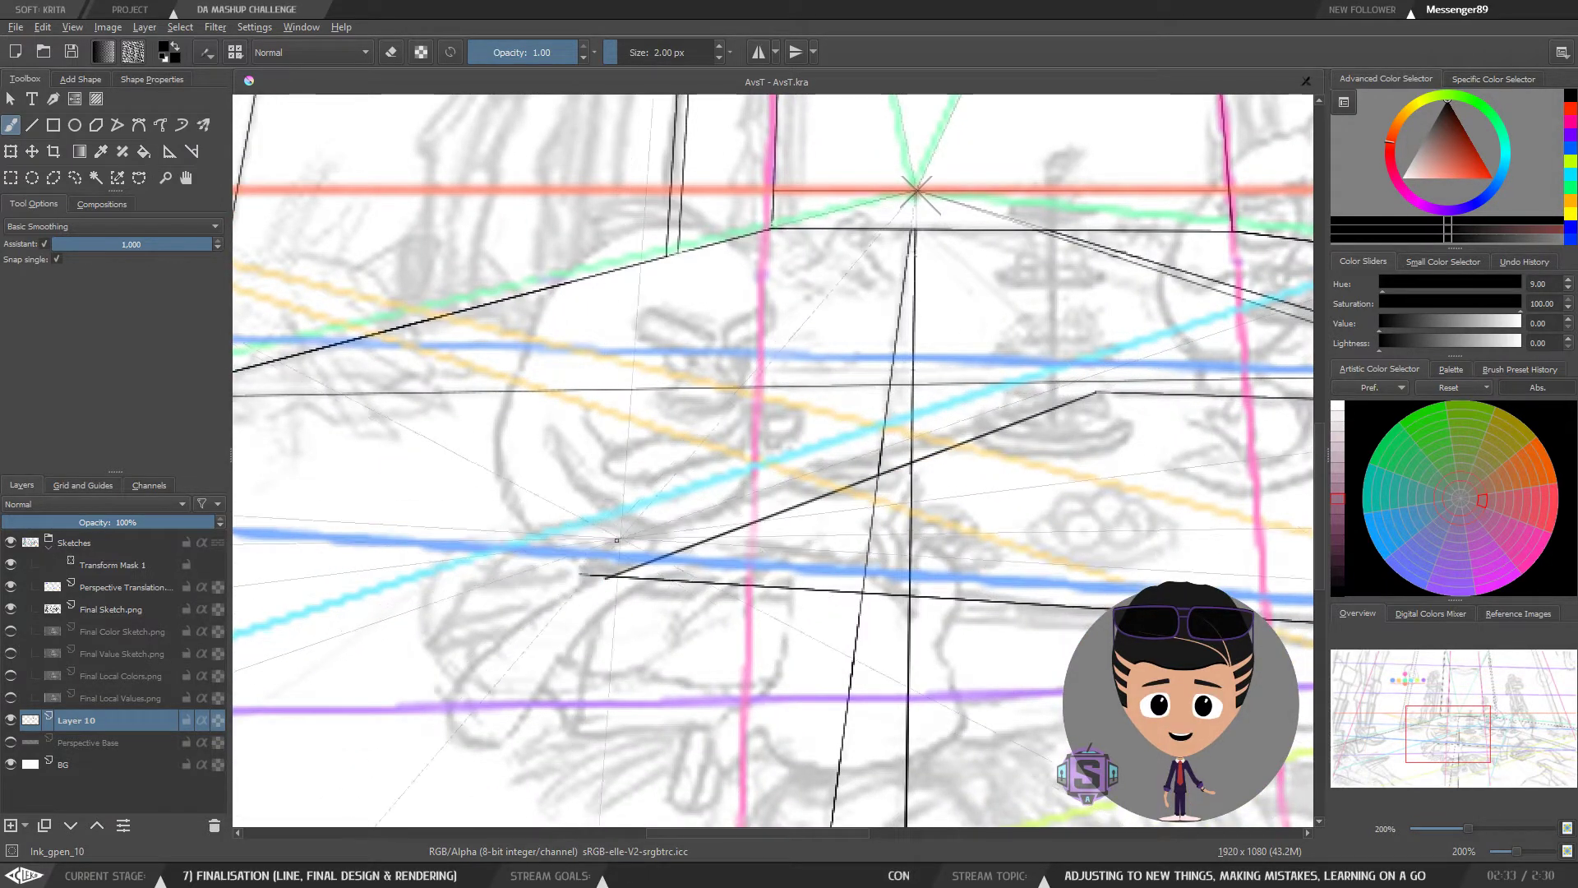
pyautogui.hotkey('ctrl', 'z')
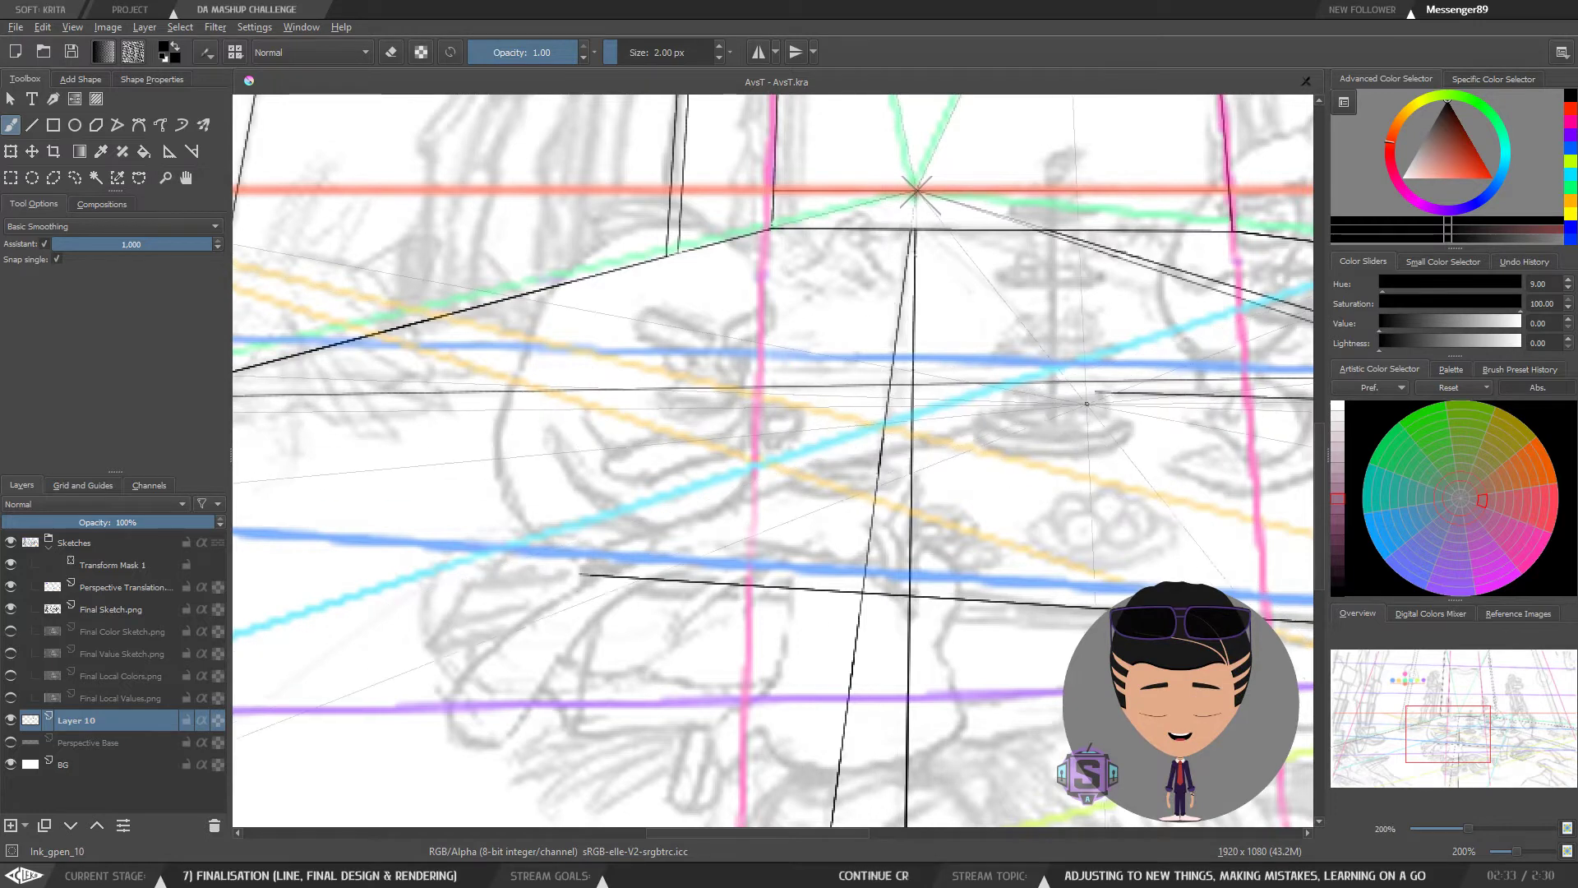
pyautogui.moveTo(1096, 391); pyautogui.dragTo(804, 419)
pyautogui.hotkey('ctrl', 'z')
pyautogui.moveTo(1095, 390); pyautogui.dragTo(671, 548)
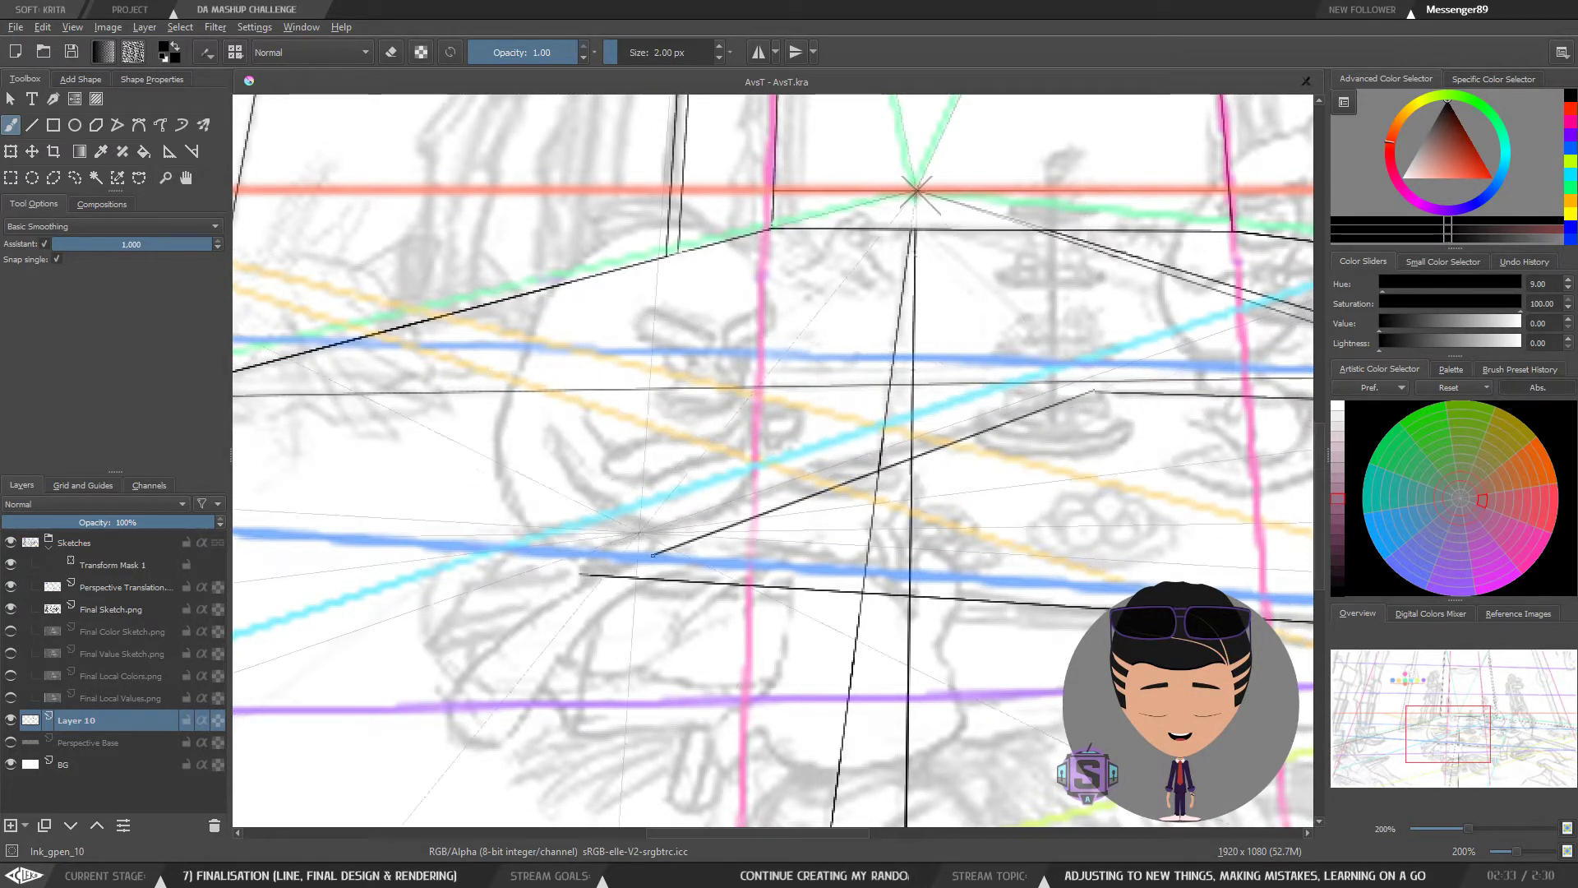
# Step: Draw the tabletop's right edge from its back corner to the front corner along the cyan guide
pyautogui.scroll(-2, 861, 497)
pyautogui.moveTo(975, 502); pyautogui.dragTo(578, 537)
pyautogui.scroll(2, 772, 534)
pyautogui.moveTo(846, 578); pyautogui.dragTo(891, 530)
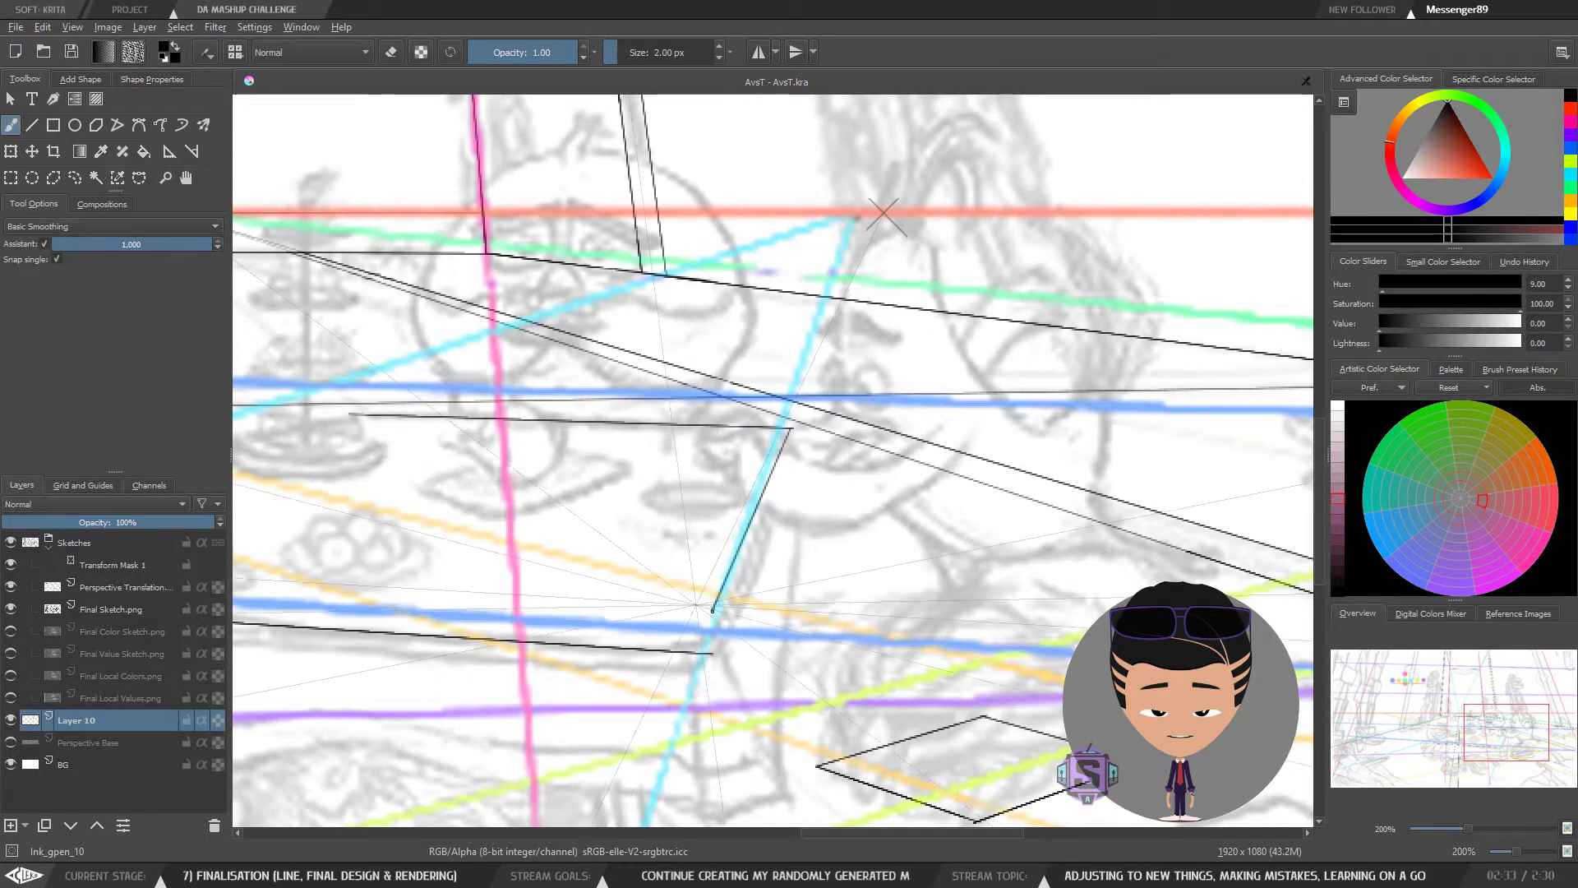
pyautogui.scroll(-2, 756, 543)
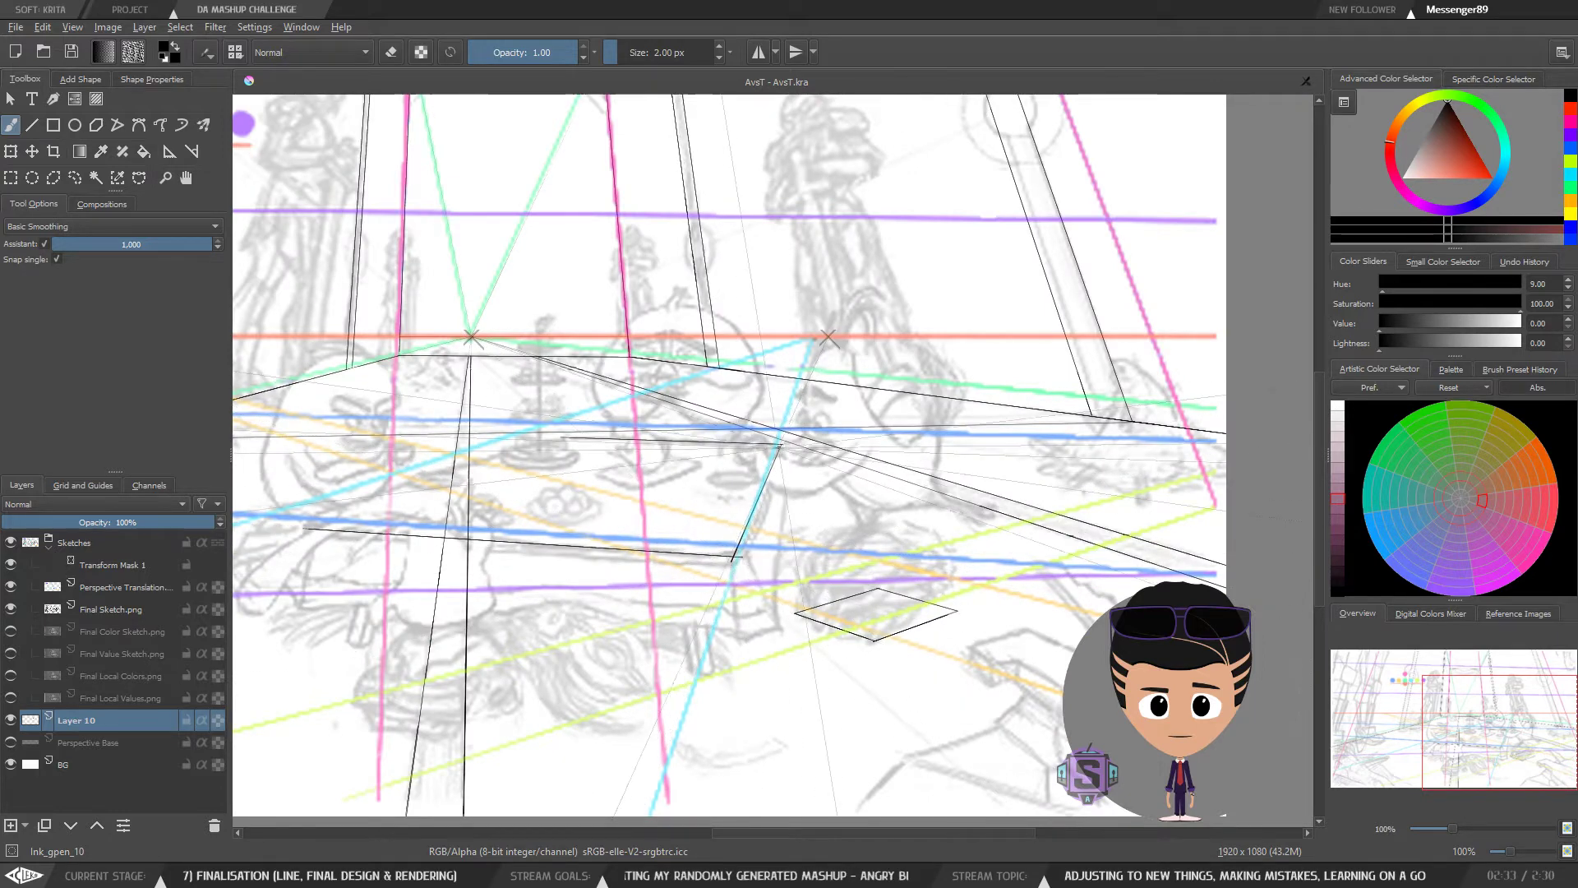
pyautogui.moveTo(735, 561); pyautogui.dragTo(785, 603)
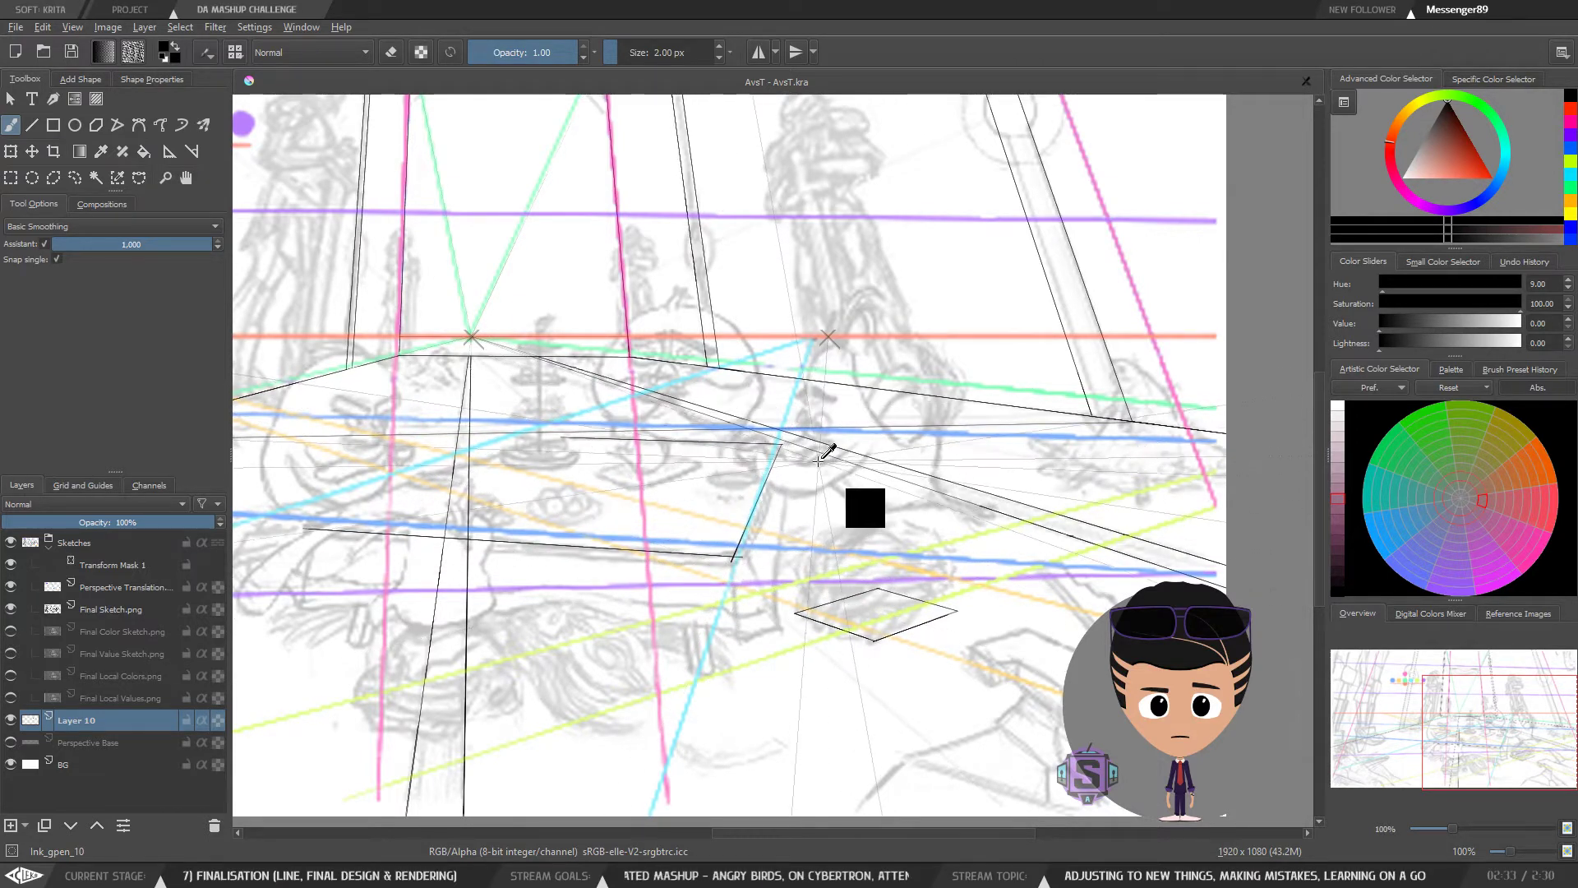
pyautogui.moveTo(875, 613); pyautogui.dragTo(1052, 611)
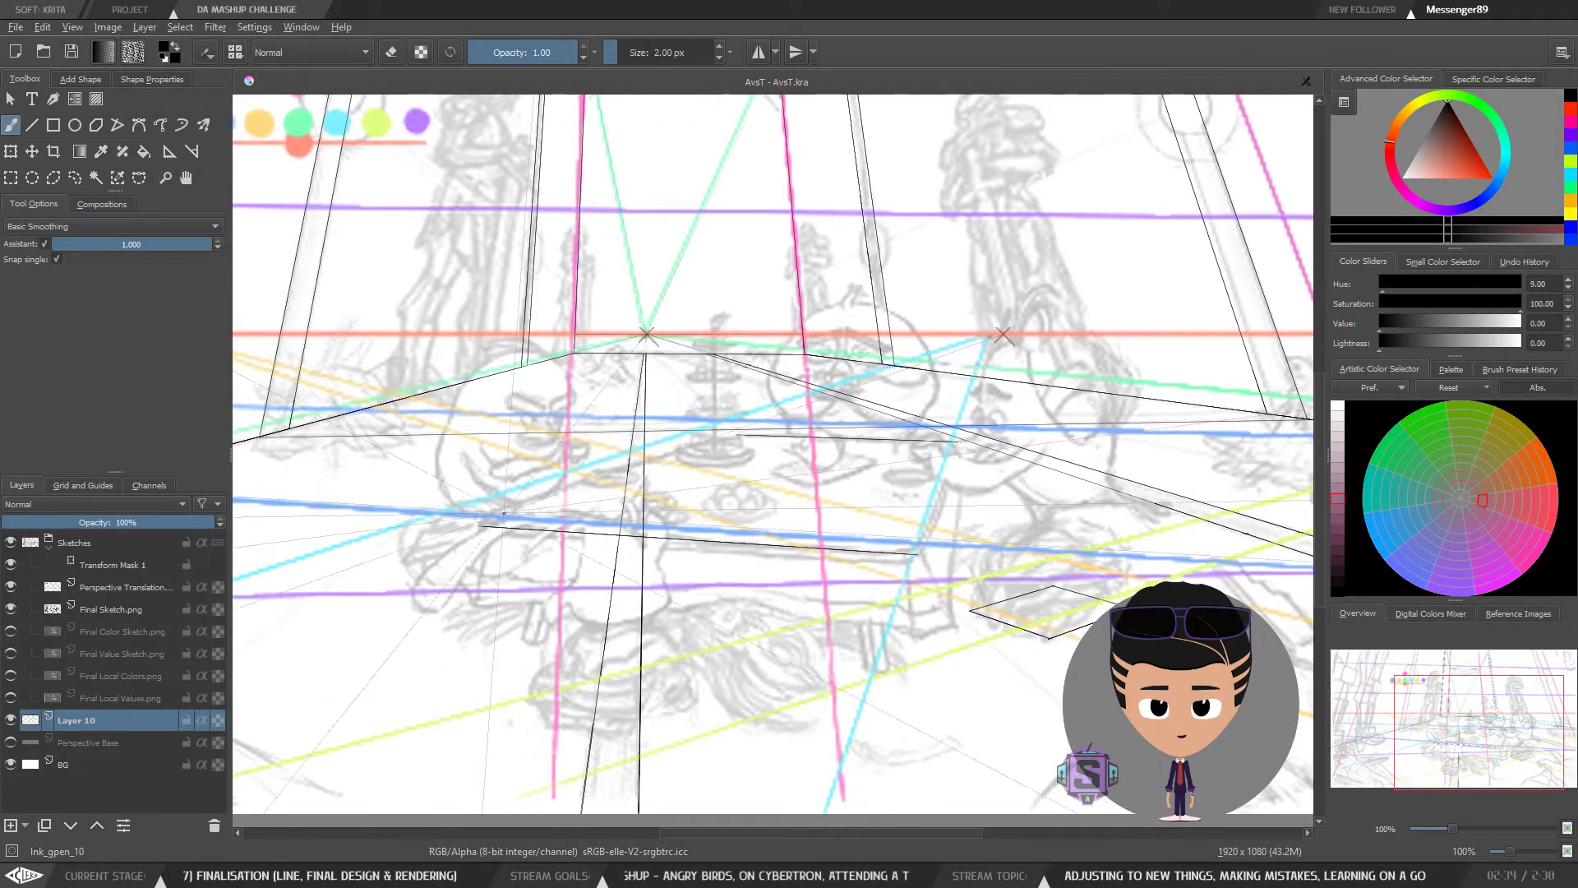
# Step: Try extending the tabletop's left edge from the front corner all the way to the right vanishing point
pyautogui.moveTo(480, 526); pyautogui.dragTo(733, 433)
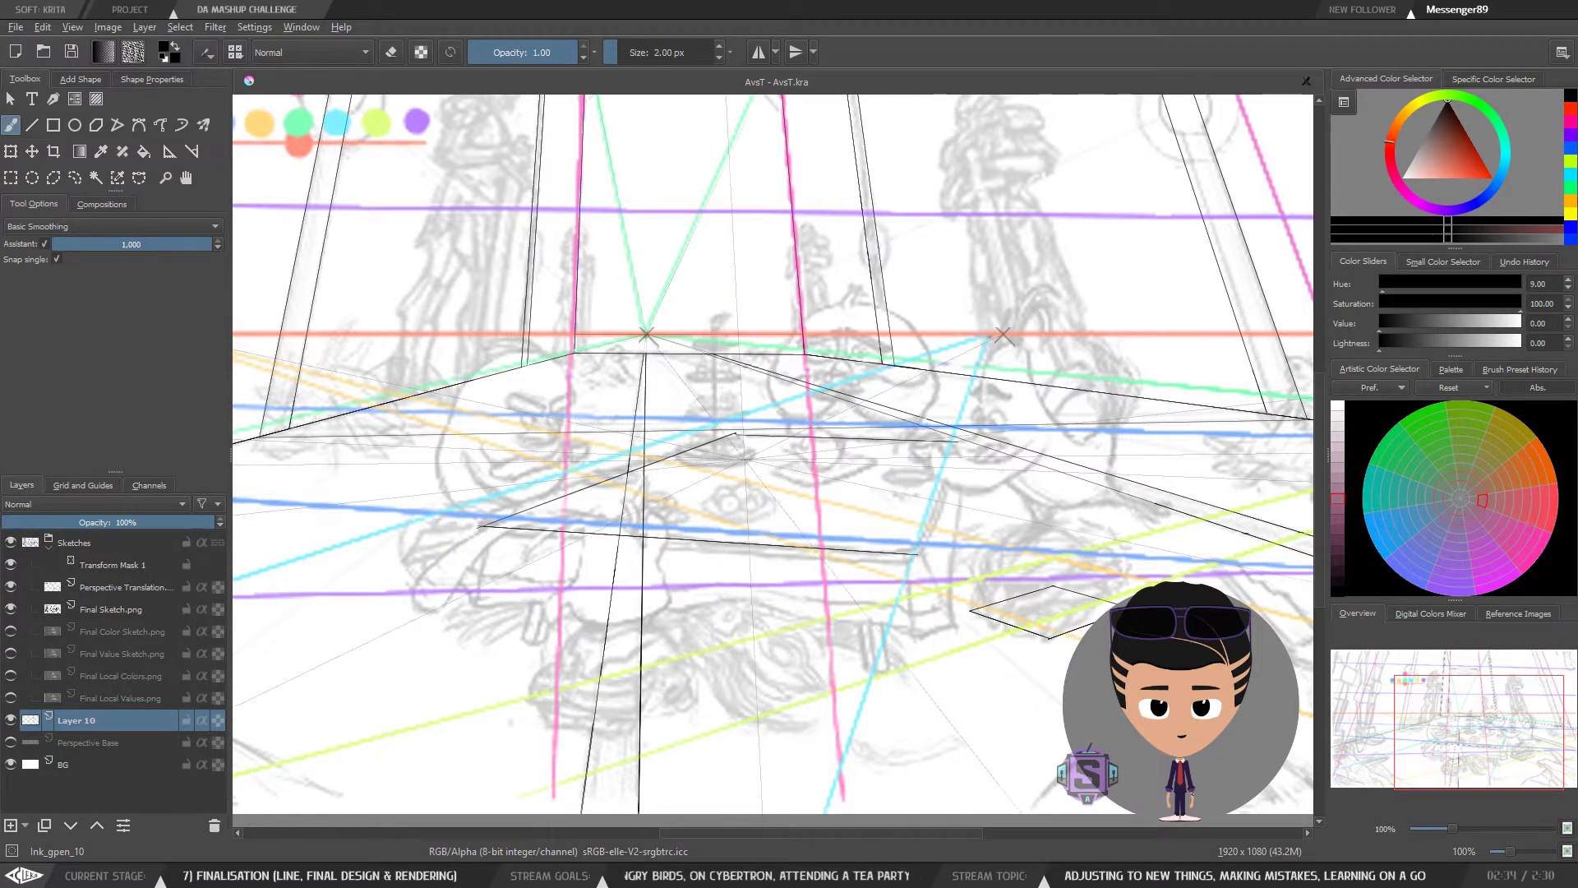
pyautogui.moveTo(479, 526); pyautogui.dragTo(1002, 335)
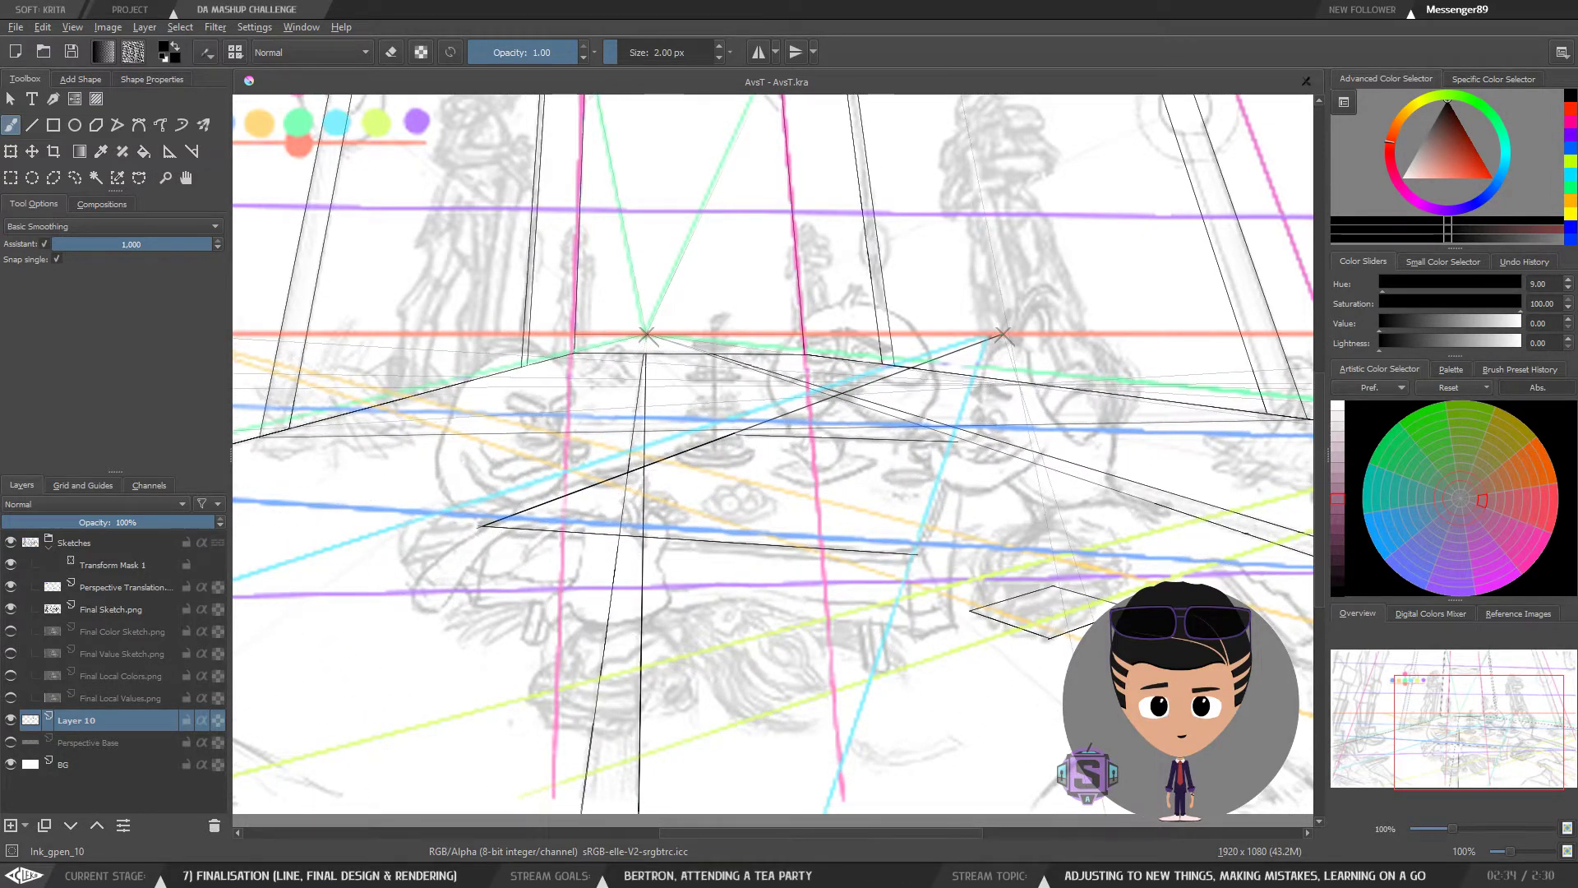
pyautogui.scroll(2, 889, 441)
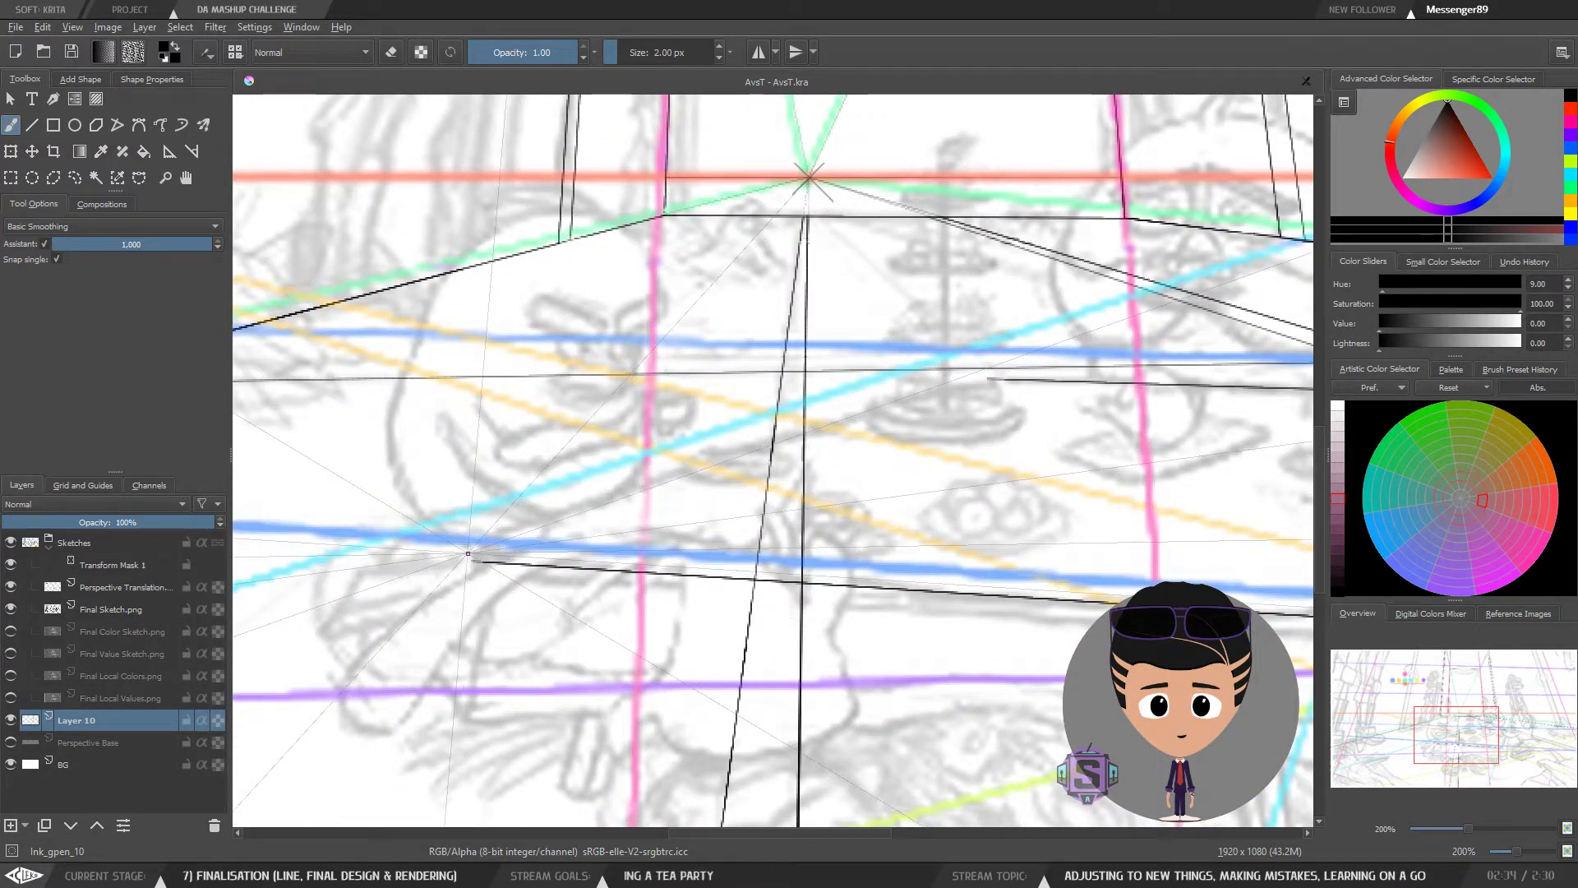
# Step: Draw the tabletop's left edge from its front left corner up to meet the back edge
pyautogui.moveTo(485, 563)
pyautogui.mouseDown()
pyautogui.moveTo(432, 559)
pyautogui.moveTo(551, 517)
pyautogui.mouseUp()
pyautogui.moveTo(432, 559); pyautogui.dragTo(959, 374)
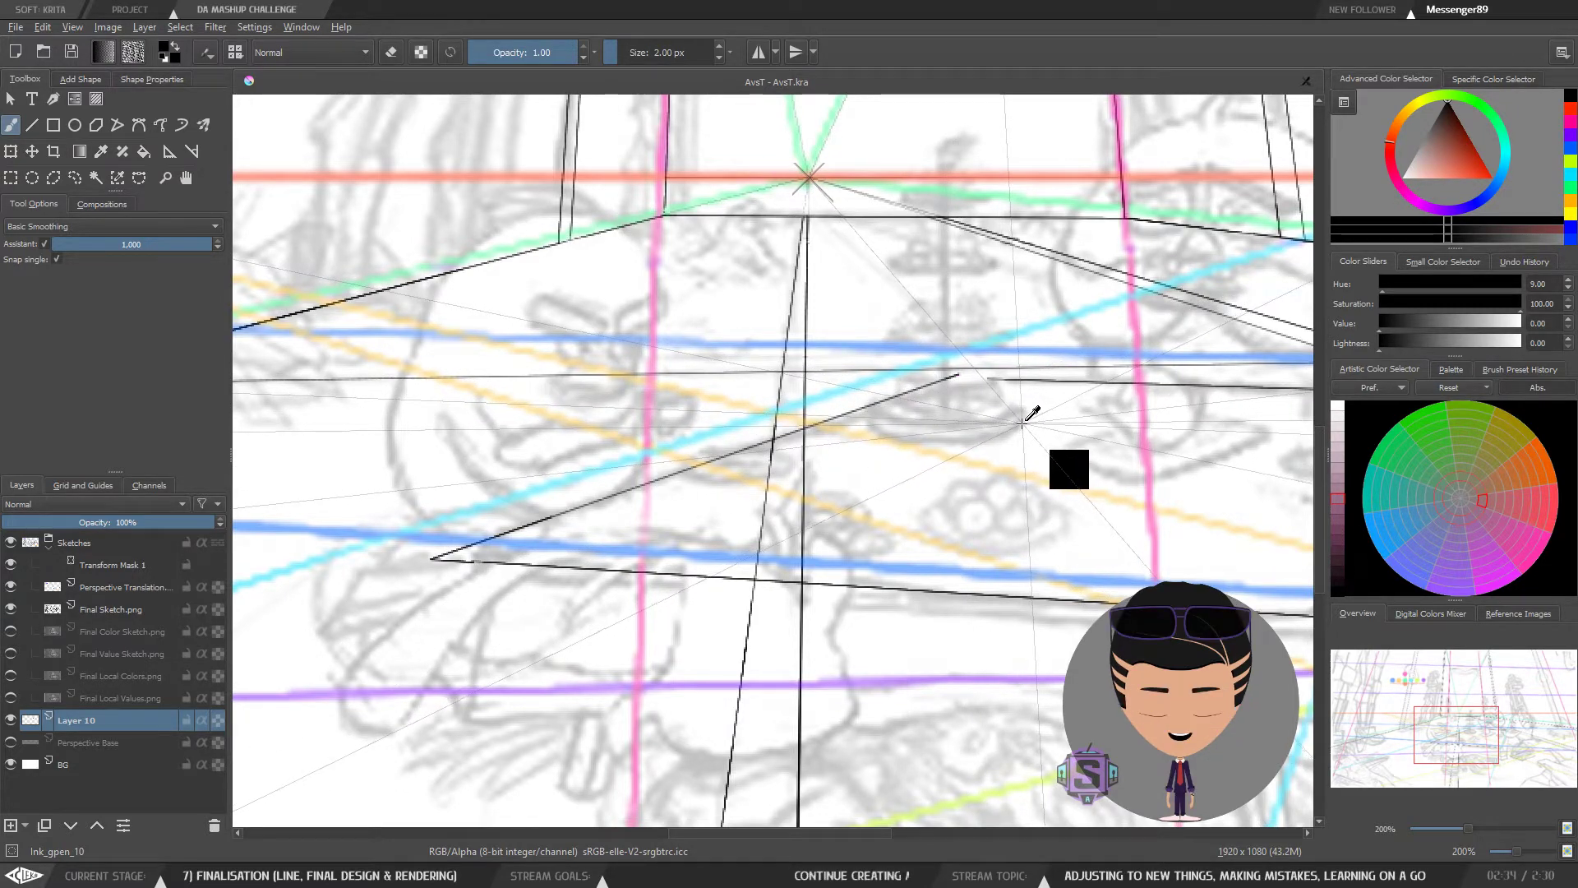
pyautogui.moveTo(1138, 403); pyautogui.dragTo(1037, 432)
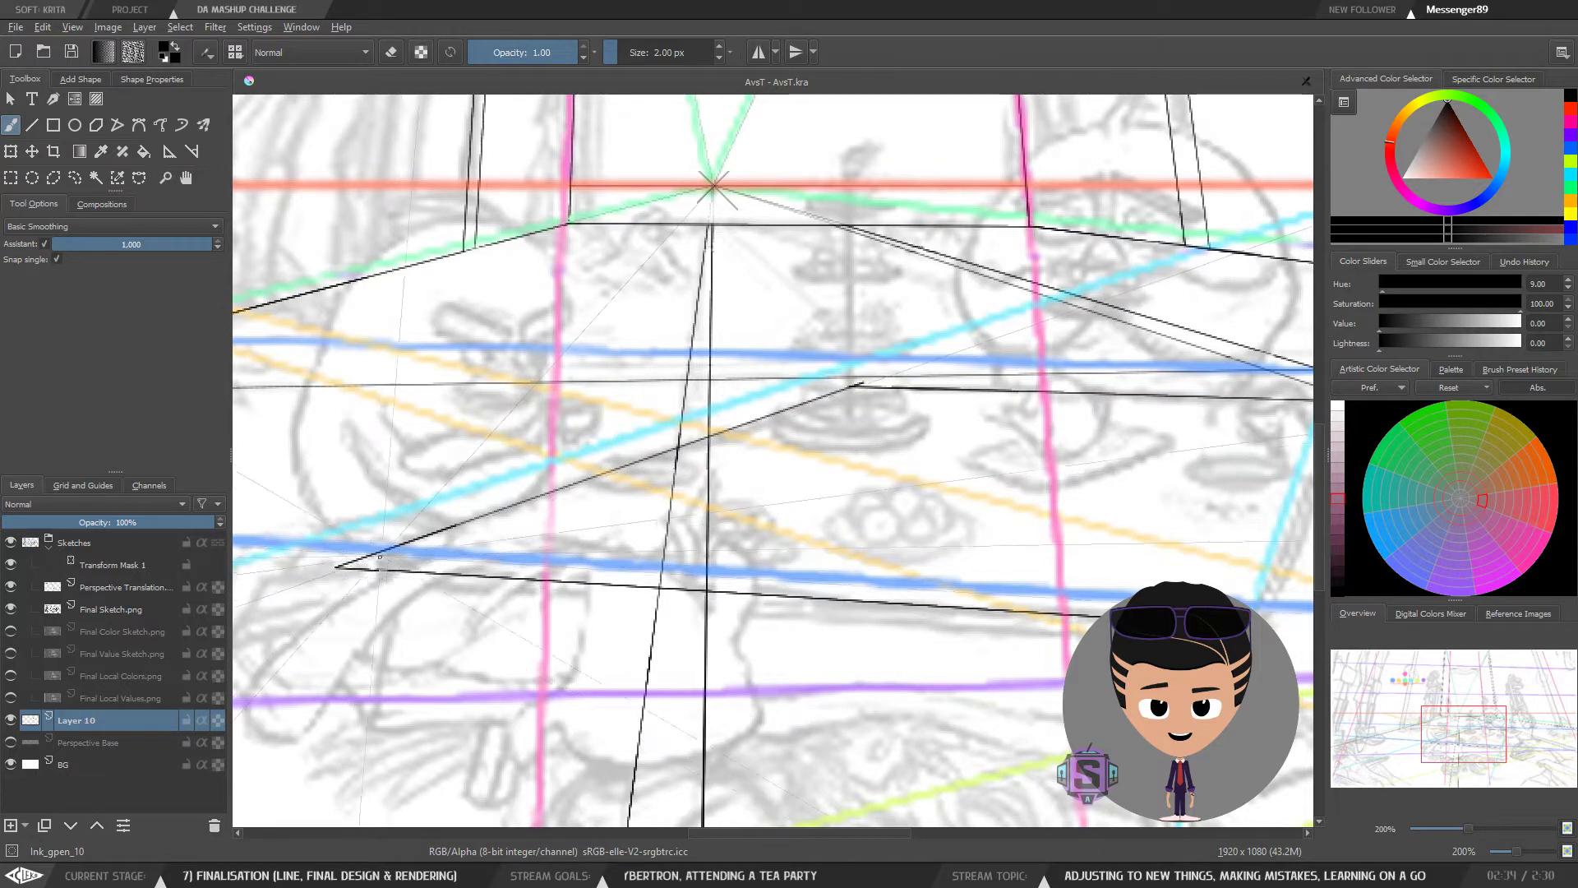
pyautogui.press('-')
pyautogui.press('-')
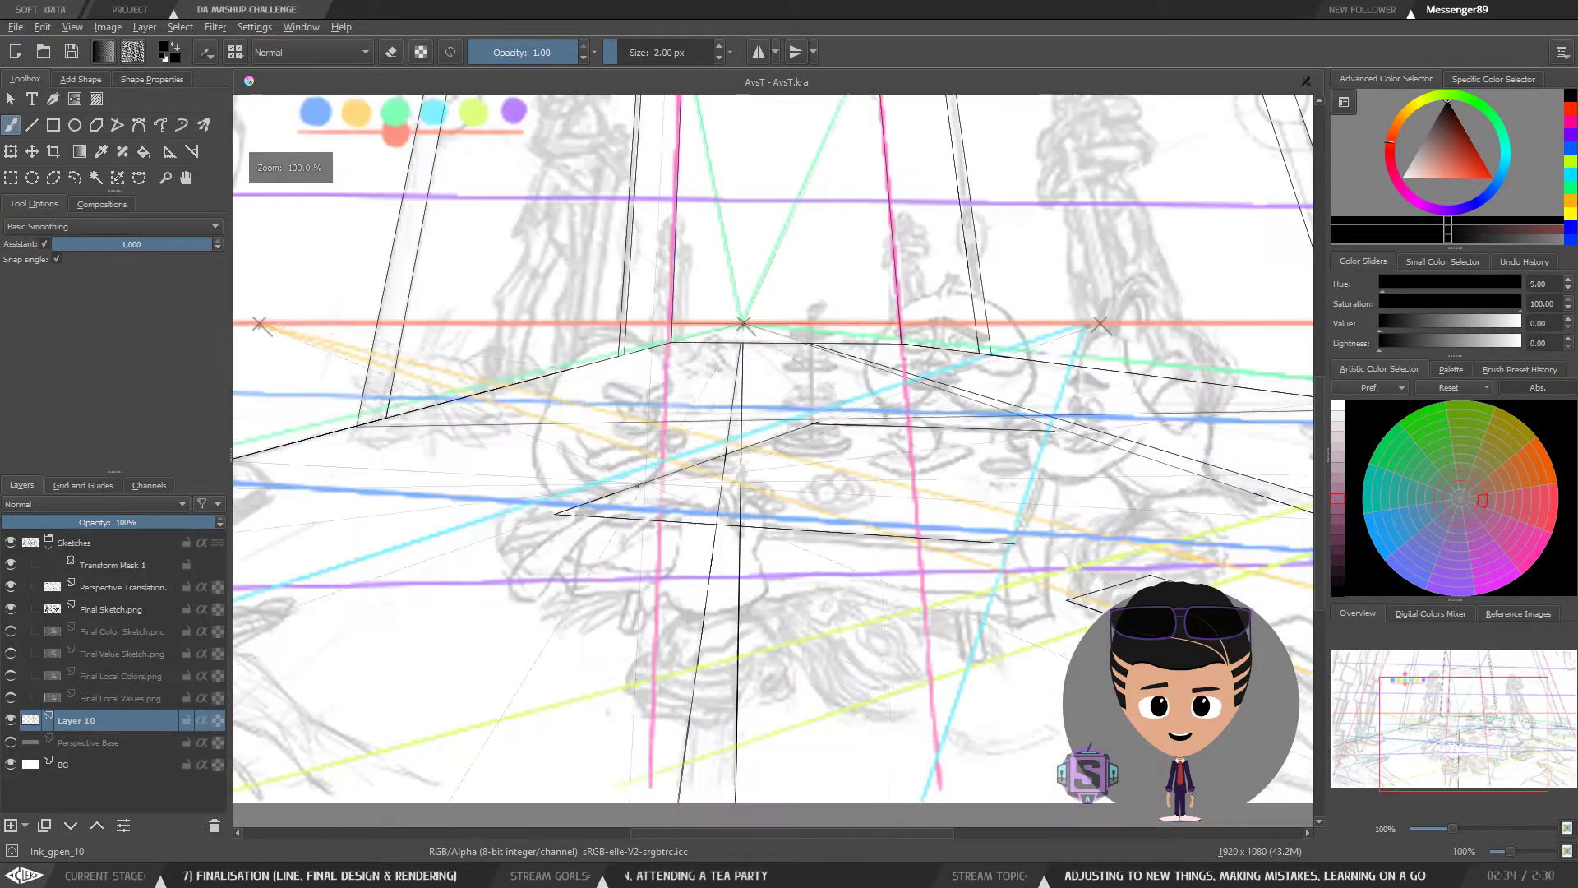
pyautogui.press('+')
pyautogui.press('+')
# Step: Draw the tabletop's right edge from the front right corner to the back edge along the cyan guide, redoing the first stroke
pyautogui.moveTo(1060, 571); pyautogui.dragTo(629, 564)
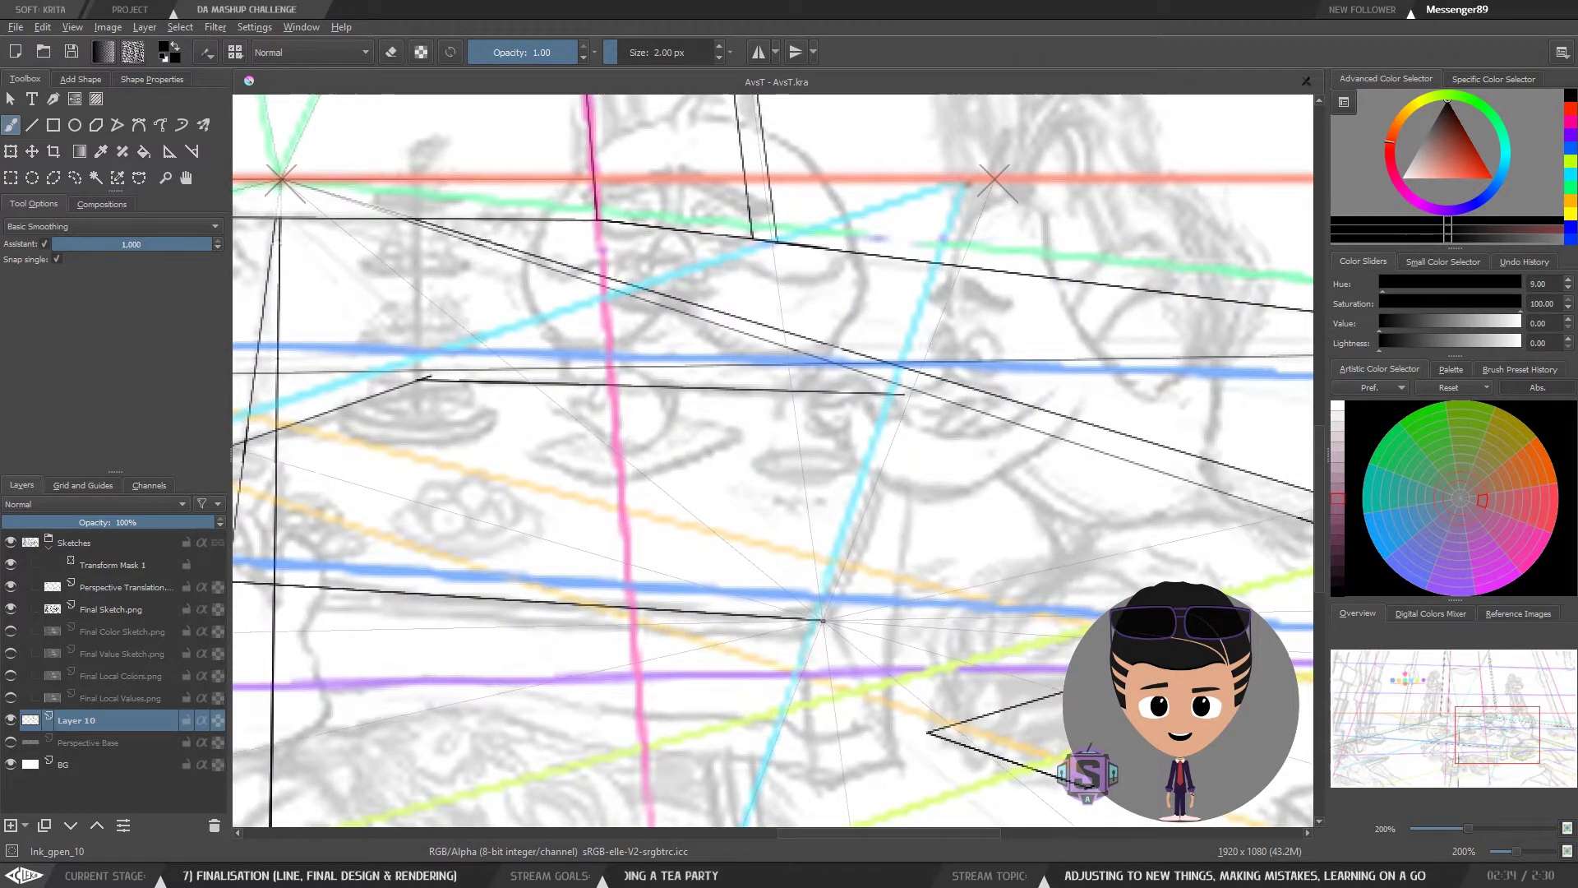
pyautogui.moveTo(838, 575); pyautogui.dragTo(896, 434)
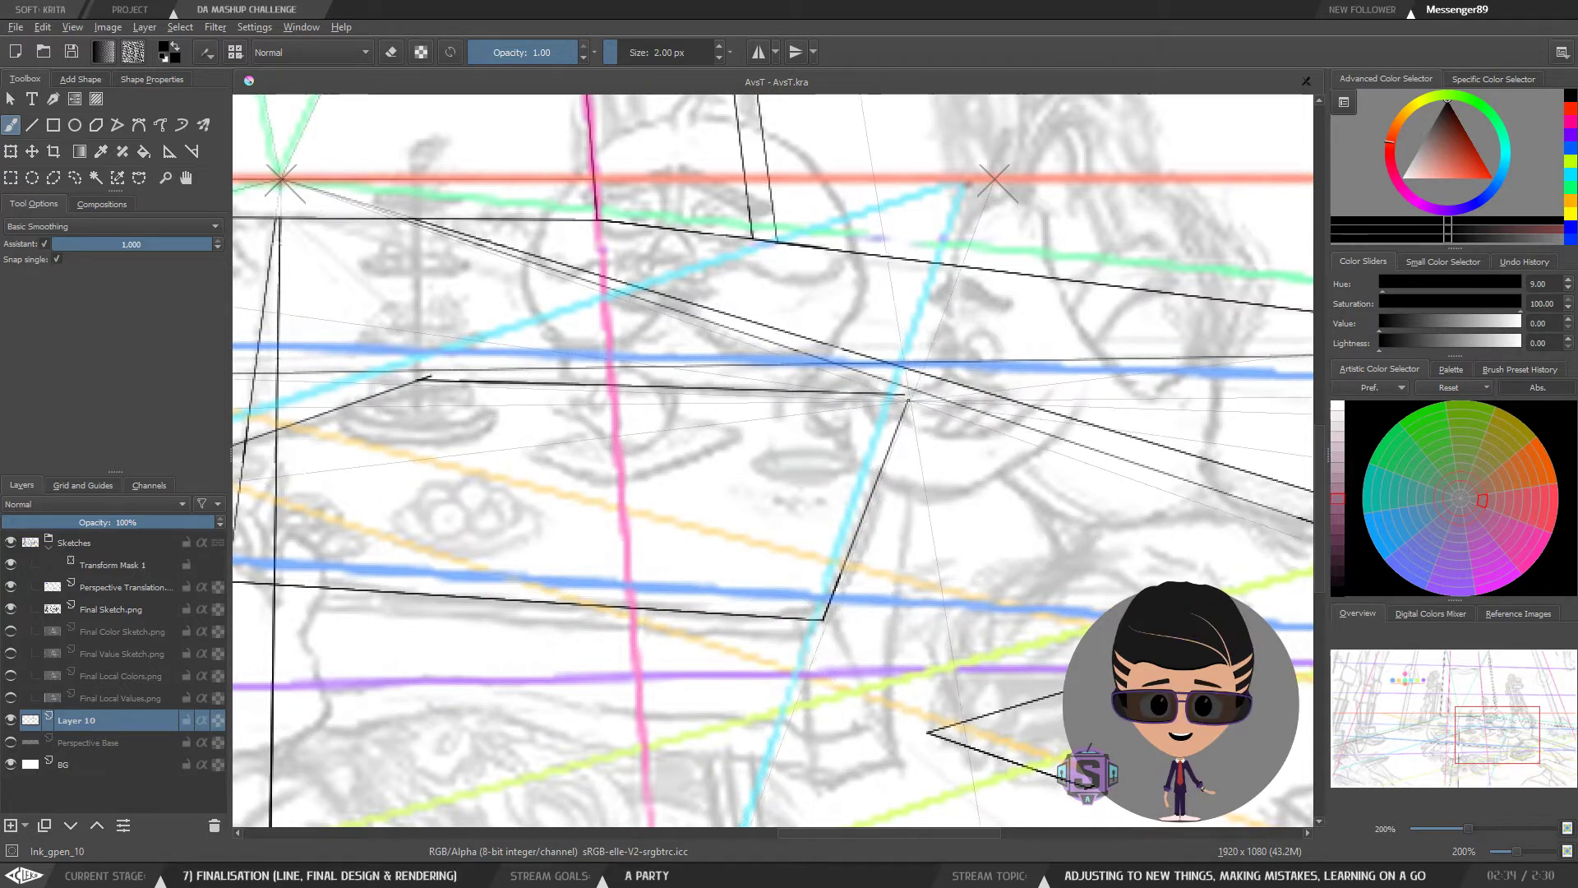
pyautogui.hotkey('ctrl', 'z')
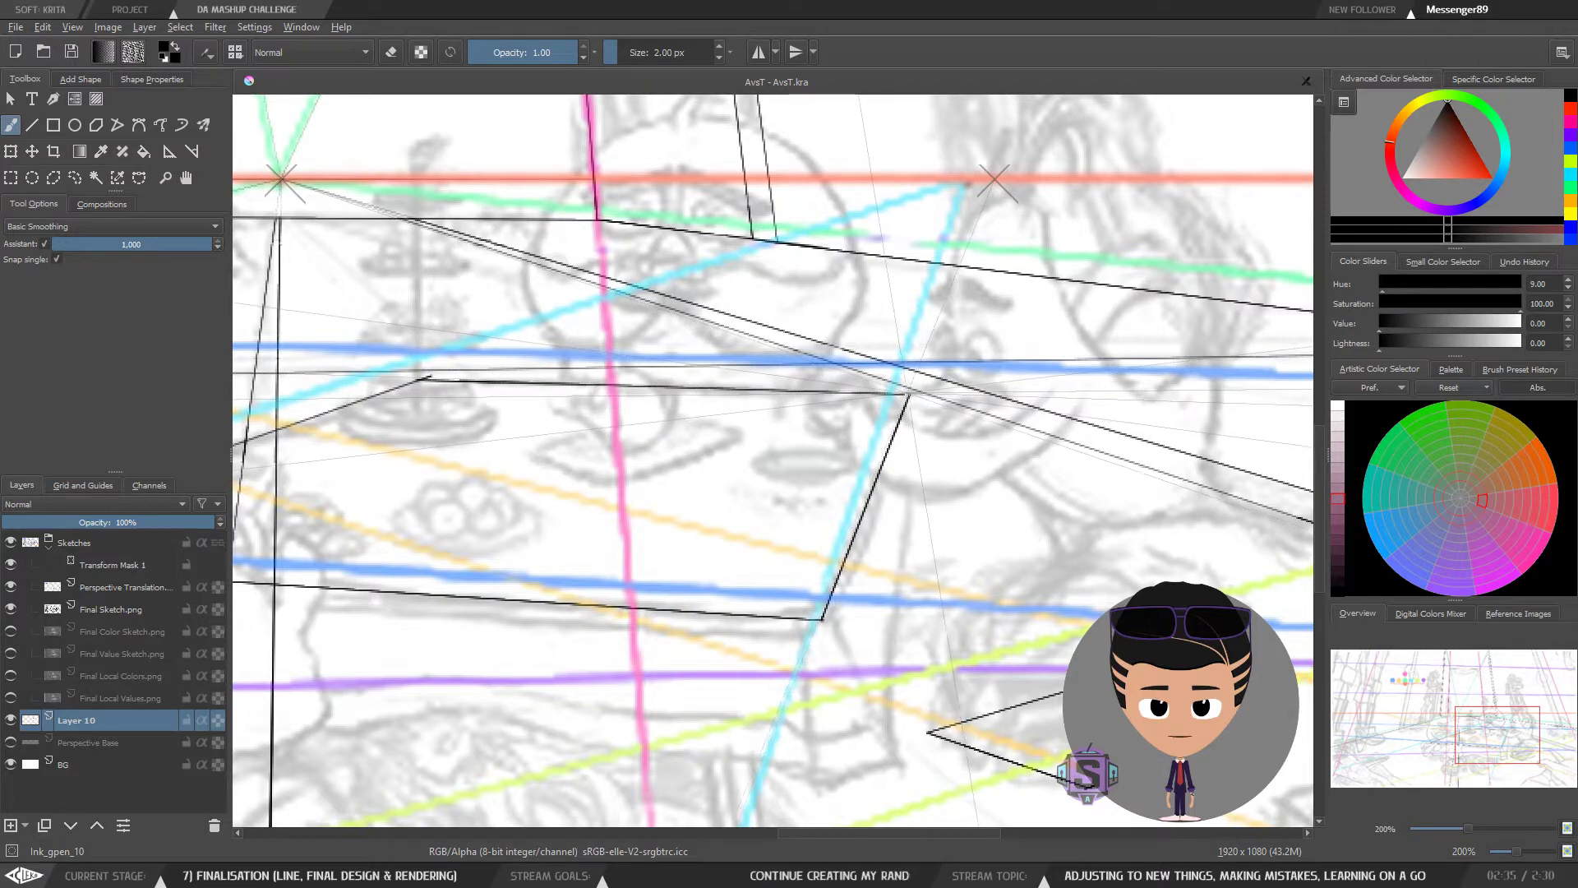
# Step: Examine the closed tabletop outline against the sketch, the coloured guides and the vanishing points
pyautogui.hotkey('ctrl', '-')
pyautogui.hotkey('ctrl', '-')
pyautogui.hotkey('ctrl', '+')
pyautogui.hotkey('ctrl', '+')
pyautogui.moveTo(781, 518); pyautogui.dragTo(1048, 484)
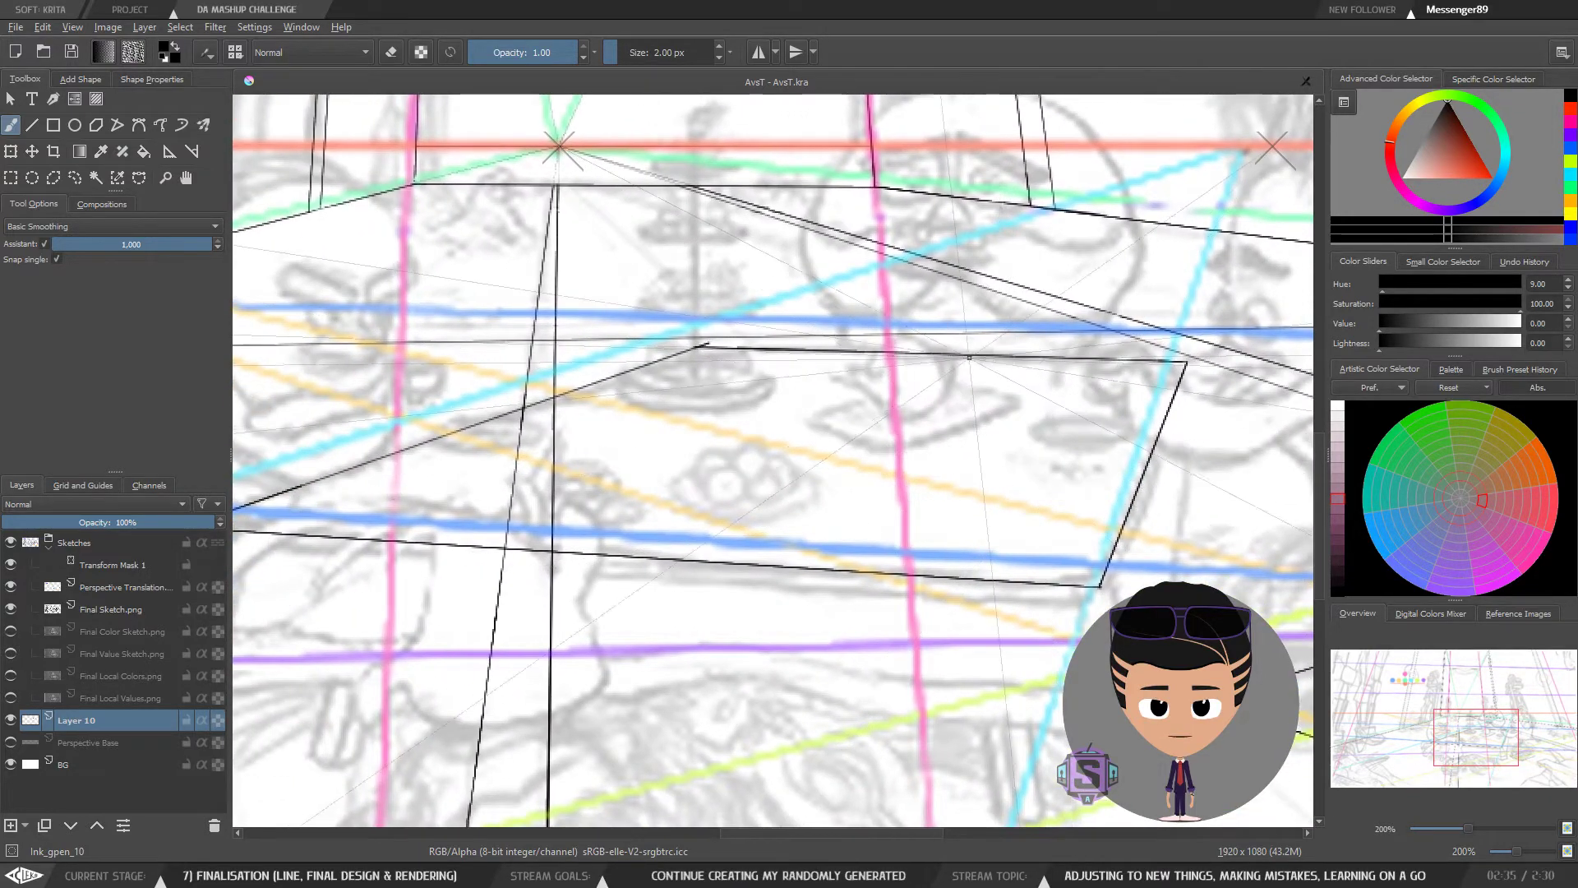
pyautogui.hotkey('ctrl', '-')
pyautogui.hotkey('ctrl', '-')
pyautogui.moveTo(873, 562); pyautogui.dragTo(708, 570)
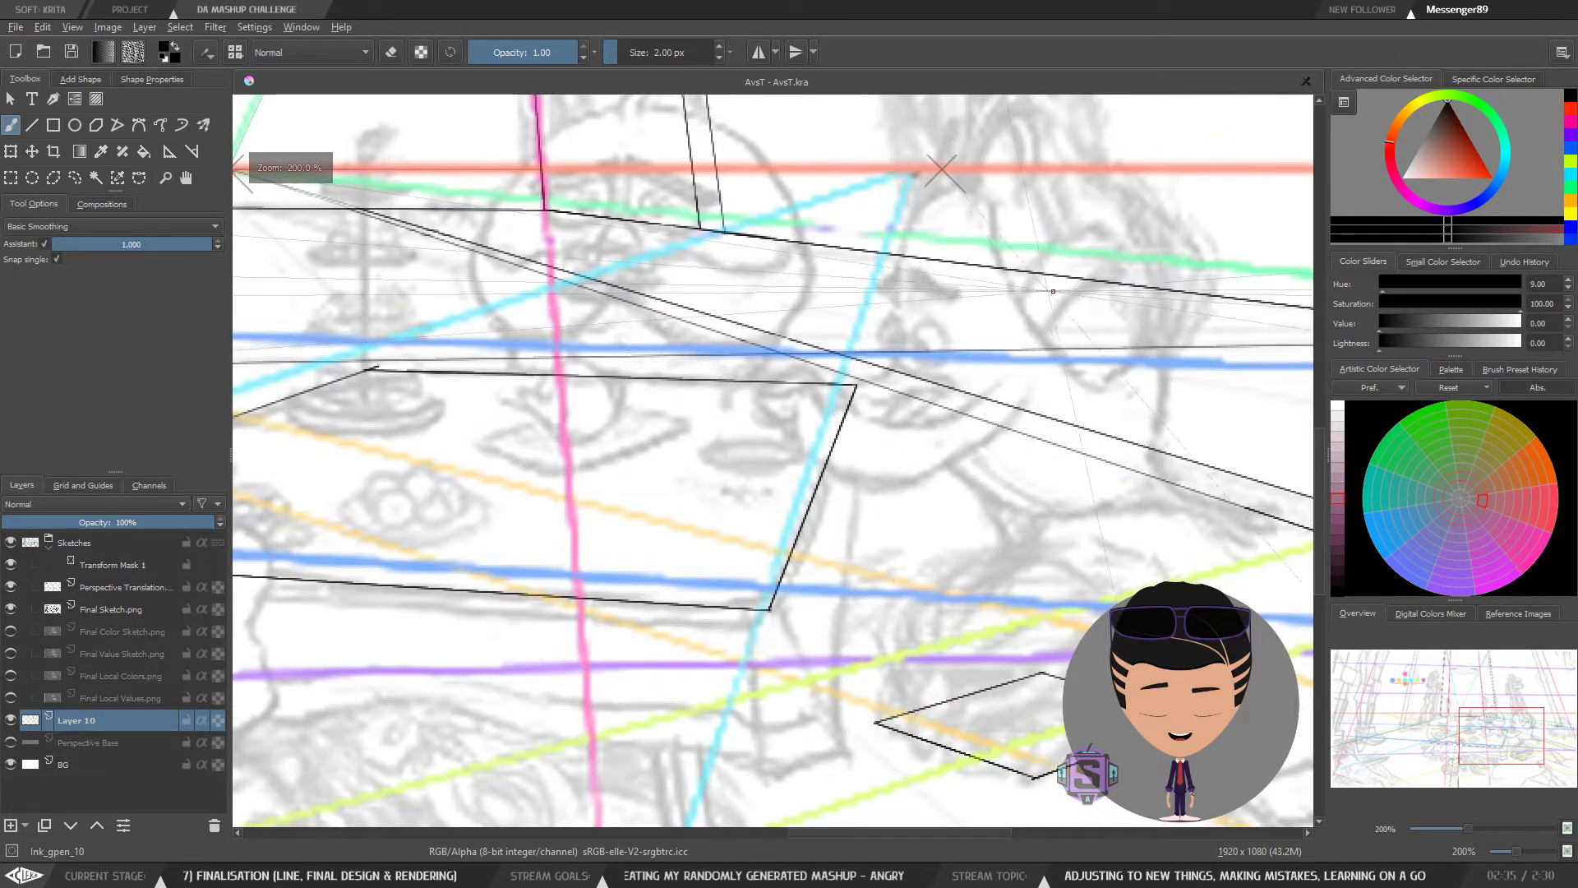
pyautogui.press('-')
pyautogui.press('-')
pyautogui.moveTo(717, 511); pyautogui.dragTo(1011, 521)
pyautogui.press('+')
pyautogui.press('+')
pyautogui.press('-')
pyautogui.press('-')
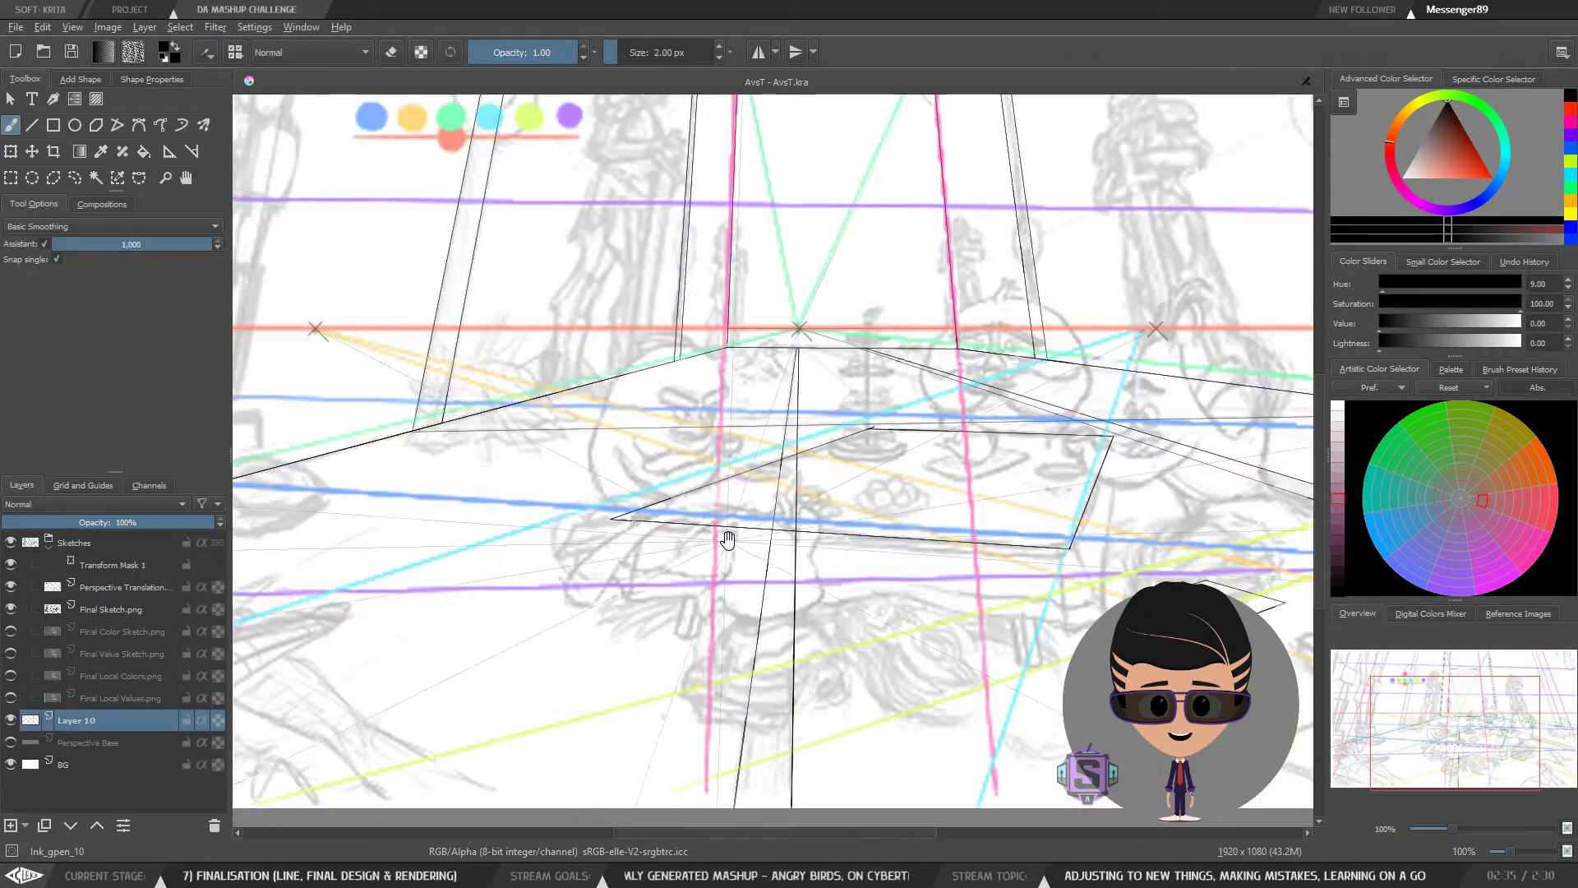
pyautogui.moveTo(779, 506); pyautogui.dragTo(893, 463)
pyautogui.moveTo(967, 525); pyautogui.dragTo(778, 466)
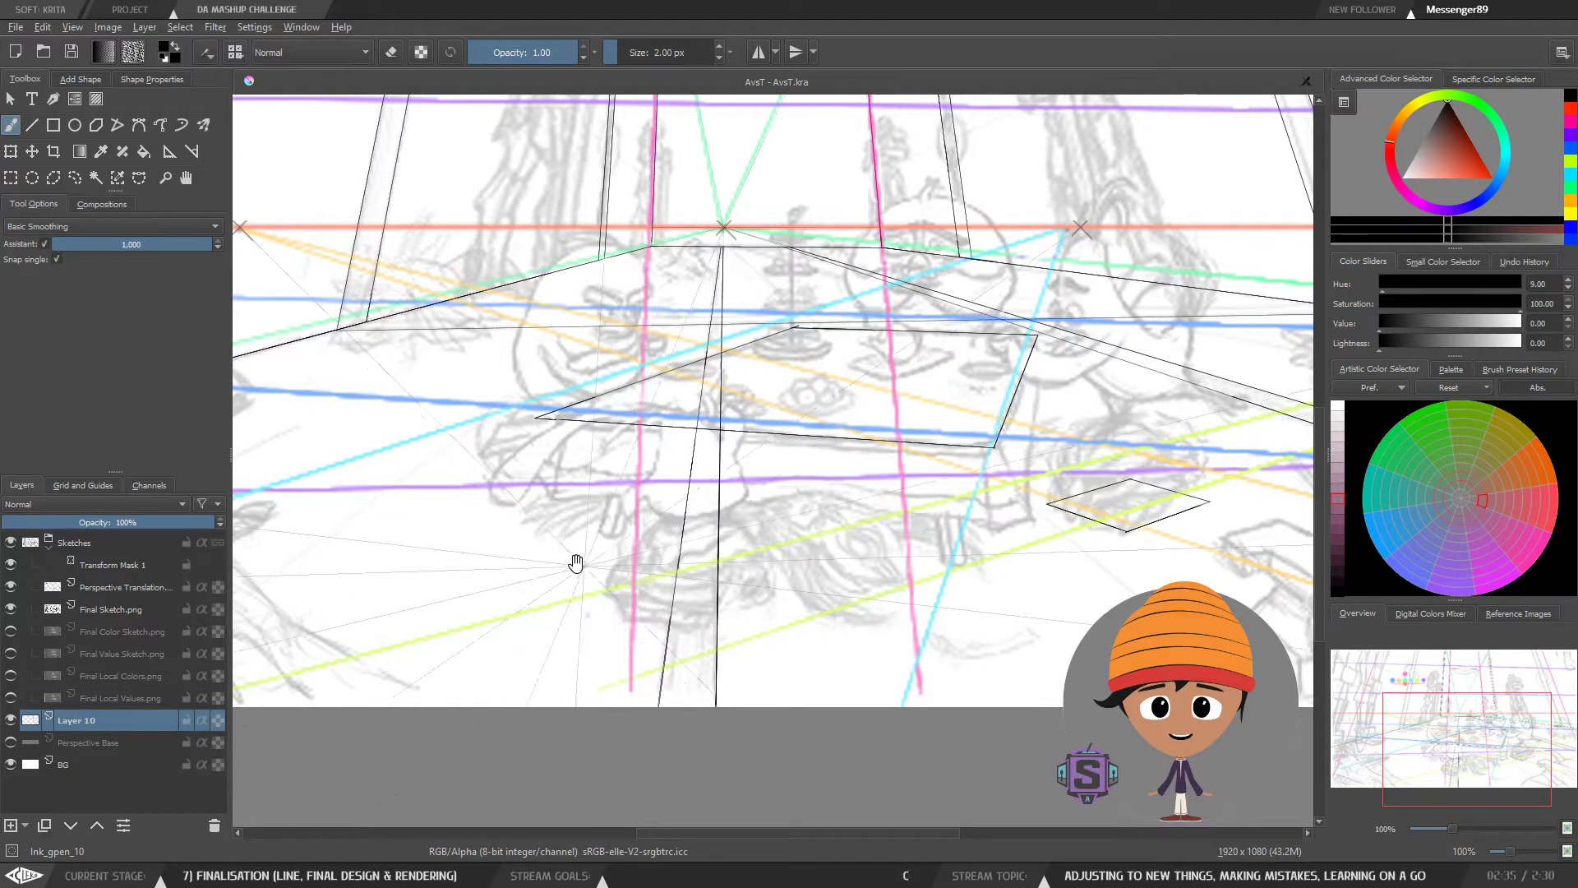
pyautogui.moveTo(605, 573); pyautogui.dragTo(649, 606)
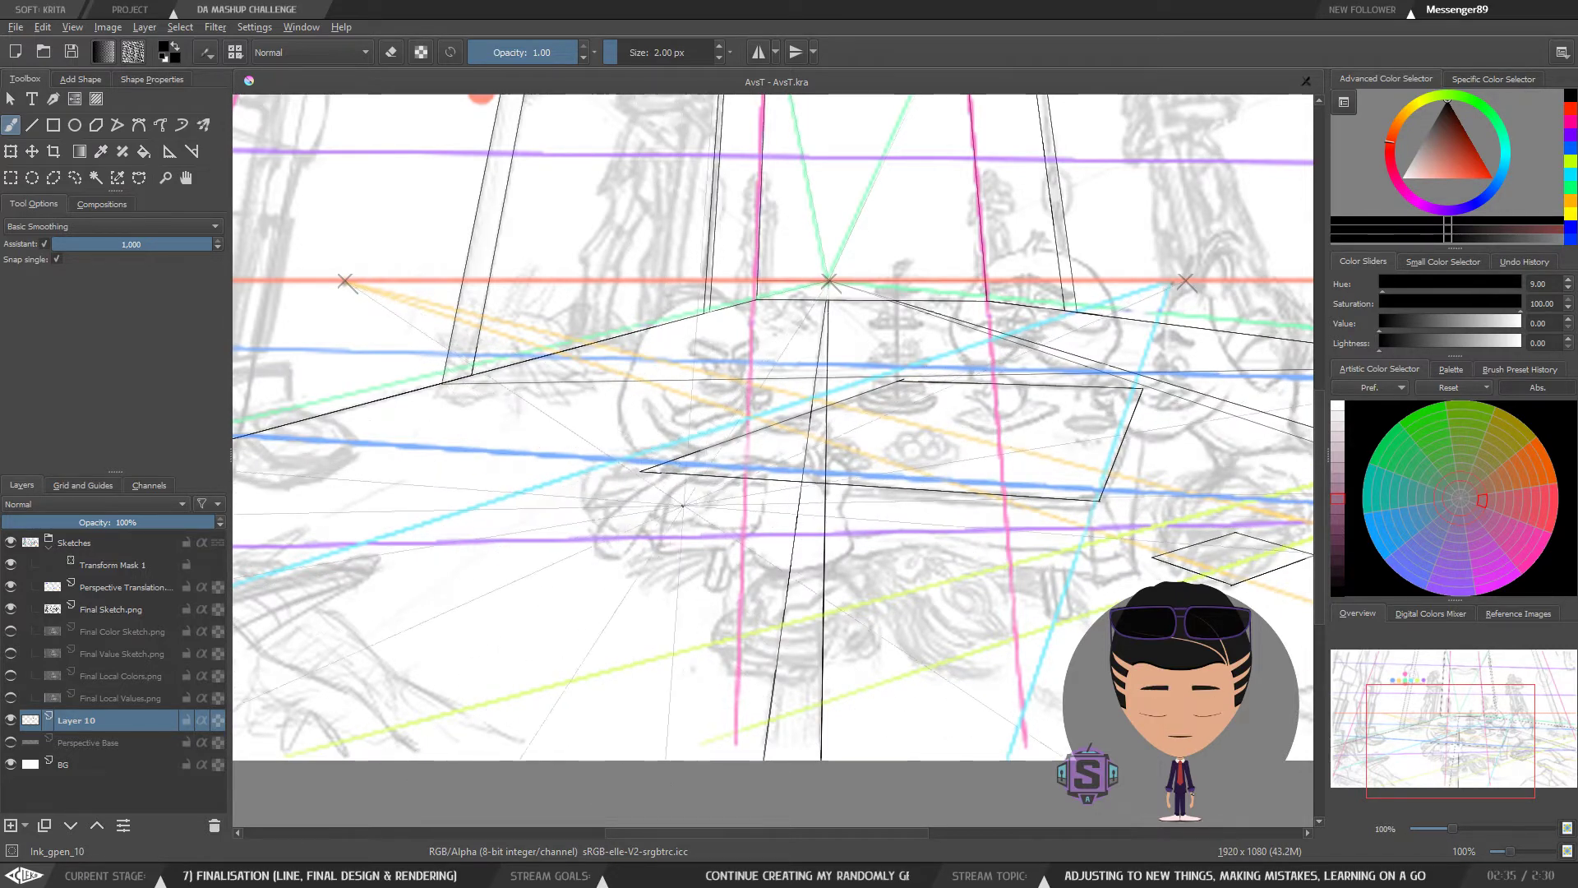
# Step: Draw the tabletop's thickness with a second line just below the front edge and another just outside the right edge
pyautogui.press('+')
pyautogui.press('+')
pyautogui.moveTo(774, 633); pyautogui.dragTo(543, 607)
pyautogui.press('-')
pyautogui.press('-')
pyautogui.press('+')
pyautogui.press('+')
pyautogui.moveTo(317, 540); pyautogui.dragTo(458, 513)
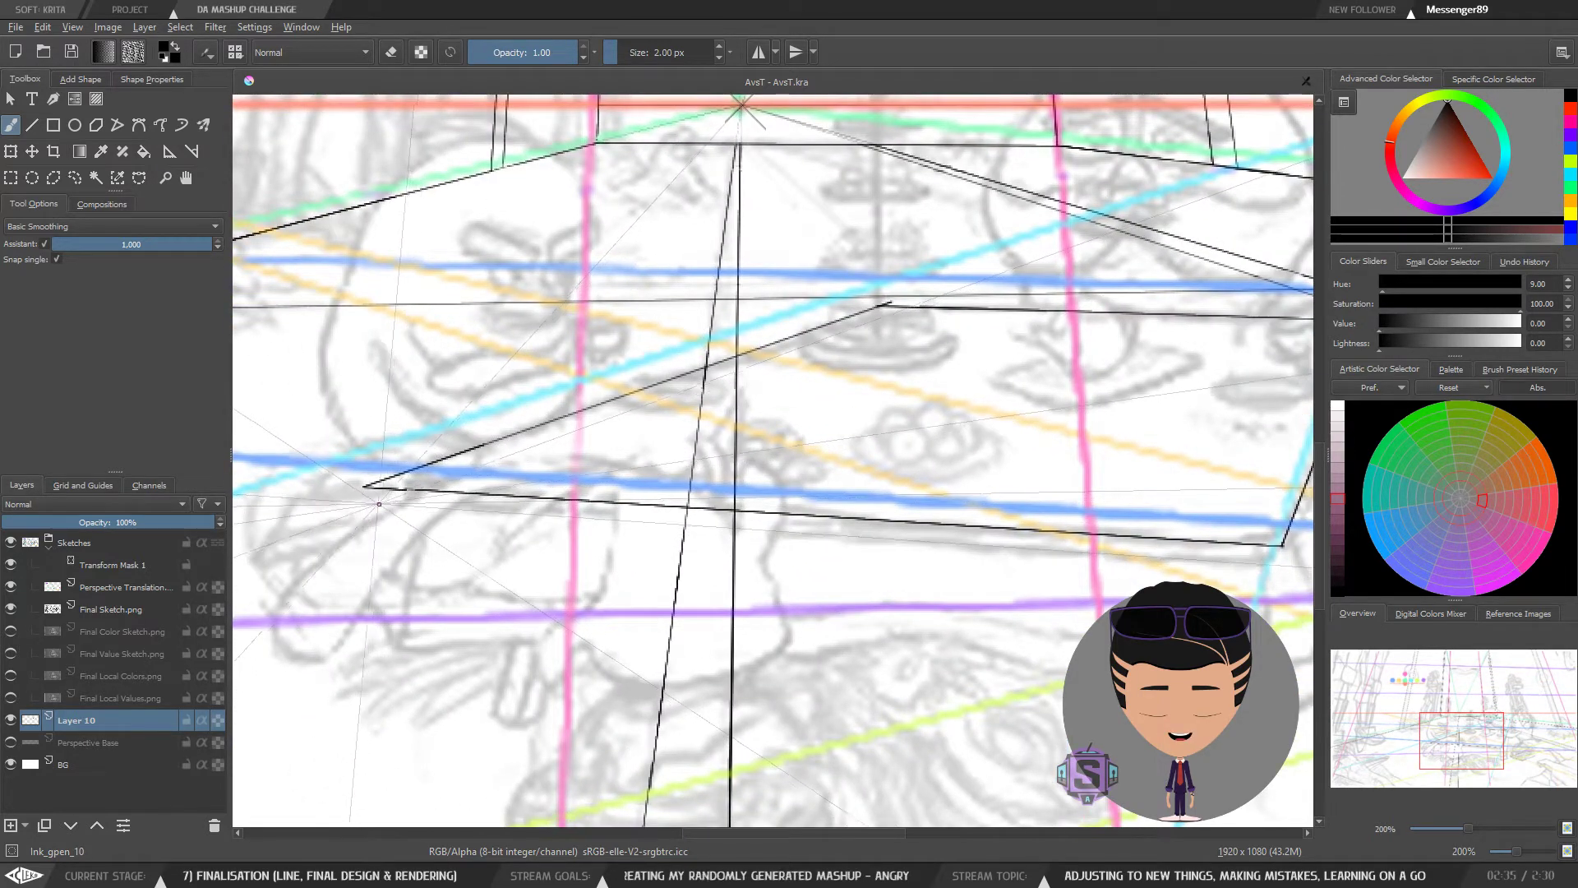
pyautogui.moveTo(1189, 564); pyautogui.dragTo(1279, 569)
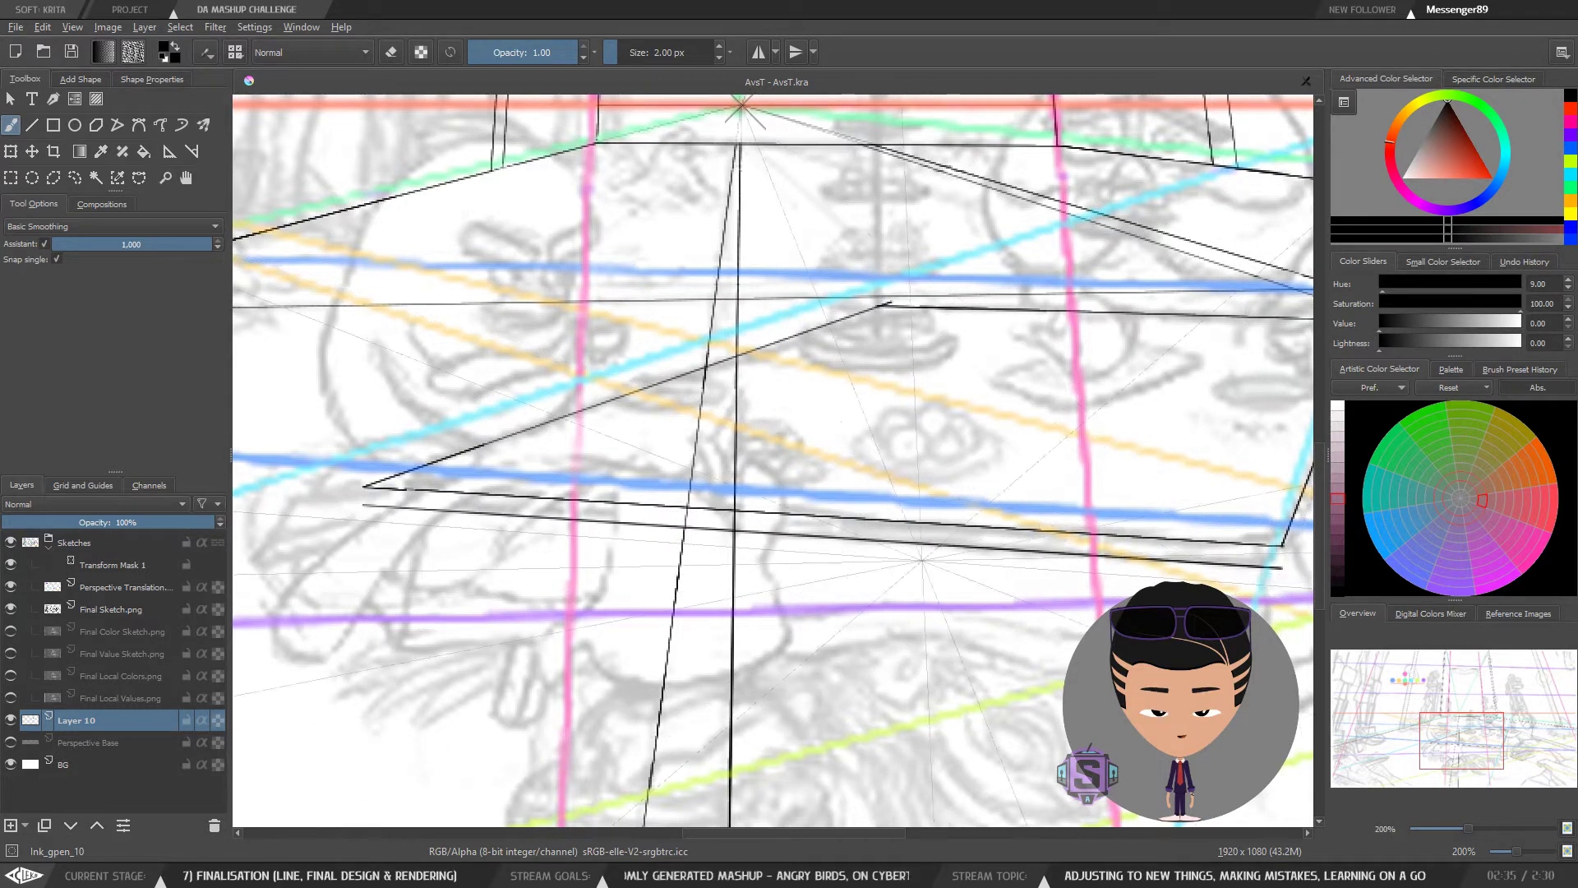
pyautogui.moveTo(1189, 486); pyautogui.dragTo(664, 522)
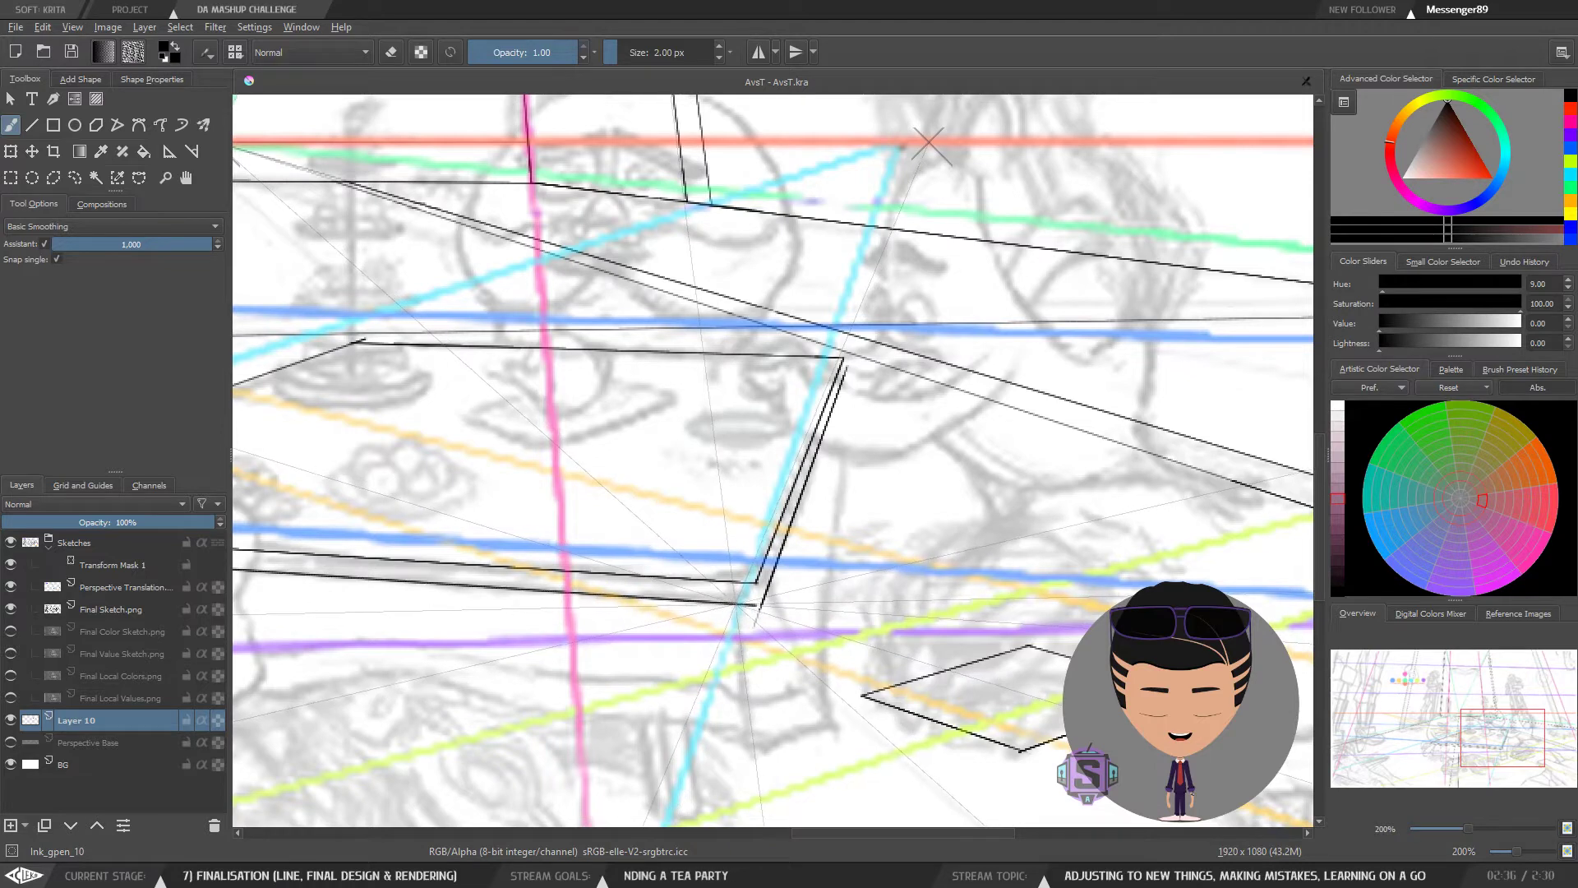
pyautogui.moveTo(635, 566); pyautogui.dragTo(1068, 532)
pyautogui.moveTo(770, 564); pyautogui.dragTo(1061, 577)
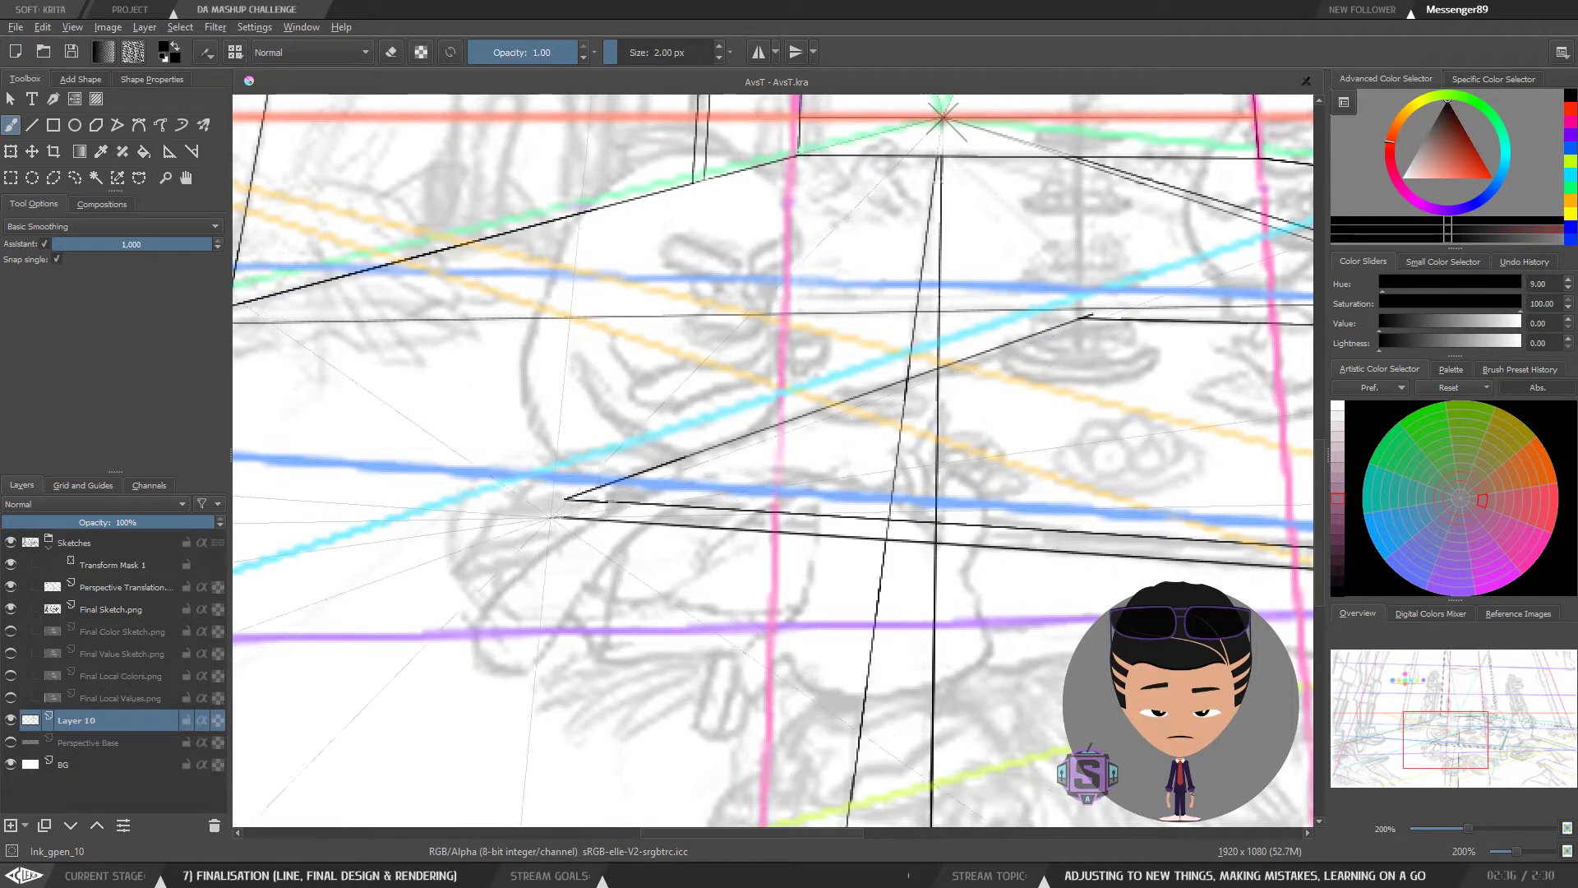
# Step: Hide the Final Sketch and Perspective Translation layers to examine the black construction lines on their own
pyautogui.press('1')
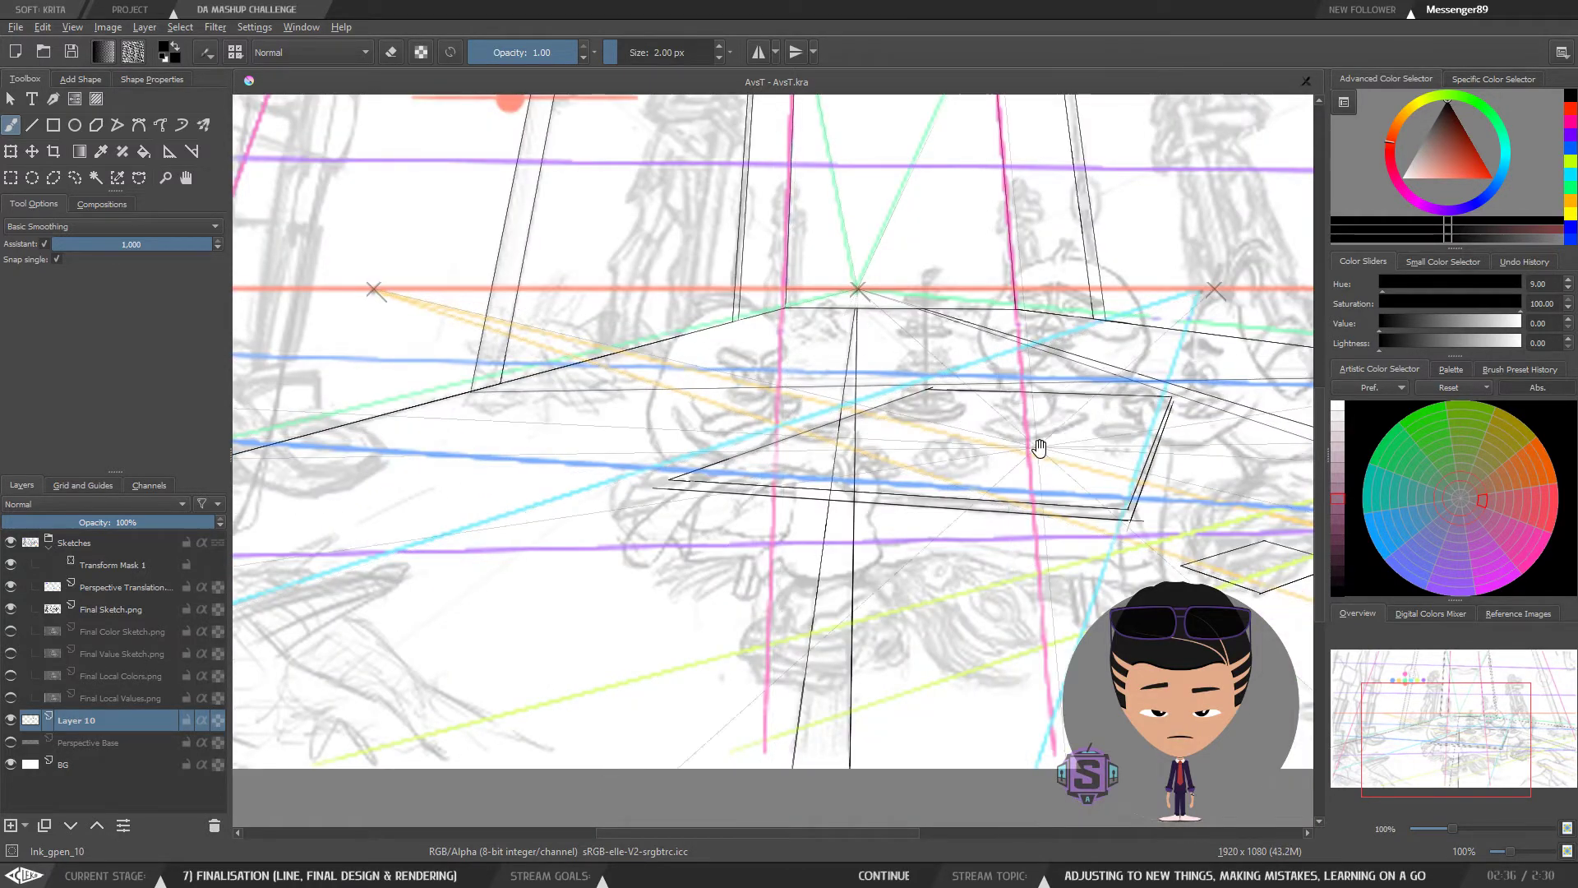
pyautogui.moveTo(1068, 460); pyautogui.dragTo(861, 485)
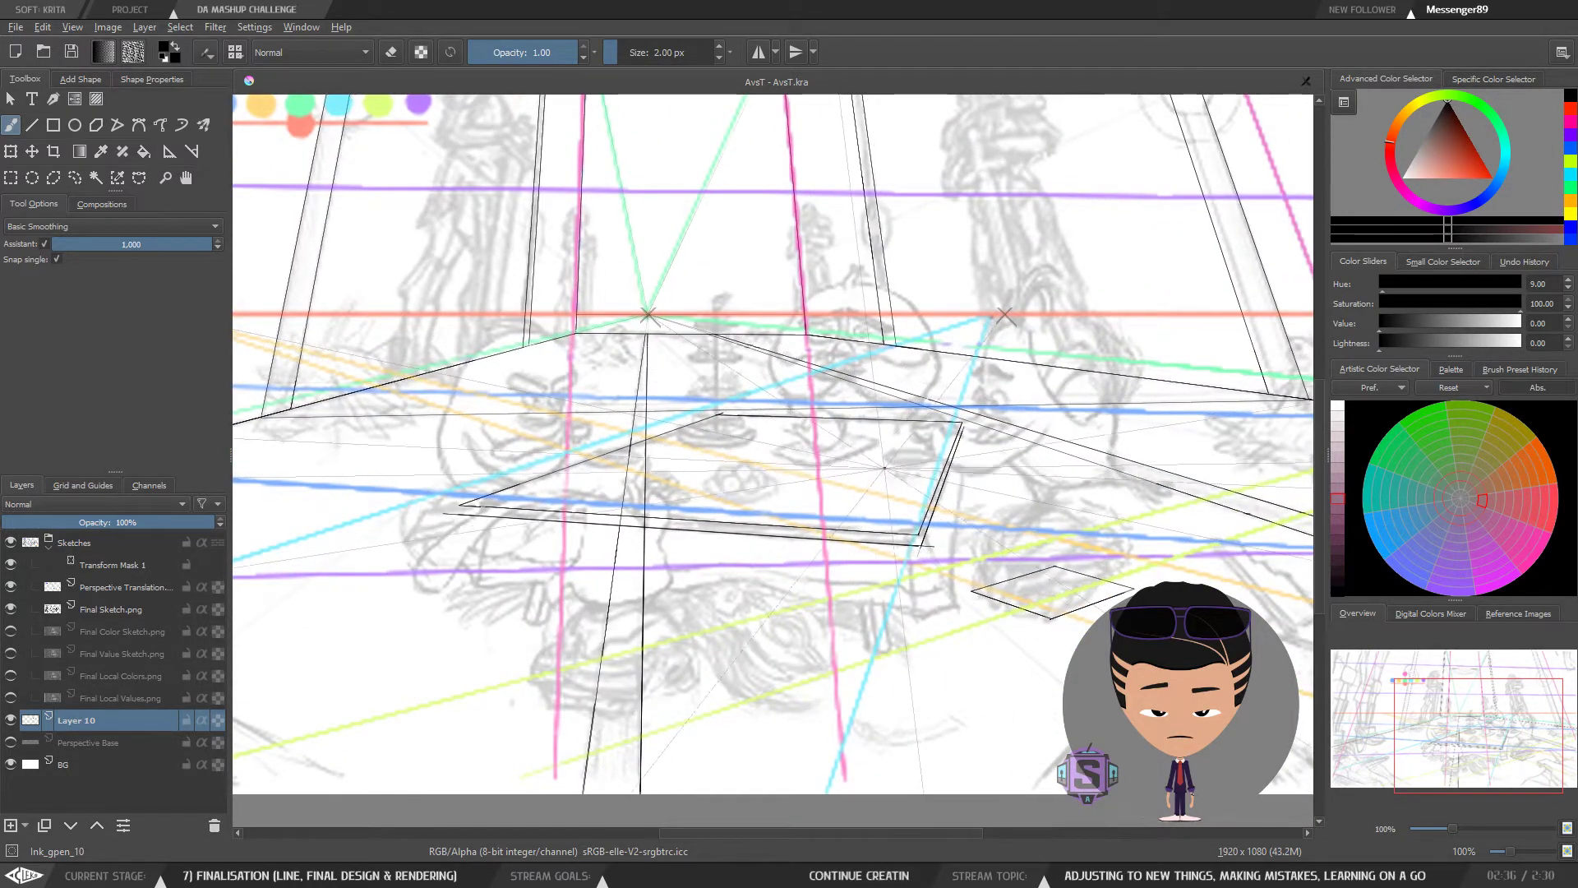
pyautogui.press('-')
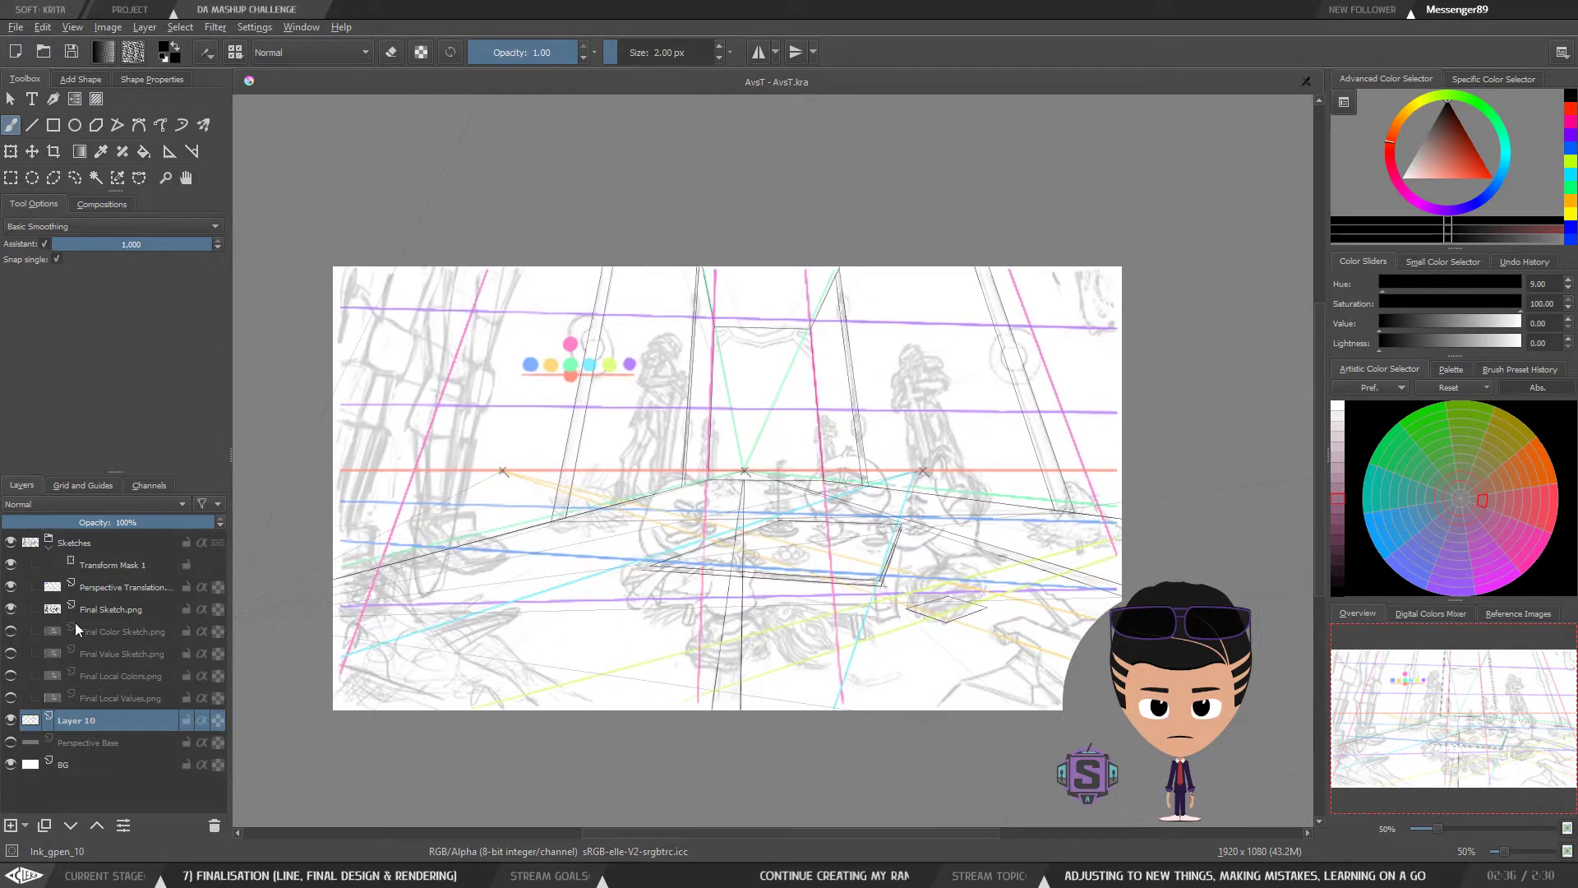
pyautogui.click(11, 609)
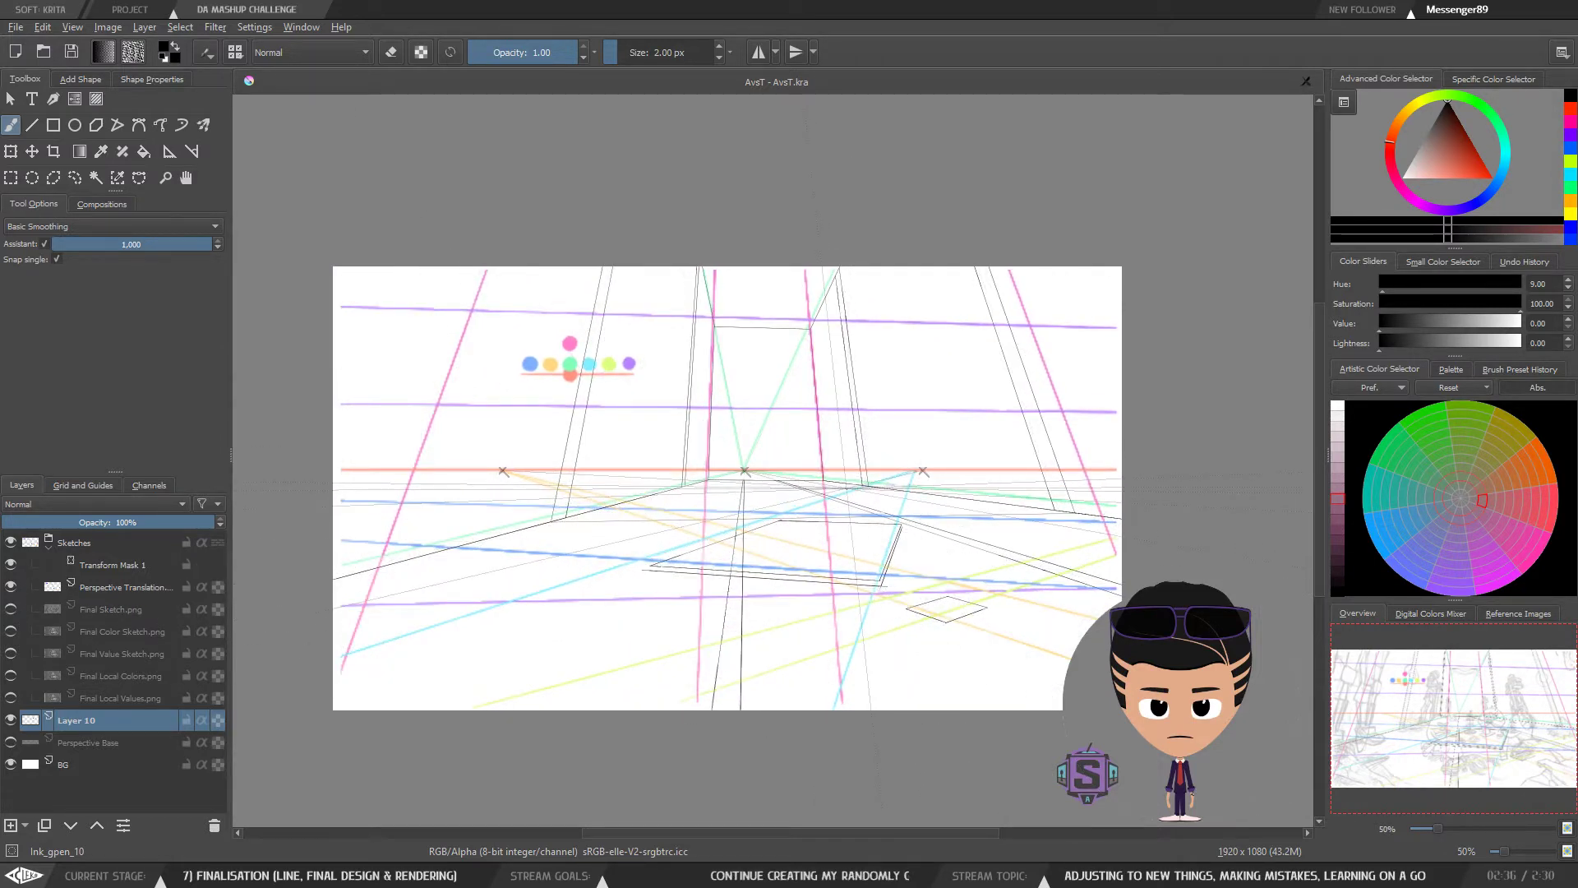
pyautogui.click(11, 587)
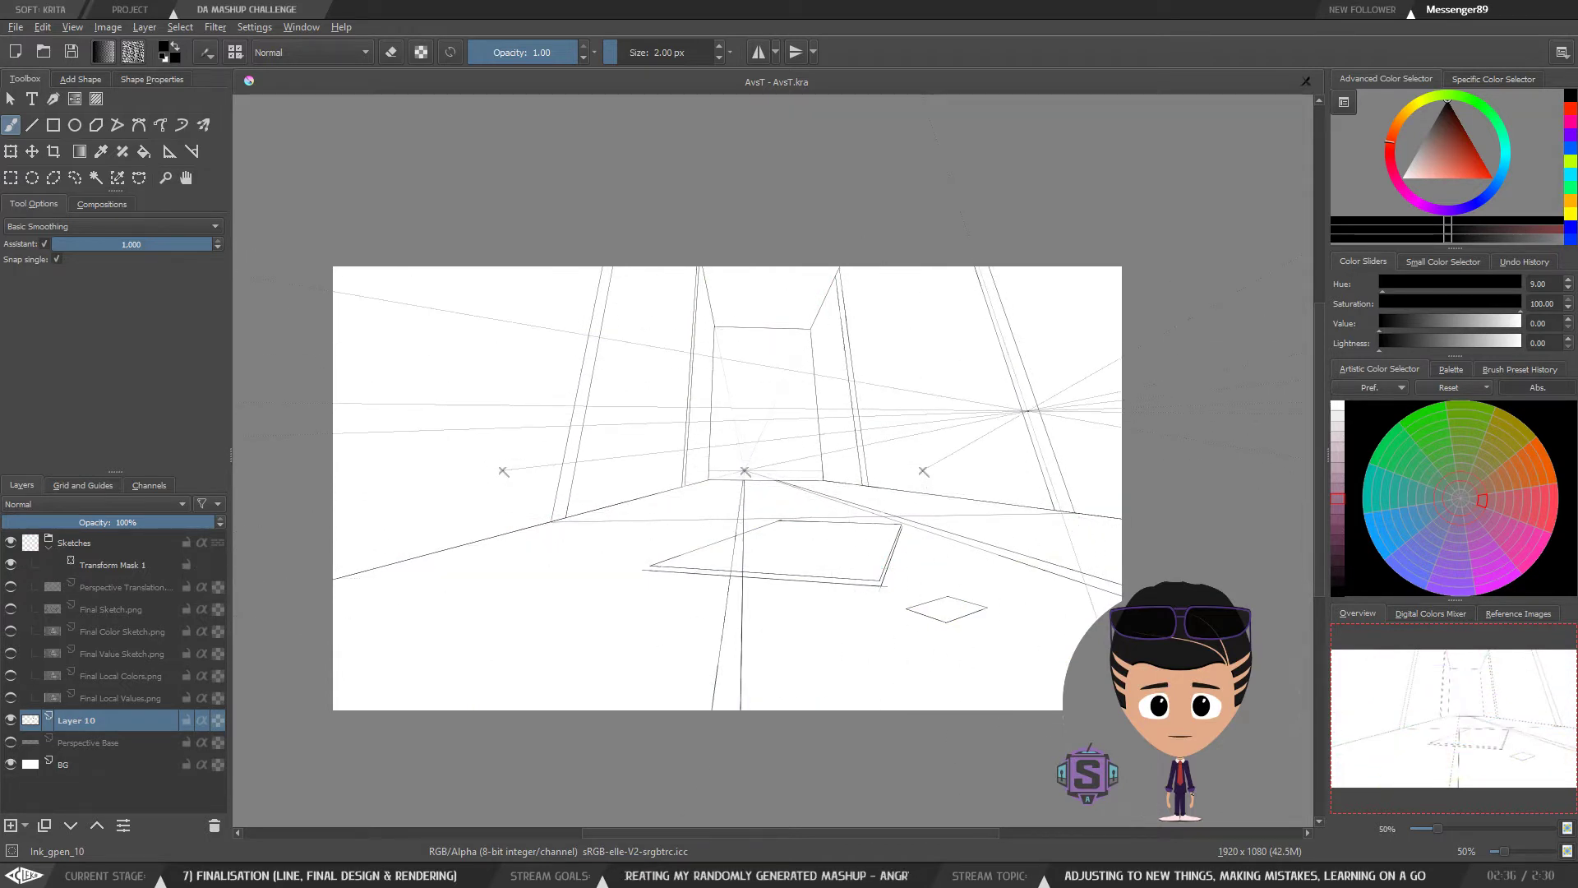
pyautogui.hotkey('ctrl', '+')
pyautogui.hotkey('ctrl', '+')
pyautogui.hotkey('ctrl', '-')
pyautogui.hotkey('ctrl', '-')
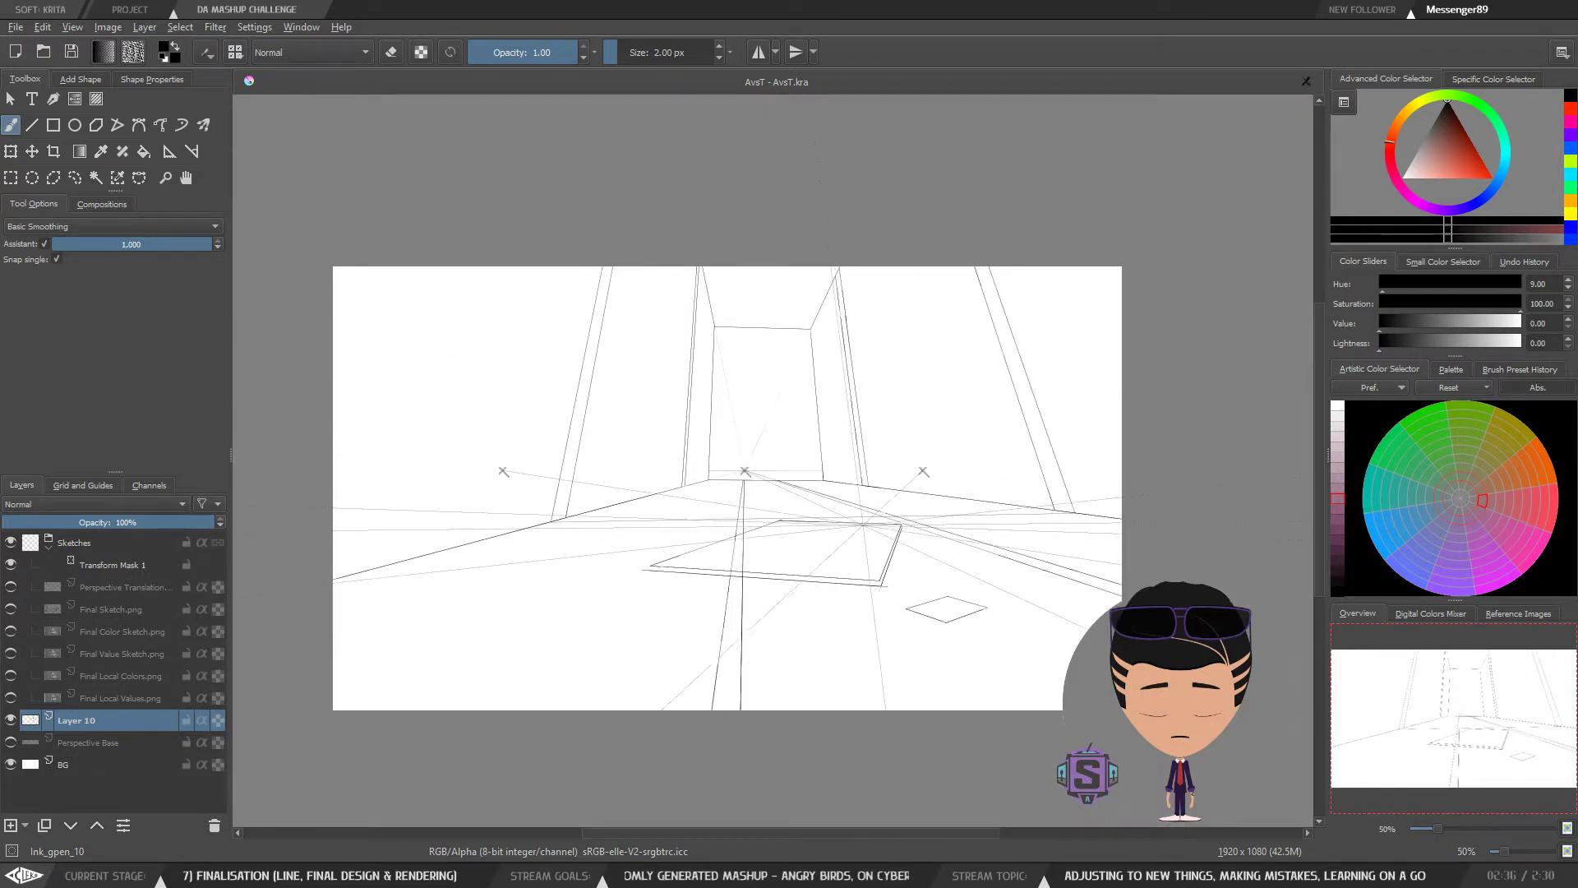
pyautogui.moveTo(855, 549); pyautogui.dragTo(847, 535)
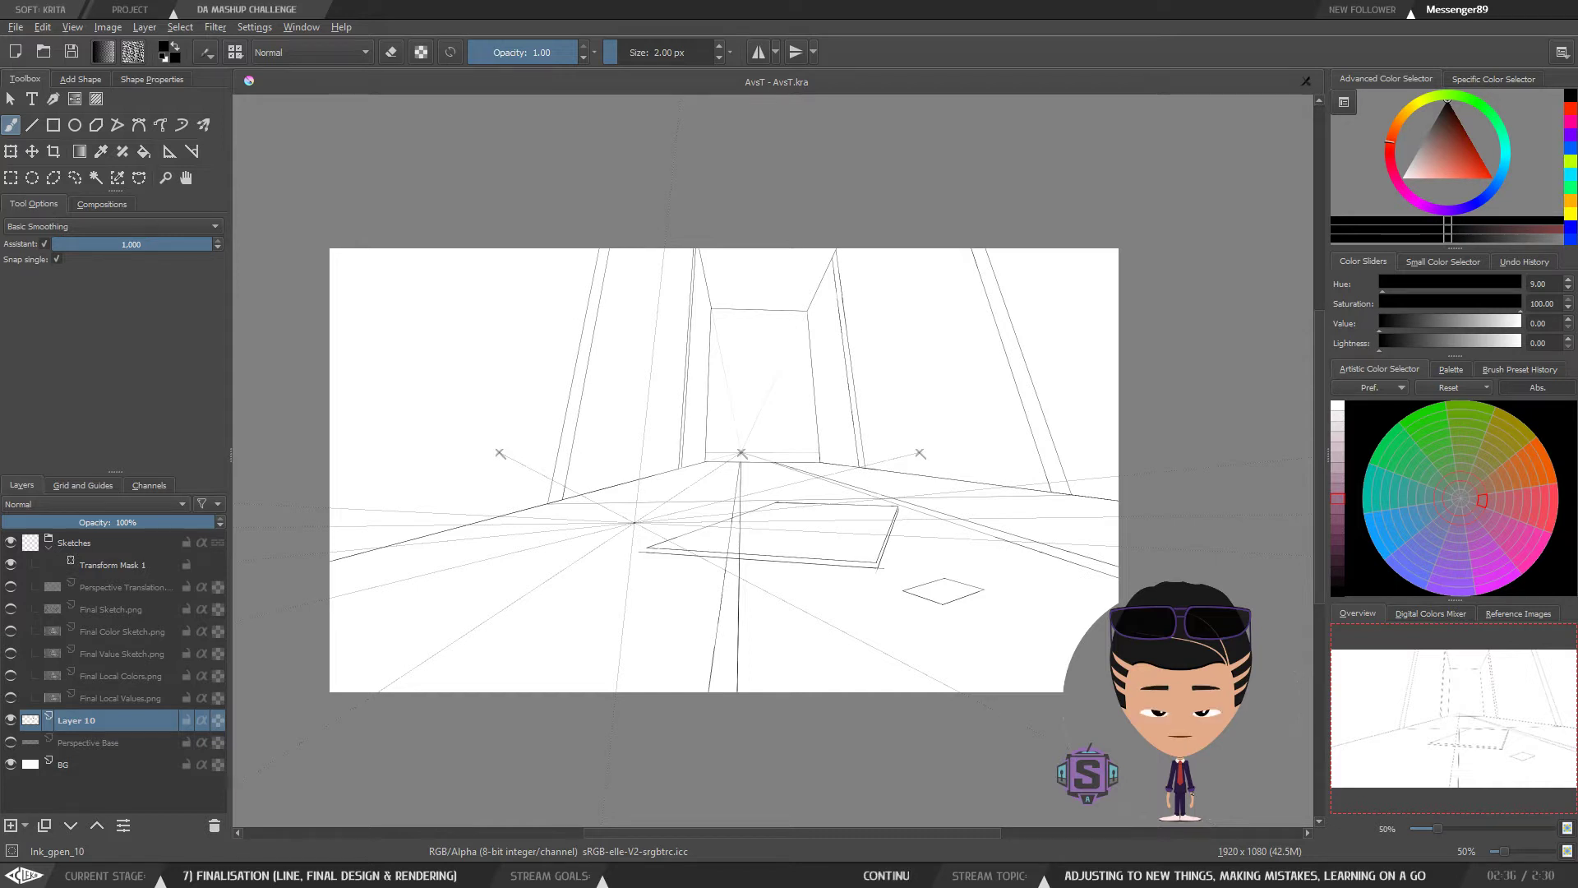
# Step: Show the Perspective Translation and Final Sketch layers again to compare the tabletop lines with them
pyautogui.click(12, 588)
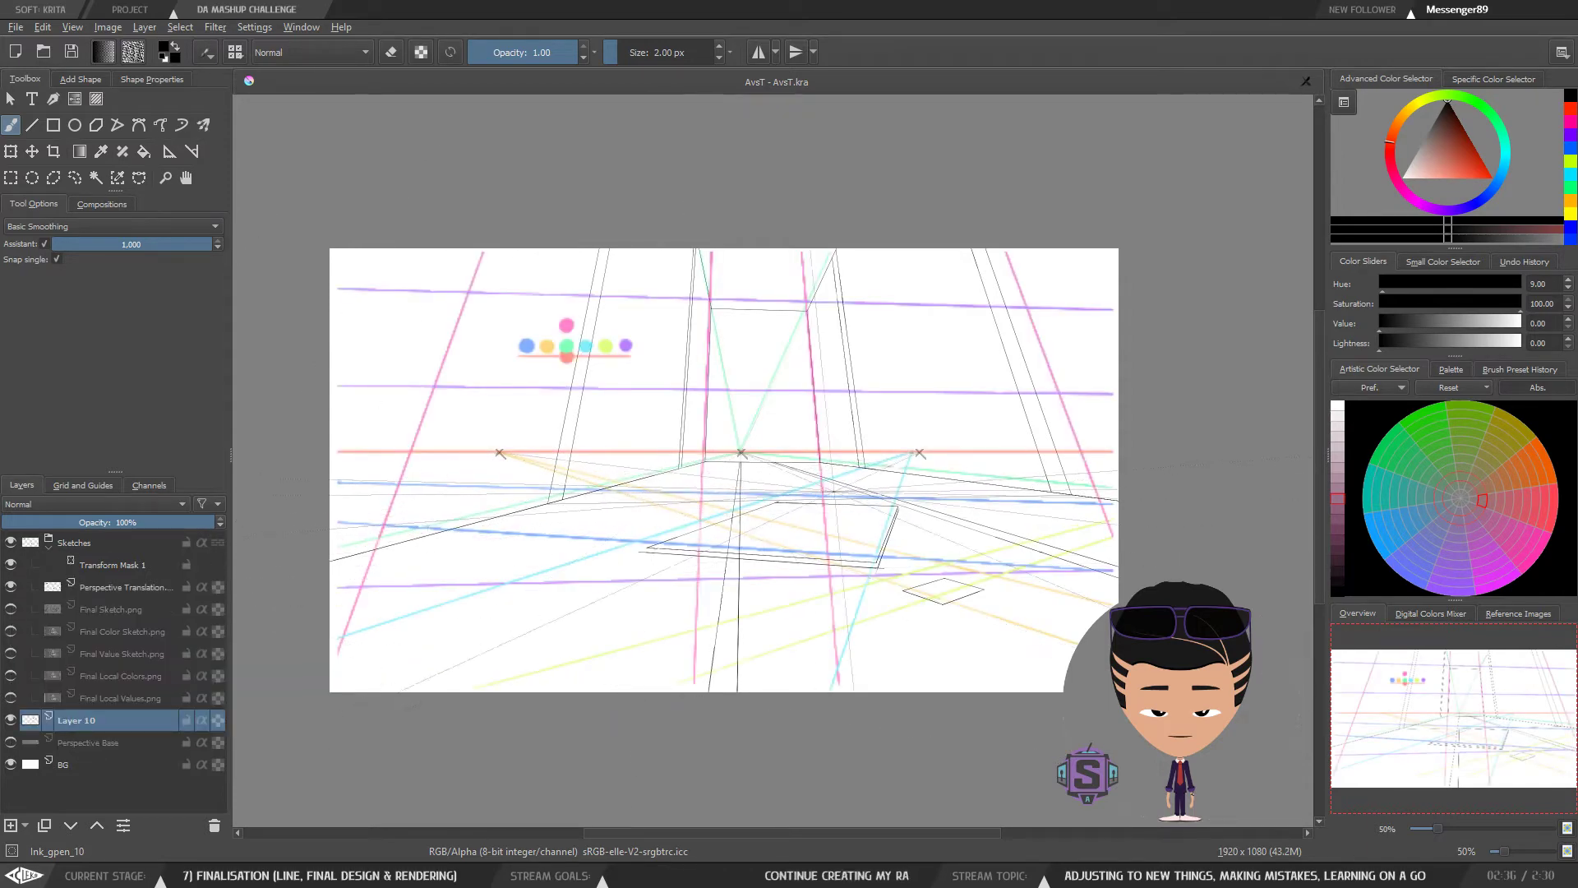
pyautogui.scroll(3, 983, 461)
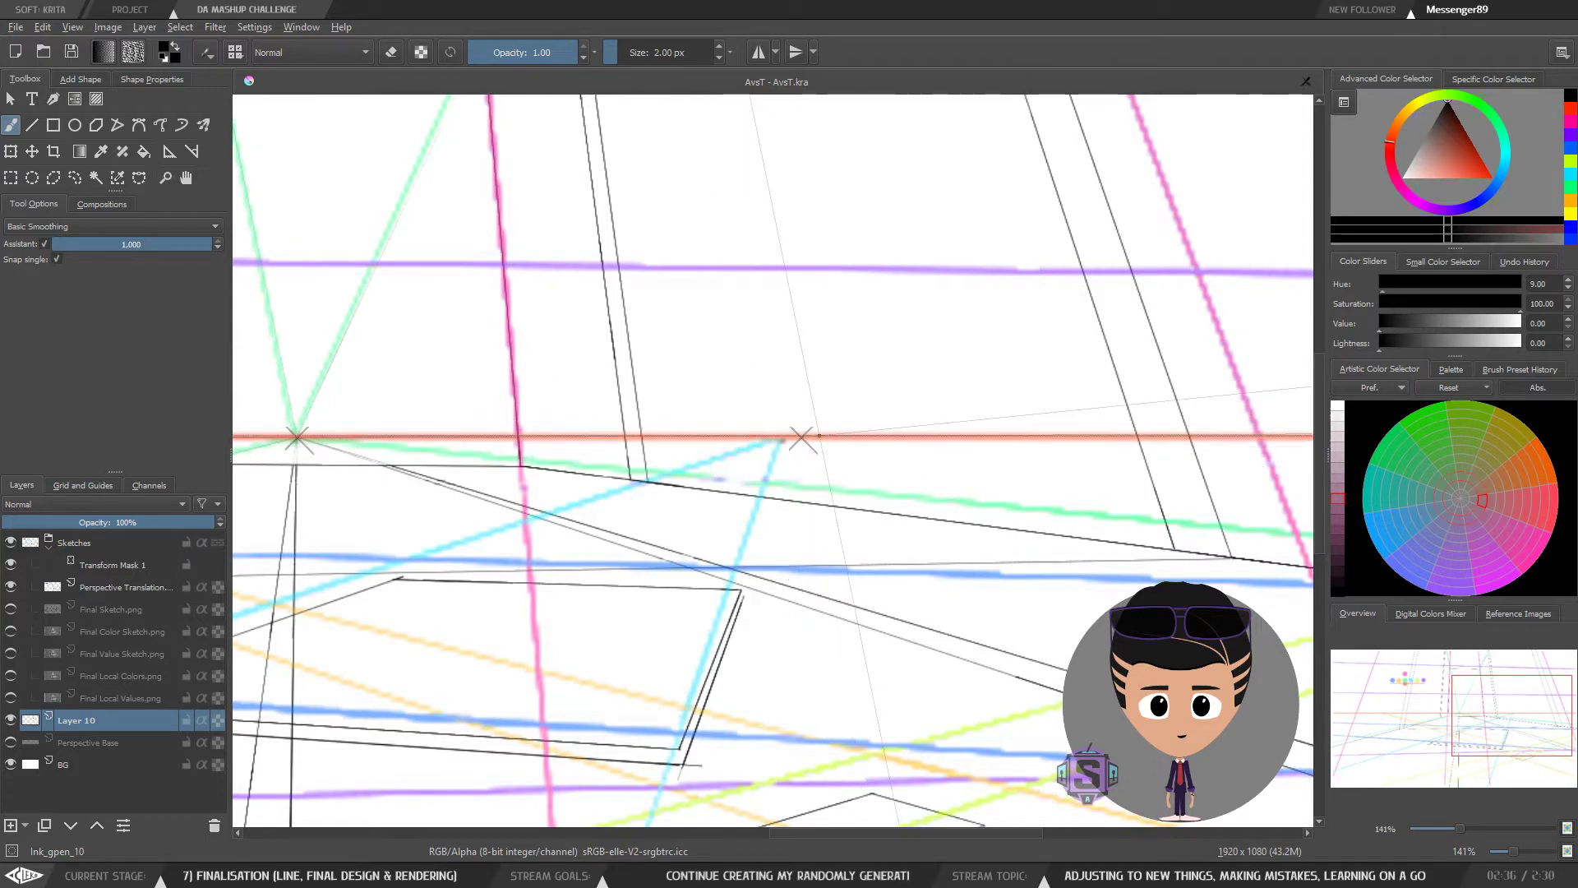
pyautogui.moveTo(806, 535); pyautogui.dragTo(980, 435)
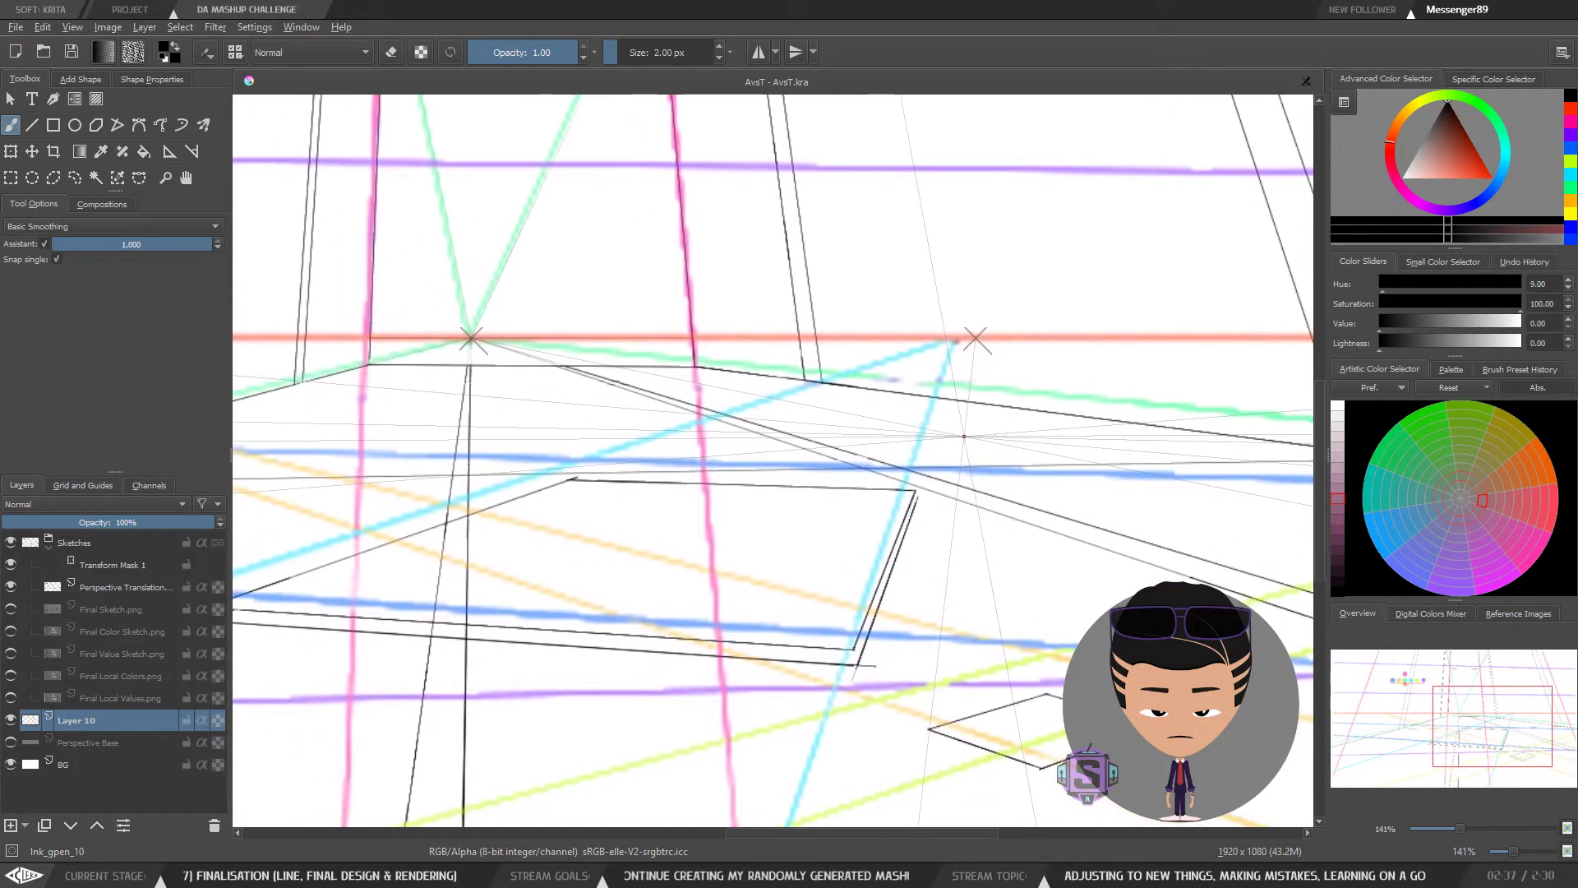
pyautogui.click(10, 609)
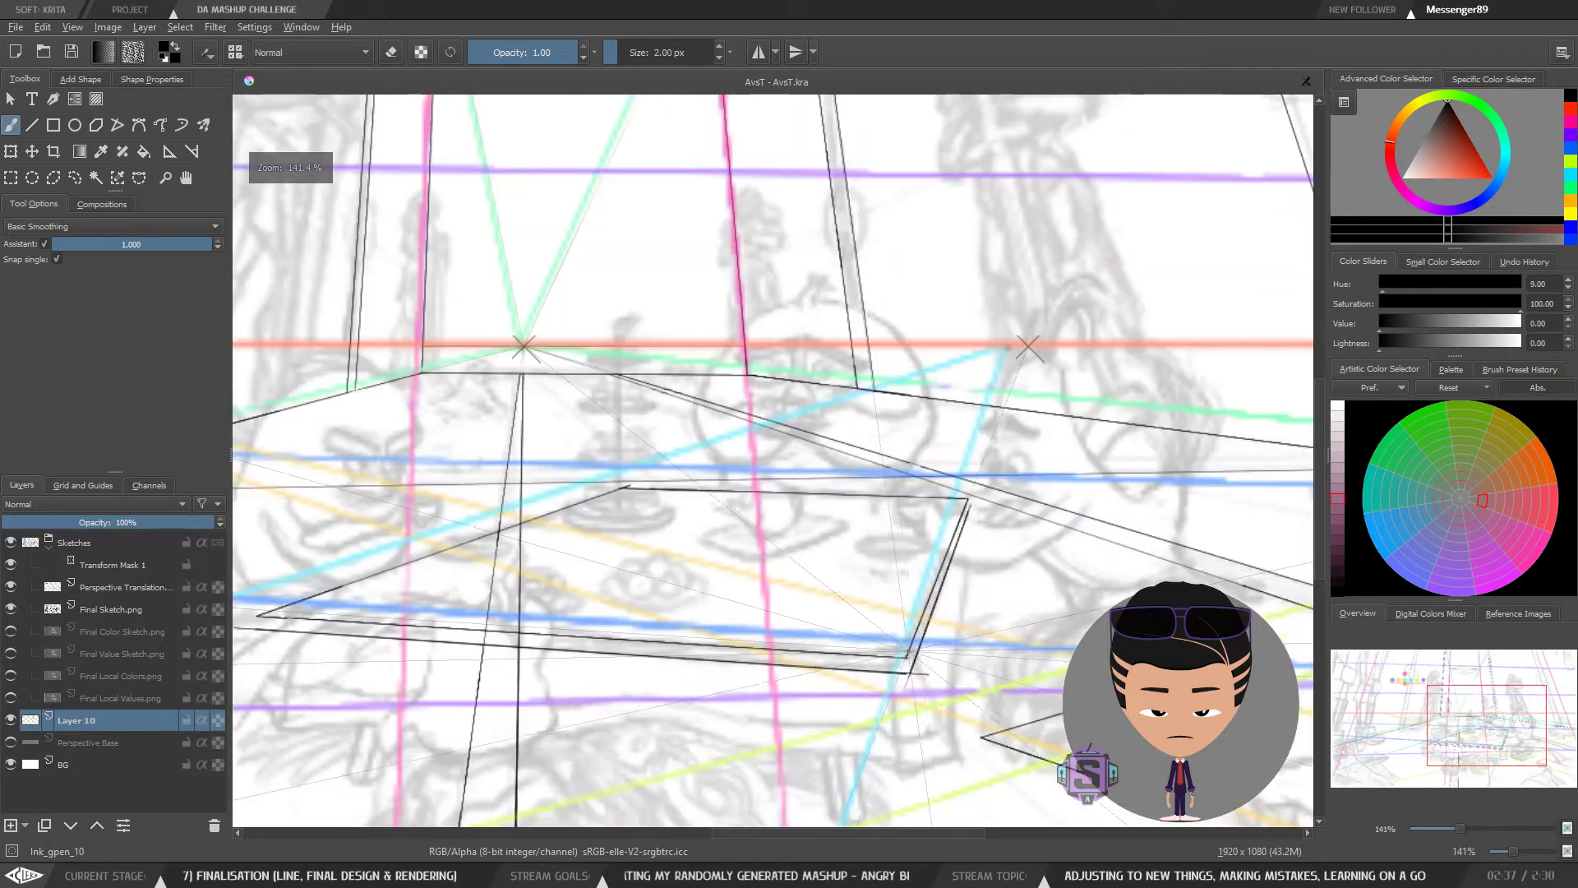
# Step: With the Line tool, draw both corner-to-corner diagonals of the tabletop and a centre line through their crossing from left to right edge
pyautogui.moveTo(911, 652); pyautogui.dragTo(963, 651)
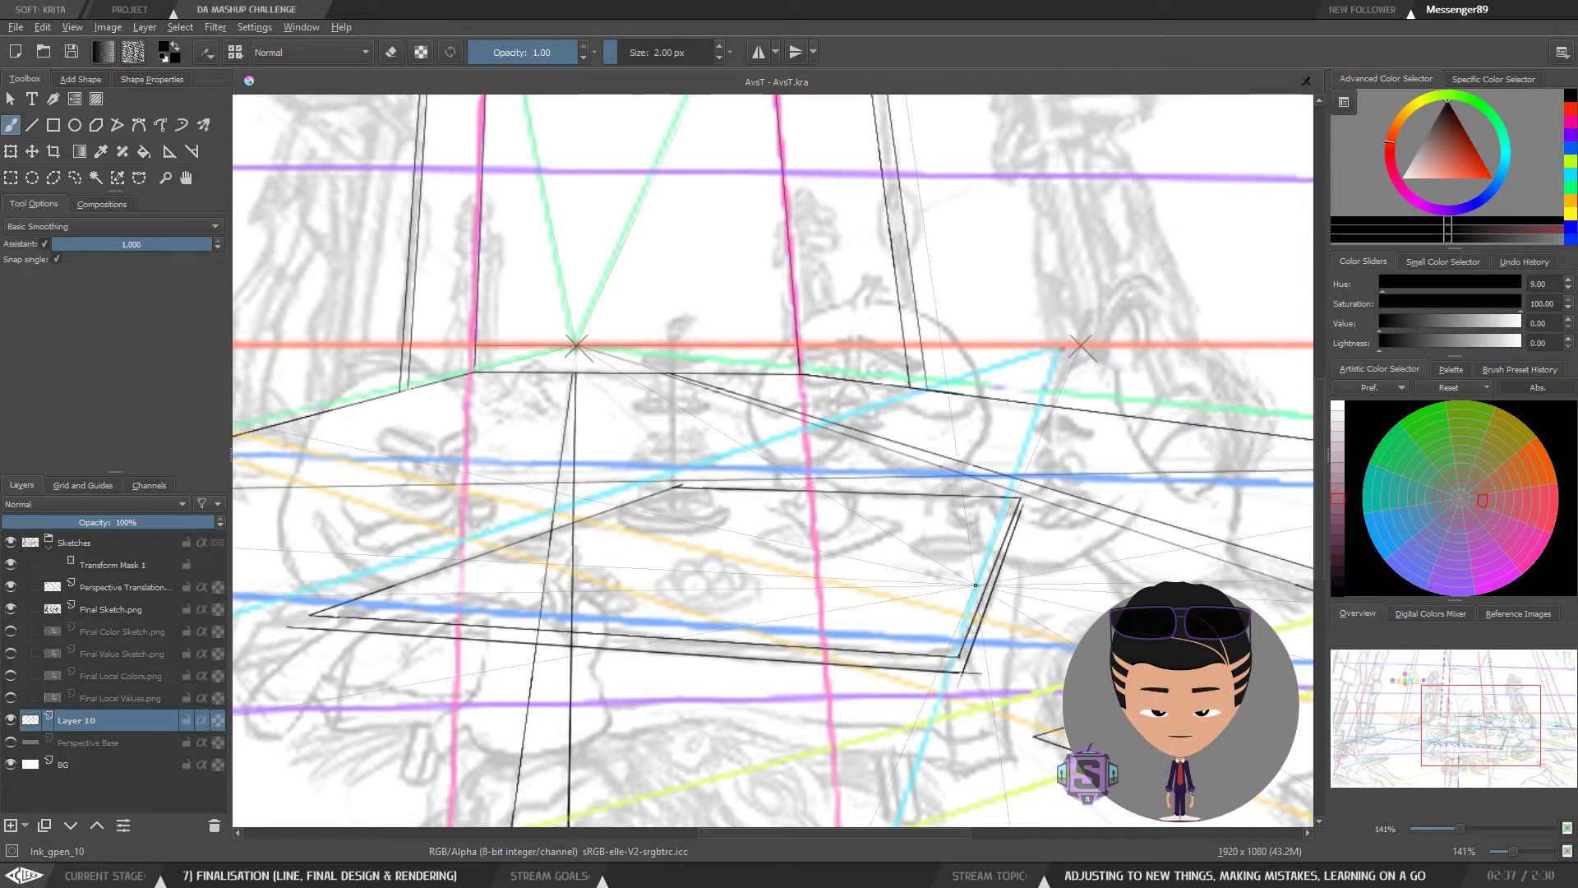
pyautogui.moveTo(976, 587); pyautogui.dragTo(1001, 552)
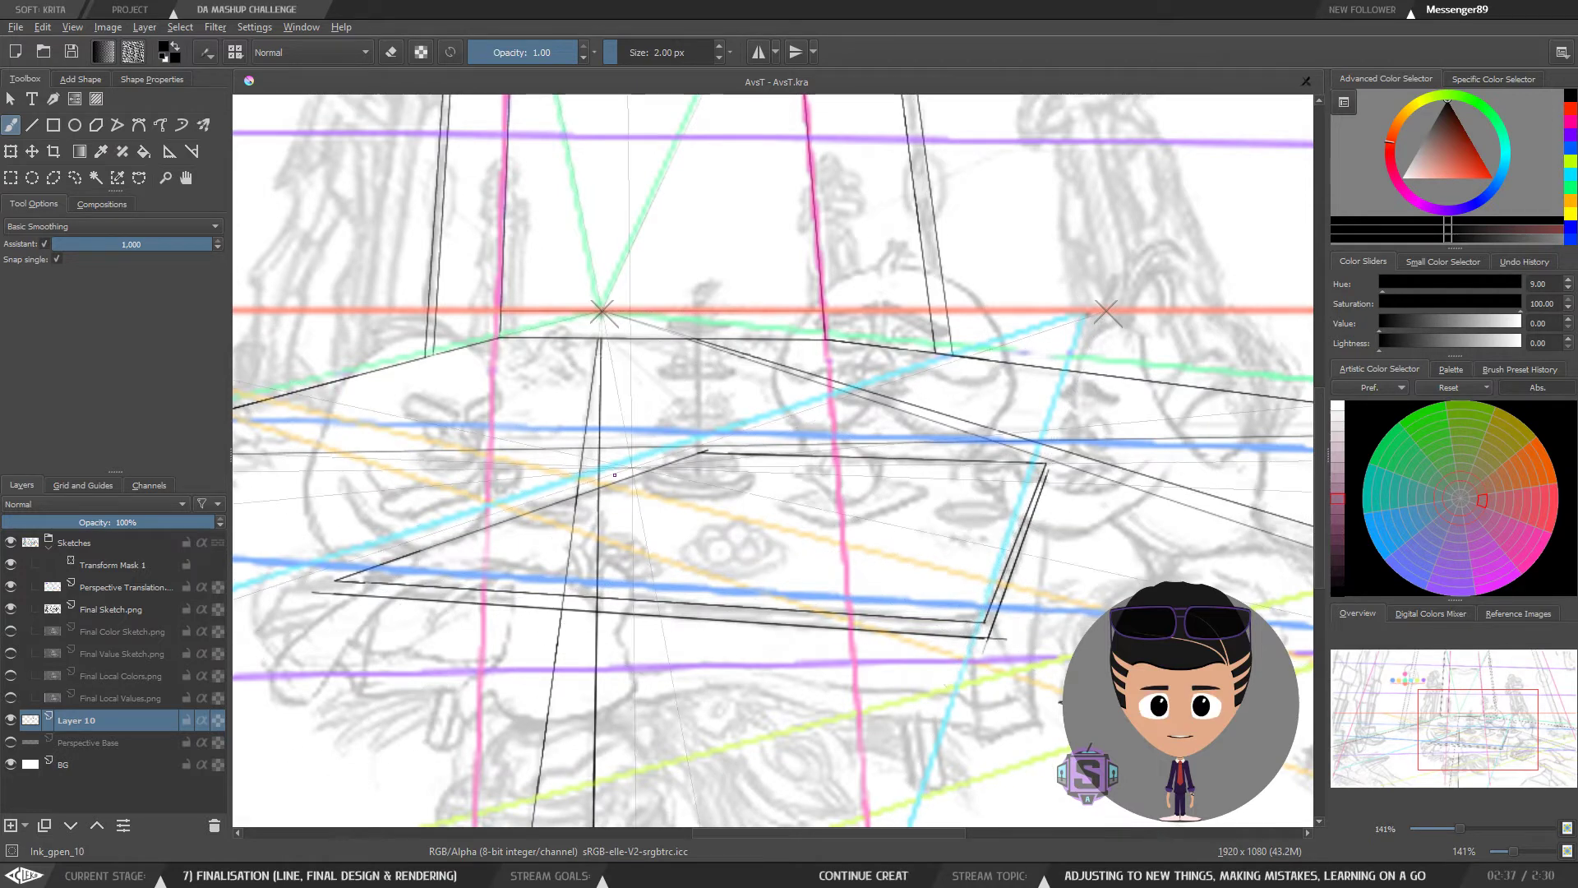
pyautogui.moveTo(904, 662)
pyautogui.mouseDown()
pyautogui.moveTo(896, 621)
pyautogui.moveTo(919, 583)
pyautogui.mouseUp()
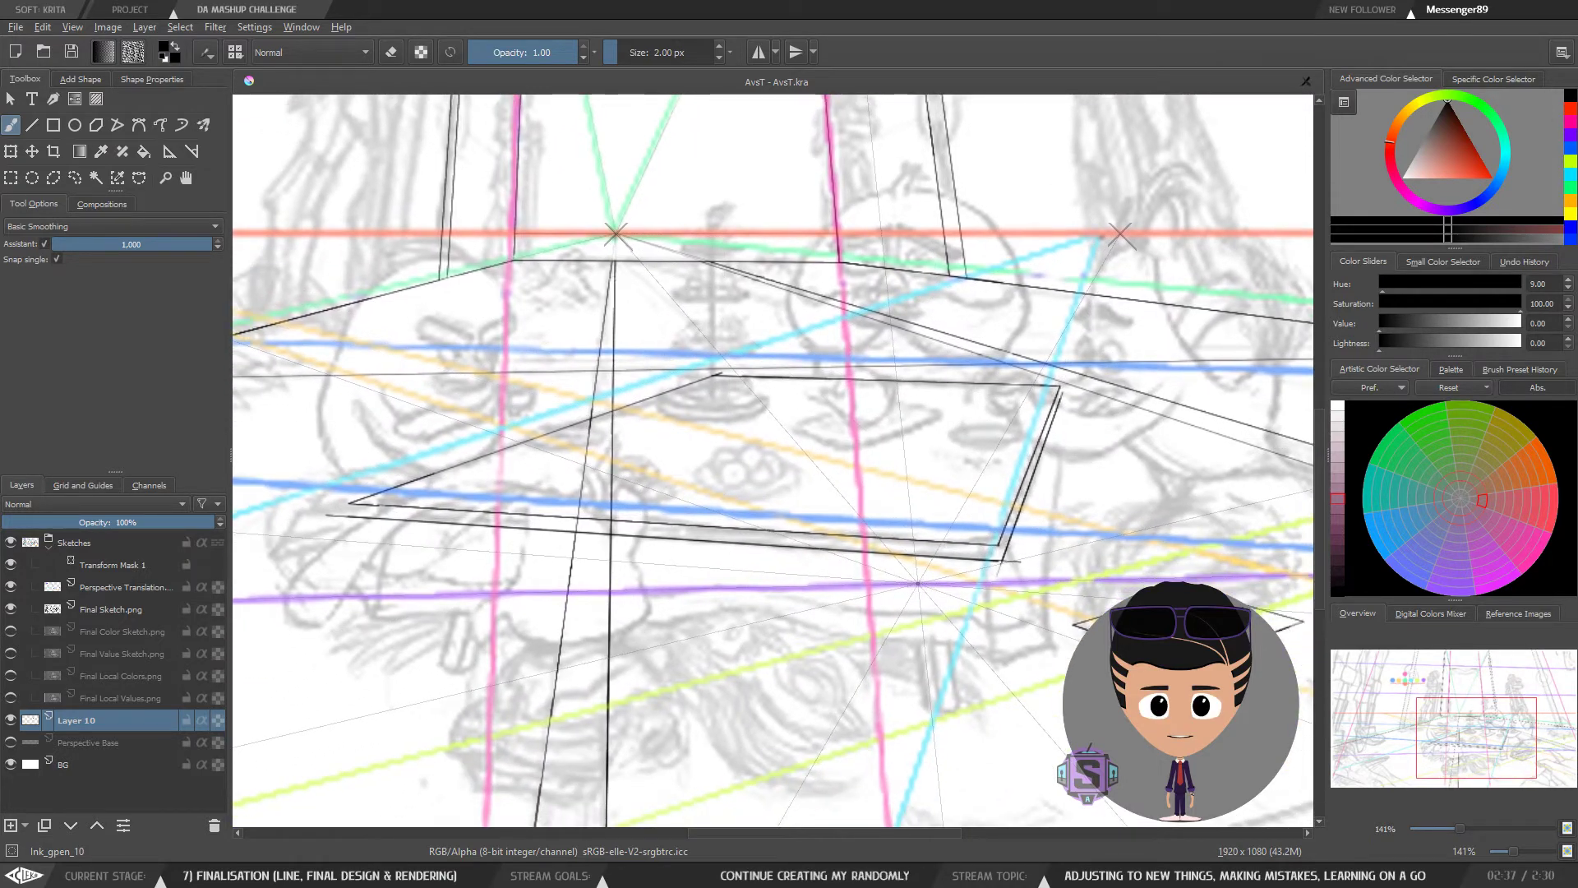
pyautogui.moveTo(1021, 544); pyautogui.dragTo(966, 557)
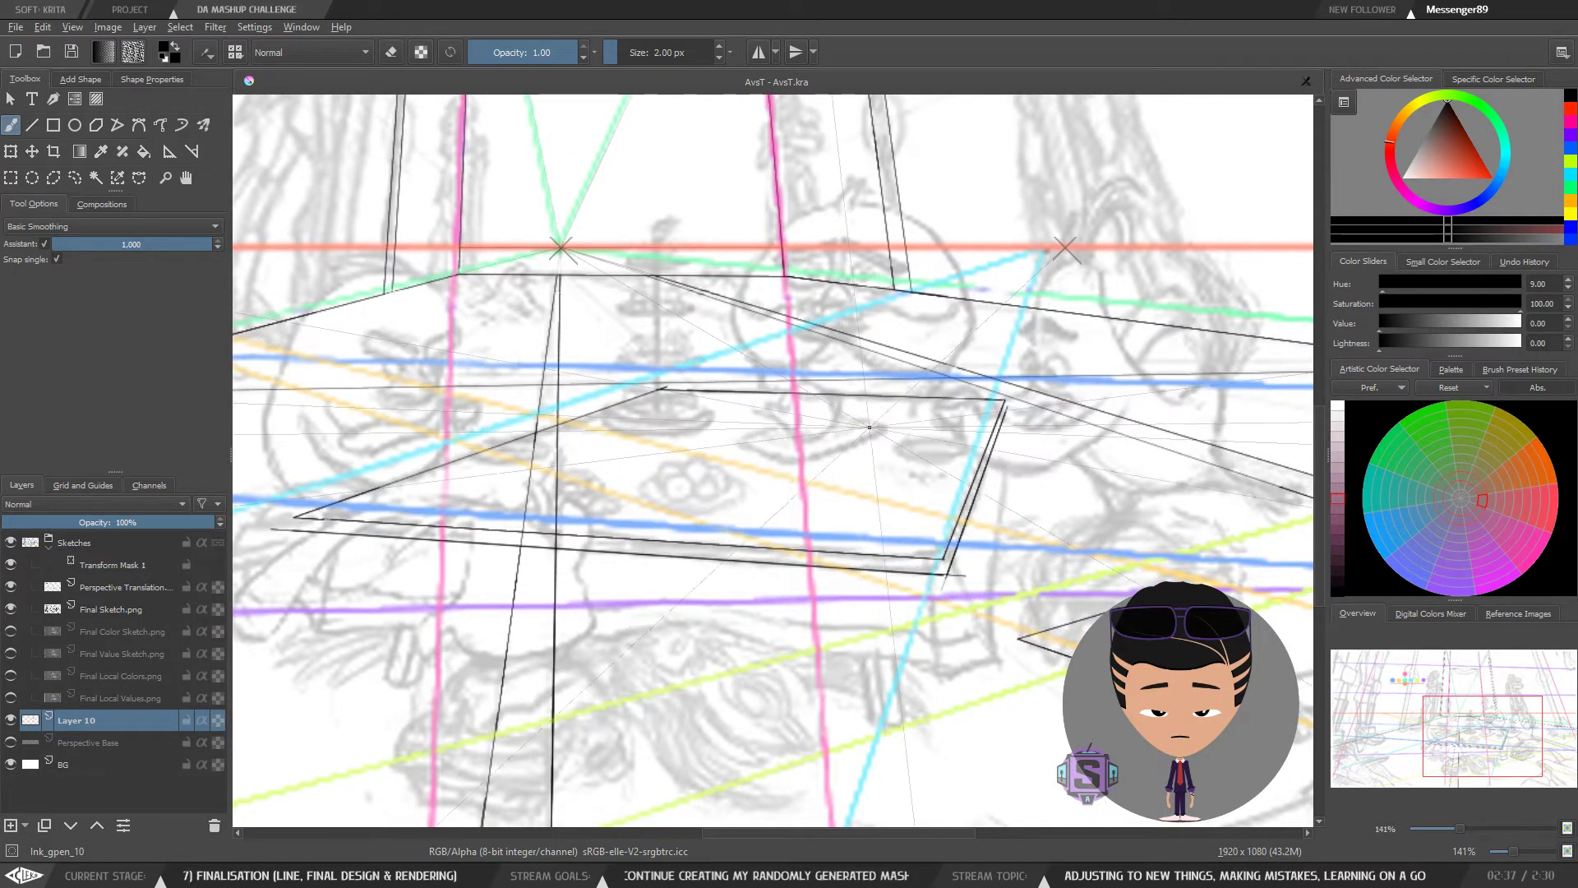
pyautogui.moveTo(658, 496); pyautogui.dragTo(740, 491)
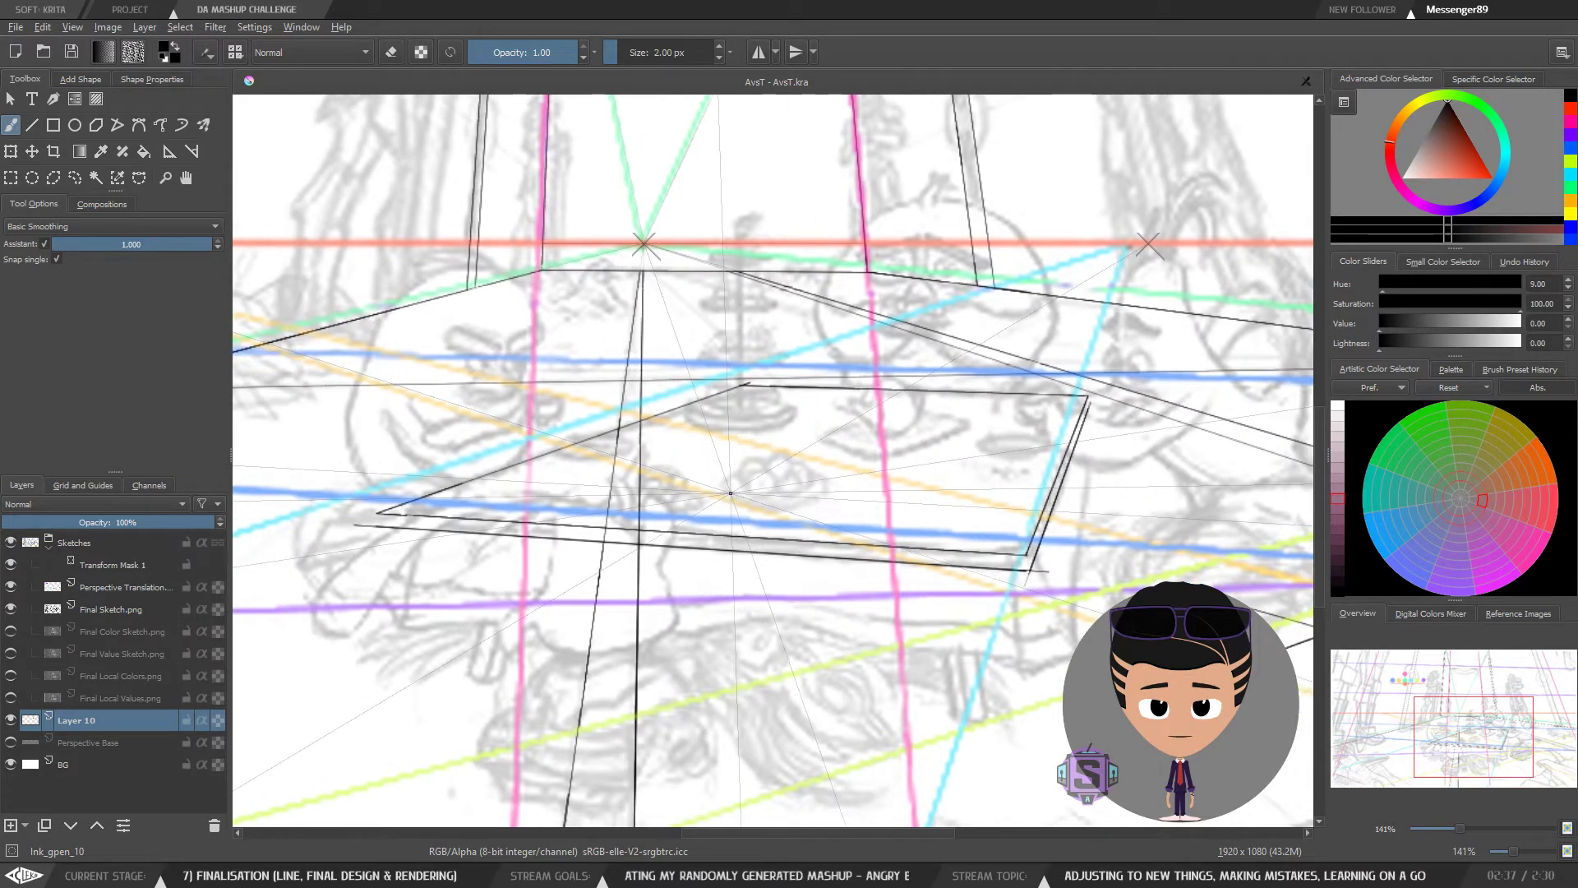
pyautogui.click(31, 128)
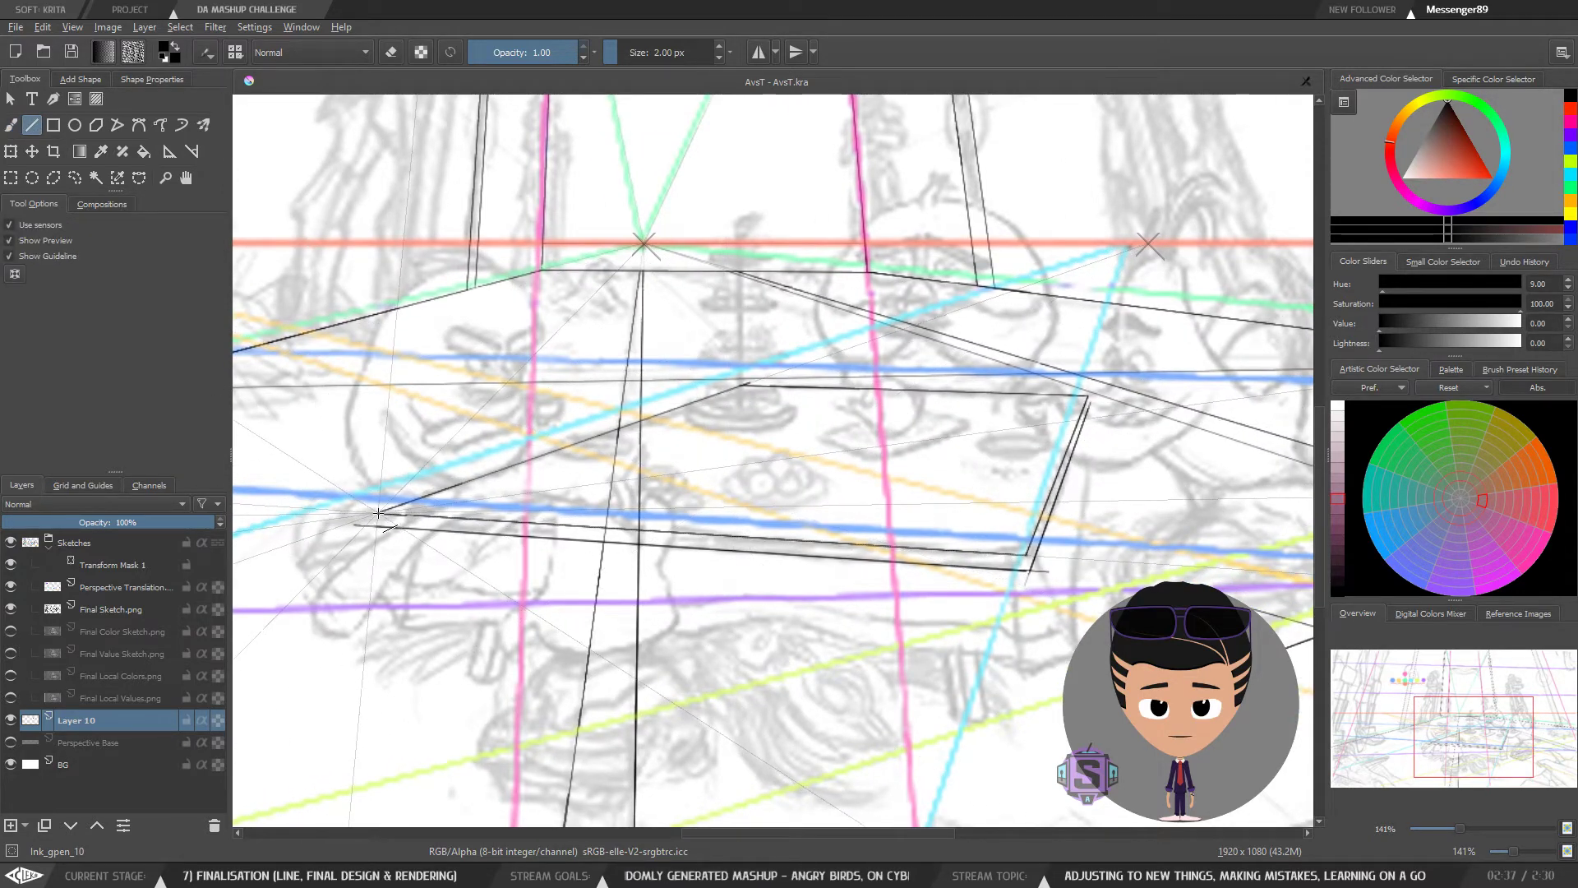
pyautogui.moveTo(378, 512); pyautogui.dragTo(1085, 398)
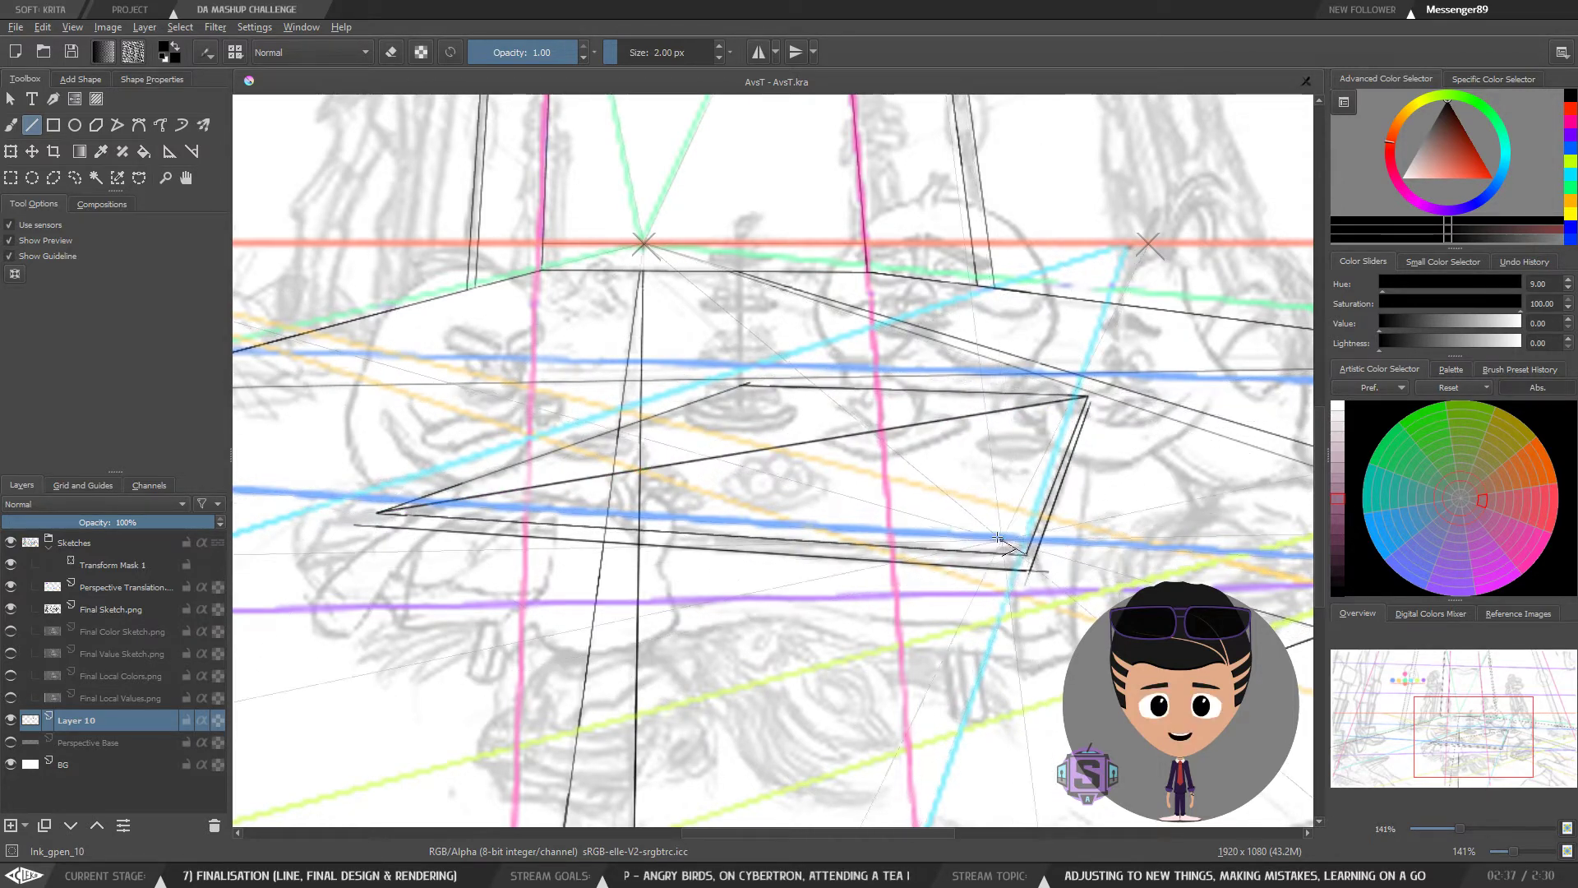
pyautogui.moveTo(745, 385); pyautogui.dragTo(1026, 555)
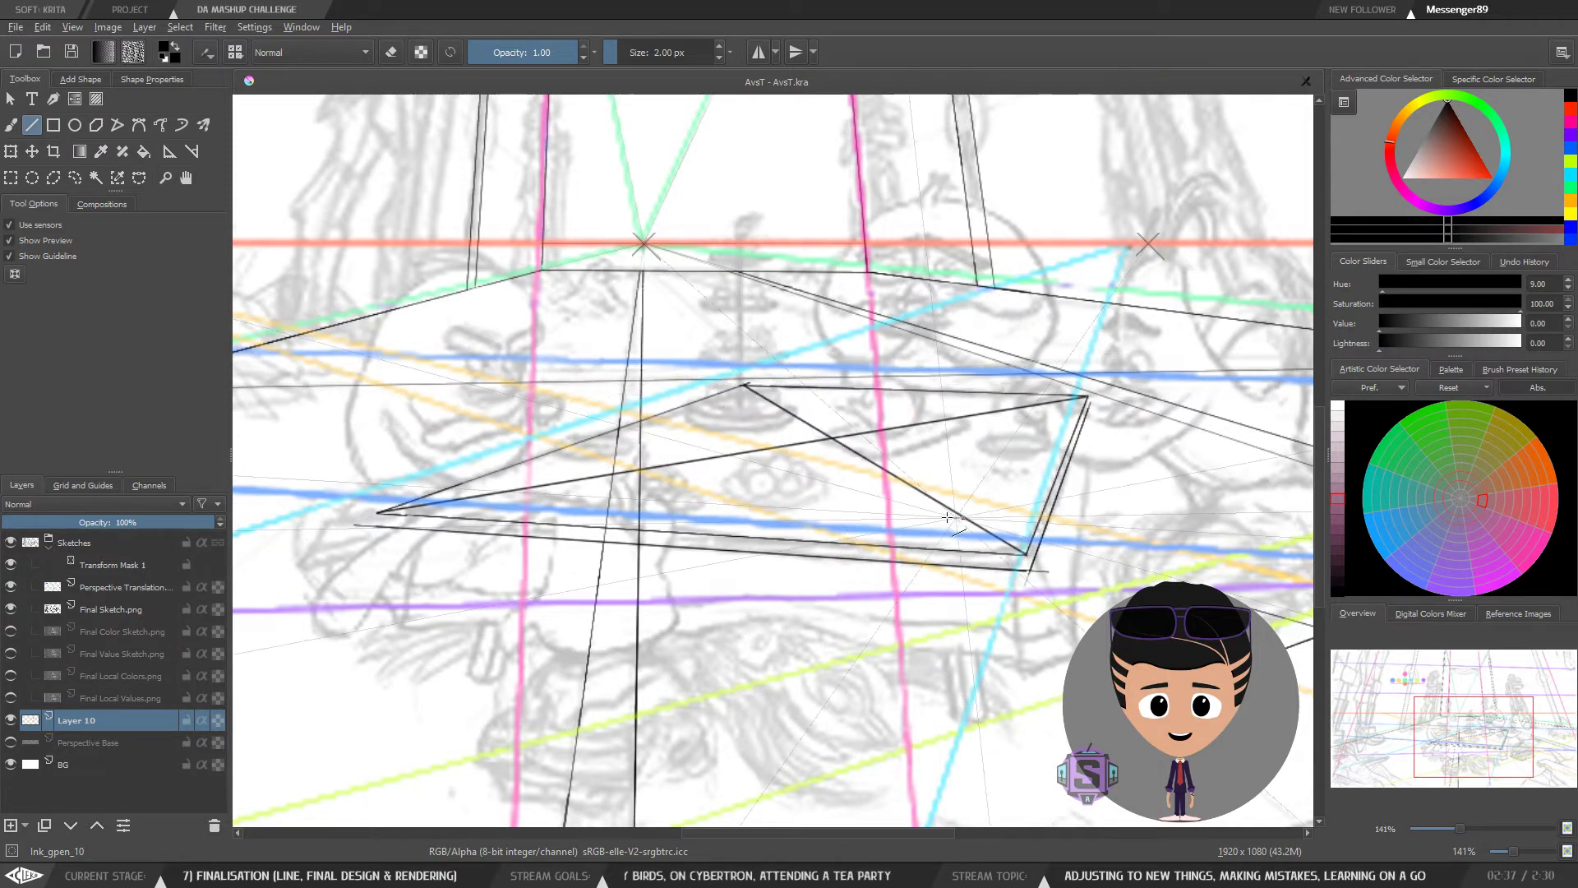
pyautogui.moveTo(620, 434); pyautogui.dragTo(1067, 450)
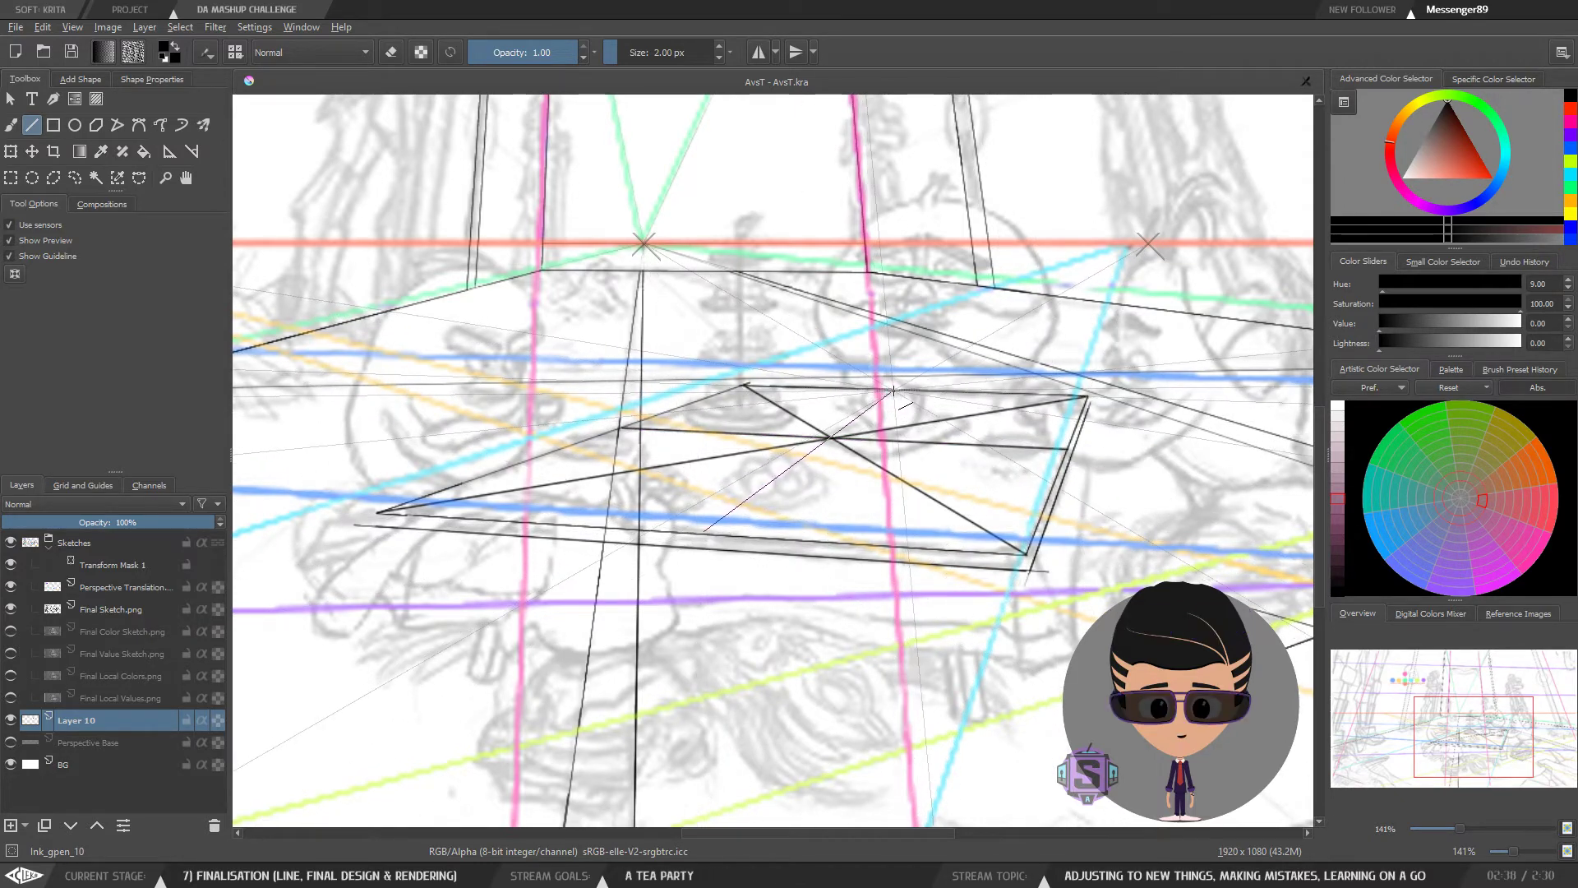
# Step: Draw a centre line through the diagonals' crossing from the tabletop's front to back edge, and undo all its subdivision lines
pyautogui.moveTo(894, 389); pyautogui.dragTo(894, 389)
pyautogui.scroll(-2, 927, 513)
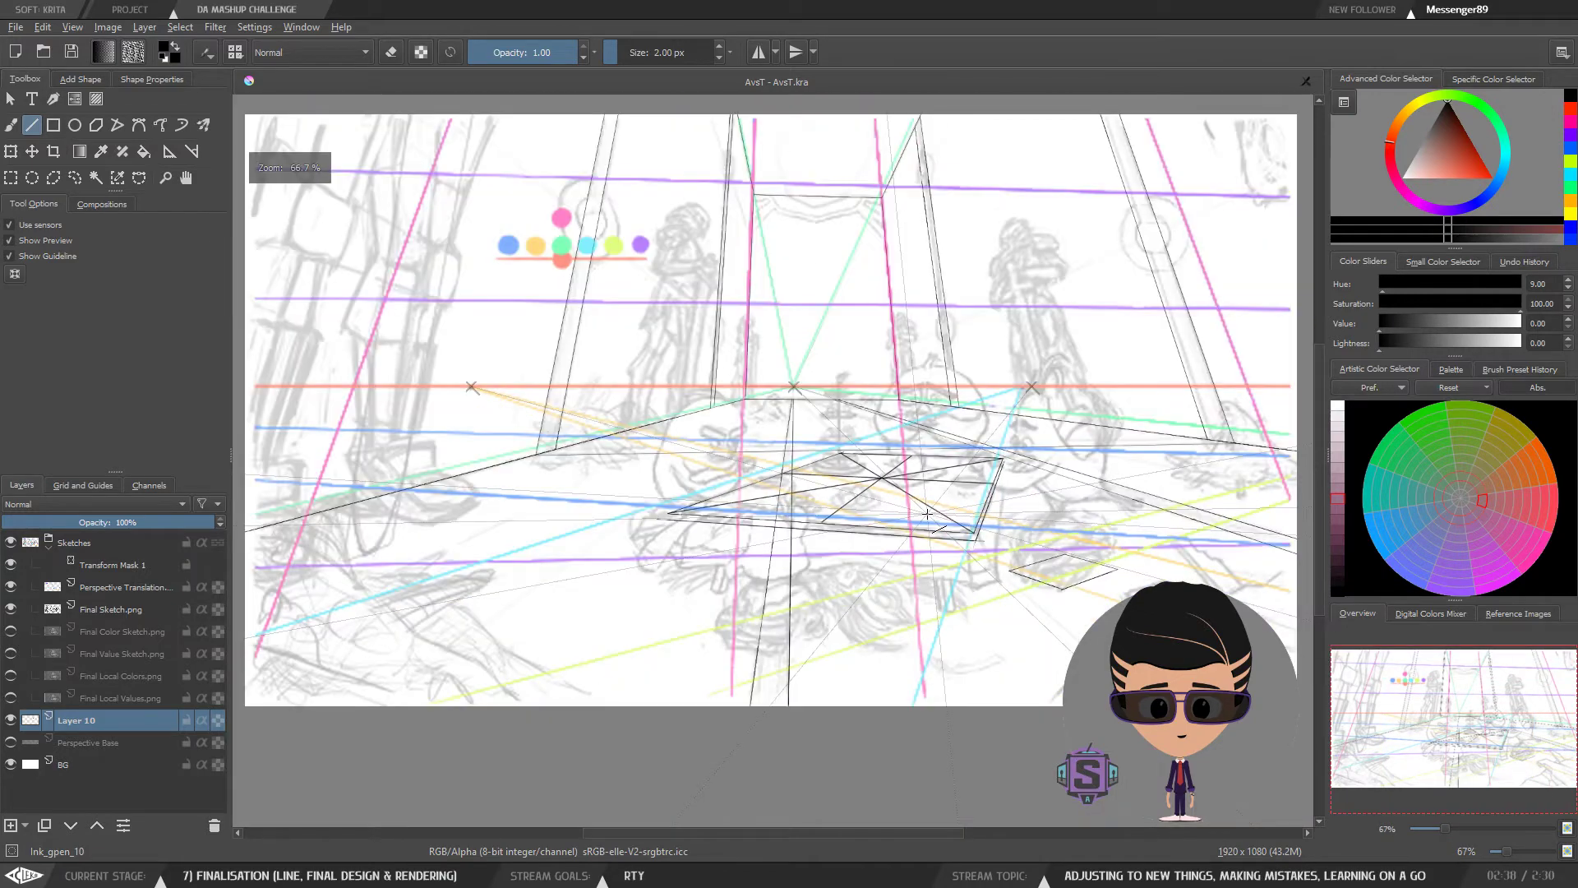
pyautogui.scroll(3, 927, 514)
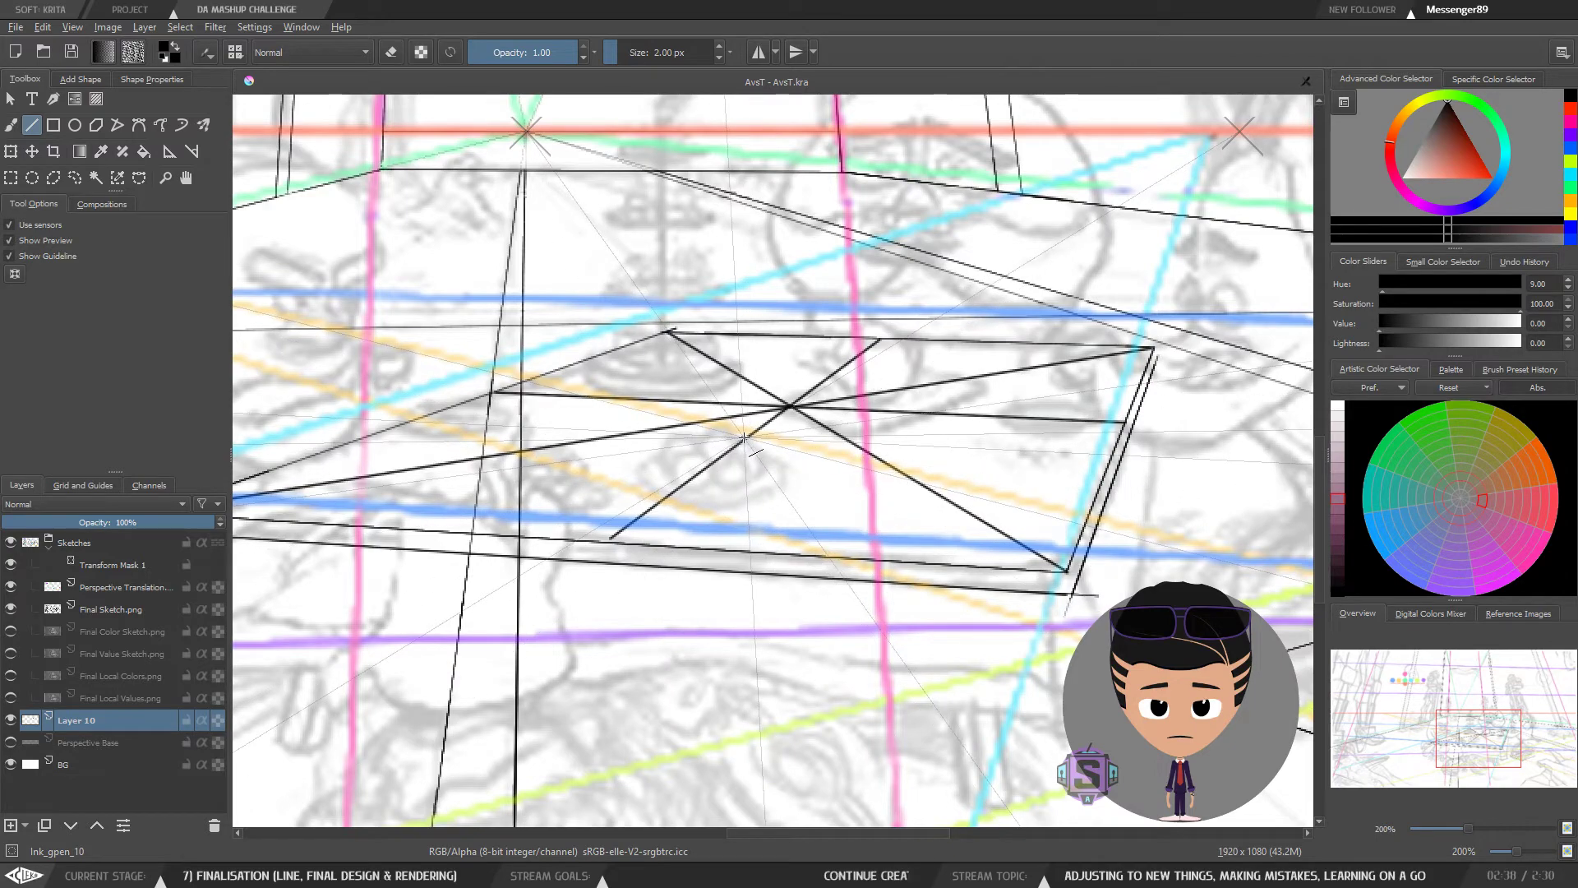
pyautogui.scroll(-2, 745, 437)
pyautogui.scroll(1, 745, 437)
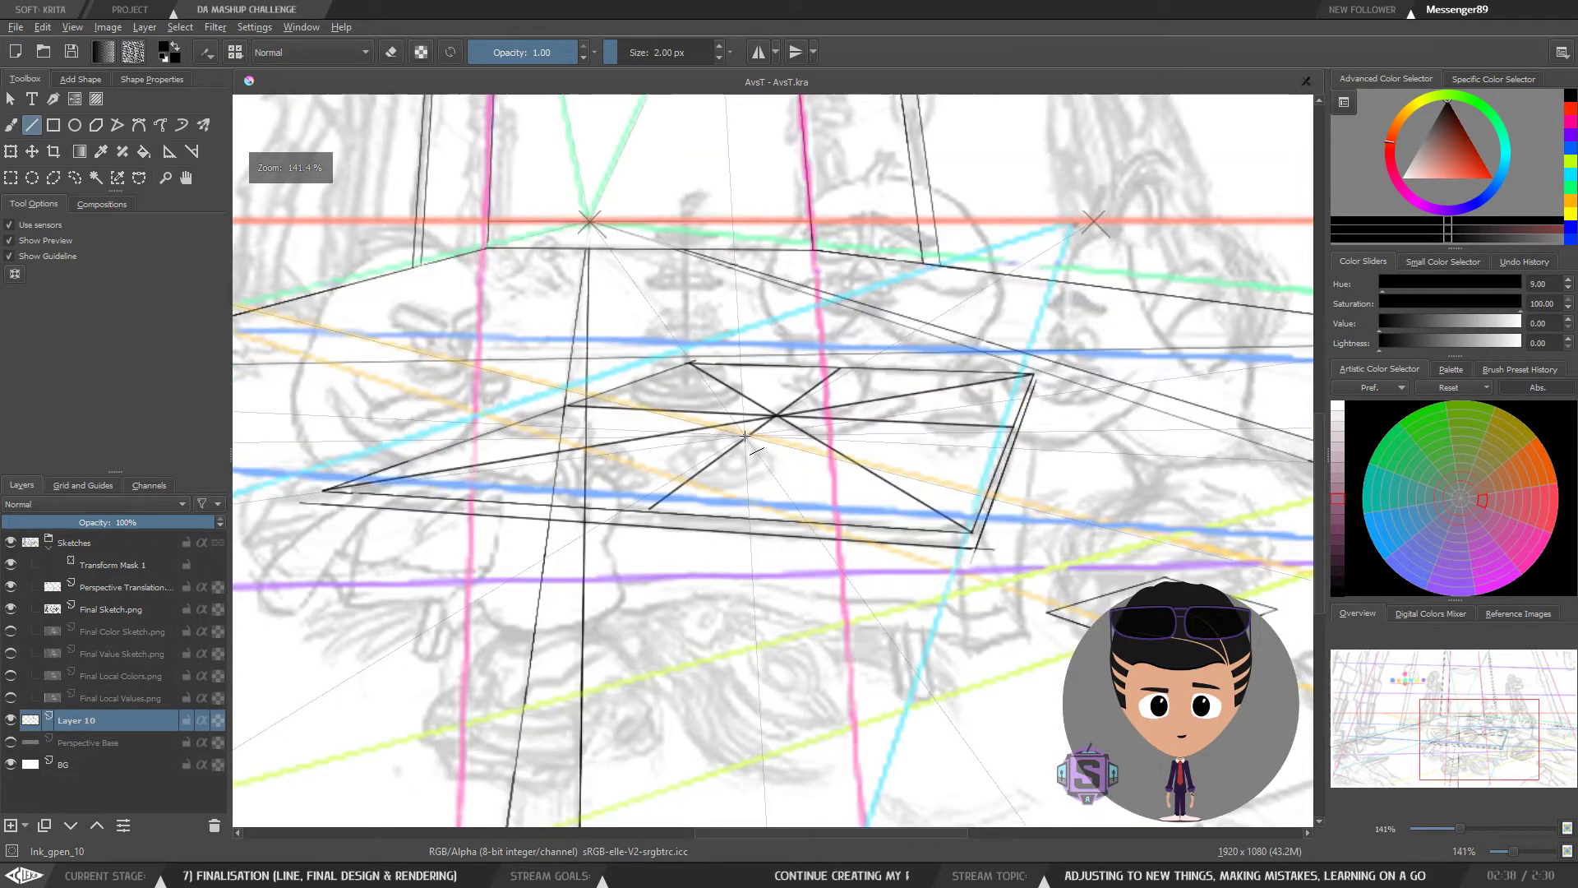
pyautogui.moveTo(746, 438); pyautogui.dragTo(772, 484)
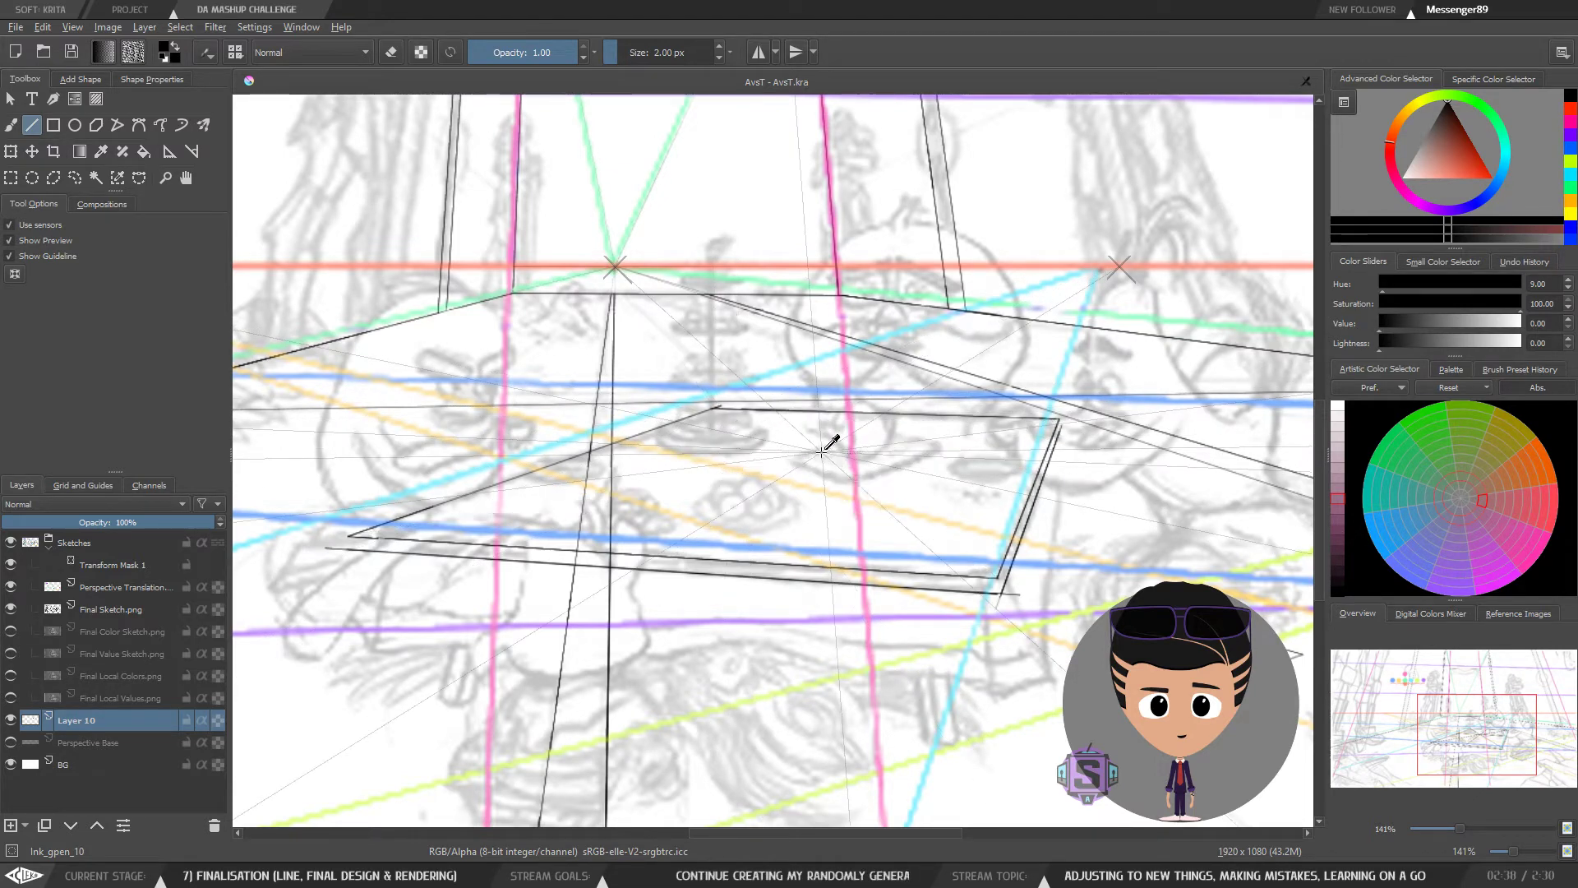
# Step: Erase the line overshoot at the tabletop's back-left corner with a 4 px freehand brush in eraser mode, with assistant snapping off
pyautogui.scroll(2, 723, 411)
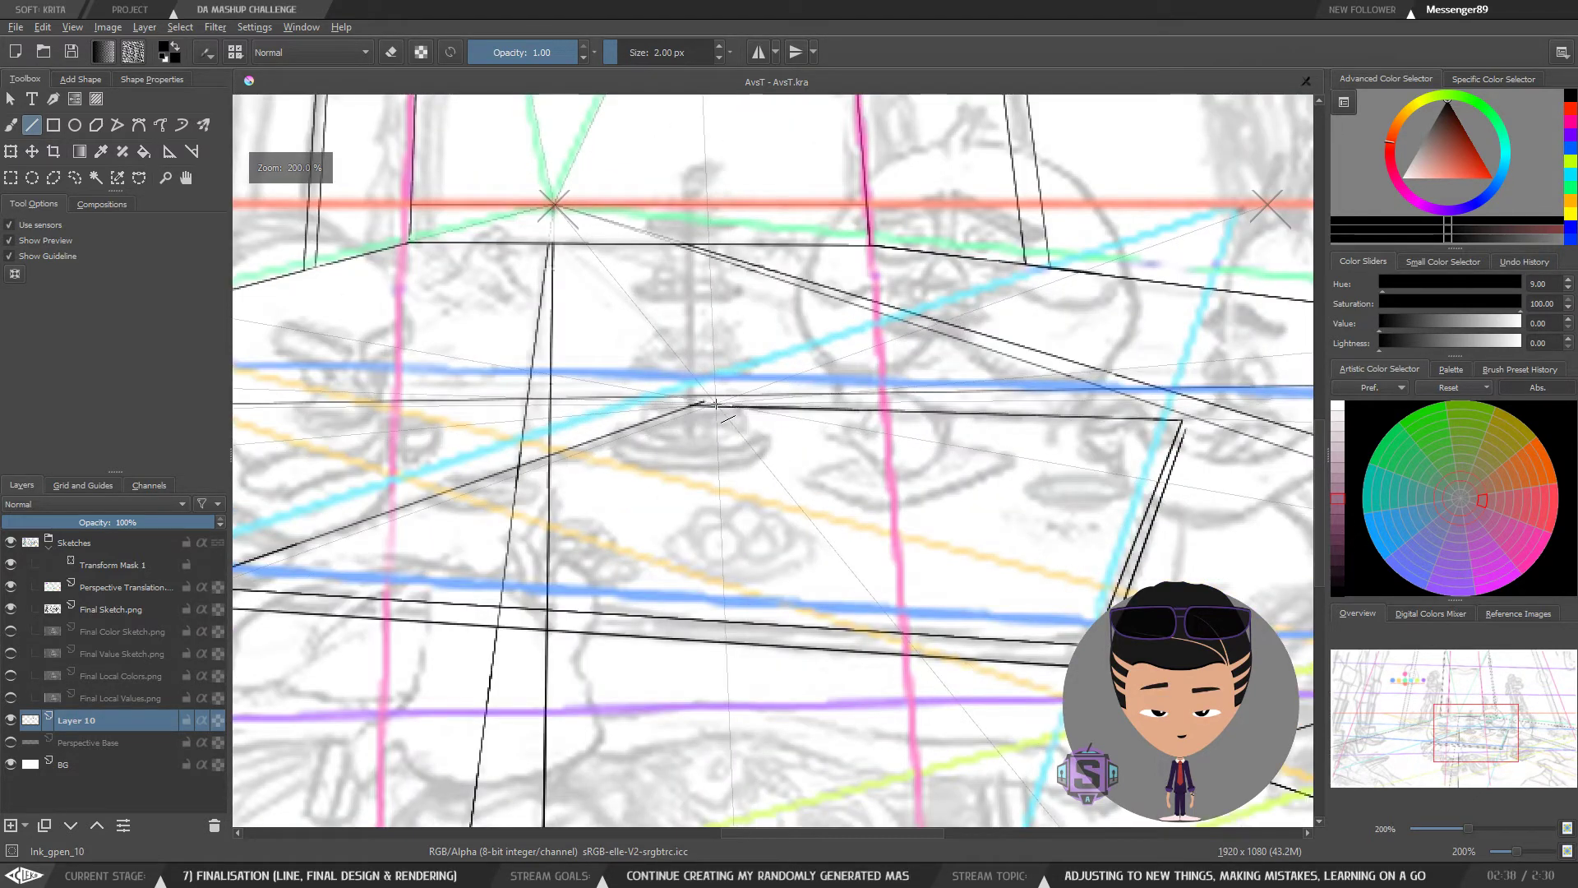
pyautogui.press('b')
pyautogui.press('e')
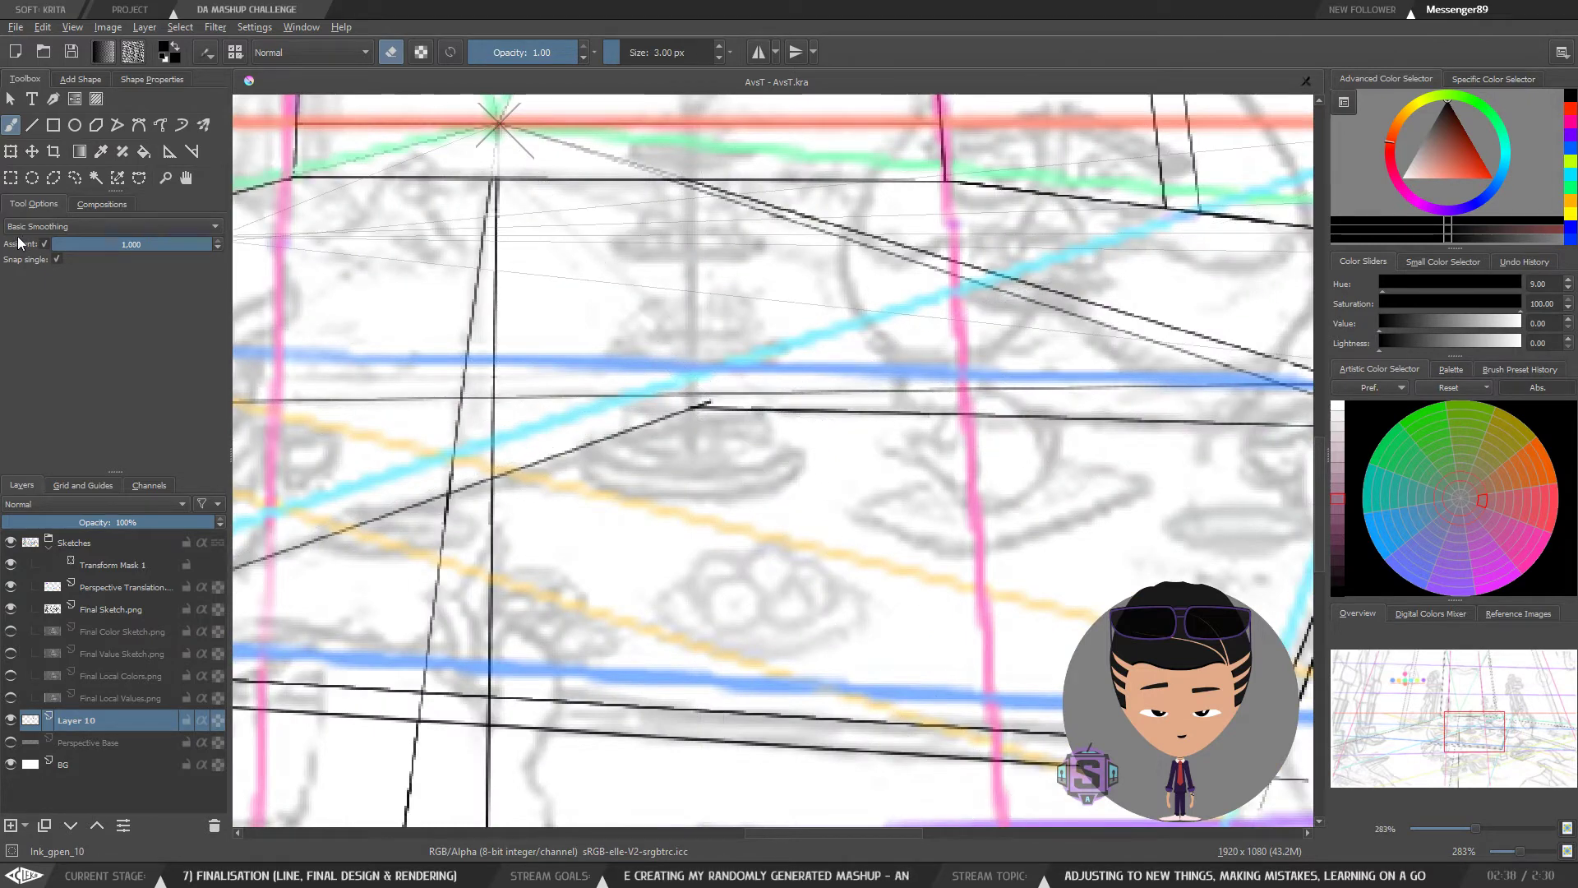
pyautogui.click(45, 244)
pyautogui.press(']')
pyautogui.press(']')
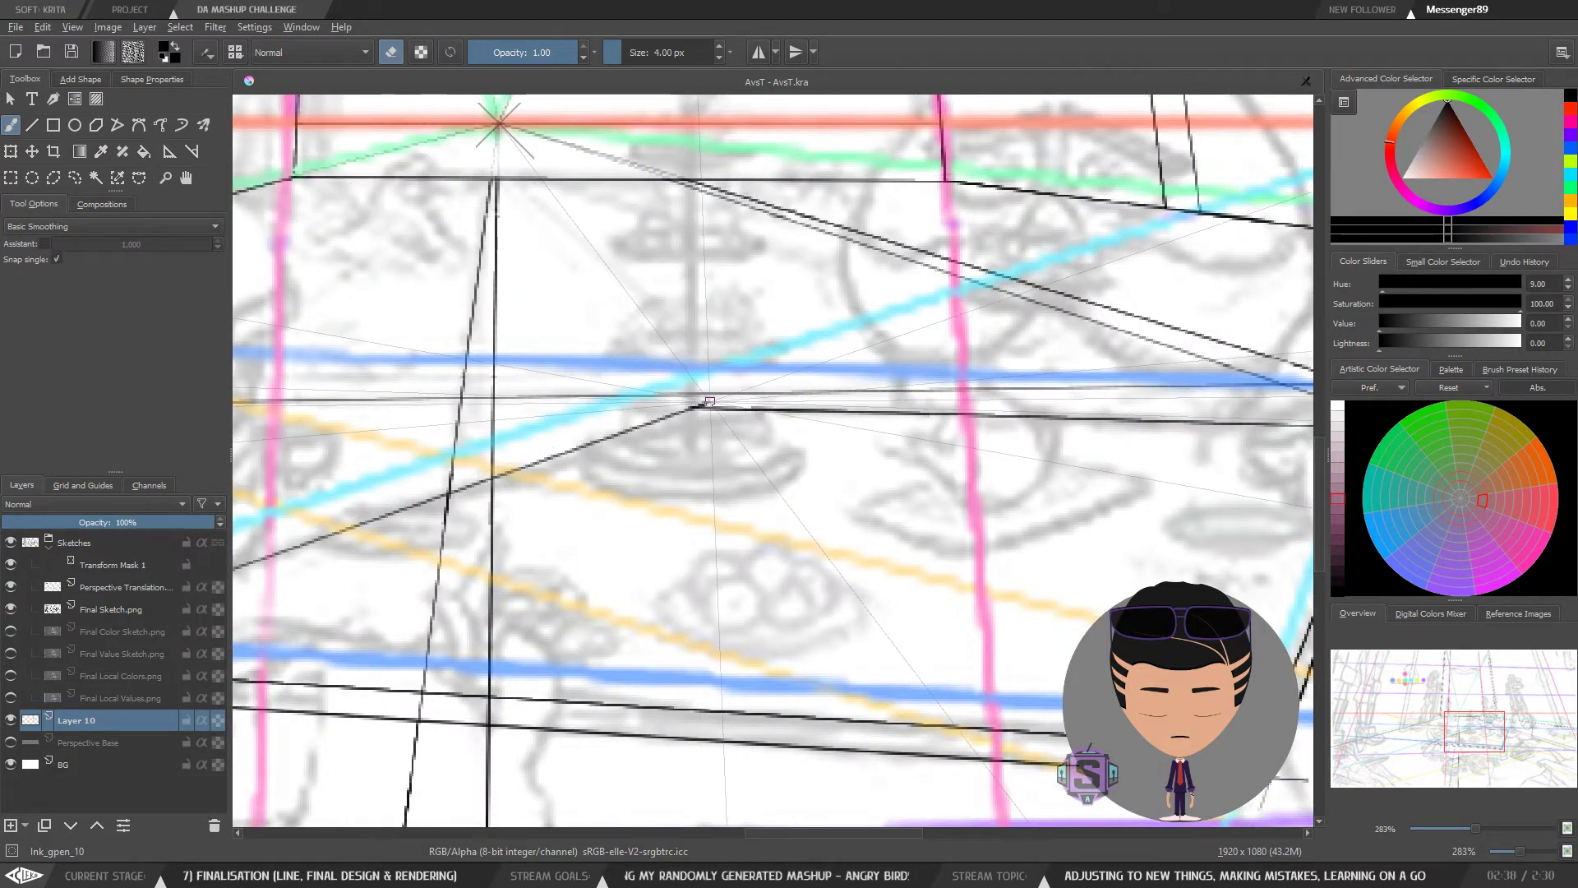
pyautogui.moveTo(936, 452); pyautogui.dragTo(644, 461)
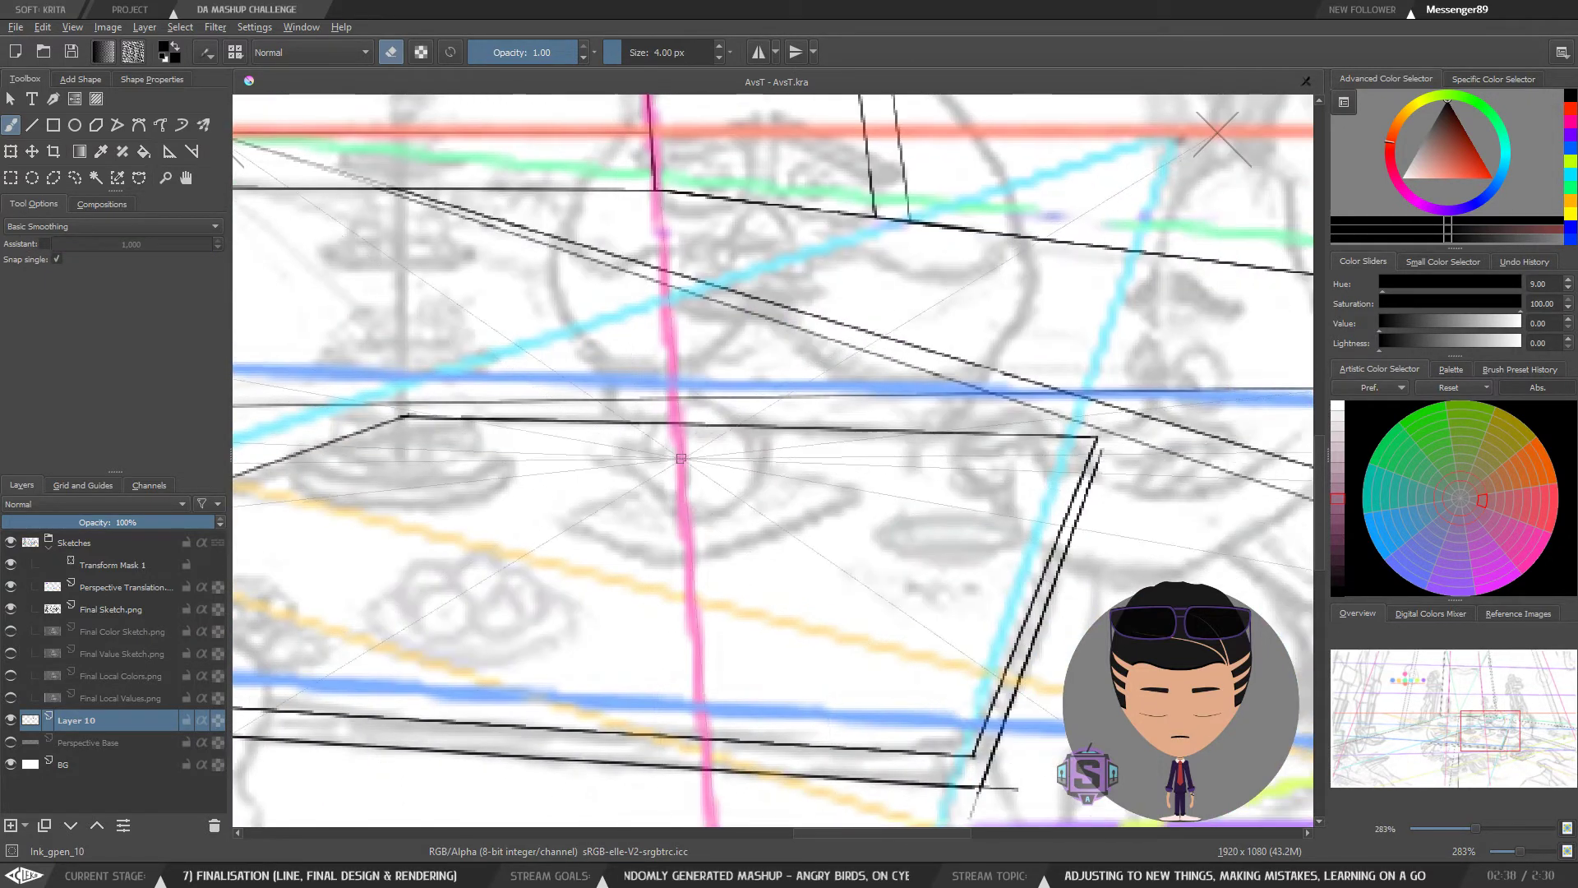
pyautogui.moveTo(918, 743); pyautogui.dragTo(1024, 557)
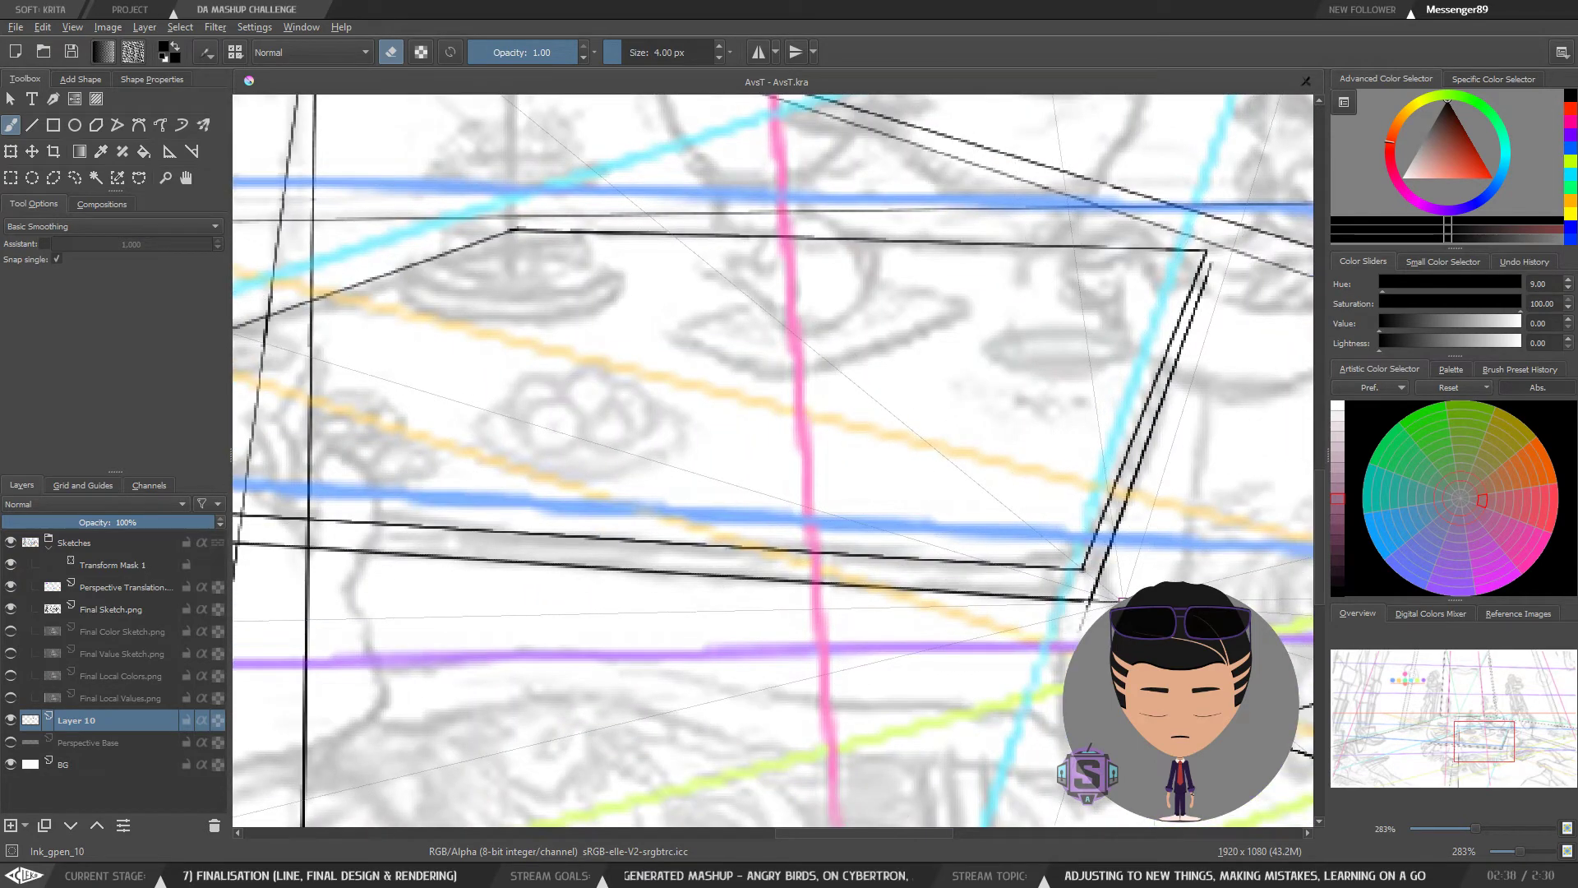
pyautogui.moveTo(1081, 626); pyautogui.dragTo(901, 623)
# Step: Hide and show Layer 10 again to compare its ink lines with the sketch around the tabletop's front-right corner
pyautogui.scroll(-1, 909, 621)
pyautogui.scroll(3, 938, 621)
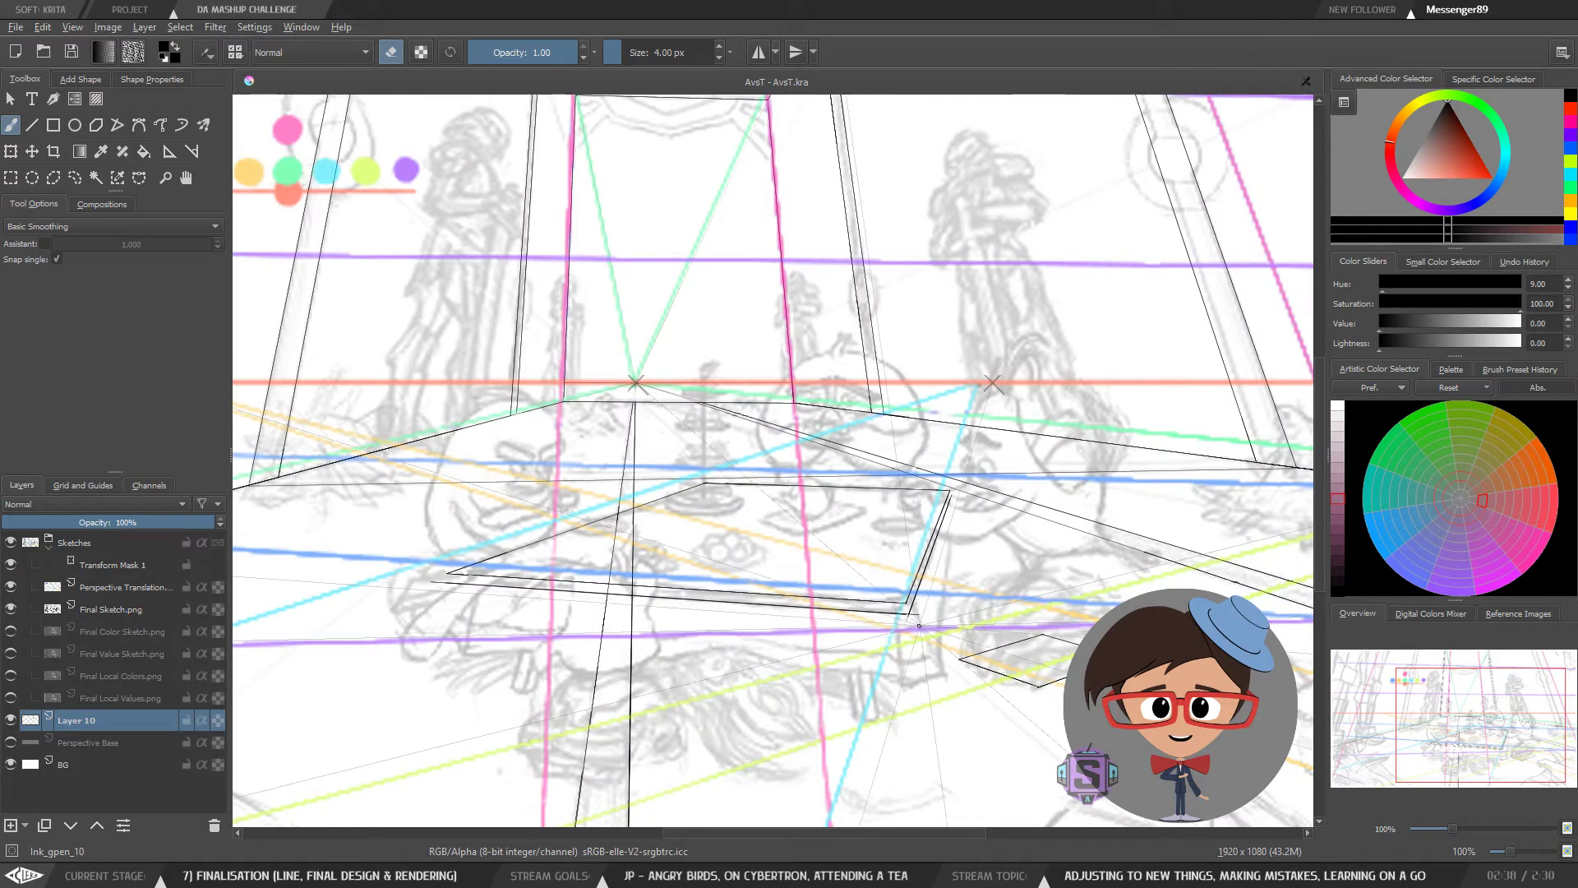
pyautogui.scroll(-2, 911, 617)
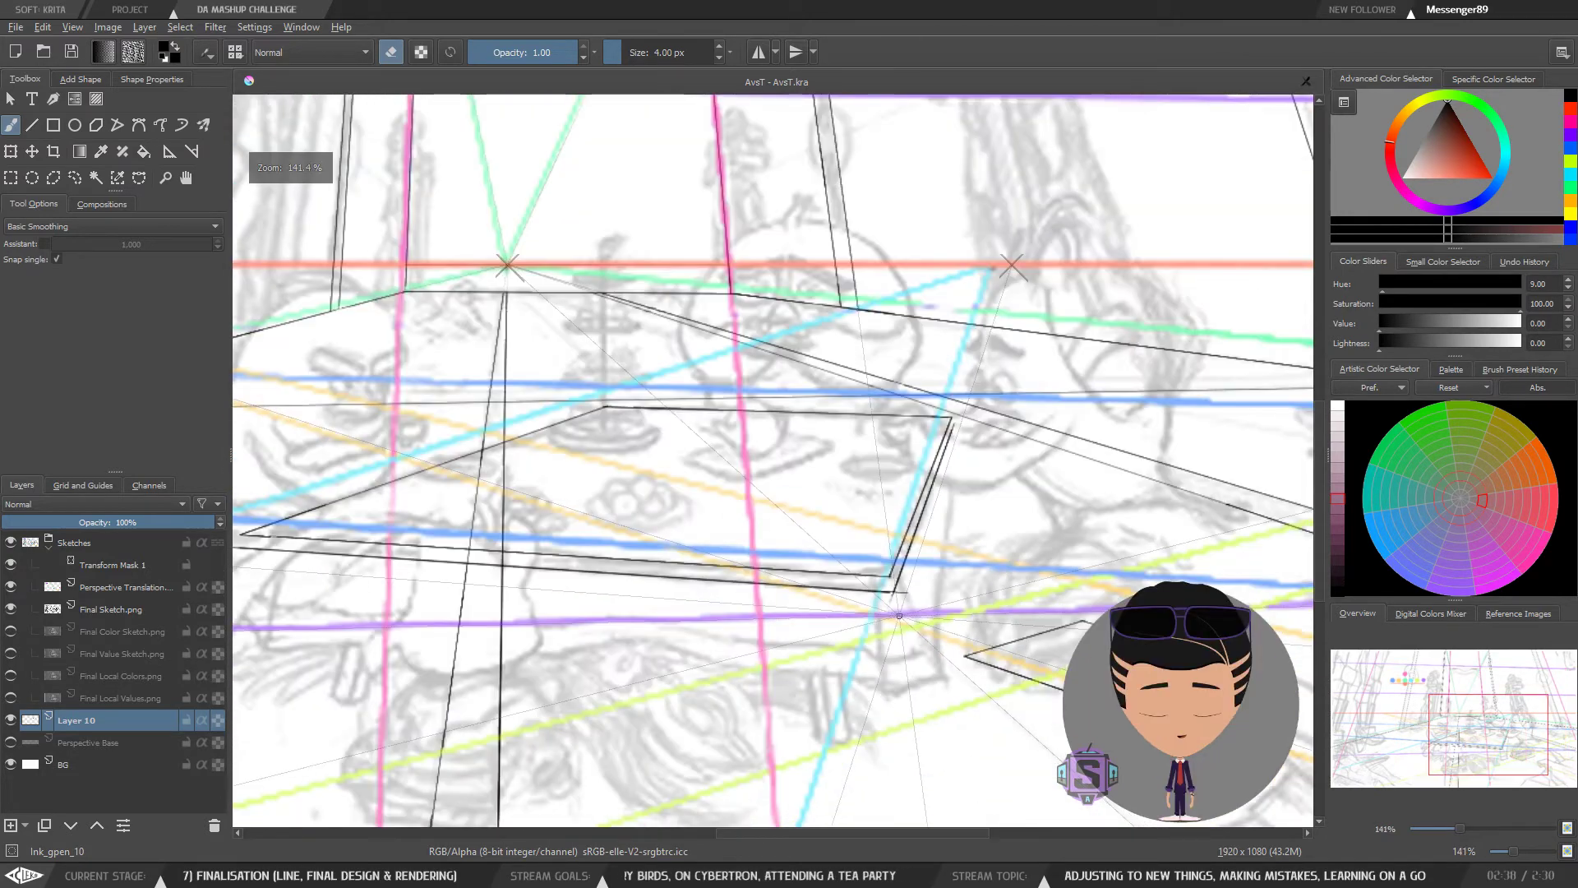
pyautogui.moveTo(866, 612); pyautogui.dragTo(861, 600)
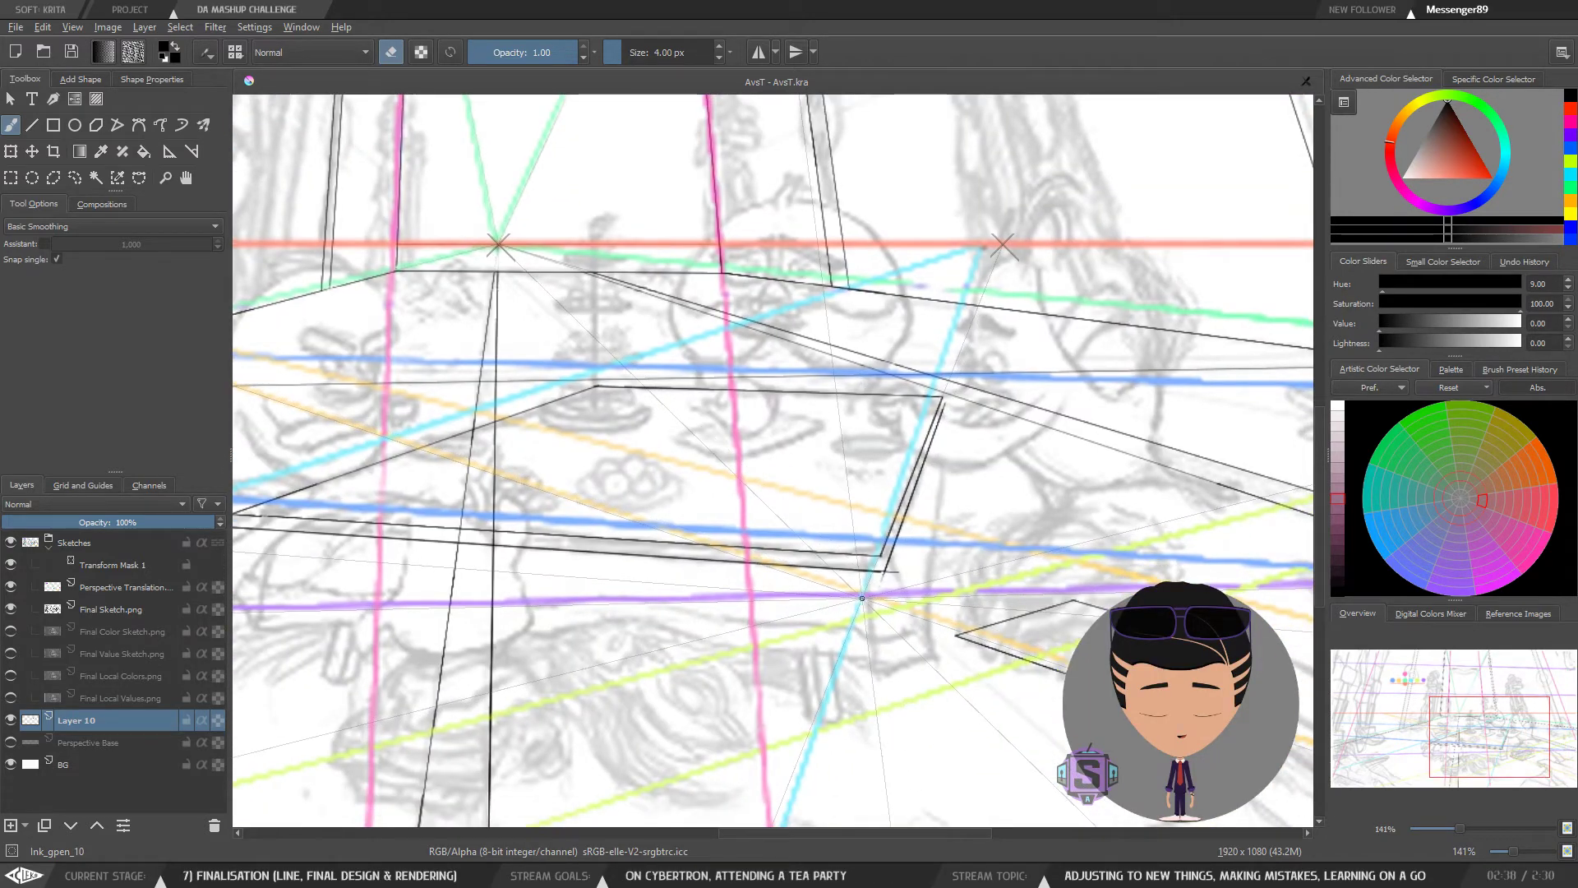
pyautogui.scroll(3, 862, 600)
pyautogui.scroll(-4, 880, 592)
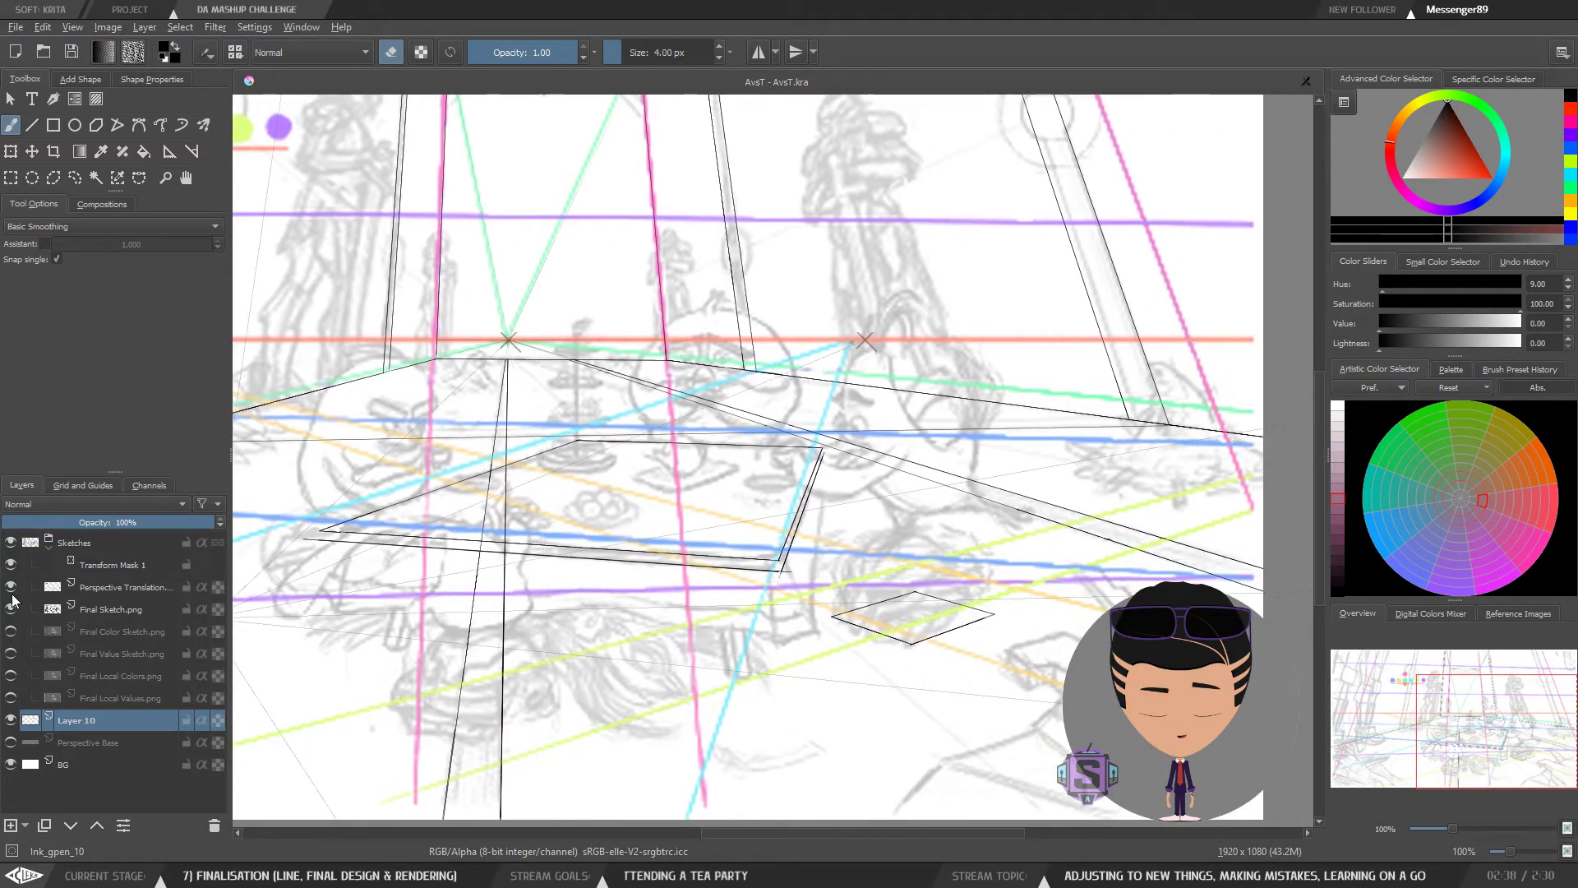
pyautogui.click(10, 720)
pyautogui.scroll(3, 775, 599)
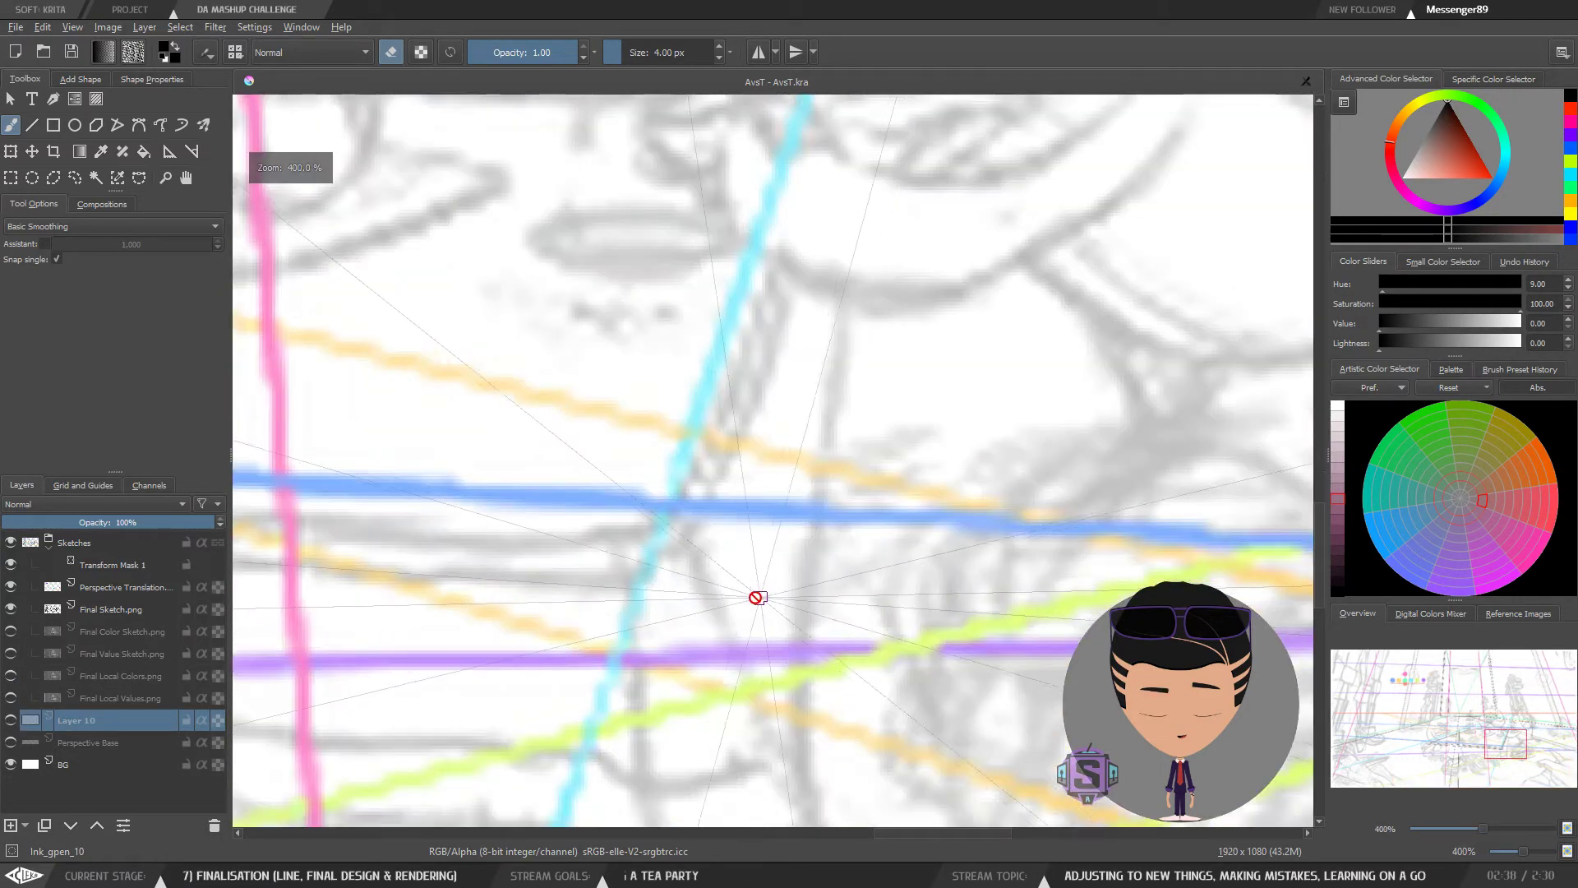
pyautogui.scroll(-3, 729, 588)
pyautogui.scroll(-2, 733, 590)
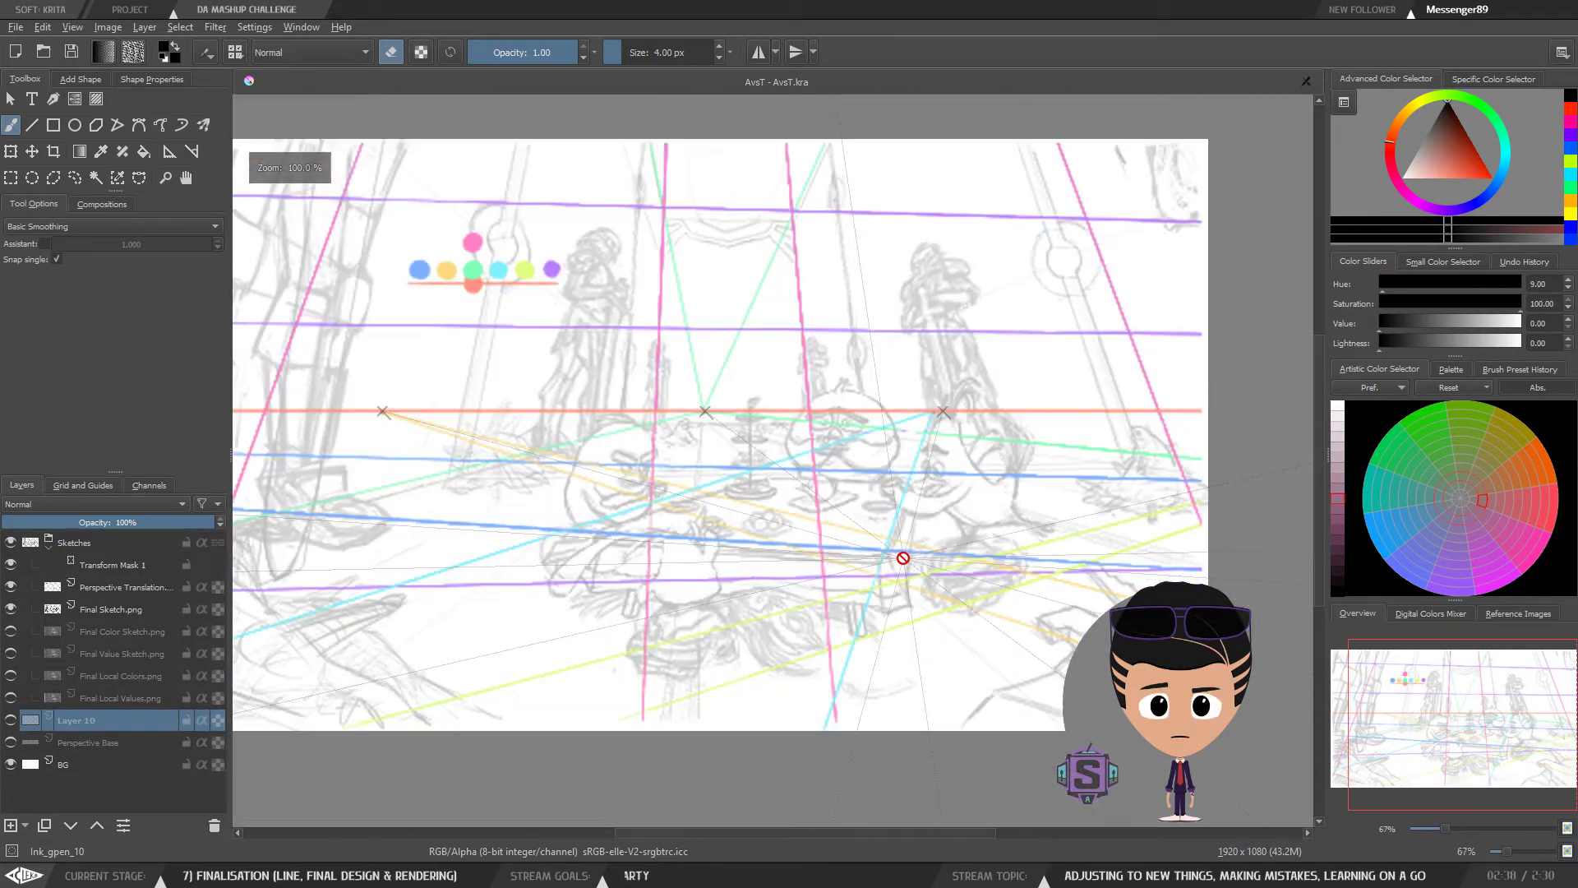
pyautogui.click(9, 720)
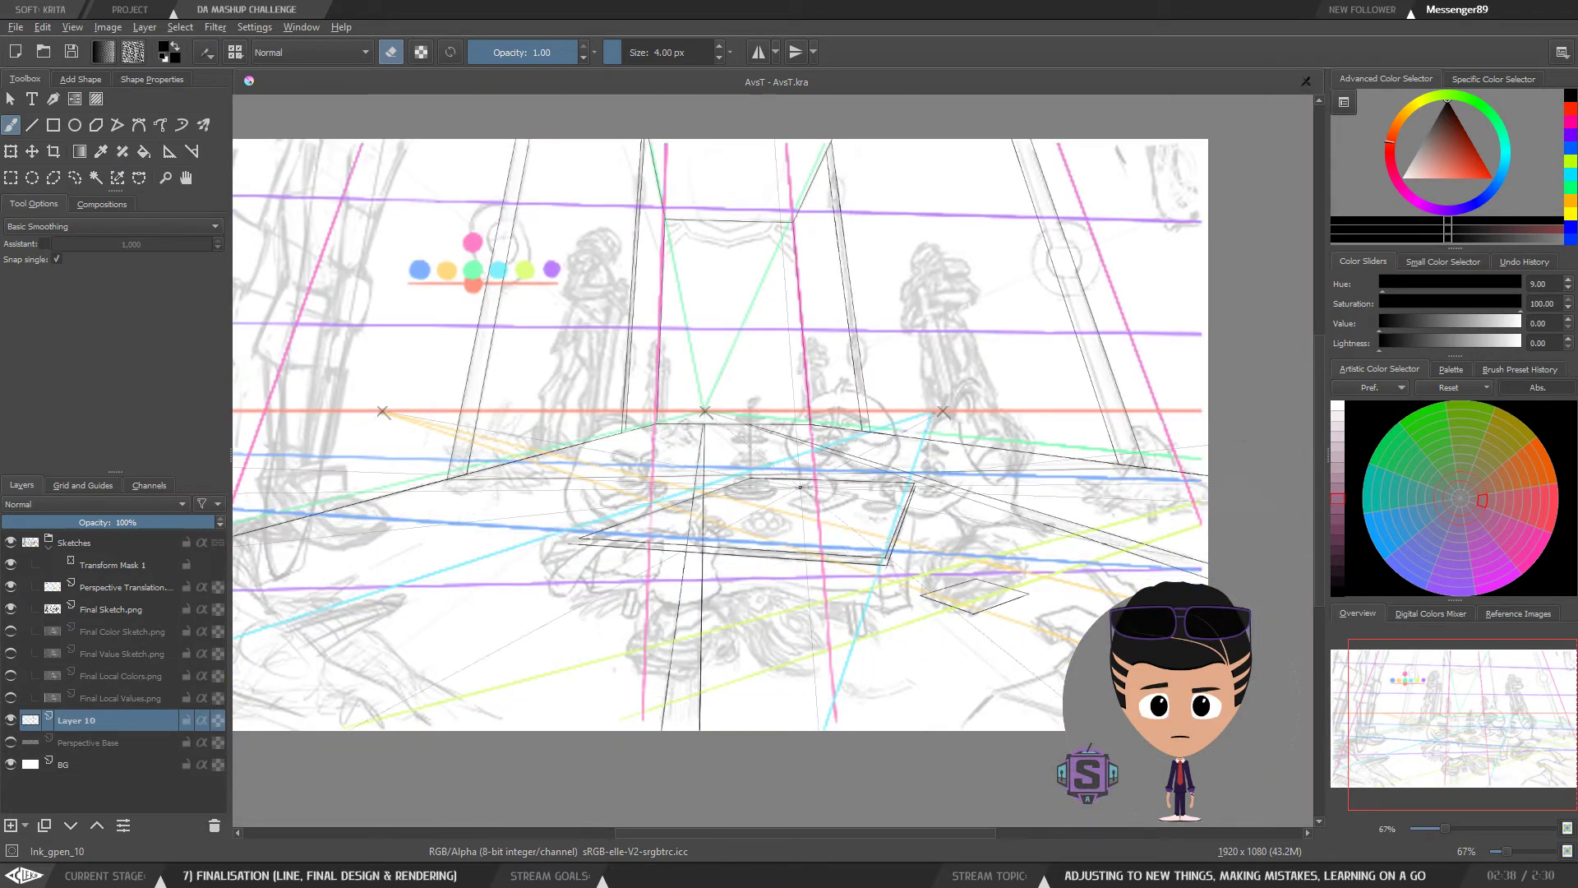
# Step: Toggle Final Sketch off and on for comparison, and hide the Perspective Translation layer and the whole Sketches group
pyautogui.click(10, 609)
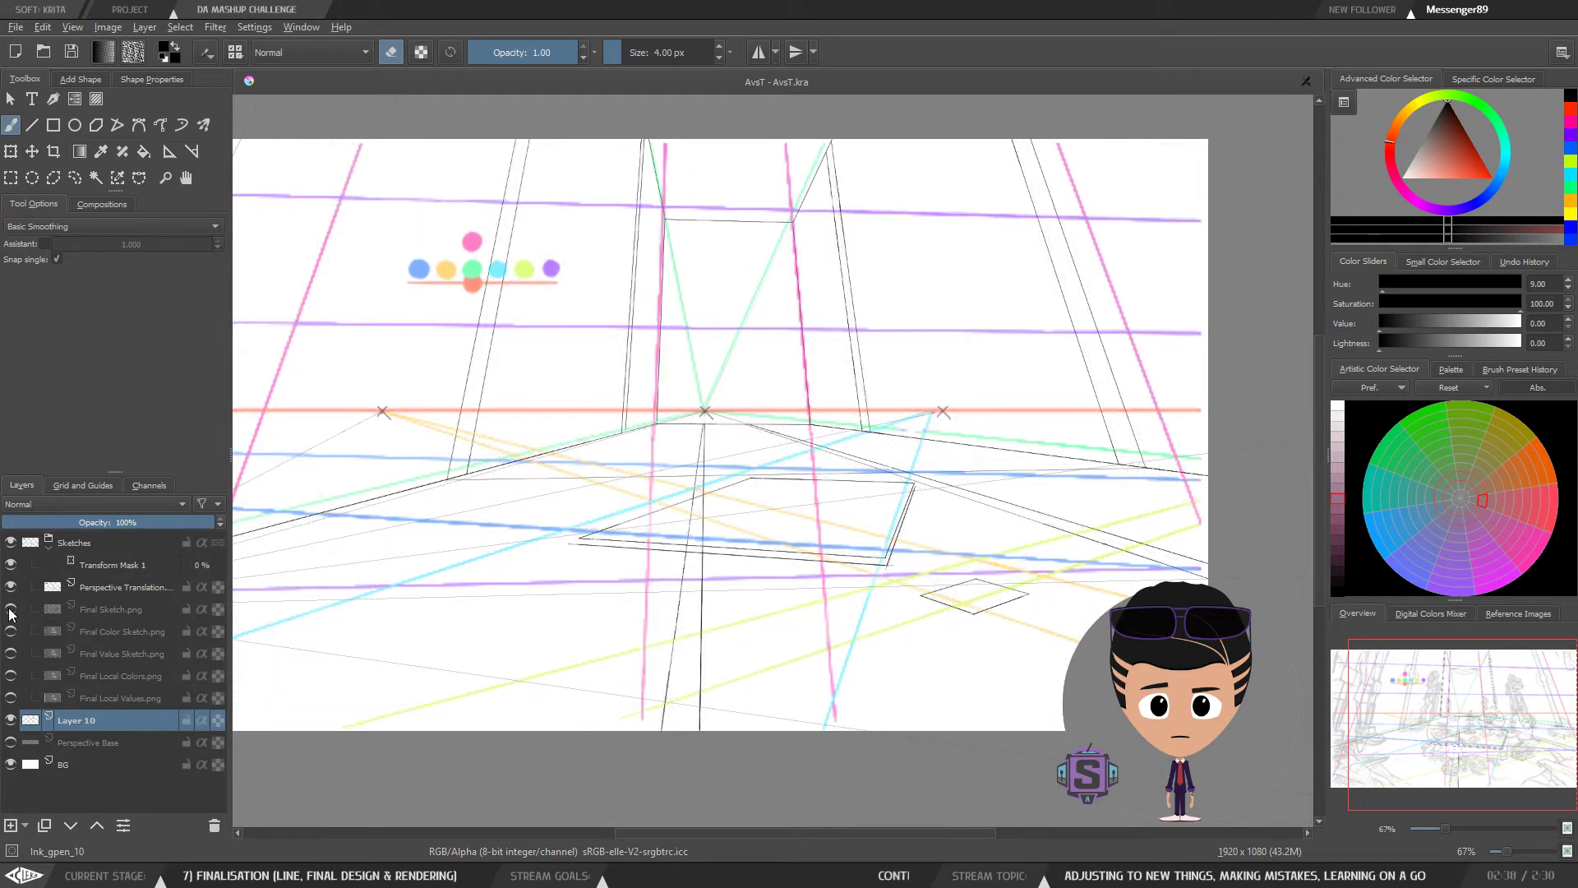
pyautogui.click(11, 607)
pyautogui.click(11, 588)
pyautogui.click(10, 593)
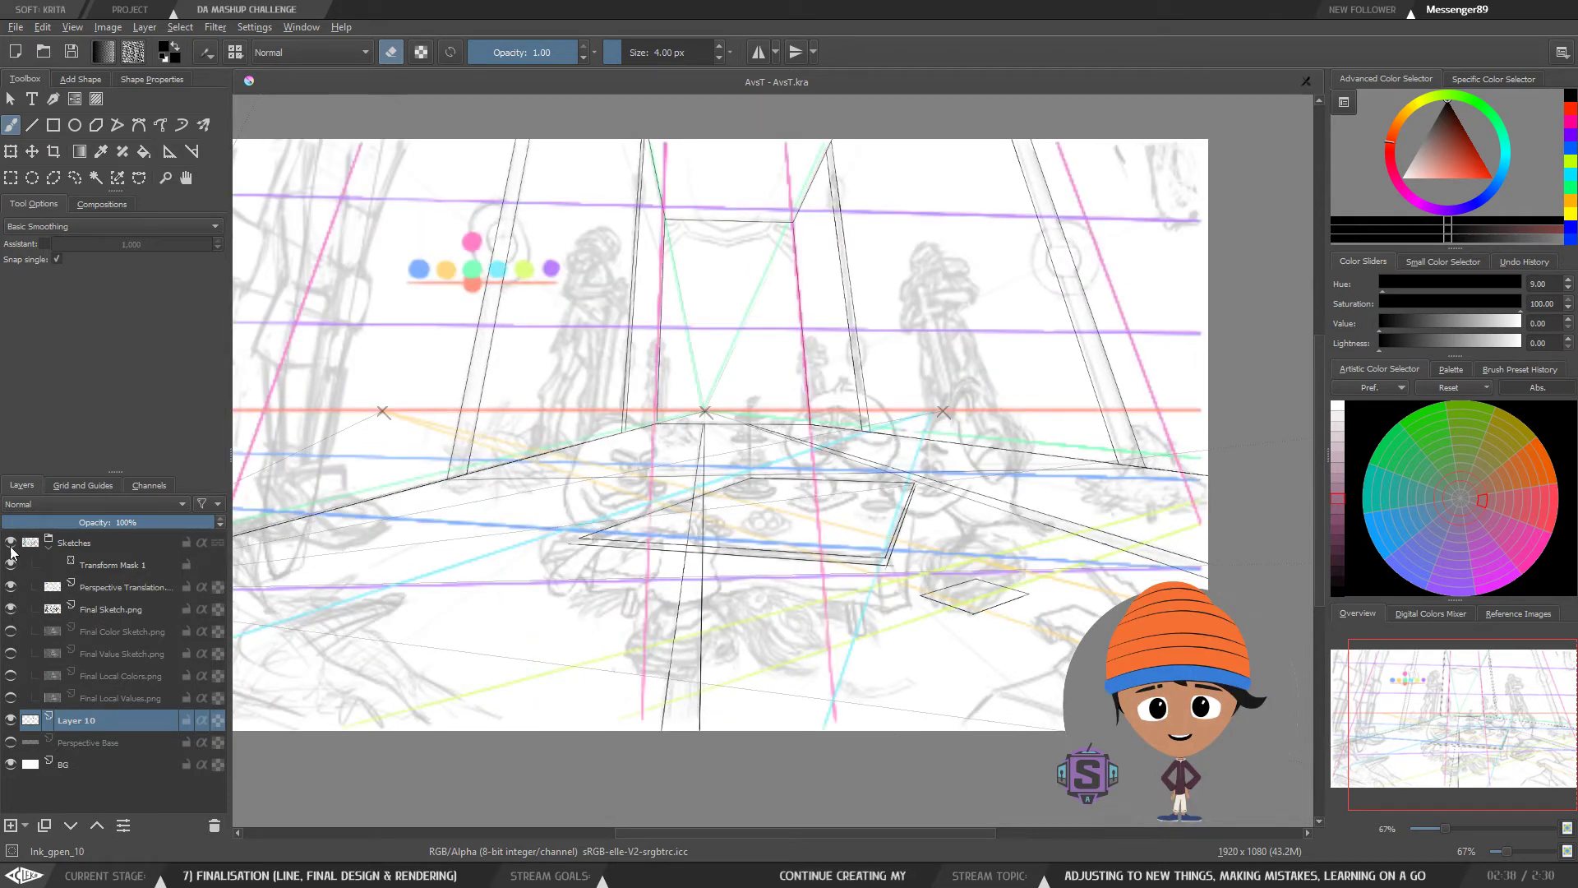
pyautogui.click(11, 589)
pyautogui.click(12, 543)
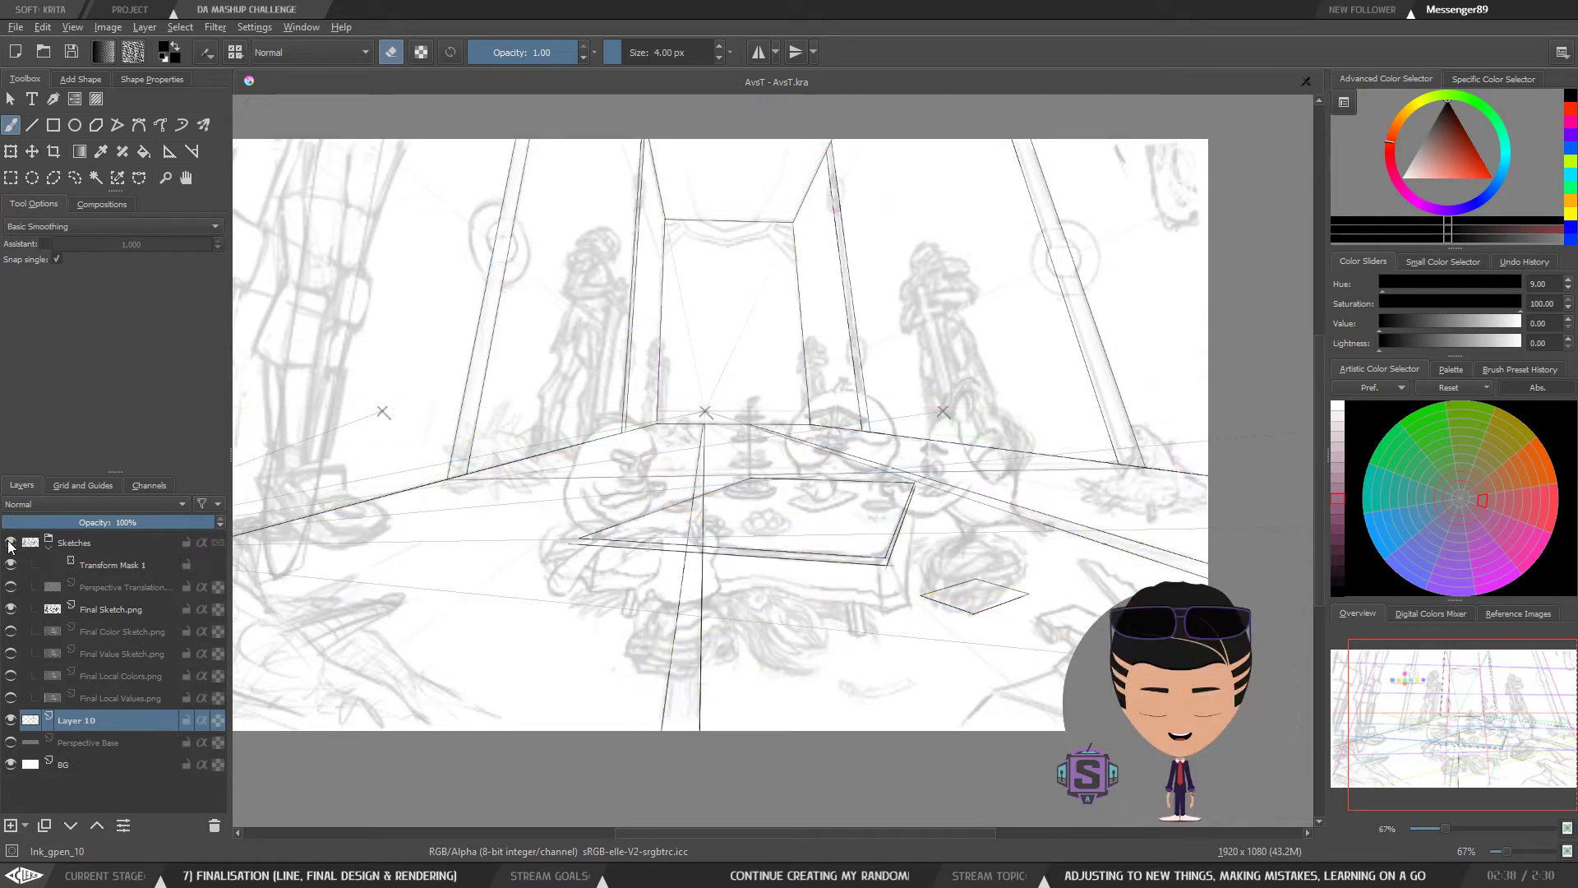
pyautogui.scroll(-1, 891, 535)
pyautogui.moveTo(891, 535); pyautogui.dragTo(851, 540)
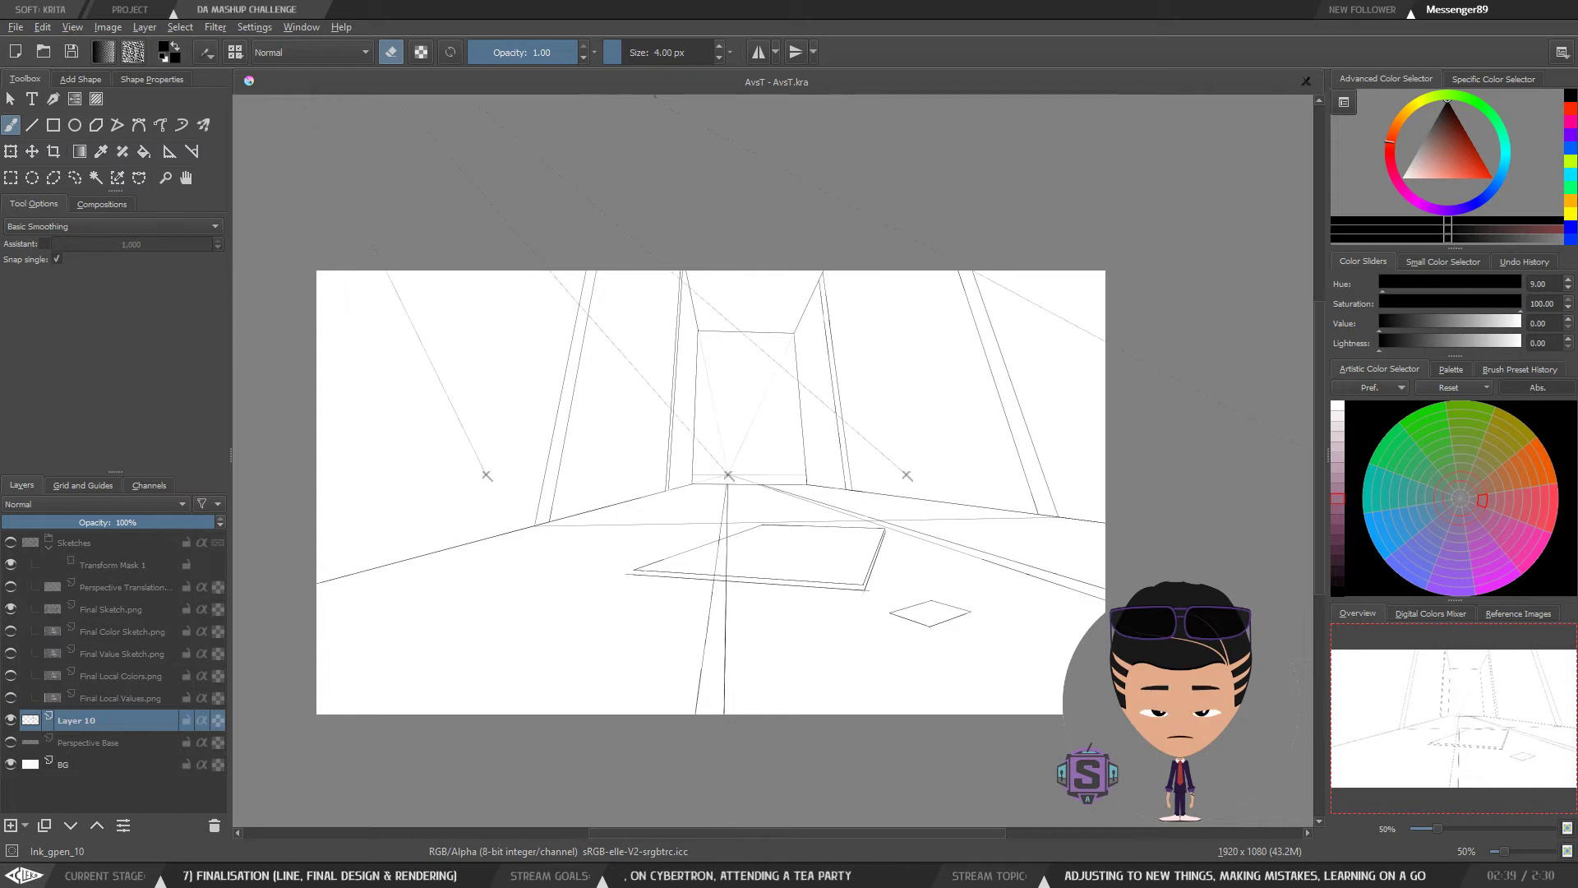
# Step: Turn off the display of the painting assistants and their previews on the canvas
pyautogui.click(43, 28)
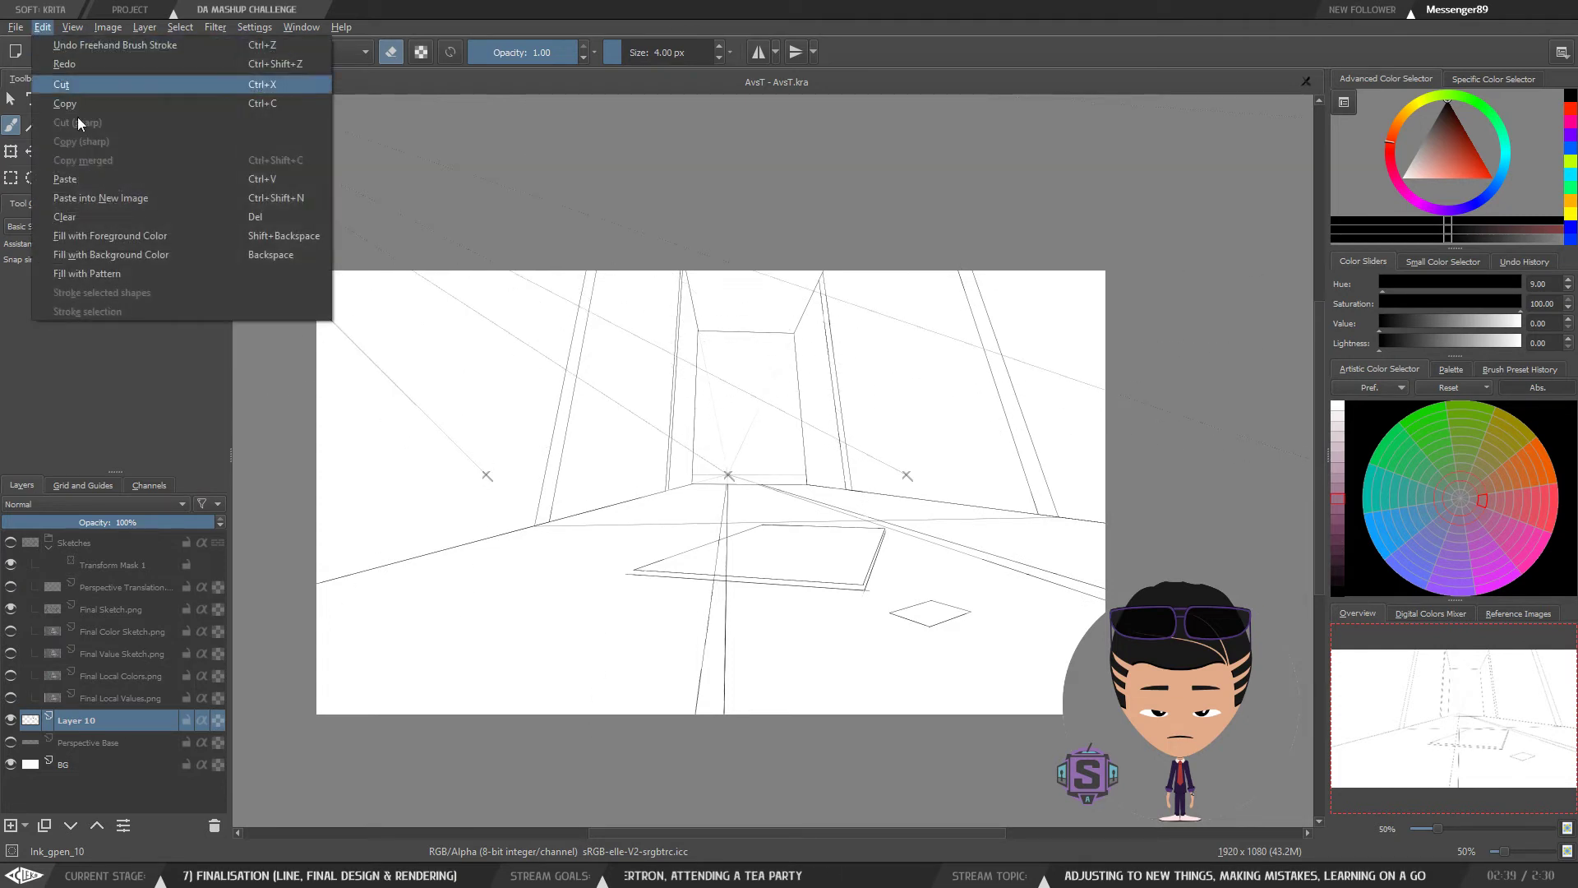
pyautogui.moveTo(73, 27)
pyautogui.click(106, 335)
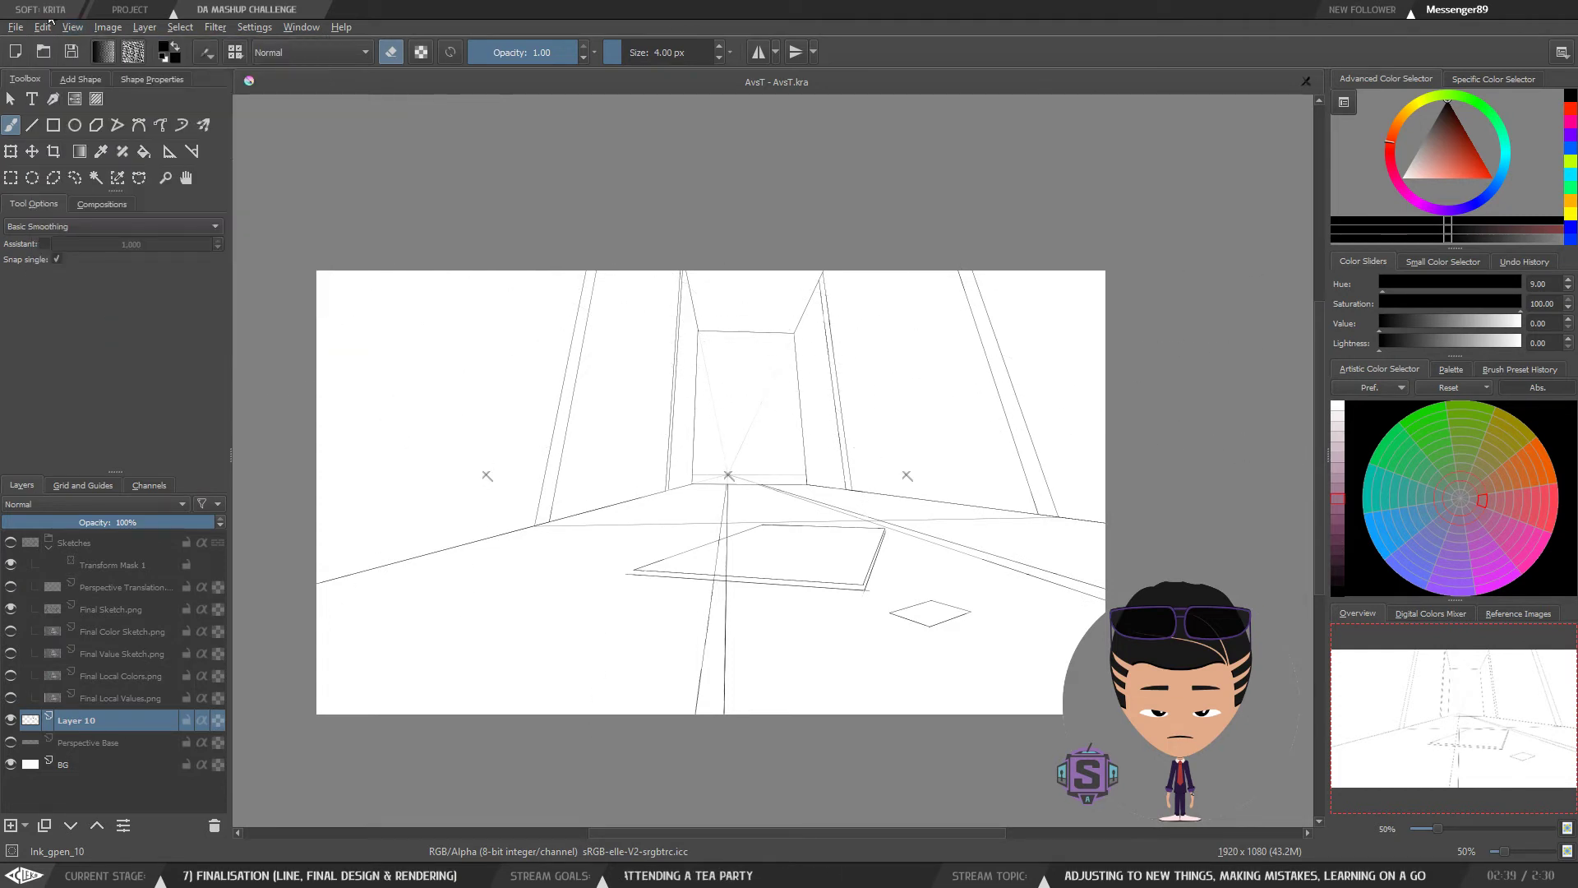
pyautogui.click(66, 27)
pyautogui.click(124, 318)
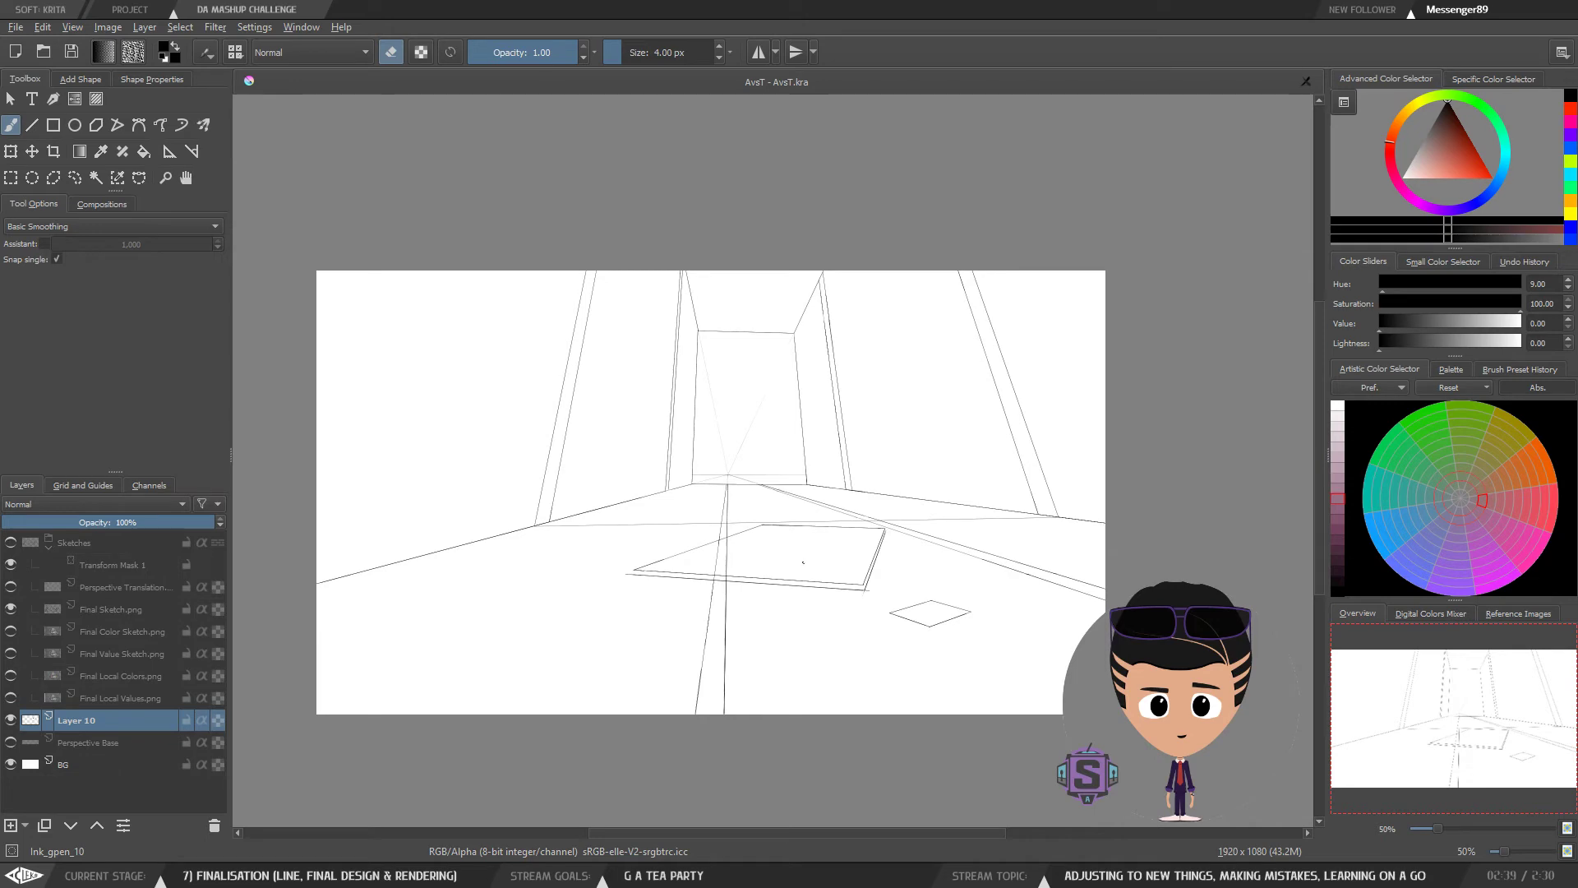
# Step: Examine the black construction lines of the hall's back wall, pillars and vanishing point without the sketch
pyautogui.scroll(2, 816, 505)
pyautogui.scroll(-1, 659, 399)
pyautogui.scroll(3, 583, 457)
pyautogui.scroll(-1, 754, 448)
pyautogui.scroll(-2, 787, 439)
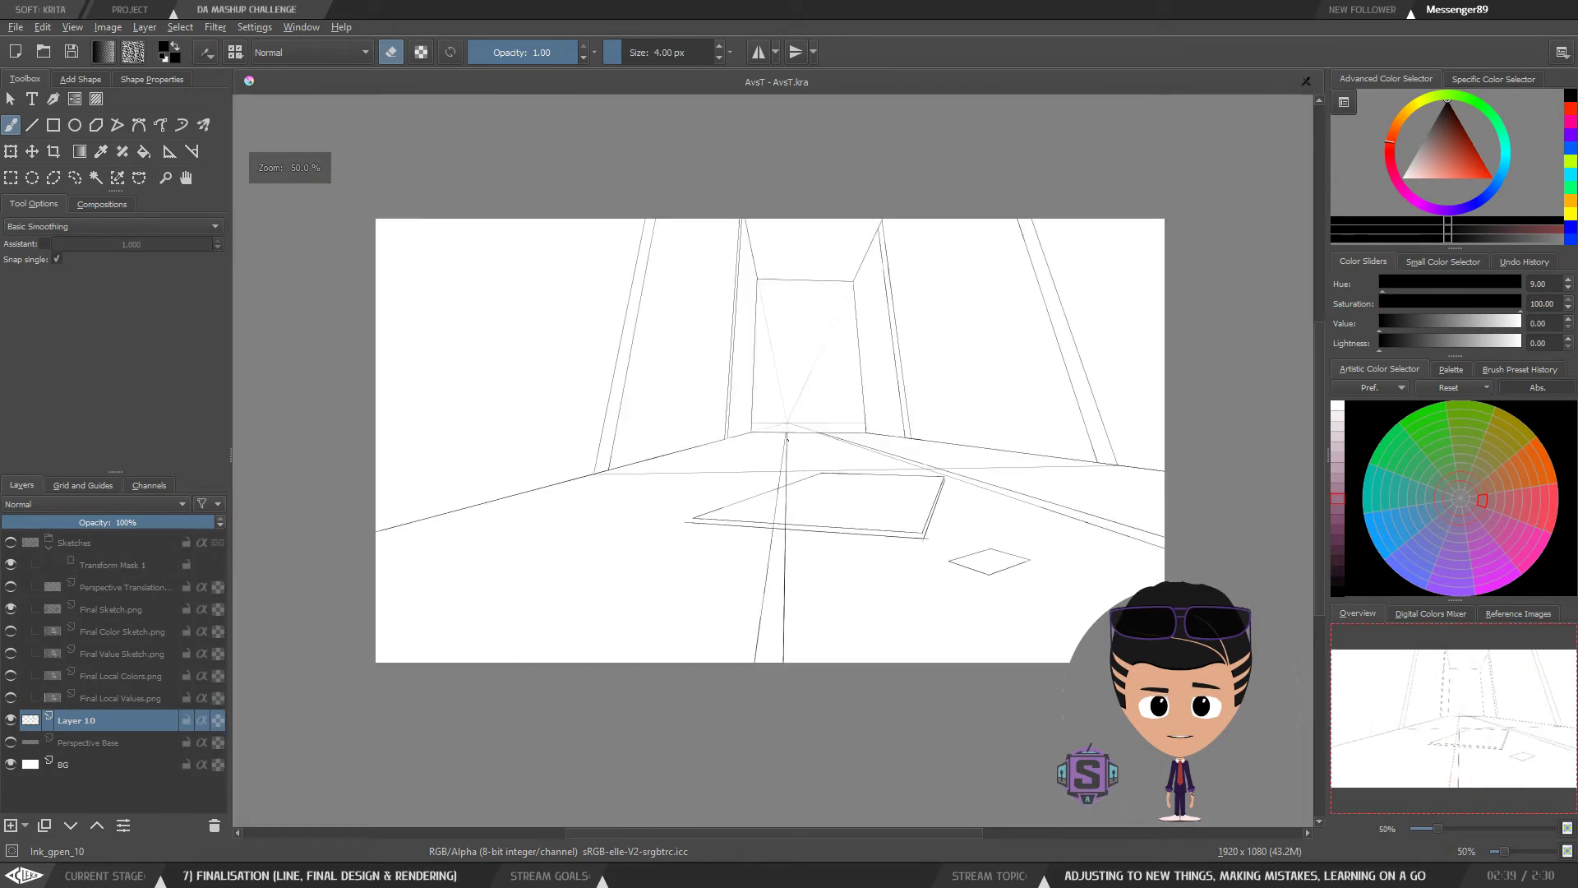
pyautogui.scroll(1, 786, 440)
pyautogui.moveTo(871, 448)
pyautogui.mouseDown()
pyautogui.moveTo(850, 456)
pyautogui.moveTo(844, 437)
pyautogui.mouseUp()
pyautogui.scroll(-1, 845, 436)
pyautogui.scroll(1, 845, 437)
pyautogui.scroll(4, 844, 436)
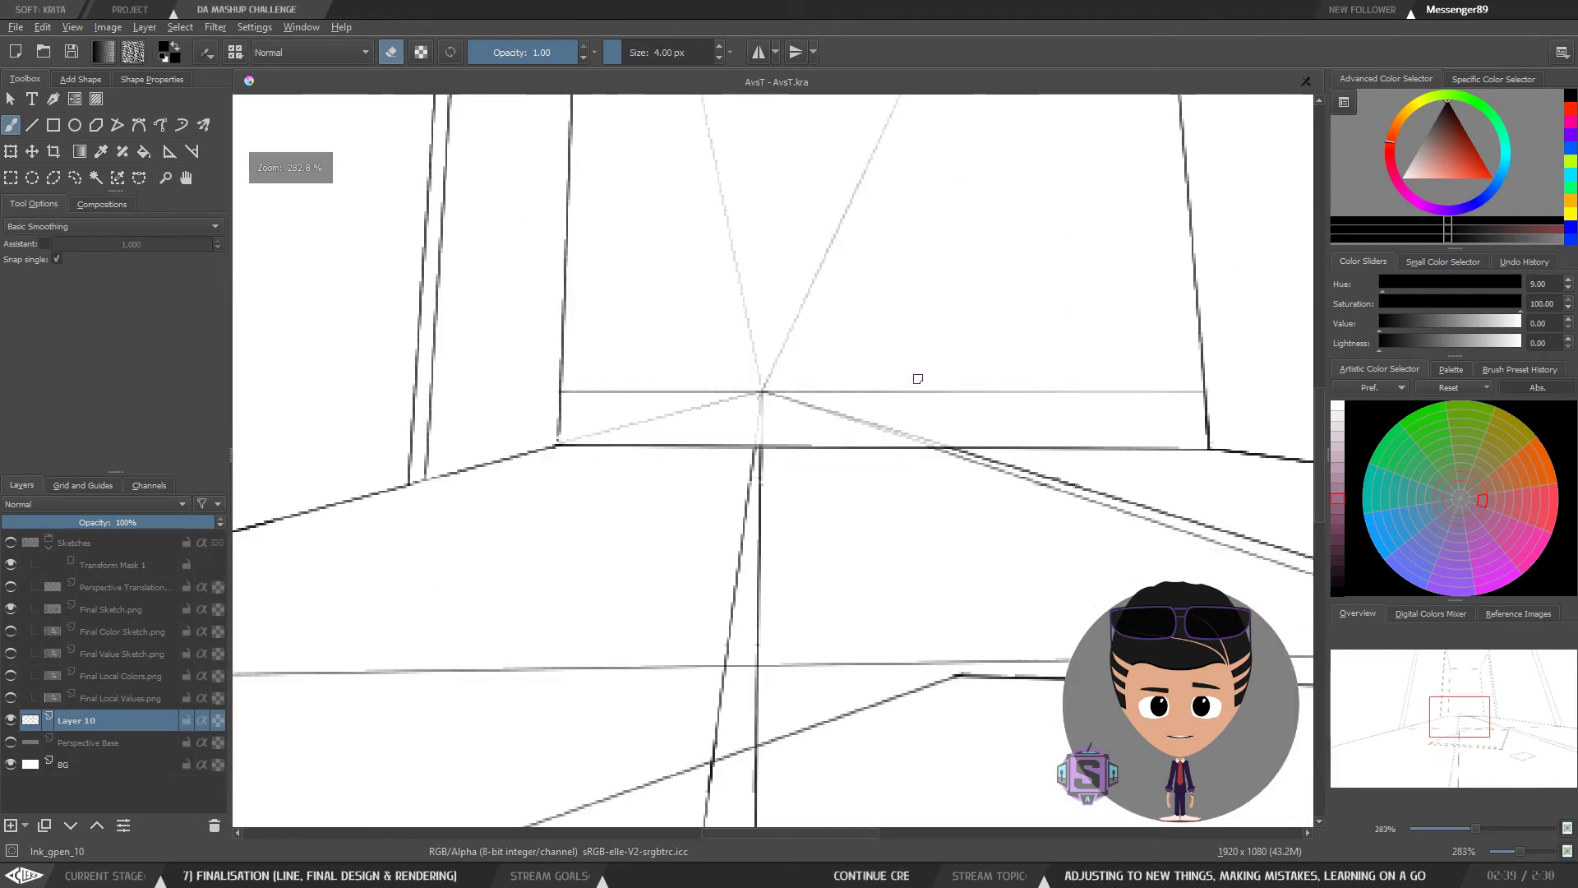
pyautogui.scroll(-1, 1090, 381)
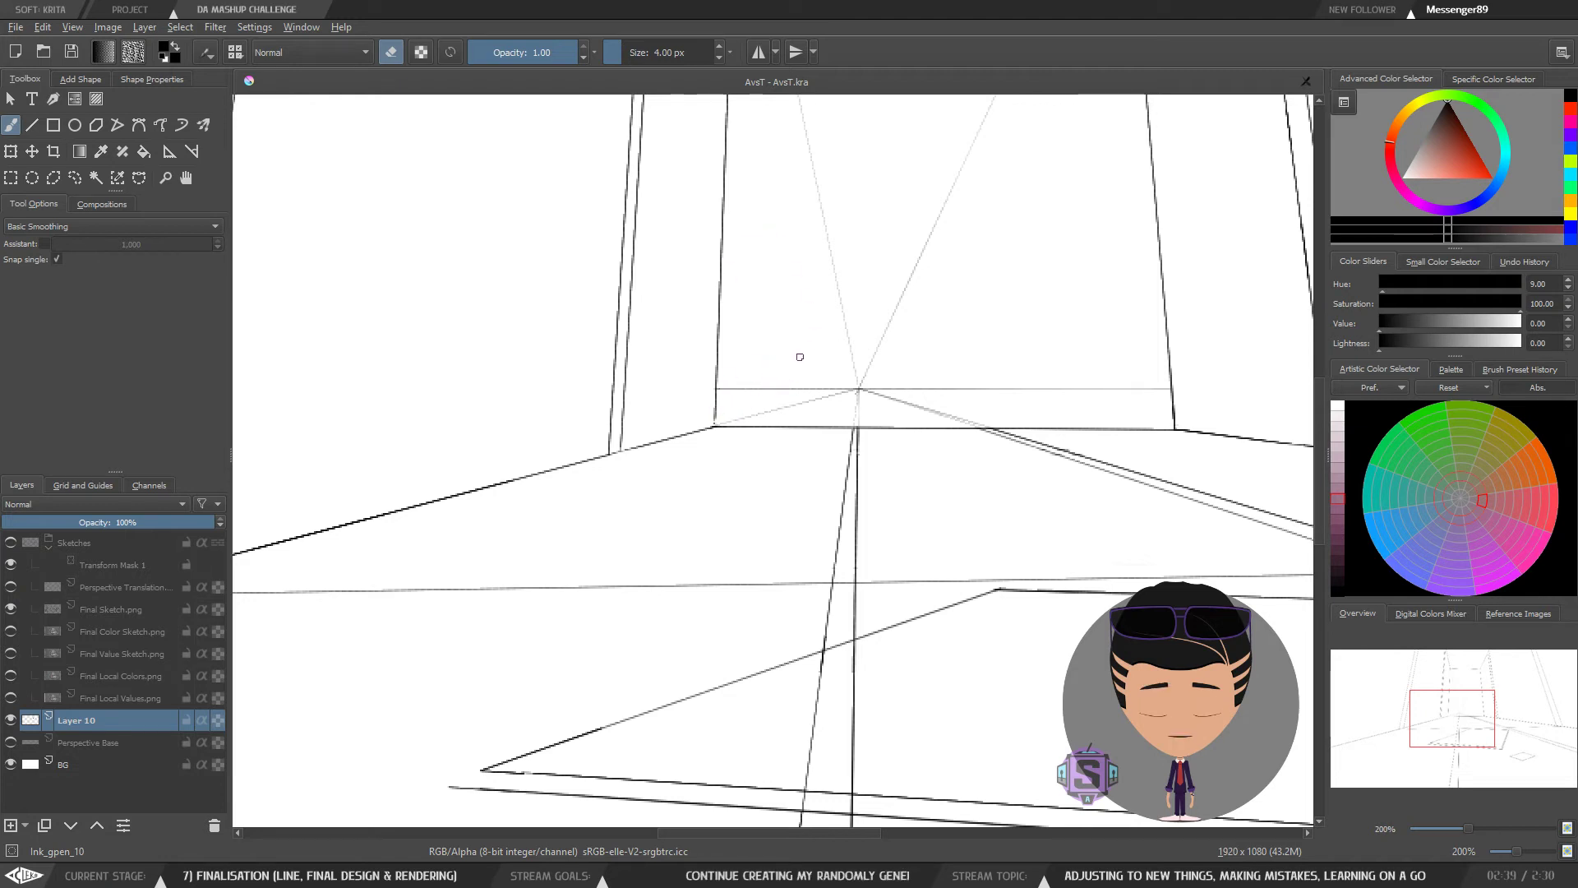
pyautogui.moveTo(806, 373); pyautogui.dragTo(694, 552)
pyautogui.scroll(-1, 675, 421)
pyautogui.moveTo(721, 381); pyautogui.dragTo(661, 567)
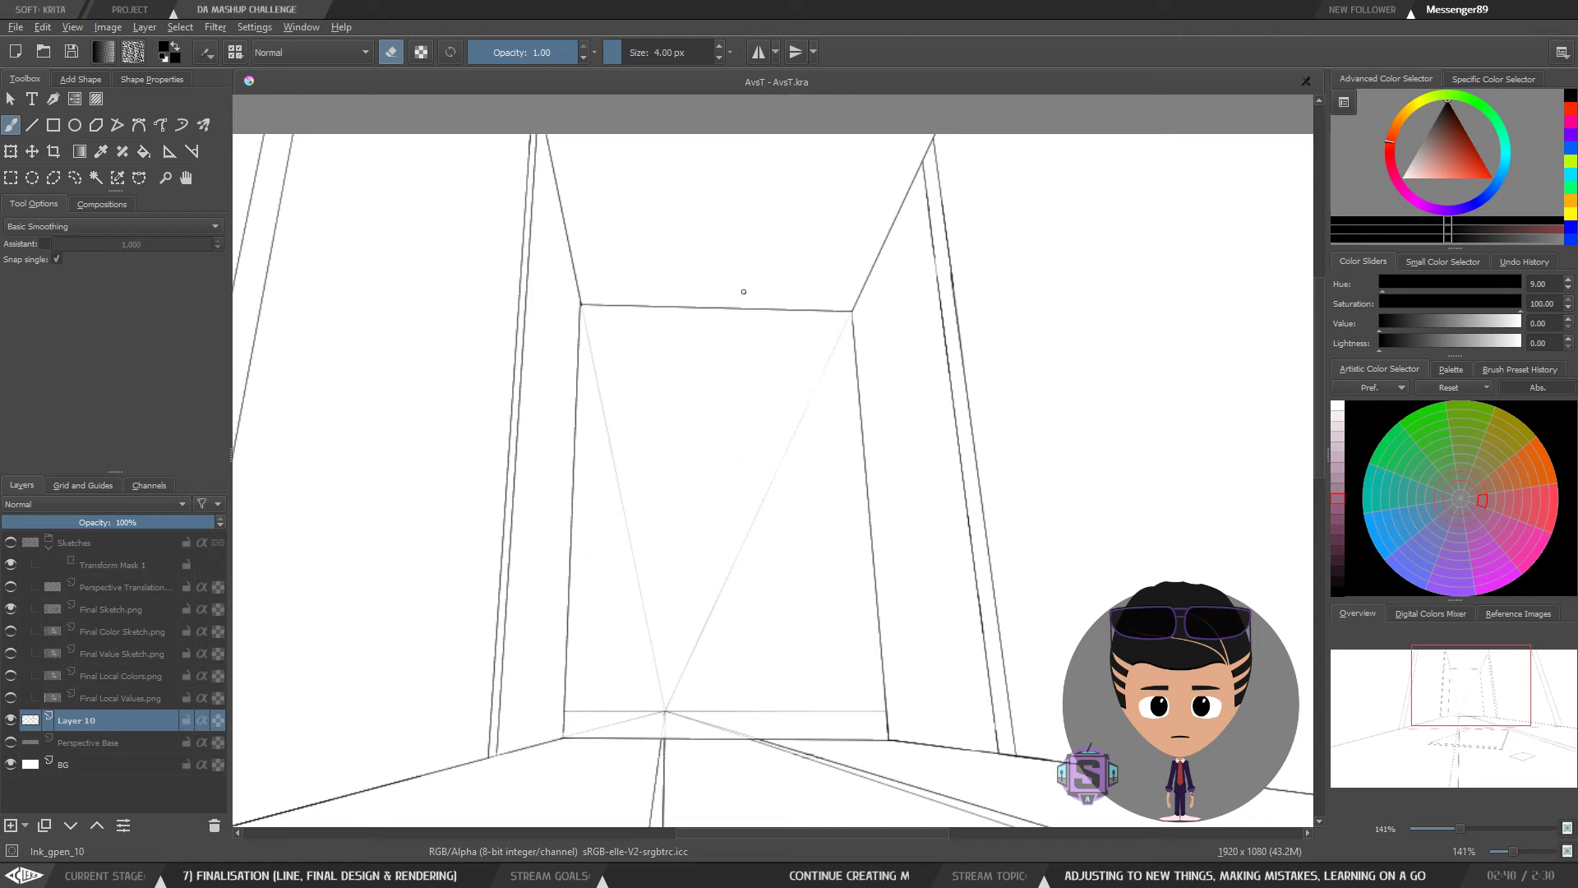
pyautogui.scroll(-1, 639, 532)
pyautogui.scroll(1, 641, 532)
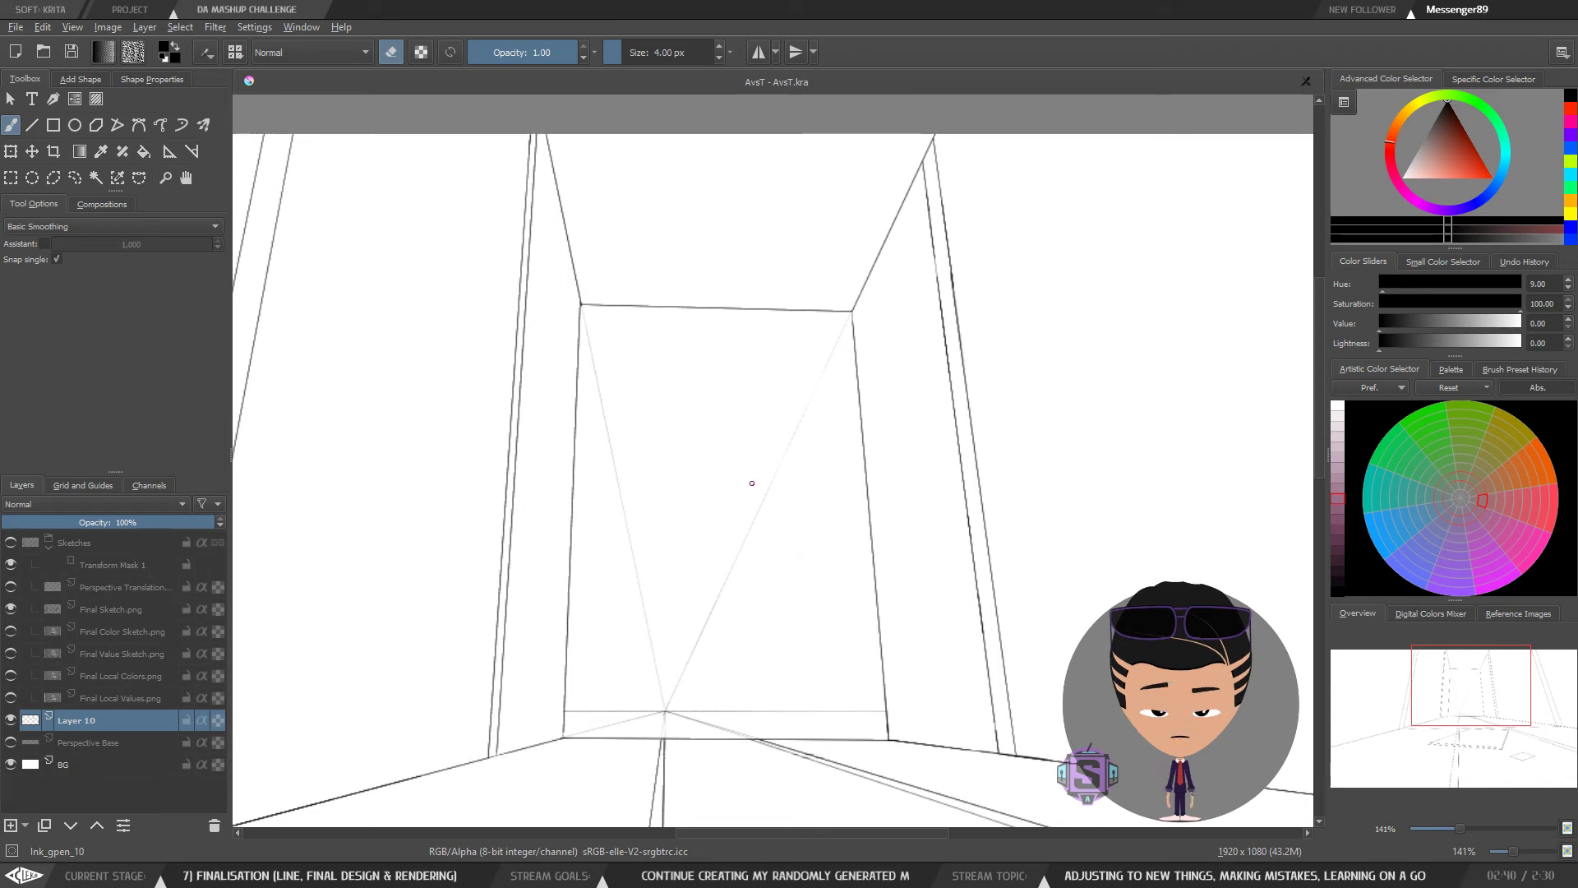
pyautogui.scroll(-1, 751, 483)
pyautogui.scroll(-3, 751, 482)
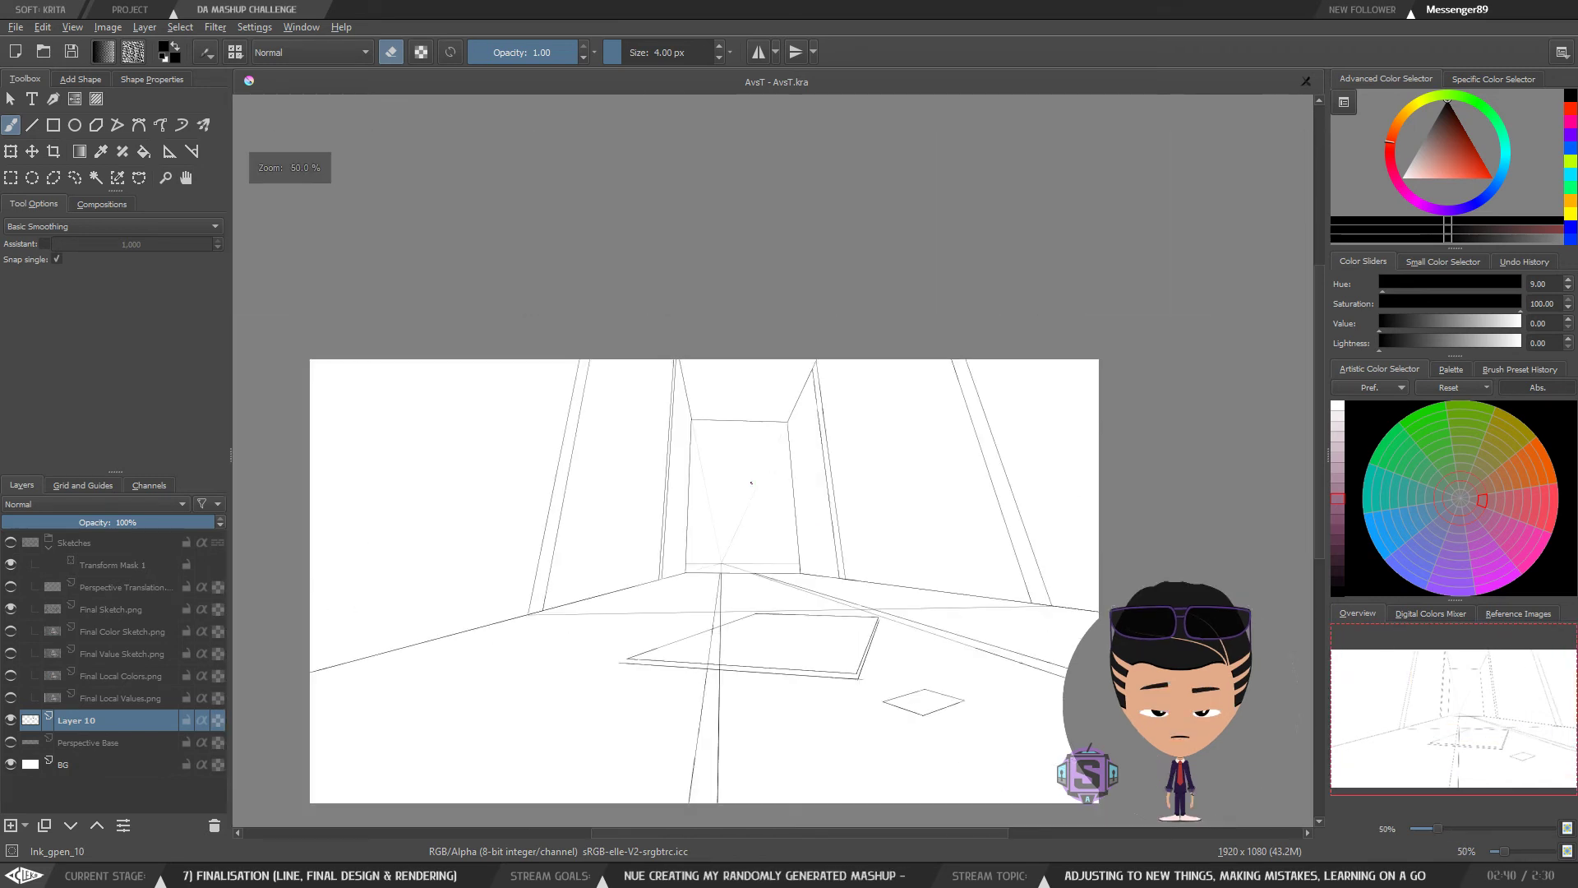
pyautogui.moveTo(744, 512); pyautogui.dragTo(740, 509)
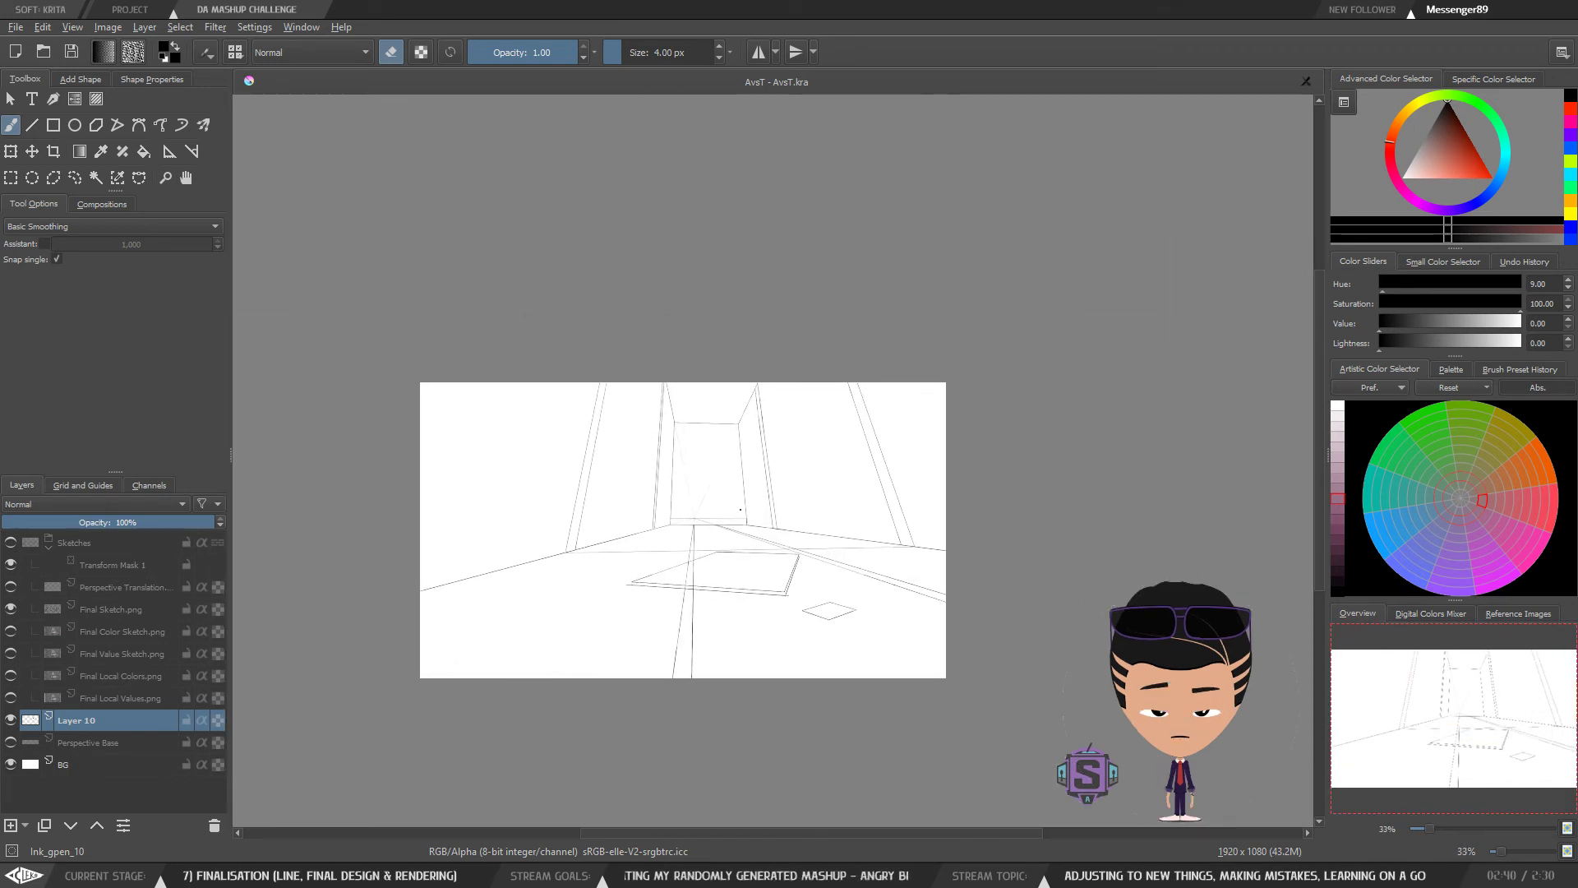
pyautogui.scroll(3, 699, 488)
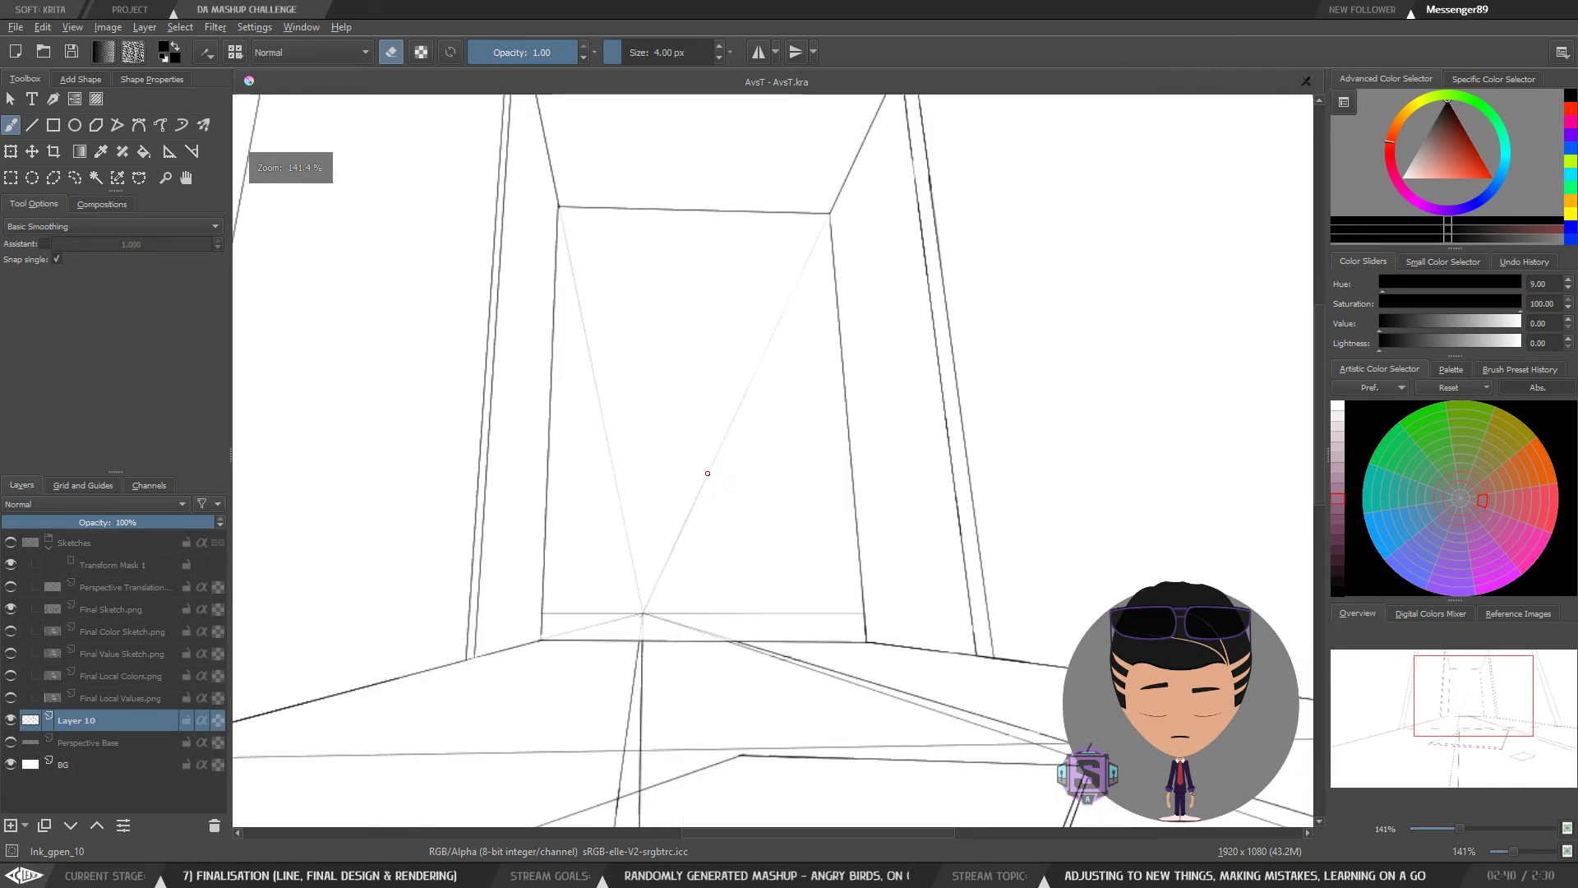
pyautogui.scroll(-1, 673, 448)
pyautogui.scroll(-1, 678, 465)
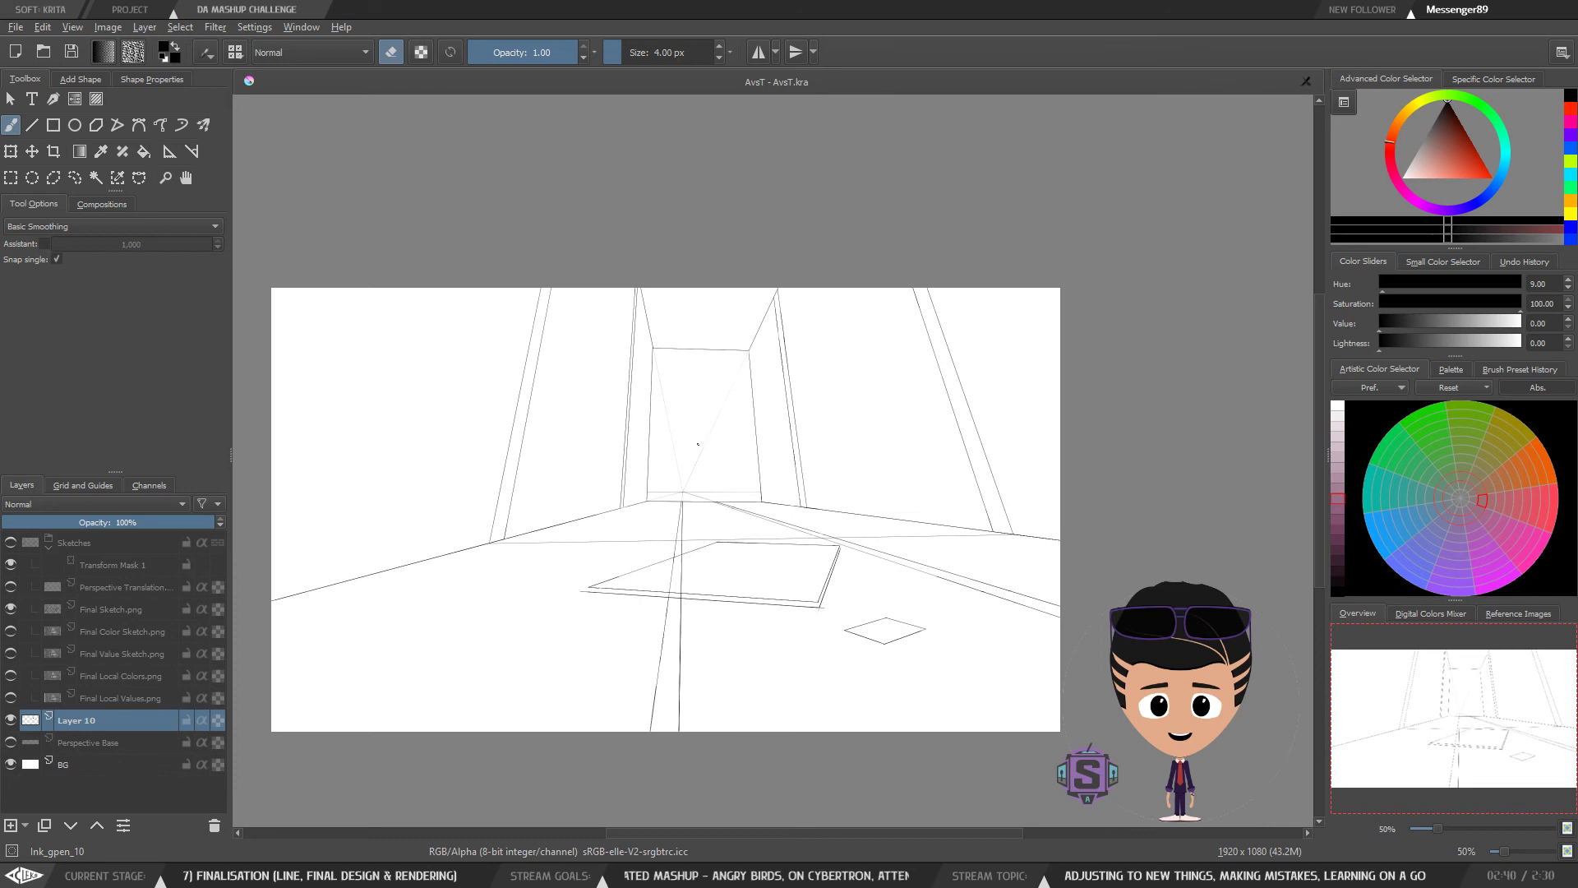
# Step: Examine the tabletop outline and the cushion diamond up close and against the whole hall
pyautogui.scroll(3, 904, 606)
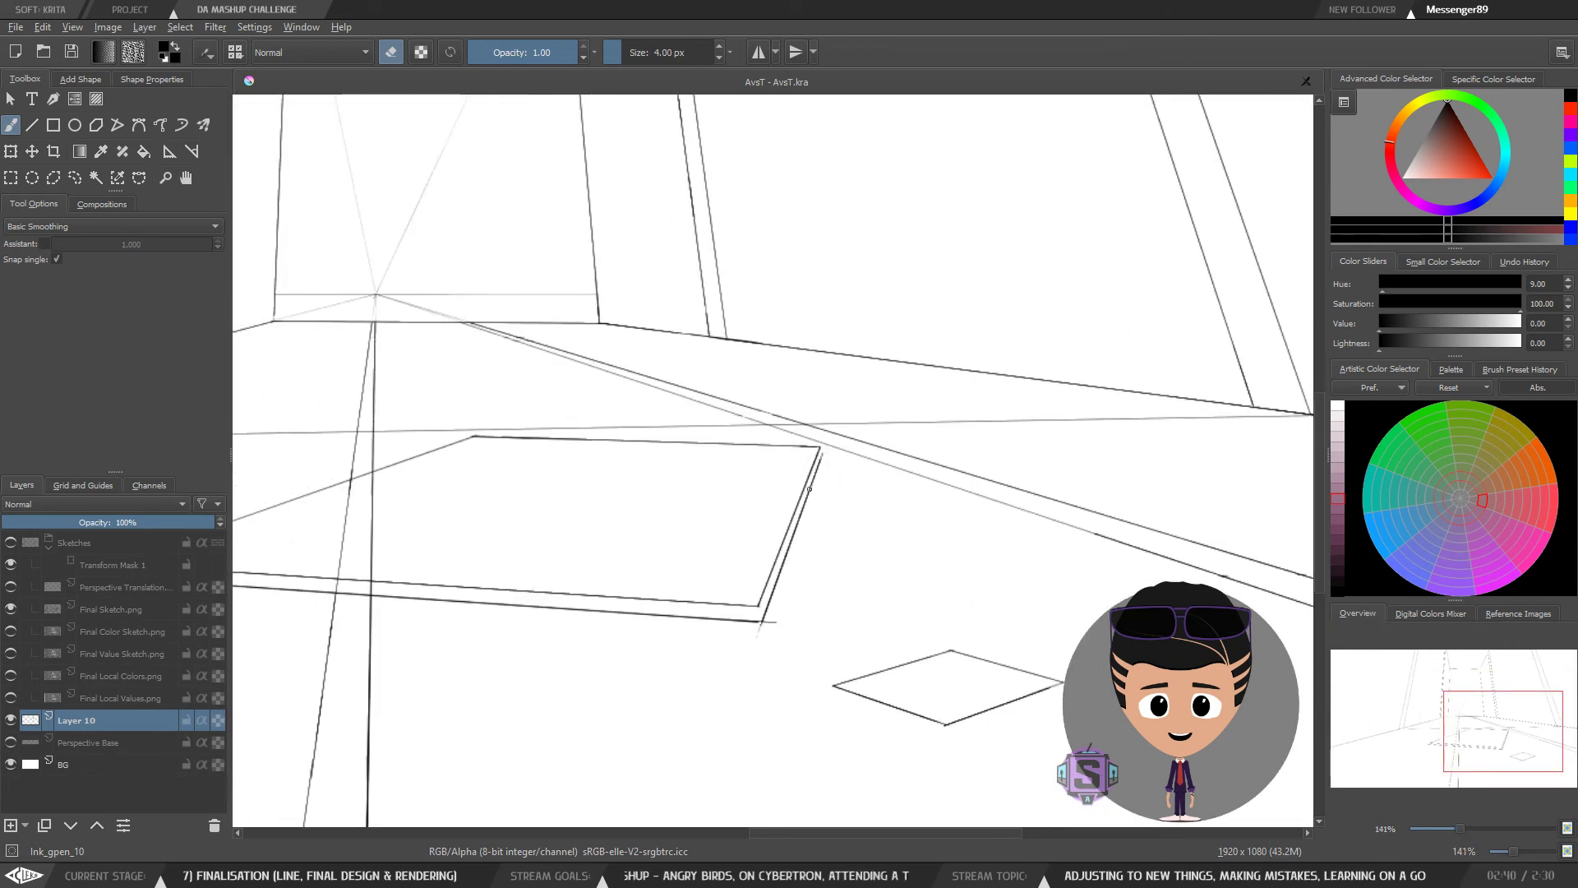
pyautogui.scroll(-3, 767, 534)
pyautogui.scroll(2, 768, 534)
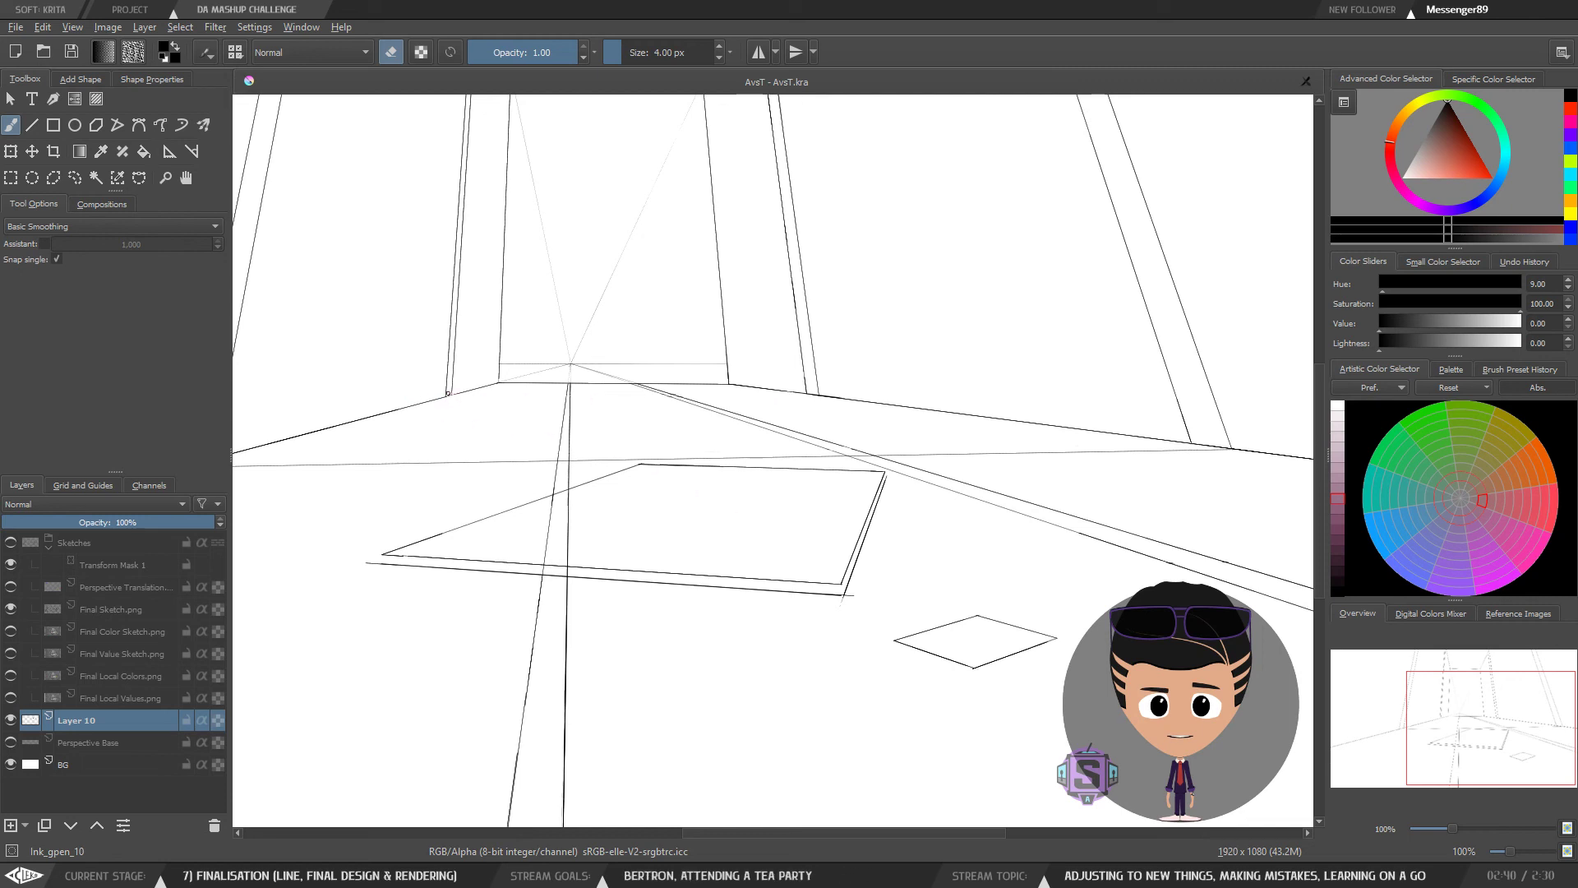
pyautogui.scroll(-2, 865, 382)
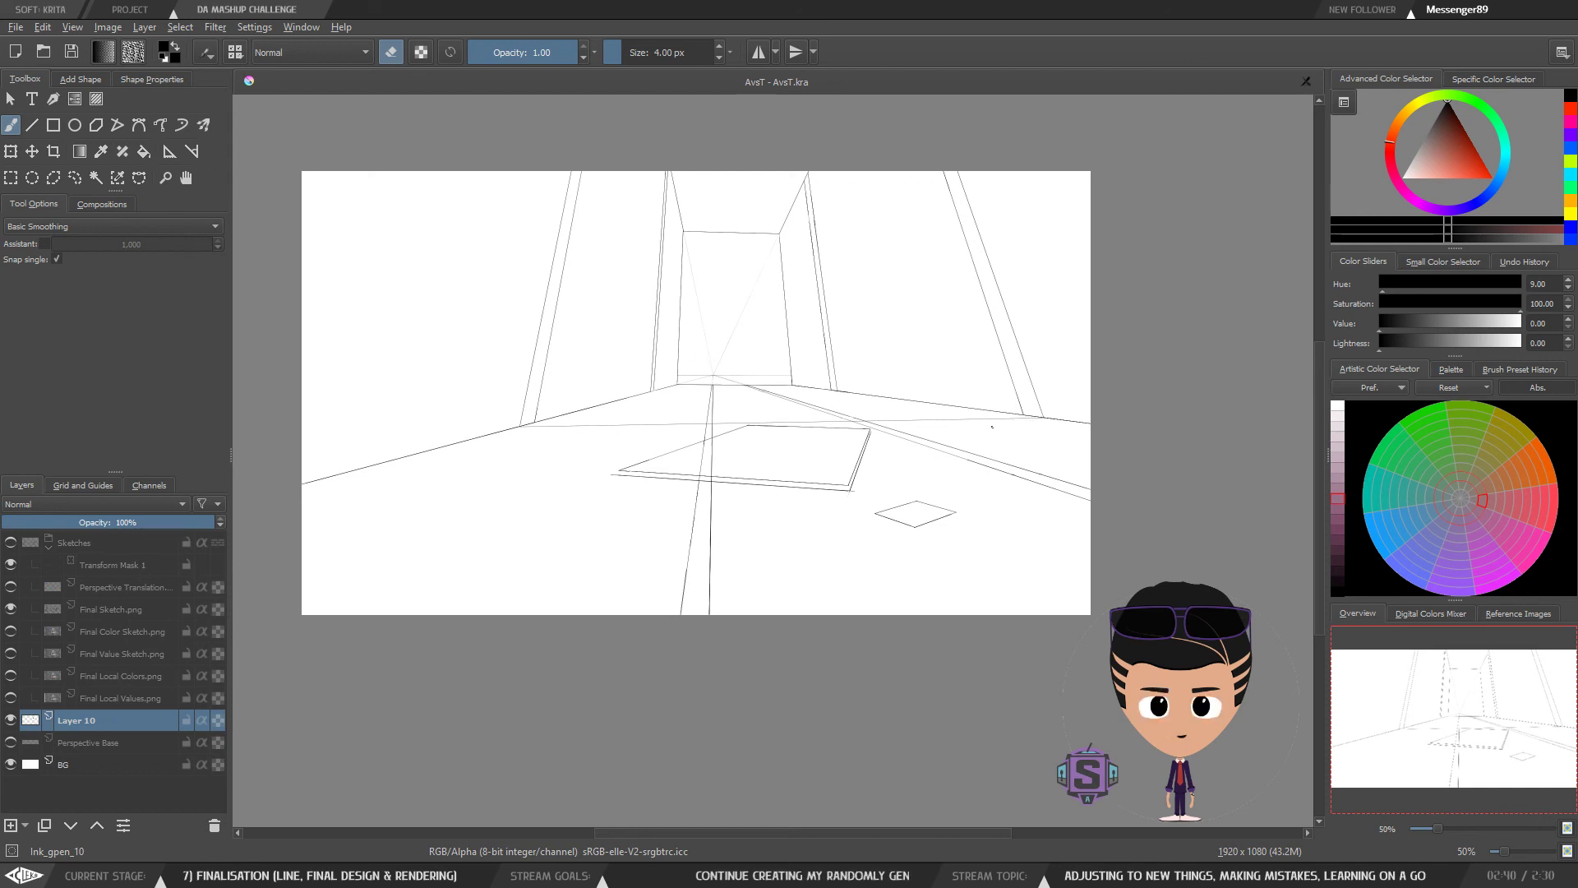
pyautogui.moveTo(766, 364); pyautogui.dragTo(783, 390)
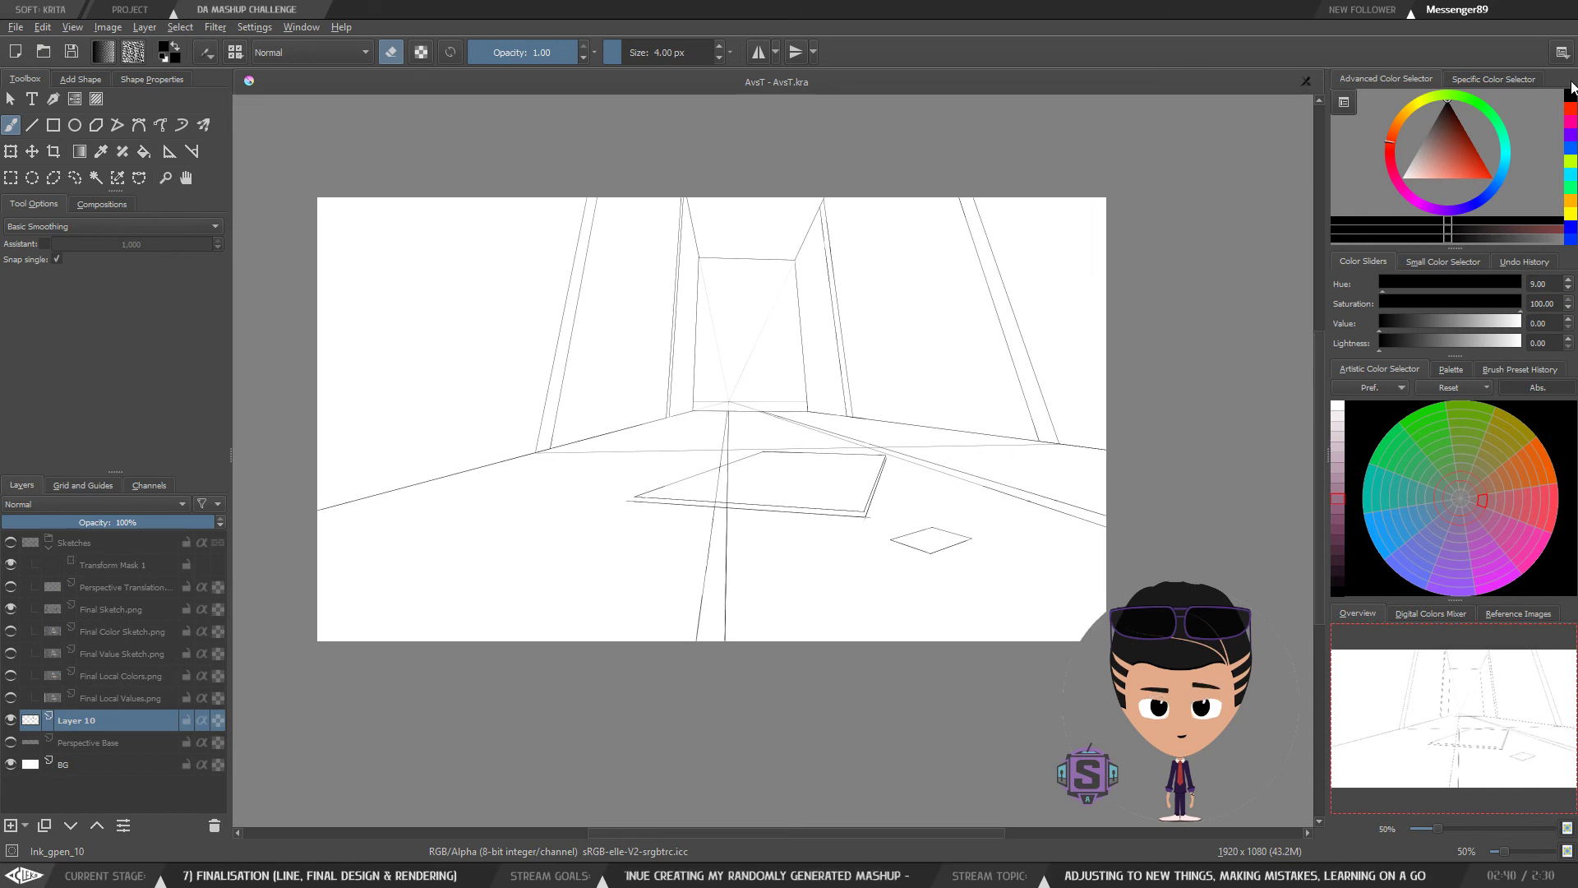